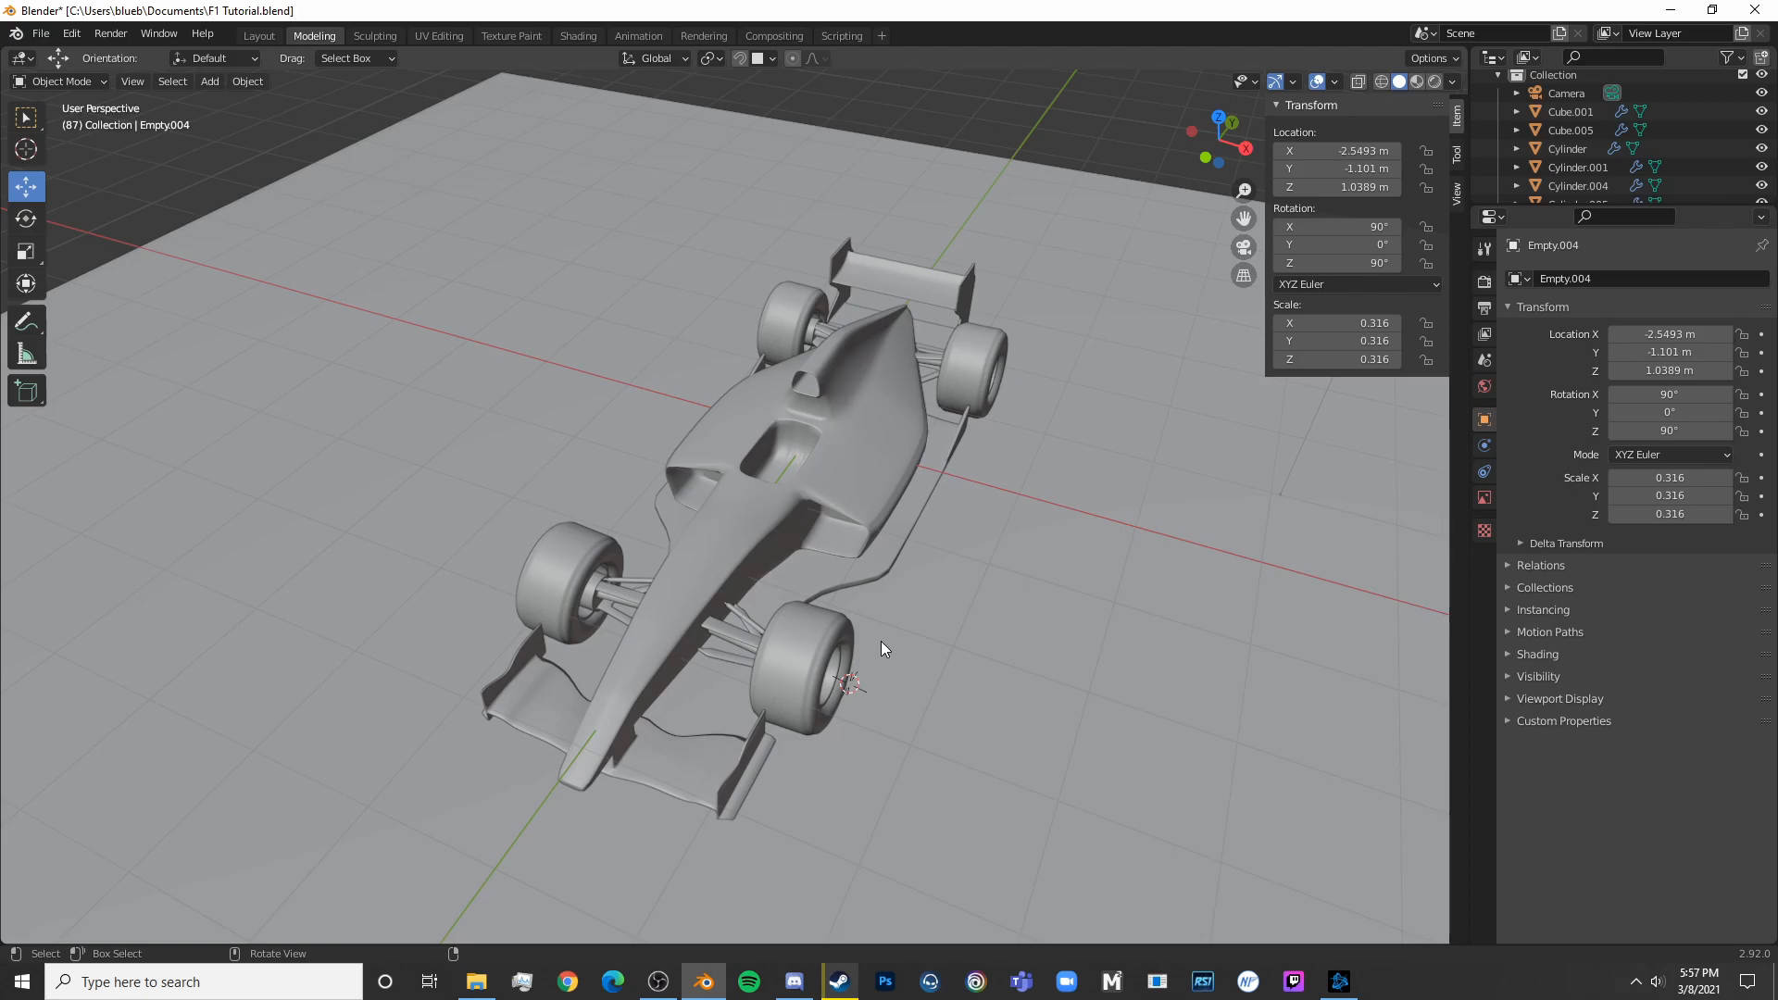
Examine the finished F1 car model from several angles and against the side-view blueprint
{"action": "middle_click_drag", "start_coordinate": [880, 640], "coordinate": [744, 571]}
{"action": "middle_click_drag", "start_coordinate": [836, 492], "coordinate": [859, 551]}
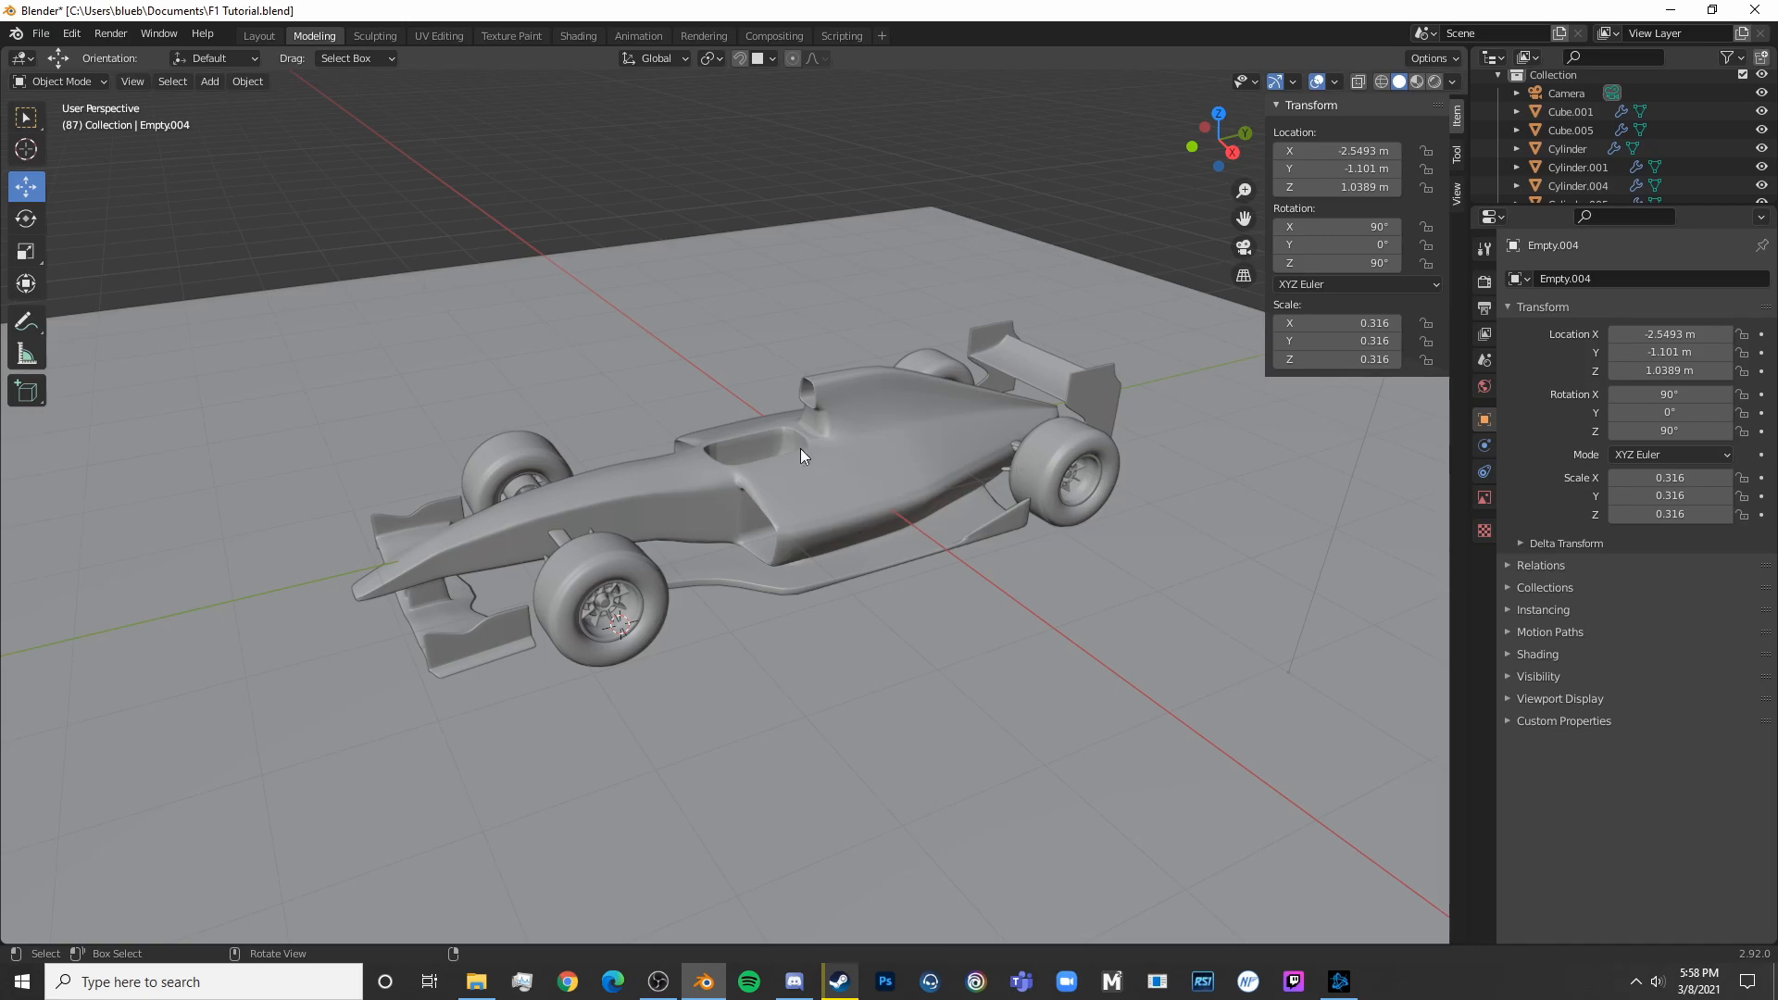
{"action": "middle_click_drag", "start_coordinate": [797, 444], "coordinate": [896, 649]}
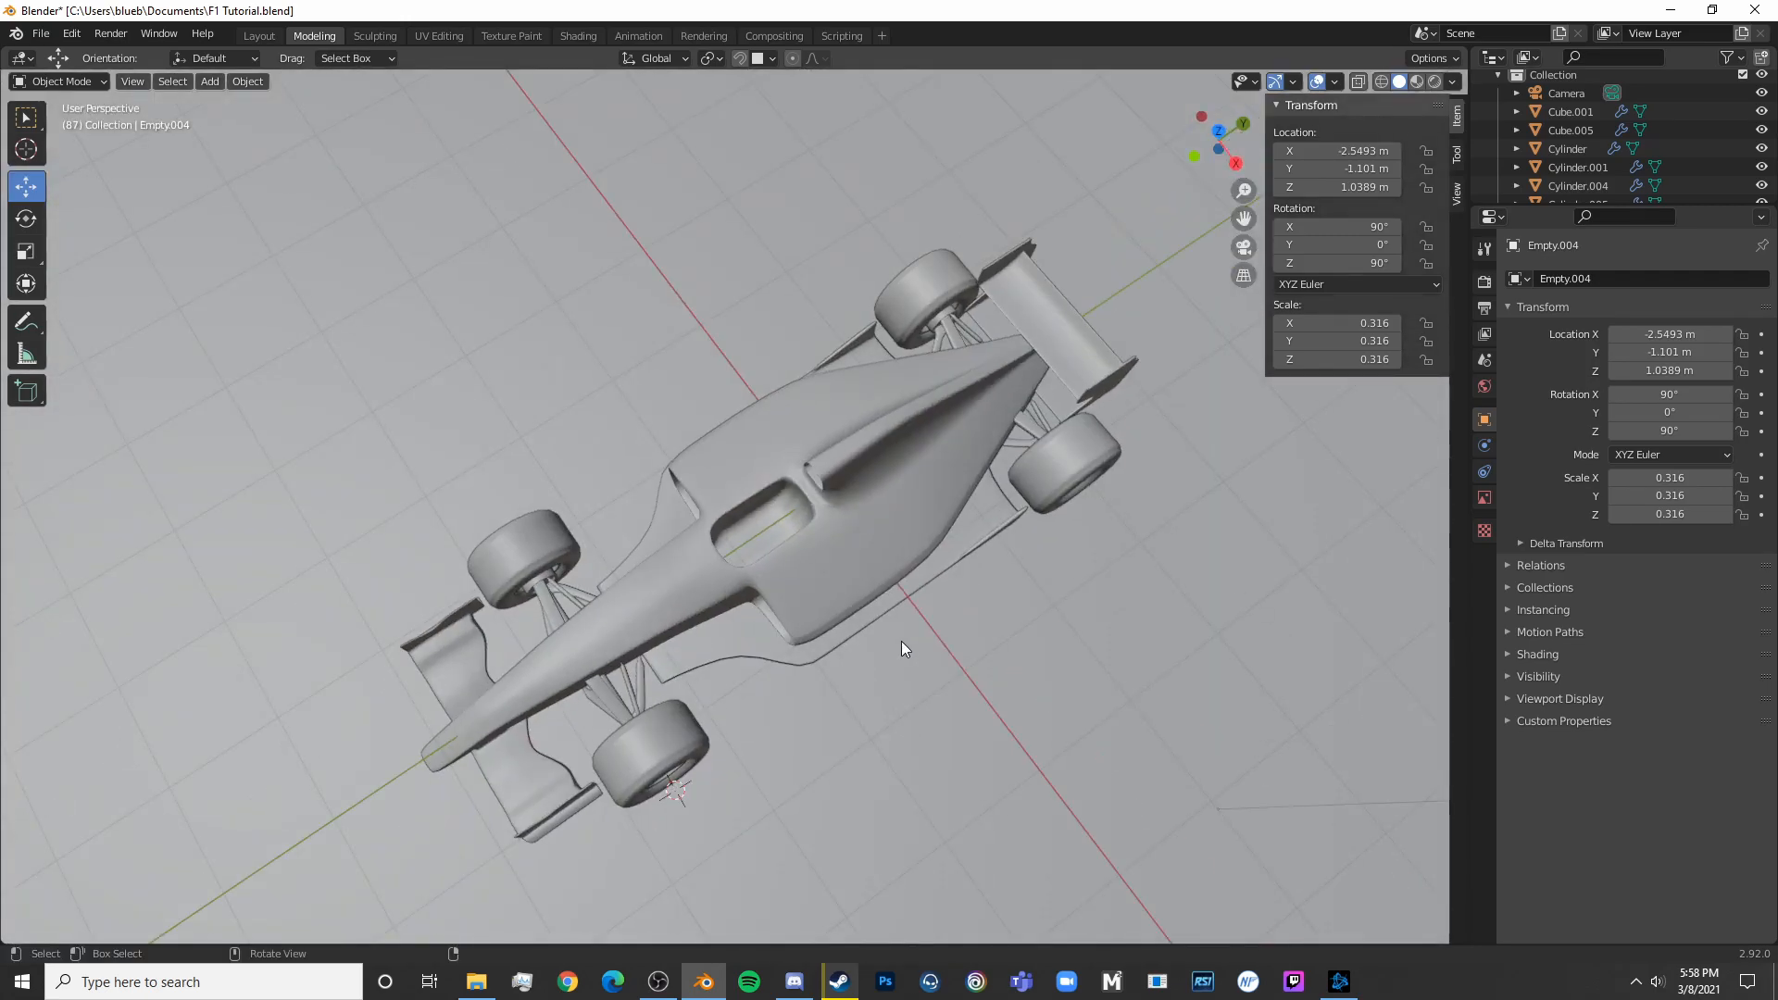
{"action": "key", "text": "KP_3"}
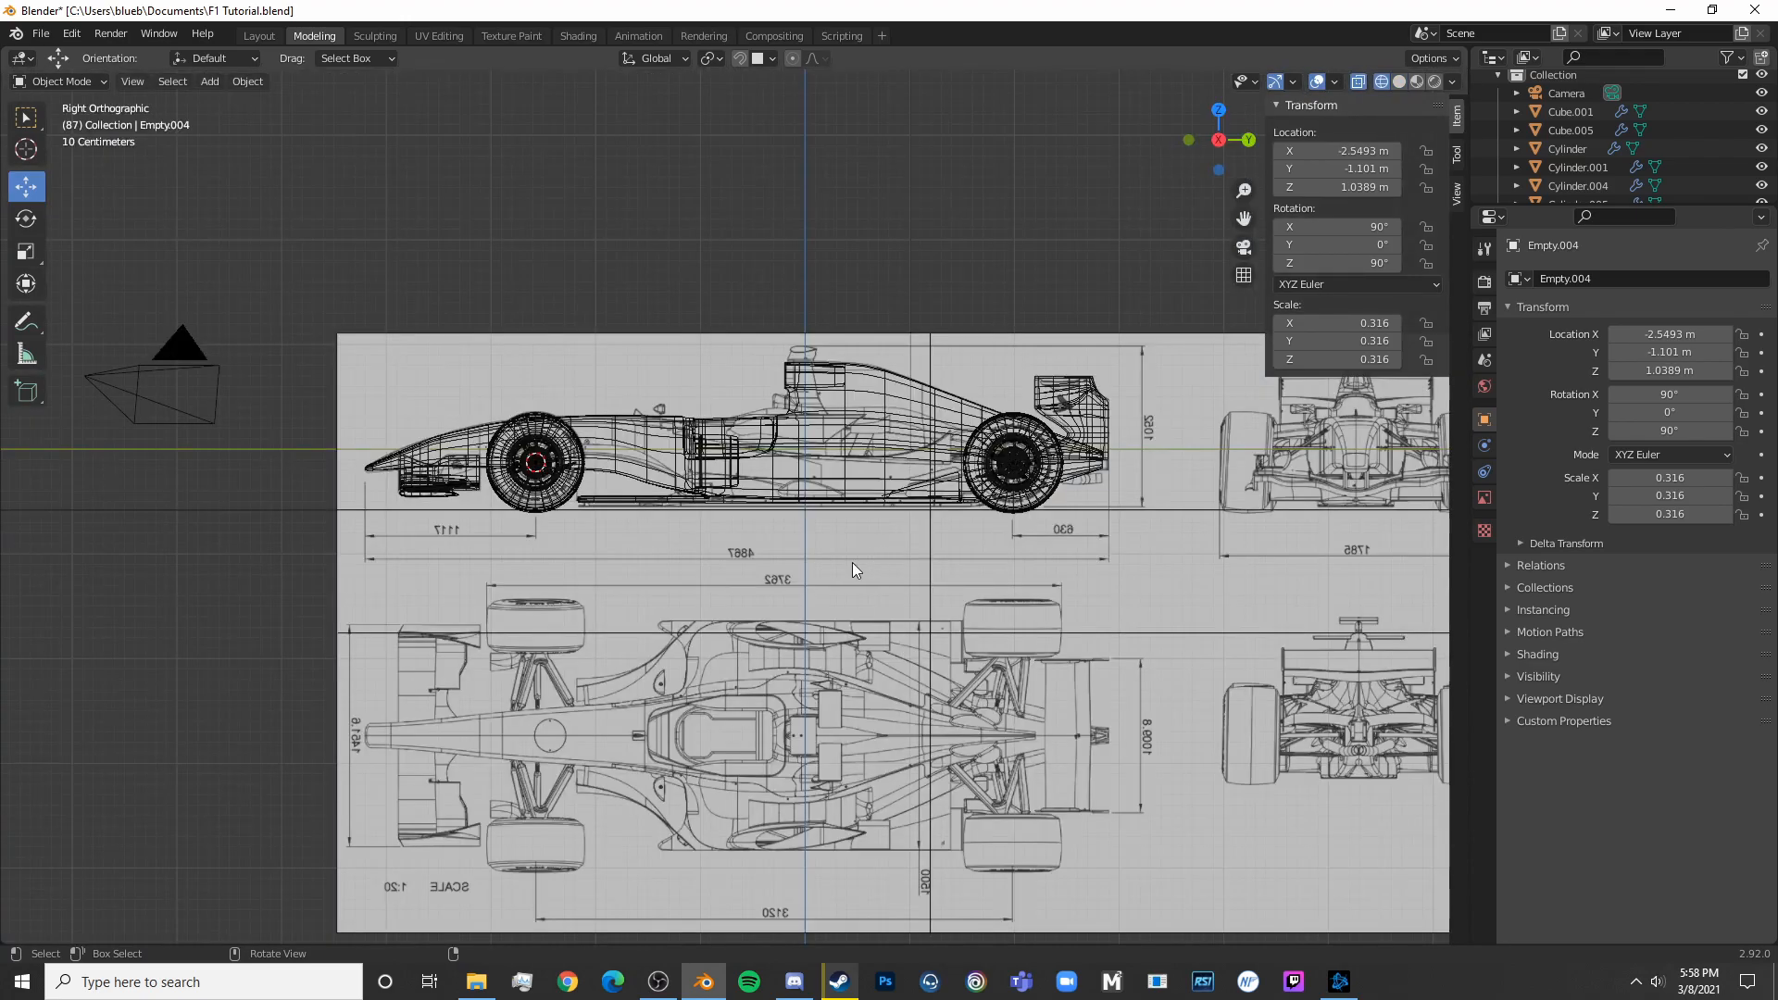
{"action": "middle_click_drag", "start_coordinate": [617, 554], "coordinate": [715, 613]}
Try to delete all the car parts together with the blueprint images around them
{"action": "key", "text": "c"}
{"action": "mouse_move", "coordinate": [687, 643]}
{"action": "left_mouse_down"}
{"action": "mouse_move", "coordinate": [497, 609]}
{"action": "mouse_move", "coordinate": [1002, 498]}
{"action": "left_mouse_up"}
{"action": "key", "text": "Escape"}
{"action": "key", "text": "x"}
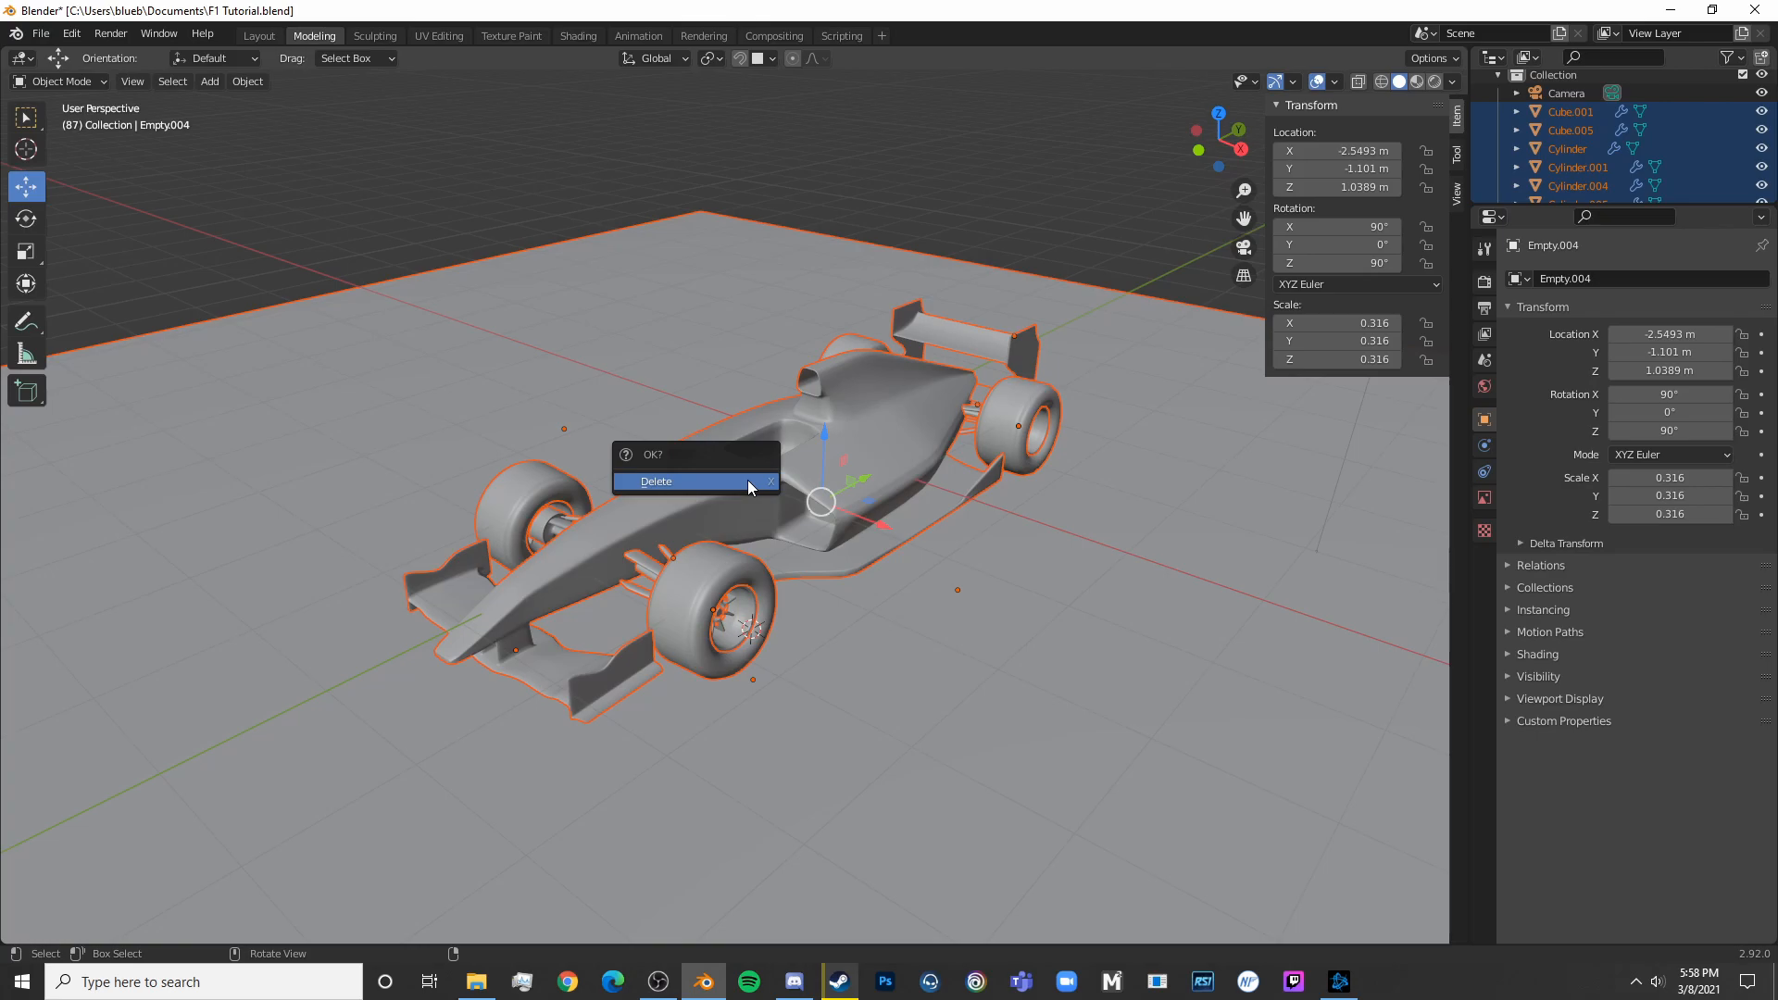
{"action": "left_click", "coordinate": [748, 480]}
{"action": "scroll", "coordinate": [877, 641], "scroll_direction": "down", "scroll_amount": 5}
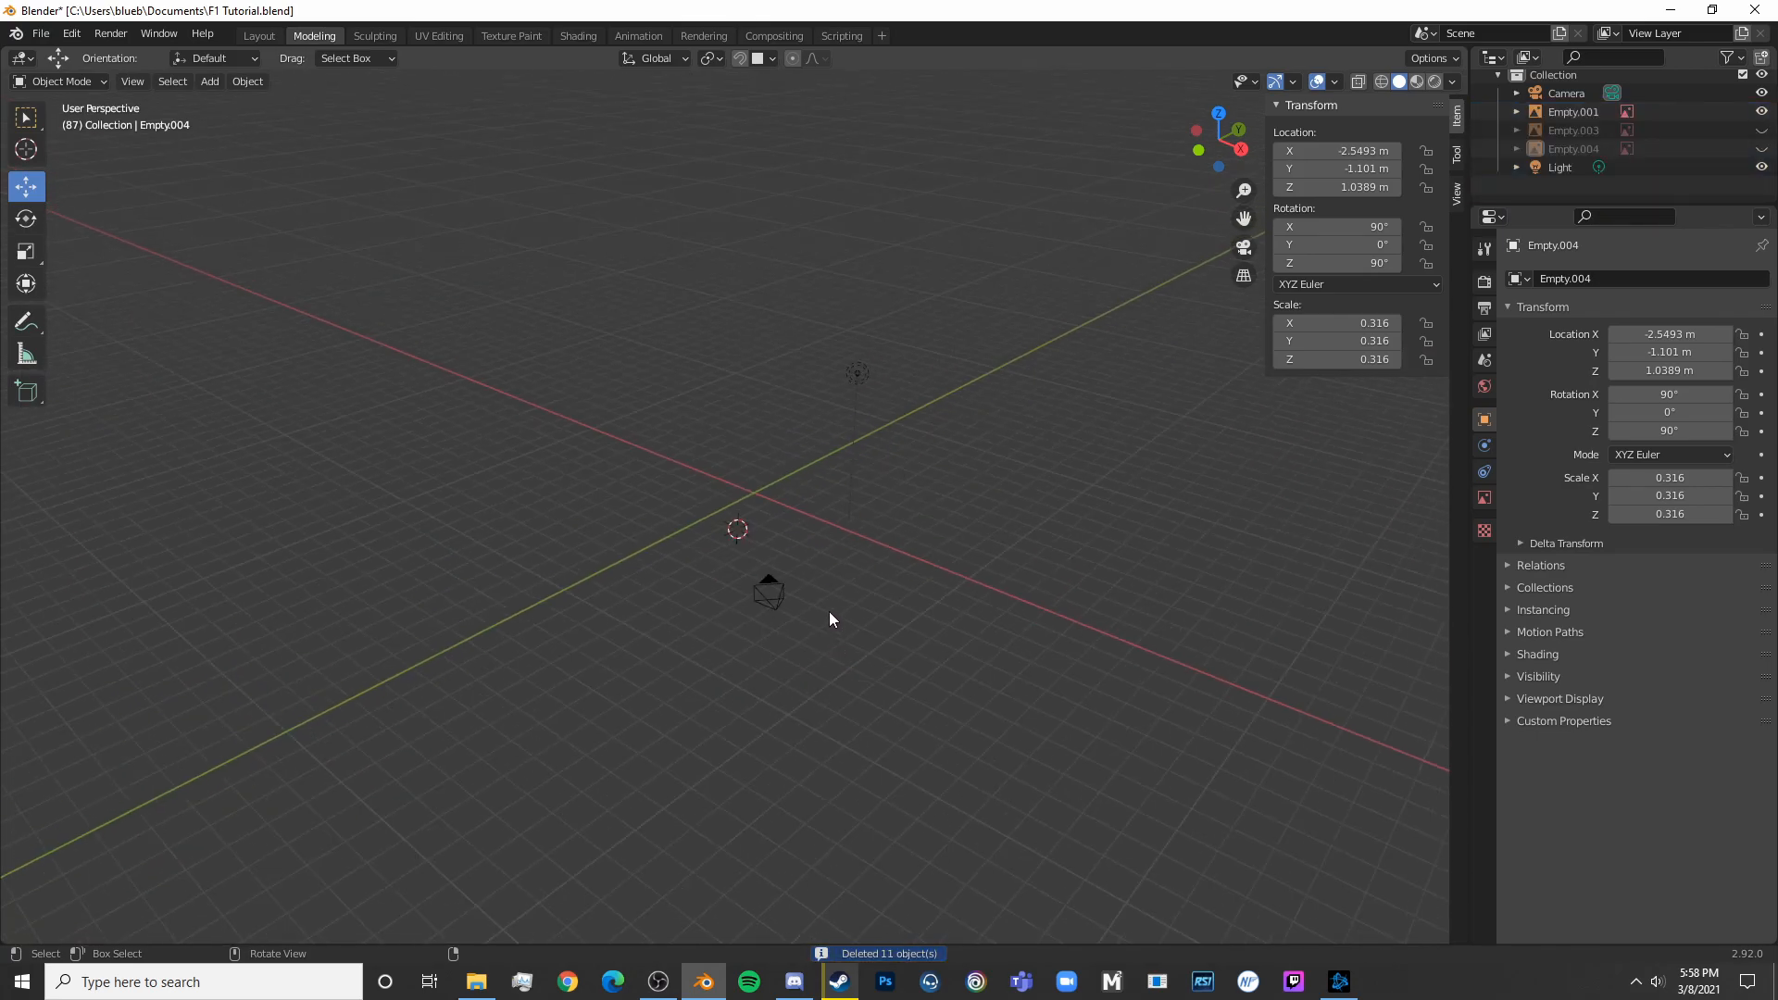
Undo the deletion of the car parts and blueprint images and return to solid shading
{"action": "key", "text": "KP_3"}
{"action": "key", "text": "shift+z"}
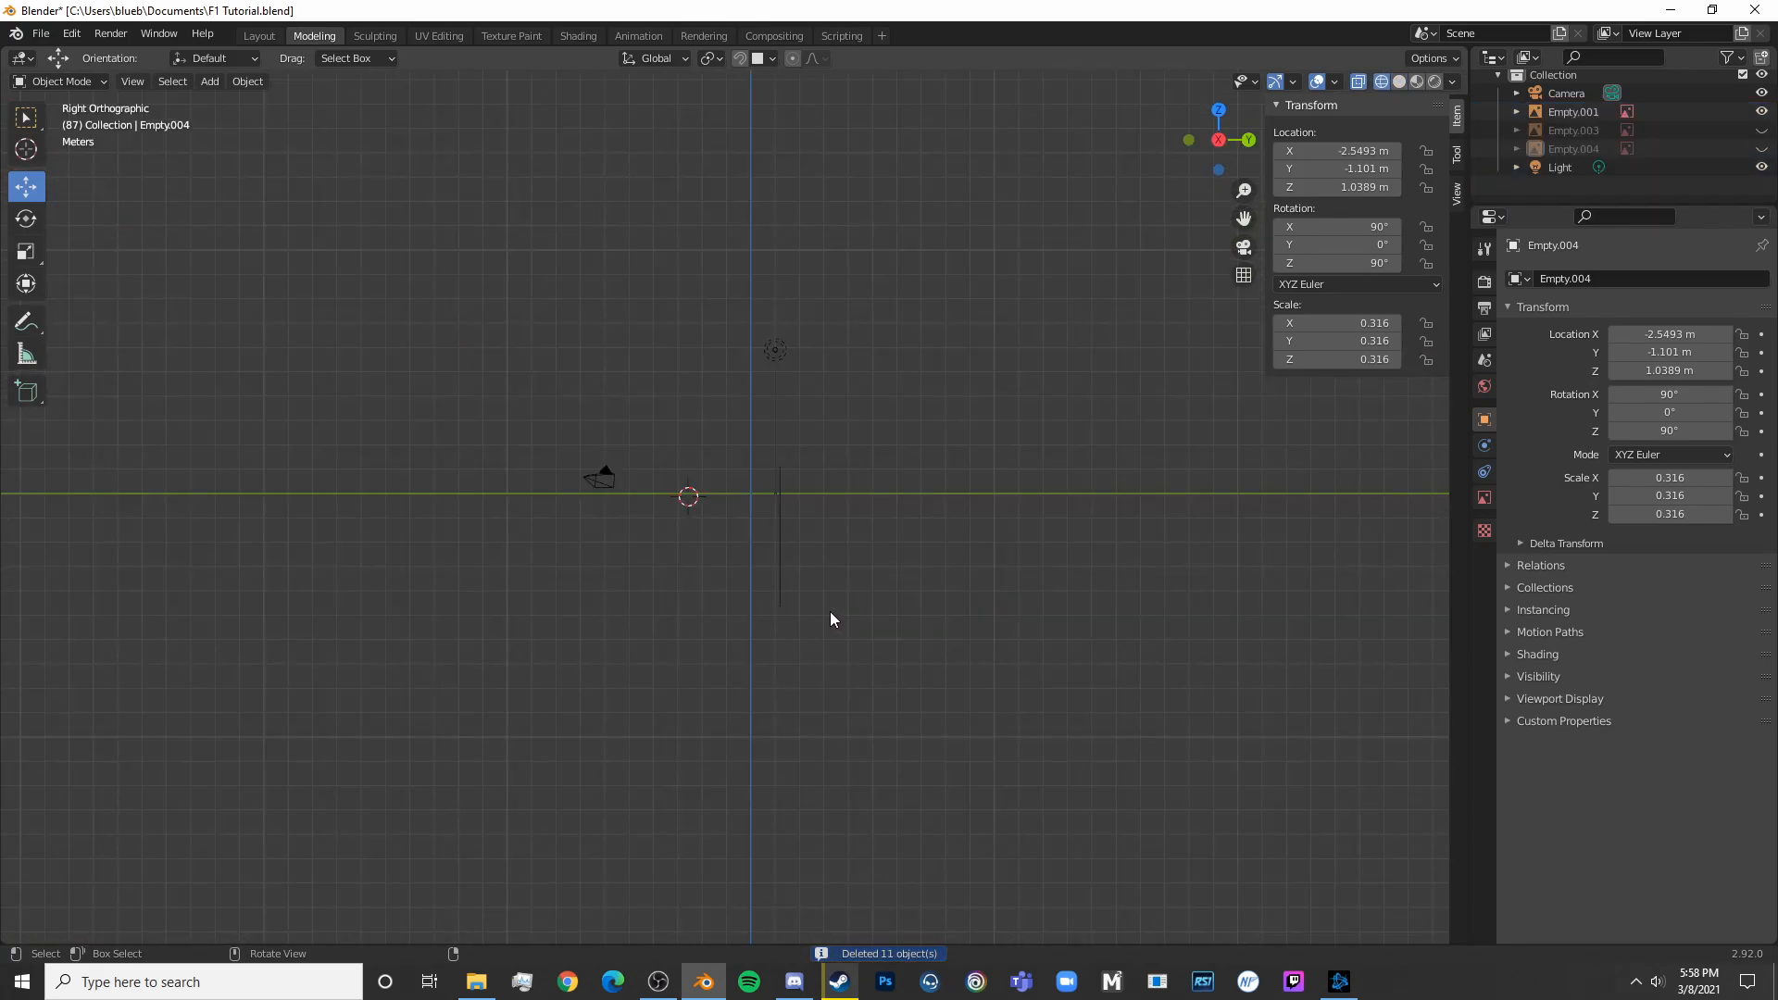
{"action": "middle_click_drag", "start_coordinate": [700, 535], "coordinate": [804, 587]}
{"action": "key", "text": "KP_1"}
{"action": "key", "text": "KP_3"}
{"action": "key", "text": "alt+h"}
{"action": "middle_click_drag", "start_coordinate": [804, 581], "coordinate": [745, 581]}
{"action": "key", "text": "alt+a"}
{"action": "key", "text": "shift+z"}
{"action": "scroll", "coordinate": [731, 589], "scroll_direction": "up", "scroll_amount": 6}
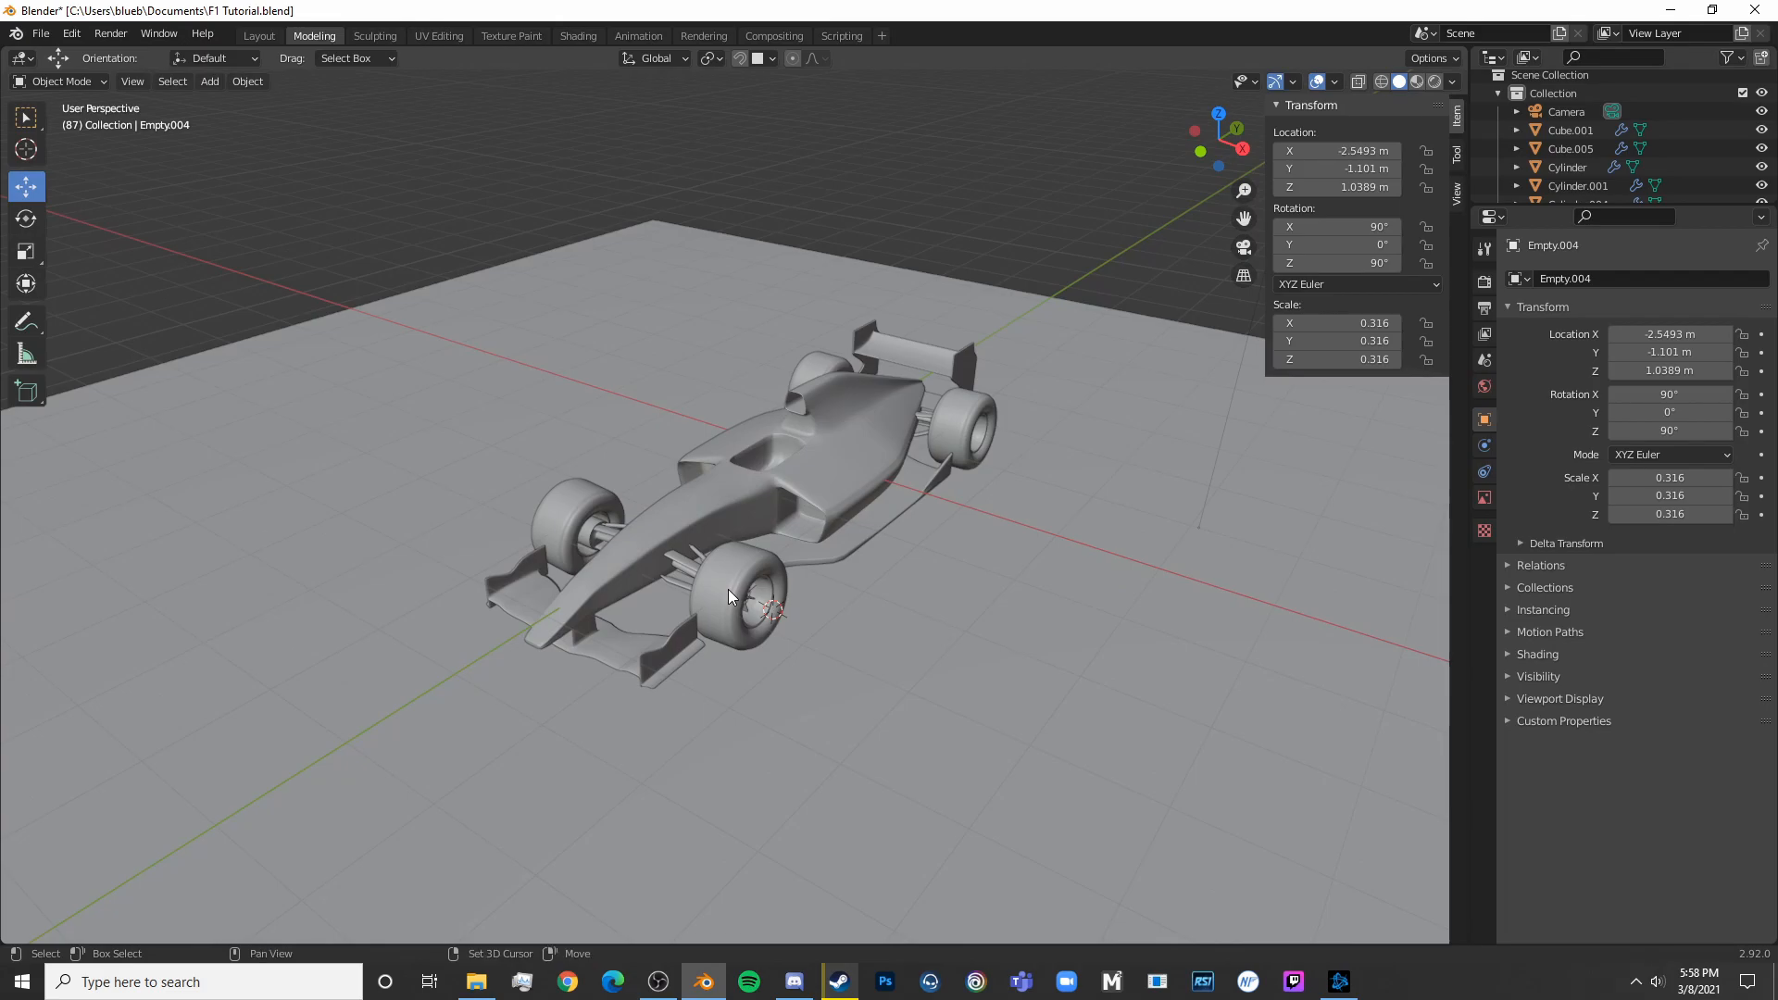
Delete the car's body, tyres, suspension and wings, keeping the blueprint images
{"action": "left_click", "coordinate": [713, 594]}
{"action": "left_click", "coordinate": [677, 558], "text": "shift"}
{"action": "left_click", "coordinate": [602, 611], "text": "shift"}
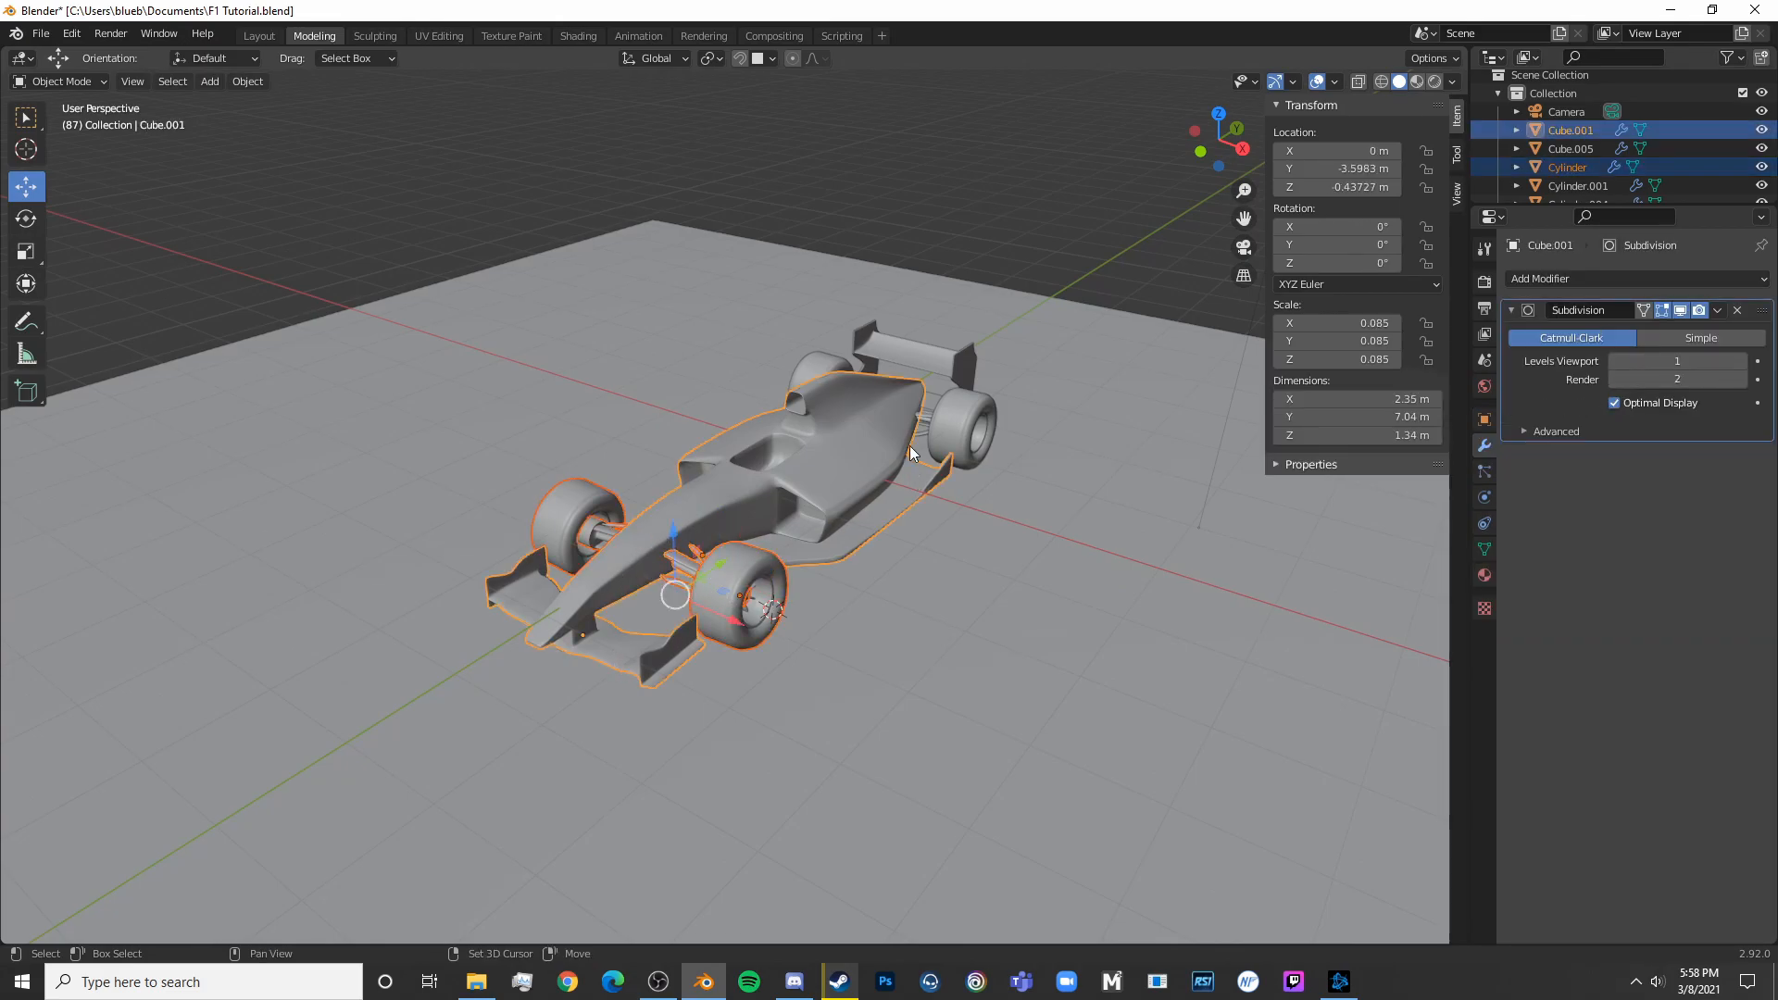
{"action": "left_click", "coordinate": [963, 418], "text": "shift"}
{"action": "left_click", "coordinate": [926, 372], "text": "shift"}
{"action": "key", "text": "x"}
{"action": "left_click", "coordinate": [952, 386]}
Delete the remaining front and rear wheel rims
{"action": "left_click", "coordinate": [957, 425]}
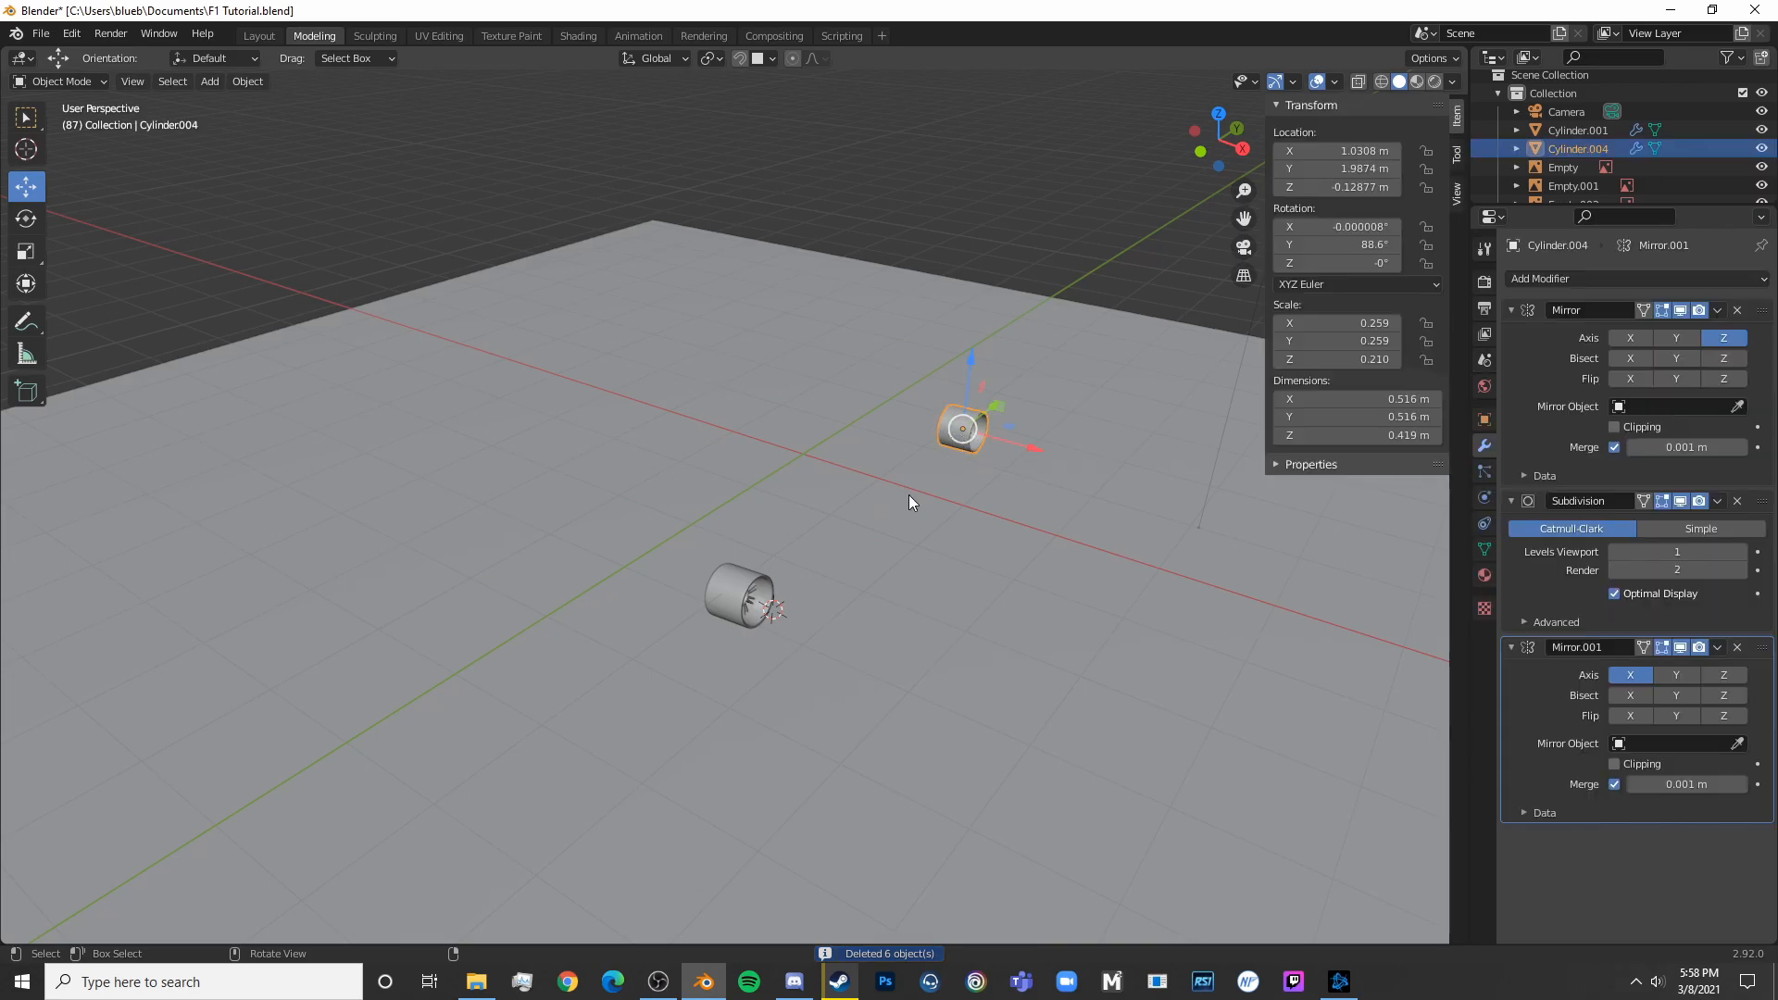
{"action": "left_click", "coordinate": [735, 592], "text": "shift"}
{"action": "key", "text": "Delete"}
Add a 2 m cube mesh to the scene in the right side view
{"action": "scroll", "coordinate": [778, 639], "scroll_direction": "up", "scroll_amount": 2}
{"action": "key", "text": "KP_3"}
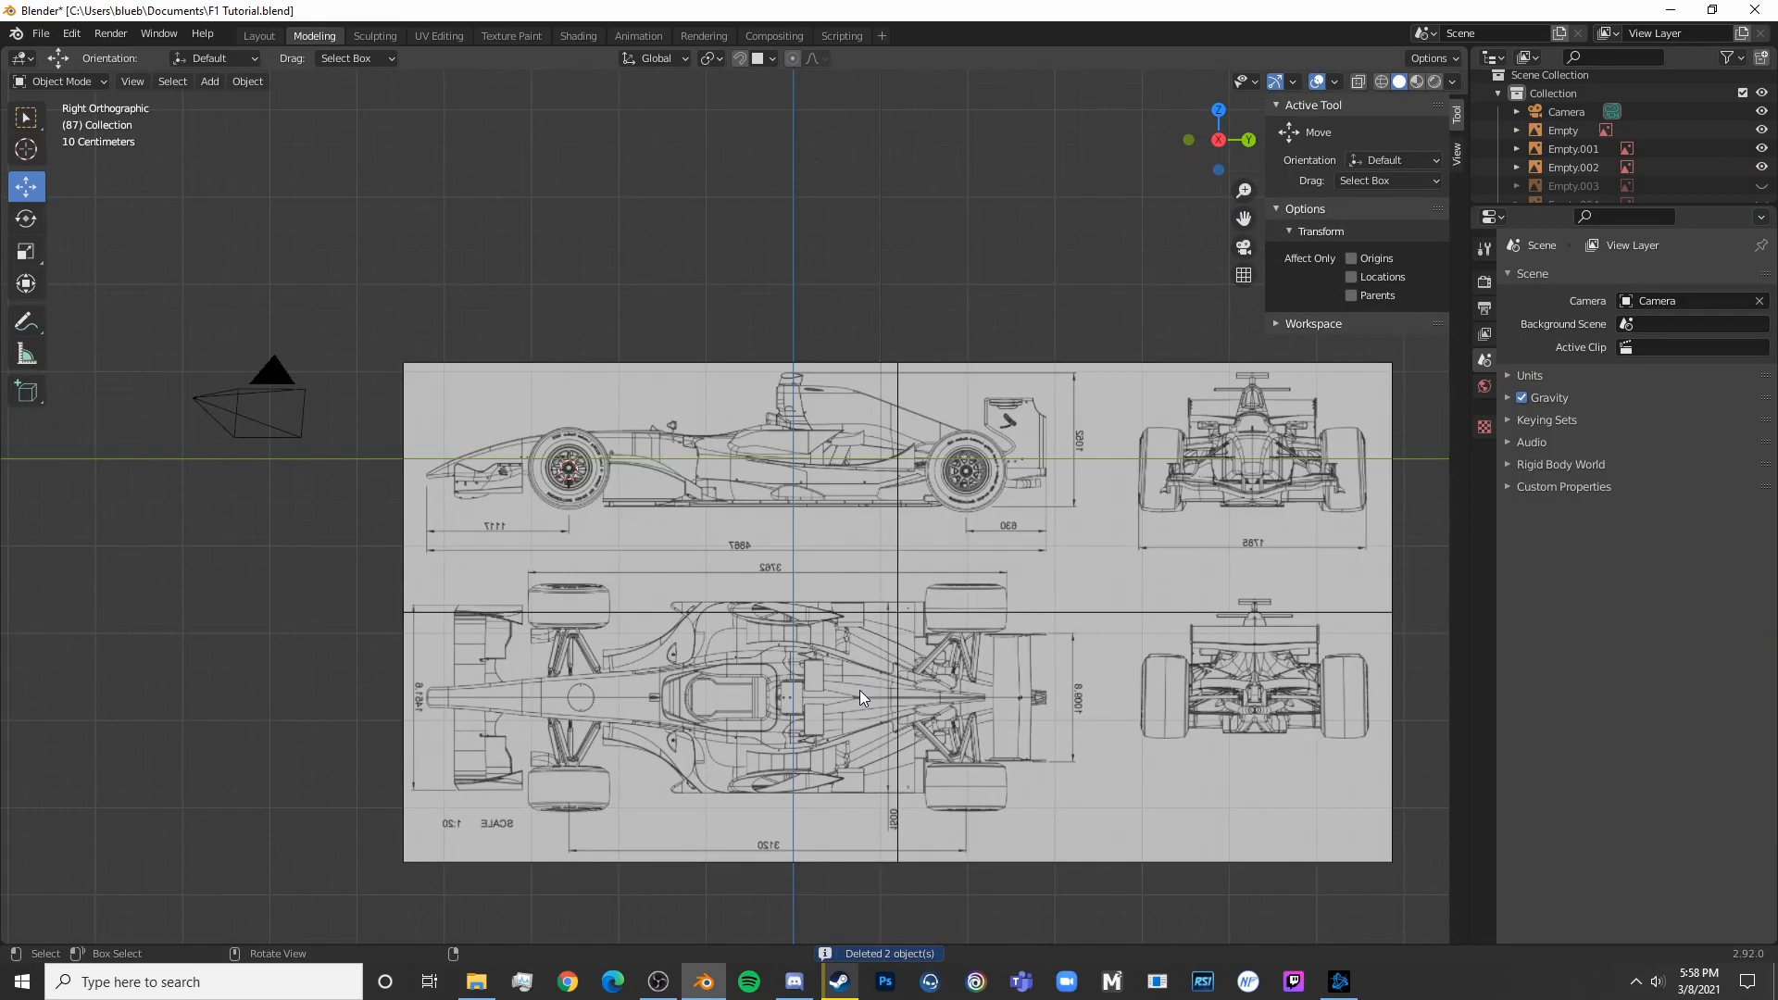
{"action": "scroll", "coordinate": [859, 691], "scroll_direction": "up", "scroll_amount": 8}
{"action": "scroll", "coordinate": [853, 717], "scroll_direction": "down", "scroll_amount": 6}
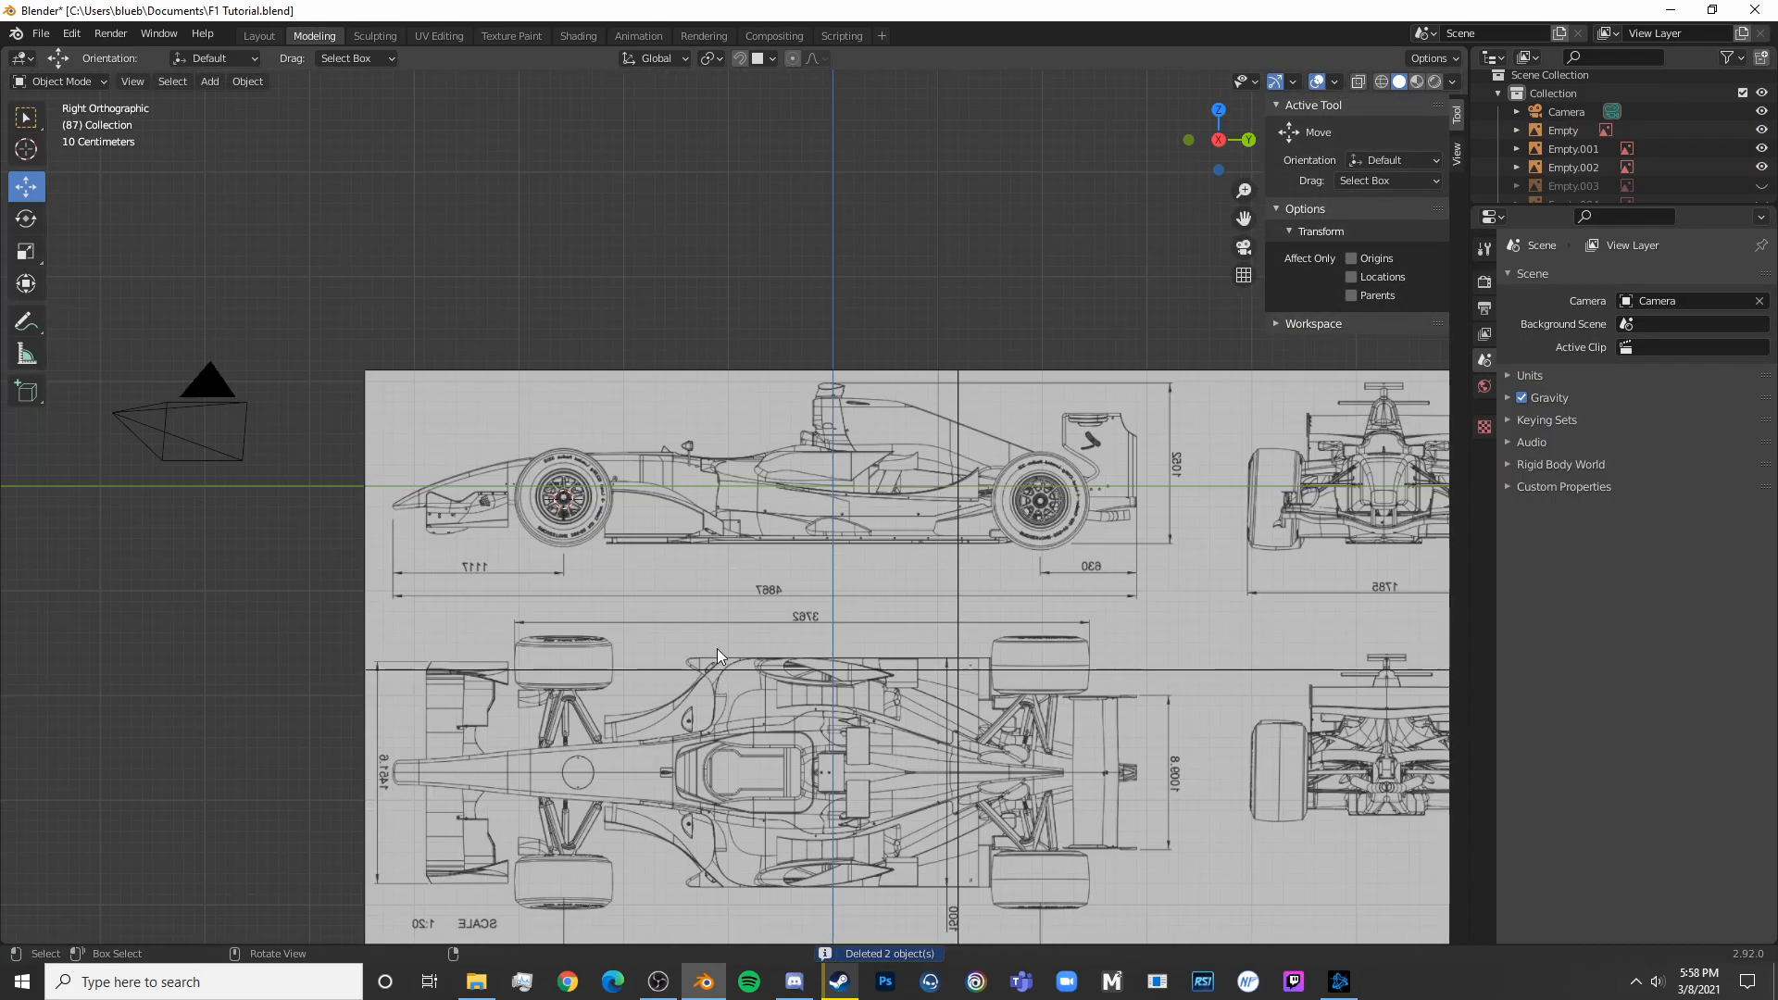
{"action": "key", "text": "shift+a"}
{"action": "mouse_move", "coordinate": [673, 476]}
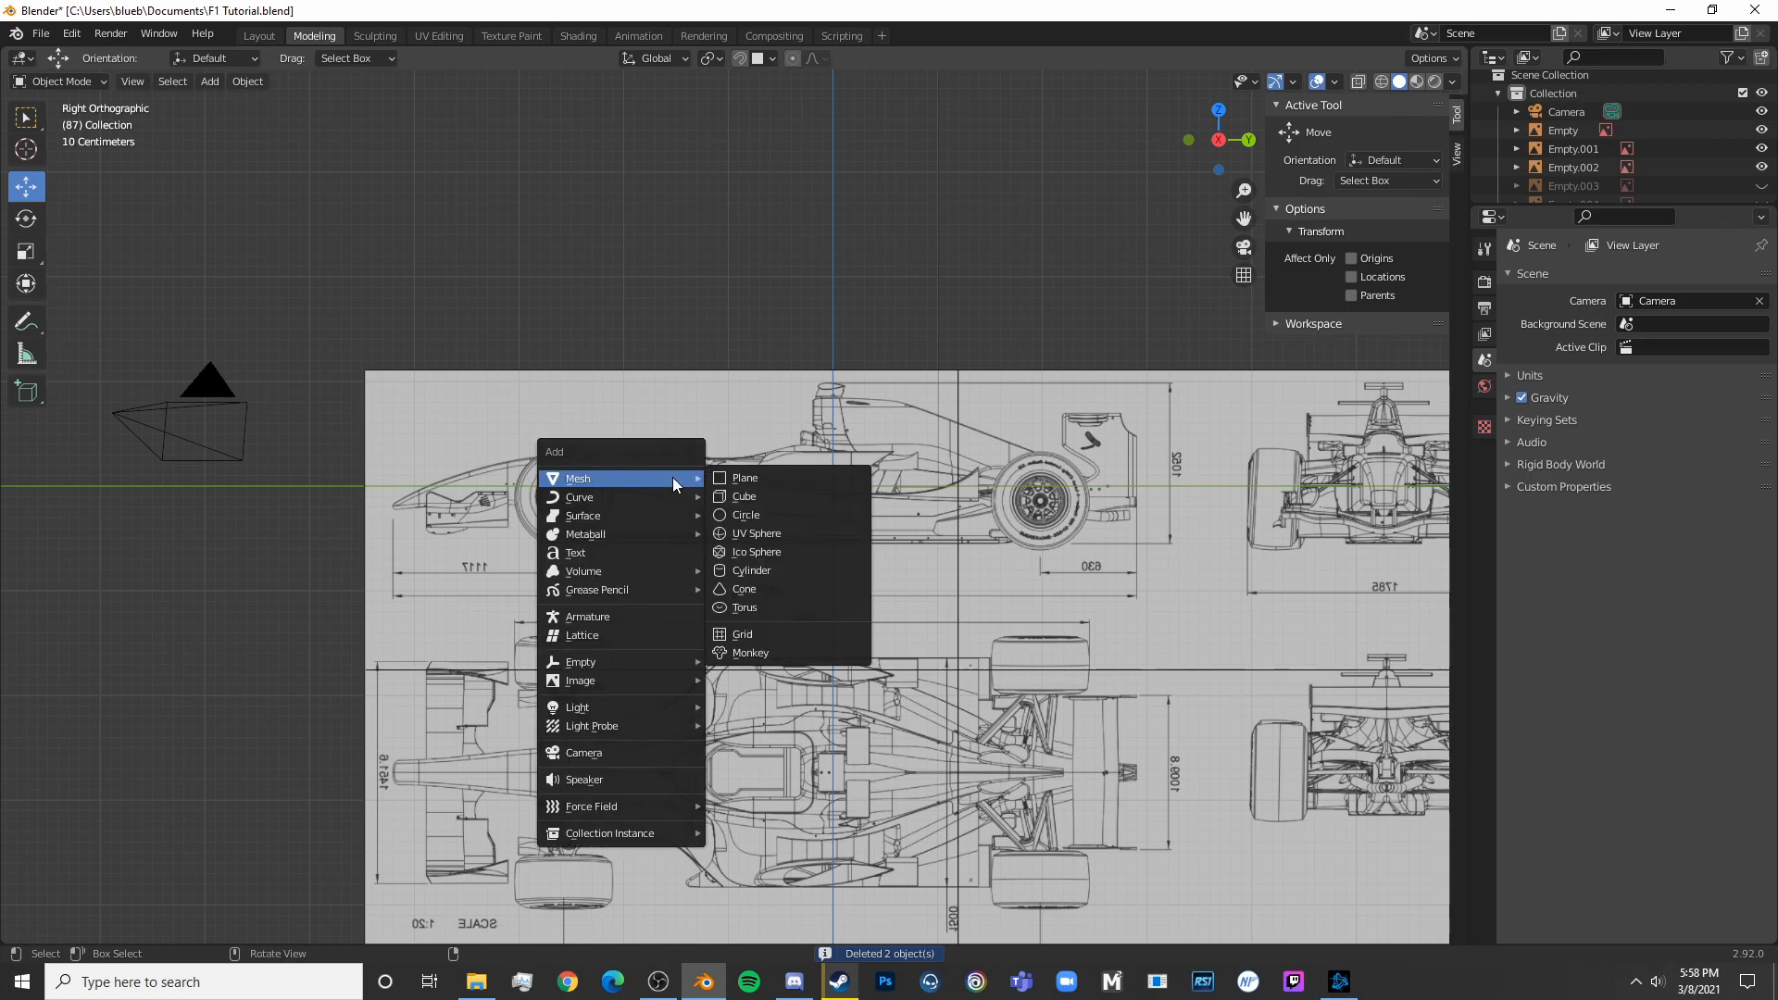
{"action": "left_click", "coordinate": [781, 509]}
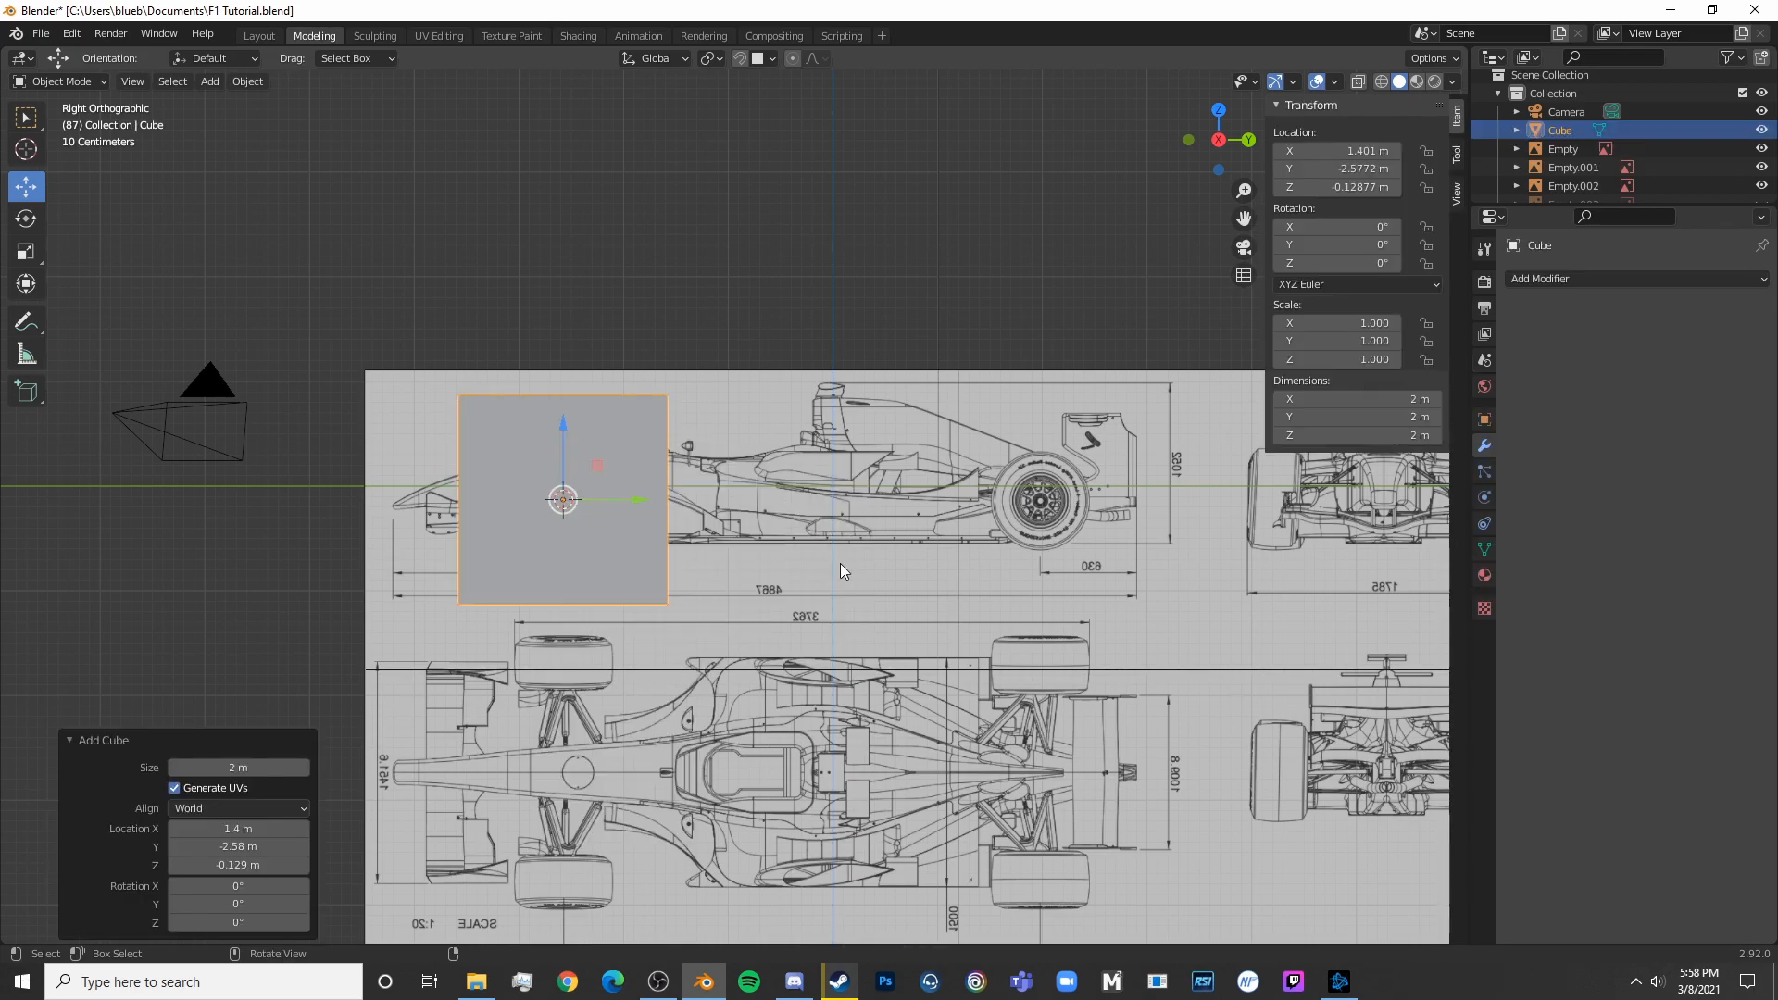
Scale the cube to about 0.55 and move it over the engine cover in the side-view blueprint
{"action": "scroll", "coordinate": [821, 540], "scroll_direction": "down", "scroll_amount": 4}
{"action": "key", "text": "s"}
{"action": "left_click", "coordinate": [765, 663]}
{"action": "key", "text": "g"}
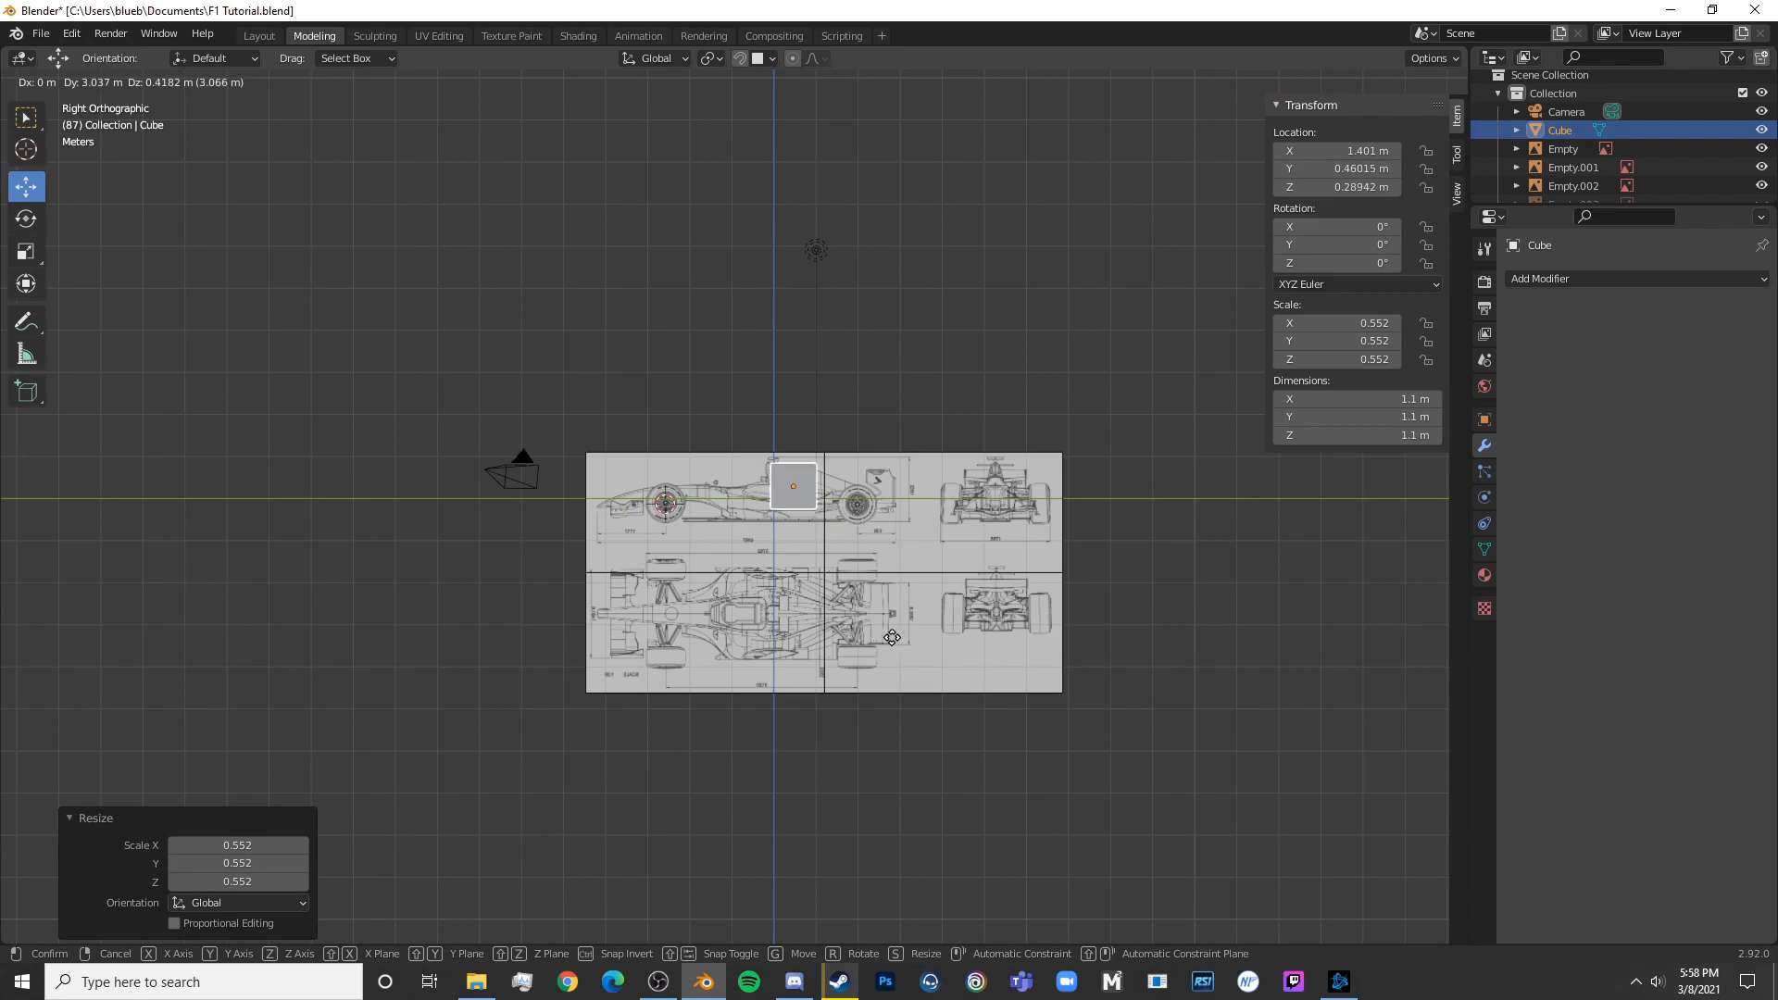
{"action": "left_click", "coordinate": [889, 646]}
Show the cube in wireframe over the blueprint and add a Subdivision Surface modifier to it
{"action": "scroll", "coordinate": [889, 646], "scroll_direction": "up", "scroll_amount": 6}
{"action": "key", "text": "shift+z"}
{"action": "middle_click_drag", "start_coordinate": [886, 509], "coordinate": [724, 519], "text": "shift"}
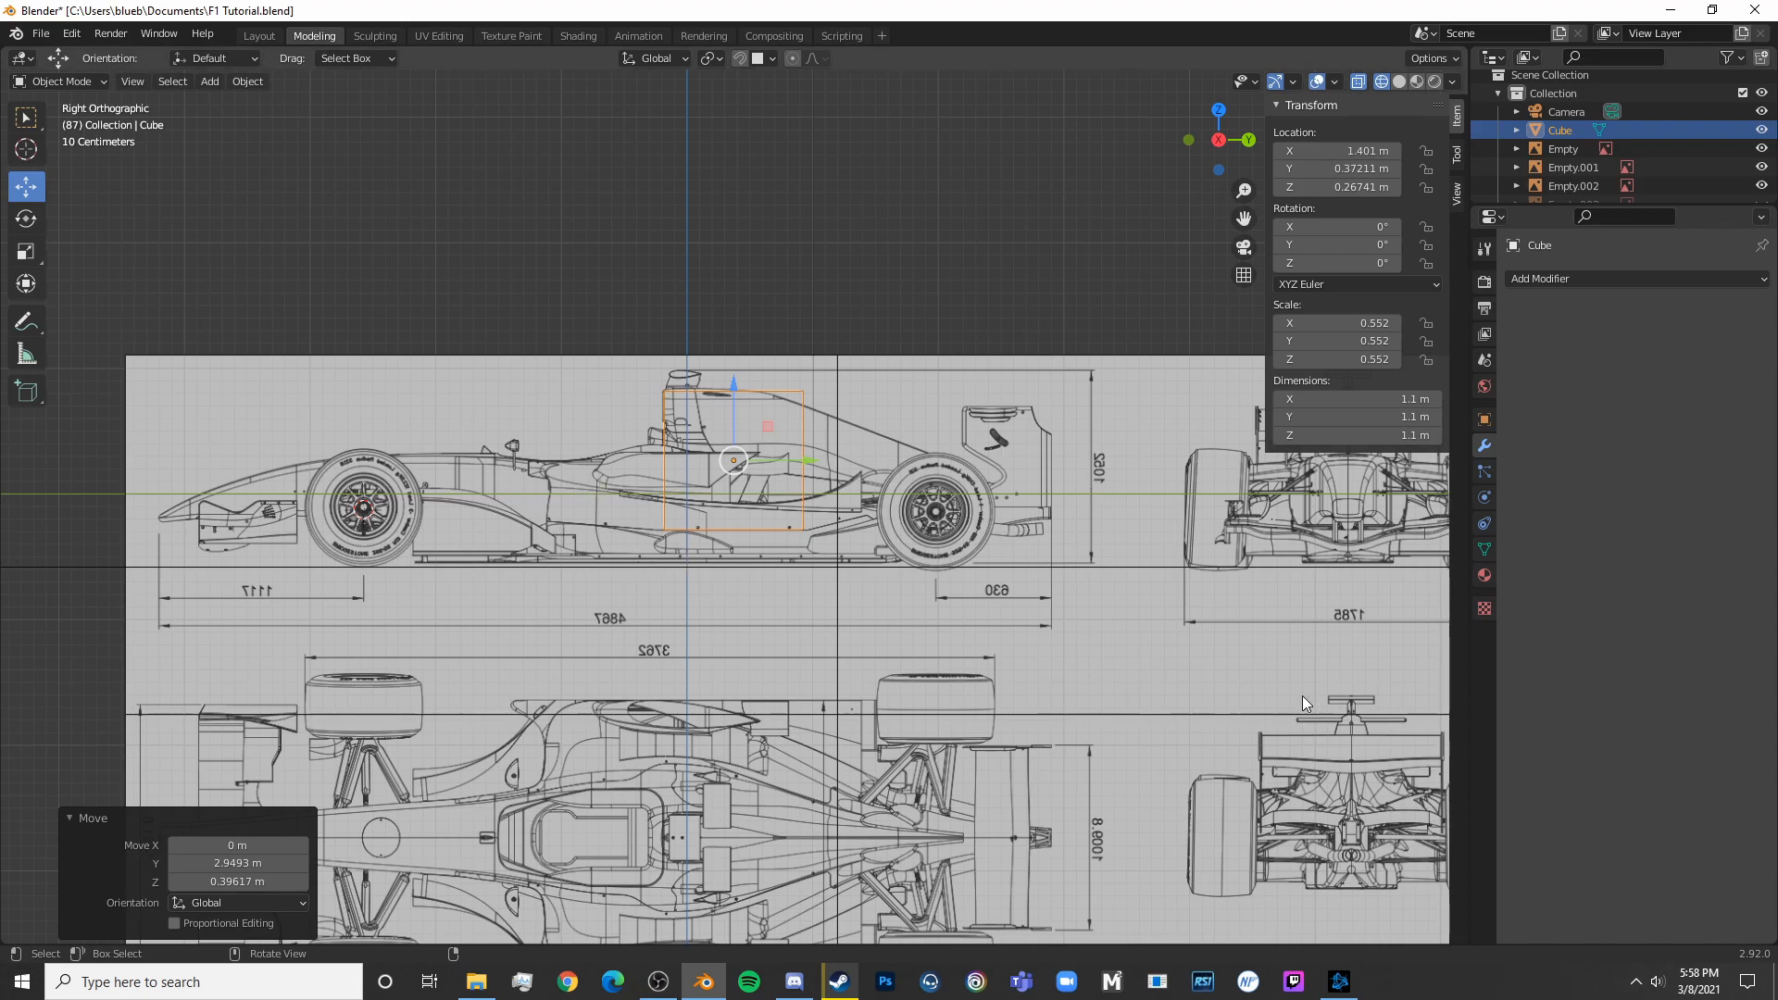
{"action": "left_click", "coordinate": [1603, 282]}
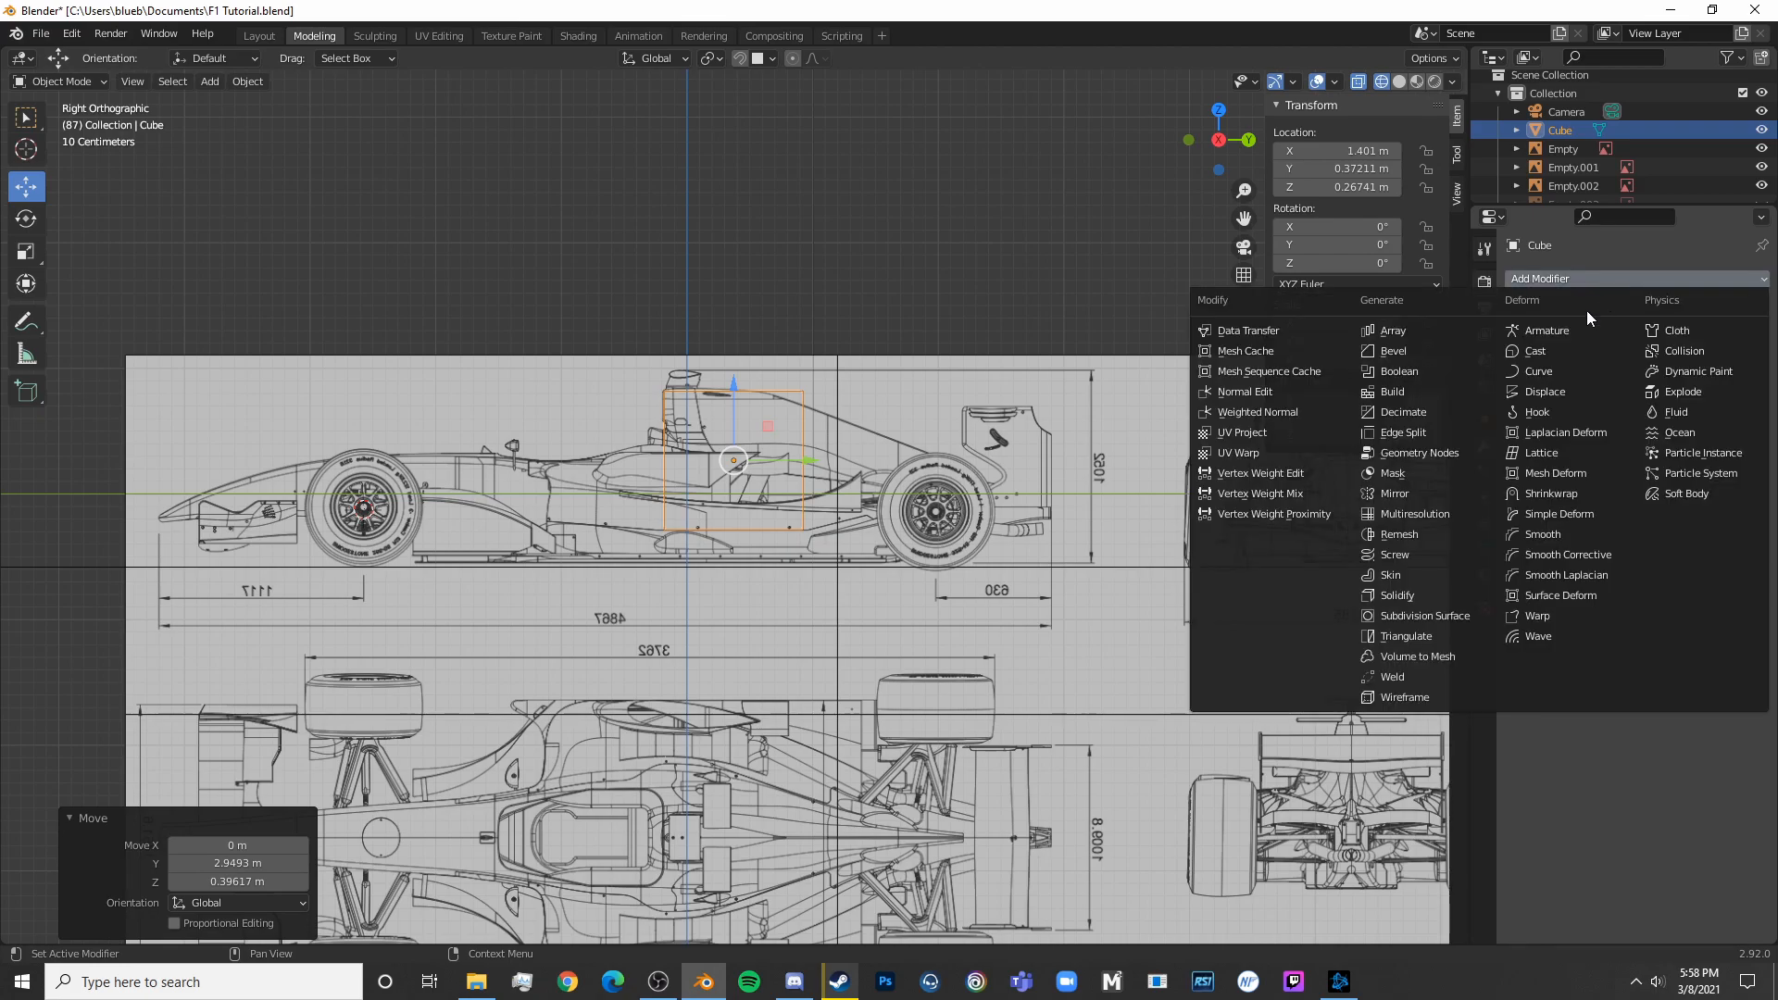
{"action": "left_click", "coordinate": [1613, 277]}
{"action": "left_click", "coordinate": [1445, 614]}
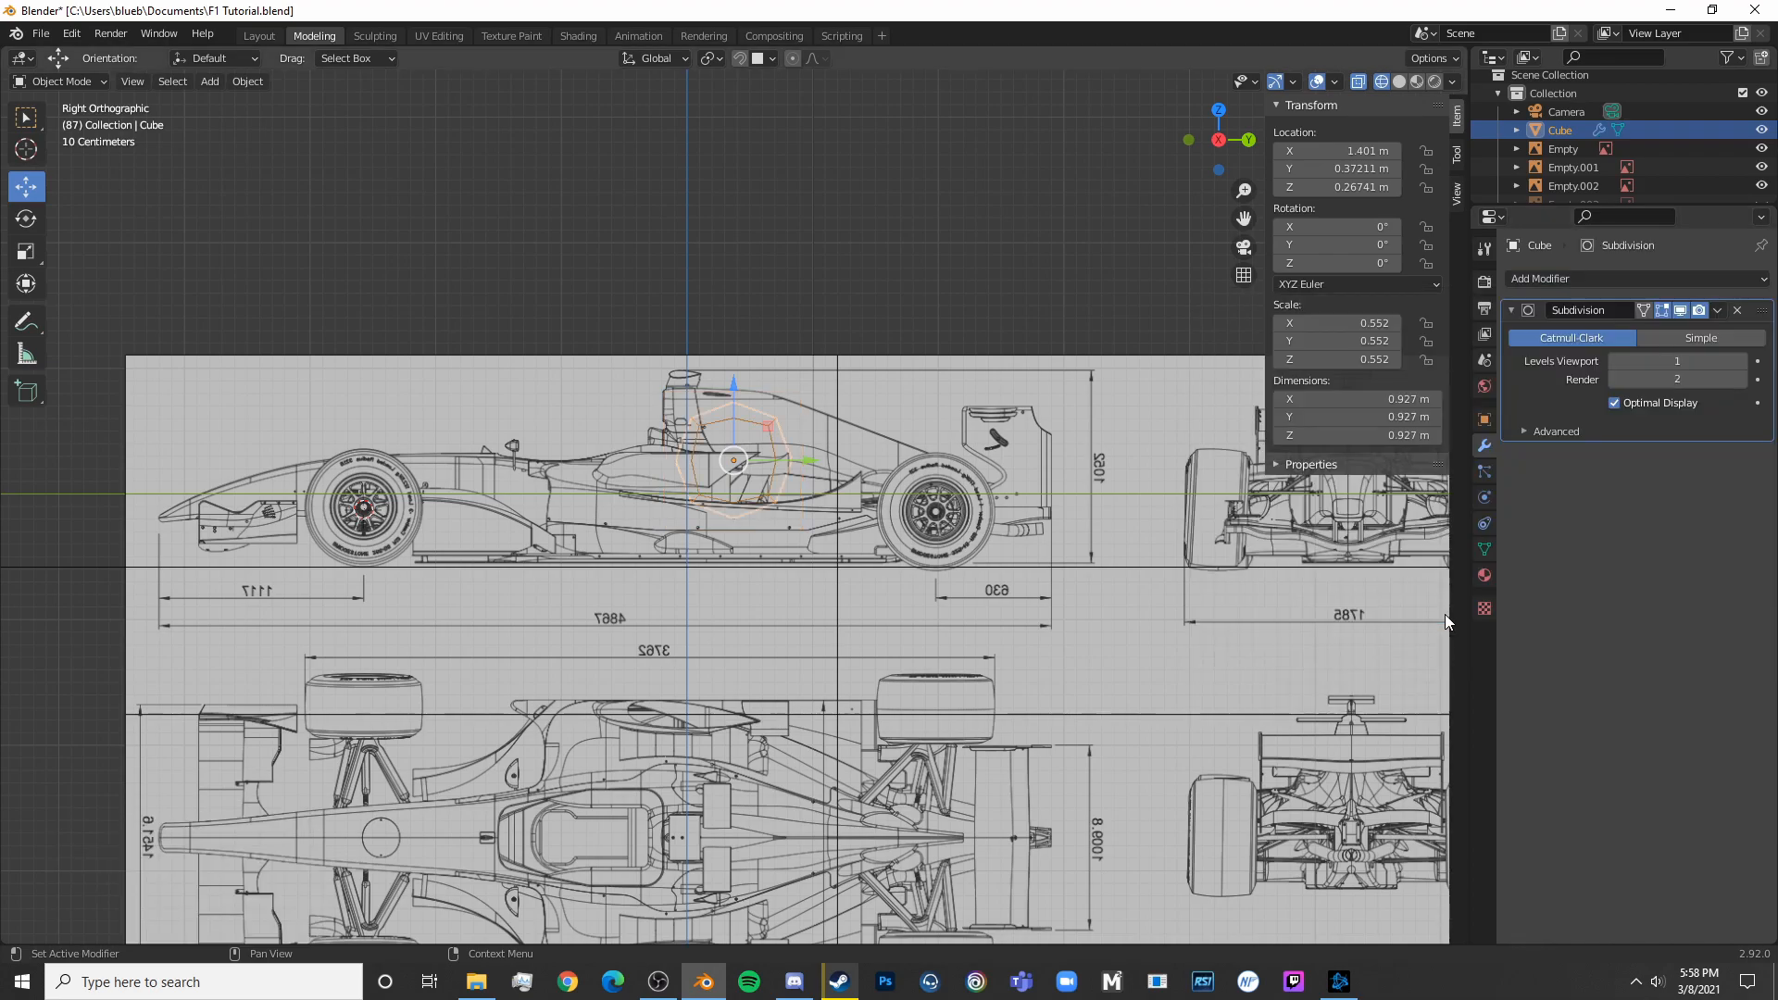
Set the cube's X location to 0 m
{"action": "middle_click_drag", "start_coordinate": [571, 437], "coordinate": [889, 530]}
{"action": "key", "text": "Tab"}
{"action": "key", "text": "Tab"}
{"action": "left_click", "coordinate": [1352, 147]}
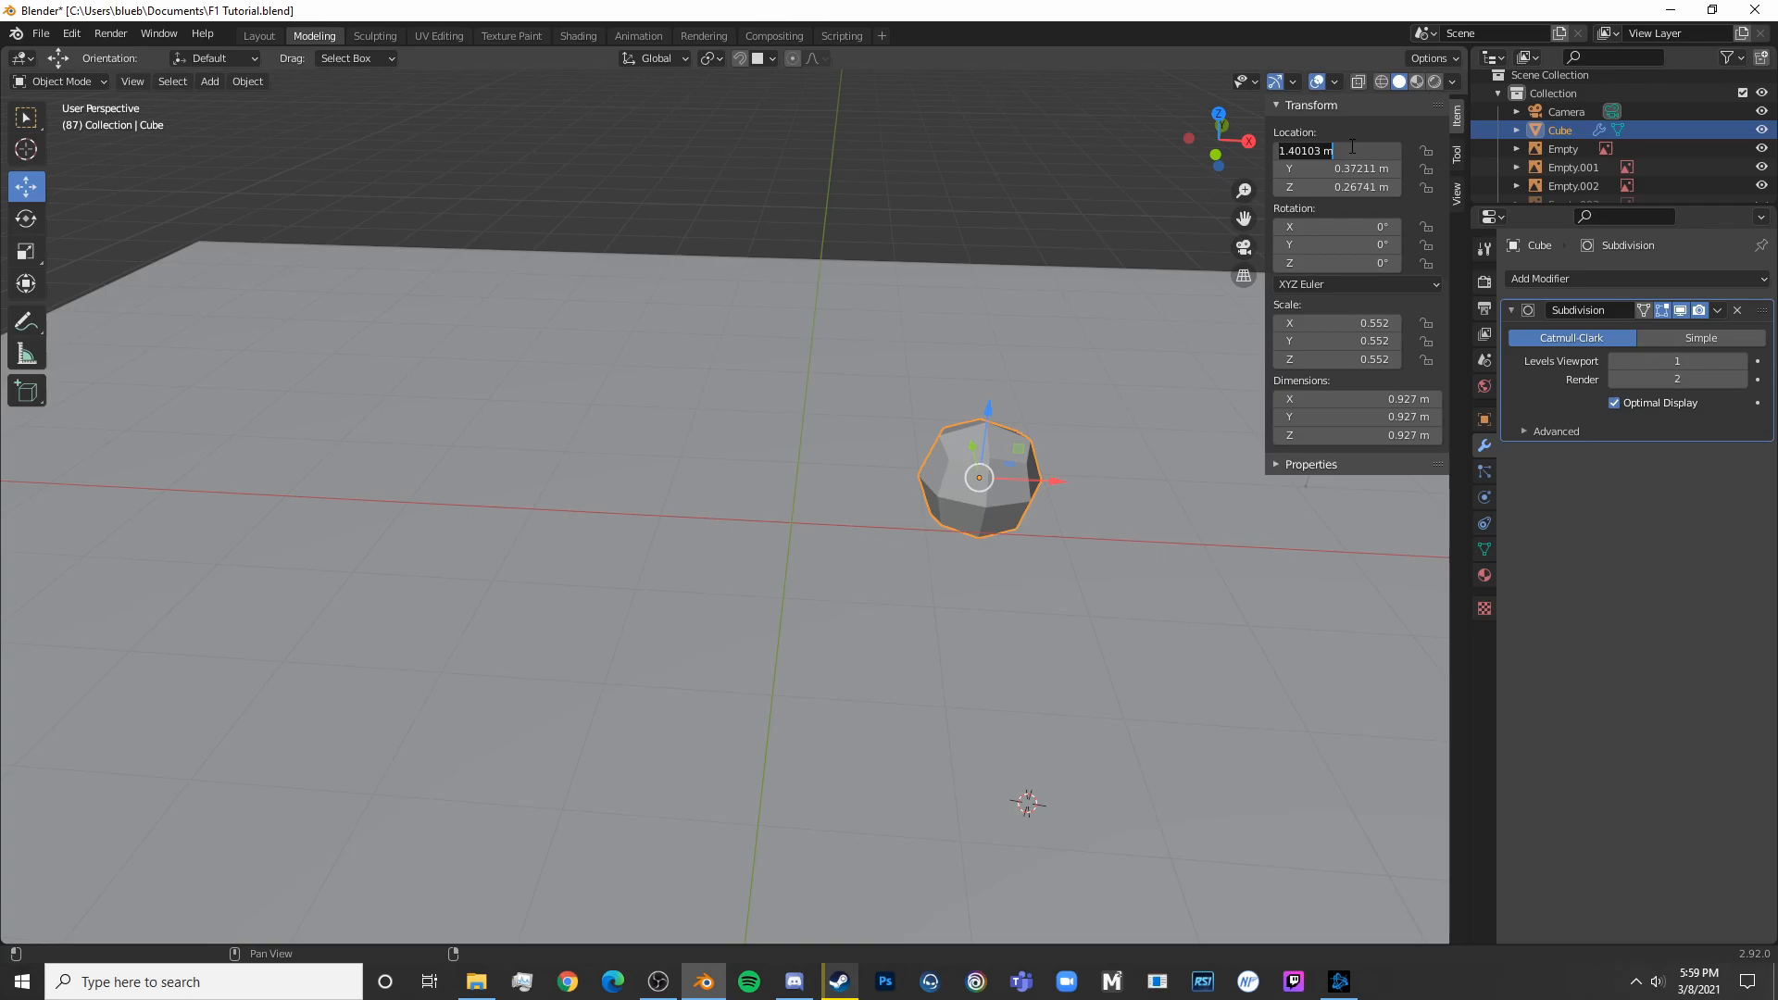
{"action": "type", "text": "0"}
{"action": "key", "text": "Return"}
{"action": "scroll", "coordinate": [974, 651], "scroll_direction": "down", "scroll_amount": 5}
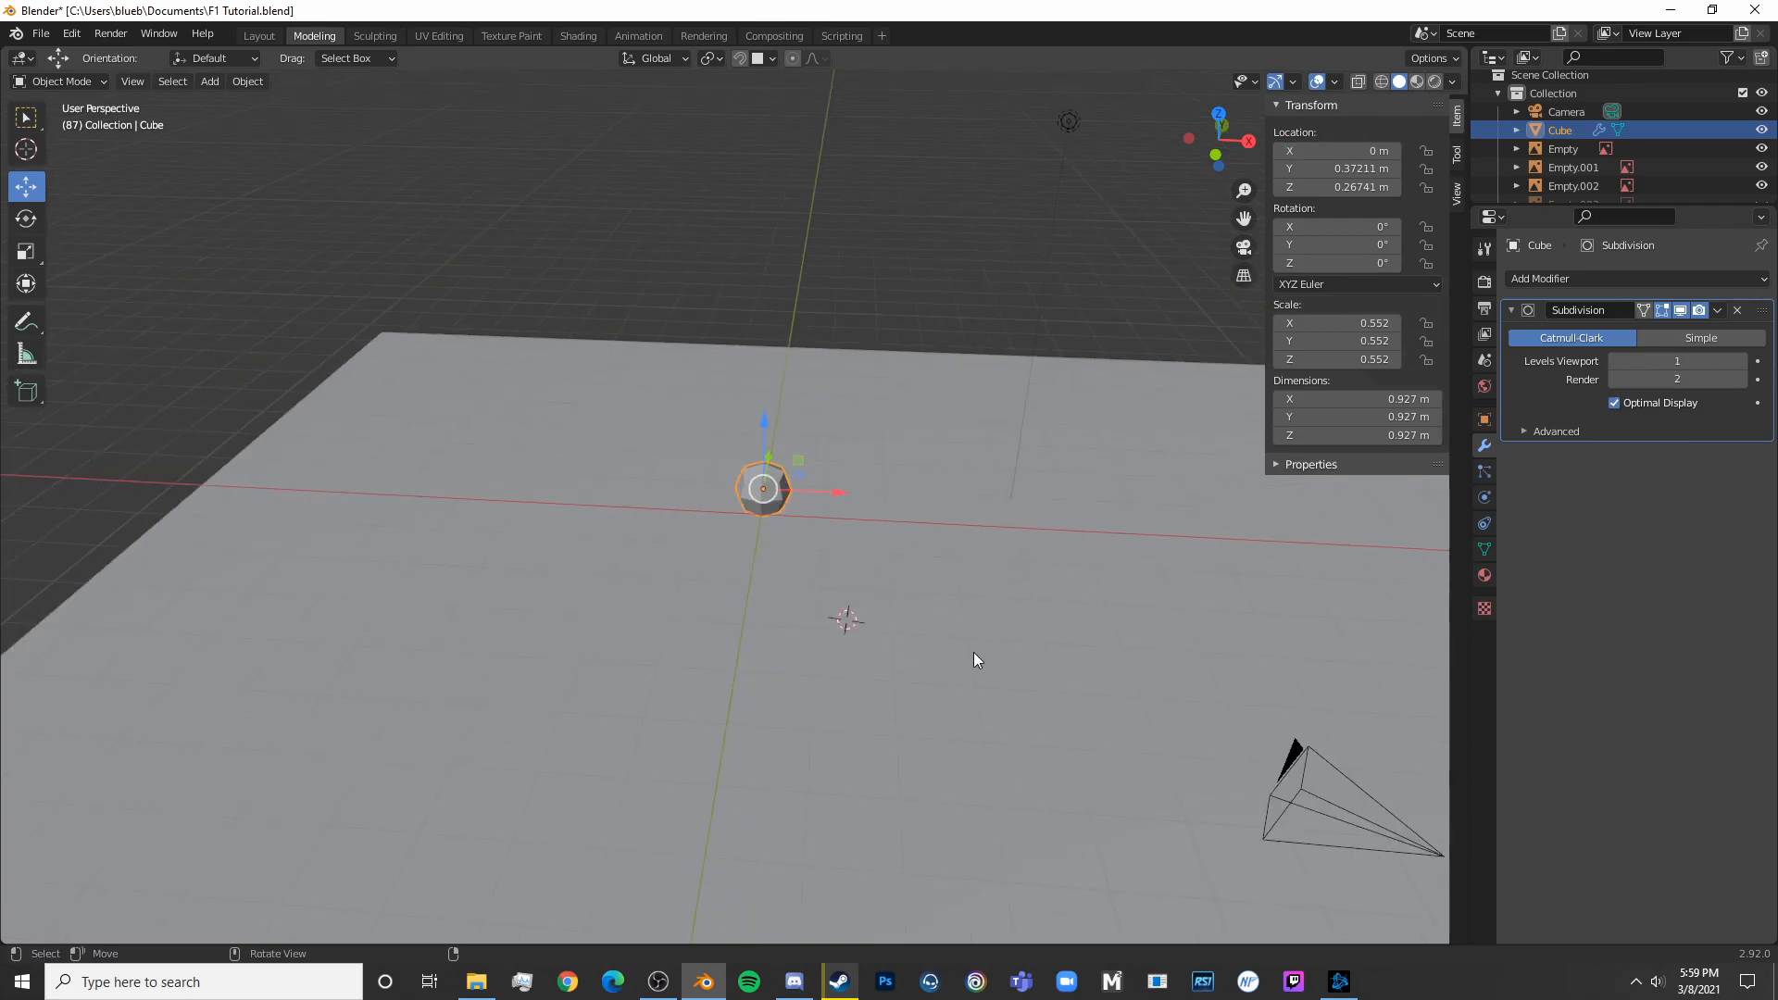
Add one centred loop cut to the cube along the car's lengthwise axis in top view
{"action": "key", "text": "Tab"}
{"action": "key", "text": "KP_7"}
{"action": "scroll", "coordinate": [1039, 665], "scroll_direction": "up", "scroll_amount": 3}
{"action": "key", "text": "alt+a"}
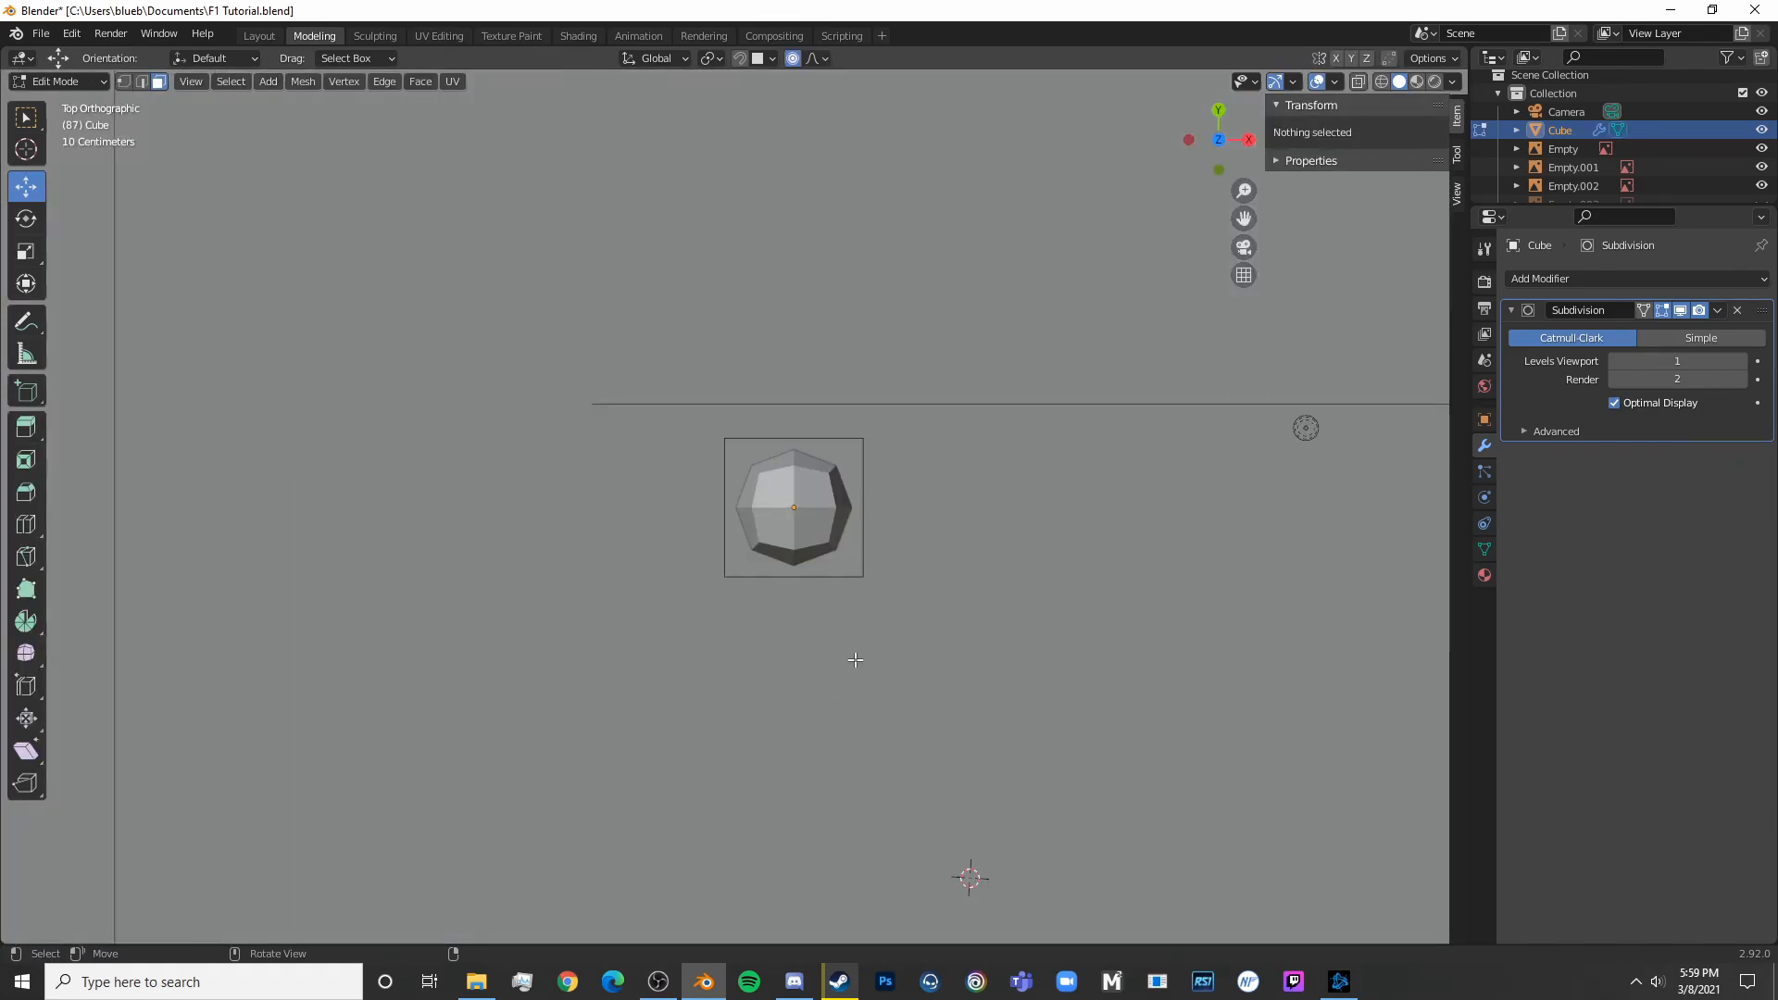
{"action": "key", "text": "ctrl+r"}
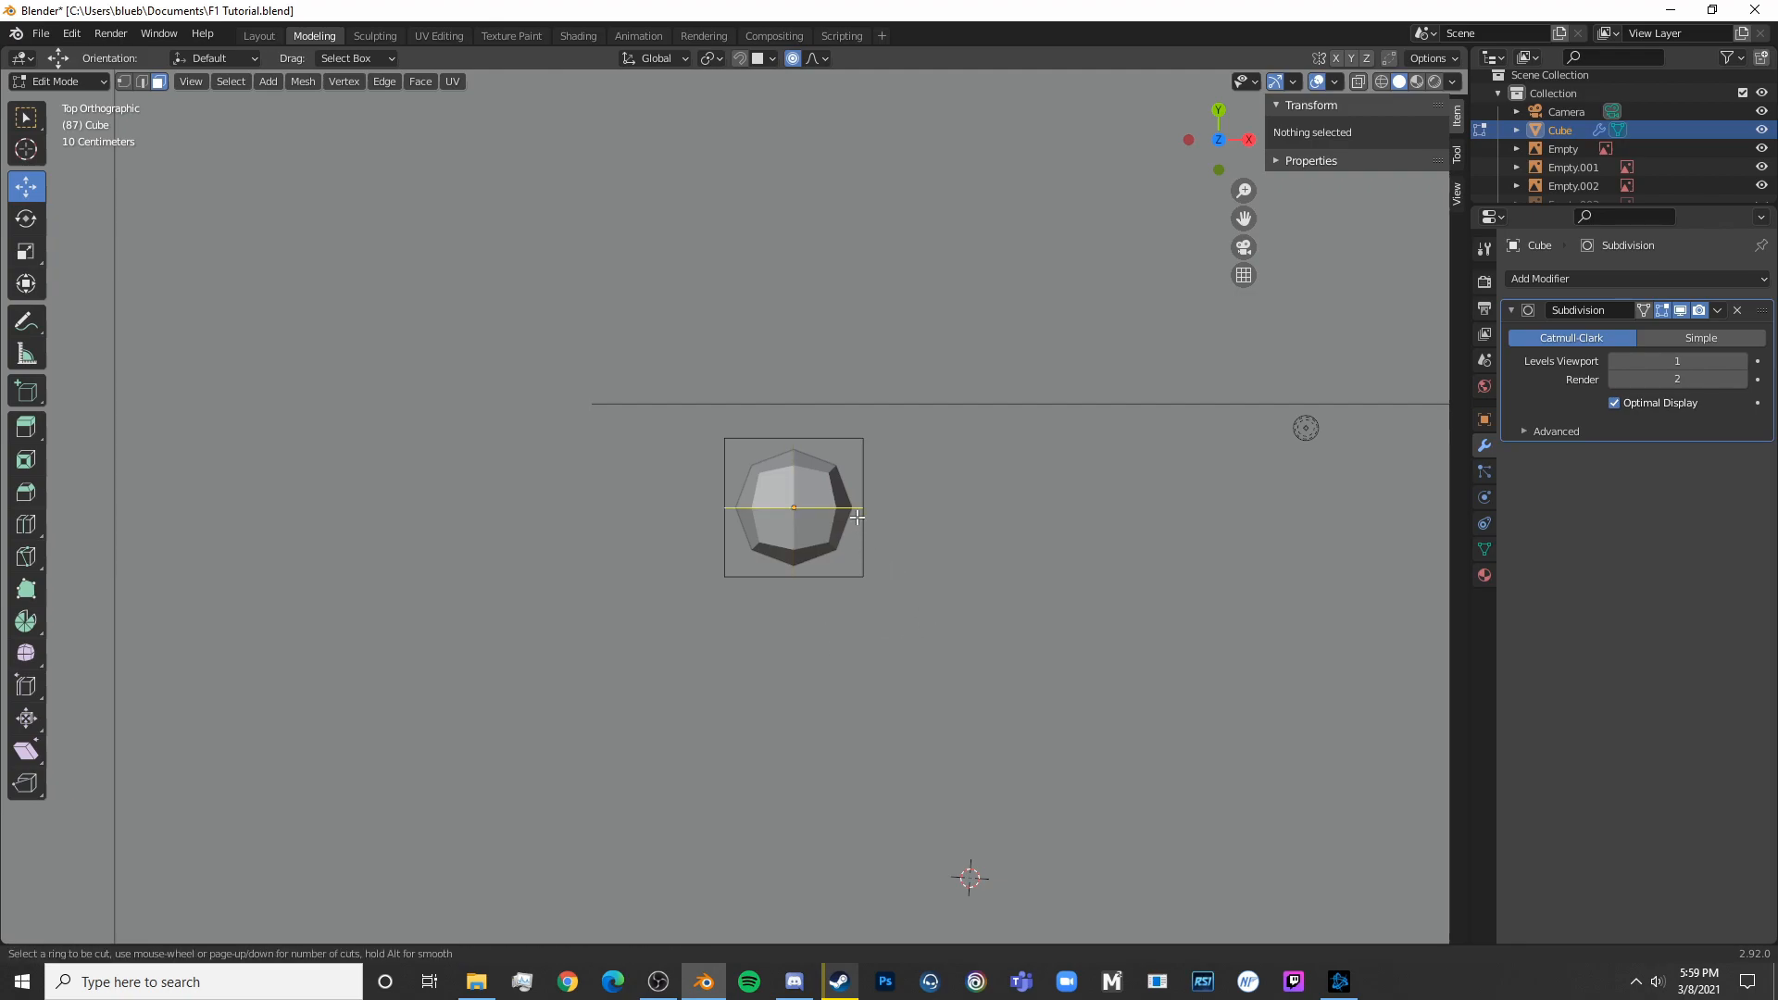
{"action": "left_click", "coordinate": [788, 590]}
{"action": "right_click", "coordinate": [788, 590]}
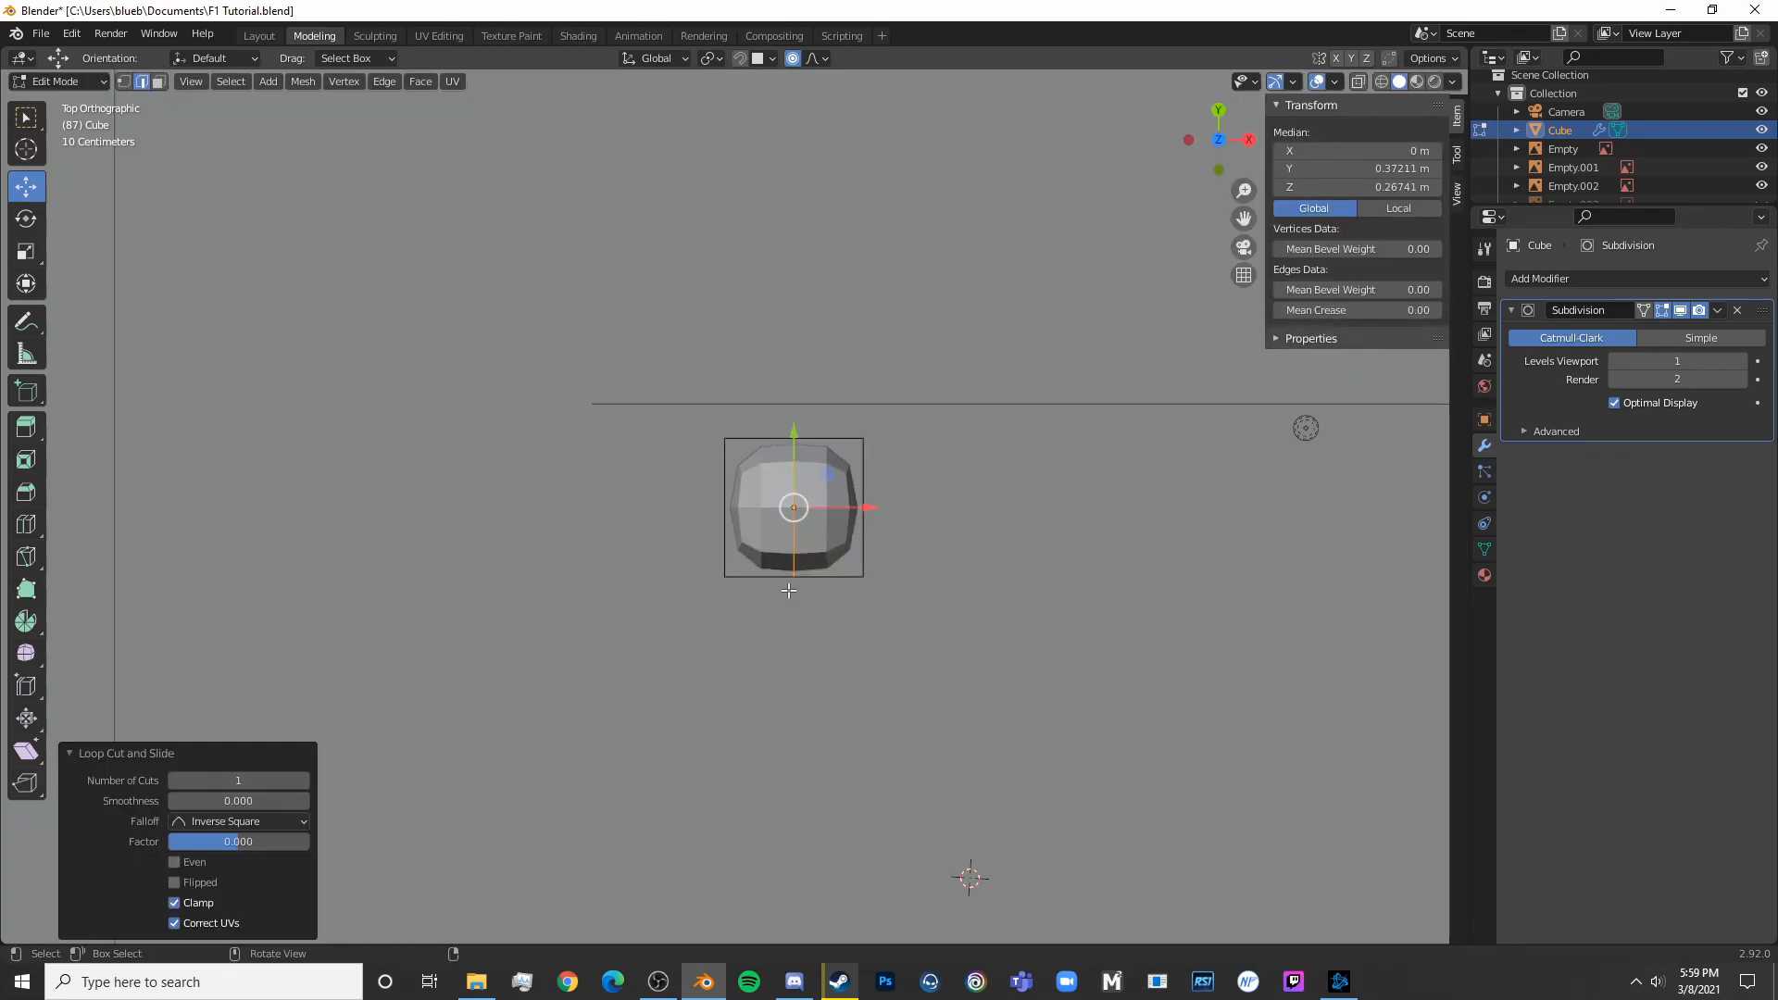
Delete the cube's vertices on the negative X side of the centre loop
{"action": "key", "text": "KP_3"}
{"action": "key", "text": "KP_7"}
{"action": "key", "text": "alt+z"}
{"action": "left_click", "coordinate": [905, 704]}
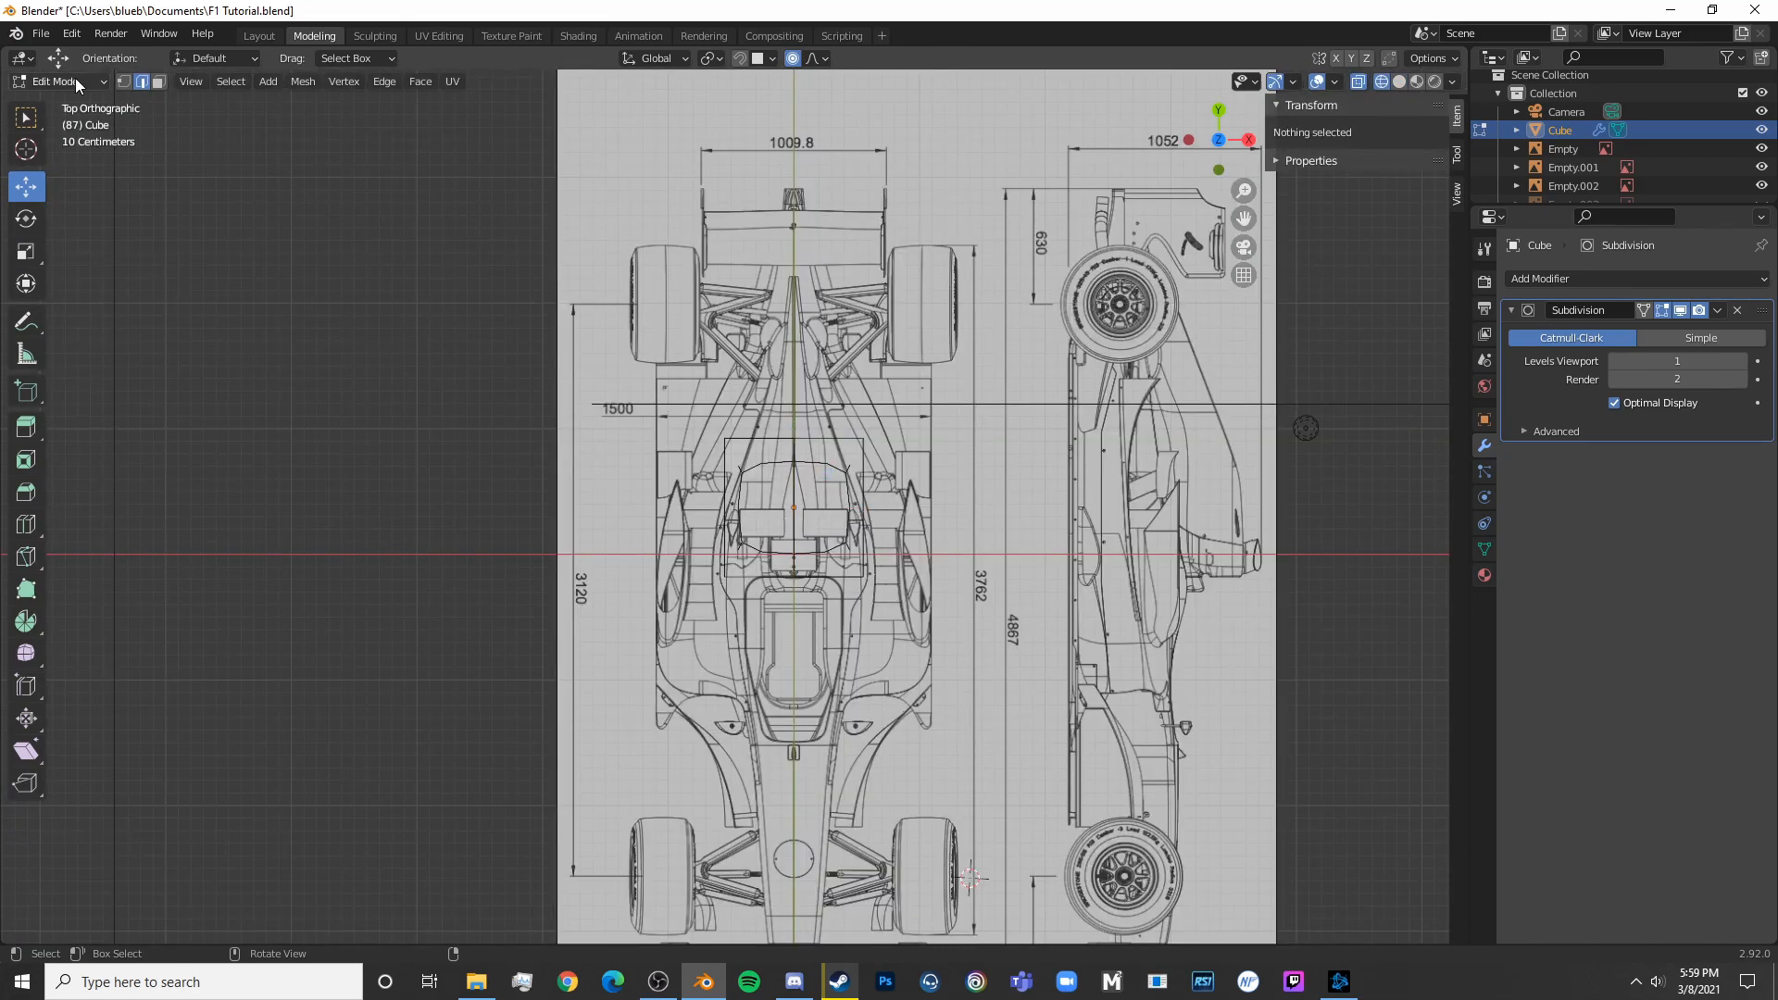
{"action": "key", "text": "c"}
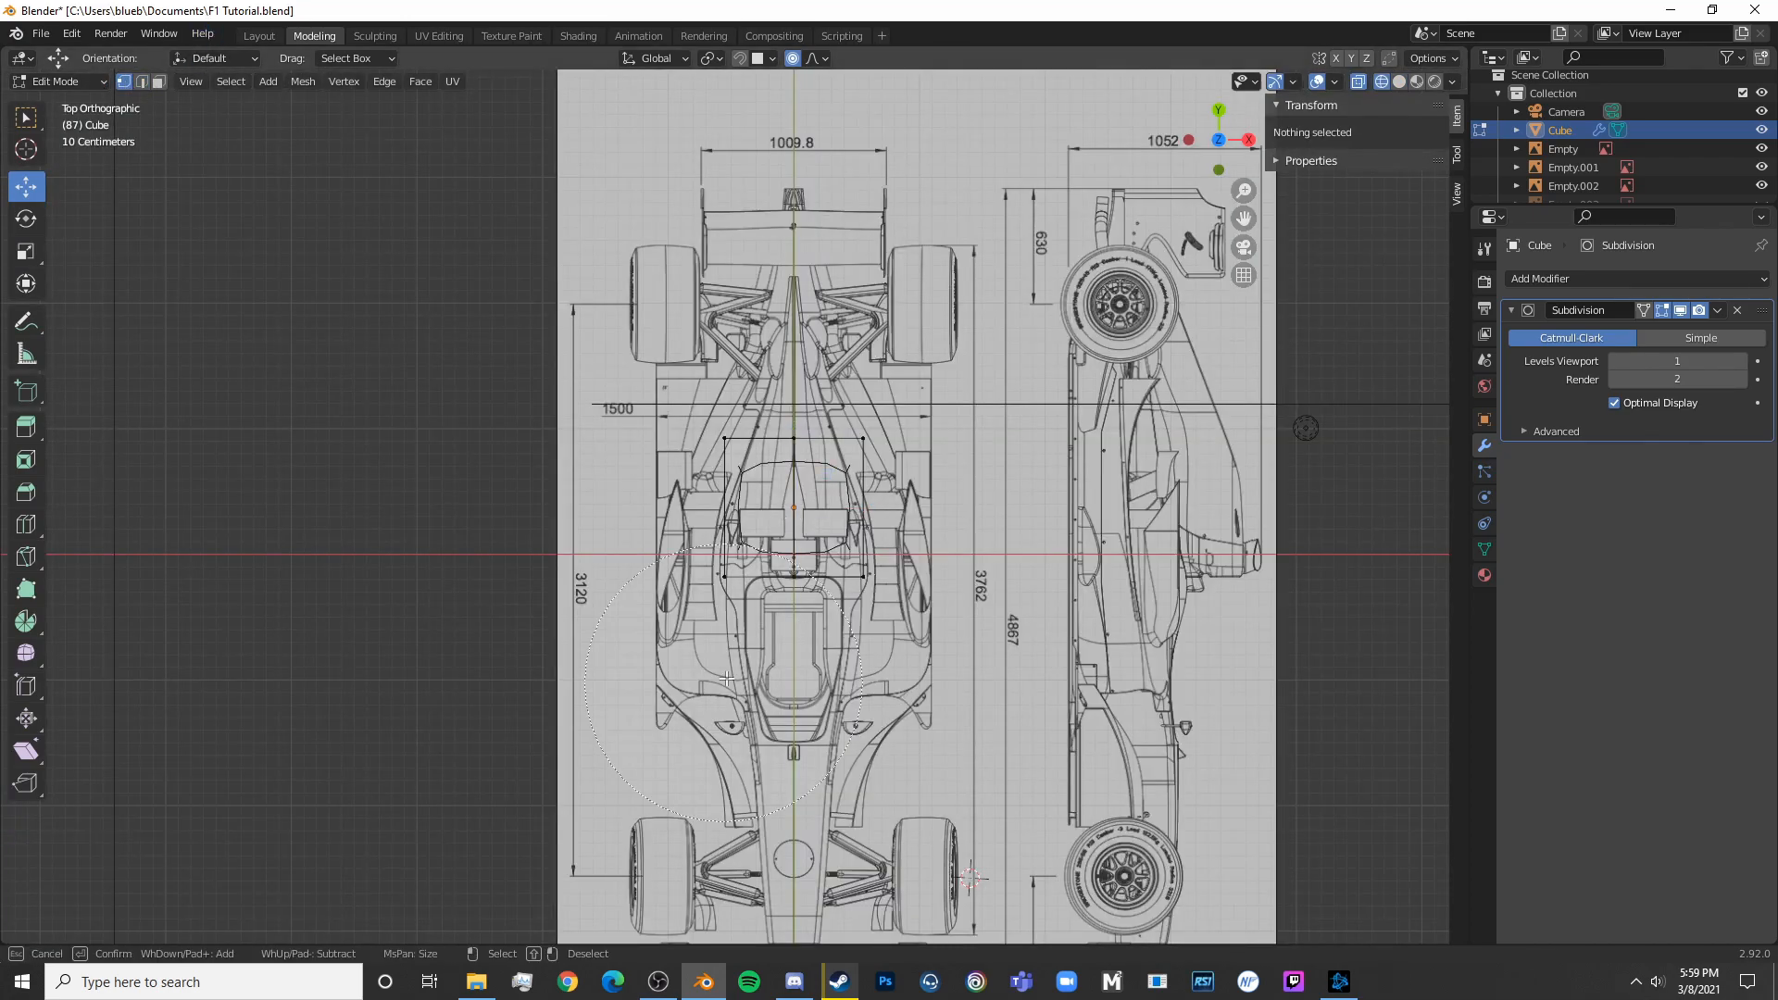
{"action": "left_click_drag", "start_coordinate": [745, 595], "coordinate": [718, 398]}
{"action": "key", "text": "Escape"}
{"action": "key", "text": "x"}
{"action": "left_click", "coordinate": [702, 399]}
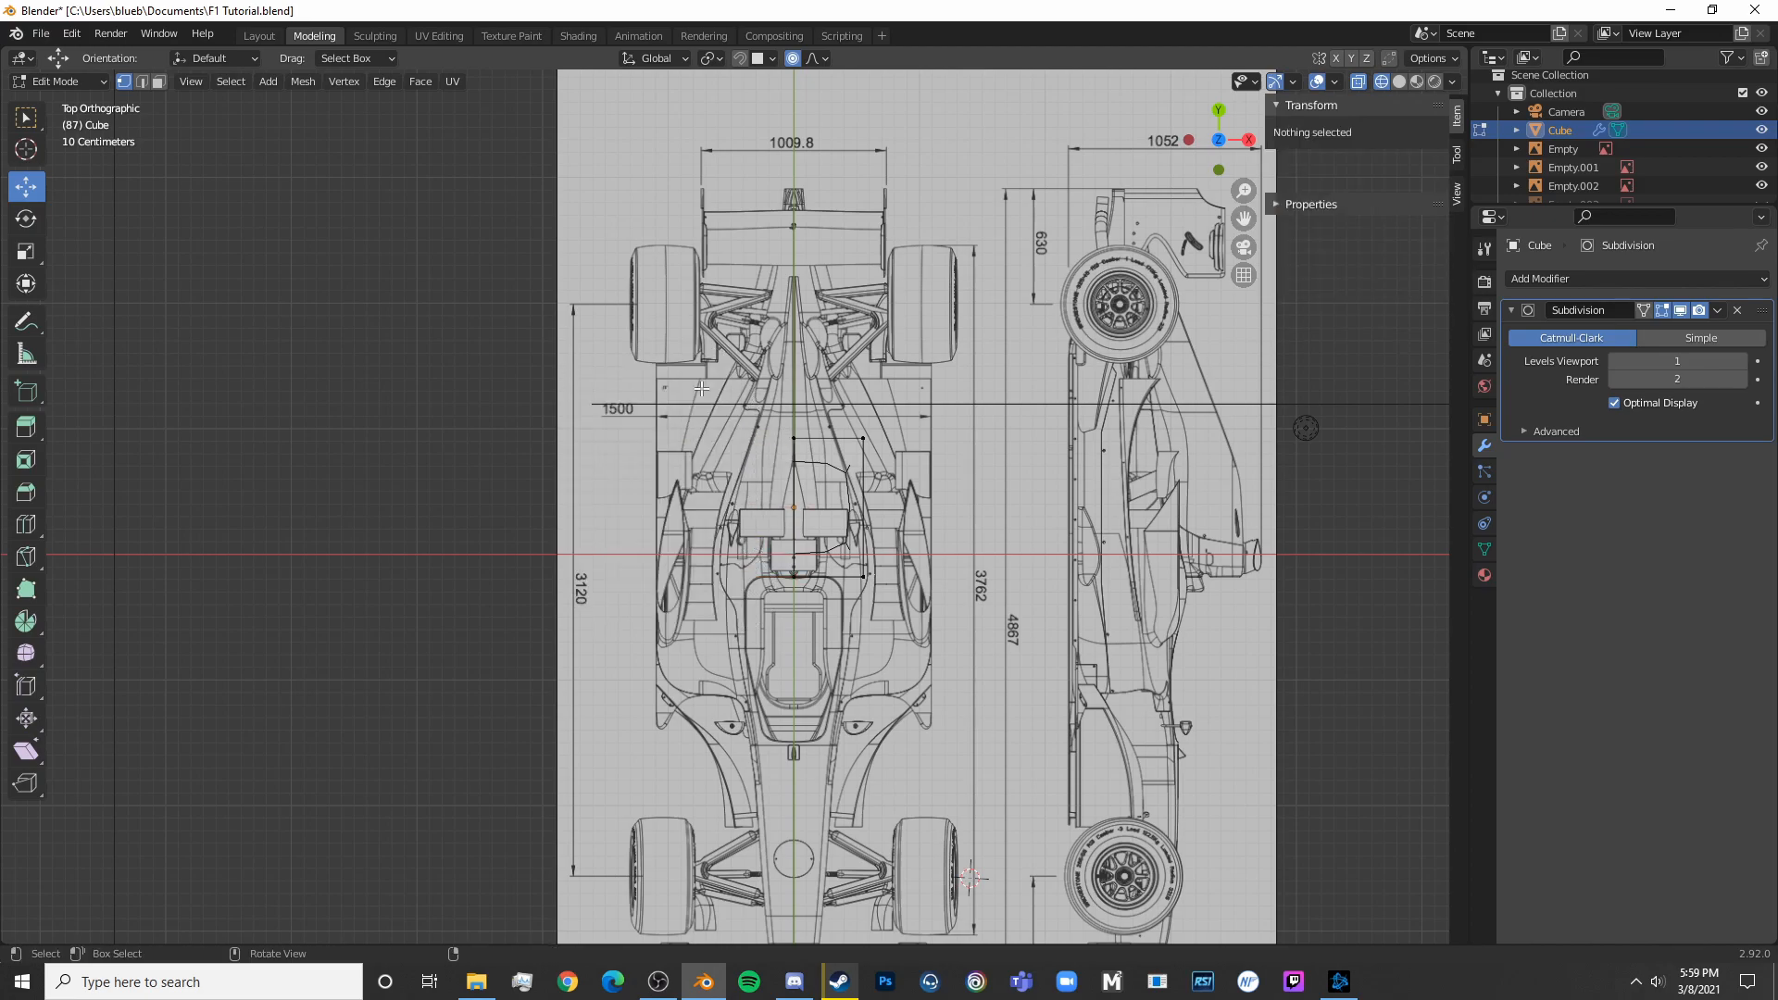
{"action": "key", "text": "x"}
{"action": "left_click", "coordinate": [678, 452]}
Add a Mirror modifier on the X axis to the half cube in Object Mode
{"action": "key", "text": "Tab"}
{"action": "key", "text": "shift+z"}
{"action": "mouse_move", "coordinate": [682, 775]}
{"action": "middle_mouse_down"}
{"action": "mouse_move", "coordinate": [670, 537]}
{"action": "mouse_move", "coordinate": [755, 493]}
{"action": "mouse_move", "coordinate": [880, 558]}
{"action": "middle_mouse_up"}
{"action": "scroll", "coordinate": [880, 558], "scroll_direction": "up", "scroll_amount": 5}
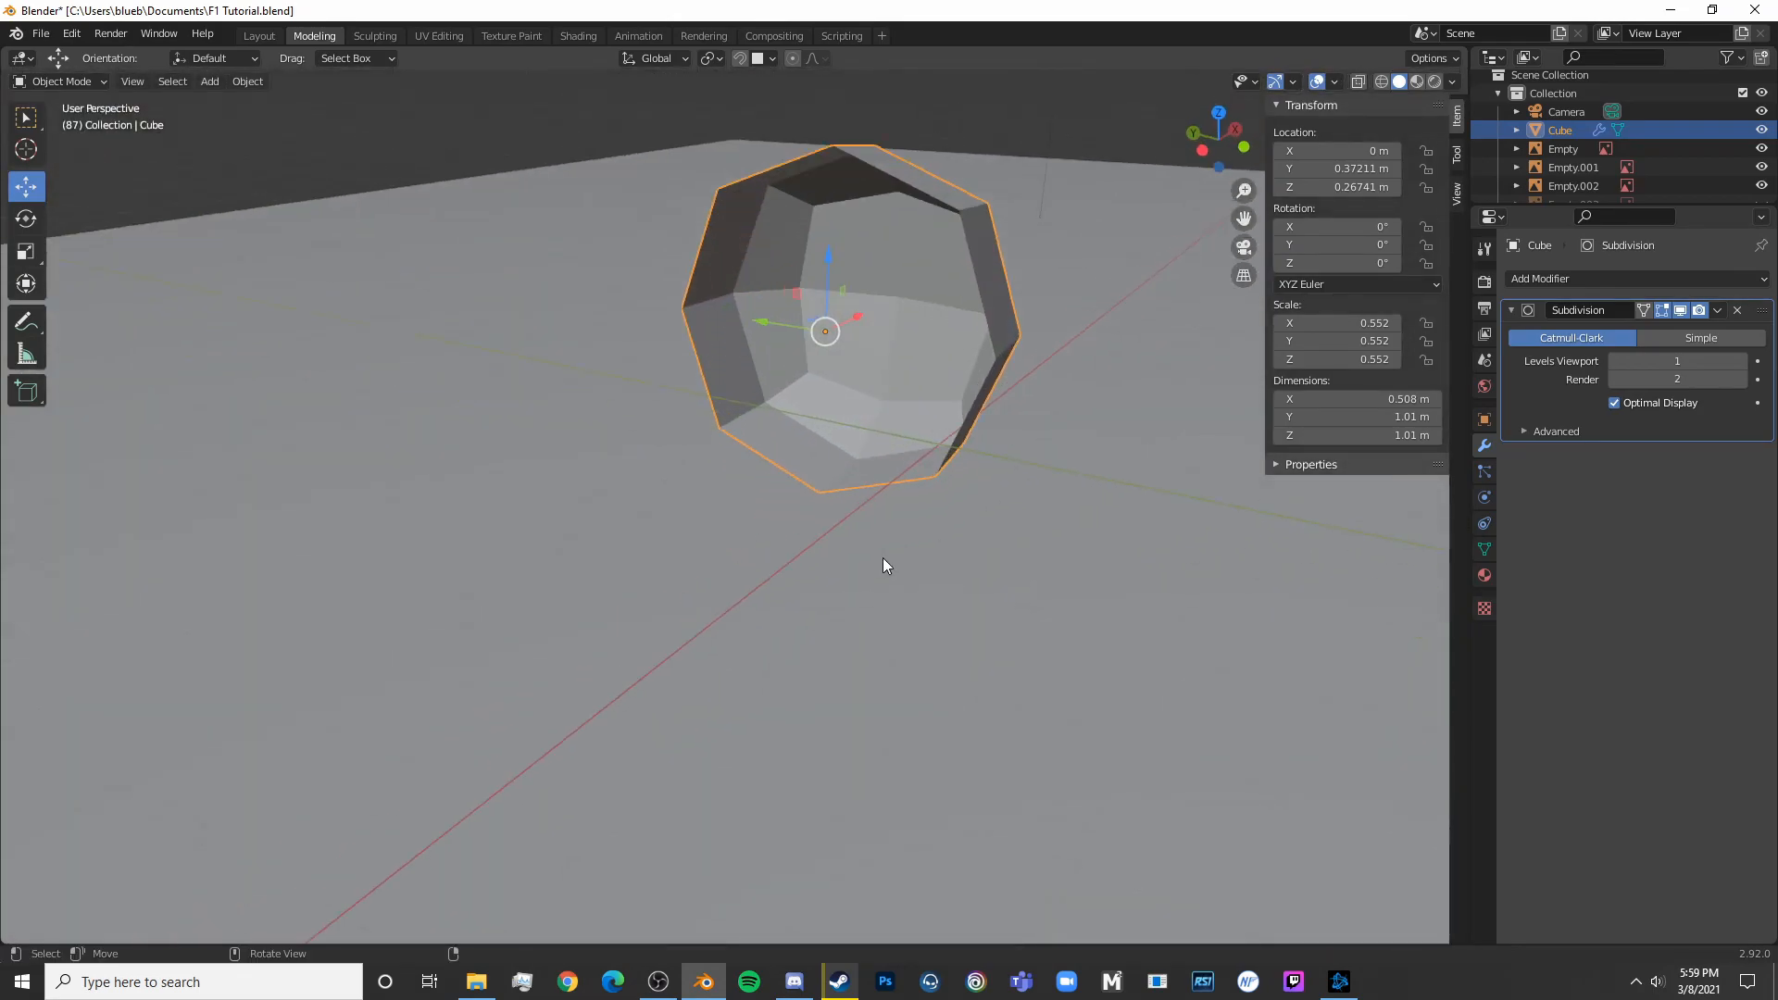
{"action": "left_click", "coordinate": [1675, 275]}
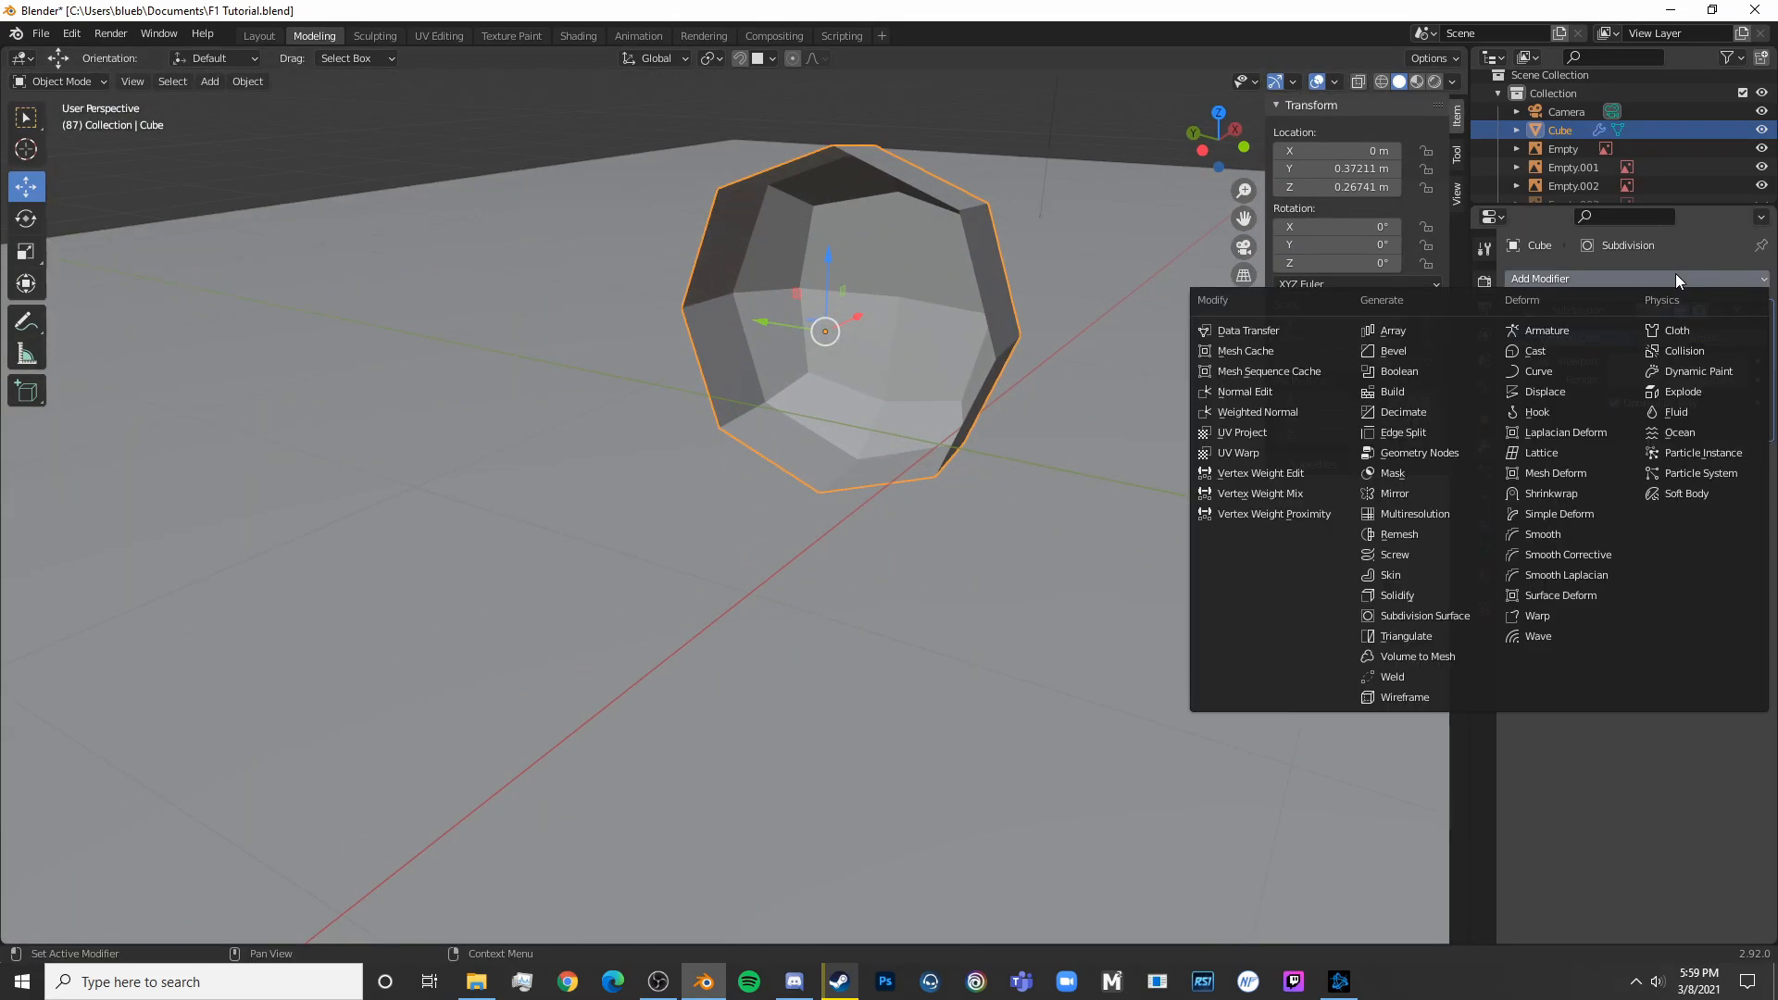
{"action": "left_click", "coordinate": [1417, 493]}
Switch to OBS to check the recording and minimise its window
{"action": "left_click", "coordinate": [657, 982]}
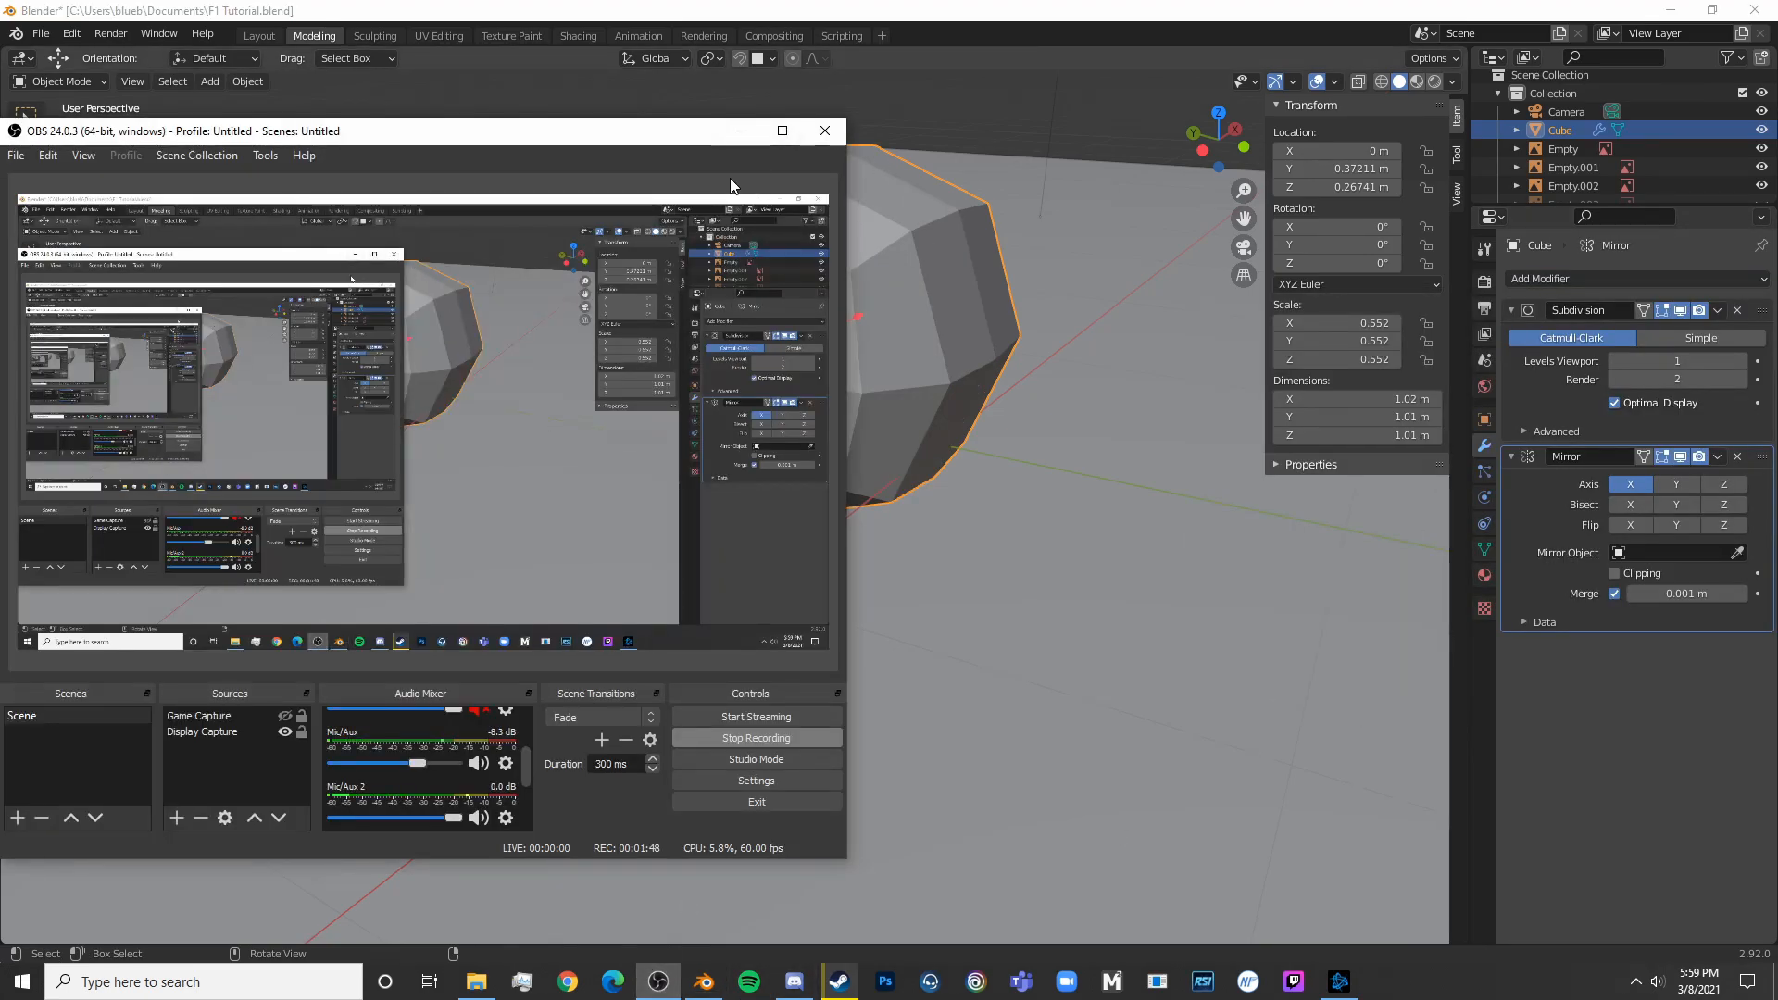
{"action": "left_click", "coordinate": [740, 131]}
Raise the half cube's bottom vertices to about Z 0.31 m in front view and by a further 0.03 m in side view
{"action": "scroll", "coordinate": [1000, 413], "scroll_direction": "down", "scroll_amount": 6}
{"action": "middle_click_drag", "start_coordinate": [1000, 413], "coordinate": [752, 446]}
{"action": "key", "text": "Tab"}
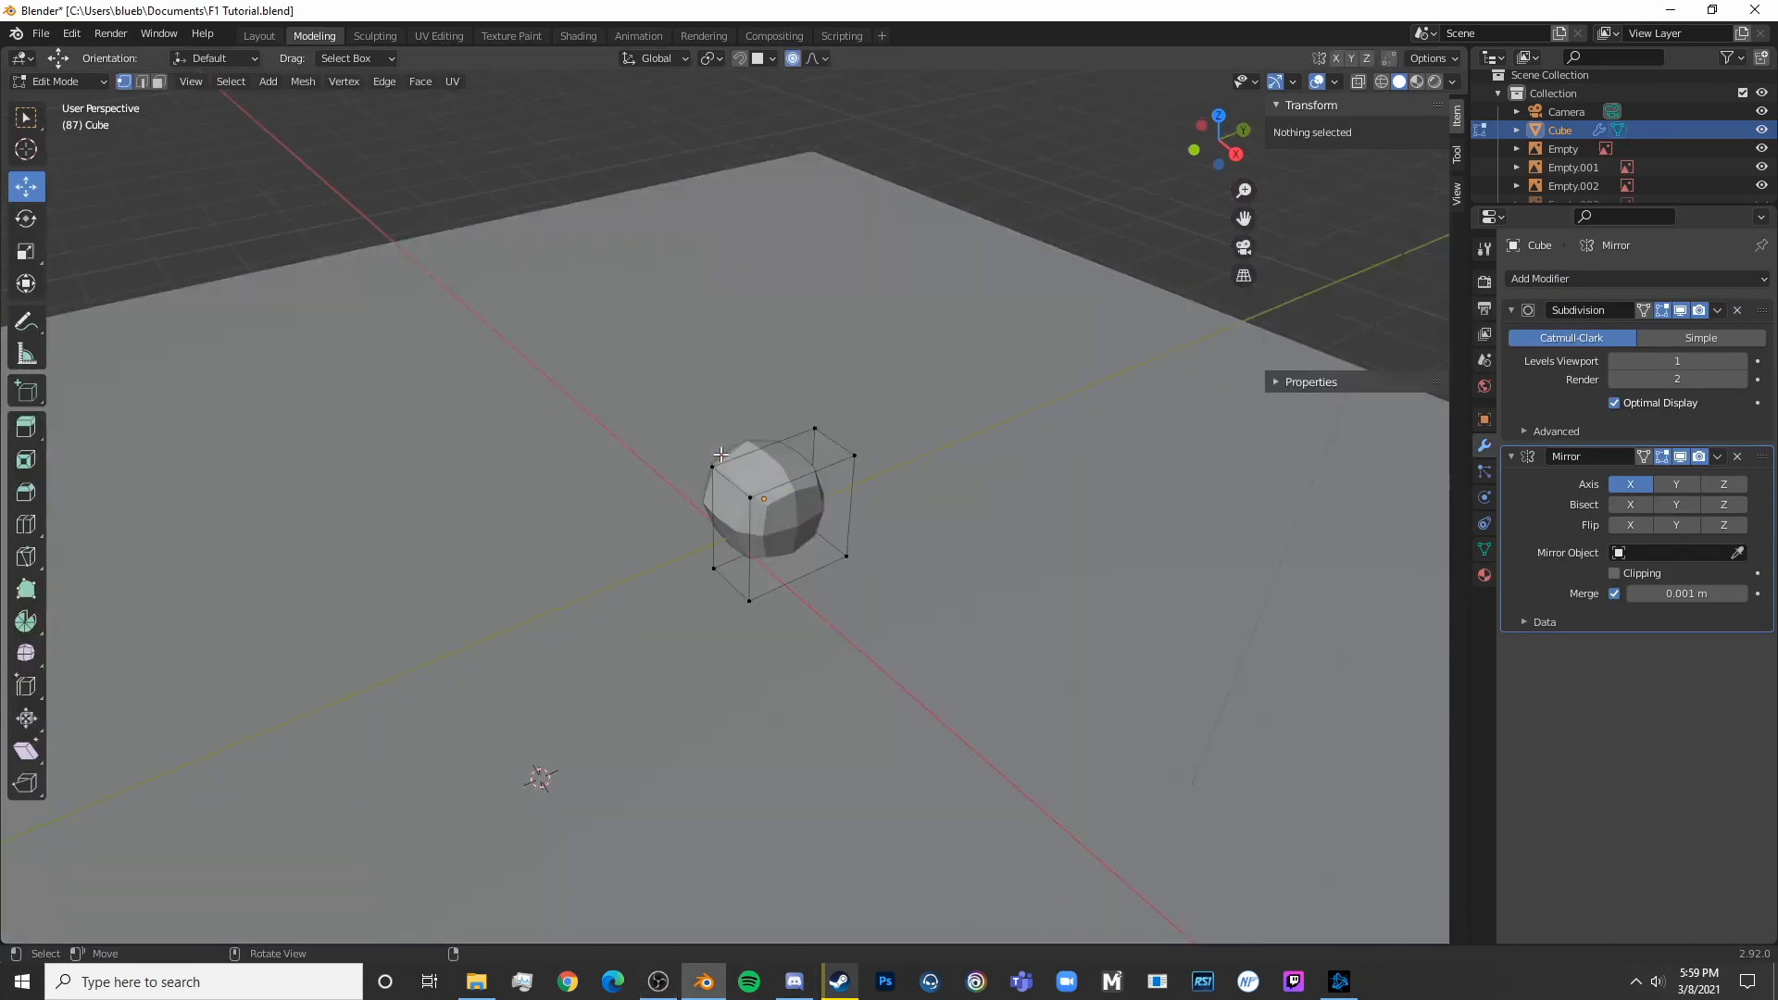
{"action": "middle_click_drag", "start_coordinate": [830, 517], "coordinate": [737, 471]}
{"action": "key", "text": "KP_3"}
{"action": "key", "text": "alt+z"}
{"action": "scroll", "coordinate": [809, 458], "scroll_direction": "up", "scroll_amount": 3}
{"action": "key", "text": "KP_1"}
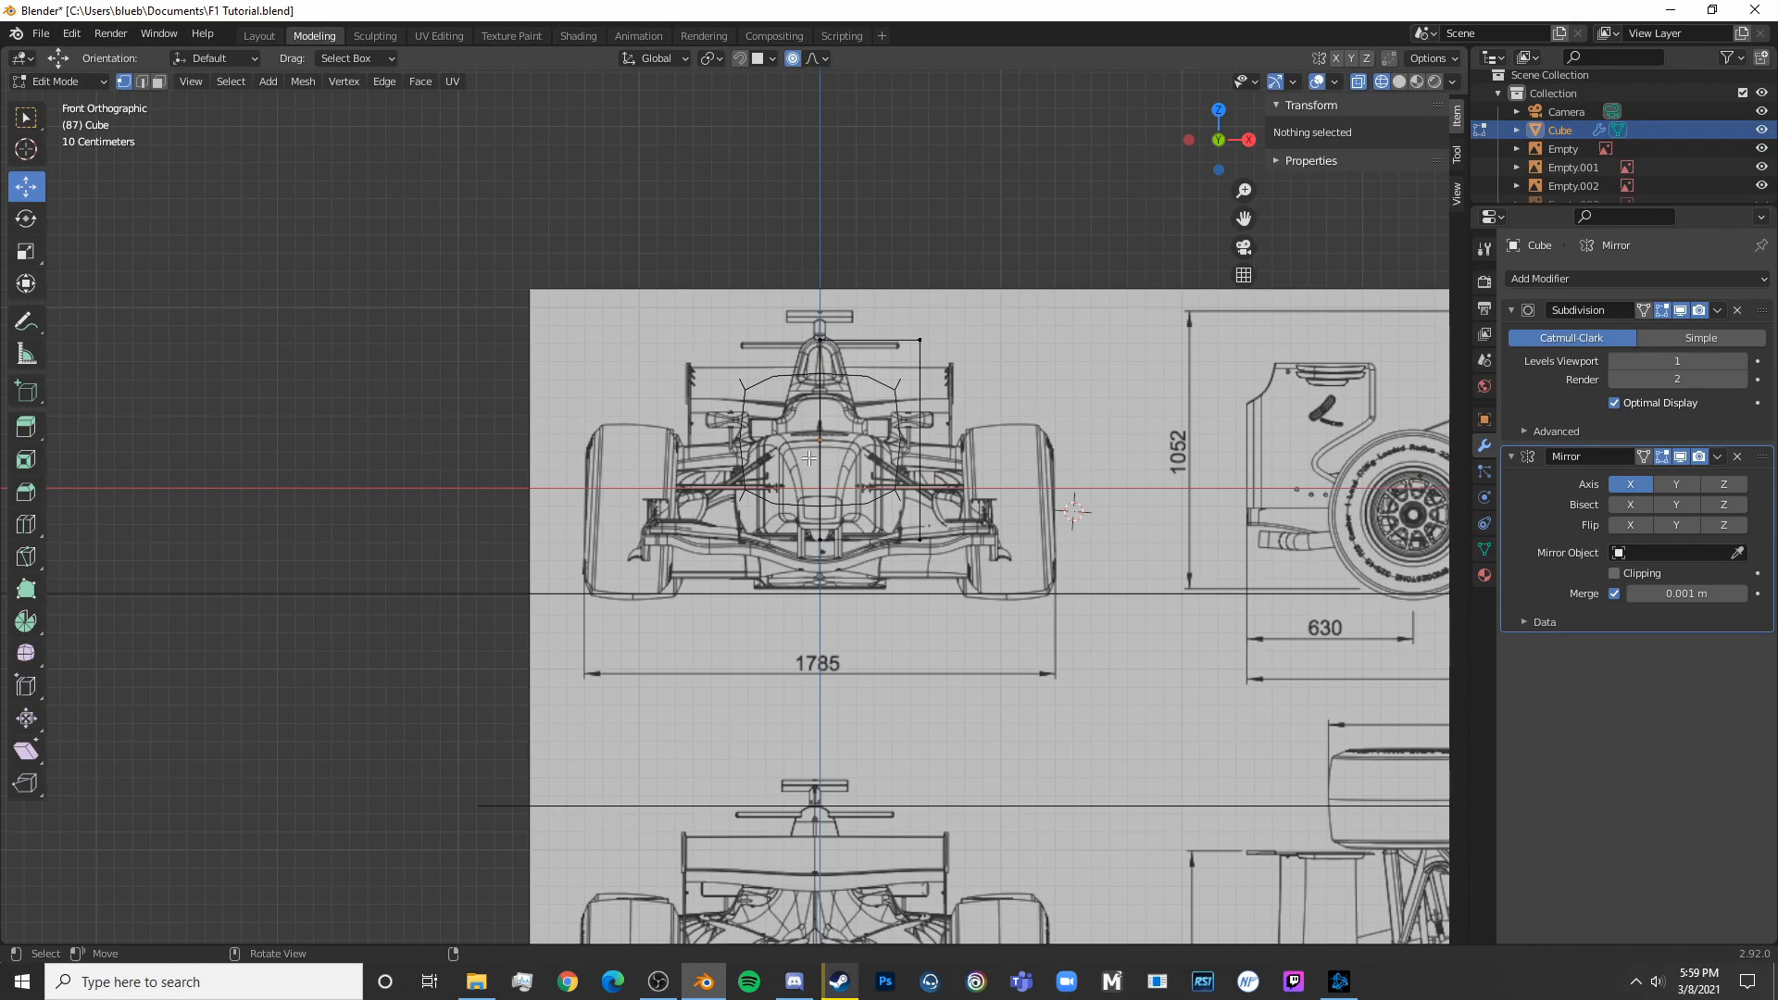
{"action": "scroll", "coordinate": [1086, 652], "scroll_direction": "up", "scroll_amount": 3}
{"action": "middle_click_drag", "start_coordinate": [1086, 652], "coordinate": [1016, 638], "text": "shift"}
{"action": "key", "text": "a"}
{"action": "key", "text": "a"}
{"action": "left_click_drag", "start_coordinate": [754, 674], "coordinate": [966, 728]}
{"action": "left_click_drag", "start_coordinate": [877, 651], "coordinate": [747, 526]}
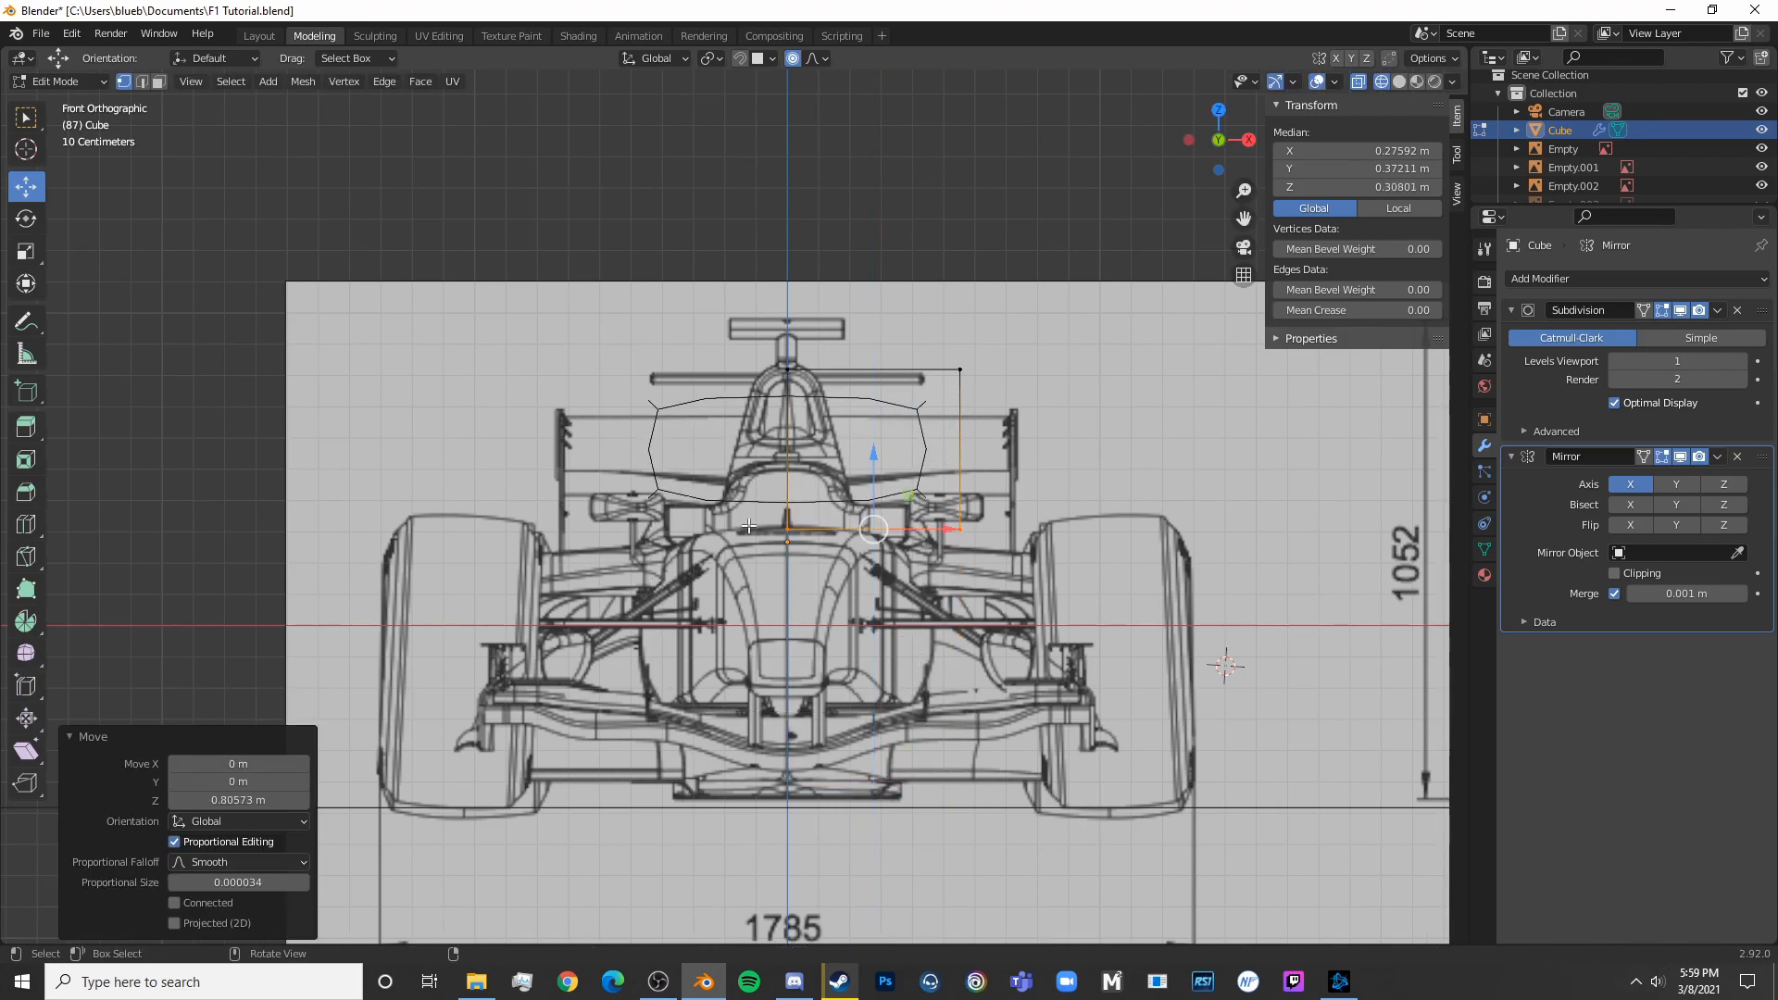
{"action": "key", "text": "KP_3"}
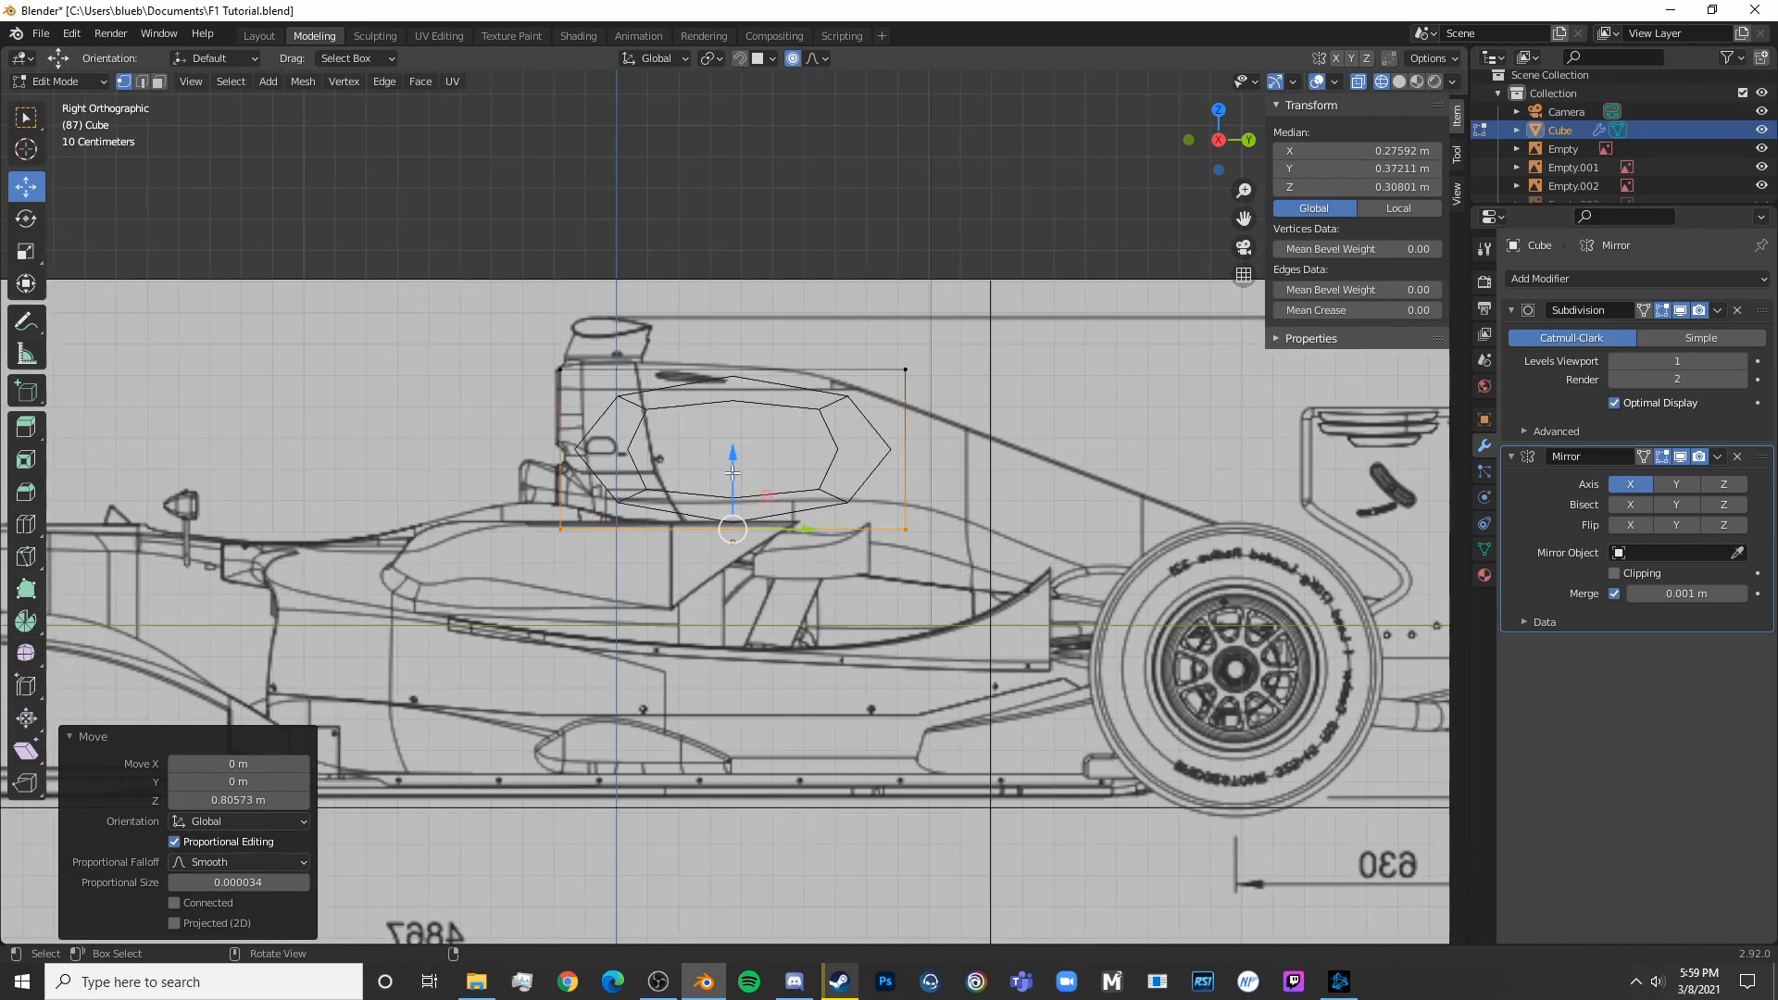
{"action": "left_click_drag", "start_coordinate": [733, 455], "coordinate": [757, 446]}
Switch to the Edge browser and search for images of "2017 F1"
{"action": "left_click", "coordinate": [612, 981]}
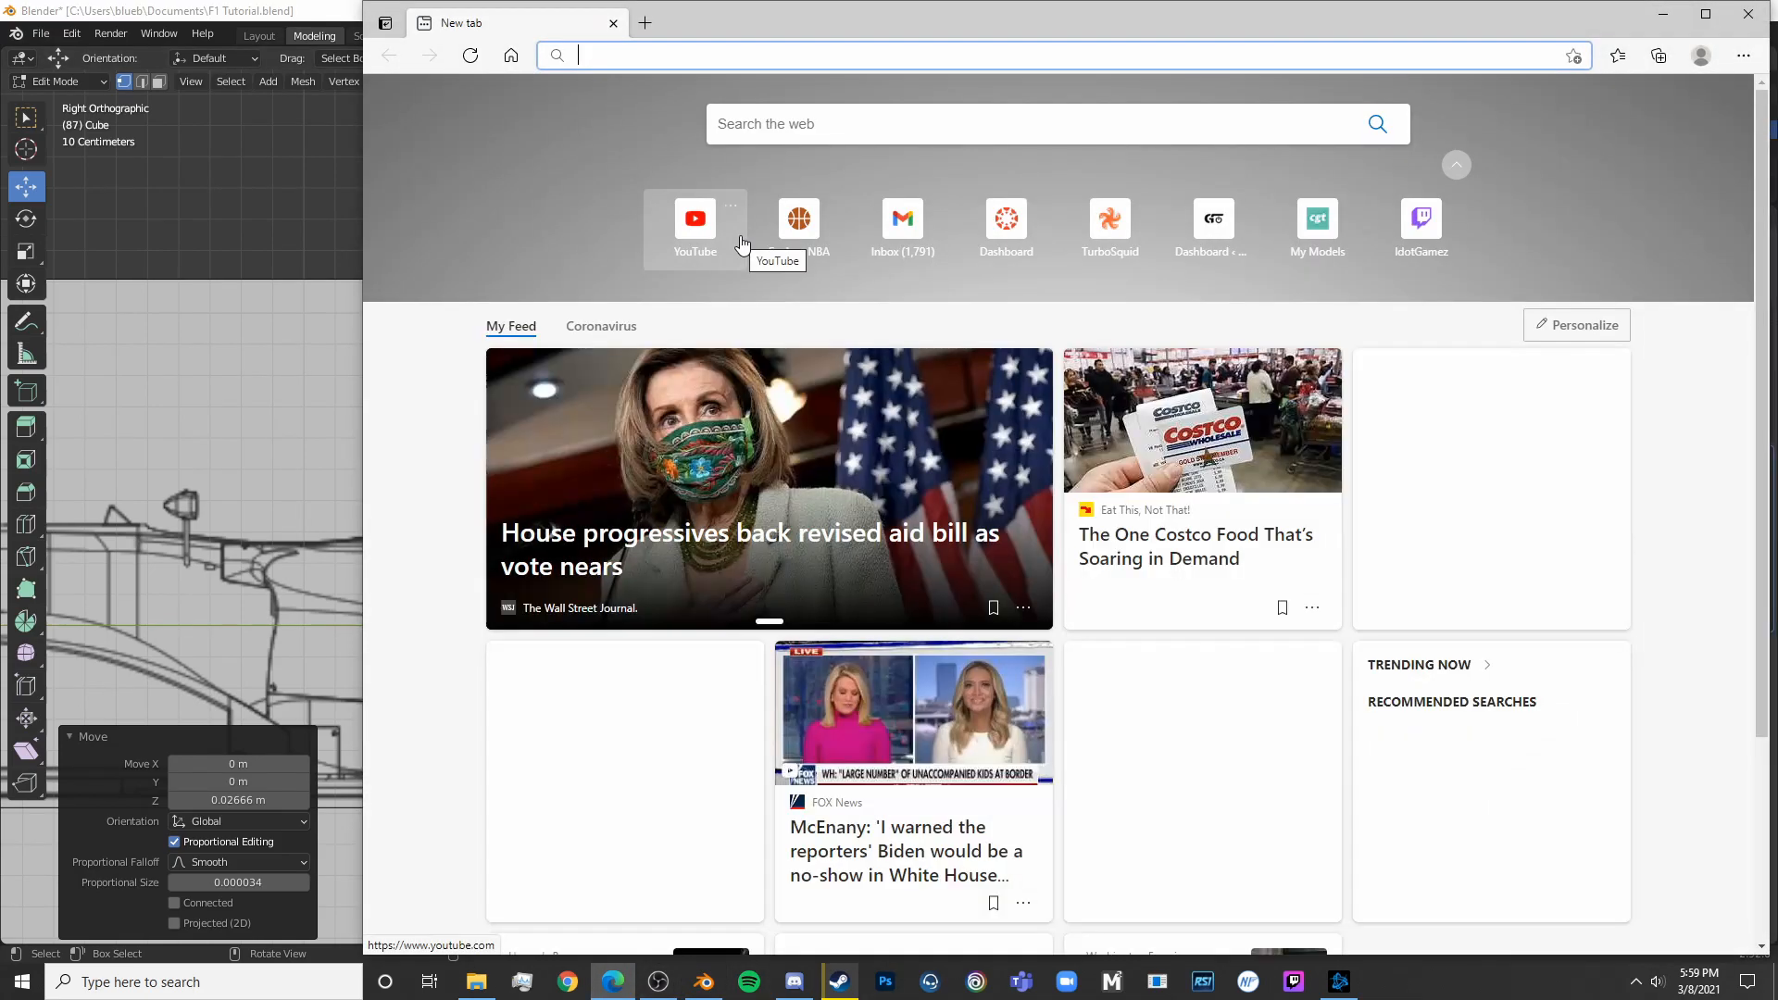
{"action": "type", "text": "2017 F1"}
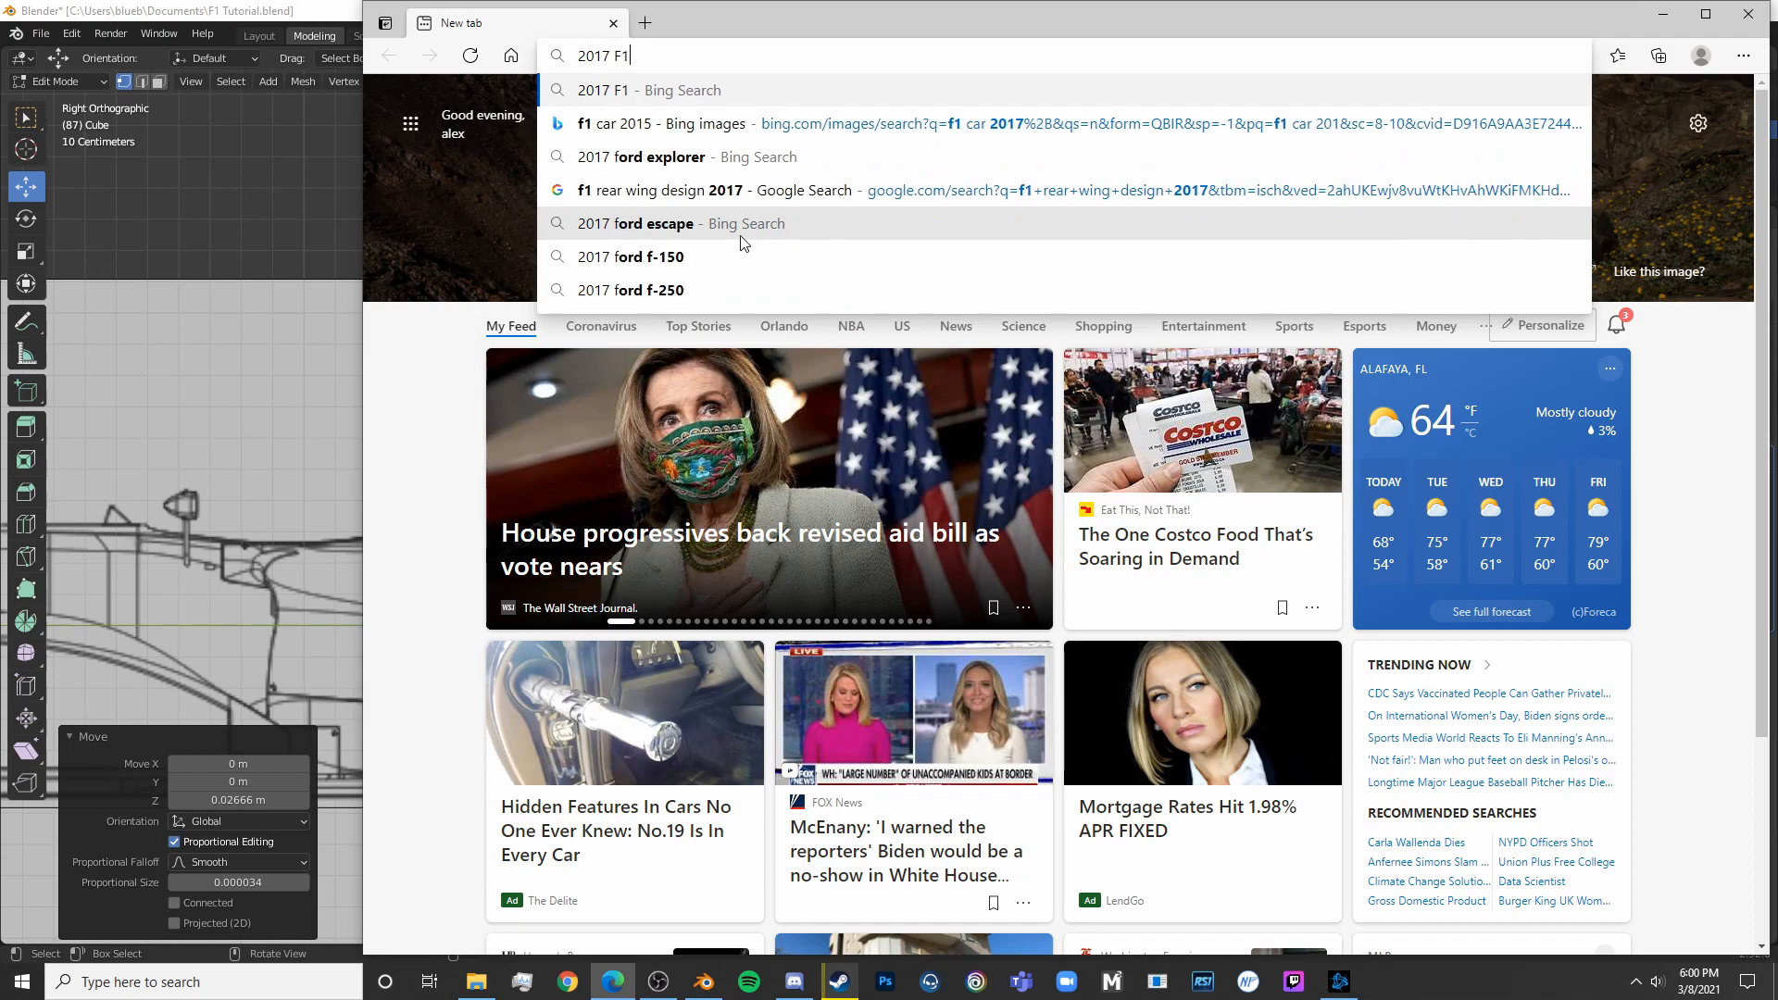
{"action": "key", "text": "Return"}
{"action": "left_click", "coordinate": [677, 161]}
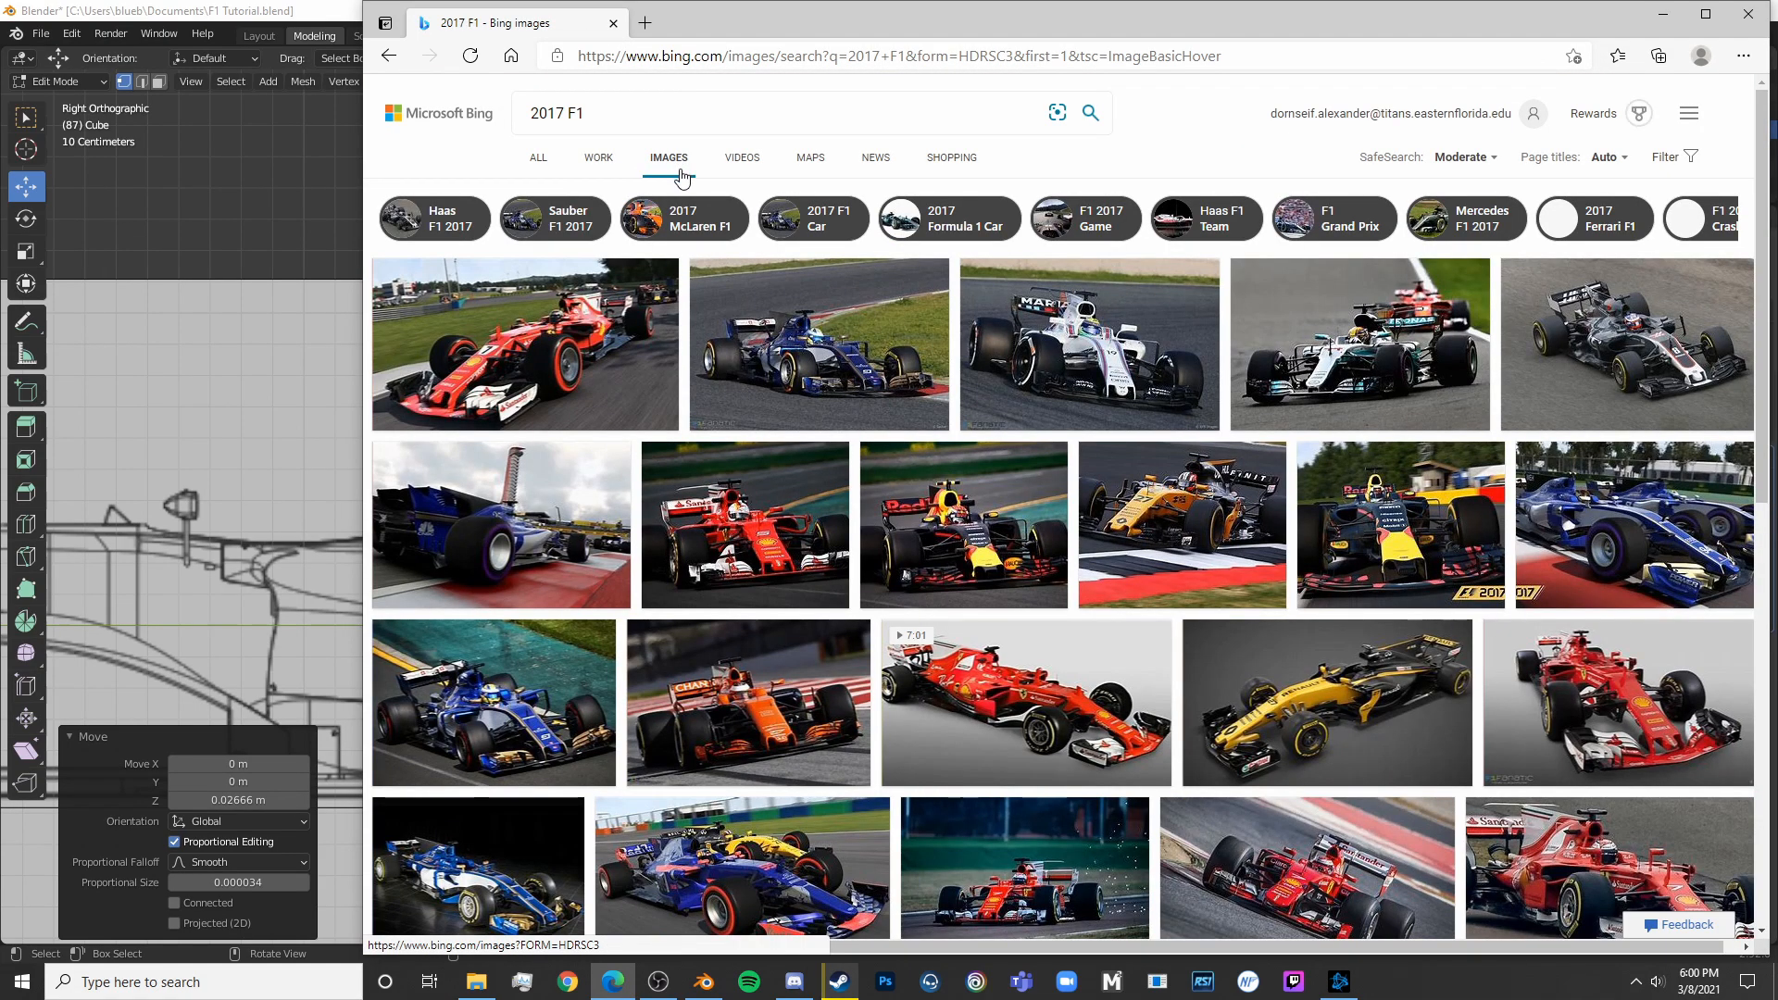
Open the 2017 Ferrari SF70H picture from the image results as a shape reference, and switch back to Blender
{"action": "left_click", "coordinate": [636, 112]}
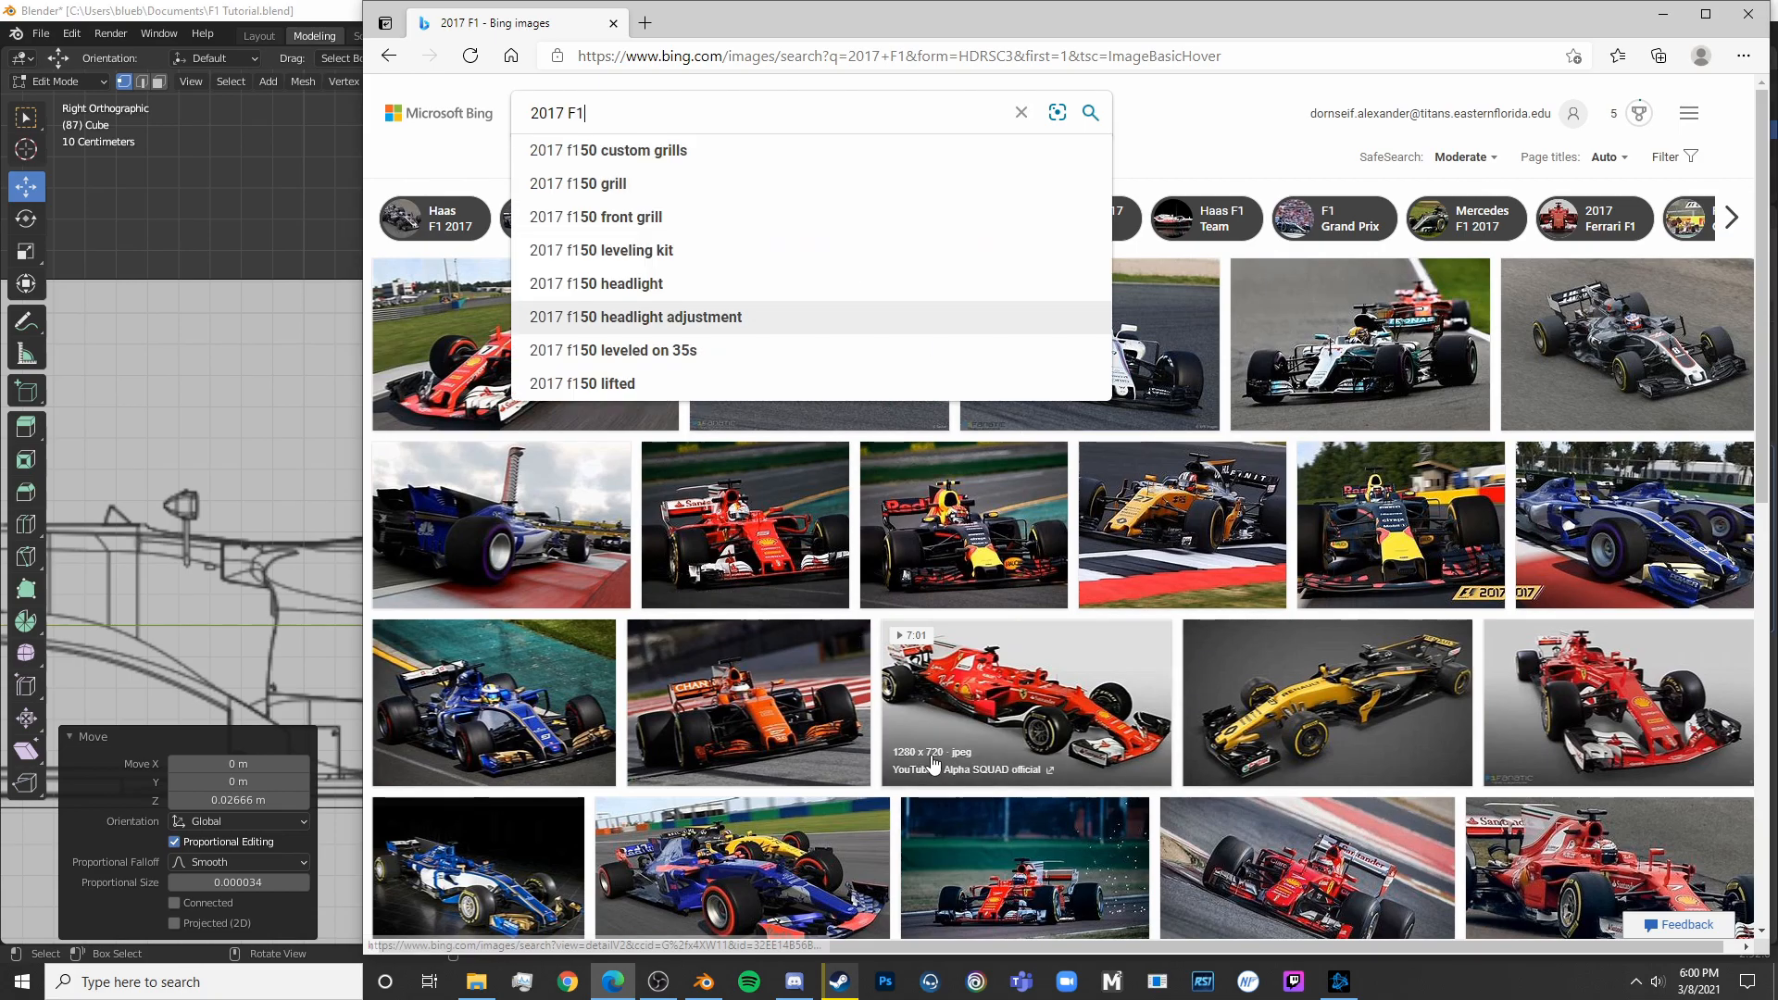
{"action": "left_click", "coordinate": [953, 704]}
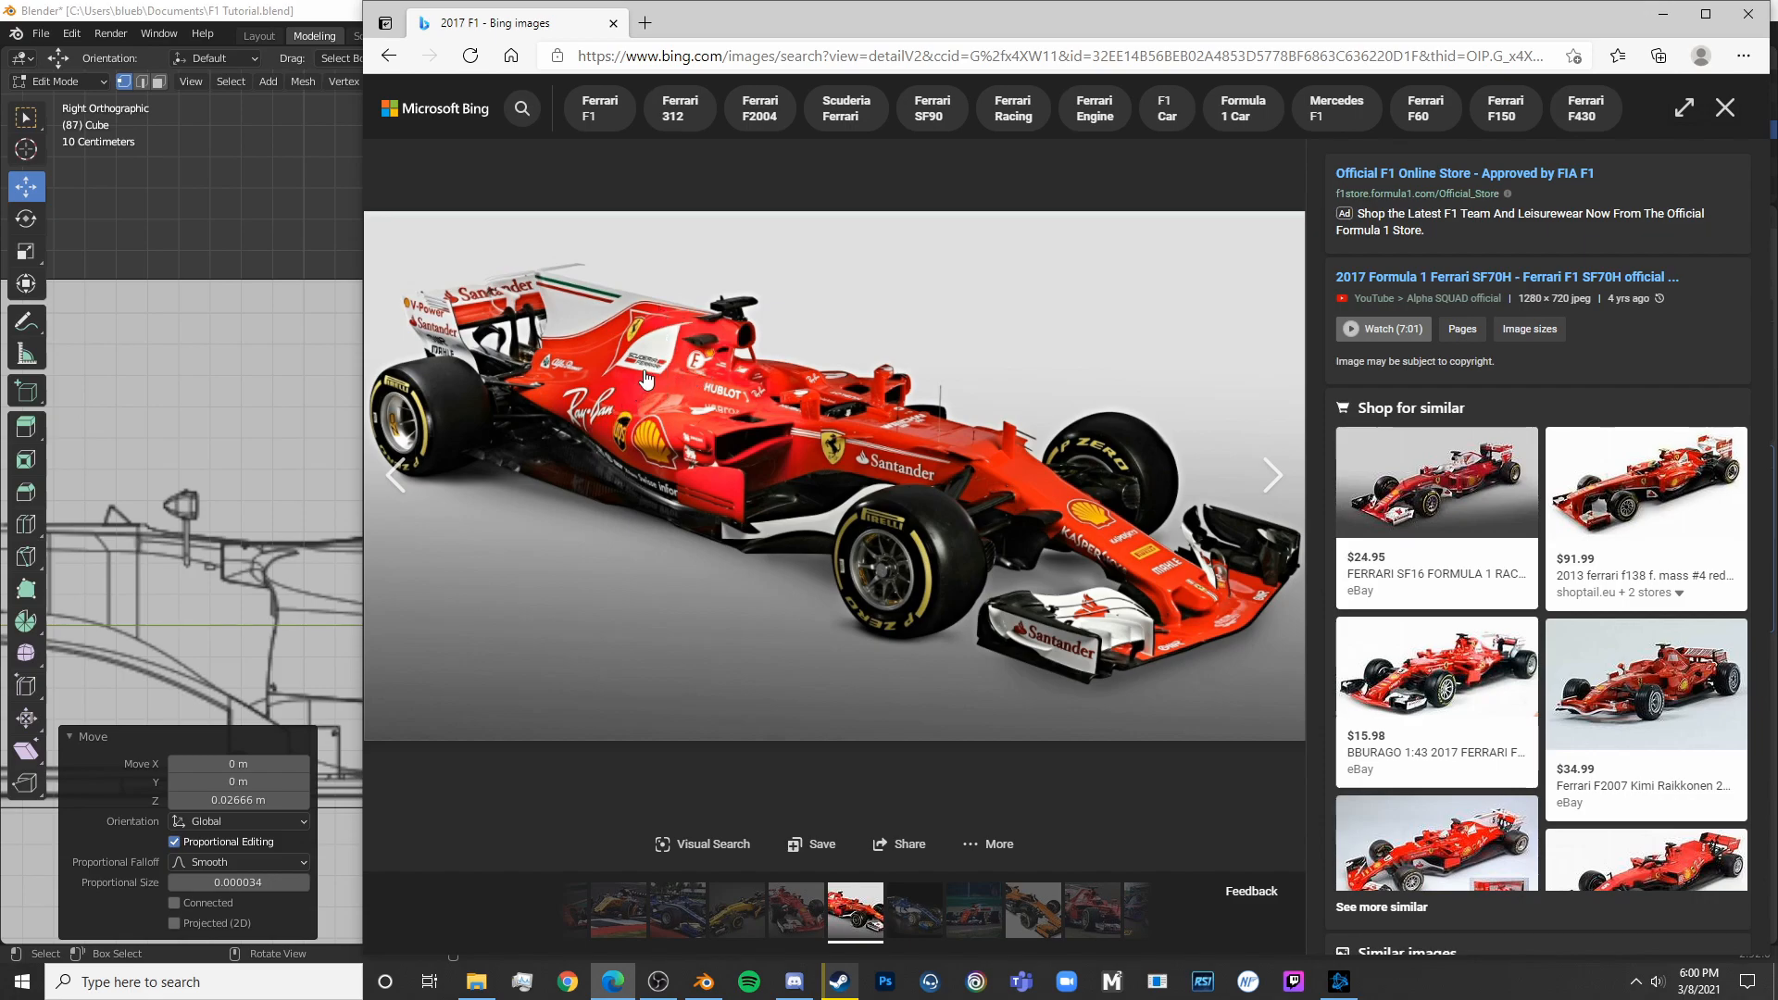
{"action": "left_click", "coordinate": [223, 416]}
Move the half cube's rear vertices forward by about 0.407 m along Y in side view
{"action": "scroll", "coordinate": [663, 564], "scroll_direction": "up", "scroll_amount": 4}
{"action": "key", "text": "Tab"}
{"action": "scroll", "coordinate": [675, 582], "scroll_direction": "down", "scroll_amount": 5}
{"action": "key", "text": "Tab"}
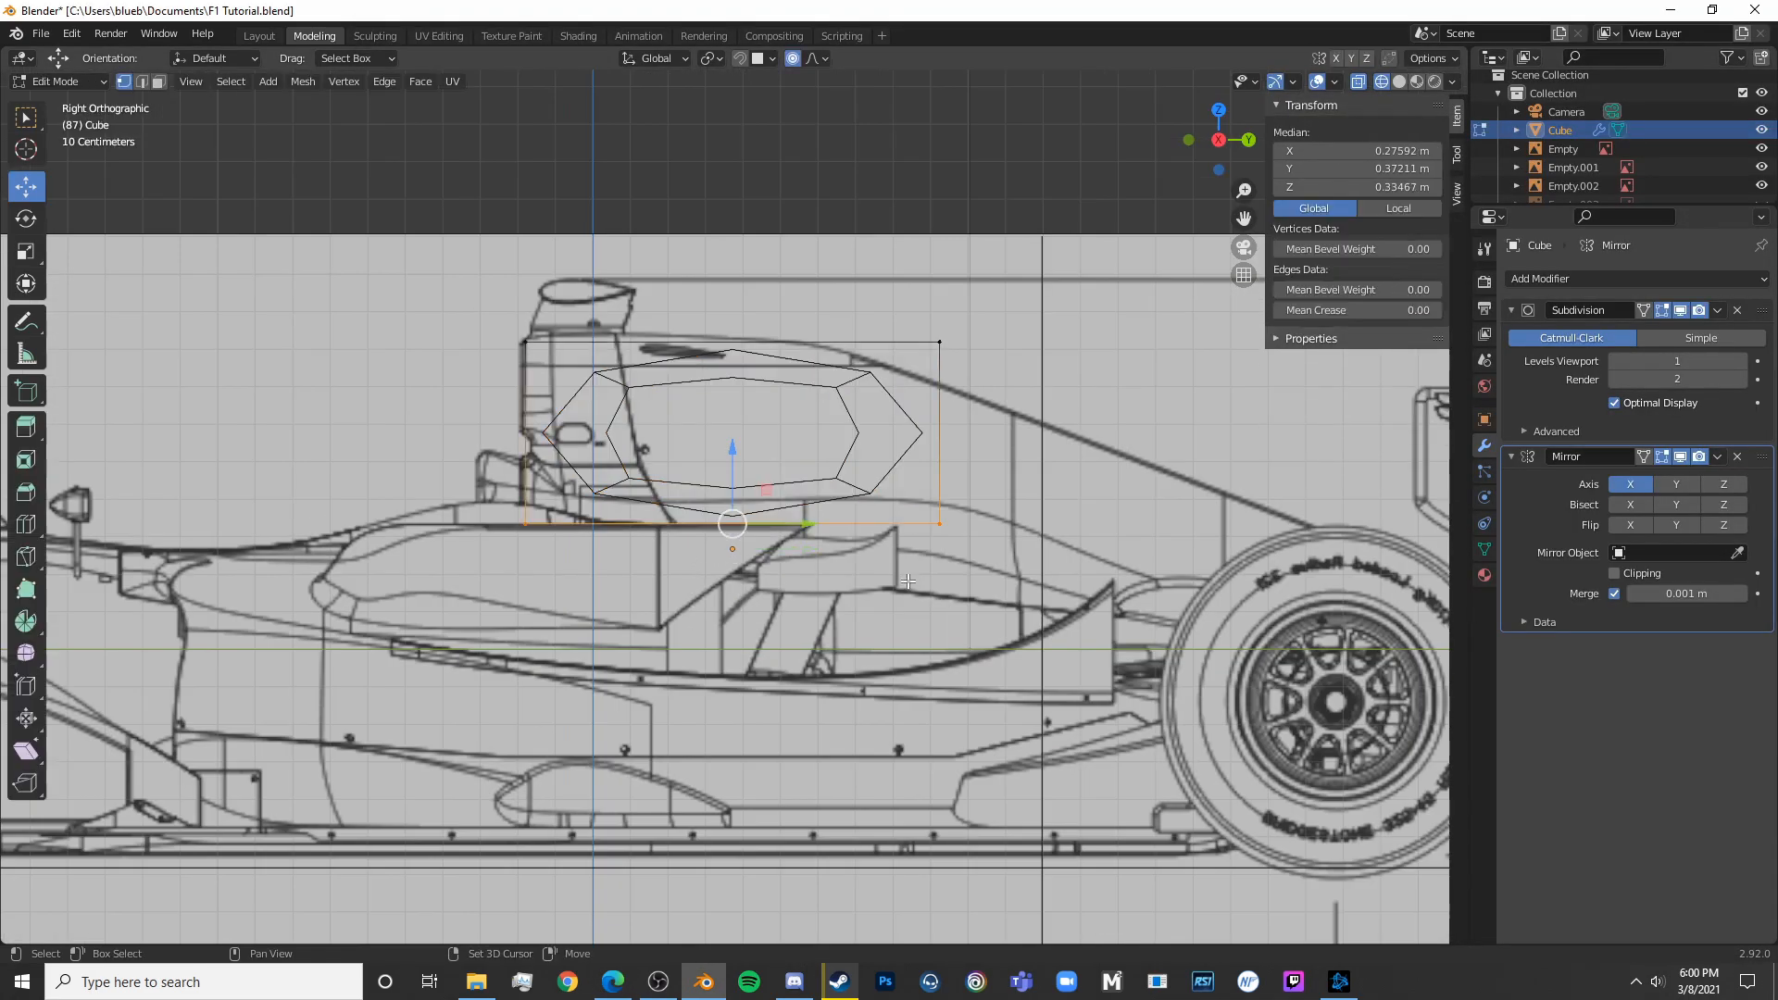
{"action": "left_click_drag", "start_coordinate": [901, 442], "coordinate": [749, 442]}
{"action": "scroll", "coordinate": [824, 538], "scroll_direction": "down", "scroll_amount": 3}
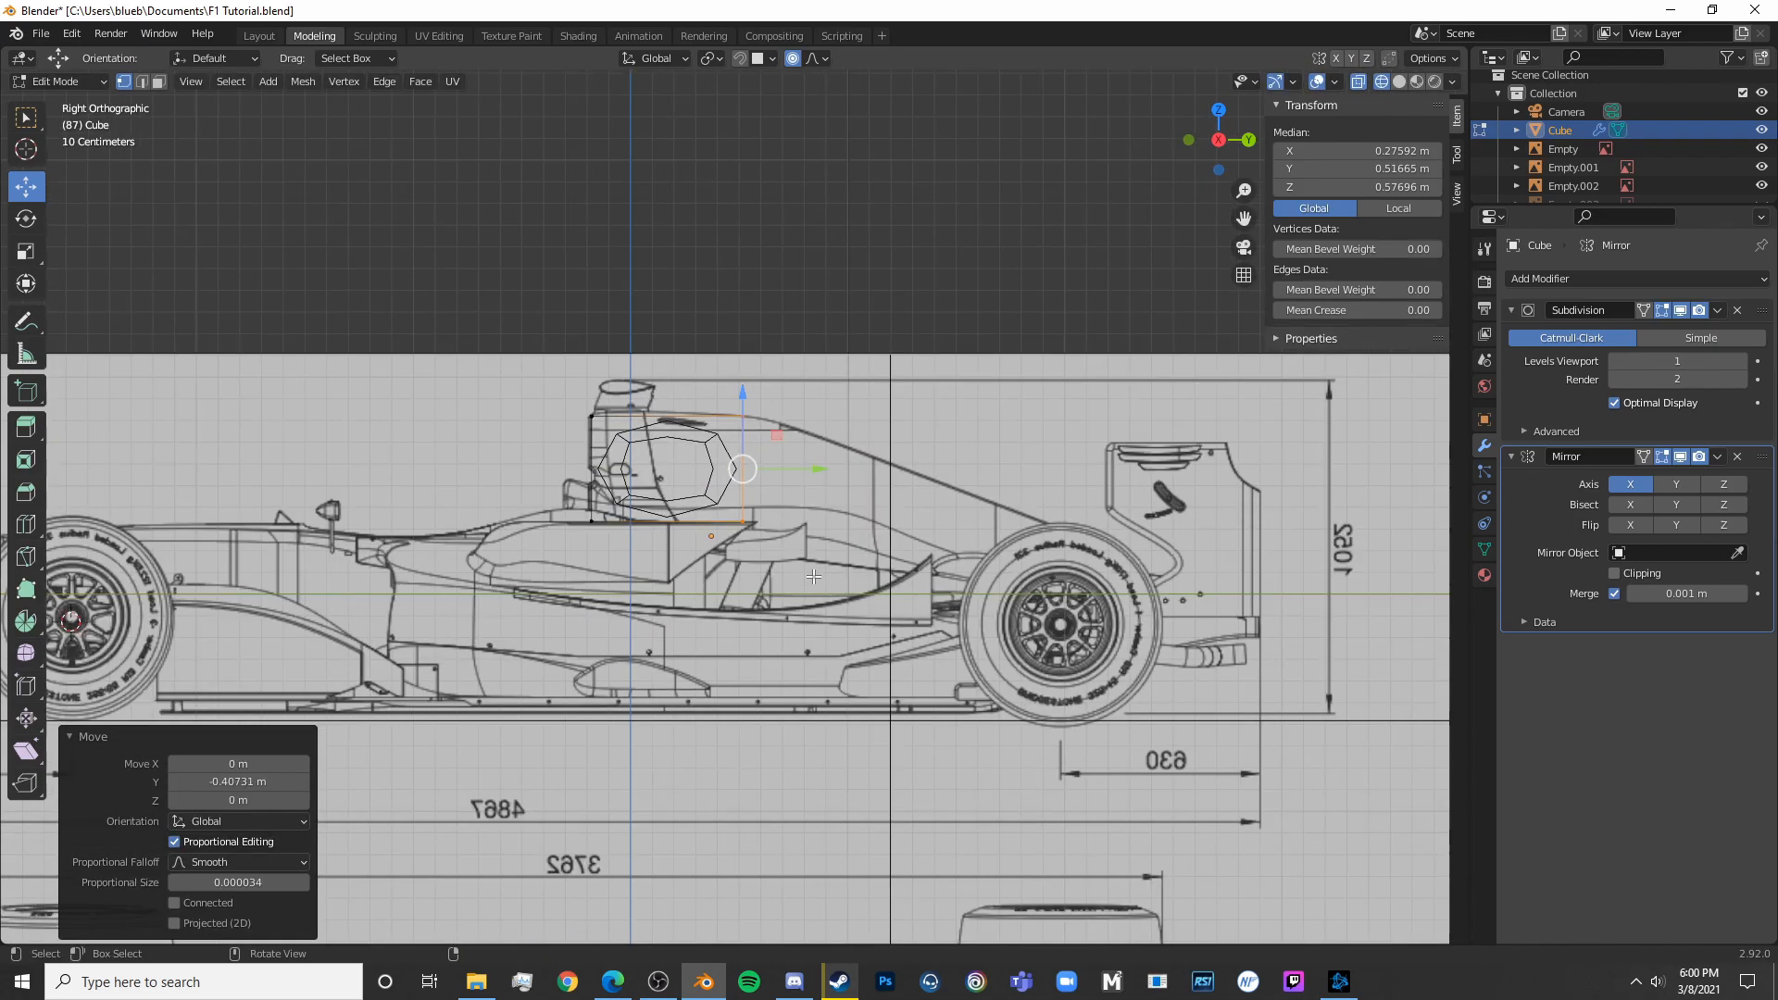
In front view, move the half cube's outer side vertices inward along X to match the airbox's top width on the blueprint
{"action": "scroll", "coordinate": [578, 505], "scroll_direction": "up", "scroll_amount": 3}
{"action": "left_click", "coordinate": [678, 534]}
{"action": "key", "text": "c"}
{"action": "left_click_drag", "start_coordinate": [608, 539], "coordinate": [855, 546]}
{"action": "right_click", "coordinate": [854, 546]}
{"action": "scroll", "coordinate": [843, 560], "scroll_direction": "down", "scroll_amount": 3}
{"action": "key", "text": "KP_1"}
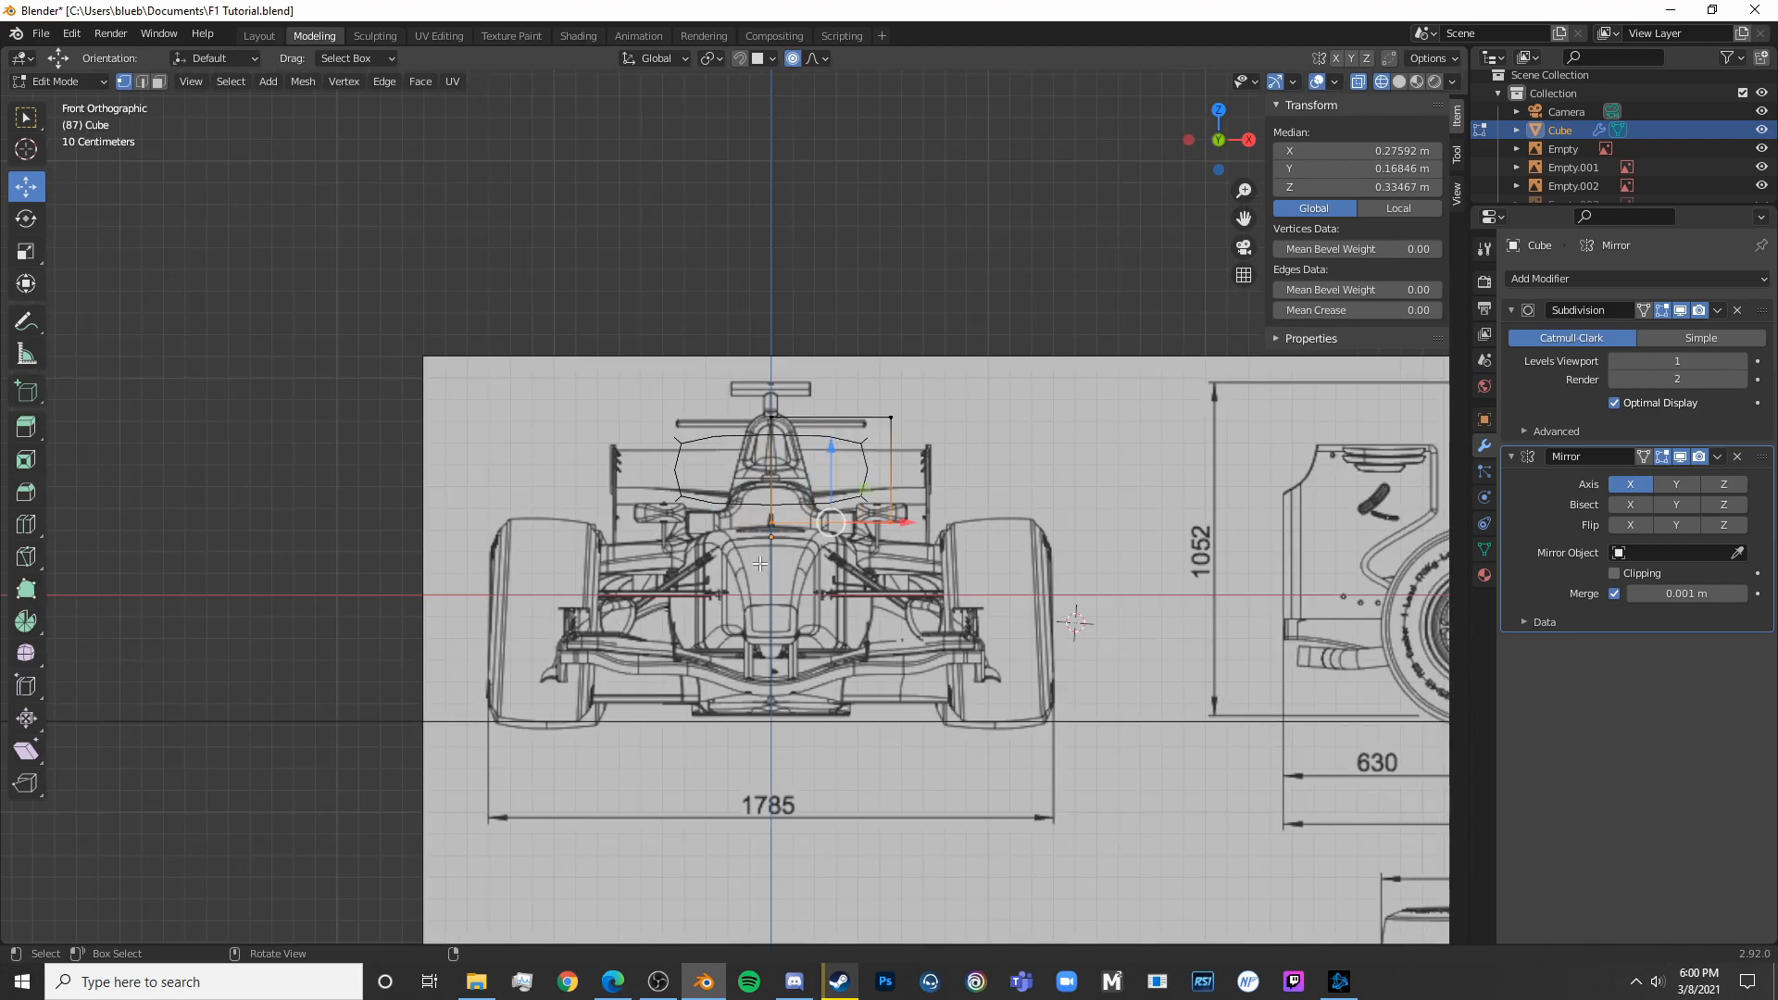
{"action": "scroll", "coordinate": [759, 563], "scroll_direction": "up", "scroll_amount": 3}
{"action": "key", "text": "g"}
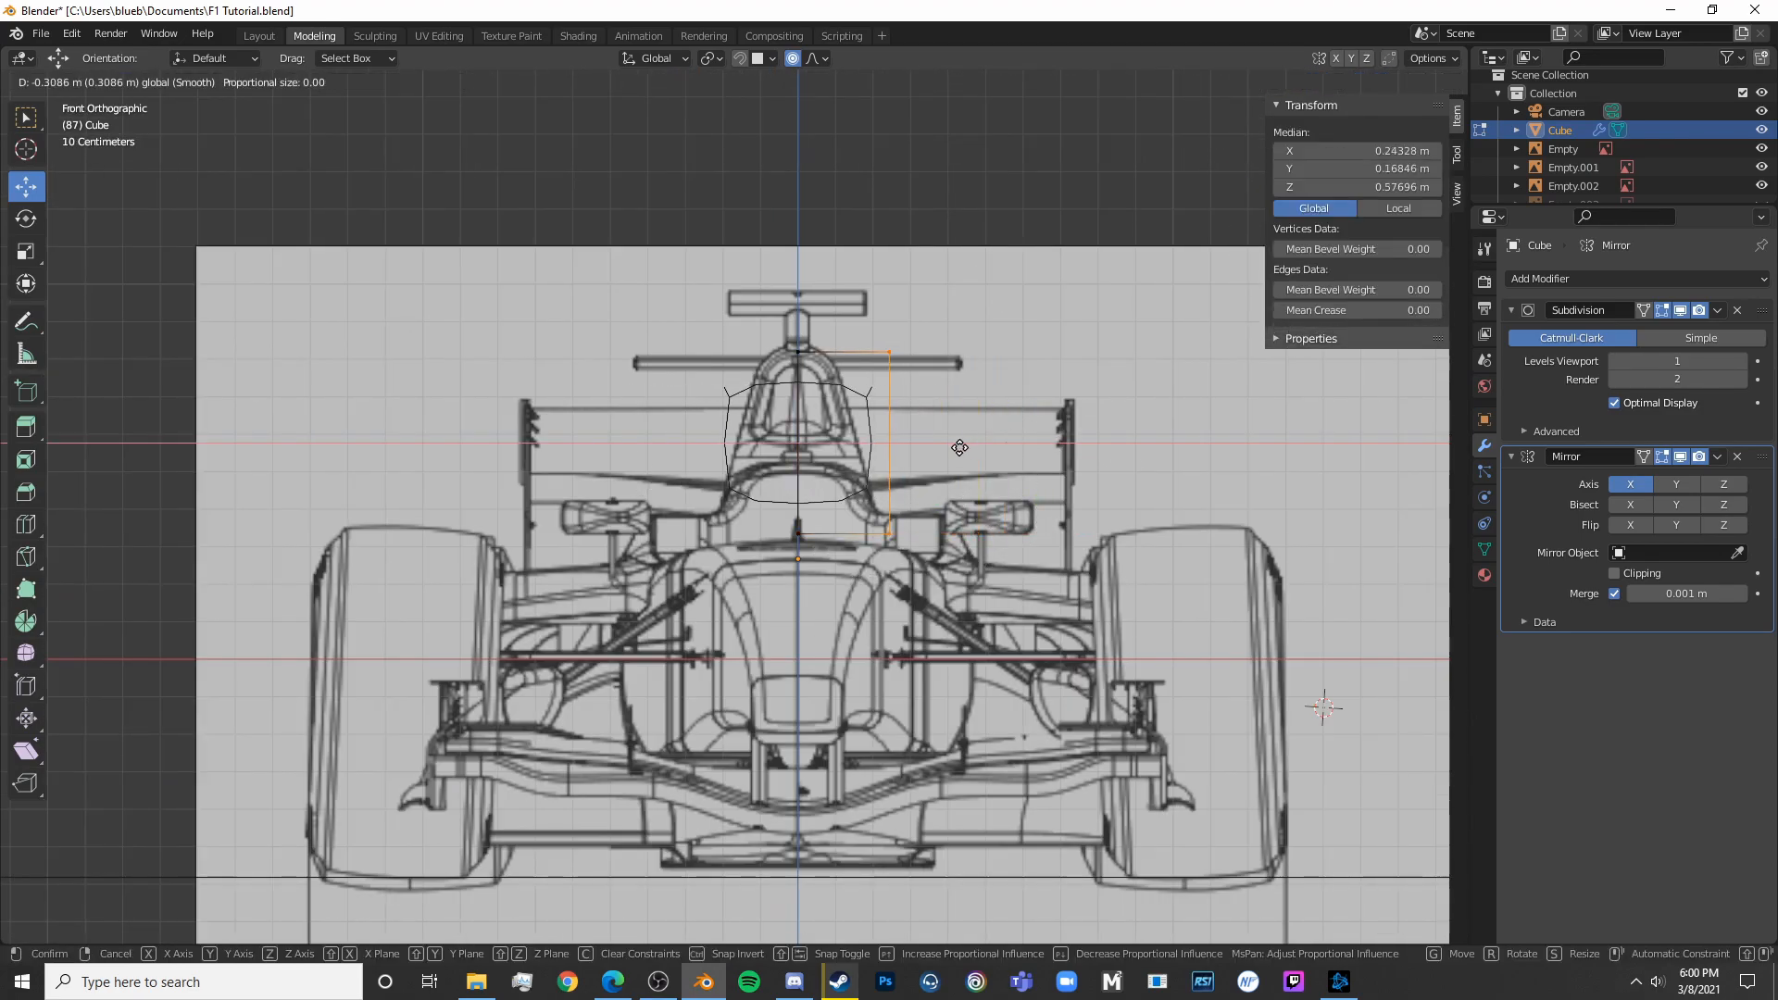
{"action": "left_click", "coordinate": [912, 471]}
Move the half cube's lower outer vertices outward by about 0.111 m along X, following the airbox's slope
{"action": "left_click", "coordinate": [838, 533]}
{"action": "key", "text": "g"}
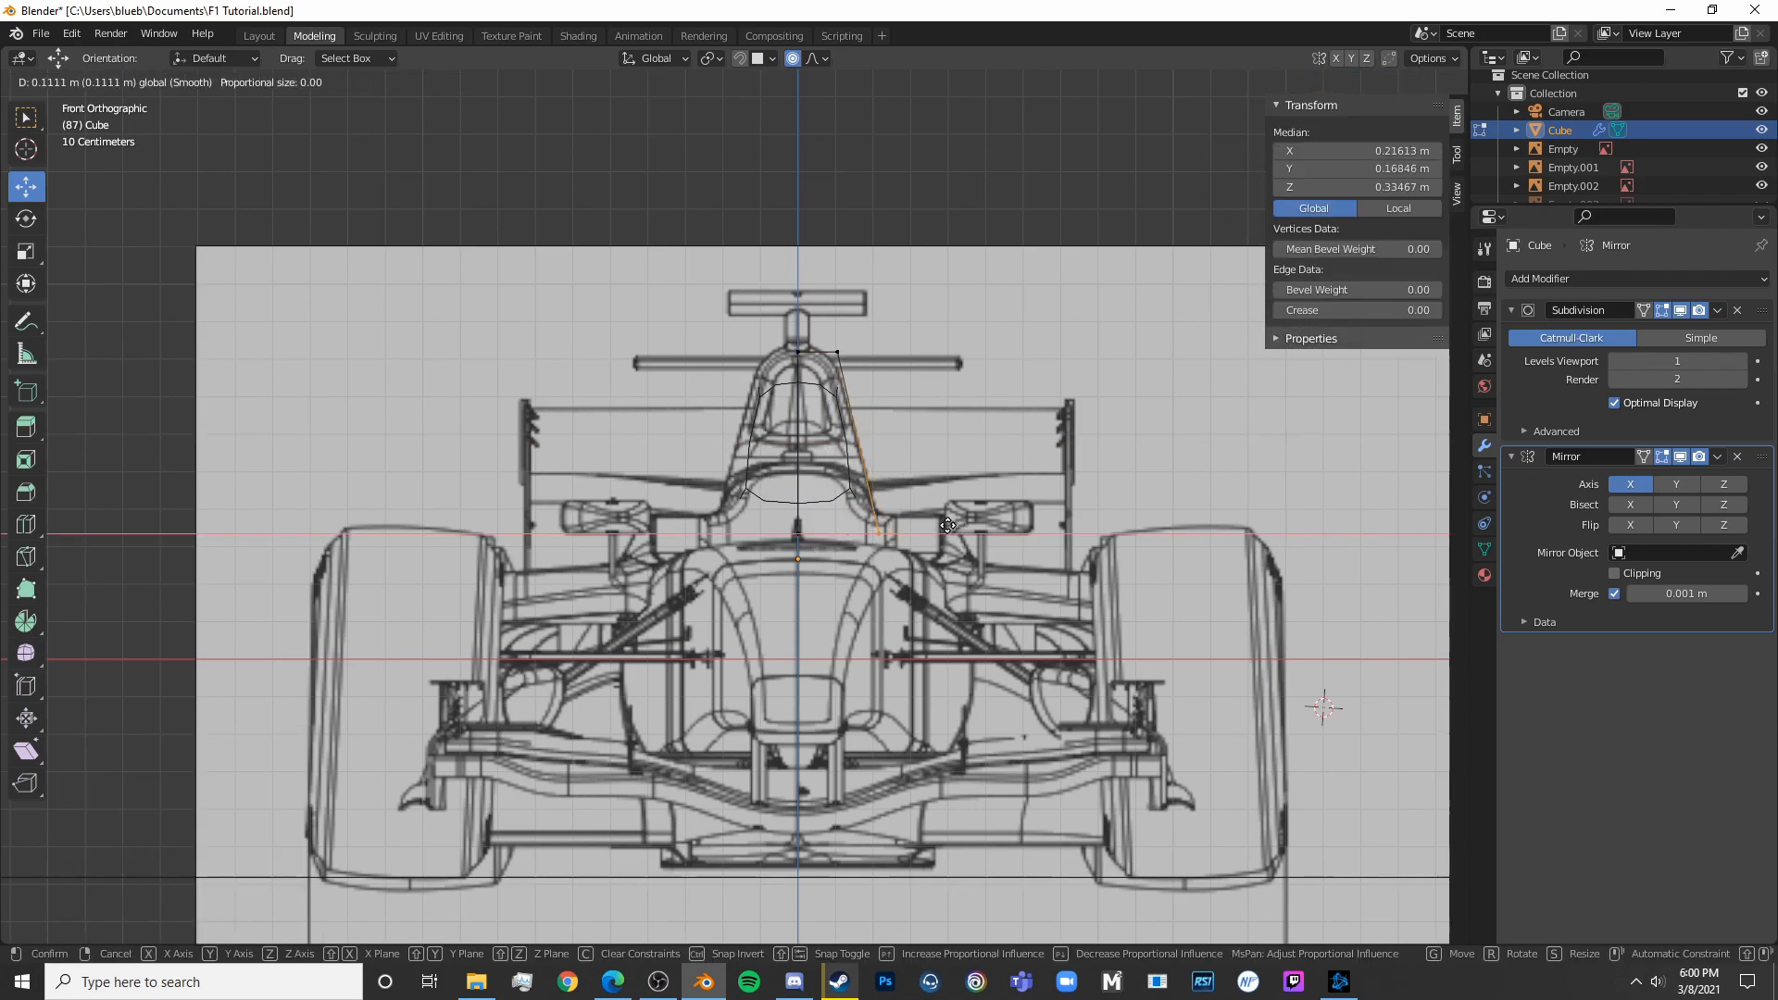
{"action": "left_click", "coordinate": [948, 525]}
Raise the half cube's bottom vertices by about 0.059 m along Z in side view, and switch to solid shading
{"action": "key", "text": "KP_3"}
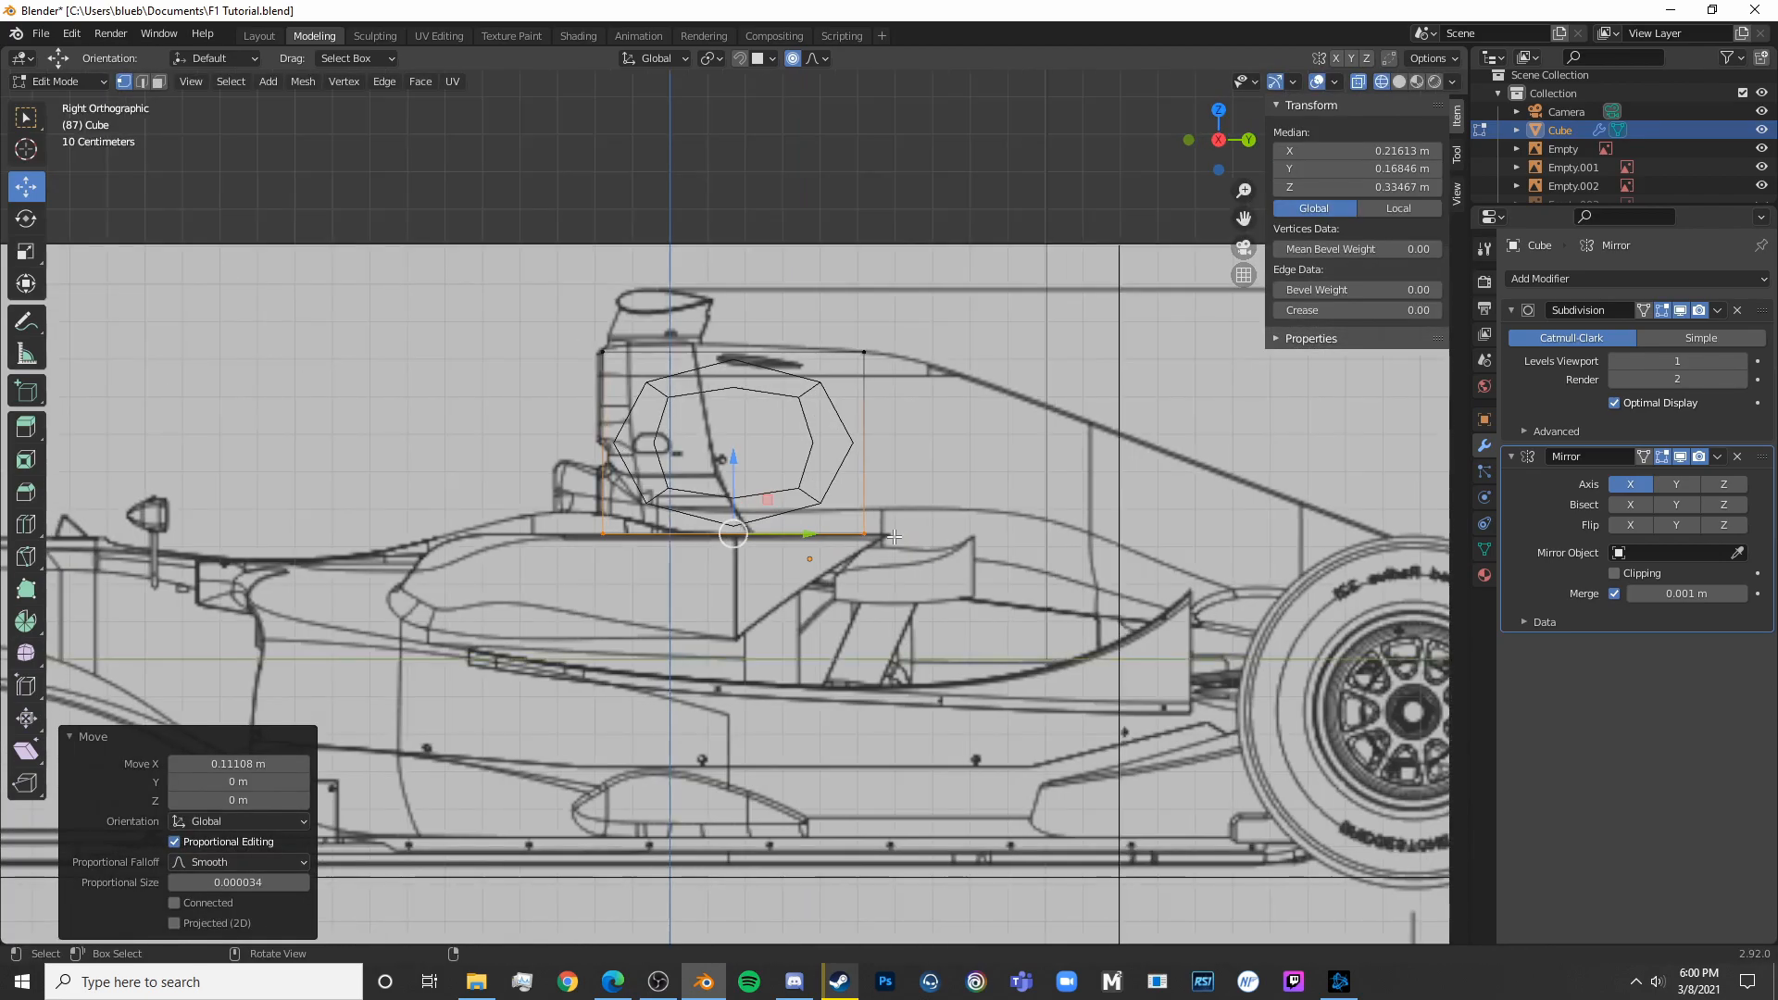
{"action": "left_click", "coordinate": [864, 533], "text": "shift"}
{"action": "left_click_drag", "start_coordinate": [774, 476], "coordinate": [789, 448]}
{"action": "right_click", "coordinate": [789, 448]}
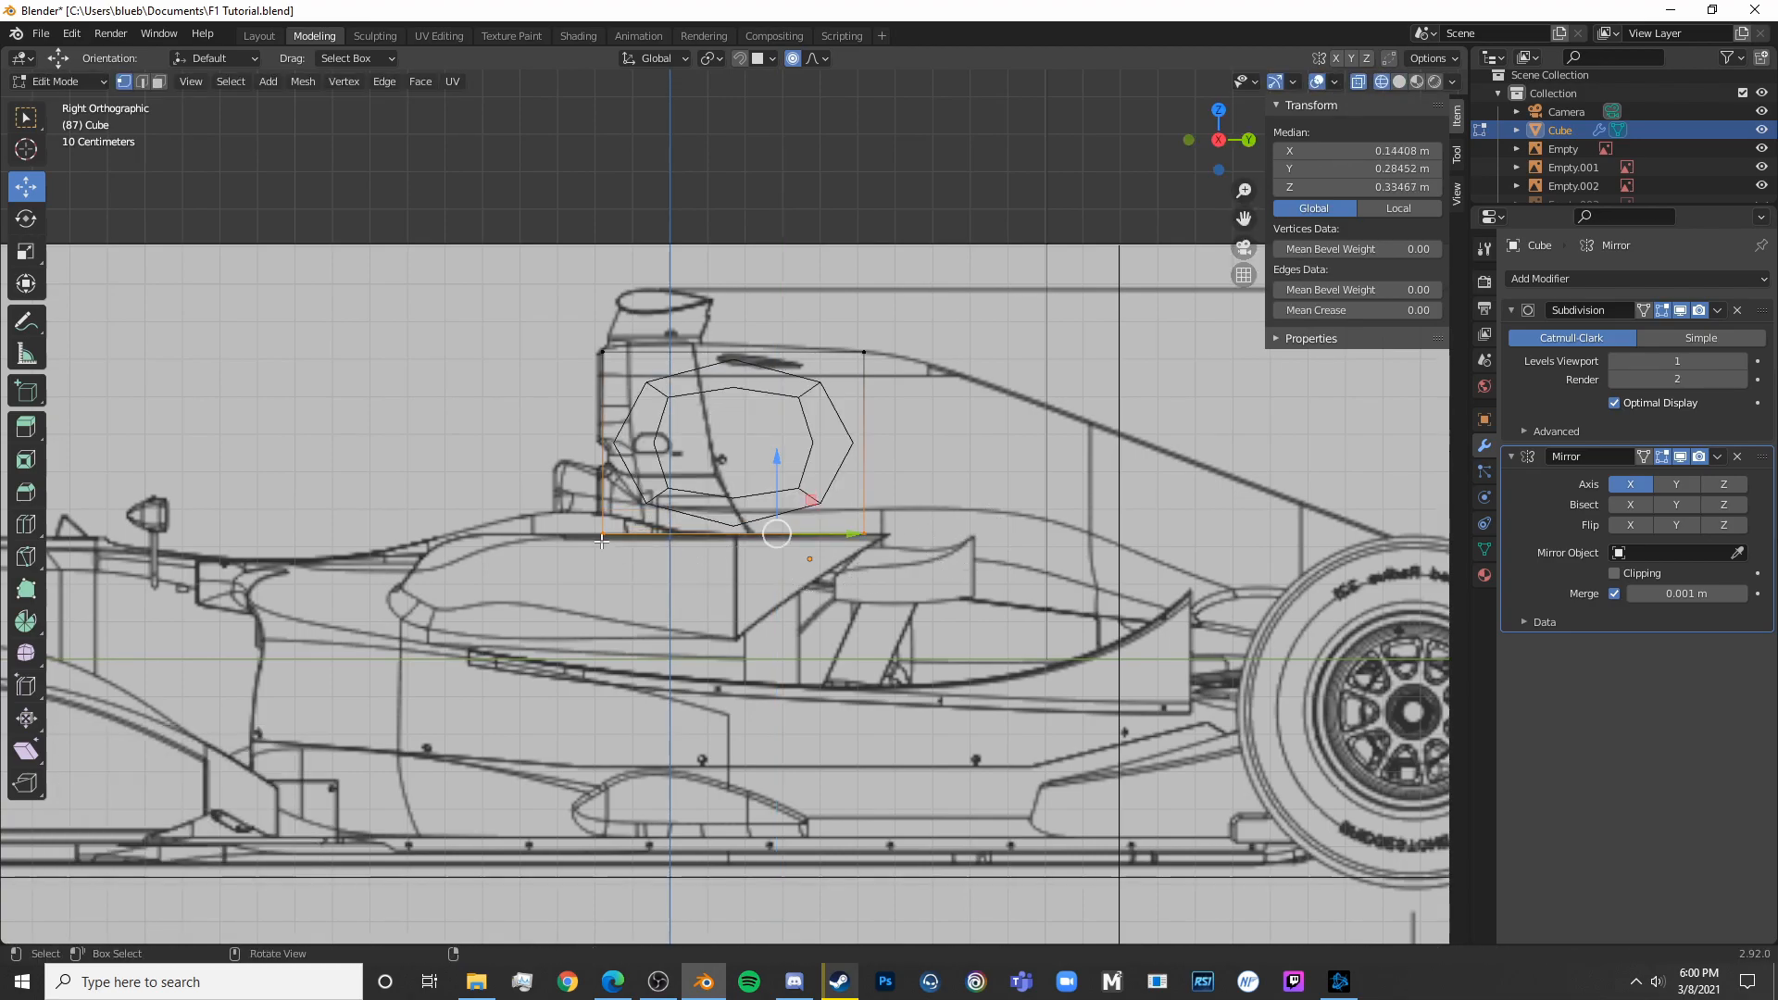
{"action": "left_click_drag", "start_coordinate": [738, 456], "coordinate": [744, 449]}
{"action": "key", "text": "shift+z"}
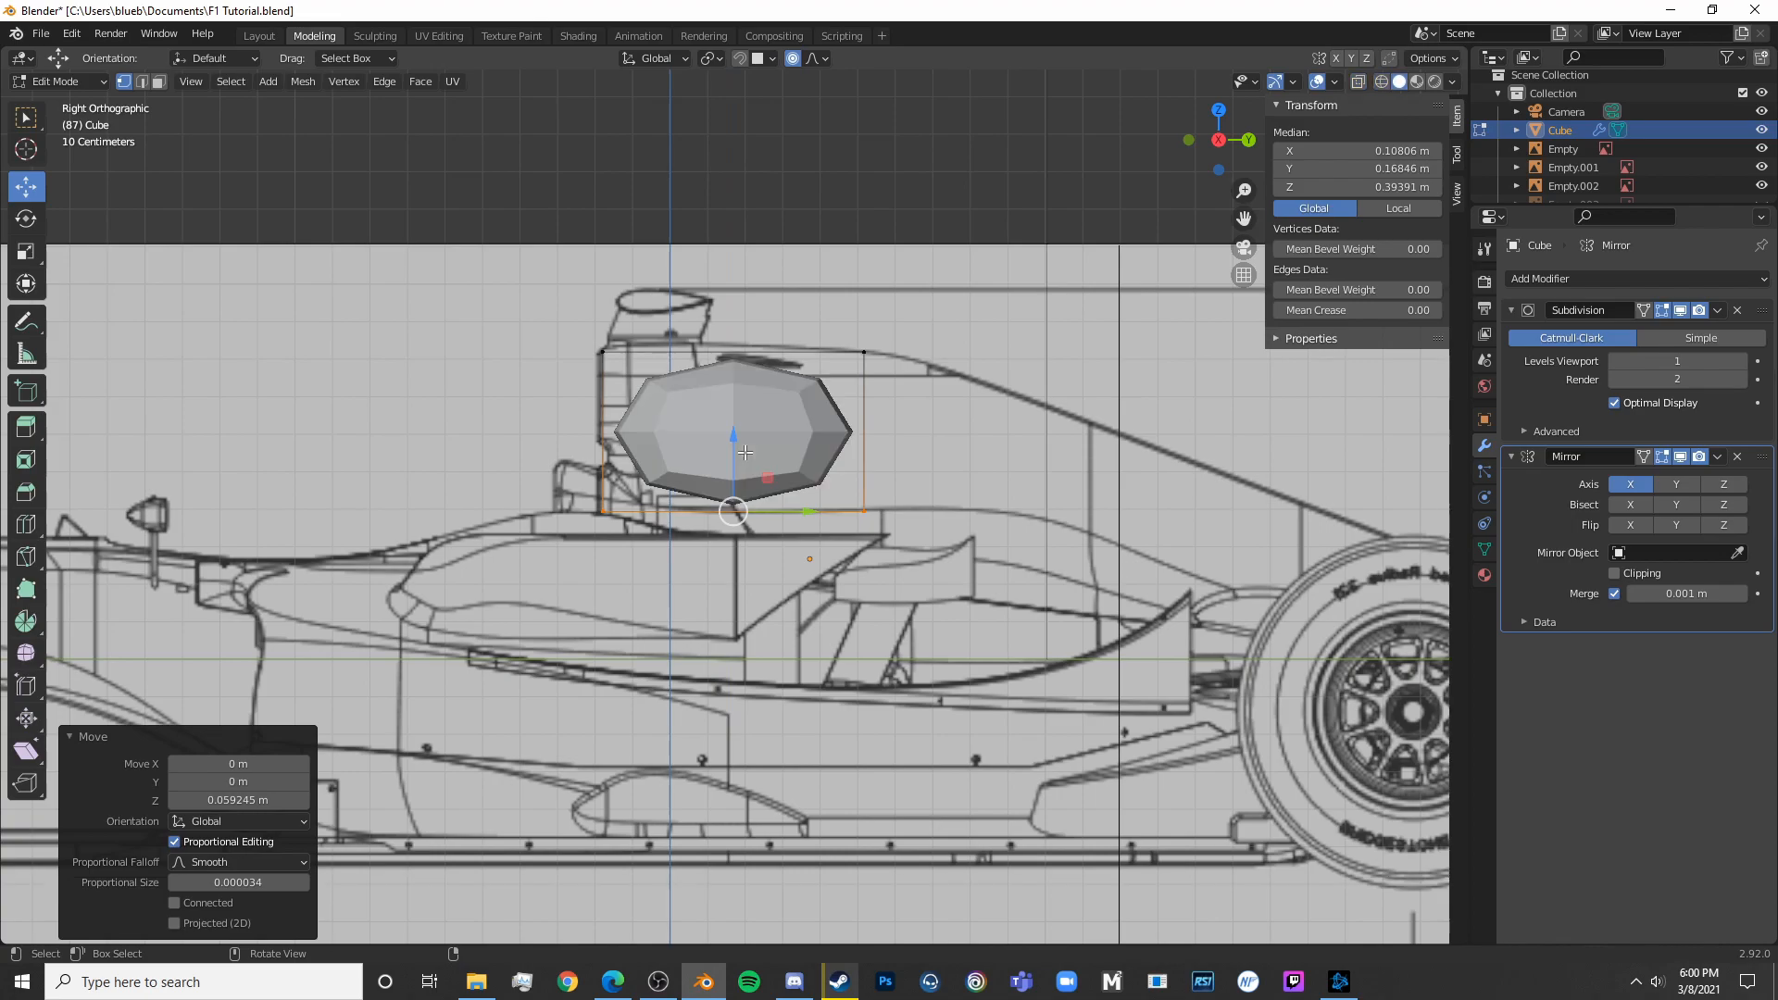
Extrude the half cube's bottom face downward by about 0.805 m in front view
{"action": "key", "text": "KP_1"}
{"action": "scroll", "coordinate": [950, 584], "scroll_direction": "up", "scroll_amount": 4}
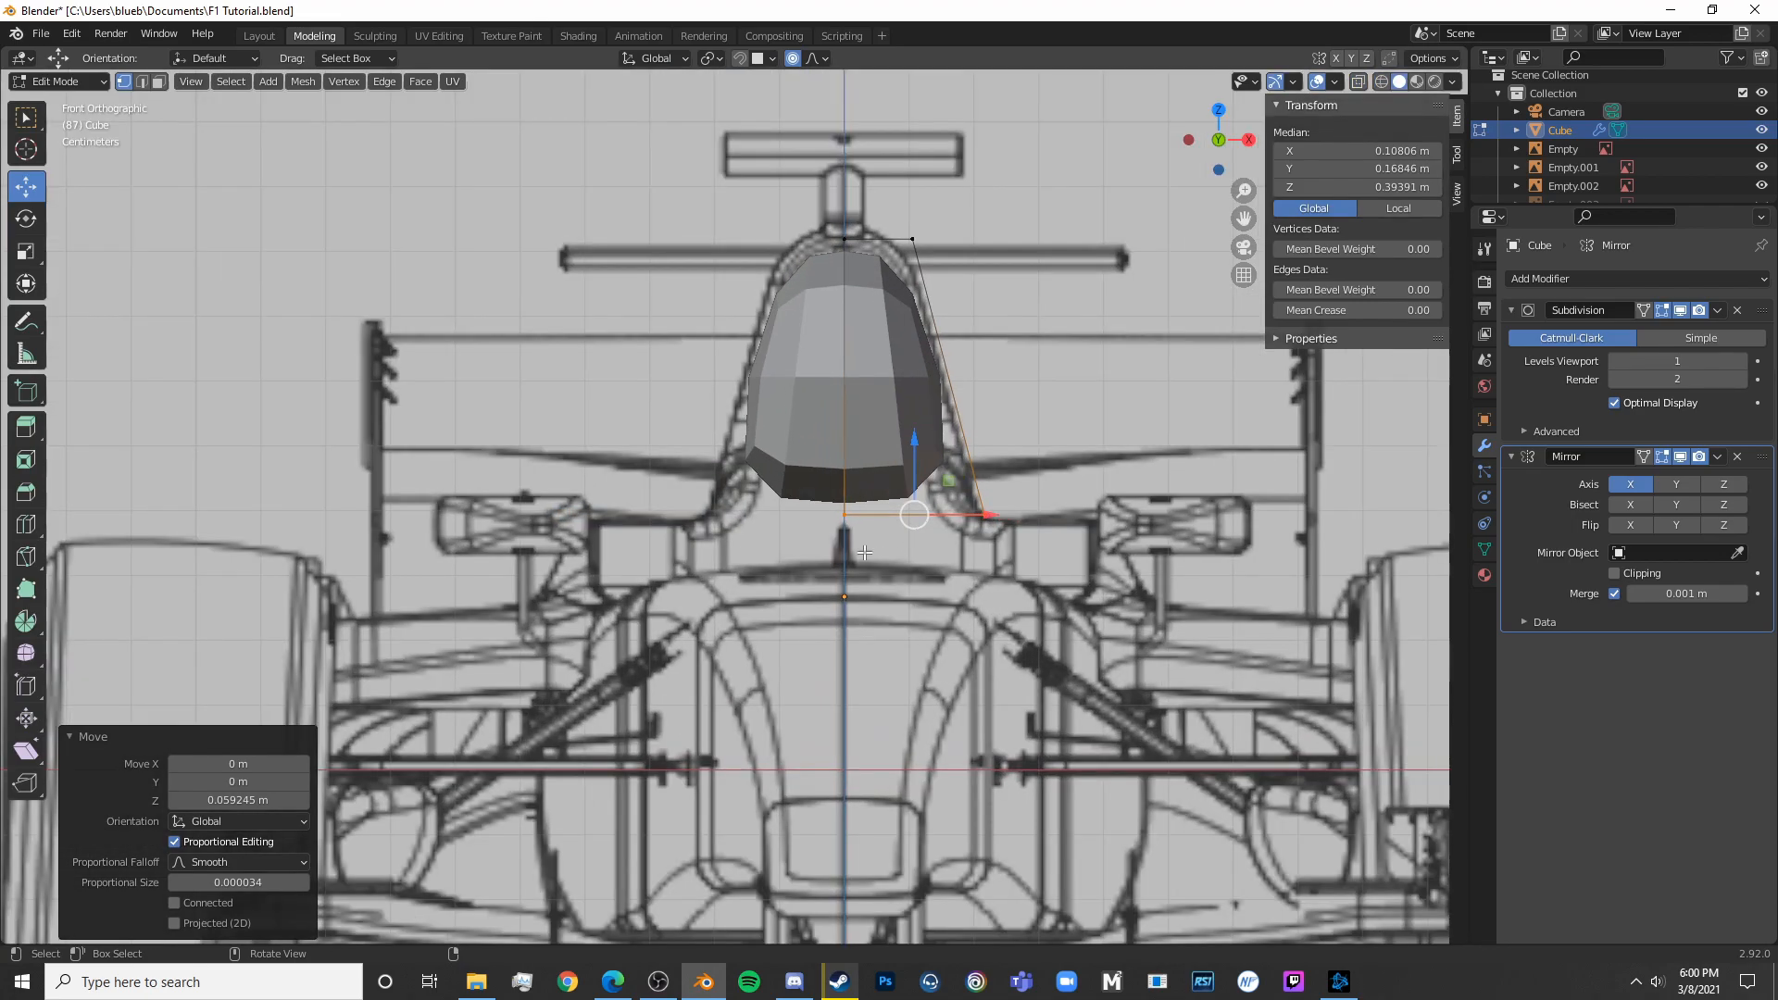
{"action": "scroll", "coordinate": [903, 424], "scroll_direction": "down", "scroll_amount": 4}
{"action": "key", "text": "g"}
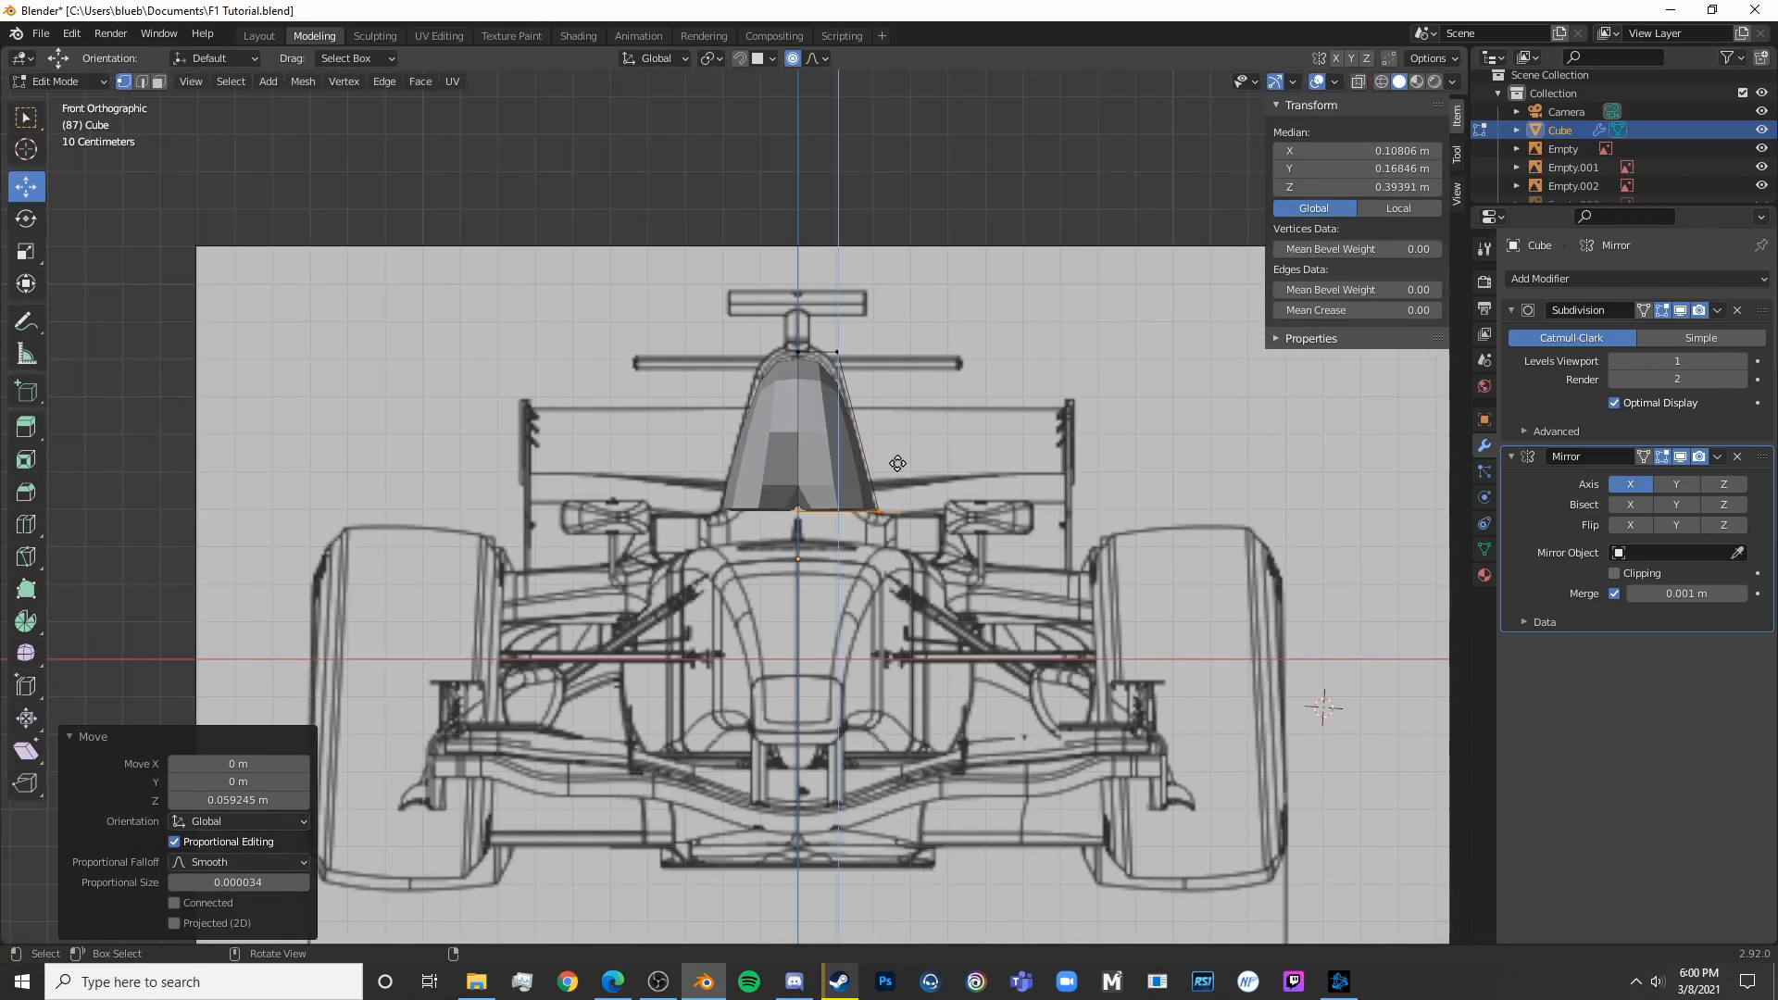
{"action": "key", "text": "z"}
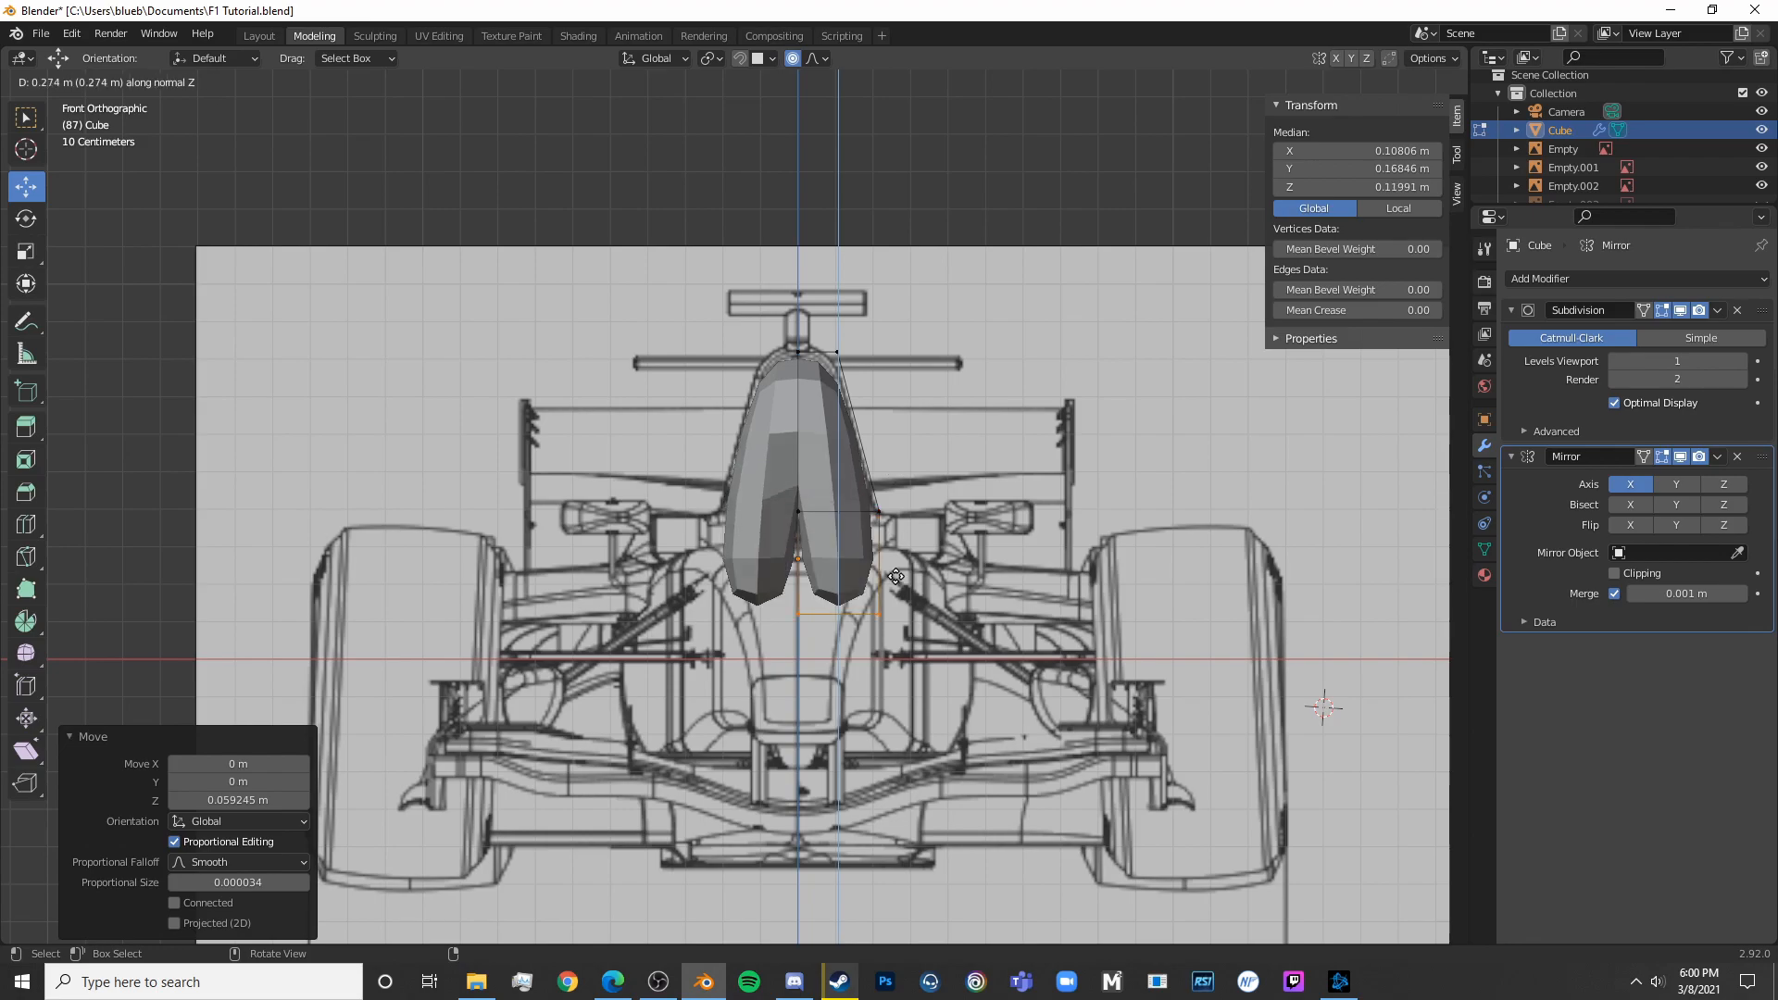
{"action": "left_click", "coordinate": [894, 764]}
{"action": "key", "text": "KP_3"}
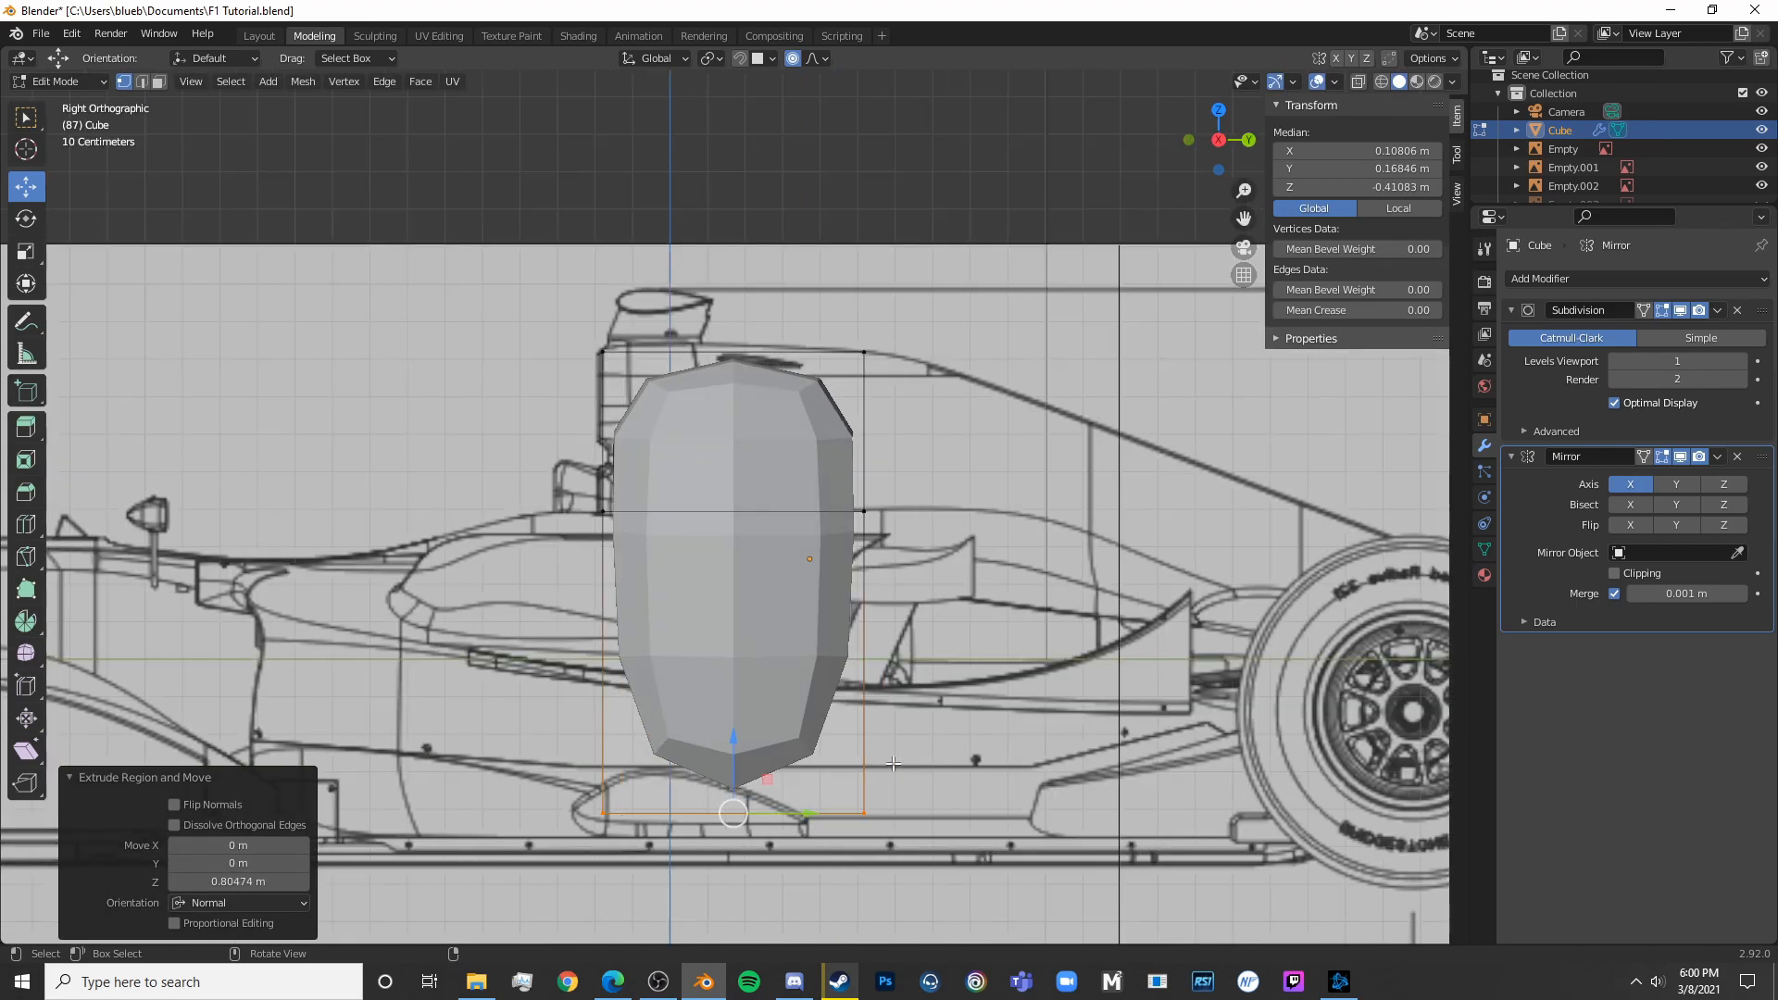
Lower the extruded bottom face by a further 0.064 m along Z toward the blueprint's floor line in side view
{"action": "key", "text": "g"}
{"action": "key", "text": "z"}
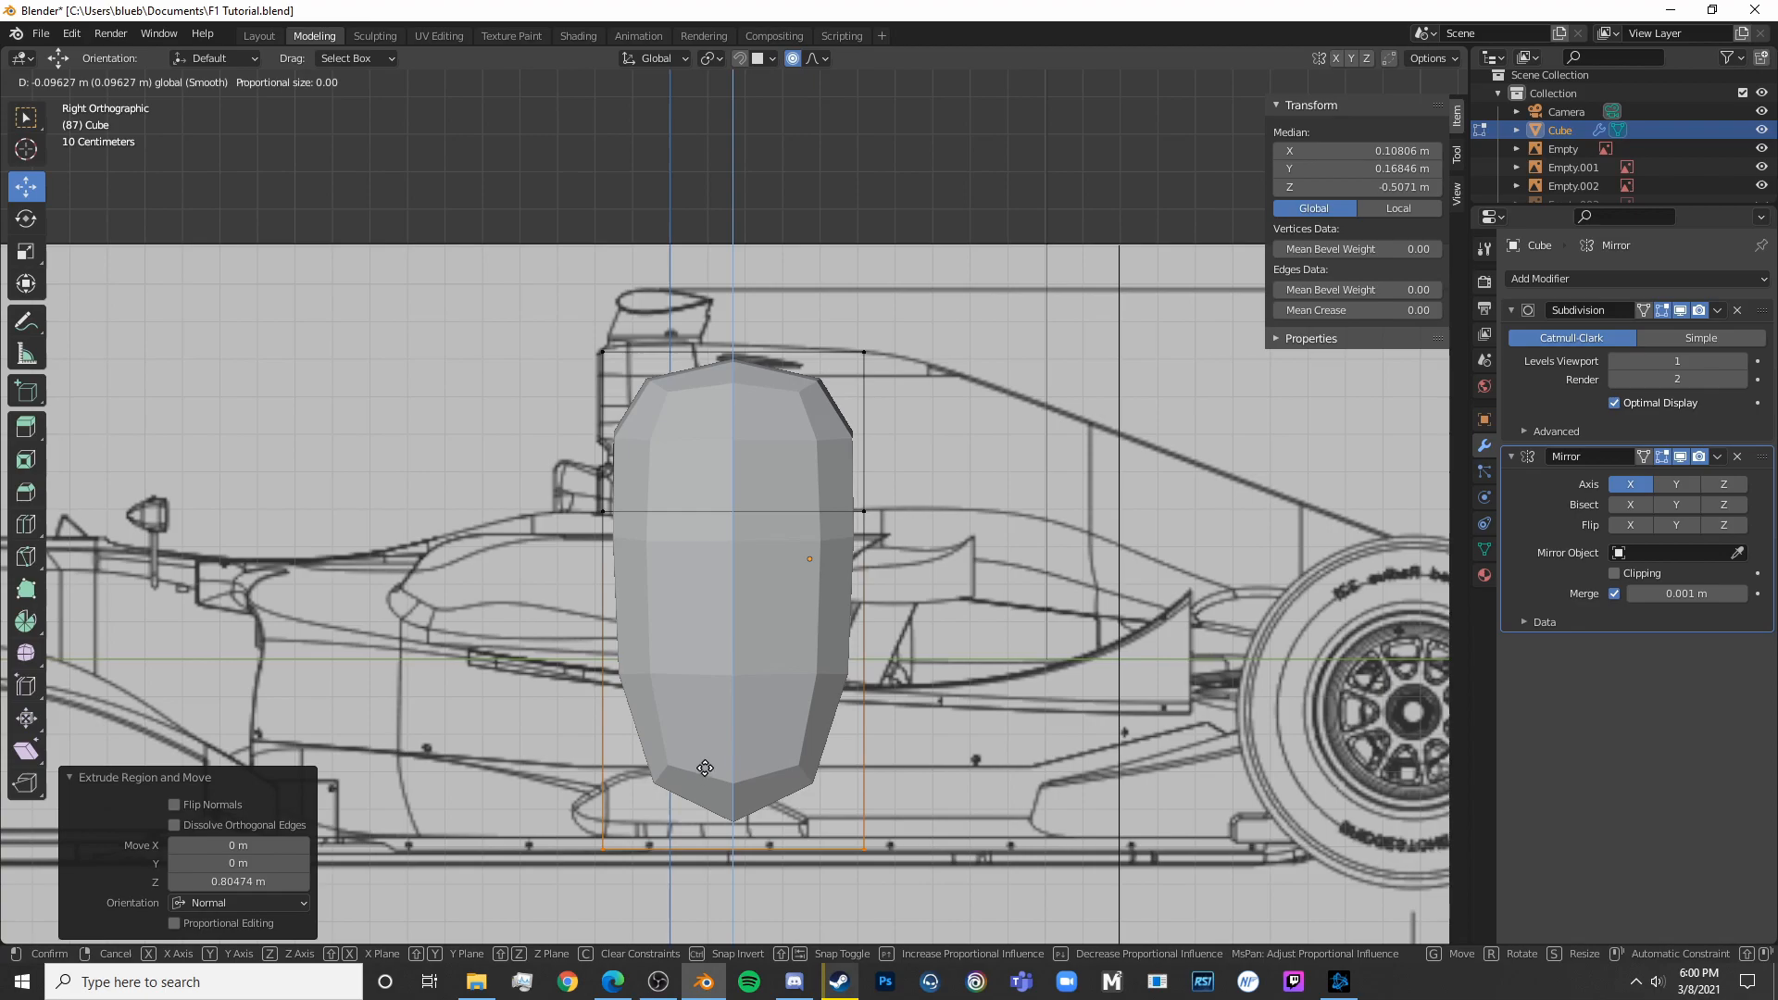
{"action": "left_click_drag", "start_coordinate": [716, 758], "coordinate": [683, 762]}
{"action": "middle_click_drag", "start_coordinate": [460, 860], "coordinate": [705, 595], "text": "shift"}
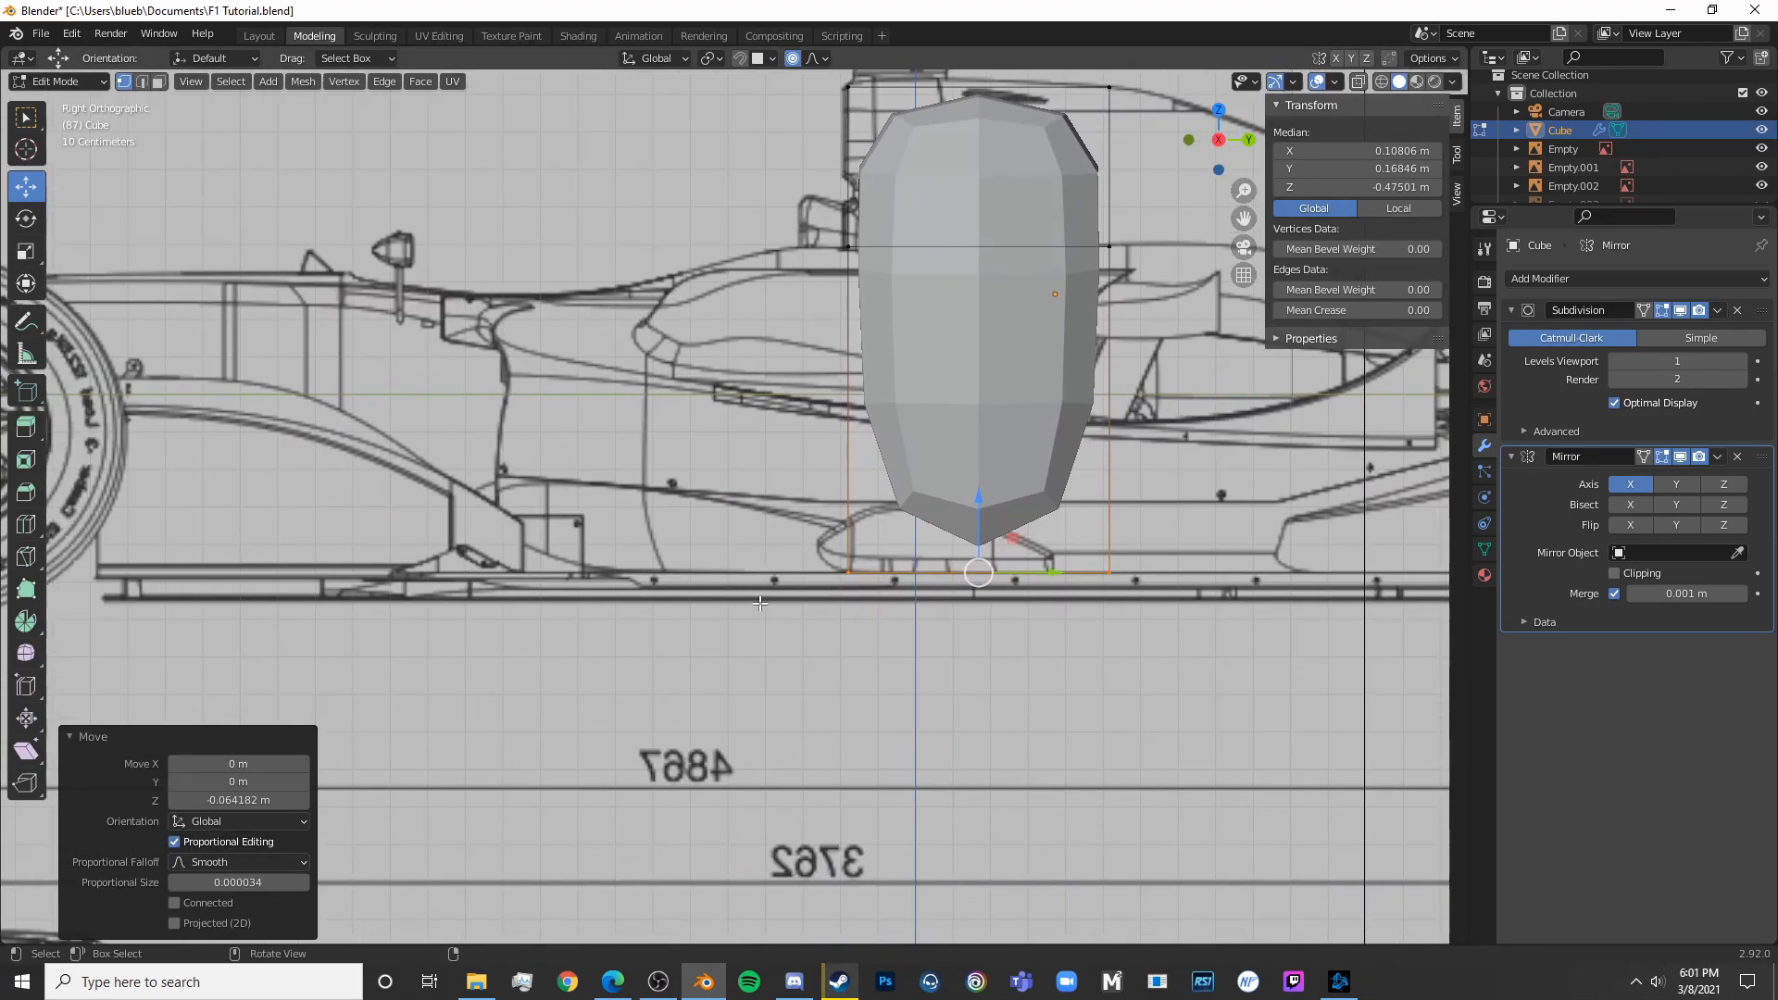
{"action": "scroll", "coordinate": [982, 565], "scroll_direction": "up", "scroll_amount": 4}
{"action": "scroll", "coordinate": [861, 648], "scroll_direction": "down", "scroll_amount": 5}
Delete the inner face on the centre plane of the lower extruded section
{"action": "key", "text": "shift+z"}
{"action": "middle_click_drag", "start_coordinate": [630, 576], "coordinate": [857, 611]}
{"action": "key", "text": "shift+z"}
{"action": "middle_click_drag", "start_coordinate": [905, 465], "coordinate": [1013, 454]}
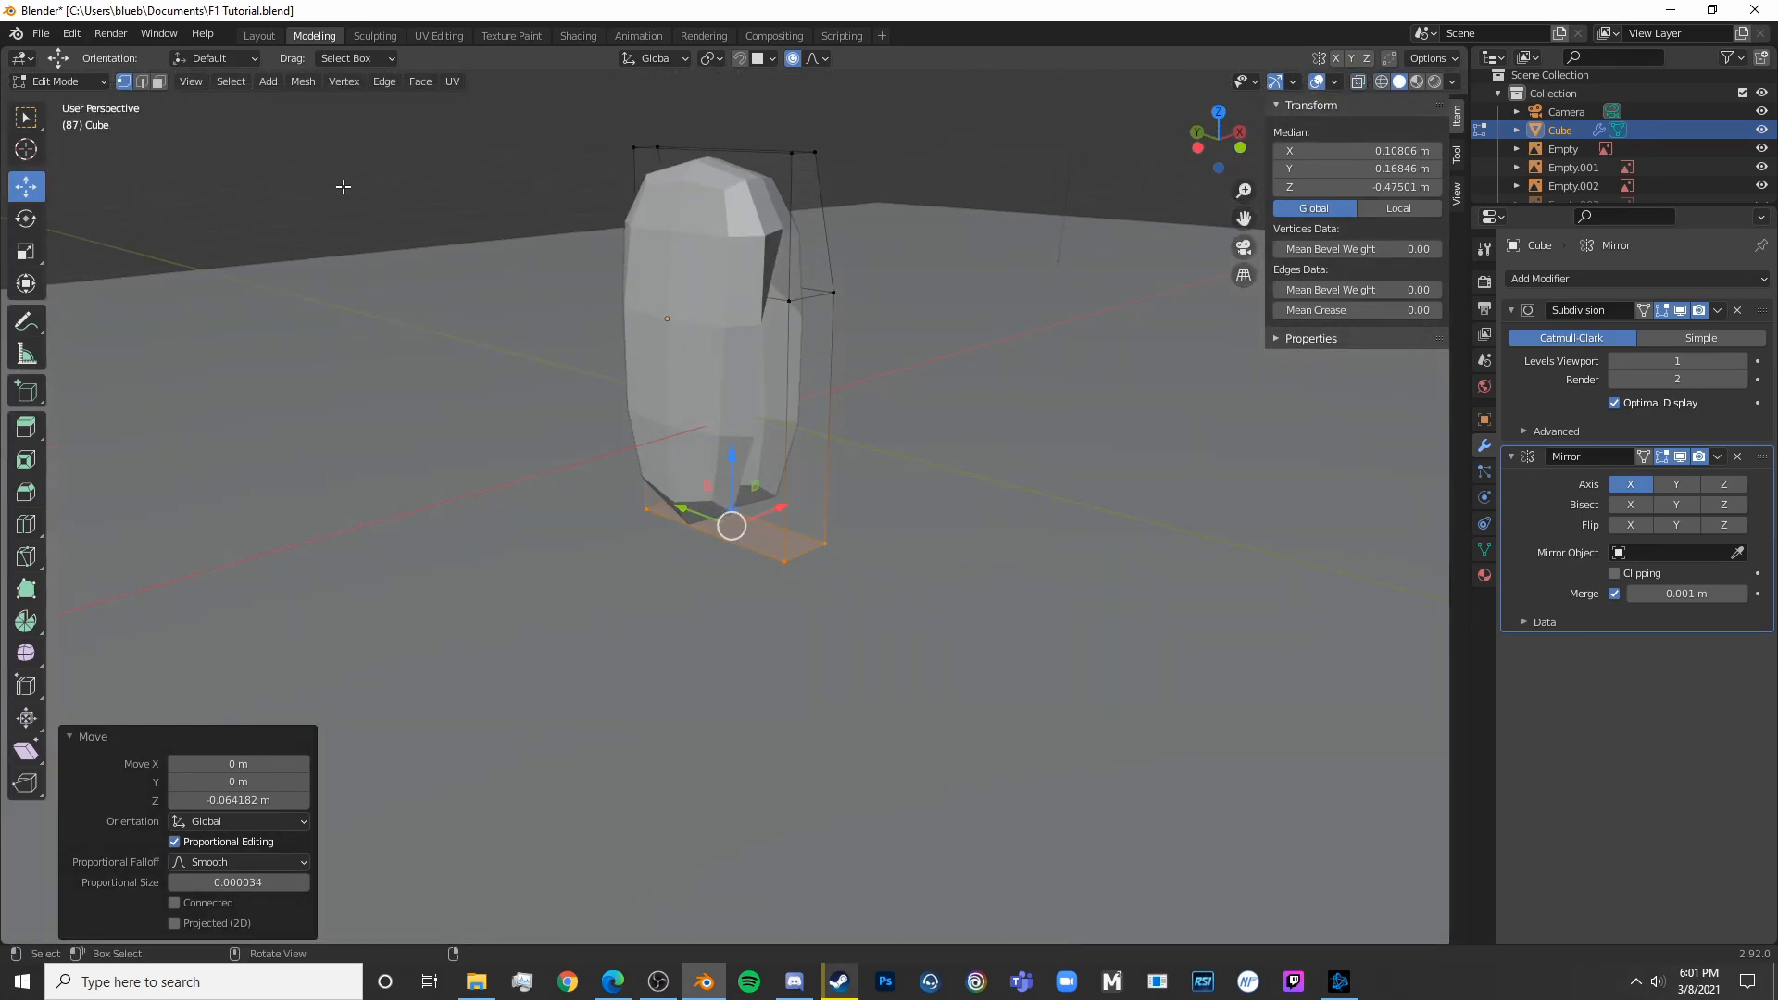
{"action": "left_click", "coordinate": [755, 463]}
{"action": "middle_click_drag", "start_coordinate": [755, 463], "coordinate": [744, 340]}
{"action": "key", "text": "x"}
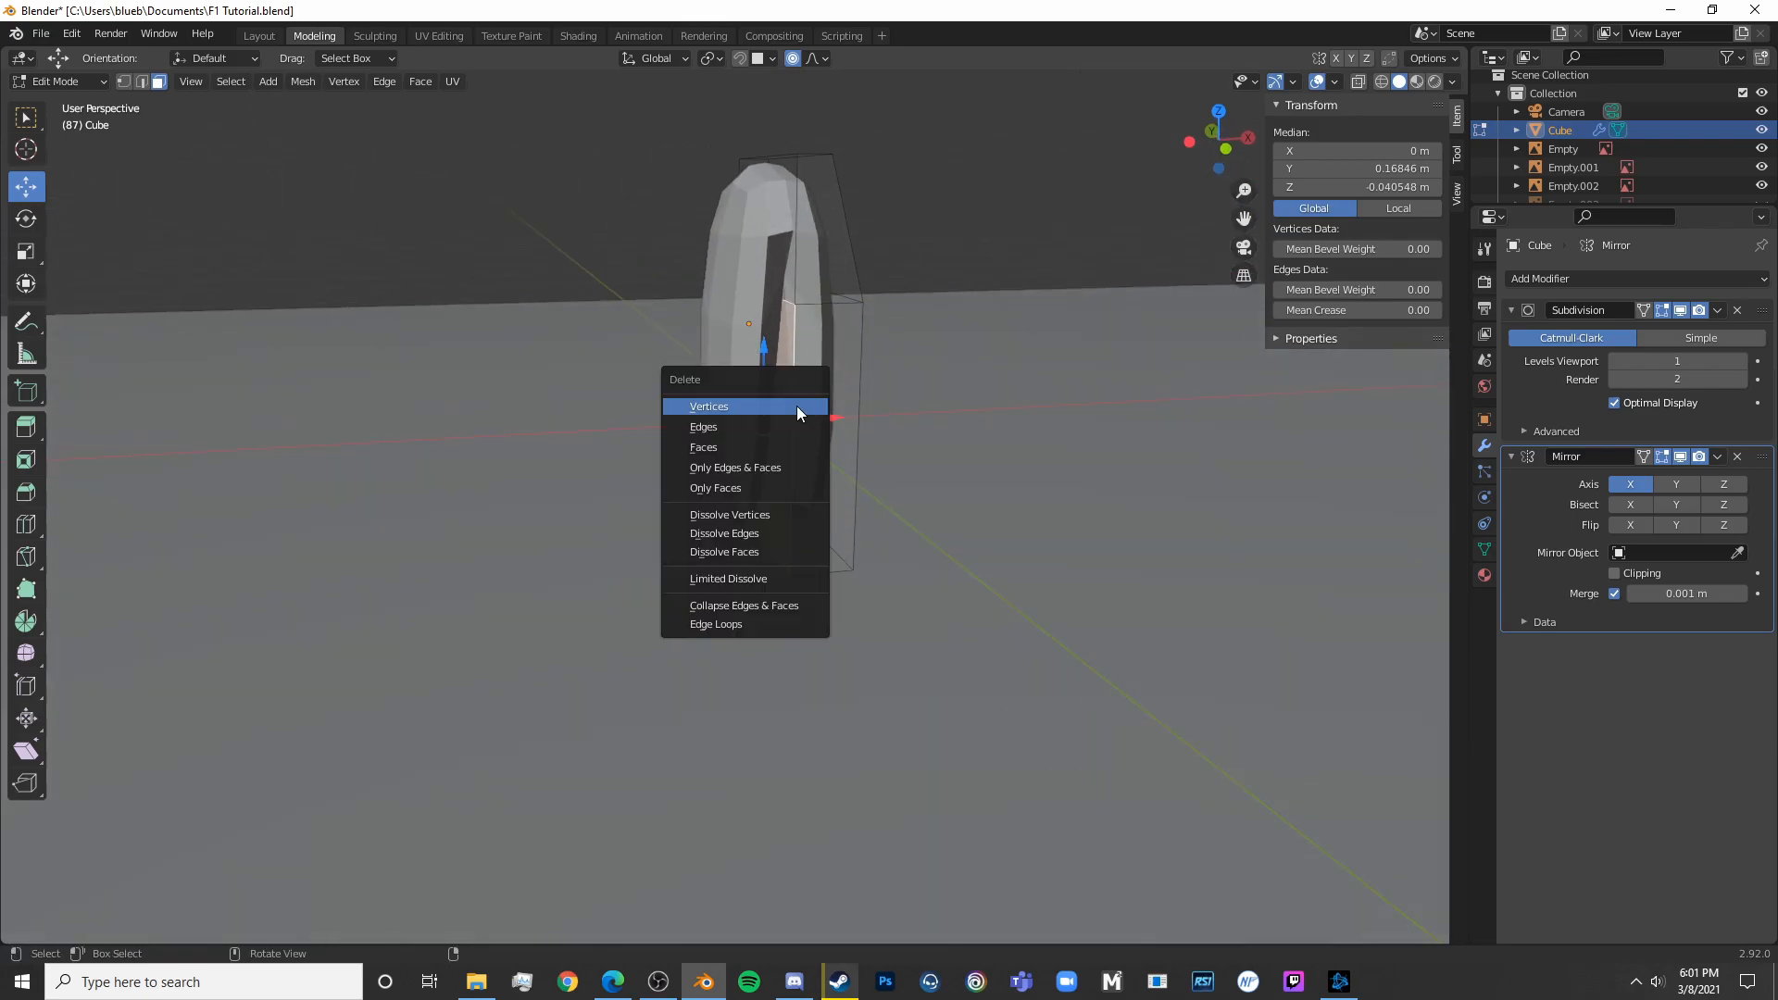
{"action": "left_click", "coordinate": [799, 441]}
{"action": "key", "text": "Tab"}
{"action": "middle_click_drag", "start_coordinate": [798, 440], "coordinate": [785, 555]}
Add one horizontal loop cut halfway down the lower extruded section in front view
{"action": "key", "text": "KP_3"}
{"action": "key", "text": "Tab"}
{"action": "key", "text": "alt+z"}
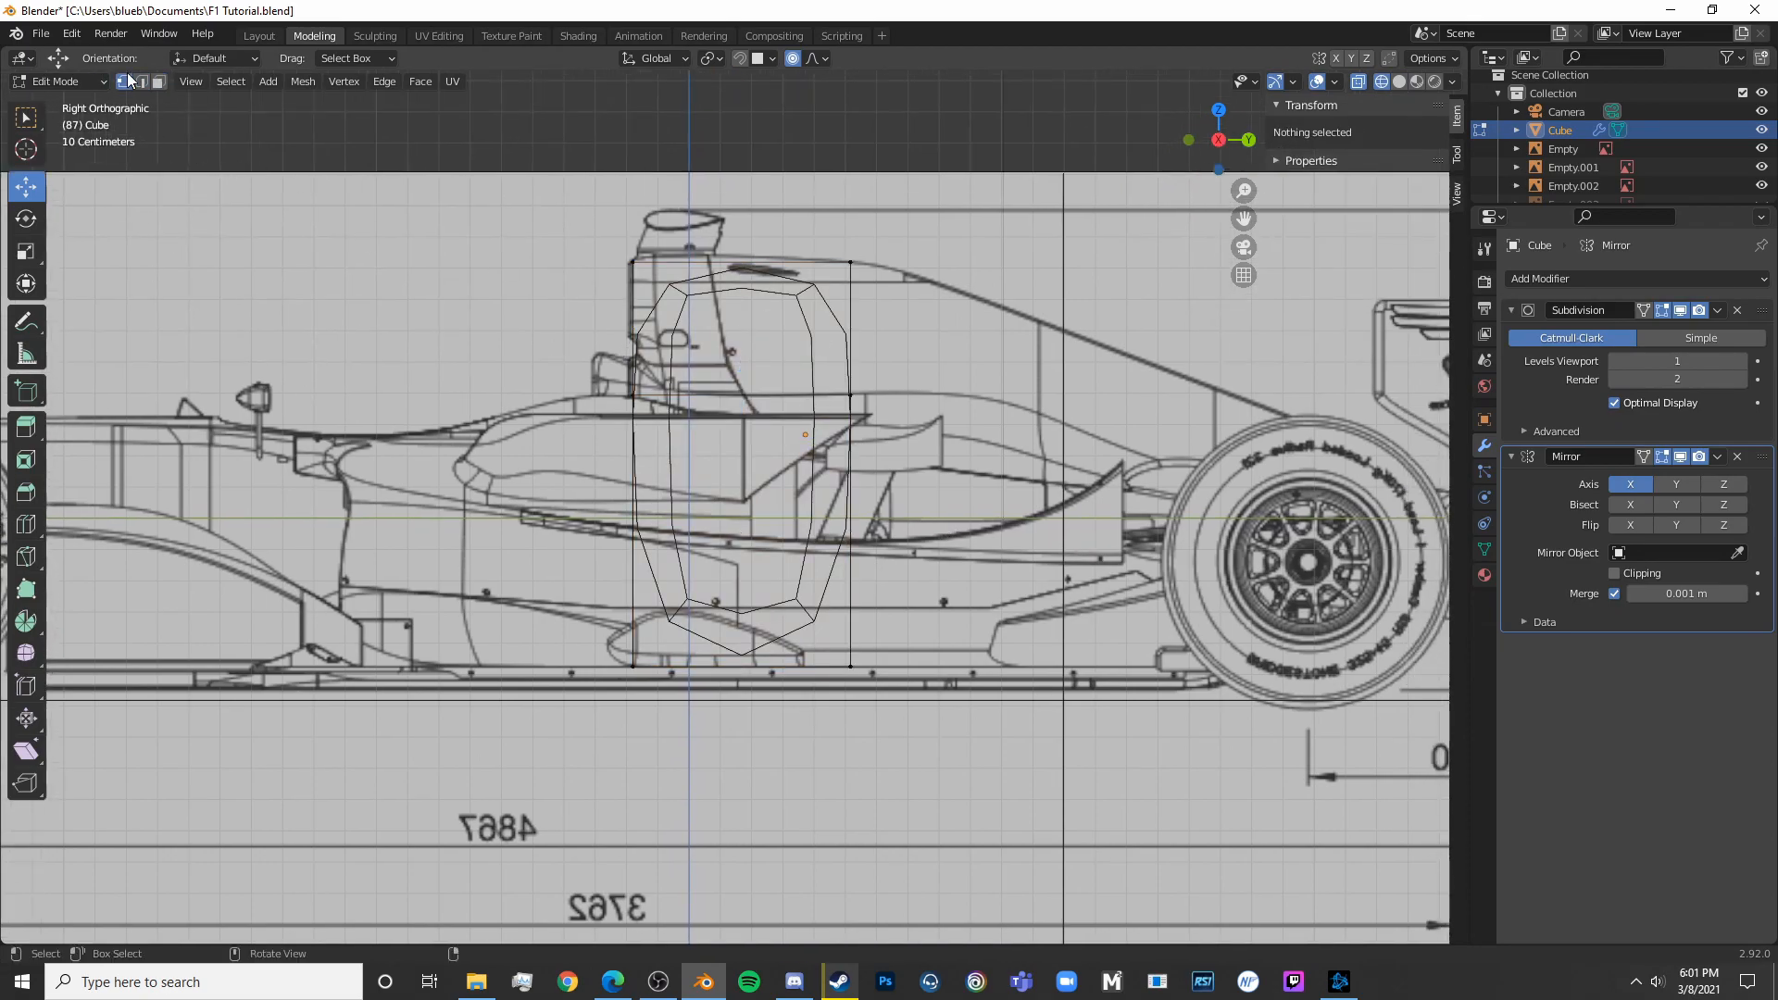
{"action": "key", "text": "shift+z"}
{"action": "middle_click_drag", "start_coordinate": [326, 341], "coordinate": [480, 365]}
{"action": "key", "text": "KP_1"}
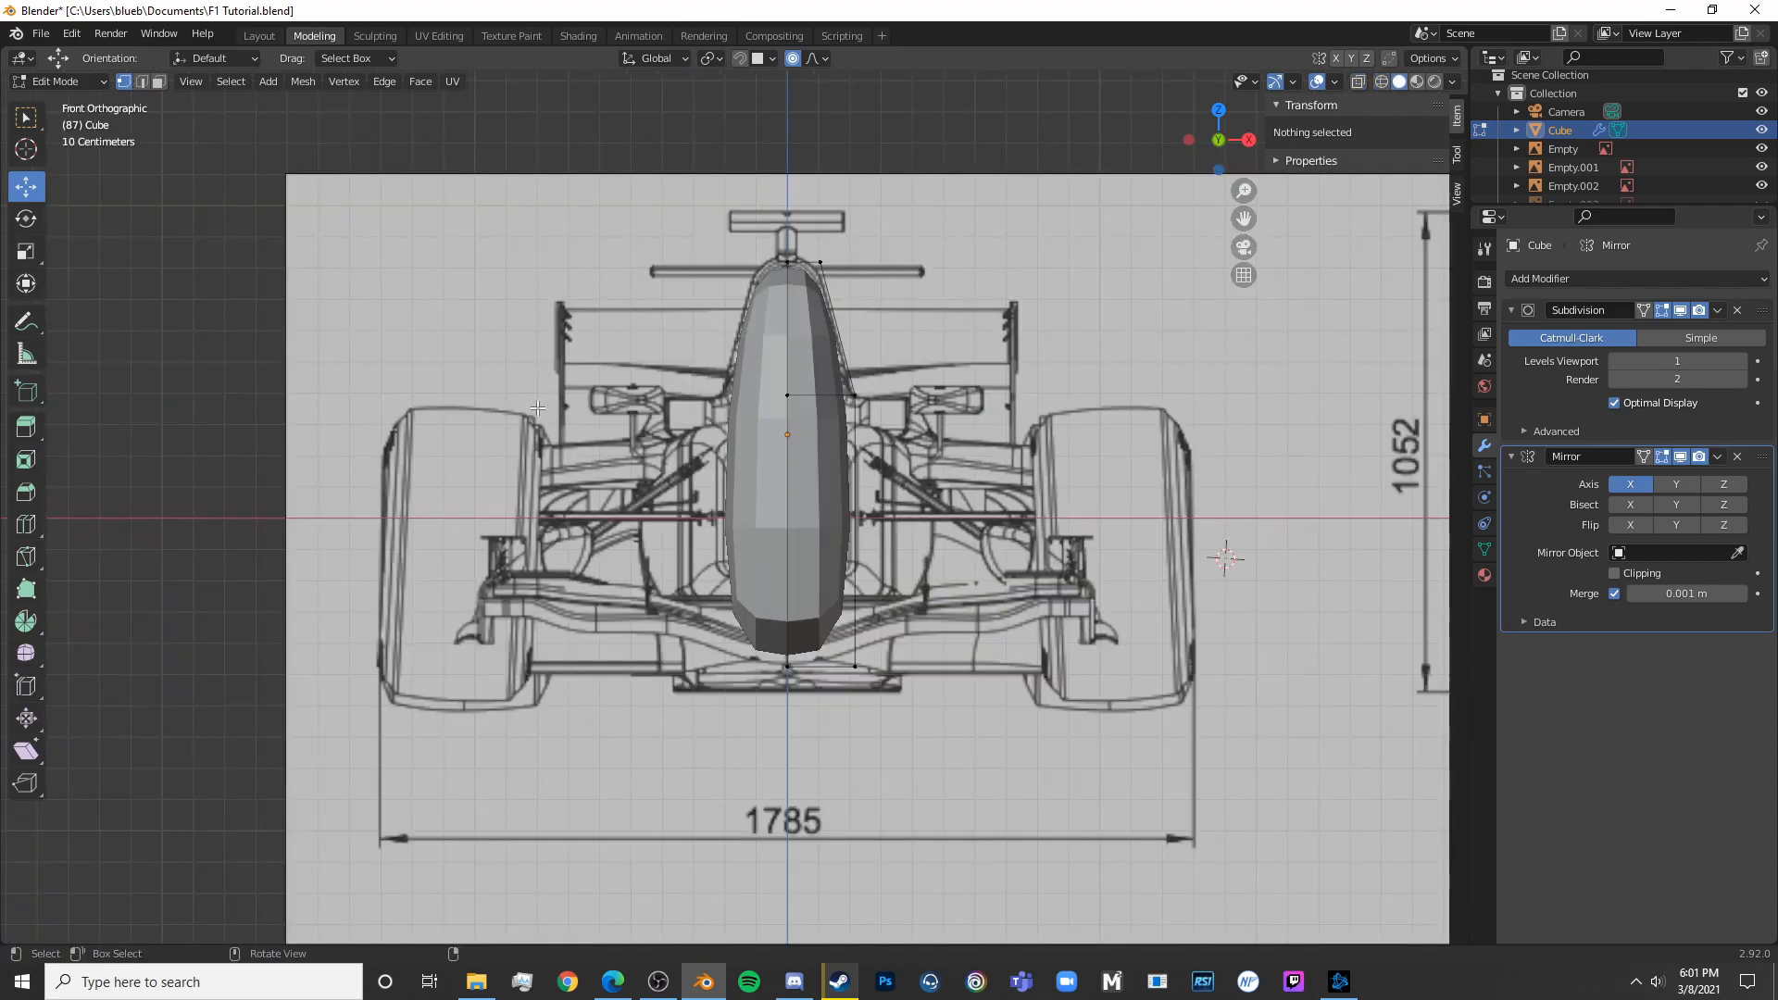
{"action": "left_click", "coordinate": [854, 504]}
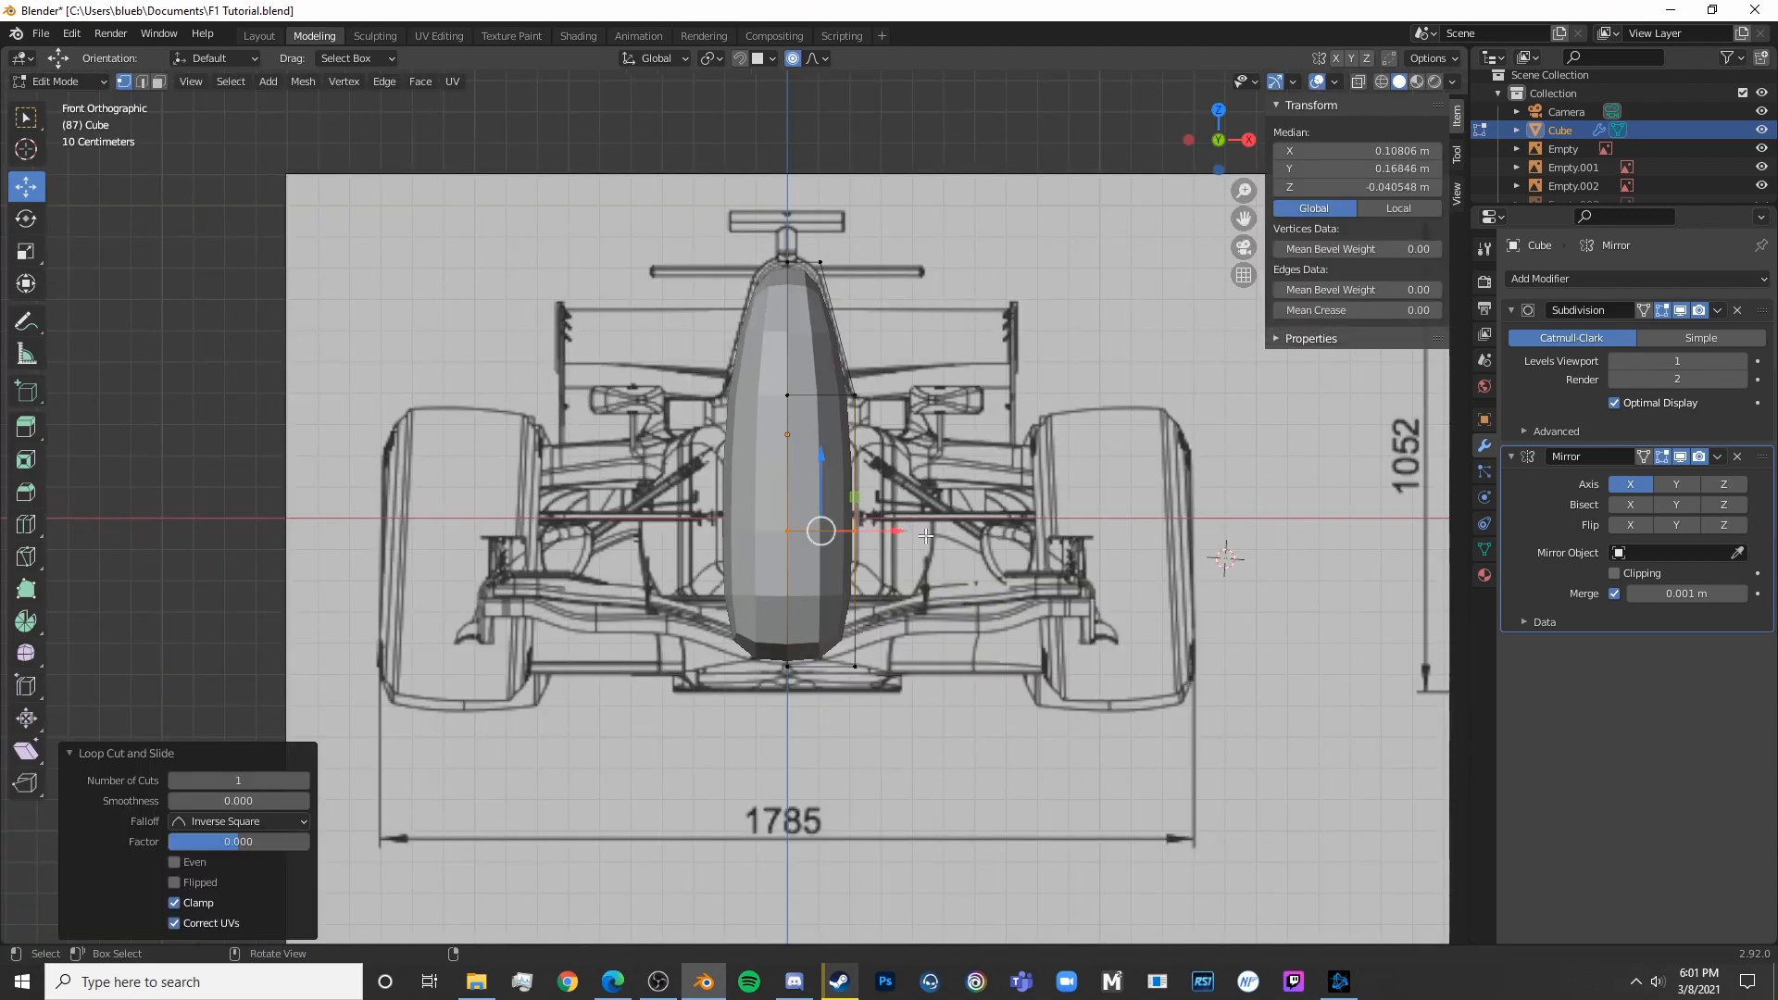
Move the outer edge of the new loop outward by about 0.812 m along X to form the sidepod
{"action": "left_click", "coordinate": [879, 538]}
{"action": "key", "text": "shift+z"}
{"action": "key", "text": "KP_7"}
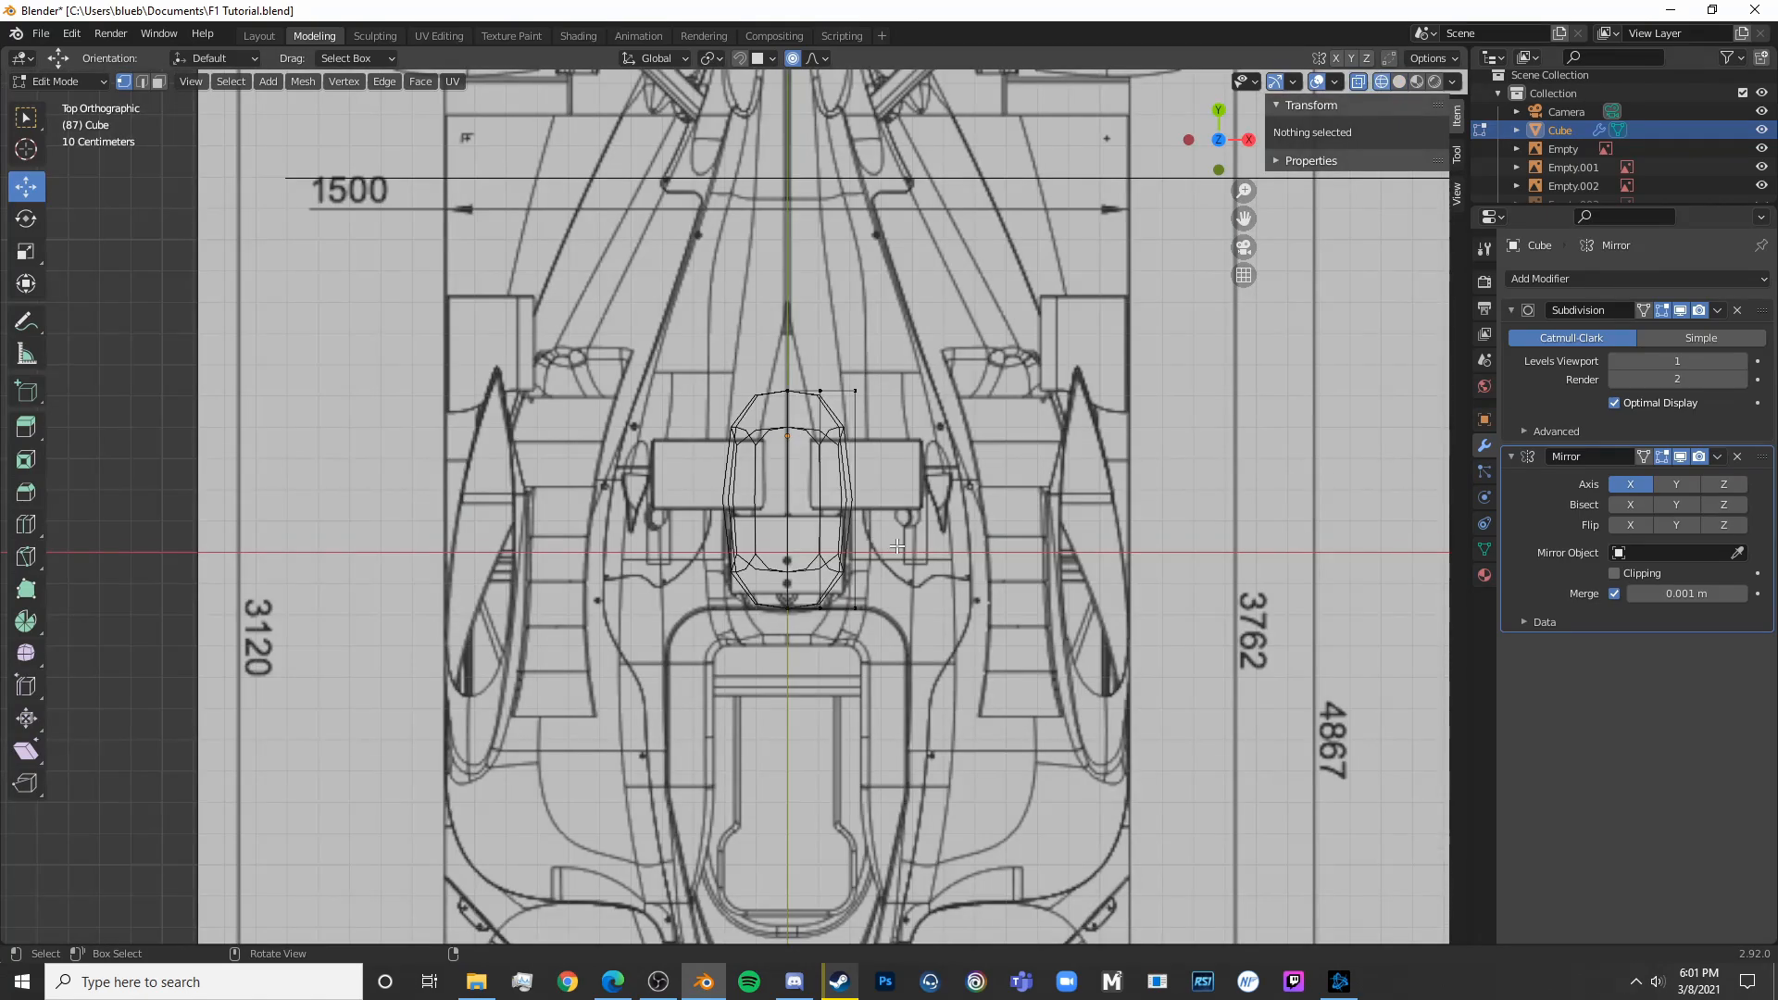
{"action": "key", "text": "KP_1"}
{"action": "left_click", "coordinate": [885, 540], "text": "alt"}
{"action": "key", "text": "shift+z"}
{"action": "mouse_move", "coordinate": [891, 544]}
{"action": "middle_mouse_down"}
{"action": "mouse_move", "coordinate": [909, 535]}
{"action": "mouse_move", "coordinate": [828, 560]}
{"action": "middle_mouse_up"}
{"action": "key", "text": "KP_7"}
{"action": "key", "text": "shift+z"}
{"action": "scroll", "coordinate": [879, 555], "scroll_direction": "up", "scroll_amount": 3}
{"action": "left_click_drag", "start_coordinate": [859, 504], "coordinate": [1110, 569]}
{"action": "scroll", "coordinate": [1111, 568], "scroll_direction": "down", "scroll_amount": 4}
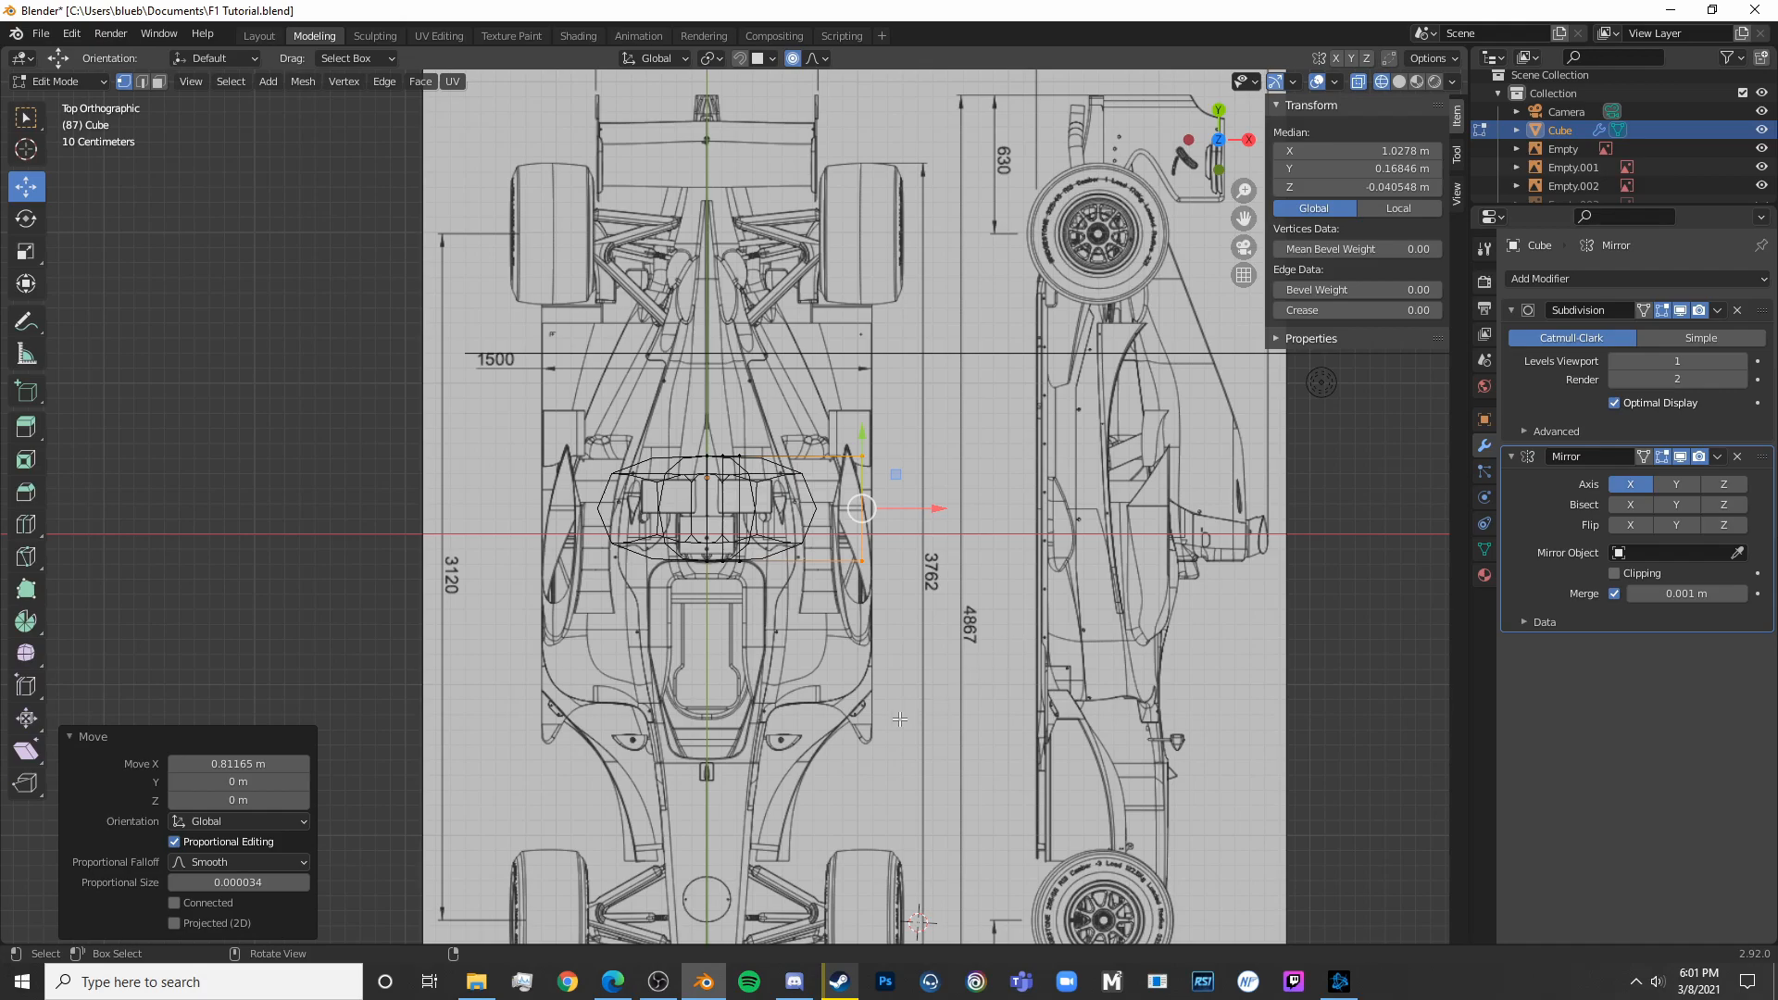
Bring the sidepod's outer vertices back inward by about 0.132 m along X, and nudge them slightly outward in top view
{"action": "scroll", "coordinate": [902, 588], "scroll_direction": "up", "scroll_amount": 2}
{"action": "left_click_drag", "start_coordinate": [945, 509], "coordinate": [927, 519]}
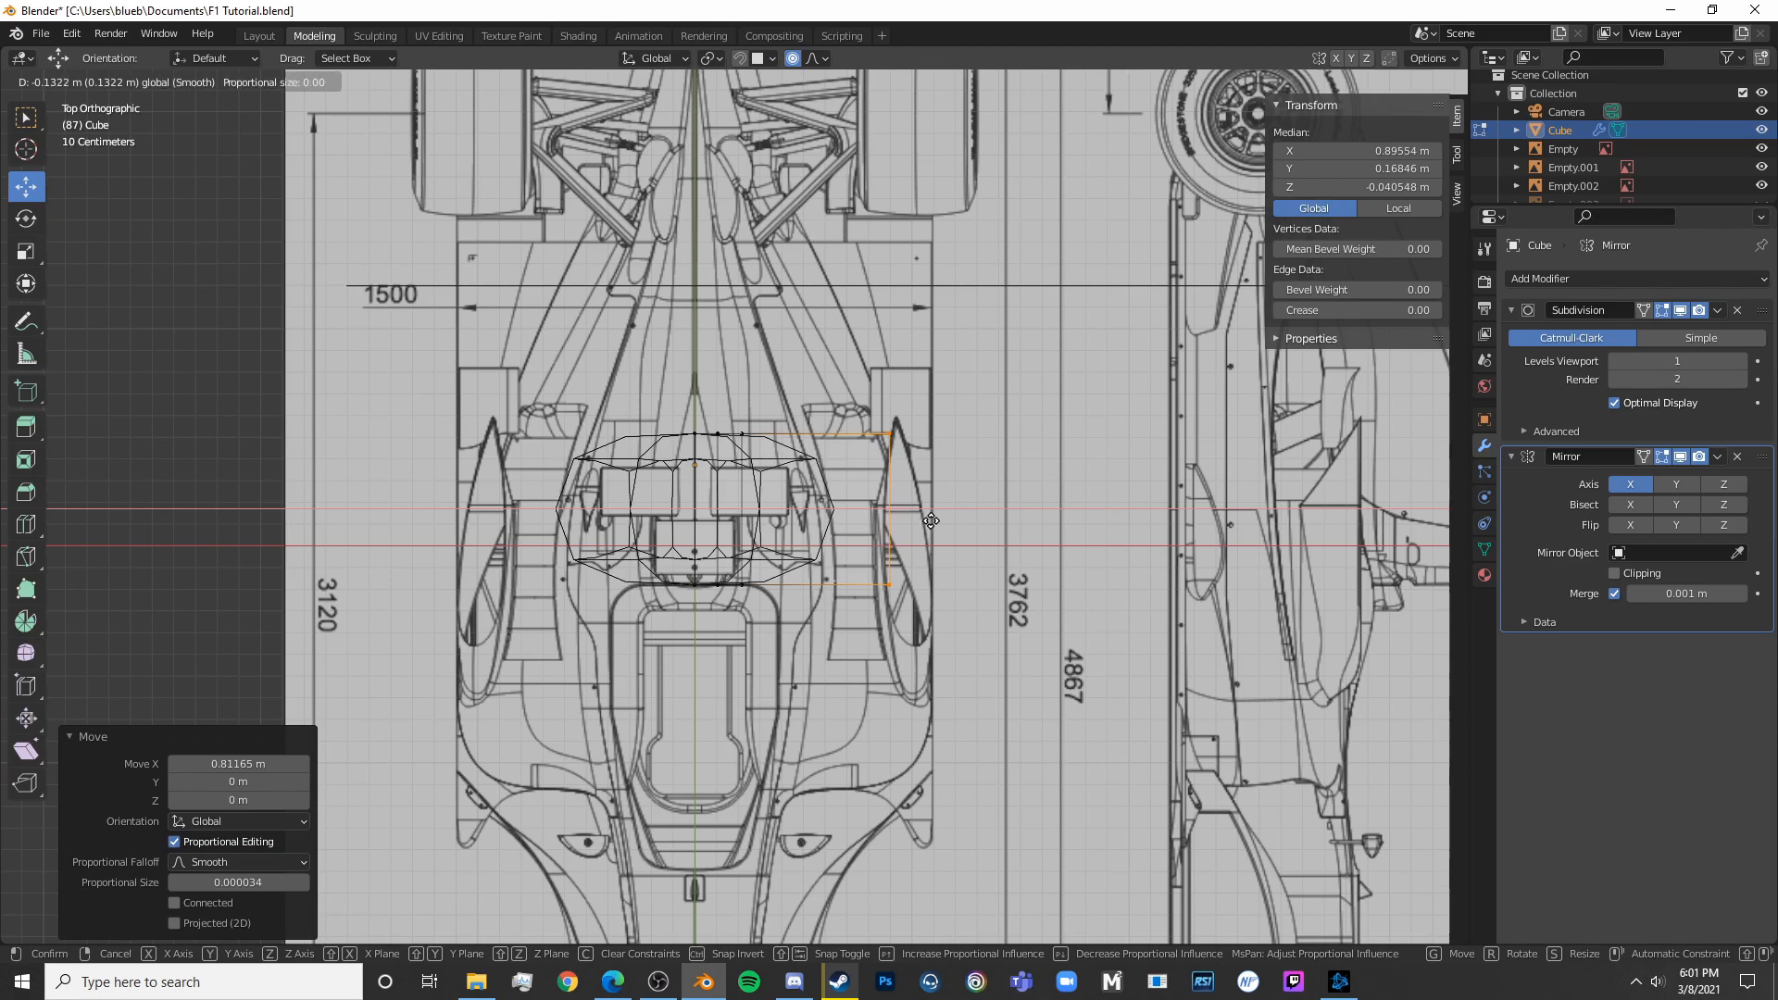
{"action": "left_click_drag", "start_coordinate": [931, 520], "coordinate": [929, 522]}
{"action": "scroll", "coordinate": [912, 523], "scroll_direction": "down", "scroll_amount": 4}
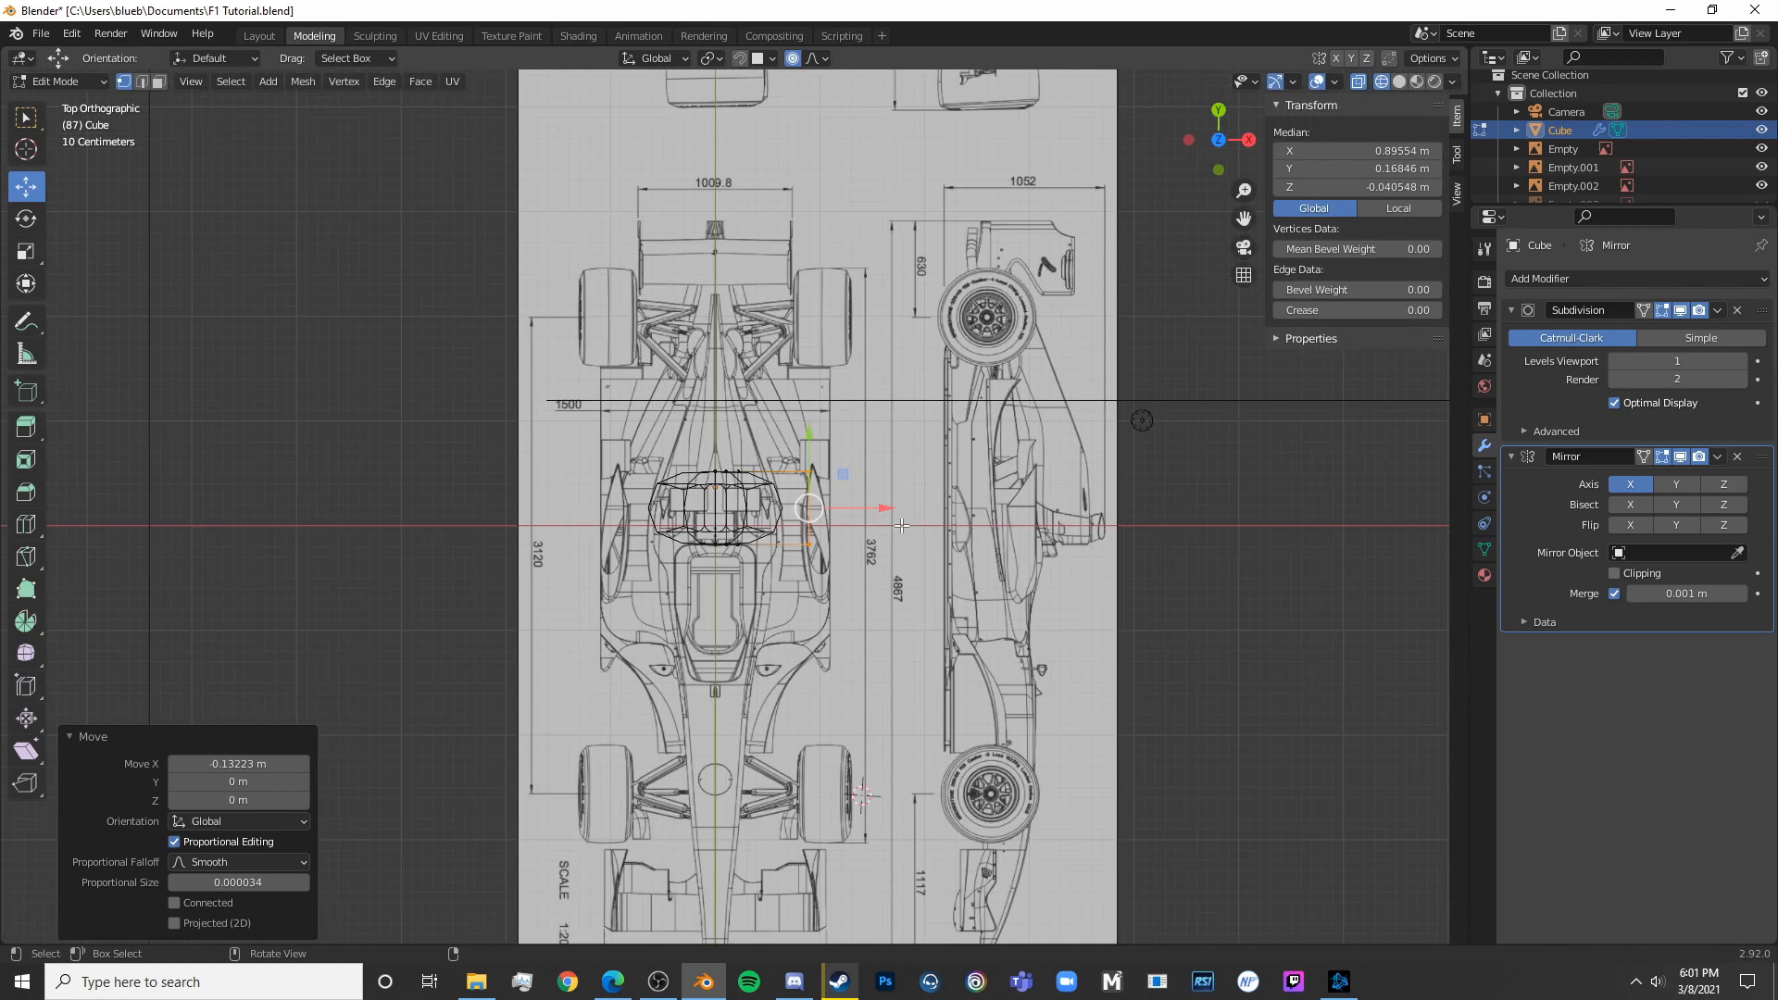
{"action": "key", "text": "alt+a"}
{"action": "left_click_drag", "start_coordinate": [838, 456], "coordinate": [794, 555]}
{"action": "left_click_drag", "start_coordinate": [879, 510], "coordinate": [883, 512]}
{"action": "scroll", "coordinate": [883, 512], "scroll_direction": "up", "scroll_amount": 5}
Circle-select all the front vertices of the body in top view
{"action": "key", "text": "alt+a"}
{"action": "key", "text": "c"}
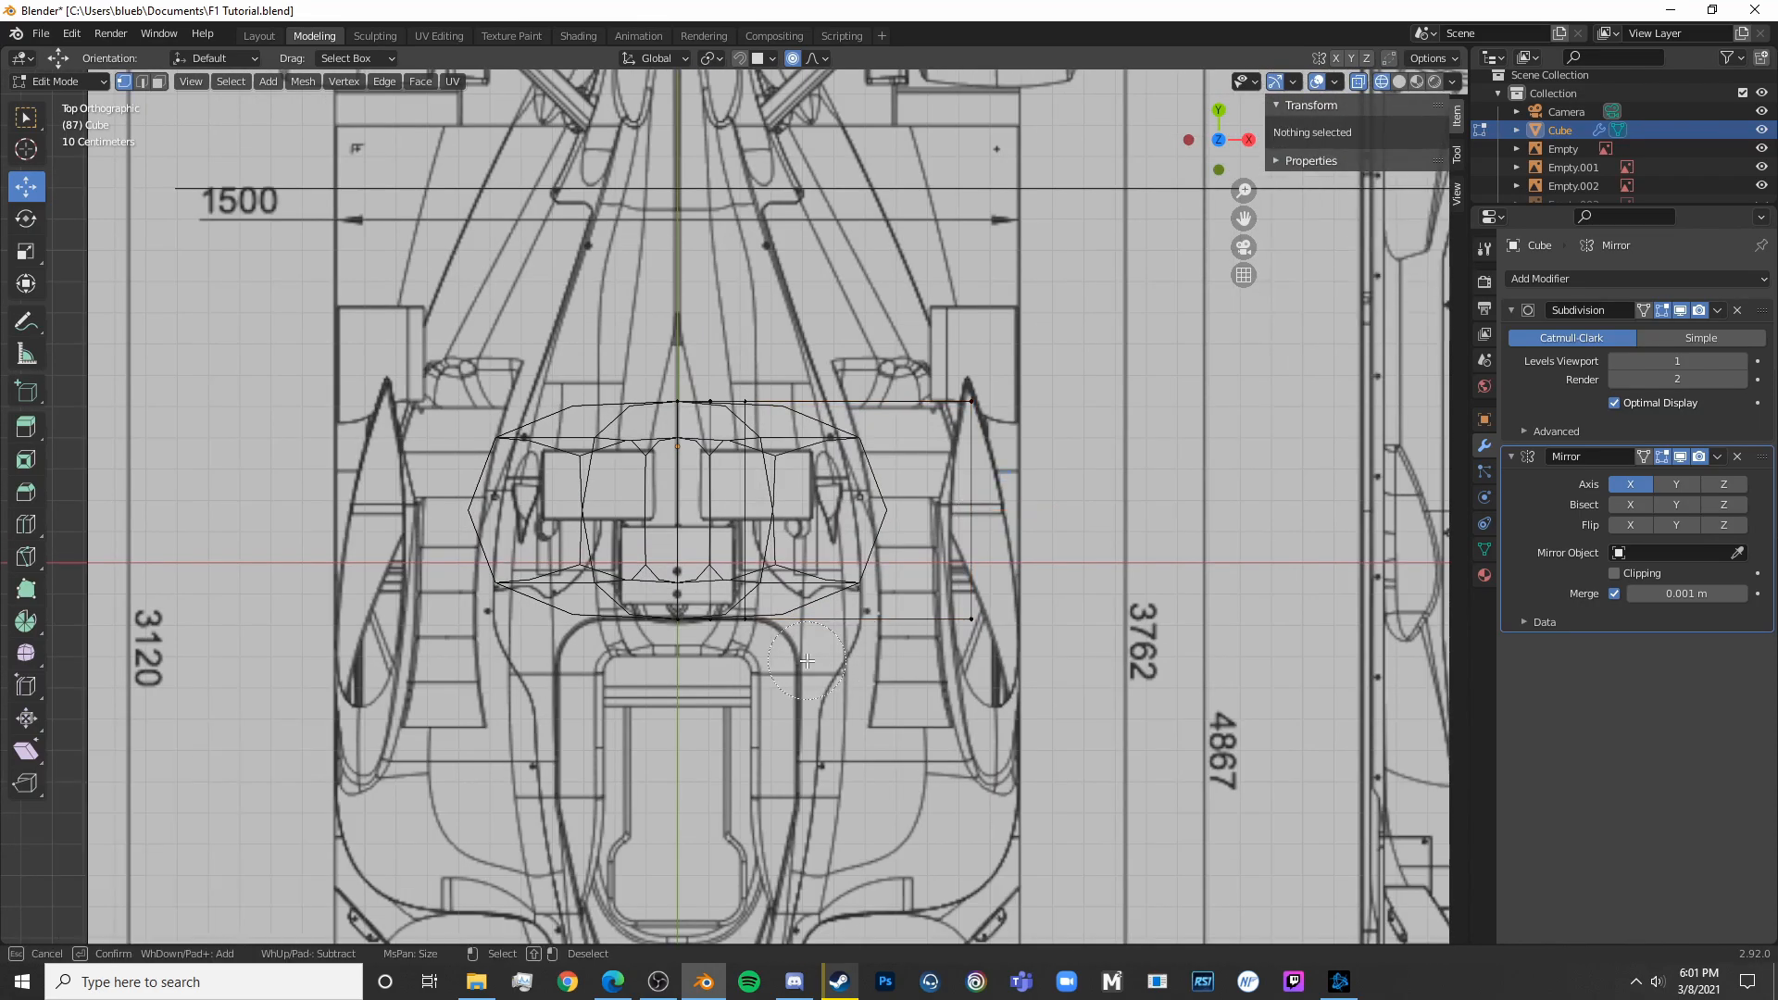
{"action": "key", "text": "c"}
{"action": "left_click_drag", "start_coordinate": [707, 636], "coordinate": [660, 642]}
{"action": "right_click", "coordinate": [1036, 635]}
{"action": "scroll", "coordinate": [1037, 648], "scroll_direction": "down", "scroll_amount": 6}
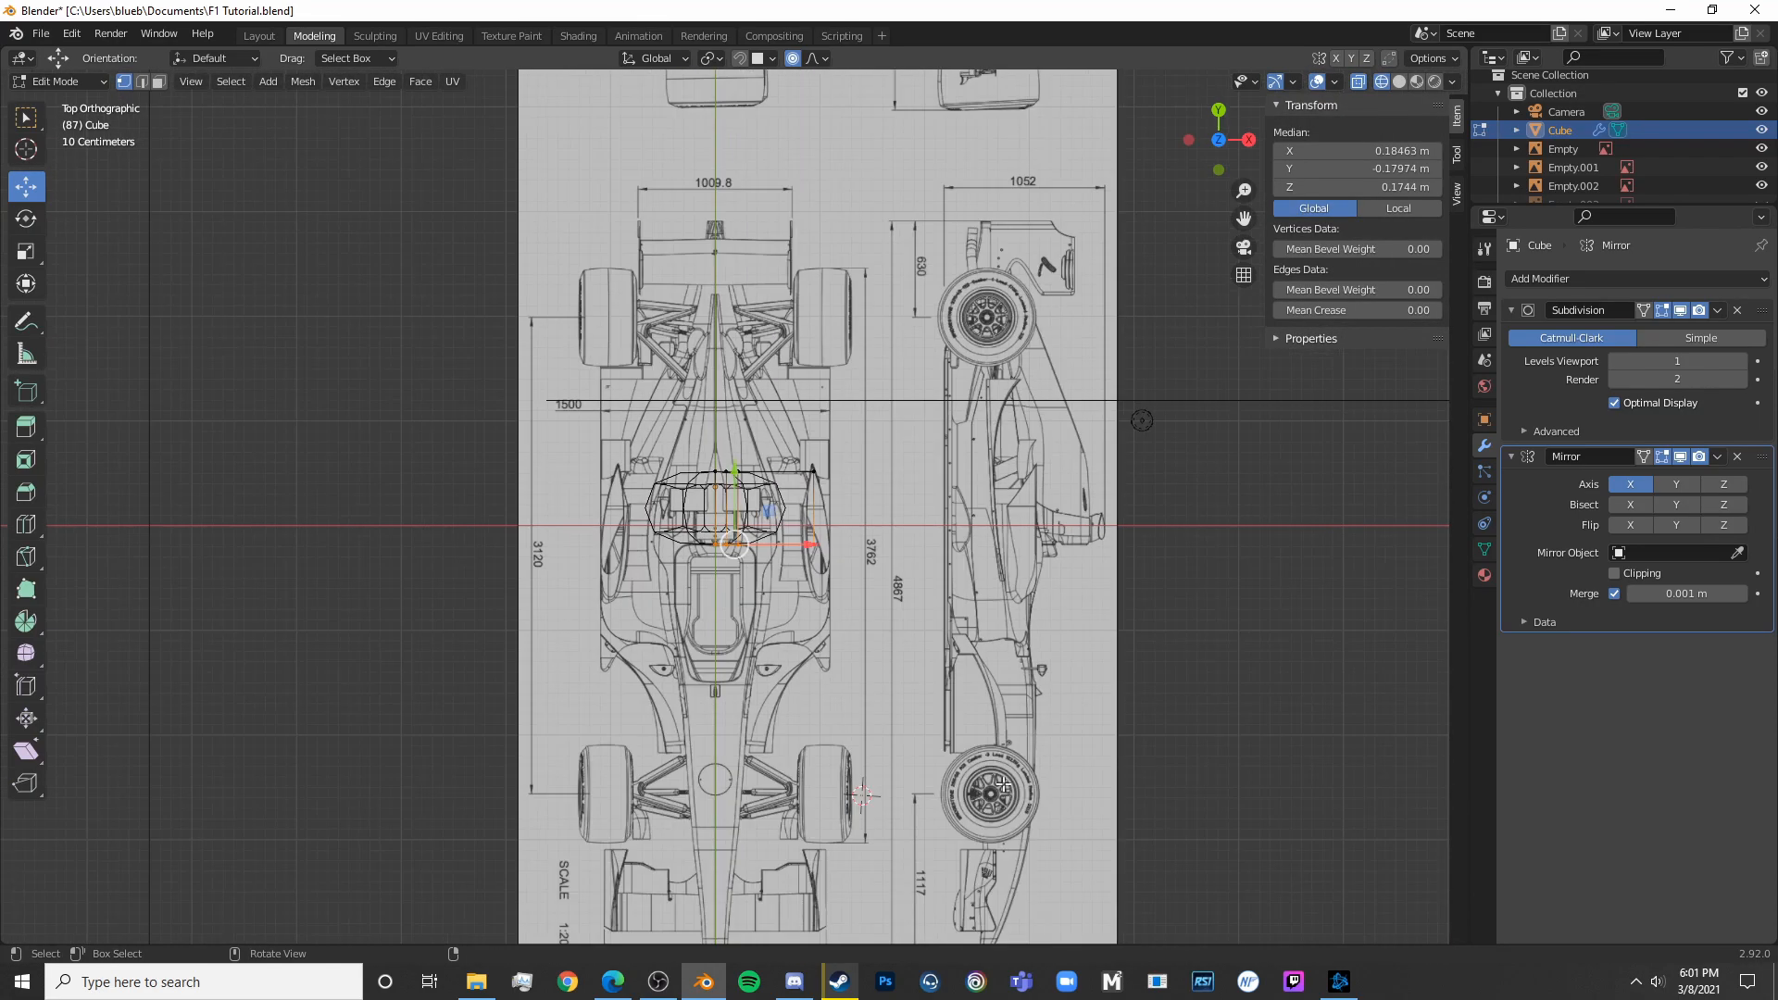
{"action": "scroll", "coordinate": [707, 670], "scroll_direction": "up", "scroll_amount": 5}
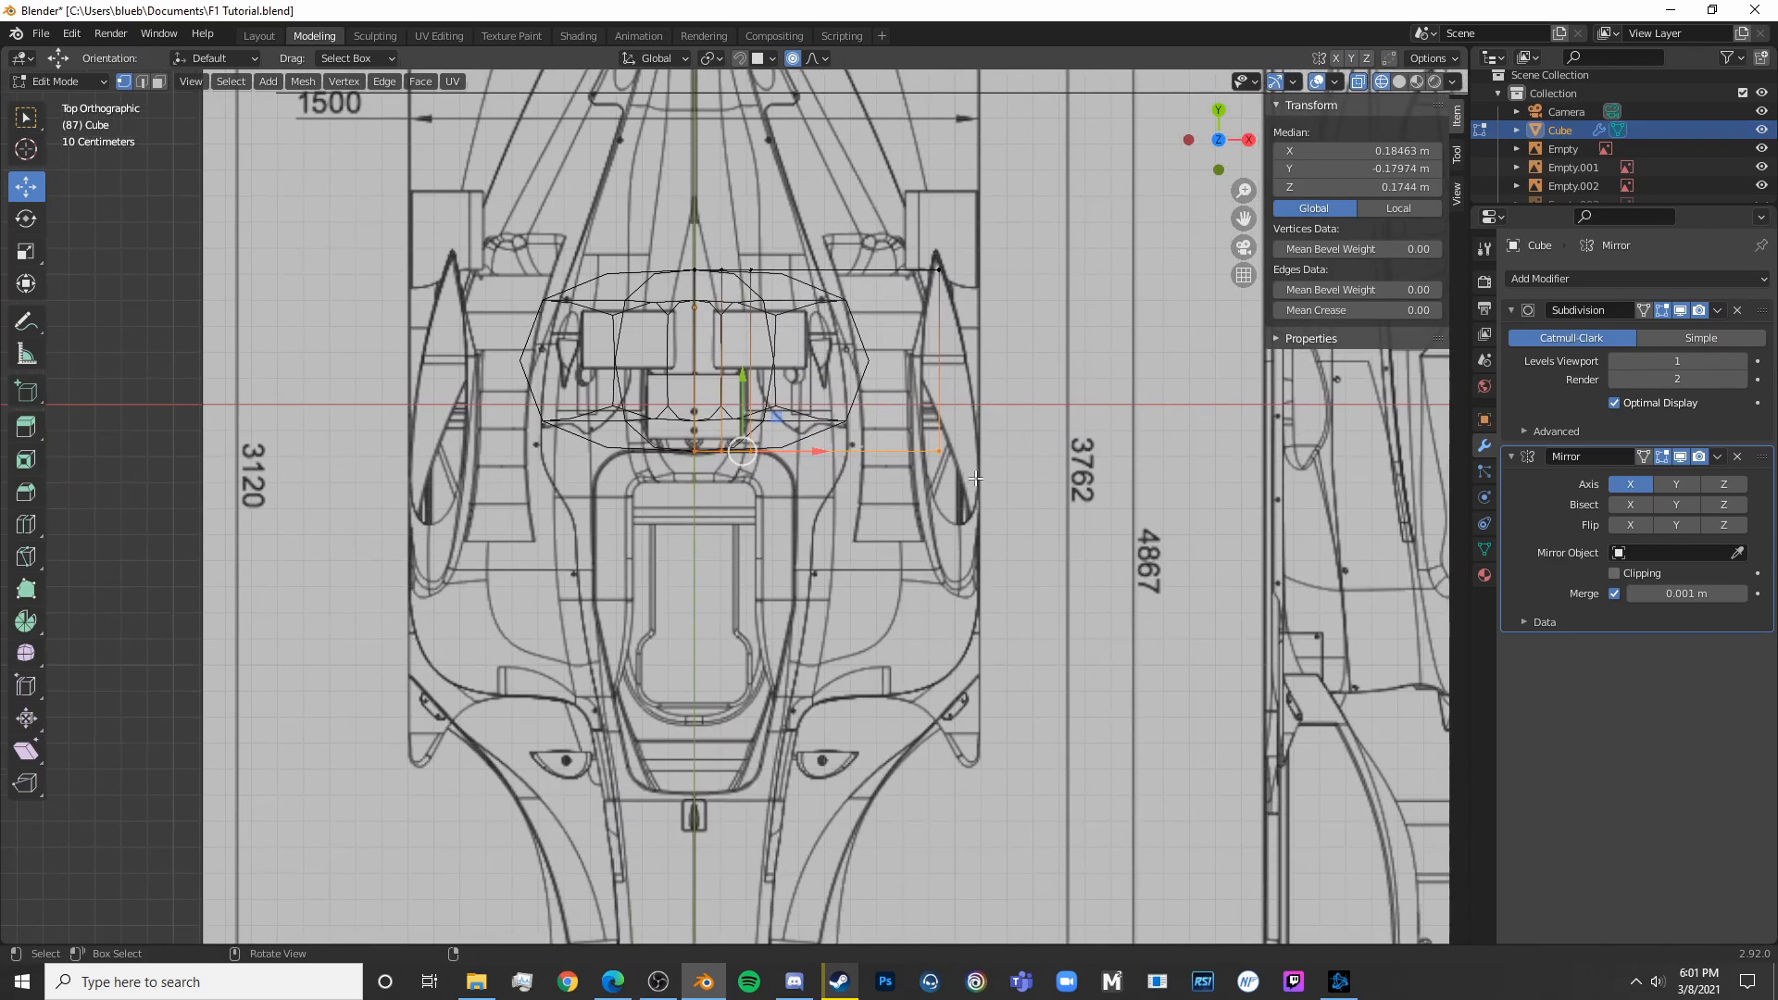
{"action": "middle_click_drag", "start_coordinate": [1006, 438], "coordinate": [872, 341]}
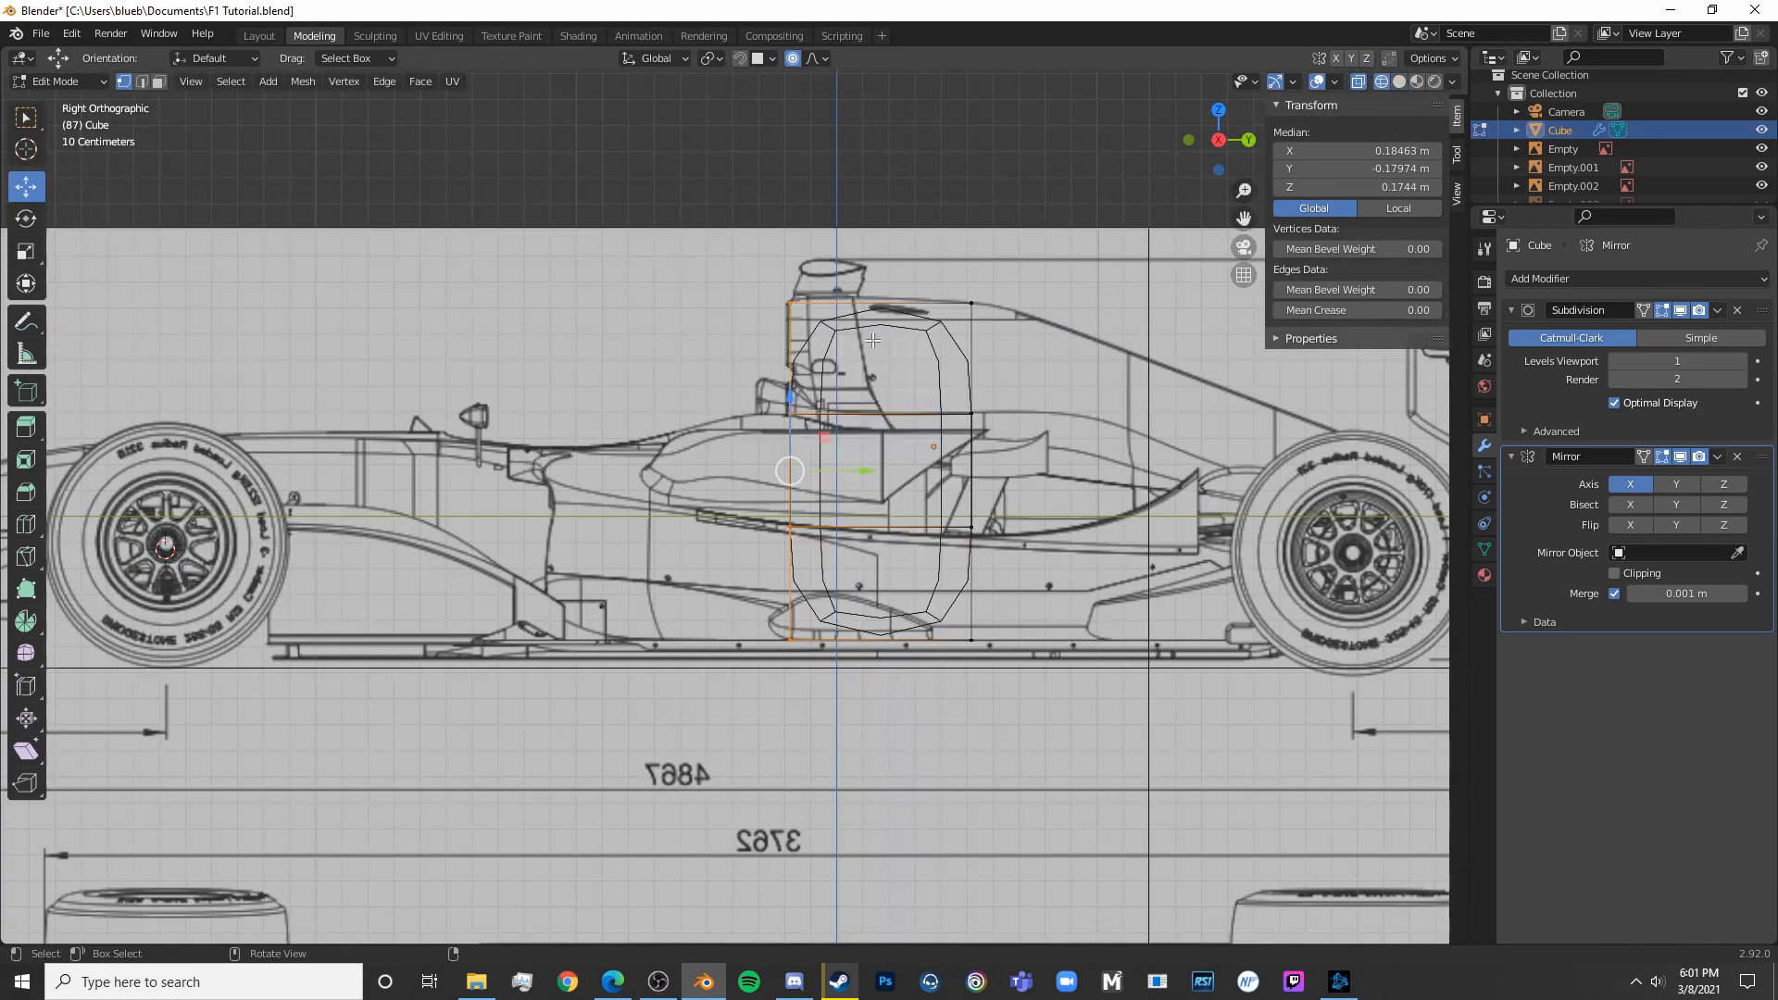
Select only the lower section's front vertices in side view and extrude them forward by about 1.075 m
{"action": "scroll", "coordinate": [736, 501], "scroll_direction": "up", "scroll_amount": 2}
{"action": "left_click", "coordinate": [817, 593]}
{"action": "key", "text": "c"}
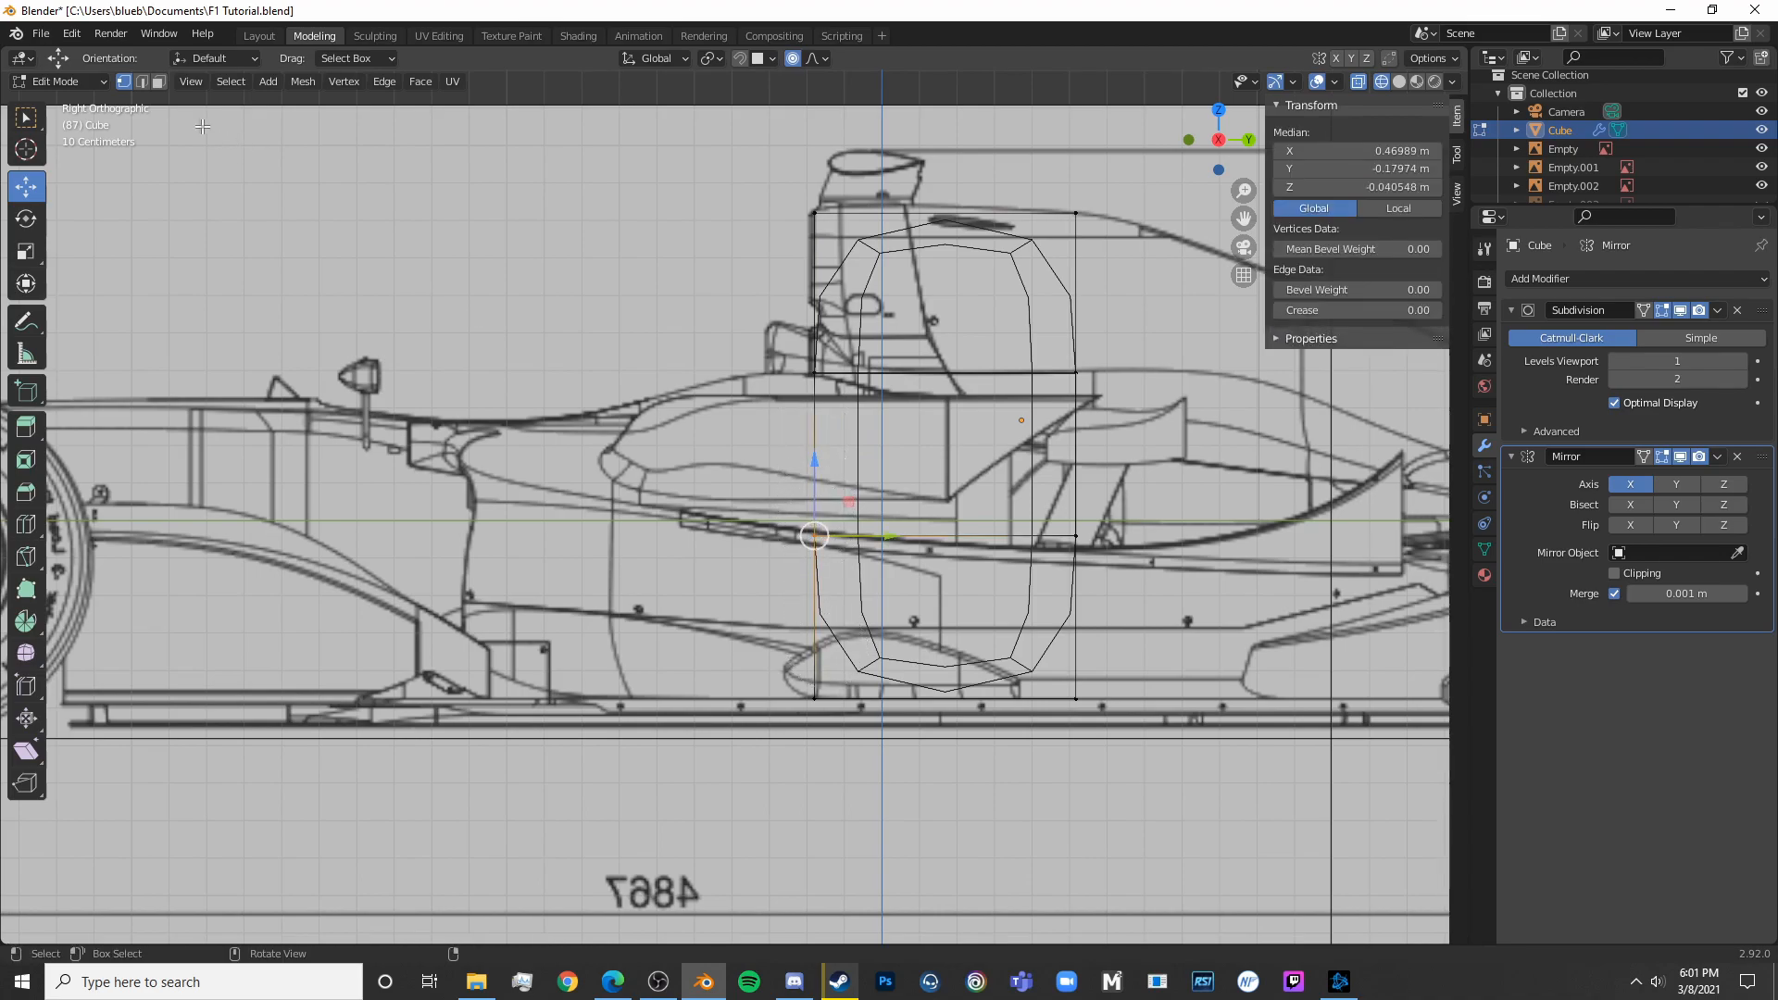
{"action": "left_click_drag", "start_coordinate": [809, 668], "coordinate": [817, 712]}
{"action": "key", "text": "Escape"}
{"action": "scroll", "coordinate": [836, 539], "scroll_direction": "down", "scroll_amount": 4}
{"action": "middle_click_drag", "start_coordinate": [942, 586], "coordinate": [1001, 605], "text": "shift"}
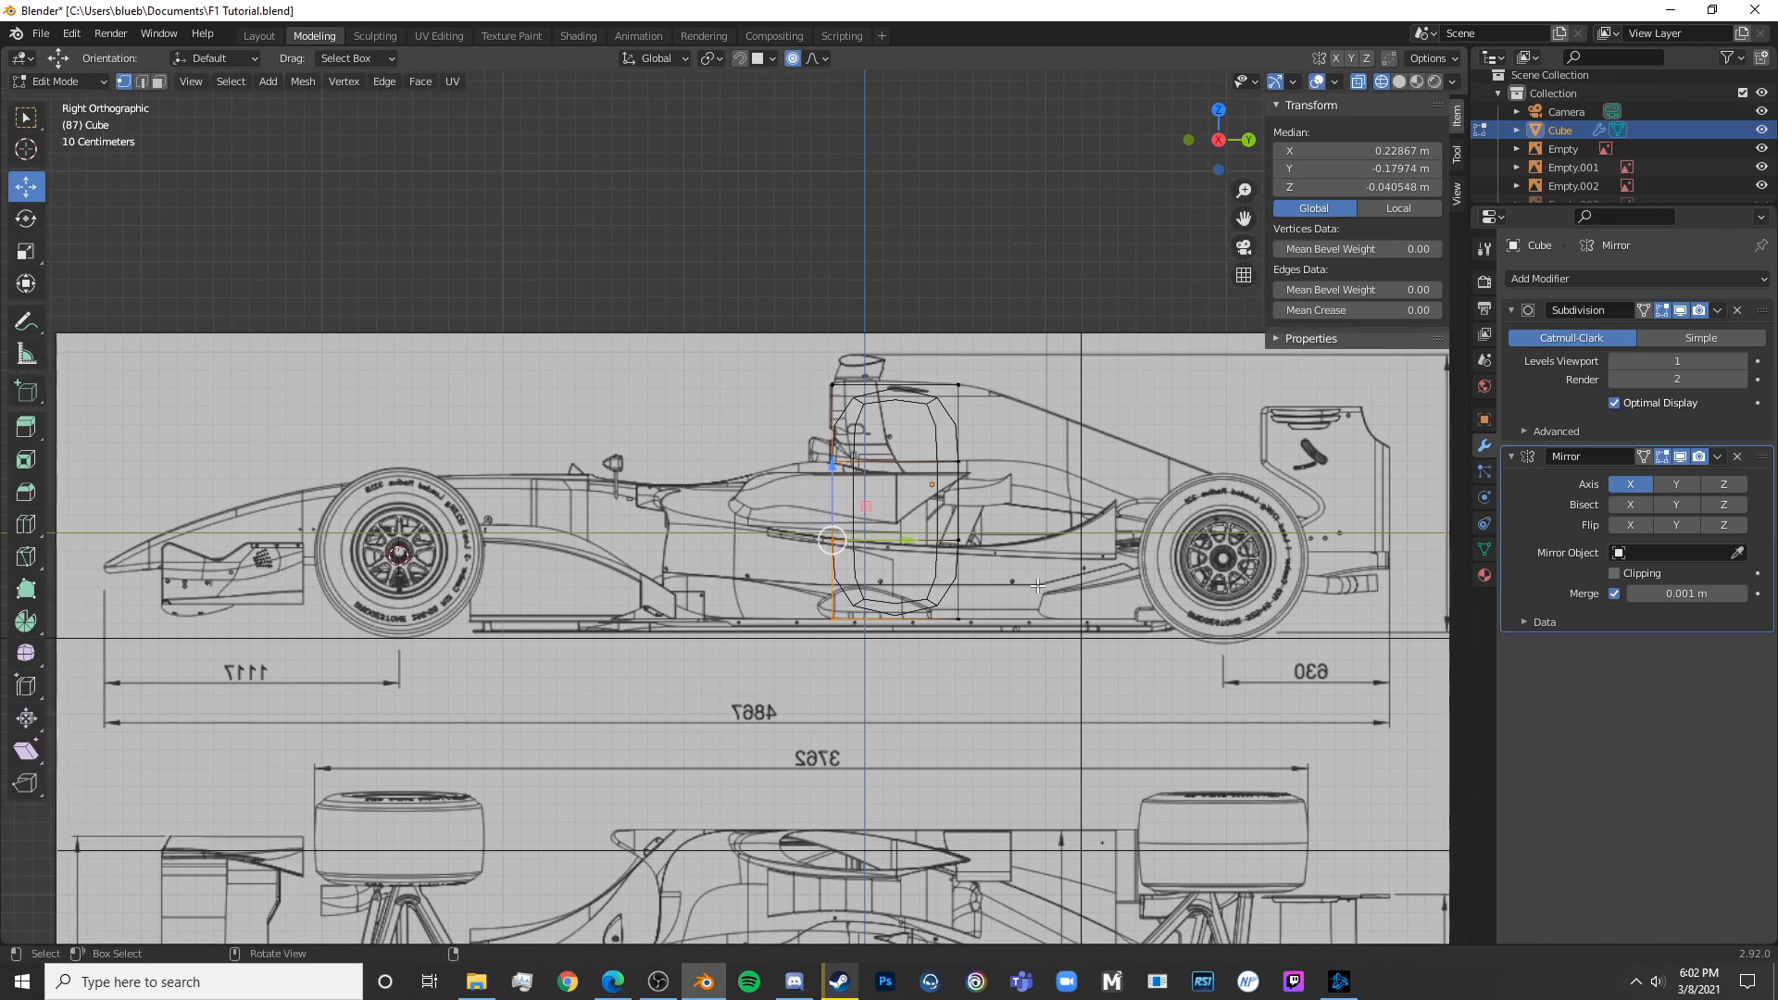
{"action": "key", "text": "e"}
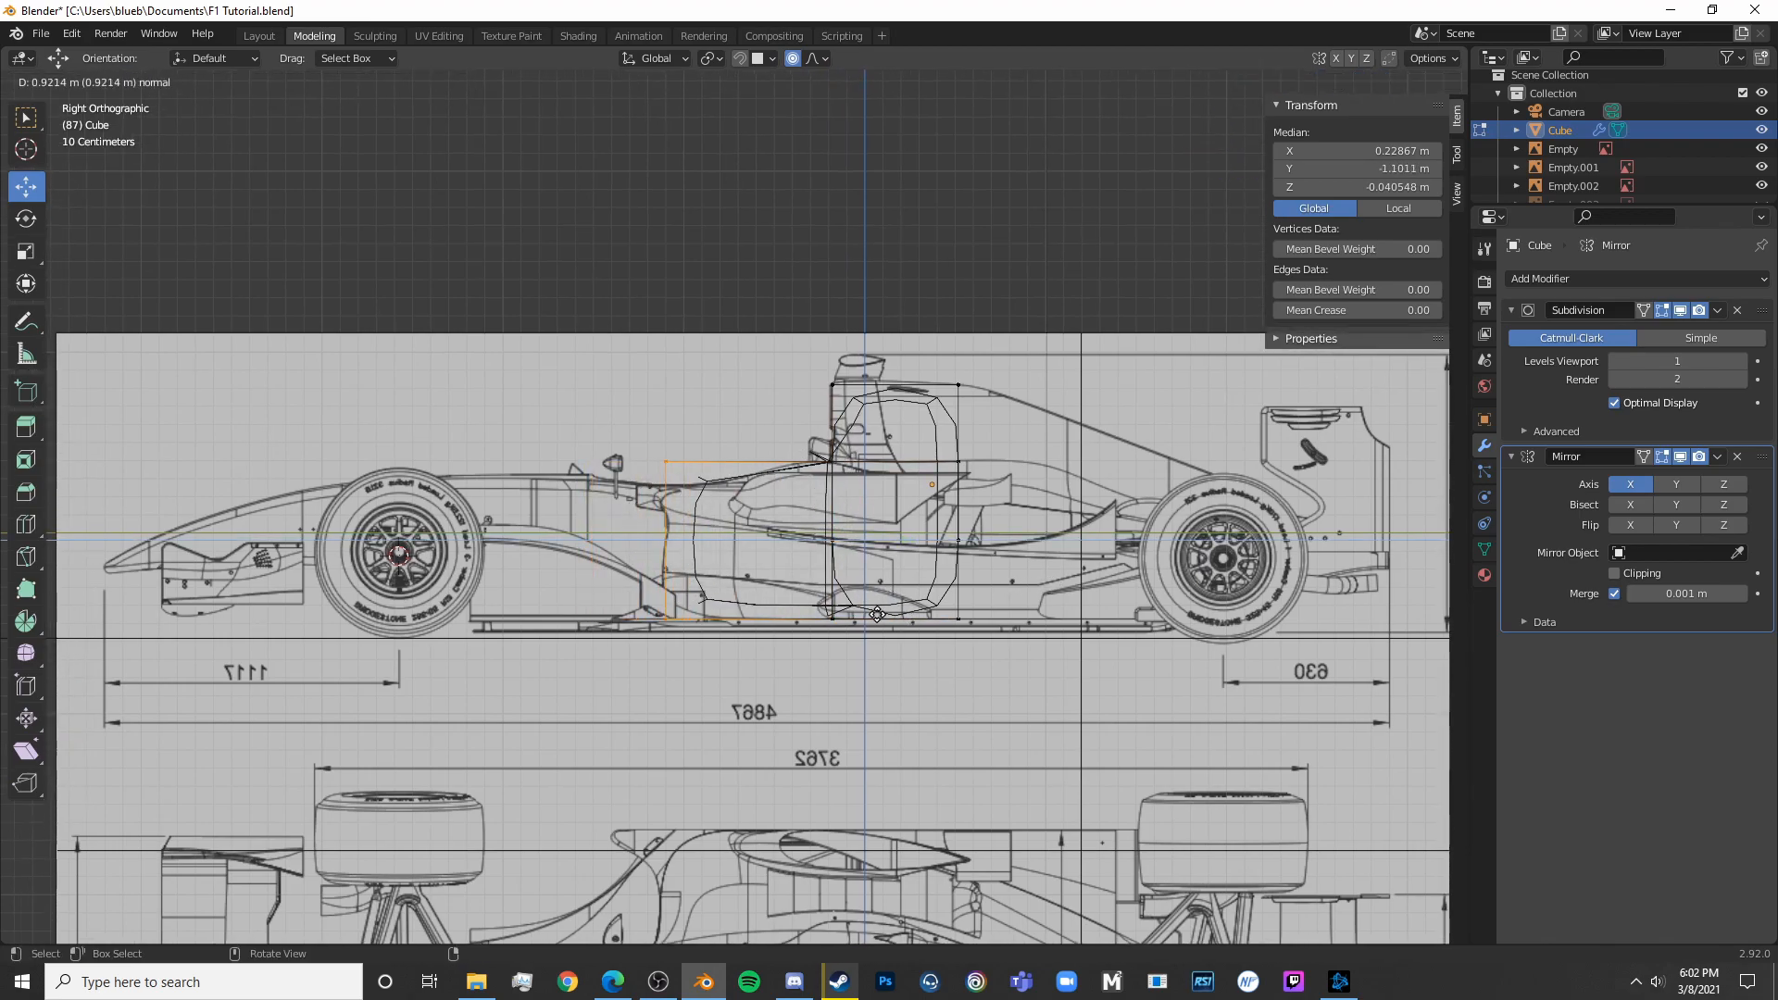
{"action": "left_click", "coordinate": [855, 612]}
Move the extruded front end back by about 0.113 m along Y in top view, and inspect the body in perspective
{"action": "middle_click_drag", "start_coordinate": [857, 613], "coordinate": [860, 614]}
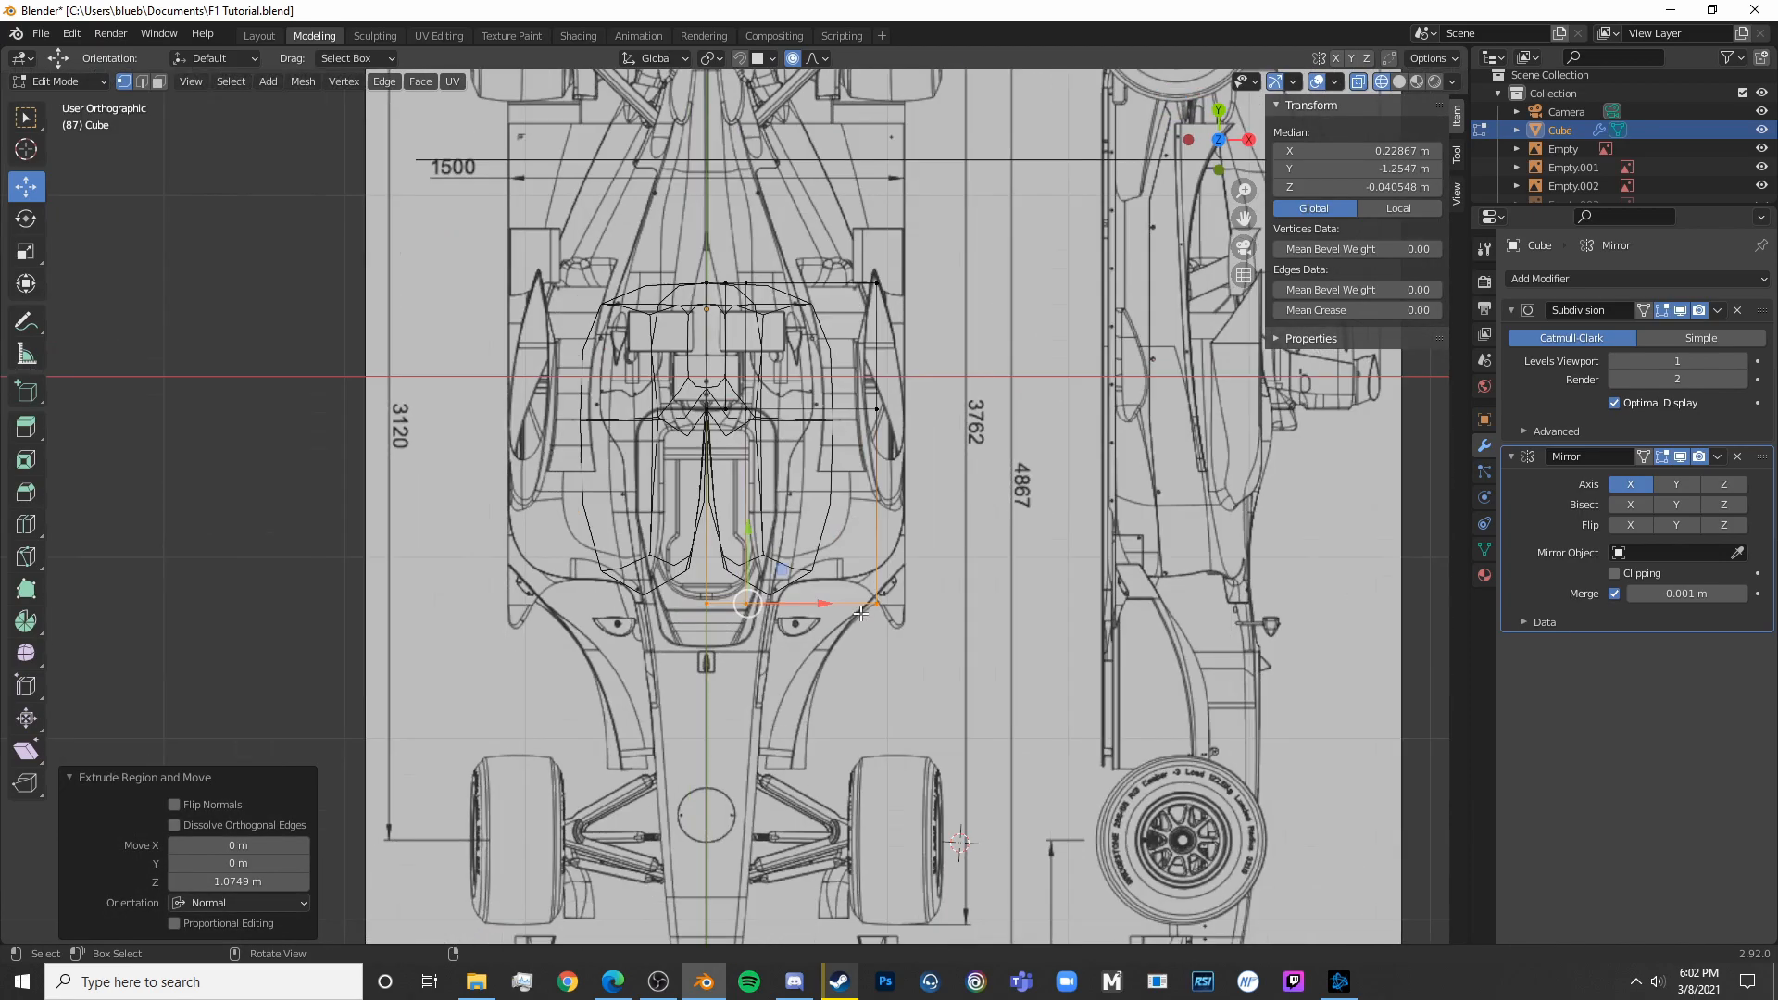
{"action": "left_click_drag", "start_coordinate": [755, 529], "coordinate": [757, 507]}
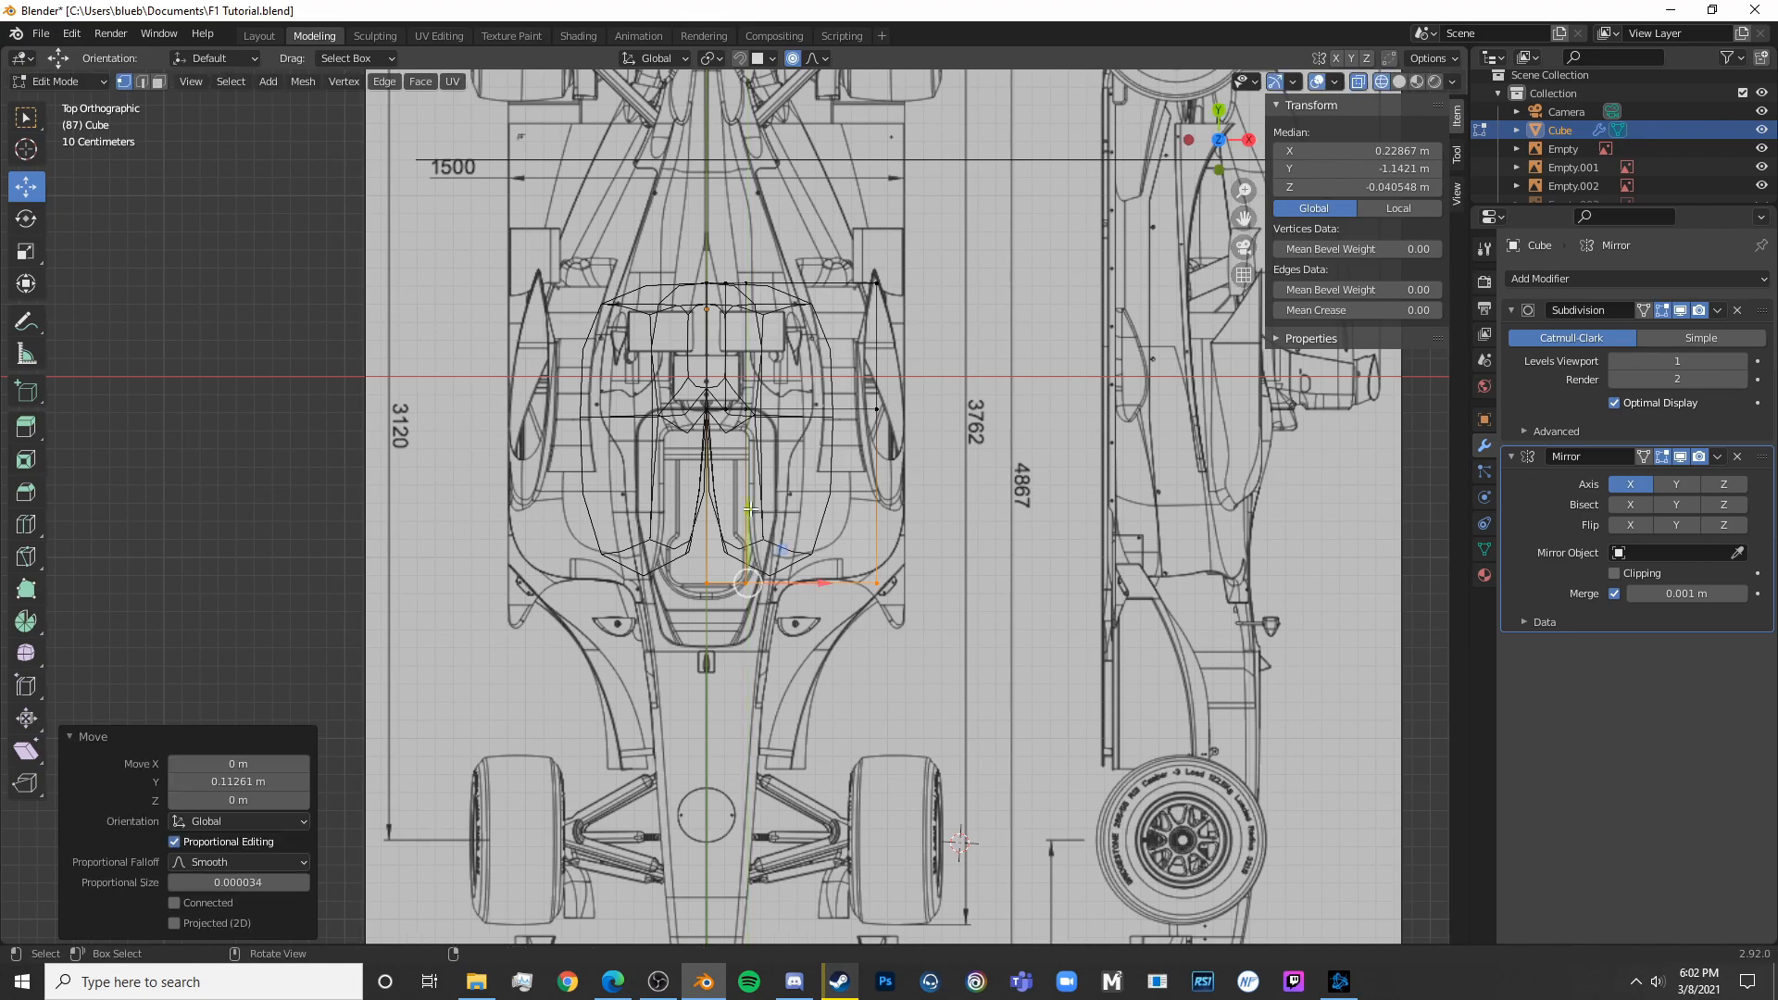
{"action": "scroll", "coordinate": [740, 508], "scroll_direction": "up", "scroll_amount": 6}
{"action": "scroll", "coordinate": [1274, 742], "scroll_direction": "down", "scroll_amount": 8}
{"action": "middle_click_drag", "start_coordinate": [1274, 742], "coordinate": [1155, 457]}
{"action": "scroll", "coordinate": [317, 238], "scroll_direction": "up", "scroll_amount": 5}
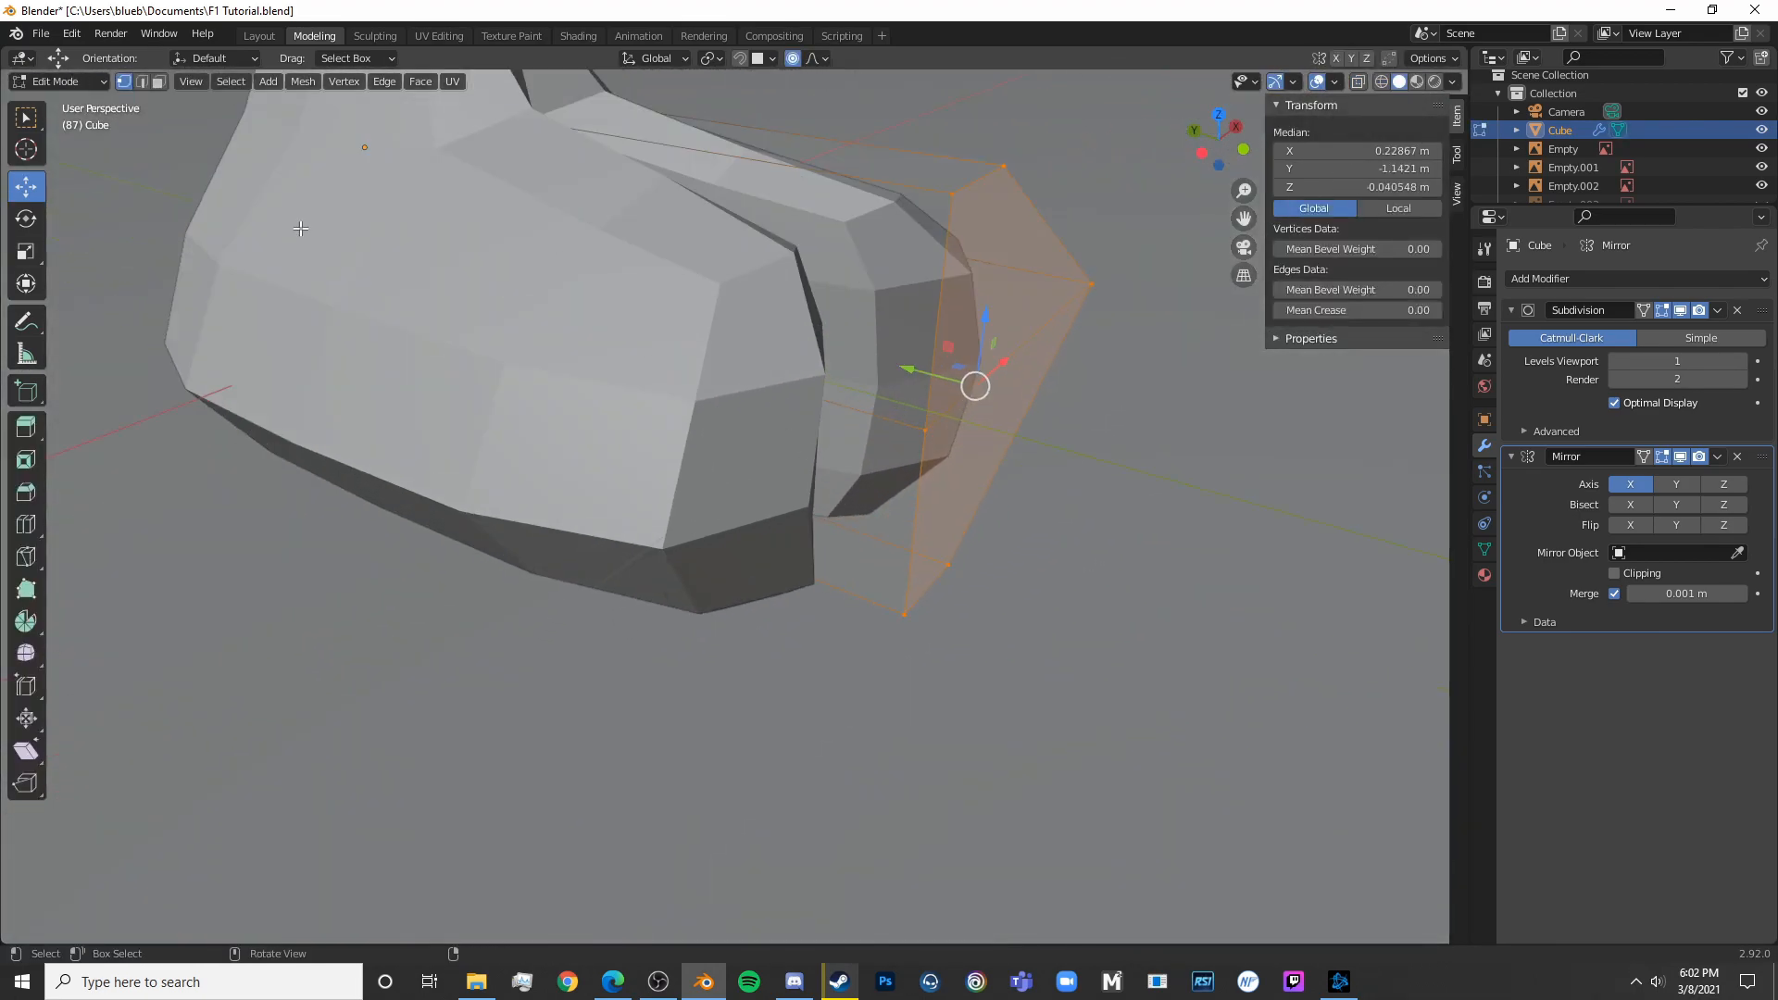
Delete the interior centreline face of the extruded front section in face select mode and check the body in object mode
{"action": "left_click", "coordinate": [158, 81]}
{"action": "middle_click_drag", "start_coordinate": [1087, 389], "coordinate": [834, 380]}
{"action": "left_click", "coordinate": [761, 408]}
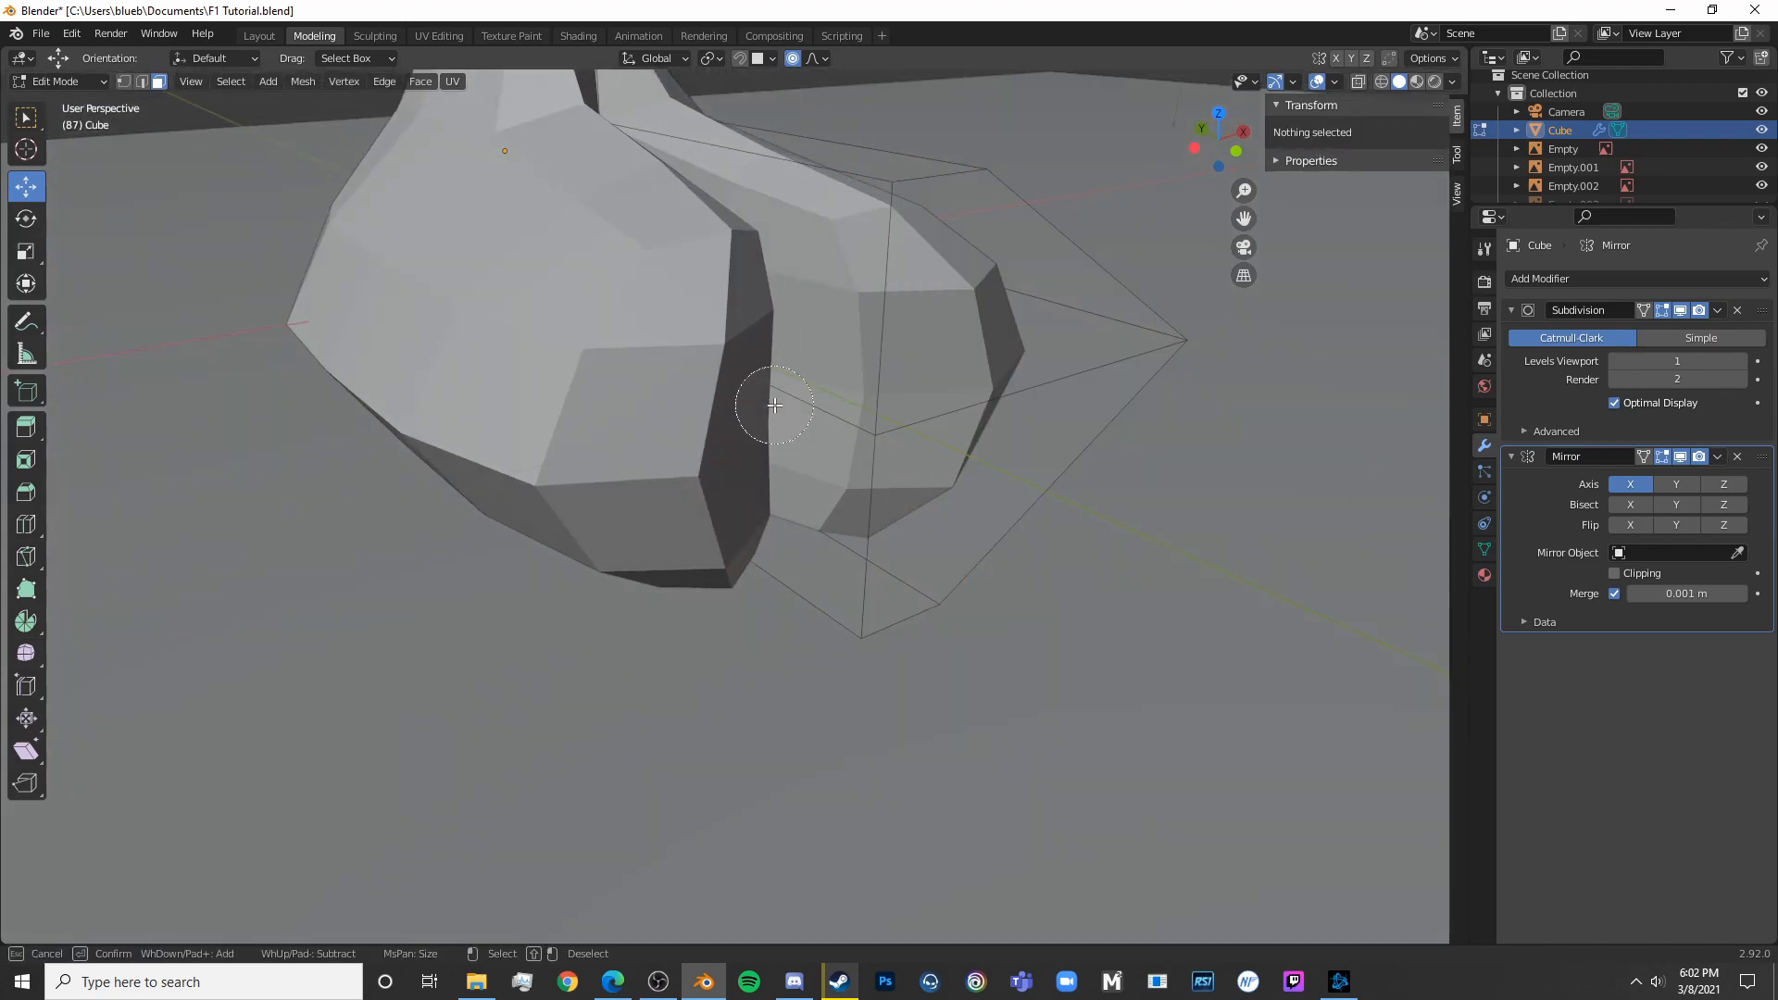
{"action": "left_click", "coordinate": [769, 369]}
{"action": "key", "text": "x"}
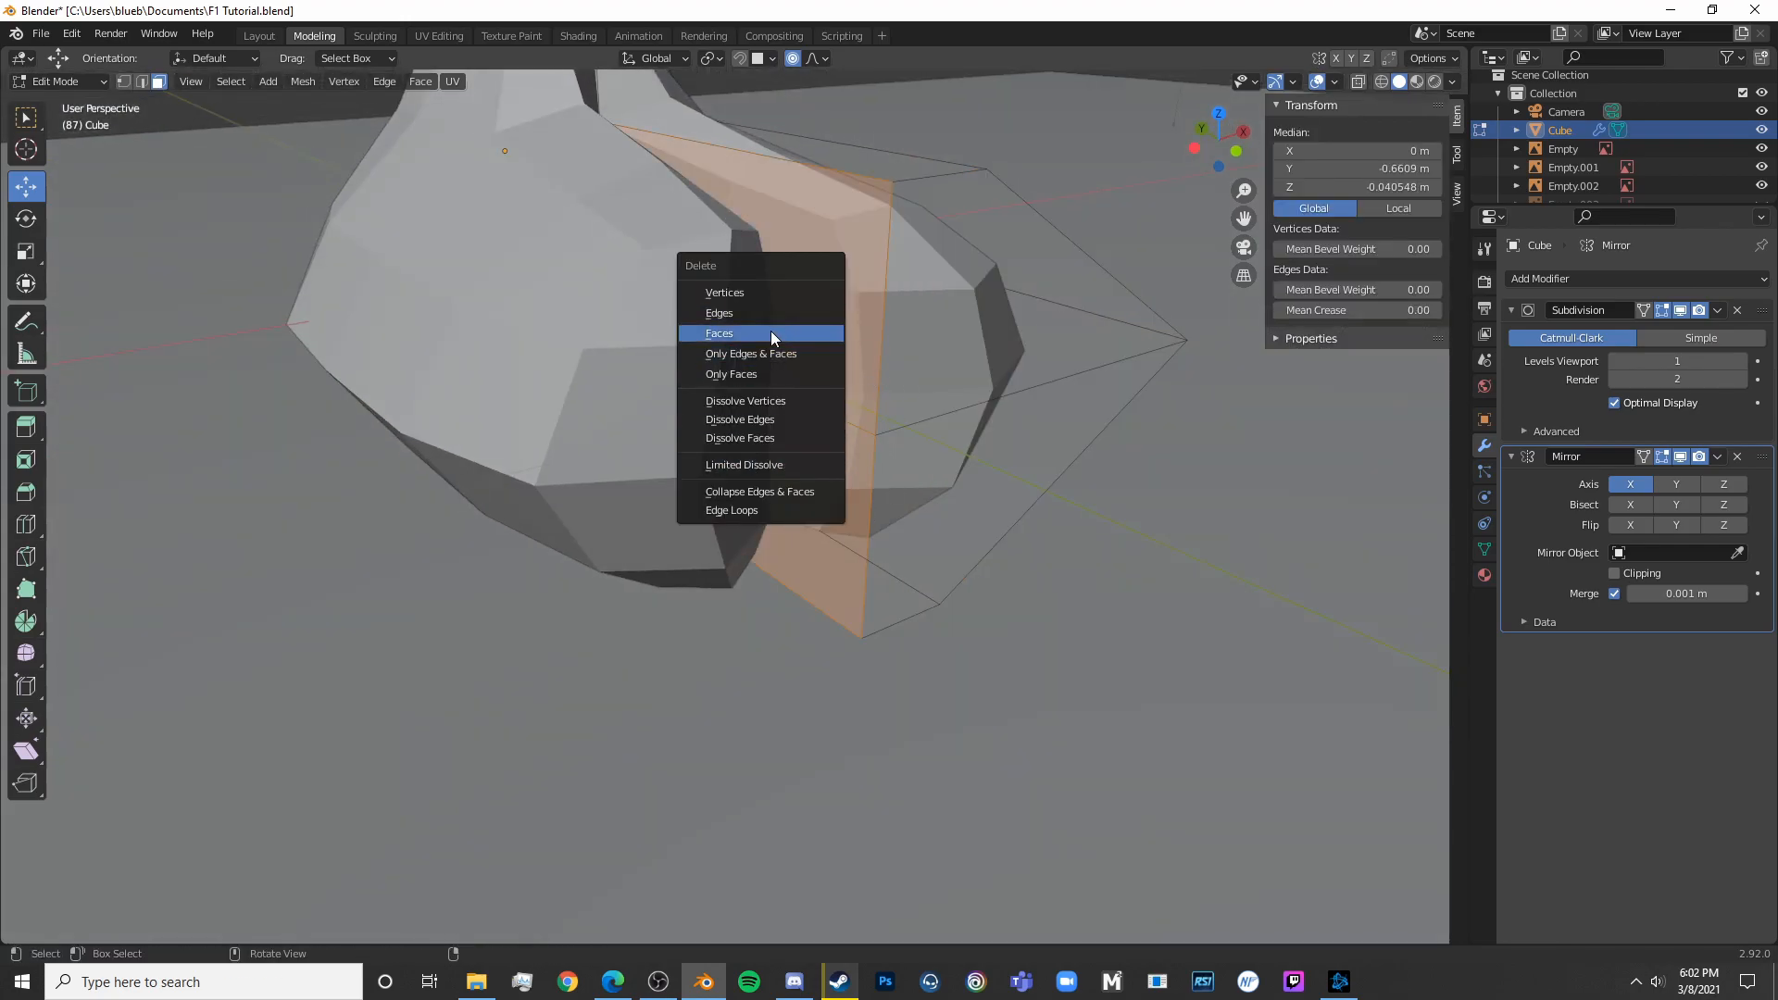
{"action": "left_click", "coordinate": [774, 339]}
{"action": "scroll", "coordinate": [1137, 393], "scroll_direction": "down", "scroll_amount": 6}
{"action": "key", "text": "Tab"}
{"action": "middle_click_drag", "start_coordinate": [1137, 392], "coordinate": [913, 509]}
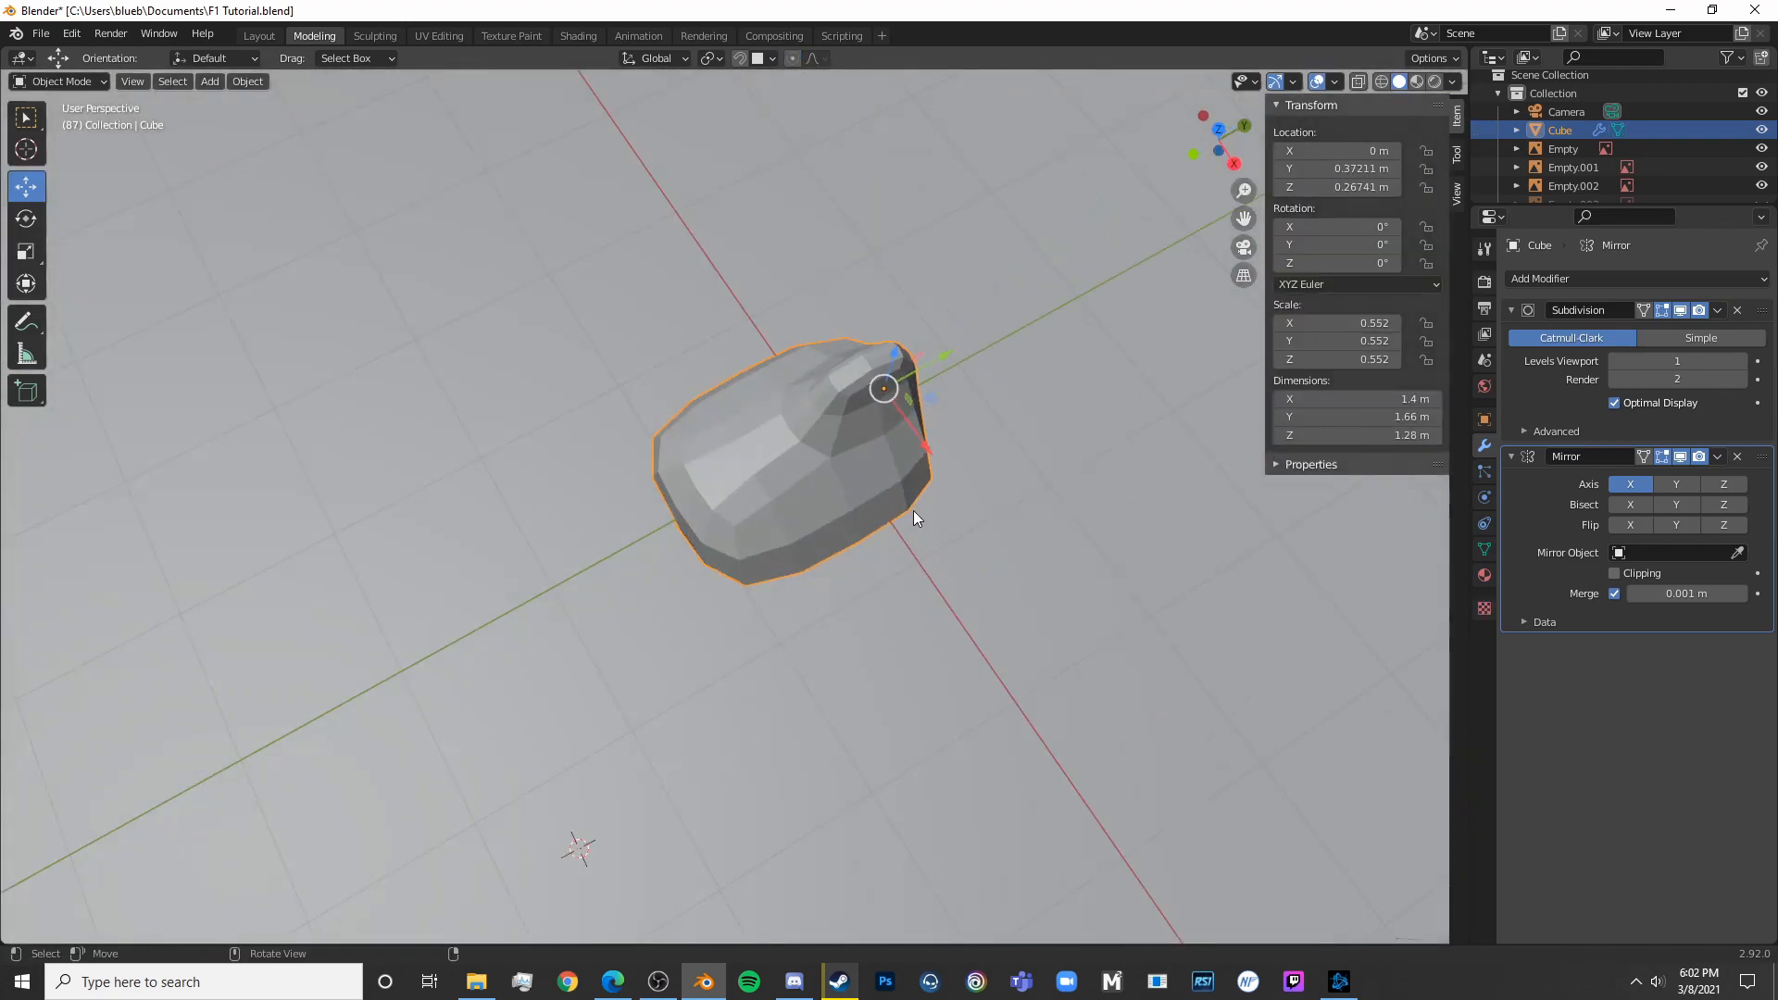
Select all the rear vertices of the body in side view and extrude them backward by about 1.818 m
{"action": "key", "text": "KP_3"}
{"action": "key", "text": "Tab"}
{"action": "key", "text": "shift+z"}
{"action": "middle_click_drag", "start_coordinate": [1010, 441], "coordinate": [912, 482], "text": "shift"}
{"action": "key", "text": "a"}
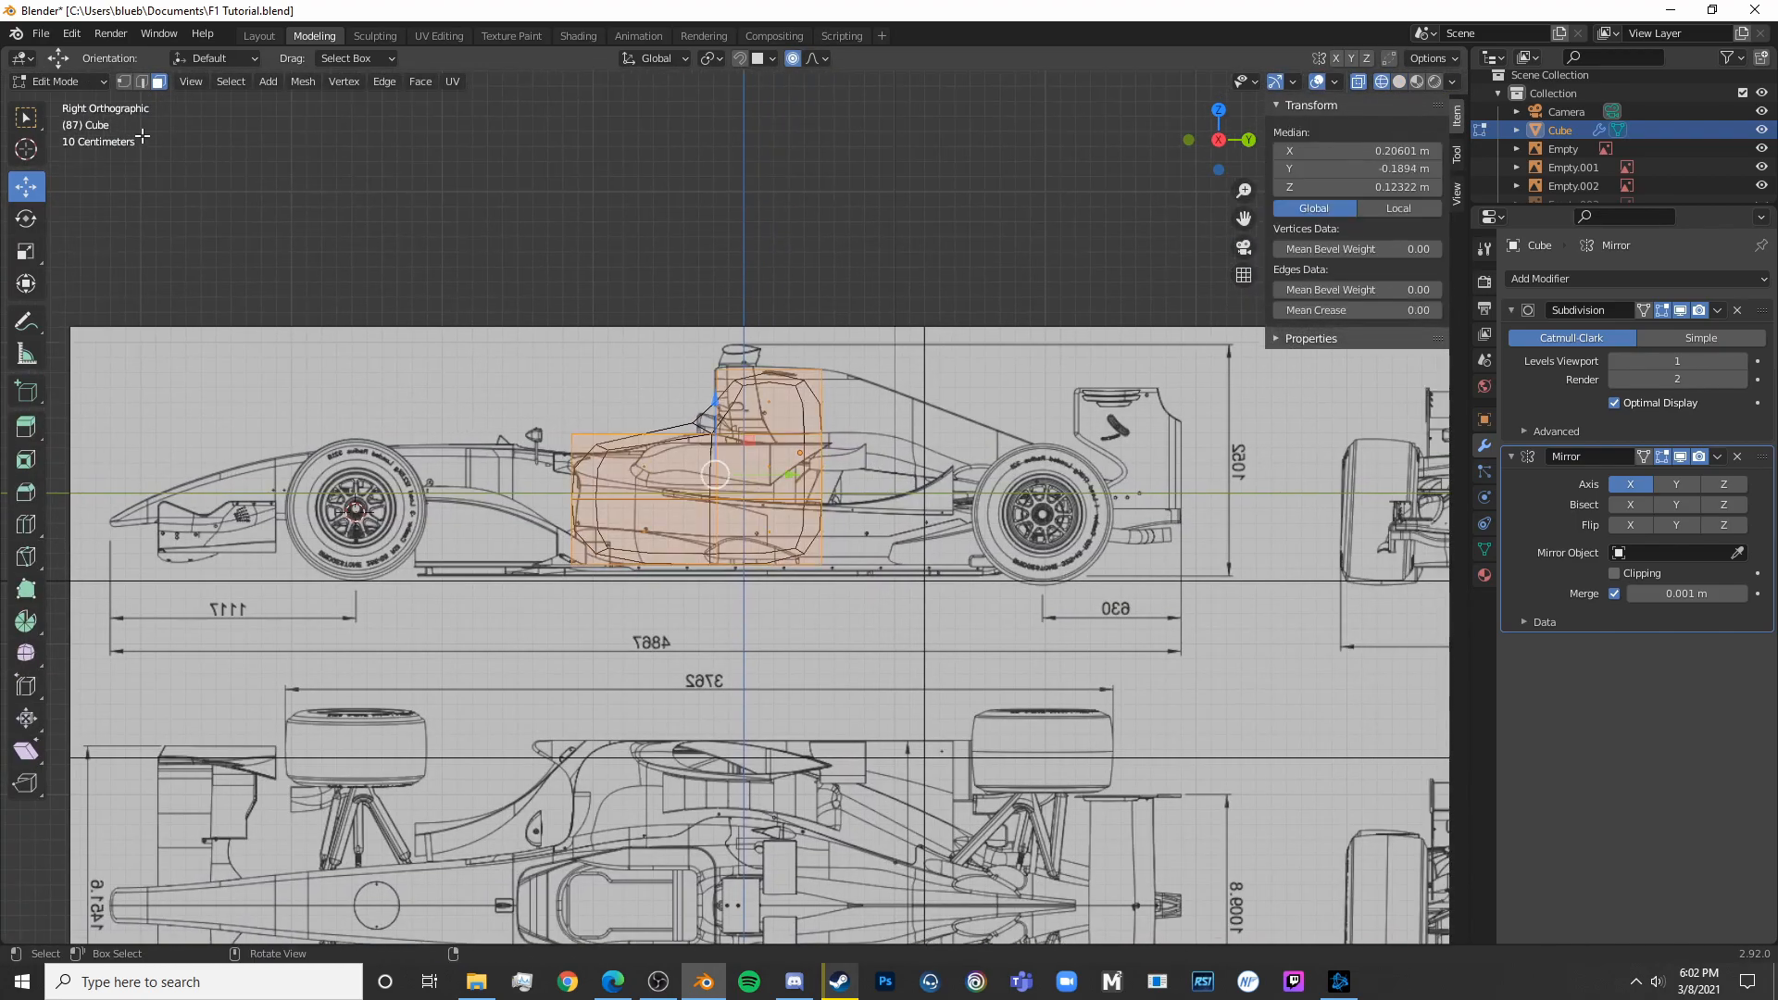
{"action": "key", "text": "alt+a"}
{"action": "left_click_drag", "start_coordinate": [838, 347], "coordinate": [792, 579]}
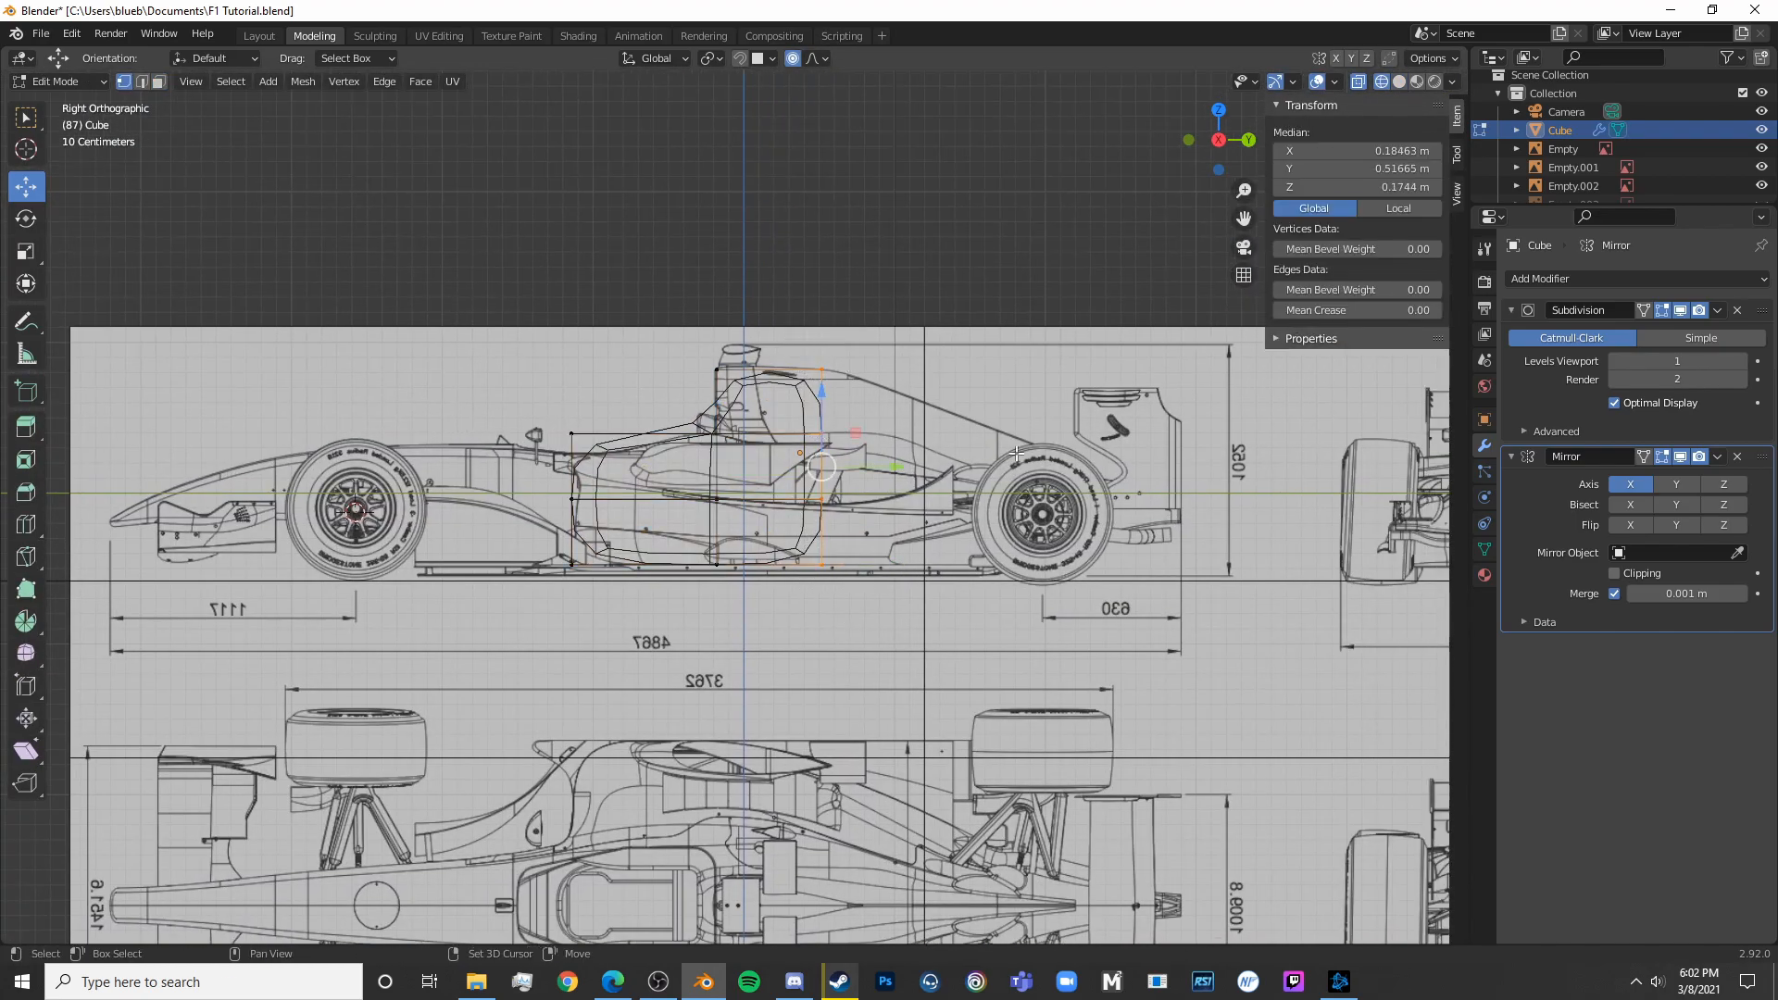
{"action": "middle_click_drag", "start_coordinate": [1018, 476], "coordinate": [846, 485], "text": "shift"}
{"action": "key", "text": "e"}
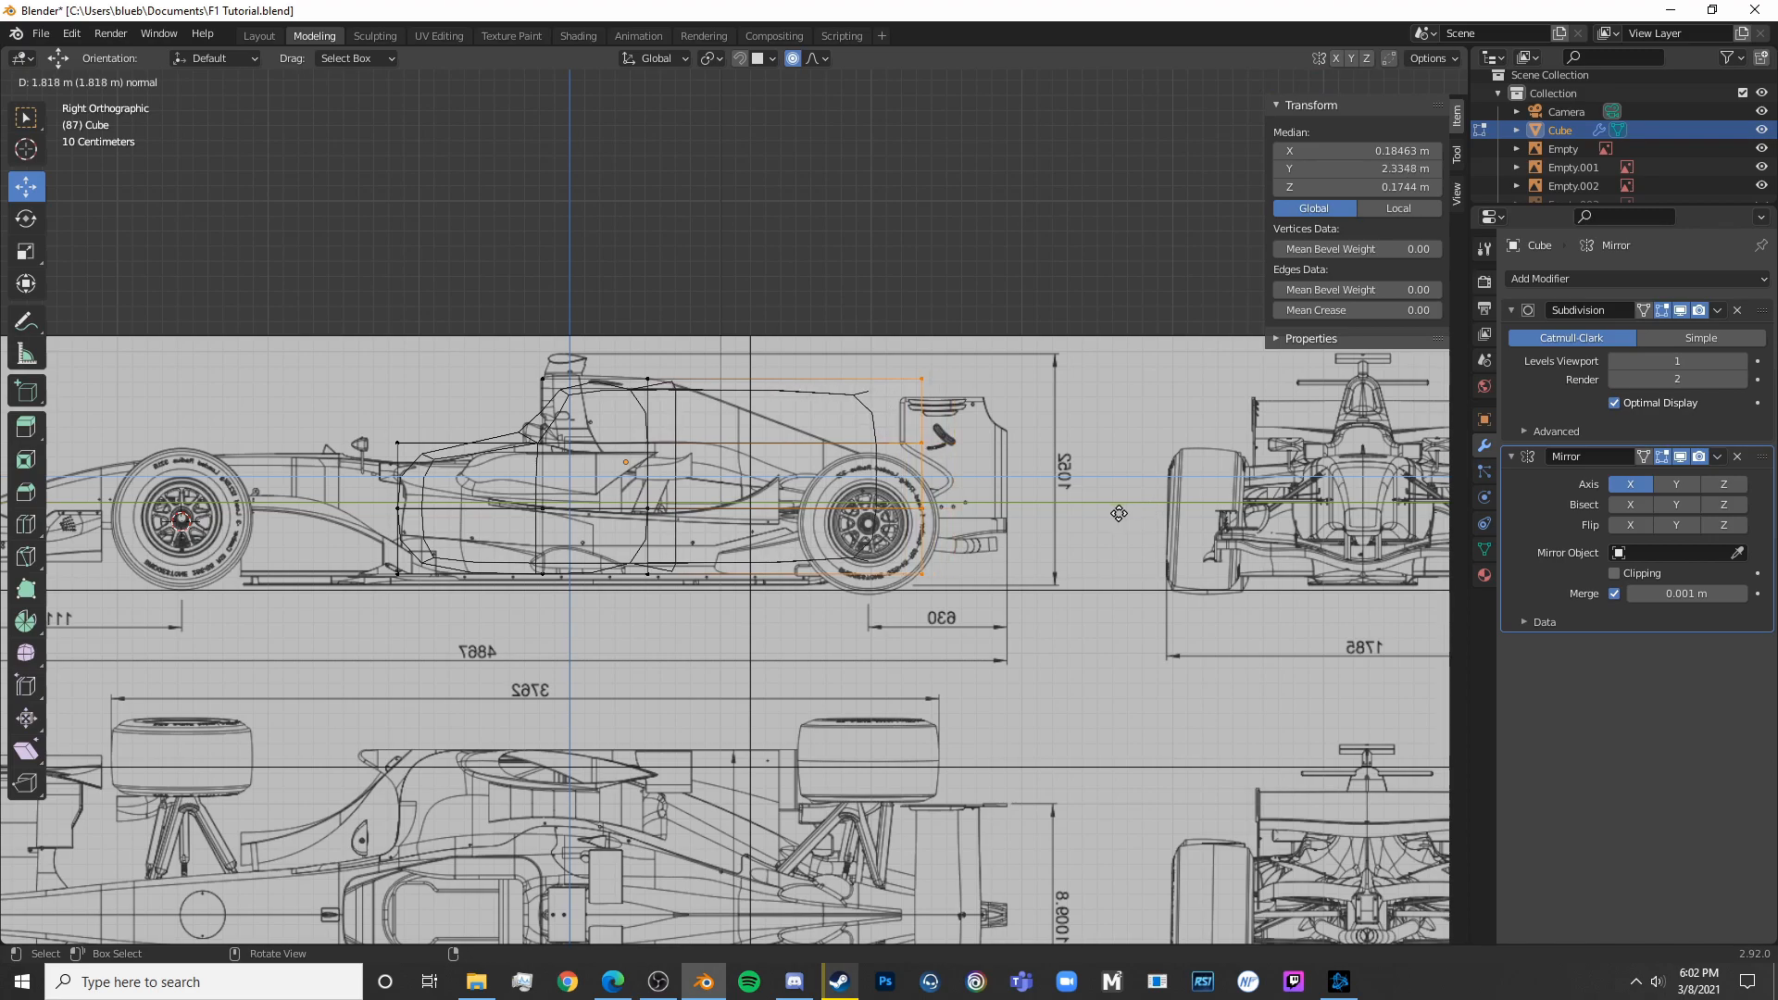
{"action": "left_click", "coordinate": [1119, 513]}
Select the upper vertices of the extruded rear end, scale them along Z and lower them toward the engine cover's sloping line
{"action": "key", "text": "alt+a"}
{"action": "key", "text": "c"}
{"action": "left_click", "coordinate": [914, 382]}
{"action": "right_click", "coordinate": [943, 375]}
{"action": "key", "text": "s"}
{"action": "key", "text": "z"}
{"action": "left_click", "coordinate": [933, 358]}
{"action": "key", "text": "g"}
{"action": "key", "text": "z"}
{"action": "left_click", "coordinate": [917, 419]}
Fine-tune the upper rear vertices' height along Z and adjust their vertical spacing
{"action": "key", "text": "g"}
{"action": "key", "text": "z"}
{"action": "left_click", "coordinate": [926, 413]}
{"action": "key", "text": "s"}
{"action": "key", "text": "z"}
{"action": "left_click", "coordinate": [926, 413]}
Try to scale the lower rear vertices along Z to about 0.448 in side view
{"action": "scroll", "coordinate": [1209, 472], "scroll_direction": "up", "scroll_amount": 7}
{"action": "middle_click_drag", "start_coordinate": [1209, 472], "coordinate": [968, 451], "text": "shift"}
{"action": "left_click_drag", "start_coordinate": [1126, 466], "coordinate": [1199, 520]}
{"action": "left_click_drag", "start_coordinate": [1131, 693], "coordinate": [1197, 755], "text": "shift"}
{"action": "key", "text": "s"}
{"action": "key", "text": "z"}
{"action": "left_click", "coordinate": [1163, 571]}
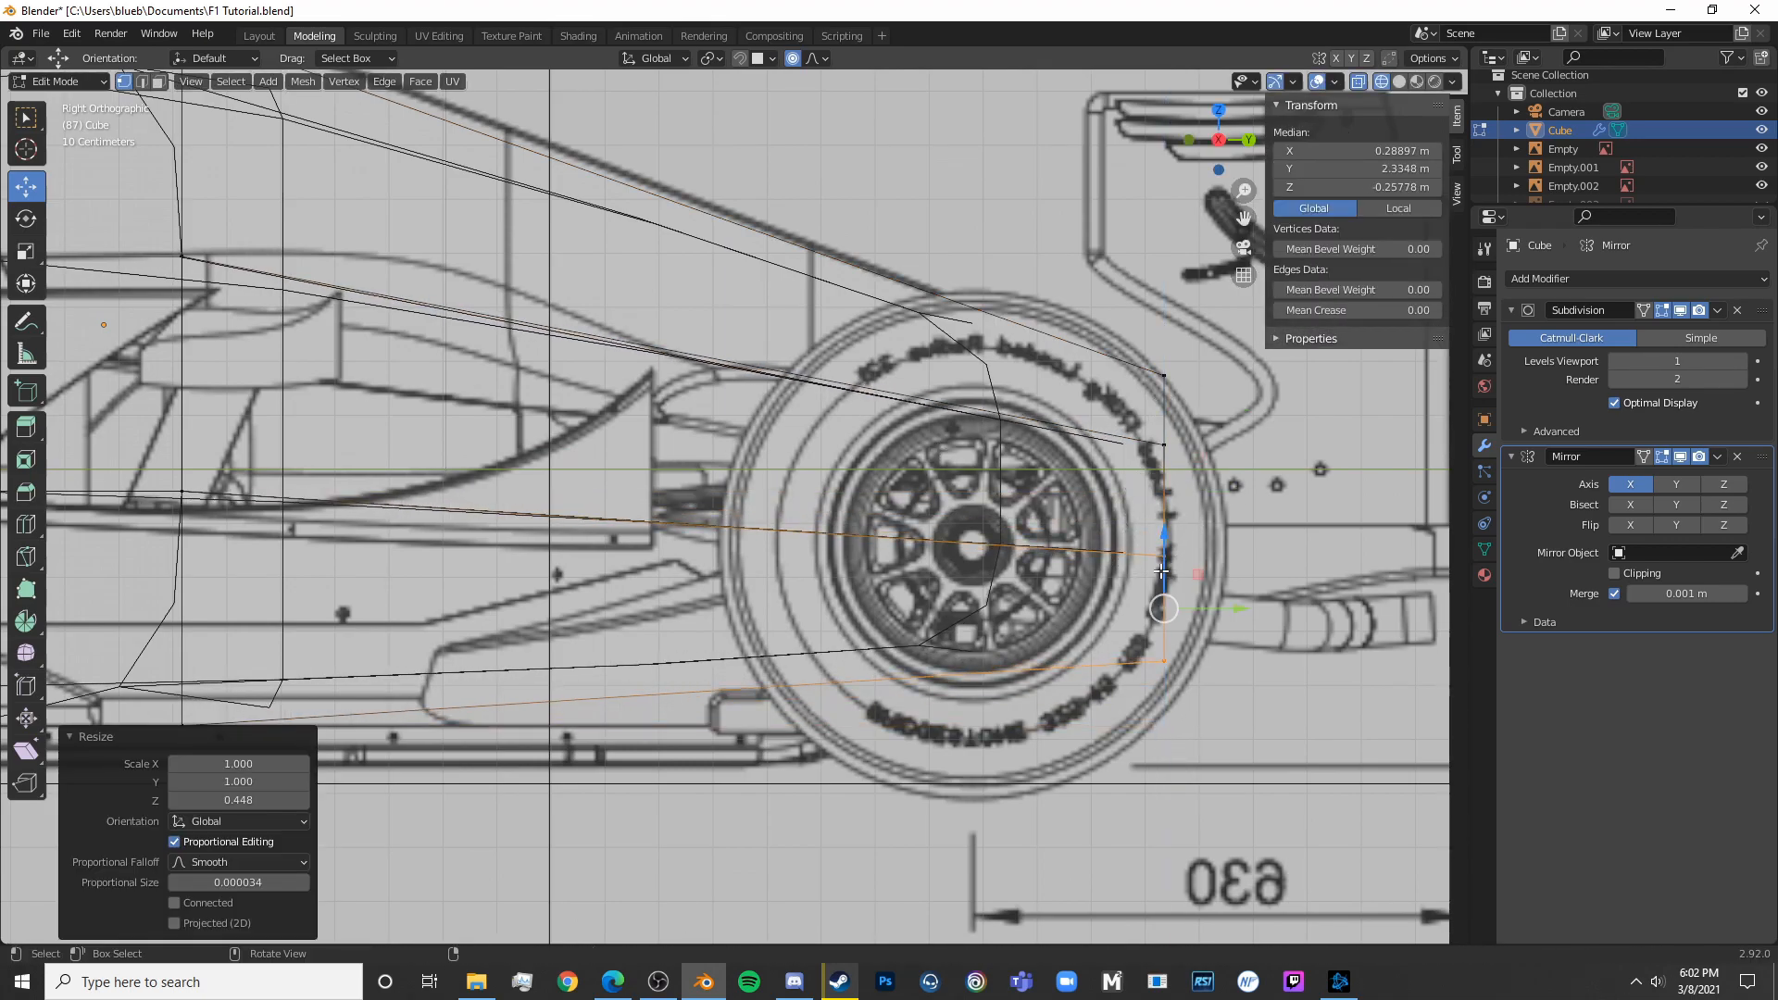
{"action": "key", "text": "Tab"}
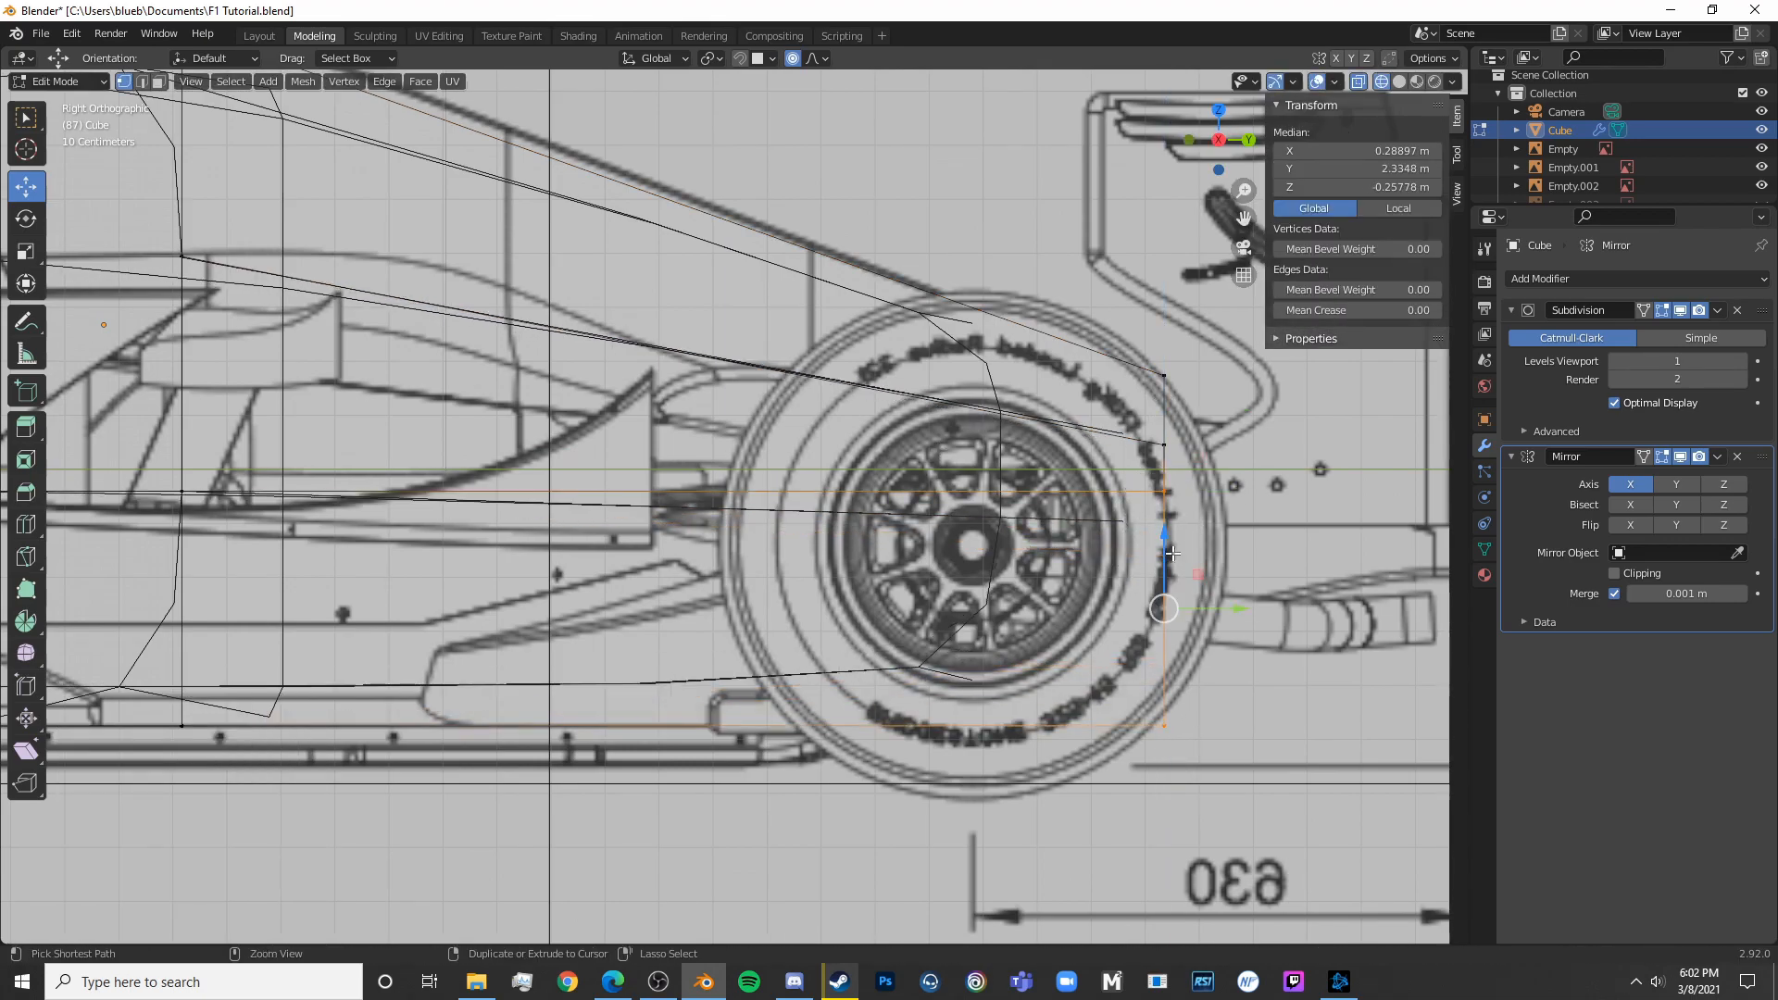
Examine the extruded rear end in perspective, picking out its outer vertex
{"action": "scroll", "coordinate": [1174, 558], "scroll_direction": "down", "scroll_amount": 6}
{"action": "key", "text": "shift+z"}
{"action": "key", "text": "Tab"}
{"action": "mouse_move", "coordinate": [639, 542]}
{"action": "middle_mouse_down", "text": "shift"}
{"action": "mouse_move", "coordinate": [830, 488]}
{"action": "mouse_move", "coordinate": [984, 544]}
{"action": "mouse_move", "coordinate": [864, 530]}
{"action": "middle_mouse_up", "text": "shift"}
{"action": "key", "text": "Tab"}
{"action": "key", "text": "Tab"}
{"action": "middle_click_drag", "start_coordinate": [993, 439], "coordinate": [662, 401]}
{"action": "key", "text": "alt+a"}
{"action": "key", "text": "c"}
{"action": "left_click", "coordinate": [503, 509]}
{"action": "key", "text": "Escape"}
{"action": "middle_click_drag", "start_coordinate": [503, 509], "coordinate": [769, 371], "text": "alt"}
{"action": "scroll", "coordinate": [770, 371], "scroll_direction": "up", "scroll_amount": 4}
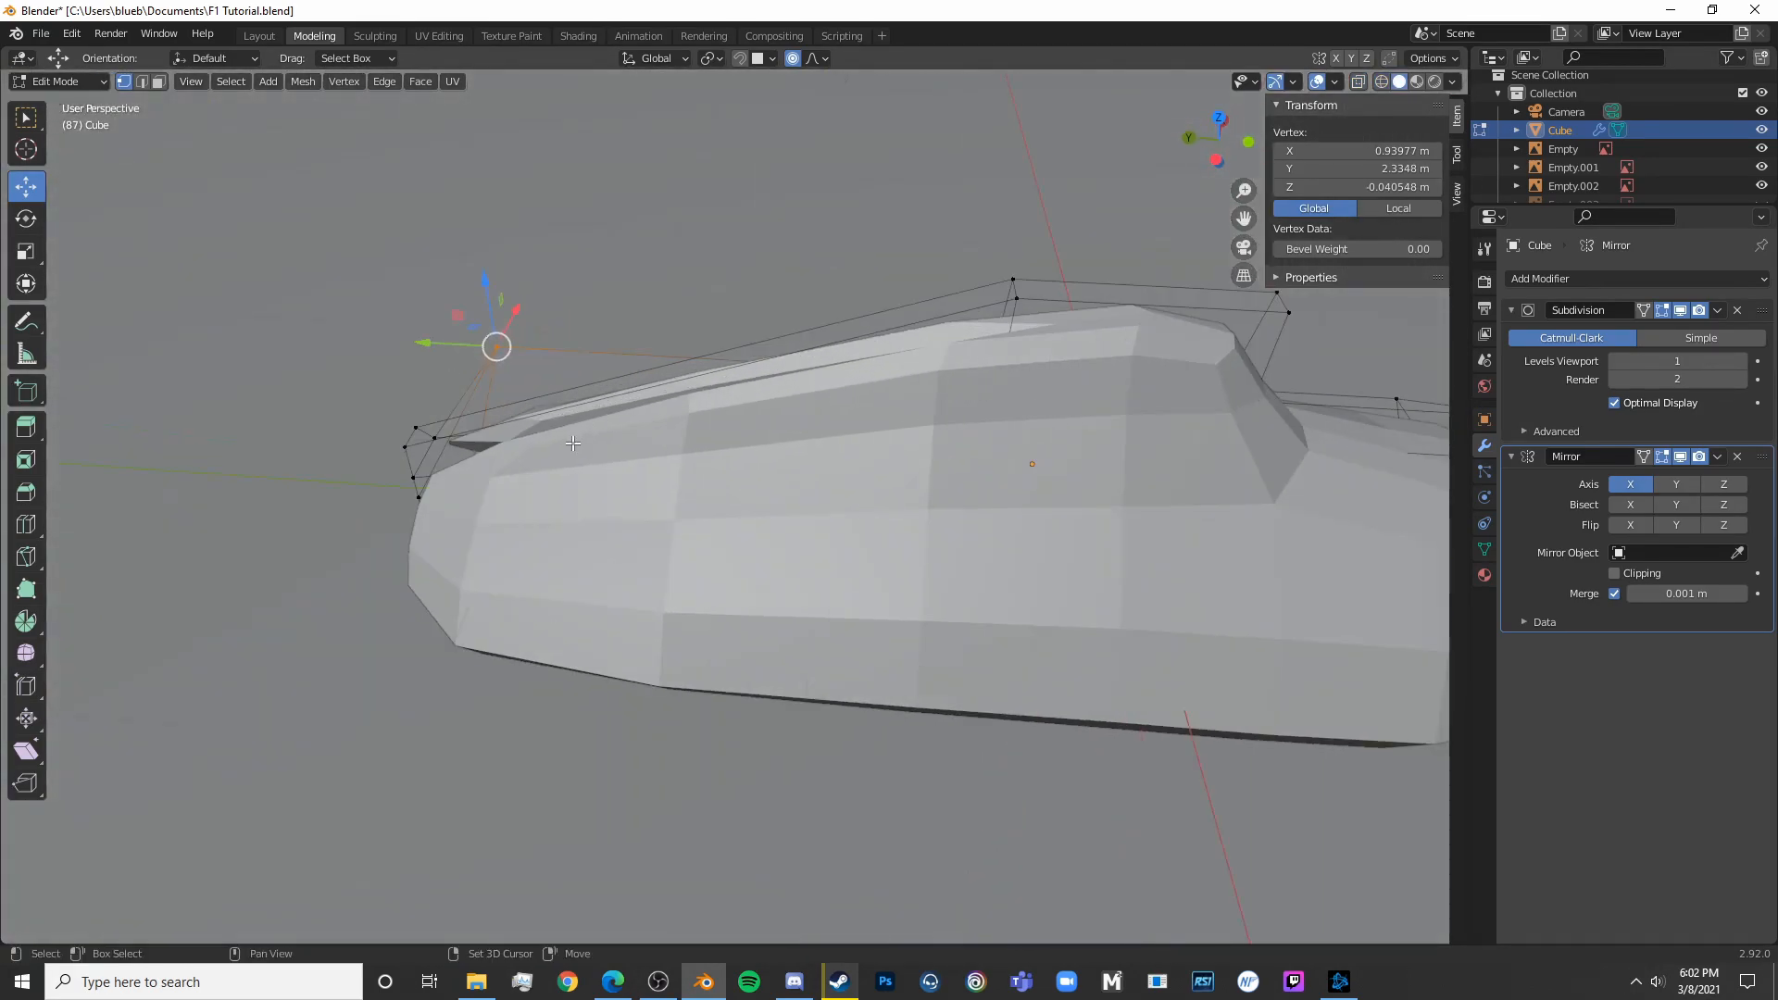
Select the interior centreline faces of the rear section in face select mode and delete them
{"action": "key", "text": "Tab"}
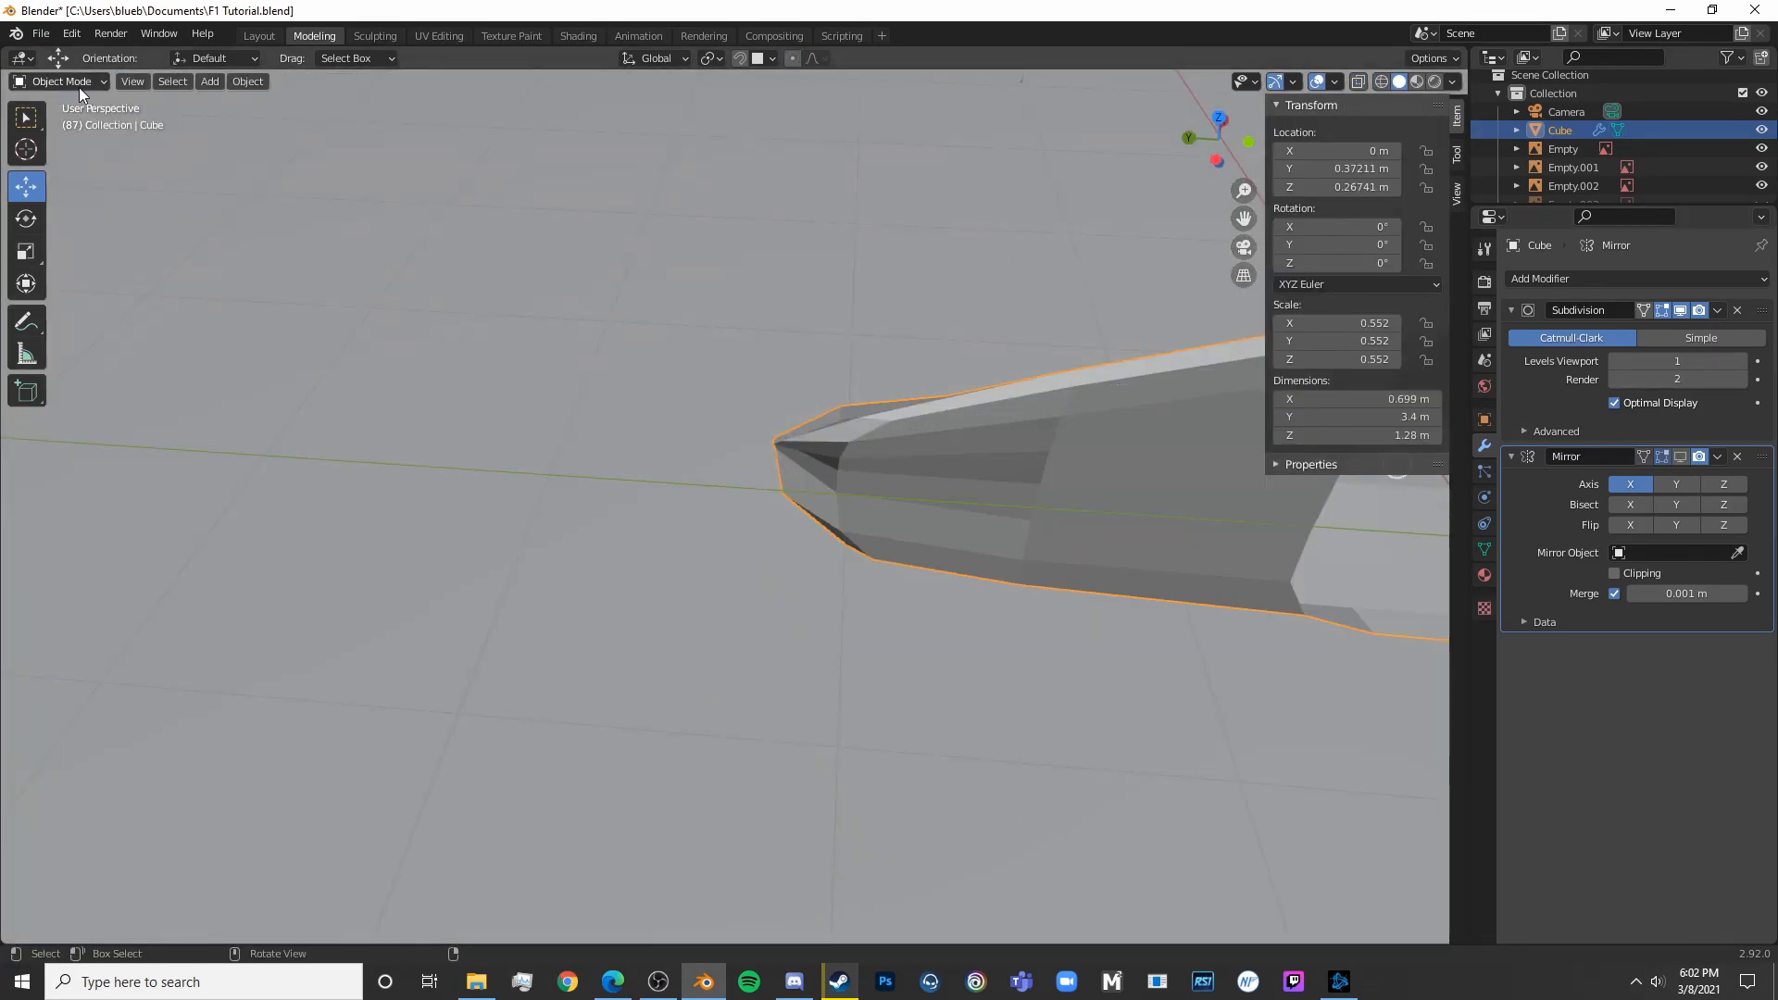
{"action": "key", "text": "Tab"}
{"action": "left_click", "coordinate": [158, 85]}
{"action": "middle_click_drag", "start_coordinate": [731, 456], "coordinate": [559, 365]}
{"action": "key", "text": "c"}
{"action": "left_click_drag", "start_coordinate": [727, 320], "coordinate": [743, 461]}
{"action": "key", "text": "Escape"}
{"action": "key", "text": "x"}
{"action": "left_click", "coordinate": [743, 465]}
{"action": "key", "text": "Tab"}
Turn the Mirror modifier's viewport display back on and check the whole body in perspective
{"action": "scroll", "coordinate": [820, 541], "scroll_direction": "down", "scroll_amount": 4}
{"action": "middle_click_drag", "start_coordinate": [821, 541], "coordinate": [968, 597]}
{"action": "left_click", "coordinate": [1677, 459]}
{"action": "middle_click_drag", "start_coordinate": [815, 523], "coordinate": [858, 429]}
{"action": "key", "text": "Tab"}
{"action": "middle_click_drag", "start_coordinate": [659, 433], "coordinate": [875, 529]}
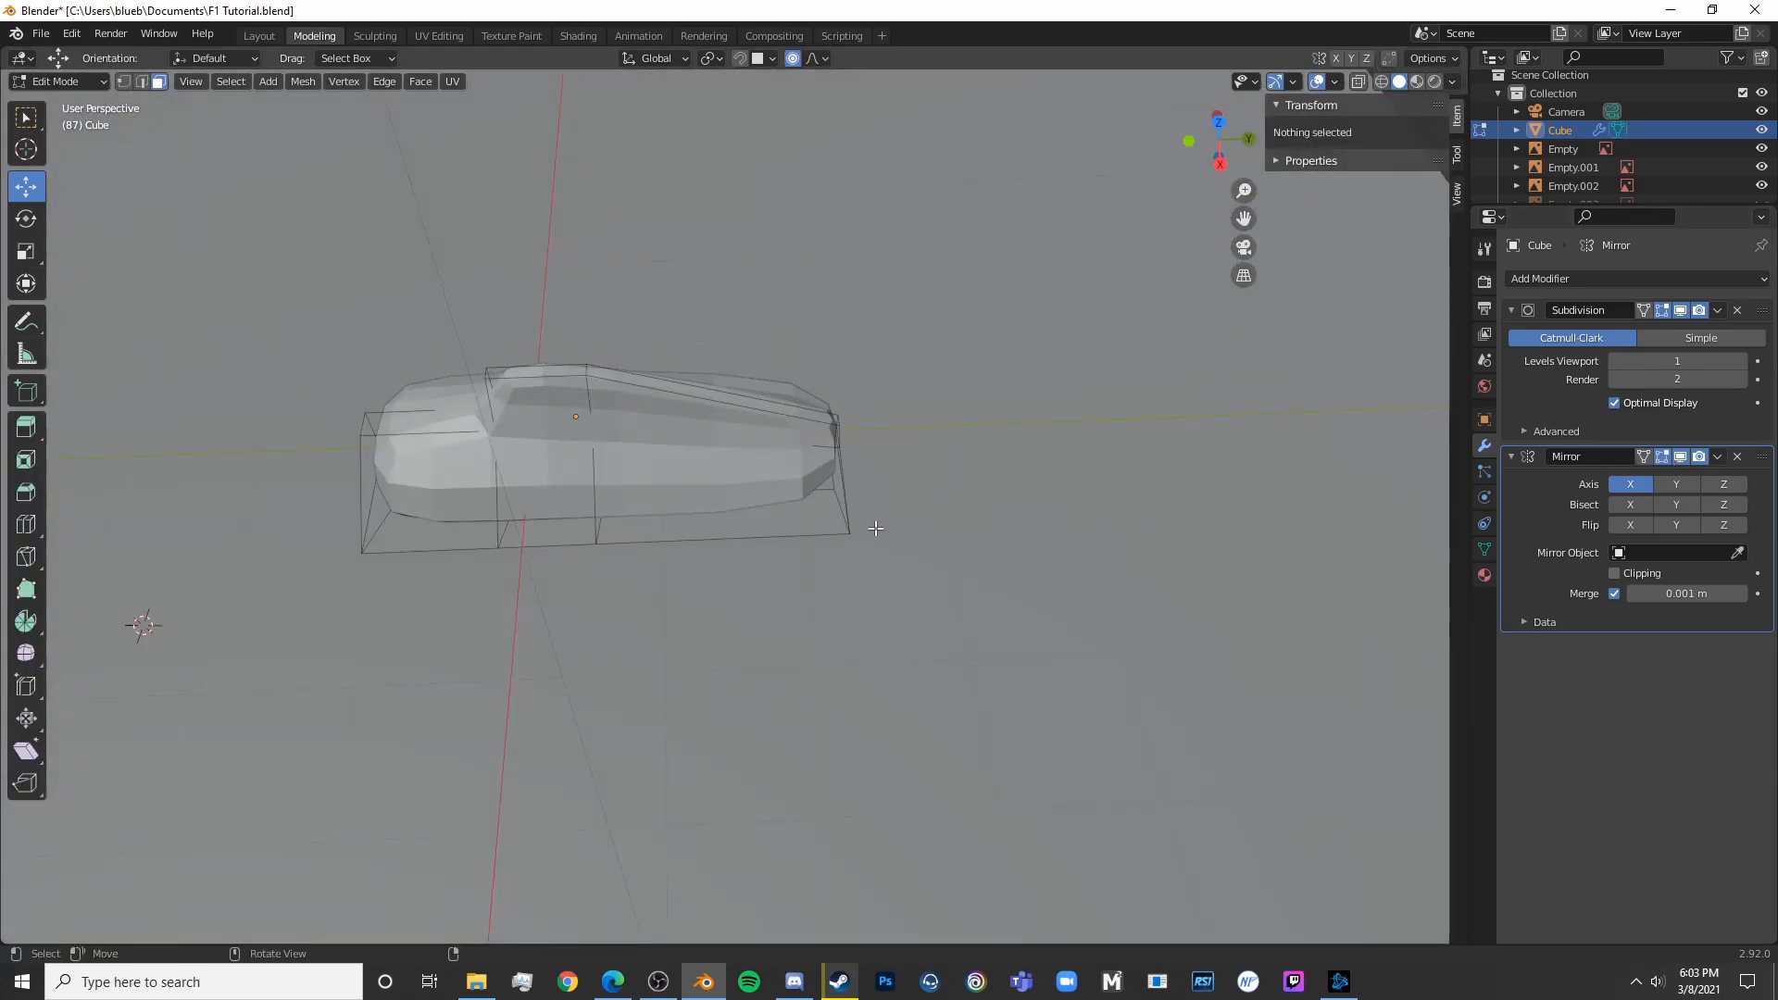
Move the outermost rear vertex inward along X in top view to narrow the tail
{"action": "key", "text": "KP_7"}
{"action": "scroll", "coordinate": [911, 504], "scroll_direction": "up", "scroll_amount": 6}
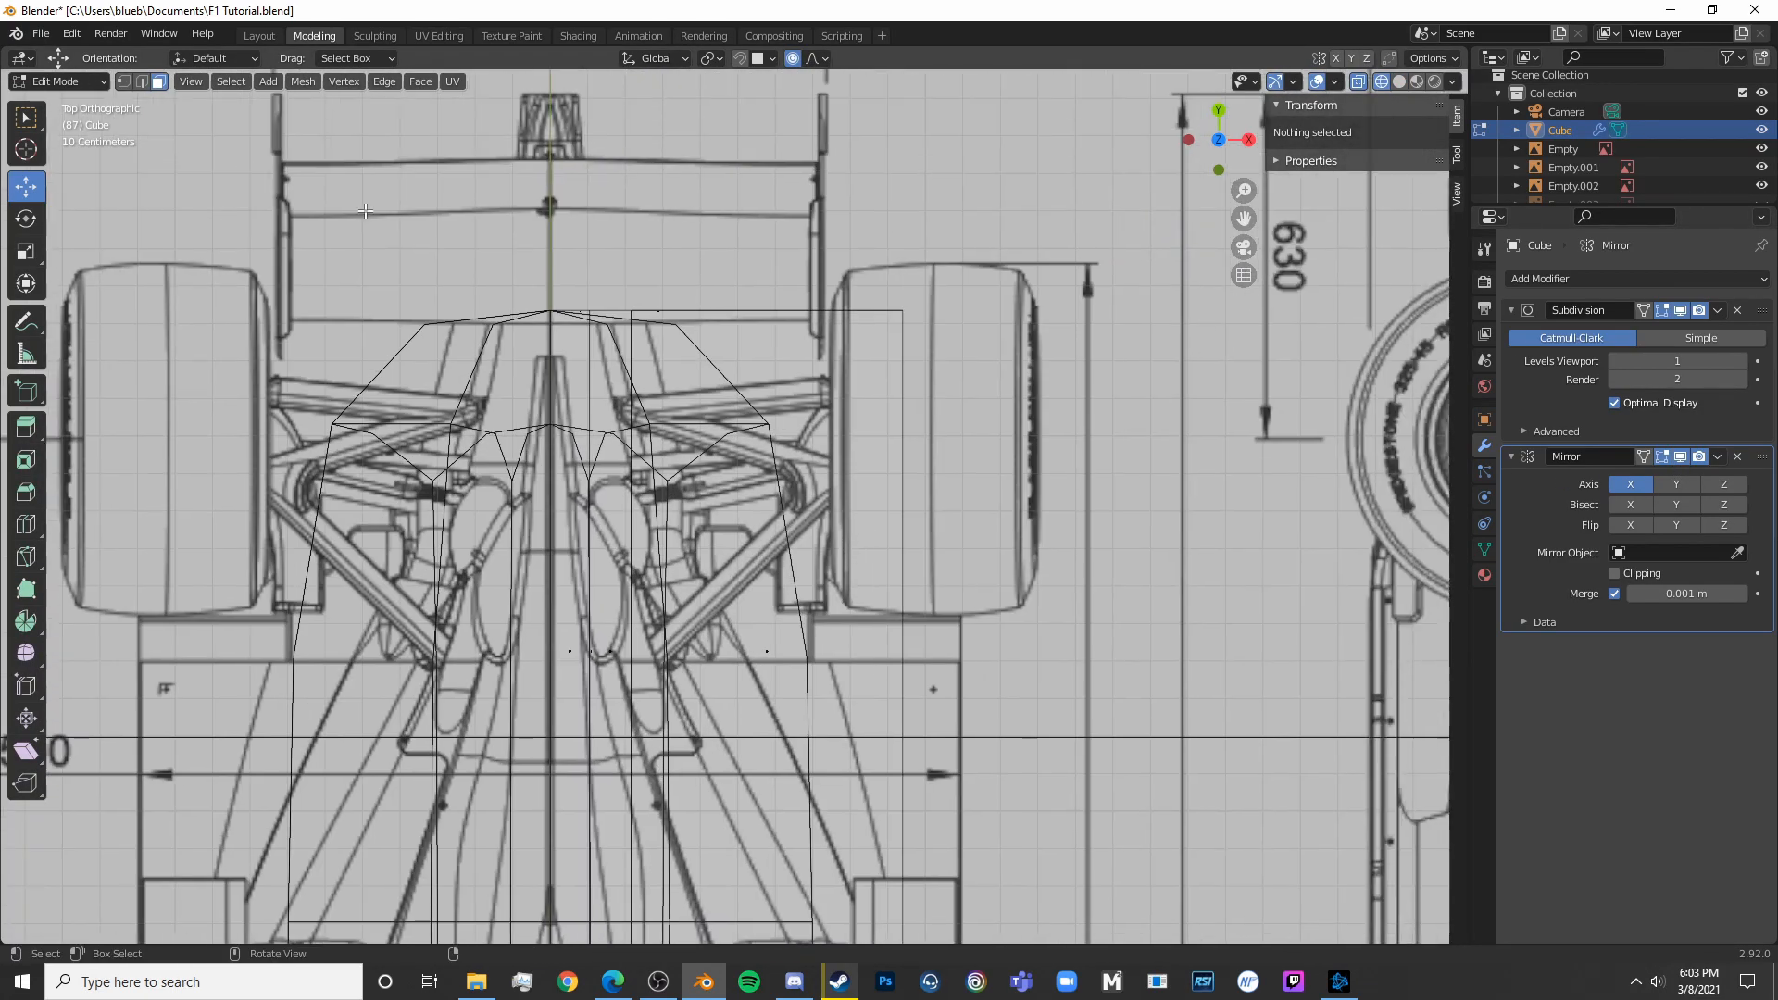
{"action": "left_click", "coordinate": [941, 321]}
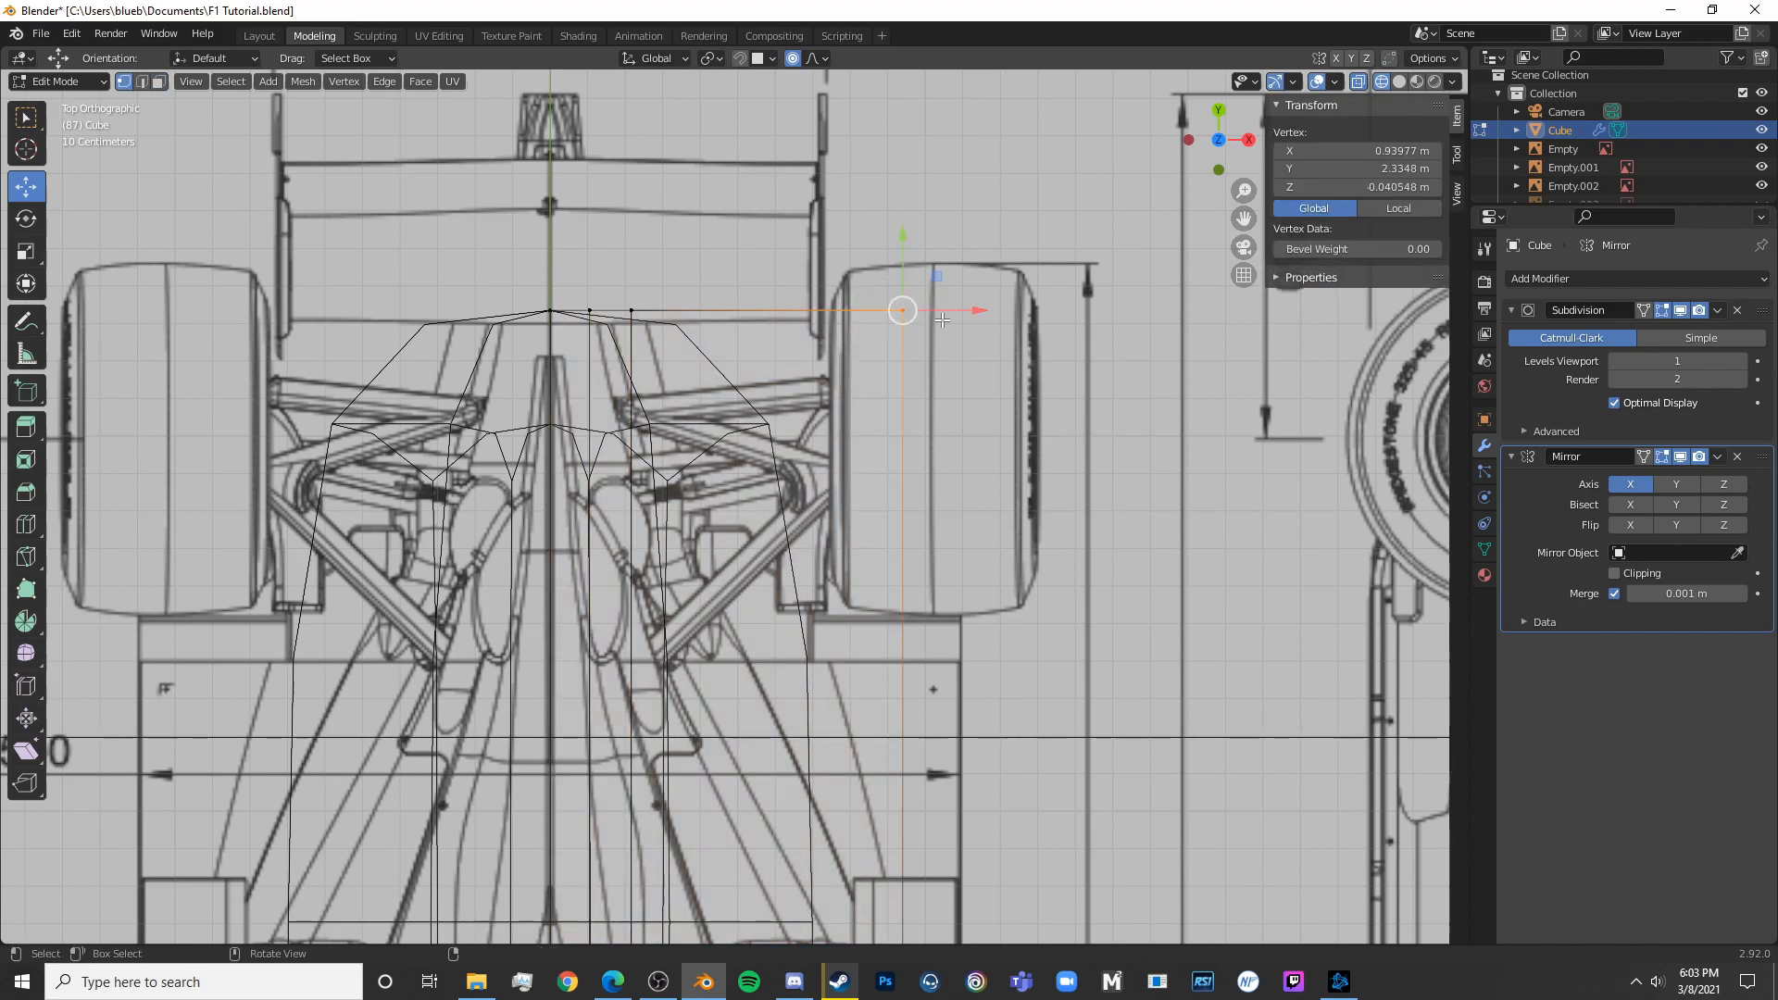
{"action": "key", "text": "g"}
{"action": "key", "text": "x"}
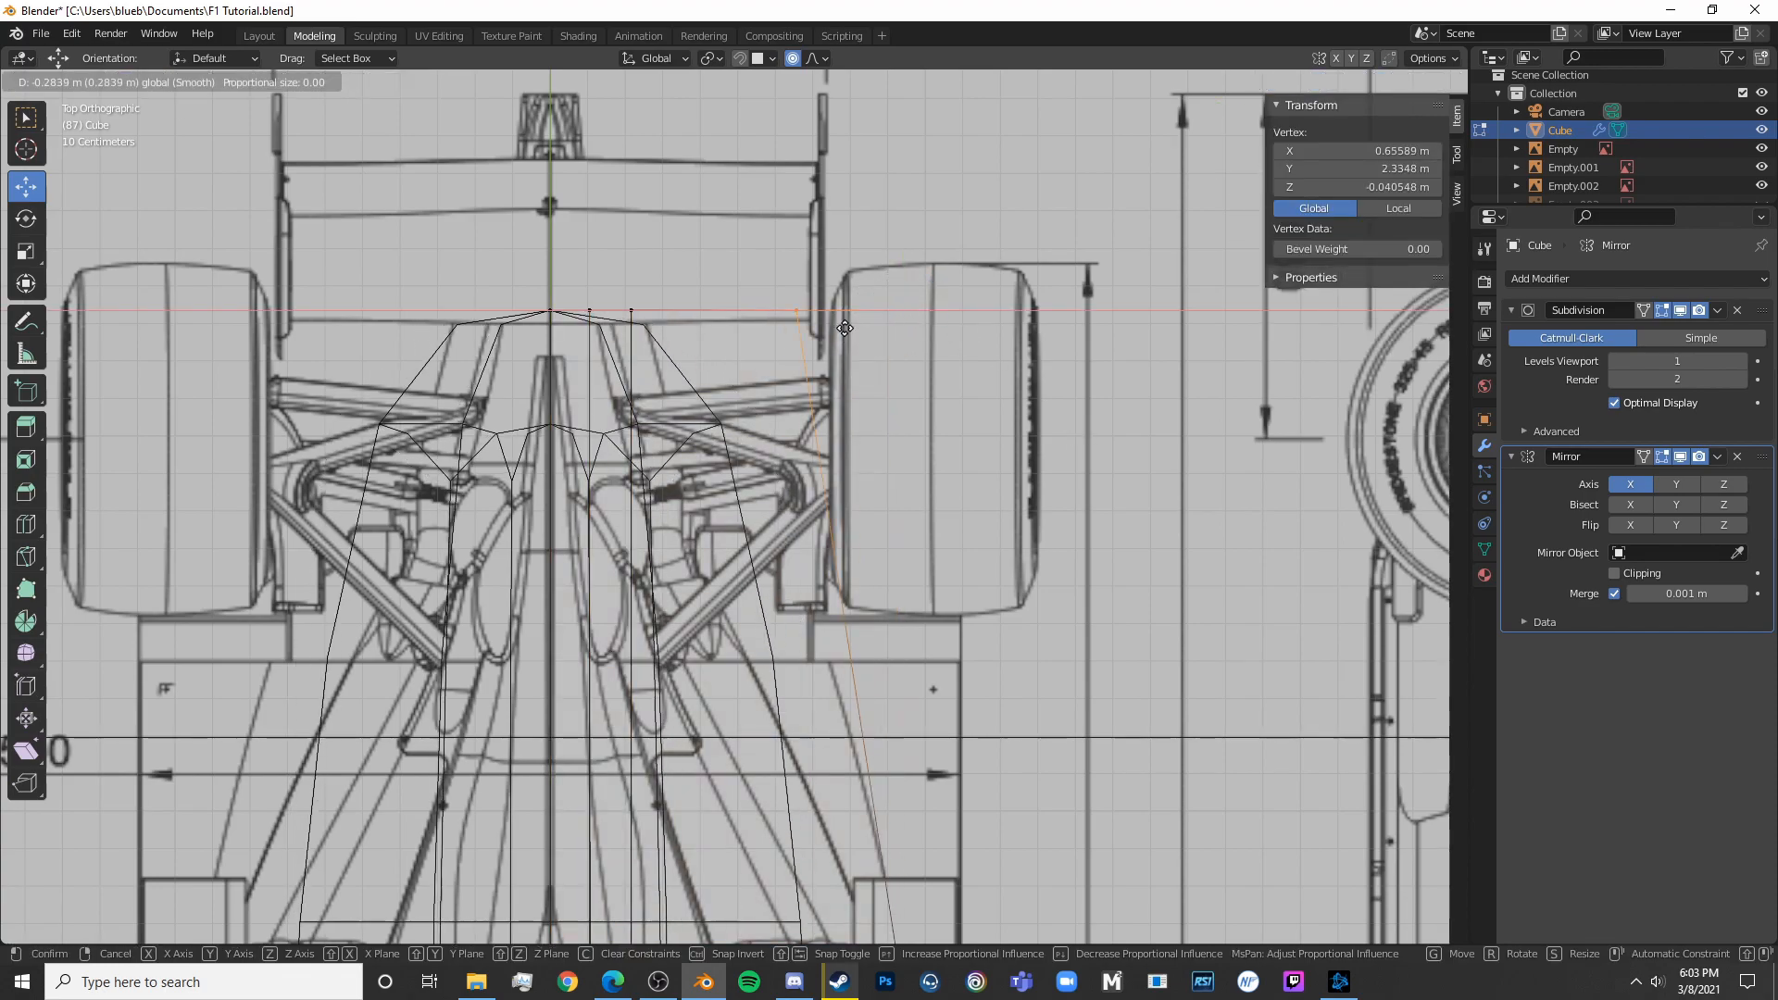
{"action": "left_click_drag", "start_coordinate": [681, 364], "coordinate": [692, 365]}
Reselect the tail's outer vertex in perspective and move it outward by about 0.082 m along X
{"action": "scroll", "coordinate": [732, 417], "scroll_direction": "down", "scroll_amount": 4}
{"action": "middle_click_drag", "start_coordinate": [765, 465], "coordinate": [835, 472], "text": "shift"}
{"action": "scroll", "coordinate": [758, 250], "scroll_direction": "up", "scroll_amount": 2}
{"action": "mouse_move", "coordinate": [806, 320]}
{"action": "left_mouse_down"}
{"action": "mouse_move", "coordinate": [787, 287]}
{"action": "mouse_move", "coordinate": [652, 277]}
{"action": "left_mouse_up"}
{"action": "key", "text": "shift+z"}
{"action": "mouse_move", "coordinate": [912, 412]}
{"action": "middle_mouse_down"}
{"action": "mouse_move", "coordinate": [904, 380]}
{"action": "mouse_move", "coordinate": [491, 173]}
{"action": "mouse_move", "coordinate": [713, 389]}
{"action": "middle_mouse_up"}
{"action": "left_click", "coordinate": [732, 401]}
{"action": "left_click_drag", "start_coordinate": [687, 401], "coordinate": [659, 397]}
{"action": "key", "text": "KP_7"}
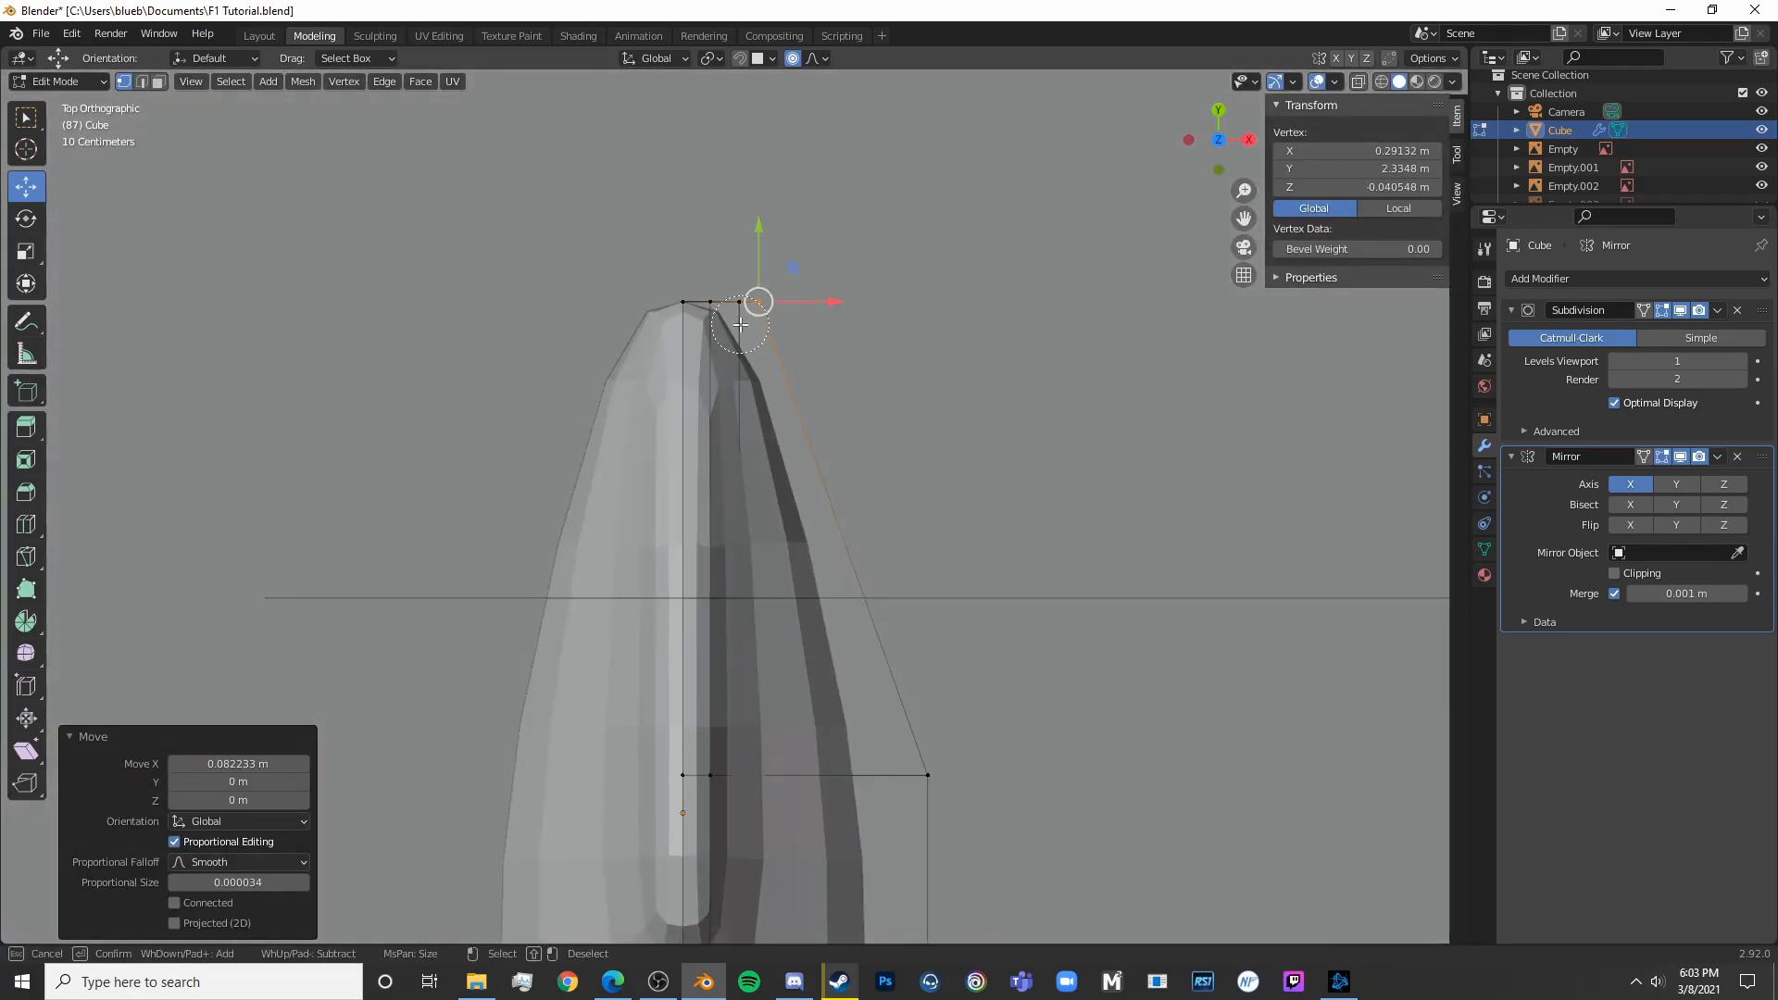
Circle-select the inner tail vertices in top view, then scale and shift them along X
{"action": "left_click", "coordinate": [731, 306]}
{"action": "key", "text": "Escape"}
{"action": "key", "text": "shift+z"}
{"action": "key", "text": "c"}
{"action": "left_click", "coordinate": [738, 304]}
{"action": "key", "text": "Escape"}
{"action": "key", "text": "s"}
{"action": "key", "text": "x"}
{"action": "left_click", "coordinate": [786, 303]}
{"action": "key", "text": "g"}
{"action": "key", "text": "x"}
{"action": "left_click", "coordinate": [787, 301]}
Select the sidepod's rear outer vertex in top view and move it inward by about 0.018 m along X
{"action": "key", "text": "Tab"}
{"action": "middle_click_drag", "start_coordinate": [1006, 604], "coordinate": [953, 415], "text": "shift"}
{"action": "key", "text": "Tab"}
{"action": "key", "text": "a"}
{"action": "key", "text": "a"}
{"action": "key", "text": "a"}
{"action": "left_click", "coordinate": [880, 583]}
{"action": "key", "text": "g"}
{"action": "key", "text": "x"}
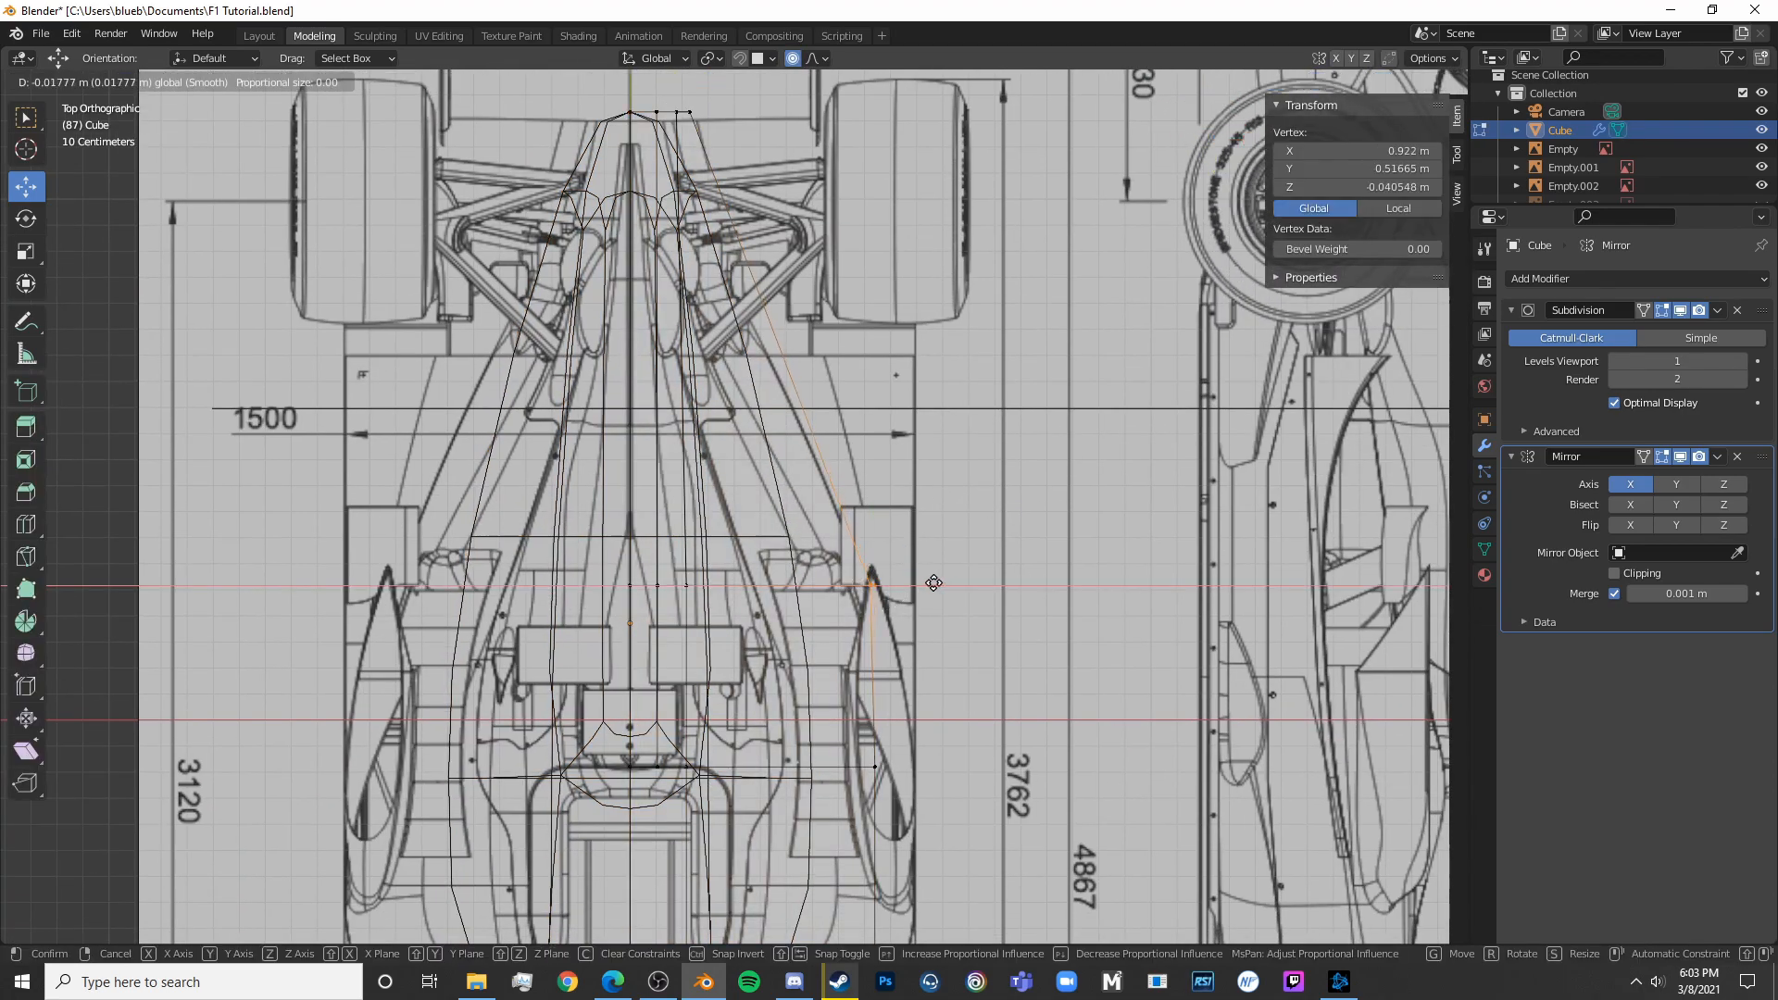
{"action": "left_click", "coordinate": [931, 583]}
Add a loop cut across the rear section in top view and move its outer vertex outward along X
{"action": "key", "text": "a"}
{"action": "key", "text": "ctrl+r"}
{"action": "left_click", "coordinate": [774, 341]}
{"action": "left_click", "coordinate": [774, 334]}
{"action": "key", "text": "a"}
{"action": "left_click", "coordinate": [779, 342]}
{"action": "left_click_drag", "start_coordinate": [822, 343], "coordinate": [856, 343]}
{"action": "key", "text": "Tab"}
Circle-select the sidepod's front outer vertices and move them outward to a median X of about 1.017 m
{"action": "scroll", "coordinate": [869, 472], "scroll_direction": "down", "scroll_amount": 6}
{"action": "key", "text": "shift+z"}
{"action": "middle_click_drag", "start_coordinate": [882, 634], "coordinate": [887, 569], "text": "shift"}
{"action": "key", "text": "Tab"}
{"action": "key", "text": "shift+z"}
{"action": "scroll", "coordinate": [832, 454], "scroll_direction": "up", "scroll_amount": 5}
{"action": "key", "text": "c"}
{"action": "left_click_drag", "start_coordinate": [832, 446], "coordinate": [831, 269]}
{"action": "right_click", "coordinate": [834, 270]}
{"action": "left_click_drag", "start_coordinate": [877, 349], "coordinate": [895, 350]}
{"action": "key", "text": "Tab"}
Add a lengthwise loop cut along the lower body in front view and slide it downward with a factor of -0.661
{"action": "key", "text": "KP_1"}
{"action": "key", "text": "shift+z"}
{"action": "key", "text": "Tab"}
{"action": "scroll", "coordinate": [1004, 436], "scroll_direction": "up", "scroll_amount": 2}
{"action": "mouse_move", "coordinate": [831, 514]}
{"action": "middle_mouse_down", "text": "shift"}
{"action": "mouse_move", "coordinate": [831, 569]}
{"action": "mouse_move", "coordinate": [735, 531]}
{"action": "mouse_move", "coordinate": [766, 575]}
{"action": "mouse_move", "coordinate": [833, 567]}
{"action": "mouse_move", "coordinate": [704, 650]}
{"action": "middle_mouse_up", "text": "shift"}
{"action": "key", "text": "KP_1"}
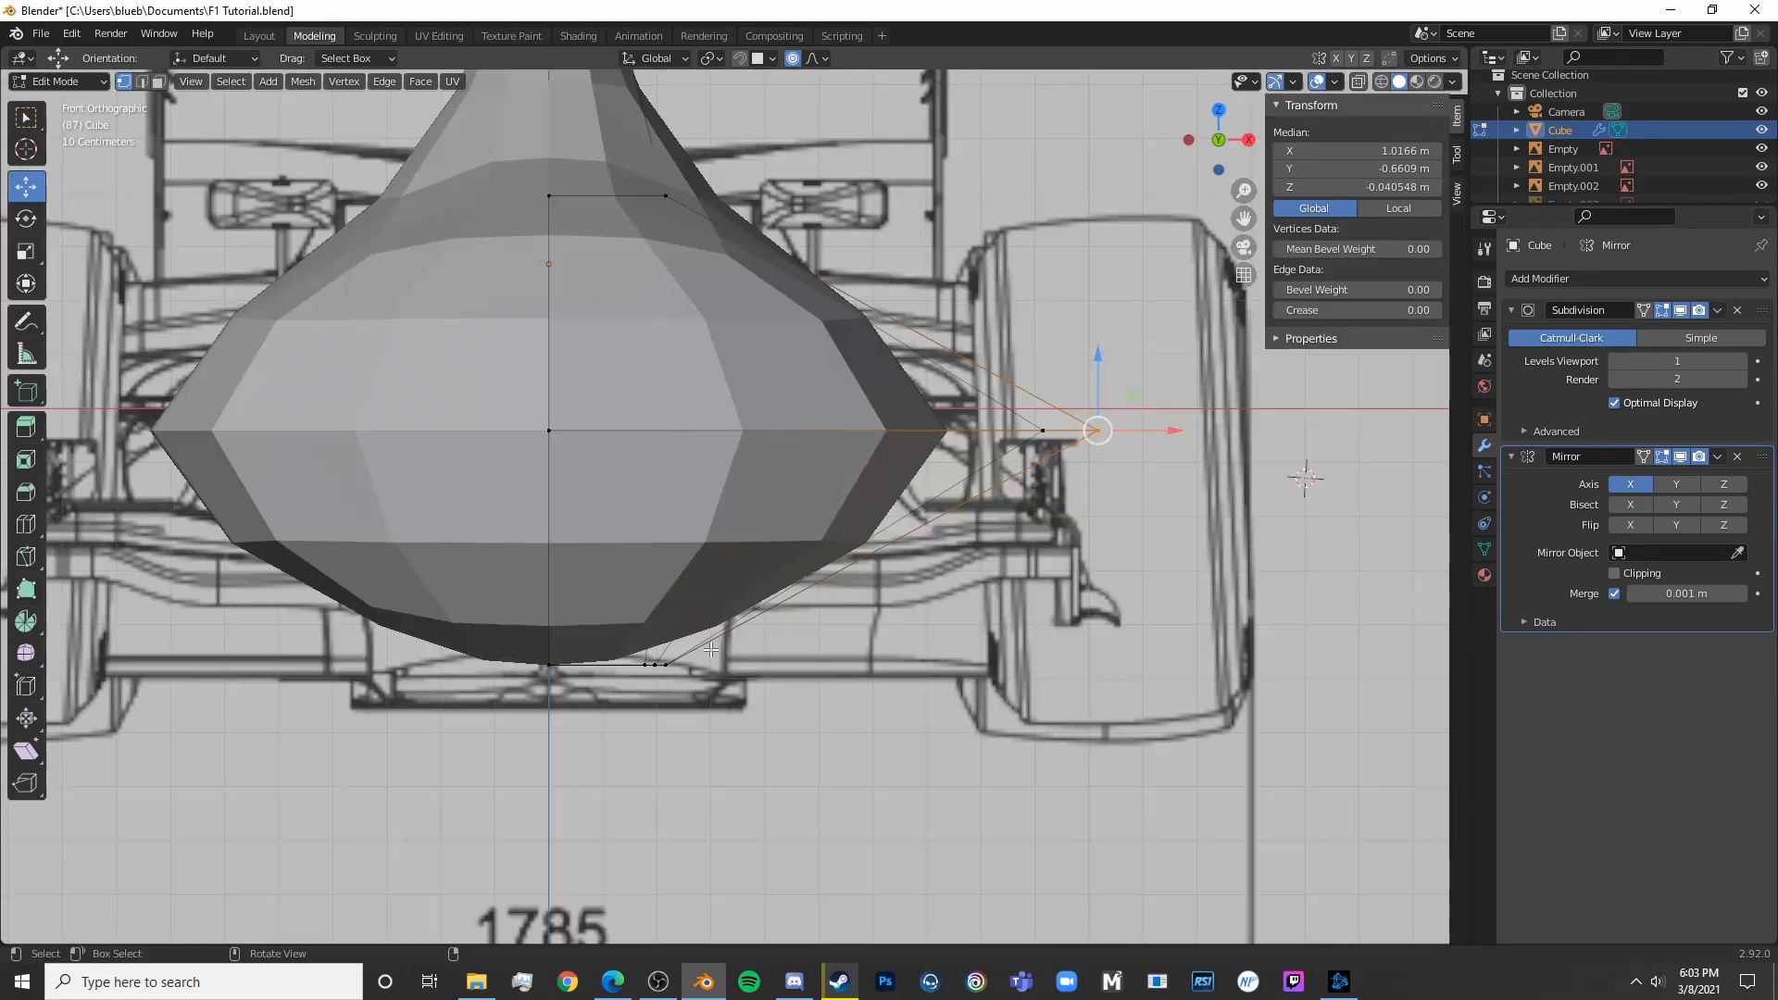
{"action": "key", "text": "alt+a"}
{"action": "key", "text": "ctrl+r"}
{"action": "left_click", "coordinate": [688, 566]}
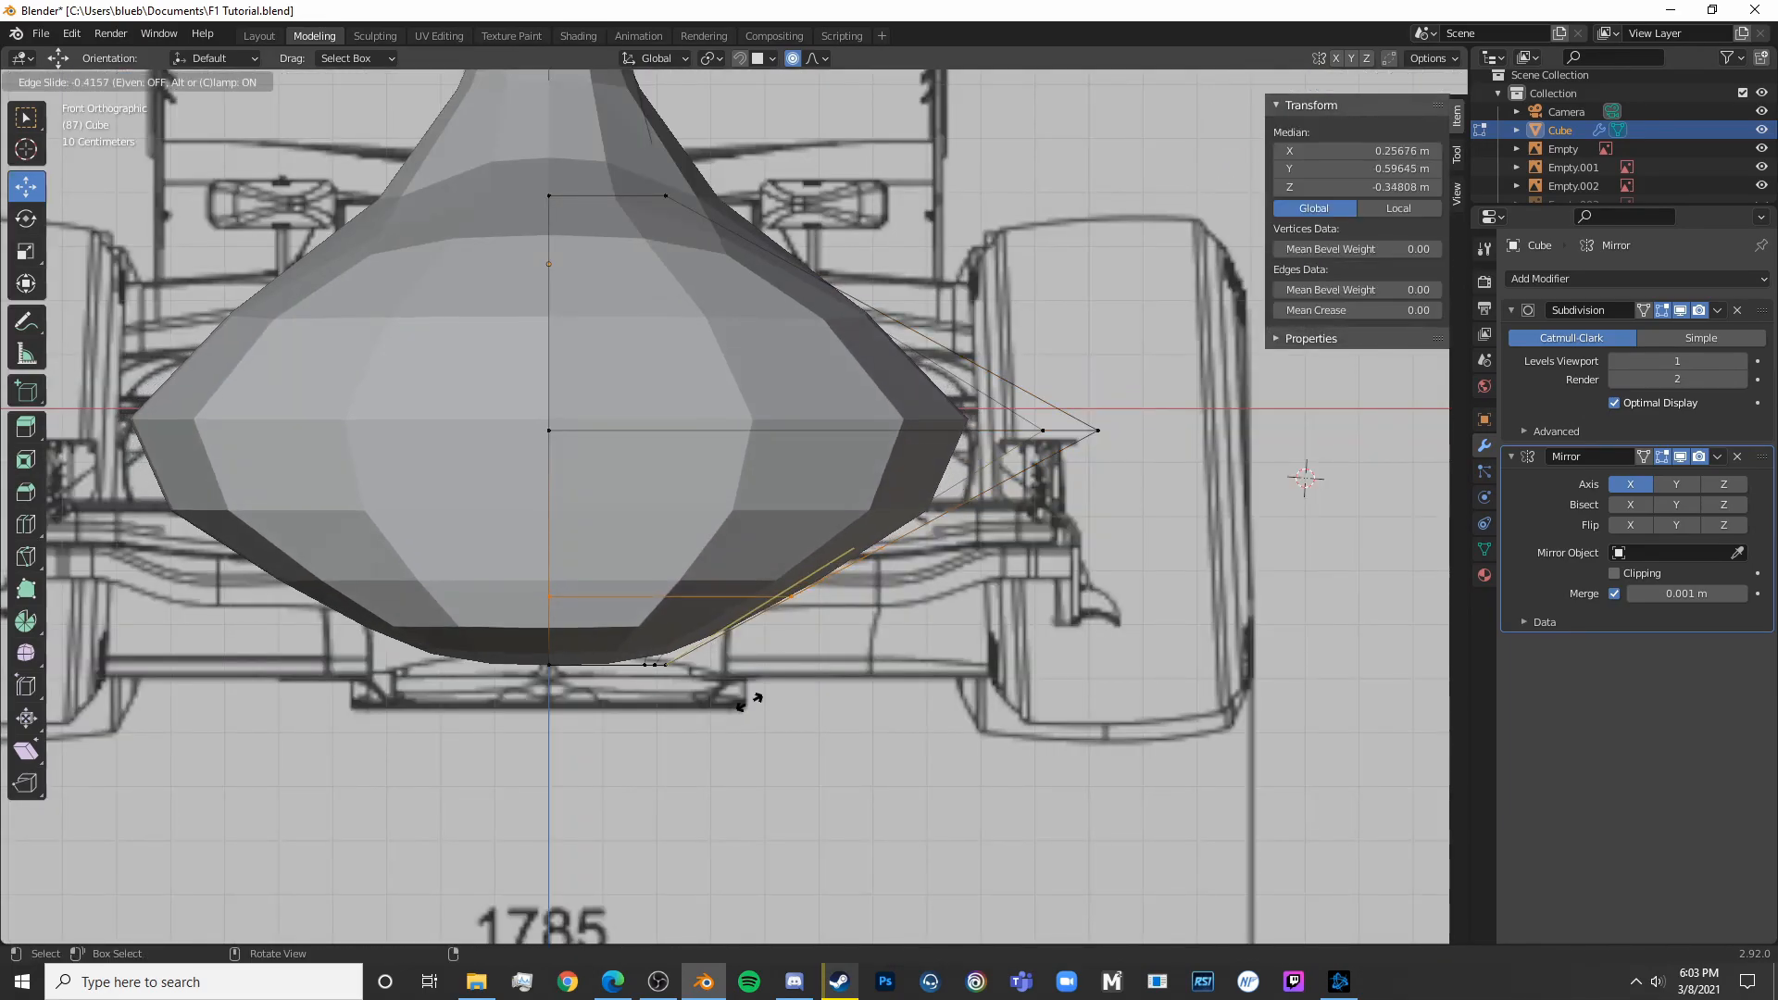
{"action": "left_click", "coordinate": [699, 729]}
{"action": "middle_click_drag", "start_coordinate": [701, 727], "coordinate": [715, 645]}
{"action": "key", "text": "KP_1"}
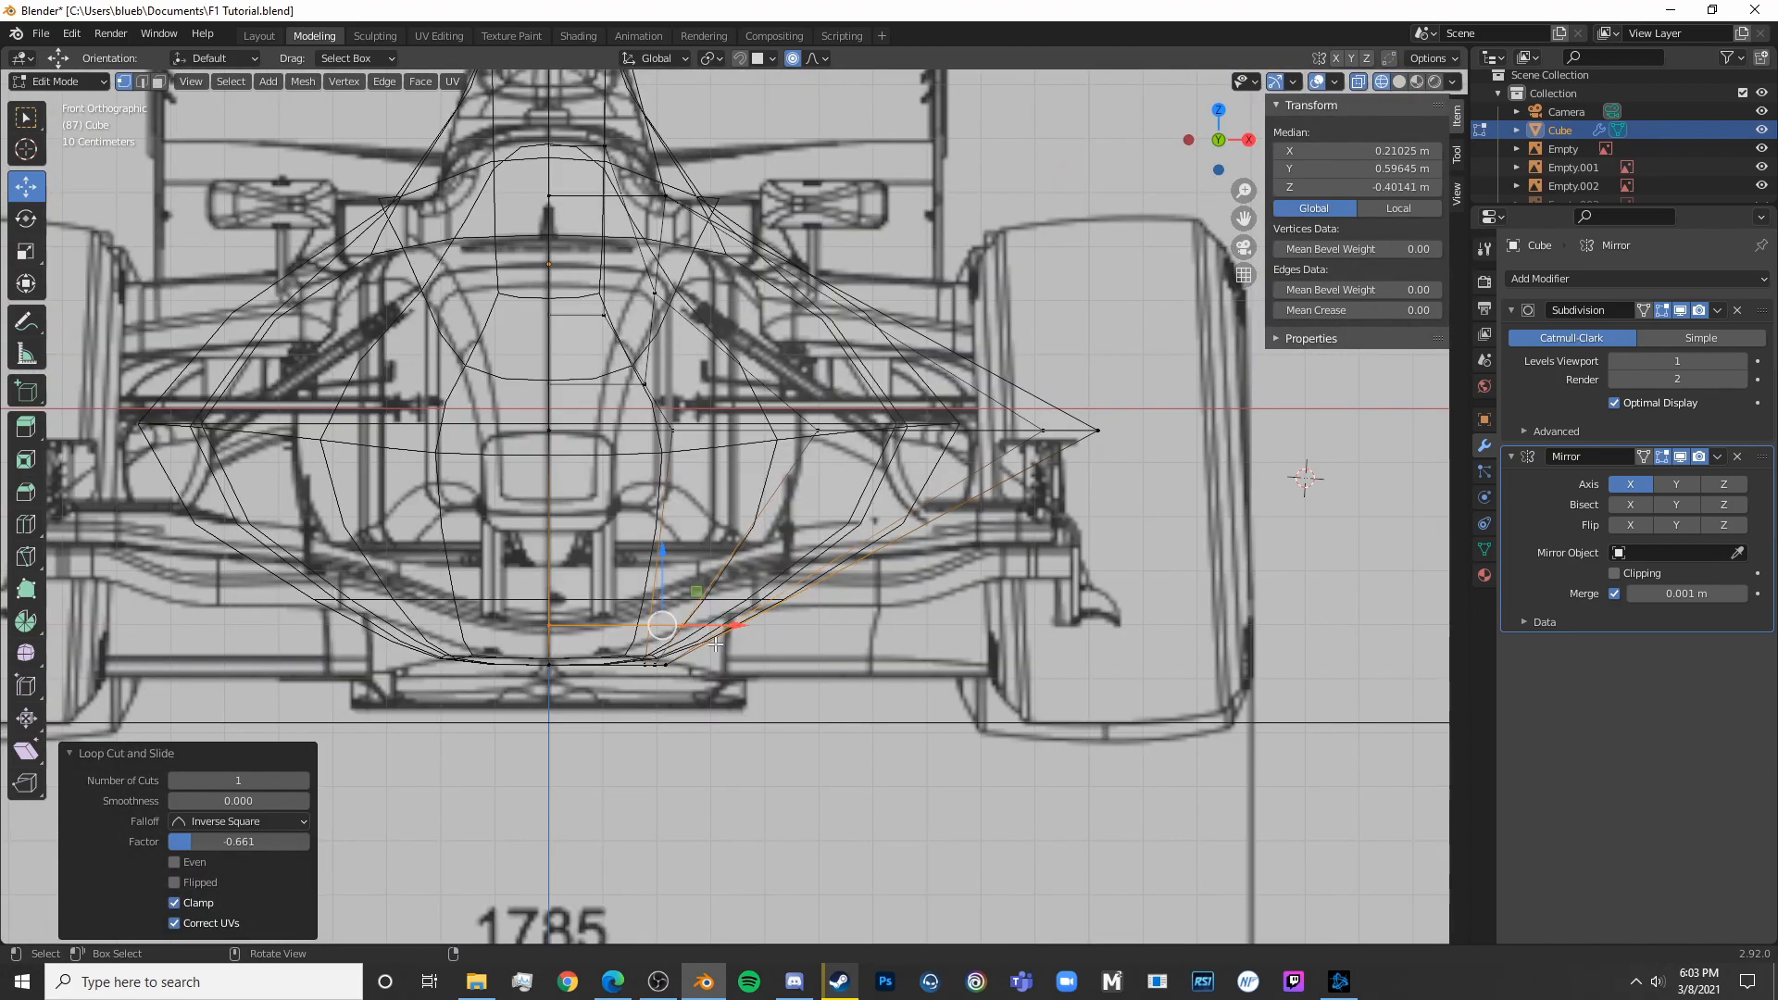
Deselect the centreline vertices of the new lower loop and move its outer vertices outward by about 0.487 m along X
{"action": "left_click", "coordinate": [555, 601]}
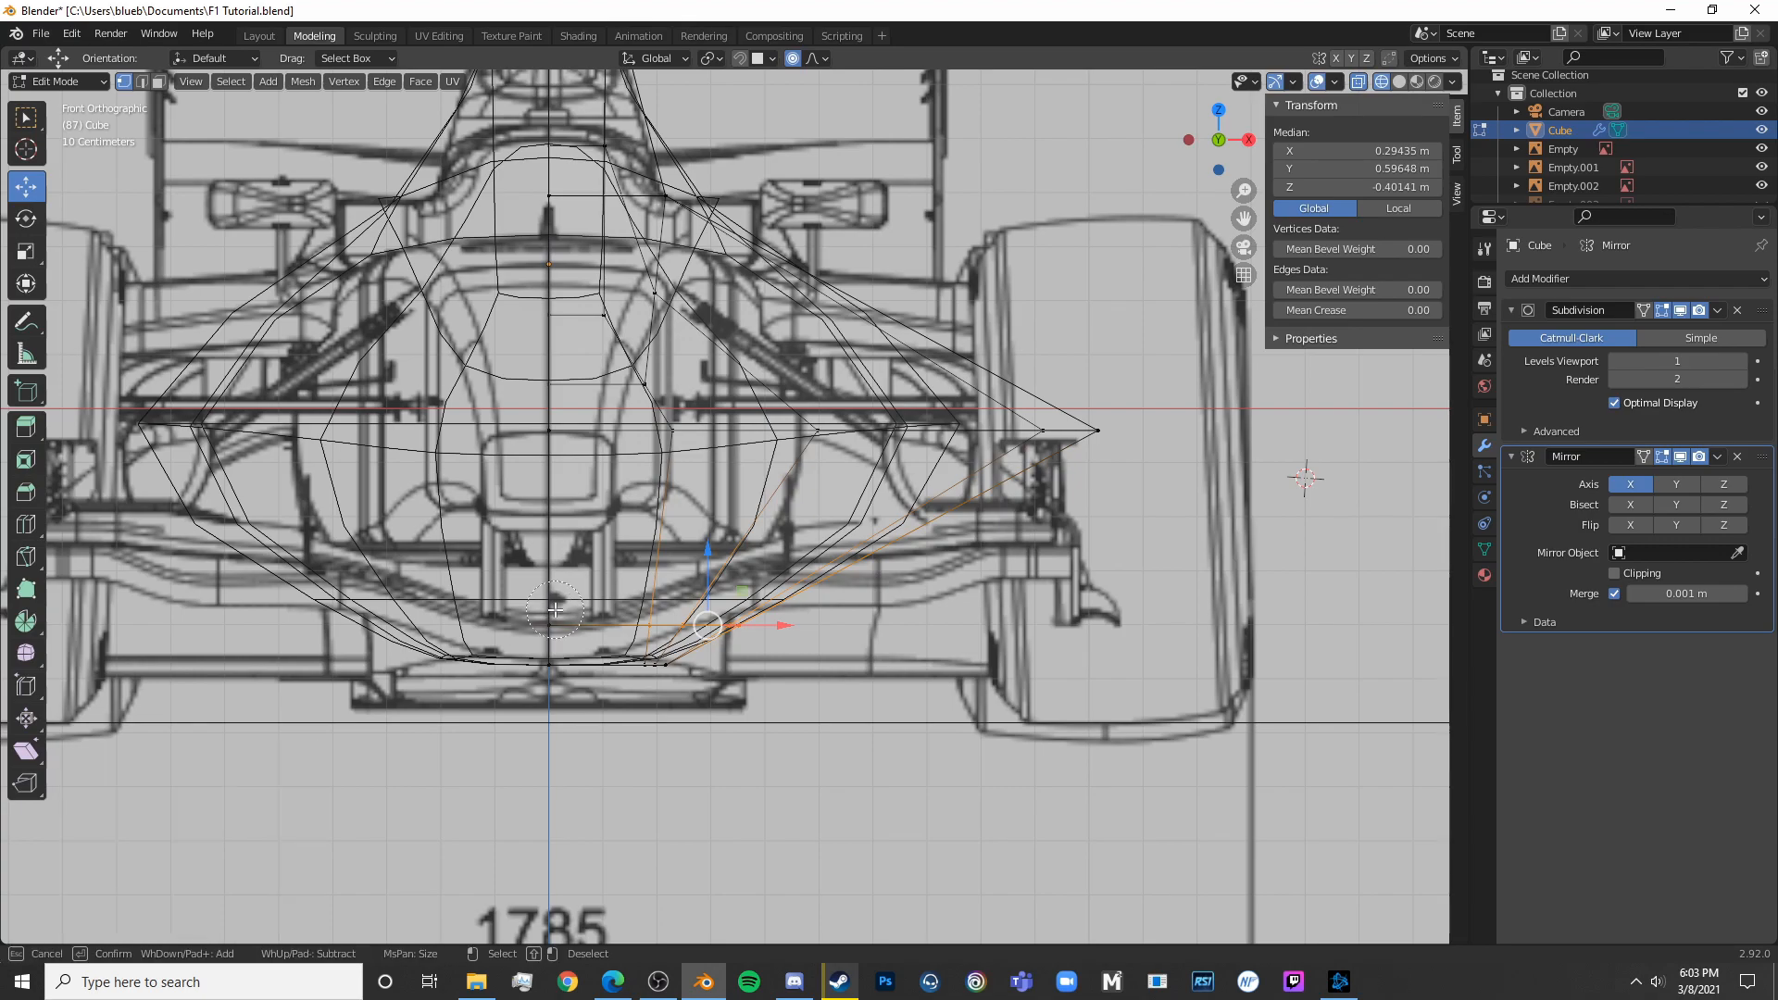
{"action": "key", "text": "Escape"}
{"action": "key", "text": "shift+z"}
{"action": "key", "text": "shift+z"}
{"action": "key", "text": "c"}
{"action": "key", "text": "Escape"}
{"action": "key", "text": "shift+z"}
{"action": "scroll", "coordinate": [611, 623], "scroll_direction": "down", "scroll_amount": 4}
{"action": "middle_click_drag", "start_coordinate": [720, 612], "coordinate": [588, 576], "text": "shift"}
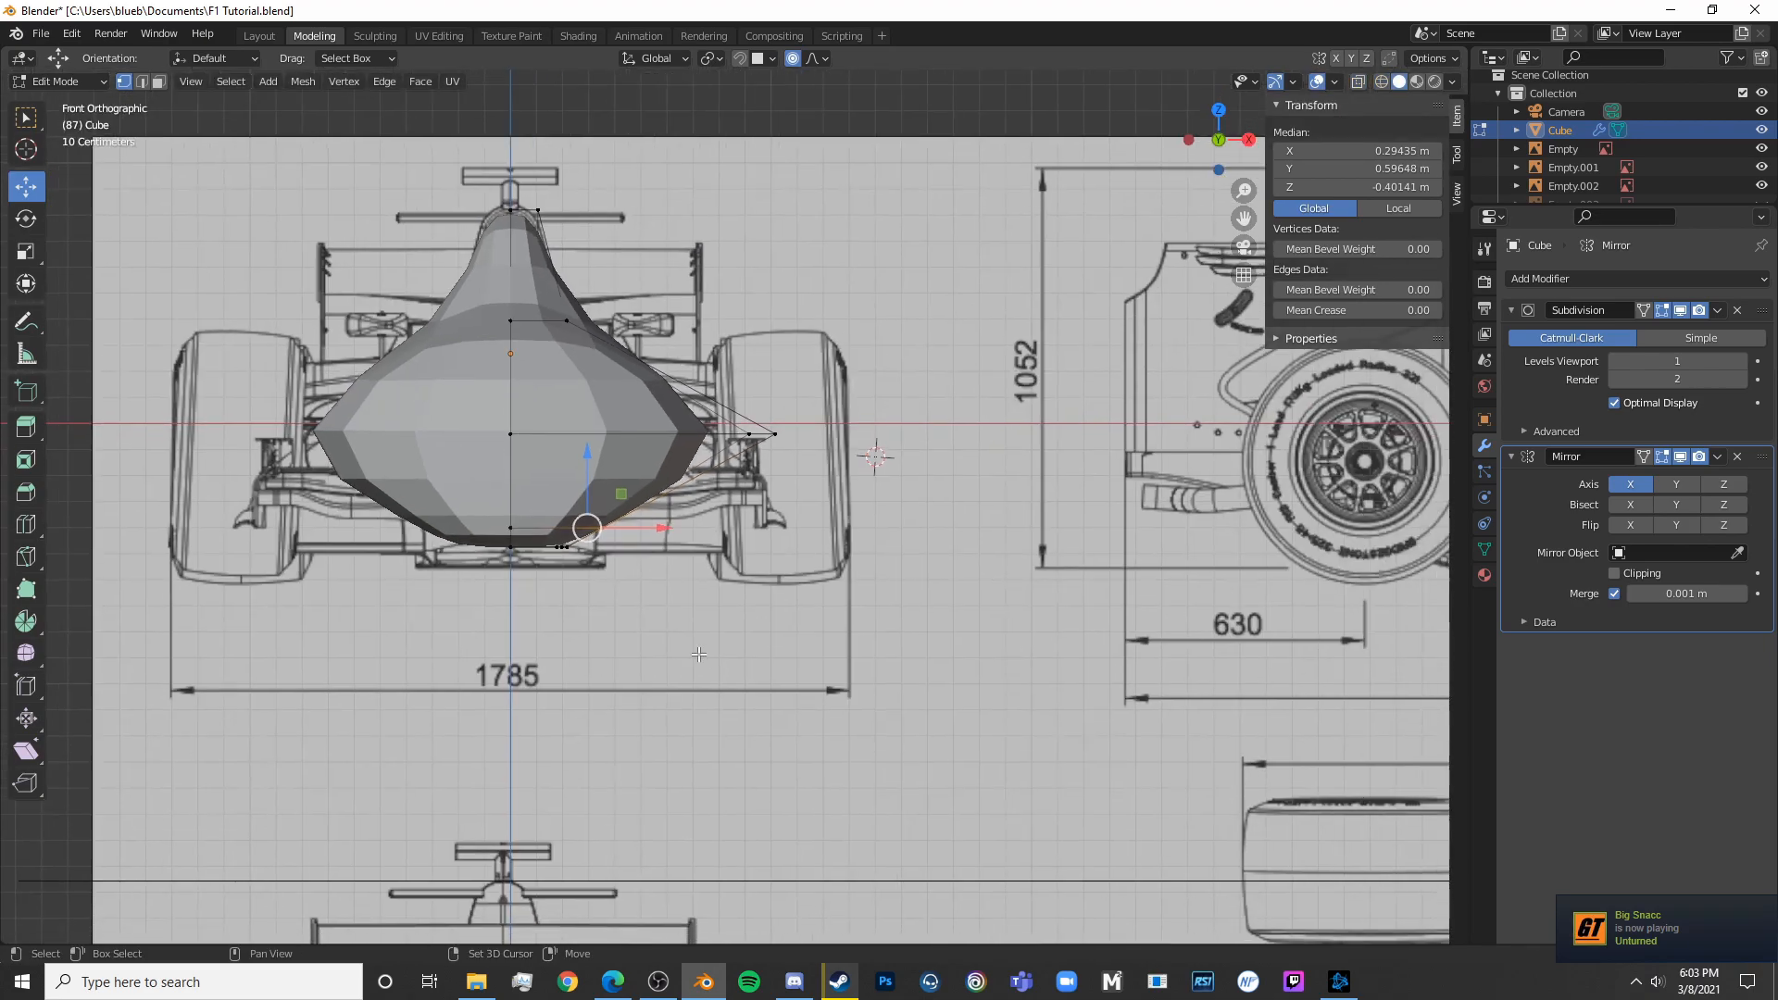
{"action": "scroll", "coordinate": [588, 576], "scroll_direction": "up", "scroll_amount": 4}
{"action": "left_click_drag", "start_coordinate": [510, 547], "coordinate": [775, 561]}
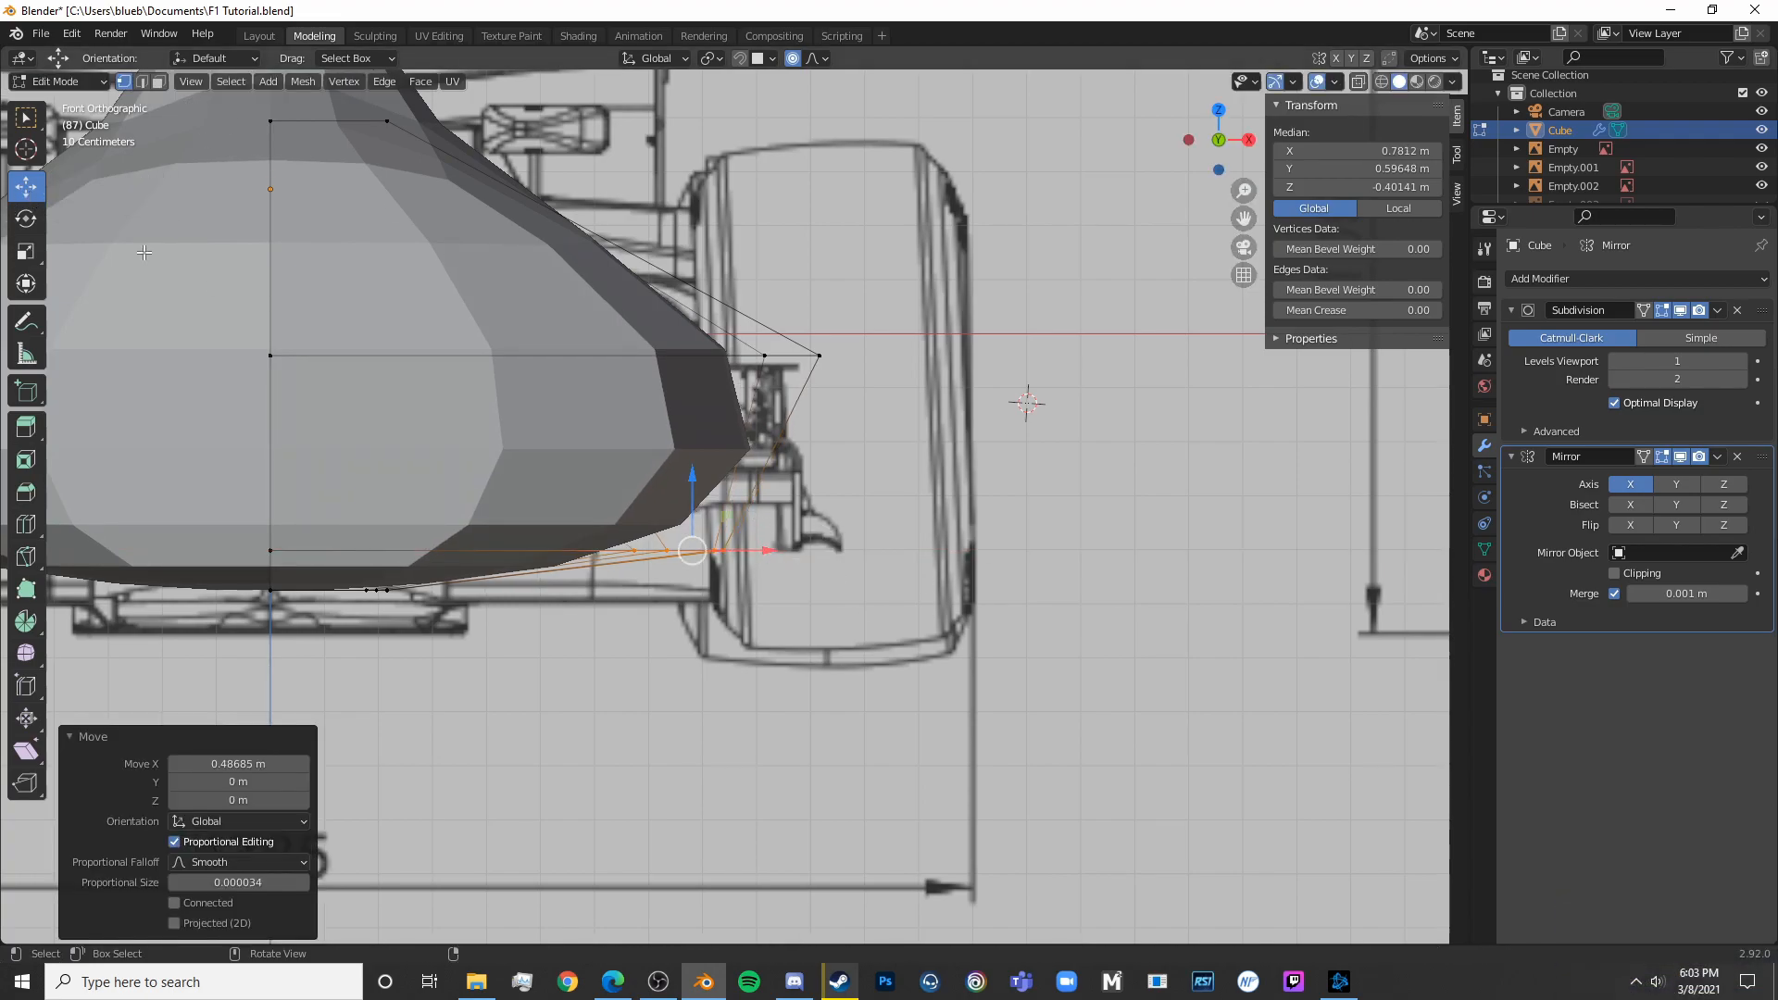
Move the lower loop's outer vertices slightly inward along X and raise them along Z
{"action": "left_click_drag", "start_coordinate": [760, 545], "coordinate": [742, 515]}
{"action": "scroll", "coordinate": [735, 507], "scroll_direction": "down", "scroll_amount": 5}
{"action": "left_click_drag", "start_coordinate": [691, 457], "coordinate": [691, 437]}
{"action": "middle_click_drag", "start_coordinate": [691, 437], "coordinate": [1214, 568]}
{"action": "scroll", "coordinate": [833, 556], "scroll_direction": "up", "scroll_amount": 3}
Move one outer vertex of the lower loop inward along X and circle-select the front outer vertex
{"action": "middle_click_drag", "start_coordinate": [833, 556], "coordinate": [755, 625]}
{"action": "left_click", "coordinate": [749, 521]}
{"action": "left_click", "coordinate": [751, 517]}
{"action": "left_click_drag", "start_coordinate": [829, 515], "coordinate": [667, 492]}
{"action": "key", "text": "alt+a"}
{"action": "key", "text": "c"}
{"action": "left_click", "coordinate": [649, 601]}
{"action": "key", "text": "Escape"}
Add an unslid lengthwise loop cut along the upper side of the body in front view
{"action": "key", "text": "Tab"}
{"action": "key", "text": "KP_3"}
{"action": "key", "text": "Tab"}
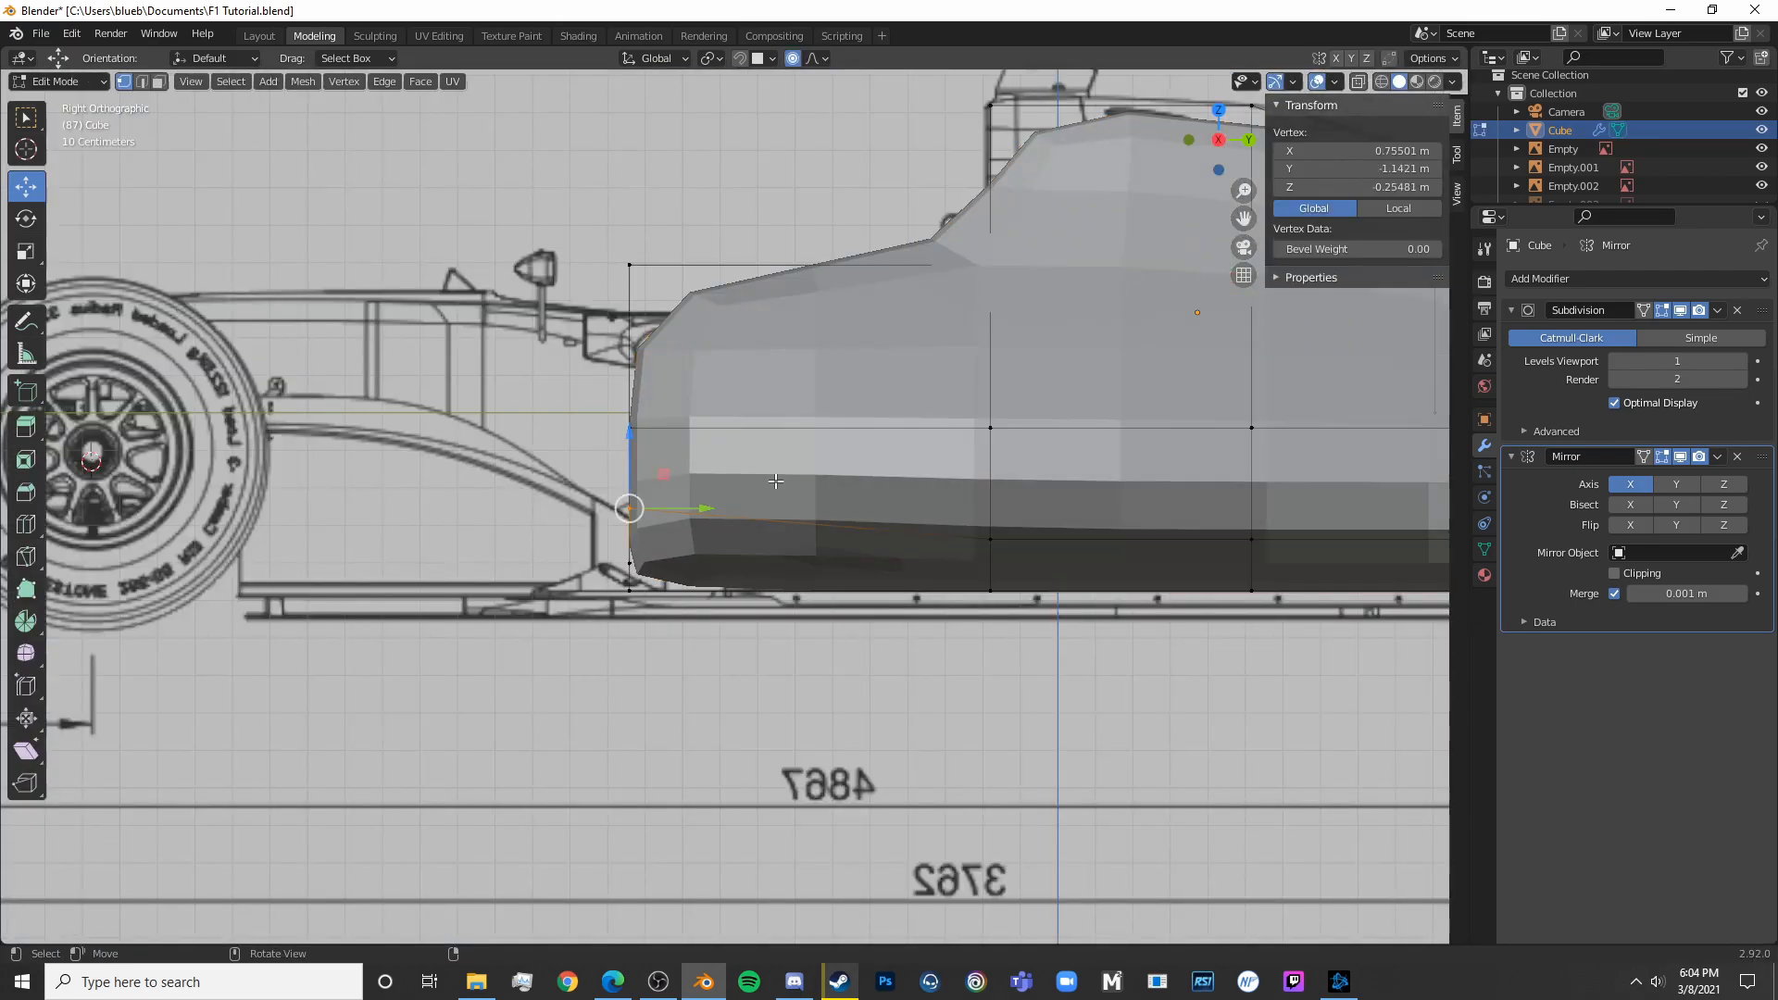
{"action": "scroll", "coordinate": [686, 514], "scroll_direction": "down", "scroll_amount": 4}
{"action": "key", "text": "shift+z"}
{"action": "mouse_move", "coordinate": [445, 509]}
{"action": "middle_mouse_down"}
{"action": "mouse_move", "coordinate": [741, 539]}
{"action": "mouse_move", "coordinate": [630, 585]}
{"action": "mouse_move", "coordinate": [745, 537]}
{"action": "middle_mouse_up"}
{"action": "key", "text": "shift+z"}
{"action": "key", "text": "KP_1"}
{"action": "key", "text": "shift+z"}
{"action": "scroll", "coordinate": [724, 534], "scroll_direction": "up", "scroll_amount": 5}
{"action": "left_click_drag", "start_coordinate": [725, 534], "coordinate": [730, 568], "text": "shift"}
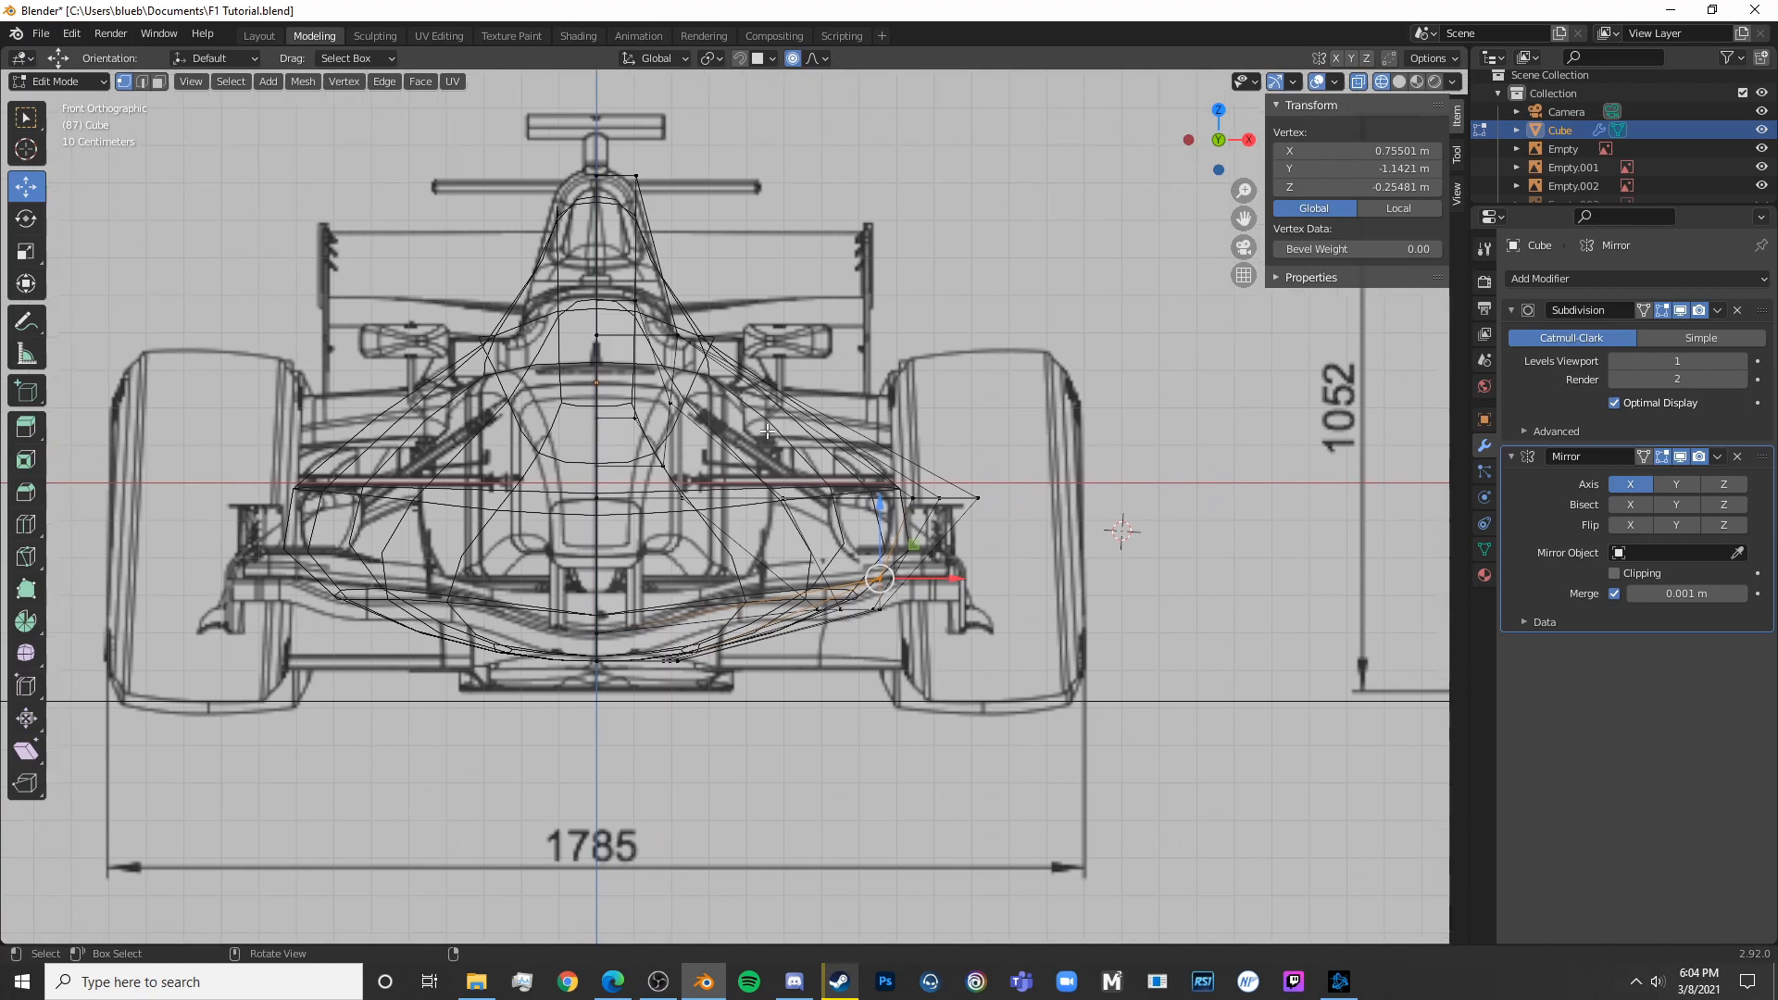
{"action": "key", "text": "shift+z"}
{"action": "left_click", "coordinate": [797, 413]}
{"action": "key", "text": "ctrl+r"}
{"action": "left_click", "coordinate": [797, 416]}
{"action": "left_click", "coordinate": [797, 416]}
Deselect the centreline vertices of the new upper loop and move its outer vertices inward by about 0.105 m along X
{"action": "key", "text": "shift+z"}
{"action": "middle_click_drag", "start_coordinate": [836, 458], "coordinate": [782, 501]}
{"action": "key", "text": "shift+z"}
{"action": "scroll", "coordinate": [704, 574], "scroll_direction": "down", "scroll_amount": 3}
{"action": "key", "text": "c"}
{"action": "left_click", "coordinate": [574, 572]}
{"action": "left_click_drag", "start_coordinate": [574, 572], "coordinate": [844, 416]}
{"action": "right_click", "coordinate": [843, 416]}
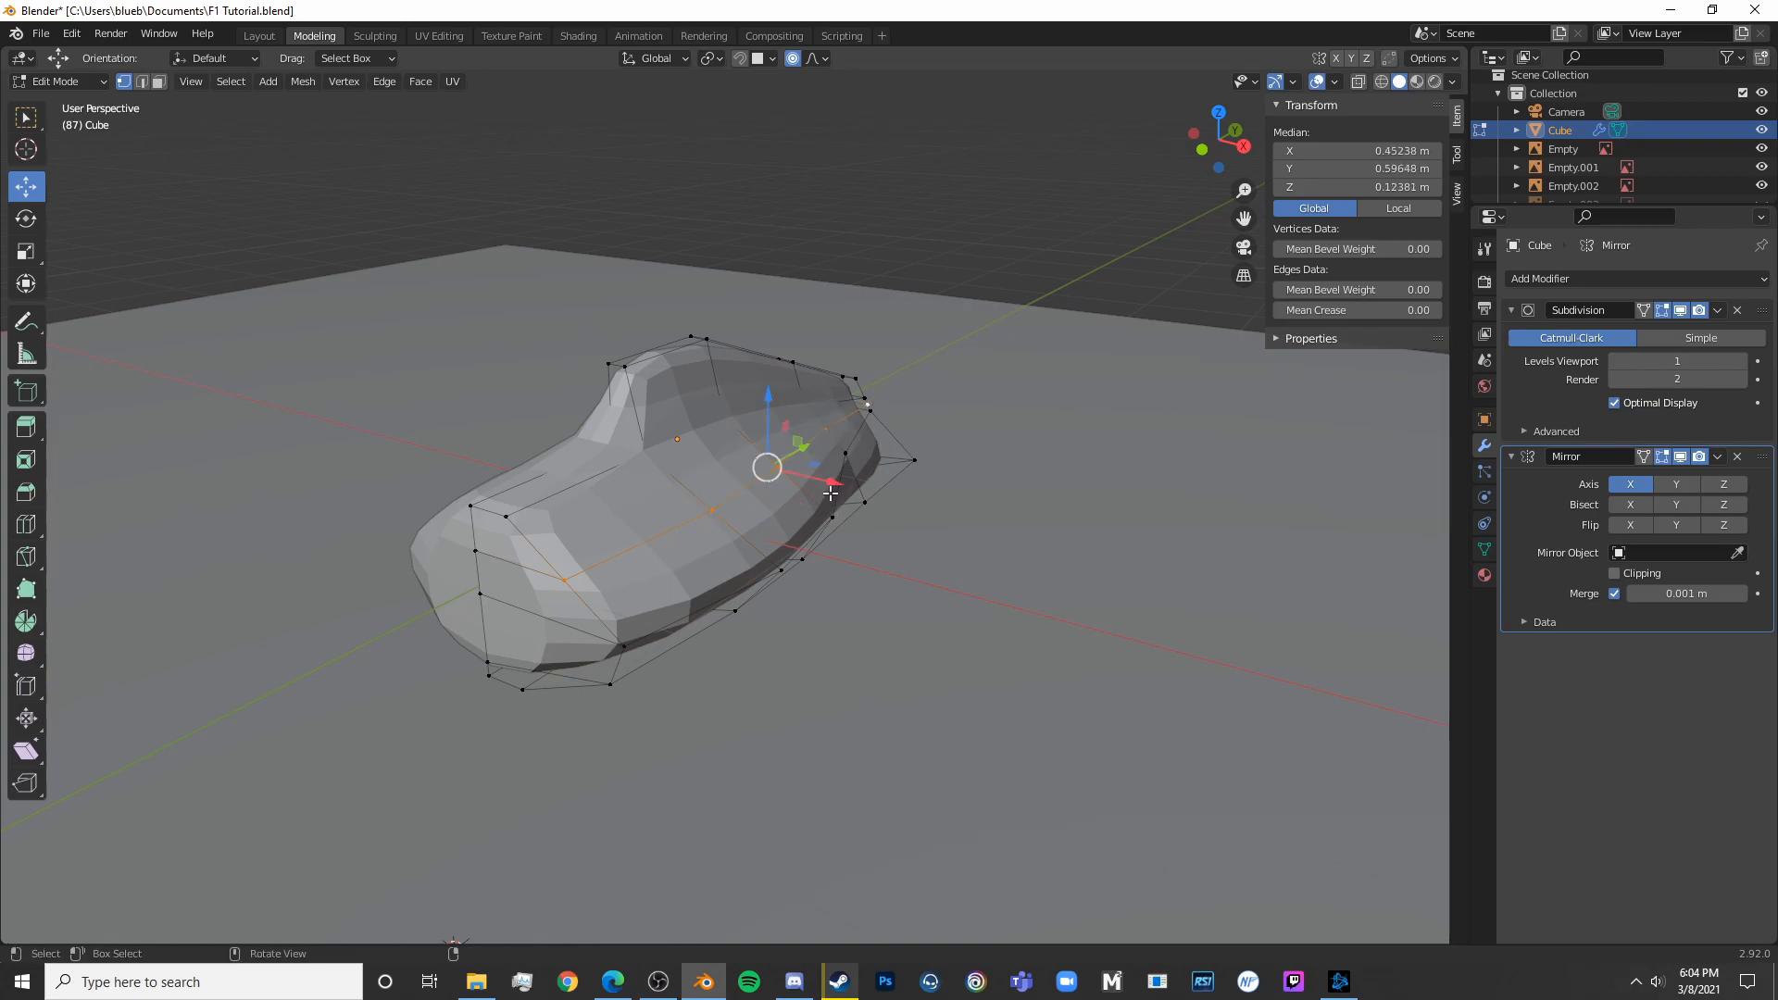
{"action": "key", "text": "g"}
{"action": "key", "text": "x"}
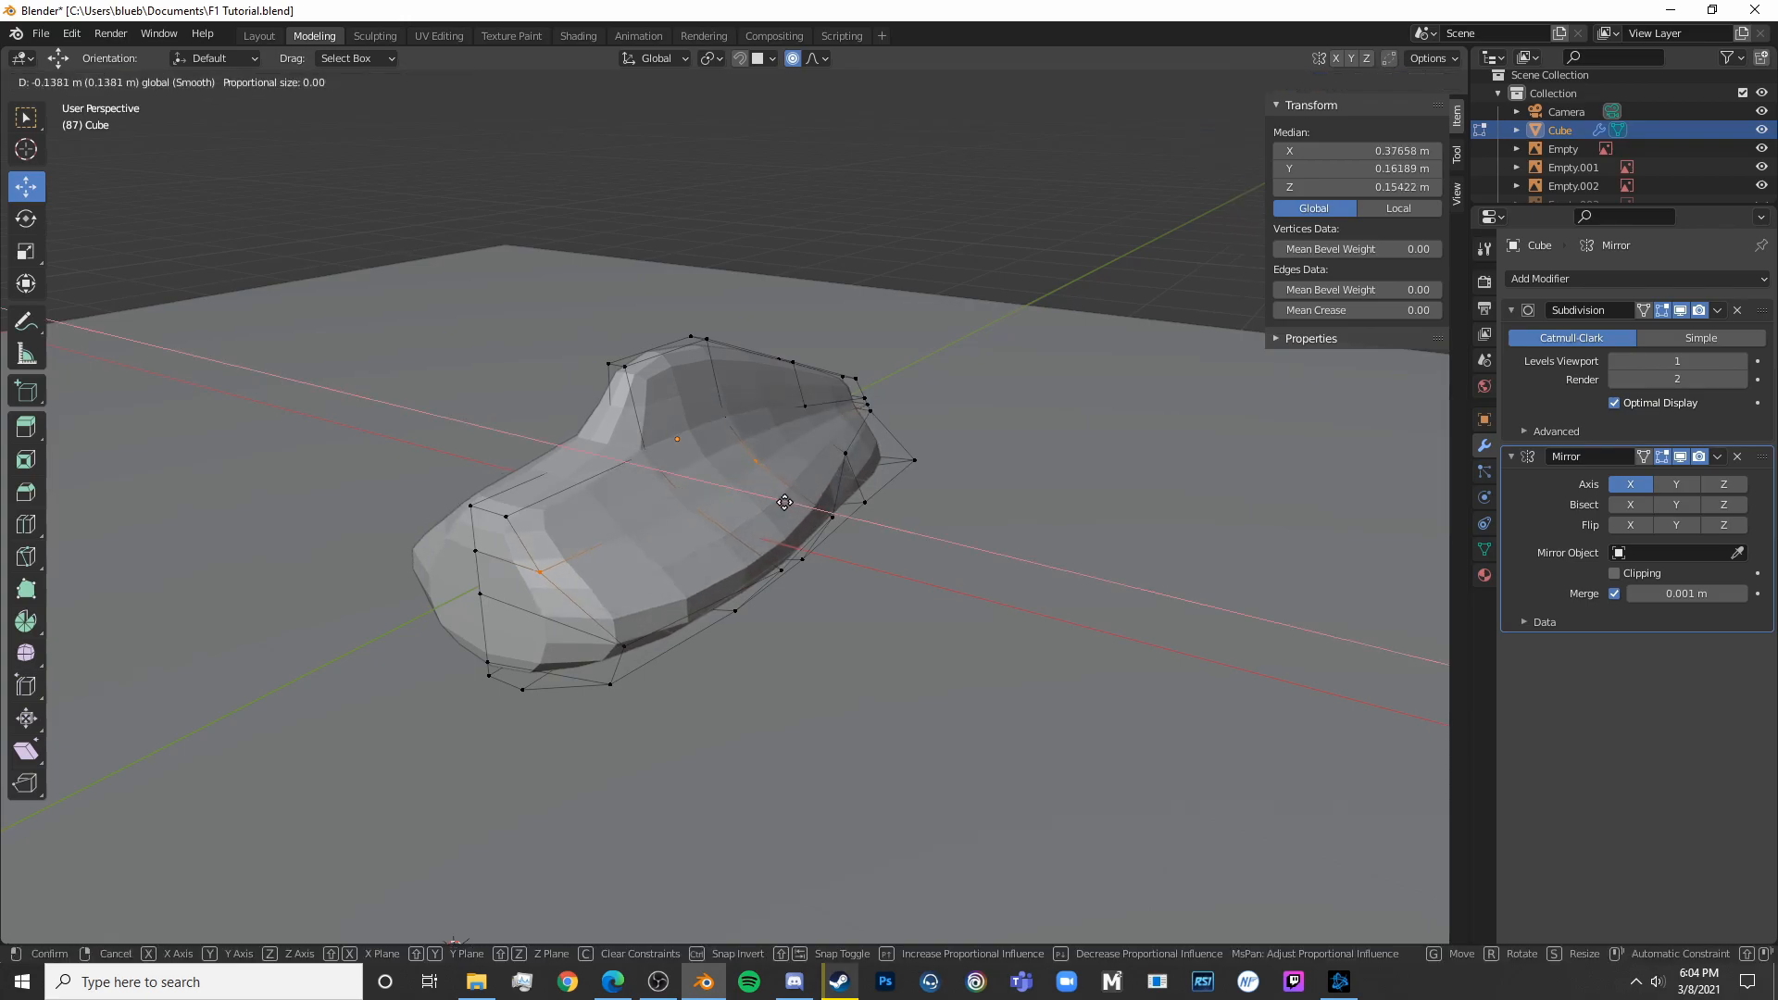
{"action": "left_click", "coordinate": [793, 499]}
Add a lengthwise loop cut along the sidepod's upper side in front view and slide it with a factor of -0.461
{"action": "key", "text": "KP_1"}
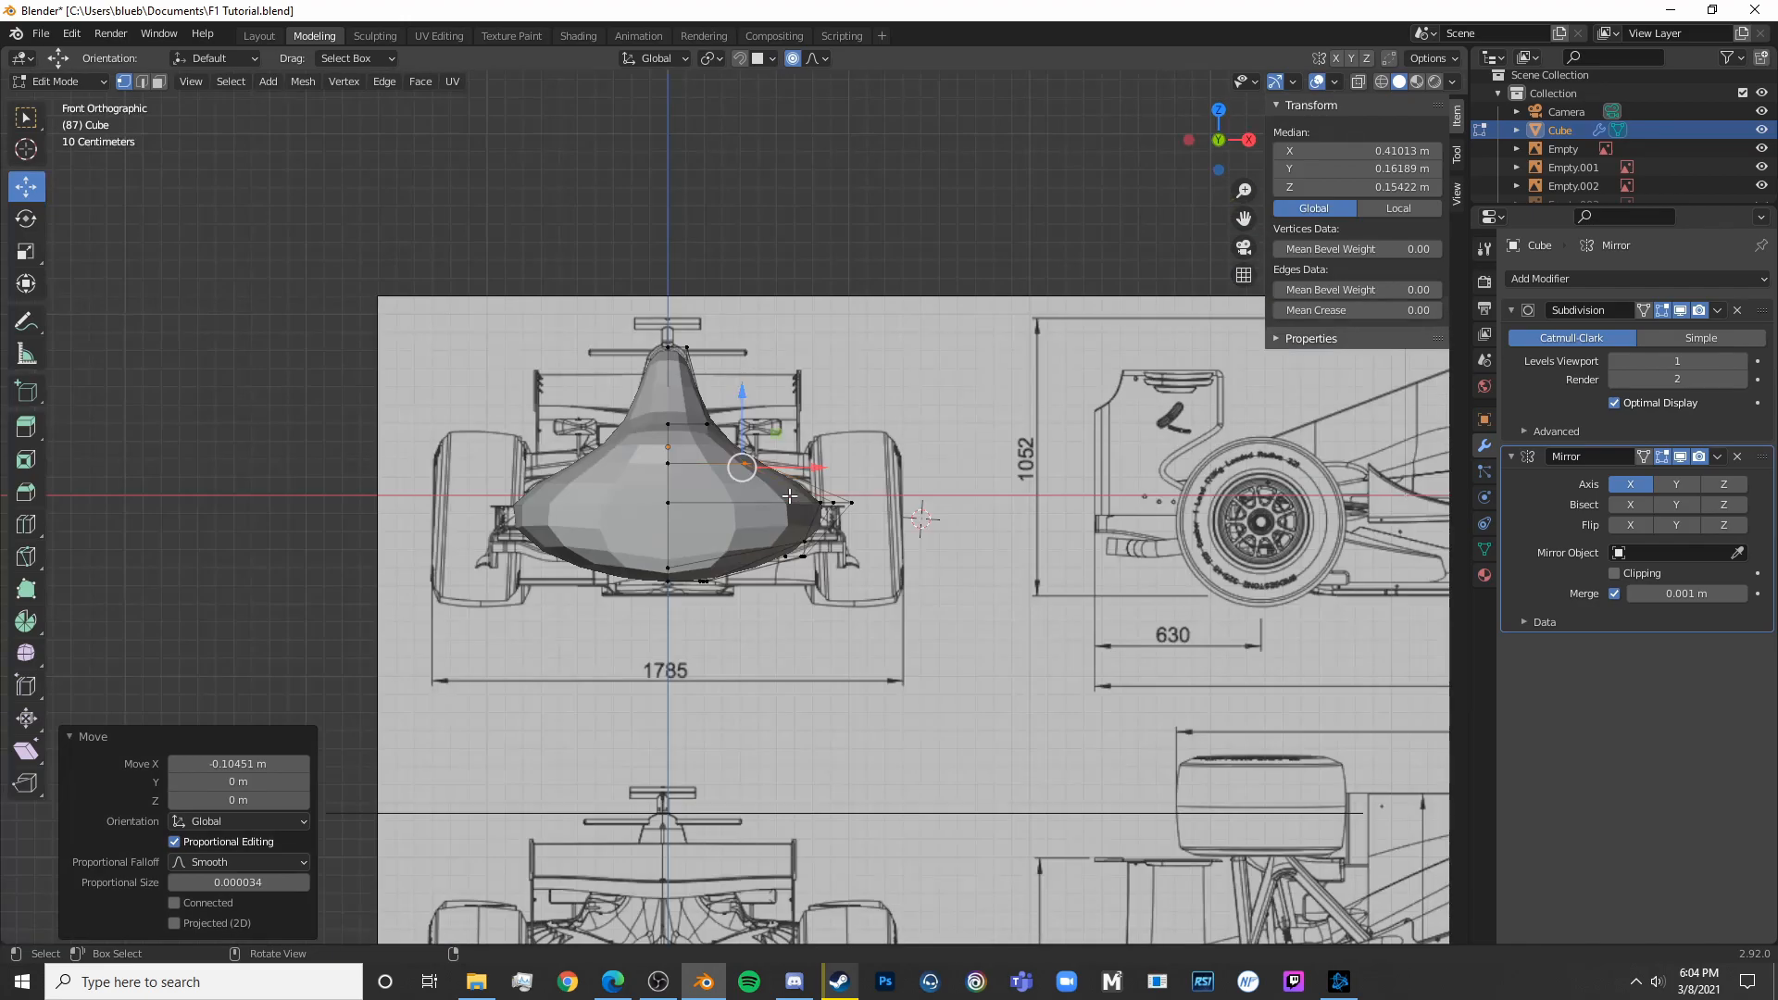
{"action": "key", "text": "shift+z"}
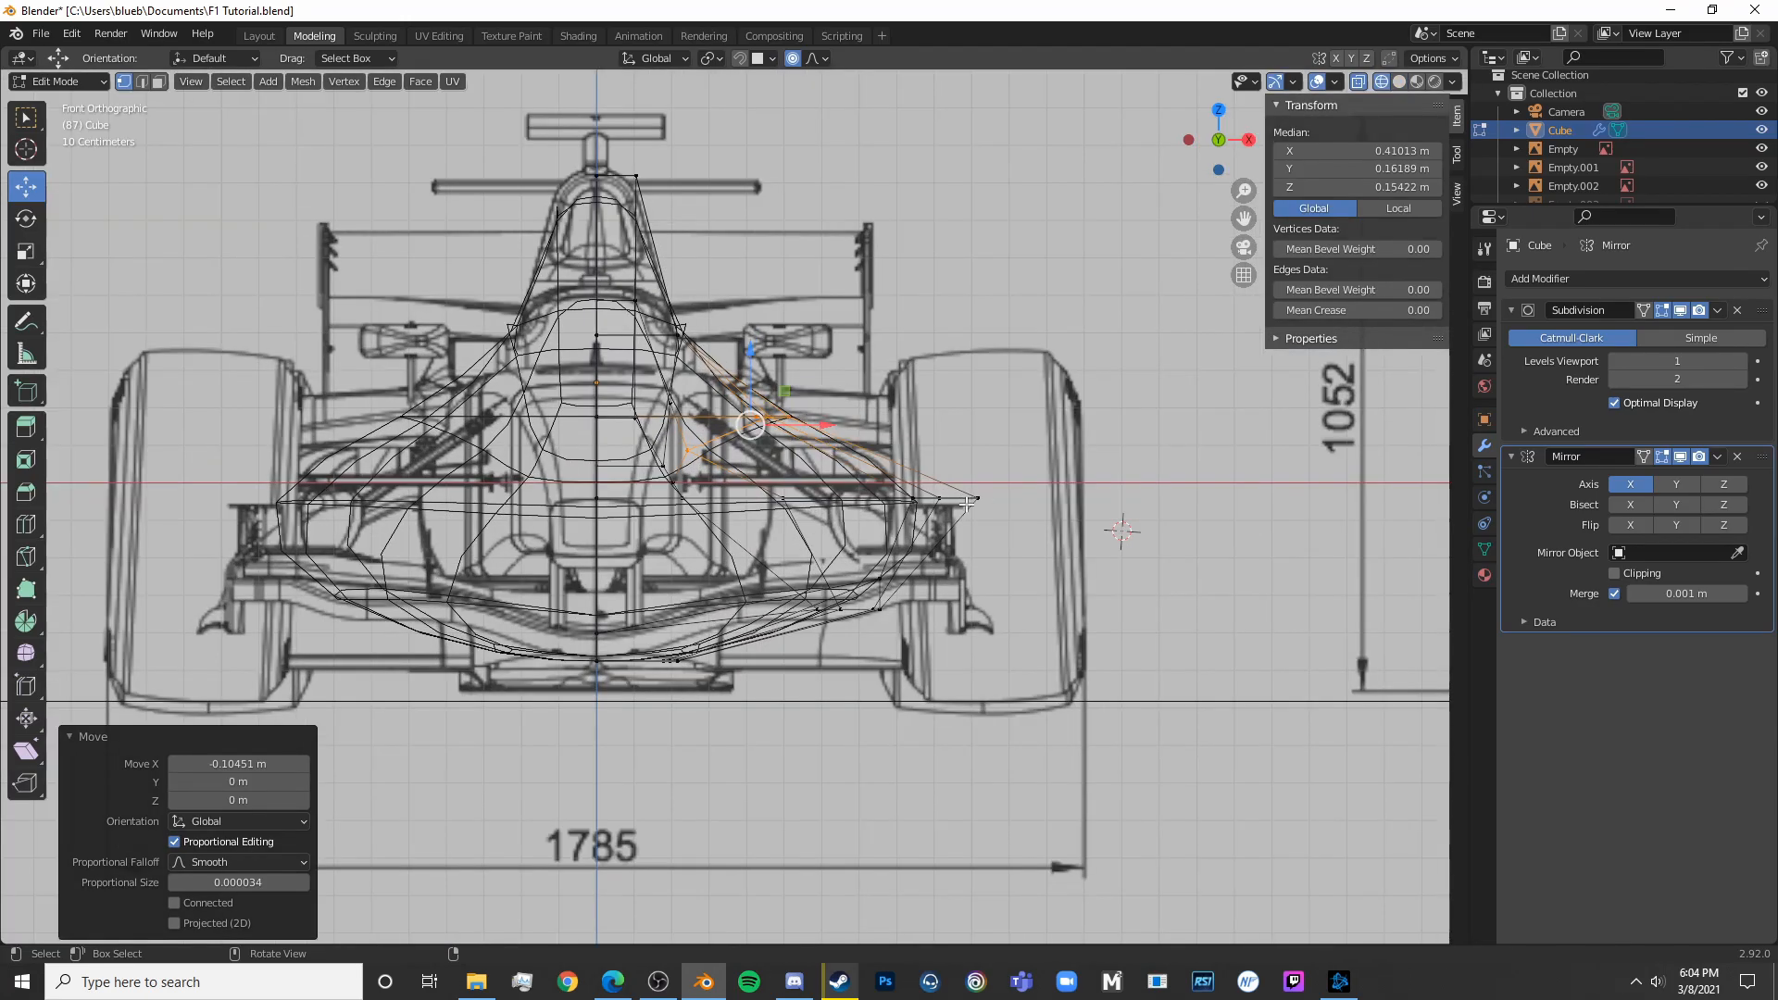
{"action": "key", "text": "ctrl+r"}
{"action": "left_click", "coordinate": [891, 462]}
{"action": "left_click", "coordinate": [918, 473]}
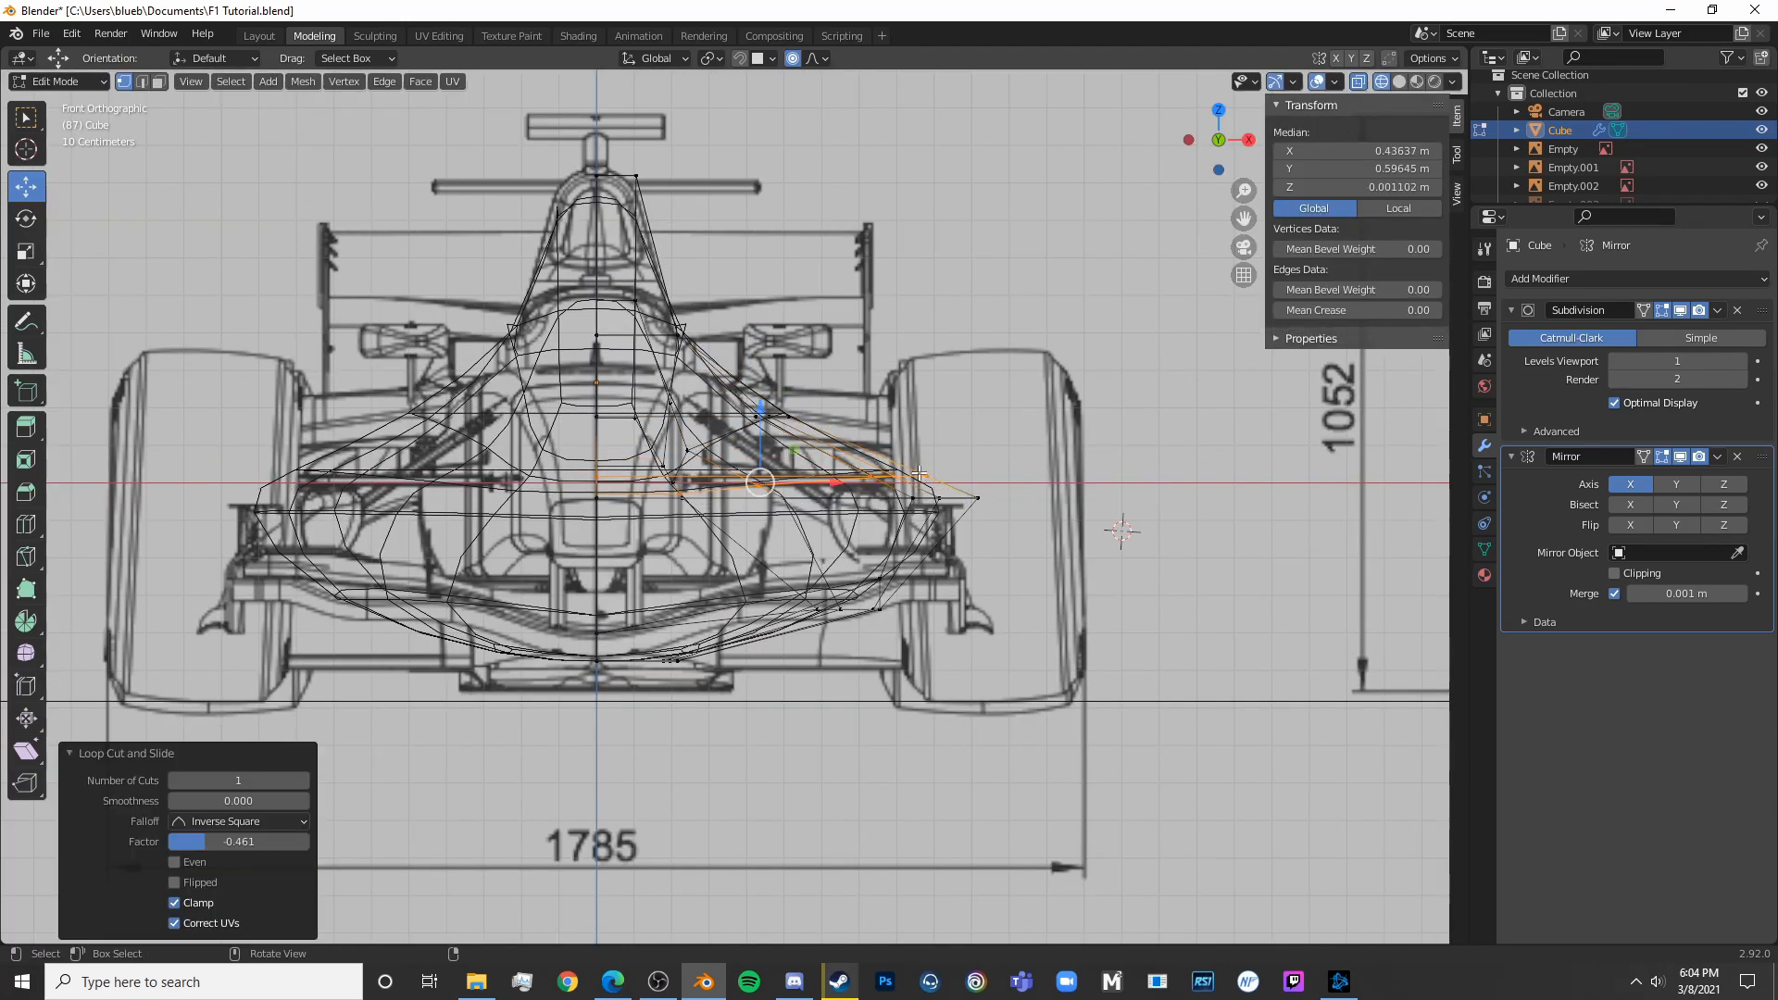
Circle-select the outer vertices of the new sidepod loop and raise them along Z
{"action": "key", "text": "shift+z"}
{"action": "middle_click_drag", "start_coordinate": [862, 483], "coordinate": [833, 515]}
{"action": "key", "text": "alt+a"}
{"action": "key", "text": "c"}
{"action": "left_click", "coordinate": [833, 755]}
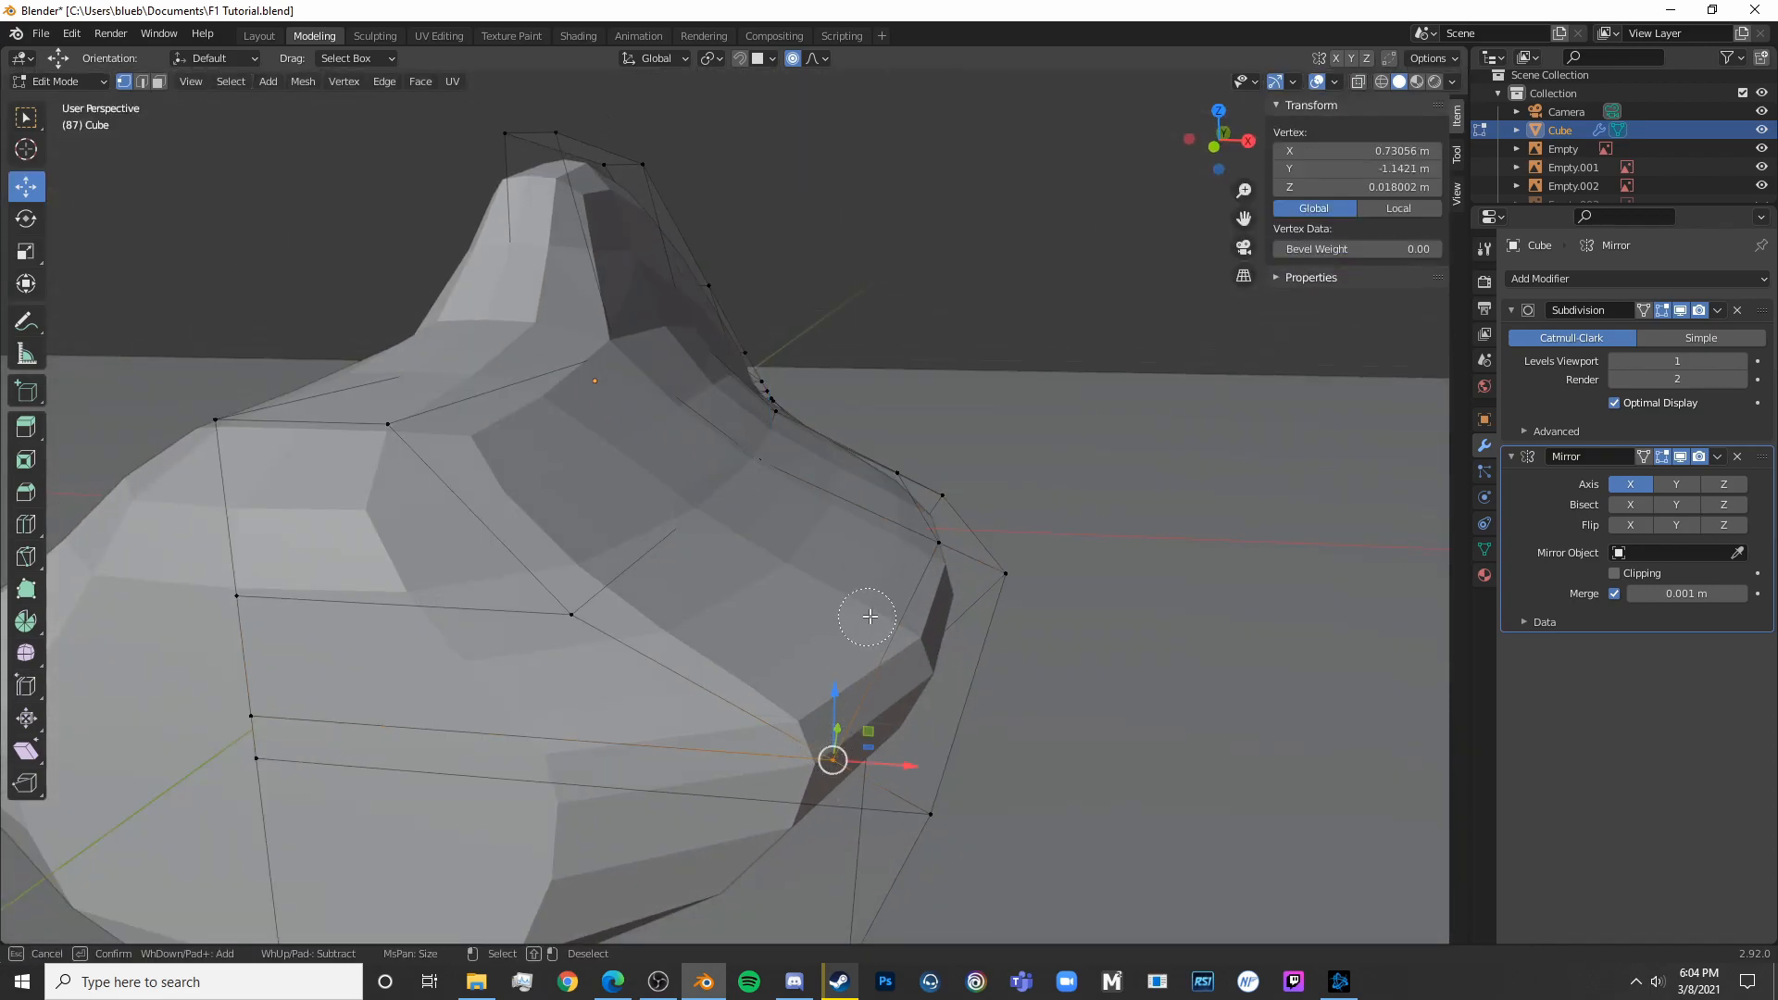
{"action": "left_click", "coordinate": [917, 544]}
{"action": "right_click", "coordinate": [883, 474]}
{"action": "key", "text": "g"}
{"action": "key", "text": "z"}
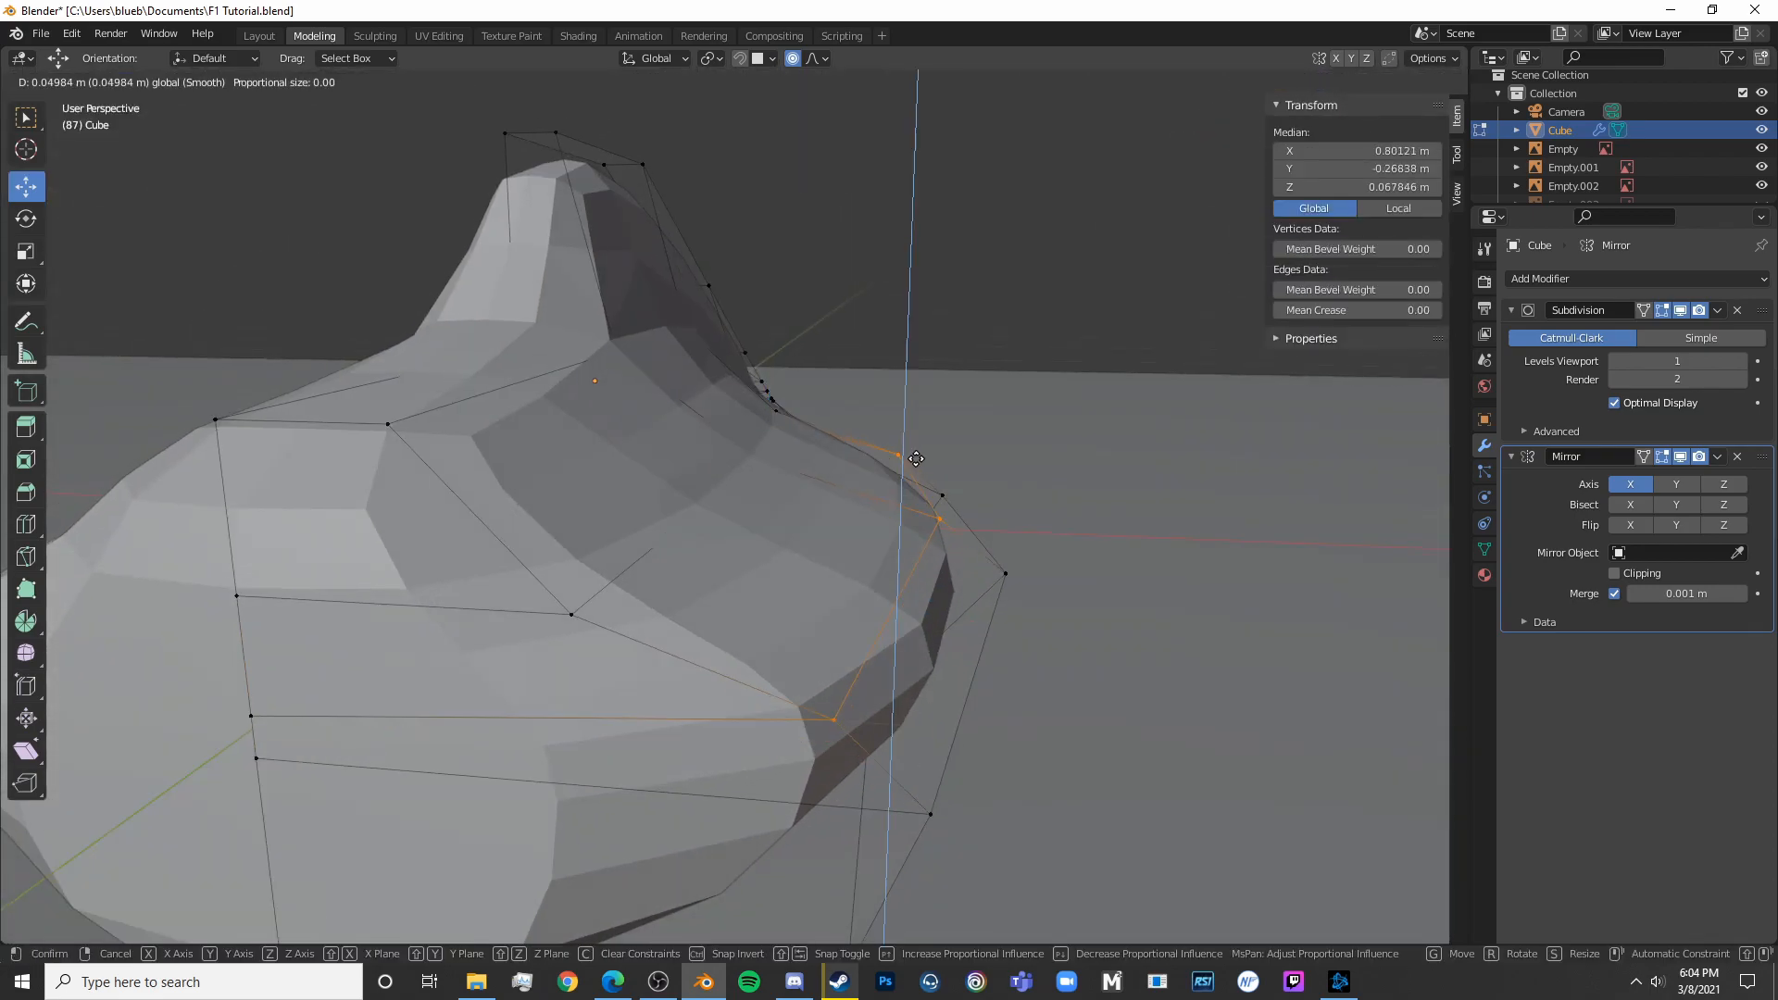
{"action": "key", "text": "Tab"}
{"action": "middle_click_drag", "start_coordinate": [932, 450], "coordinate": [839, 613]}
{"action": "key", "text": "Tab"}
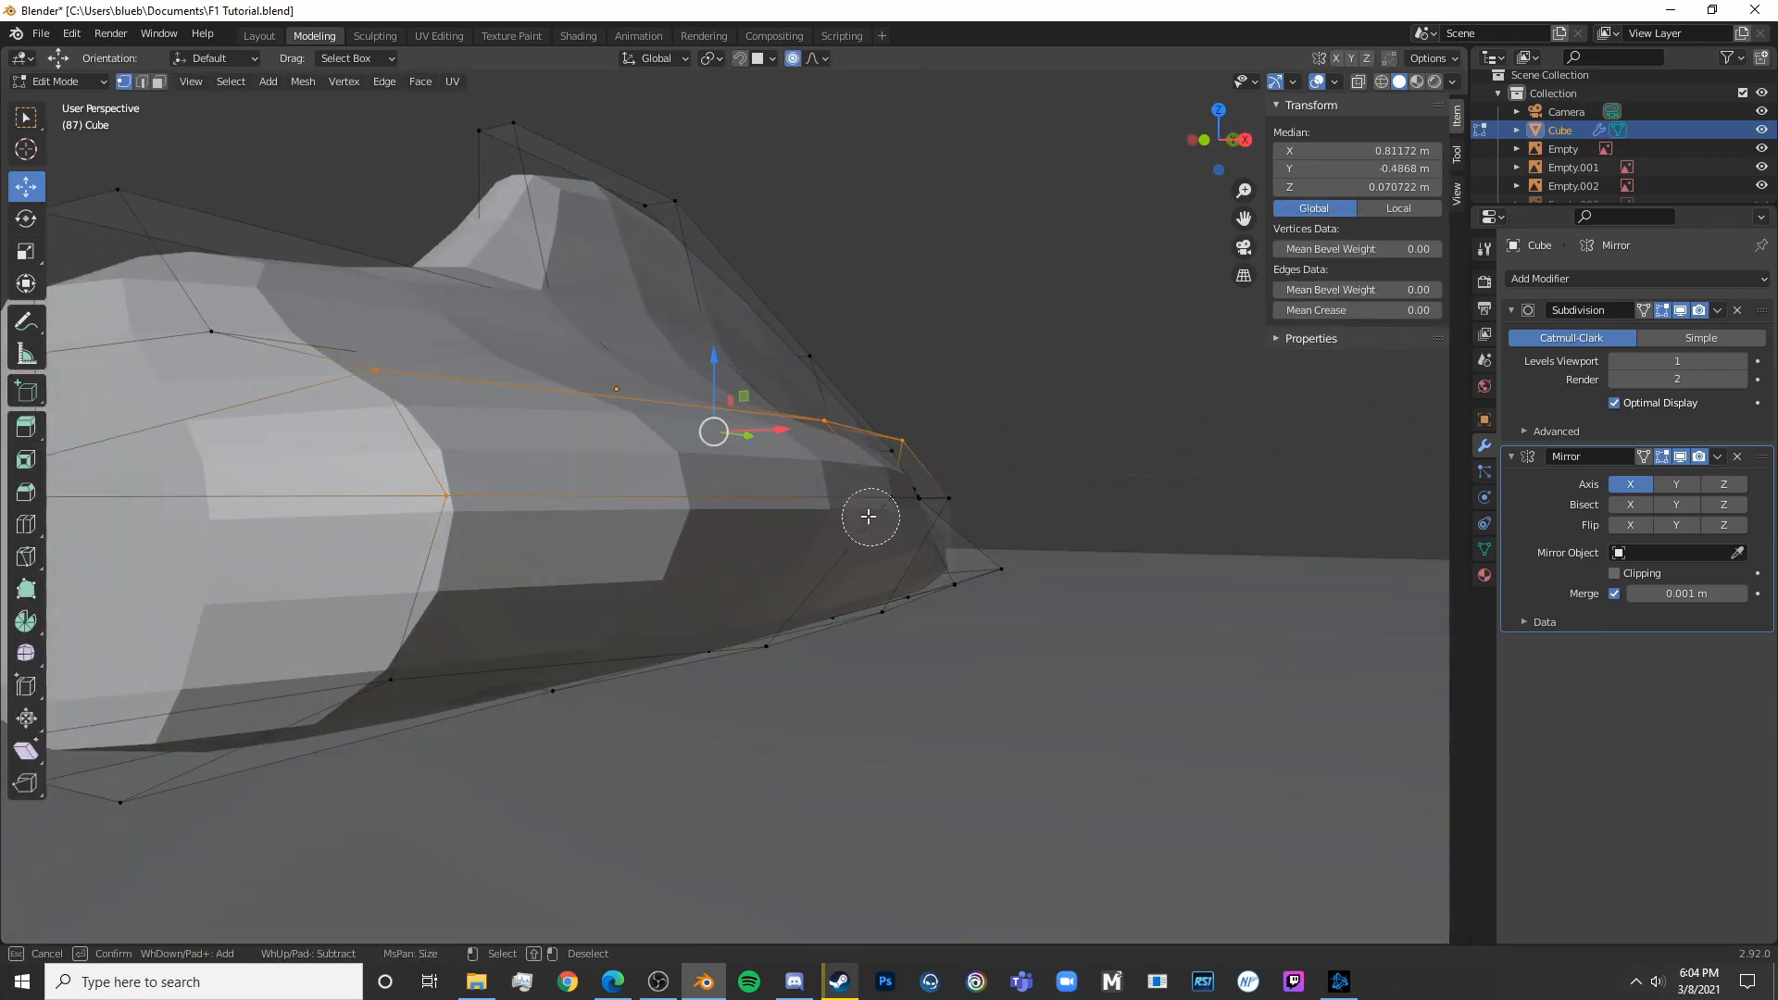
Add the sidepod's widest outer vertices to the selection and move everything down by about 0.04 m along Z
{"action": "left_click_drag", "start_coordinate": [871, 517], "coordinate": [925, 501]}
{"action": "key", "text": "Return"}
{"action": "key", "text": "g"}
{"action": "key", "text": "z"}
{"action": "left_click", "coordinate": [1081, 488]}
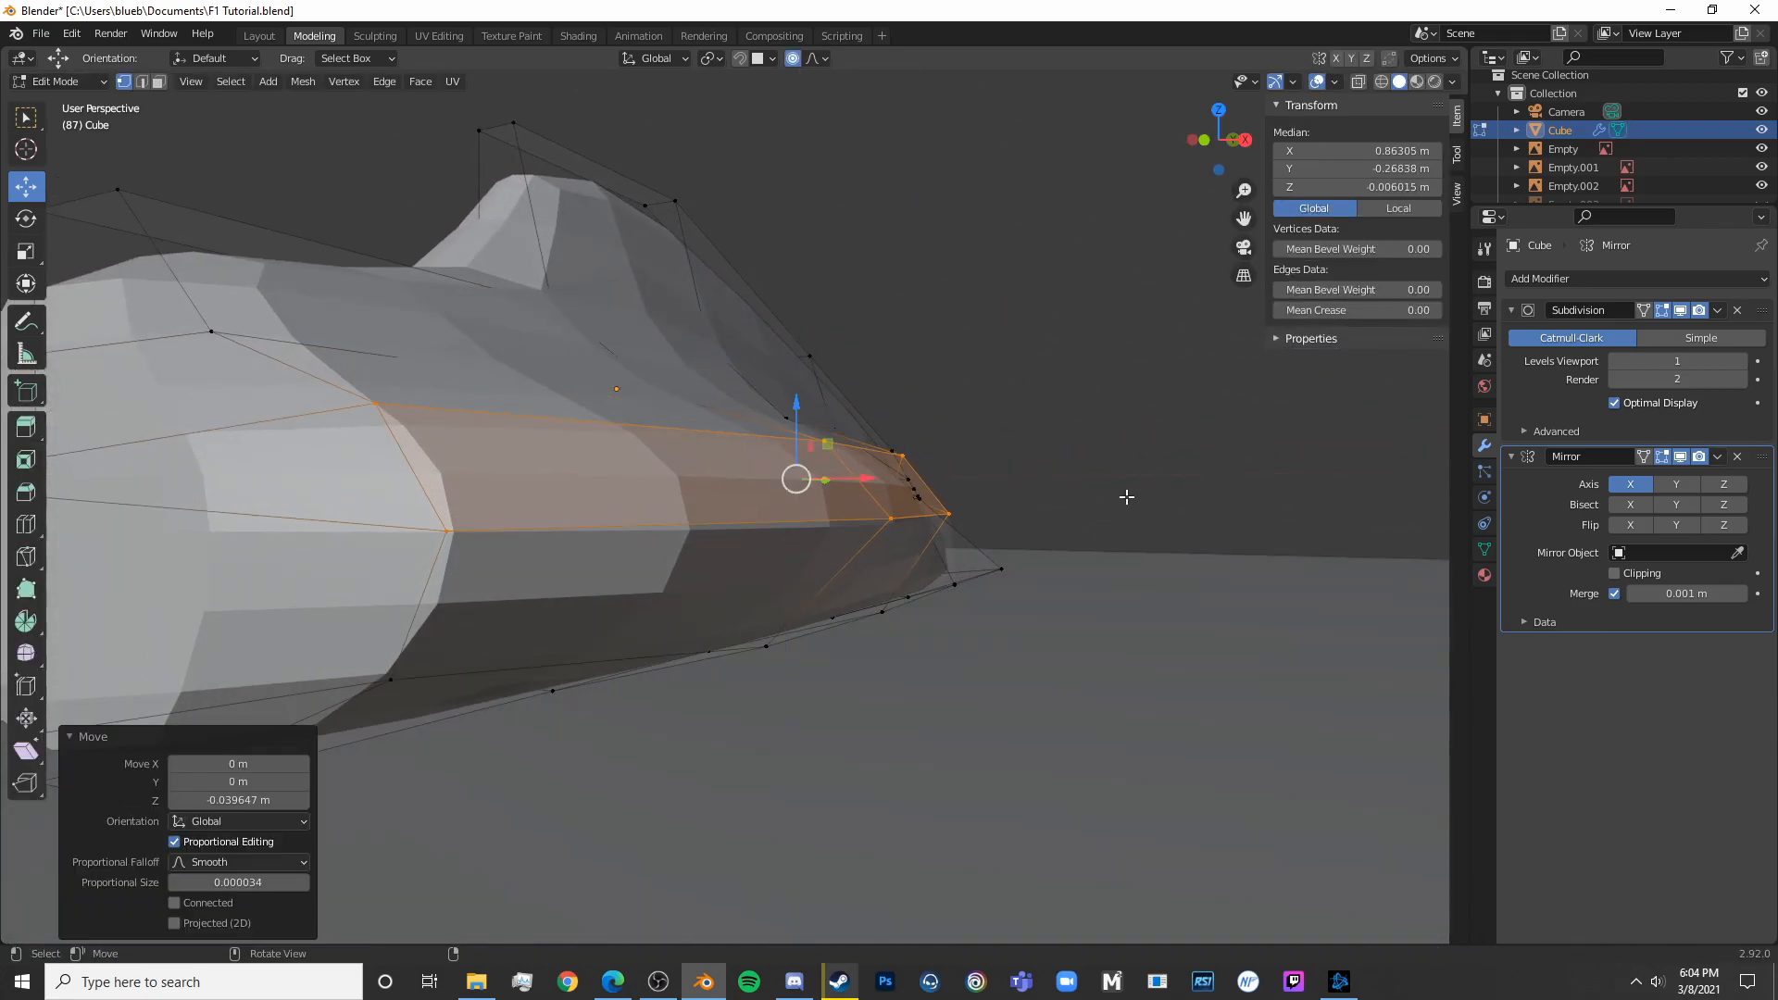
Circle-select the sidepod's outer side vertices and move them inward along X
{"action": "middle_click_drag", "start_coordinate": [1082, 488], "coordinate": [774, 536]}
{"action": "left_click_drag", "start_coordinate": [531, 393], "coordinate": [534, 384]}
{"action": "key", "text": "alt+a"}
{"action": "key", "text": "c"}
{"action": "left_click", "coordinate": [512, 514]}
{"action": "left_click", "coordinate": [471, 476]}
{"action": "key", "text": "Escape"}
{"action": "middle_click_drag", "start_coordinate": [336, 606], "coordinate": [1075, 587]}
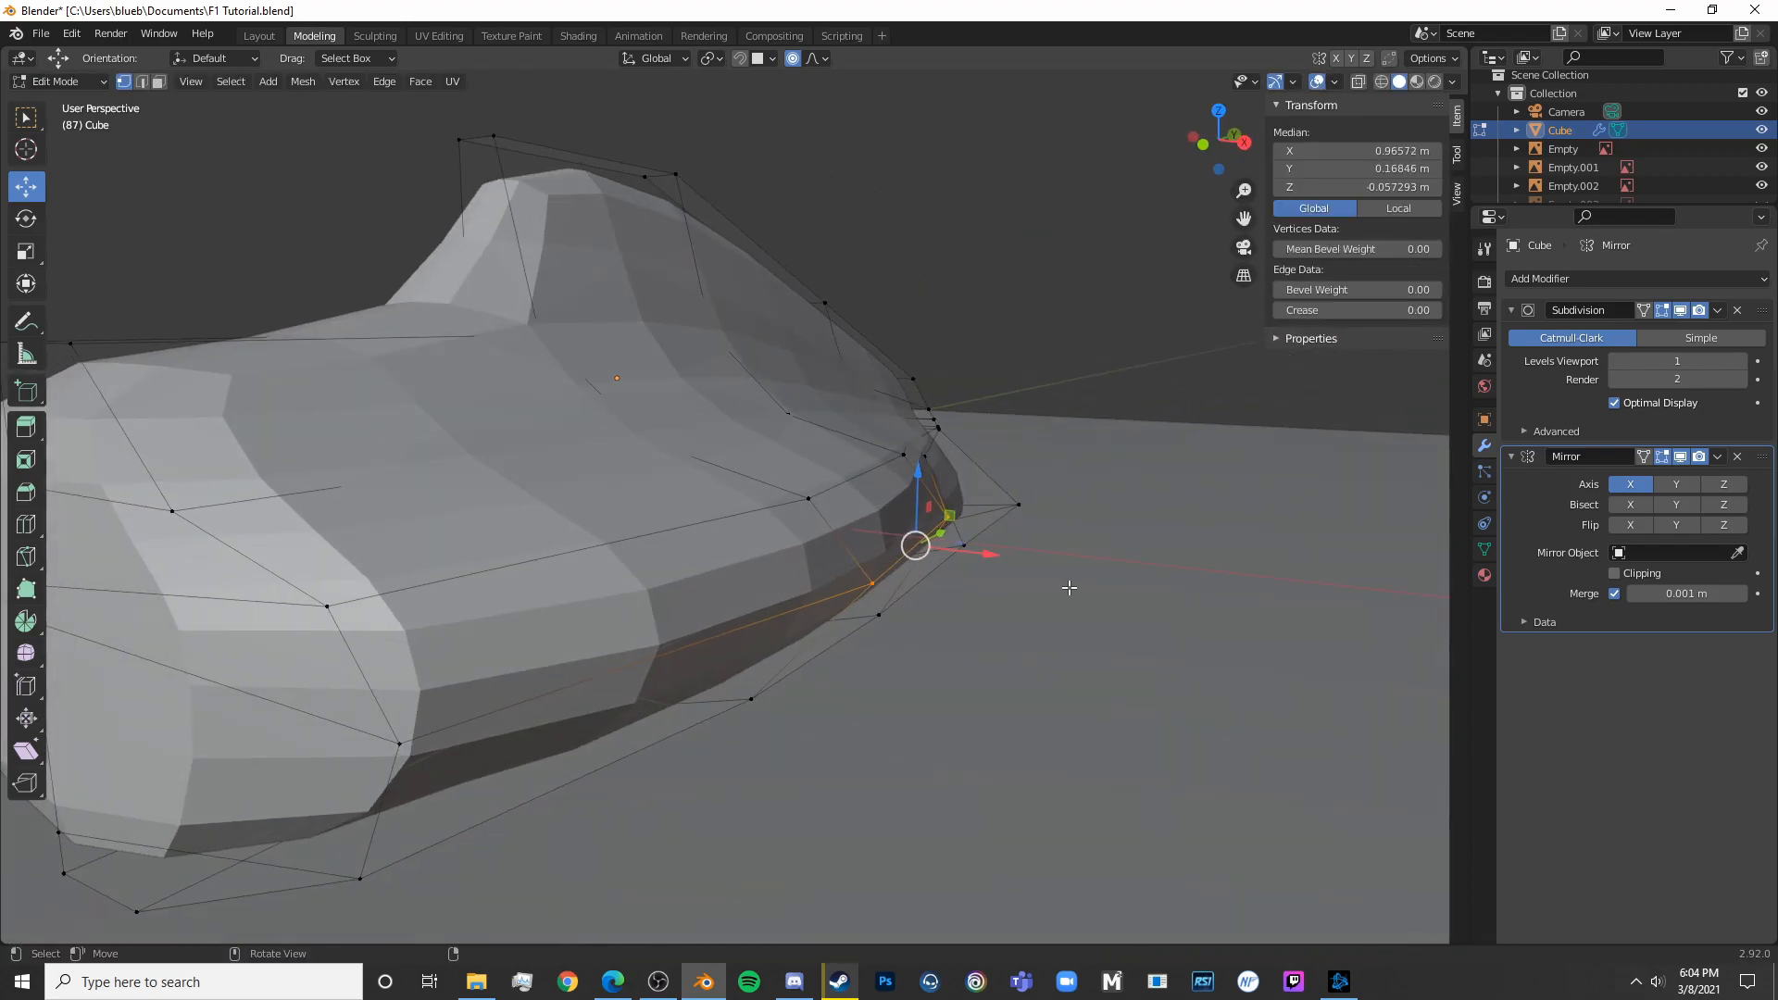
{"action": "left_click_drag", "start_coordinate": [1003, 555], "coordinate": [955, 558]}
Select the tail's lower outer vertex and move it inward to an X of about 0.290 m
{"action": "scroll", "coordinate": [955, 558], "scroll_direction": "down", "scroll_amount": 4}
{"action": "middle_click_drag", "start_coordinate": [969, 627], "coordinate": [646, 627]}
{"action": "left_click", "coordinate": [645, 620]}
{"action": "key", "text": "c"}
{"action": "left_click_drag", "start_coordinate": [645, 627], "coordinate": [647, 599]}
{"action": "middle_click_drag", "start_coordinate": [646, 600], "coordinate": [842, 719]}
{"action": "key", "text": "Escape"}
{"action": "key", "text": "g"}
{"action": "key", "text": "Escape"}
{"action": "left_click", "coordinate": [931, 778]}
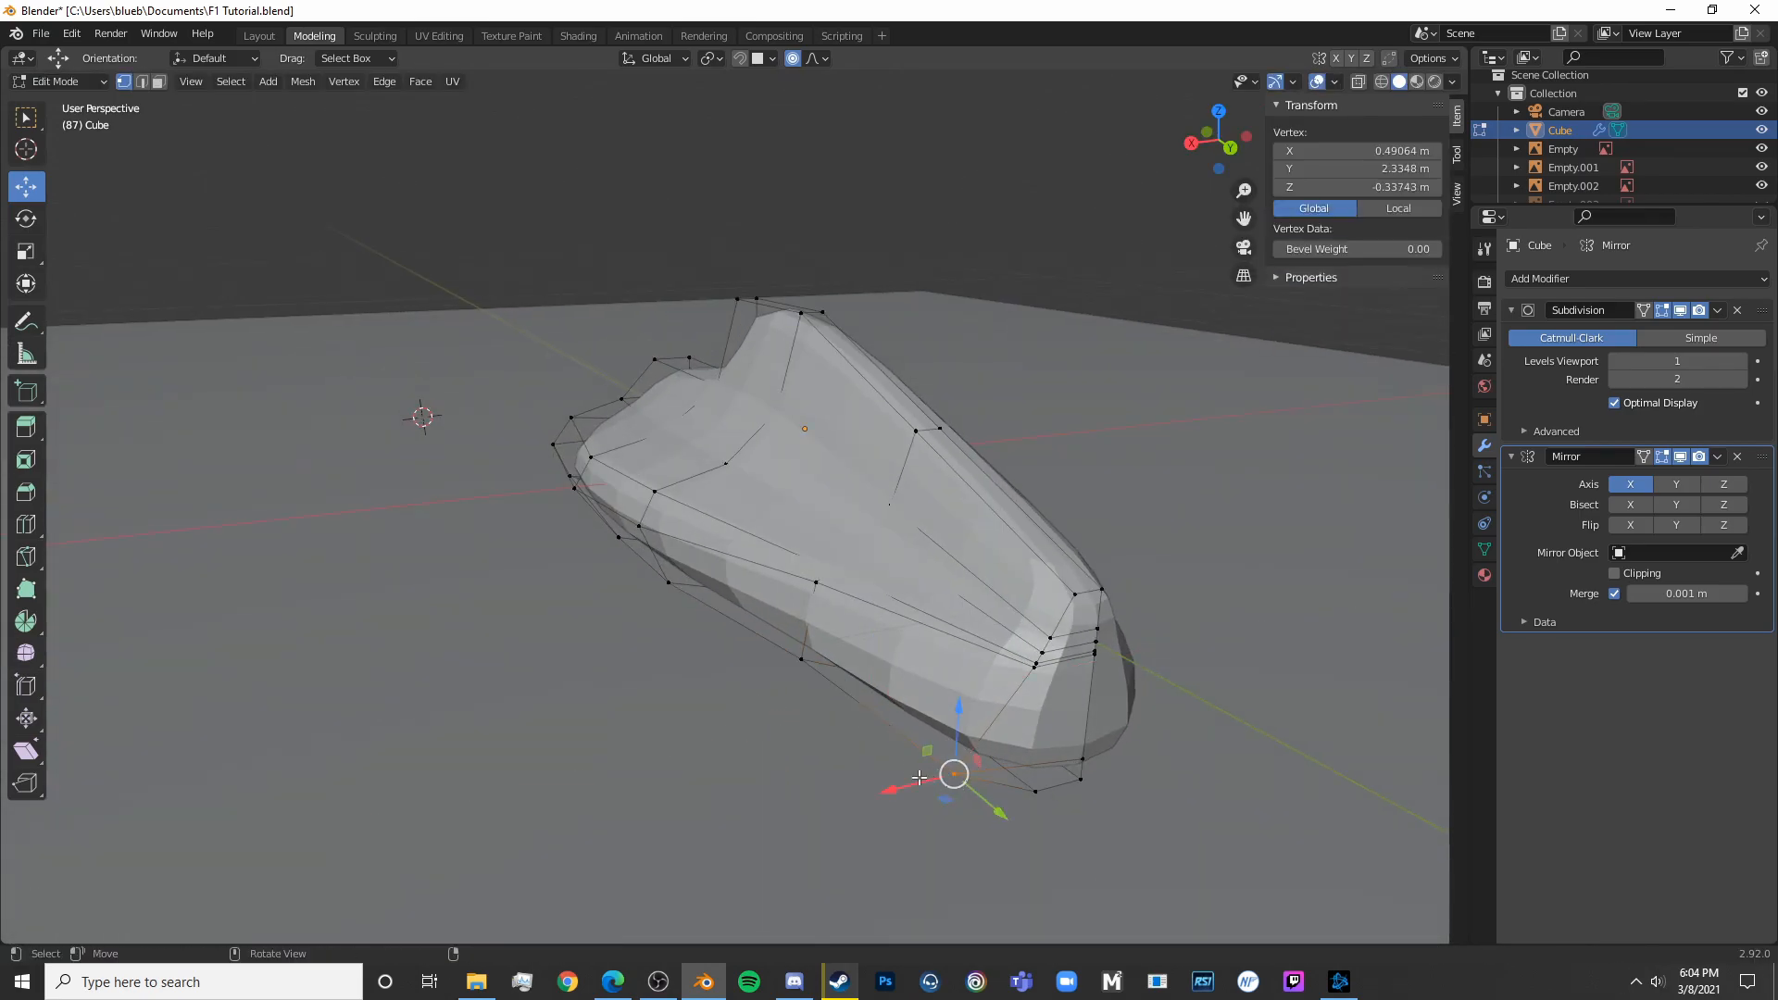
{"action": "key", "text": "g"}
{"action": "left_click", "coordinate": [950, 781]}
Examine the body's shape from the side, front and rear in object and edit mode
{"action": "key", "text": "Tab"}
{"action": "scroll", "coordinate": [924, 770], "scroll_direction": "down", "scroll_amount": 3}
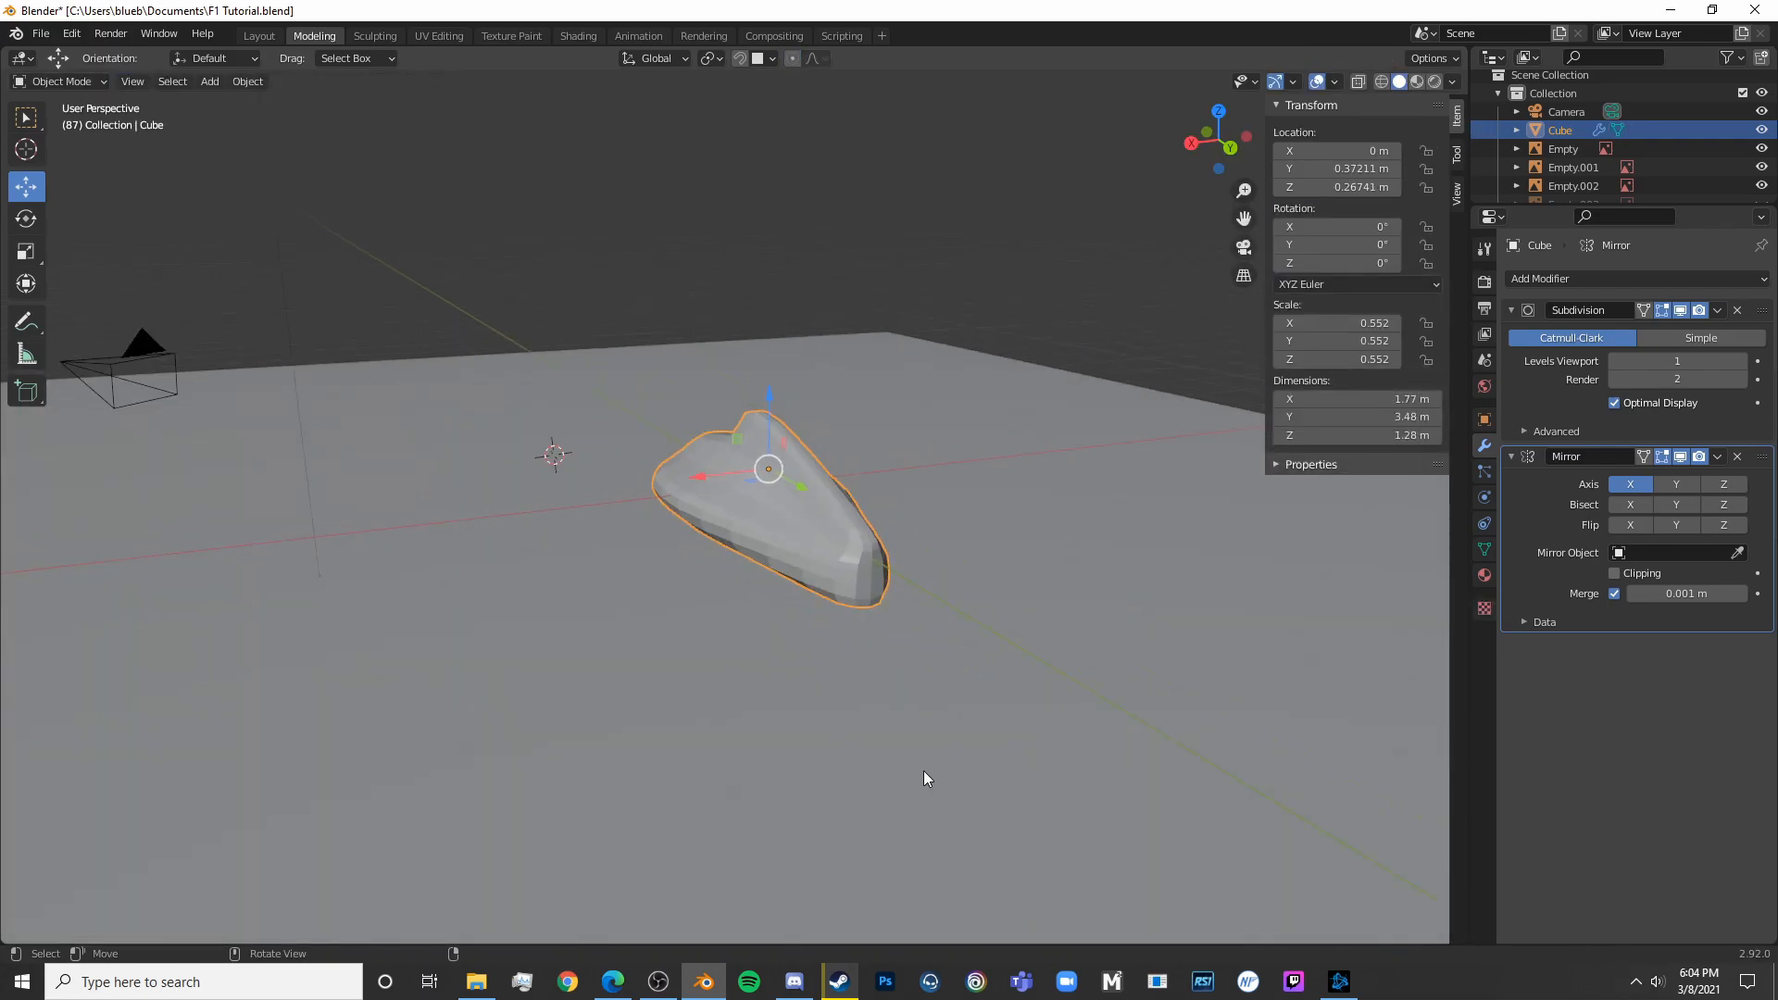
{"action": "key", "text": "KP_3"}
{"action": "middle_click_drag", "start_coordinate": [970, 786], "coordinate": [955, 826]}
{"action": "scroll", "coordinate": [956, 826], "scroll_direction": "up", "scroll_amount": 3}
{"action": "key", "text": "Tab"}
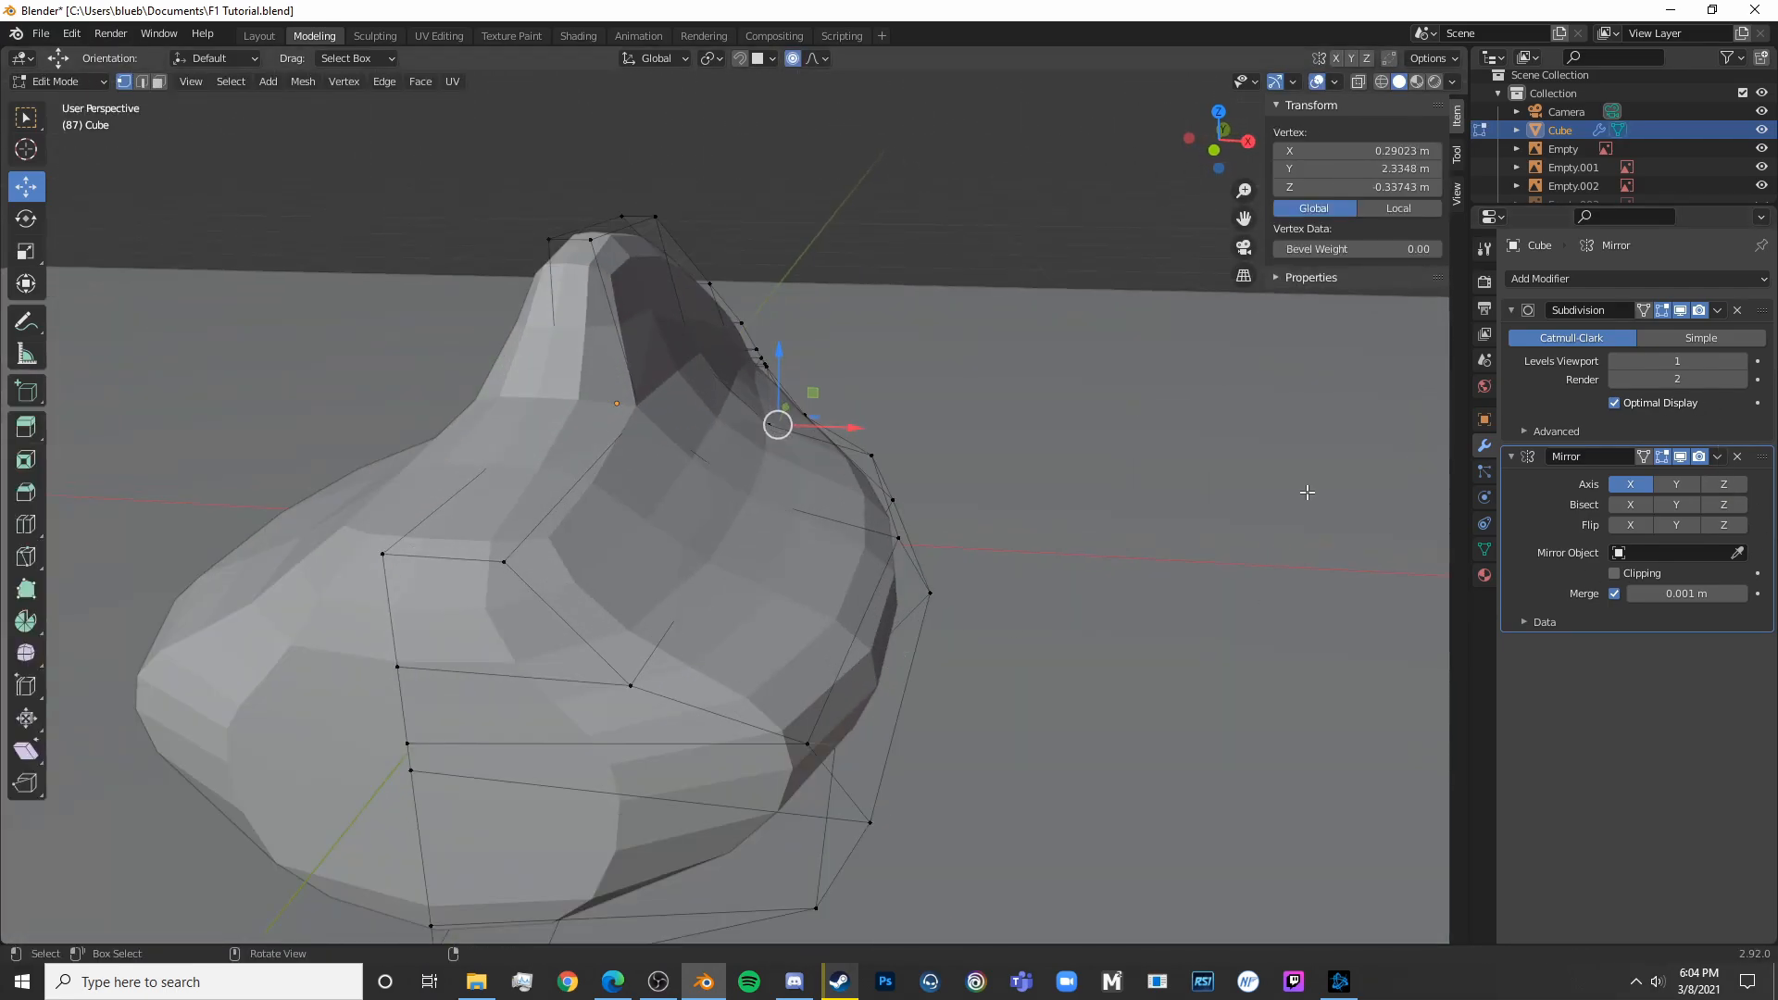
{"action": "scroll", "coordinate": [854, 583], "scroll_direction": "down", "scroll_amount": 3}
{"action": "key", "text": "Tab"}
{"action": "middle_click_drag", "start_coordinate": [853, 583], "coordinate": [894, 607]}
{"action": "key", "text": "Tab"}
{"action": "scroll", "coordinate": [924, 603], "scroll_direction": "up", "scroll_amount": 3}
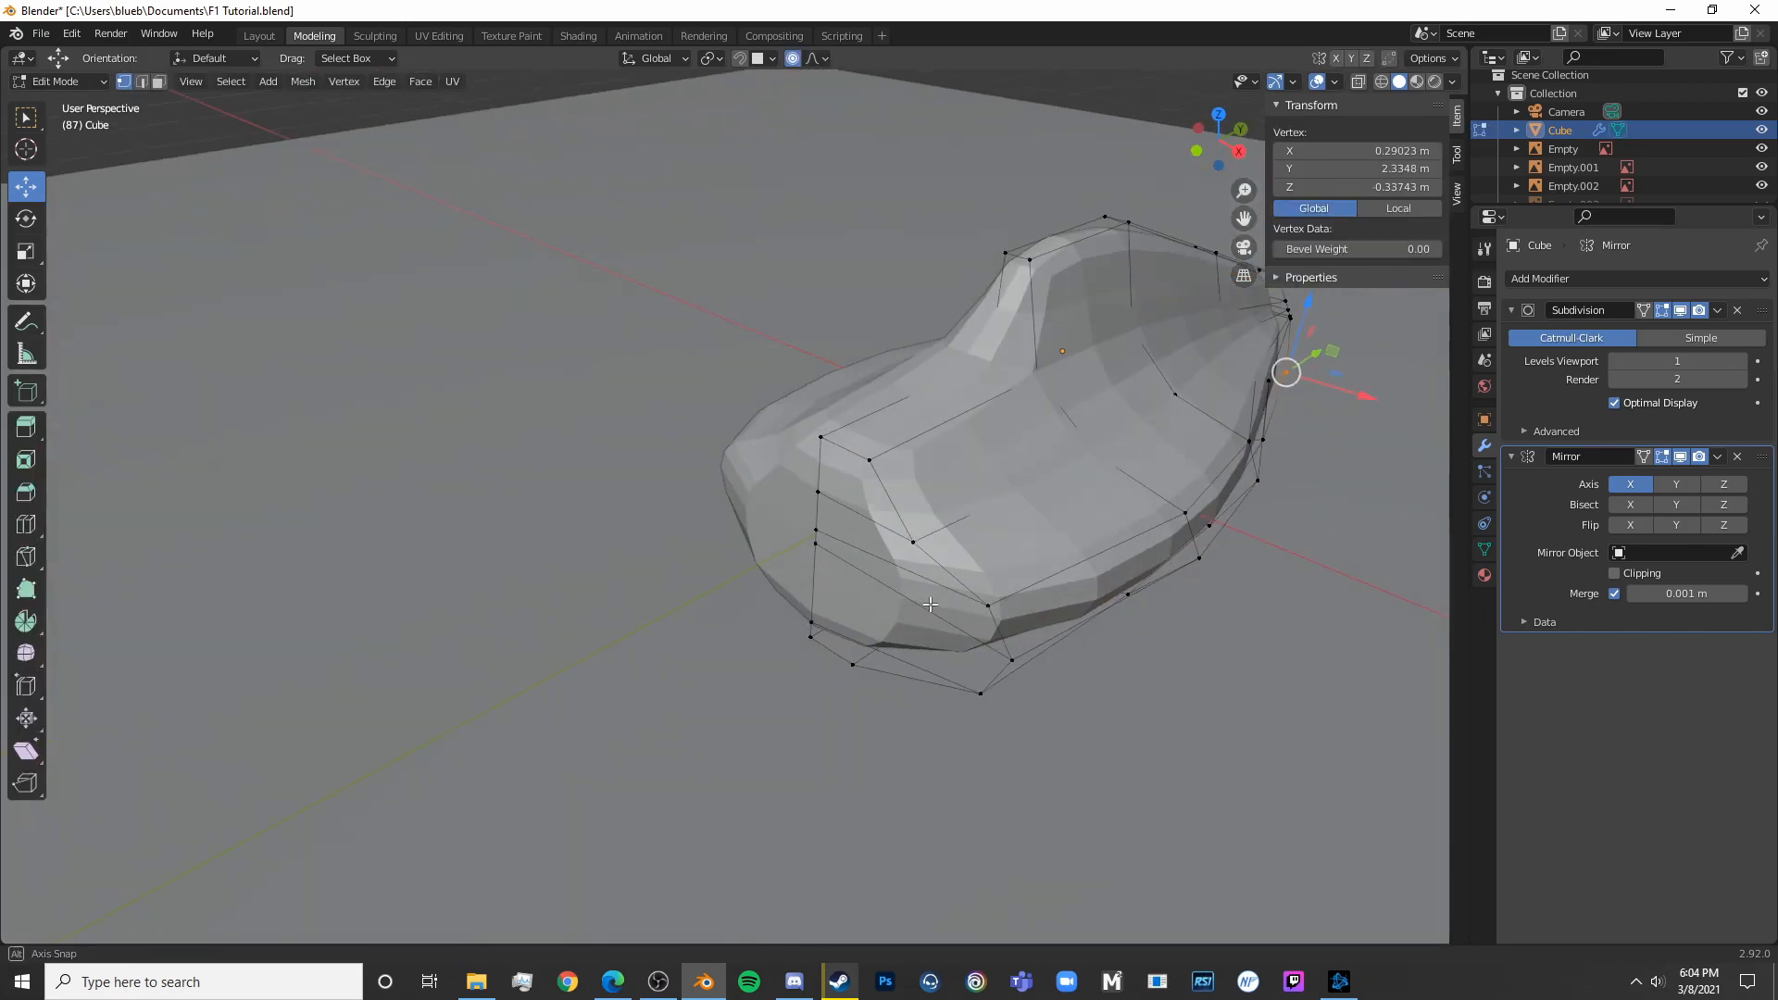
{"action": "scroll", "coordinate": [924, 604], "scroll_direction": "down", "scroll_amount": 2}
{"action": "key", "text": "Tab"}
{"action": "middle_click_drag", "start_coordinate": [1111, 514], "coordinate": [842, 500]}
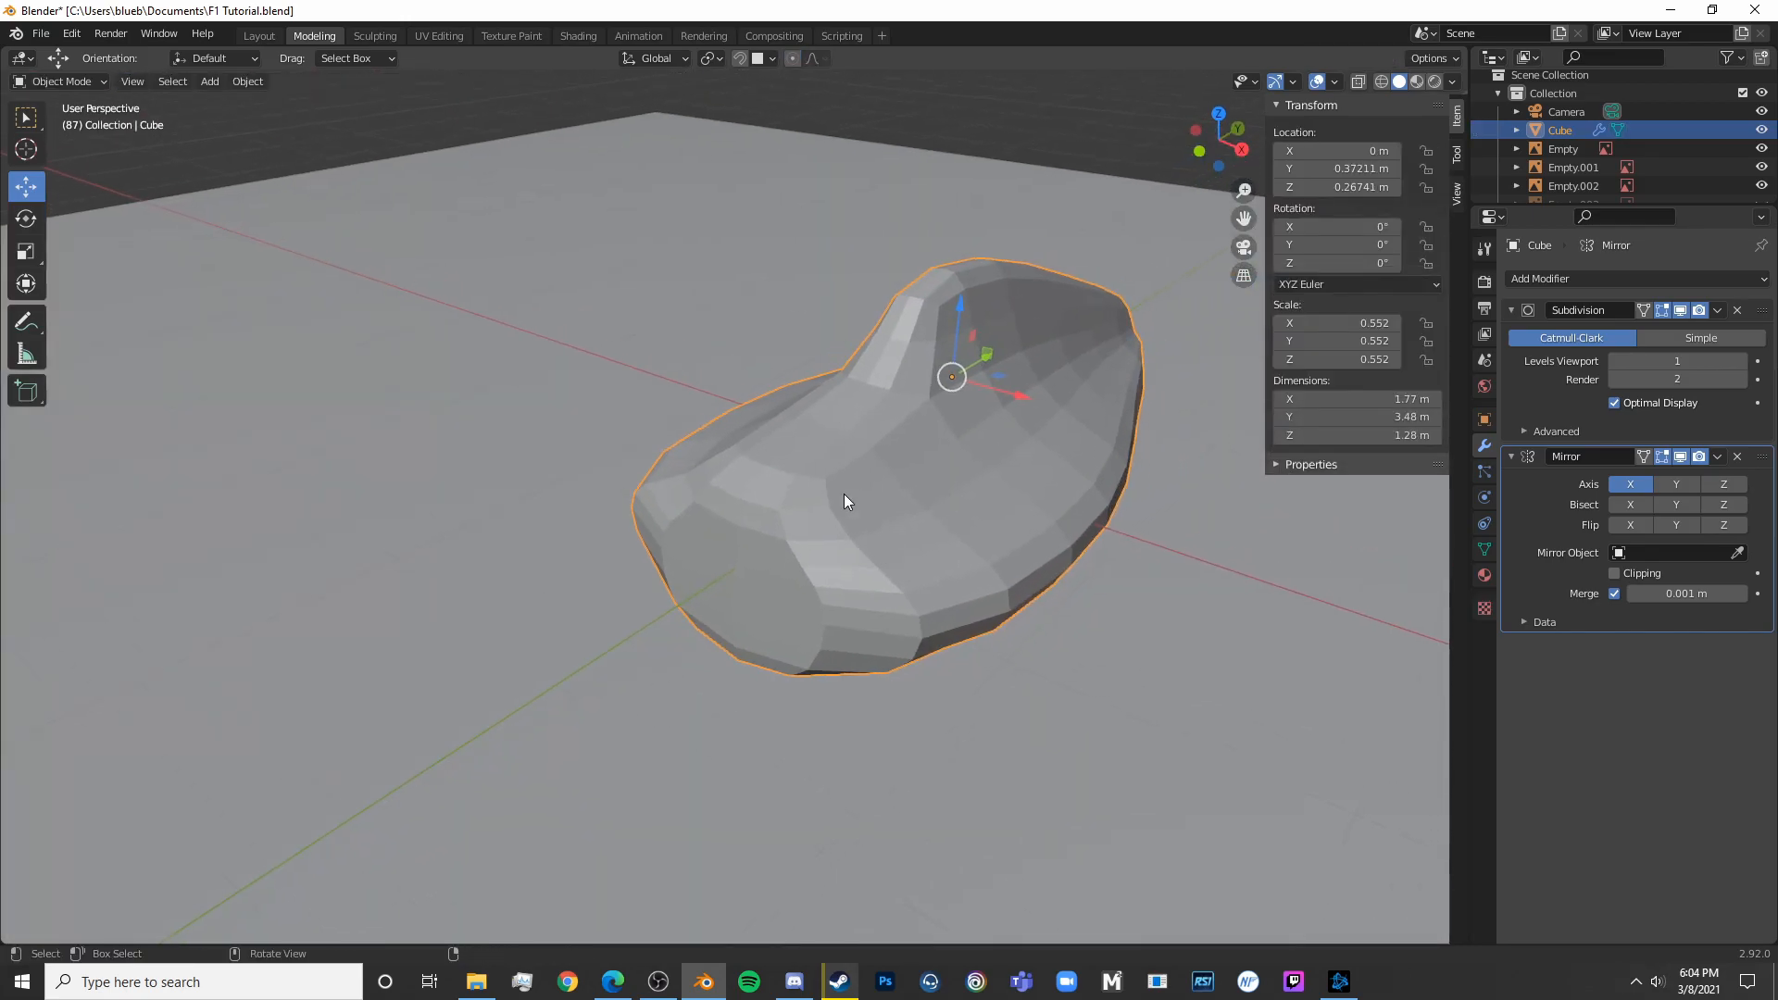
Shade the body smooth and set its subdivision levels to 2 in the viewport and 3 for render
{"action": "left_click", "coordinate": [254, 82]}
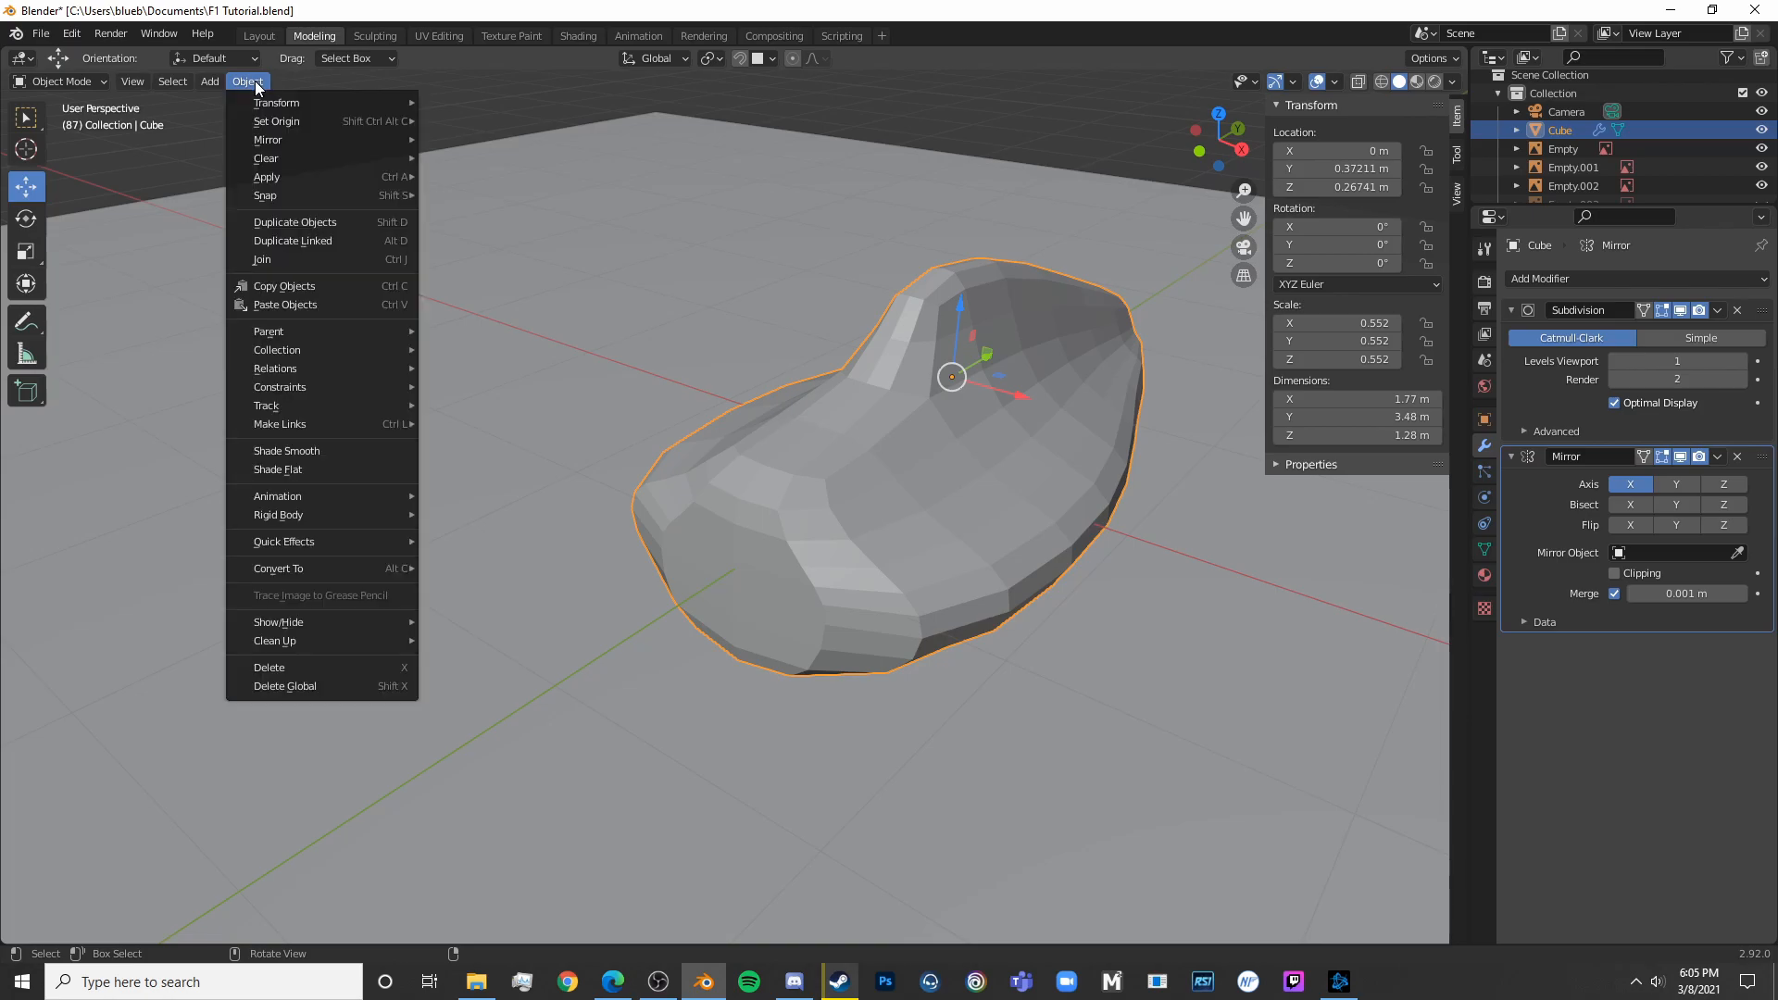
{"action": "left_click", "coordinate": [276, 452]}
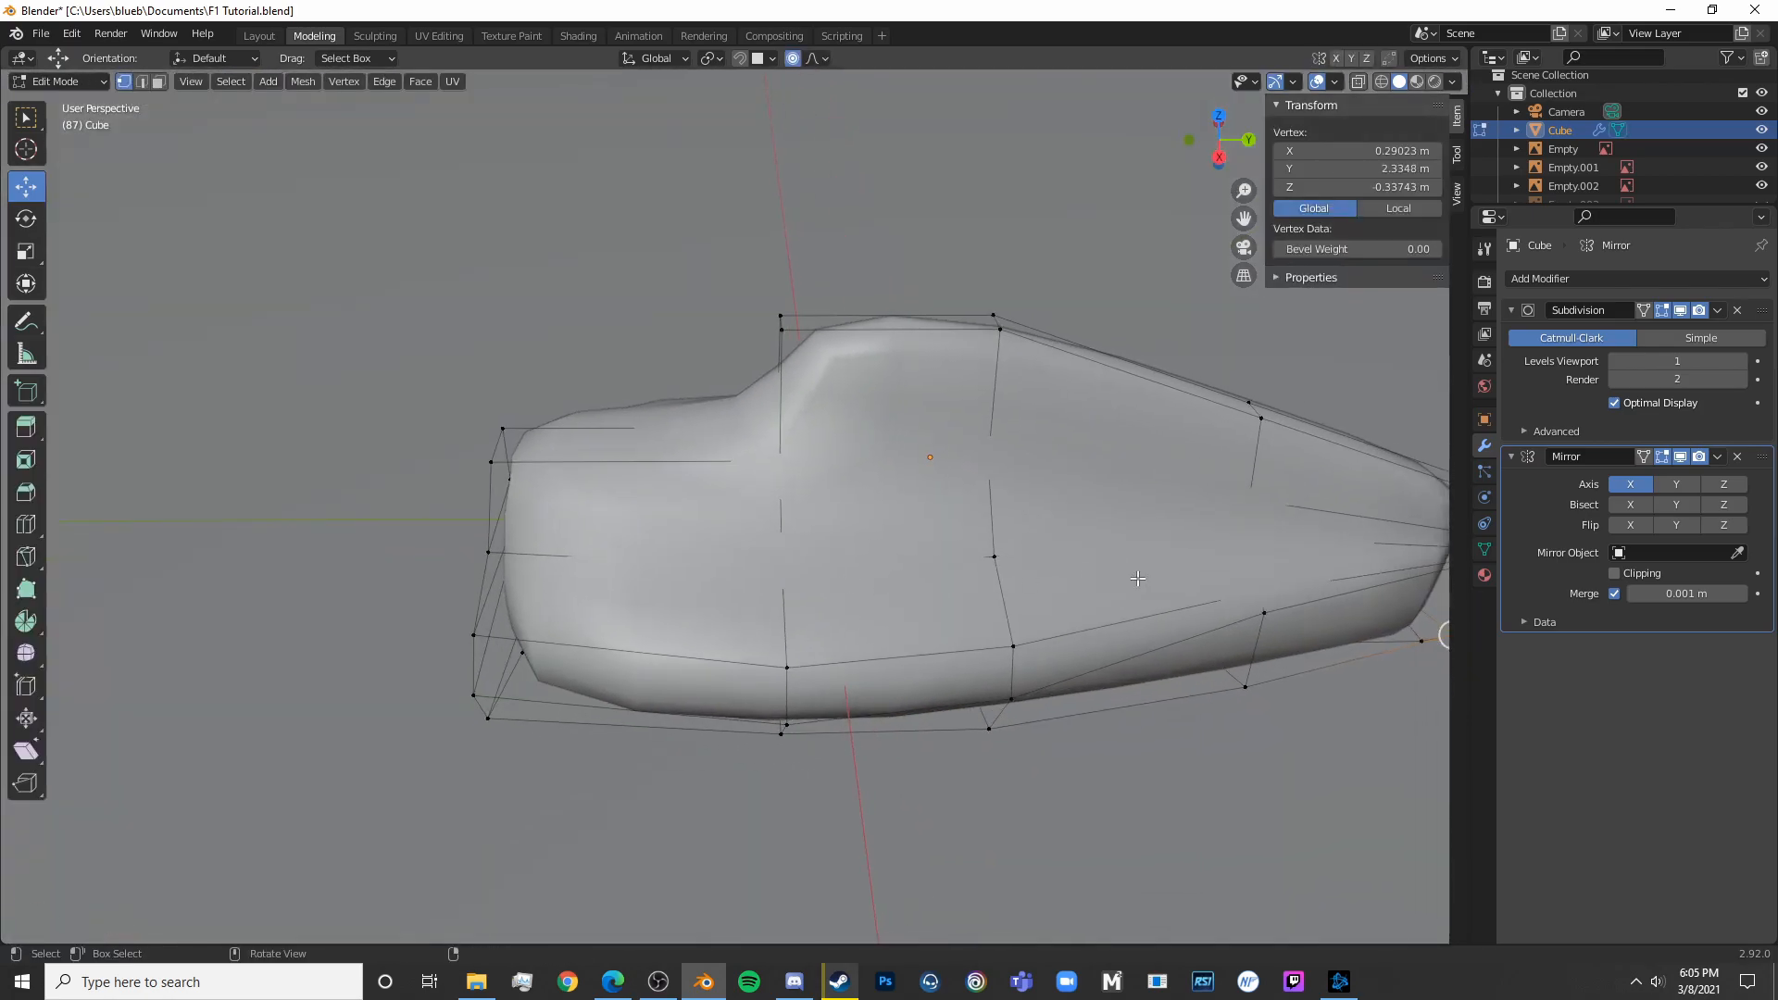
{"action": "key", "text": "Tab"}
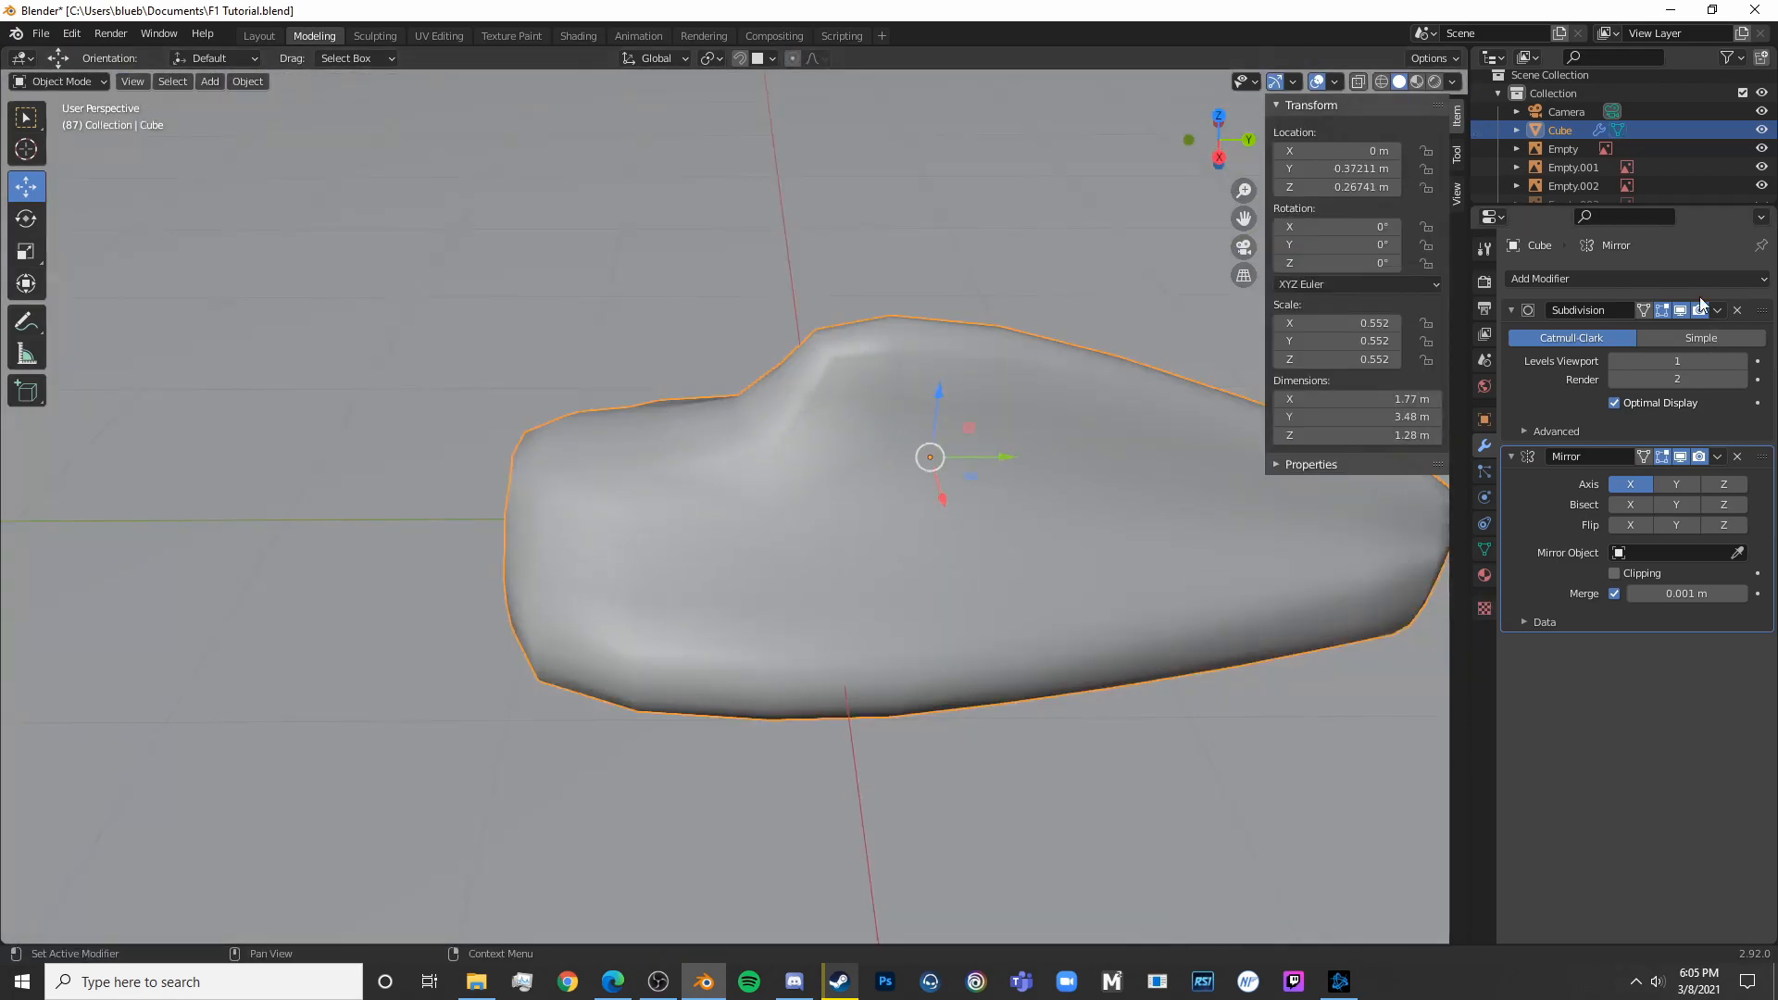
{"action": "left_click", "coordinate": [1741, 363]}
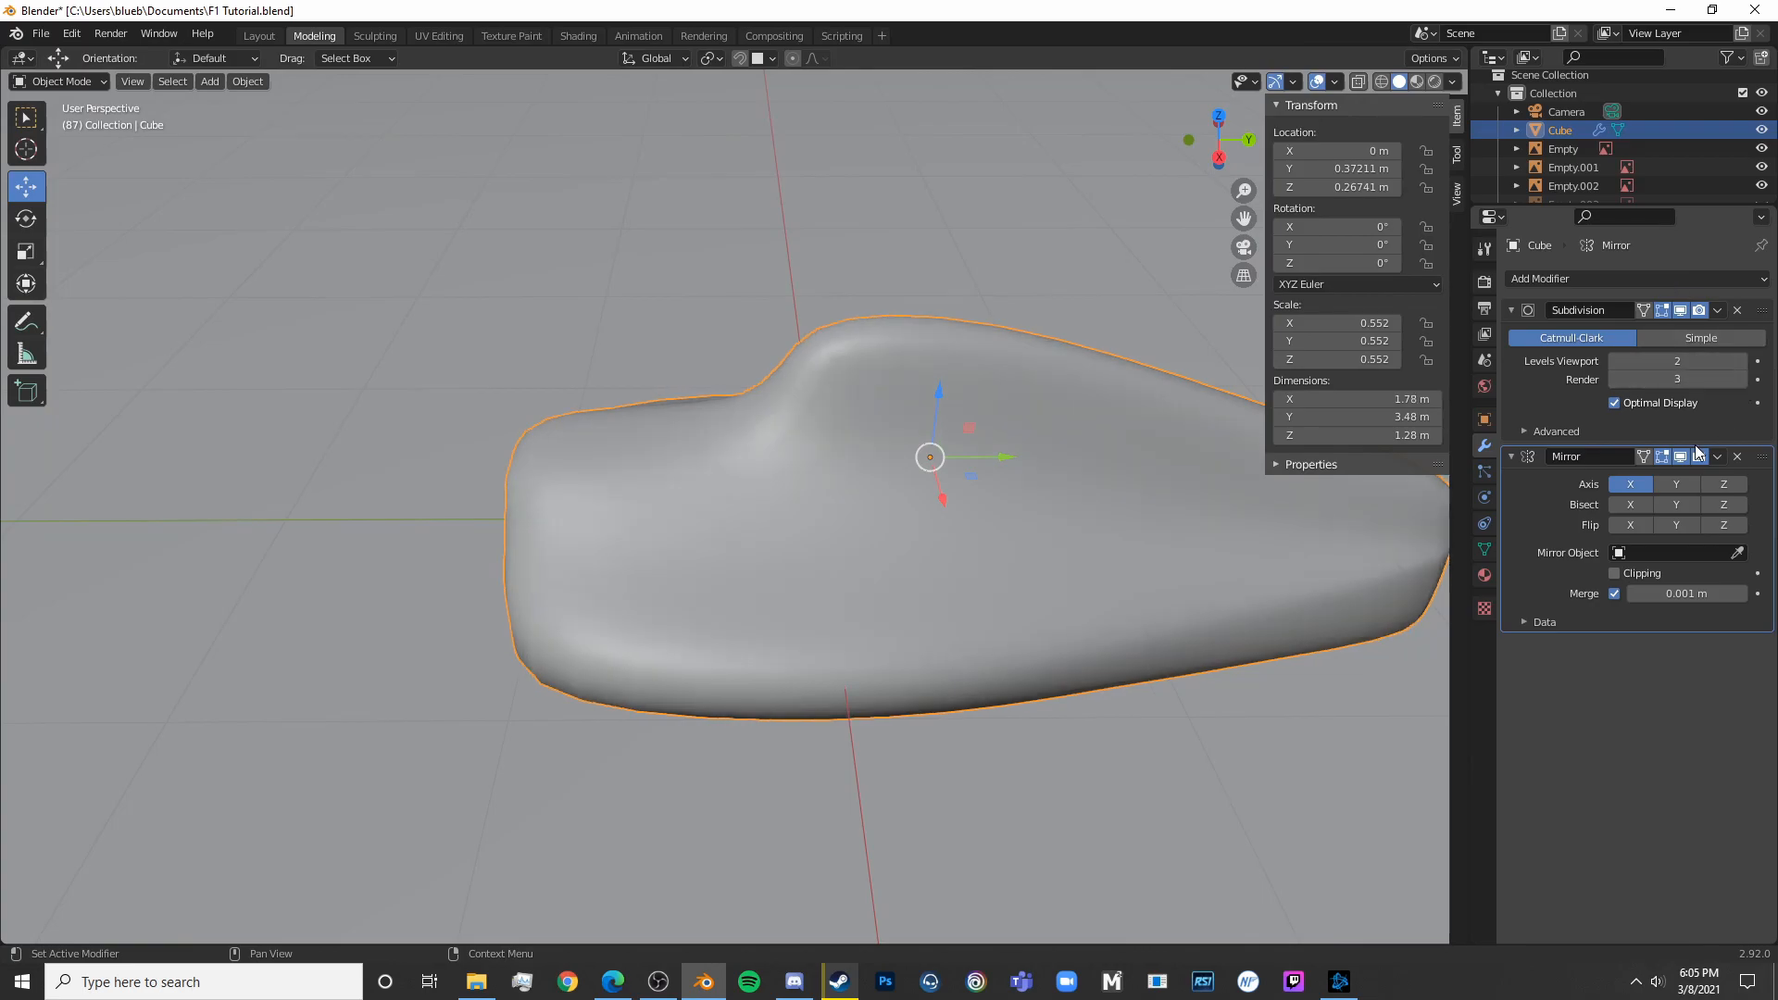
Lower the front end's top vertices in side view to follow the blueprint outline
{"action": "scroll", "coordinate": [771, 581], "scroll_direction": "down", "scroll_amount": 5}
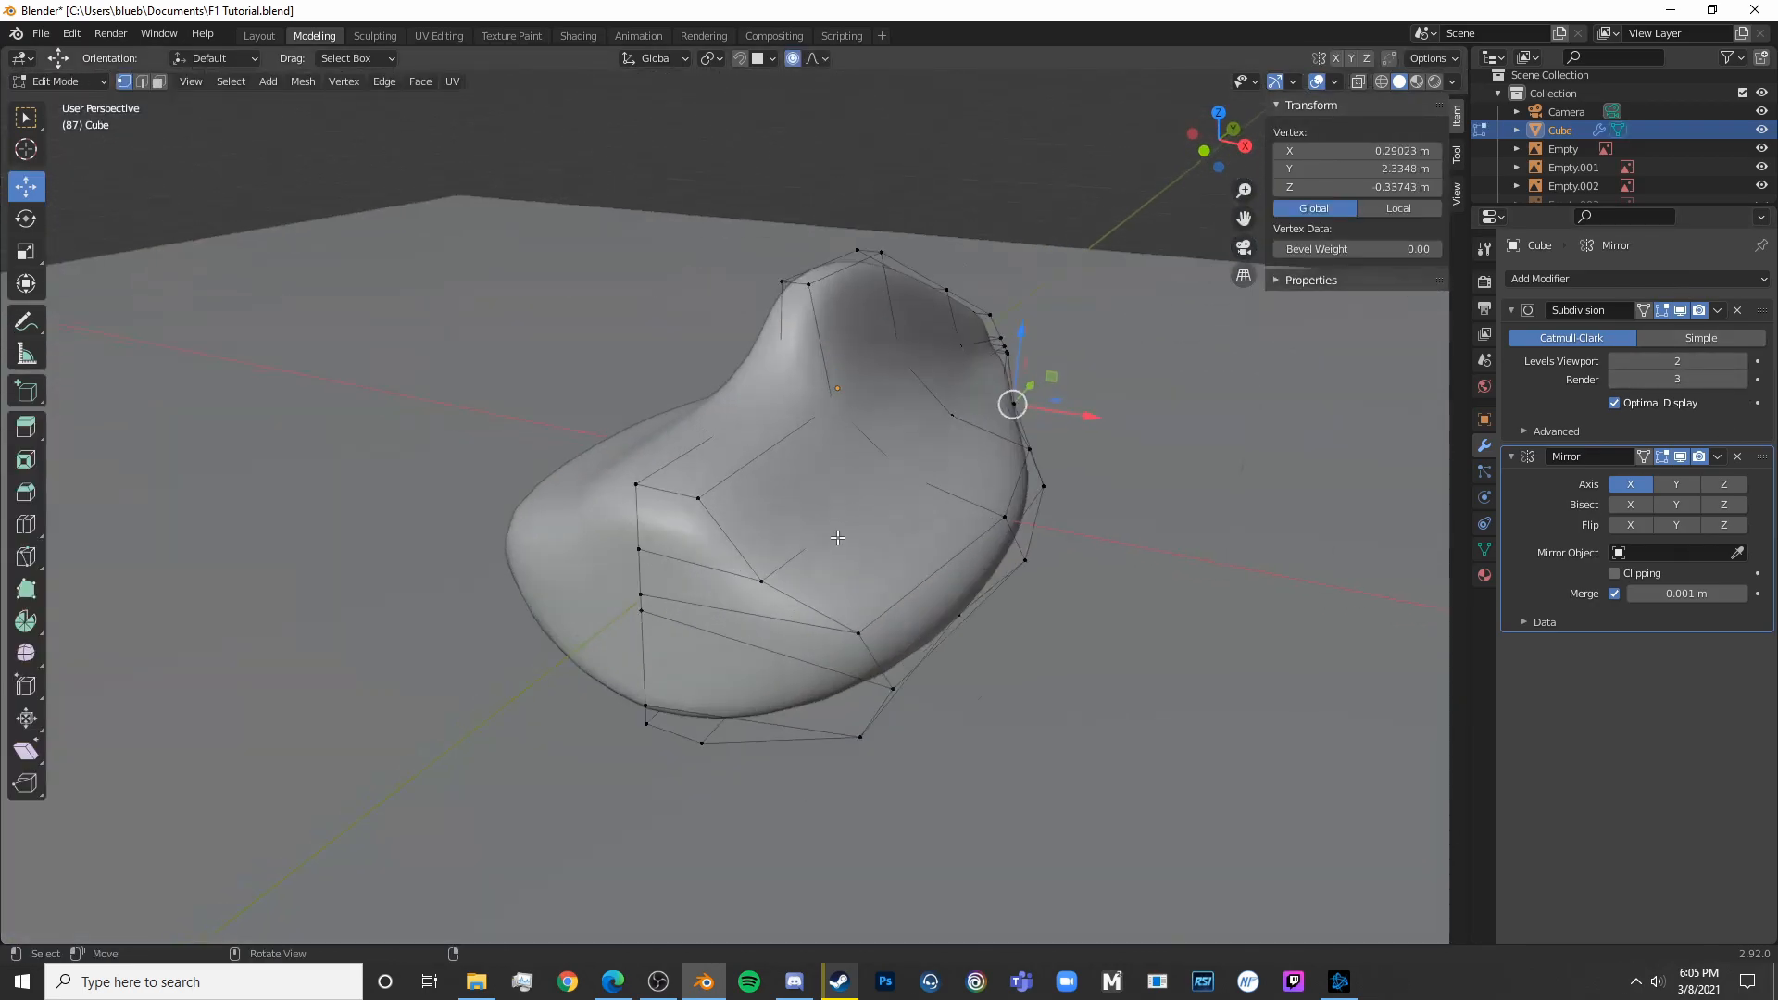
{"action": "middle_click_drag", "start_coordinate": [732, 519], "coordinate": [749, 516]}
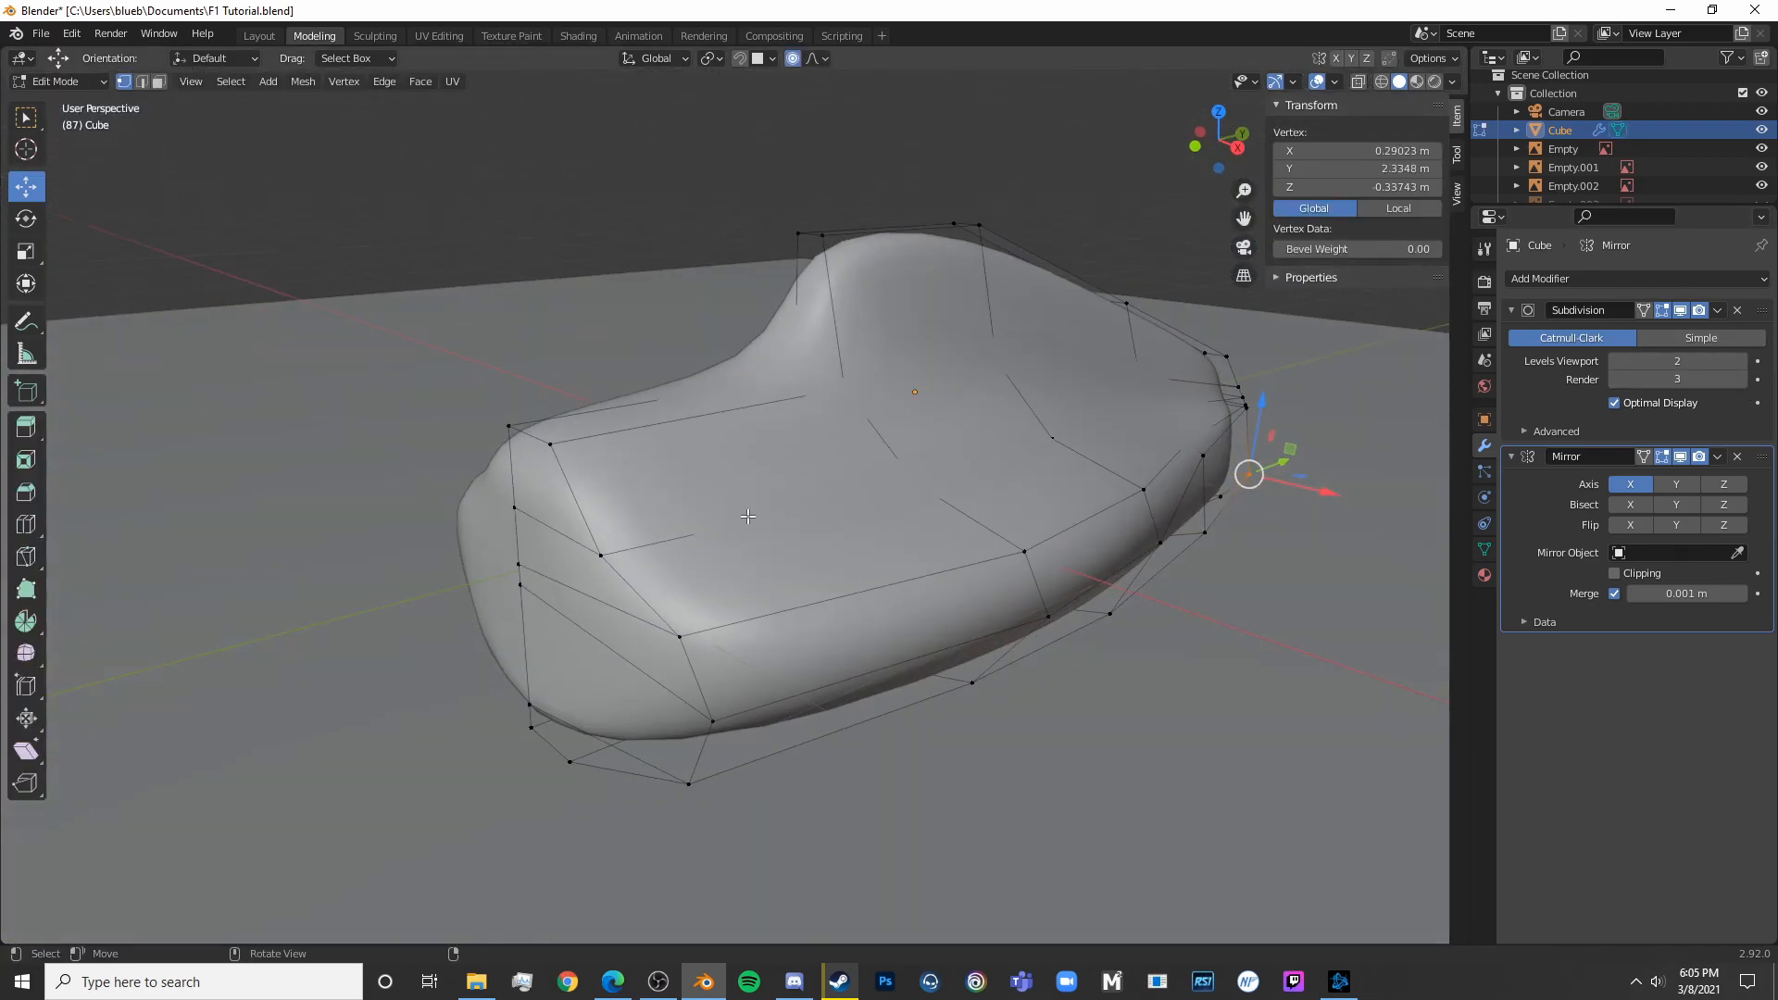
{"action": "key", "text": "KP_3"}
{"action": "scroll", "coordinate": [769, 537], "scroll_direction": "down", "scroll_amount": 3}
{"action": "scroll", "coordinate": [787, 555], "scroll_direction": "up", "scroll_amount": 5}
{"action": "left_click", "coordinate": [791, 561]}
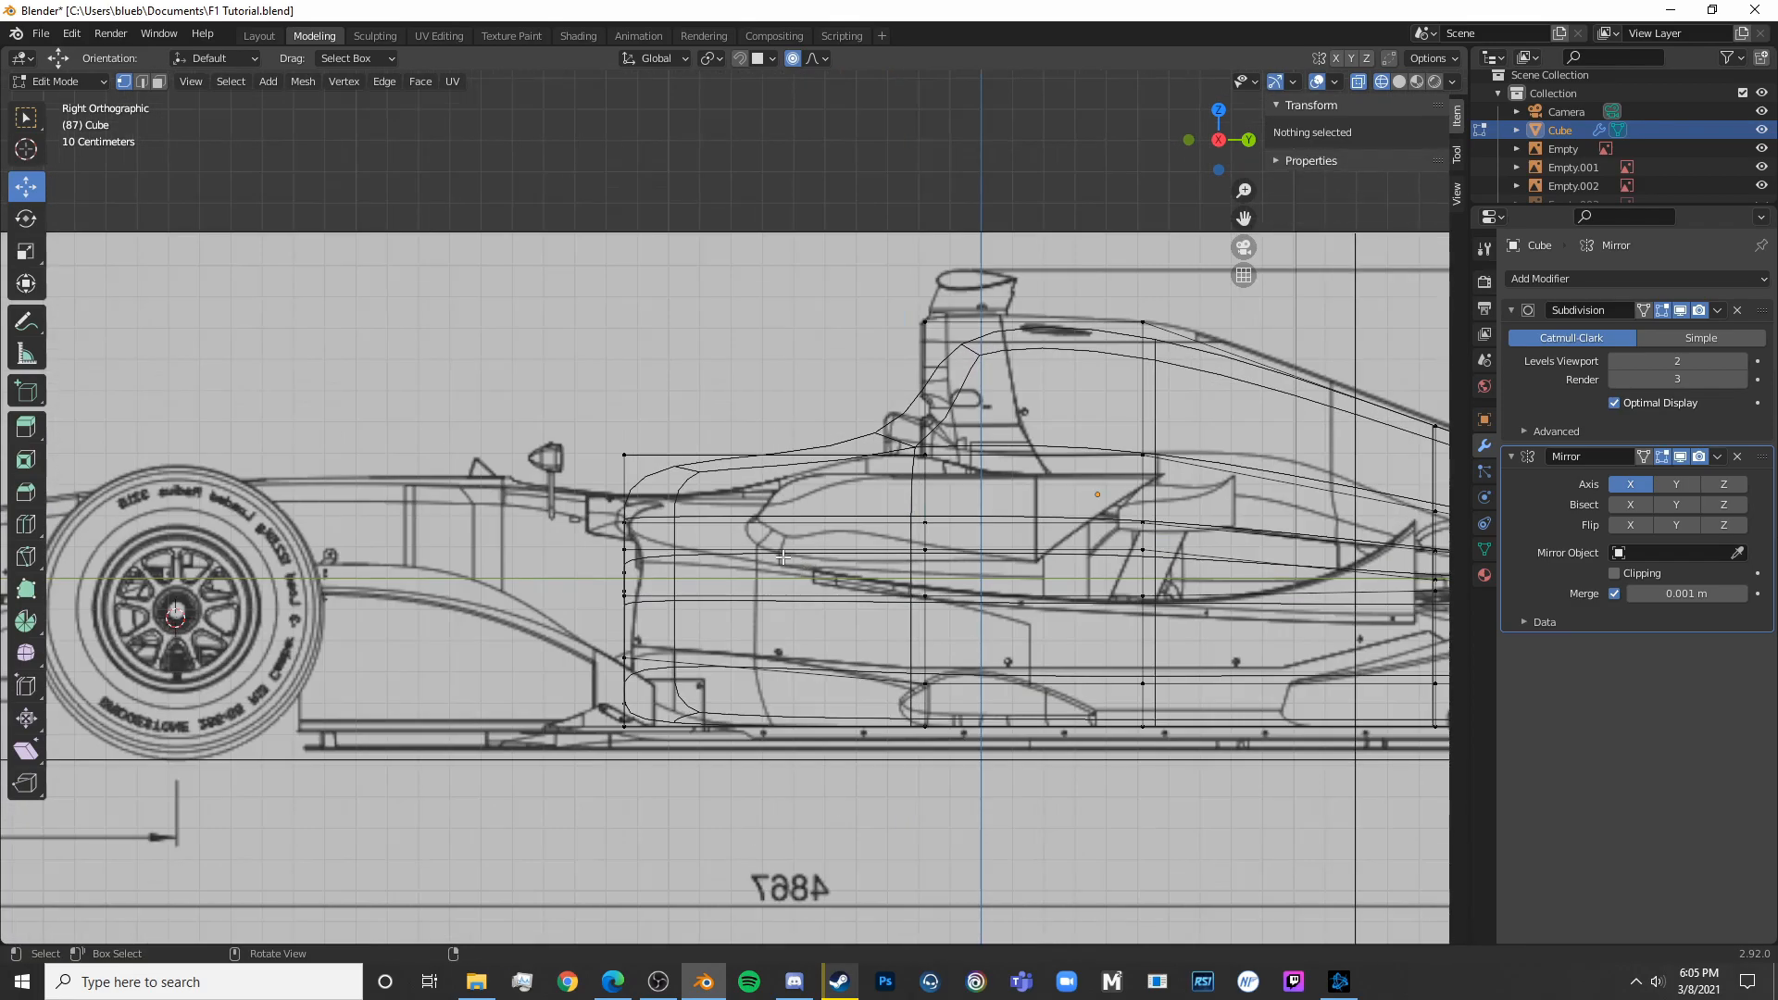
{"action": "left_click", "coordinate": [626, 468]}
{"action": "key", "text": "g"}
{"action": "mouse_move", "coordinate": [593, 419]}
{"action": "left_mouse_down"}
{"action": "mouse_move", "coordinate": [648, 498]}
{"action": "mouse_move", "coordinate": [626, 405]}
{"action": "mouse_move", "coordinate": [631, 437]}
{"action": "left_mouse_up"}
{"action": "key", "text": "shift+z"}
{"action": "scroll", "coordinate": [648, 520], "scroll_direction": "down", "scroll_amount": 4}
Move the front end's upper side vertex outward to widen the shoulder
{"action": "middle_click_drag", "start_coordinate": [647, 520], "coordinate": [890, 539]}
{"action": "left_click", "coordinate": [873, 552]}
{"action": "key", "text": "Escape"}
{"action": "key", "text": "g"}
{"action": "left_click_drag", "start_coordinate": [989, 548], "coordinate": [991, 548]}
{"action": "left_click", "coordinate": [896, 488]}
Examine the smoothed body's shoulder and overall shape in object and edit mode
{"action": "key", "text": "grave"}
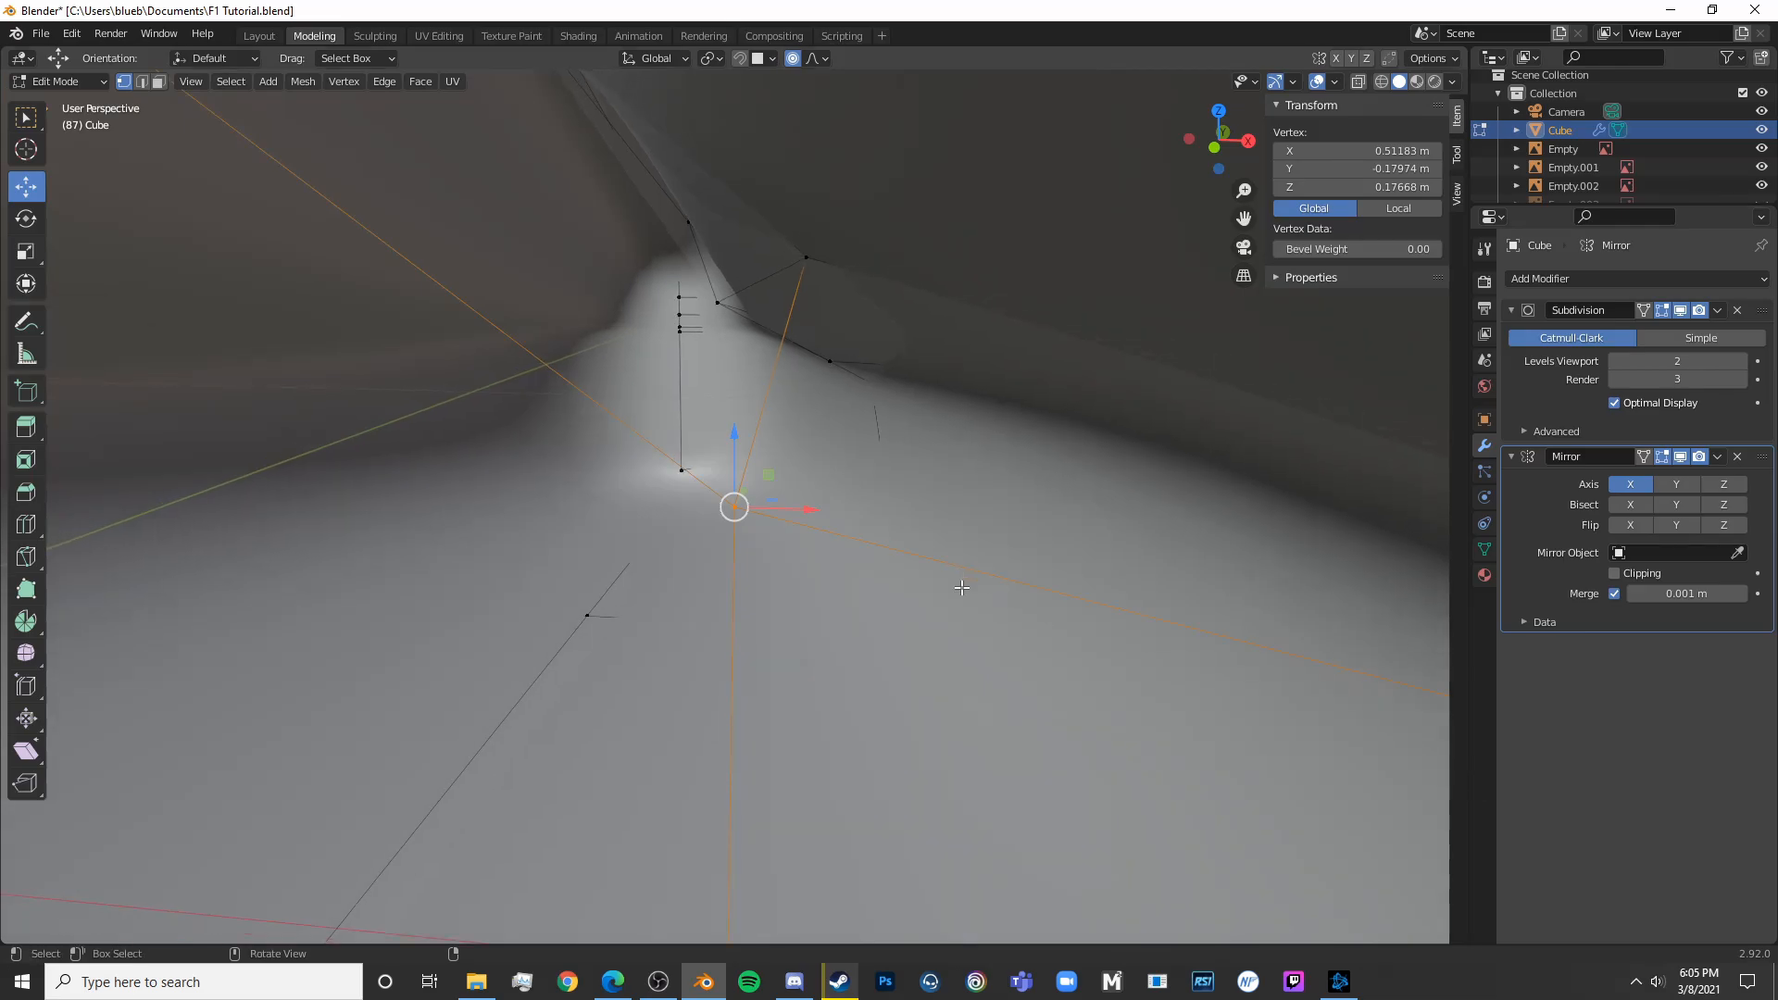
{"action": "scroll", "coordinate": [952, 583], "scroll_direction": "down", "scroll_amount": 10}
{"action": "key", "text": "Tab"}
{"action": "middle_click_drag", "start_coordinate": [757, 647], "coordinate": [720, 544]}
{"action": "scroll", "coordinate": [806, 556], "scroll_direction": "up", "scroll_amount": 6}
{"action": "key", "text": "Tab"}
{"action": "key", "text": "Tab"}
{"action": "key", "text": "Tab"}
Circle-select the front end's vertices in see-through side view
{"action": "key", "text": "KP_3"}
{"action": "key", "text": "alt+z"}
{"action": "key", "text": "alt+a"}
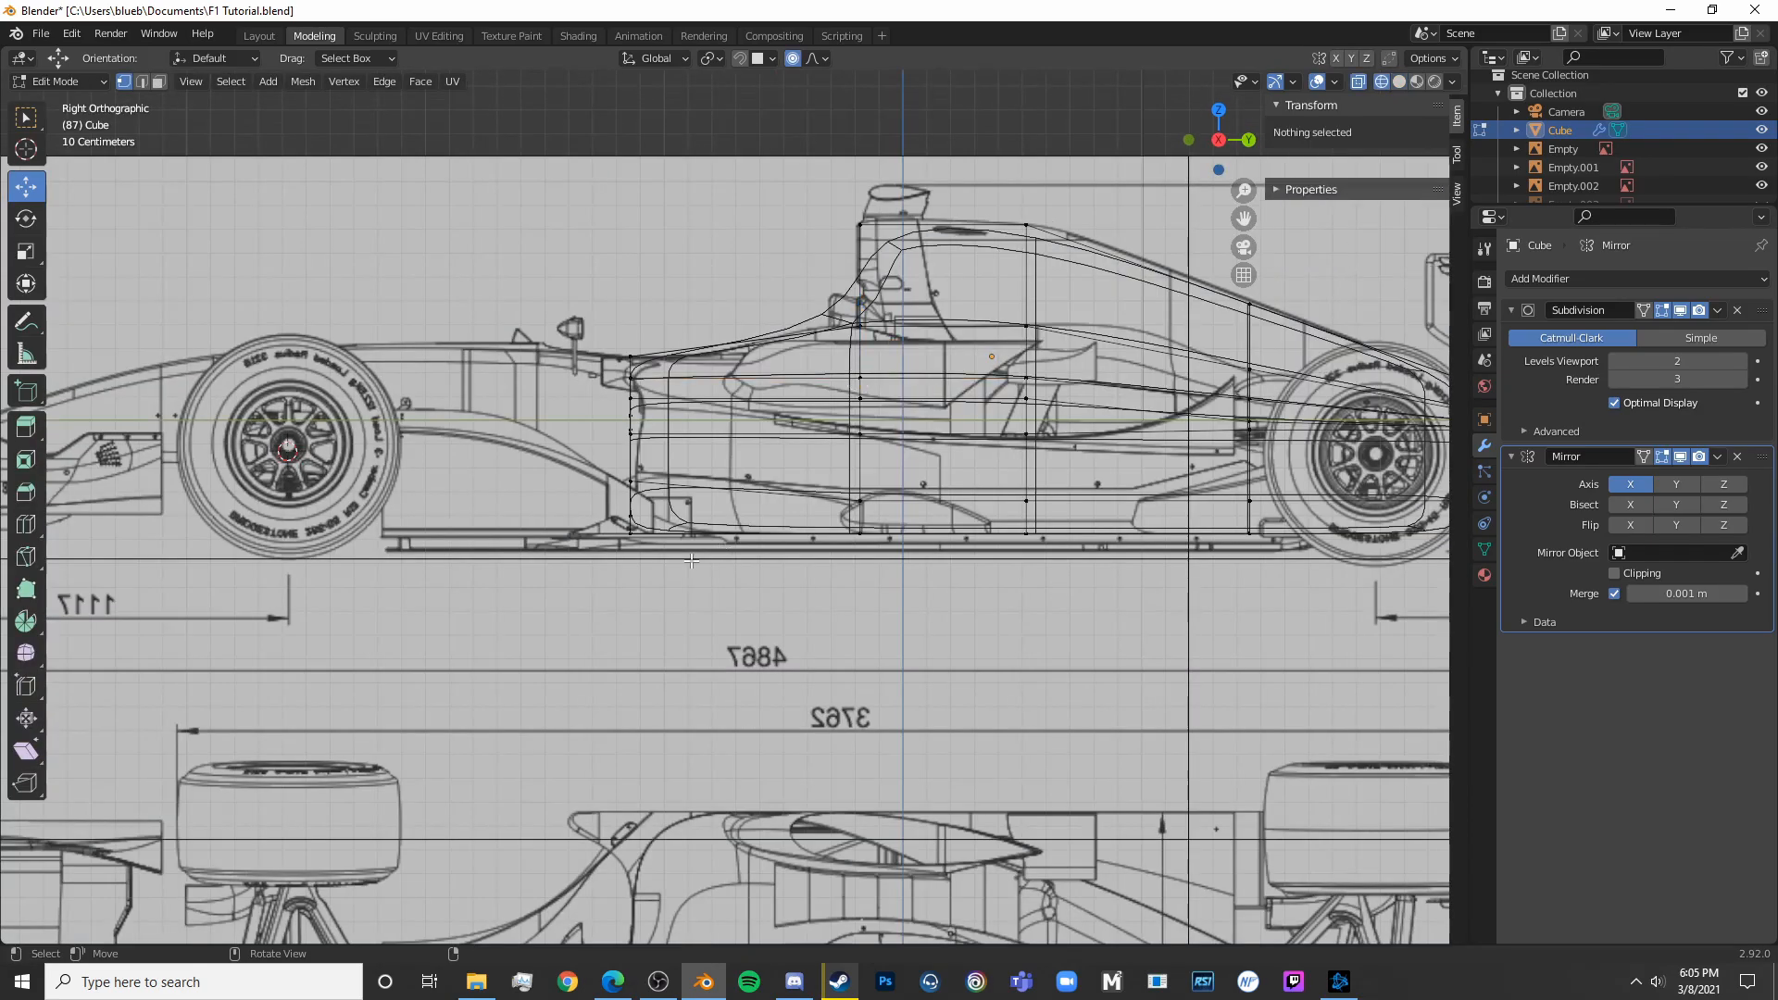
{"action": "left_click_drag", "start_coordinate": [633, 491], "coordinate": [647, 416]}
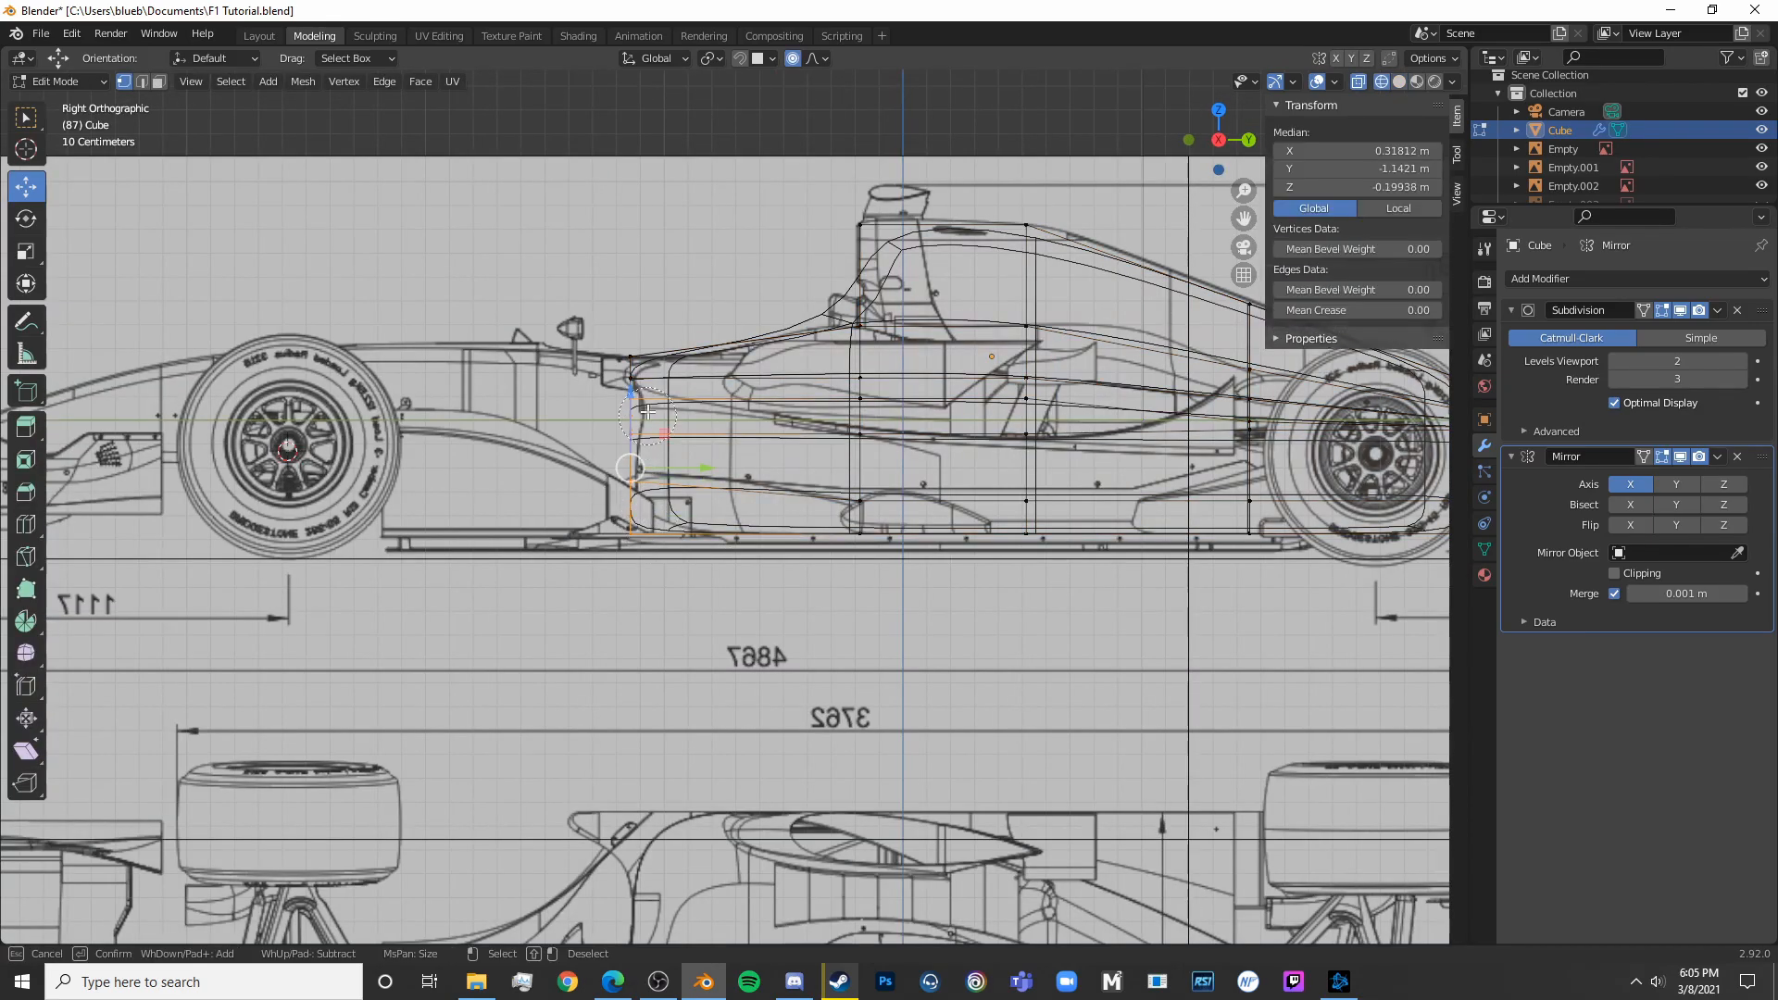
{"action": "key", "text": "alt+z"}
Circle-select the faces closing the front end in face mode and delete them
{"action": "mouse_move", "coordinate": [652, 352]}
{"action": "middle_mouse_down"}
{"action": "mouse_move", "coordinate": [583, 488]}
{"action": "mouse_move", "coordinate": [877, 444]}
{"action": "mouse_move", "coordinate": [814, 528]}
{"action": "mouse_move", "coordinate": [726, 584]}
{"action": "mouse_move", "coordinate": [786, 552]}
{"action": "mouse_move", "coordinate": [761, 551]}
{"action": "middle_mouse_up"}
{"action": "scroll", "coordinate": [814, 528], "scroll_direction": "up", "scroll_amount": 2}
{"action": "left_click", "coordinate": [159, 81]}
{"action": "key", "text": "alt+a"}
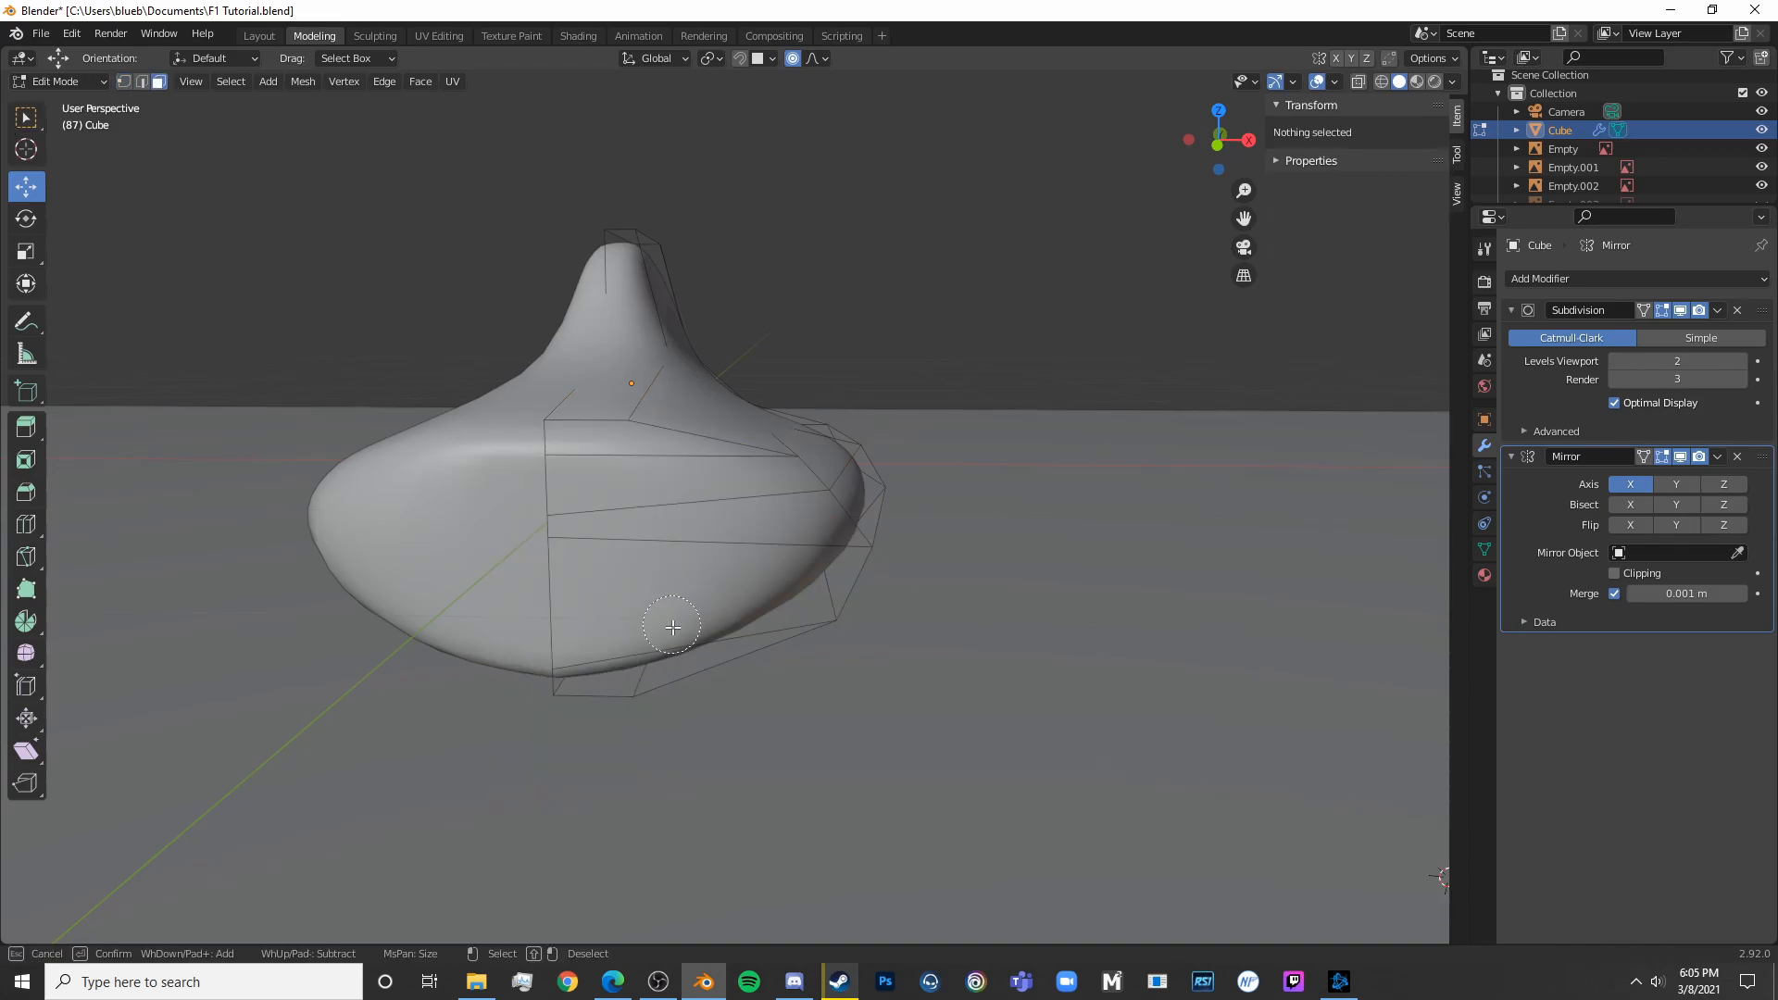
{"action": "left_click_drag", "start_coordinate": [670, 623], "coordinate": [664, 516]}
{"action": "key", "text": "x"}
{"action": "left_click", "coordinate": [654, 477]}
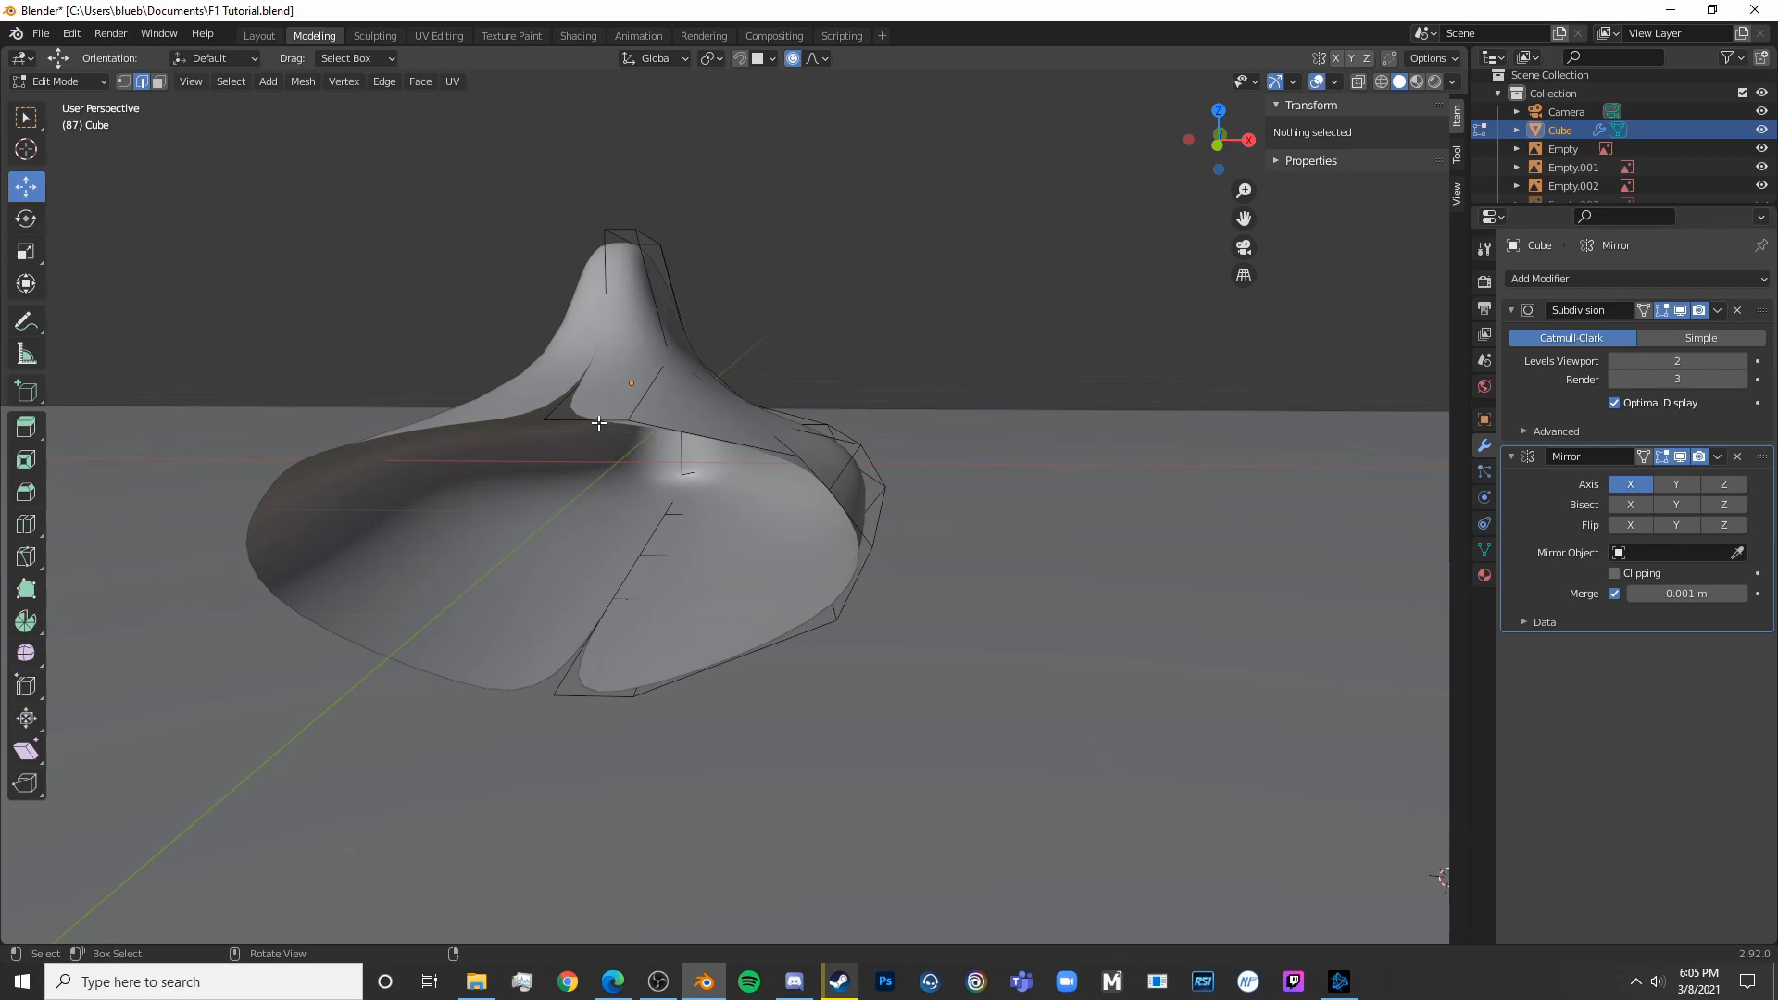
Fill the front's centre strip with a face between its top and bottom edges, leaving the outer sections open
{"action": "left_click", "coordinate": [143, 82]}
{"action": "left_click", "coordinate": [577, 418]}
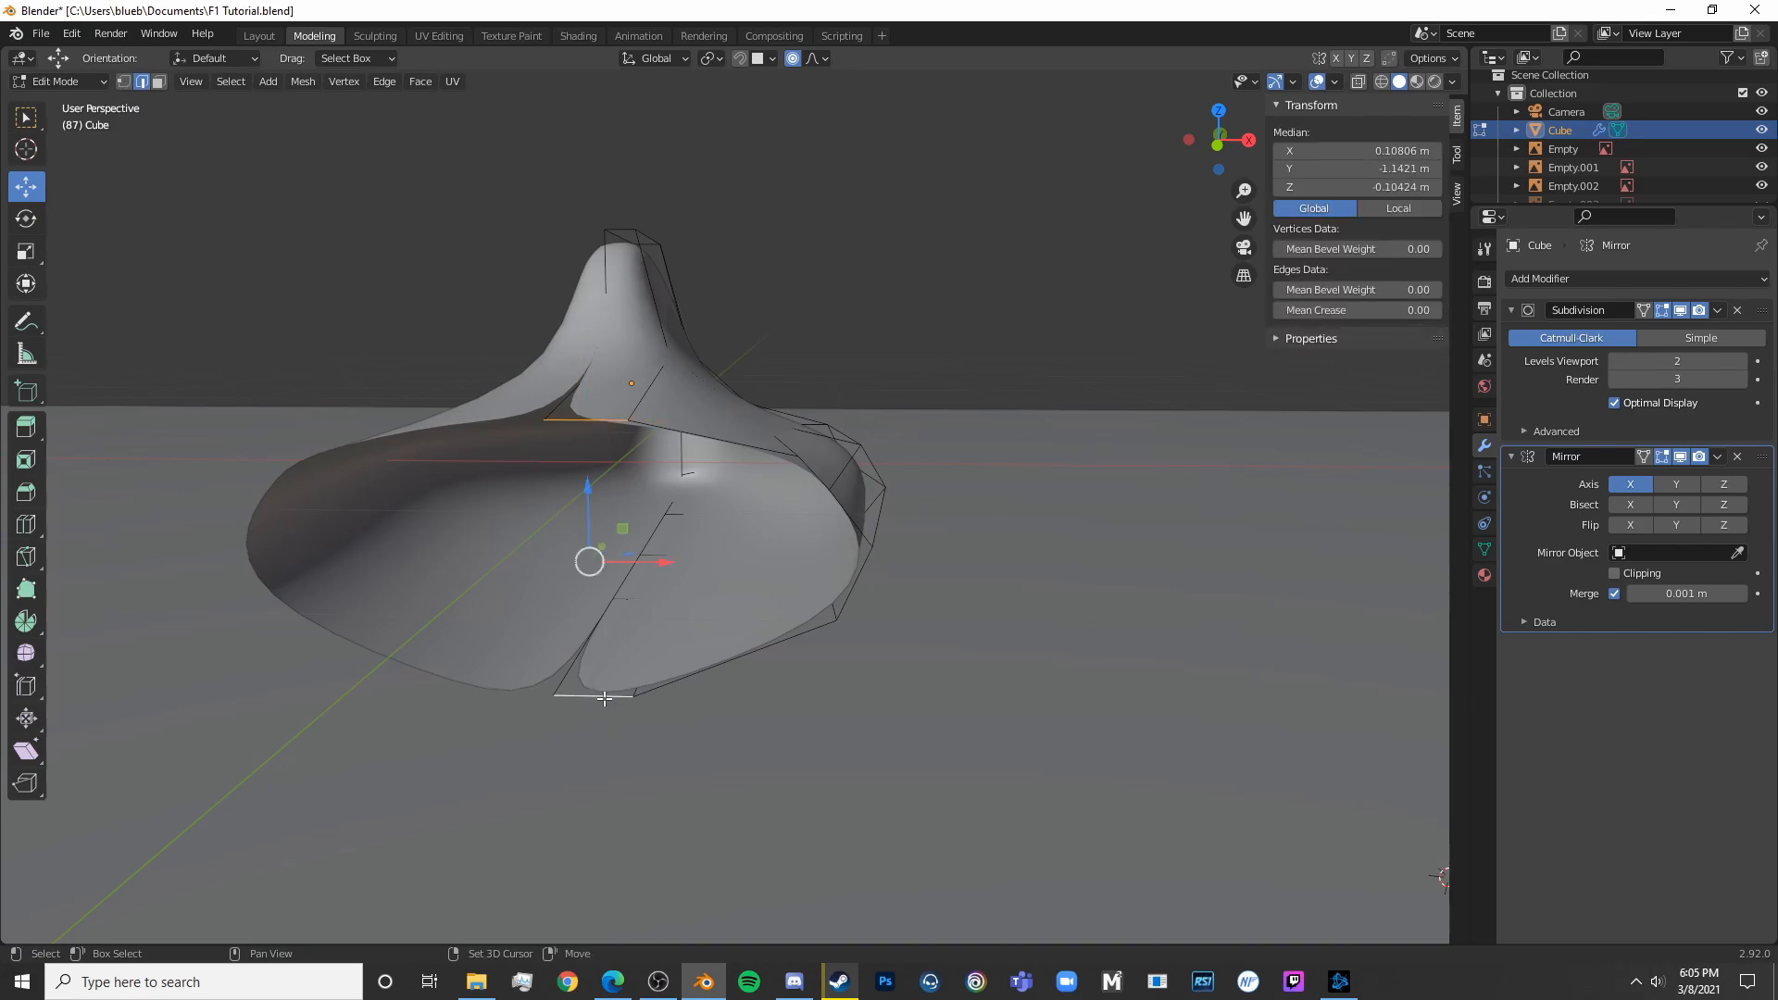
{"action": "key", "text": "ctrl+z"}
{"action": "key", "text": "ctrl+z"}
{"action": "key", "text": "ctrl+z"}
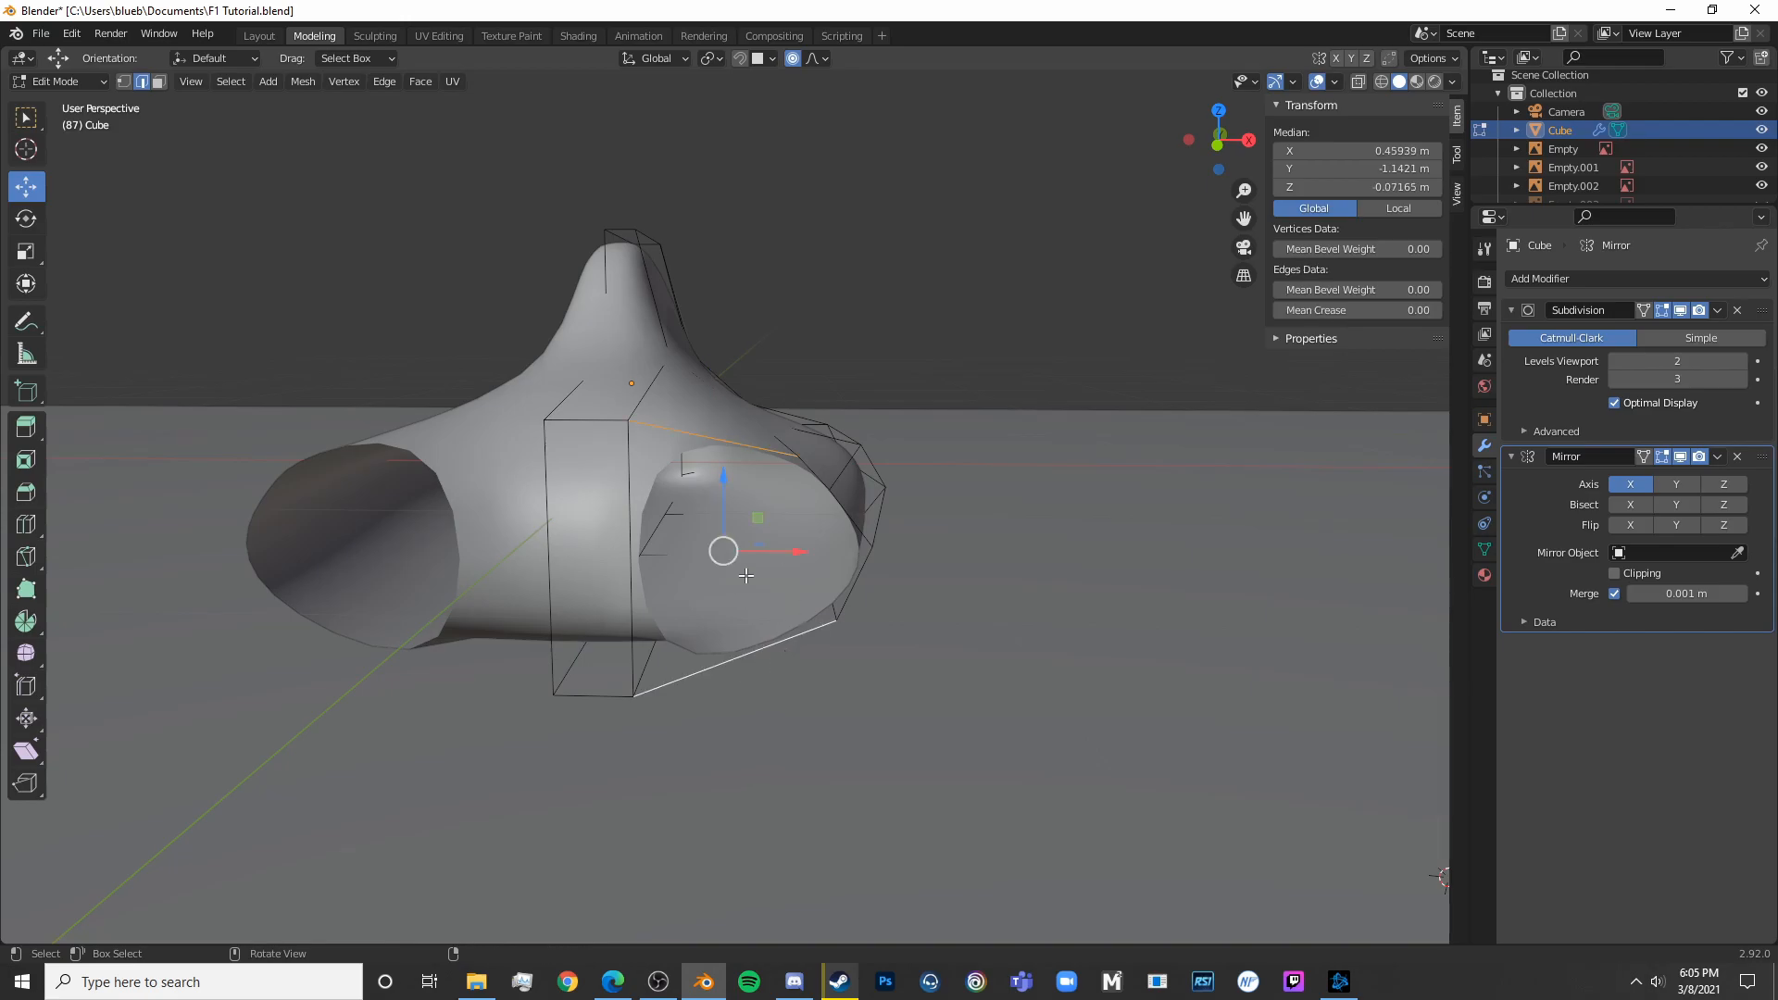
Try to fill the outer front opening with a single face and loop-cut it, and undo the fill
{"action": "key", "text": "f"}
{"action": "left_click", "coordinate": [873, 643]}
{"action": "scroll", "coordinate": [814, 675], "scroll_direction": "up", "scroll_amount": 3}
{"action": "middle_click_drag", "start_coordinate": [891, 653], "coordinate": [786, 683], "text": "shift"}
{"action": "key", "text": "ctrl+r"}
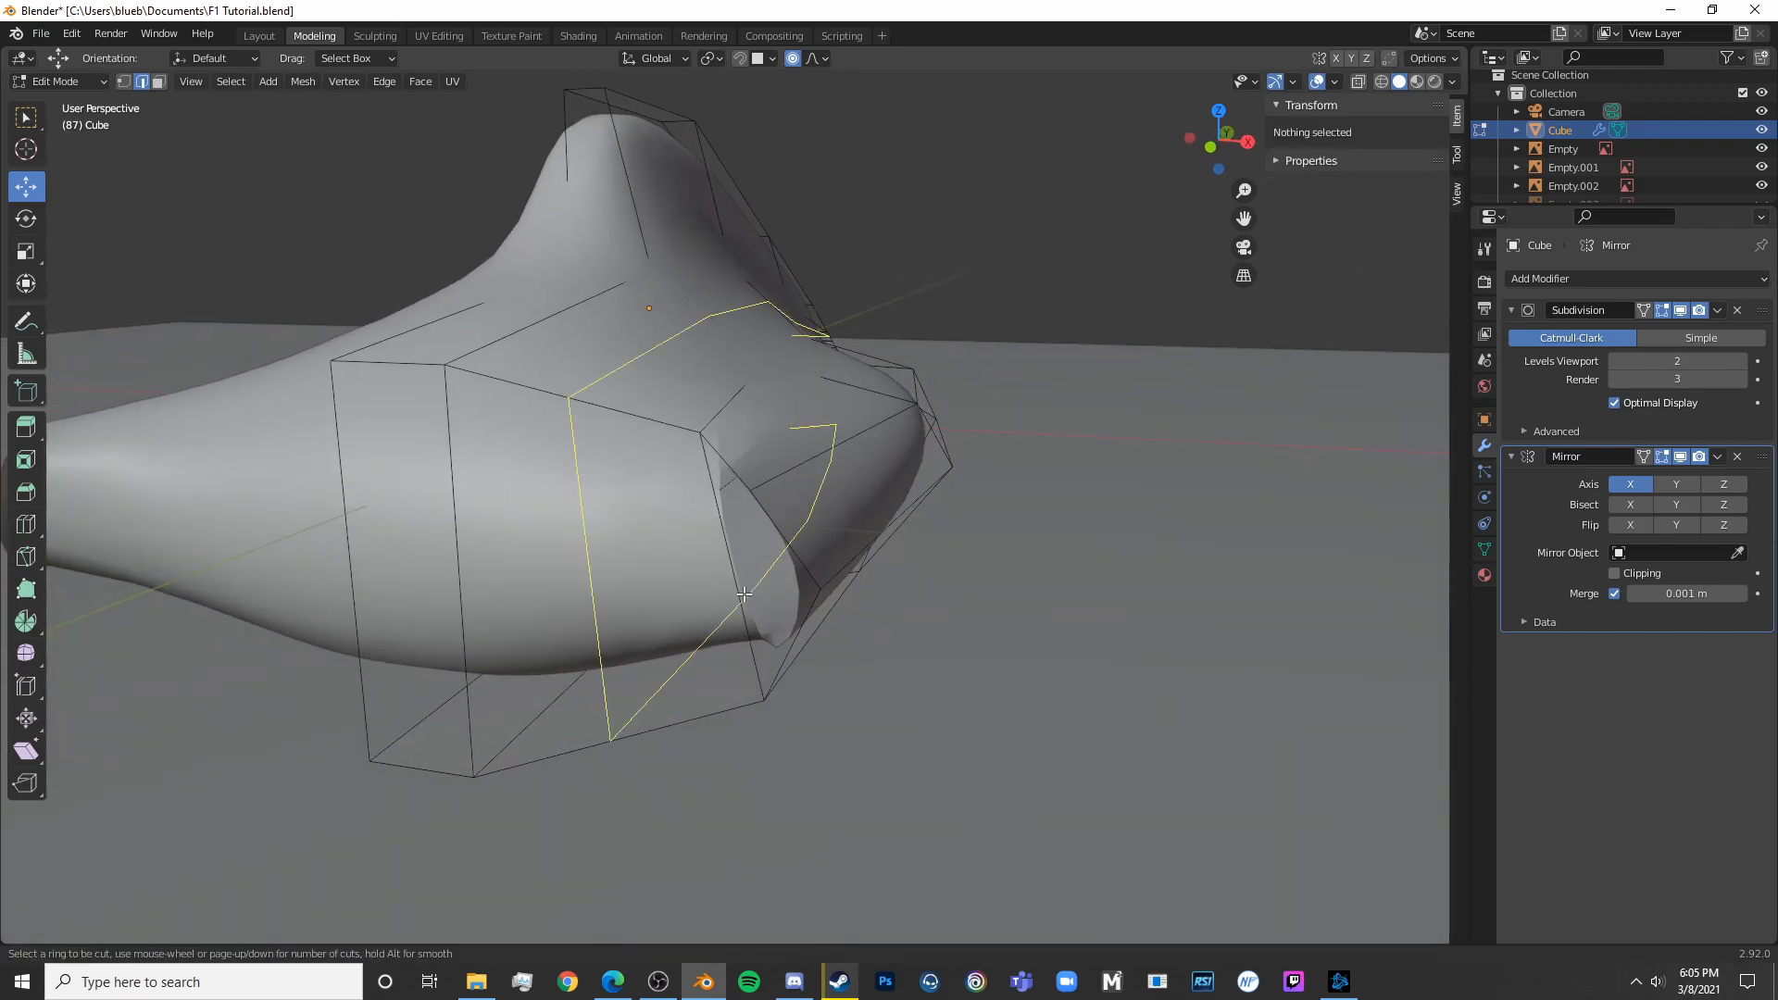
{"action": "key", "text": "ctrl+z"}
{"action": "key", "text": "ctrl+z"}
Add two evenly spaced horizontal loop cuts across the front's centre strip
{"action": "key", "text": "ctrl+r"}
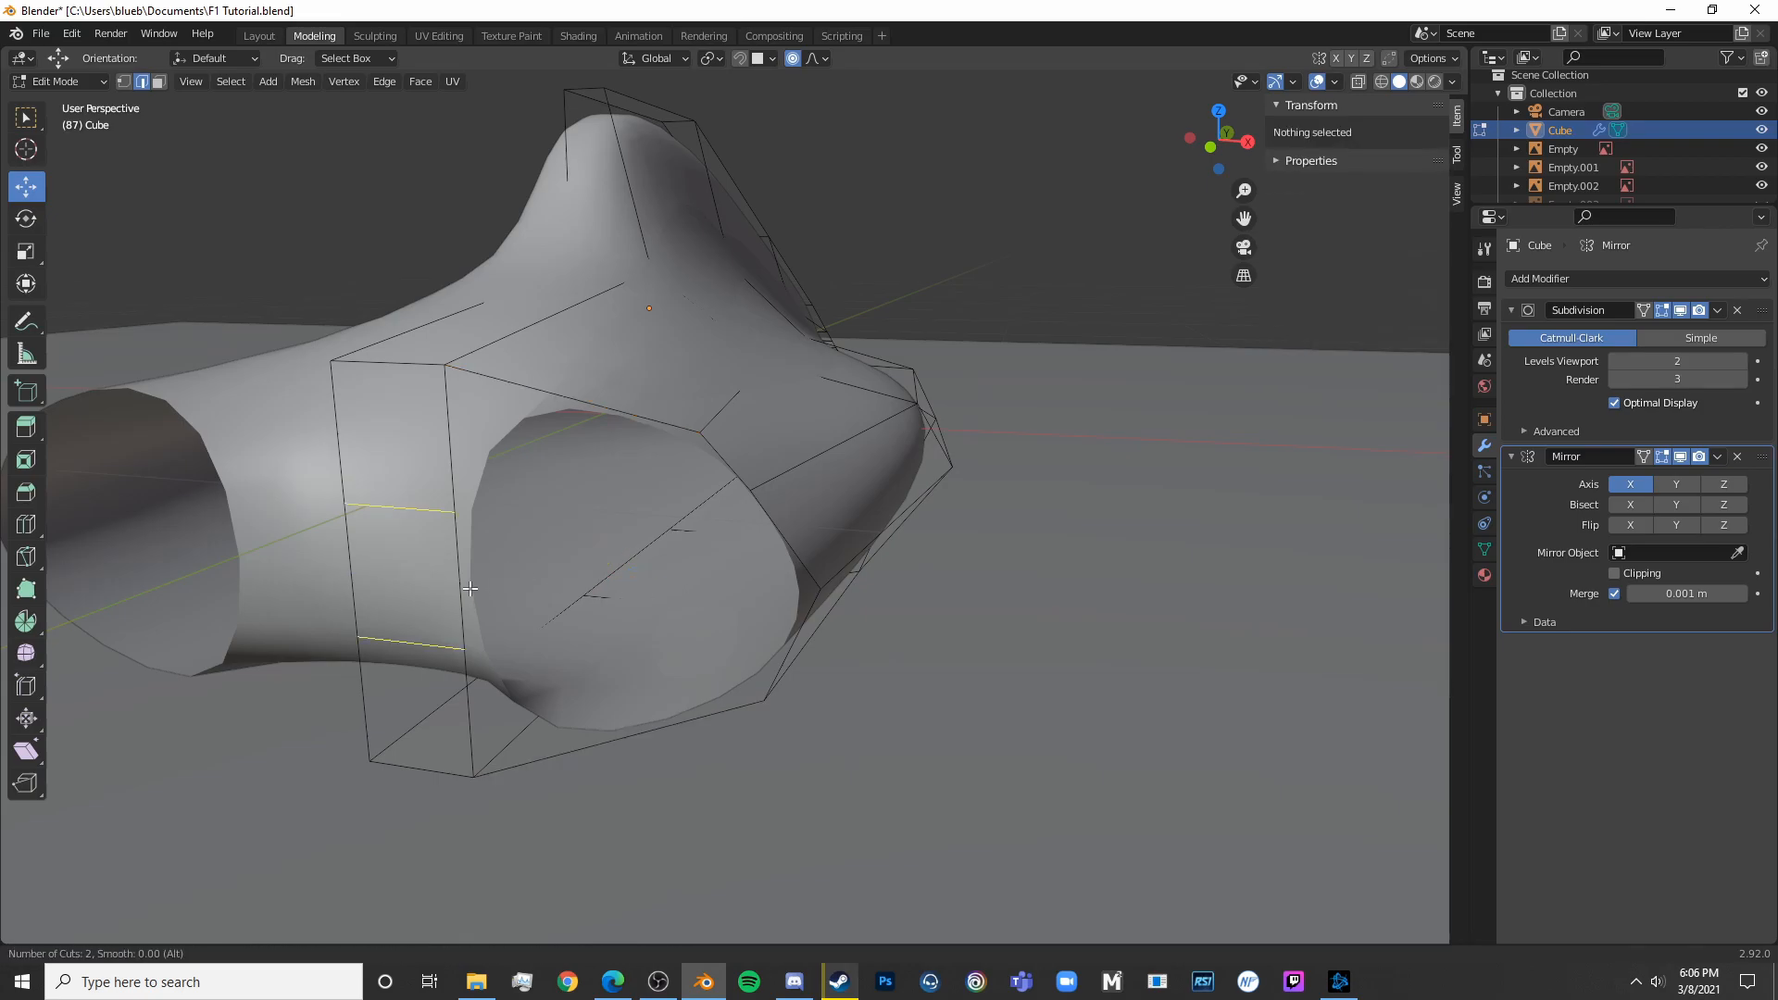
{"action": "left_click", "coordinate": [471, 588]}
{"action": "right_click", "coordinate": [470, 588]}
Fill the outer front opening with three stacked faces between the centre strip's edges and the outer body edges
{"action": "key", "text": "alt+a"}
{"action": "left_click", "coordinate": [461, 453]}
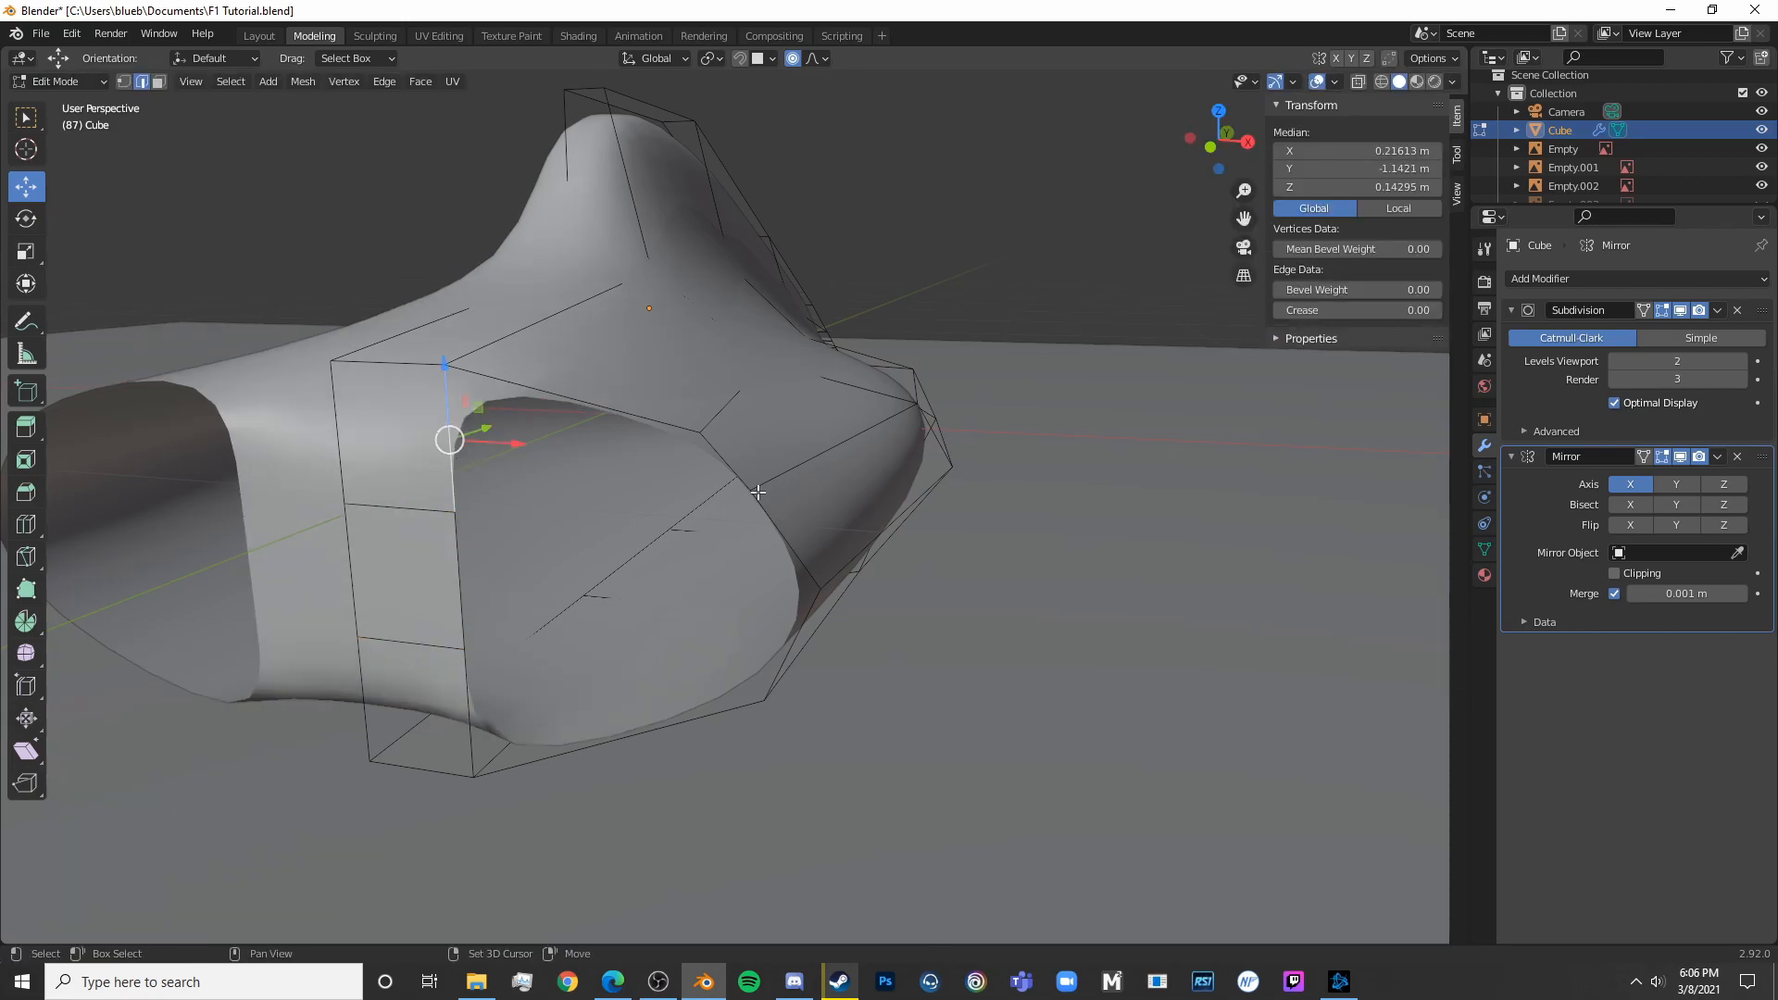
{"action": "key", "text": "f"}
{"action": "left_click", "coordinate": [786, 540]}
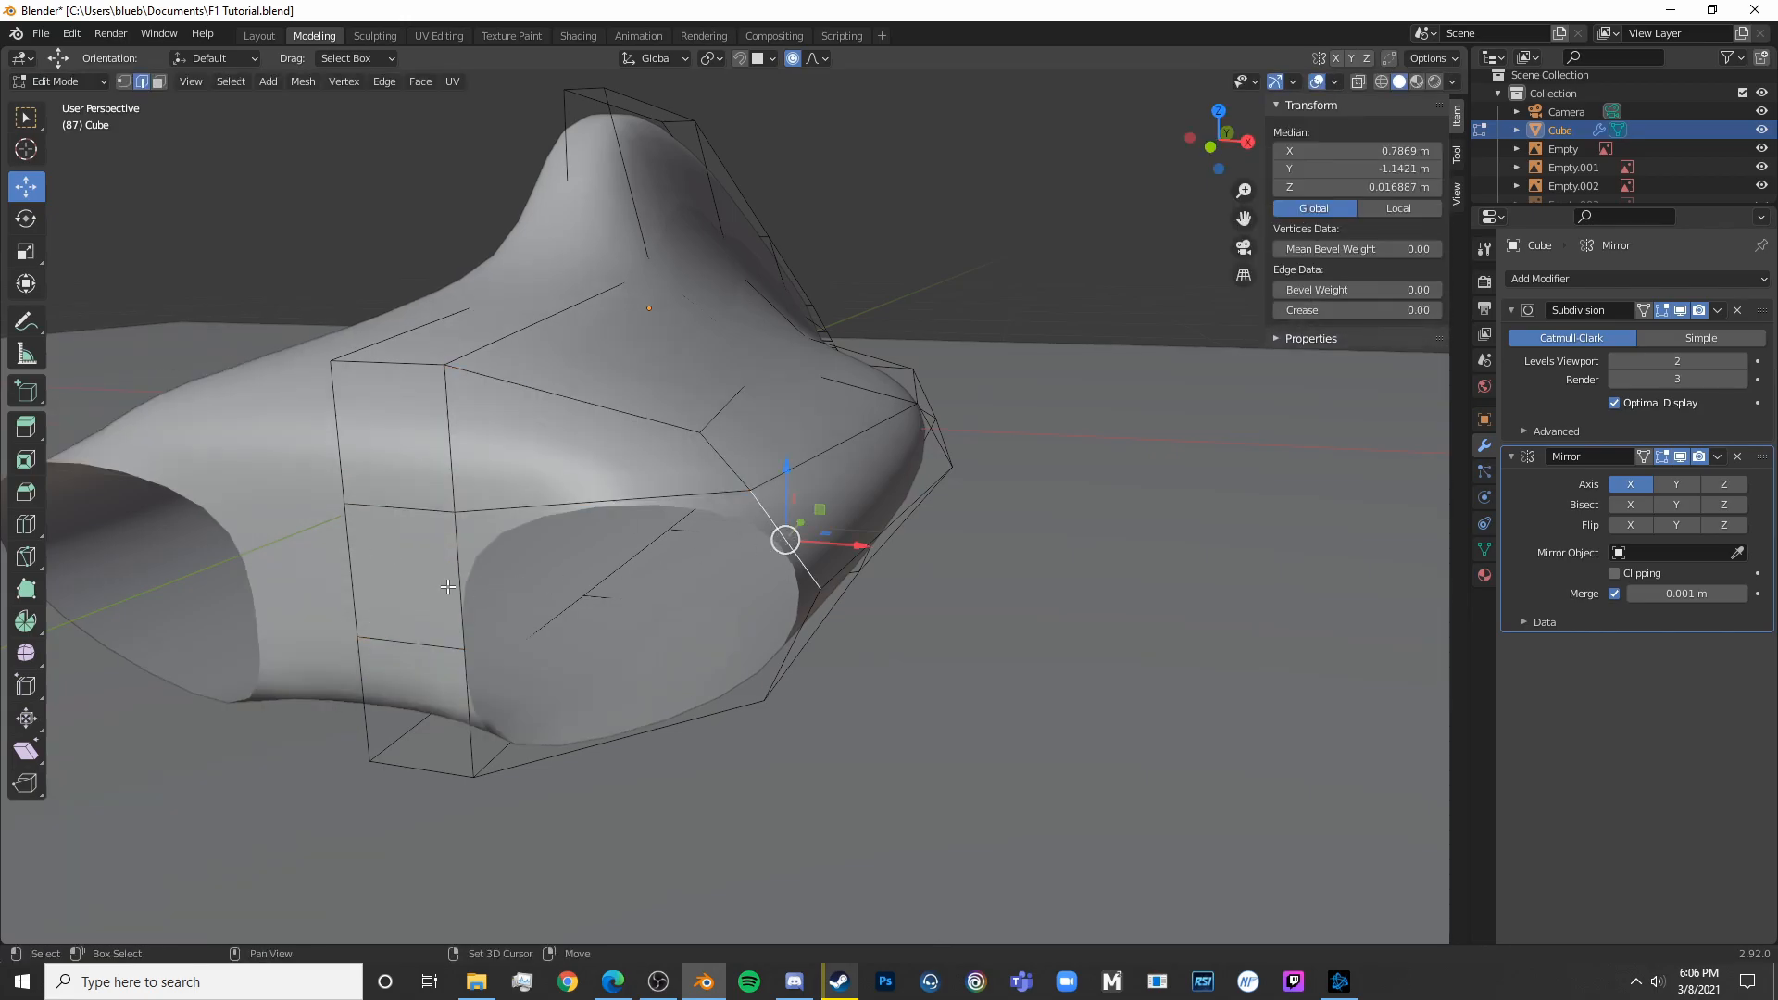
{"action": "key", "text": "f"}
{"action": "left_click", "coordinate": [781, 648], "text": "shift"}
{"action": "key", "text": "f"}
{"action": "key", "text": "alt+a"}
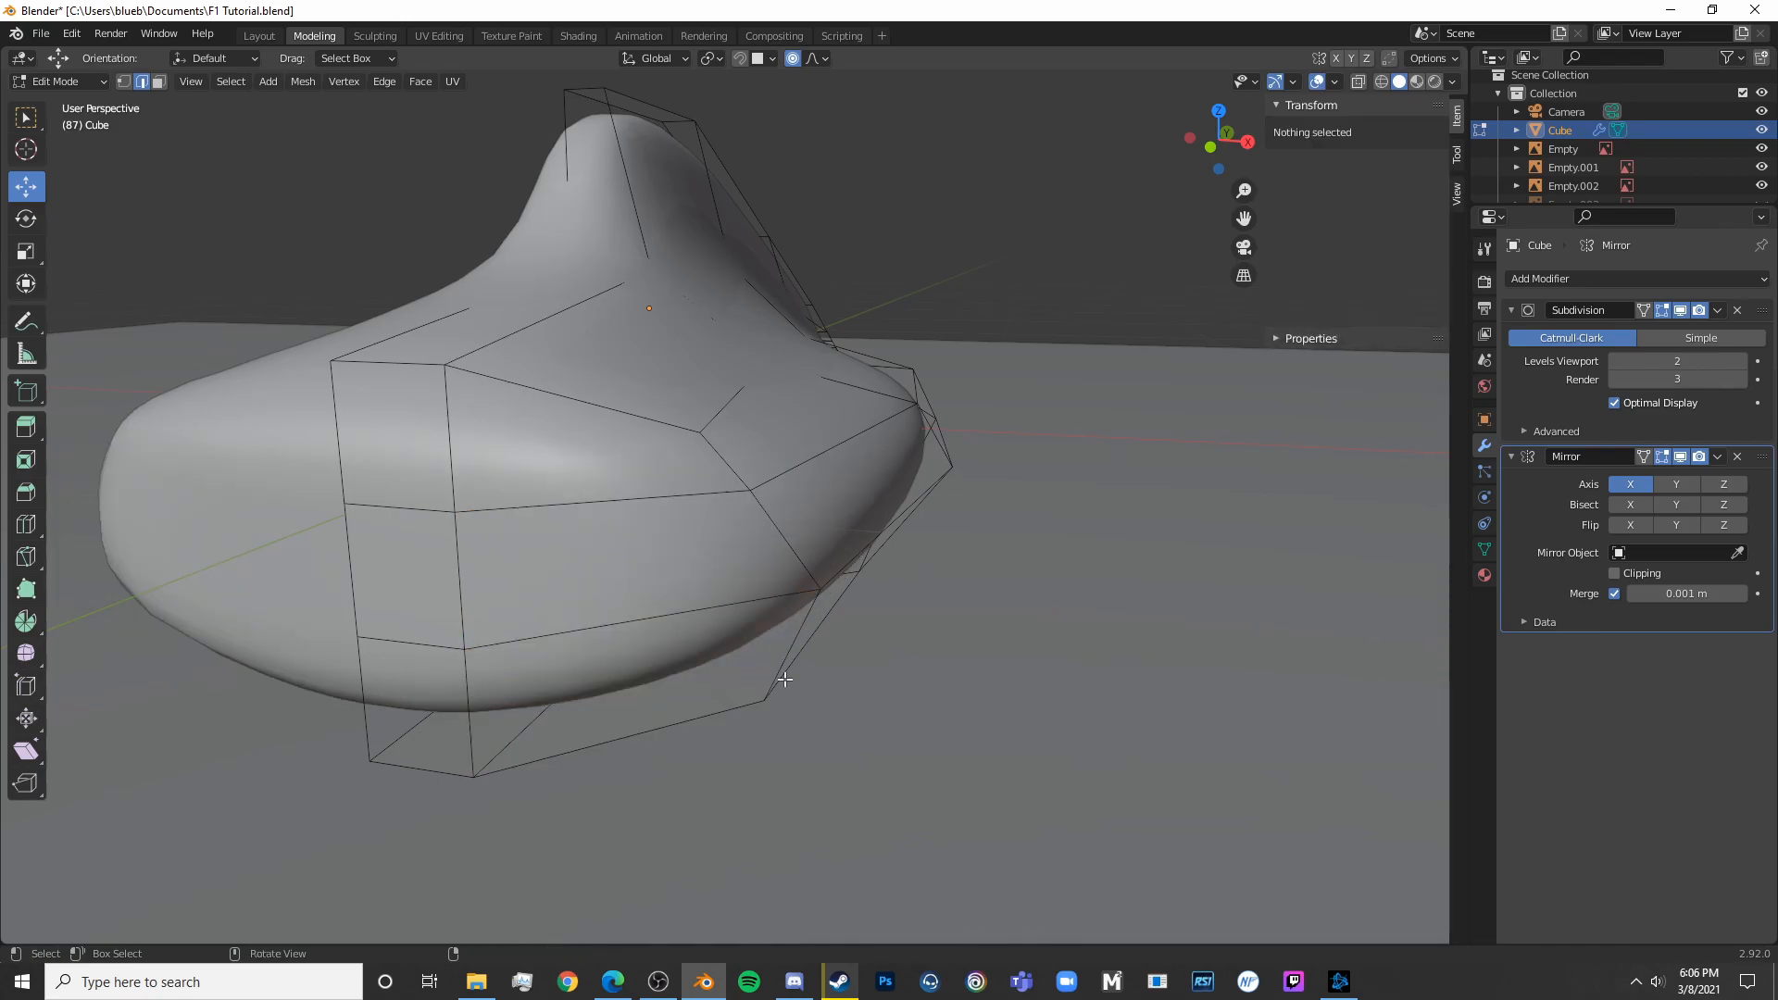
Add a vertical loop cut through the outer front section and slide it to match the top-view blueprint
{"action": "key", "text": "Tab"}
{"action": "scroll", "coordinate": [778, 713], "scroll_direction": "down", "scroll_amount": 4}
{"action": "middle_click_drag", "start_coordinate": [768, 776], "coordinate": [745, 626]}
{"action": "key", "text": "Tab"}
{"action": "scroll", "coordinate": [744, 627], "scroll_direction": "up", "scroll_amount": 3}
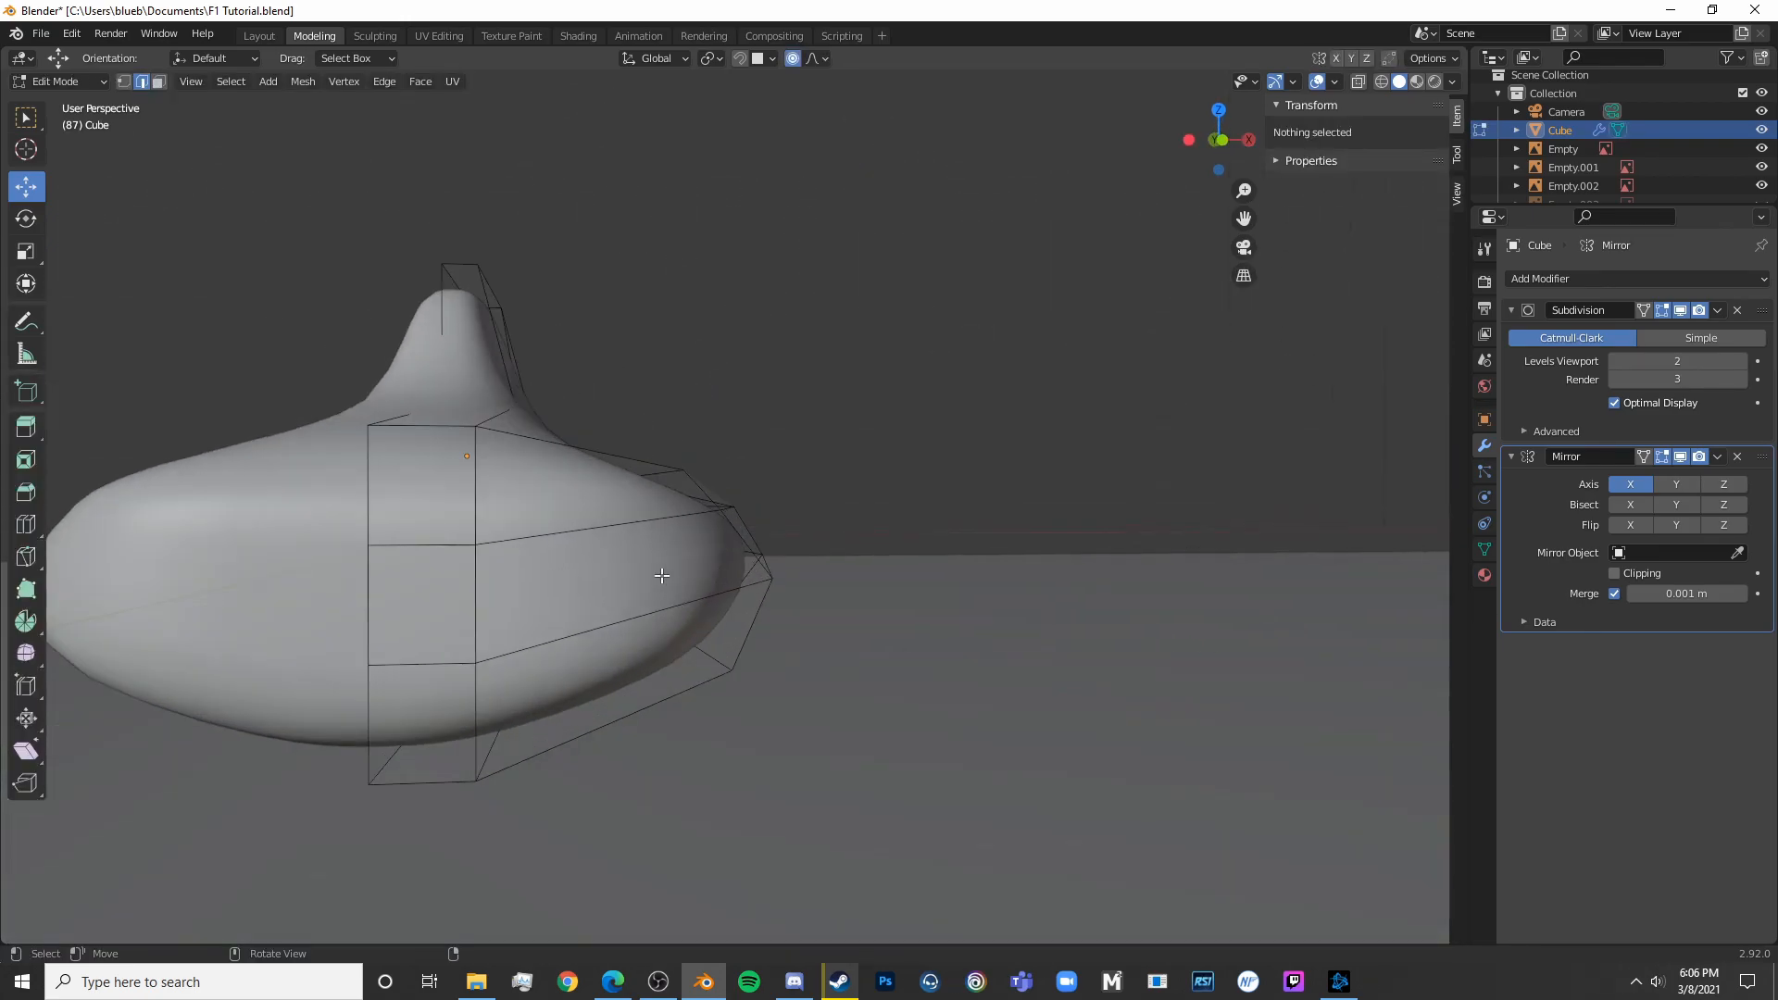
{"action": "key", "text": "ctrl+r"}
{"action": "key", "text": "KP_7"}
{"action": "key", "text": "shift+z"}
{"action": "middle_click_drag", "start_coordinate": [583, 551], "coordinate": [760, 606], "text": "shift"}
{"action": "scroll", "coordinate": [760, 606], "scroll_direction": "down", "scroll_amount": 2}
{"action": "key", "text": "shift+z"}
{"action": "key", "text": "shift+z"}
{"action": "left_click", "coordinate": [720, 502]}
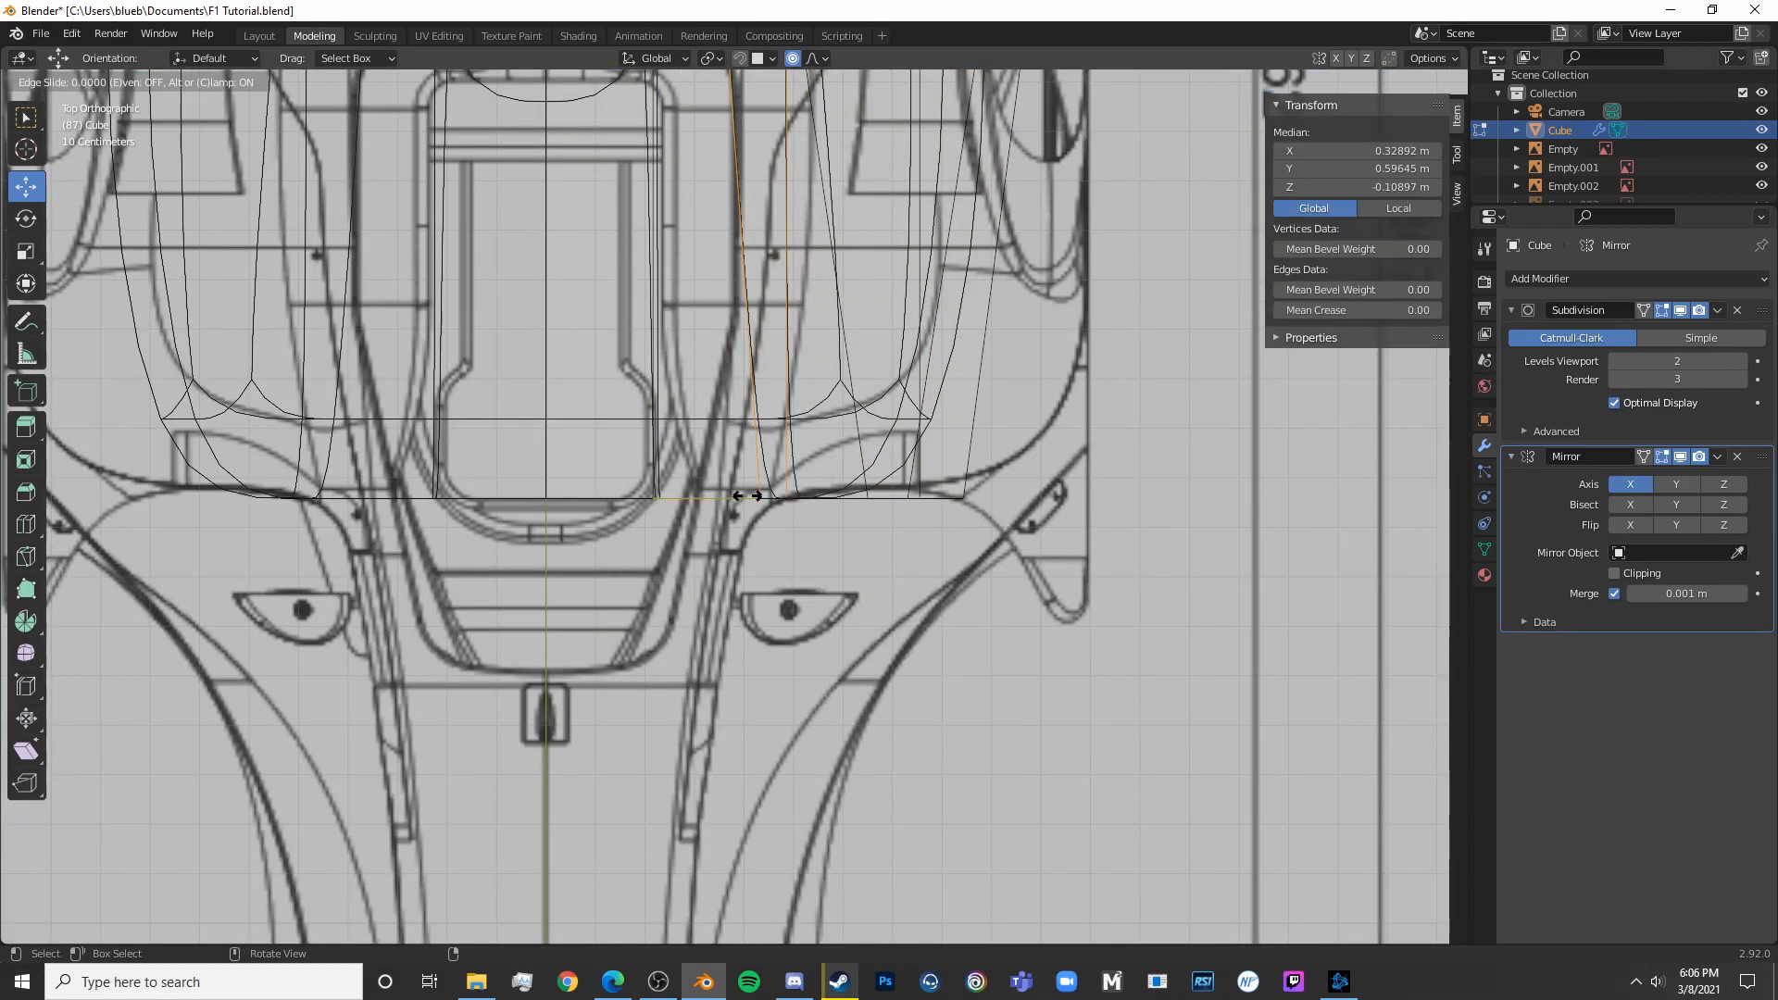
{"action": "left_click", "coordinate": [706, 499]}
{"action": "key", "text": "shift+z"}
Circle-select the new loop's front vertices and align them vertically by scaling to 0 along X
{"action": "middle_click_drag", "start_coordinate": [790, 615], "coordinate": [865, 576]}
{"action": "key", "text": "c"}
{"action": "left_click_drag", "start_coordinate": [738, 720], "coordinate": [758, 569]}
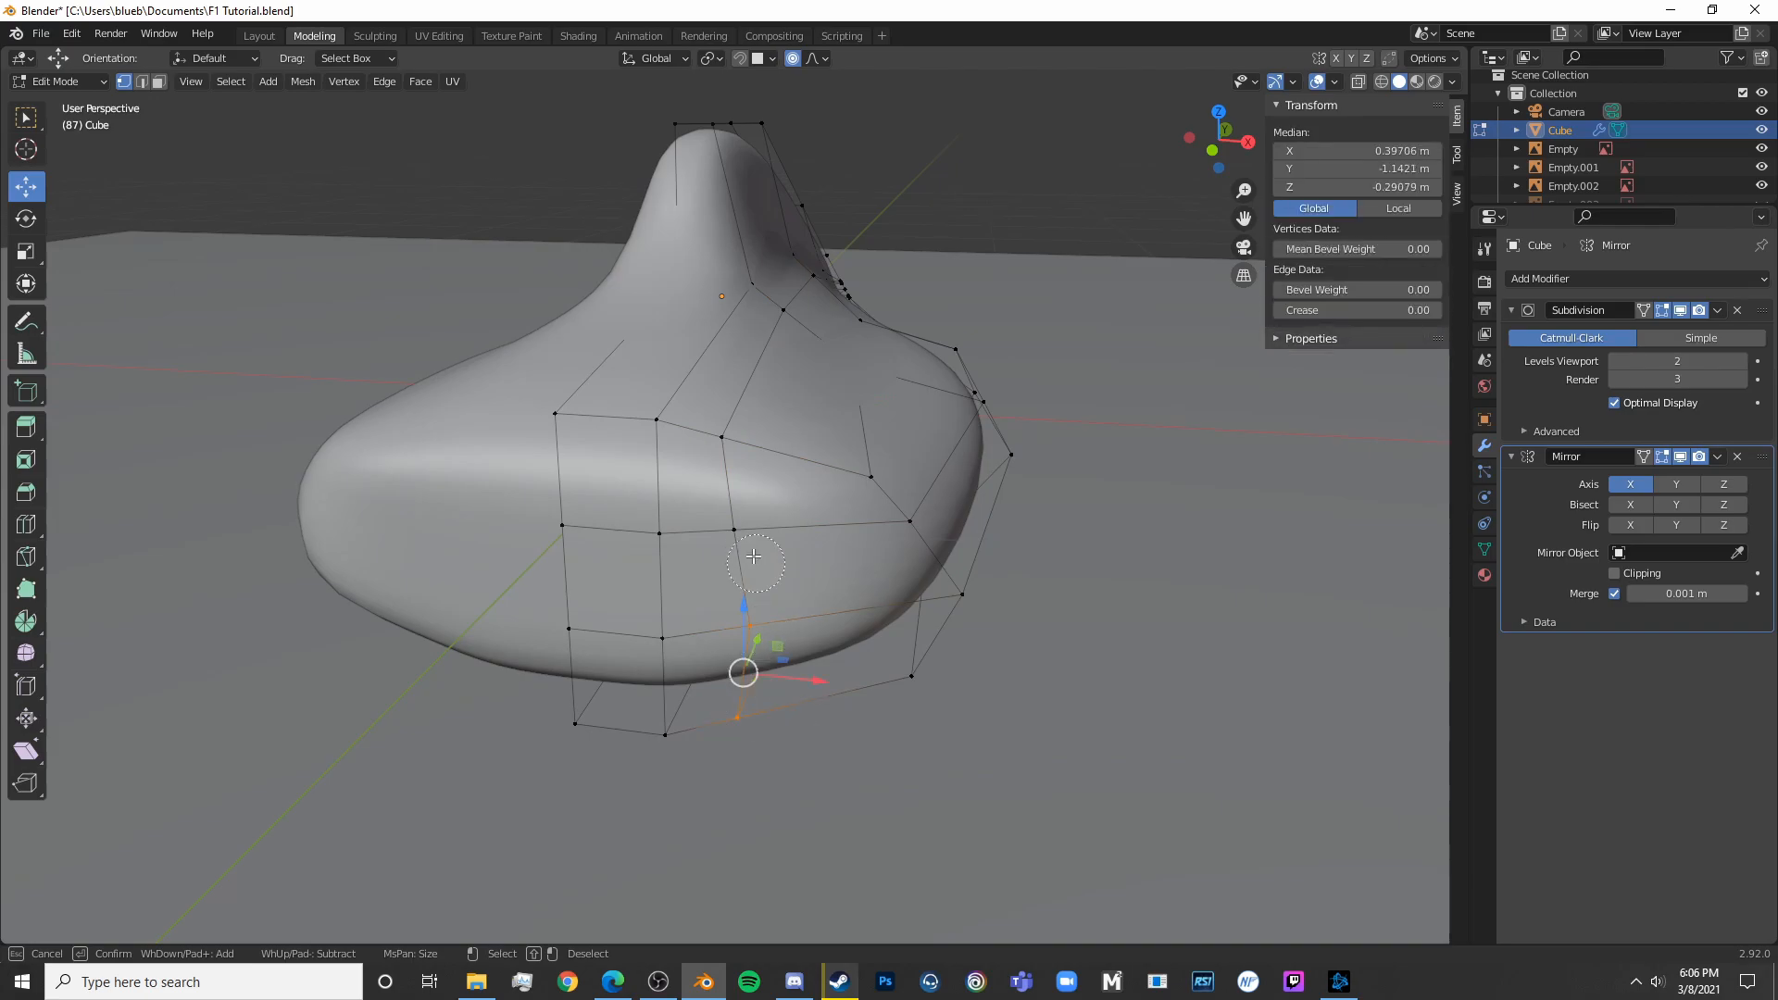
{"action": "middle_click_drag", "start_coordinate": [772, 728], "coordinate": [924, 717]}
{"action": "key", "text": "s"}
{"action": "key", "text": "x"}
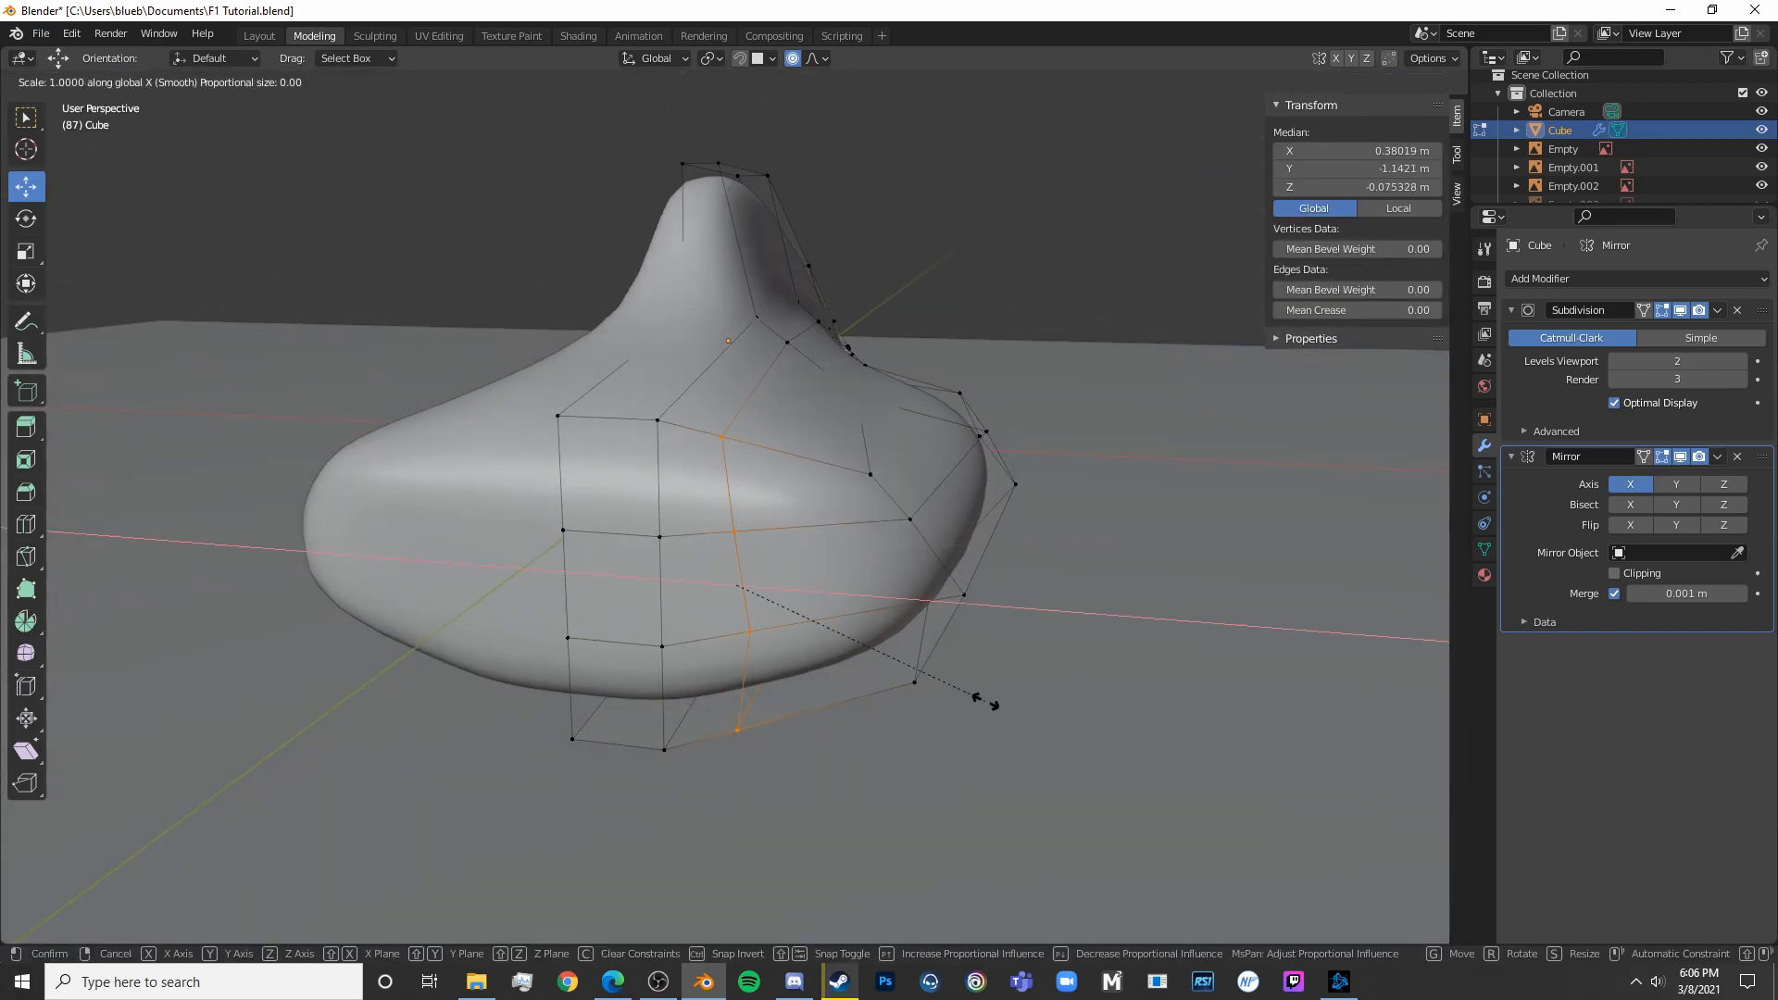
{"action": "key", "text": "Return"}
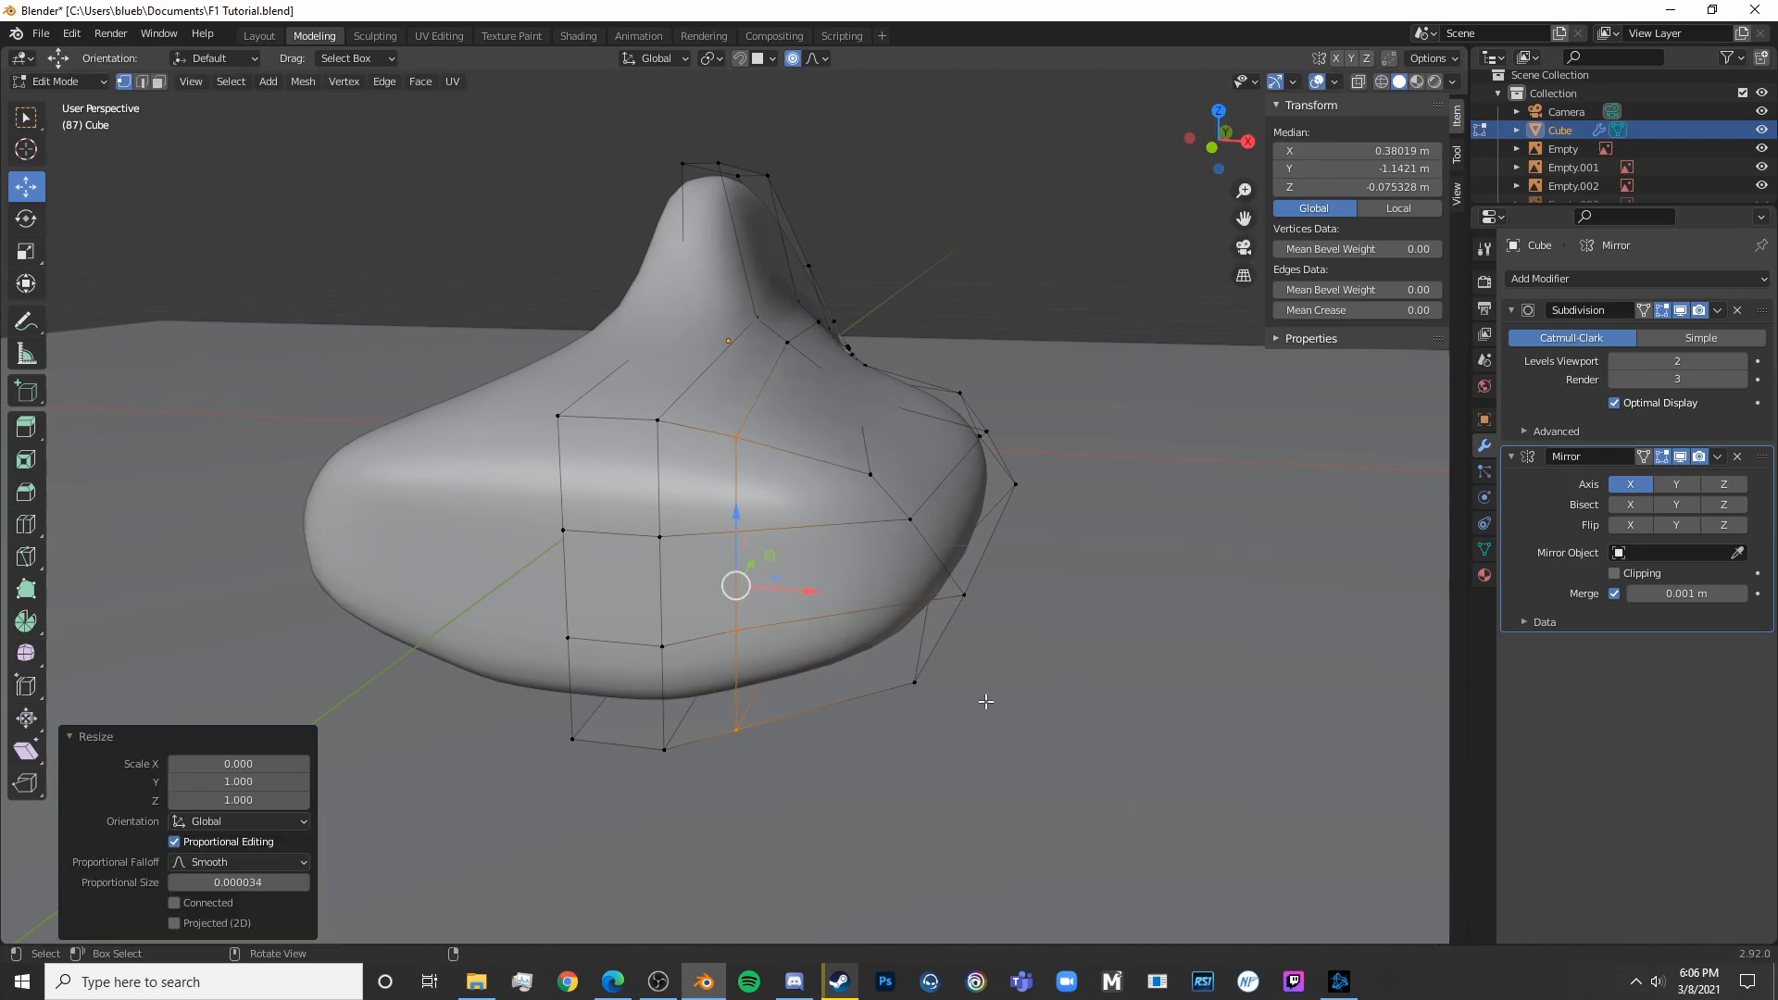
Circle-select the inner front faces and extrude them forward about 0.4 m in the side view
{"action": "middle_click_drag", "start_coordinate": [843, 646], "coordinate": [265, 365]}
{"action": "left_click", "coordinate": [160, 82]}
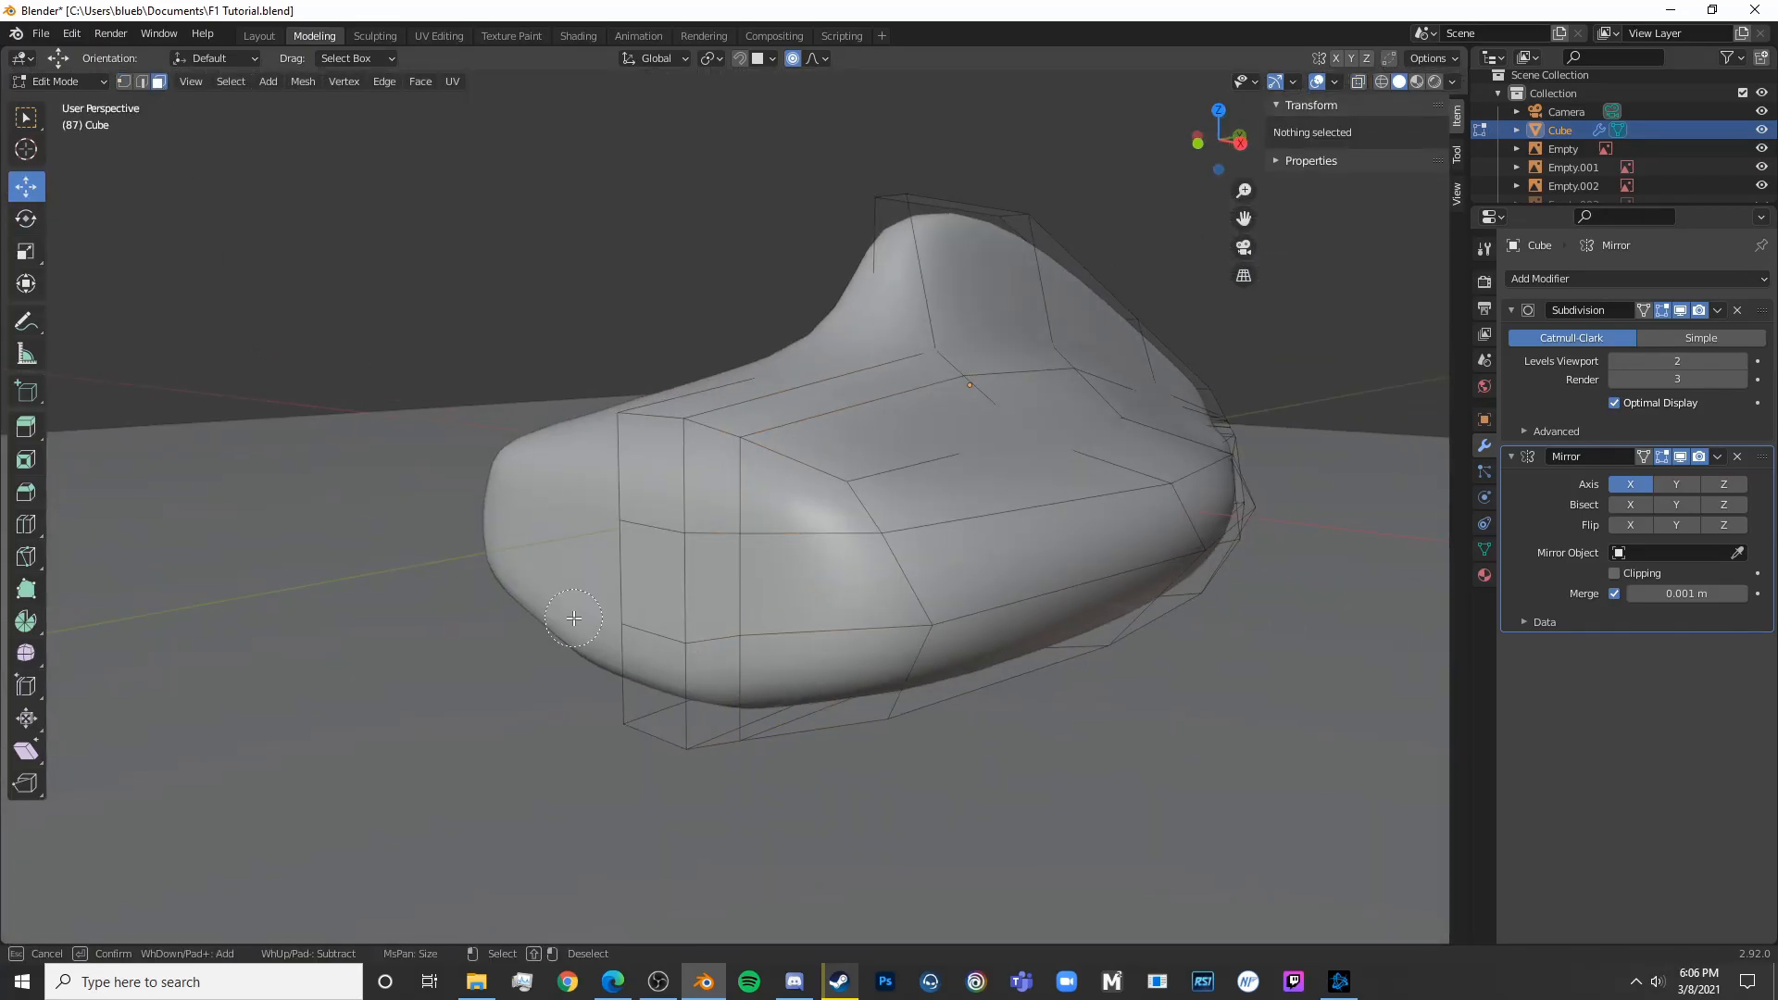
{"action": "left_click_drag", "start_coordinate": [666, 677], "coordinate": [668, 435]}
{"action": "key", "text": "Escape"}
{"action": "key", "text": "KP_3"}
{"action": "scroll", "coordinate": [717, 489], "scroll_direction": "down", "scroll_amount": 4}
{"action": "key", "text": "e"}
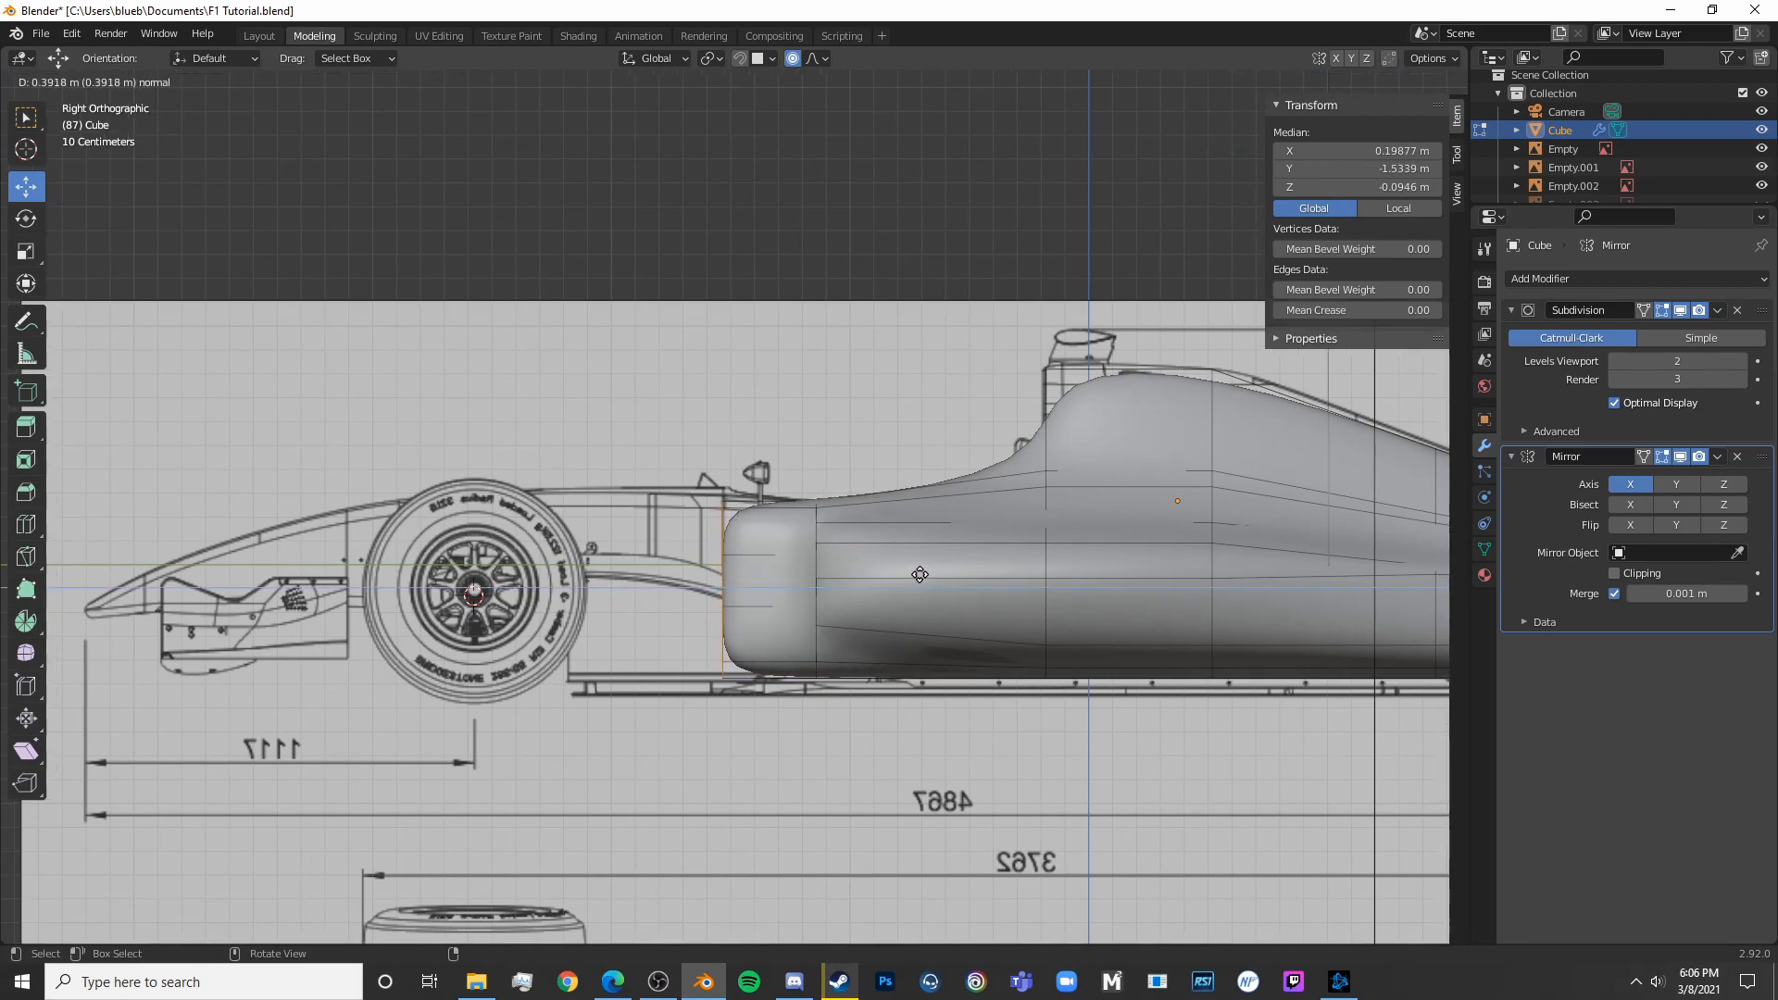
{"action": "left_click", "coordinate": [919, 573]}
Scale and move the extruded faces along Z to fit the side blueprint's chassis outline behind the front wheel
{"action": "key", "text": "alt+z"}
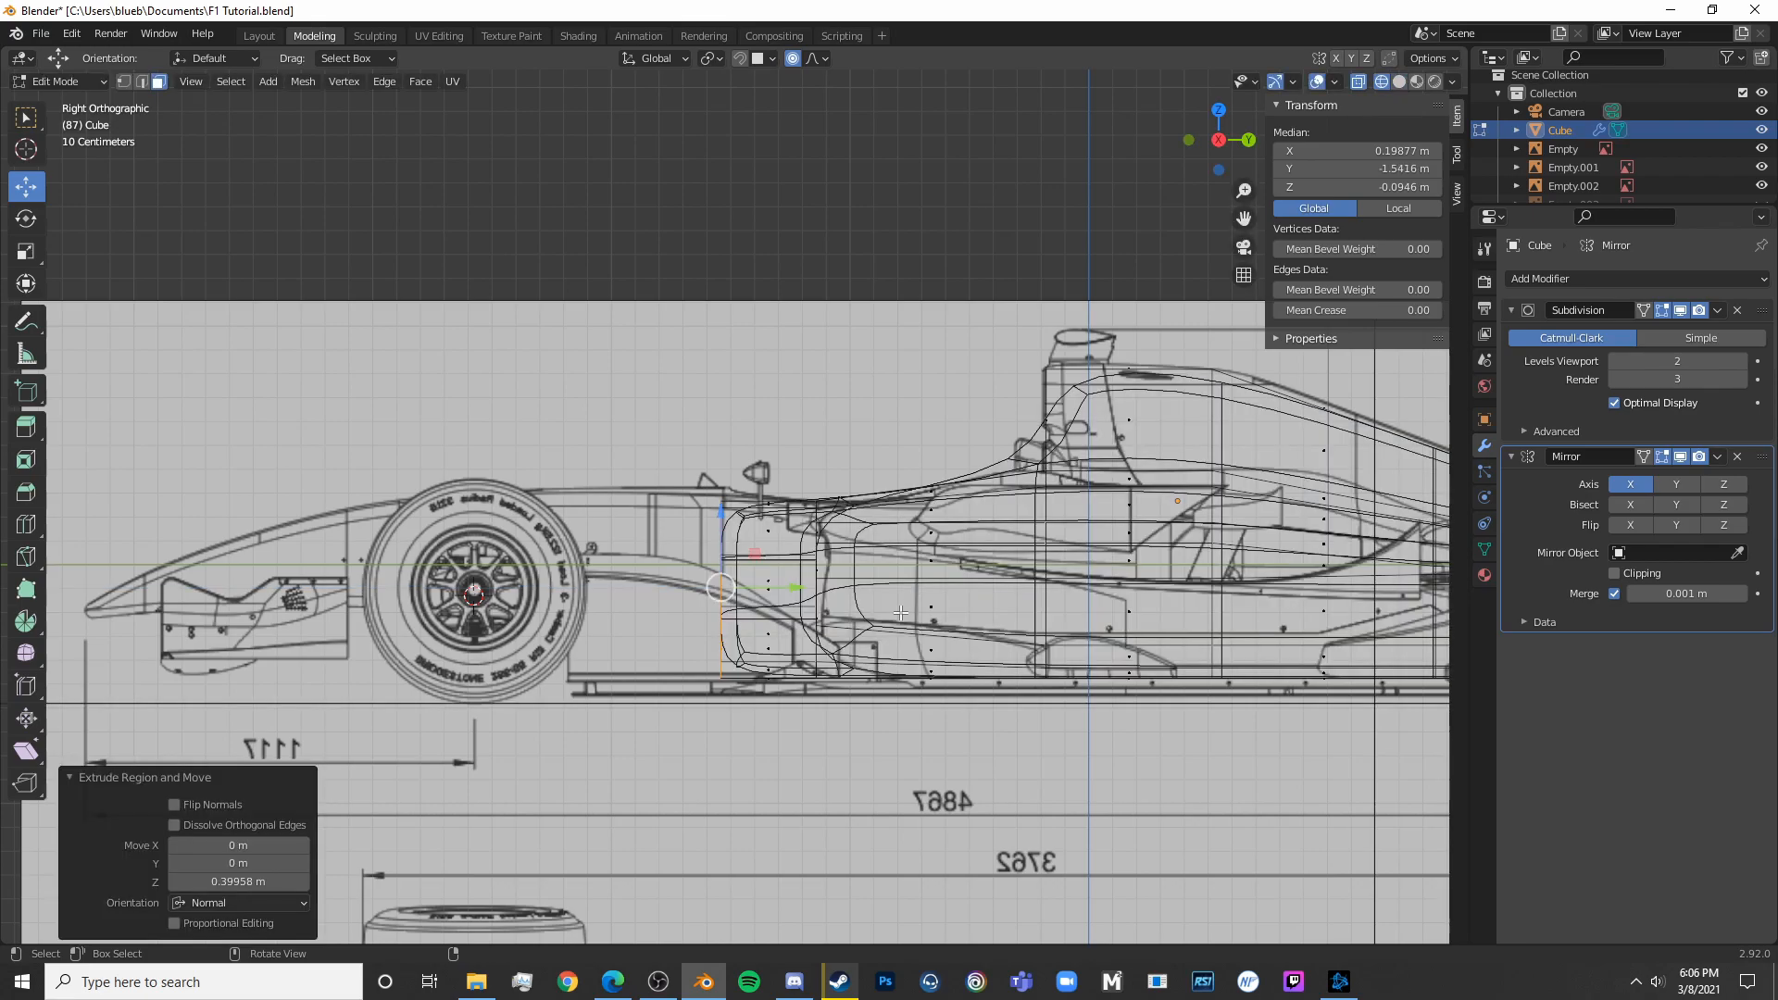
{"action": "scroll", "coordinate": [871, 472], "scroll_direction": "up", "scroll_amount": 3}
{"action": "key", "text": "s"}
{"action": "key", "text": "z"}
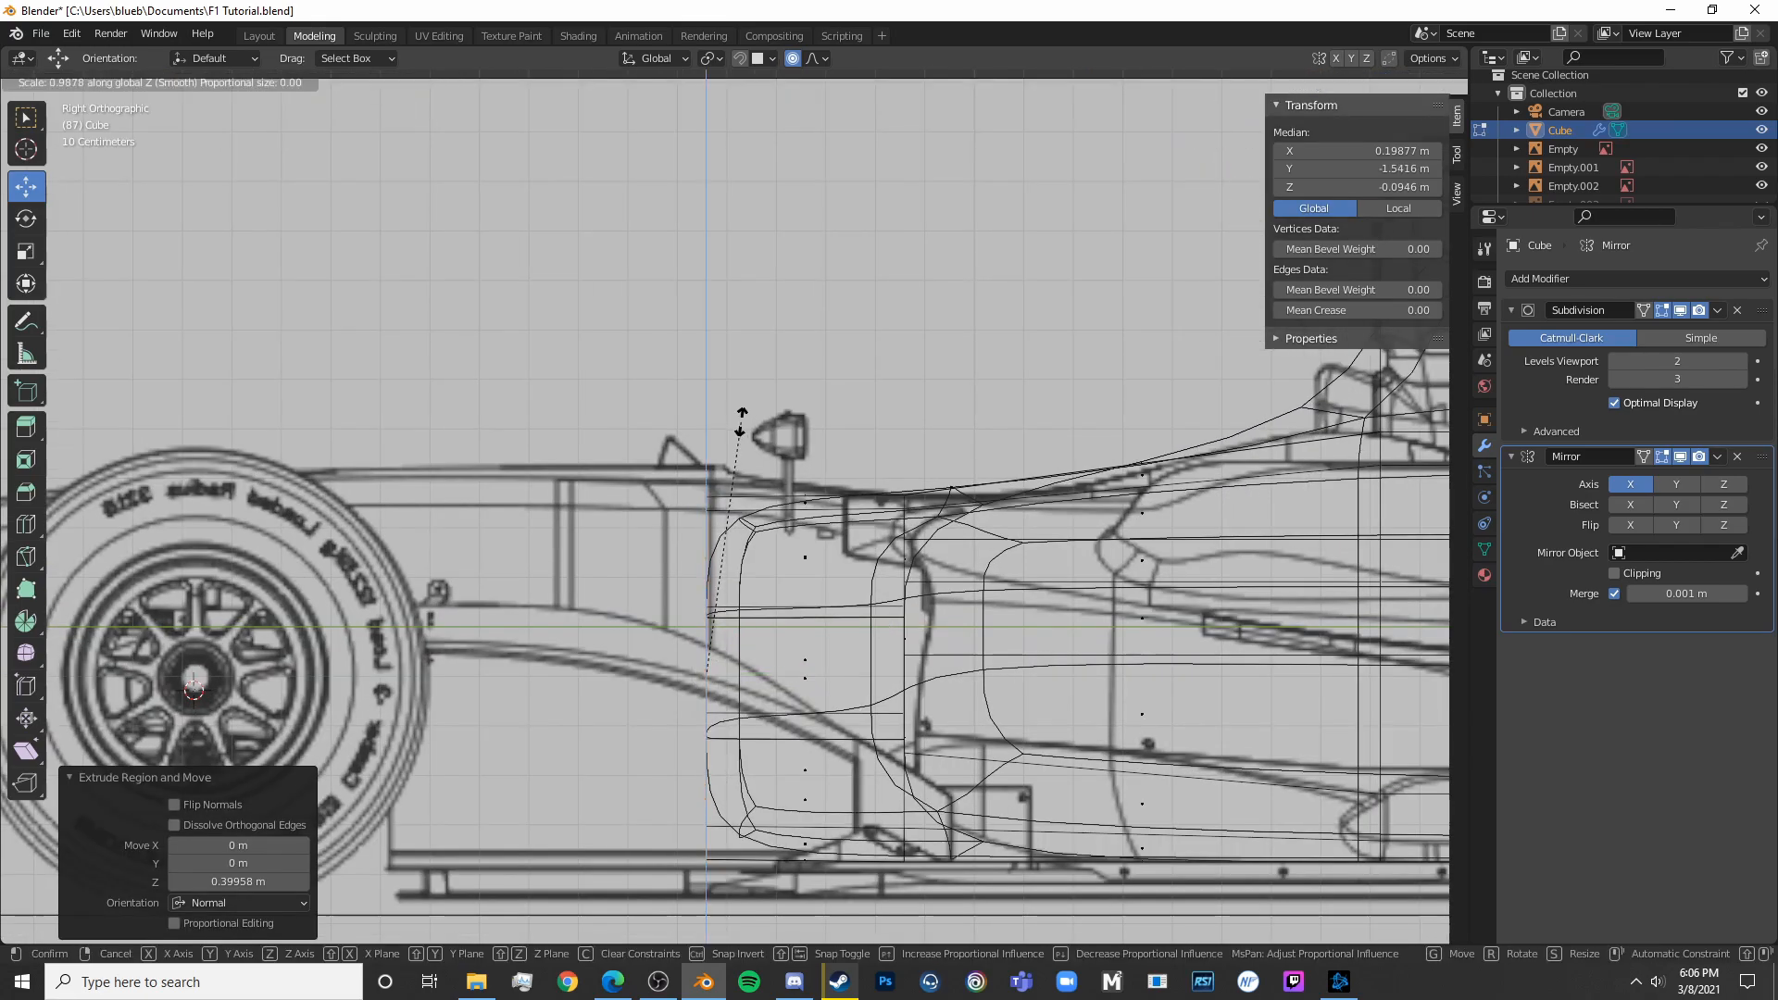
{"action": "left_click", "coordinate": [726, 568]}
{"action": "key", "text": "g"}
{"action": "key", "text": "z"}
{"action": "key", "text": "s"}
{"action": "key", "text": "z"}
{"action": "left_click", "coordinate": [770, 510]}
{"action": "key", "text": "s"}
{"action": "key", "text": "z"}
{"action": "left_click", "coordinate": [765, 510]}
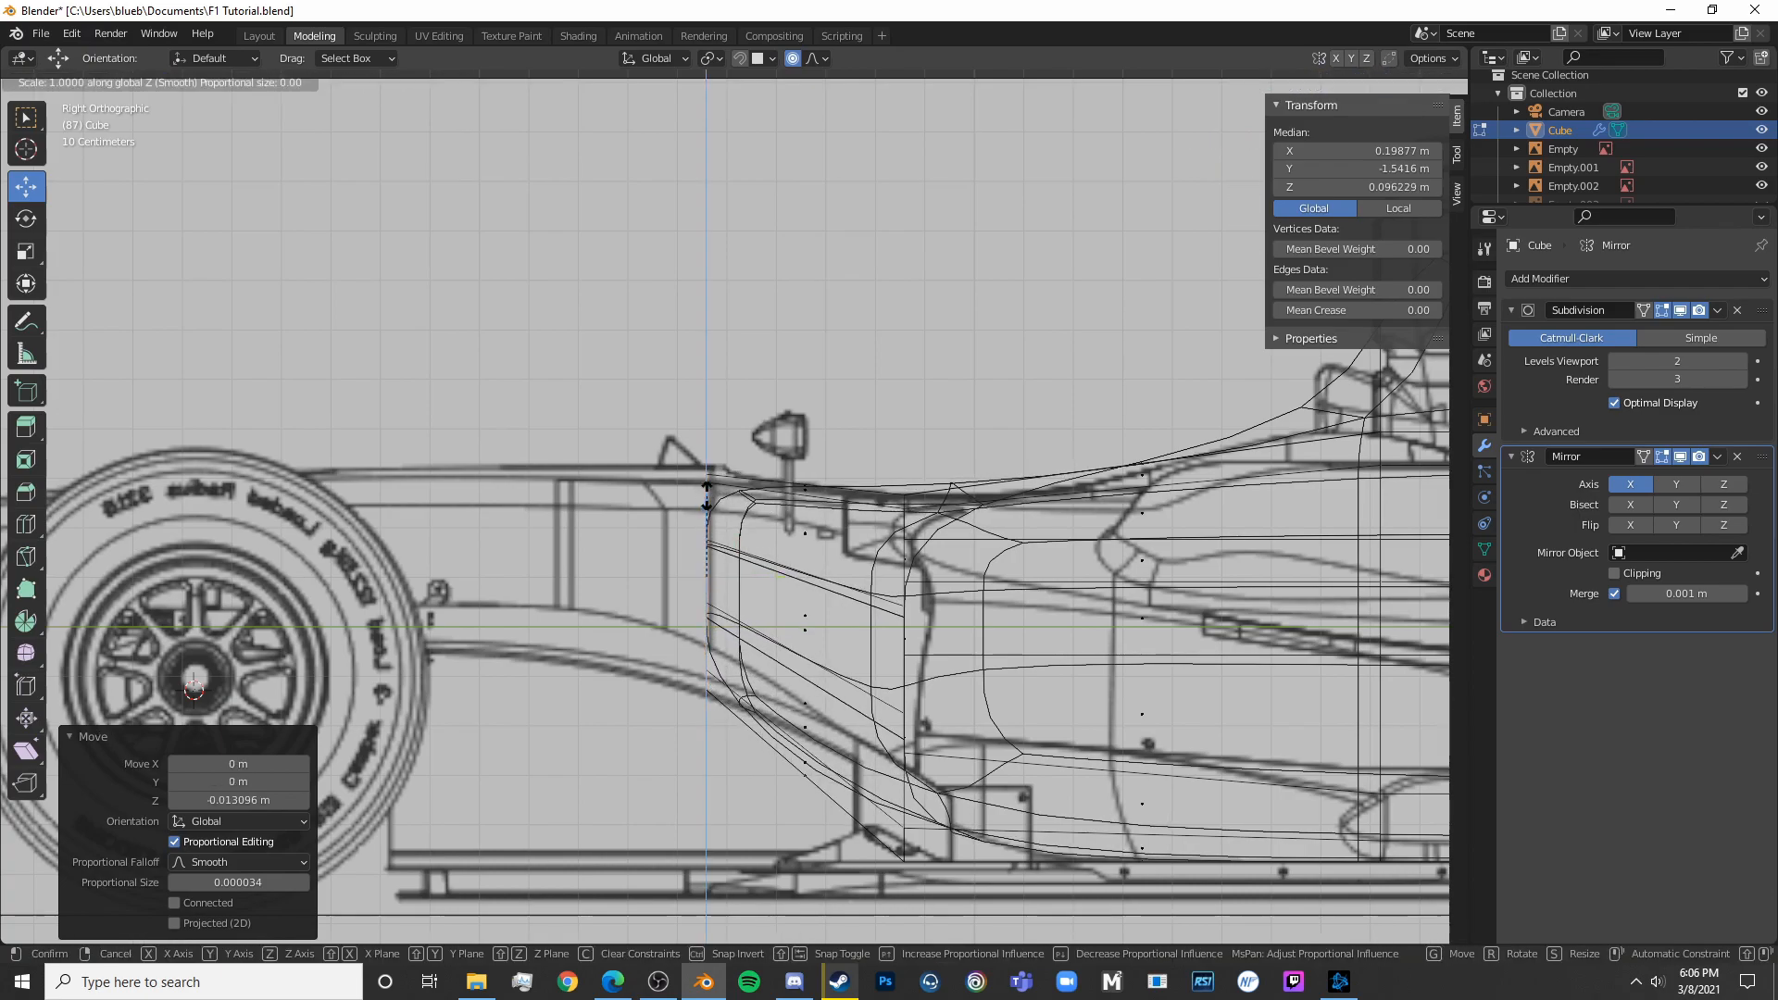
Examine the extruded front section's smoothed shape from perspective, front and side views
{"action": "key", "text": "Tab"}
{"action": "key", "text": "shift+z"}
{"action": "mouse_move", "coordinate": [672, 594]}
{"action": "middle_mouse_down"}
{"action": "mouse_move", "coordinate": [734, 635]}
{"action": "mouse_move", "coordinate": [873, 595]}
{"action": "mouse_move", "coordinate": [921, 639]}
{"action": "middle_mouse_up"}
{"action": "key", "text": "Tab"}
{"action": "left_click", "coordinate": [920, 638]}
{"action": "key", "text": "c"}
{"action": "left_click_drag", "start_coordinate": [647, 582], "coordinate": [641, 558]}
{"action": "key", "text": "Escape"}
{"action": "key", "text": "alt+a"}
{"action": "mouse_move", "coordinate": [641, 558]}
{"action": "middle_mouse_down"}
{"action": "mouse_move", "coordinate": [661, 514]}
{"action": "mouse_move", "coordinate": [885, 603]}
{"action": "mouse_move", "coordinate": [769, 587]}
{"action": "mouse_move", "coordinate": [757, 627]}
{"action": "mouse_move", "coordinate": [938, 624]}
{"action": "middle_mouse_up"}
{"action": "scroll", "coordinate": [770, 587], "scroll_direction": "up", "scroll_amount": 1}
{"action": "scroll", "coordinate": [769, 587], "scroll_direction": "up", "scroll_amount": 2}
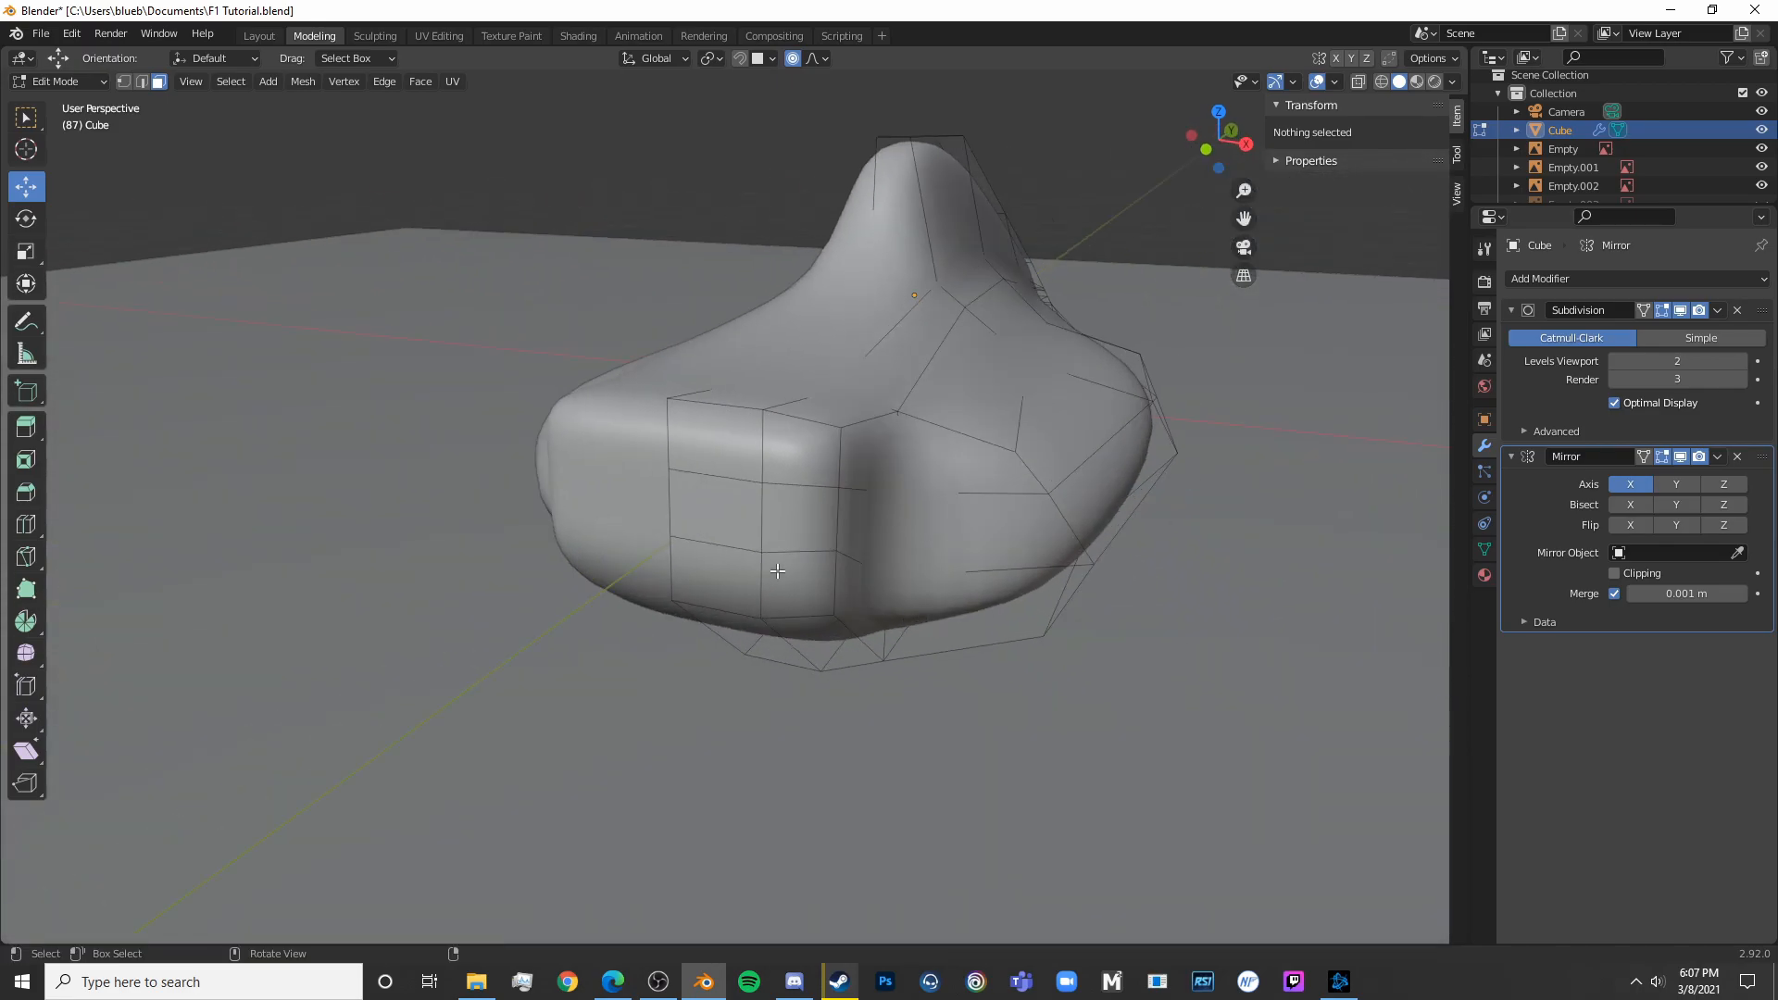
{"action": "key", "text": "KP_1"}
{"action": "middle_click_drag", "start_coordinate": [877, 533], "coordinate": [694, 603]}
{"action": "key", "text": "KP_3"}
{"action": "scroll", "coordinate": [738, 594], "scroll_direction": "up", "scroll_amount": 2}
{"action": "key", "text": "Tab"}
{"action": "key", "text": "Tab"}
Circle-select the front end faces and extrude them about 2.65 m forward to the blueprint's nose tip
{"action": "key", "text": "a"}
{"action": "key", "text": "alt+a"}
{"action": "key", "text": "c"}
{"action": "left_click_drag", "start_coordinate": [765, 643], "coordinate": [771, 360]}
{"action": "key", "text": "Escape"}
{"action": "scroll", "coordinate": [770, 360], "scroll_direction": "down", "scroll_amount": 4}
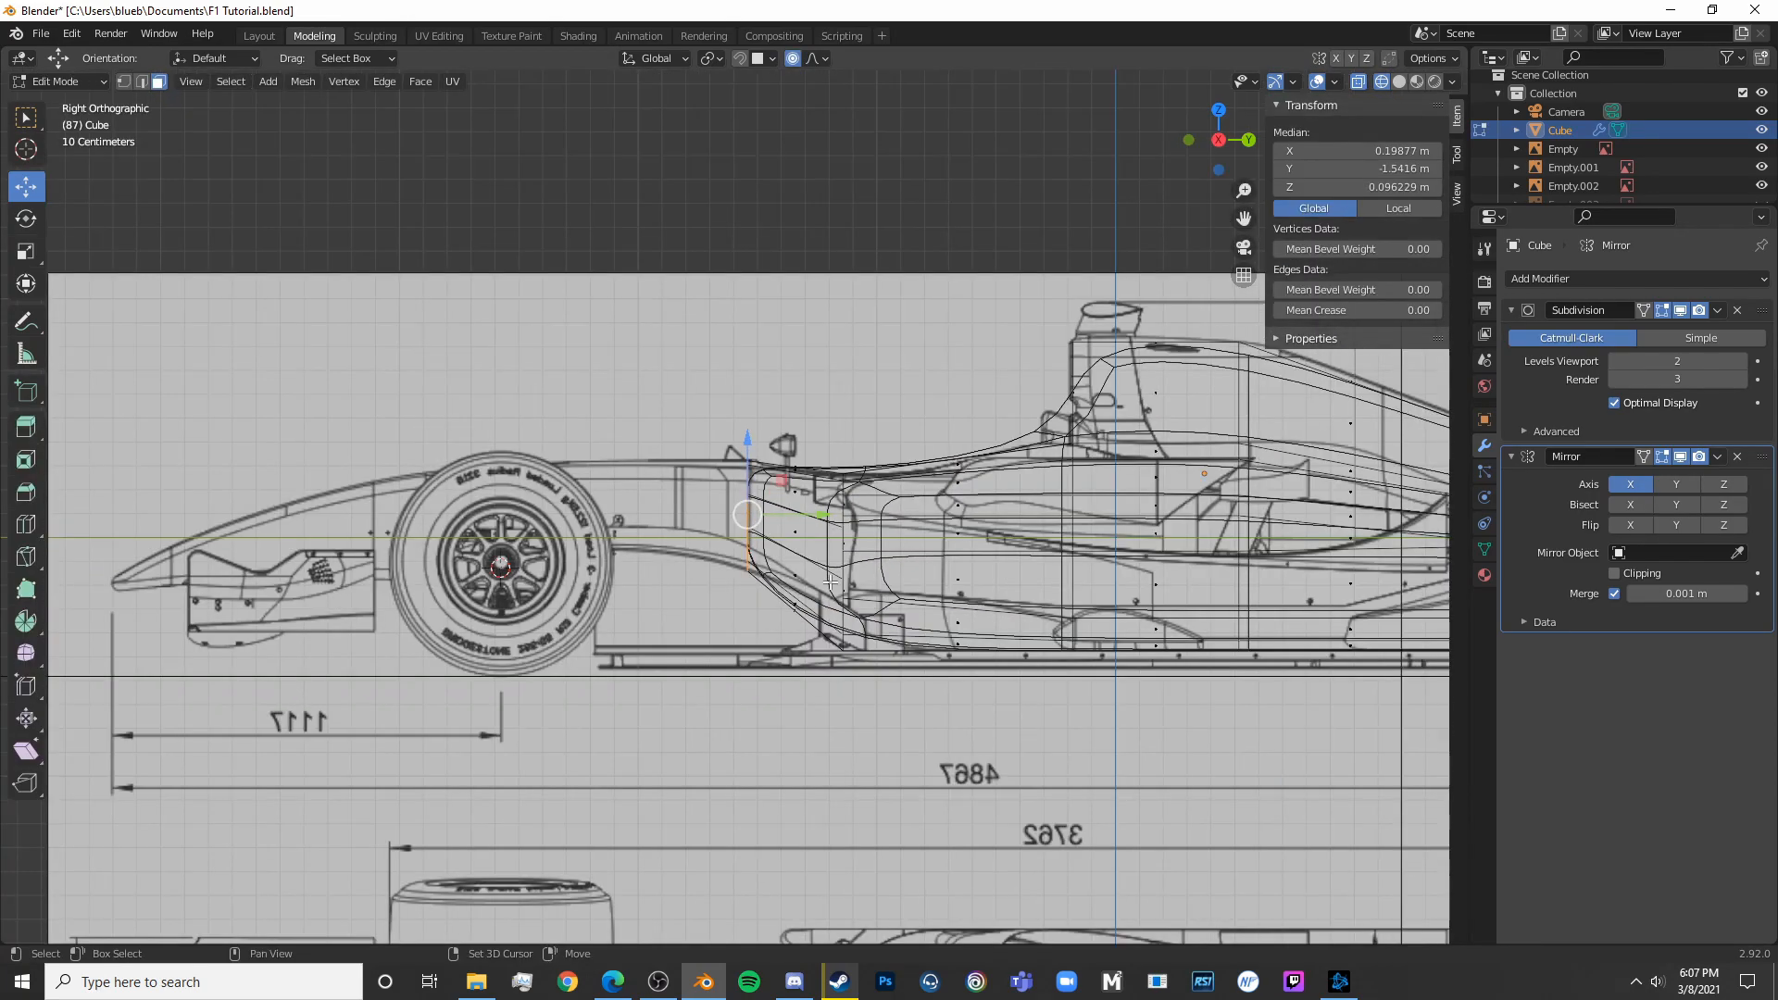
{"action": "key", "text": "g"}
{"action": "left_click", "coordinate": [409, 608]}
Scale the nose-tip faces to 0.113 and lower them along Z onto the blueprint's nose tip
{"action": "scroll", "coordinate": [634, 421], "scroll_direction": "up", "scroll_amount": 4}
{"action": "left_click_drag", "start_coordinate": [485, 297], "coordinate": [488, 432]}
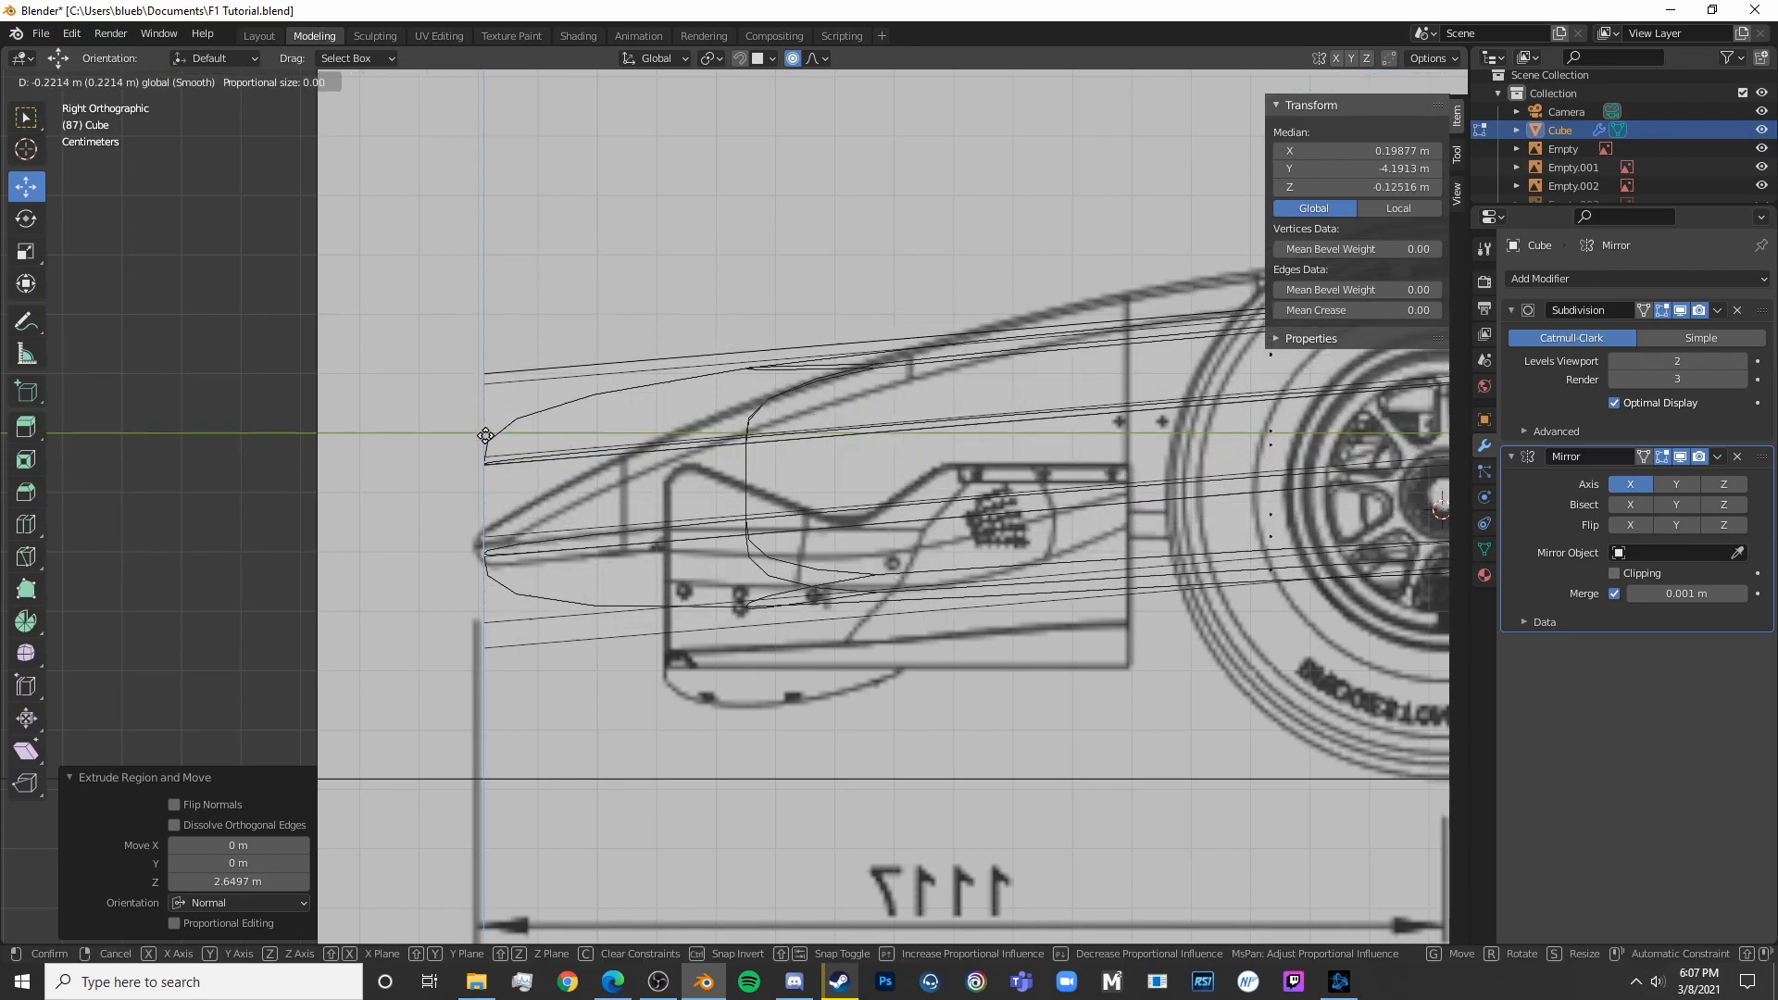
{"action": "key", "text": "s"}
{"action": "left_click", "coordinate": [507, 490]}
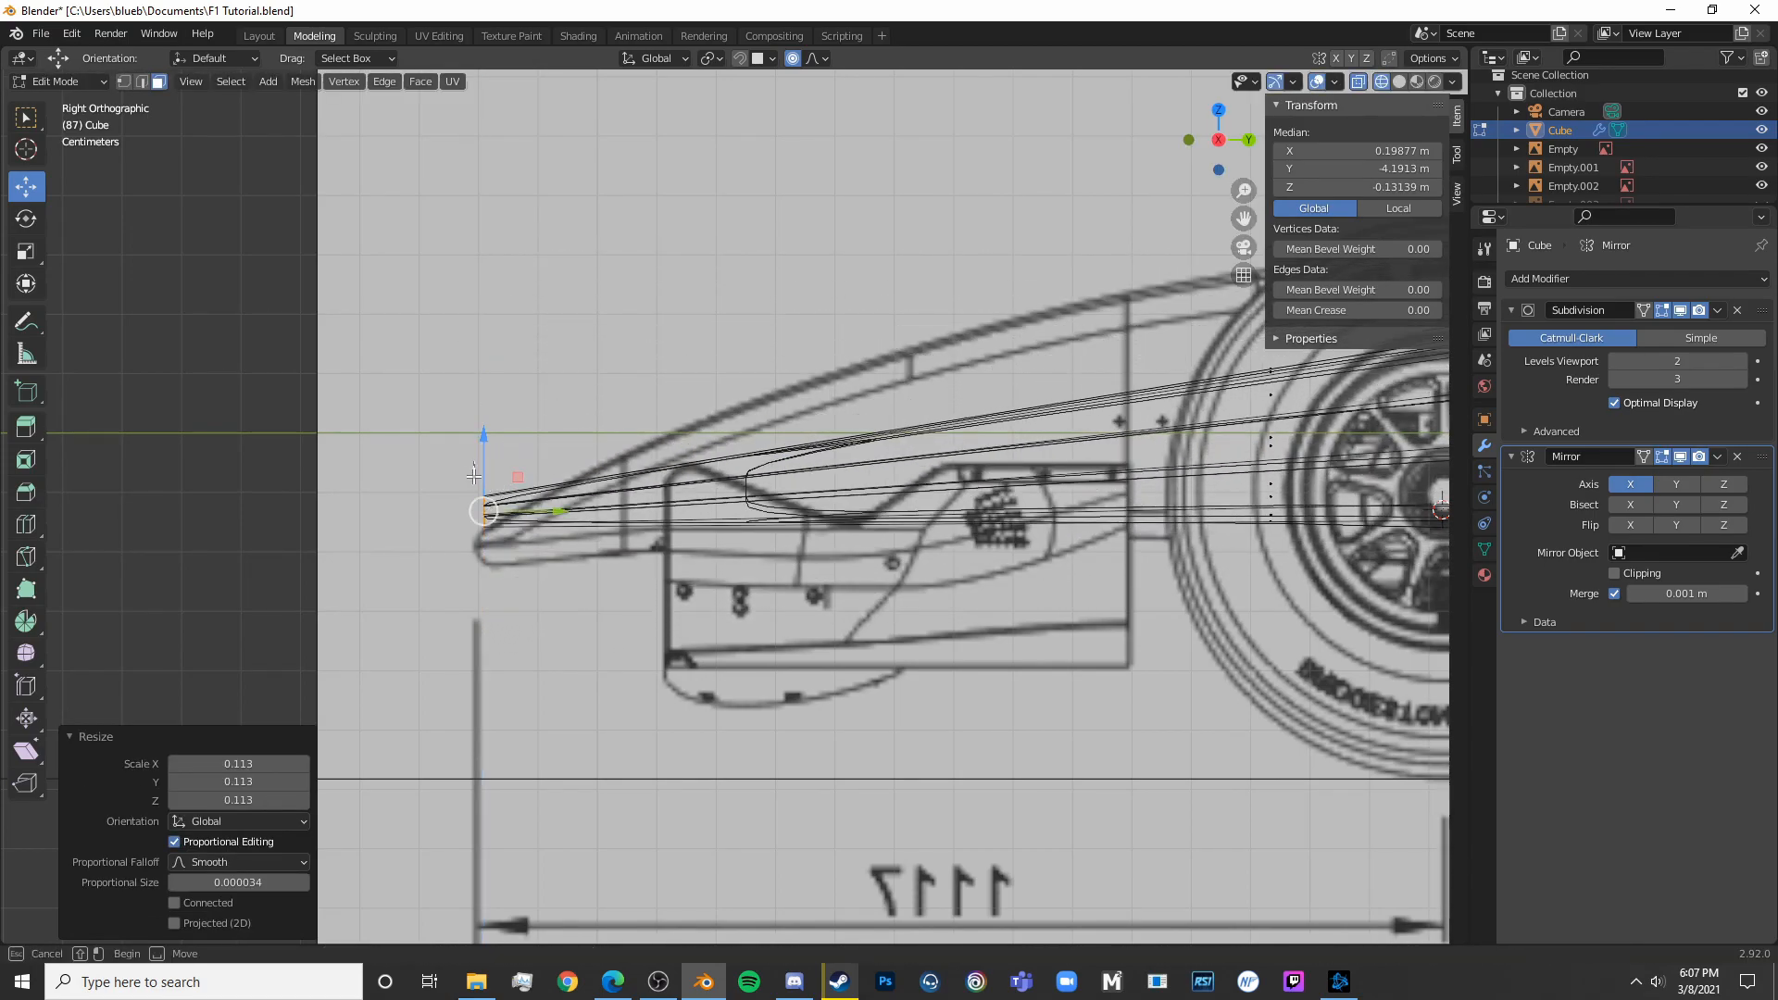
{"action": "key", "text": "g"}
{"action": "key", "text": "z"}
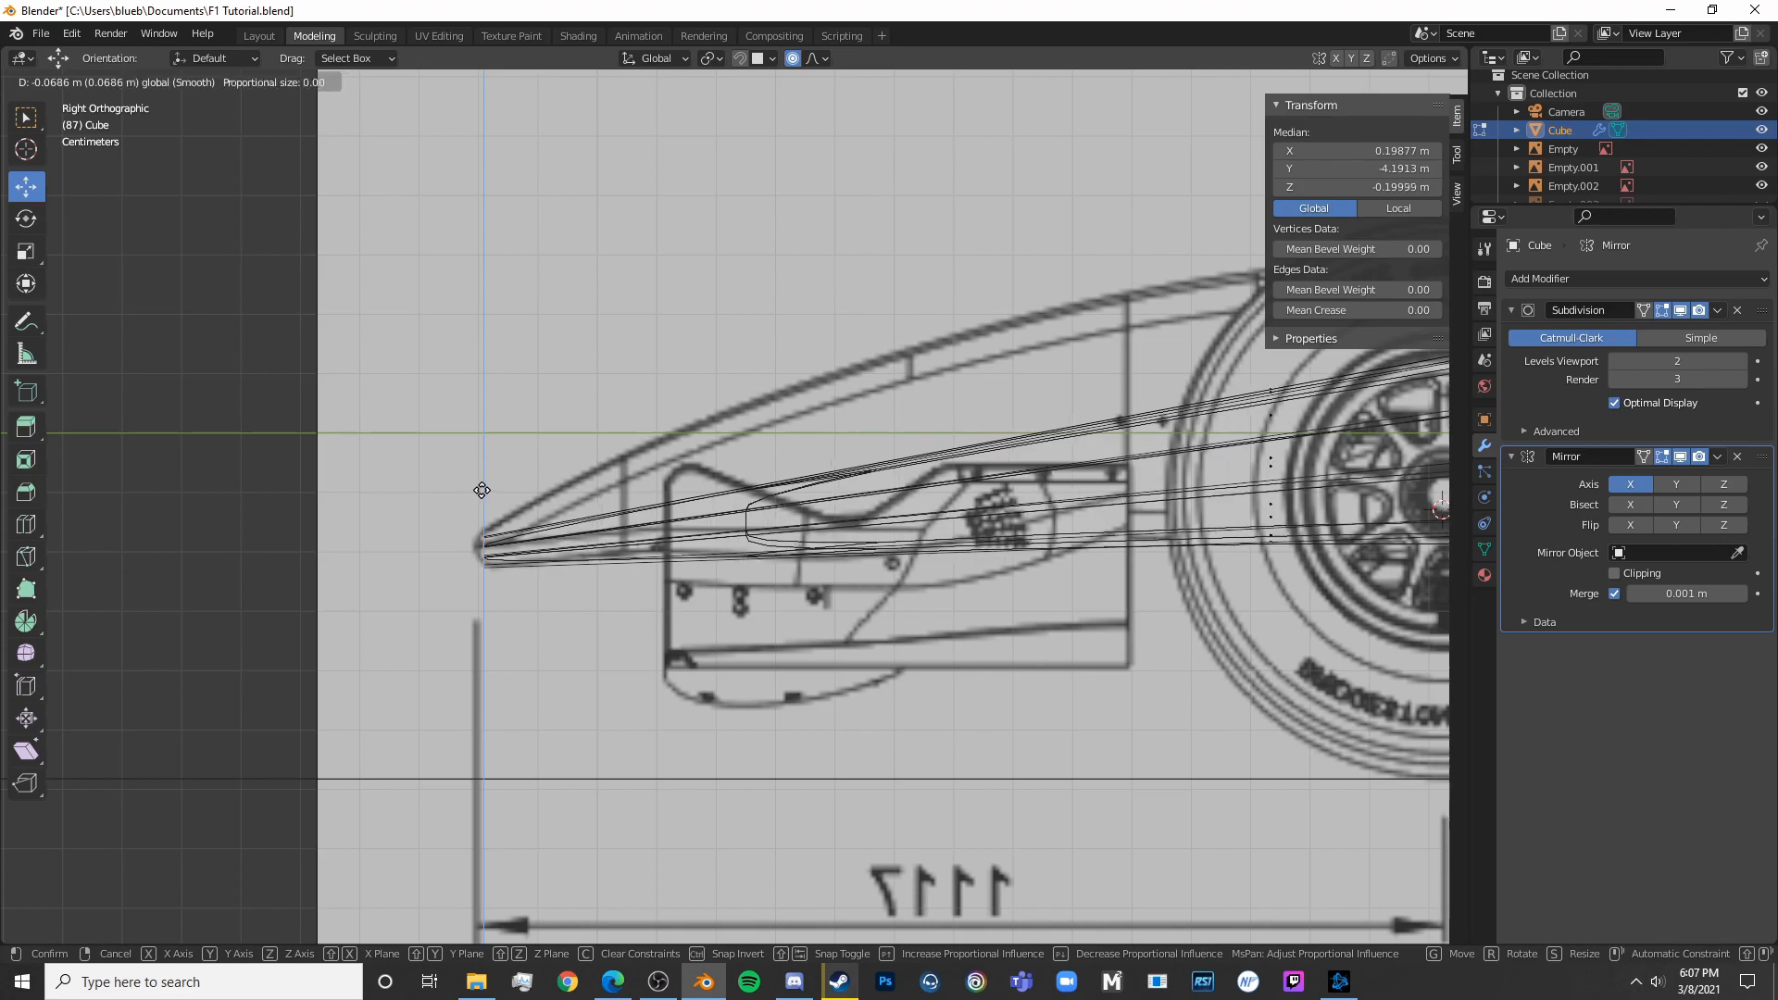
{"action": "left_click", "coordinate": [482, 490]}
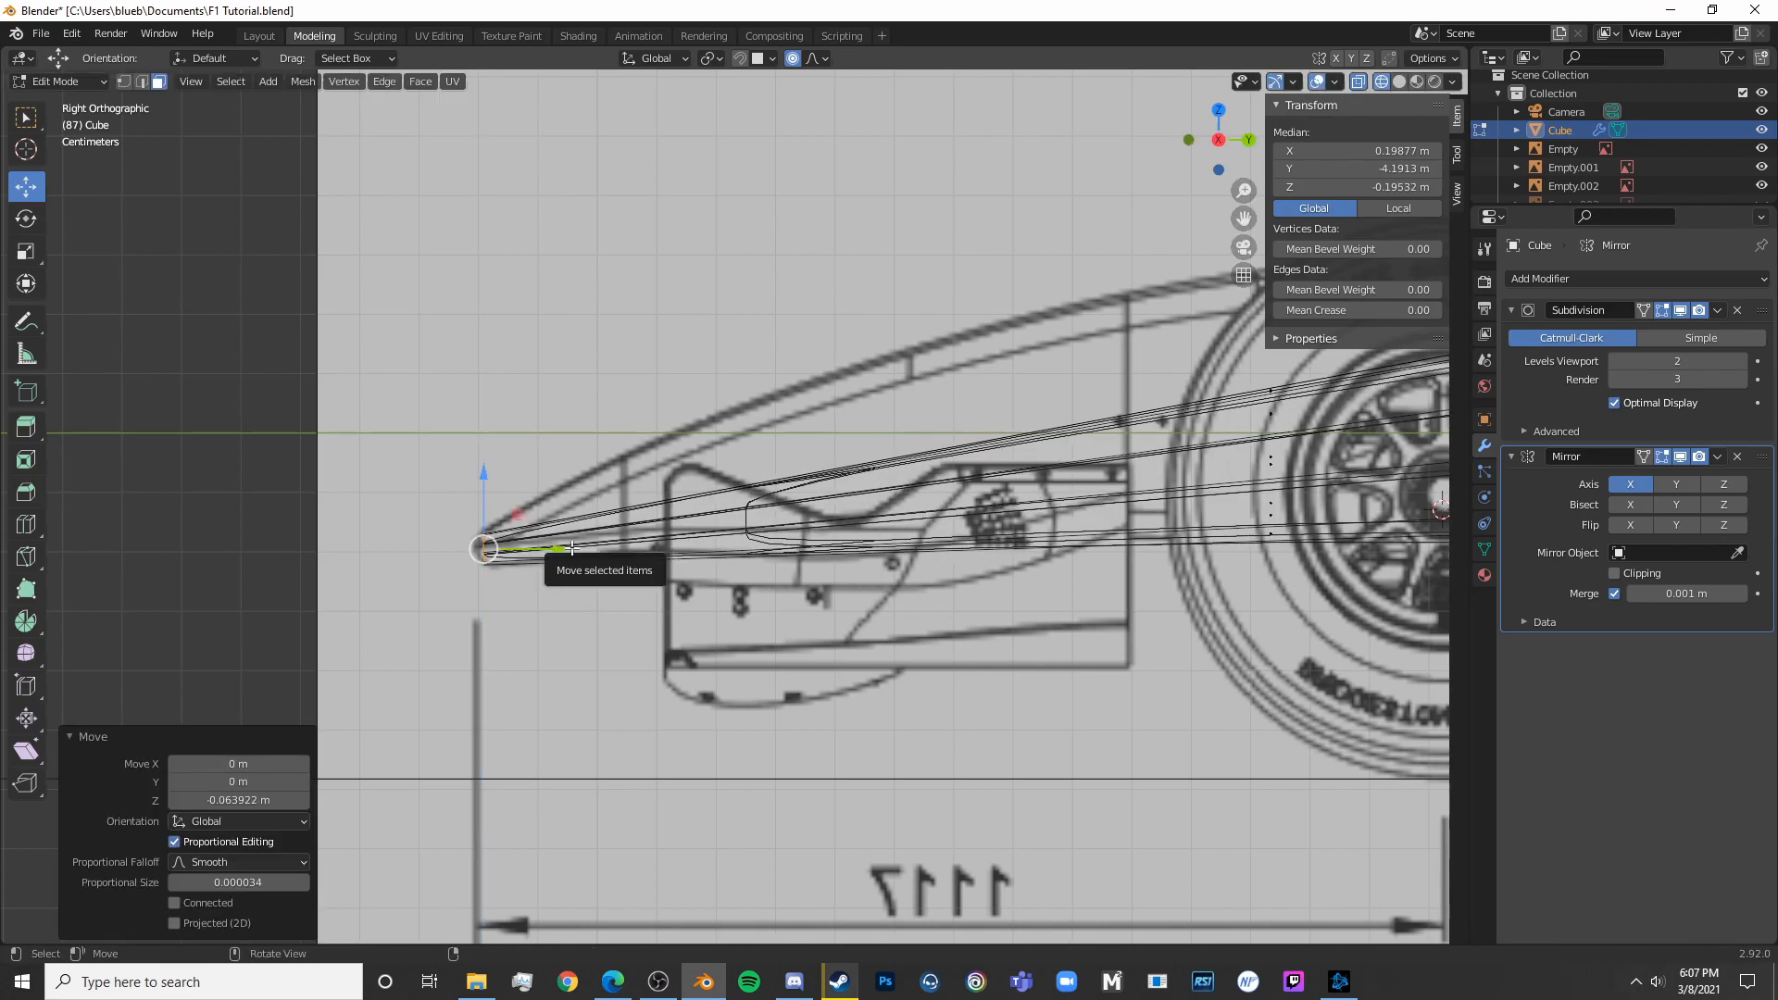
Circle-select the nose tip's inner vertices in vertex mode and set their median X to 0
{"action": "key", "text": "KP_7"}
{"action": "scroll", "coordinate": [873, 703], "scroll_direction": "down", "scroll_amount": 8}
{"action": "middle_click_drag", "start_coordinate": [817, 691], "coordinate": [839, 663], "text": "shift"}
{"action": "scroll", "coordinate": [878, 653], "scroll_direction": "up", "scroll_amount": 5}
{"action": "key", "text": "shift+z"}
{"action": "middle_click_drag", "start_coordinate": [814, 543], "coordinate": [909, 338]}
{"action": "middle_click_drag", "start_coordinate": [878, 541], "coordinate": [776, 545]}
{"action": "left_click", "coordinate": [127, 82]}
{"action": "middle_click_drag", "start_coordinate": [666, 485], "coordinate": [677, 533]}
{"action": "key", "text": "shift+z"}
{"action": "key", "text": "c"}
{"action": "mouse_move", "coordinate": [799, 729]}
{"action": "left_mouse_down"}
{"action": "mouse_move", "coordinate": [823, 704]}
{"action": "mouse_move", "coordinate": [810, 779]}
{"action": "left_mouse_up"}
{"action": "key", "text": "Escape"}
{"action": "key", "text": "c"}
{"action": "left_click", "coordinate": [819, 774]}
{"action": "key", "text": "Escape"}
{"action": "key", "text": "shift+z"}
{"action": "scroll", "coordinate": [845, 751], "scroll_direction": "down", "scroll_amount": 4}
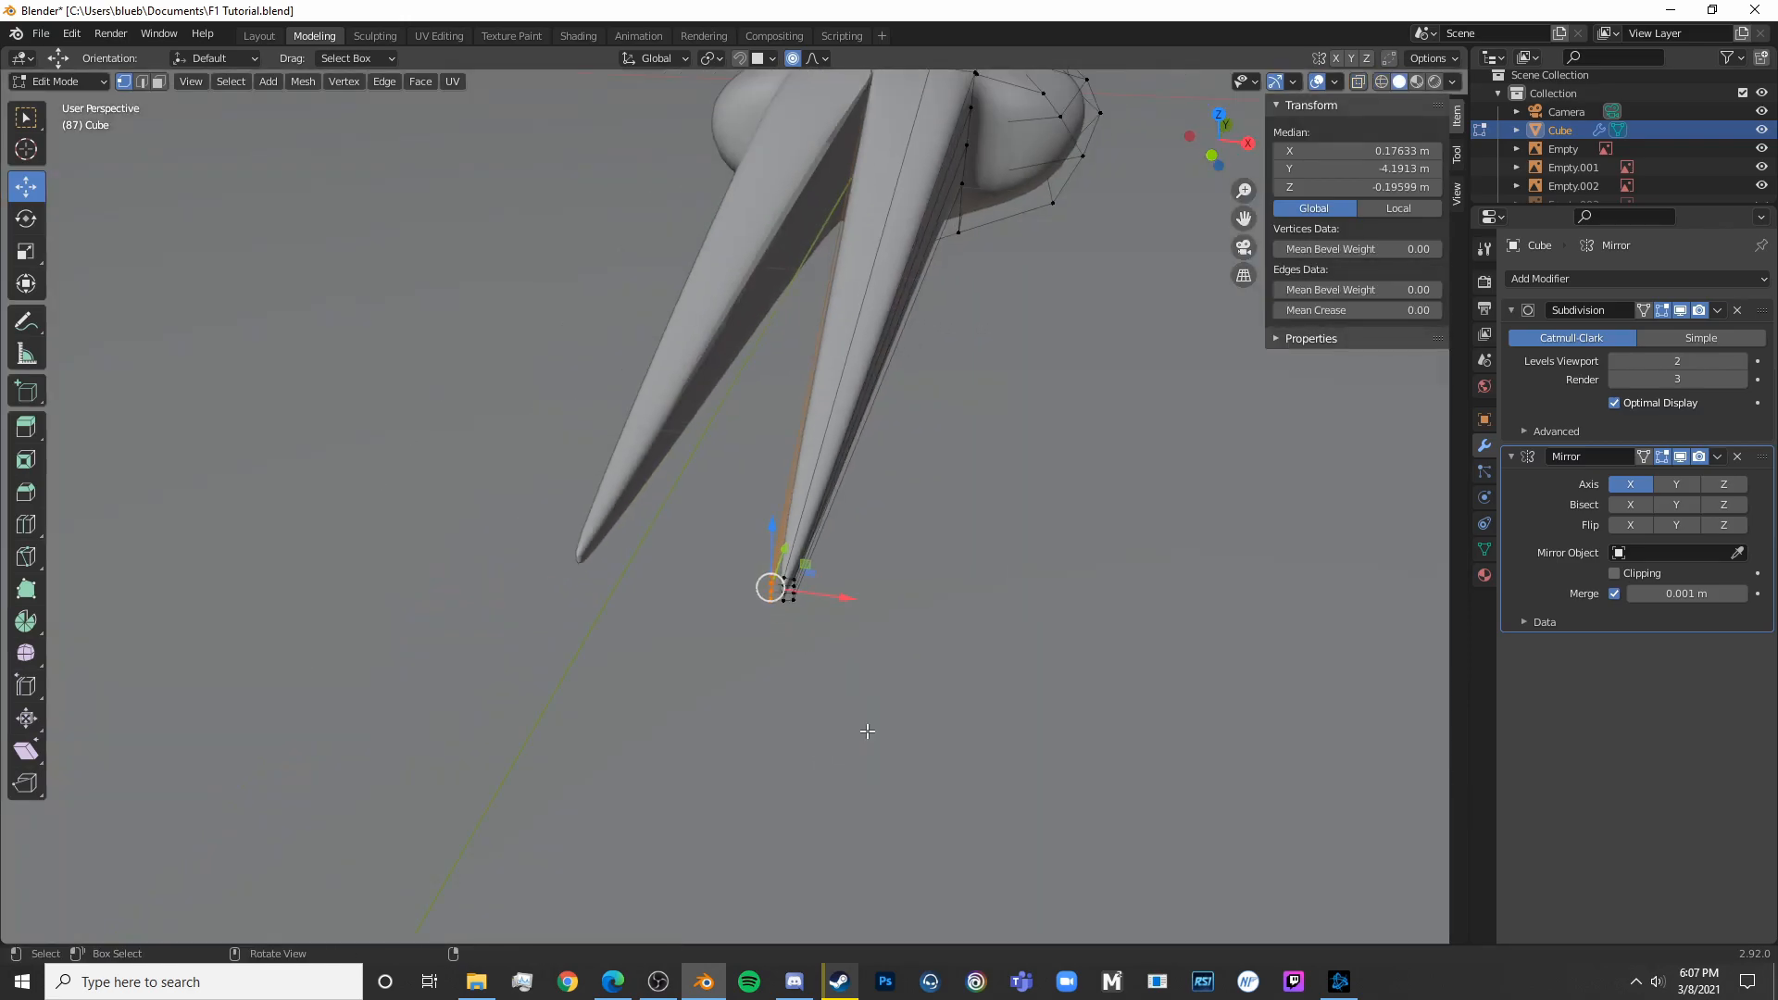
{"action": "middle_click_drag", "start_coordinate": [859, 739], "coordinate": [1101, 404]}
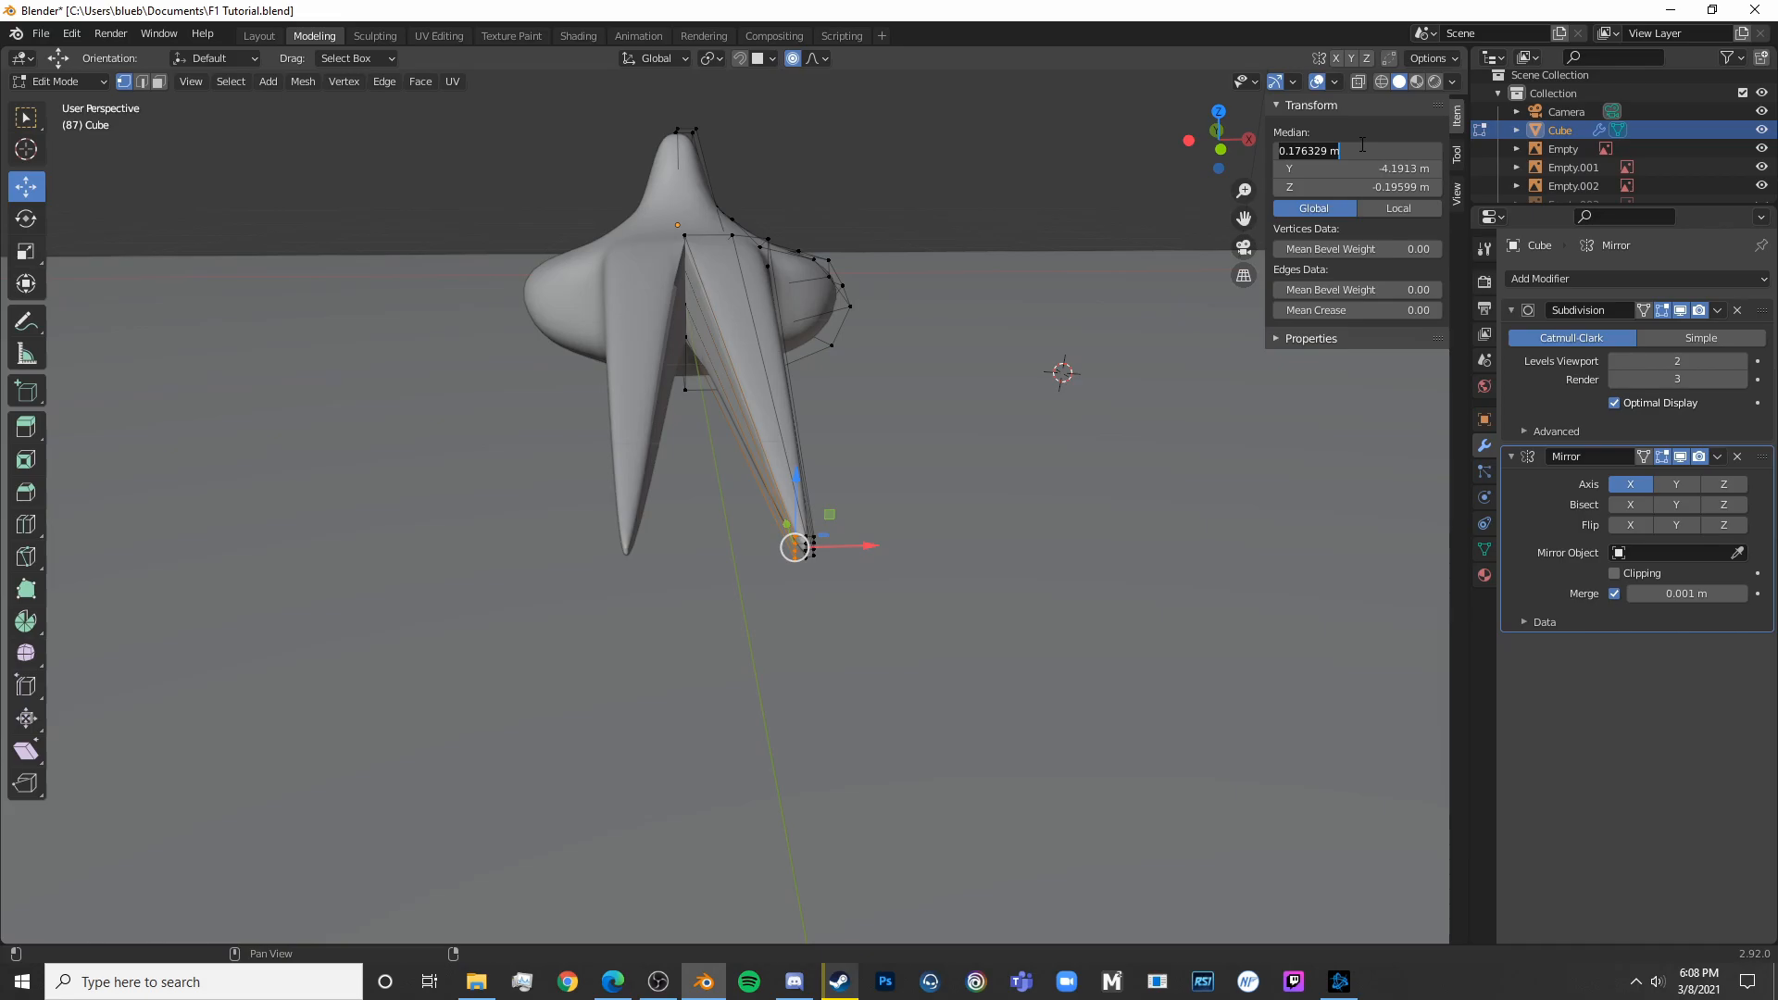
{"action": "left_click", "coordinate": [1362, 148]}
{"action": "type", "text": "0"}
{"action": "key", "text": "Return"}
{"action": "scroll", "coordinate": [841, 439], "scroll_direction": "up", "scroll_amount": 3}
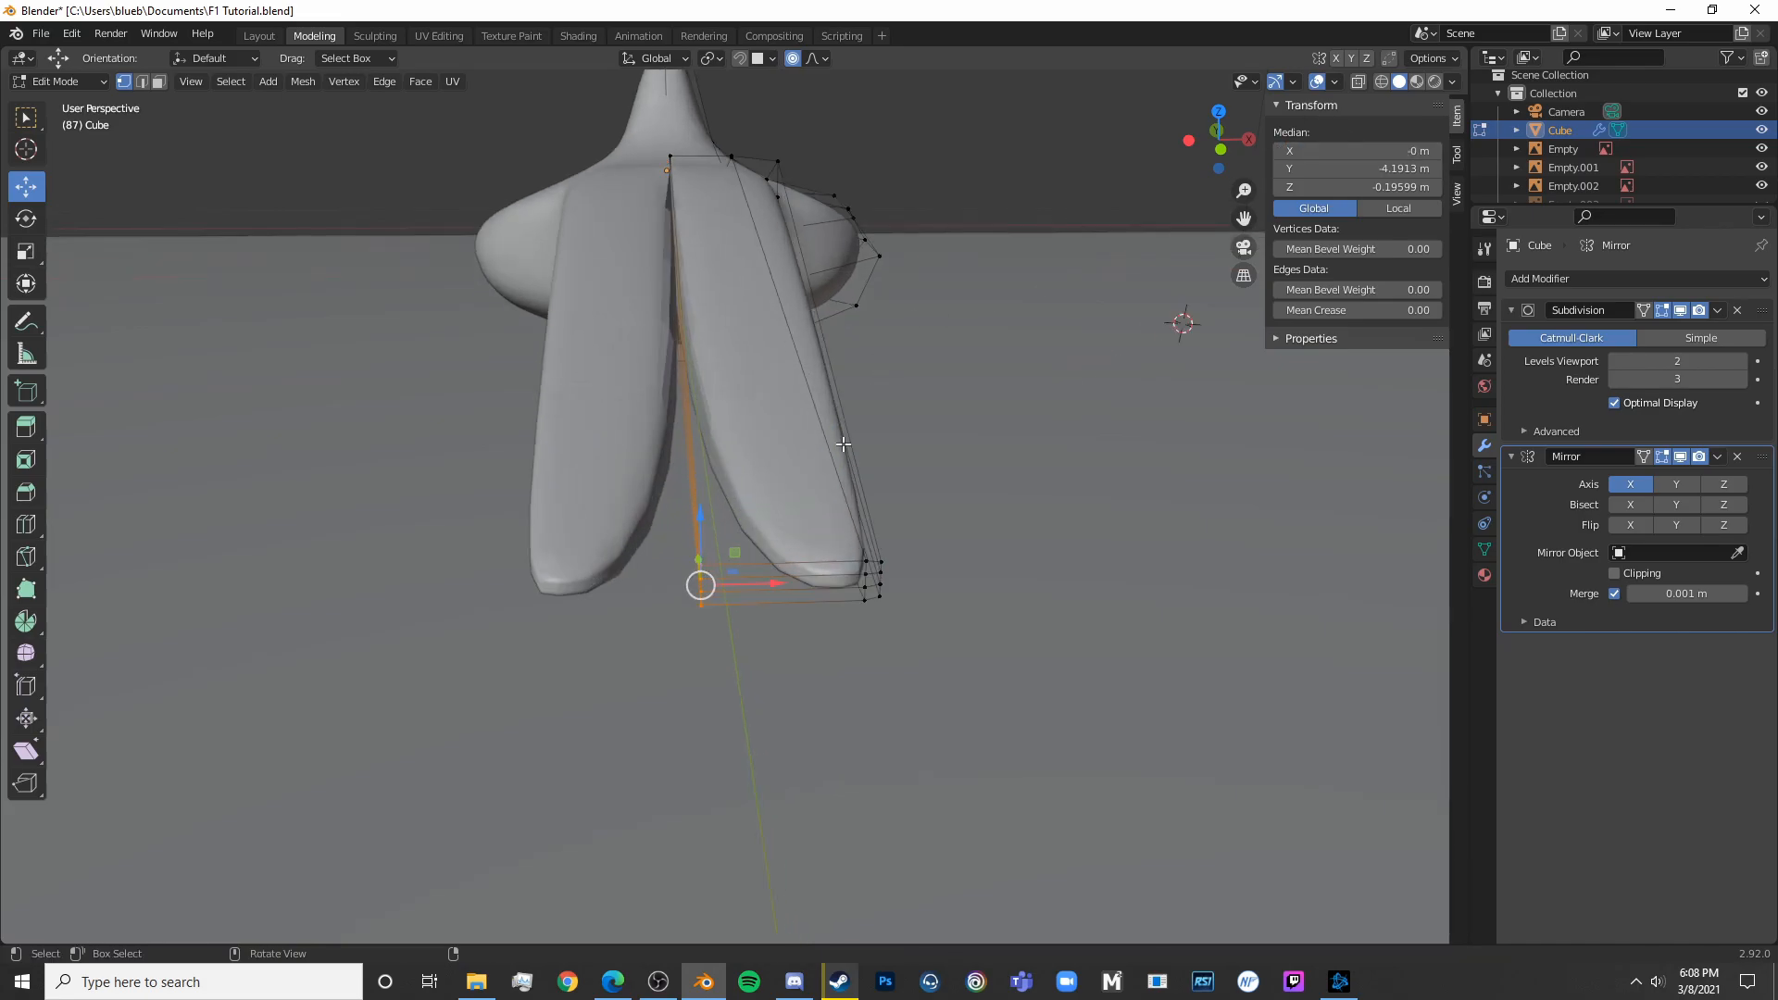
Select the inner faces along the nose's centreline in face mode and delete them to join the mirrored halves
{"action": "middle_click_drag", "start_coordinate": [840, 439], "coordinate": [933, 457]}
{"action": "scroll", "coordinate": [933, 457], "scroll_direction": "up", "scroll_amount": 3}
{"action": "left_click", "coordinate": [158, 82]}
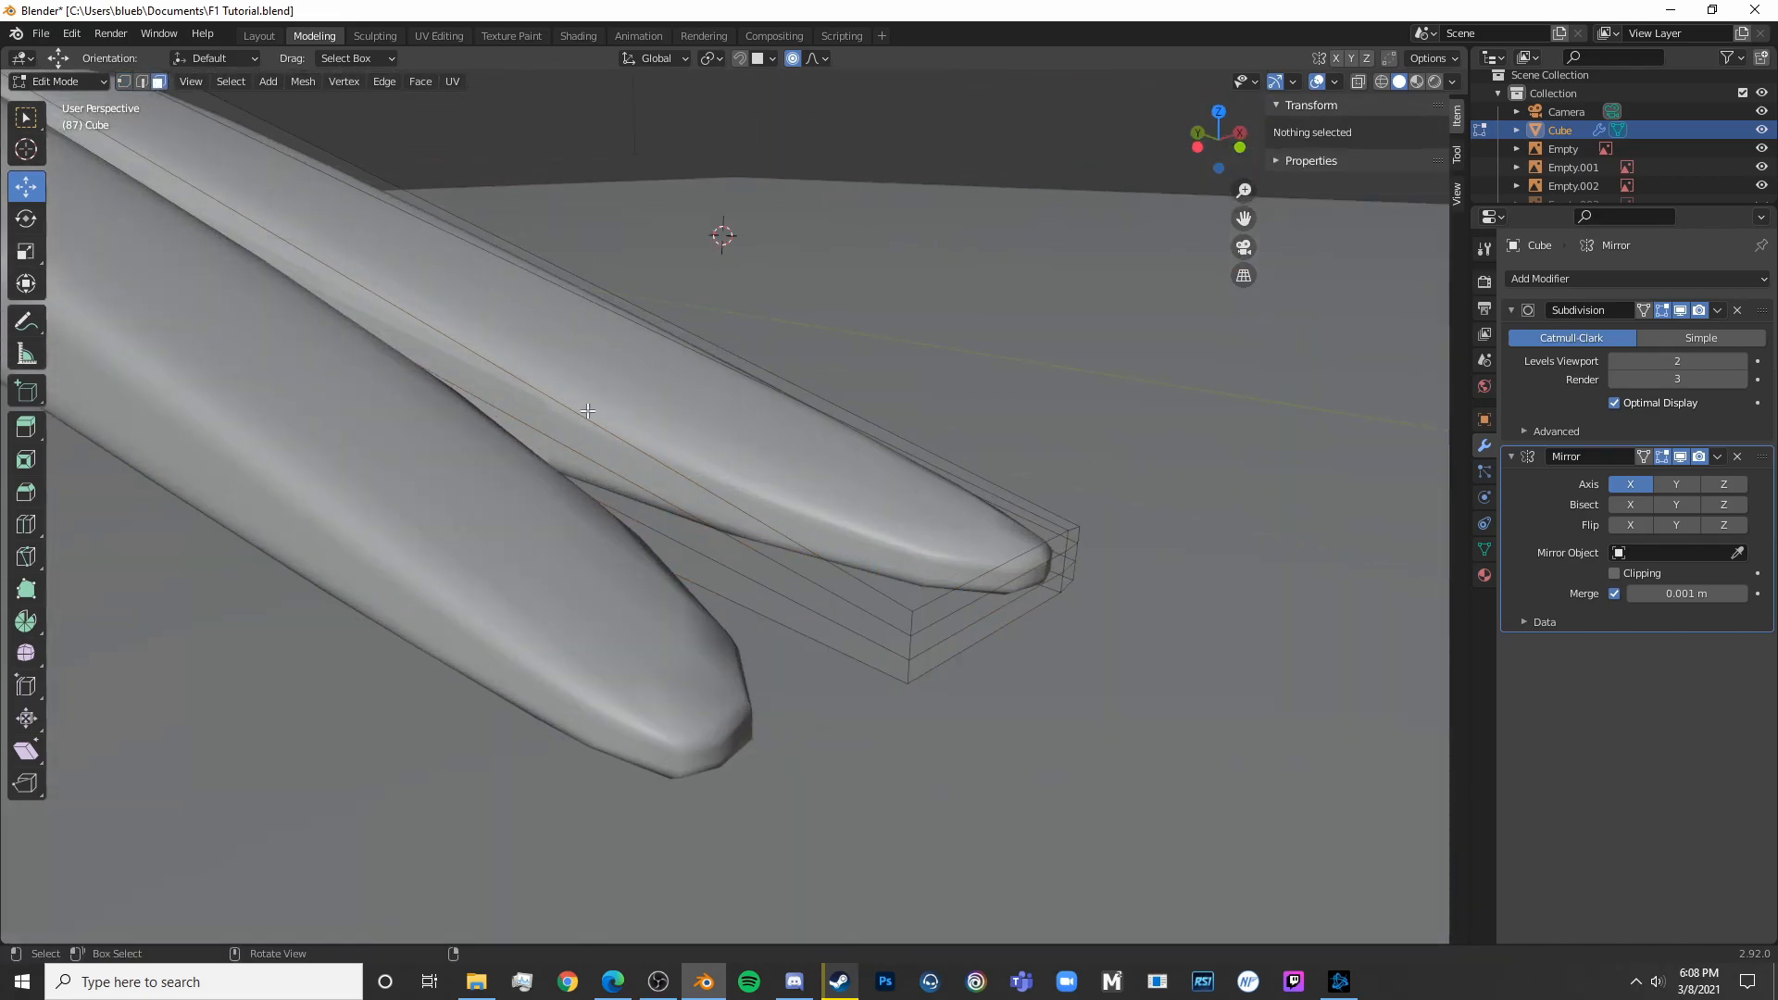
{"action": "left_click", "coordinate": [736, 574], "text": "alt"}
{"action": "key", "text": "x"}
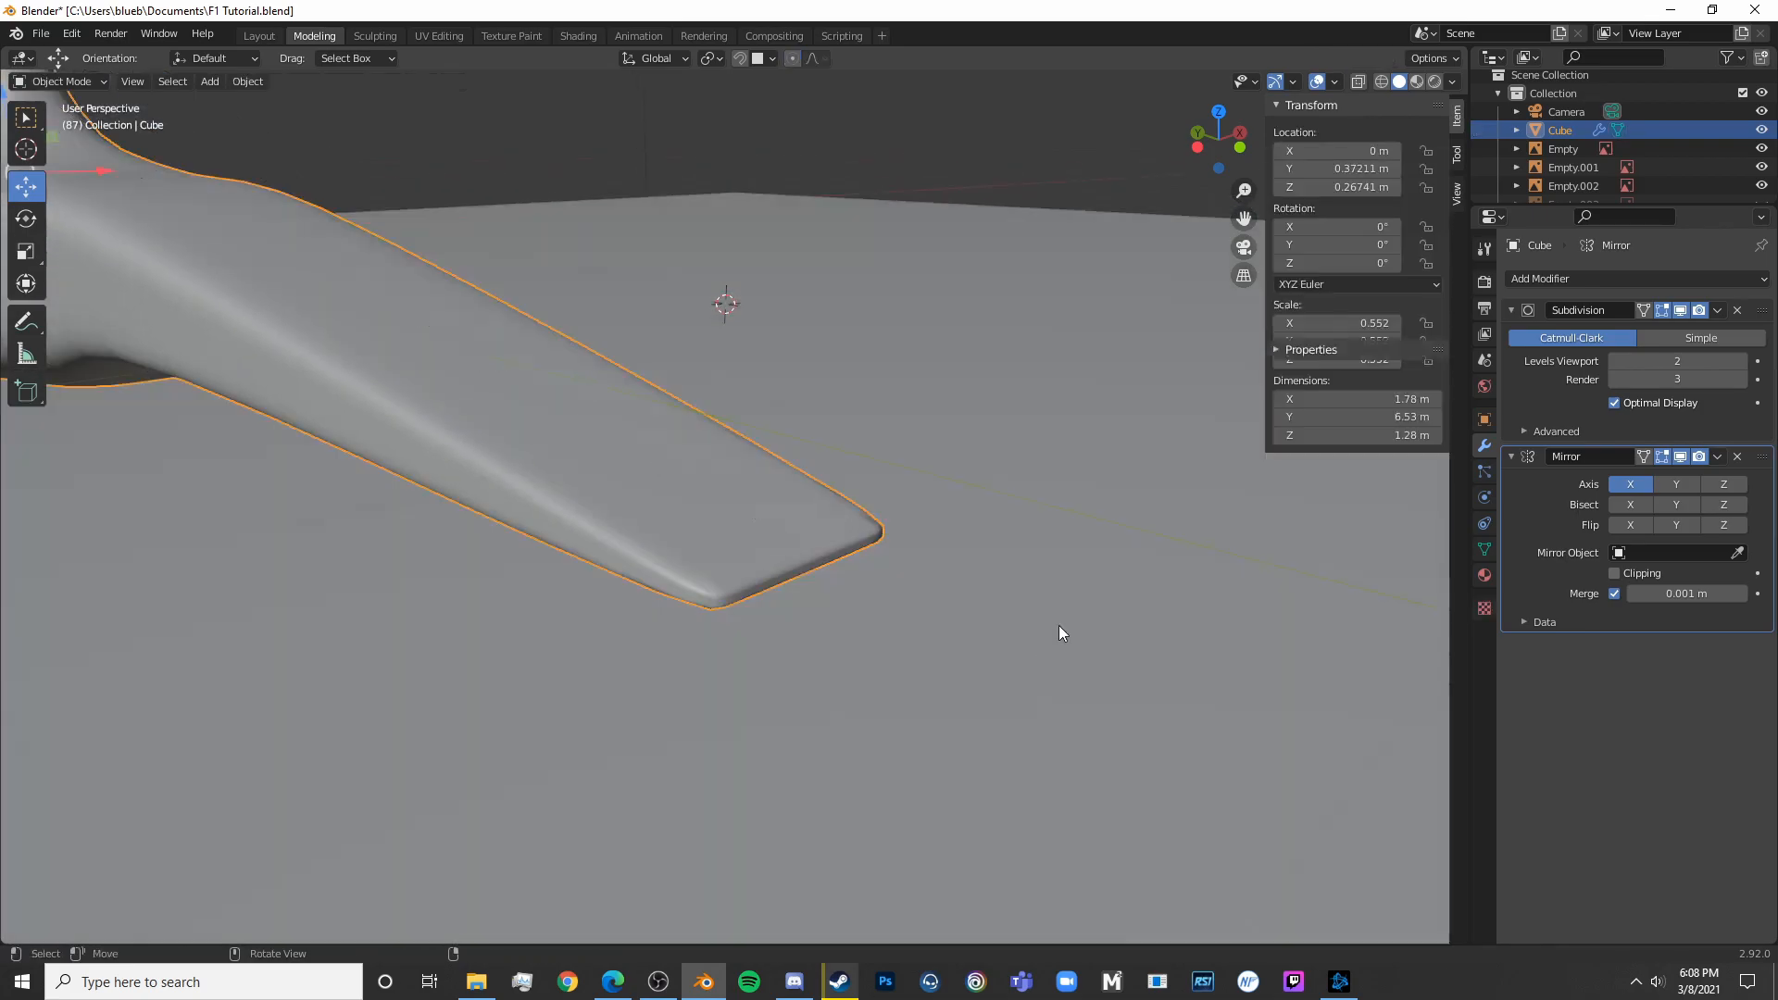
Select the nose tip's outer vertices and move them inward along X to match the top-view blueprint
{"action": "middle_click_drag", "start_coordinate": [1058, 626], "coordinate": [1037, 476]}
{"action": "scroll", "coordinate": [954, 686], "scroll_direction": "down", "scroll_amount": 2}
{"action": "scroll", "coordinate": [1042, 470], "scroll_direction": "up", "scroll_amount": 3}
{"action": "key", "text": "KP_7"}
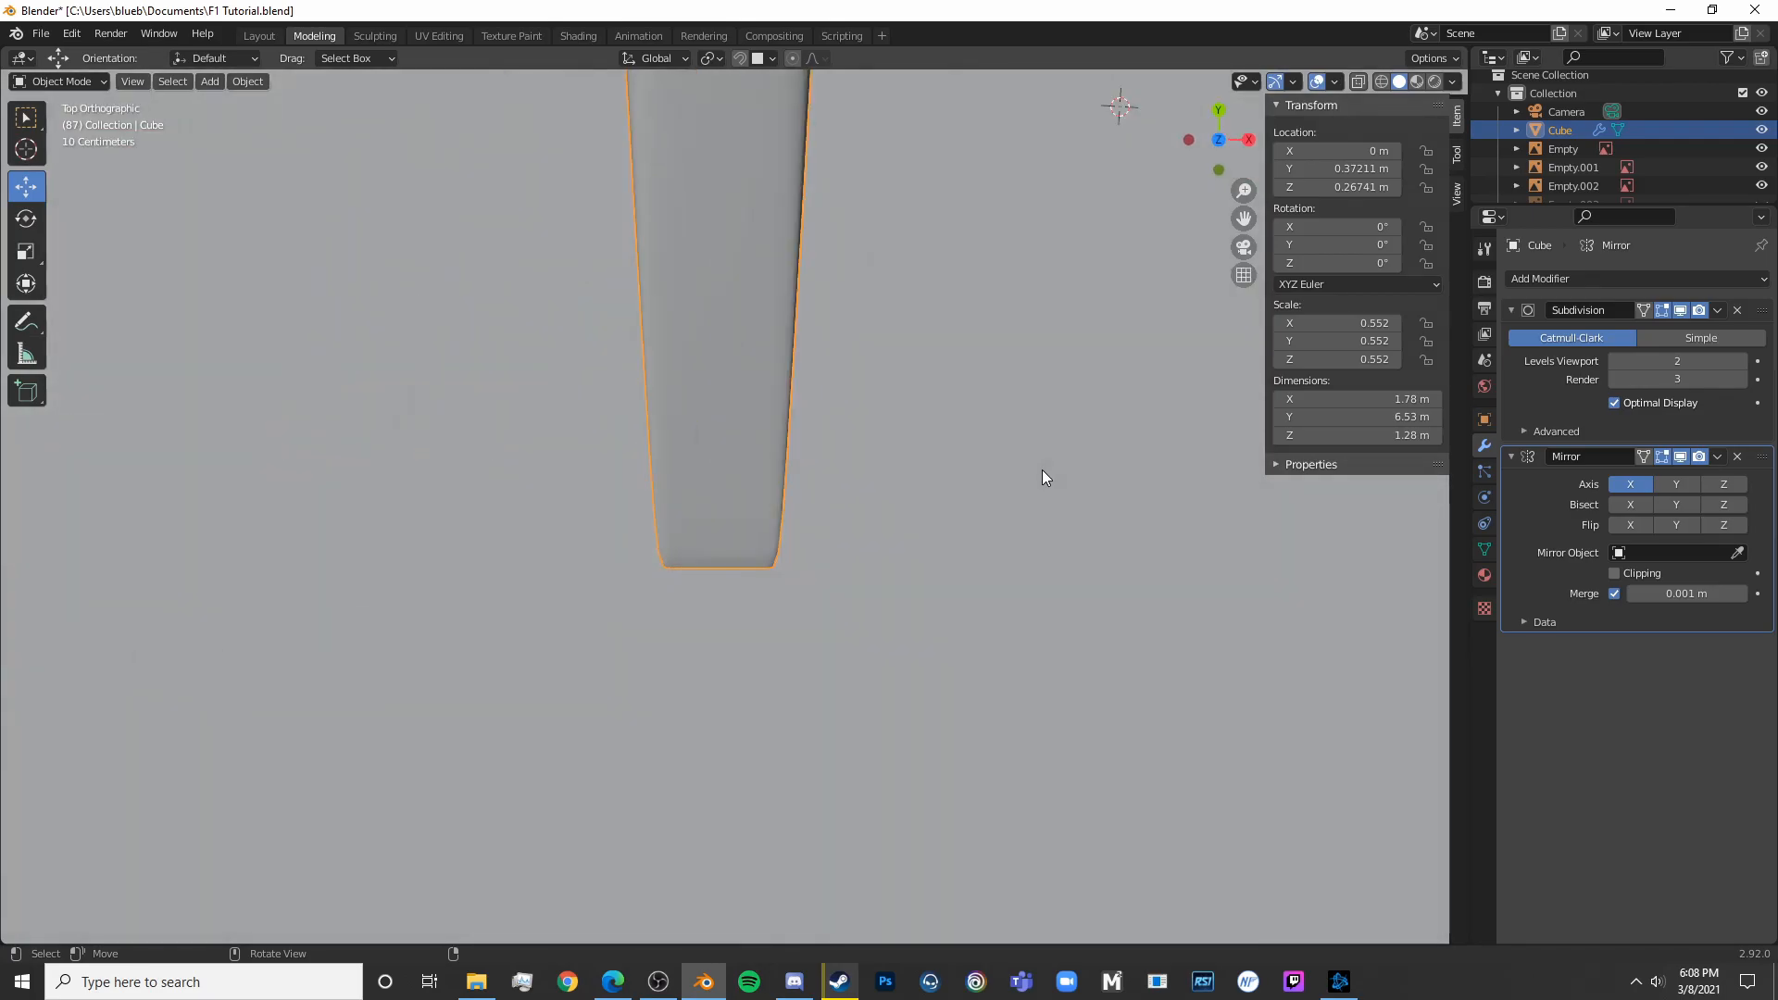
{"action": "key", "text": "alt+z"}
{"action": "scroll", "coordinate": [947, 530], "scroll_direction": "up", "scroll_amount": 2}
{"action": "key", "text": "Tab"}
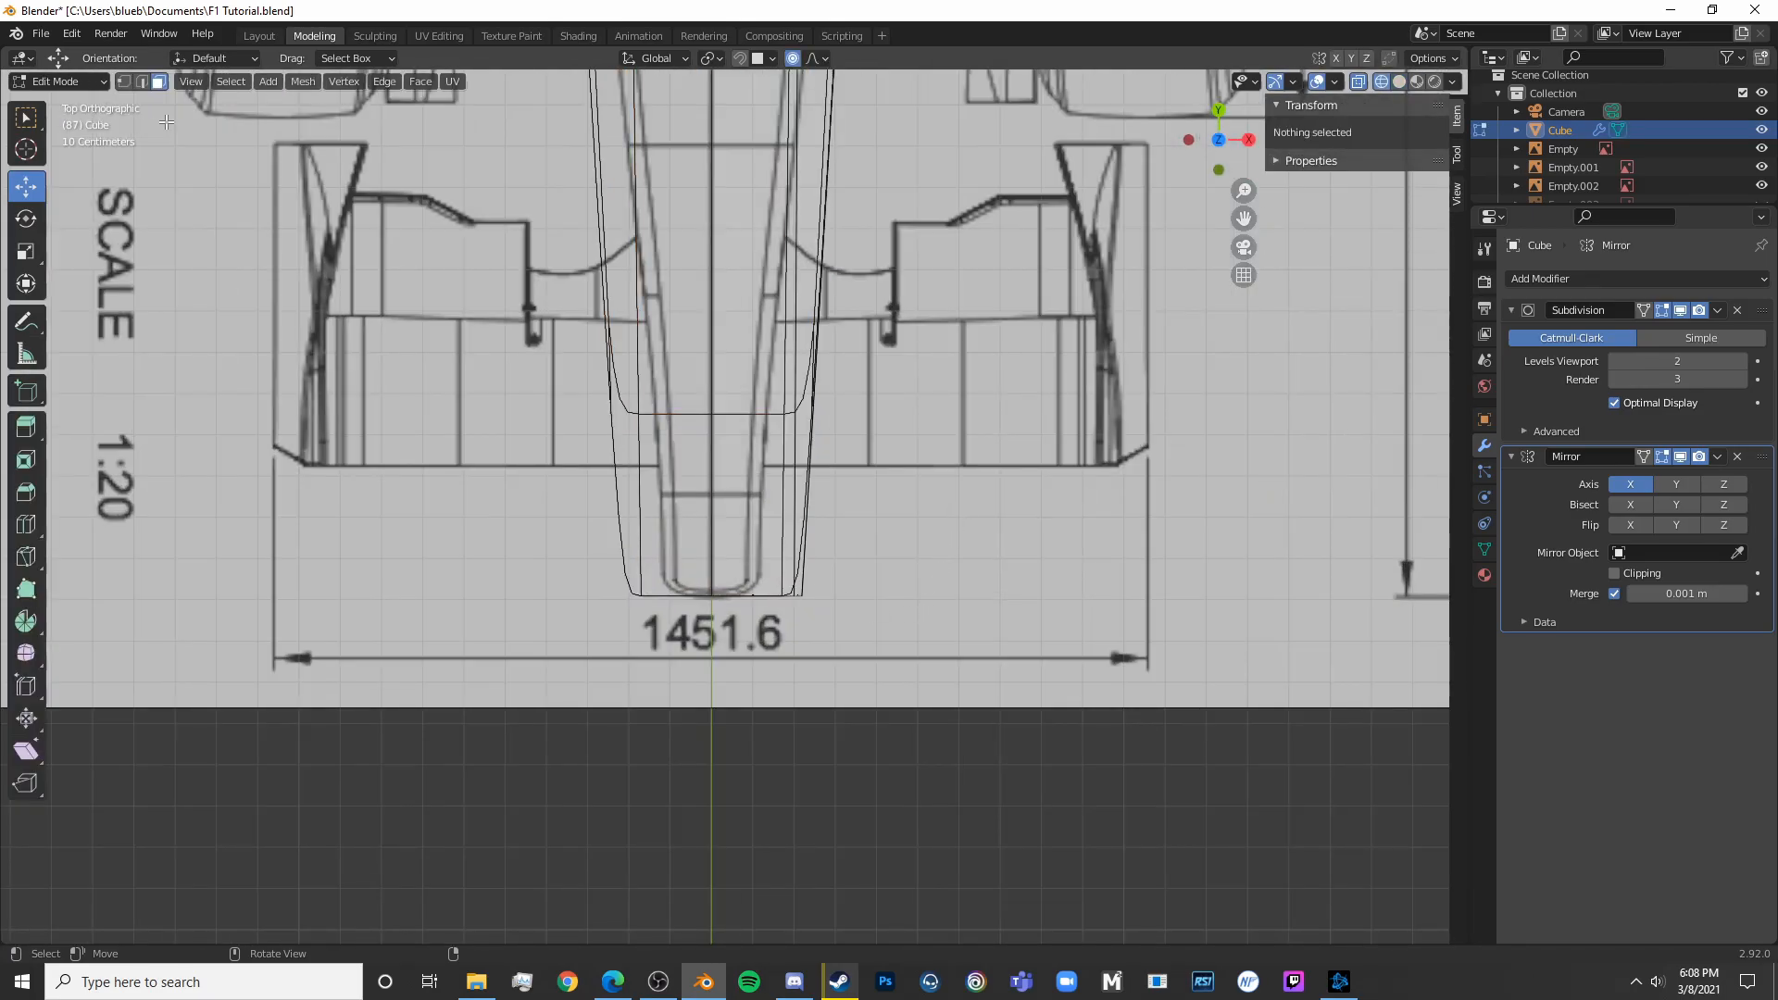
{"action": "scroll", "coordinate": [792, 600], "scroll_direction": "down", "scroll_amount": 2}
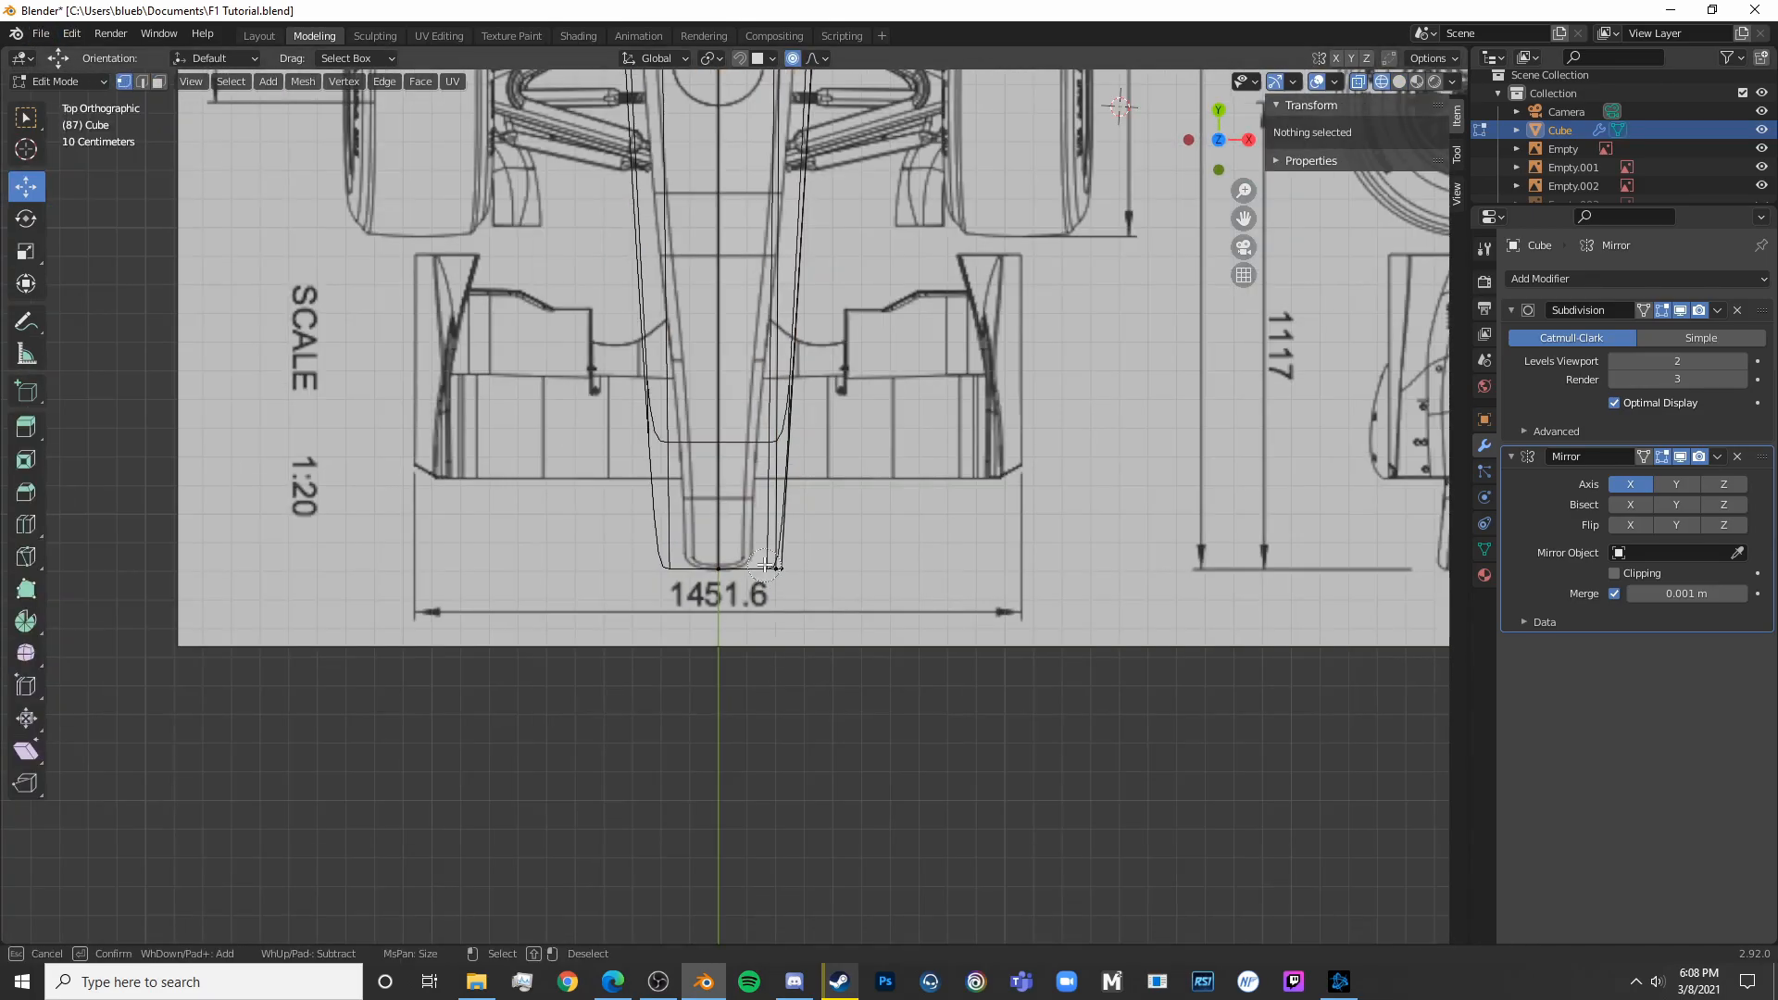
{"action": "left_click", "coordinate": [793, 599]}
{"action": "scroll", "coordinate": [795, 593], "scroll_direction": "up", "scroll_amount": 4}
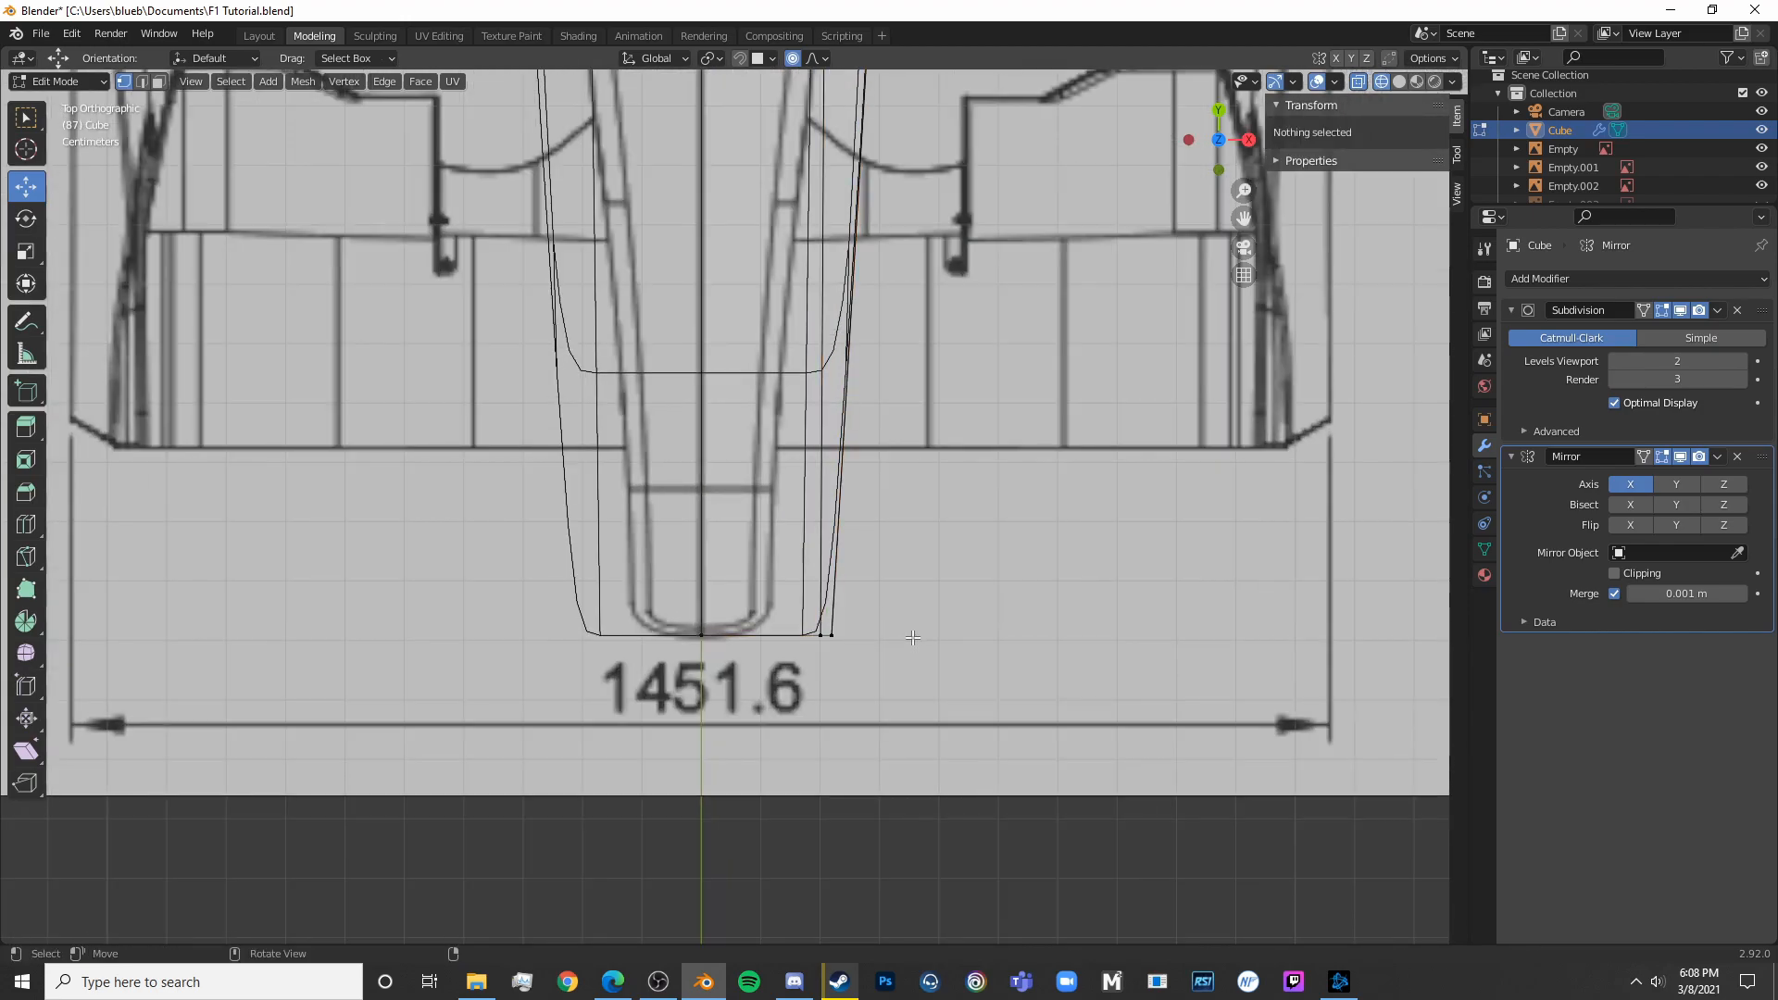
{"action": "key", "text": "g"}
{"action": "key", "text": "x"}
{"action": "left_click", "coordinate": [843, 625]}
Add a loop cut across the nose just ahead of the front wheel in the side view
{"action": "key", "text": "Tab"}
{"action": "key", "text": "alt+z"}
{"action": "middle_click_drag", "start_coordinate": [860, 660], "coordinate": [711, 474]}
{"action": "key", "text": "Tab"}
{"action": "key", "text": "KP_3"}
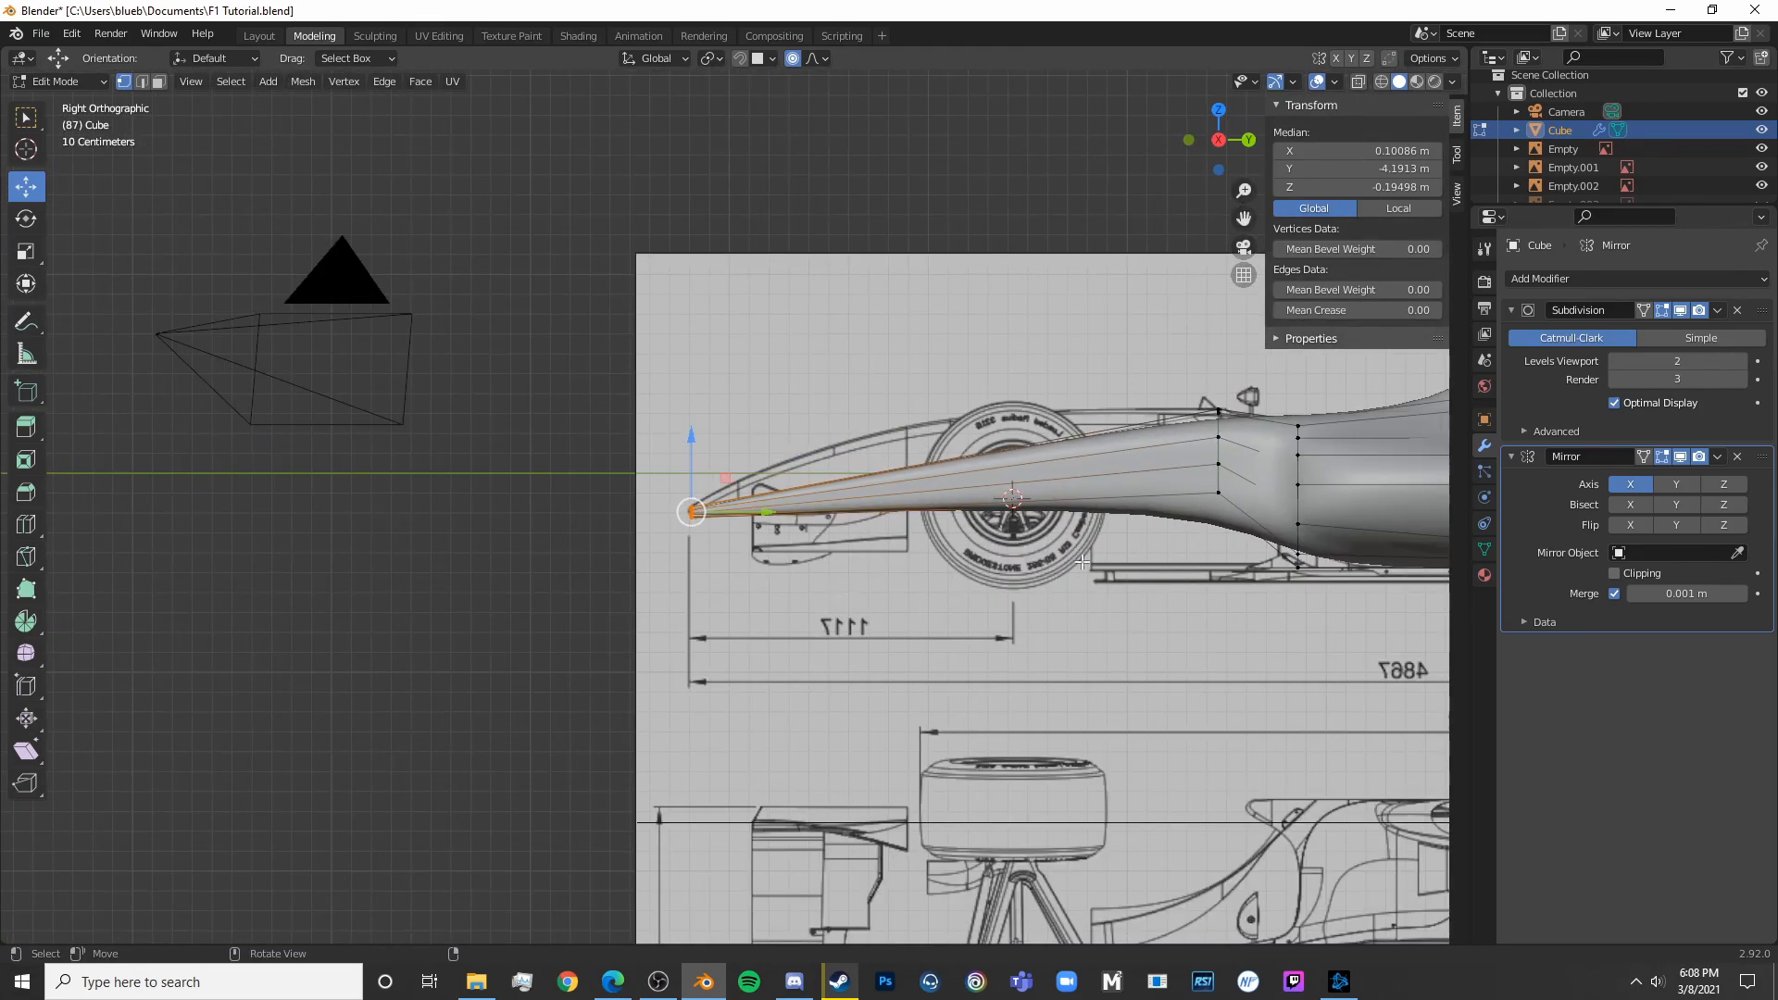
{"action": "middle_click_drag", "start_coordinate": [1226, 534], "coordinate": [1033, 585], "text": "shift"}
{"action": "scroll", "coordinate": [1033, 586], "scroll_direction": "up", "scroll_amount": 4}
{"action": "left_click", "coordinate": [759, 523]}
{"action": "left_click", "coordinate": [792, 528]}
{"action": "left_click", "coordinate": [658, 526]}
Raise the nose loop about 0.177 m and scale it by 1.364 along Z towards the blueprint outline
{"action": "key", "text": "alt+z"}
{"action": "key", "text": "g"}
{"action": "key", "text": "z"}
{"action": "left_click", "coordinate": [699, 442]}
{"action": "key", "text": "s"}
{"action": "key", "text": "z"}
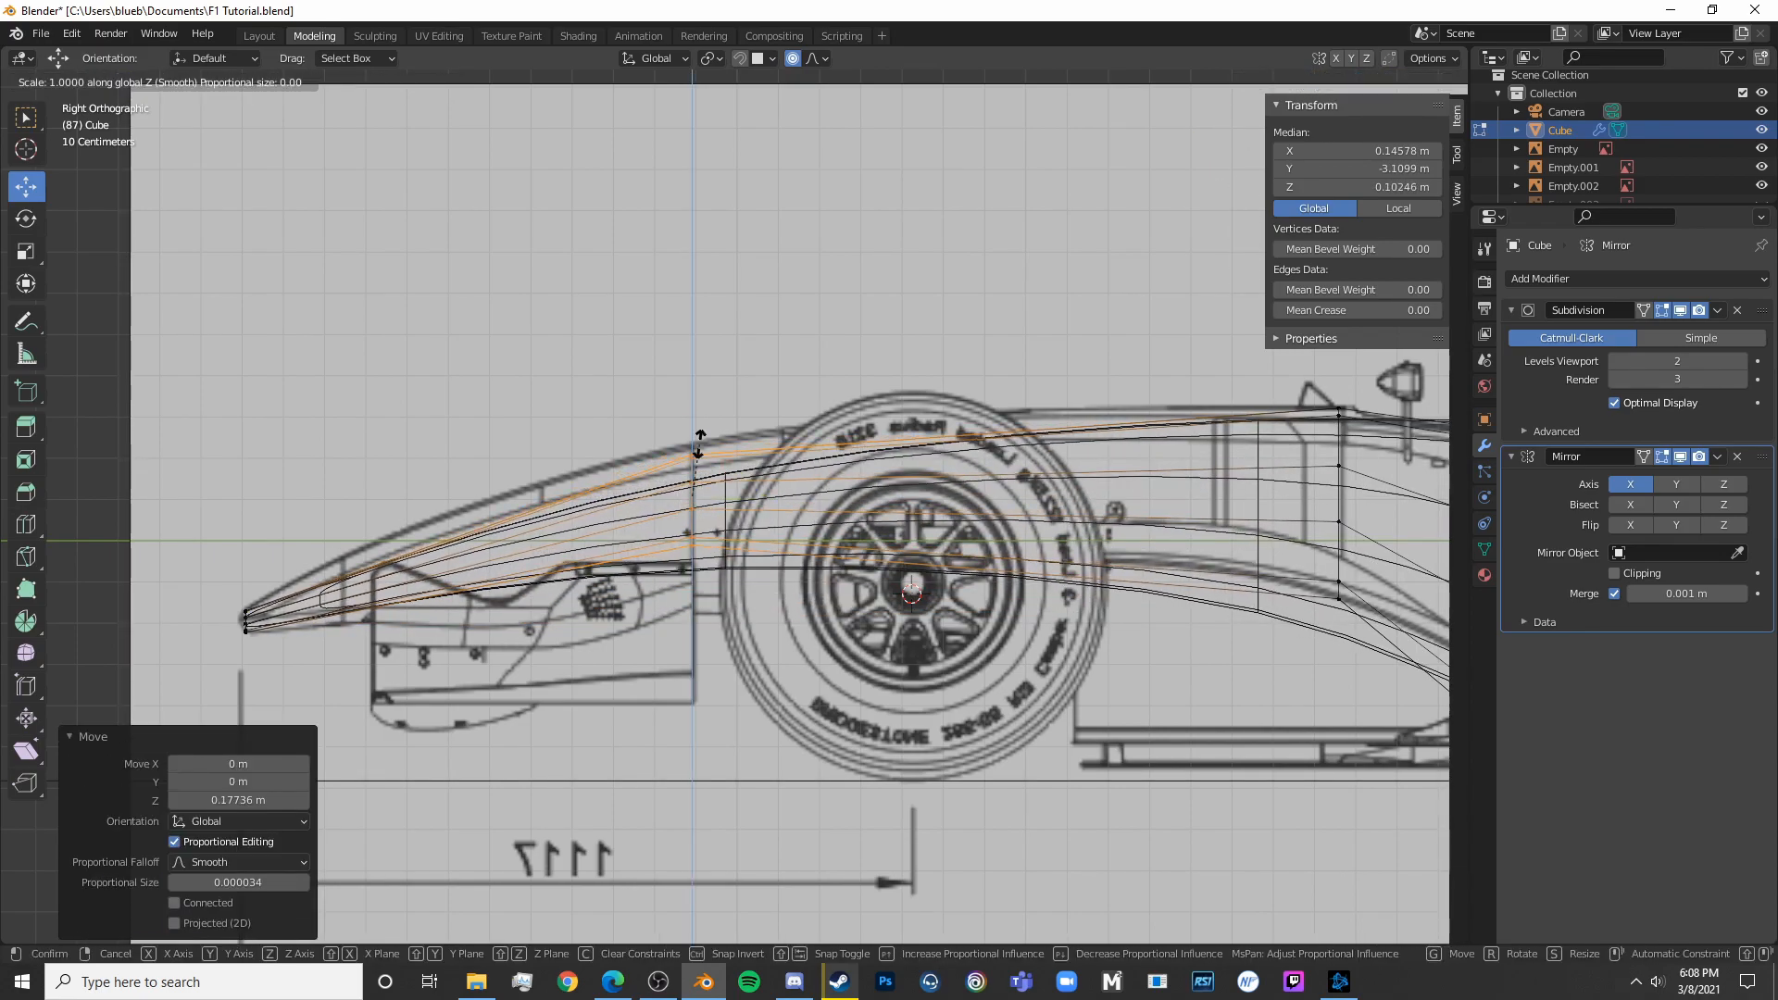
{"action": "left_click", "coordinate": [713, 429]}
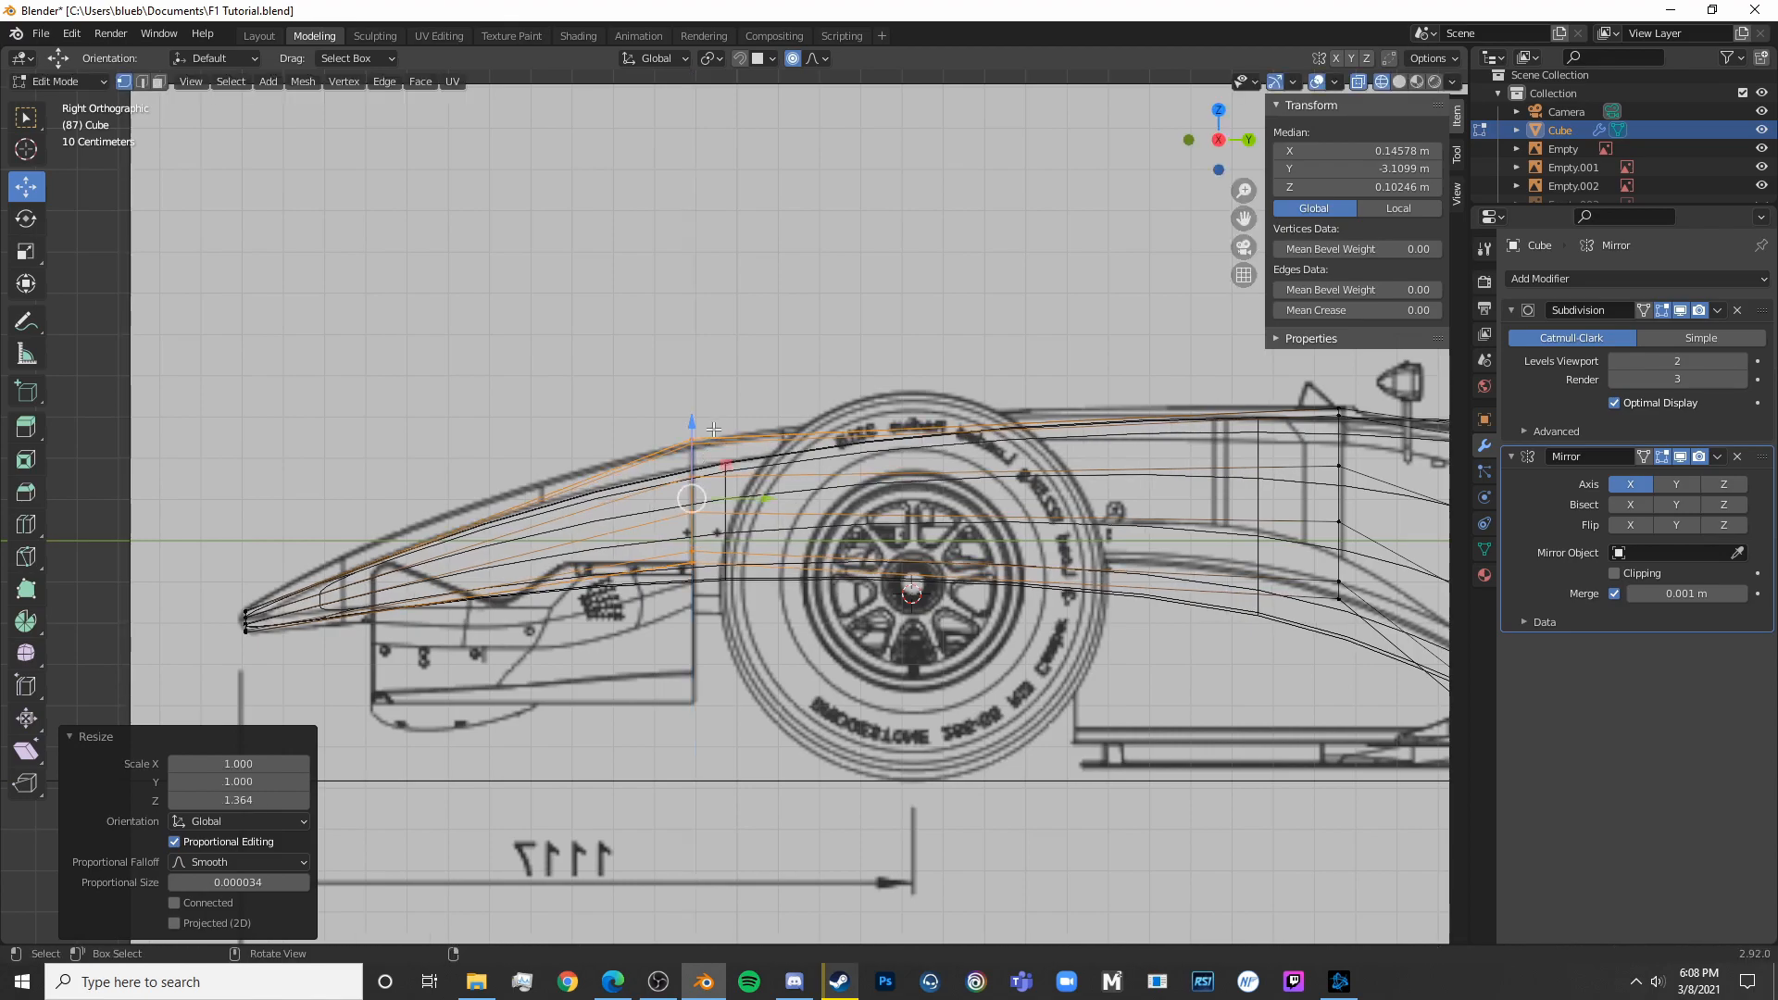
Scale the nose loop further along Z and lower it about 0.056 m to fit the side blueprint
{"action": "key", "text": "s"}
{"action": "key", "text": "z"}
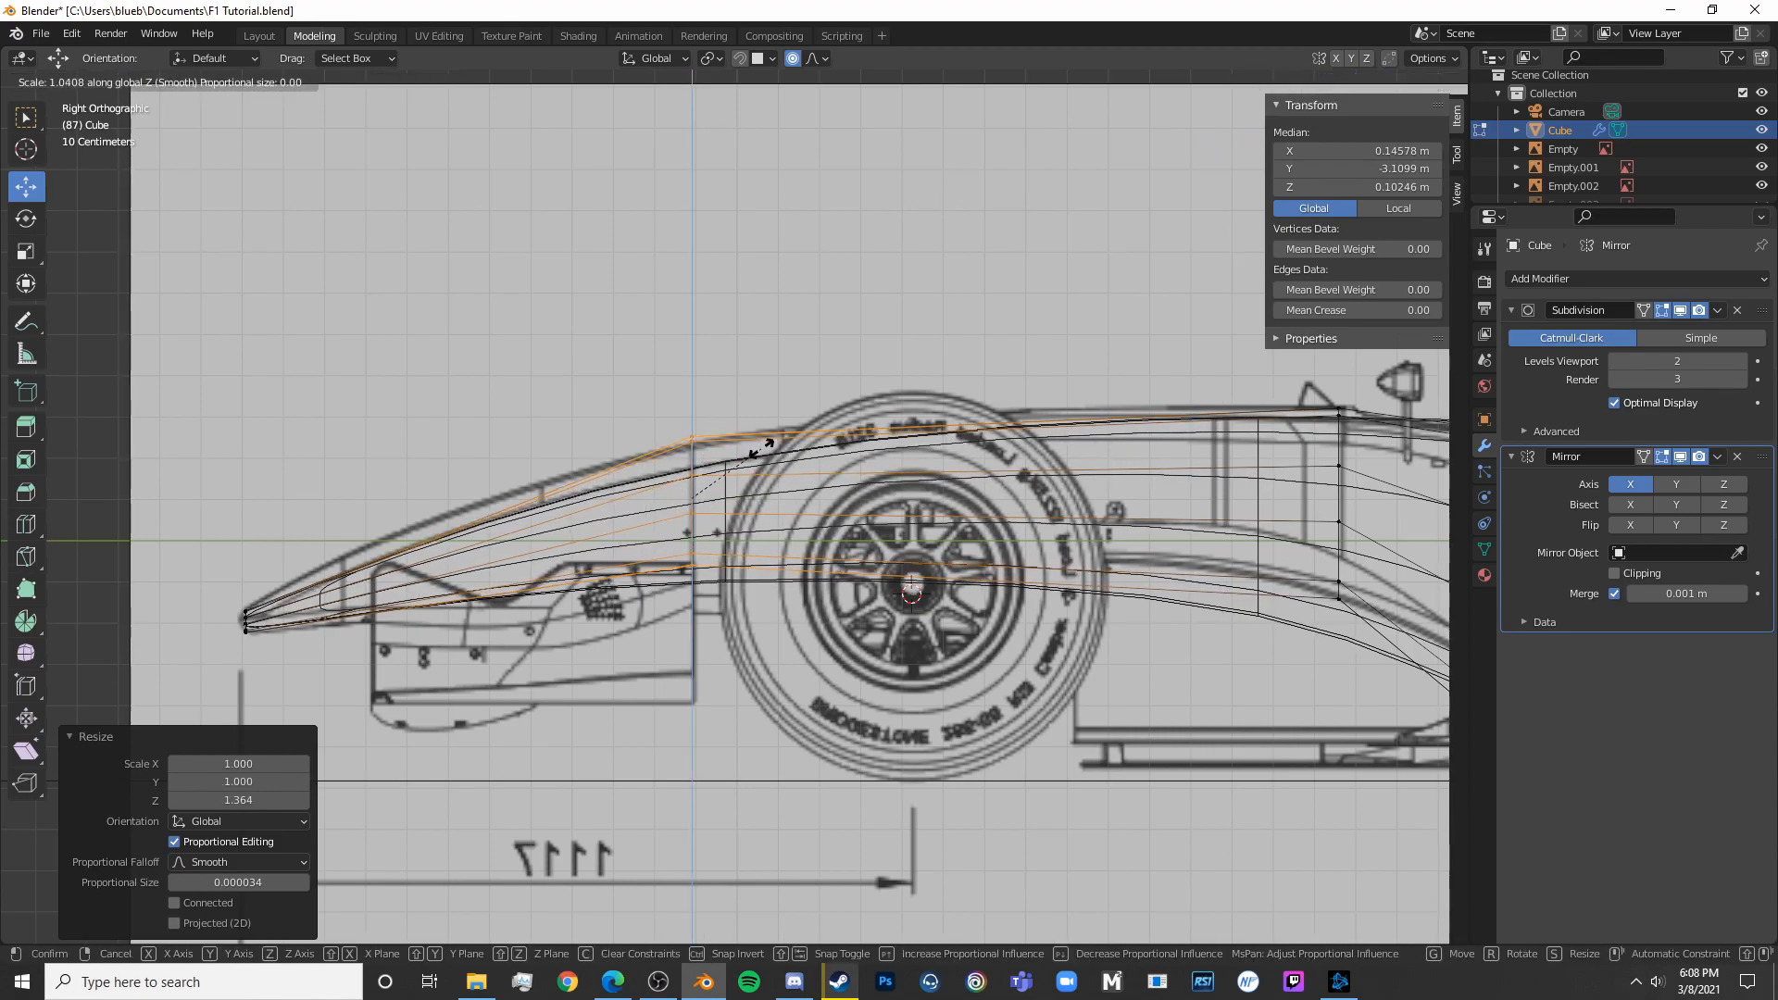
{"action": "left_click", "coordinate": [706, 460]}
{"action": "key", "text": "g"}
{"action": "key", "text": "z"}
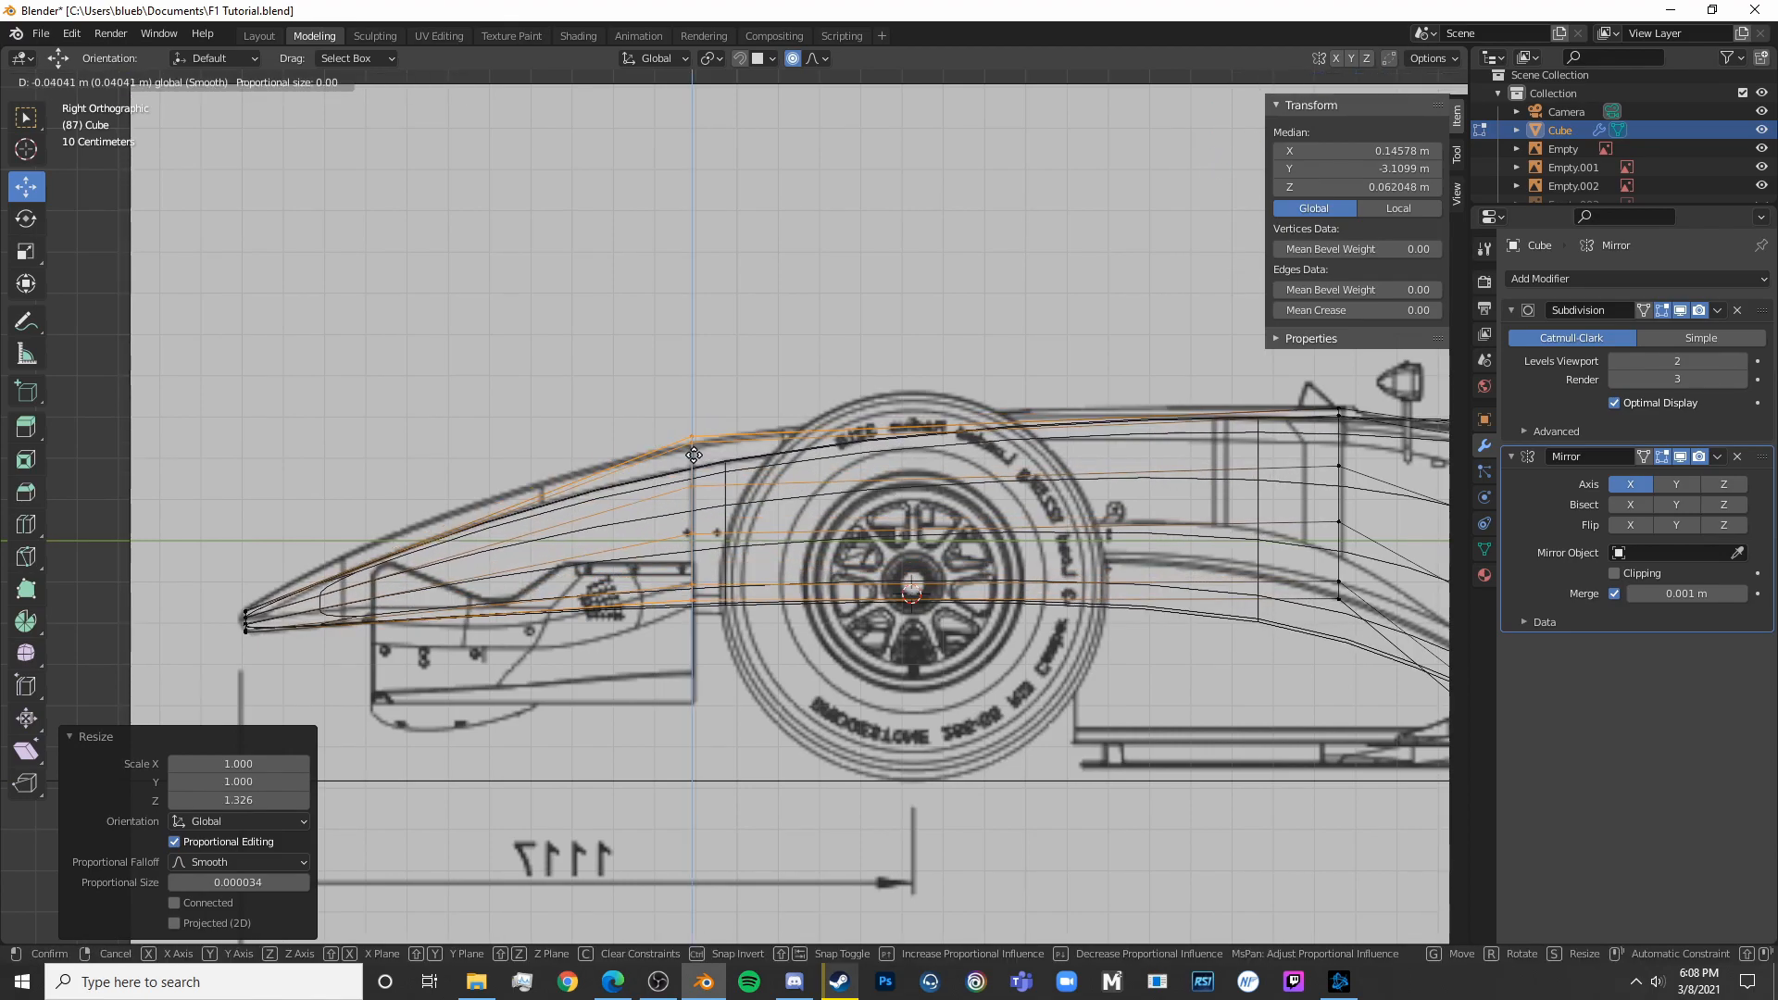
{"action": "left_click", "coordinate": [696, 461]}
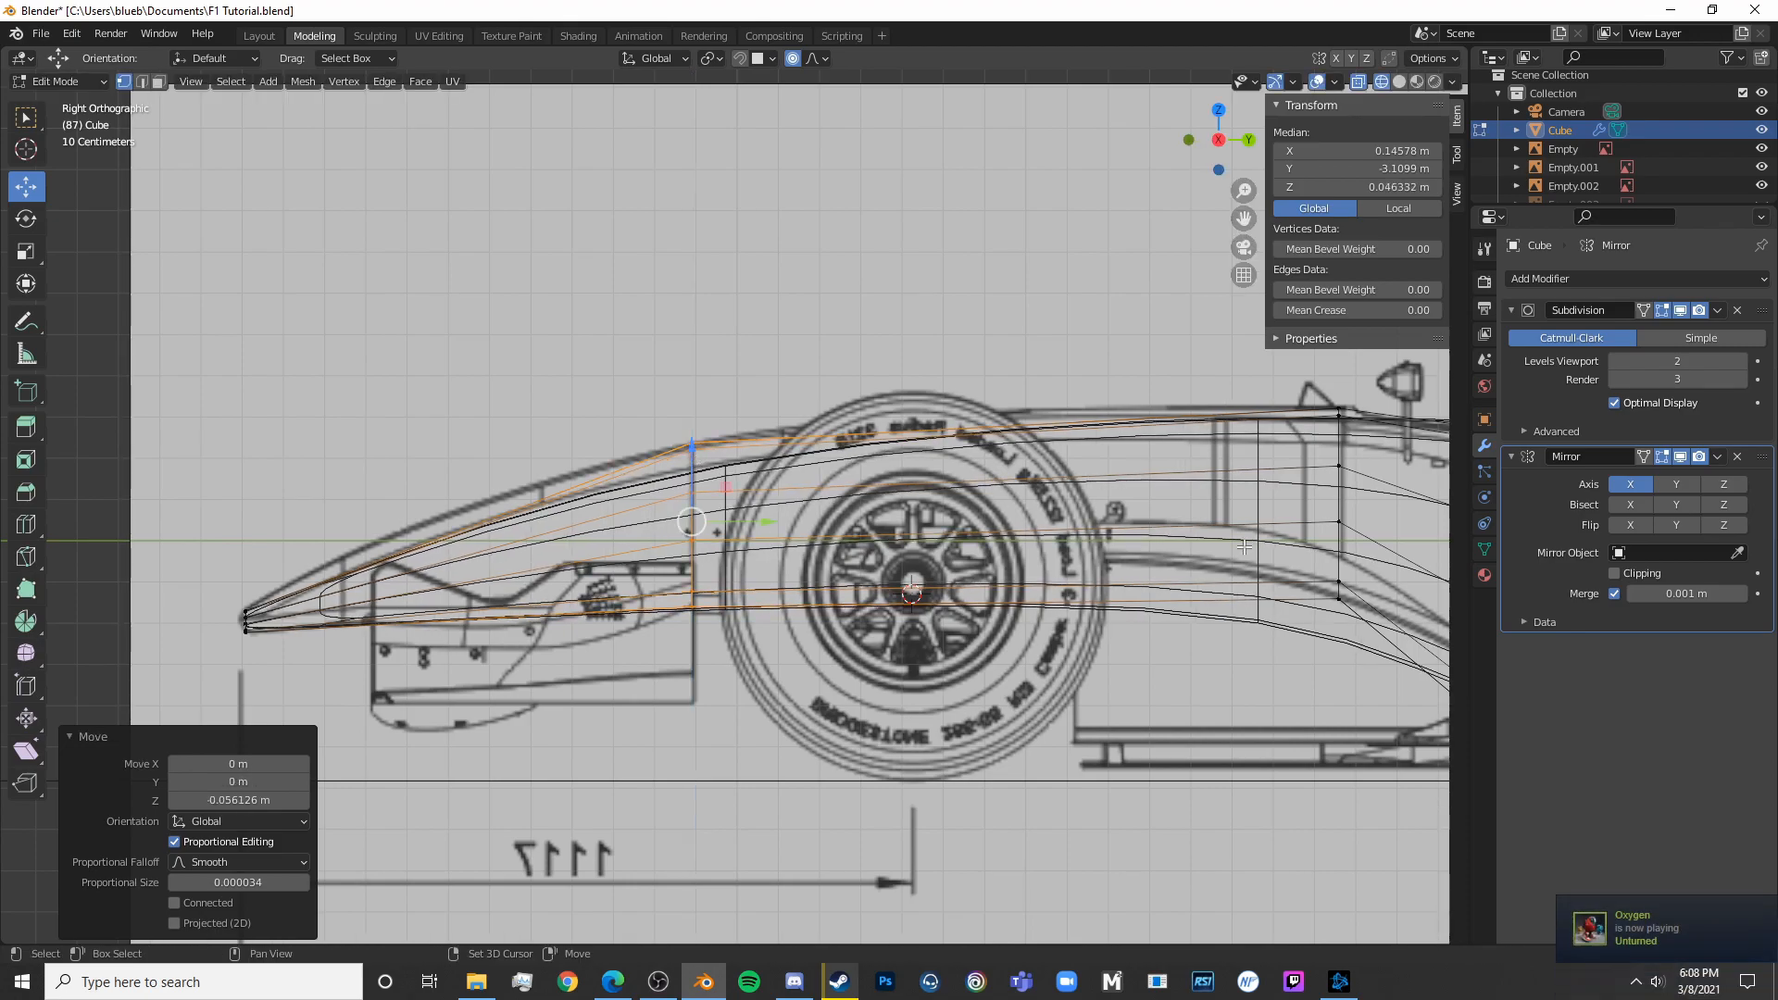
Scale the loop just ahead of the cockpit by 1.166 along Z and lower it to follow the side-view blueprint
{"action": "middle_click_drag", "start_coordinate": [1207, 493], "coordinate": [924, 490], "text": "shift"}
{"action": "left_click", "coordinate": [924, 490]}
{"action": "left_click", "coordinate": [1068, 593]}
{"action": "key", "text": "c"}
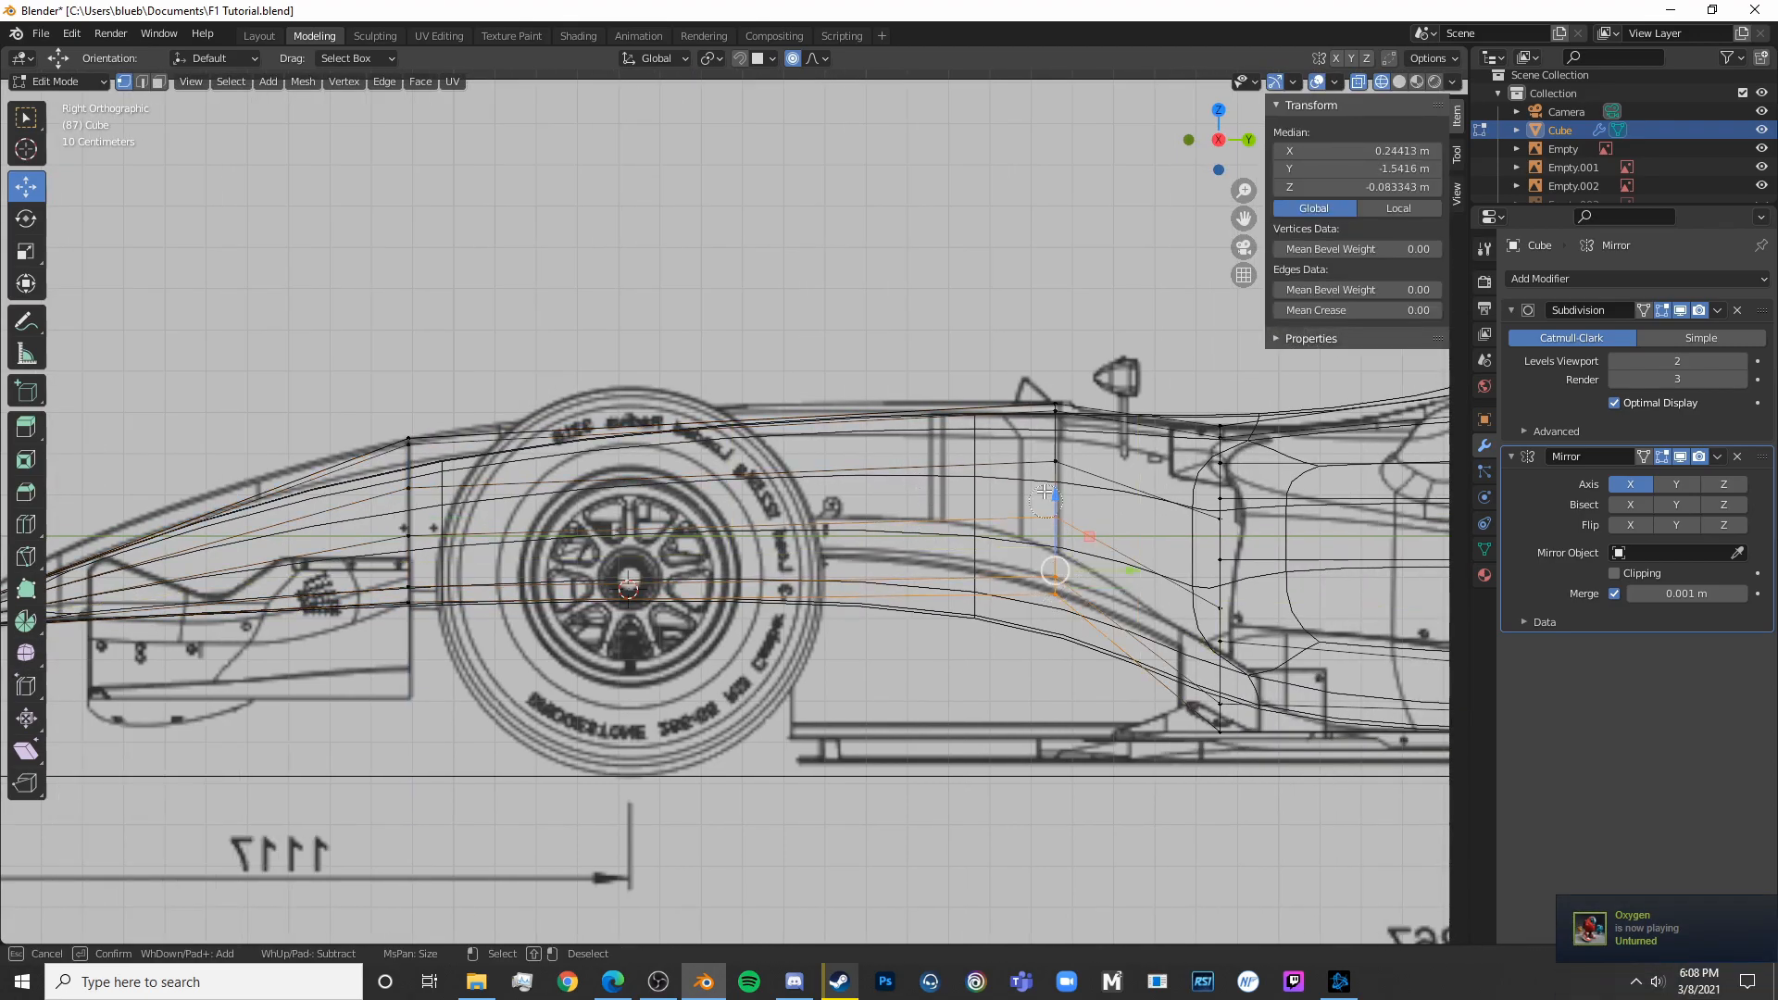
{"action": "middle_click_drag", "start_coordinate": [1058, 594], "coordinate": [918, 620], "text": "shift"}
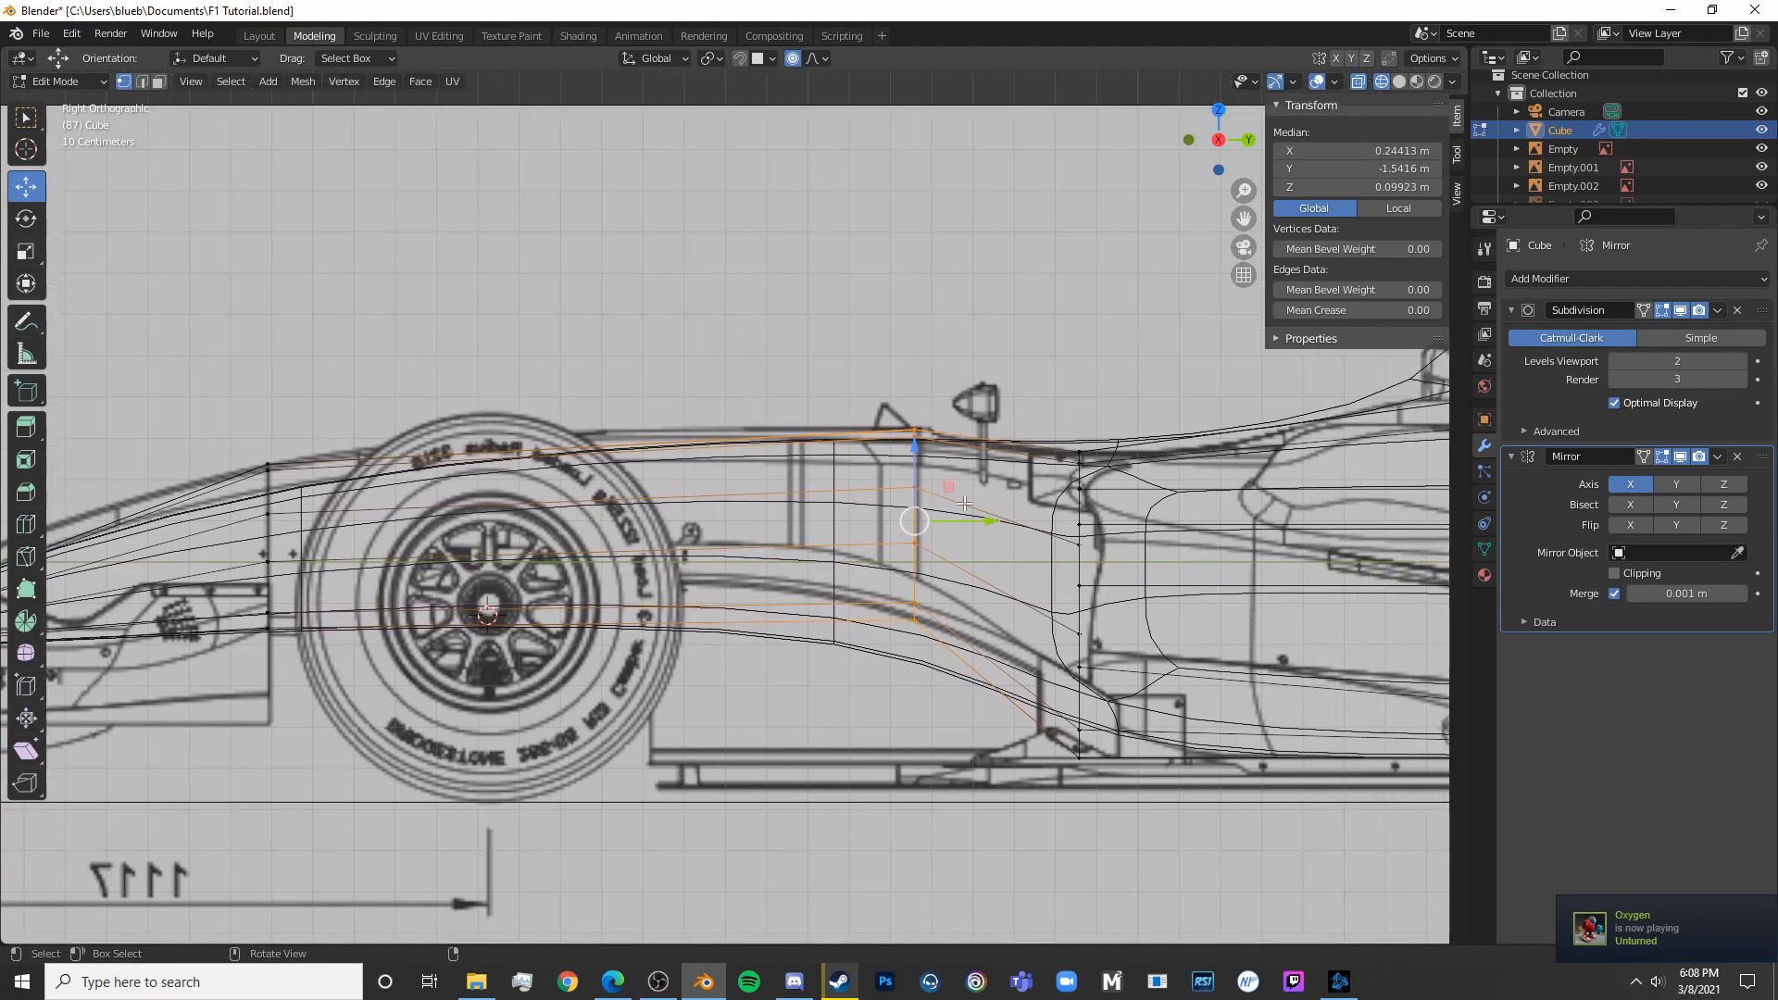
{"action": "key", "text": "s"}
{"action": "key", "text": "z"}
{"action": "left_click", "coordinate": [927, 461]}
{"action": "key", "text": "g"}
{"action": "key", "text": "z"}
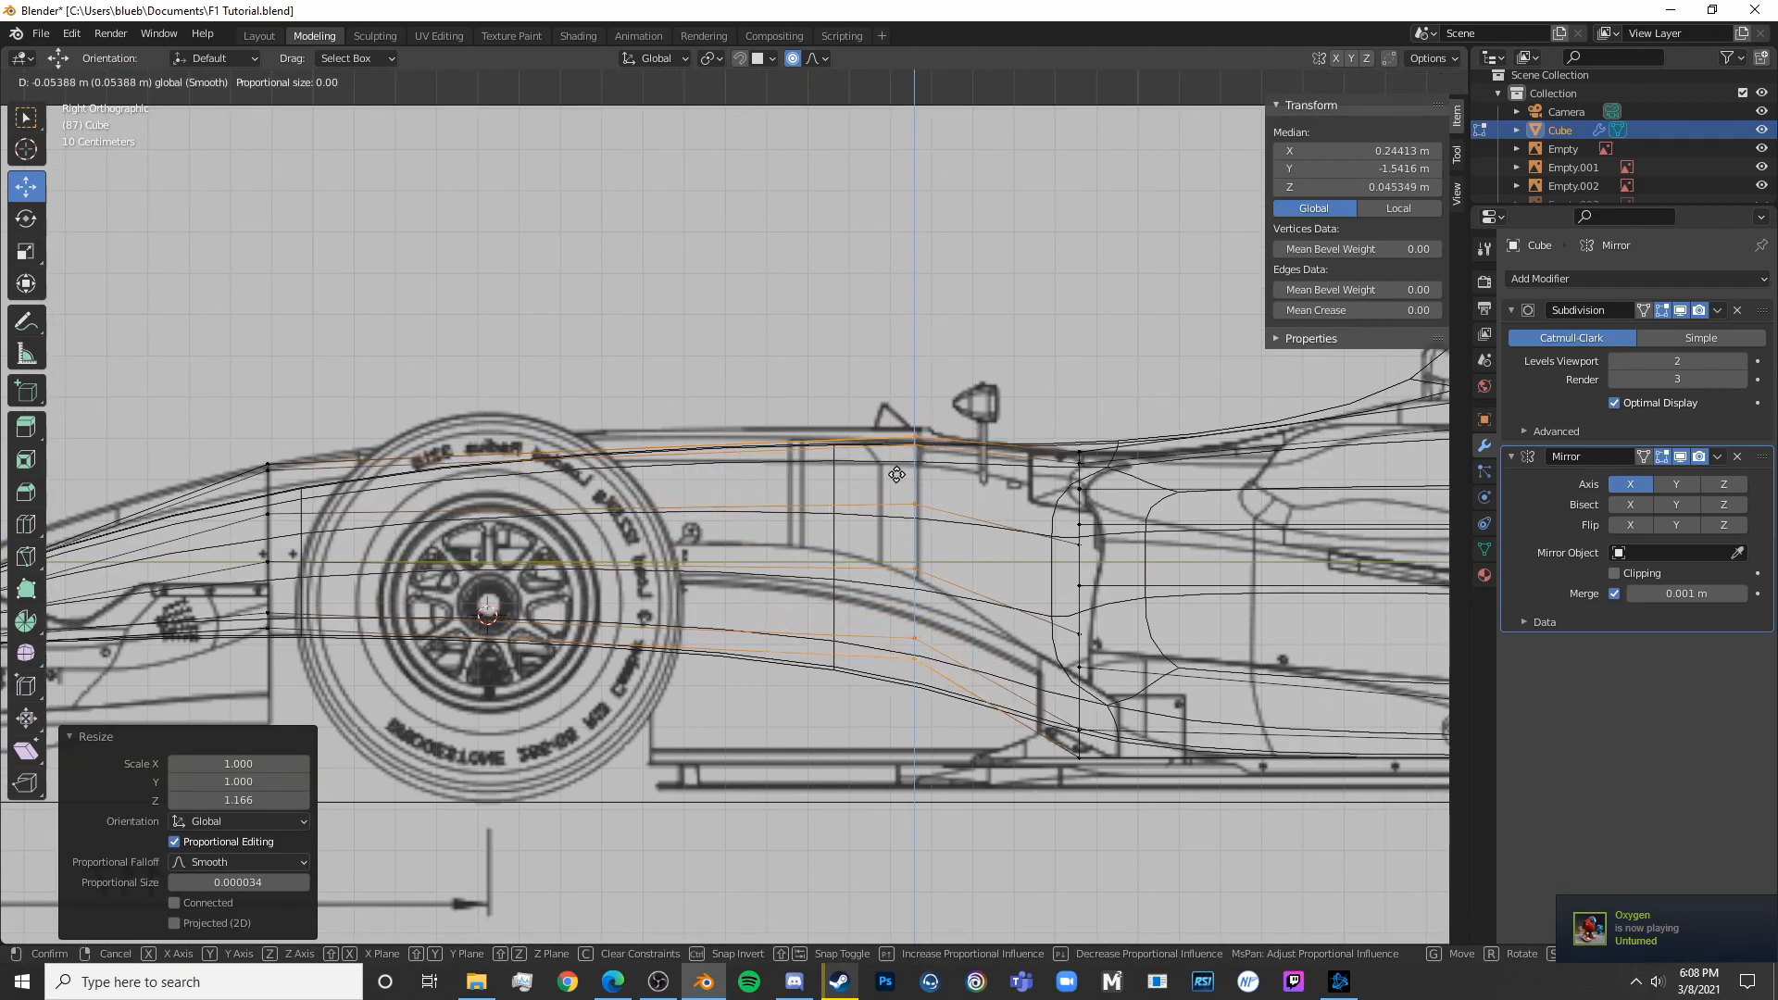
{"action": "left_click", "coordinate": [908, 467]}
Add a loop cut behind the front wheel's centre, scale it by 1.096 along Z and raise it about 0.007 m
{"action": "key", "text": "ctrl+r"}
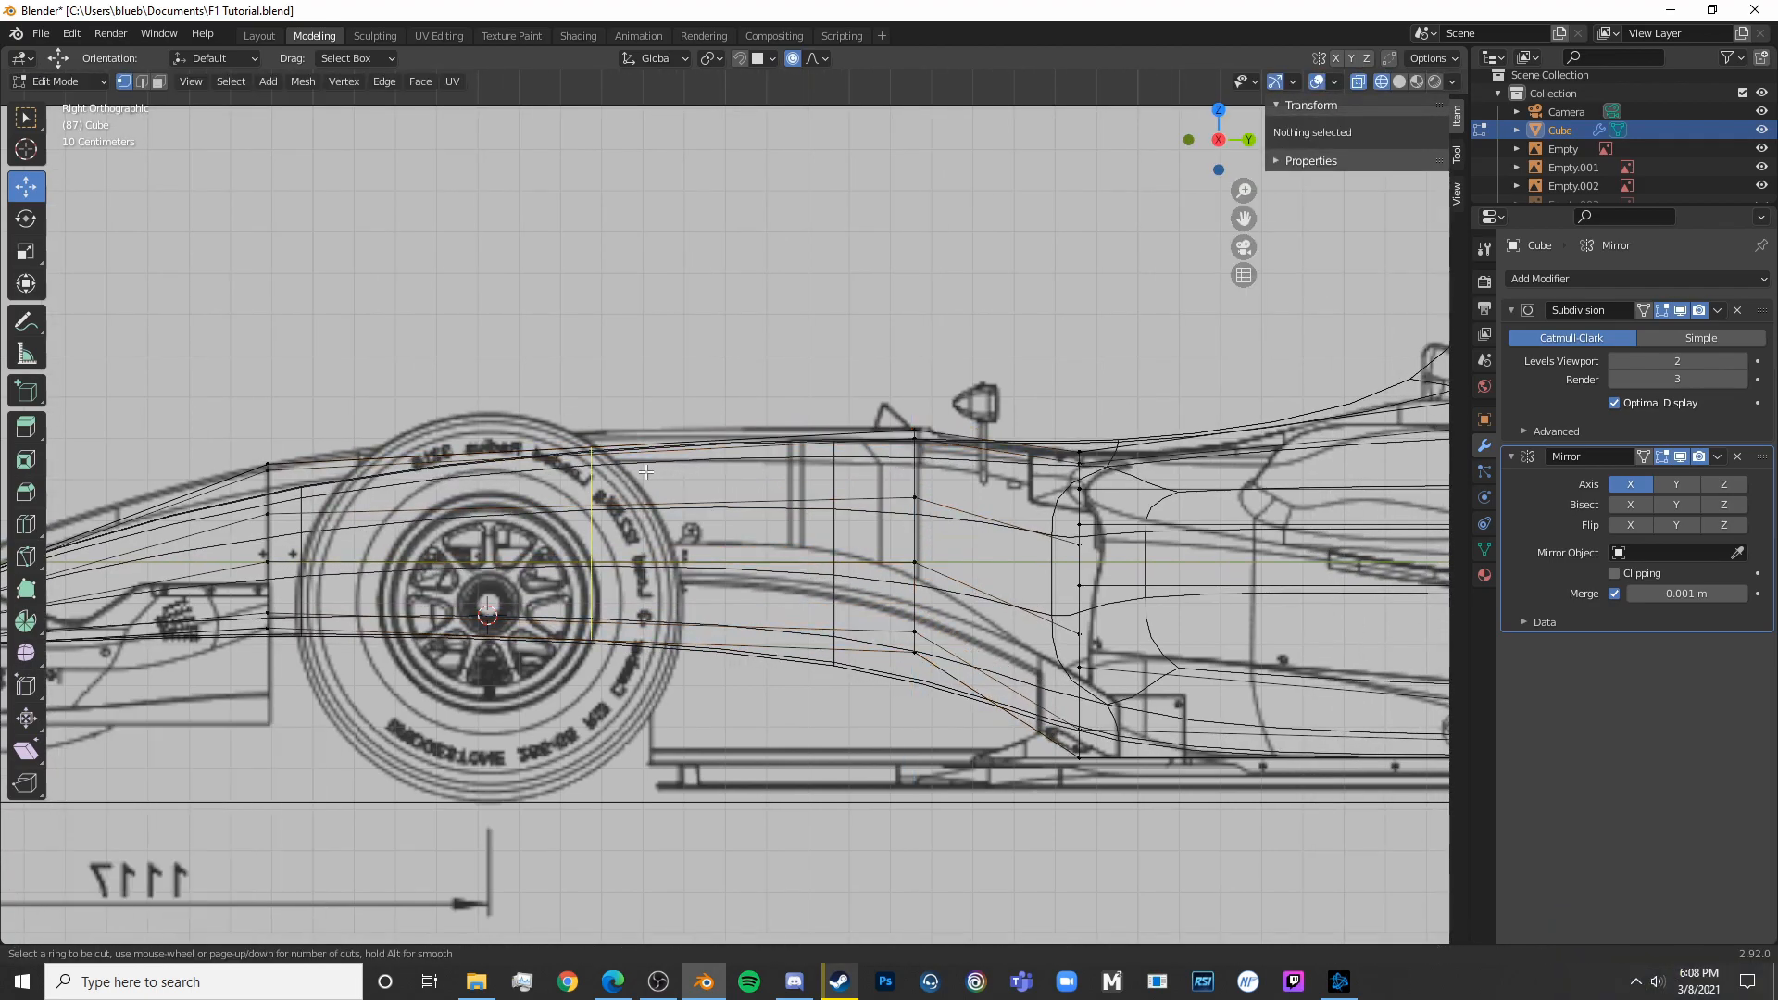
{"action": "left_click", "coordinate": [648, 474]}
{"action": "right_click", "coordinate": [648, 474]}
{"action": "key", "text": "s"}
{"action": "key", "text": "z"}
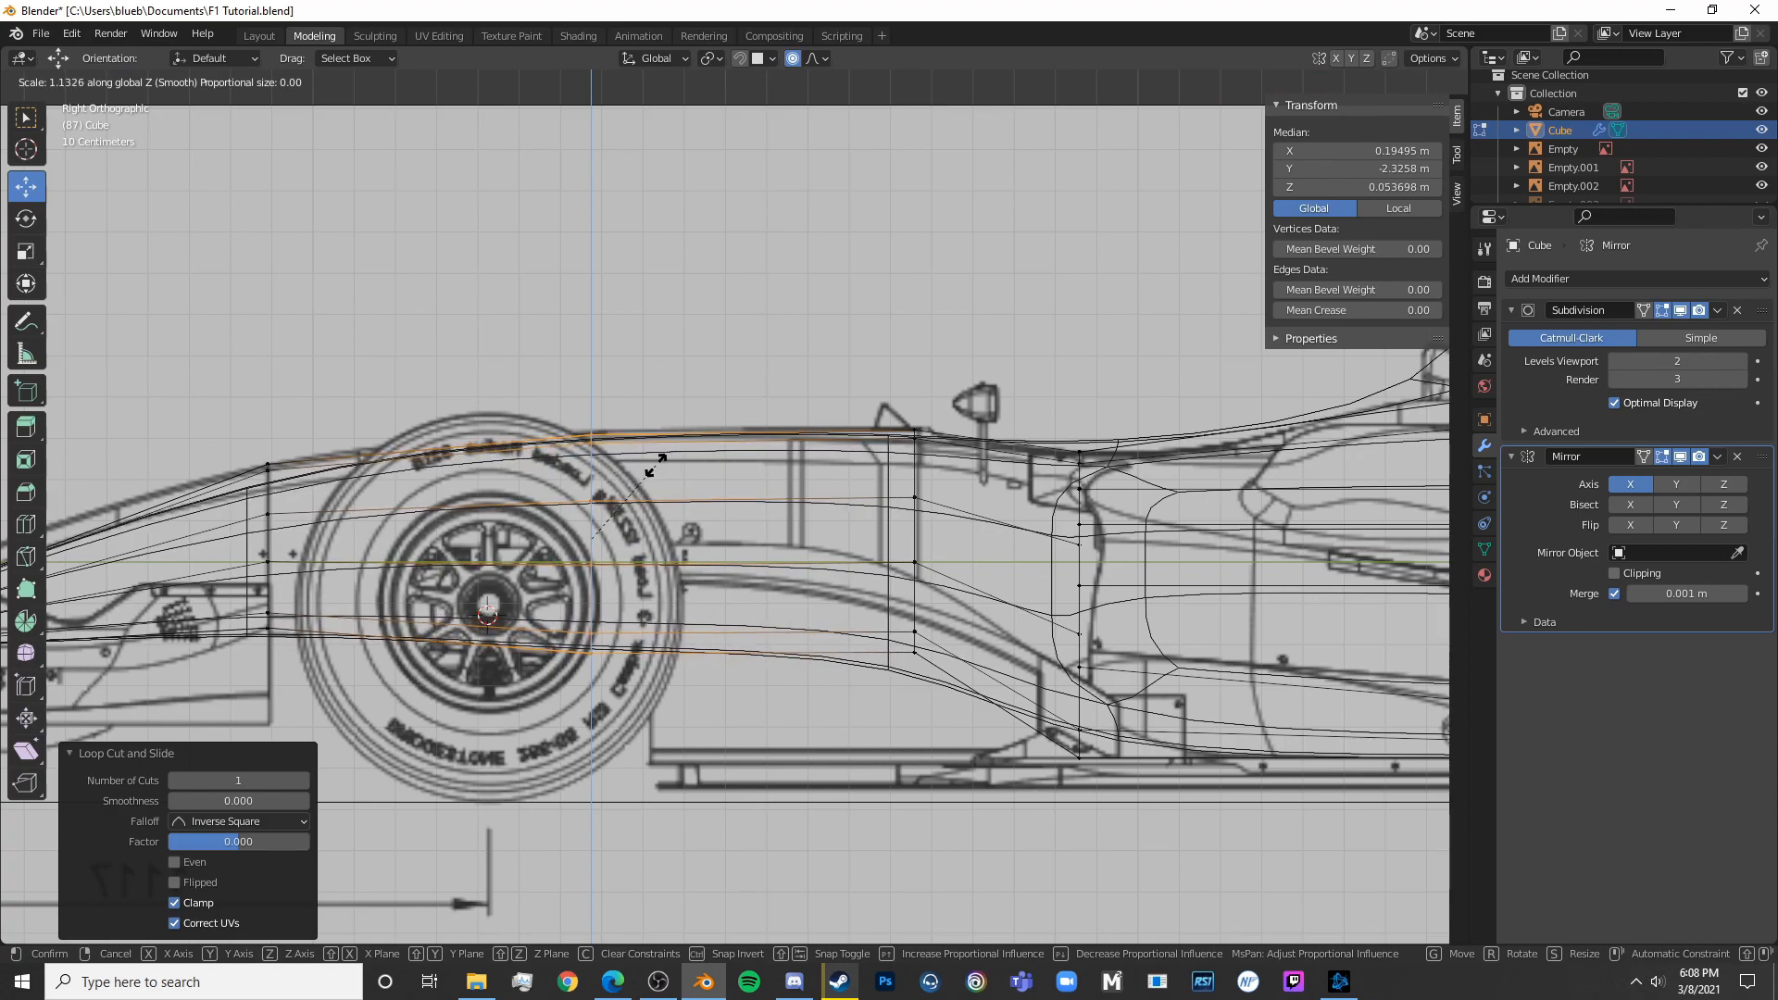
{"action": "left_click", "coordinate": [653, 468]}
{"action": "key", "text": "g"}
{"action": "key", "text": "z"}
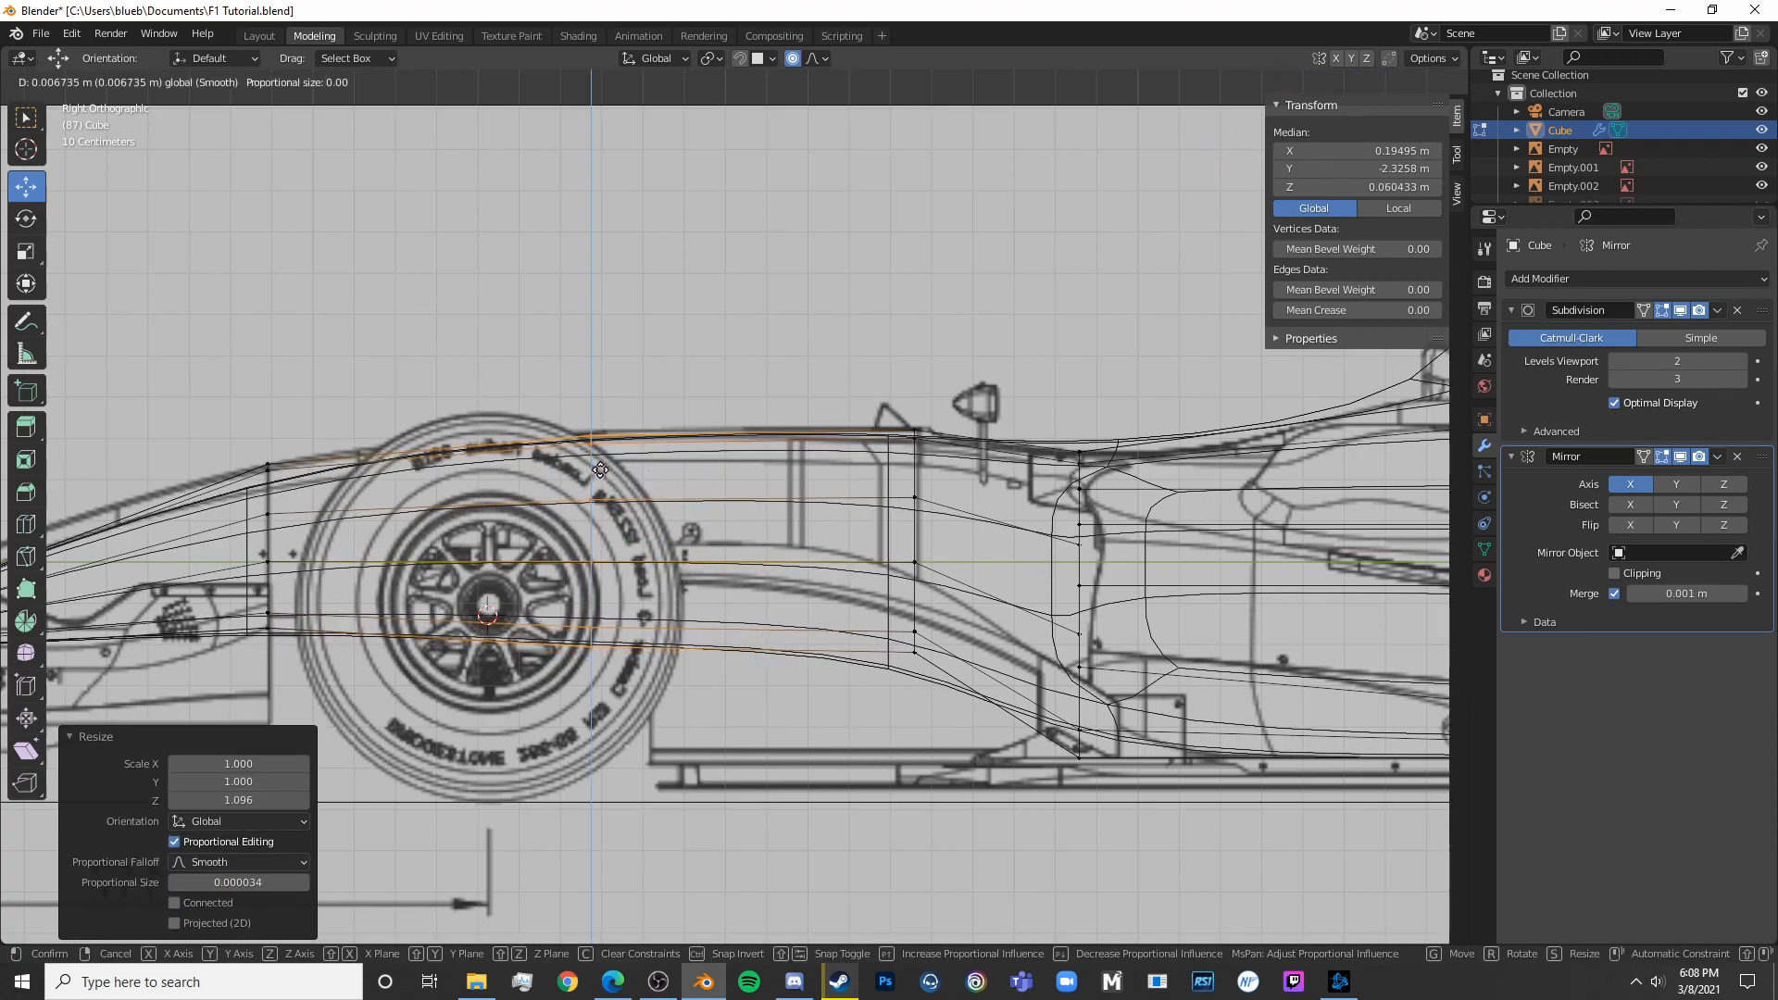
{"action": "left_click", "coordinate": [598, 469]}
Add a loop cut across the nose ahead of the front wheel's centre and adjust its height to the blueprint outline
{"action": "middle_click_drag", "start_coordinate": [598, 469], "coordinate": [850, 459], "text": "shift"}
{"action": "left_click", "coordinate": [750, 454]}
{"action": "key", "text": "ctrl+r"}
{"action": "left_click", "coordinate": [639, 451]}
{"action": "right_click", "coordinate": [633, 454]}
{"action": "key", "text": "s"}
{"action": "key", "text": "z"}
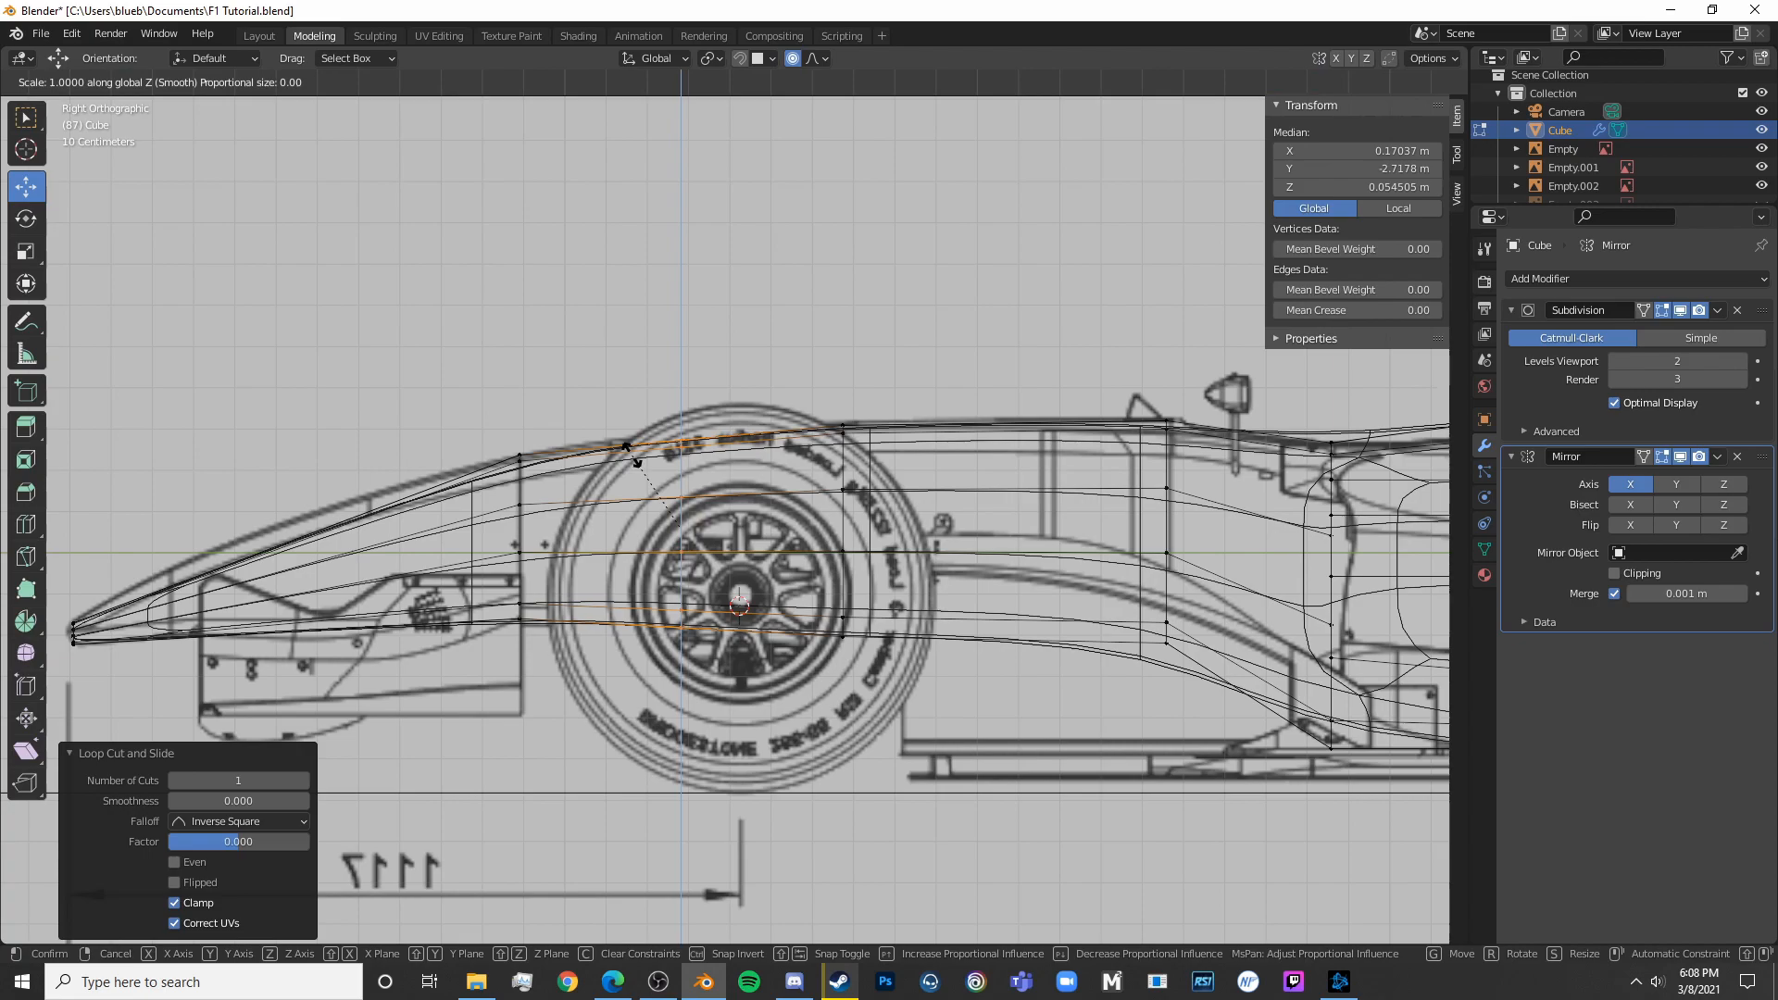
{"action": "left_click", "coordinate": [626, 456]}
{"action": "left_click_drag", "start_coordinate": [691, 457], "coordinate": [685, 454]}
Examine the whole body's side profile against the blueprint outside Edit Mode
{"action": "key", "text": "Tab"}
{"action": "scroll", "coordinate": [1047, 667], "scroll_direction": "down", "scroll_amount": 5}
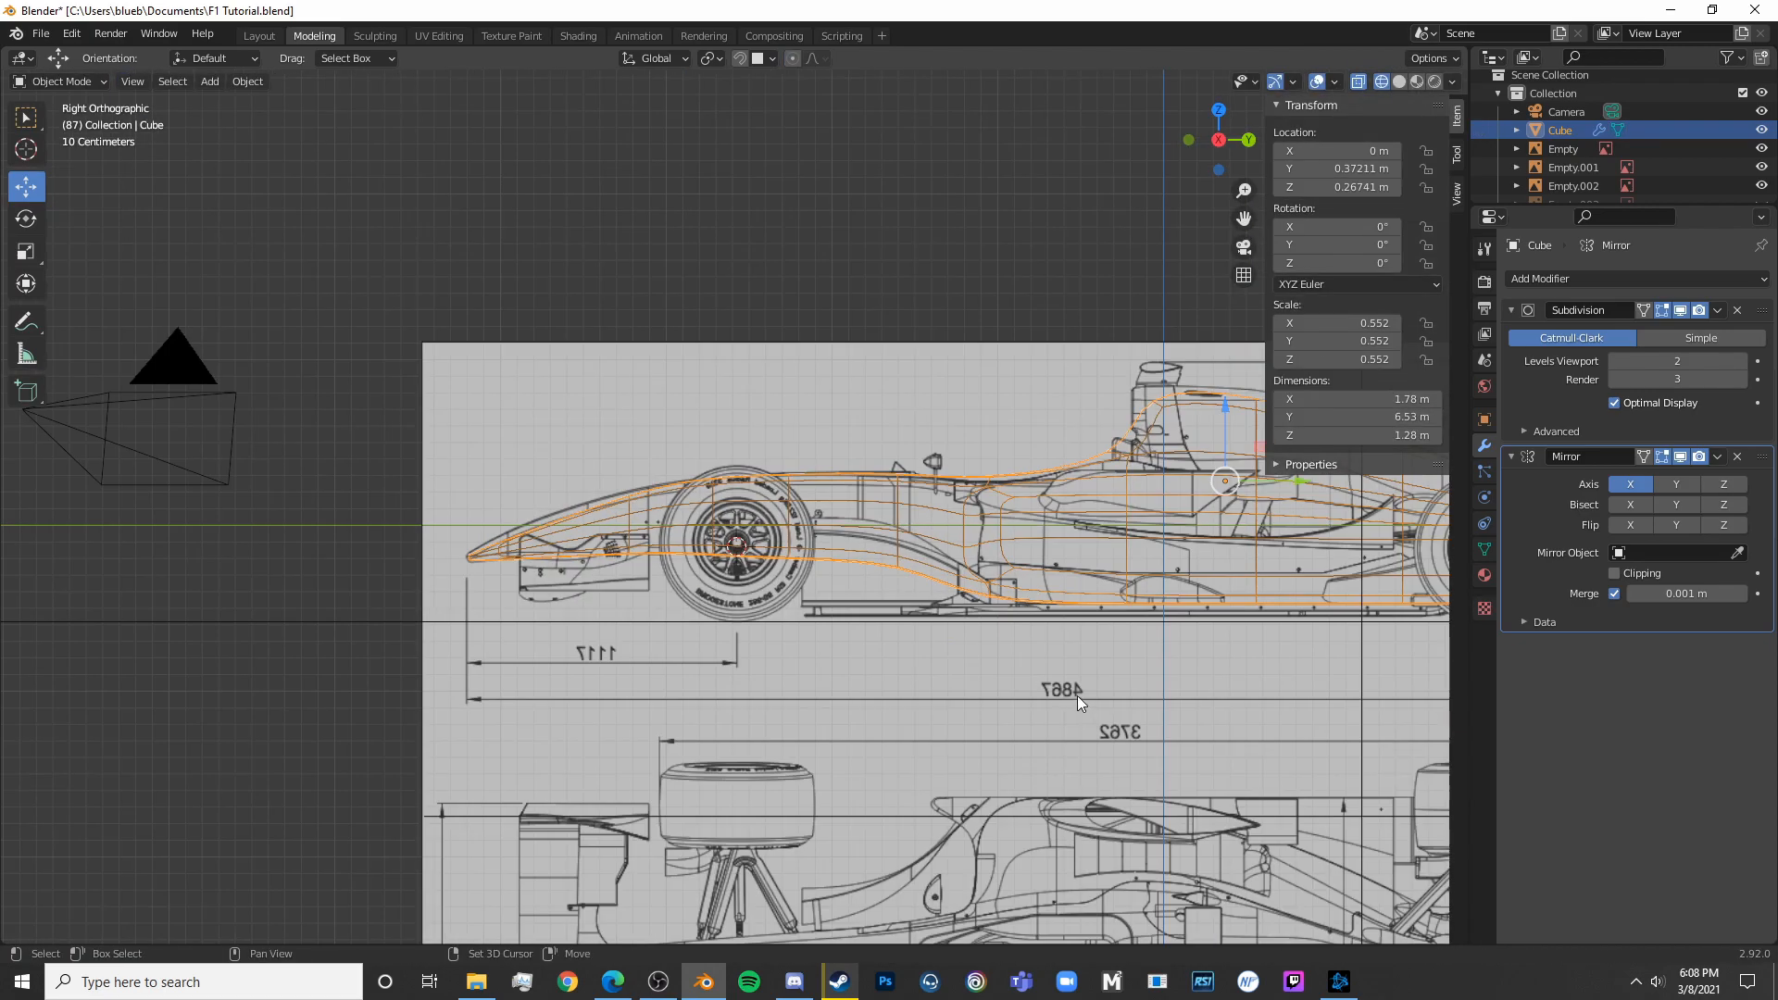
{"action": "middle_click_drag", "start_coordinate": [1028, 687], "coordinate": [804, 660], "text": "shift"}
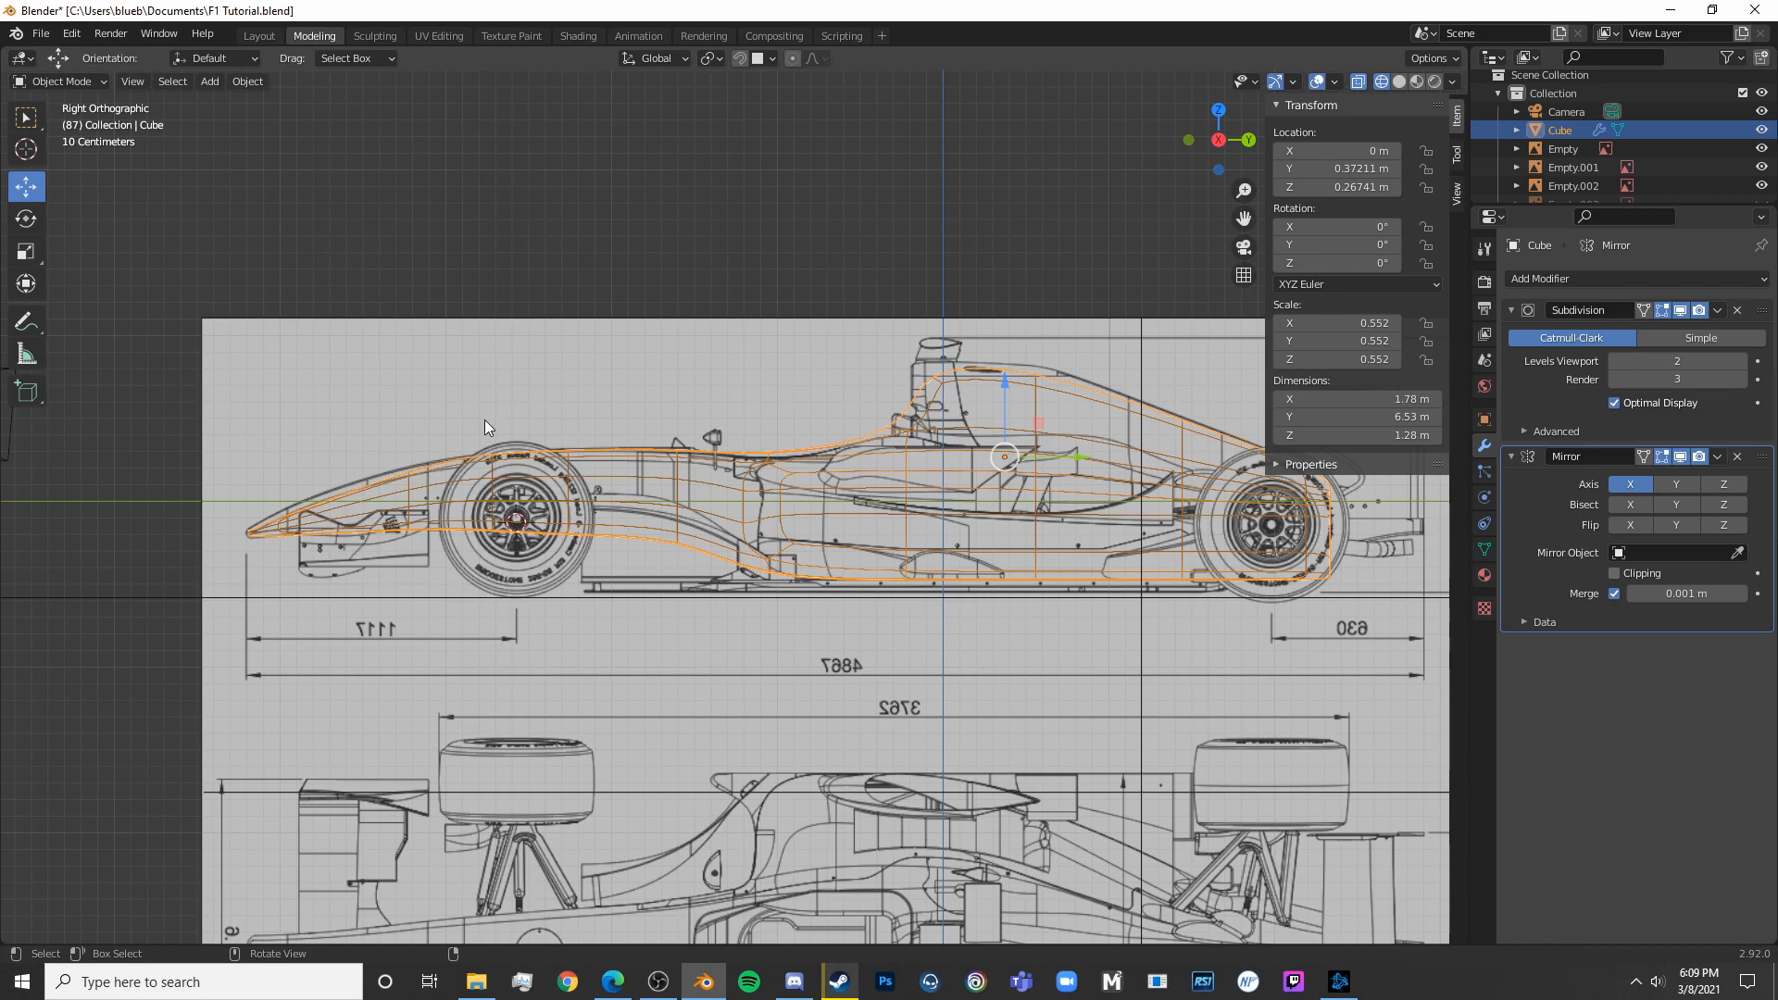
{"action": "scroll", "coordinate": [795, 641], "scroll_direction": "up", "scroll_amount": 6}
{"action": "scroll", "coordinate": [948, 552], "scroll_direction": "down", "scroll_amount": 6}
{"action": "middle_click_drag", "start_coordinate": [648, 648], "coordinate": [1157, 703], "text": "shift"}
{"action": "scroll", "coordinate": [790, 626], "scroll_direction": "up", "scroll_amount": 4}
{"action": "key", "text": "shift+z"}
Add a loop cut across the nose above the front wing and raise it slightly to the side blueprint
{"action": "key", "text": "Tab"}
{"action": "key", "text": "shift+z"}
{"action": "left_click", "coordinate": [799, 609]}
{"action": "key", "text": "ctrl+r"}
{"action": "left_click", "coordinate": [794, 592]}
{"action": "right_click", "coordinate": [794, 593]}
{"action": "left_click_drag", "start_coordinate": [756, 524], "coordinate": [768, 510]}
Add a loop cut near the nose tip, scale it along Z and raise it slightly to fit the blueprint
{"action": "key", "text": "ctrl+r"}
{"action": "left_click", "coordinate": [646, 600]}
{"action": "right_click", "coordinate": [646, 600]}
{"action": "key", "text": "s"}
{"action": "key", "text": "z"}
{"action": "left_click", "coordinate": [667, 573]}
{"action": "left_click_drag", "start_coordinate": [646, 542], "coordinate": [654, 534]}
Compare the smoothed nose, cockpit and engine cover with the side blueprint in solid and wireframe shading
{"action": "key", "text": "Tab"}
{"action": "scroll", "coordinate": [925, 601], "scroll_direction": "down", "scroll_amount": 6}
{"action": "key", "text": "shift+z"}
{"action": "mouse_move", "coordinate": [925, 601]}
{"action": "middle_mouse_down", "text": "shift"}
{"action": "mouse_move", "coordinate": [521, 594]}
{"action": "mouse_move", "coordinate": [910, 612]}
{"action": "middle_mouse_up", "text": "shift"}
{"action": "key", "text": "Tab"}
{"action": "scroll", "coordinate": [911, 613], "scroll_direction": "up", "scroll_amount": 2}
{"action": "key", "text": "shift+z"}
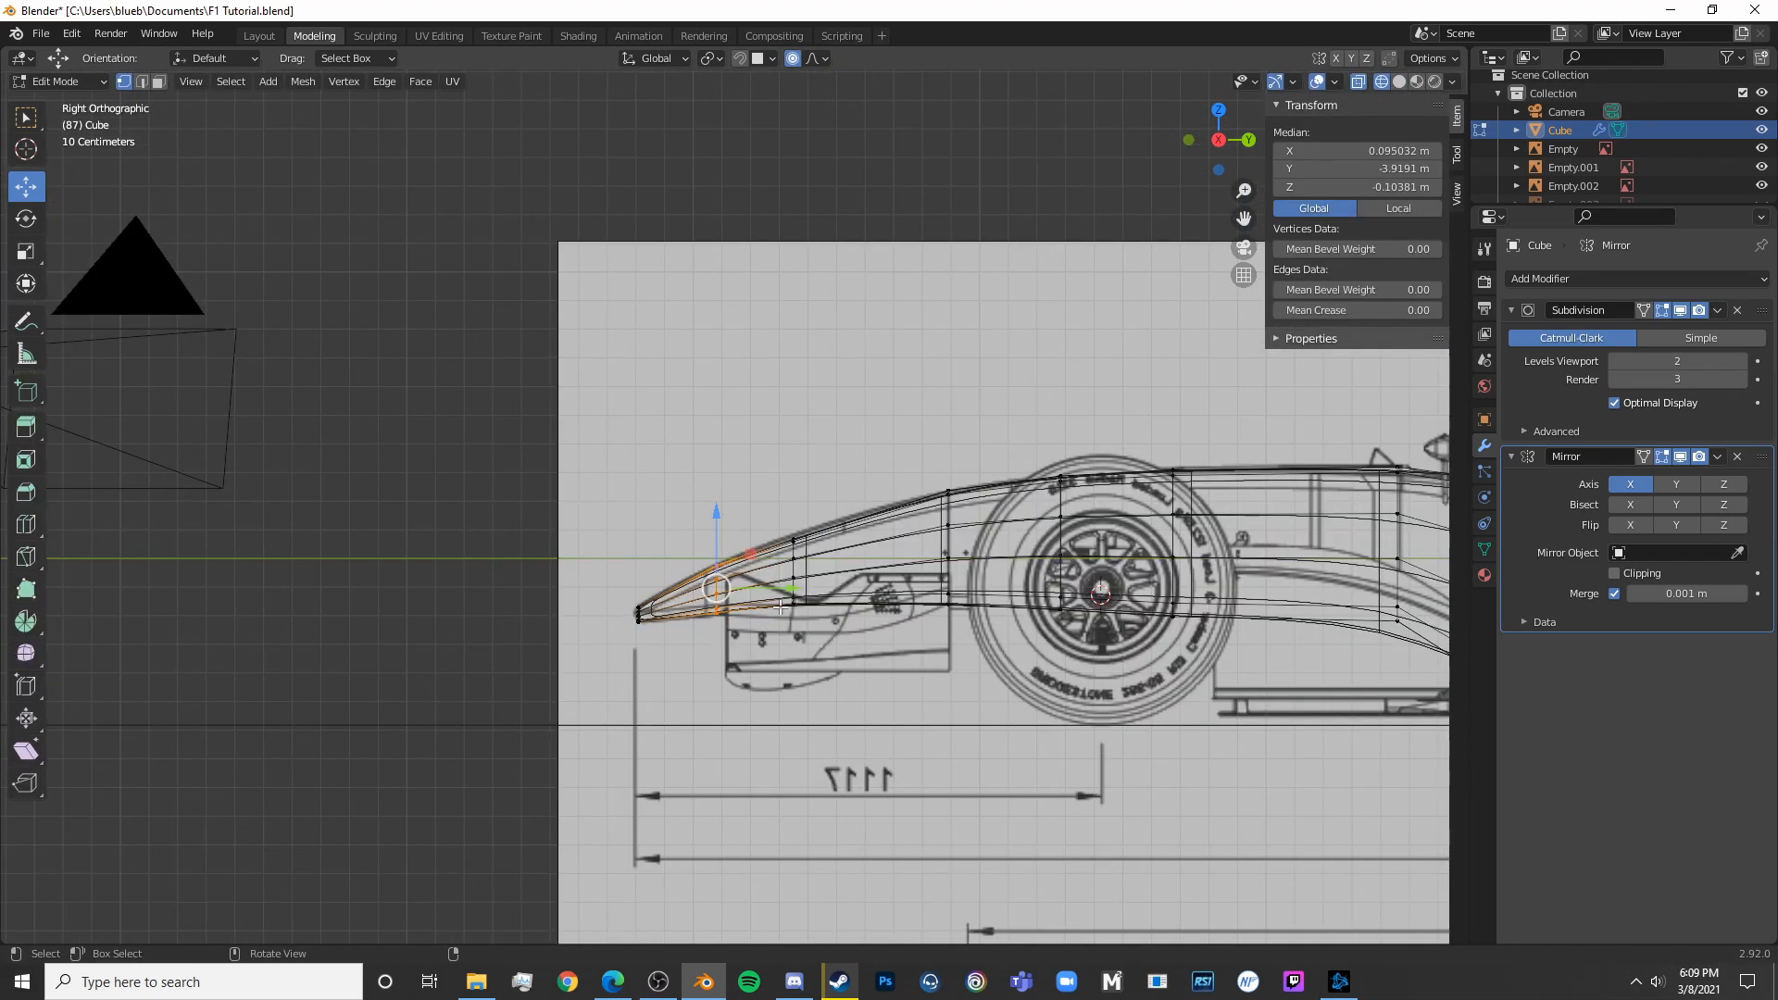
{"action": "key", "text": "Tab"}
{"action": "scroll", "coordinate": [1265, 659], "scroll_direction": "up", "scroll_amount": 3}
{"action": "middle_click_drag", "start_coordinate": [1141, 680], "coordinate": [673, 665], "text": "shift"}
{"action": "key", "text": "Tab"}
{"action": "key", "text": "shift+z"}
{"action": "middle_click_drag", "start_coordinate": [1081, 506], "coordinate": [866, 575], "text": "shift"}
{"action": "key", "text": "Tab"}
{"action": "scroll", "coordinate": [909, 571], "scroll_direction": "up", "scroll_amount": 2}
{"action": "key", "text": "Tab"}
{"action": "scroll", "coordinate": [639, 529], "scroll_direction": "down", "scroll_amount": 4}
{"action": "key", "text": "shift+z"}
{"action": "scroll", "coordinate": [639, 529], "scroll_direction": "up", "scroll_amount": 3}
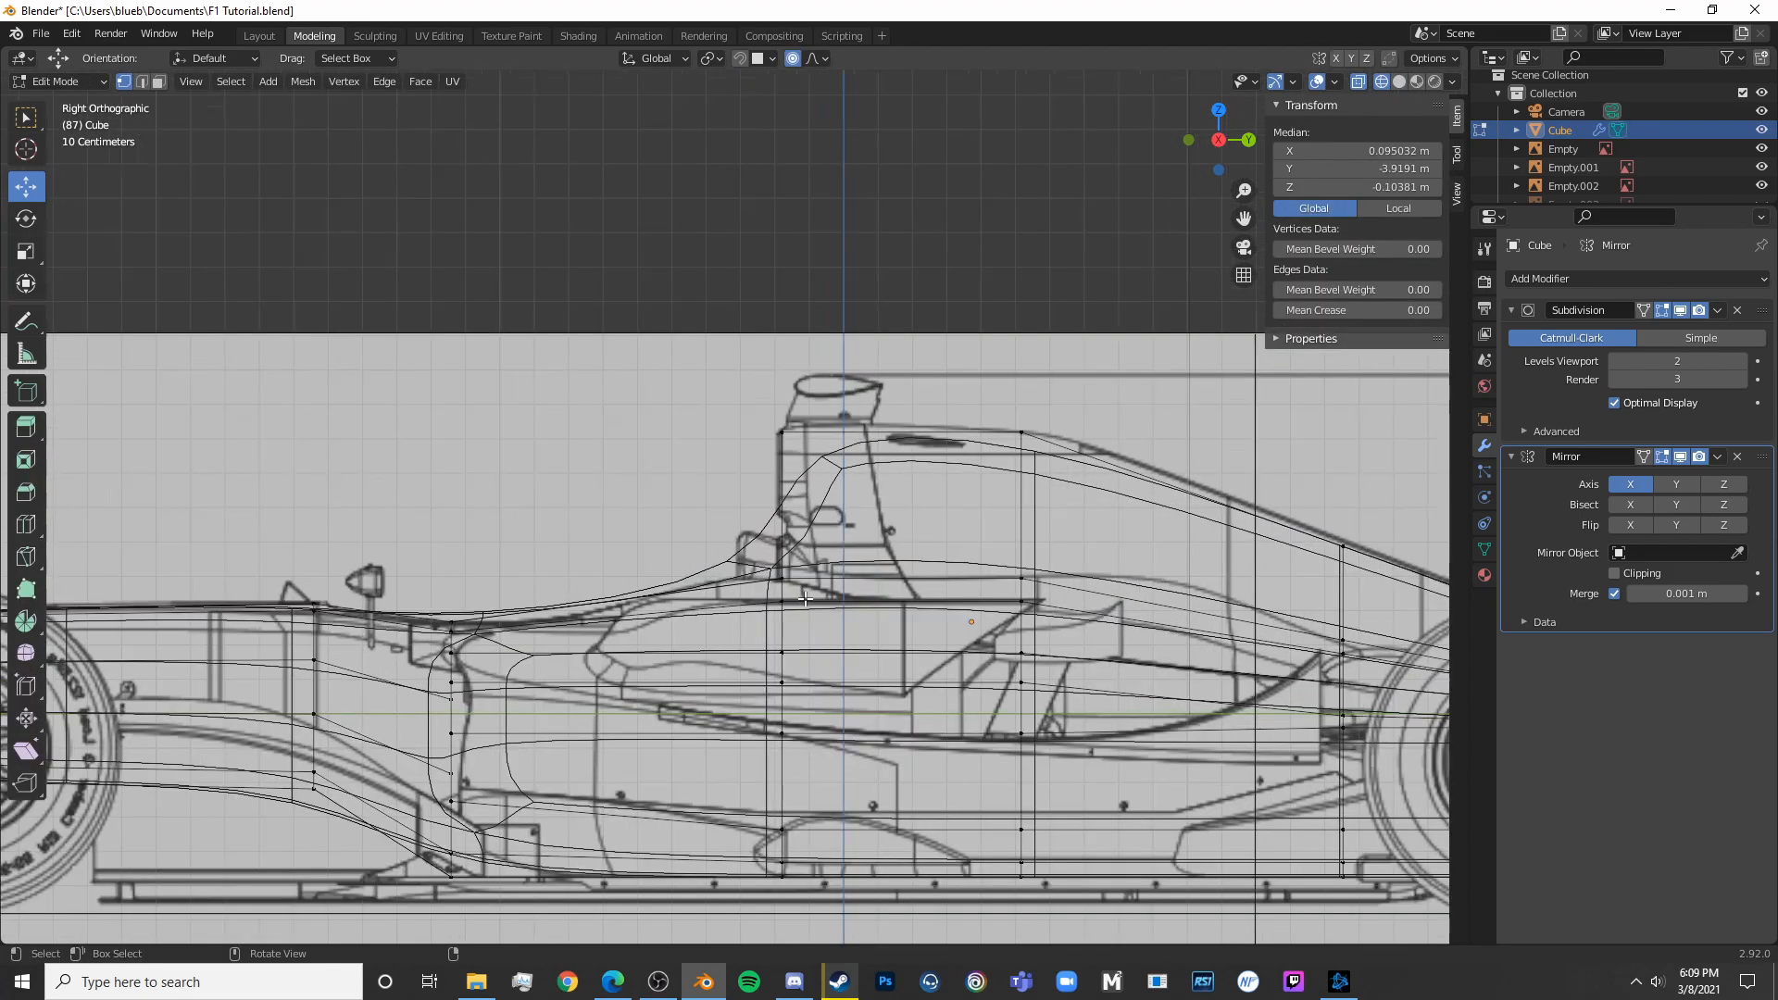
{"action": "key", "text": "shift+z"}
Add a lengthwise loop cut around the engine cover and slide it down to the cover's base
{"action": "key", "text": "alt+a"}
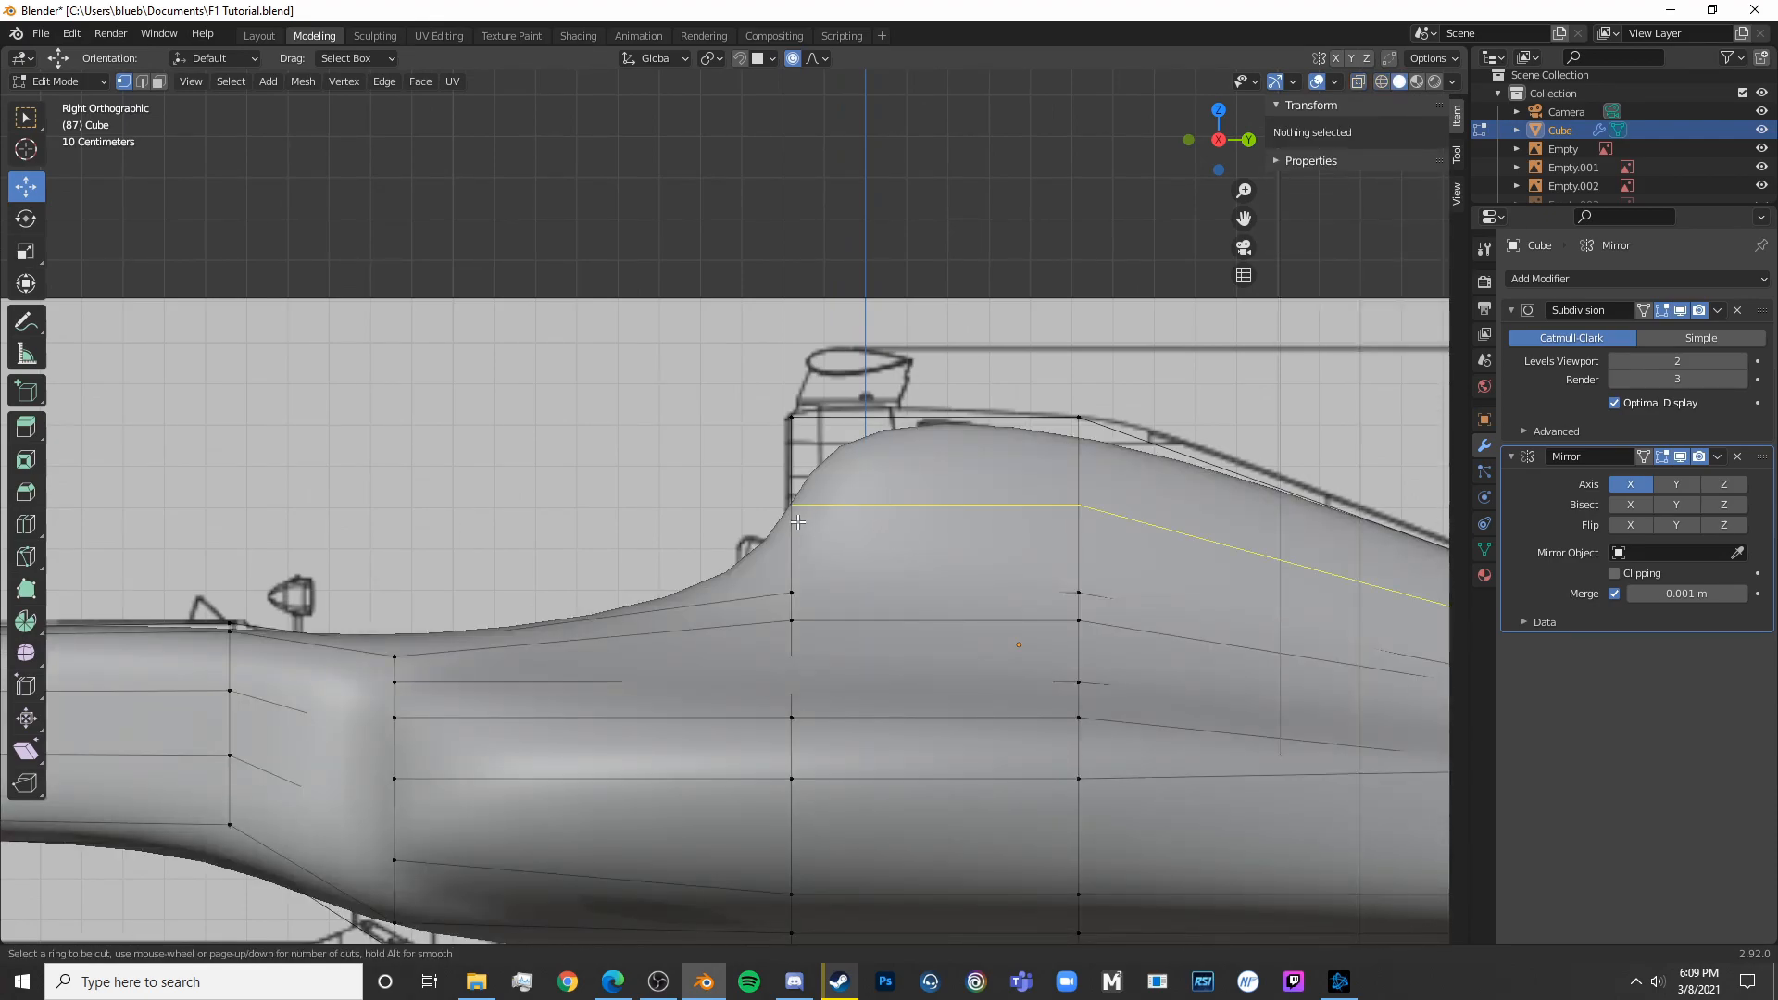
{"action": "left_click", "coordinate": [797, 523]}
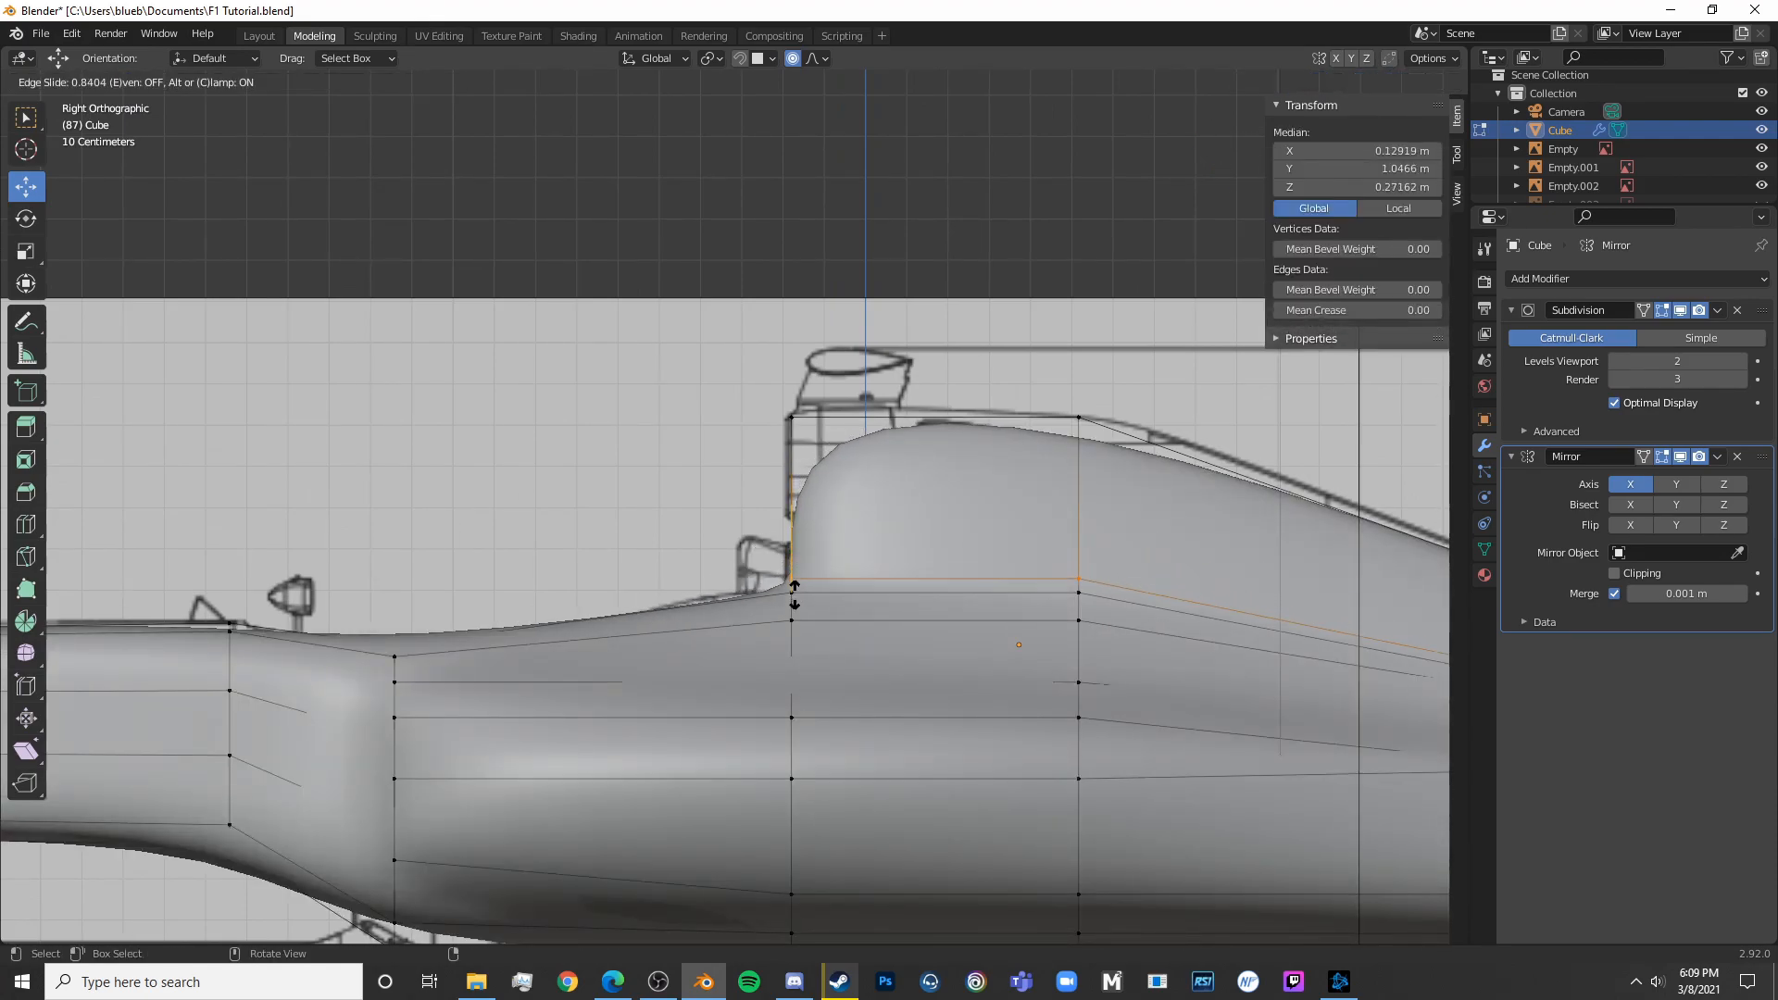
{"action": "left_click", "coordinate": [797, 602]}
Add a vertical loop cut through the engine cover and slide it close to the cover's front edge
{"action": "key", "text": "alt+a"}
{"action": "key", "text": "ctrl+r"}
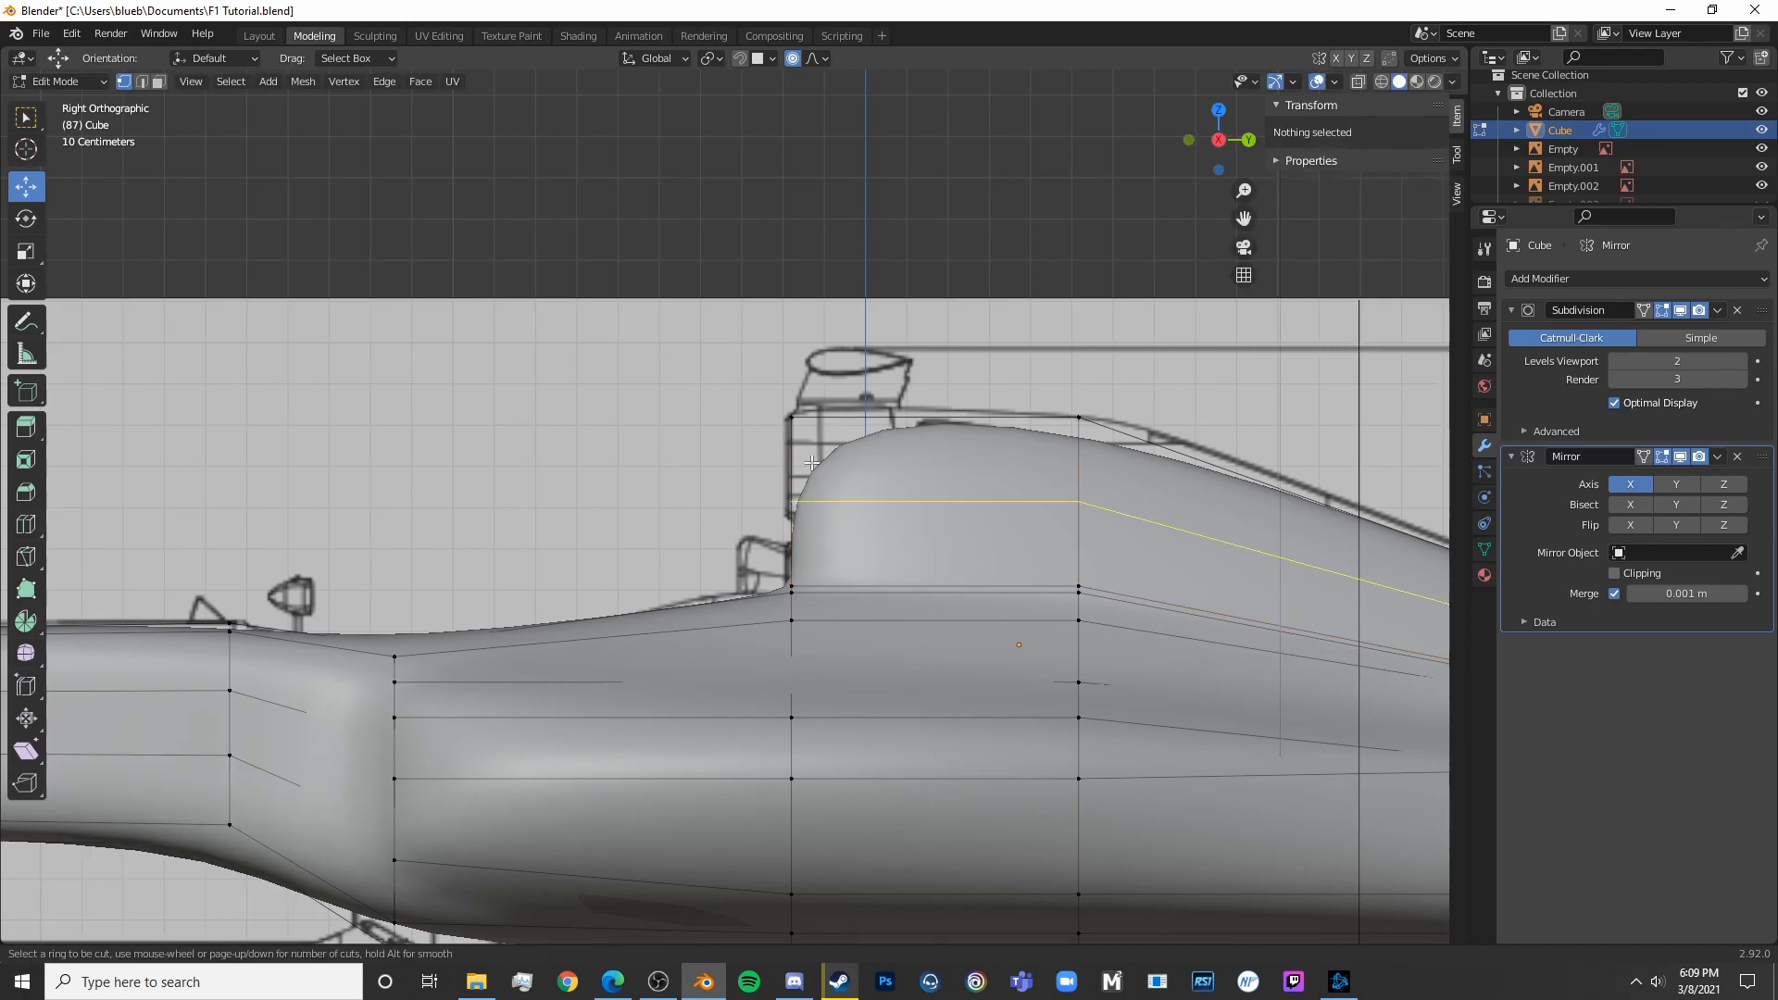
{"action": "left_click", "coordinate": [879, 398]}
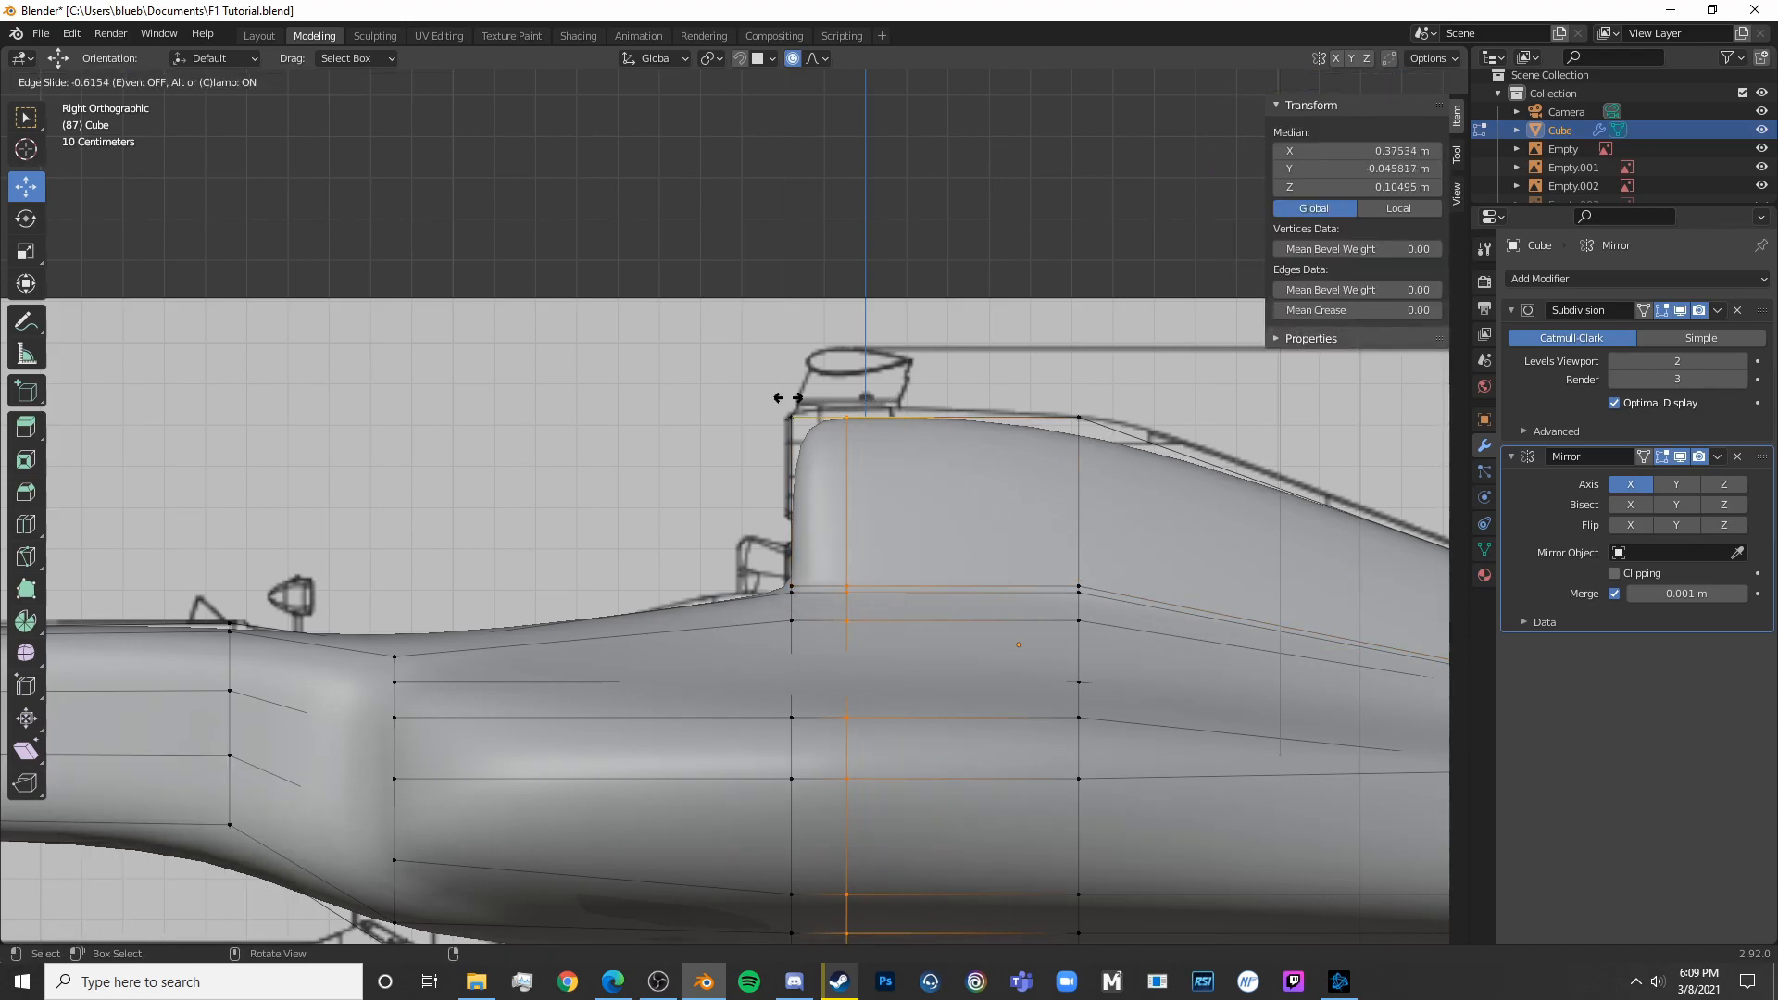
{"action": "left_click", "coordinate": [756, 395]}
{"action": "key", "text": "Tab"}
{"action": "middle_click_drag", "start_coordinate": [976, 633], "coordinate": [796, 794]}
Select the sidepod's front outer vertices in the top view and move them along X towards the blueprint outline
{"action": "key", "text": "Tab"}
{"action": "key", "text": "KP_7"}
{"action": "key", "text": "alt+a"}
{"action": "key", "text": "c"}
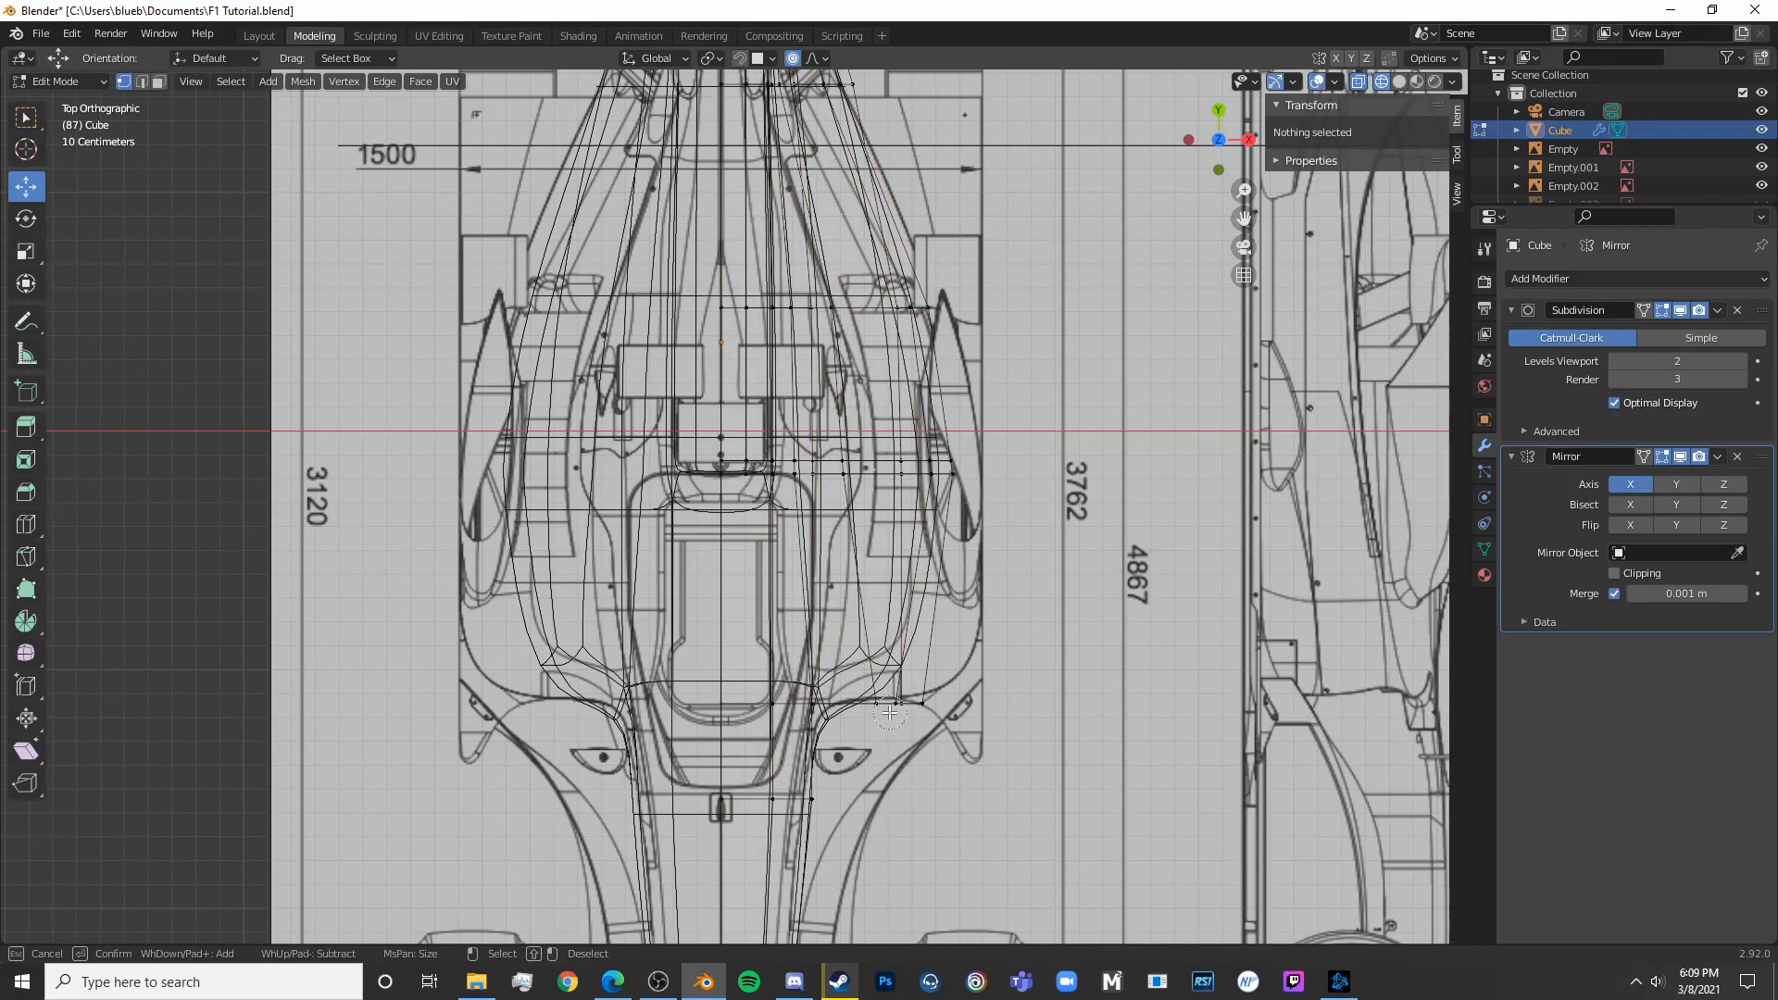
{"action": "left_click_drag", "start_coordinate": [889, 713], "coordinate": [912, 711]}
{"action": "key", "text": "Escape"}
{"action": "key", "text": "g"}
{"action": "key", "text": "x"}
{"action": "left_click", "coordinate": [958, 703]}
Add a loop cut across the sidepods and slide it forward to sharpen their front edge
{"action": "key", "text": "ctrl+r"}
{"action": "left_click", "coordinate": [919, 648]}
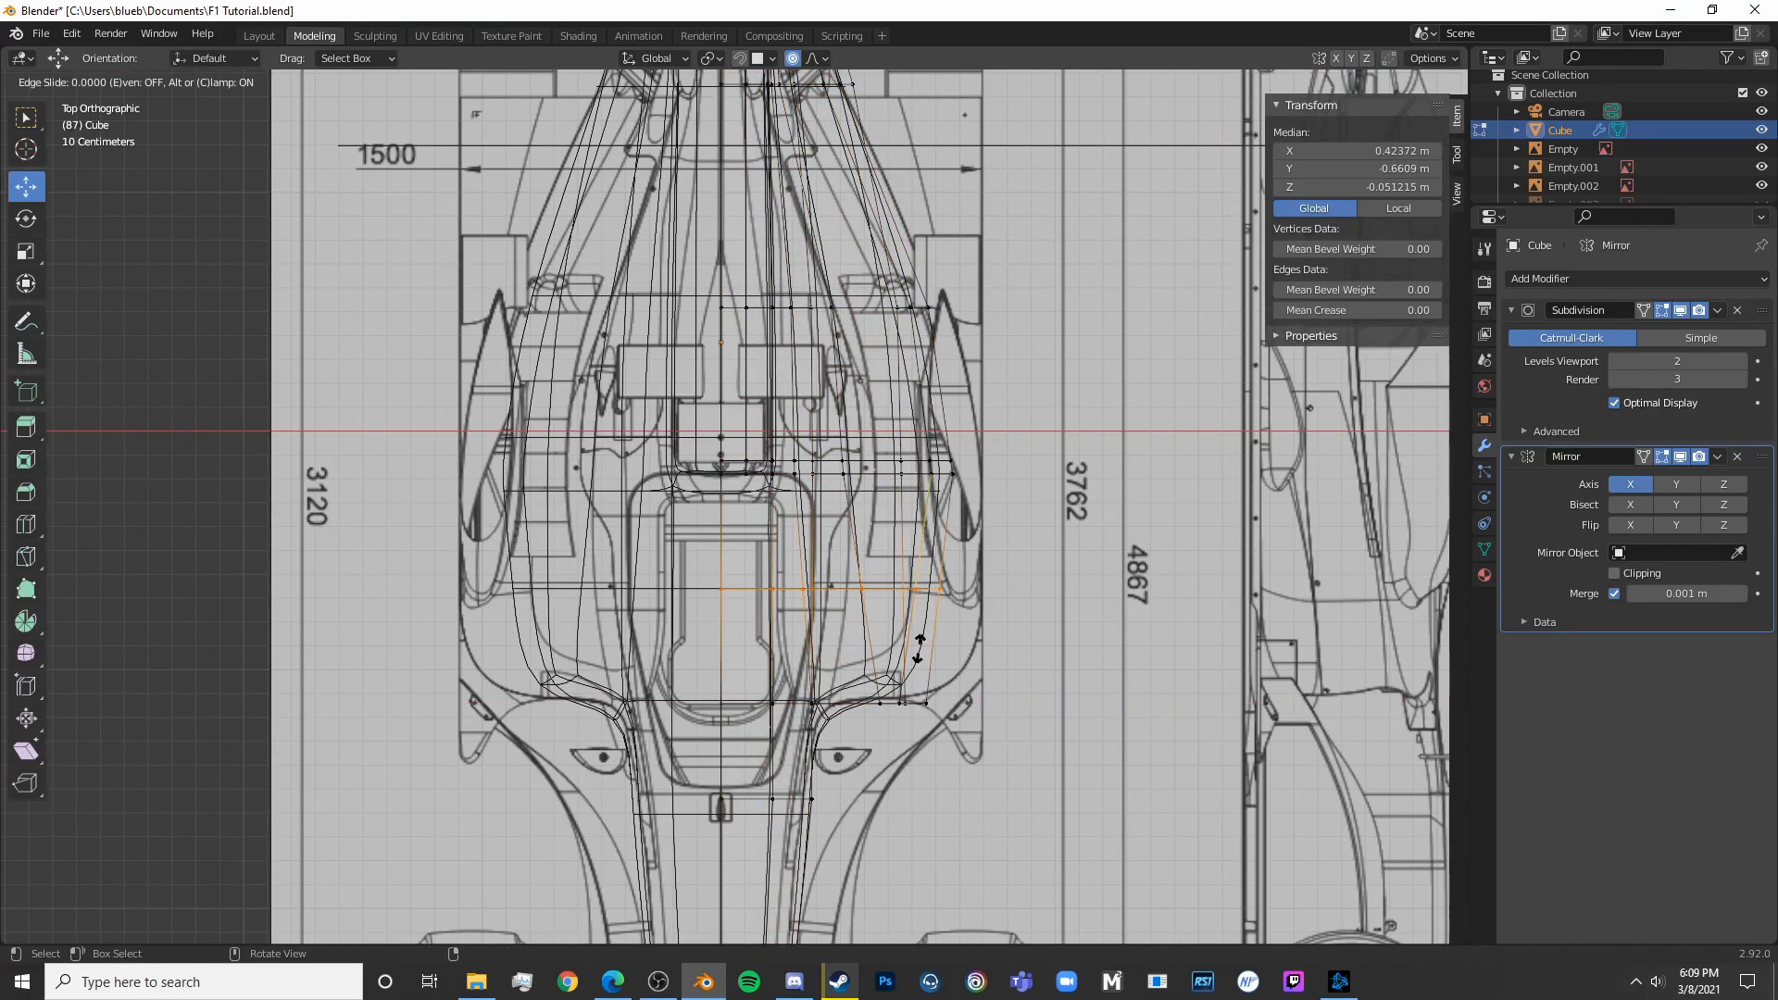
{"action": "left_click", "coordinate": [919, 754]}
Select the outer vertices halfway along the sidepod and move them outward about 0.117 m along X
{"action": "mouse_move", "coordinate": [919, 762]}
{"action": "middle_mouse_down"}
{"action": "mouse_move", "coordinate": [874, 602]}
{"action": "mouse_move", "coordinate": [938, 603]}
{"action": "mouse_move", "coordinate": [704, 649]}
{"action": "mouse_move", "coordinate": [677, 708]}
{"action": "mouse_move", "coordinate": [794, 643]}
{"action": "mouse_move", "coordinate": [698, 590]}
{"action": "middle_mouse_up"}
{"action": "key", "text": "alt+a"}
{"action": "key", "text": "c"}
{"action": "left_click", "coordinate": [795, 605]}
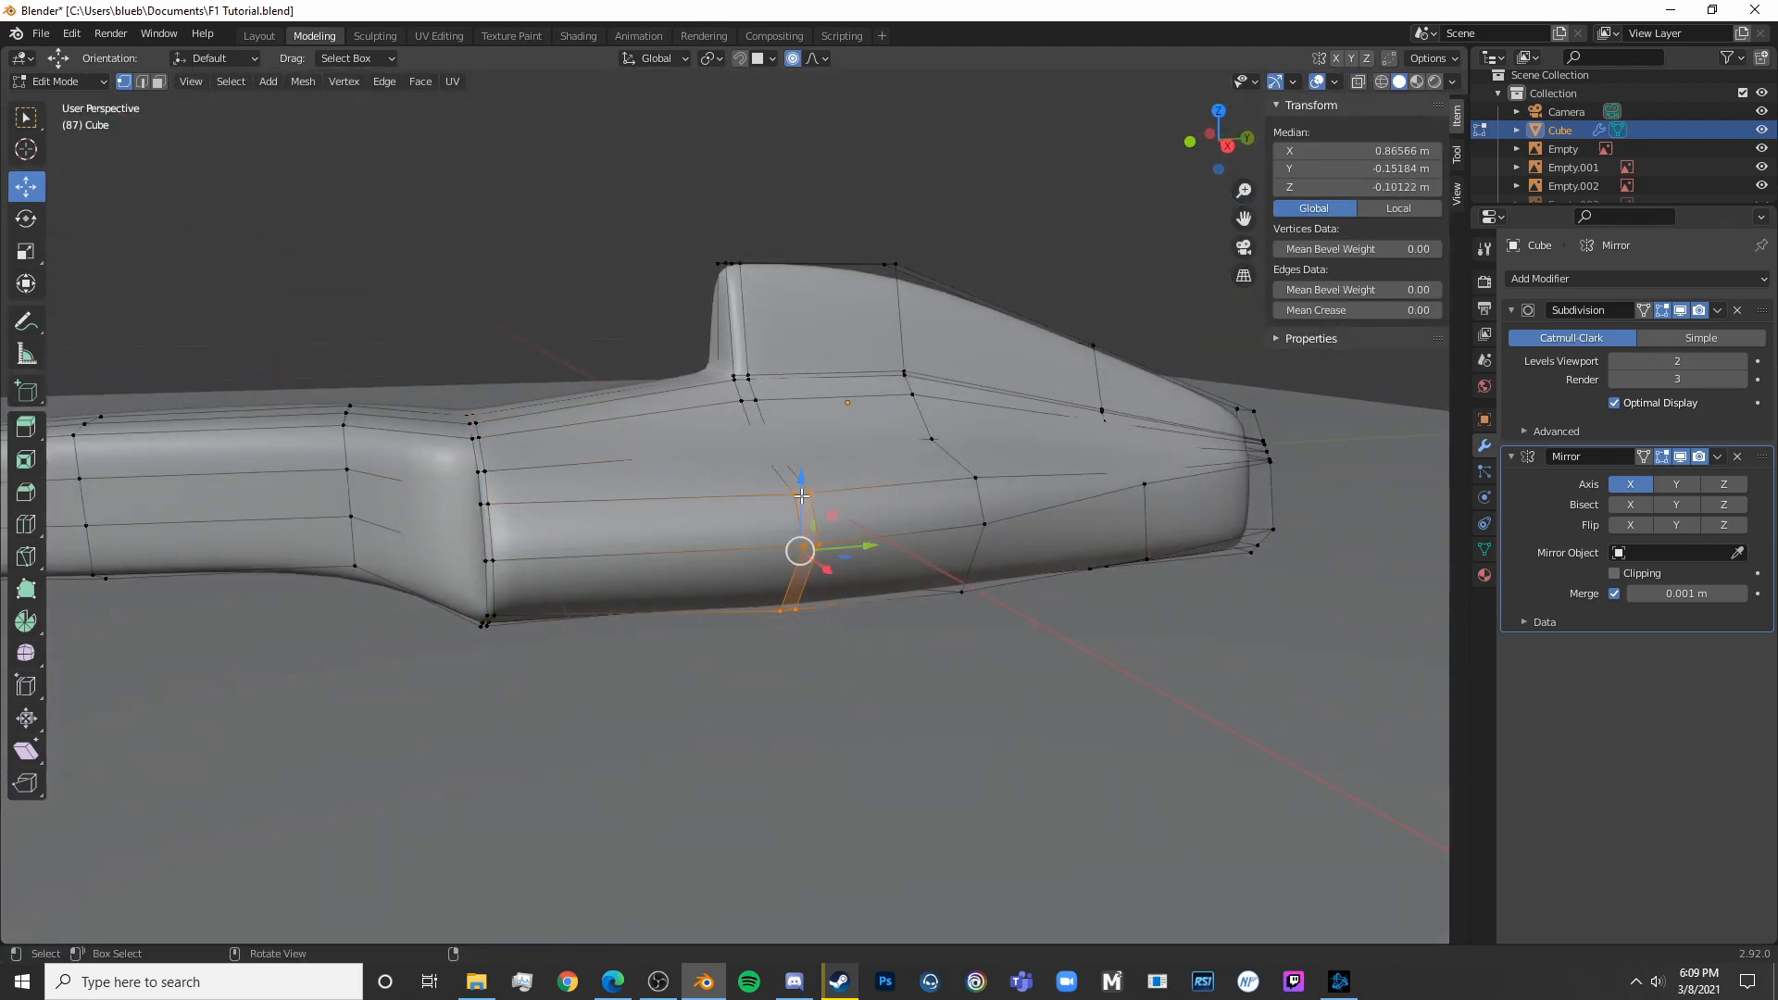
{"action": "right_click", "coordinate": [802, 496]}
{"action": "middle_click_drag", "start_coordinate": [802, 496], "coordinate": [931, 643]}
{"action": "left_click_drag", "start_coordinate": [867, 604], "coordinate": [888, 609]}
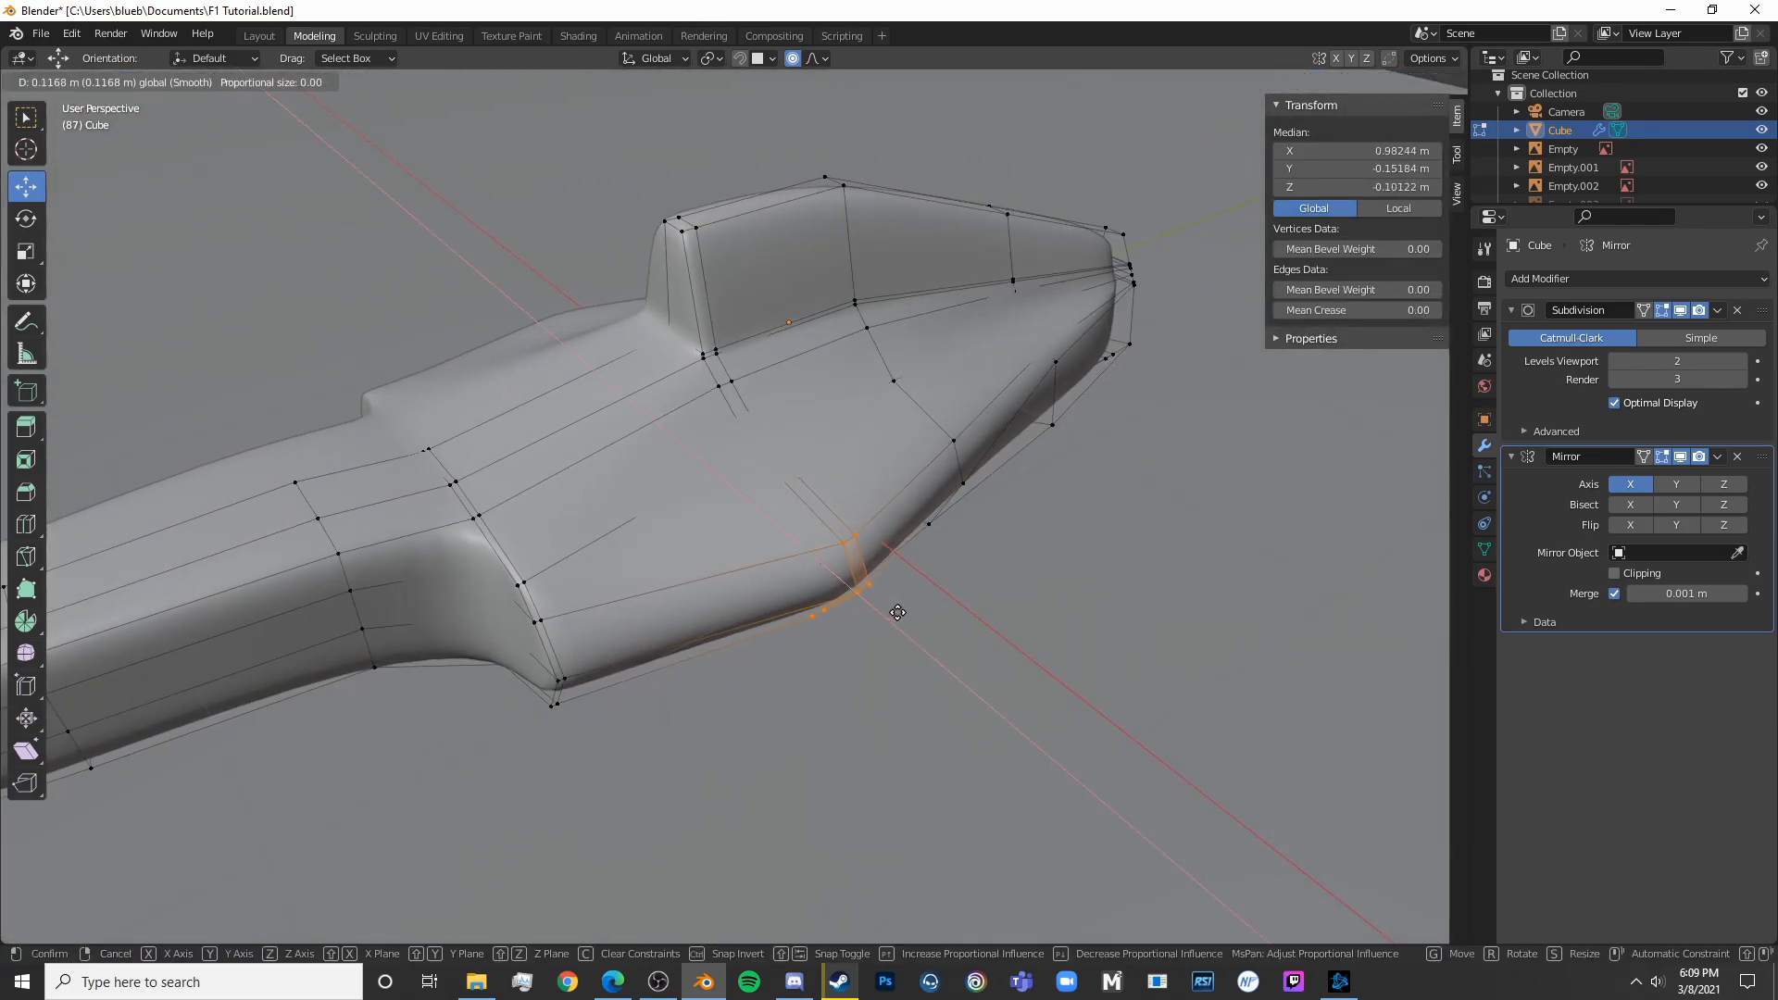
{"action": "left_click", "coordinate": [897, 612]}
Try moving the sidepod's outer vertices behind its widest point along X in the top view
{"action": "key", "text": "KP_7"}
{"action": "key", "text": "alt+a"}
{"action": "key", "text": "c"}
{"action": "left_click", "coordinate": [802, 423]}
{"action": "left_click_drag", "start_coordinate": [864, 423], "coordinate": [886, 416]}
{"action": "key", "text": "ctrl+z"}
{"action": "left_click", "coordinate": [888, 415]}
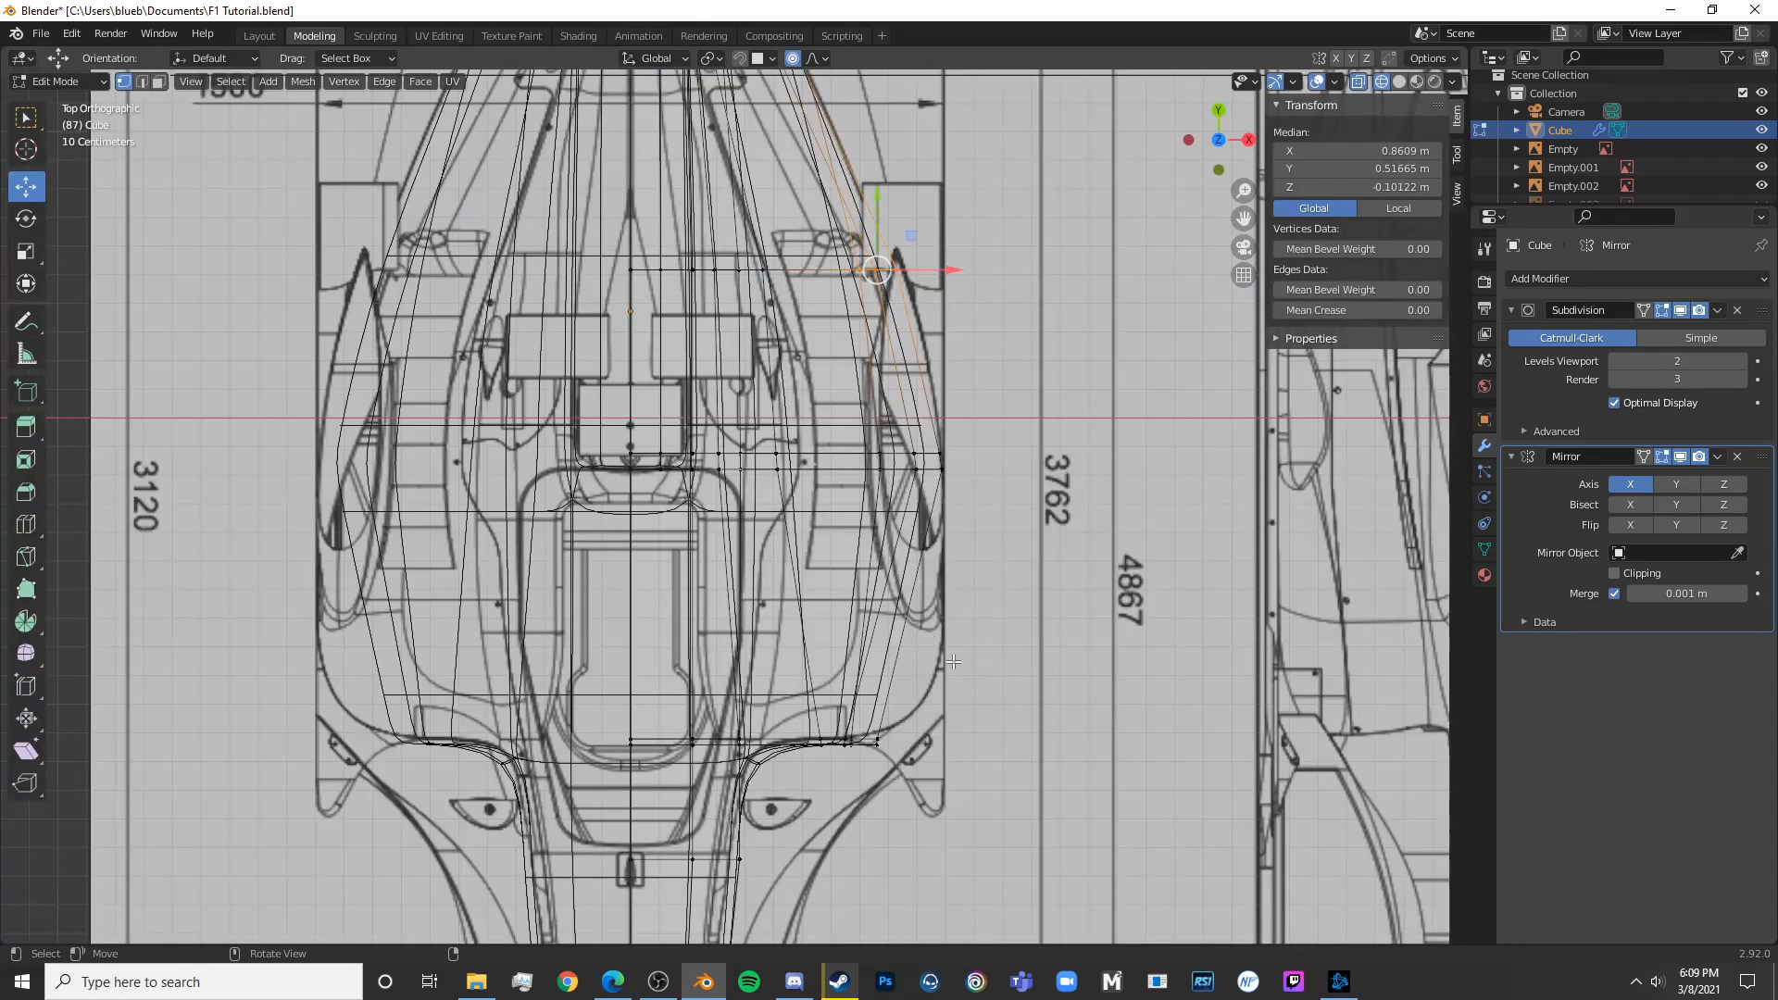
Move the sidepod's outer vertices between its front edge and widest point 0.071 m outward along X
{"action": "left_click", "coordinate": [922, 636]}
{"action": "double_click", "coordinate": [917, 630]}
{"action": "left_click_drag", "start_coordinate": [981, 643], "coordinate": [953, 606]}
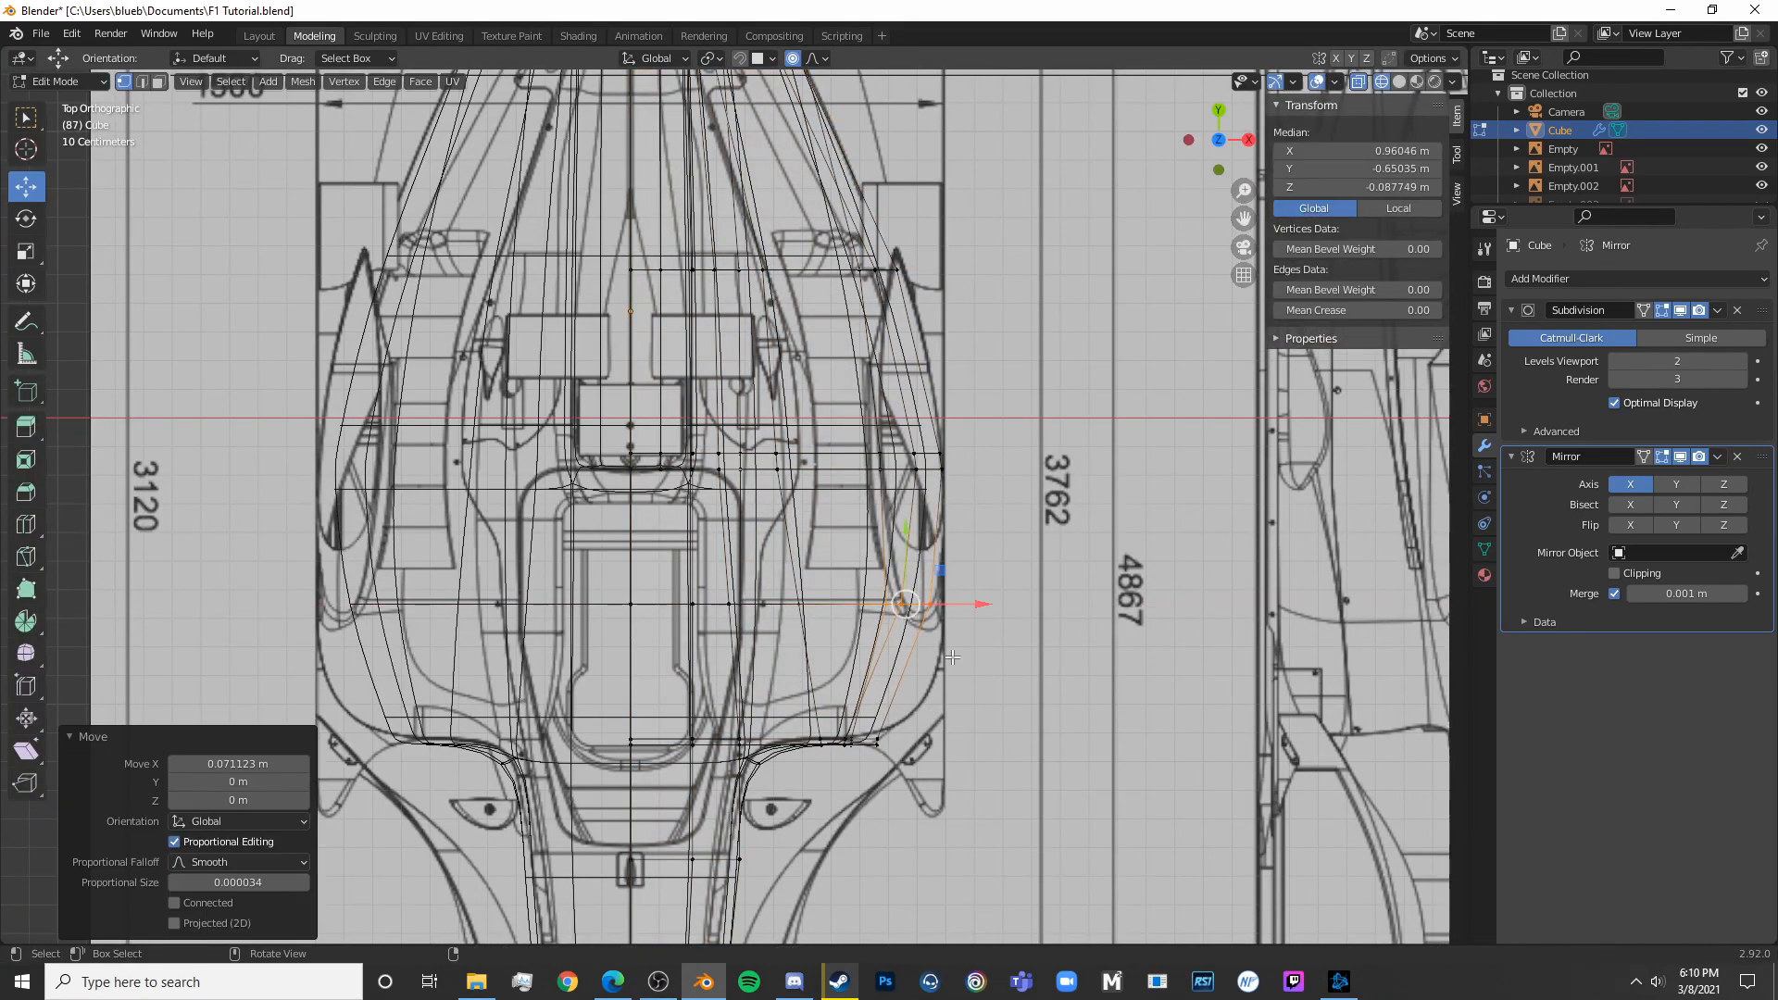
{"action": "left_click", "coordinate": [952, 637]}
Select the sidepod's front corner vertices and move them outward about 0.013 m along X
{"action": "key", "text": "c"}
{"action": "left_click", "coordinate": [854, 733]}
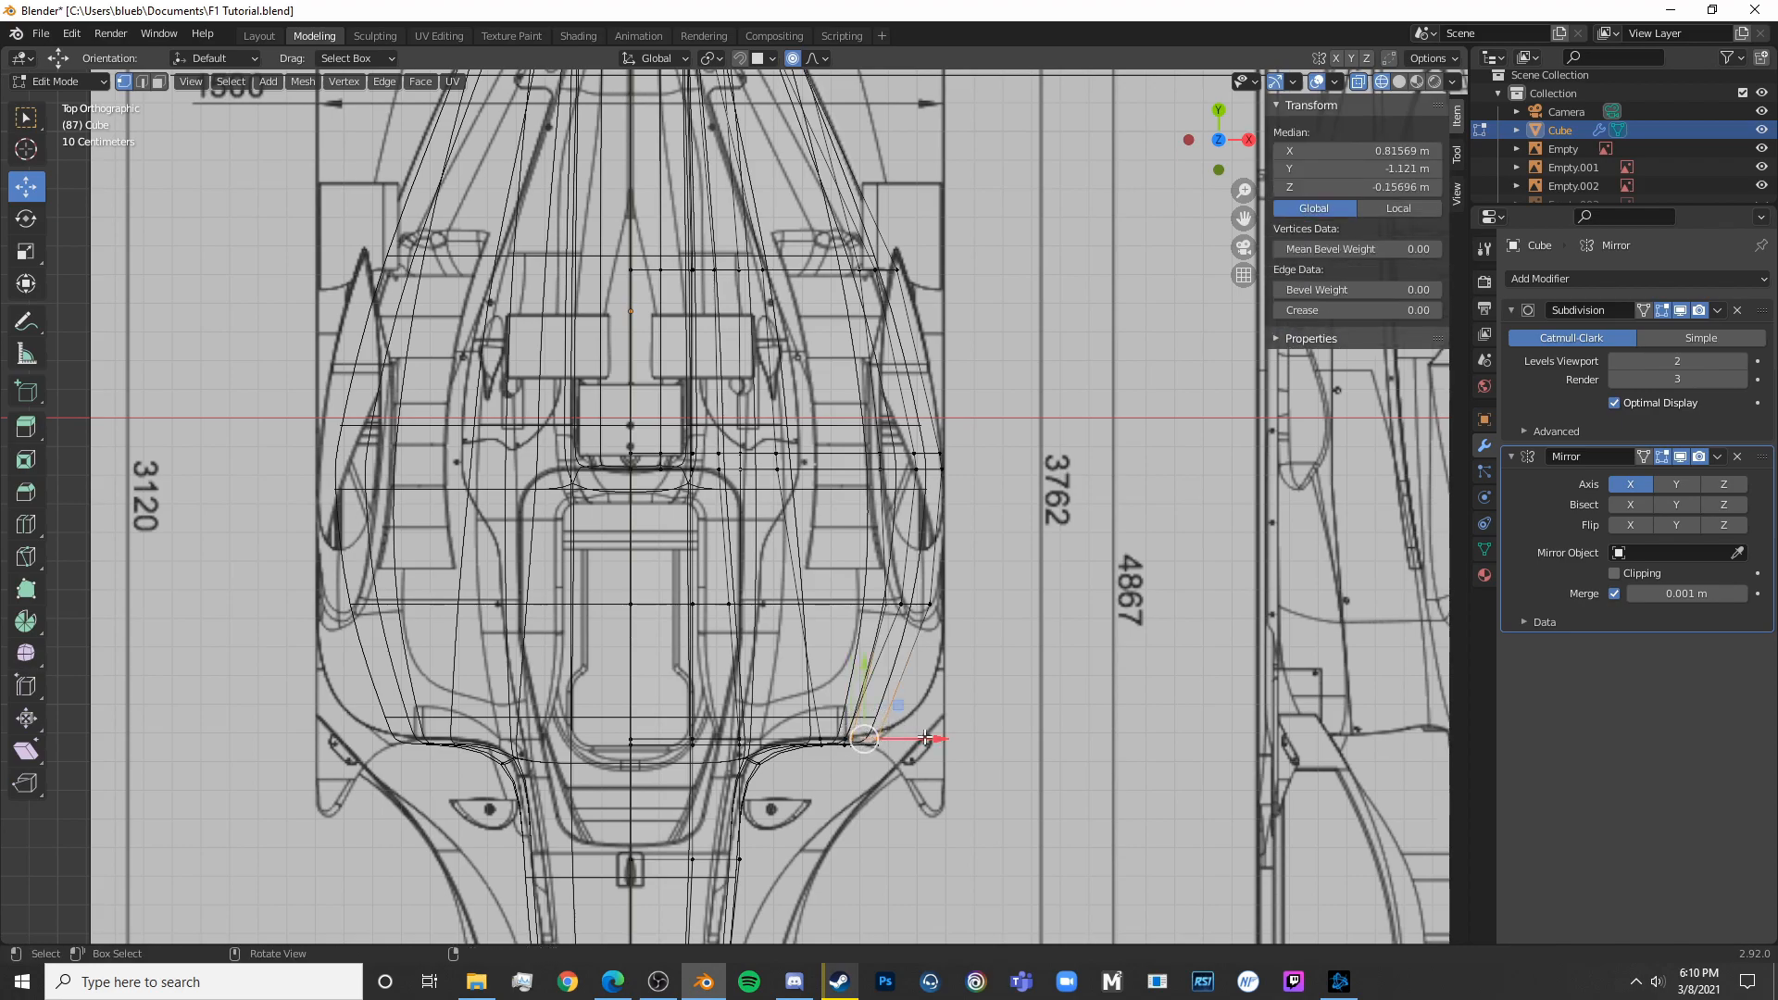
{"action": "left_click_drag", "start_coordinate": [924, 738], "coordinate": [912, 738]}
{"action": "middle_click_drag", "start_coordinate": [912, 738], "coordinate": [889, 556], "text": "shift"}
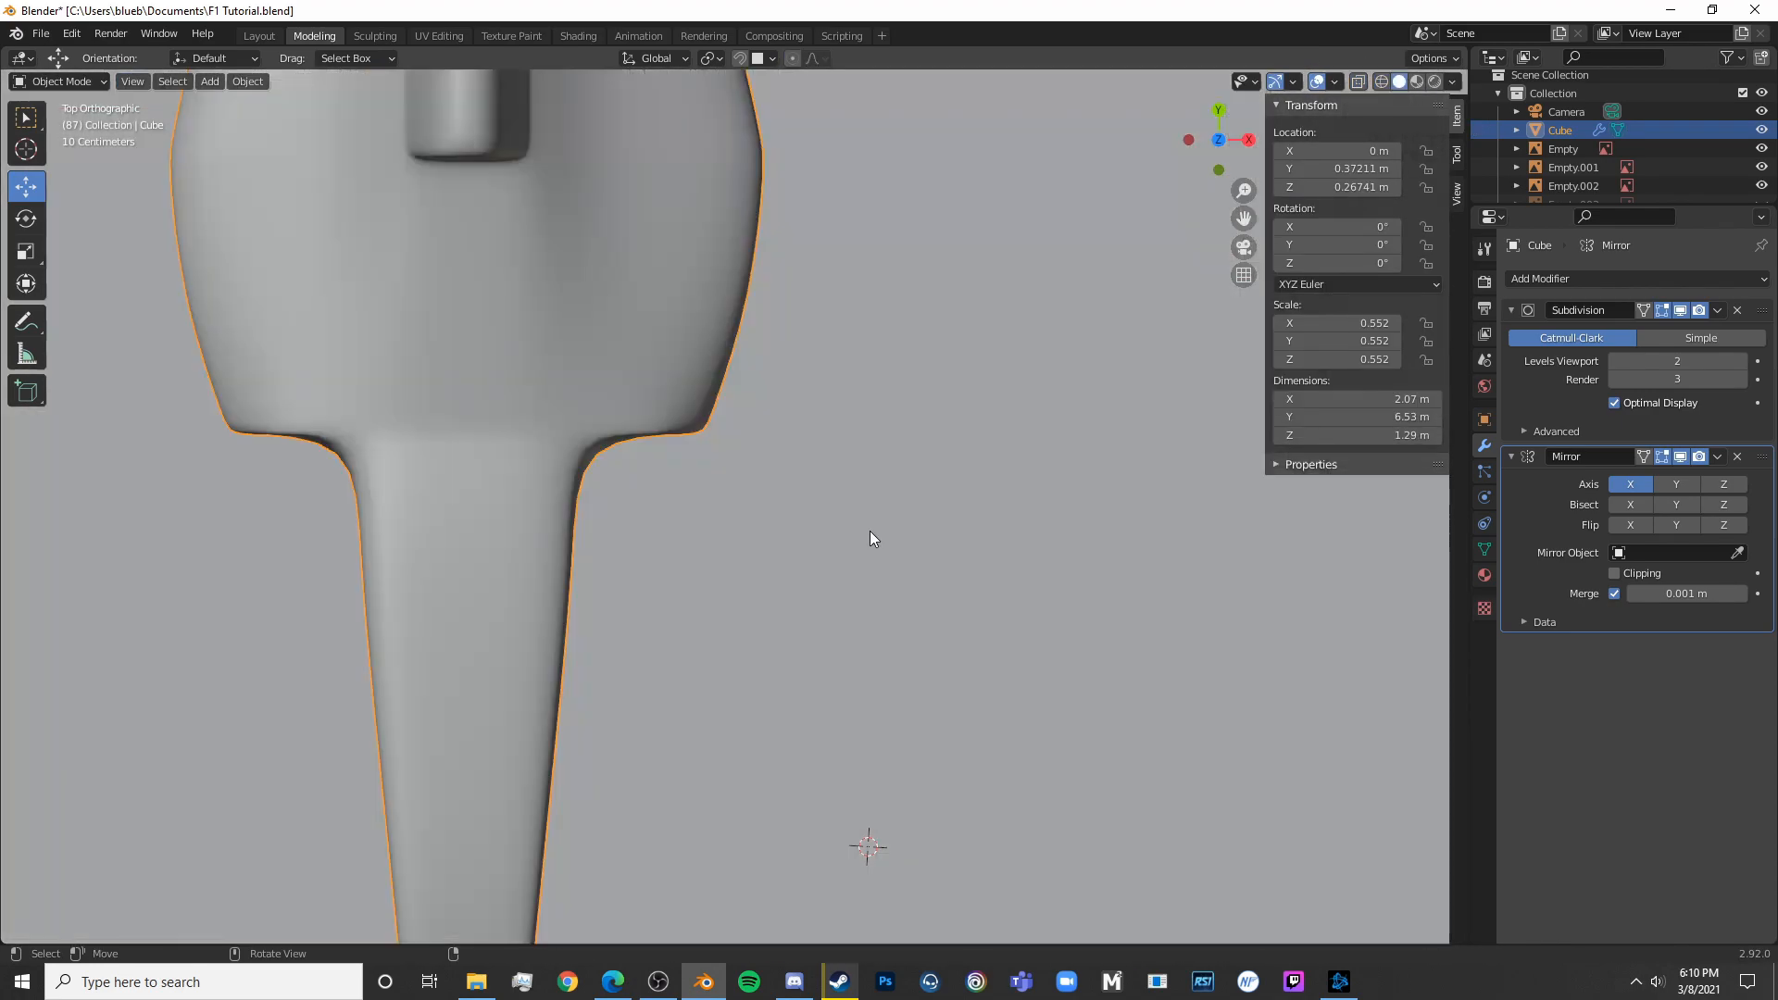
Inspect the smoothed body and its widened sidepods from several angles and the side view
{"action": "mouse_move", "coordinate": [870, 531]}
{"action": "middle_mouse_down"}
{"action": "mouse_move", "coordinate": [897, 509]}
{"action": "mouse_move", "coordinate": [692, 426]}
{"action": "middle_mouse_up"}
{"action": "scroll", "coordinate": [695, 428], "scroll_direction": "down", "scroll_amount": 4}
{"action": "middle_click_drag", "start_coordinate": [958, 470], "coordinate": [1092, 474]}
{"action": "key", "text": "KP_3"}
{"action": "key", "text": "Tab"}
{"action": "scroll", "coordinate": [891, 472], "scroll_direction": "up", "scroll_amount": 4}
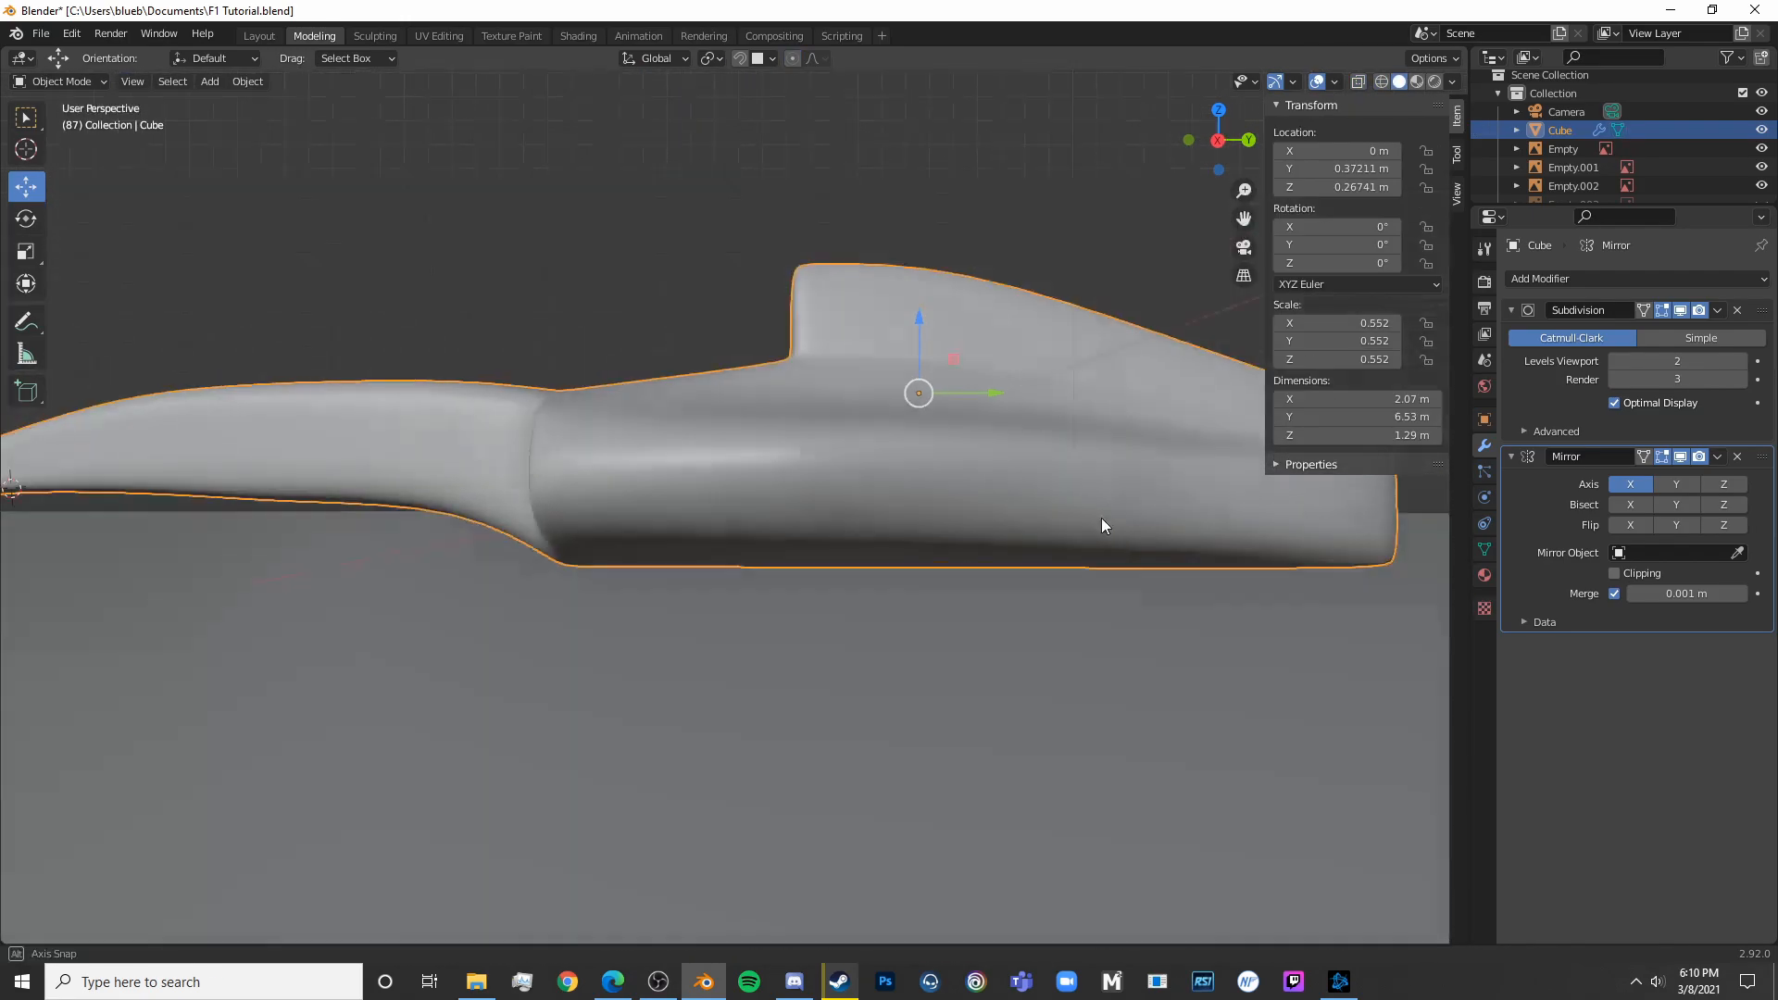
{"action": "middle_click_drag", "start_coordinate": [1110, 515], "coordinate": [926, 546]}
Adjust the position of the sidepod's rear outer vertices in perspective and check the smoothed shape
{"action": "key", "text": "Tab"}
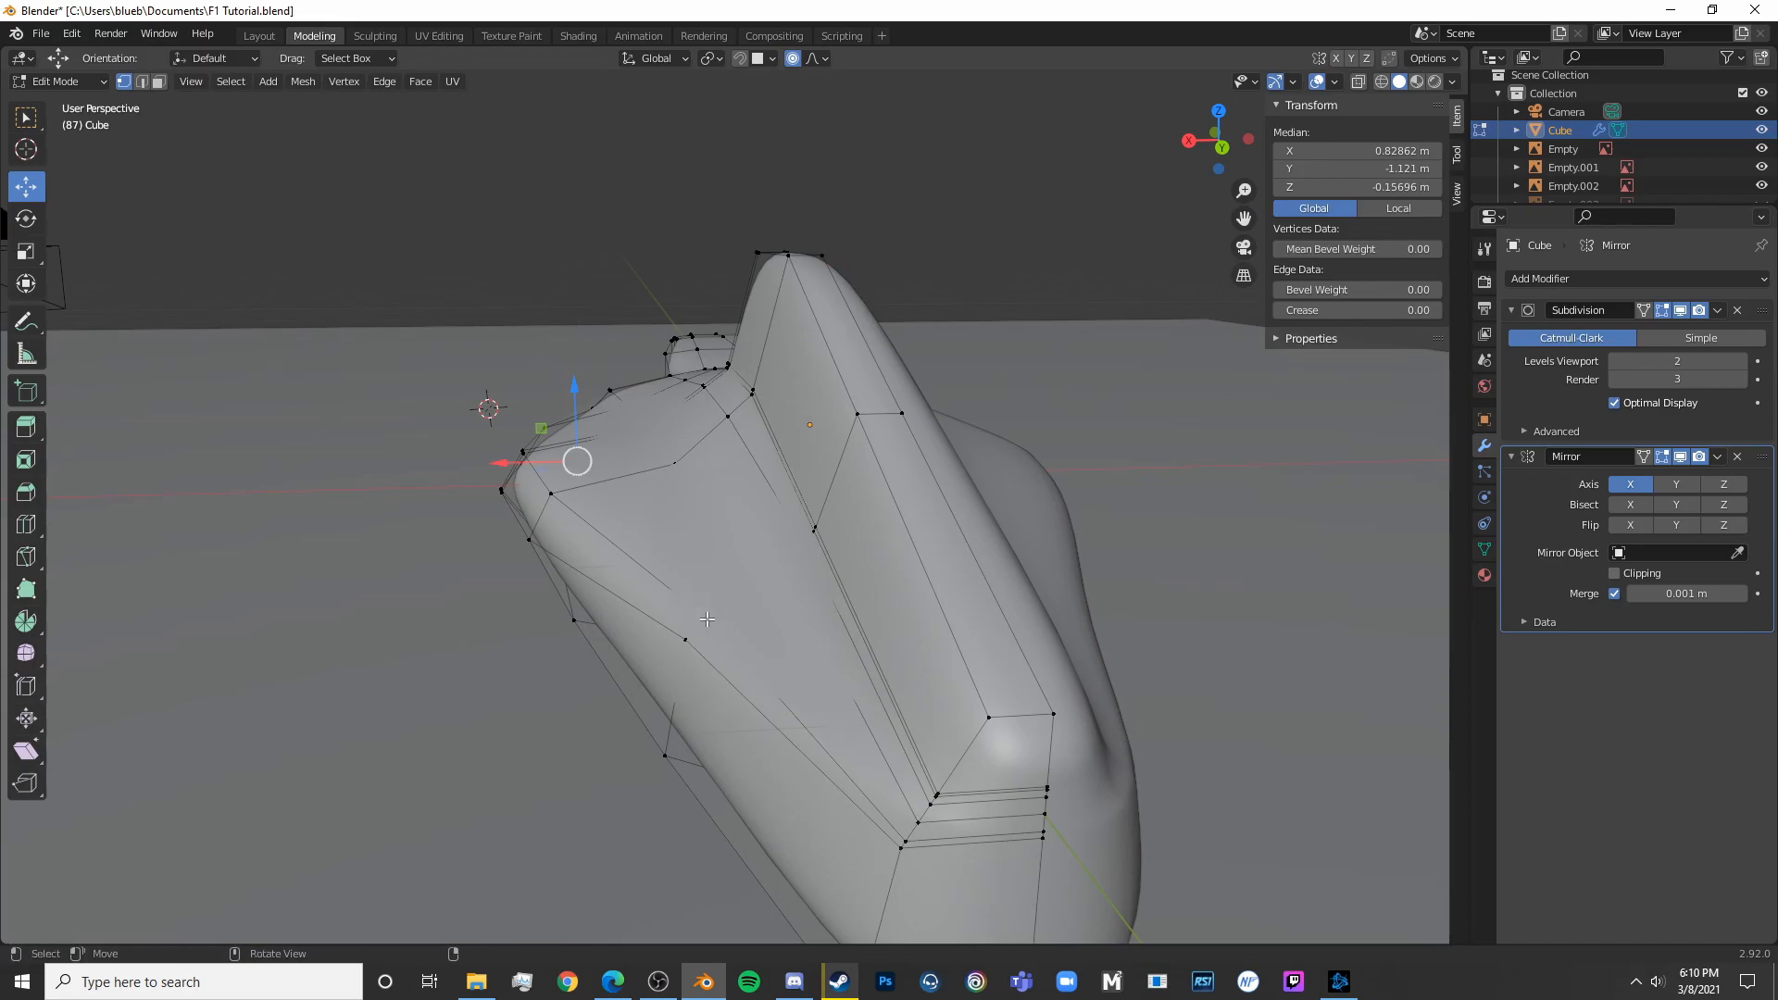
{"action": "key", "text": "alt+z"}
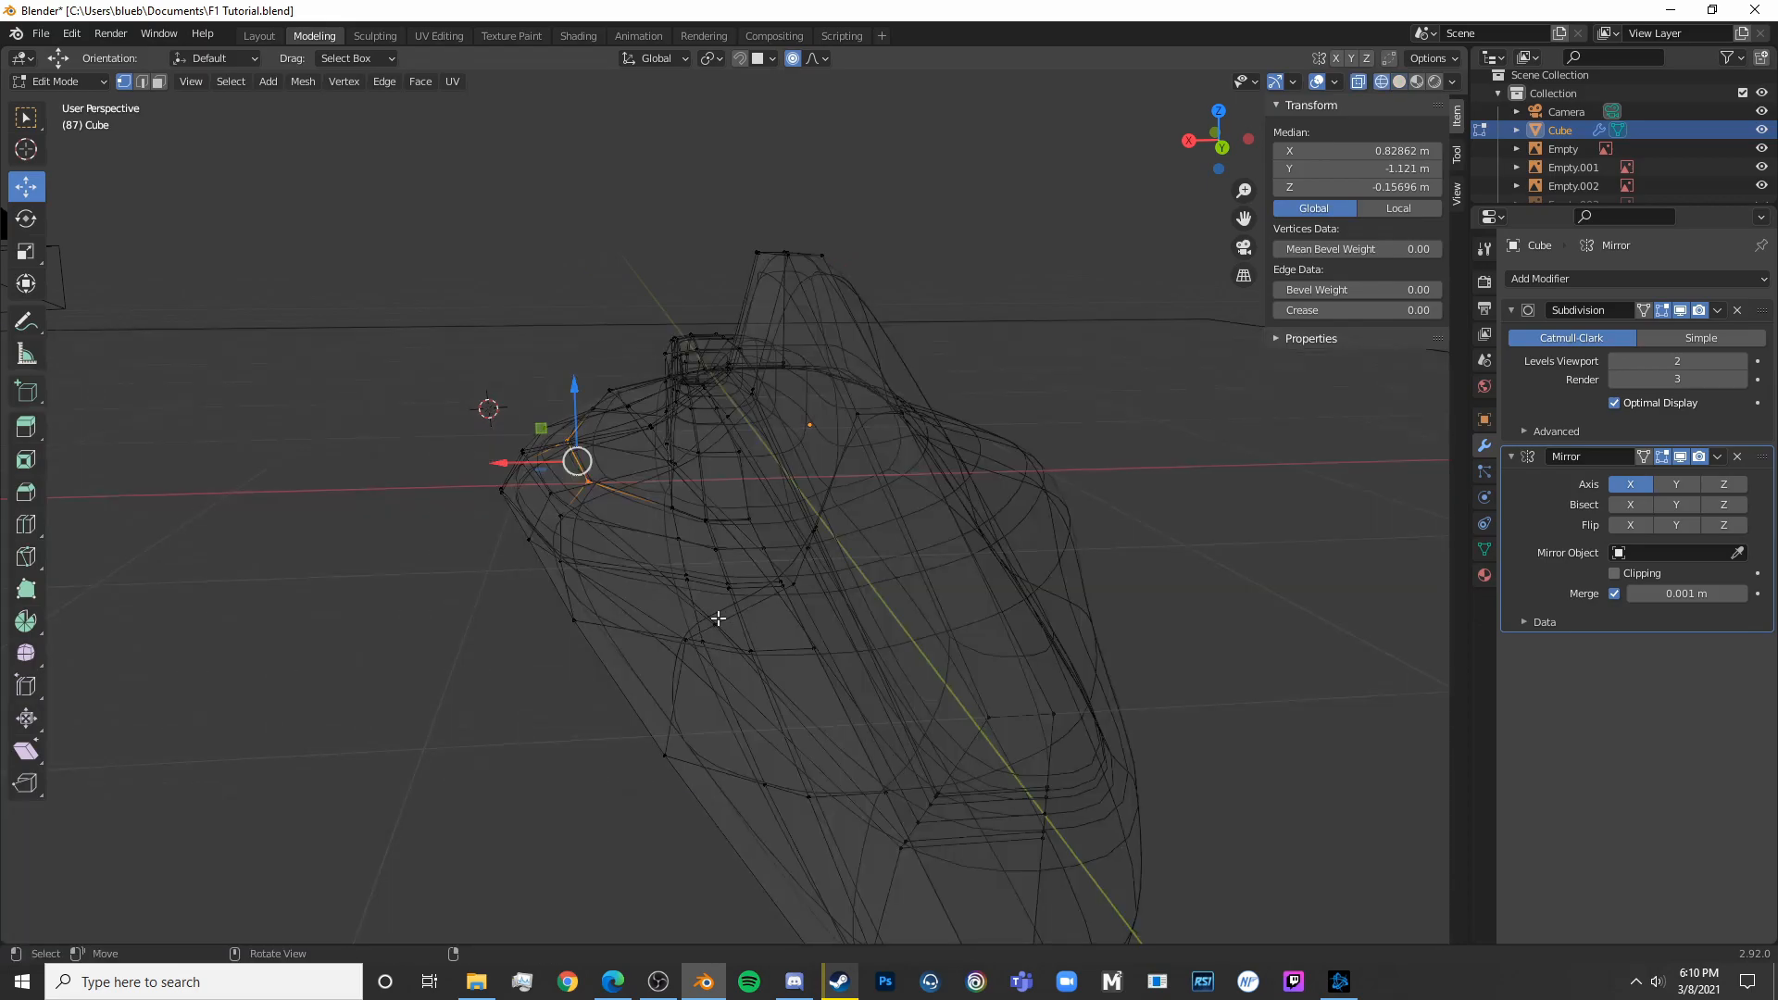
{"action": "left_click", "coordinate": [657, 642]}
{"action": "key", "text": "alt+z"}
{"action": "left_click_drag", "start_coordinate": [642, 626], "coordinate": [629, 628]}
{"action": "left_click_drag", "start_coordinate": [703, 564], "coordinate": [707, 551]}
{"action": "left_click_drag", "start_coordinate": [646, 614], "coordinate": [655, 612]}
{"action": "key", "text": "Tab"}
{"action": "scroll", "coordinate": [556, 645], "scroll_direction": "down", "scroll_amount": 6}
{"action": "middle_click_drag", "start_coordinate": [541, 650], "coordinate": [780, 594]}
{"action": "key", "text": "Tab"}
{"action": "key", "text": "Tab"}
Move the nose's outer vertices at the rear front-suspension arms along X to match the top-view blueprint
{"action": "key", "text": "KP_7"}
{"action": "key", "text": "Tab"}
{"action": "key", "text": "shift+z"}
{"action": "middle_click_drag", "start_coordinate": [1108, 833], "coordinate": [1007, 677], "text": "shift"}
{"action": "scroll", "coordinate": [1071, 721], "scroll_direction": "up", "scroll_amount": 4}
{"action": "middle_click_drag", "start_coordinate": [891, 492], "coordinate": [808, 506], "text": "shift"}
{"action": "scroll", "coordinate": [808, 507], "scroll_direction": "up", "scroll_amount": 4}
{"action": "key", "text": "a"}
{"action": "key", "text": "a"}
{"action": "key", "text": "c"}
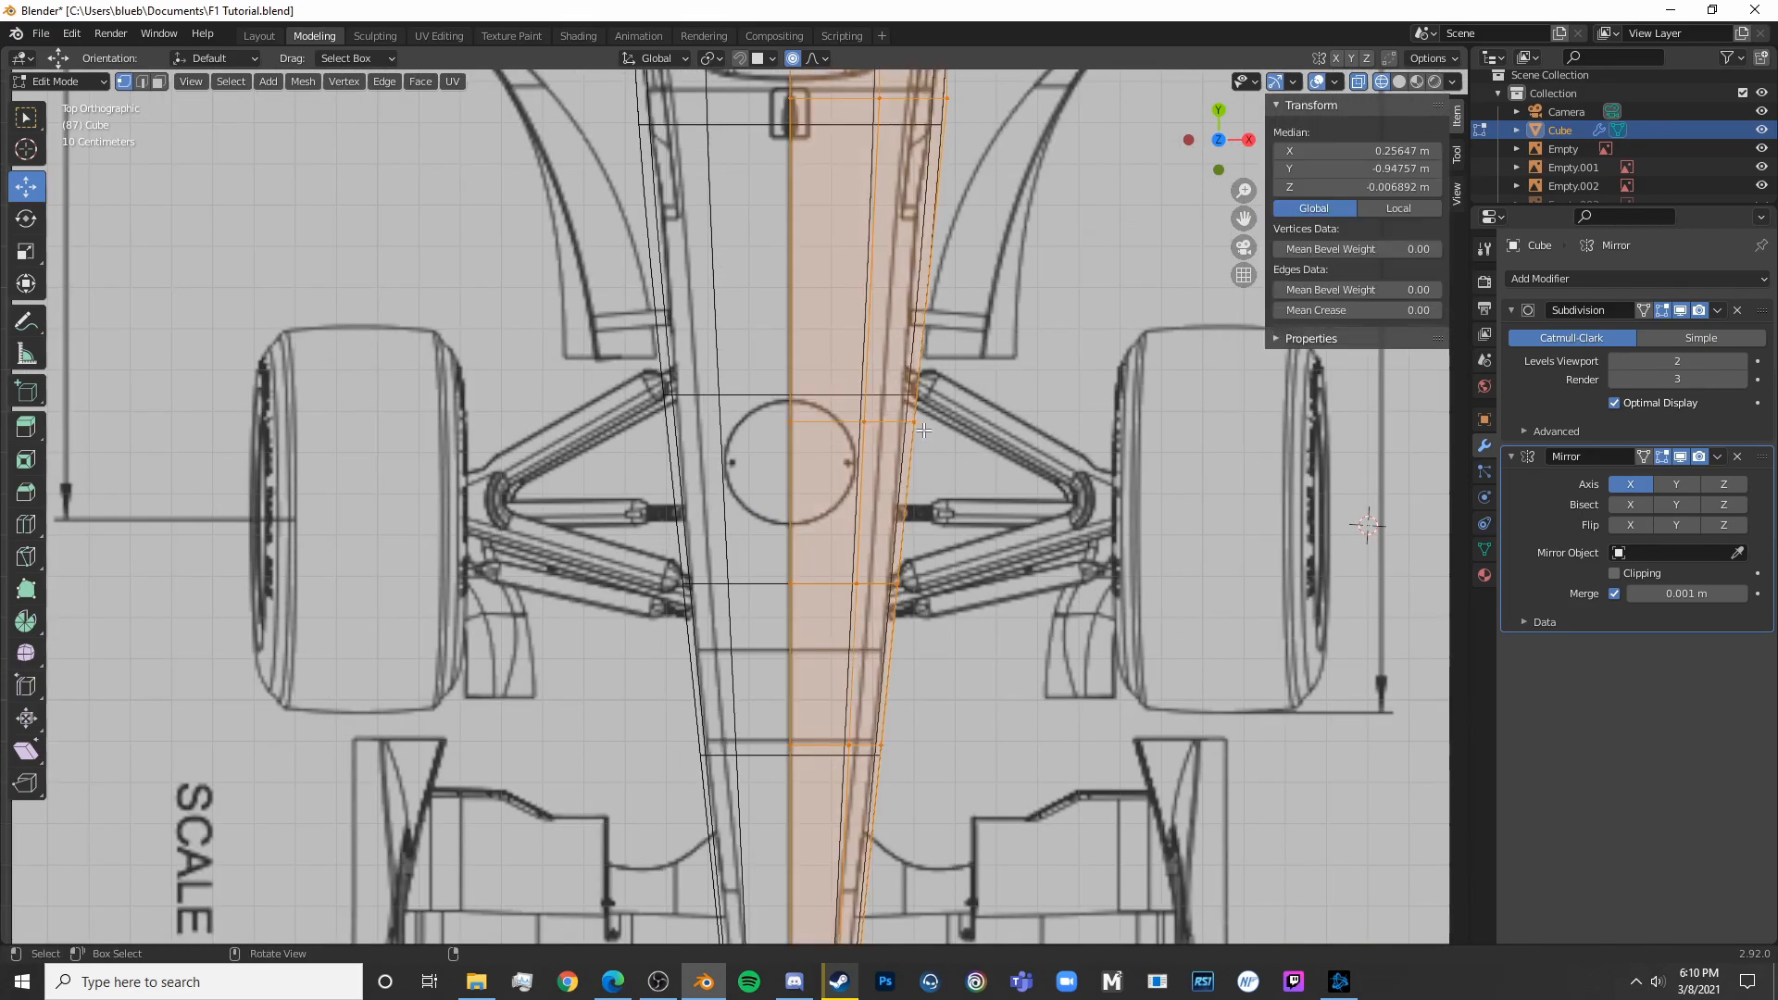
{"action": "left_click", "coordinate": [914, 424], "text": "alt"}
{"action": "key", "text": "g"}
{"action": "key", "text": "x"}
{"action": "left_click", "coordinate": [946, 419]}
Move the nose's outer vertices beside the forward suspension arms along X to the blueprint edge
{"action": "scroll", "coordinate": [946, 426], "scroll_direction": "up", "scroll_amount": 2}
{"action": "left_click", "coordinate": [944, 489], "text": "alt"}
{"action": "key", "text": "g"}
{"action": "key", "text": "x"}
{"action": "left_click_drag", "start_coordinate": [945, 489], "coordinate": [931, 489]}
Move the nose's outer vertices just ahead of the front wheels about 0.016 m outward along X
{"action": "left_click_drag", "start_coordinate": [917, 650], "coordinate": [832, 761]}
{"action": "left_click_drag", "start_coordinate": [896, 714], "coordinate": [896, 714]}
{"action": "left_click", "coordinate": [896, 714]}
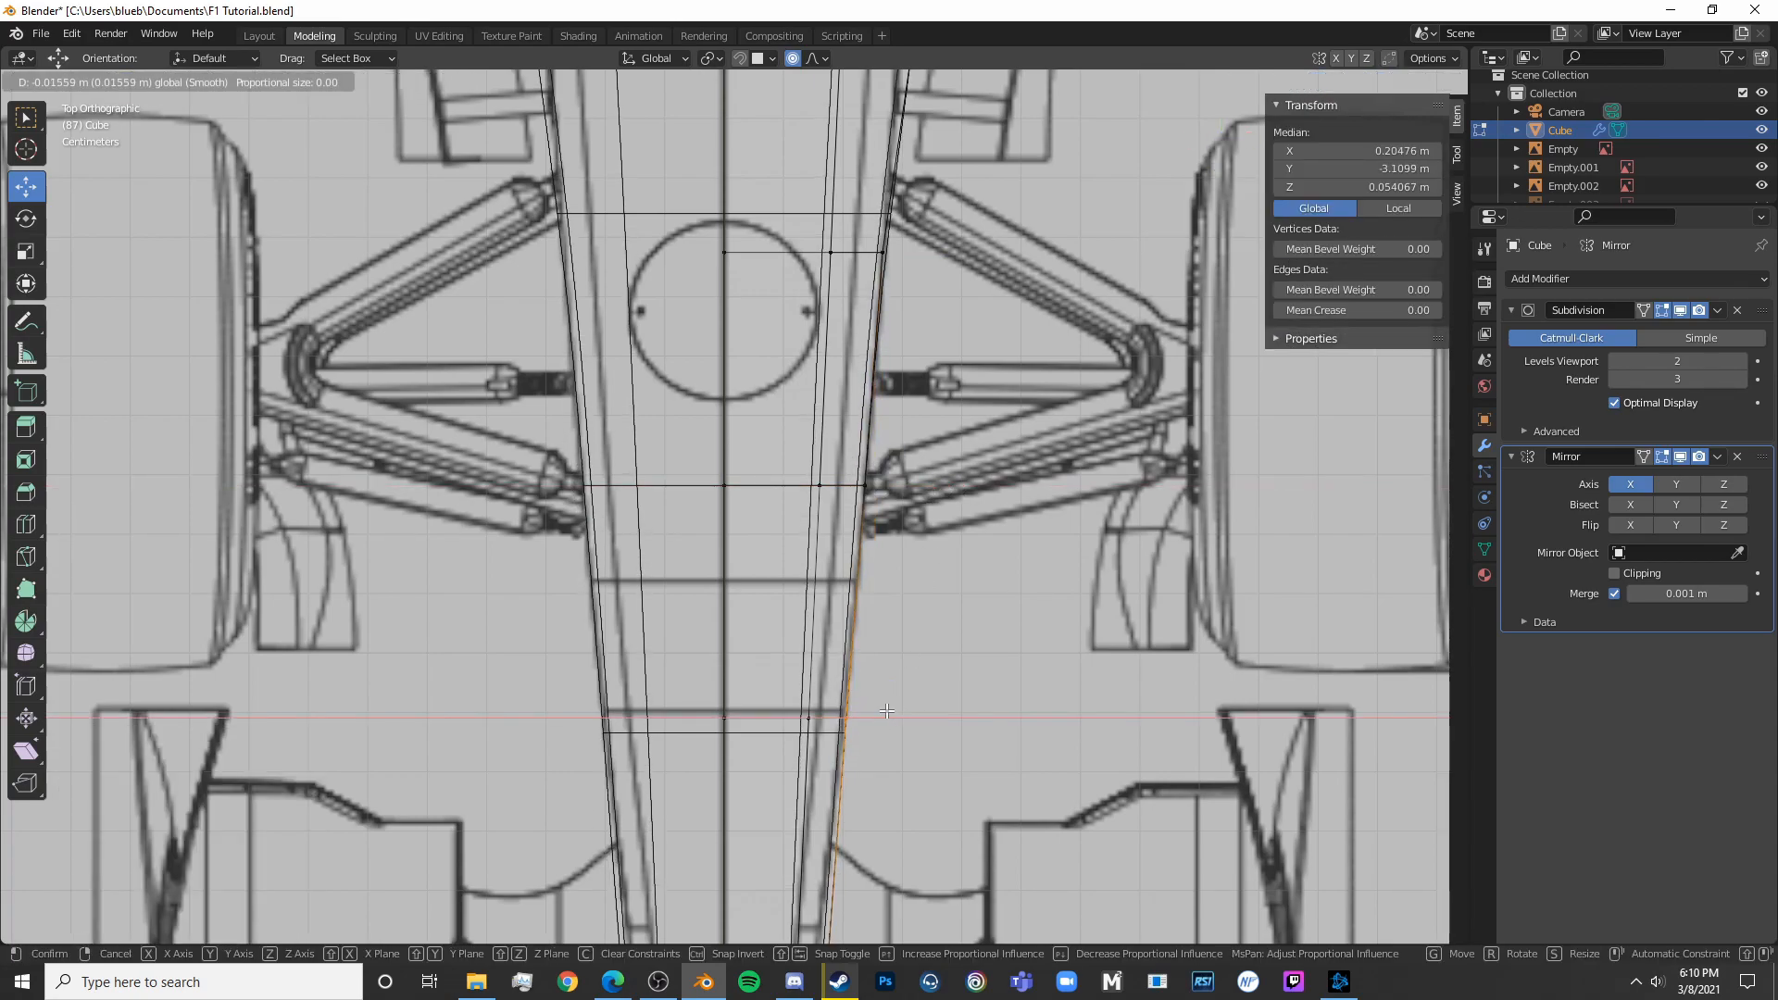
Move the nose's outer vertices beside the front wing along X to the top-view blueprint edge
{"action": "scroll", "coordinate": [861, 601], "scroll_direction": "down", "scroll_amount": 6, "text": "shift"}
{"action": "key", "text": "alt+a"}
{"action": "key", "text": "c"}
{"action": "left_click", "coordinate": [822, 514]}
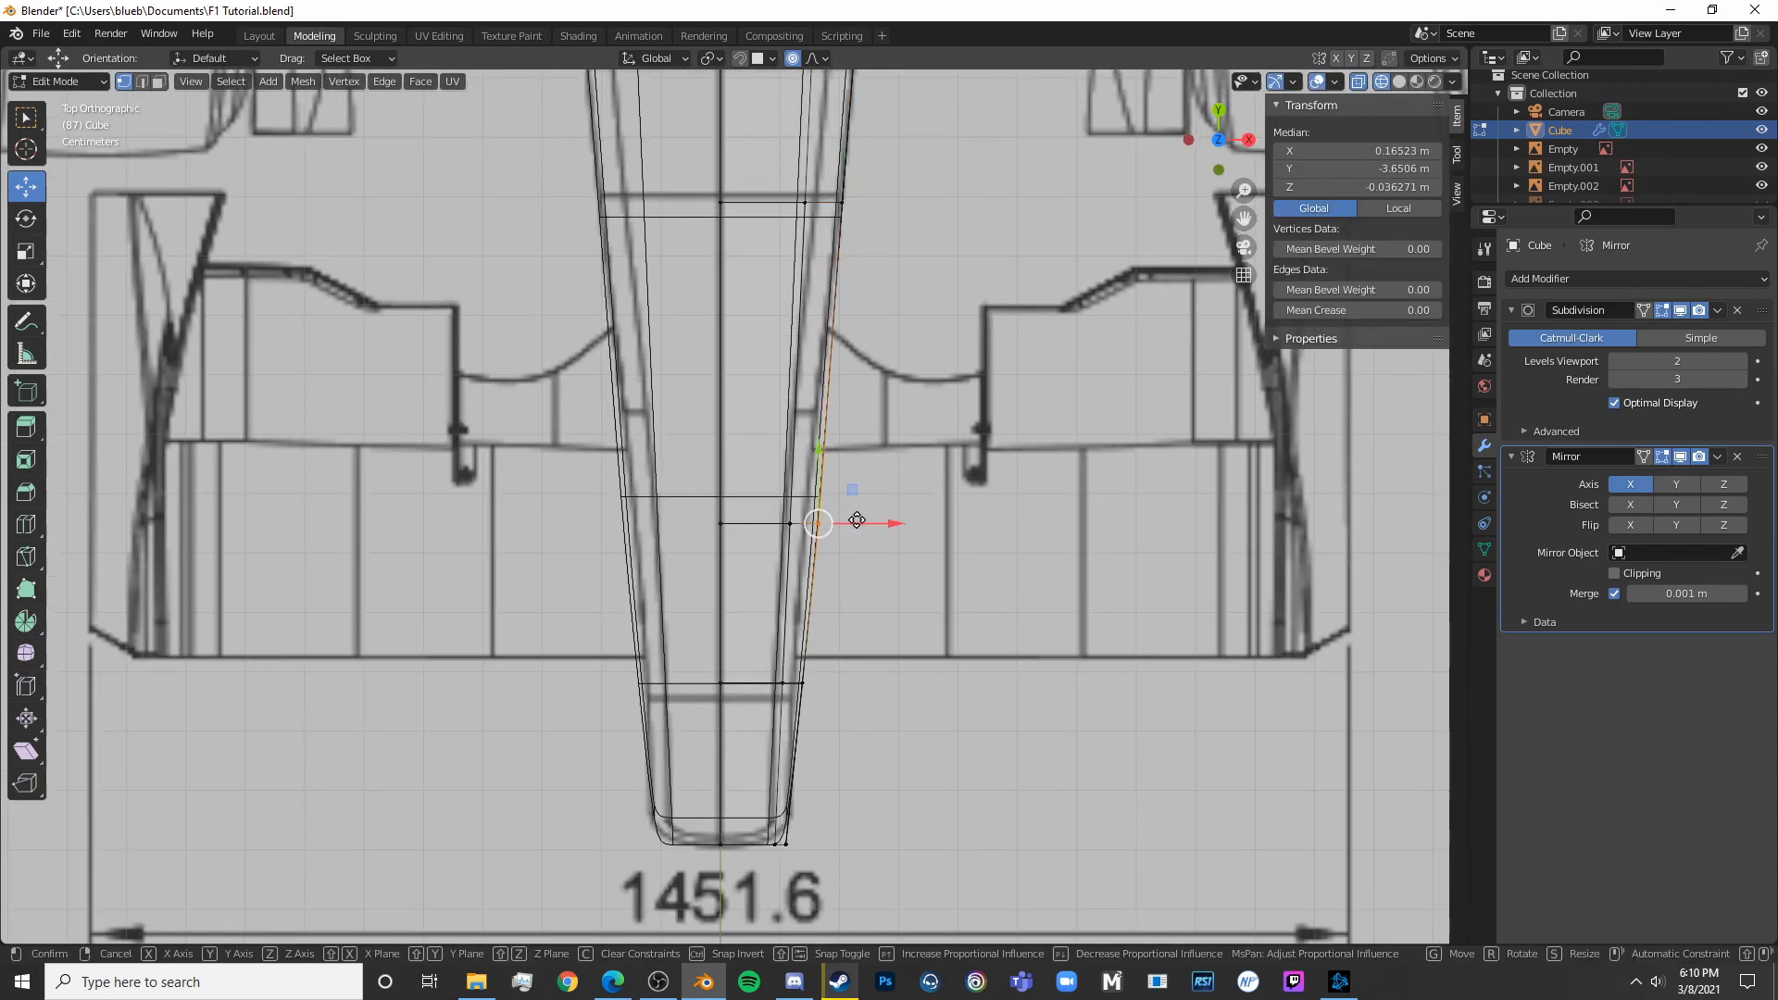
{"action": "key", "text": "g"}
{"action": "key", "text": "x"}
{"action": "left_click_drag", "start_coordinate": [843, 515], "coordinate": [842, 515]}
Move the nose's outer vertices nearer the tip along X to match the blueprint outline
{"action": "key", "text": "alt+a"}
{"action": "key", "text": "c"}
{"action": "left_click", "coordinate": [802, 674]}
{"action": "key", "text": "g"}
{"action": "key", "text": "x"}
{"action": "left_click", "coordinate": [825, 679]}
Move the body's outer vertices just ahead of the cockpit inward along X to the blueprint edge
{"action": "key", "text": "Tab"}
{"action": "scroll", "coordinate": [863, 722], "scroll_direction": "down", "scroll_amount": 6}
{"action": "middle_click_drag", "start_coordinate": [895, 435], "coordinate": [871, 825], "text": "shift"}
{"action": "scroll", "coordinate": [898, 741], "scroll_direction": "up", "scroll_amount": 5}
{"action": "key", "text": "Tab"}
{"action": "key", "text": "alt+a"}
{"action": "key", "text": "c"}
{"action": "left_click", "coordinate": [843, 516]}
{"action": "left_click_drag", "start_coordinate": [885, 512], "coordinate": [850, 511]}
{"action": "key", "text": "Tab"}
{"action": "key", "text": "Tab"}
Insert an edge loop across the body at the front part of the cockpit opening
{"action": "middle_click_drag", "start_coordinate": [844, 445], "coordinate": [787, 592], "text": "shift"}
{"action": "key", "text": "alt+a"}
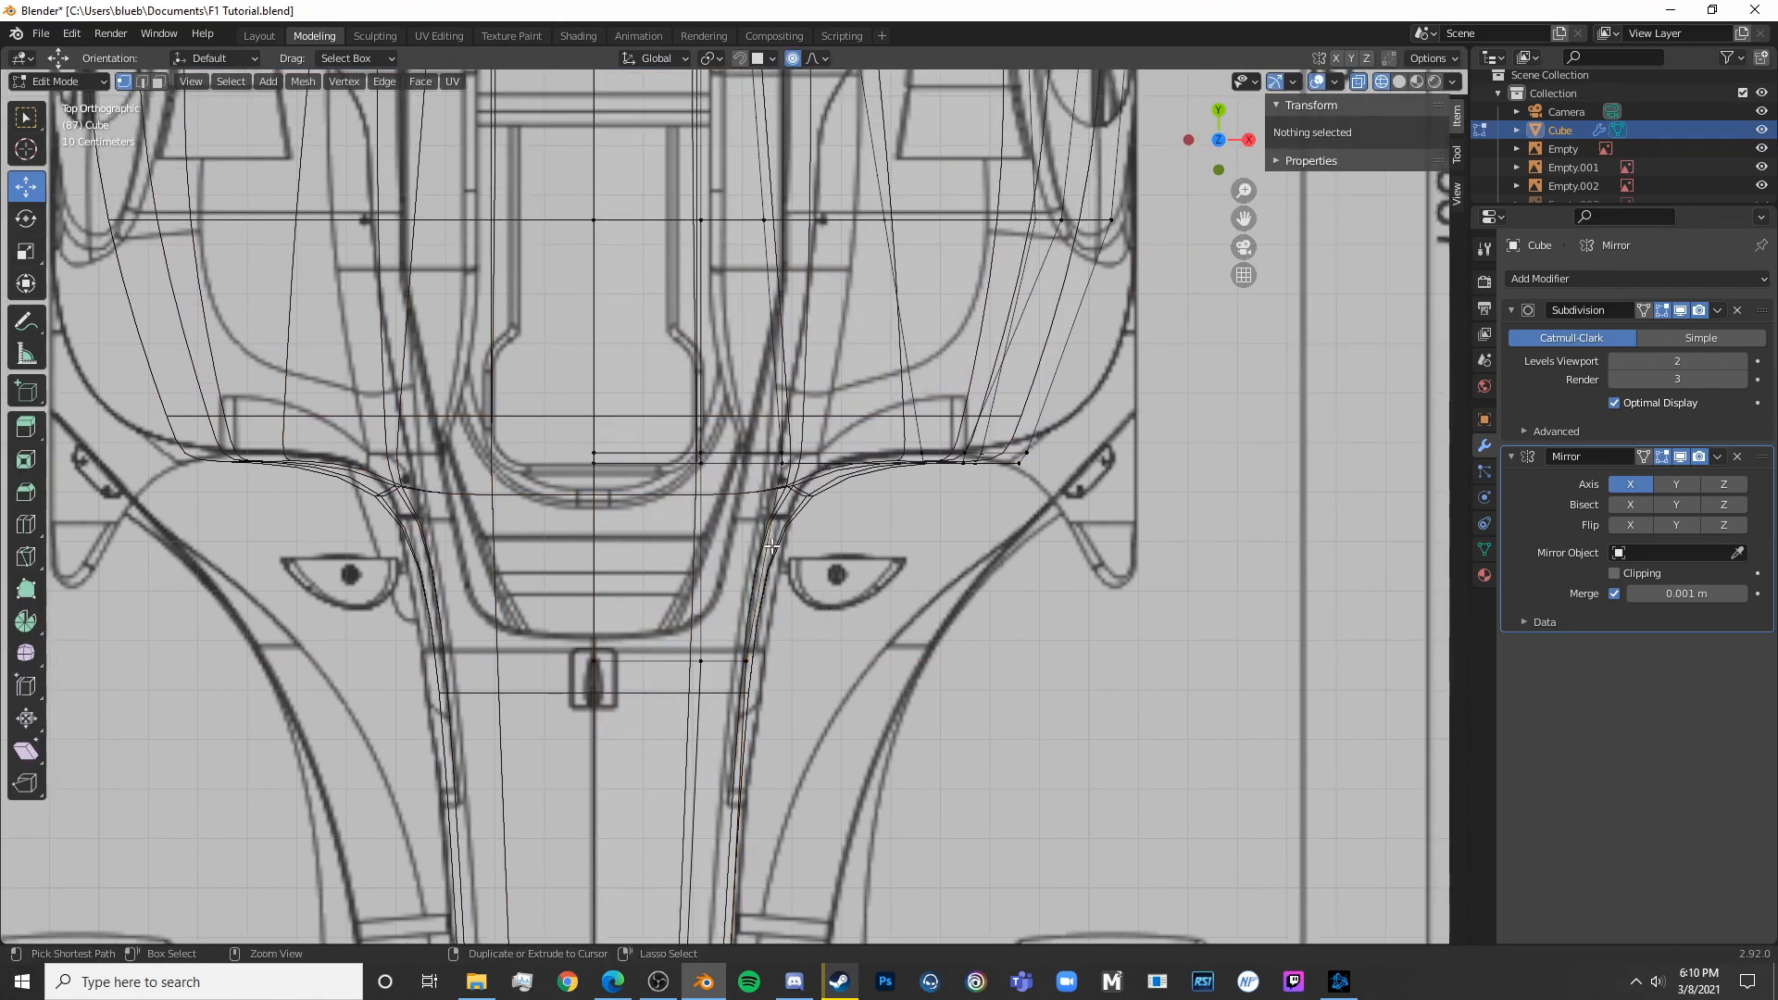
{"action": "key", "text": "ctrl+r"}
{"action": "left_click", "coordinate": [775, 542]}
{"action": "left_click", "coordinate": [796, 538]}
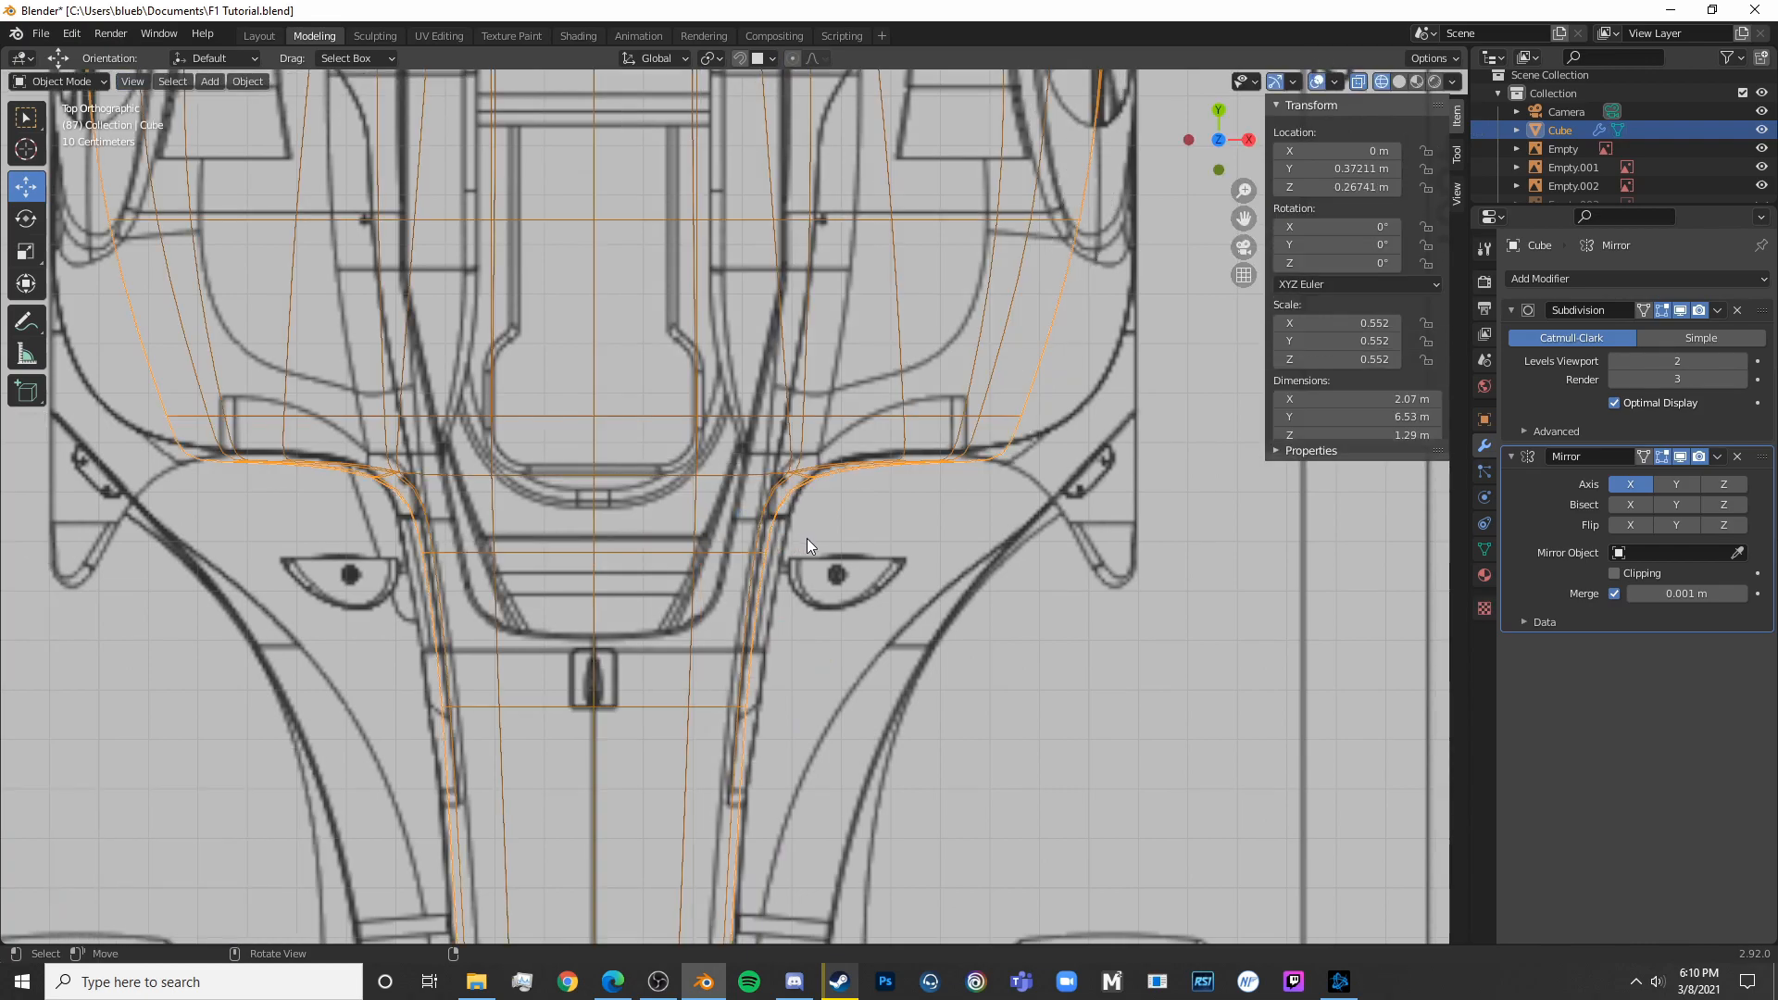
{"action": "key", "text": "alt+z"}
{"action": "key", "text": "alt+z"}
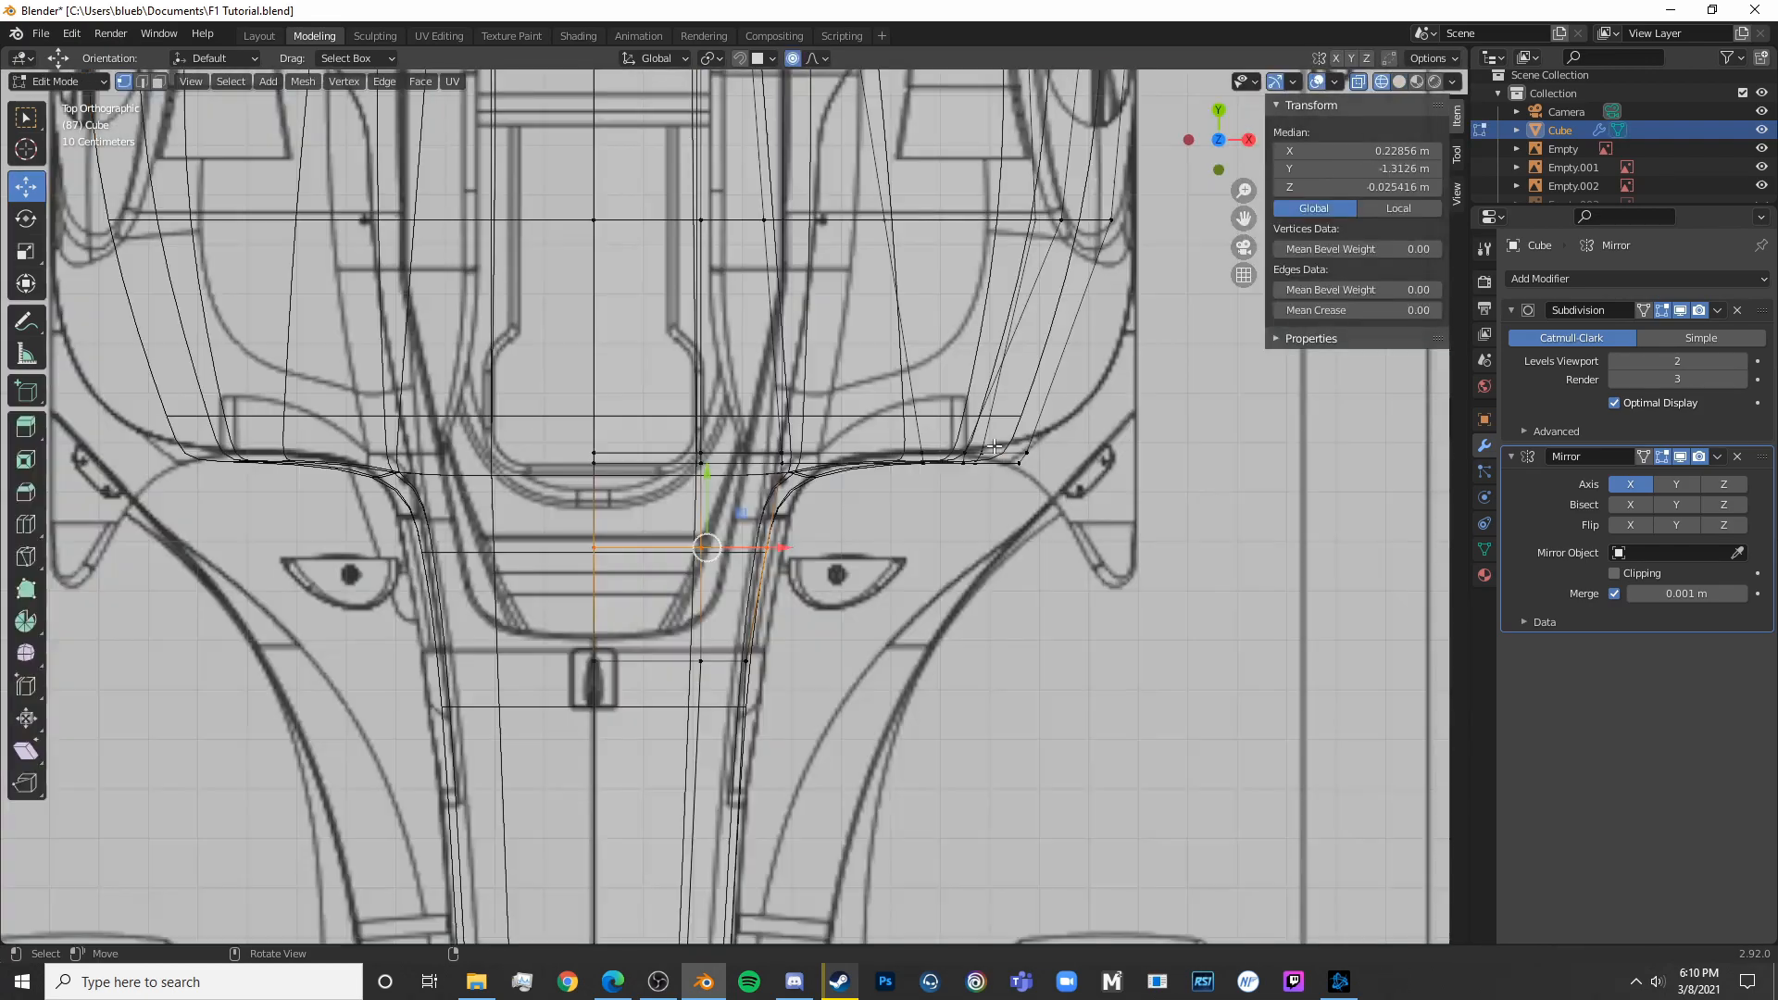
Scale the sidepod's front outer vertices about 1.76 along X and move them about 0.07 m outward and 0.02 m rearward
{"action": "middle_click_drag", "start_coordinate": [964, 446], "coordinate": [833, 547], "text": "shift"}
{"action": "key", "text": "alt+a"}
{"action": "key", "text": "c"}
{"action": "left_click_drag", "start_coordinate": [746, 561], "coordinate": [945, 558]}
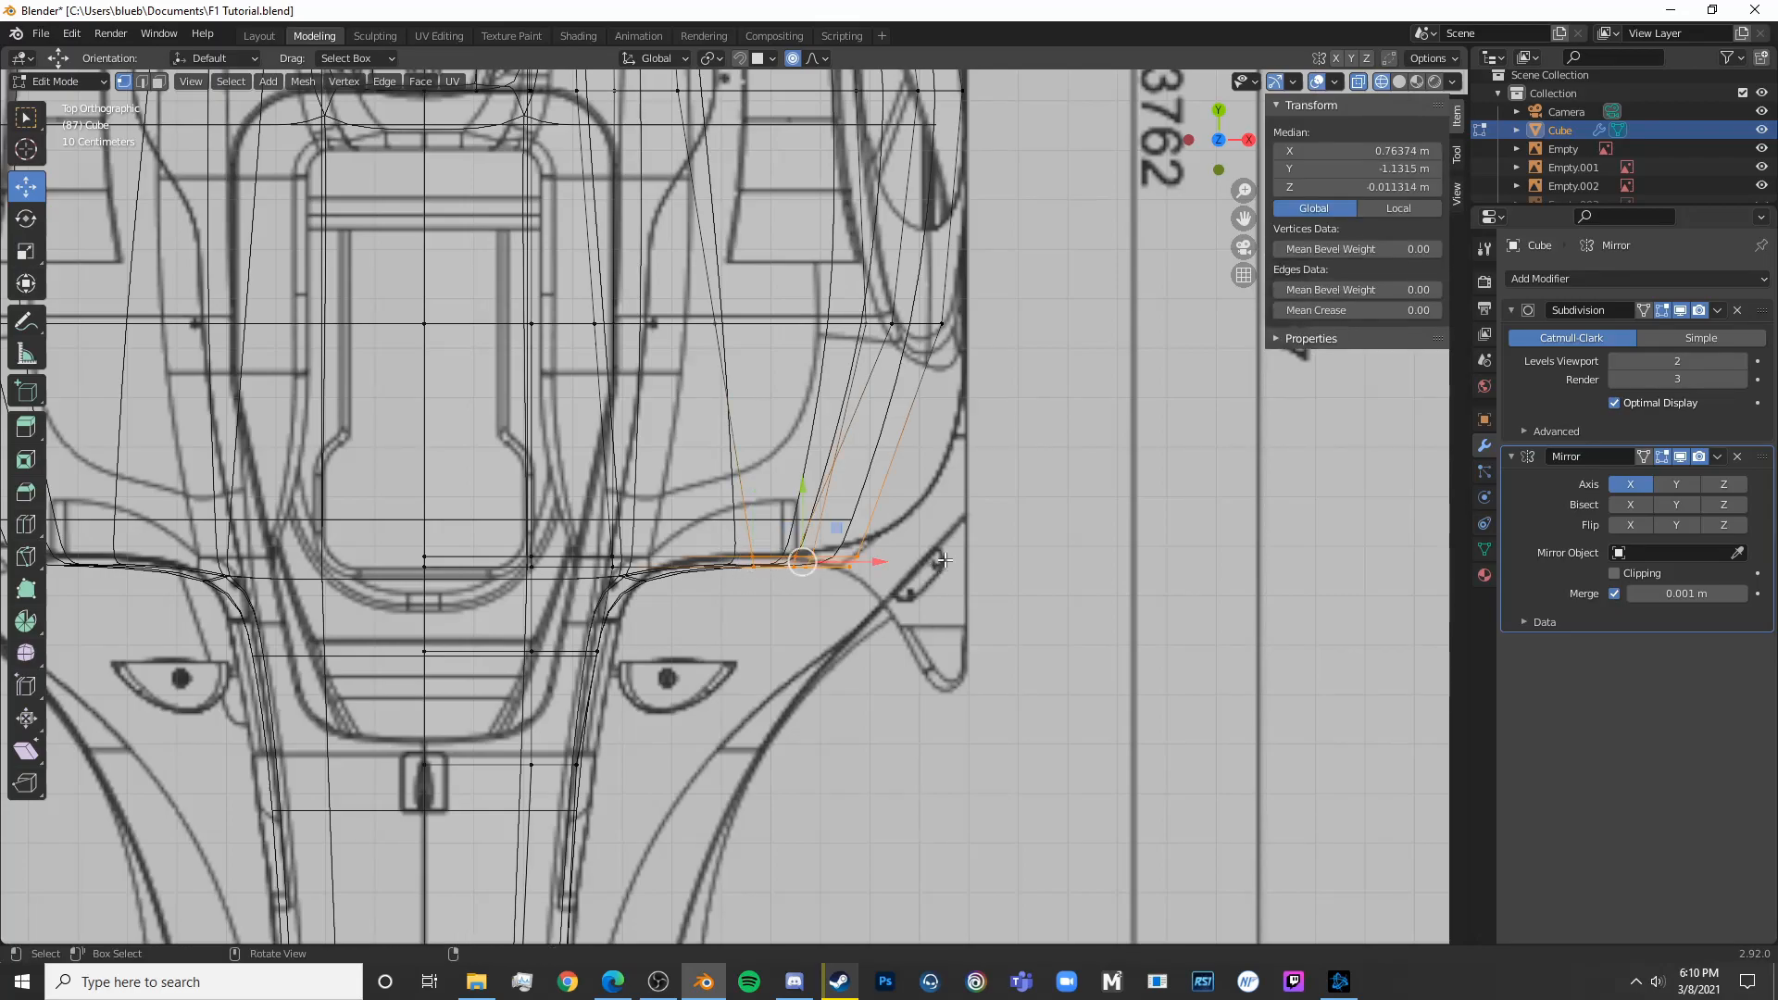
{"action": "key", "text": "s"}
{"action": "key", "text": "x"}
{"action": "left_click", "coordinate": [959, 566]}
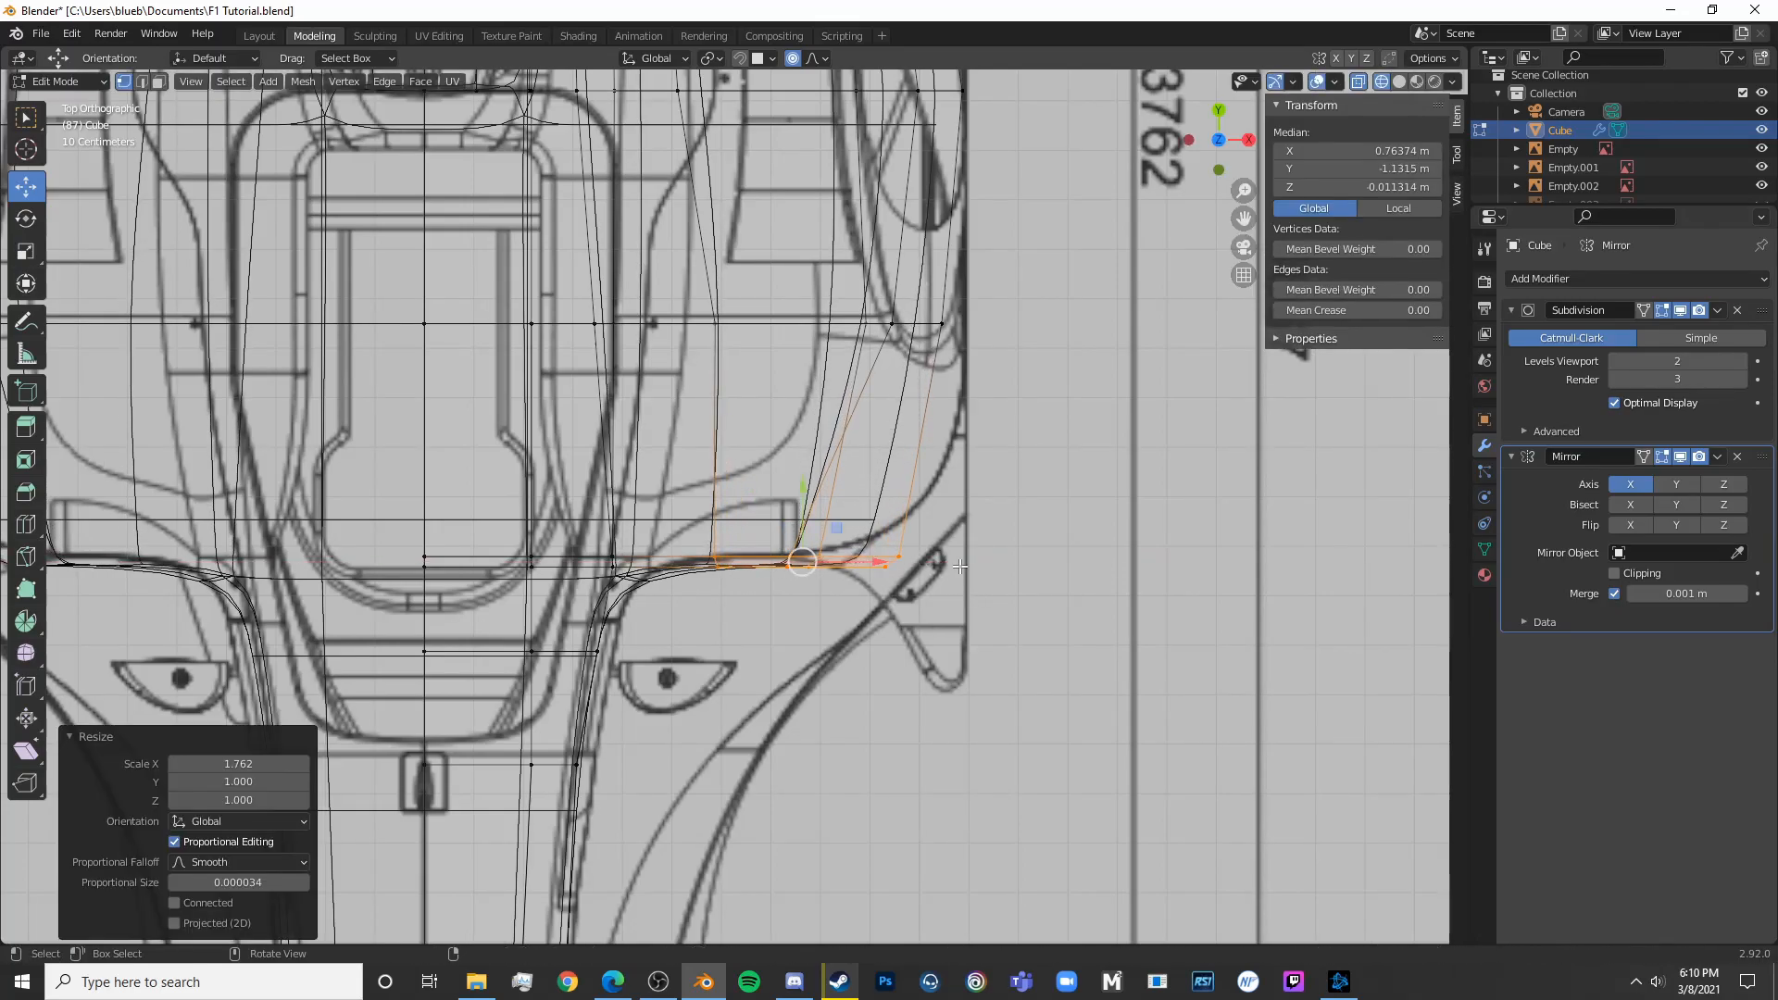
{"action": "left_click_drag", "start_coordinate": [889, 559], "coordinate": [924, 559]}
{"action": "left_click_drag", "start_coordinate": [841, 494], "coordinate": [847, 485]}
Examine the smoothed sidepod front from several angles and compare the body with the side-view blueprint
{"action": "key", "text": "Tab"}
{"action": "key", "text": "shift+z"}
{"action": "scroll", "coordinate": [1126, 629], "scroll_direction": "down", "scroll_amount": 4}
{"action": "middle_click_drag", "start_coordinate": [1126, 630], "coordinate": [1100, 396]}
{"action": "key", "text": "Tab"}
{"action": "scroll", "coordinate": [1012, 448], "scroll_direction": "up", "scroll_amount": 4}
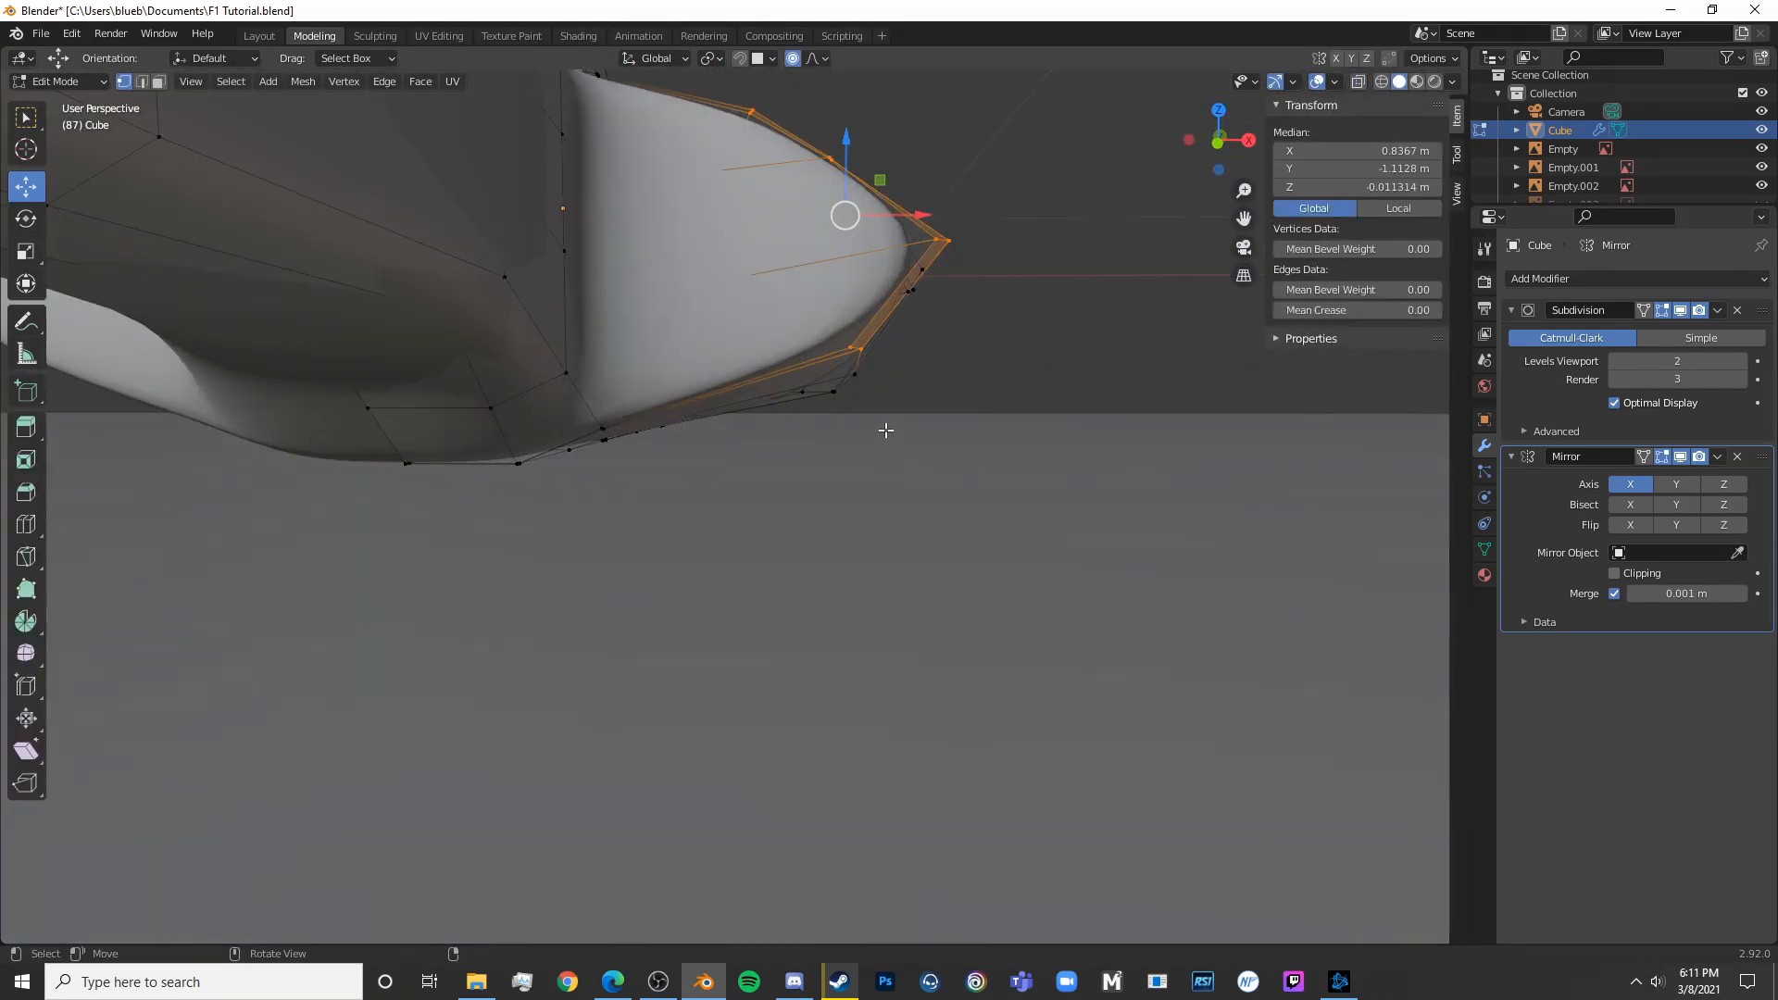
{"action": "middle_click_drag", "start_coordinate": [812, 422], "coordinate": [741, 524]}
{"action": "key", "text": "shift+z"}
{"action": "middle_click_drag", "start_coordinate": [650, 555], "coordinate": [832, 641]}
{"action": "key", "text": "shift+z"}
{"action": "key", "text": "Tab"}
{"action": "key", "text": "Tab"}
{"action": "scroll", "coordinate": [585, 641], "scroll_direction": "down", "scroll_amount": 9}
{"action": "key", "text": "Tab"}
{"action": "key", "text": "KP_3"}
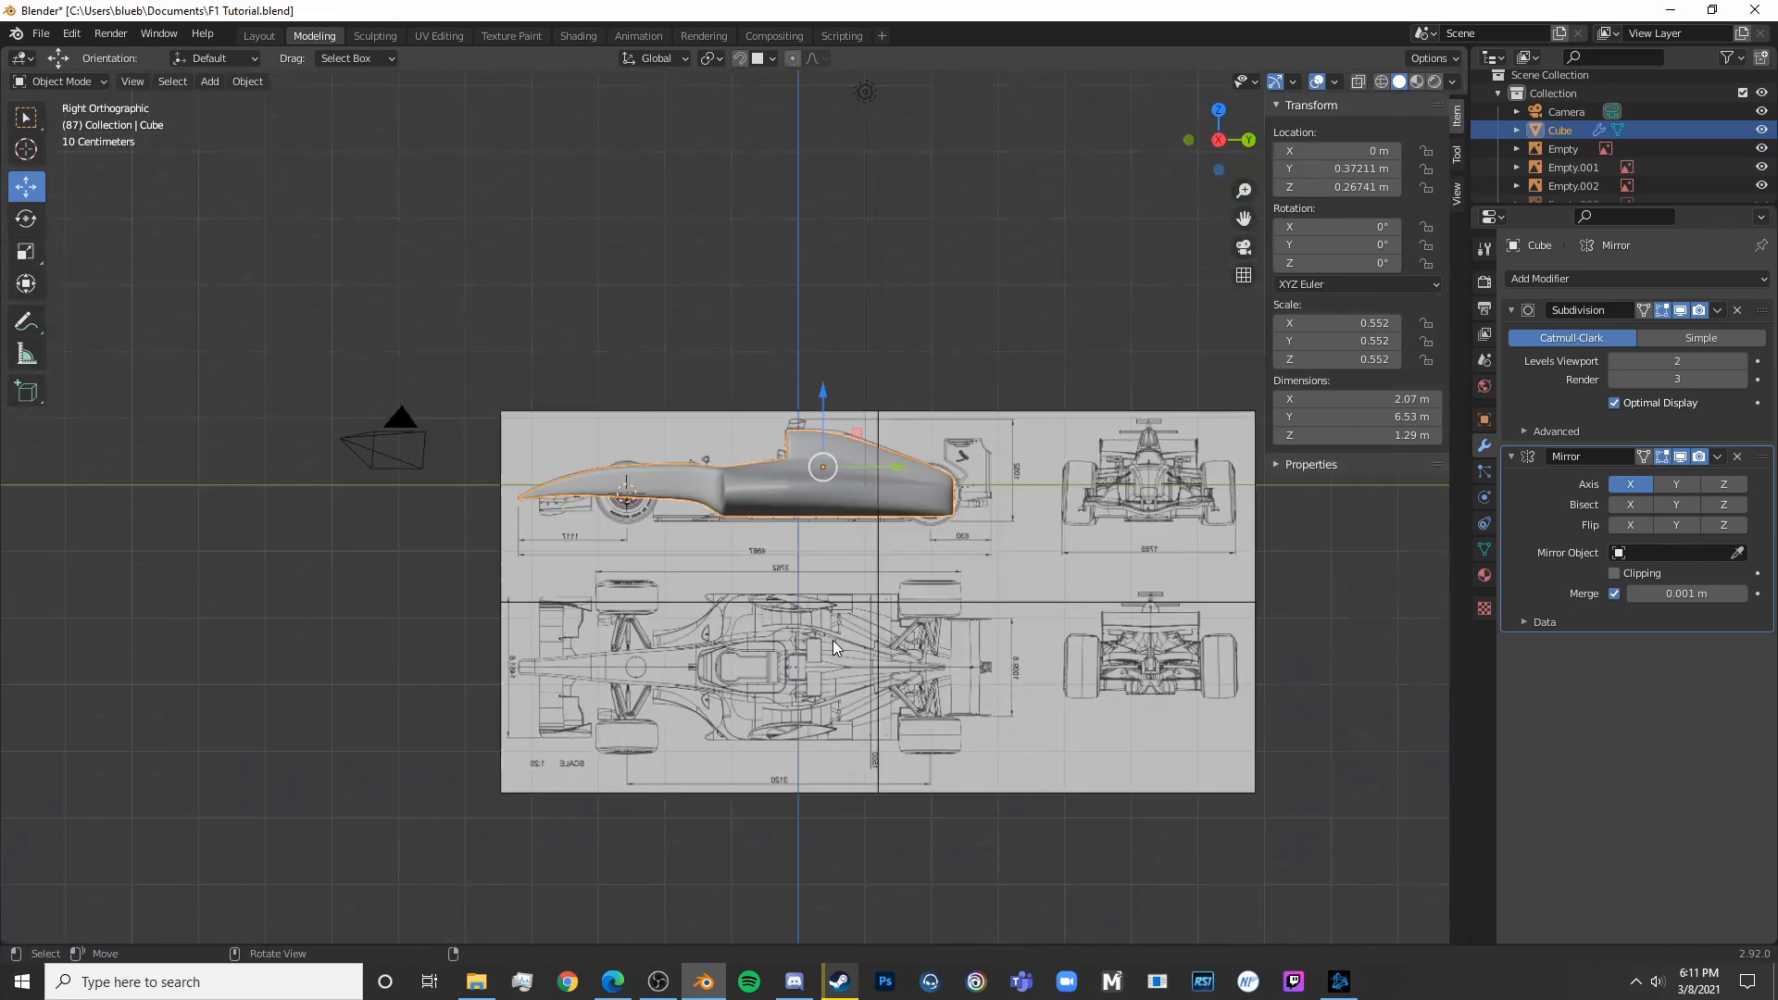
{"action": "scroll", "coordinate": [833, 611], "scroll_direction": "up", "scroll_amount": 6}
{"action": "key", "text": "shift+z"}
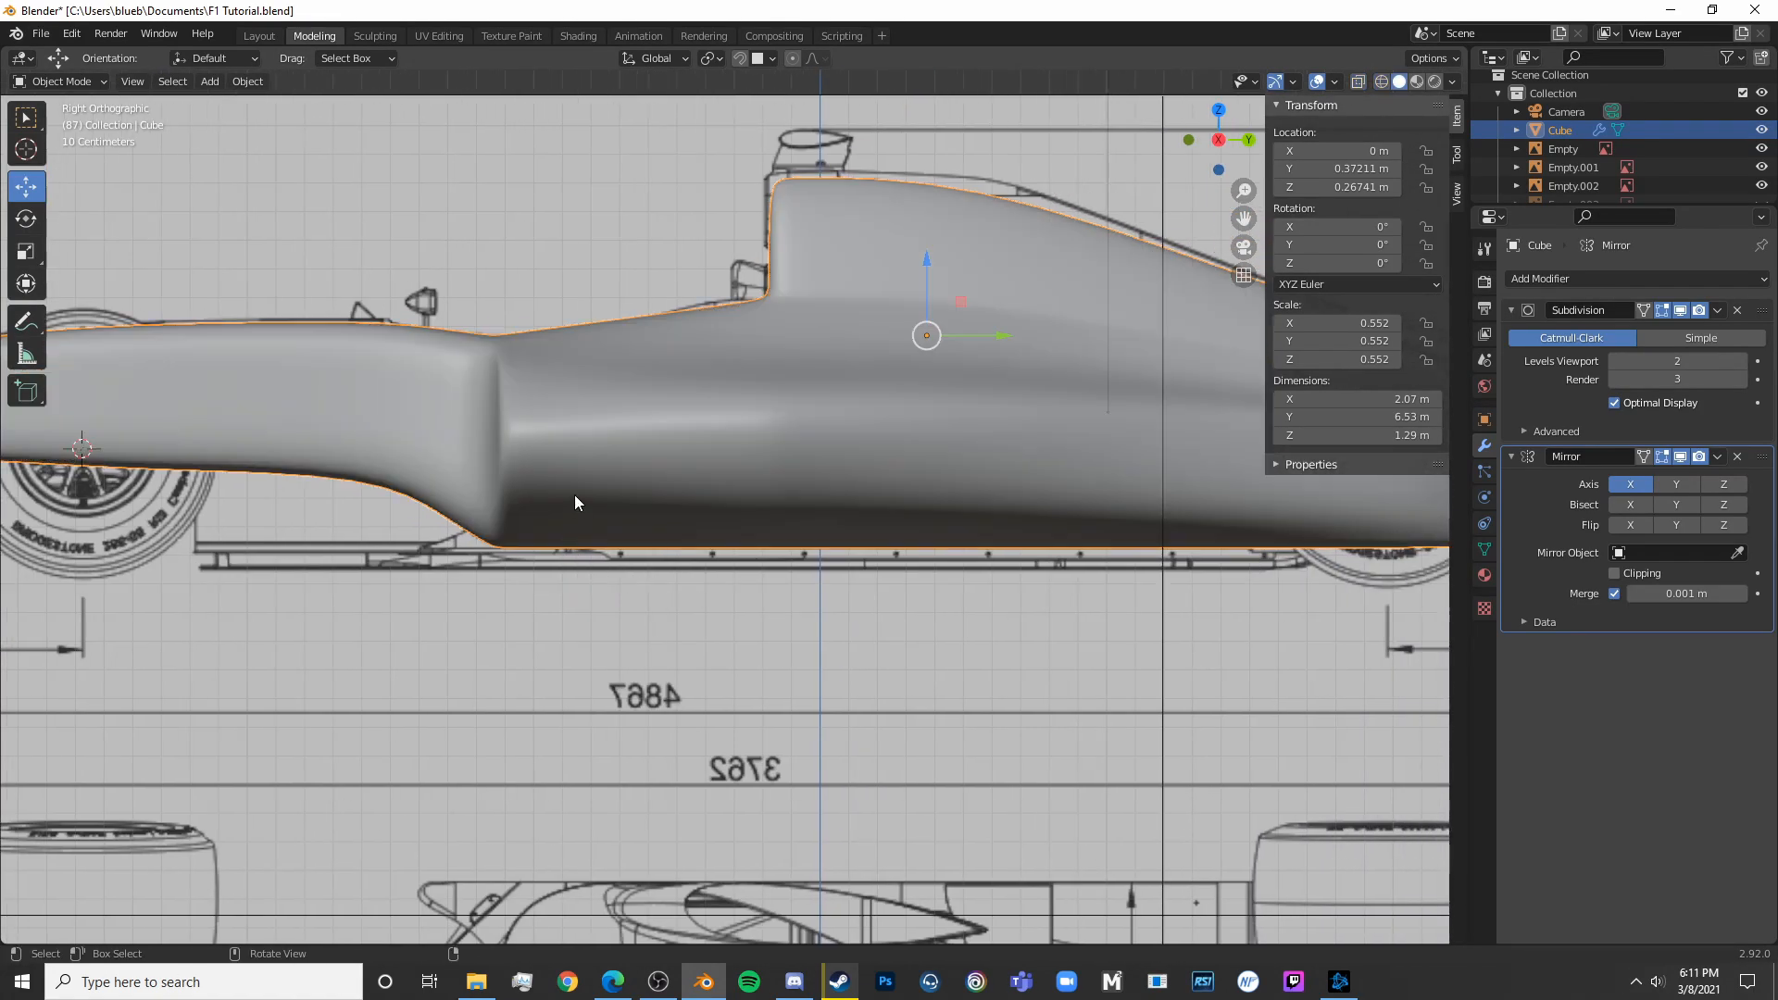
Insert a horizontal edge loop around the engine cover at the lower edge of the air intake
{"action": "key", "text": "Tab"}
{"action": "middle_click_drag", "start_coordinate": [770, 176], "coordinate": [704, 368], "text": "shift"}
{"action": "scroll", "coordinate": [704, 369], "scroll_direction": "up", "scroll_amount": 6}
{"action": "key", "text": "shift+z"}
{"action": "key", "text": "a"}
{"action": "key", "text": "a"}
{"action": "key", "text": "a"}
{"action": "key", "text": "ctrl+r"}
{"action": "left_click", "coordinate": [702, 581]}
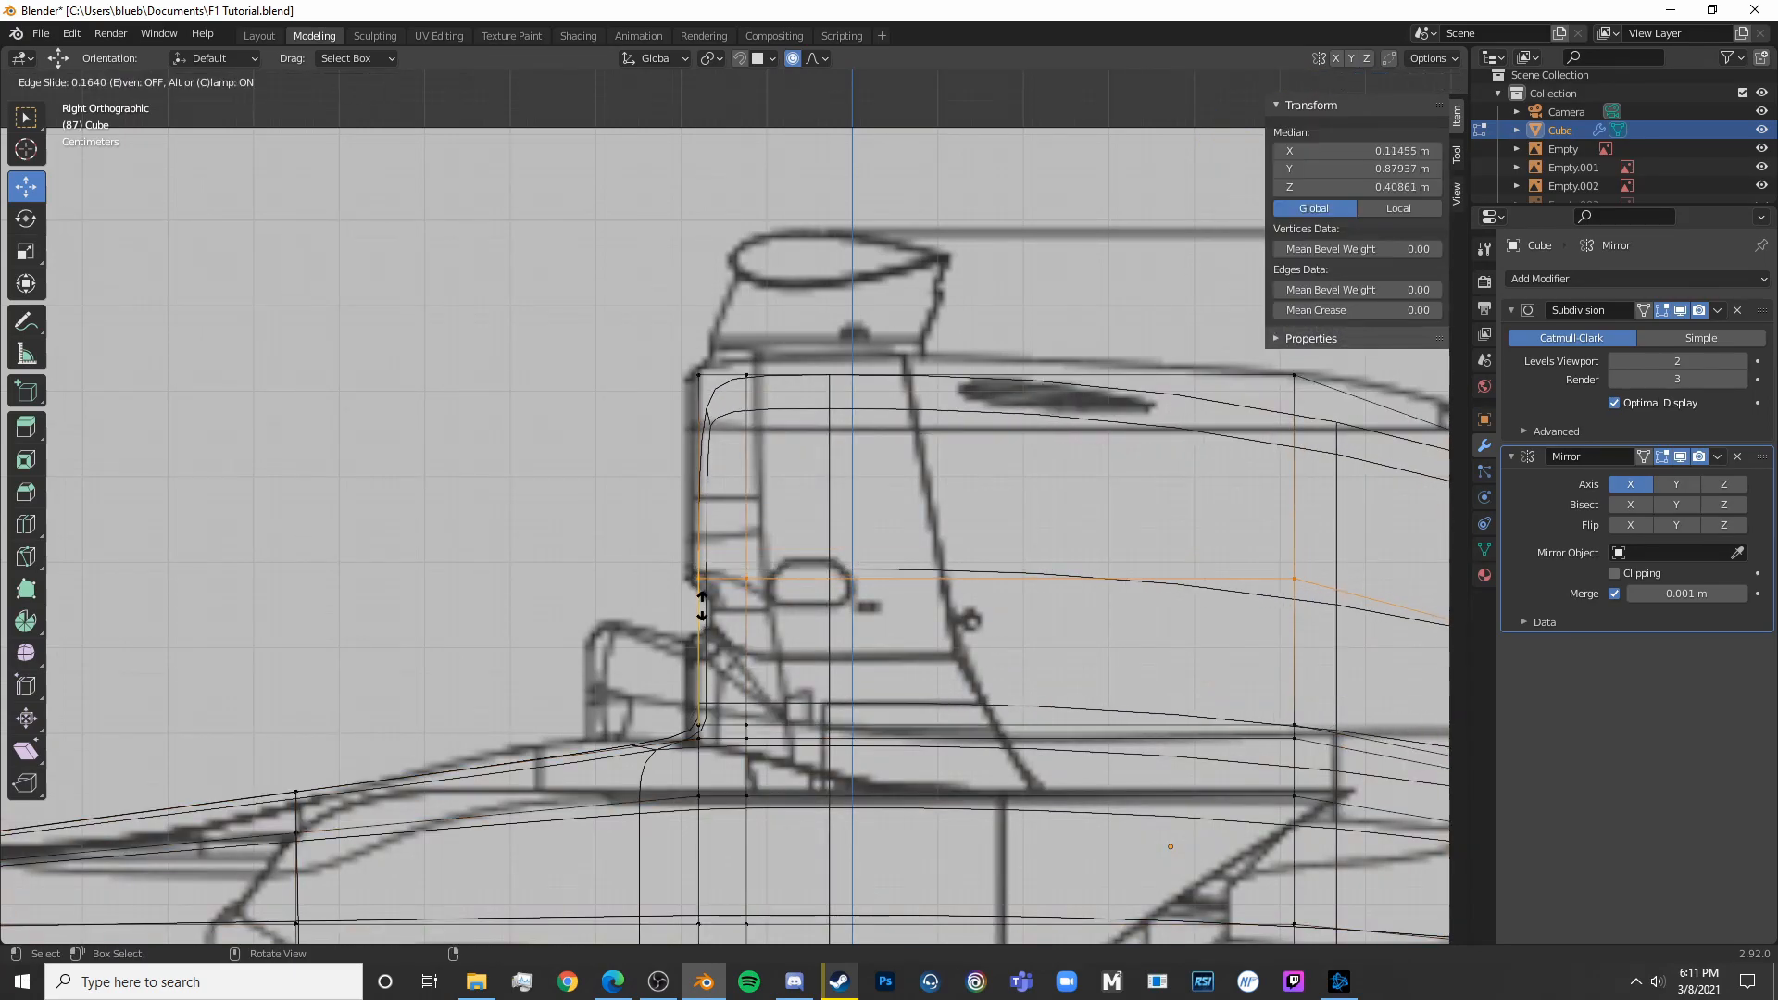
{"action": "left_click", "coordinate": [701, 607]}
Extrude the air intake's upper front face about 0.023 m and shift it further forward along Y
{"action": "key", "text": "a"}
{"action": "key", "text": "a"}
{"action": "key", "text": "c"}
{"action": "left_click", "coordinate": [699, 581]}
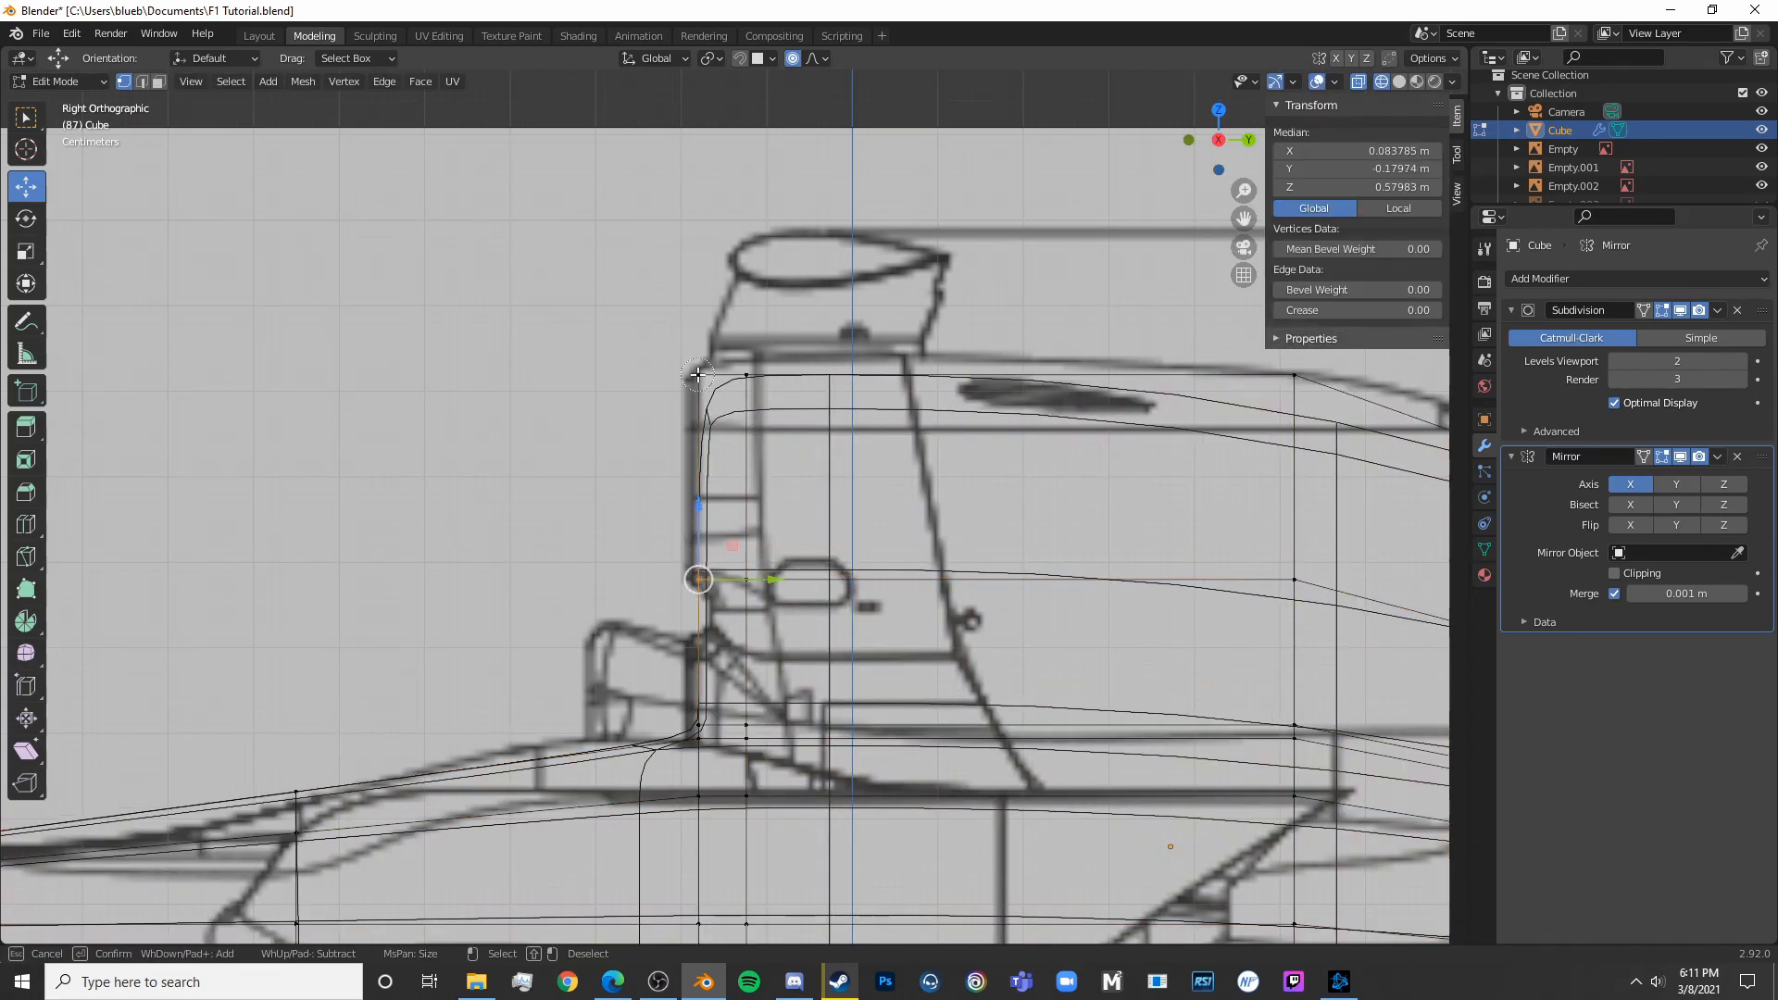
{"action": "left_click", "coordinate": [934, 525]}
{"action": "key", "text": "shift+z"}
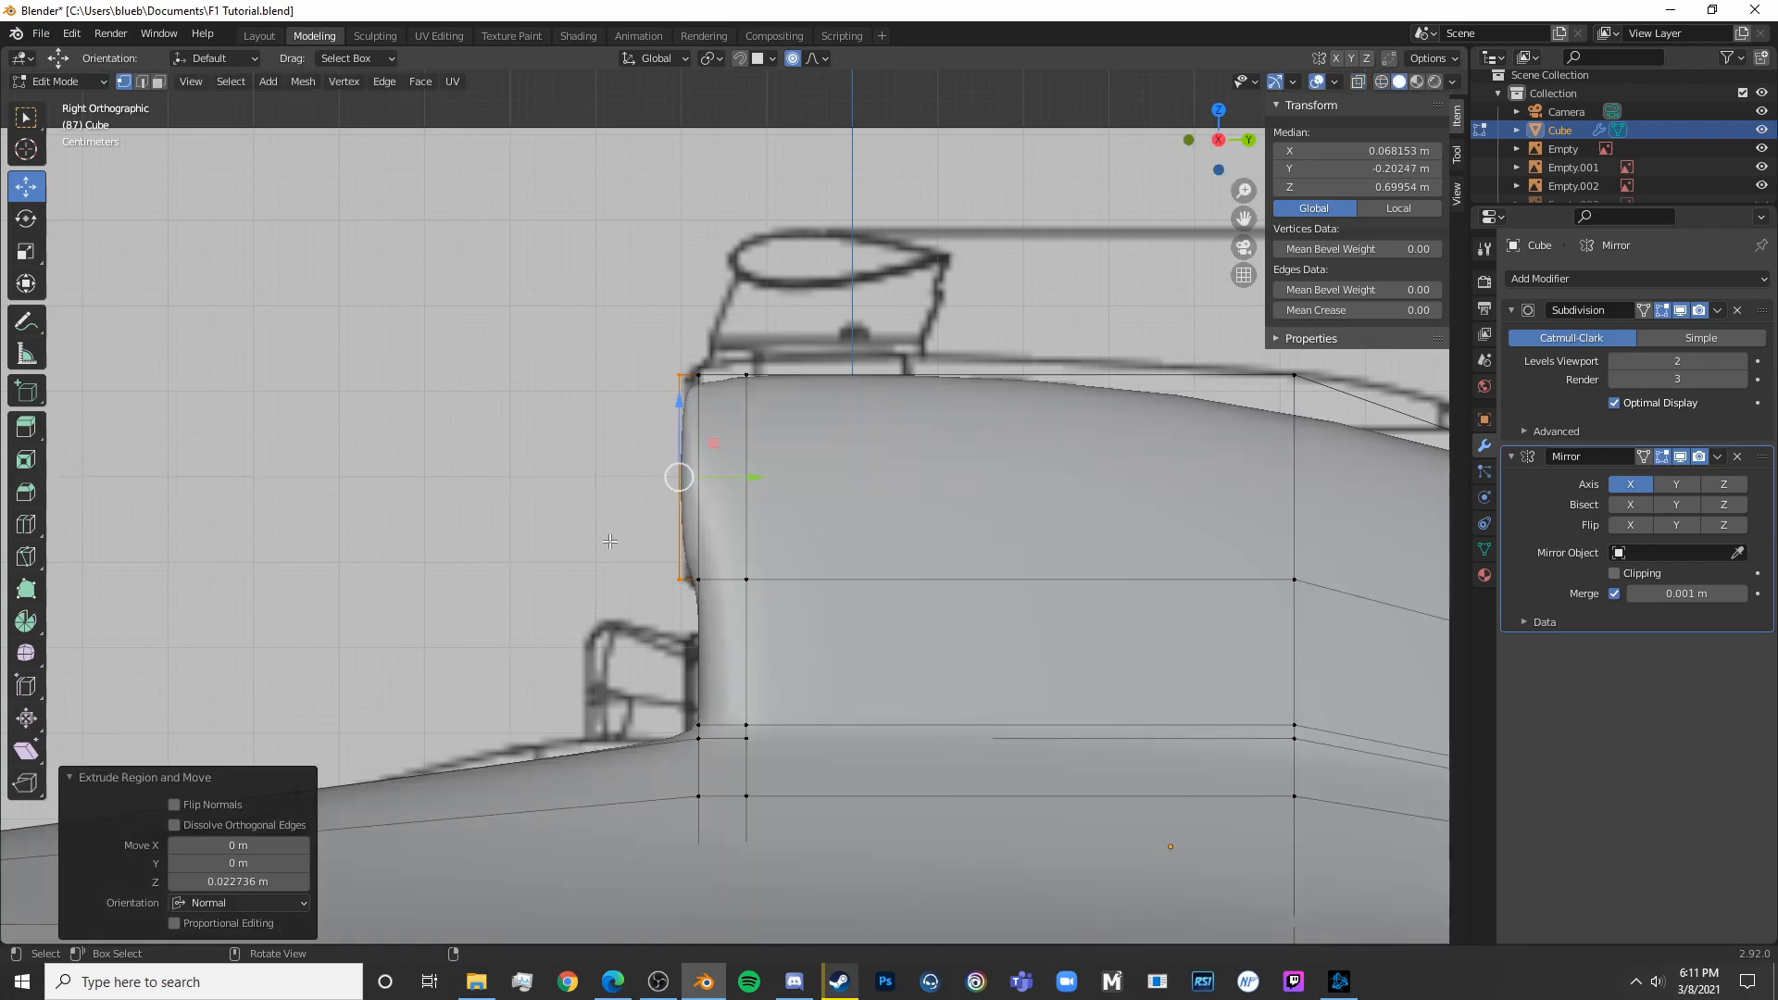
{"action": "left_click", "coordinate": [748, 480]}
{"action": "key", "text": "alt+a"}
Add an edge loop around the extruded air-intake section
{"action": "key", "text": "ctrl+r"}
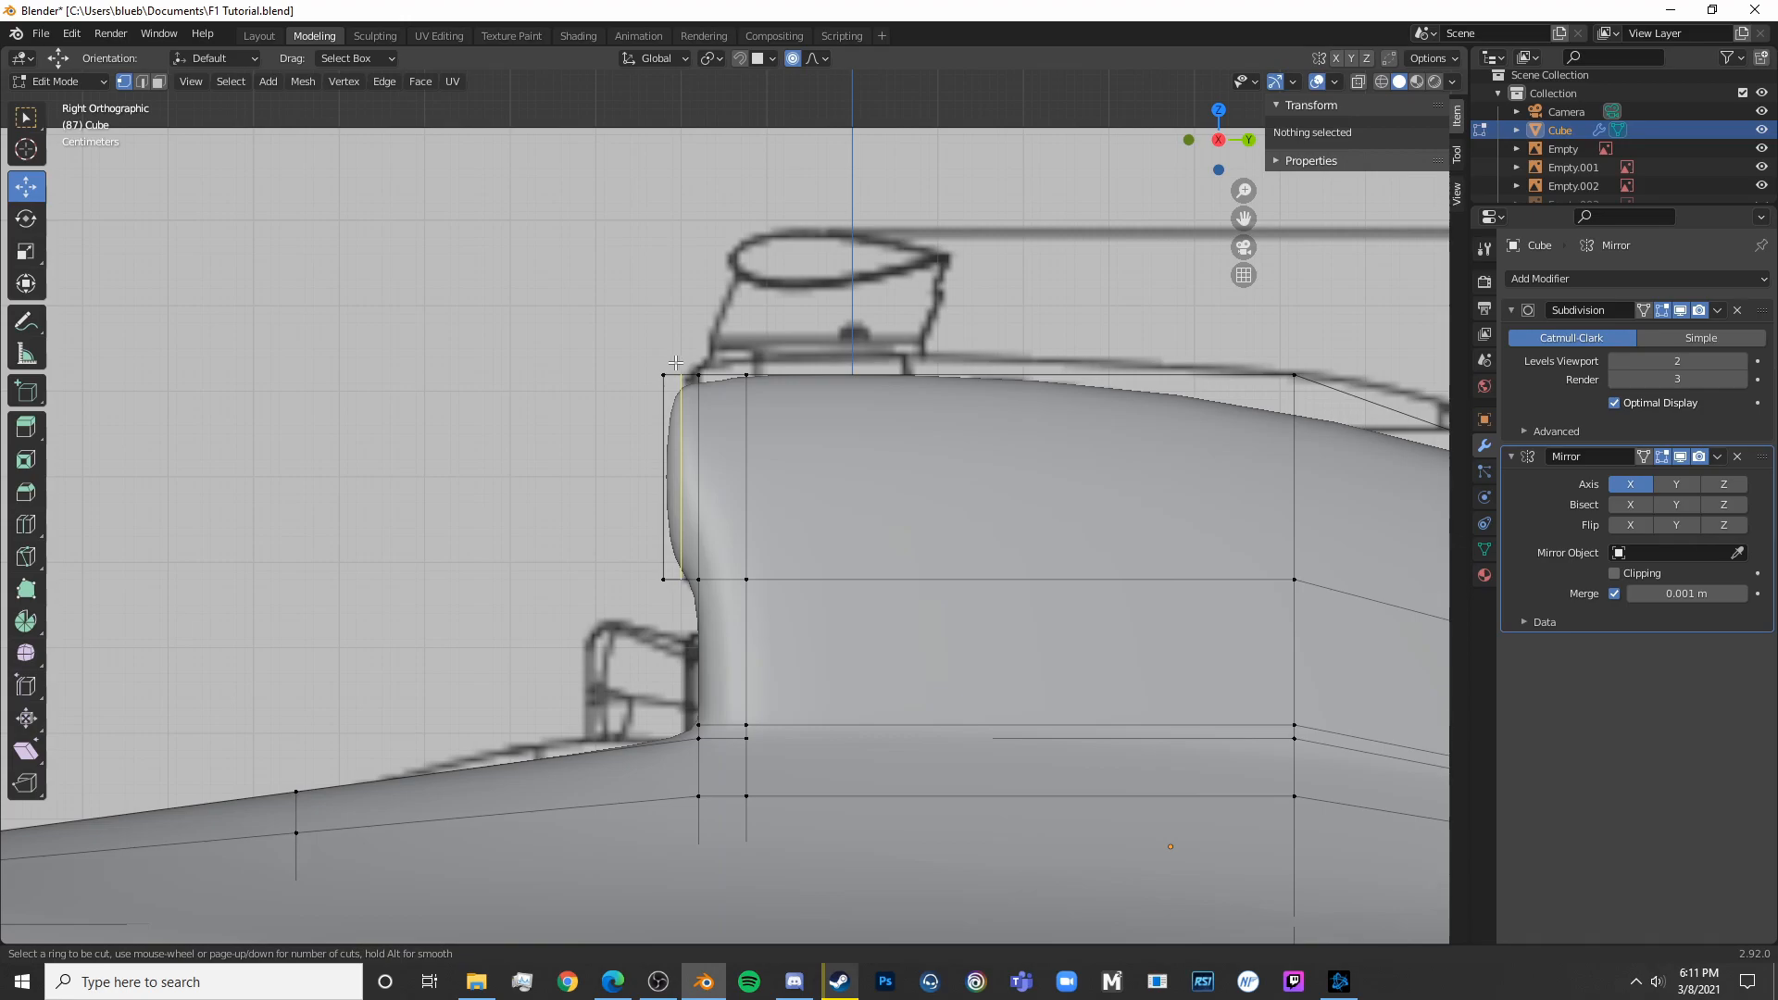
{"action": "left_click", "coordinate": [675, 362]}
{"action": "left_click", "coordinate": [663, 362]}
{"action": "key", "text": "g"}
{"action": "key", "text": "g"}
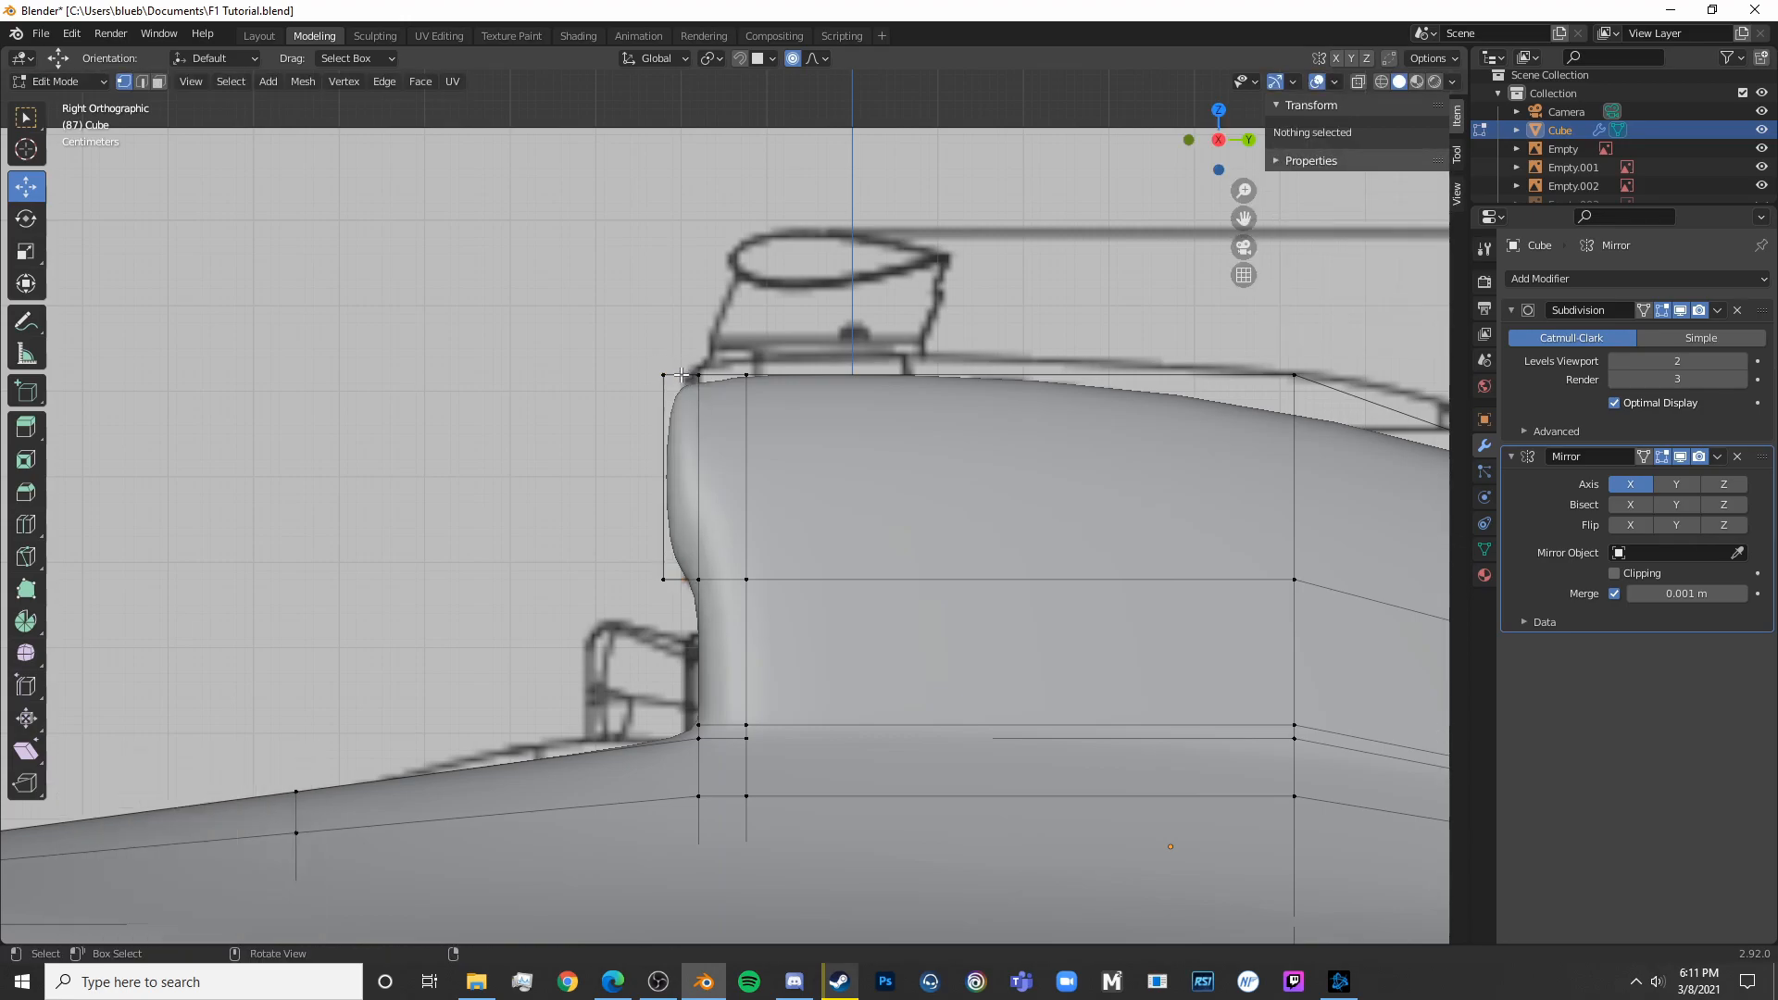
{"action": "left_click", "coordinate": [675, 373]}
{"action": "key", "text": "ctrl+r"}
{"action": "left_click", "coordinate": [1278, 481]}
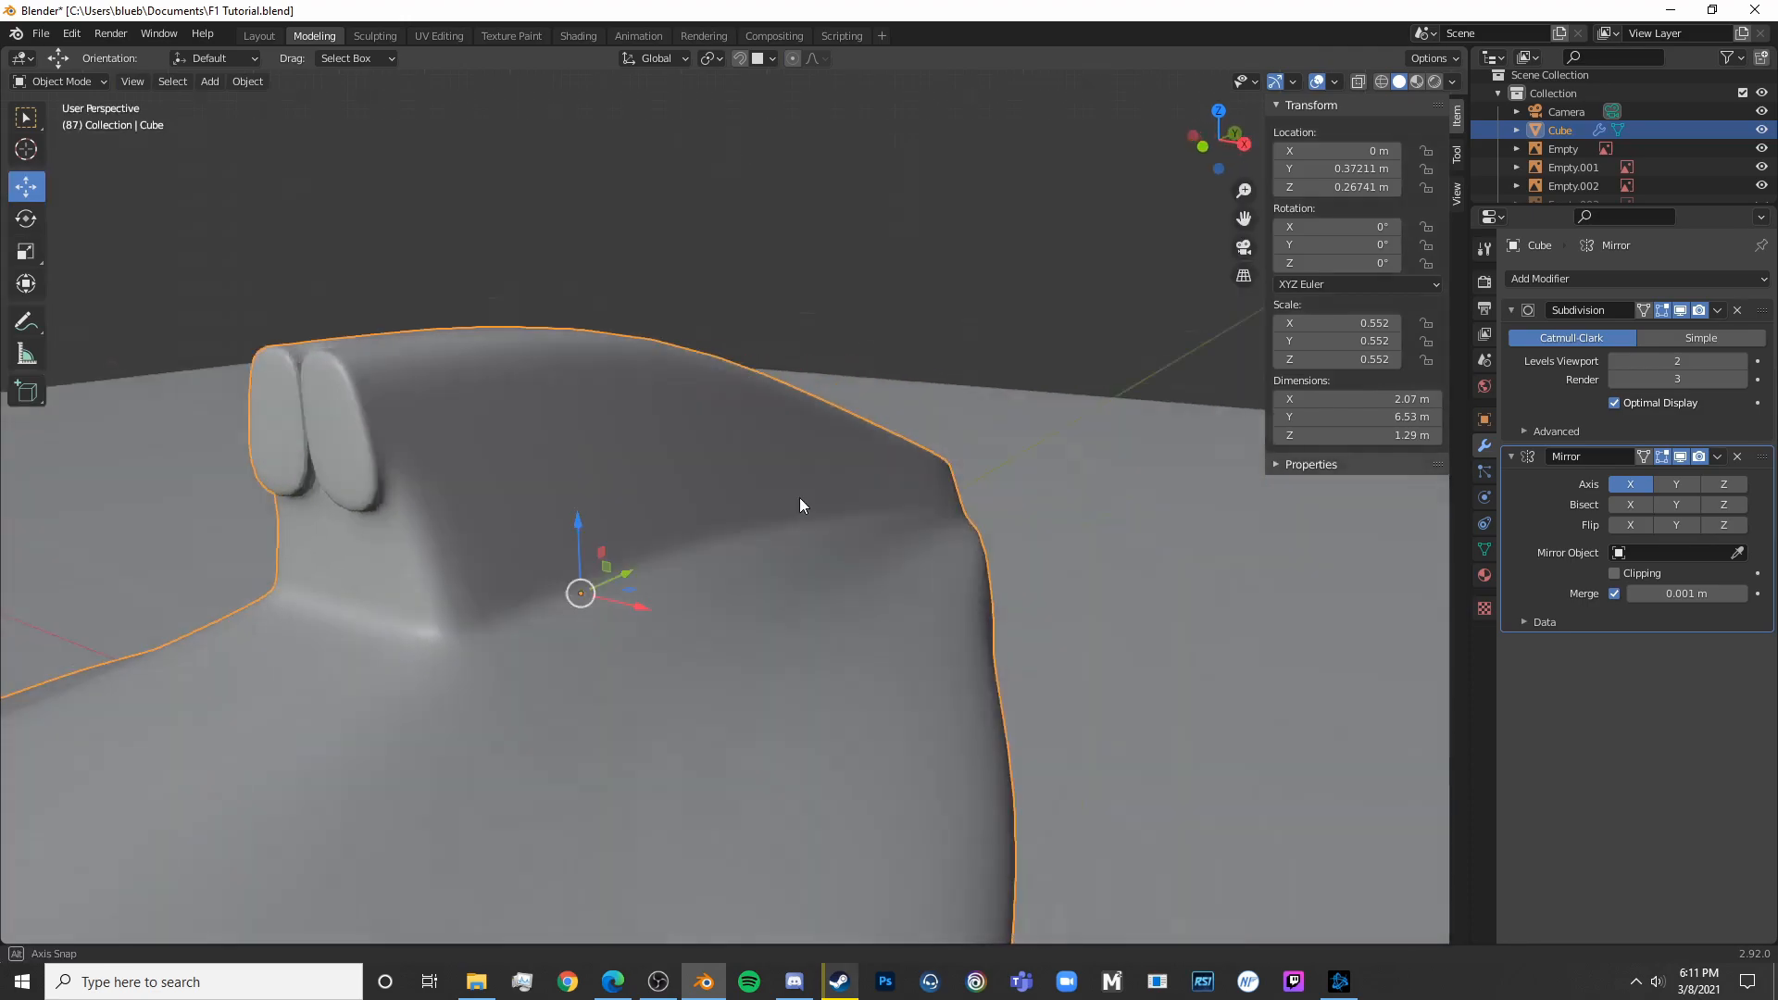
Delete the inner faces along the centre line between the two mirrored halves of the air intake
{"action": "middle_click_drag", "start_coordinate": [800, 500], "coordinate": [734, 498]}
{"action": "key", "text": "Tab"}
{"action": "key", "text": "3"}
{"action": "scroll", "coordinate": [839, 394], "scroll_direction": "up", "scroll_amount": 3}
{"action": "key", "text": "c"}
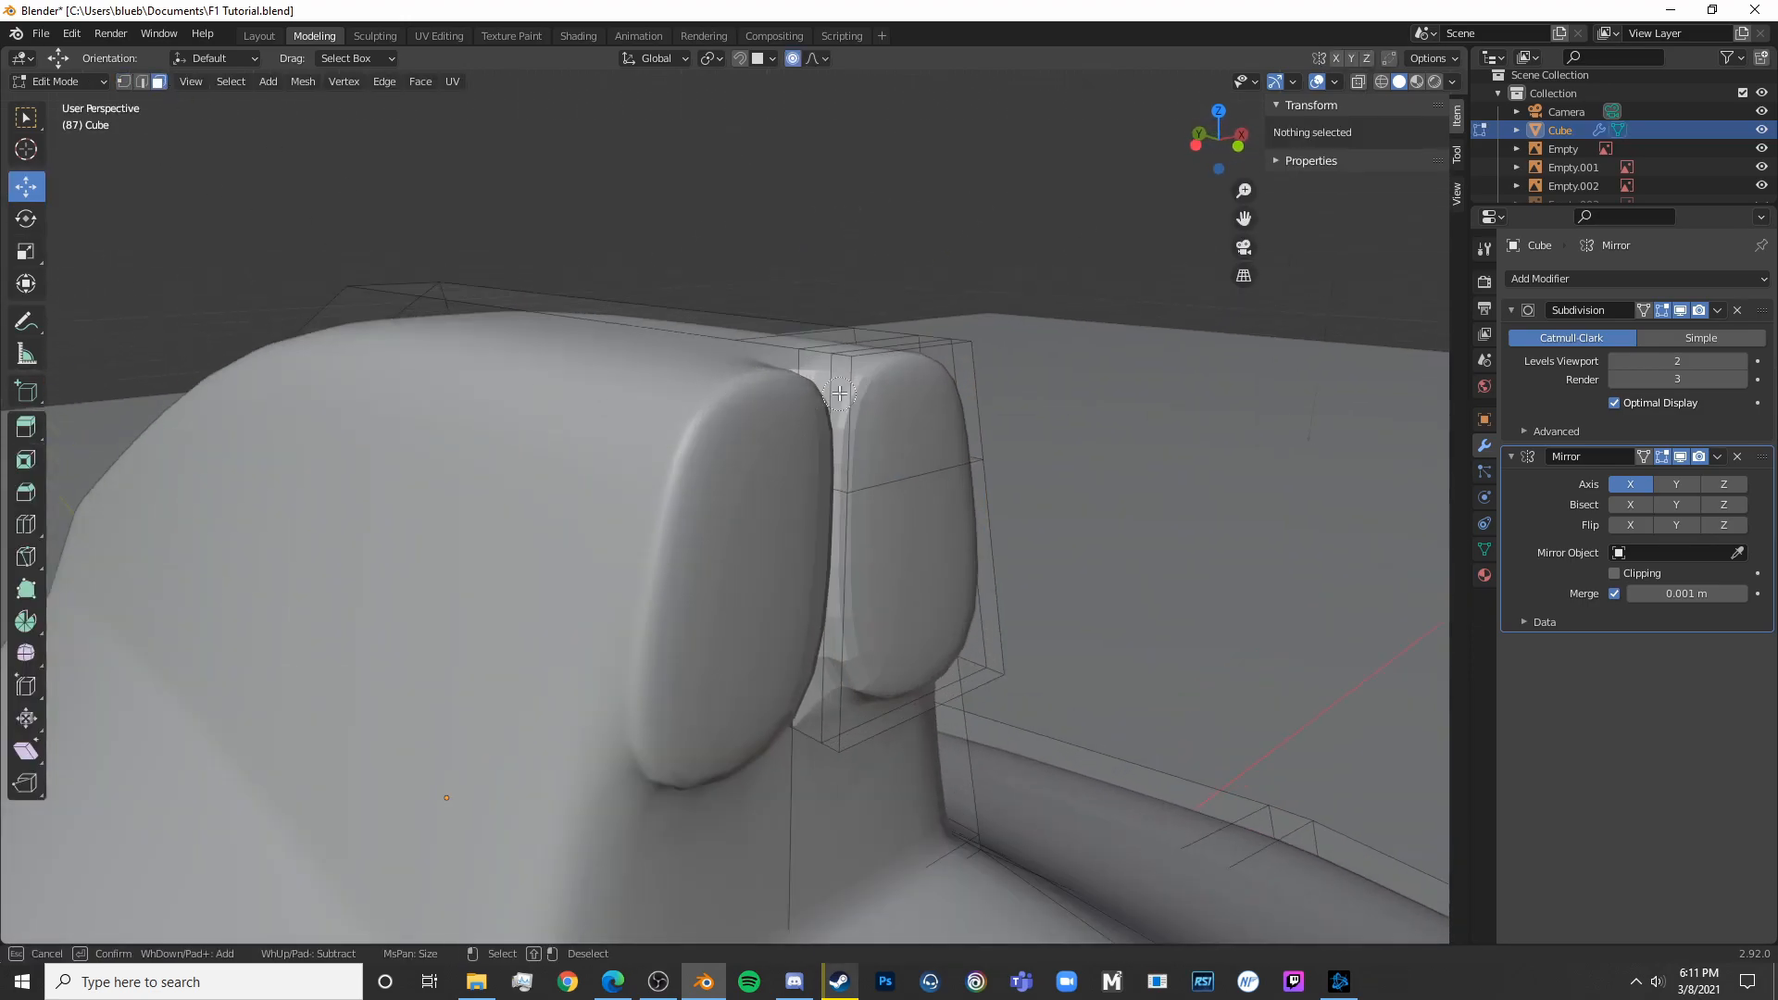
{"action": "left_click_drag", "start_coordinate": [827, 389], "coordinate": [815, 571]}
{"action": "left_click", "coordinate": [825, 607]}
{"action": "right_click", "coordinate": [824, 606]}
{"action": "key", "text": "x"}
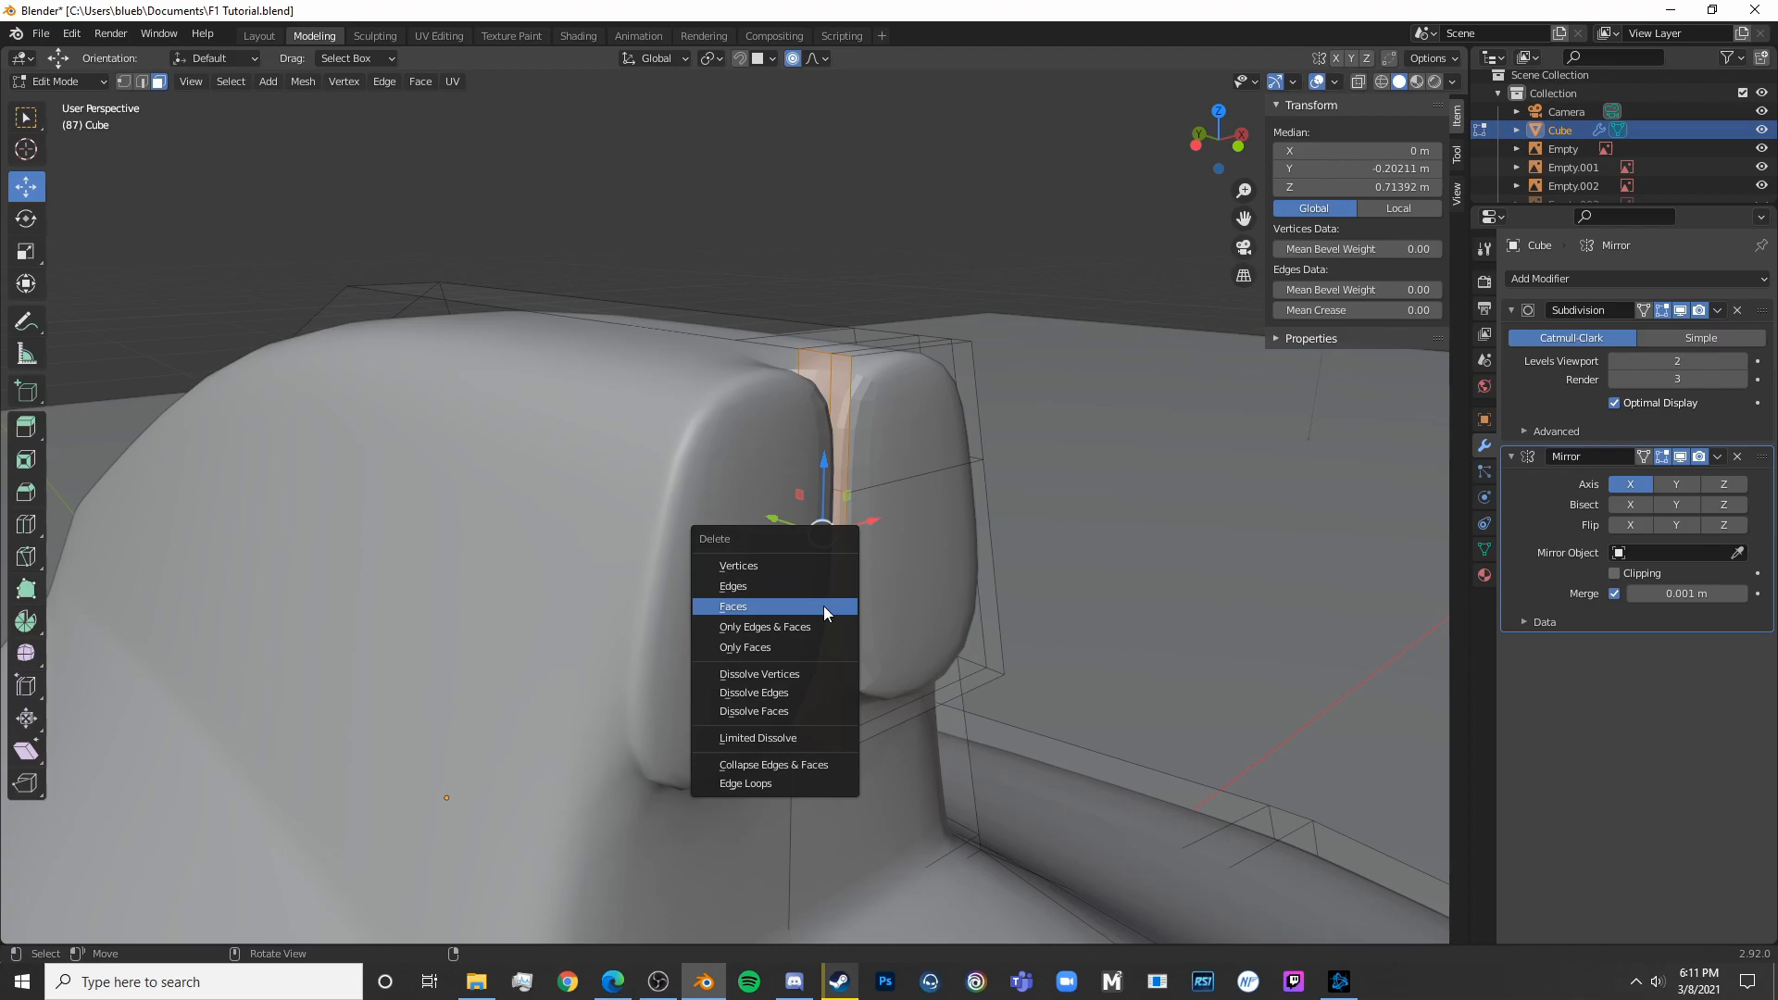
{"action": "left_click", "coordinate": [824, 606]}
Examine the joined air intake and the overall body in perspective and against the side-view blueprint
{"action": "key", "text": "Tab"}
{"action": "scroll", "coordinate": [824, 606], "scroll_direction": "down", "scroll_amount": 5}
{"action": "middle_click_drag", "start_coordinate": [980, 595], "coordinate": [1037, 621]}
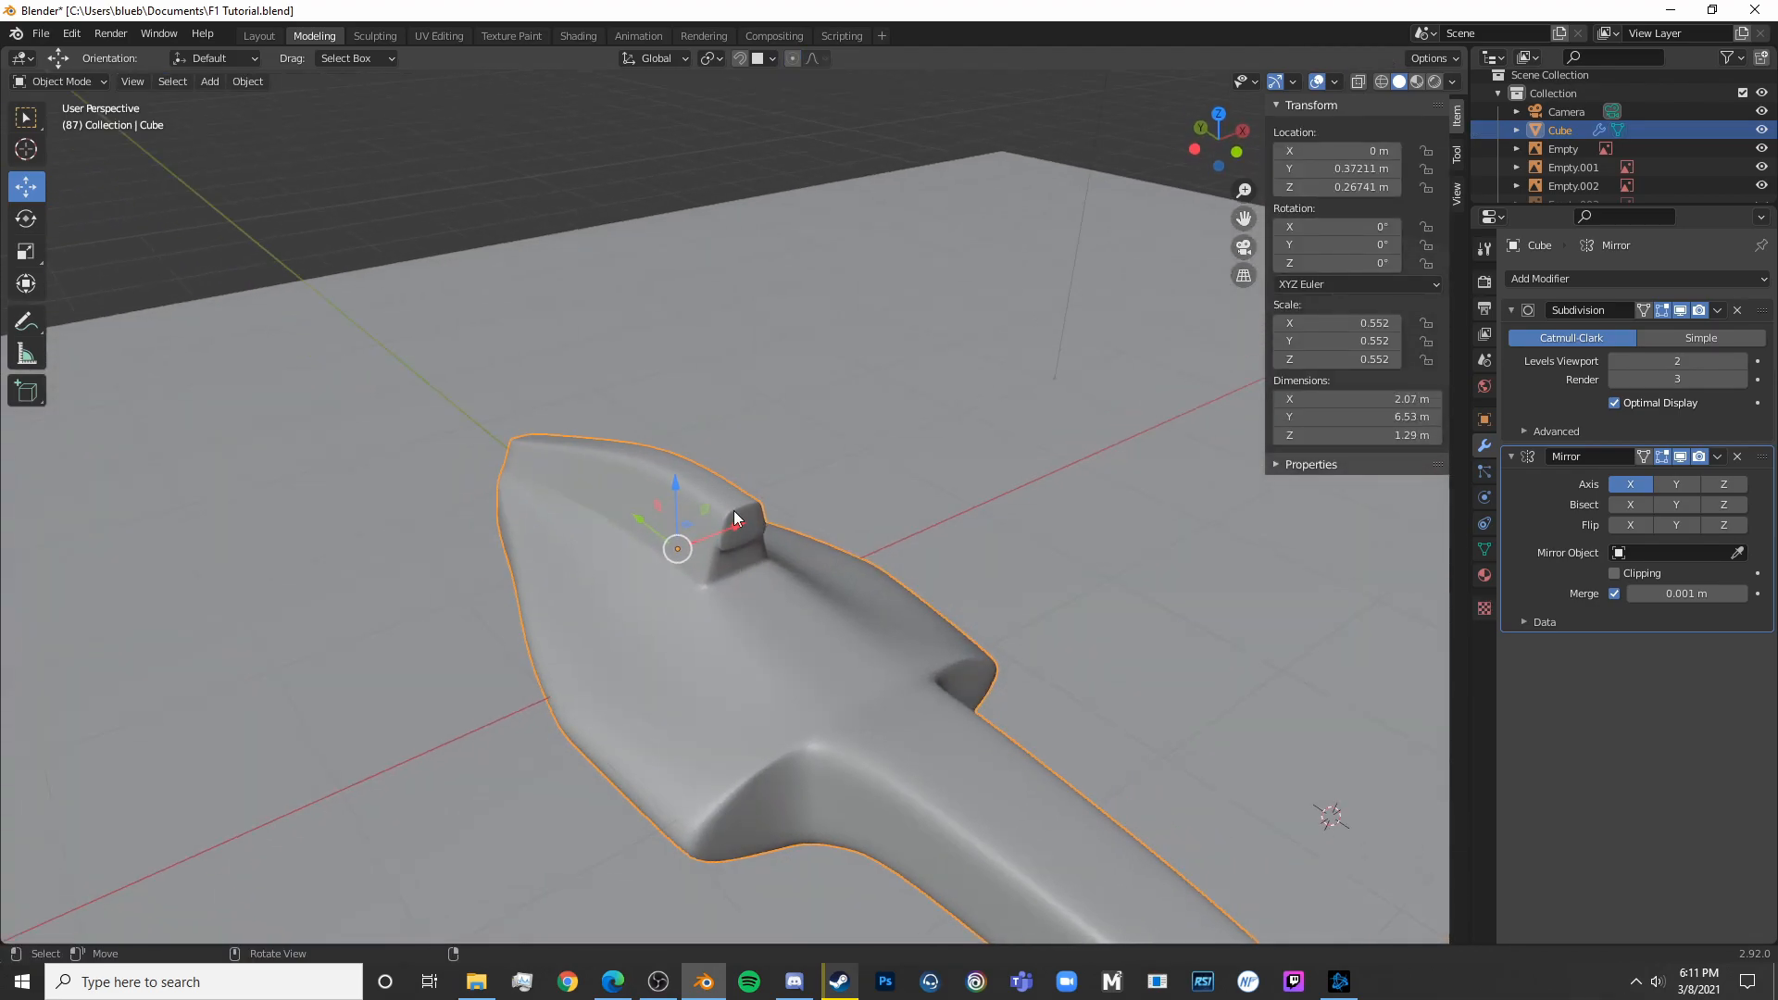
{"action": "middle_click_drag", "start_coordinate": [833, 701], "coordinate": [830, 601]}
{"action": "key", "text": "Tab"}
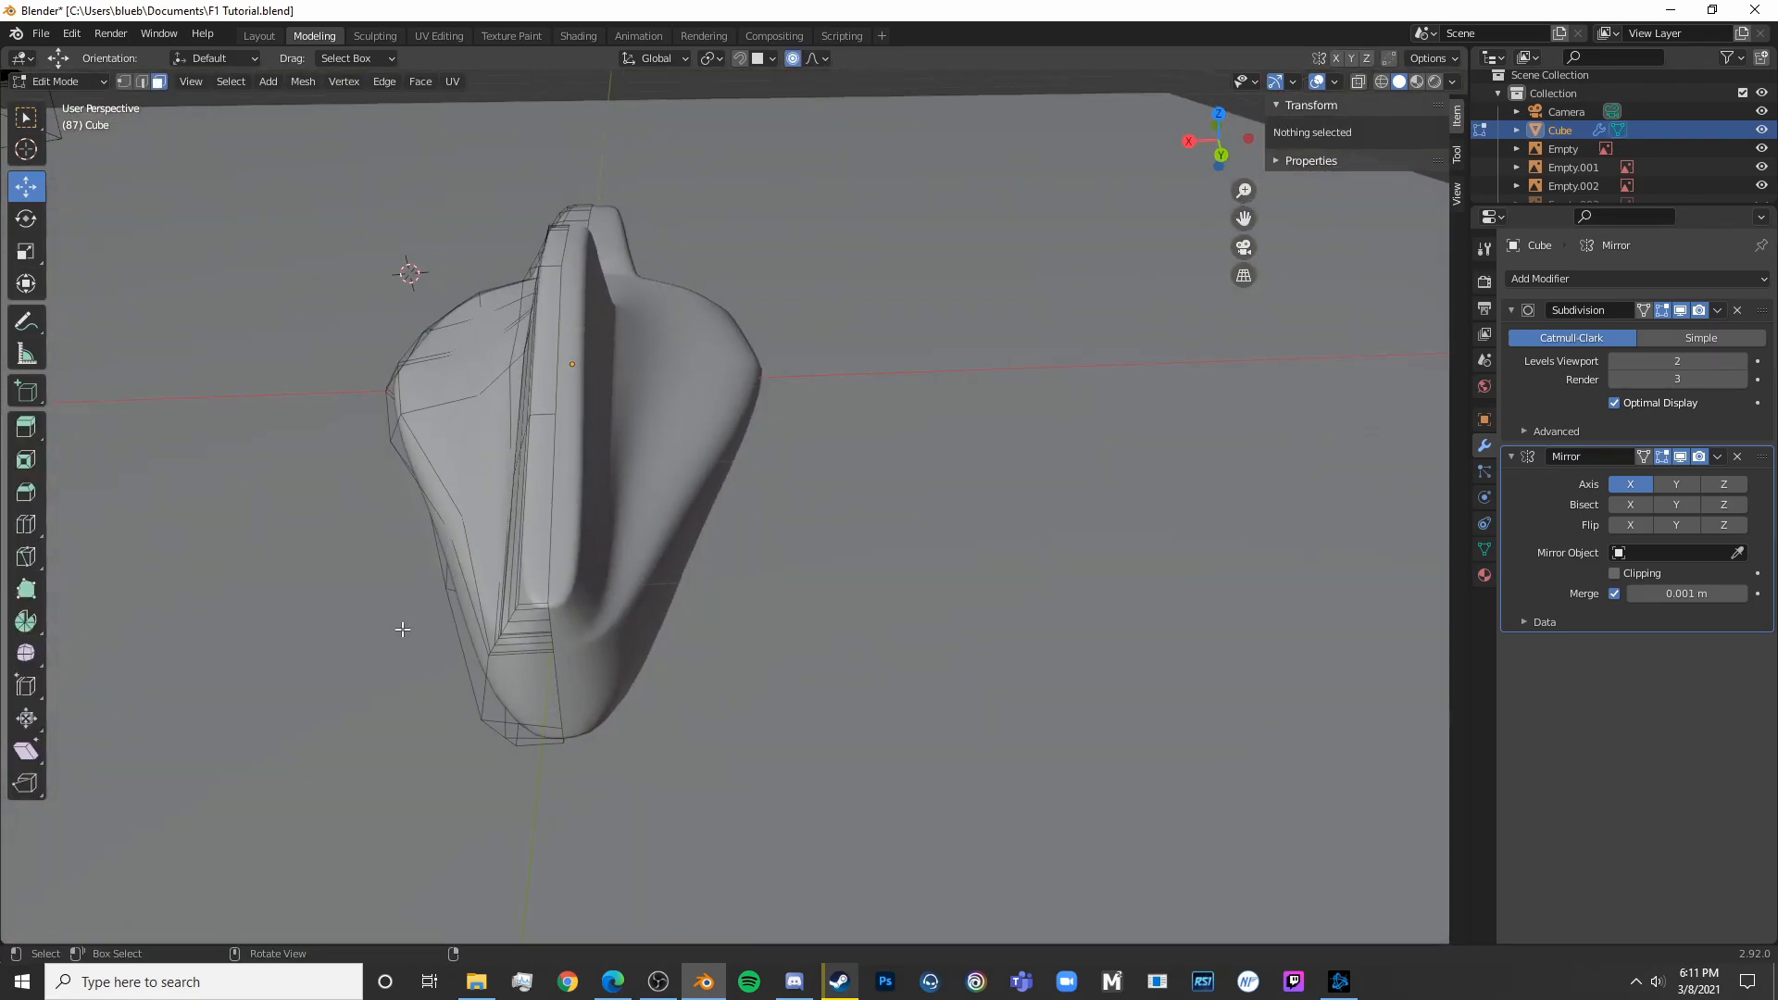
{"action": "middle_click_drag", "start_coordinate": [384, 633], "coordinate": [870, 625]}
{"action": "scroll", "coordinate": [1071, 667], "scroll_direction": "down", "scroll_amount": 8}
{"action": "key", "text": "KP_3"}
{"action": "scroll", "coordinate": [955, 566], "scroll_direction": "up", "scroll_amount": 5}
{"action": "scroll", "coordinate": [732, 614], "scroll_direction": "down", "scroll_amount": 2, "text": "ctrl"}
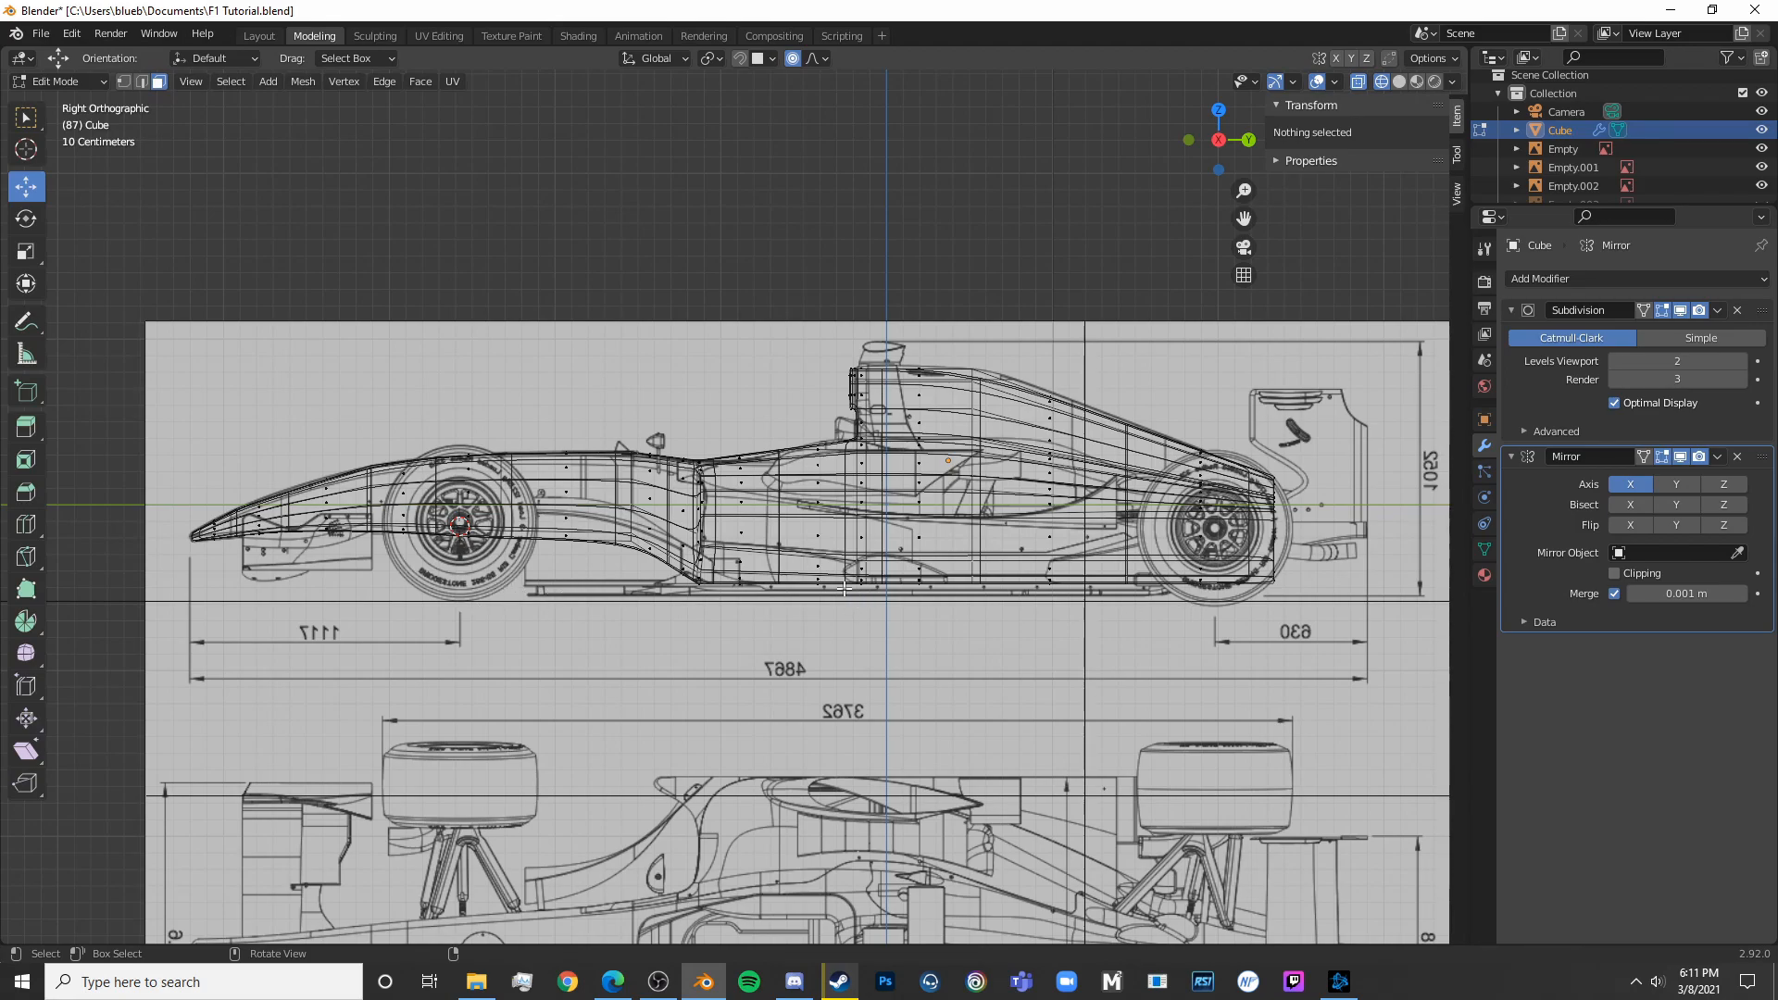
Hide the large ground plane beneath the car
{"action": "key", "text": "shift+z"}
{"action": "middle_click_drag", "start_coordinate": [853, 592], "coordinate": [873, 567]}
{"action": "scroll", "coordinate": [943, 562], "scroll_direction": "down", "scroll_amount": 5}
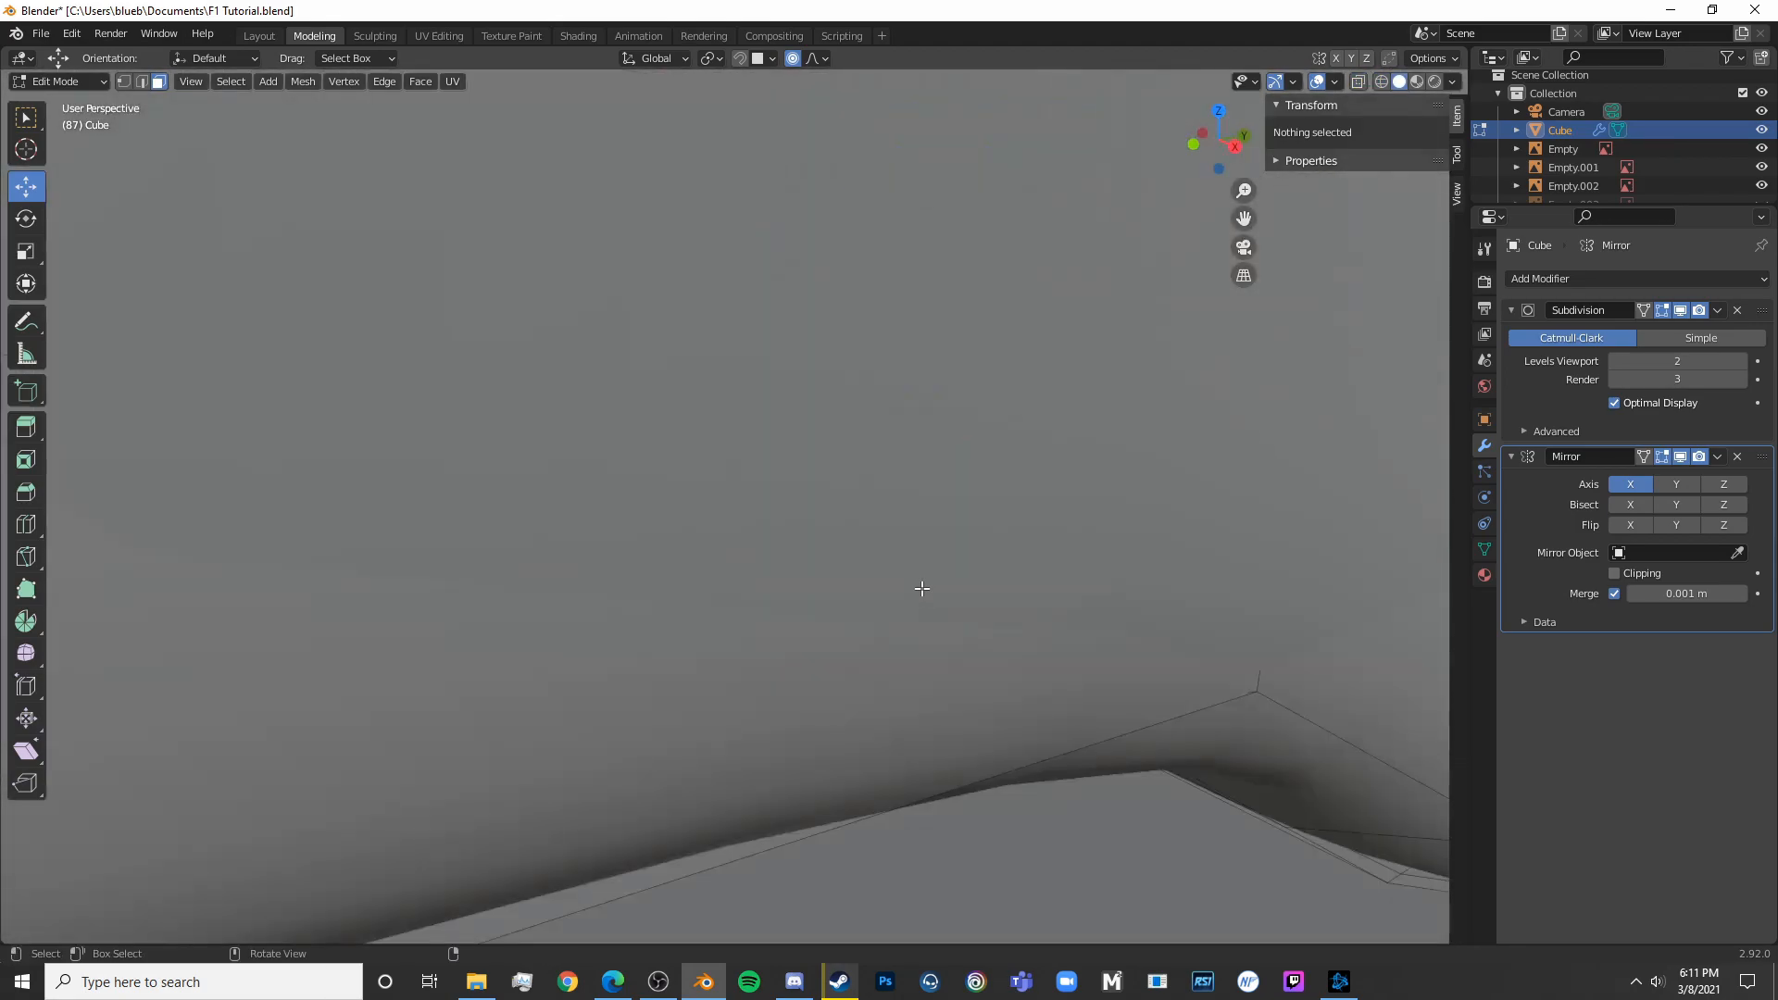
{"action": "key", "text": "Tab"}
{"action": "left_click", "coordinate": [913, 675]}
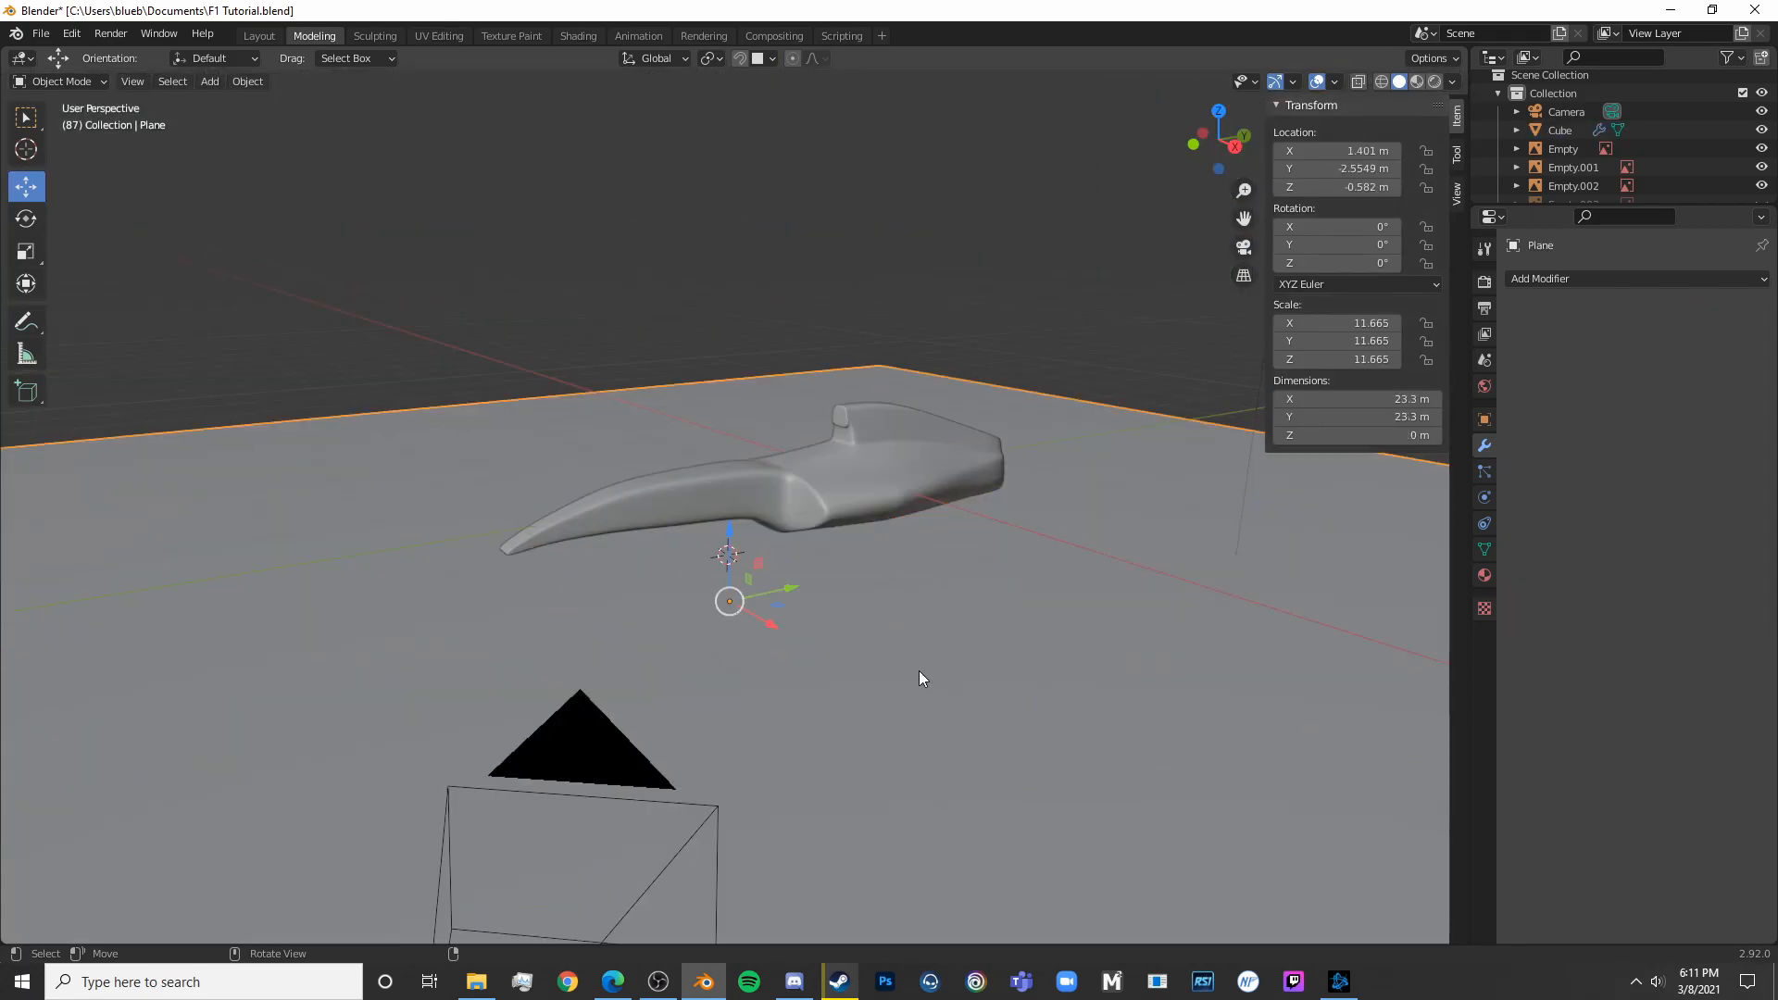
{"action": "key", "text": "h"}
Select the strip of faces along the centre of the car body's underside
{"action": "scroll", "coordinate": [919, 670], "scroll_direction": "up", "scroll_amount": 6}
{"action": "middle_click_drag", "start_coordinate": [919, 659], "coordinate": [631, 713]}
{"action": "left_click", "coordinate": [615, 524]}
{"action": "key", "text": "Tab"}
{"action": "middle_click_drag", "start_coordinate": [615, 524], "coordinate": [830, 567]}
{"action": "scroll", "coordinate": [830, 567], "scroll_direction": "up", "scroll_amount": 3}
{"action": "key", "text": "a"}
{"action": "key", "text": "a"}
{"action": "key", "text": "c"}
{"action": "left_click_drag", "start_coordinate": [793, 485], "coordinate": [920, 791]}
{"action": "right_click", "coordinate": [948, 851]}
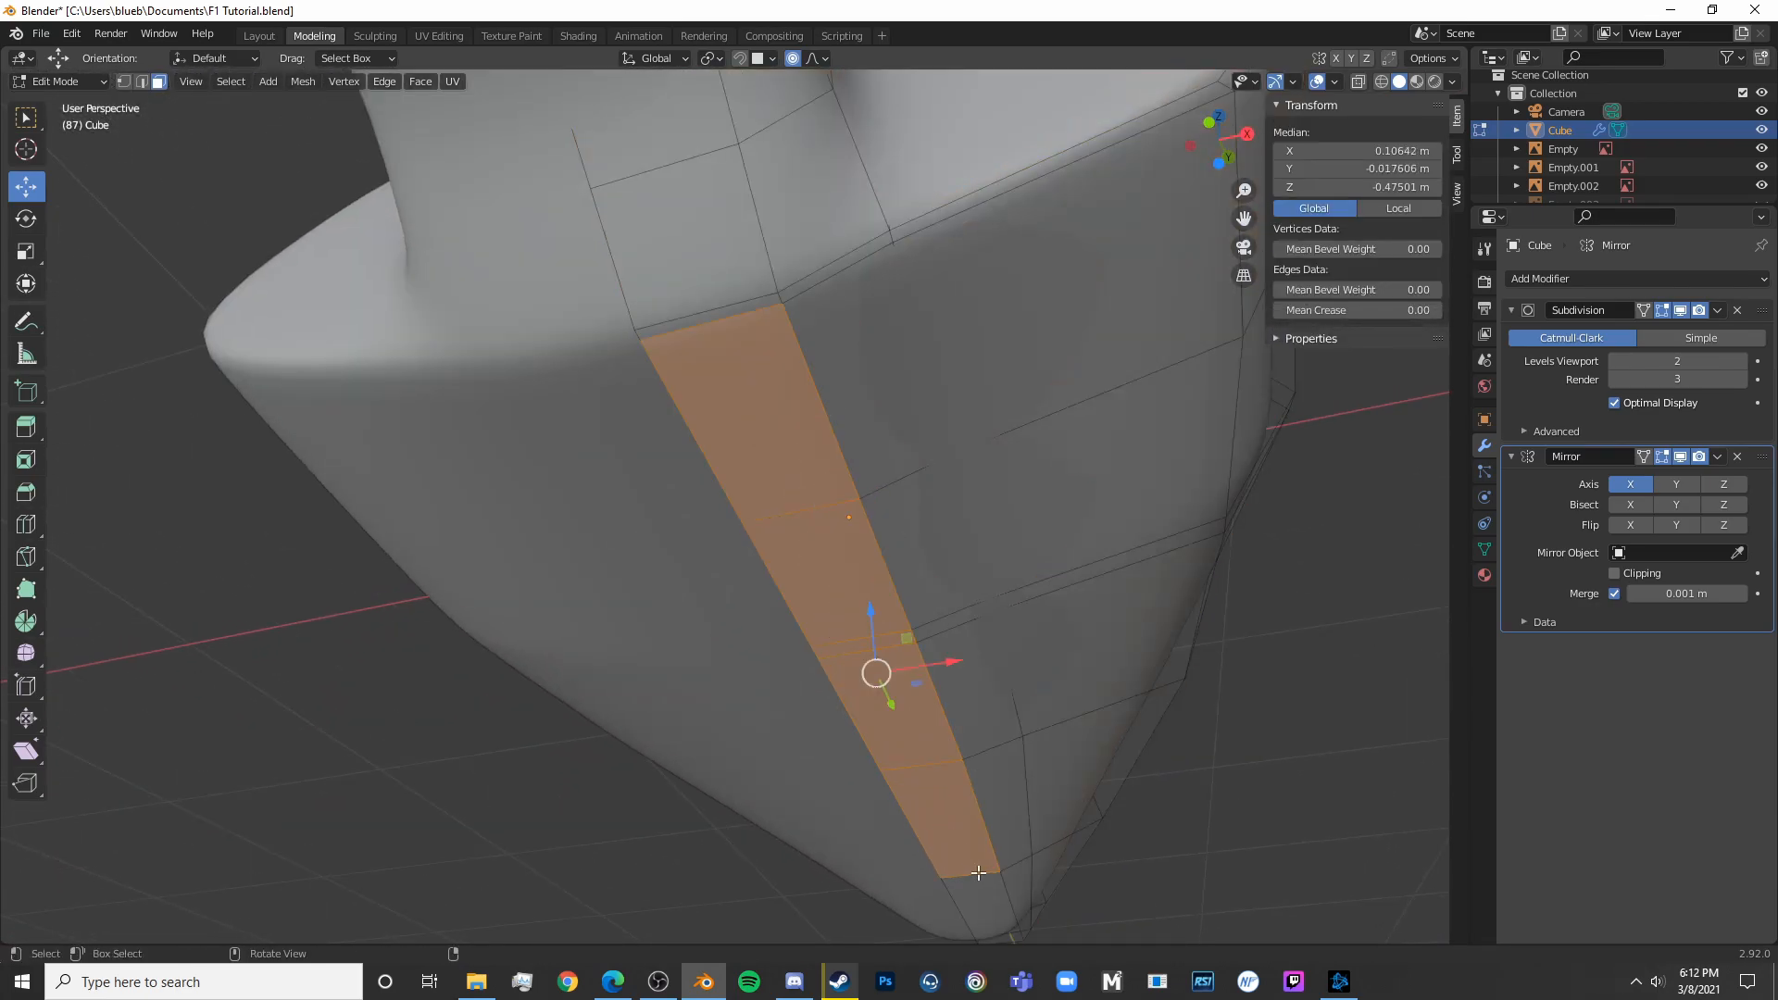
Compare the underside strip with the side view and add the sloped face under the nose junction to the selection
{"action": "key", "text": "KP_3"}
{"action": "scroll", "coordinate": [1119, 890], "scroll_direction": "down", "scroll_amount": 3}
{"action": "scroll", "coordinate": [1119, 891], "scroll_direction": "up", "scroll_amount": 4}
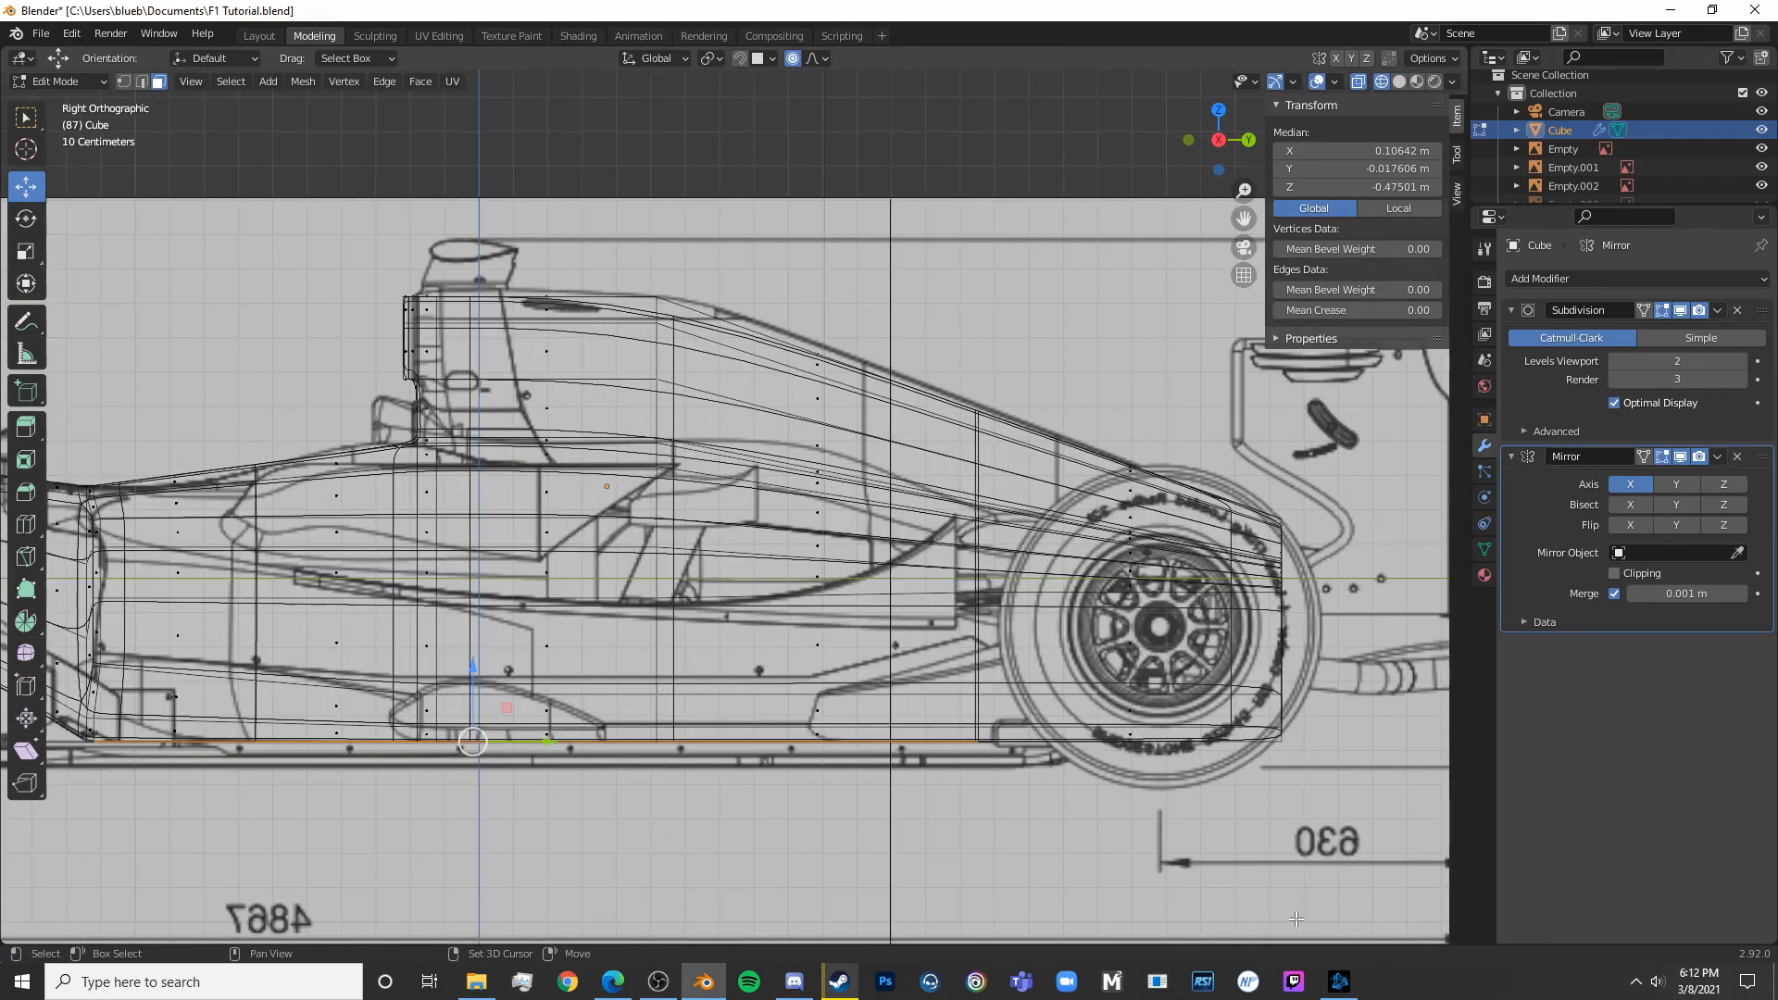
{"action": "middle_click_drag", "start_coordinate": [816, 784], "coordinate": [1295, 690], "text": "shift"}
{"action": "key", "text": "shift+z"}
{"action": "key", "text": "shift+z"}
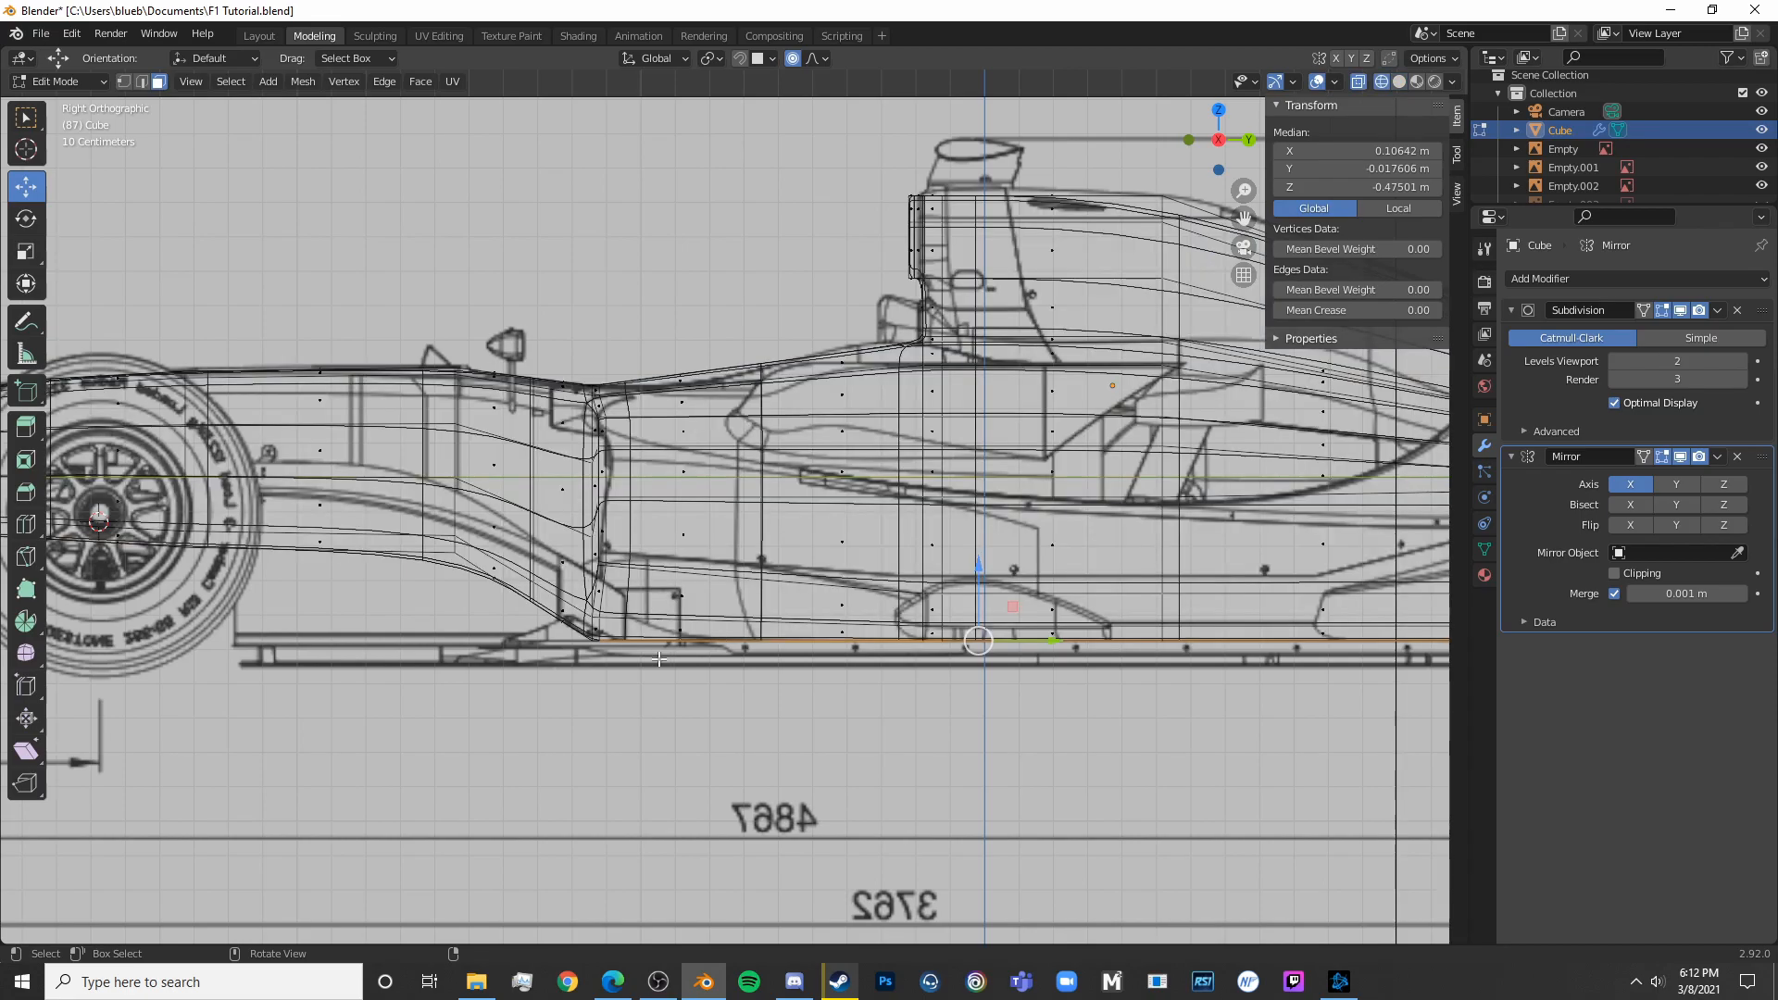
{"action": "key", "text": "shift+z"}
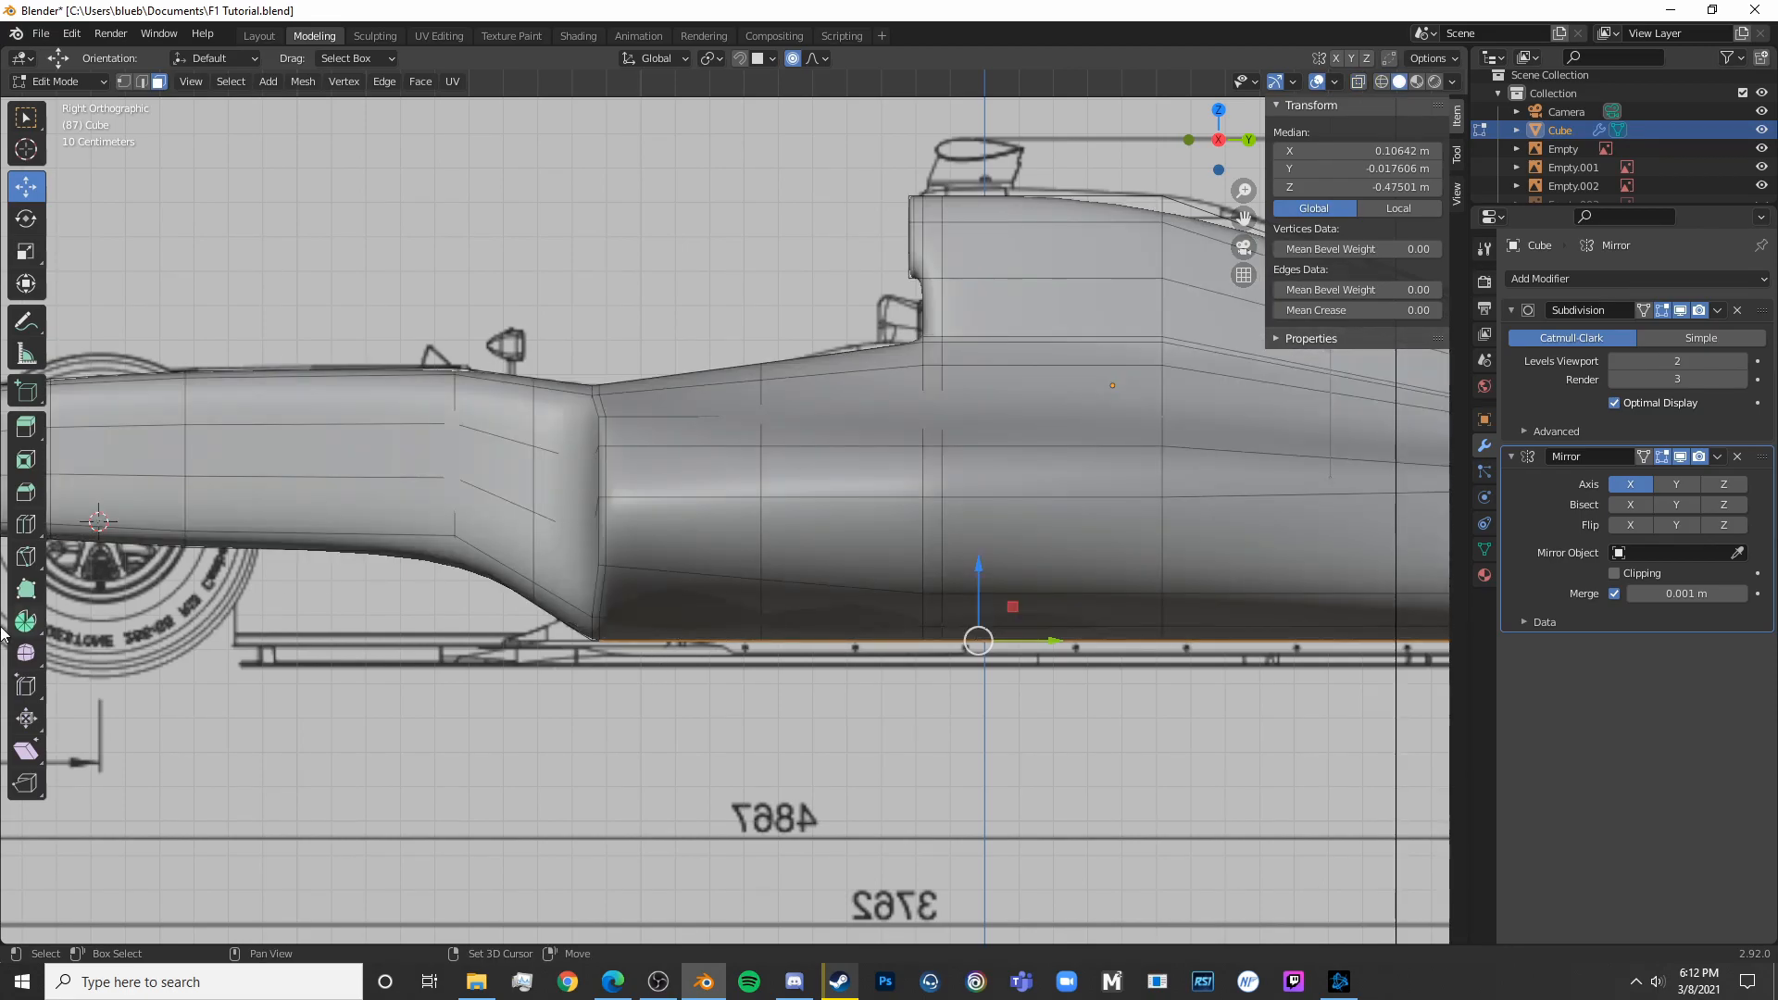
{"action": "middle_click_drag", "start_coordinate": [10, 629], "coordinate": [261, 610], "text": "shift"}
{"action": "middle_click_drag", "start_coordinate": [444, 614], "coordinate": [514, 533]}
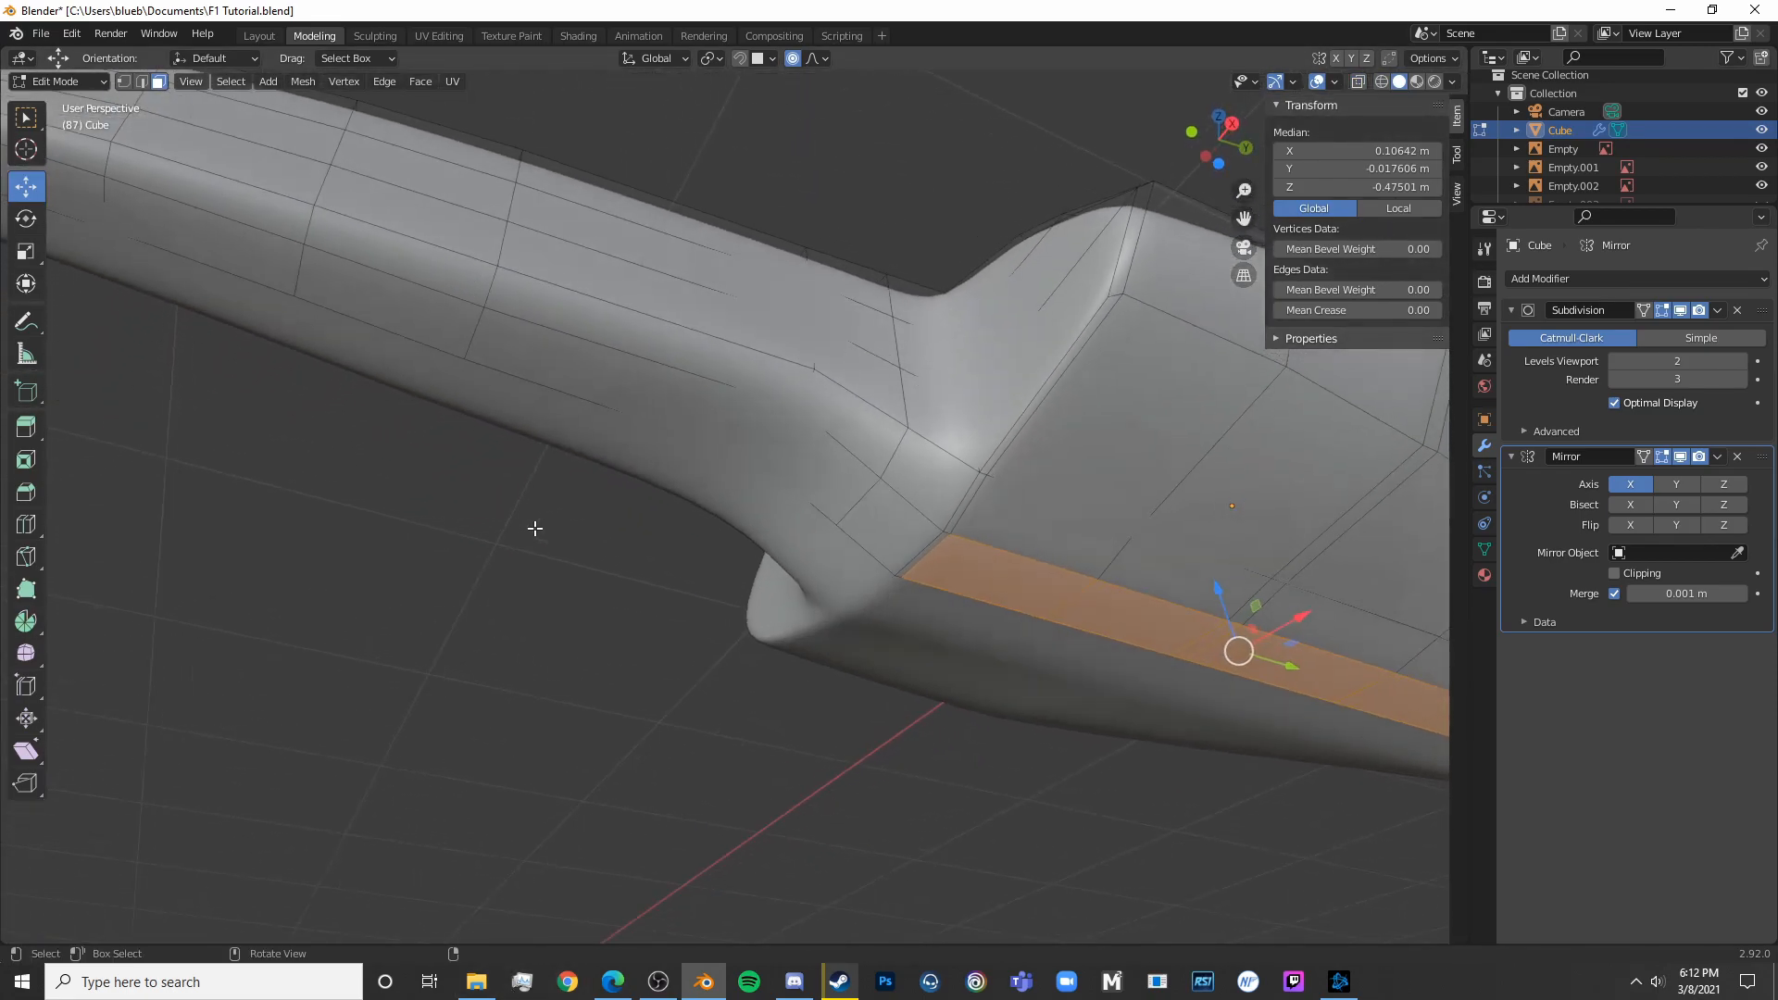
{"action": "left_click", "coordinate": [861, 496], "text": "shift"}
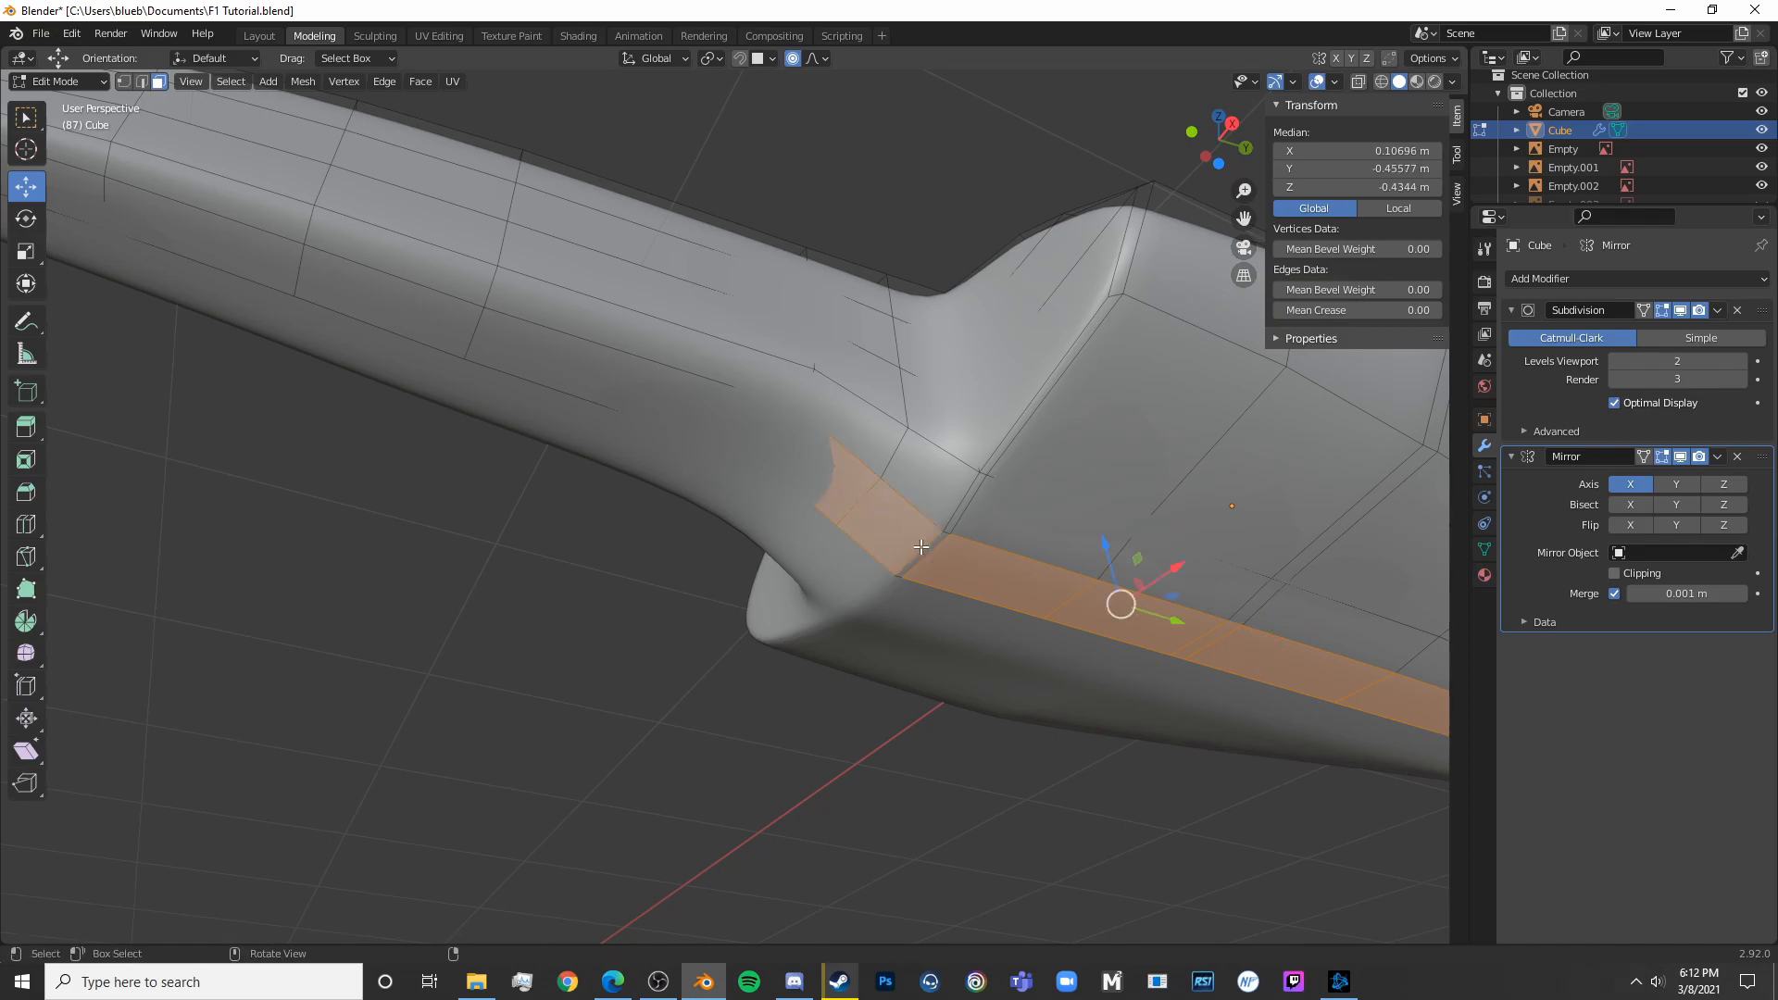
Extrude the selected underside faces about 0.033 m forward and 0.051 m downward to the blueprint floor line
{"action": "key", "text": "KP_3"}
{"action": "key", "text": "shift+z"}
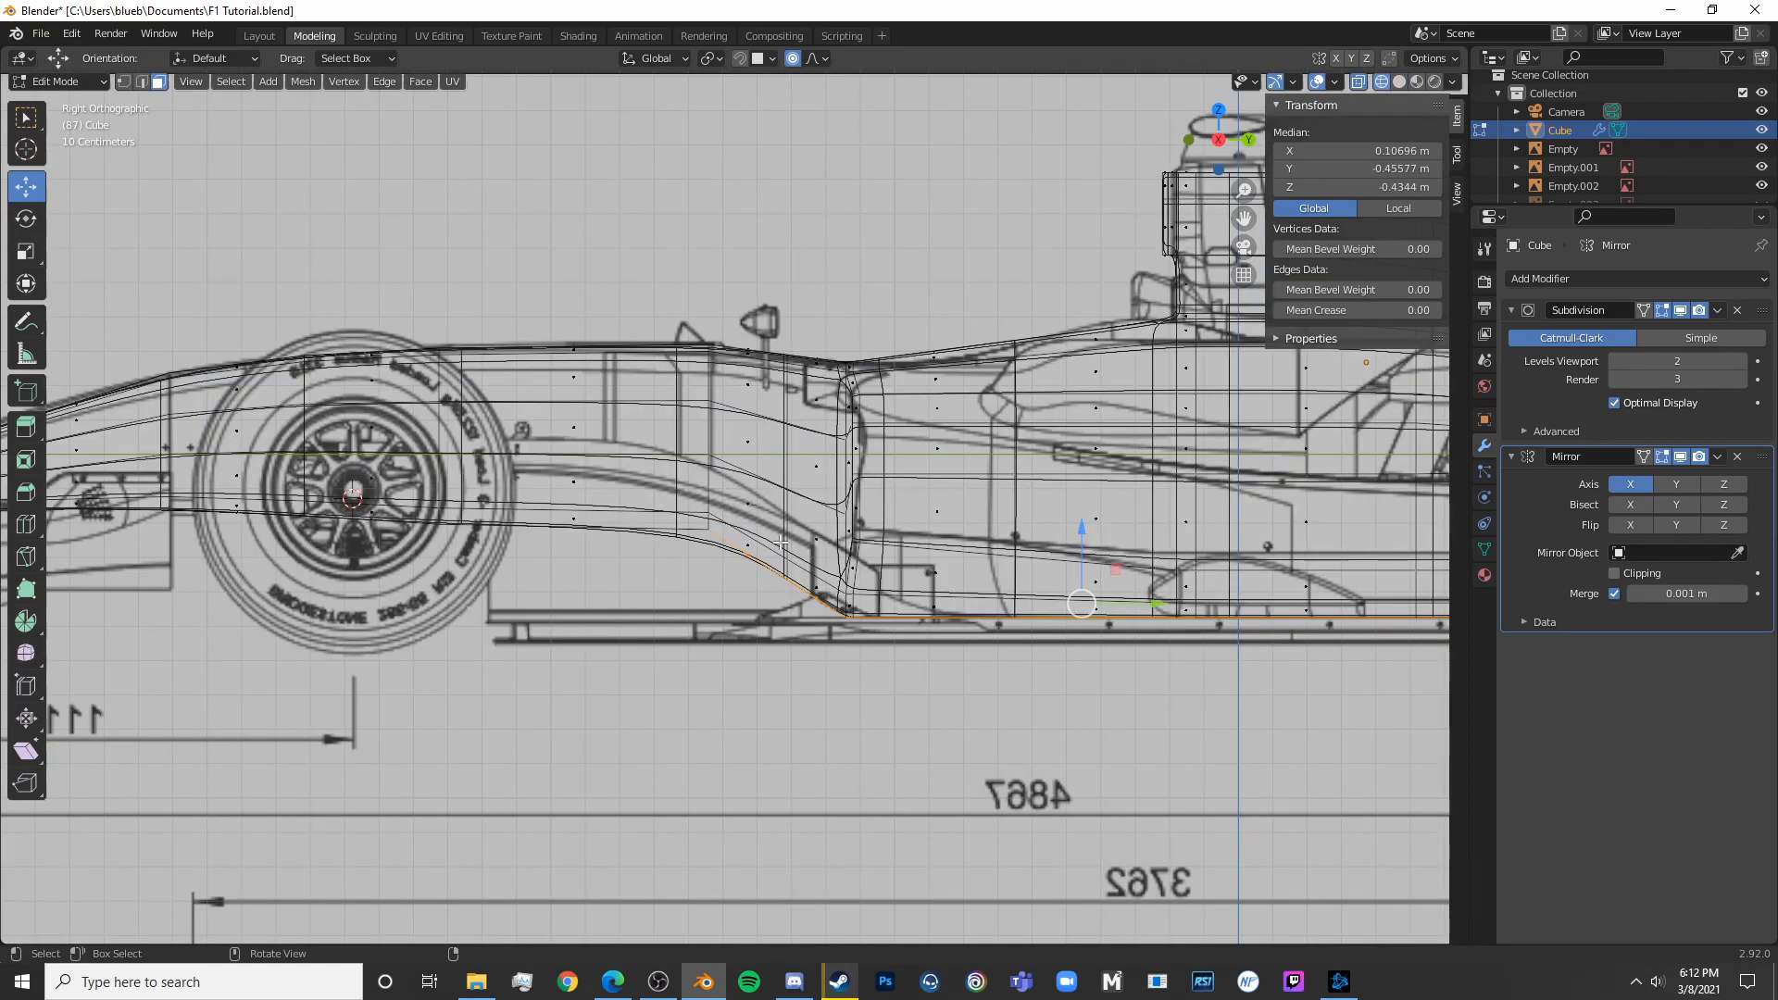
{"action": "key", "text": "shift+z"}
{"action": "middle_click_drag", "start_coordinate": [659, 536], "coordinate": [670, 489]}
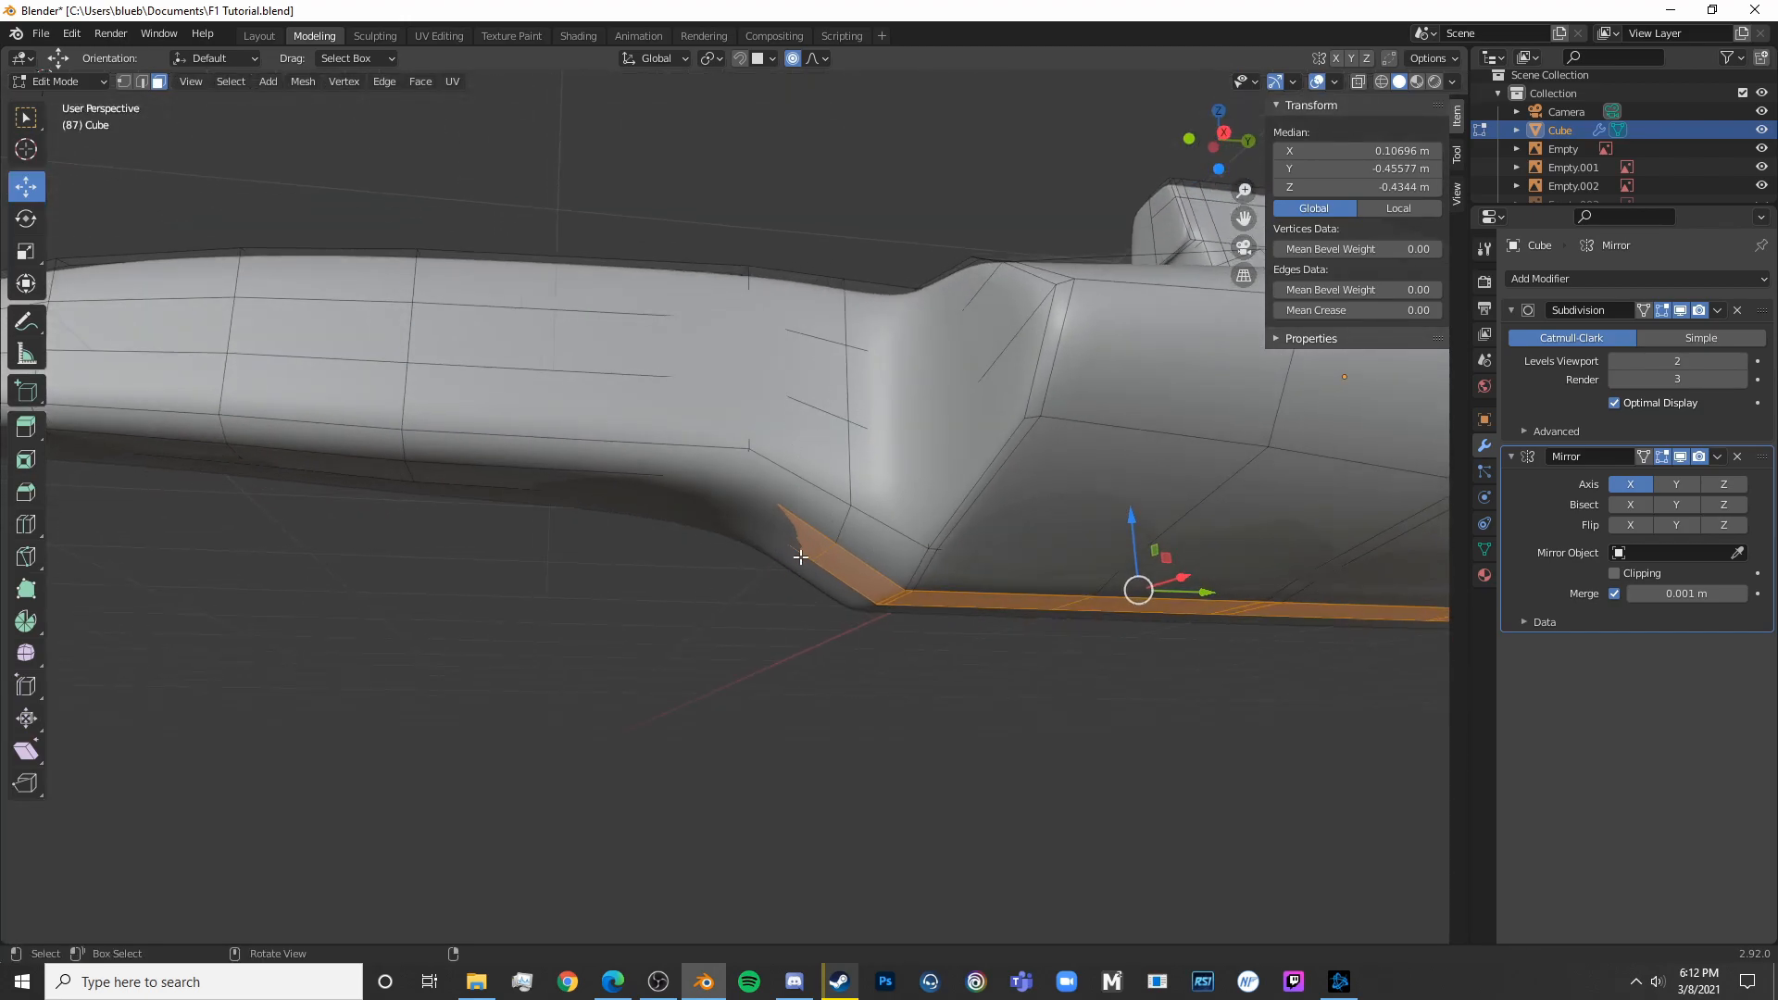
{"action": "key", "text": "KP_3"}
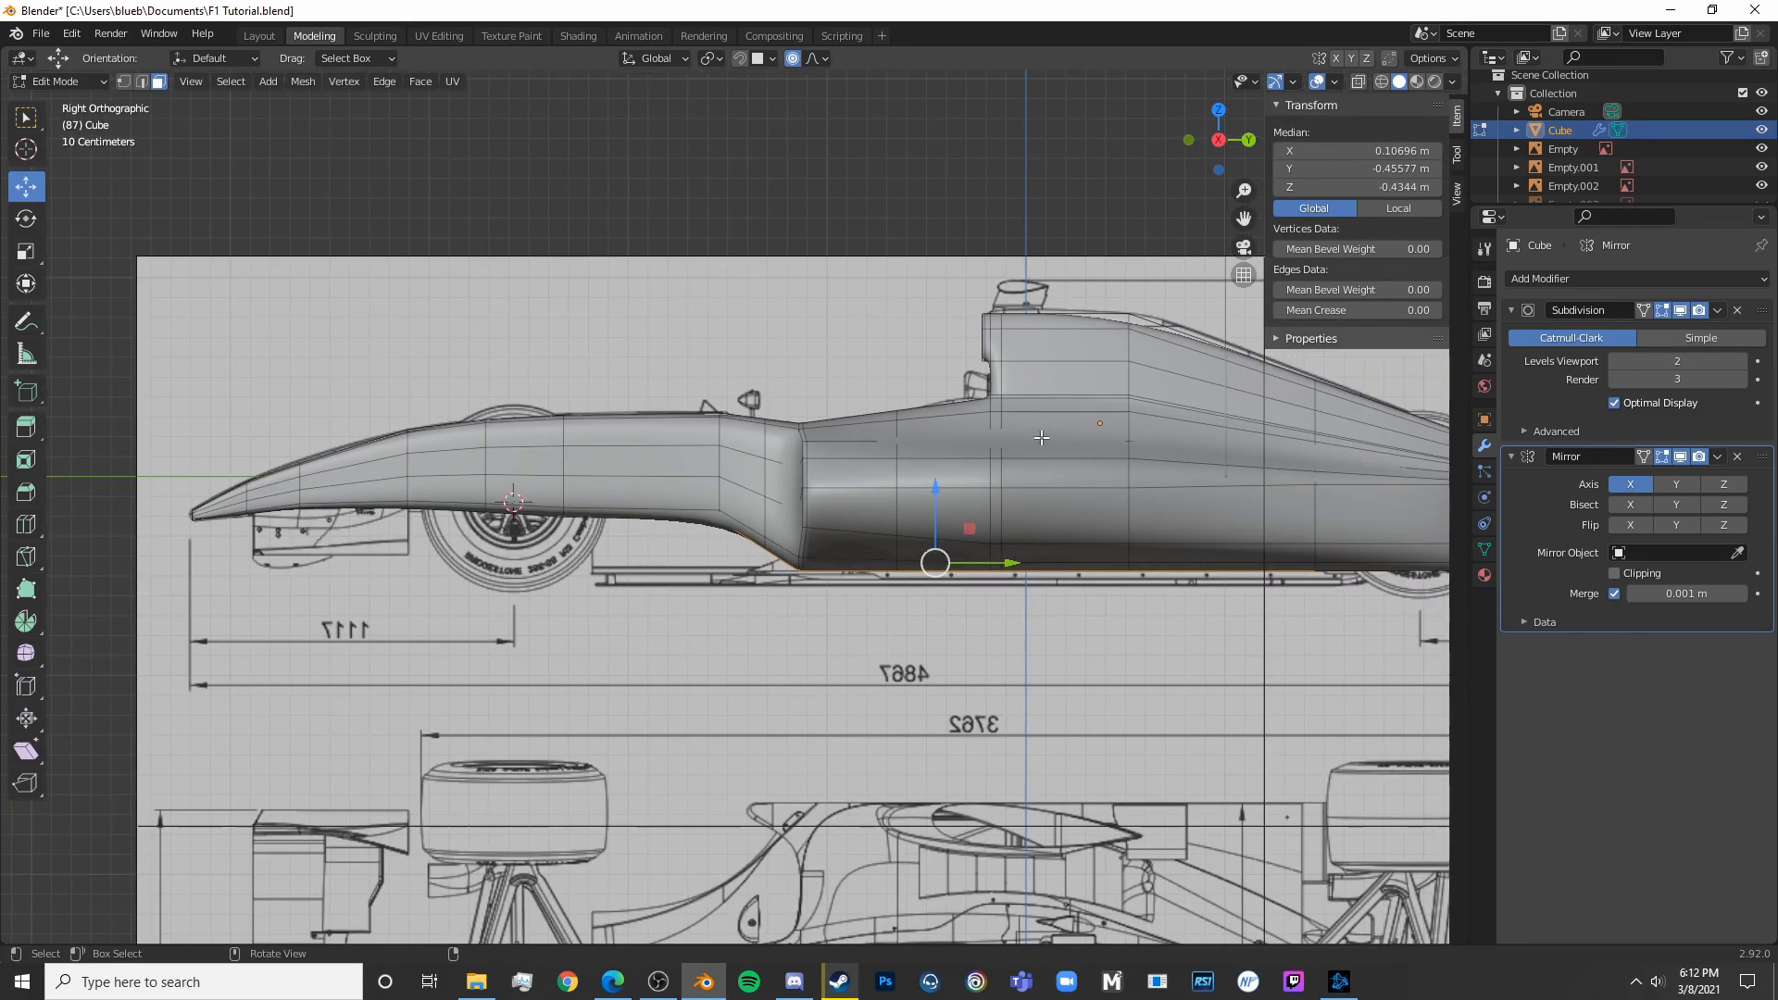
{"action": "key", "text": "e"}
{"action": "middle_click", "coordinate": [1031, 441]}
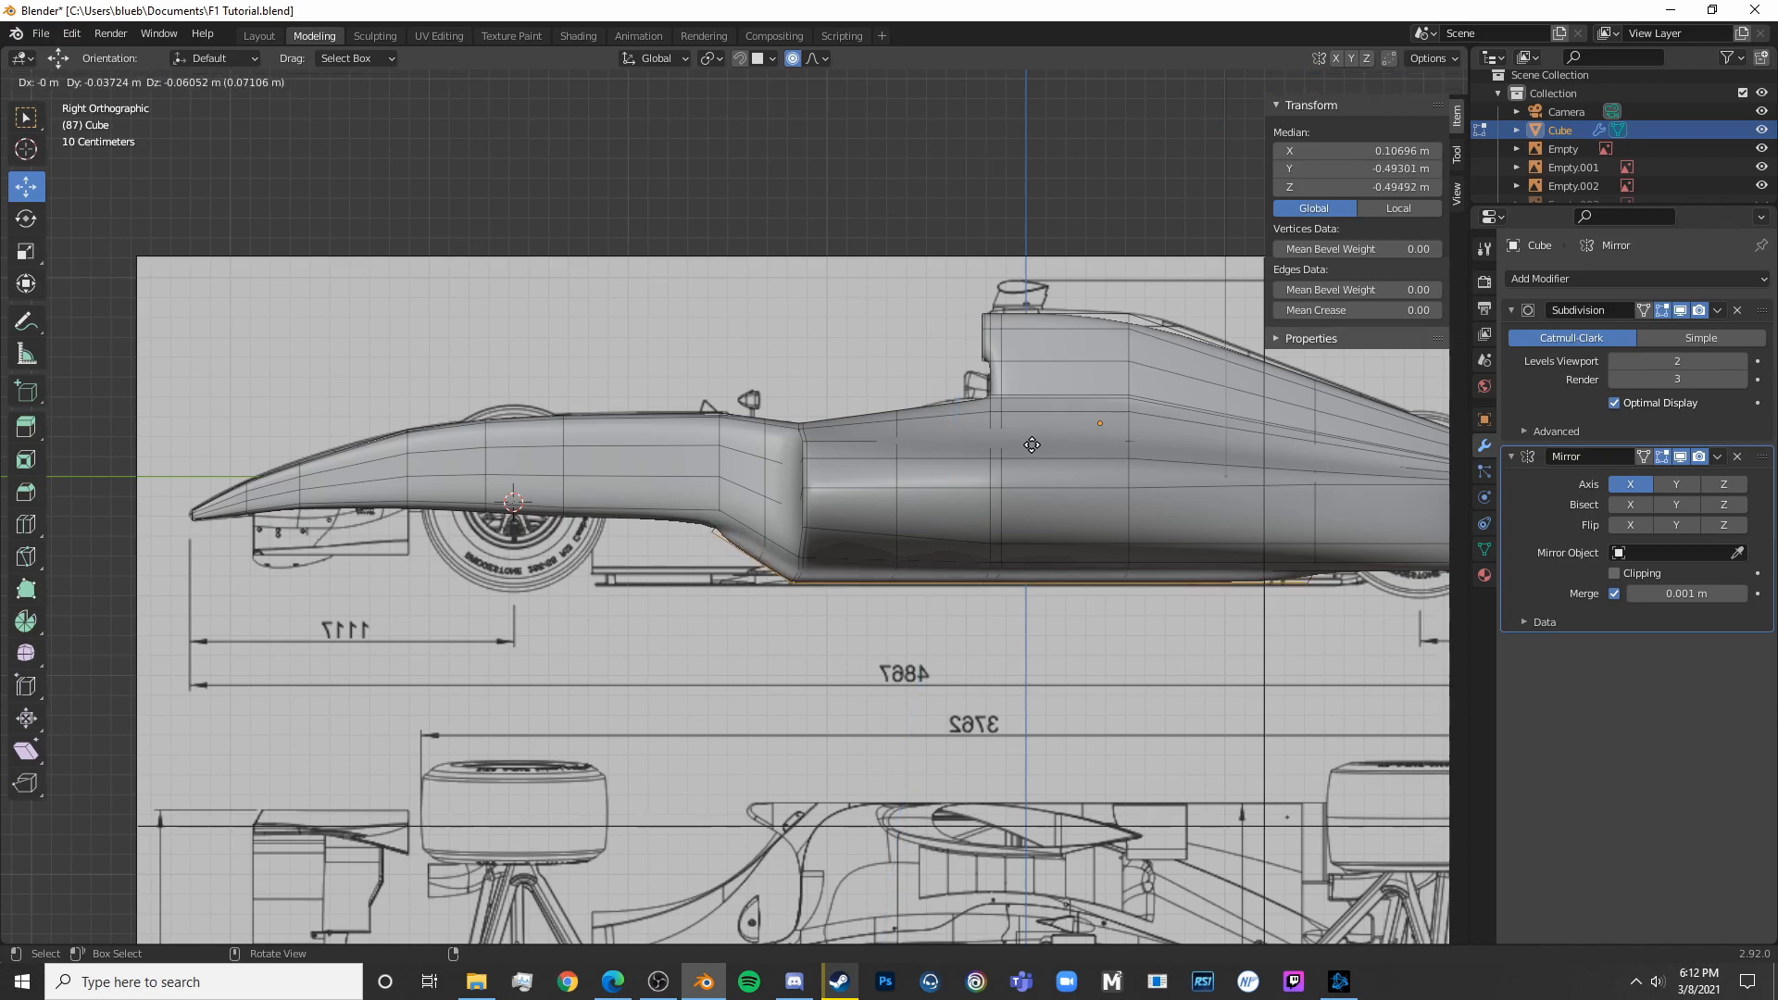
{"action": "left_click", "coordinate": [1032, 444]}
Flatten the extruded underside faces to zero height along Z and lower them about 0.06 m to the blueprint floor line
{"action": "key", "text": "s"}
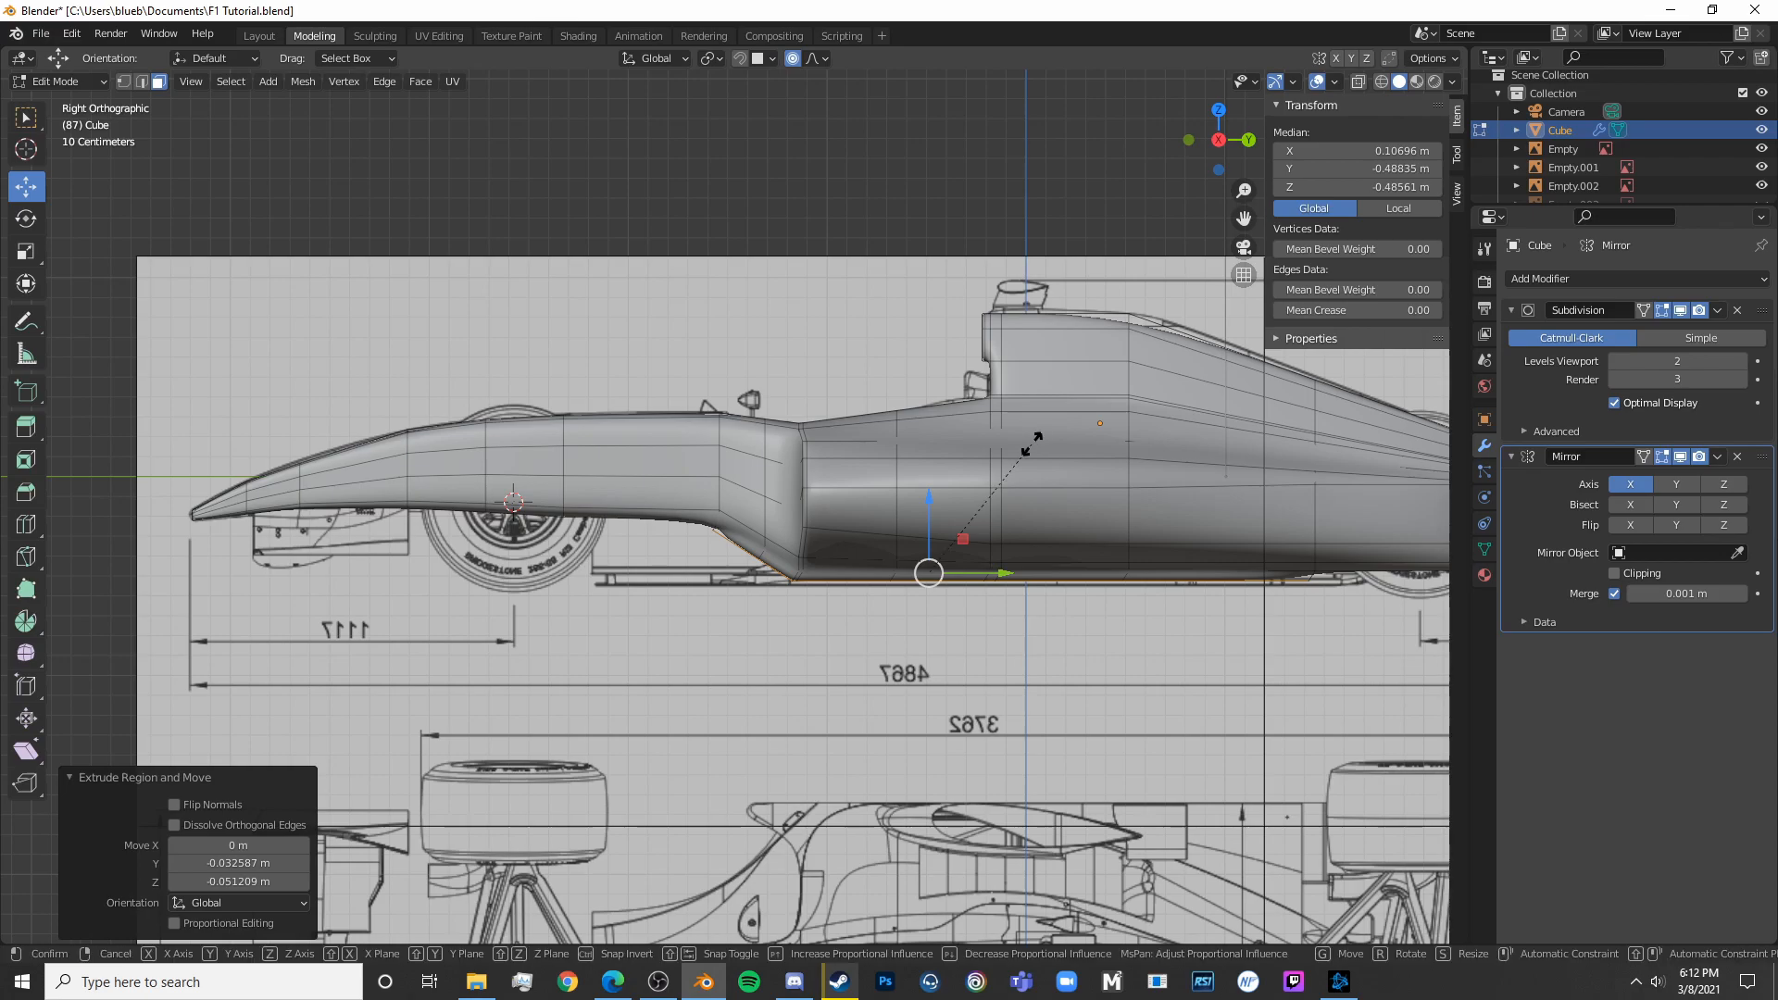
{"action": "key", "text": "z"}
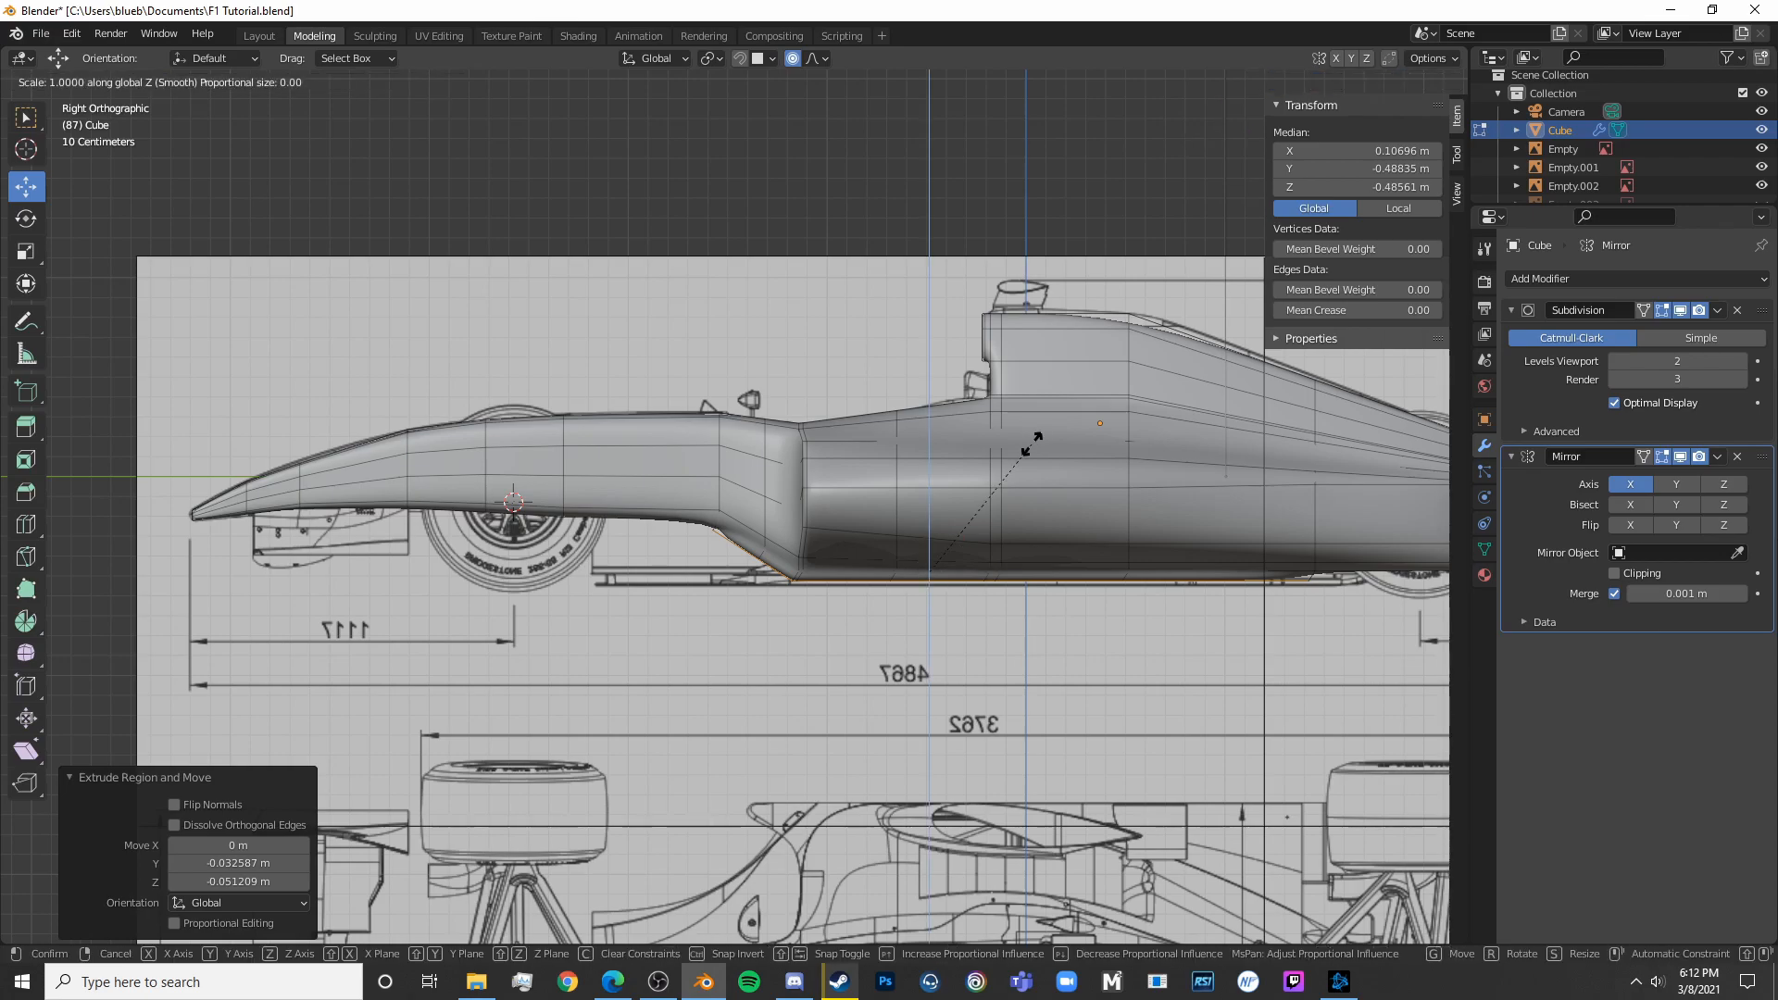
{"action": "type", "text": "0"}
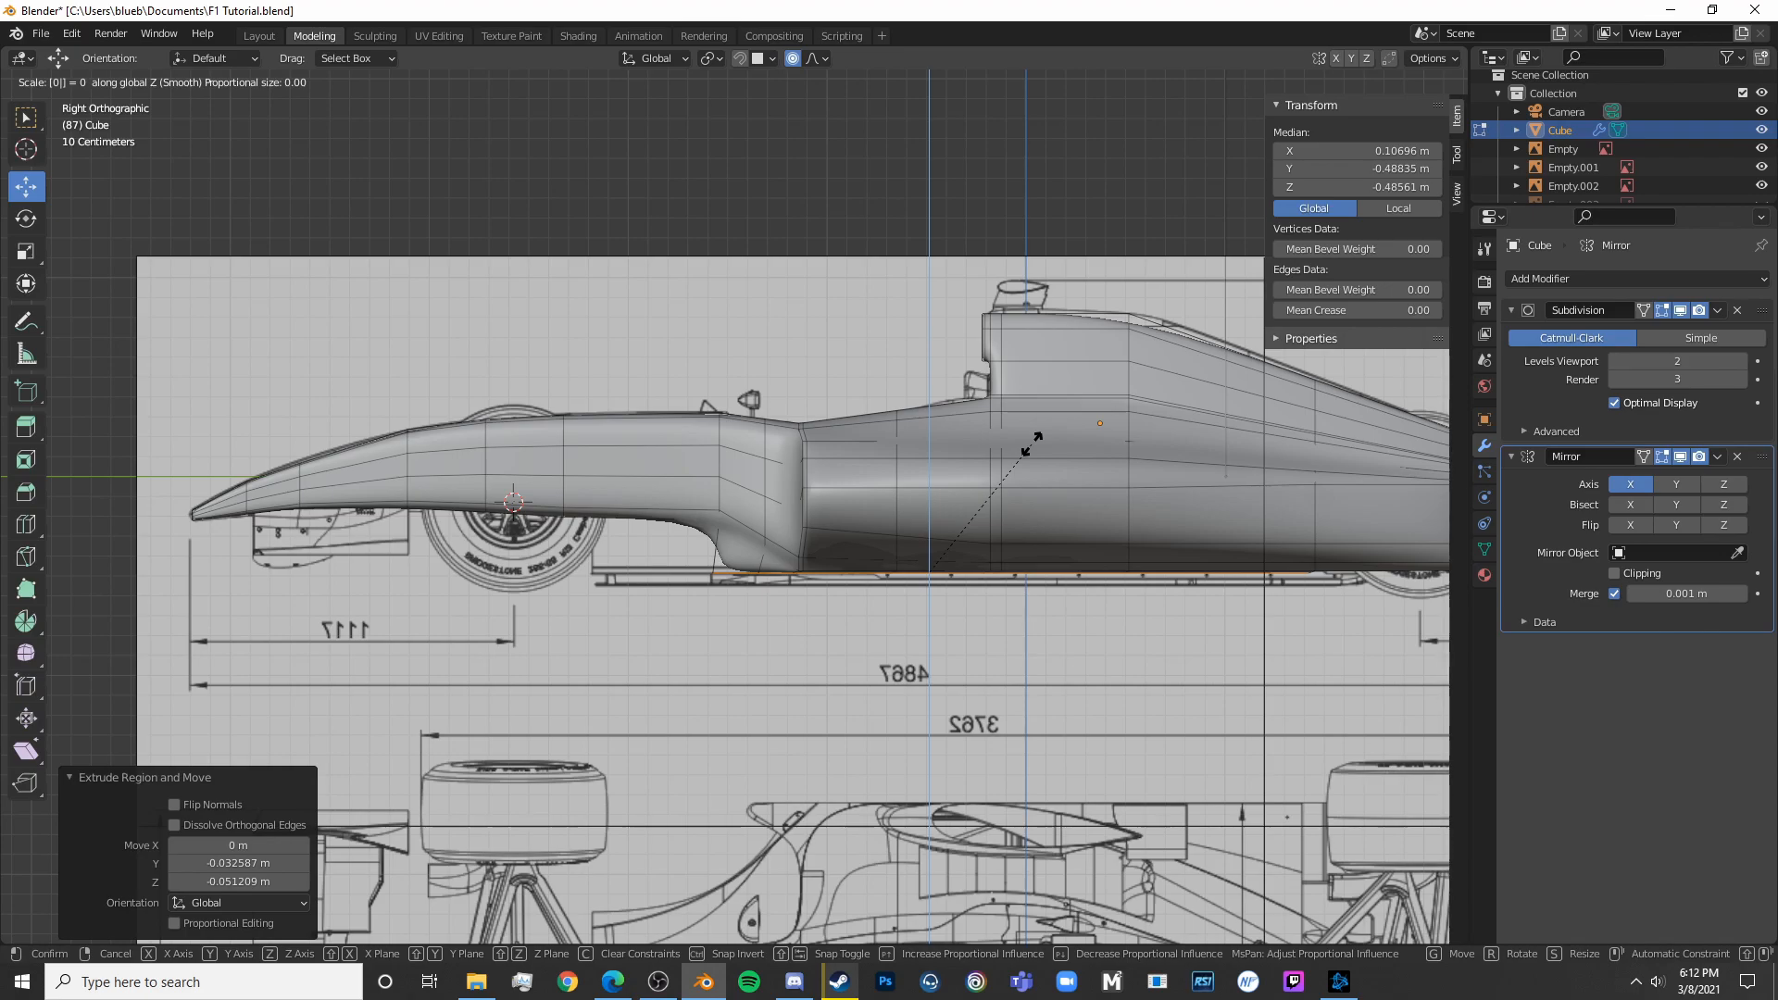
{"action": "key", "text": "Return"}
{"action": "scroll", "coordinate": [930, 484], "scroll_direction": "up", "scroll_amount": 4}
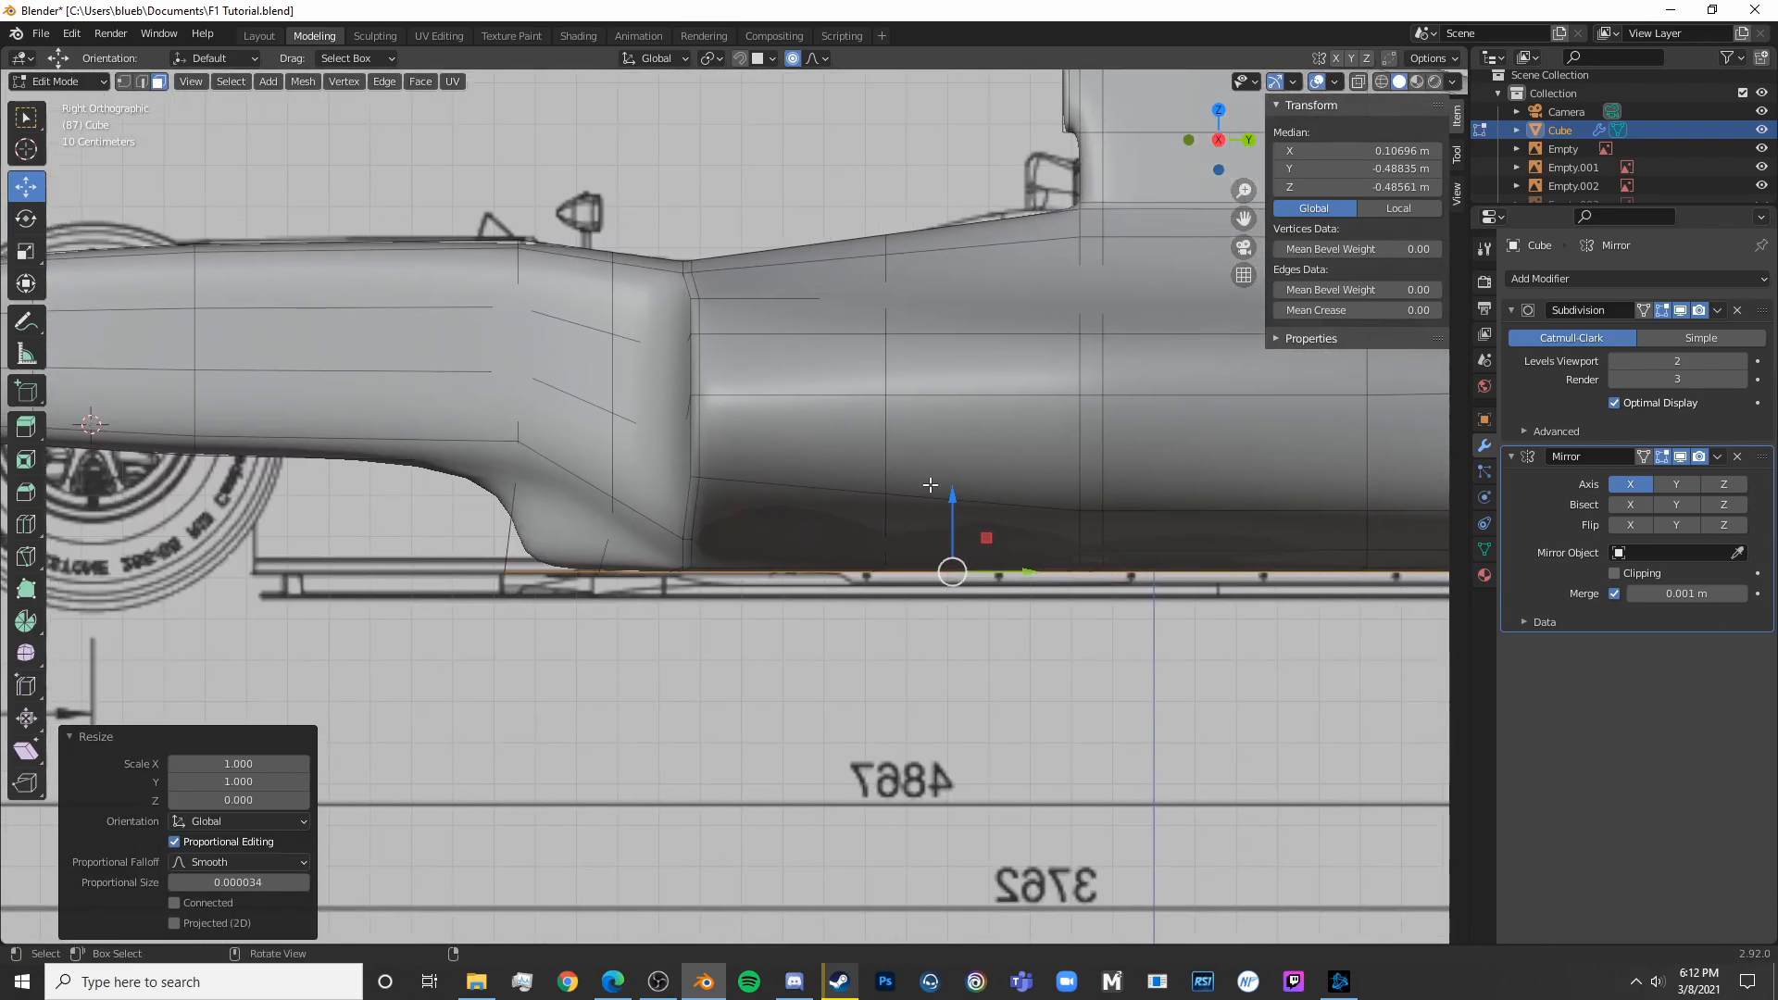
{"action": "middle_click_drag", "start_coordinate": [950, 503], "coordinate": [870, 435], "text": "shift"}
{"action": "key", "text": "g"}
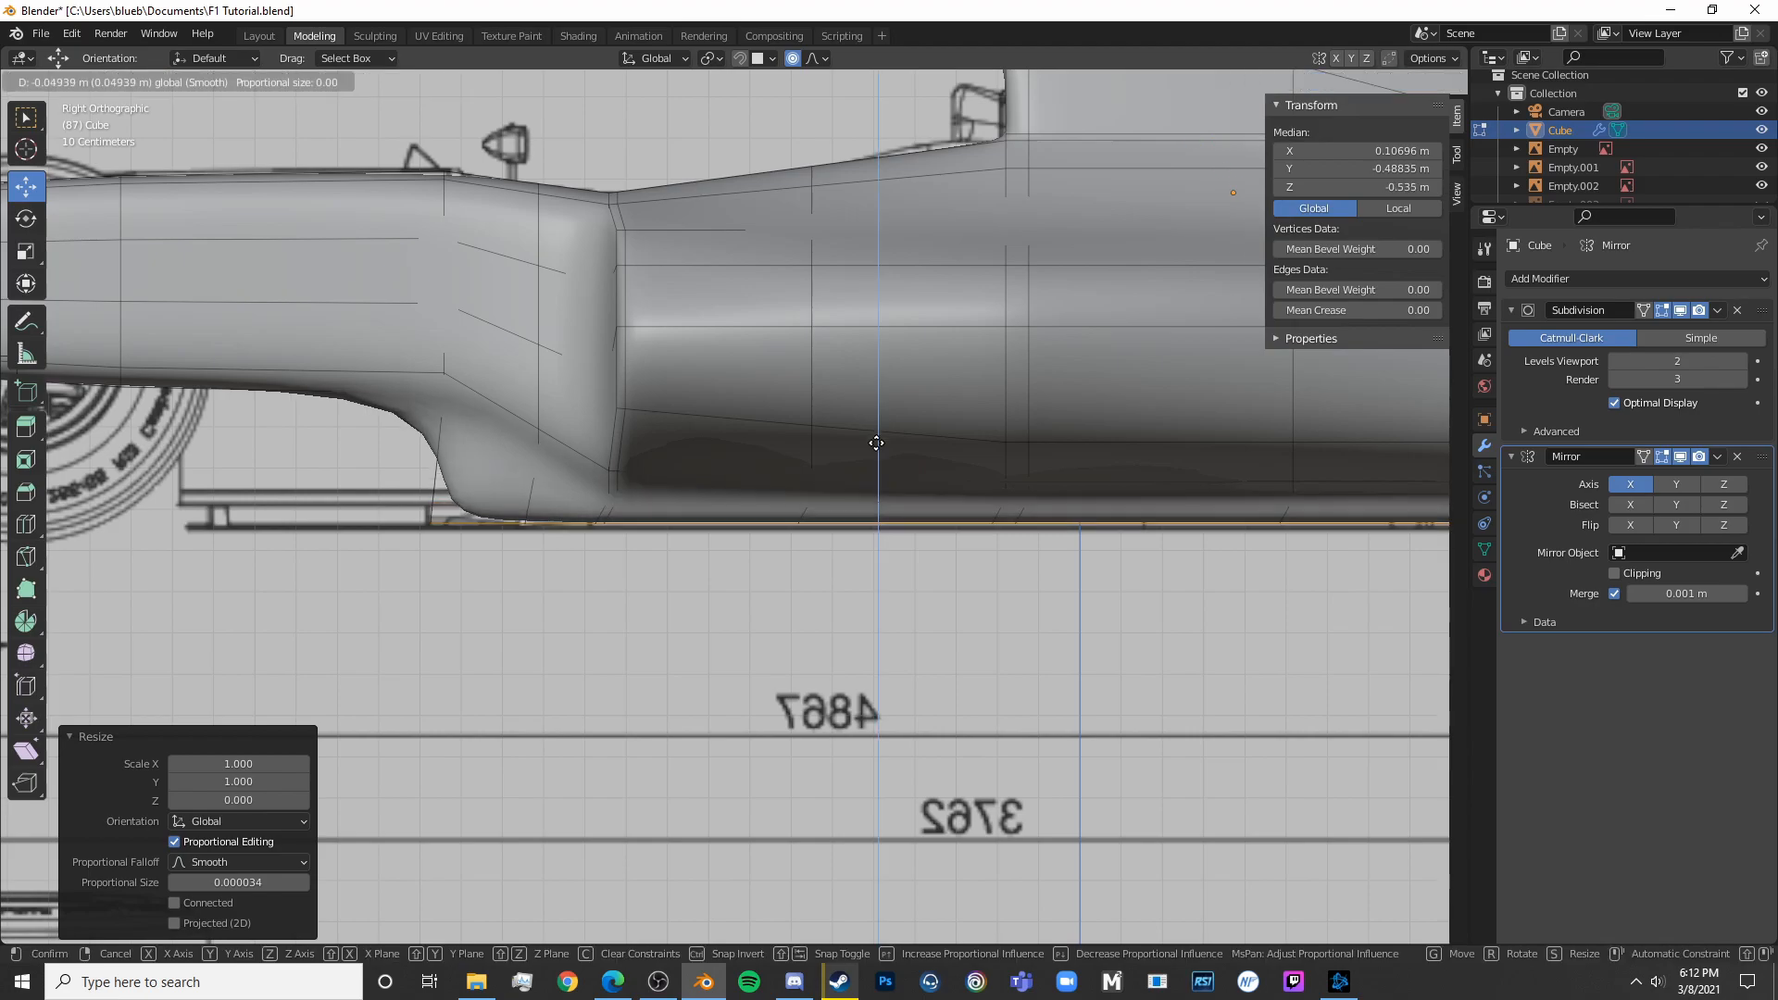
{"action": "left_click", "coordinate": [870, 452]}
{"action": "scroll", "coordinate": [1043, 593], "scroll_direction": "down", "scroll_amount": 4}
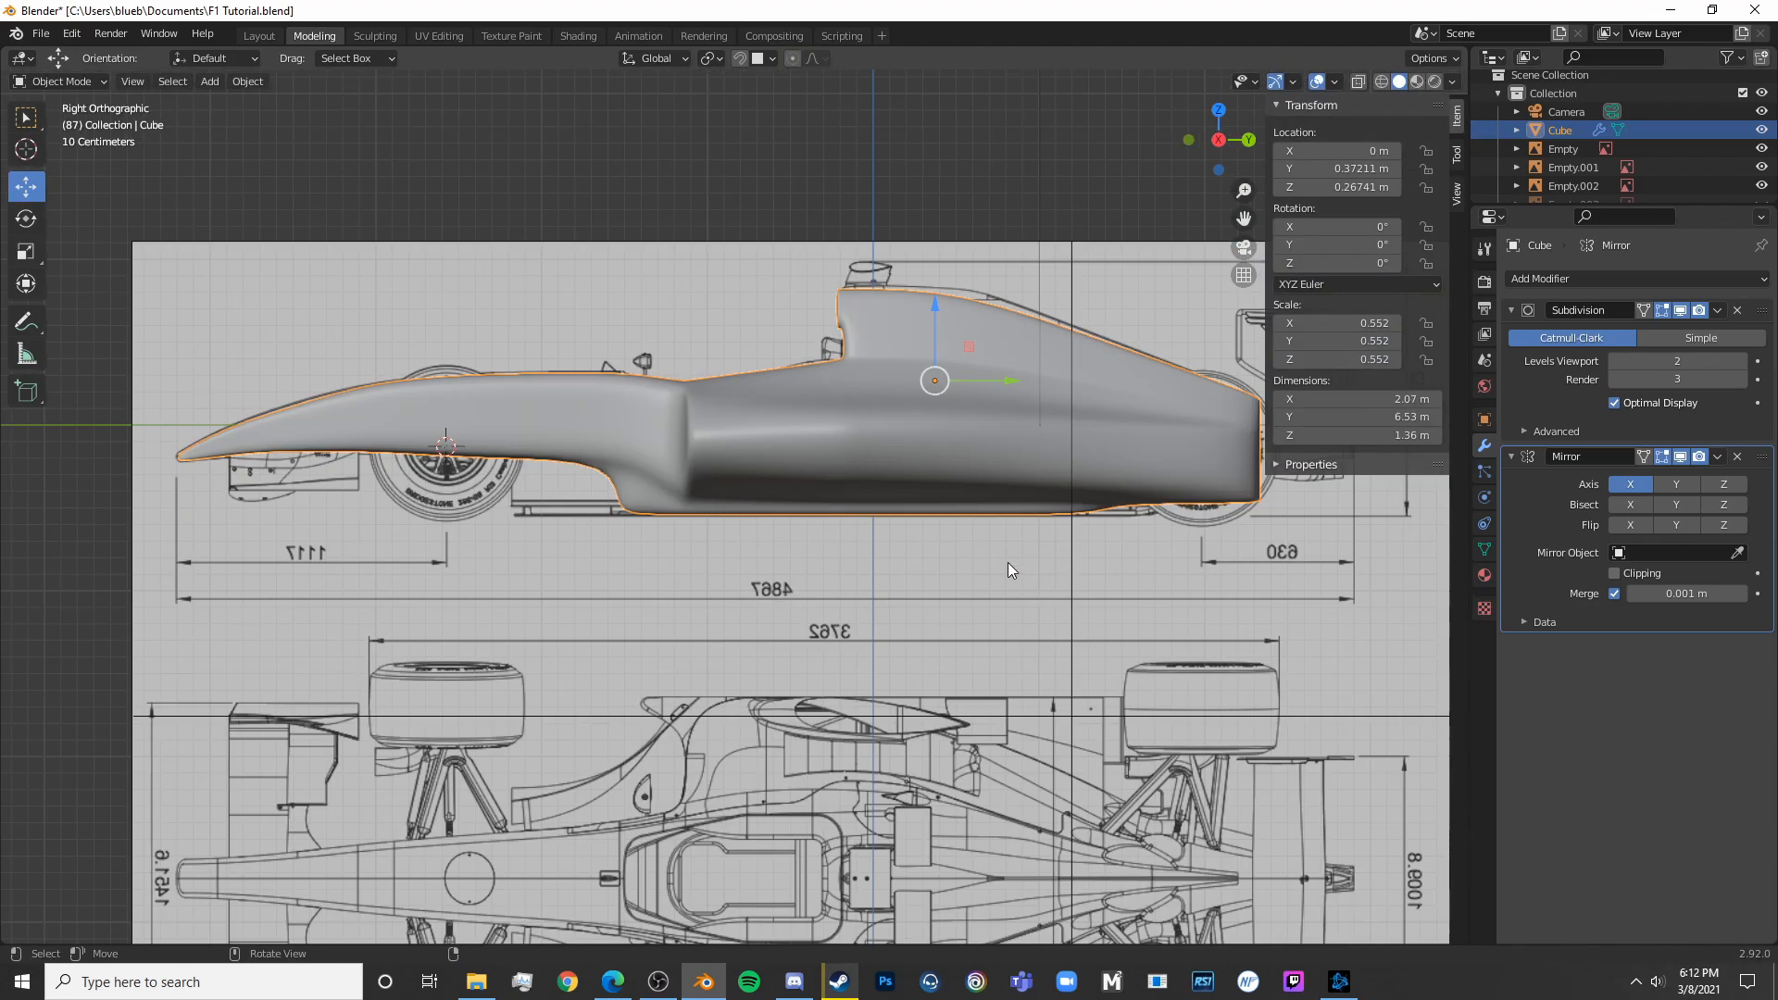
Shift the flattened underside faces about 0.034 m rearward along Y to line up with the side-view blueprint
{"action": "middle_click_drag", "start_coordinate": [1054, 557], "coordinate": [860, 422], "text": "shift"}
{"action": "scroll", "coordinate": [567, 483], "scroll_direction": "up", "scroll_amount": 5}
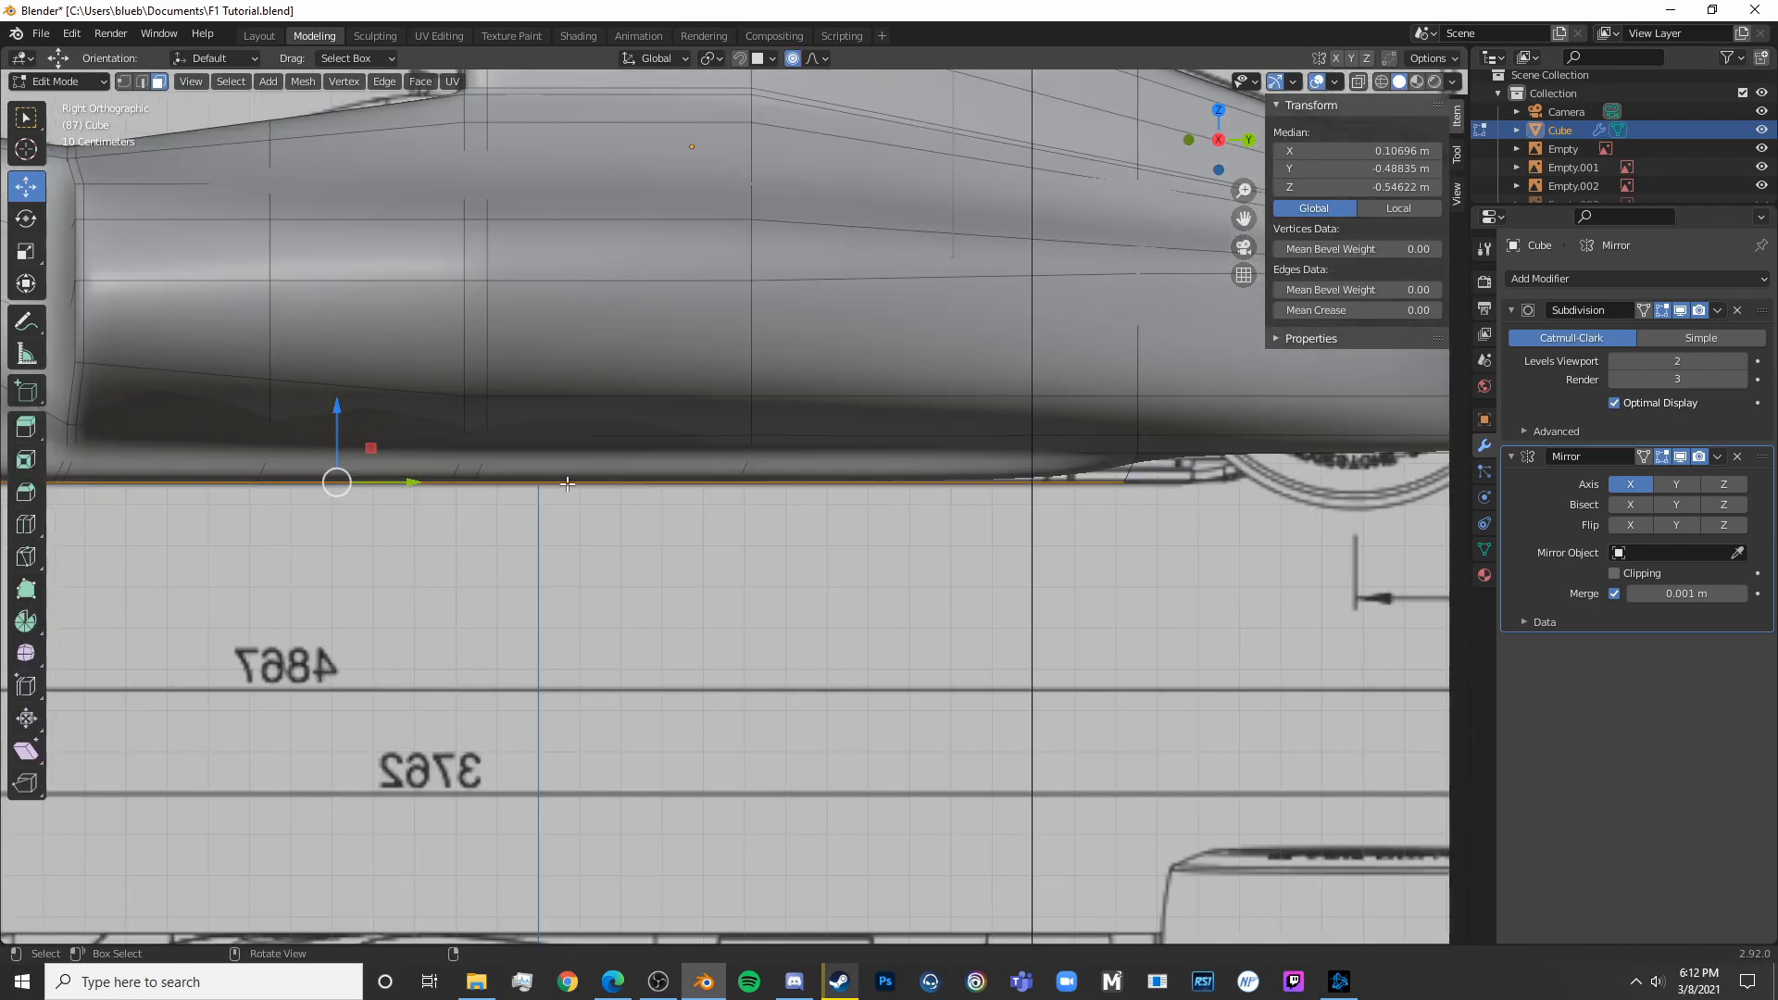
{"action": "left_click_drag", "start_coordinate": [432, 482], "coordinate": [433, 481]}
{"action": "left_click", "coordinate": [443, 482]}
{"action": "scroll", "coordinate": [639, 614], "scroll_direction": "down", "scroll_amount": 5}
{"action": "key", "text": "shift+z"}
{"action": "key", "text": "shift+z"}
Raise the underside faces about 0.043 m and extrude them about 0.05 m downward as a thin floor slab
{"action": "mouse_move", "coordinate": [687, 547]}
{"action": "middle_mouse_down"}
{"action": "mouse_move", "coordinate": [806, 540]}
{"action": "mouse_move", "coordinate": [852, 479]}
{"action": "mouse_move", "coordinate": [758, 482]}
{"action": "mouse_move", "coordinate": [774, 469]}
{"action": "middle_mouse_up"}
{"action": "scroll", "coordinate": [833, 488], "scroll_direction": "up", "scroll_amount": 5}
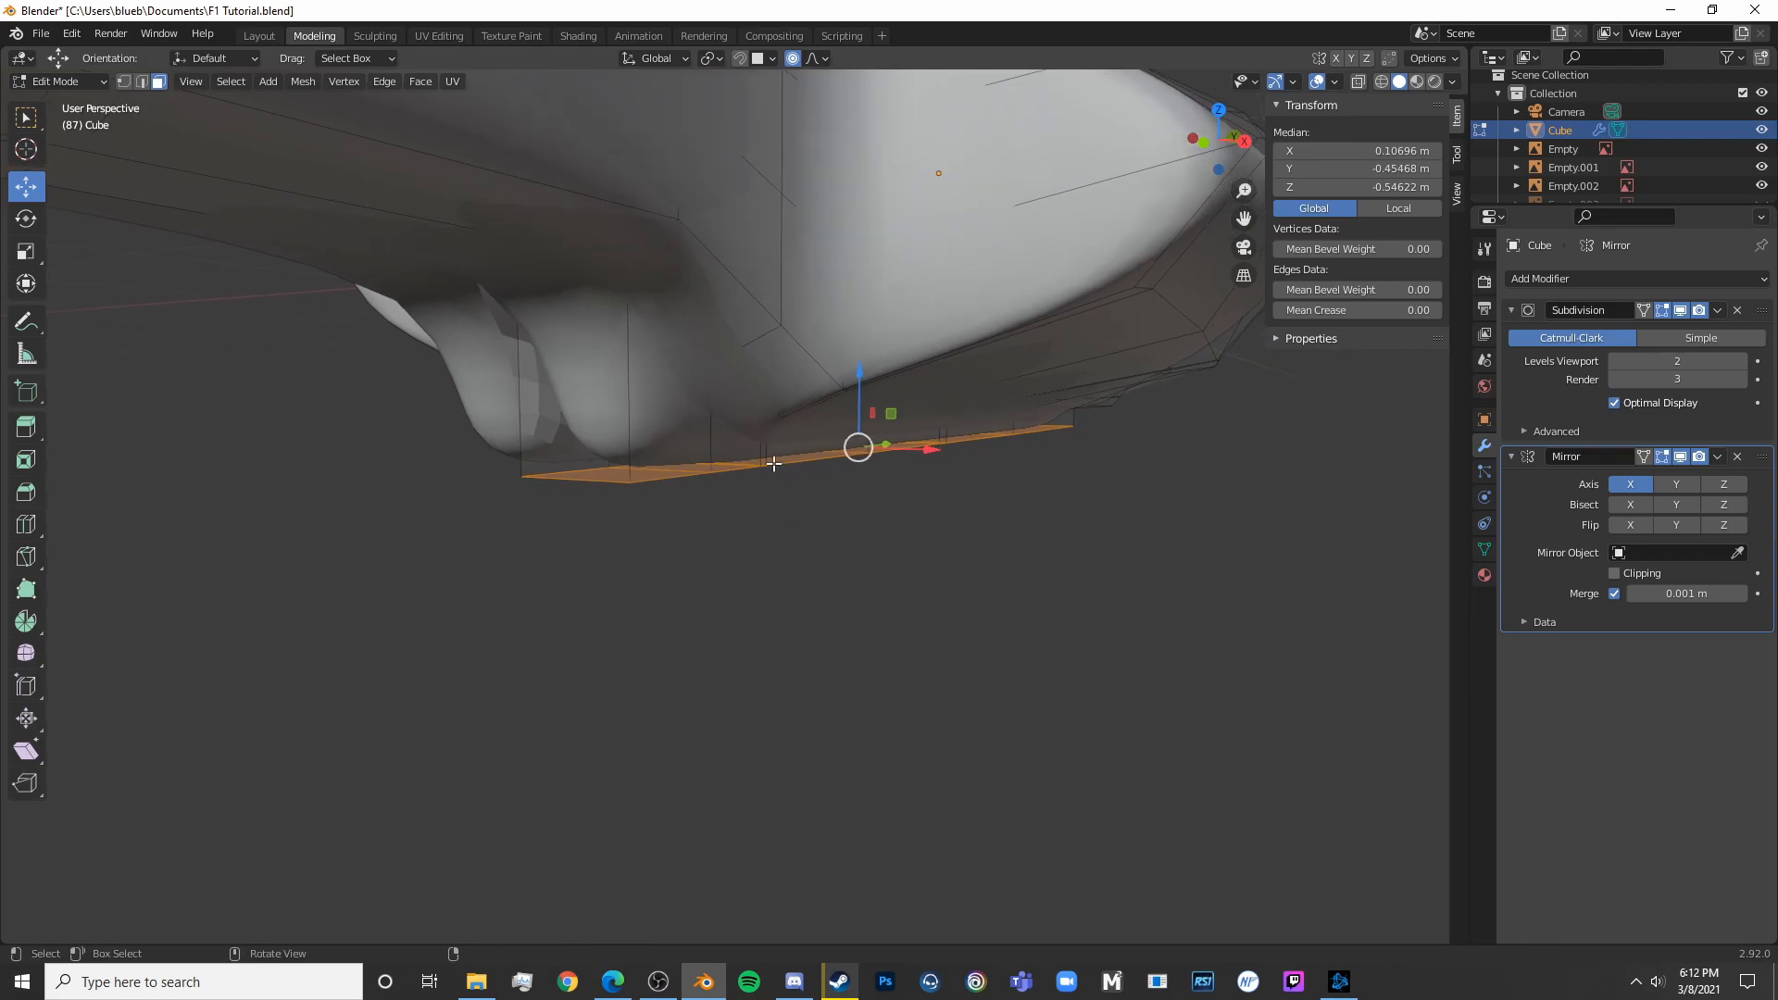
{"action": "mouse_move", "coordinate": [870, 382]}
{"action": "left_mouse_down"}
{"action": "mouse_move", "coordinate": [870, 366]}
{"action": "mouse_move", "coordinate": [864, 383]}
{"action": "left_mouse_up"}
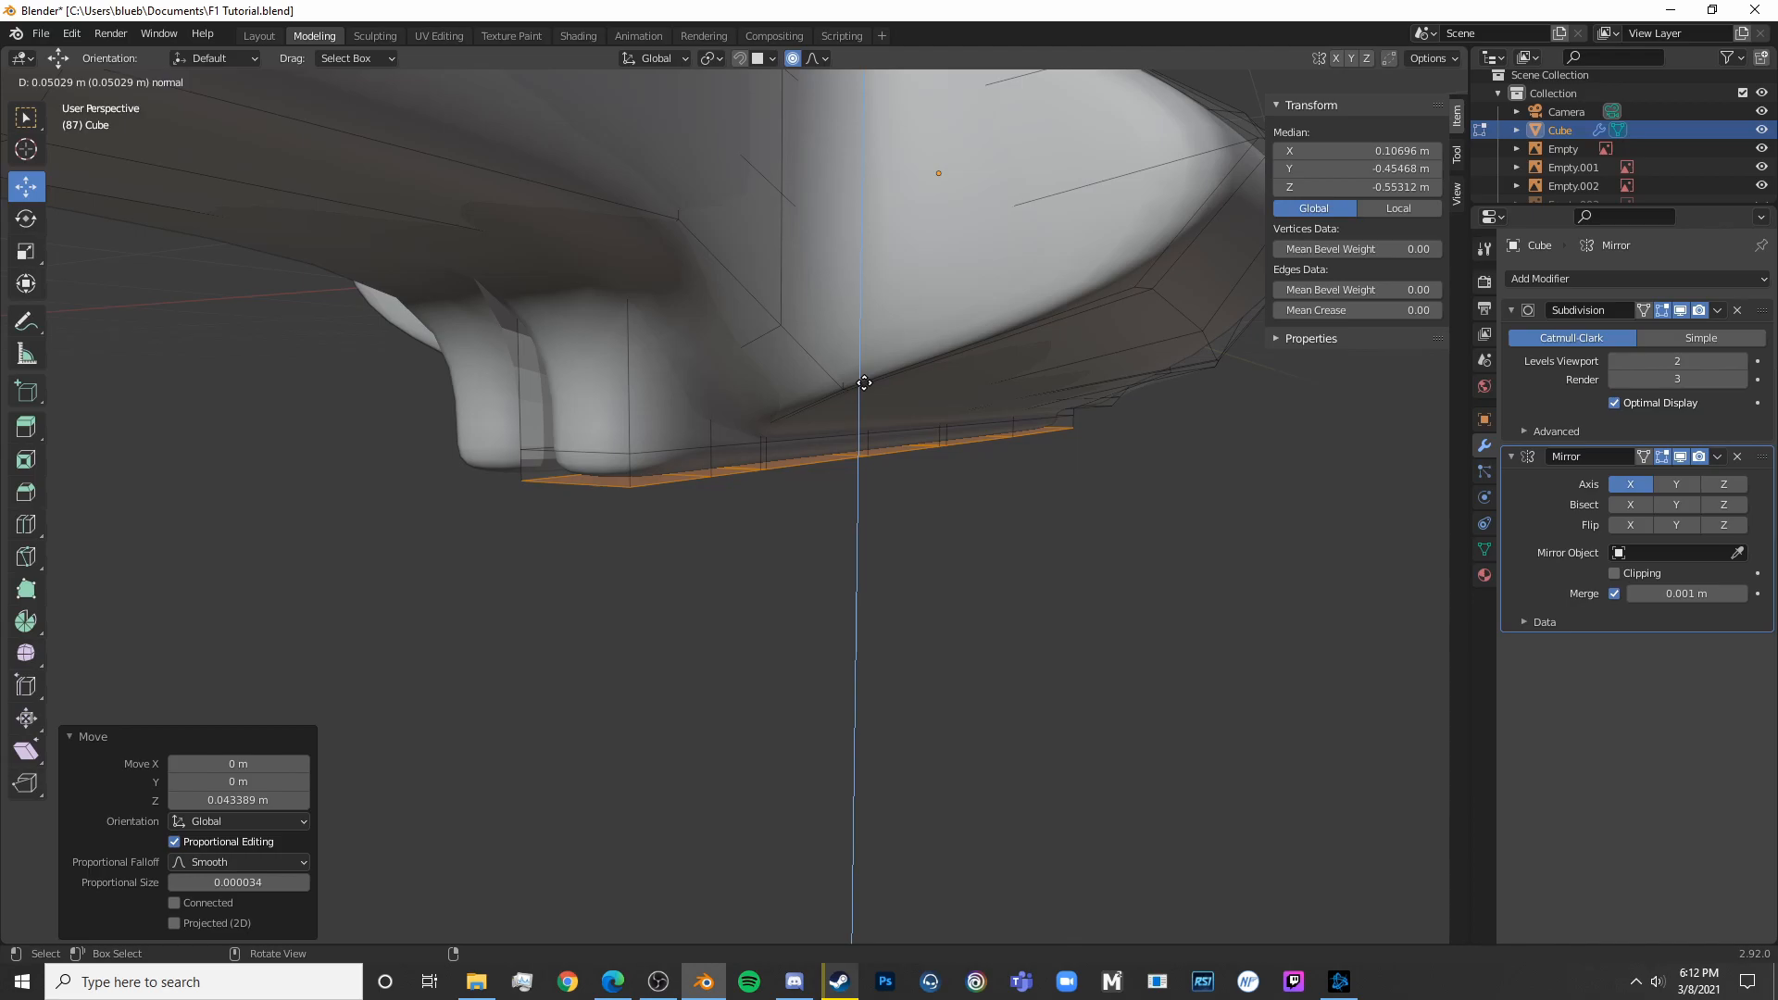
{"action": "left_click", "coordinate": [864, 383]}
Hide the mirrored half in the viewport and delete the internal faces along the centre plane of the extruded underside
{"action": "middle_click_drag", "start_coordinate": [864, 383], "coordinate": [784, 444]}
{"action": "middle_click_drag", "start_coordinate": [653, 455], "coordinate": [926, 421]}
{"action": "left_click", "coordinate": [1679, 459]}
{"action": "middle_click_drag", "start_coordinate": [963, 481], "coordinate": [1059, 466]}
{"action": "key", "text": "alt+a"}
{"action": "key", "text": "c"}
{"action": "left_click_drag", "start_coordinate": [982, 442], "coordinate": [866, 453]}
{"action": "left_click_drag", "start_coordinate": [501, 457], "coordinate": [278, 460]}
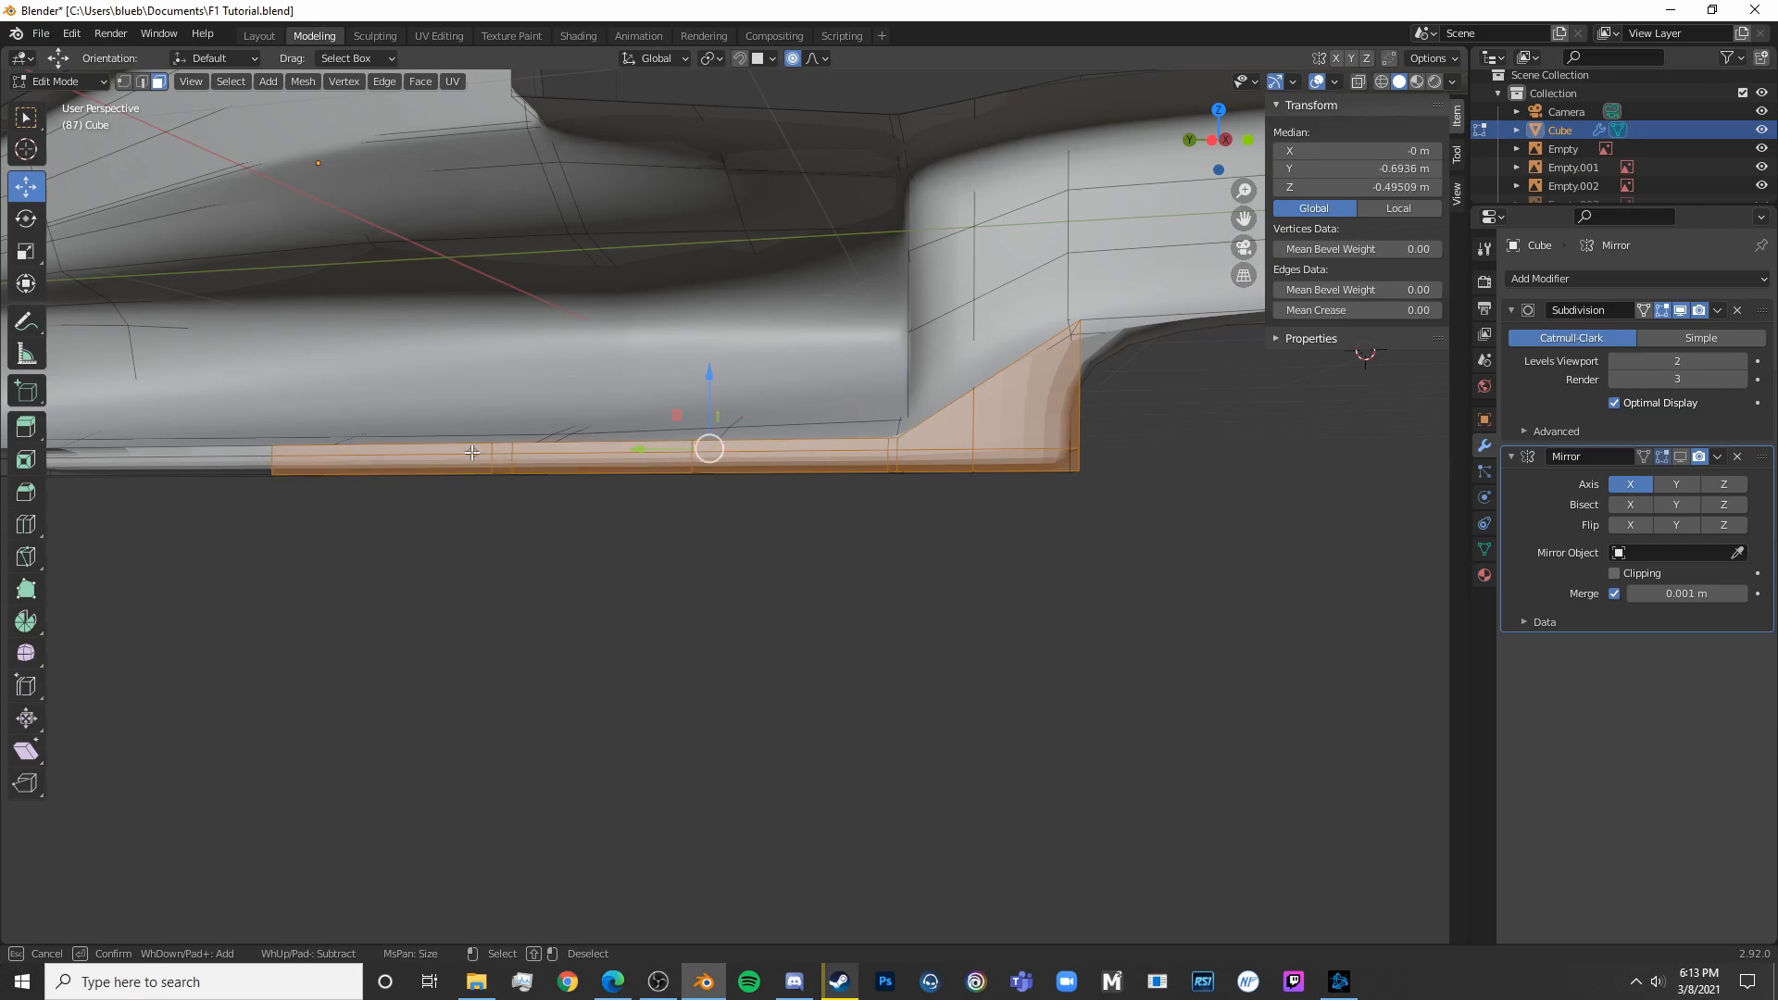
{"action": "middle_click_drag", "start_coordinate": [287, 485], "coordinate": [767, 480]}
{"action": "left_click_drag", "start_coordinate": [681, 461], "coordinate": [356, 460]}
{"action": "key", "text": "Escape"}
{"action": "mouse_move", "coordinate": [1333, 435]}
{"action": "middle_mouse_down"}
{"action": "mouse_move", "coordinate": [691, 513]}
{"action": "mouse_move", "coordinate": [814, 635]}
{"action": "mouse_move", "coordinate": [873, 593]}
{"action": "middle_mouse_up"}
{"action": "key", "text": "x"}
{"action": "left_click", "coordinate": [691, 513]}
{"action": "key", "text": "Tab"}
{"action": "key", "text": "Tab"}
Extrude the row of outer side faces along the thin floor slab about 0.62 m outward from the car's centre
{"action": "middle_click_drag", "start_coordinate": [1065, 463], "coordinate": [811, 488]}
{"action": "scroll", "coordinate": [811, 488], "scroll_direction": "up", "scroll_amount": 3}
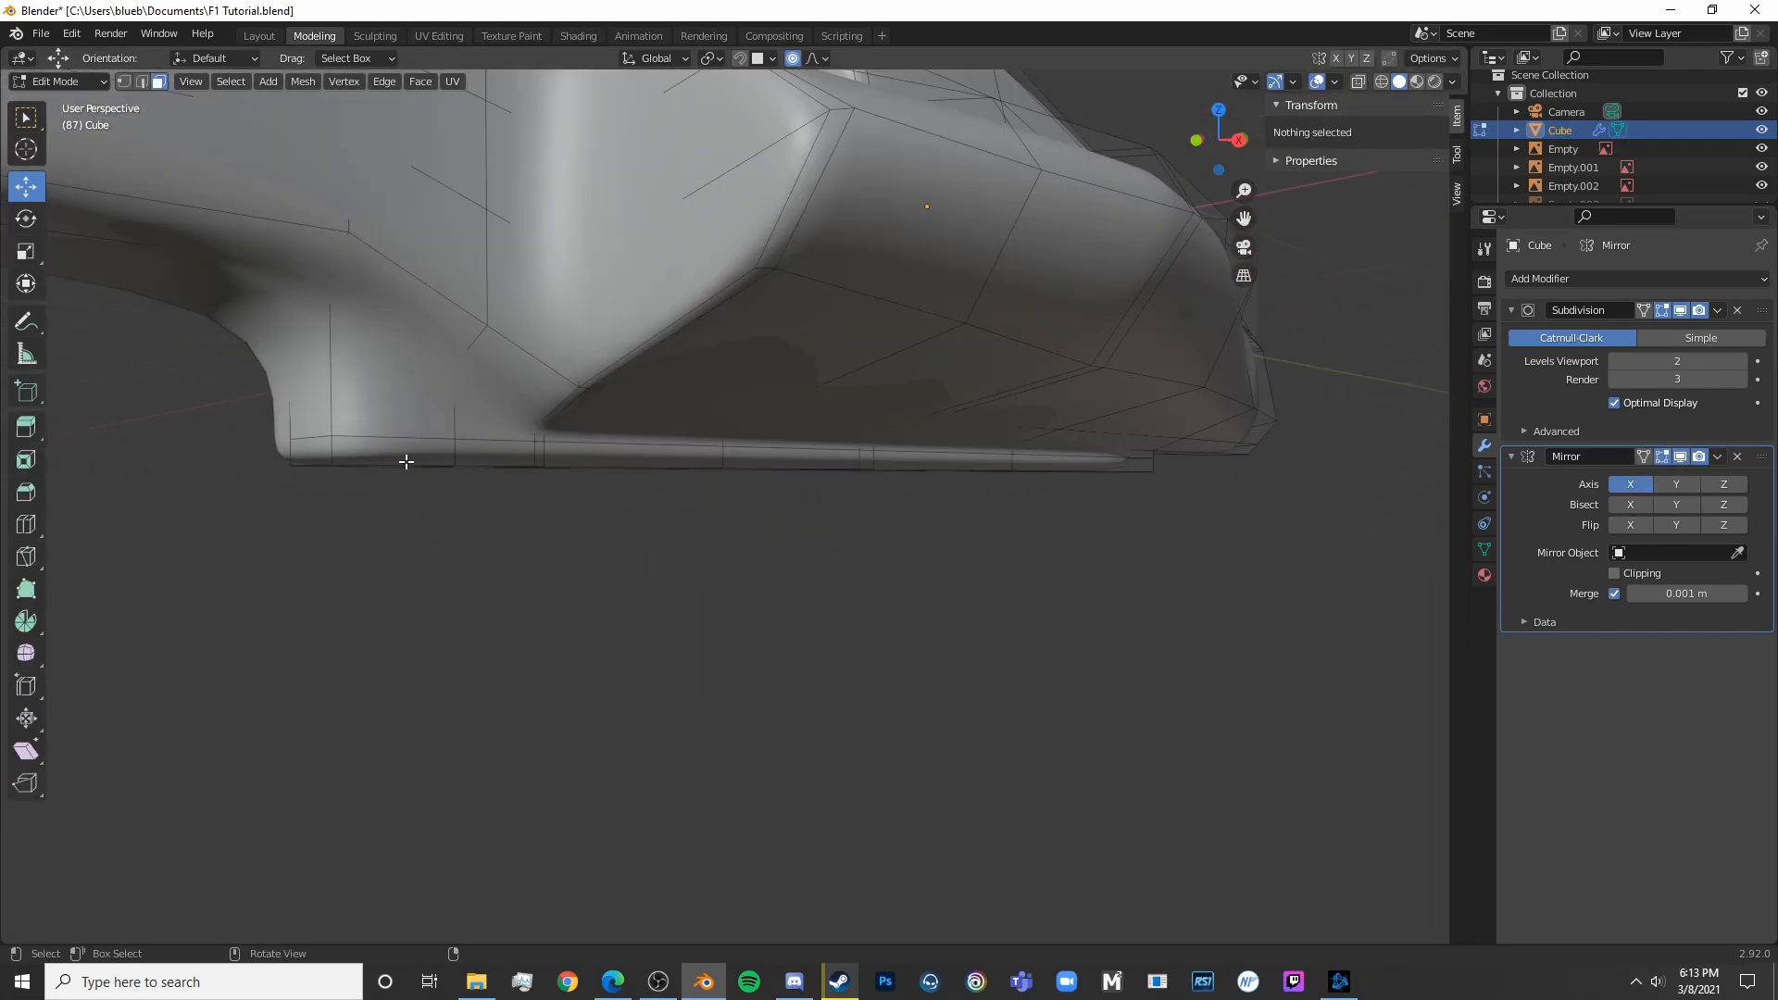
{"action": "left_click", "coordinate": [400, 457], "text": "shift"}
{"action": "left_click", "coordinate": [470, 452], "text": "shift"}
{"action": "left_click", "coordinate": [501, 454], "text": "shift"}
{"action": "left_click", "coordinate": [541, 459], "text": "shift"}
{"action": "left_click", "coordinate": [582, 455], "text": "shift"}
{"action": "left_click", "coordinate": [796, 457], "text": "shift"}
{"action": "left_click", "coordinate": [940, 460], "text": "shift"}
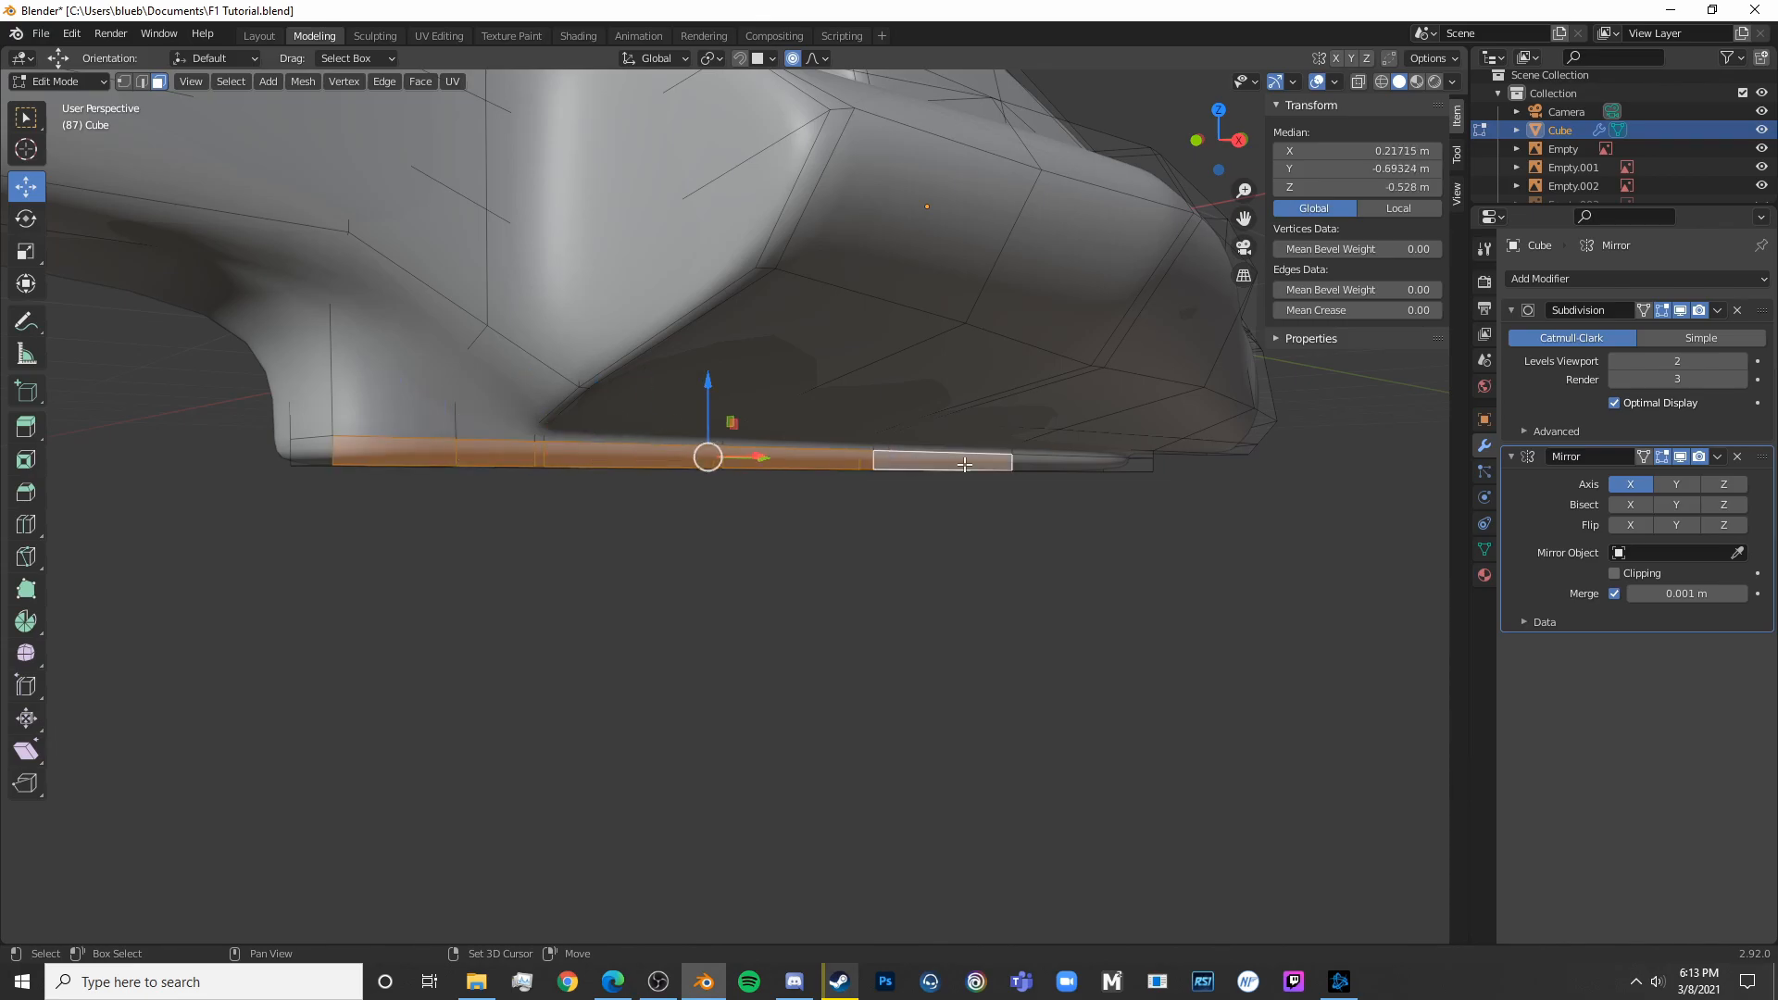
{"action": "left_click", "coordinate": [1100, 467], "text": "shift"}
{"action": "key", "text": "KP_1"}
{"action": "scroll", "coordinate": [1158, 416], "scroll_direction": "up", "scroll_amount": 5}
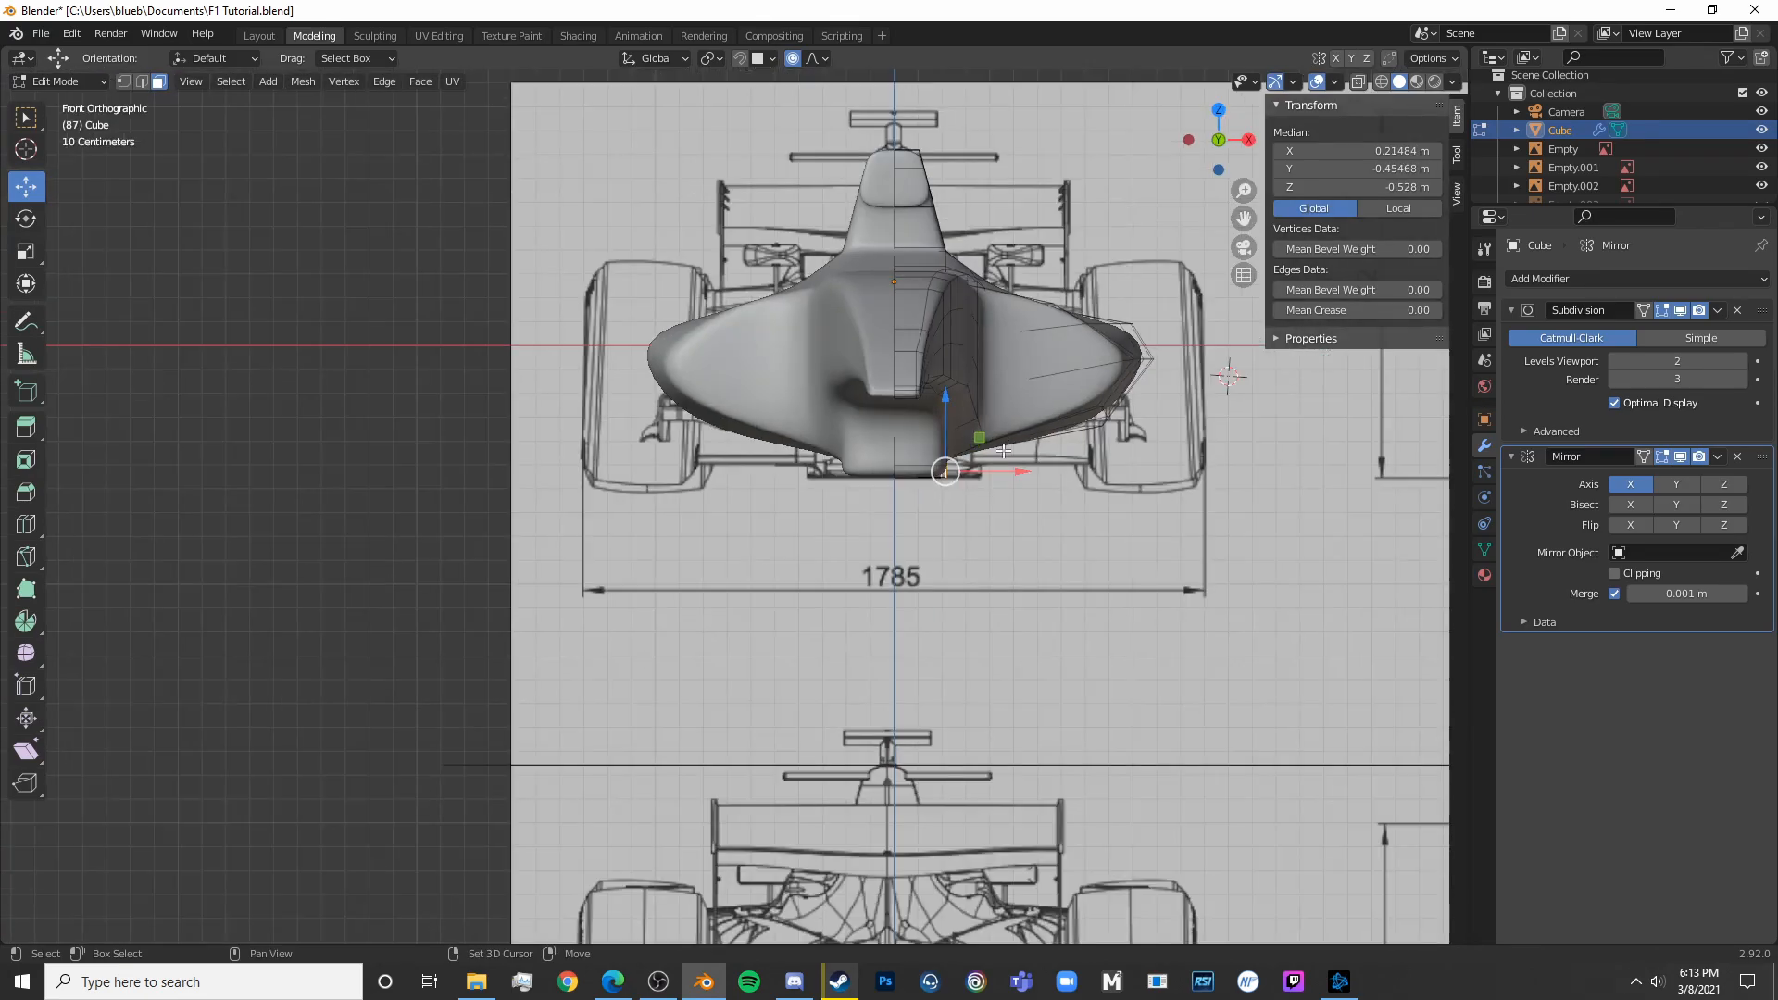
{"action": "key", "text": "e"}
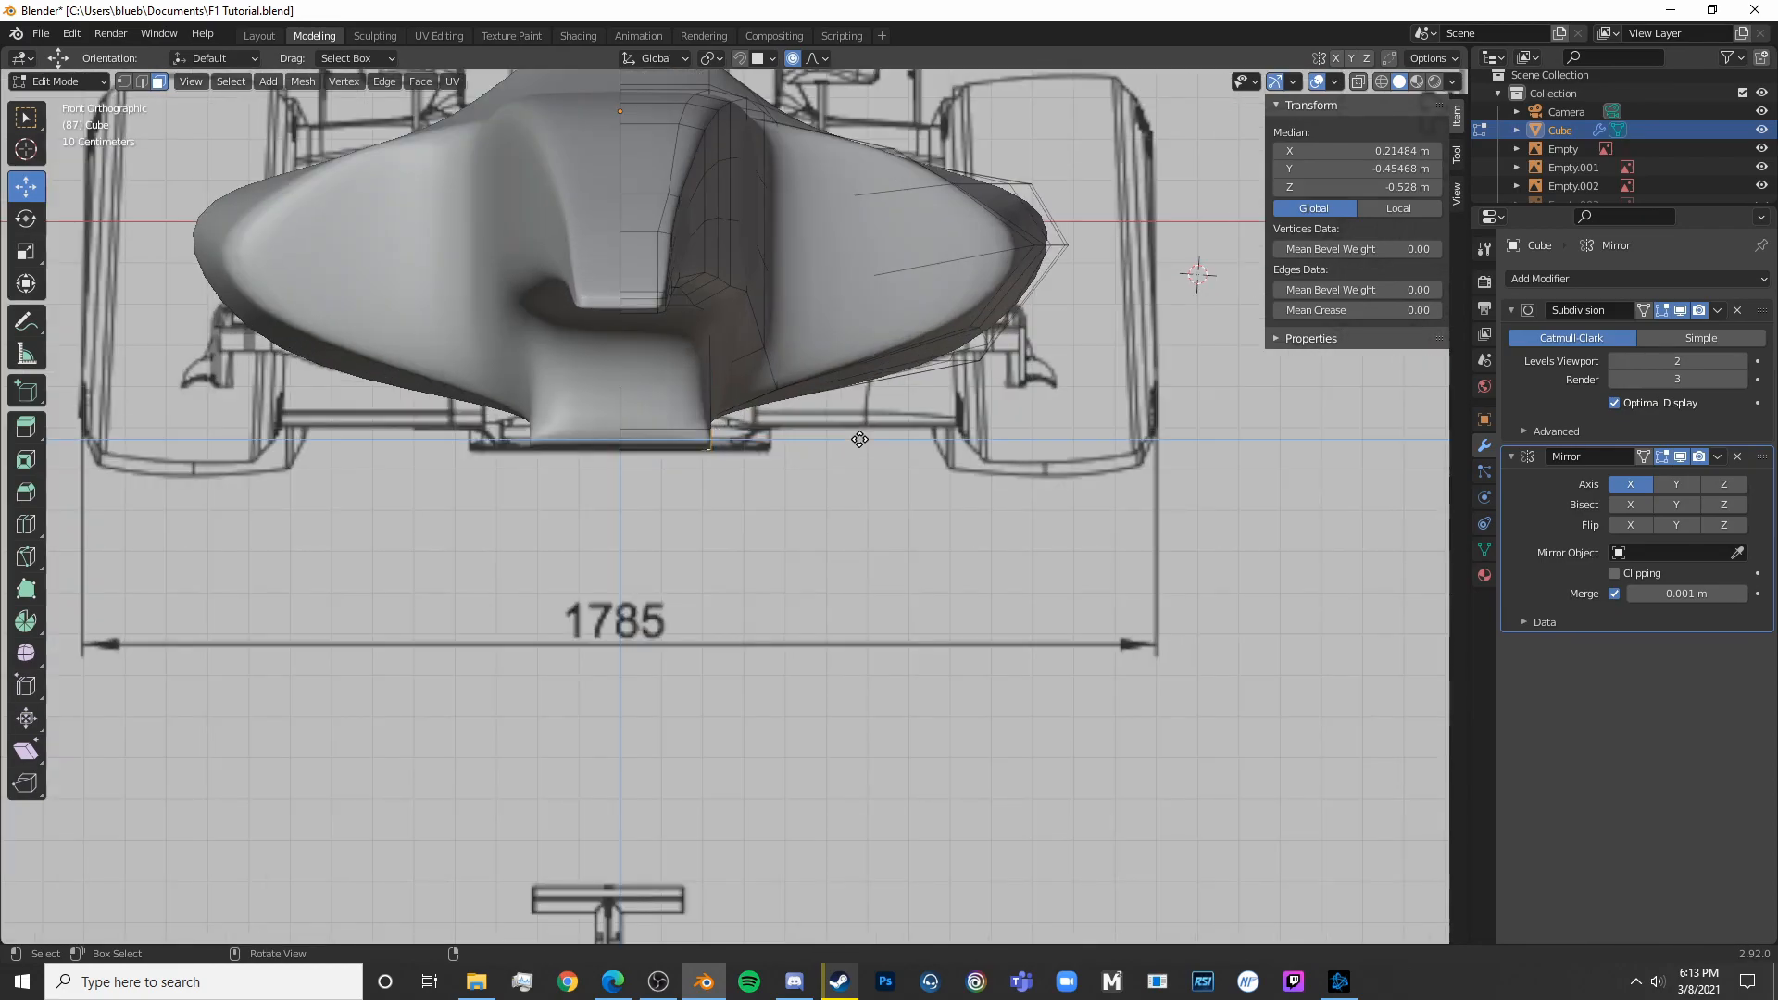
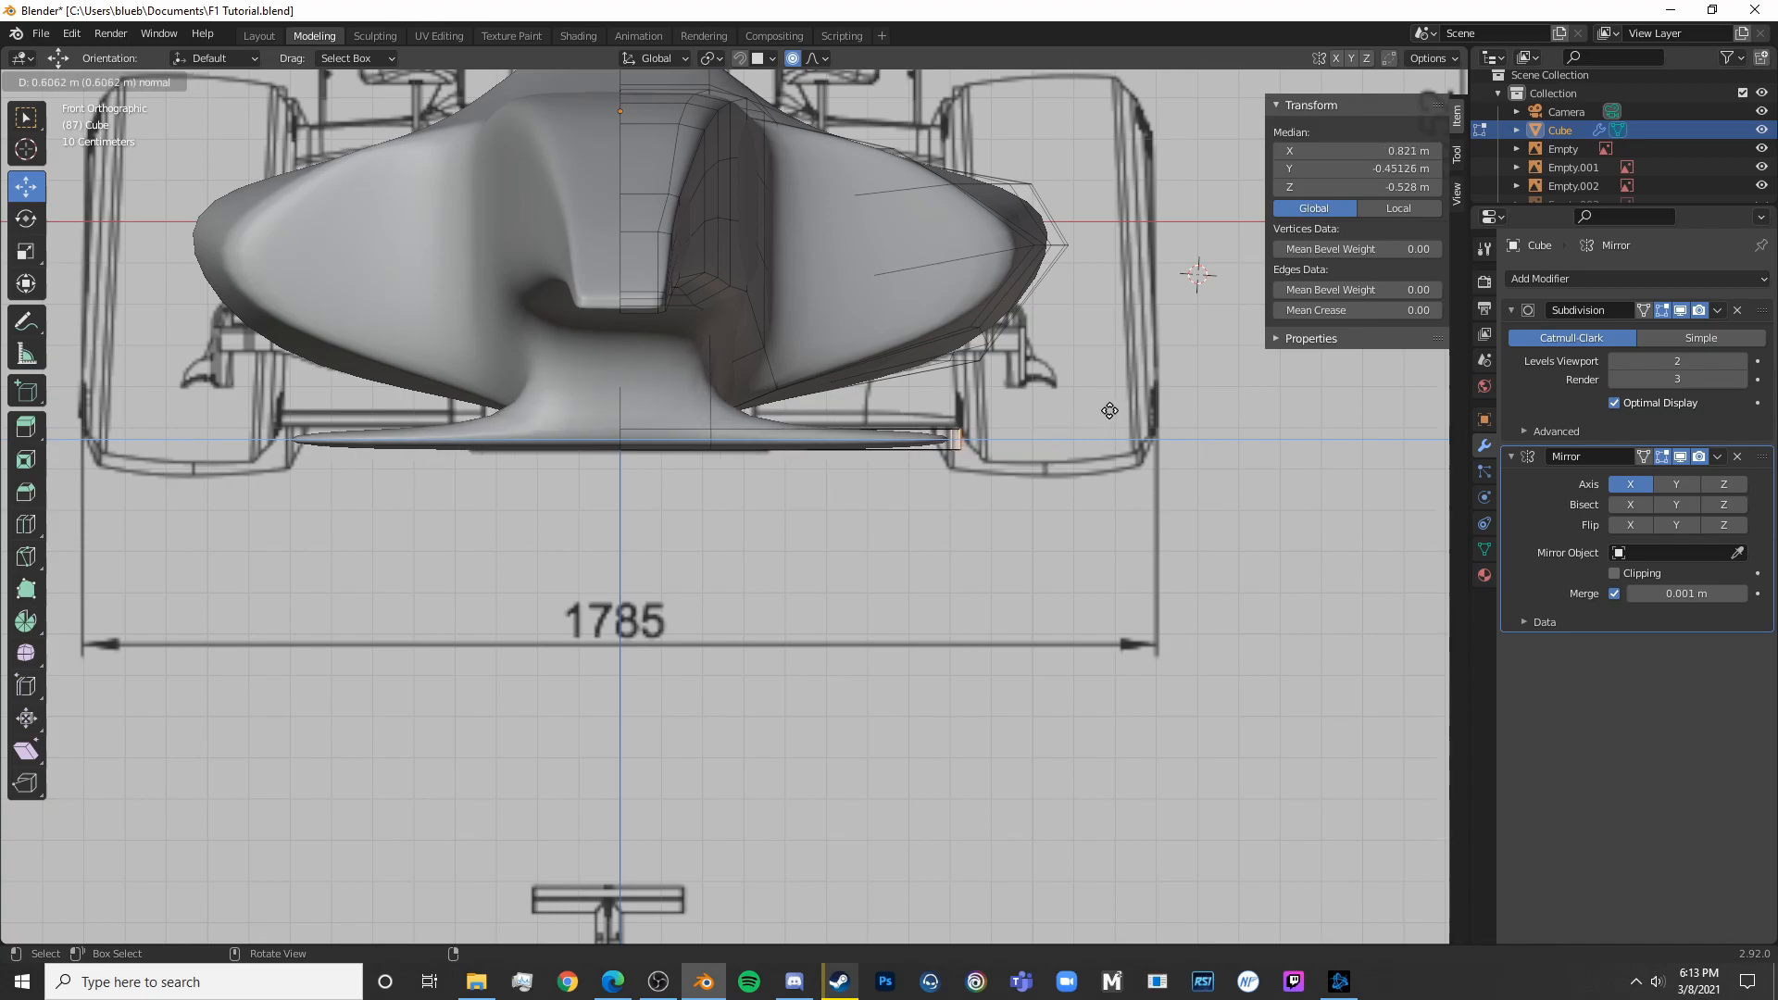
{"action": "left_click", "coordinate": [1113, 409]}
Move the floor's outer side faces about 0.258 m further outward along X to the edge of the top-view blueprint
{"action": "key", "text": "KP_7"}
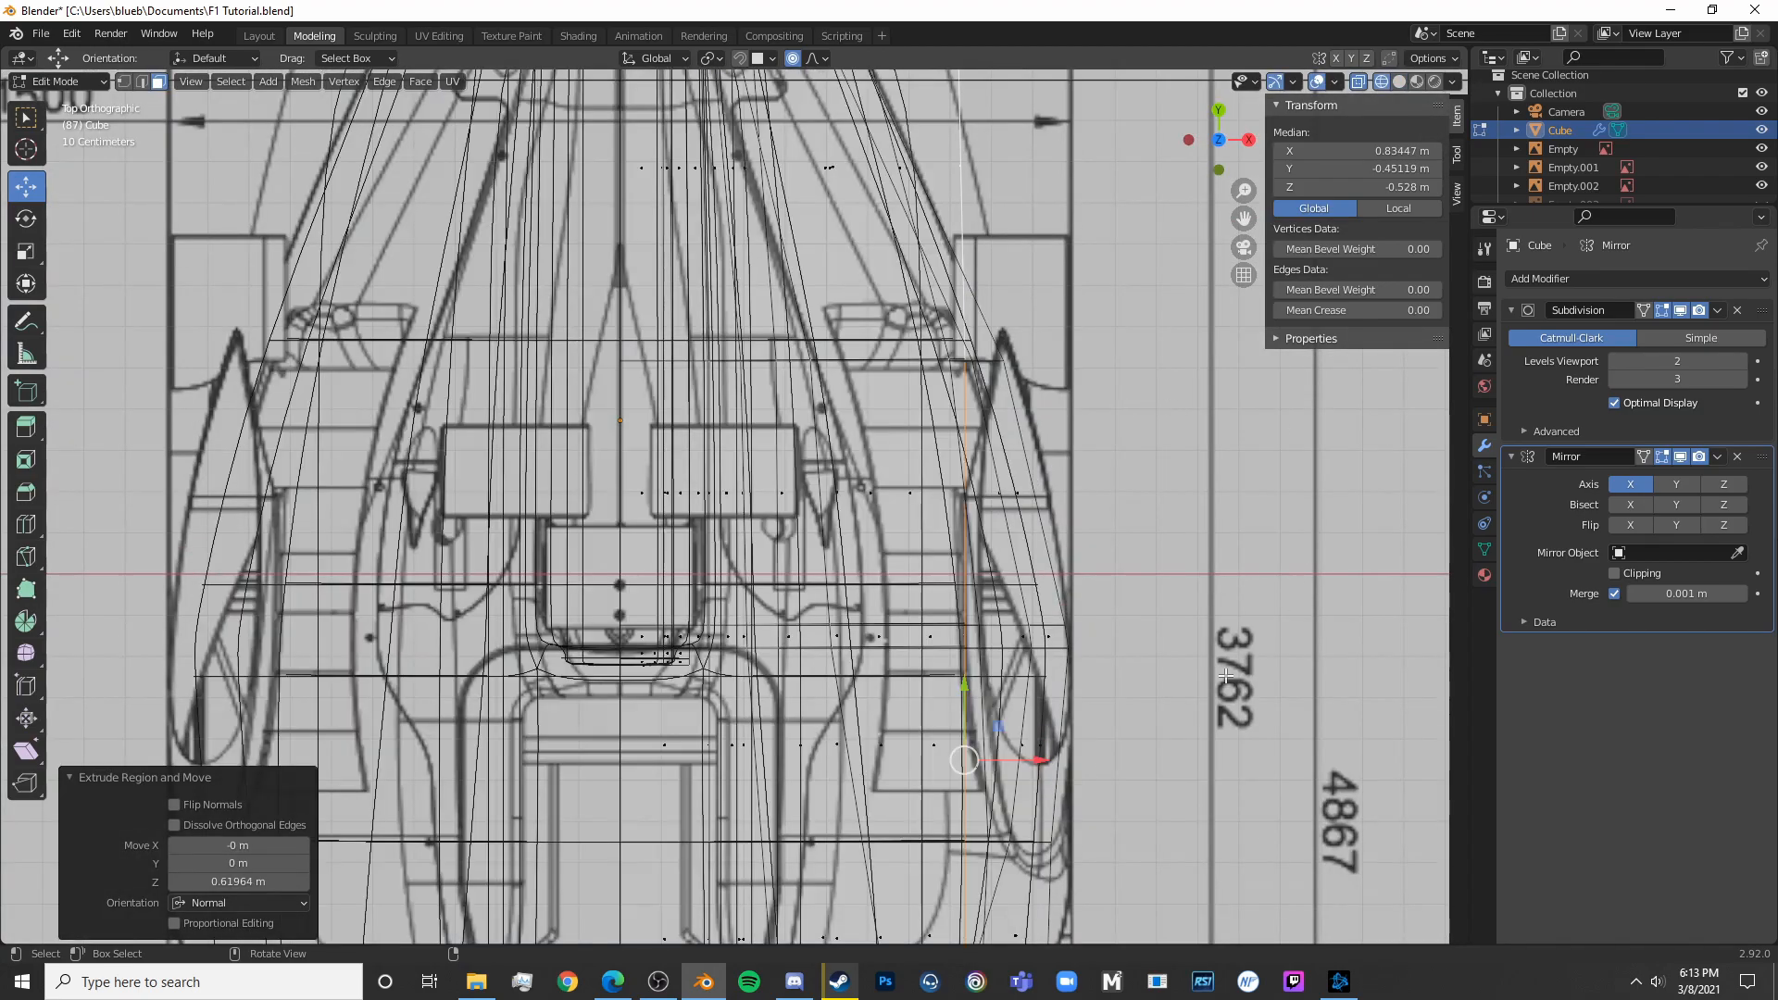
{"action": "left_click_drag", "start_coordinate": [1034, 762], "coordinate": [1143, 743]}
{"action": "scroll", "coordinate": [1159, 764], "scroll_direction": "down", "scroll_amount": 5}
{"action": "key", "text": "alt+z"}
{"action": "middle_click_drag", "start_coordinate": [1160, 764], "coordinate": [991, 535]}
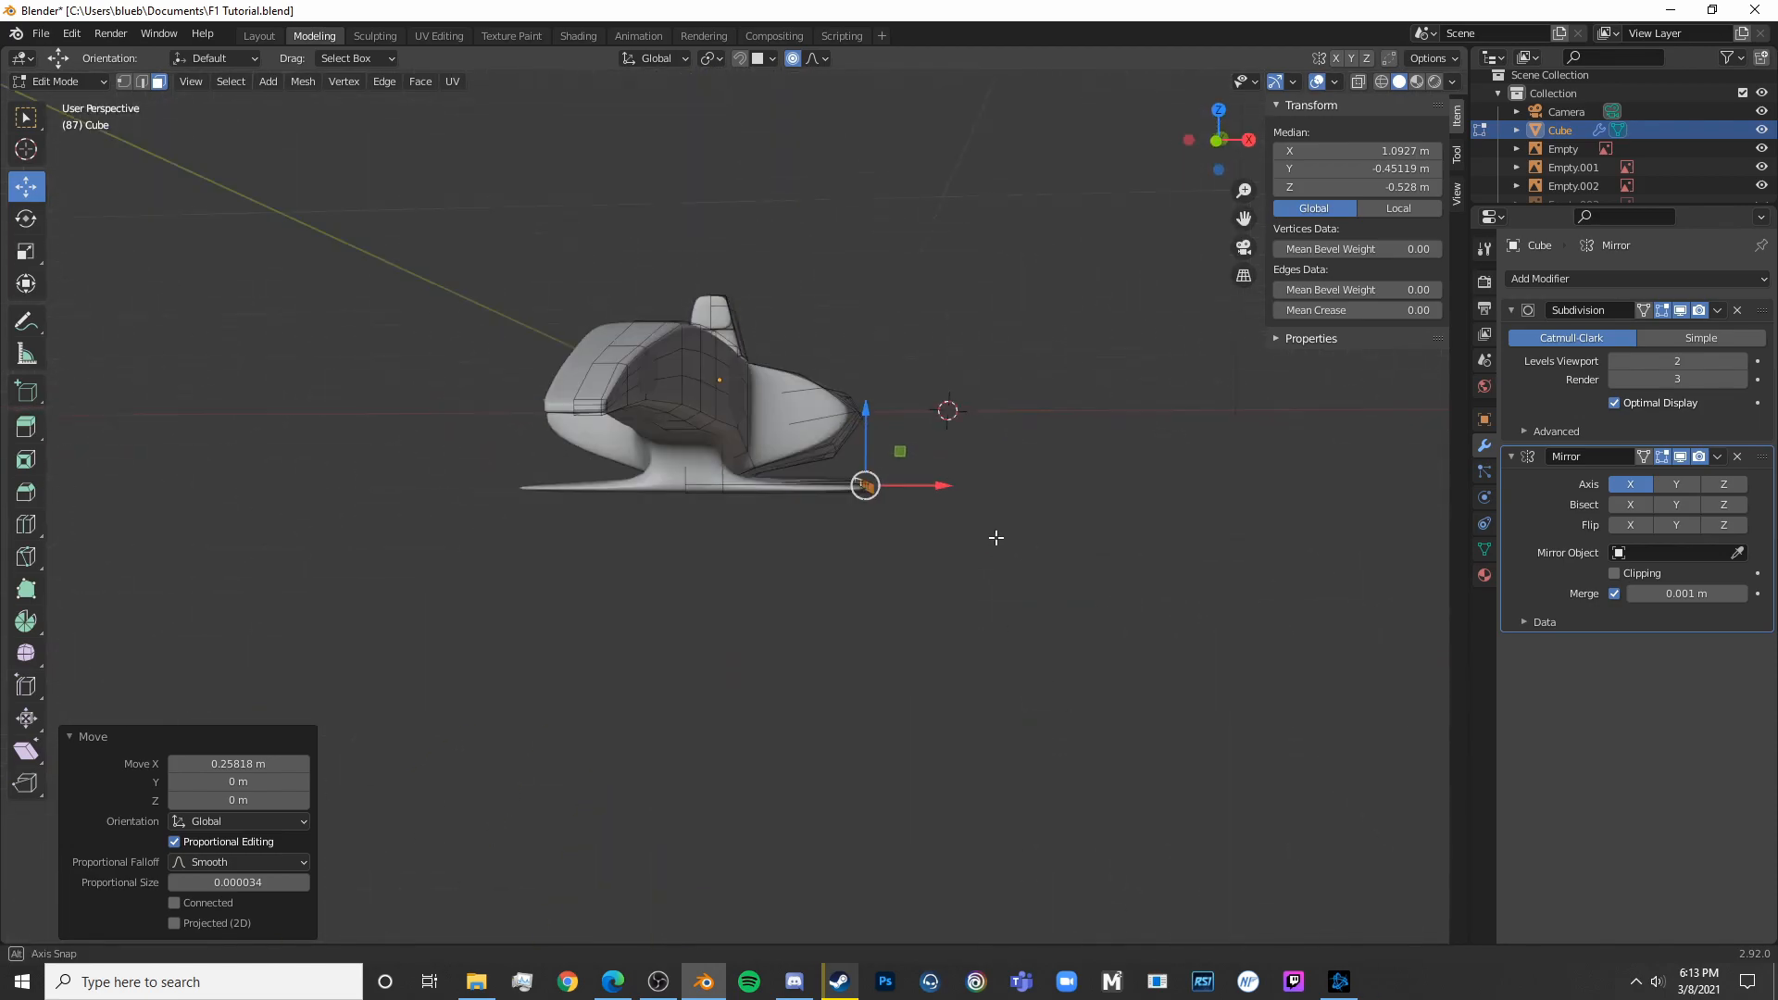
Add a lengthwise loop cut to the floor close to its junction with the body, with a slide factor of 0.970
{"action": "scroll", "coordinate": [992, 535], "scroll_direction": "up", "scroll_amount": 3}
{"action": "key", "text": "g"}
{"action": "key", "text": "g"}
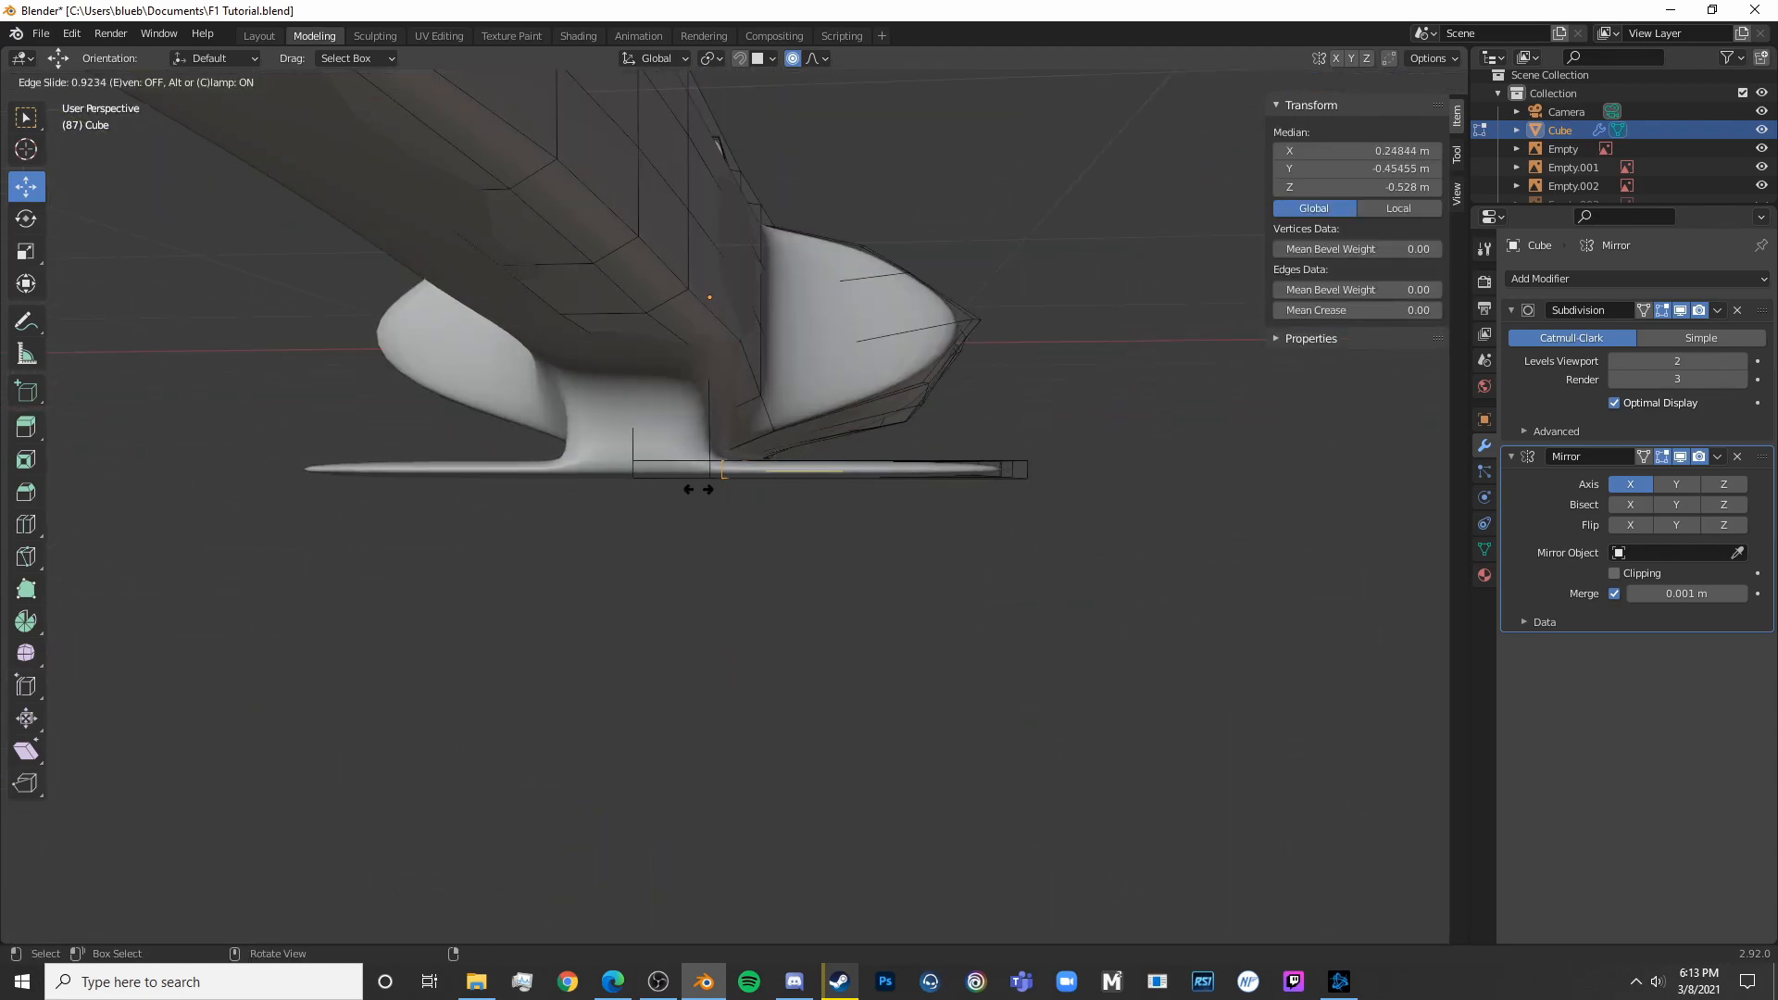
{"action": "left_click", "coordinate": [690, 489]}
{"action": "middle_click_drag", "start_coordinate": [689, 489], "coordinate": [708, 433]}
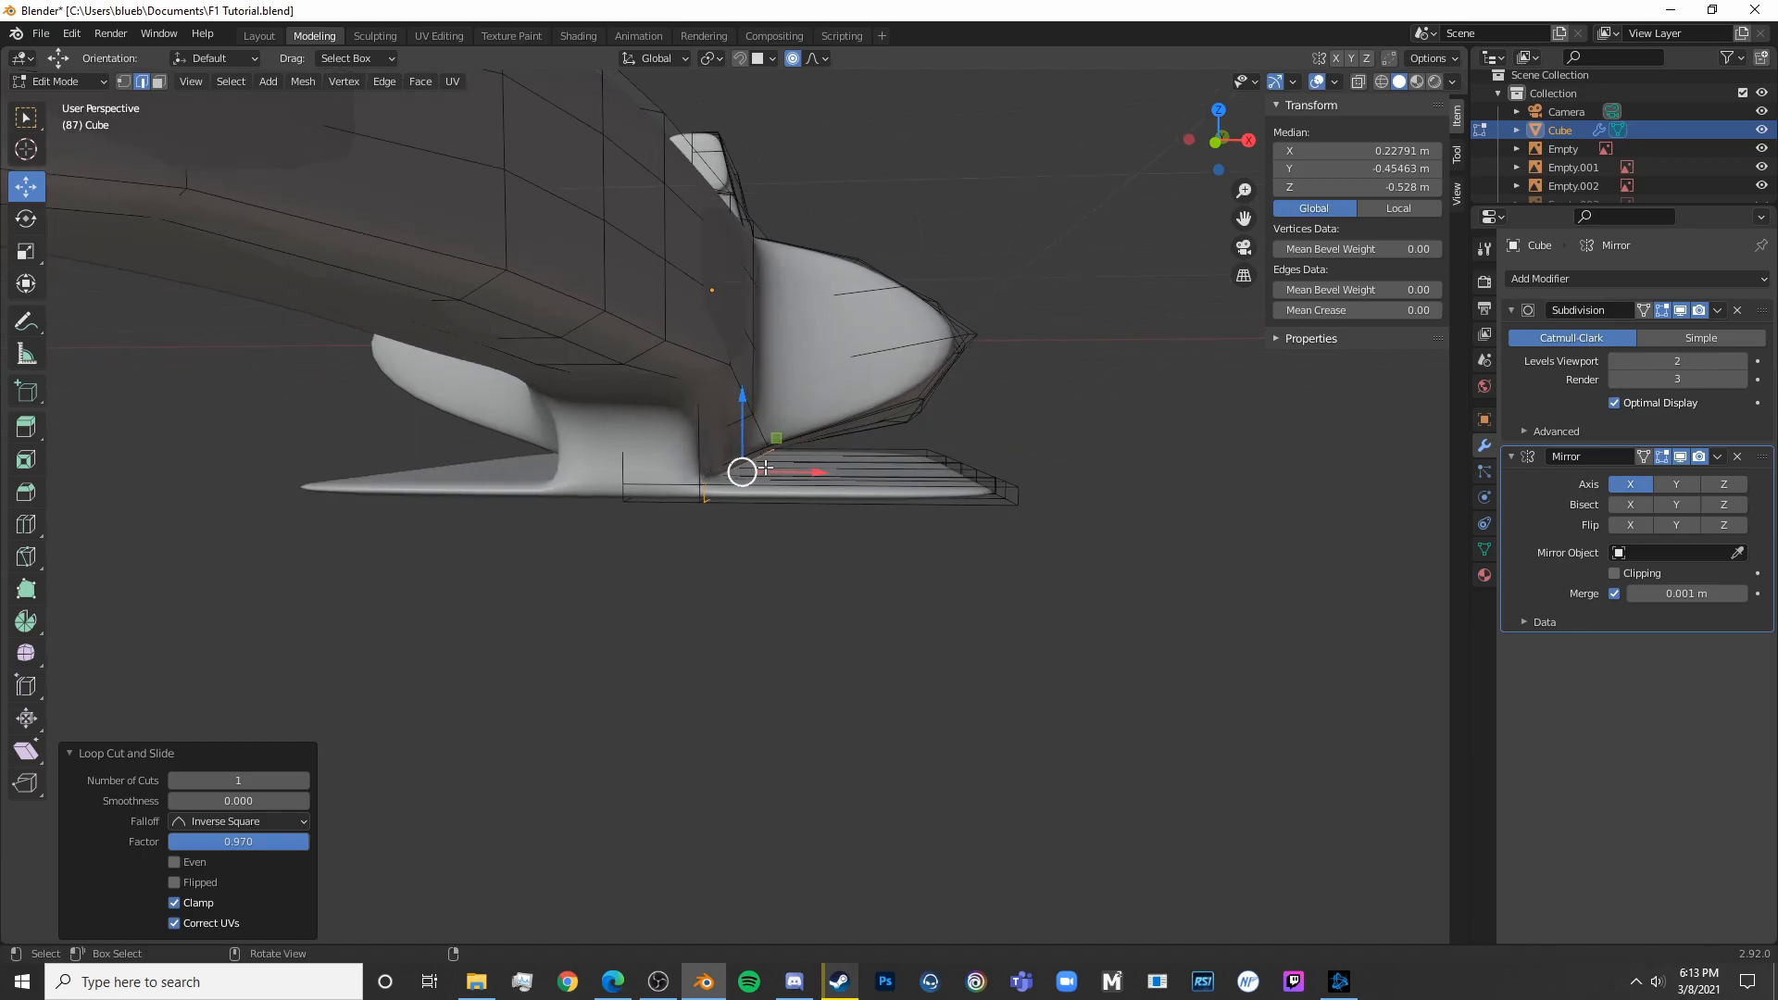
Add a second lengthwise loop cut close to the floor's outer edge to sharpen it
{"action": "key", "text": "KP_1"}
{"action": "scroll", "coordinate": [776, 390], "scroll_direction": "up", "scroll_amount": 5}
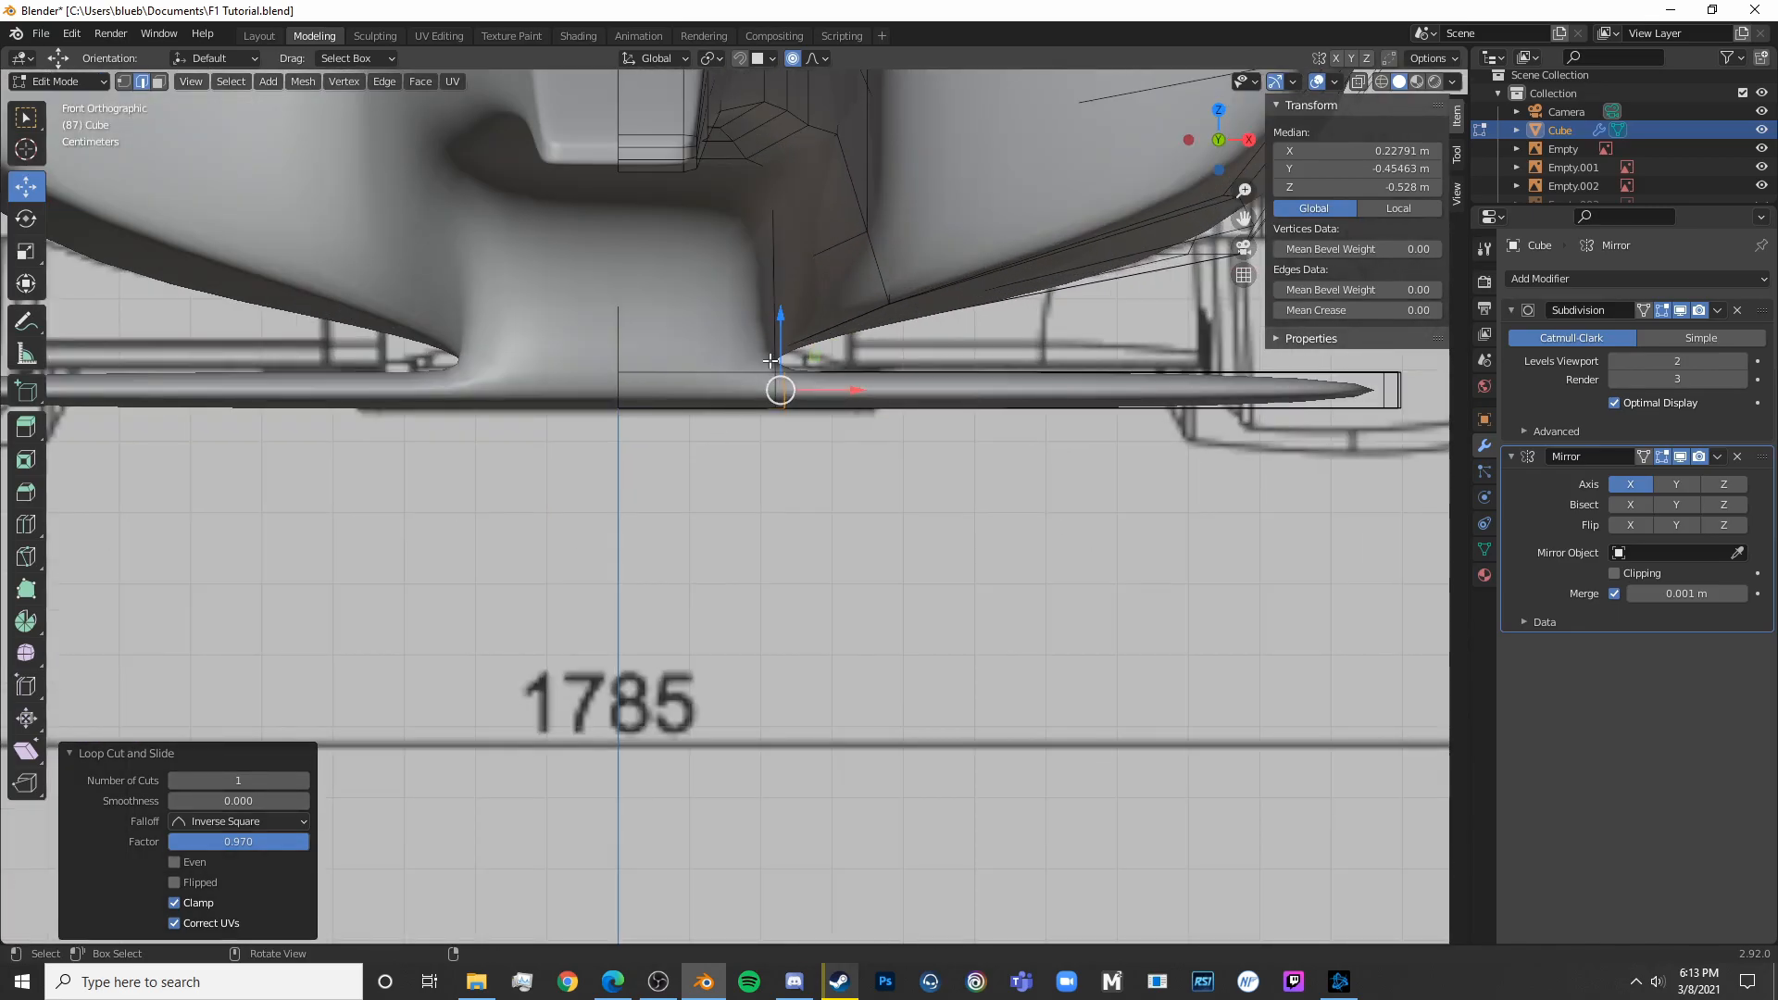
{"action": "middle_click_drag", "start_coordinate": [1089, 400], "coordinate": [822, 447], "text": "shift"}
{"action": "key", "text": "g"}
{"action": "key", "text": "g"}
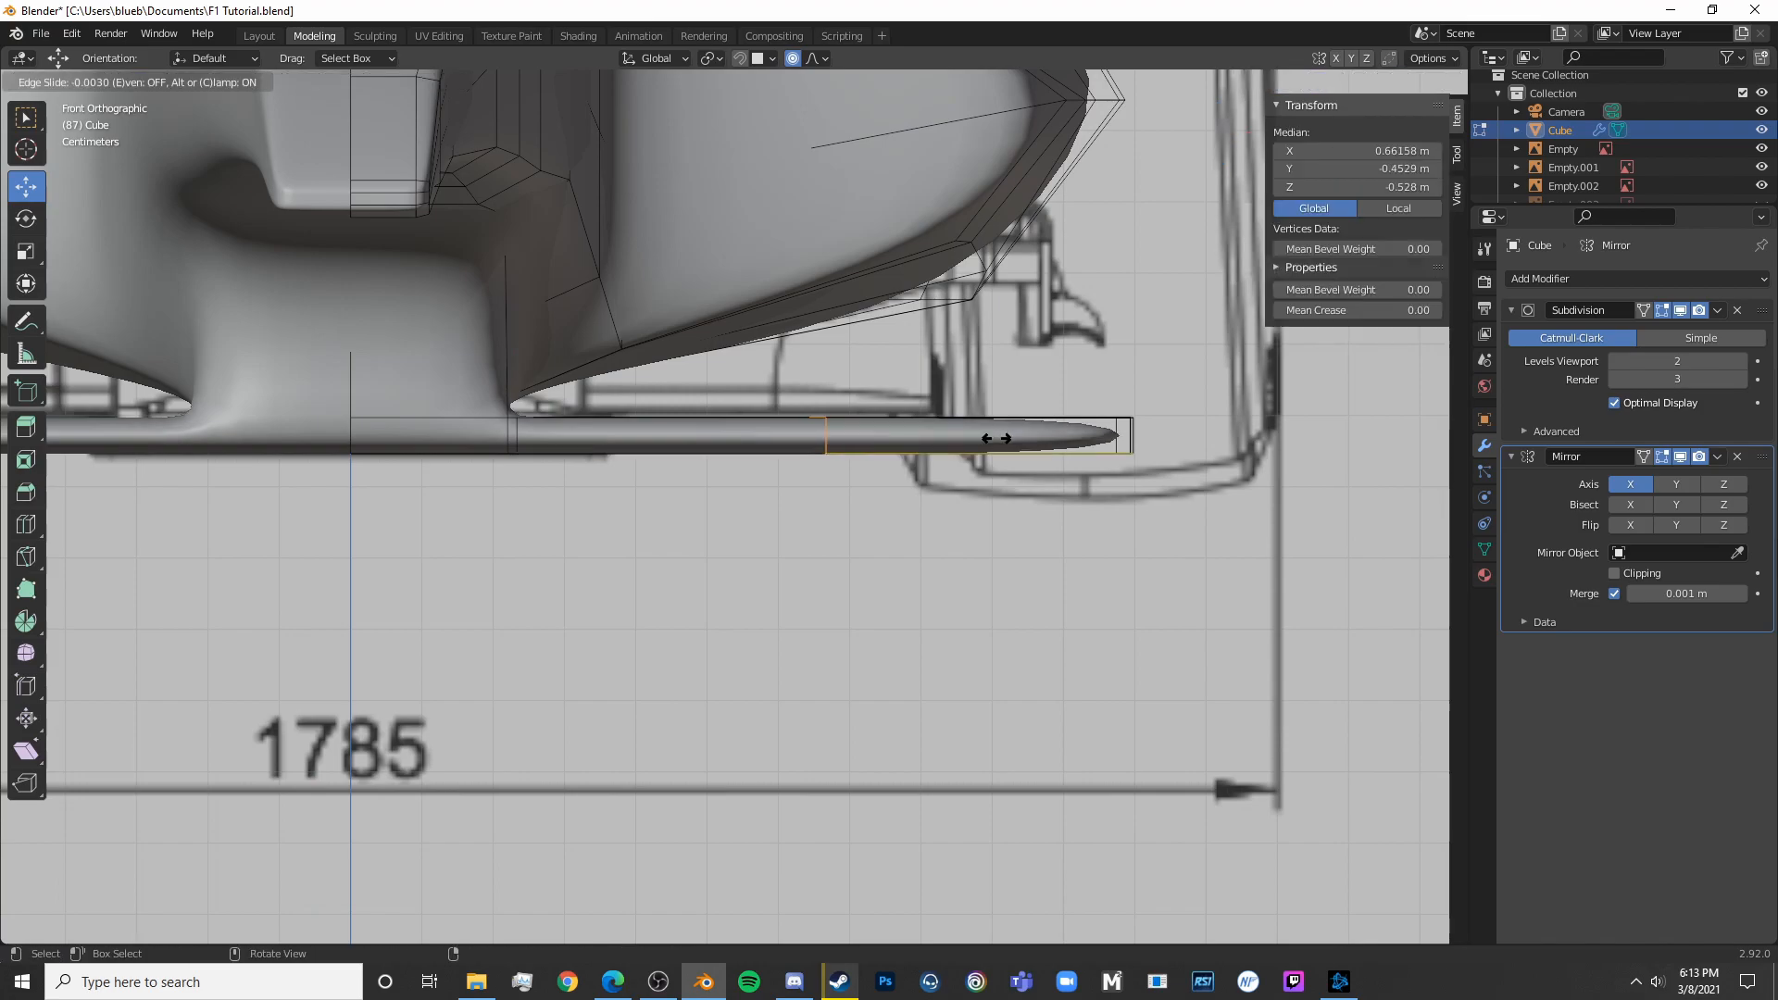
{"action": "left_click", "coordinate": [1284, 461]}
{"action": "key", "text": "Tab"}
{"action": "scroll", "coordinate": [1154, 582], "scroll_direction": "down", "scroll_amount": 6}
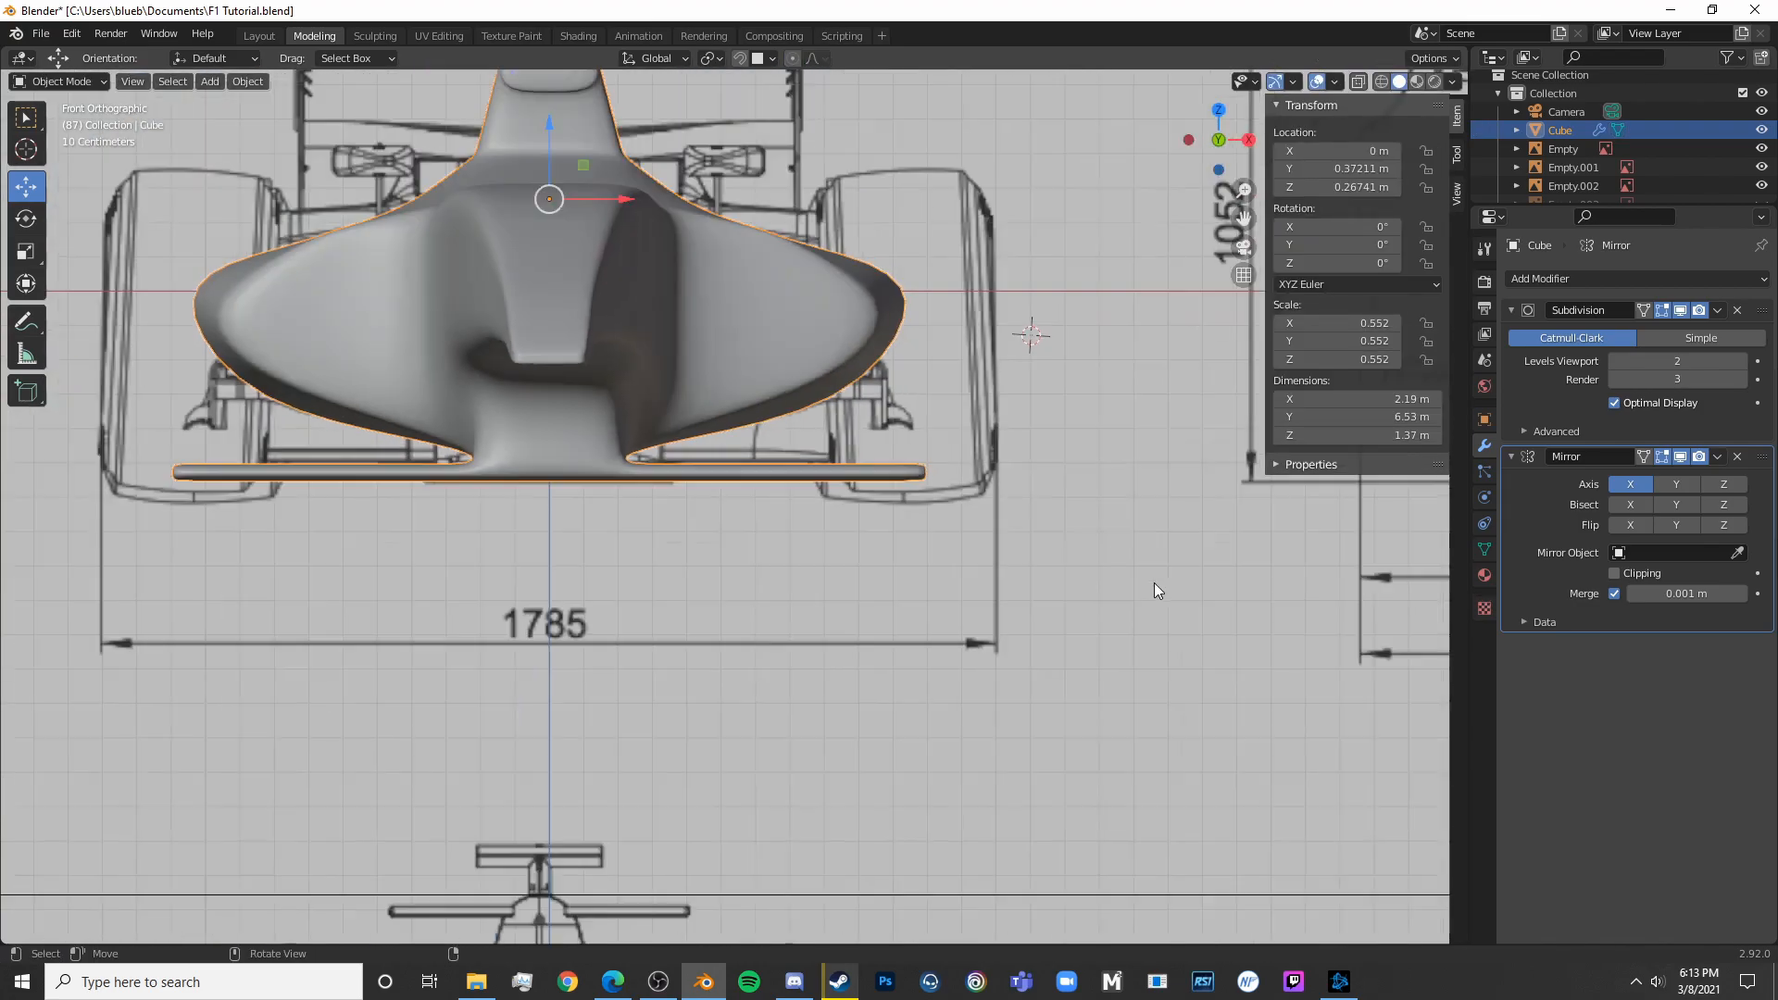
{"action": "middle_click_drag", "start_coordinate": [1039, 560], "coordinate": [852, 679]}
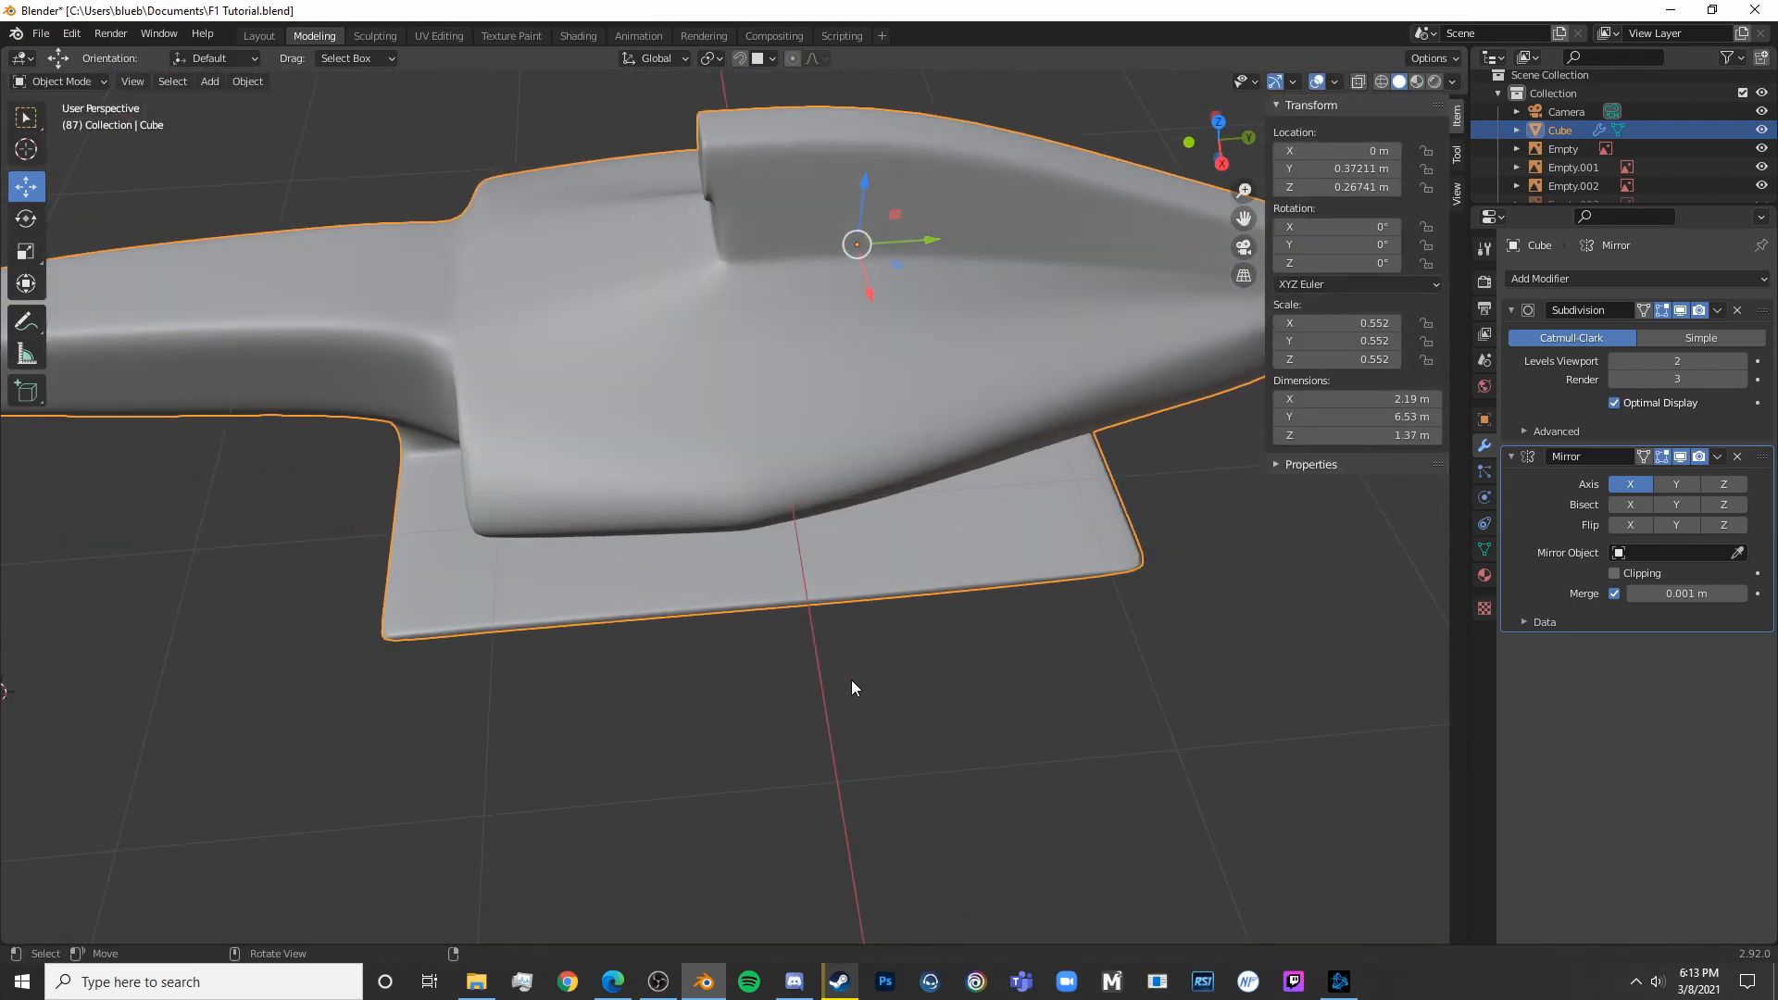
Compare the floor's outline with the top and side blueprints, checking its front and rear ends in wireframe
{"action": "key", "text": "shift+z"}
{"action": "key", "text": "Tab"}
{"action": "key", "text": "KP_7"}
{"action": "key", "text": "shift+z"}
{"action": "key", "text": "shift+z"}
{"action": "mouse_move", "coordinate": [796, 436]}
{"action": "middle_mouse_down", "text": "shift"}
{"action": "mouse_move", "coordinate": [810, 422]}
{"action": "mouse_move", "coordinate": [727, 703]}
{"action": "middle_mouse_up", "text": "shift"}
{"action": "scroll", "coordinate": [760, 370], "scroll_direction": "up", "scroll_amount": 3}
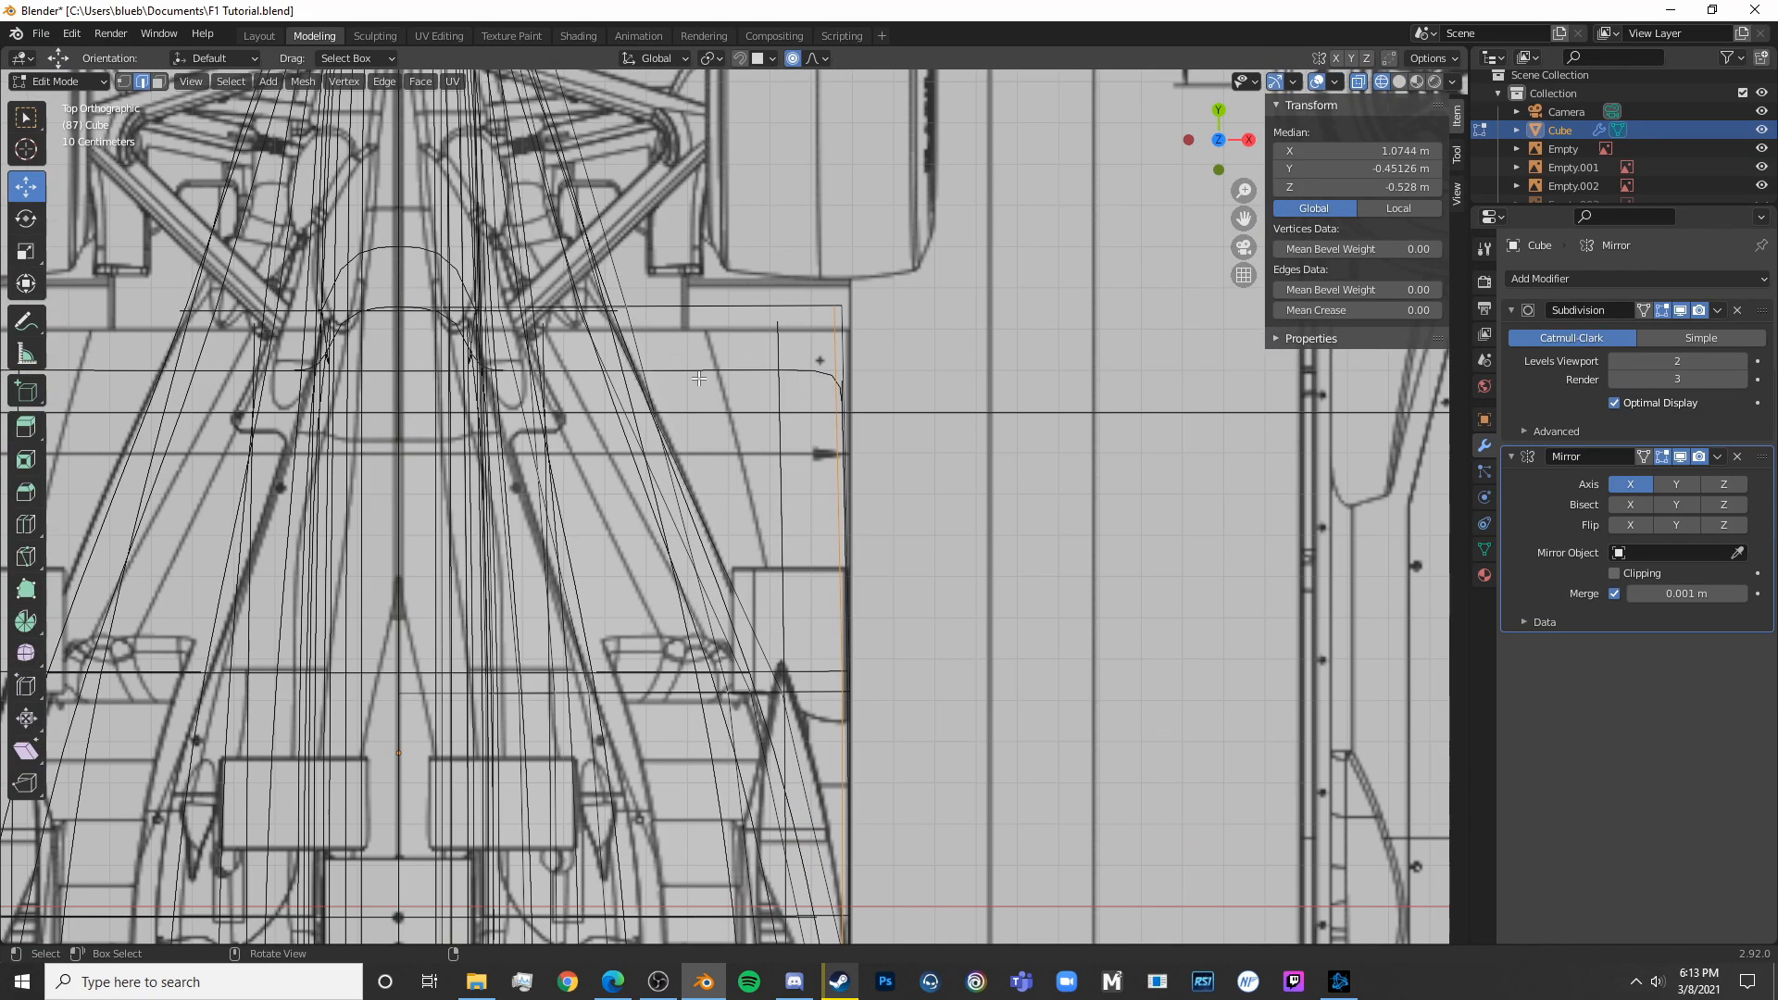
{"action": "key", "text": "shift+z"}
{"action": "scroll", "coordinate": [784, 436], "scroll_direction": "down", "scroll_amount": 5}
{"action": "mouse_move", "coordinate": [751, 883]}
{"action": "middle_mouse_down", "text": "shift"}
{"action": "mouse_move", "coordinate": [767, 629]}
{"action": "mouse_move", "coordinate": [836, 572]}
{"action": "middle_mouse_up", "text": "shift"}
{"action": "key", "text": "shift+z"}
{"action": "key", "text": "KP_3"}
{"action": "key", "text": "shift+z"}
{"action": "key", "text": "shift+z"}
{"action": "key", "text": "KP_7"}
{"action": "scroll", "coordinate": [824, 631], "scroll_direction": "up", "scroll_amount": 5}
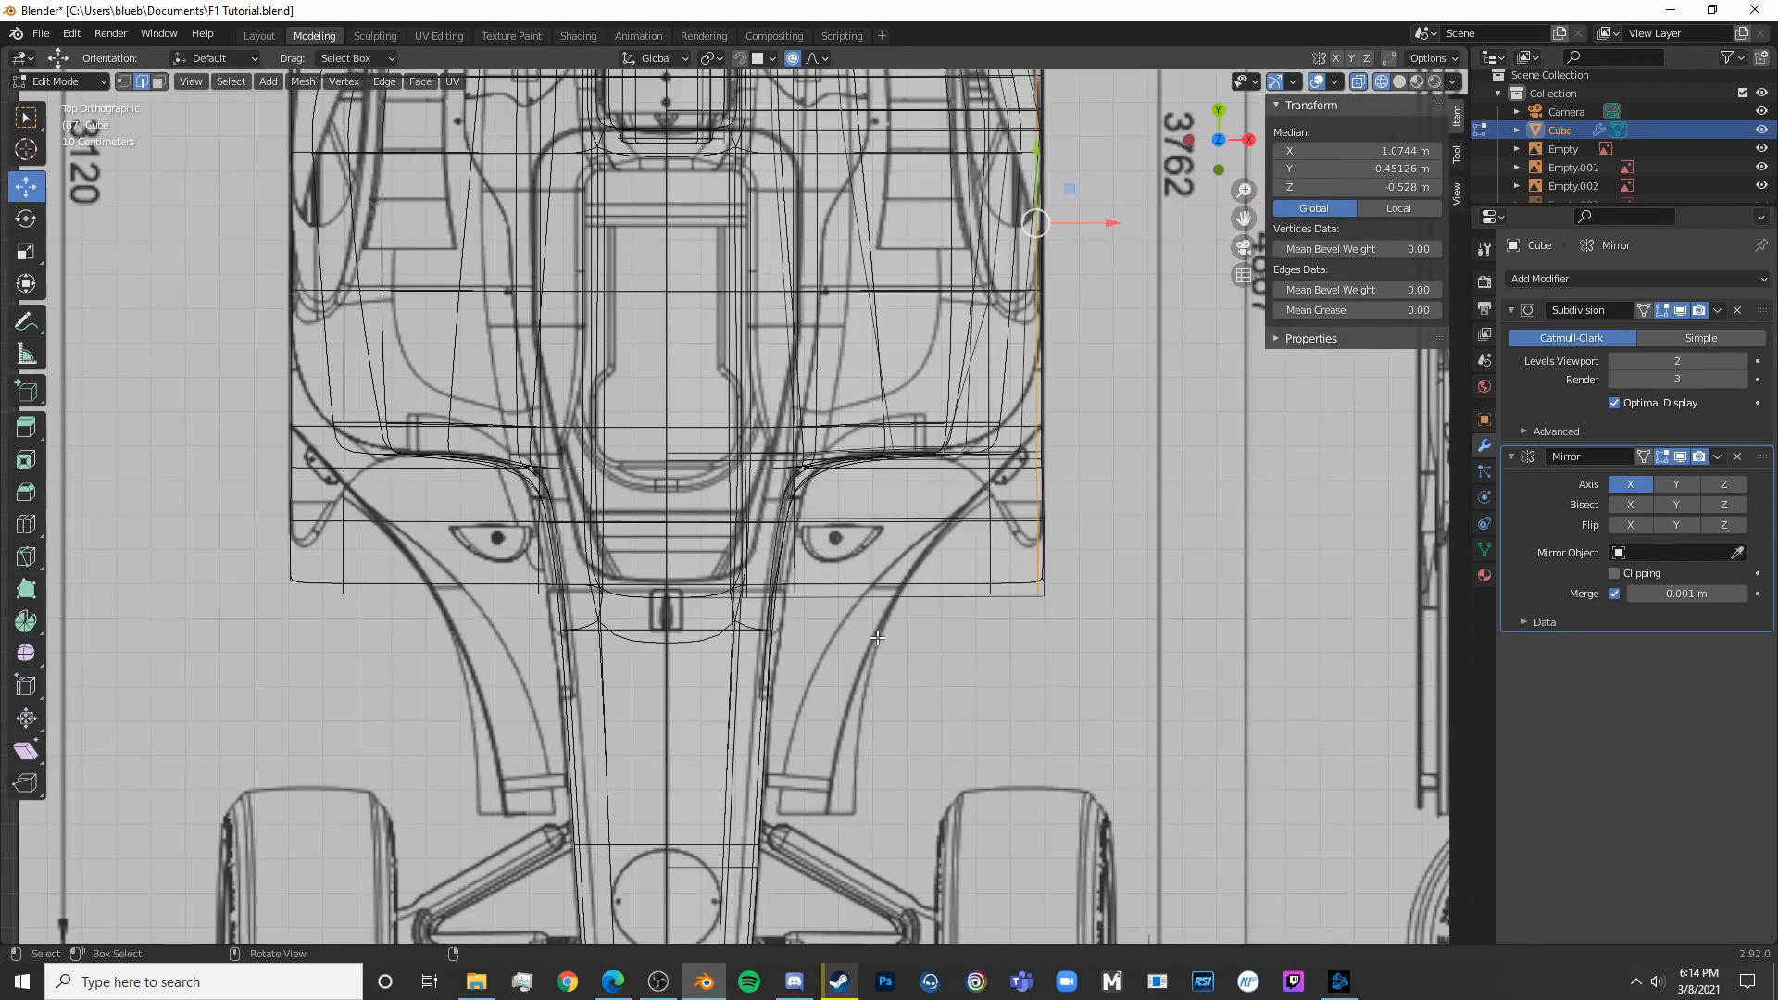
{"action": "scroll", "coordinate": [964, 602], "scroll_direction": "down", "scroll_amount": 2}
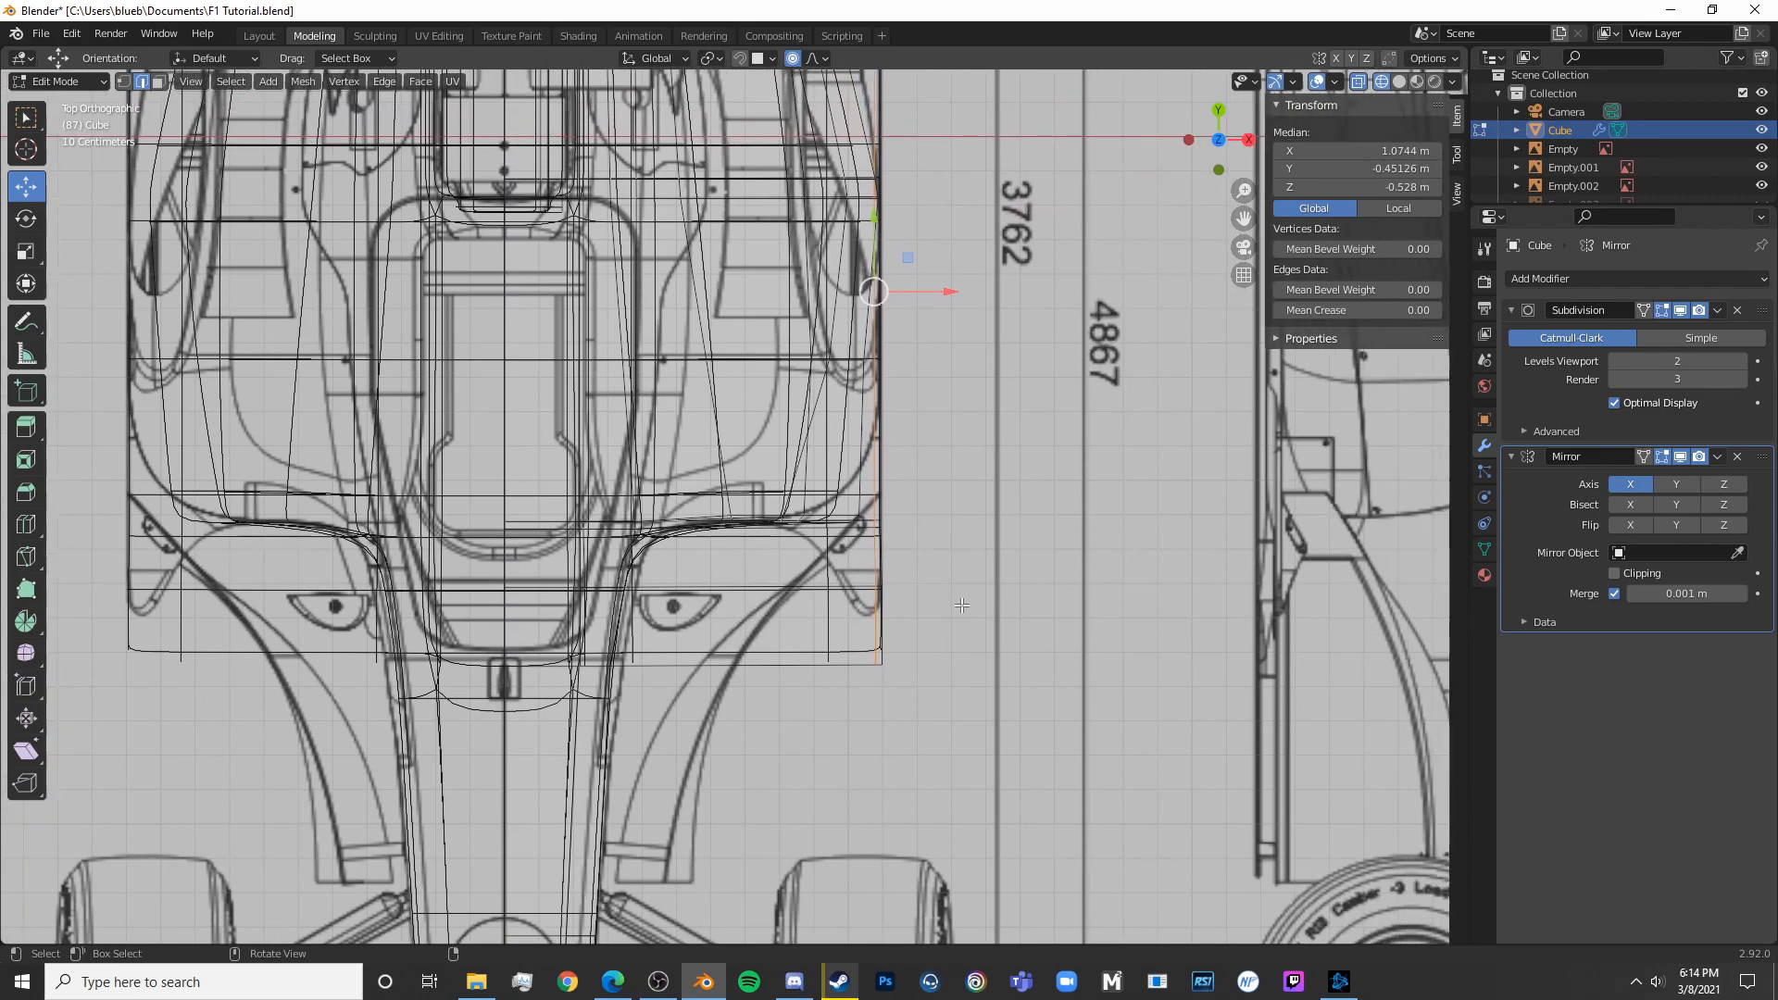
{"action": "key", "text": "shift+z"}
{"action": "middle_click_drag", "start_coordinate": [964, 602], "coordinate": [758, 587]}
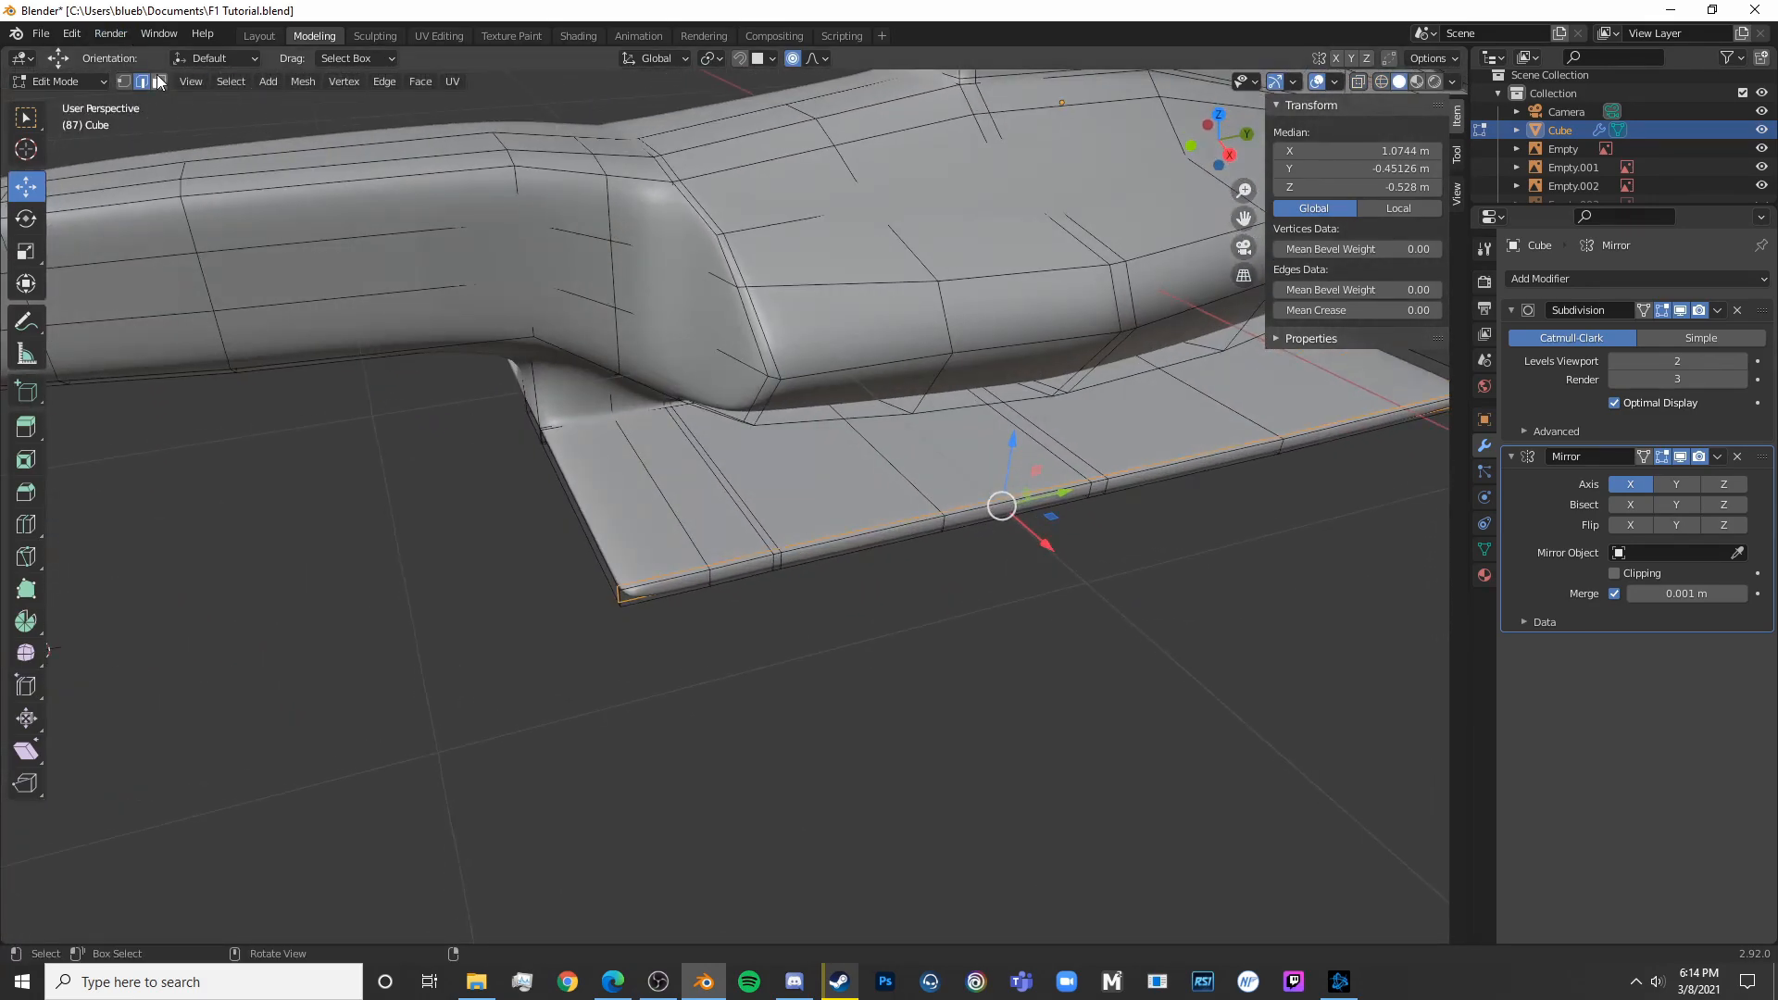
Switch to vertex selection and add a crosswise loop cut through the body and floor just behind the sidepod's front edge
{"action": "key", "text": "alt+a"}
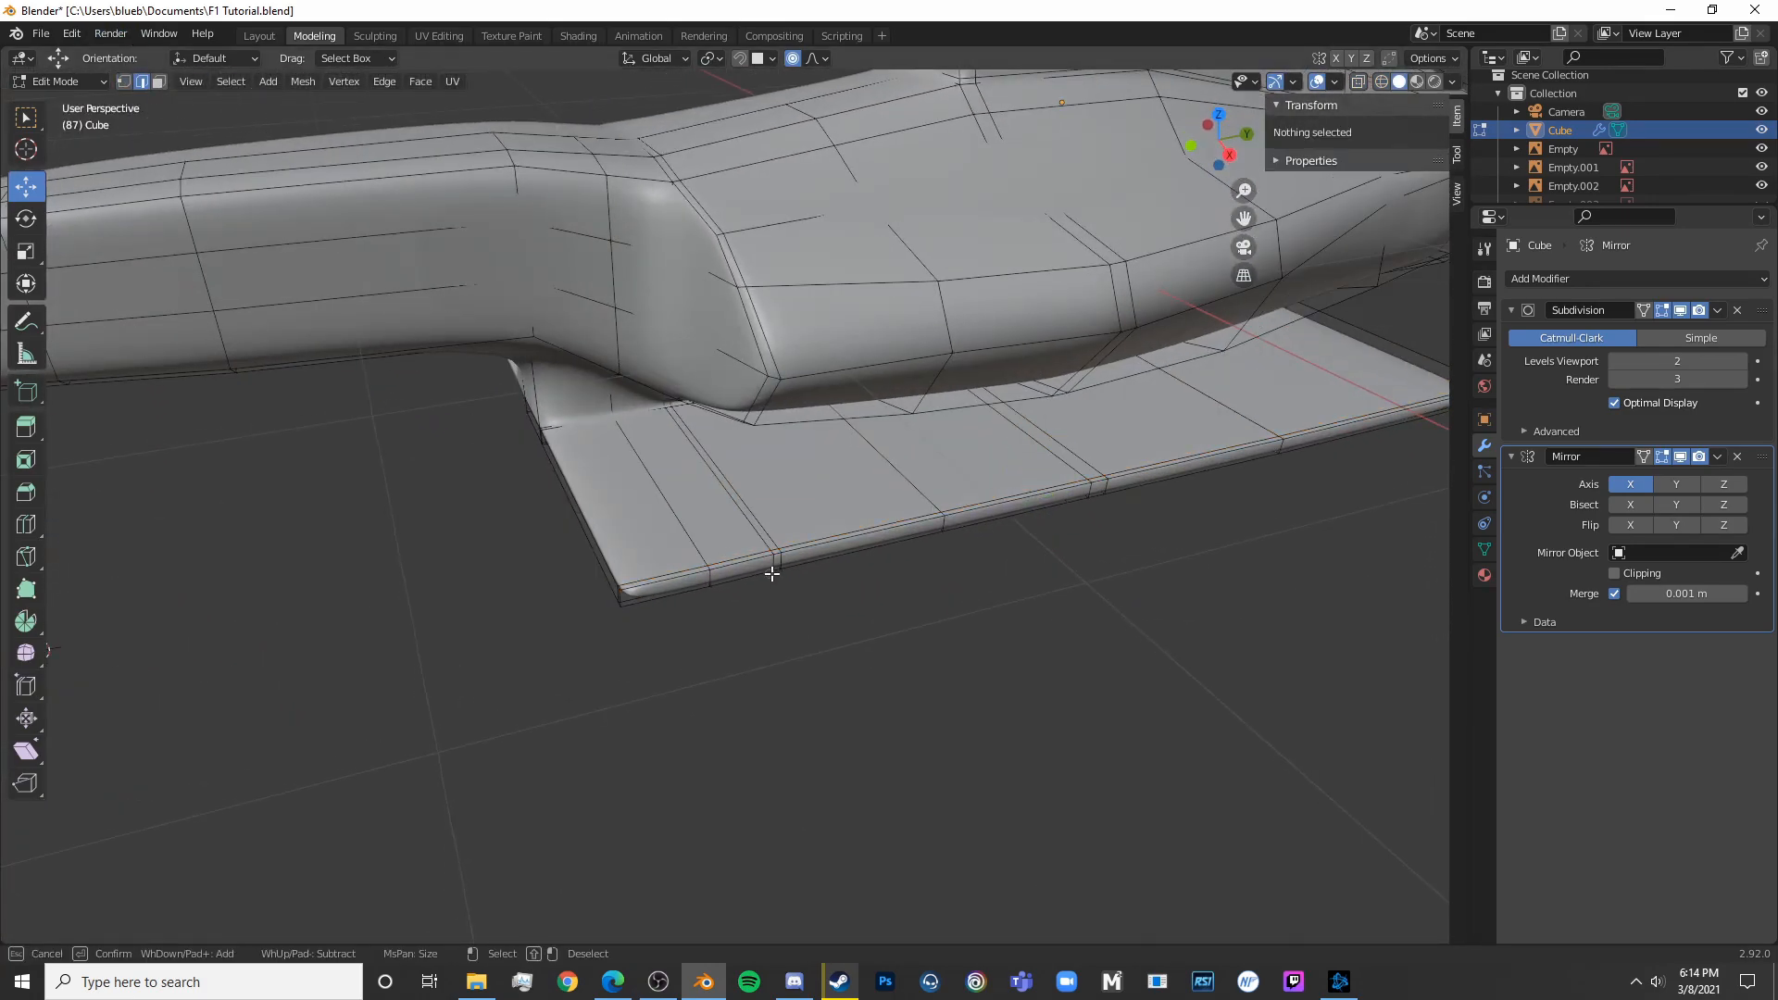
{"action": "left_click", "coordinate": [123, 82]}
{"action": "key", "text": "KP_7"}
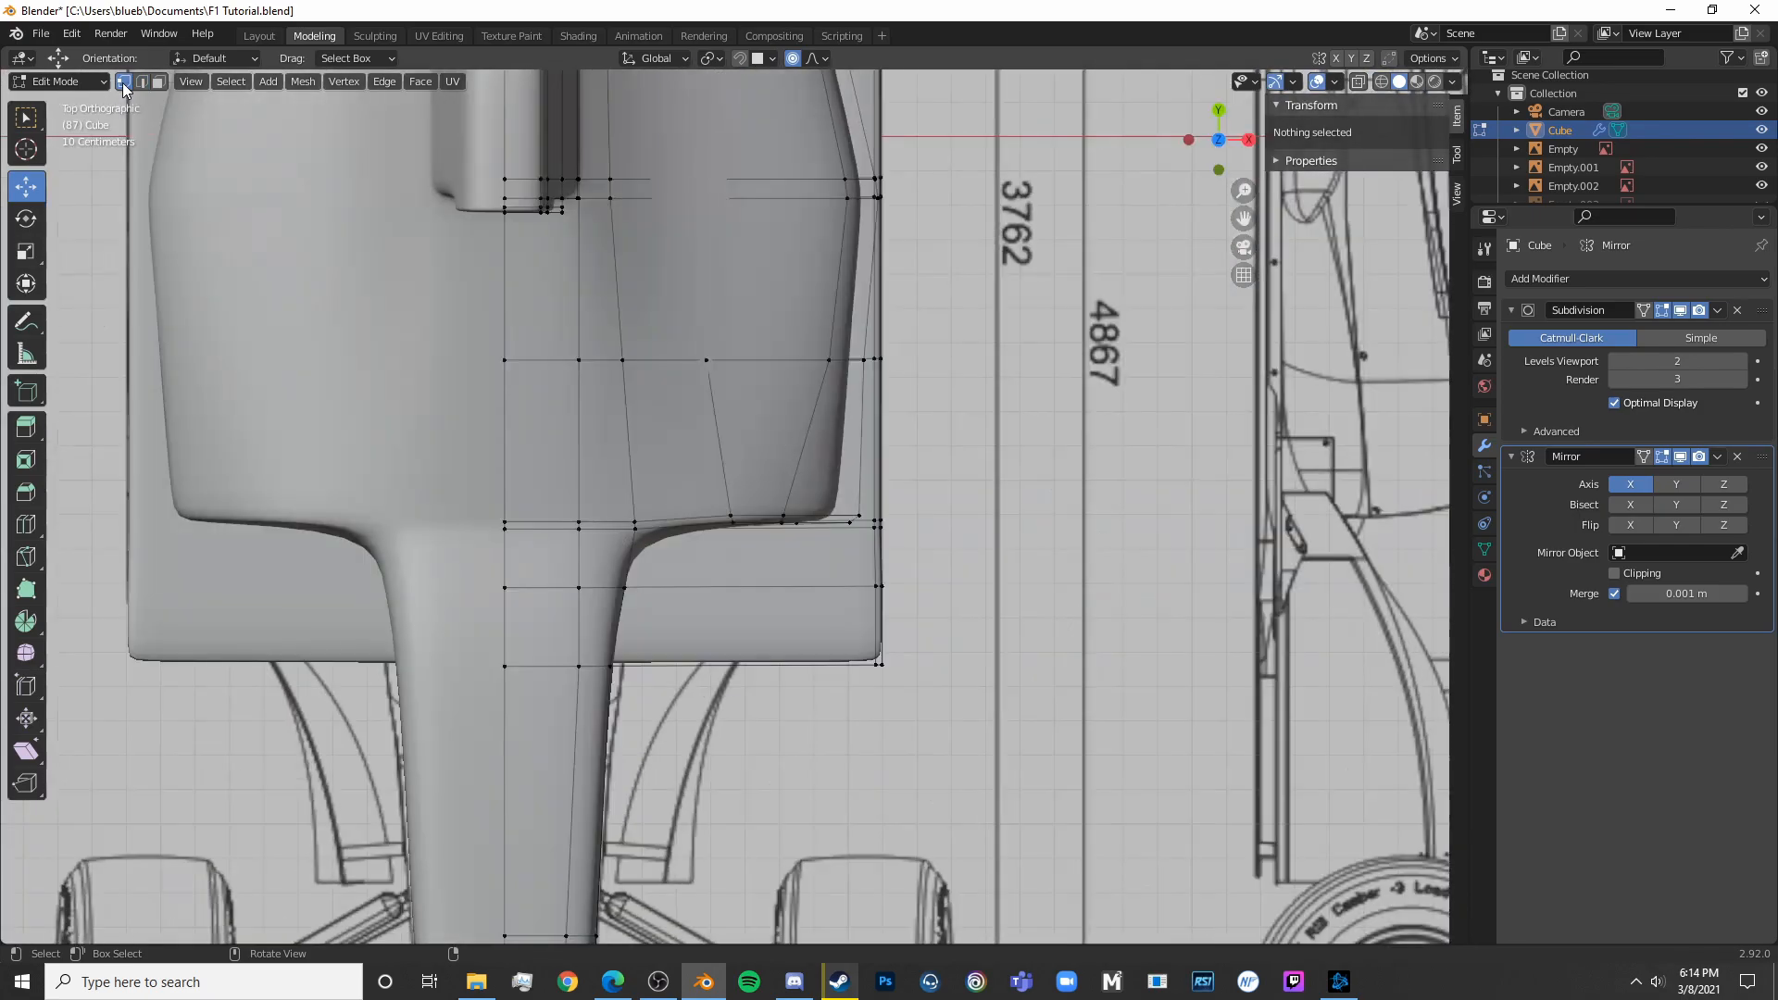
{"action": "key", "text": "shift+z"}
{"action": "key", "text": "ctrl+r"}
{"action": "left_click", "coordinate": [884, 439]}
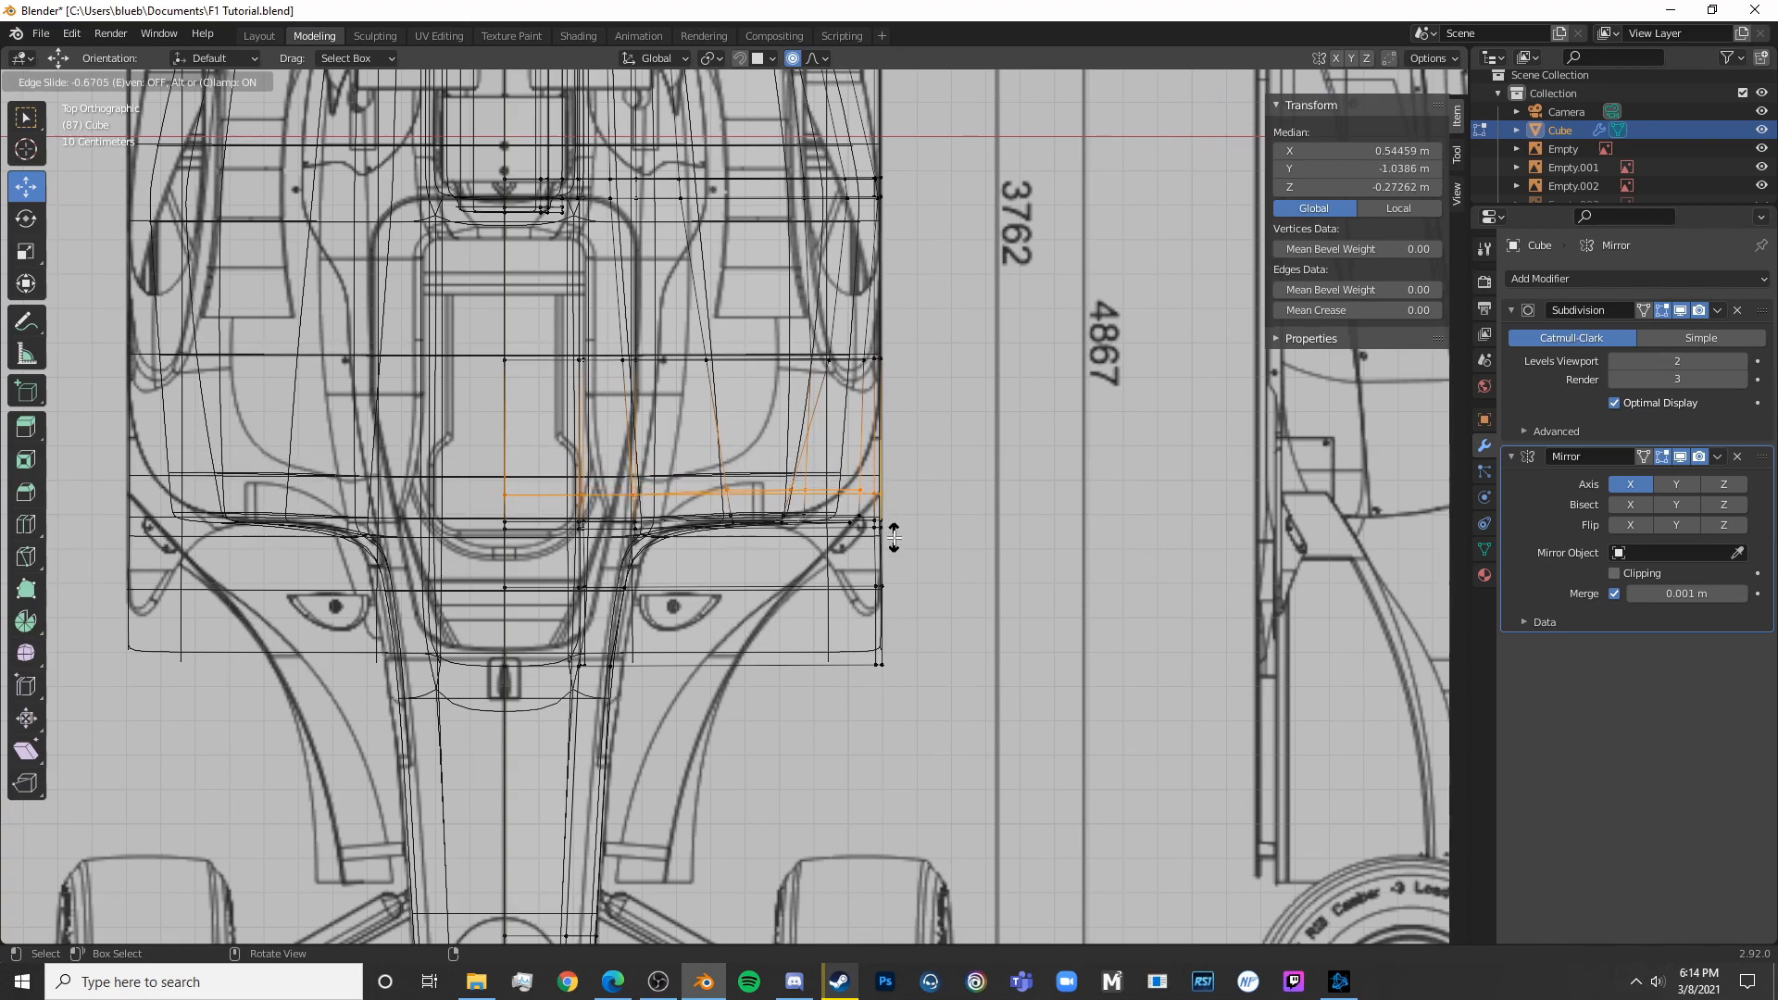
{"action": "left_click", "coordinate": [894, 537]}
{"action": "key", "text": "shift+z"}
{"action": "mouse_move", "coordinate": [894, 537]}
{"action": "middle_mouse_down"}
{"action": "mouse_move", "coordinate": [681, 375]}
{"action": "mouse_move", "coordinate": [750, 366]}
{"action": "mouse_move", "coordinate": [933, 496]}
{"action": "mouse_move", "coordinate": [437, 332]}
{"action": "mouse_move", "coordinate": [558, 385]}
{"action": "mouse_move", "coordinate": [641, 358]}
{"action": "mouse_move", "coordinate": [748, 491]}
{"action": "middle_mouse_up"}
{"action": "key", "text": "Tab"}
{"action": "scroll", "coordinate": [438, 332], "scroll_direction": "down", "scroll_amount": 5}
{"action": "key", "text": "Tab"}
{"action": "scroll", "coordinate": [682, 311], "scroll_direction": "up", "scroll_amount": 5}
Delete the older edge loop between the sidepod's front edge and the added loop, keeping the surface closed
{"action": "middle_click_drag", "start_coordinate": [748, 491], "coordinate": [782, 535]}
{"action": "scroll", "coordinate": [782, 535], "scroll_direction": "up", "scroll_amount": 2}
{"action": "key", "text": "alt+a"}
{"action": "left_click", "coordinate": [852, 417], "text": "ctrl+alt"}
{"action": "key", "text": "alt+a"}
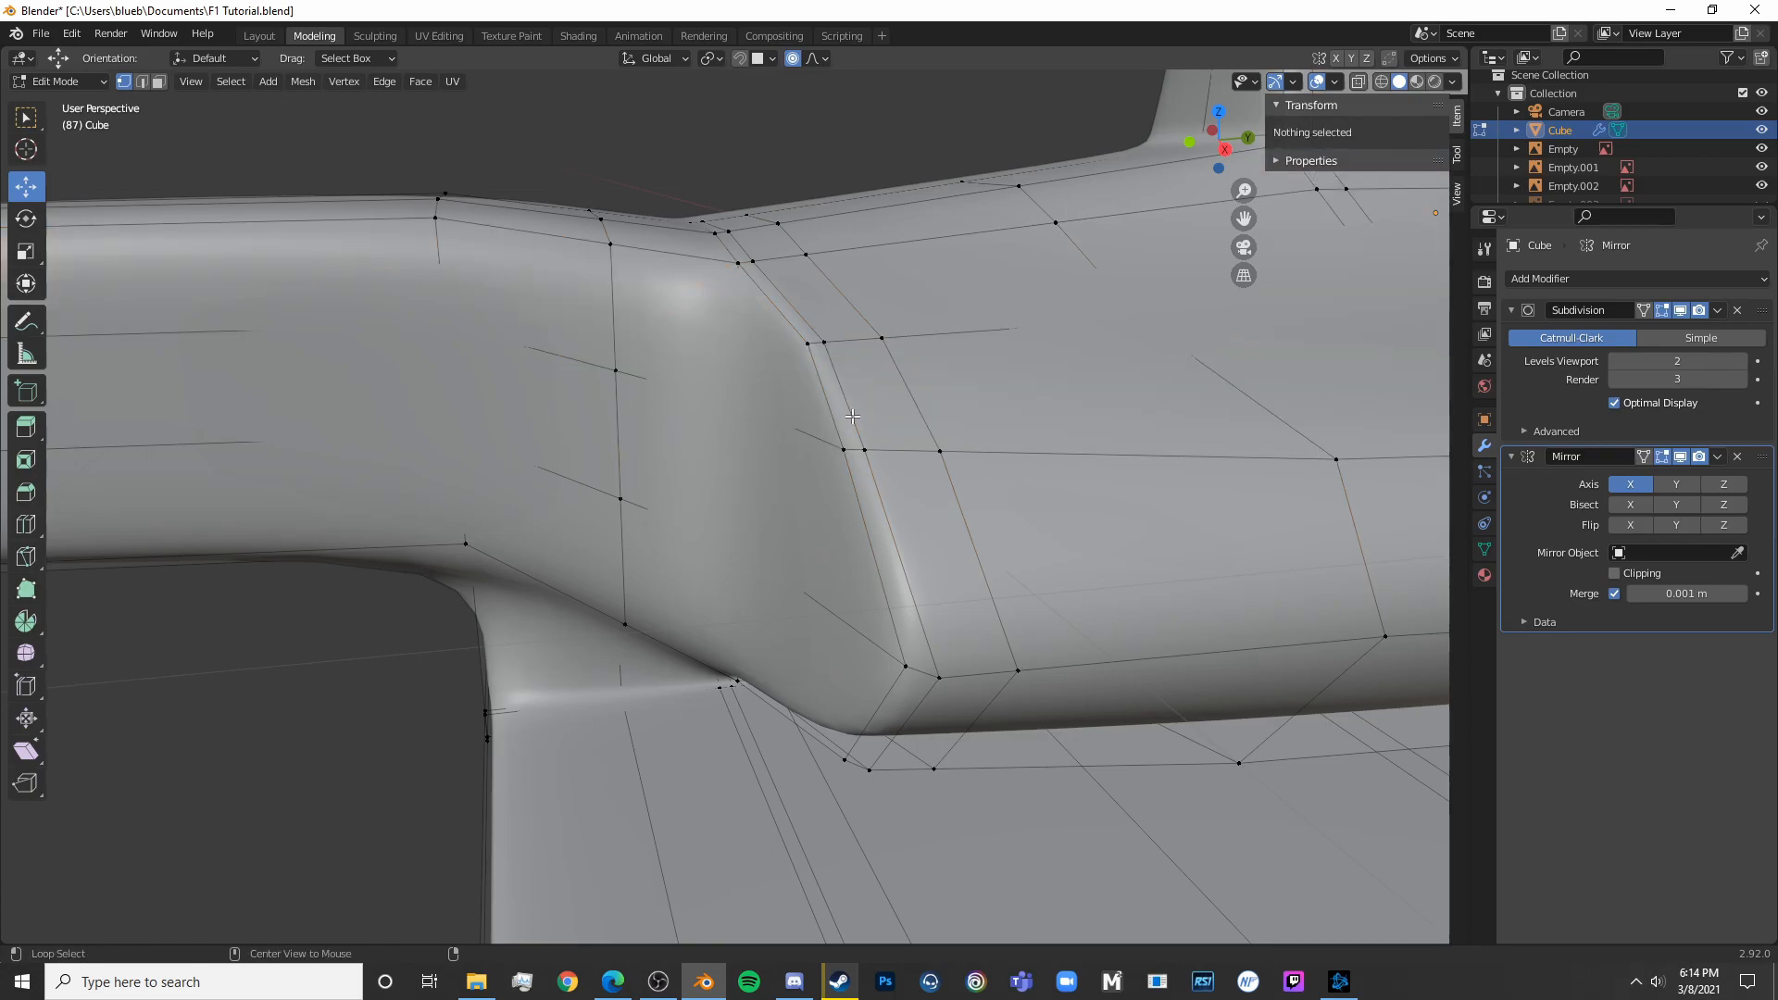
{"action": "left_click", "coordinate": [852, 417], "text": "alt"}
{"action": "scroll", "coordinate": [1045, 639], "scroll_direction": "down", "scroll_amount": 3}
{"action": "middle_click_drag", "start_coordinate": [1045, 638], "coordinate": [874, 634]}
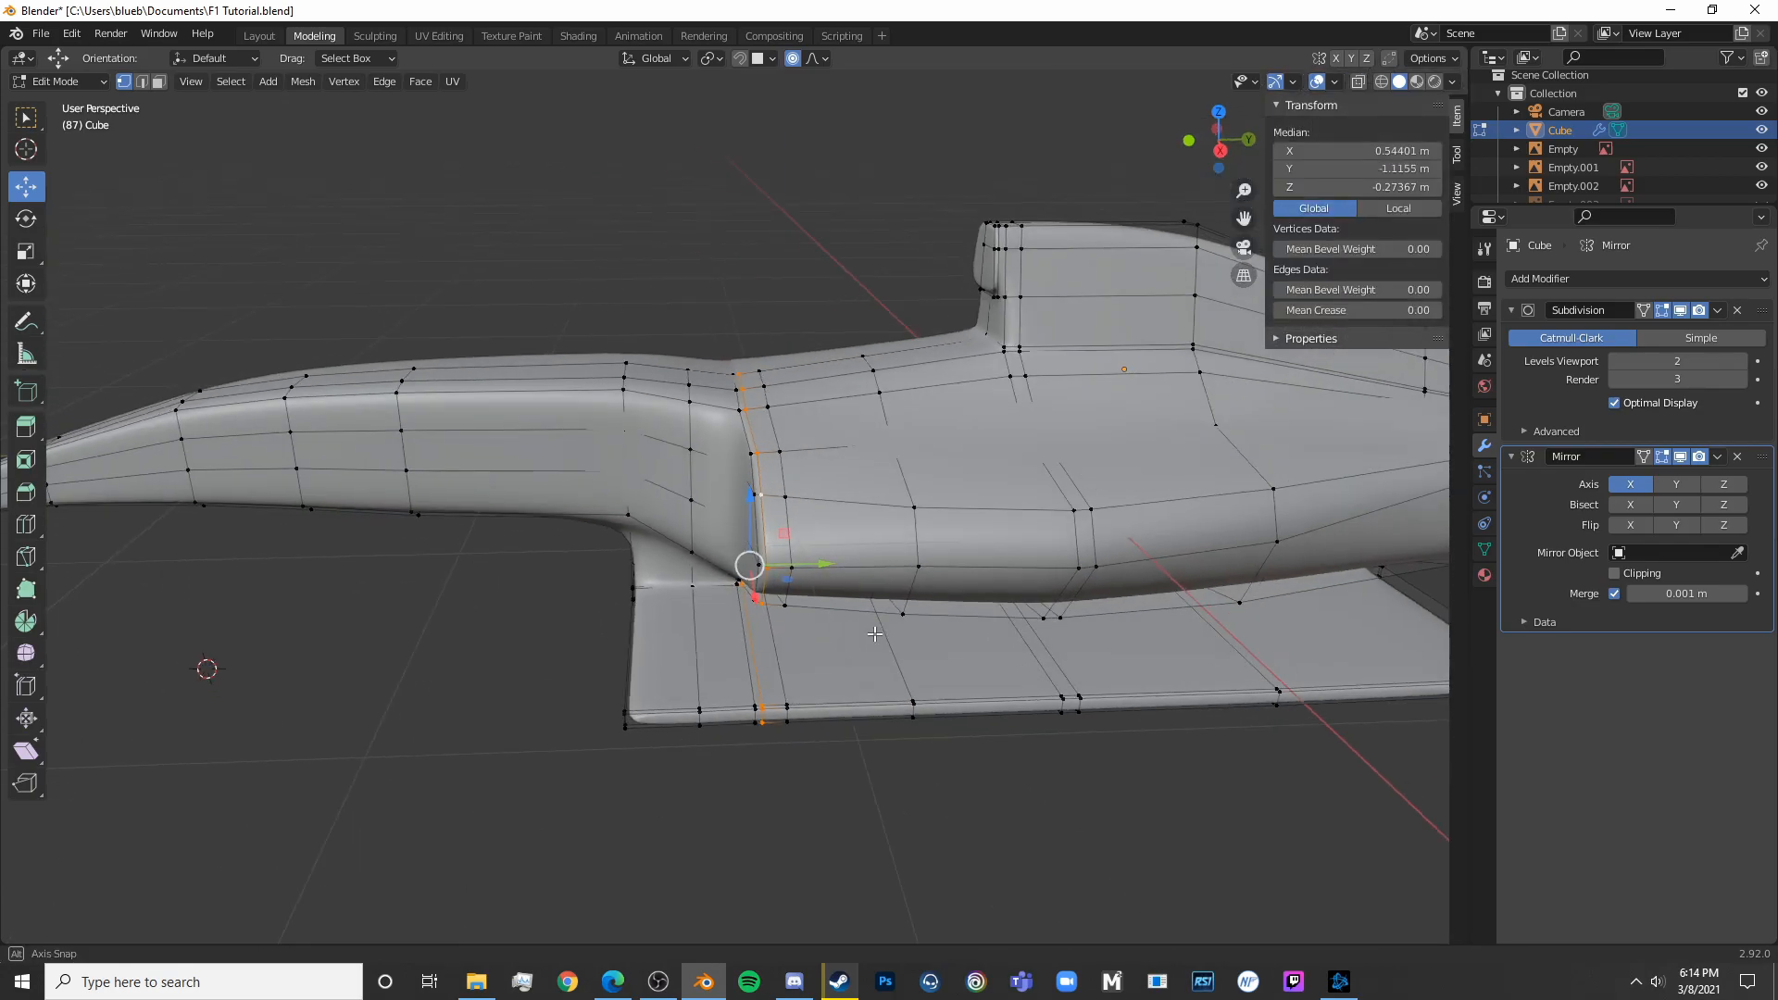
{"action": "key", "text": "x"}
{"action": "key", "text": "Escape"}
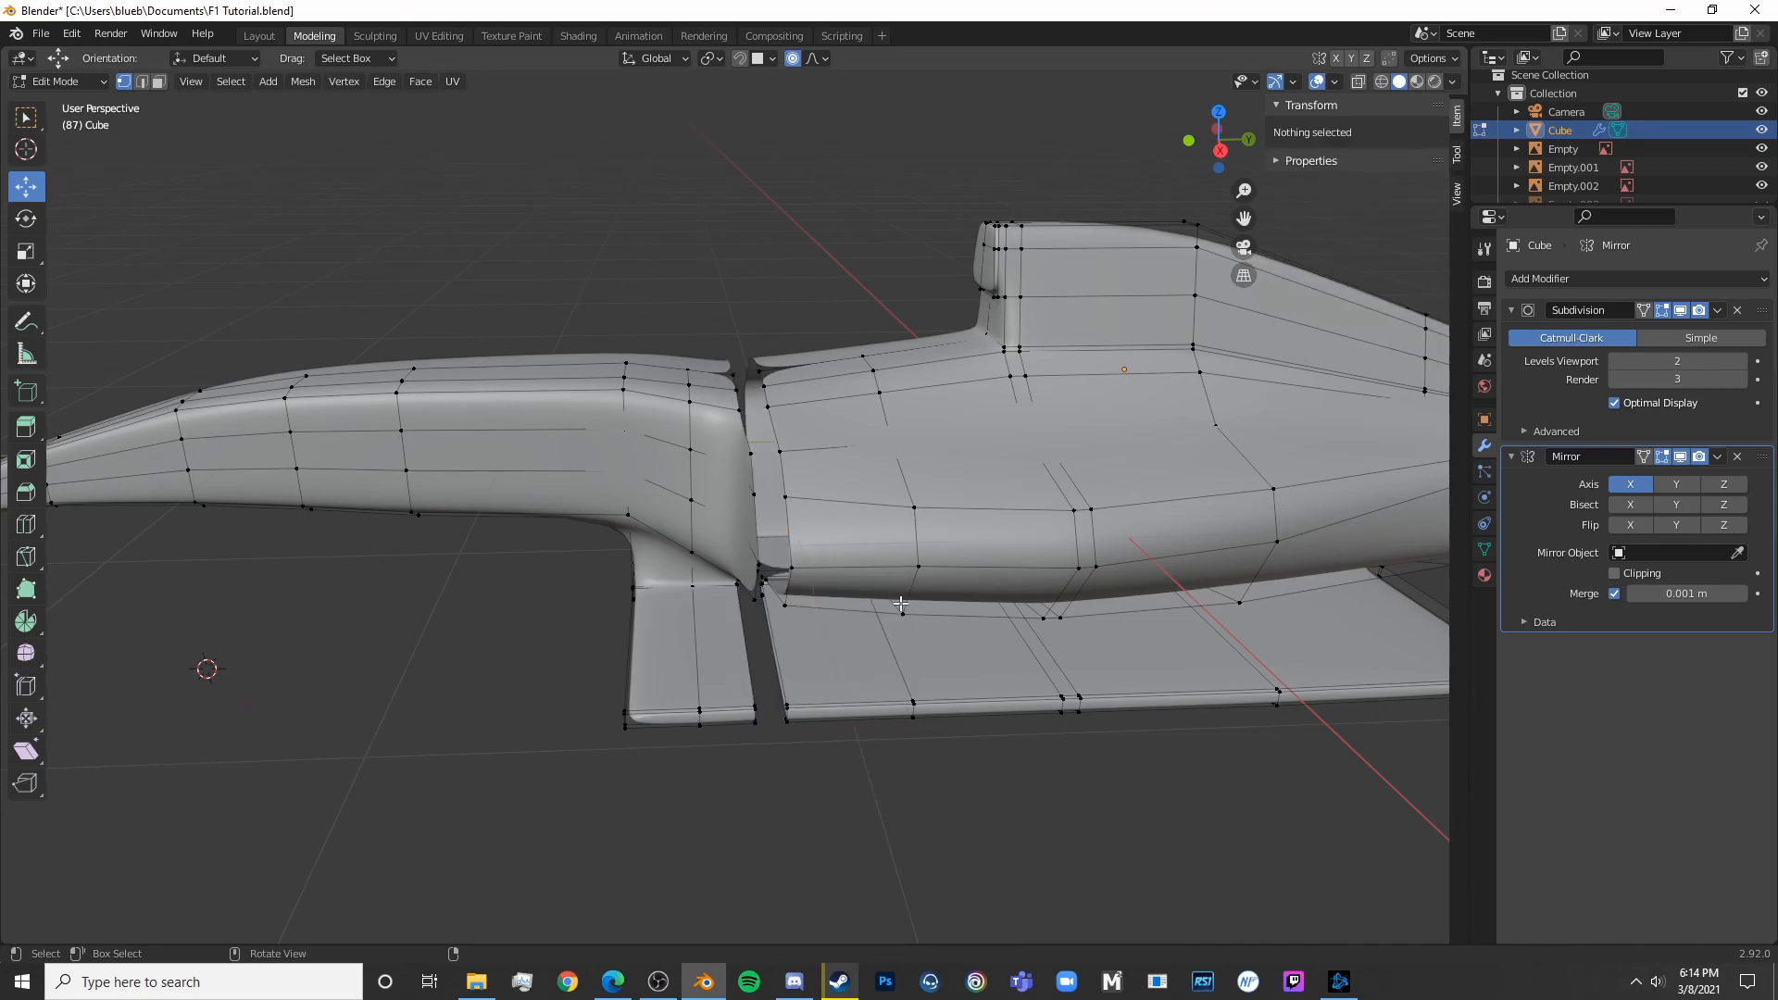
{"action": "key", "text": "x"}
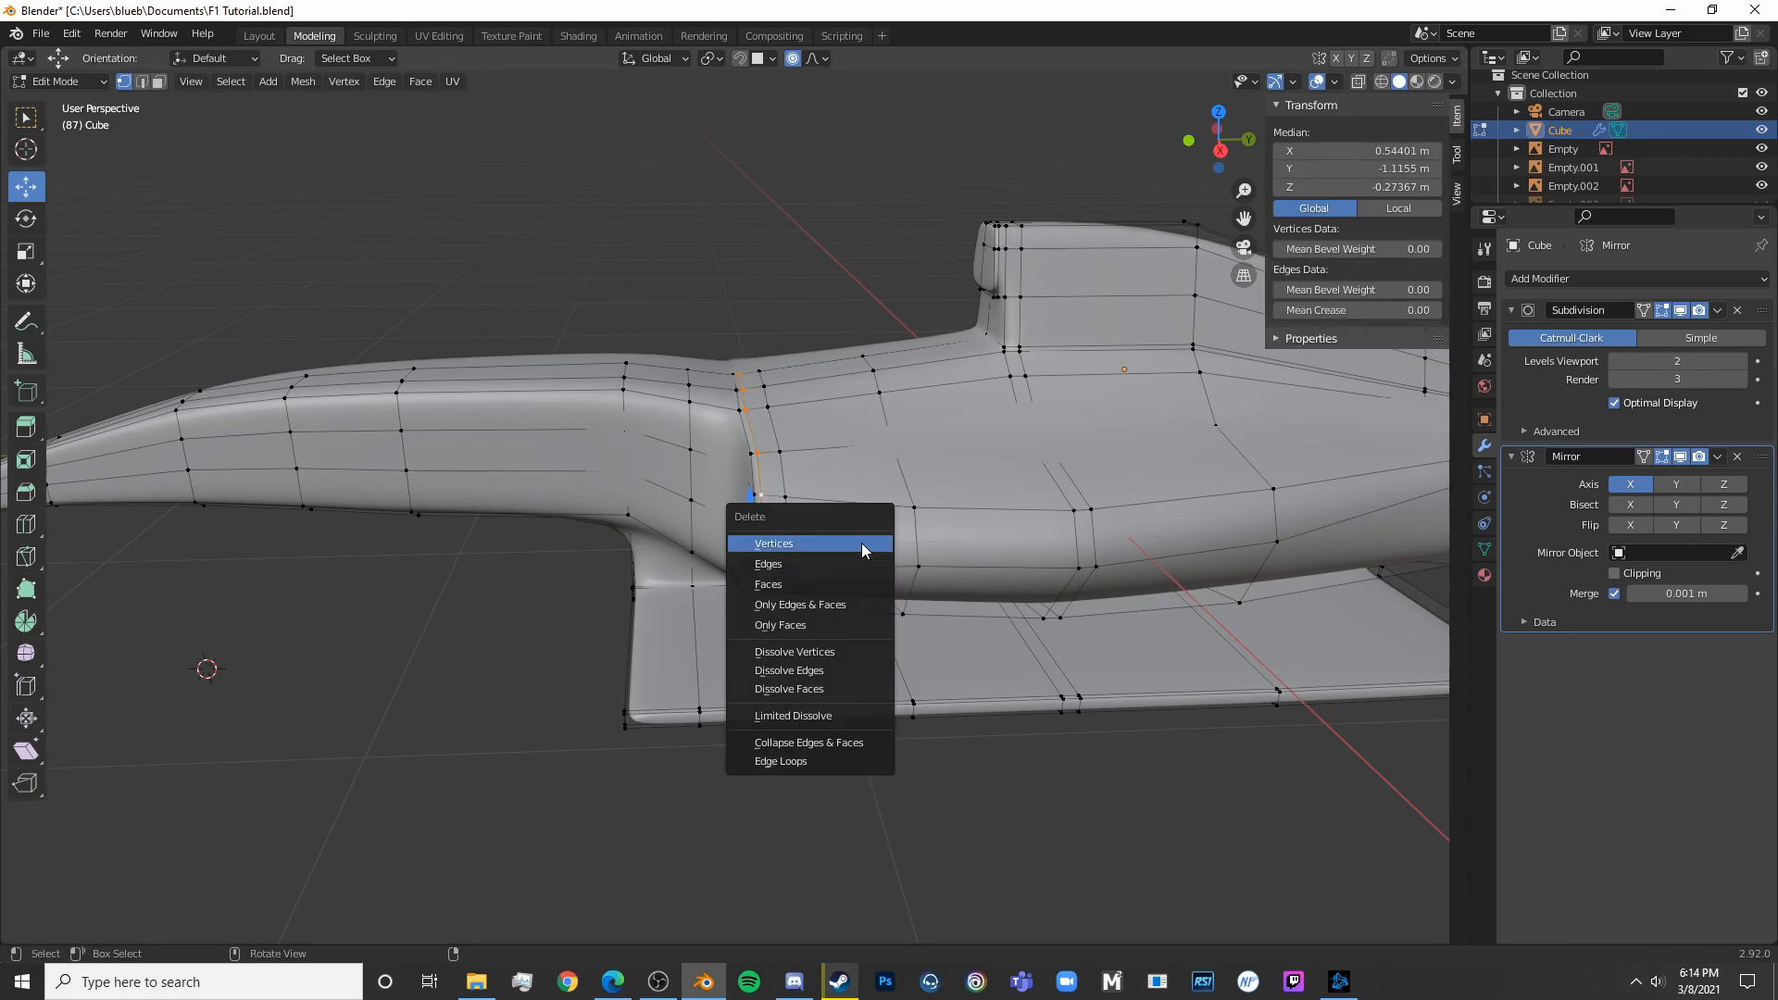
{"action": "left_click", "coordinate": [820, 761]}
{"action": "middle_click_drag", "start_coordinate": [821, 741], "coordinate": [838, 504]}
{"action": "key", "text": "Tab"}
{"action": "key", "text": "Tab"}
{"action": "key", "text": "alt+a"}
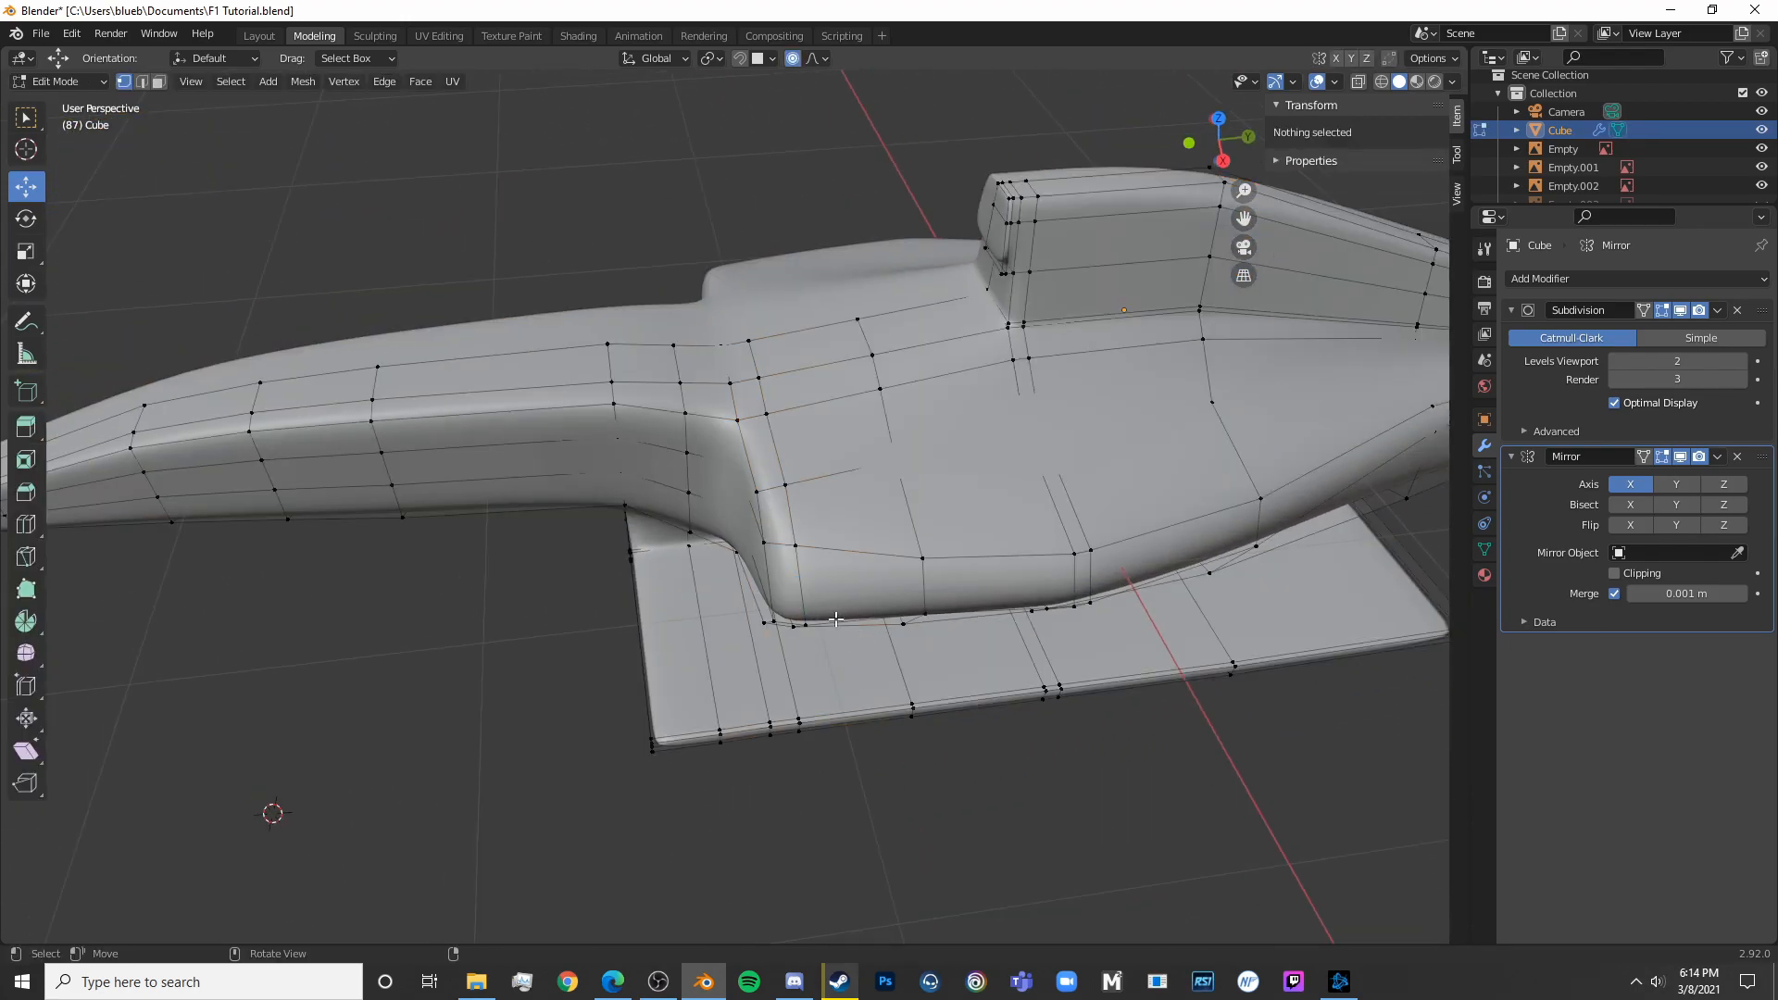
Nudge the upper vertices of the loop at the sidepod's front slightly down onto the side blueprint's body line
{"action": "key", "text": "Tab"}
{"action": "middle_click_drag", "start_coordinate": [840, 593], "coordinate": [888, 558]}
{"action": "key", "text": "Tab"}
{"action": "key", "text": "KP_3"}
{"action": "key", "text": "Tab"}
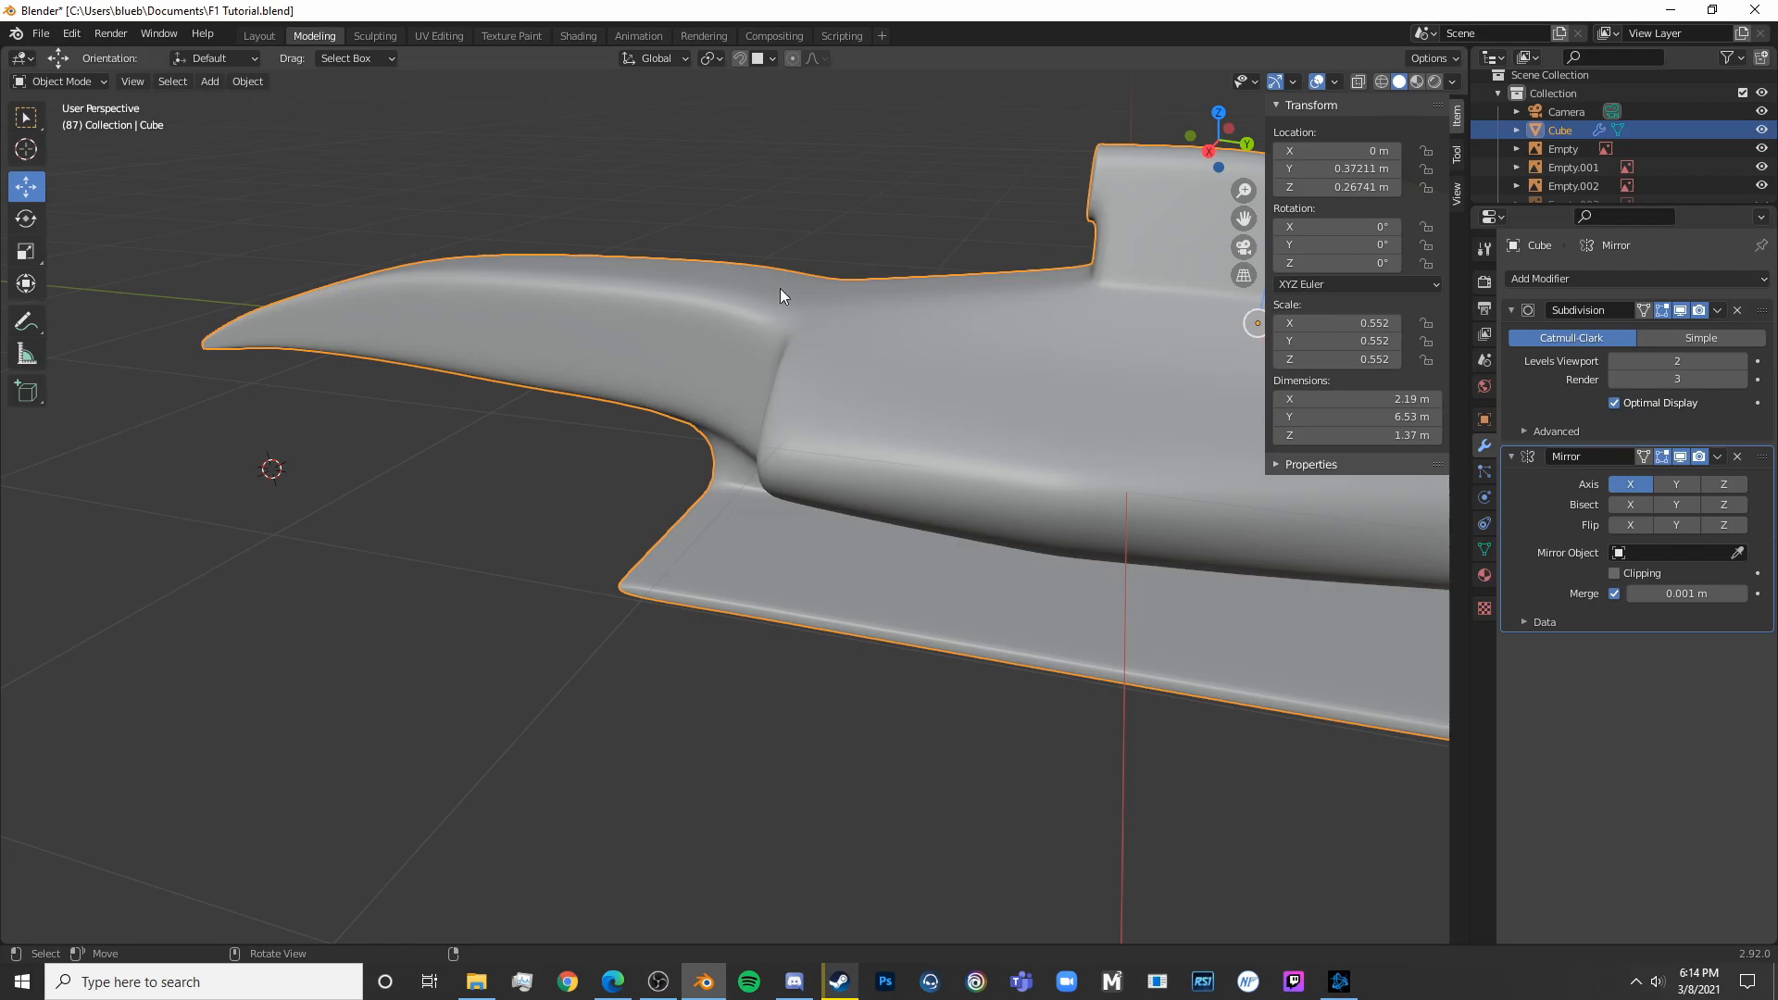
{"action": "key", "text": "KP_3"}
{"action": "key", "text": "Tab"}
{"action": "key", "text": "alt+z"}
{"action": "scroll", "coordinate": [1036, 515], "scroll_direction": "up", "scroll_amount": 5}
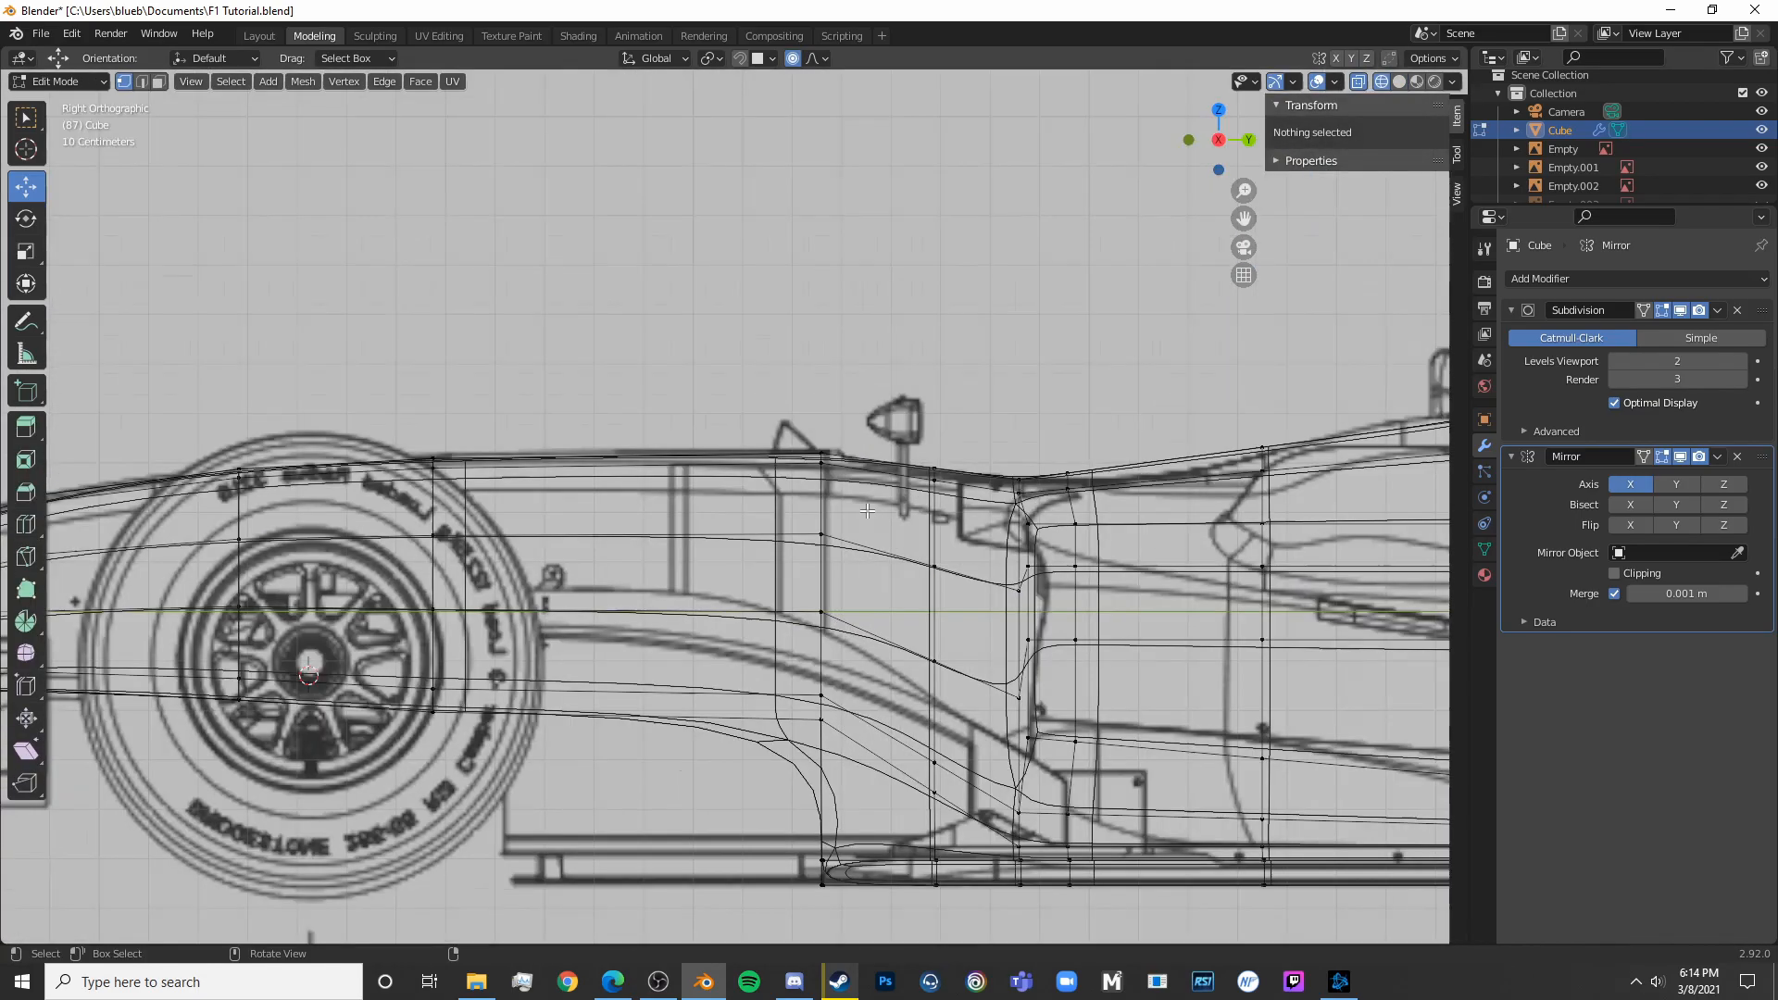
{"action": "key", "text": "alt+a"}
{"action": "middle_click_drag", "start_coordinate": [1090, 475], "coordinate": [955, 475], "text": "shift"}
{"action": "key", "text": "c"}
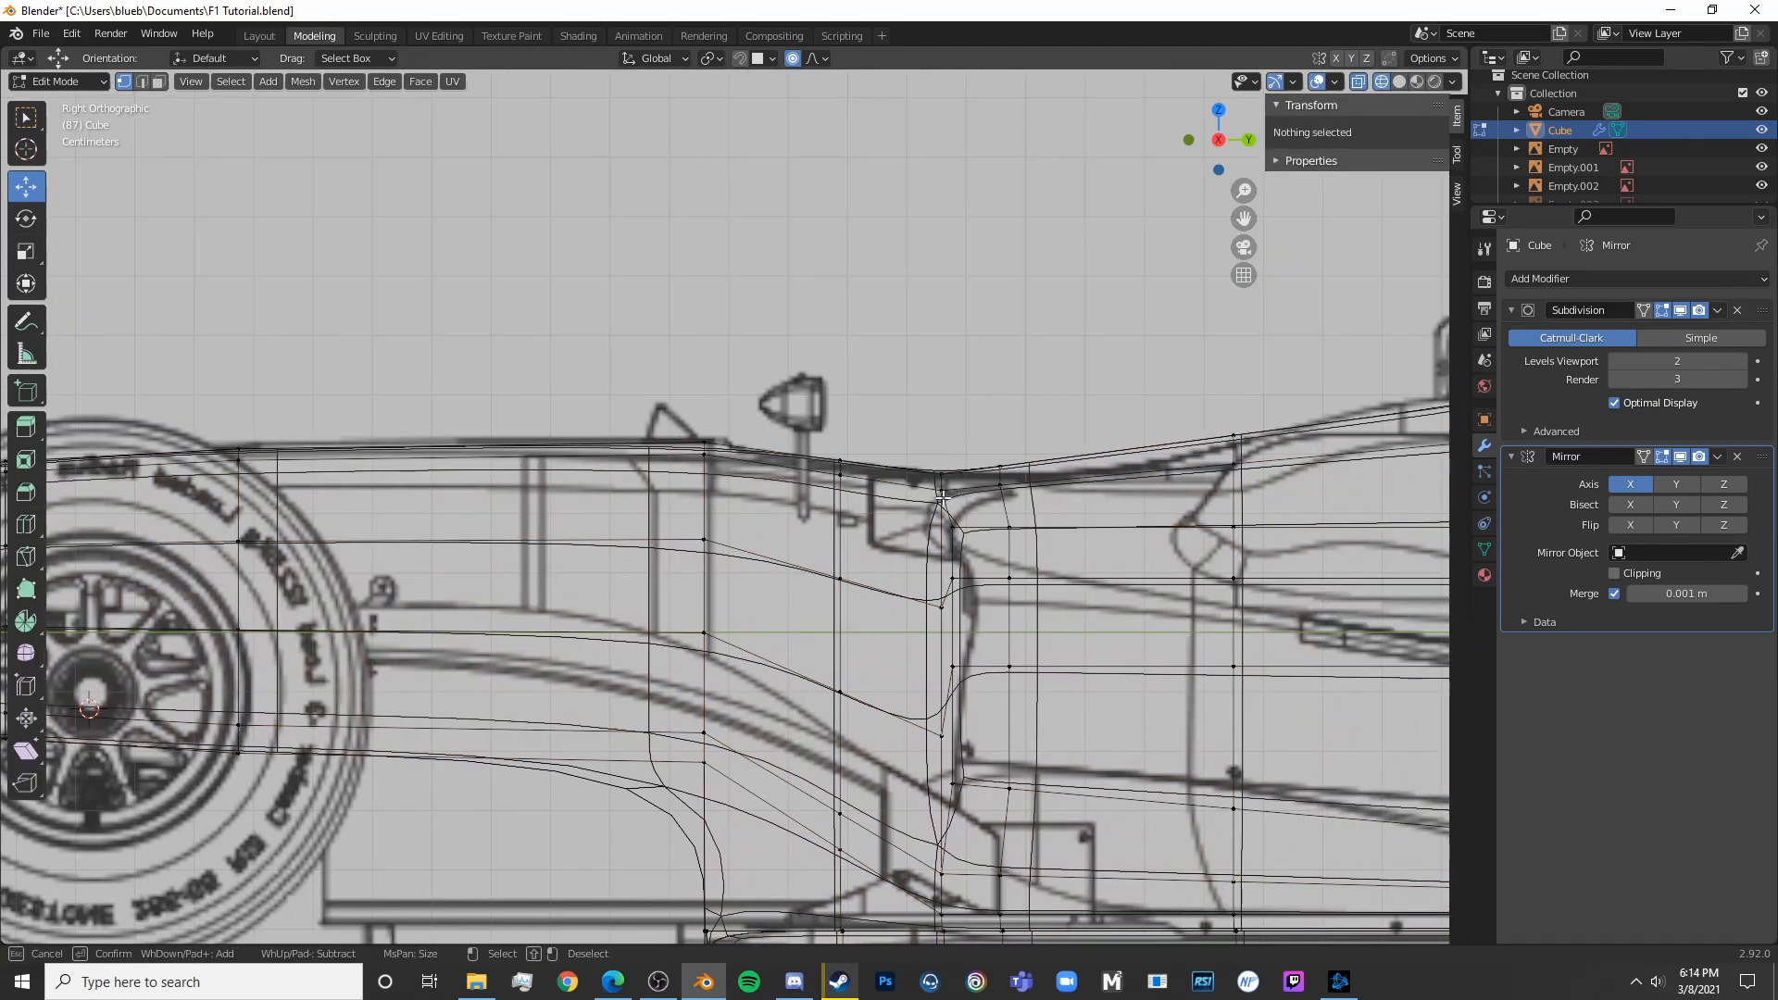
{"action": "left_click", "coordinate": [940, 477]}
{"action": "key", "text": "Escape"}
{"action": "left_click", "coordinate": [1000, 468]}
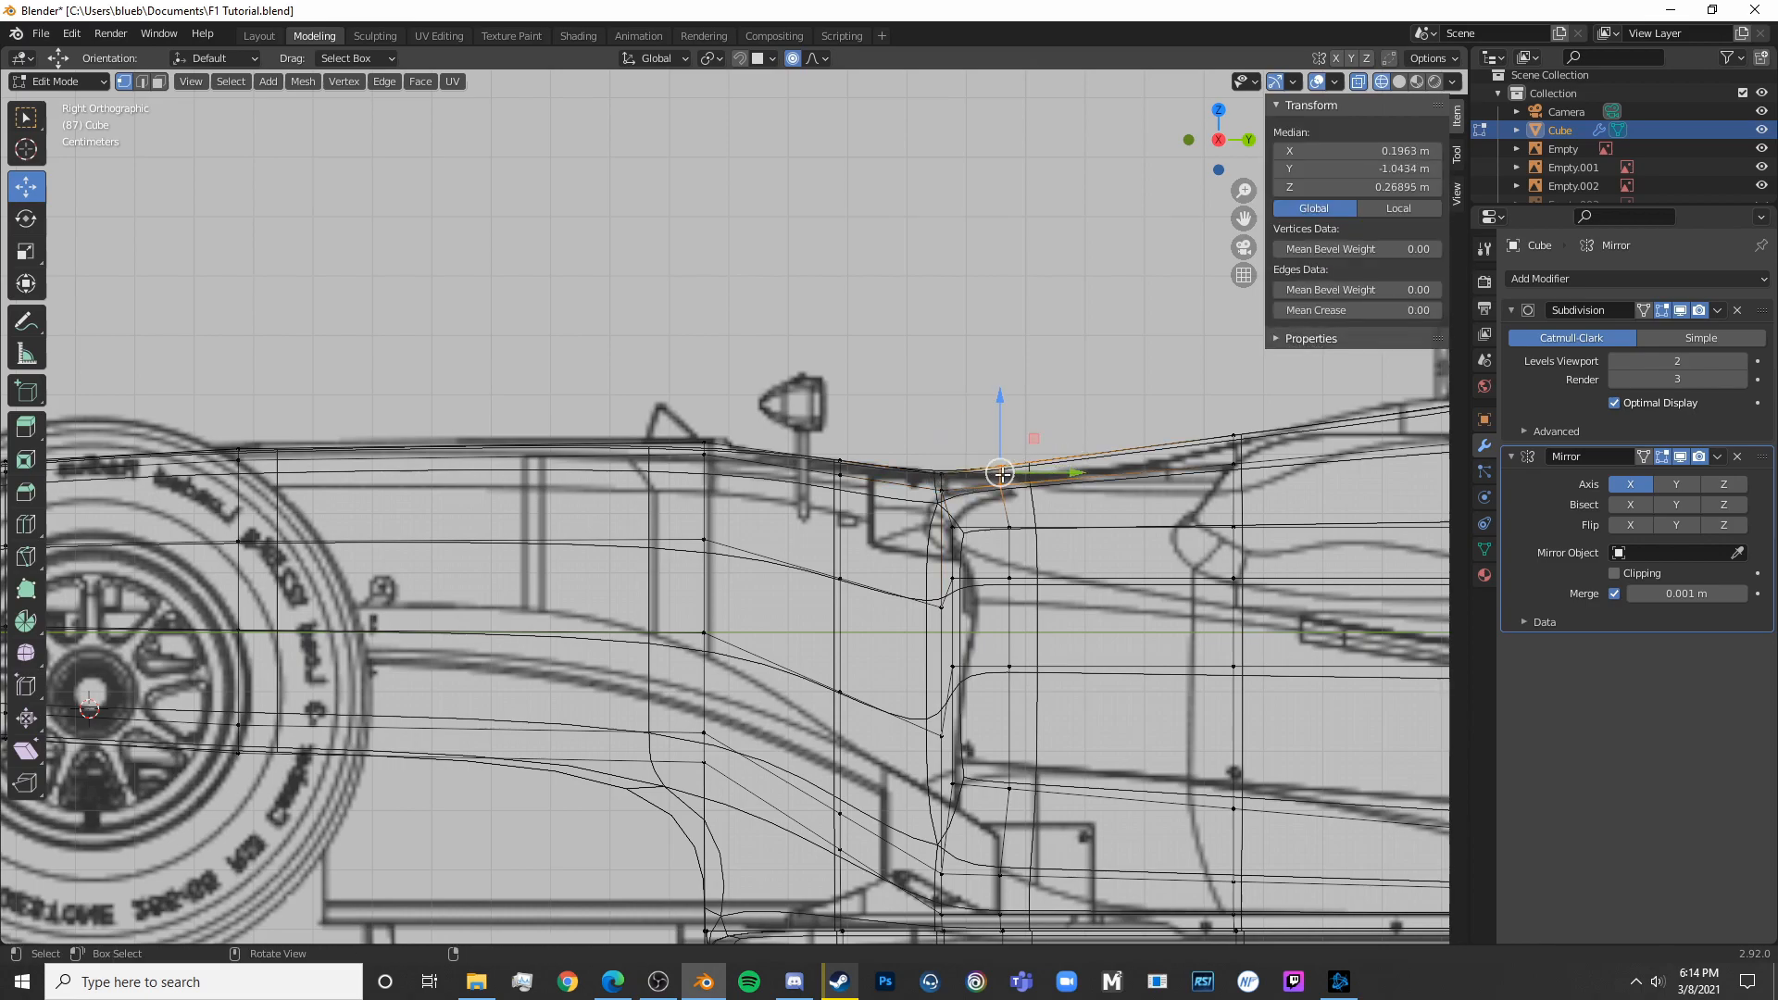
{"action": "left_click_drag", "start_coordinate": [1004, 398], "coordinate": [1005, 403]}
Lower the top vertices of the next crosswise loop toward the rear slightly to follow the side blueprint's cockpit line
{"action": "middle_click_drag", "start_coordinate": [1005, 404], "coordinate": [687, 435], "text": "shift"}
{"action": "key", "text": "alt+a"}
{"action": "key", "text": "c"}
{"action": "left_click", "coordinate": [915, 476]}
{"action": "key", "text": "Escape"}
{"action": "key", "text": "alt+a"}
{"action": "left_click", "coordinate": [921, 439]}
{"action": "left_click_drag", "start_coordinate": [916, 419], "coordinate": [910, 427]}
Add a crosswise loop cut just ahead of the airbox and adjust its top vertices downward to the side blueprint's outline
{"action": "key", "text": "alt+a"}
{"action": "key", "text": "ctrl+r"}
{"action": "left_click", "coordinate": [1095, 448]}
{"action": "left_click", "coordinate": [1136, 450]}
{"action": "key", "text": "alt+a"}
{"action": "key", "text": "c"}
{"action": "left_click", "coordinate": [1095, 471]}
{"action": "left_click_drag", "start_coordinate": [1094, 470], "coordinate": [1096, 452]}
{"action": "key", "text": "Escape"}
{"action": "left_click_drag", "start_coordinate": [1099, 392], "coordinate": [1102, 402]}
{"action": "key", "text": "Tab"}
{"action": "scroll", "coordinate": [1163, 498], "scroll_direction": "down", "scroll_amount": 5}
{"action": "key", "text": "alt+z"}
{"action": "key", "text": "Tab"}
{"action": "middle_click_drag", "start_coordinate": [877, 556], "coordinate": [1002, 647]}
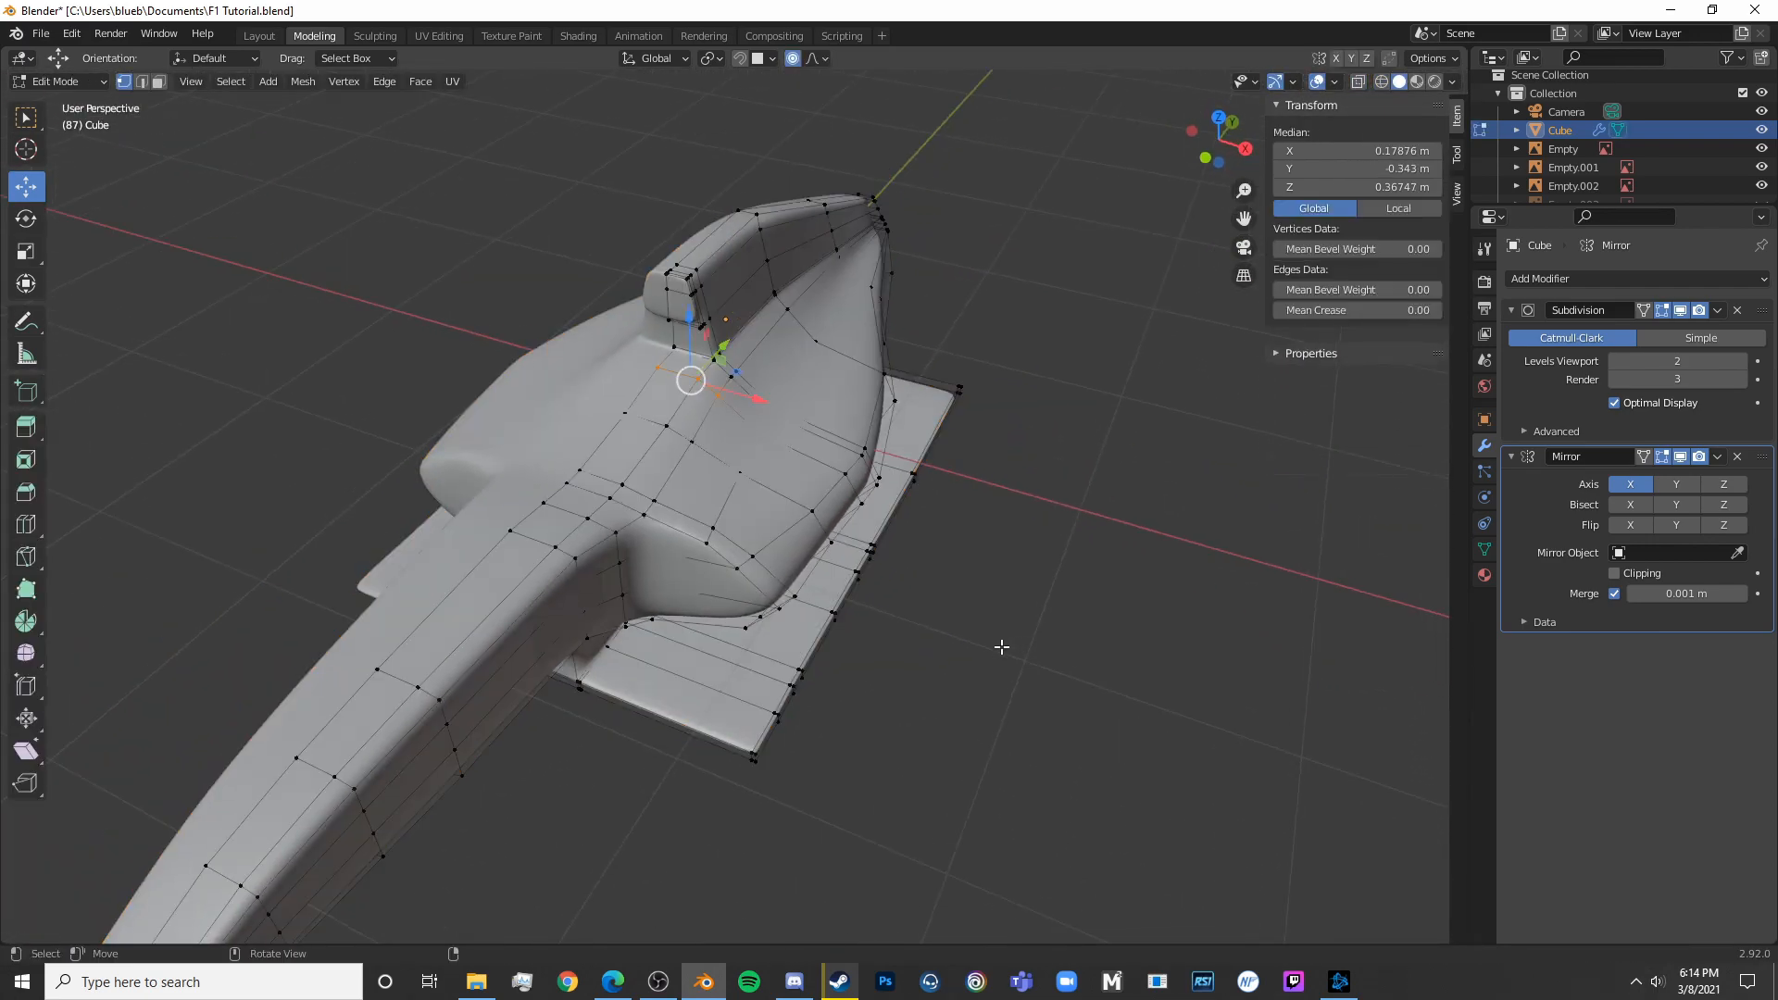
Select the new loop's outer sidepod vertices and move them outward along X by about 0.01 m
{"action": "key", "text": "KP_7"}
{"action": "scroll", "coordinate": [683, 436], "scroll_direction": "up", "scroll_amount": 6}
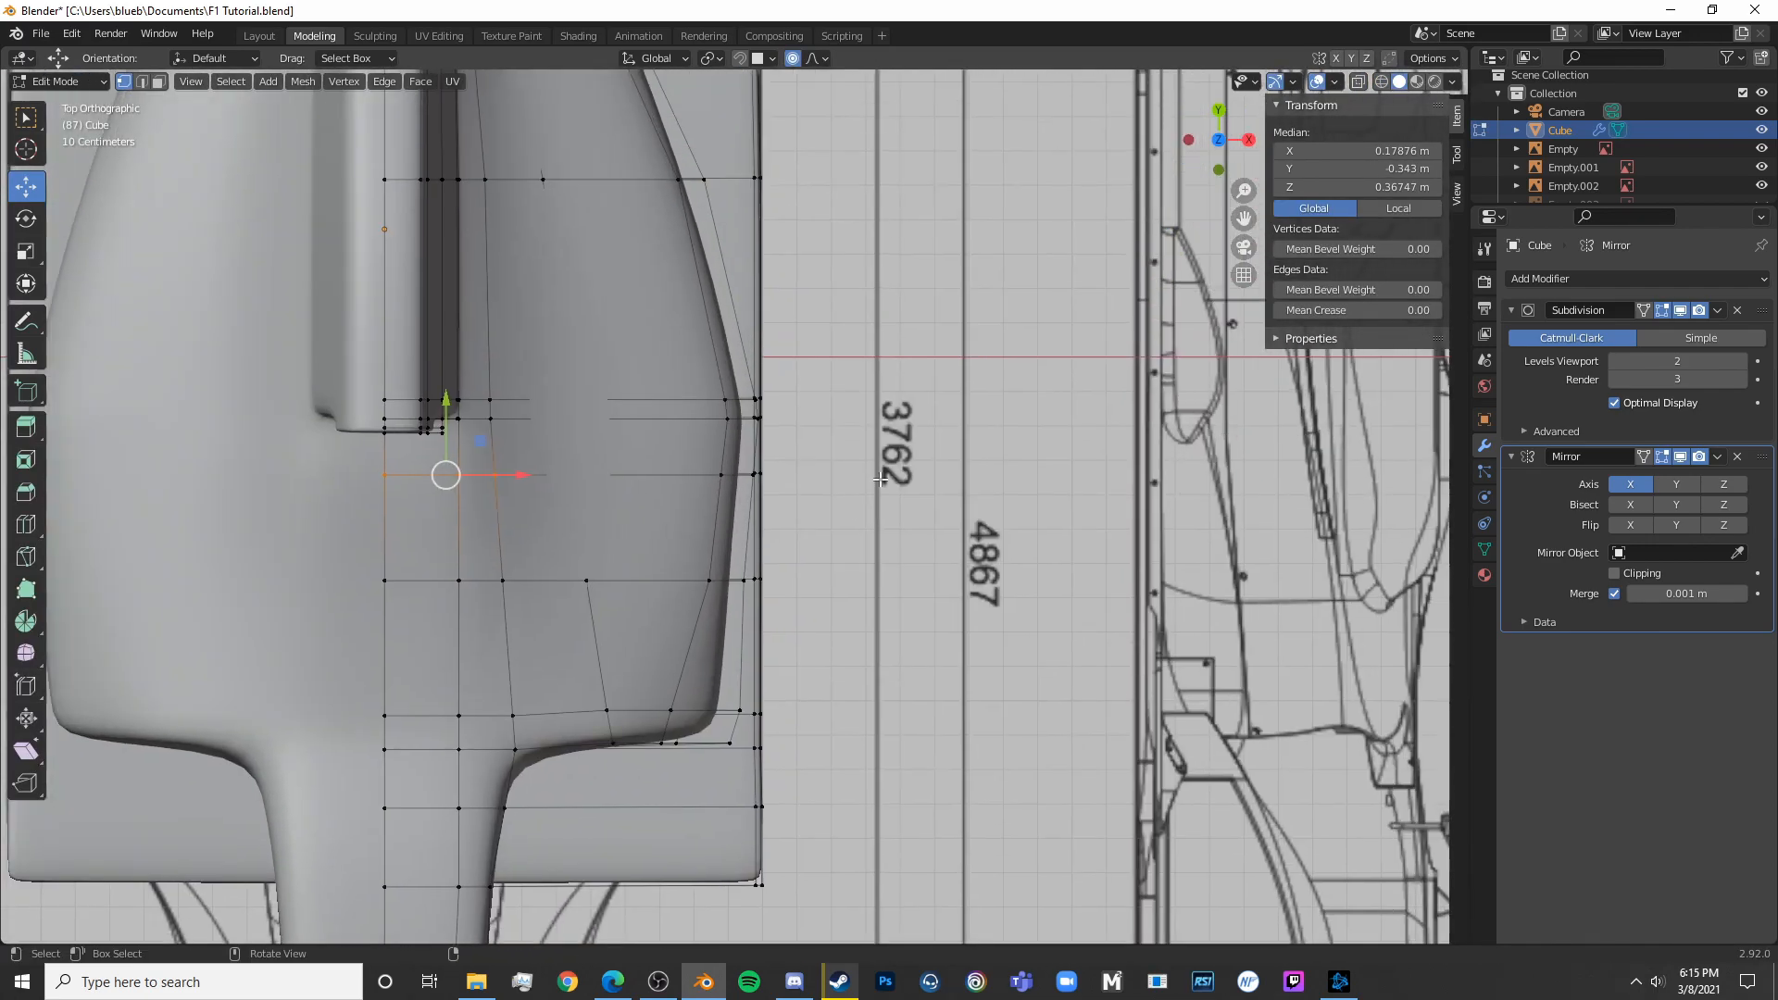
{"action": "key", "text": "alt+z"}
{"action": "left_click_drag", "start_coordinate": [682, 406], "coordinate": [743, 465]}
{"action": "key", "text": "shift+z"}
{"action": "middle_click_drag", "start_coordinate": [752, 435], "coordinate": [623, 270]}
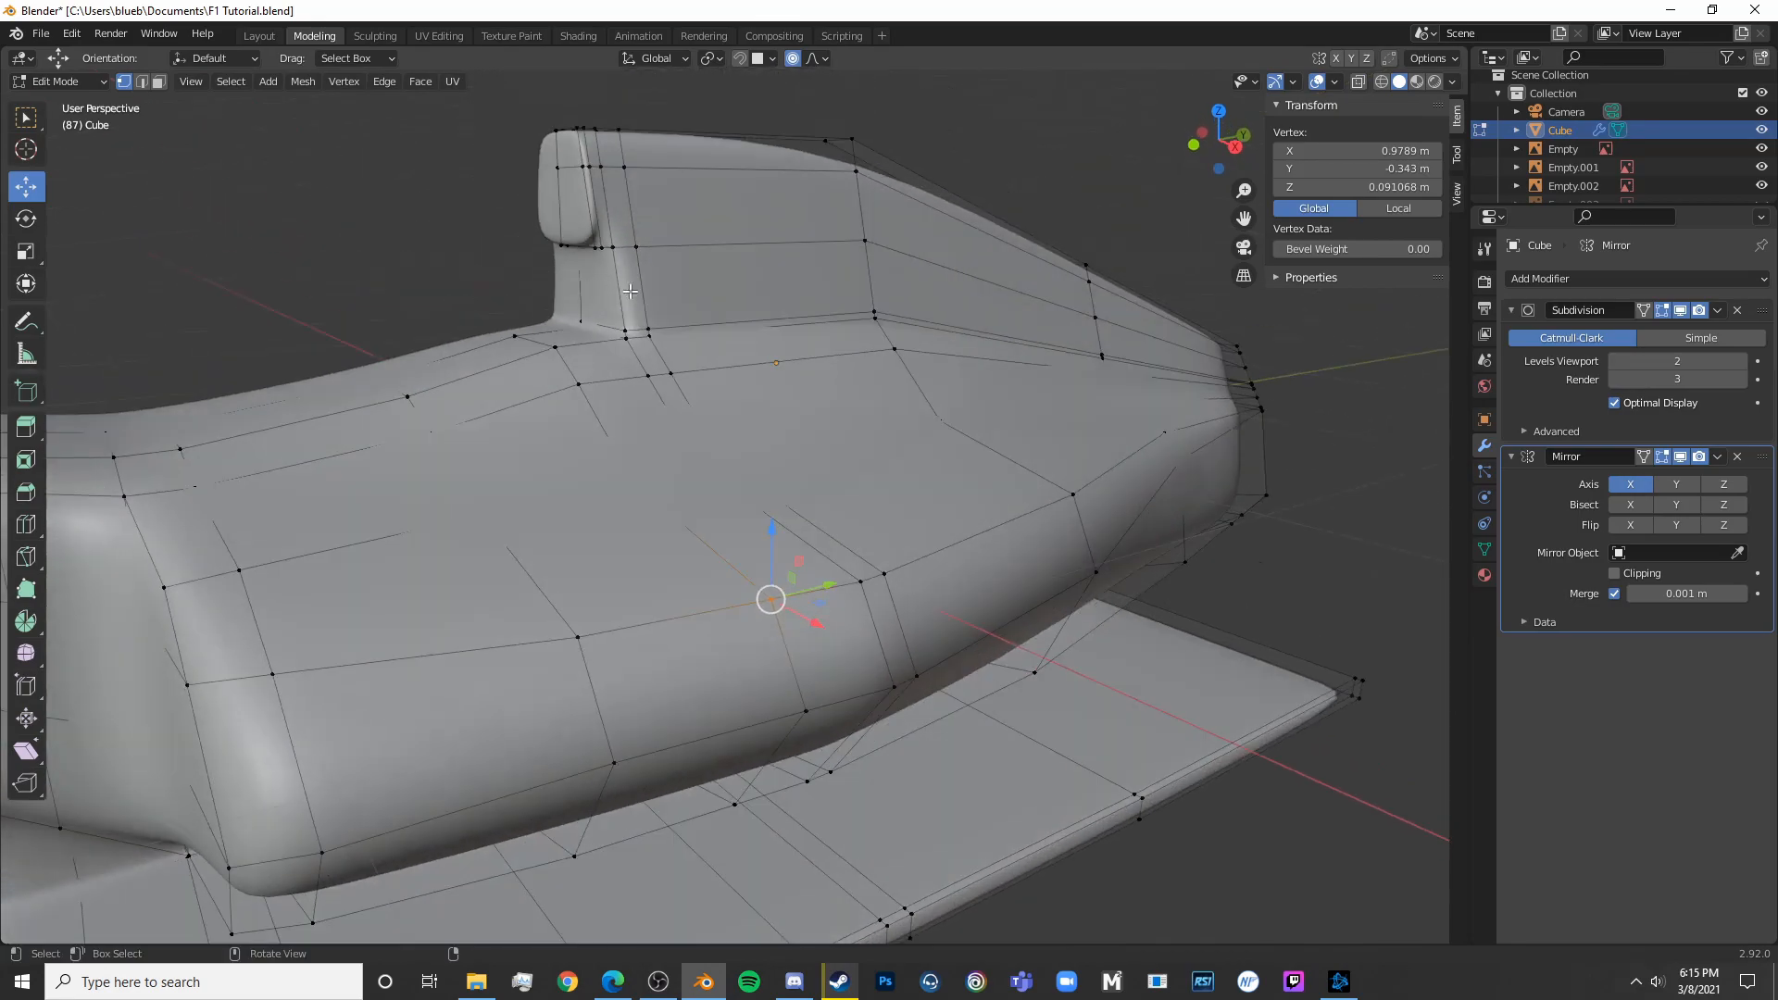
{"action": "left_click", "coordinate": [739, 796]}
{"action": "key", "text": "Tab"}
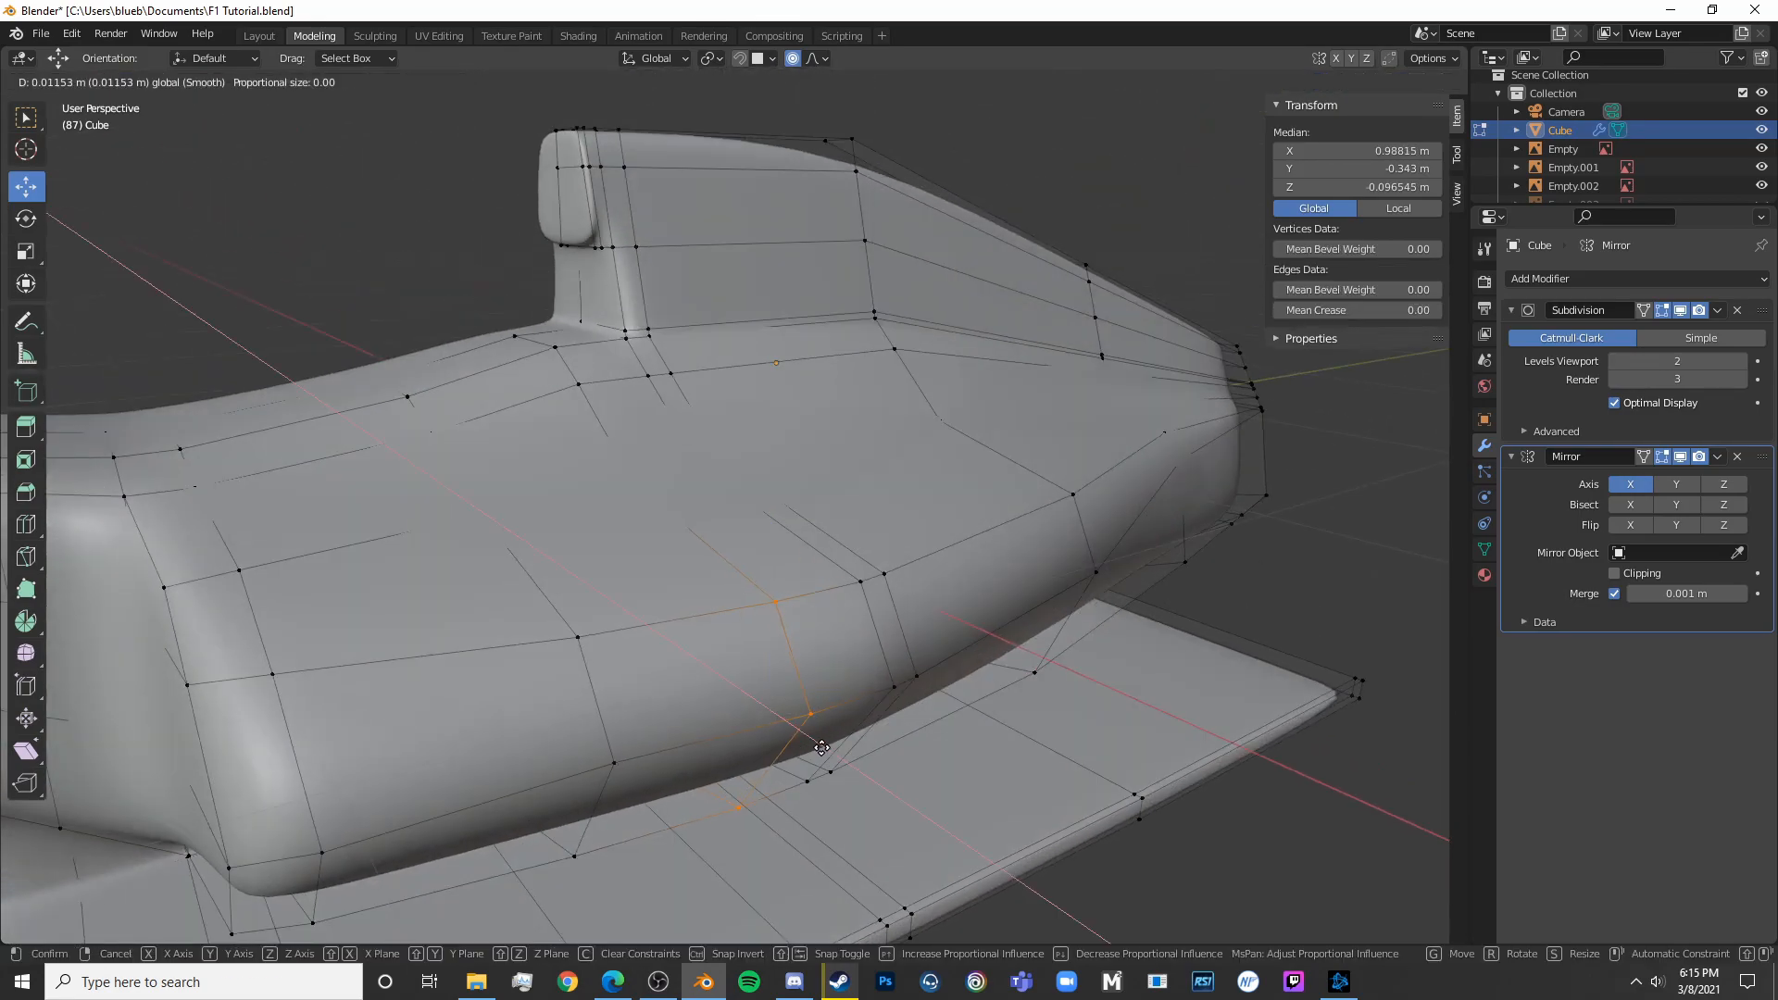
Select the vertices at the floor's front end in side view and extrude them forward about 0.085 m
{"action": "middle_click_drag", "start_coordinate": [826, 750], "coordinate": [836, 701]}
{"action": "key", "text": "KP_3"}
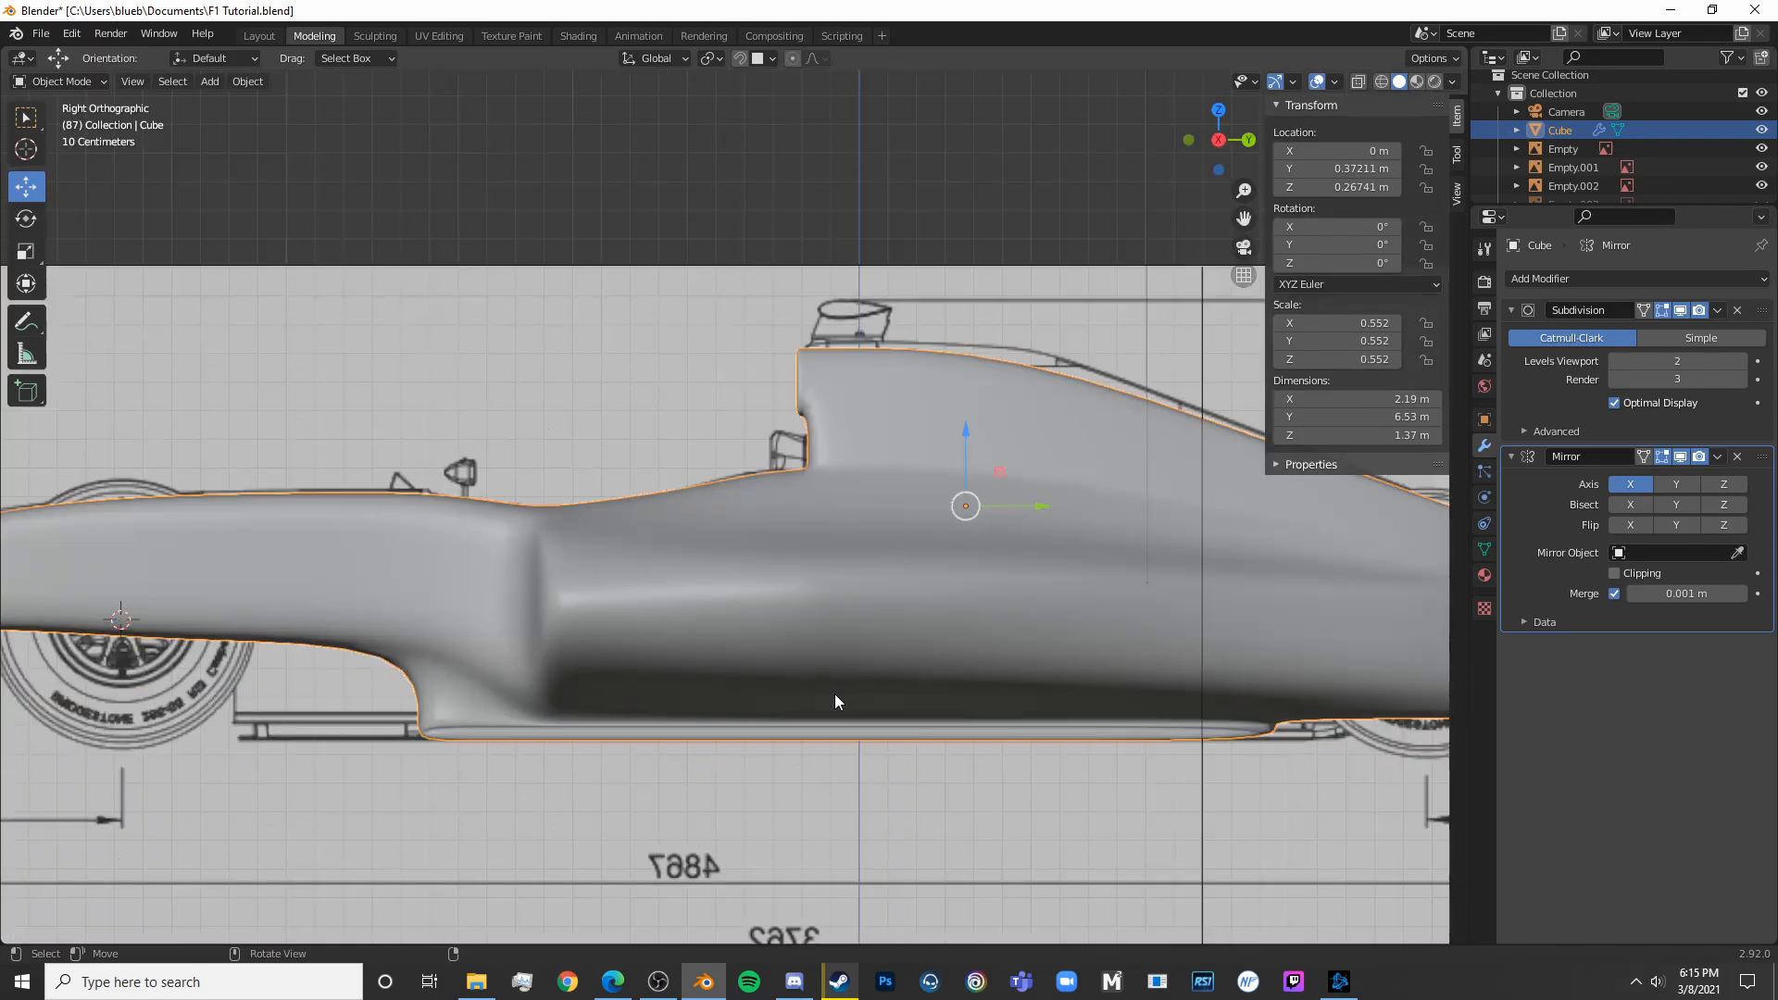
{"action": "key", "text": "Tab"}
{"action": "key", "text": "alt+z"}
{"action": "scroll", "coordinate": [642, 747], "scroll_direction": "up", "scroll_amount": 6}
{"action": "scroll", "coordinate": [827, 691], "scroll_direction": "down", "scroll_amount": 5}
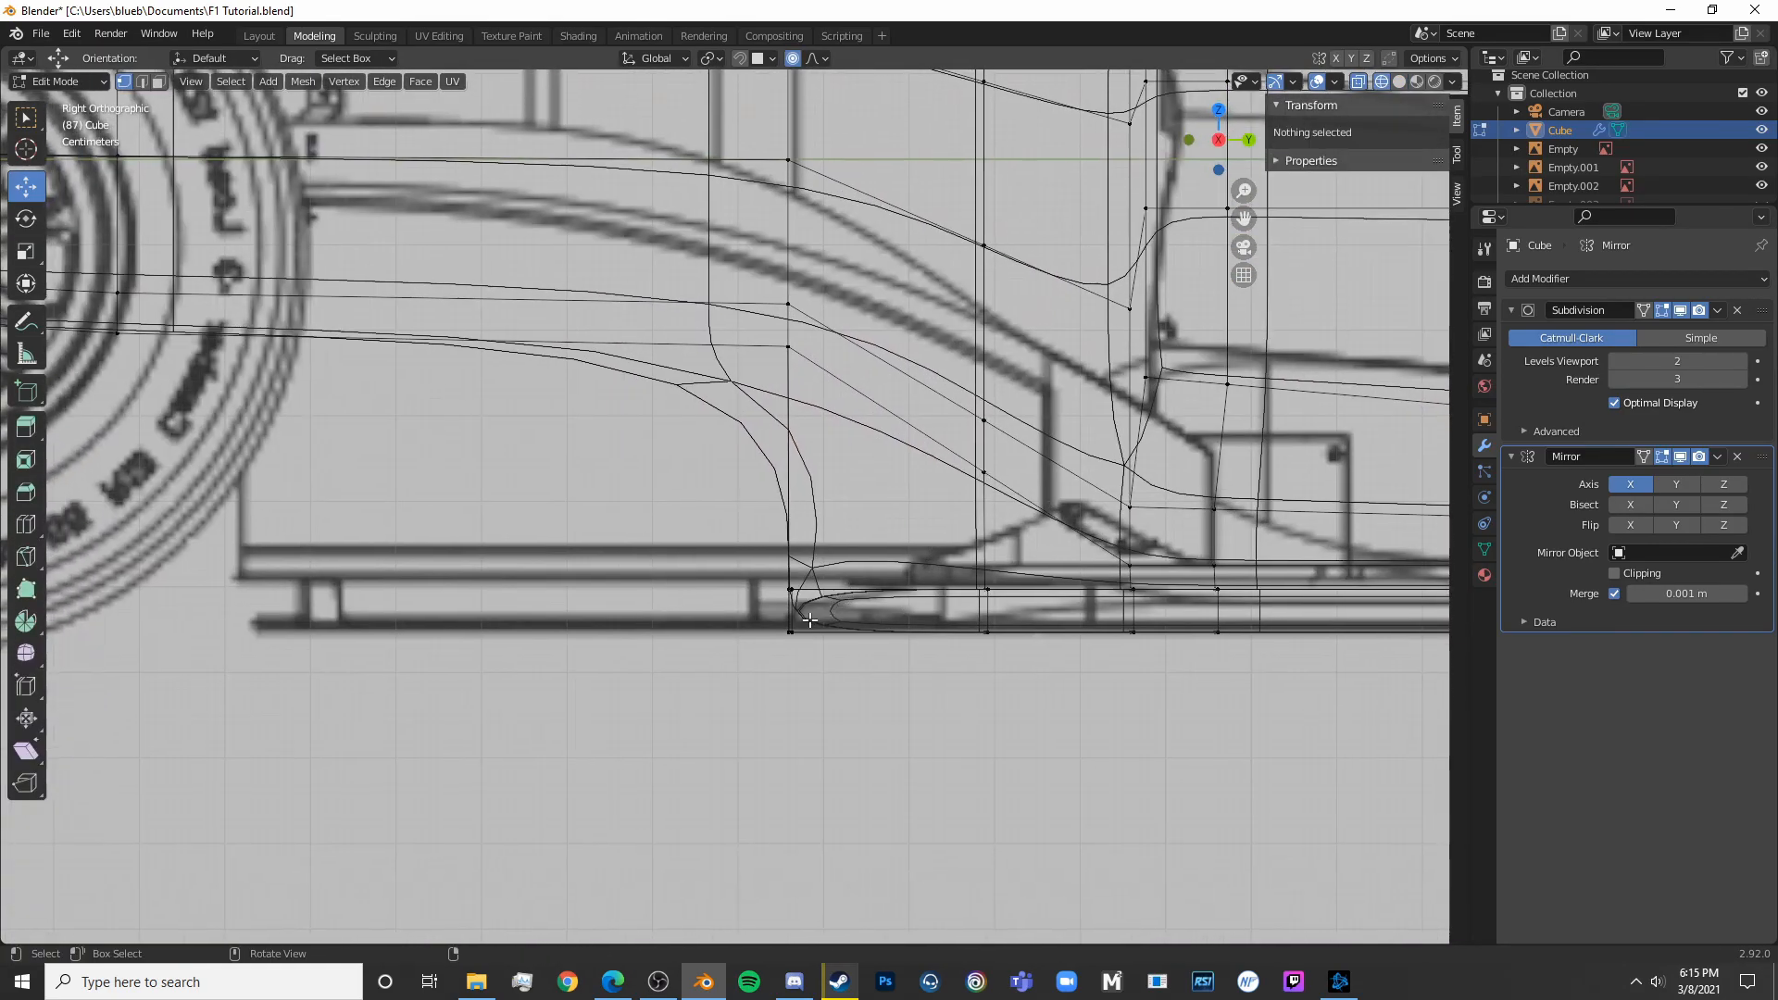
{"action": "left_click", "coordinate": [793, 607]}
{"action": "scroll", "coordinate": [840, 635], "scroll_direction": "down", "scroll_amount": 4}
{"action": "key", "text": "alt+z"}
{"action": "middle_click_drag", "start_coordinate": [841, 635], "coordinate": [916, 493]}
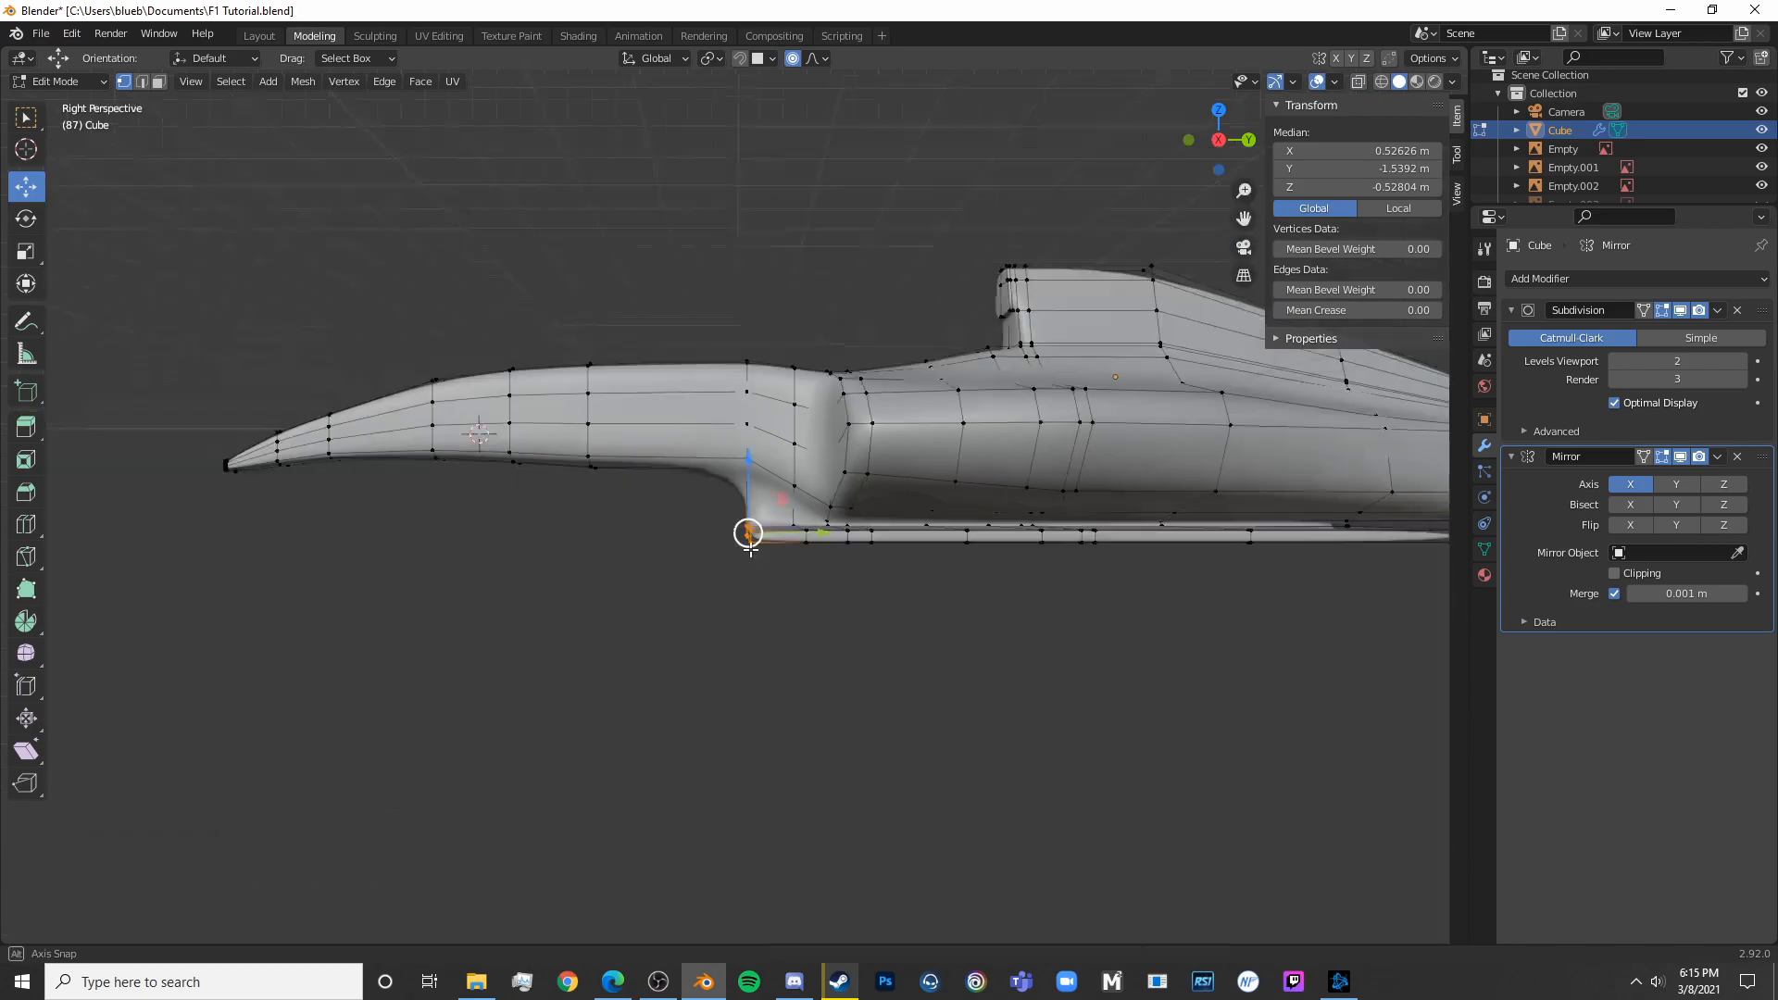
{"action": "key", "text": "KP_3"}
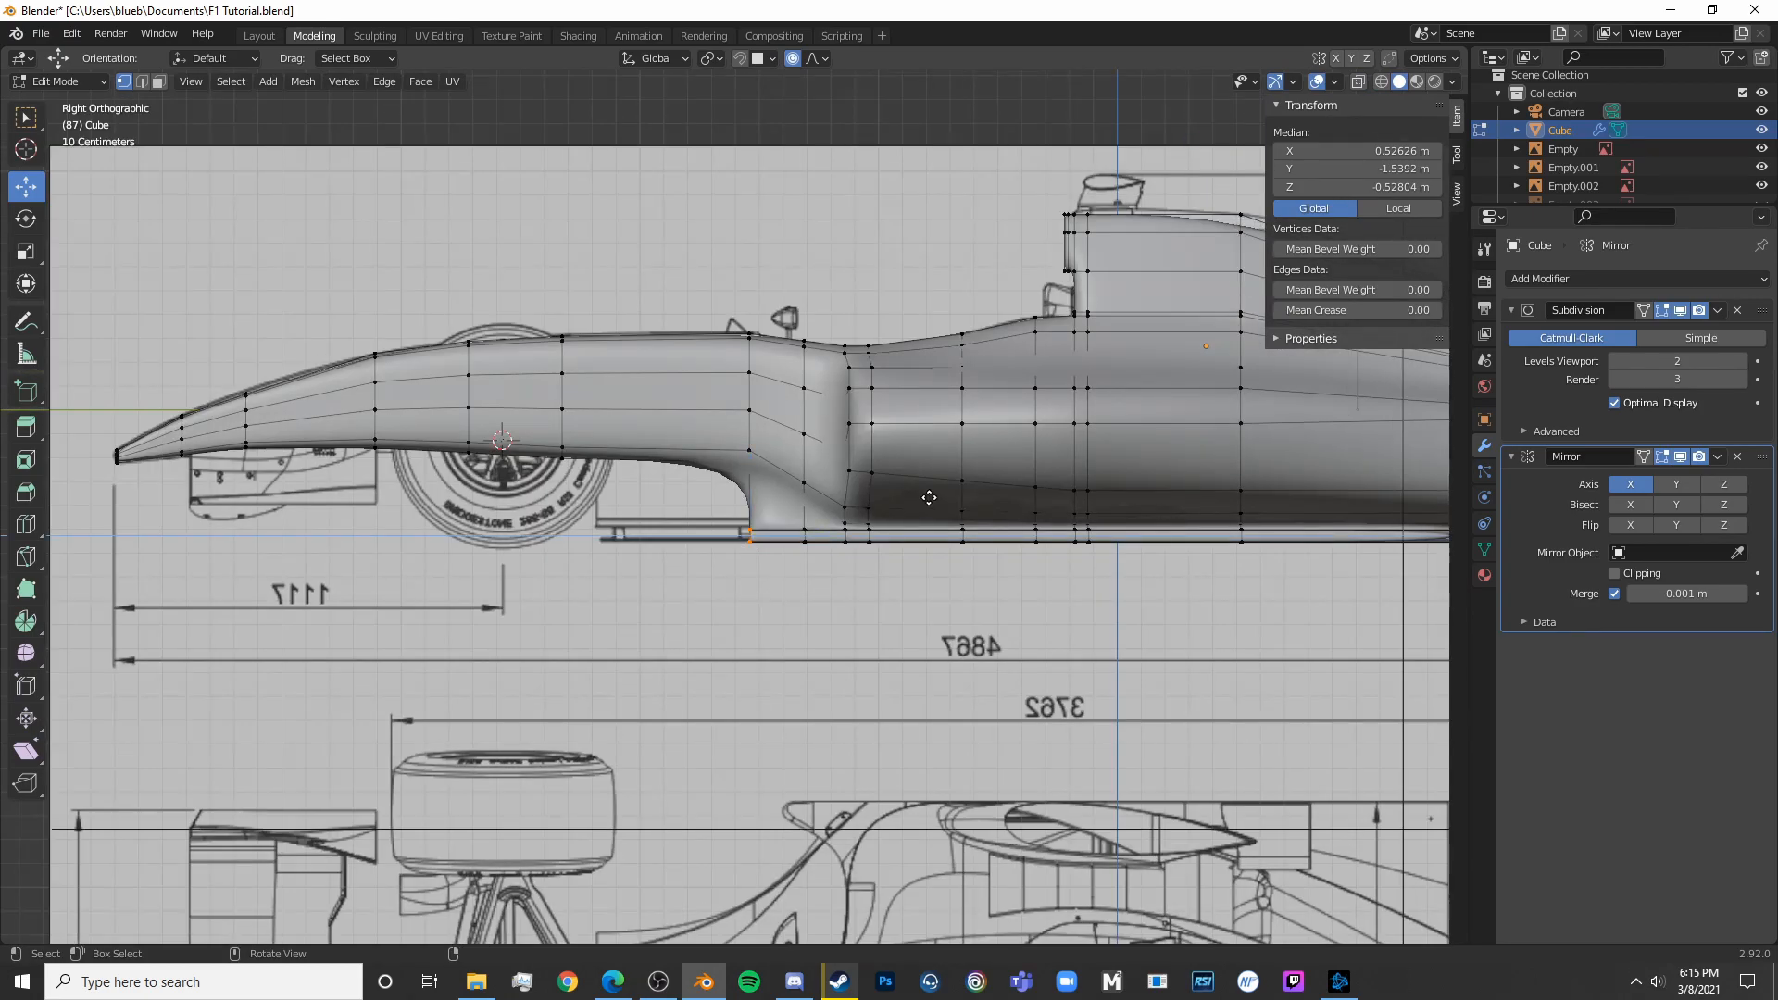
{"action": "key", "text": "g"}
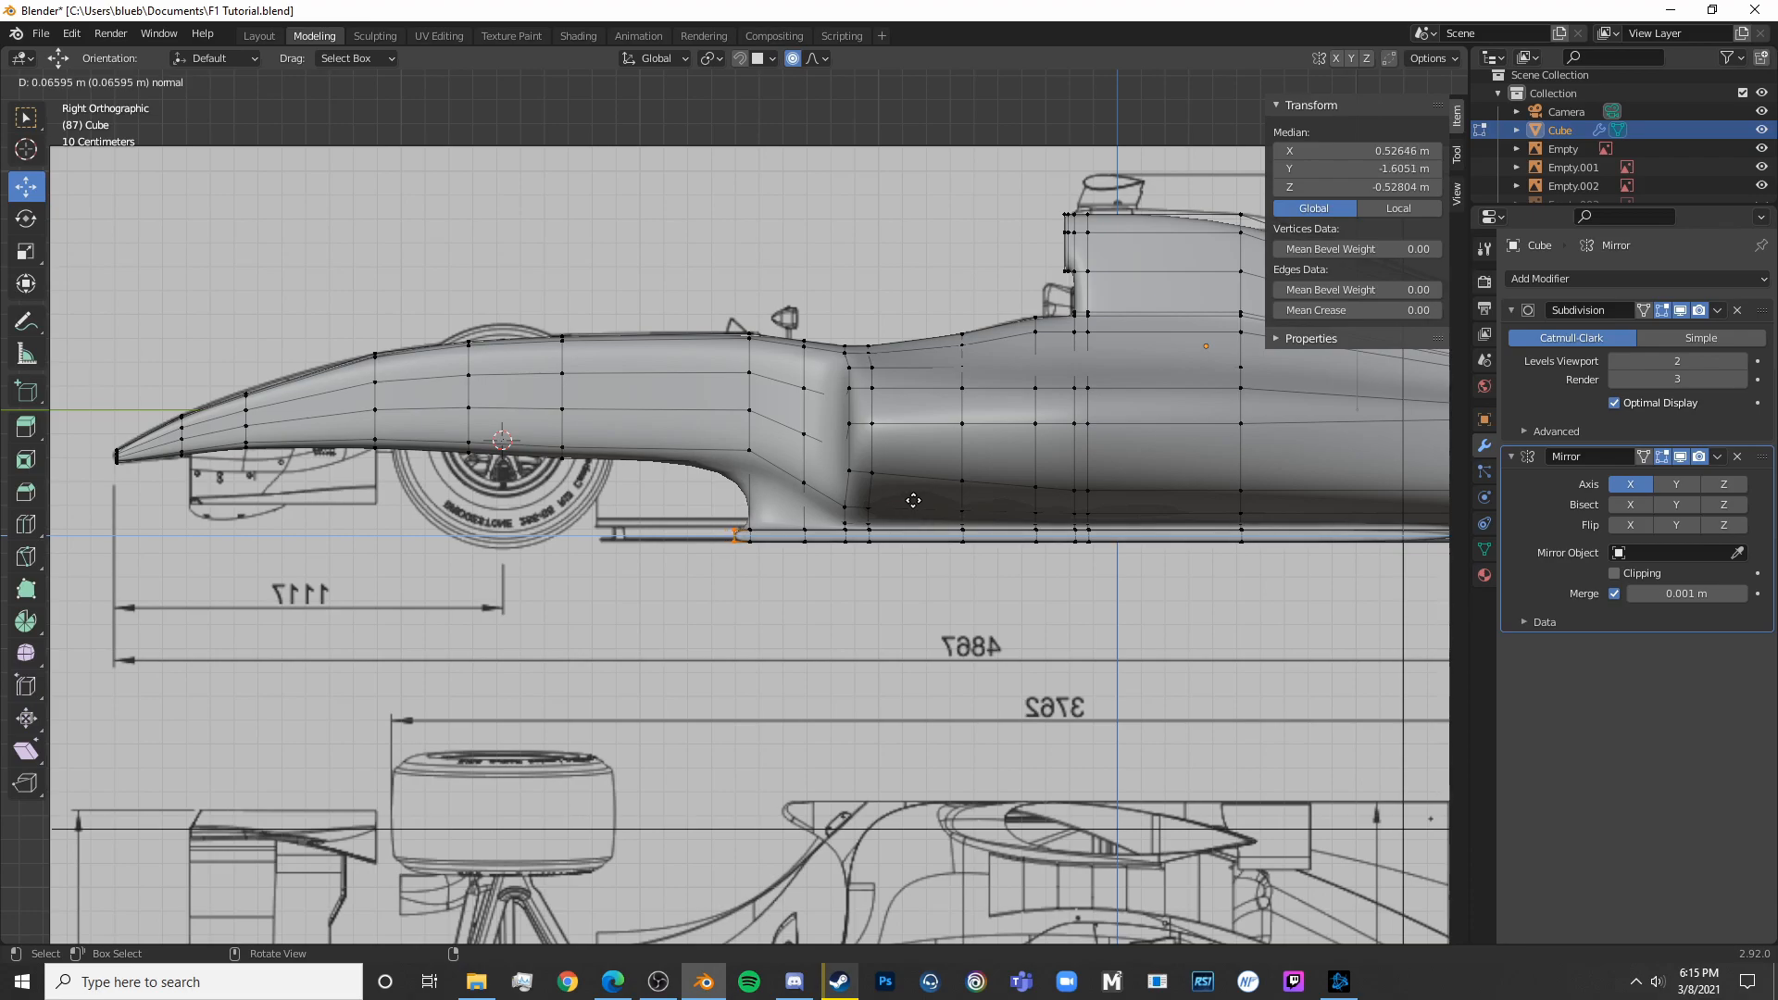
{"action": "left_click", "coordinate": [909, 501]}
Extrude the floor's front end a second time, about 0.55 m forward toward the front wheel
{"action": "scroll", "coordinate": [867, 473], "scroll_direction": "up", "scroll_amount": 4}
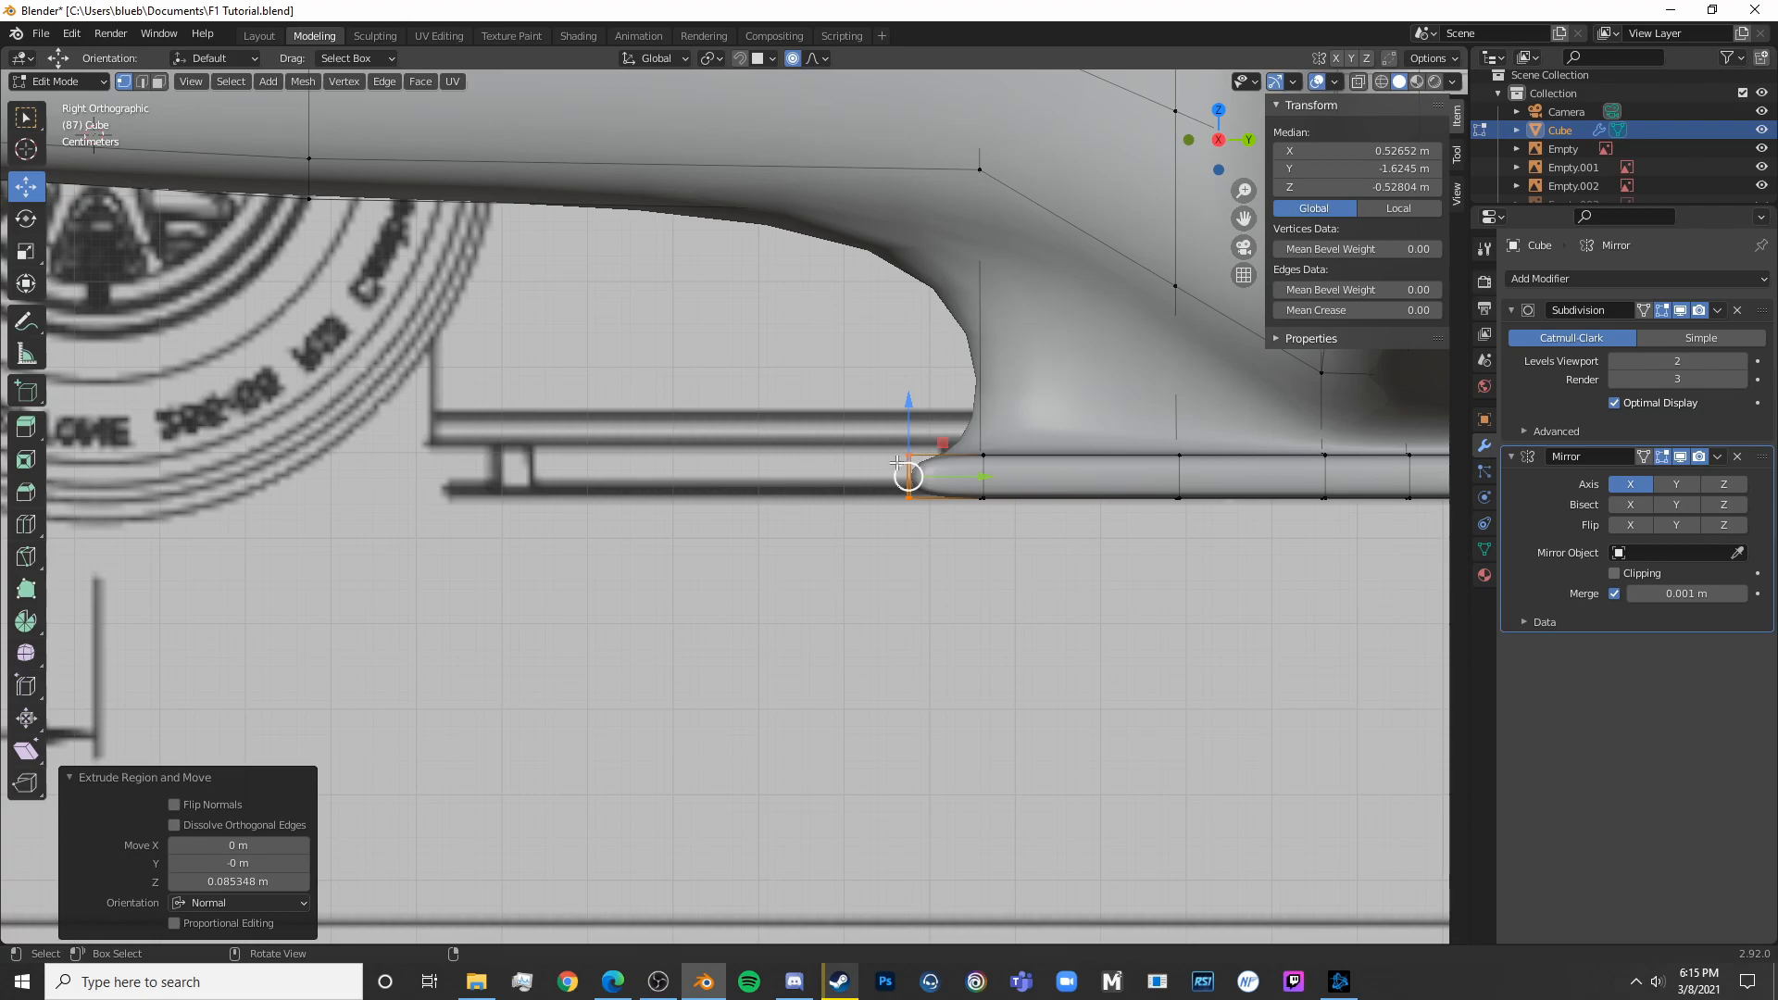
{"action": "key", "text": "e"}
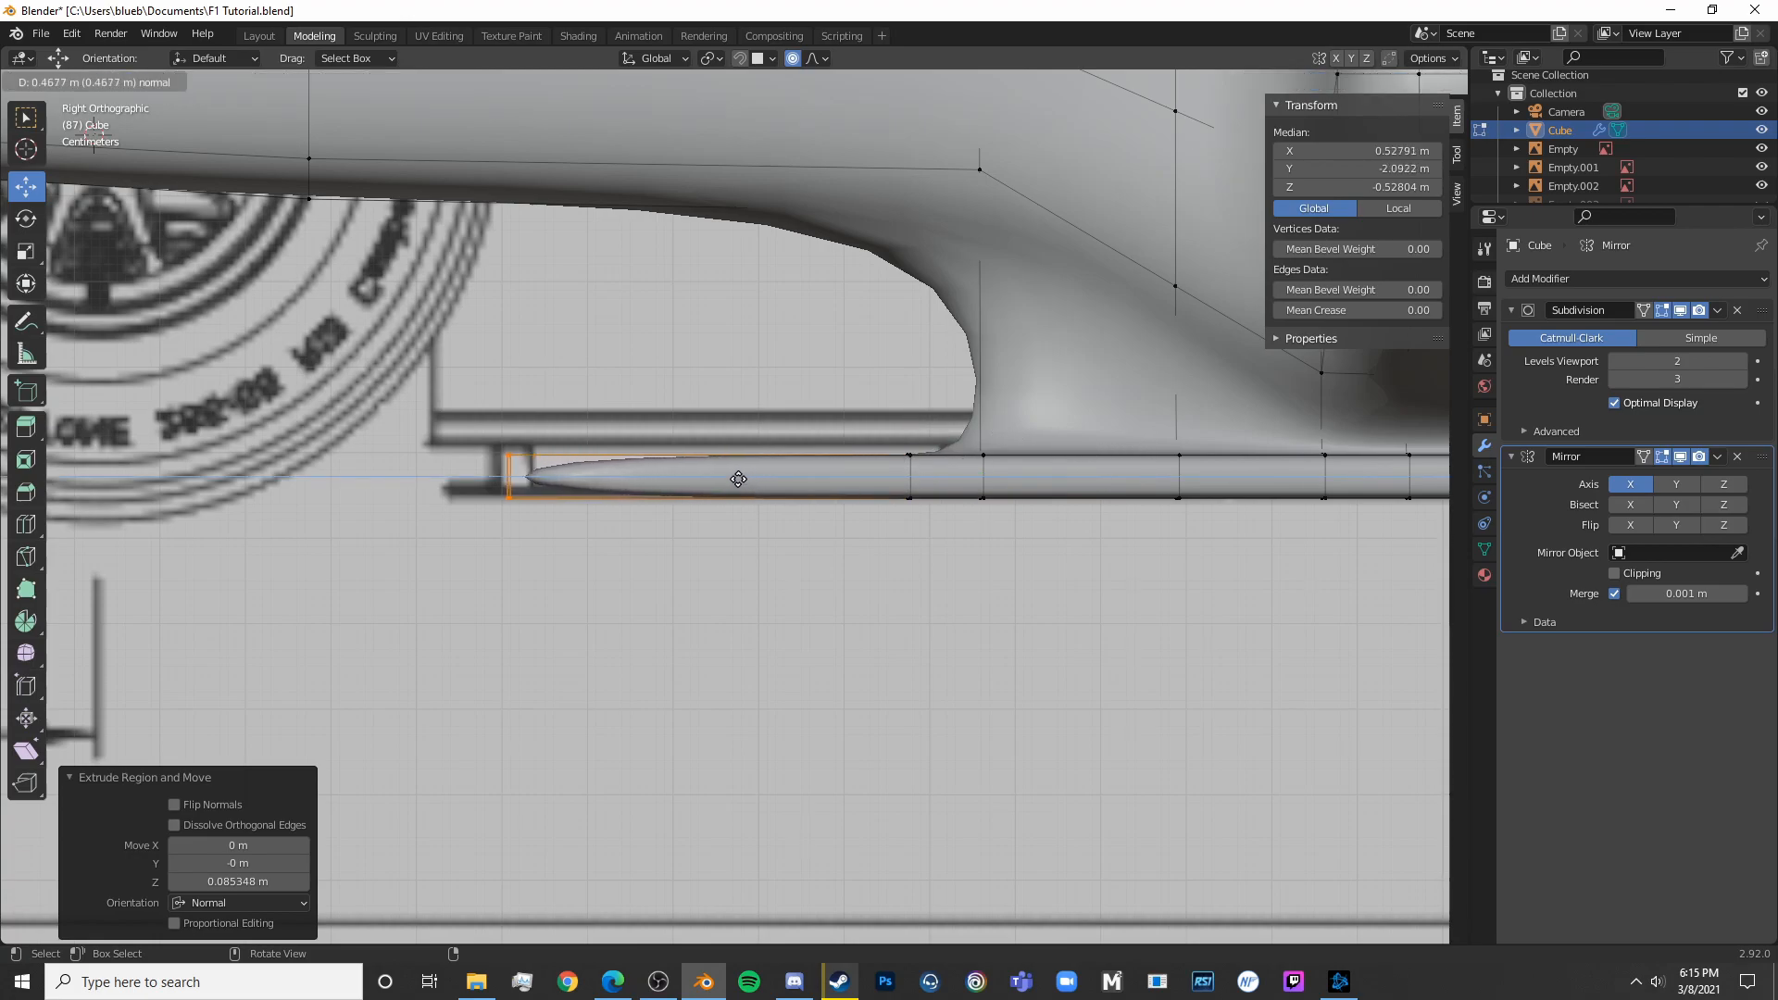
{"action": "left_click", "coordinate": [678, 452]}
Select the off-centre vertices of the extended floor's front end and scale them narrower along X in top view
{"action": "key", "text": "KP_7"}
{"action": "scroll", "coordinate": [681, 453], "scroll_direction": "down", "scroll_amount": 3}
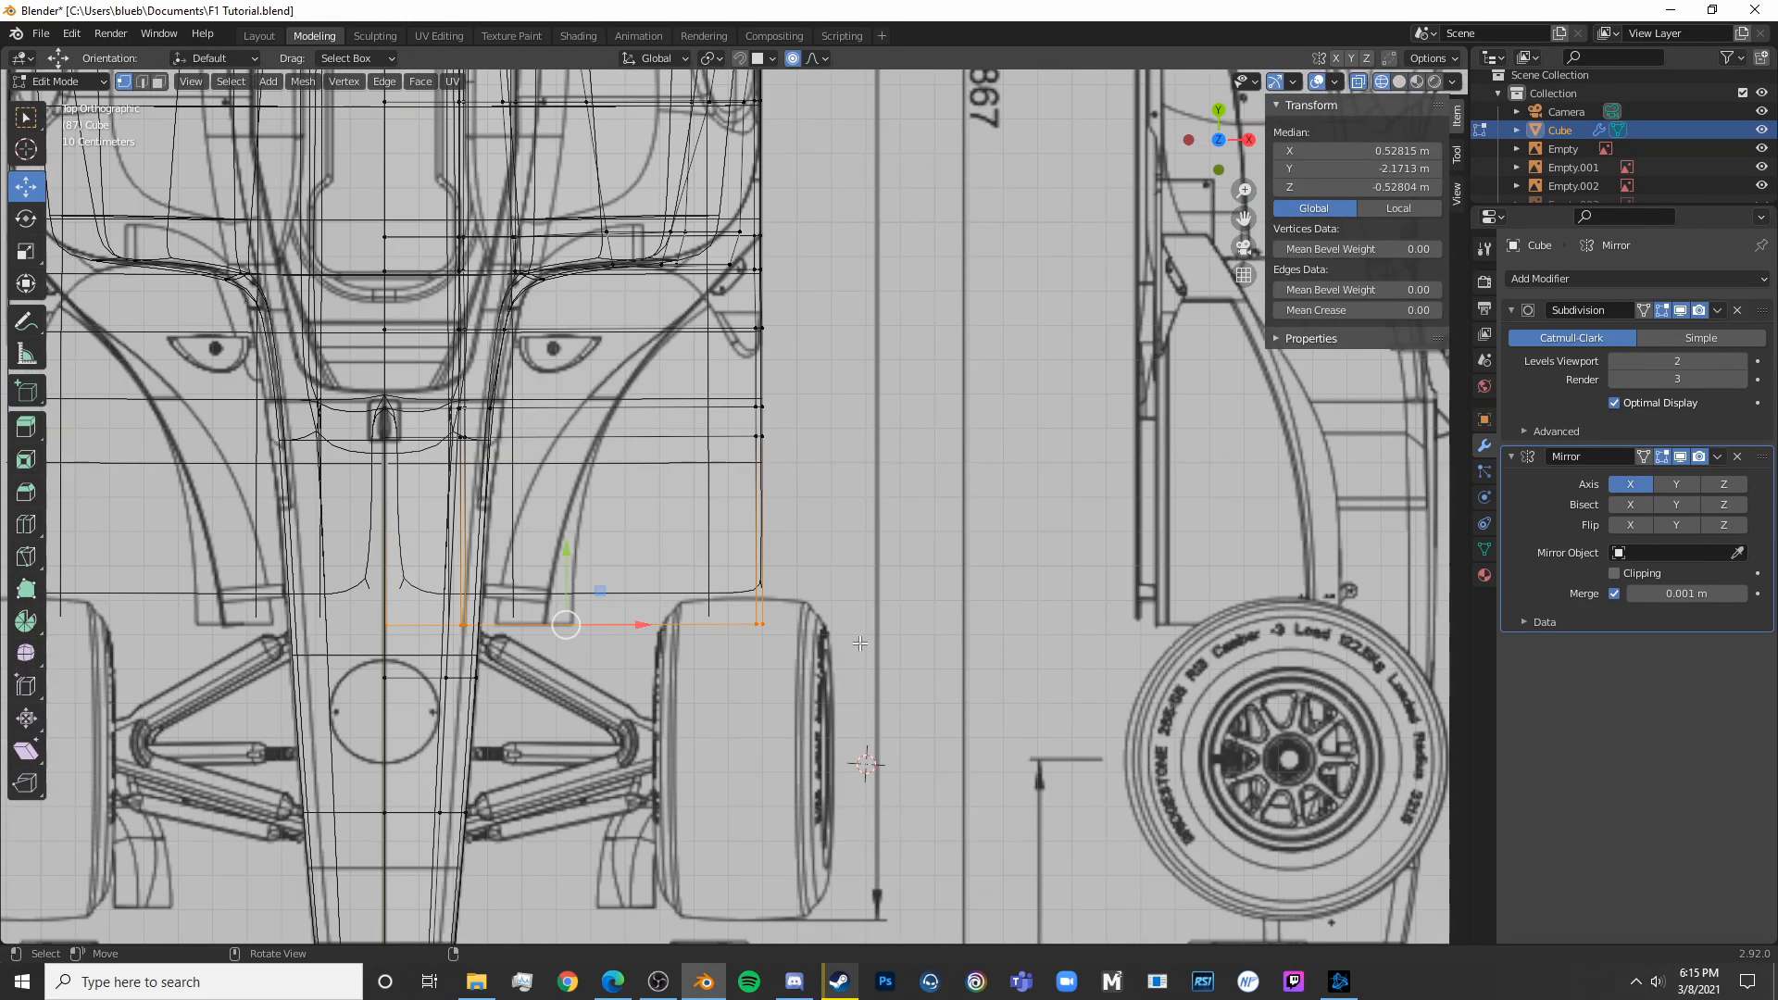
{"action": "middle_click_drag", "start_coordinate": [861, 641], "coordinate": [942, 655], "text": "shift"}
{"action": "middle_click_drag", "start_coordinate": [525, 654], "coordinate": [655, 613], "text": "shift"}
{"action": "key", "text": "c"}
{"action": "key", "text": "c"}
{"action": "middle_click", "coordinate": [945, 591]}
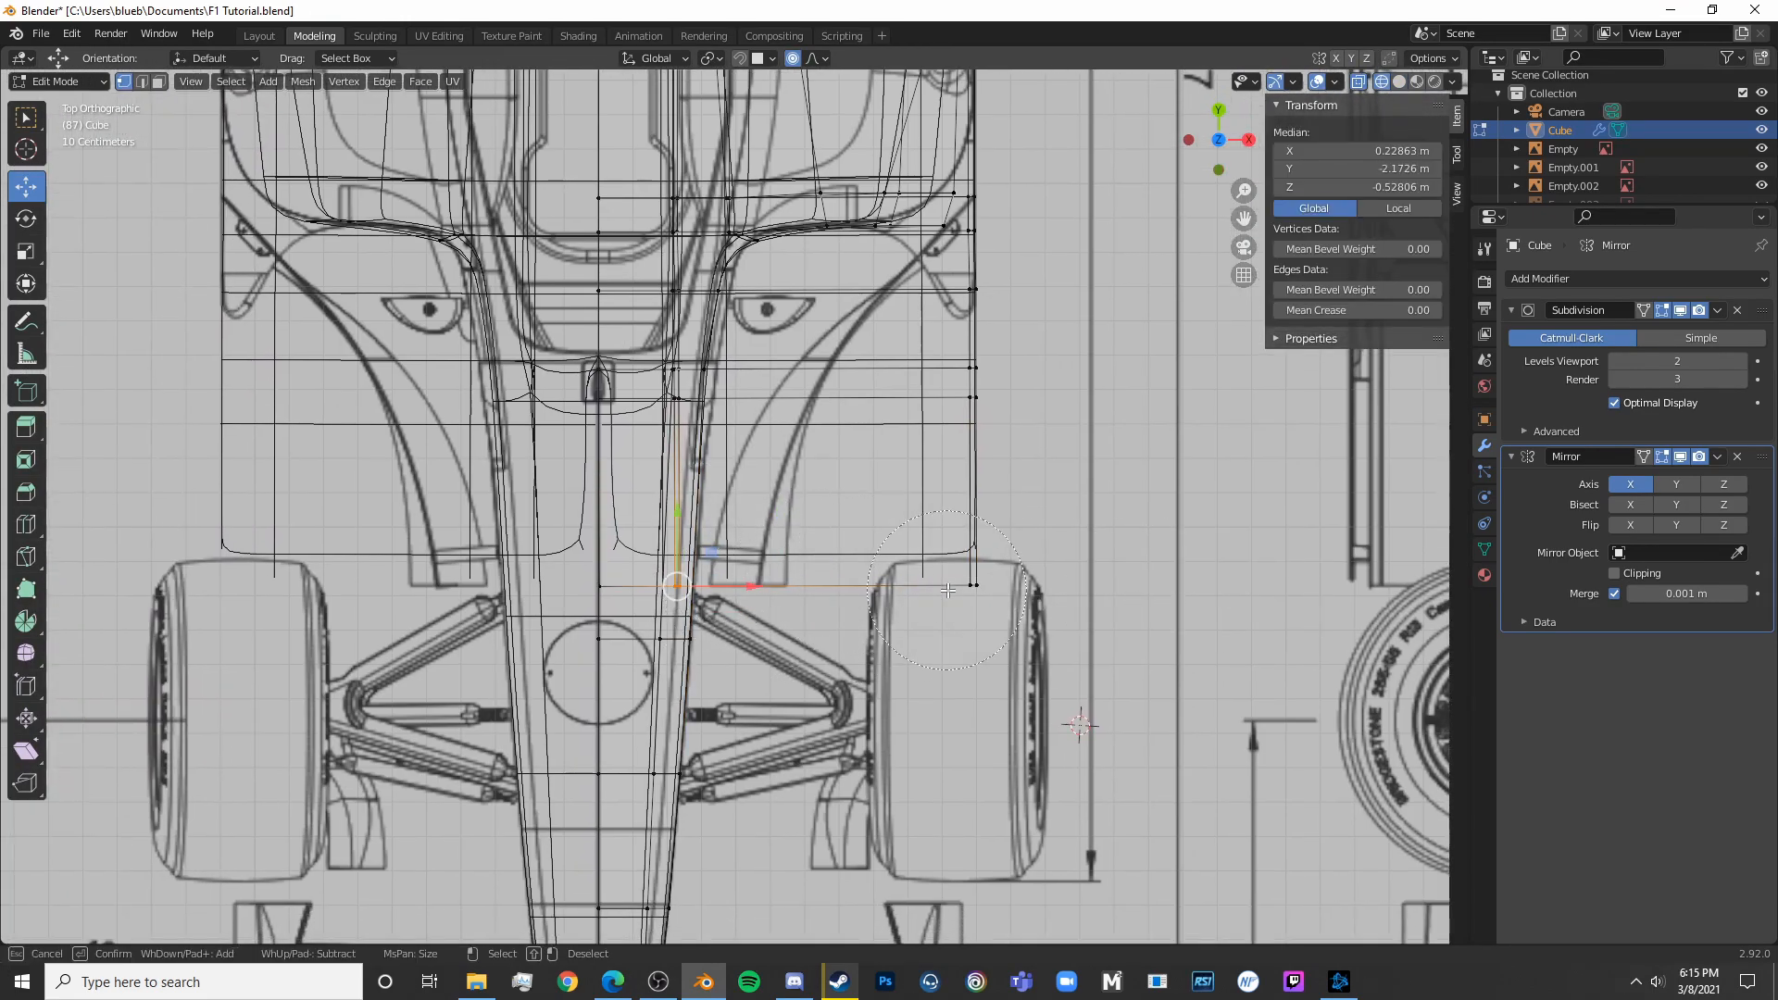
{"action": "scroll", "coordinate": [972, 576], "scroll_direction": "up", "scroll_amount": 6}
{"action": "scroll", "coordinate": [854, 679], "scroll_direction": "down", "scroll_amount": 5}
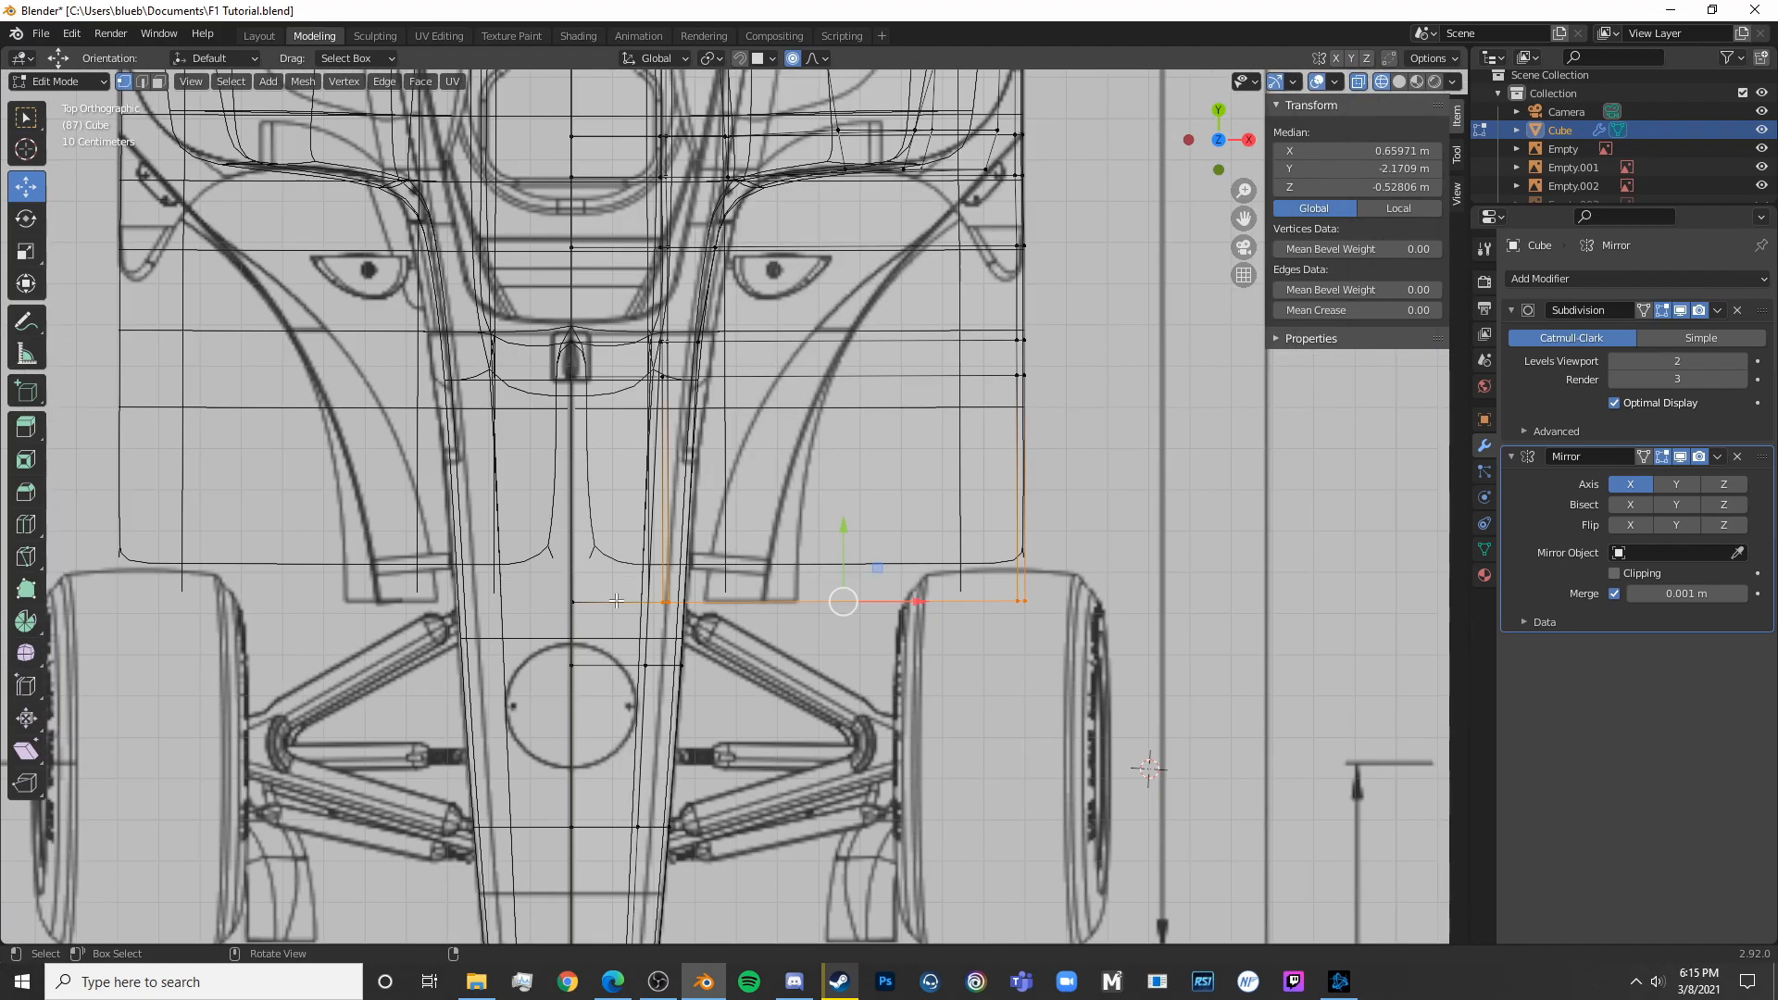
{"action": "key", "text": "shift+z"}
{"action": "middle_click_drag", "start_coordinate": [657, 597], "coordinate": [699, 530]}
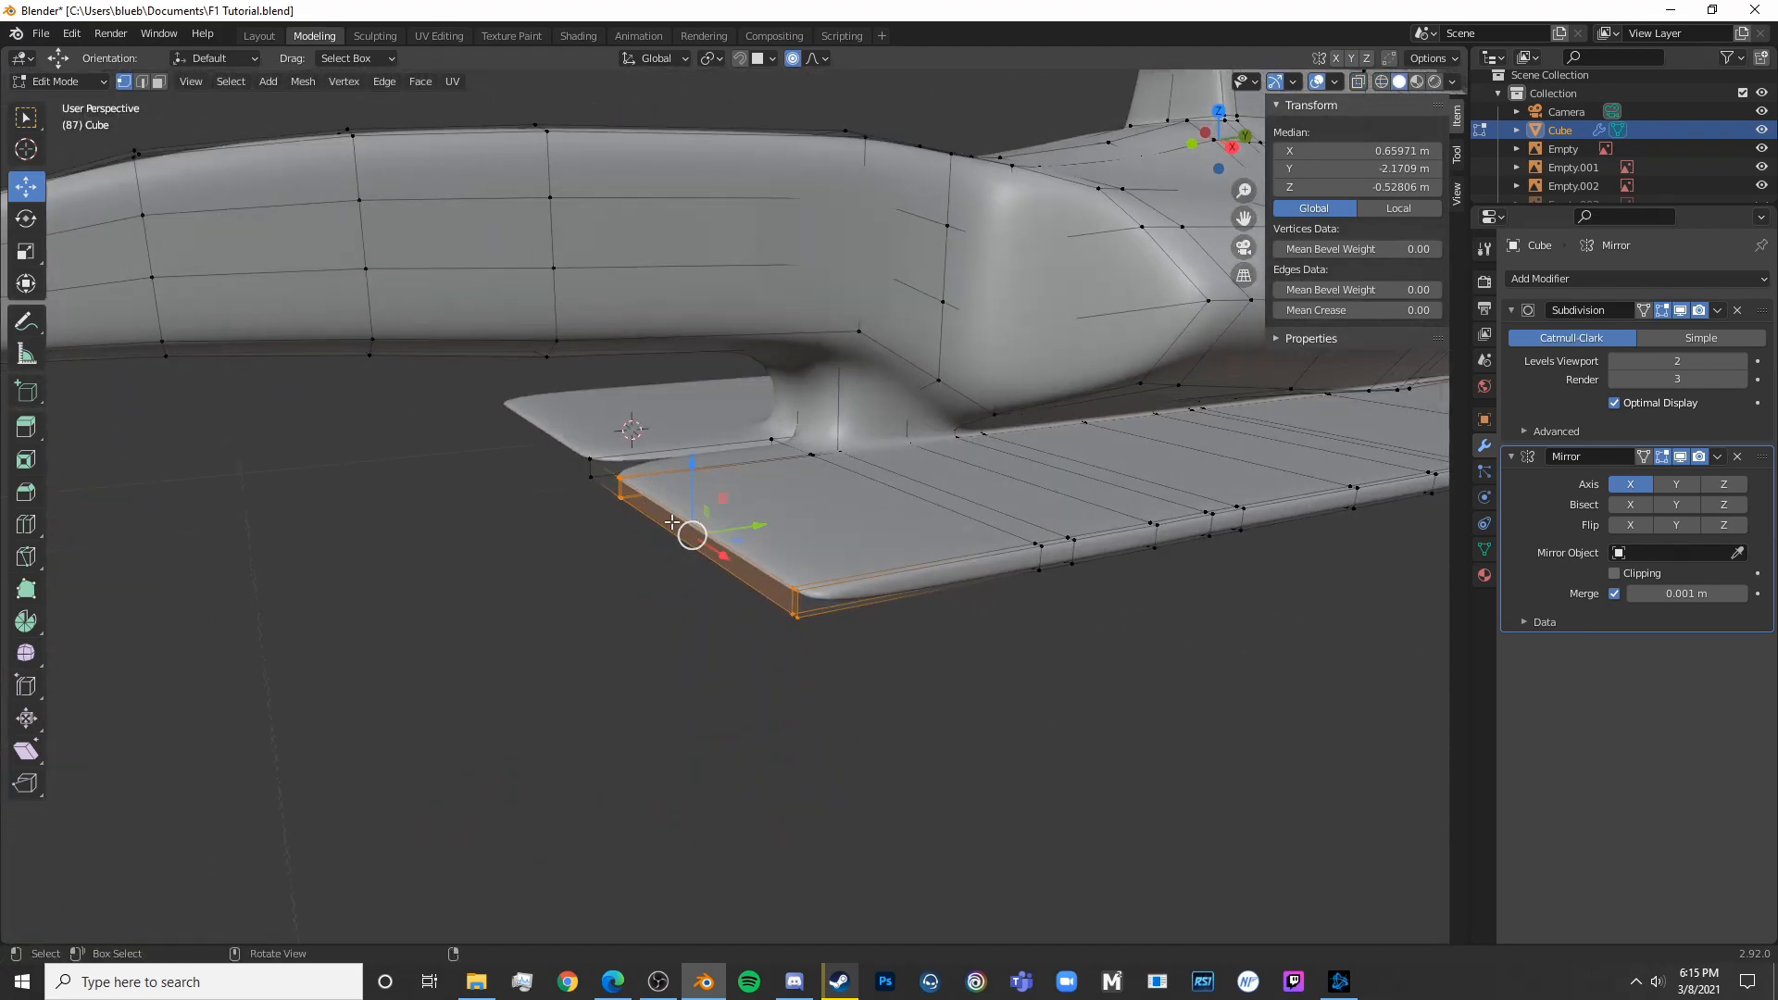
{"action": "key", "text": "KP_7"}
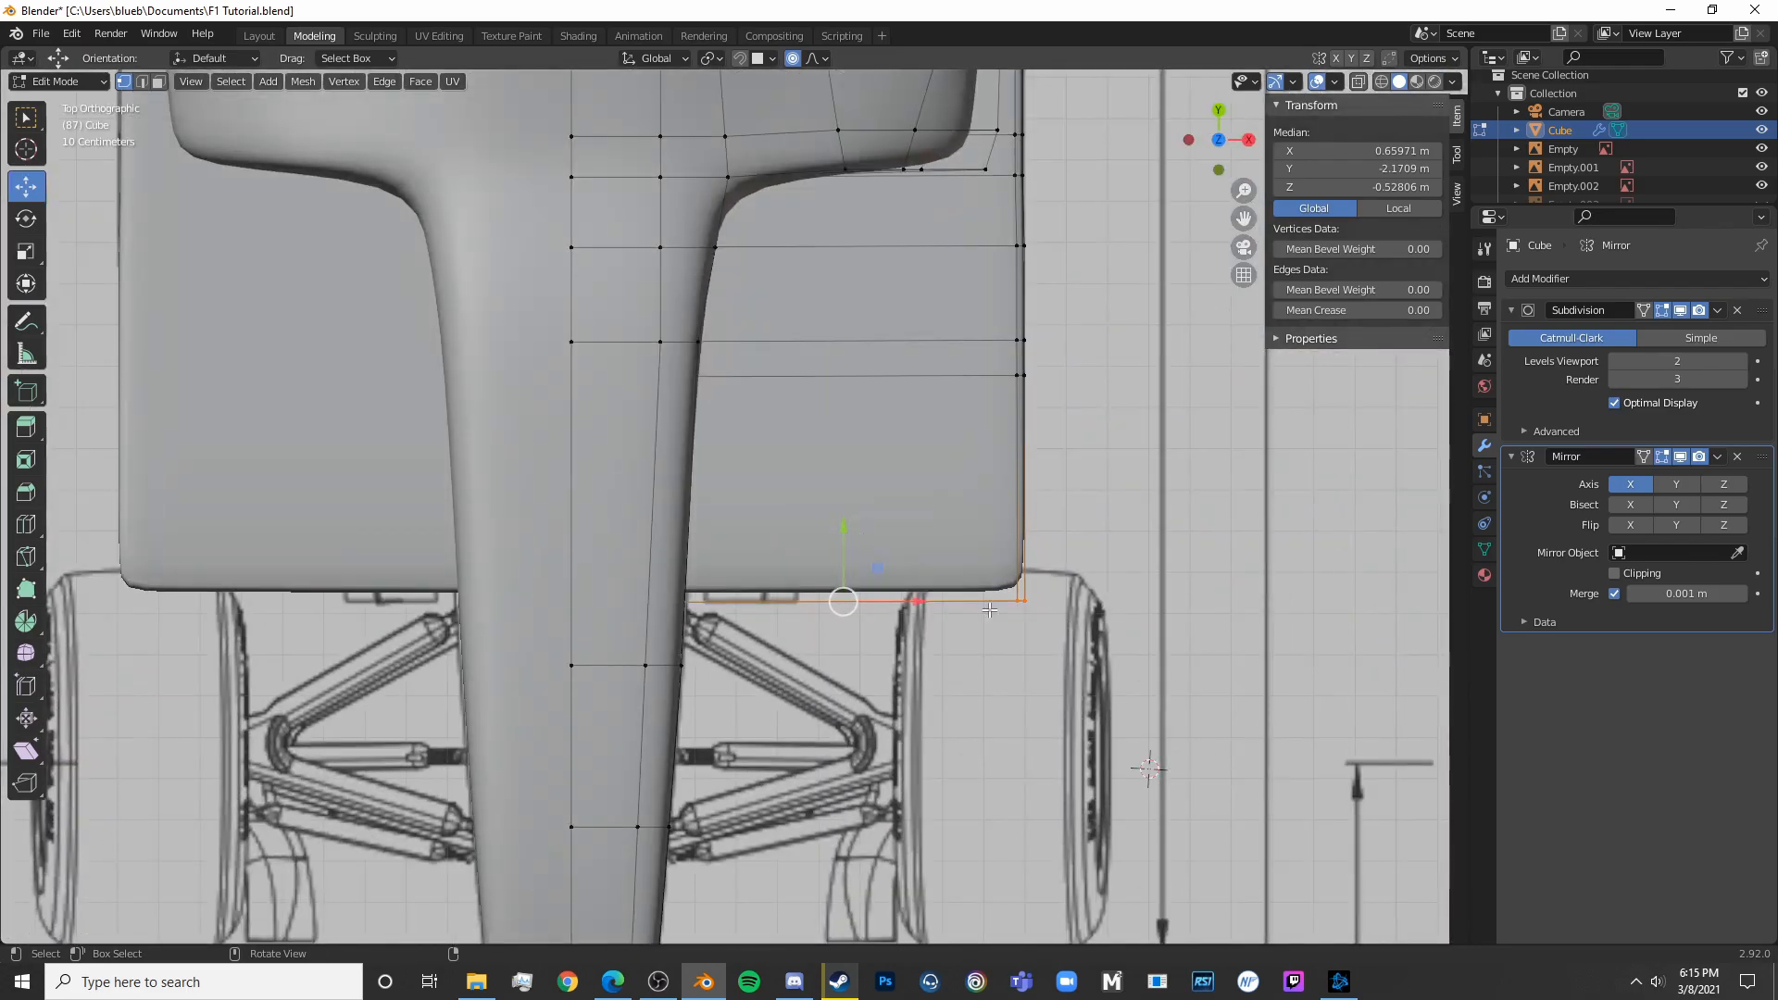
{"action": "key", "text": "s"}
{"action": "key", "text": "x"}
{"action": "left_click", "coordinate": [940, 596]}
Shift and rescale the floor's front end along X until its outer corner meets the turning vane's tip on the top blueprint
{"action": "key", "text": "shift+z"}
{"action": "key", "text": "g"}
{"action": "key", "text": "x"}
{"action": "left_click_drag", "start_coordinate": [828, 593], "coordinate": [814, 600]}
{"action": "key", "text": "s"}
{"action": "key", "text": "x"}
{"action": "left_click", "coordinate": [837, 595]}
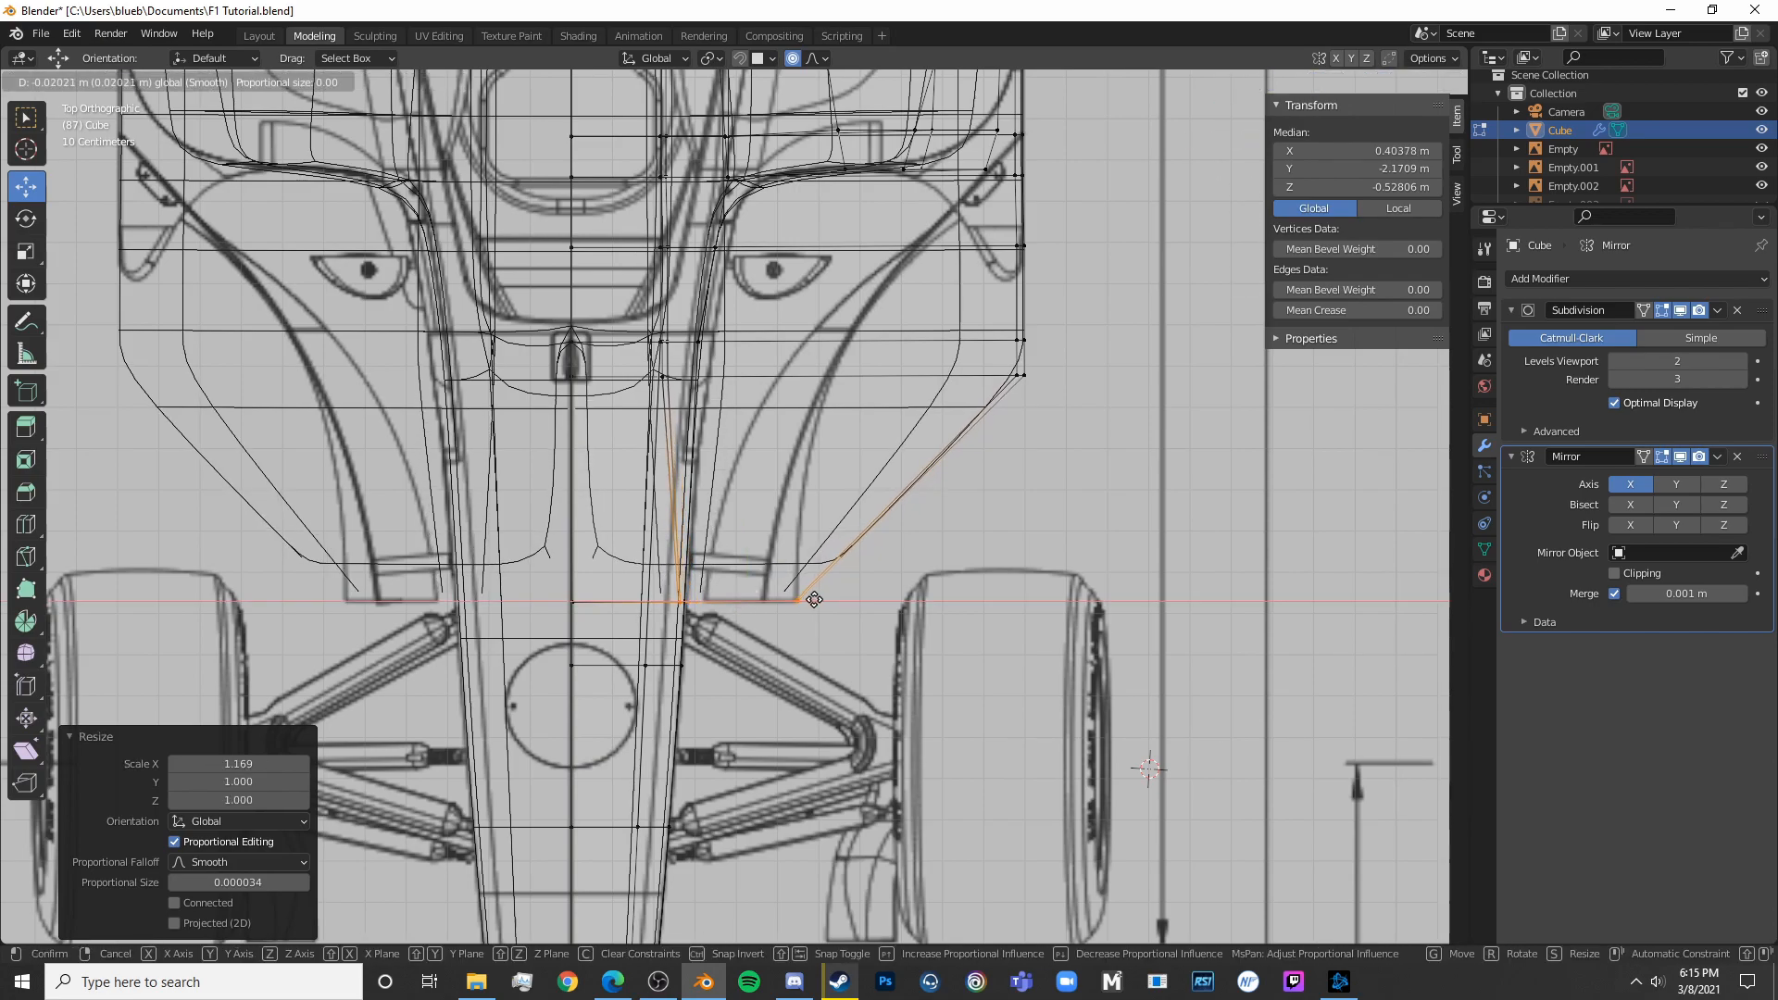
{"action": "left_click", "coordinate": [811, 599]}
{"action": "key", "text": "g"}
{"action": "key", "text": "x"}
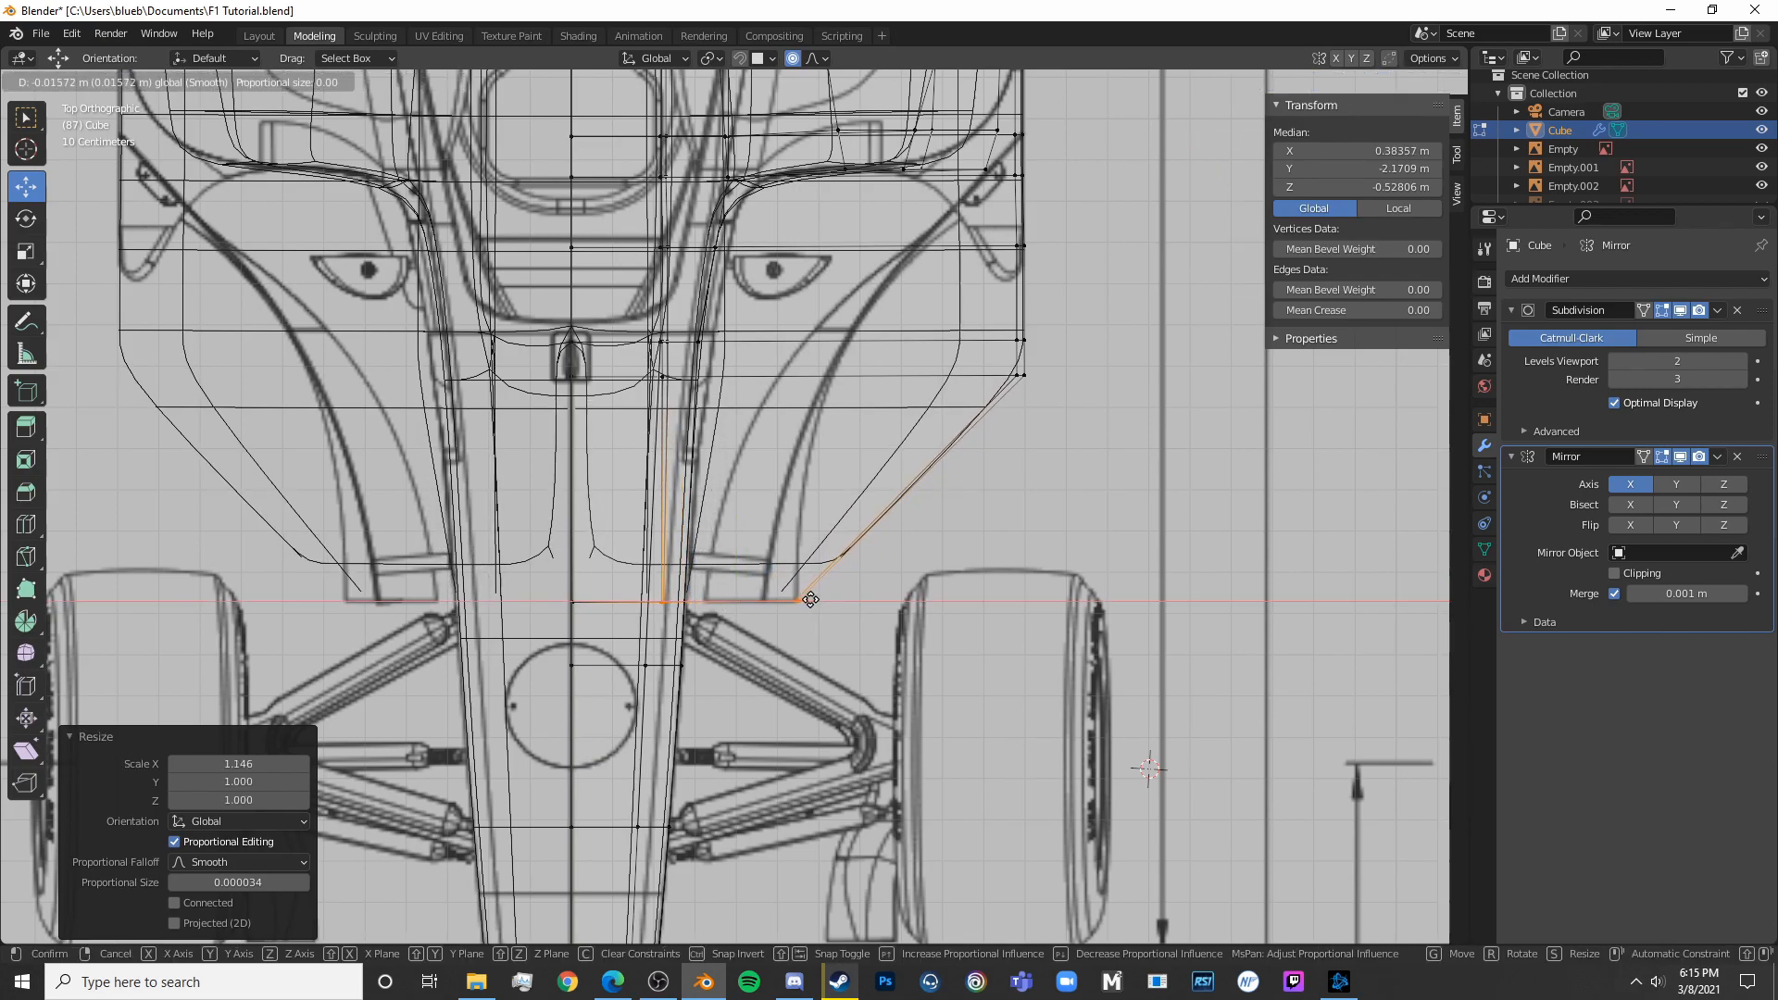
{"action": "left_click", "coordinate": [810, 599]}
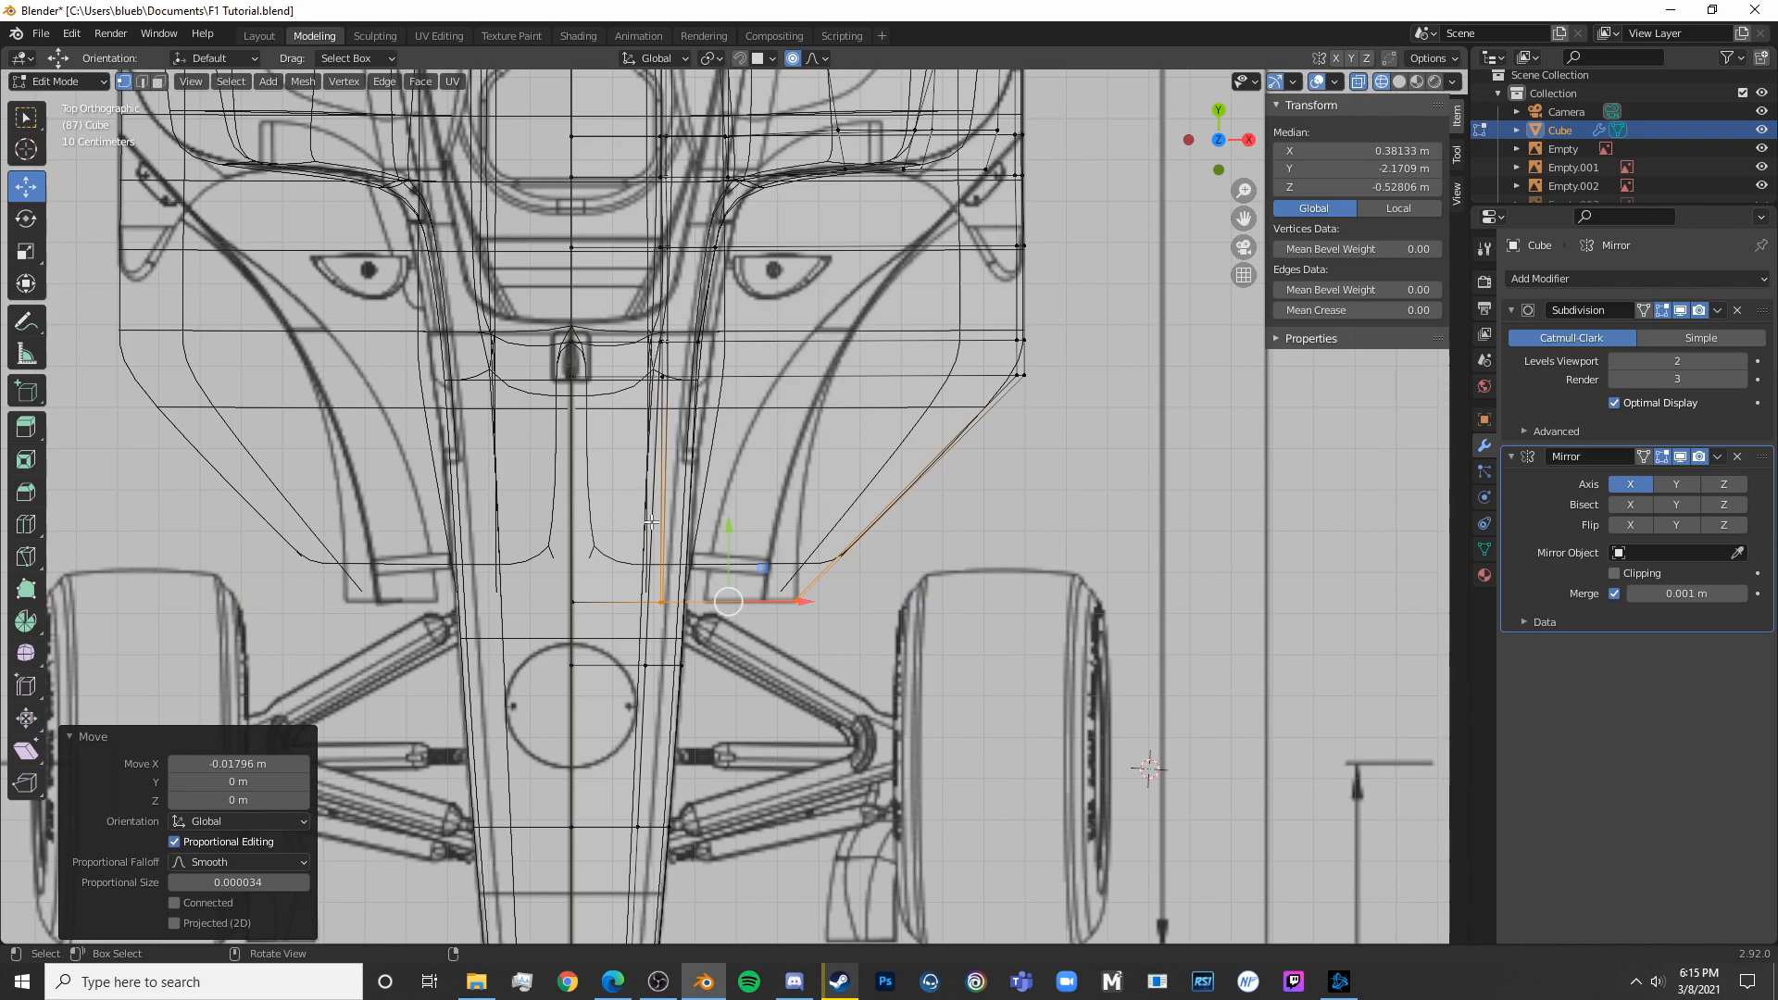
Pull the outer vertices of the two floor loops behind the front end inward about 0.43 m to the vane's outline
{"action": "key", "text": "shift+z"}
{"action": "middle_click_drag", "start_coordinate": [654, 630], "coordinate": [616, 776], "text": "shift"}
{"action": "key", "text": "shift+z"}
{"action": "scroll", "coordinate": [1204, 587], "scroll_direction": "up", "scroll_amount": 5}
{"action": "left_click", "coordinate": [1208, 585]}
{"action": "key", "text": "c"}
{"action": "left_click", "coordinate": [1300, 531]}
{"action": "right_click", "coordinate": [1296, 531]}
{"action": "scroll", "coordinate": [1281, 529], "scroll_direction": "up", "scroll_amount": 3}
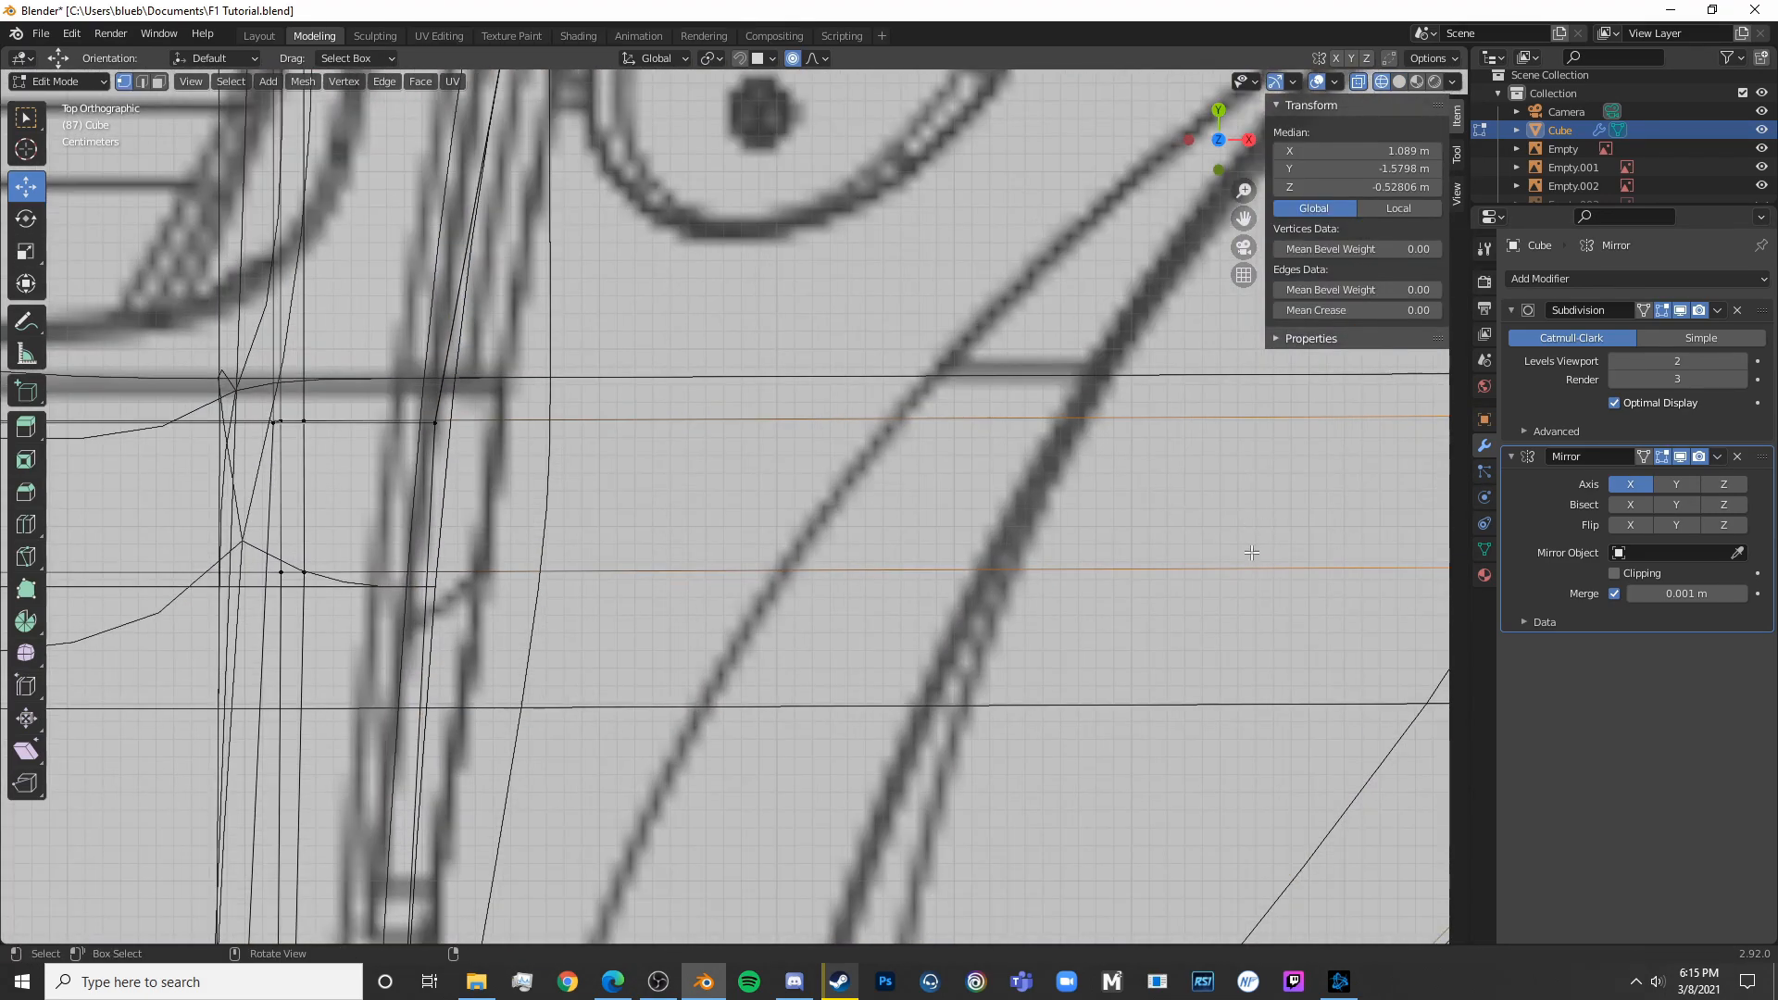
{"action": "scroll", "coordinate": [1237, 593], "scroll_direction": "down", "scroll_amount": 5}
{"action": "middle_click_drag", "start_coordinate": [1175, 637], "coordinate": [1170, 590], "text": "shift"}
{"action": "mouse_move", "coordinate": [1252, 455]}
{"action": "left_mouse_down"}
{"action": "mouse_move", "coordinate": [940, 460]}
{"action": "mouse_move", "coordinate": [879, 589]}
{"action": "left_mouse_up"}
Move only the forward pair of those outer floor vertices slightly further inward to follow the vane's curve
{"action": "key", "text": "alt+a"}
{"action": "key", "text": "c"}
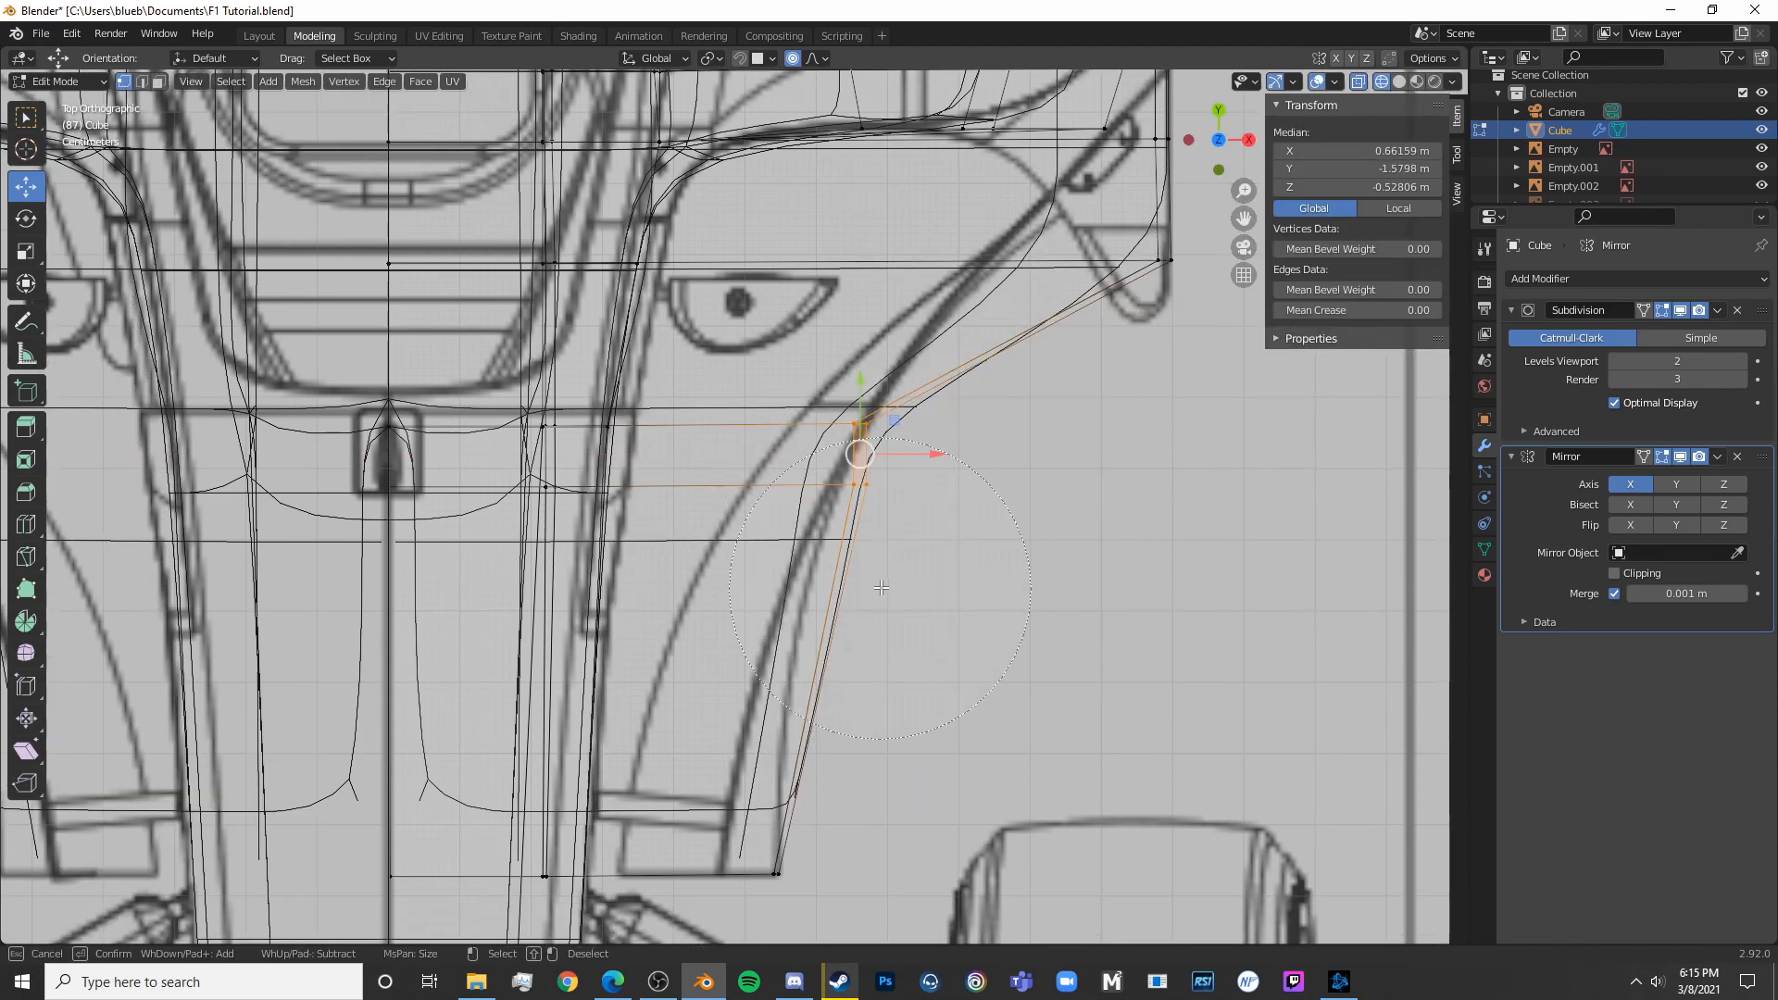
{"action": "right_click", "coordinate": [882, 593]}
{"action": "key", "text": "alt+a"}
{"action": "key", "text": "c"}
{"action": "left_click", "coordinate": [880, 600]}
{"action": "right_click", "coordinate": [912, 576]}
{"action": "left_click_drag", "start_coordinate": [944, 488], "coordinate": [906, 490]}
Move the outer vertices of the next floor loop toward the rear inward along X onto the vane's outer curve
{"action": "middle_click_drag", "start_coordinate": [1175, 269], "coordinate": [897, 558], "text": "shift"}
{"action": "key", "text": "alt+a"}
{"action": "key", "text": "c"}
{"action": "left_click", "coordinate": [896, 558]}
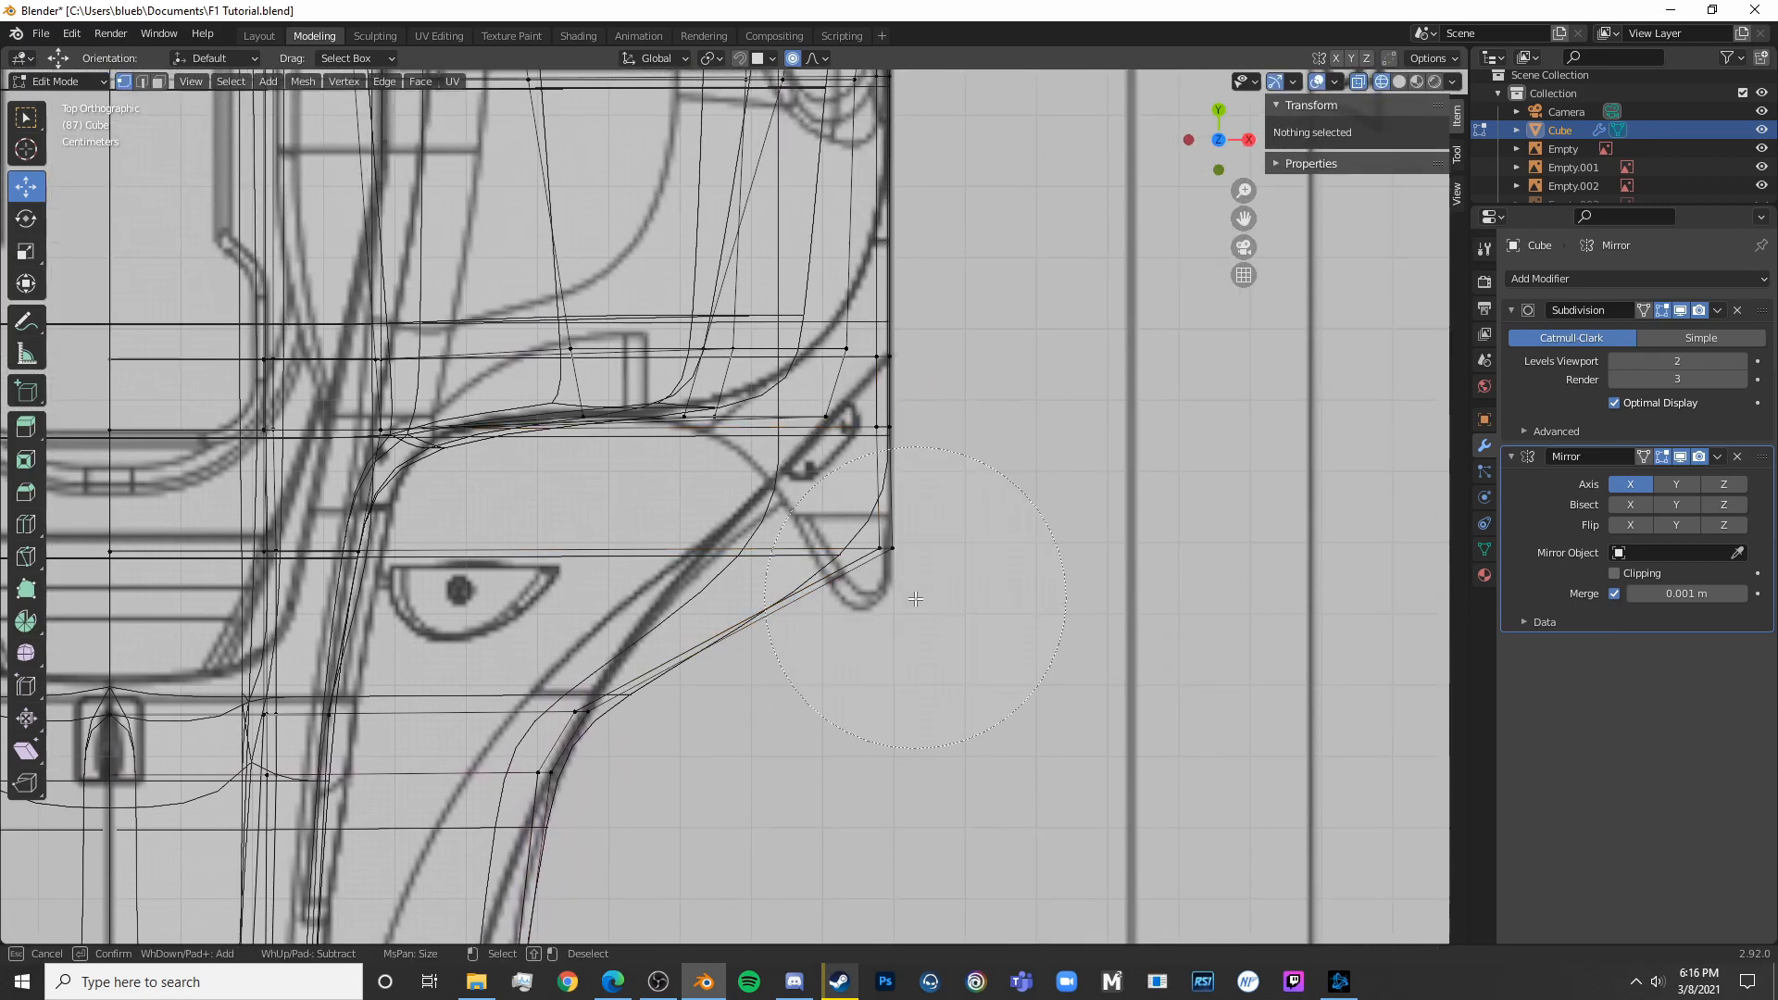
{"action": "right_click", "coordinate": [896, 558]}
{"action": "key", "text": "g"}
{"action": "key", "text": "x"}
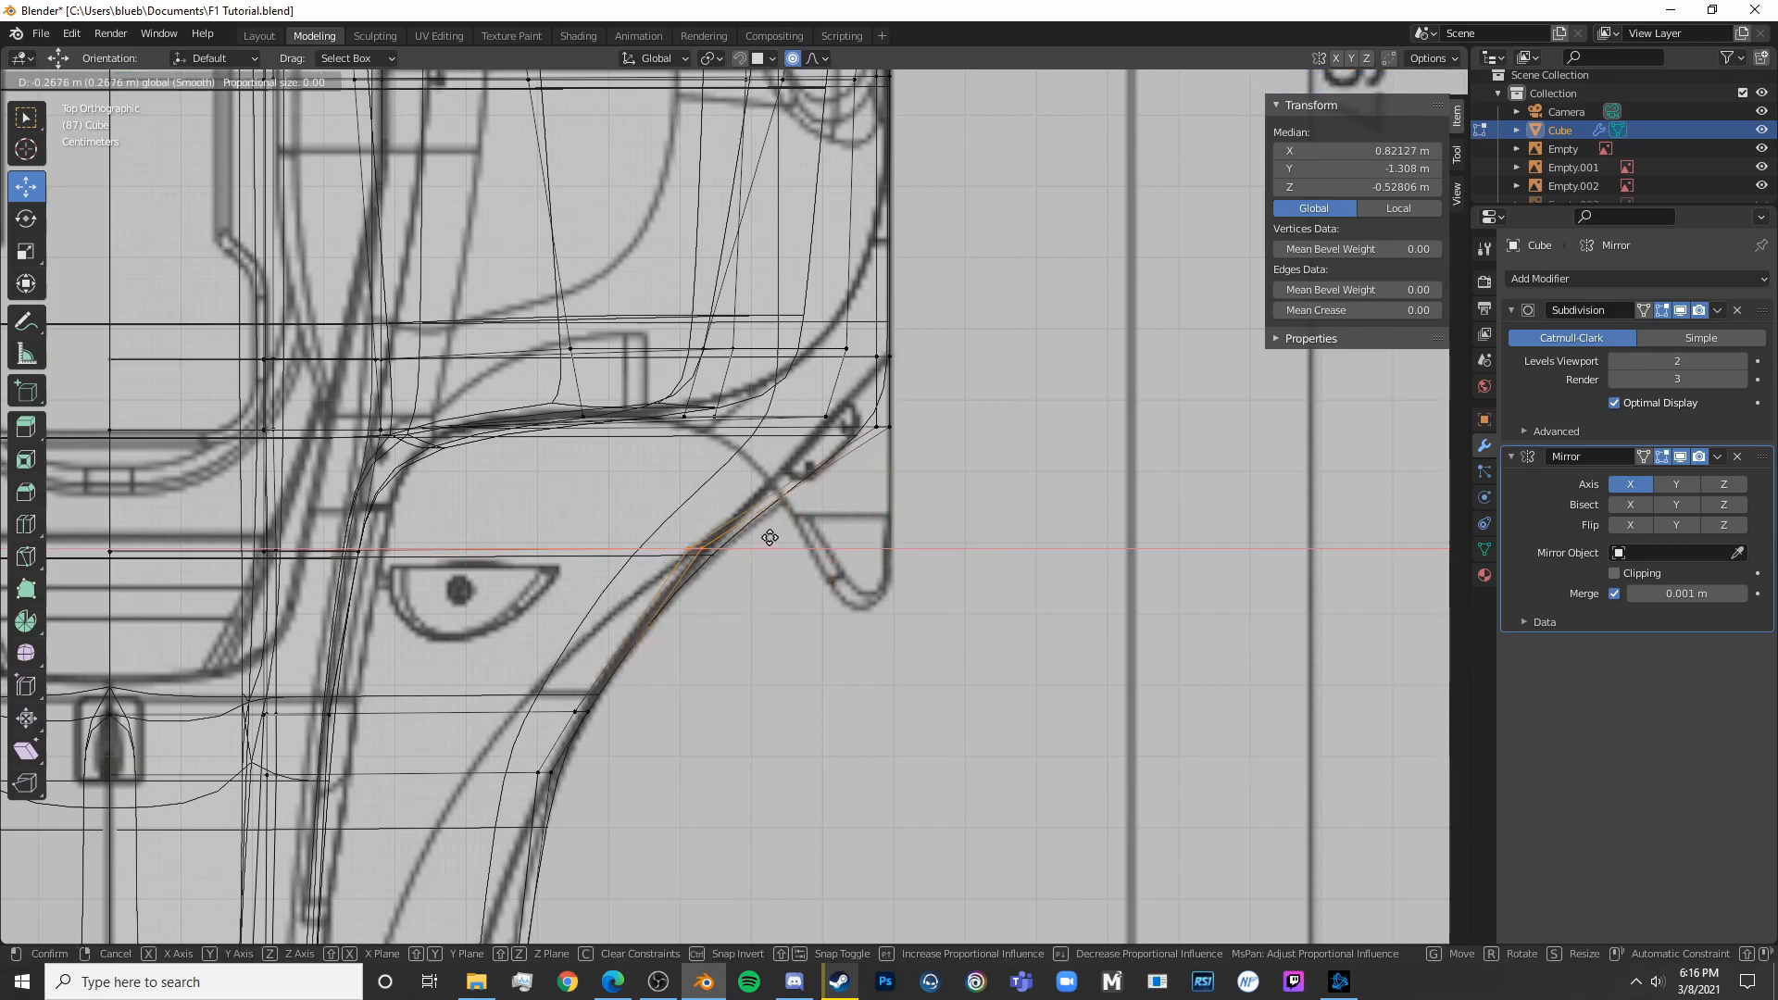
{"action": "left_click", "coordinate": [783, 536]}
Move the outer floor vertices level with the sidepod's front inward along X to continue the curved outline
{"action": "key", "text": "alt+a"}
{"action": "key", "text": "c"}
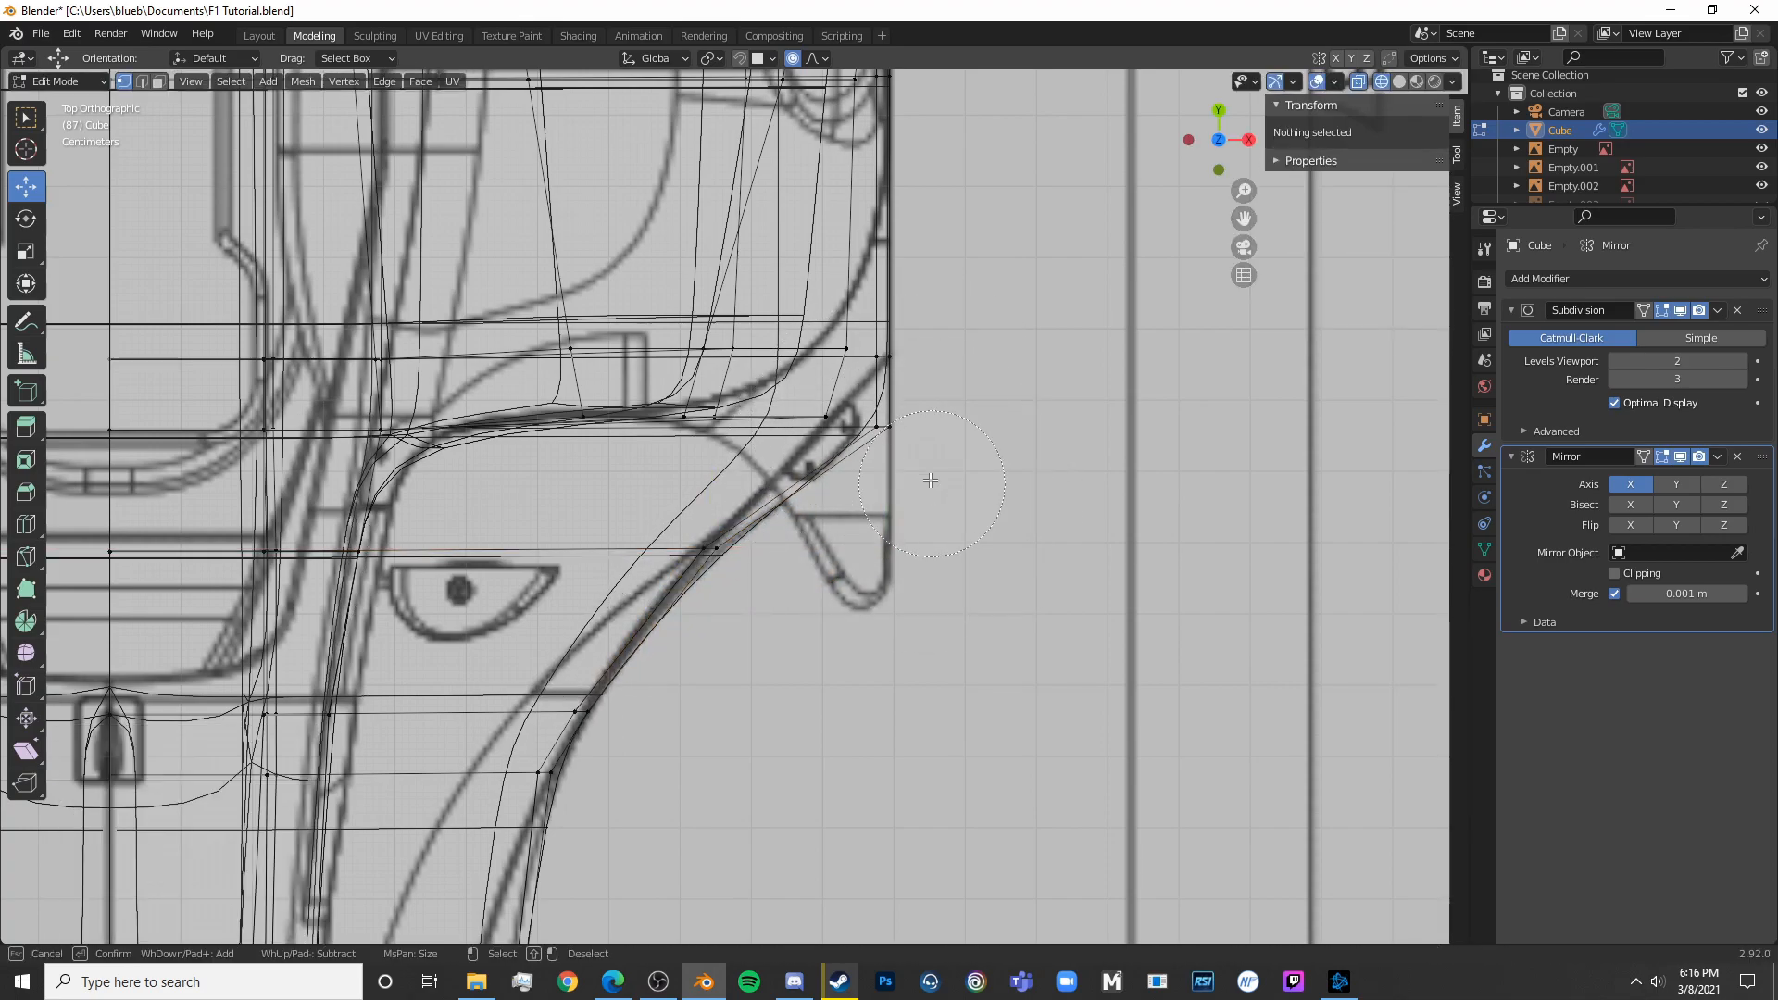
{"action": "left_click", "coordinate": [914, 455]}
{"action": "right_click", "coordinate": [922, 457]}
{"action": "key", "text": "g"}
{"action": "key", "text": "x"}
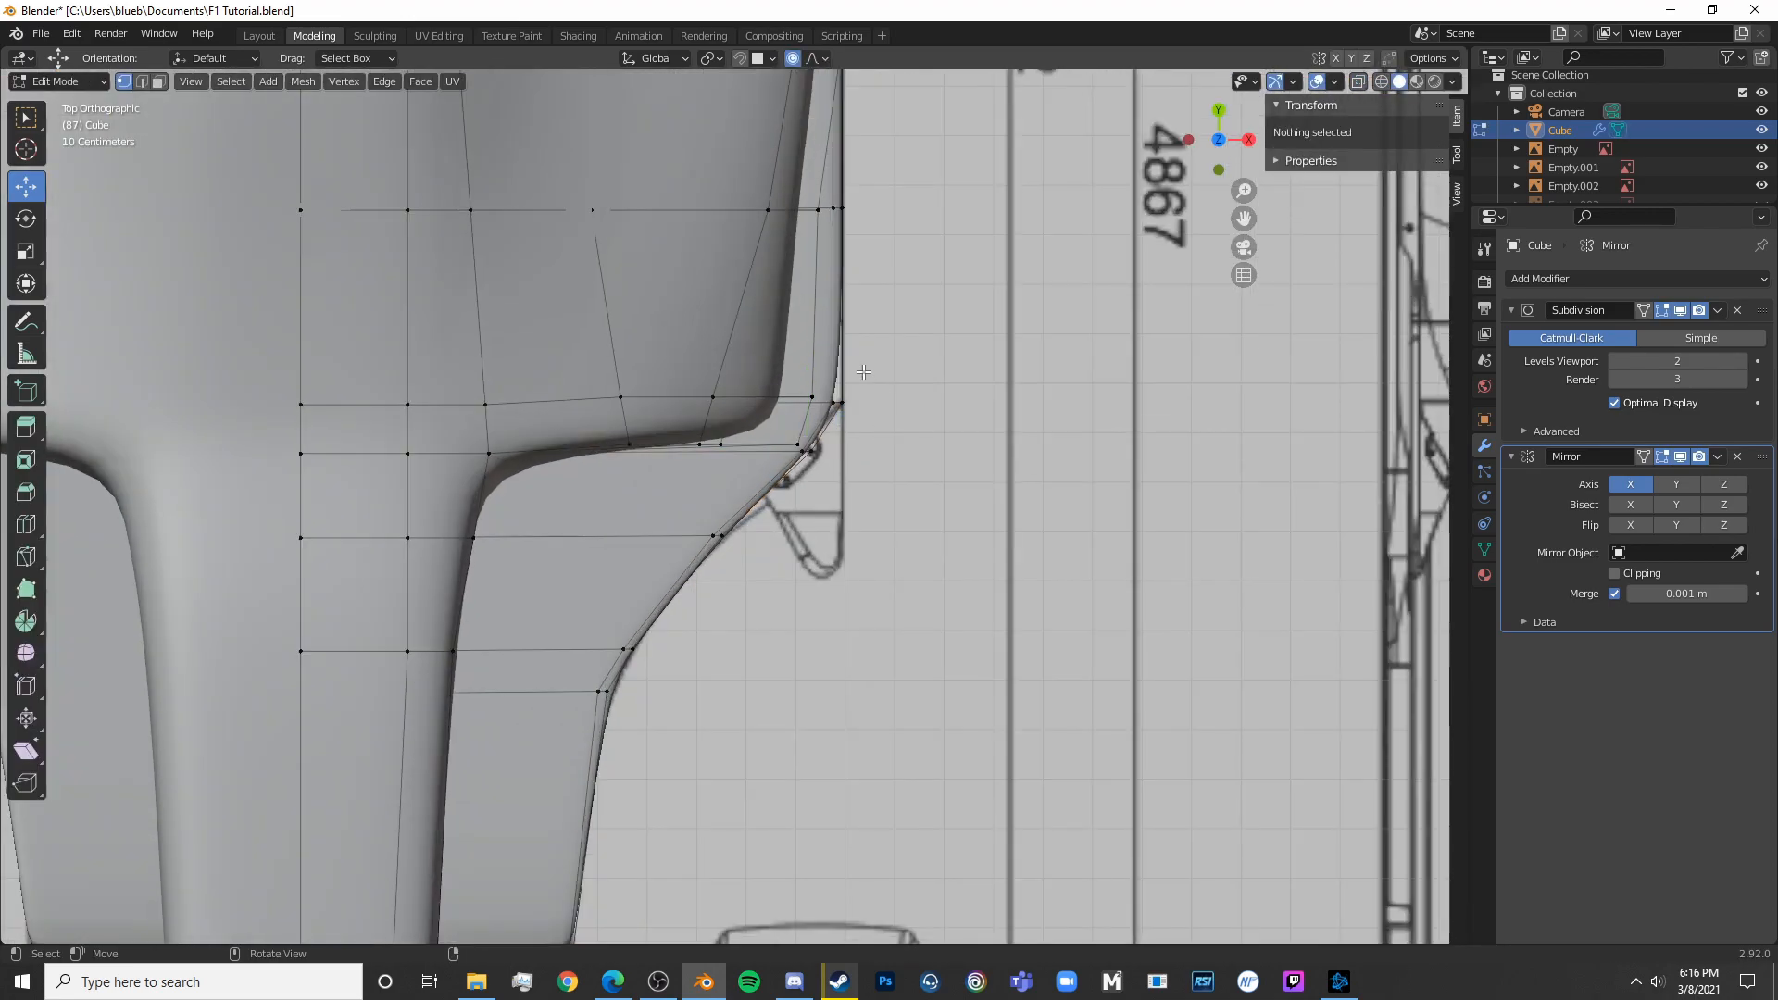
Edge-slide the crosswise loop at the floor's wide front corner, and inspect the smoothed outline in object mode
{"action": "left_click", "coordinate": [838, 315], "text": "alt"}
{"action": "key", "text": "g"}
{"action": "key", "text": "g"}
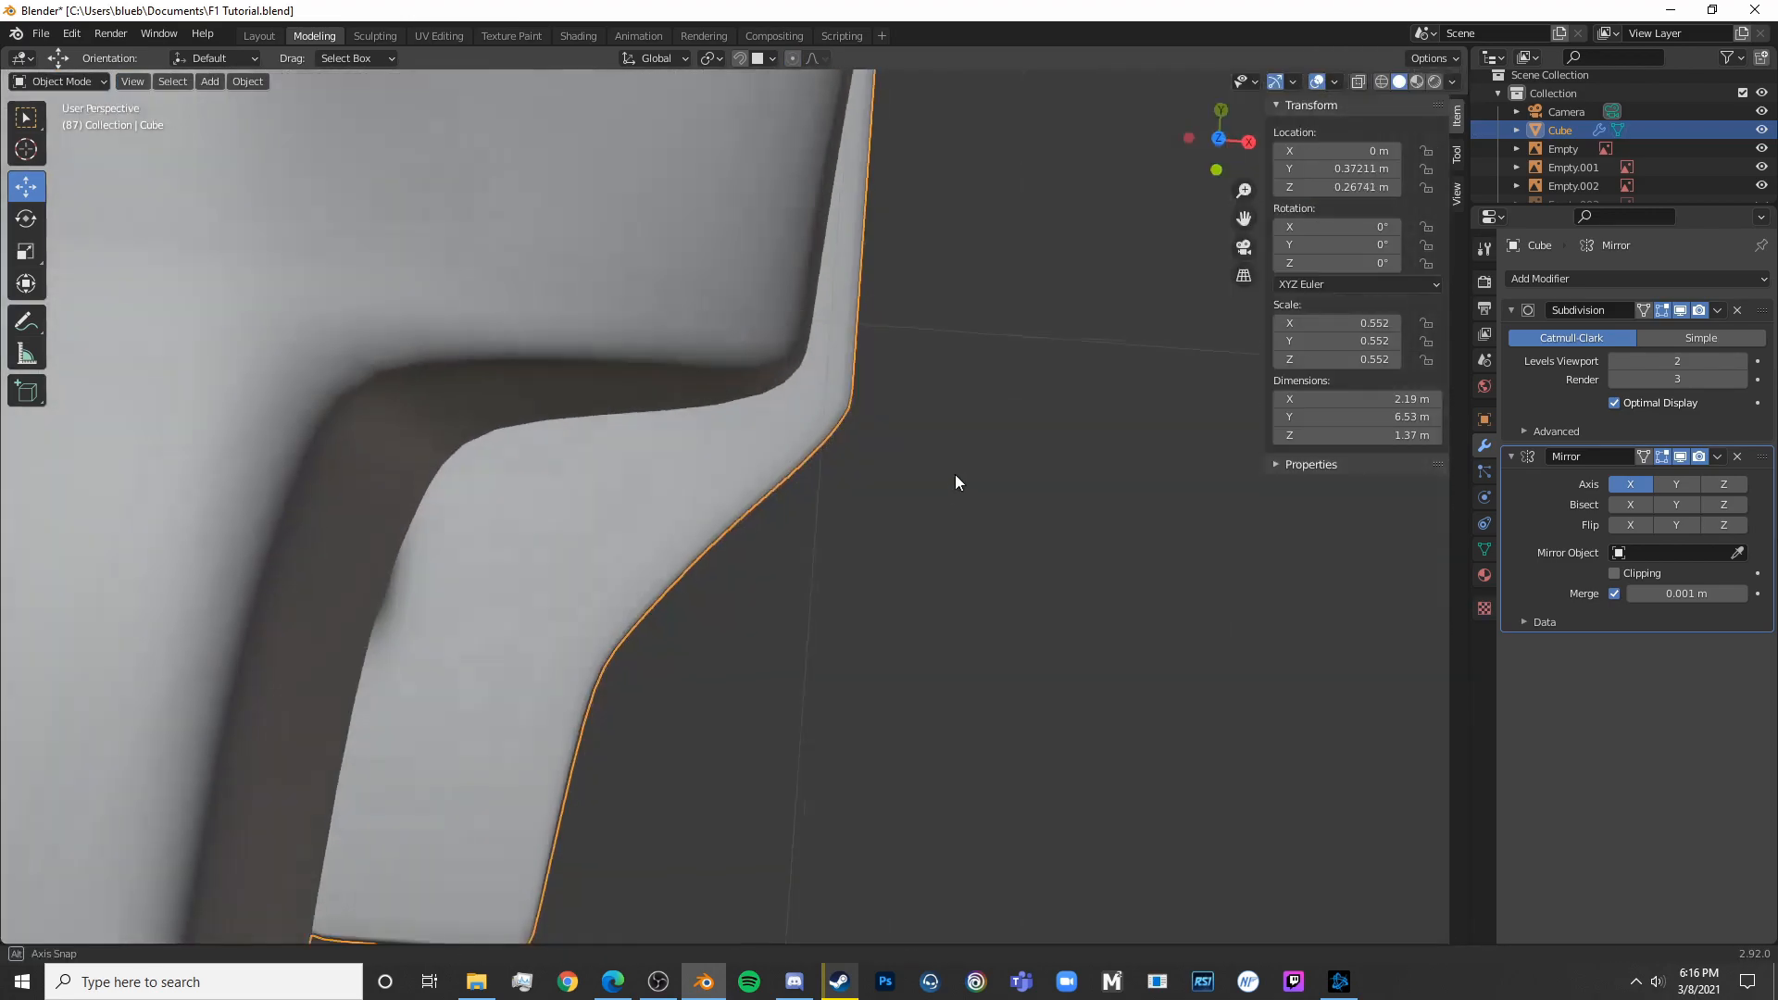
{"action": "middle_click_drag", "start_coordinate": [954, 474], "coordinate": [834, 565]}
{"action": "key", "text": "Tab"}
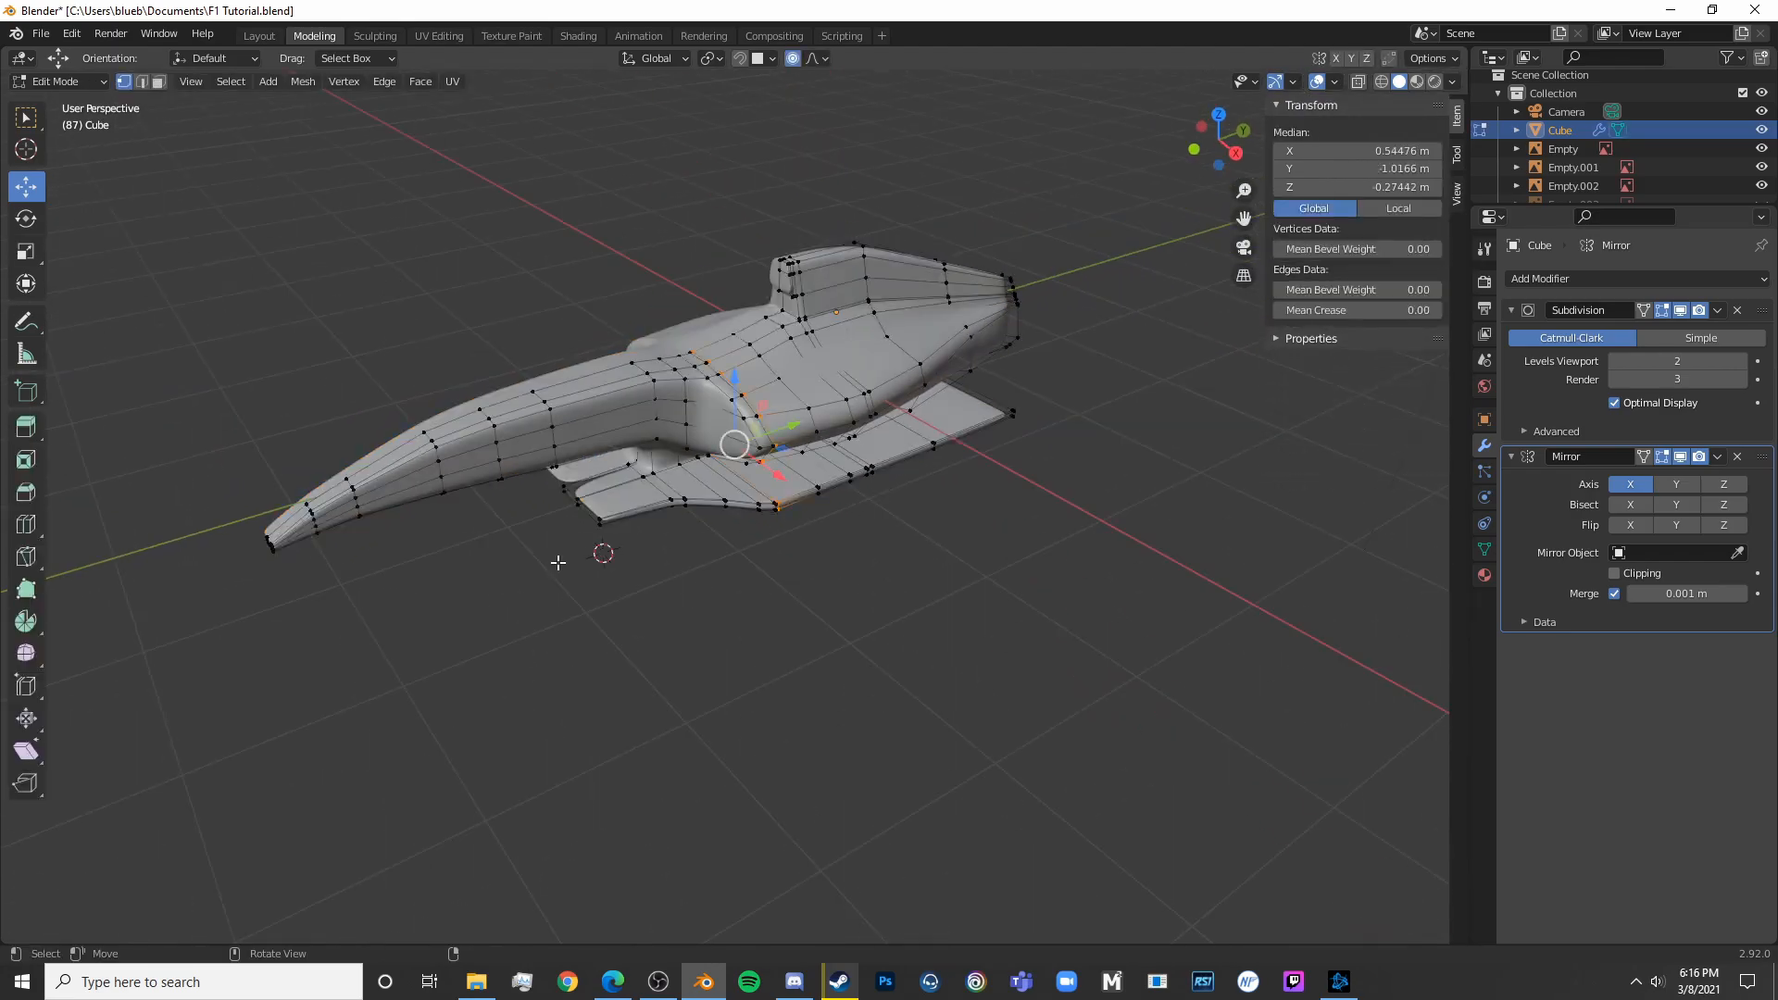
Switch to face selection and delete the inner centre-line faces of the front floor extension
{"action": "middle_click_drag", "start_coordinate": [559, 559], "coordinate": [726, 519]}
{"action": "scroll", "coordinate": [608, 485], "scroll_direction": "up", "scroll_amount": 4}
{"action": "left_click", "coordinate": [160, 82]}
{"action": "left_click", "coordinate": [365, 451]}
{"action": "left_click", "coordinate": [352, 444], "text": "shift"}
{"action": "key", "text": "x"}
{"action": "left_click", "coordinate": [362, 443]}
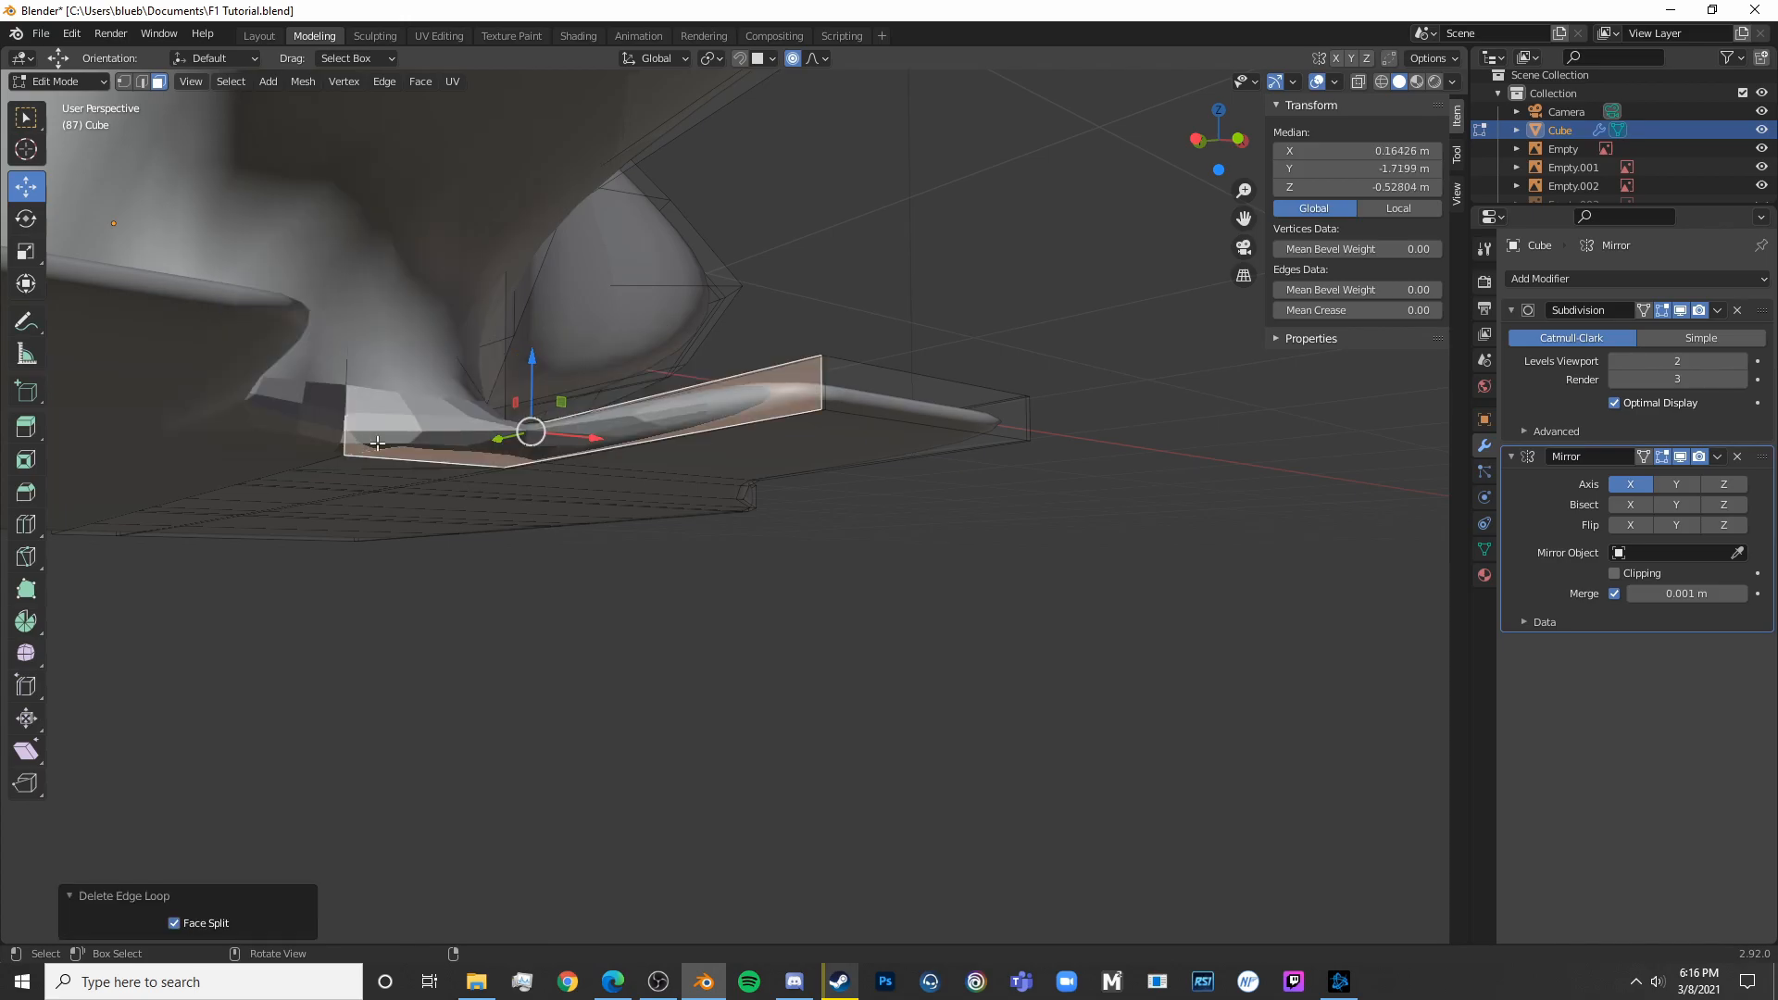
{"action": "key", "text": "ctrl+z"}
{"action": "key", "text": "x"}
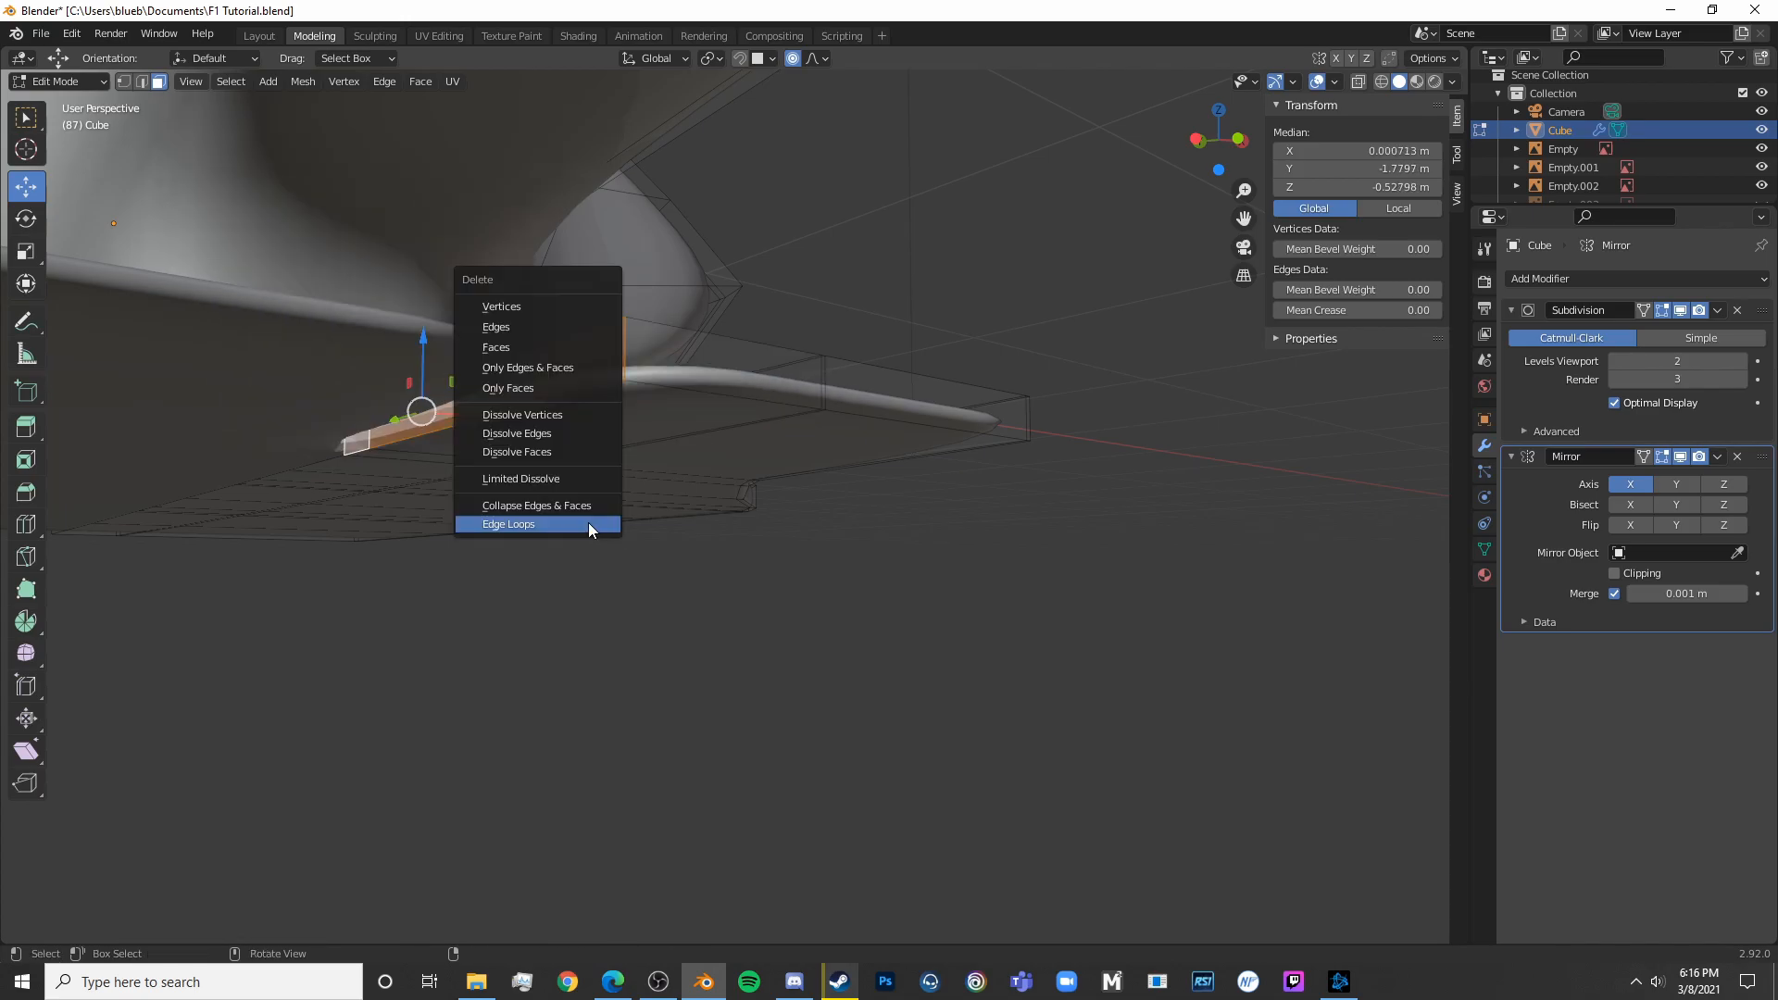
{"action": "left_click", "coordinate": [493, 347]}
{"action": "key", "text": "Tab"}
{"action": "key", "text": "Tab"}
Switch to vertex selection and set the X position of the floor's front centre-line vertices to 0
{"action": "mouse_move", "coordinate": [675, 465]}
{"action": "middle_mouse_down"}
{"action": "mouse_move", "coordinate": [639, 485]}
{"action": "mouse_move", "coordinate": [706, 472]}
{"action": "middle_mouse_up"}
{"action": "scroll", "coordinate": [833, 592], "scroll_direction": "up", "scroll_amount": 3}
{"action": "mouse_move", "coordinate": [833, 592]}
{"action": "middle_mouse_down"}
{"action": "mouse_move", "coordinate": [761, 607]}
{"action": "mouse_move", "coordinate": [794, 640]}
{"action": "mouse_move", "coordinate": [767, 637]}
{"action": "middle_mouse_up"}
{"action": "left_click", "coordinate": [124, 83]}
{"action": "scroll", "coordinate": [459, 463], "scroll_direction": "down", "scroll_amount": 6}
{"action": "key", "text": "shift+z"}
{"action": "scroll", "coordinate": [766, 637], "scroll_direction": "up", "scroll_amount": 3}
{"action": "key", "text": "shift+z"}
{"action": "key", "text": "shift+z"}
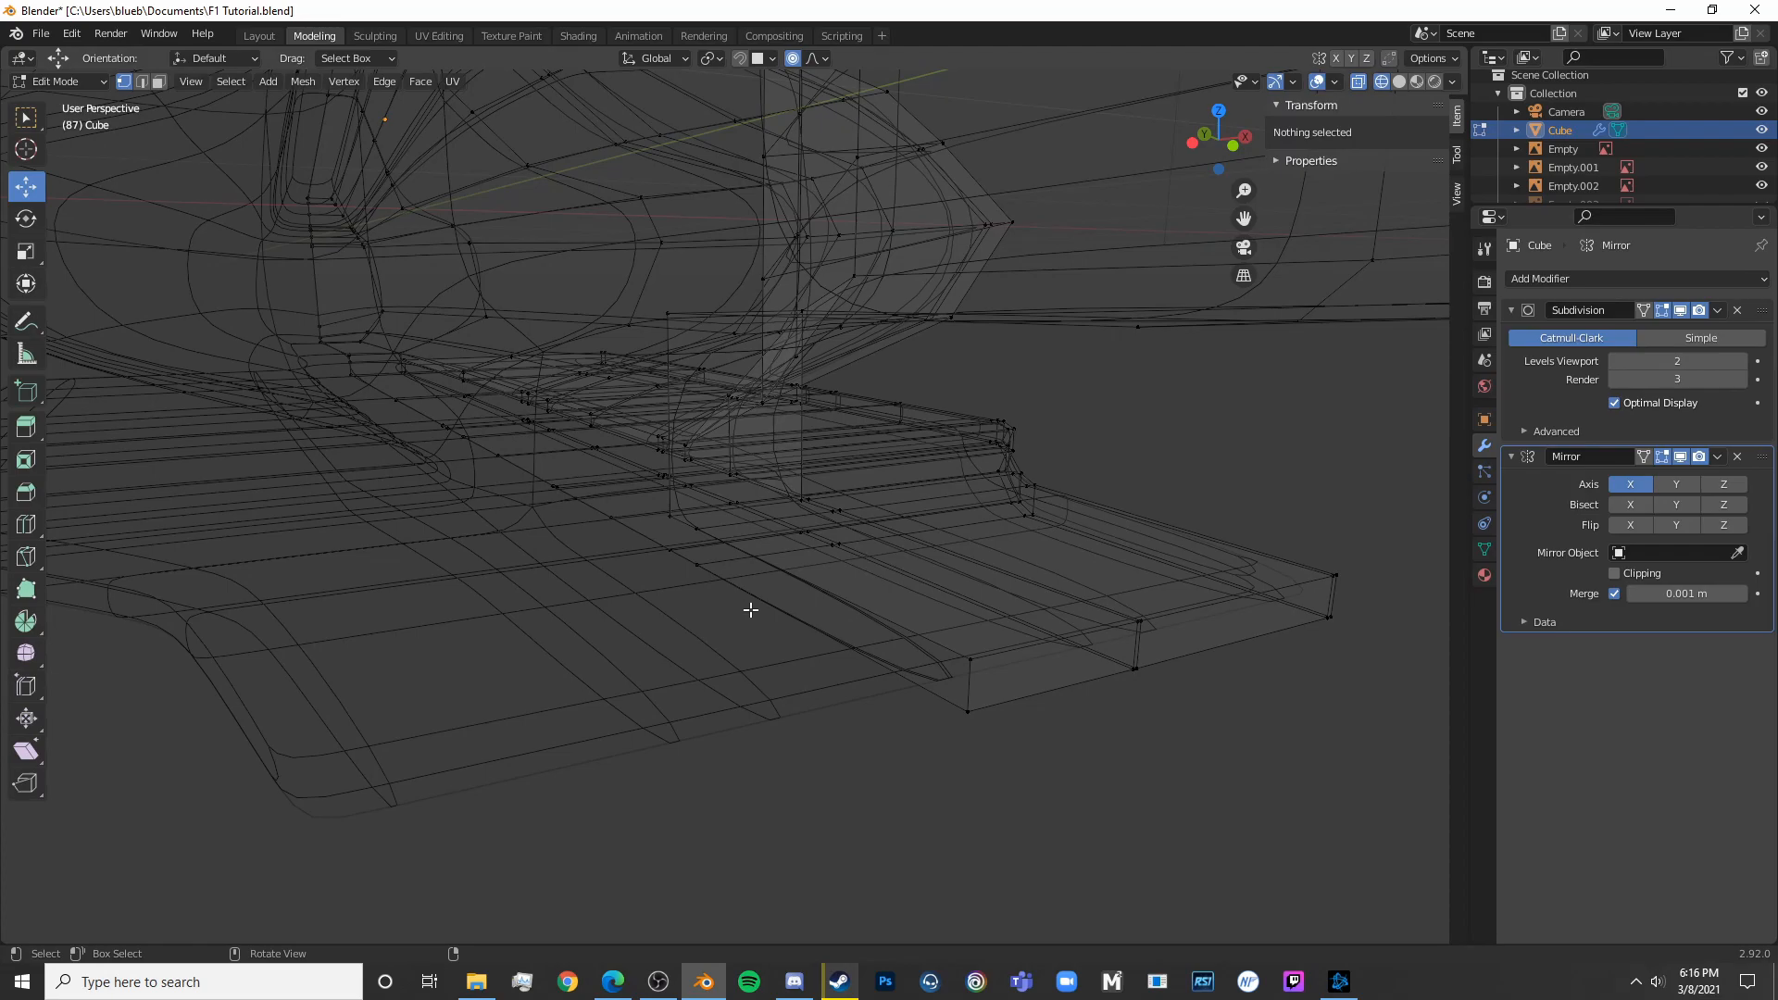
{"action": "key", "text": "shift+z"}
{"action": "key", "text": "c"}
{"action": "left_click", "coordinate": [947, 701]}
{"action": "key", "text": "Escape"}
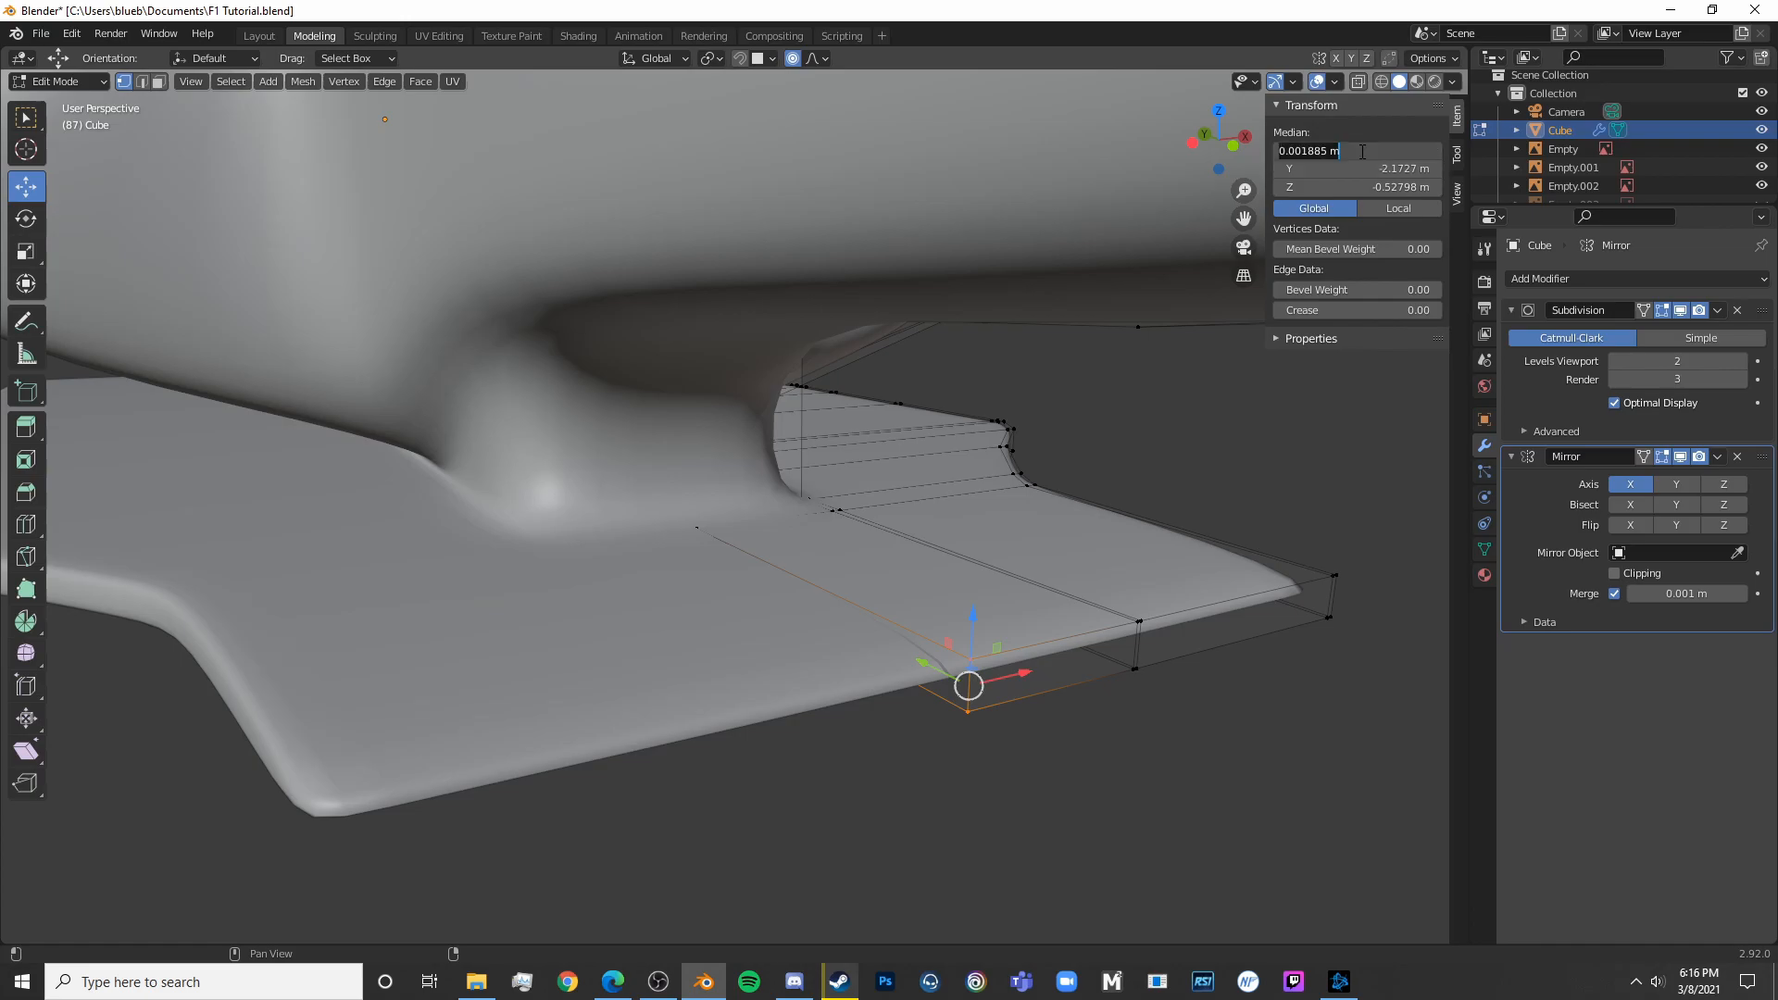
Examine the smoothed floor front and its mirrored centre line from several angles in object mode
{"action": "key", "text": "Tab"}
{"action": "middle_click_drag", "start_coordinate": [835, 604], "coordinate": [214, 430]}
{"action": "scroll", "coordinate": [435, 676], "scroll_direction": "down", "scroll_amount": 11}
{"action": "middle_click_drag", "start_coordinate": [639, 653], "coordinate": [587, 706]}
{"action": "scroll", "coordinate": [575, 547], "scroll_direction": "up", "scroll_amount": 3}
{"action": "middle_click_drag", "start_coordinate": [575, 547], "coordinate": [915, 430]}
{"action": "scroll", "coordinate": [631, 492], "scroll_direction": "up", "scroll_amount": 5}
{"action": "scroll", "coordinate": [849, 414], "scroll_direction": "up", "scroll_amount": 2}
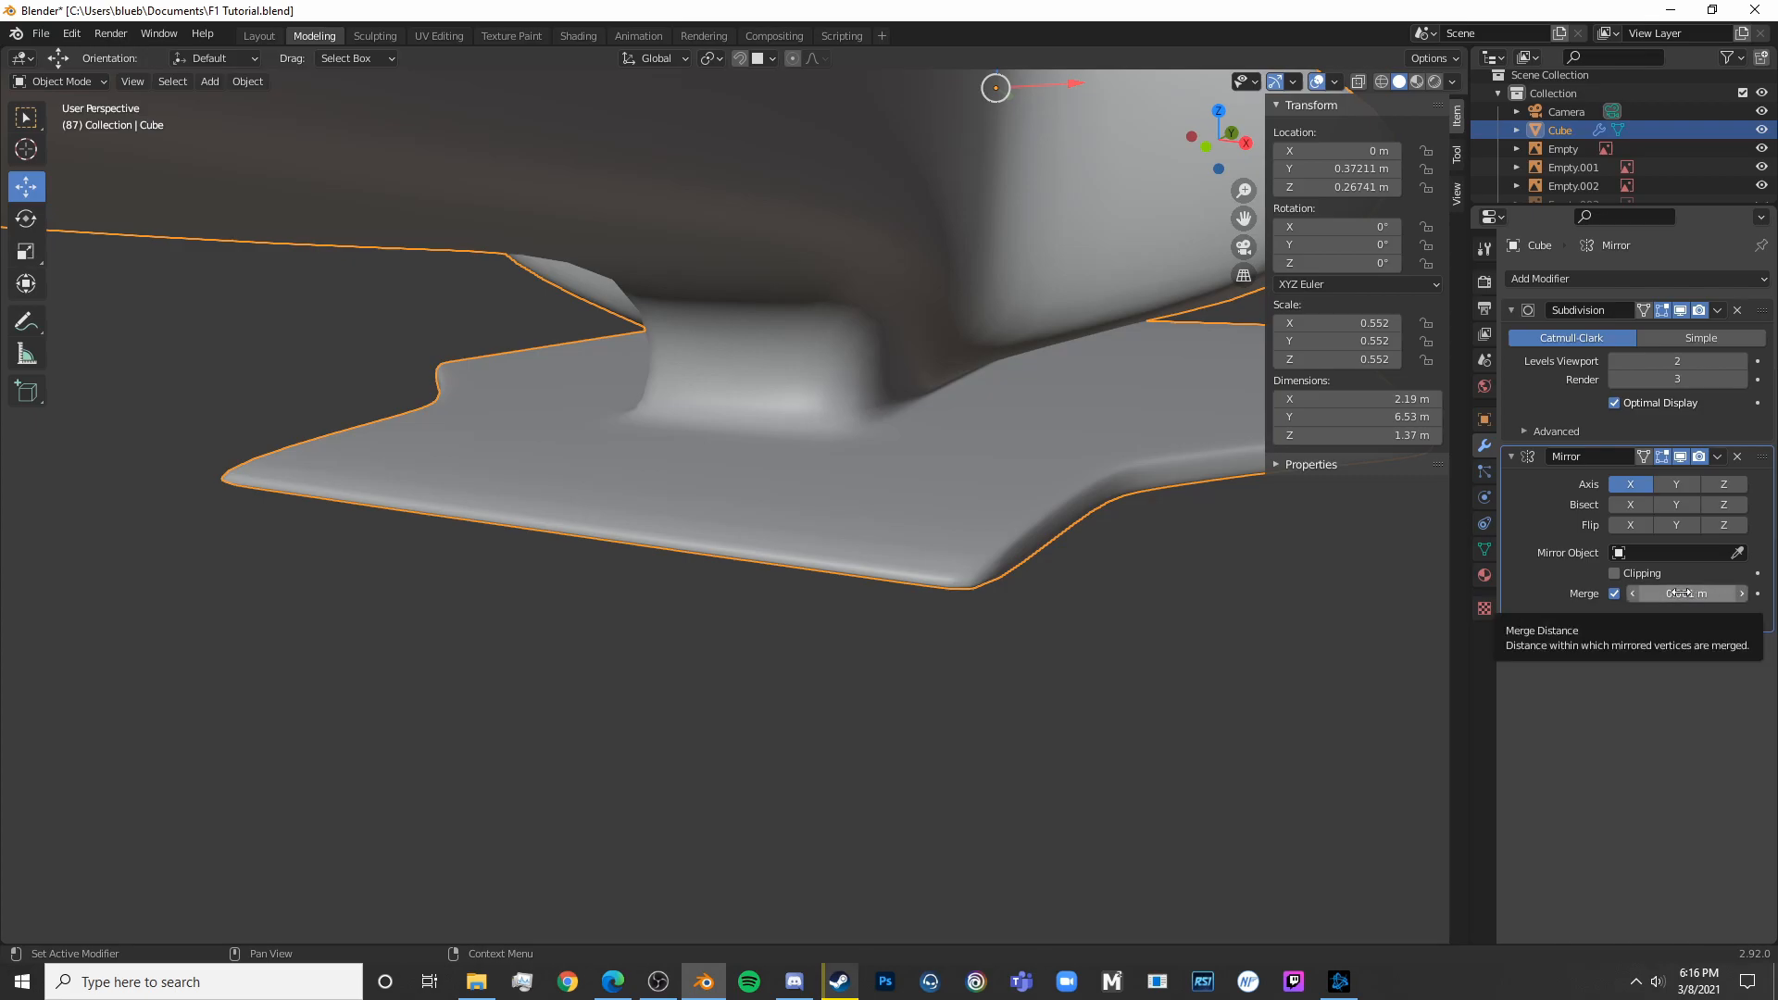
{"action": "scroll", "coordinate": [511, 534], "scroll_direction": "down", "scroll_amount": 6}
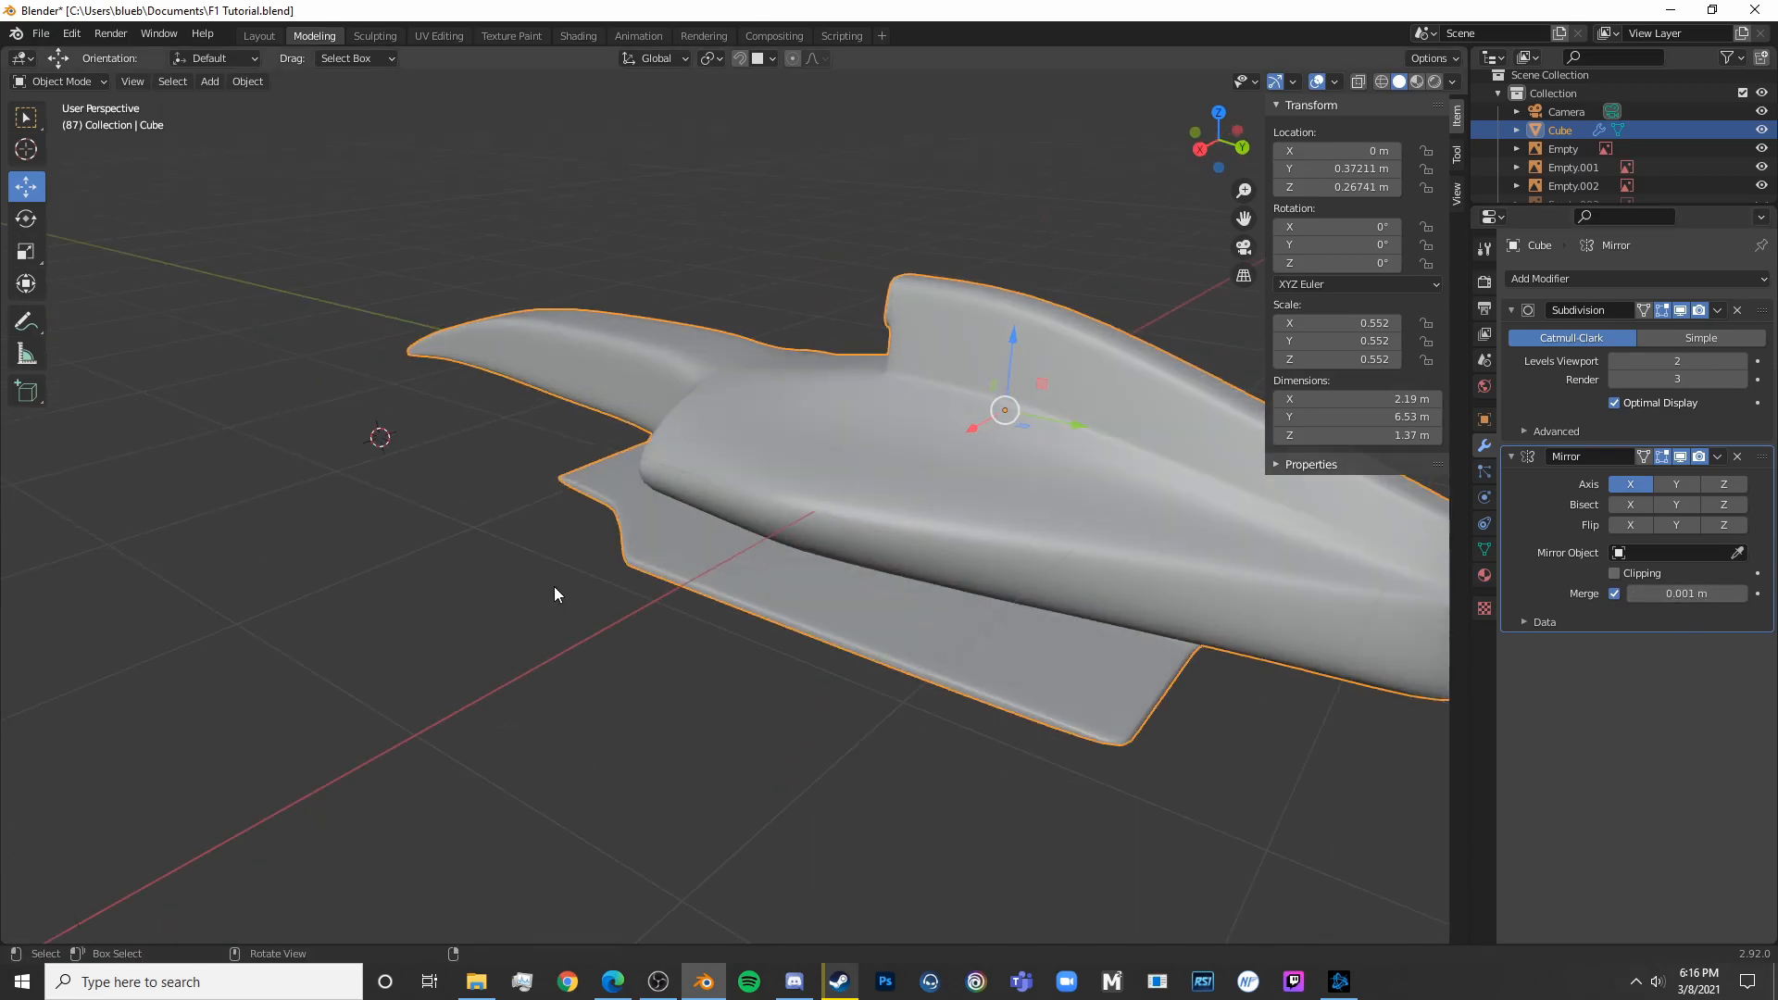
Compare the body mesh with the side and front blueprints in edit mode
{"action": "key", "text": "KP_3"}
{"action": "key", "text": "Tab"}
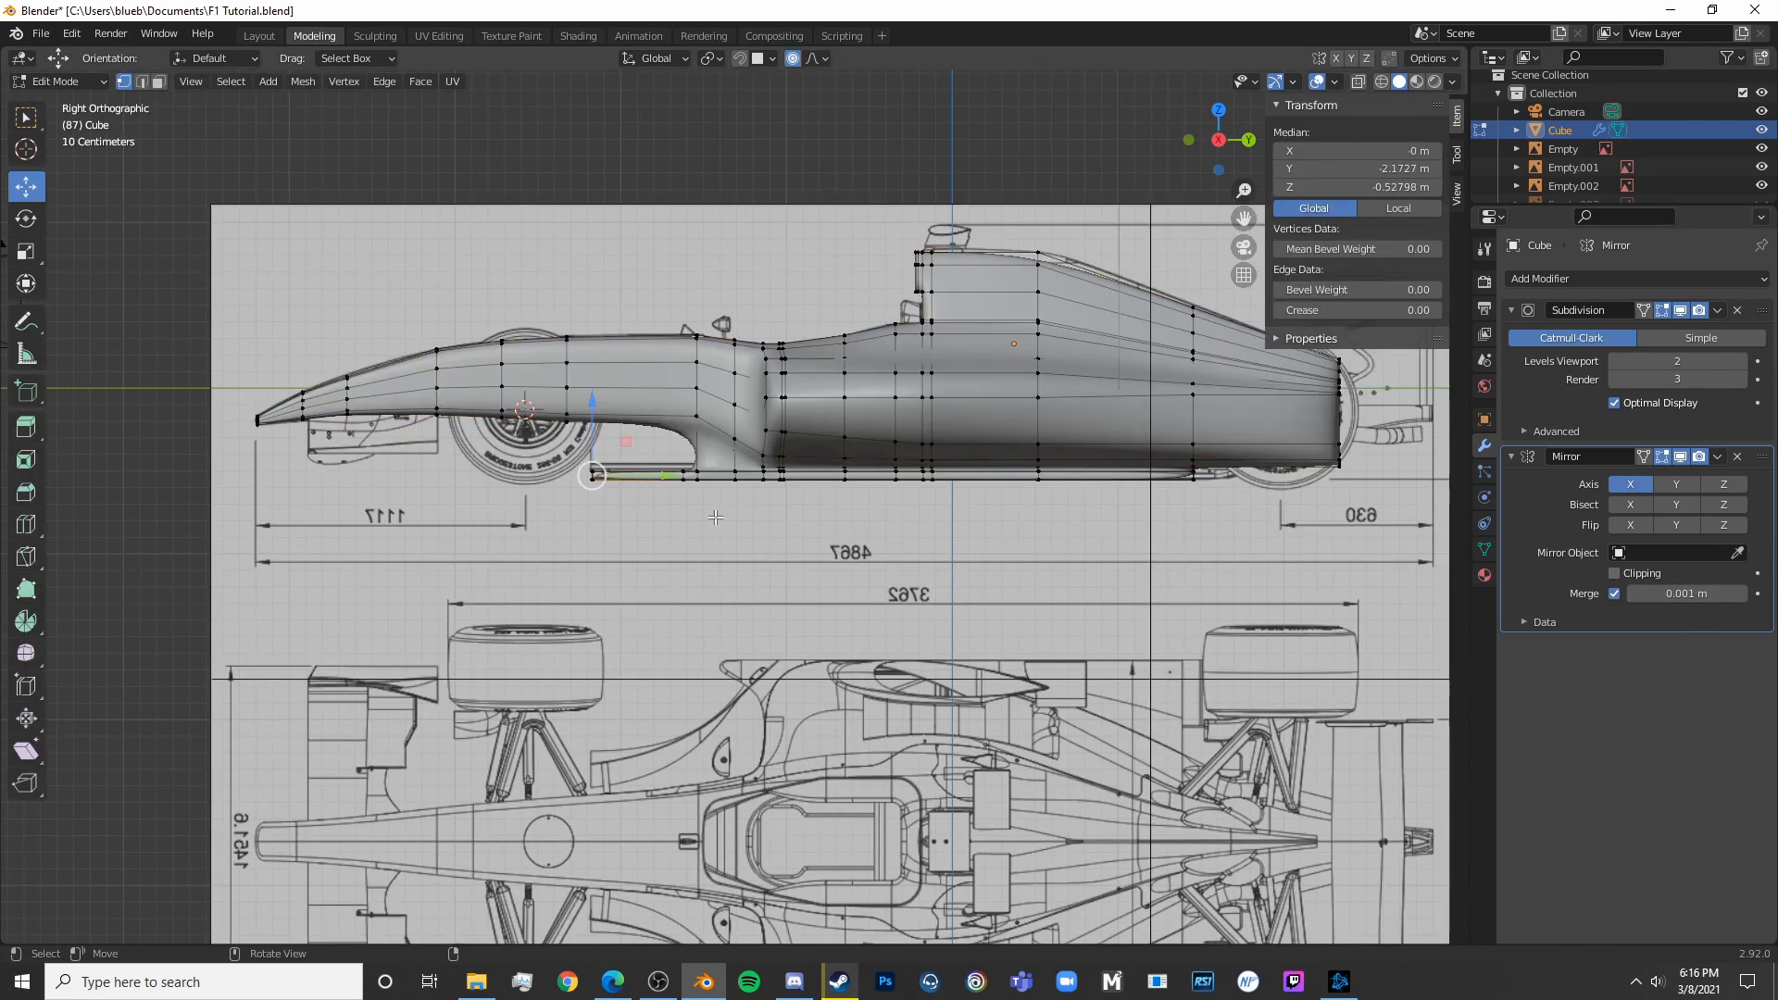
{"action": "scroll", "coordinate": [706, 518], "scroll_direction": "up", "scroll_amount": 2}
{"action": "key", "text": "shift+z"}
{"action": "key", "text": "shift+z"}
{"action": "middle_click_drag", "start_coordinate": [876, 433], "coordinate": [691, 480], "text": "shift"}
{"action": "middle_click_drag", "start_coordinate": [989, 467], "coordinate": [760, 448], "text": "shift"}
{"action": "key", "text": "KP_1"}
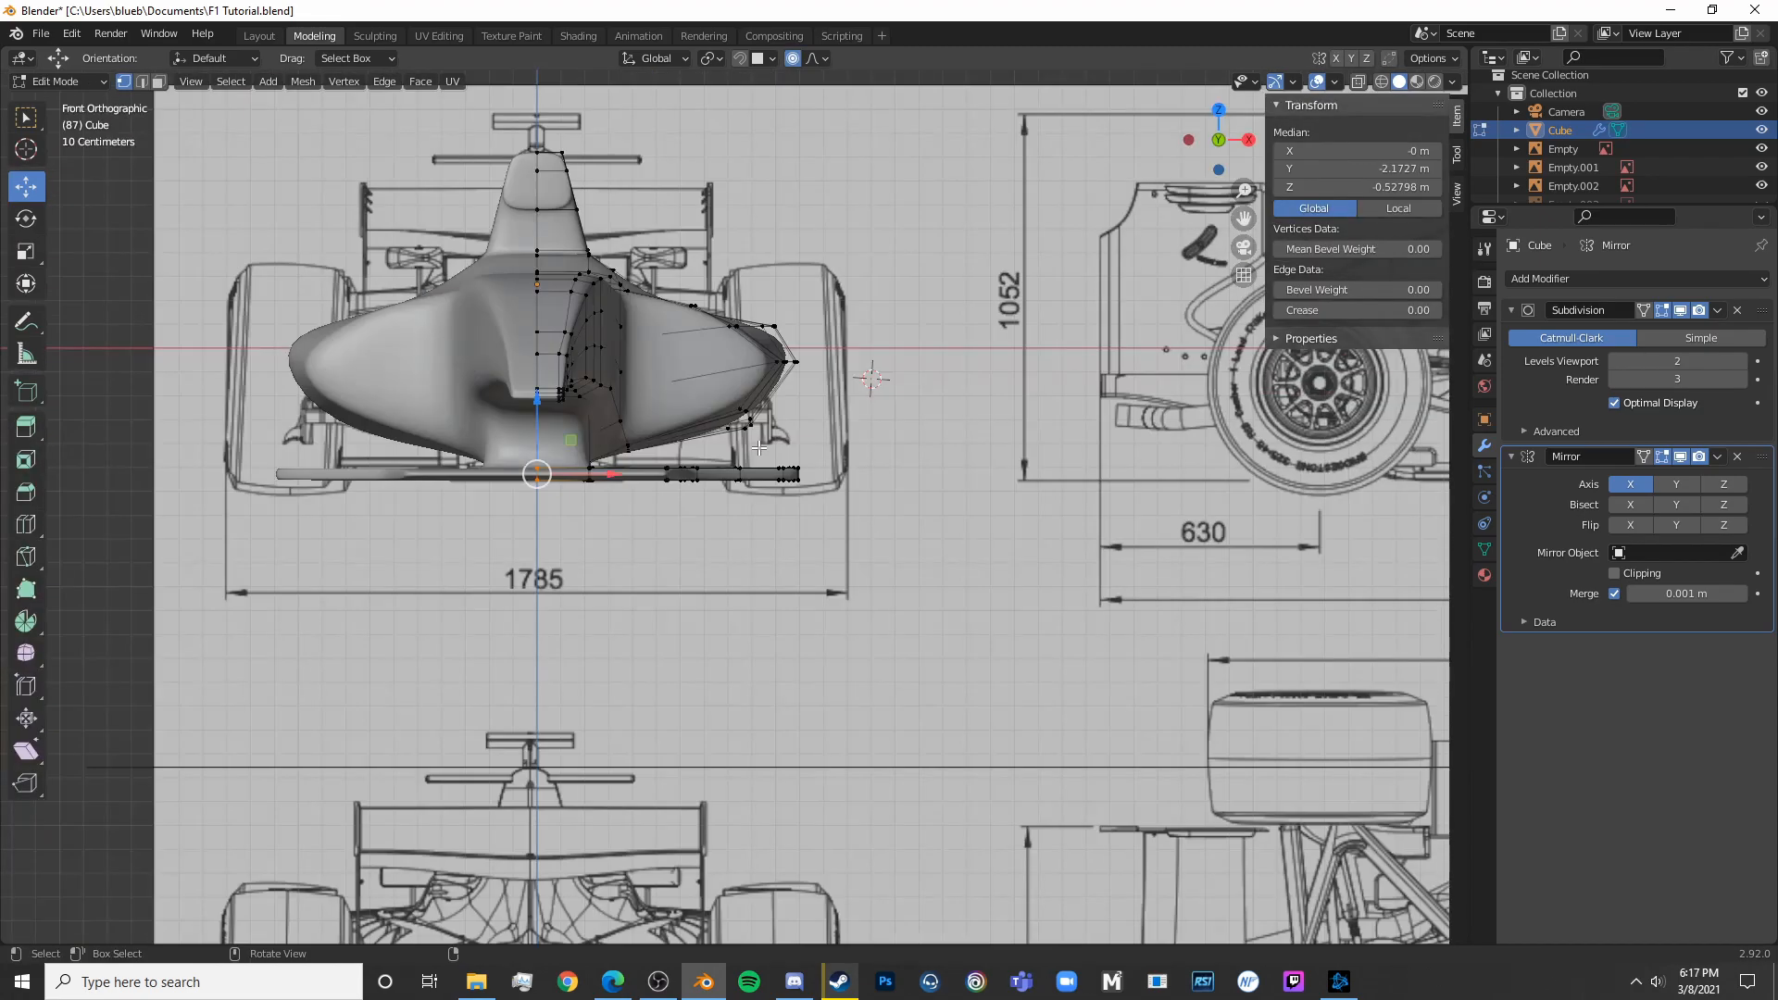
Select the vertices along the sidepod's lower side edge in front view and move them outward along X
{"action": "scroll", "coordinate": [759, 448], "scroll_direction": "up", "scroll_amount": 7}
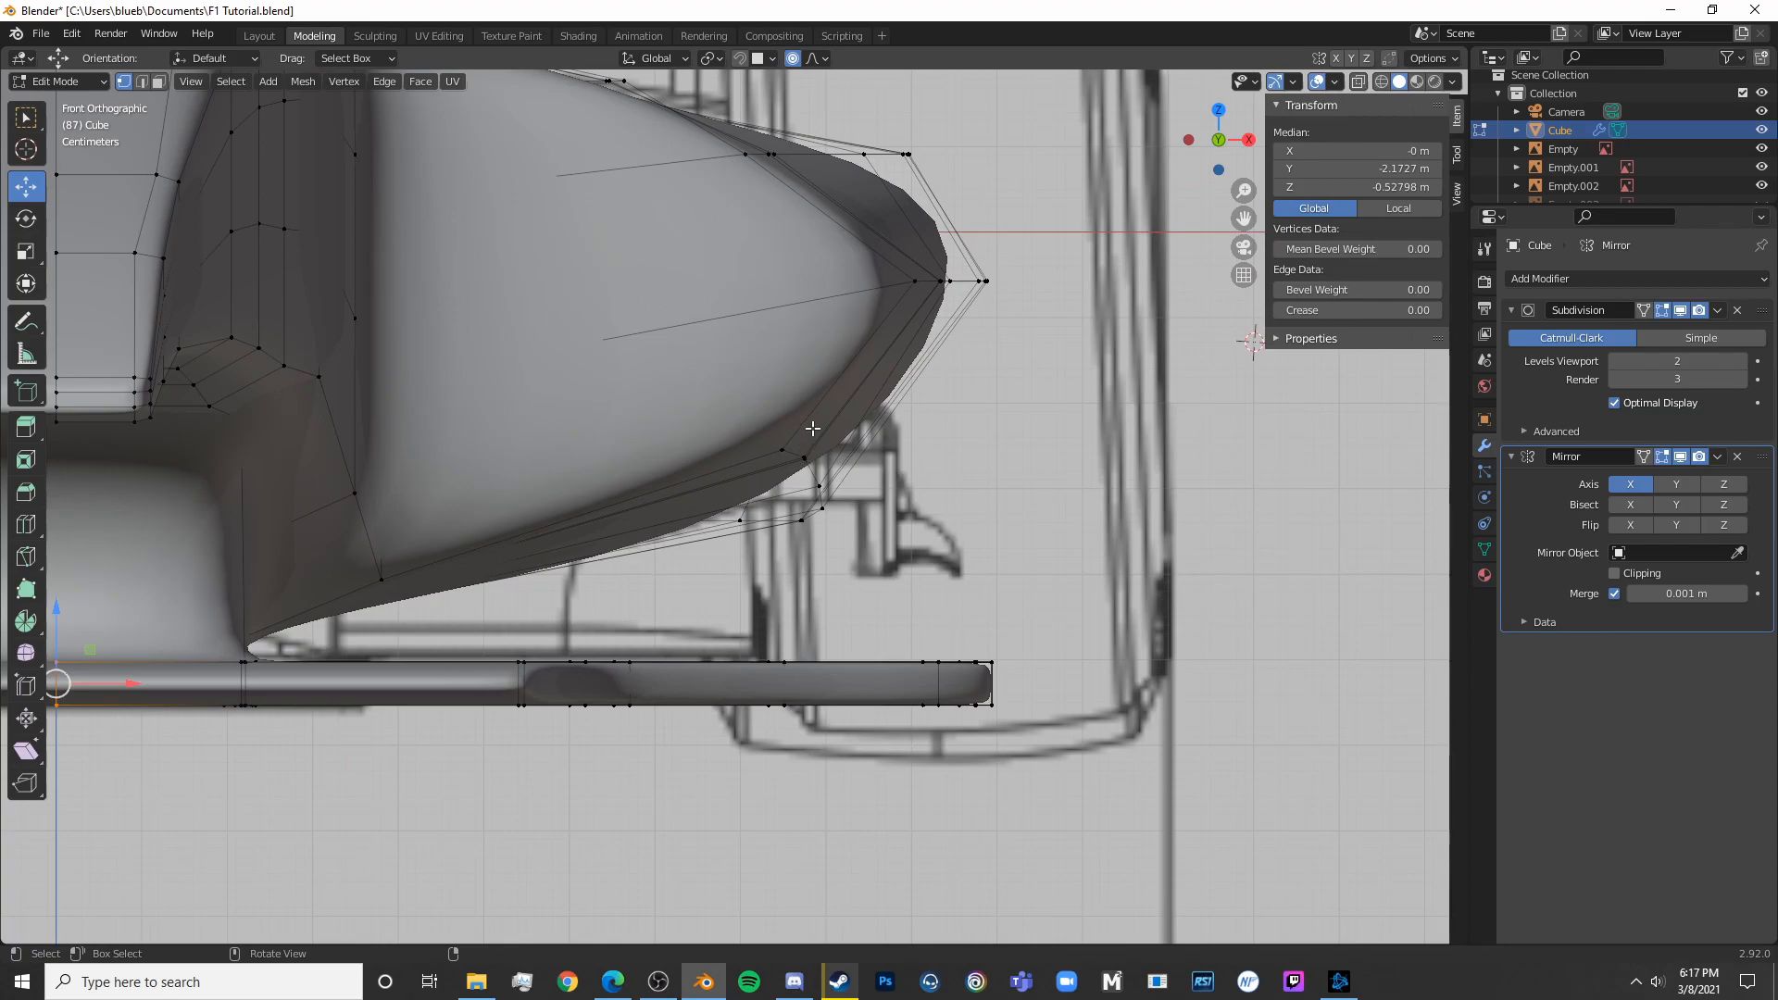
{"action": "key", "text": "c"}
{"action": "left_click", "coordinate": [798, 450]}
{"action": "key", "text": "Escape"}
{"action": "key", "text": "alt+a"}
{"action": "key", "text": "c"}
{"action": "left_click", "coordinate": [823, 456]}
{"action": "key", "text": "Escape"}
{"action": "left_click_drag", "start_coordinate": [875, 479], "coordinate": [947, 480]}
Try moving the sidepod's widest vertex row about 0.07 m inward along X in front view
{"action": "left_click", "coordinate": [983, 281]}
{"action": "key", "text": "shift+z"}
{"action": "key", "text": "v"}
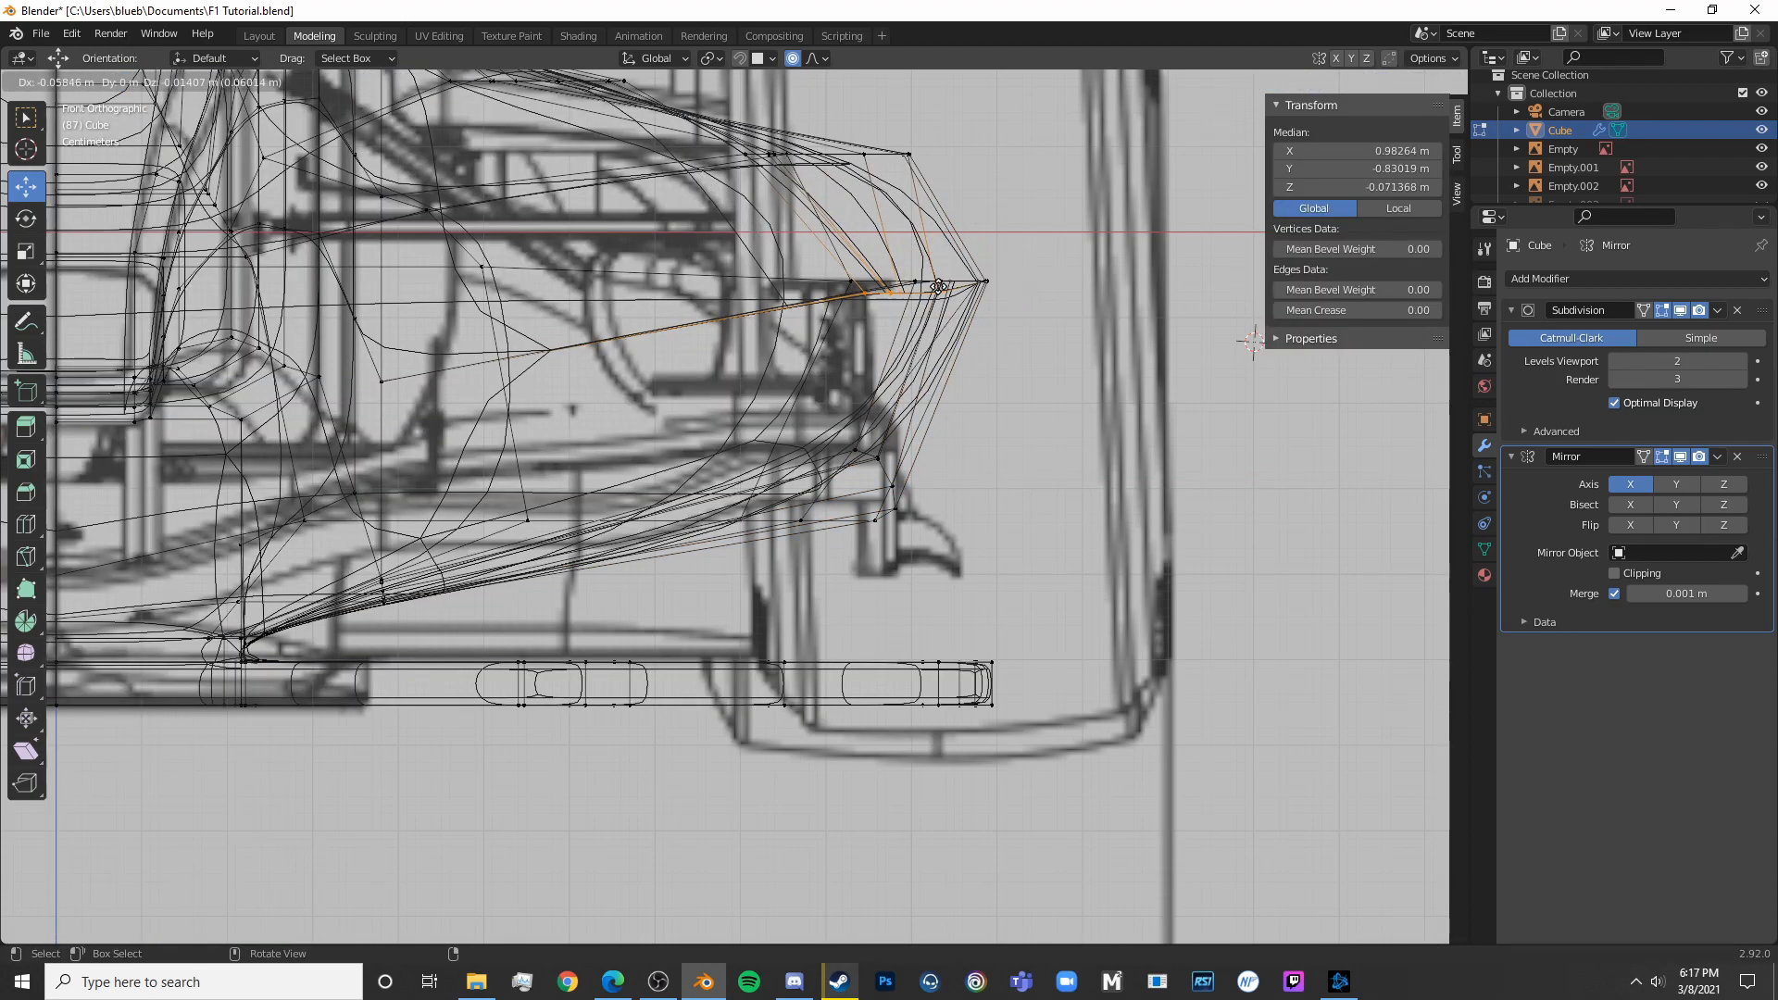
{"action": "key", "text": "Escape"}
{"action": "key", "text": "c"}
{"action": "left_click", "coordinate": [952, 281]}
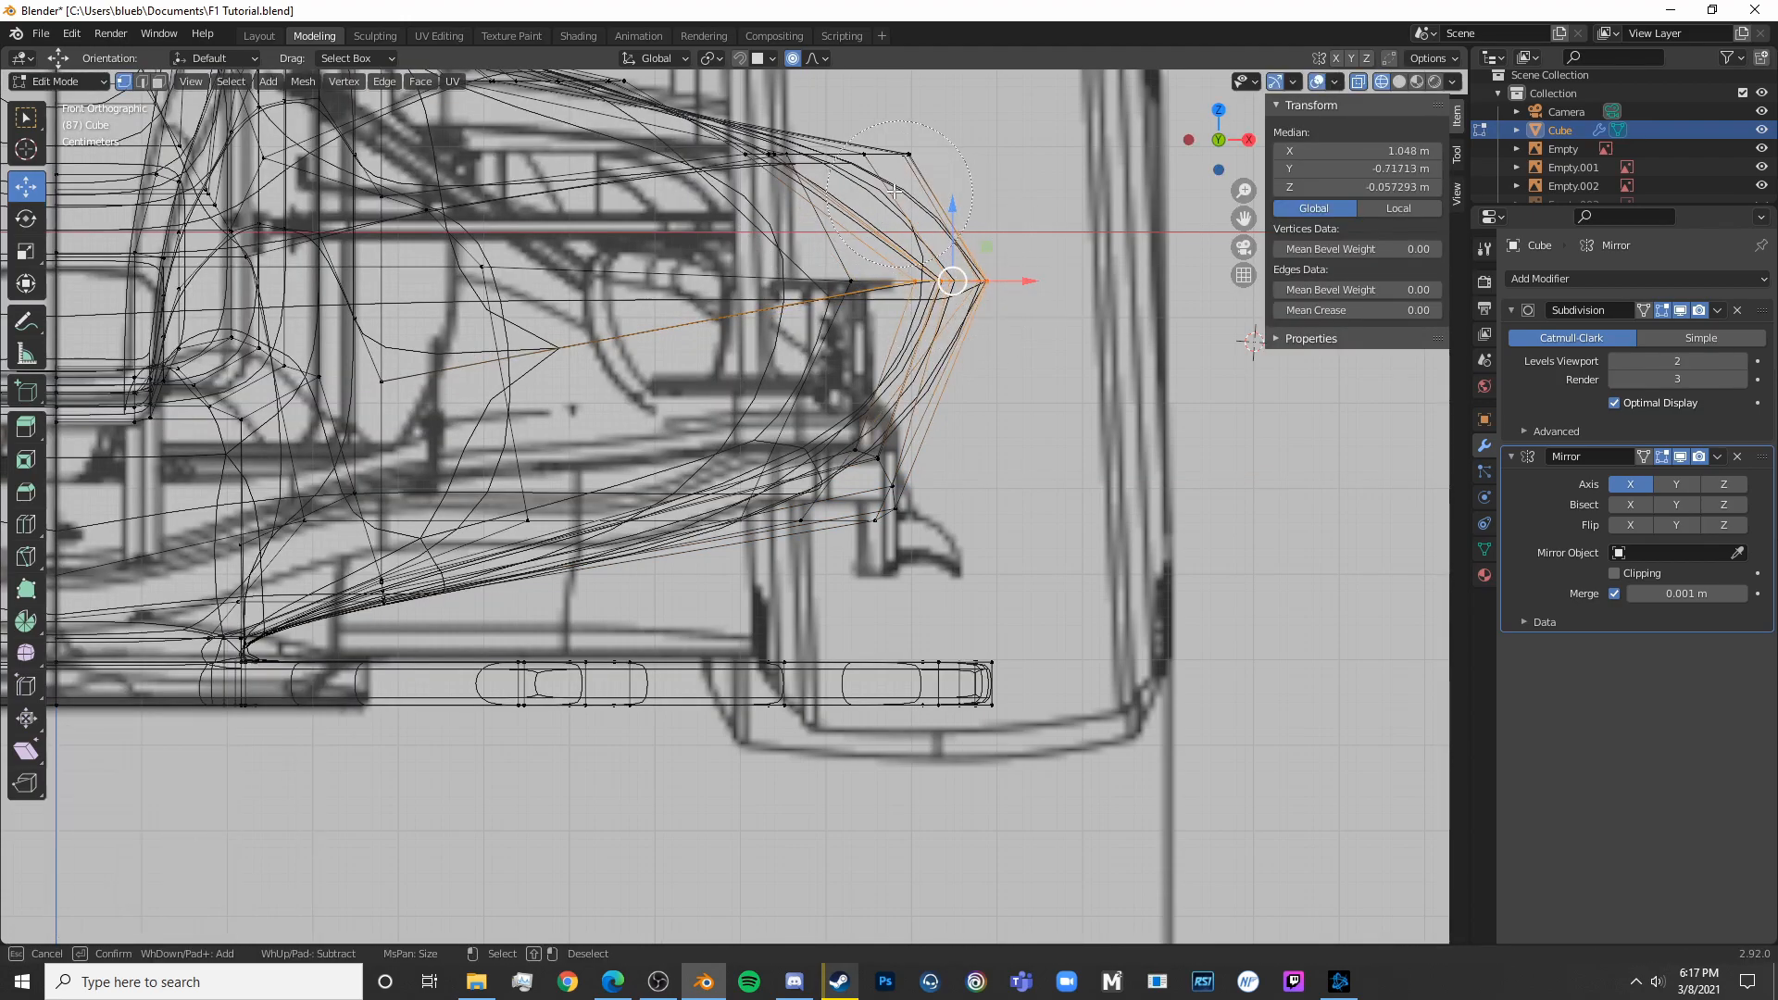
{"action": "key", "text": "Escape"}
{"action": "key", "text": "shift+z"}
{"action": "key", "text": "g"}
{"action": "key", "text": "x"}
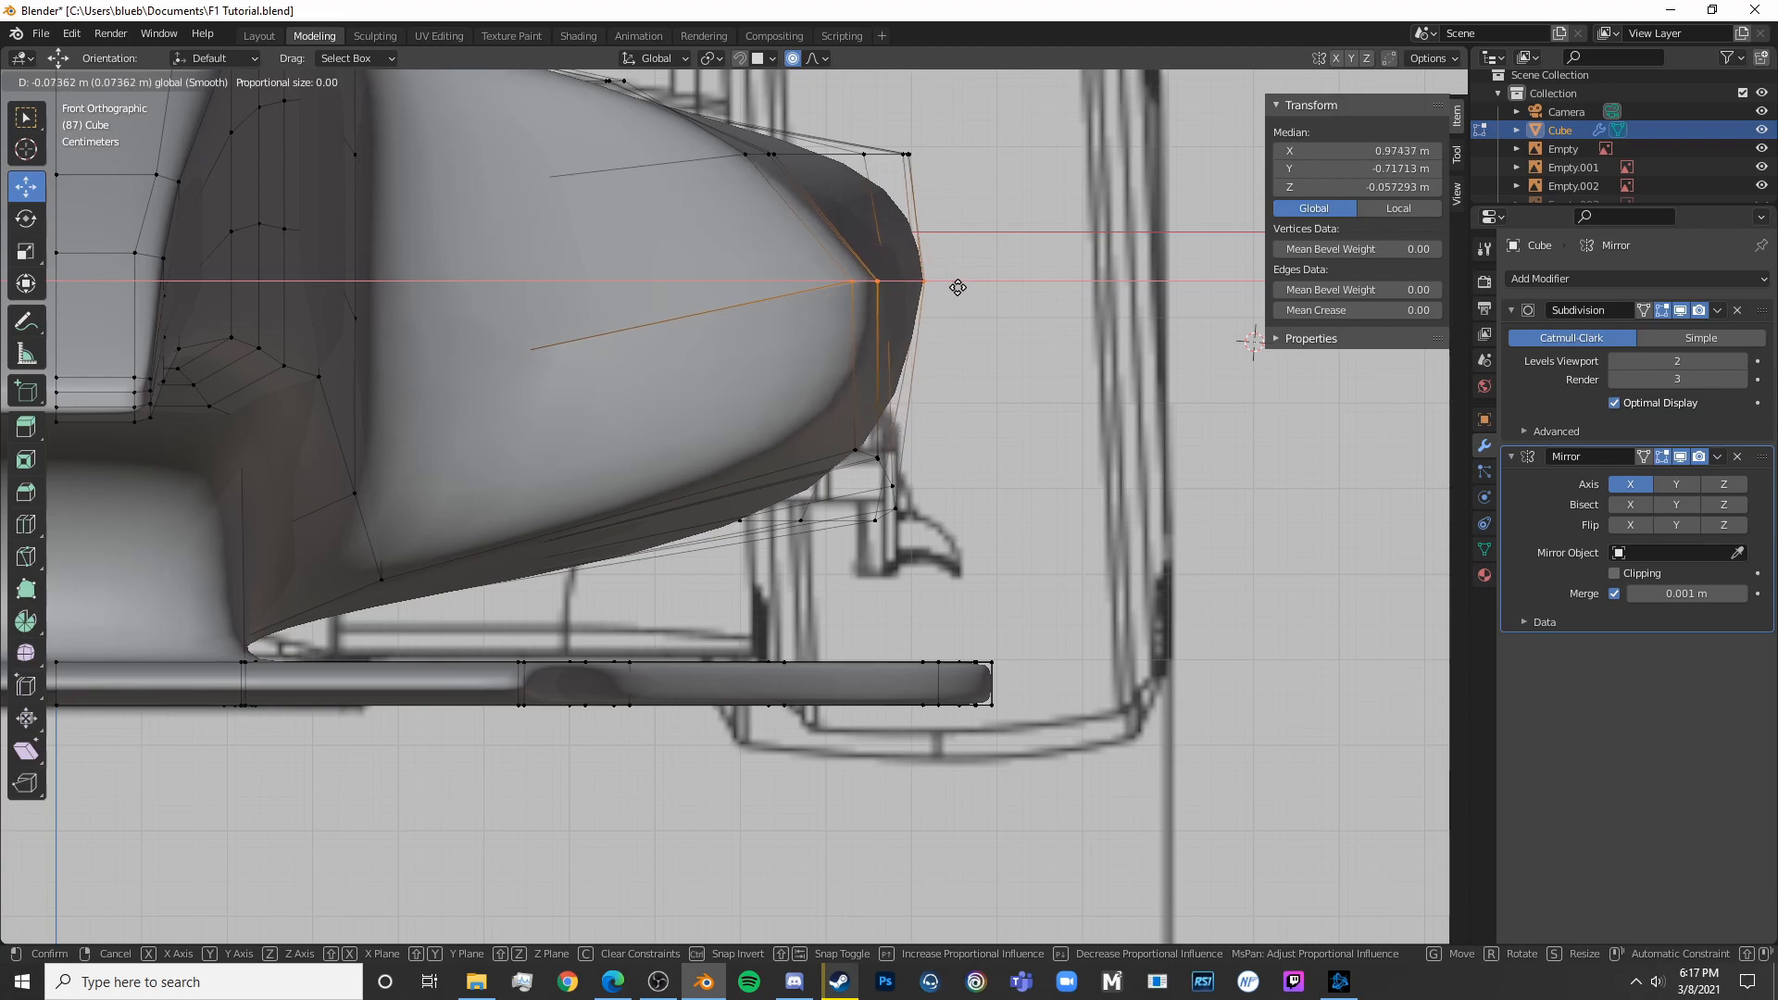
{"action": "left_click", "coordinate": [957, 287]}
Try shifting the sidepod's upper outer vertices along X against the front blueprint
{"action": "key", "text": "Tab"}
{"action": "scroll", "coordinate": [989, 352], "scroll_direction": "down", "scroll_amount": 5}
{"action": "key", "text": "Tab"}
{"action": "scroll", "coordinate": [989, 350], "scroll_direction": "up", "scroll_amount": 3}
{"action": "middle_click_drag", "start_coordinate": [982, 333], "coordinate": [997, 419], "text": "shift"}
{"action": "key", "text": "shift+z"}
{"action": "key", "text": "alt+a"}
{"action": "key", "text": "c"}
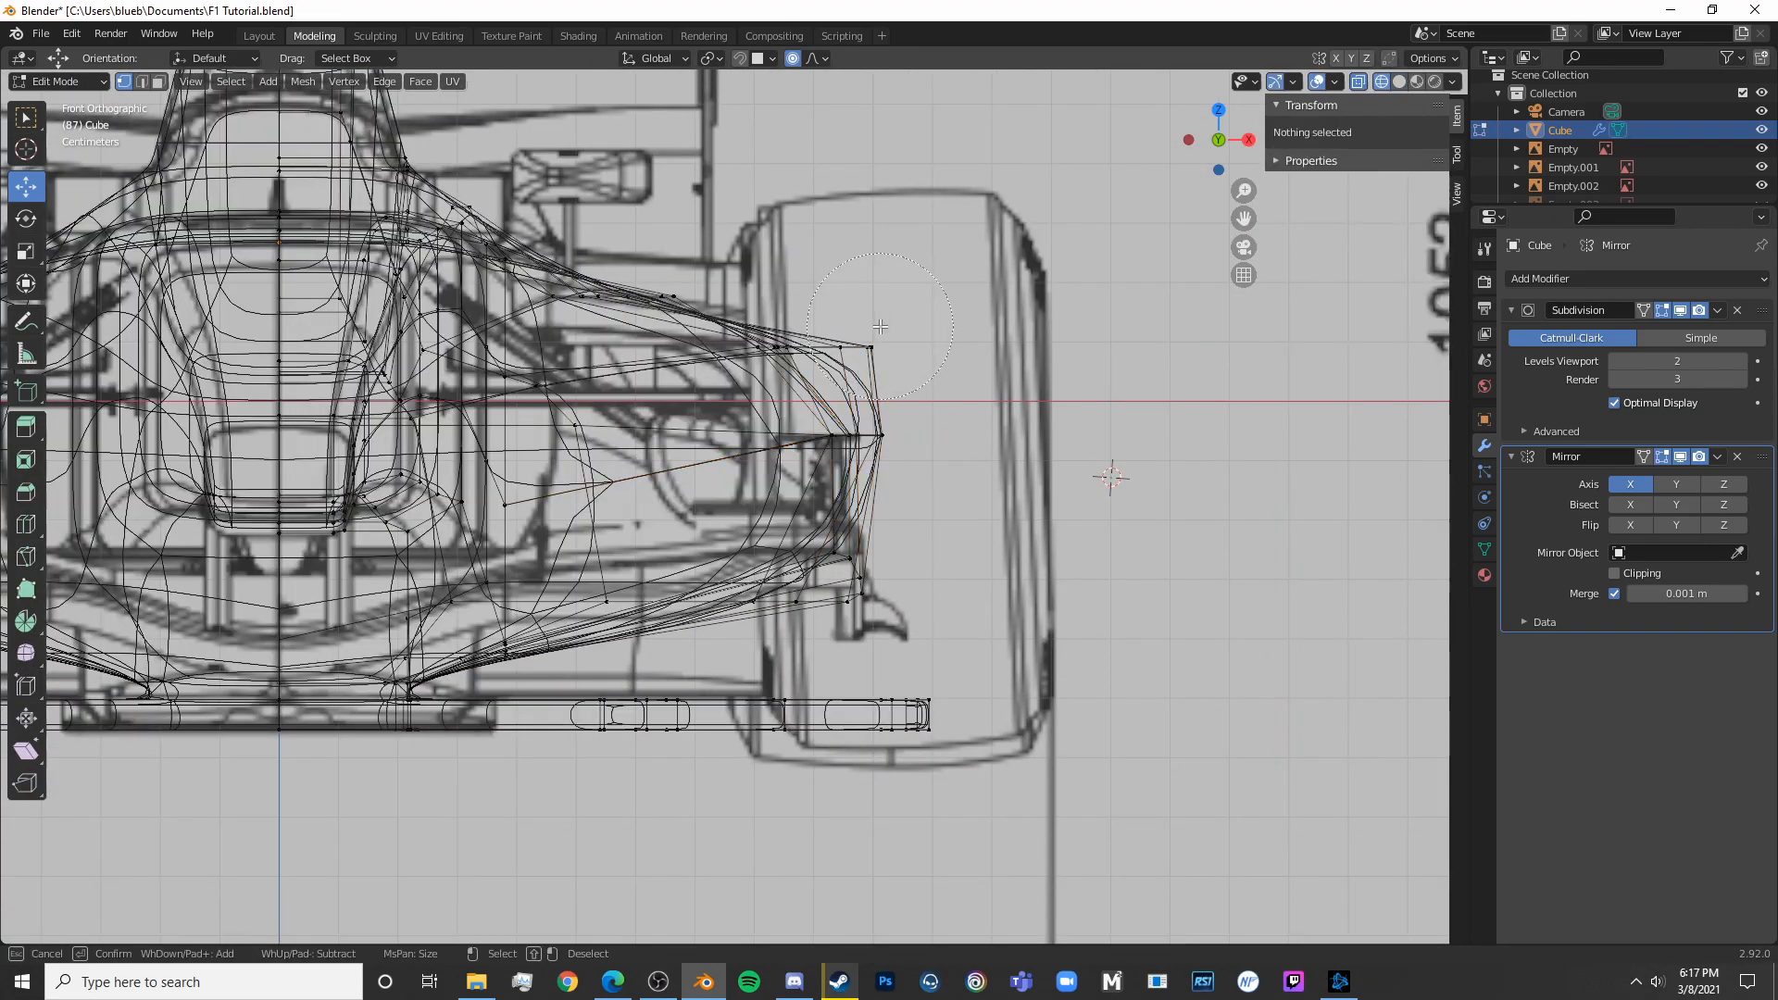
{"action": "left_click", "coordinate": [880, 327]}
{"action": "key", "text": "Escape"}
{"action": "key", "text": "shift+z"}
{"action": "key", "text": "g"}
{"action": "key", "text": "x"}
{"action": "left_click", "coordinate": [890, 350]}
Inspect the smoothed sidepod, then undo the recent X moves of its widest and upper vertex rows
{"action": "key", "text": "Tab"}
{"action": "middle_click_drag", "start_coordinate": [890, 391], "coordinate": [584, 455]}
{"action": "key", "text": "Tab"}
{"action": "scroll", "coordinate": [867, 408], "scroll_direction": "down", "scroll_amount": 1}
{"action": "key", "text": "Tab"}
{"action": "key", "text": "Tab"}
{"action": "key", "text": "ctrl+z"}
{"action": "key", "text": "ctrl+z"}
{"action": "key", "text": "ctrl+z"}
{"action": "key", "text": "ctrl+z"}
{"action": "key", "text": "ctrl+z"}
{"action": "key", "text": "ctrl+z"}
{"action": "key", "text": "ctrl+z"}
{"action": "key", "text": "ctrl+z"}
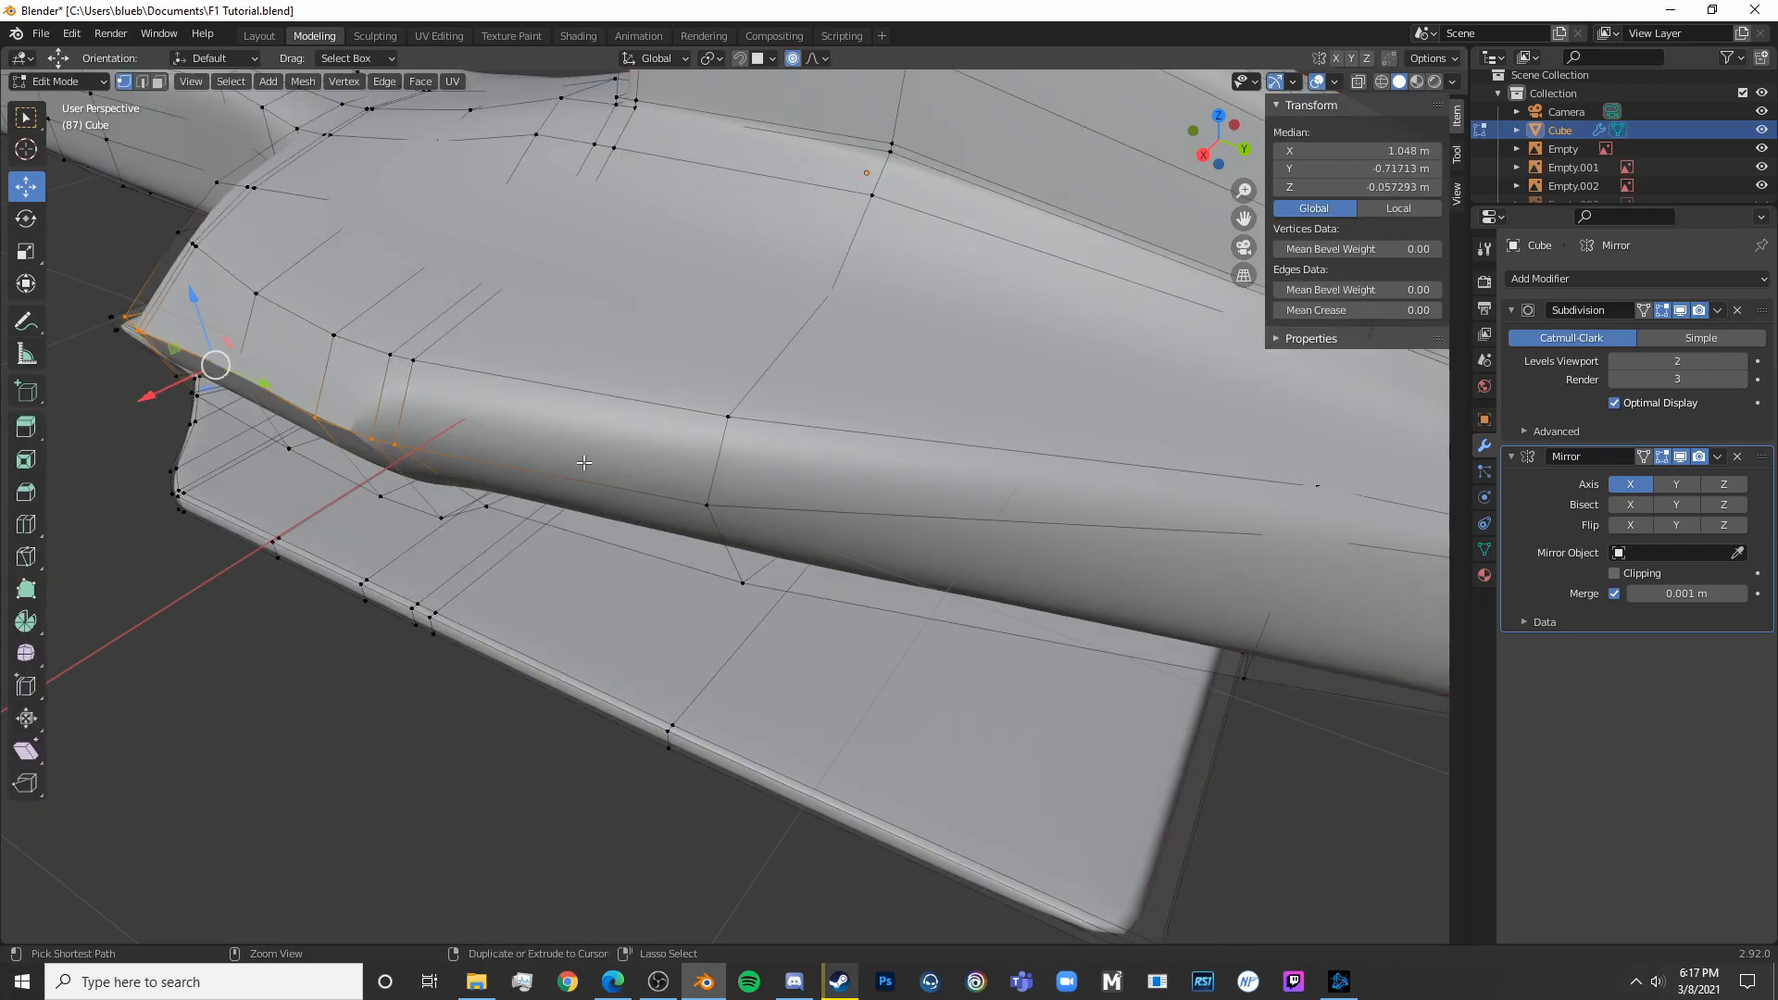
Adjust the position of the vertex row along the sidepod's widest front edge
{"action": "middle_click_drag", "start_coordinate": [584, 463], "coordinate": [777, 406]}
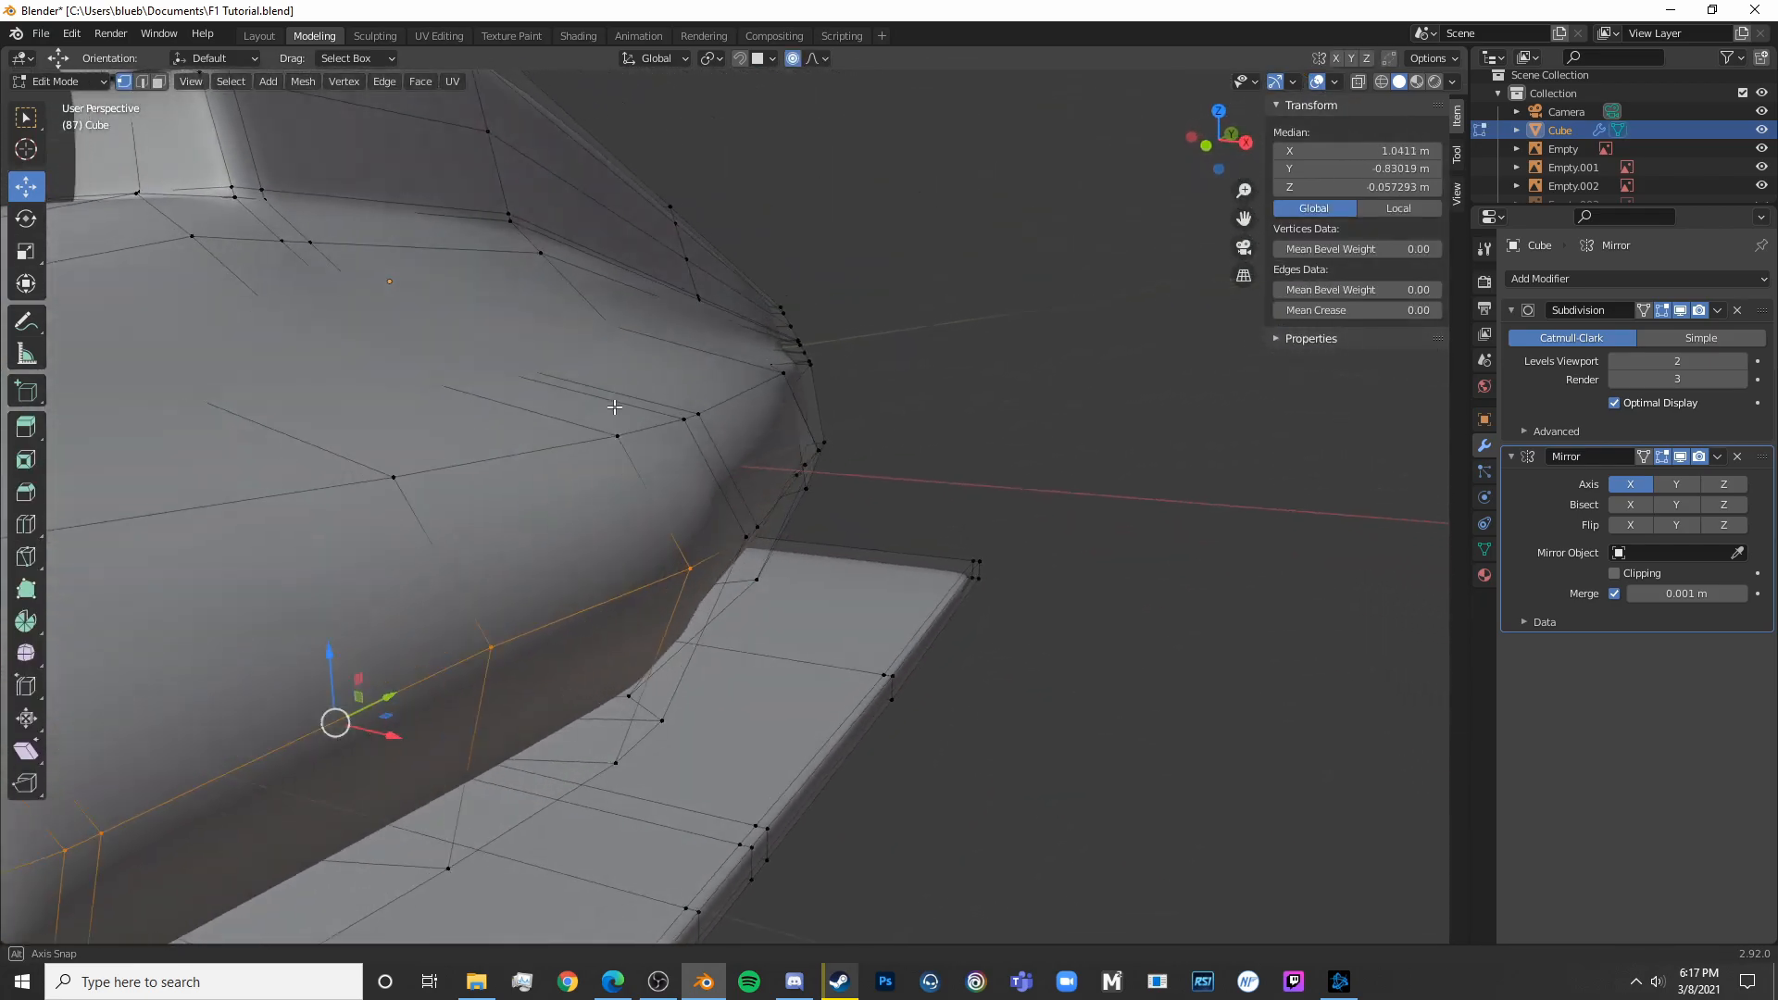
{"action": "middle_click_drag", "start_coordinate": [615, 407], "coordinate": [682, 404], "text": "shift"}
{"action": "left_click_drag", "start_coordinate": [653, 577], "coordinate": [528, 563]}
{"action": "right_click", "coordinate": [527, 563]}
{"action": "middle_click_drag", "start_coordinate": [881, 560], "coordinate": [686, 576]}
{"action": "key", "text": "c"}
{"action": "right_click", "coordinate": [378, 483]}
{"action": "middle_click_drag", "start_coordinate": [378, 483], "coordinate": [771, 525]}
{"action": "left_click_drag", "start_coordinate": [915, 540], "coordinate": [889, 529]}
{"action": "middle_click_drag", "start_coordinate": [889, 530], "coordinate": [962, 515]}
Select the front vertices of the row above the sidepod's widest edge and shift them slightly
{"action": "key", "text": "c"}
{"action": "left_click_drag", "start_coordinate": [639, 560], "coordinate": [740, 472]}
{"action": "middle_click_drag", "start_coordinate": [935, 330], "coordinate": [882, 357]}
{"action": "key", "text": "c"}
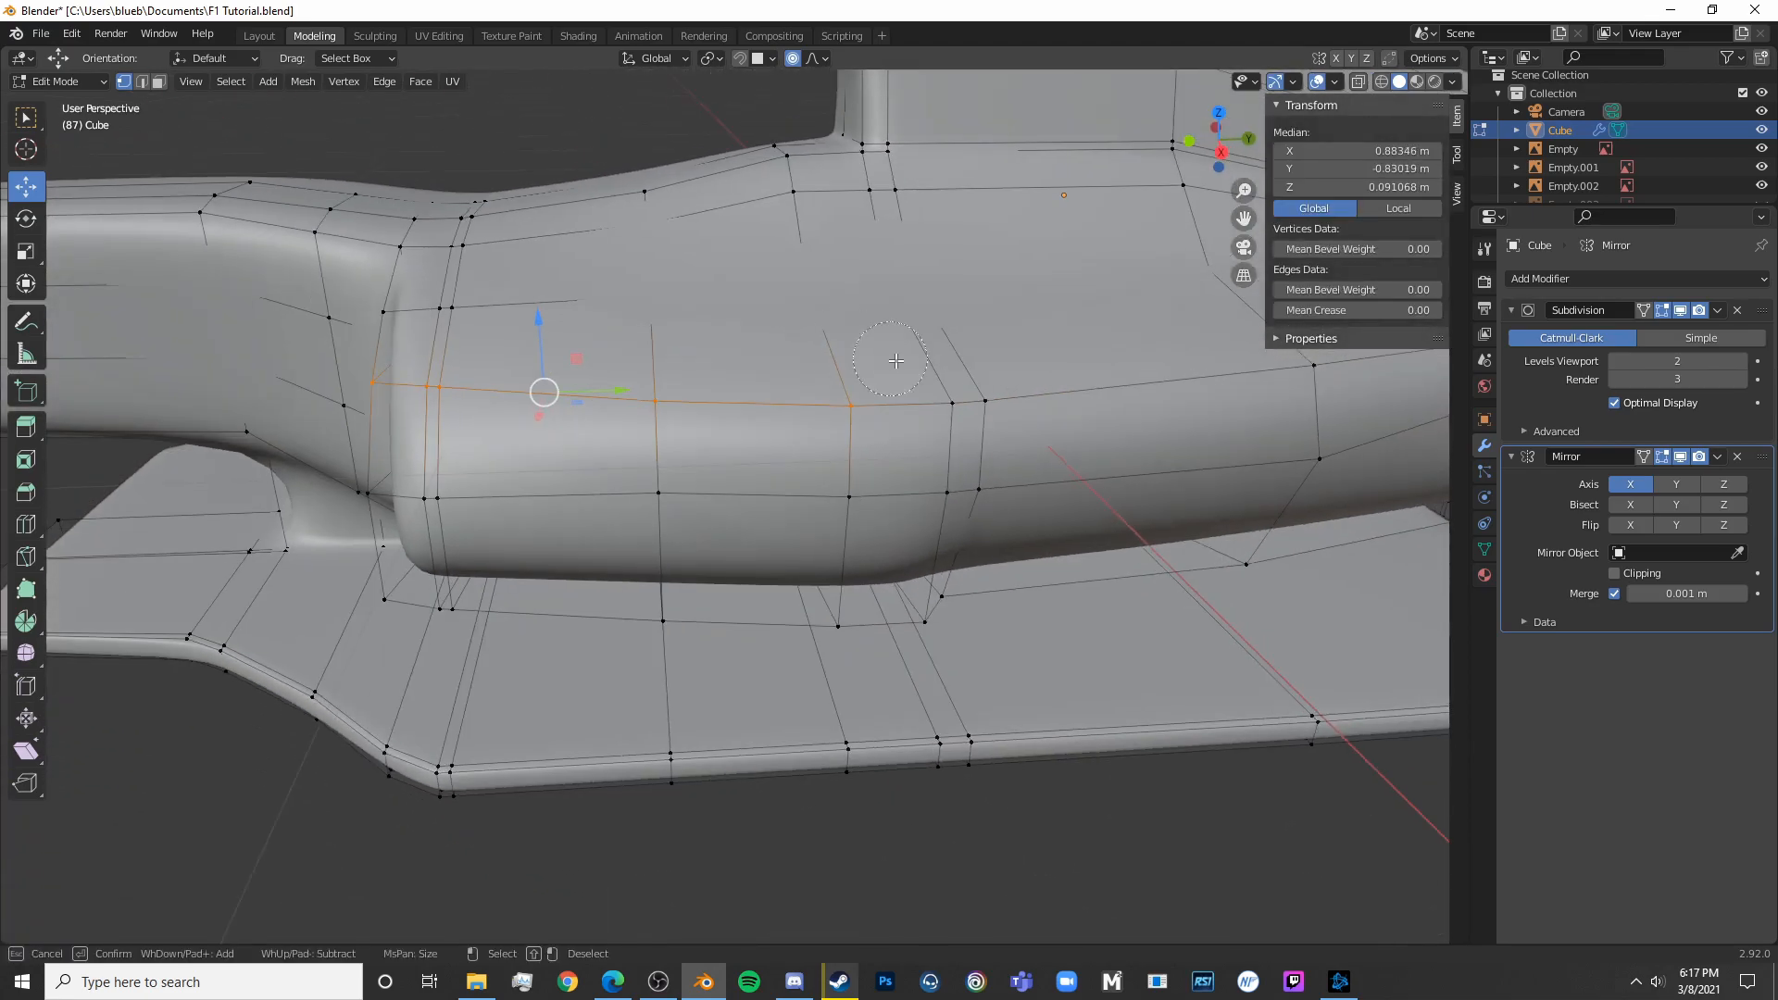
{"action": "middle_click_drag", "start_coordinate": [972, 408], "coordinate": [831, 450]}
{"action": "left_click_drag", "start_coordinate": [965, 350], "coordinate": [990, 362]}
Add the neighbouring vertices to the sidepod selection, nudge them into a smoother contour, and check the shape in object mode
{"action": "left_click", "coordinate": [691, 468], "text": "shift"}
{"action": "left_click", "coordinate": [752, 440], "text": "shift"}
{"action": "left_click", "coordinate": [764, 432], "text": "shift"}
{"action": "middle_click_drag", "start_coordinate": [1074, 378], "coordinate": [935, 356]}
{"action": "left_click_drag", "start_coordinate": [945, 355], "coordinate": [920, 344]}
{"action": "middle_click_drag", "start_coordinate": [921, 346], "coordinate": [1065, 431]}
{"action": "left_click_drag", "start_coordinate": [1009, 313], "coordinate": [996, 311]}
{"action": "scroll", "coordinate": [991, 352], "scroll_direction": "down", "scroll_amount": 5}
{"action": "key", "text": "Tab"}
{"action": "mouse_move", "coordinate": [983, 369]}
{"action": "middle_mouse_down"}
{"action": "mouse_move", "coordinate": [899, 359]}
{"action": "mouse_move", "coordinate": [873, 433]}
{"action": "mouse_move", "coordinate": [889, 501]}
{"action": "mouse_move", "coordinate": [794, 481]}
{"action": "middle_mouse_up"}
Adjust the front vertices along the sidepod's bottom edge and check the smoothed shape in object mode
{"action": "key", "text": "Tab"}
{"action": "scroll", "coordinate": [888, 501], "scroll_direction": "up", "scroll_amount": 3}
{"action": "key", "text": "alt+a"}
{"action": "key", "text": "c"}
{"action": "mouse_move", "coordinate": [656, 488]}
{"action": "left_mouse_down"}
{"action": "mouse_move", "coordinate": [856, 531]}
{"action": "mouse_move", "coordinate": [773, 494]}
{"action": "left_mouse_up"}
{"action": "key", "text": "Tab"}
{"action": "middle_click_drag", "start_coordinate": [875, 508], "coordinate": [781, 445]}
{"action": "key", "text": "Tab"}
{"action": "scroll", "coordinate": [958, 563], "scroll_direction": "down", "scroll_amount": 5}
{"action": "key", "text": "Tab"}
{"action": "key", "text": "Tab"}
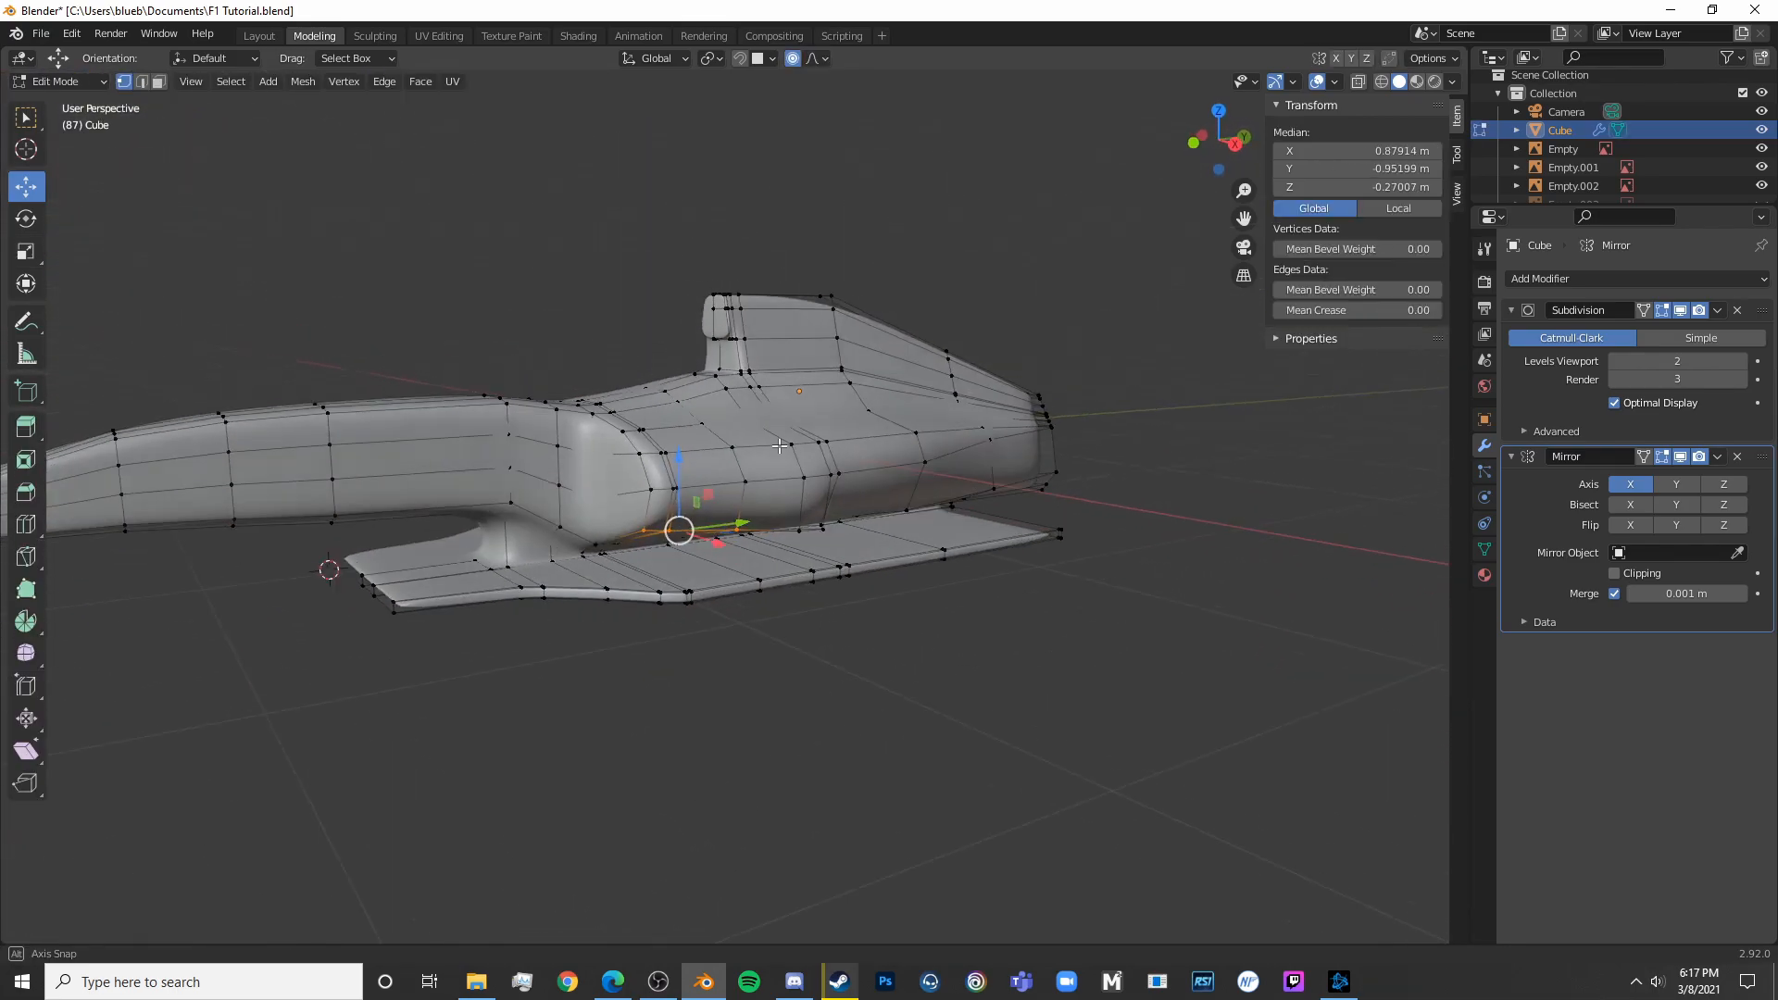
Select the vertices at the sidepod's lower front corner and move them to refine its underside curve
{"action": "scroll", "coordinate": [782, 446], "scroll_direction": "up", "scroll_amount": 5}
{"action": "key", "text": "alt+a"}
{"action": "key", "text": "c"}
{"action": "left_click", "coordinate": [704, 512]}
{"action": "key", "text": "Escape"}
{"action": "mouse_move", "coordinate": [701, 510]}
{"action": "middle_mouse_down"}
{"action": "mouse_move", "coordinate": [584, 516]}
{"action": "mouse_move", "coordinate": [814, 503]}
{"action": "mouse_move", "coordinate": [889, 521]}
{"action": "mouse_move", "coordinate": [832, 458]}
{"action": "mouse_move", "coordinate": [849, 496]}
{"action": "mouse_move", "coordinate": [524, 496]}
{"action": "mouse_move", "coordinate": [500, 519]}
{"action": "middle_mouse_up"}
{"action": "left_click", "coordinate": [702, 518], "text": "shift"}
{"action": "key", "text": "g"}
{"action": "left_click", "coordinate": [807, 524]}
{"action": "key", "text": "Tab"}
{"action": "key", "text": "Tab"}
{"action": "key", "text": "Tab"}
Examine the whole body from the front and compare its outline with the side blueprint in solid and wireframe shading
{"action": "scroll", "coordinate": [680, 574], "scroll_direction": "down", "scroll_amount": 8}
{"action": "middle_click_drag", "start_coordinate": [681, 574], "coordinate": [884, 644]}
{"action": "middle_click_drag", "start_coordinate": [642, 547], "coordinate": [756, 516]}
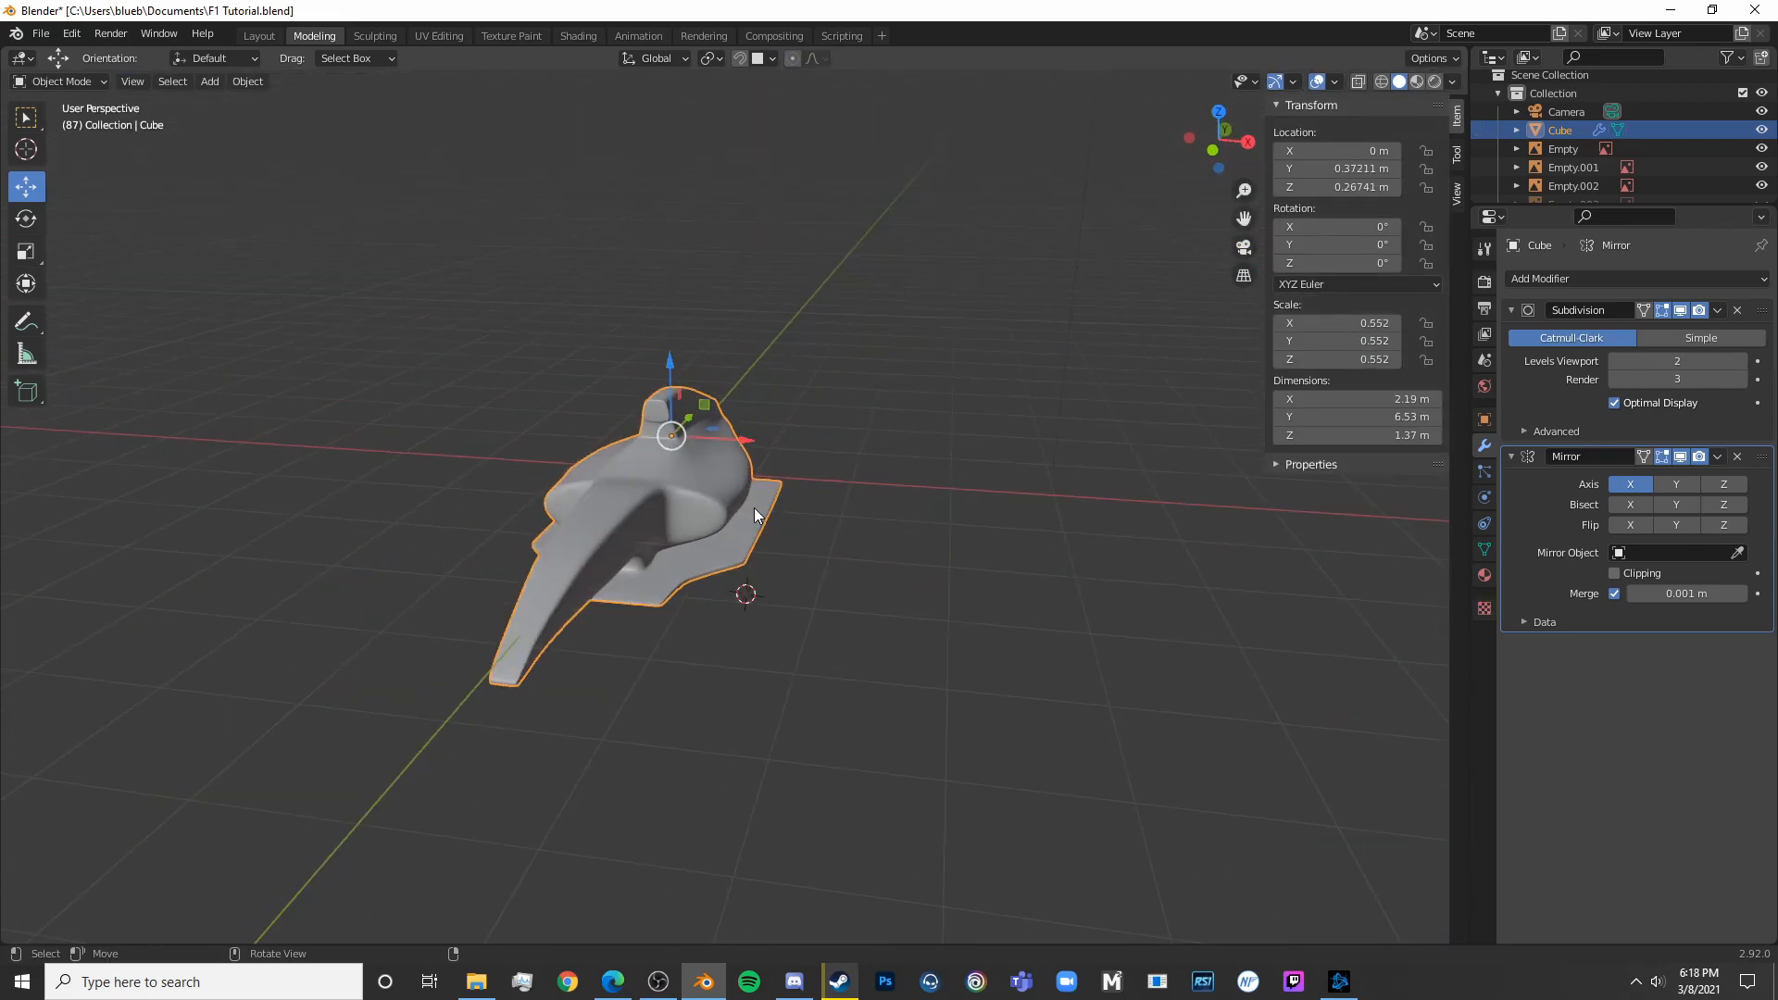
{"action": "scroll", "coordinate": [632, 618], "scroll_direction": "up", "scroll_amount": 6}
{"action": "middle_click_drag", "start_coordinate": [631, 619], "coordinate": [848, 606]}
{"action": "scroll", "coordinate": [856, 573], "scroll_direction": "down", "scroll_amount": 5}
{"action": "scroll", "coordinate": [848, 605], "scroll_direction": "up", "scroll_amount": 6}
{"action": "scroll", "coordinate": [846, 608], "scroll_direction": "down", "scroll_amount": 4}
{"action": "key", "text": "KP_3"}
{"action": "key", "text": "shift+z"}
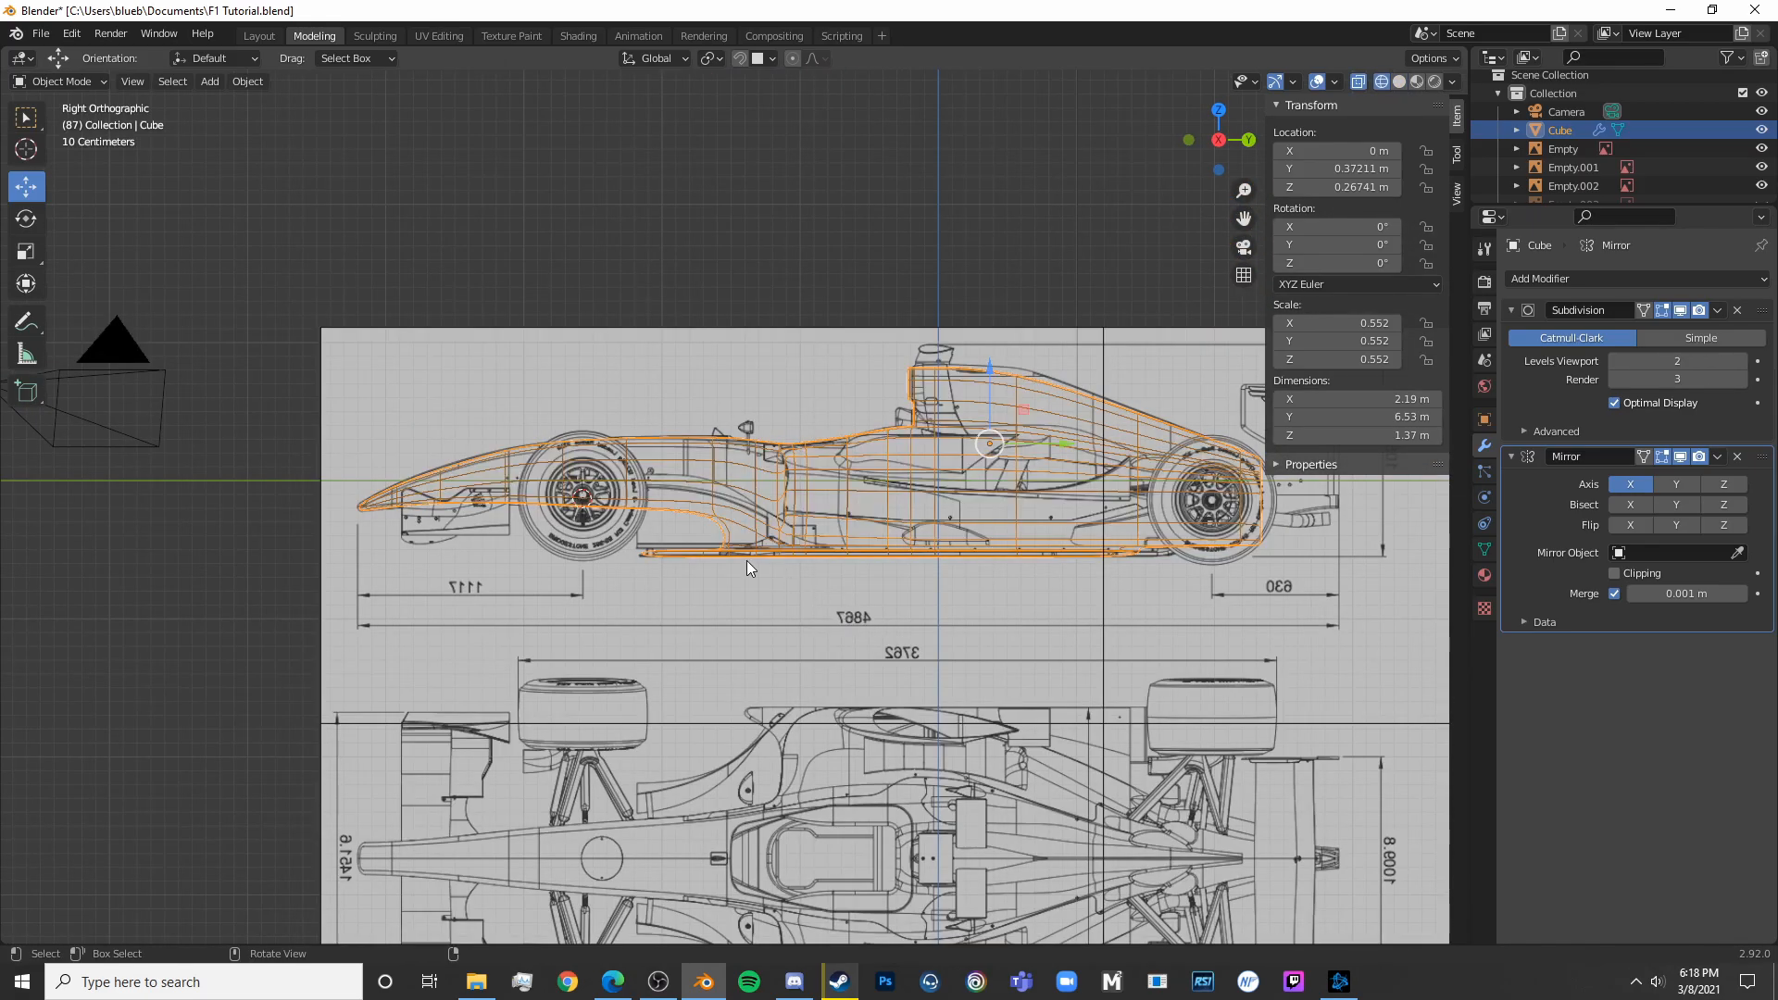
{"action": "key", "text": "Tab"}
{"action": "key", "text": "shift+z"}
{"action": "key", "text": "Tab"}
{"action": "mouse_move", "coordinate": [1043, 532]}
{"action": "middle_mouse_down", "text": "shift"}
{"action": "mouse_move", "coordinate": [975, 513]}
{"action": "mouse_move", "coordinate": [948, 526]}
{"action": "middle_mouse_up", "text": "shift"}
{"action": "key", "text": "shift+z"}
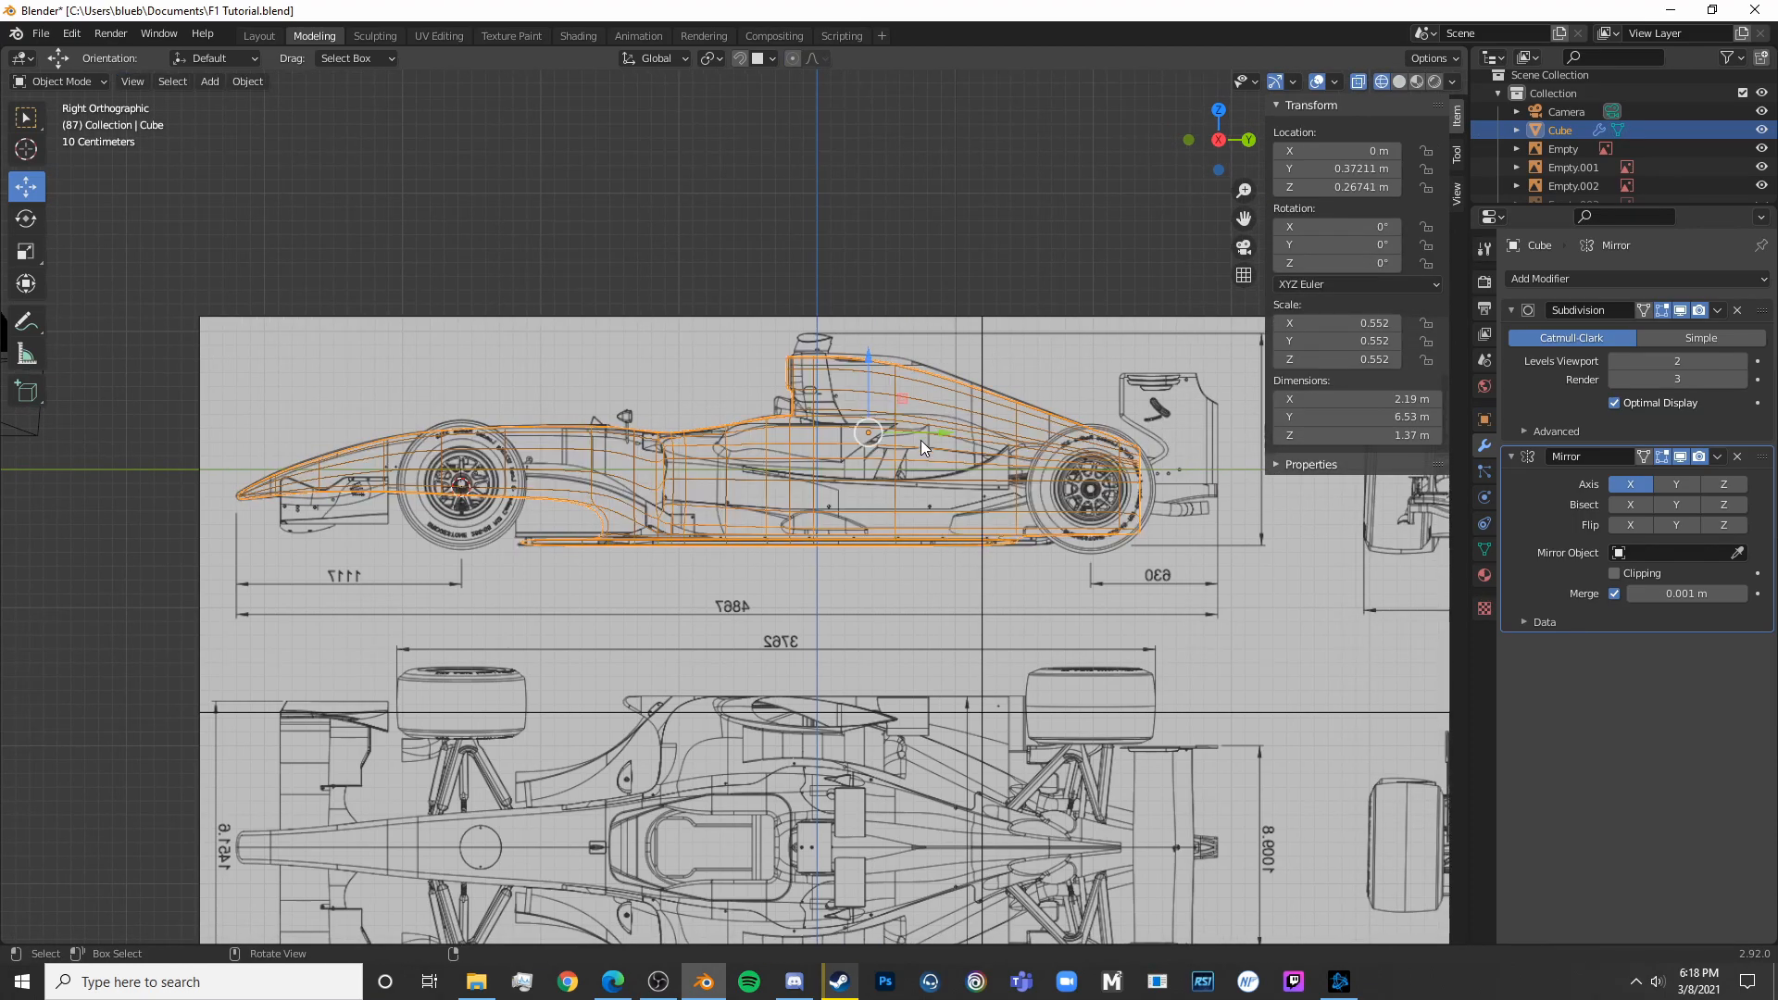
Add a vertical loop cut through the body behind the airbox, slid forward toward the engine cover's bend
{"action": "scroll", "coordinate": [920, 443], "scroll_direction": "up", "scroll_amount": 5}
{"action": "key", "text": "Tab"}
{"action": "middle_click_drag", "start_coordinate": [1187, 193], "coordinate": [876, 350], "text": "shift"}
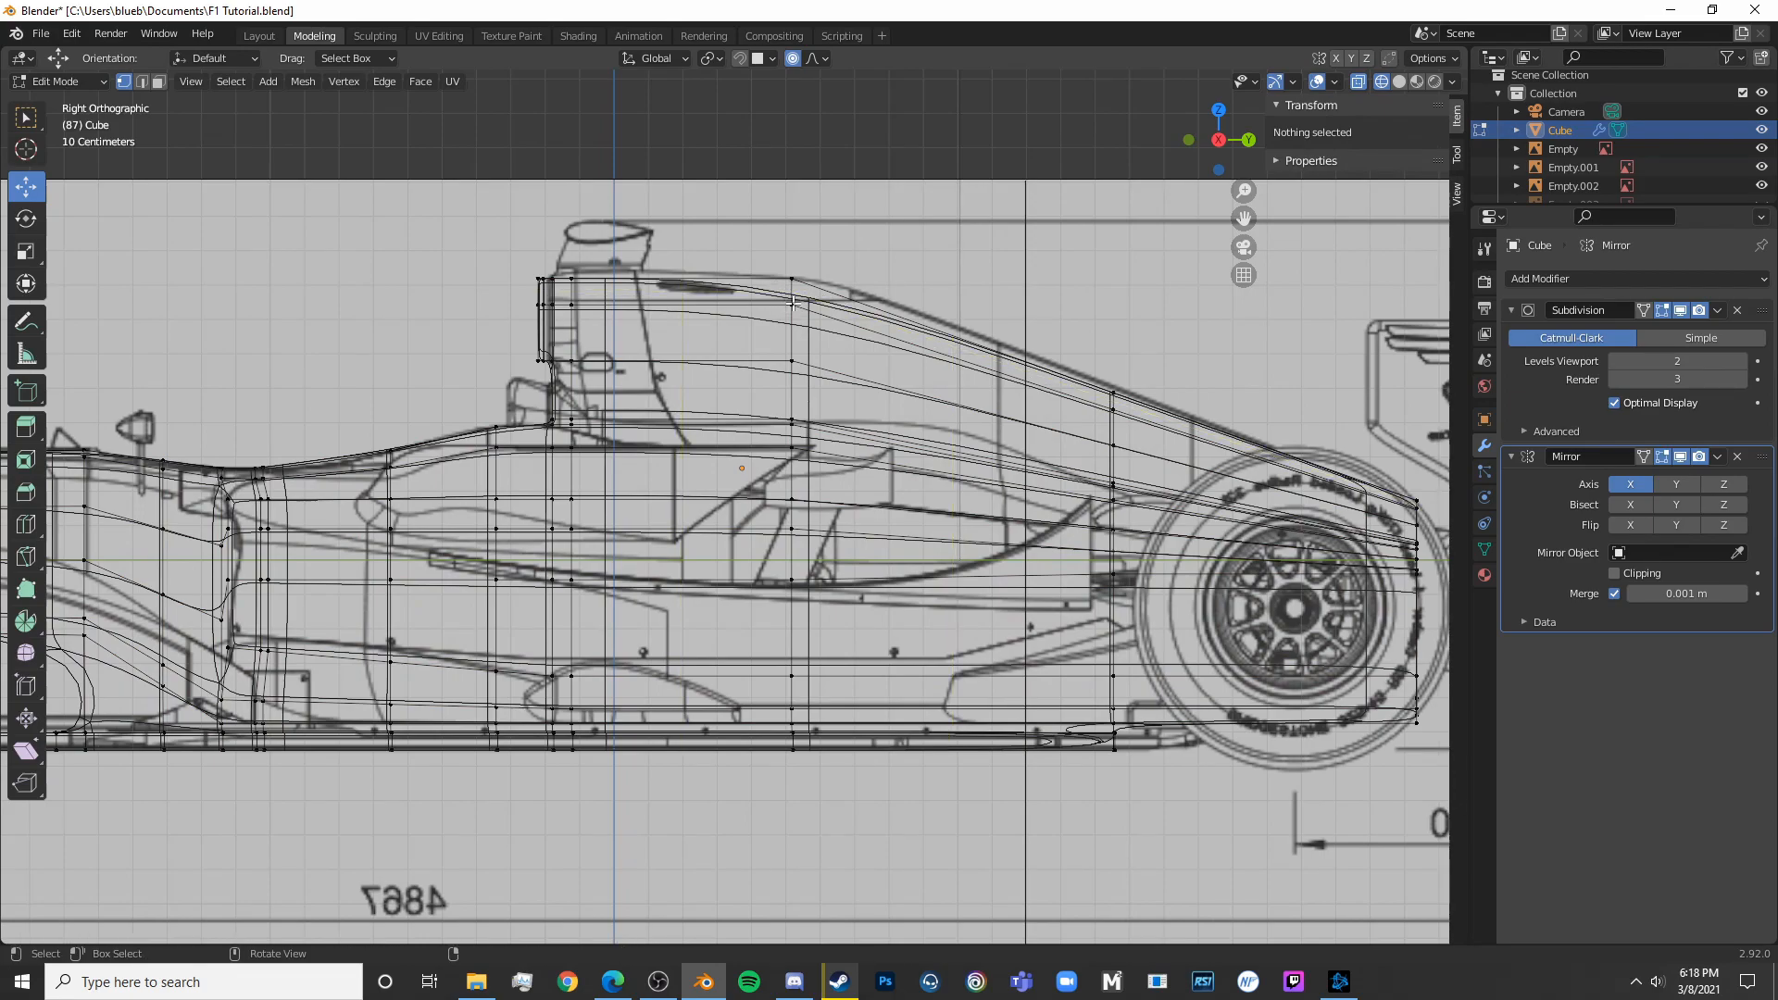
{"action": "left_click", "coordinate": [887, 306]}
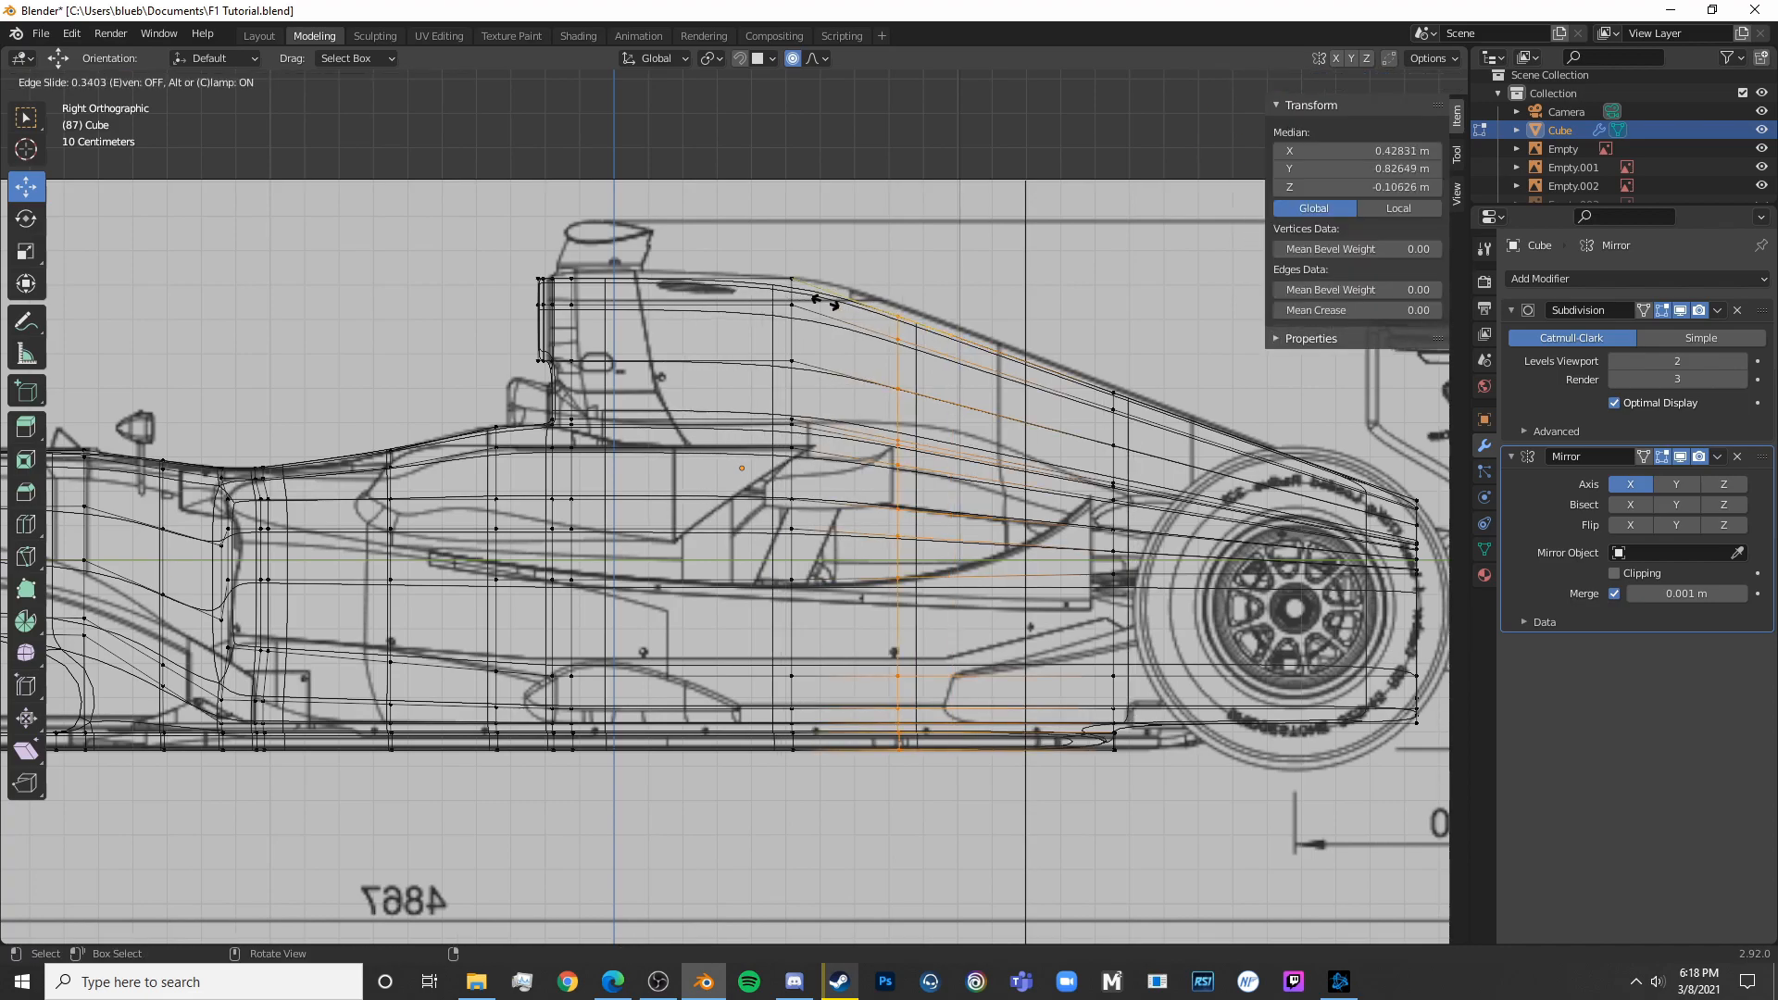
{"action": "right_click", "coordinate": [905, 271]}
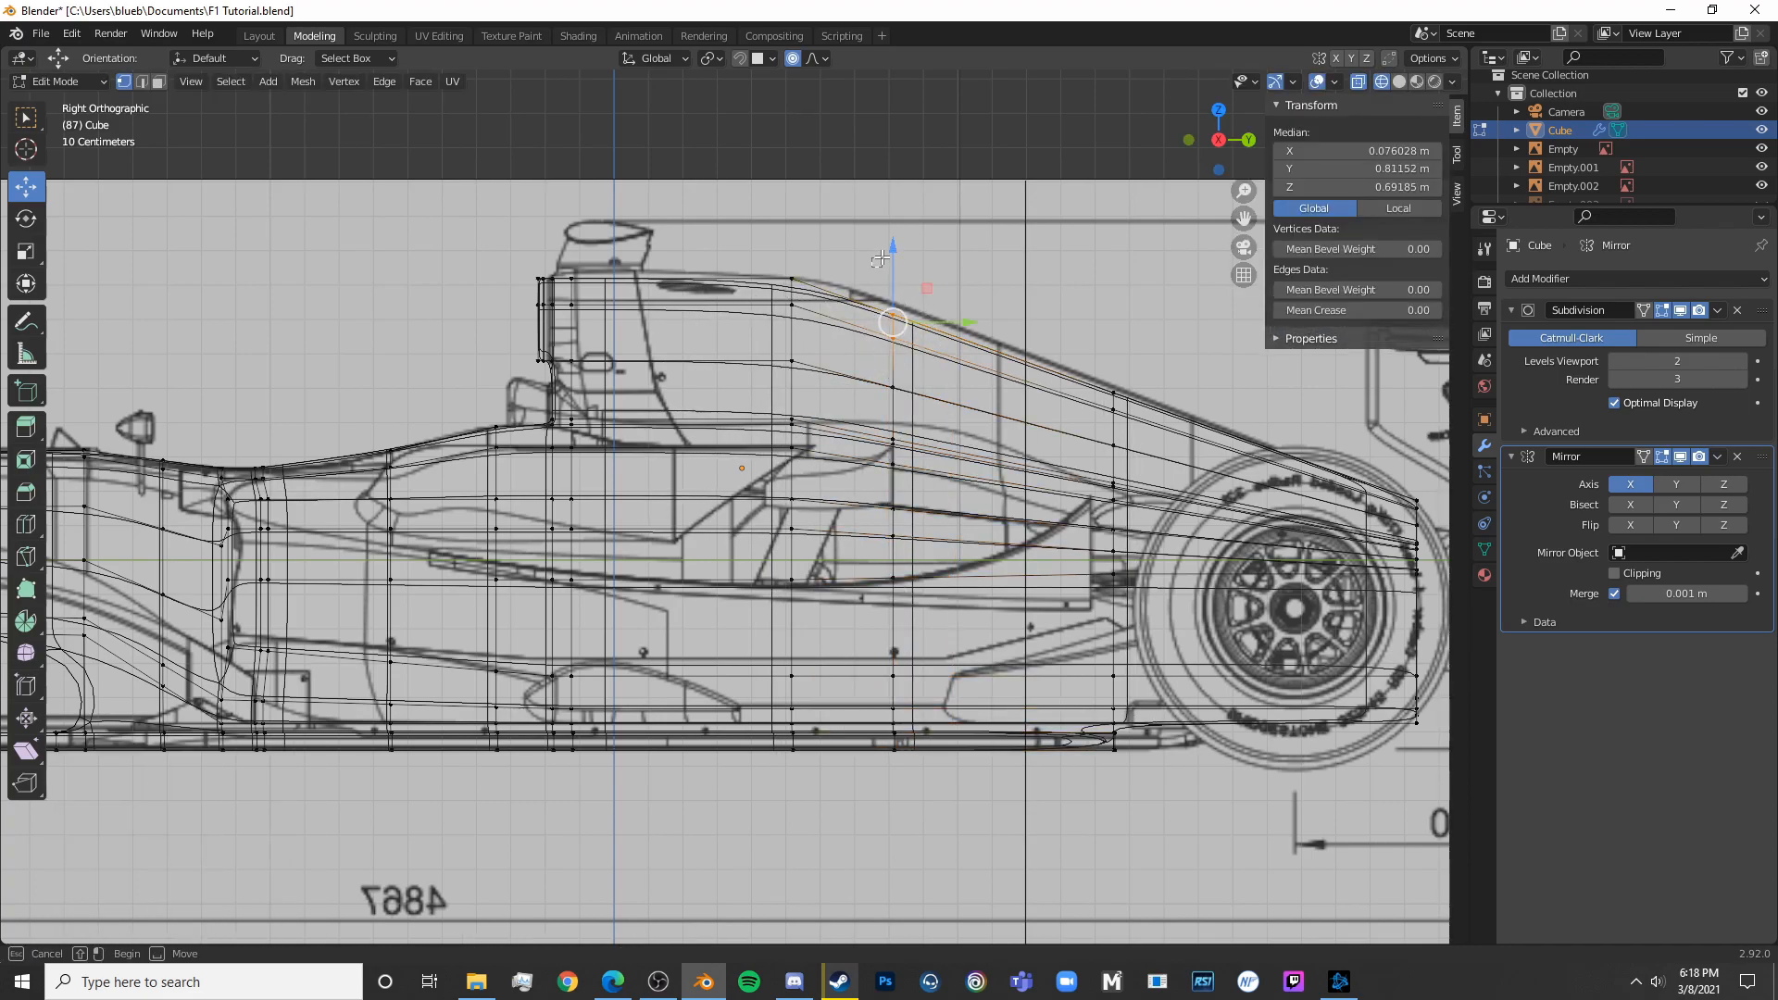
Move the new loop's upper vertices onto the blueprint's engine-cover line and check the smoothed result in object mode
{"action": "left_click_drag", "start_coordinate": [893, 252], "coordinate": [899, 257]}
{"action": "left_click_drag", "start_coordinate": [906, 251], "coordinate": [907, 251]}
{"action": "key", "text": "Tab"}
{"action": "key", "text": "shift+z"}
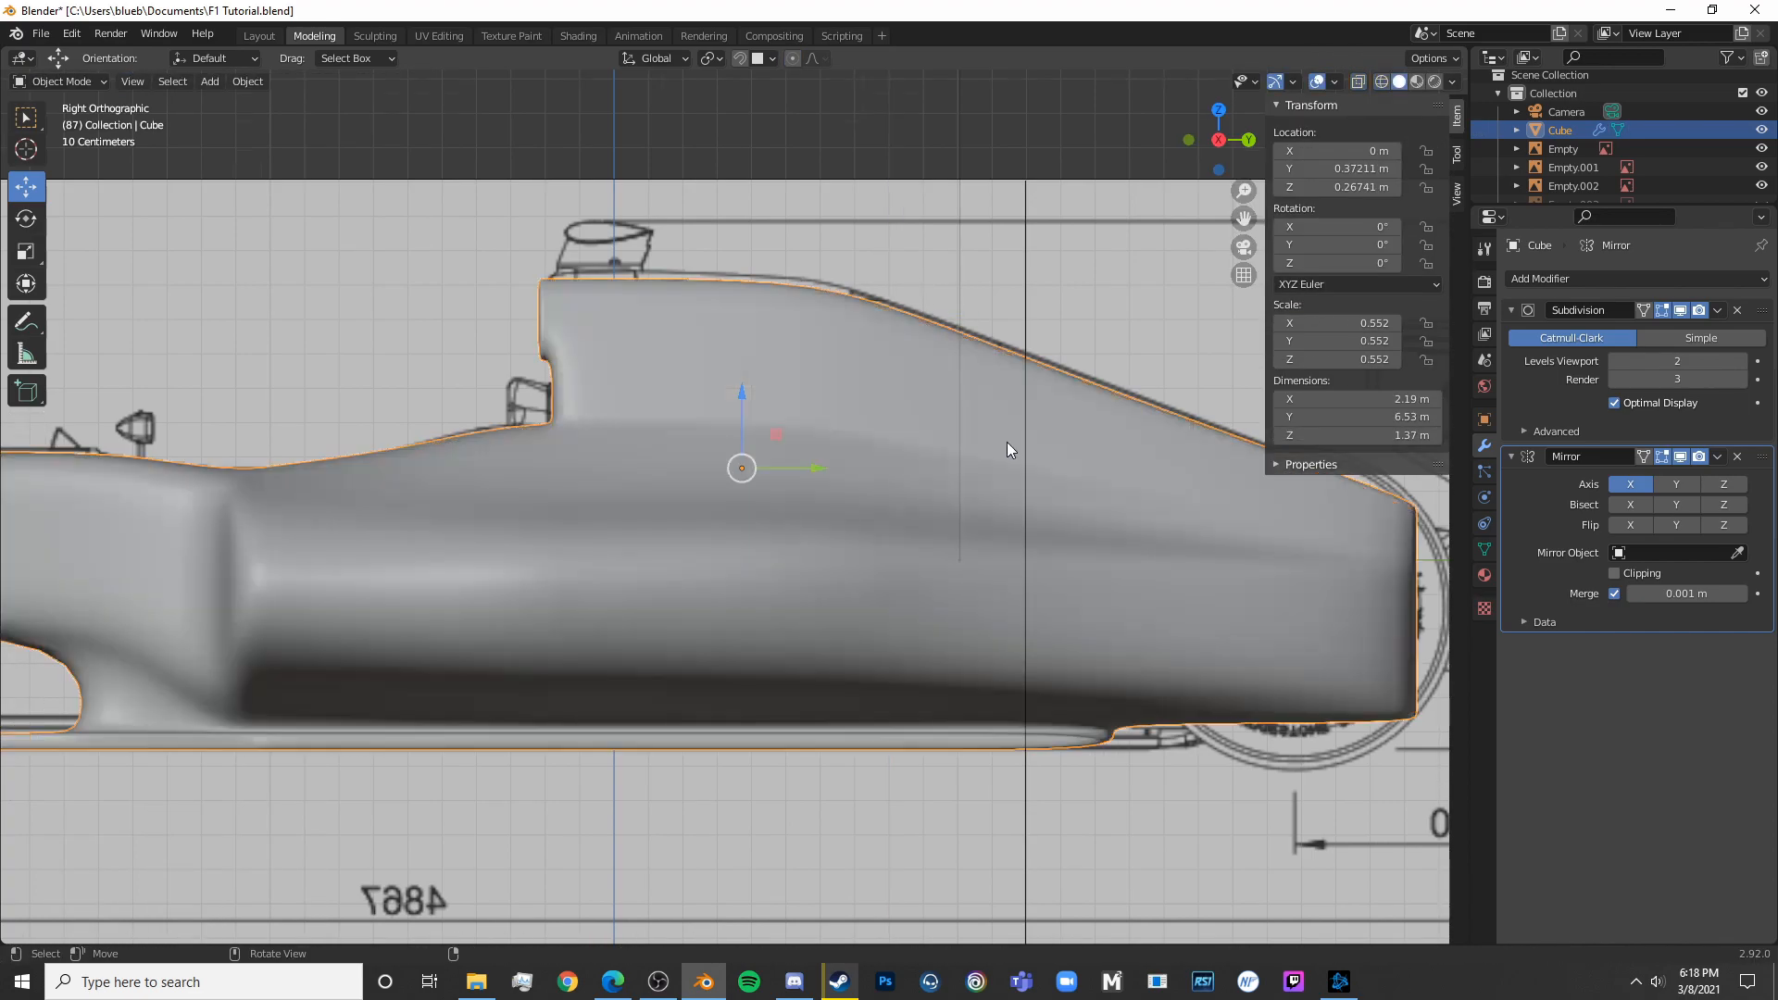
Select the vertices on the outer edge of the sidepod's rear taper and move them outward along X
{"action": "scroll", "coordinate": [1005, 442], "scroll_direction": "down", "scroll_amount": 4}
{"action": "key", "text": "Tab"}
{"action": "mouse_move", "coordinate": [903, 470]}
{"action": "middle_mouse_down"}
{"action": "mouse_move", "coordinate": [963, 530]}
{"action": "mouse_move", "coordinate": [748, 668]}
{"action": "mouse_move", "coordinate": [1032, 669]}
{"action": "middle_mouse_up"}
{"action": "key", "text": "Tab"}
{"action": "key", "text": "Tab"}
{"action": "scroll", "coordinate": [1032, 669], "scroll_direction": "up", "scroll_amount": 2}
{"action": "key", "text": "shift+z"}
{"action": "scroll", "coordinate": [1127, 636], "scroll_direction": "up", "scroll_amount": 2}
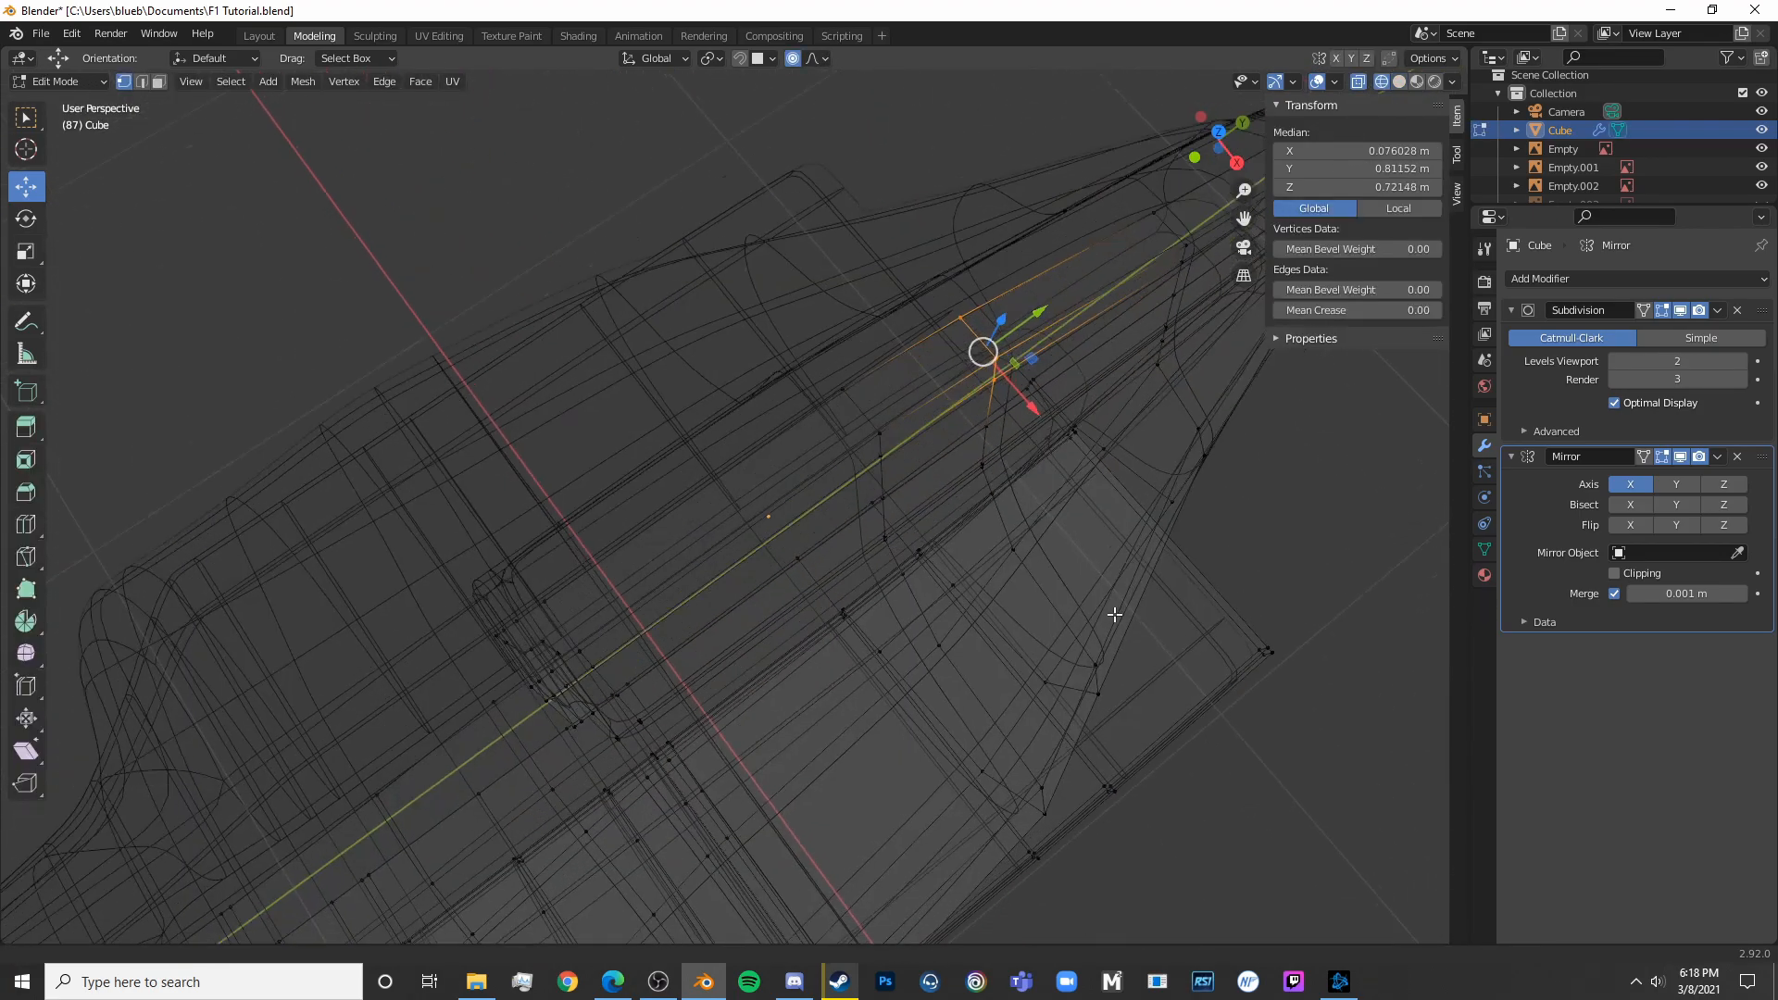
{"action": "middle_click_drag", "start_coordinate": [1127, 635], "coordinate": [952, 567]}
{"action": "key", "text": "alt+a"}
{"action": "key", "text": "c"}
{"action": "left_click", "coordinate": [952, 647]}
{"action": "right_click", "coordinate": [955, 654]}
{"action": "key", "text": "shift+z"}
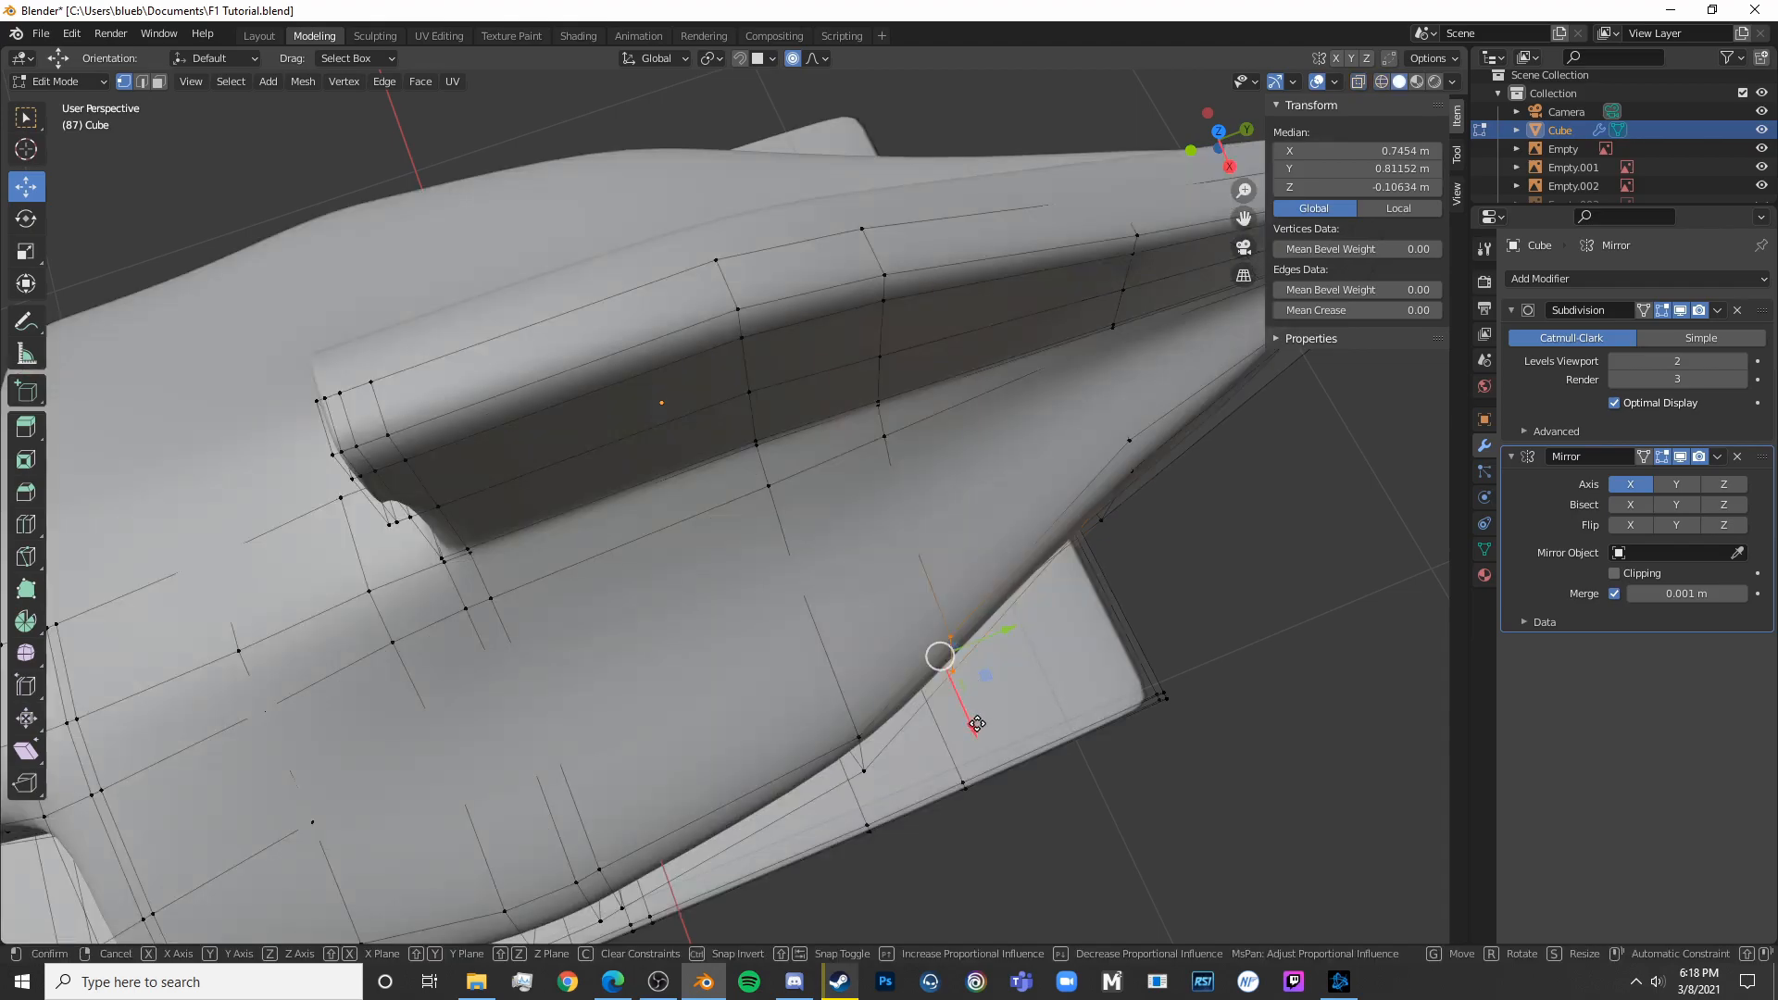
{"action": "key", "text": "g"}
{"action": "left_click", "coordinate": [1026, 744]}
{"action": "key", "text": "Tab"}
{"action": "scroll", "coordinate": [915, 687], "scroll_direction": "down", "scroll_amount": 5}
{"action": "middle_click_drag", "start_coordinate": [915, 687], "coordinate": [759, 728]}
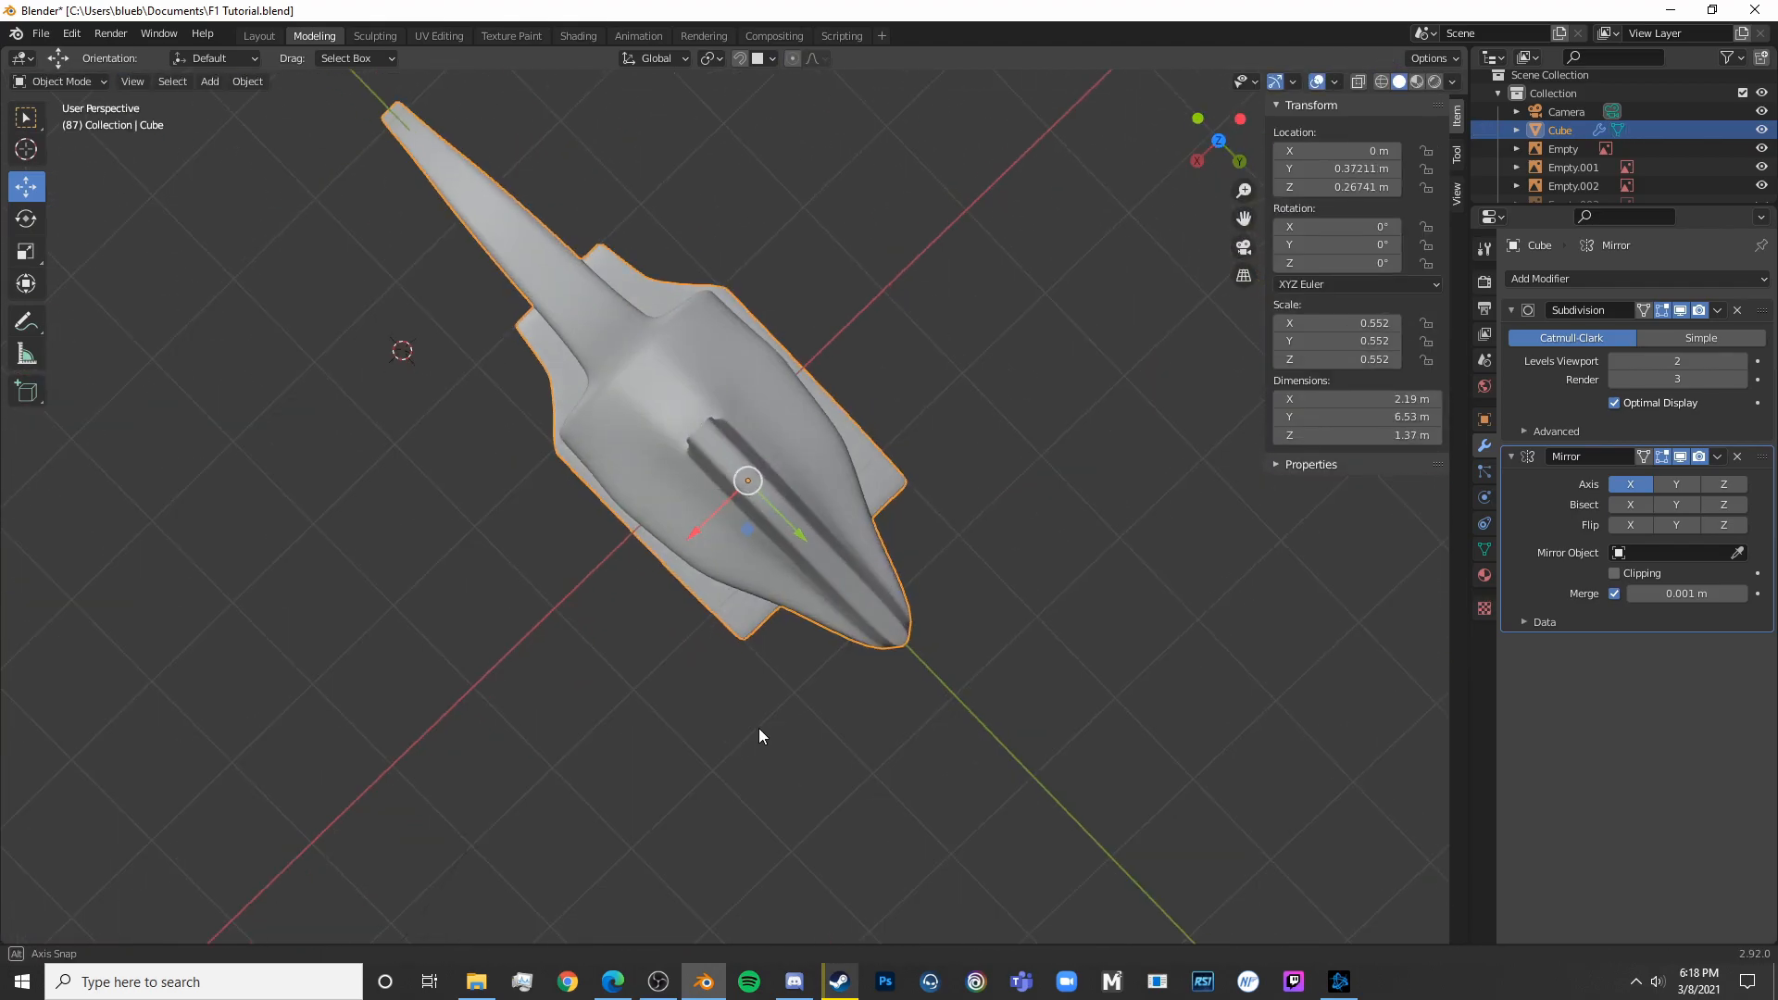
Pull the selected sidepod vertices back inward along X, matching their position to the top blueprint
{"action": "key", "text": "Tab"}
{"action": "key", "text": "shift+z"}
{"action": "scroll", "coordinate": [812, 605], "scroll_direction": "up", "scroll_amount": 3}
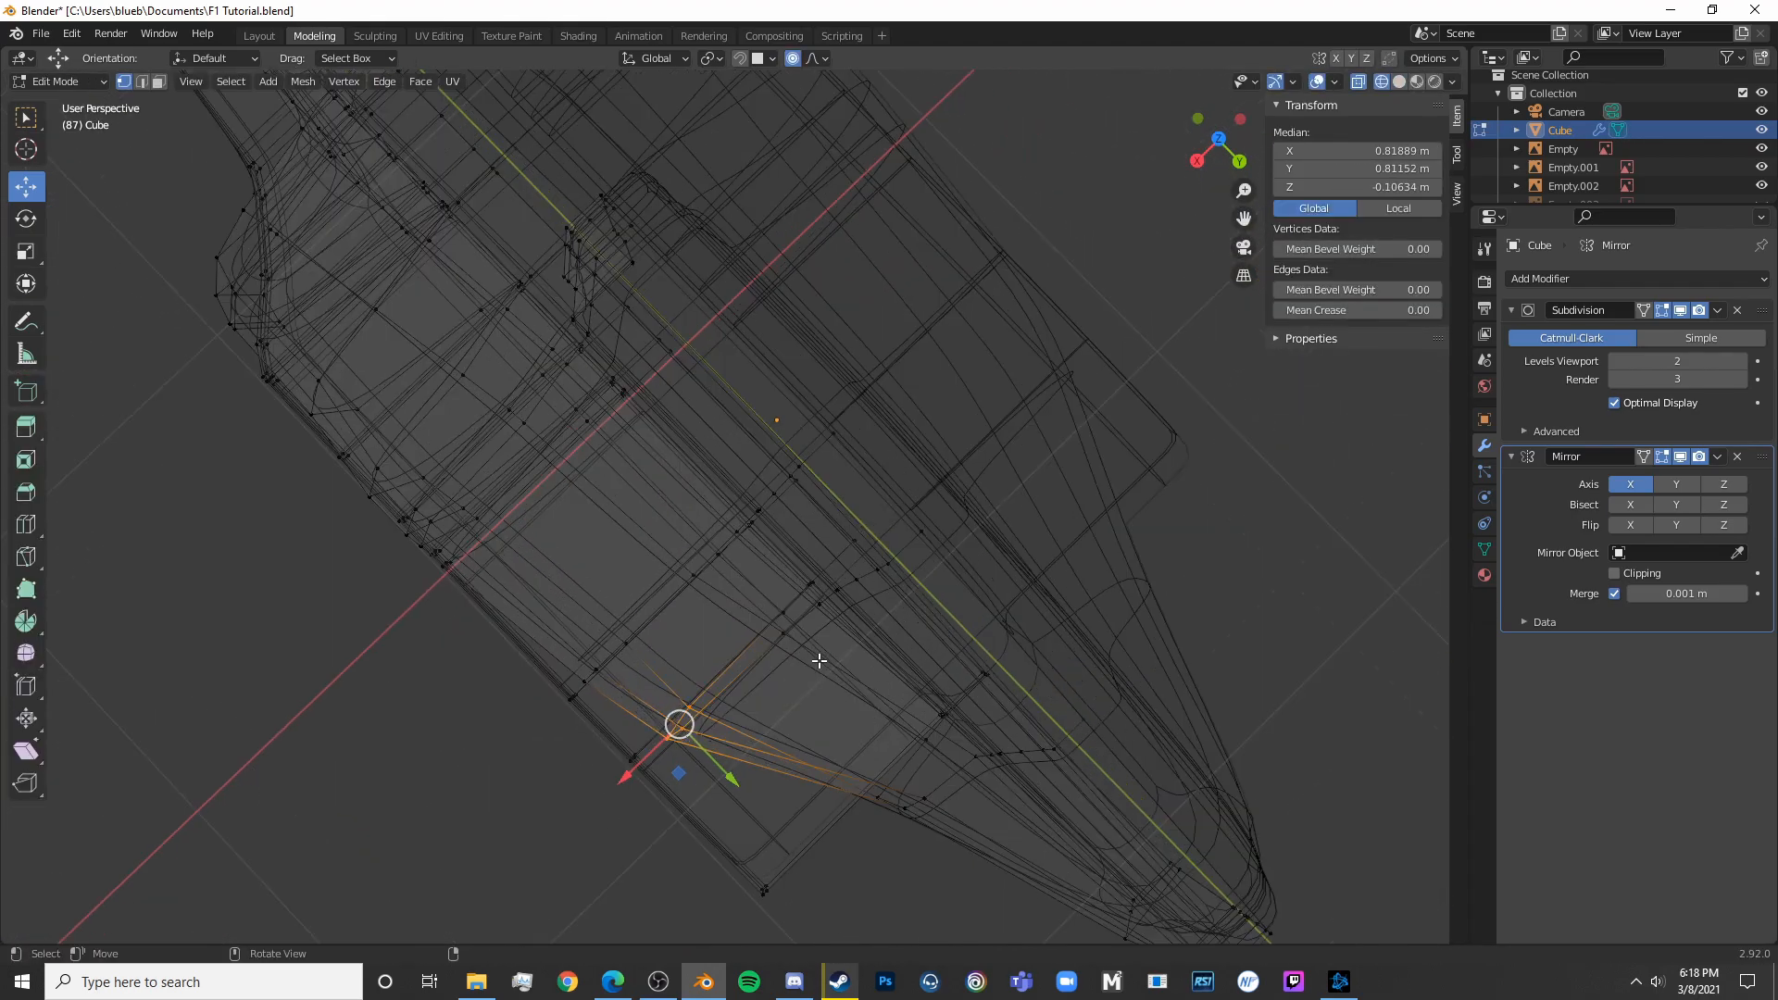
{"action": "key", "text": "KP_7"}
{"action": "key", "text": "shift+z"}
{"action": "key", "text": "g"}
{"action": "left_click", "coordinate": [977, 382]}
{"action": "key", "text": "shift+z"}
{"action": "key", "text": "g"}
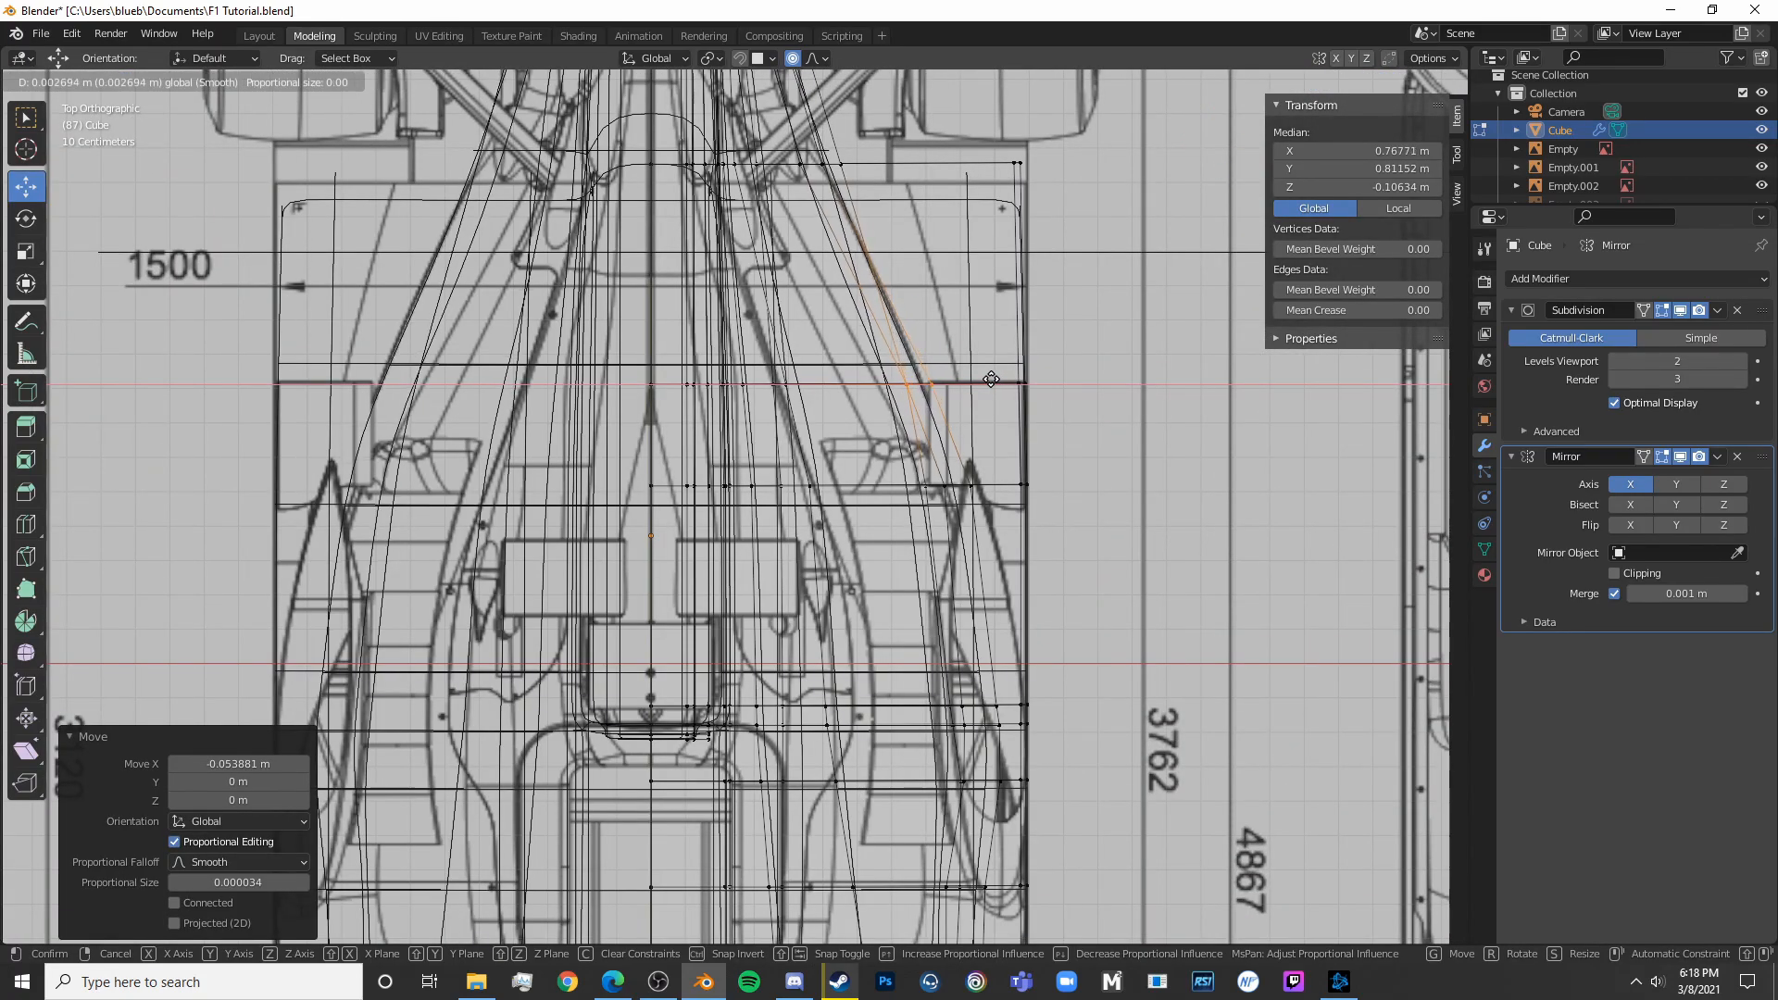
{"action": "left_click", "coordinate": [991, 380]}
Select the body-side vertices farther toward the tail in the top view and move them outward along X
{"action": "key", "text": "alt+a"}
{"action": "key", "text": "c"}
{"action": "key", "text": "shift+z"}
{"action": "key", "text": "shift+z"}
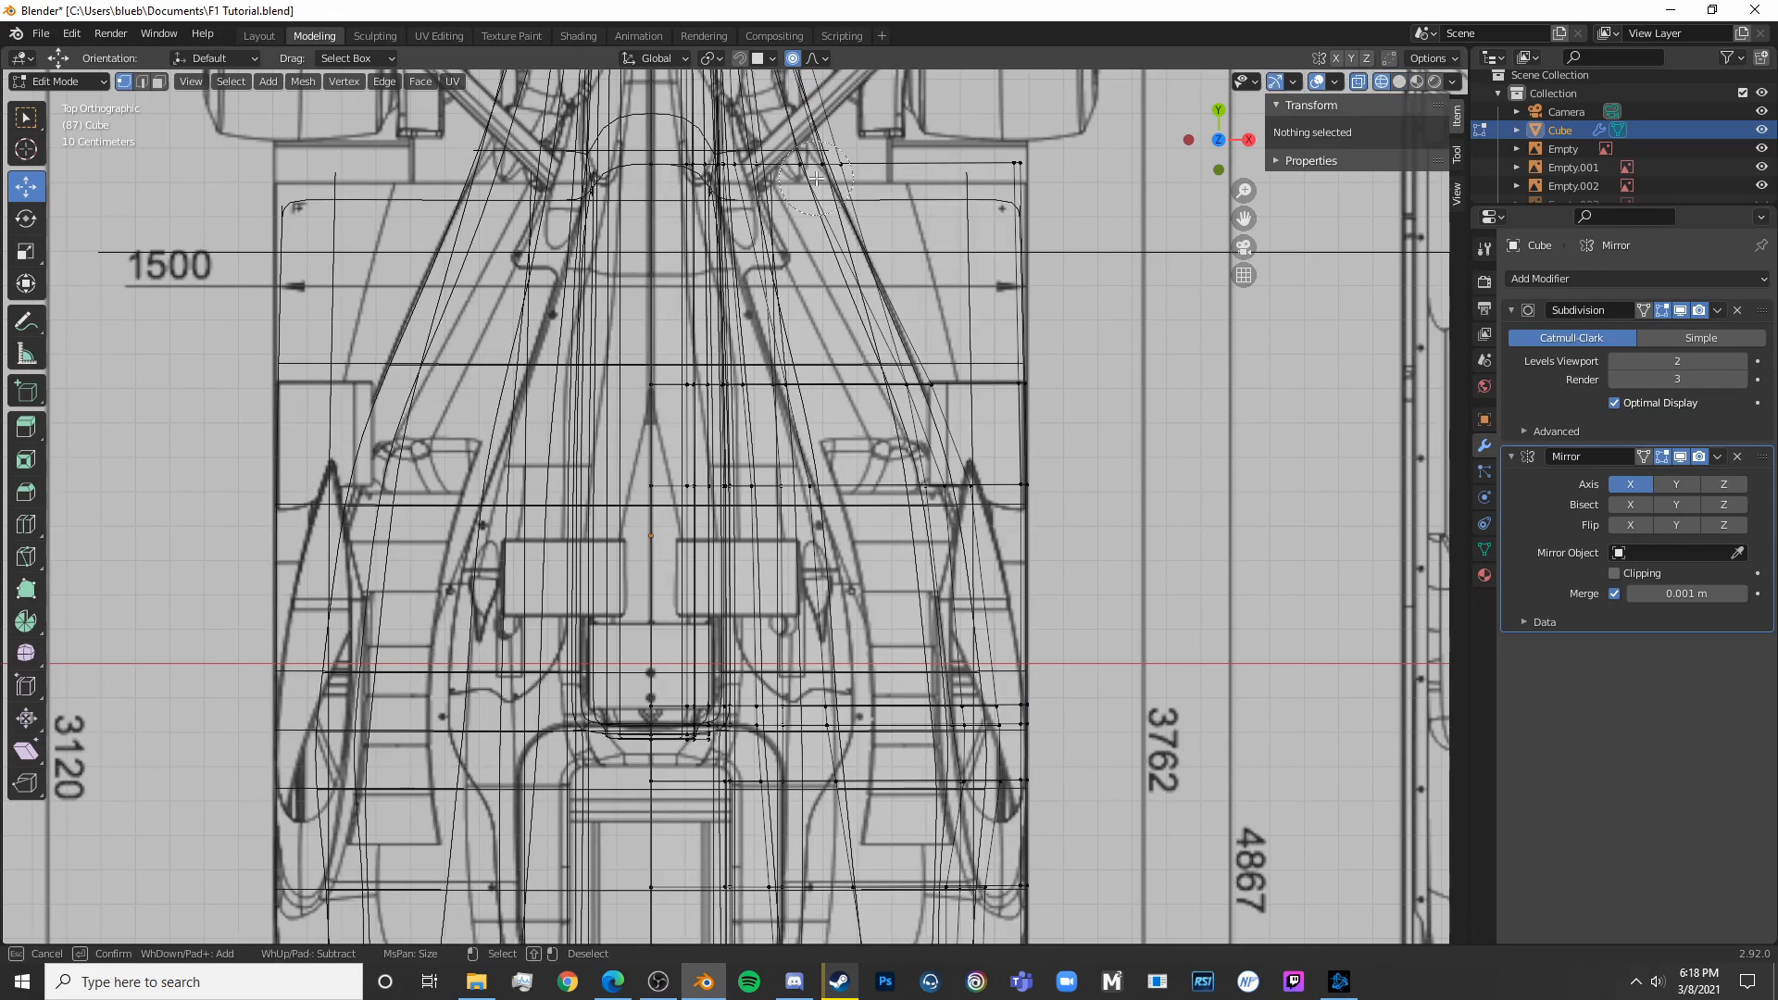
{"action": "left_click", "coordinate": [816, 177]}
{"action": "key", "text": "shift+z"}
{"action": "key", "text": "g"}
{"action": "left_click", "coordinate": [875, 165]}
{"action": "key", "text": "Tab"}
{"action": "scroll", "coordinate": [967, 370], "scroll_direction": "down", "scroll_amount": 5}
{"action": "middle_click_drag", "start_coordinate": [967, 371], "coordinate": [867, 424]}
{"action": "key", "text": "KP_3"}
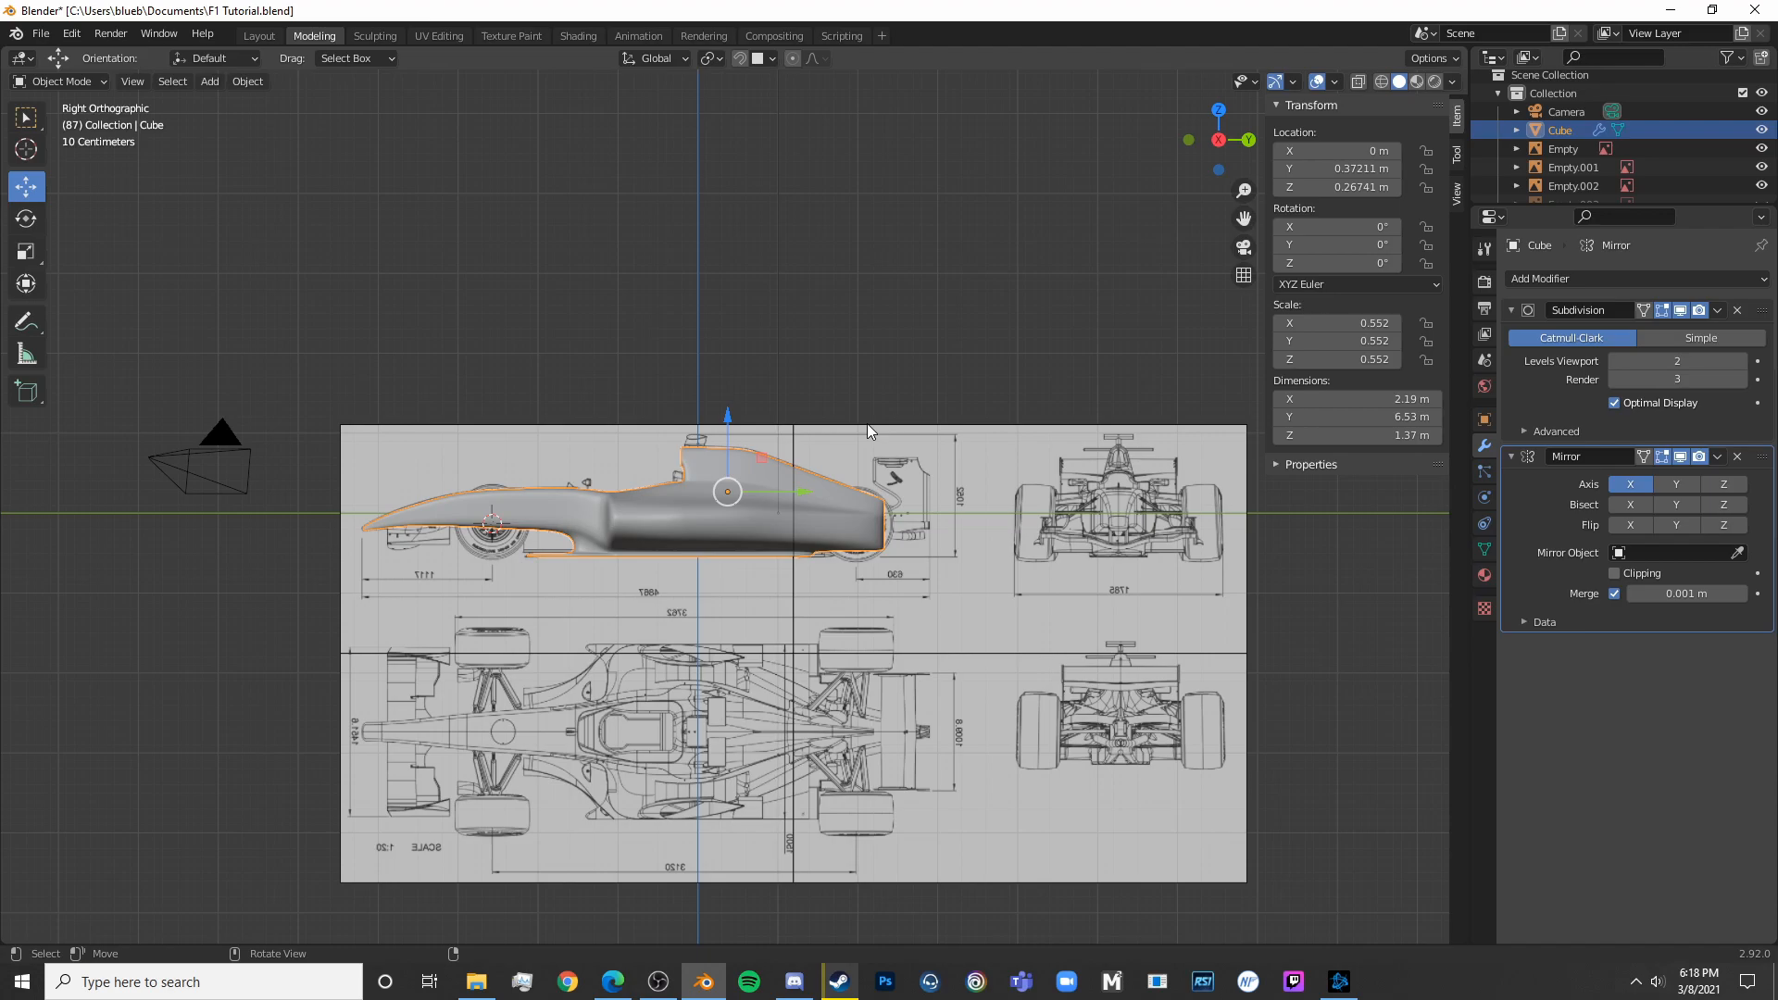
Compare the whole body with the side blueprint in X-ray and solid display, ending at the nose and front-wing area
{"action": "key", "text": "alt+z"}
{"action": "scroll", "coordinate": [855, 419], "scroll_direction": "up", "scroll_amount": 5}
{"action": "scroll", "coordinate": [919, 581], "scroll_direction": "down", "scroll_amount": 4, "text": "ctrl"}
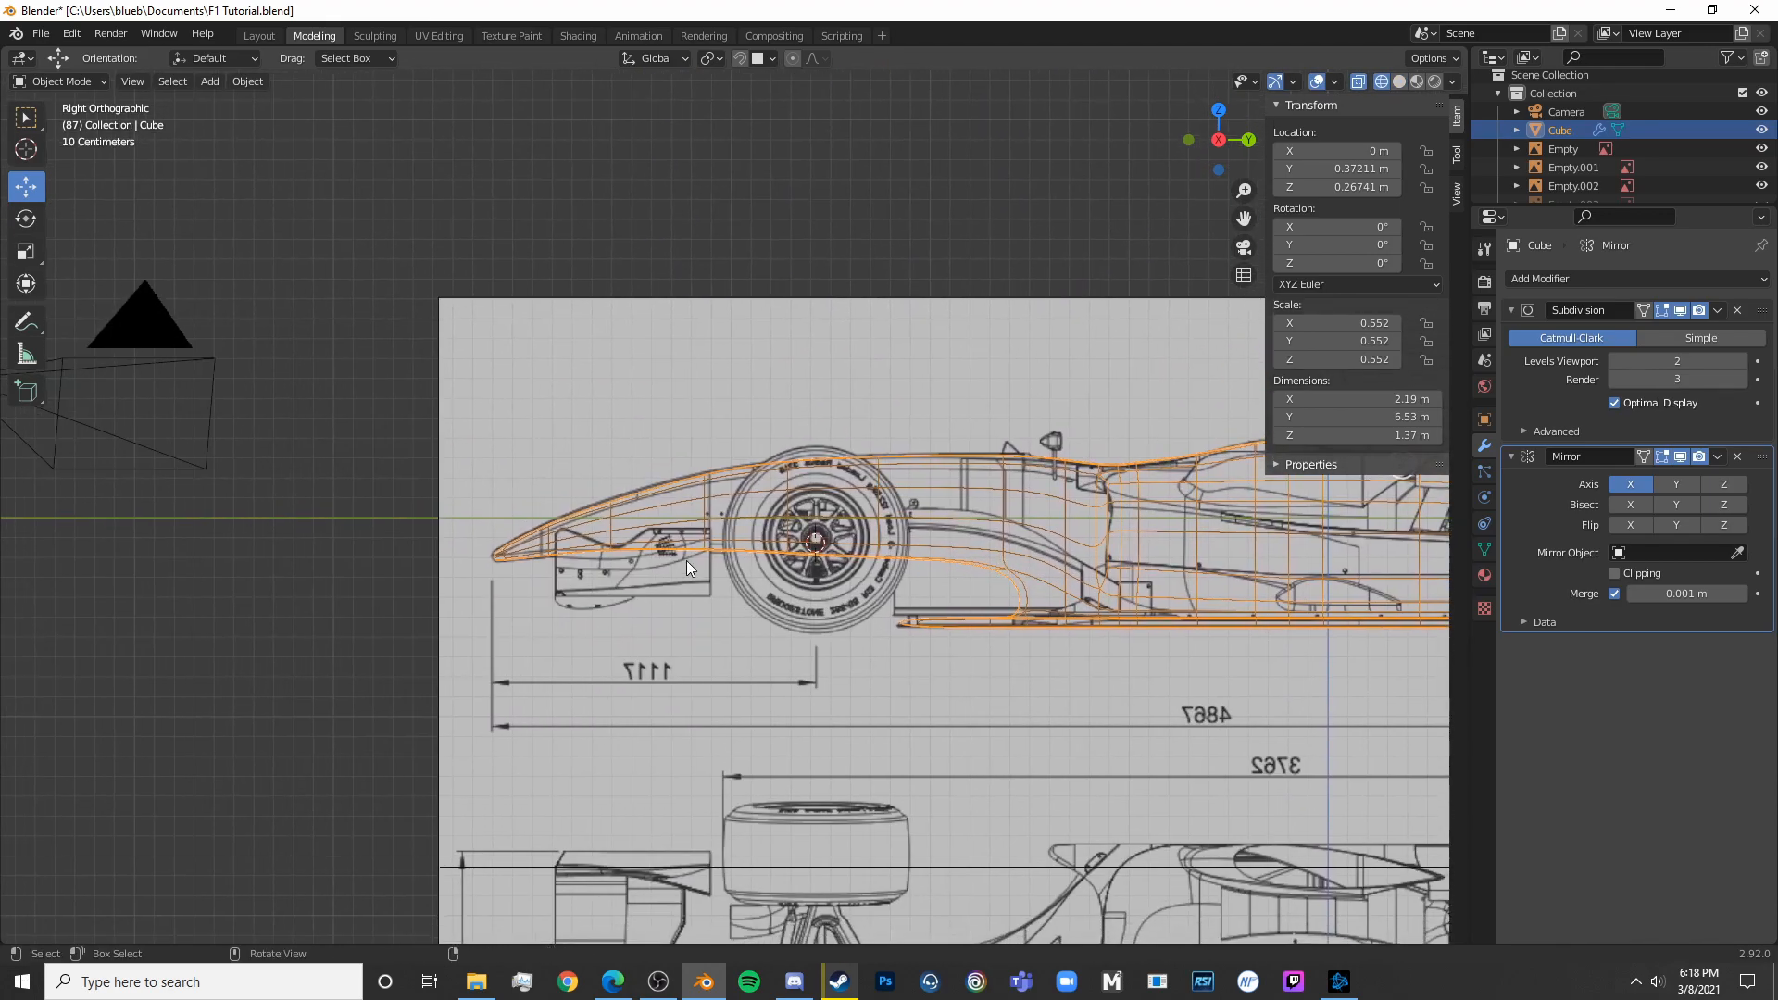
{"action": "middle_click_drag", "start_coordinate": [846, 585], "coordinate": [480, 587], "text": "shift"}
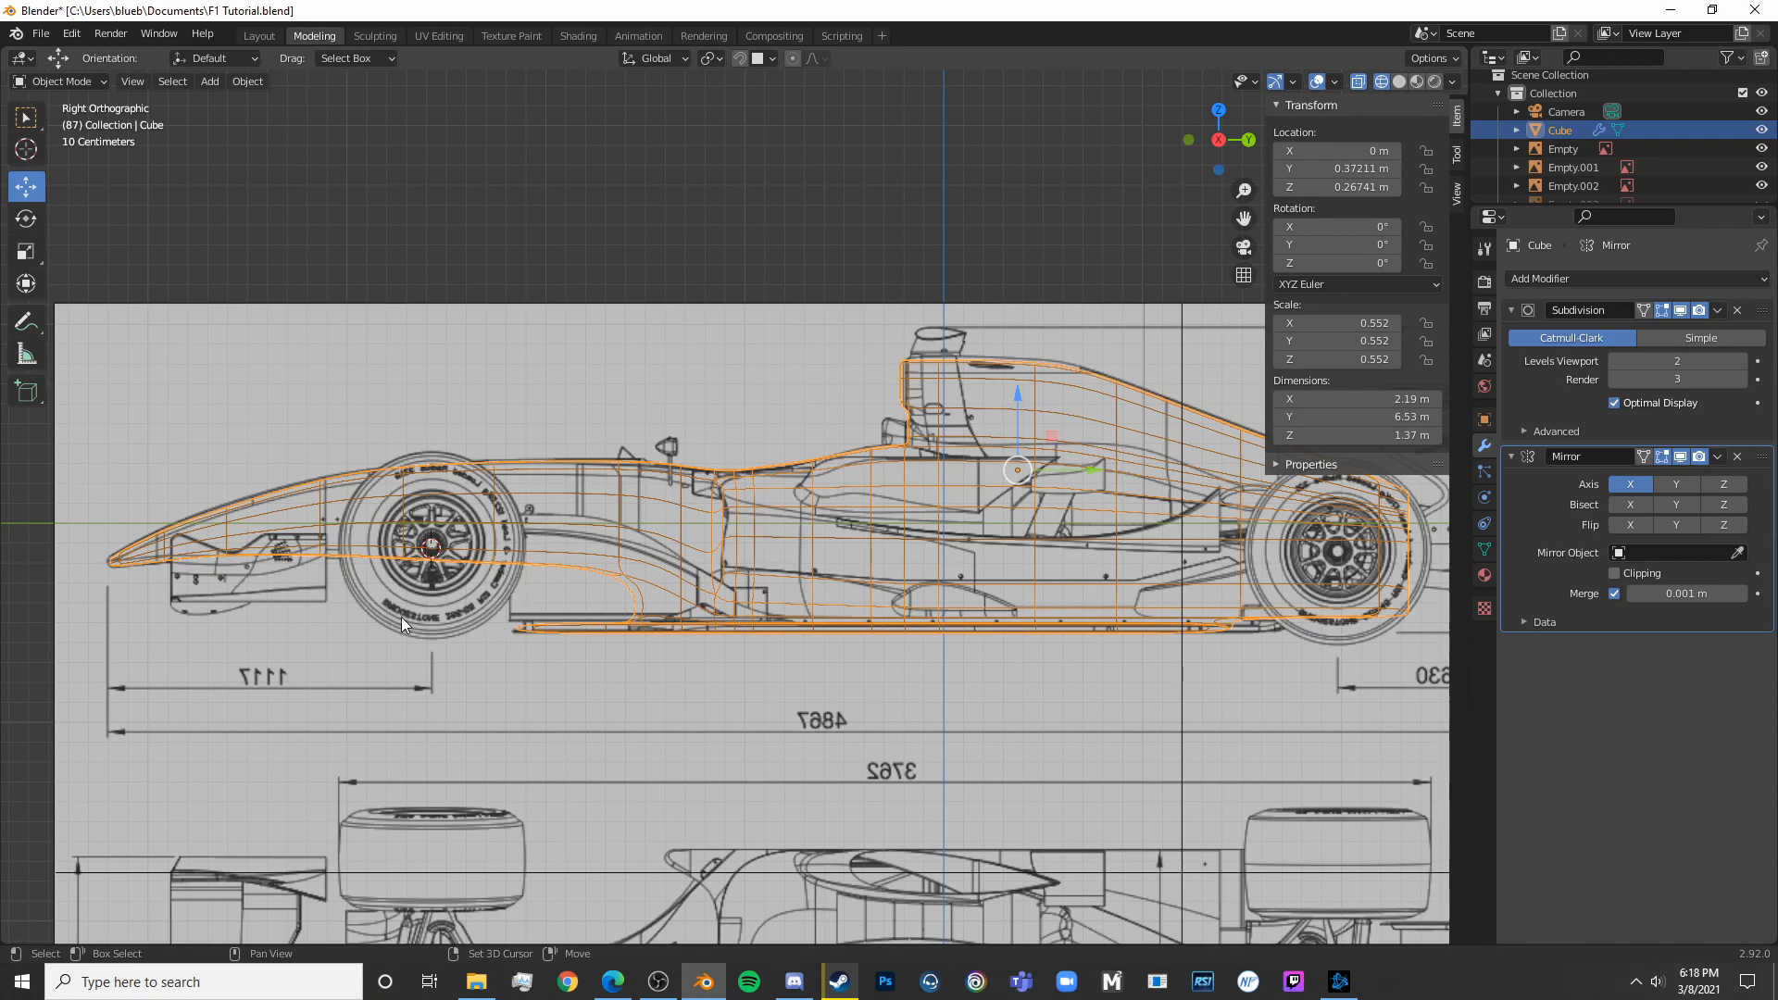
{"action": "middle_click_drag", "start_coordinate": [391, 499], "coordinate": [663, 526], "text": "shift"}
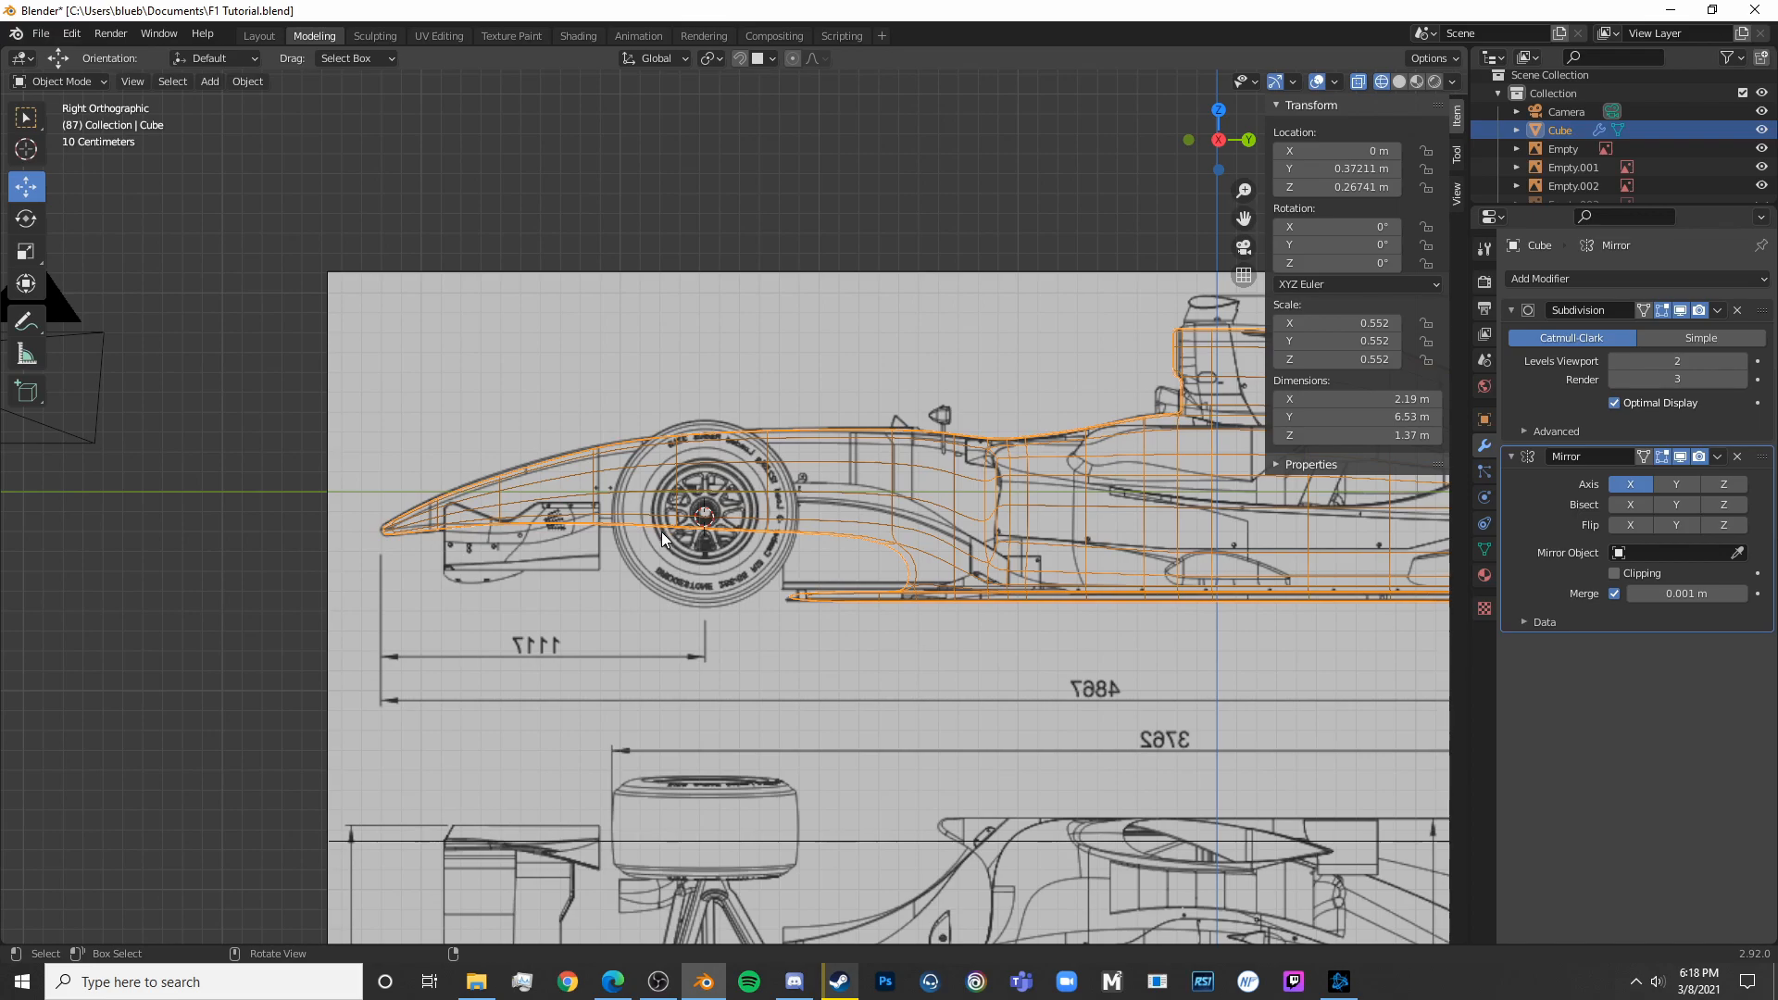
{"action": "left_click", "coordinate": [661, 528]}
{"action": "scroll", "coordinate": [679, 536], "scroll_direction": "down", "scroll_amount": 3}
{"action": "key", "text": "alt+z"}
{"action": "scroll", "coordinate": [770, 539], "scroll_direction": "up", "scroll_amount": 2}
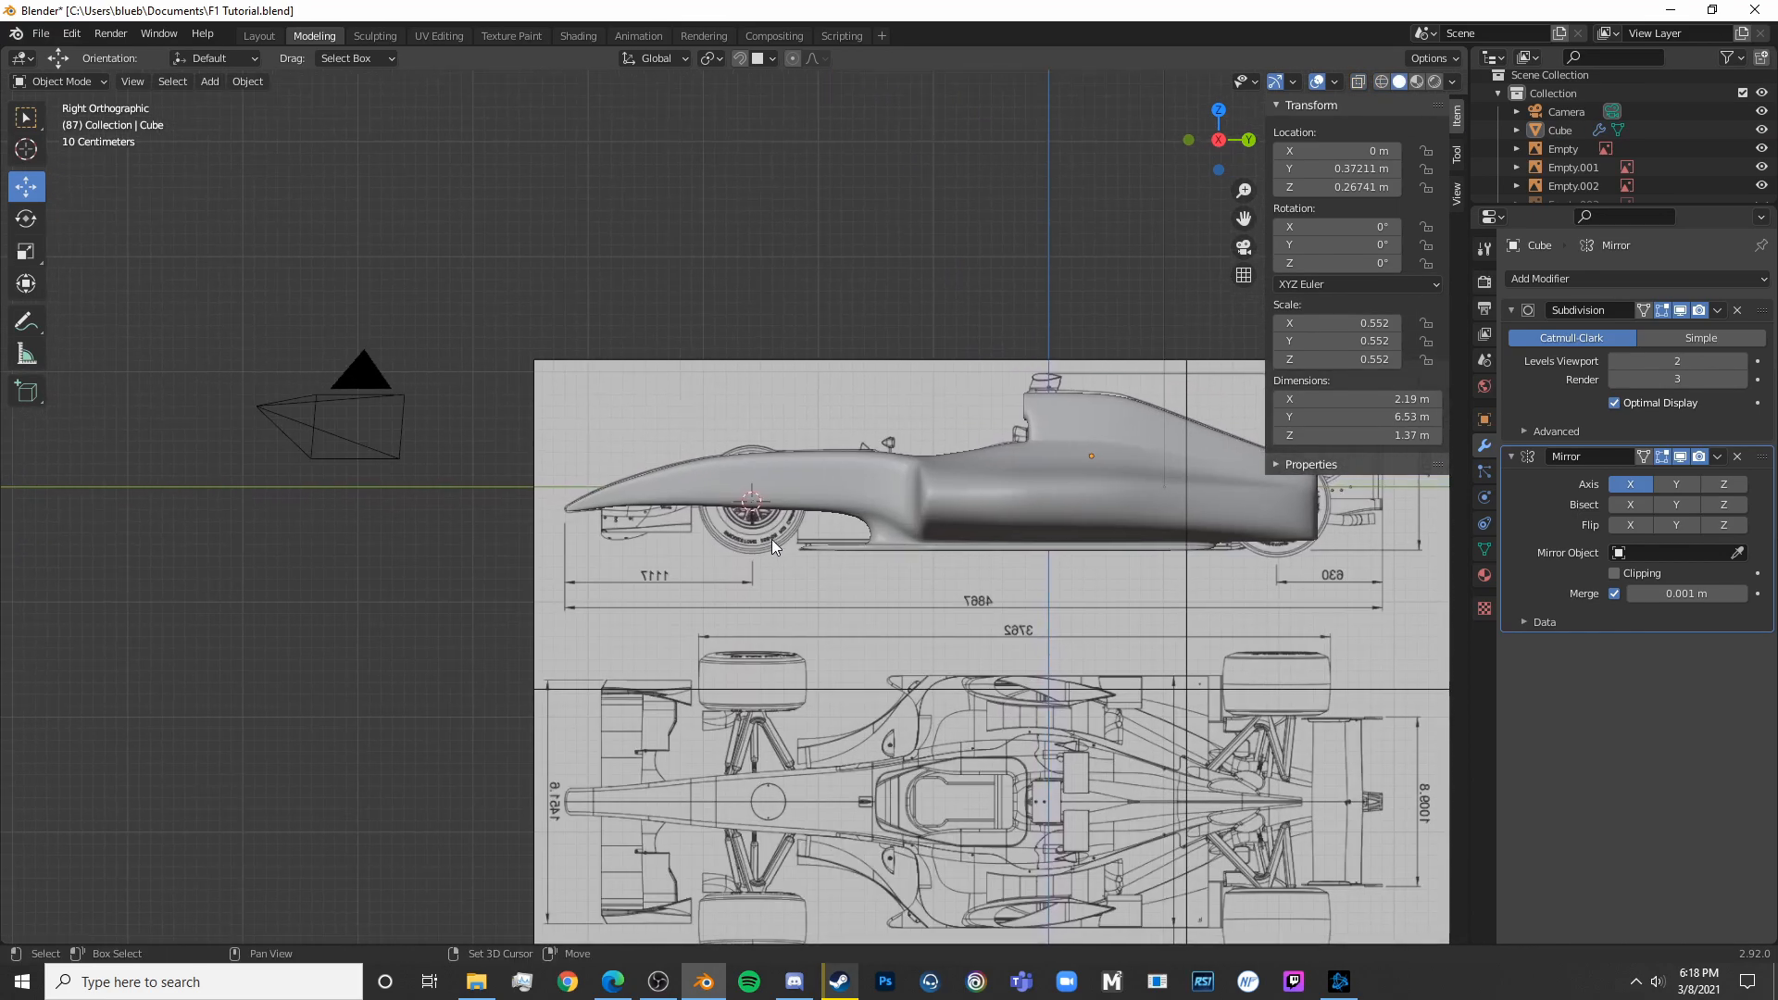
{"action": "key", "text": "alt+z"}
{"action": "middle_click_drag", "start_coordinate": [1075, 526], "coordinate": [514, 591], "text": "shift"}
{"action": "middle_click_drag", "start_coordinate": [707, 589], "coordinate": [1371, 513], "text": "shift"}
{"action": "scroll", "coordinate": [606, 580], "scroll_direction": "up", "scroll_amount": 4}
{"action": "key", "text": "alt+z"}
{"action": "middle_click_drag", "start_coordinate": [620, 584], "coordinate": [709, 469], "text": "shift"}
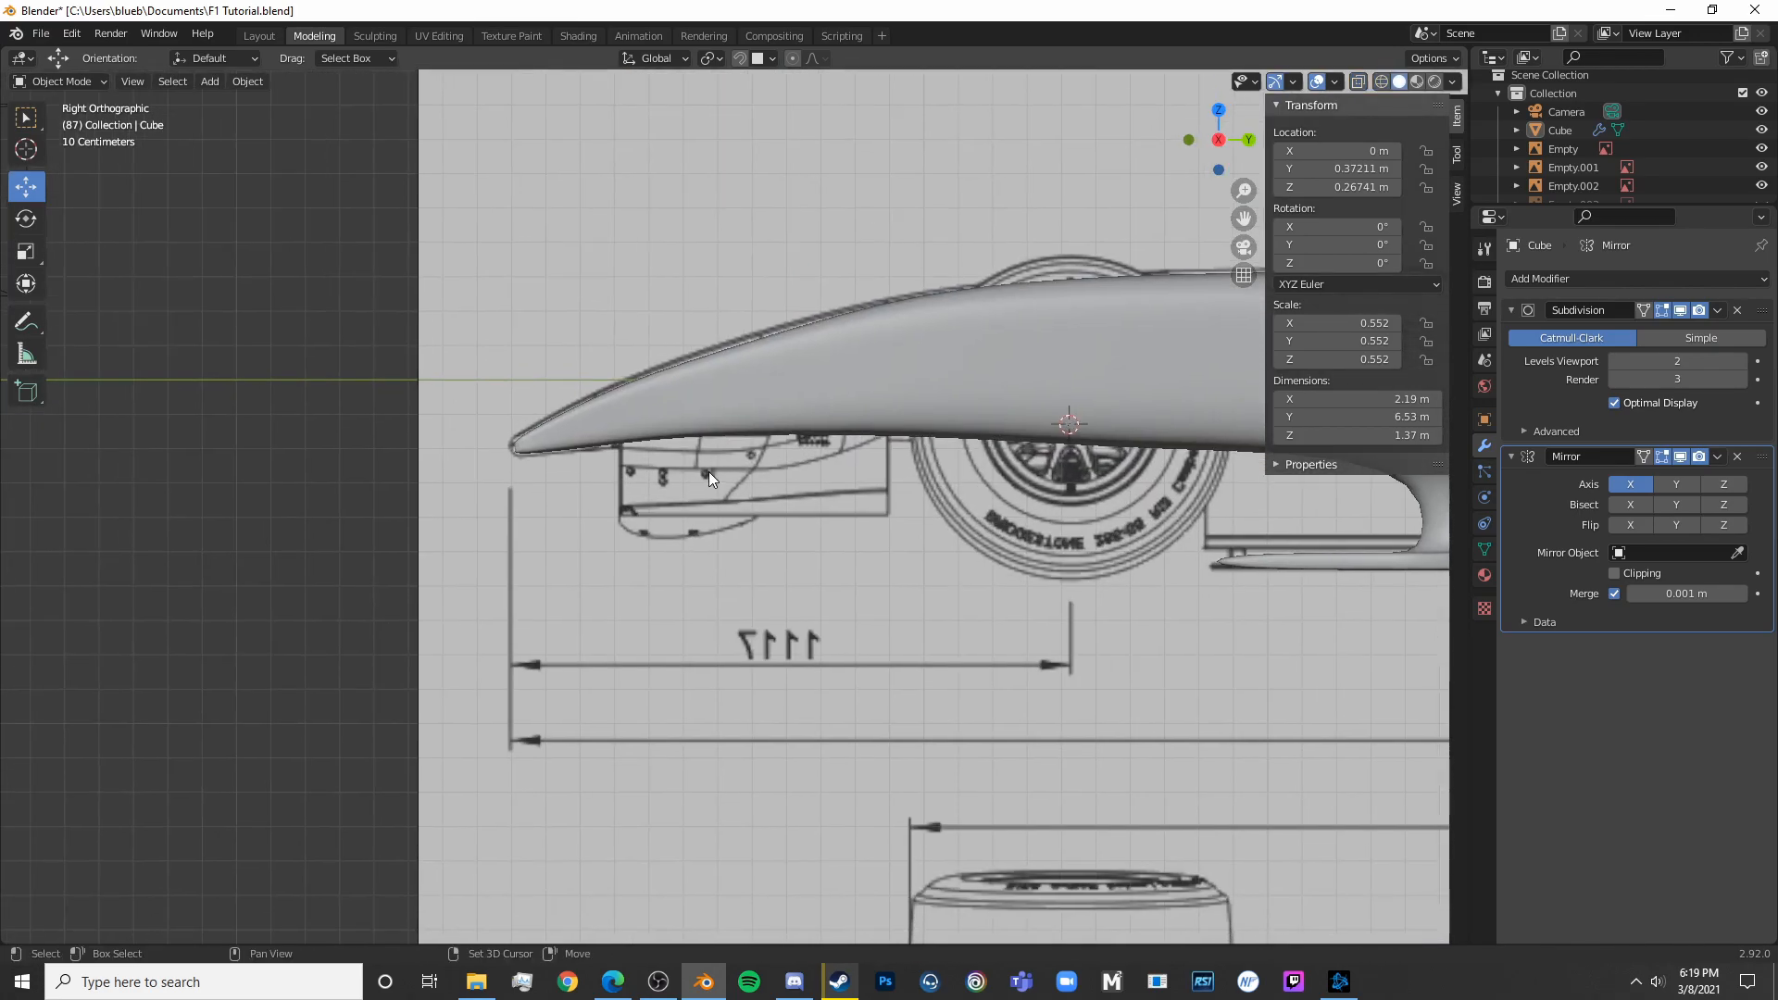
Add a cube, scale it down to about 0.045 and place it under the nose at the front wing
{"action": "key", "text": "shift+a"}
{"action": "mouse_move", "coordinate": [689, 469]}
{"action": "left_click", "coordinate": [781, 491]}
{"action": "scroll", "coordinate": [782, 494], "scroll_direction": "down", "scroll_amount": 6}
{"action": "key", "text": "s"}
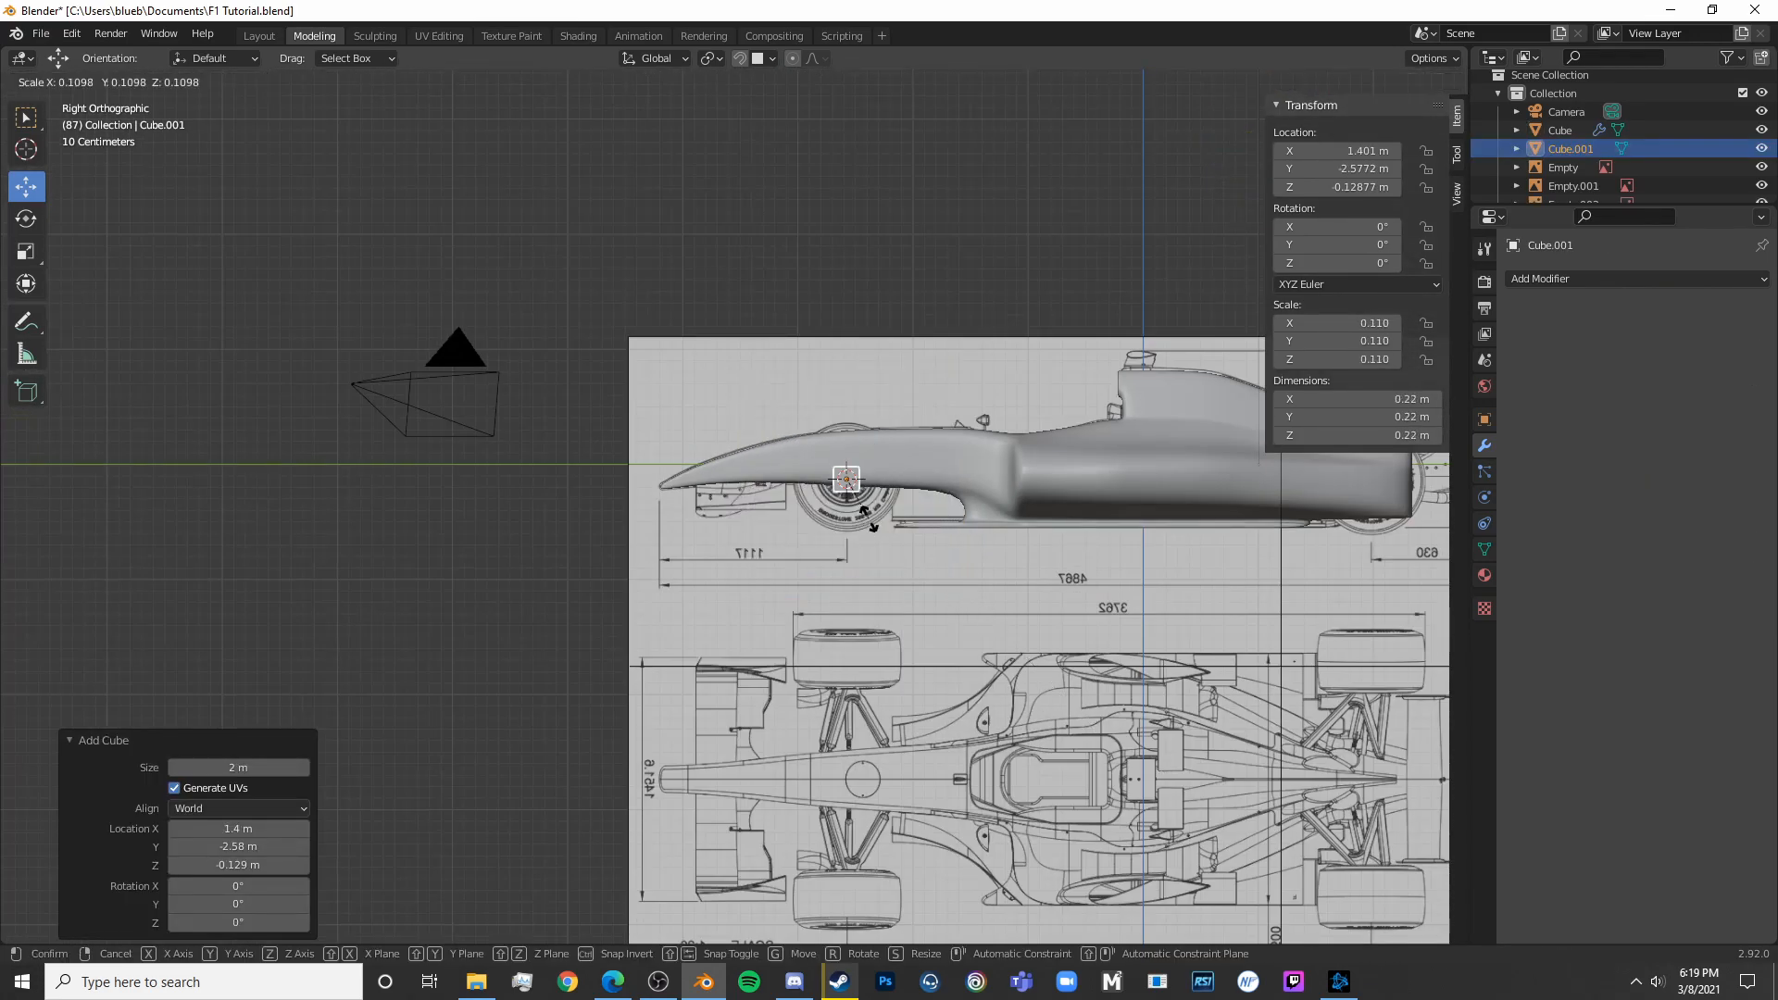
{"action": "key", "text": "g"}
{"action": "key", "text": "s"}
{"action": "left_click", "coordinate": [803, 567]}
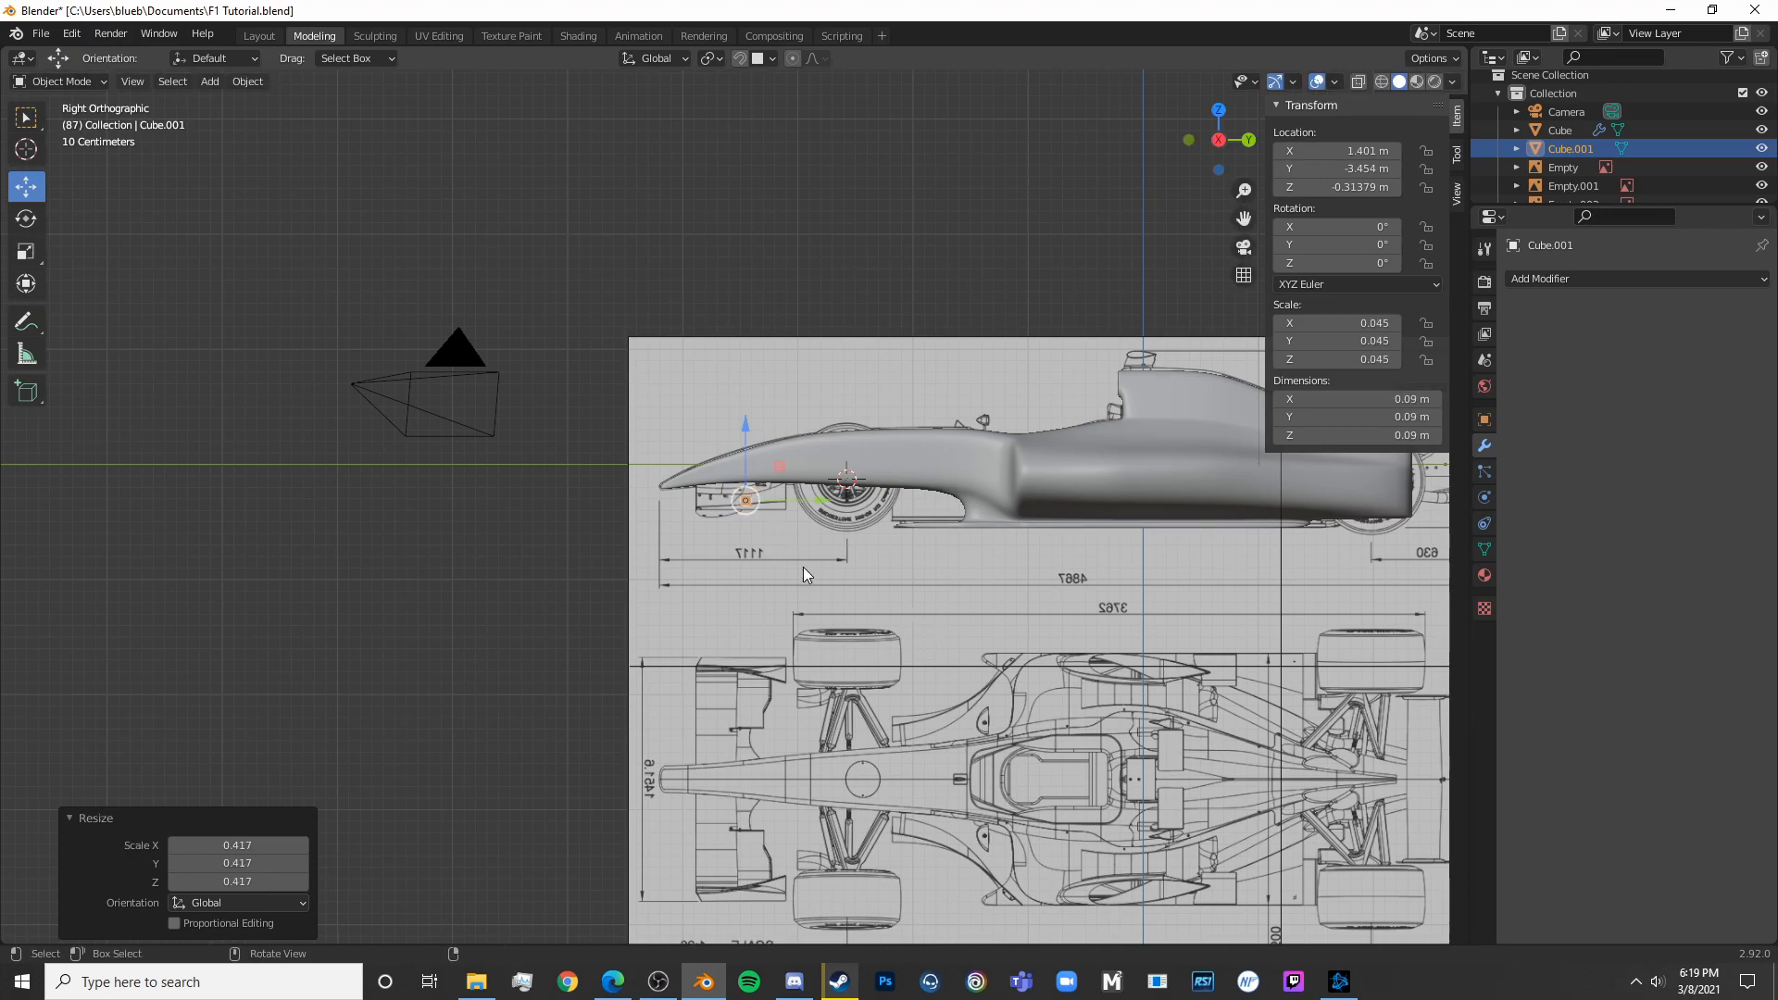
Centre the small cube at X 0 m and stretch its ends along Y toward the front wing's edges in top view
{"action": "key", "text": "KP_7"}
{"action": "scroll", "coordinate": [1007, 519], "scroll_direction": "up", "scroll_amount": 3}
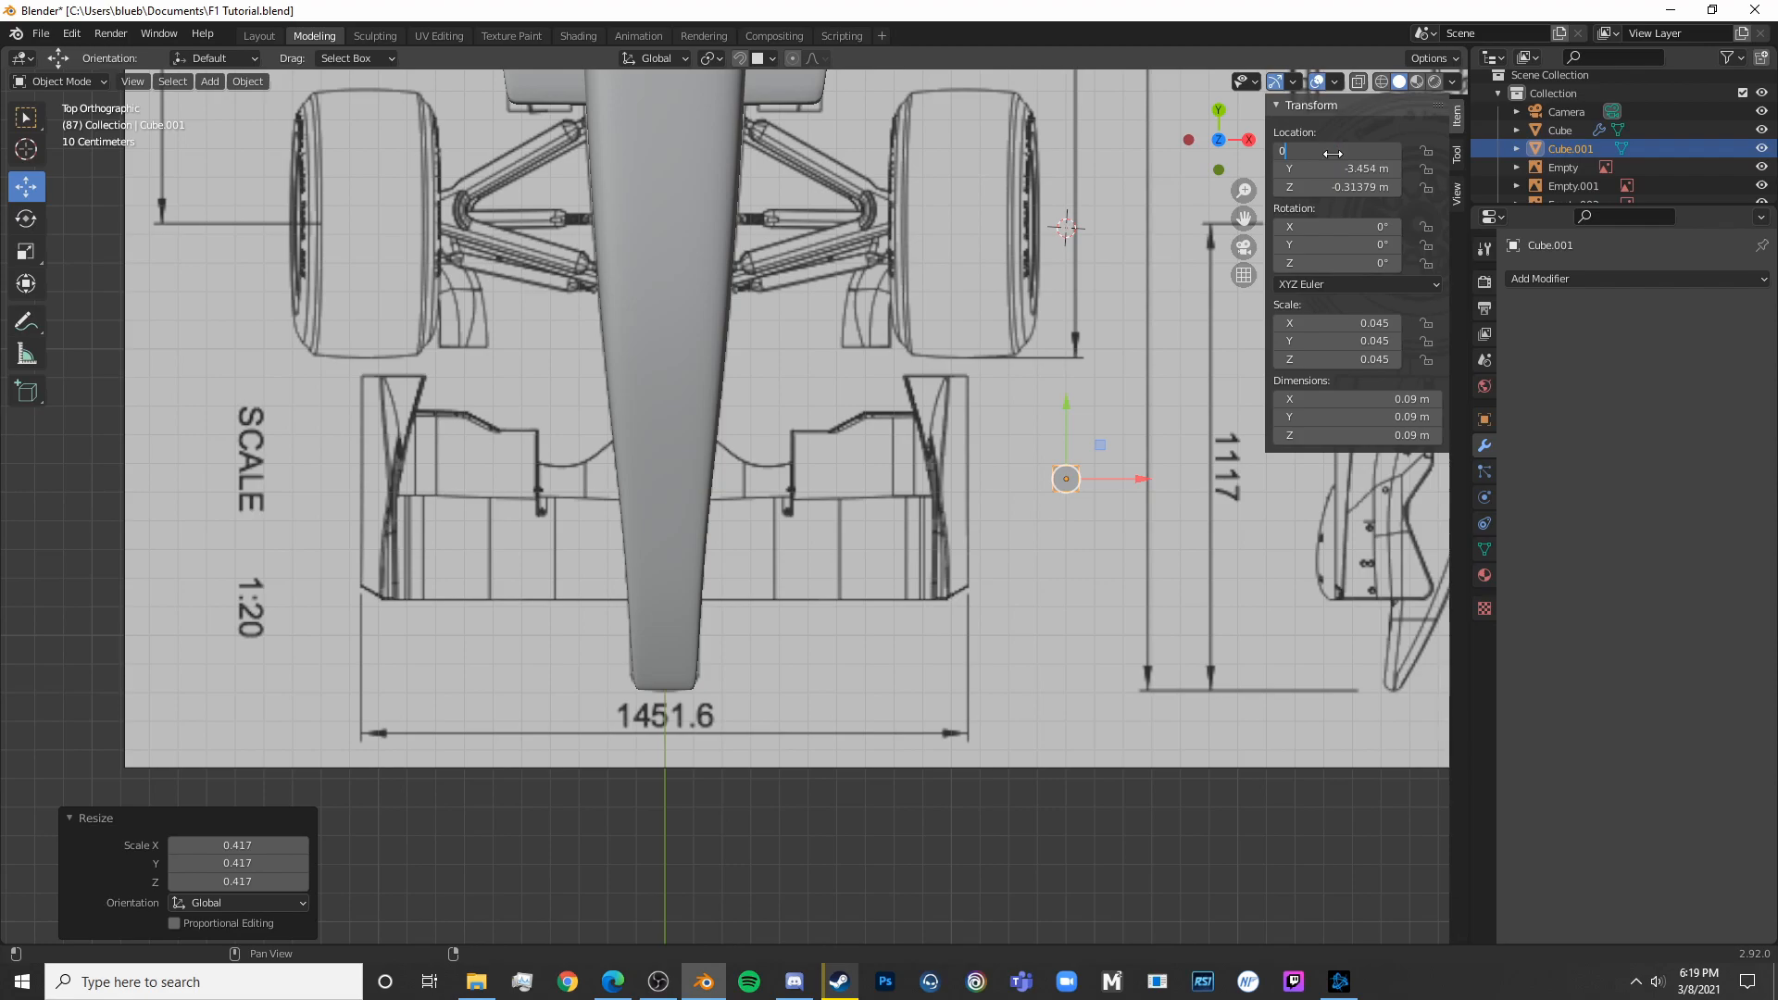
{"action": "key", "text": "alt+z"}
{"action": "key", "text": "Tab"}
{"action": "key", "text": "alt+a"}
{"action": "key", "text": "c"}
{"action": "left_click", "coordinate": [664, 432]}
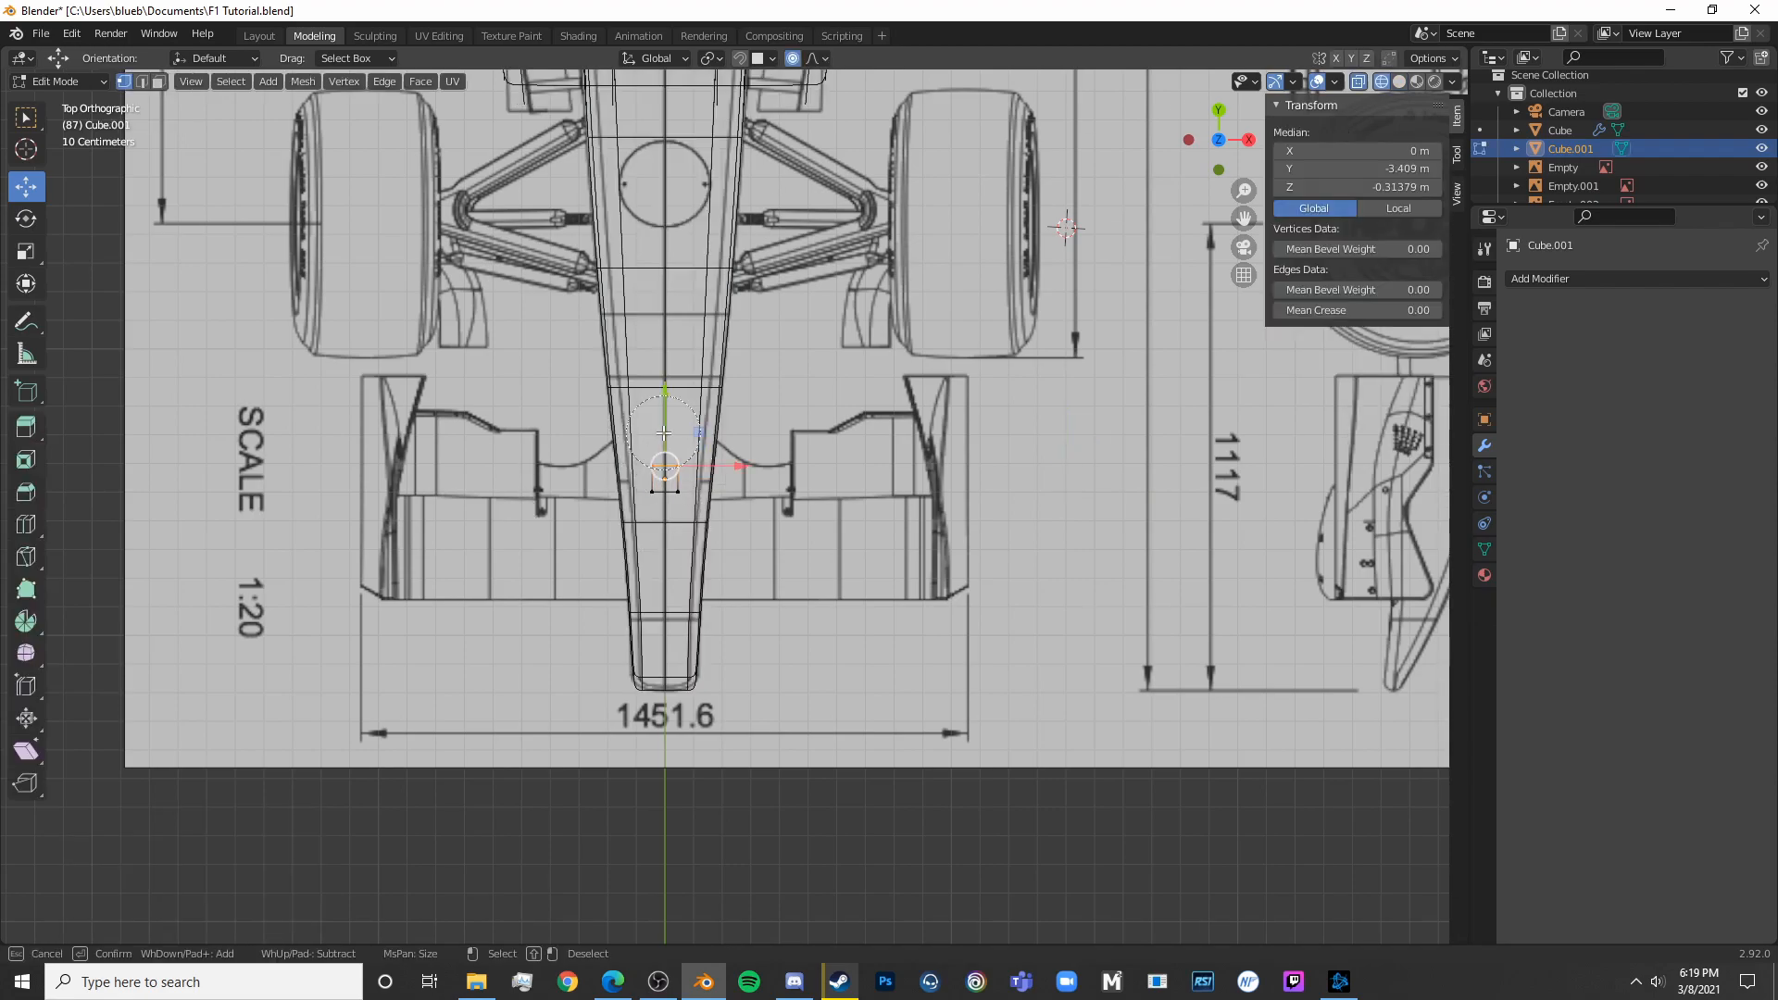
{"action": "right_click", "coordinate": [664, 419]}
{"action": "left_click_drag", "start_coordinate": [664, 418], "coordinate": [674, 535]}
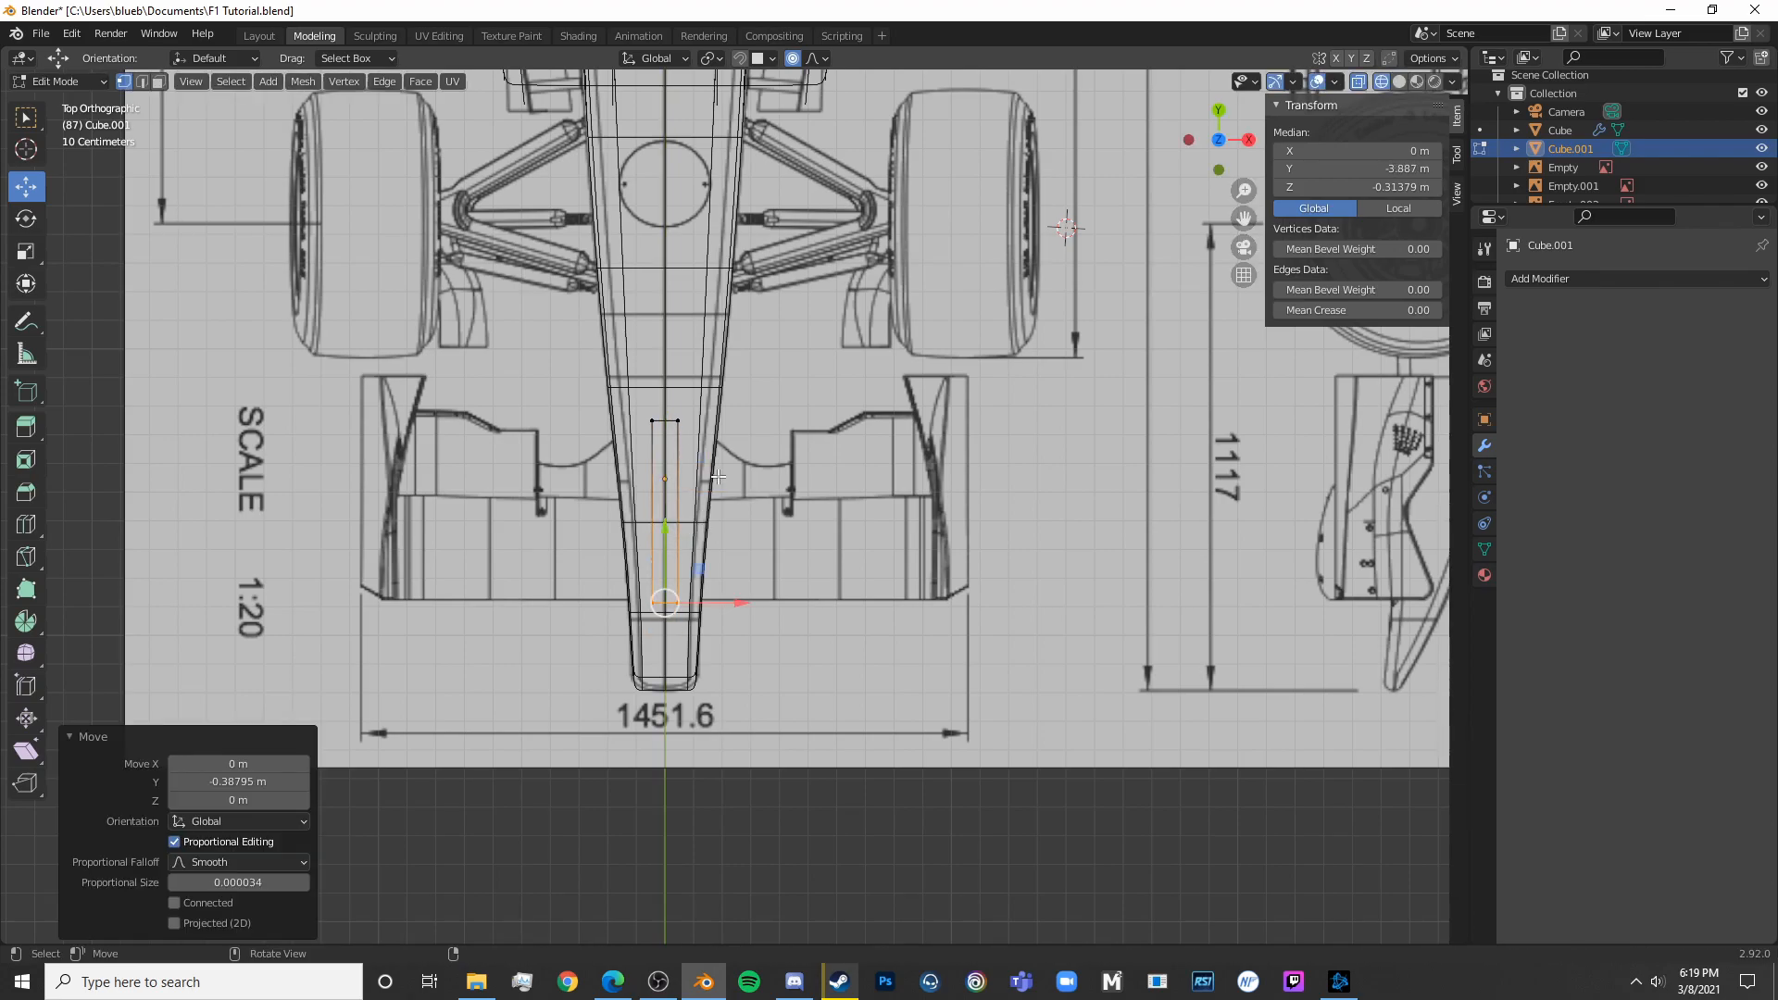
Move the block's rear vertices back along Y to the rear edge of the front-wing endplate in the side blueprint
{"action": "key", "text": "alt+a"}
{"action": "key", "text": "c"}
{"action": "key", "text": "KP_3"}
{"action": "key", "text": "shift+z"}
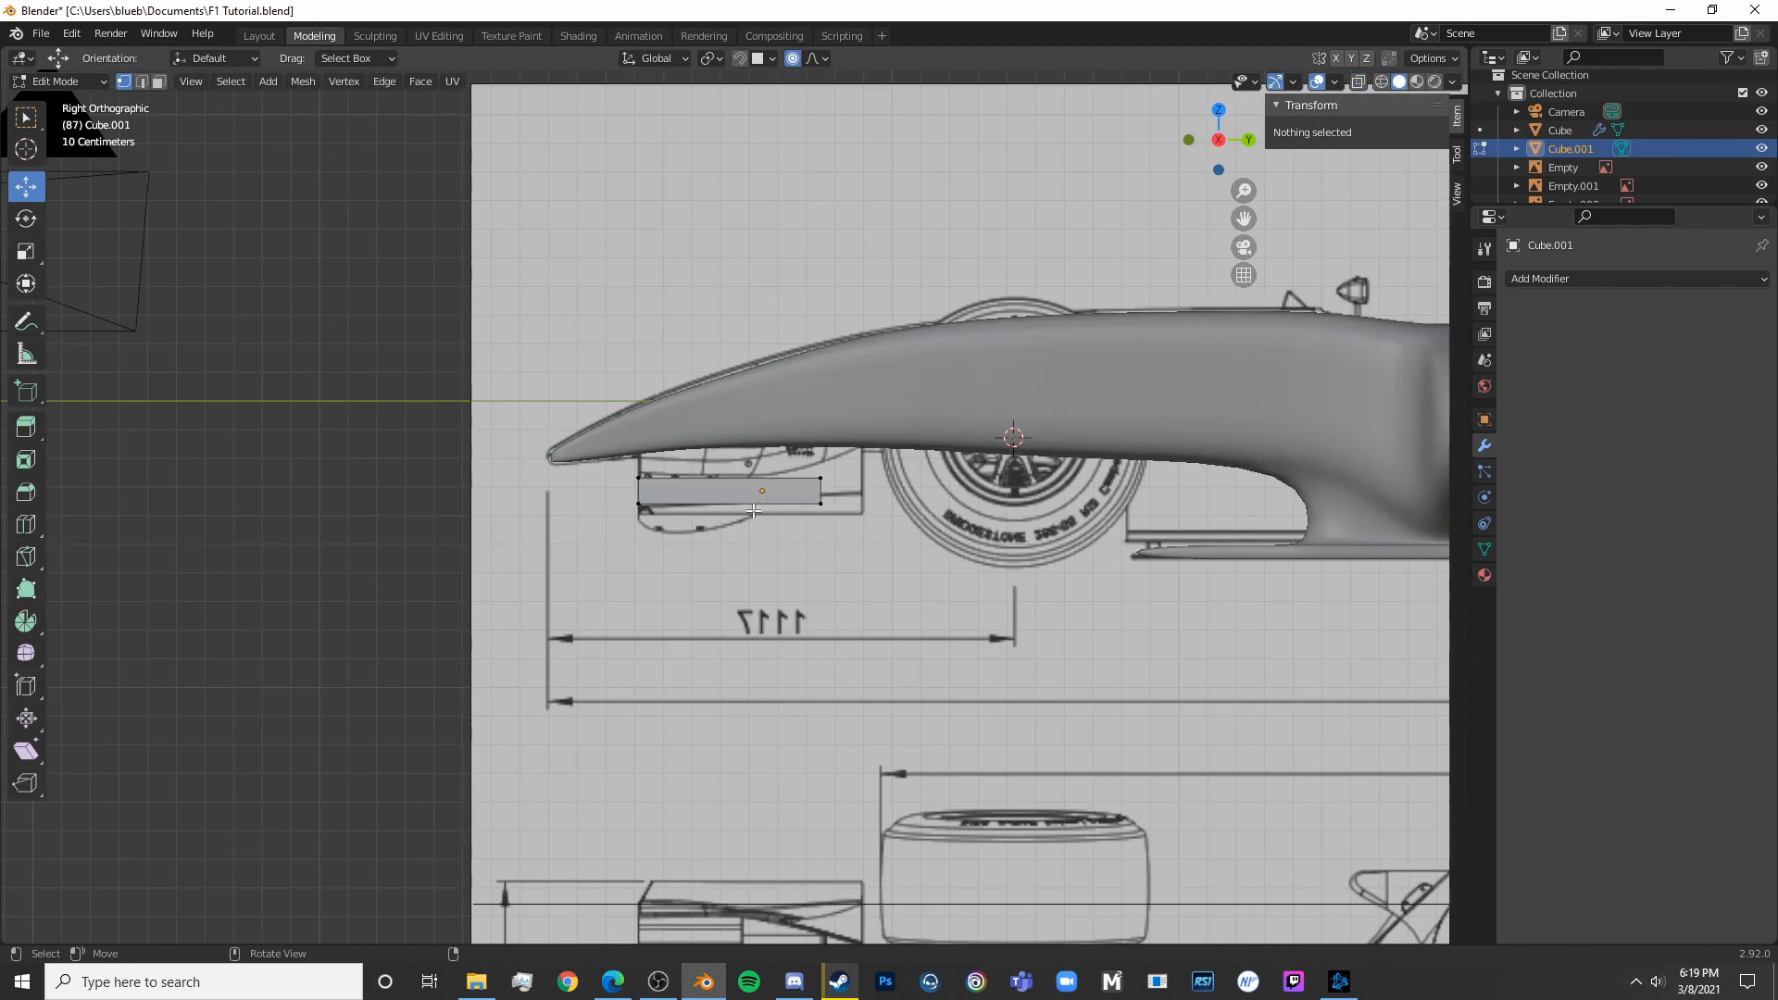
{"action": "key", "text": "shift+z"}
{"action": "key", "text": "c"}
{"action": "left_click", "coordinate": [831, 491]}
{"action": "key", "text": "Escape"}
{"action": "left_click_drag", "start_coordinate": [885, 486], "coordinate": [927, 483]}
{"action": "key", "text": "Tab"}
{"action": "scroll", "coordinate": [754, 566], "scroll_direction": "up", "scroll_amount": 3}
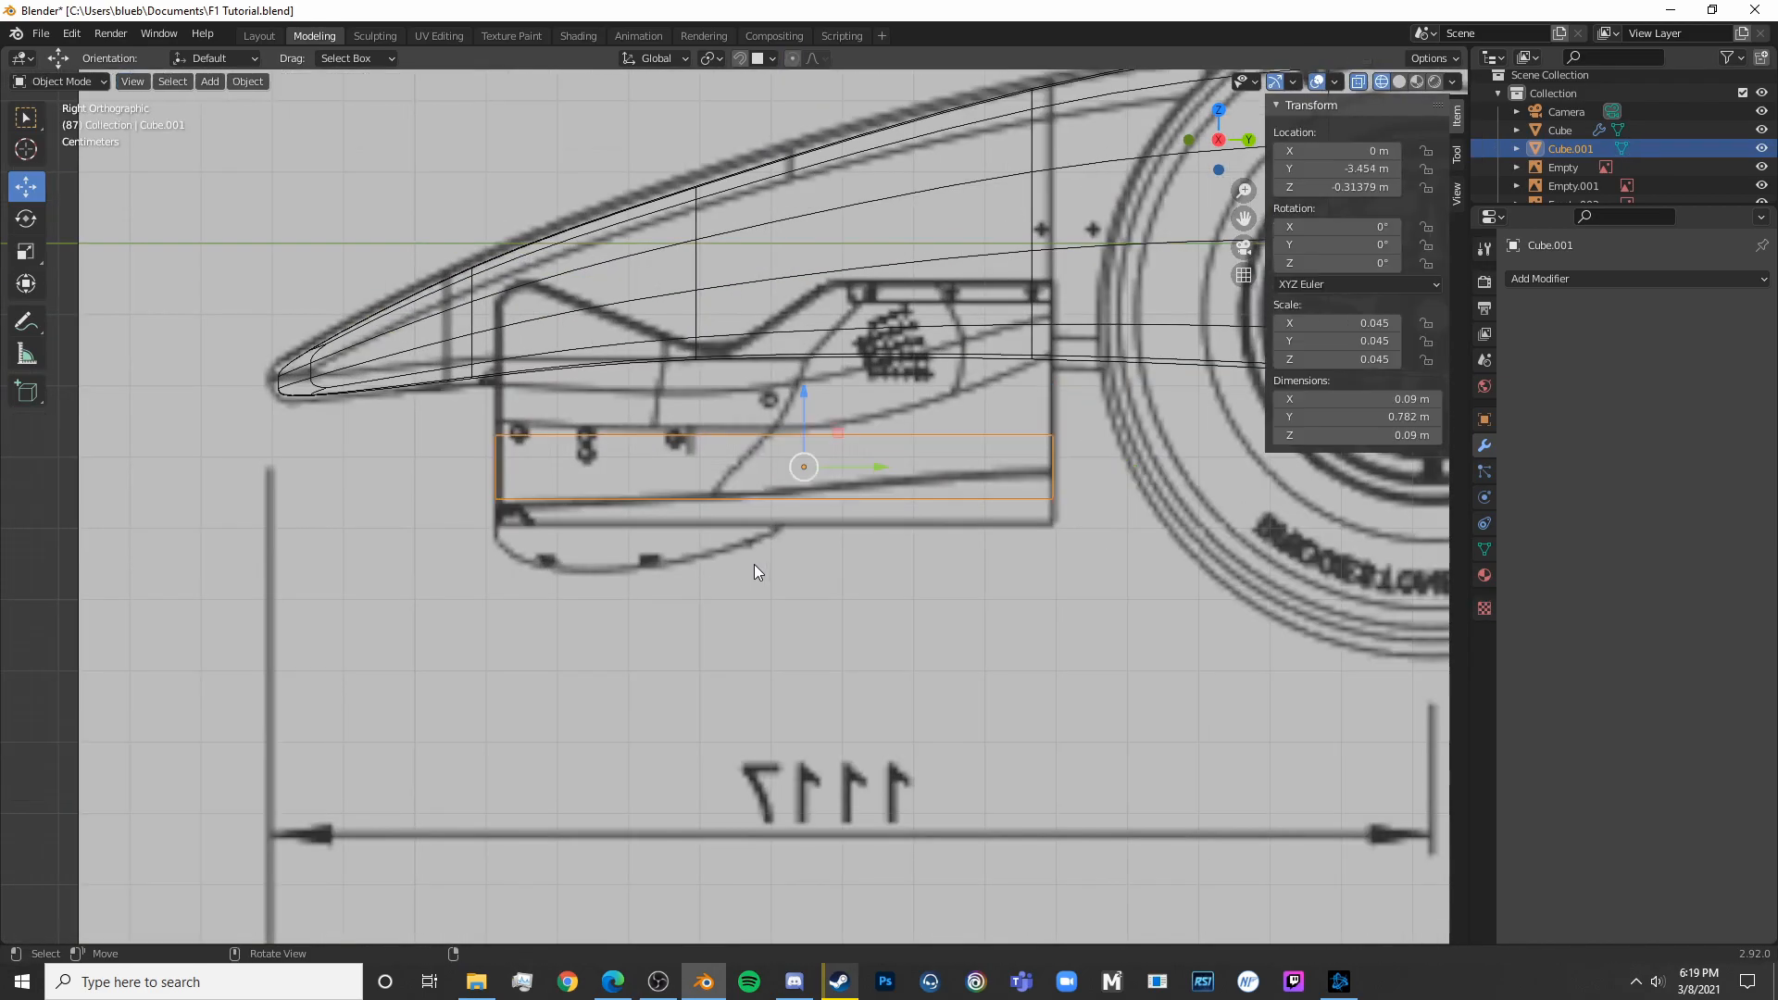
Add Subdivision and Mirror modifiers to the front-wing block
{"action": "left_click", "coordinate": [1602, 277]}
{"action": "left_click", "coordinate": [1458, 616]}
{"action": "left_click", "coordinate": [1563, 278]}
{"action": "left_click", "coordinate": [1403, 494]}
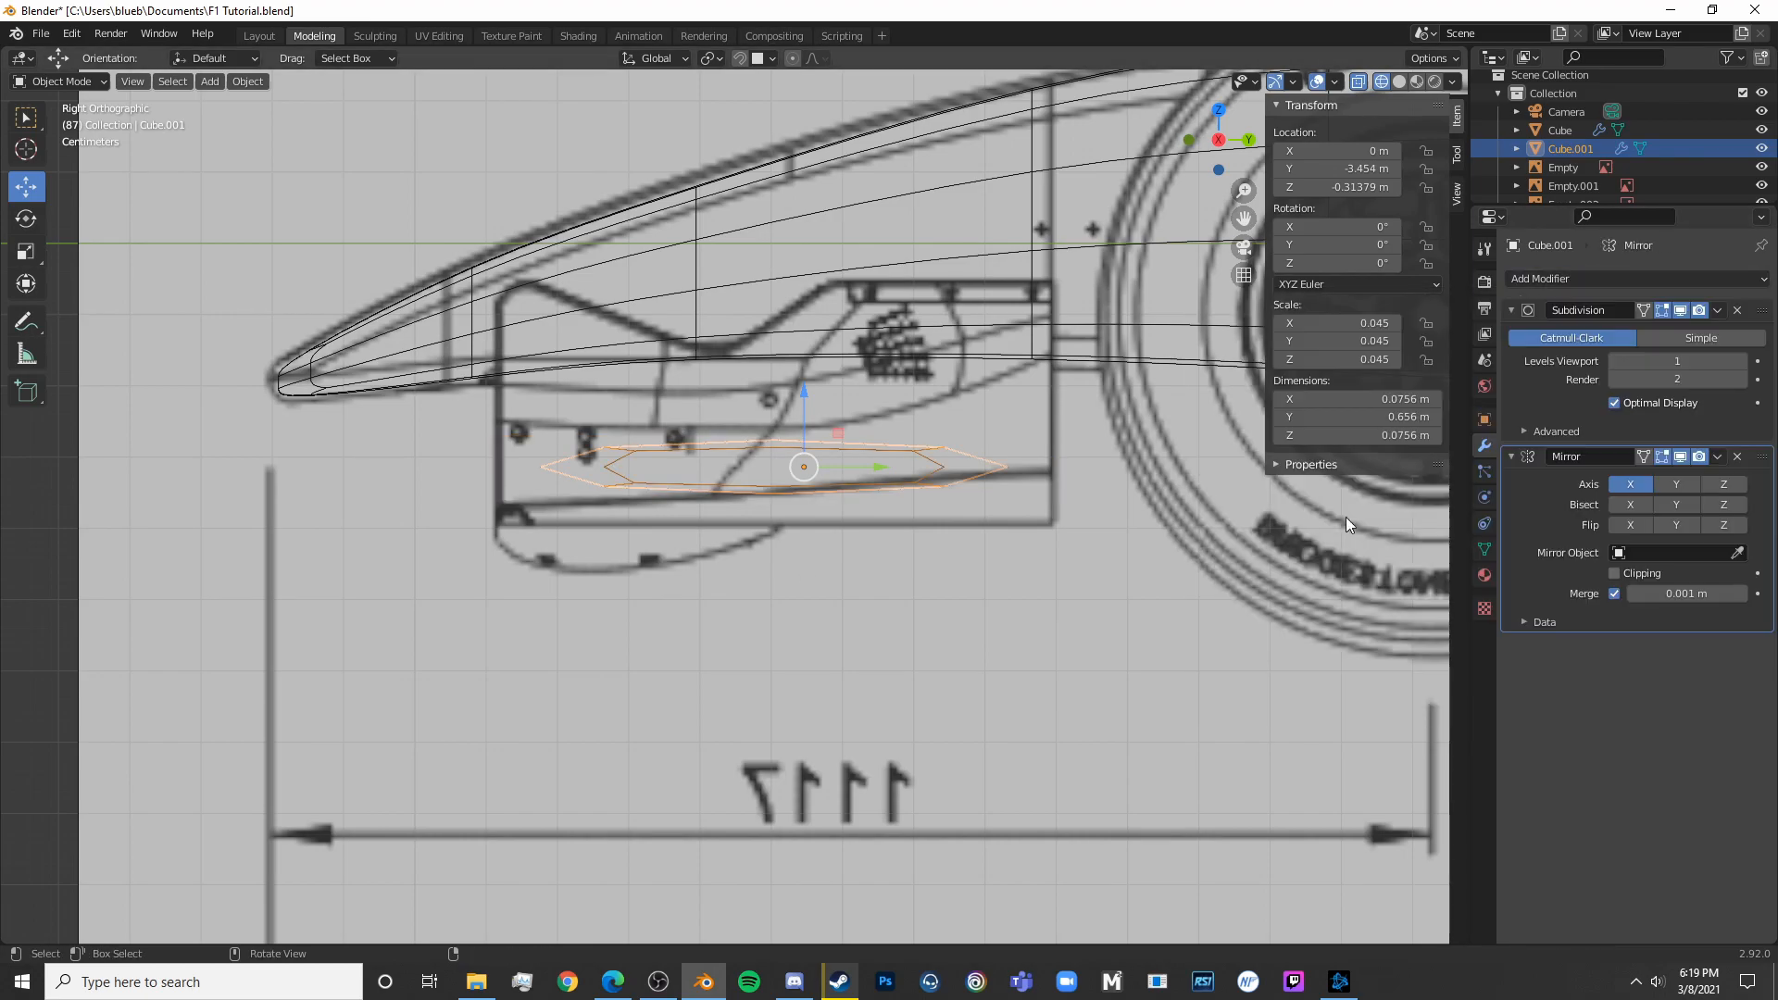
Add one centred lengthwise loop cut that splits the front-wing block into two halves across X
{"action": "scroll", "coordinate": [1380, 513], "scroll_direction": "down", "scroll_amount": 3}
{"action": "key", "text": "Tab"}
{"action": "middle_click_drag", "start_coordinate": [1380, 513], "coordinate": [667, 552]}
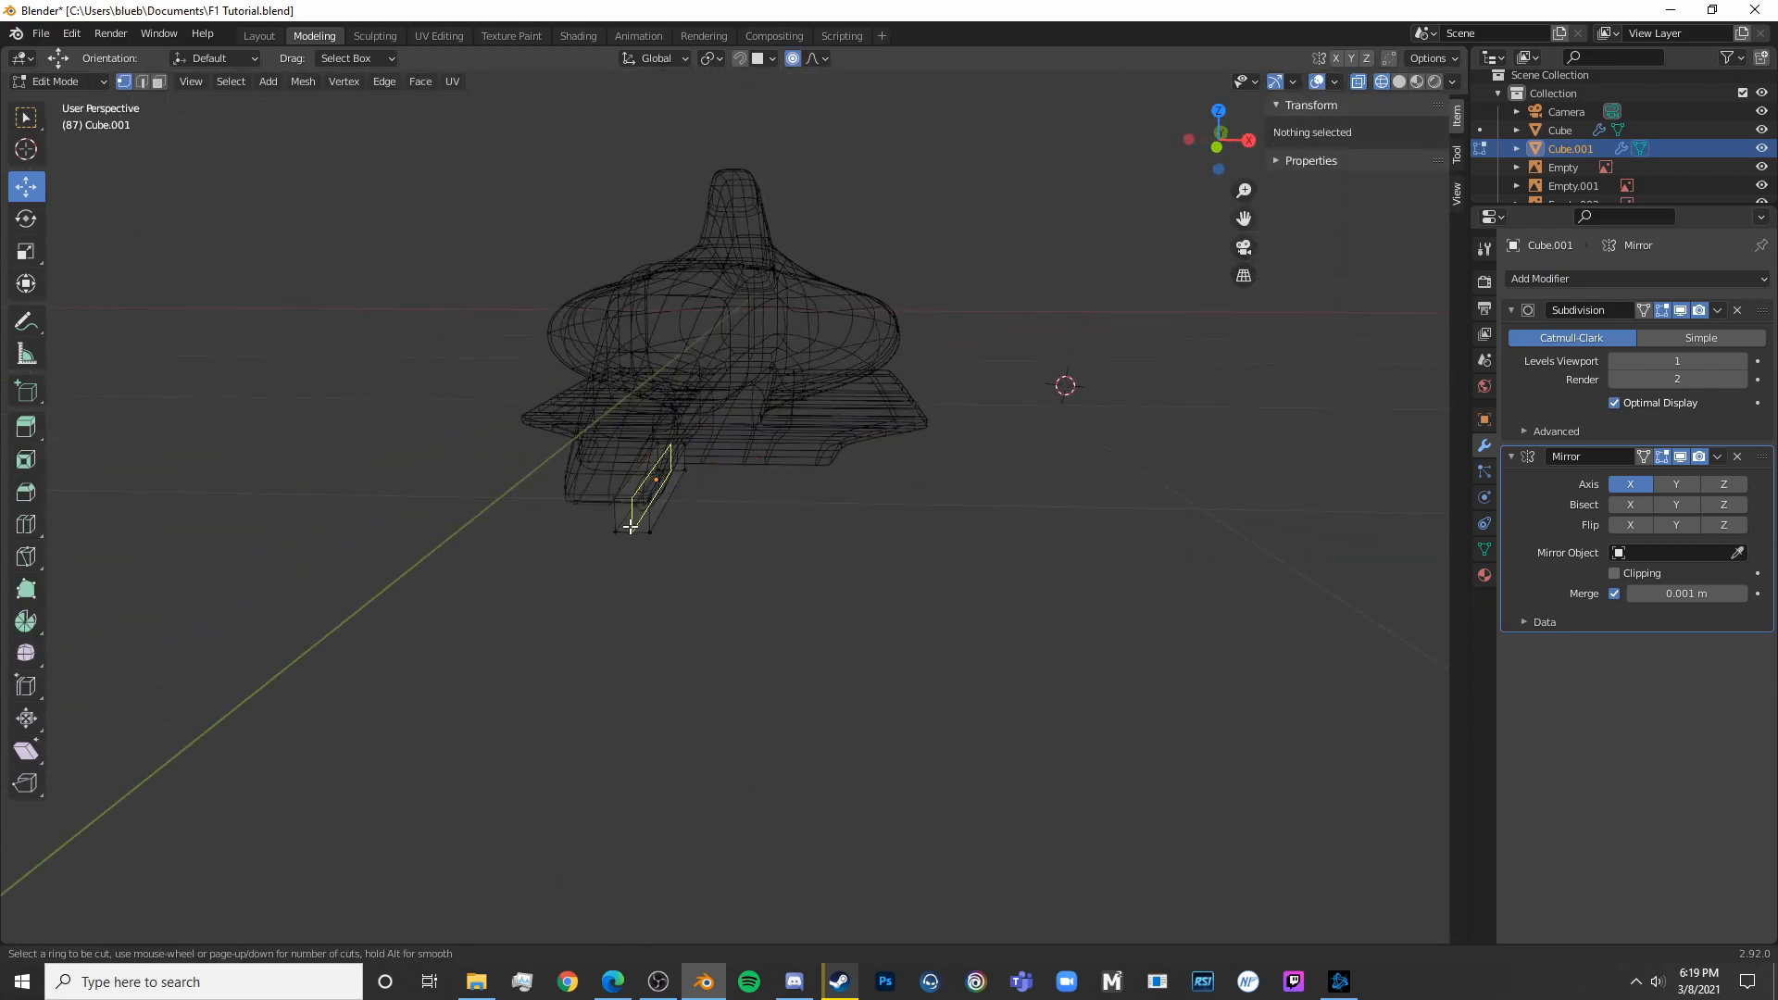
{"action": "left_click", "coordinate": [631, 526]}
{"action": "right_click", "coordinate": [622, 550]}
{"action": "key", "text": "KP_1"}
{"action": "key", "text": "shift+z"}
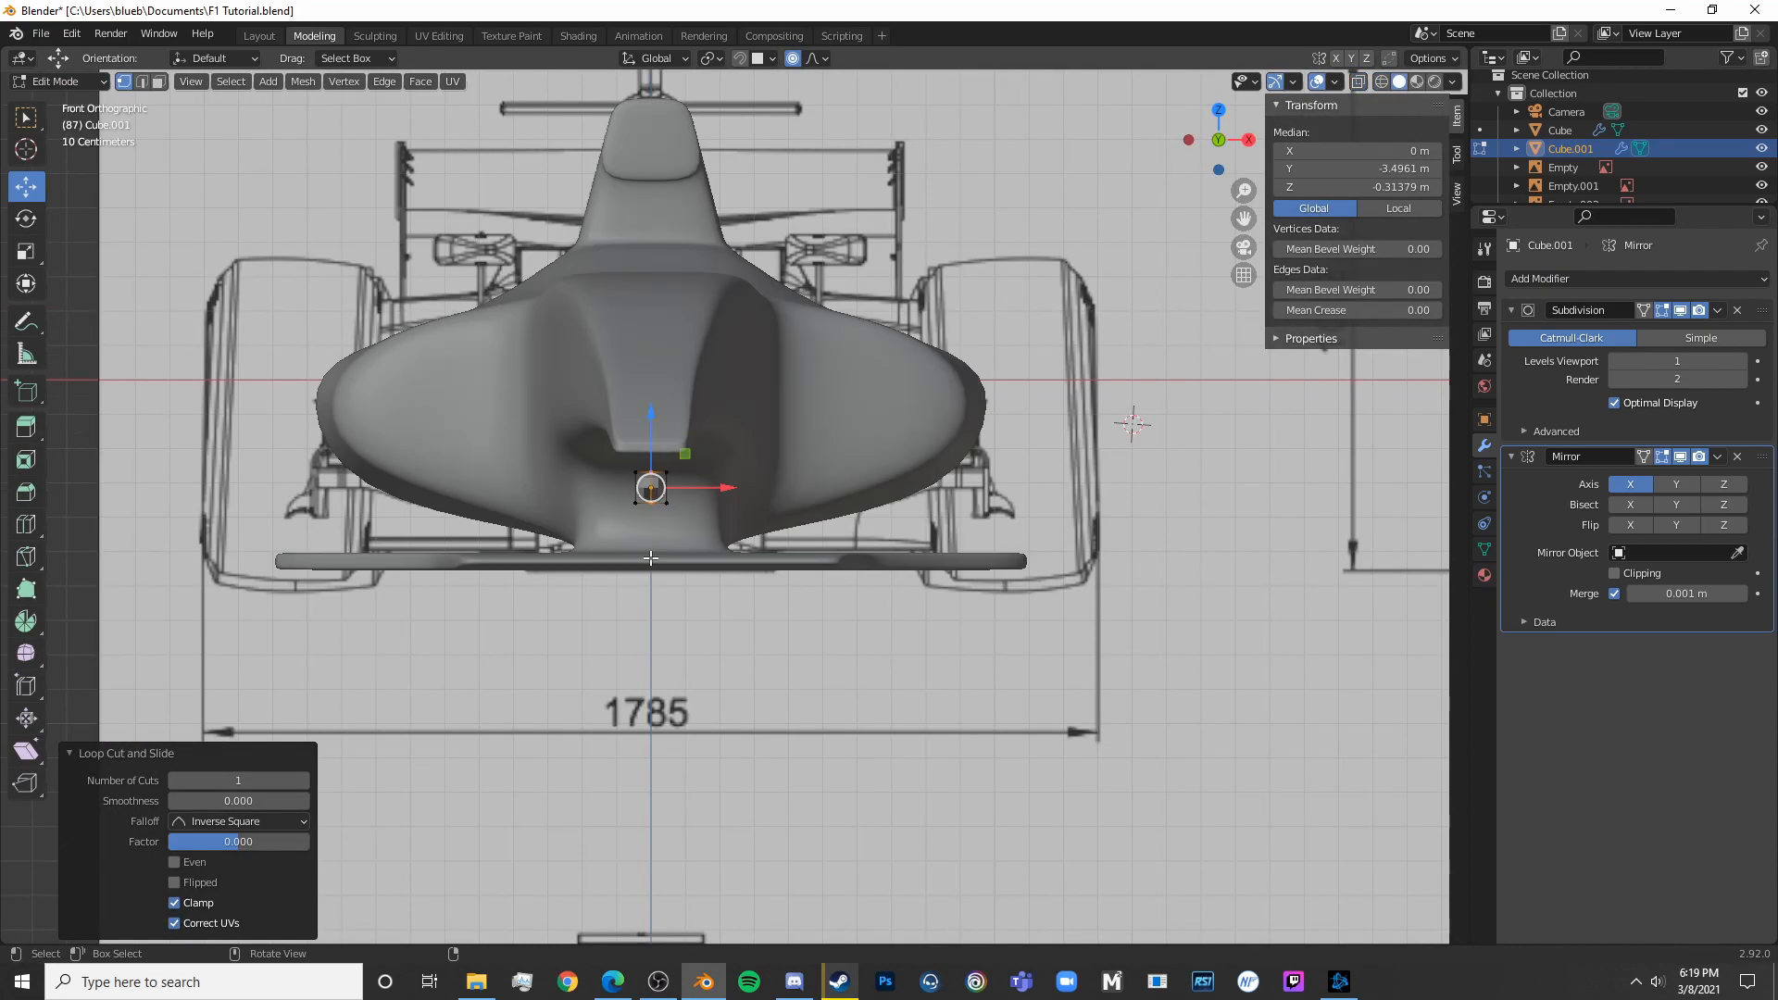
Delete the vertices on the block's negative-X side so the Mirror modifier supplies that half
{"action": "key", "text": "c"}
{"action": "left_click", "coordinate": [597, 487]}
{"action": "right_click", "coordinate": [597, 487]}
{"action": "key", "text": "shift+z"}
{"action": "key", "text": "c"}
{"action": "left_click", "coordinate": [607, 483]}
{"action": "right_click", "coordinate": [607, 483]}
{"action": "key", "text": "x"}
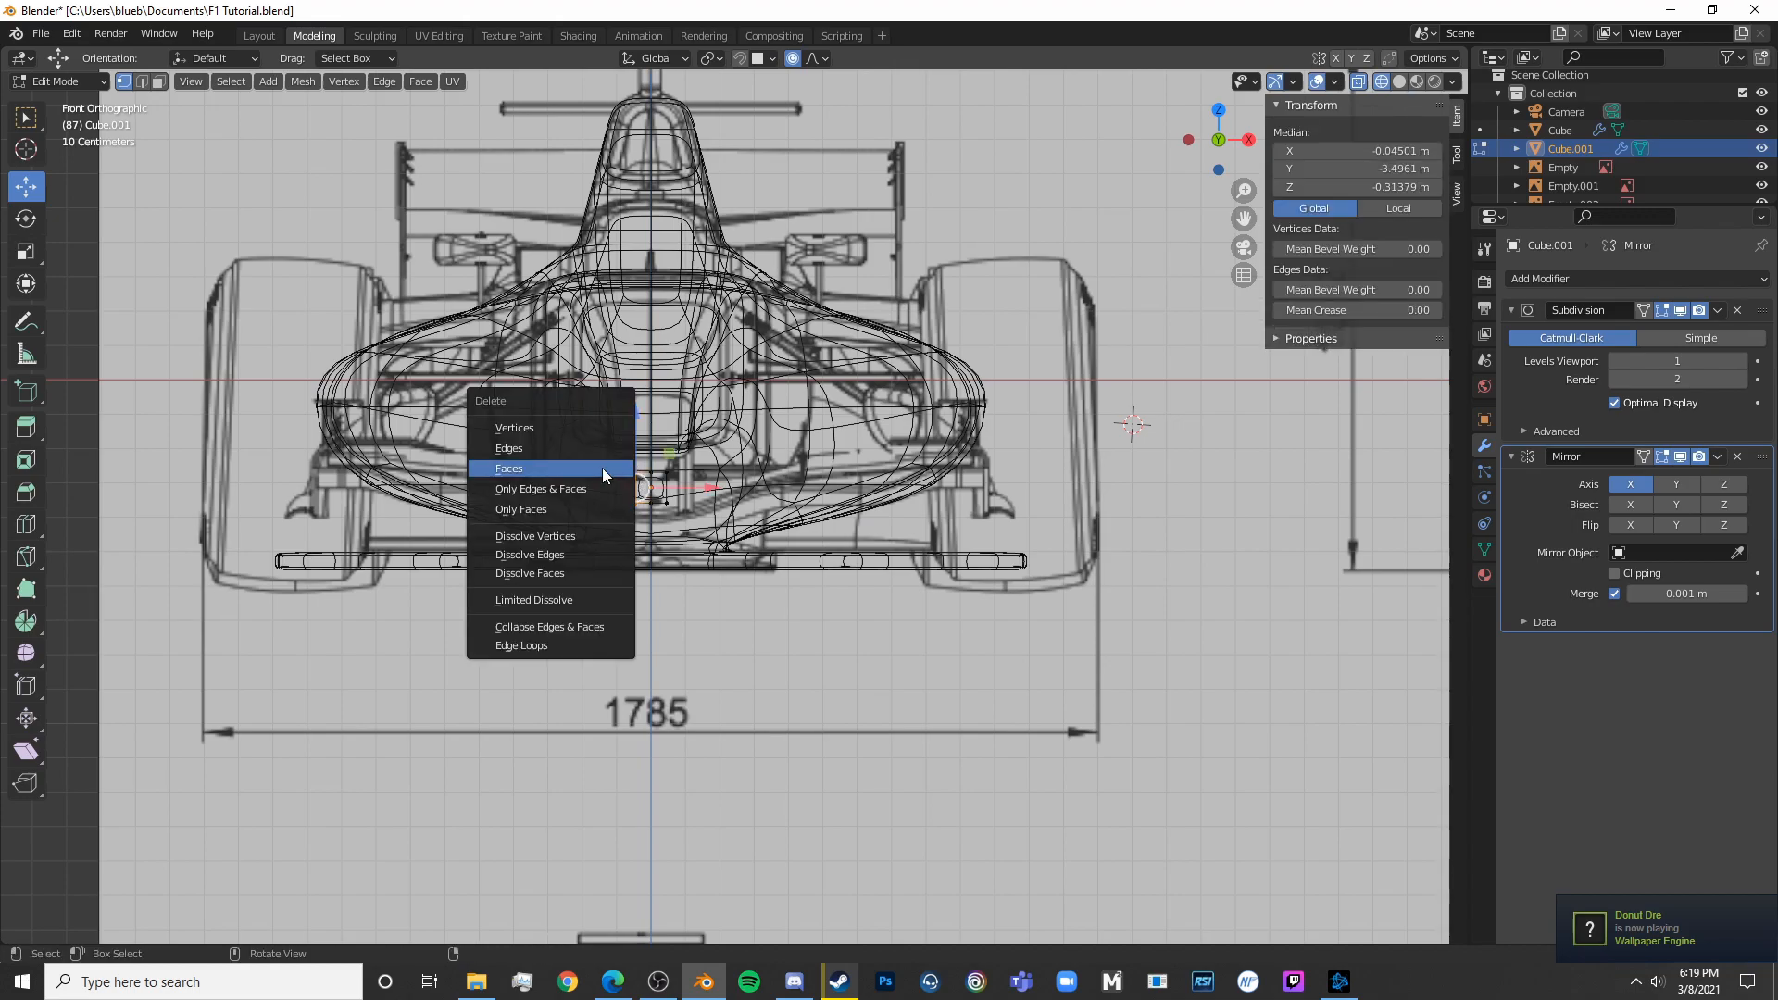
{"action": "left_click", "coordinate": [589, 431]}
{"action": "key", "text": "Tab"}
{"action": "key", "text": "shift+z"}
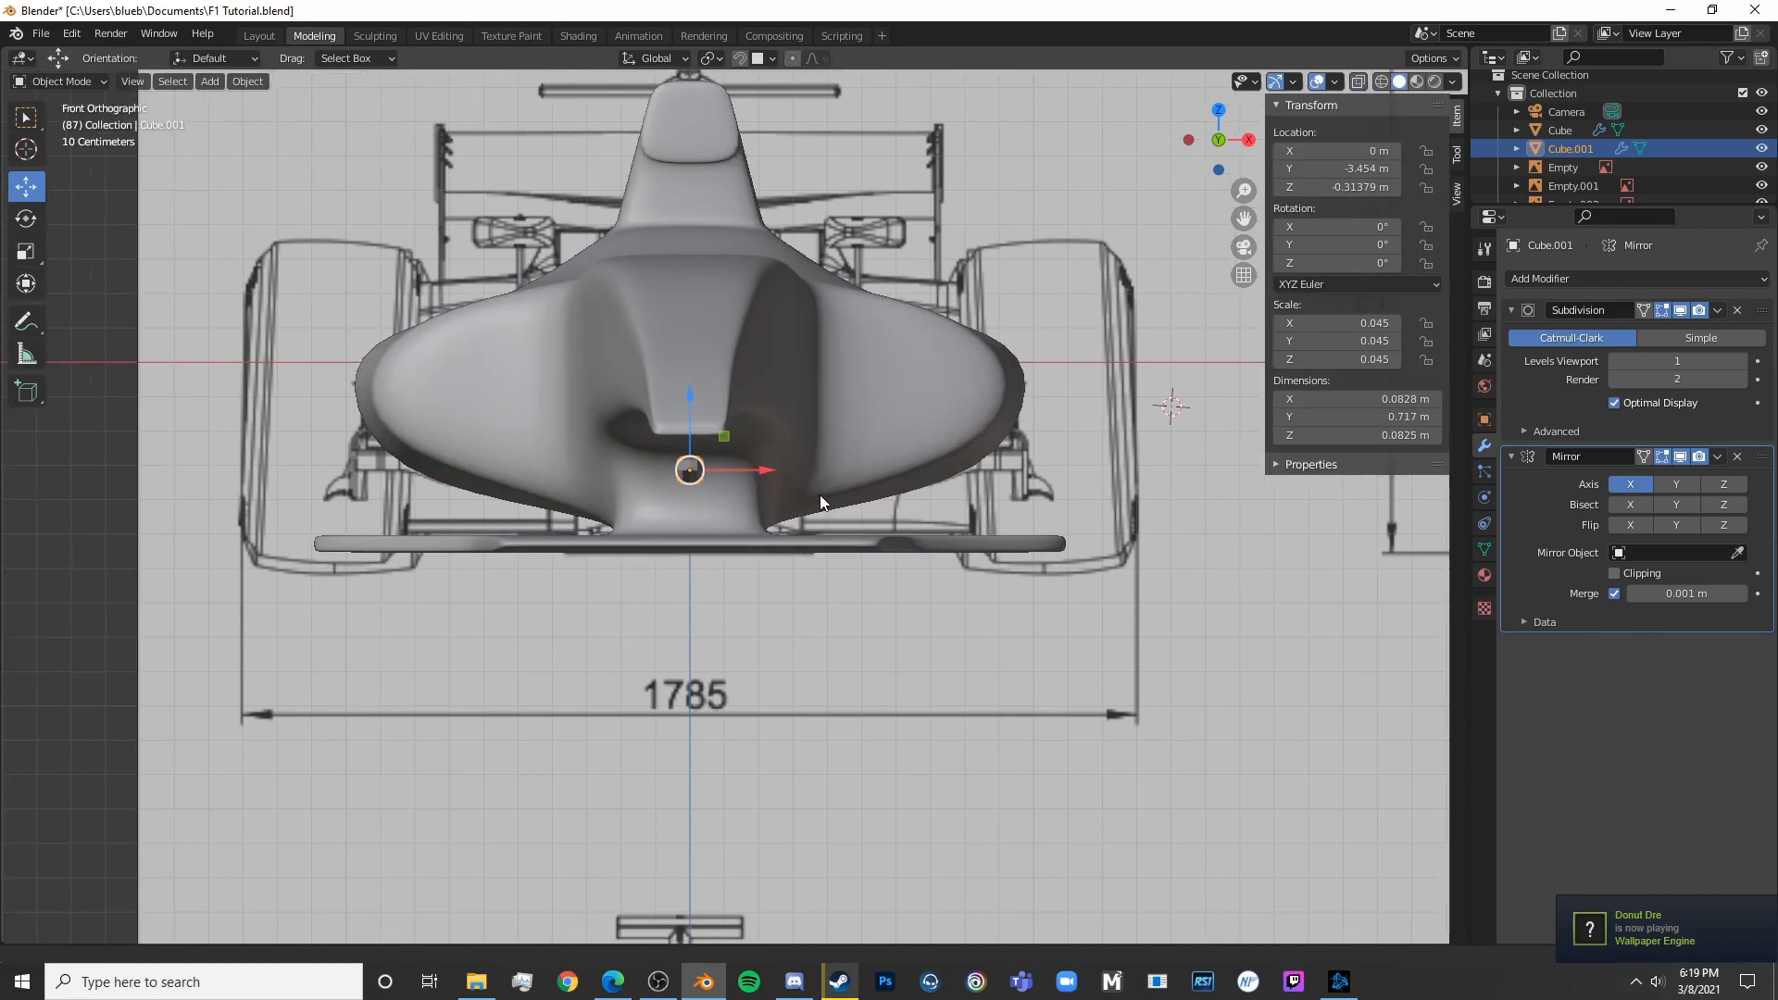
Select the remaining half block, lower it to the wing's height in the front blueprint and scale it to about 0.529 along Z
{"action": "scroll", "coordinate": [833, 491], "scroll_direction": "up", "scroll_amount": 4}
{"action": "key", "text": "Tab"}
{"action": "key", "text": "shift+z"}
{"action": "key", "text": "c"}
{"action": "left_click", "coordinate": [715, 410]}
{"action": "key", "text": "Escape"}
{"action": "key", "text": "g"}
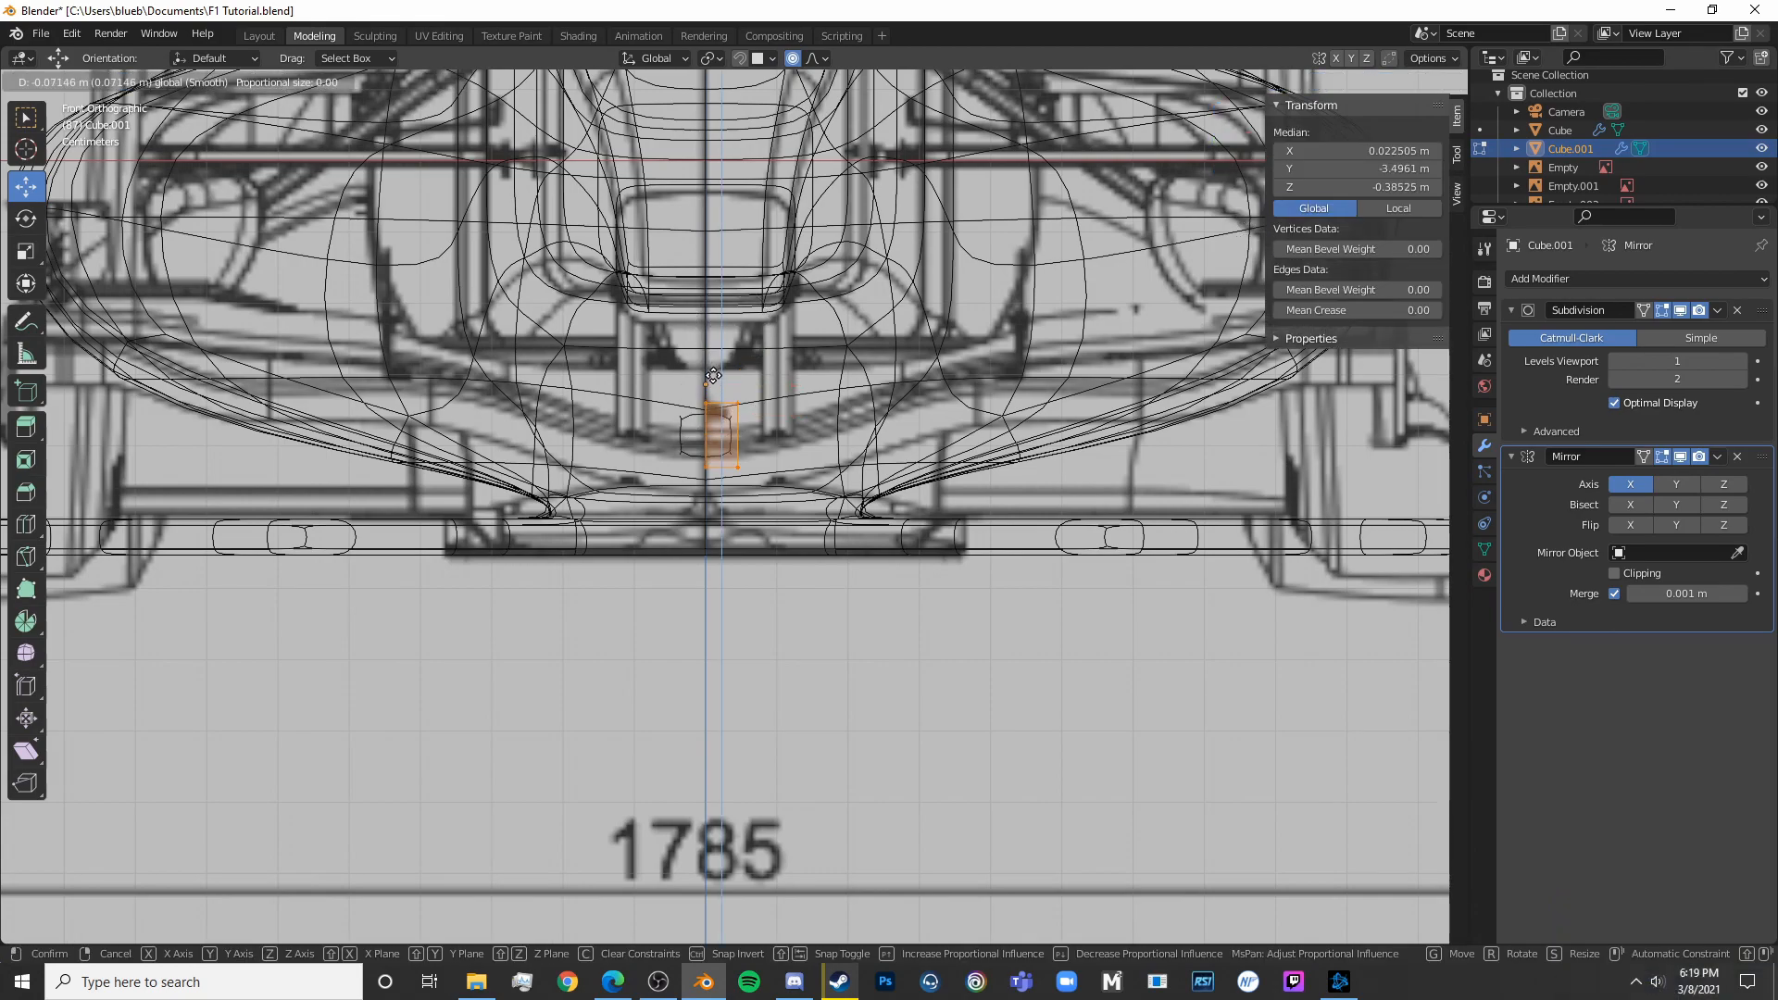
{"action": "left_click", "coordinate": [713, 375]}
{"action": "key", "text": "s"}
{"action": "key", "text": "z"}
{"action": "left_click", "coordinate": [746, 389]}
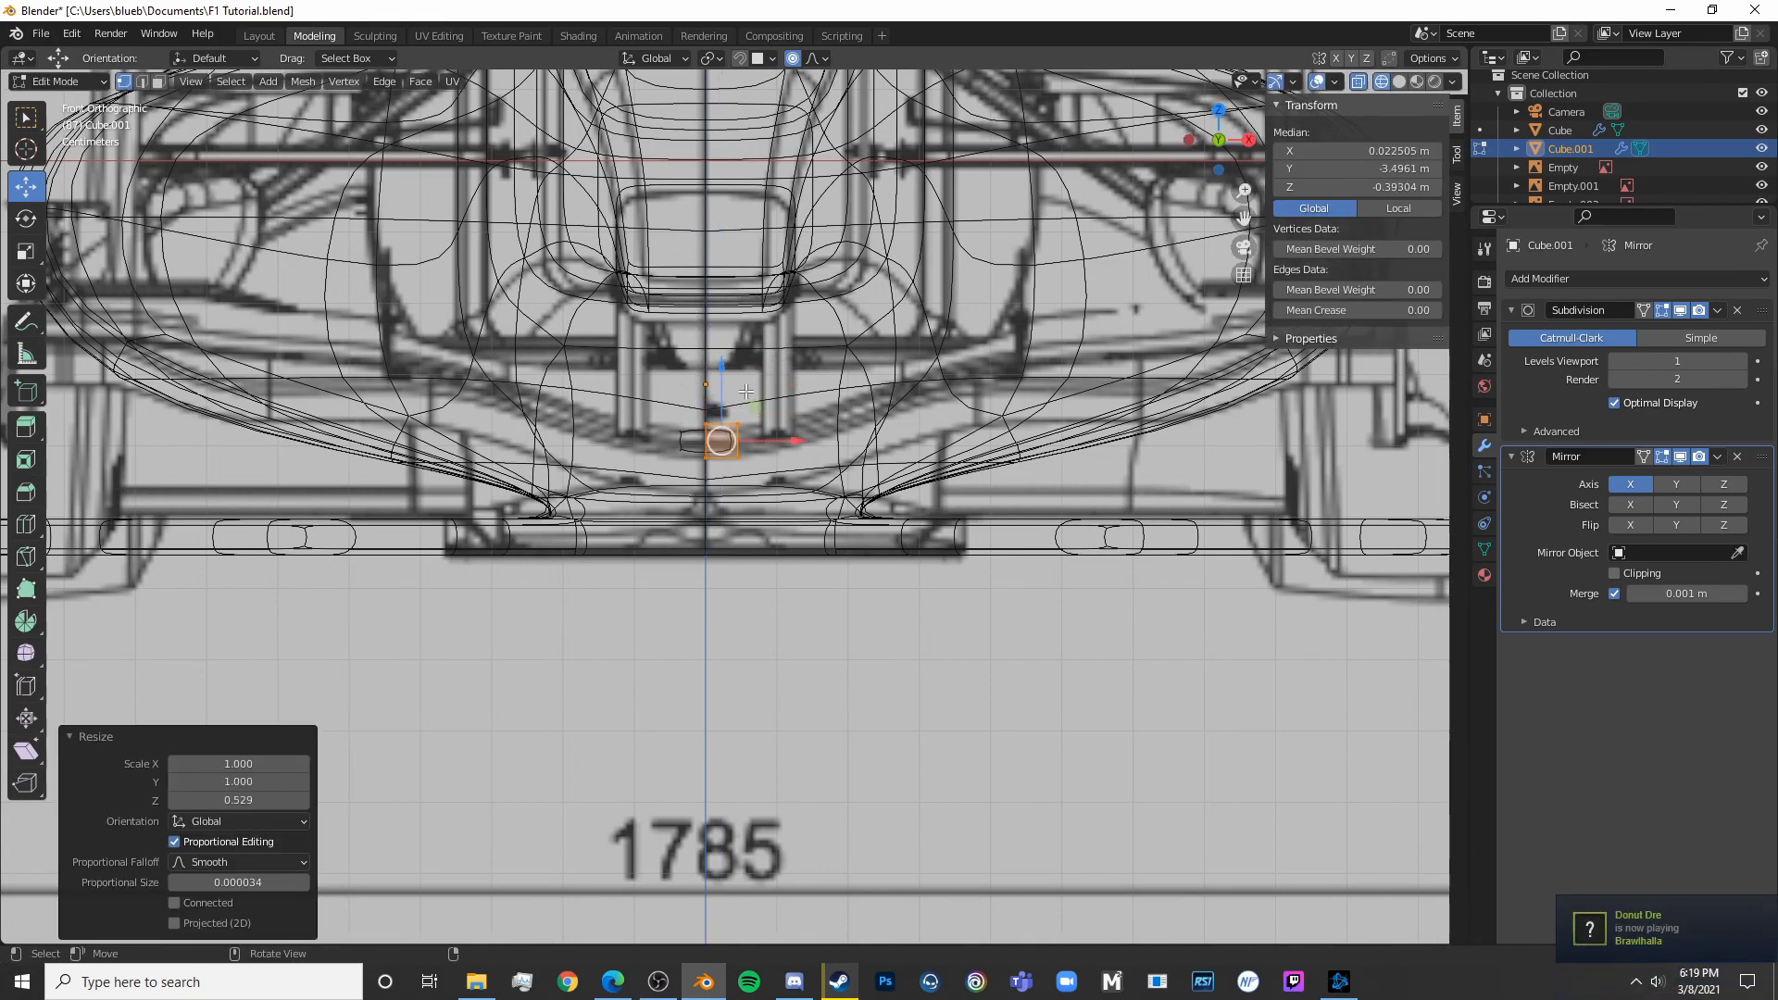
{"action": "key", "text": "g"}
{"action": "left_click", "coordinate": [722, 382]}
{"action": "middle_click_drag", "start_coordinate": [721, 382], "coordinate": [724, 381]}
Add three evenly spaced crosswise loop cuts along the front wing's length in the side view
{"action": "key", "text": "KP_3"}
{"action": "scroll", "coordinate": [834, 426], "scroll_direction": "up", "scroll_amount": 3}
{"action": "key", "text": "ctrl+r"}
{"action": "left_click", "coordinate": [857, 436]}
{"action": "right_click", "coordinate": [857, 436]}
{"action": "middle_click_drag", "start_coordinate": [858, 436], "coordinate": [897, 461], "text": "shift"}
{"action": "key", "text": "ctrl+r"}
{"action": "left_click", "coordinate": [647, 453]}
{"action": "right_click", "coordinate": [647, 453]}
{"action": "key", "text": "ctrl+r"}
{"action": "left_click", "coordinate": [1088, 483]}
{"action": "right_click", "coordinate": [1088, 483]}
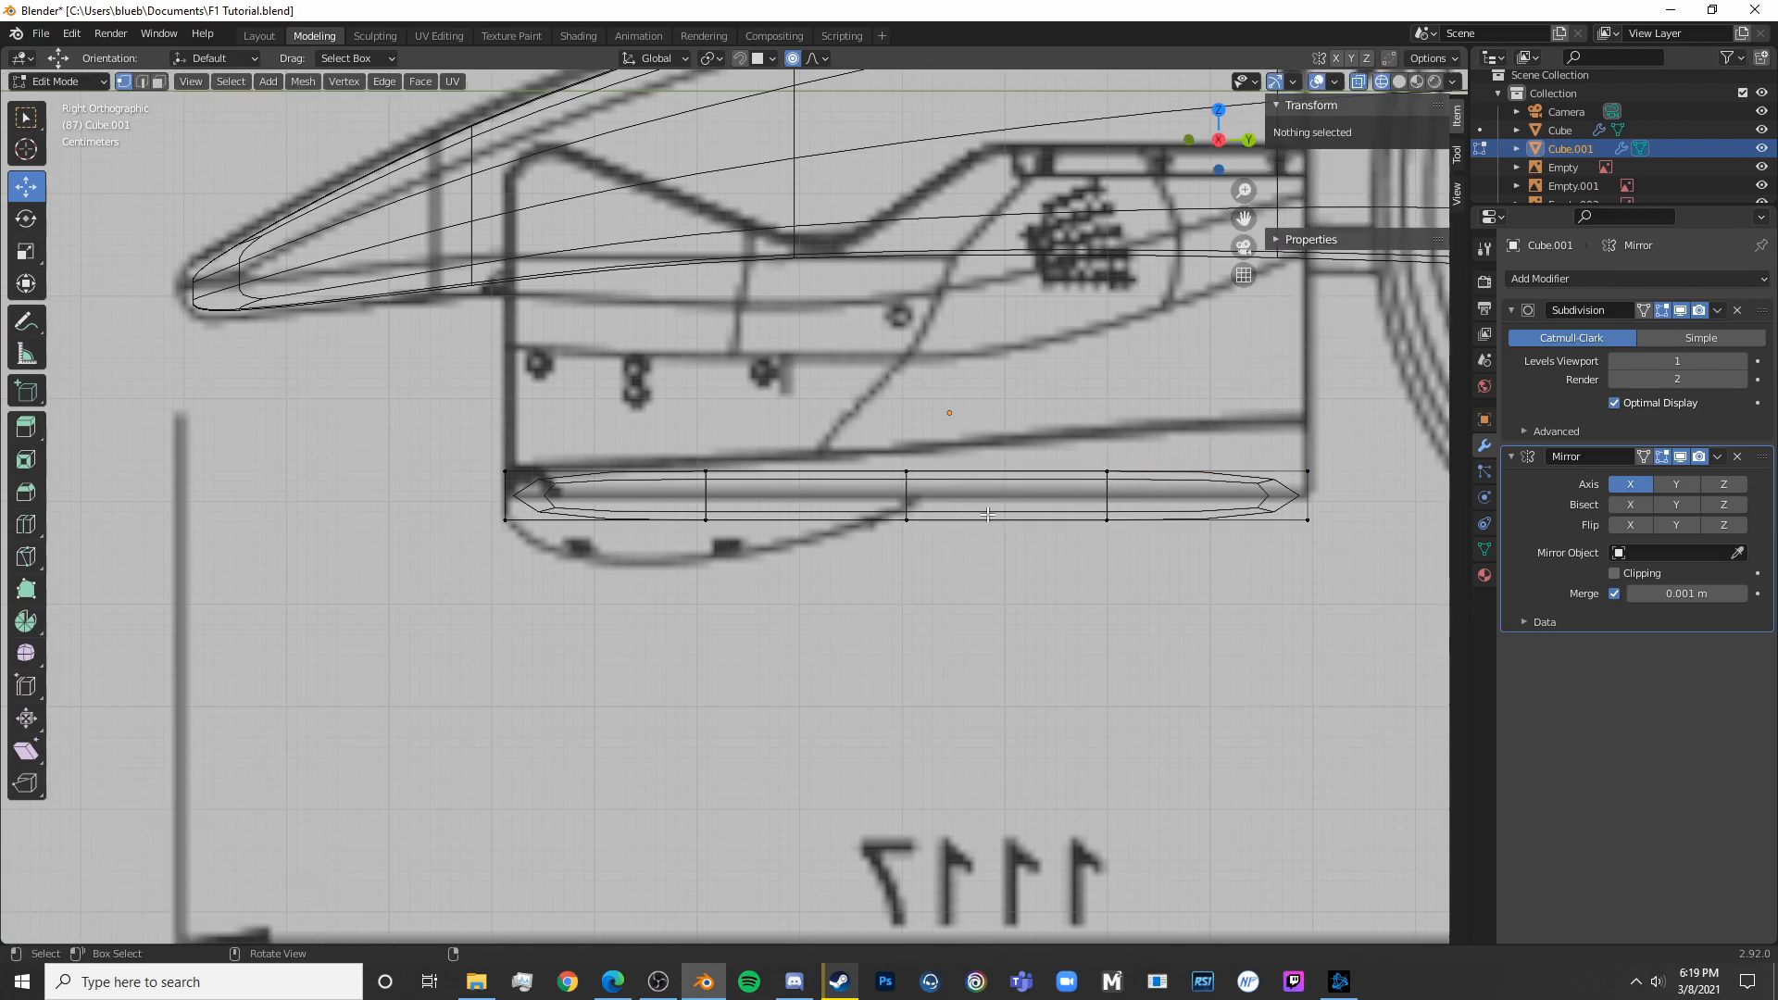
Flatten the wing's front and rear end loops along Z to taper both ends of the profile
{"action": "left_click", "coordinate": [505, 486], "text": "alt"}
{"action": "key", "text": "s"}
{"action": "key", "text": "z"}
{"action": "left_click", "coordinate": [546, 421]}
{"action": "scroll", "coordinate": [926, 463], "scroll_direction": "down", "scroll_amount": 4, "text": "ctrl"}
{"action": "left_click", "coordinate": [1048, 491], "text": "alt"}
{"action": "key", "text": "s"}
{"action": "key", "text": "z"}
{"action": "left_click", "coordinate": [1063, 475]}
Add a centred loop cut between the wing's last crosswise loop and its rear end
{"action": "key", "text": "ctrl+r"}
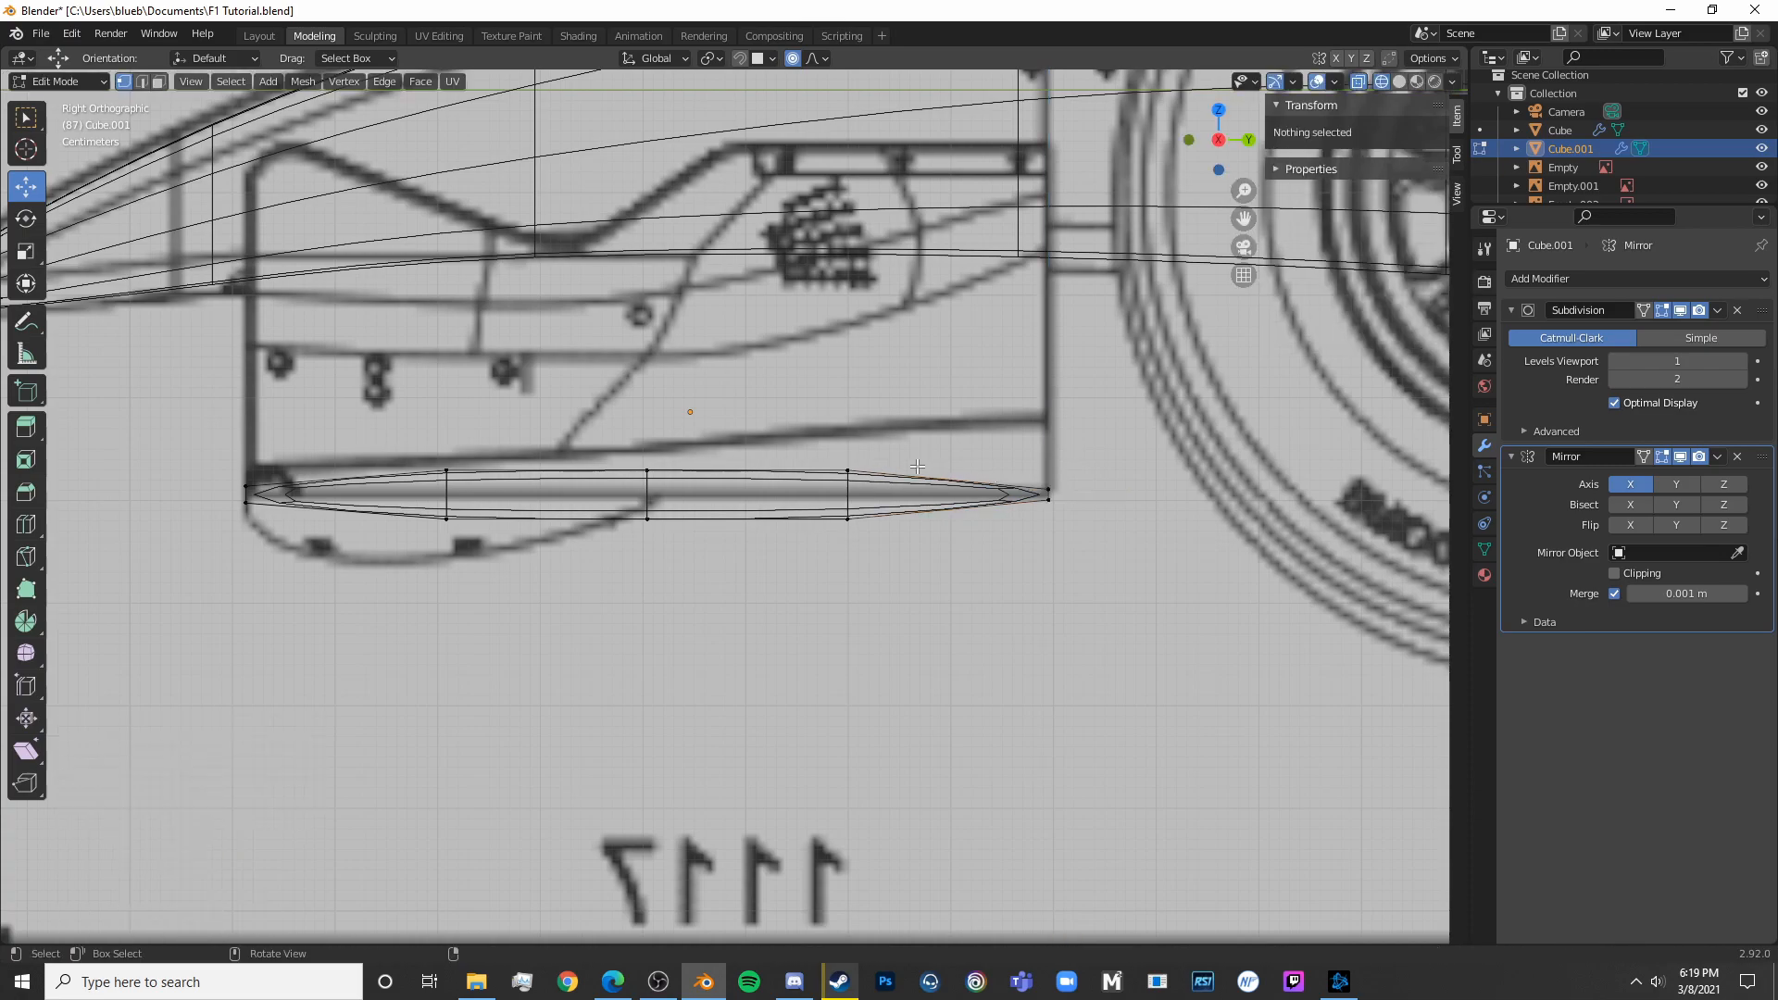
{"action": "left_click", "coordinate": [1044, 494]}
{"action": "right_click", "coordinate": [1045, 493]}
{"action": "right_click", "coordinate": [1044, 489]}
Lower the wing's rear end loop slightly, scale it by about 2.675 along Z and raise it again by about 0.006 m
{"action": "left_click", "coordinate": [1048, 502]}
{"action": "key", "text": "g"}
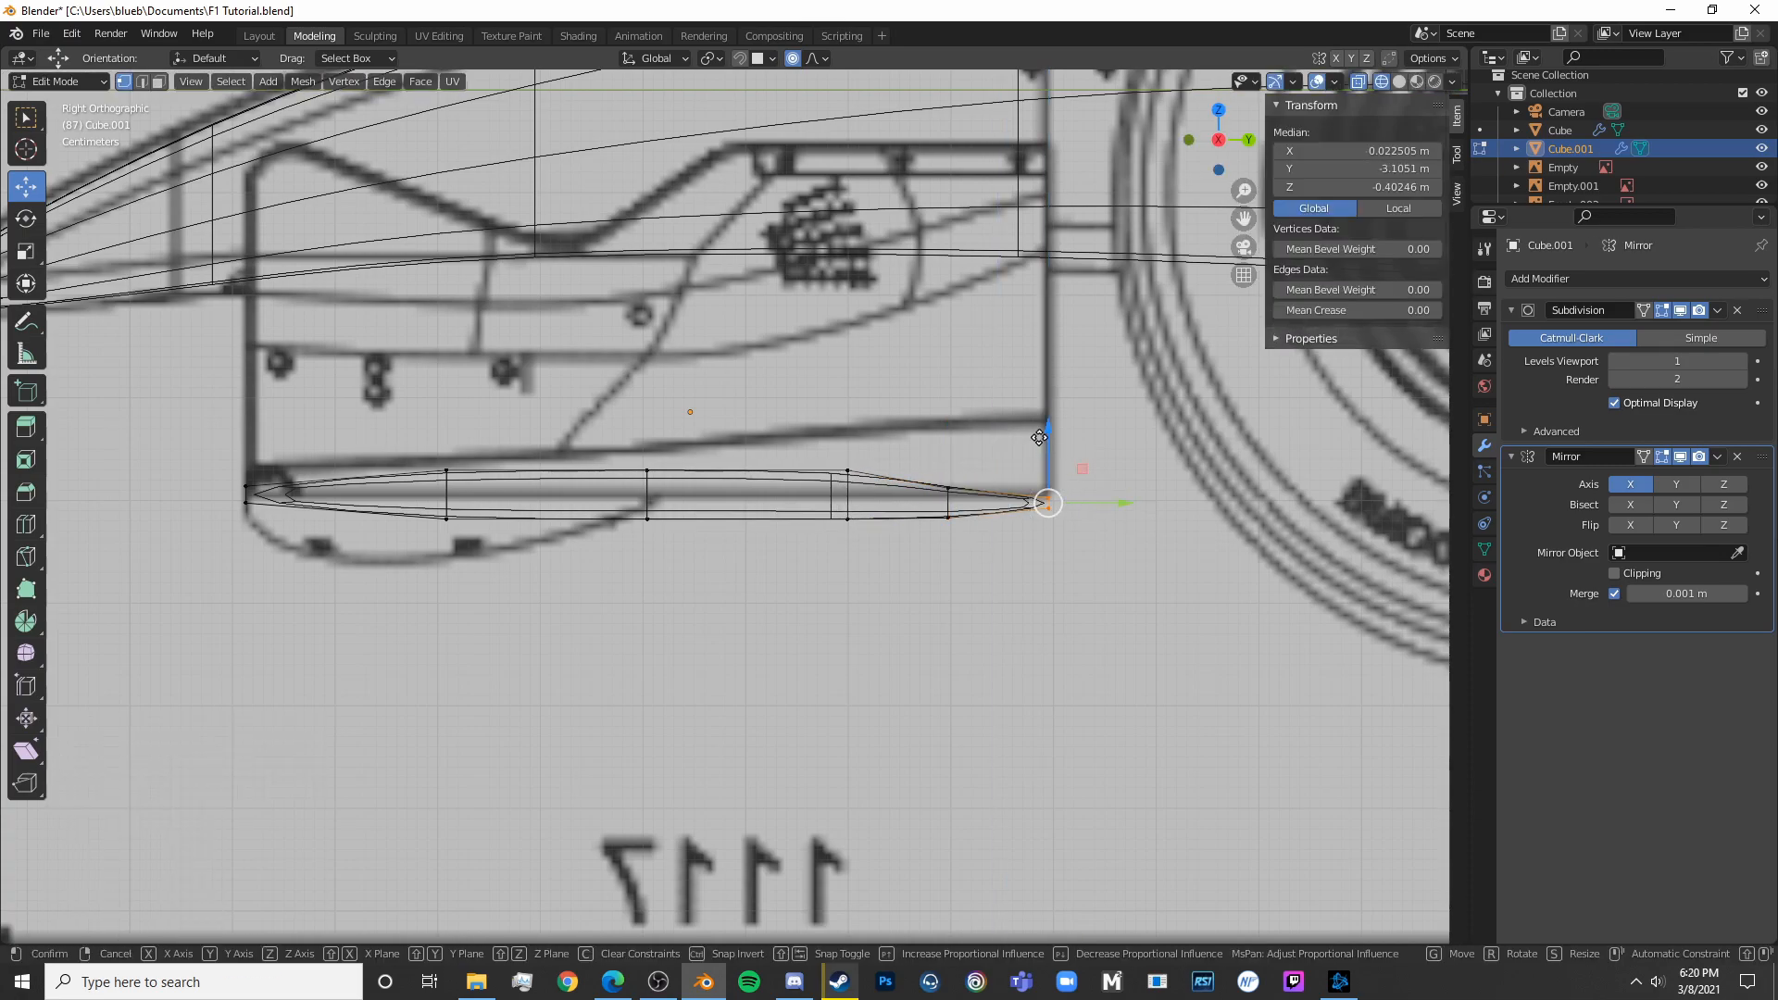
{"action": "key", "text": "z"}
{"action": "left_click", "coordinate": [1034, 444]}
{"action": "key", "text": "s"}
{"action": "key", "text": "z"}
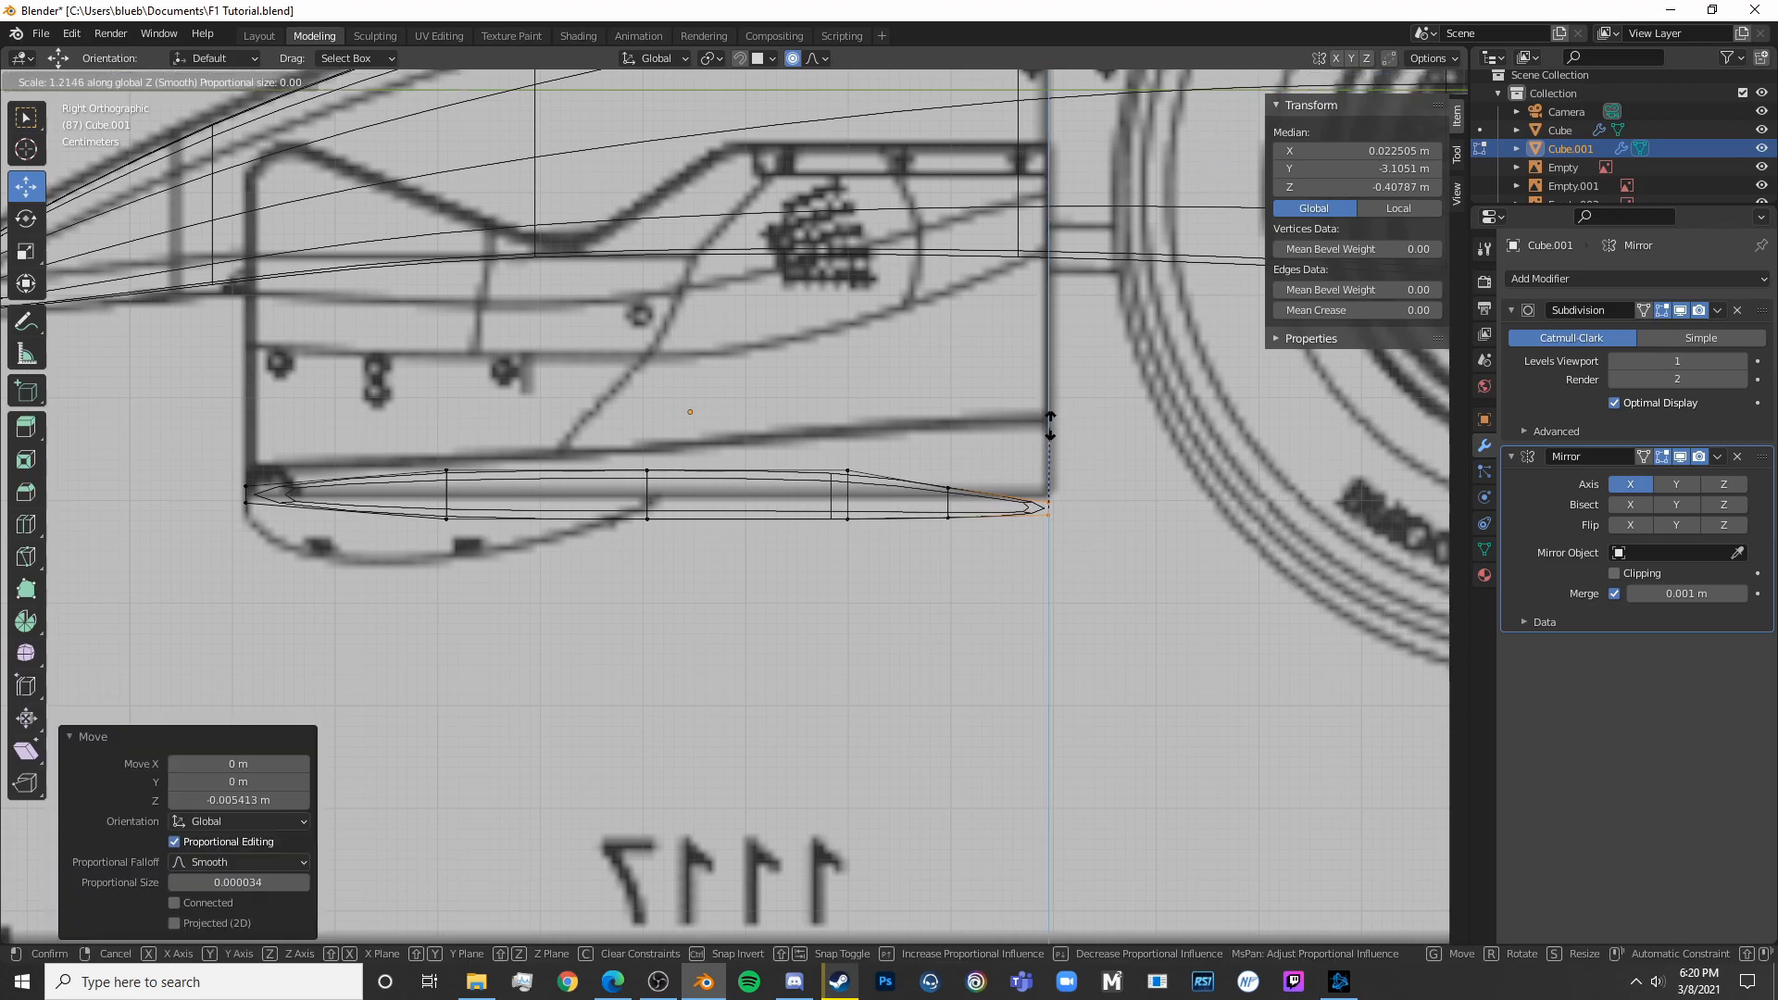
{"action": "left_click", "coordinate": [1074, 330]}
{"action": "key", "text": "g"}
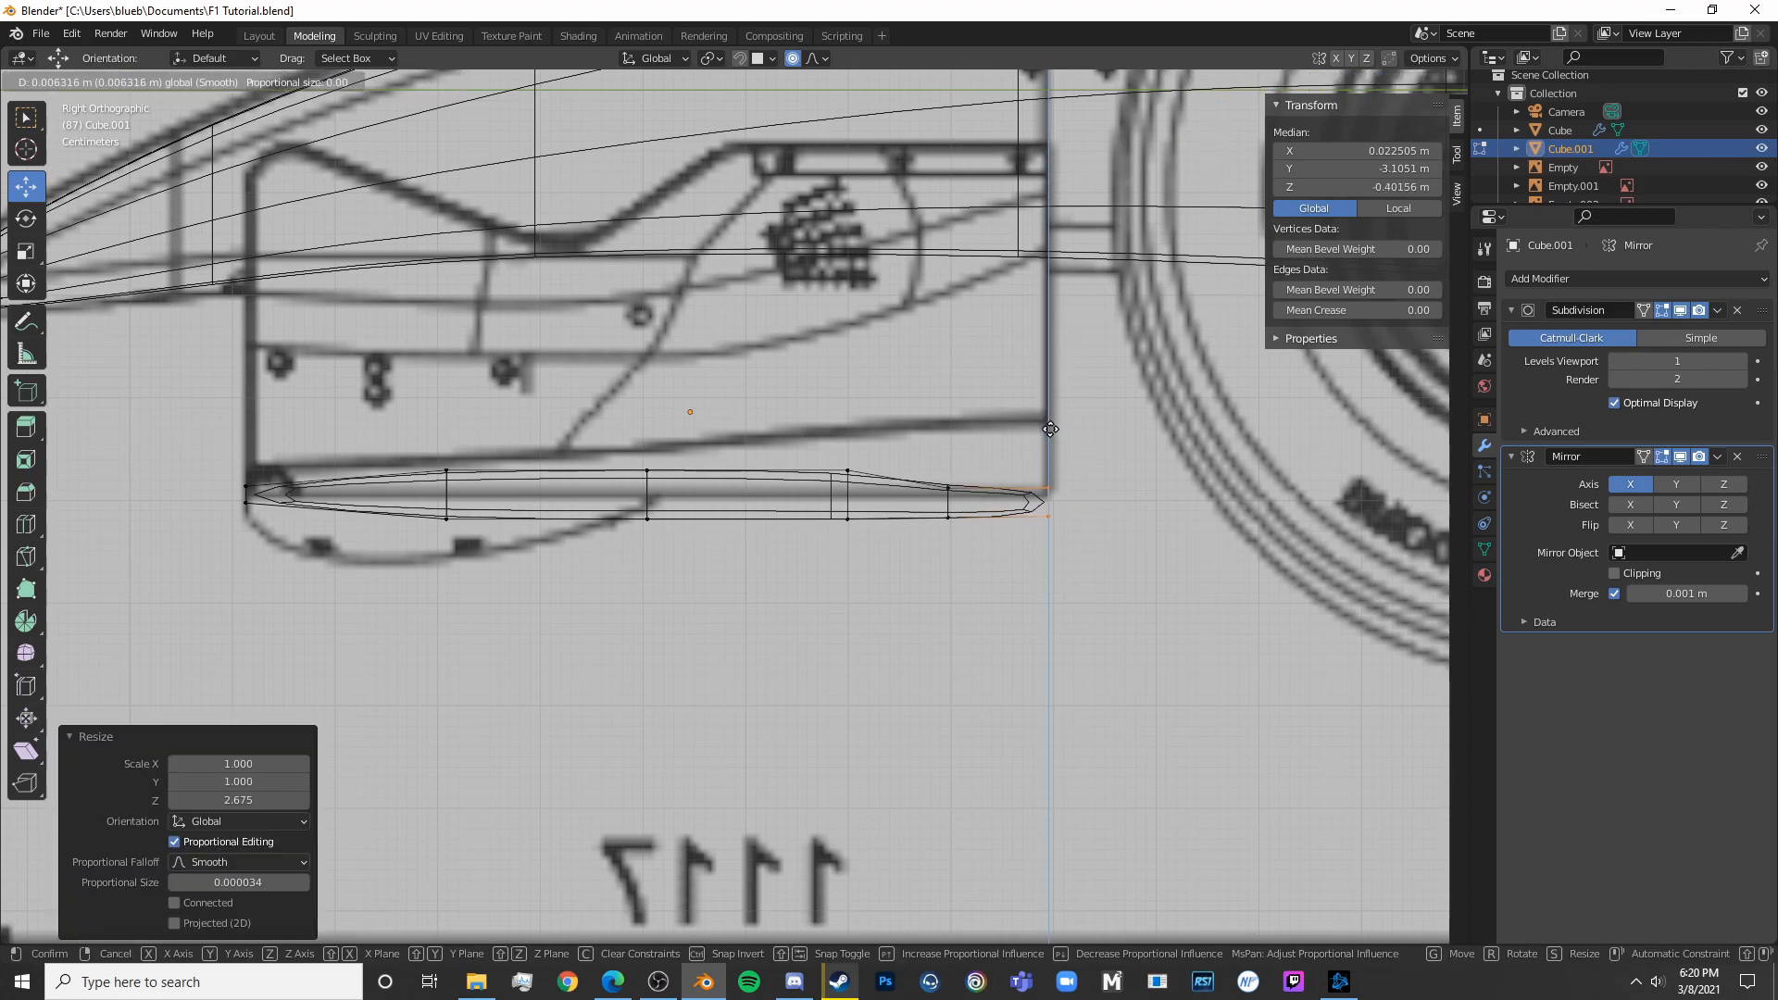
{"action": "left_click", "coordinate": [1042, 505]}
Reselect the vertices of the wing's rear end and scale them along Z to make the trailing edge taller
{"action": "key", "text": "c"}
{"action": "left_click_drag", "start_coordinate": [951, 428], "coordinate": [951, 418]}
{"action": "key", "text": "c"}
{"action": "left_click_drag", "start_coordinate": [1036, 481], "coordinate": [1051, 512]}
{"action": "right_click", "coordinate": [1051, 512]}
{"action": "left_click_drag", "start_coordinate": [1053, 443], "coordinate": [1063, 435]}
{"action": "key", "text": "s"}
{"action": "key", "text": "z"}
{"action": "left_click", "coordinate": [1064, 442]}
{"action": "key", "text": "Tab"}
{"action": "key", "text": "Tab"}
Add a crosswise loop cut between the wing's first loop and its front end, and slide it towards the front tip
{"action": "middle_click_drag", "start_coordinate": [481, 491], "coordinate": [787, 461], "text": "shift"}
{"action": "key", "text": "alt+a"}
{"action": "key", "text": "ctrl+r"}
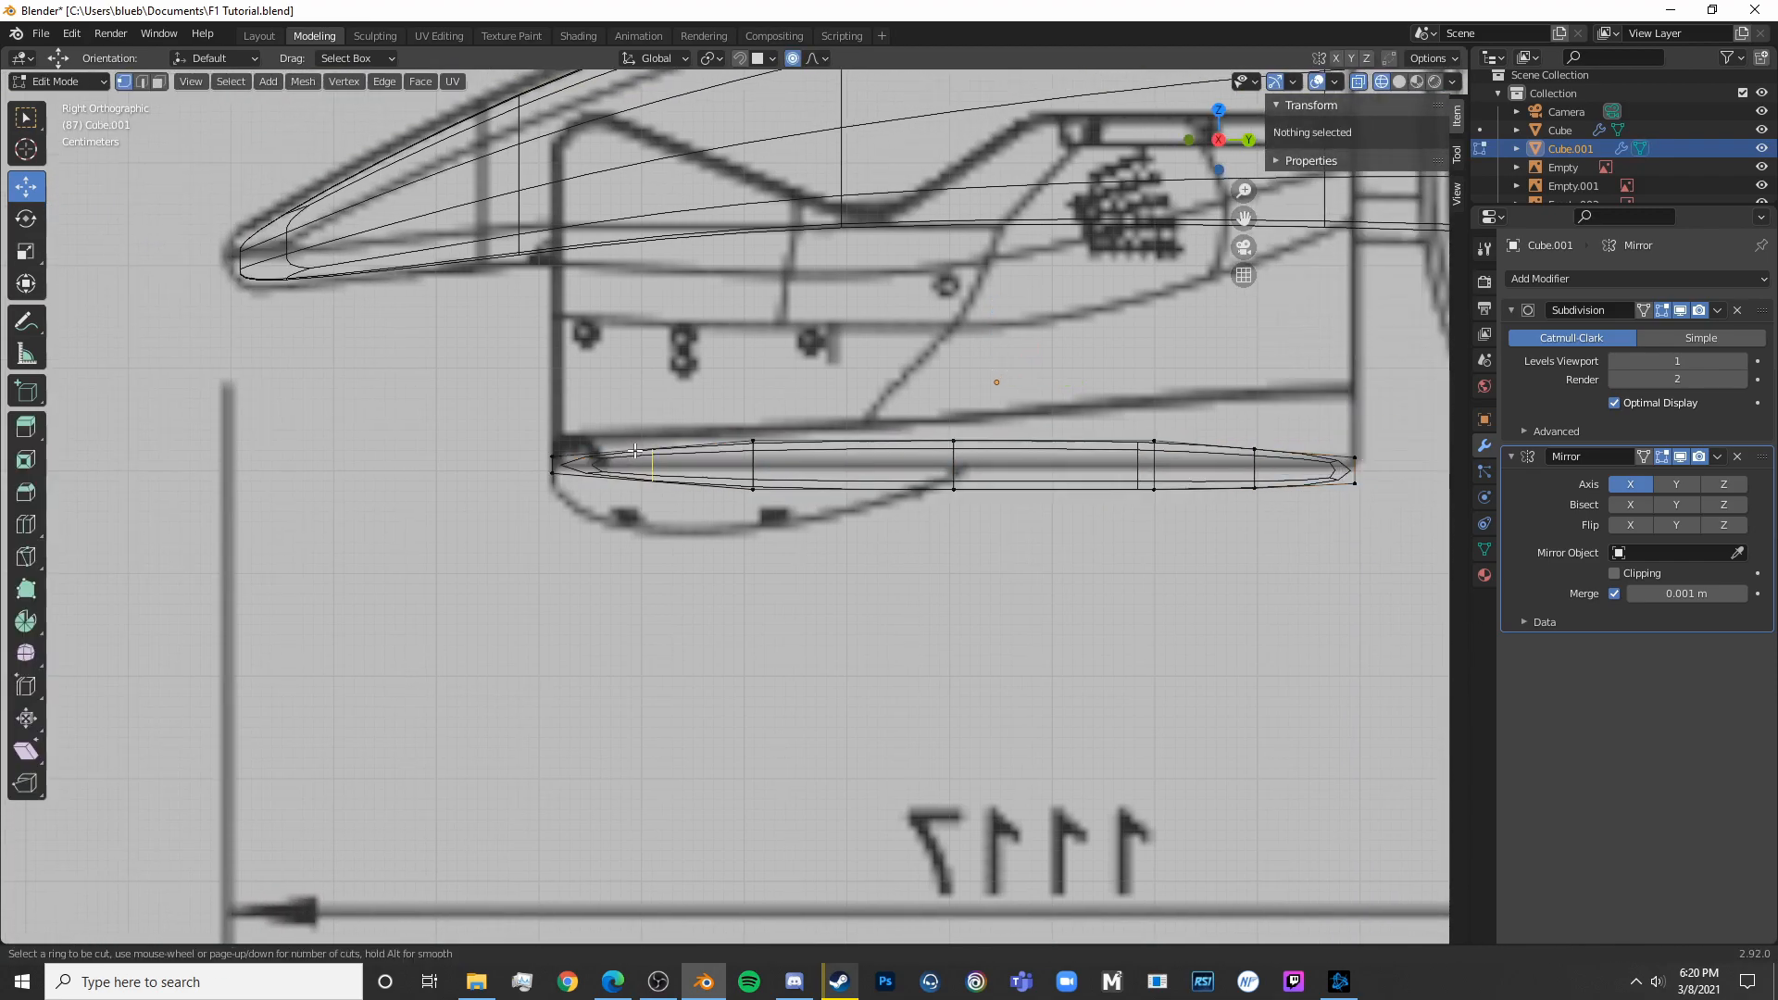
{"action": "left_click", "coordinate": [633, 448]}
{"action": "left_click", "coordinate": [583, 445]}
Select the outer side of the half wing in front view and flatten it by scaling to 0 along X
{"action": "scroll", "coordinate": [648, 546], "scroll_direction": "down", "scroll_amount": 4}
{"action": "mouse_move", "coordinate": [631, 563]}
{"action": "middle_mouse_down"}
{"action": "mouse_move", "coordinate": [815, 592]}
{"action": "mouse_move", "coordinate": [815, 610]}
{"action": "mouse_move", "coordinate": [663, 675]}
{"action": "middle_mouse_up"}
{"action": "key", "text": "KP_1"}
{"action": "key", "text": "shift+z"}
{"action": "key", "text": "shift+z"}
{"action": "scroll", "coordinate": [814, 502], "scroll_direction": "up", "scroll_amount": 4}
{"action": "key", "text": "alt+a"}
{"action": "left_click_drag", "start_coordinate": [789, 514], "coordinate": [722, 463]}
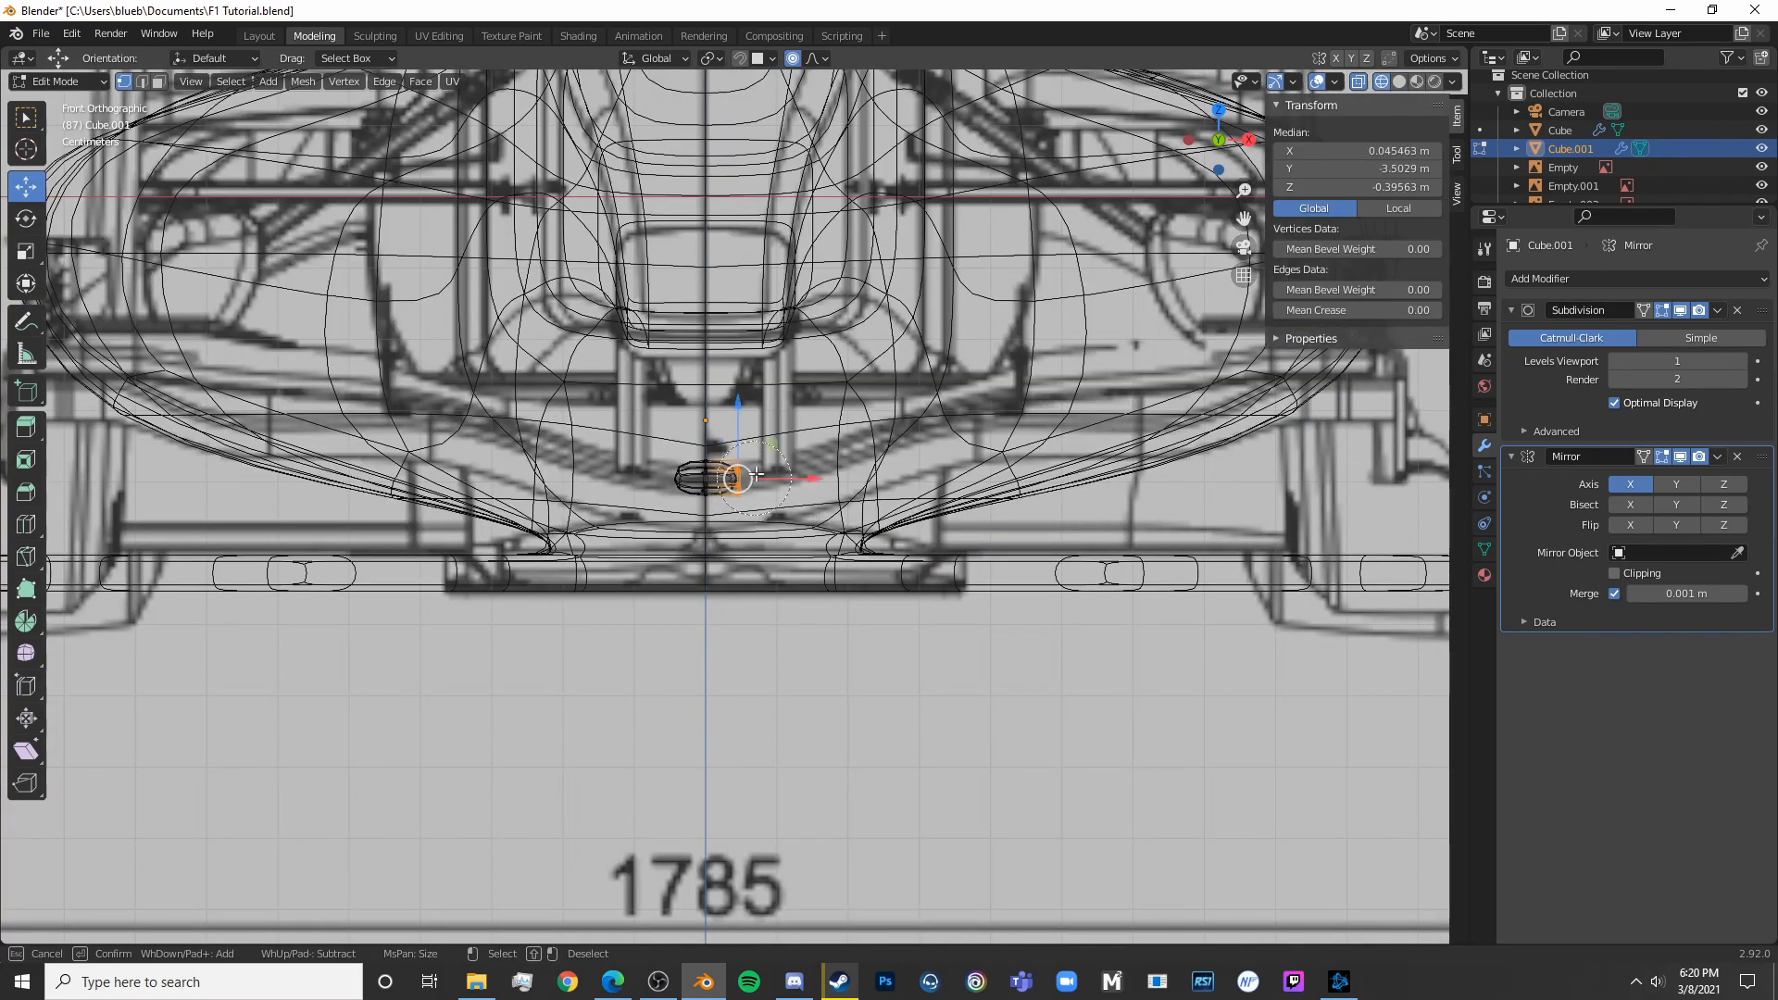
{"action": "scroll", "coordinate": [810, 473], "scroll_direction": "down", "scroll_amount": 5}
{"action": "scroll", "coordinate": [810, 473], "scroll_direction": "up", "scroll_amount": 5}
{"action": "key", "text": "s"}
{"action": "key", "text": "x"}
{"action": "key", "text": "0"}
{"action": "key", "text": "Return"}
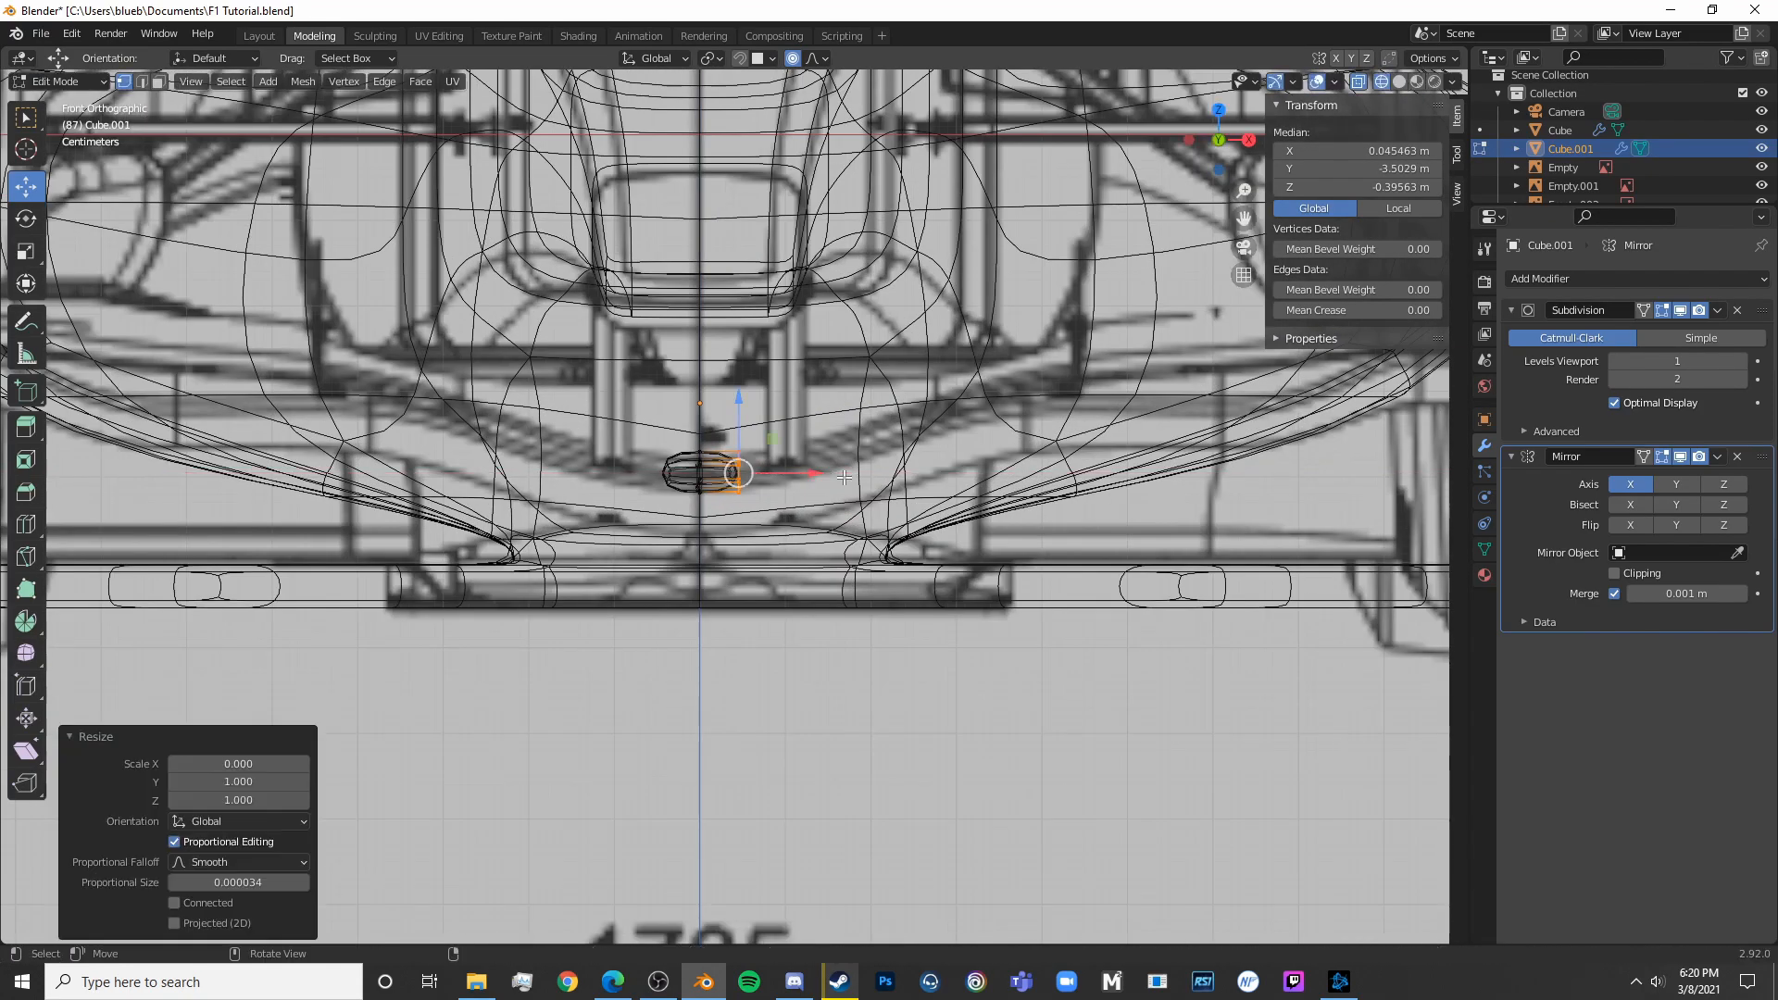
Extrude the wing's outer side outward by about 0.237 m and move it about 0.685 m further along X to the blueprint's endplate
{"action": "scroll", "coordinate": [776, 521], "scroll_direction": "down", "scroll_amount": 2}
{"action": "scroll", "coordinate": [776, 522], "scroll_direction": "up", "scroll_amount": 4}
{"action": "key", "text": "e"}
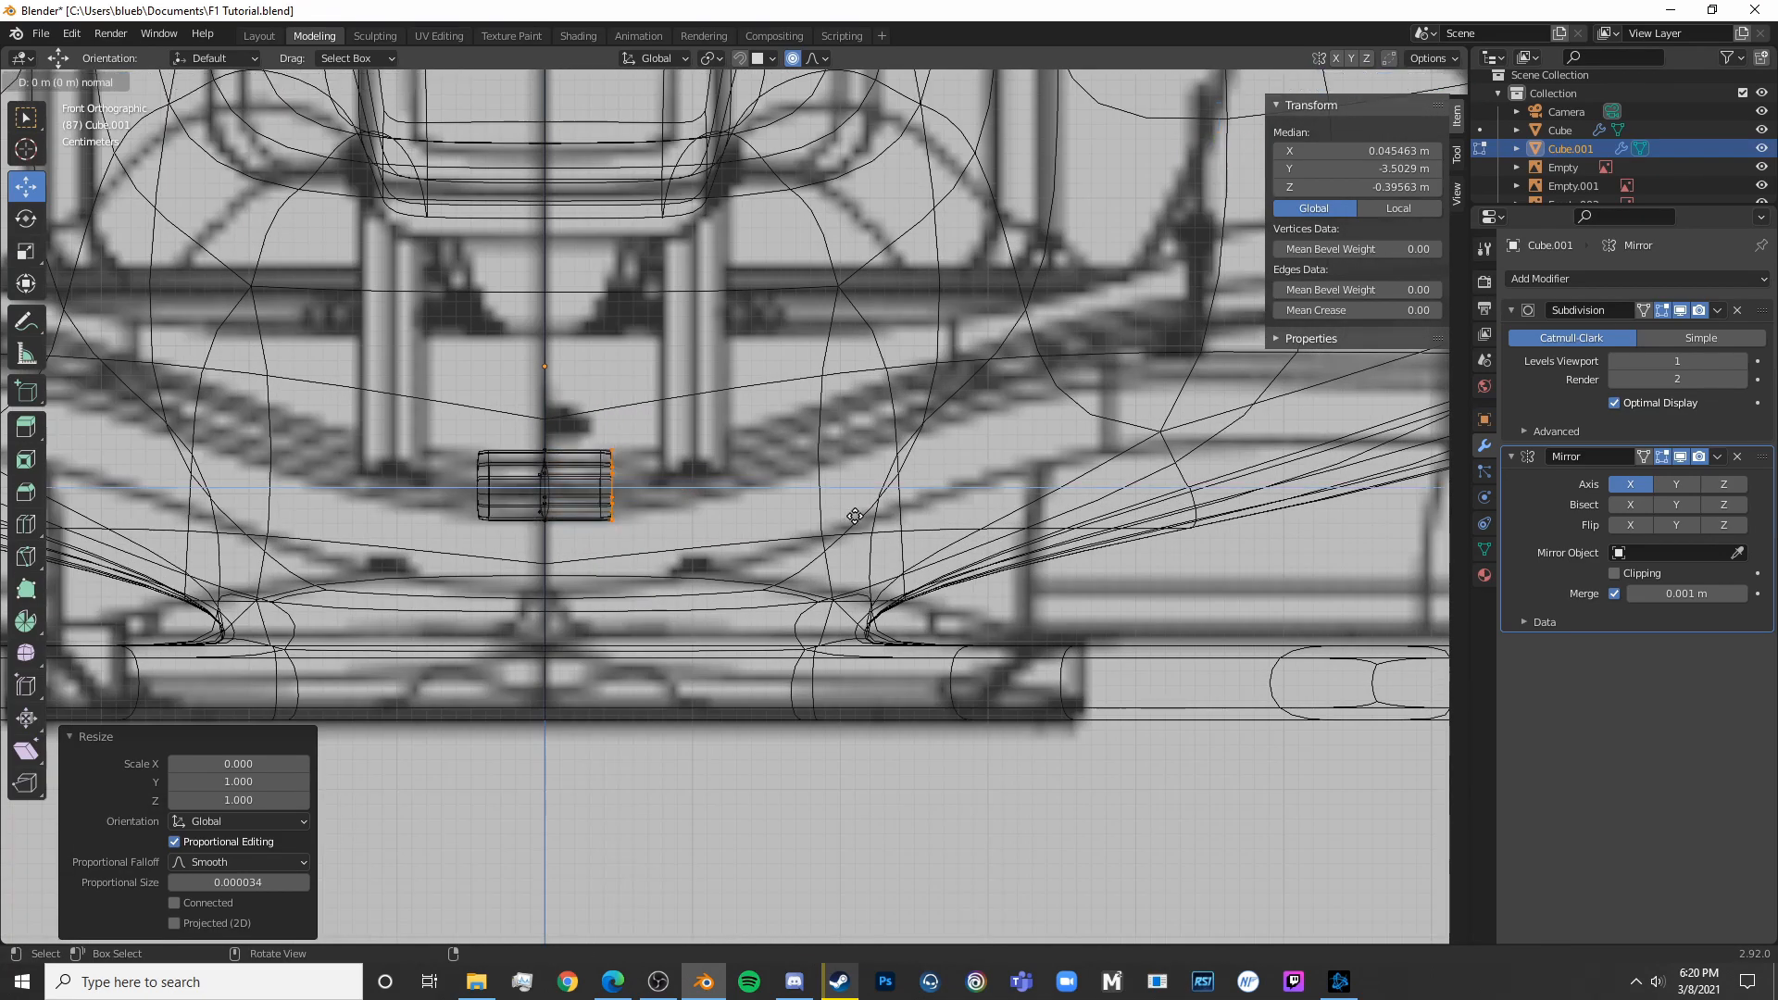
{"action": "left_click", "coordinate": [1199, 518]}
{"action": "scroll", "coordinate": [718, 528], "scroll_direction": "down", "scroll_amount": 4}
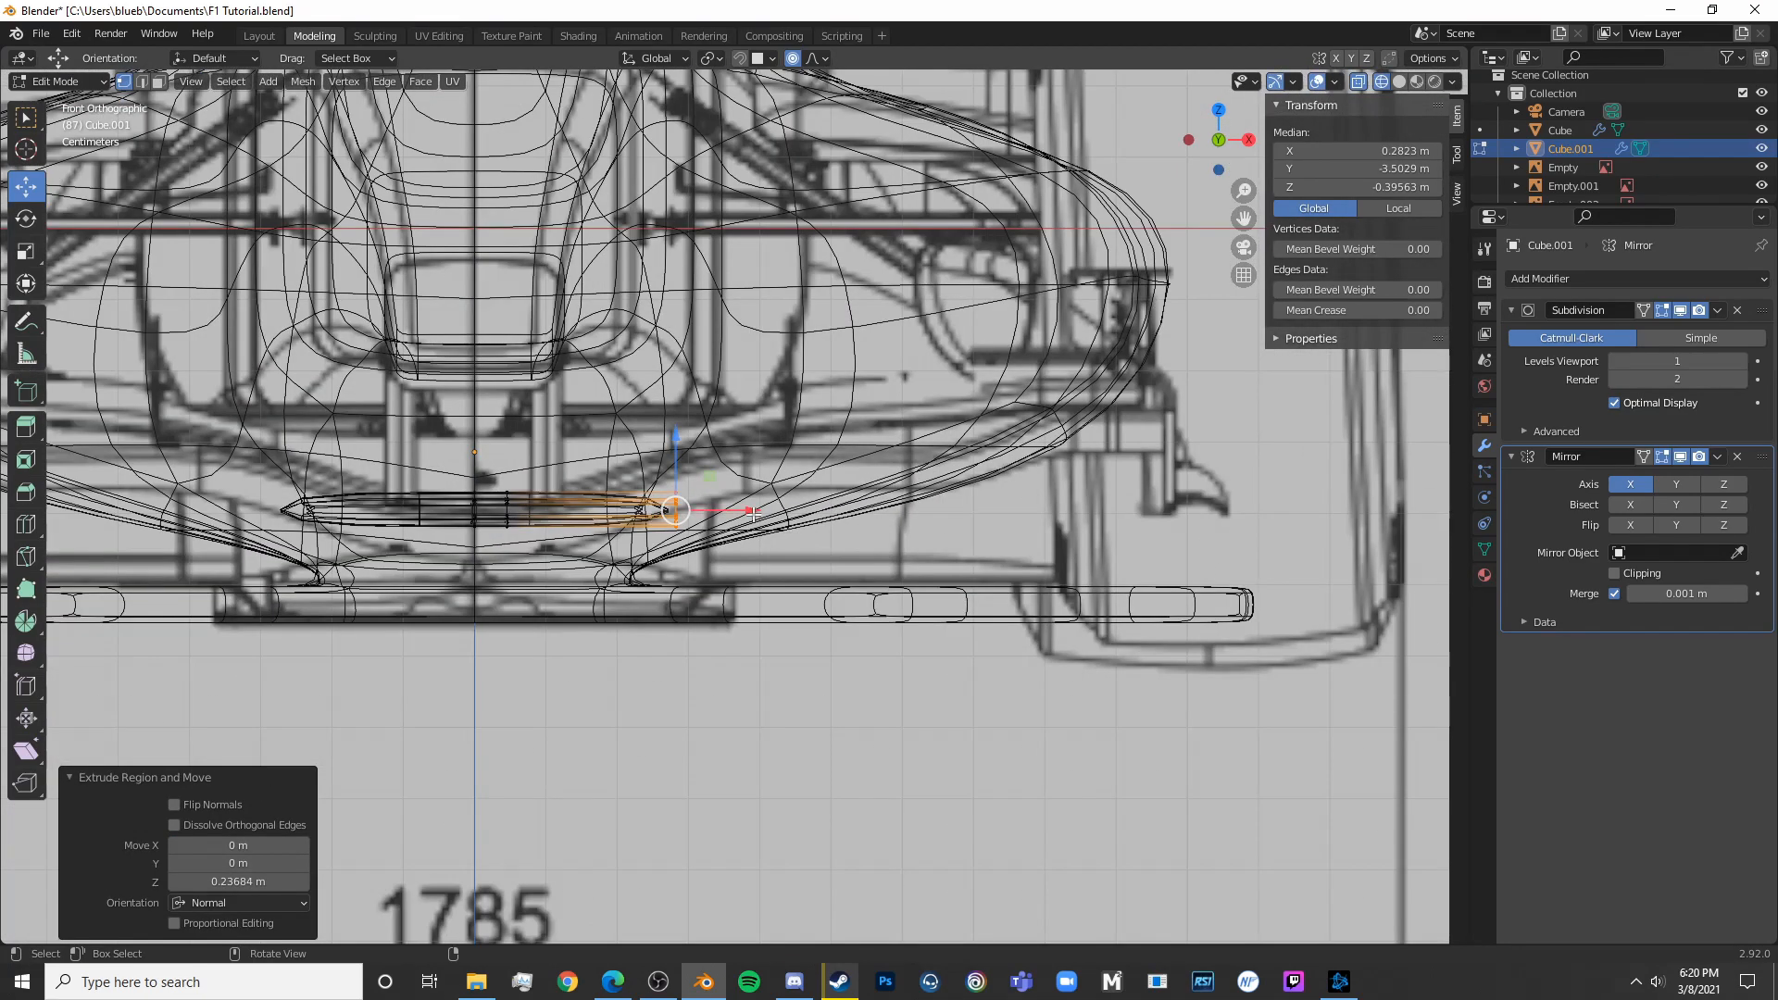
{"action": "key", "text": "g"}
{"action": "key", "text": "x"}
{"action": "left_click", "coordinate": [1244, 447]}
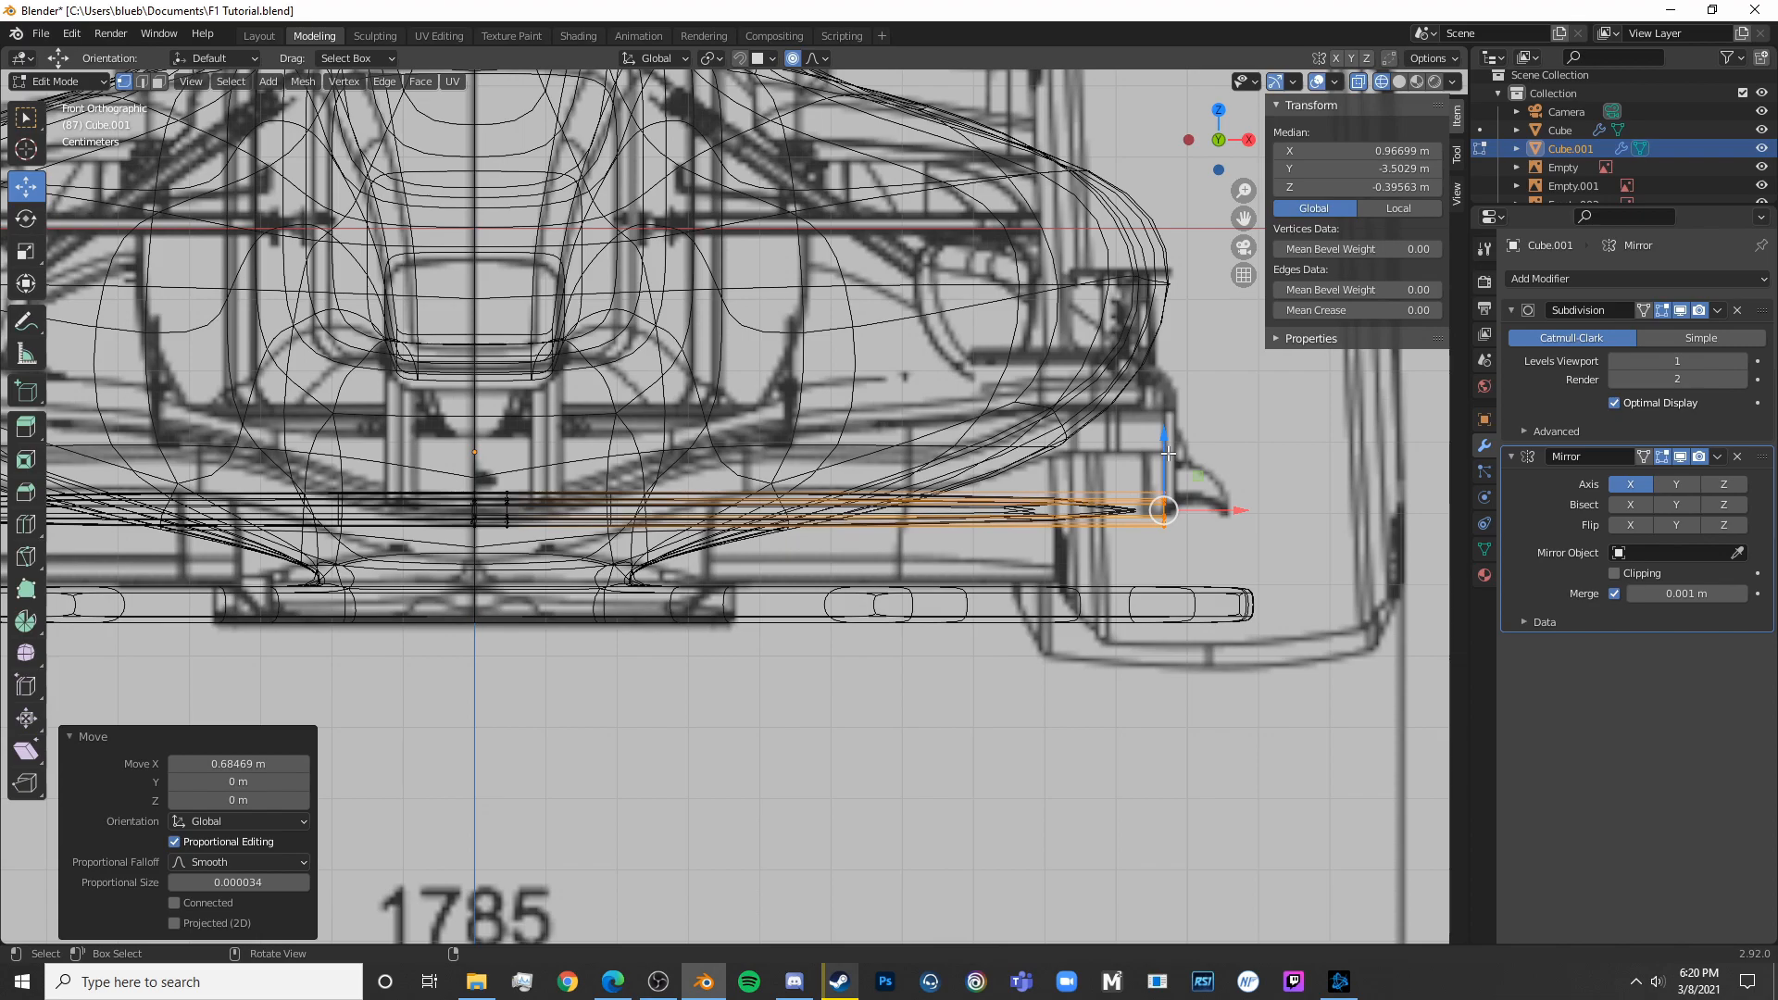
Raise the wing's outer end along Z so the wing slopes up towards the endplate in the front blueprint
{"action": "key", "text": "g"}
{"action": "key", "text": "z"}
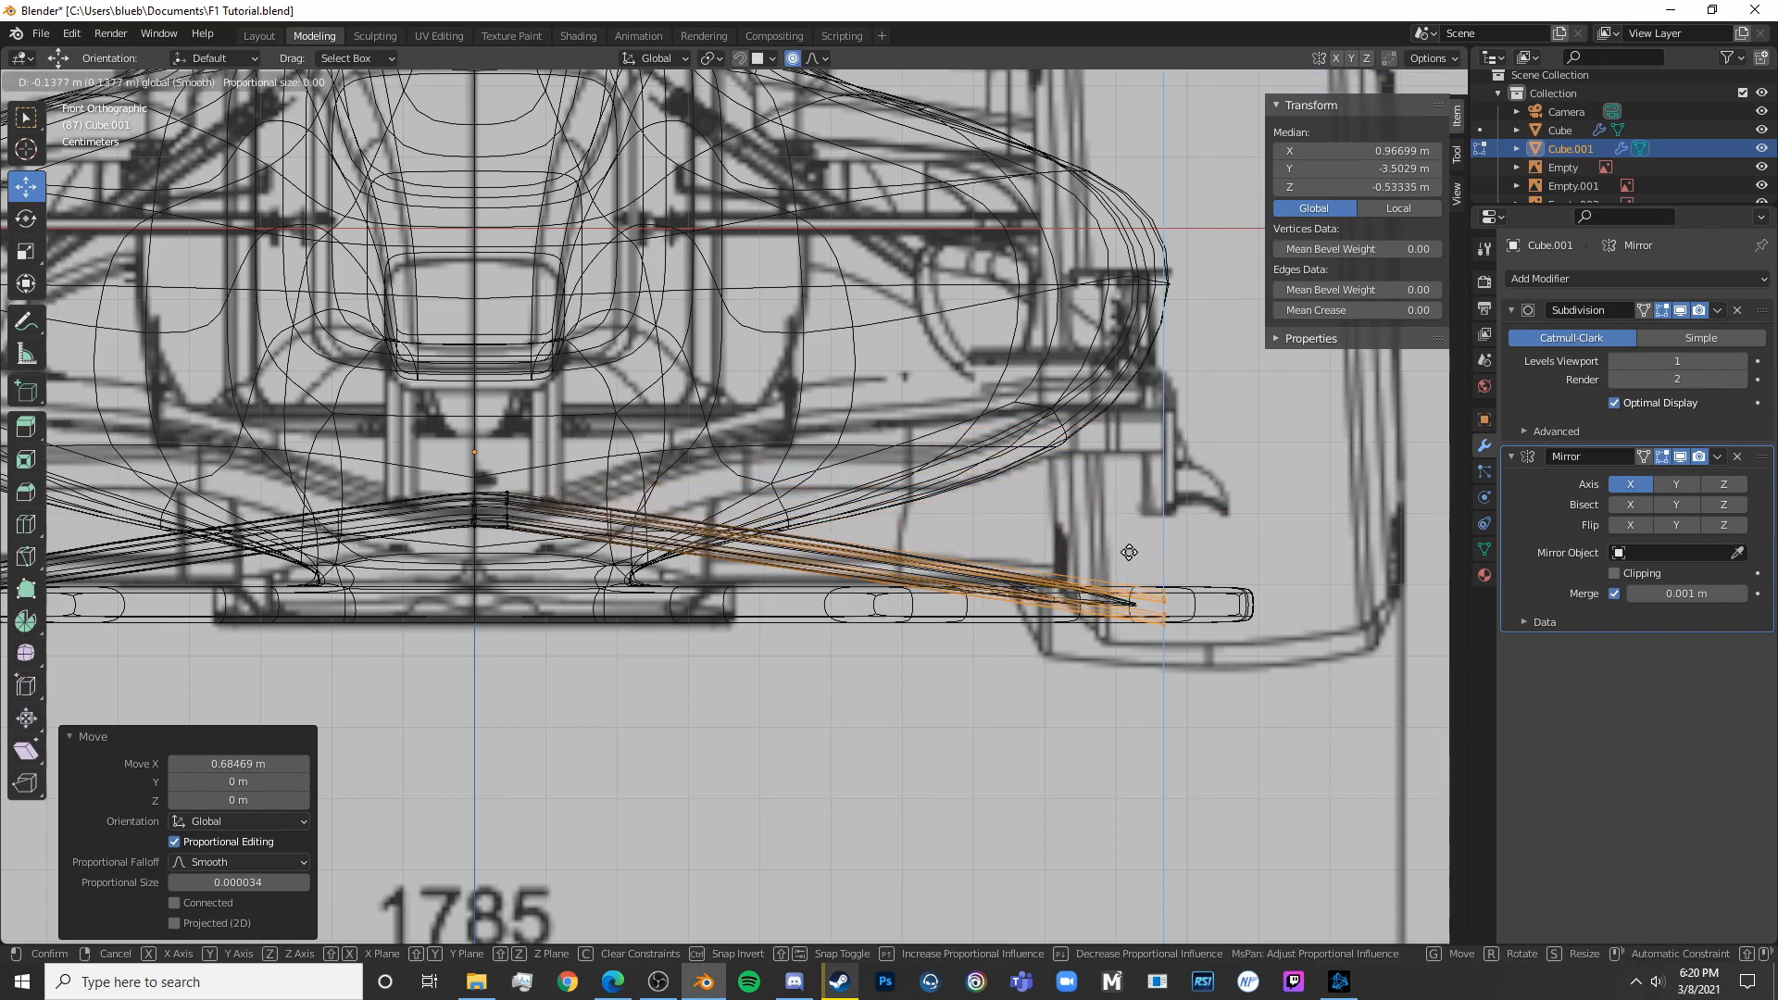
{"action": "left_click", "coordinate": [1193, 381]}
{"action": "key", "text": "alt+a"}
{"action": "key", "text": "c"}
{"action": "mouse_move", "coordinate": [479, 534]}
{"action": "left_mouse_down"}
{"action": "mouse_move", "coordinate": [476, 504]}
{"action": "mouse_move", "coordinate": [486, 539]}
{"action": "left_mouse_up"}
{"action": "left_click_drag", "start_coordinate": [484, 441], "coordinate": [484, 470]}
{"action": "middle_click_drag", "start_coordinate": [1038, 523], "coordinate": [799, 542], "text": "shift"}
{"action": "left_click", "coordinate": [799, 542]}
{"action": "key", "text": "shift+z"}
{"action": "key", "text": "shift+z"}
{"action": "mouse_move", "coordinate": [957, 481]}
{"action": "left_mouse_down"}
{"action": "mouse_move", "coordinate": [906, 419]}
{"action": "mouse_move", "coordinate": [927, 404]}
{"action": "left_mouse_up"}
{"action": "left_click", "coordinate": [598, 544]}
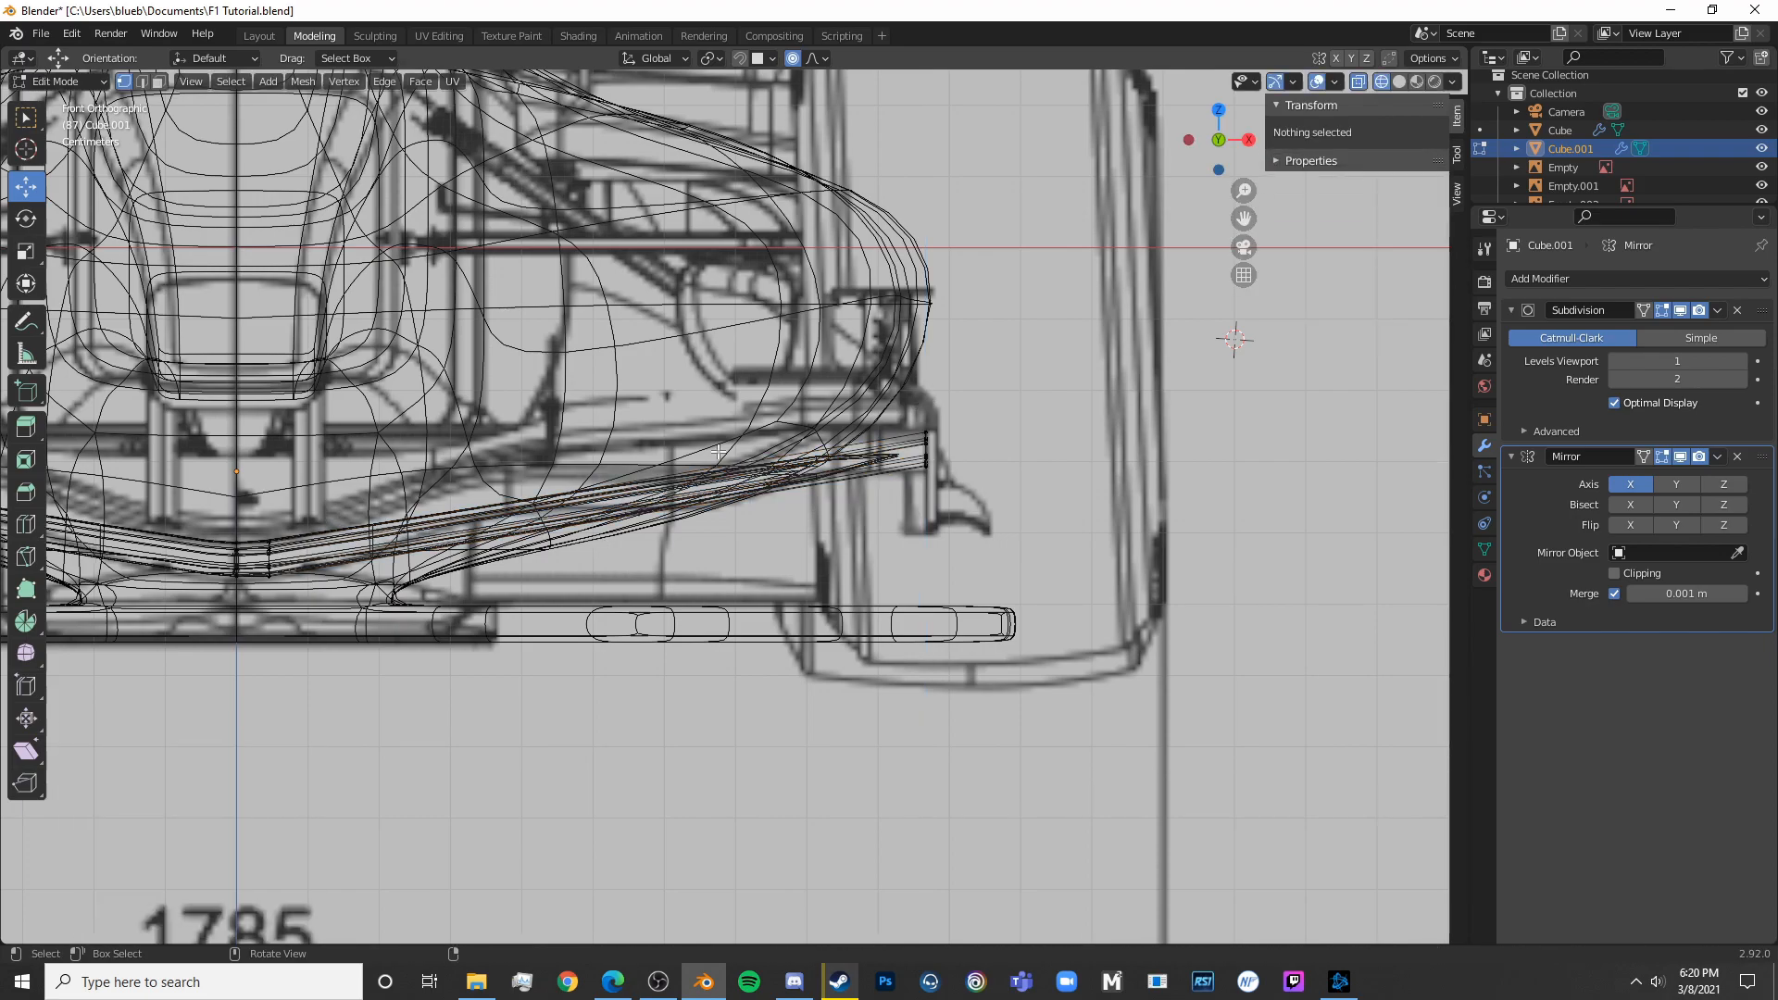
Isolate the front wing and the front blueprint image in local view, and open the wing's mesh for editing
{"action": "key", "text": "Tab"}
{"action": "key", "text": "Tab"}
{"action": "key", "text": "Tab"}
{"action": "key", "text": "Tab"}
{"action": "key", "text": "Tab"}
{"action": "scroll", "coordinate": [574, 546], "scroll_direction": "down", "scroll_amount": 6}
{"action": "left_click", "coordinate": [871, 579], "text": "shift"}
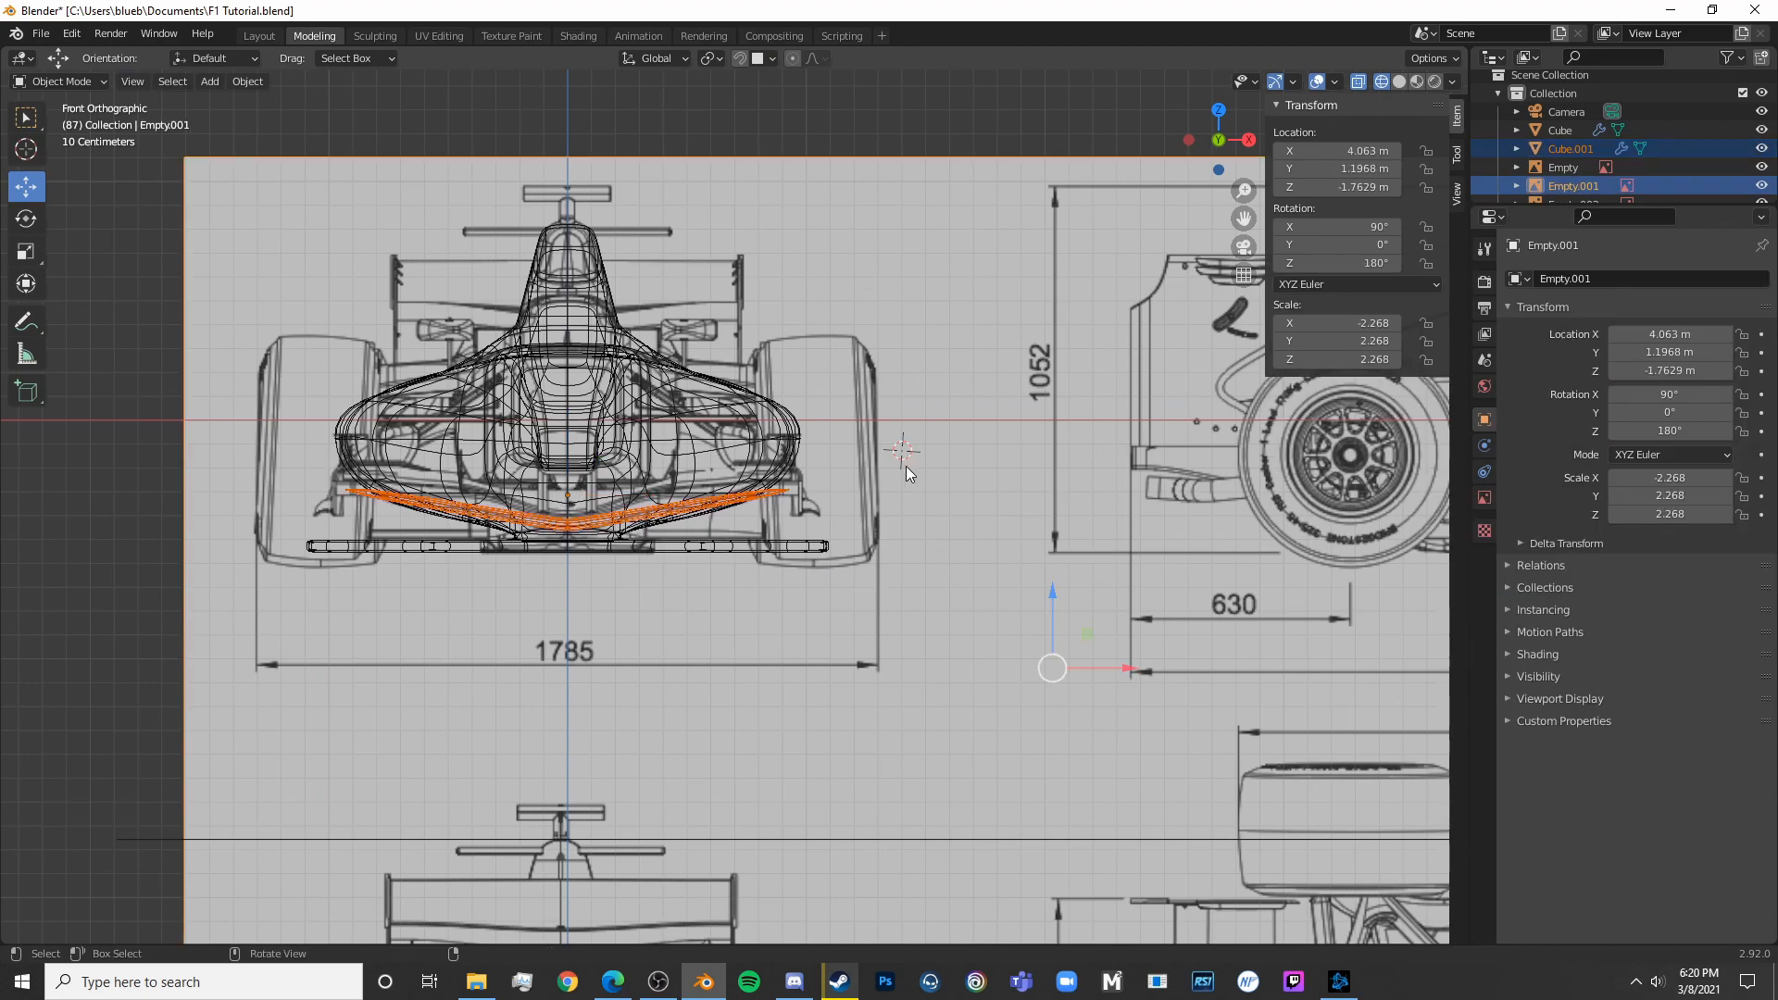
{"action": "key", "text": "KP_Divide"}
{"action": "scroll", "coordinate": [955, 420], "scroll_direction": "up", "scroll_amount": 6}
{"action": "scroll", "coordinate": [1008, 564], "scroll_direction": "up", "scroll_amount": 10}
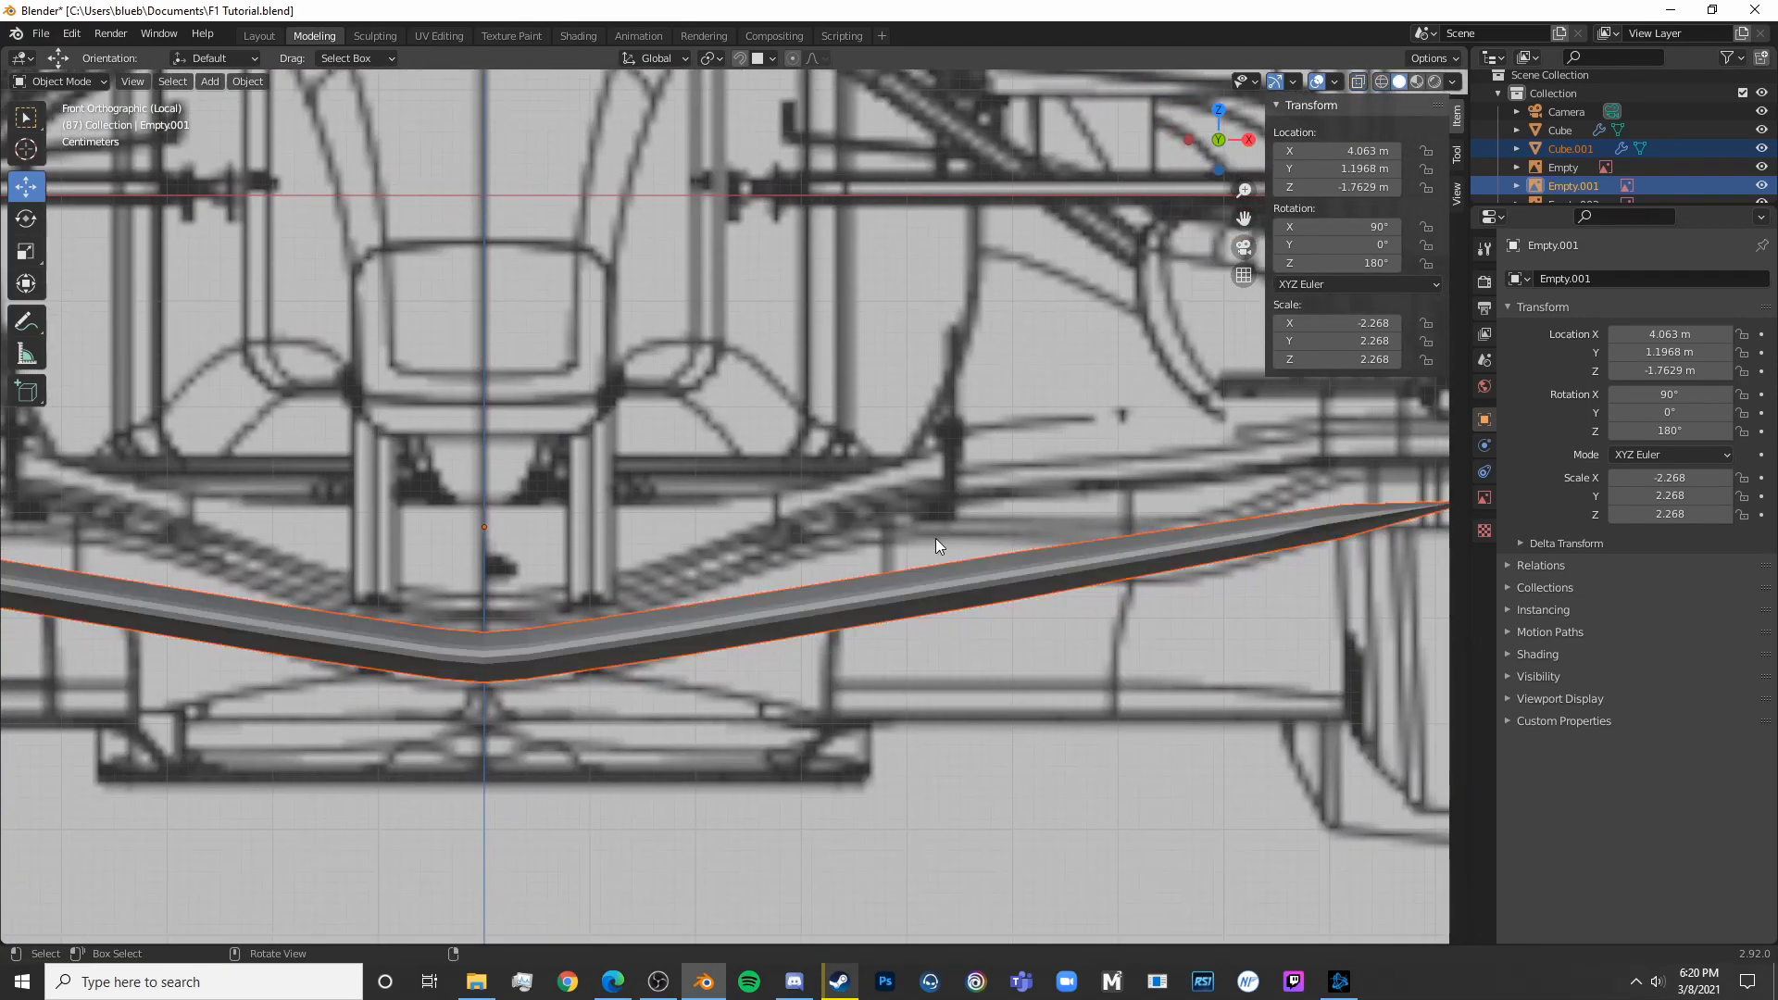
{"action": "left_click", "coordinate": [897, 599]}
{"action": "key", "text": "Tab"}
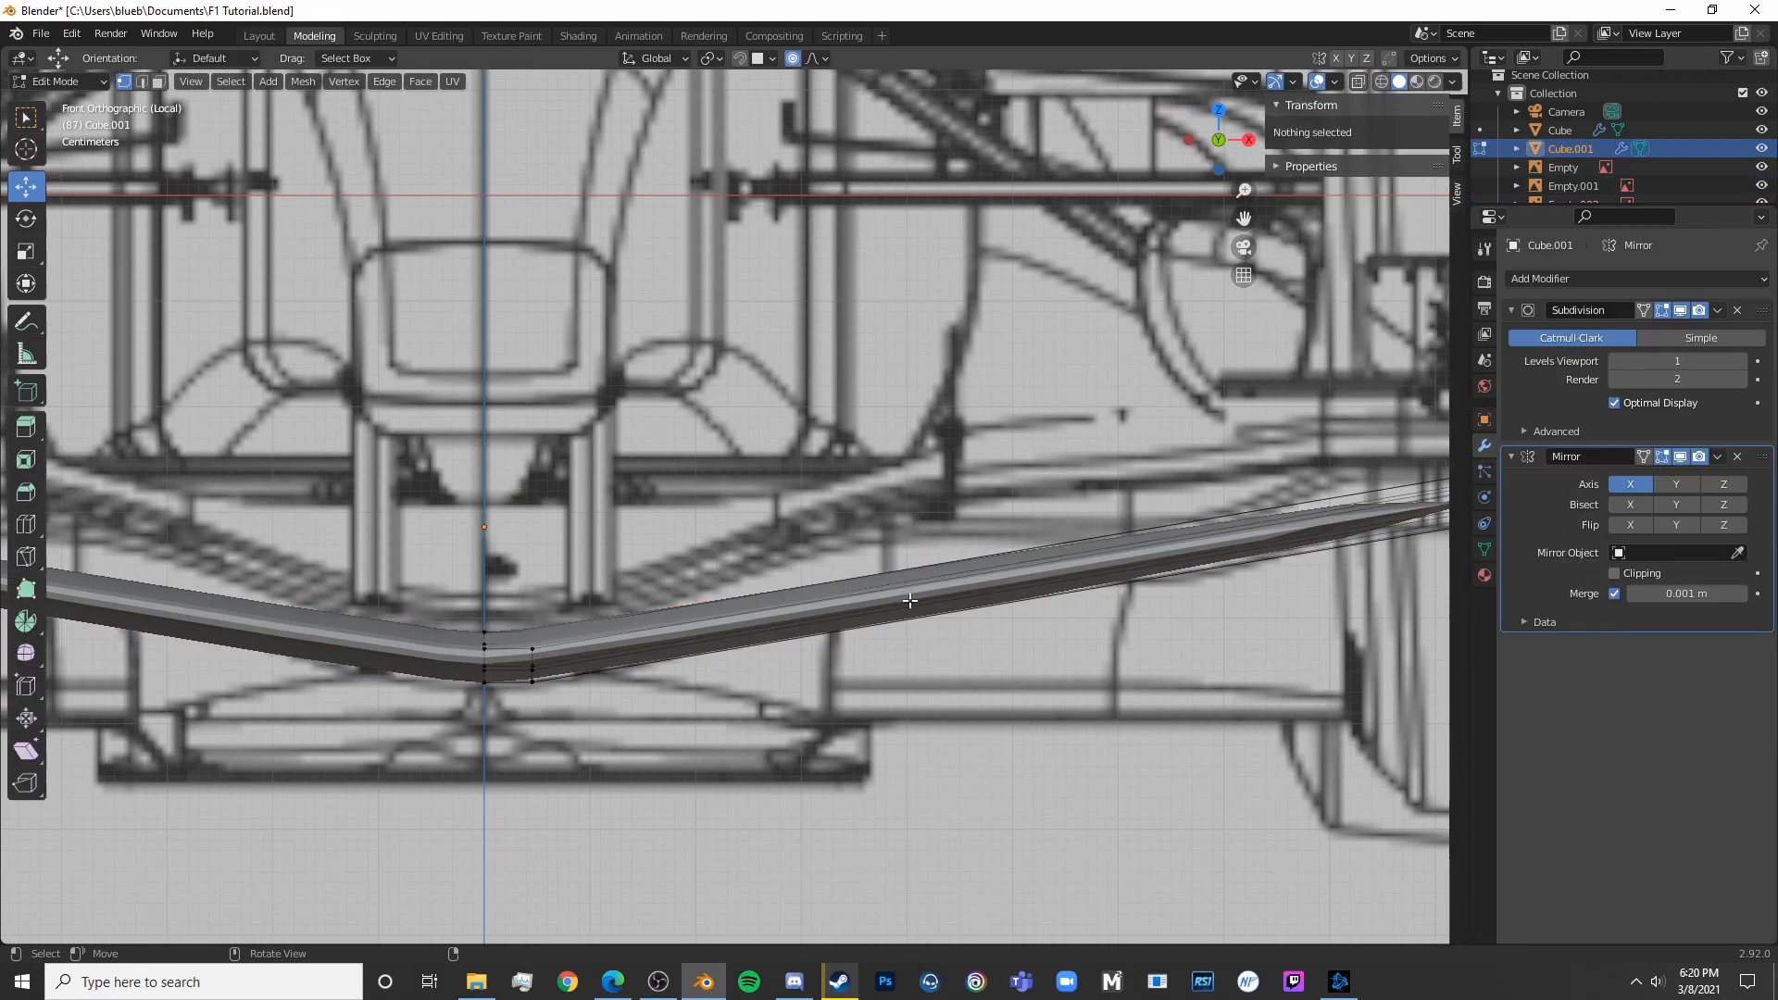
{"action": "key", "text": "a"}
{"action": "scroll", "coordinate": [920, 602], "scroll_direction": "down", "scroll_amount": 1}
{"action": "key", "text": "alt+a"}
Try adding three evenly spaced loop cuts across the wing's outer span
{"action": "key", "text": "ctrl+r"}
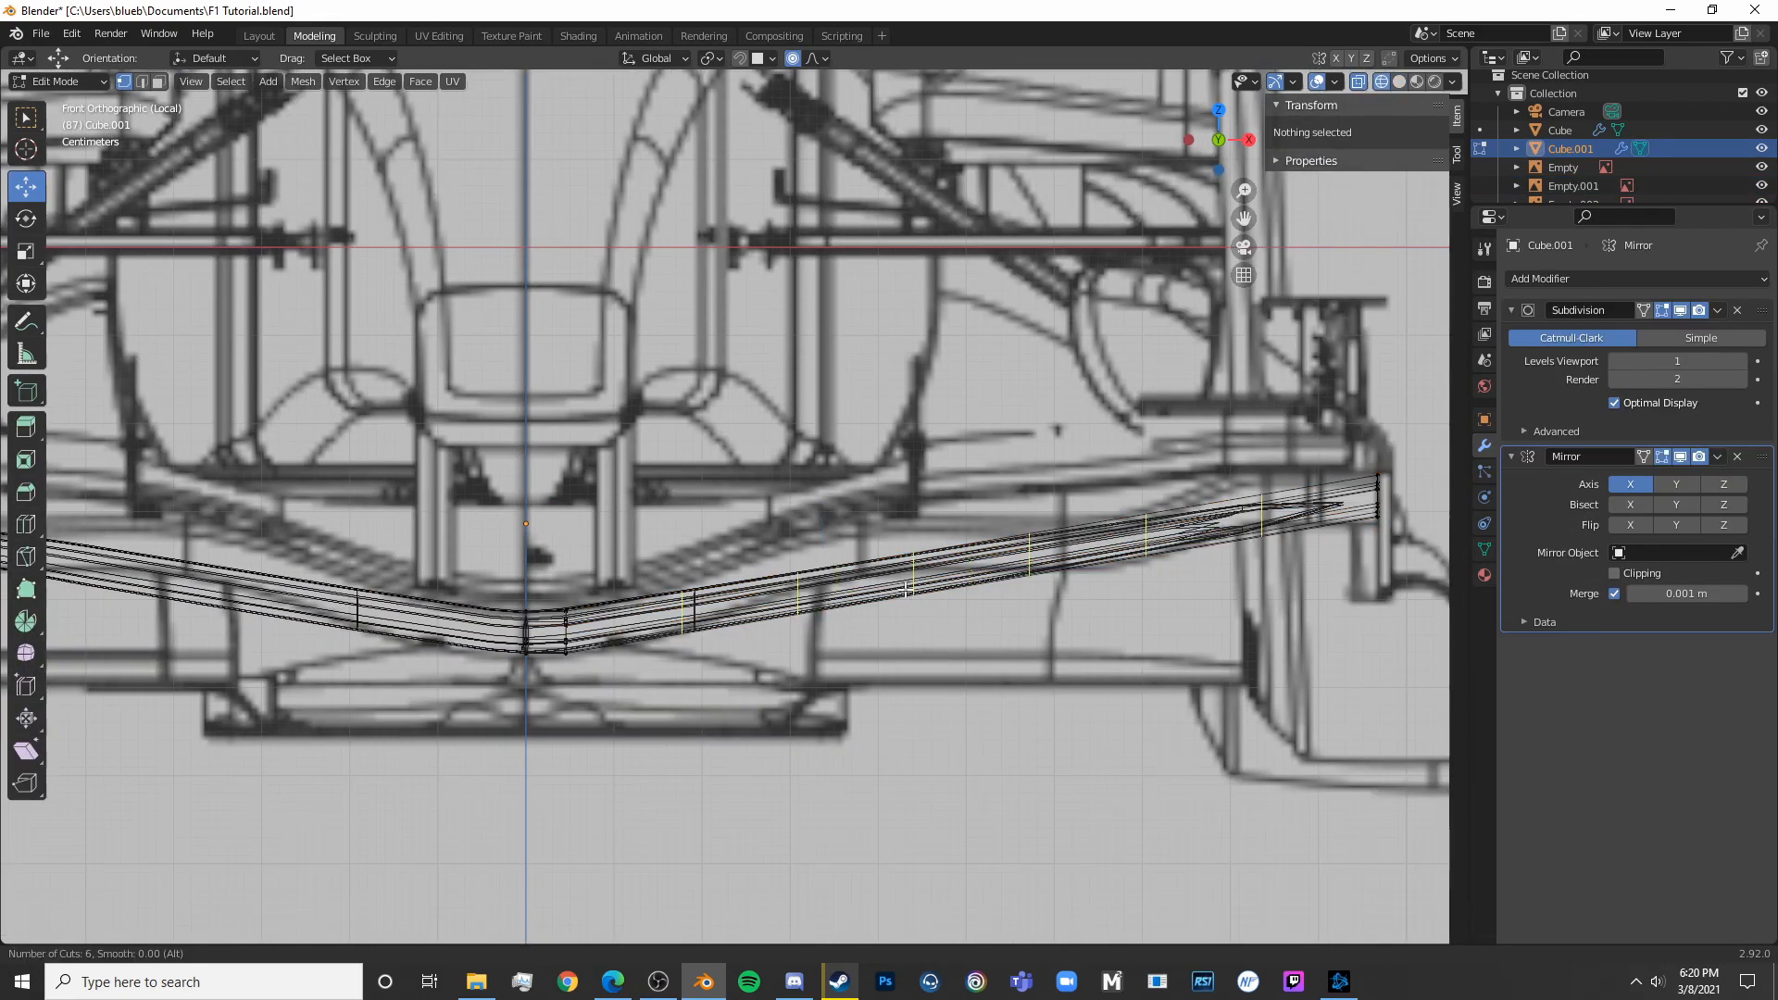
{"action": "scroll", "coordinate": [905, 589], "scroll_direction": "up", "scroll_amount": 1}
{"action": "left_click", "coordinate": [904, 589]}
{"action": "left_click", "coordinate": [902, 589]}
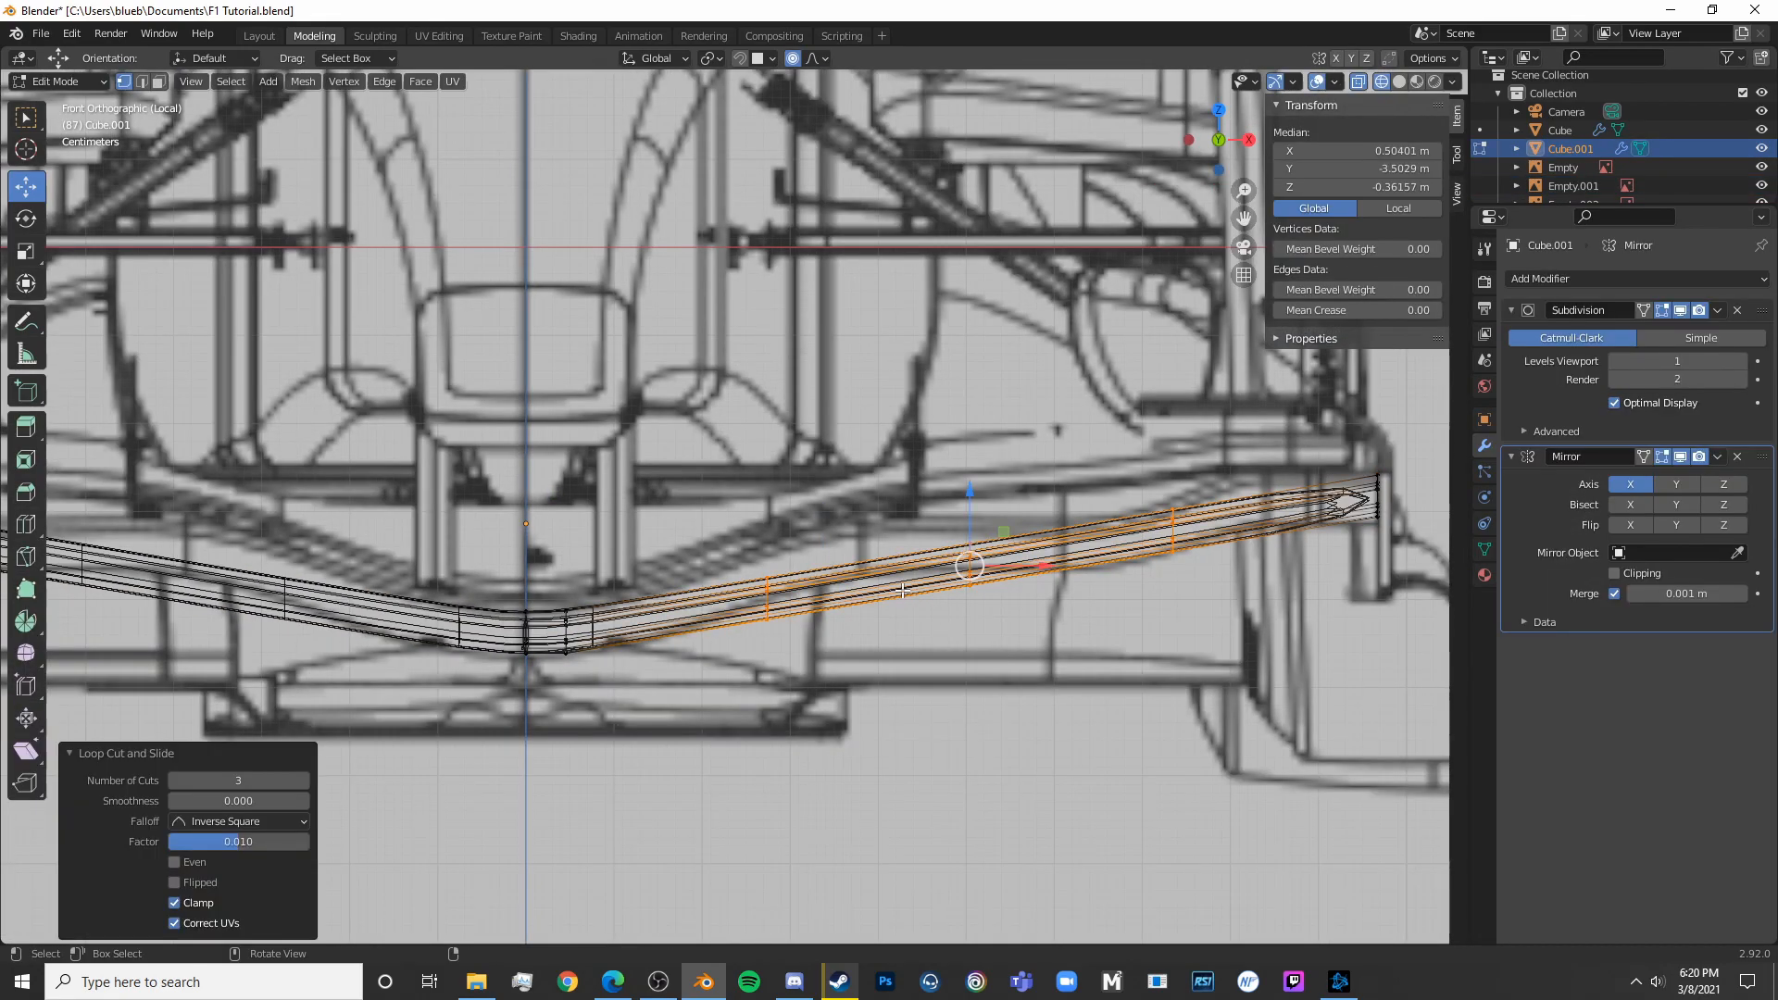
{"action": "key", "text": "ctrl+z"}
Add one loop cut across the wing's span, slide it inward by a factor of 0.273 and raise it about 0.04 m along Z
{"action": "key", "text": "ctrl+r"}
{"action": "left_click", "coordinate": [867, 580]}
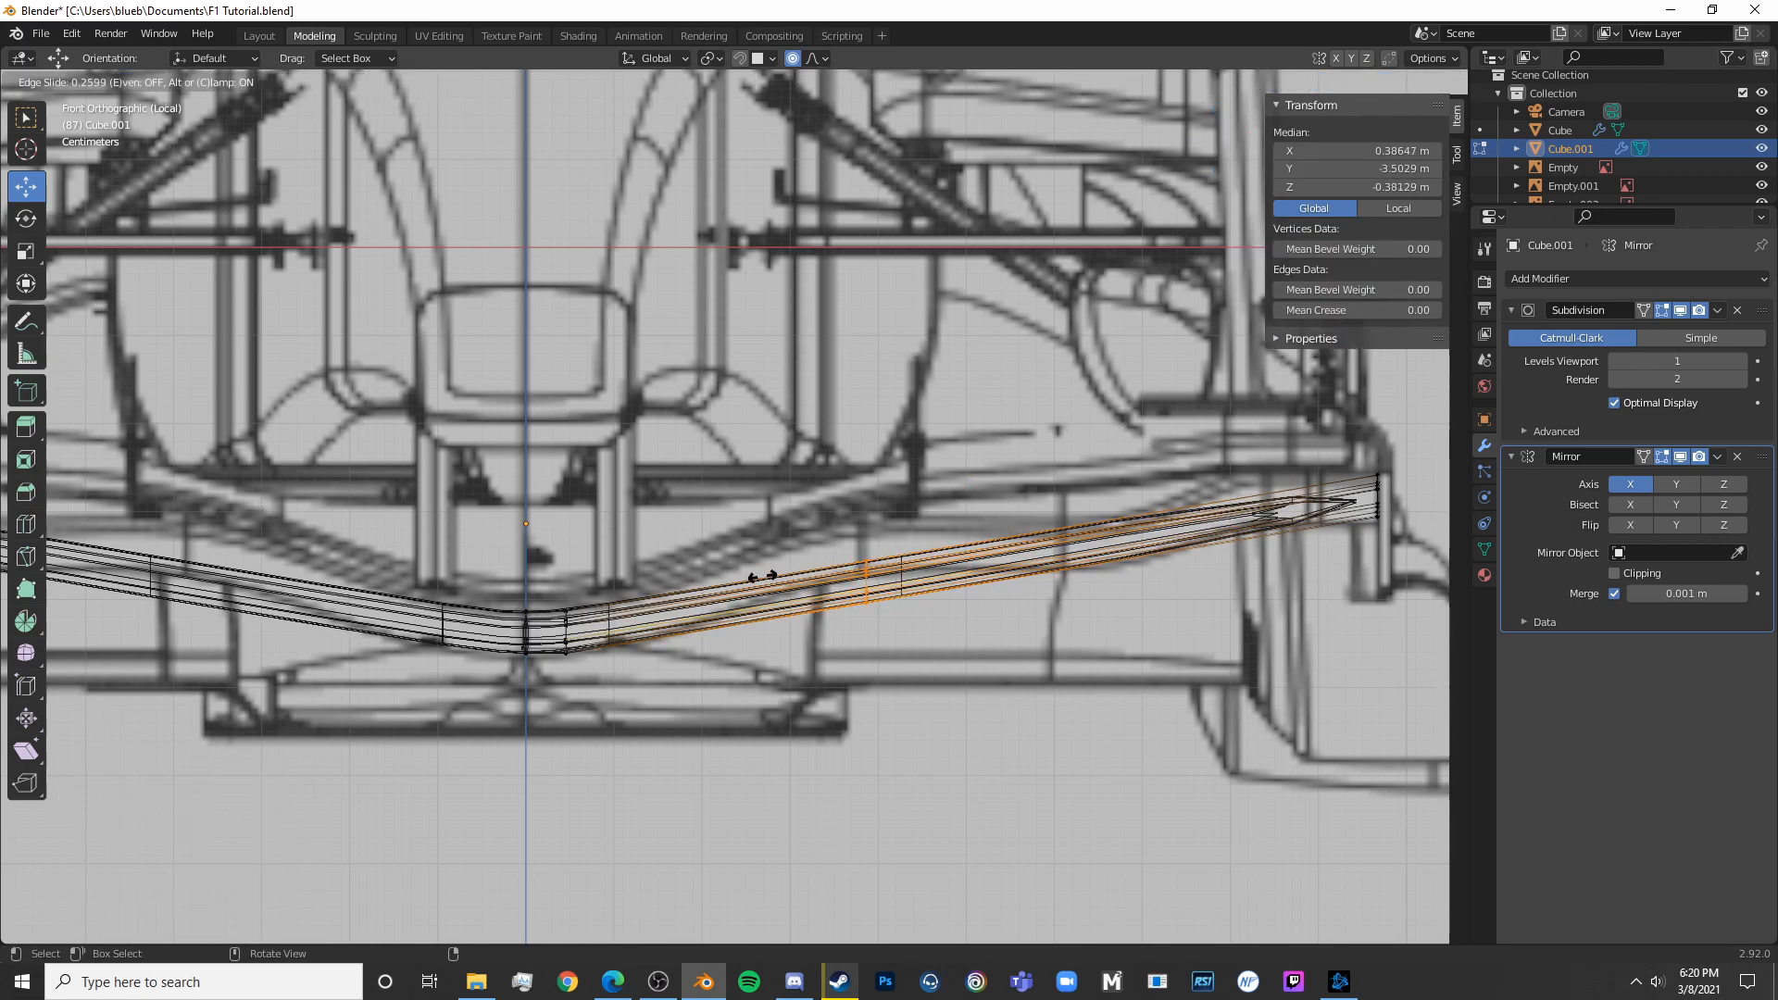
{"action": "left_click", "coordinate": [757, 575]}
{"action": "key", "text": "g"}
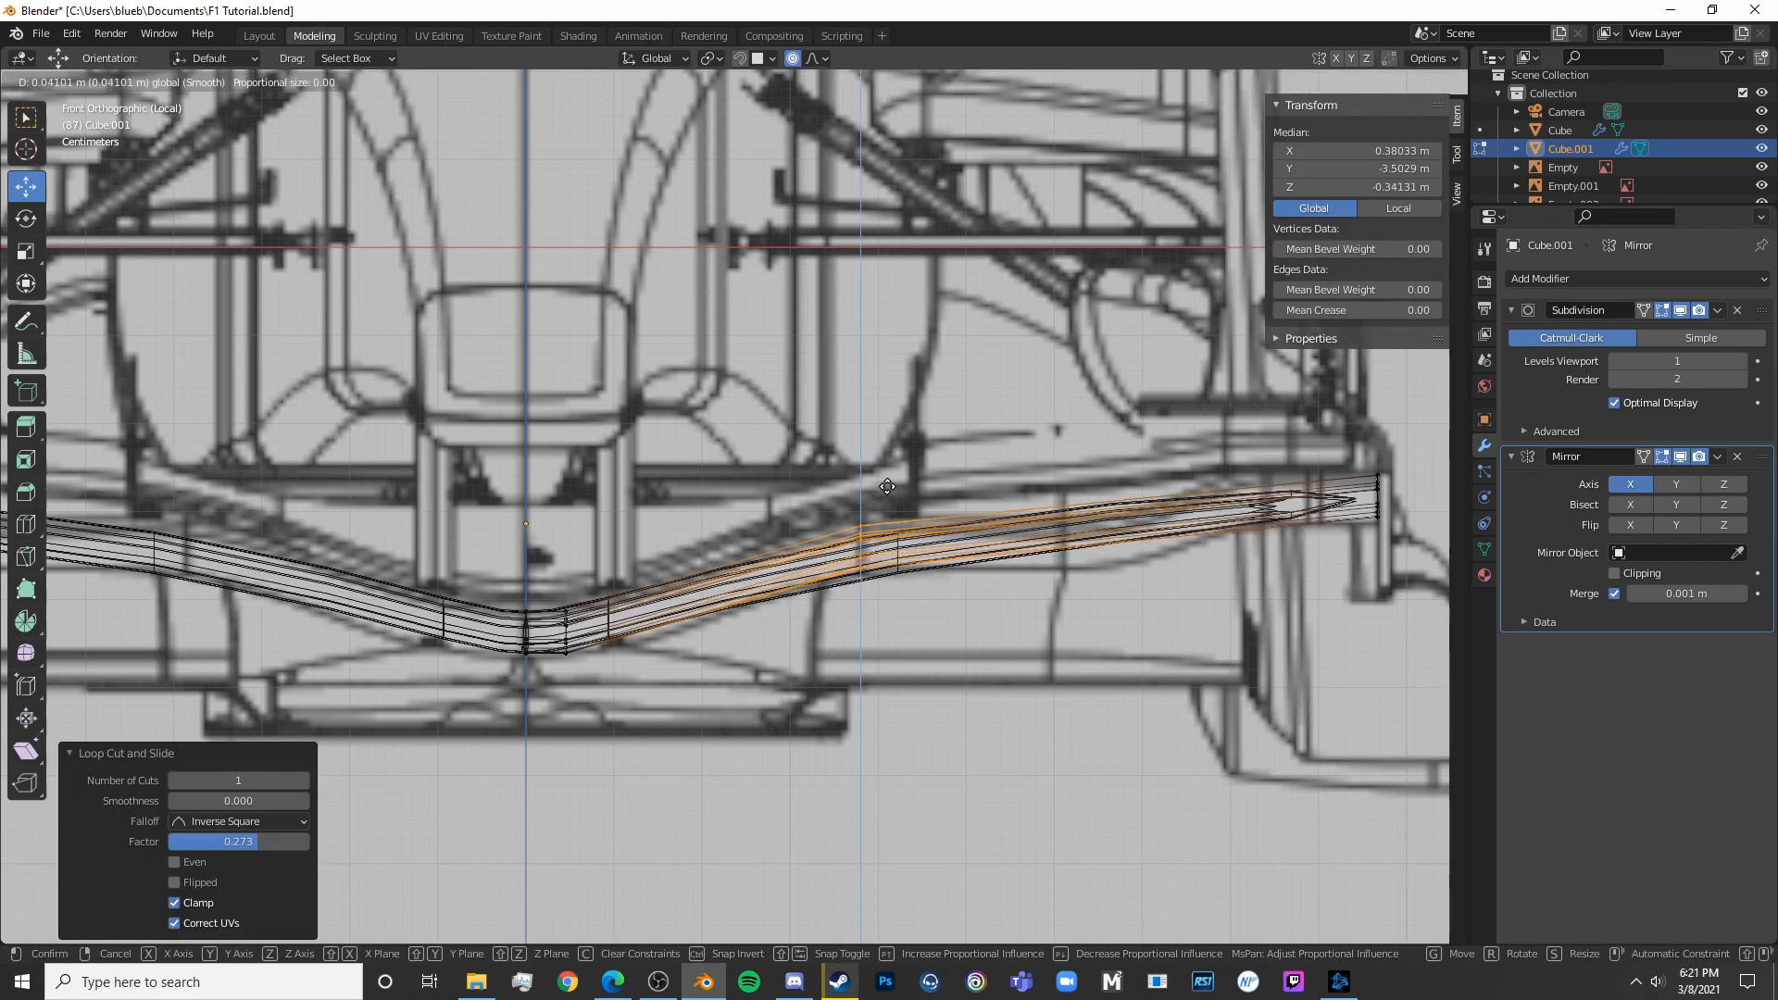
{"action": "left_click", "coordinate": [886, 495]}
Add a centred loop cut between the raised loop and the wing's outer end
{"action": "middle_click_drag", "start_coordinate": [1138, 527], "coordinate": [782, 491], "text": "shift"}
{"action": "key", "text": "alt+a"}
{"action": "key", "text": "ctrl+r"}
{"action": "left_click", "coordinate": [782, 491]}
{"action": "right_click", "coordinate": [781, 491]}
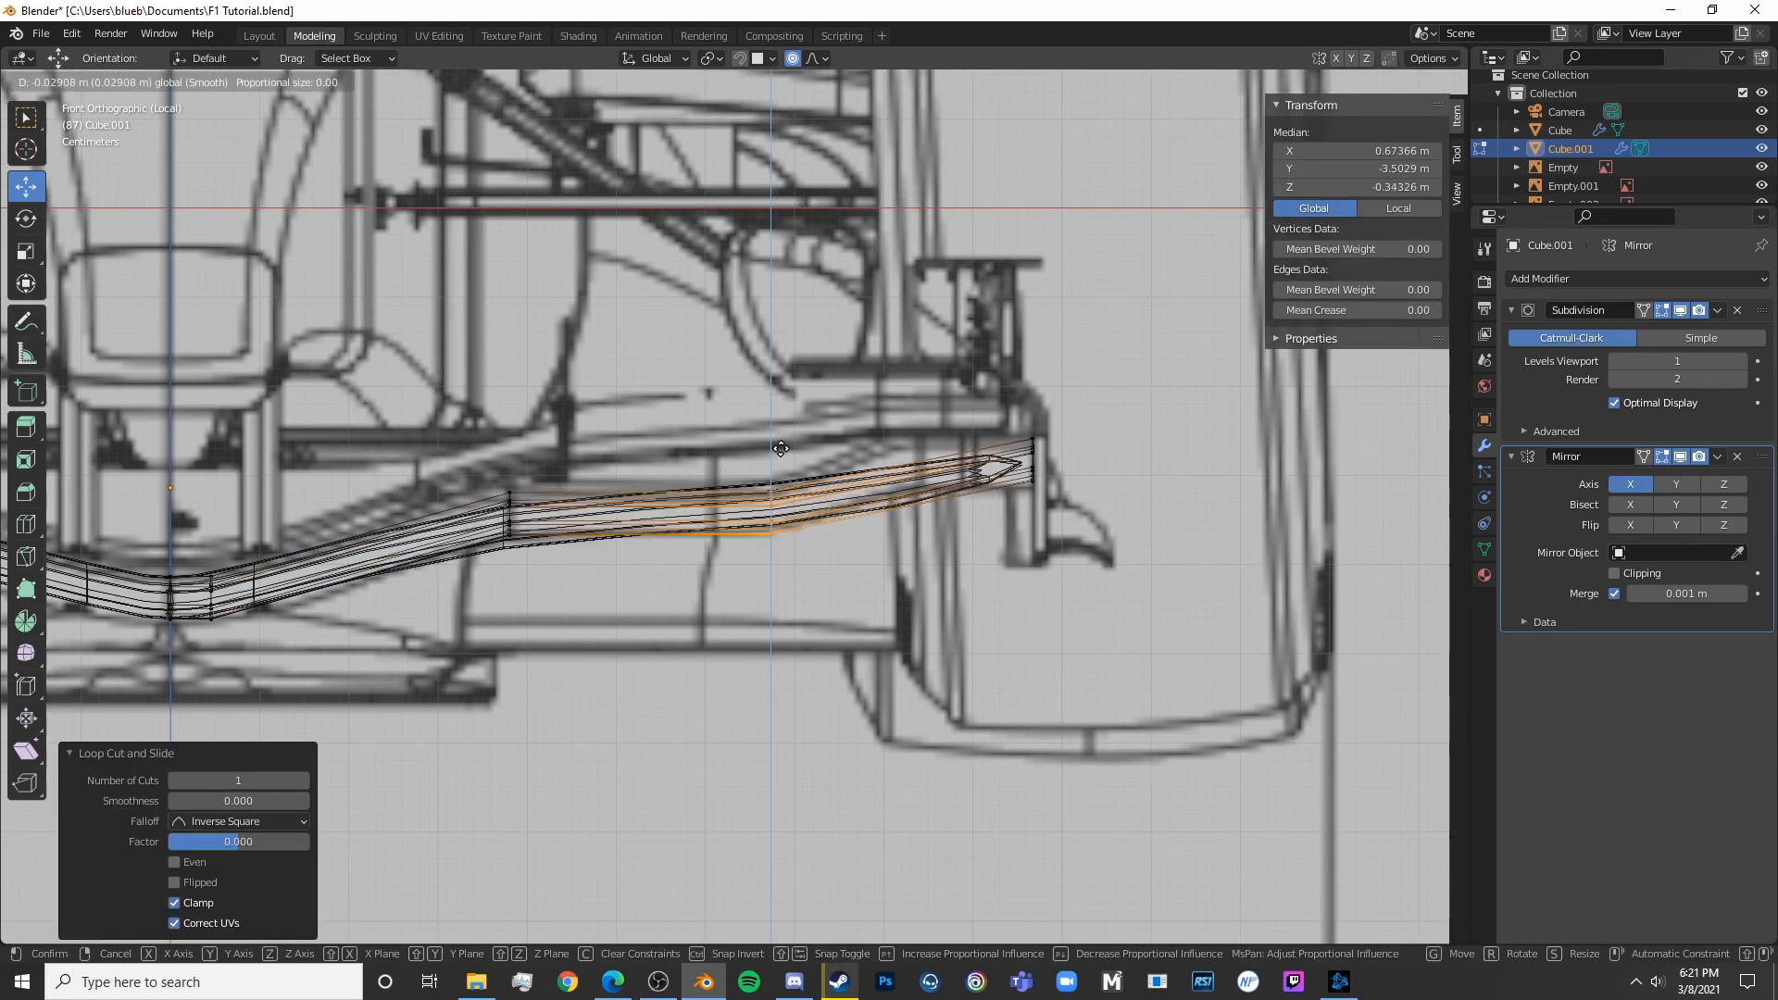
Add a loop cut across the wing's outermost section and raise it to level the wing's outer end
{"action": "key", "text": "alt+a"}
{"action": "key", "text": "ctrl+r"}
{"action": "left_click", "coordinate": [906, 477]}
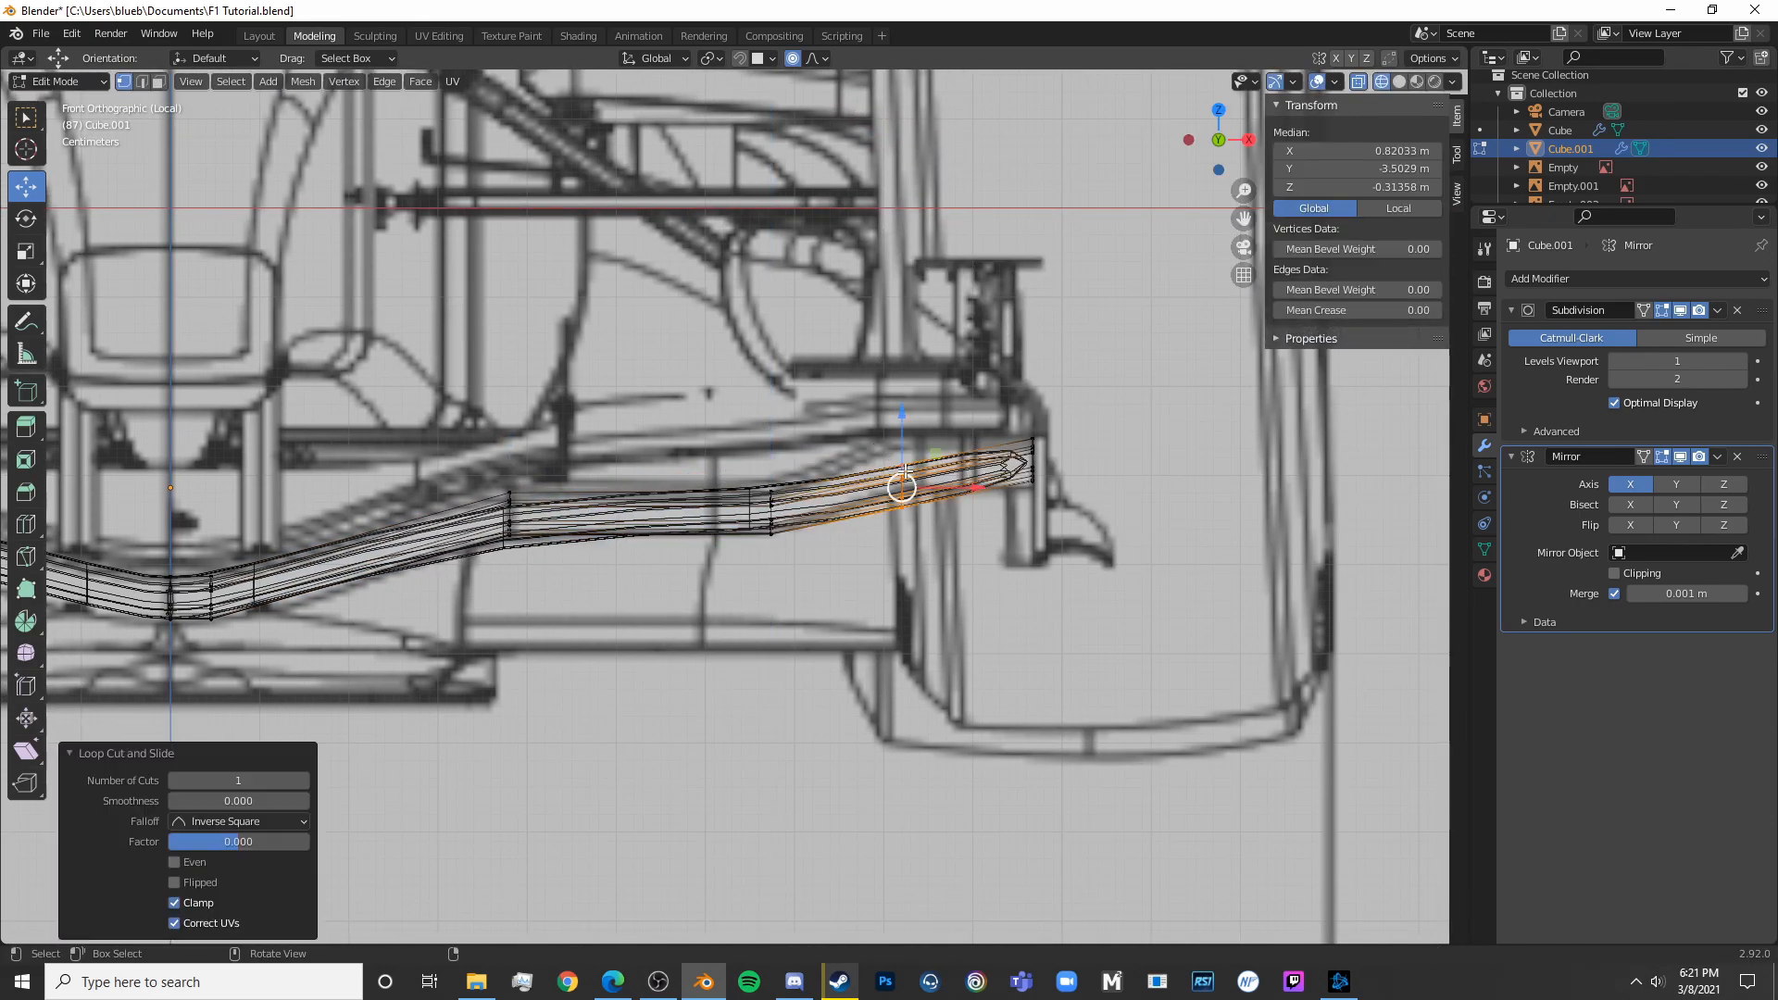
{"action": "right_click", "coordinate": [905, 482]}
{"action": "key", "text": "g"}
{"action": "left_click_drag", "start_coordinate": [909, 415], "coordinate": [910, 415]}
{"action": "middle_click_drag", "start_coordinate": [392, 607], "coordinate": [788, 480], "text": "shift"}
{"action": "key", "text": "alt+a"}
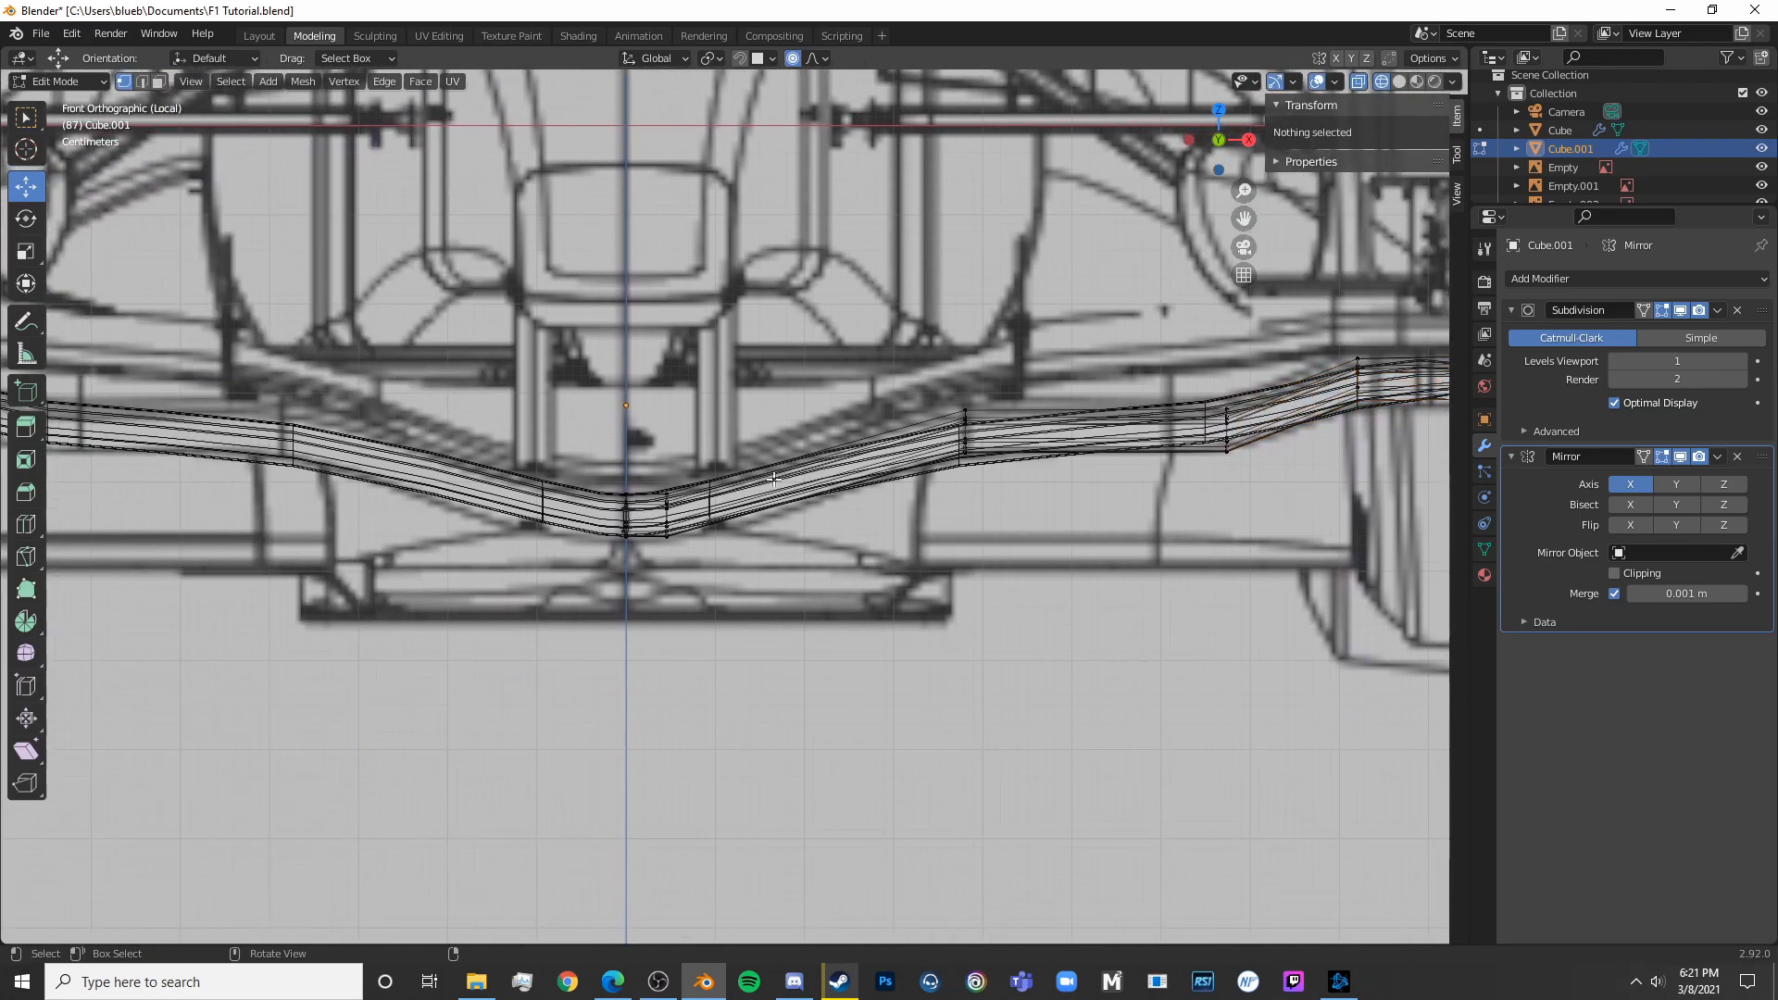
Add a loop cut between the wing's centre and inner bend with slide factor 0.516, and lower it to round the central dip
{"action": "left_click", "coordinate": [752, 495], "text": "alt"}
{"action": "key", "text": "g"}
{"action": "key", "text": "g"}
{"action": "left_click", "coordinate": [759, 411]}
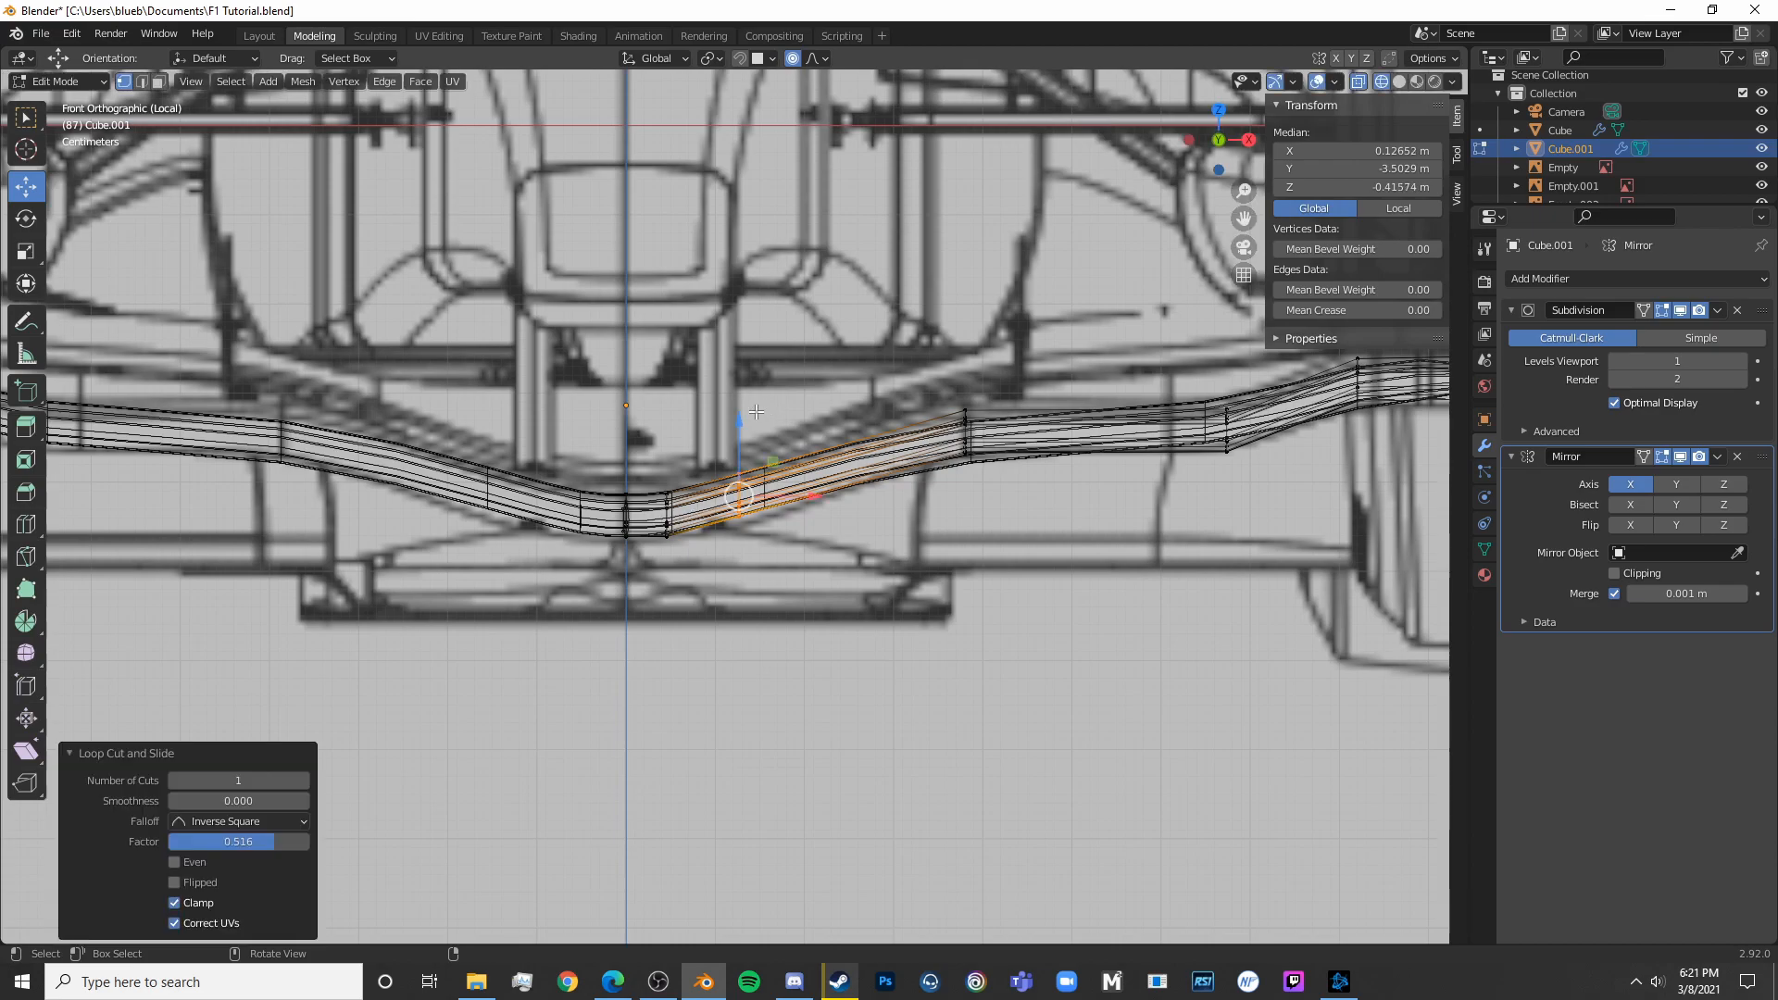
{"action": "key", "text": "g"}
{"action": "left_click", "coordinate": [738, 434]}
{"action": "middle_click_drag", "start_coordinate": [739, 434], "coordinate": [568, 468], "text": "shift"}
{"action": "left_click", "coordinate": [666, 453]}
Add two supporting loop cuts, one just before the inner bend and one before the outer bend with slide factor -0.823
{"action": "key", "text": "ctrl+r"}
{"action": "left_click", "coordinate": [695, 466]}
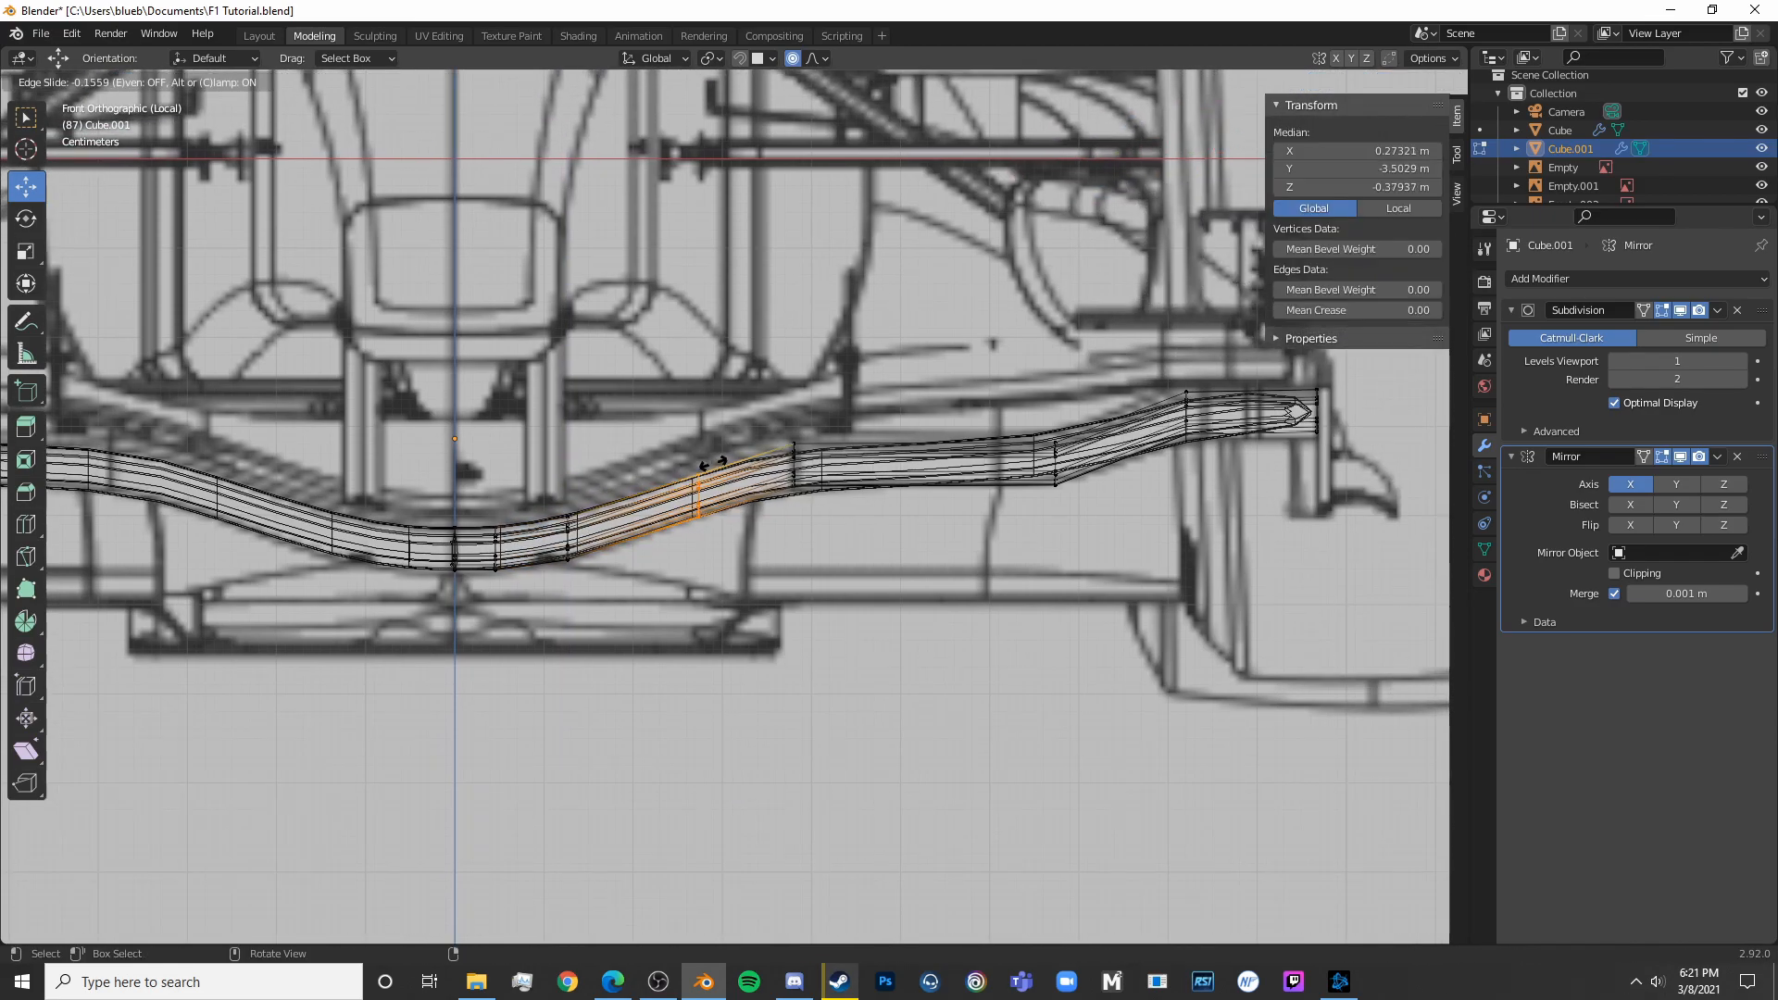
{"action": "left_click", "coordinate": [773, 433]}
{"action": "key", "text": "ctrl+r"}
{"action": "left_click", "coordinate": [981, 456]}
{"action": "left_click", "coordinate": [1063, 444]}
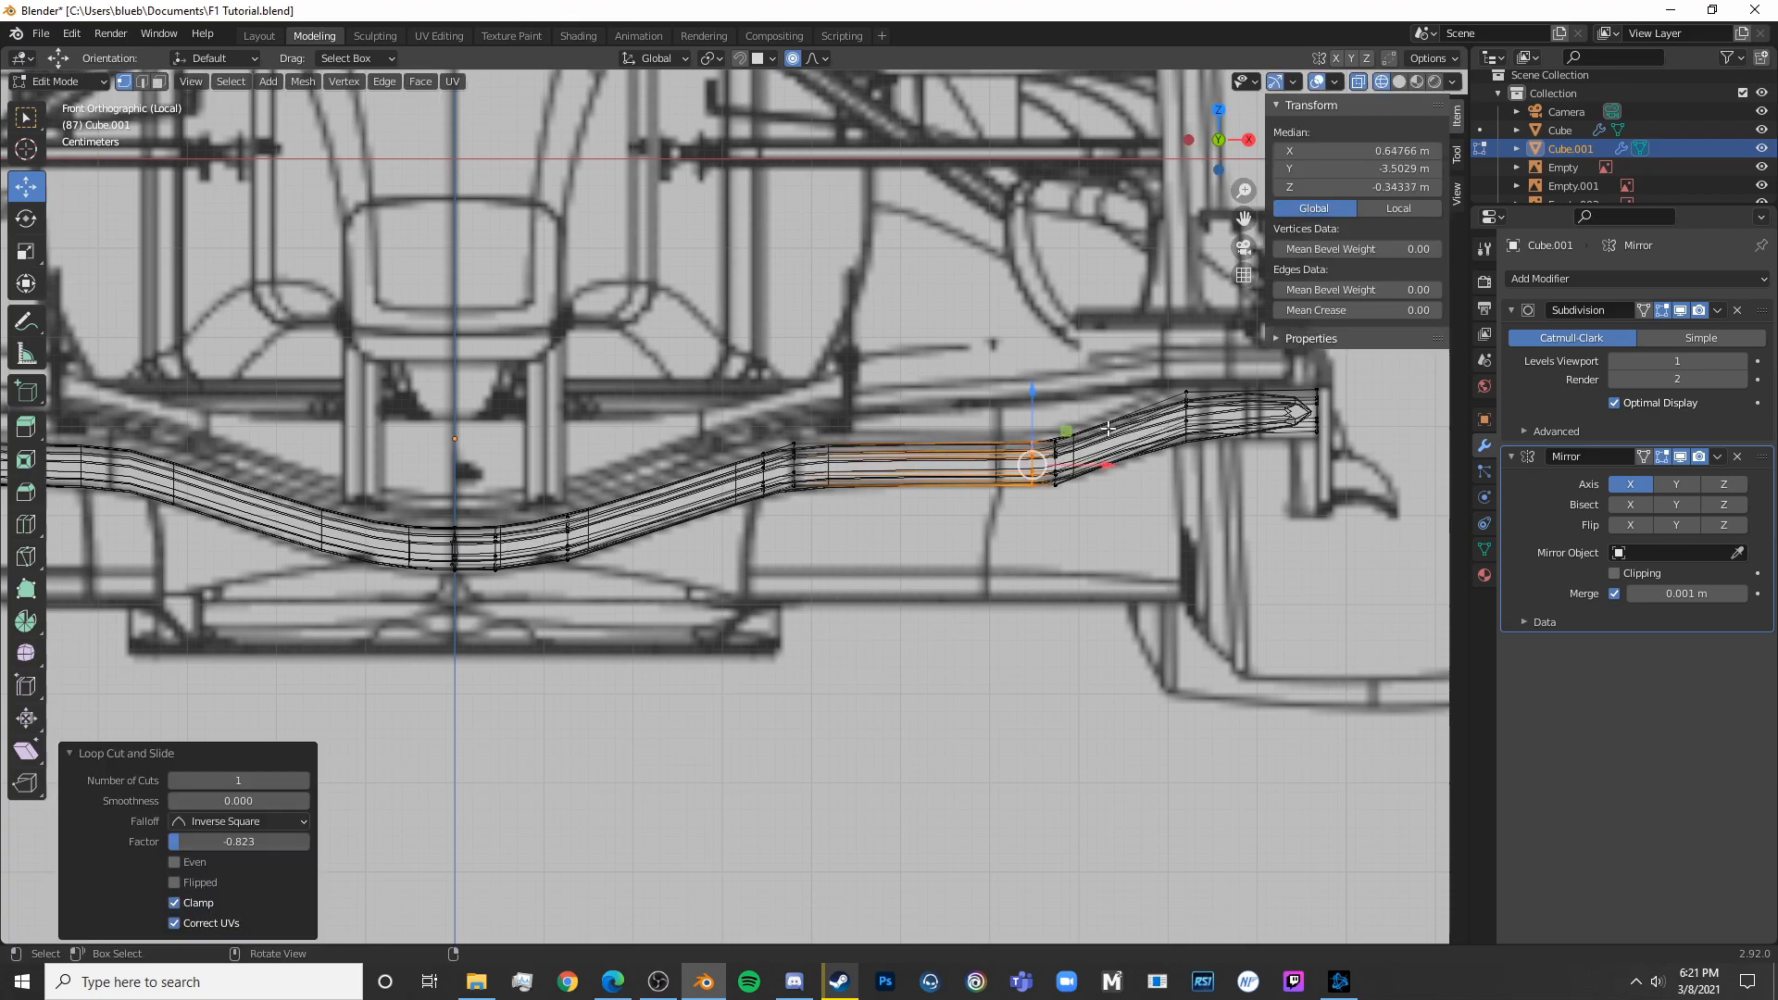
Add loop cuts beside the outermost bend and near the tip, using slide factor -0.800 at the tip, and shift the tip loop slightly inward
{"action": "key", "text": "ctrl+r"}
{"action": "left_click", "coordinate": [1176, 426]}
{"action": "left_click", "coordinate": [1288, 414]}
{"action": "key", "text": "ctrl+r"}
{"action": "left_click", "coordinate": [1289, 413]}
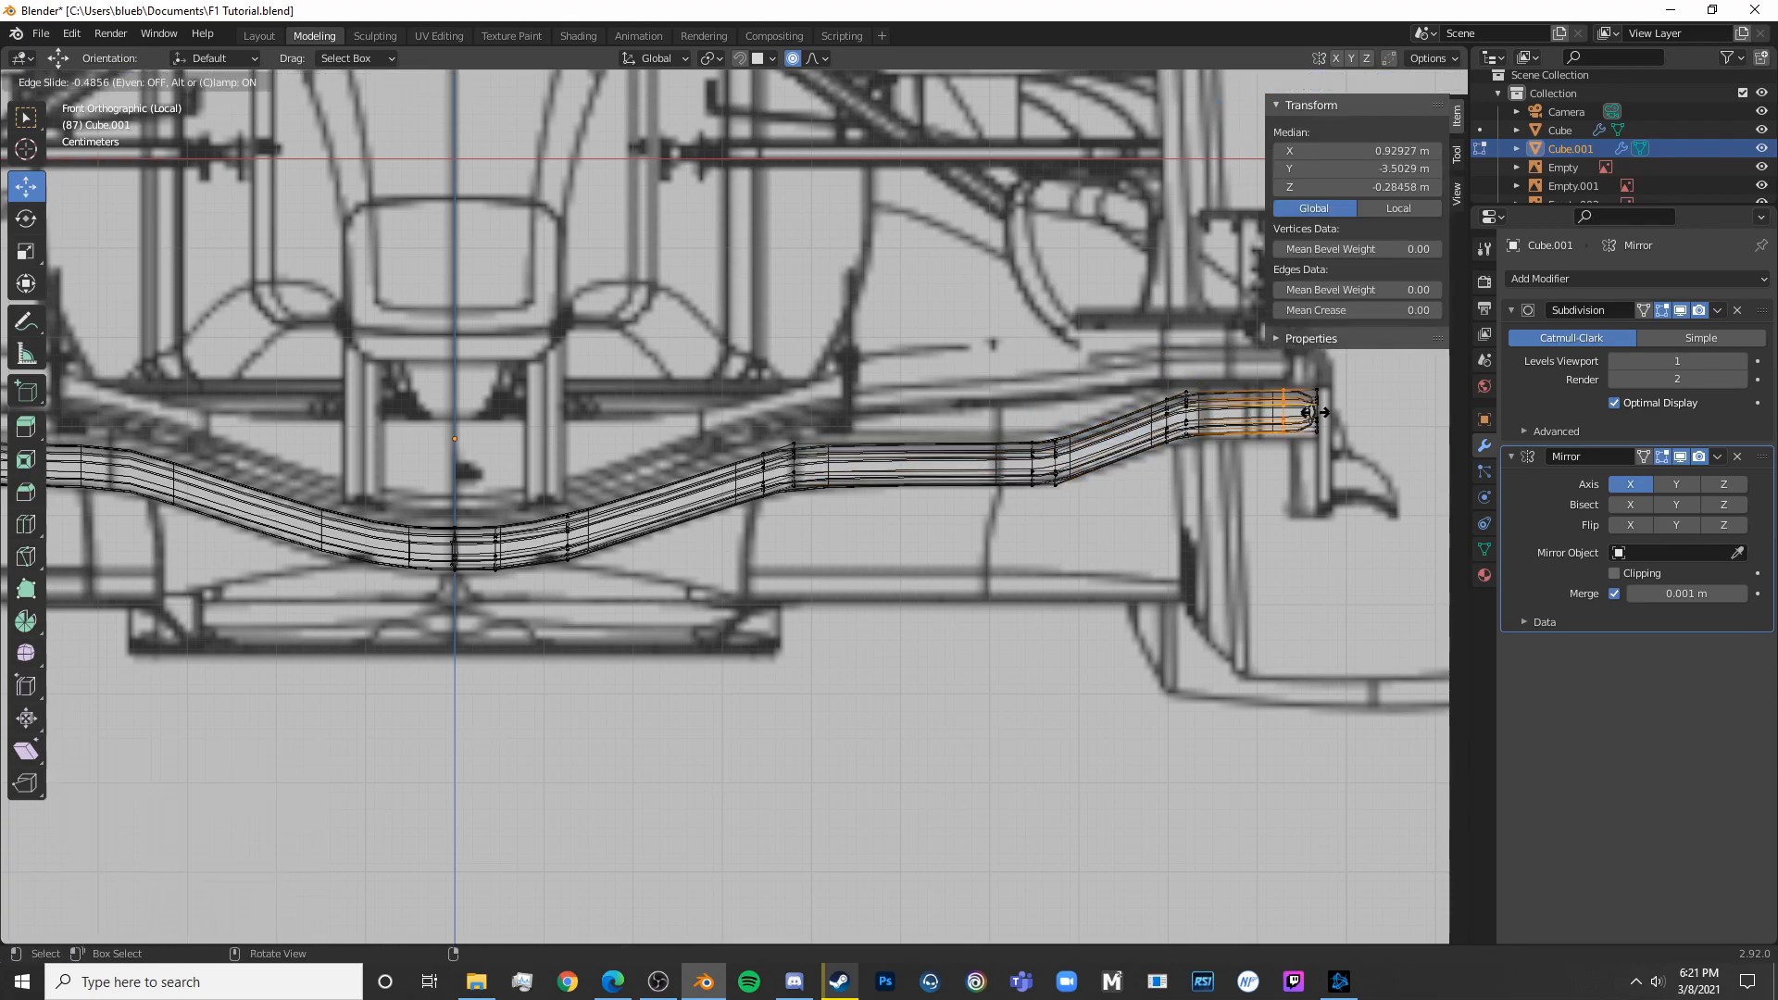
{"action": "left_click", "coordinate": [1333, 412]}
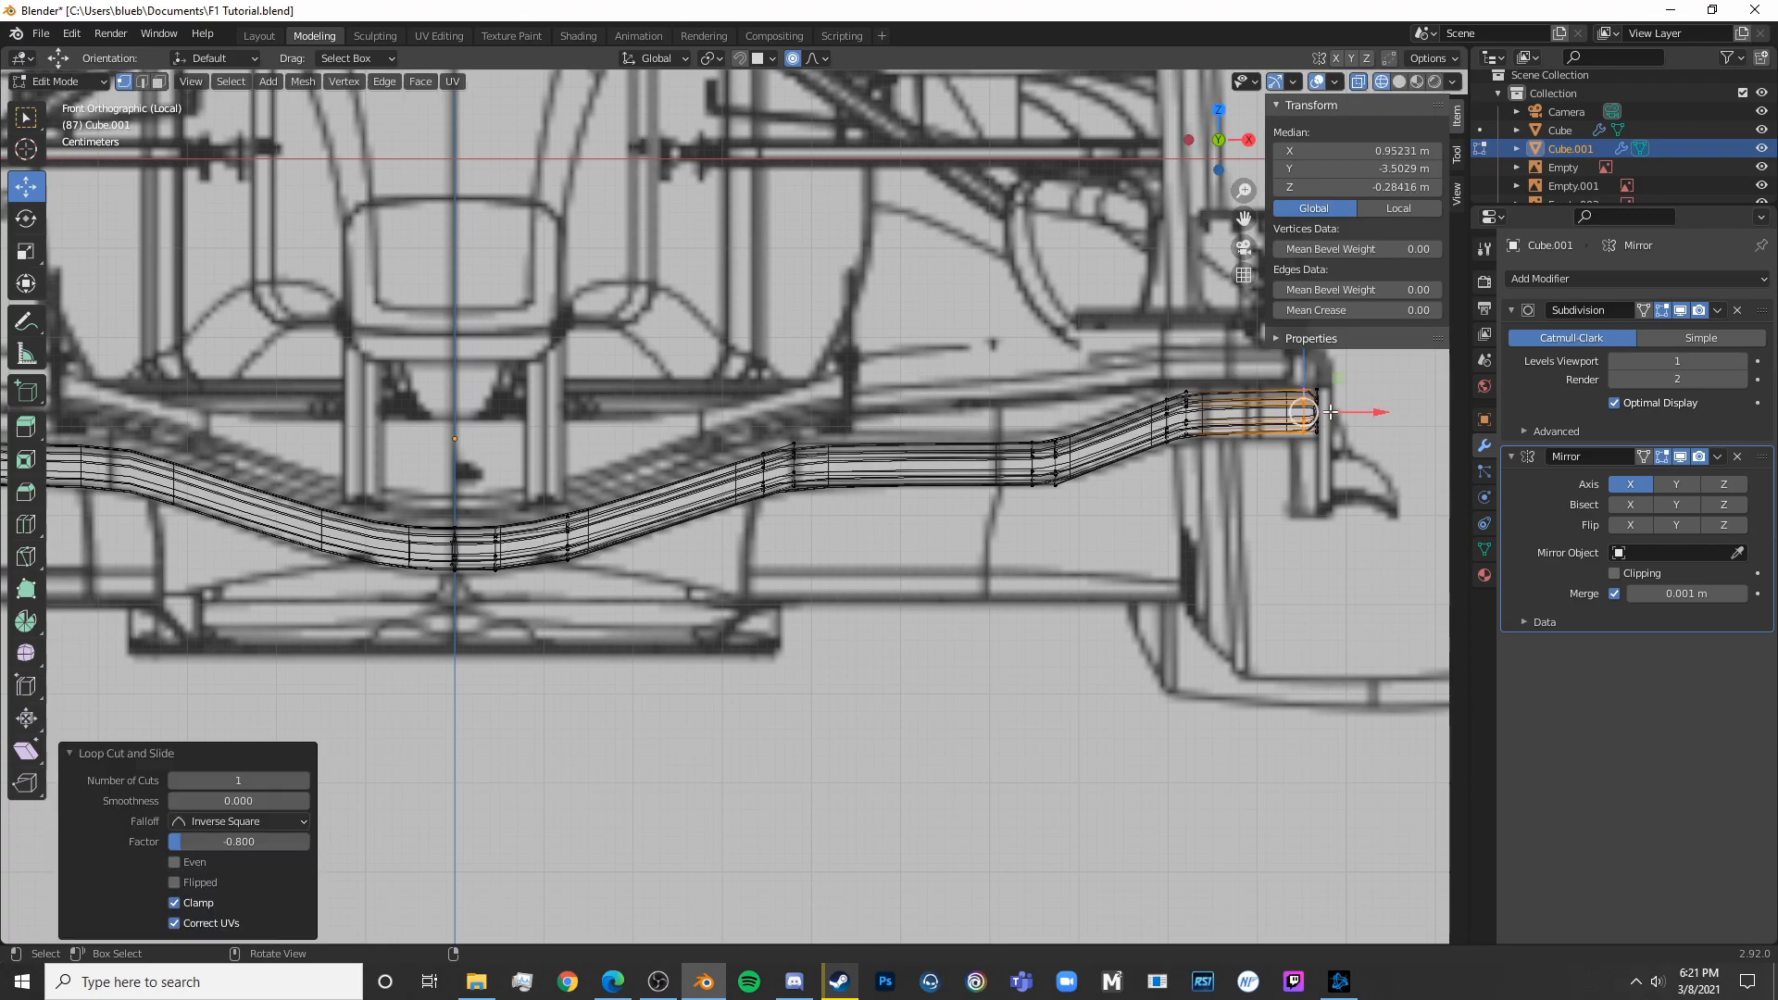
{"action": "scroll", "coordinate": [1333, 412], "scroll_direction": "up", "scroll_amount": 6}
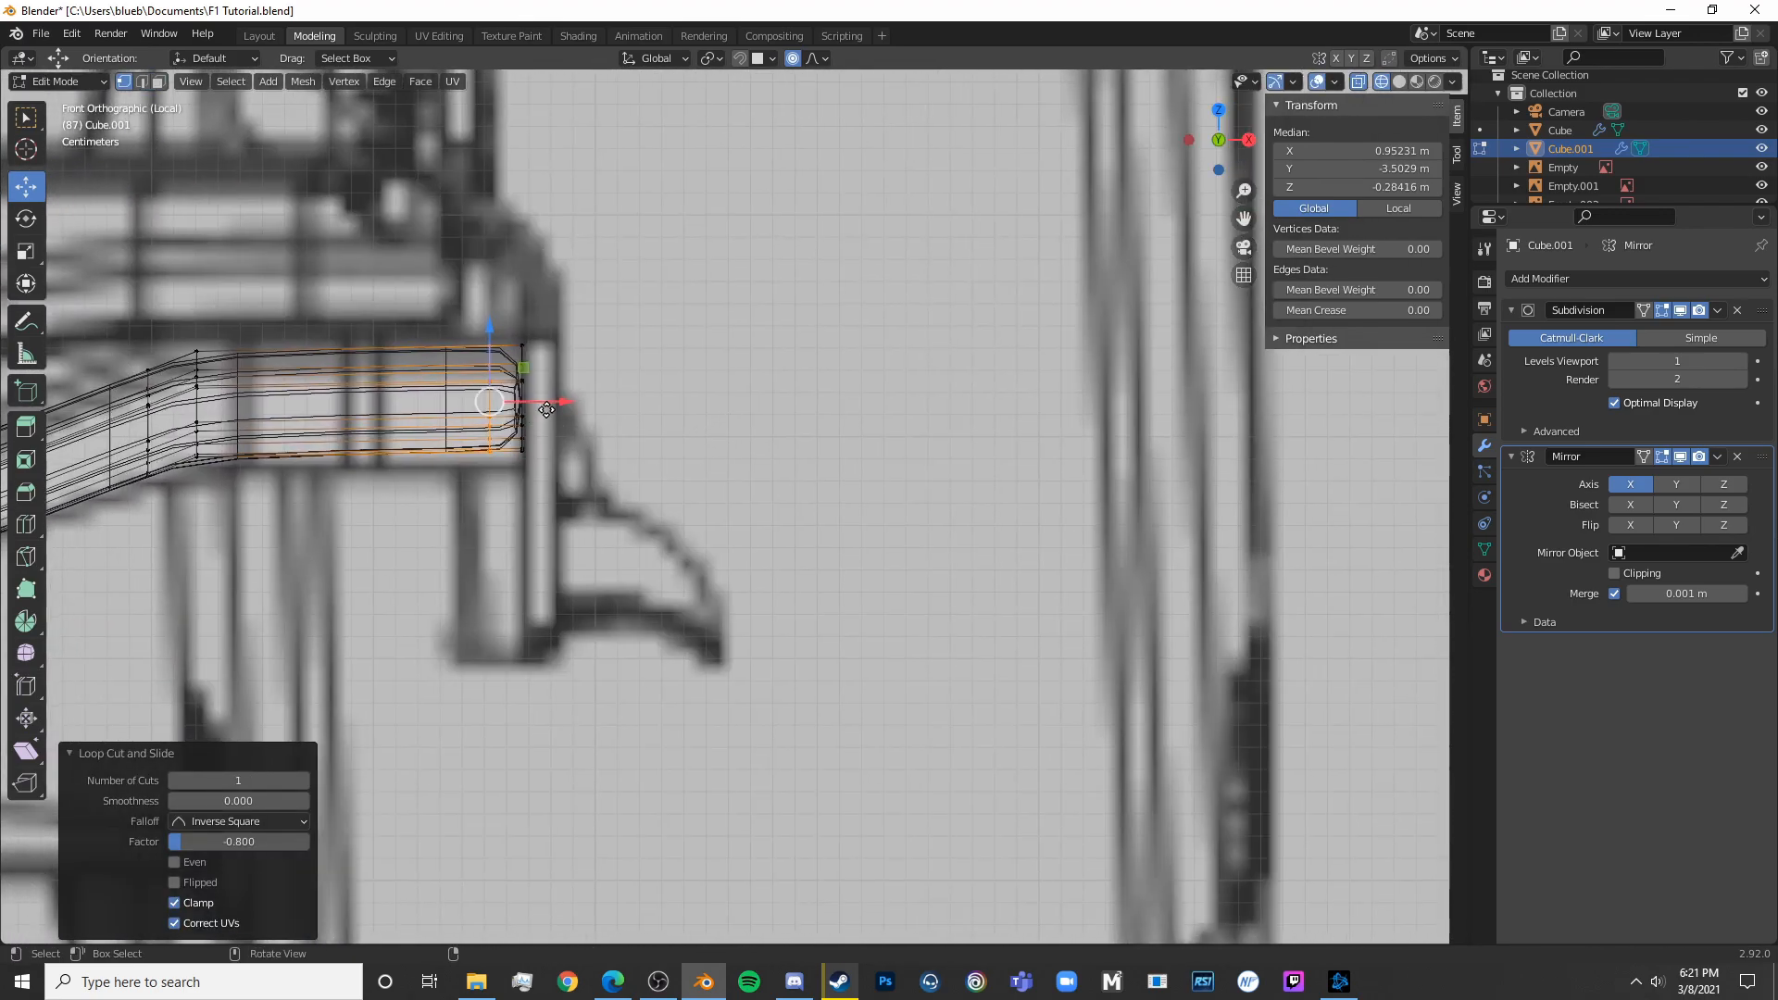
{"action": "left_click_drag", "start_coordinate": [547, 409], "coordinate": [519, 410]}
{"action": "left_click", "coordinate": [544, 497]}
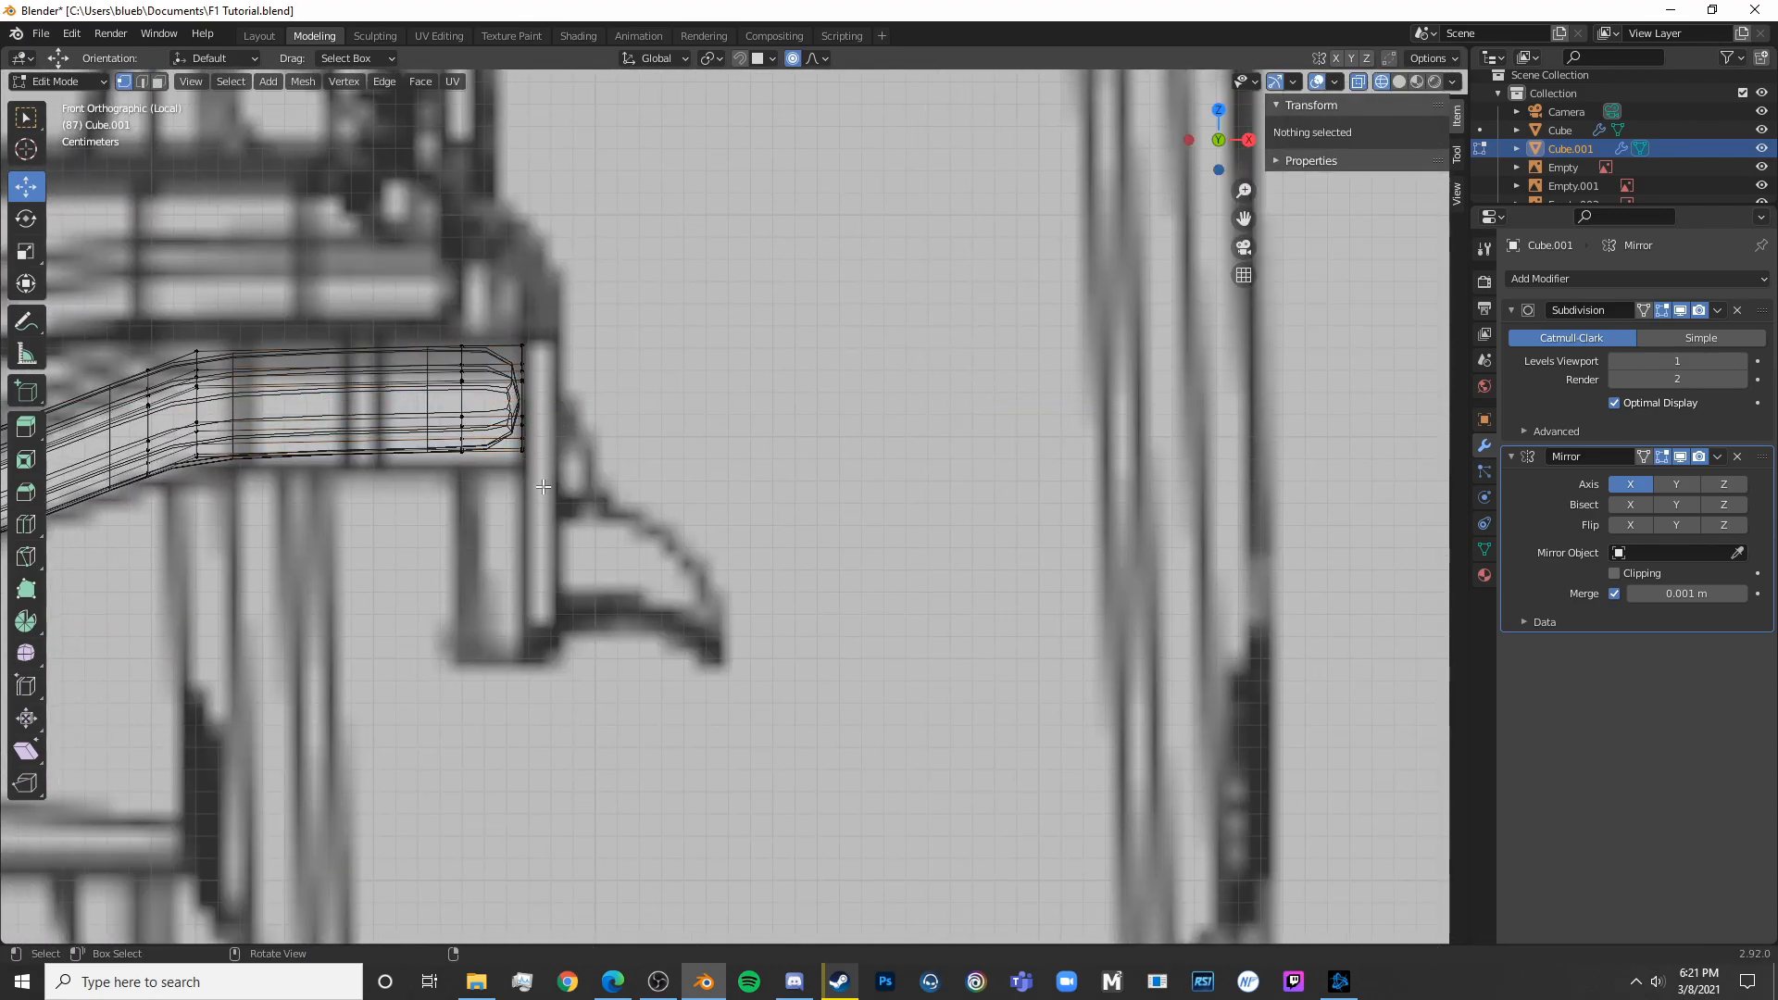
Examine the wing's smoothed shape in object mode, against the front blueprint and in shaded perspective
{"action": "scroll", "coordinate": [534, 491], "scroll_direction": "down", "scroll_amount": 5}
{"action": "key", "text": "Tab"}
{"action": "scroll", "coordinate": [711, 465], "scroll_direction": "down", "scroll_amount": 6}
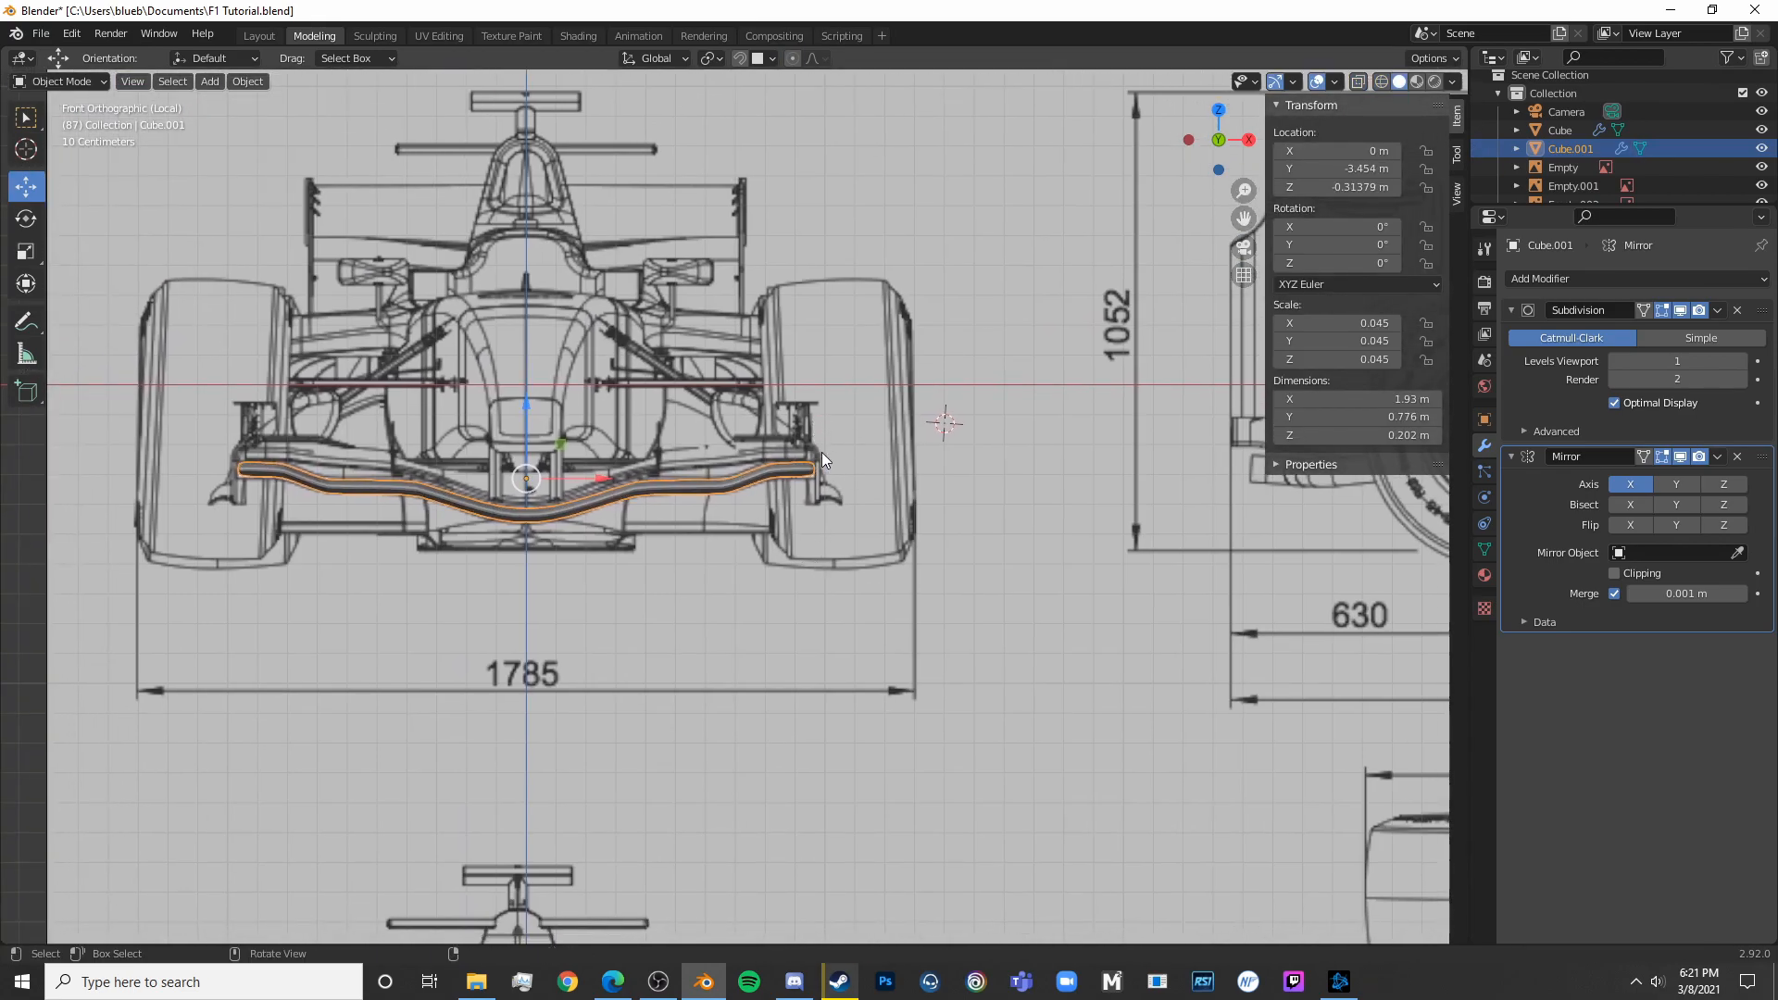
{"action": "scroll", "coordinate": [821, 452], "scroll_direction": "up", "scroll_amount": 6}
{"action": "scroll", "coordinate": [954, 446], "scroll_direction": "down", "scroll_amount": 5}
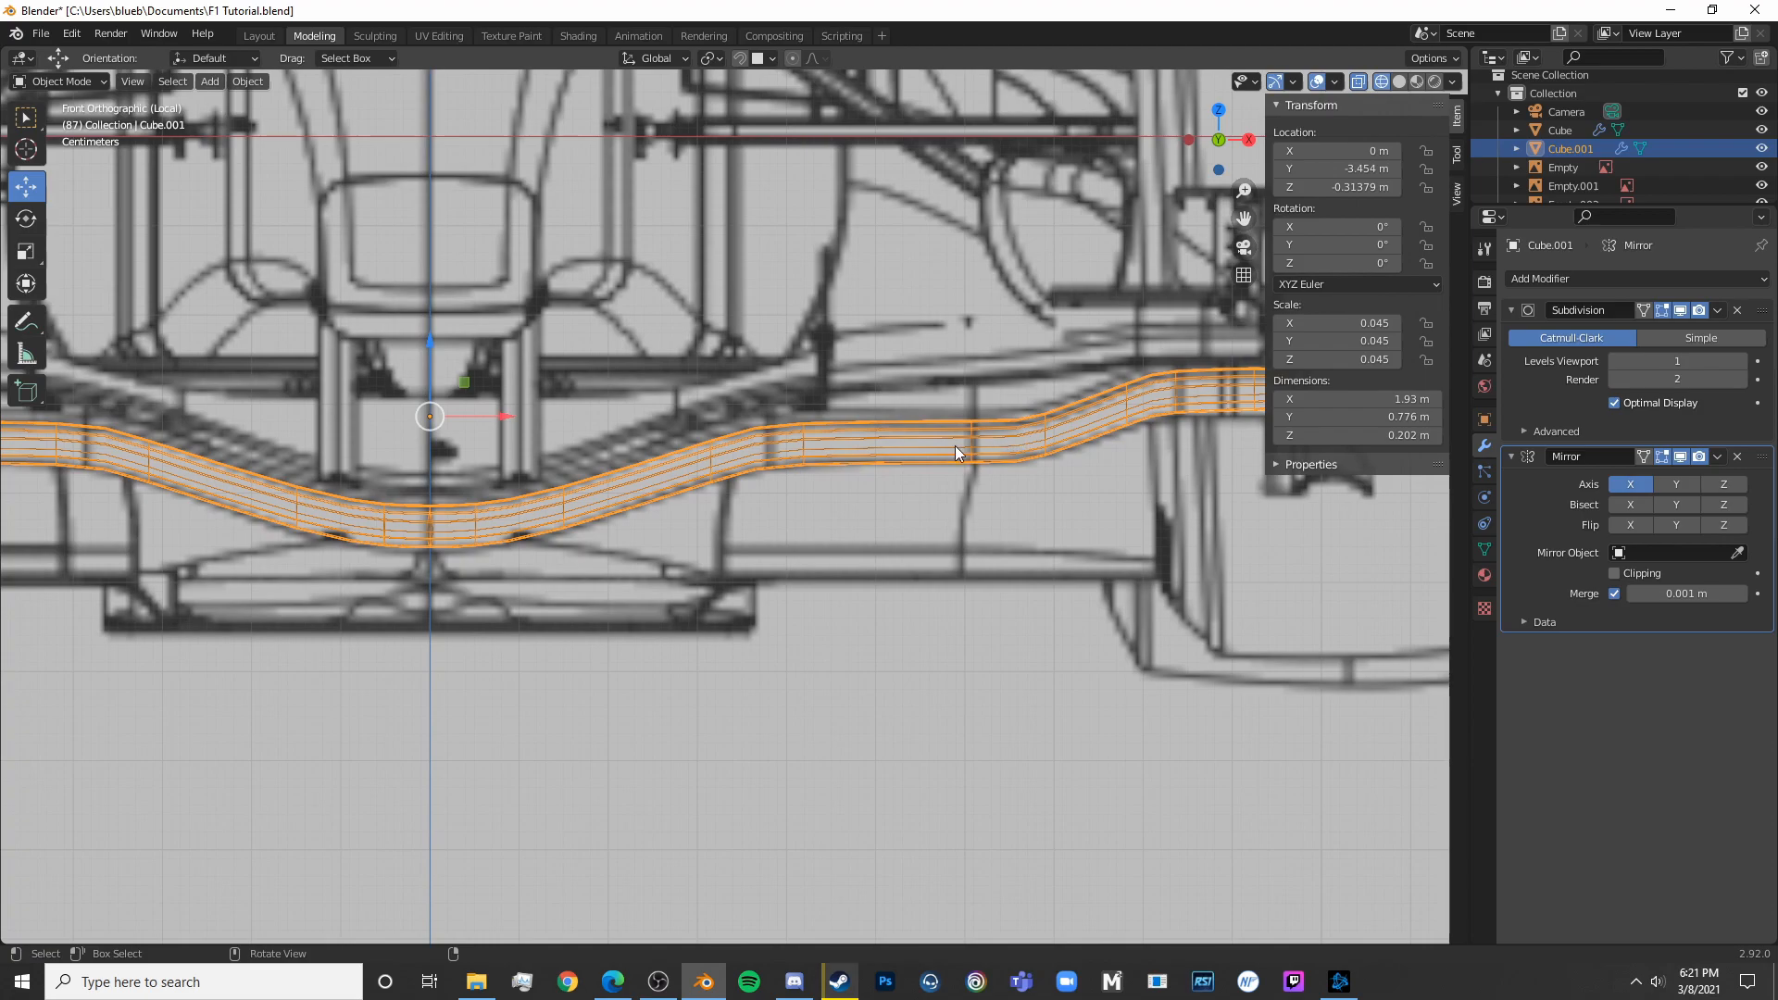
{"action": "middle_click_drag", "start_coordinate": [953, 446], "coordinate": [985, 305]}
{"action": "scroll", "coordinate": [909, 547], "scroll_direction": "down", "scroll_amount": 4}
{"action": "scroll", "coordinate": [956, 407], "scroll_direction": "up", "scroll_amount": 3}
{"action": "scroll", "coordinate": [956, 408], "scroll_direction": "down", "scroll_amount": 5}
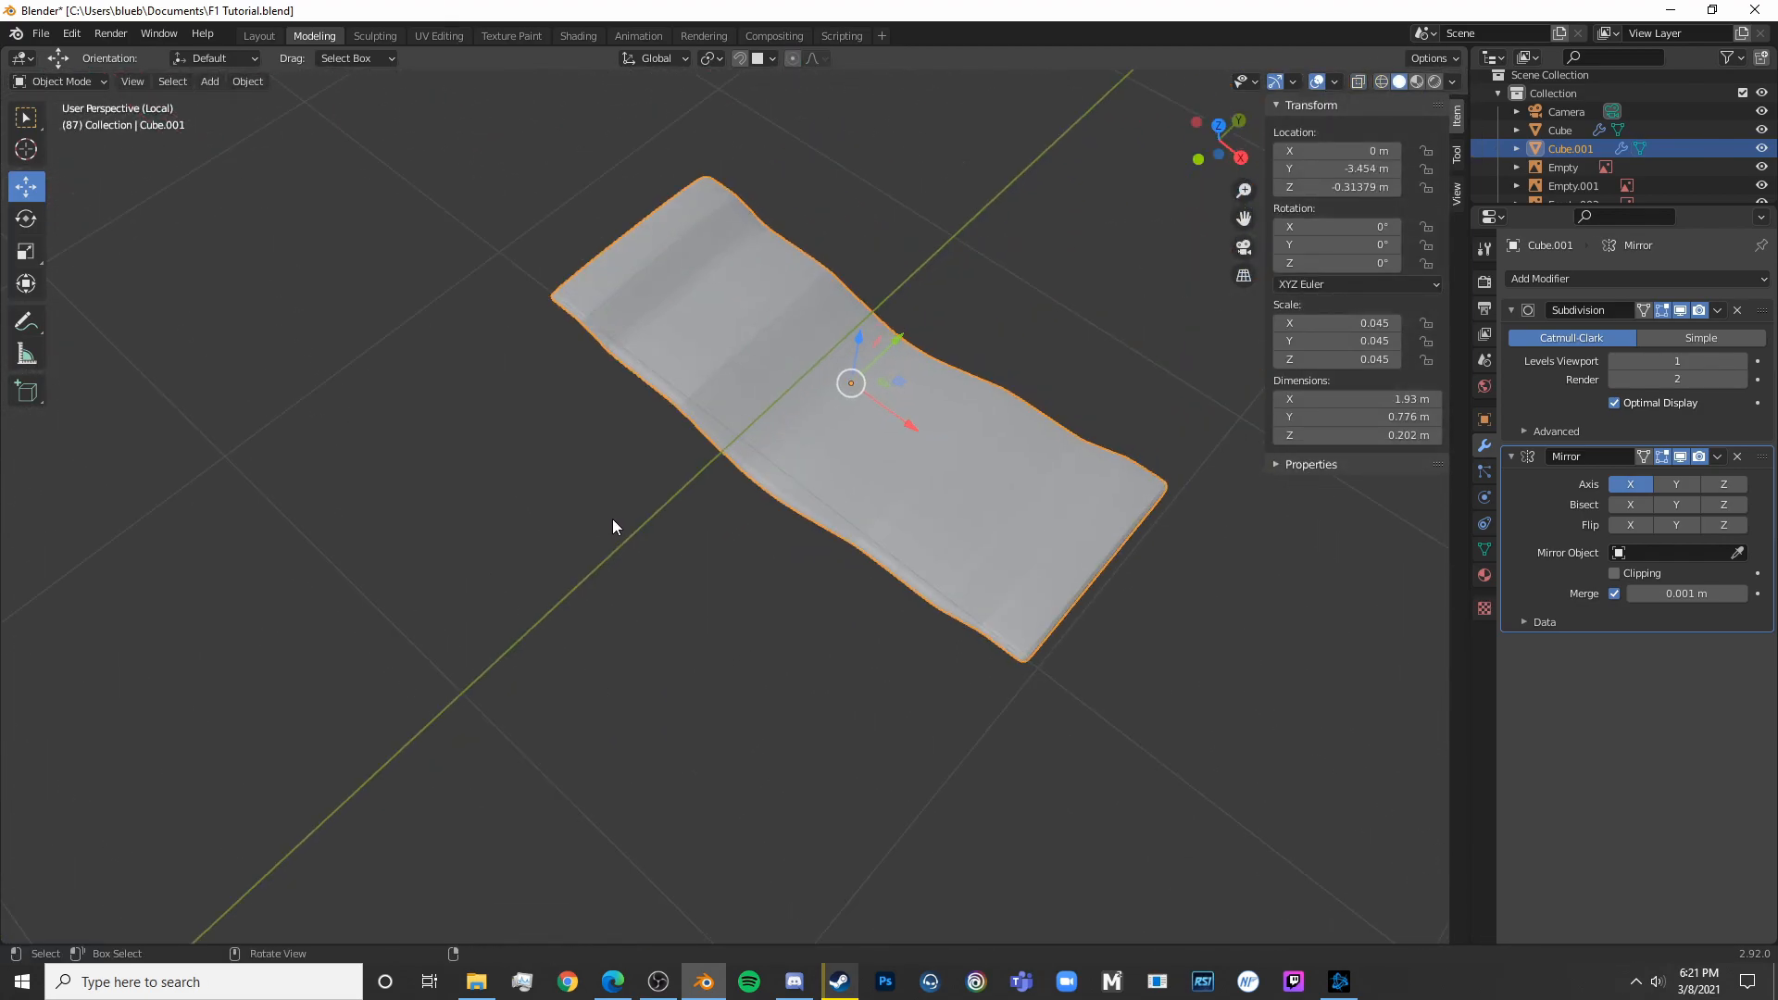
Show the wing over the top-view blueprint in wireframe and open its mesh for editing
{"action": "key", "text": "KP_1"}
{"action": "middle_click_drag", "start_coordinate": [807, 503], "coordinate": [938, 380], "text": "shift"}
{"action": "scroll", "coordinate": [943, 449], "scroll_direction": "up", "scroll_amount": 7}
{"action": "mouse_move", "coordinate": [1079, 510]}
{"action": "middle_mouse_down", "text": "shift"}
{"action": "mouse_move", "coordinate": [966, 461]}
{"action": "mouse_move", "coordinate": [849, 524]}
{"action": "middle_mouse_up", "text": "shift"}
{"action": "key", "text": "KP_7"}
{"action": "key", "text": "shift+z"}
{"action": "key", "text": "Tab"}
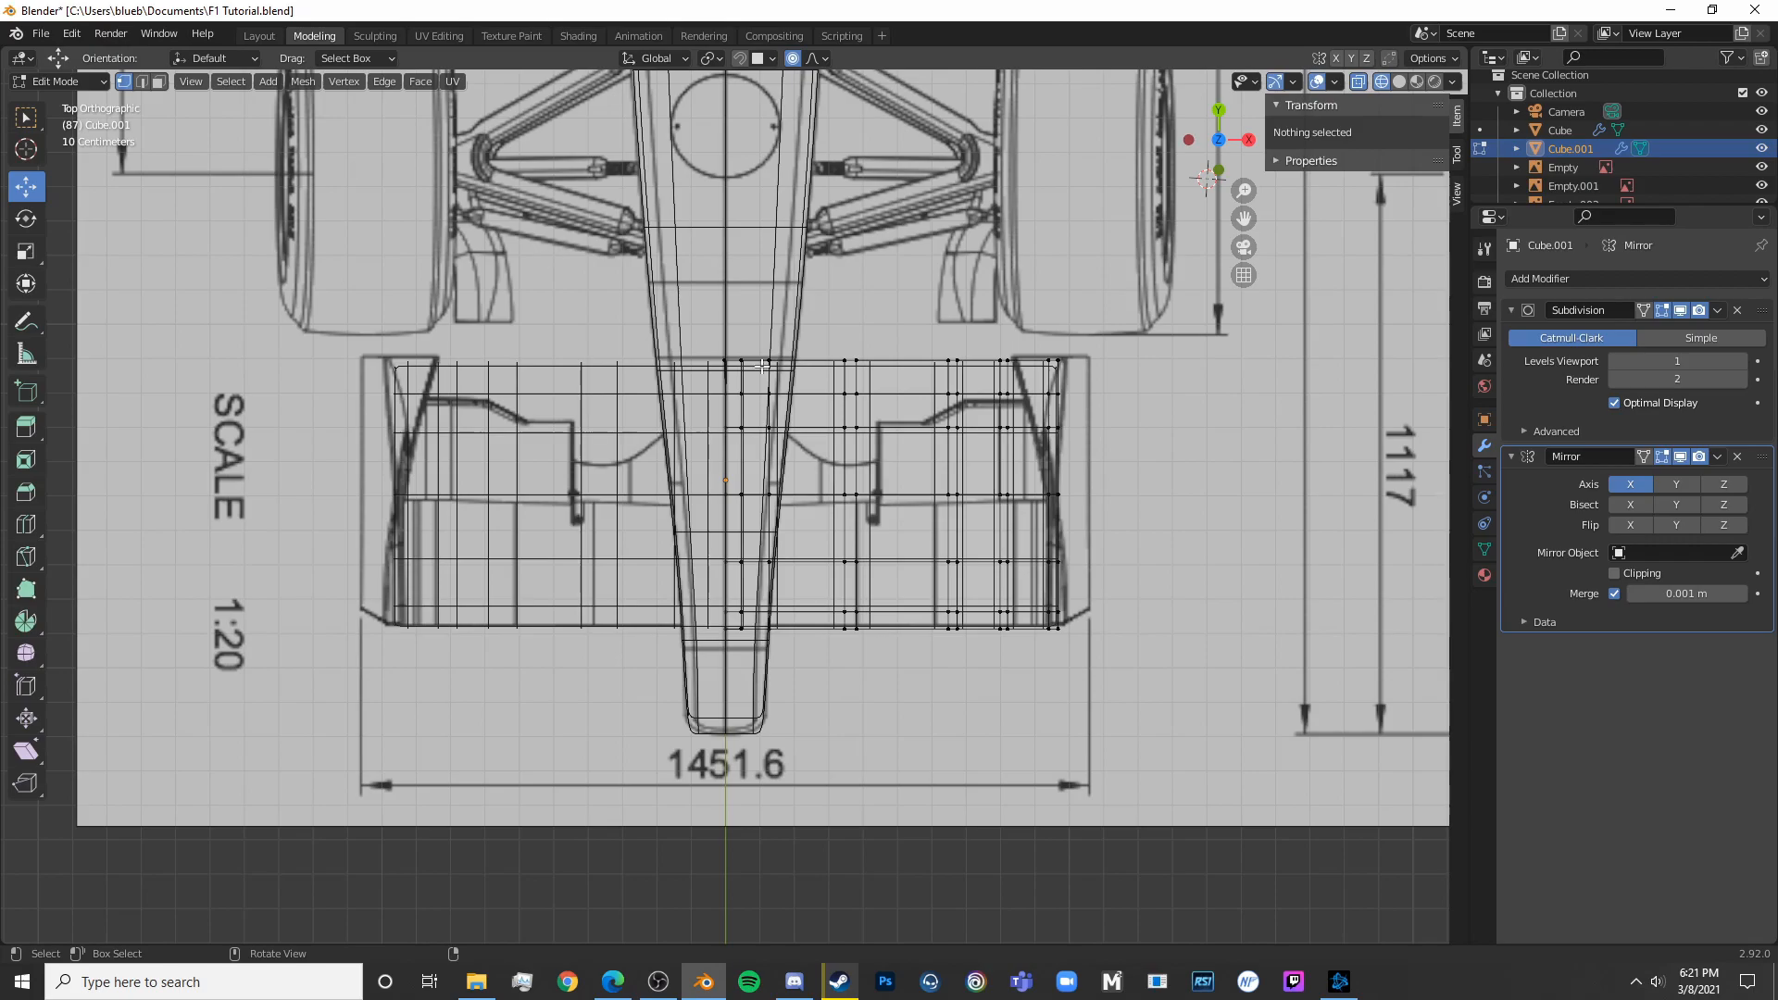
{"action": "scroll", "coordinate": [700, 332], "scroll_direction": "up", "scroll_amount": 2}
{"action": "key", "text": "a"}
{"action": "key", "text": "alt+a"}
{"action": "key", "text": "c"}
{"action": "key", "text": "c"}
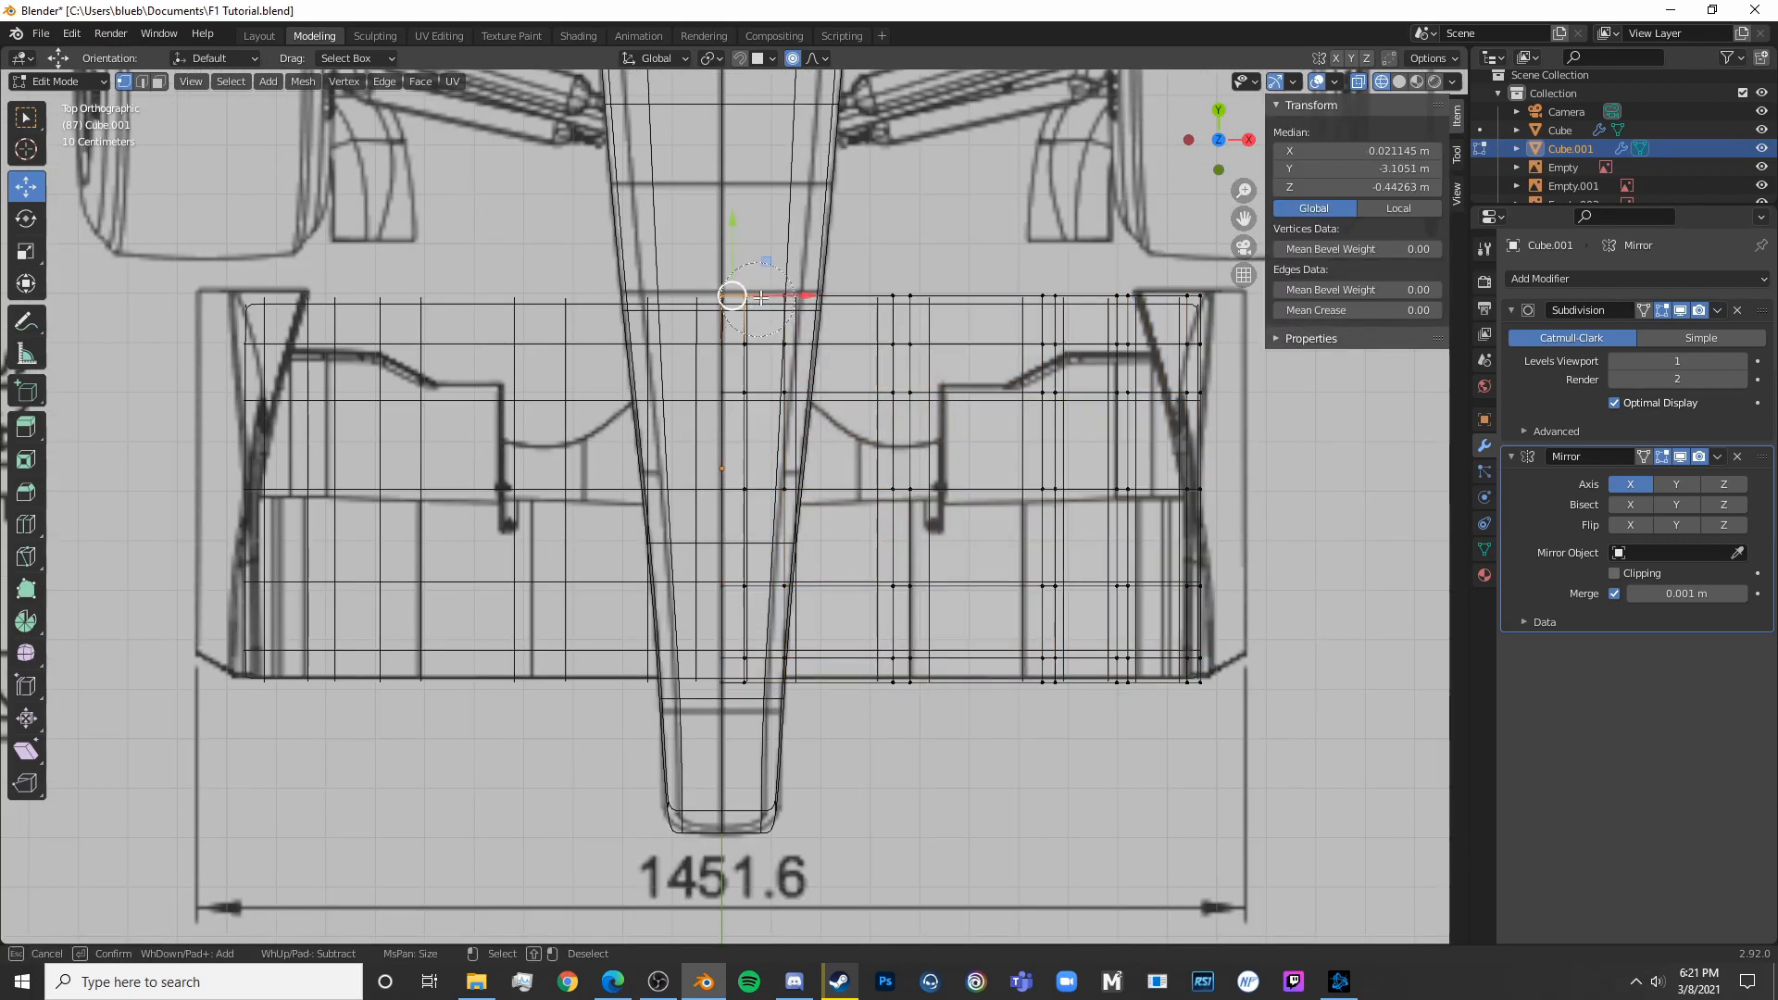
{"action": "key", "text": "Escape"}
{"action": "key", "text": "alt+a"}
Select the wing's rear vertices near the centreline, scale them to 0.916 along Z, and move them forward along Y
{"action": "key", "text": "c"}
{"action": "left_click_drag", "start_coordinate": [746, 364], "coordinate": [740, 348]}
{"action": "key", "text": "Escape"}
{"action": "key", "text": "s"}
{"action": "key", "text": "z"}
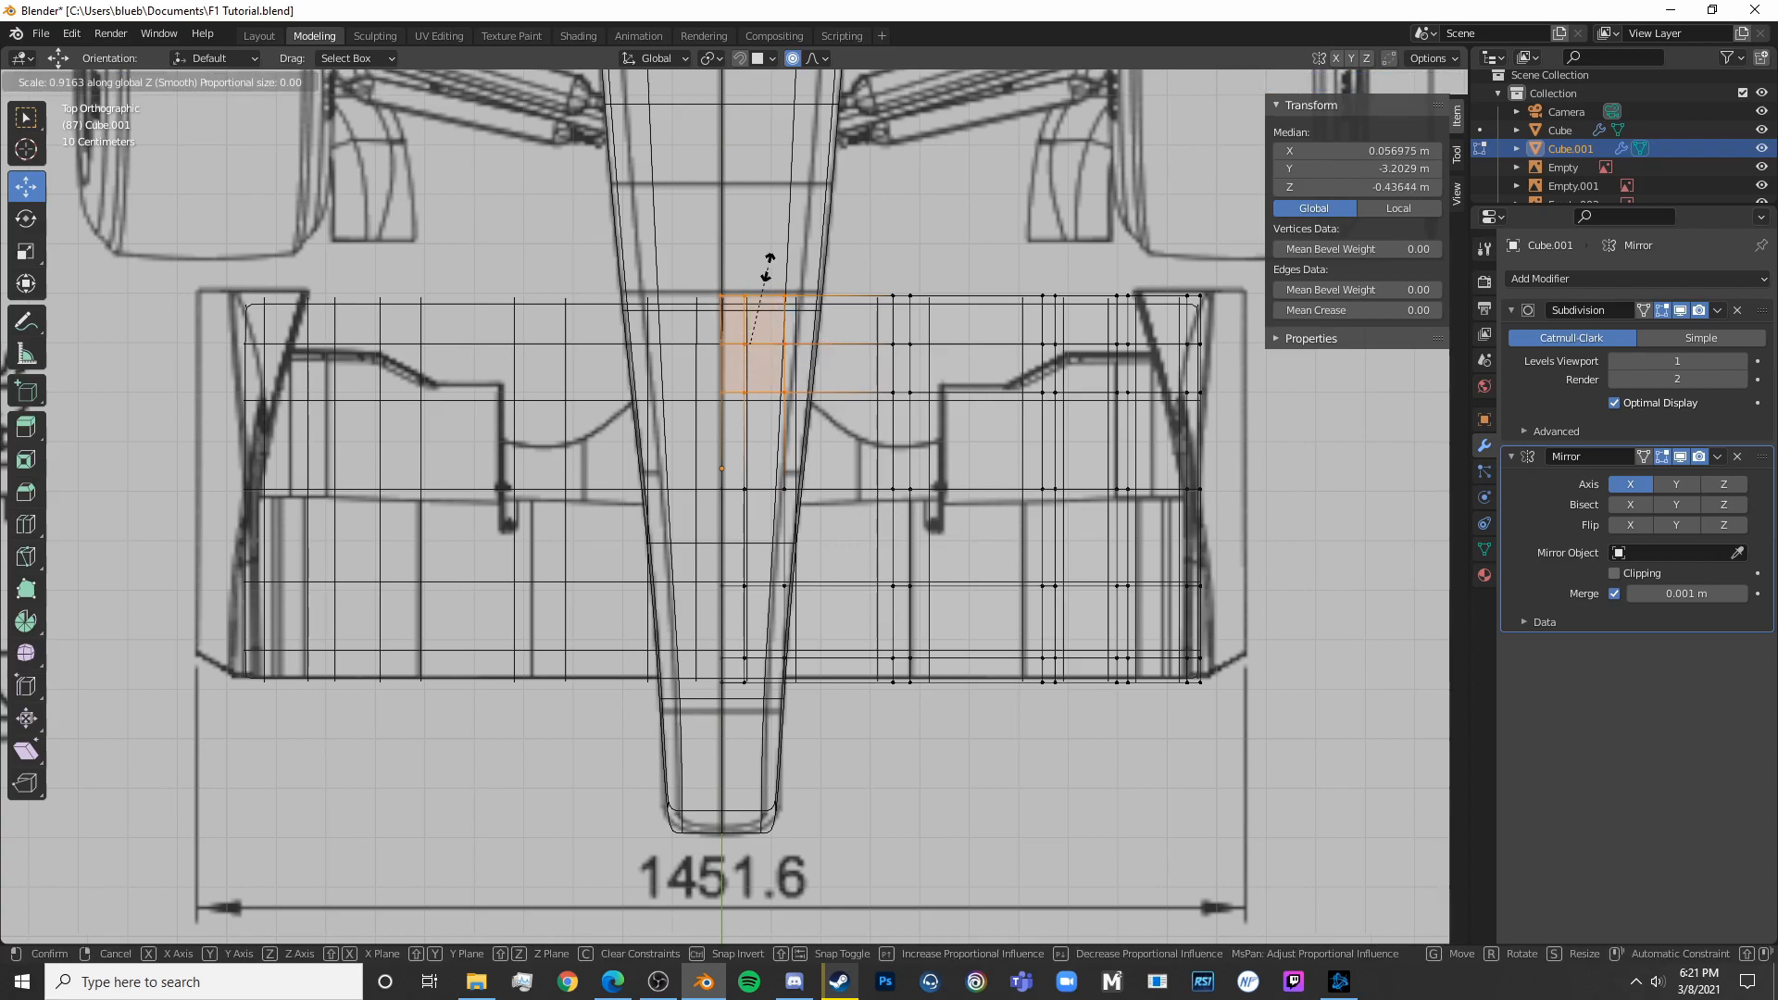
{"action": "left_click", "coordinate": [766, 269]}
{"action": "key", "text": "g"}
{"action": "key", "text": "y"}
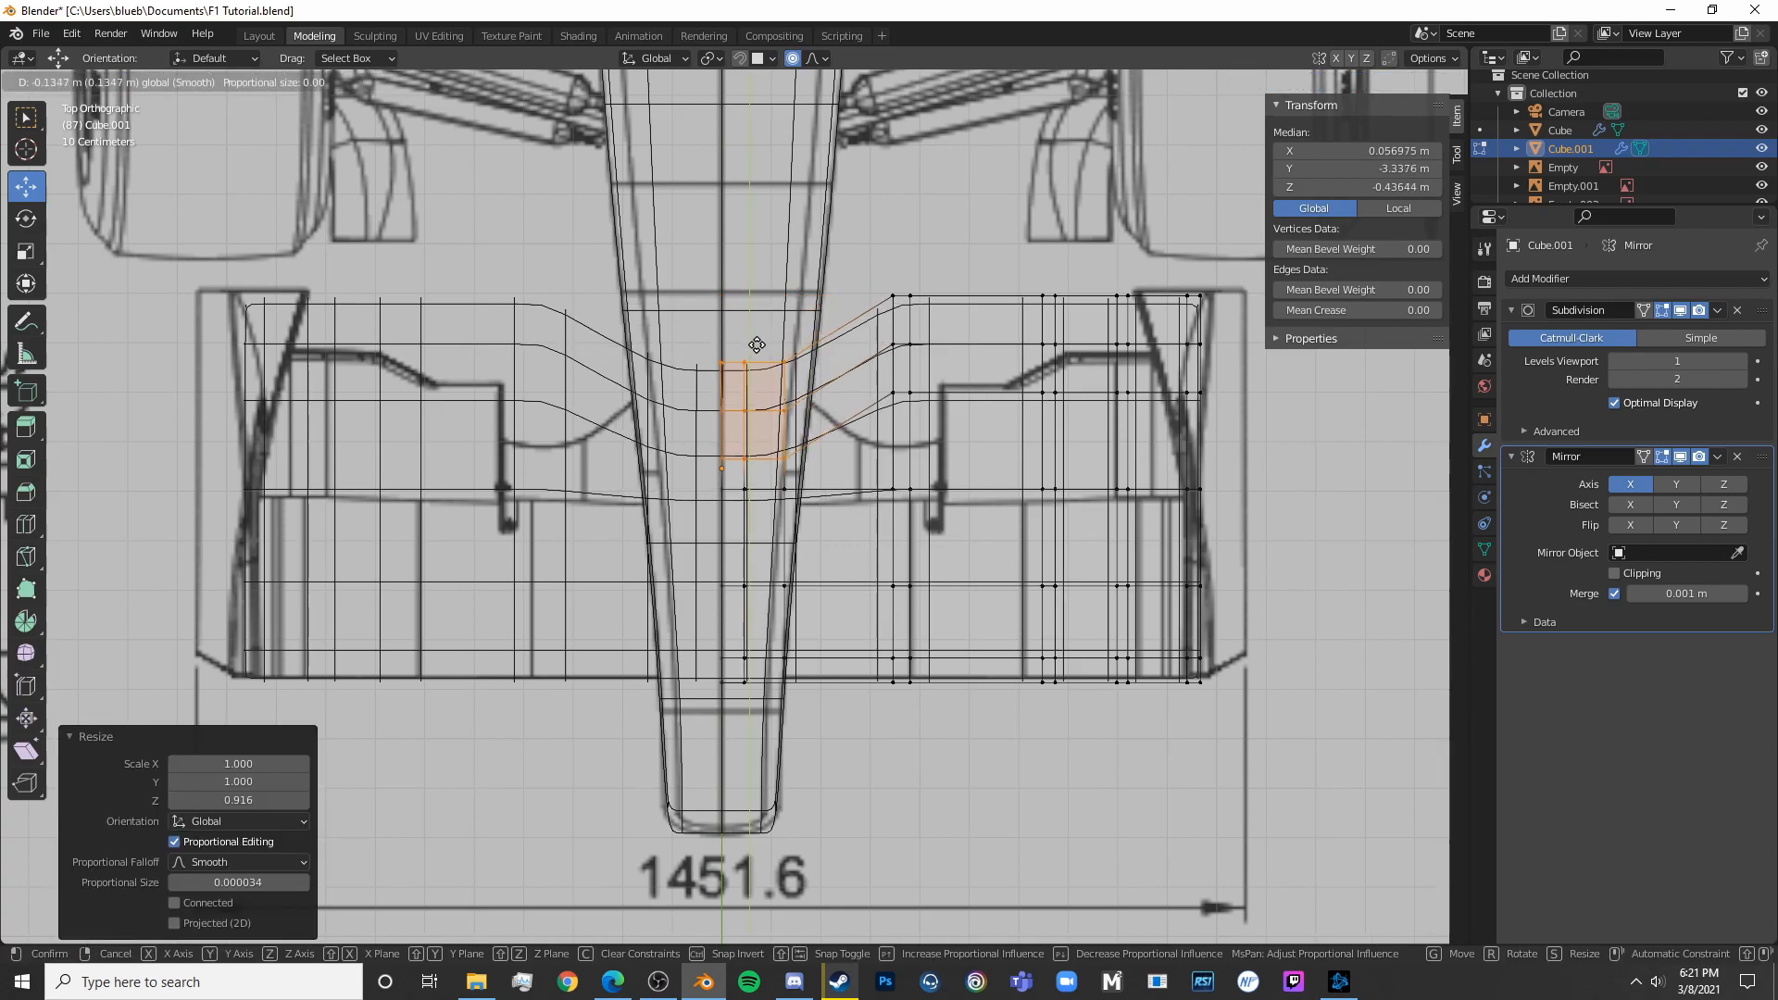
{"action": "left_click", "coordinate": [755, 358]}
{"action": "middle_click_drag", "start_coordinate": [843, 379], "coordinate": [720, 416], "text": "shift"}
Move the rear vertices at the wing's inner bend about 0.172 m forward along Y, then nudge them slightly back
{"action": "key", "text": "alt+a"}
{"action": "key", "text": "c"}
{"action": "left_click_drag", "start_coordinate": [776, 435], "coordinate": [774, 334]}
{"action": "key", "text": "Escape"}
{"action": "key", "text": "g"}
{"action": "key", "text": "y"}
{"action": "left_click", "coordinate": [786, 405]}
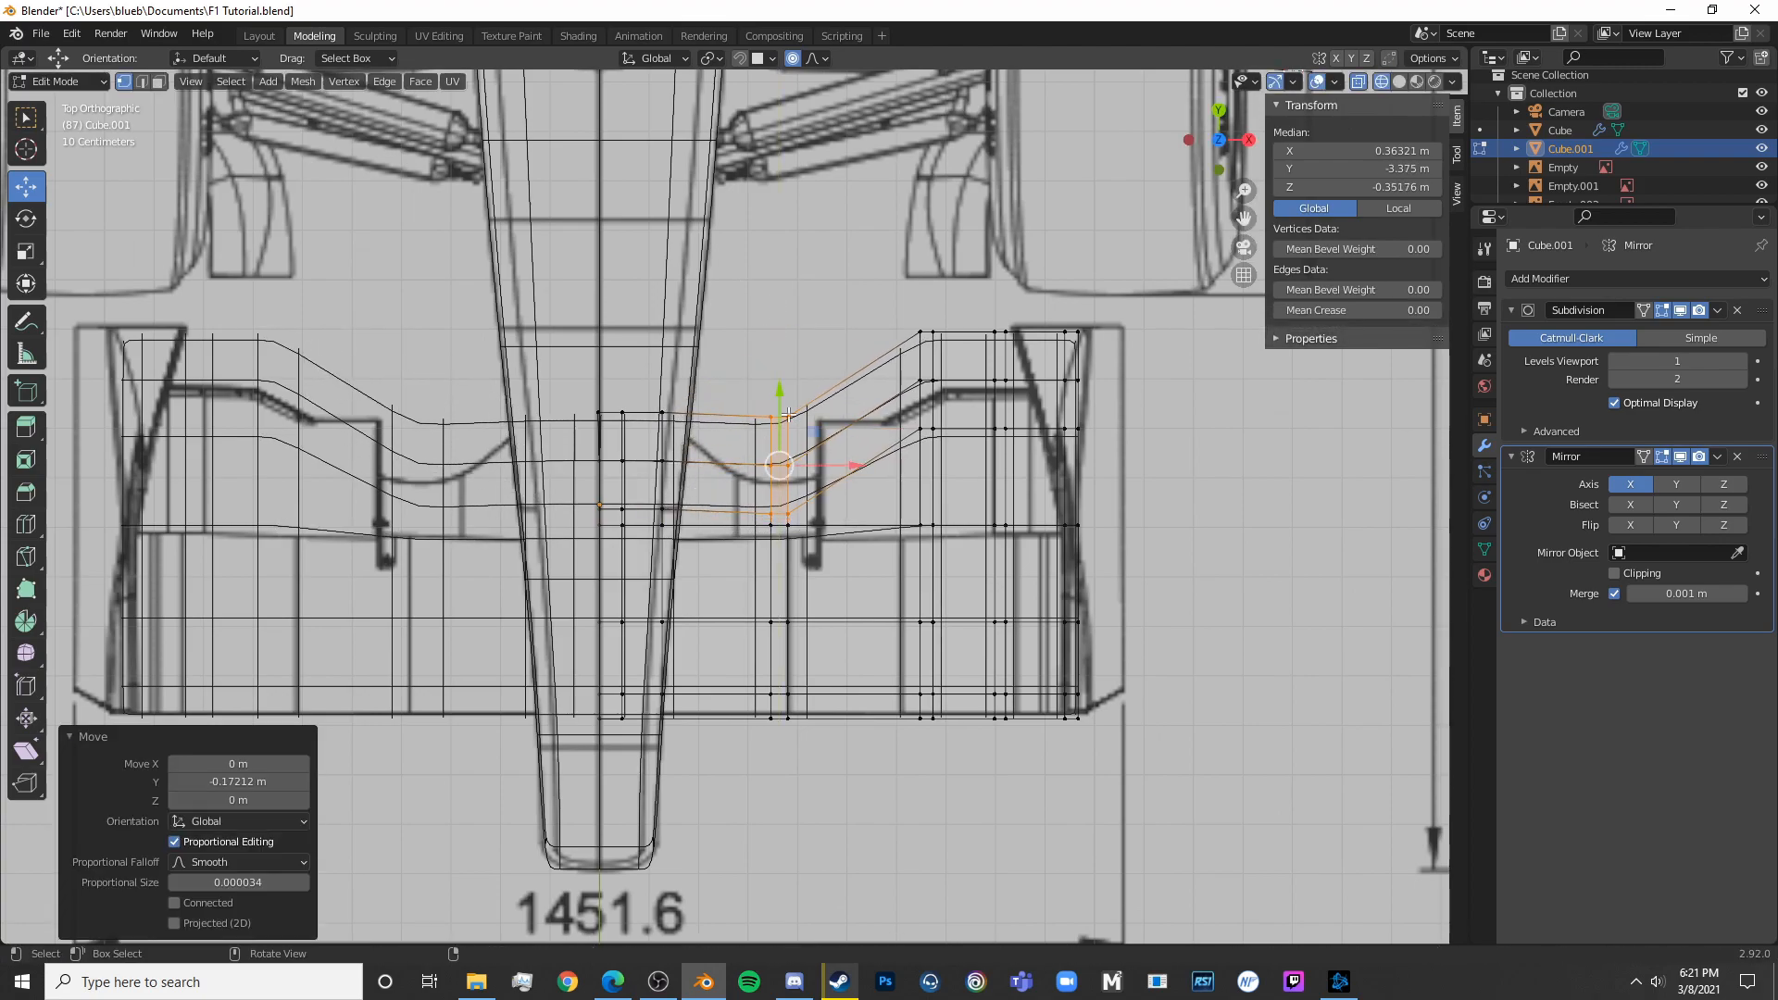
{"action": "left_click_drag", "start_coordinate": [780, 389], "coordinate": [780, 377]}
Add the next vertex row at the inner bend to the selection, compress it along Y, and move it about 0.082 m forward
{"action": "key", "text": "c"}
{"action": "left_click", "coordinate": [782, 524]}
{"action": "key", "text": "Escape"}
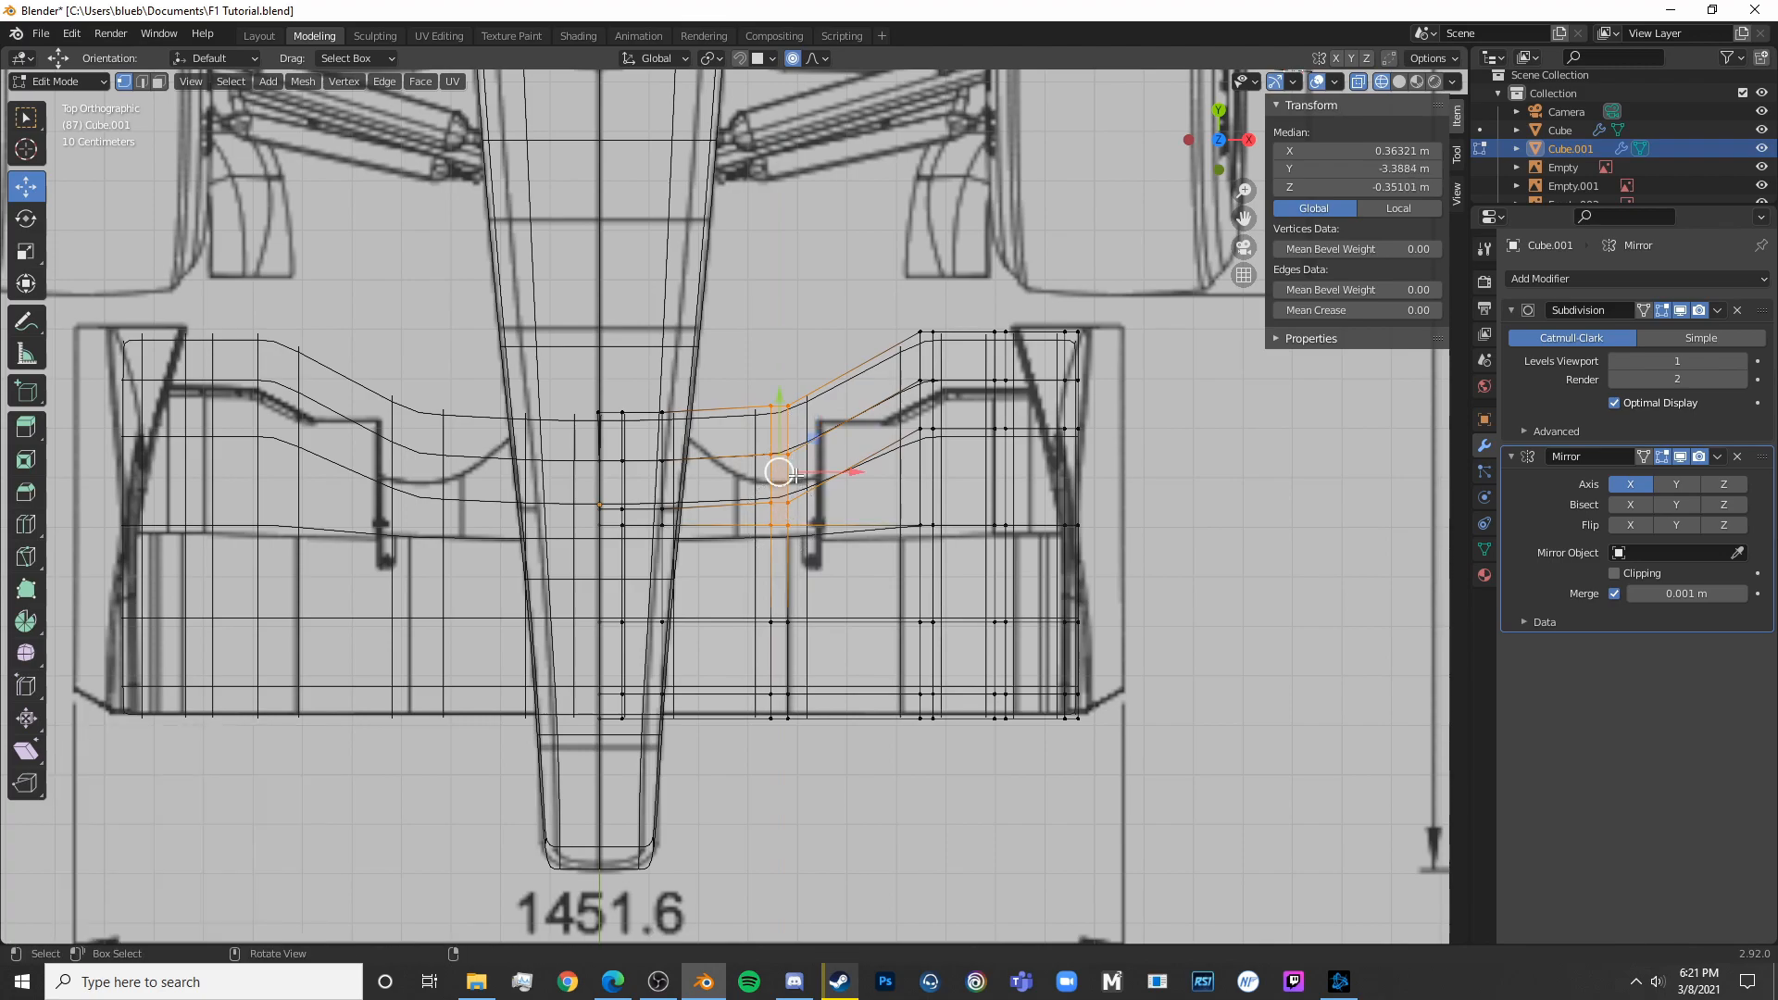
{"action": "key", "text": "s"}
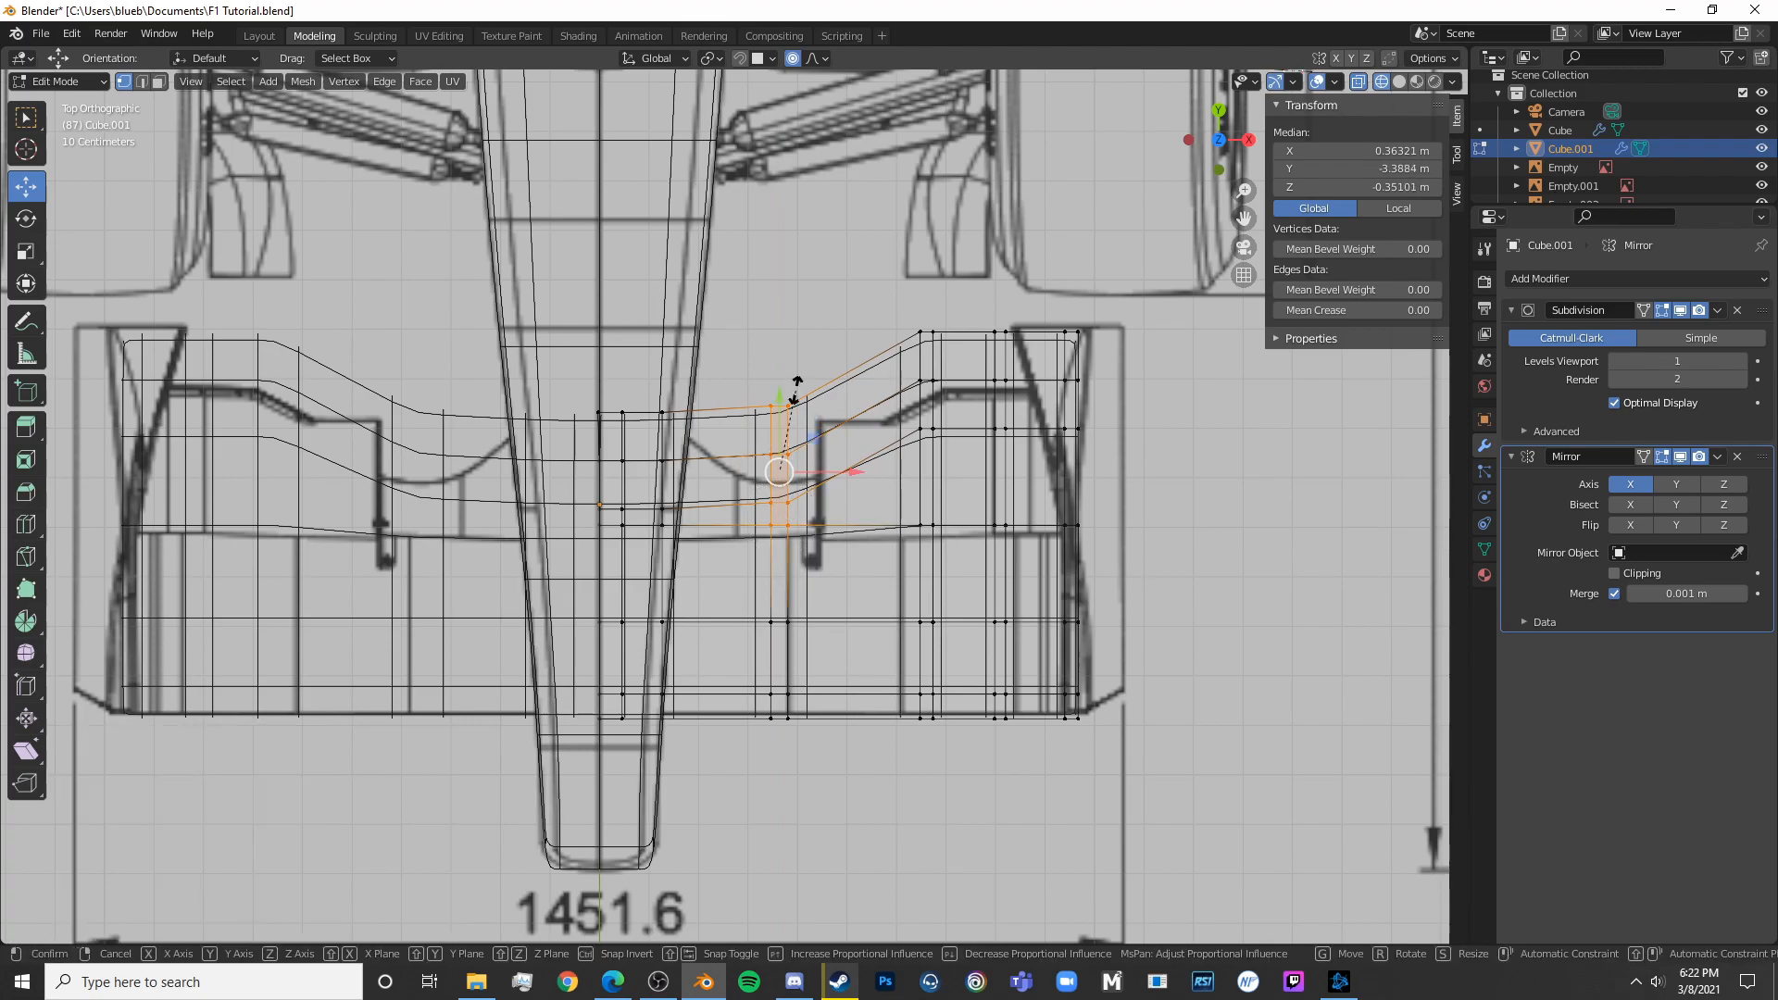
{"action": "key", "text": "y"}
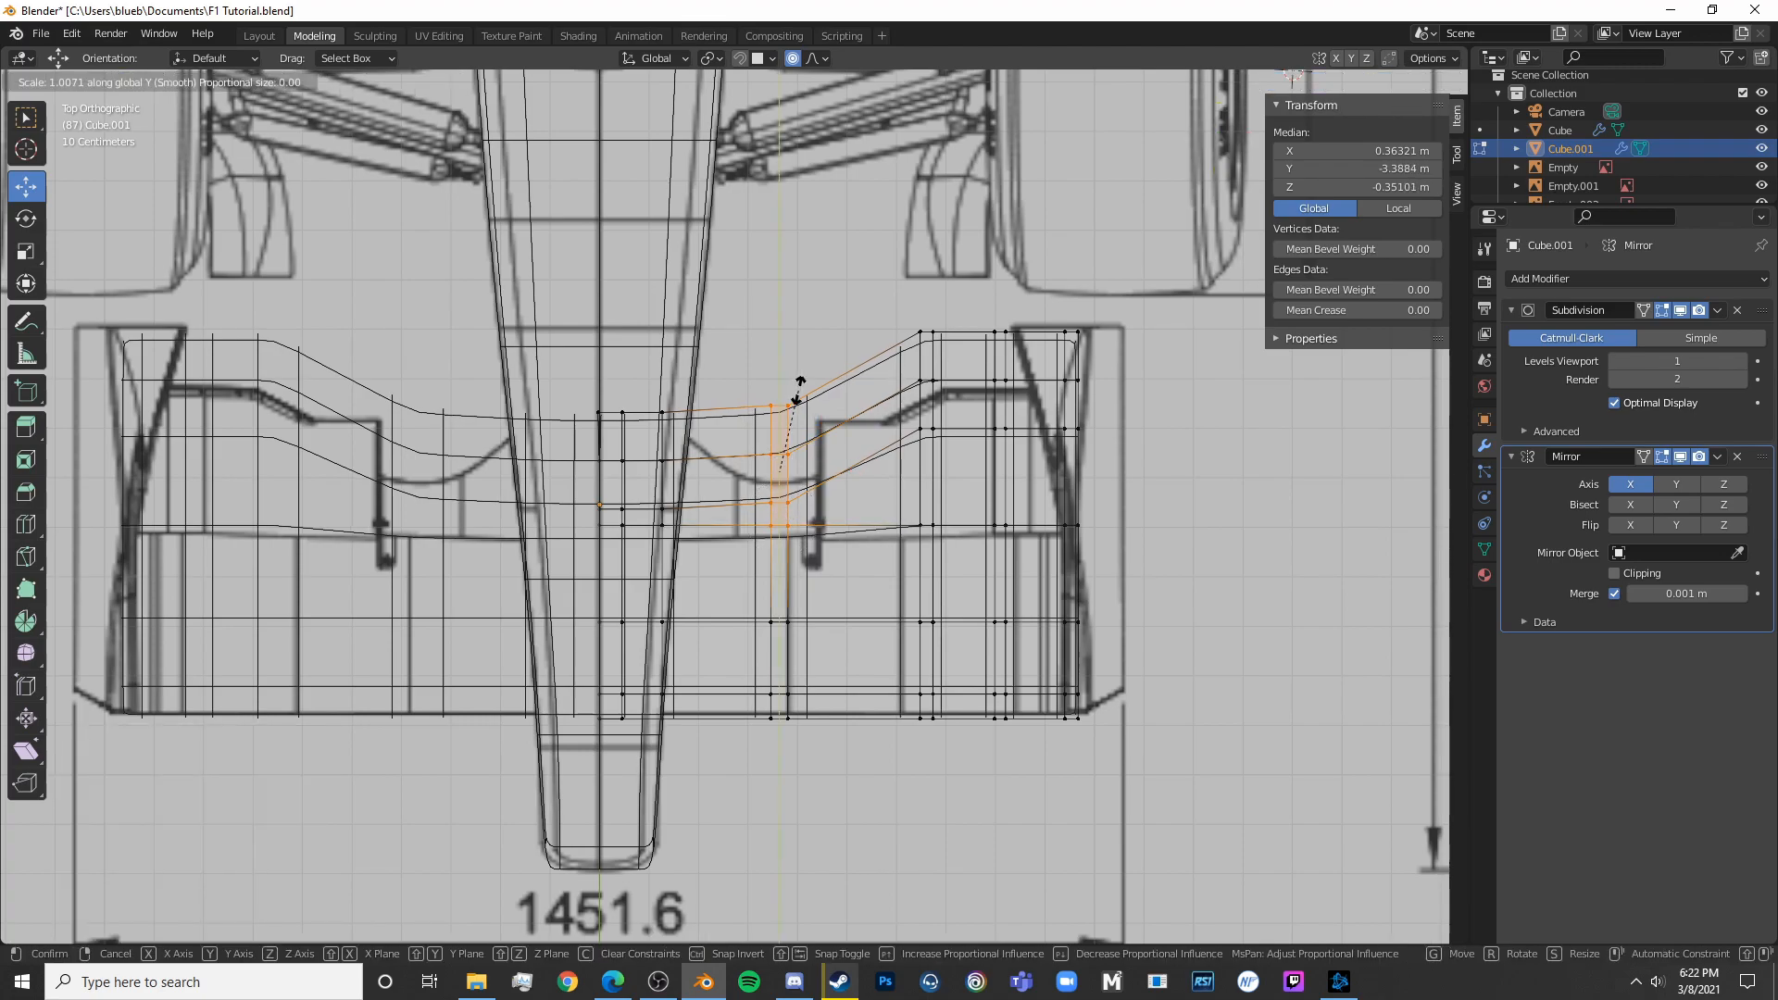
{"action": "left_click", "coordinate": [790, 428]}
{"action": "left_click_drag", "start_coordinate": [779, 407], "coordinate": [782, 454]}
{"action": "scroll", "coordinate": [773, 417], "scroll_direction": "up", "scroll_amount": 4}
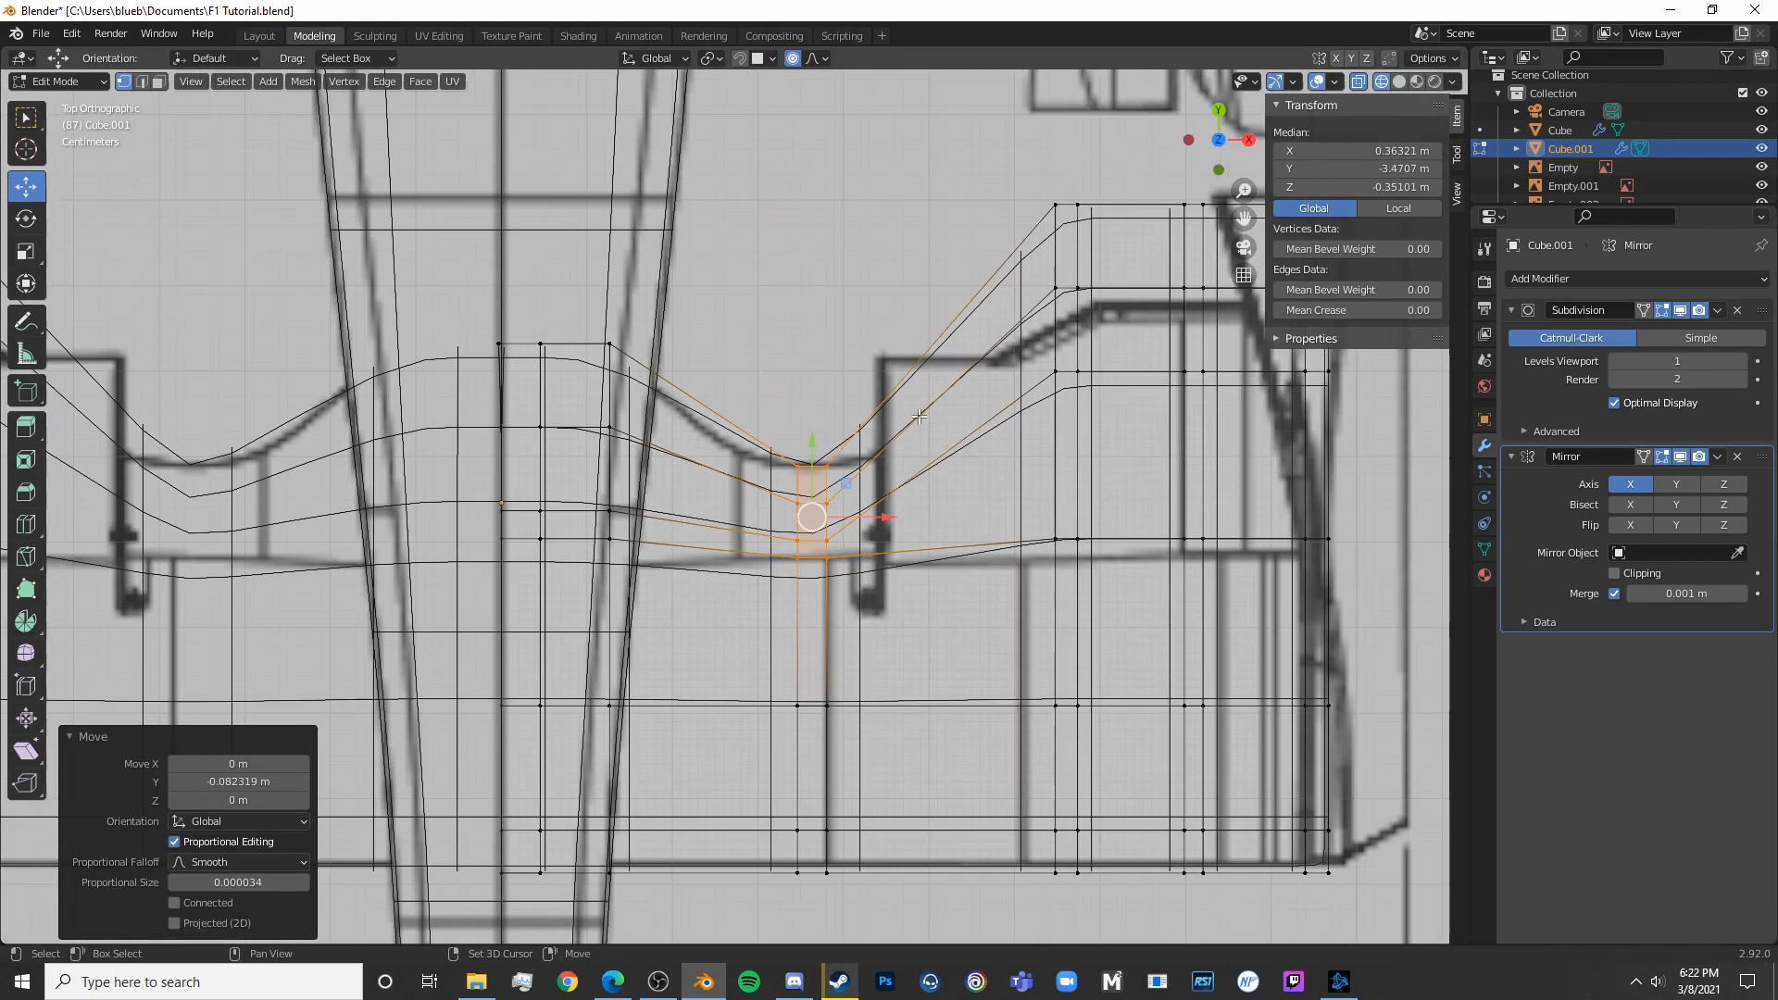
Select the rear vertices at the wing's outer bend for scaling along Y
{"action": "left_click_drag", "start_coordinate": [903, 588], "coordinate": [852, 217]}
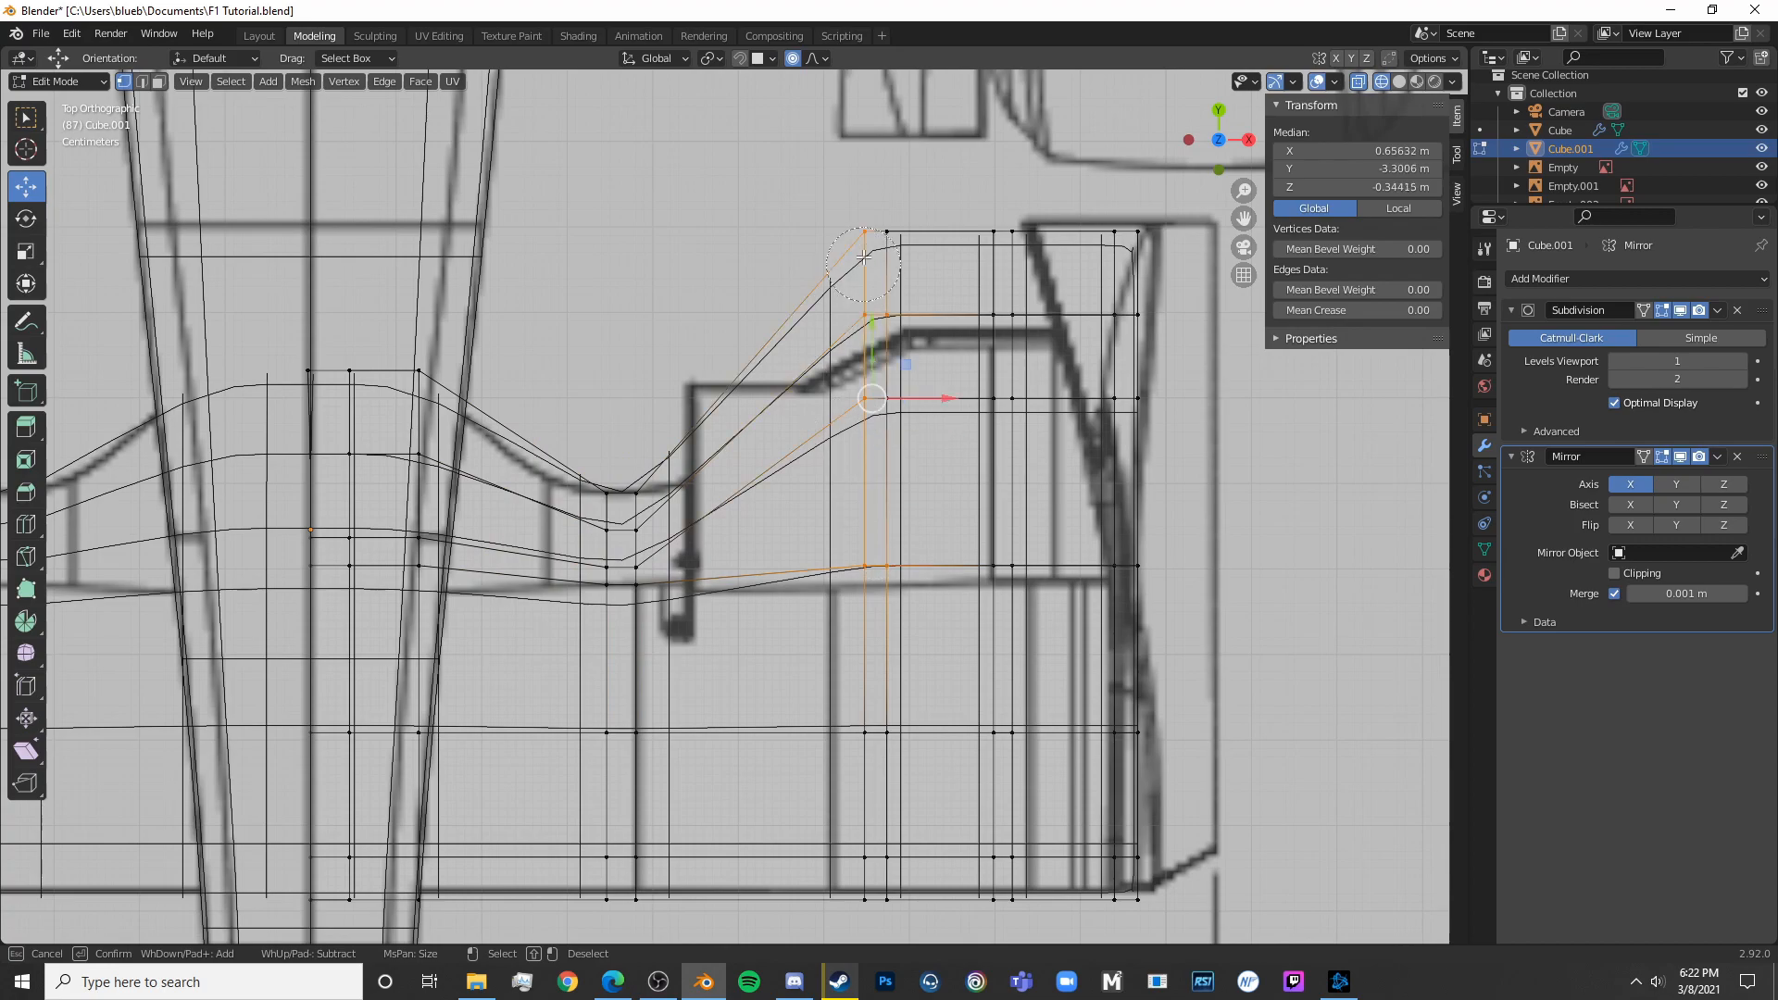
{"action": "key", "text": "s"}
{"action": "key", "text": "y"}
{"action": "left_click", "coordinate": [876, 187]}
Try ripping the selected outer-bend vertices, then delete them and undo the deletion
{"action": "key", "text": "v"}
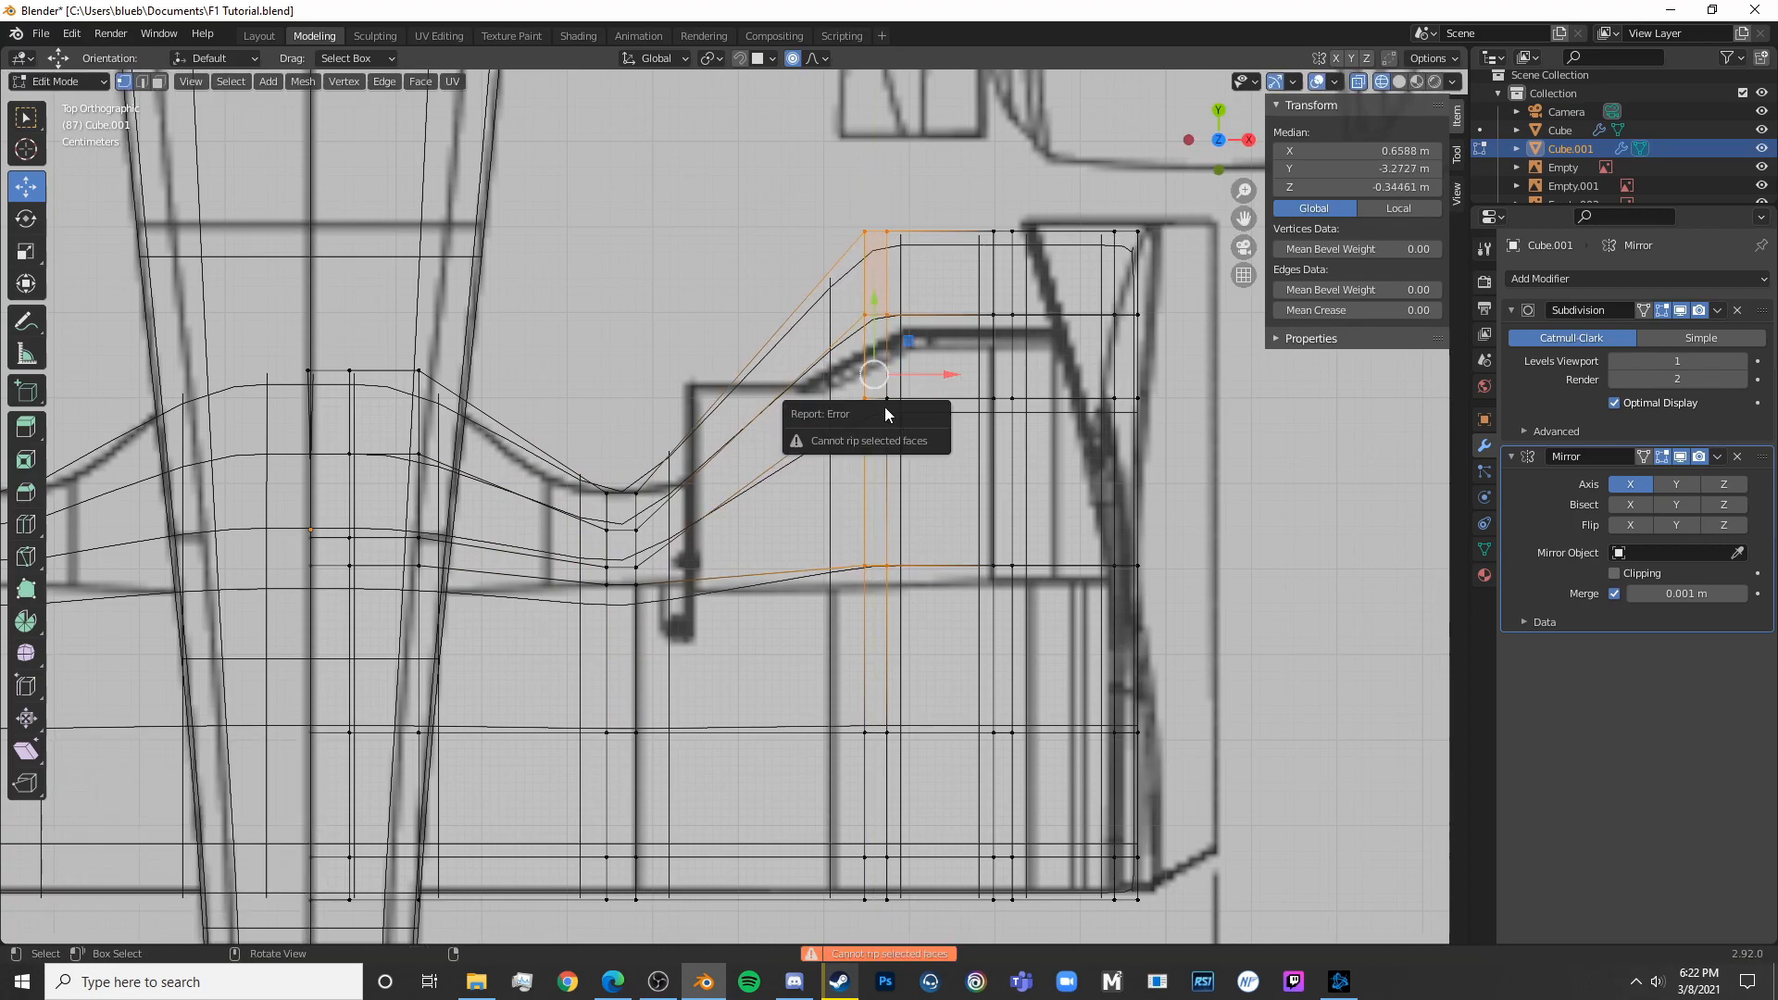
{"action": "key", "text": "x"}
{"action": "left_click", "coordinate": [894, 399]}
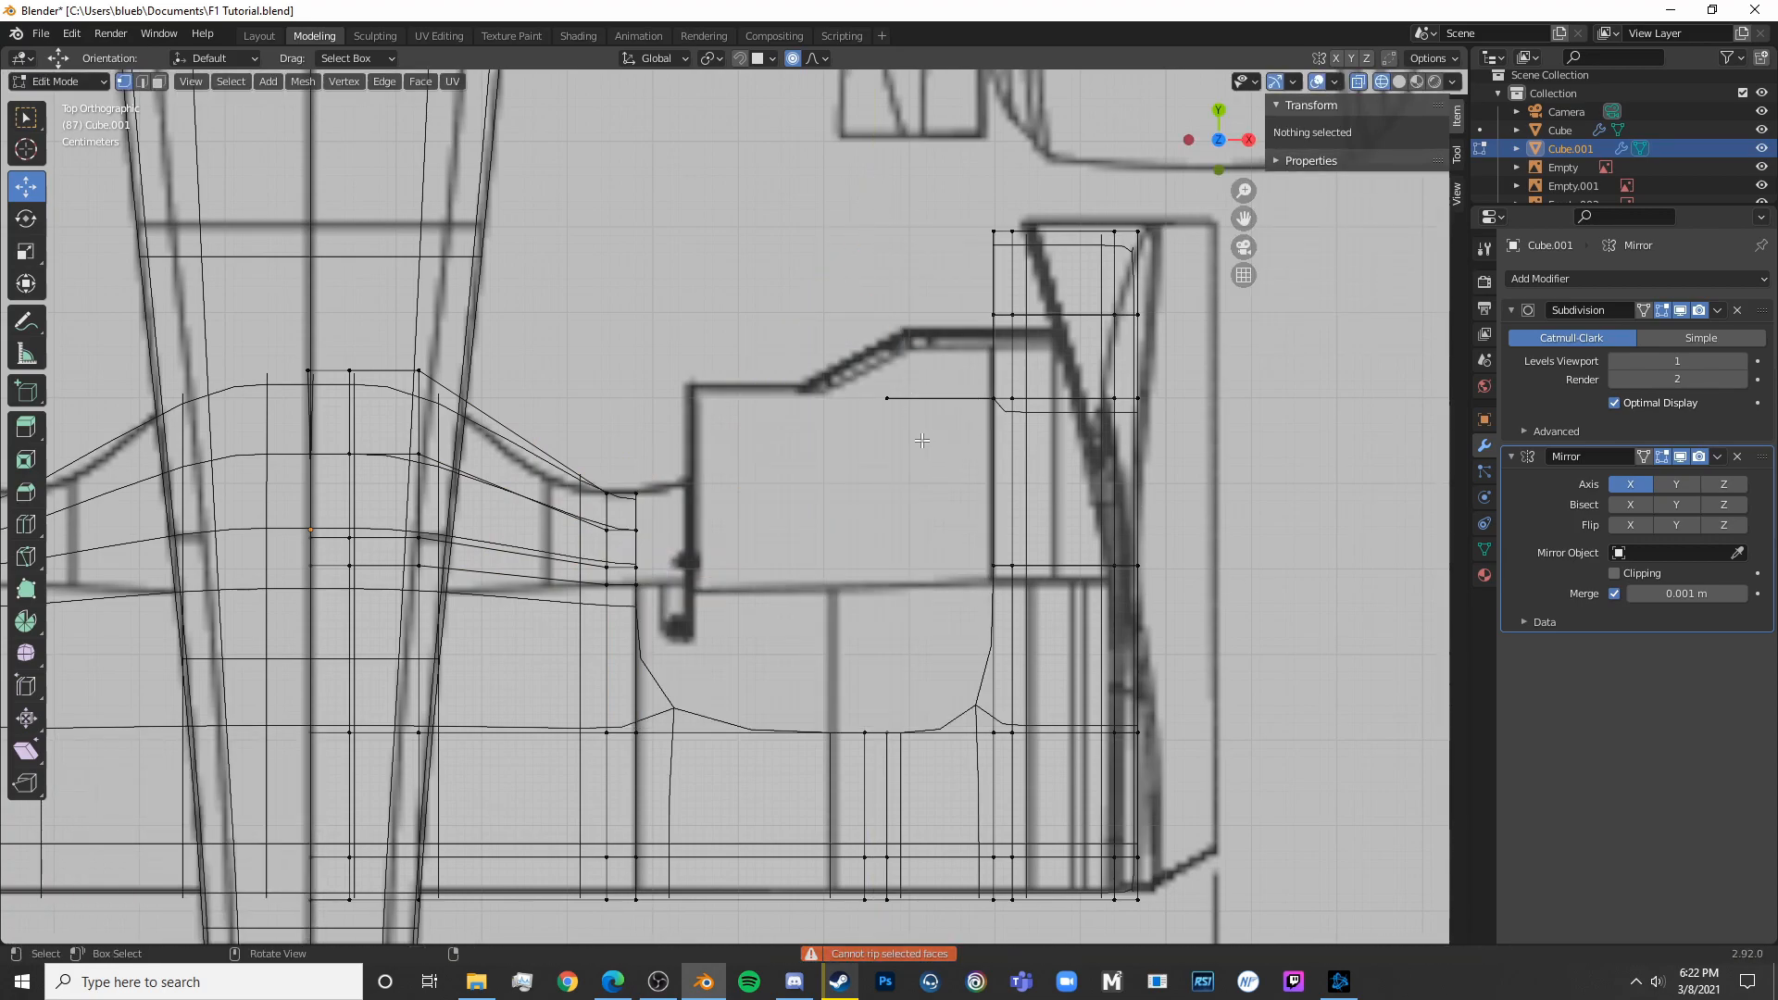
{"action": "key", "text": "ctrl+z"}
Compress the outer bend's rear vertices along Y and move them forward to the blueprint's rear edge
{"action": "key", "text": "s"}
{"action": "key", "text": "y"}
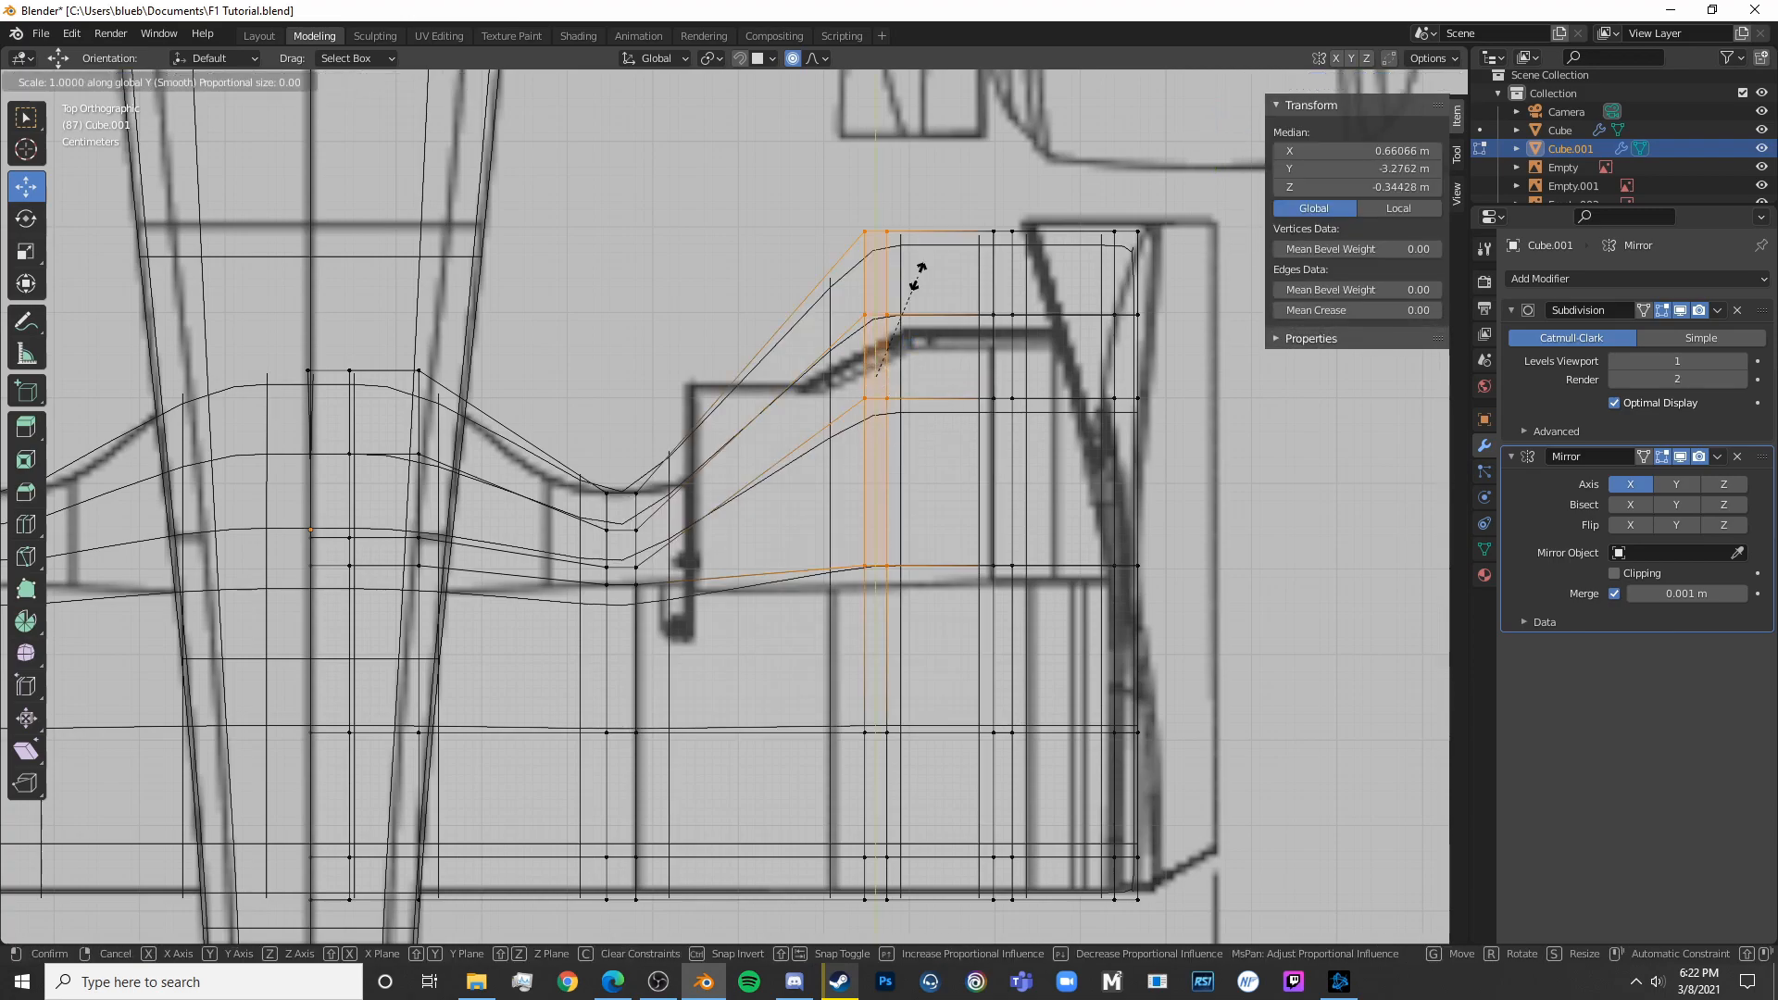
{"action": "left_click", "coordinate": [905, 343]}
{"action": "left_click_drag", "start_coordinate": [875, 321], "coordinate": [875, 360]}
{"action": "left_click", "coordinate": [937, 463]}
{"action": "left_click", "coordinate": [900, 489]}
{"action": "key", "text": "ctrl+z"}
{"action": "key", "text": "ctrl+z"}
Select the rear vertices of the paired columns beyond the outer bend and move them forward along Y to the blueprint outline
{"action": "left_click", "coordinate": [934, 470]}
{"action": "key", "text": "c"}
{"action": "left_click_drag", "start_coordinate": [916, 480], "coordinate": [902, 330]}
{"action": "left_click", "coordinate": [935, 298]}
{"action": "key", "text": "c"}
{"action": "left_click_drag", "start_coordinate": [1003, 243], "coordinate": [1004, 401]}
{"action": "right_click", "coordinate": [1004, 402]}
{"action": "key", "text": "g"}
{"action": "key", "text": "y"}
{"action": "left_click_drag", "start_coordinate": [1005, 337], "coordinate": [1005, 337]}
Move the rear vertices at the wing's tip forward along Y to align with the neighbouring columns
{"action": "left_click", "coordinate": [1054, 263]}
{"action": "key", "text": "c"}
{"action": "left_click_drag", "start_coordinate": [1126, 233], "coordinate": [1128, 387]}
{"action": "right_click", "coordinate": [1128, 387]}
{"action": "left_click_drag", "start_coordinate": [1128, 252], "coordinate": [1139, 345]}
{"action": "key", "text": "ctrl+z"}
{"action": "key", "text": "ctrl+shift+z"}
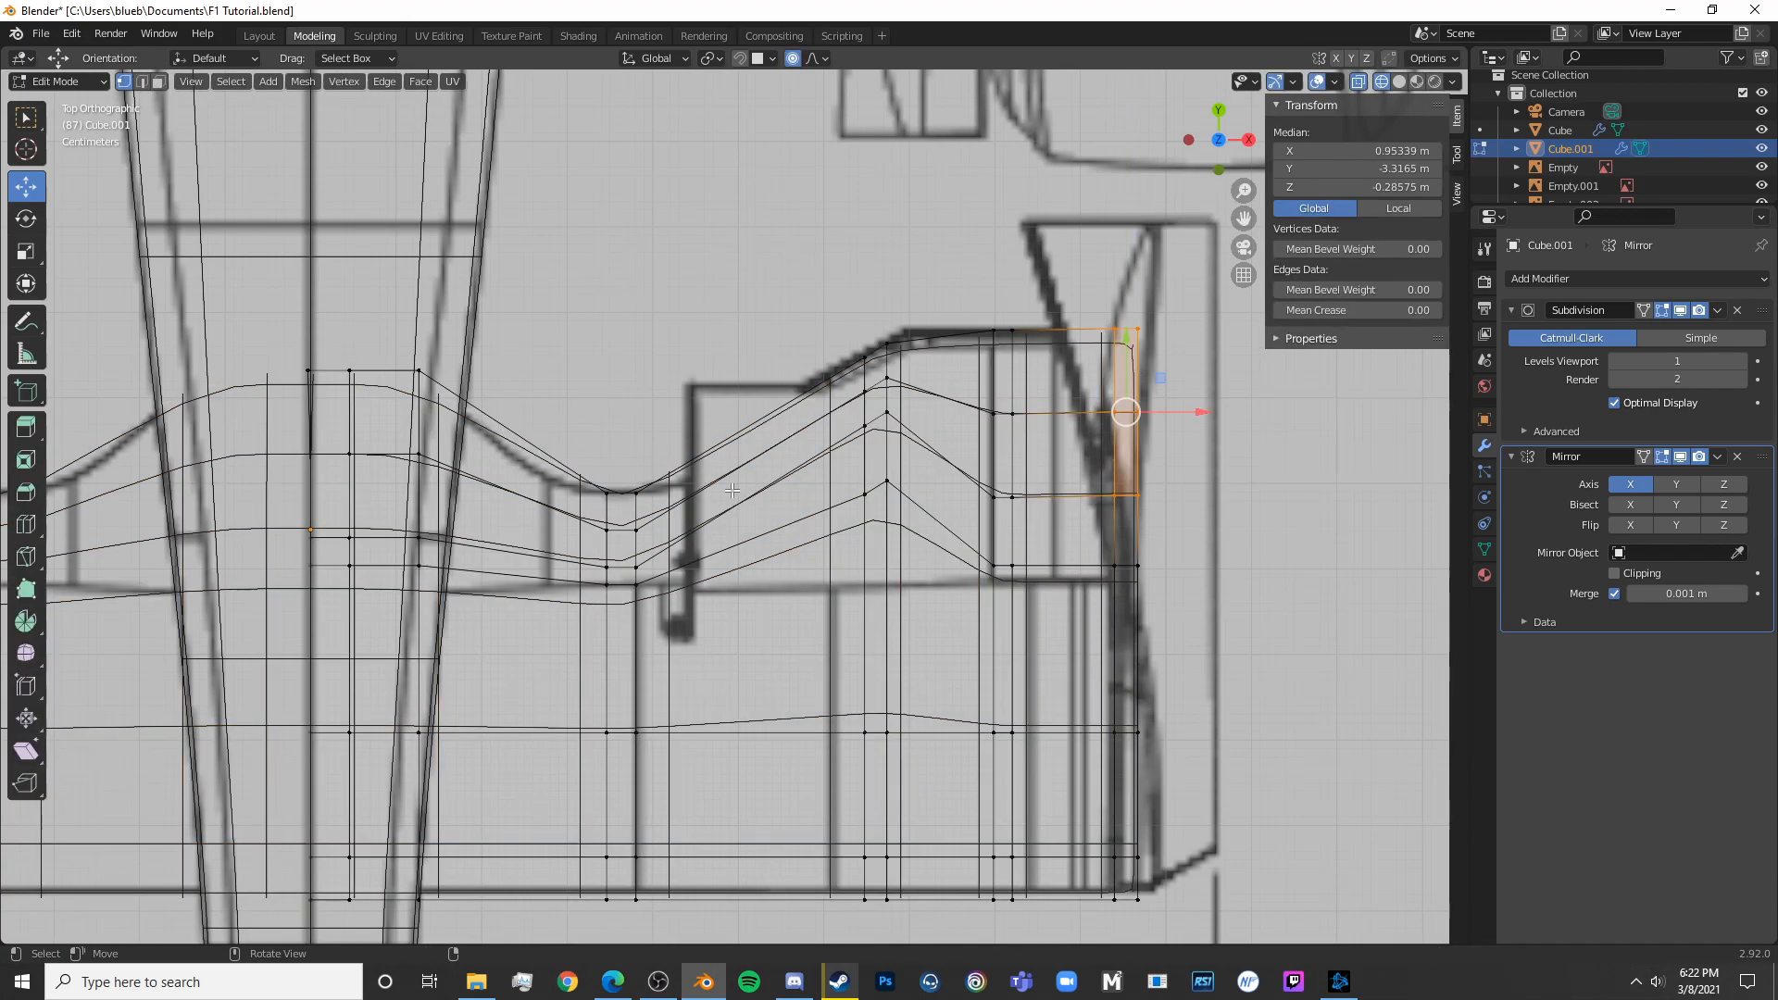
Add a centred loop cut between the nose and the inner bend, and move its rear vertices forward to follow the blueprint curve
{"action": "key", "text": "alt+a"}
{"action": "key", "text": "ctrl+r"}
{"action": "left_click", "coordinate": [566, 458]}
{"action": "right_click", "coordinate": [565, 458]}
{"action": "key", "text": "alt+a"}
{"action": "key", "text": "c"}
{"action": "left_click_drag", "start_coordinate": [513, 430], "coordinate": [512, 491]}
{"action": "right_click", "coordinate": [512, 491]}
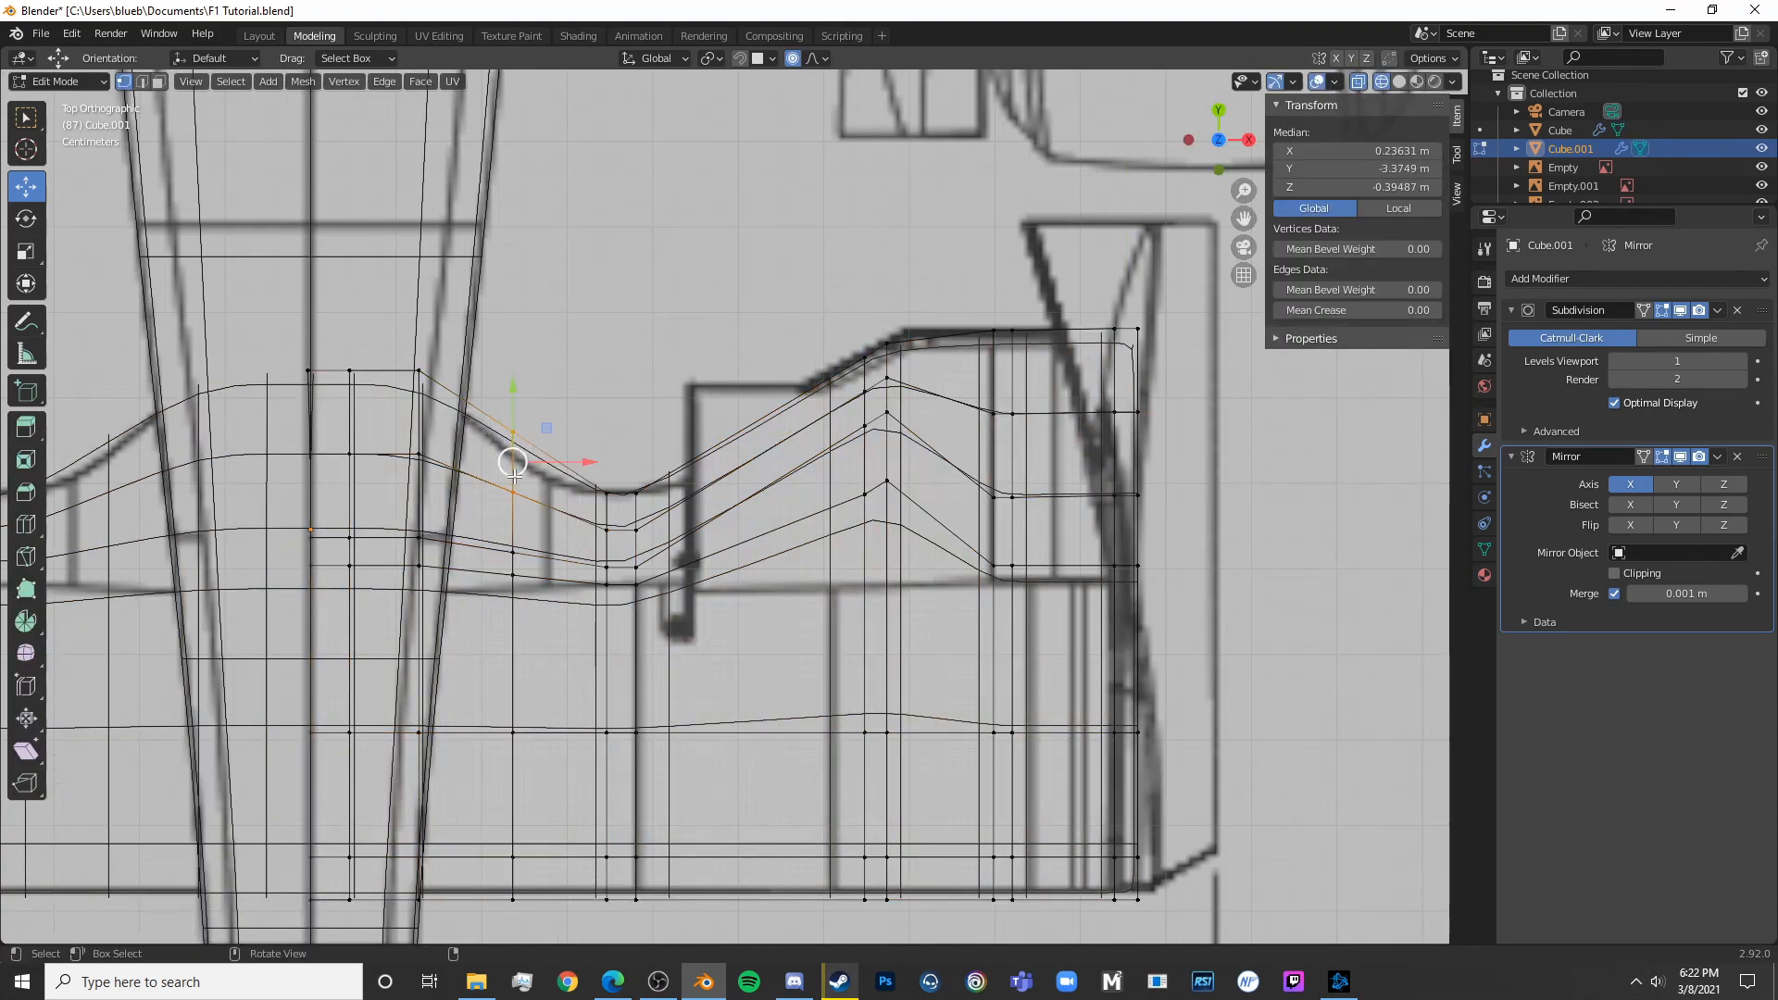
{"action": "left_click_drag", "start_coordinate": [512, 393], "coordinate": [511, 404]}
{"action": "left_click", "coordinate": [509, 408]}
Add a centred loop cut between the inner and outer bends, and move its rear vertices slightly forward
{"action": "key", "text": "ctrl+r"}
{"action": "left_click", "coordinate": [774, 414]}
{"action": "right_click", "coordinate": [774, 414]}
{"action": "key", "text": "alt+a"}
{"action": "key", "text": "c"}
{"action": "left_click_drag", "start_coordinate": [752, 428], "coordinate": [757, 485]}
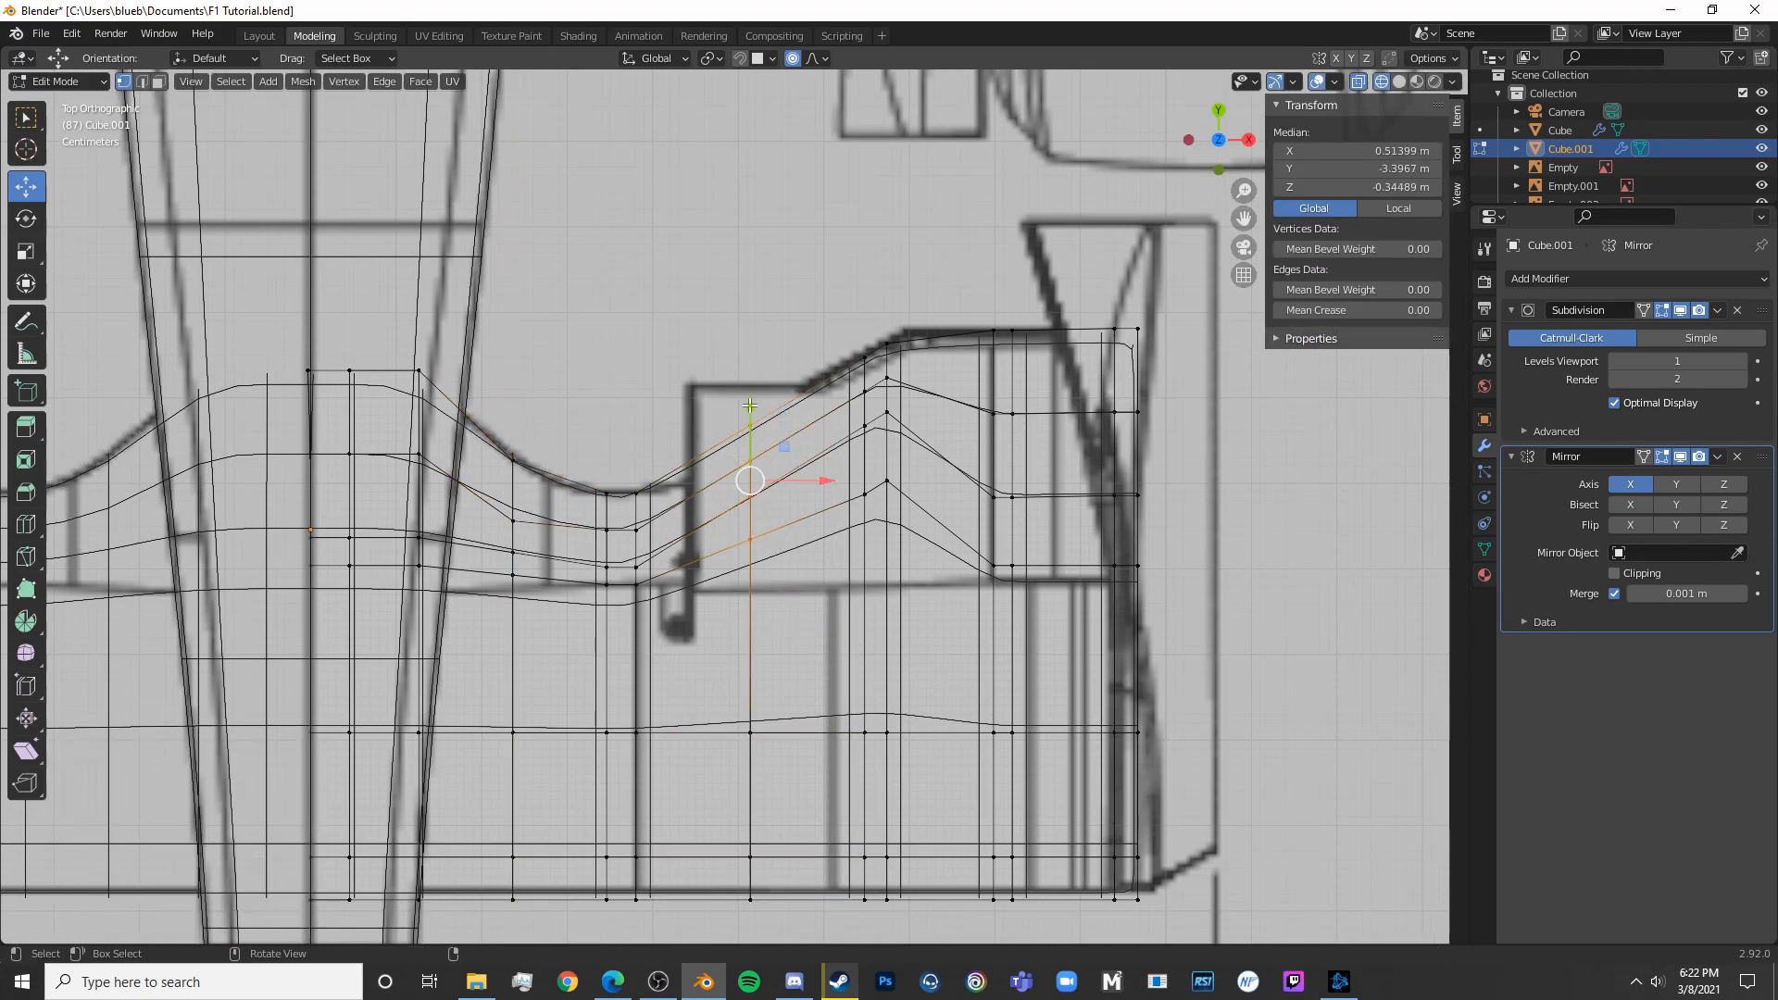
{"action": "left_click_drag", "start_coordinate": [757, 412], "coordinate": [750, 426]}
{"action": "left_click", "coordinate": [750, 426]}
Examine the reshaped wing beside the car body in object mode with solid shading
{"action": "key", "text": "Tab"}
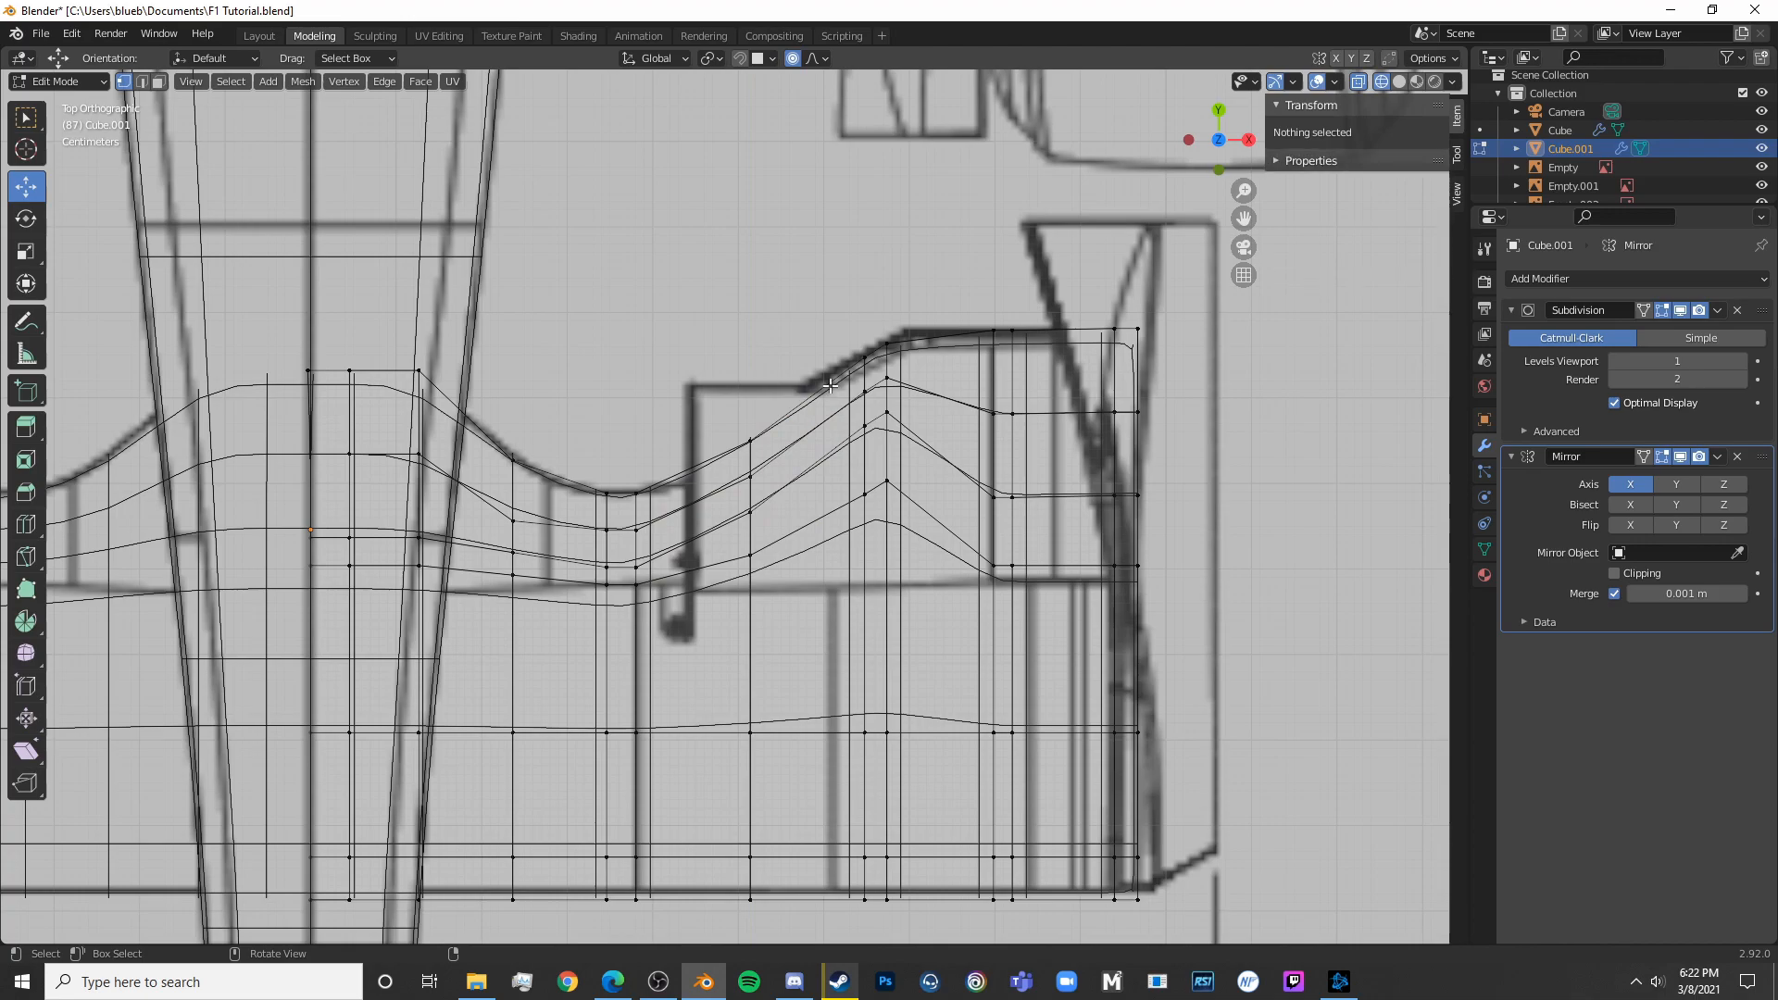
{"action": "scroll", "coordinate": [848, 513], "scroll_direction": "down", "scroll_amount": 8}
{"action": "middle_click_drag", "start_coordinate": [686, 675], "coordinate": [705, 452]}
{"action": "key", "text": "KP_1"}
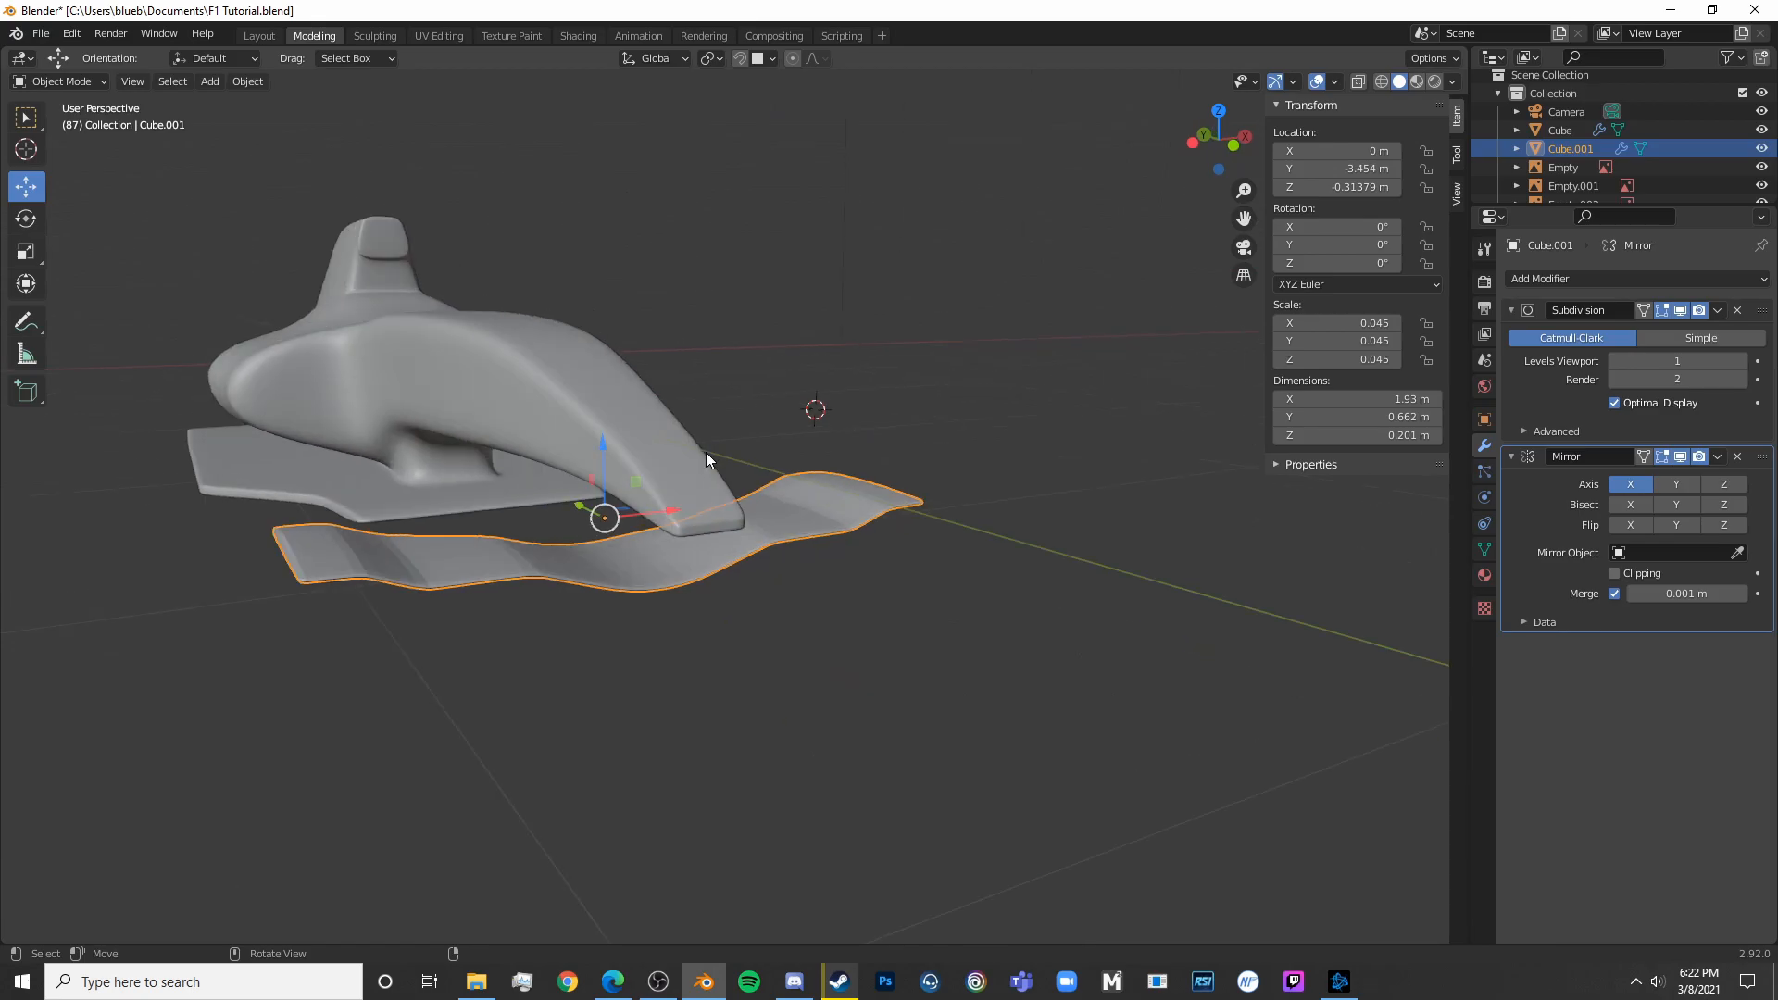
{"action": "scroll", "coordinate": [693, 552], "scroll_direction": "up", "scroll_amount": 7}
Reopen the wing mesh for editing and select the strip of top faces along its tip edge in face selection mode
{"action": "key", "text": "Tab"}
{"action": "scroll", "coordinate": [1375, 358], "scroll_direction": "up", "scroll_amount": 3}
{"action": "middle_click_drag", "start_coordinate": [1374, 357], "coordinate": [836, 622]}
{"action": "scroll", "coordinate": [835, 622], "scroll_direction": "down", "scroll_amount": 5}
{"action": "scroll", "coordinate": [824, 553], "scroll_direction": "up", "scroll_amount": 2}
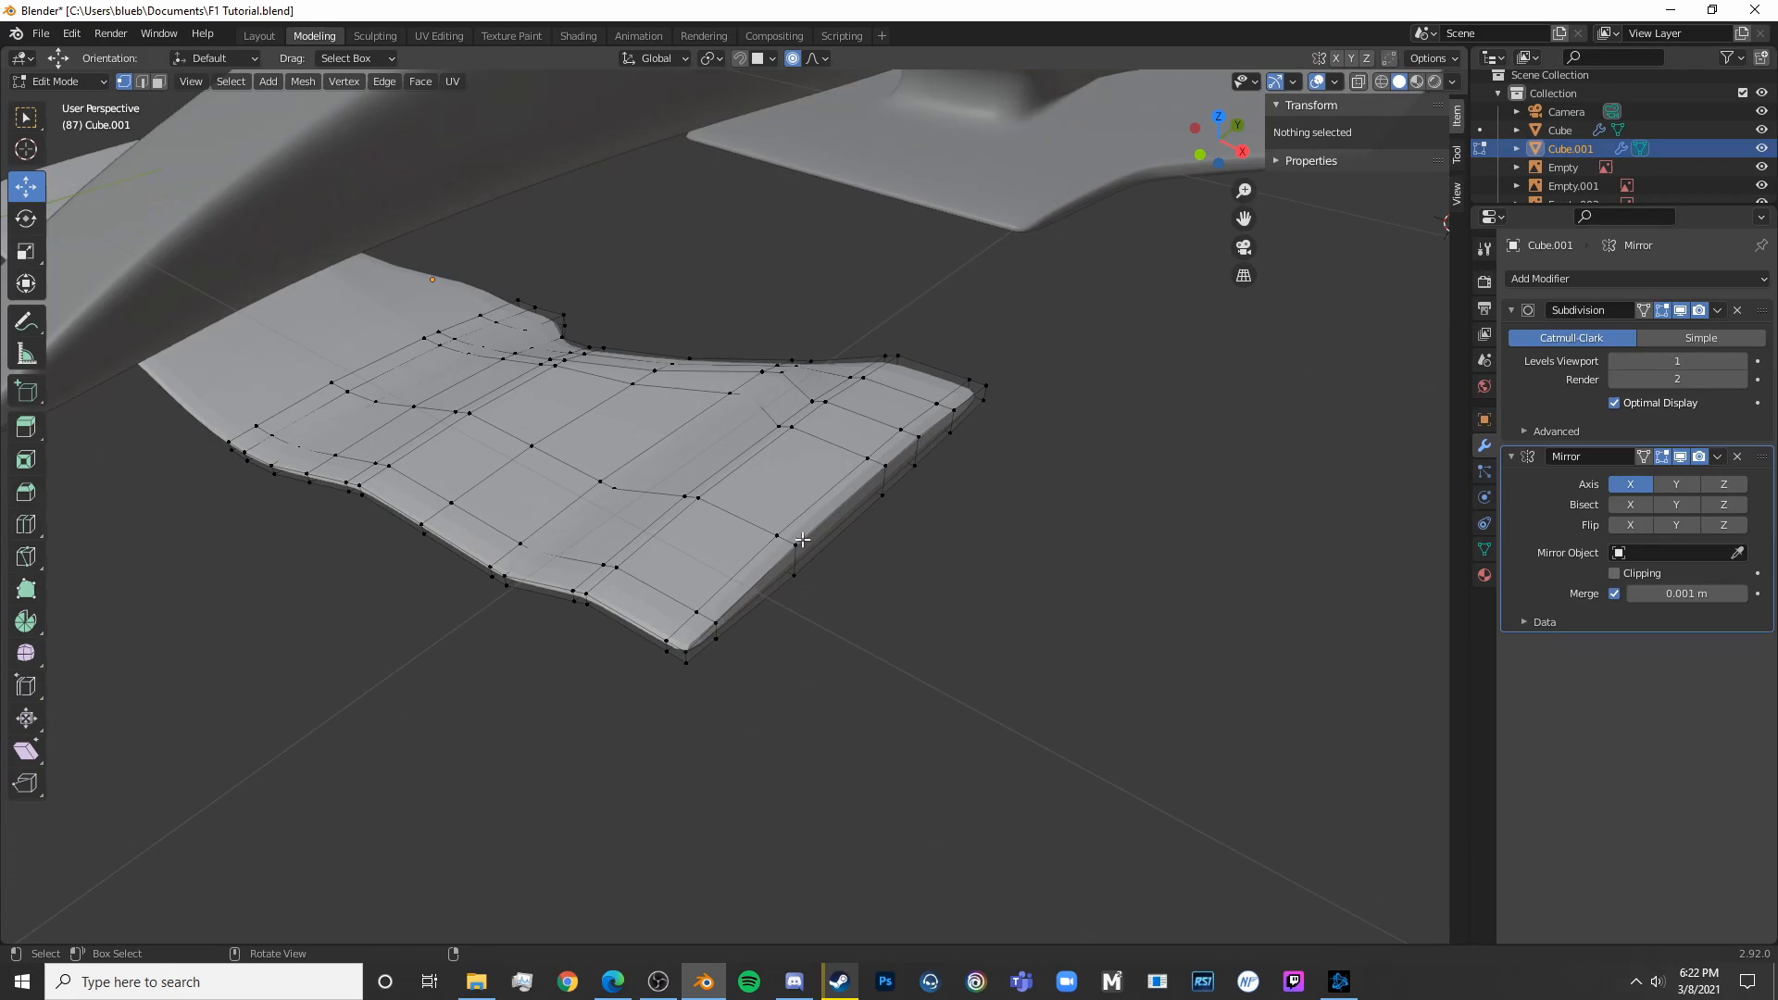
{"action": "scroll", "coordinate": [648, 463], "scroll_direction": "up", "scroll_amount": 4}
{"action": "scroll", "coordinate": [648, 556], "scroll_direction": "down", "scroll_amount": 3}
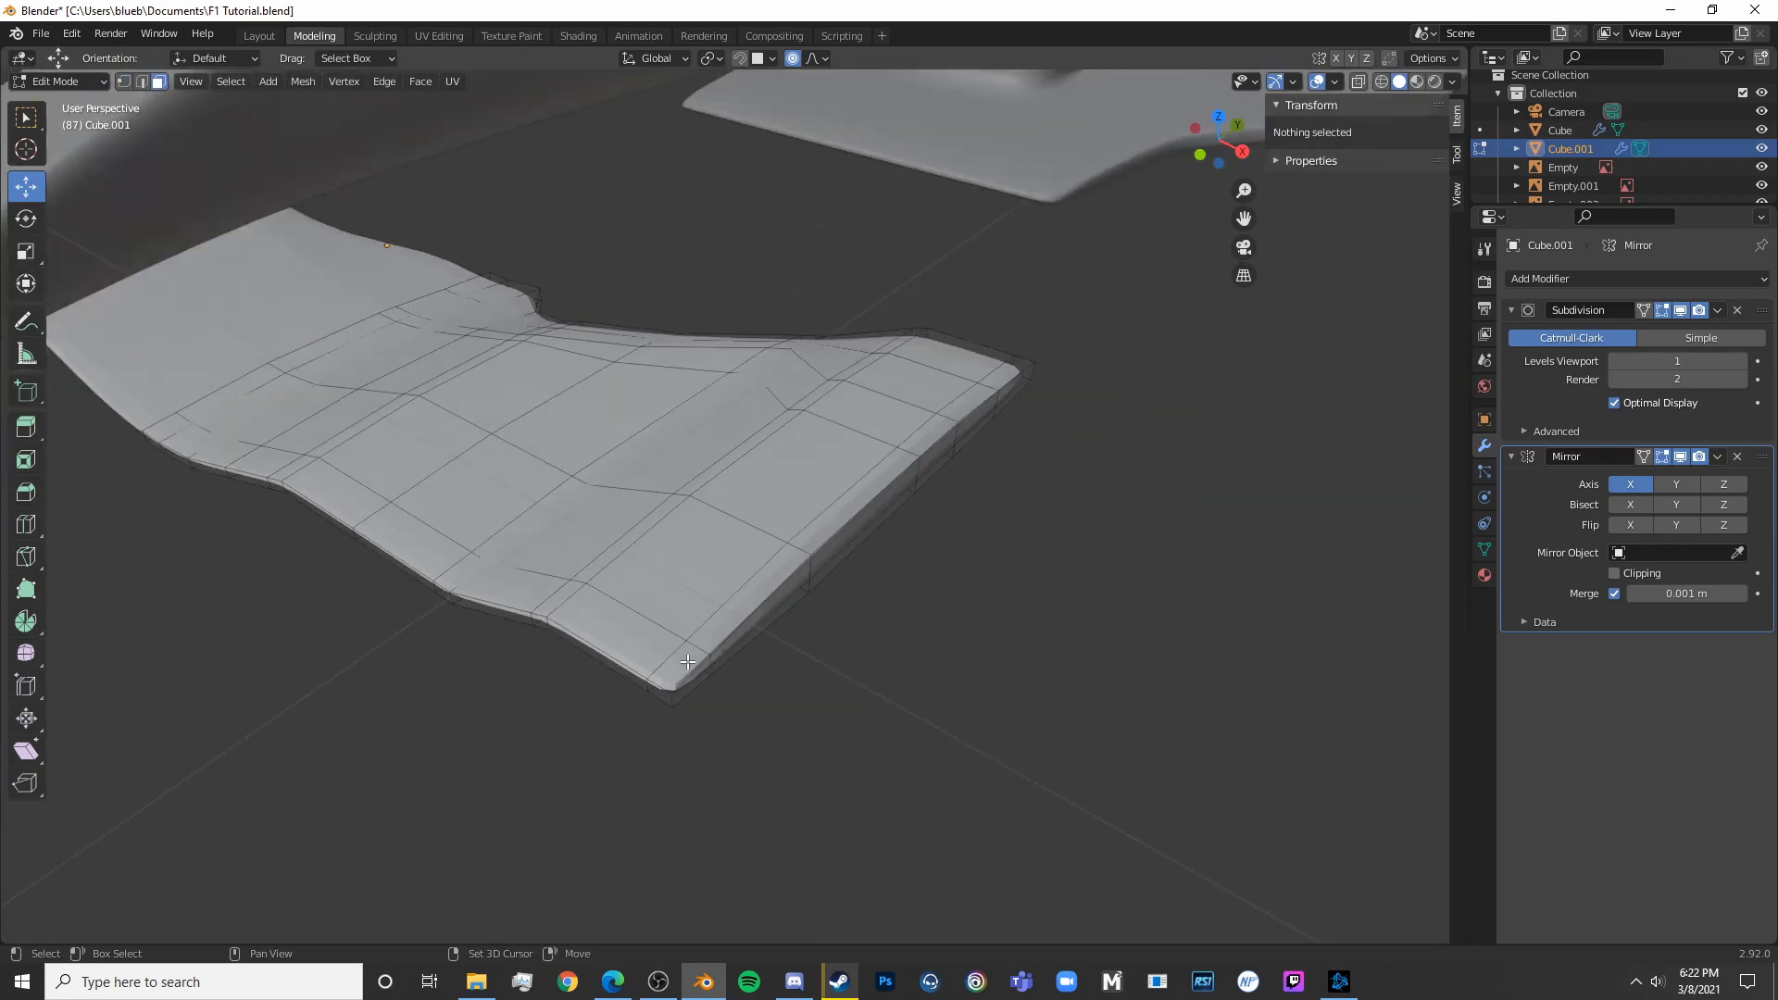
{"action": "left_click", "coordinate": [683, 662], "text": "shift"}
{"action": "left_click", "coordinate": [765, 592], "text": "ctrl"}
{"action": "left_click", "coordinate": [923, 449], "text": "ctrl"}
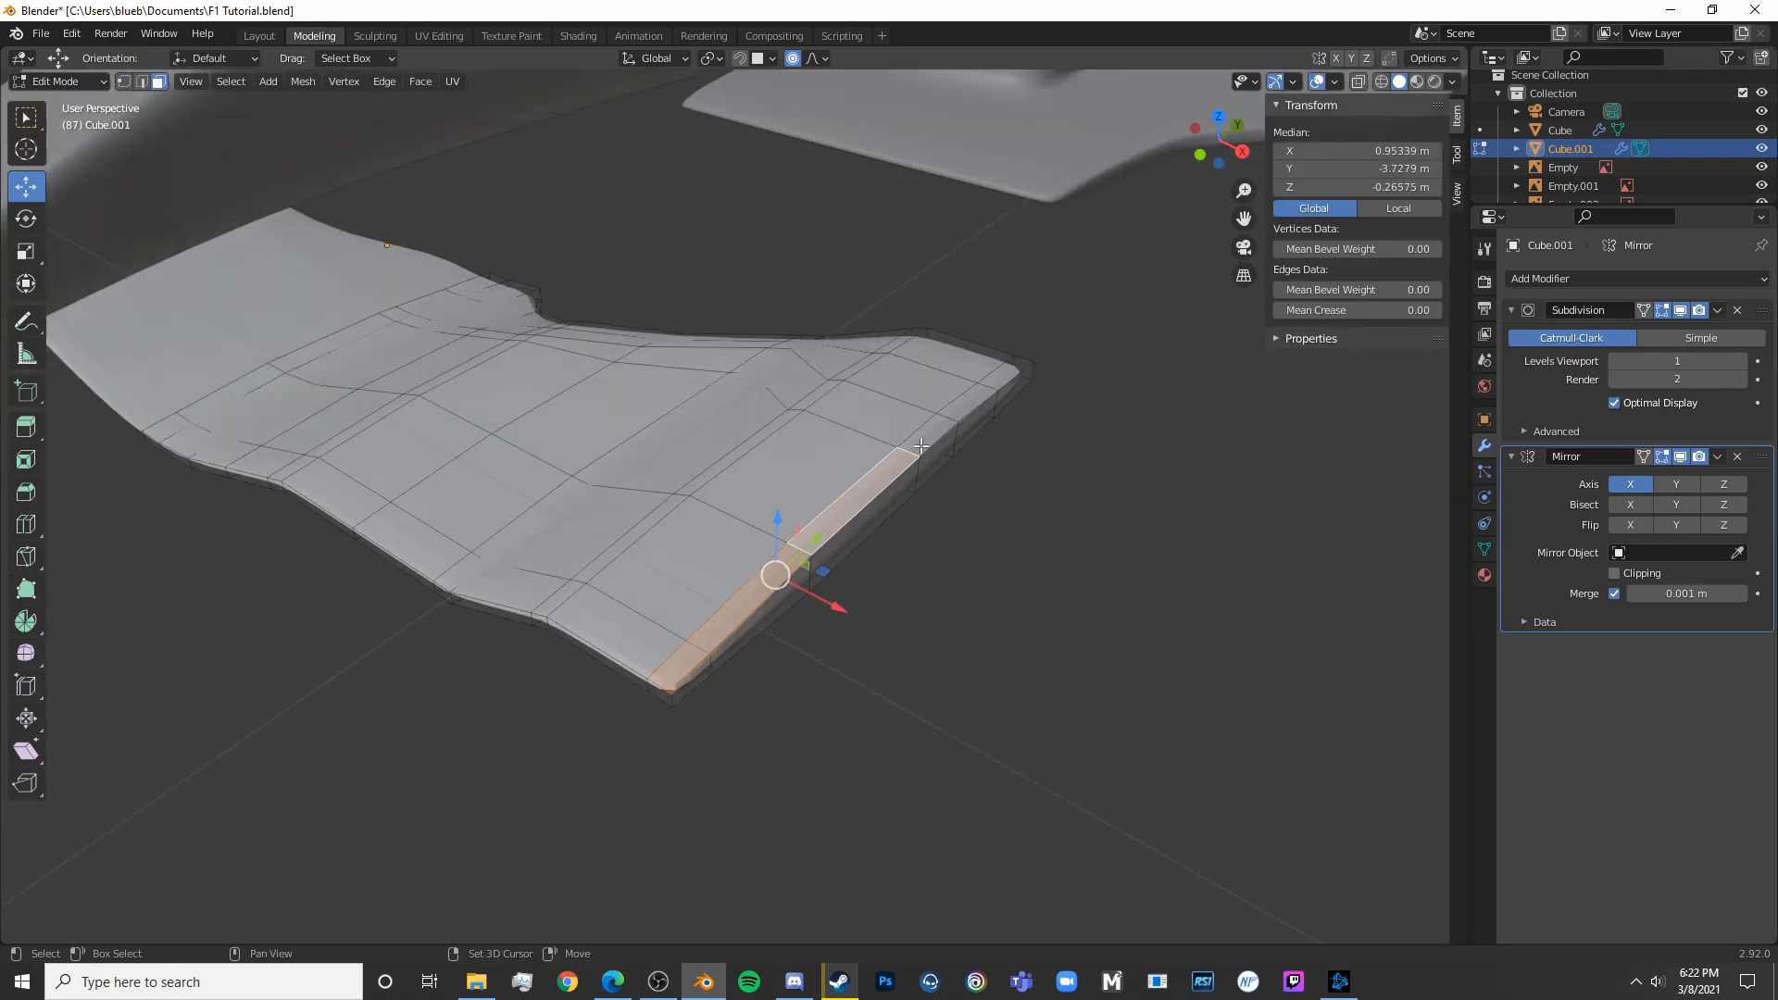
{"action": "left_click", "coordinate": [968, 405], "text": "shift"}
{"action": "left_click", "coordinate": [1006, 378], "text": "shift"}
Extrude the selected tip faces upward about 0.216 m to the top of the endplate in the side blueprint
{"action": "middle_click_drag", "start_coordinate": [1006, 378], "coordinate": [991, 548]}
{"action": "key", "text": "KP_3"}
{"action": "scroll", "coordinate": [959, 470], "scroll_direction": "down", "scroll_amount": 3}
{"action": "key", "text": "shift+z"}
{"action": "scroll", "coordinate": [991, 548], "scroll_direction": "up", "scroll_amount": 2}
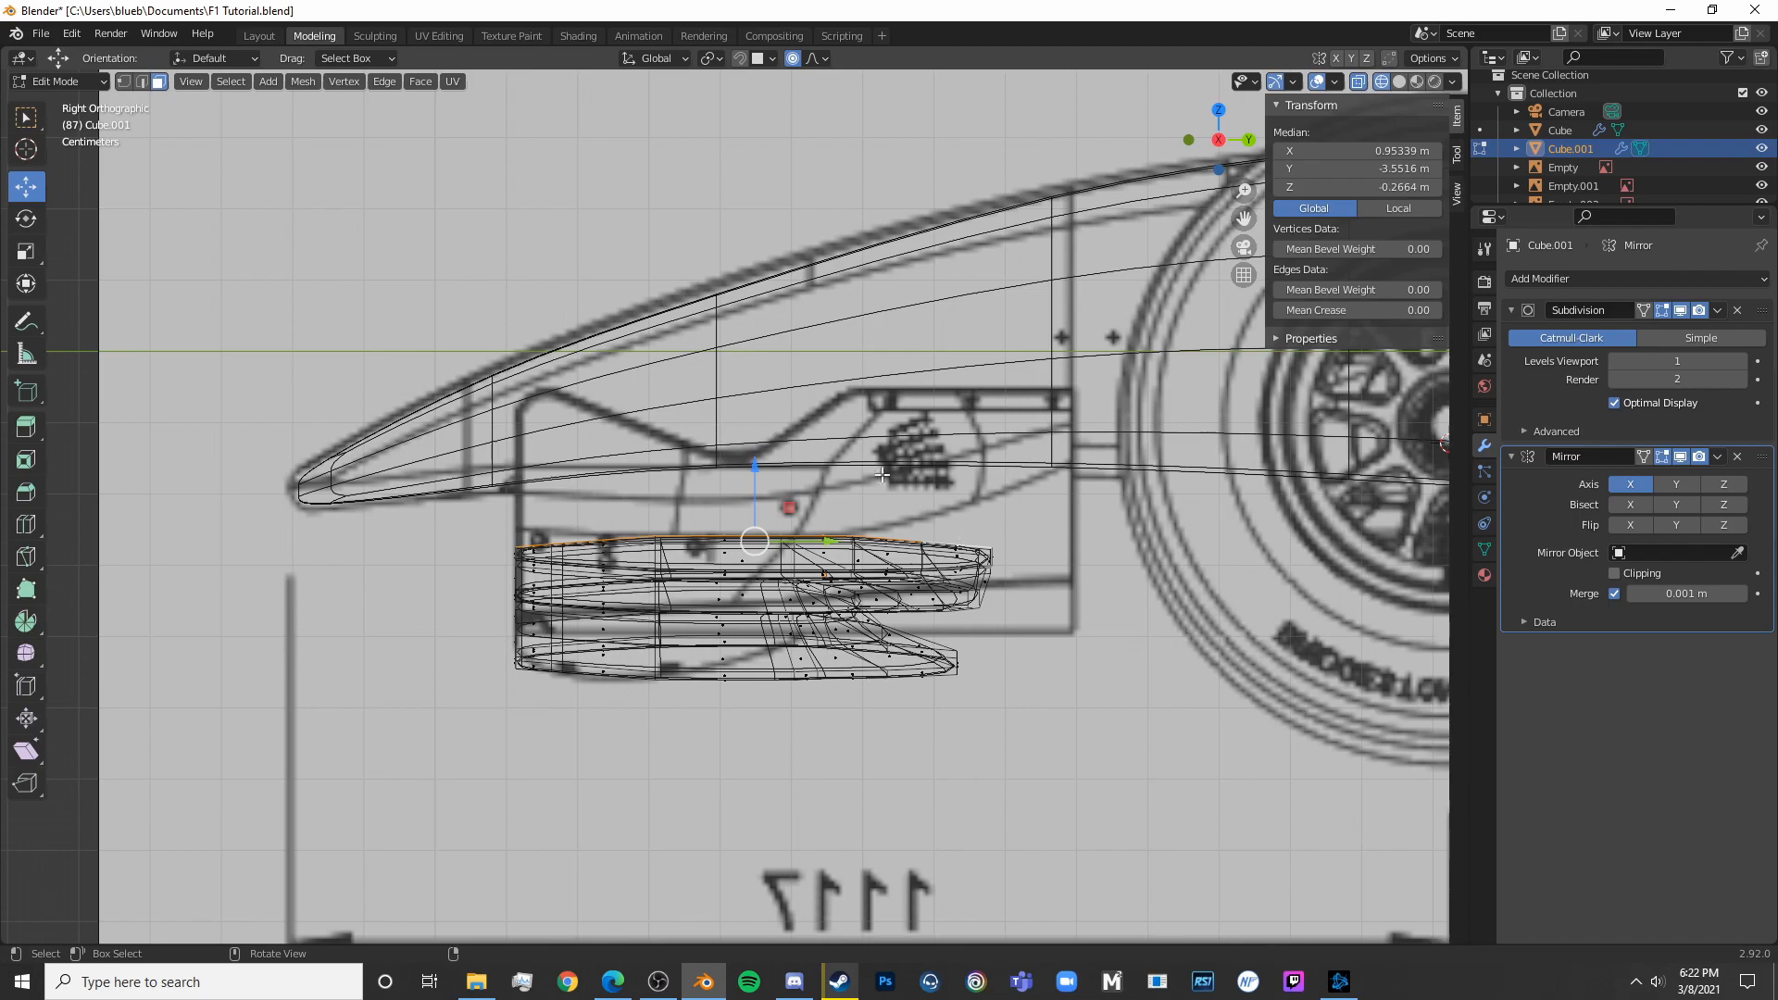
{"action": "key", "text": "e"}
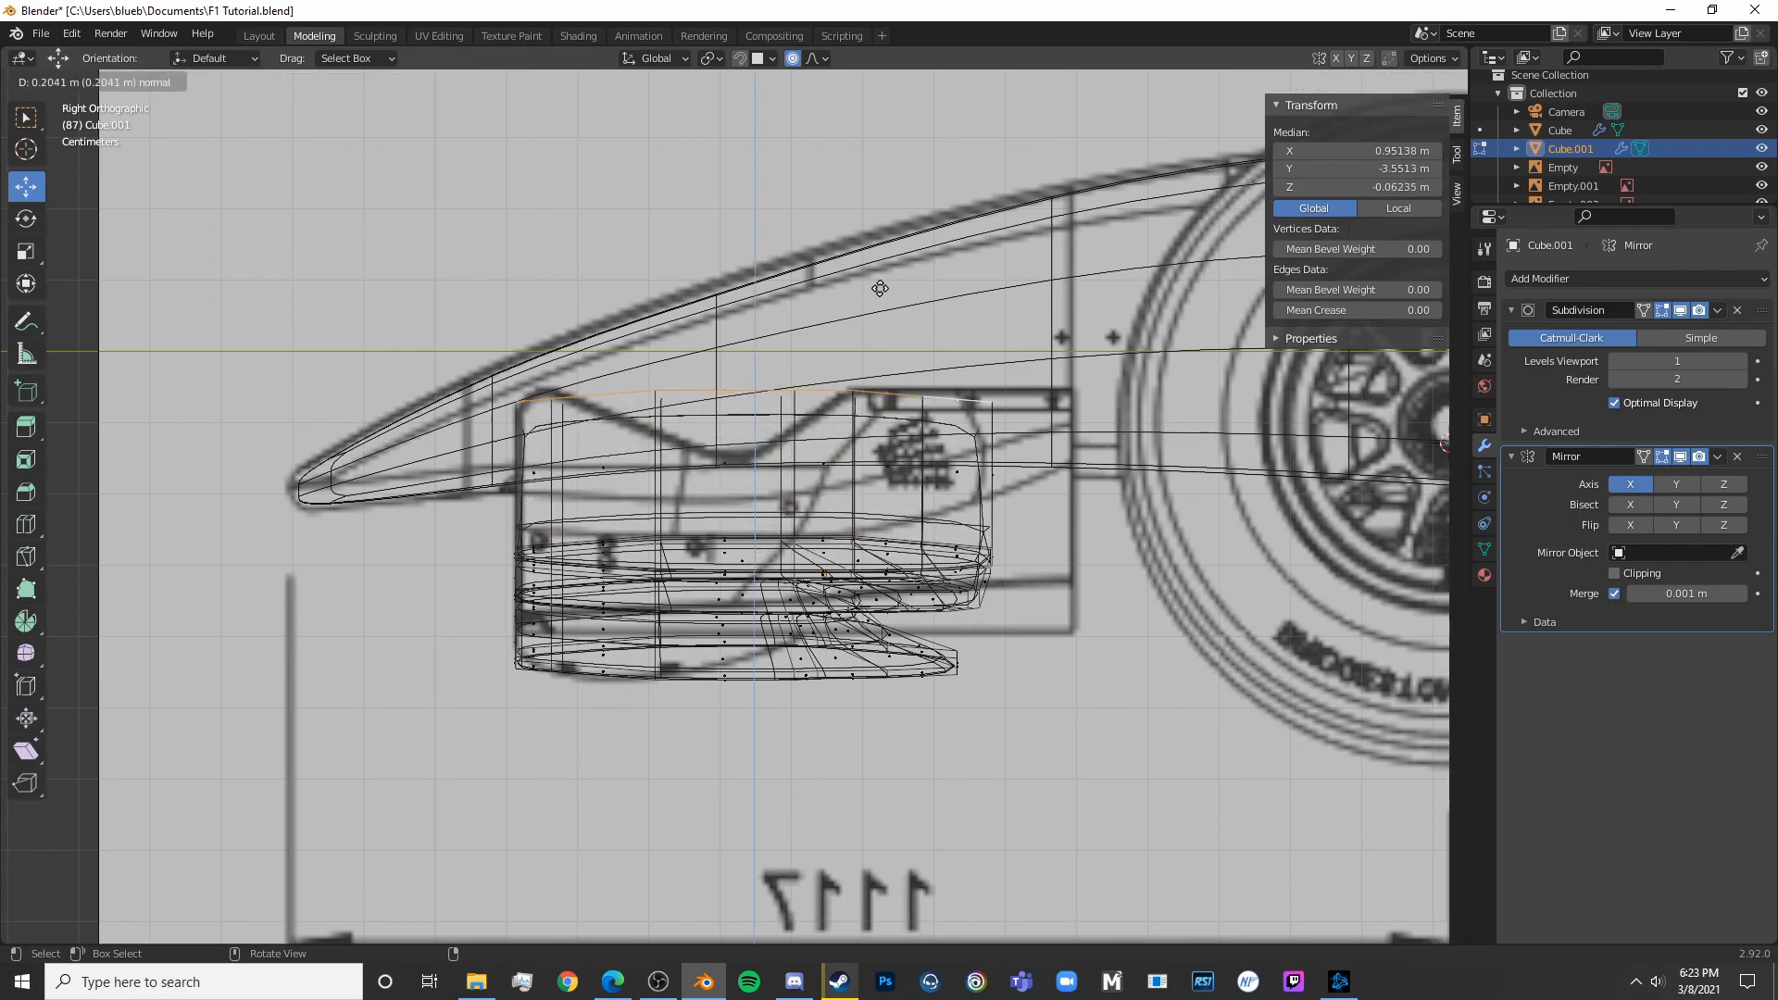
{"action": "left_click", "coordinate": [931, 282]}
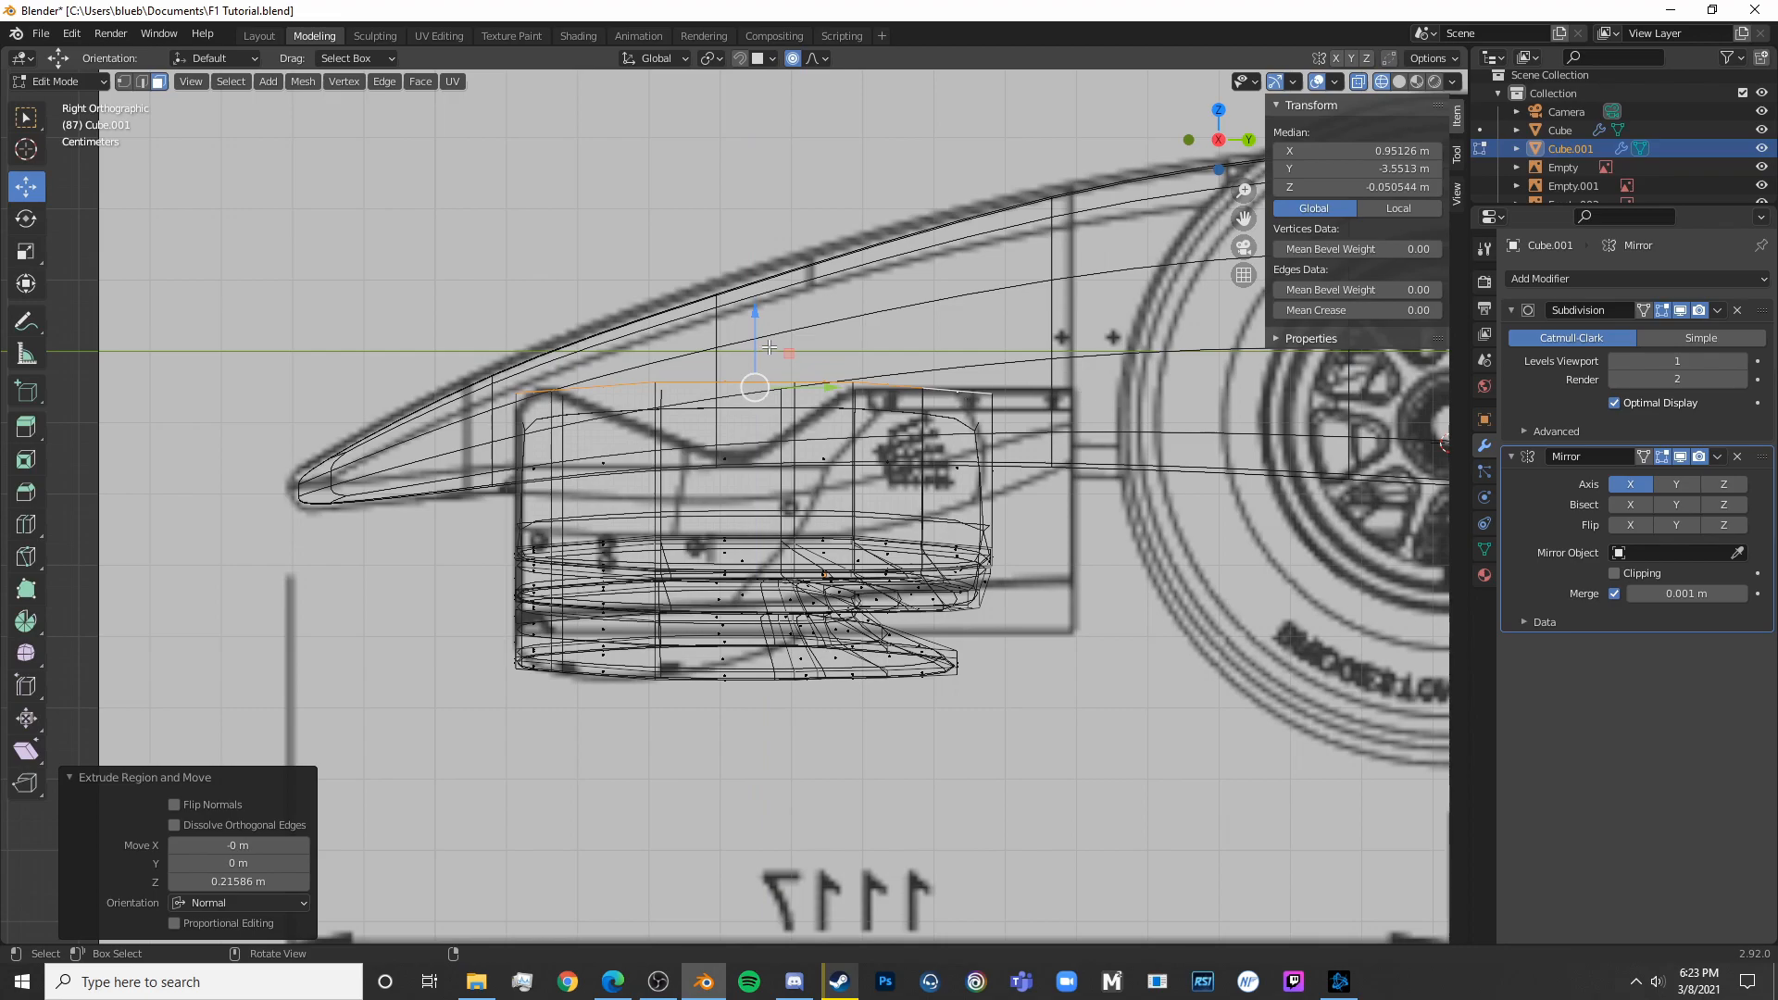
Flatten the endplate's extruded top faces by scaling them to 0 along Z, and check the shape in shaded view
{"action": "key", "text": "s"}
{"action": "key", "text": "z"}
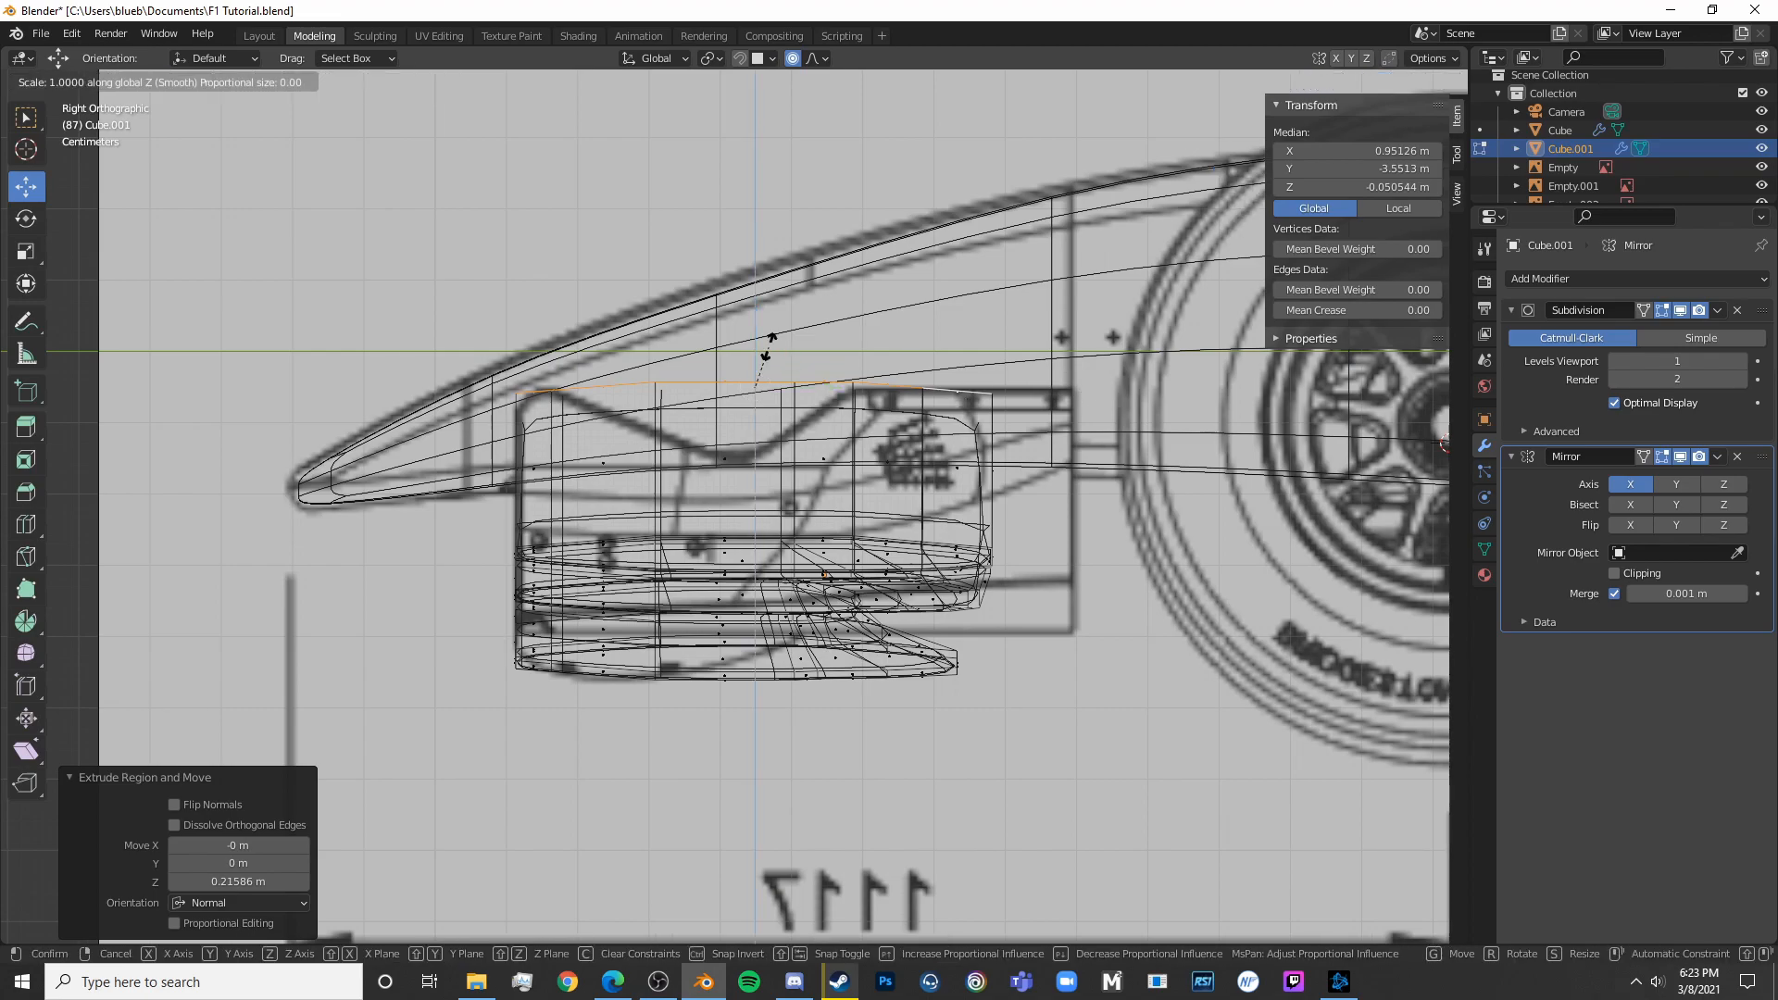
{"action": "key", "text": "0"}
{"action": "key", "text": "Return"}
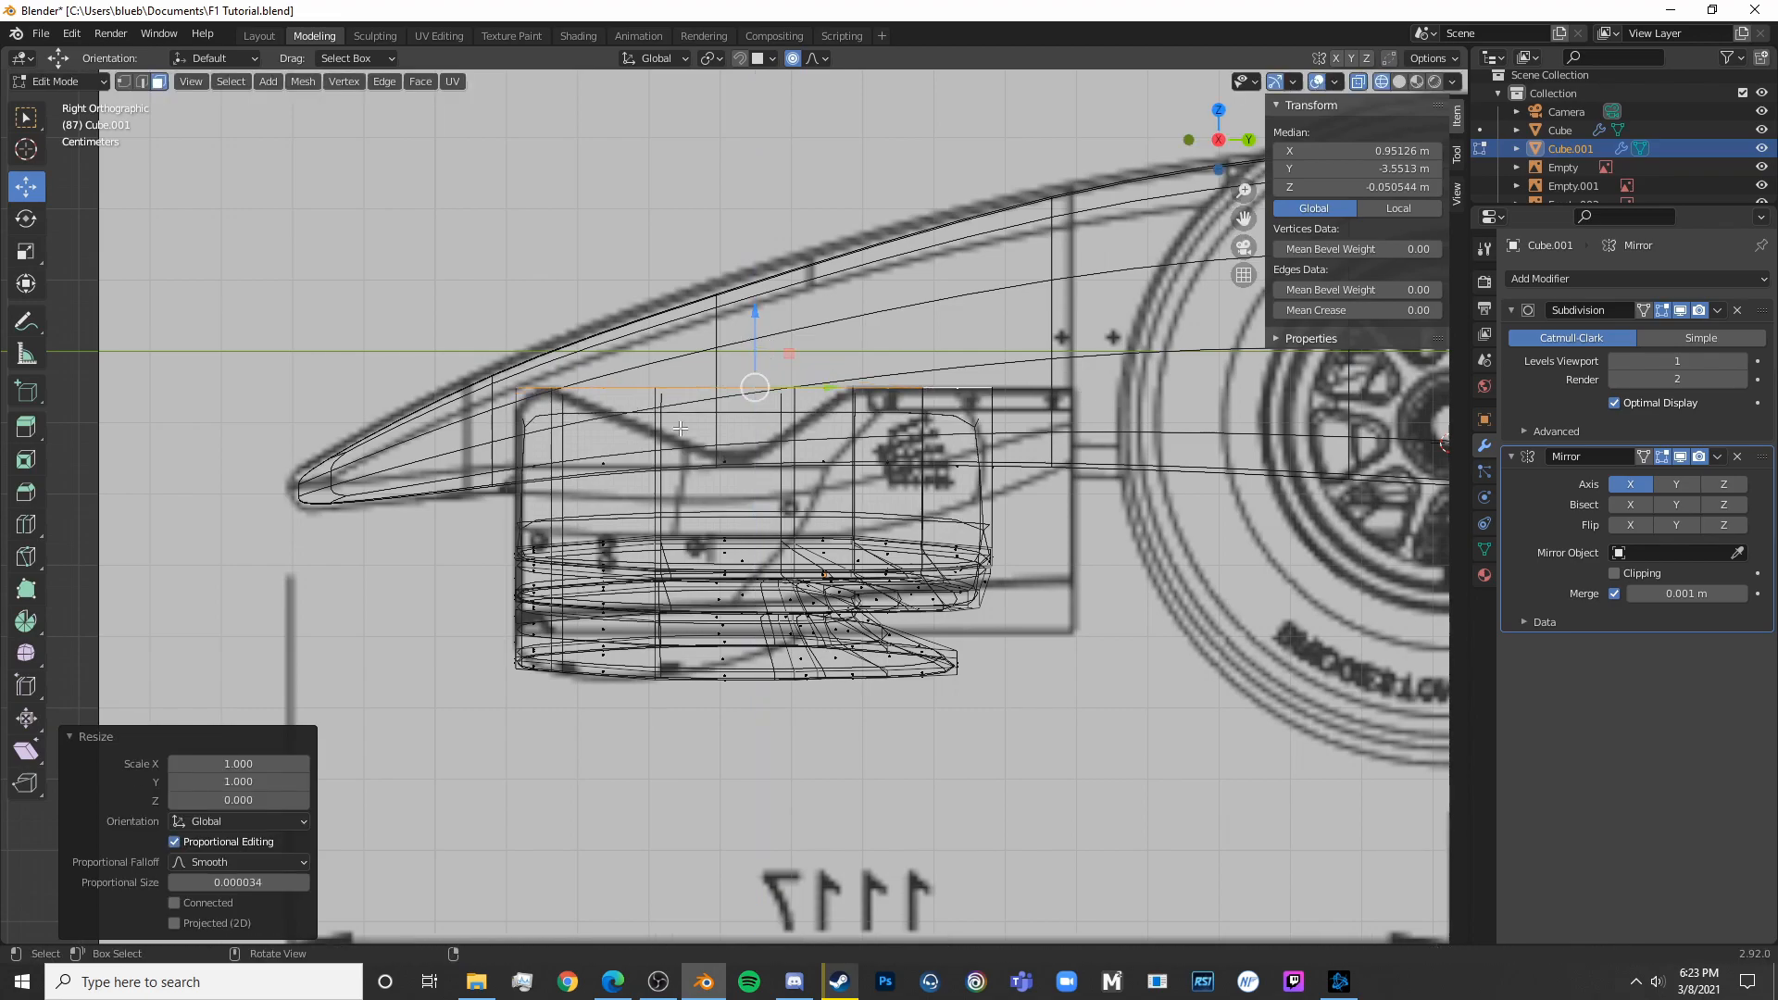
{"action": "key", "text": "Tab"}
{"action": "key", "text": "shift+z"}
{"action": "key", "text": "Tab"}
{"action": "key", "text": "shift+z"}
{"action": "key", "text": "shift+z"}
Select the strip of underside faces along the wing's tip edge, from front to rear
{"action": "middle_click_drag", "start_coordinate": [828, 472], "coordinate": [662, 526]}
{"action": "scroll", "coordinate": [705, 482], "scroll_direction": "up", "scroll_amount": 5}
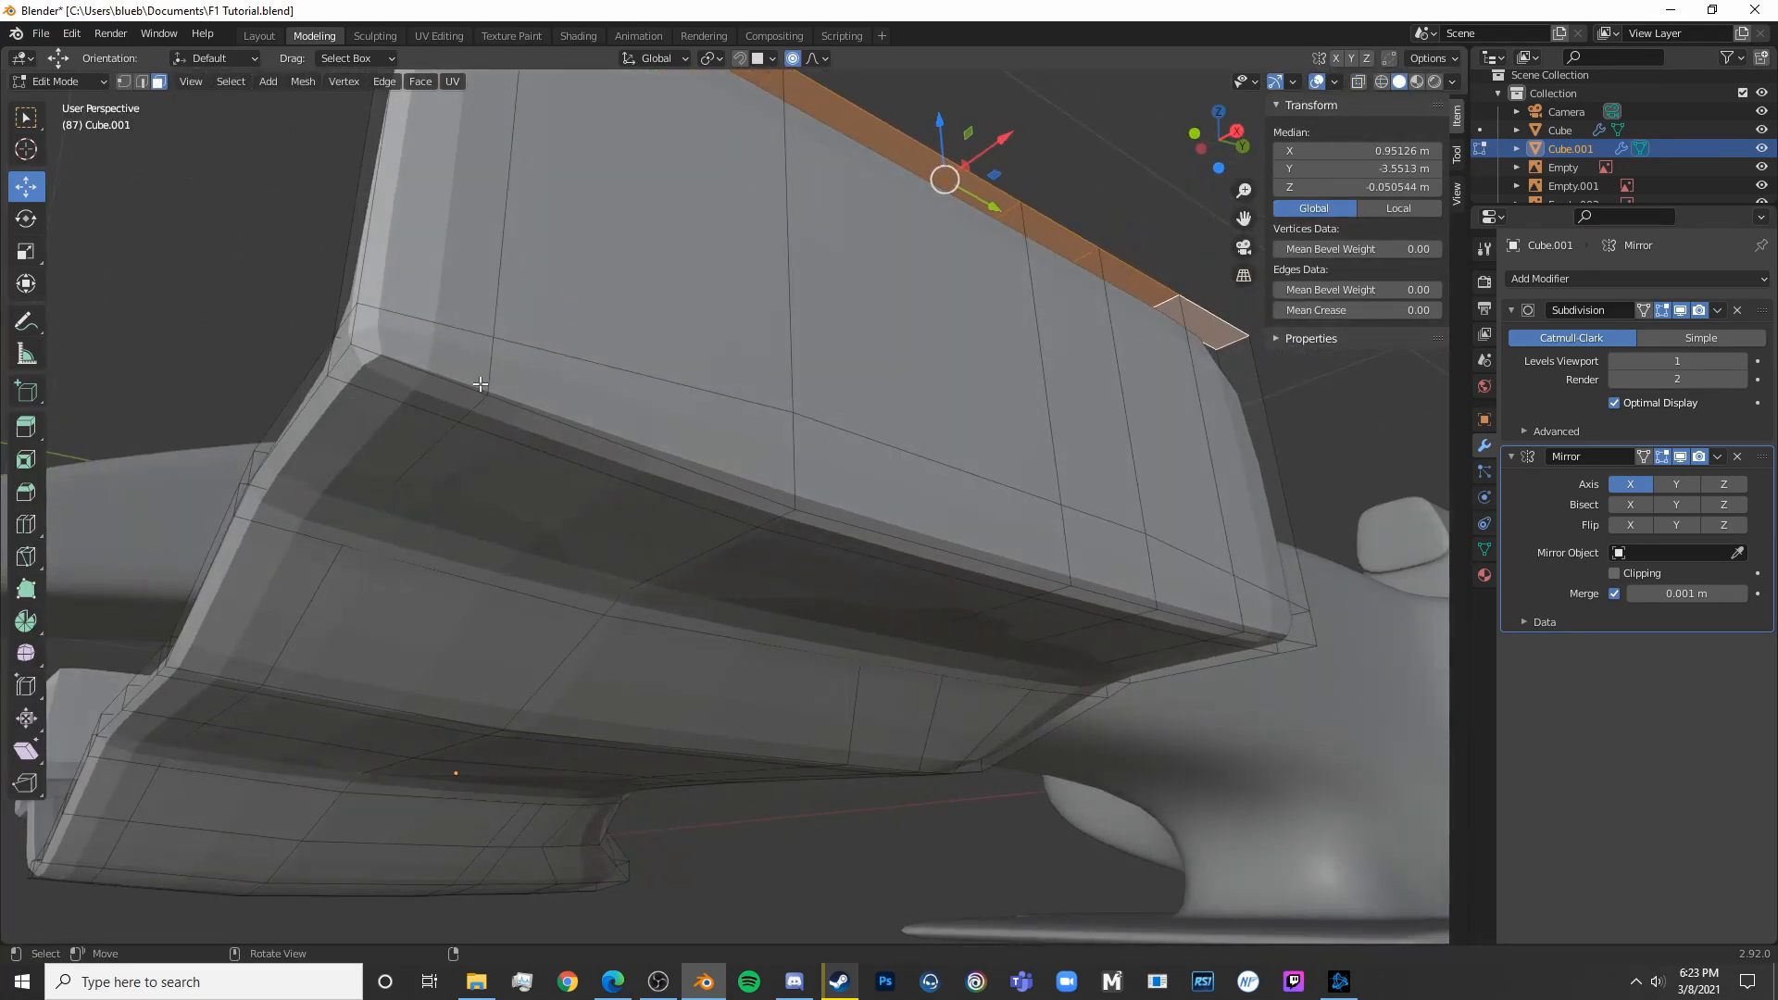
{"action": "left_click", "coordinate": [446, 399]}
{"action": "left_click", "coordinate": [720, 496], "text": "ctrl"}
{"action": "left_click", "coordinate": [937, 558], "text": "ctrl"}
{"action": "left_click", "coordinate": [1130, 609], "text": "ctrl"}
{"action": "left_click", "coordinate": [1173, 624], "text": "ctrl"}
{"action": "left_click", "coordinate": [1282, 642], "text": "ctrl"}
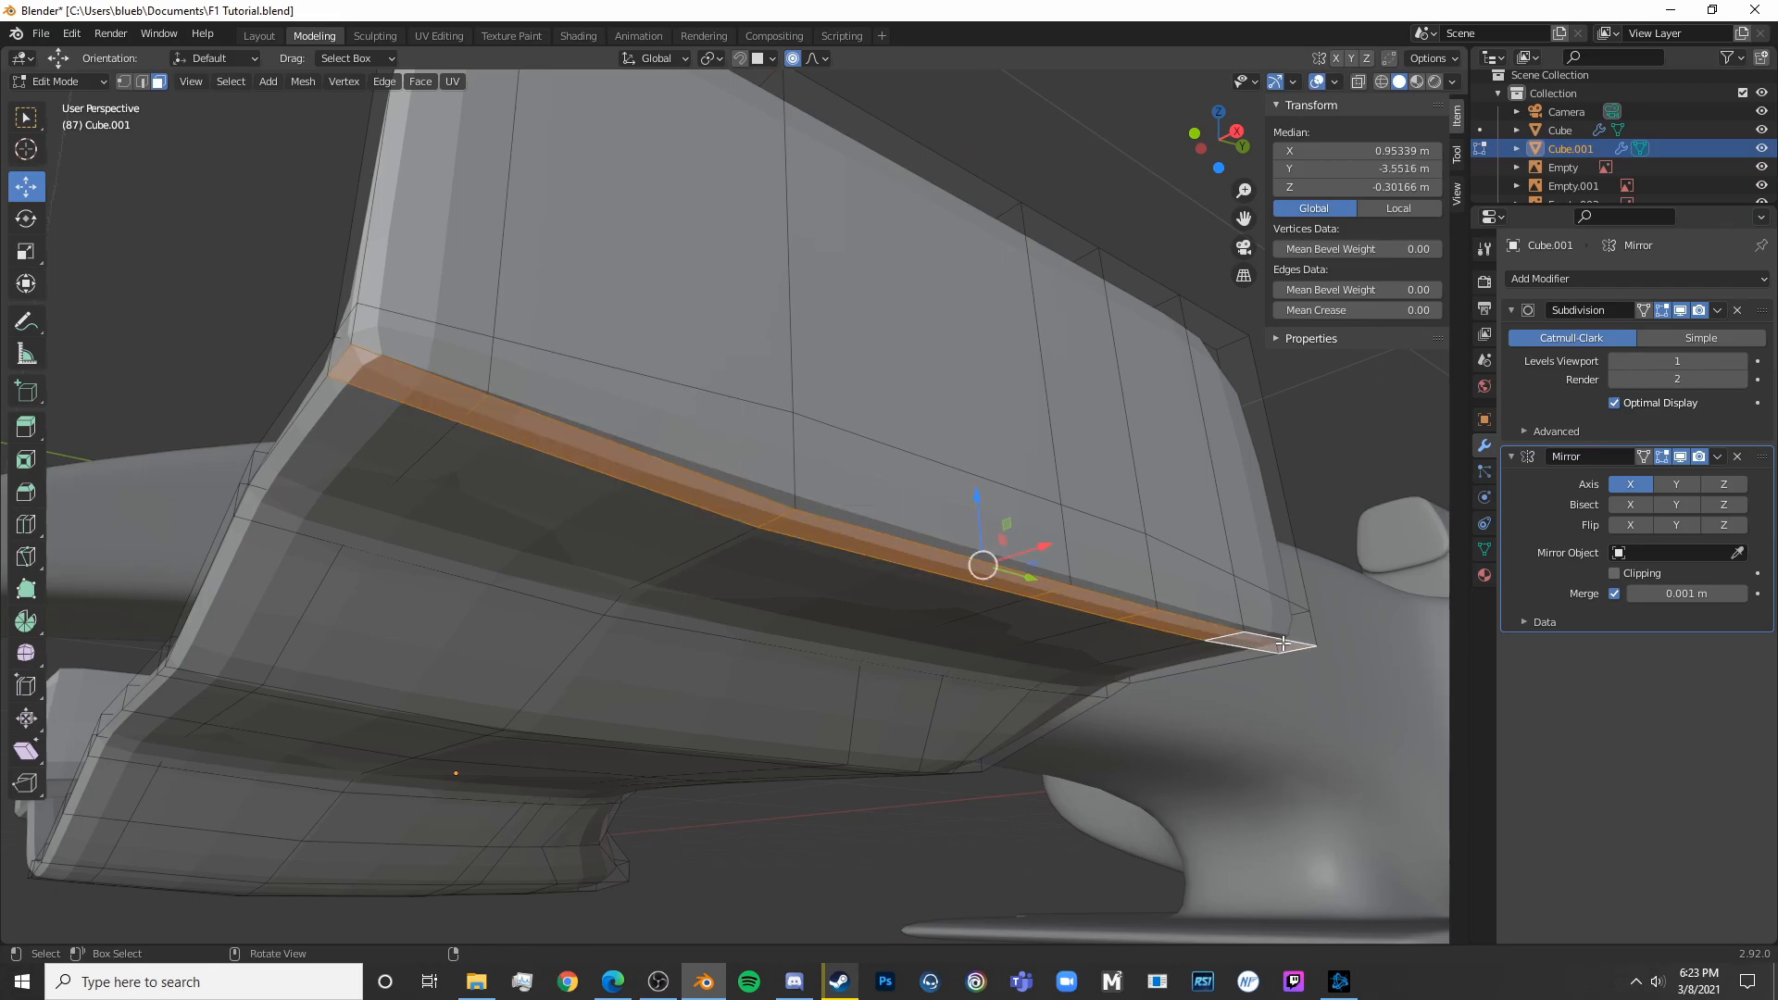
Extrude the selected underside faces about 0.072 m downward against the side blueprint
{"action": "key", "text": "KP_3"}
{"action": "key", "text": "e"}
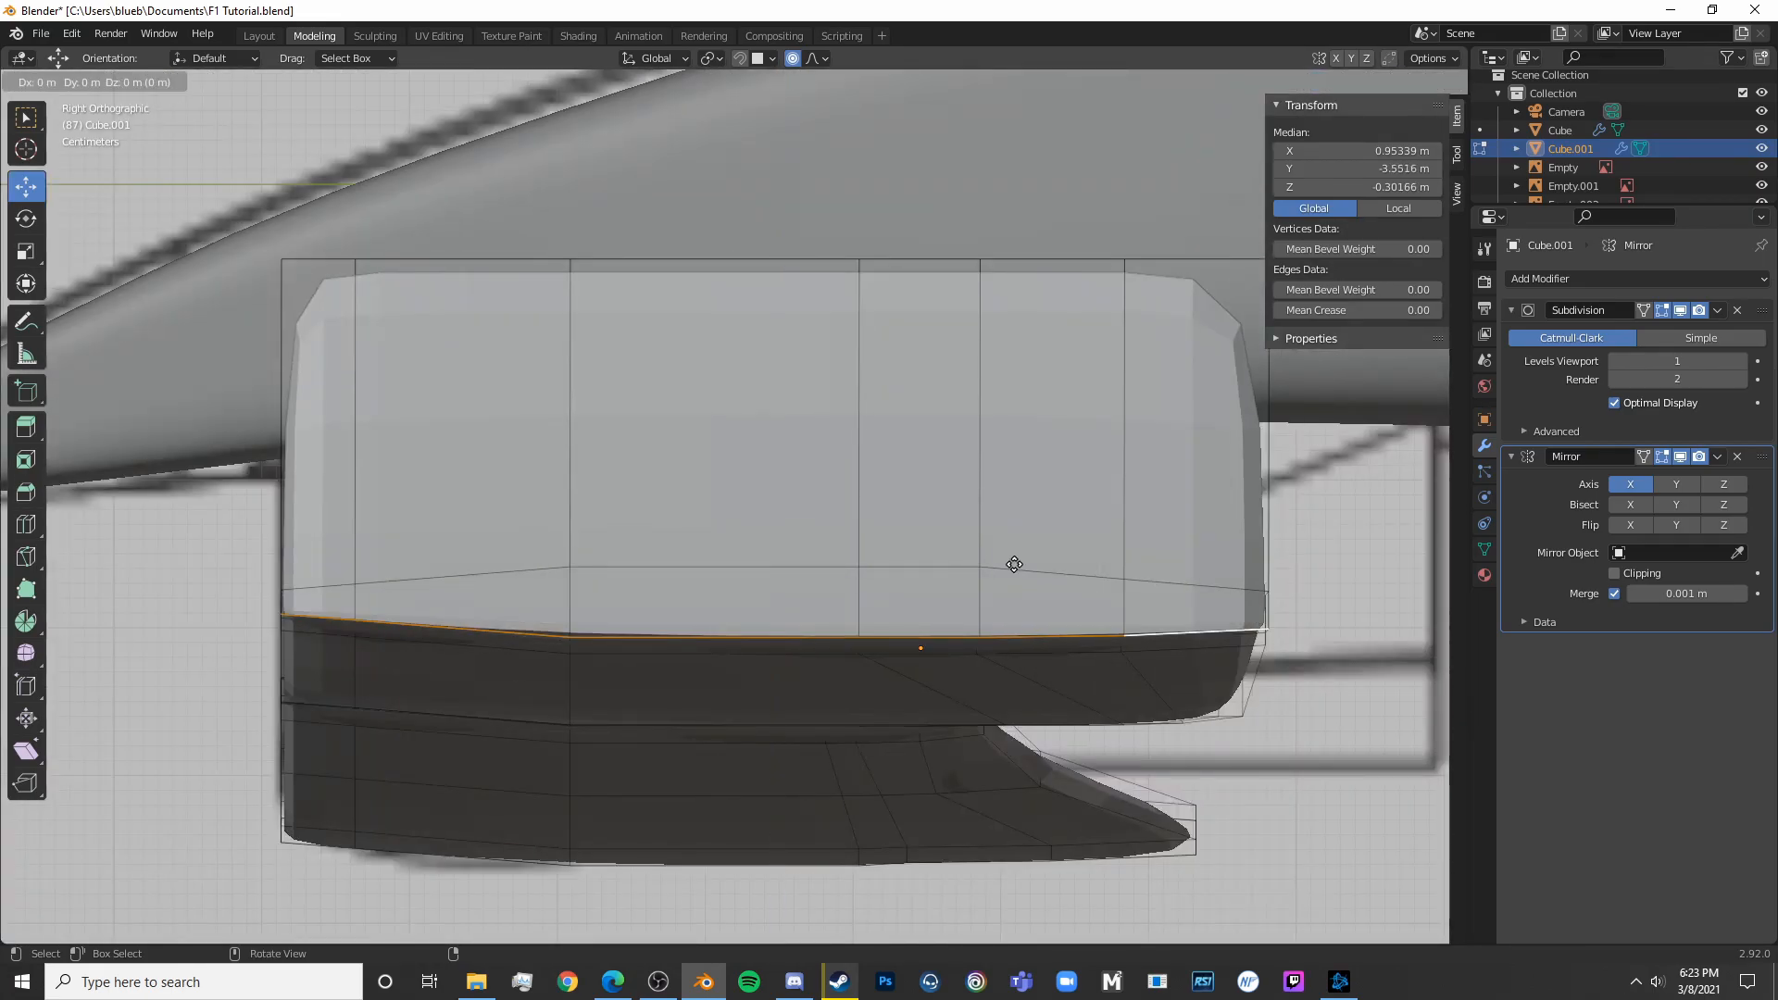
{"action": "right_click", "coordinate": [1014, 564]}
{"action": "scroll", "coordinate": [831, 569], "scroll_direction": "down", "scroll_amount": 2}
{"action": "key", "text": "shift+z"}
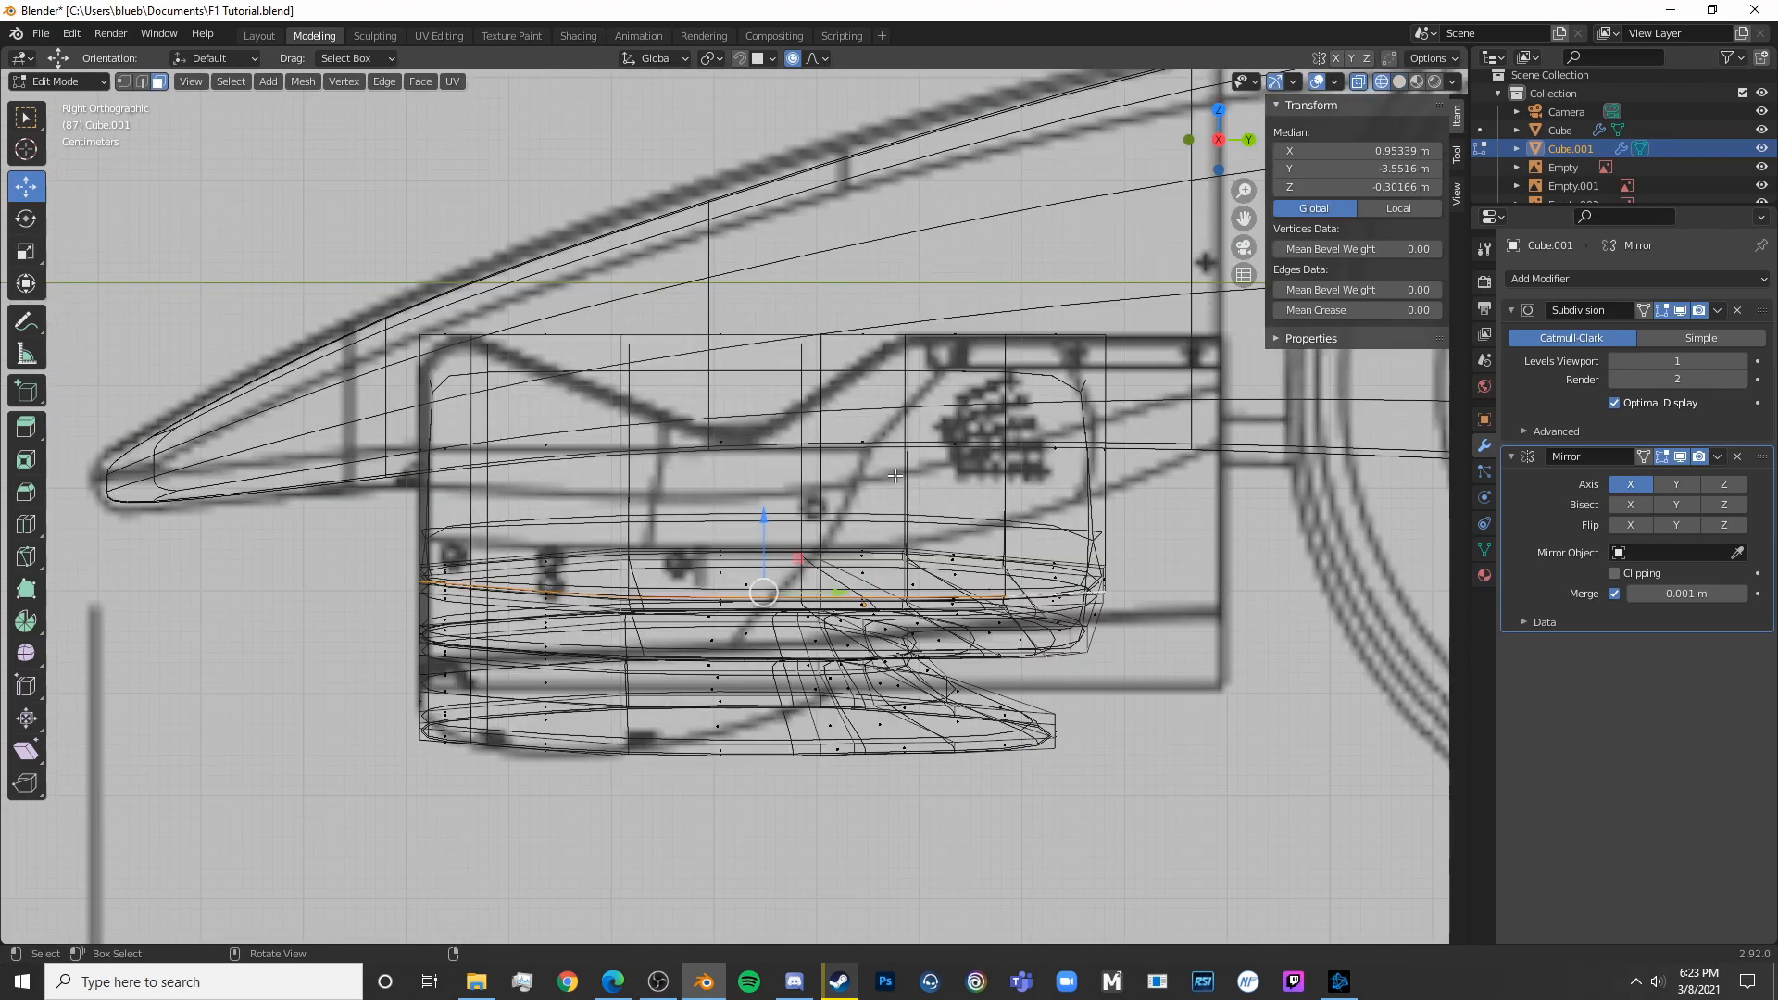
{"action": "key", "text": "e"}
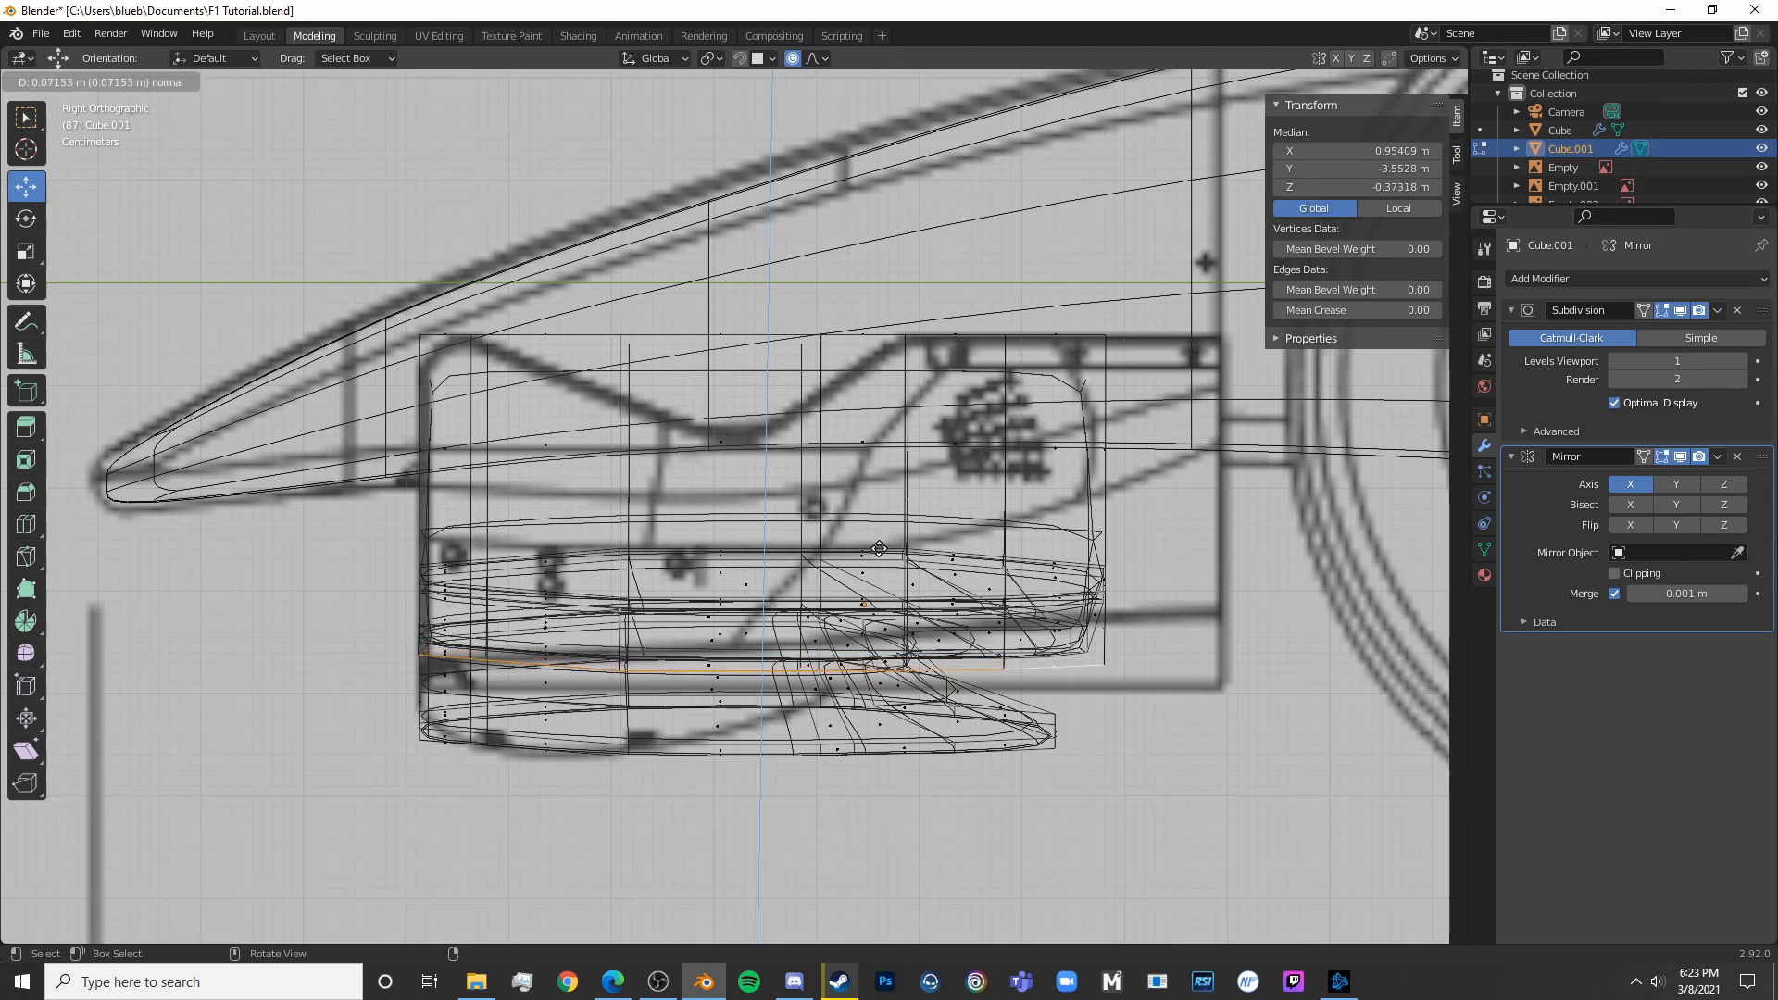
{"action": "left_click", "coordinate": [880, 543]}
Flatten the endplate's extruded bottom faces by scaling them to 0 along Z
{"action": "key", "text": "s"}
{"action": "key", "text": "z"}
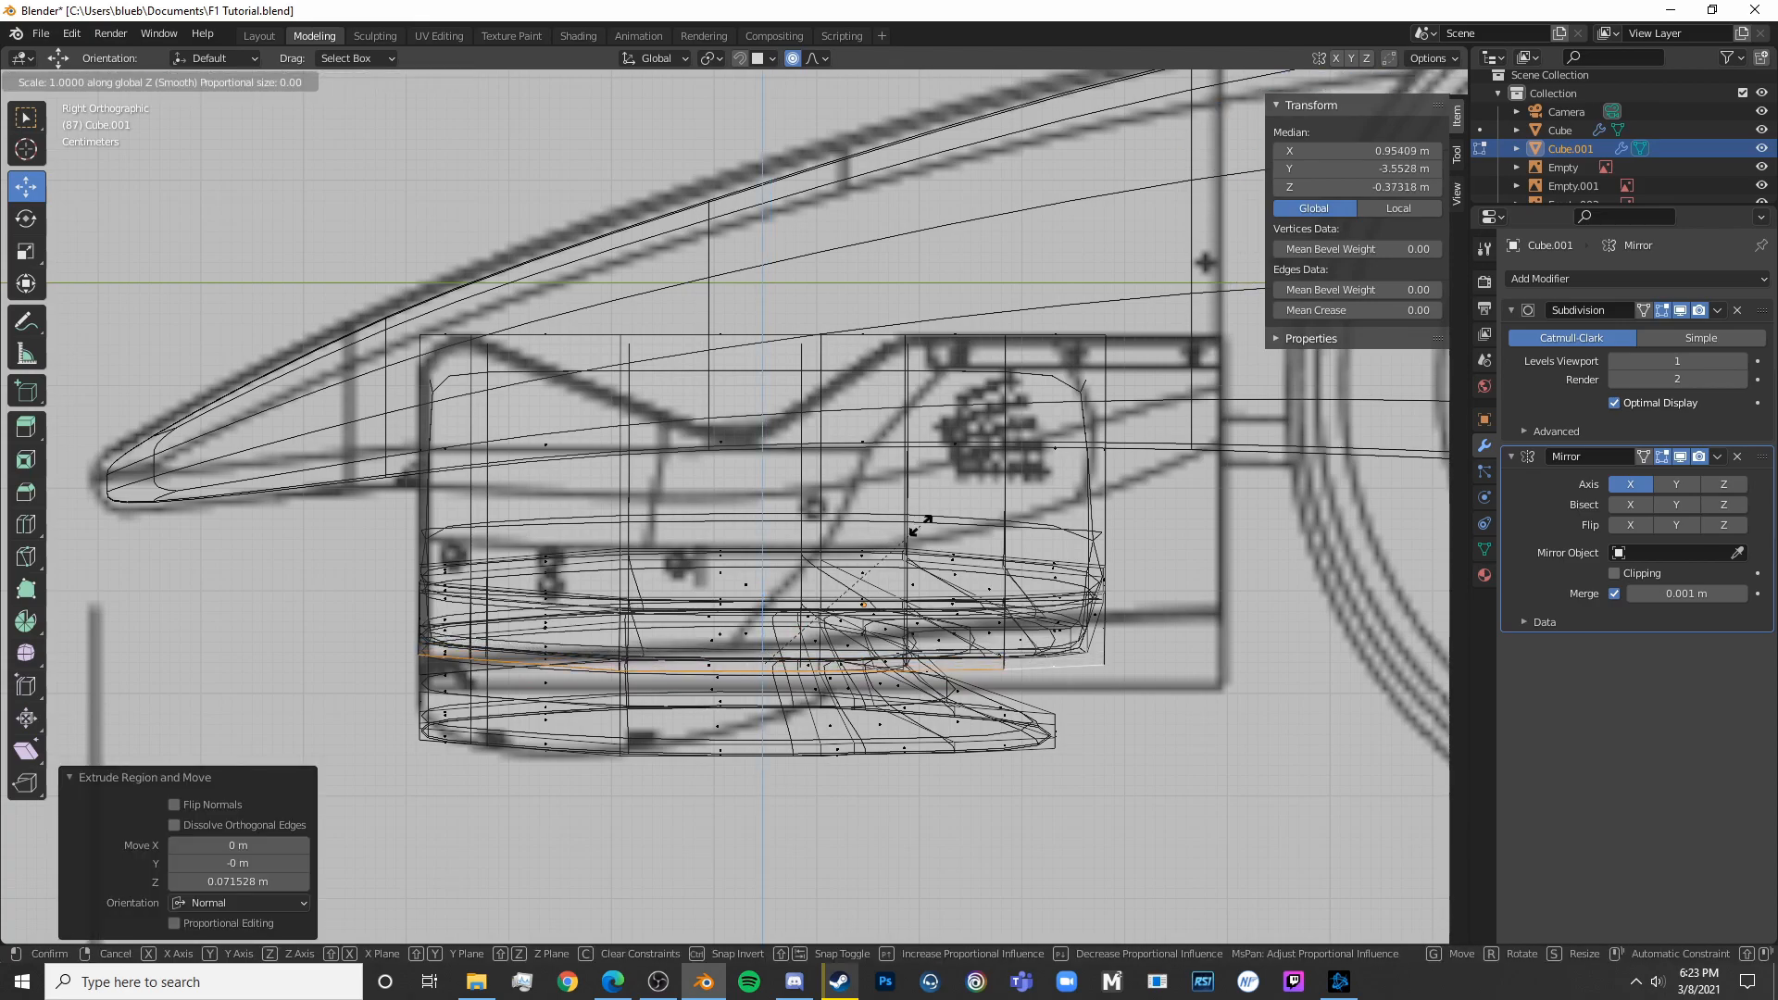
{"action": "key", "text": "0"}
{"action": "key", "text": "Return"}
{"action": "middle_click_drag", "start_coordinate": [1046, 671], "coordinate": [745, 688], "text": "shift"}
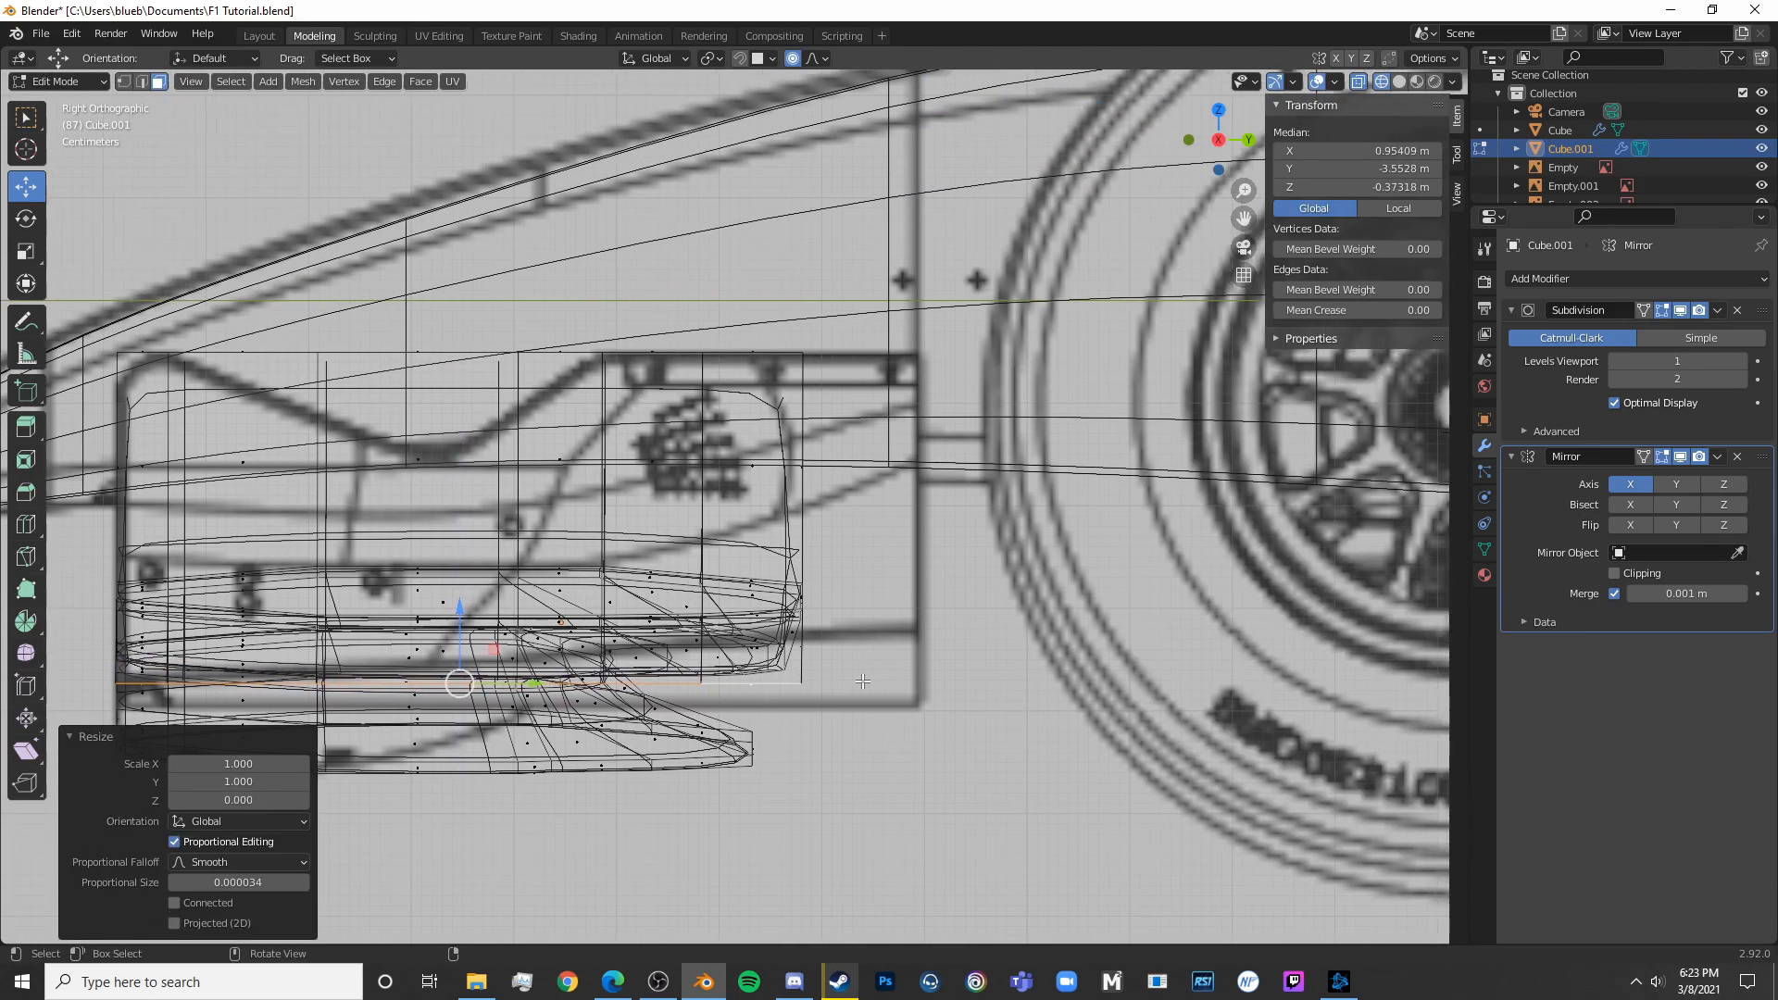
{"action": "key", "text": "shift+z"}
{"action": "middle_click_drag", "start_coordinate": [907, 686], "coordinate": [811, 744]}
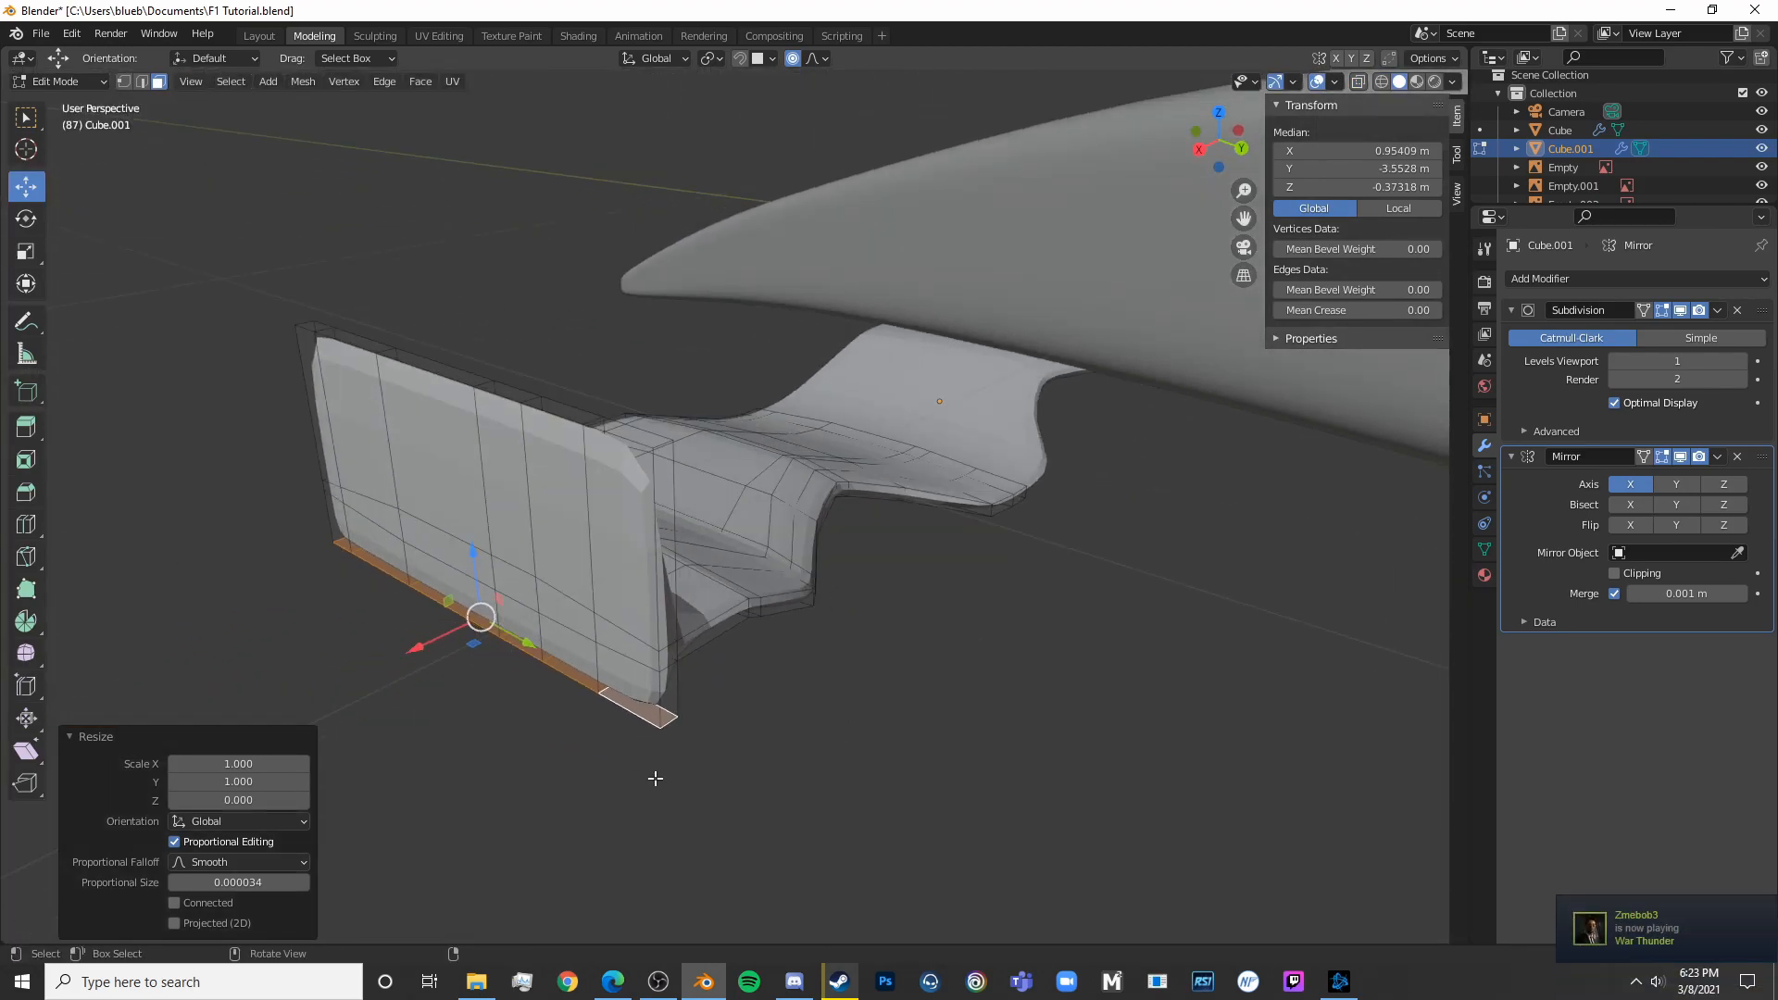
Select the column of rear end faces on the endplate and extrude it about 0.111 m backward to the blueprint's rear edge
{"action": "scroll", "coordinate": [648, 779], "scroll_direction": "up", "scroll_amount": 4}
{"action": "left_click", "coordinate": [652, 783]}
{"action": "left_click", "coordinate": [652, 725], "text": "shift"}
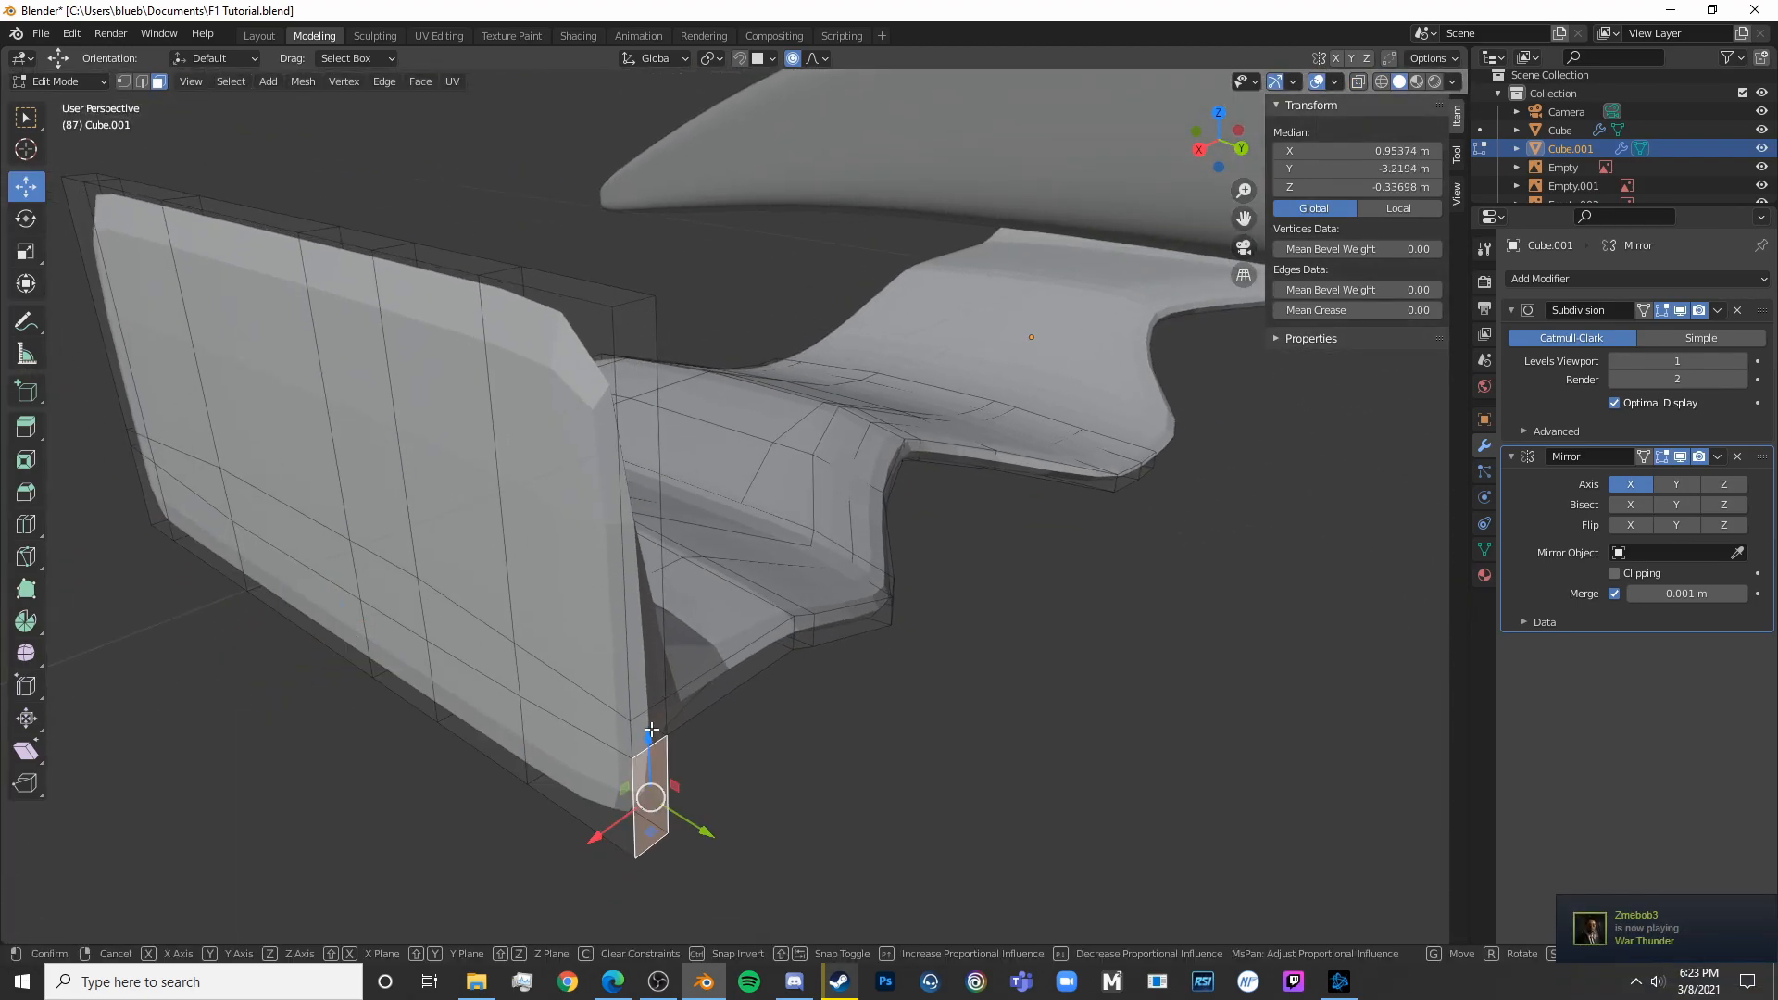
{"action": "left_click", "coordinate": [653, 712], "text": "shift"}
{"action": "left_click", "coordinate": [625, 661], "text": "shift"}
{"action": "left_click", "coordinate": [649, 591], "text": "shift"}
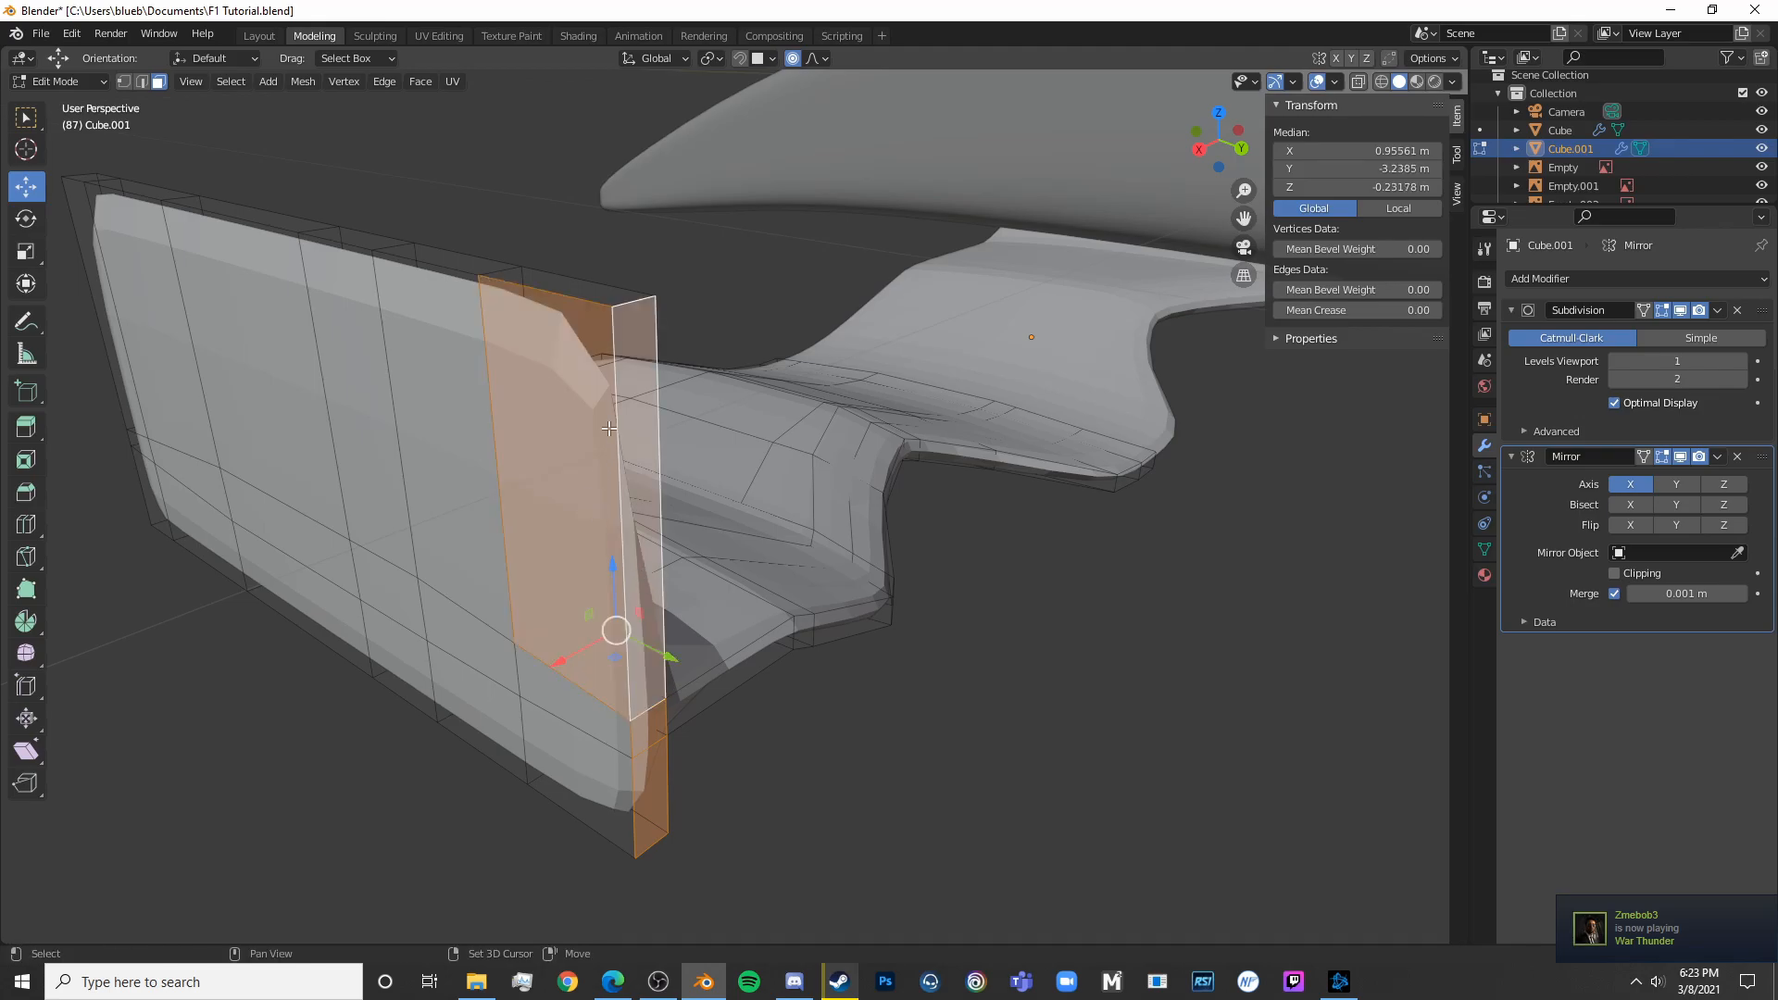
{"action": "left_click", "coordinate": [570, 392], "text": "shift"}
{"action": "key", "text": "KP_3"}
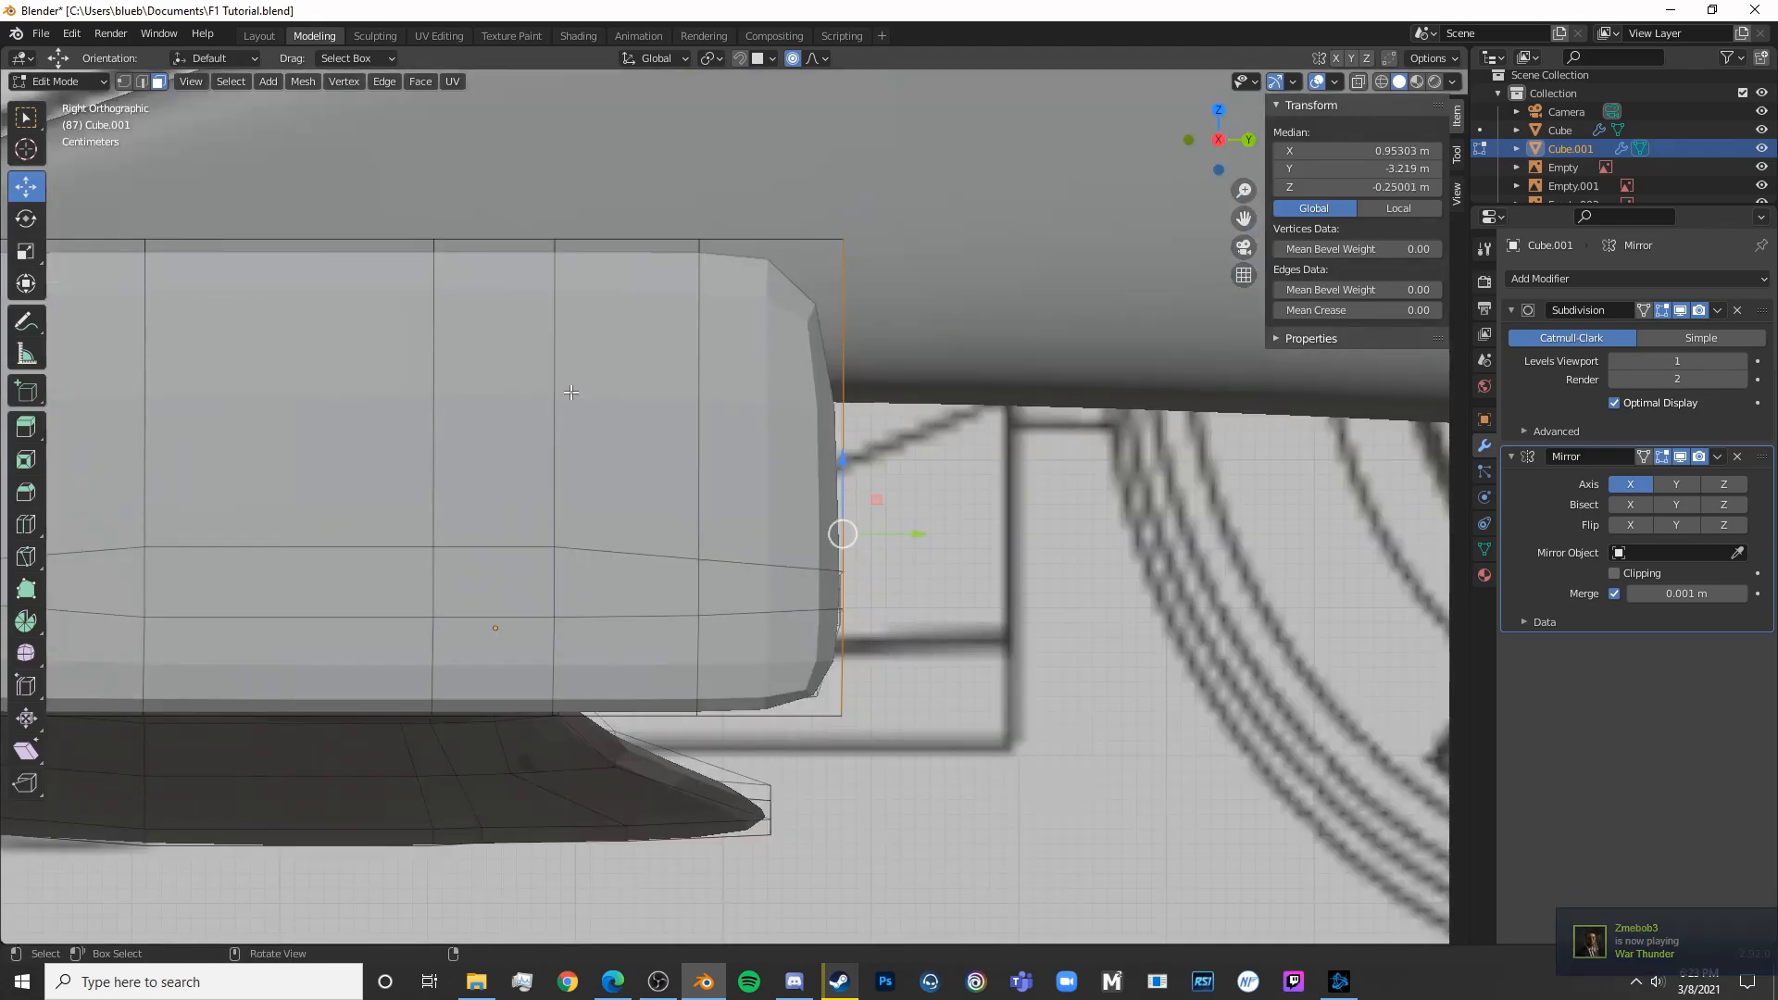
{"action": "key", "text": "shift+z"}
{"action": "key", "text": "e"}
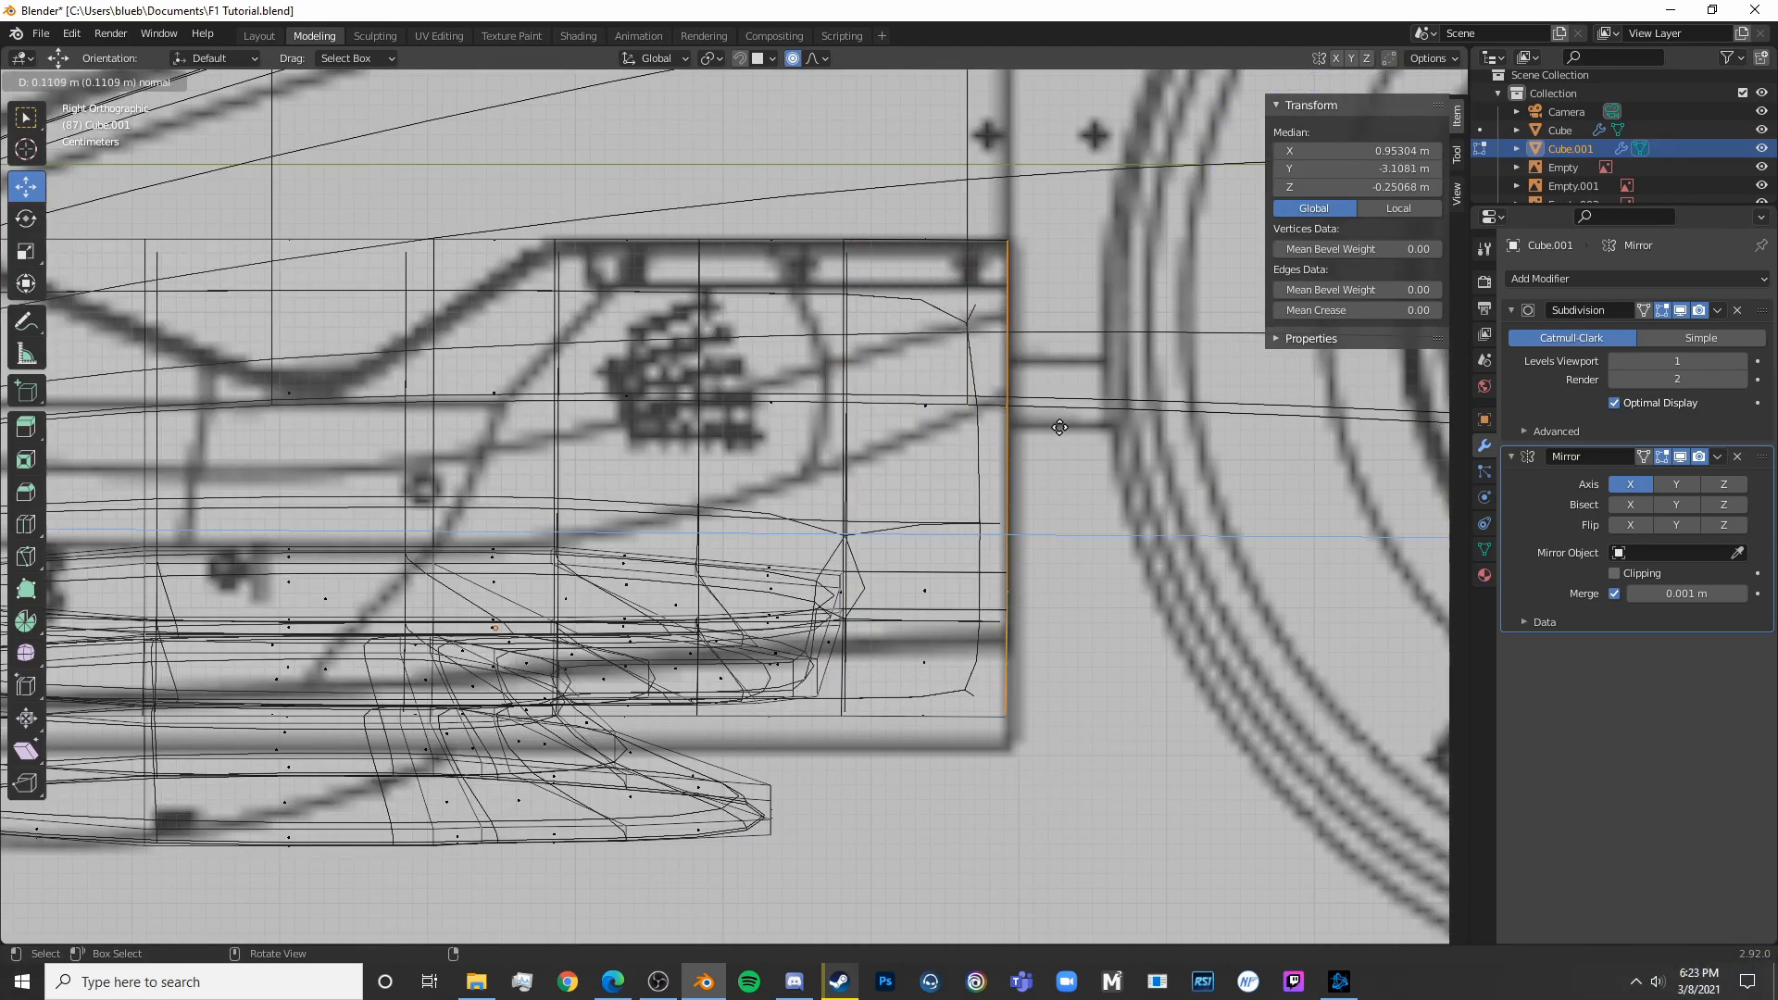
{"action": "left_click", "coordinate": [1059, 427]}
Compare the lengthened endplate with the side and front blueprints in shaded and wireframe display
{"action": "key", "text": "Tab"}
{"action": "key", "text": "shift+z"}
{"action": "scroll", "coordinate": [1081, 583], "scroll_direction": "down", "scroll_amount": 3}
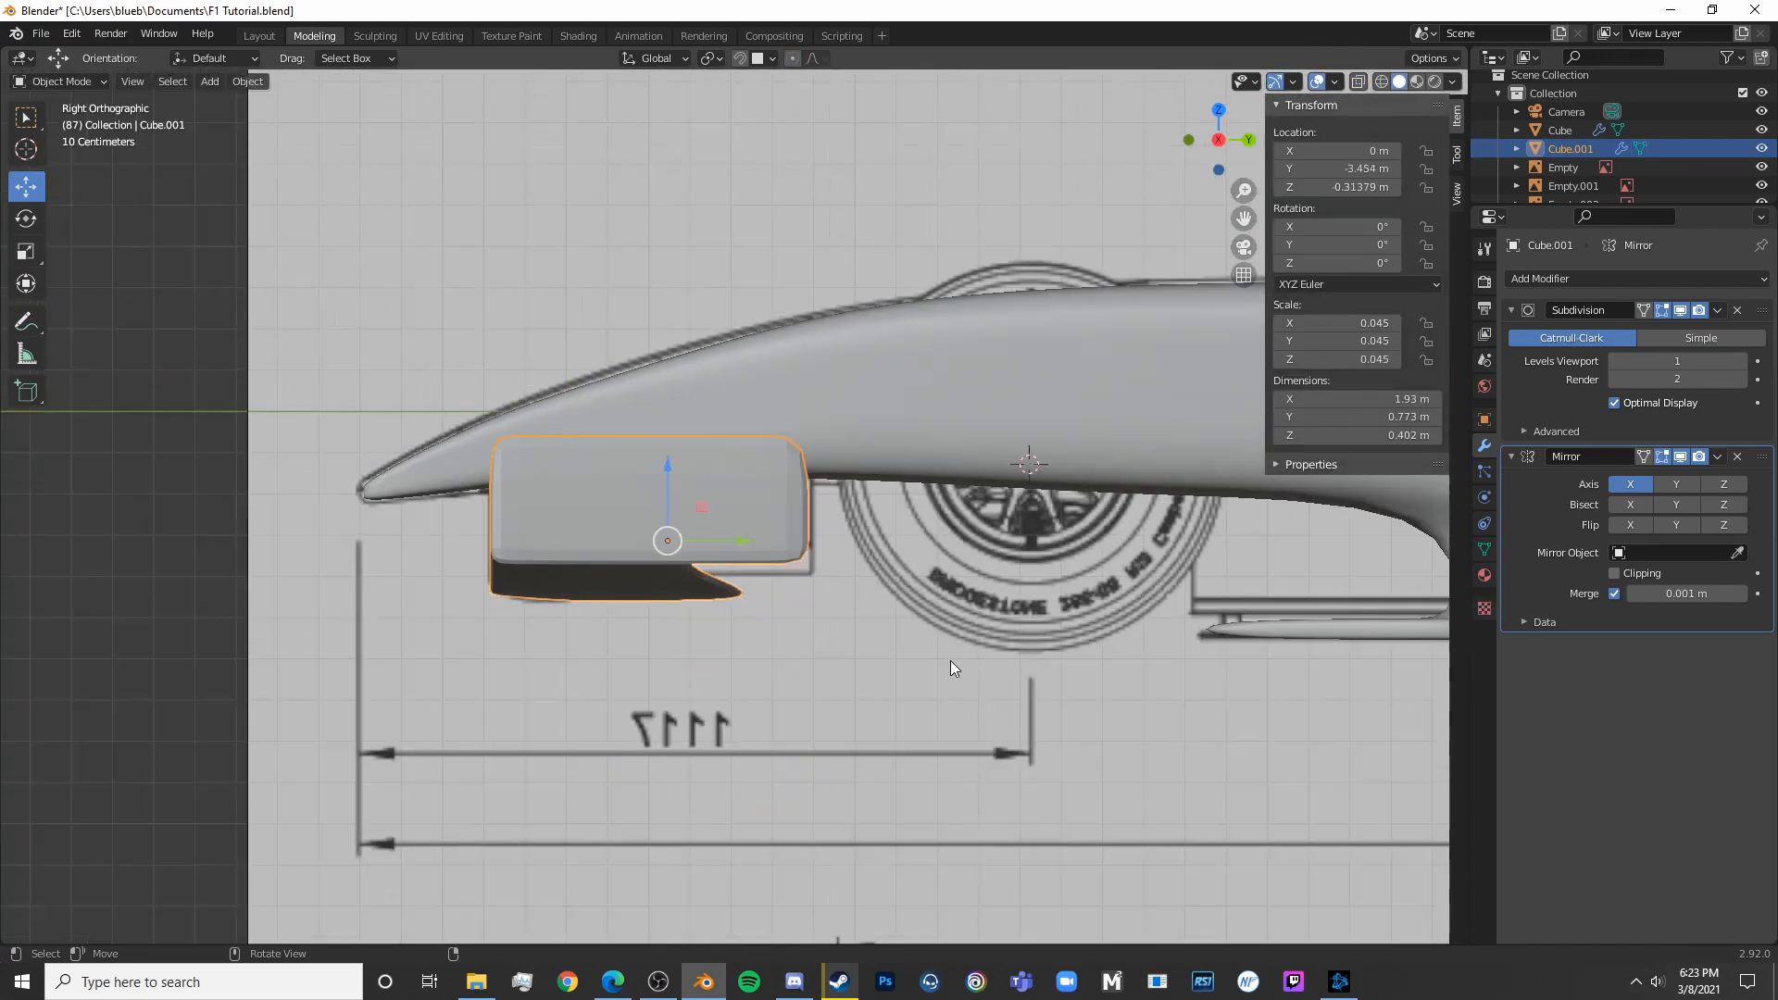
{"action": "middle_click_drag", "start_coordinate": [964, 658], "coordinate": [1110, 615], "text": "shift"}
{"action": "key", "text": "Tab"}
{"action": "scroll", "coordinate": [1106, 607], "scroll_direction": "up", "scroll_amount": 4}
{"action": "key", "text": "shift+z"}
{"action": "key", "text": "shift+z"}
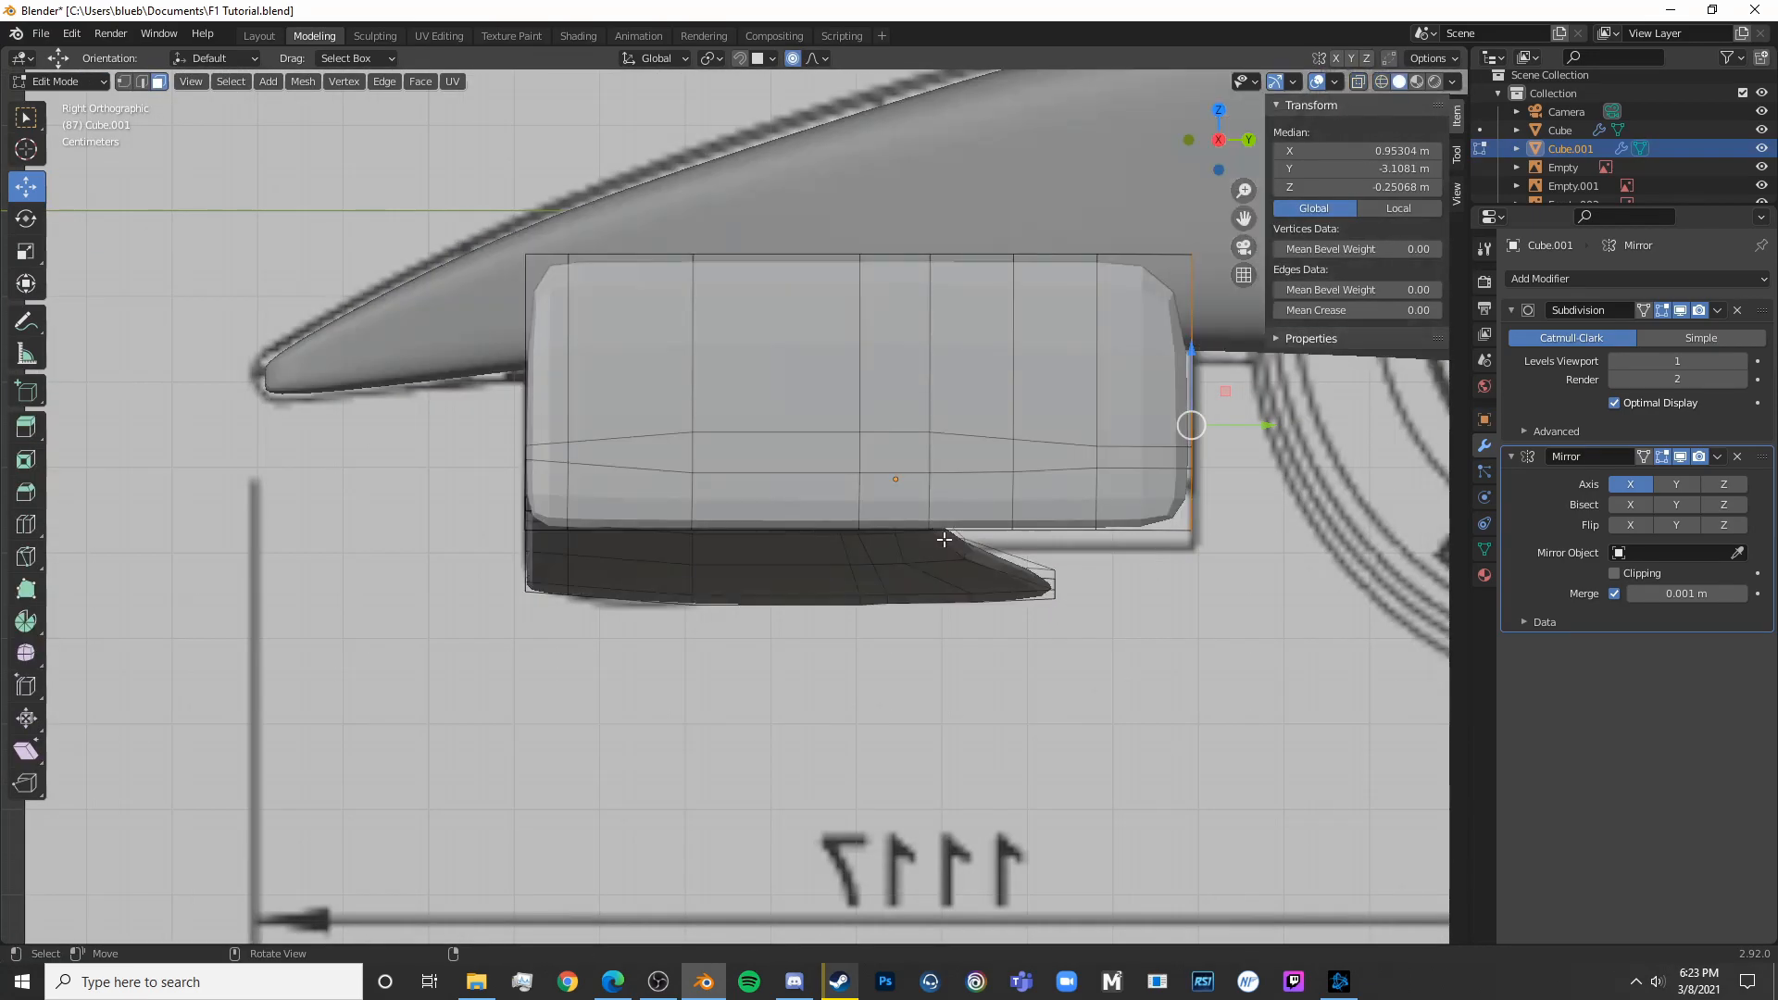
{"action": "middle_click_drag", "start_coordinate": [820, 564], "coordinate": [984, 562]}
{"action": "key", "text": "KP_1"}
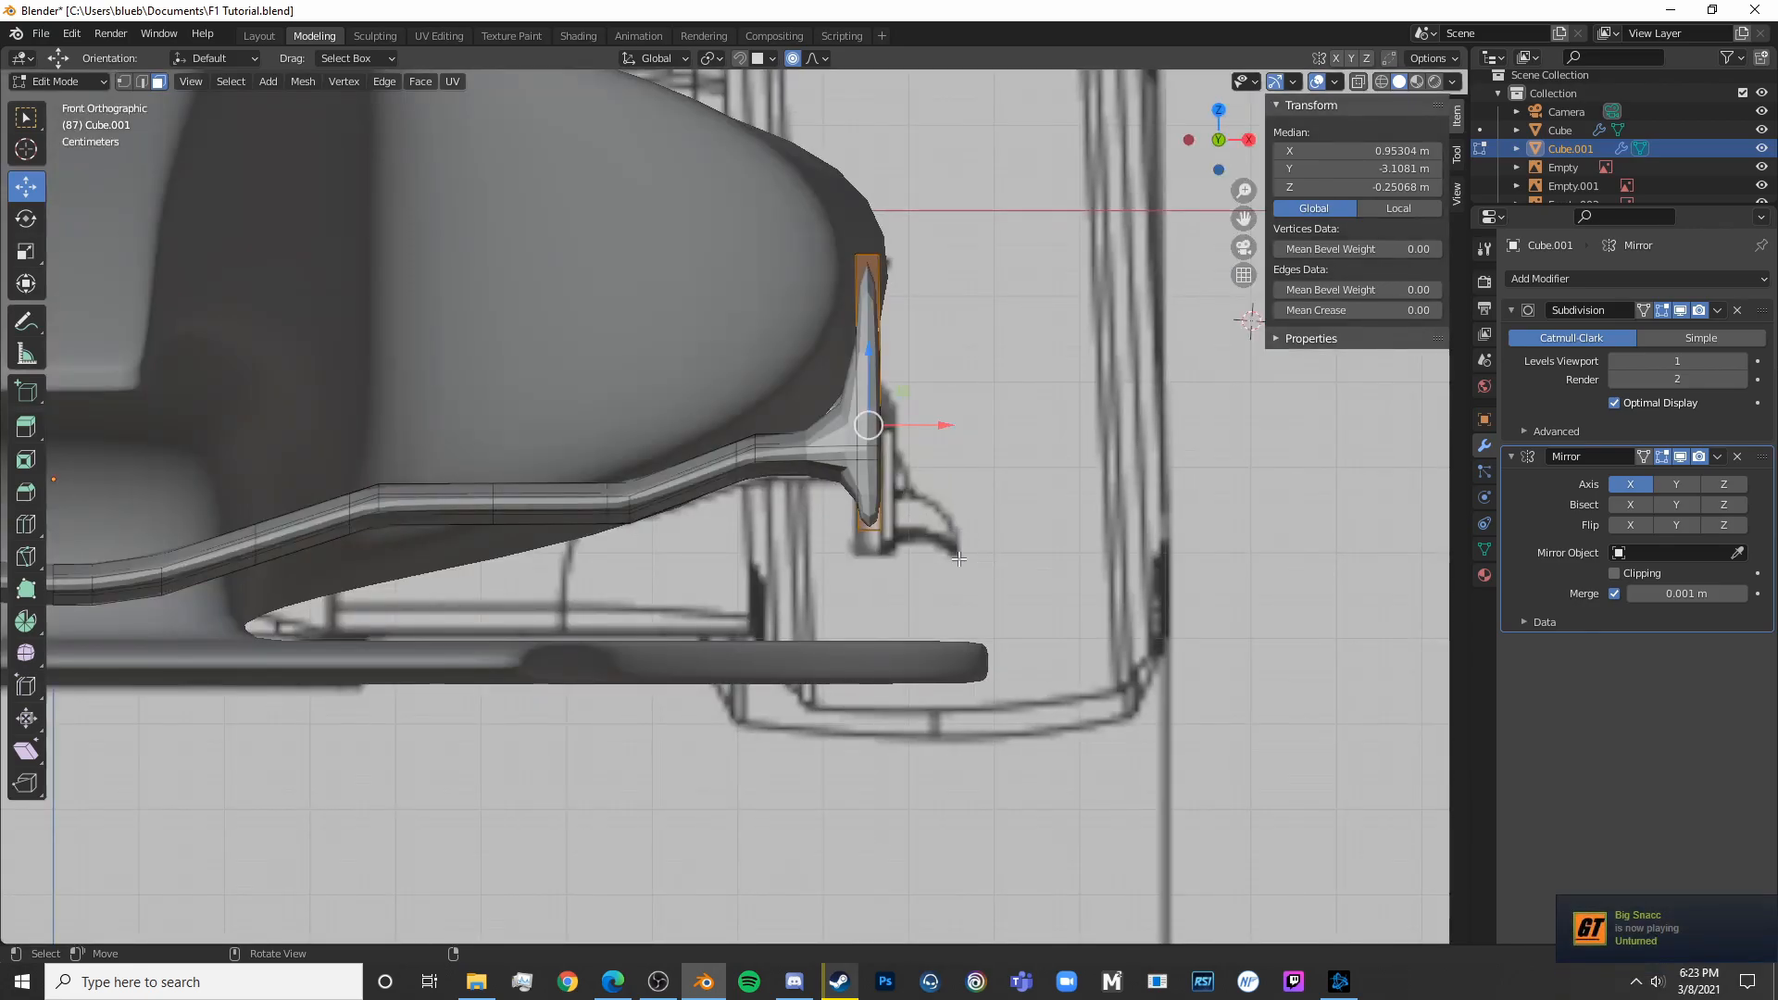
{"action": "key", "text": "KP_3"}
{"action": "key", "text": "shift+z"}
{"action": "scroll", "coordinate": [483, 655], "scroll_direction": "up", "scroll_amount": 3}
{"action": "key", "text": "shift+z"}
{"action": "key", "text": "shift+z"}
{"action": "key", "text": "shift+z"}
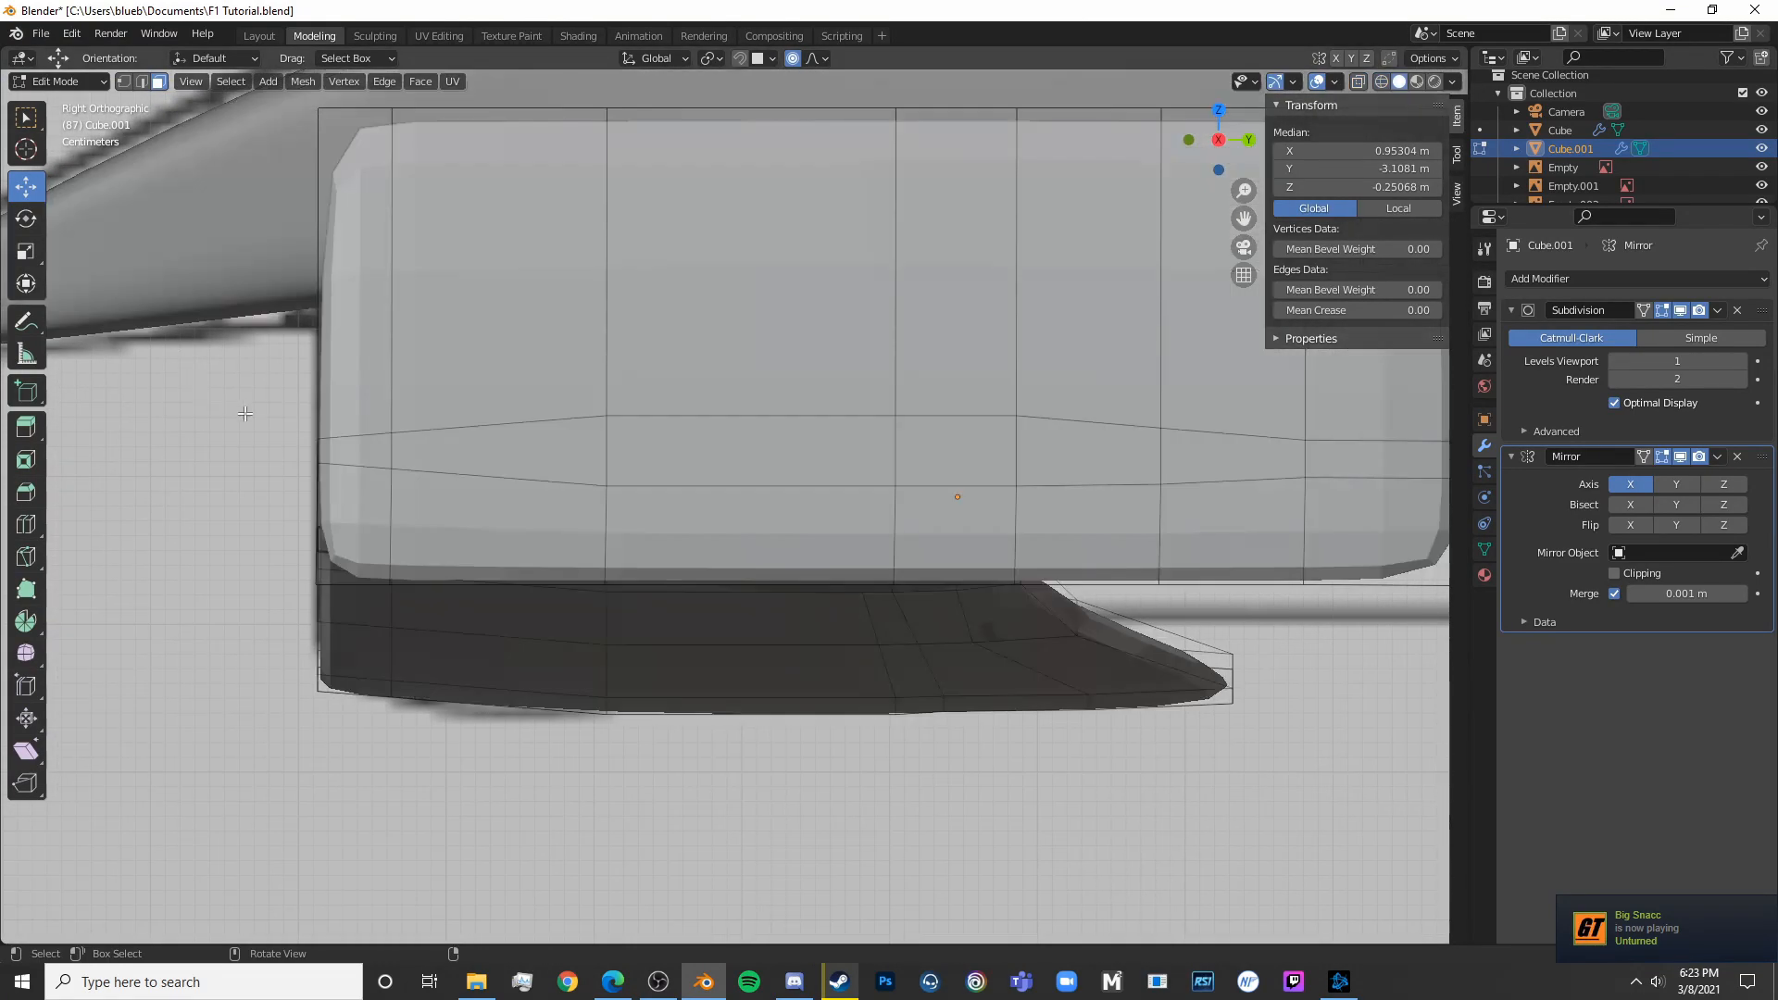
Clear the selection and select the full strip of faces along the endplate's bottom edge
{"action": "middle_click_drag", "start_coordinate": [482, 656], "coordinate": [446, 458]}
{"action": "key", "text": "a"}
{"action": "key", "text": "a"}
{"action": "key", "text": "a"}
{"action": "middle_click_drag", "start_coordinate": [856, 802], "coordinate": [877, 702]}
{"action": "left_click", "coordinate": [837, 227], "text": "shift"}
{"action": "left_click", "coordinate": [929, 472], "text": "ctrl"}
{"action": "left_click", "coordinate": [981, 537], "text": "ctrl"}
{"action": "left_click", "coordinate": [1039, 639], "text": "ctrl"}
{"action": "left_click", "coordinate": [1060, 681], "text": "ctrl"}
{"action": "left_click", "coordinate": [1074, 712], "text": "ctrl"}
{"action": "left_click", "coordinate": [1090, 746], "text": "ctrl"}
{"action": "key", "text": "KP_3"}
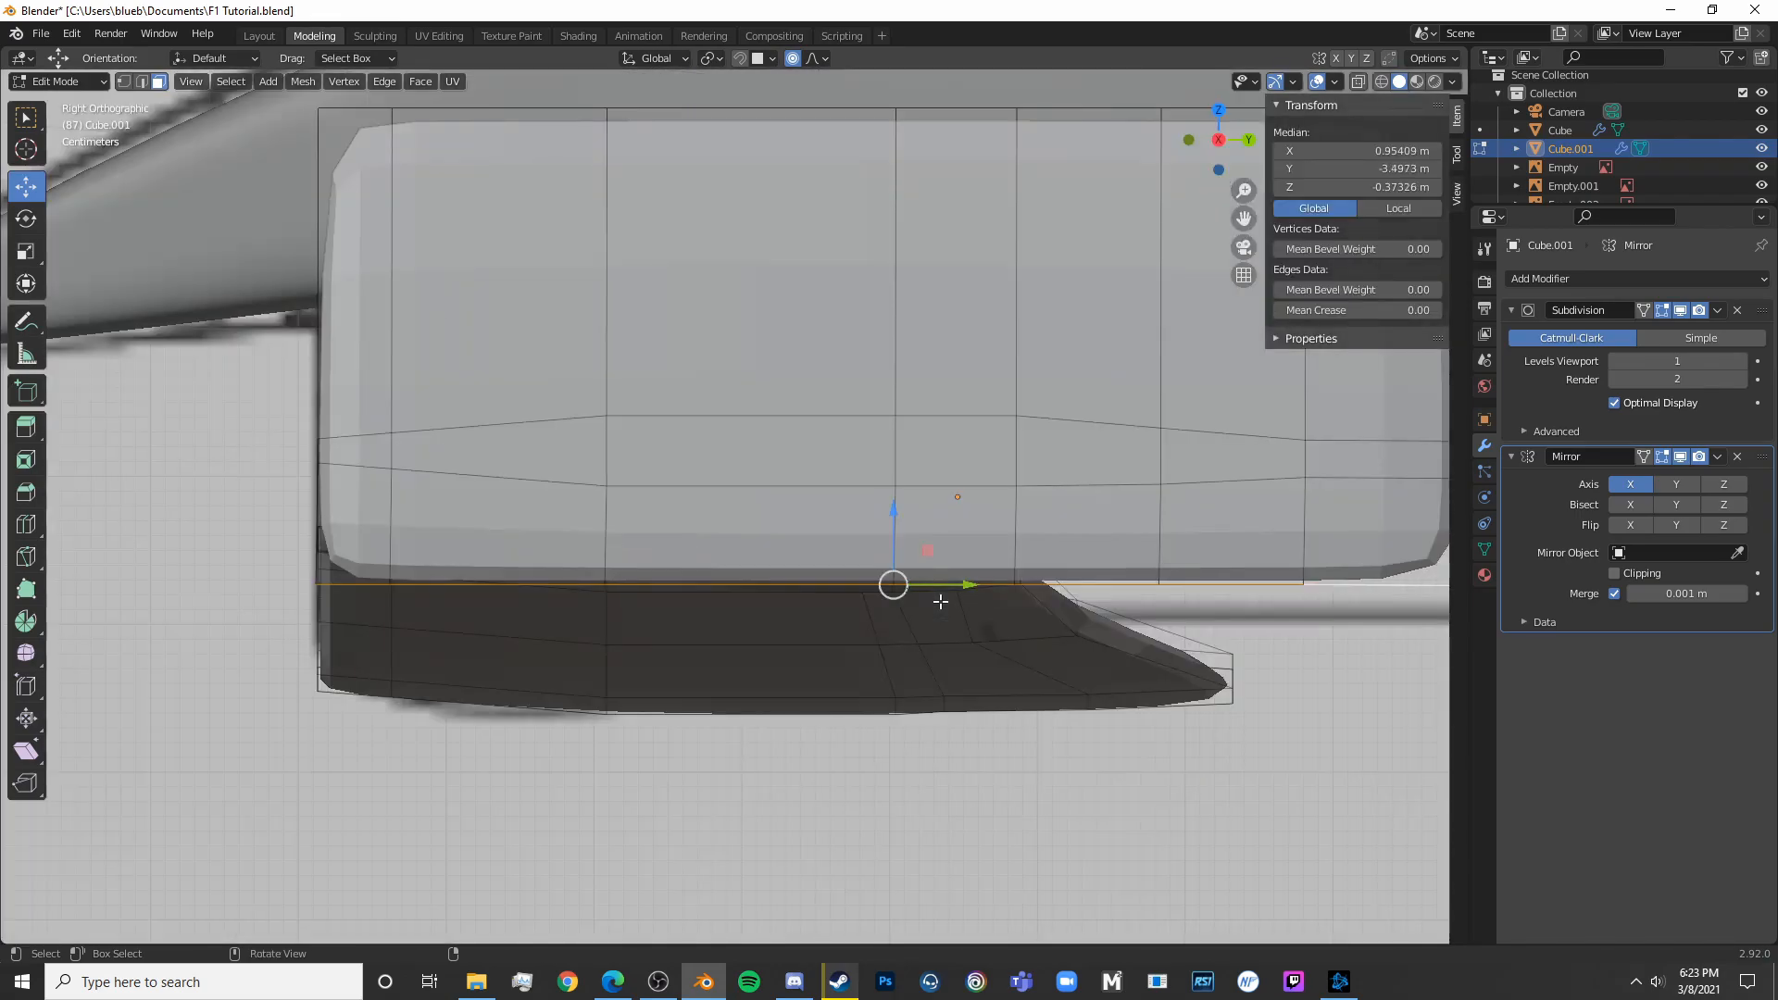
Rotate the endplate's bottom faces and raise them about 0.01 m to follow the sloping line in the side blueprint
{"action": "key", "text": "shift+z"}
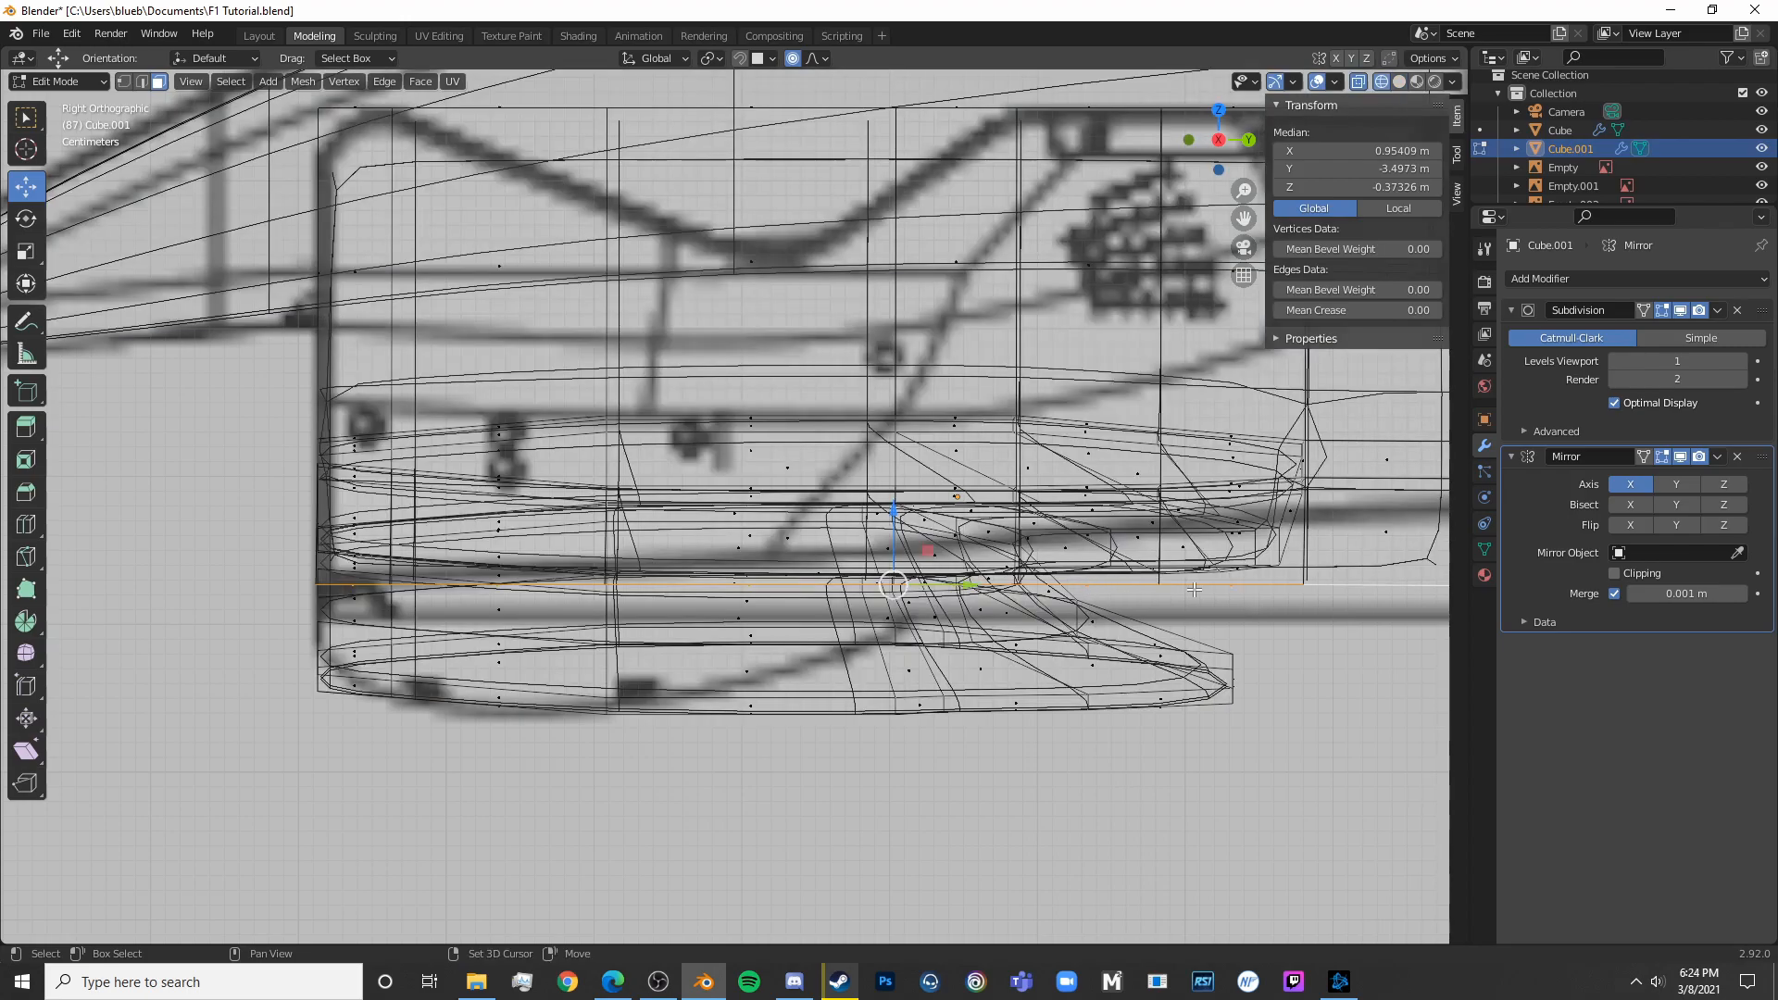
{"action": "scroll", "coordinate": [1046, 592], "scroll_direction": "down", "scroll_amount": 5, "text": "ctrl"}
{"action": "key", "text": "r"}
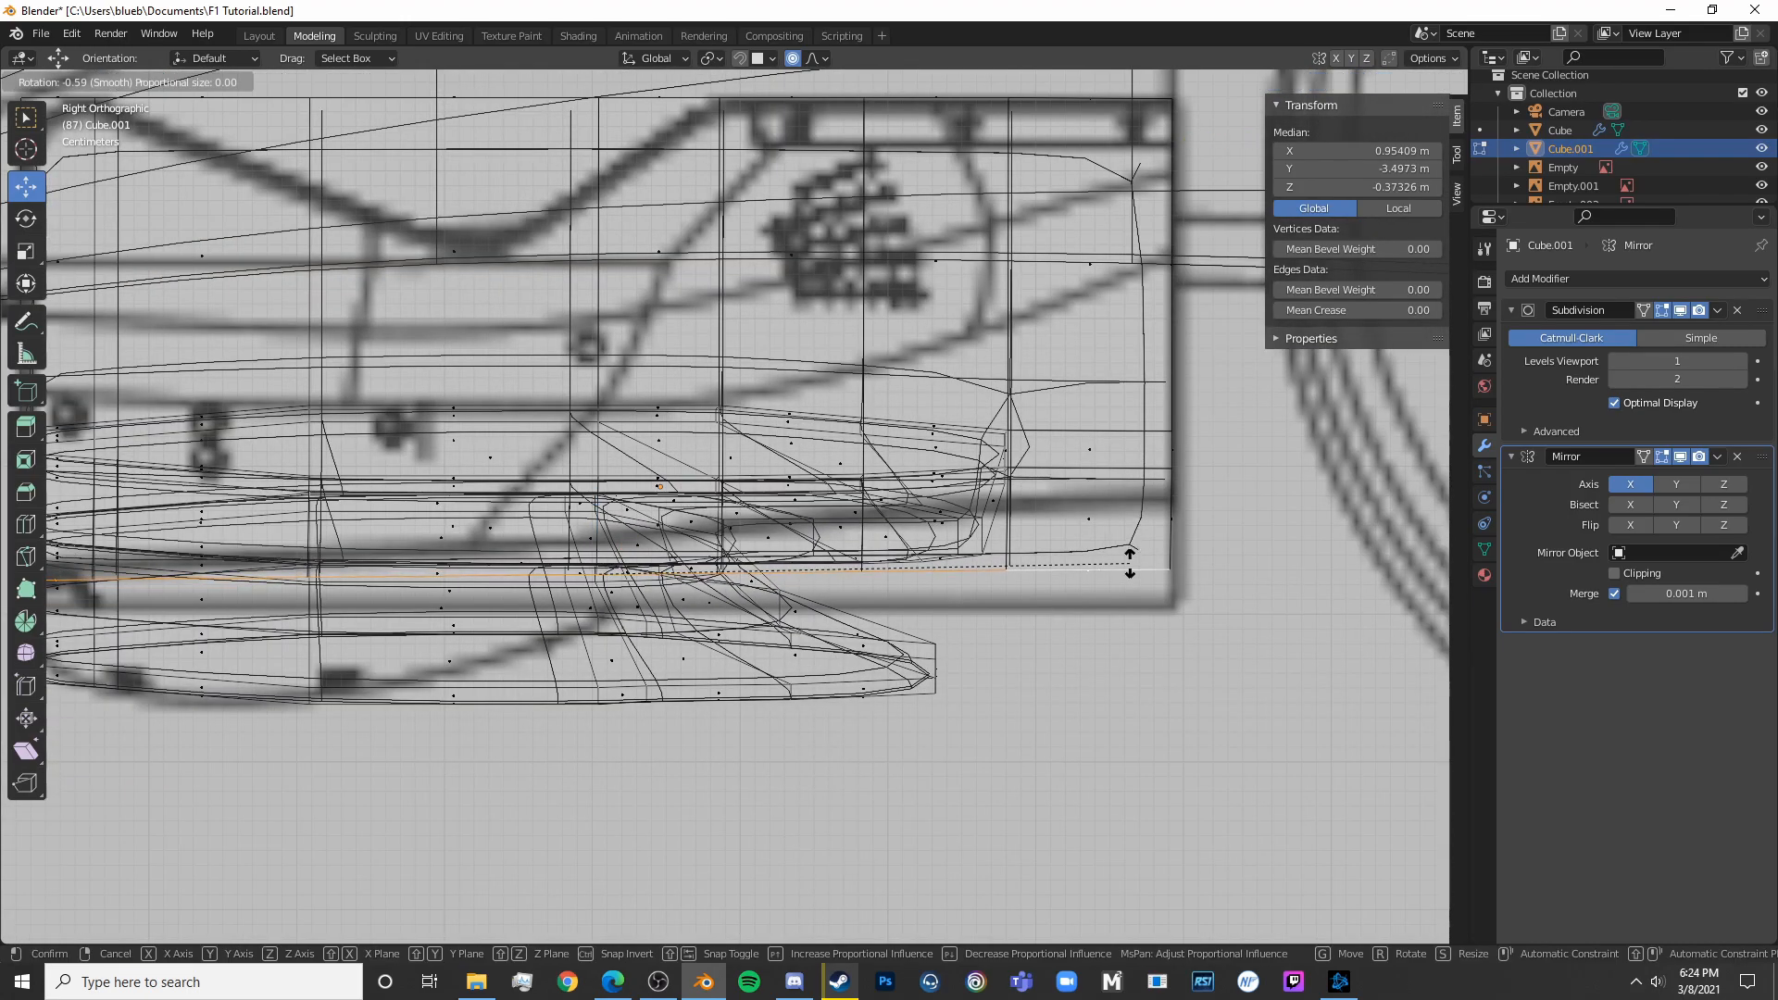
{"action": "left_click", "coordinate": [1133, 522]}
{"action": "scroll", "coordinate": [1134, 519], "scroll_direction": "up", "scroll_amount": 2, "text": "ctrl"}
{"action": "scroll", "coordinate": [1163, 508], "scroll_direction": "down", "scroll_amount": 3}
{"action": "key", "text": "r"}
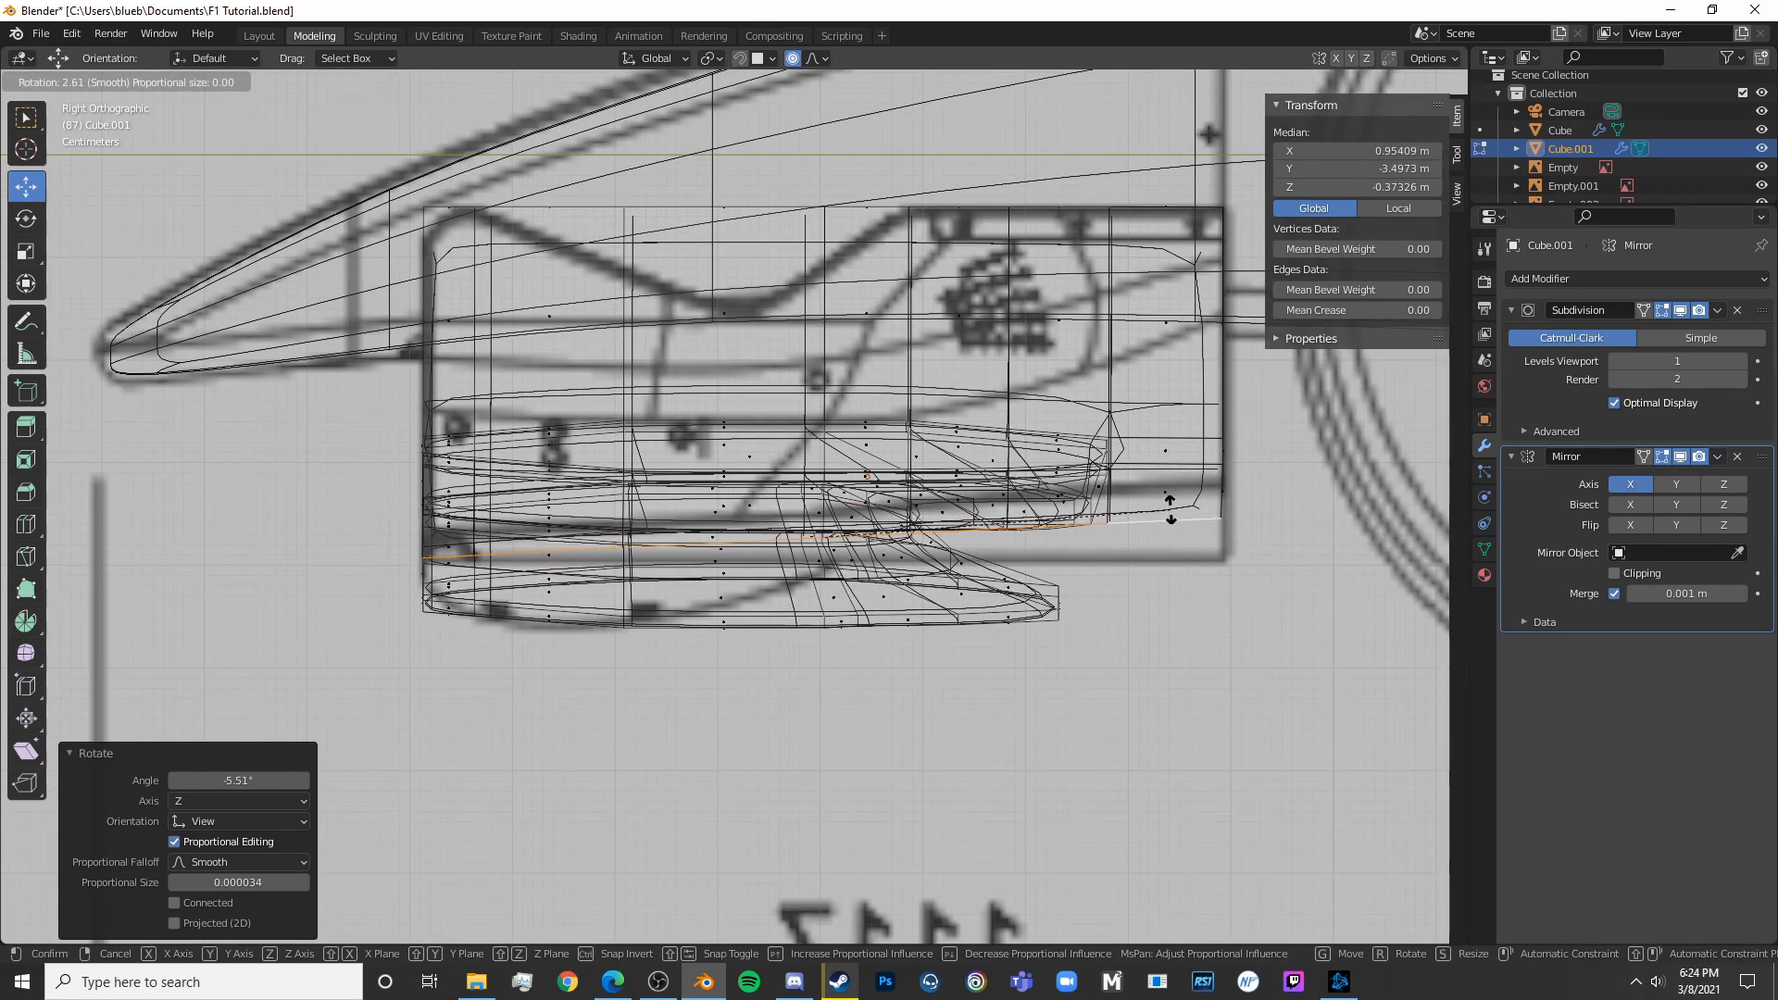
{"action": "left_click", "coordinate": [1170, 509]}
{"action": "left_click_drag", "start_coordinate": [823, 488], "coordinate": [823, 482]}
{"action": "key", "text": "r"}
{"action": "left_click", "coordinate": [1262, 484]}
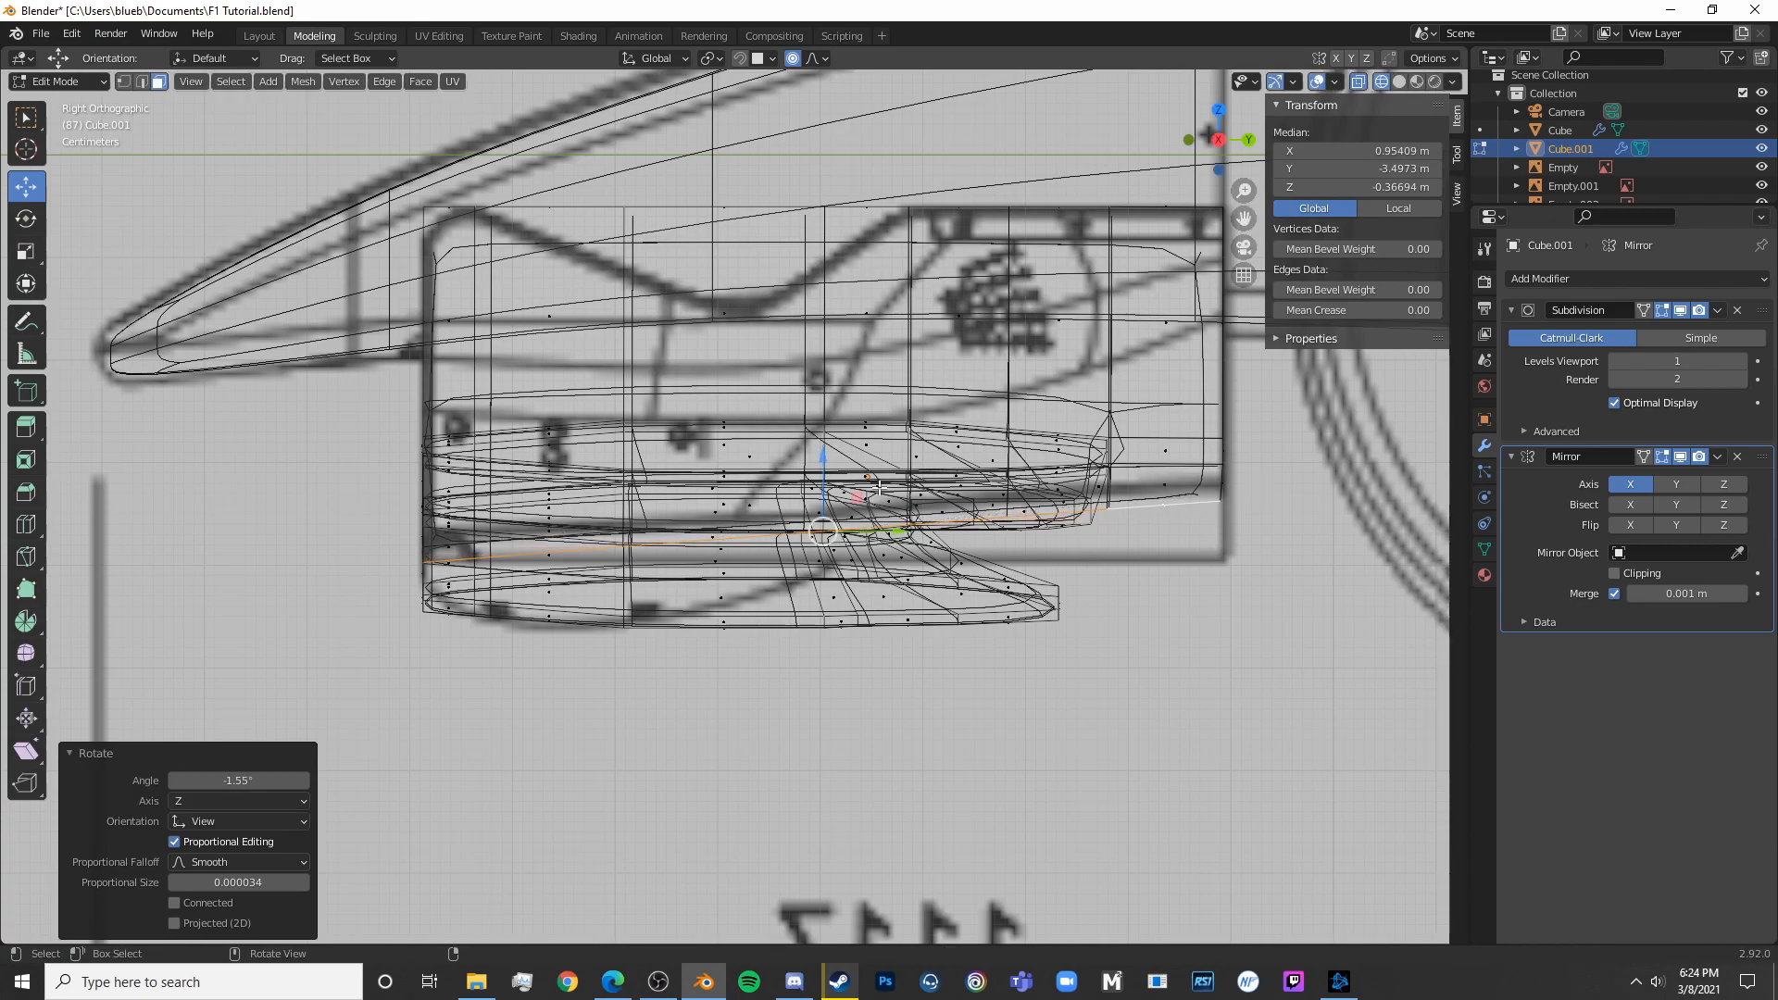
{"action": "left_click_drag", "start_coordinate": [836, 469], "coordinate": [836, 466]}
{"action": "key", "text": "r"}
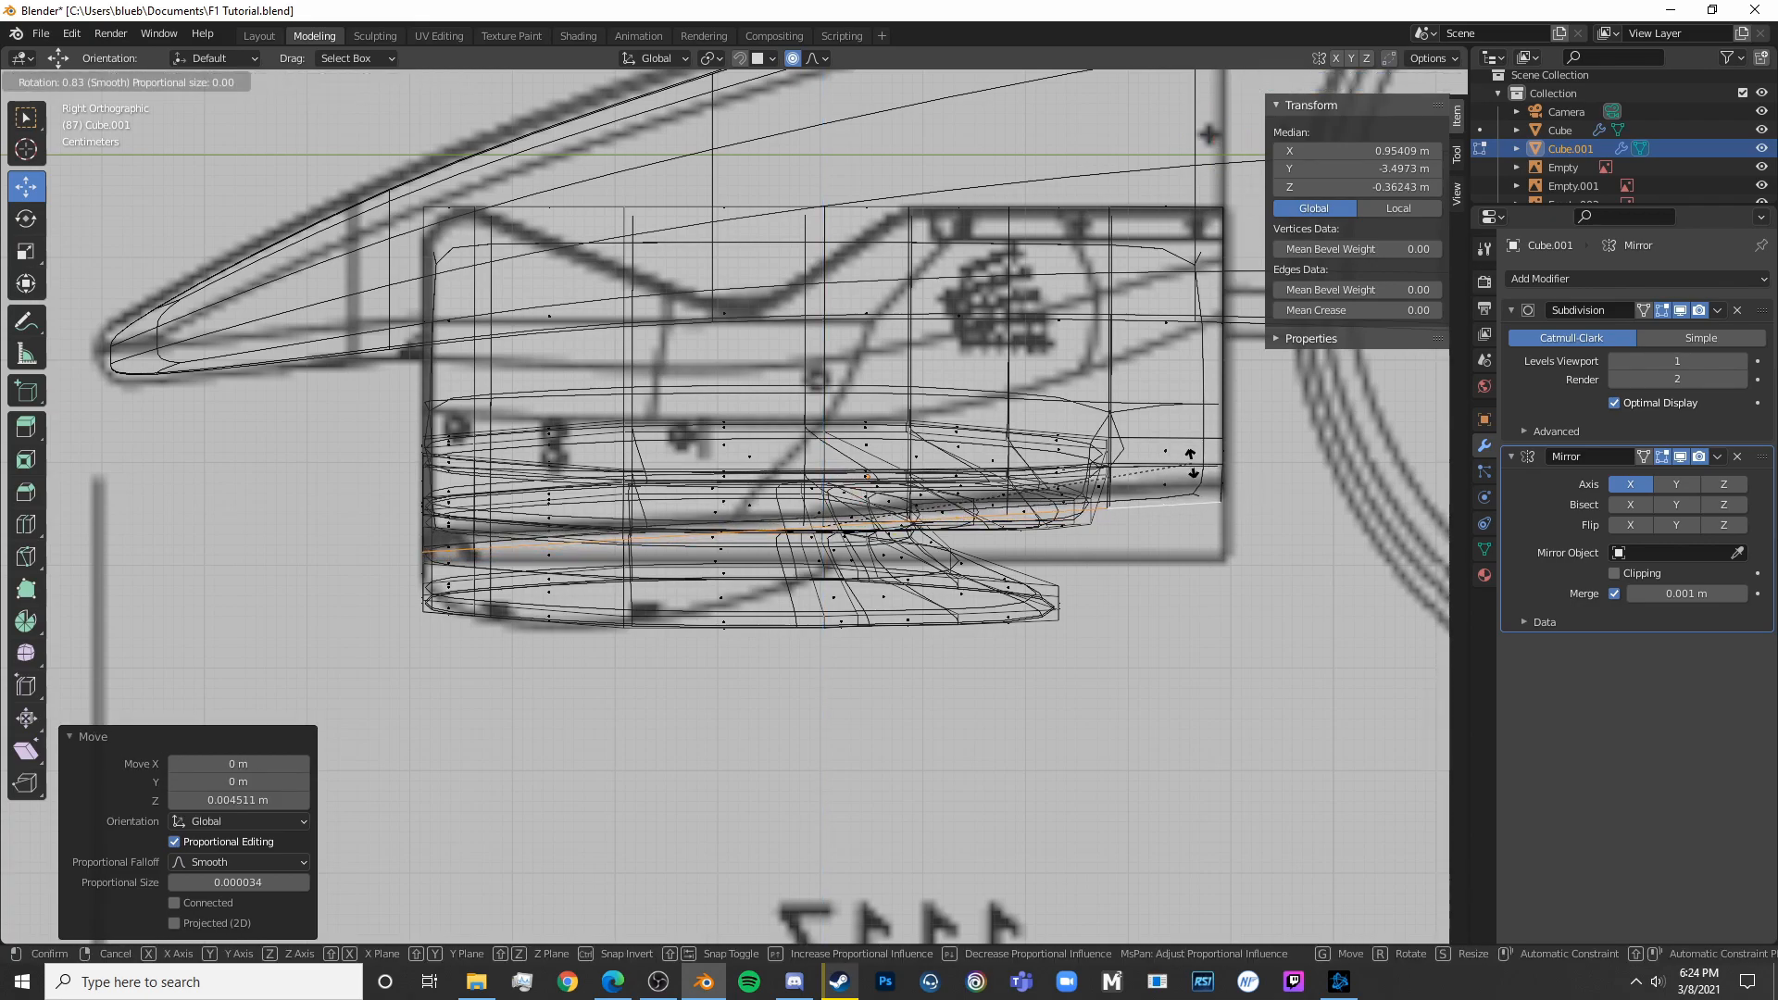
{"action": "left_click", "coordinate": [1169, 486]}
{"action": "scroll", "coordinate": [928, 569], "scroll_direction": "up", "scroll_amount": 1}
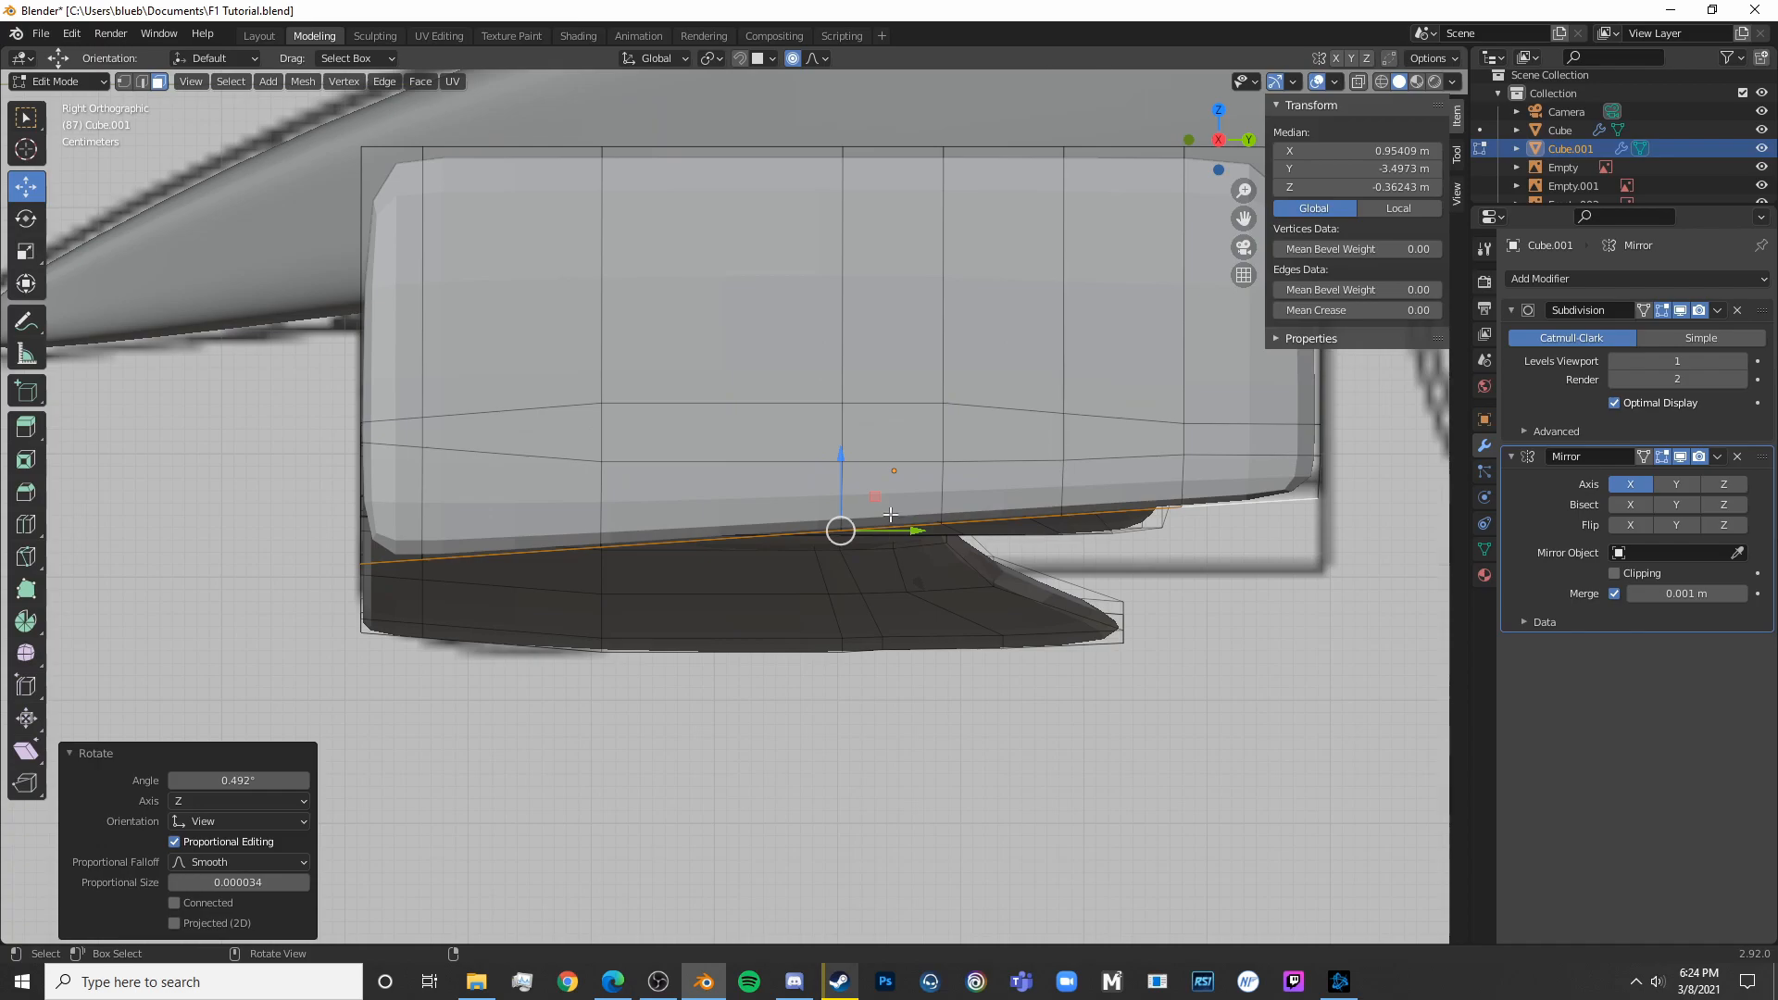
Try a loop cut at the endplate's bottom edge, moved upward about 0.036 m
{"action": "key", "text": "g"}
{"action": "key", "text": "g"}
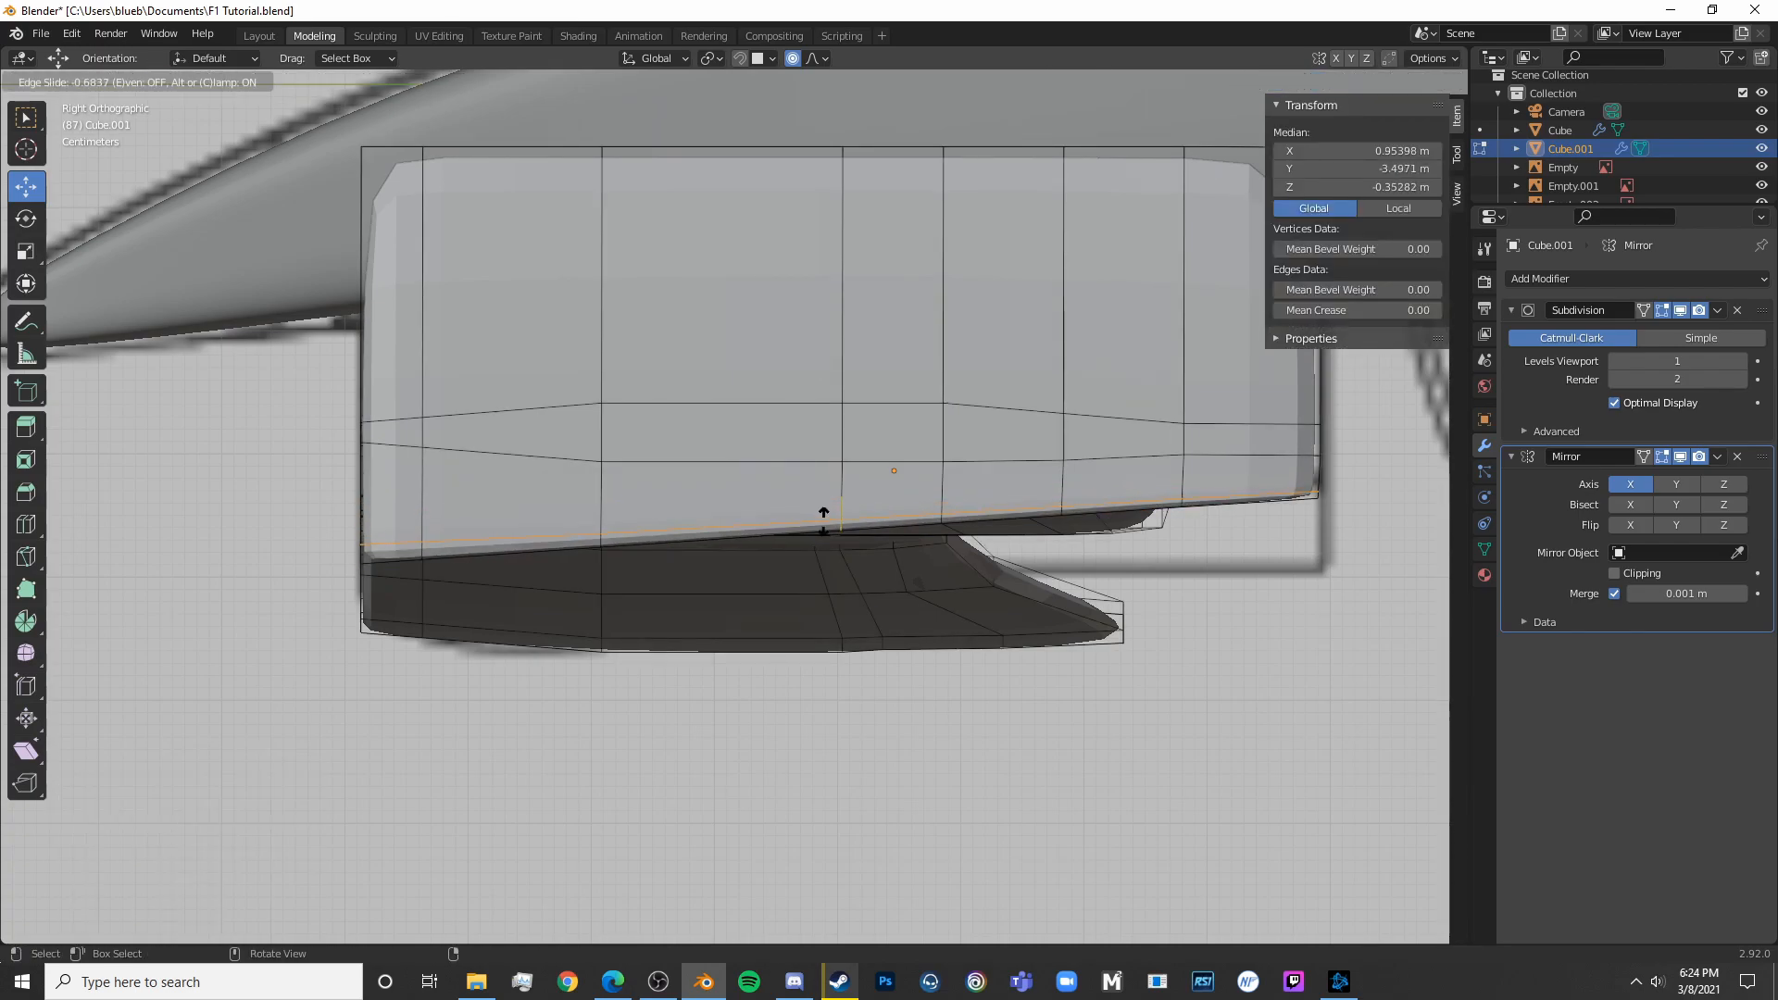
{"action": "left_click", "coordinate": [825, 600]}
{"action": "left_click_drag", "start_coordinate": [839, 457], "coordinate": [863, 414]}
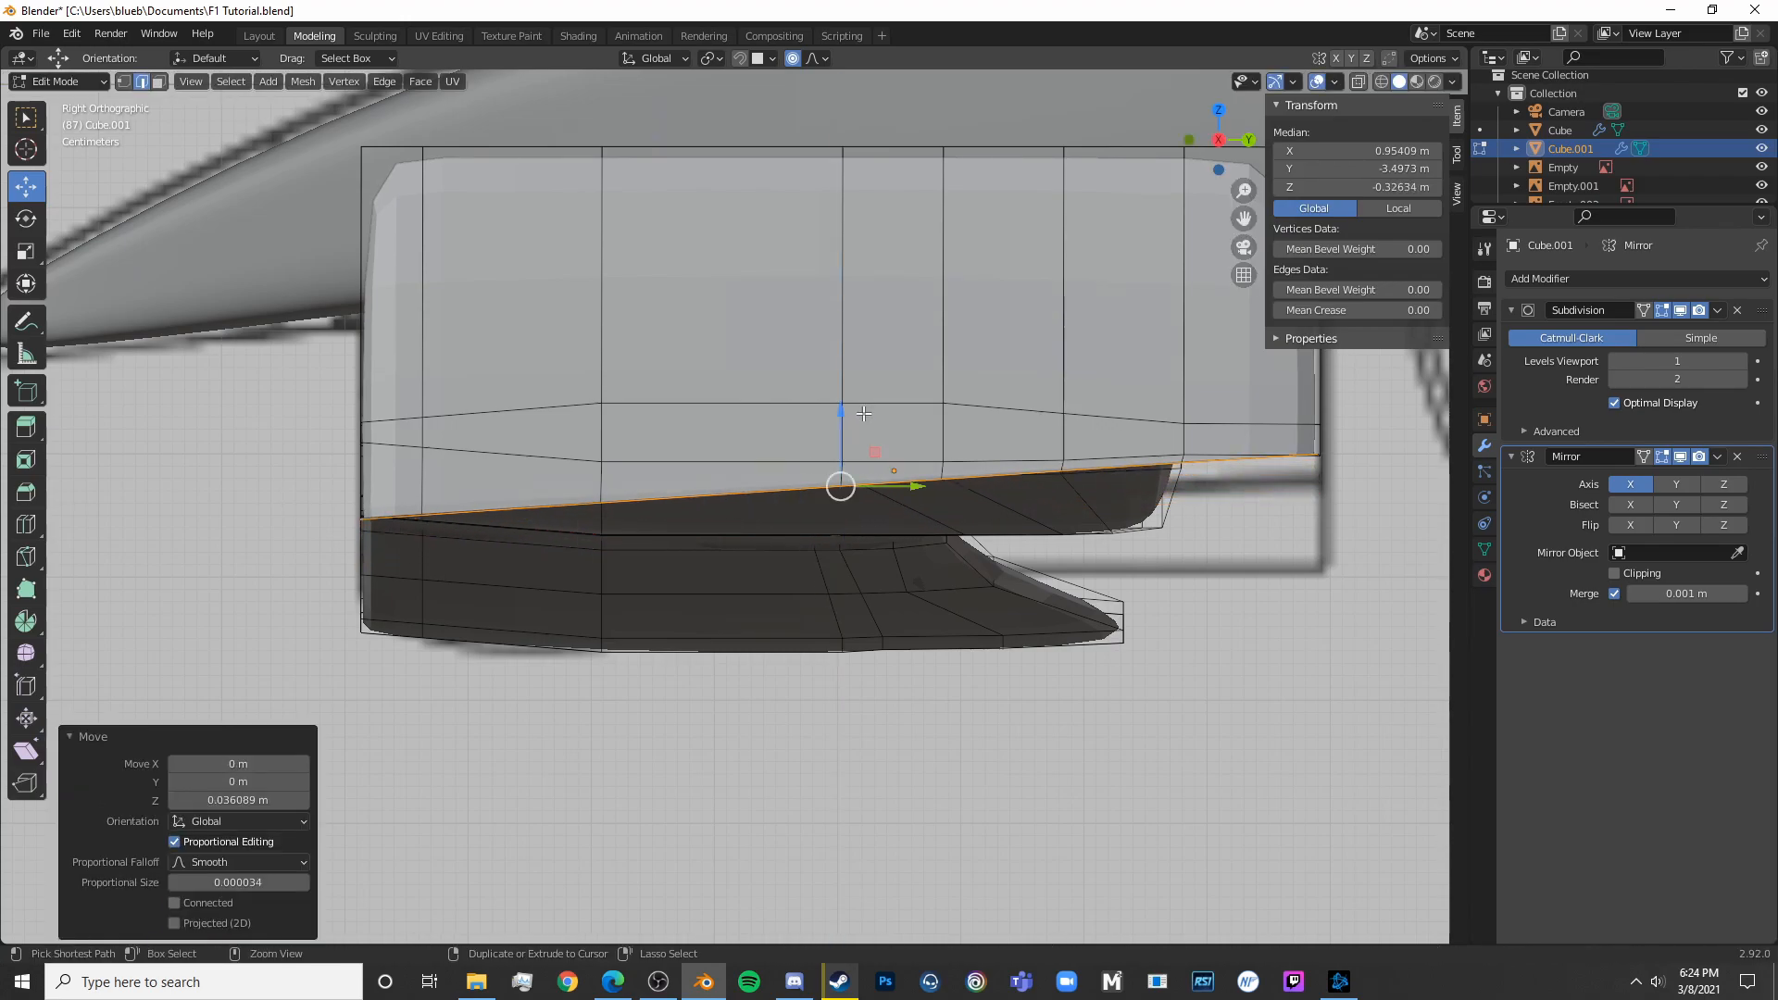
{"action": "key", "text": "ctrl+z"}
Add a horizontal loop cut near the endplate's bottom edge at factor -0.658 and raise it slightly
{"action": "key", "text": "g"}
{"action": "key", "text": "g"}
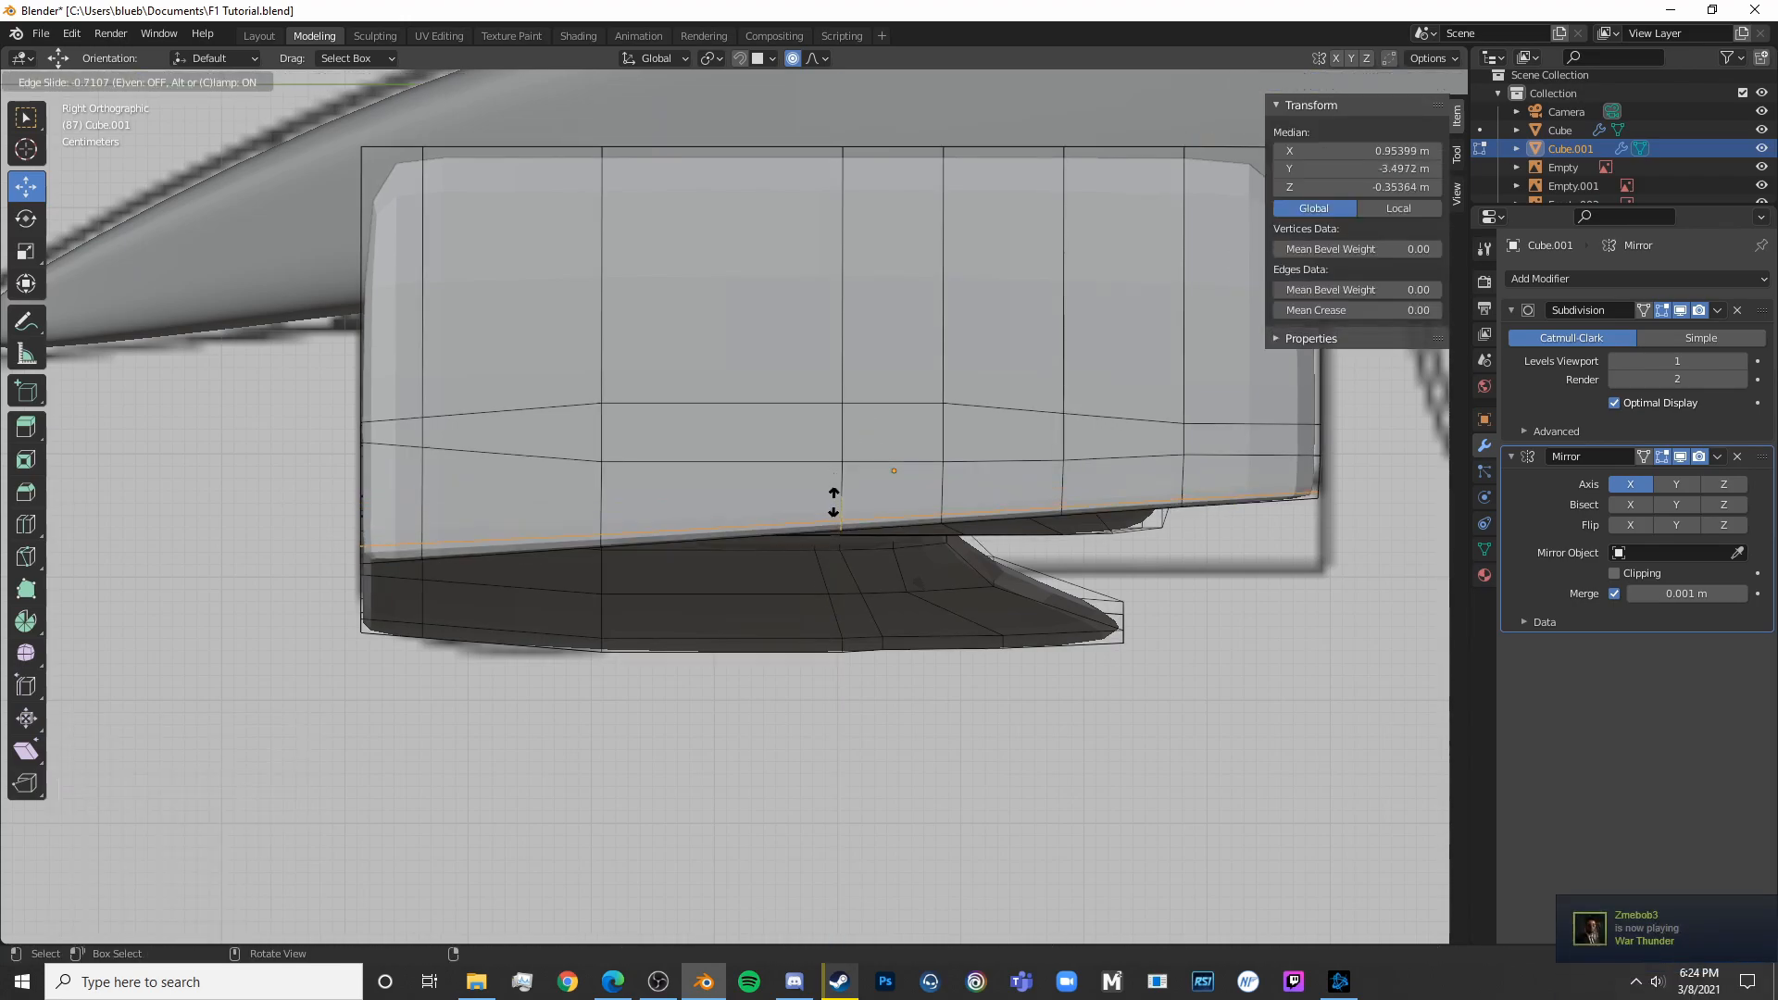
{"action": "left_click", "coordinate": [834, 500]}
{"action": "scroll", "coordinate": [904, 408], "scroll_direction": "up", "scroll_amount": 2}
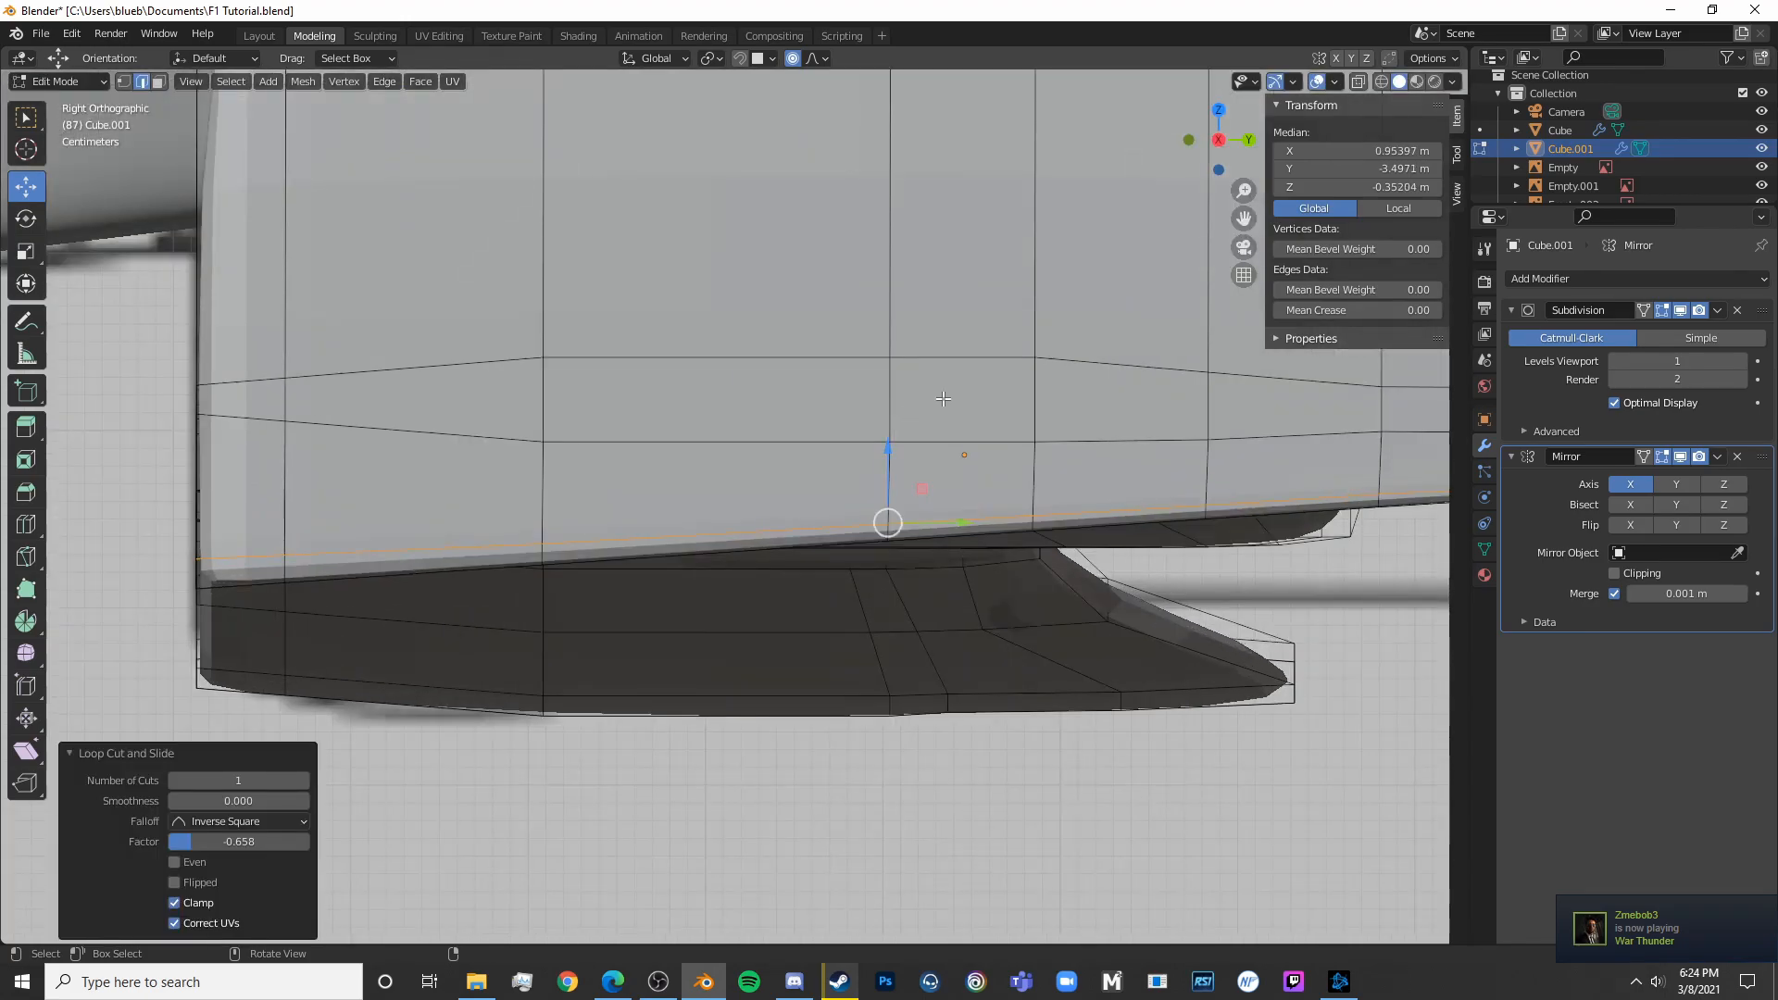
{"action": "mouse_move", "coordinate": [887, 457]}
{"action": "left_mouse_down"}
{"action": "mouse_move", "coordinate": [905, 433]}
{"action": "mouse_move", "coordinate": [883, 432]}
{"action": "left_mouse_up"}
{"action": "scroll", "coordinate": [731, 614], "scroll_direction": "down", "scroll_amount": 5}
{"action": "scroll", "coordinate": [783, 553], "scroll_direction": "up", "scroll_amount": 4}
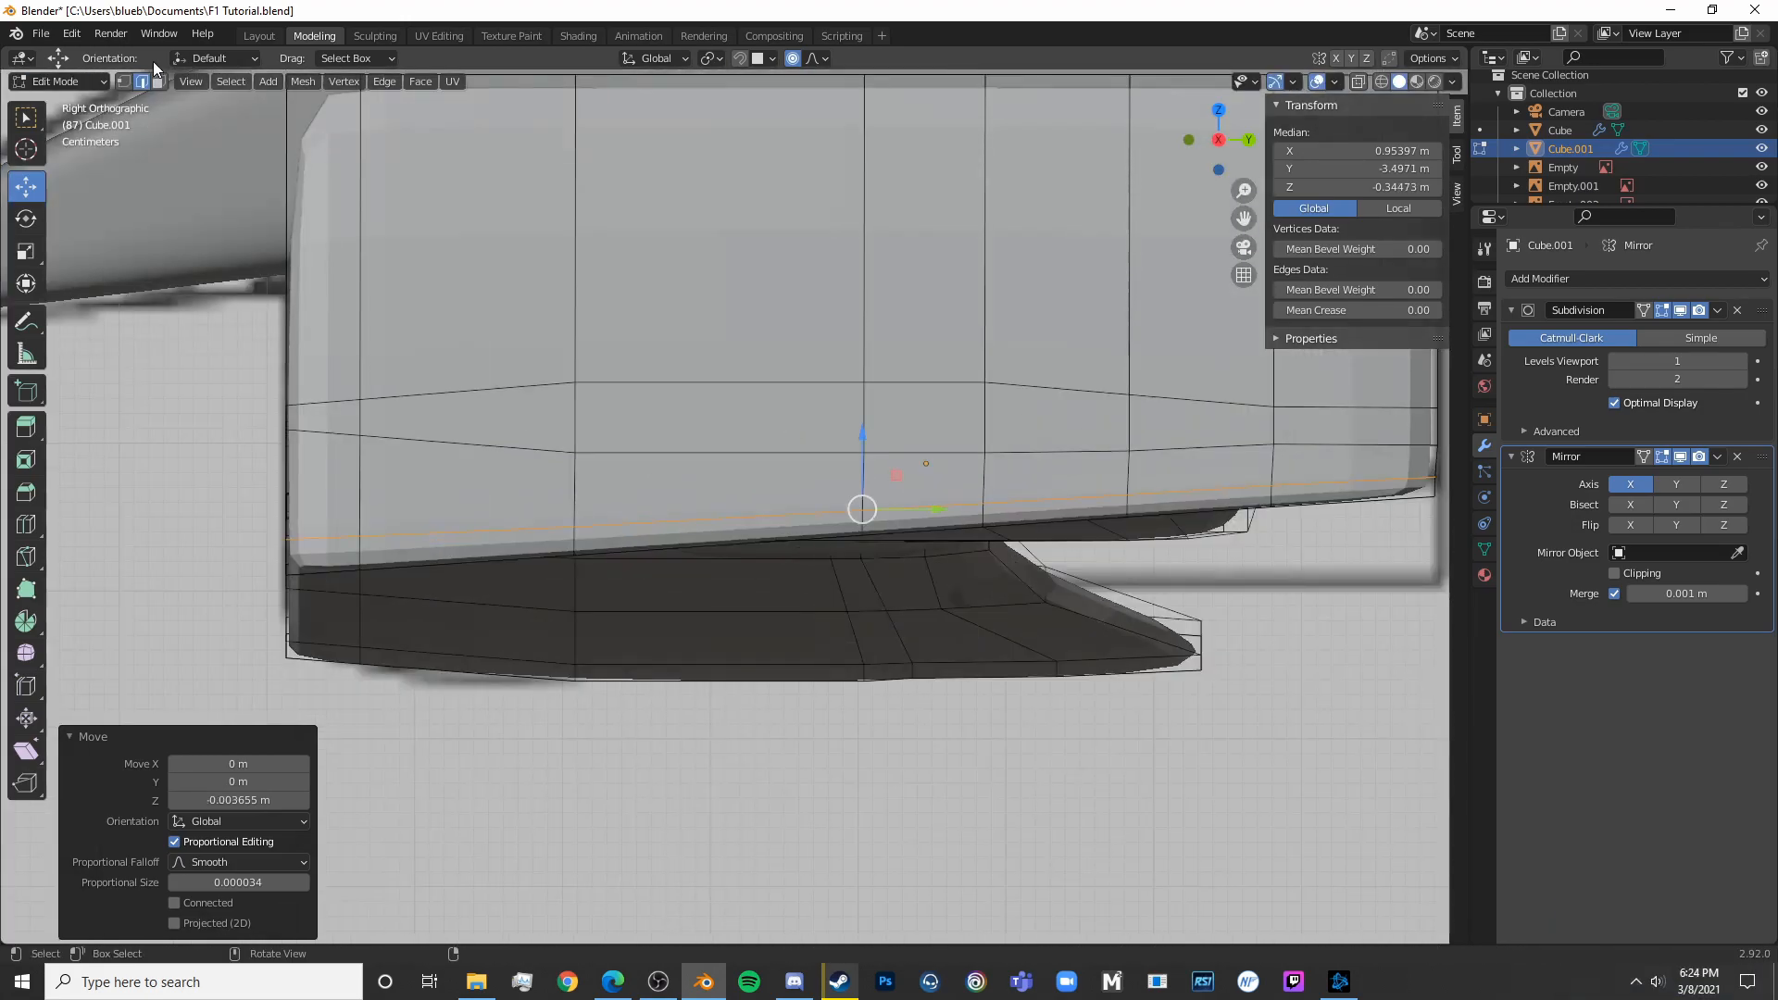
Select the strip of outward-facing faces between the new loop cut and the endplate's bottom edge
{"action": "left_click", "coordinate": [158, 85]}
{"action": "left_click", "coordinate": [340, 548]}
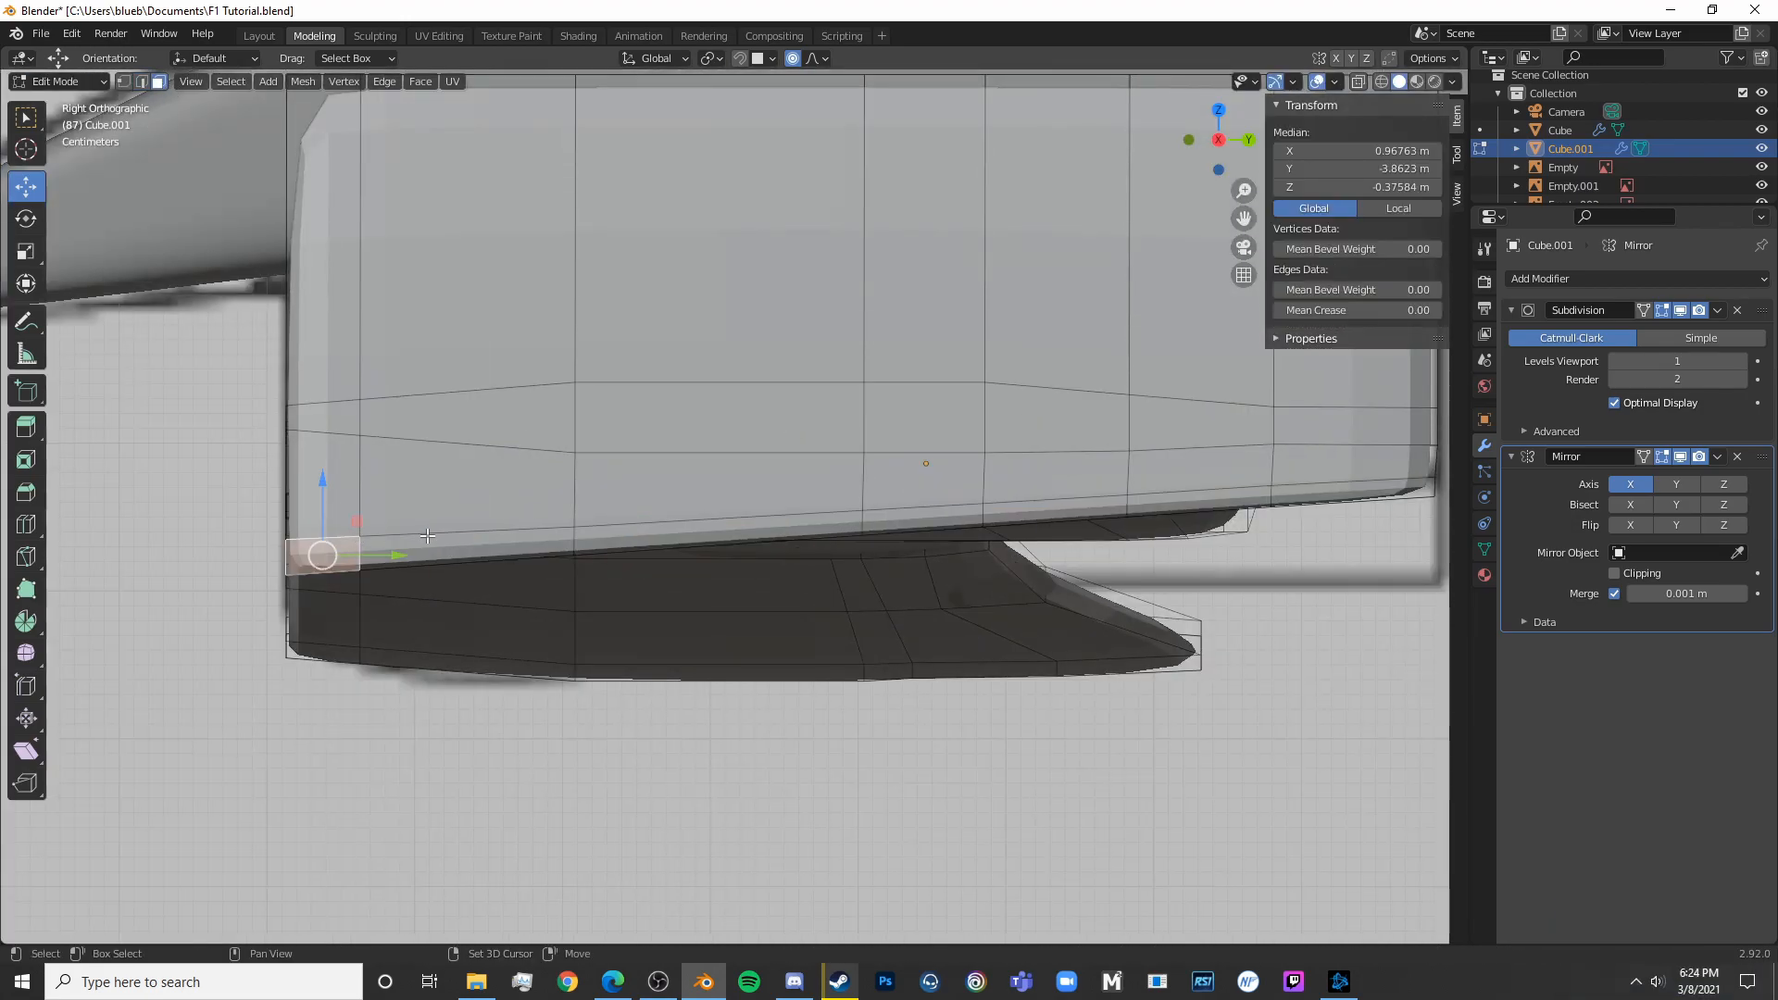
{"action": "left_click", "coordinate": [454, 546], "text": "shift"}
{"action": "left_click", "coordinate": [905, 525], "text": "shift"}
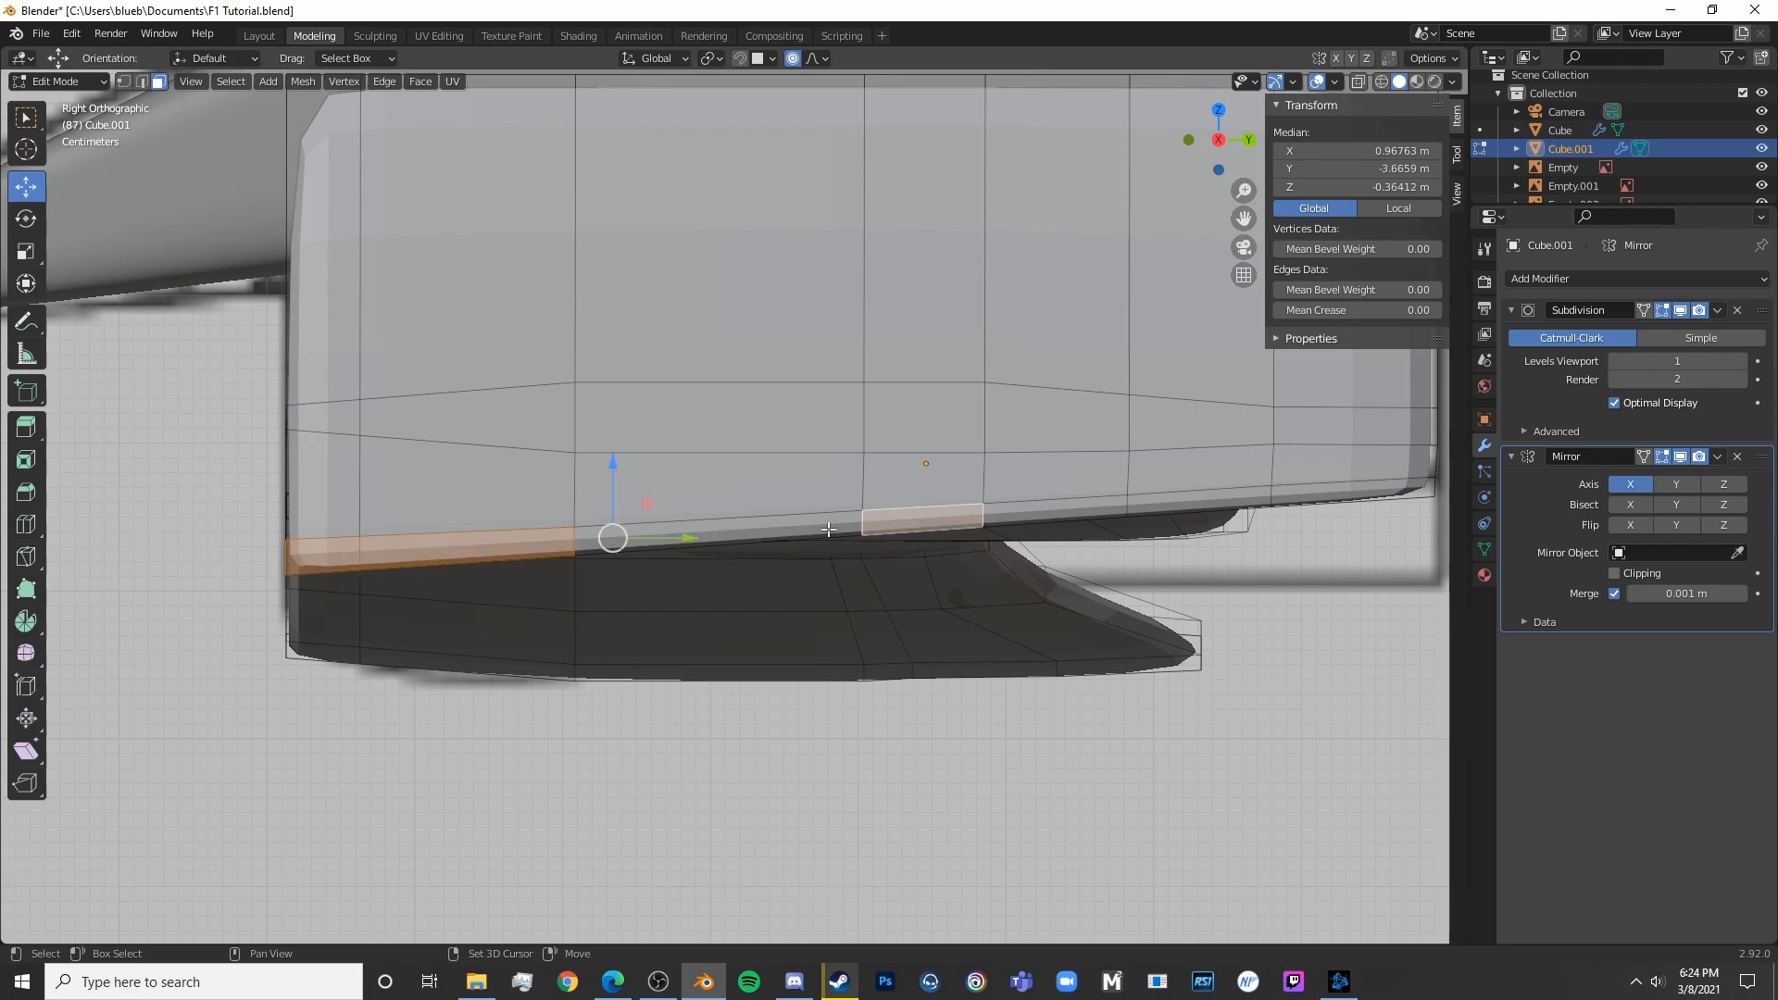
{"action": "left_click", "coordinate": [718, 535], "text": "shift"}
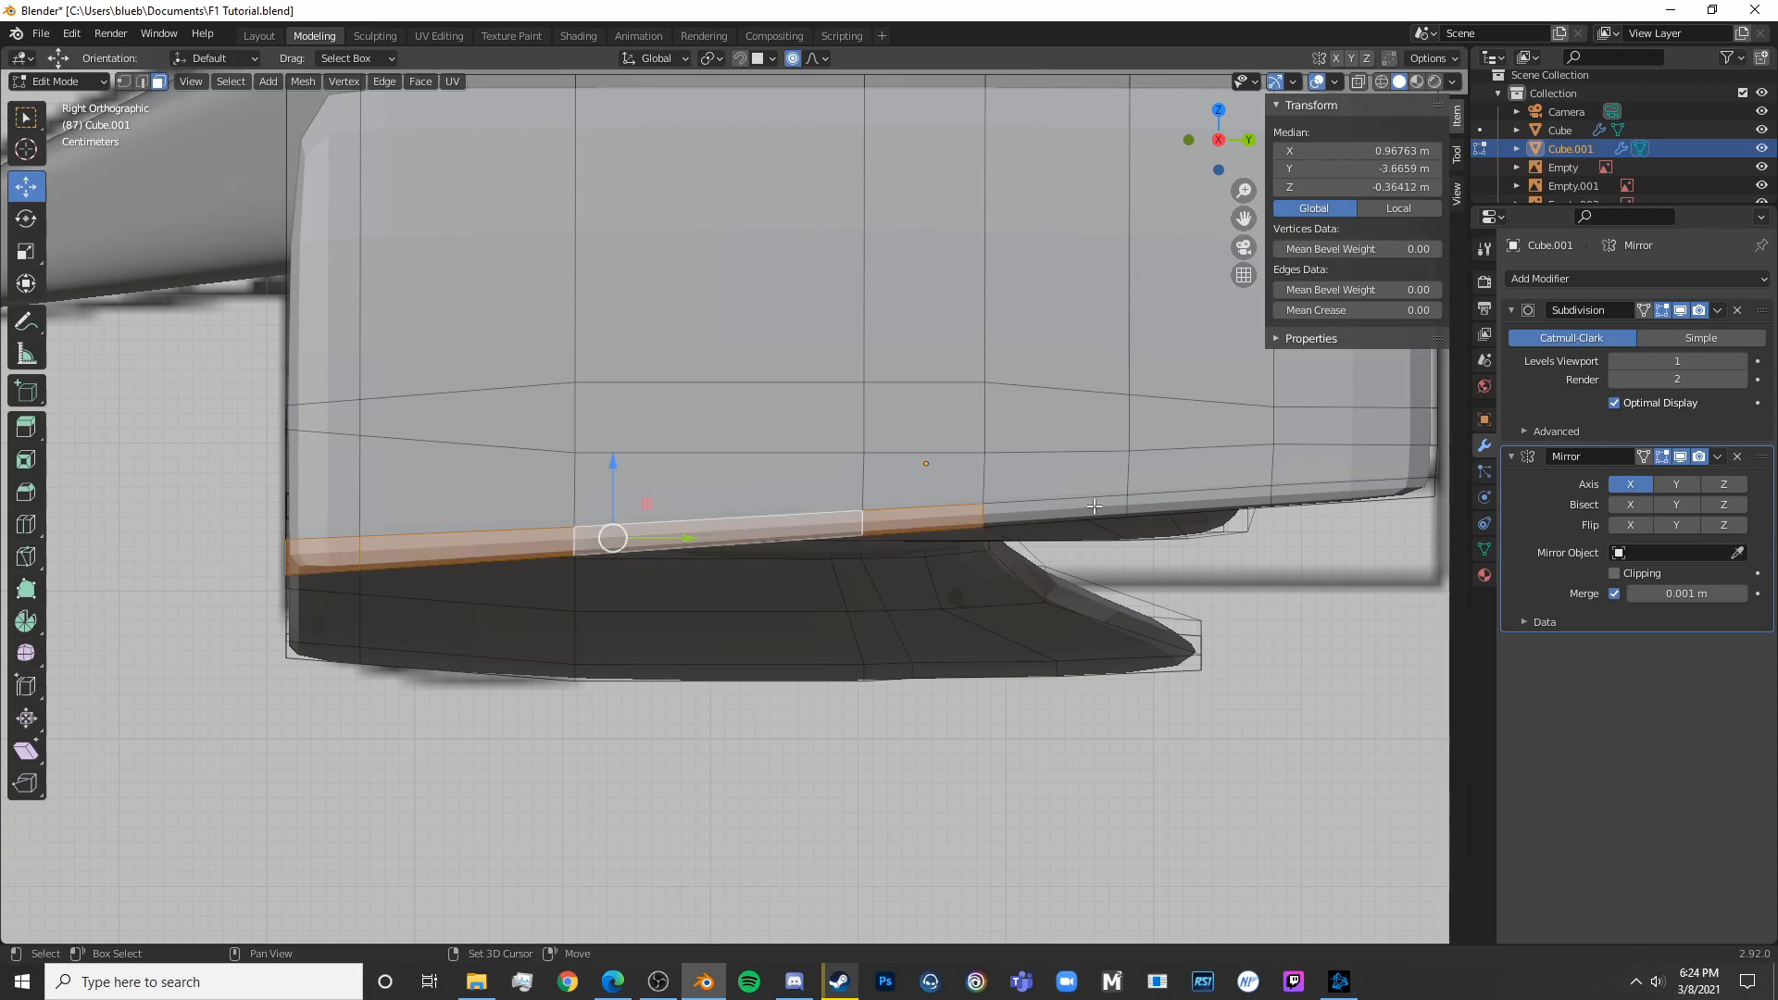
{"action": "left_click", "coordinate": [1093, 507], "text": "shift"}
{"action": "left_click", "coordinate": [1200, 501], "text": "shift"}
{"action": "left_click", "coordinate": [1304, 495], "text": "shift"}
Extrude the selected strip outward about 0.048 m to form a flange reaching the tip drawn in the front blueprint
{"action": "key", "text": "KP_7"}
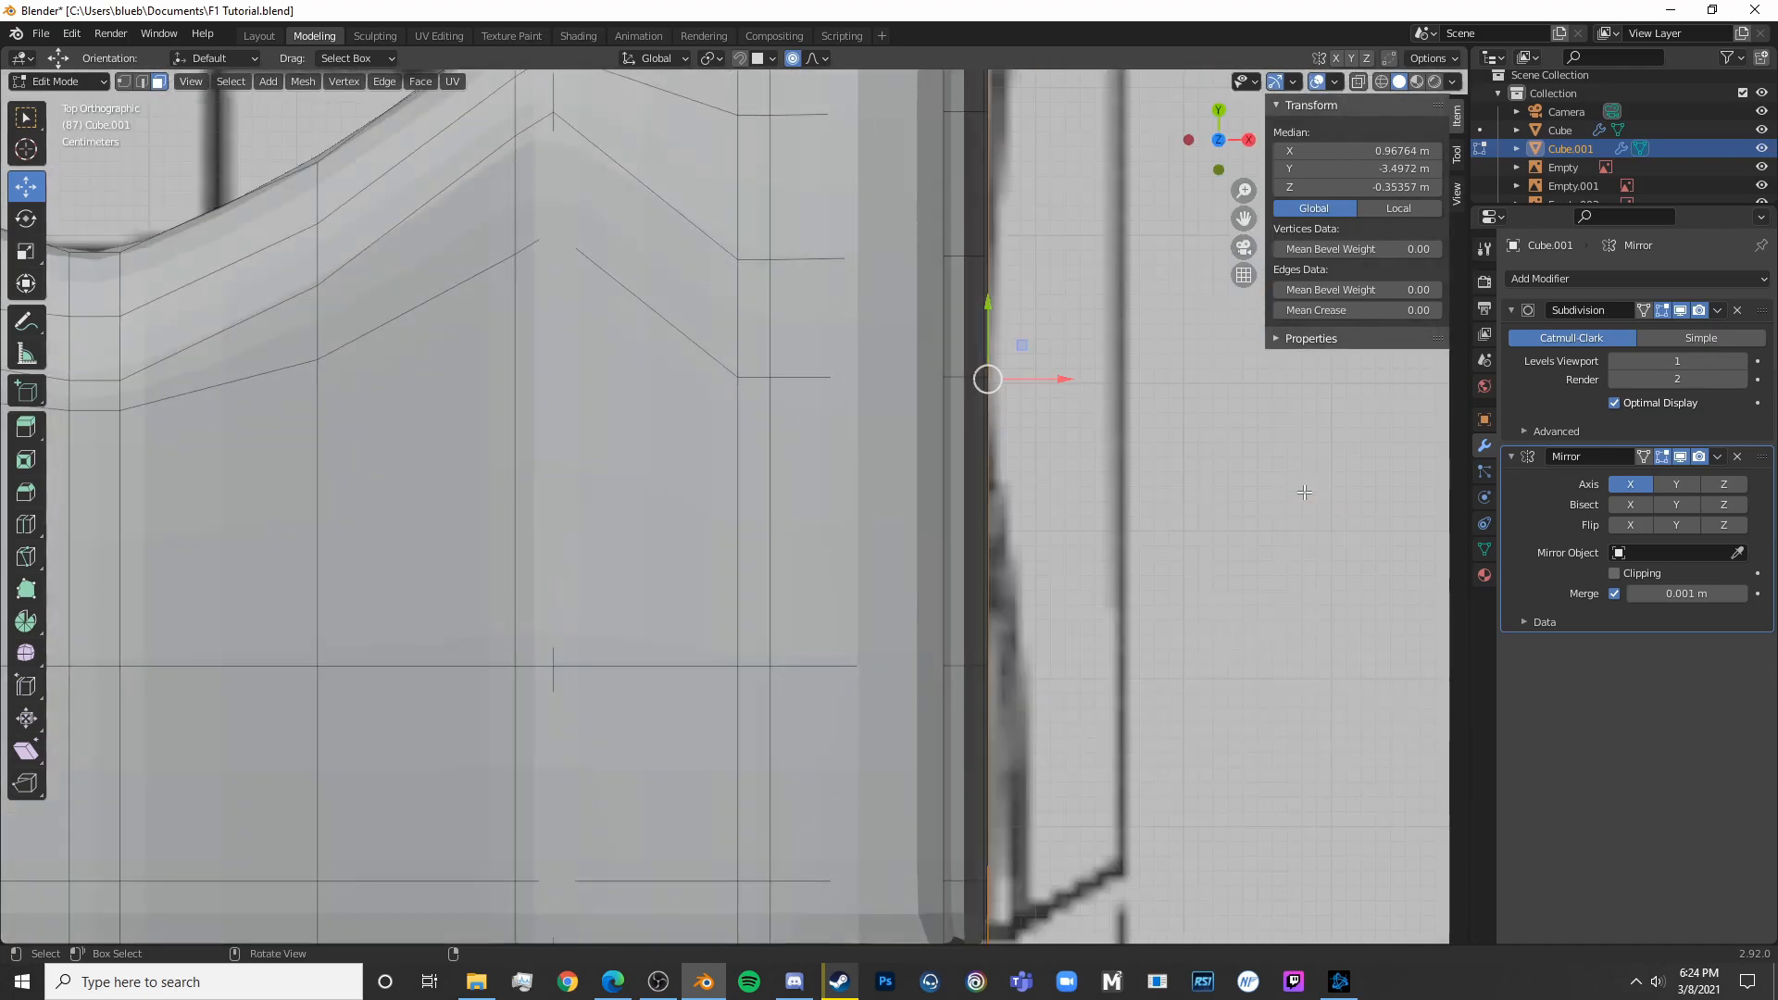
{"action": "key", "text": "shift+z"}
{"action": "scroll", "coordinate": [1304, 493], "scroll_direction": "down", "scroll_amount": 7}
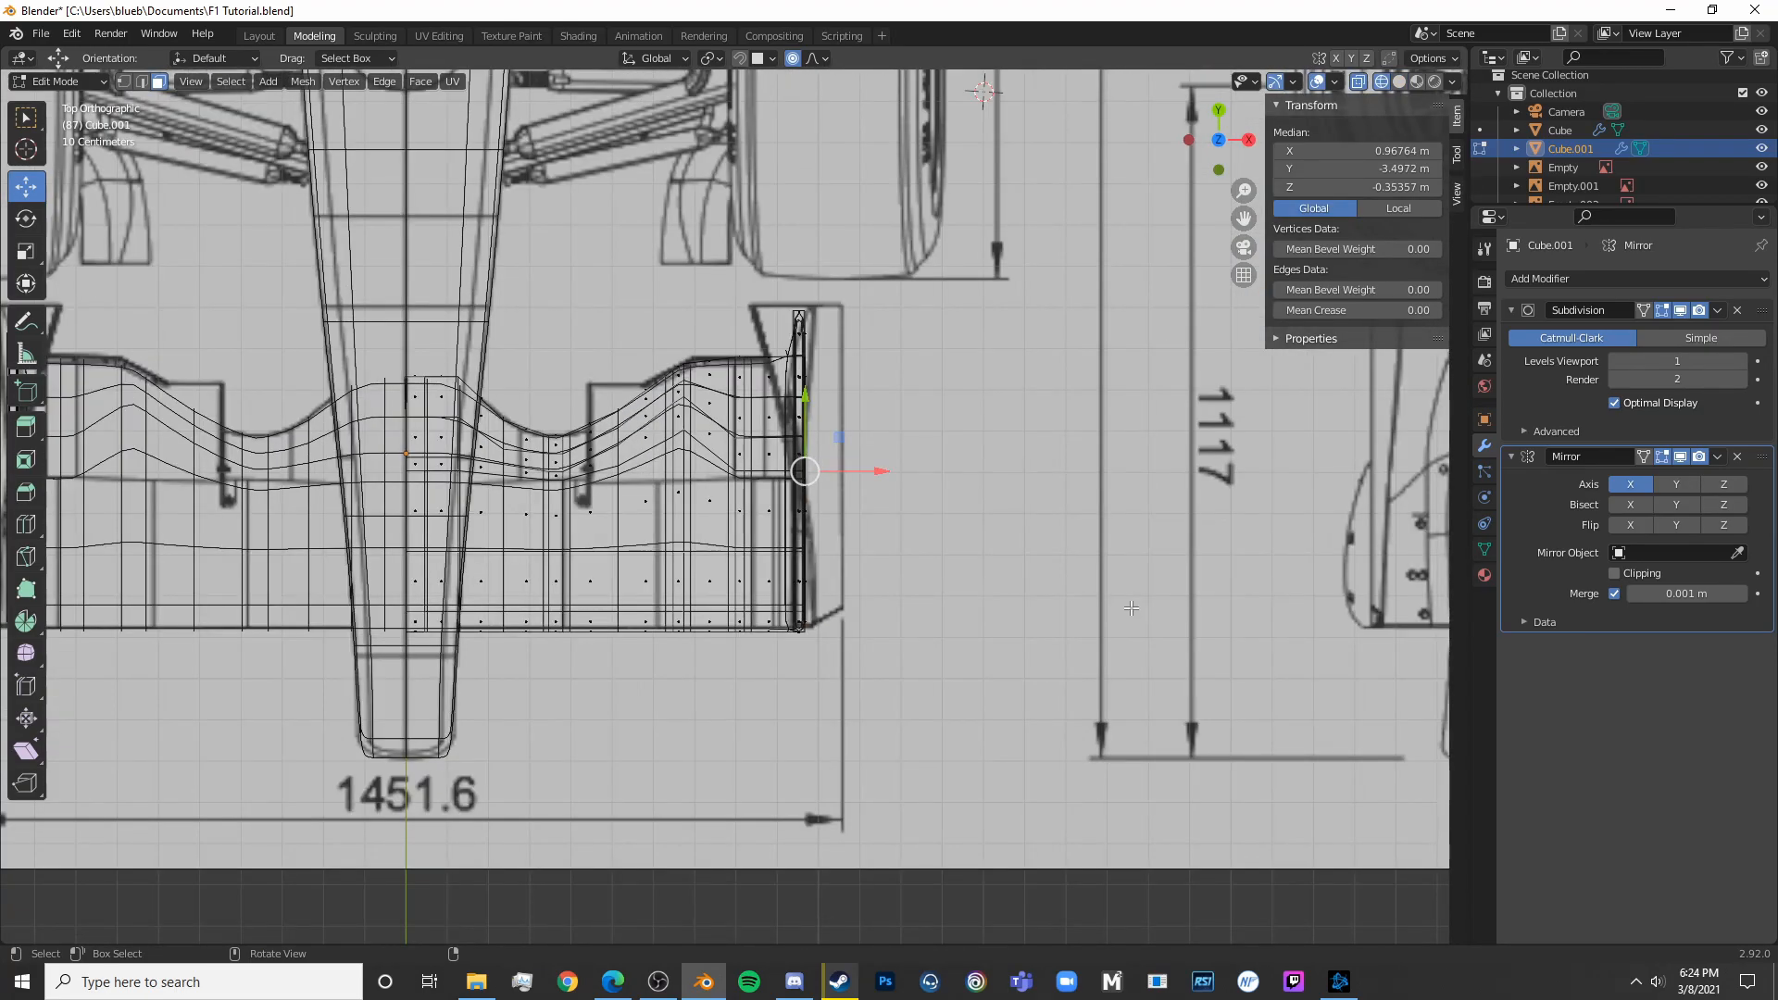
{"action": "key", "text": "shift+z"}
{"action": "key", "text": "KP_1"}
{"action": "scroll", "coordinate": [981, 435], "scroll_direction": "up", "scroll_amount": 5}
{"action": "key", "text": "e"}
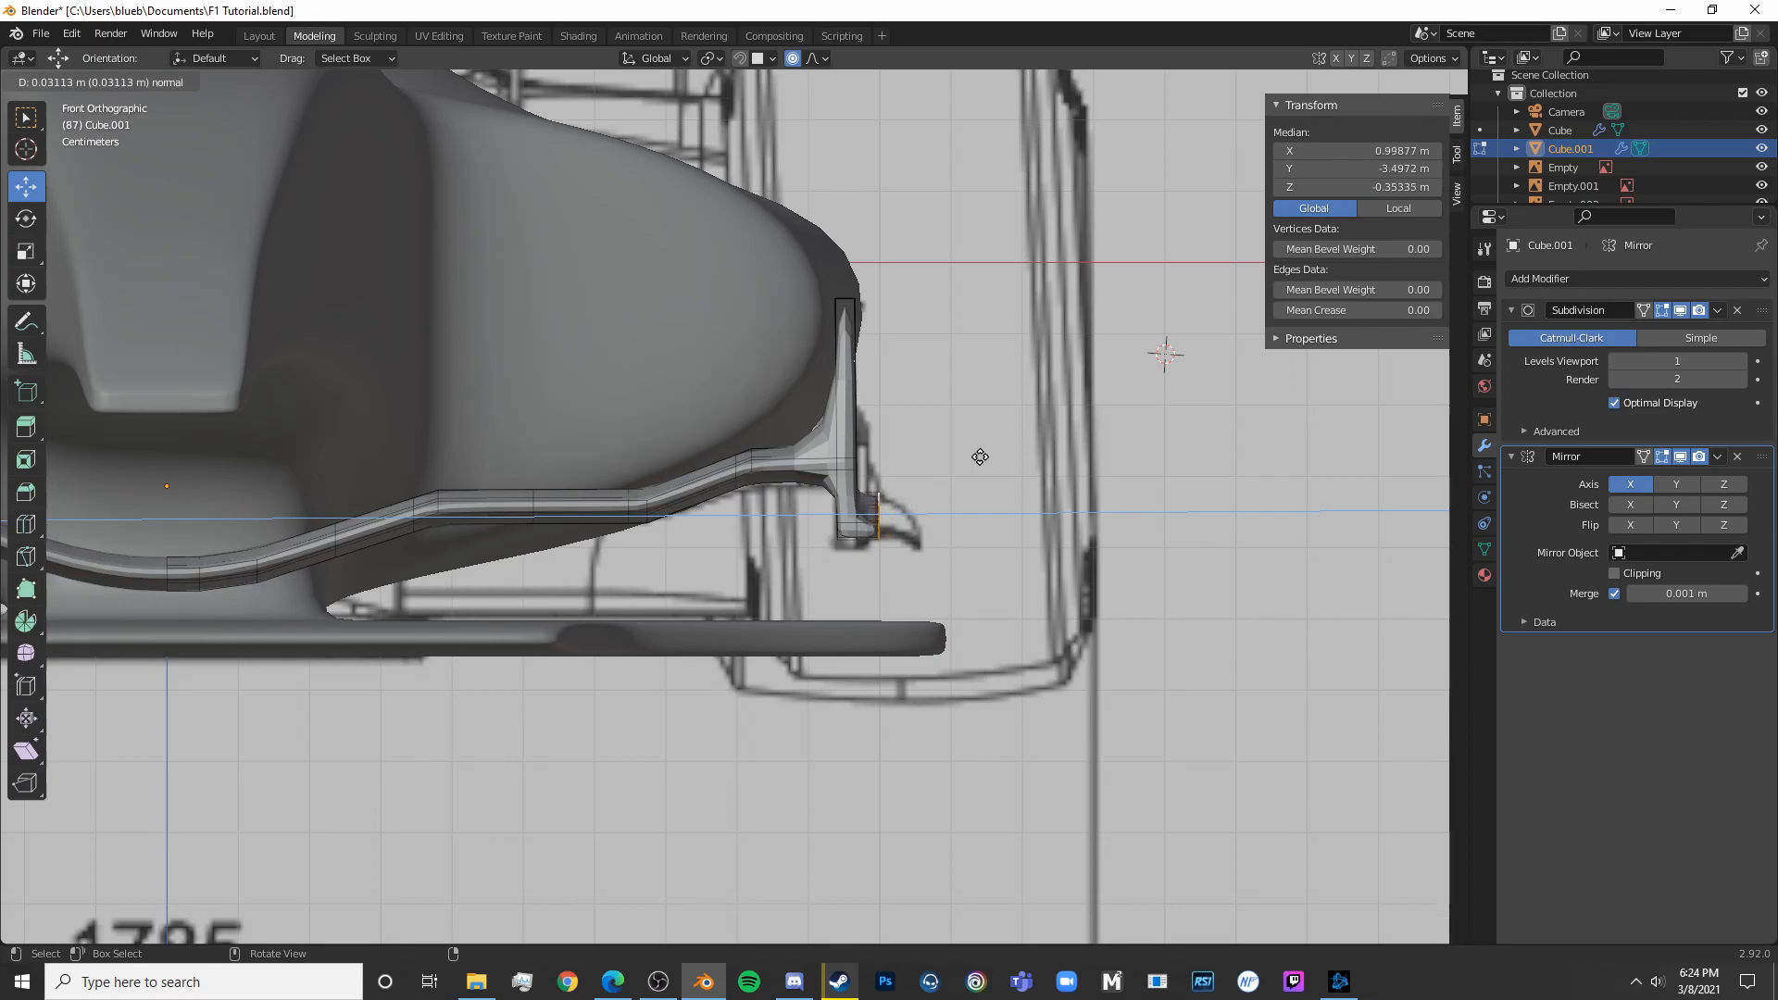
{"action": "left_click", "coordinate": [983, 456]}
Lower the flange's outer faces to the drawn tip, scale them down vertically, and raise them back about 0.004 m
{"action": "key", "text": "g"}
{"action": "key", "text": "z"}
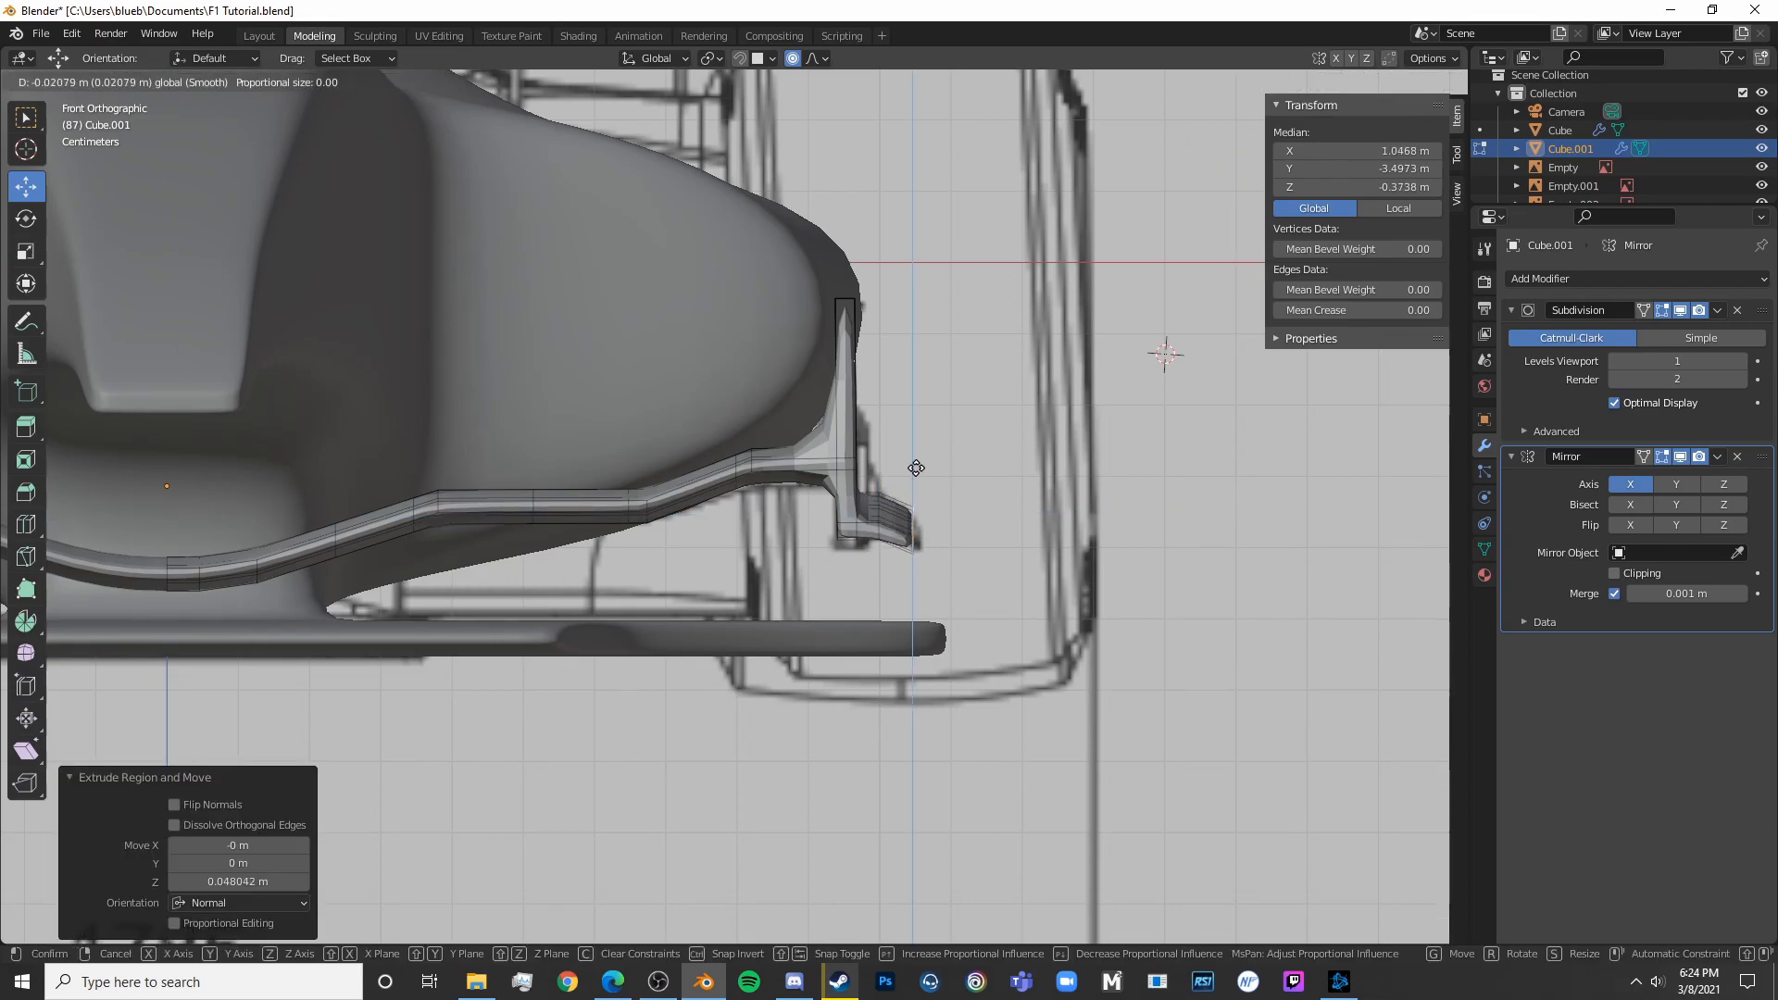
{"action": "left_click", "coordinate": [916, 466]}
{"action": "key", "text": "s"}
{"action": "key", "text": "z"}
{"action": "left_click", "coordinate": [916, 491]}
{"action": "key", "text": "g"}
{"action": "key", "text": "z"}
{"action": "left_click", "coordinate": [913, 467]}
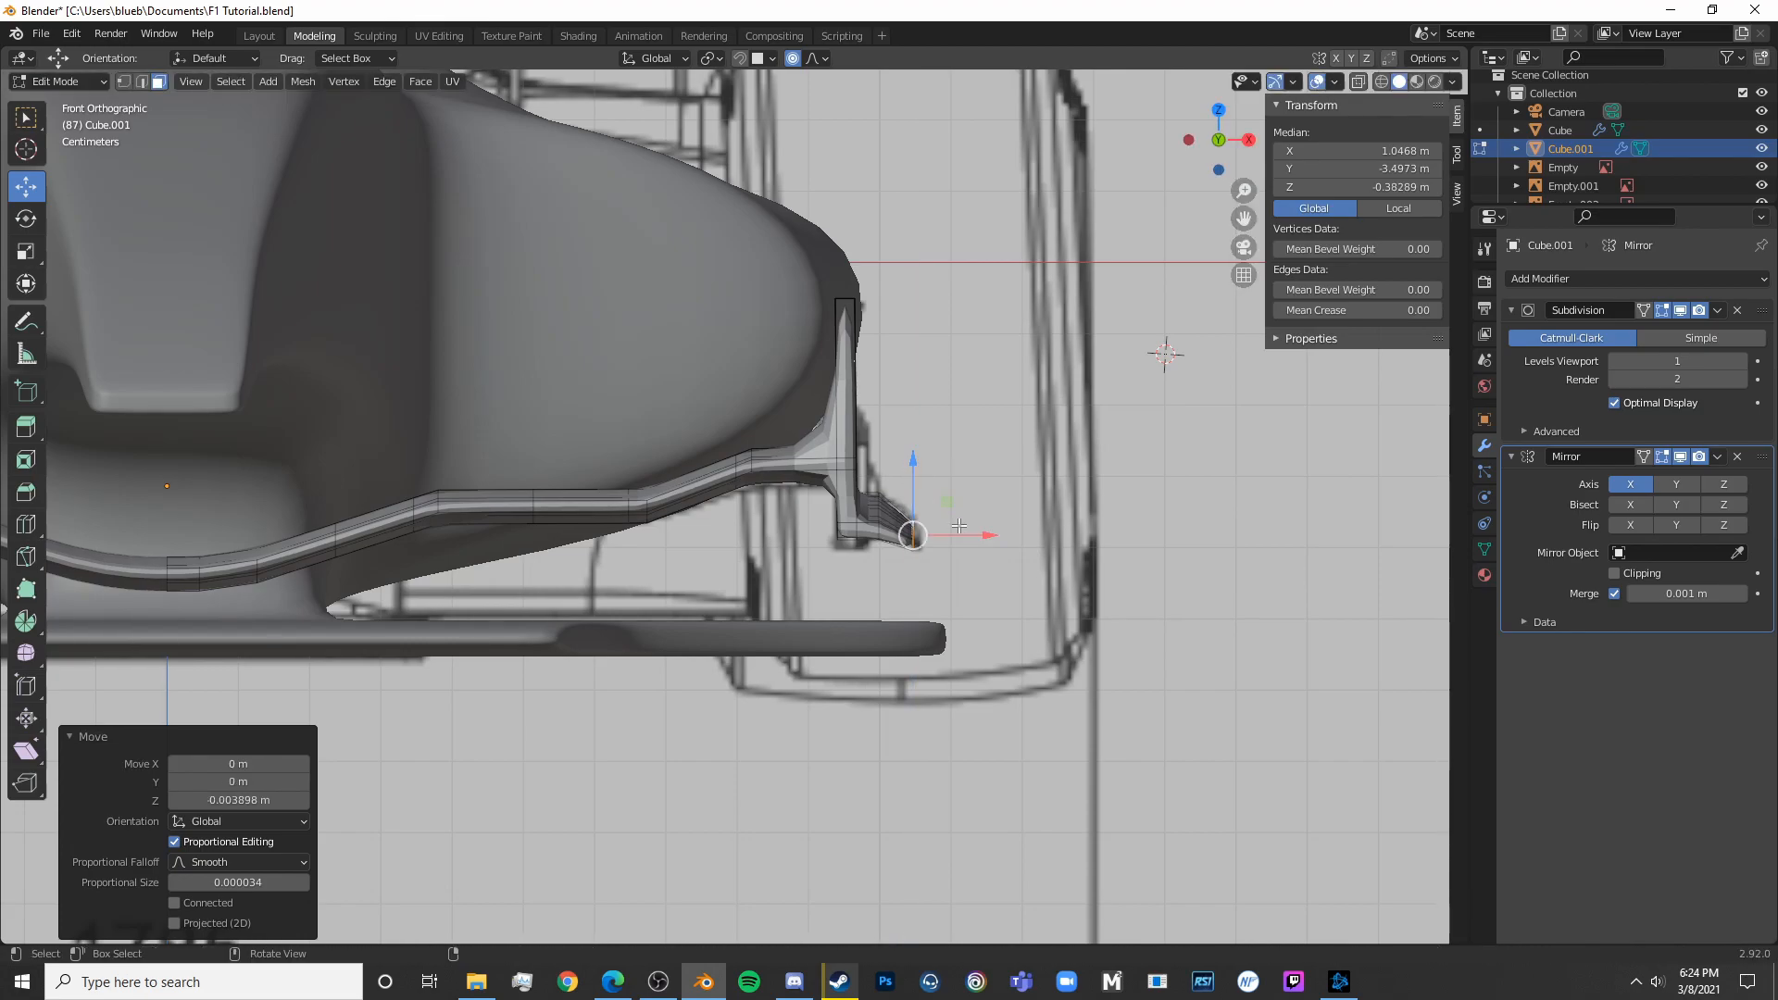
Check the flange in perspective and lower its outer faces about 0.007 m
{"action": "key", "text": "Tab"}
{"action": "key", "text": "shift+z"}
{"action": "scroll", "coordinate": [1074, 615], "scroll_direction": "down", "scroll_amount": 4}
{"action": "mouse_move", "coordinate": [1074, 615]}
{"action": "middle_mouse_down"}
{"action": "mouse_move", "coordinate": [857, 653]}
{"action": "mouse_move", "coordinate": [676, 735]}
{"action": "mouse_move", "coordinate": [620, 652]}
{"action": "mouse_move", "coordinate": [1028, 628]}
{"action": "mouse_move", "coordinate": [1008, 665]}
{"action": "mouse_move", "coordinate": [956, 570]}
{"action": "mouse_move", "coordinate": [944, 477]}
{"action": "middle_mouse_up"}
{"action": "key", "text": "shift+z"}
{"action": "key", "text": "Tab"}
{"action": "key", "text": "g"}
{"action": "key", "text": "z"}
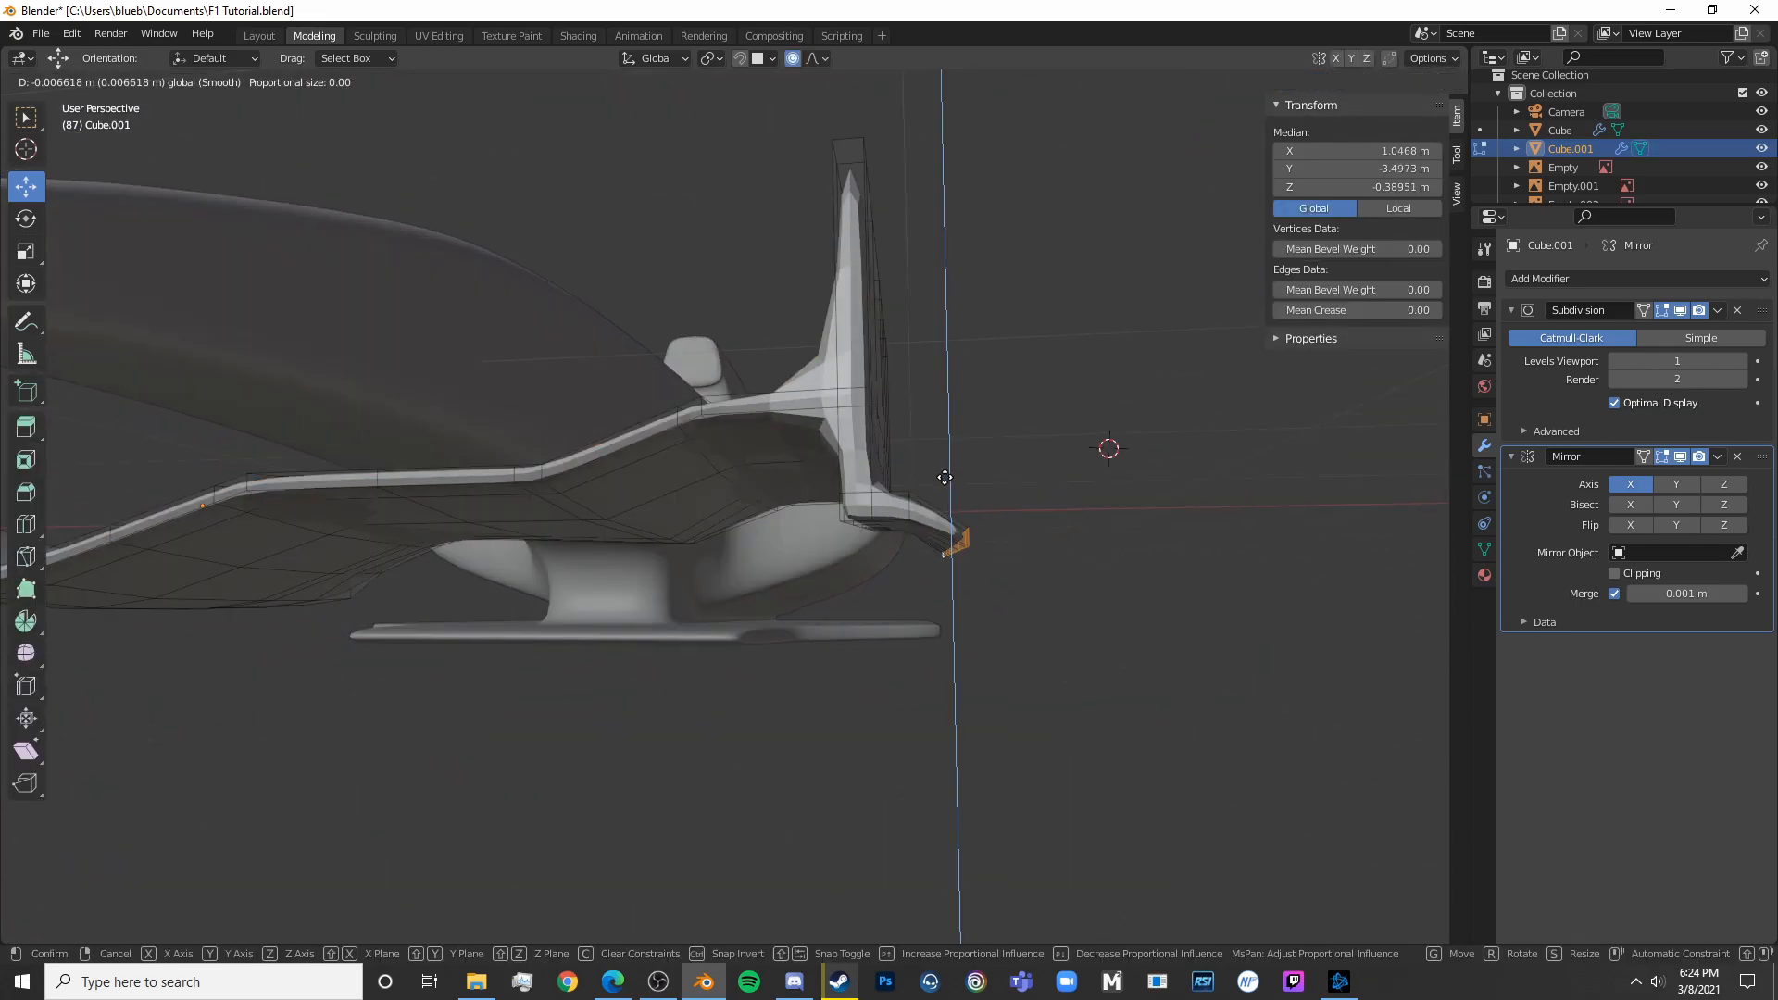
{"action": "left_click_drag", "start_coordinate": [945, 476], "coordinate": [943, 484]}
Rotate the flange's outer faces level with the endplate's bottom line in the side blueprint and fine-tune their height
{"action": "key", "text": "Tab"}
{"action": "middle_click_drag", "start_coordinate": [919, 560], "coordinate": [759, 648]}
{"action": "scroll", "coordinate": [752, 648], "scroll_direction": "down", "scroll_amount": 4}
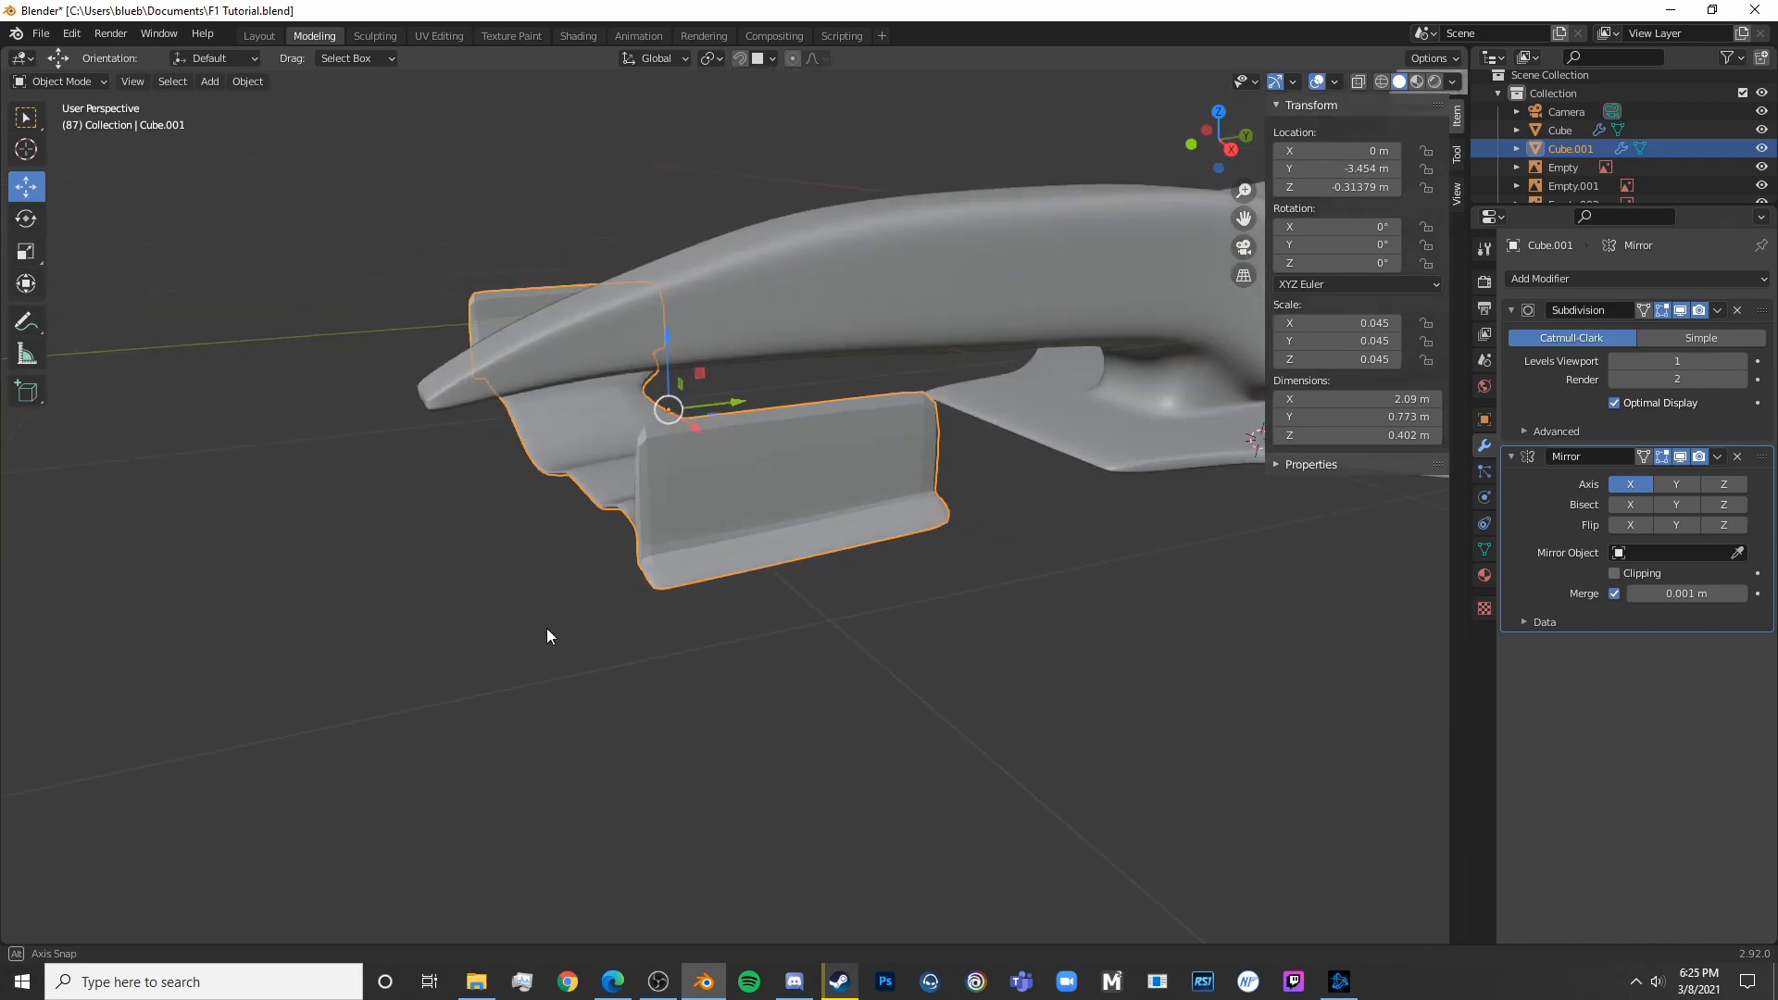
{"action": "middle_click_drag", "start_coordinate": [547, 636], "coordinate": [465, 658]}
{"action": "key", "text": "KP_3"}
{"action": "key", "text": "Tab"}
{"action": "scroll", "coordinate": [971, 563], "scroll_direction": "up", "scroll_amount": 6}
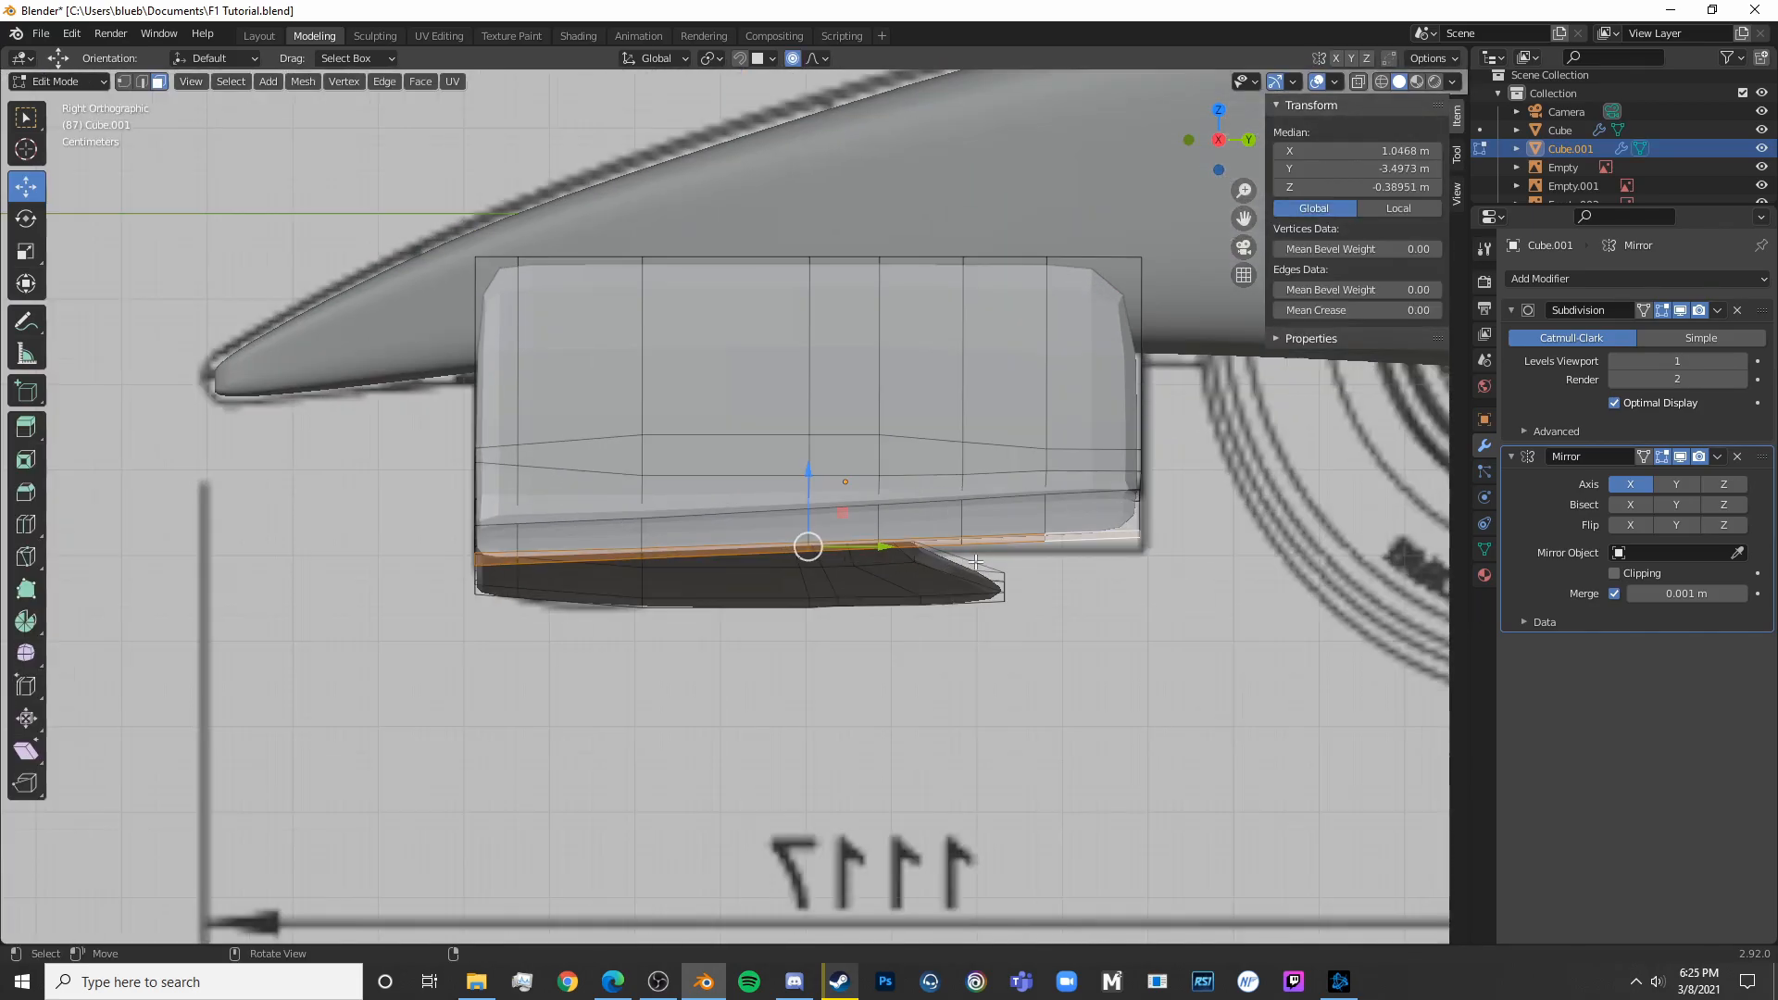
{"action": "key", "text": "r"}
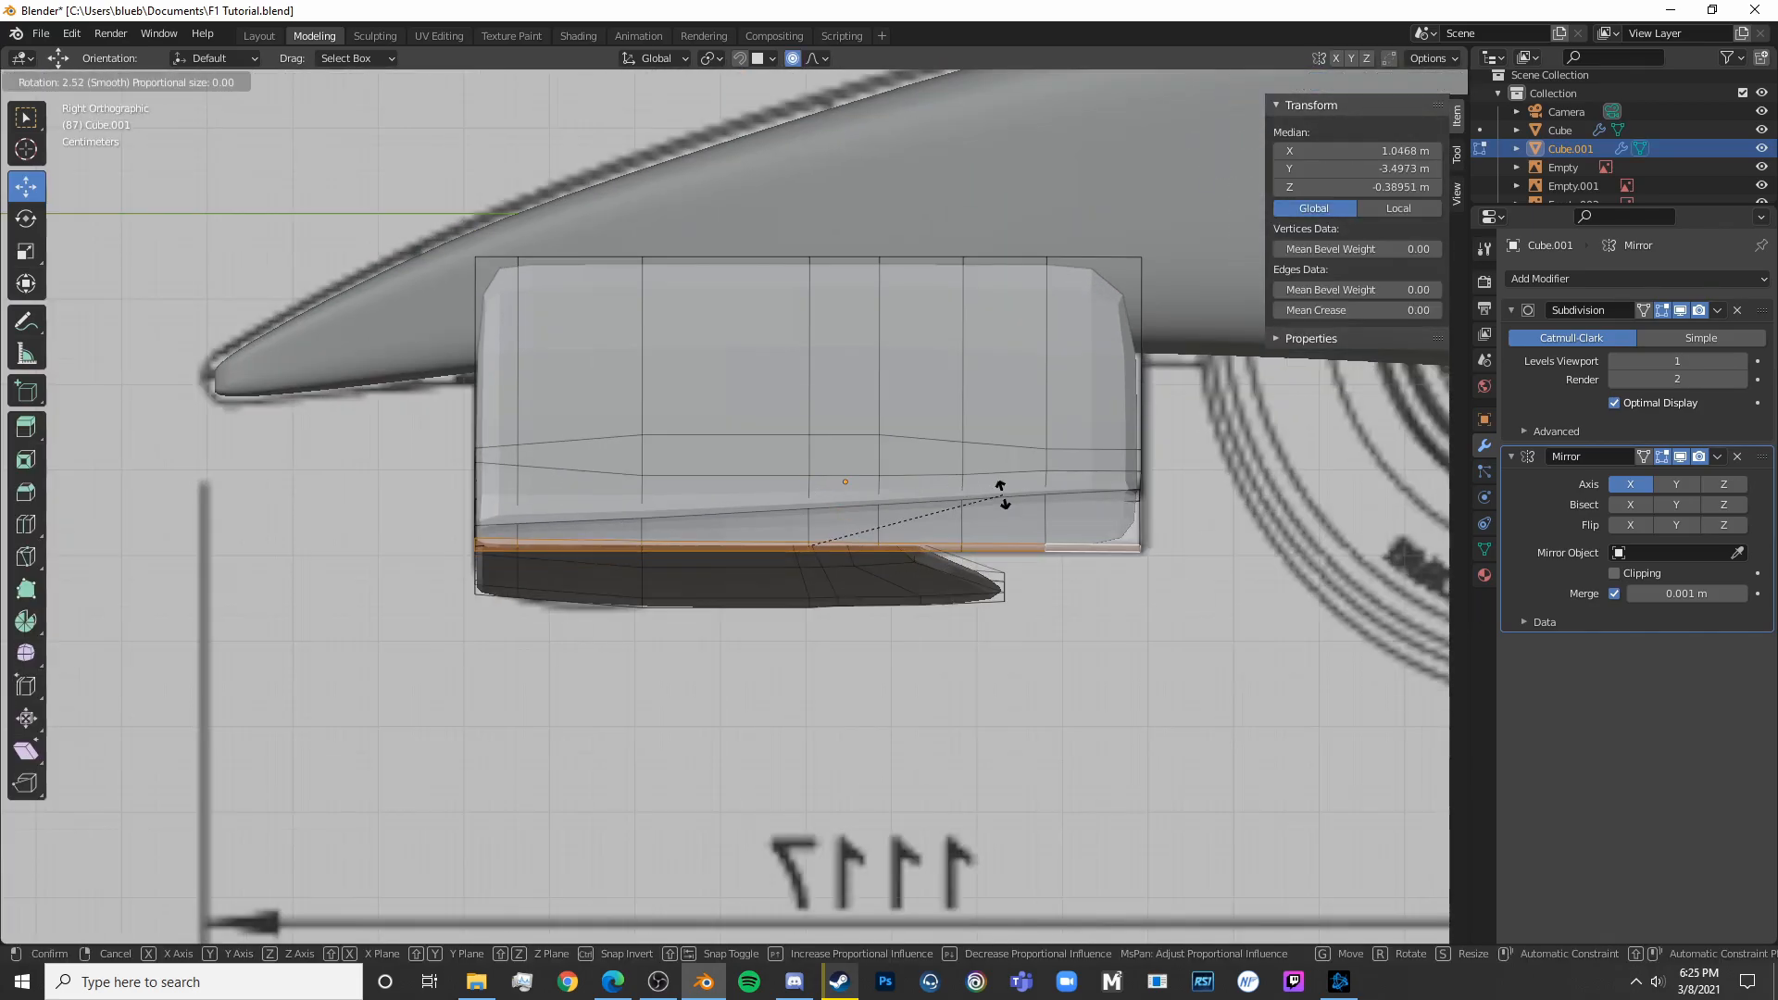
{"action": "left_click", "coordinate": [977, 497]}
{"action": "left_click_drag", "start_coordinate": [810, 487], "coordinate": [809, 487]}
Lower the two middle sets of vertices on the endplate's top edge onto the sloping sides of the dip in the side blueprint
{"action": "key", "text": "Tab"}
{"action": "scroll", "coordinate": [934, 593], "scroll_direction": "down", "scroll_amount": 4}
{"action": "middle_click_drag", "start_coordinate": [933, 593], "coordinate": [851, 656], "text": "shift"}
{"action": "key", "text": "Tab"}
{"action": "scroll", "coordinate": [809, 626], "scroll_direction": "up", "scroll_amount": 4}
{"action": "left_click", "coordinate": [989, 371]}
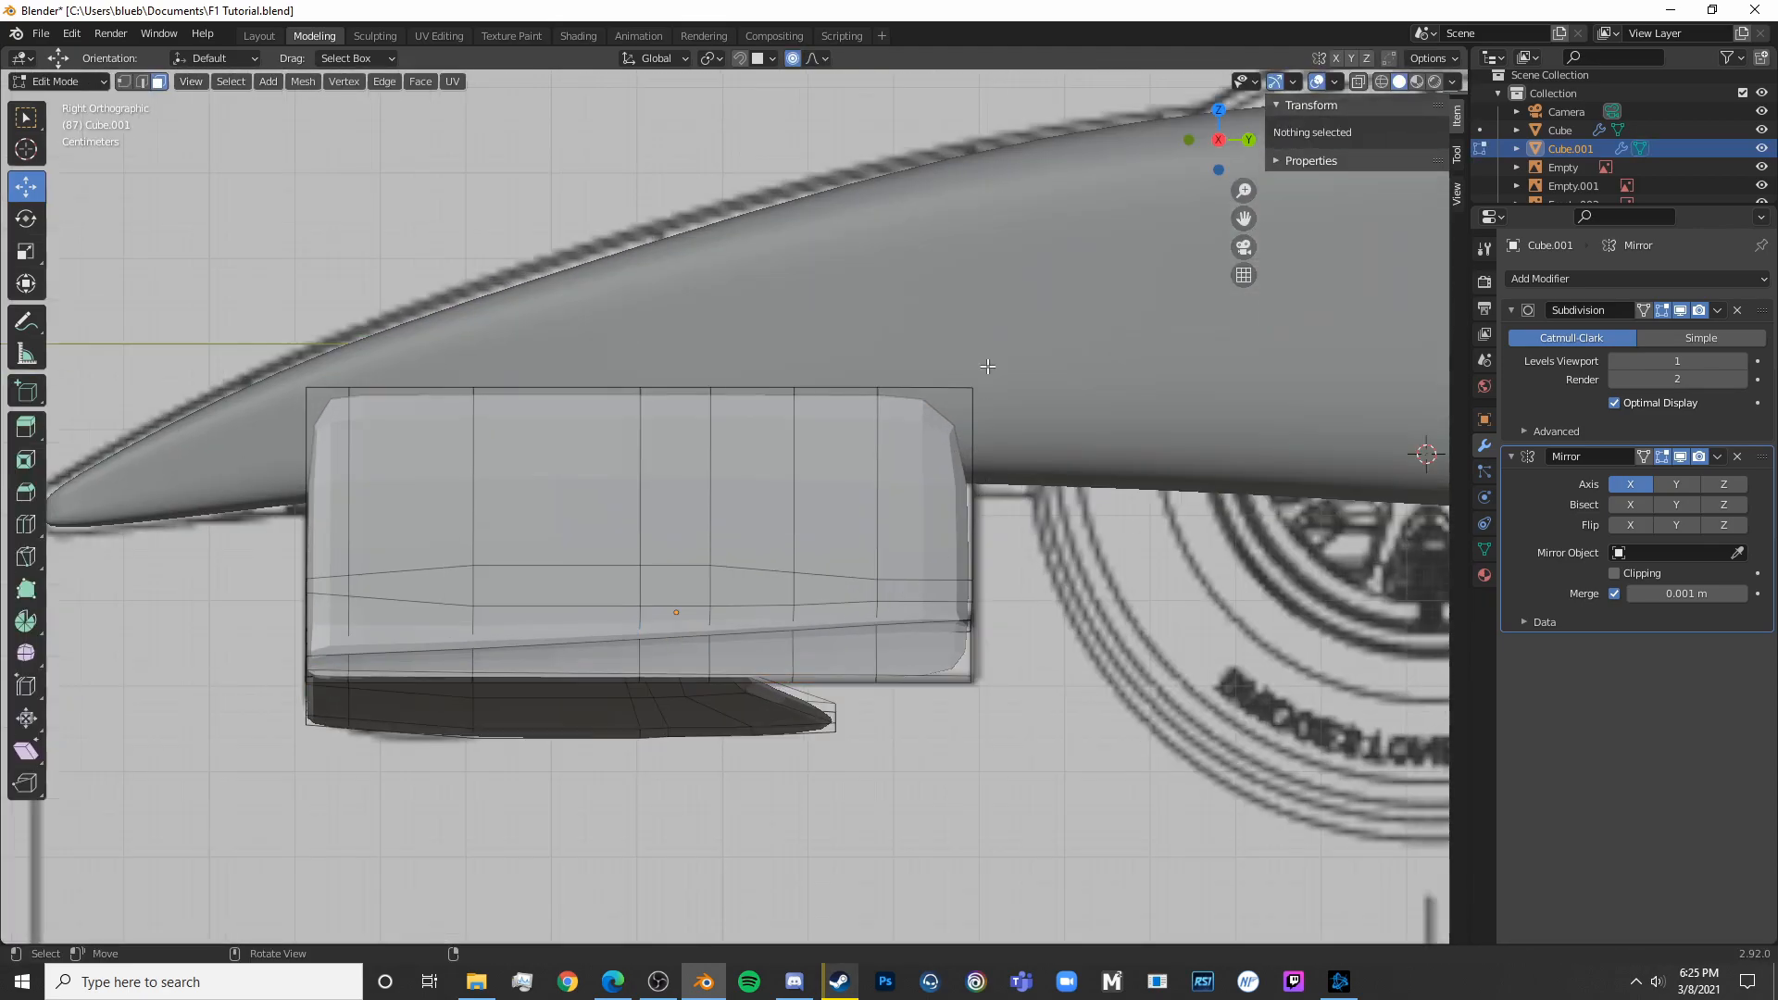
{"action": "key", "text": "shift+z"}
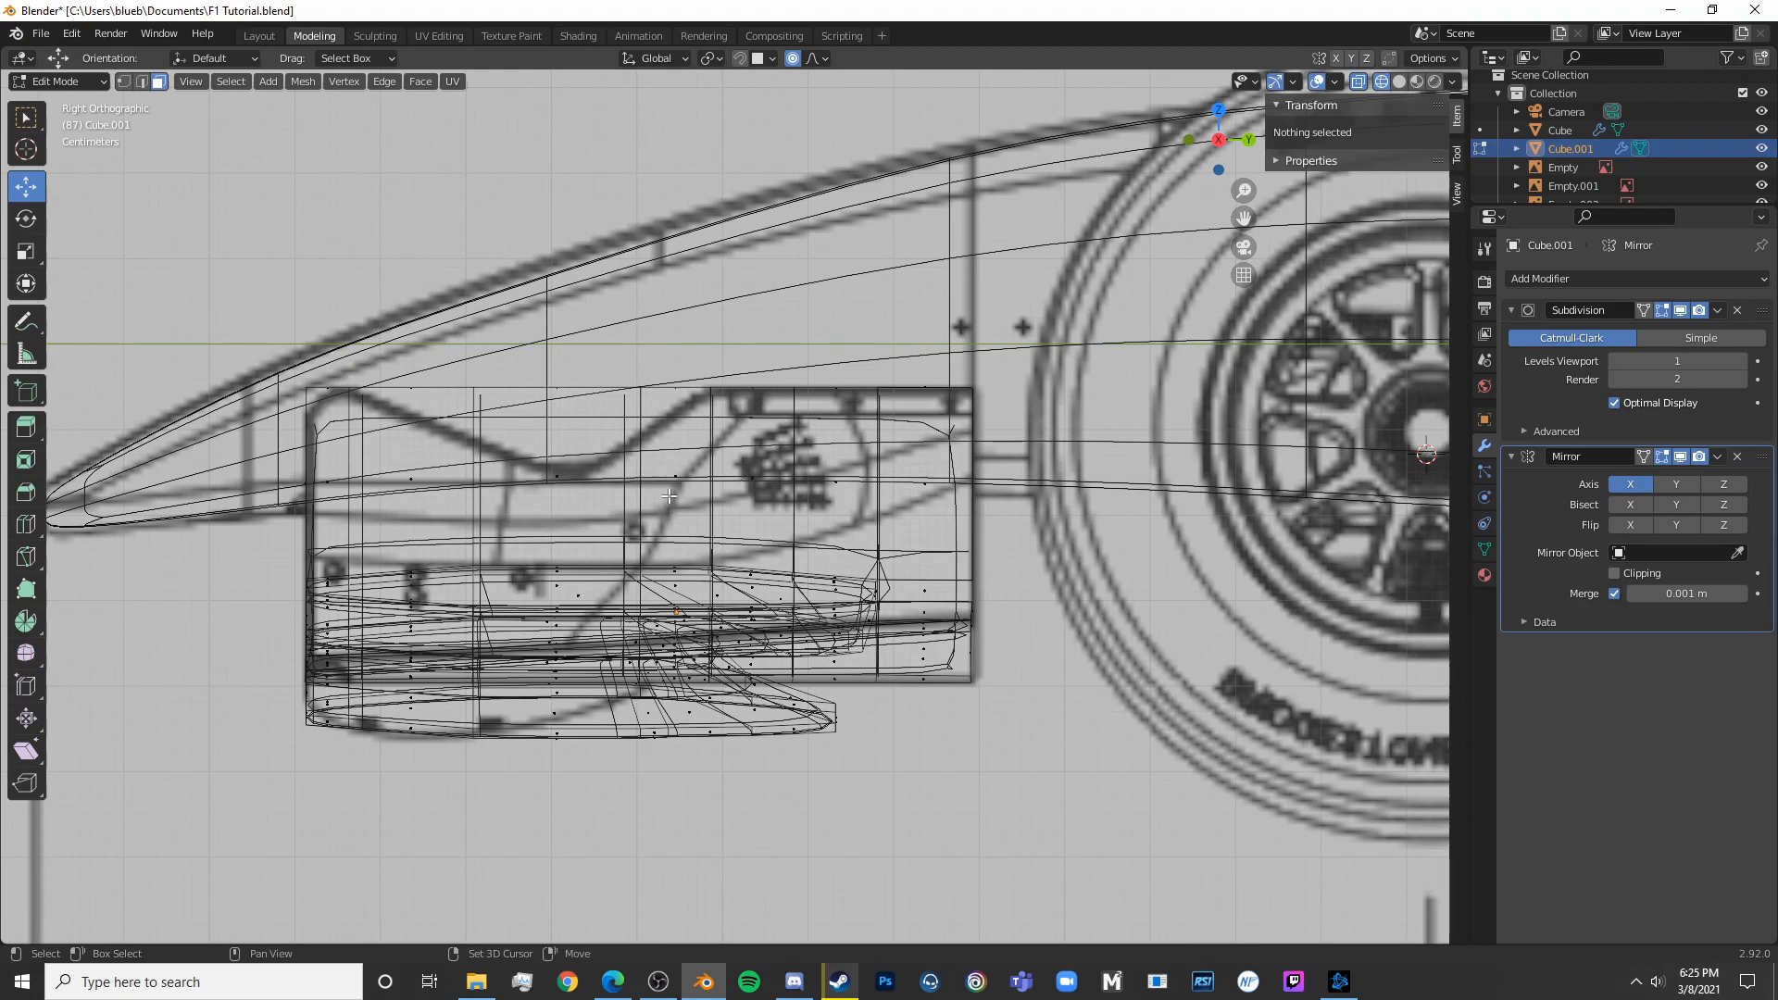
{"action": "middle_click_drag", "start_coordinate": [669, 496], "coordinate": [784, 531], "text": "shift"}
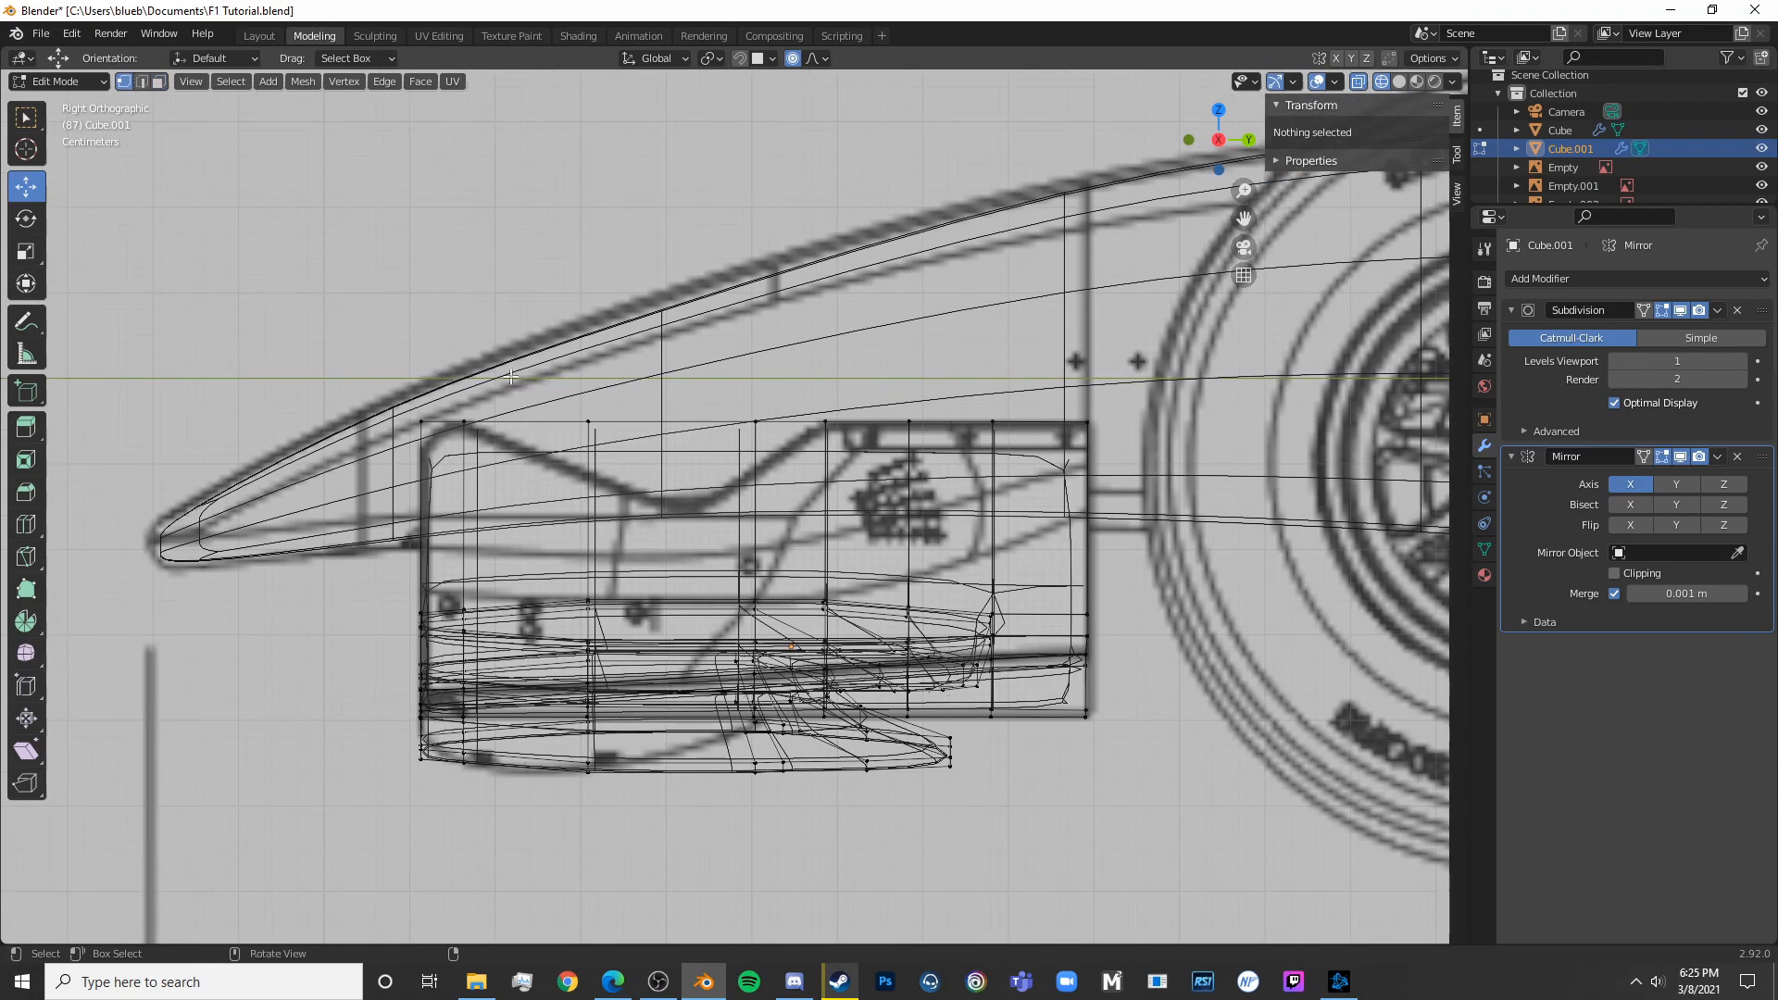
{"action": "scroll", "coordinate": [474, 419], "scroll_direction": "up", "scroll_amount": 2}
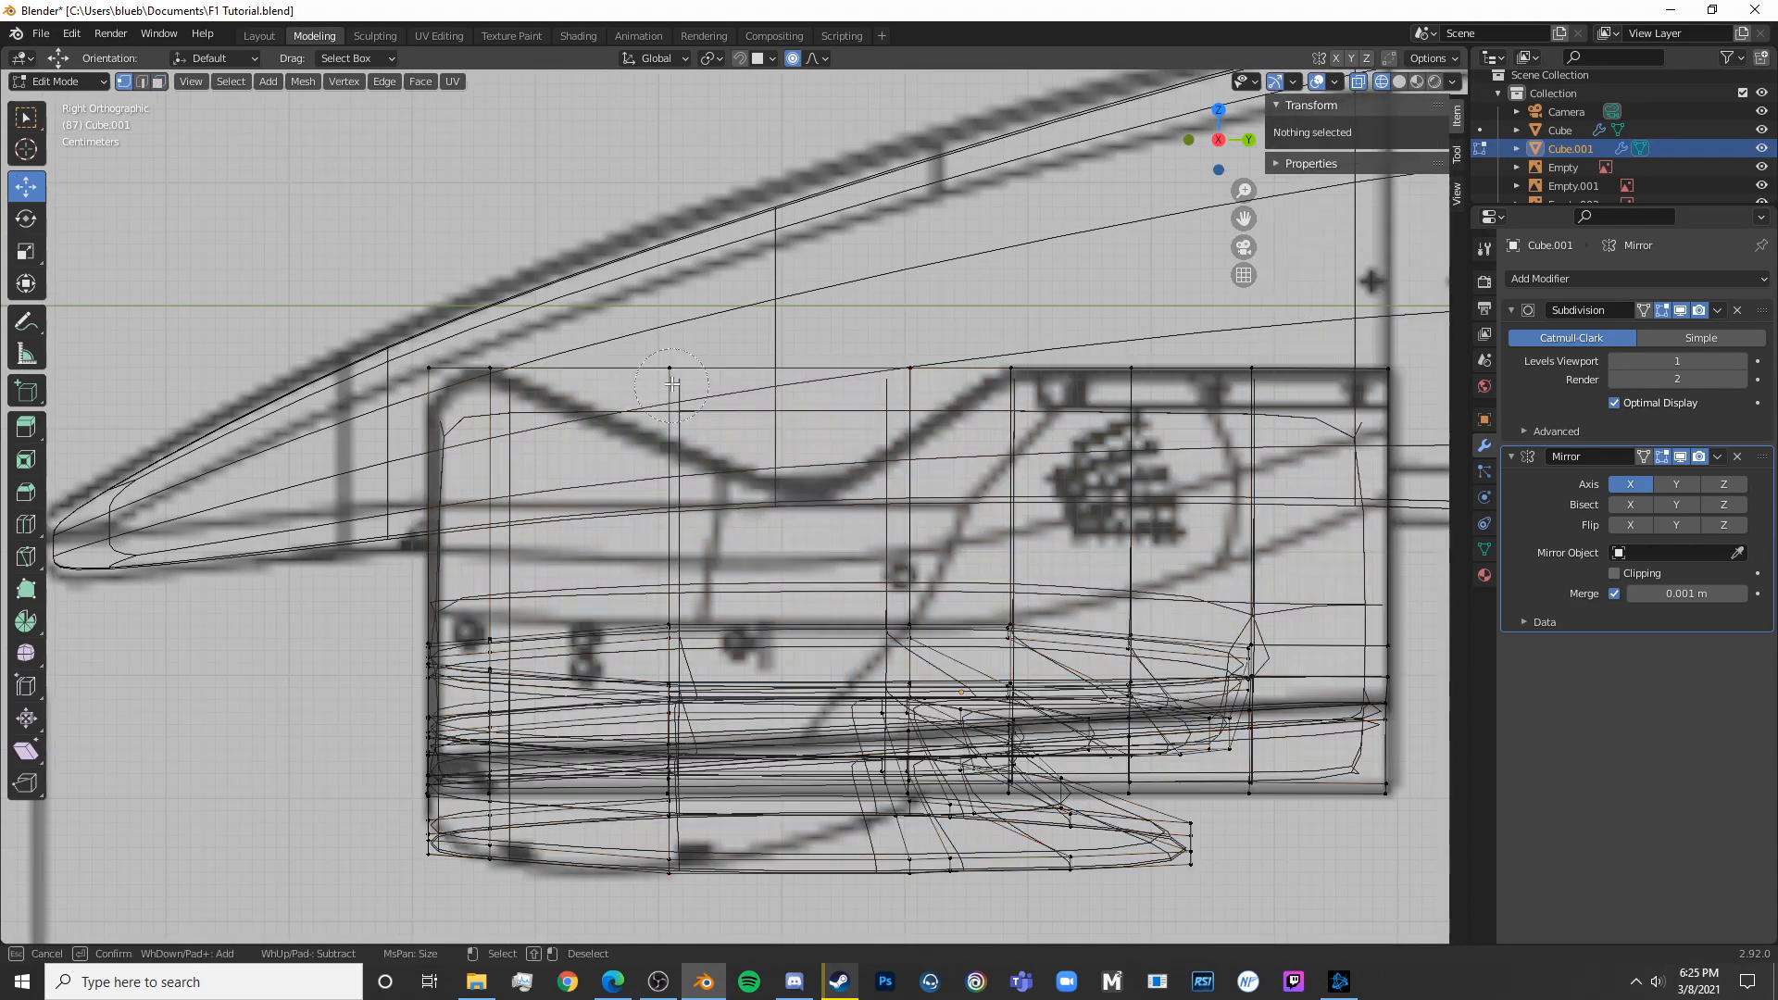
{"action": "left_click", "coordinate": [671, 368]}
{"action": "key", "text": "g"}
{"action": "key", "text": "y"}
{"action": "left_click", "coordinate": [942, 333]}
{"action": "key", "text": "alt+a"}
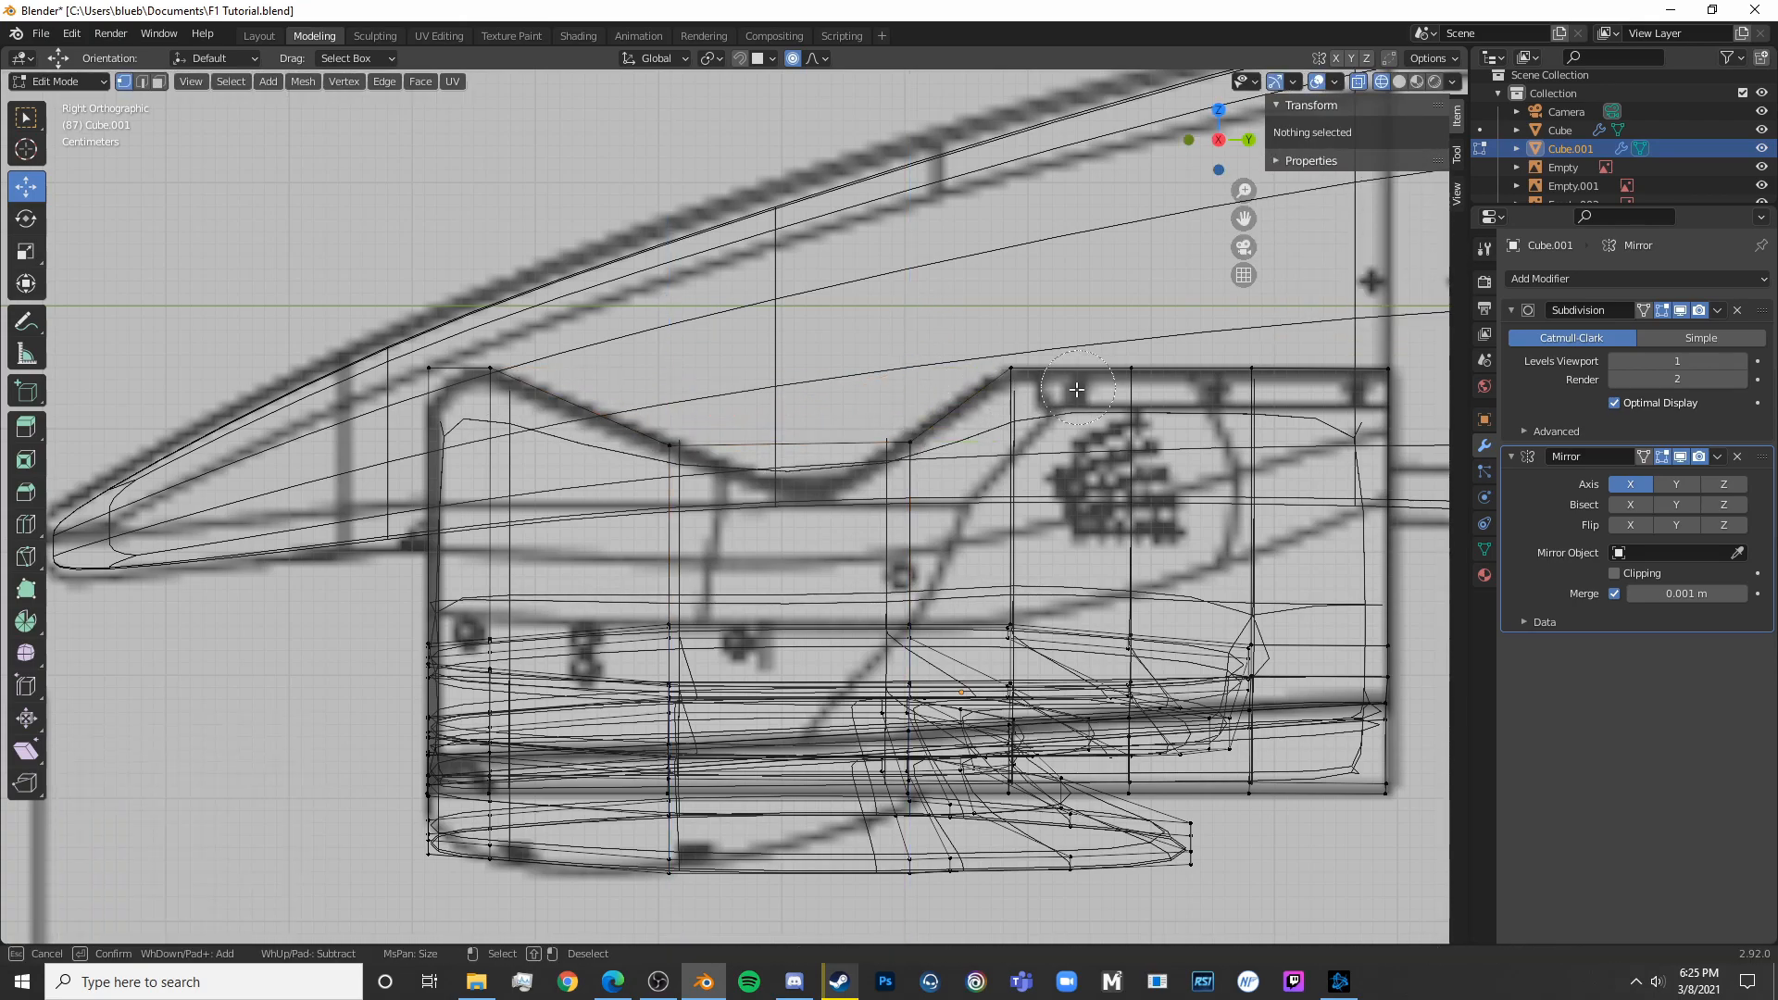
Add two vertical loop cuts in the dip and lower their top vertices onto the blueprint curve, the first by about 0.032 m
{"action": "middle_click_drag", "start_coordinate": [857, 465], "coordinate": [750, 468], "text": "shift"}
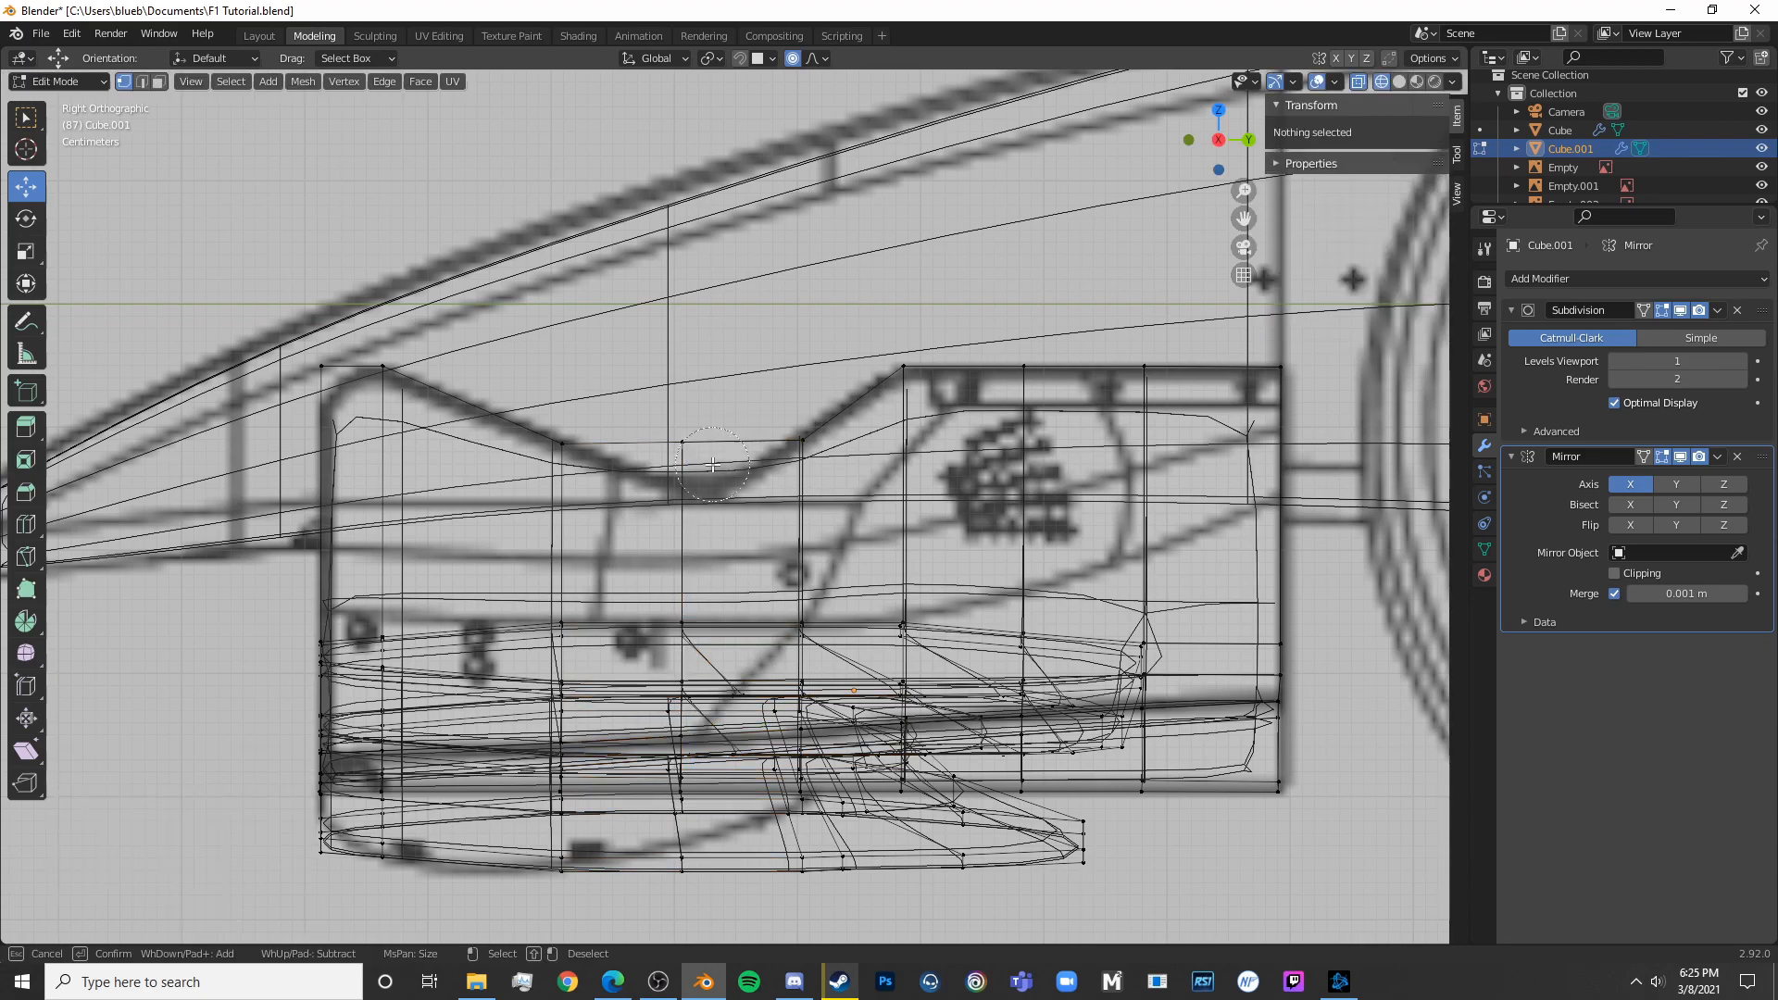
{"action": "left_click", "coordinate": [682, 455]}
{"action": "key", "text": "g"}
{"action": "key", "text": "z"}
{"action": "left_click", "coordinate": [692, 427]}
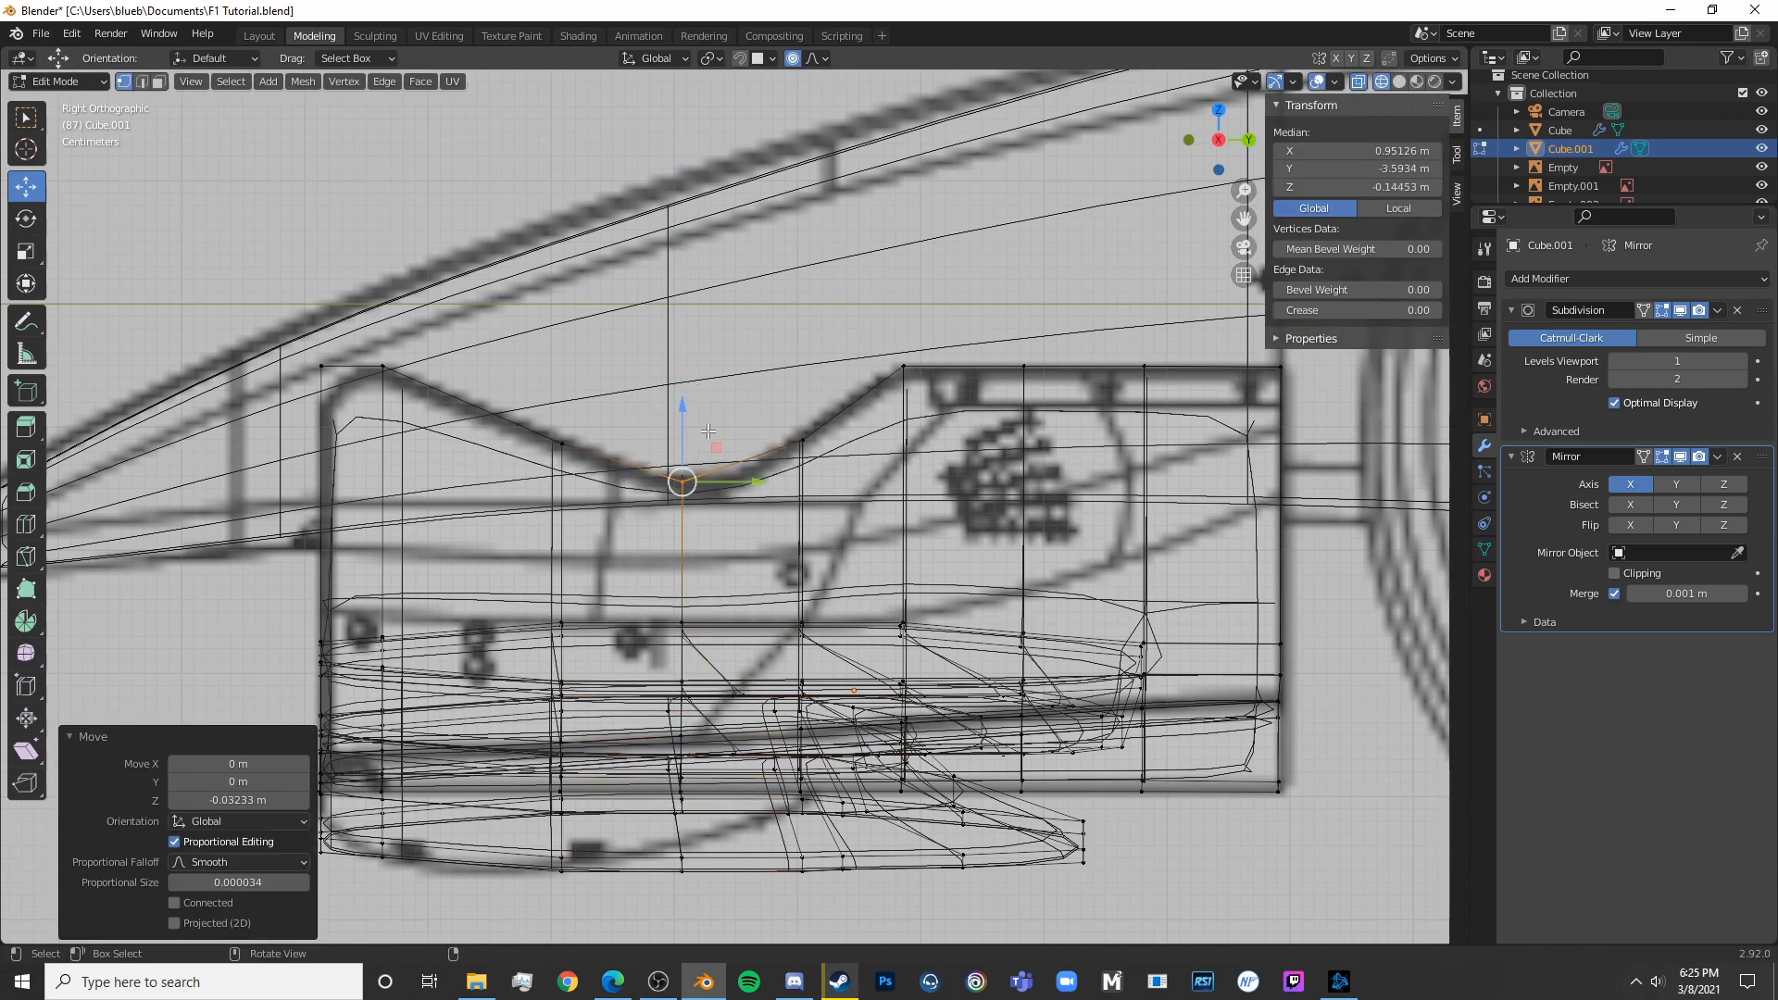
{"action": "left_click", "coordinate": [740, 454]}
{"action": "left_click_drag", "start_coordinate": [746, 404], "coordinate": [731, 420]}
Add a vertical loop cut close to the endplate's front edge to sharpen its front corners
{"action": "key", "text": "Tab"}
{"action": "scroll", "coordinate": [677, 430], "scroll_direction": "down", "scroll_amount": 6}
{"action": "key", "text": "shift+z"}
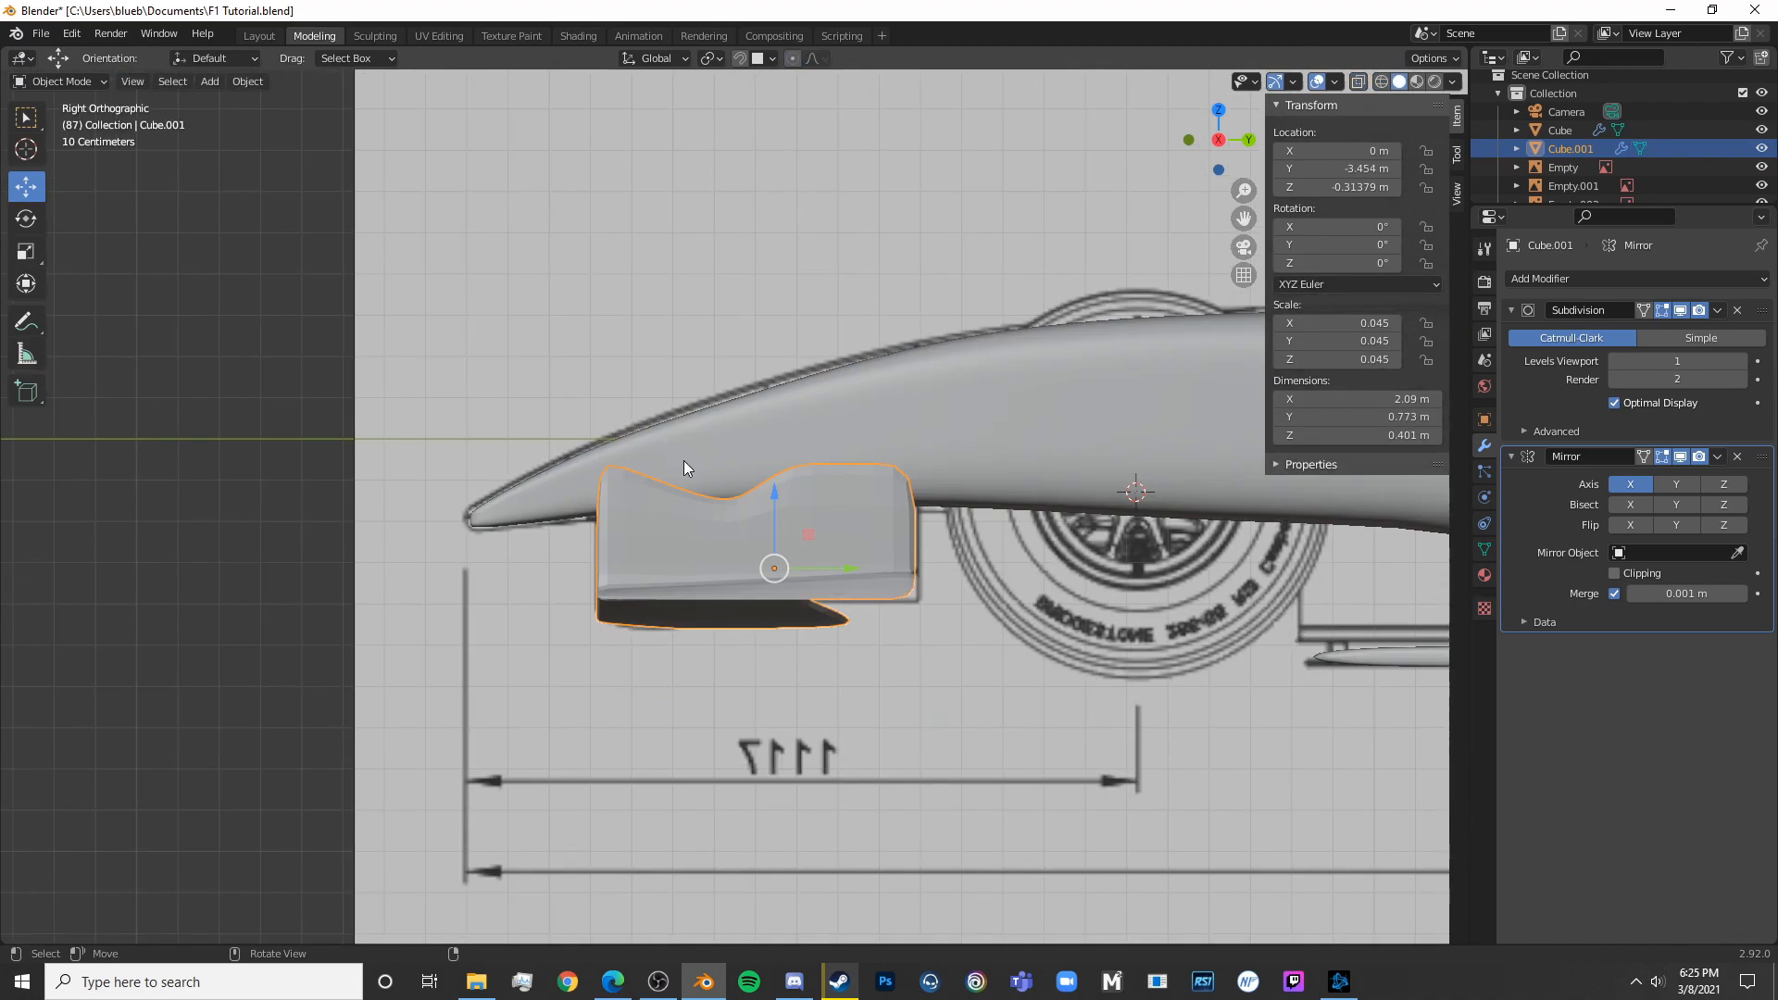
{"action": "key", "text": "Tab"}
{"action": "scroll", "coordinate": [662, 460], "scroll_direction": "up", "scroll_amount": 4}
{"action": "left_click", "coordinate": [449, 435], "text": "alt"}
{"action": "key", "text": "g"}
{"action": "key", "text": "g"}
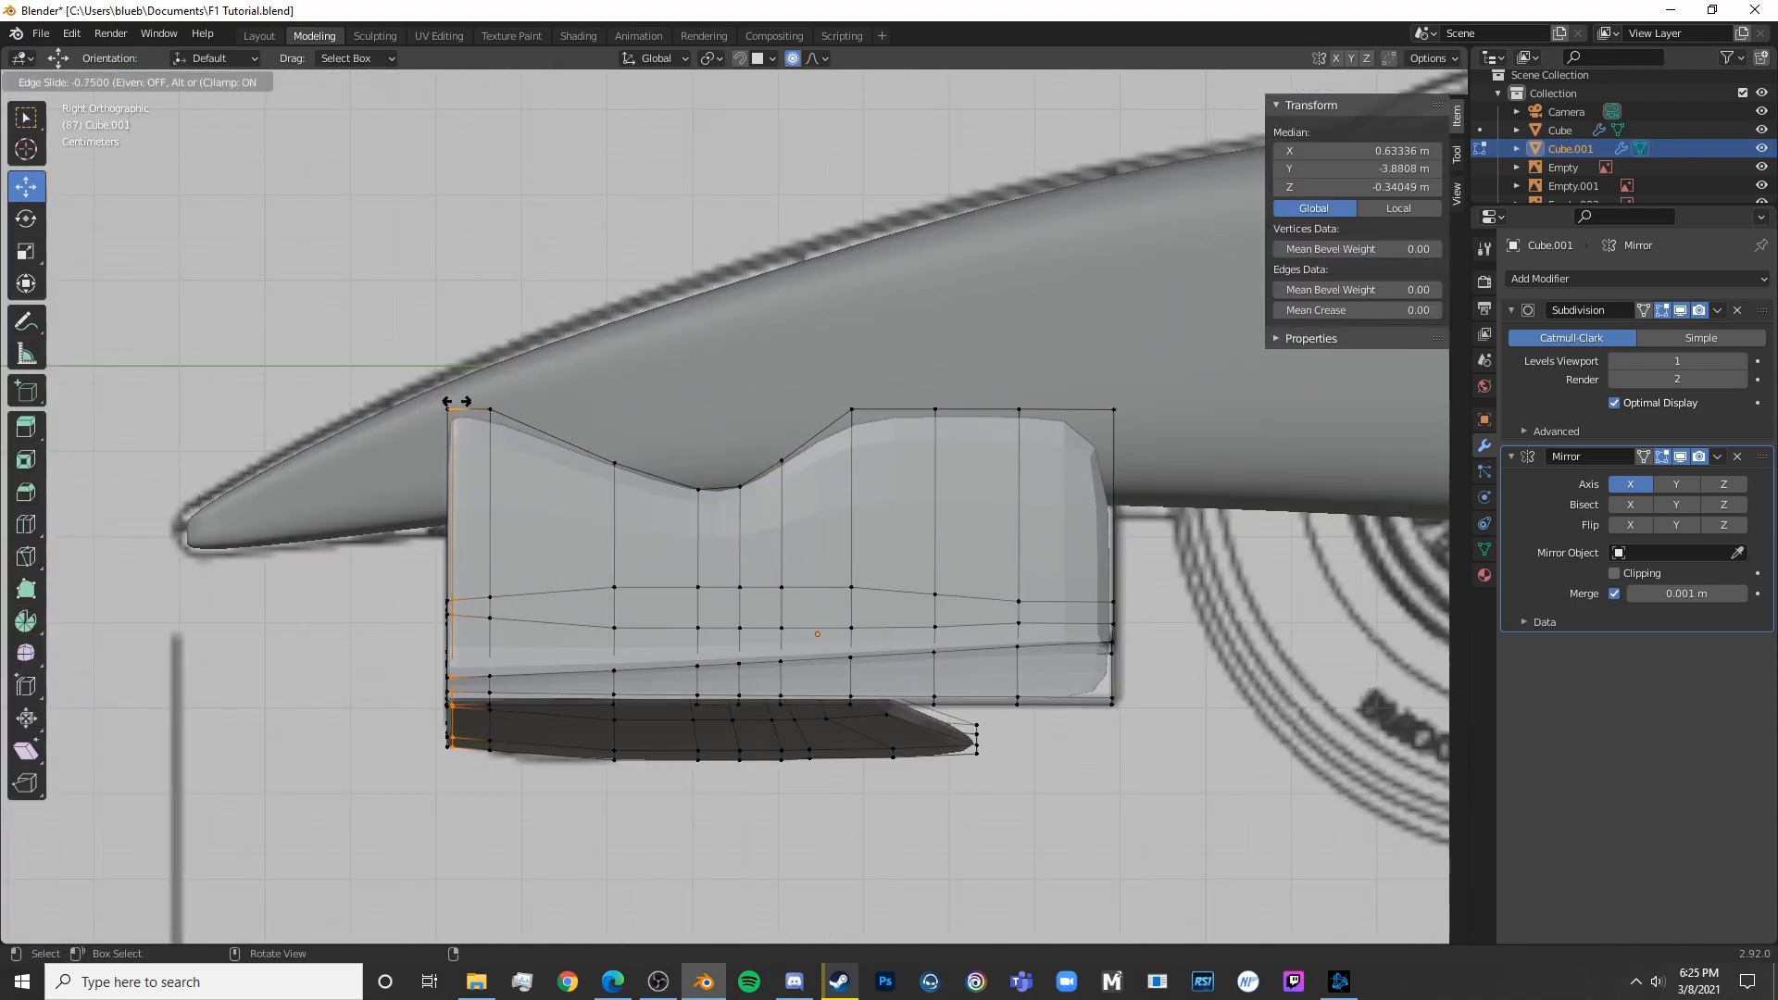
{"action": "left_click", "coordinate": [468, 403]}
Add loop cuts just below the endplate's top edge and beside its rear edge, at factors of about -0.82 and -0.73
{"action": "left_click", "coordinate": [506, 494], "text": "alt"}
{"action": "key", "text": "g"}
{"action": "key", "text": "g"}
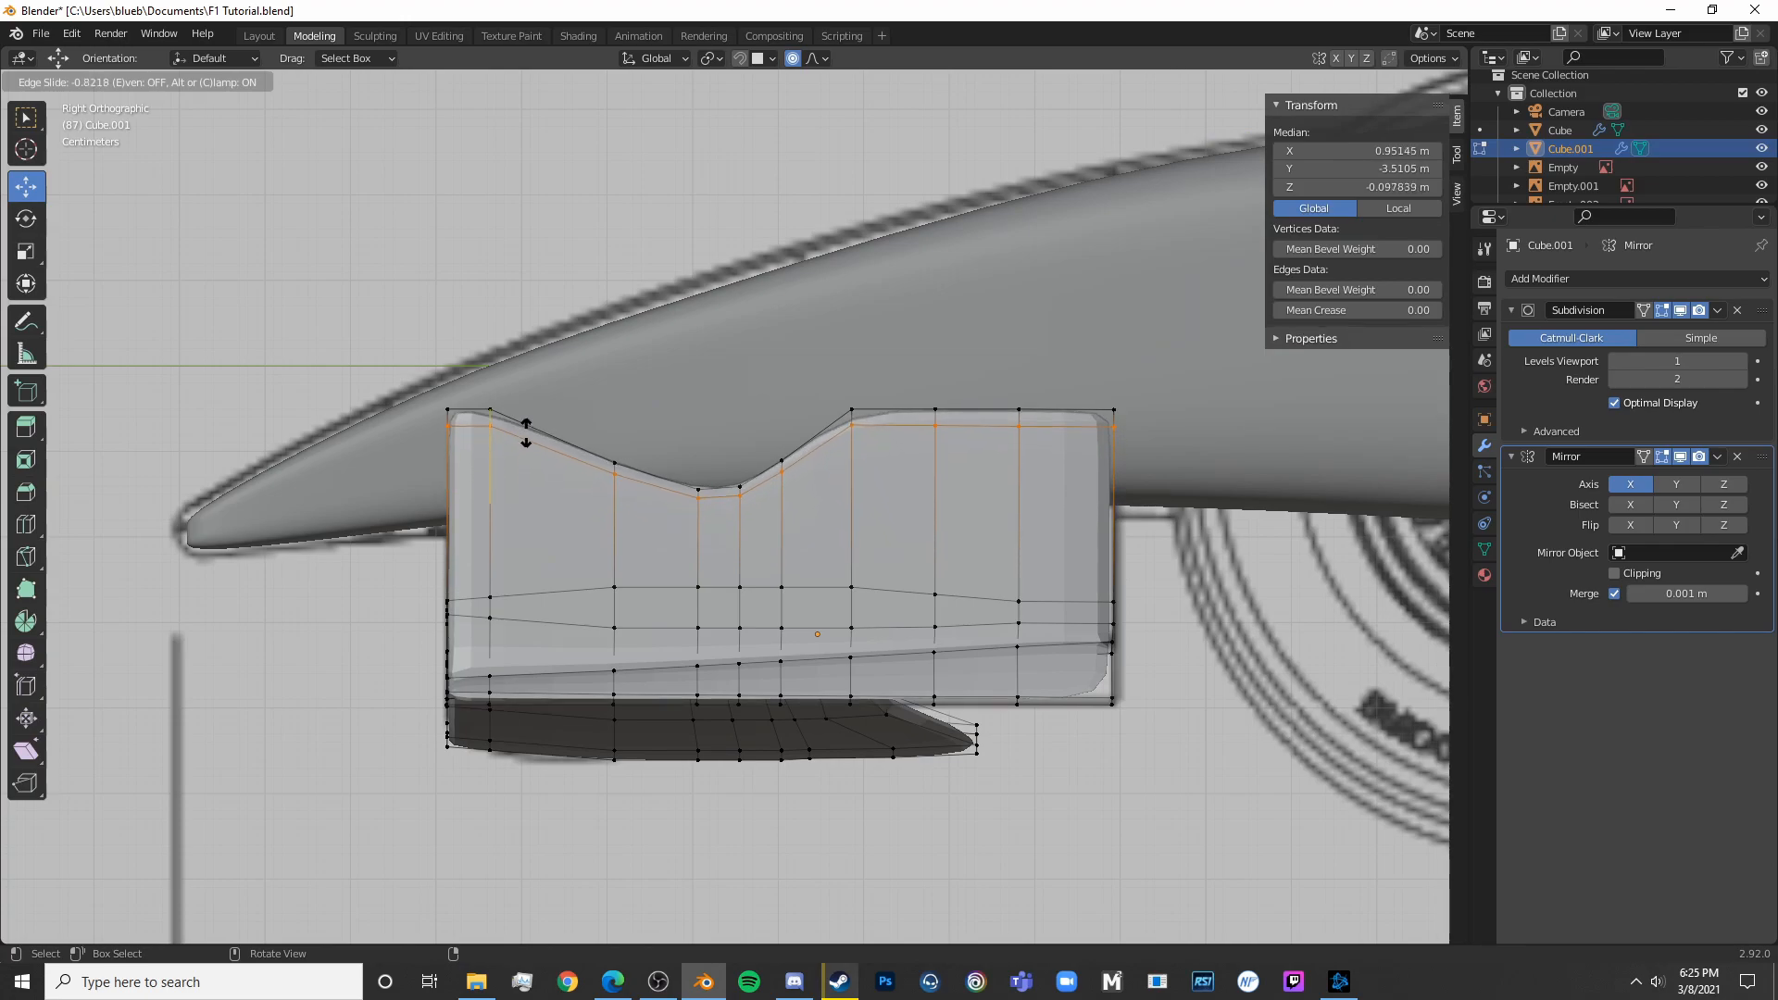
{"action": "left_click", "coordinate": [523, 437]}
{"action": "left_click", "coordinate": [1055, 436], "text": "alt"}
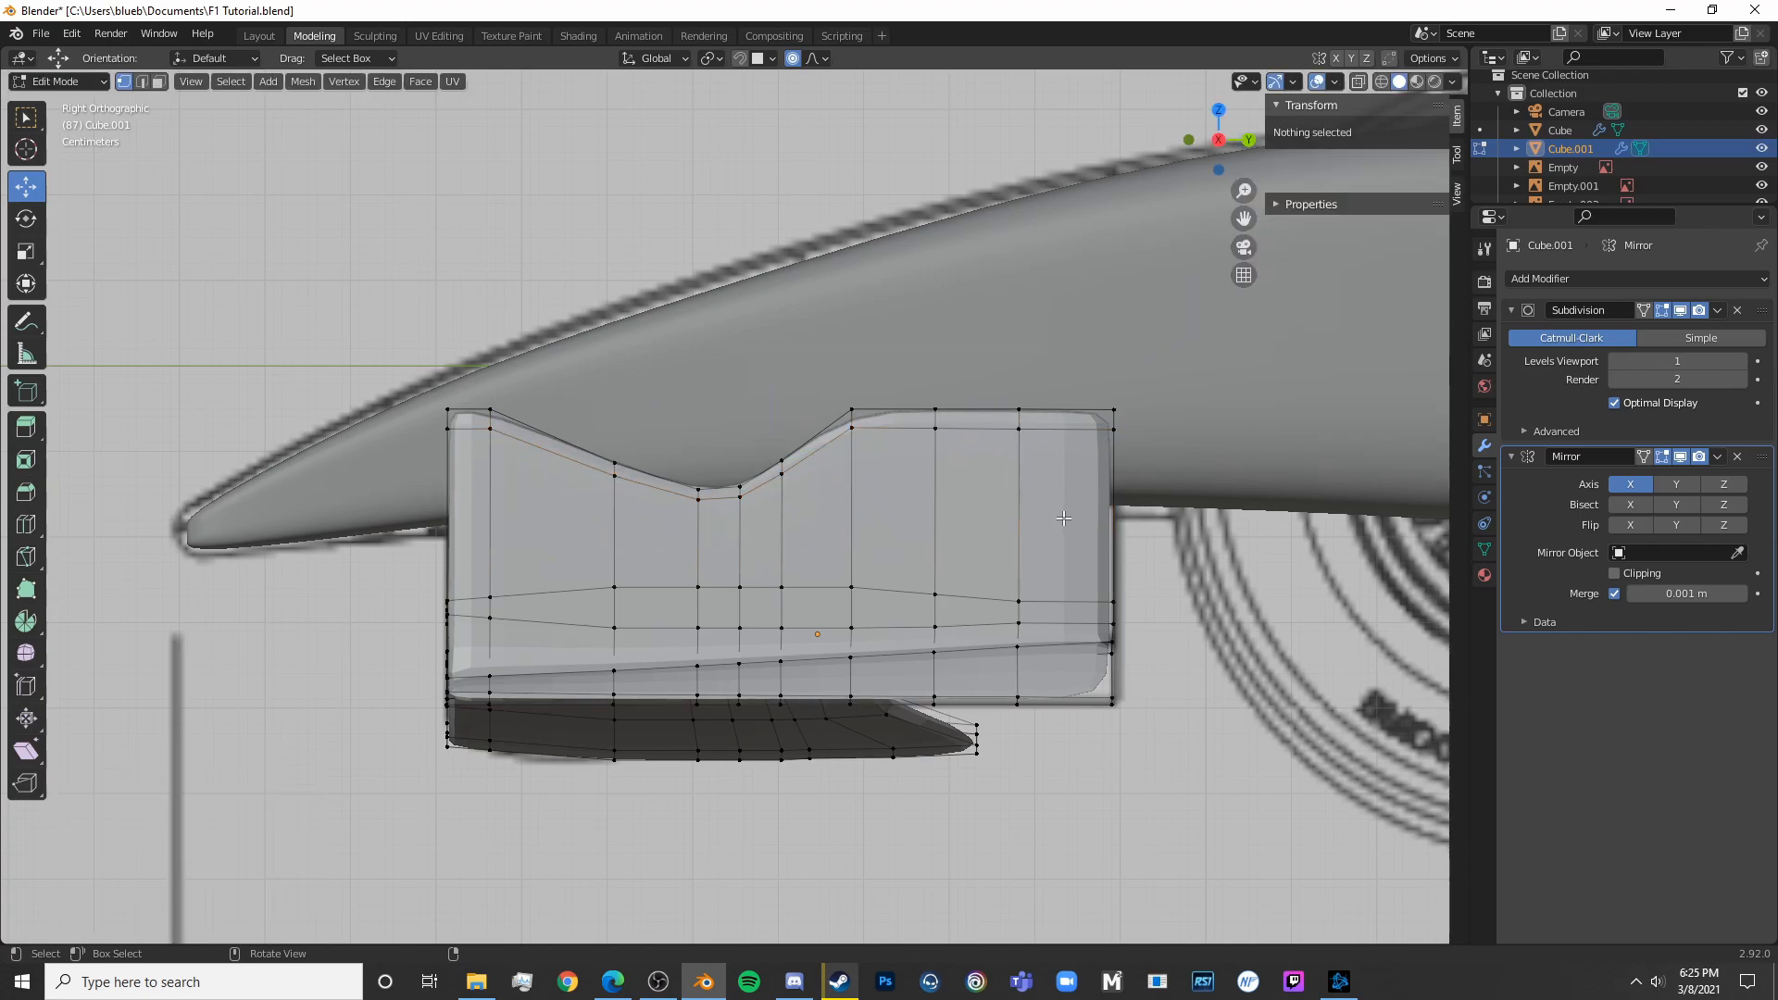
{"action": "key", "text": "g"}
{"action": "key", "text": "g"}
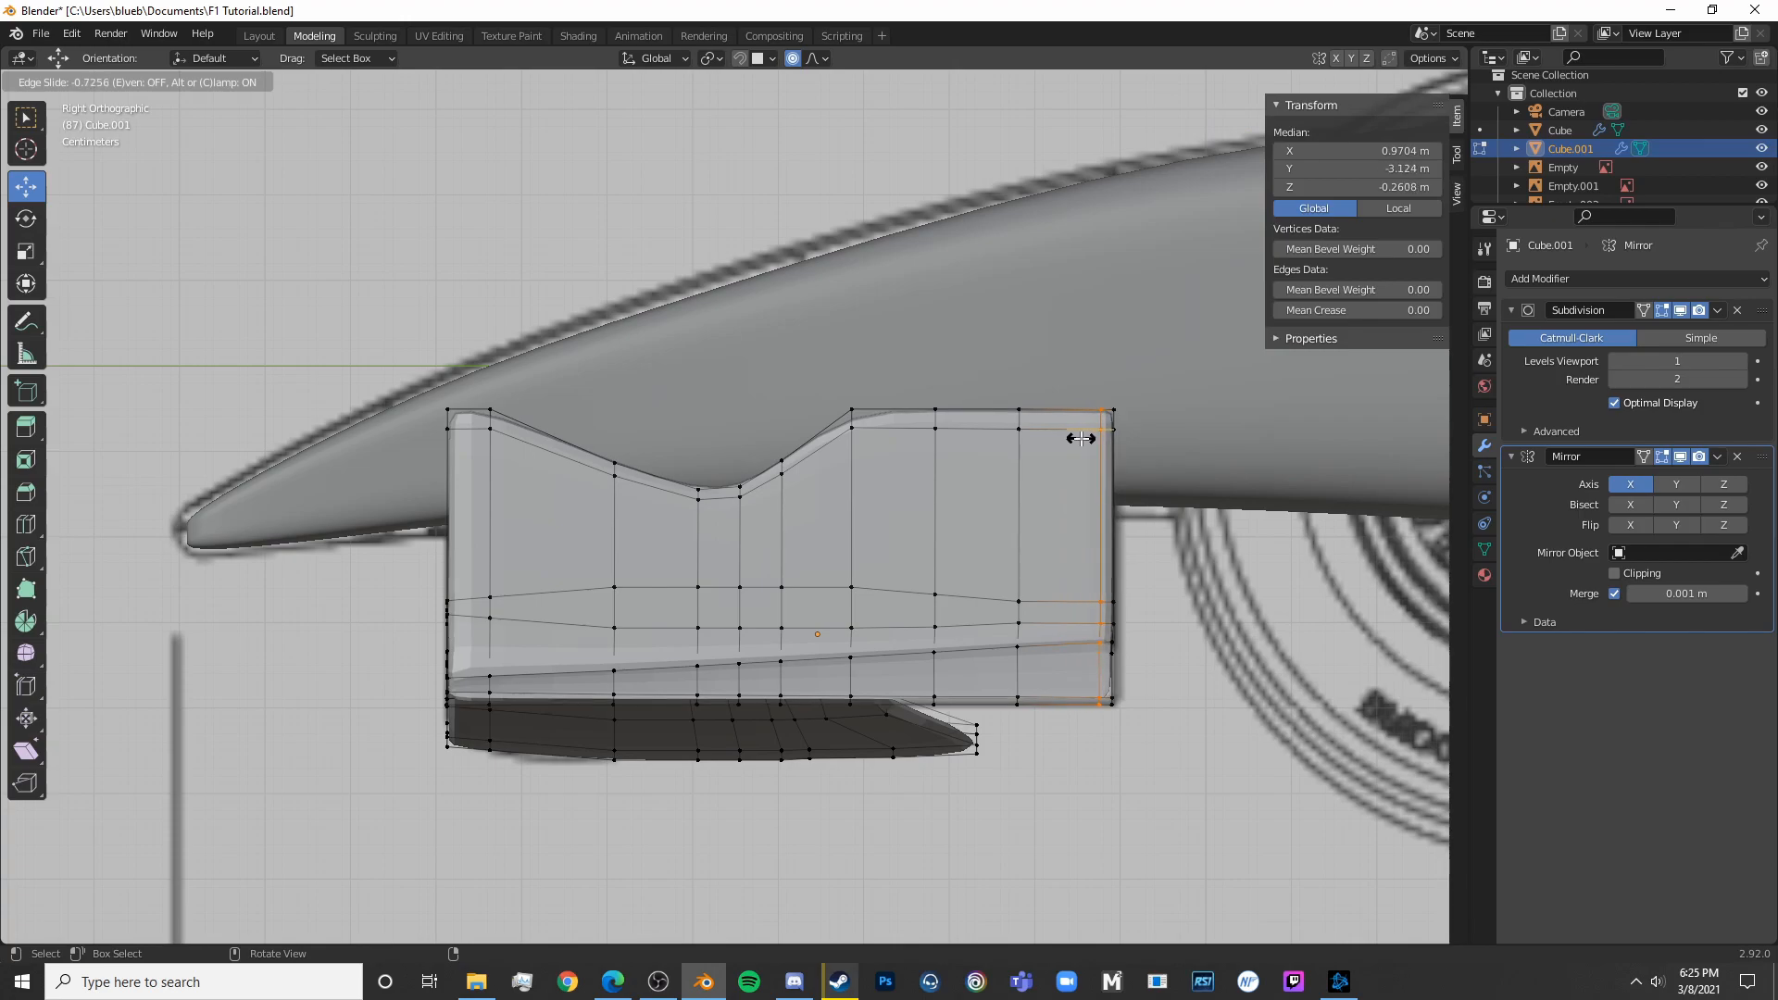
{"action": "left_click", "coordinate": [1081, 438]}
Apply smooth shading to the front wing
{"action": "key", "text": "Tab"}
{"action": "scroll", "coordinate": [1036, 502], "scroll_direction": "down", "scroll_amount": 5}
{"action": "middle_click_drag", "start_coordinate": [1036, 502], "coordinate": [772, 576]}
{"action": "scroll", "coordinate": [772, 576], "scroll_direction": "up", "scroll_amount": 3}
{"action": "left_click", "coordinate": [248, 82]}
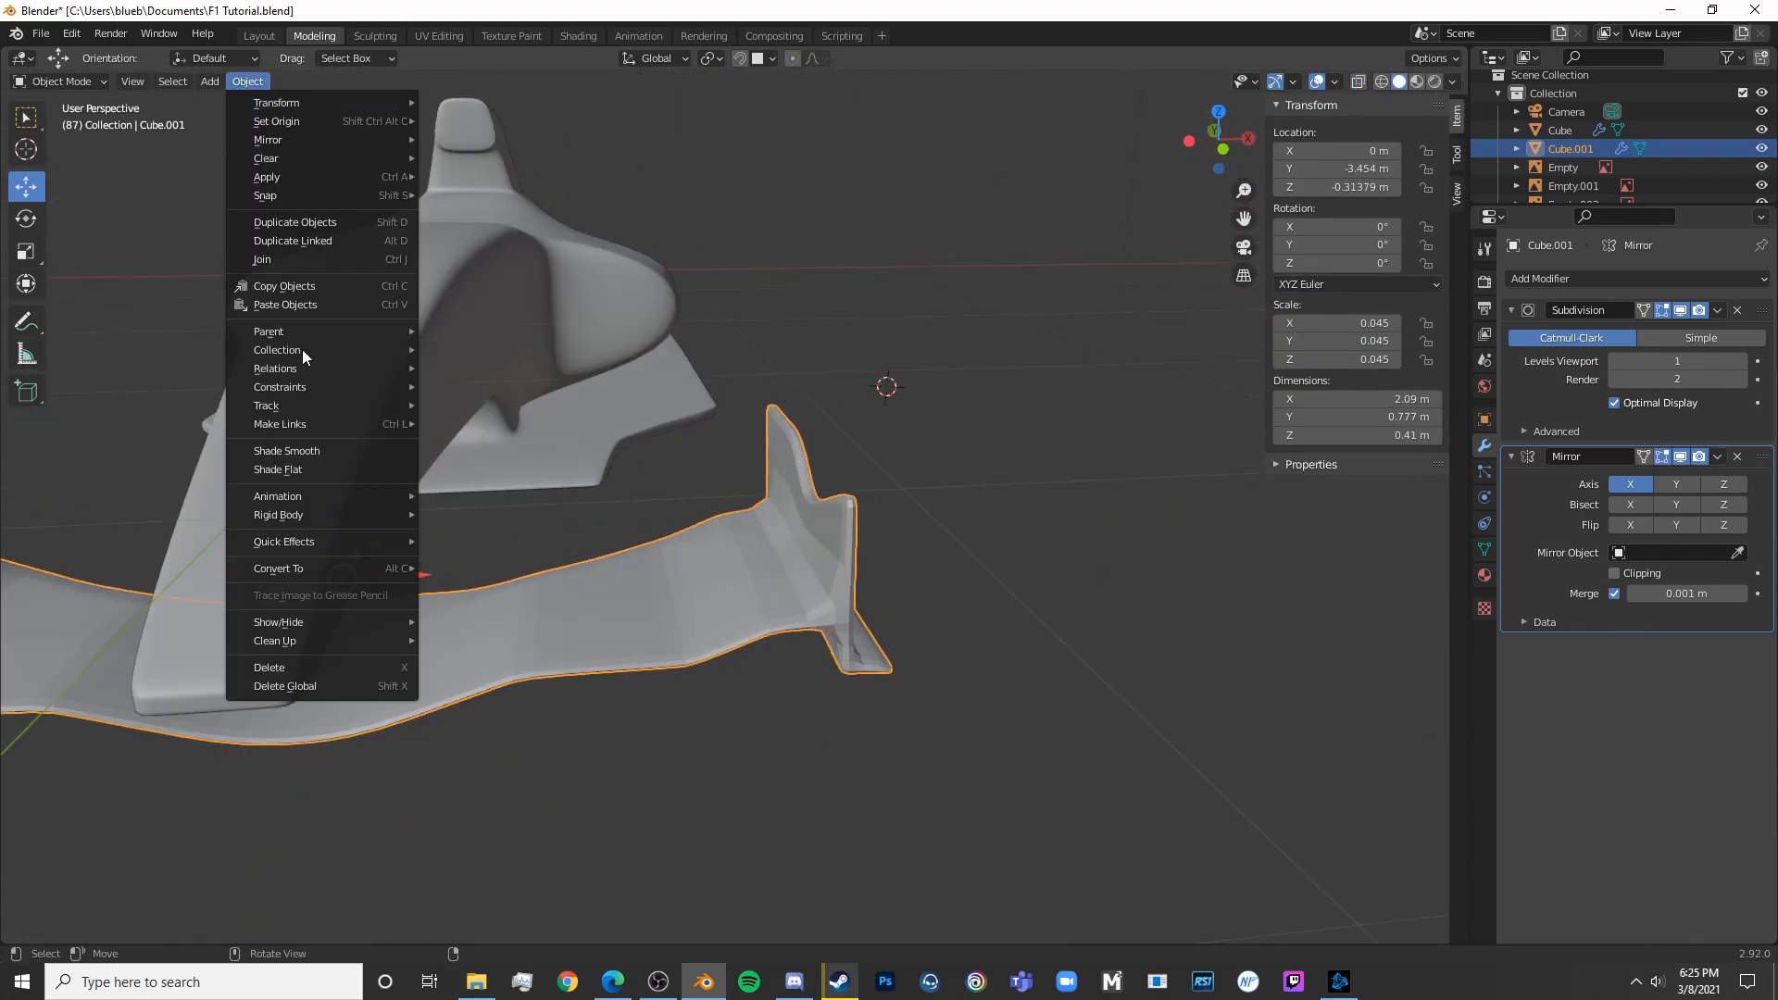
{"action": "left_click", "coordinate": [319, 451]}
Examine the smooth-shaded wing around the nose and compare its centre with the front blueprint
{"action": "scroll", "coordinate": [498, 515], "scroll_direction": "down", "scroll_amount": 3}
{"action": "middle_click_drag", "start_coordinate": [498, 515], "coordinate": [807, 498]}
{"action": "scroll", "coordinate": [787, 500], "scroll_direction": "up", "scroll_amount": 4}
{"action": "scroll", "coordinate": [807, 498], "scroll_direction": "up", "scroll_amount": 6}
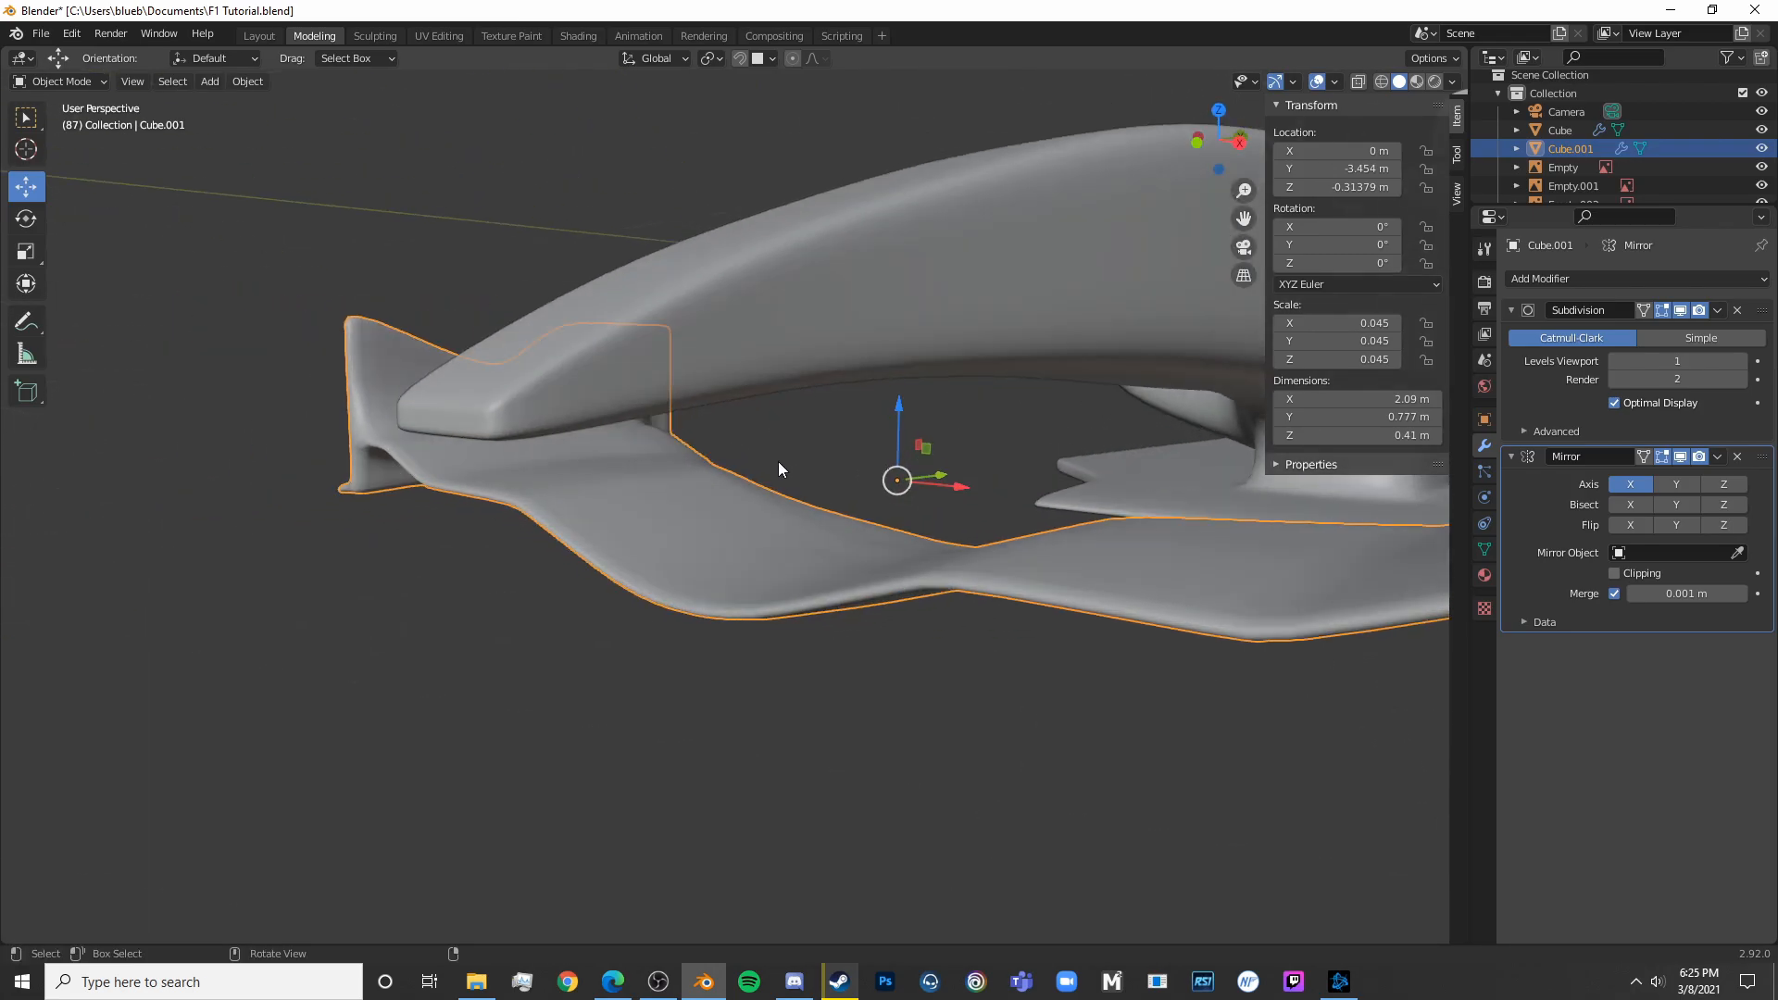
{"action": "key", "text": "KP_1"}
{"action": "key", "text": "shift+z"}
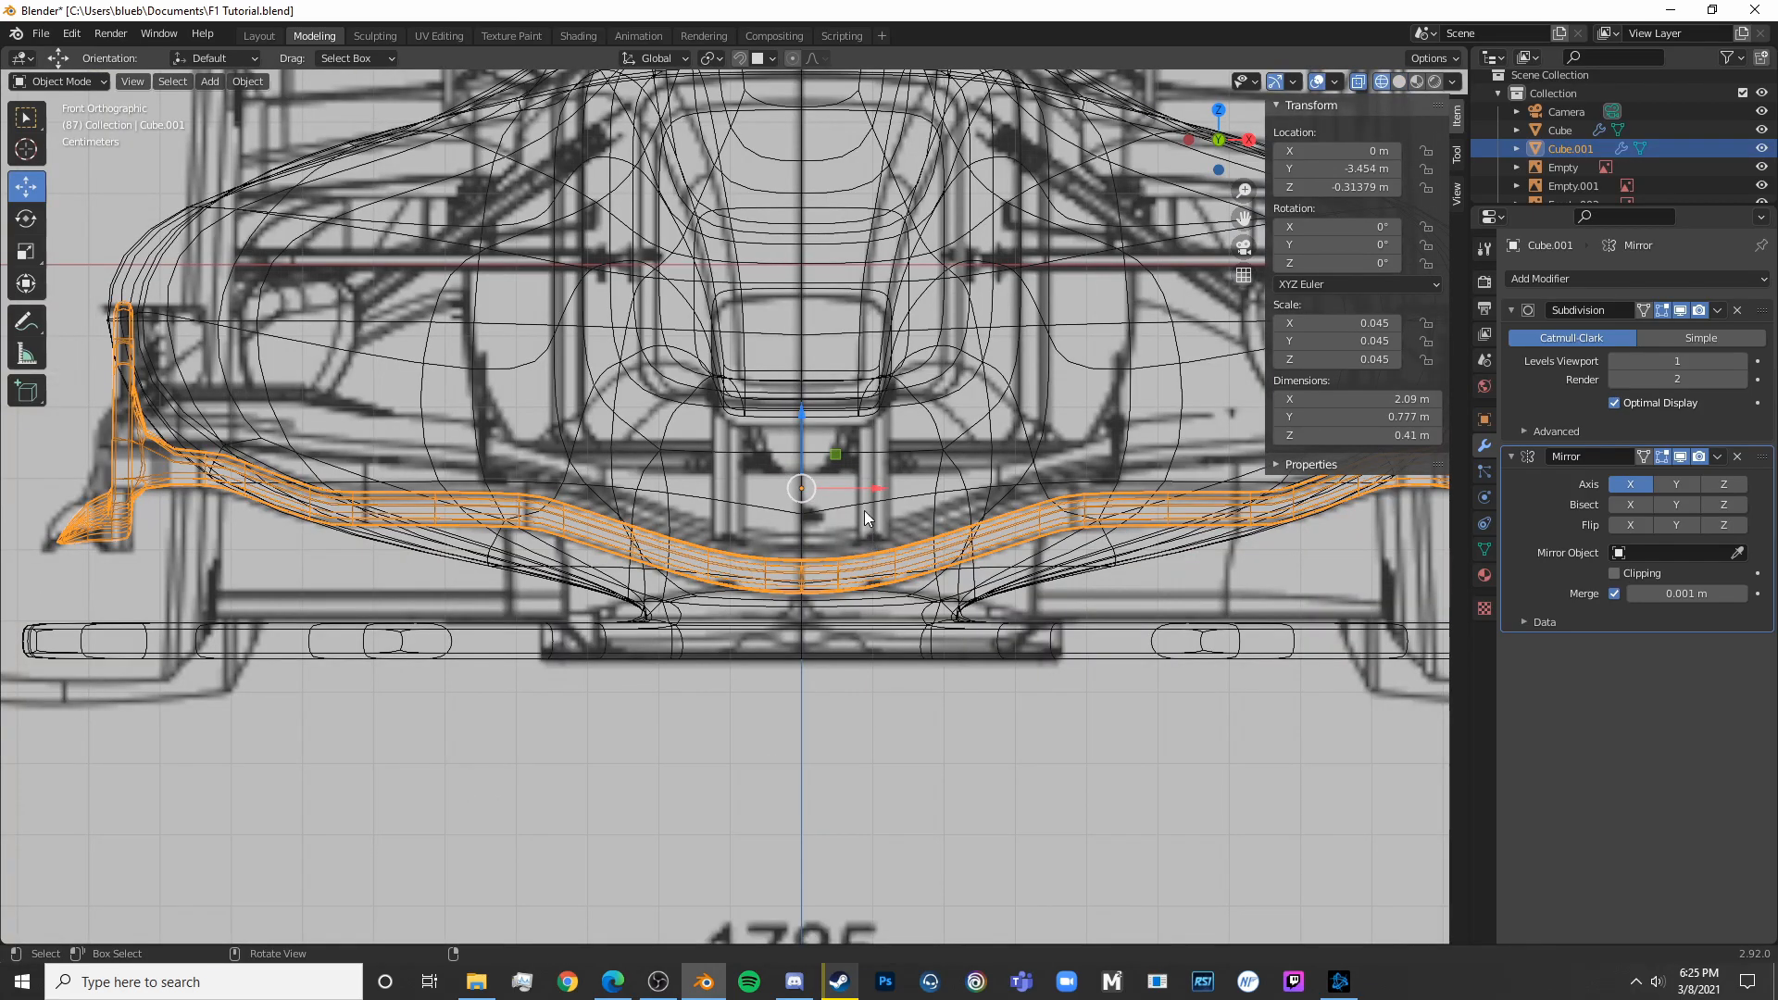
{"action": "key", "text": "shift+z"}
{"action": "scroll", "coordinate": [904, 454], "scroll_direction": "up", "scroll_amount": 2}
{"action": "mouse_move", "coordinate": [926, 486]}
{"action": "middle_mouse_down", "text": "shift"}
{"action": "mouse_move", "coordinate": [778, 502]}
{"action": "mouse_move", "coordinate": [646, 426]}
{"action": "middle_mouse_up", "text": "shift"}
Edit the car body's mesh and add a crosswise loop cut on the nose at the wing's front edge, factor -0.674
{"action": "left_click", "coordinate": [653, 245]}
{"action": "key", "text": "Tab"}
{"action": "middle_click_drag", "start_coordinate": [653, 245], "coordinate": [533, 301]}
{"action": "key", "text": "Tab"}
{"action": "key", "text": "Tab"}
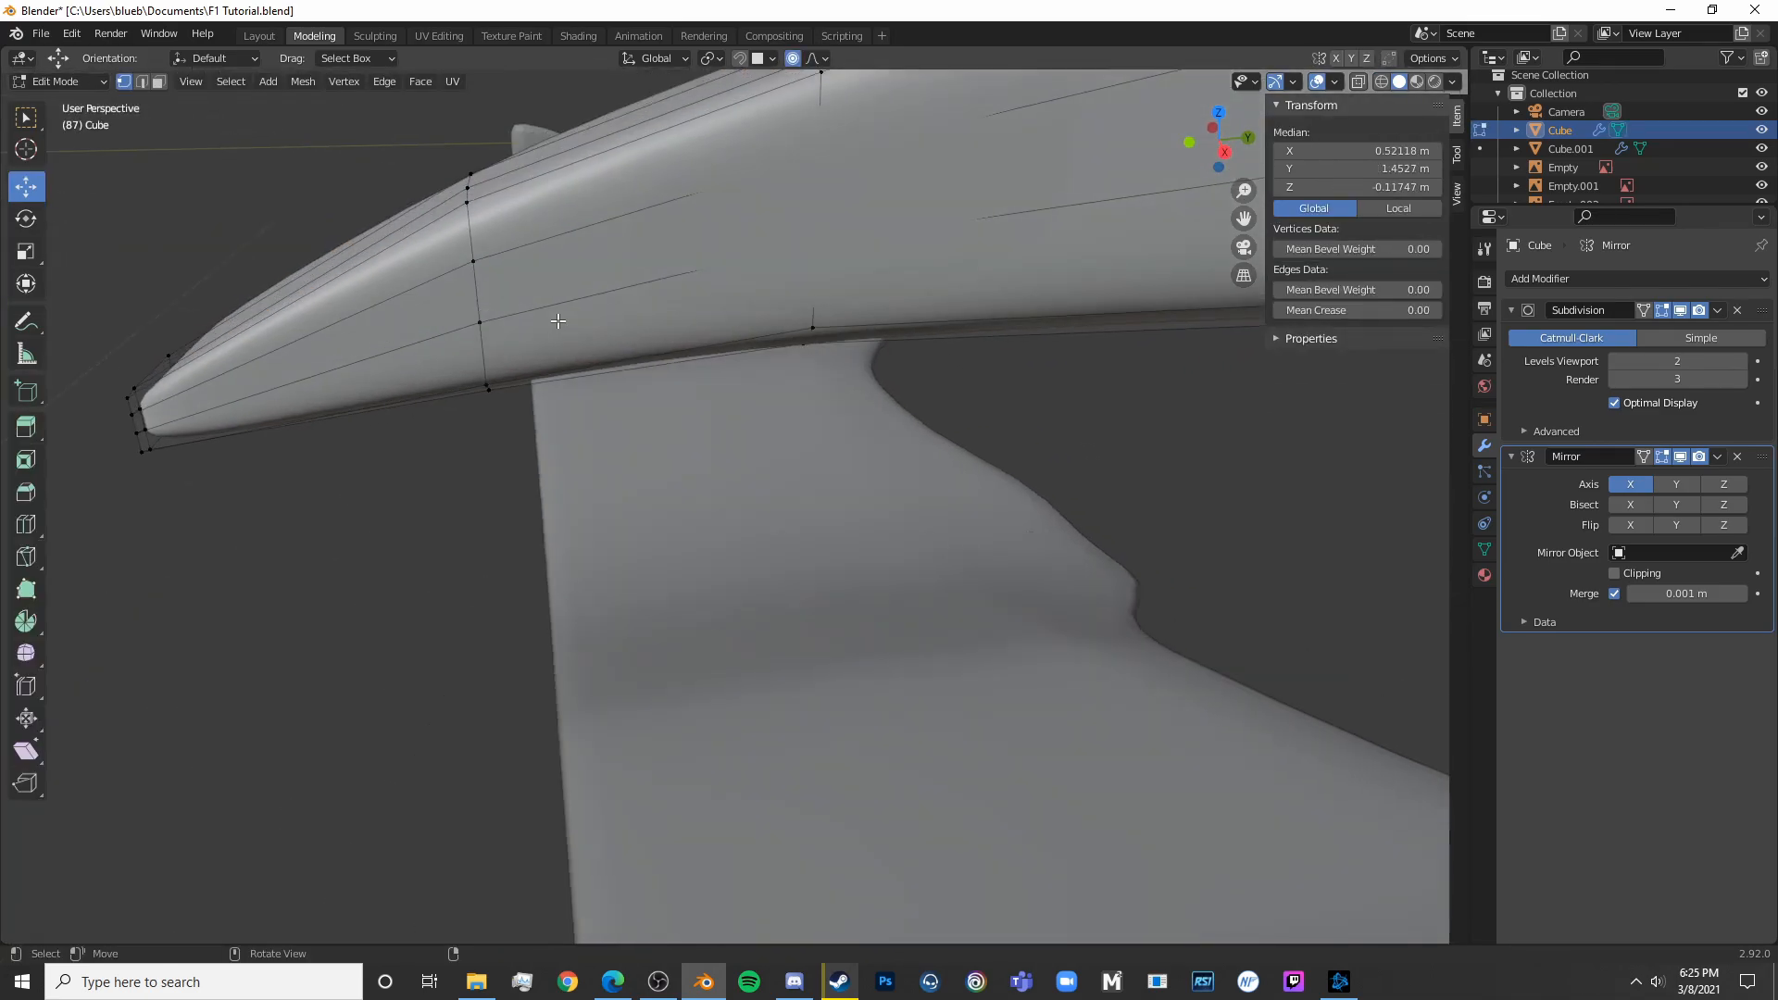
{"action": "key", "text": "KP_7"}
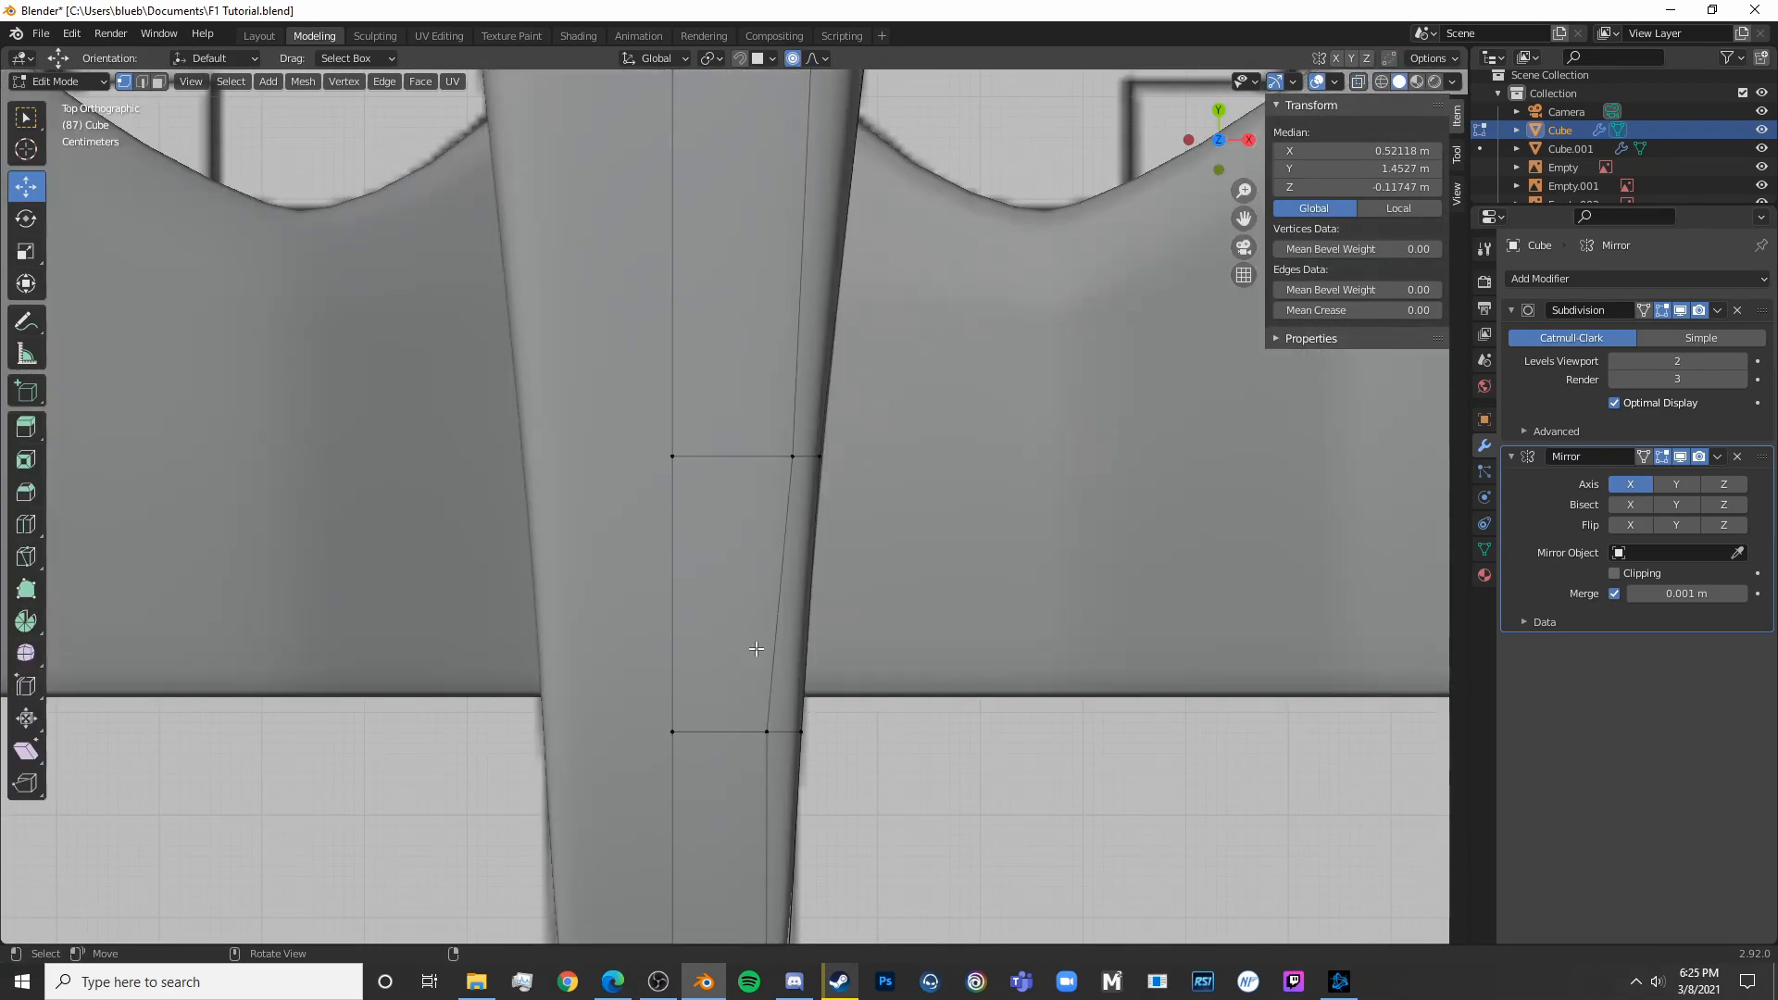
{"action": "key", "text": "shift+z"}
{"action": "key", "text": "a"}
{"action": "key", "text": "alt+a"}
{"action": "key", "text": "ctrl+r"}
{"action": "left_click", "coordinate": [811, 684]}
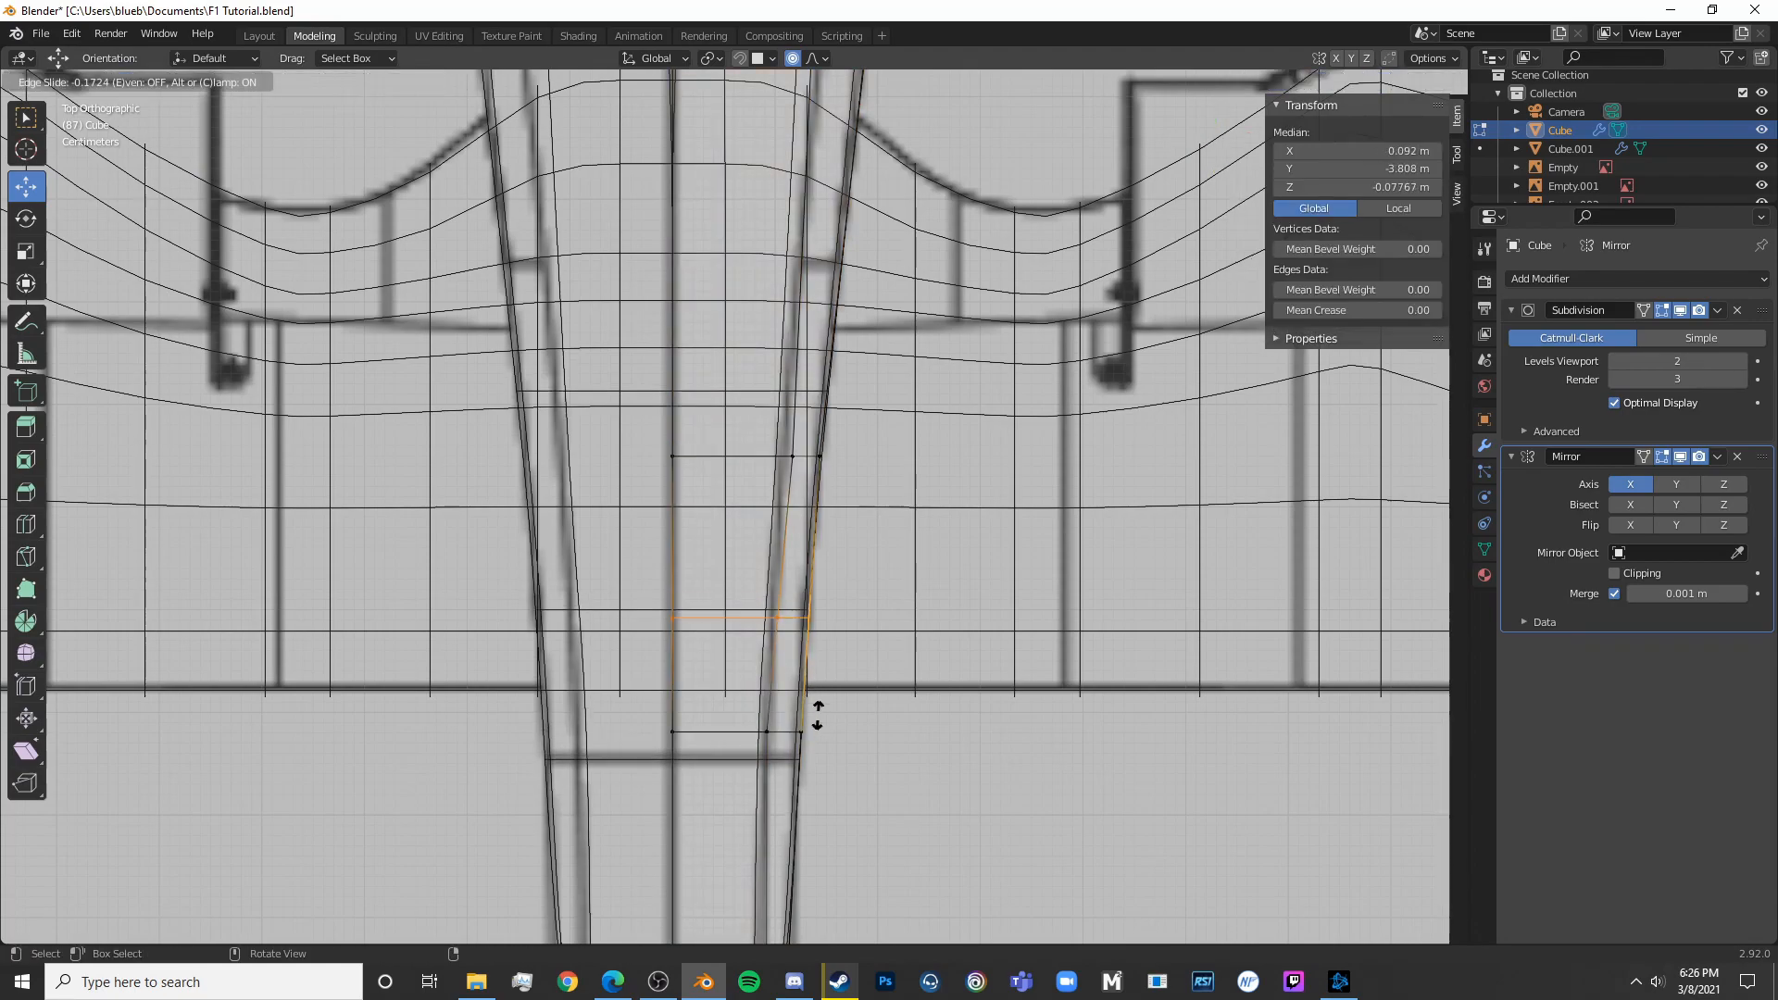
{"action": "left_click", "coordinate": [826, 778]}
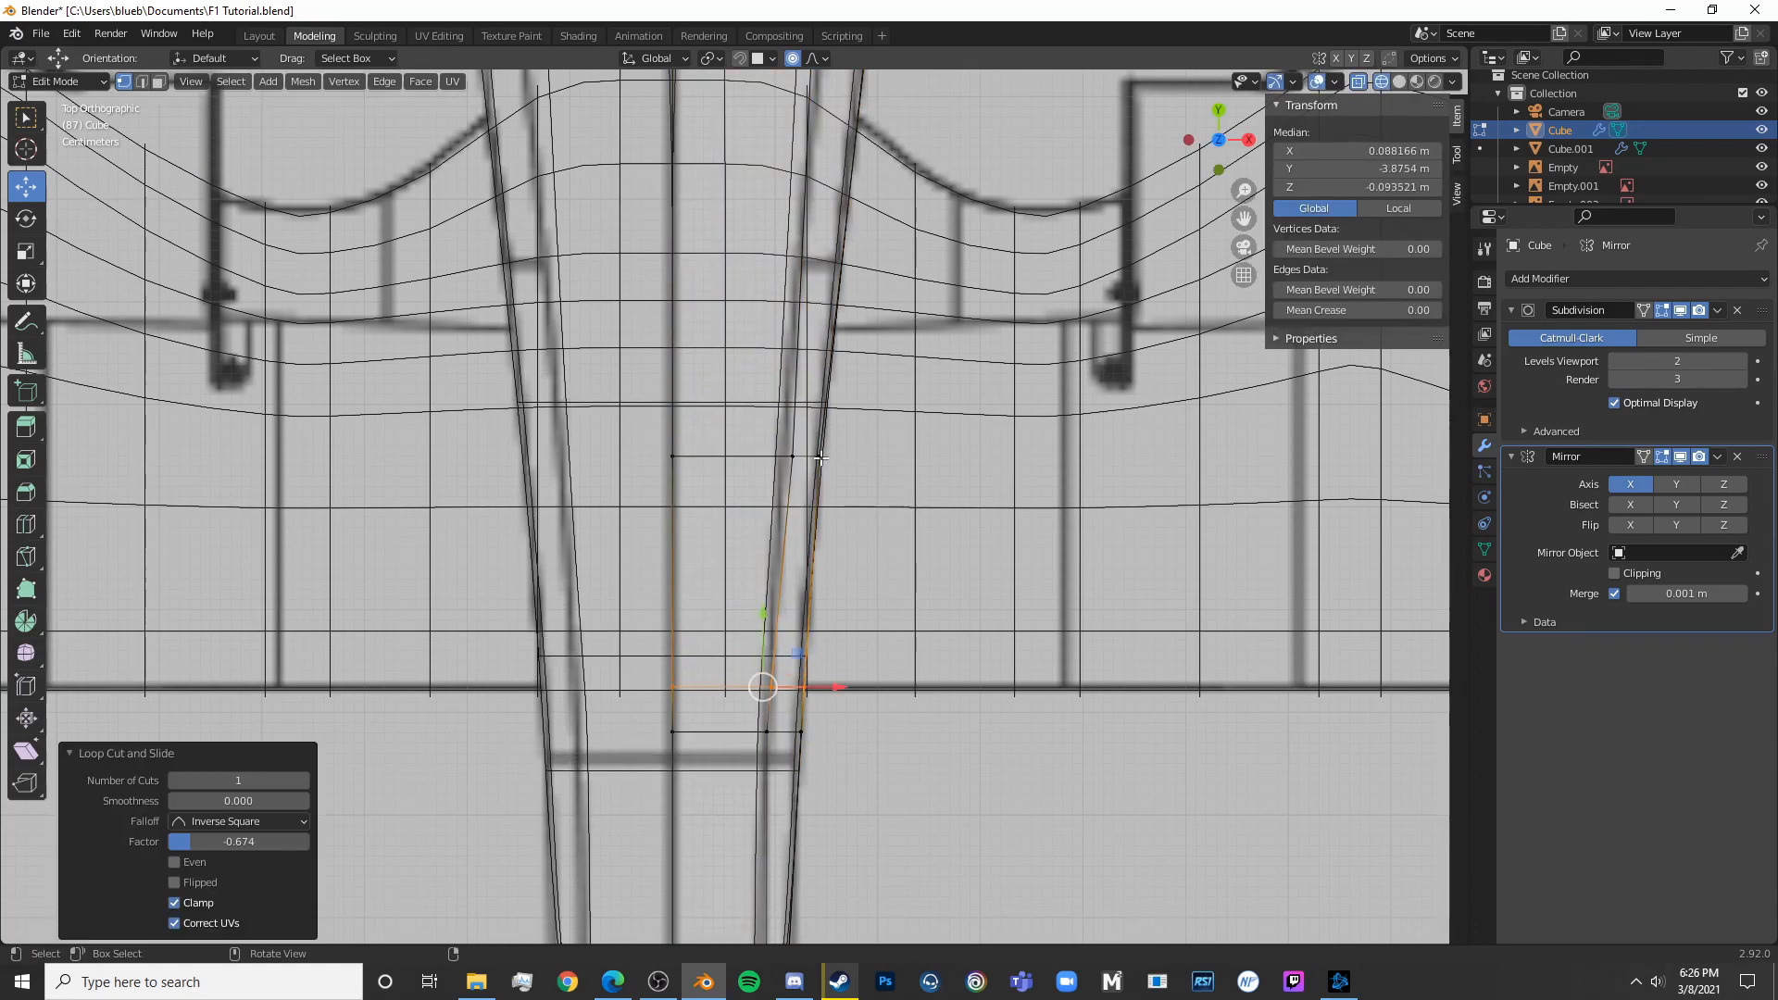
Add a second crosswise loop cut on the nose farther back over the wing, factor -0.551
{"action": "scroll", "coordinate": [802, 418], "scroll_direction": "down", "scroll_amount": 5}
{"action": "key", "text": "alt+a"}
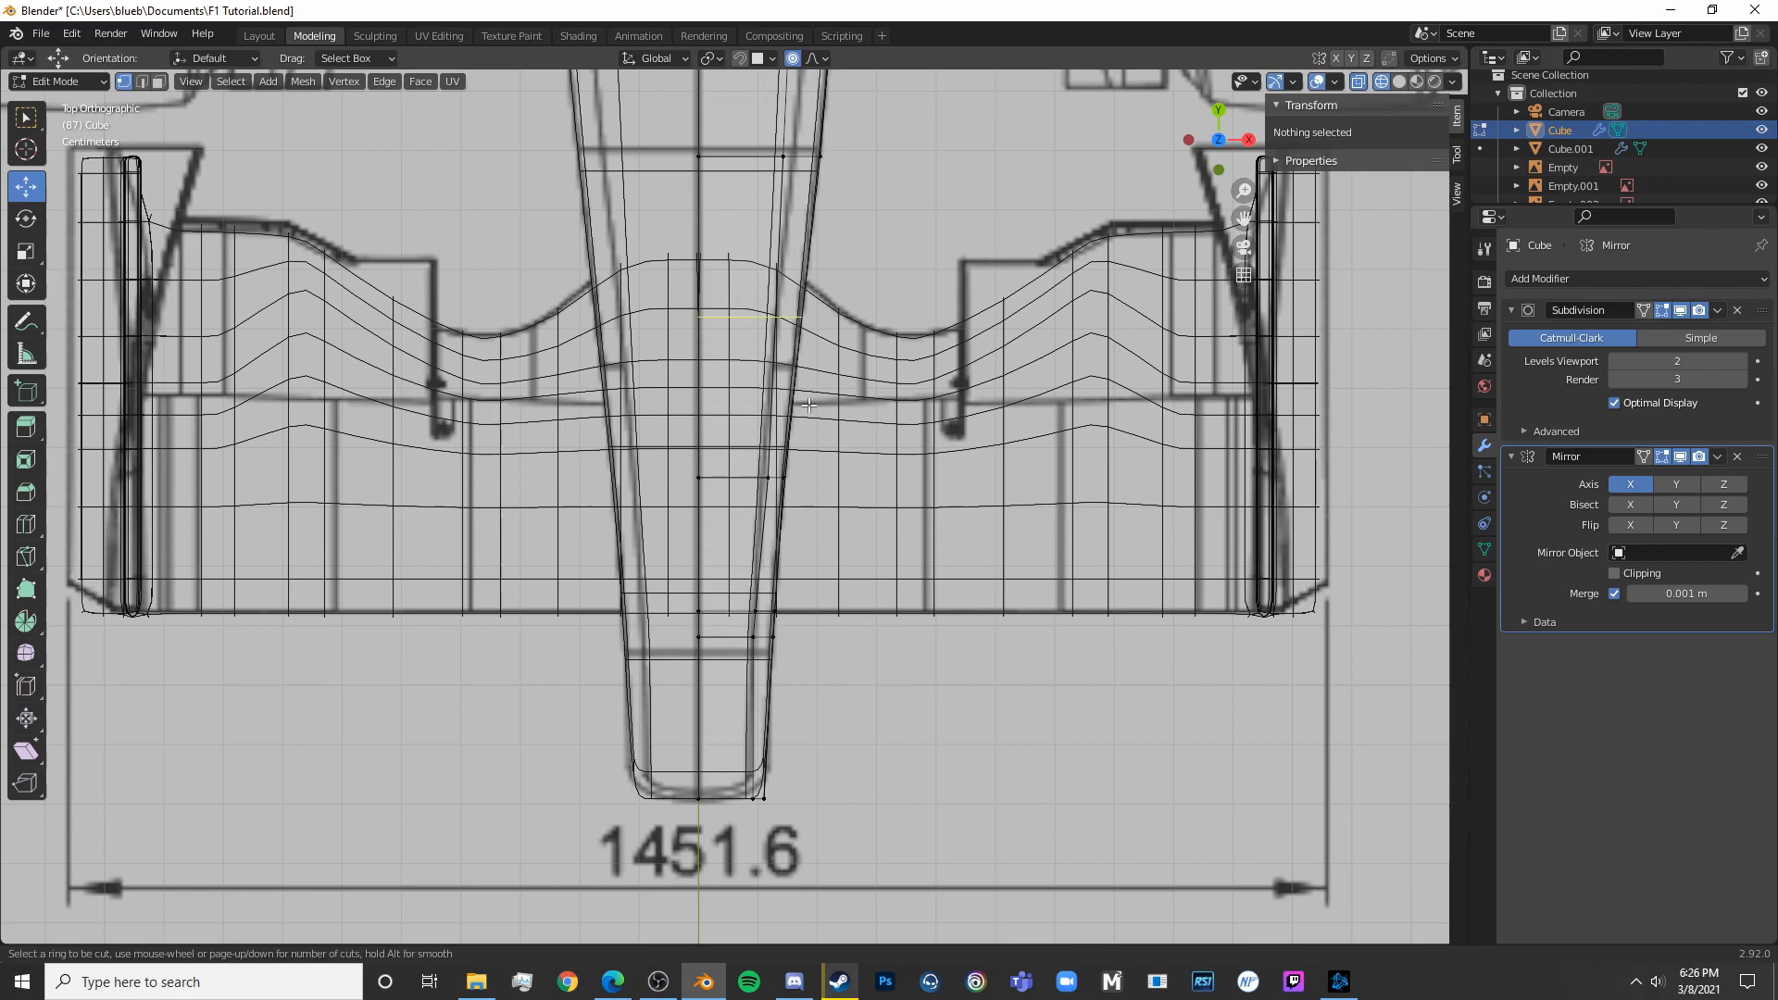
{"action": "left_click", "coordinate": [808, 404]}
{"action": "left_click", "coordinate": [816, 494]}
Finish editing the body mesh and select the front wing together with the car body
{"action": "mouse_move", "coordinate": [815, 495]}
{"action": "middle_mouse_down"}
{"action": "mouse_move", "coordinate": [707, 435]}
{"action": "mouse_move", "coordinate": [839, 503]}
{"action": "middle_mouse_up"}
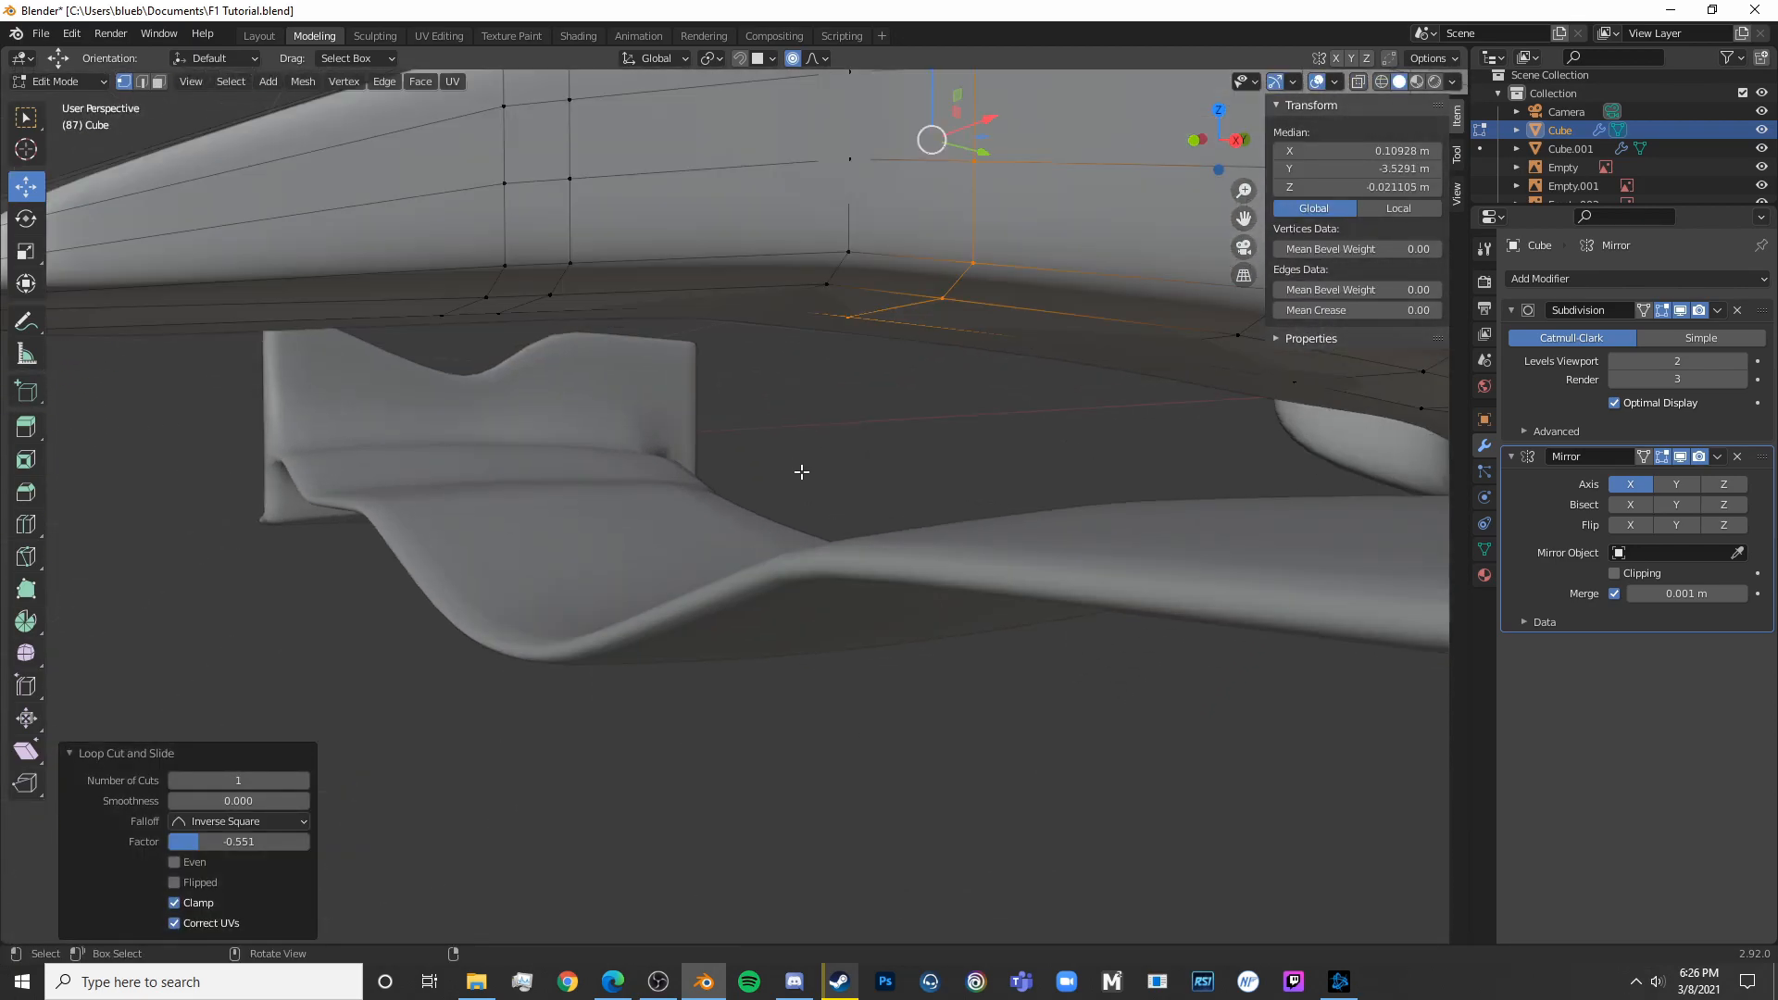
{"action": "middle_click_drag", "start_coordinate": [790, 368], "coordinate": [663, 314]}
{"action": "key", "text": "Tab"}
{"action": "left_click", "coordinate": [882, 600], "text": "shift"}
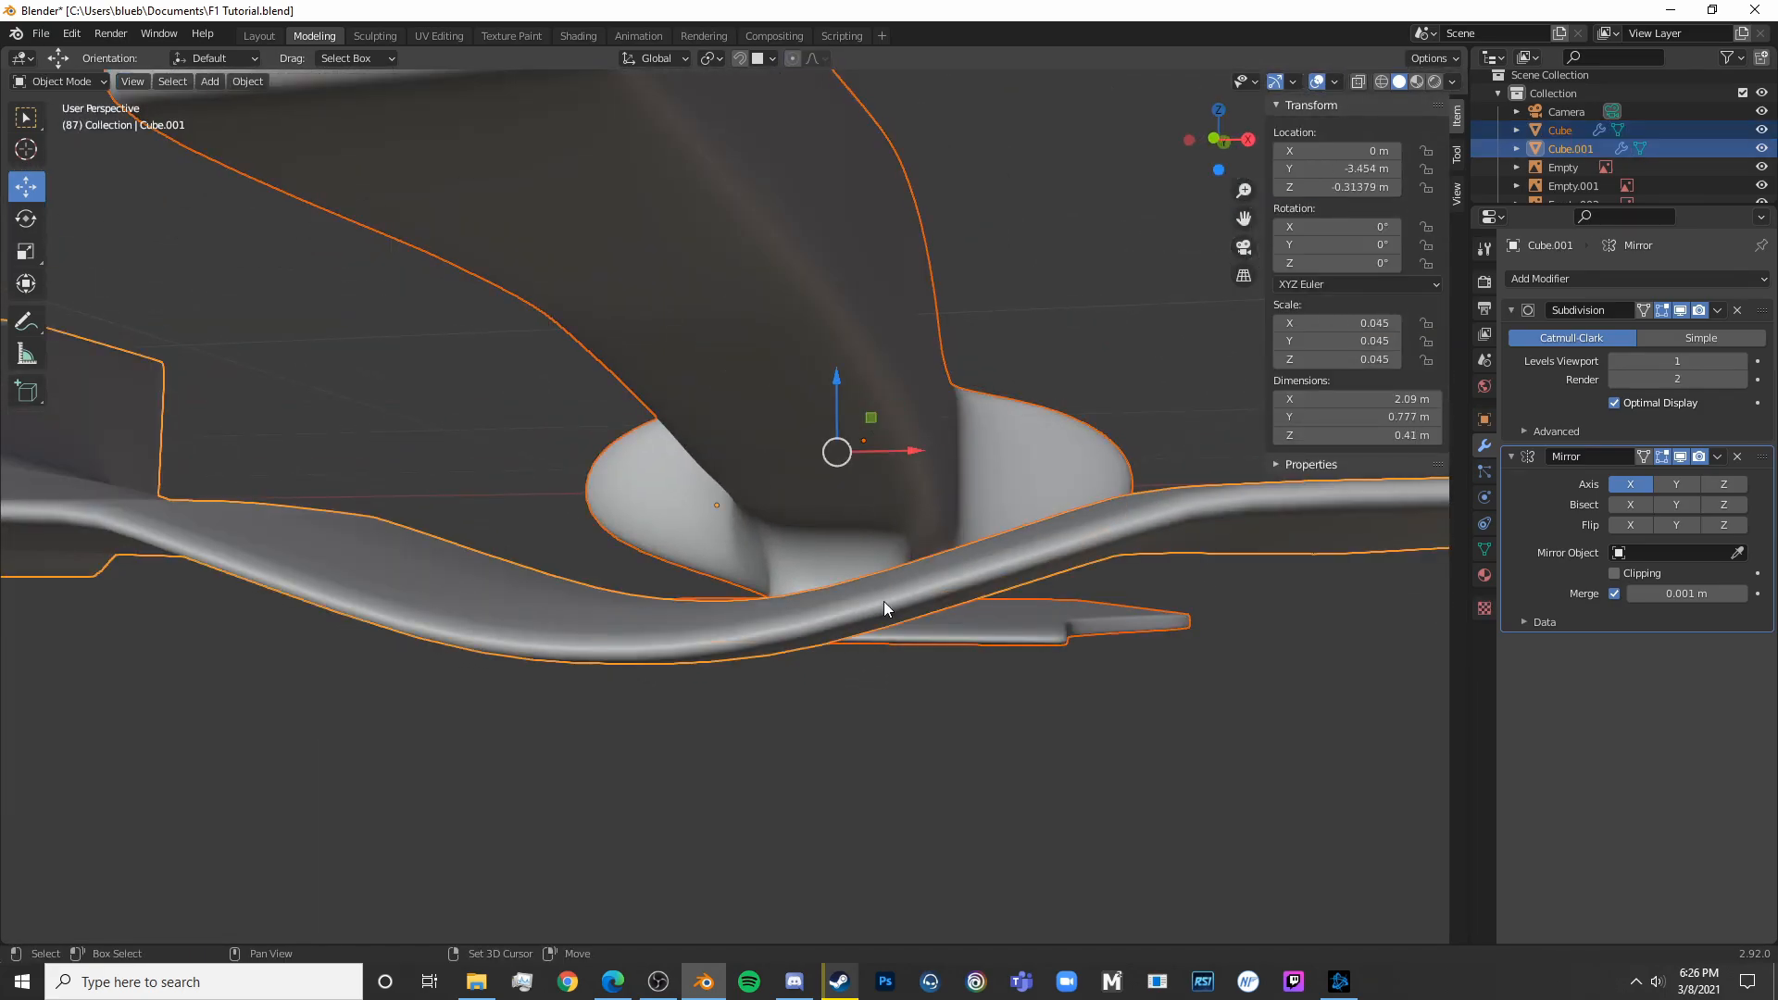
{"action": "scroll", "coordinate": [881, 602], "scroll_direction": "down", "scroll_amount": 8}
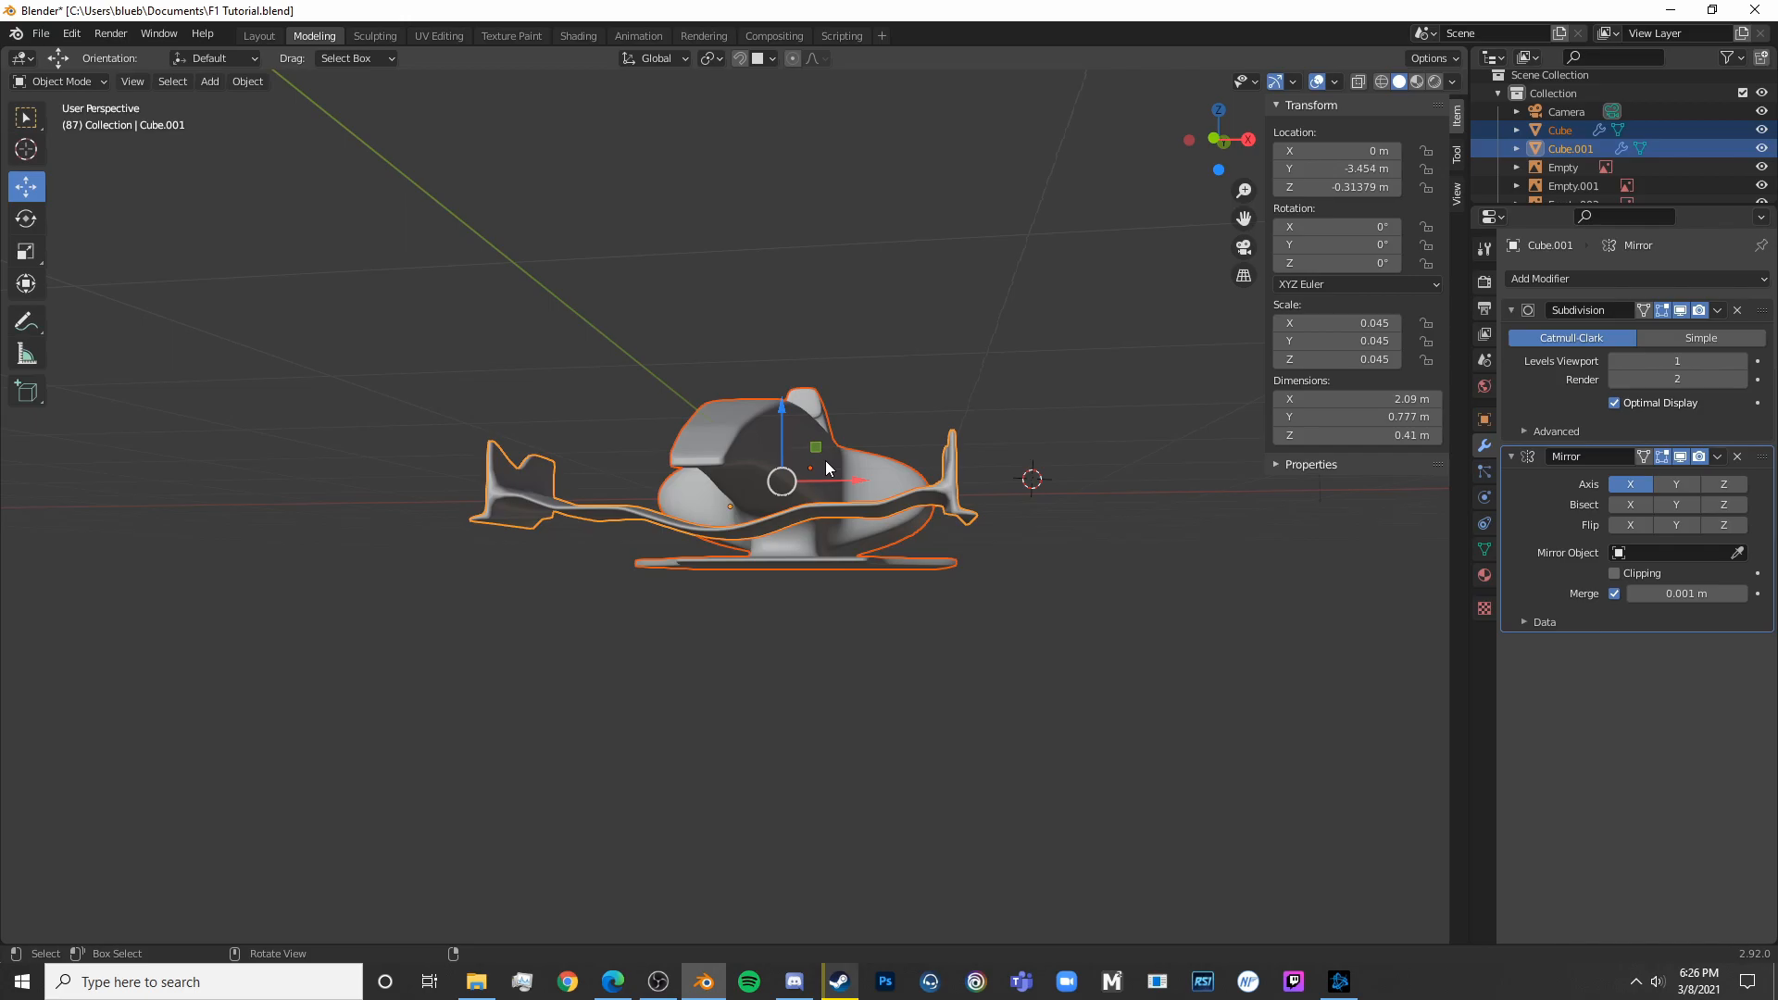
Join the front wing and the car body into one object and set its mesh editing to face selection
{"action": "key", "text": "ctrl+j"}
{"action": "scroll", "coordinate": [825, 459], "scroll_direction": "up", "scroll_amount": 5}
{"action": "middle_click_drag", "start_coordinate": [811, 402], "coordinate": [693, 424]}
{"action": "key", "text": "Tab"}
{"action": "scroll", "coordinate": [774, 356], "scroll_direction": "up", "scroll_amount": 3}
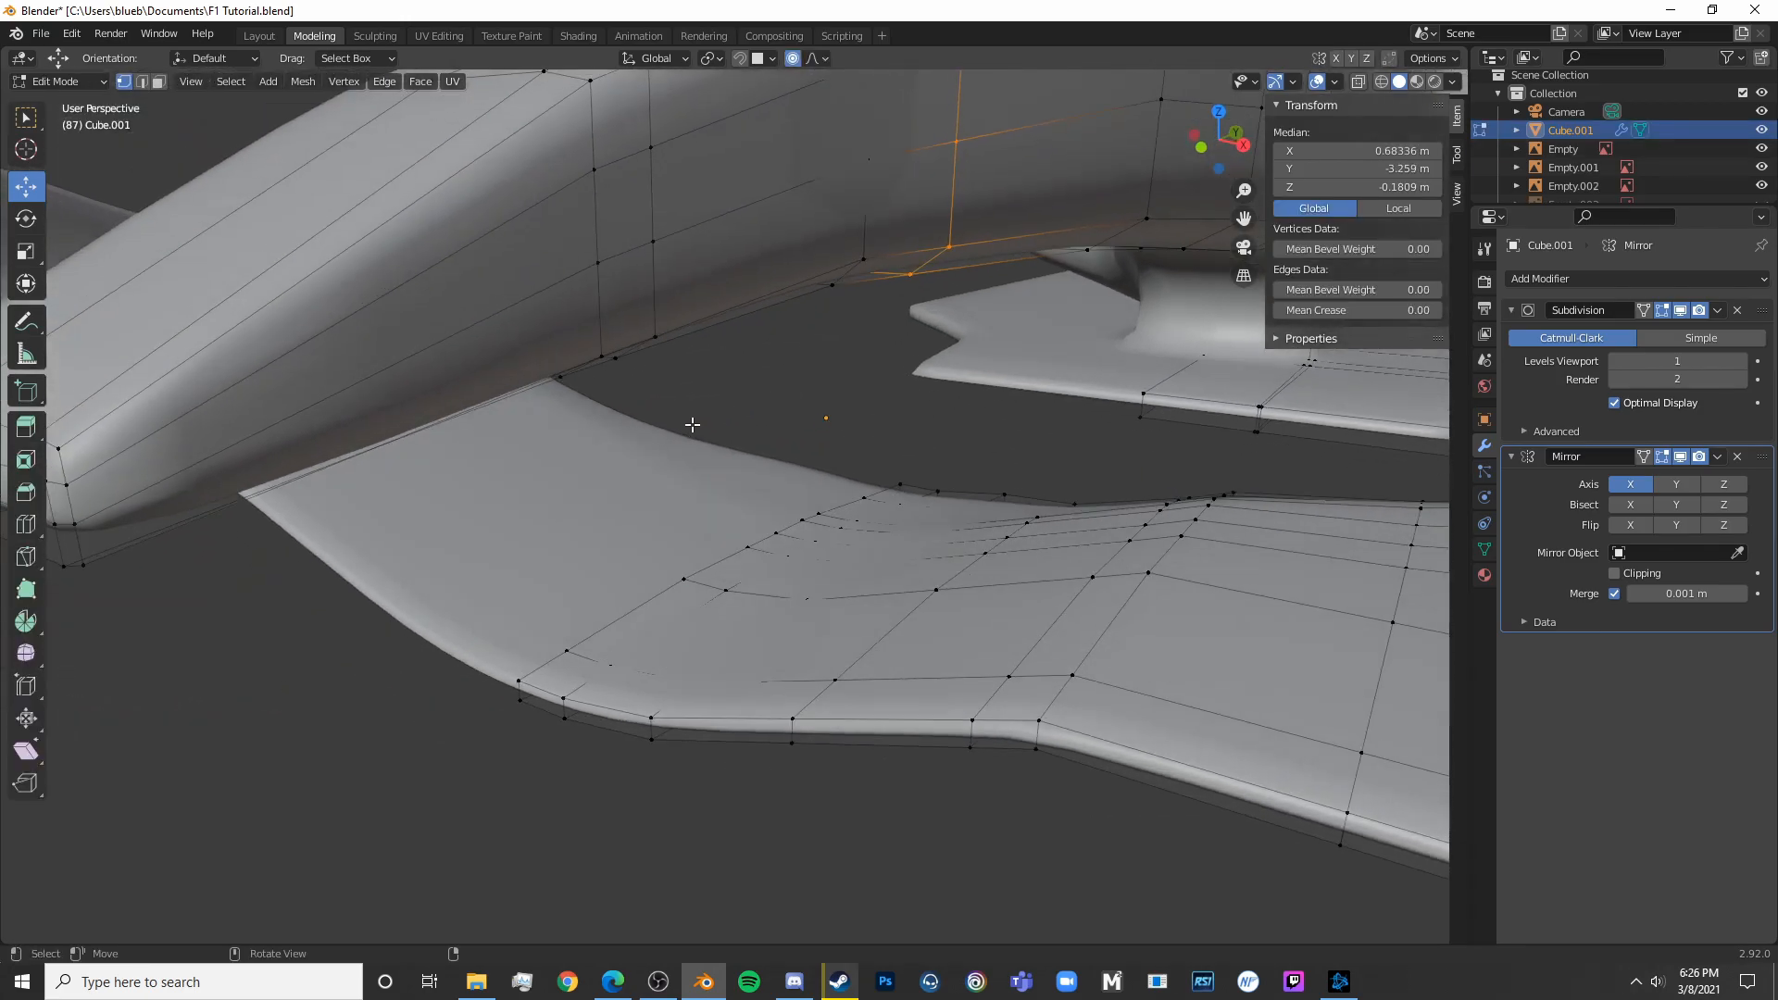
{"action": "left_click", "coordinate": [162, 83]}
{"action": "scroll", "coordinate": [742, 505], "scroll_direction": "down", "scroll_amount": 8}
{"action": "key", "text": "Tab"}
{"action": "middle_click_drag", "start_coordinate": [857, 547], "coordinate": [857, 446]}
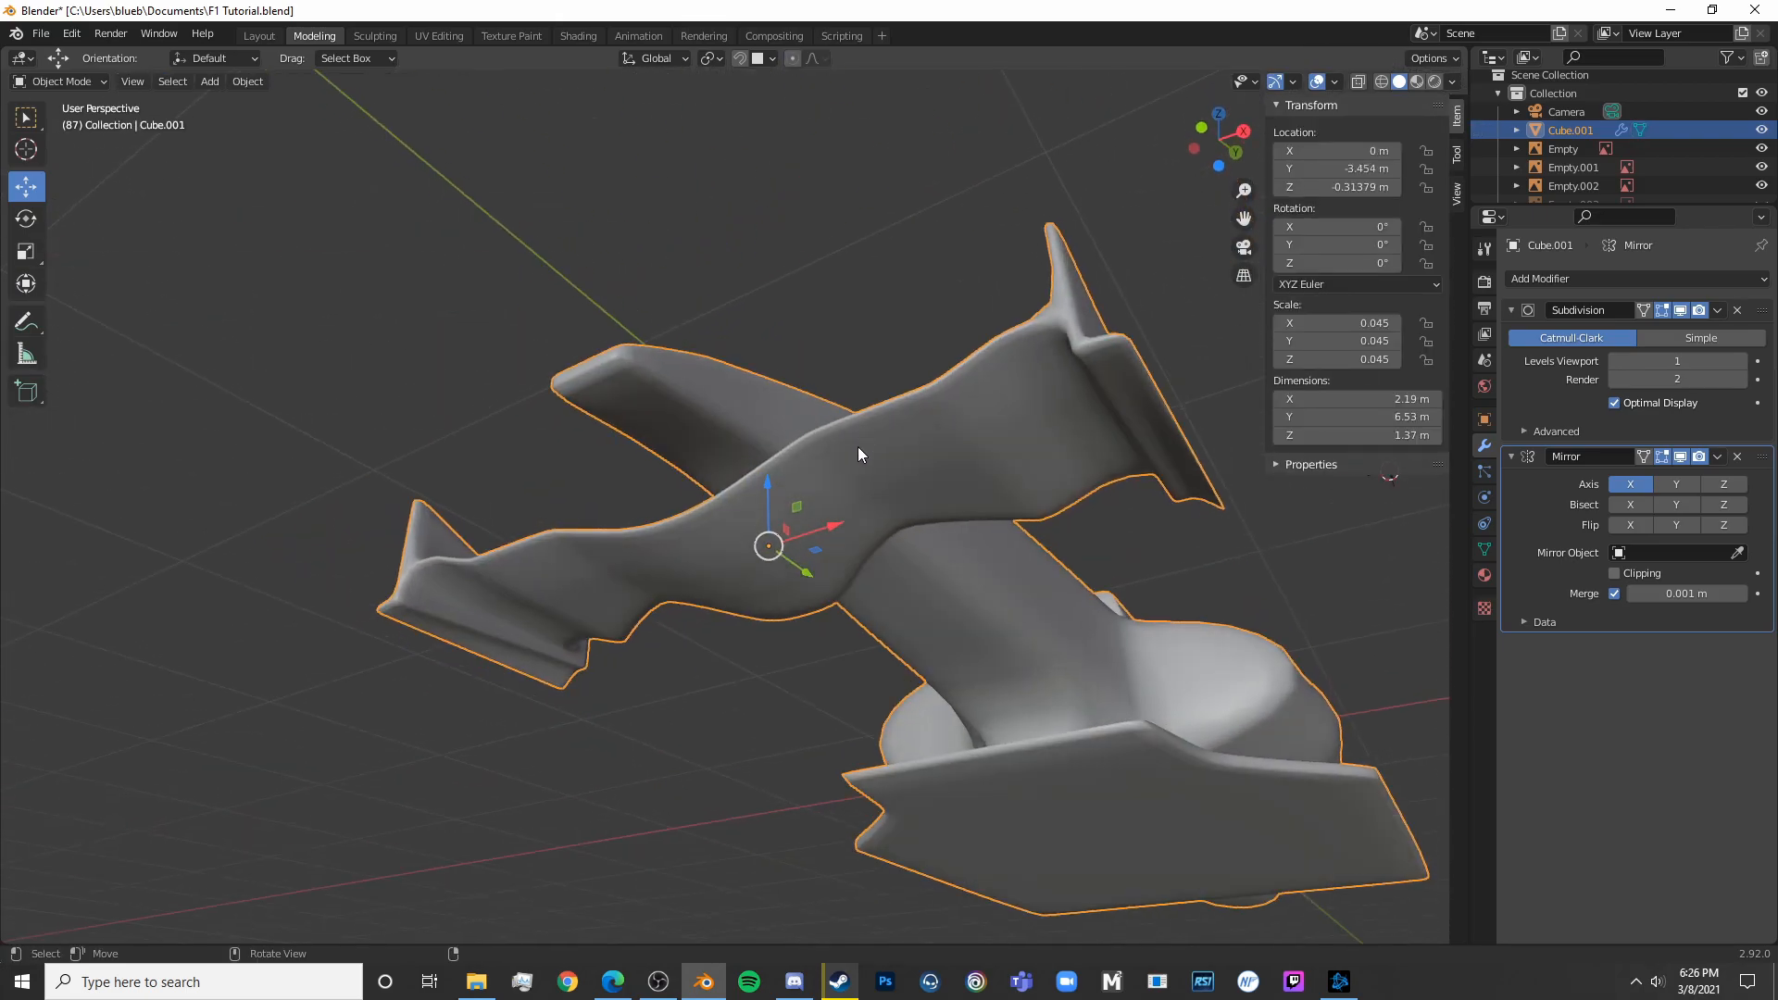
Edit the joined mesh and add a front-to-back loop cut on the wing near its centre below the nose, factor 0.532
{"action": "key", "text": "Tab"}
{"action": "scroll", "coordinate": [852, 439], "scroll_direction": "up", "scroll_amount": 4}
{"action": "left_click", "coordinate": [678, 279]}
{"action": "left_click", "coordinate": [660, 250], "text": "shift"}
{"action": "middle_click_drag", "start_coordinate": [926, 378], "coordinate": [745, 488]}
{"action": "middle_click_drag", "start_coordinate": [834, 346], "coordinate": [1060, 398]}
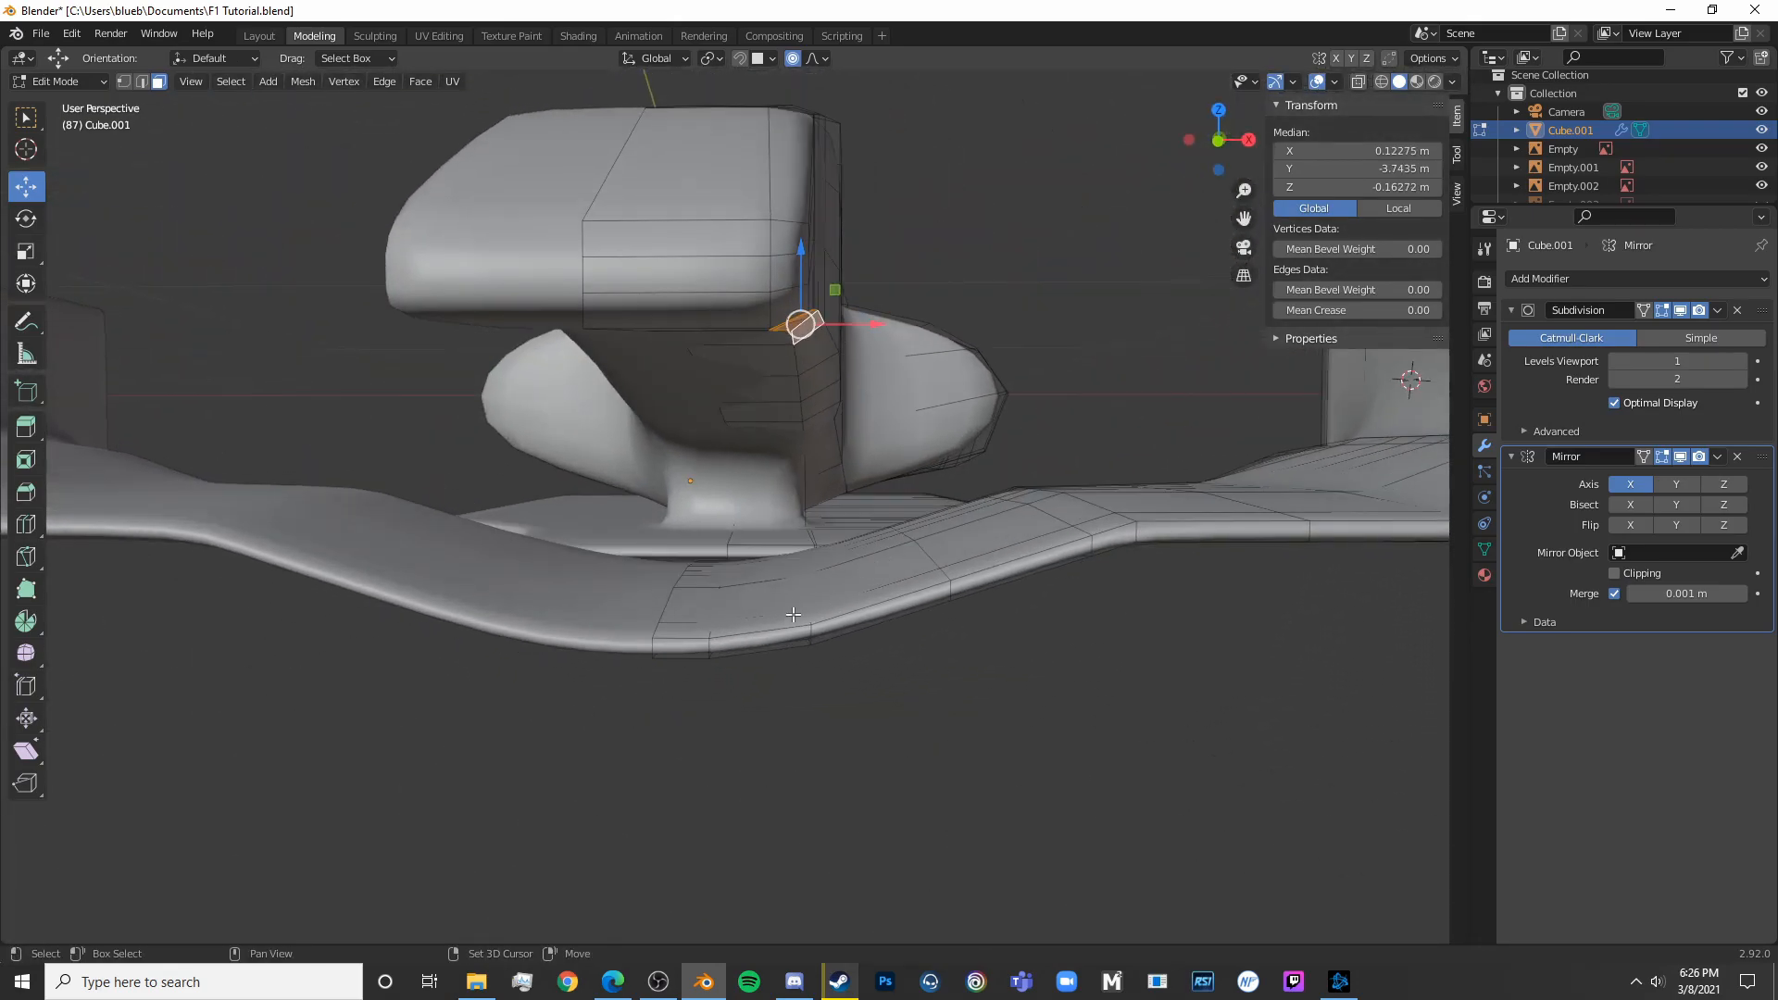
{"action": "middle_click_drag", "start_coordinate": [809, 597], "coordinate": [833, 571]}
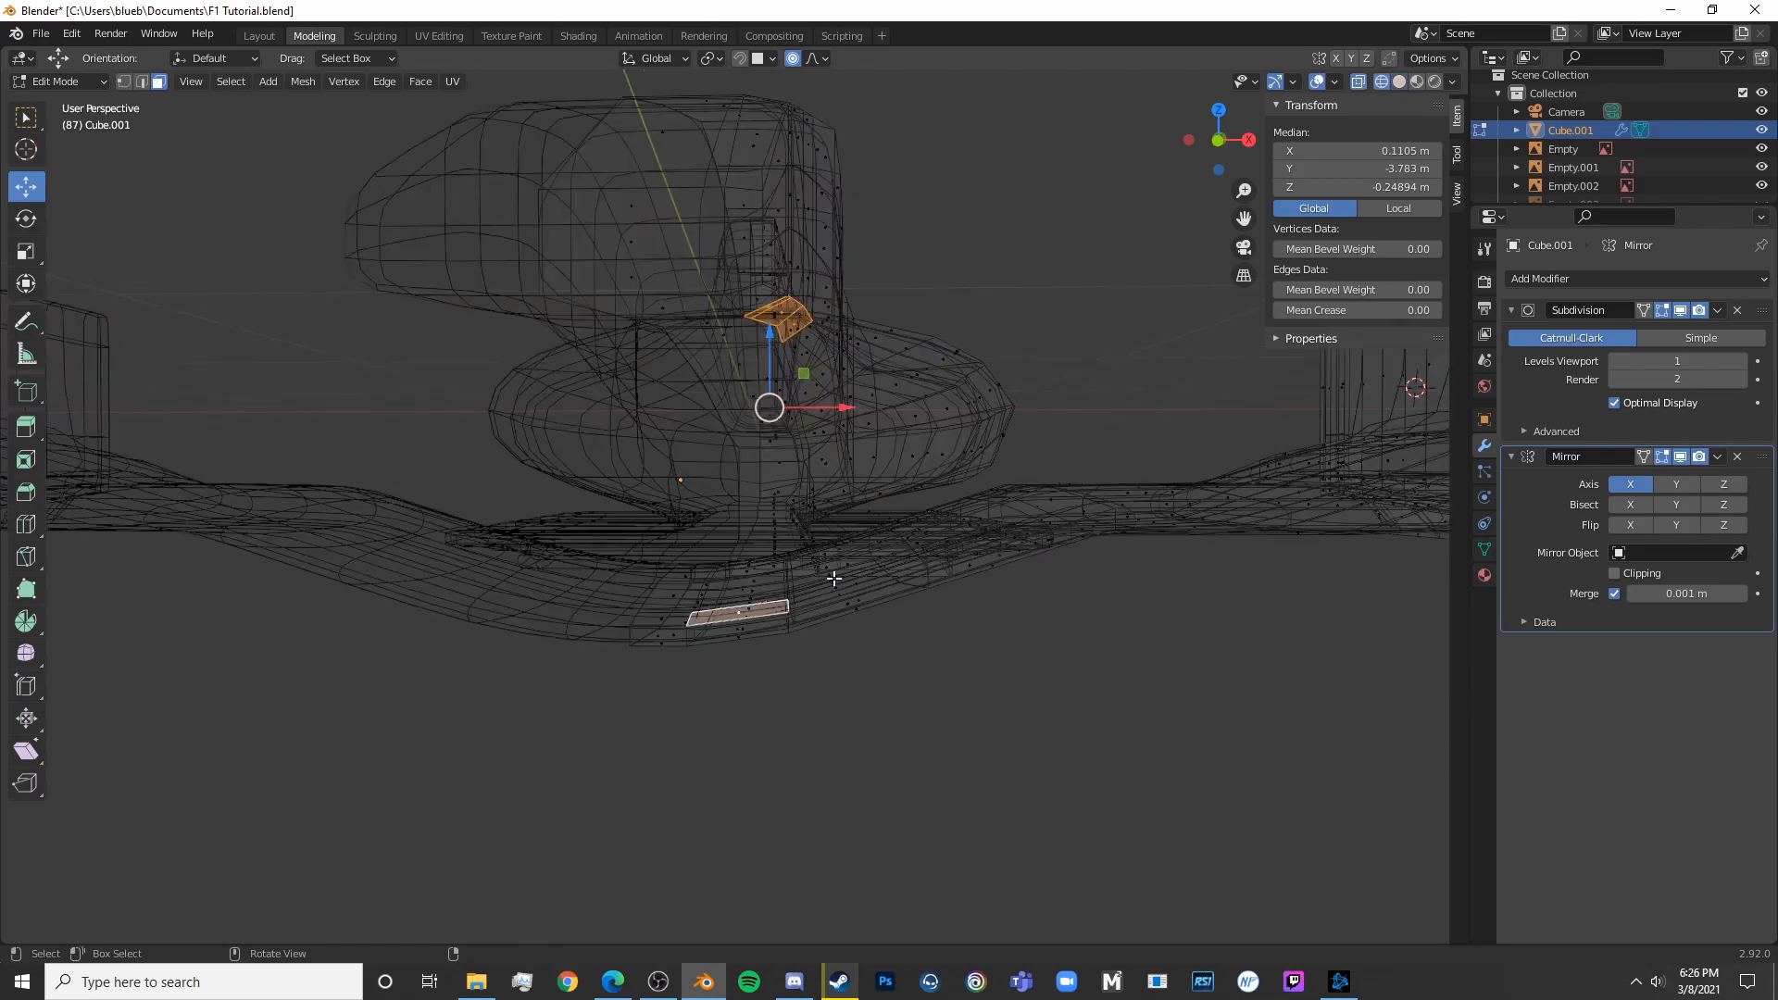
{"action": "left_click", "coordinate": [834, 574]}
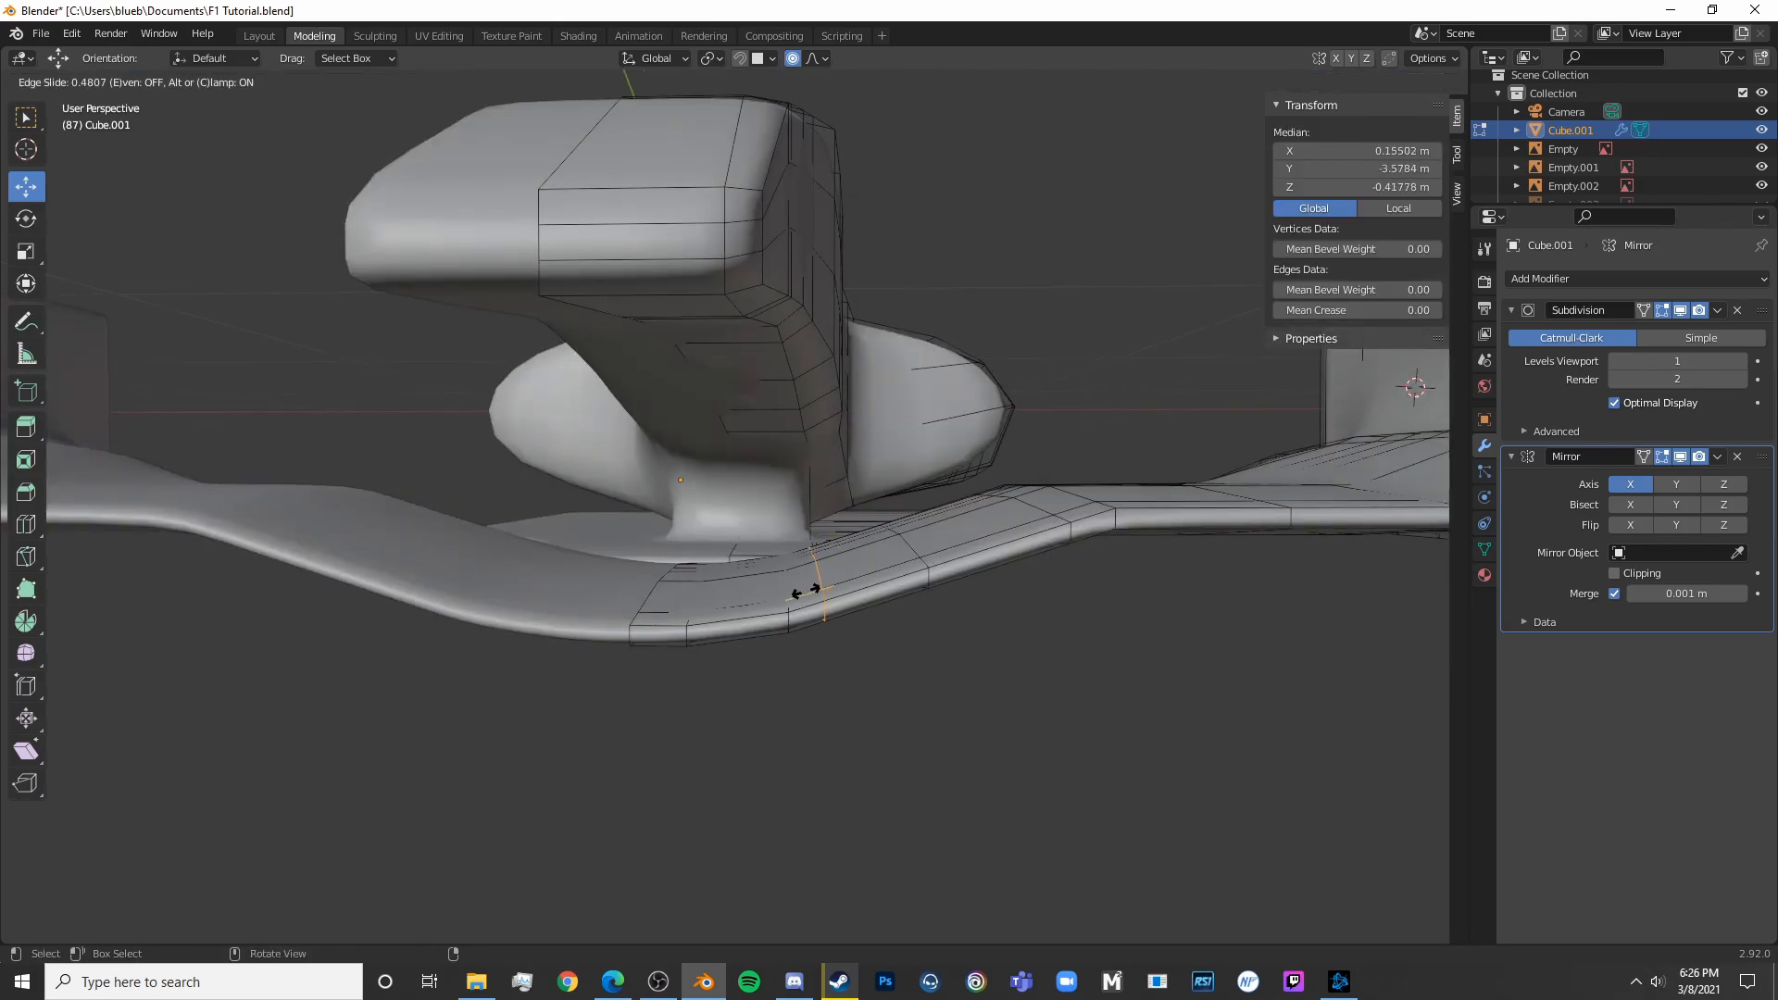
{"action": "left_click", "coordinate": [804, 593]}
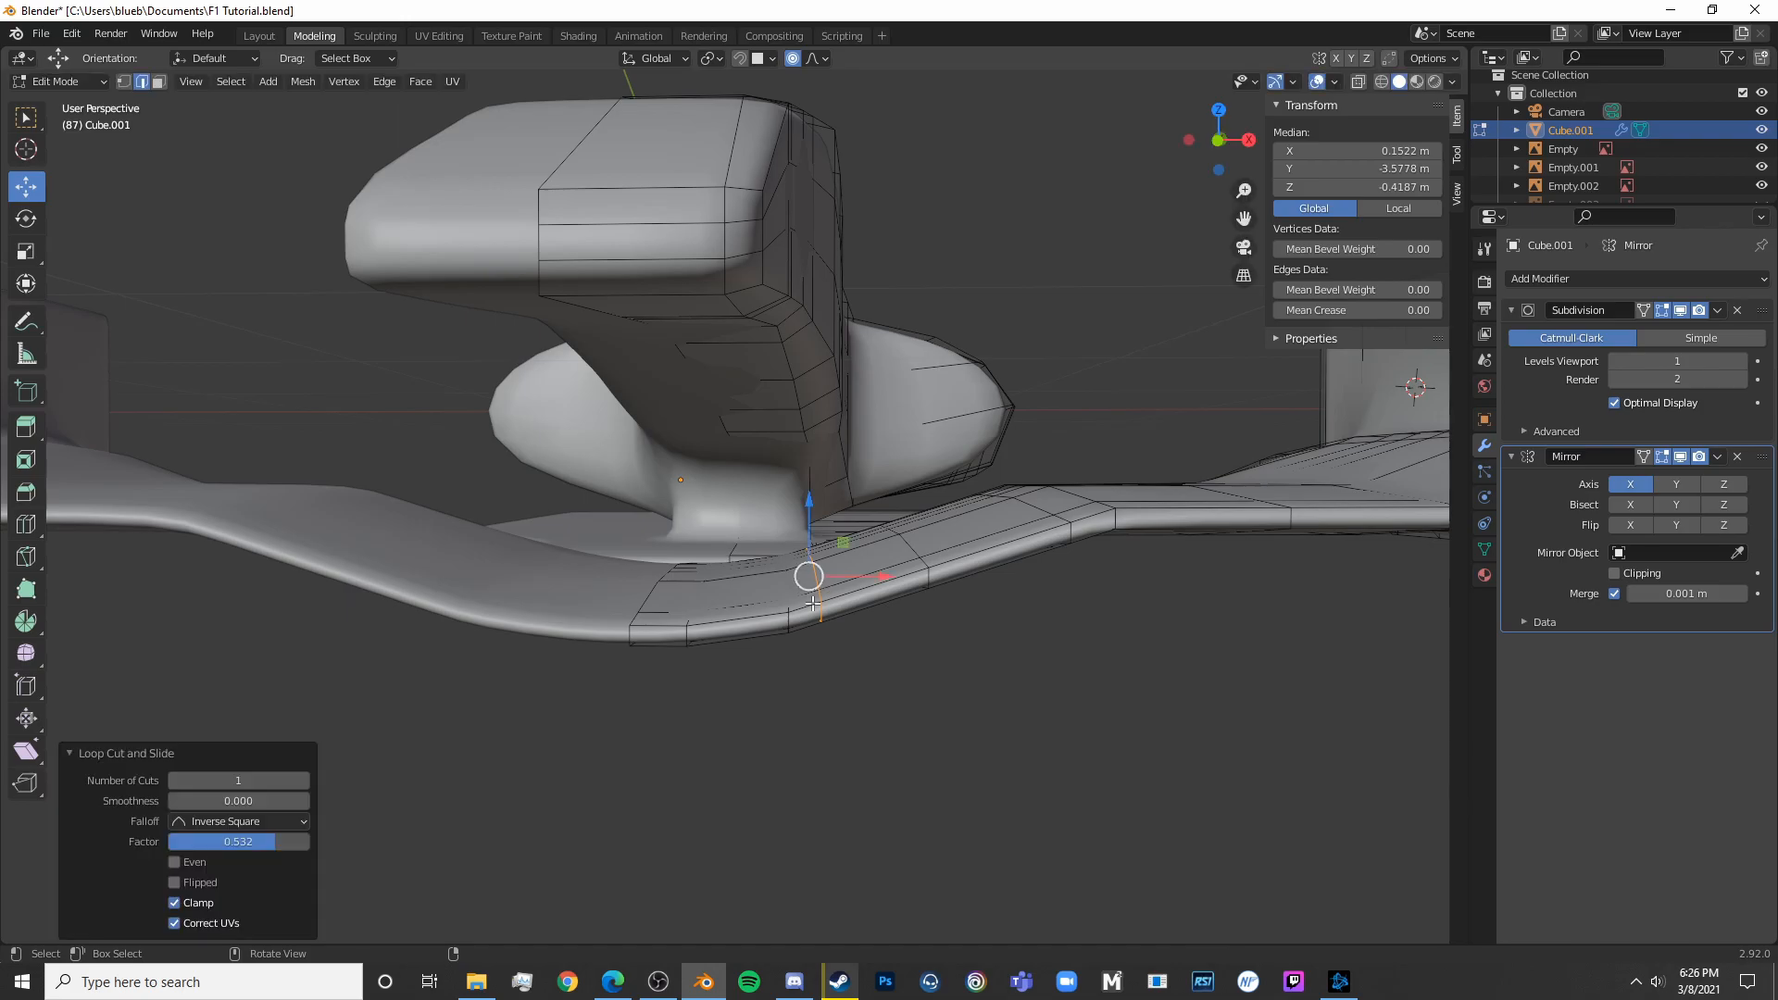
Delete the narrow strip of wing faces below the nose and the matching faces on the nose's underside
{"action": "left_click", "coordinate": [159, 81]}
{"action": "middle_click_drag", "start_coordinate": [796, 574], "coordinate": [789, 671]}
{"action": "left_click", "coordinate": [798, 612]}
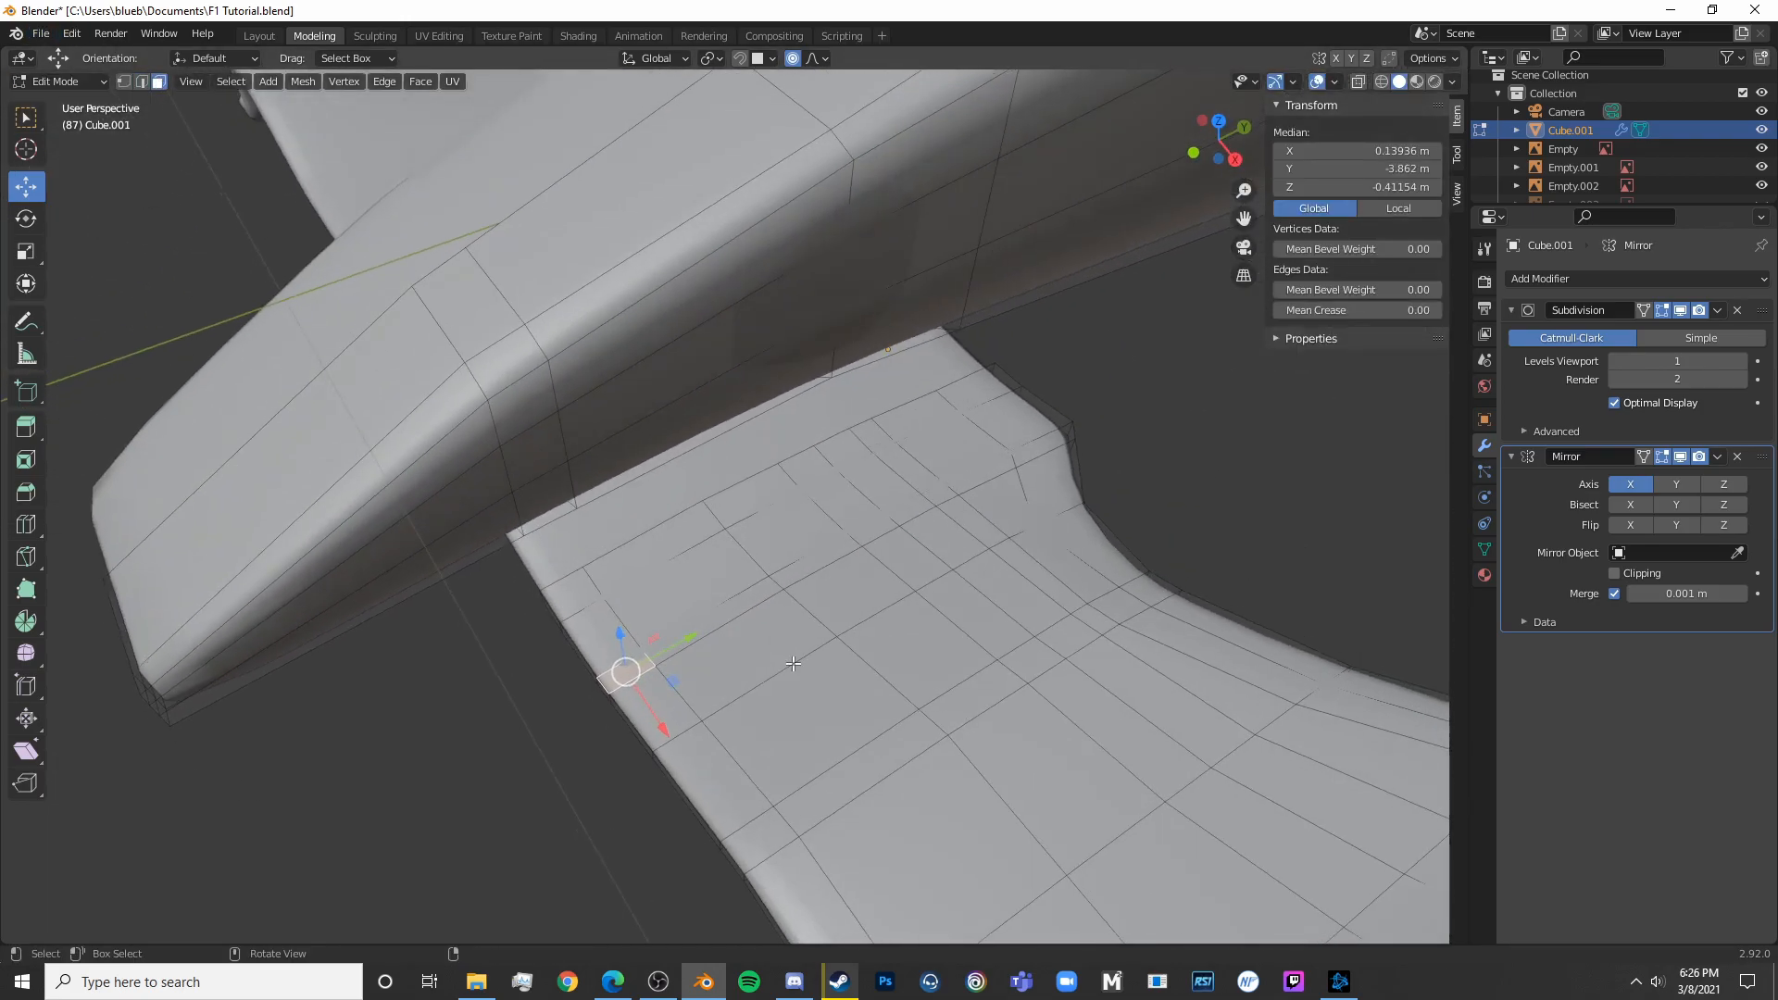
{"action": "left_click", "coordinate": [819, 555], "text": "shift"}
{"action": "middle_click_drag", "start_coordinate": [672, 653], "coordinate": [723, 613]}
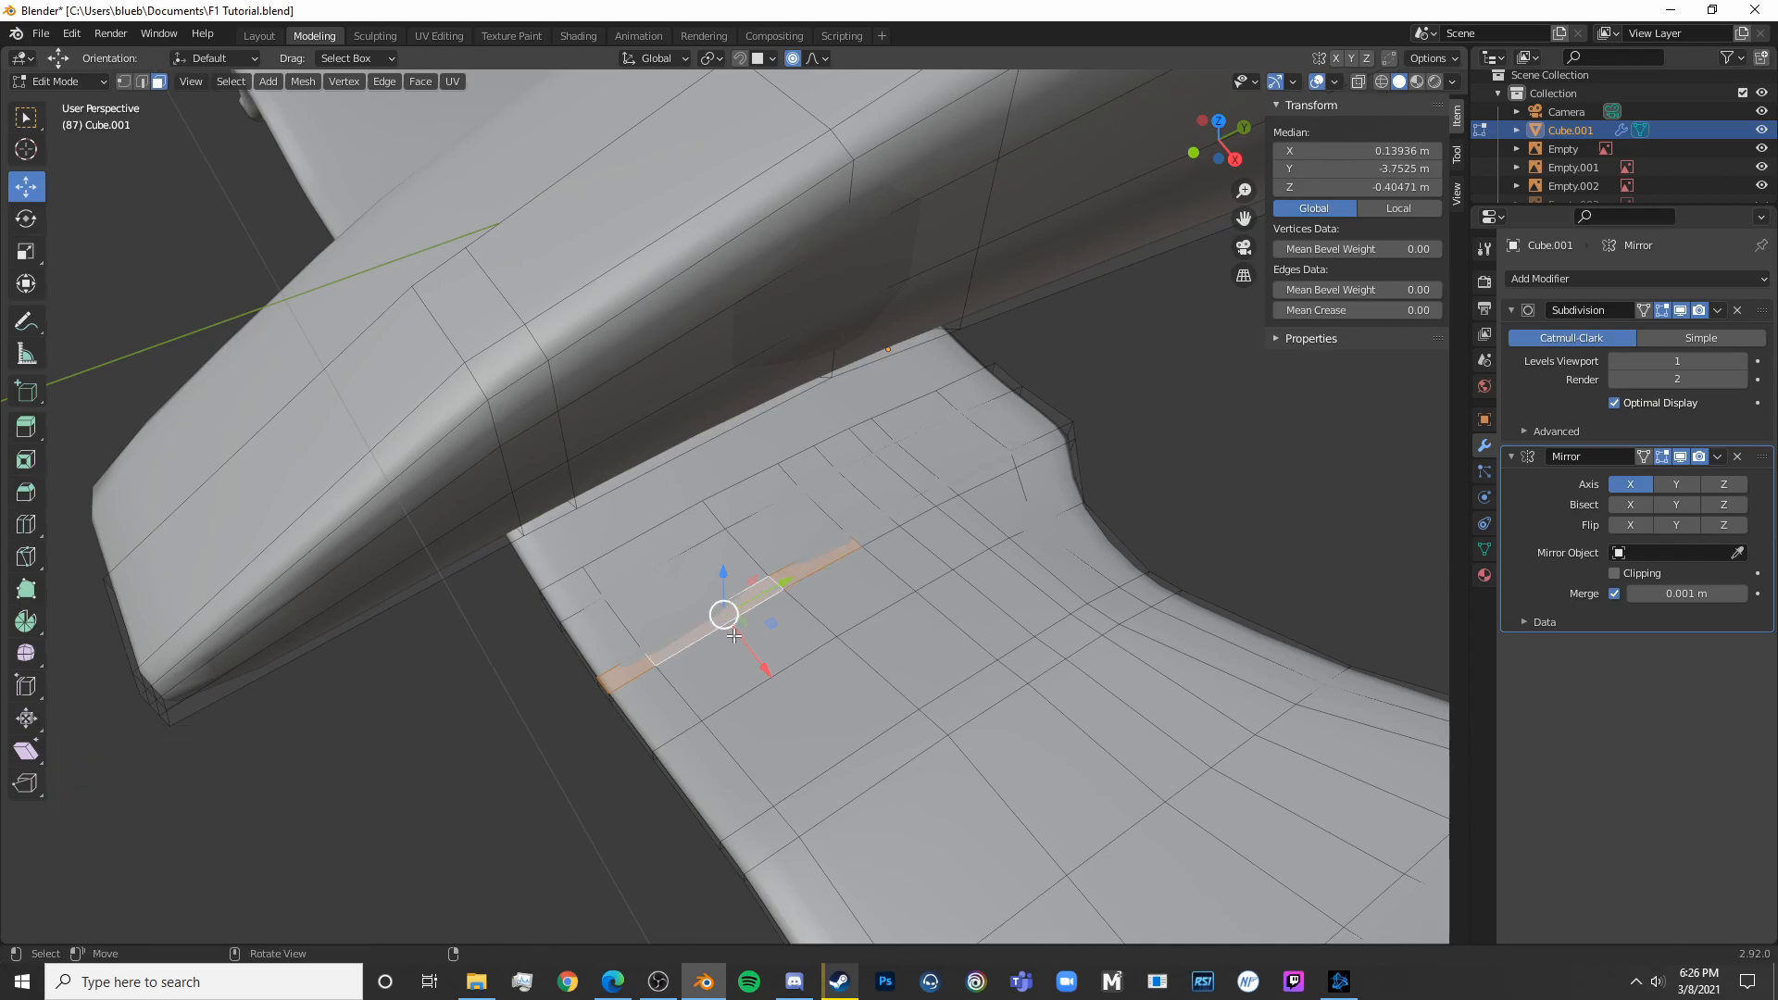
{"action": "key", "text": "KP_7"}
{"action": "key", "text": "alt+z"}
{"action": "mouse_move", "coordinate": [839, 422]}
{"action": "middle_mouse_down"}
{"action": "mouse_move", "coordinate": [877, 430]}
{"action": "mouse_move", "coordinate": [858, 341]}
{"action": "middle_mouse_up"}
{"action": "left_click", "coordinate": [860, 461], "text": "shift"}
{"action": "left_click", "coordinate": [848, 339], "text": "shift"}
{"action": "left_click", "coordinate": [774, 321], "text": "shift"}
{"action": "left_click", "coordinate": [606, 292], "text": "shift"}
{"action": "middle_click_drag", "start_coordinate": [607, 293], "coordinate": [616, 535]}
{"action": "key", "text": "x"}
{"action": "left_click", "coordinate": [658, 381]}
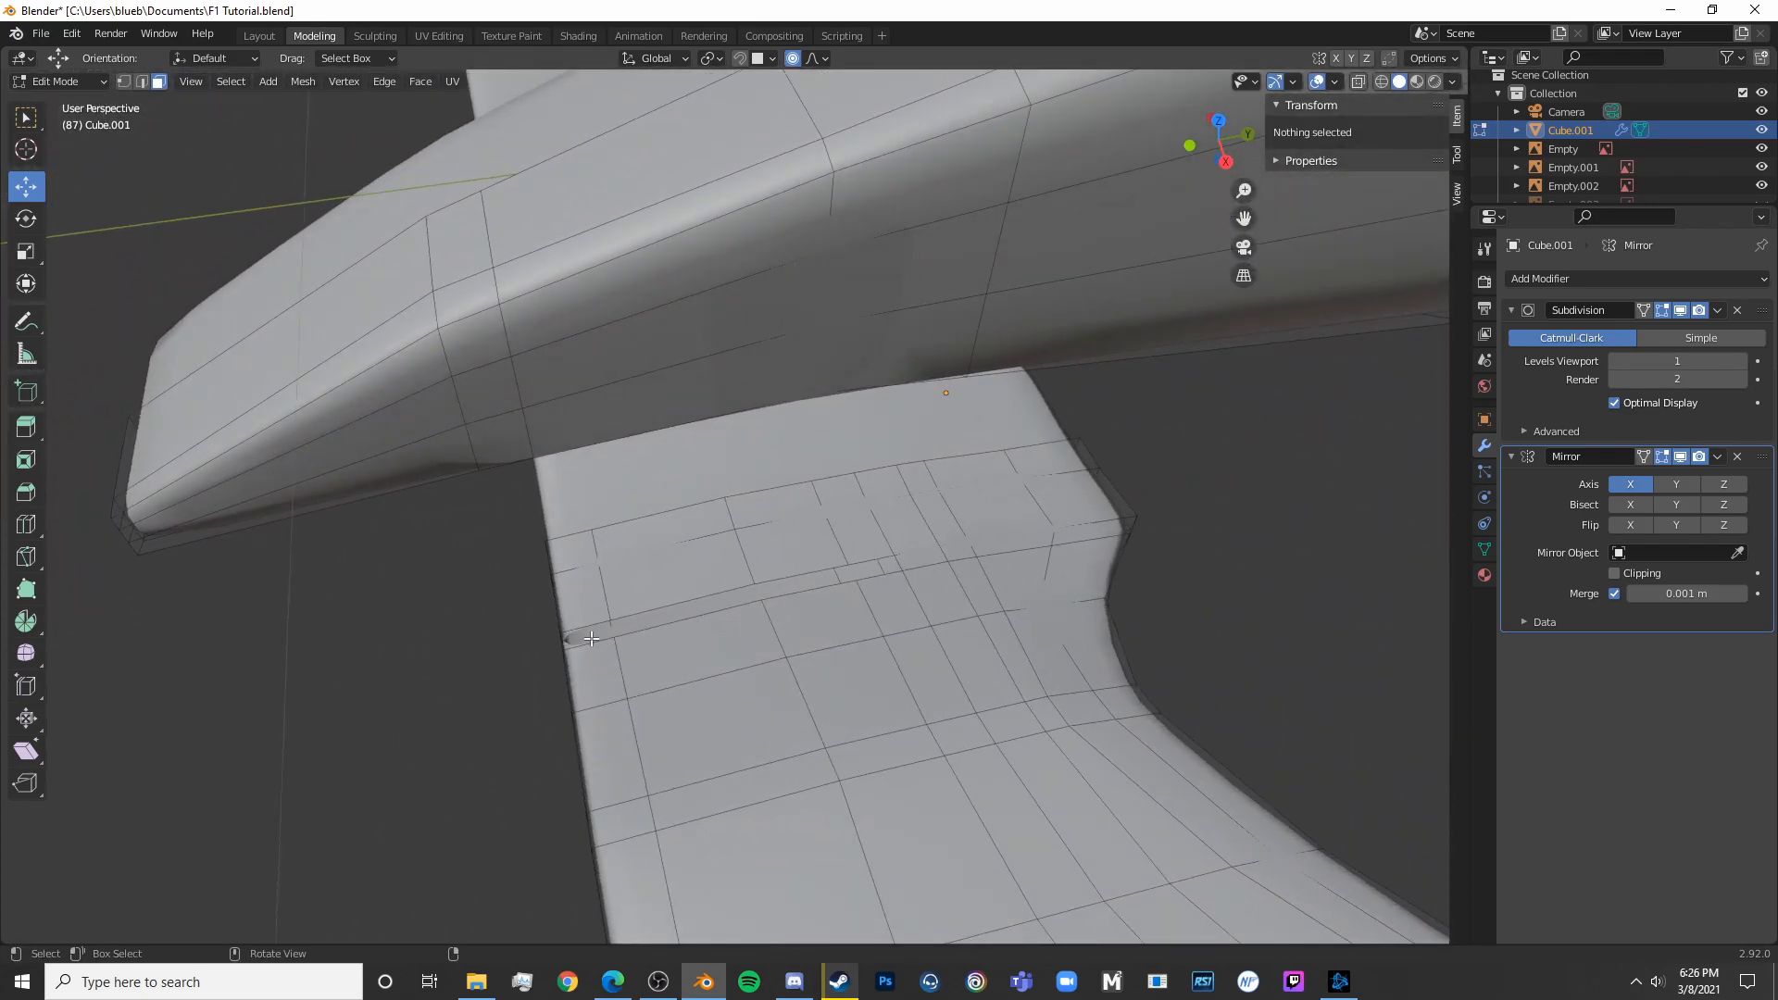
Add a crosswise loop cut on the nose through the middle of the underside opening, factor 0.000
{"action": "middle_click_drag", "start_coordinate": [612, 668], "coordinate": [661, 662]}
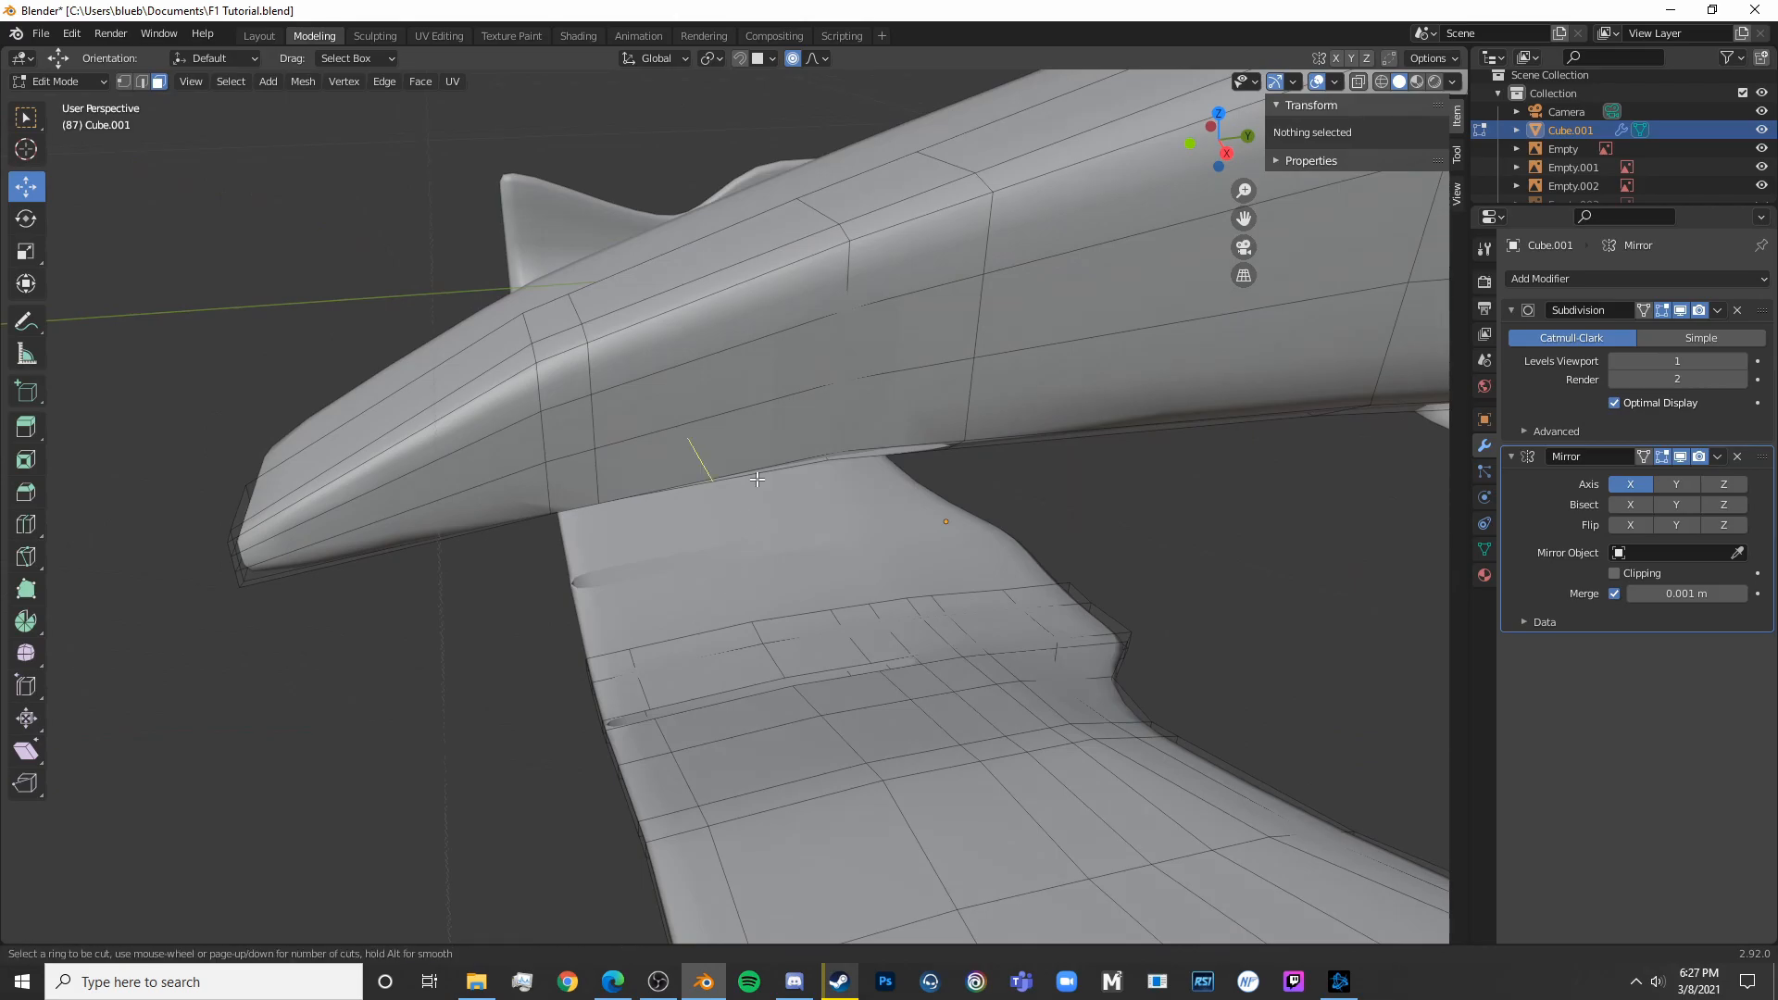
{"action": "left_click", "coordinate": [696, 458]}
{"action": "middle_click_drag", "start_coordinate": [695, 456], "coordinate": [769, 414]}
{"action": "key", "text": "alt+a"}
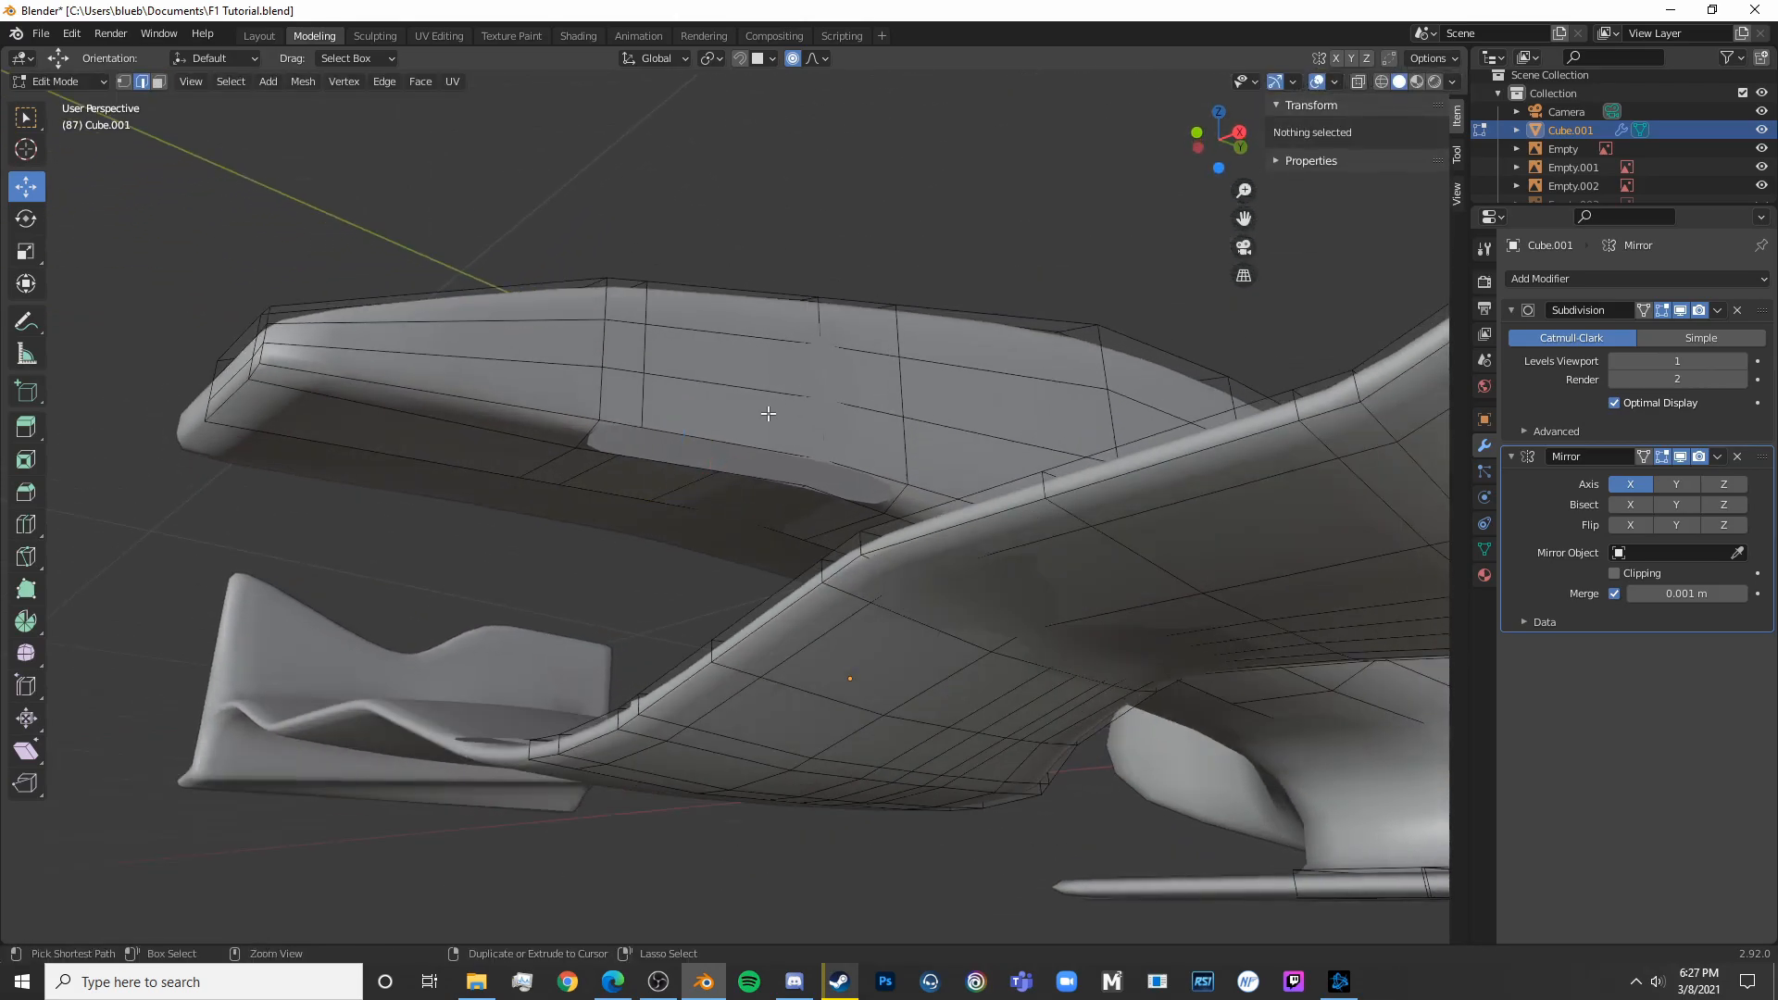
{"action": "key", "text": "Escape"}
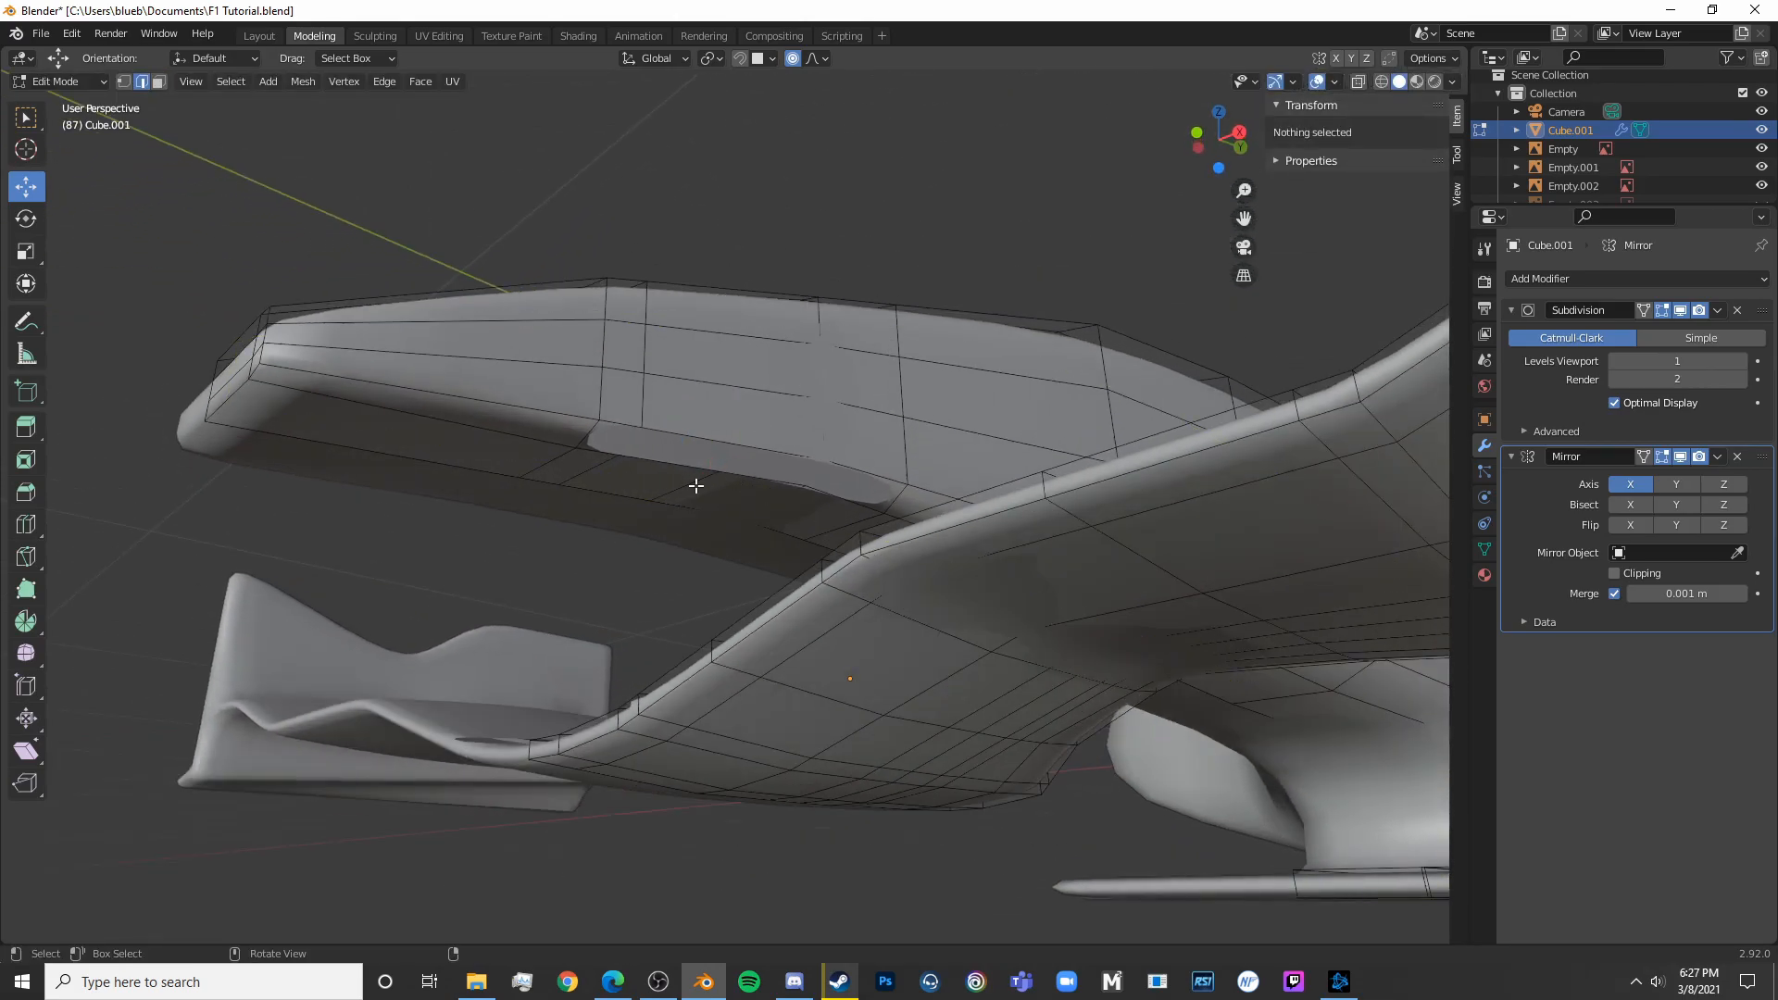
{"action": "left_click", "coordinate": [733, 432]}
{"action": "scroll", "coordinate": [740, 611], "scroll_direction": "up", "scroll_amount": 4}
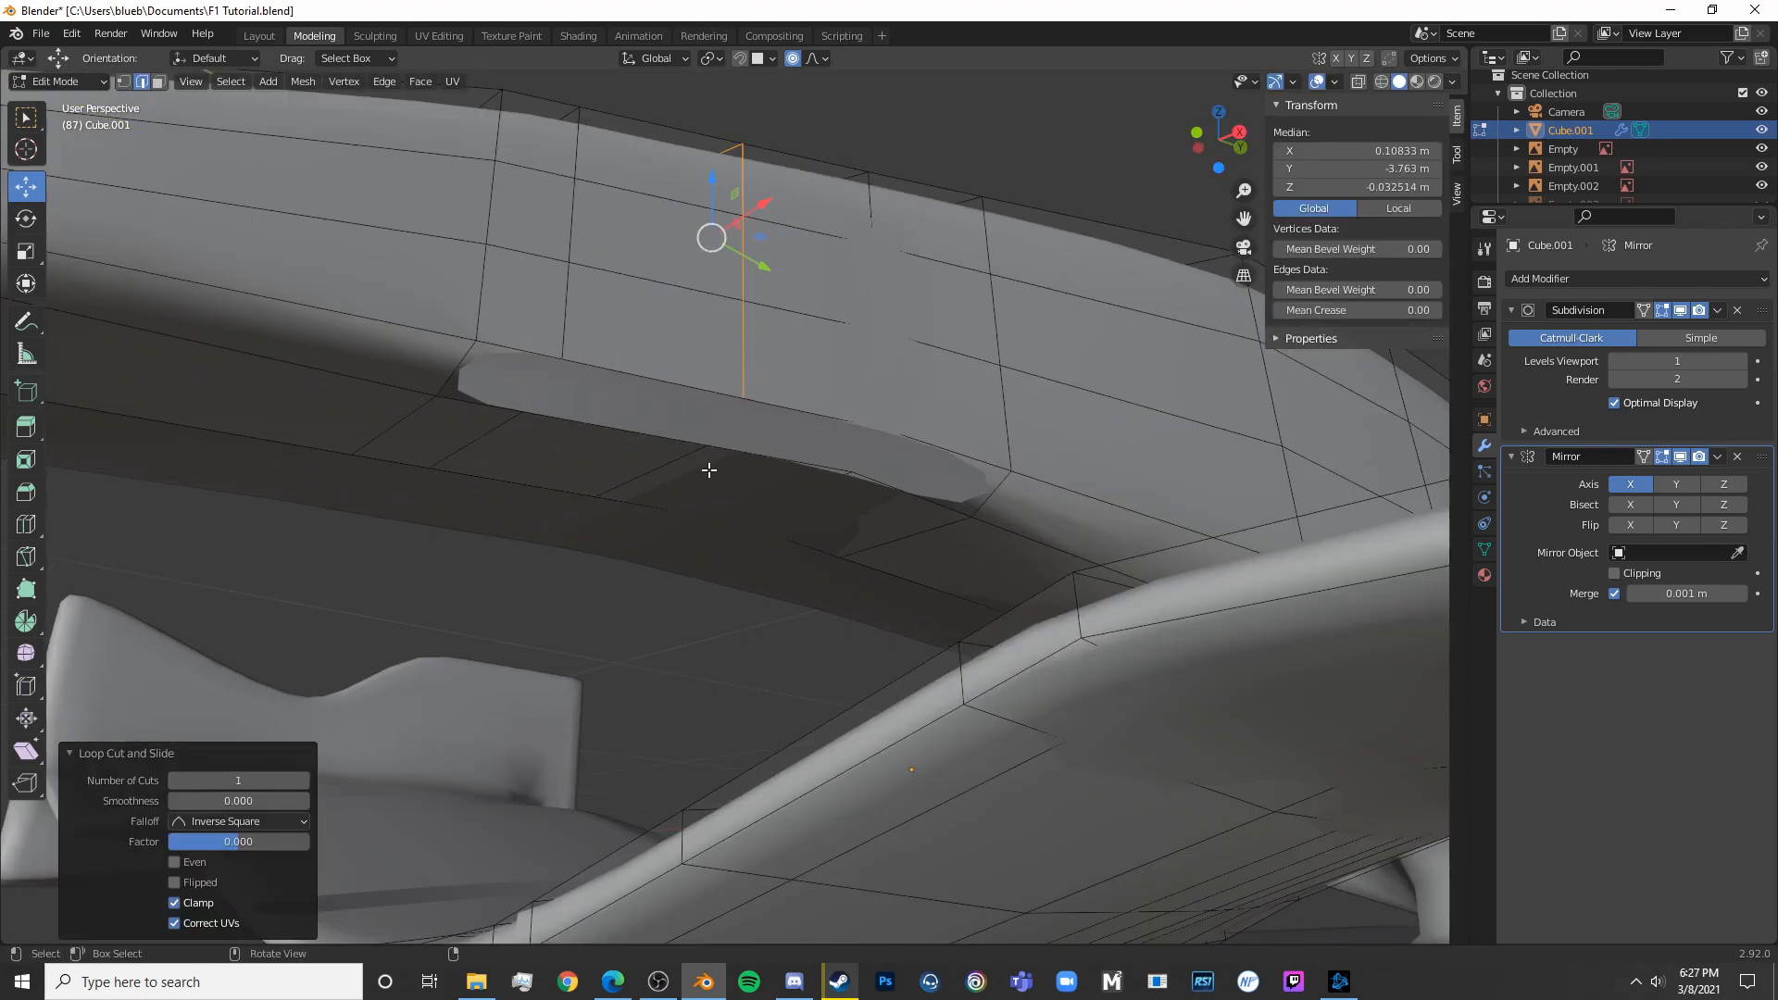
Build the strut's inner side wall from the nose opening's inner edge down to the wing opening
{"action": "left_click", "coordinate": [652, 429]}
{"action": "middle_click_drag", "start_coordinate": [731, 524], "coordinate": [685, 644]}
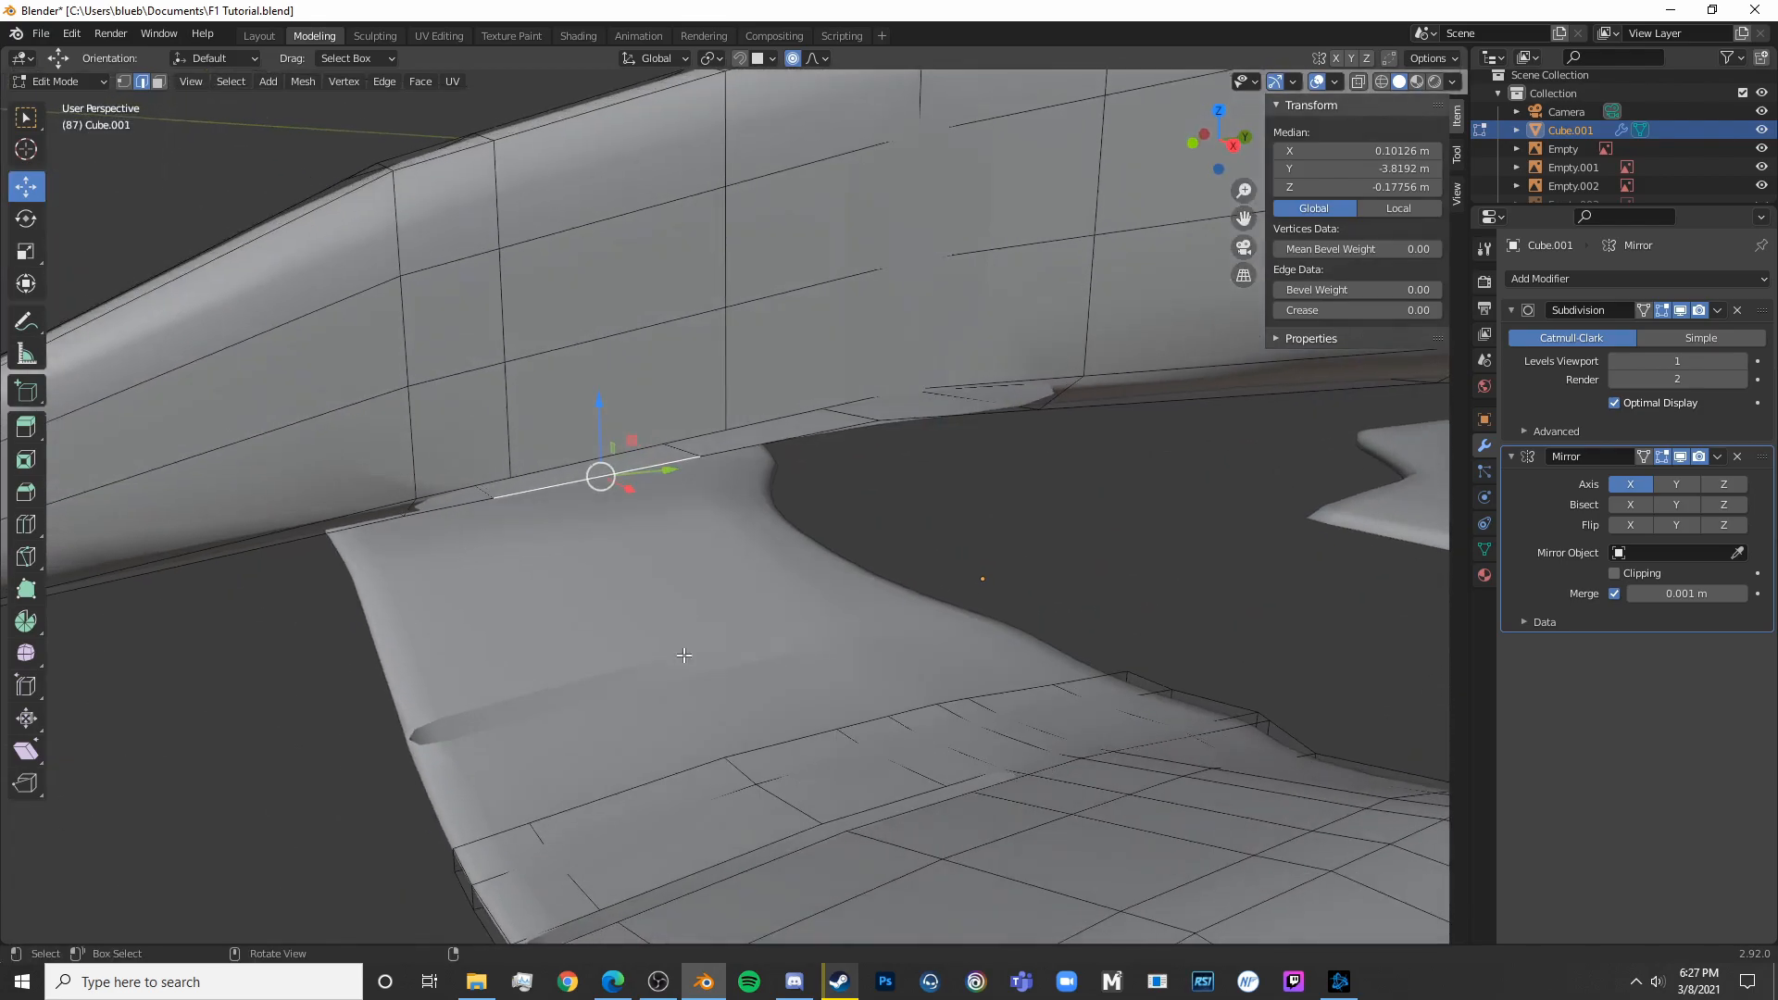
{"action": "key", "text": "e"}
{"action": "left_click", "coordinate": [555, 925]}
{"action": "middle_click_drag", "start_coordinate": [556, 925], "coordinate": [667, 425]}
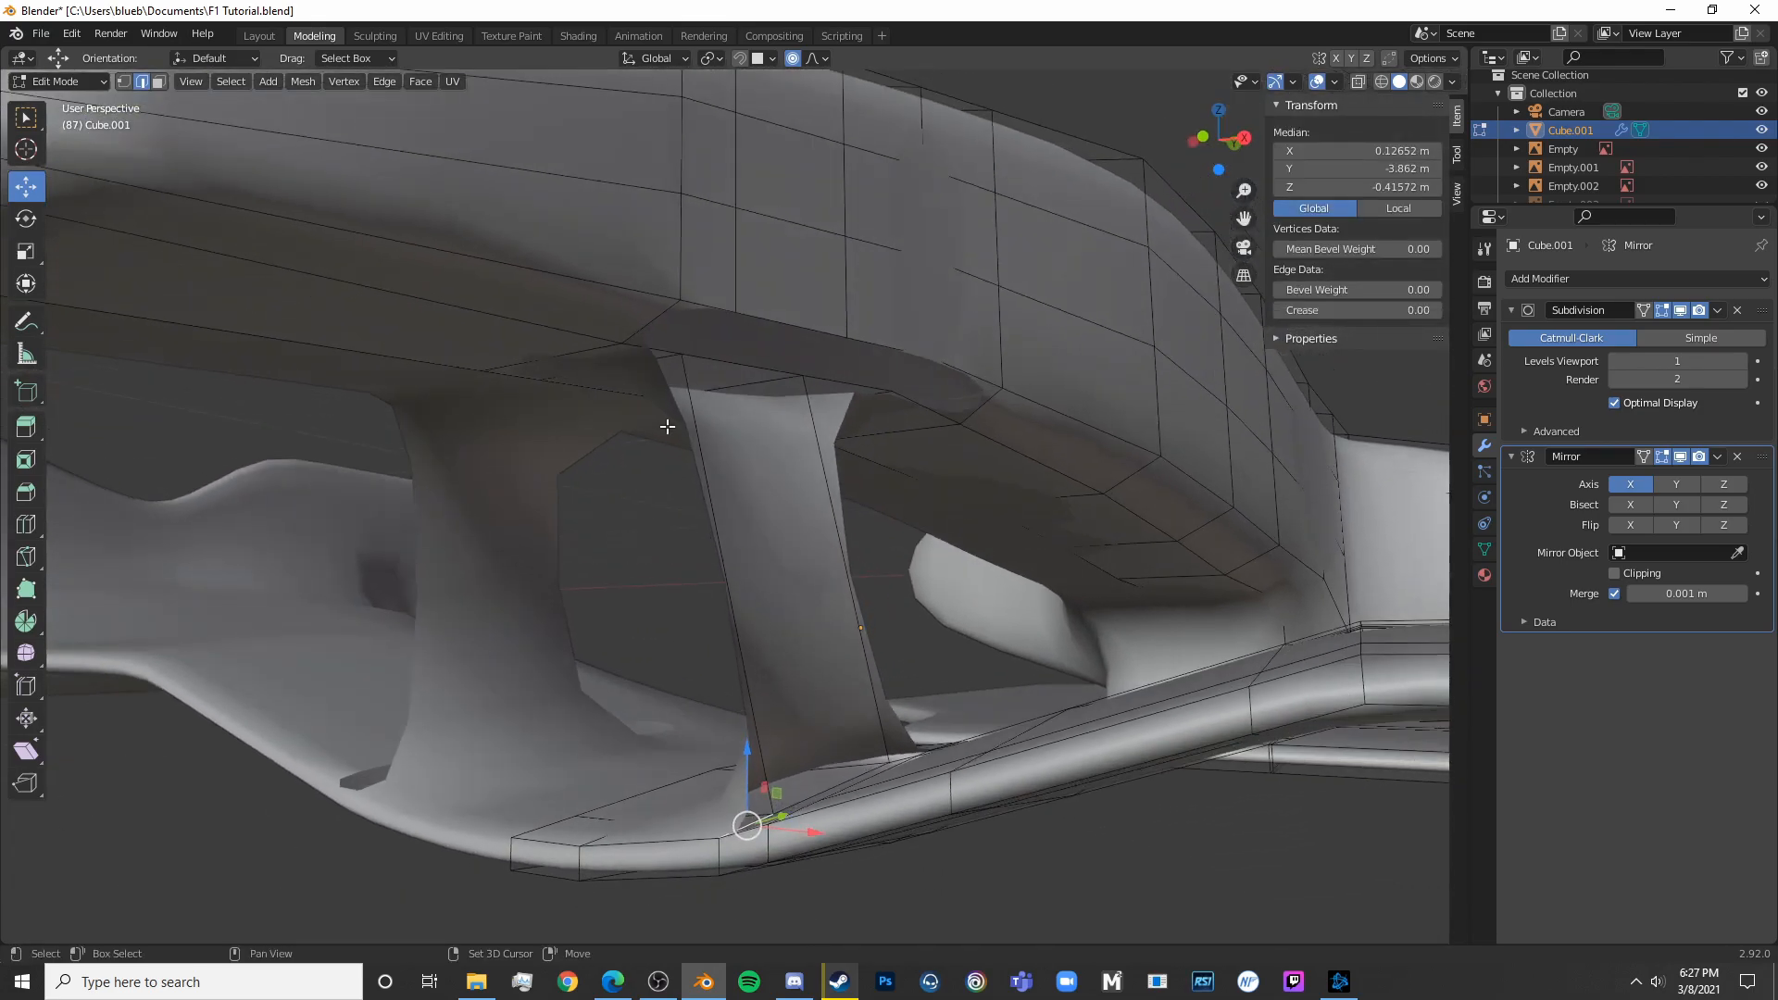
Fill the strut's narrow front face between the front edges of the nose opening and the wing opening
{"action": "left_click", "coordinate": [647, 321]}
{"action": "left_click", "coordinate": [743, 834], "text": "shift"}
{"action": "middle_click_drag", "start_coordinate": [743, 834], "coordinate": [746, 875]}
{"action": "middle_click_drag", "start_coordinate": [680, 433], "coordinate": [755, 449]}
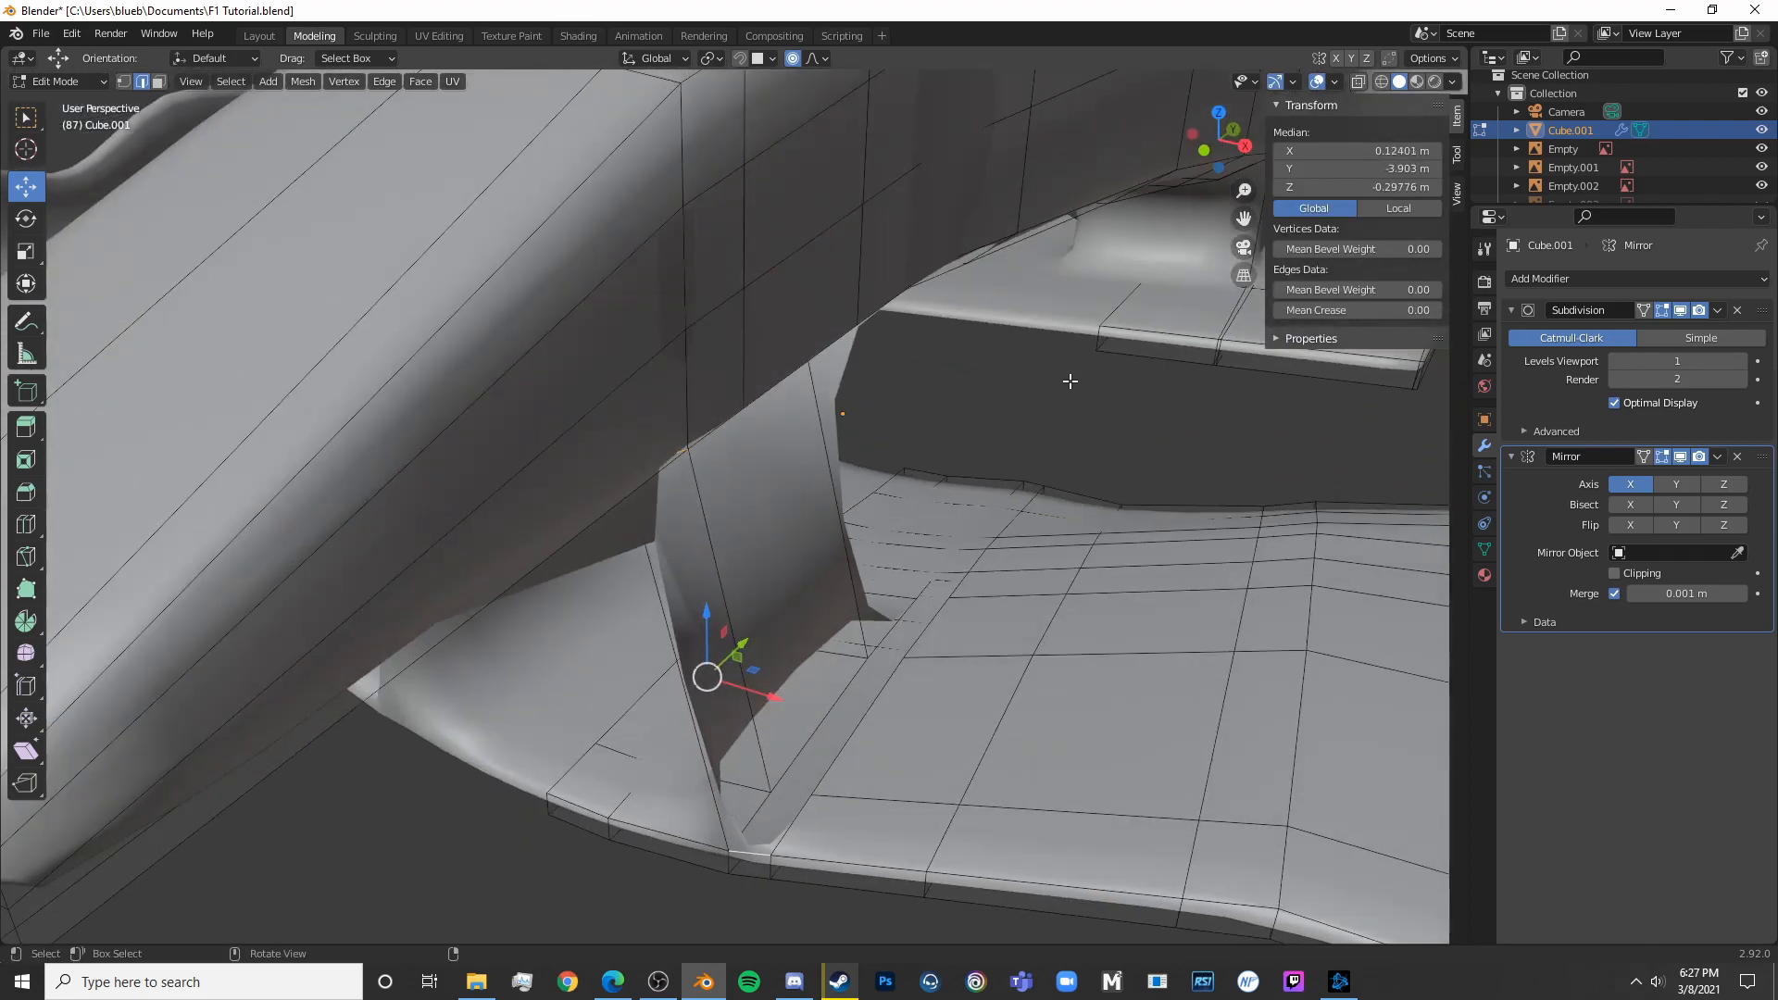
{"action": "scroll", "coordinate": [1048, 397], "scroll_direction": "down", "scroll_amount": 3}
{"action": "scroll", "coordinate": [1089, 142], "scroll_direction": "down", "scroll_amount": 7}
{"action": "scroll", "coordinate": [974, 413], "scroll_direction": "up", "scroll_amount": 6}
{"action": "middle_click_drag", "start_coordinate": [952, 437], "coordinate": [905, 390]}
{"action": "key", "text": "alt+a"}
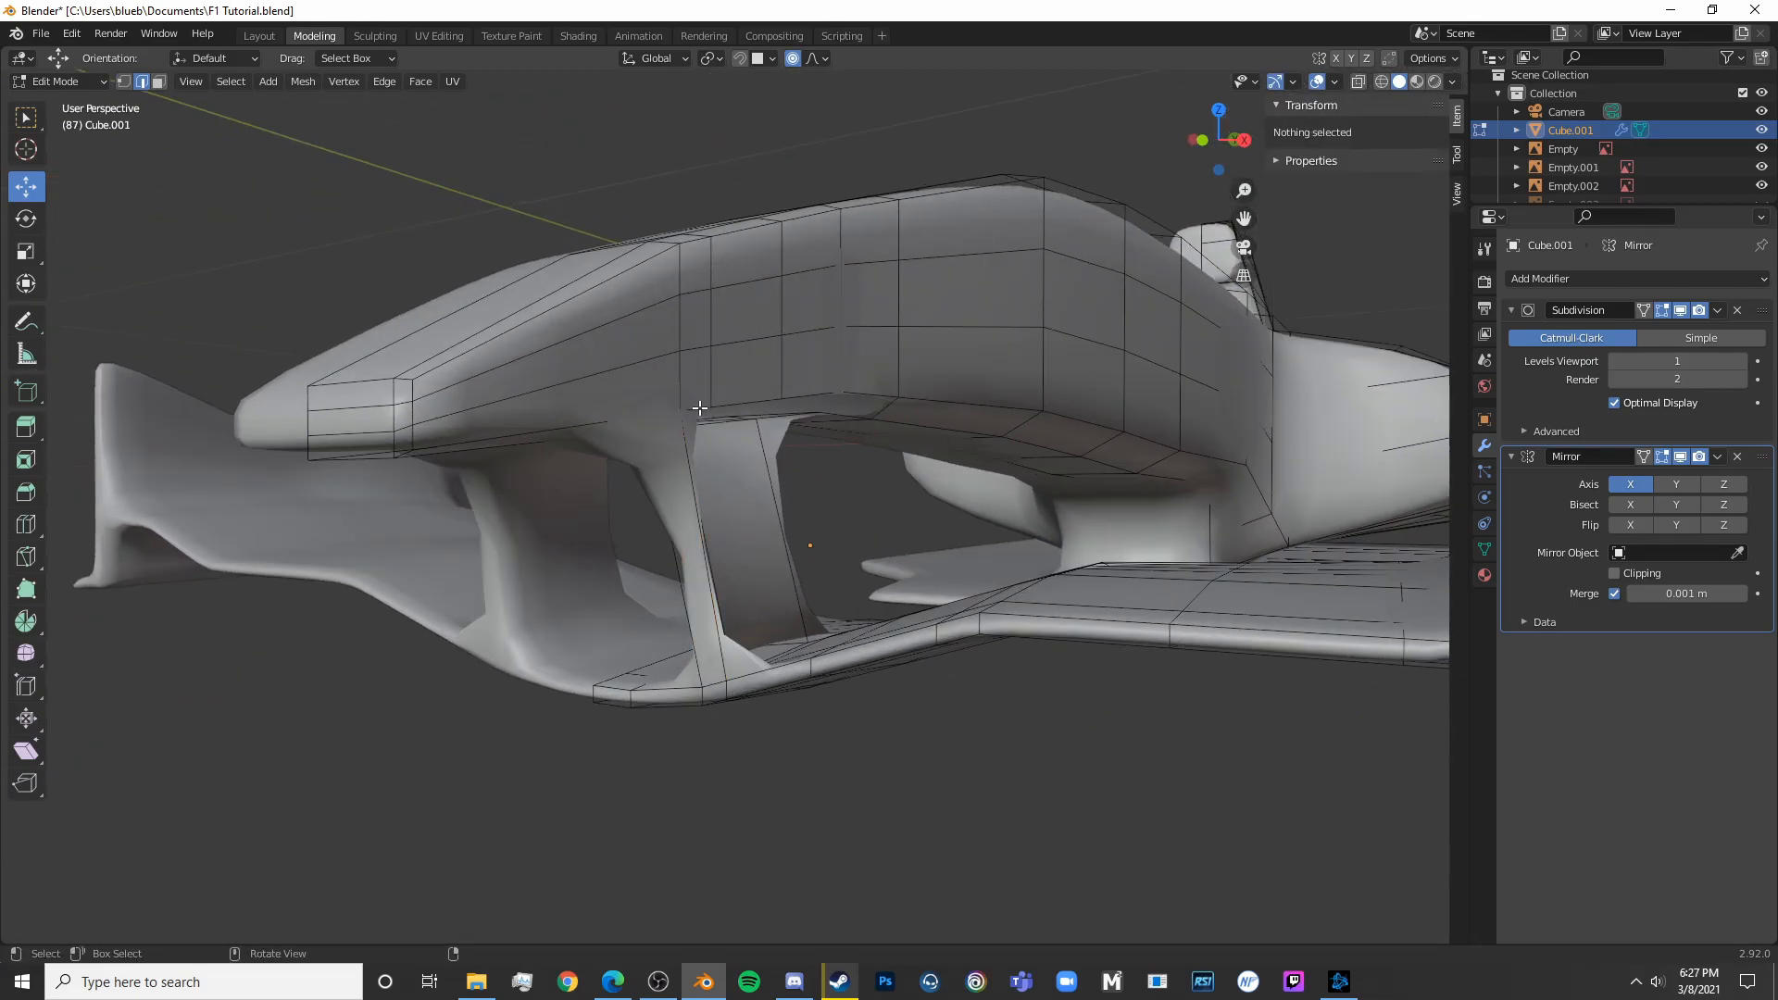
Fill the front panel of the strut's outer side between the nose edge and the wing edge
{"action": "left_click", "coordinate": [699, 407]}
{"action": "middle_click_drag", "start_coordinate": [699, 408], "coordinate": [722, 595]}
{"action": "key", "text": "shift+z"}
{"action": "key", "text": "shift+z"}
{"action": "key", "text": "f"}
{"action": "key", "text": "alt+a"}
{"action": "left_click", "coordinate": [779, 647]}
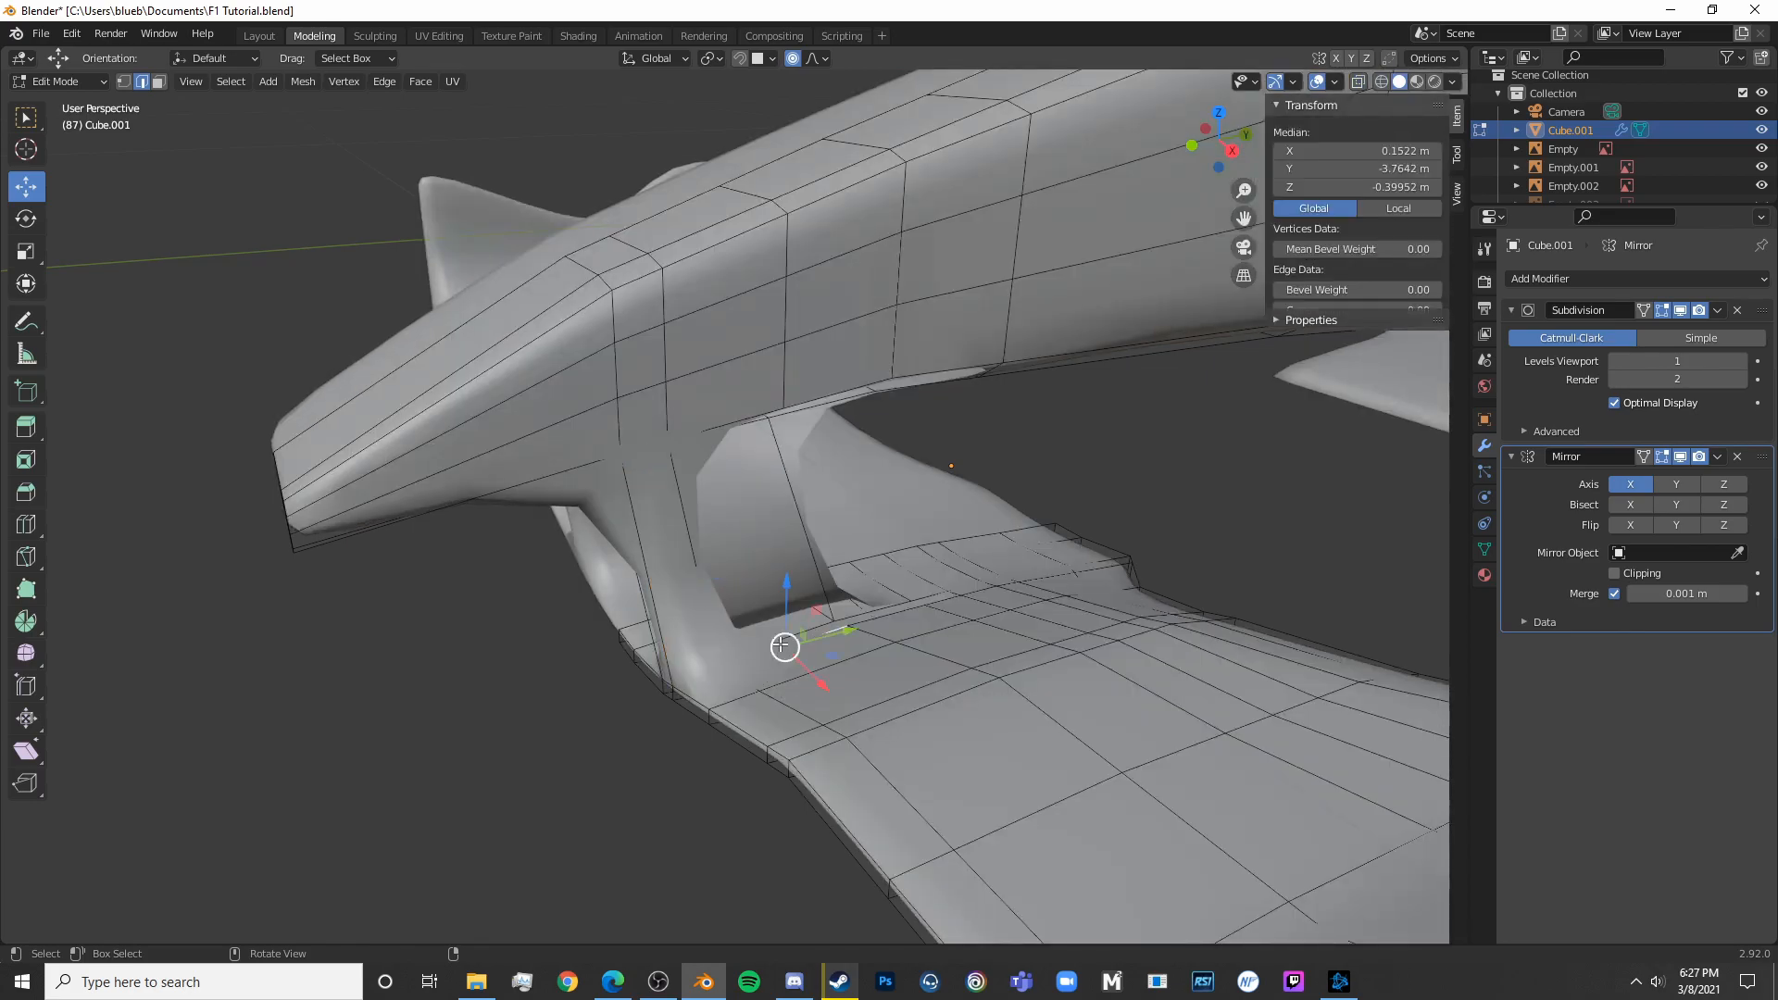
{"action": "left_click", "coordinate": [849, 417], "text": "shift"}
{"action": "middle_click_drag", "start_coordinate": [849, 418], "coordinate": [727, 646]}
{"action": "key", "text": "alt+a"}
{"action": "left_click", "coordinate": [806, 714]}
{"action": "key", "text": "shift+z"}
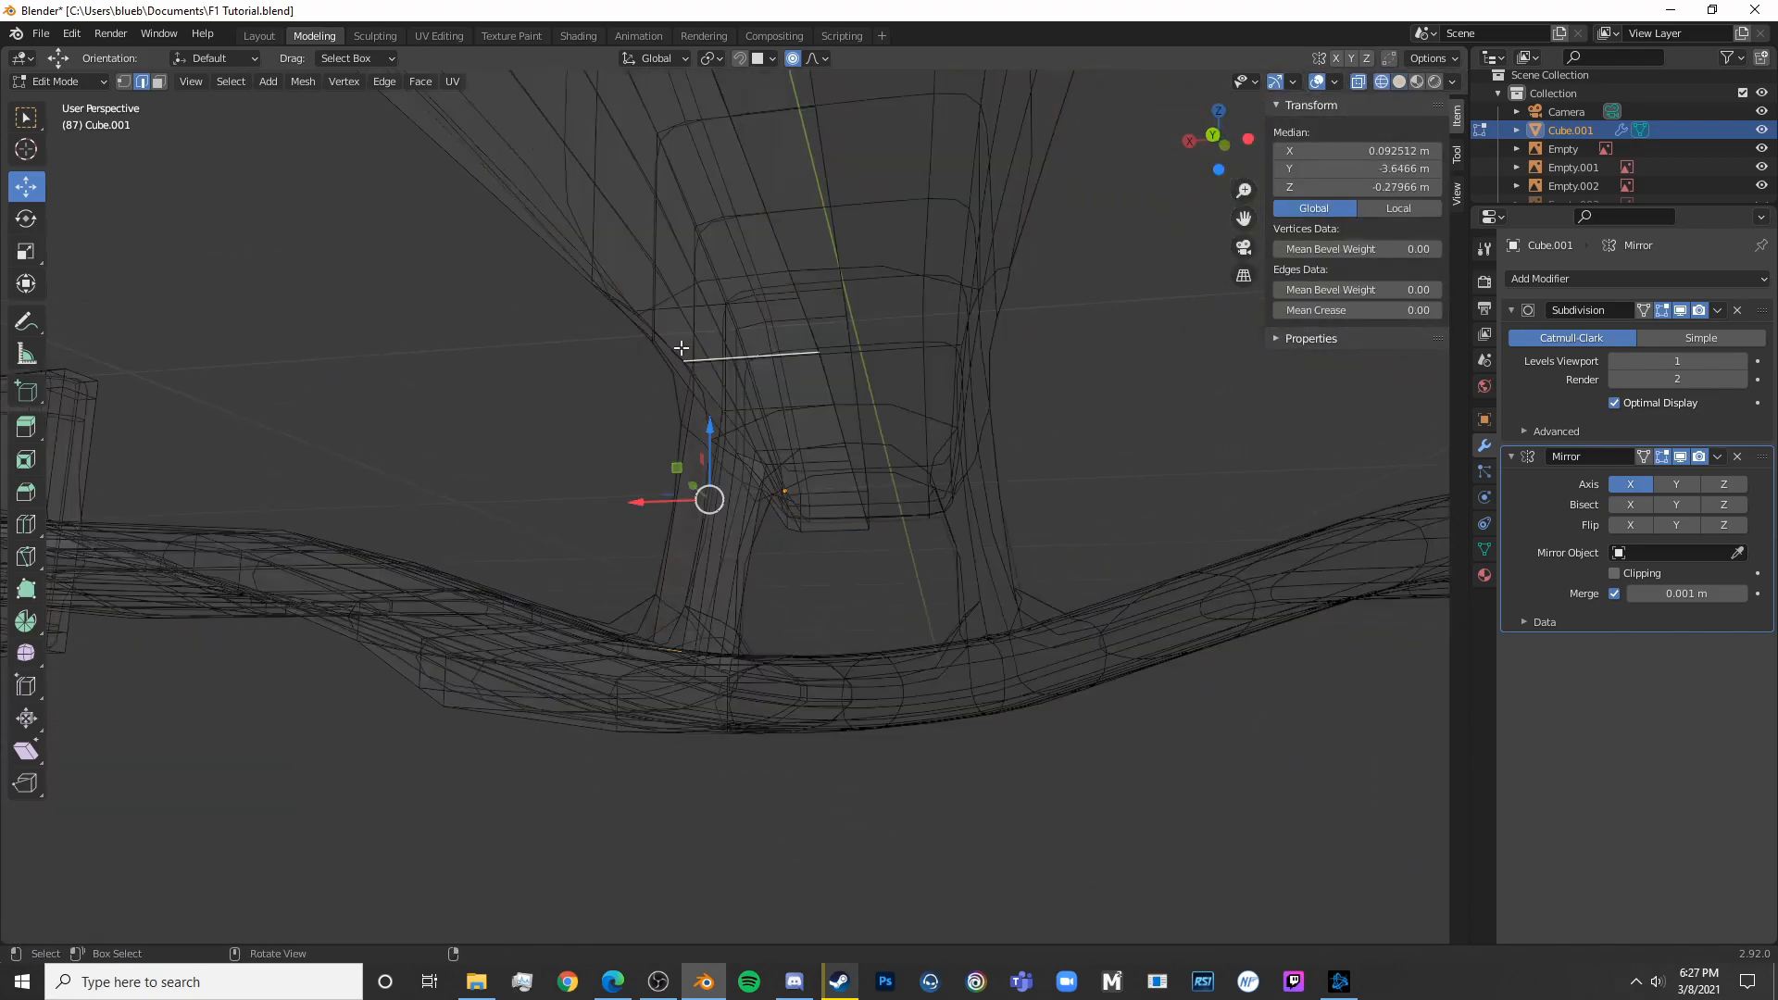
Hide the Subdivision modifier in the viewport and fill the rear panel of the strut's outer side between nose and wing
{"action": "key", "text": "shift+z"}
{"action": "mouse_move", "coordinate": [697, 381]}
{"action": "middle_mouse_down"}
{"action": "mouse_move", "coordinate": [845, 393]}
{"action": "mouse_move", "coordinate": [891, 381]}
{"action": "mouse_move", "coordinate": [891, 349]}
{"action": "mouse_move", "coordinate": [870, 353]}
{"action": "middle_mouse_up"}
{"action": "scroll", "coordinate": [891, 372], "scroll_direction": "up", "scroll_amount": 2}
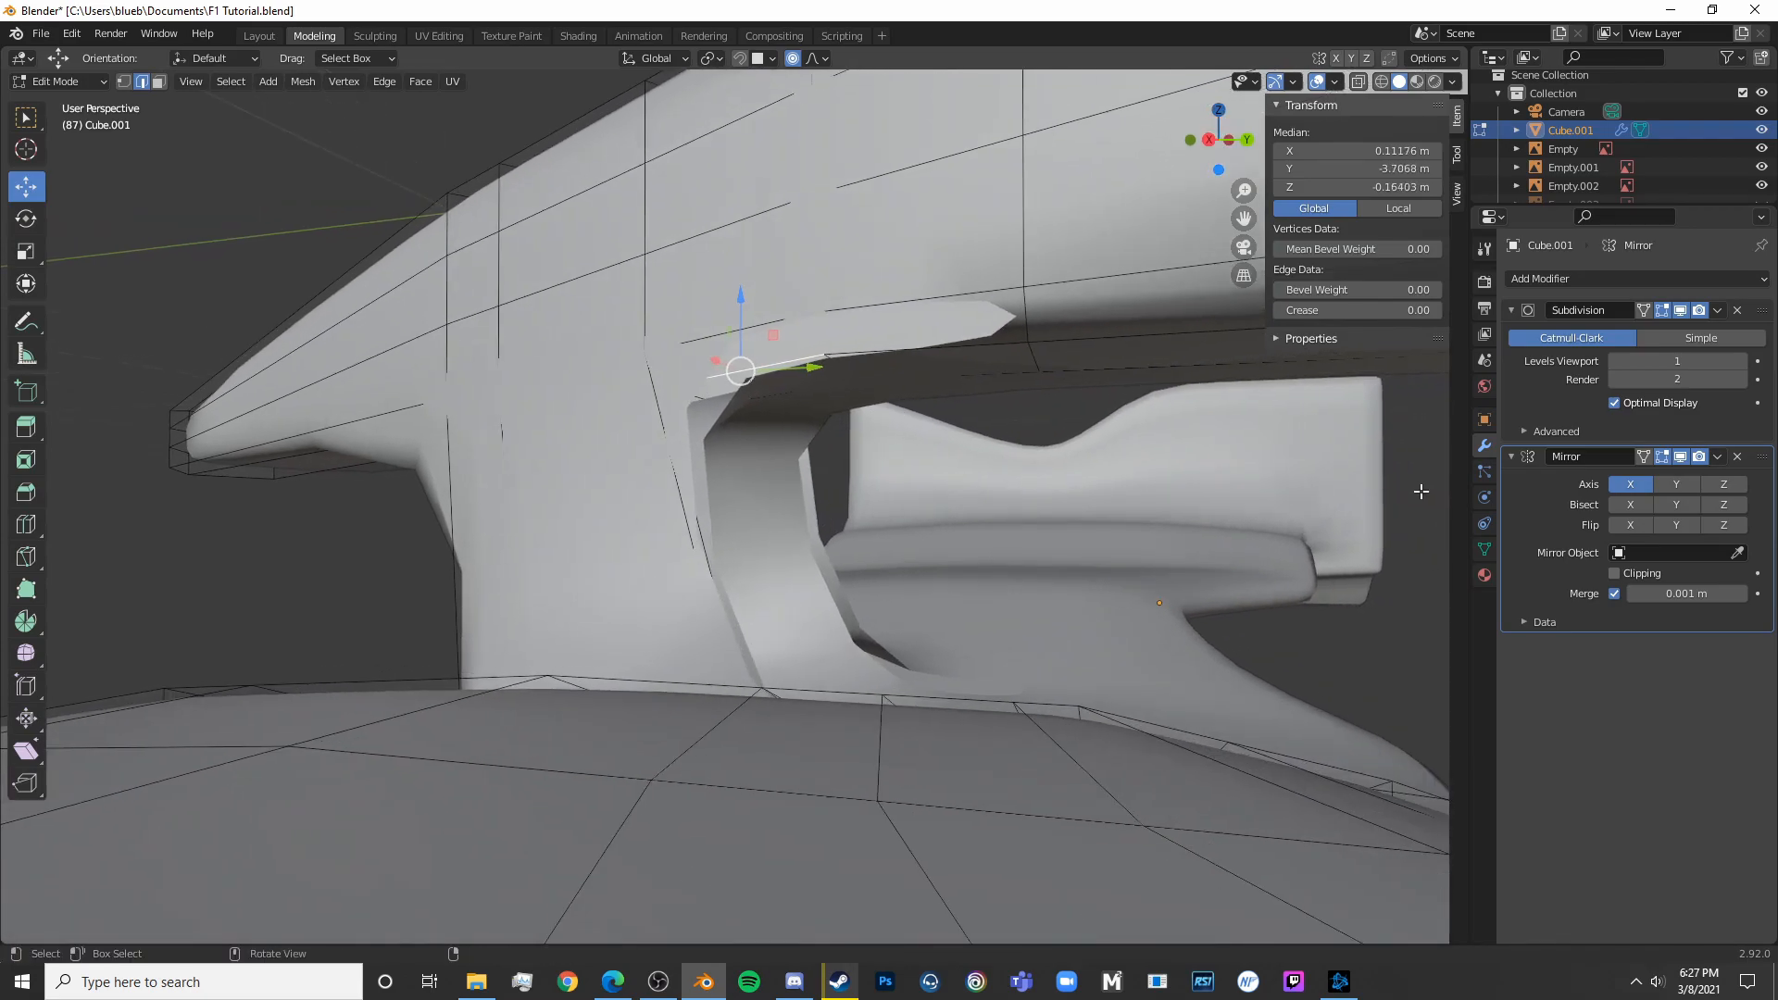
{"action": "left_click", "coordinate": [1681, 457]}
{"action": "left_click", "coordinate": [1681, 455]}
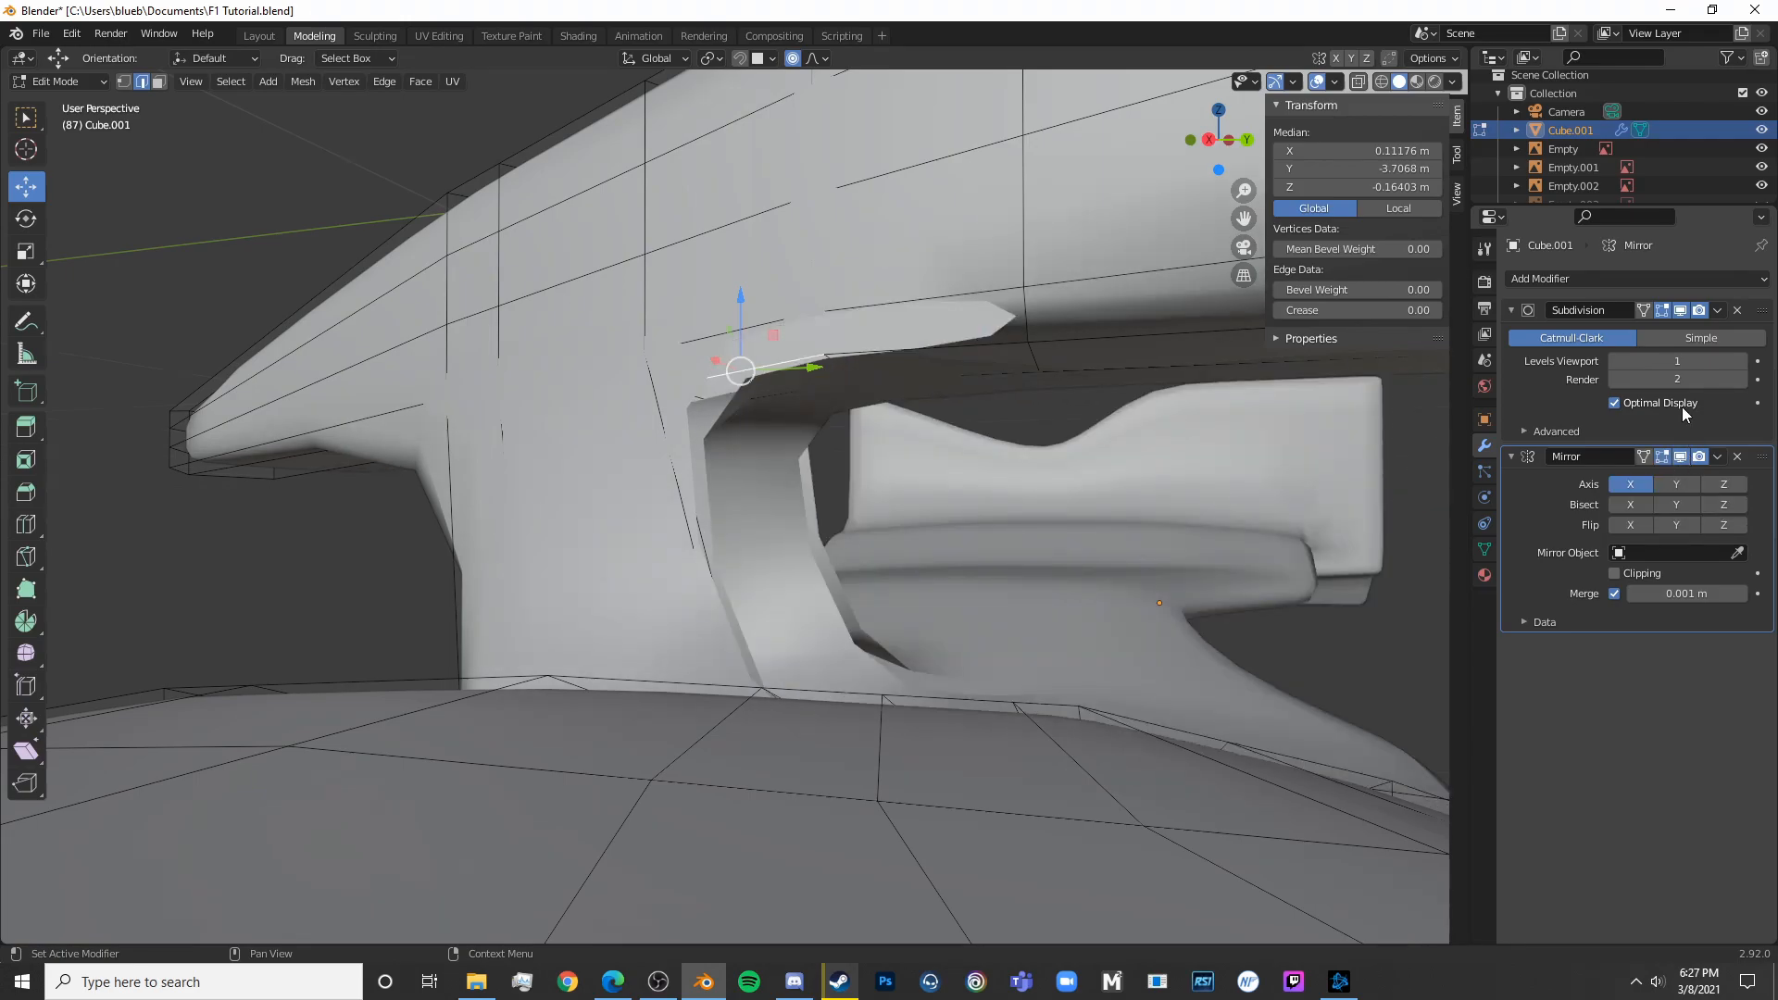
{"action": "left_click", "coordinate": [1680, 310]}
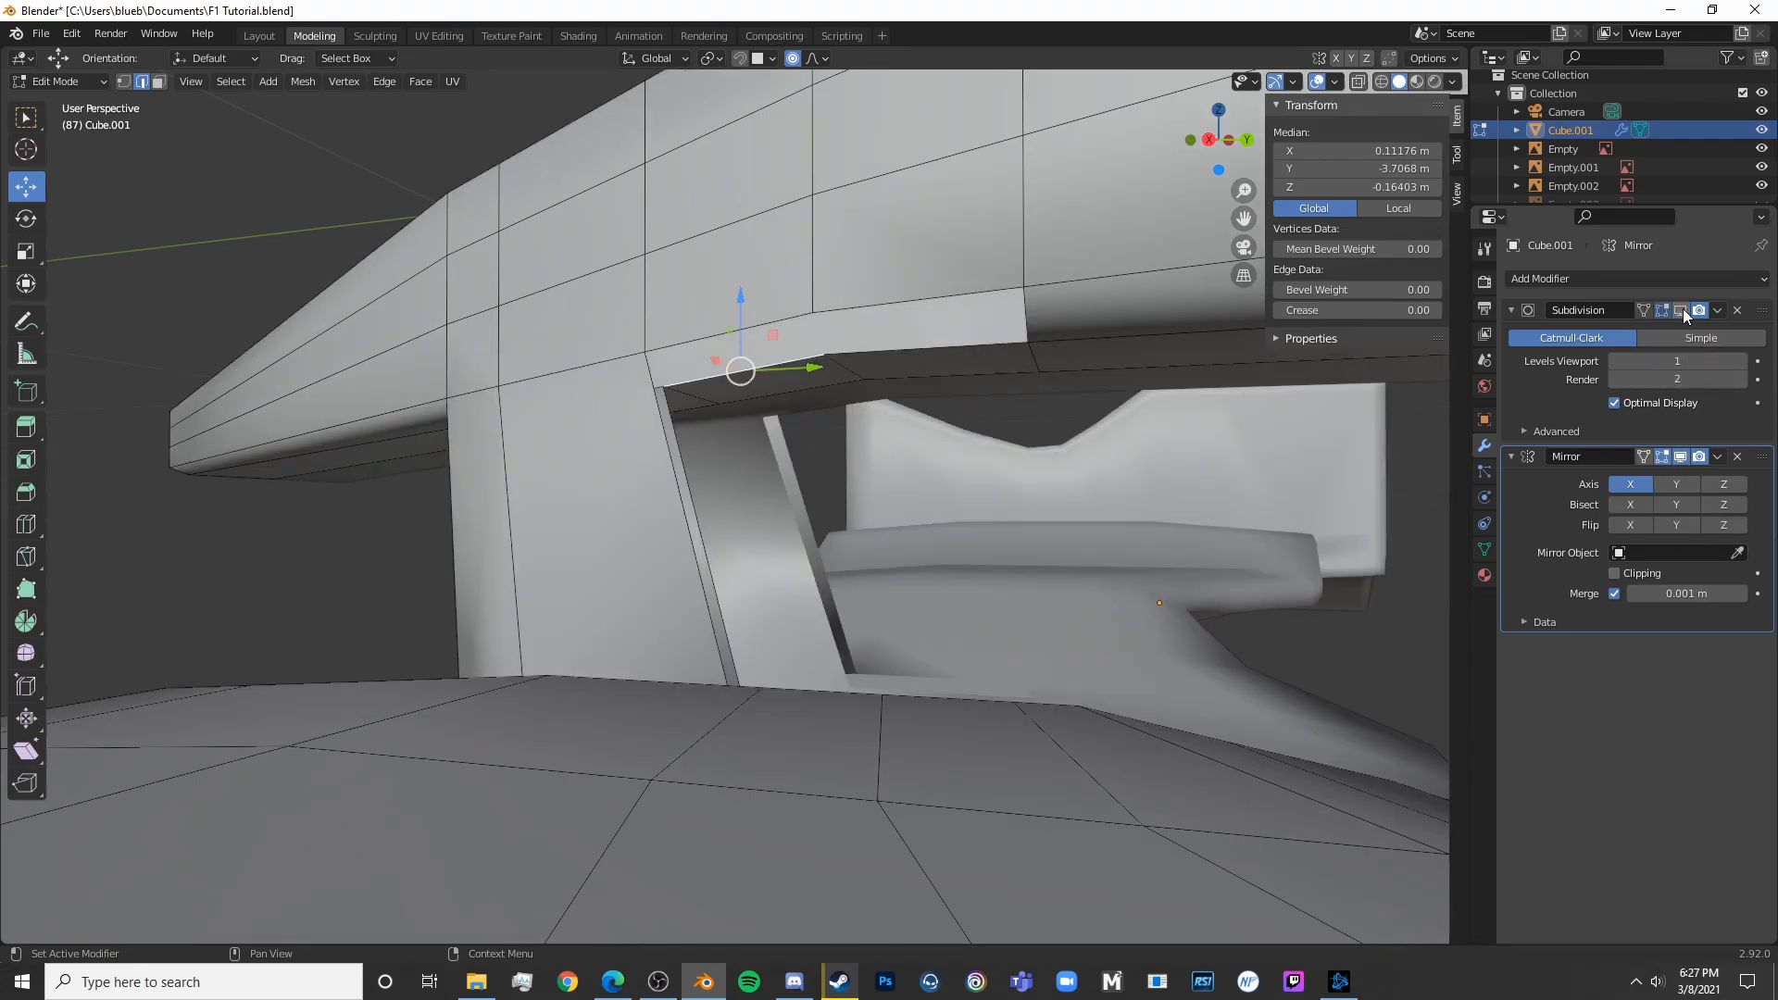
{"action": "middle_click_drag", "start_coordinate": [780, 493], "coordinate": [779, 565]}
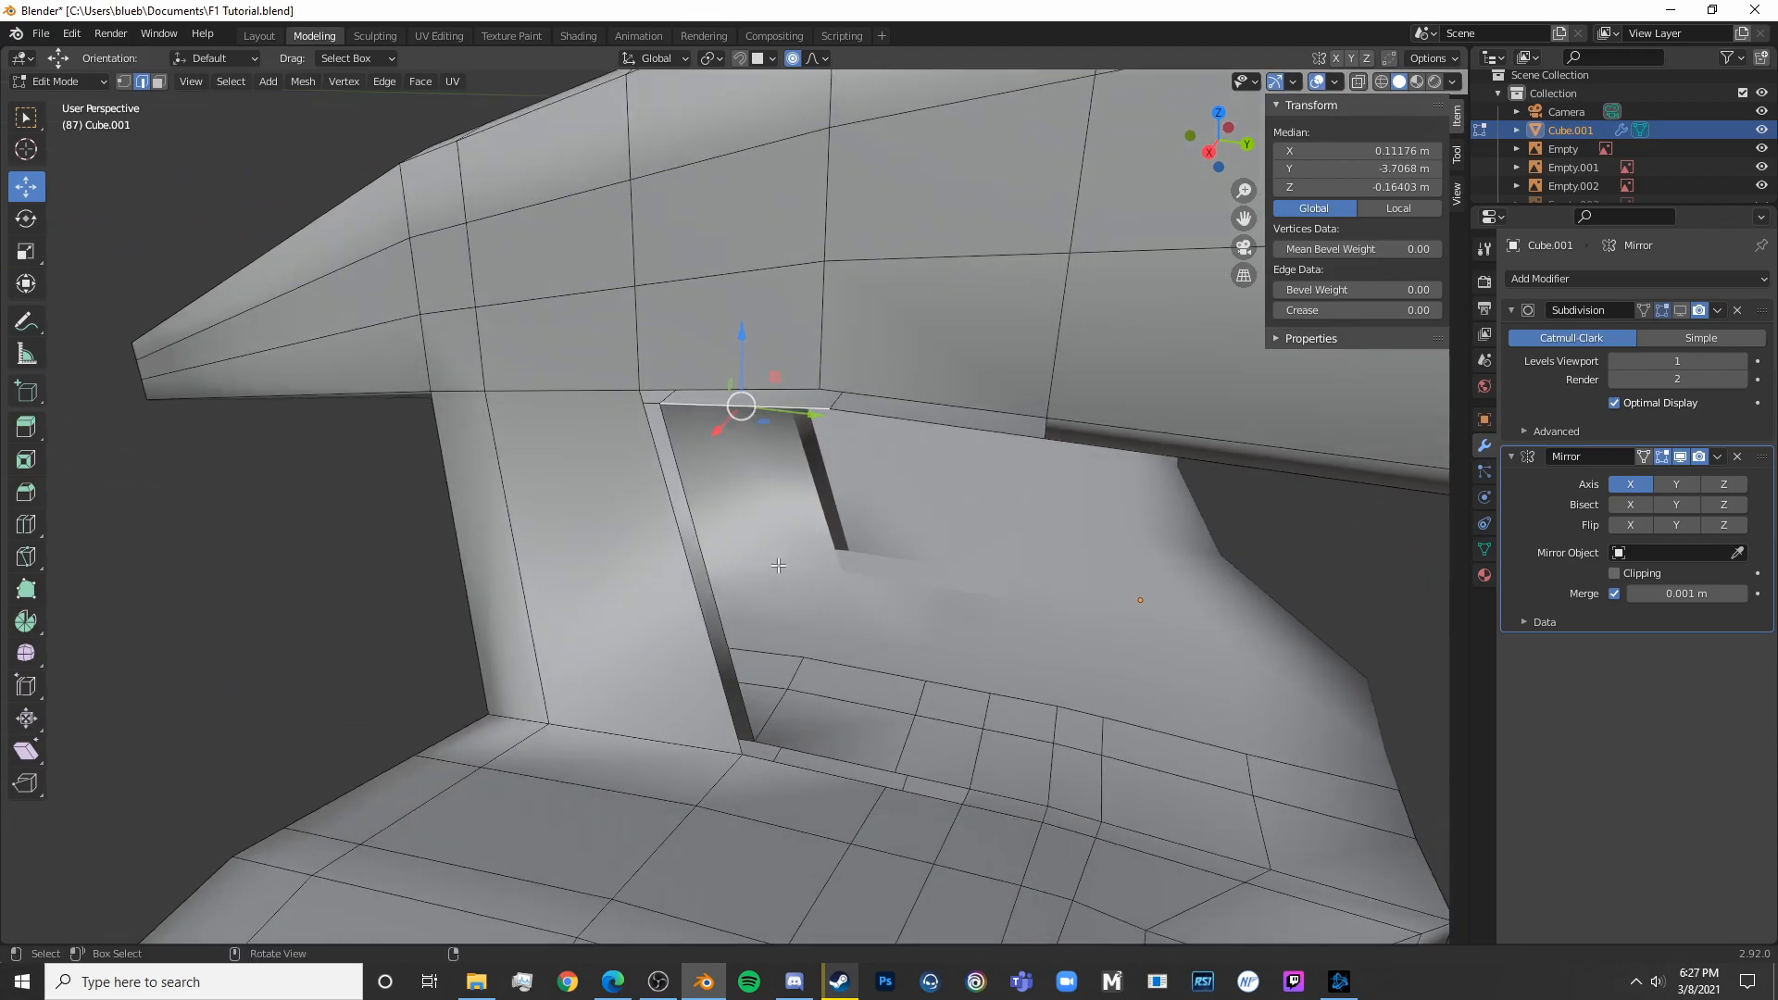
{"action": "left_click", "coordinate": [800, 755]}
{"action": "key", "text": "ctrl+z"}
{"action": "key", "text": "ctrl+z"}
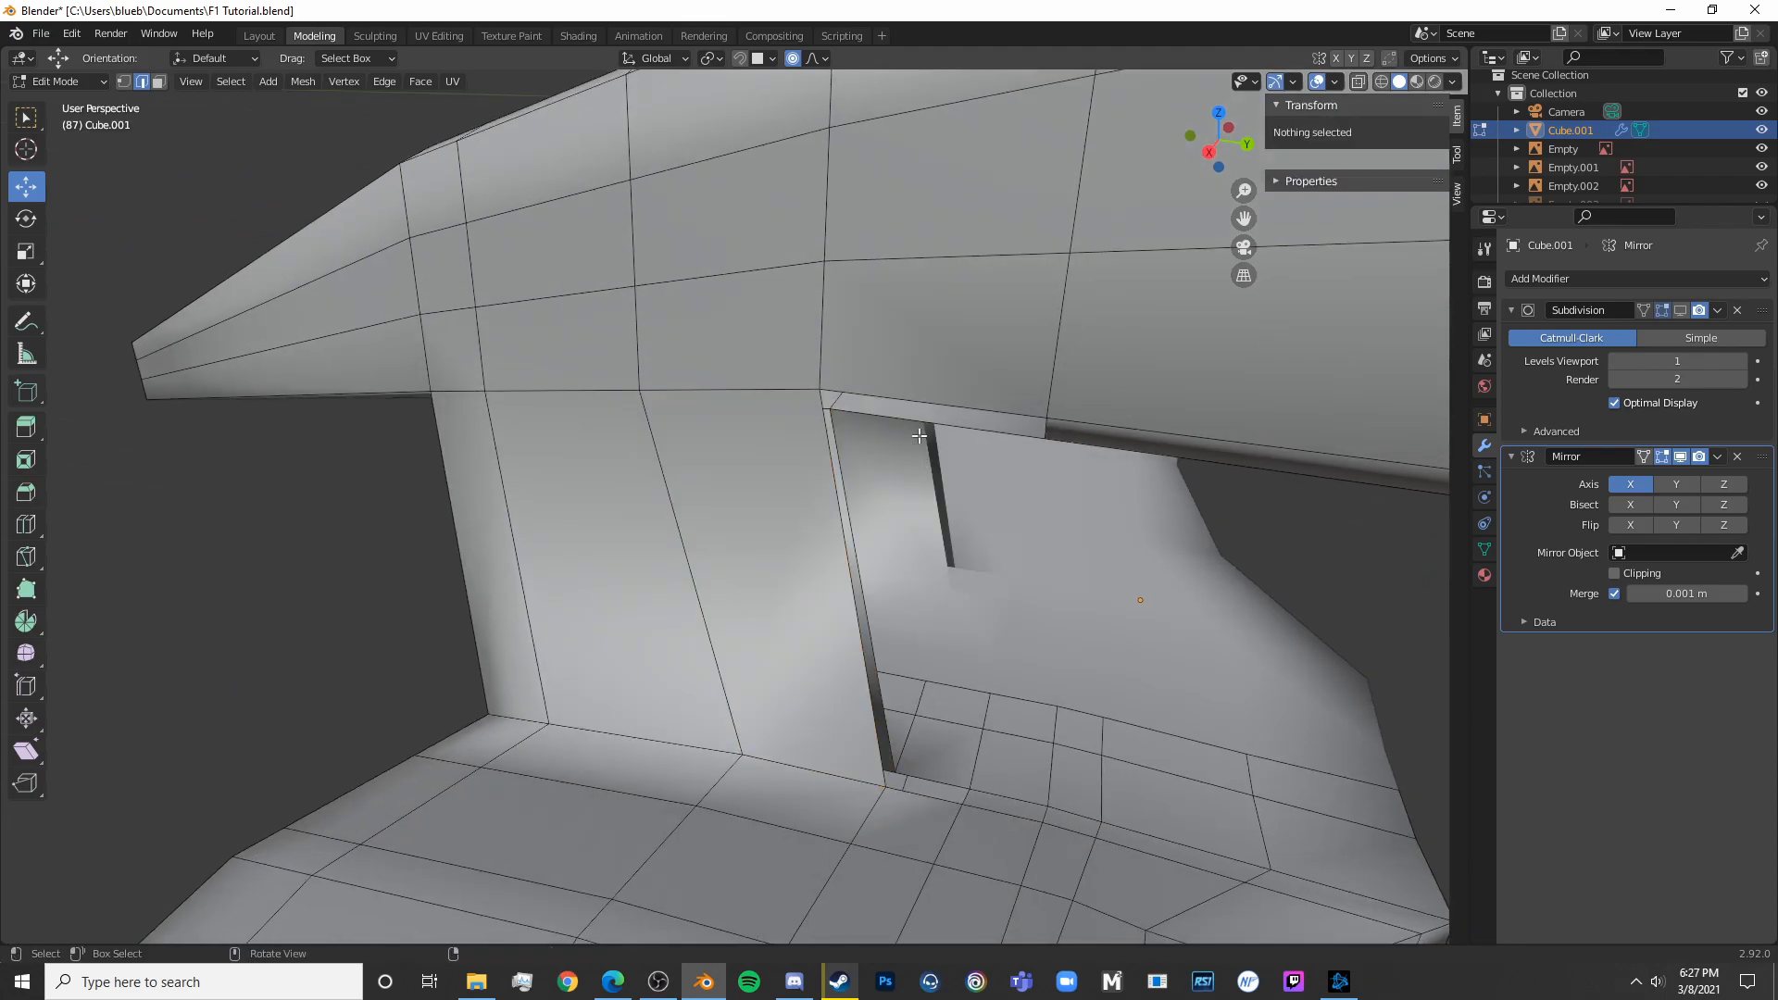
Fill the strut's narrow rear face between the rear edges of the nose and wing openings
{"action": "key", "text": "f"}
{"action": "left_click", "coordinate": [920, 805]}
{"action": "left_click", "coordinate": [936, 379], "text": "shift"}
{"action": "key", "text": "f"}
{"action": "middle_click_drag", "start_coordinate": [1019, 435], "coordinate": [932, 380]}
{"action": "left_click", "coordinate": [838, 218]}
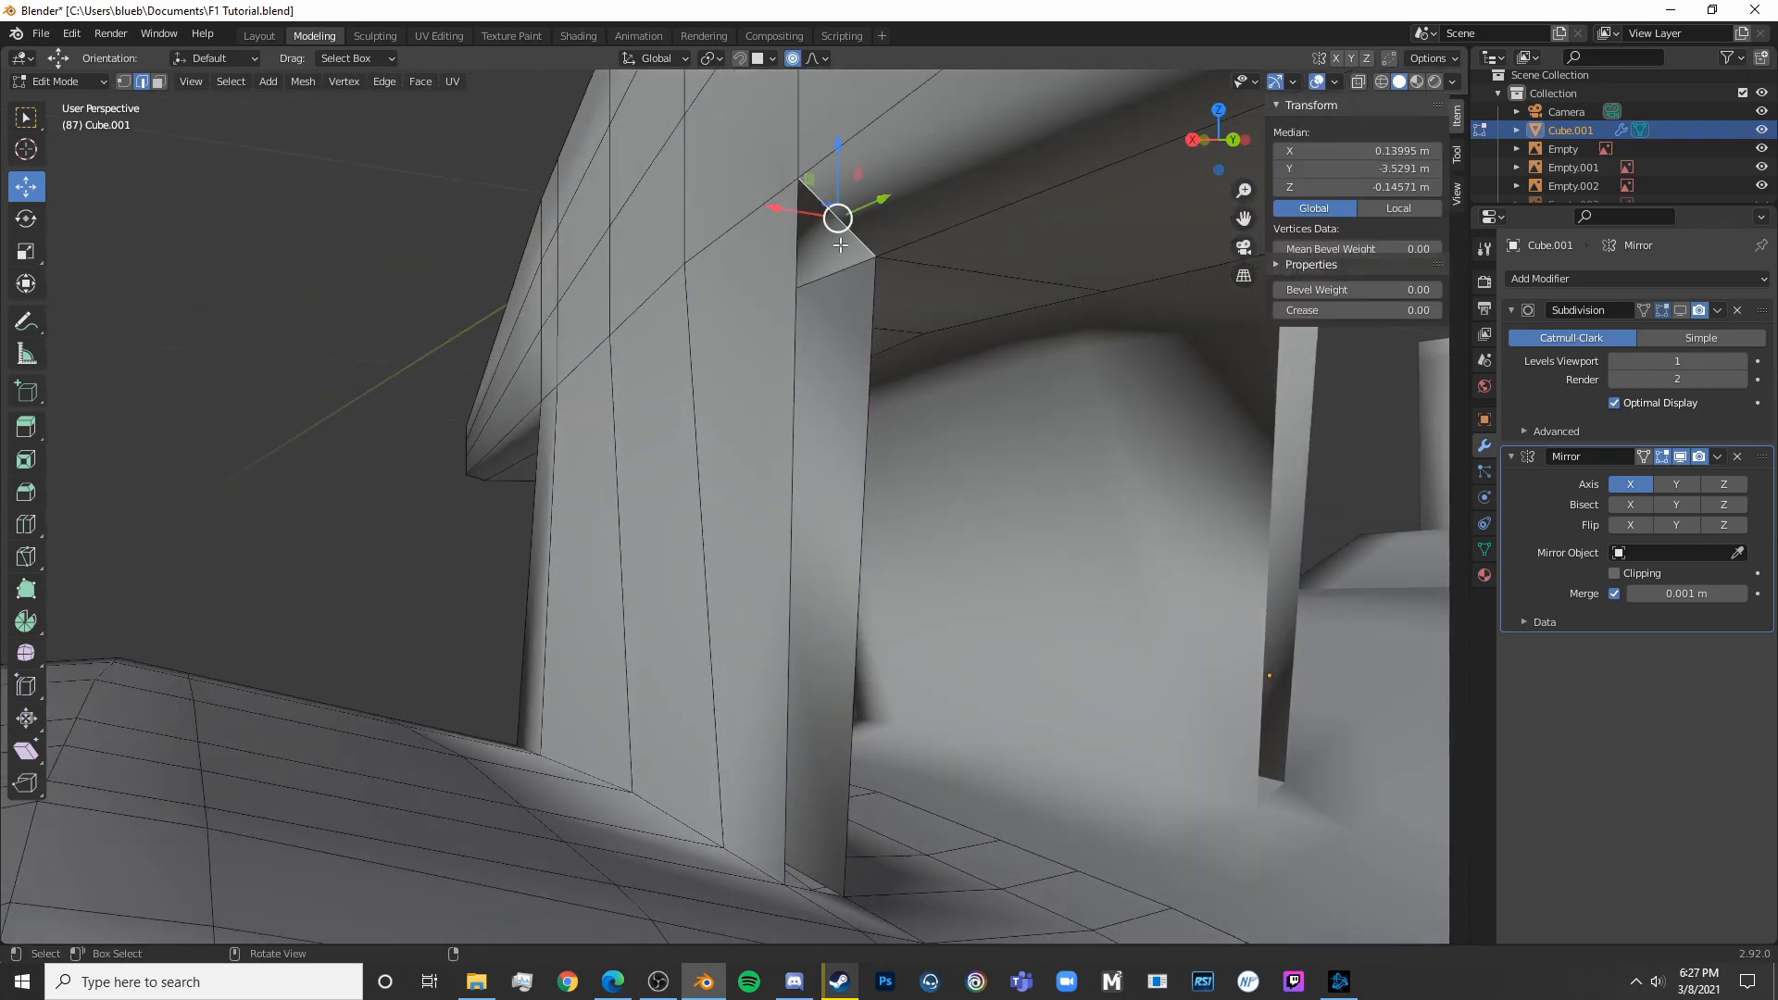
Finish editing the mesh and show the Subdivision modifier in the viewport again
{"action": "key", "text": "Tab"}
{"action": "scroll", "coordinate": [822, 884], "scroll_direction": "down", "scroll_amount": 6}
{"action": "middle_click_drag", "start_coordinate": [818, 874], "coordinate": [1204, 565]}
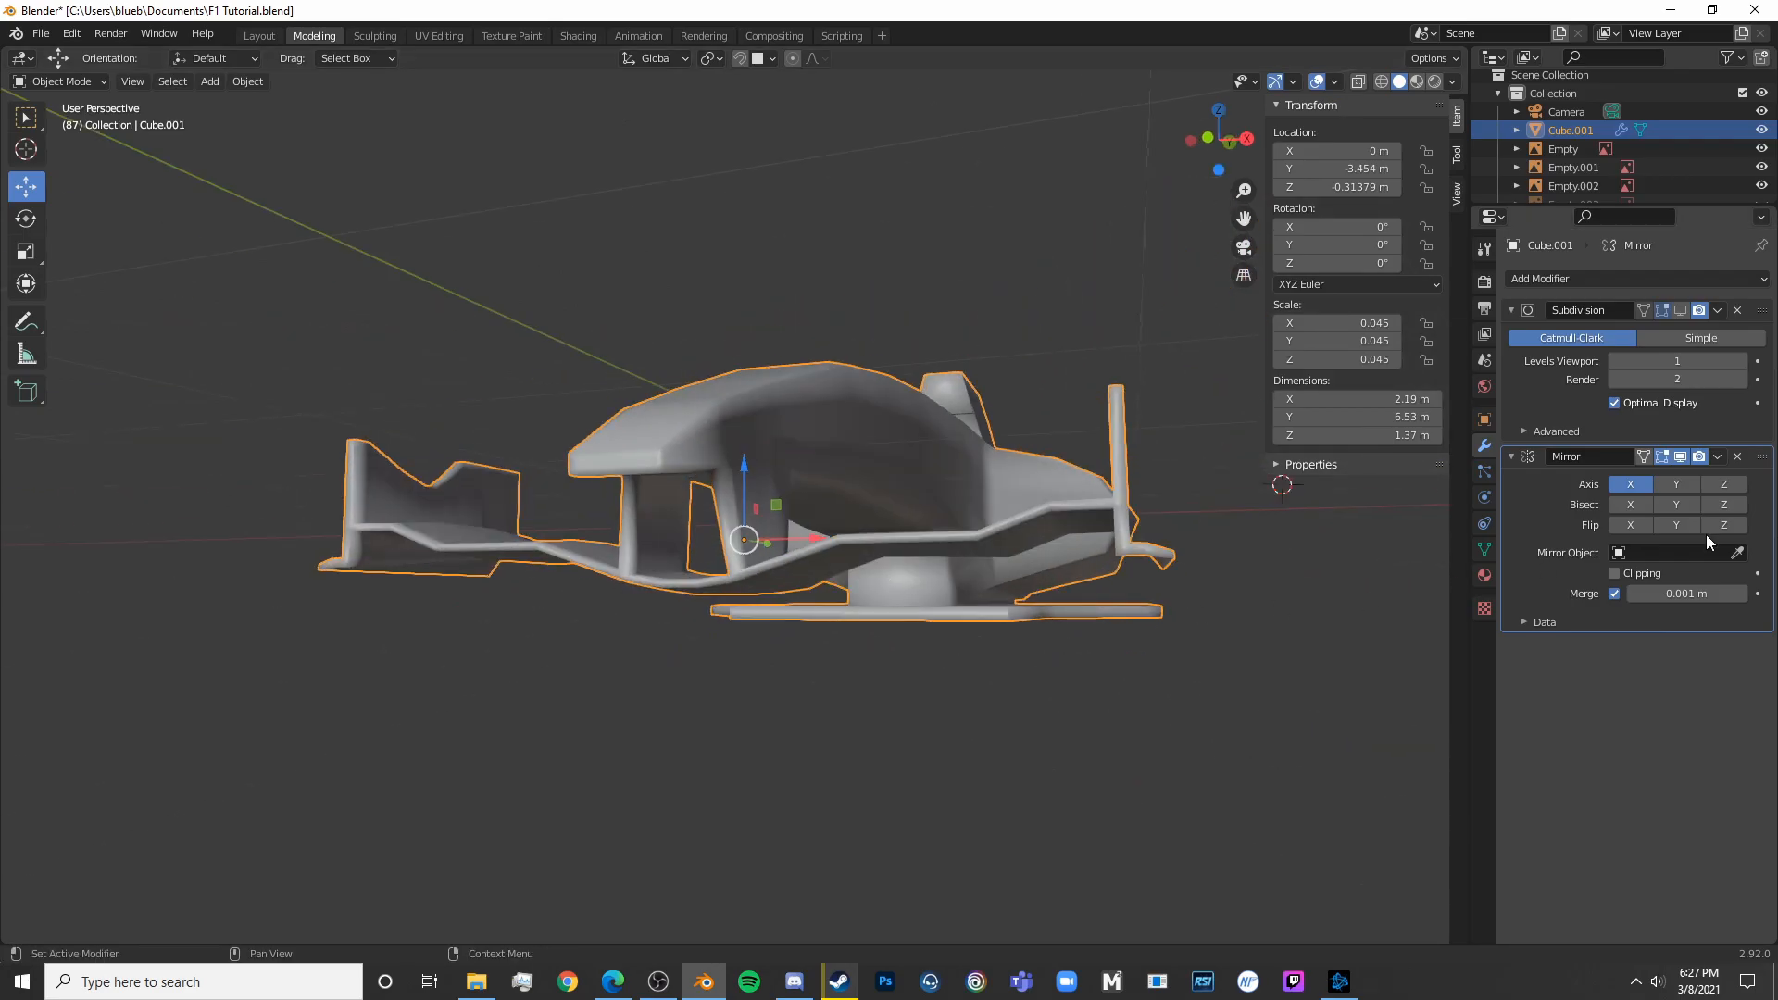
{"action": "left_click", "coordinate": [1679, 311]}
Edit the mesh and add a horizontal loop cut around the strut at mid-height
{"action": "scroll", "coordinate": [907, 474], "scroll_direction": "up", "scroll_amount": 3}
{"action": "key", "text": "Tab"}
{"action": "middle_click_drag", "start_coordinate": [1046, 555], "coordinate": [1000, 556]}
{"action": "key", "text": "a"}
{"action": "key", "text": "alt+a"}
{"action": "key", "text": "ctrl+r"}
{"action": "left_click", "coordinate": [709, 571]}
{"action": "left_click", "coordinate": [708, 571]}
Add two more horizontal loop cuts around the strut, one near the nose and one near the wing
{"action": "key", "text": "alt+a"}
{"action": "key", "text": "ctrl+r"}
{"action": "left_click", "coordinate": [692, 518]}
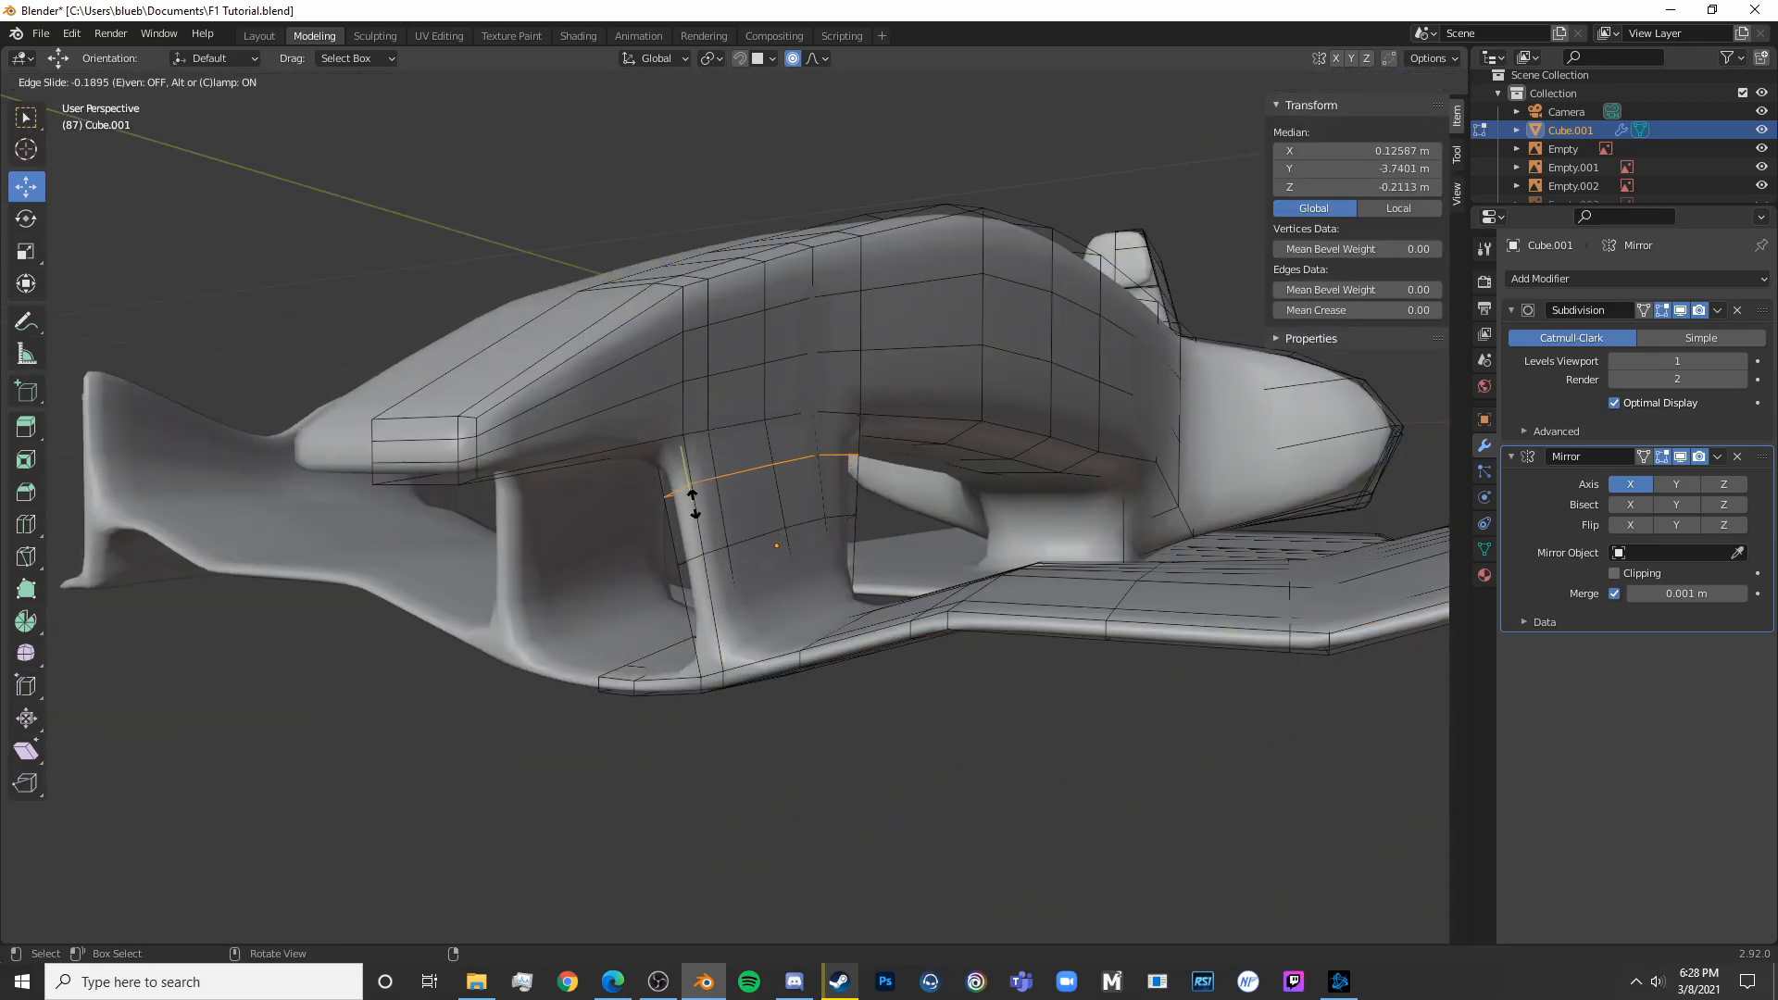
{"action": "left_click", "coordinate": [767, 449]}
{"action": "key", "text": "ctrl+r"}
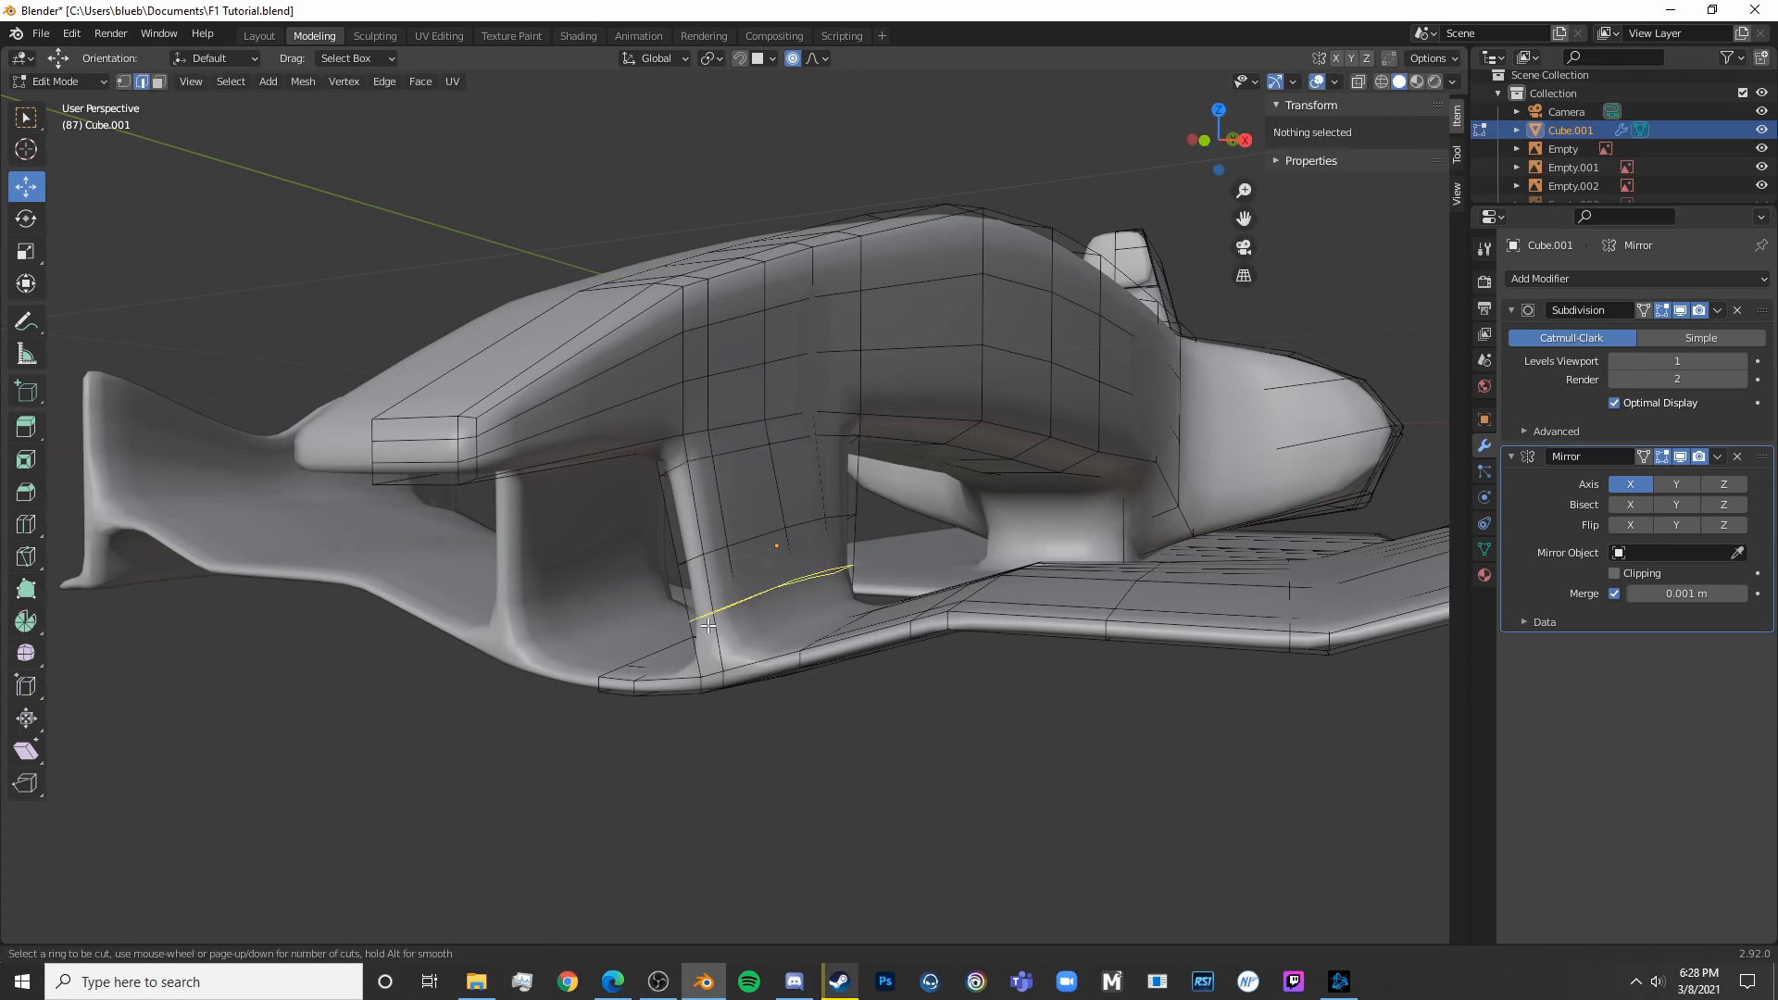
{"action": "left_click", "coordinate": [719, 648]}
{"action": "left_click", "coordinate": [719, 657]}
Add a crosswise loop cut on the nose behind the strut, slid close to the strut's rear edge, and finish editing
{"action": "key", "text": "Tab"}
{"action": "middle_click_drag", "start_coordinate": [722, 659], "coordinate": [824, 610]}
{"action": "key", "text": "Tab"}
{"action": "key", "text": "alt+a"}
{"action": "key", "text": "ctrl+r"}
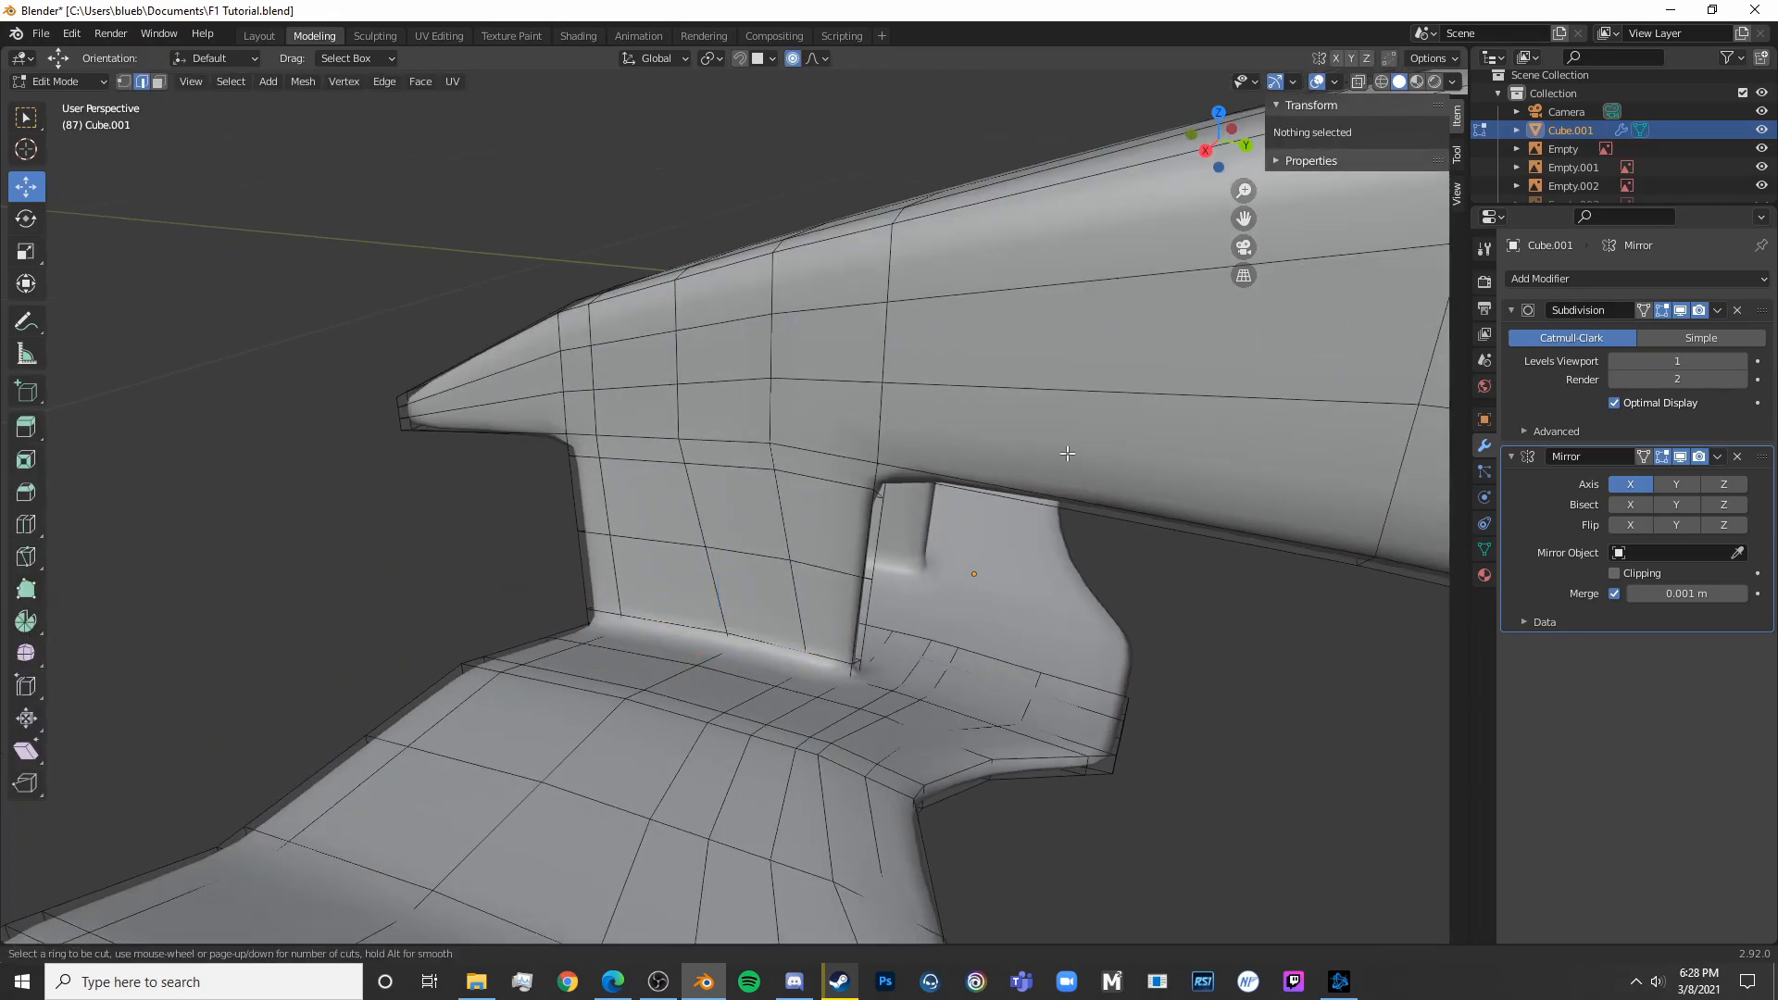
{"action": "key", "text": "ctrl+r"}
{"action": "left_click", "coordinate": [1090, 495]}
{"action": "left_click", "coordinate": [919, 478]}
{"action": "key", "text": "Tab"}
{"action": "scroll", "coordinate": [954, 593], "scroll_direction": "down", "scroll_amount": 3}
{"action": "middle_click_drag", "start_coordinate": [963, 613], "coordinate": [896, 591]}
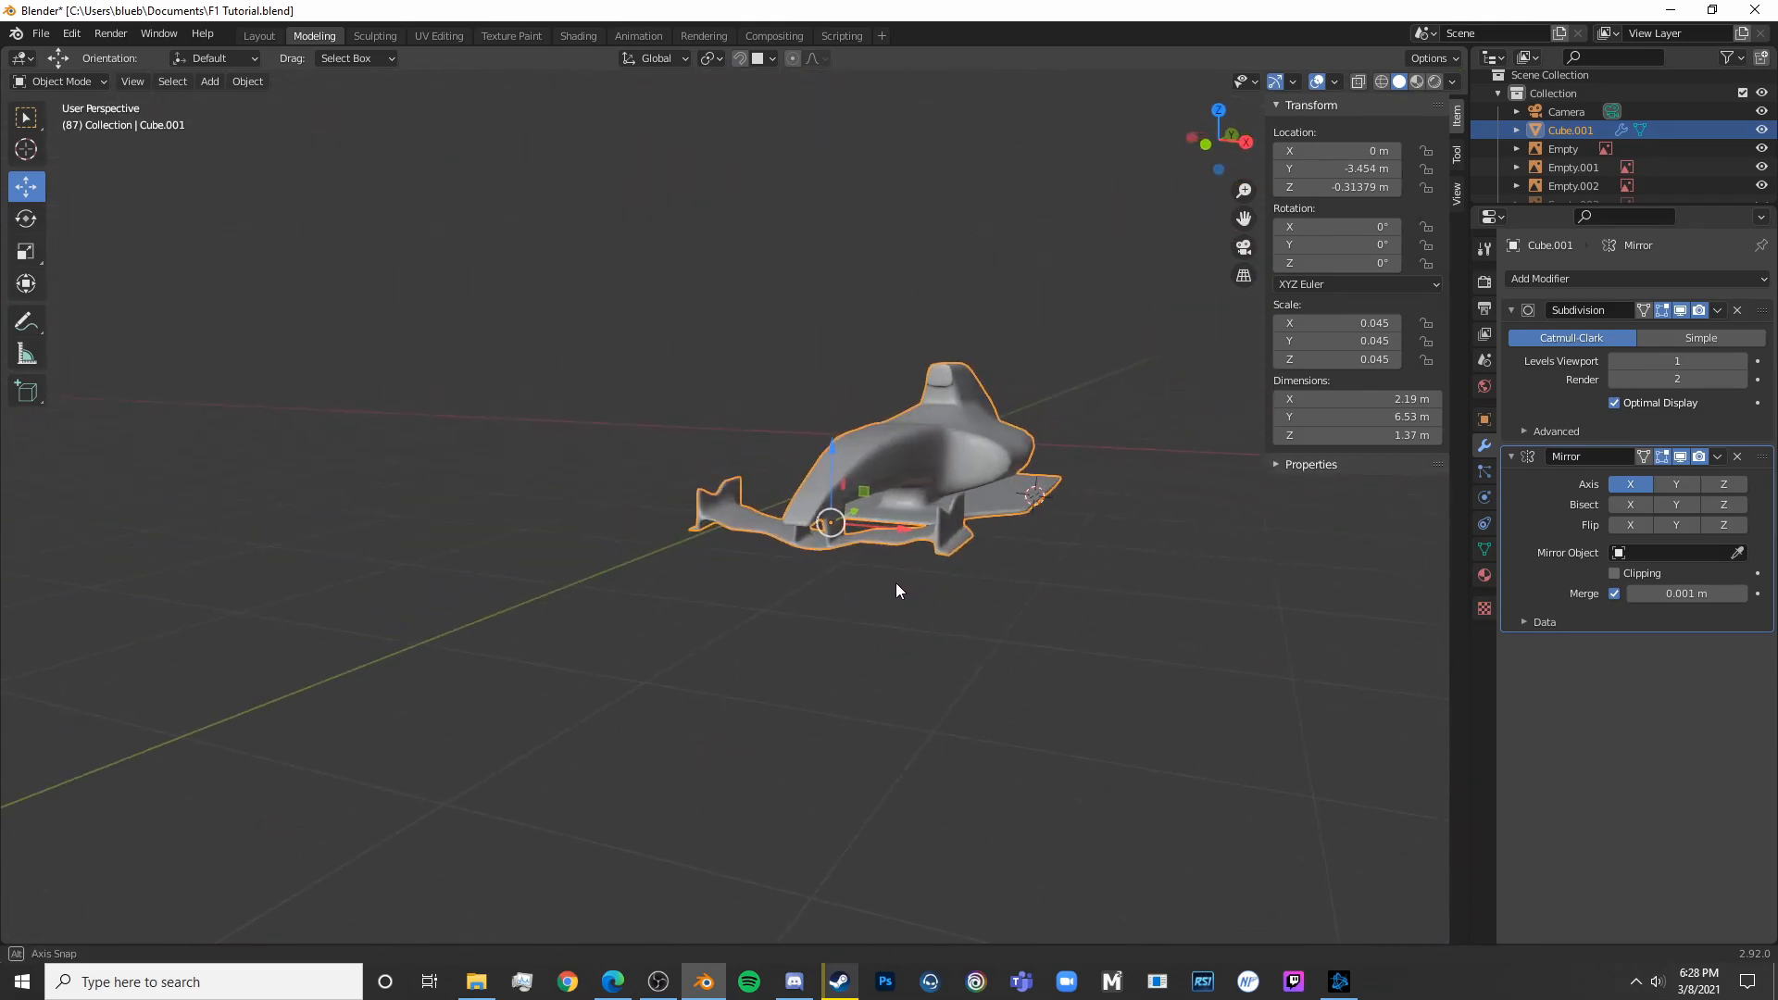
Deselect the car and examine the side blueprint around the rear wheel and rear wing against the body
{"action": "key", "text": "KP_3"}
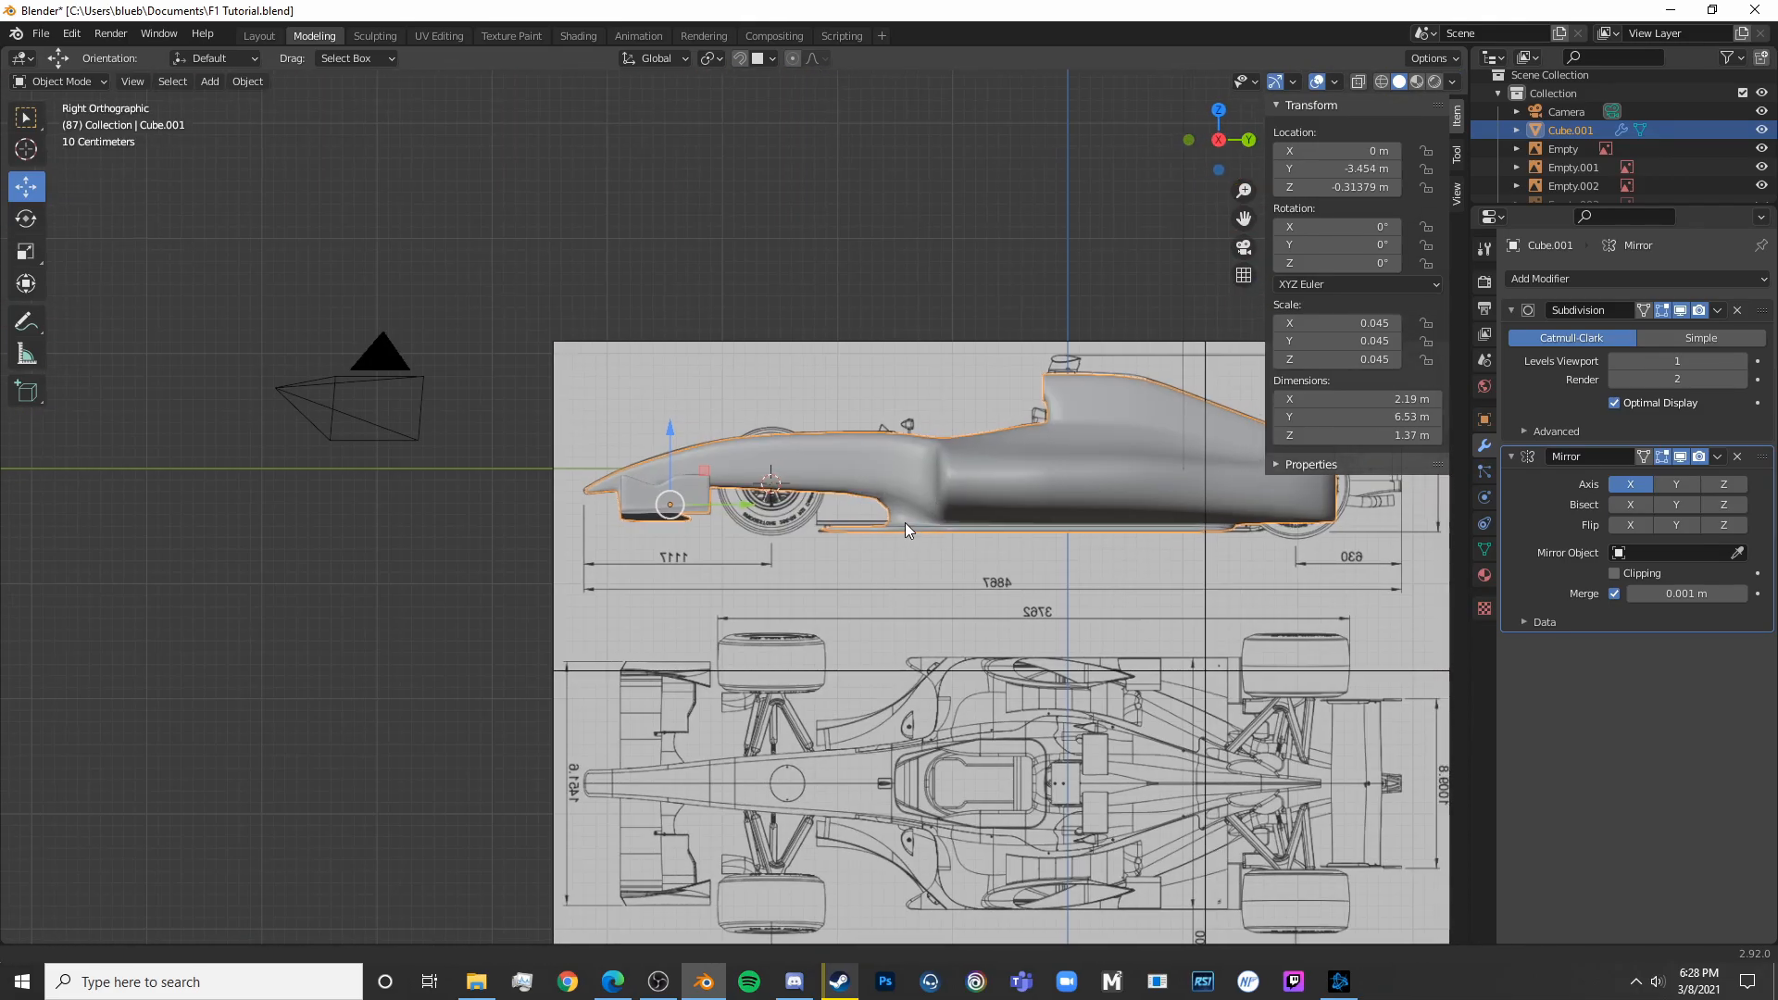
{"action": "scroll", "coordinate": [911, 528], "scroll_direction": "up", "scroll_amount": 5}
{"action": "key", "text": "alt+a"}
{"action": "middle_click_drag", "start_coordinate": [1108, 517], "coordinate": [691, 548]}
{"action": "key", "text": "KP_3"}
{"action": "middle_click_drag", "start_coordinate": [1044, 552], "coordinate": [528, 571], "text": "shift"}
{"action": "key", "text": "alt+z"}
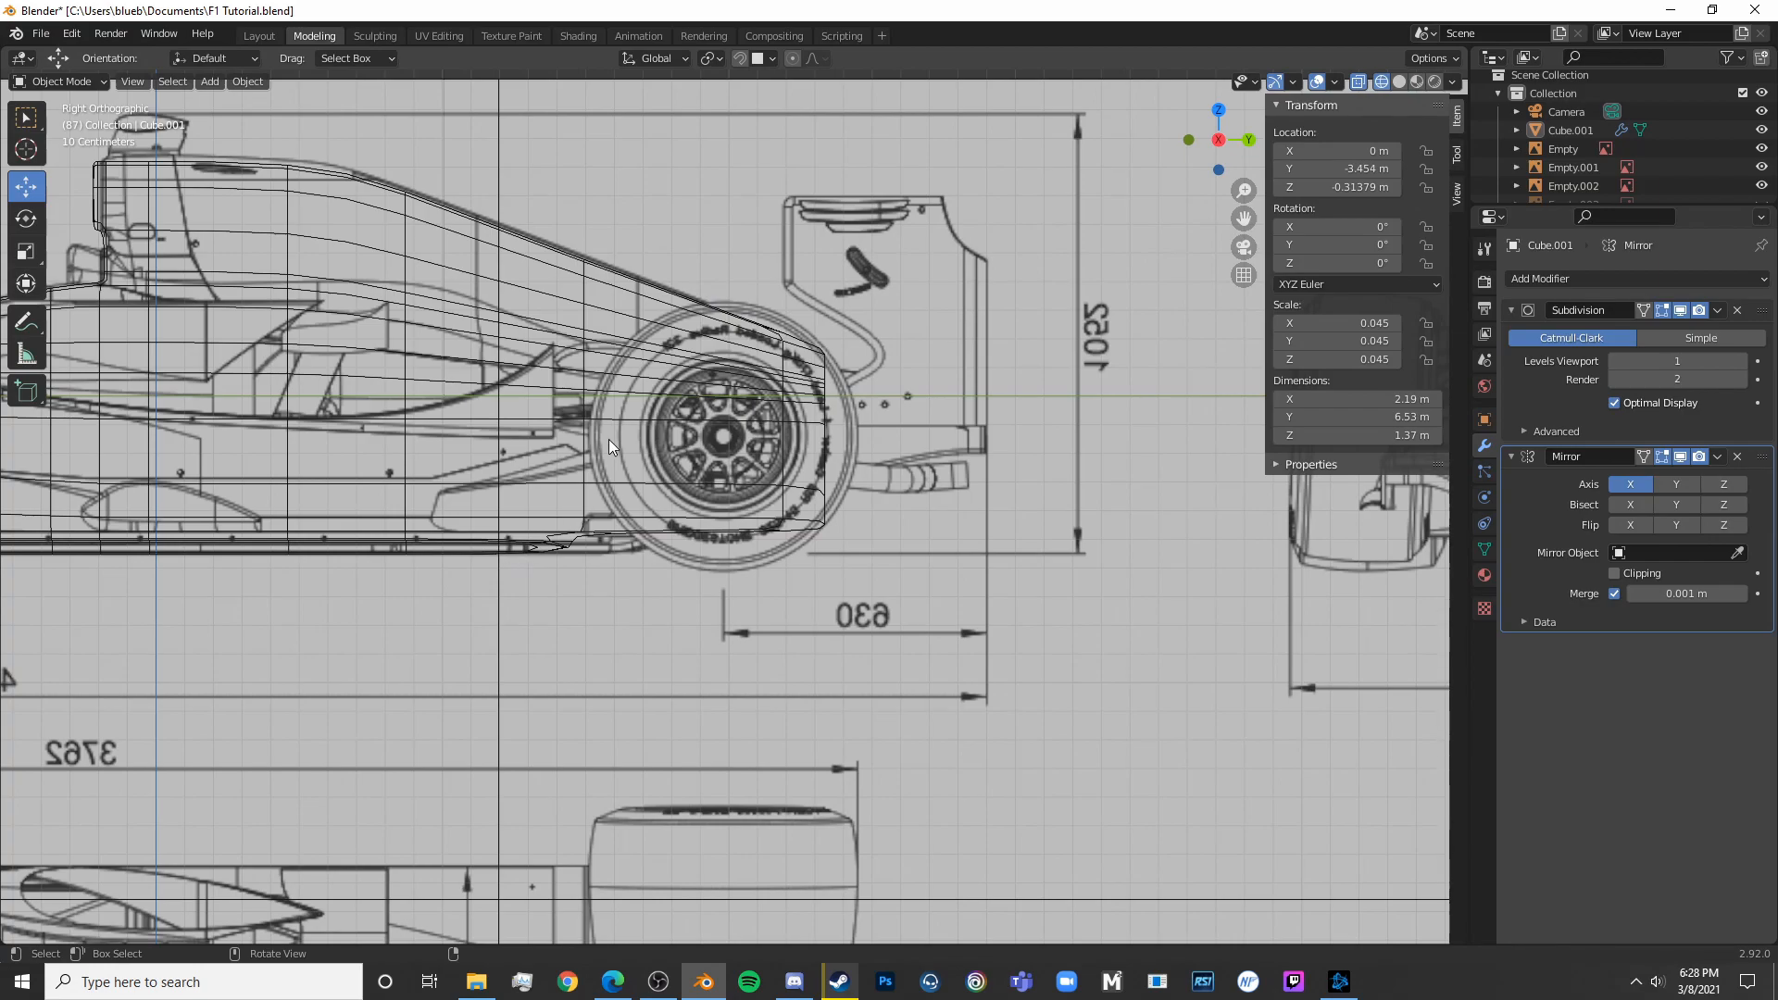
{"action": "key", "text": "shift+z"}
{"action": "middle_click_drag", "start_coordinate": [560, 501], "coordinate": [794, 366], "text": "shift"}
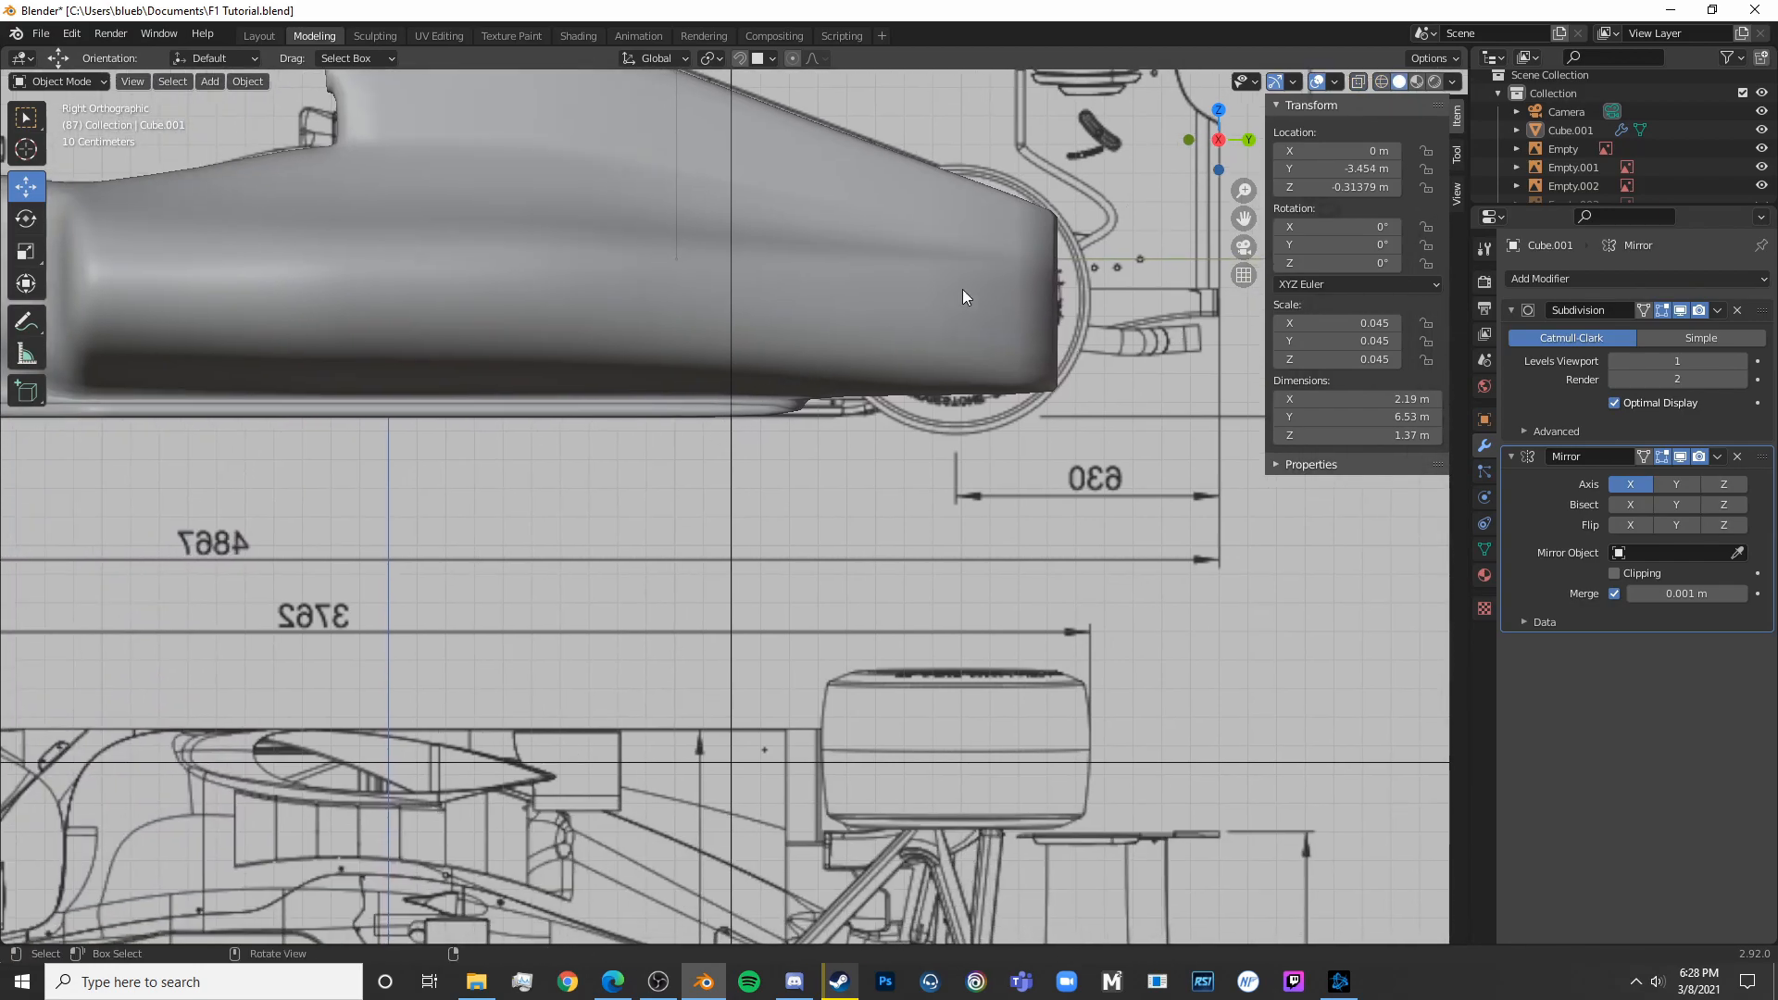
{"action": "middle_click_drag", "start_coordinate": [919, 298], "coordinate": [781, 403], "text": "shift"}
{"action": "key", "text": "shift+z"}
{"action": "middle_click_drag", "start_coordinate": [928, 370], "coordinate": [863, 391], "text": "shift"}
{"action": "key", "text": "shift+z"}
Add a 2 m cube mesh as a new object in the side view
{"action": "key", "text": "shift+a"}
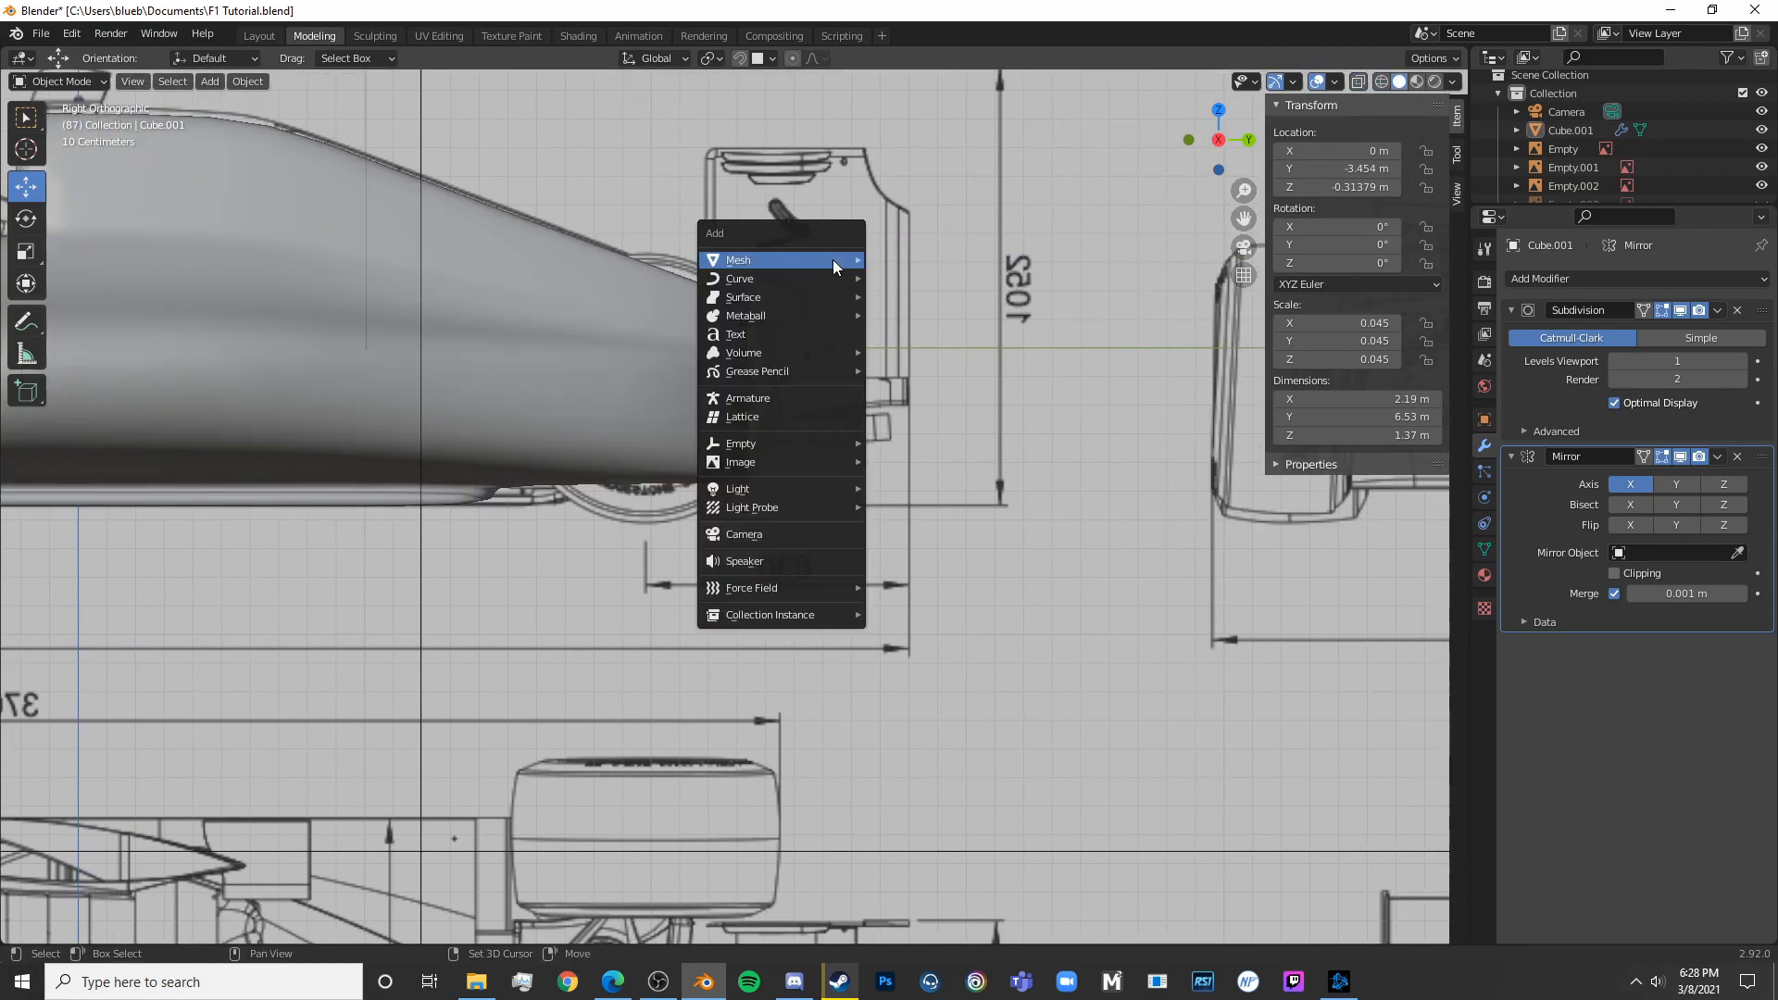
{"action": "mouse_move", "coordinate": [831, 259]}
{"action": "left_click", "coordinate": [874, 279]}
{"action": "scroll", "coordinate": [902, 361], "scroll_direction": "down", "scroll_amount": 6}
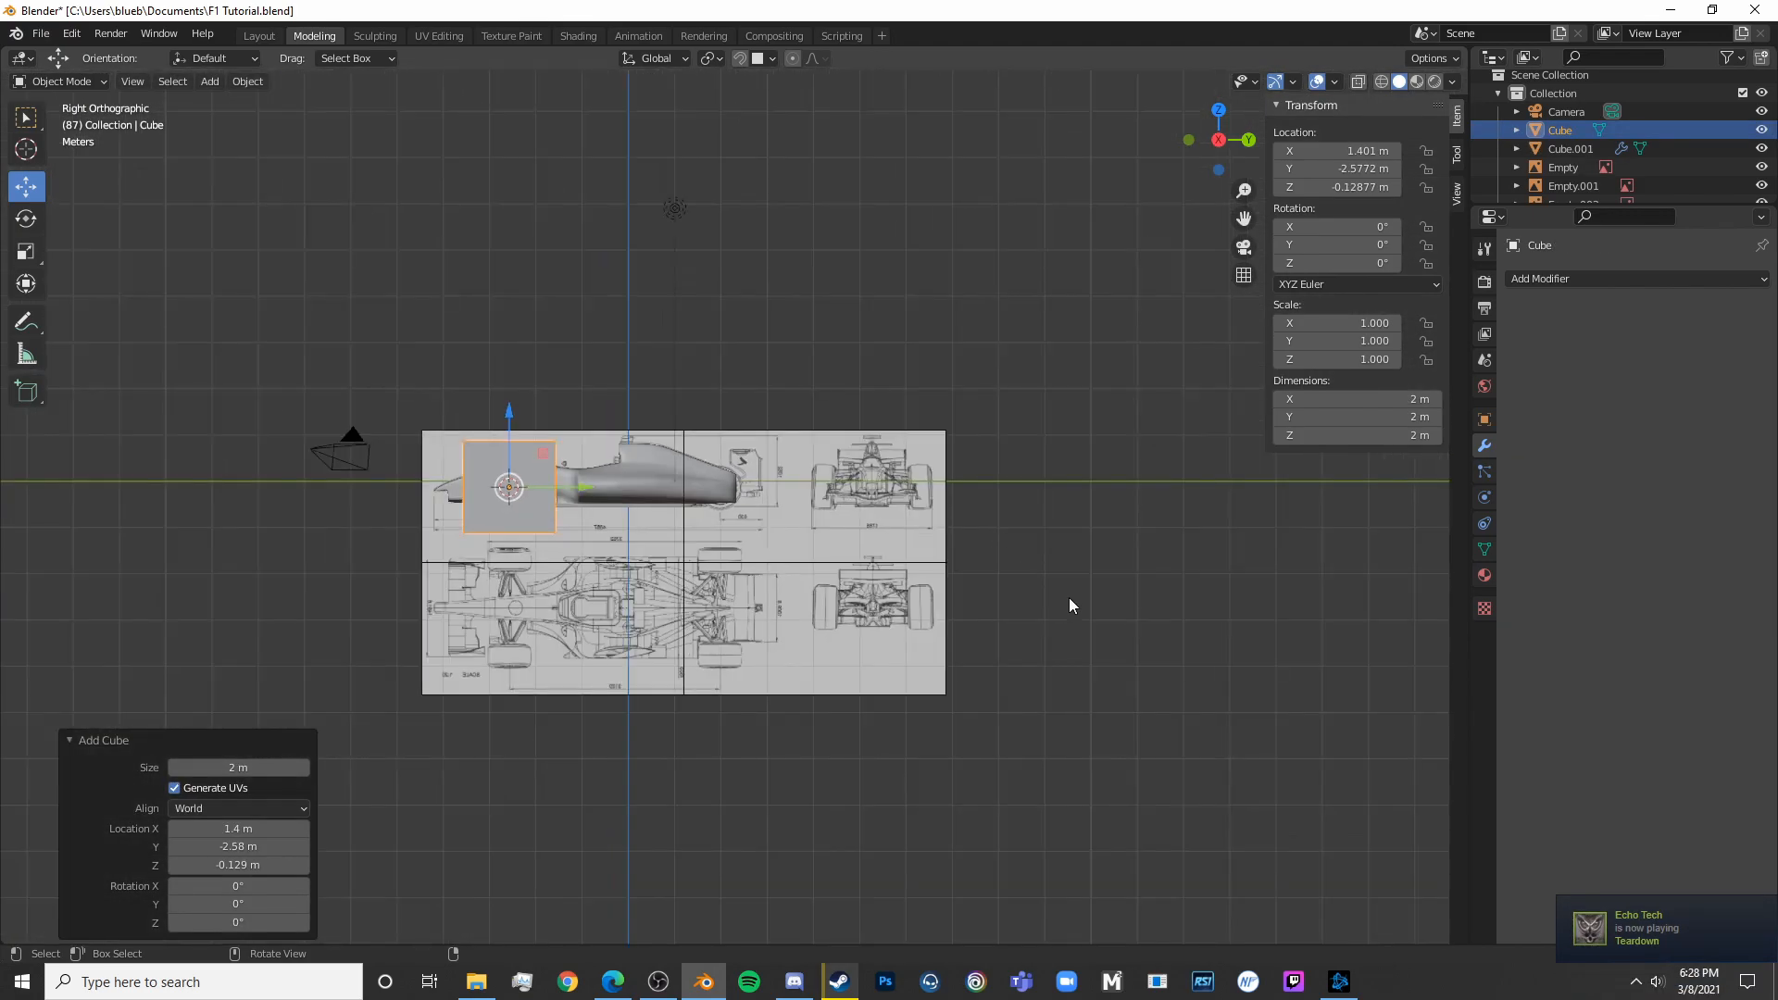
Scale the cube down to about 0.275 m and move it onto the rear wing in the side blueprint
{"action": "key", "text": "s"}
{"action": "left_click", "coordinate": [554, 548]}
{"action": "key", "text": "g"}
{"action": "left_click", "coordinate": [809, 527]}
{"action": "scroll", "coordinate": [809, 530], "scroll_direction": "up", "scroll_amount": 5}
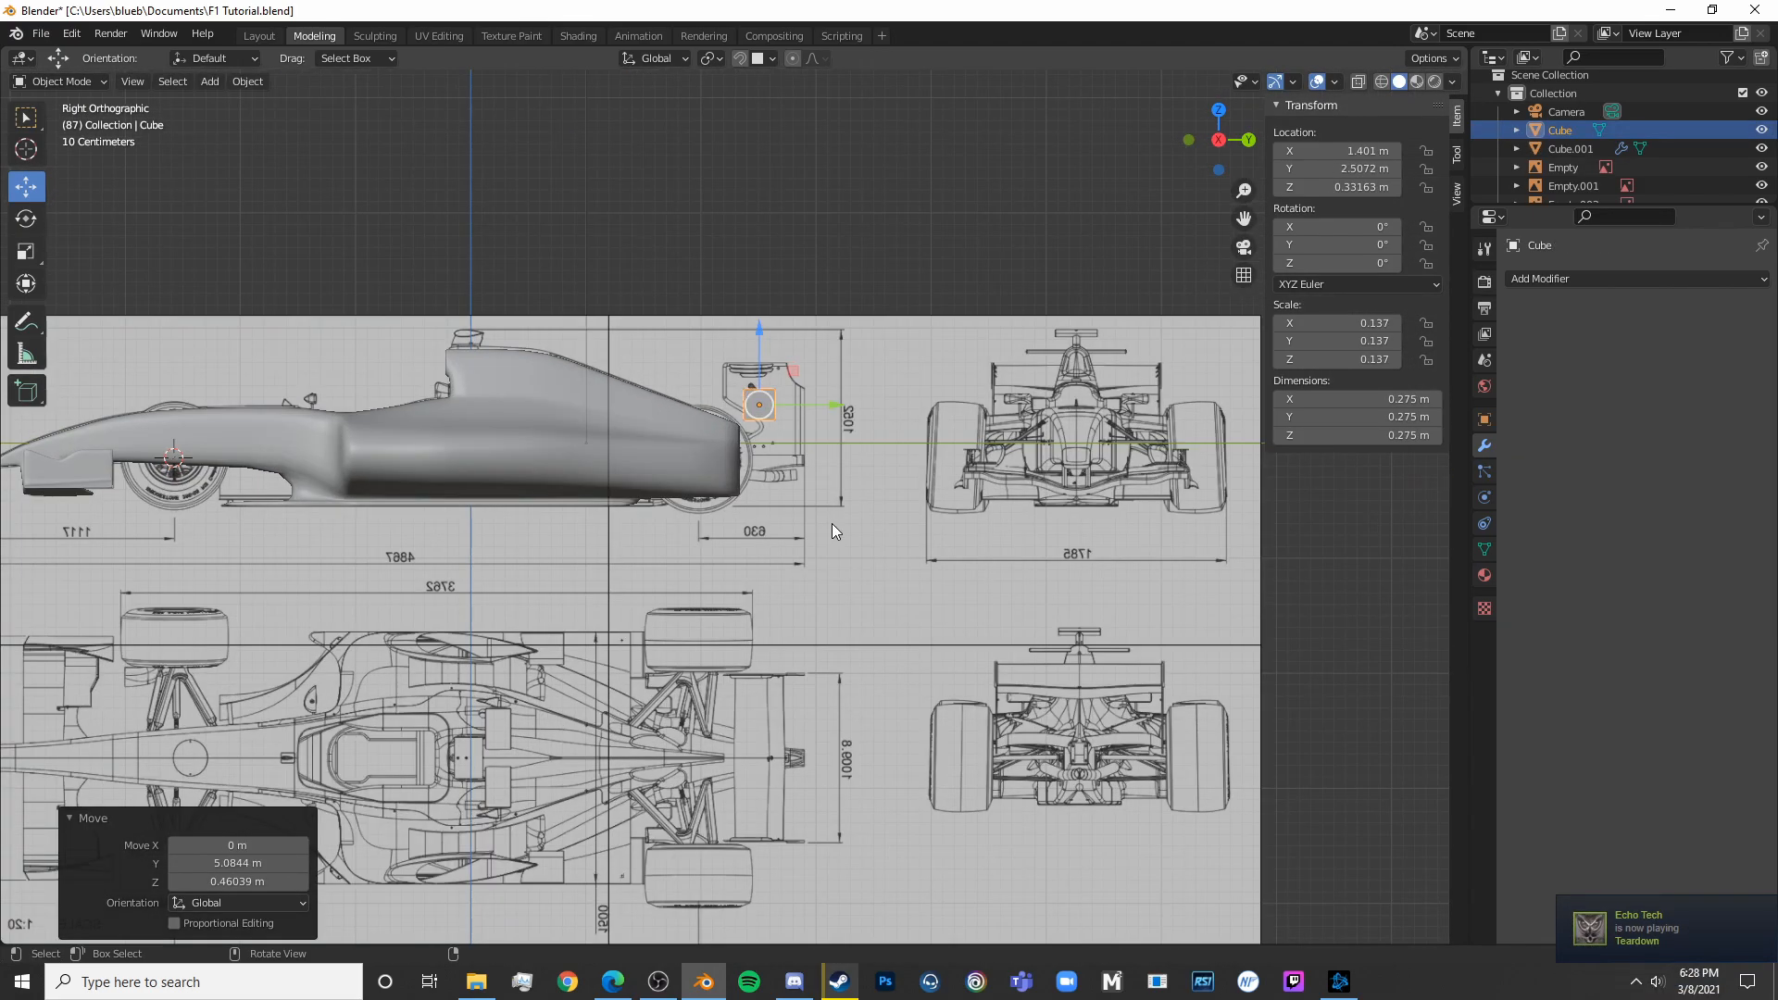
In the top view, move the cube onto the rear wing's endplate in the blueprint
{"action": "key", "text": "KP_7"}
{"action": "scroll", "coordinate": [570, 630], "scroll_direction": "up", "scroll_amount": 3}
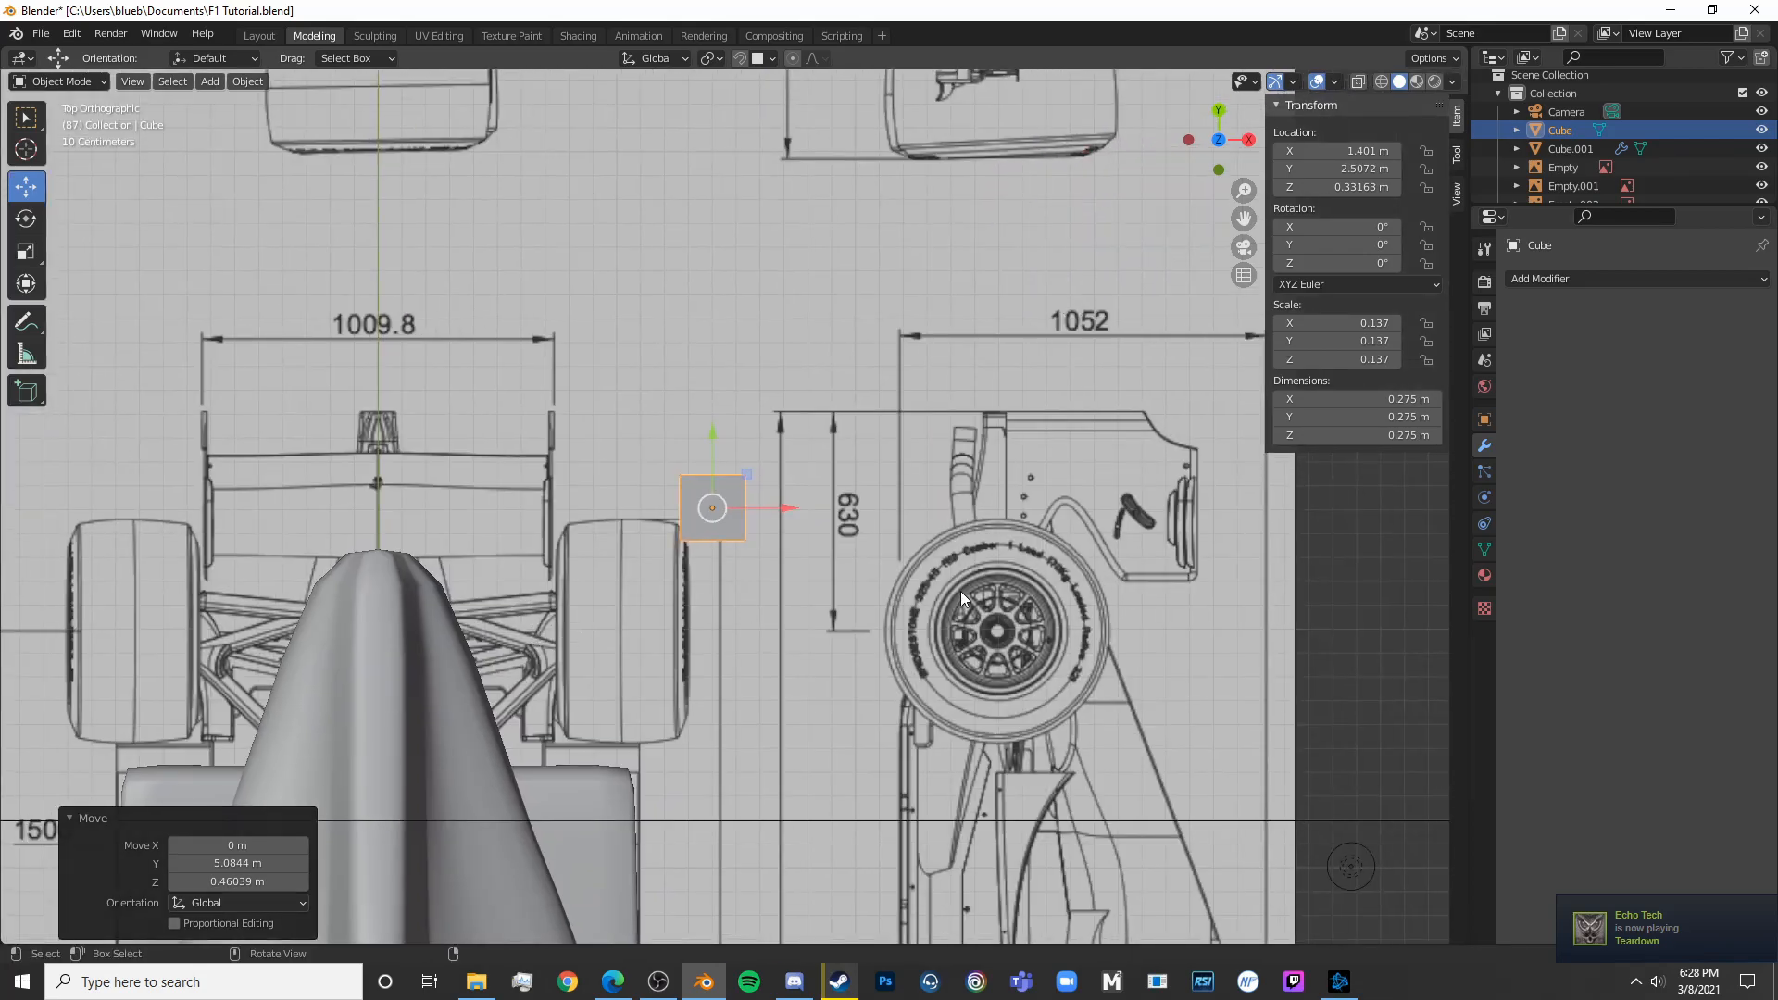
{"action": "scroll", "coordinate": [935, 589], "scroll_direction": "up", "scroll_amount": 4}
{"action": "key", "text": "shift+z"}
{"action": "key", "text": "g"}
{"action": "left_click", "coordinate": [497, 549]}
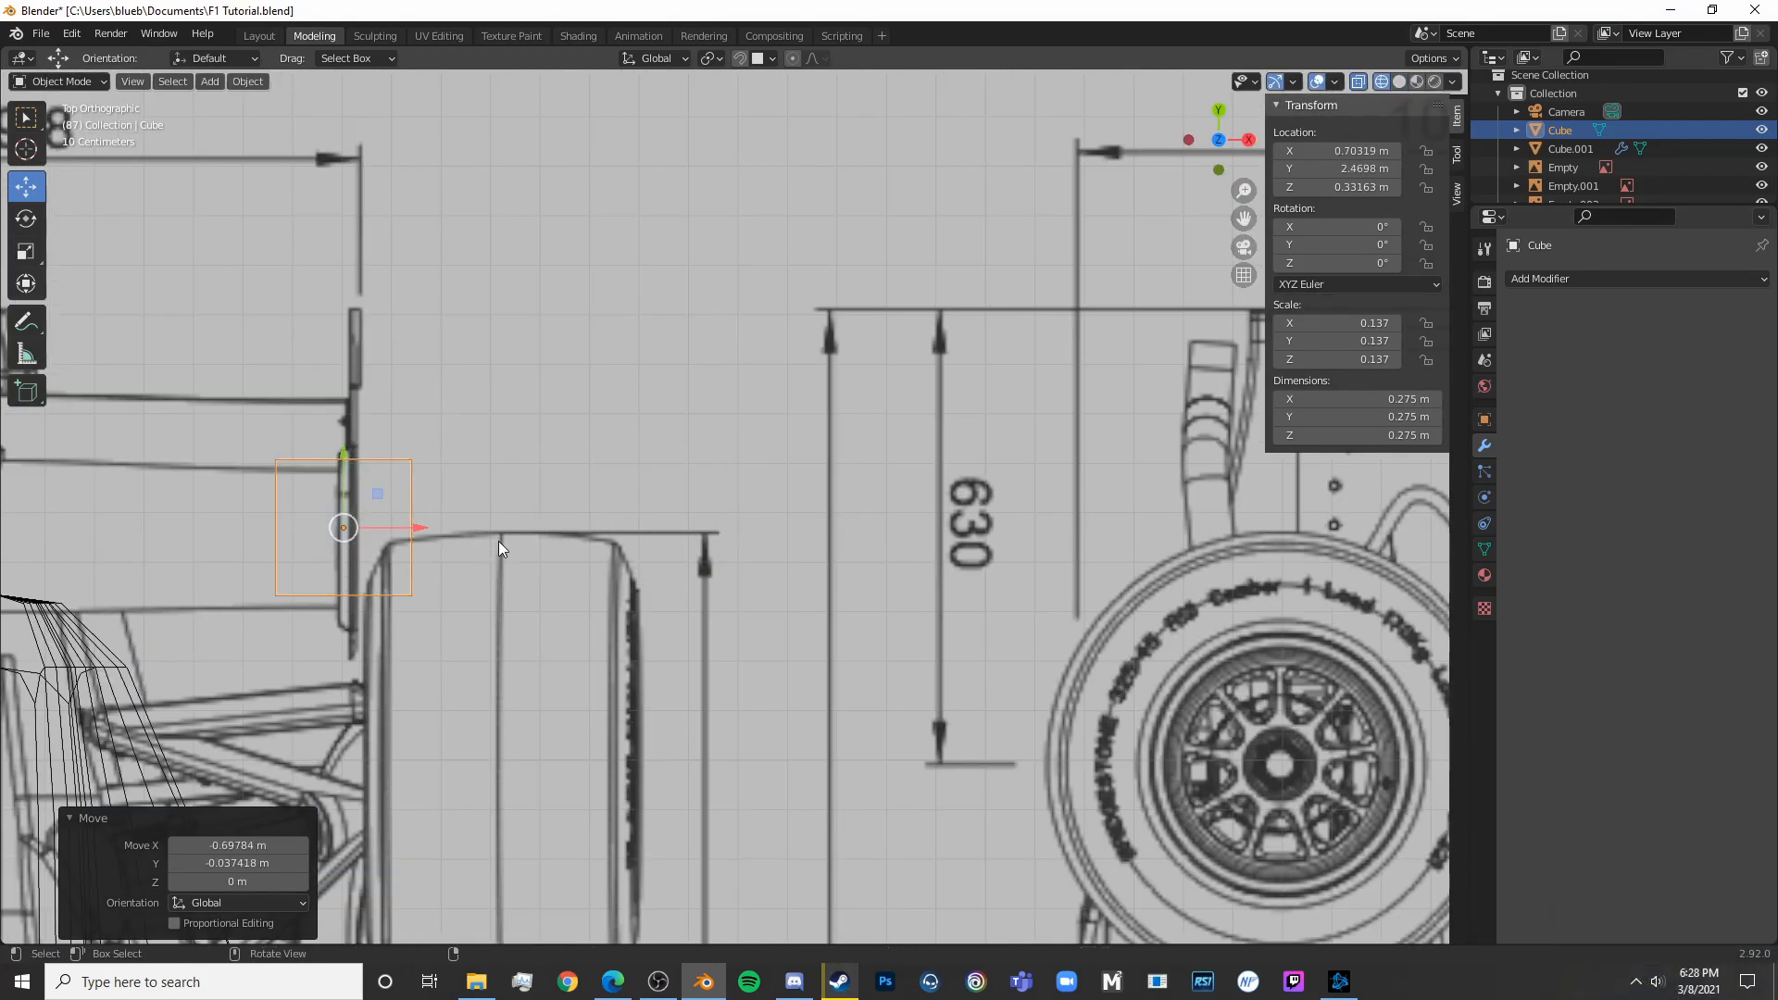
Scale the cube along X to a thin plate about 0.023 m wide
{"action": "middle_click_drag", "start_coordinate": [497, 540], "coordinate": [694, 501], "text": "shift"}
{"action": "key", "text": "s"}
{"action": "key", "text": "x"}
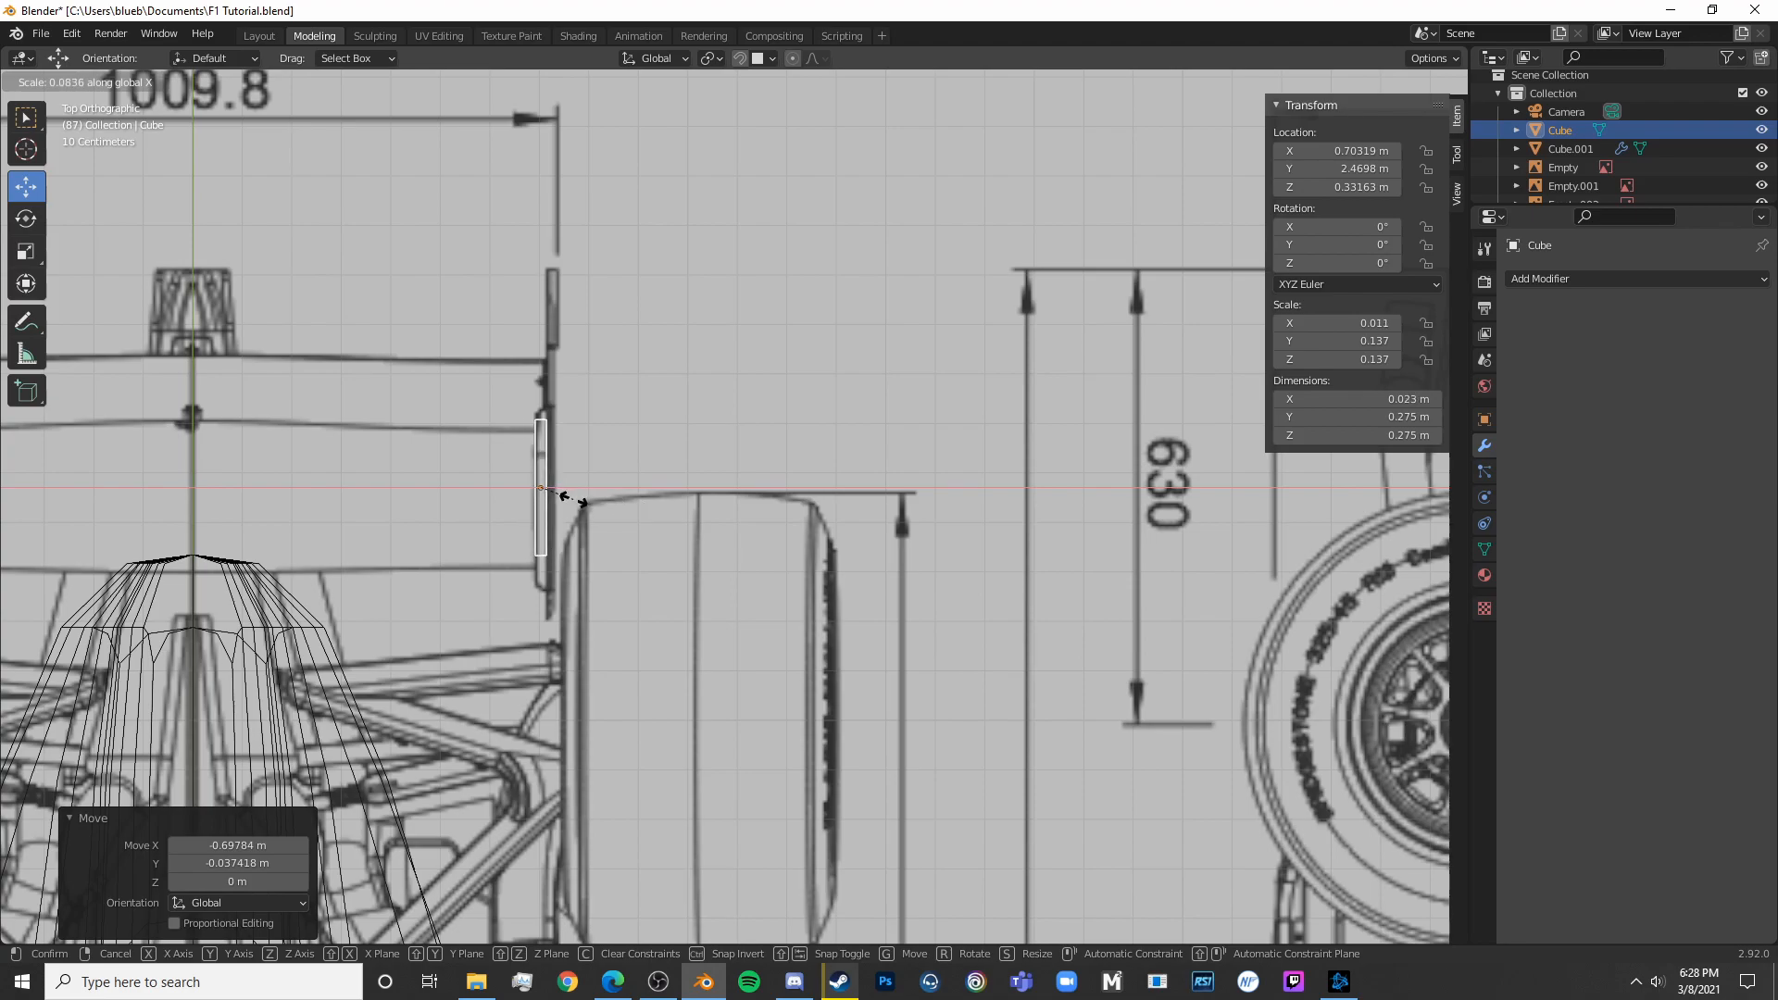
{"action": "left_click", "coordinate": [572, 498]}
Set the thin cube's X location to 0 m to centre it on the car
{"action": "scroll", "coordinate": [815, 448], "scroll_direction": "down", "scroll_amount": 5}
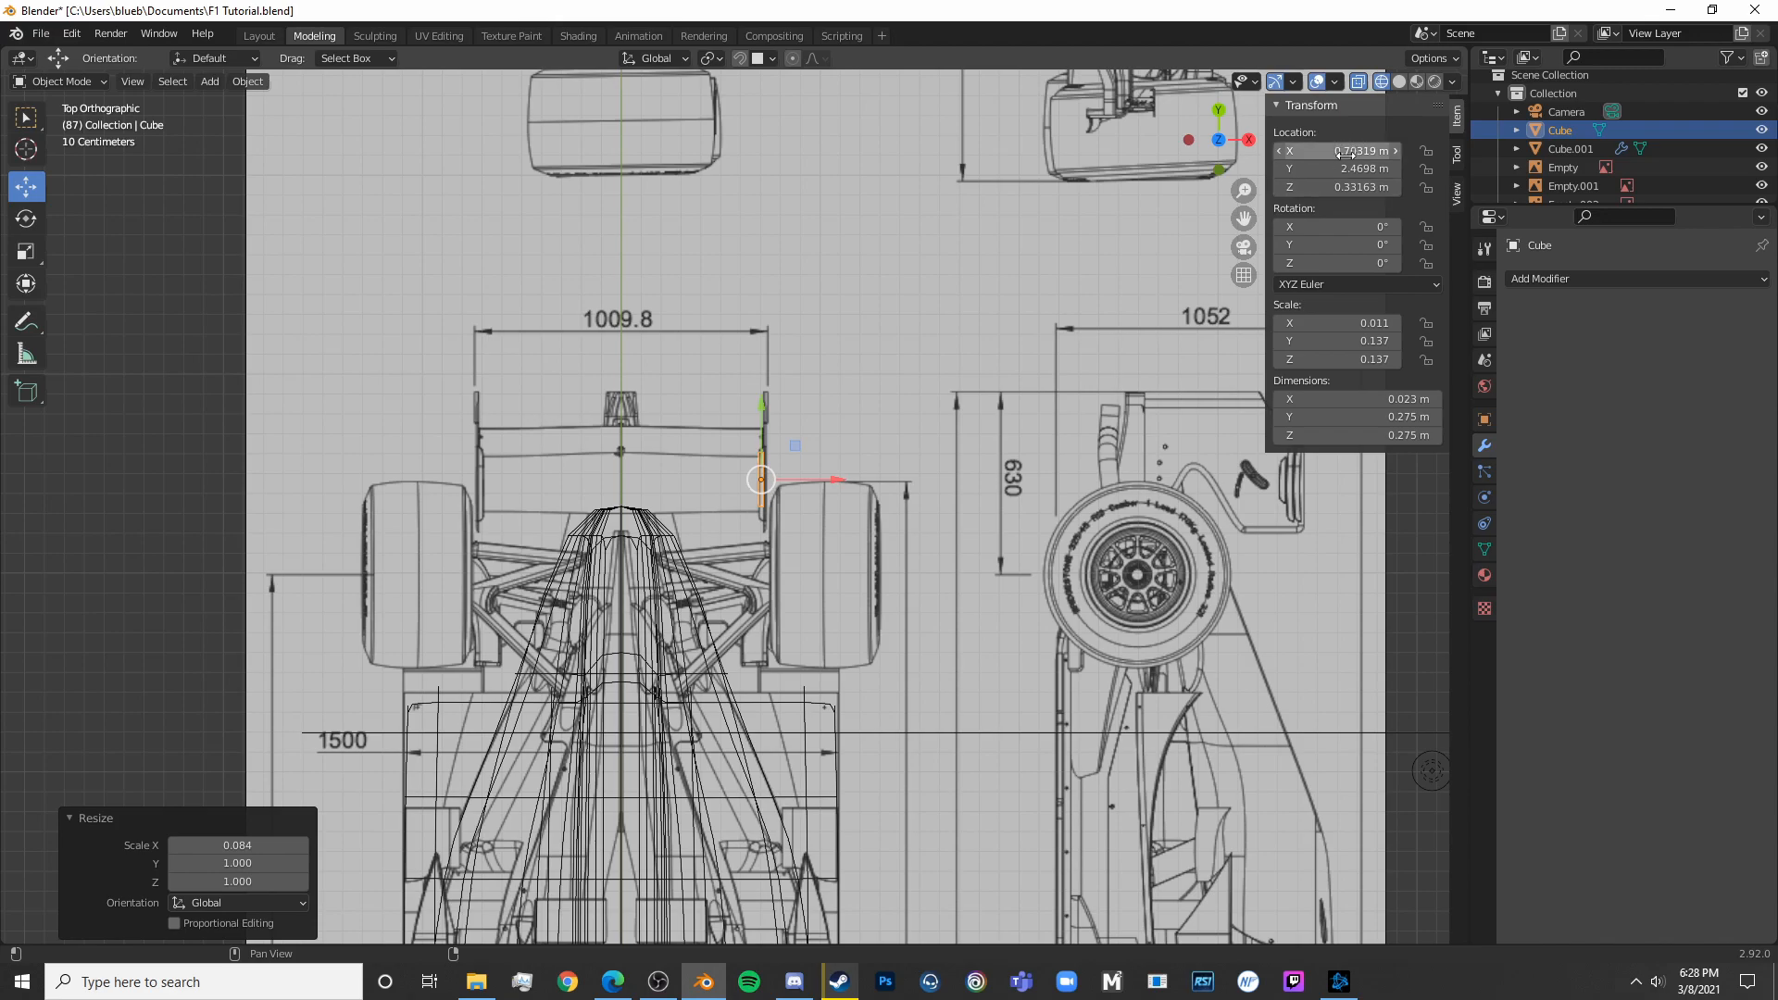
{"action": "type", "text": "0"}
{"action": "key", "text": "Return"}
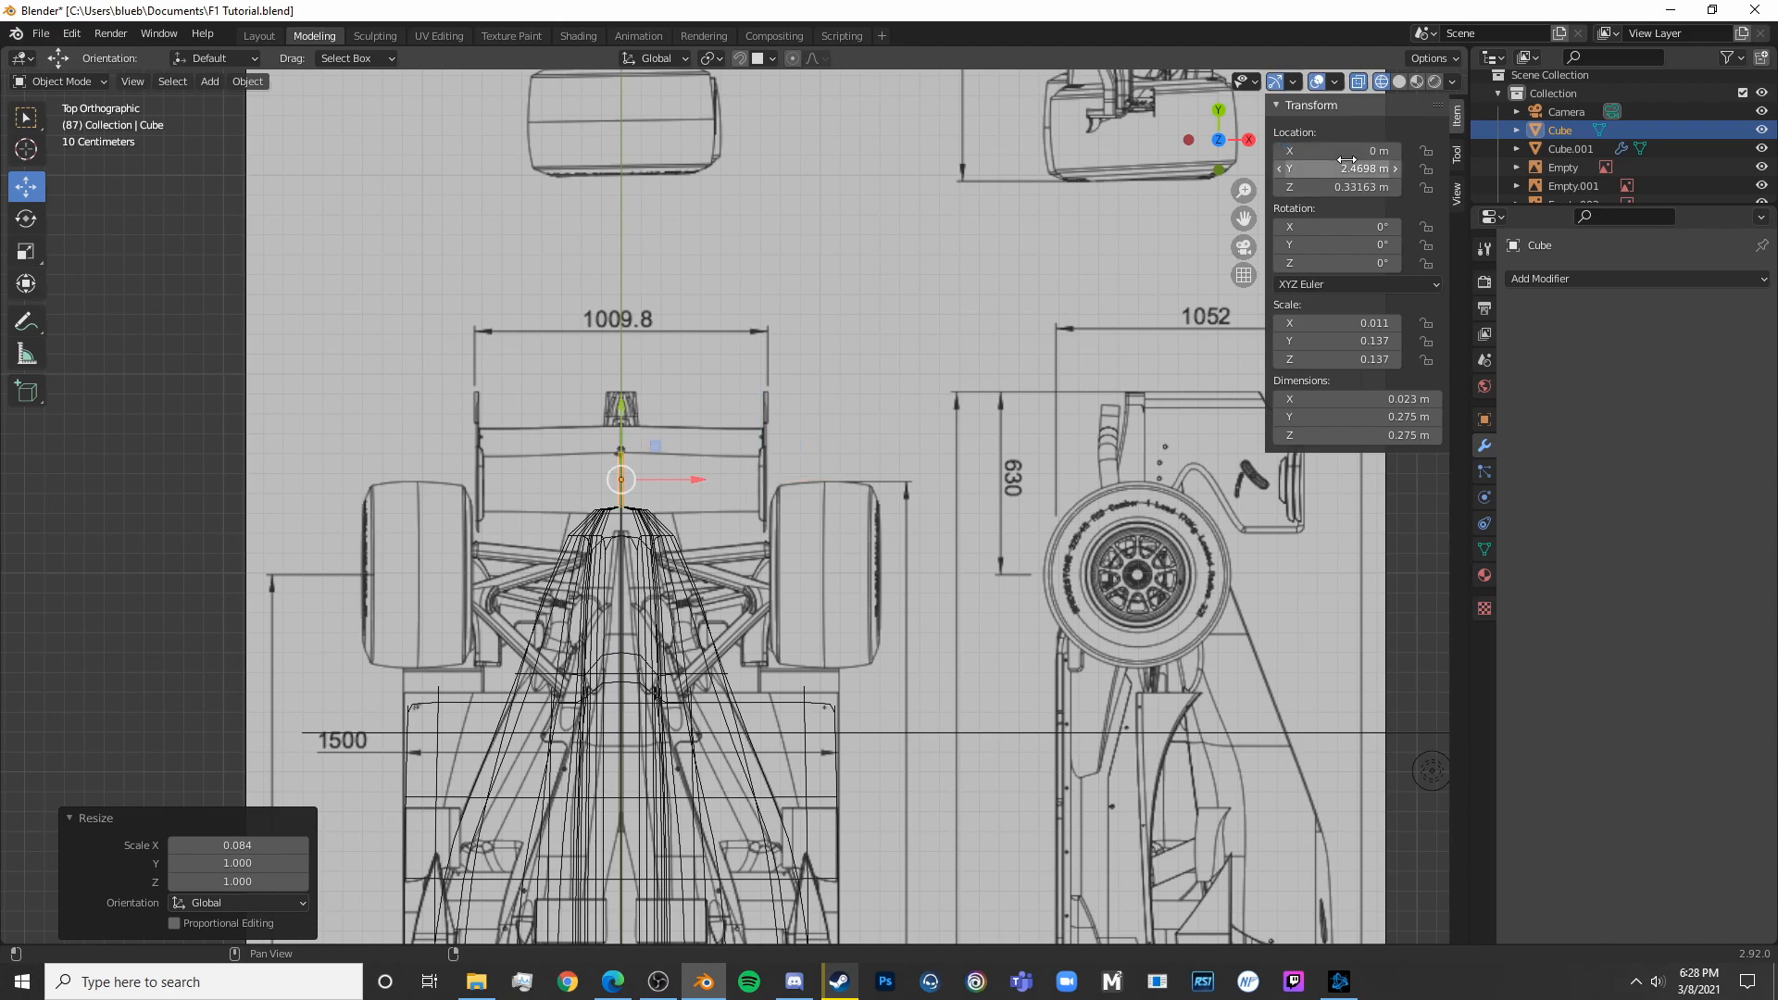
Flatten the cube along Z in the side view with a scale factor of 0.181
{"action": "scroll", "coordinate": [851, 413], "scroll_direction": "up", "scroll_amount": 6}
{"action": "key", "text": "shift+z"}
{"action": "key", "text": "KP_3"}
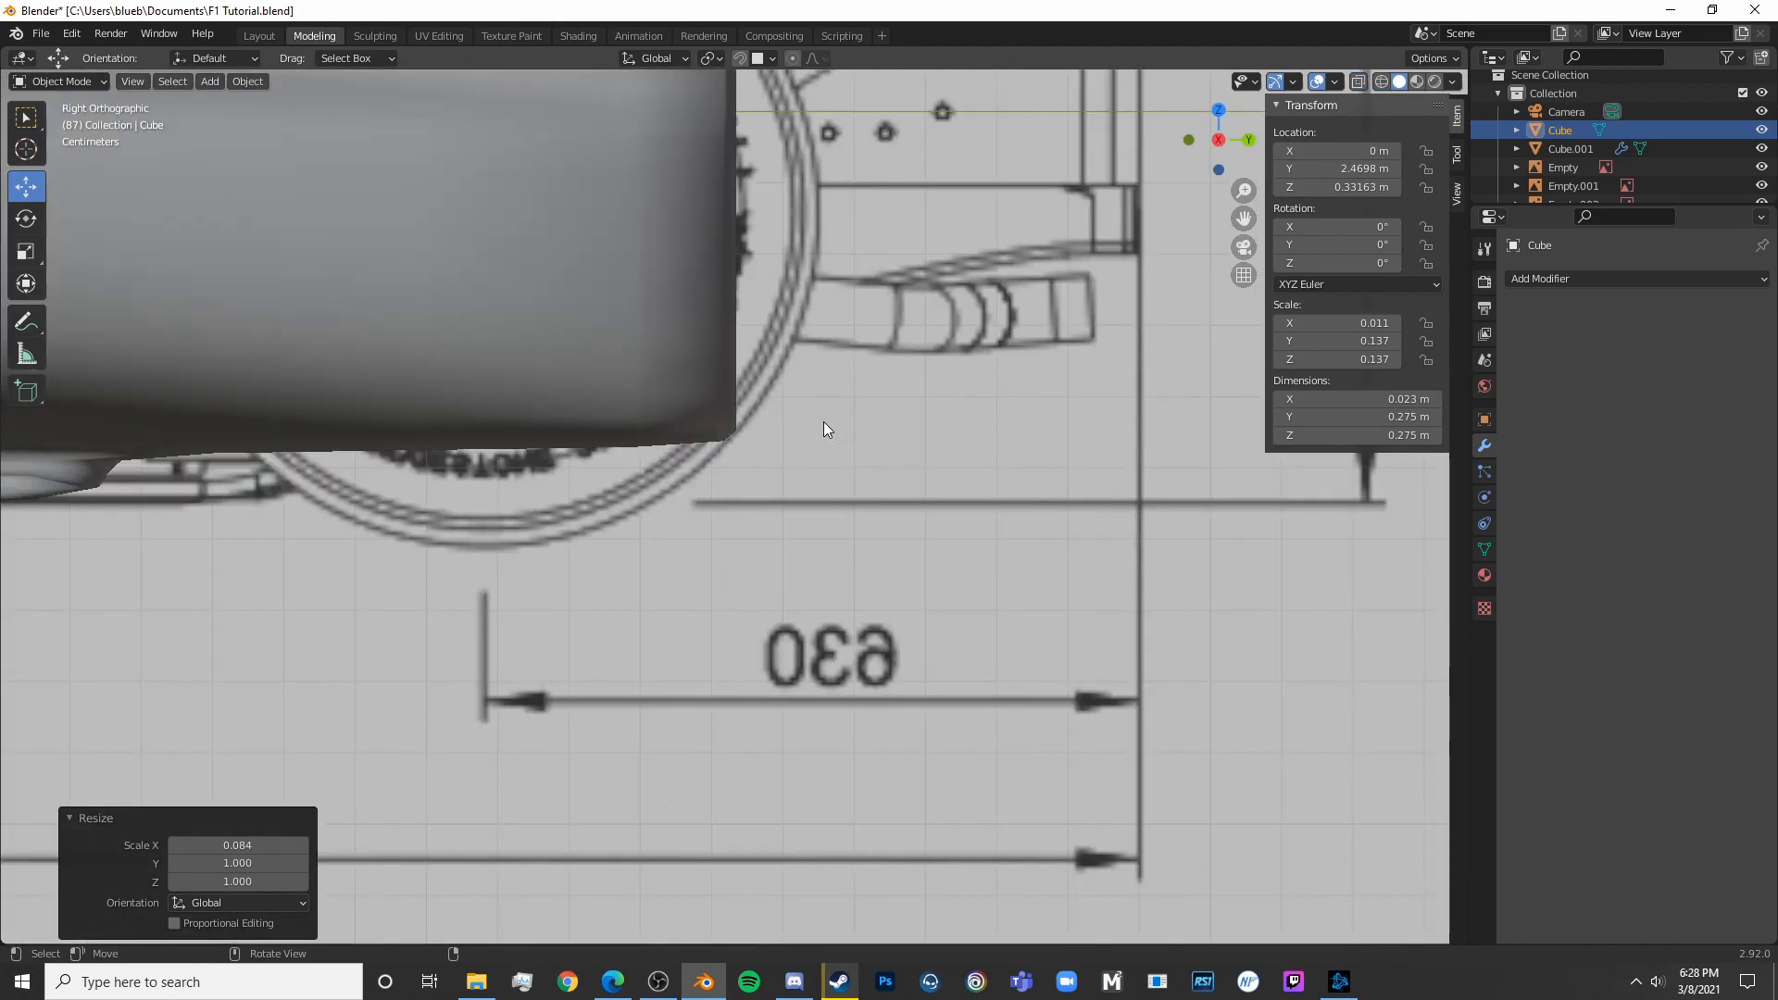
{"action": "scroll", "coordinate": [824, 413], "scroll_direction": "up", "scroll_amount": 3}
{"action": "key", "text": "s"}
{"action": "key", "text": "z"}
{"action": "left_click", "coordinate": [797, 389]}
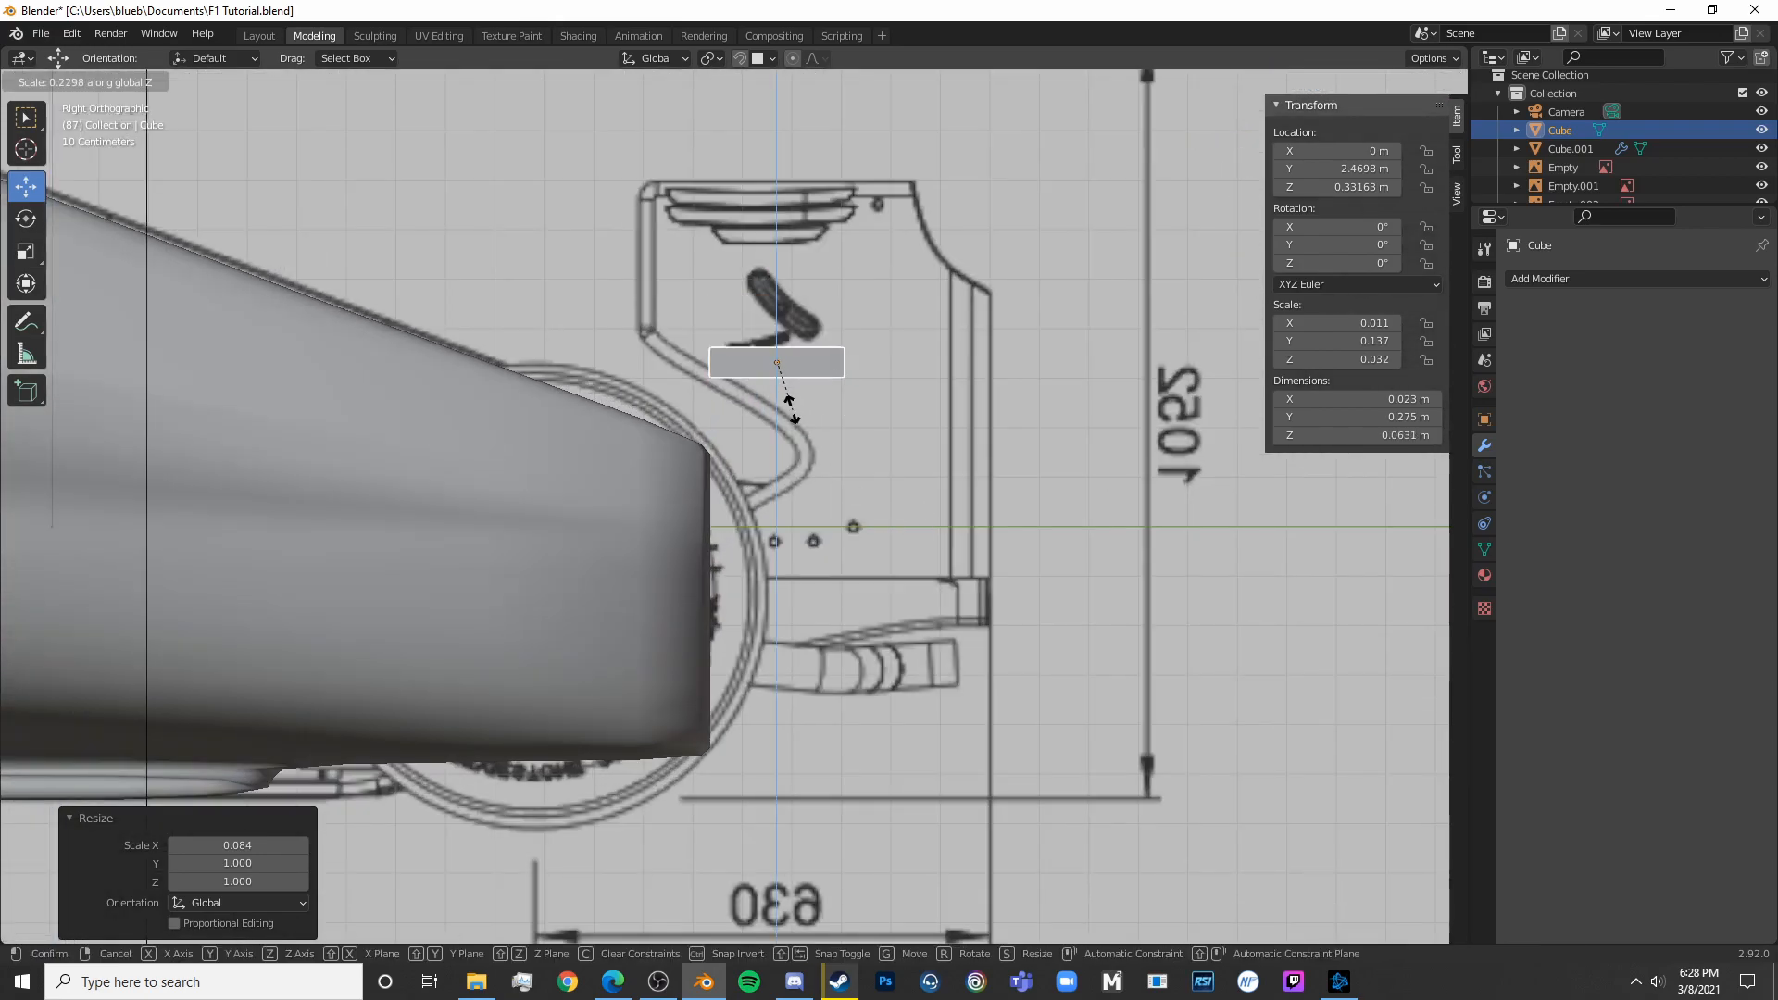
Add a Subdivision Surface modifier to the cube and widen its mesh along X in Edit Mode
{"action": "left_click", "coordinate": [1693, 279]}
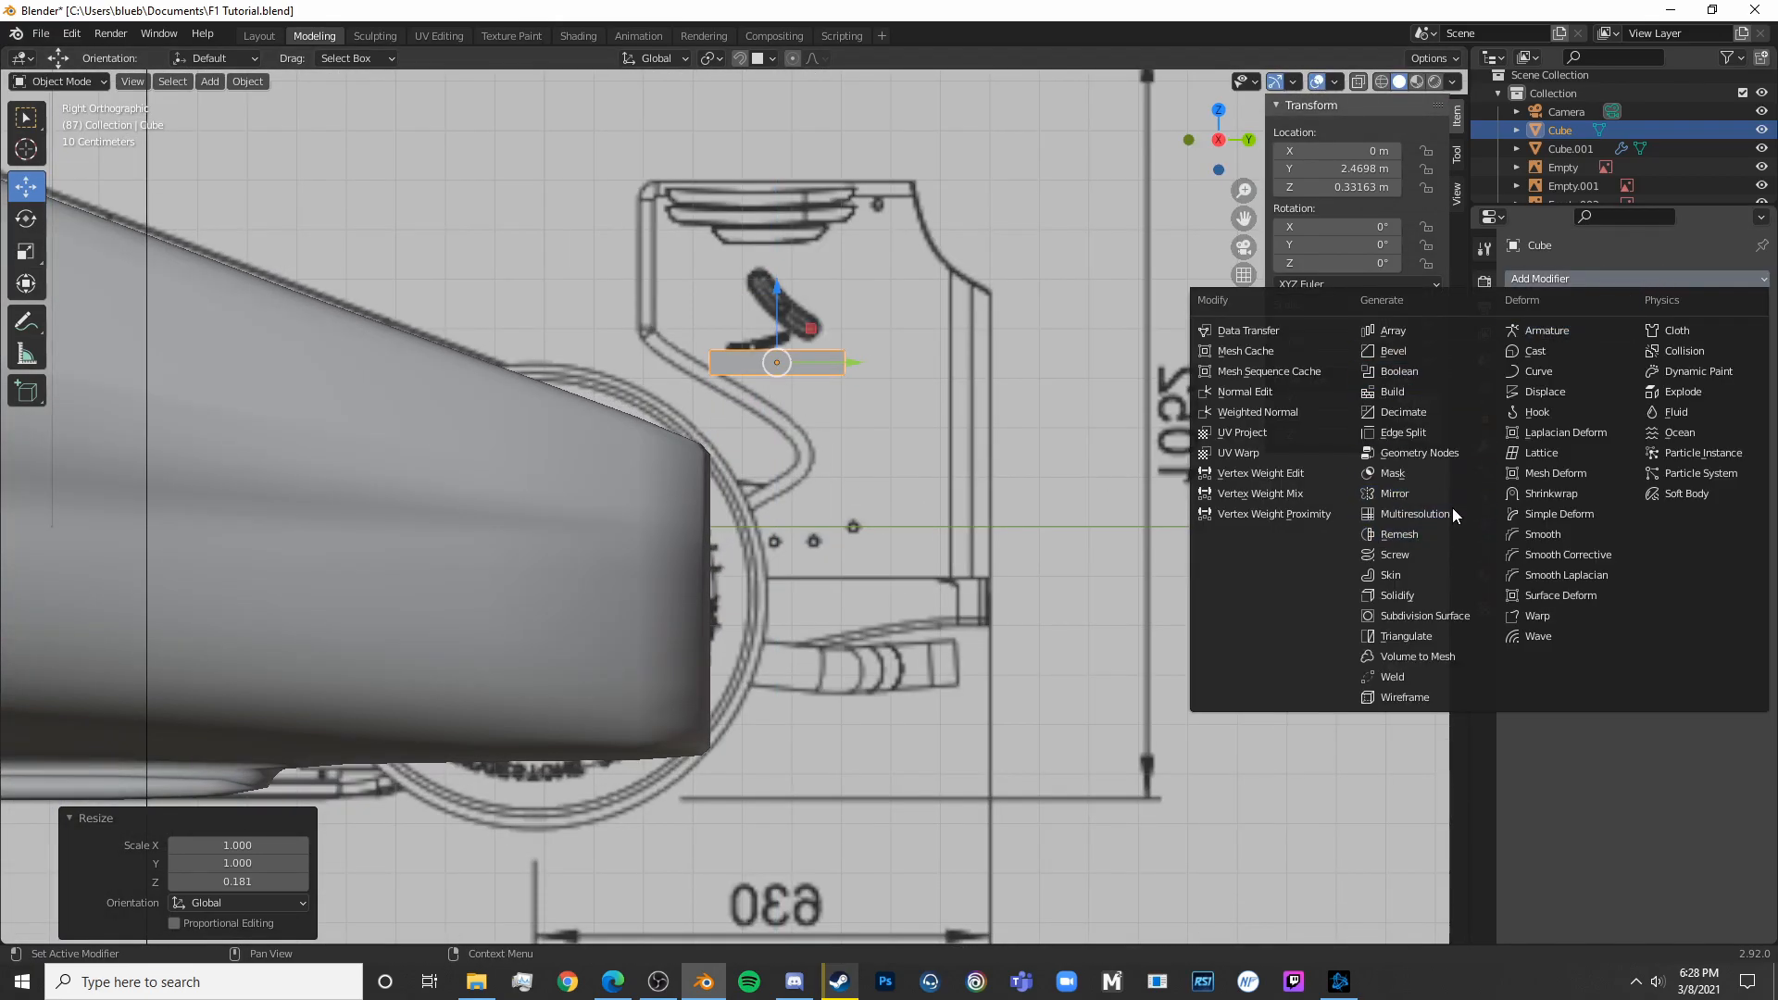
{"action": "left_click", "coordinate": [1426, 616]}
{"action": "middle_click_drag", "start_coordinate": [972, 519], "coordinate": [1039, 488]}
{"action": "key", "text": "Tab"}
{"action": "middle_click_drag", "start_coordinate": [469, 421], "coordinate": [766, 496], "text": "shift"}
{"action": "scroll", "coordinate": [766, 497], "scroll_direction": "up", "scroll_amount": 4}
{"action": "key", "text": "s"}
{"action": "key", "text": "x"}
{"action": "left_click", "coordinate": [1242, 445]}
{"action": "left_click", "coordinate": [1185, 441]}
Add one lengthwise loop cut through the exact middle of the cube
{"action": "key", "text": "ctrl+r"}
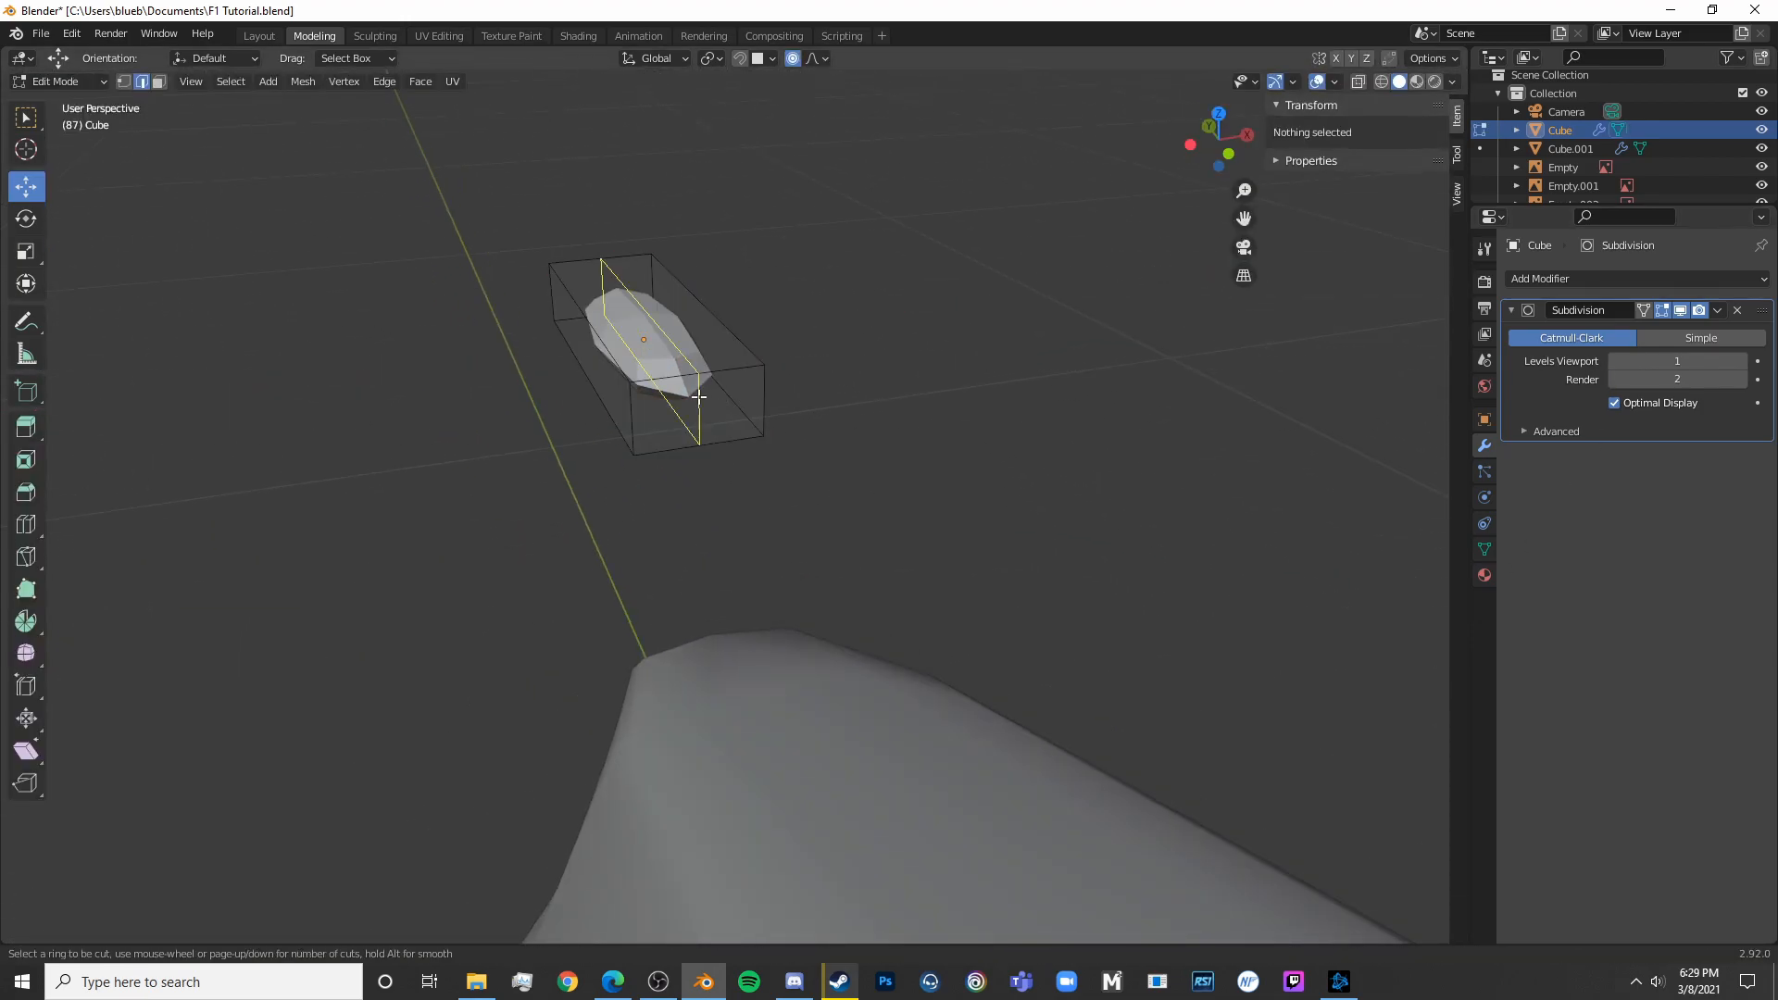
{"action": "left_click", "coordinate": [699, 396]}
{"action": "right_click", "coordinate": [698, 396]}
Delete the cube's vertices on the negative X side of the centre cut and finish editing
{"action": "key", "text": "KP_7"}
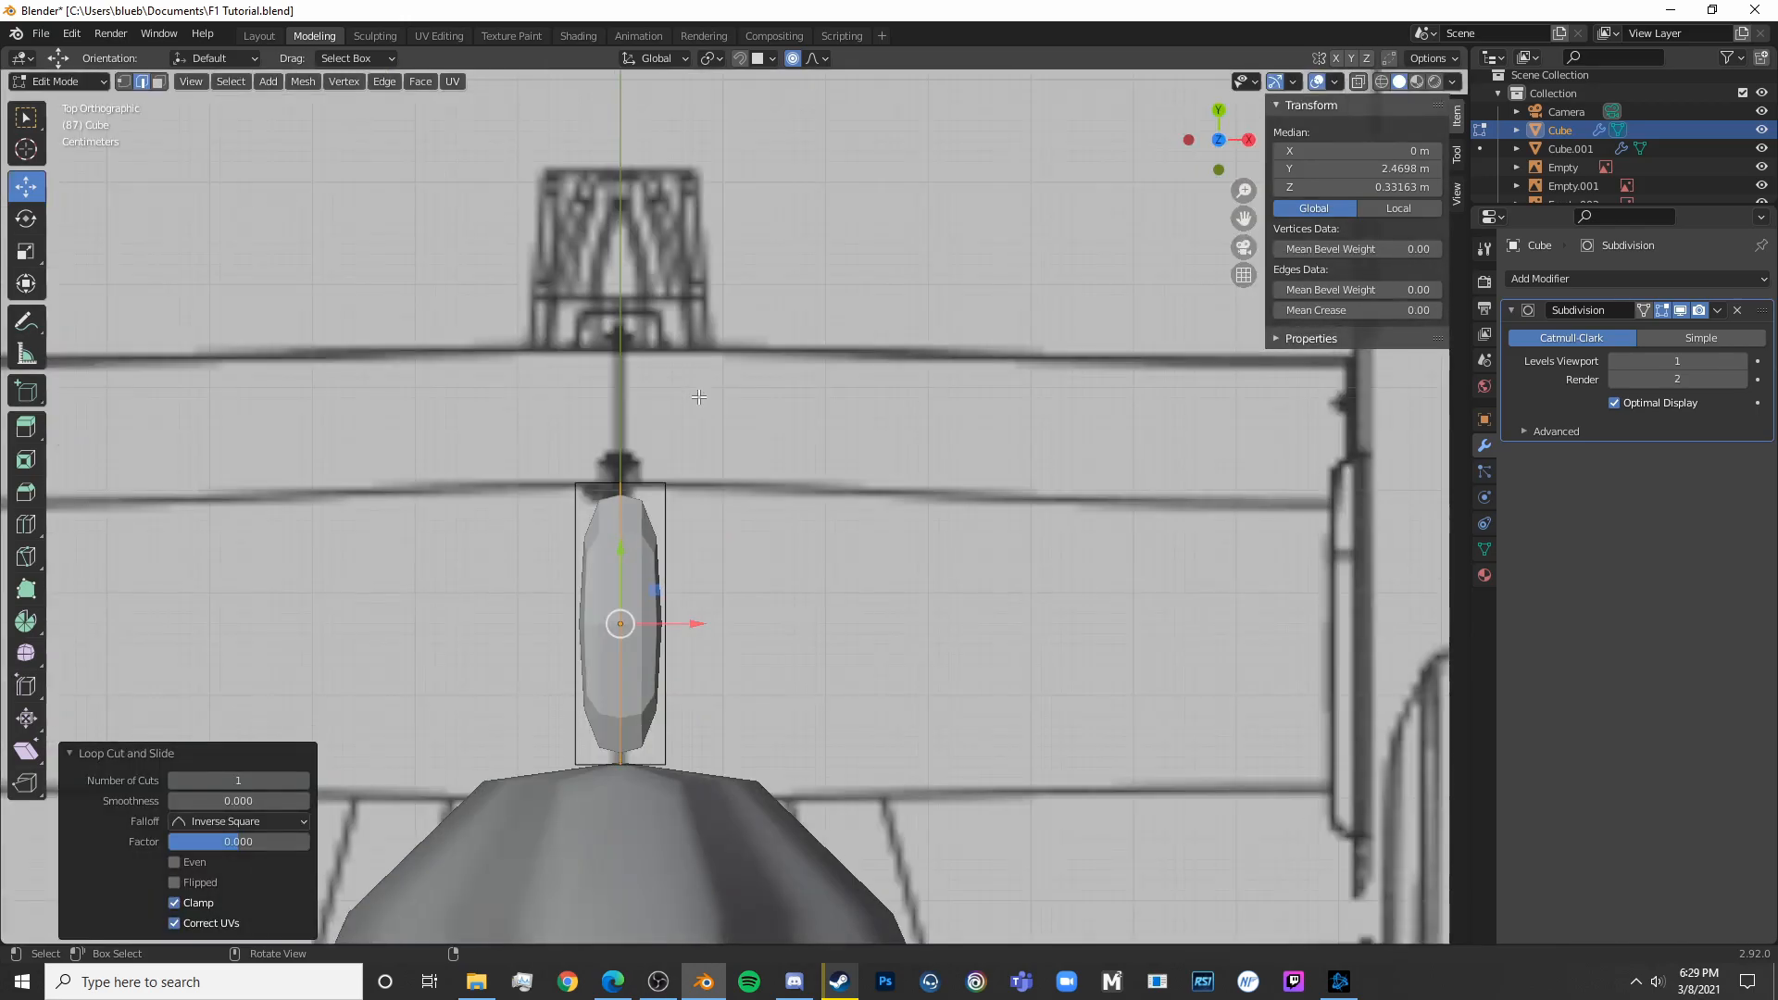
{"action": "key", "text": "shift+z"}
{"action": "left_click", "coordinate": [93, 81]}
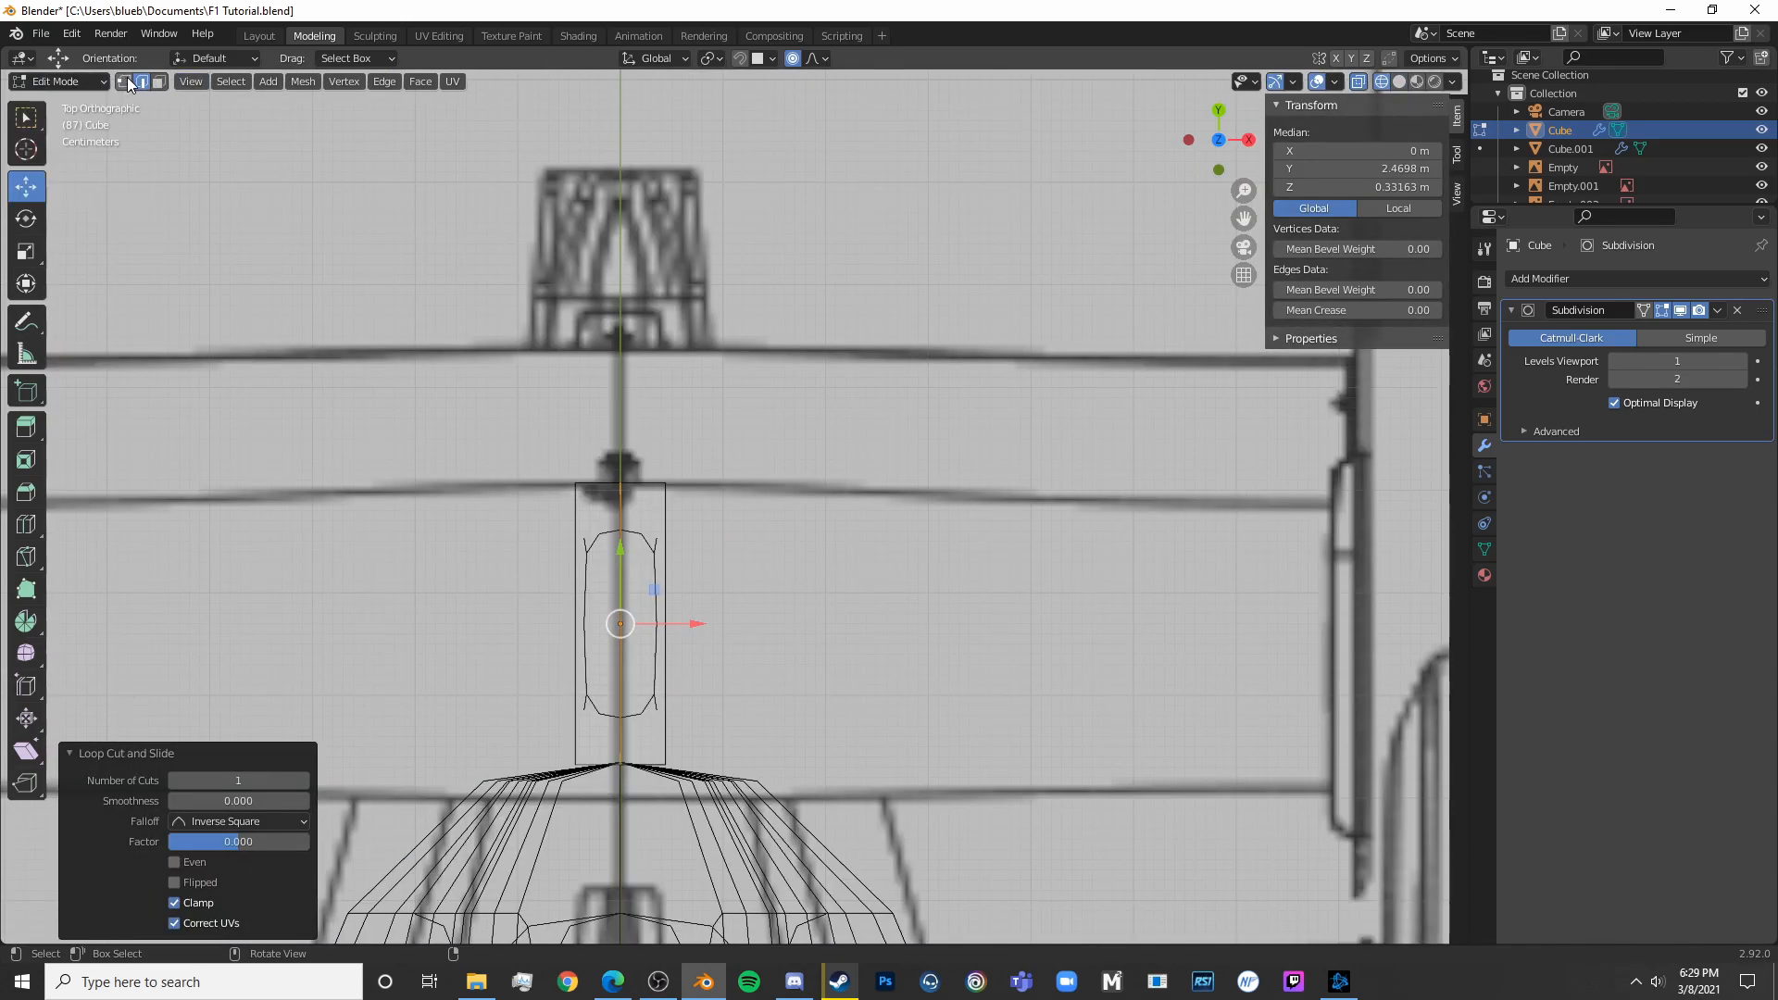
{"action": "key", "text": "alt+a"}
{"action": "key", "text": "c"}
{"action": "left_click_drag", "start_coordinate": [575, 486], "coordinate": [575, 556]}
{"action": "key", "text": "Escape"}
{"action": "key", "text": "x"}
{"action": "left_click", "coordinate": [513, 687]}
{"action": "key", "text": "Tab"}
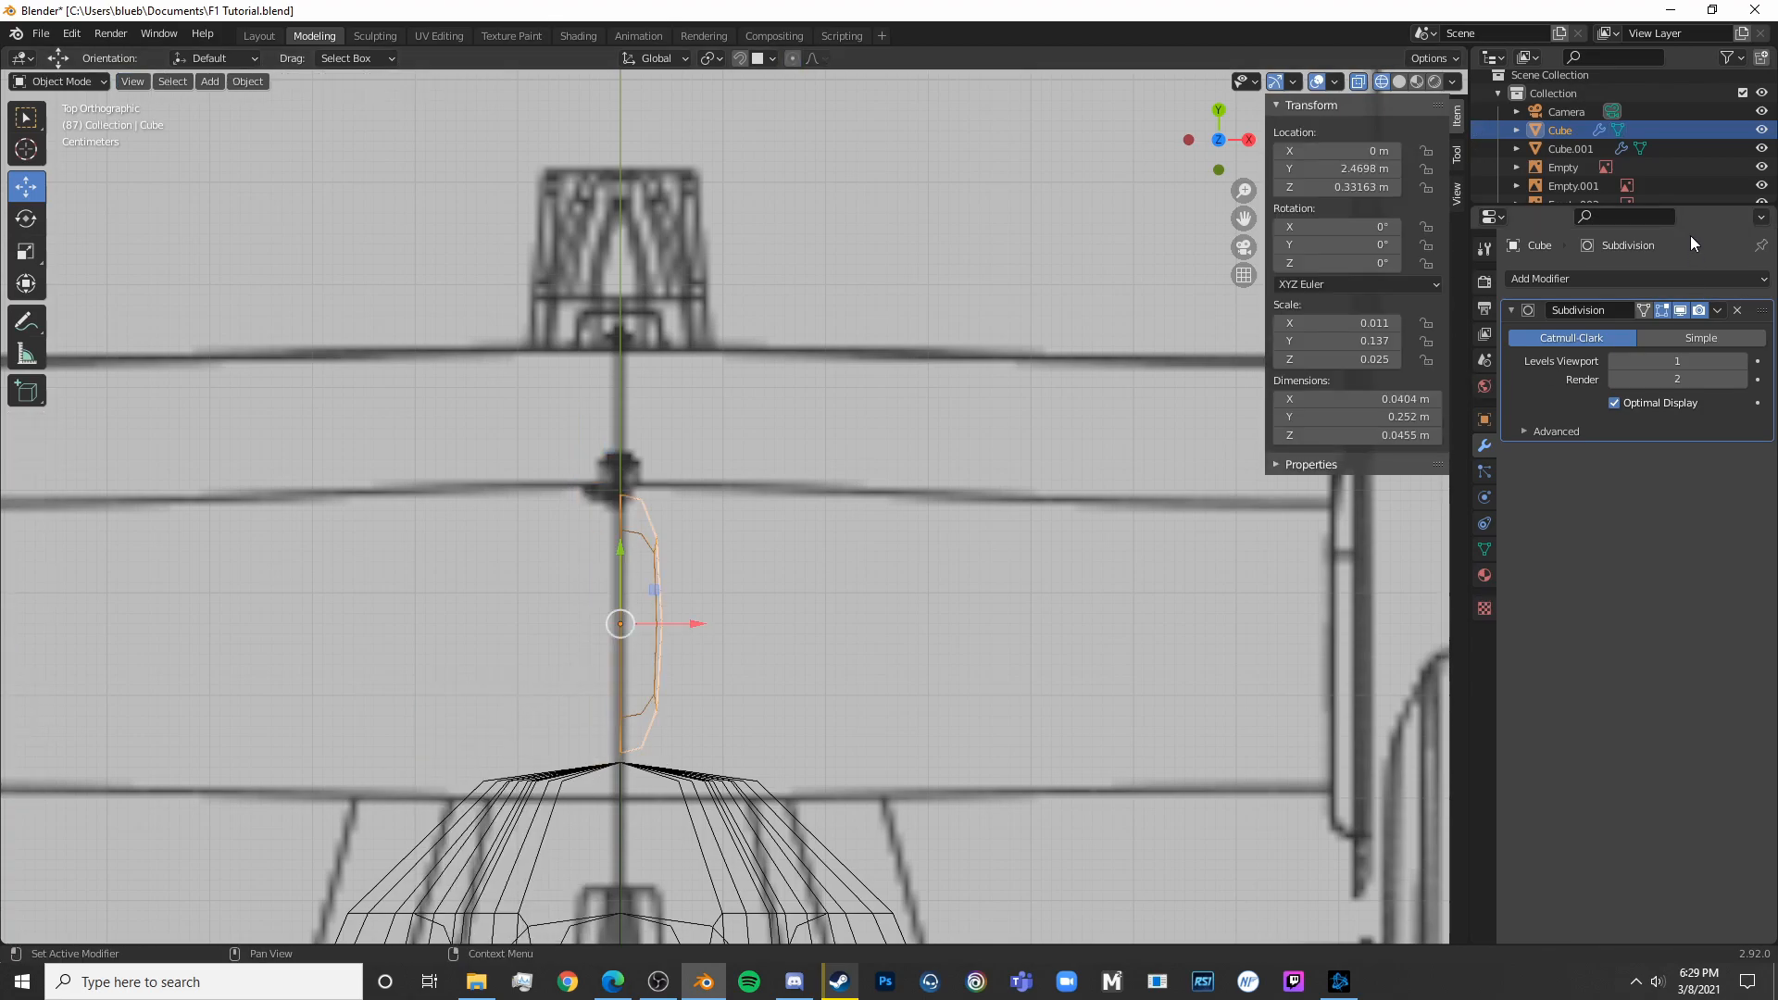
Add a Mirror modifier across X to the half cube and reopen its mesh for editing
{"action": "left_click", "coordinate": [1674, 278]}
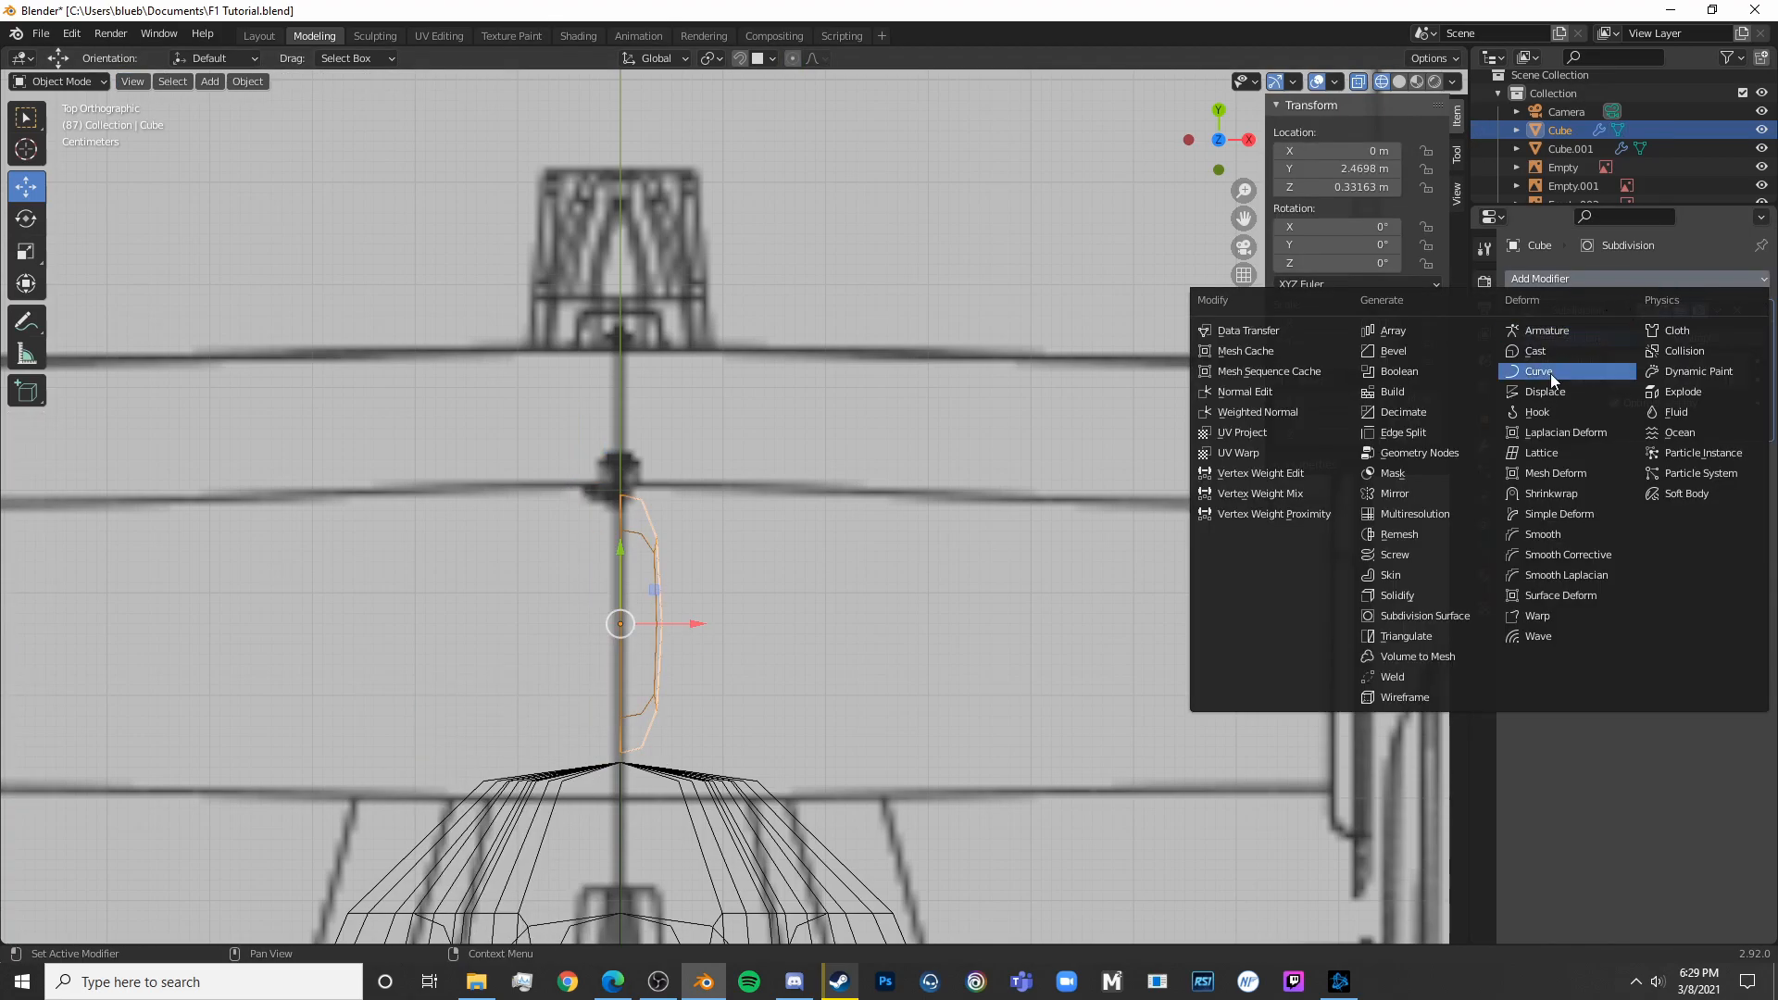
{"action": "left_click", "coordinate": [1421, 498]}
{"action": "key", "text": "shift+z"}
{"action": "scroll", "coordinate": [926, 547], "scroll_direction": "up", "scroll_amount": 2}
{"action": "scroll", "coordinate": [880, 547], "scroll_direction": "down", "scroll_amount": 2}
{"action": "key", "text": "Tab"}
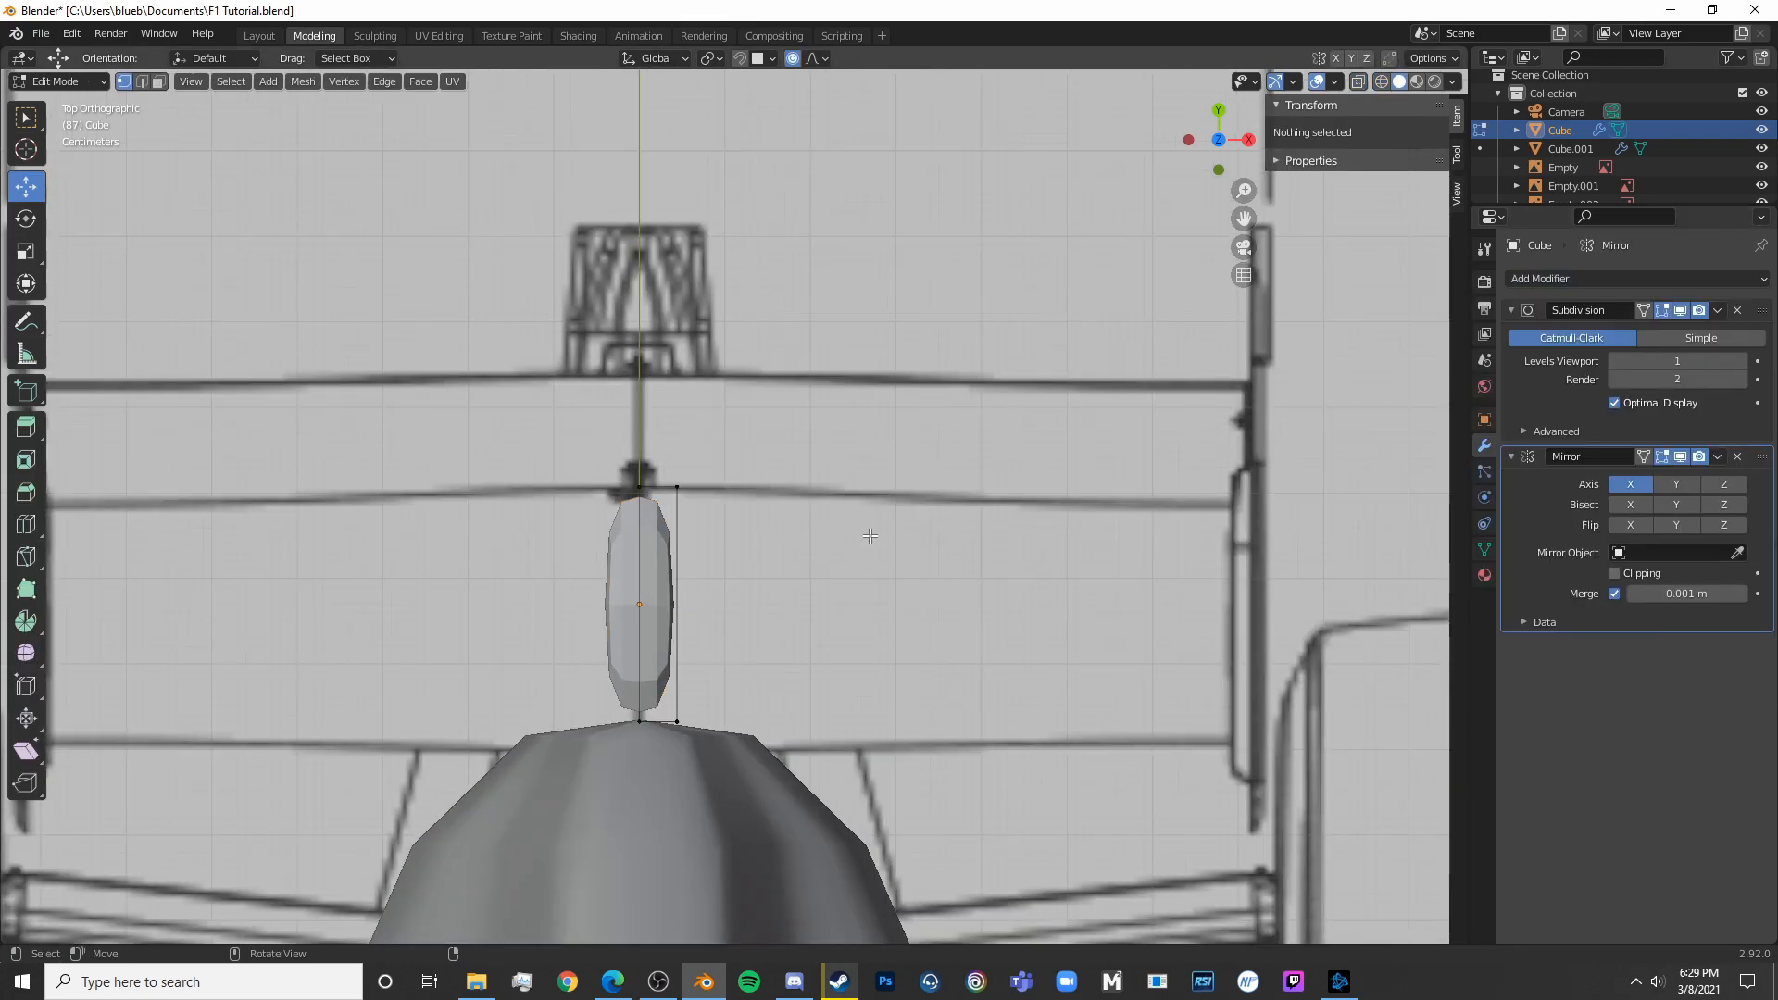
Move the rear and front end vertices apart along Y, lengthening the wing piece to about 0.40 m
{"action": "key", "text": "shift+z"}
{"action": "scroll", "coordinate": [870, 536], "scroll_direction": "down", "scroll_amount": 1}
{"action": "key", "text": "a"}
{"action": "left_click_drag", "start_coordinate": [733, 452], "coordinate": [630, 520]}
{"action": "left_click_drag", "start_coordinate": [671, 417], "coordinate": [718, 329]}
{"action": "left_click", "coordinate": [671, 685]}
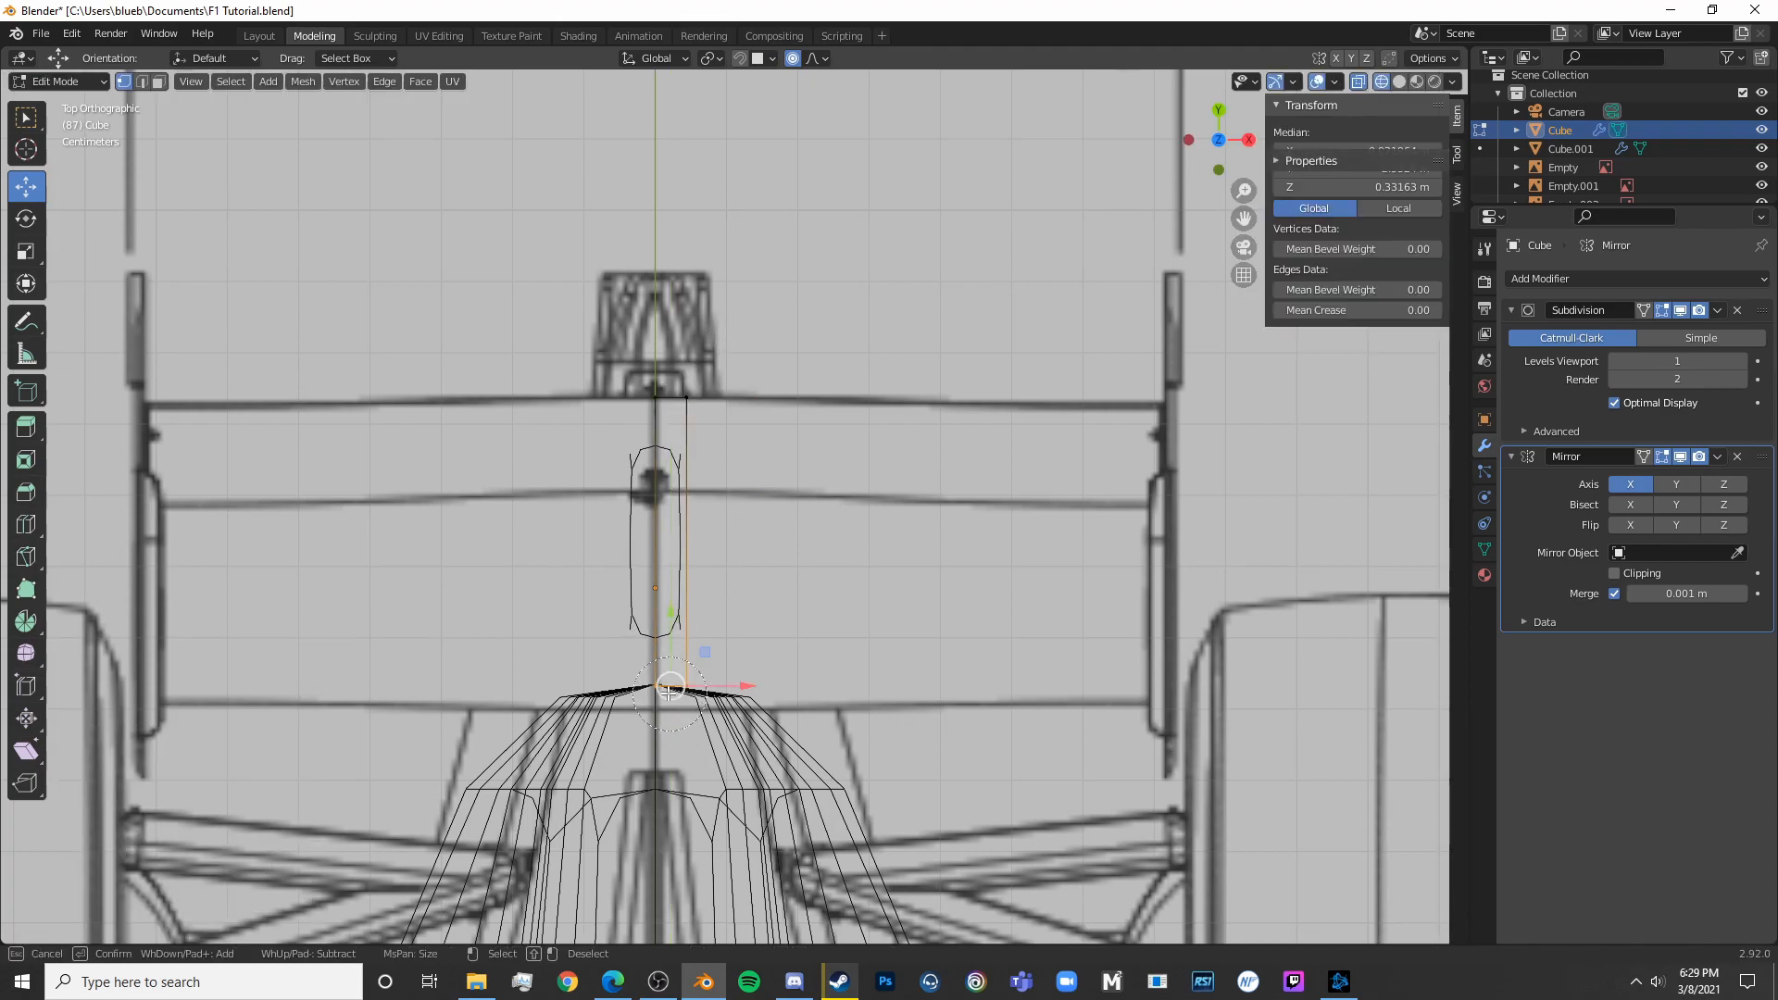
{"action": "left_click", "coordinate": [674, 637]}
{"action": "key", "text": "Tab"}
{"action": "key", "text": "shift+z"}
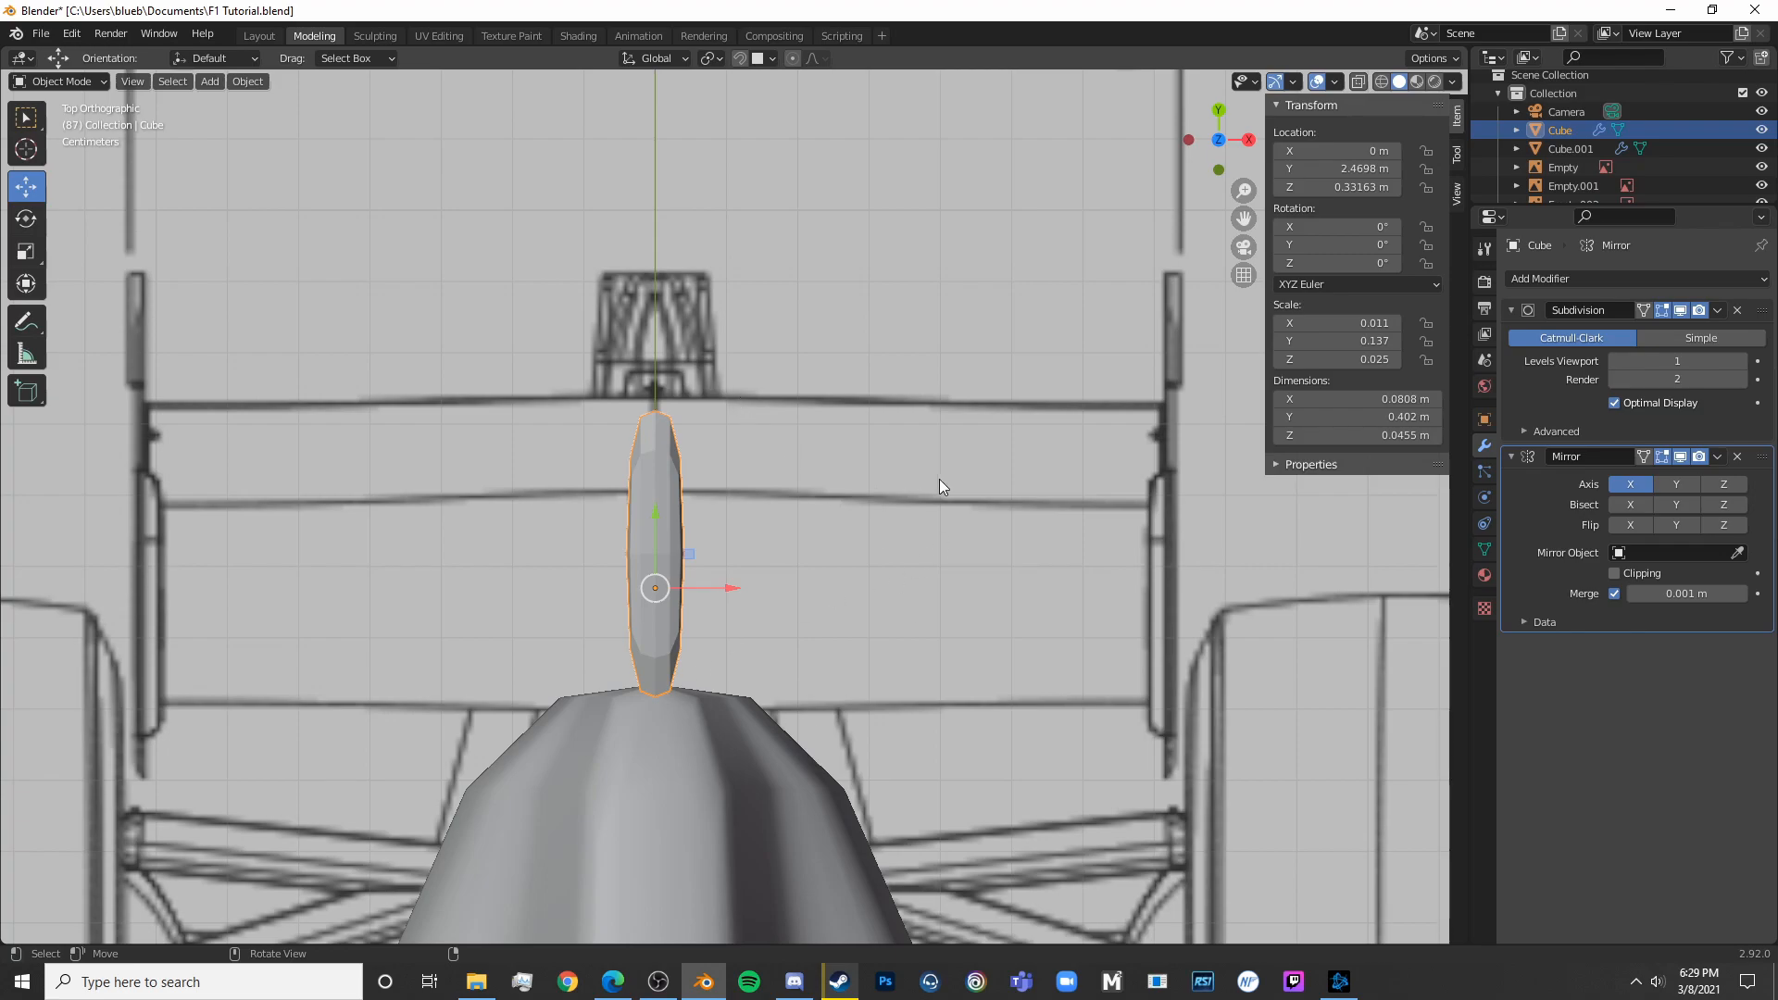
In the side view, raise the wing piece's front end slightly and its rear end strongly so it slopes up to the endplate's rear edge
{"action": "key", "text": "KP_3"}
{"action": "key", "text": "Tab"}
{"action": "key", "text": "shift+z"}
{"action": "middle_click_drag", "start_coordinate": [939, 481], "coordinate": [970, 590], "text": "shift"}
{"action": "key", "text": "c"}
{"action": "left_click", "coordinate": [870, 444]}
{"action": "right_click", "coordinate": [868, 439]}
{"action": "mouse_move", "coordinate": [713, 398]}
{"action": "left_mouse_down"}
{"action": "mouse_move", "coordinate": [733, 341]}
{"action": "mouse_move", "coordinate": [720, 369]}
{"action": "left_mouse_up"}
{"action": "left_click_drag", "start_coordinate": [827, 393], "coordinate": [898, 286]}
{"action": "key", "text": "g"}
{"action": "left_click", "coordinate": [965, 278]}
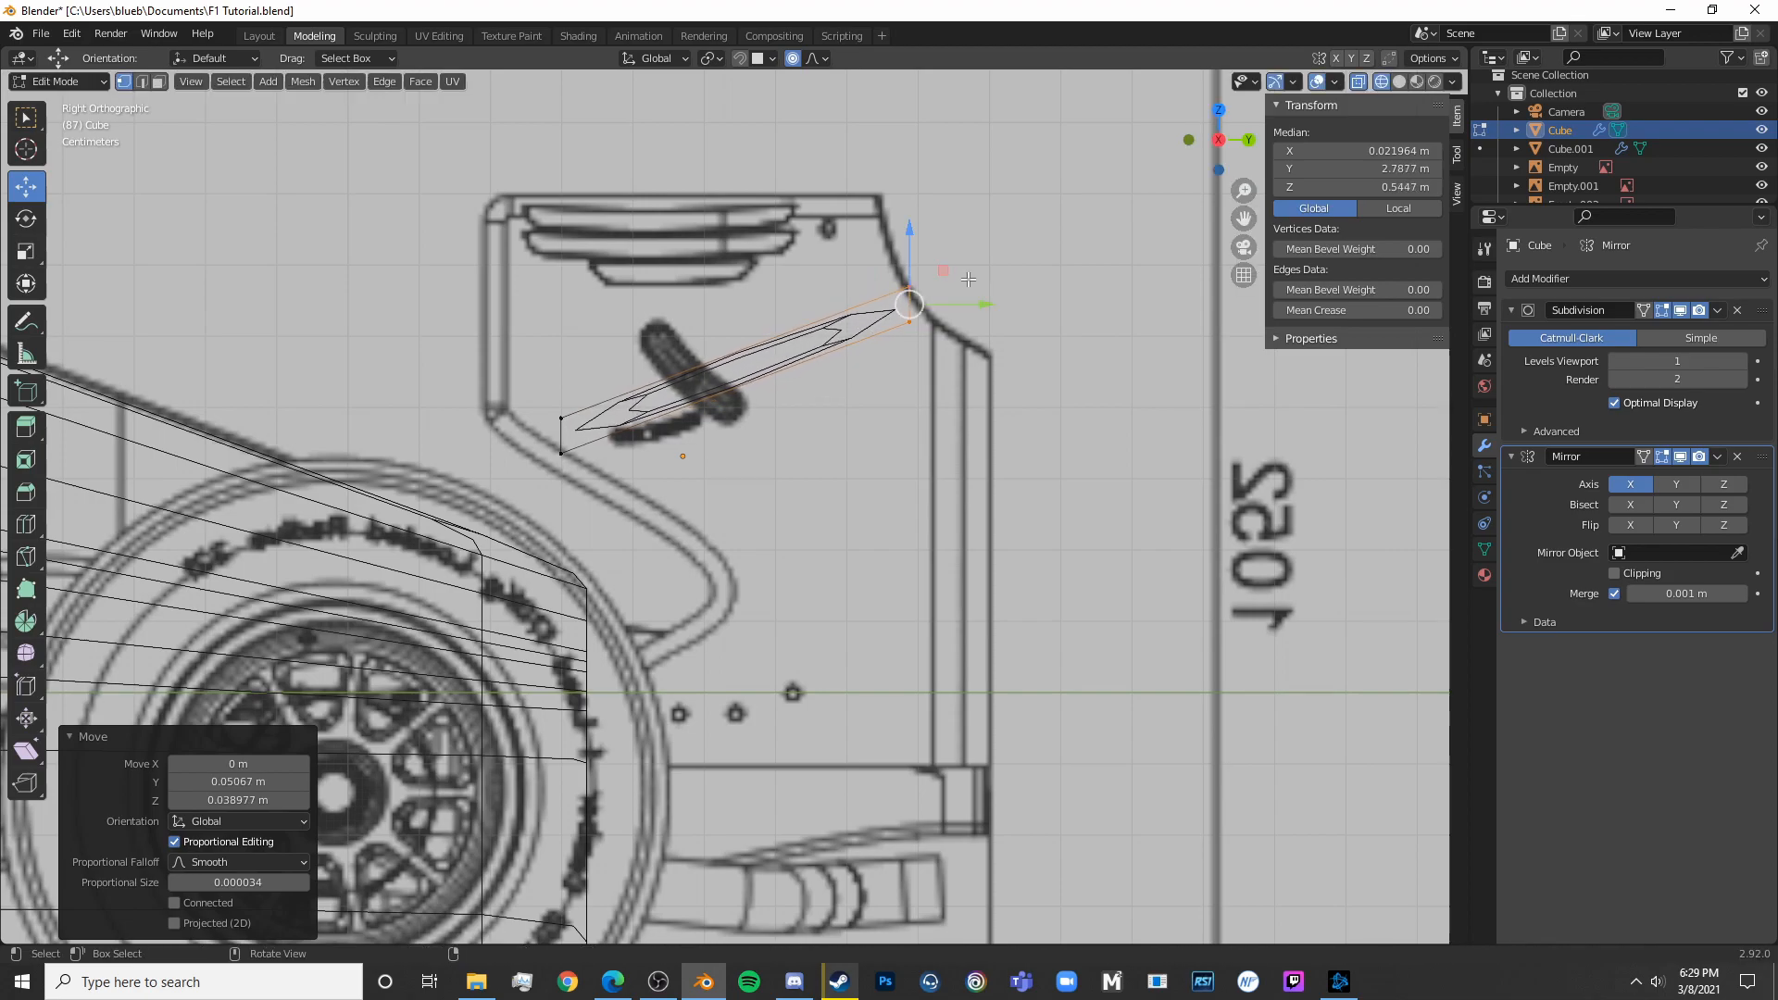
Check the F1 car reference photo in the browser, return to Blender and move the wing's front end slightly up and forward
{"action": "scroll", "coordinate": [879, 463], "scroll_direction": "down", "scroll_amount": 4}
{"action": "left_click", "coordinate": [612, 981]}
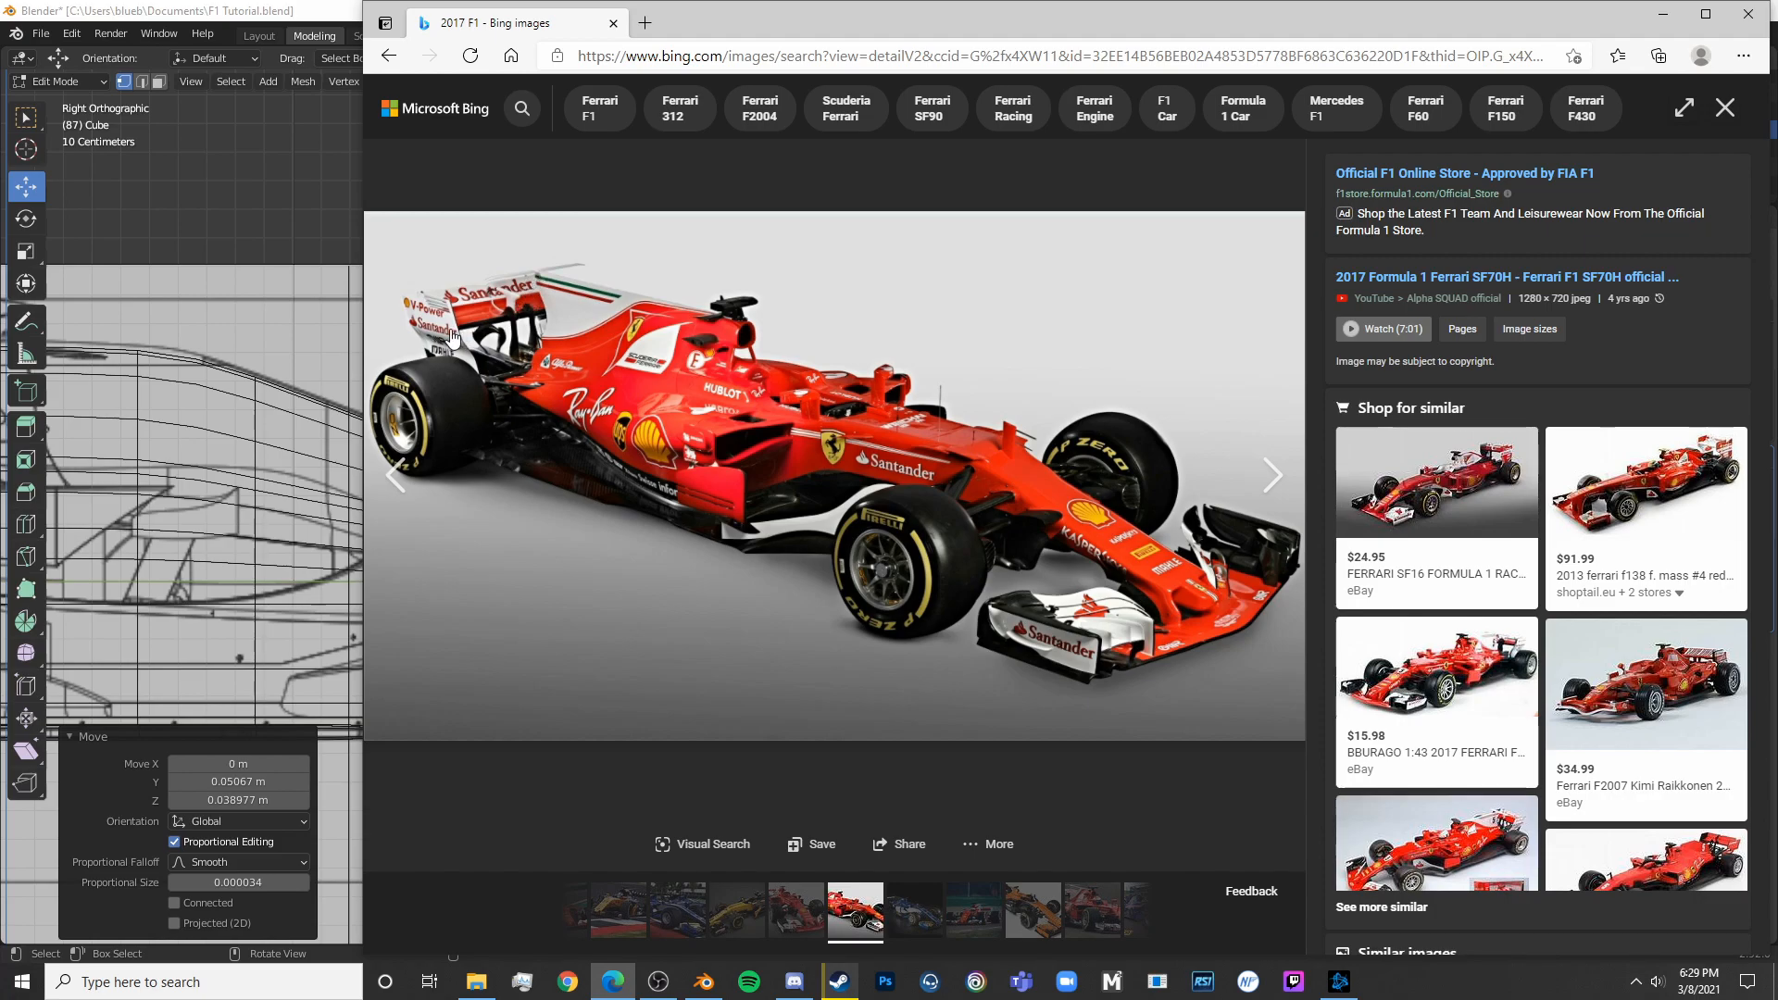
{"action": "left_click", "coordinate": [191, 259]}
{"action": "scroll", "coordinate": [529, 423], "scroll_direction": "up", "scroll_amount": 4}
{"action": "key", "text": "alt+a"}
{"action": "key", "text": "c"}
{"action": "left_click", "coordinate": [583, 451]}
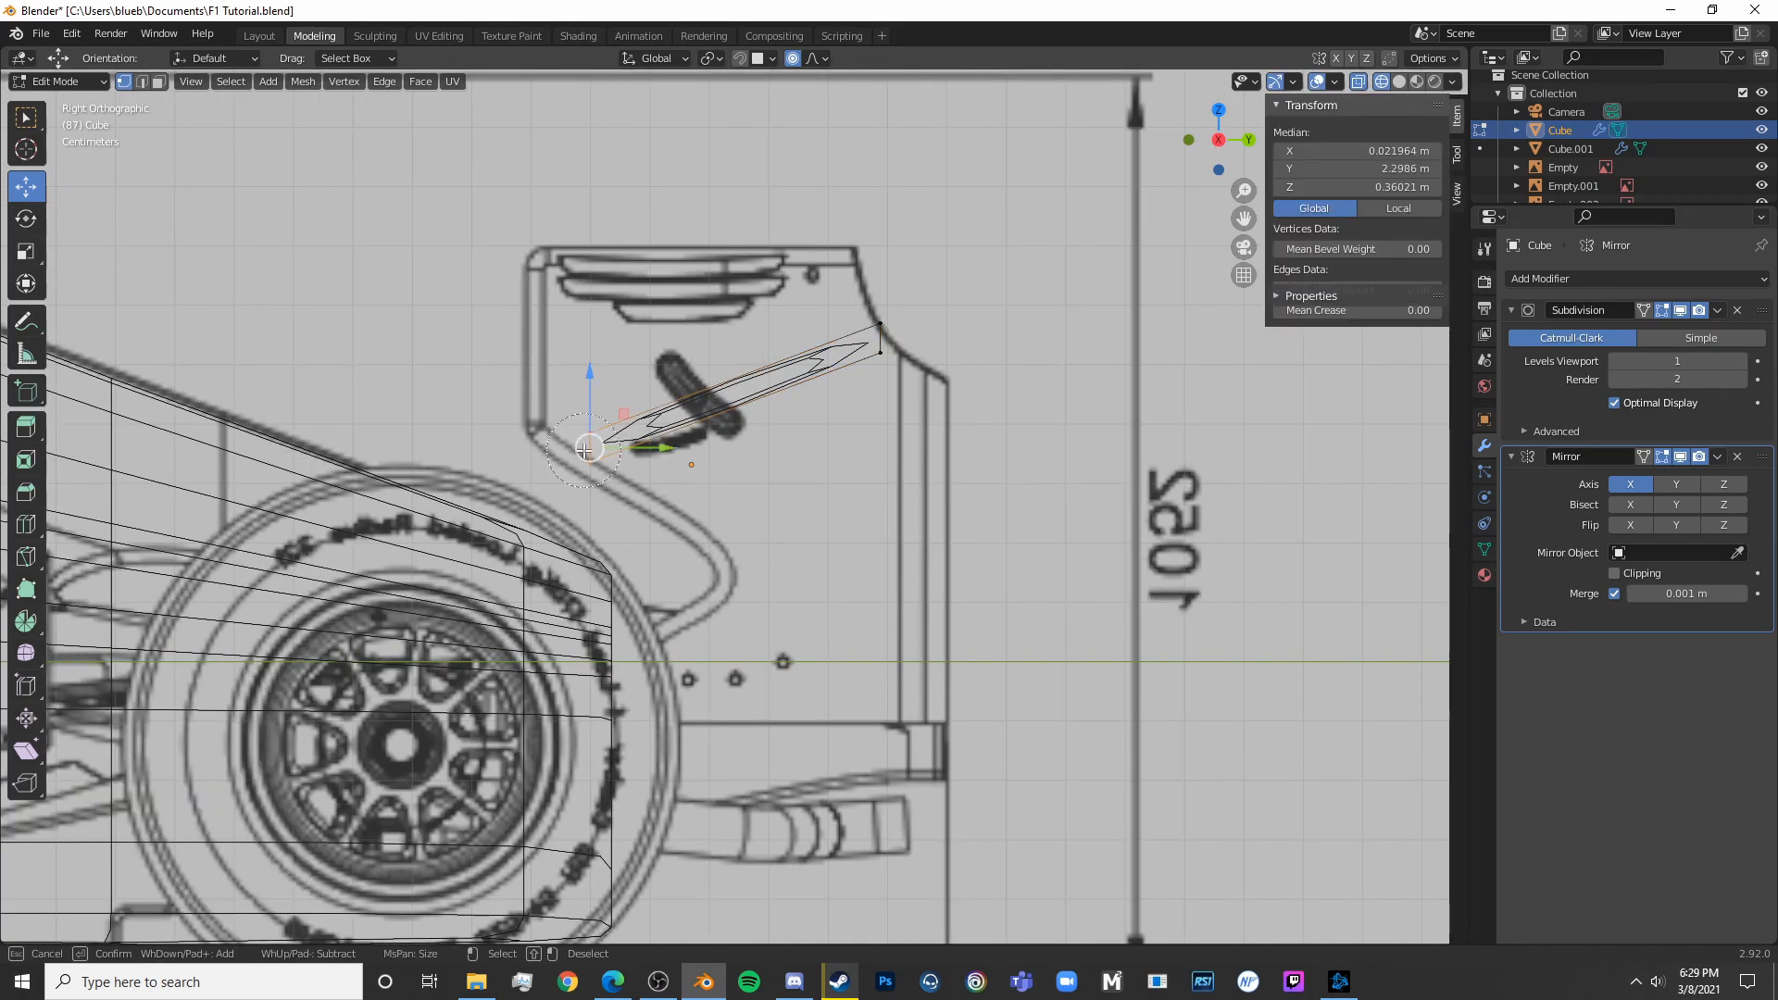
{"action": "right_click", "coordinate": [584, 450]}
{"action": "key", "text": "g"}
{"action": "left_click", "coordinate": [560, 435]}
Move the wing's rear end vertices up to the upper rear corner of the blueprint's endplate
{"action": "key", "text": "alt+a"}
{"action": "key", "text": "c"}
{"action": "left_click", "coordinate": [887, 345]}
{"action": "right_click", "coordinate": [887, 345]}
{"action": "key", "text": "g"}
{"action": "left_click", "coordinate": [861, 280]}
Rotate the wing's front end vertices by -5.58° and move them up and forward against the endplate's front edge
{"action": "middle_click_drag", "start_coordinate": [911, 389], "coordinate": [1007, 534], "text": "shift"}
{"action": "key", "text": "alt+a"}
{"action": "key", "text": "c"}
{"action": "left_click", "coordinate": [652, 589]}
{"action": "right_click", "coordinate": [652, 589]}
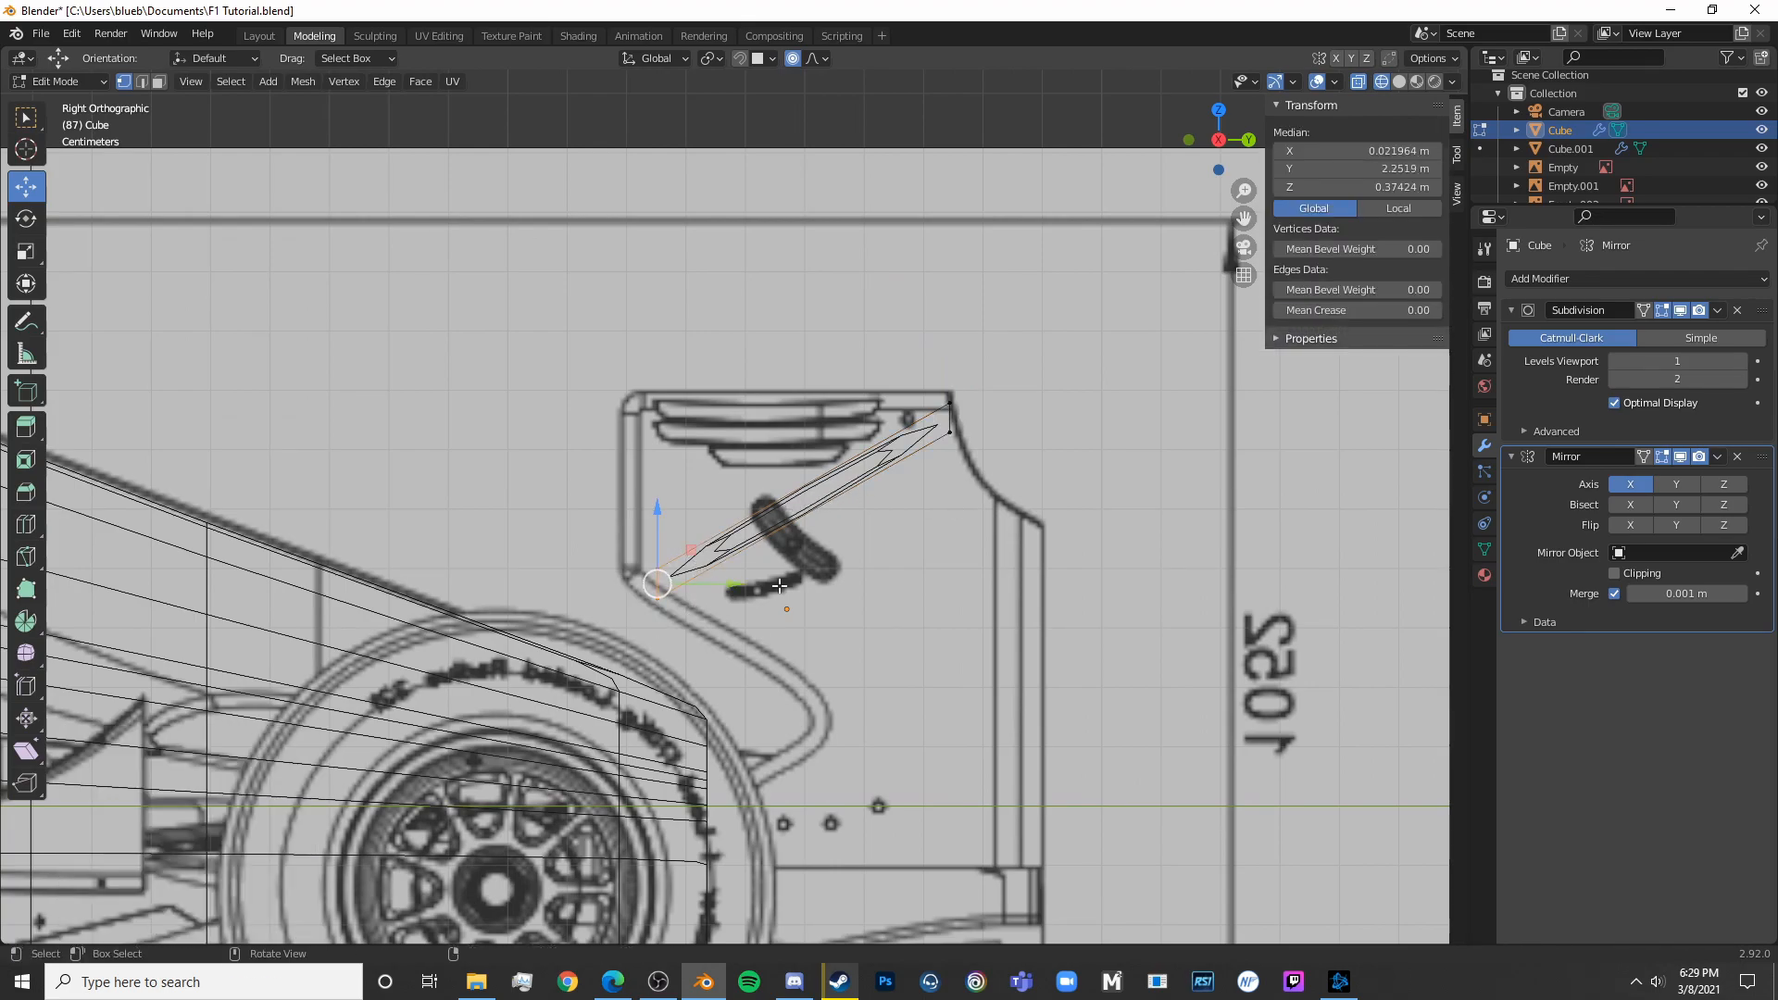
{"action": "key", "text": "r"}
{"action": "left_click", "coordinate": [768, 574]}
{"action": "key", "text": "g"}
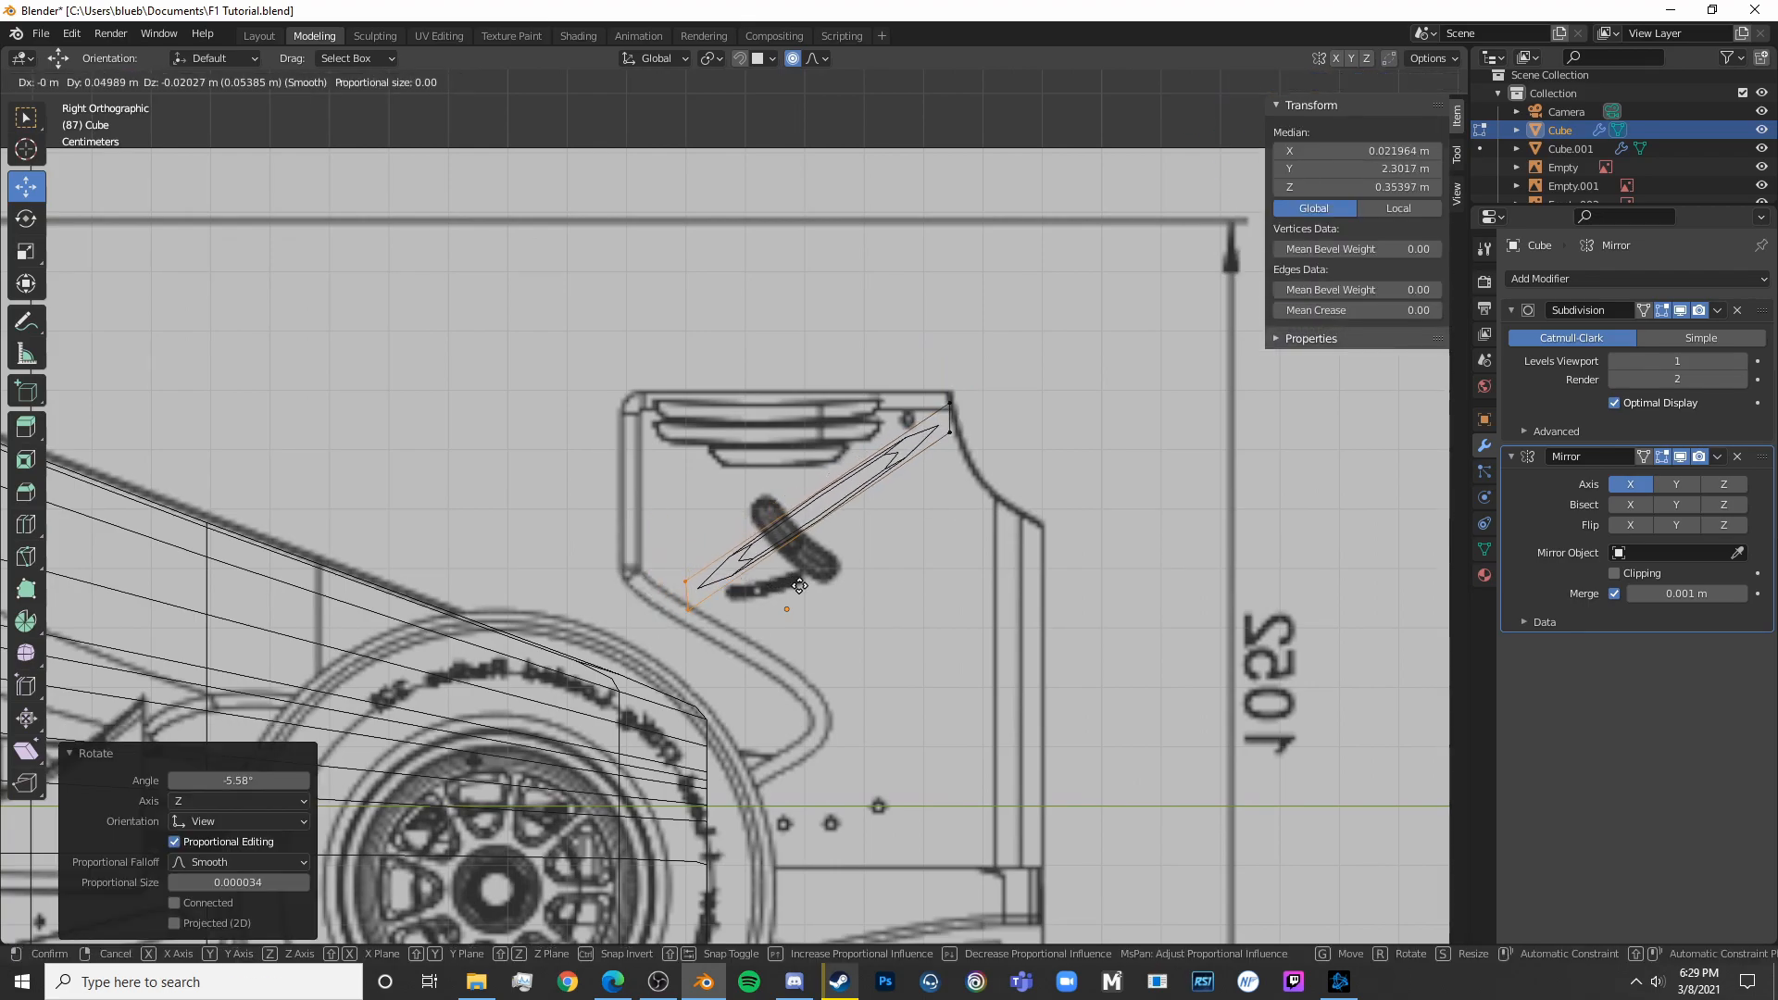
{"action": "left_click", "coordinate": [755, 555]}
Rotate the wing's front end by 9.72° and reposition it just inside the endplate's lower front corner
{"action": "scroll", "coordinate": [752, 561], "scroll_direction": "up", "scroll_amount": 3}
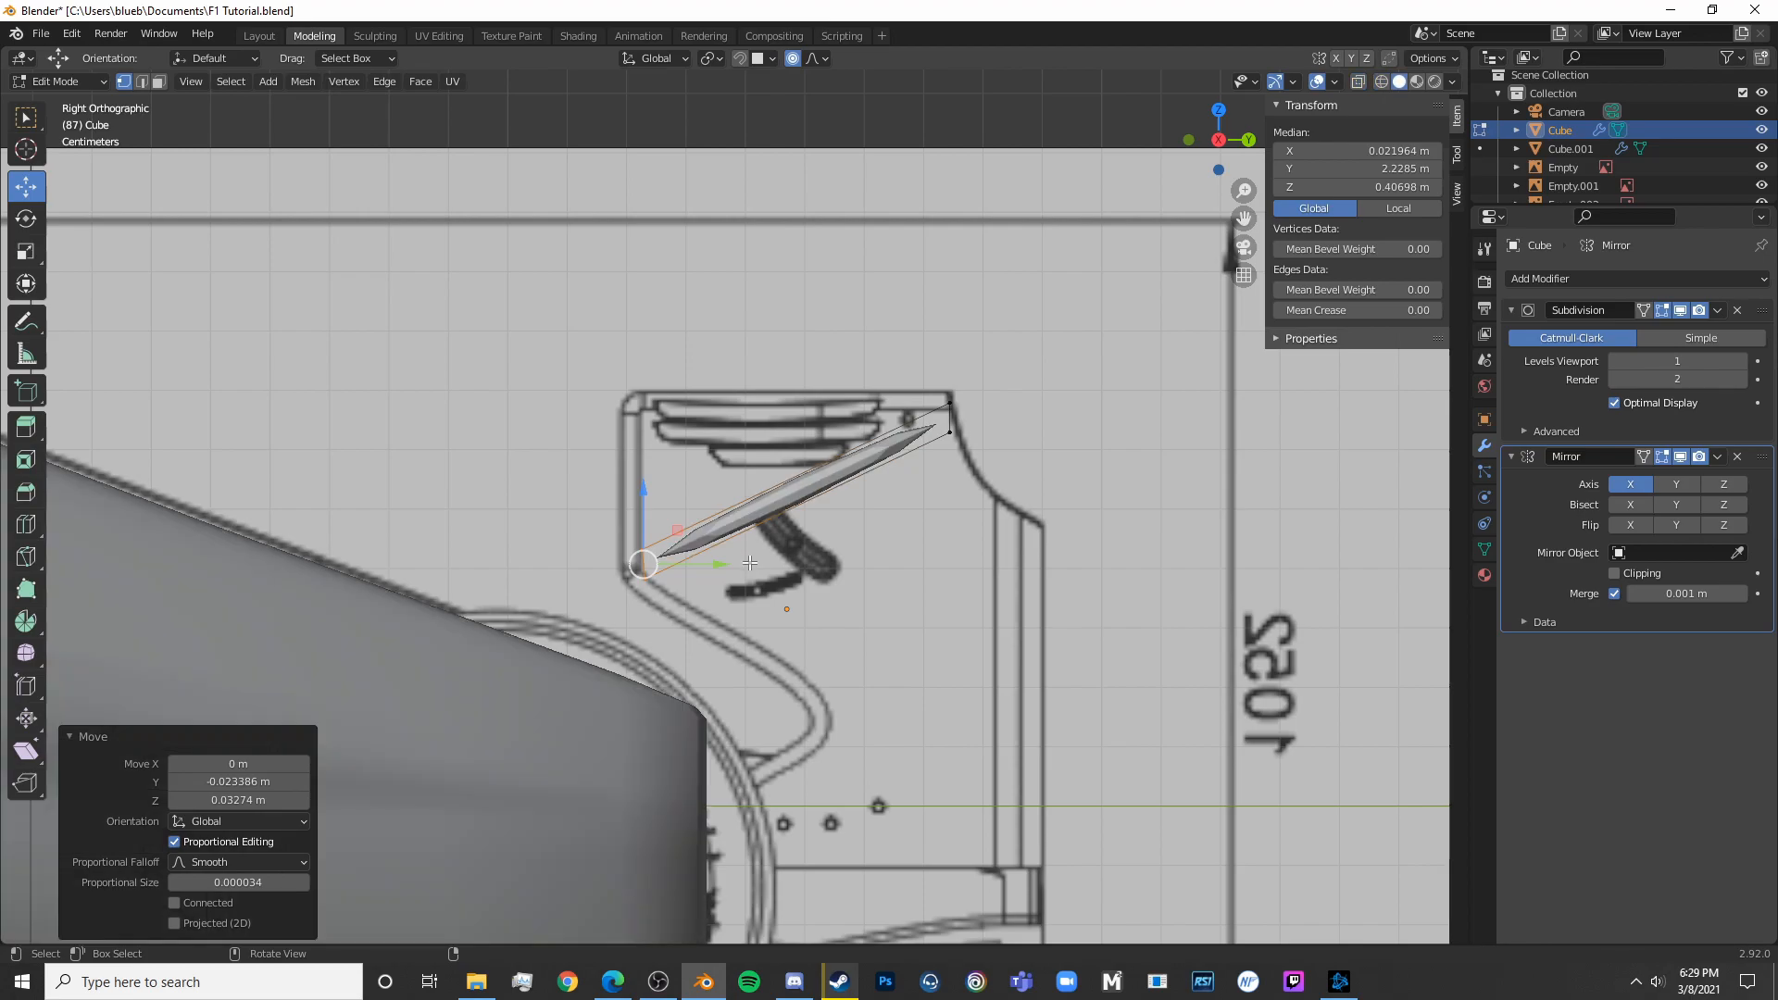
{"action": "key", "text": "r"}
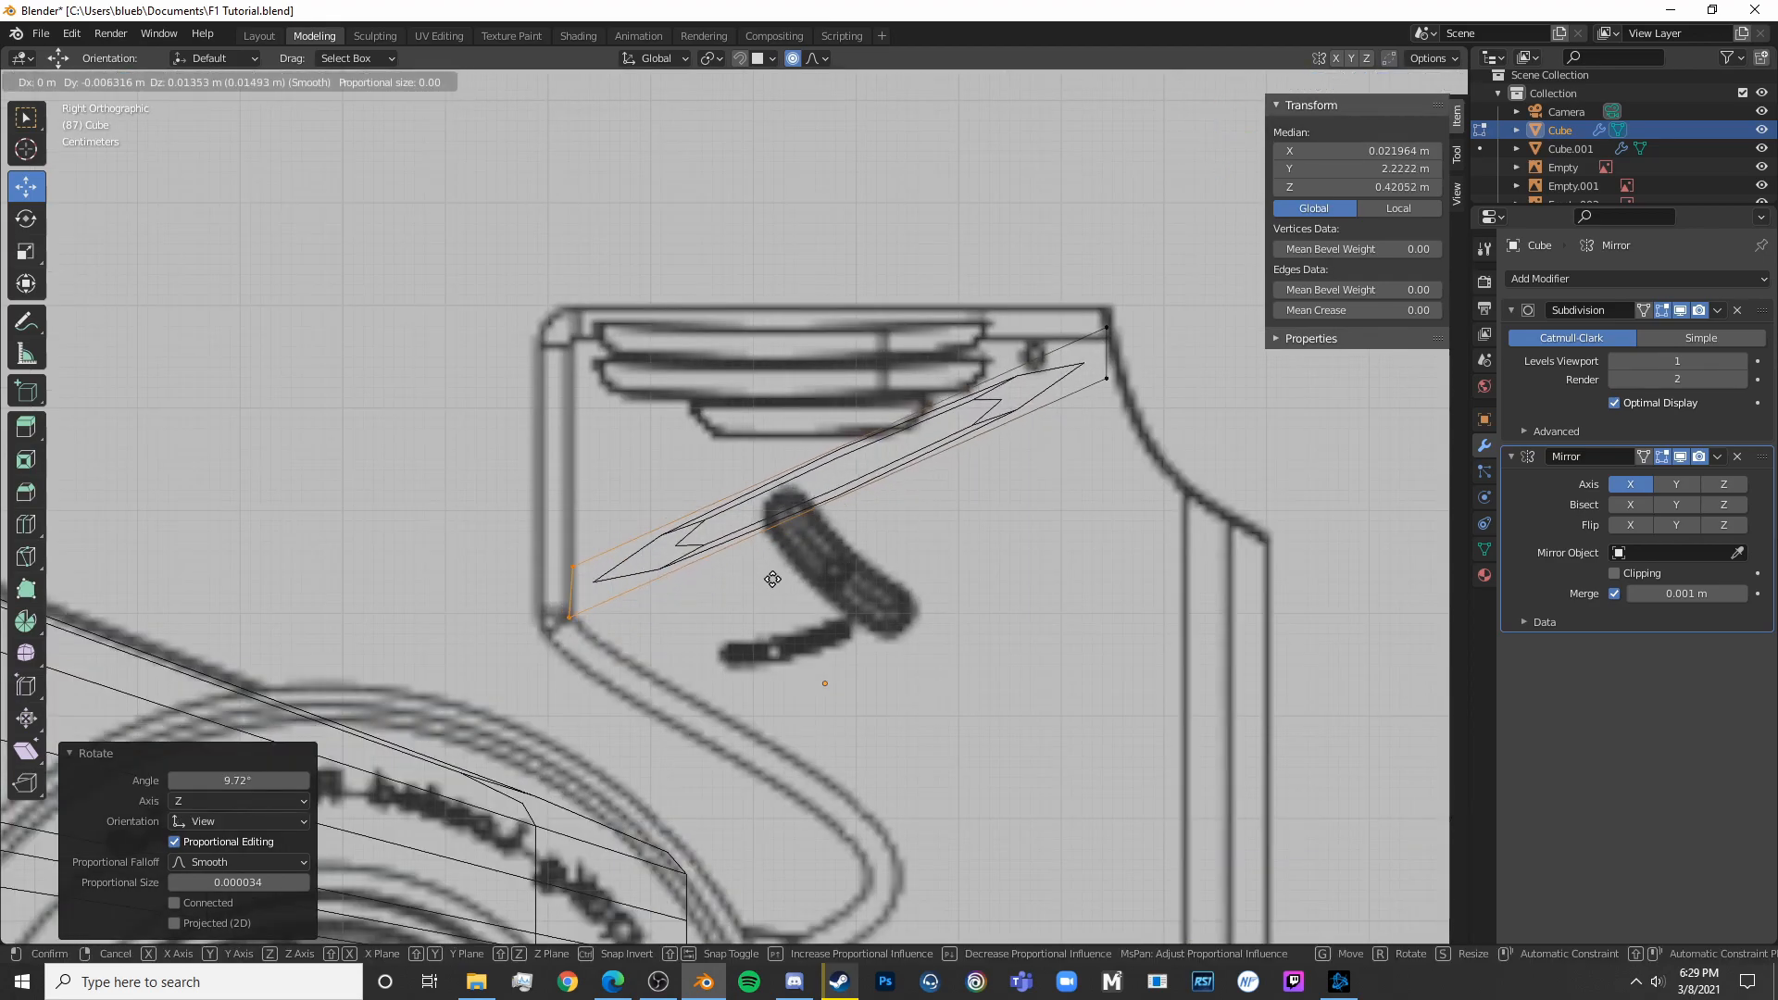
{"action": "left_click", "coordinate": [770, 571]}
{"action": "left_click", "coordinate": [761, 528]}
Add a crosswise loop cut at the middle of the wing and lower it along Z to curve the profile
{"action": "left_click", "coordinate": [841, 463]}
{"action": "key", "text": "g"}
{"action": "key", "text": "z"}
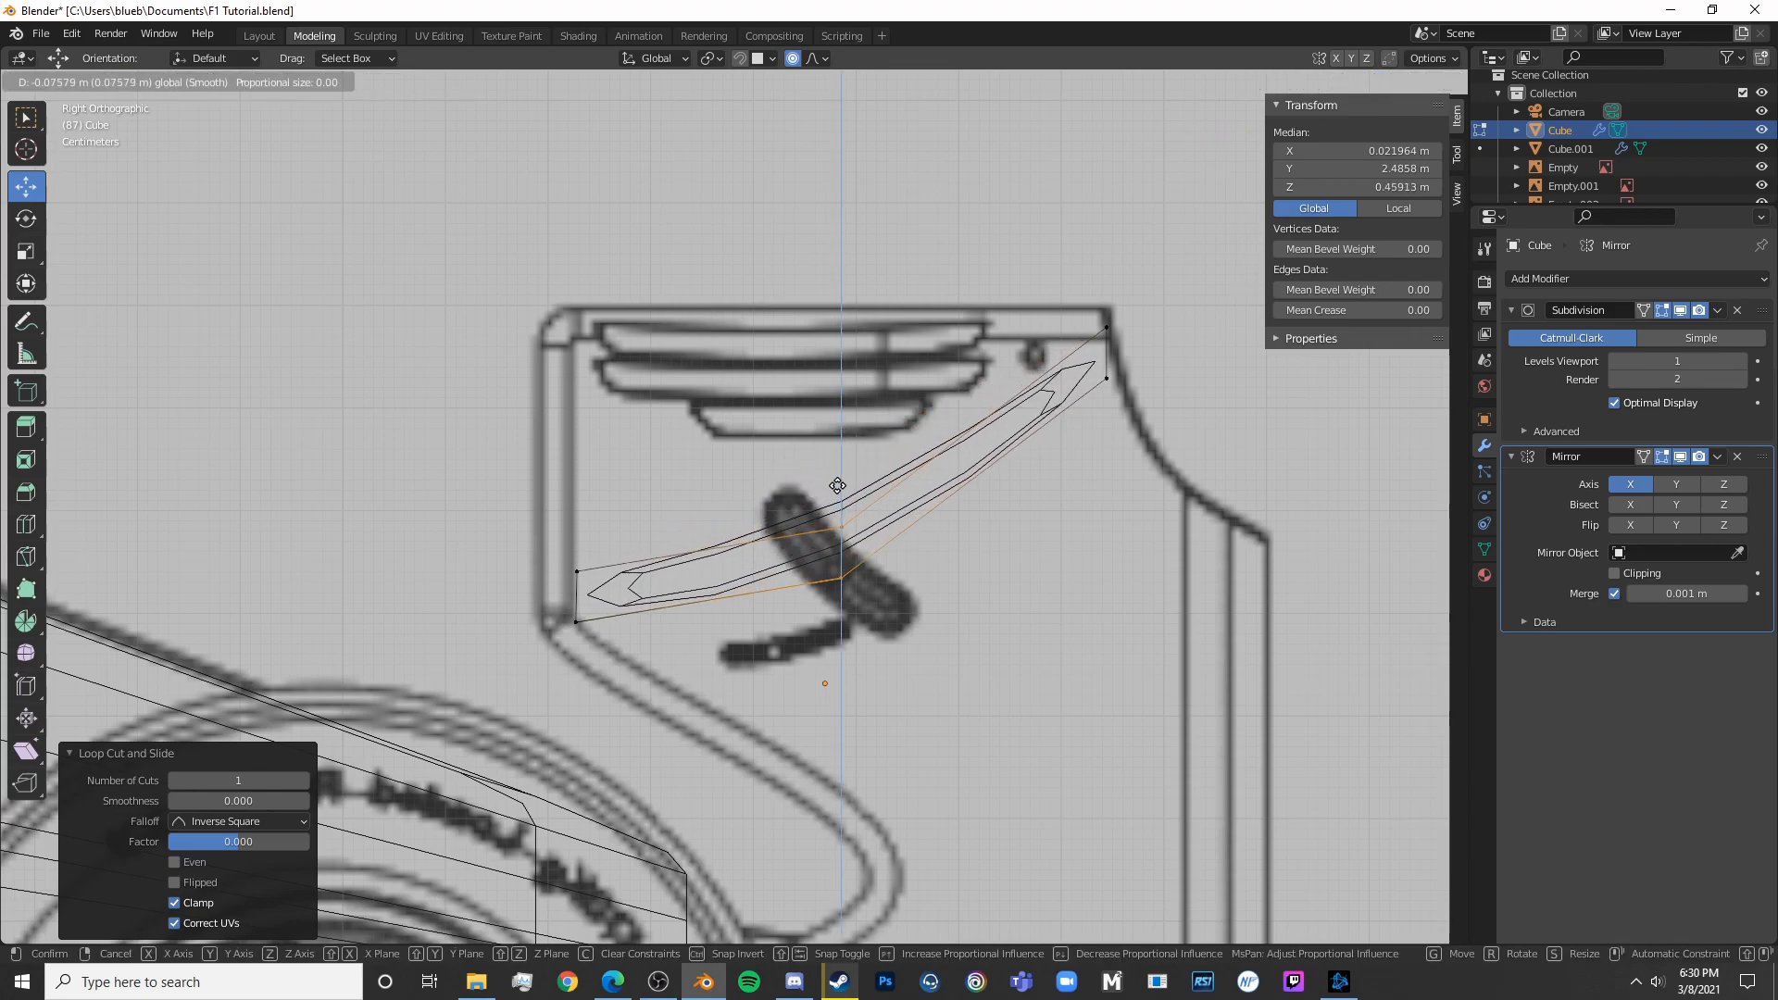
{"action": "left_click_drag", "start_coordinate": [837, 485], "coordinate": [837, 481]}
{"action": "left_click", "coordinate": [880, 458]}
Add a second loop cut midway along the wing's rear half and lower it to deepen the curve
{"action": "key", "text": "ctrl+r"}
{"action": "left_click", "coordinate": [944, 441]}
{"action": "left_click", "coordinate": [945, 441]}
{"action": "left_click_drag", "start_coordinate": [980, 379], "coordinate": [980, 438]}
Add a third loop cut between the second cut and the rear end, and select the rear end vertices
{"action": "key", "text": "alt+a"}
{"action": "key", "text": "ctrl+r"}
{"action": "left_click", "coordinate": [1063, 388]}
{"action": "left_click", "coordinate": [1063, 389]}
{"action": "key", "text": "alt+a"}
{"action": "key", "text": "c"}
{"action": "left_click", "coordinate": [1119, 359]}
{"action": "right_click", "coordinate": [1118, 359]}
{"action": "key", "text": "r"}
{"action": "left_click", "coordinate": [1139, 380]}
{"action": "key", "text": "ctrl+z"}
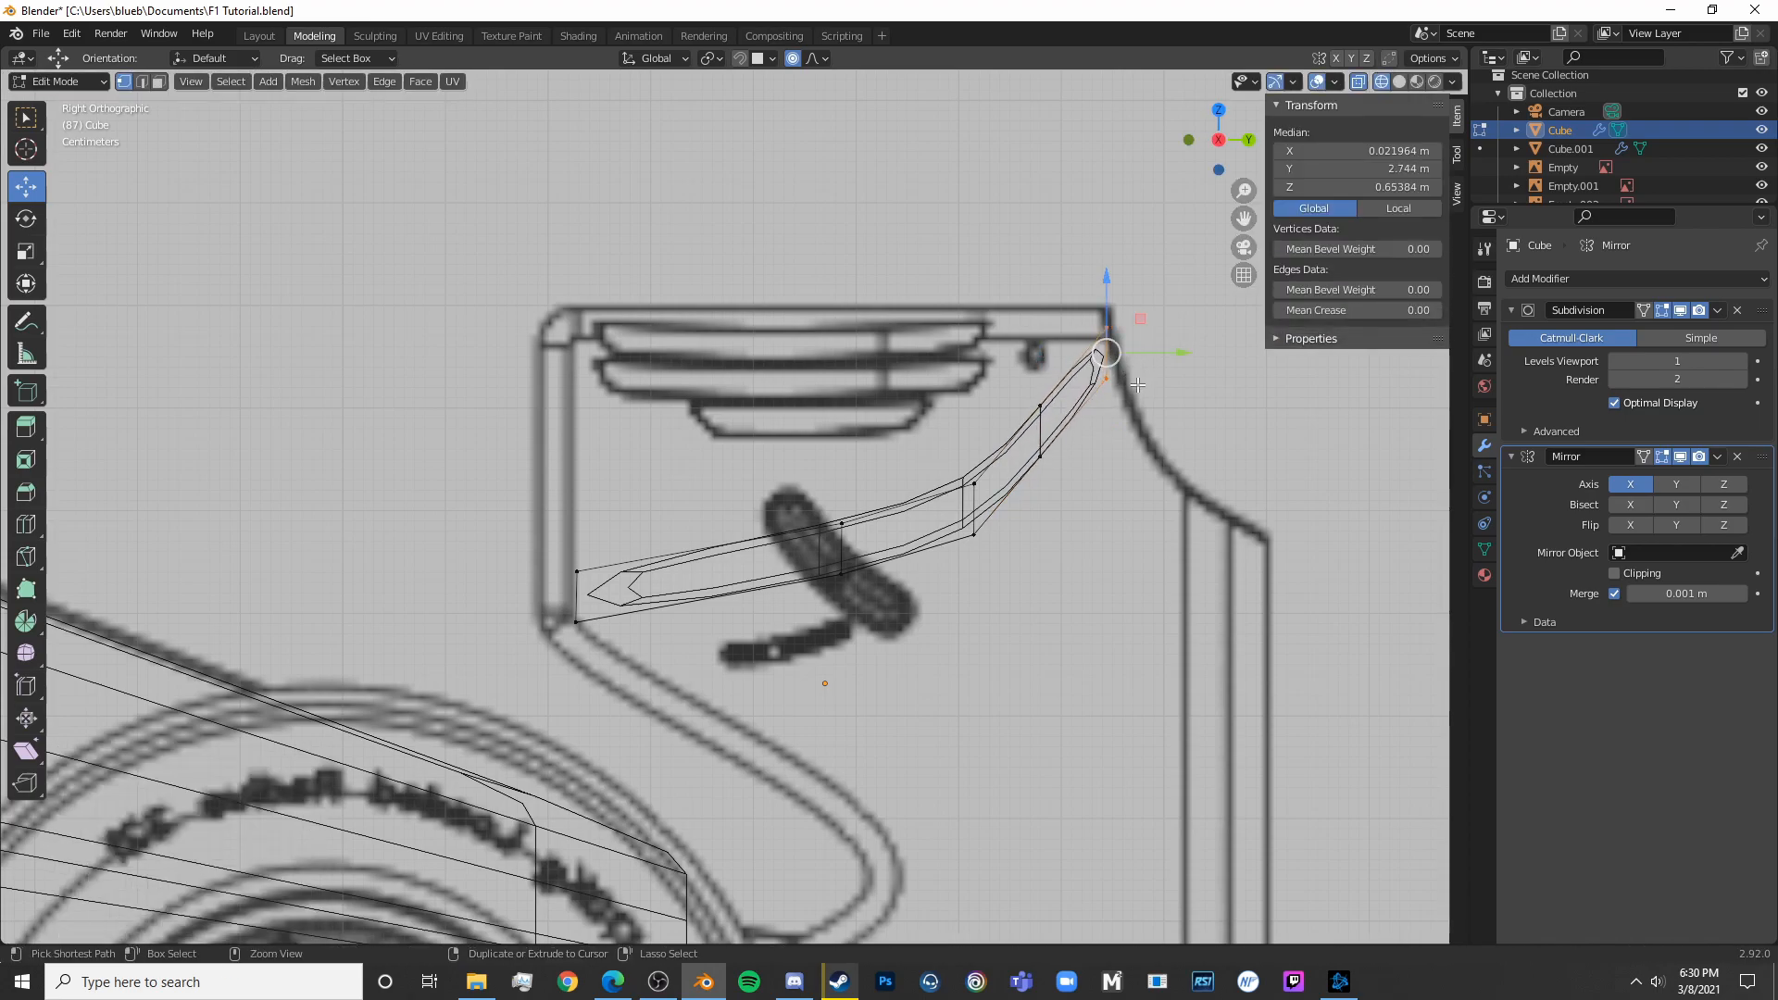
Align the rear end vertices vertically by scaling them to 0 along Y
{"action": "key", "text": "s"}
{"action": "key", "text": "x"}
{"action": "key", "text": "y"}
{"action": "key", "text": "0"}
{"action": "key", "text": "Return"}
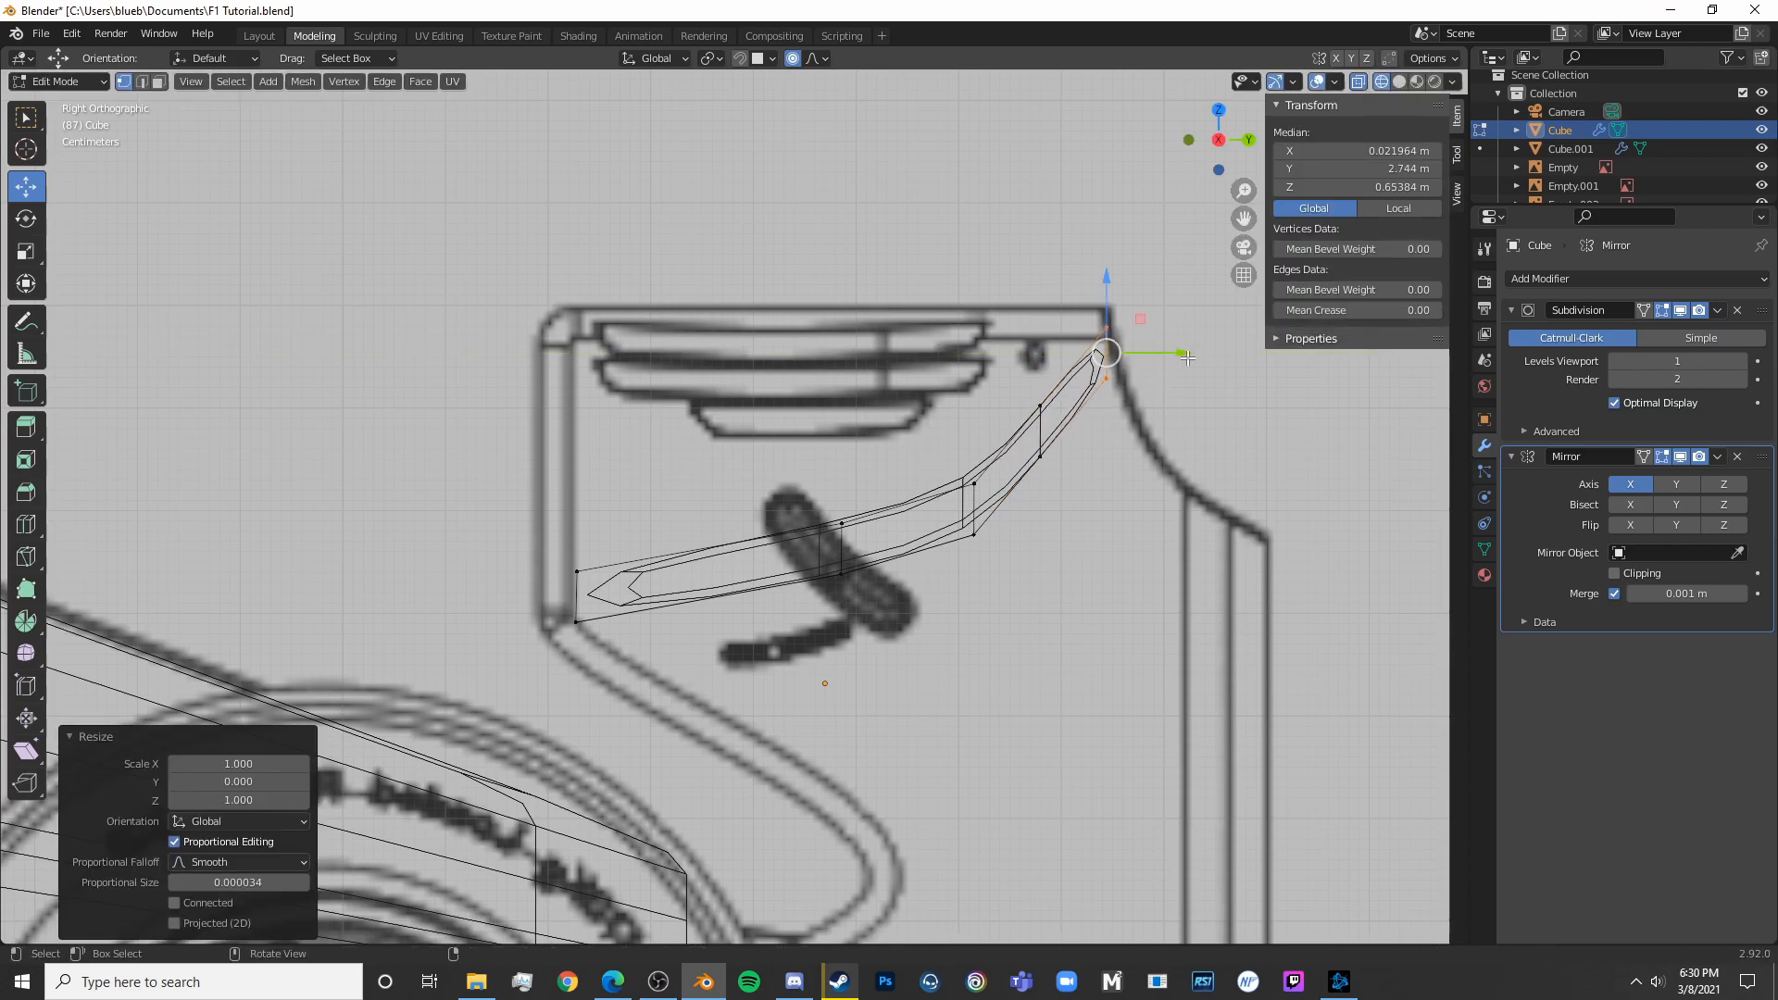
Add a supporting loop cut close to each end of the wing profile and finish editing
{"action": "middle_click_drag", "start_coordinate": [1006, 404], "coordinate": [780, 434], "text": "shift"}
{"action": "key", "text": "g"}
{"action": "key", "text": "g"}
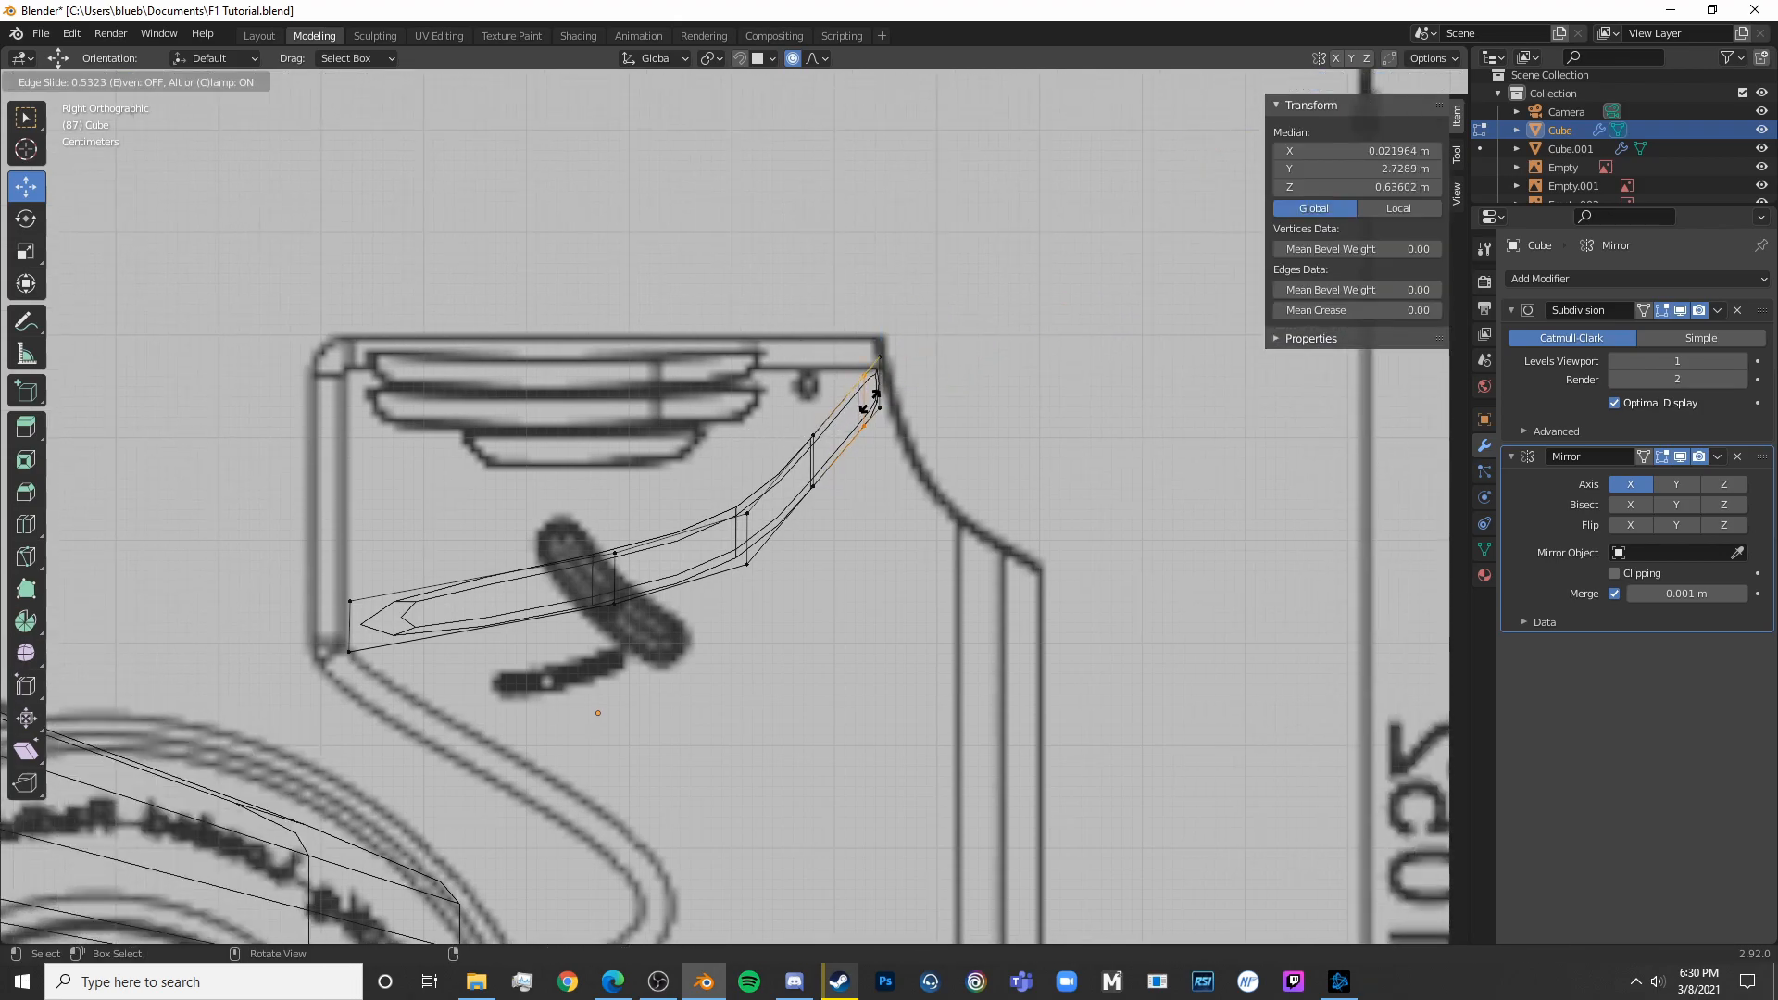
{"action": "left_click", "coordinate": [265, 653]}
{"action": "key", "text": "Tab"}
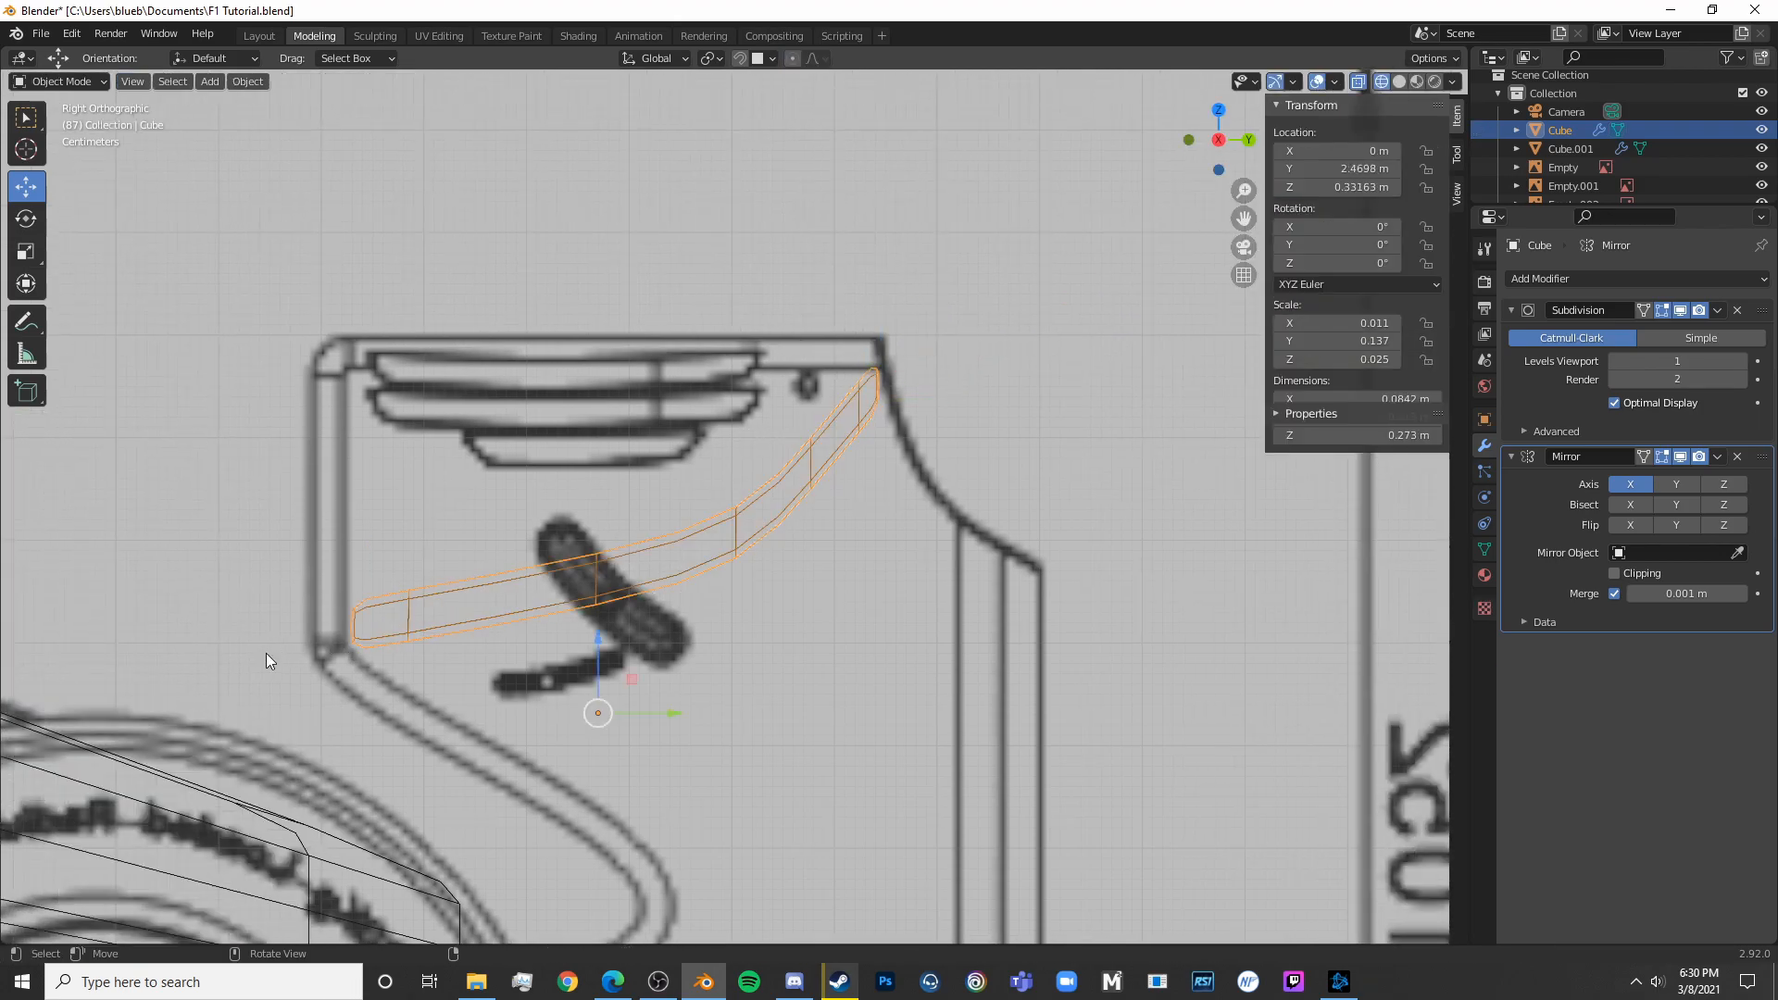
In the top view, move the wing's outer side vertices along X to the blueprint's wing edge, making it about 1.32 m wide
{"action": "key", "text": "z"}
{"action": "scroll", "coordinate": [352, 639], "scroll_direction": "down", "scroll_amount": 5}
{"action": "middle_click_drag", "start_coordinate": [352, 639], "coordinate": [575, 708]}
{"action": "key", "text": "KP_7"}
{"action": "key", "text": "Tab"}
{"action": "key", "text": "shift+z"}
{"action": "scroll", "coordinate": [912, 685], "scroll_direction": "up", "scroll_amount": 3}
{"action": "key", "text": "c"}
{"action": "left_click_drag", "start_coordinate": [728, 737], "coordinate": [705, 634]}
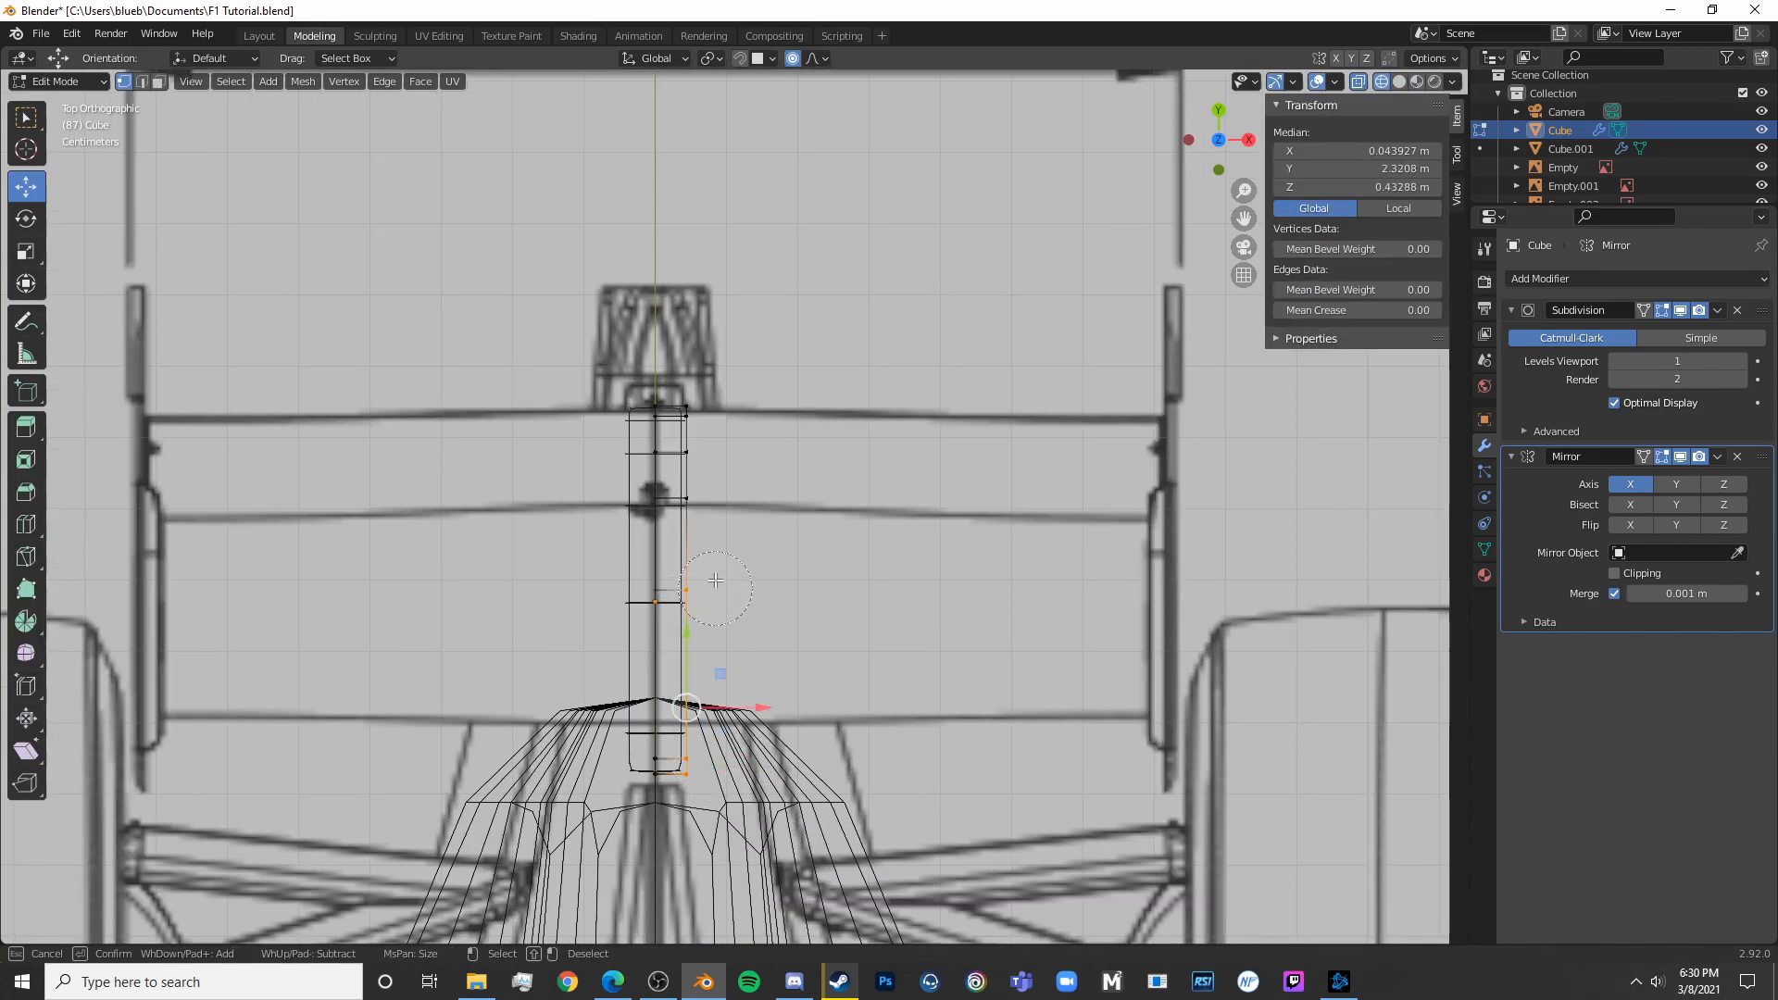
{"action": "right_click", "coordinate": [711, 505]}
{"action": "scroll", "coordinate": [711, 506], "scroll_direction": "down", "scroll_amount": 4}
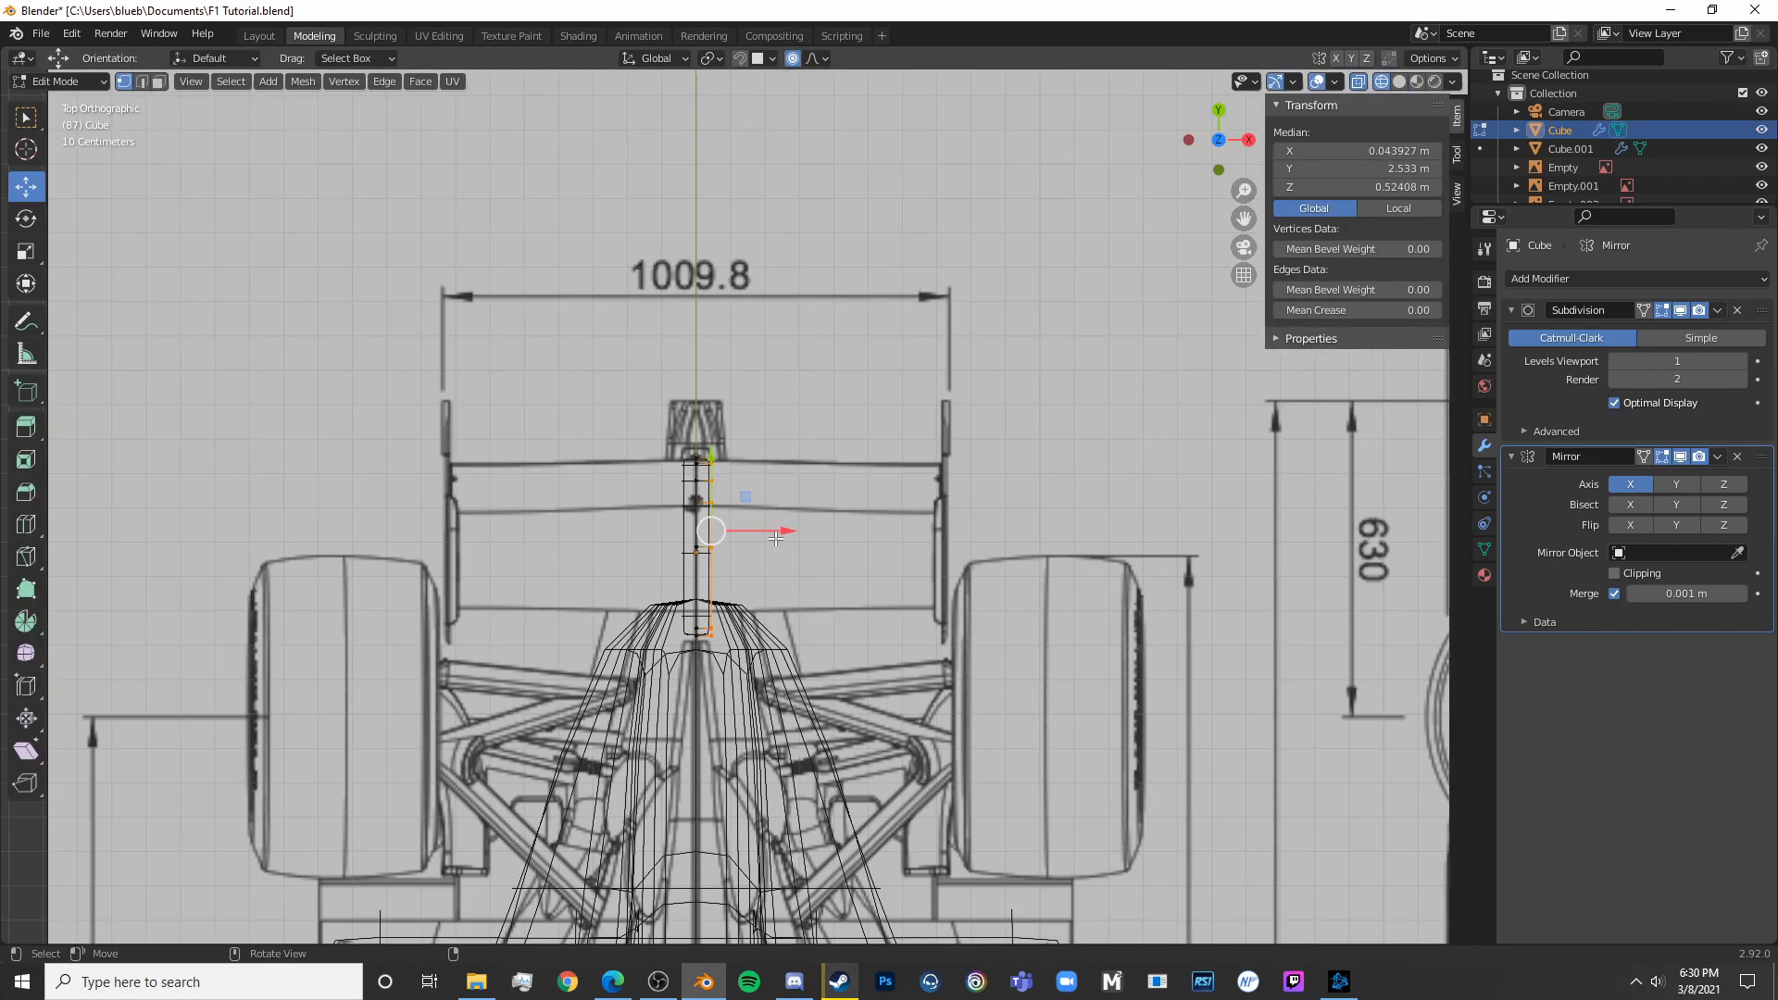
{"action": "key", "text": "g"}
{"action": "key", "text": "x"}
{"action": "left_click_drag", "start_coordinate": [997, 525], "coordinate": [999, 525]}
Move the wing's front end vertices rearward to the blueprint's front wing line, finish editing and return to the side view
{"action": "key", "text": "c"}
{"action": "left_click_drag", "start_coordinate": [988, 675], "coordinate": [702, 637]}
{"action": "right_click", "coordinate": [711, 625]}
{"action": "left_click_drag", "start_coordinate": [817, 568], "coordinate": [819, 535]}
{"action": "key", "text": "KP_3"}
{"action": "scroll", "coordinate": [720, 550], "scroll_direction": "up", "scroll_amount": 3}
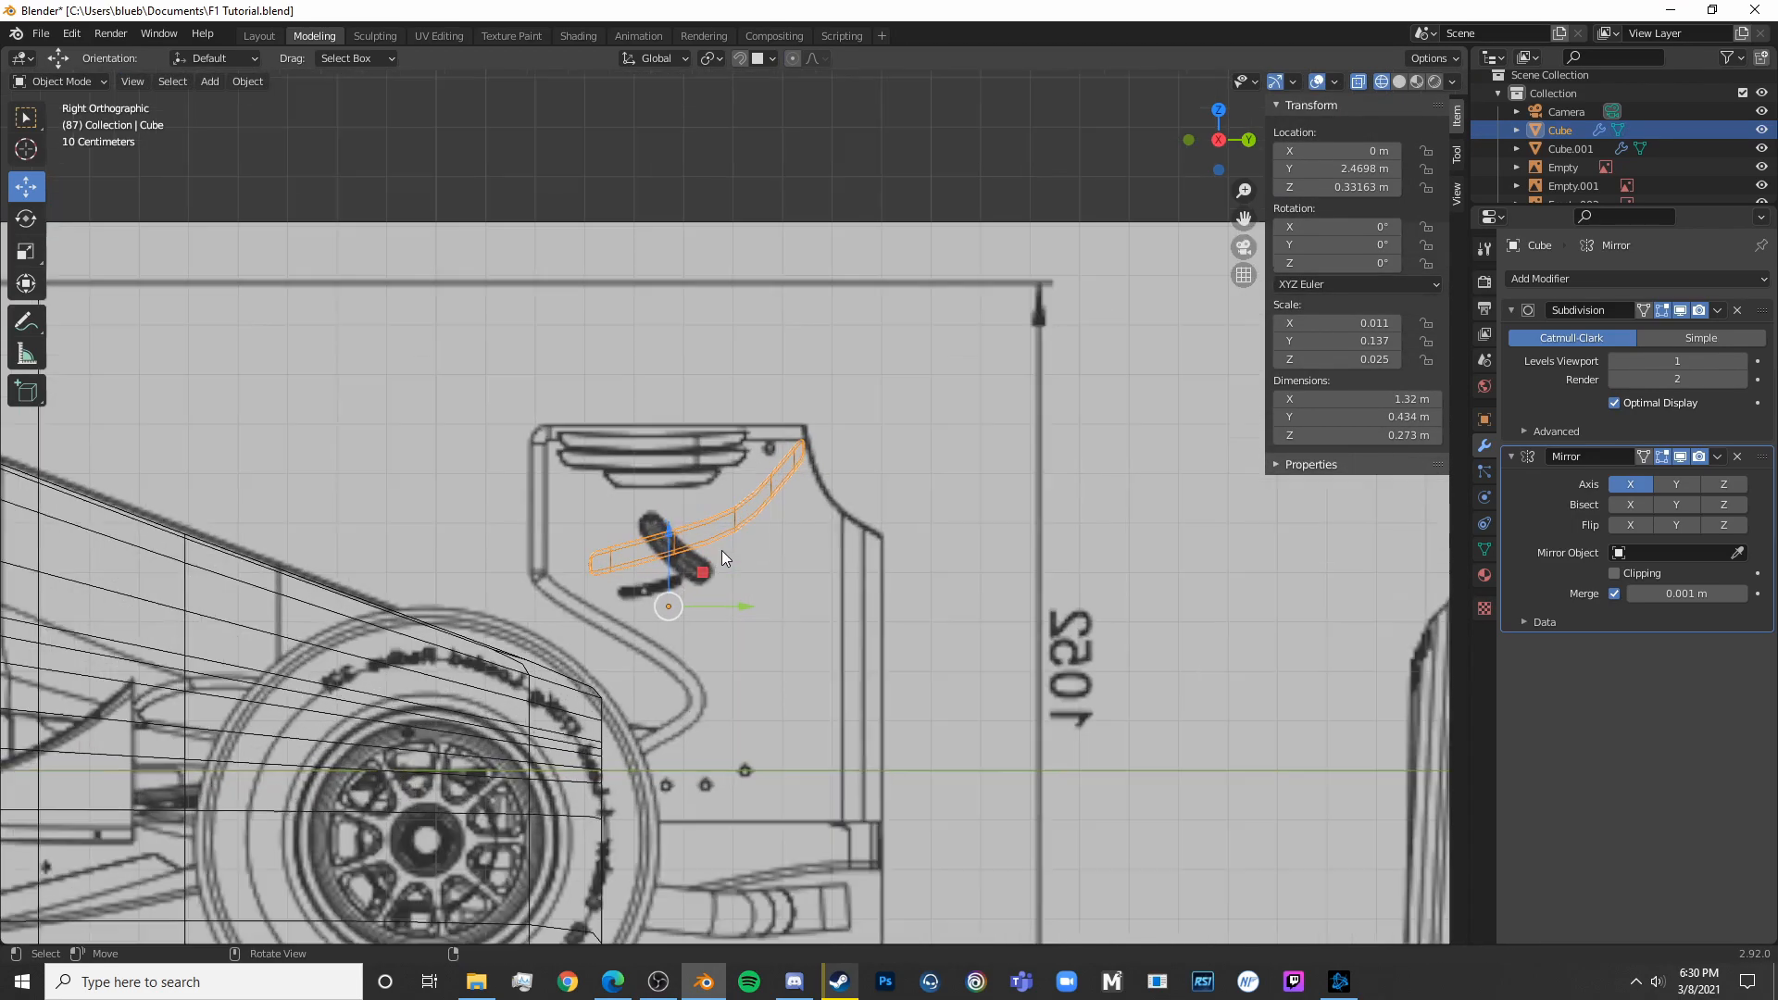
Adjust the height of the wing profile's front vertices with Z scaling and repositioning, and finish editing
{"action": "left_click_drag", "start_coordinate": [595, 546], "coordinate": [497, 661]}
{"action": "scroll", "coordinate": [597, 514], "scroll_direction": "up", "scroll_amount": 2}
{"action": "key", "text": "s"}
{"action": "key", "text": "z"}
{"action": "left_click", "coordinate": [556, 572]}
{"action": "key", "text": "s"}
{"action": "key", "text": "z"}
{"action": "left_click", "coordinate": [563, 557]}
{"action": "left_click_drag", "start_coordinate": [613, 607], "coordinate": [654, 647]}
{"action": "key", "text": "c"}
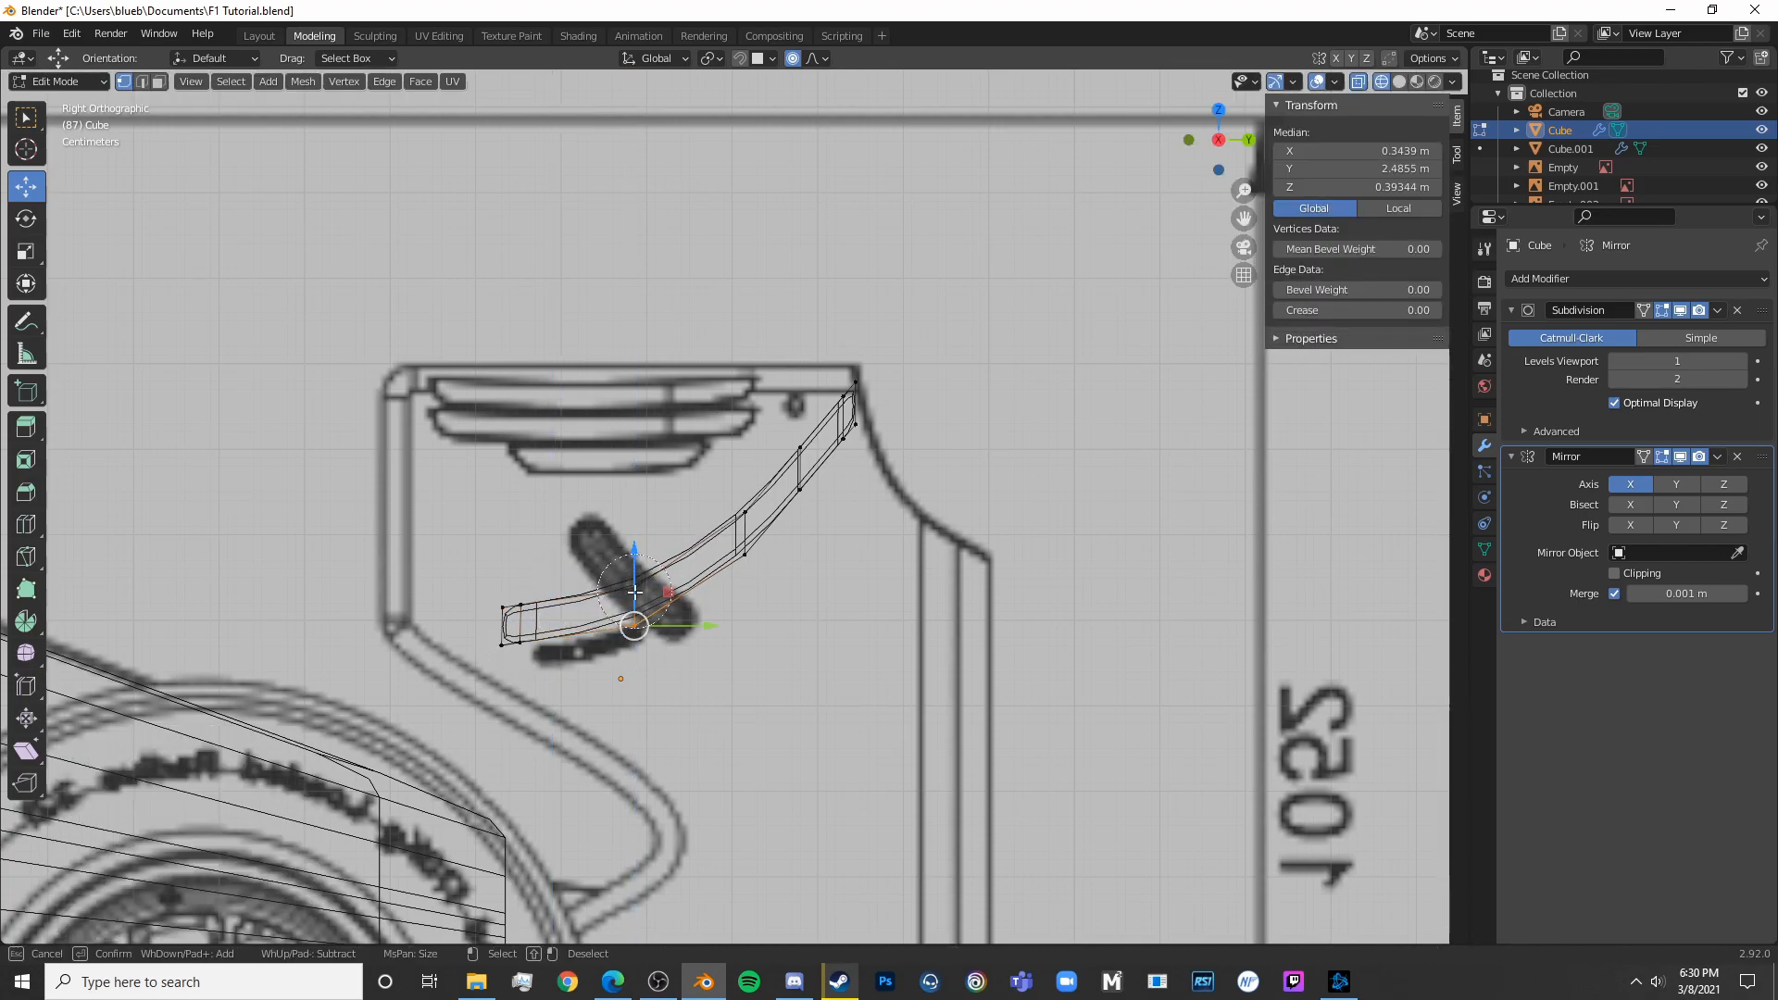
{"action": "key", "text": "Escape"}
{"action": "key", "text": "Tab"}
{"action": "scroll", "coordinate": [820, 626], "scroll_direction": "down", "scroll_amount": 4}
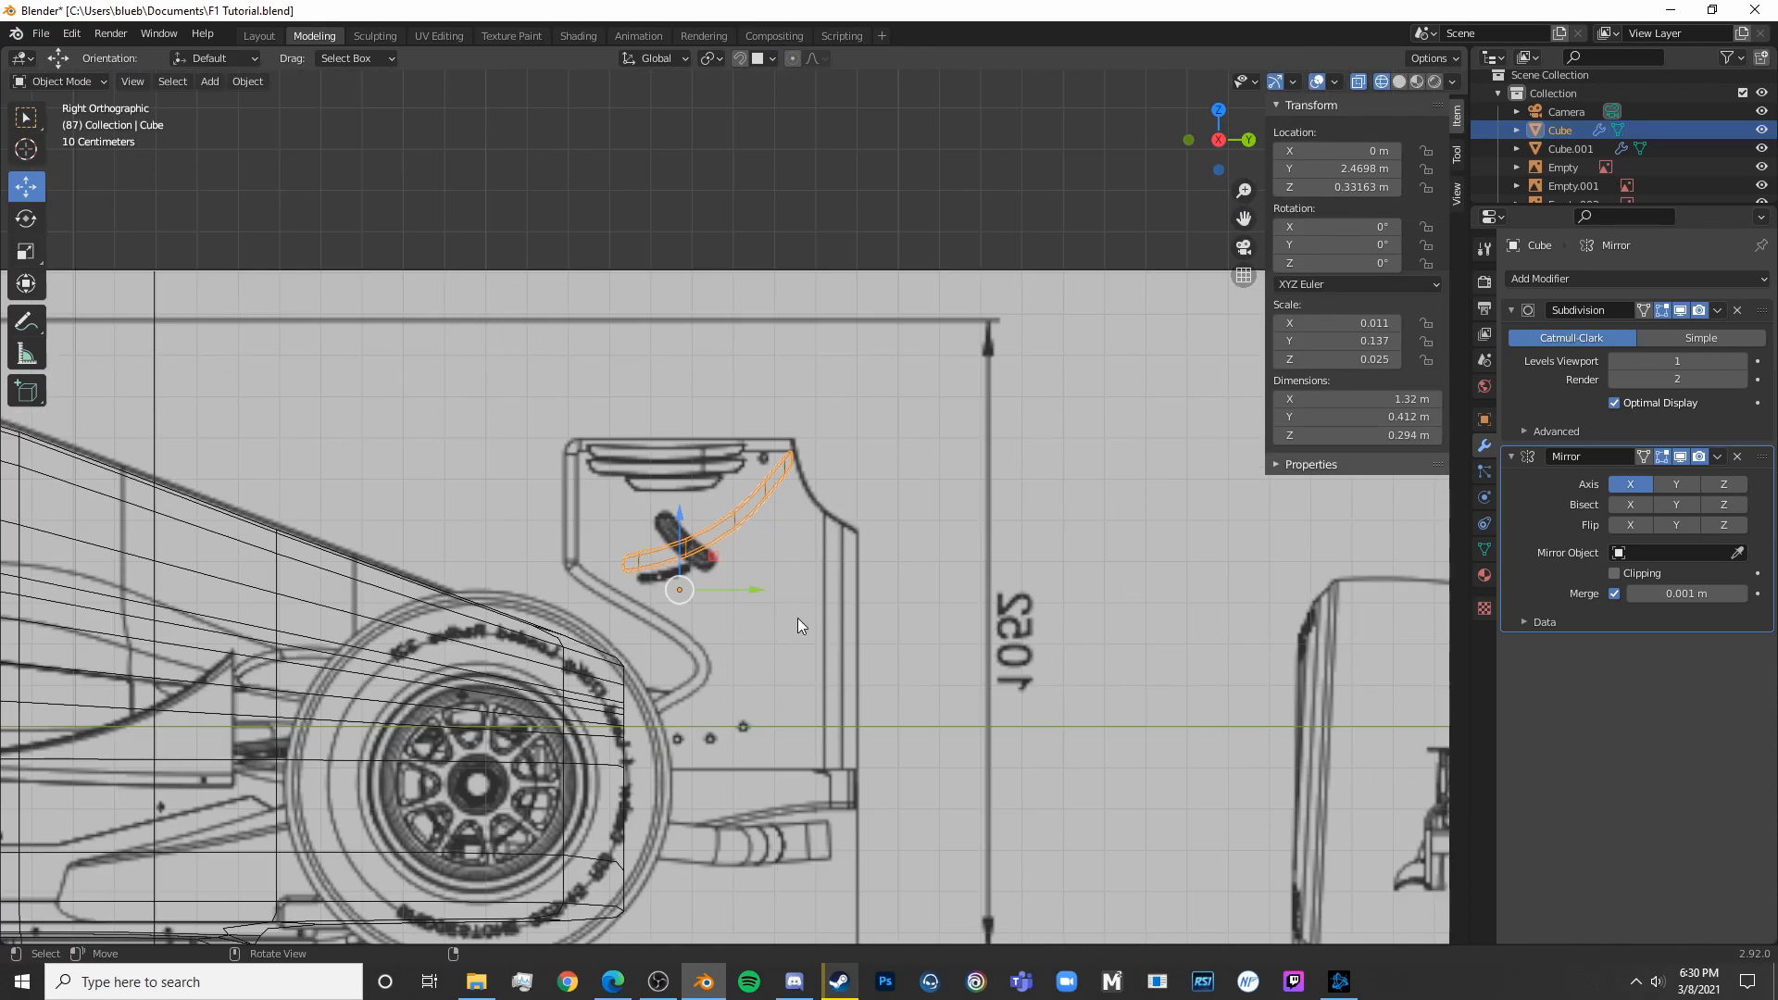
In the top view, extrude the wing's outer end edge loop outward about 0.033 m to the endplate outline
{"action": "scroll", "coordinate": [804, 629], "scroll_direction": "down", "scroll_amount": 4}
{"action": "middle_click_drag", "start_coordinate": [803, 629], "coordinate": [918, 625]}
{"action": "key", "text": "KP_7"}
{"action": "key", "text": "shift+z"}
{"action": "scroll", "coordinate": [918, 624], "scroll_direction": "up", "scroll_amount": 5}
{"action": "left_click", "coordinate": [931, 610]}
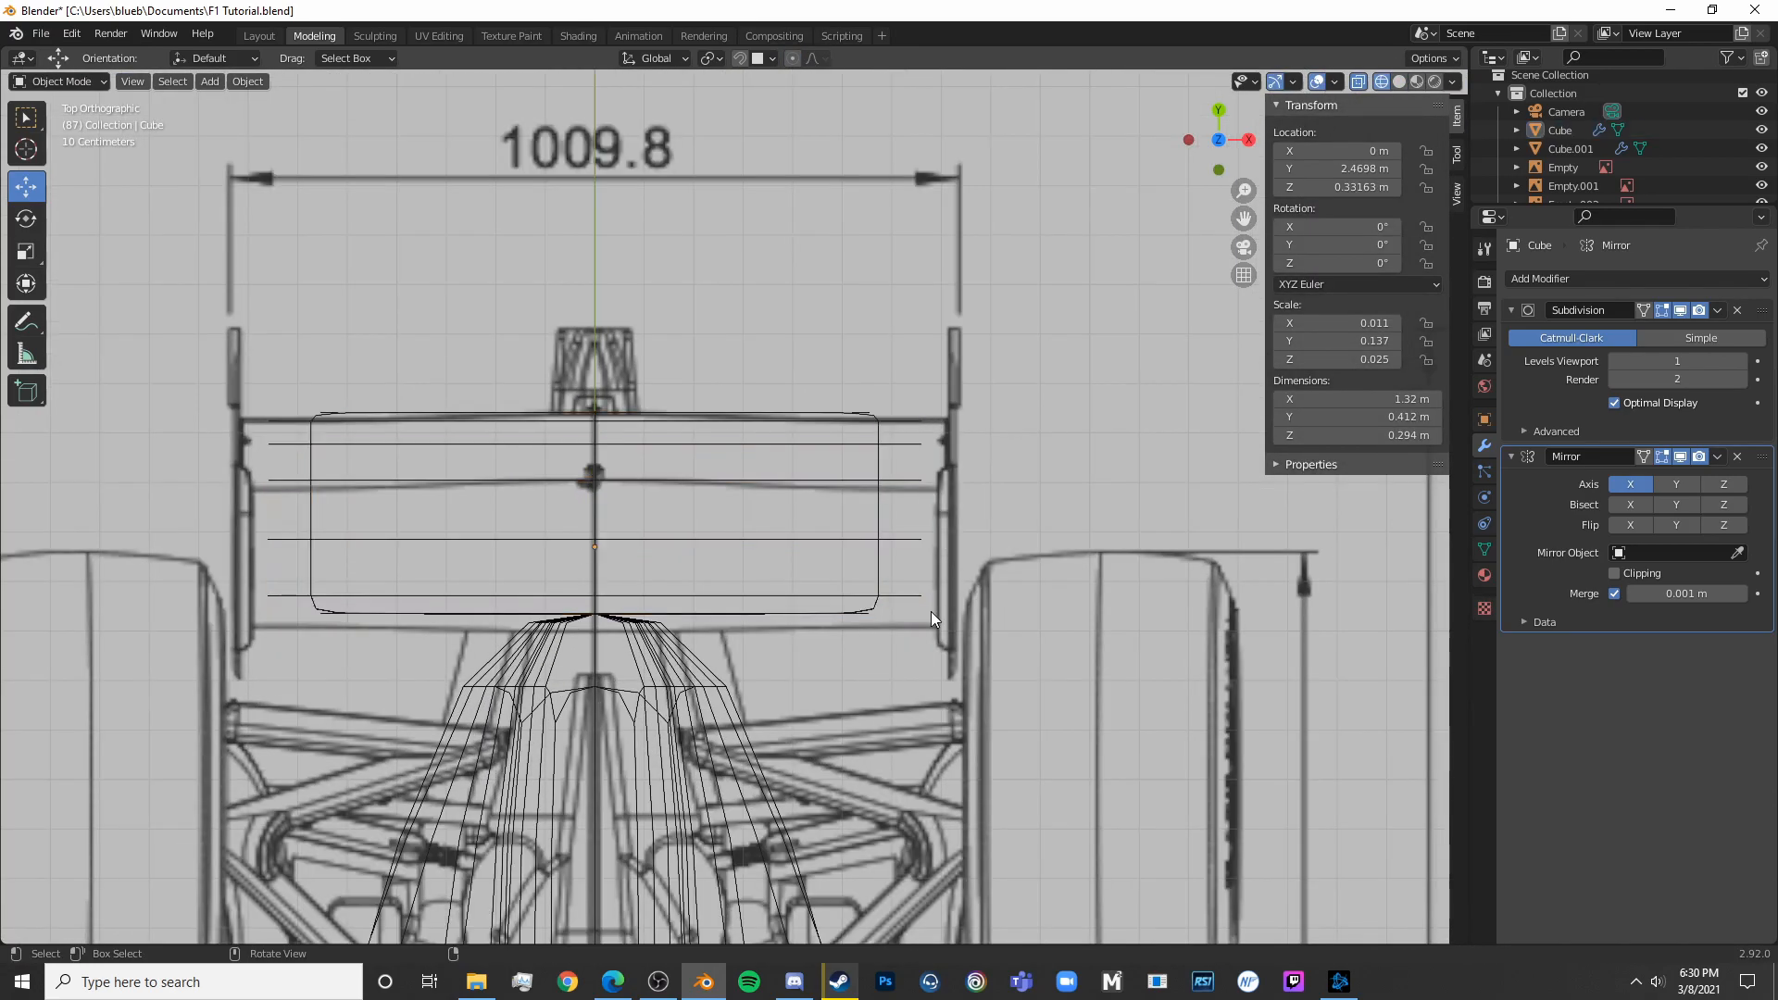
{"action": "key", "text": "Tab"}
{"action": "middle_click_drag", "start_coordinate": [951, 602], "coordinate": [648, 555], "text": "shift"}
{"action": "key", "text": "alt+a"}
{"action": "left_click", "coordinate": [652, 507], "text": "alt"}
{"action": "scroll", "coordinate": [706, 454], "scroll_direction": "up", "scroll_amount": 5}
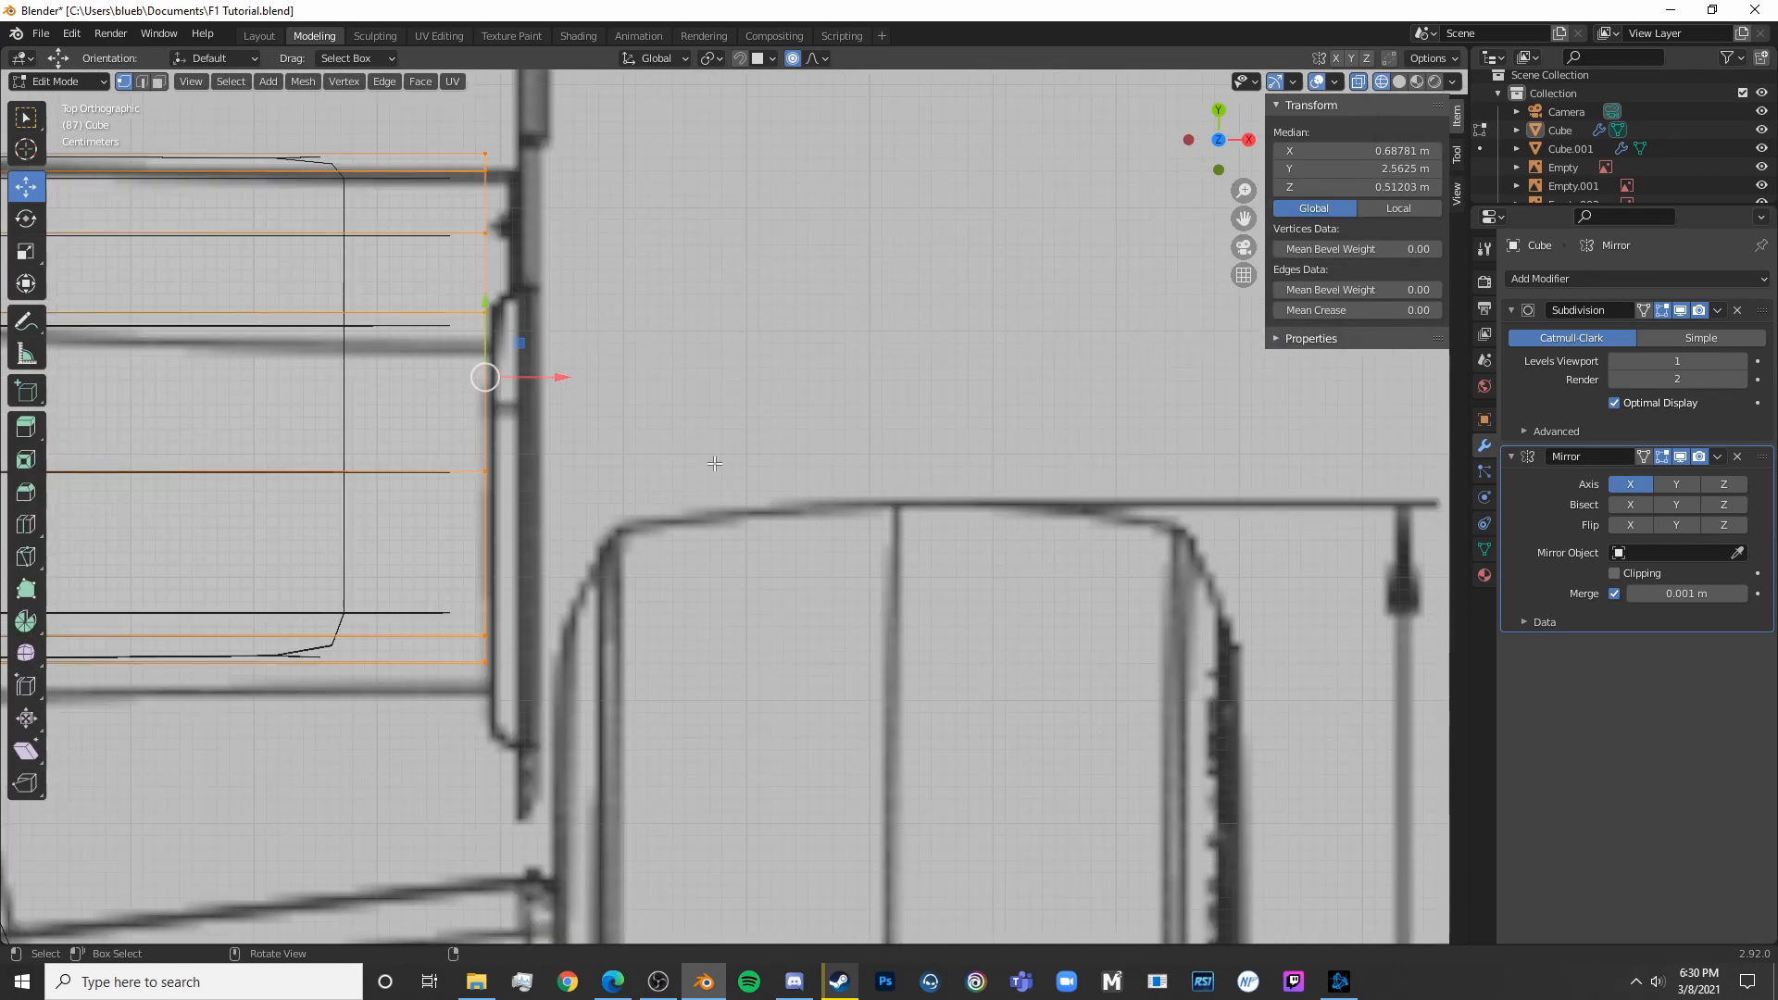
{"action": "key", "text": "e"}
{"action": "left_click", "coordinate": [754, 452]}
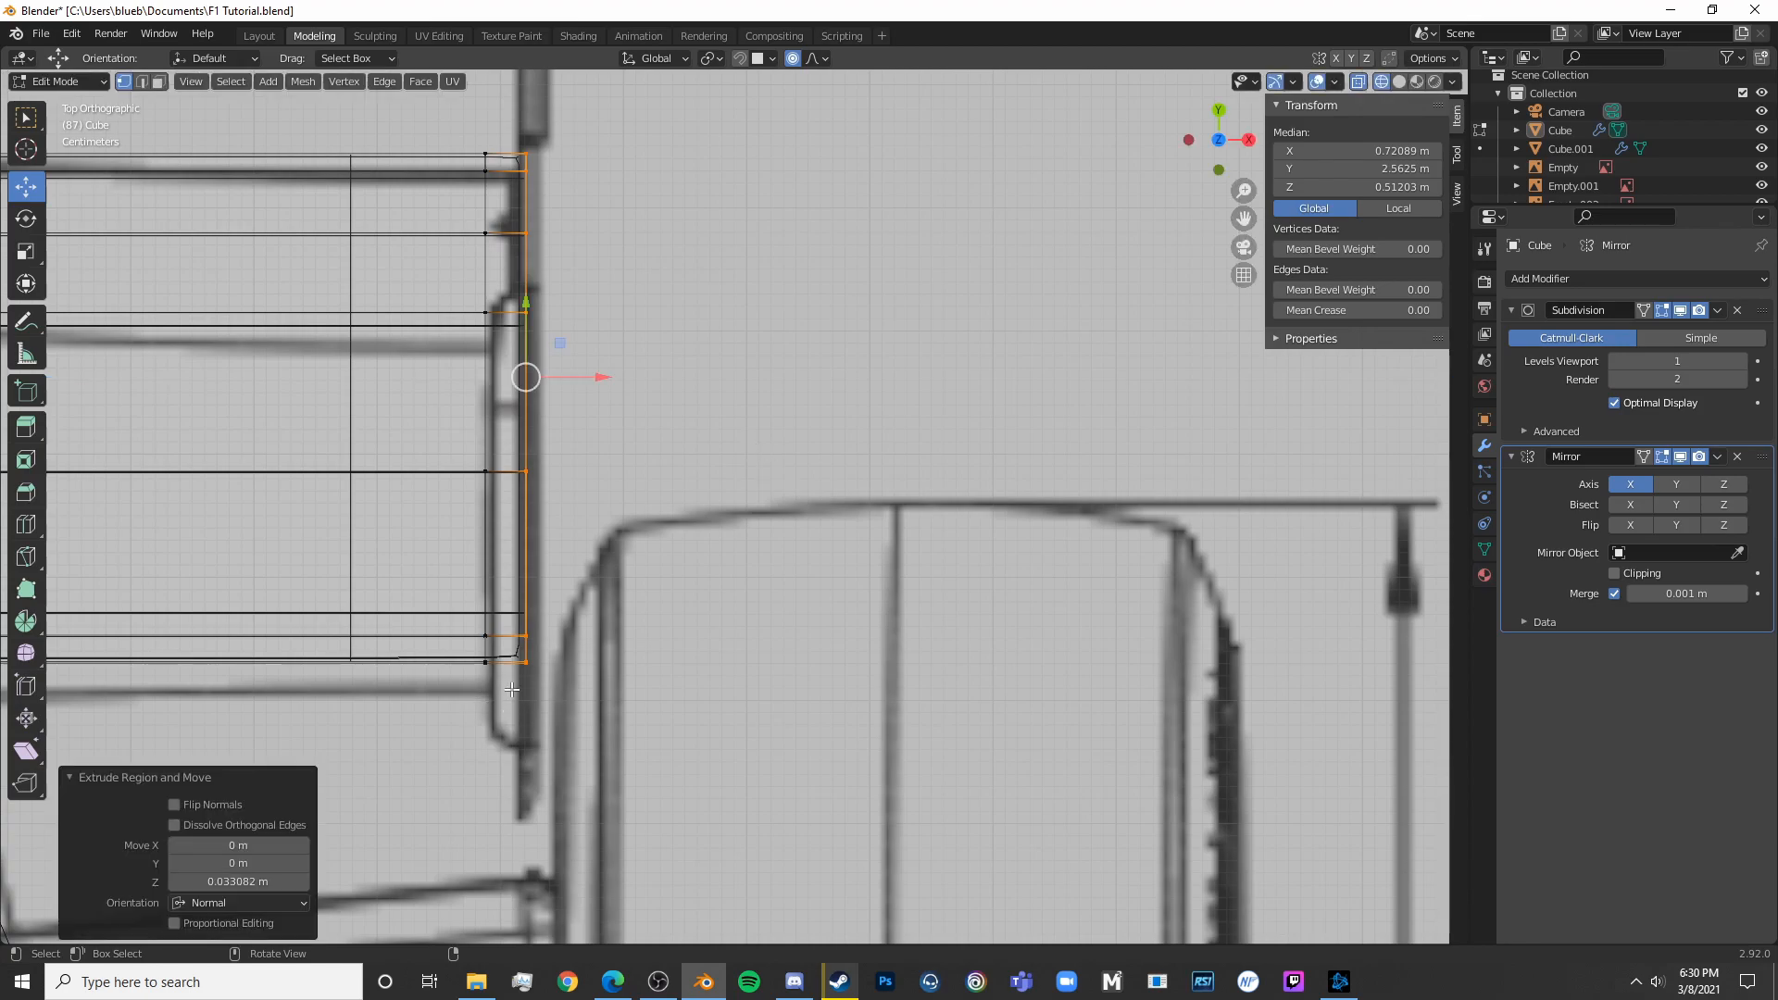
Extrude the upper faces of the wing's outer end strip upward about 0.046 m, working from the side view
{"action": "scroll", "coordinate": [510, 693], "scroll_direction": "down", "scroll_amount": 6}
{"action": "key", "text": "shift+z"}
{"action": "middle_click_drag", "start_coordinate": [713, 586], "coordinate": [511, 483]}
{"action": "key", "text": "alt+a"}
{"action": "middle_click_drag", "start_coordinate": [836, 575], "coordinate": [981, 587]}
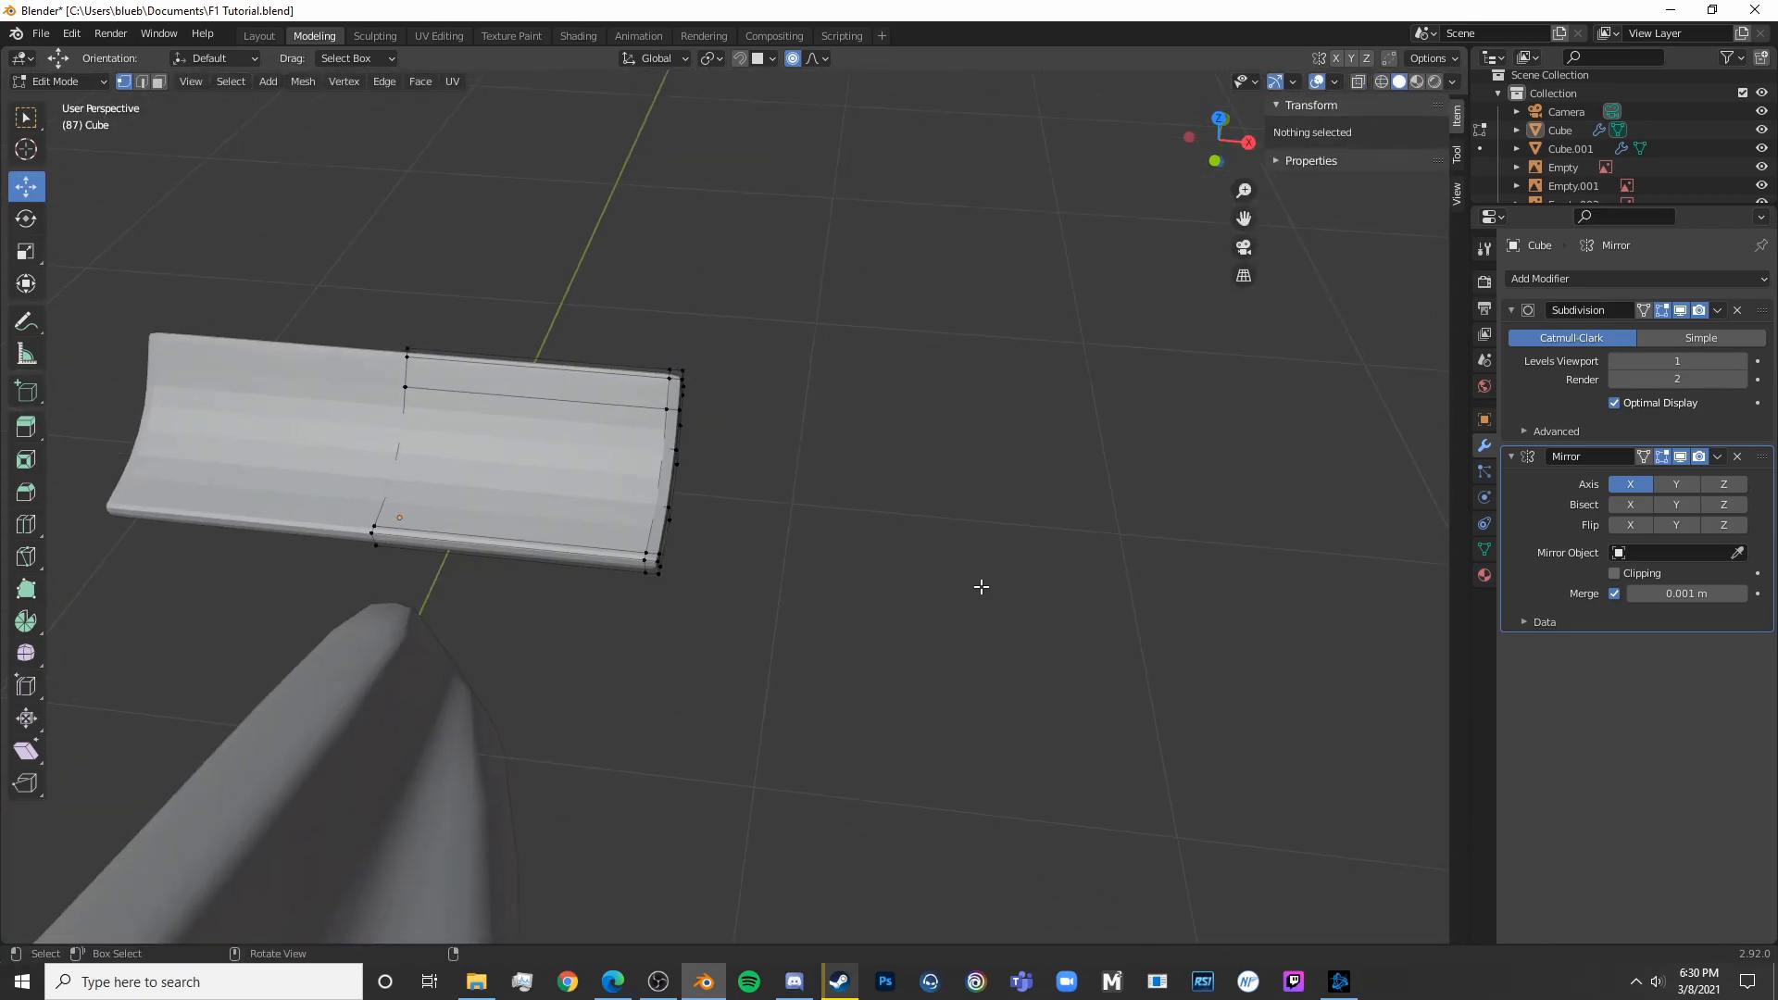
{"action": "scroll", "coordinate": [742, 536], "scroll_direction": "up", "scroll_amount": 3}
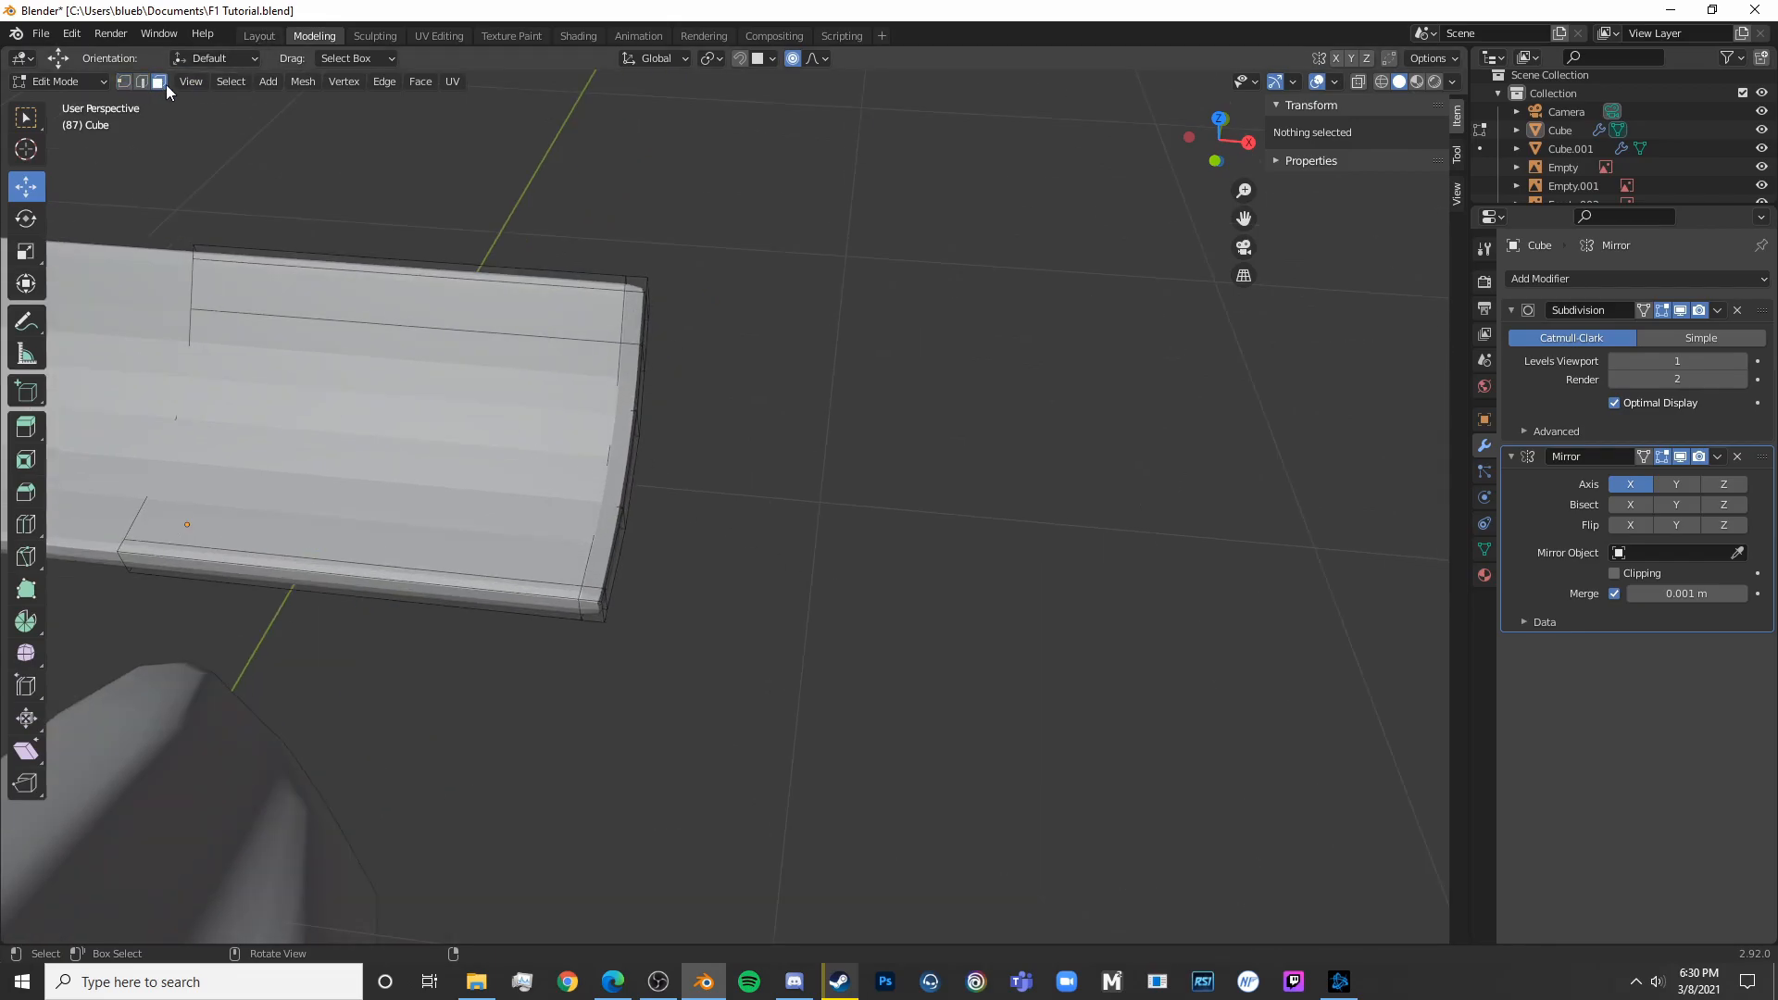
{"action": "left_click", "coordinate": [594, 590]}
{"action": "scroll", "coordinate": [594, 579], "scroll_direction": "up", "scroll_amount": 2}
{"action": "left_click", "coordinate": [534, 535], "text": "shift"}
{"action": "left_click", "coordinate": [548, 468], "text": "shift"}
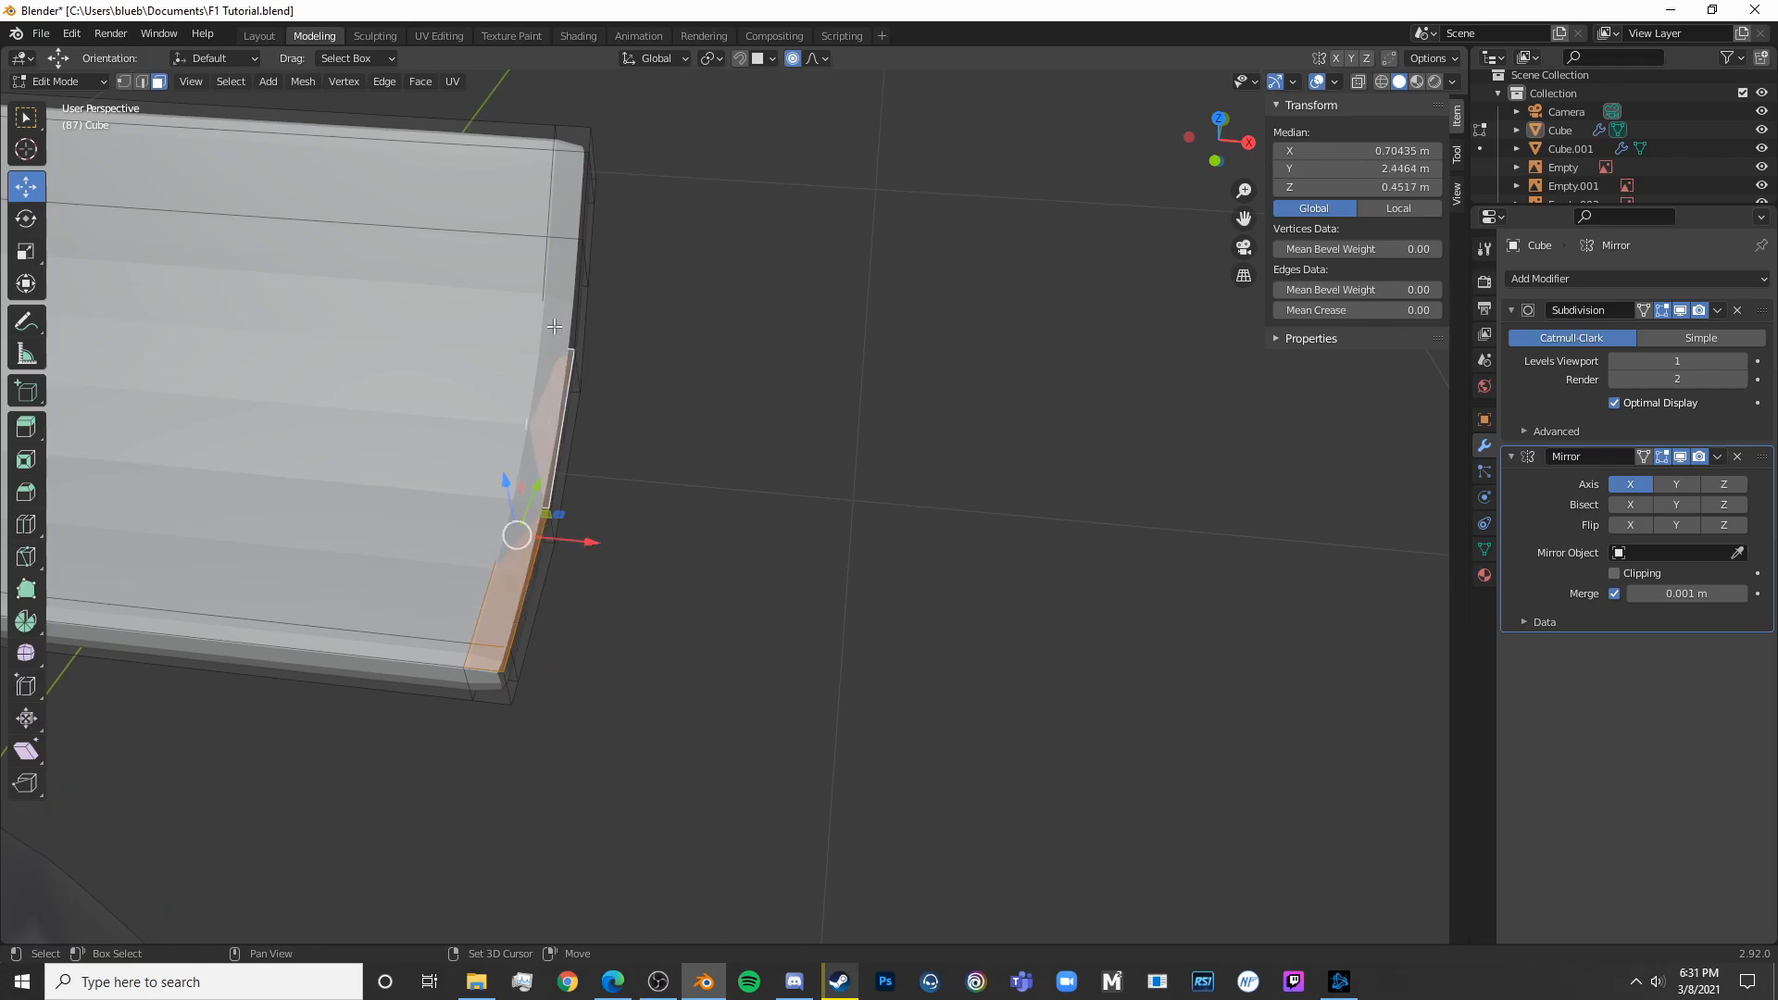
{"action": "left_click", "coordinate": [565, 287], "text": "shift"}
{"action": "left_click", "coordinate": [571, 152], "text": "shift"}
{"action": "key", "text": "KP_3"}
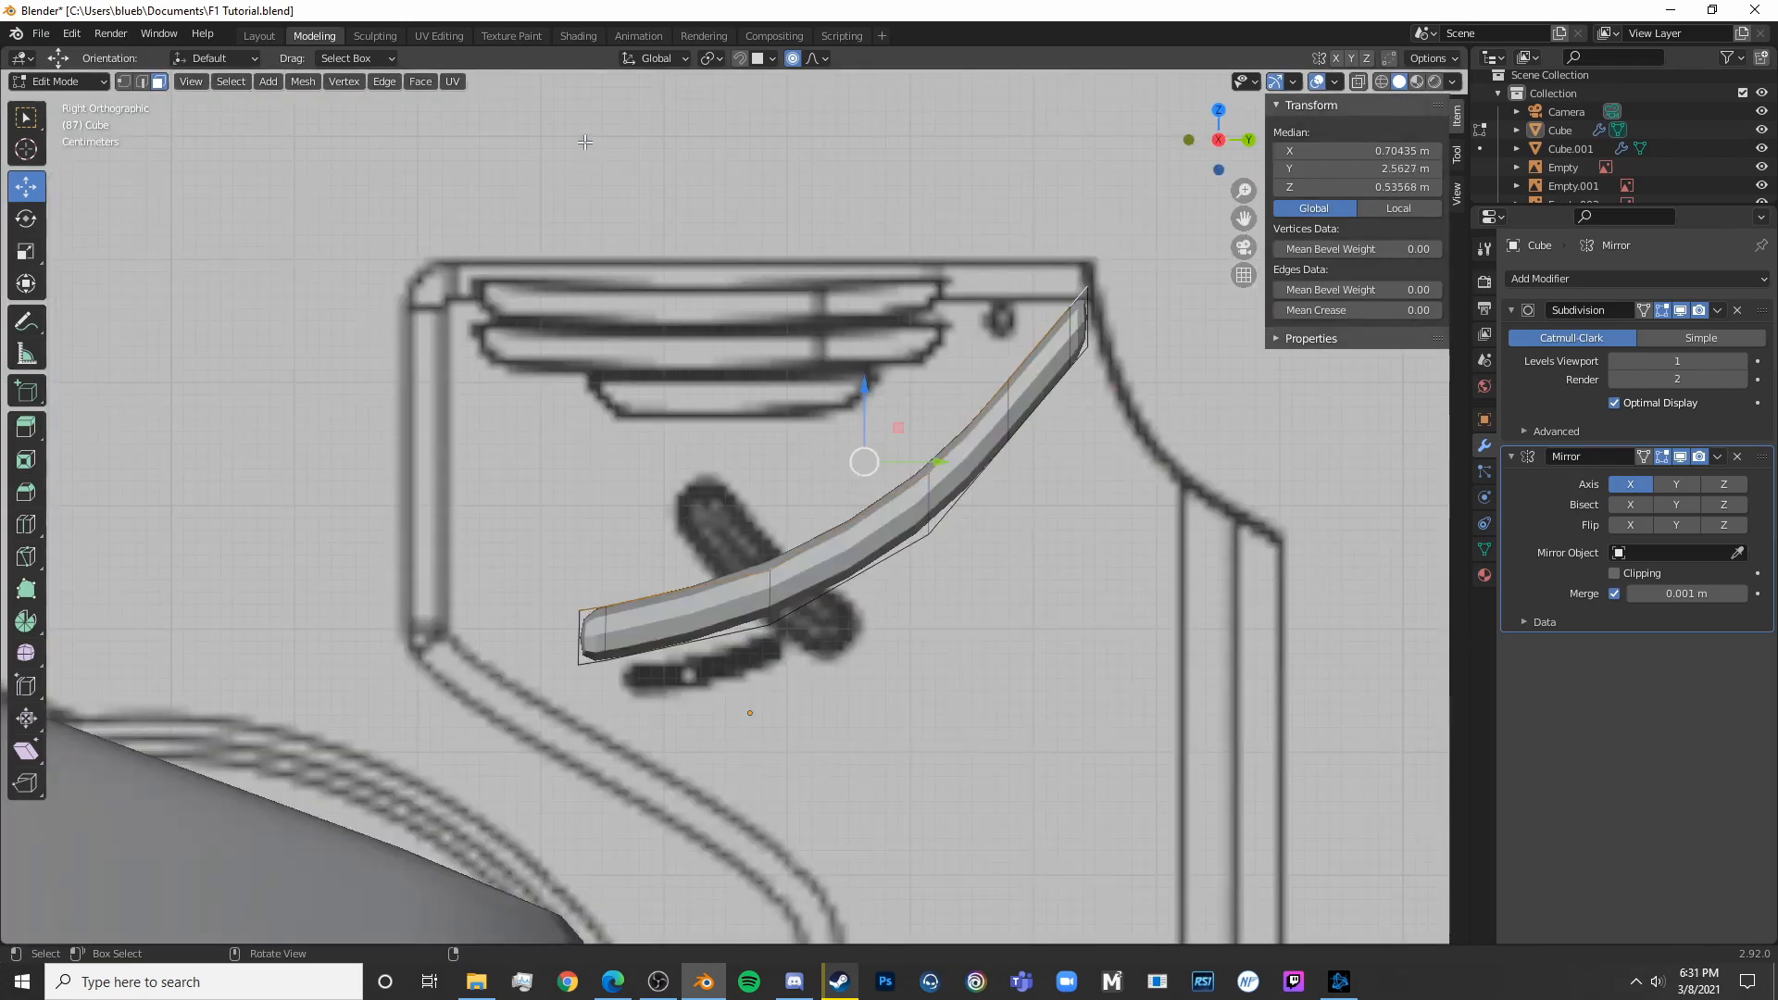
{"action": "key", "text": "e"}
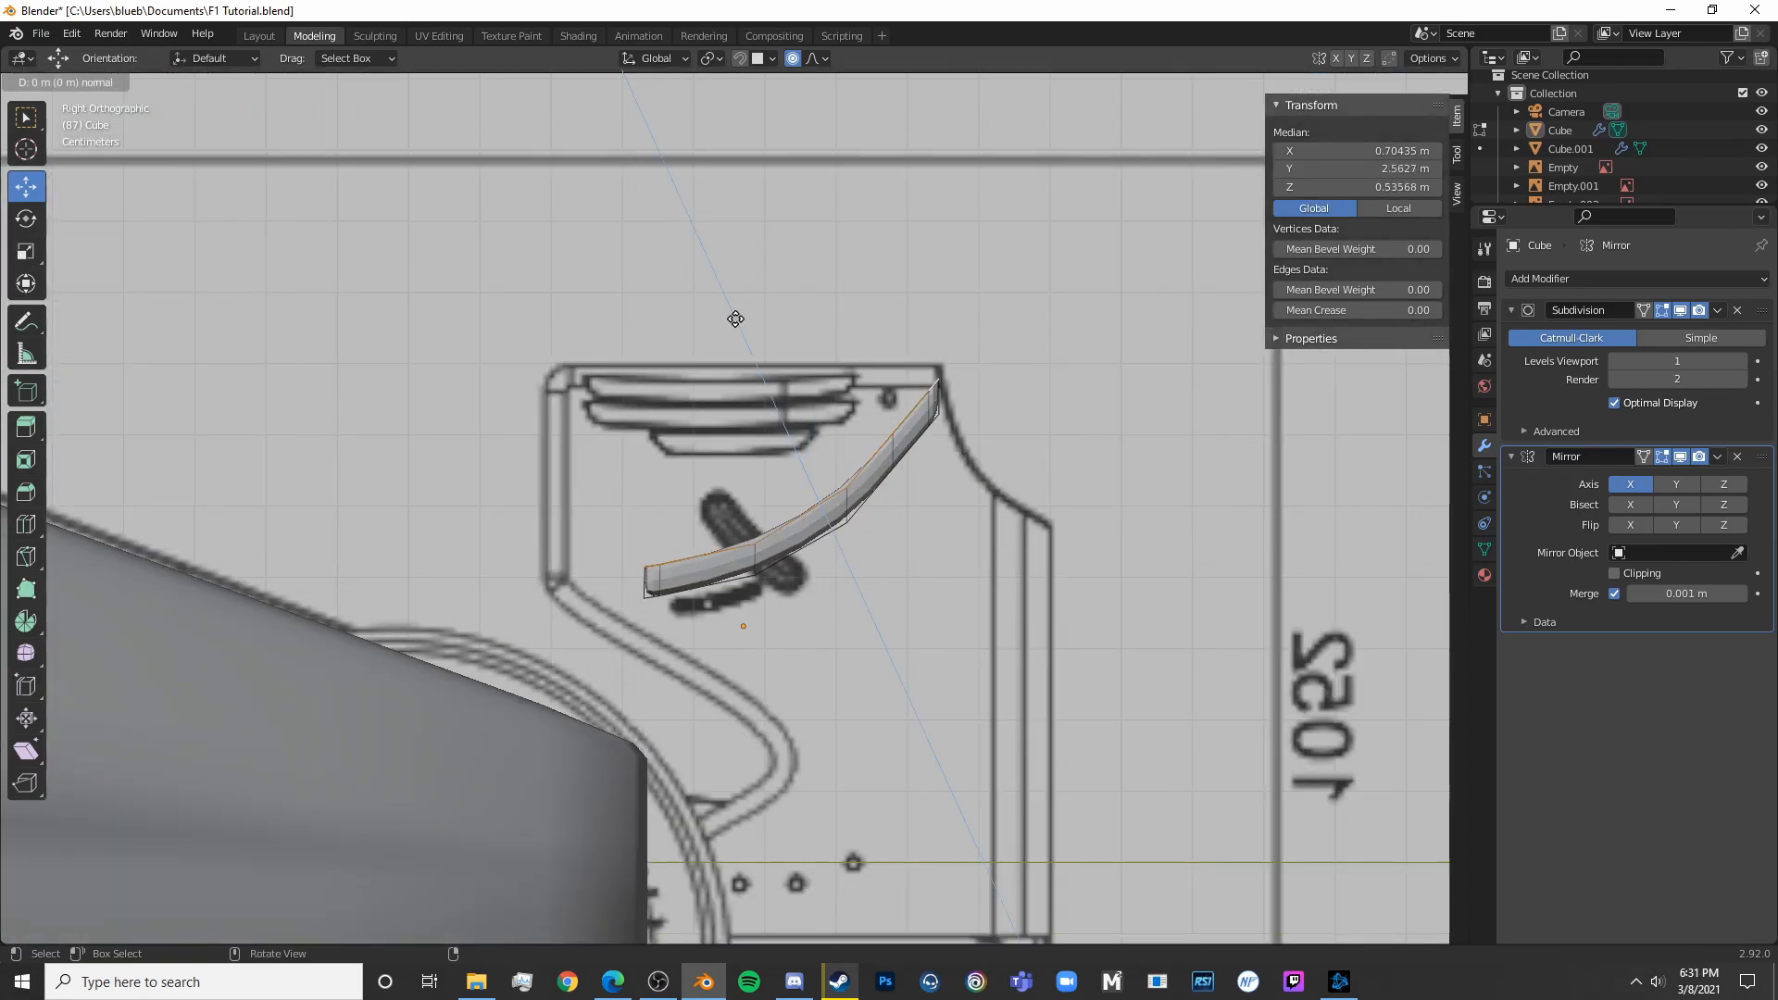
{"action": "left_click", "coordinate": [748, 277]}
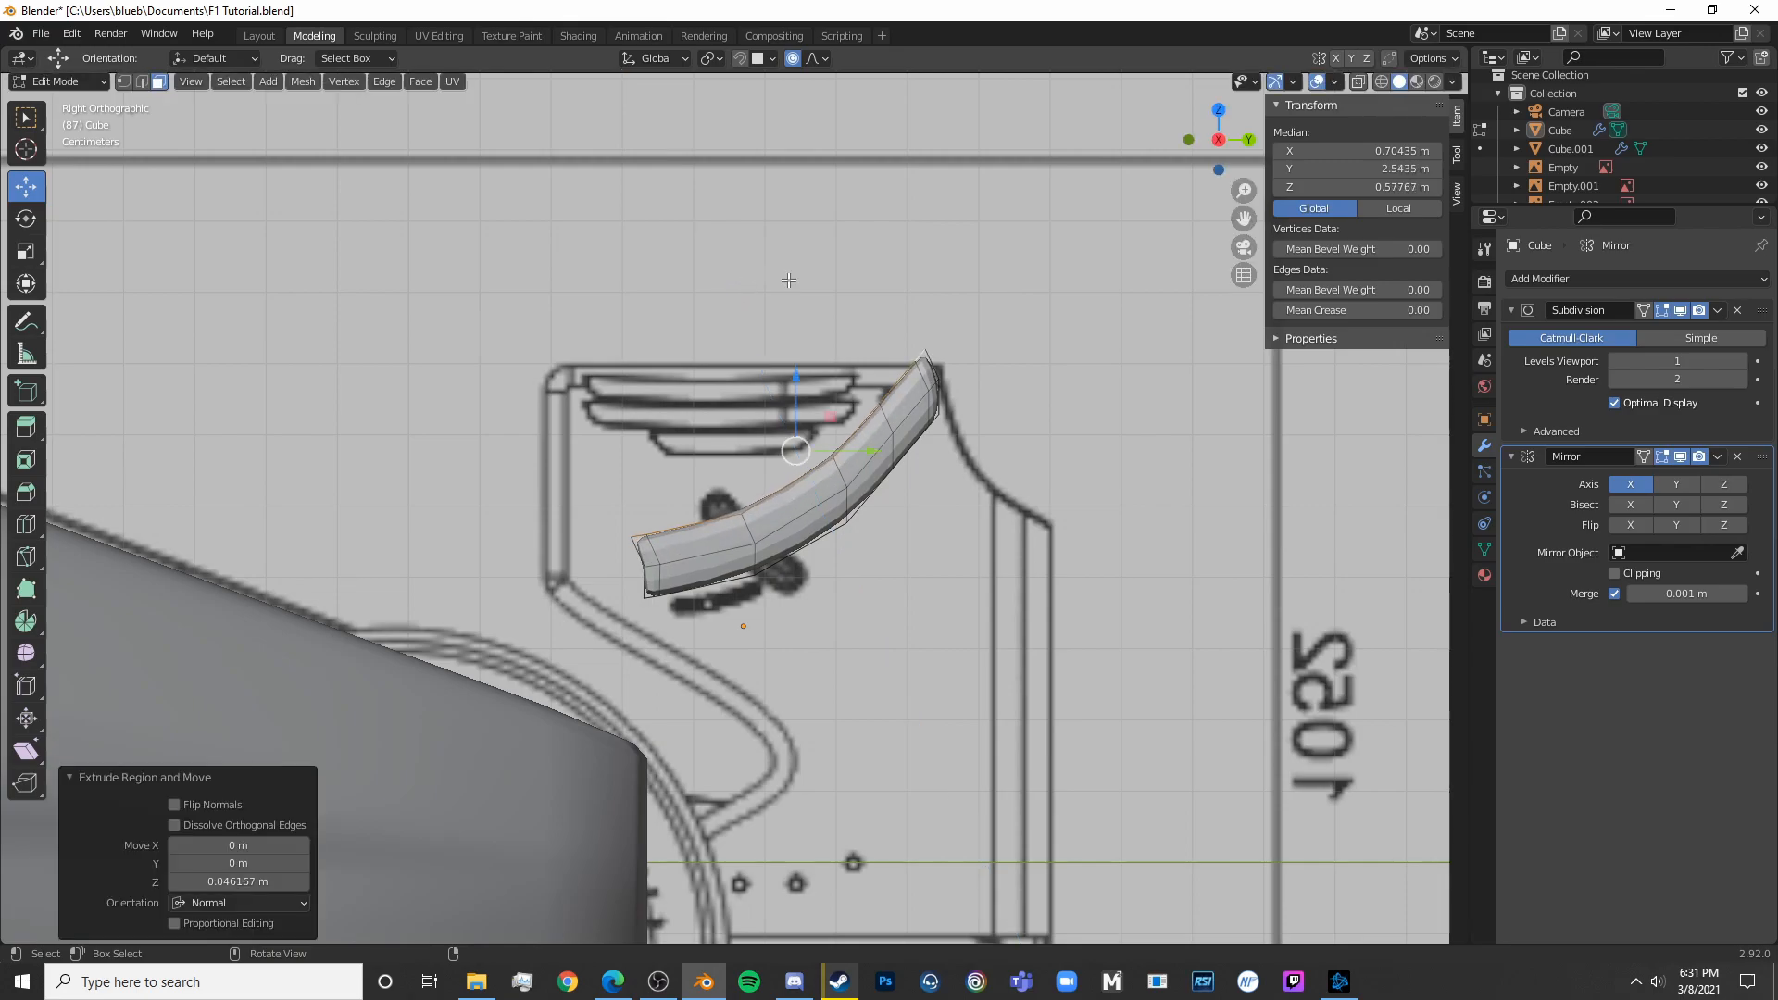
Flatten the extruded faces to 0 along Z and raise them about 0.12 m to the endplate's top line
{"action": "key", "text": "s"}
{"action": "key", "text": "z"}
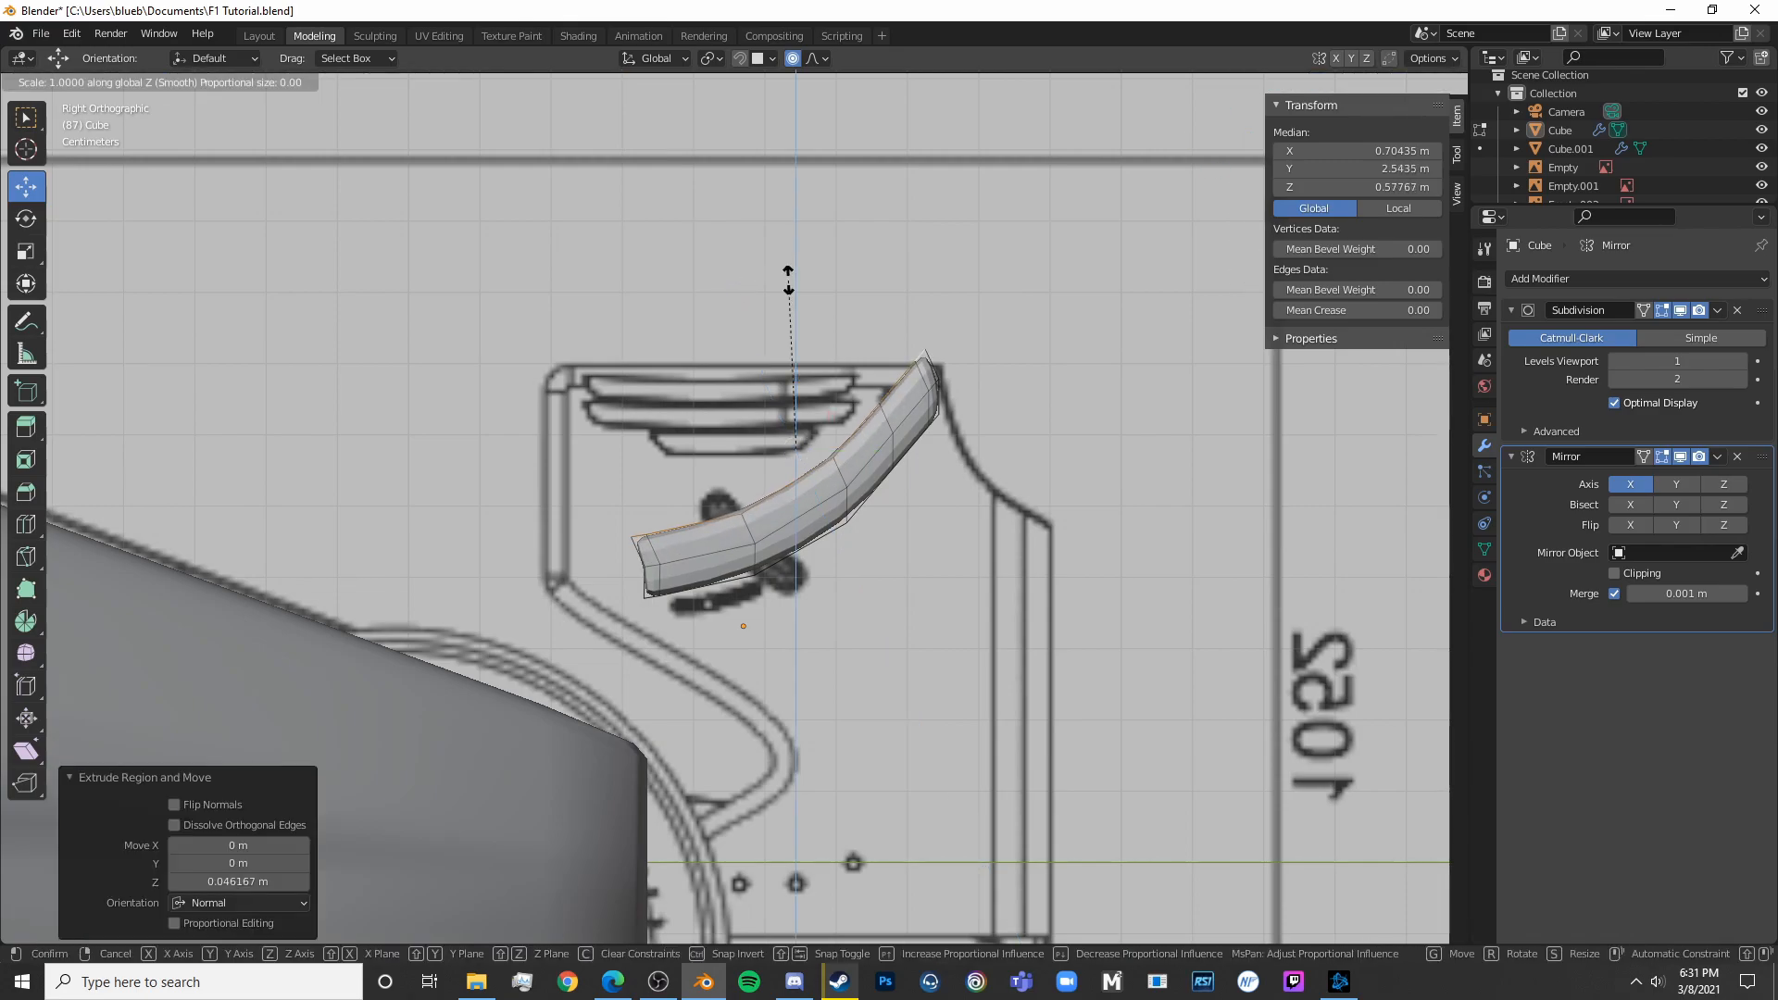
{"action": "key", "text": "0"}
{"action": "key", "text": "Return"}
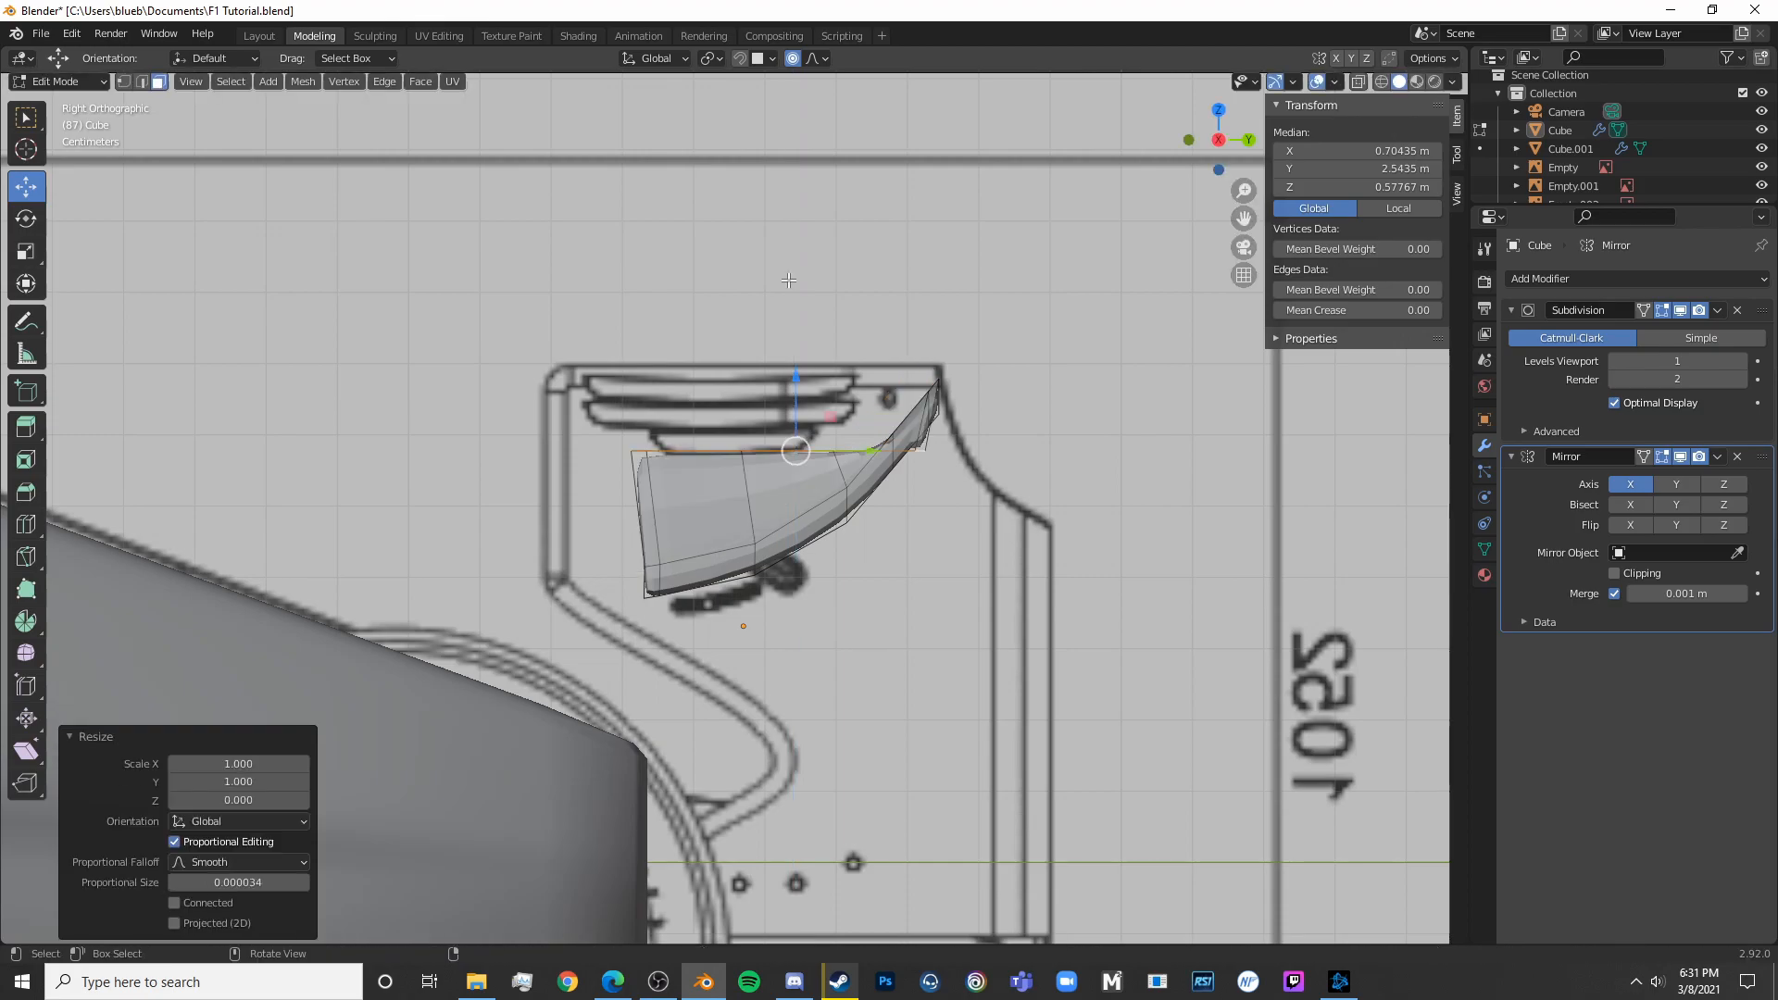
{"action": "key", "text": "g"}
{"action": "key", "text": "z"}
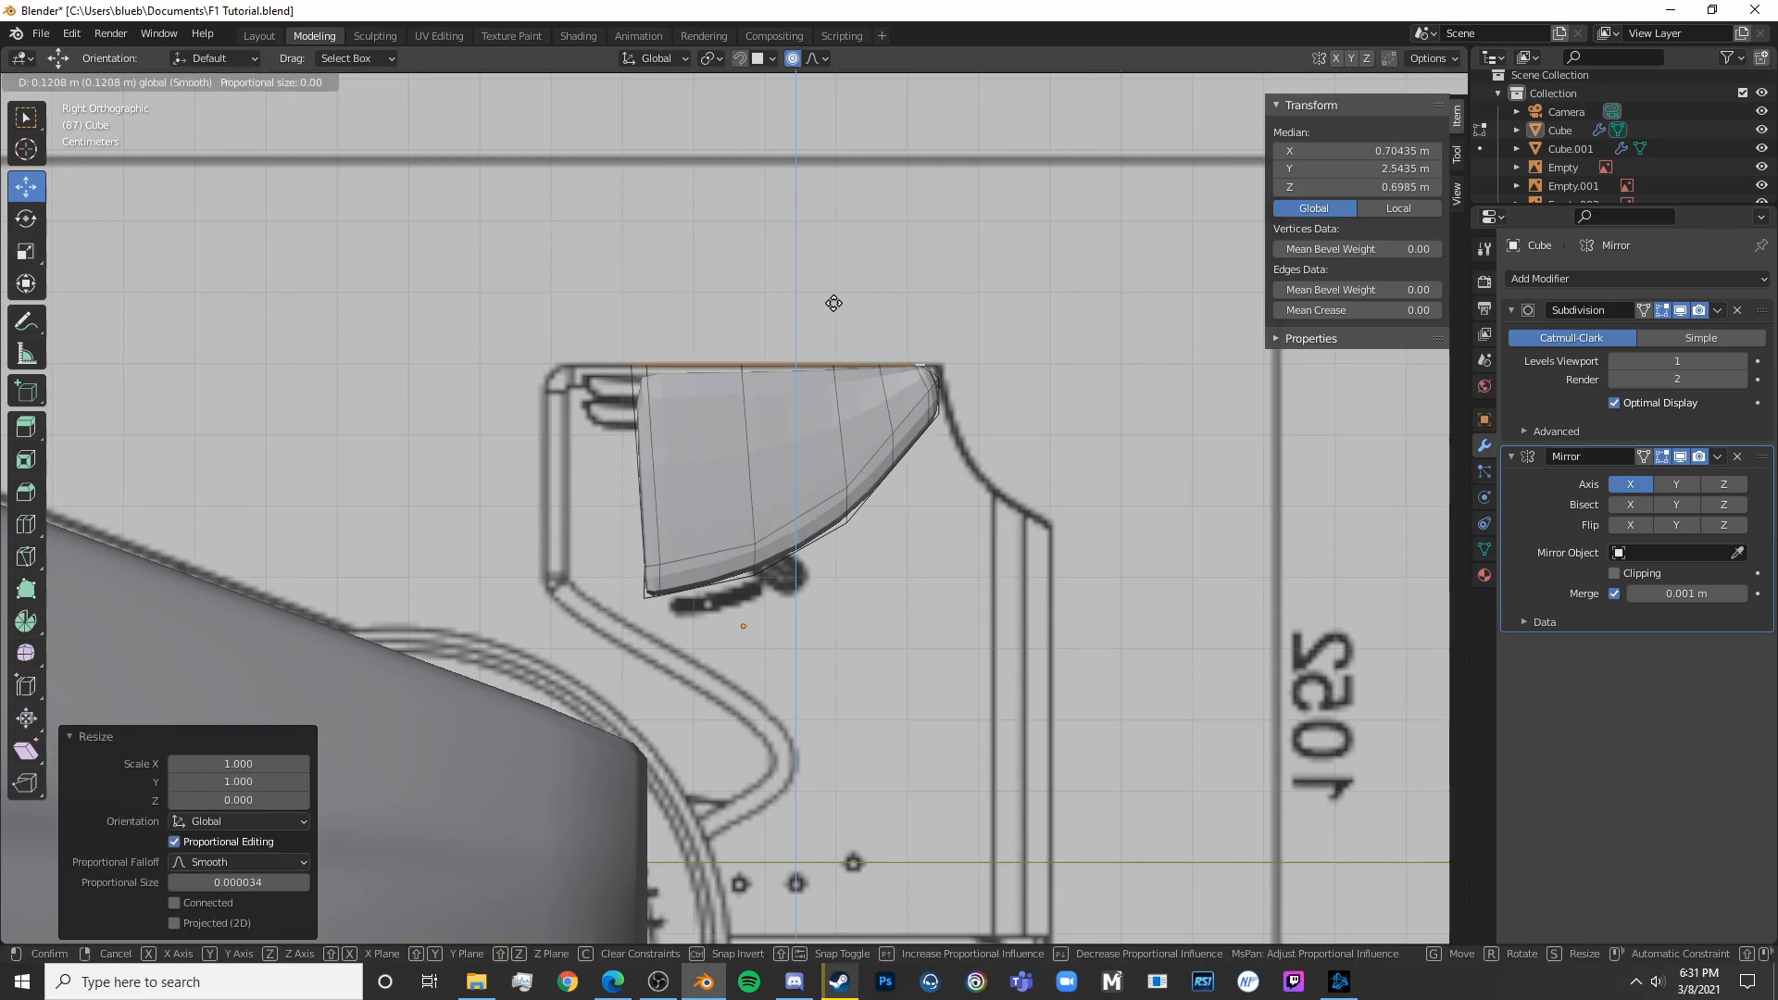
{"action": "left_click", "coordinate": [835, 303]}
Scale the endplate's top faces to about 1.083 along Y and shift them about 0.006 m rearward to meet the blueprint corner
{"action": "scroll", "coordinate": [889, 319], "scroll_direction": "up", "scroll_amount": 3}
{"action": "key", "text": "s"}
{"action": "key", "text": "y"}
{"action": "left_click", "coordinate": [1008, 500]}
{"action": "key", "text": "g"}
{"action": "key", "text": "y"}
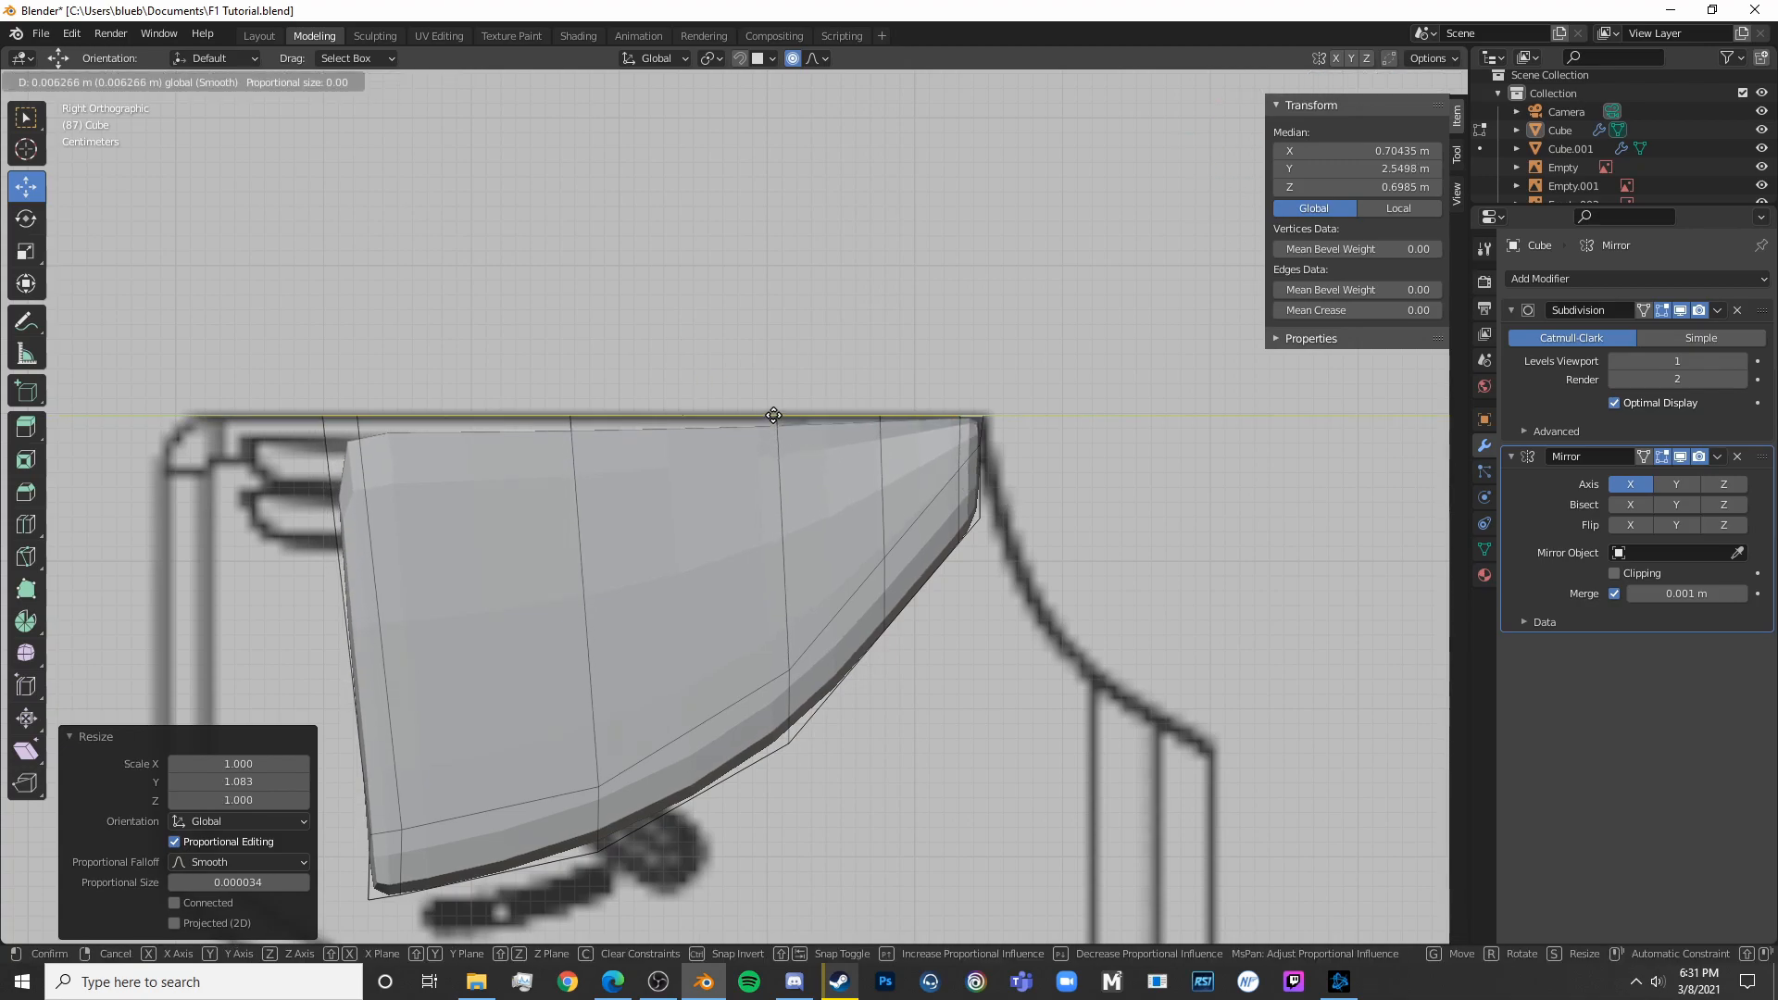
{"action": "left_click", "coordinate": [773, 415]}
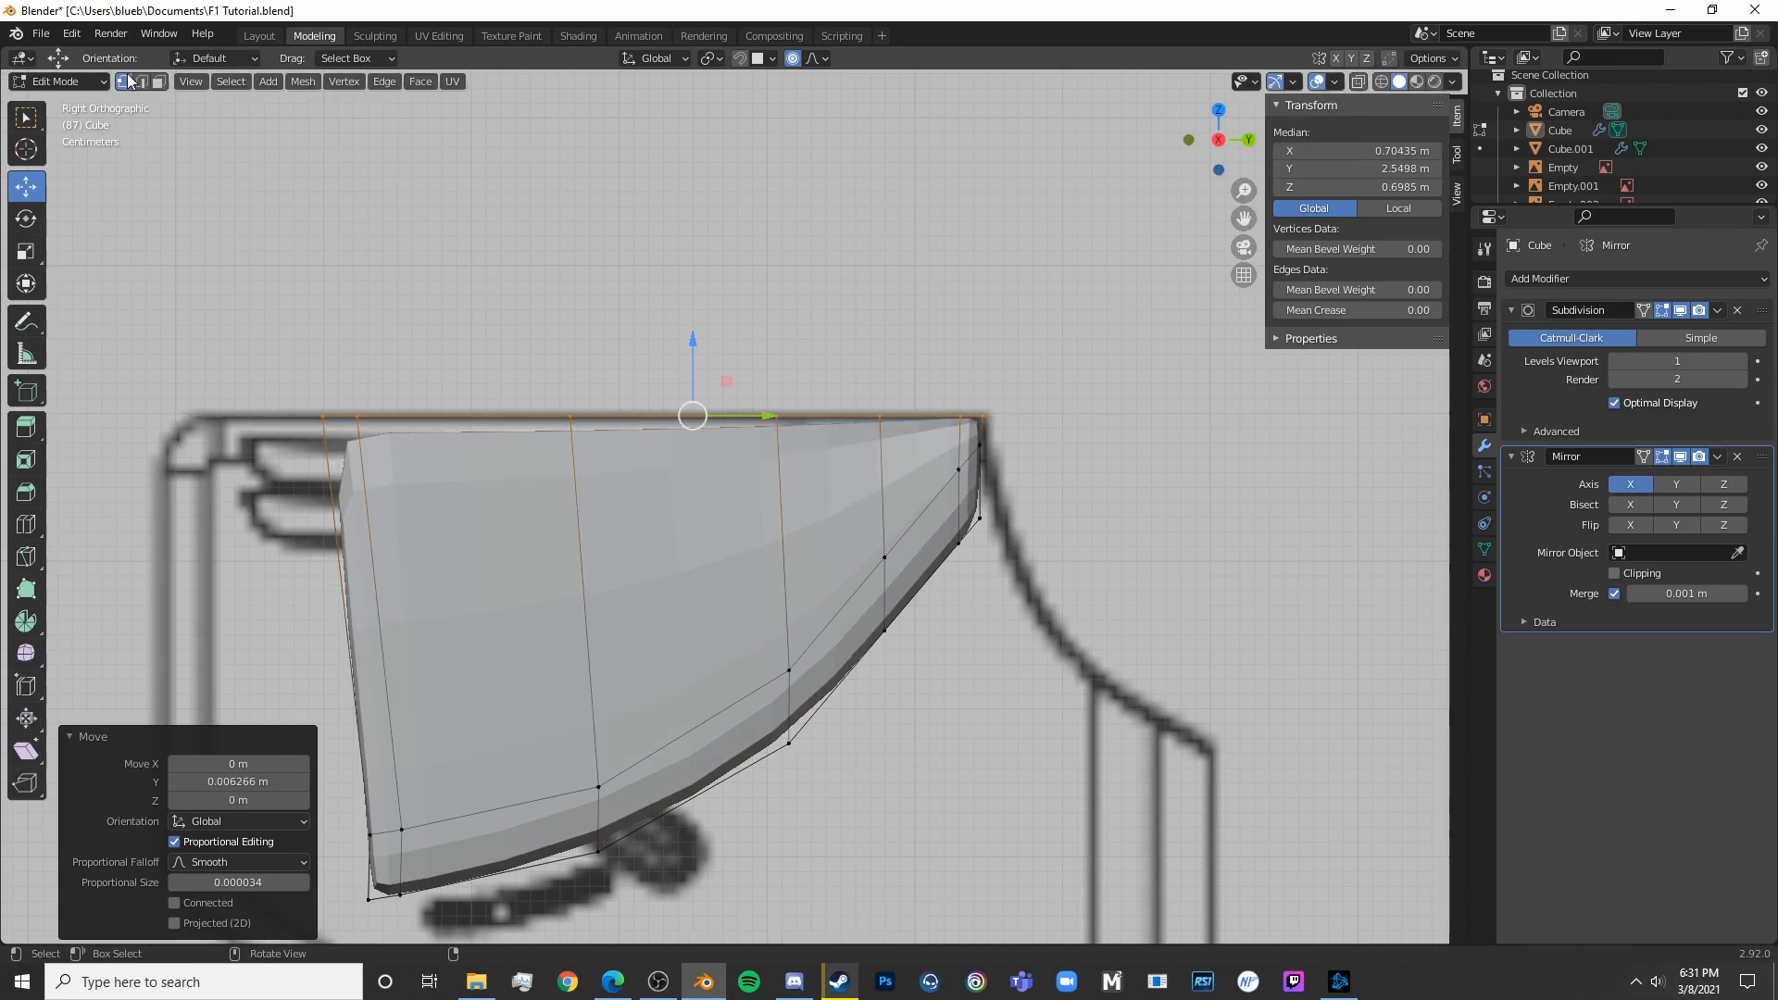
Align the wing and endplate's front vertices by scaling them to 0 along Y, and move them about 0.01 m forward
{"action": "key", "text": "alt+a"}
{"action": "key", "text": "alt+z"}
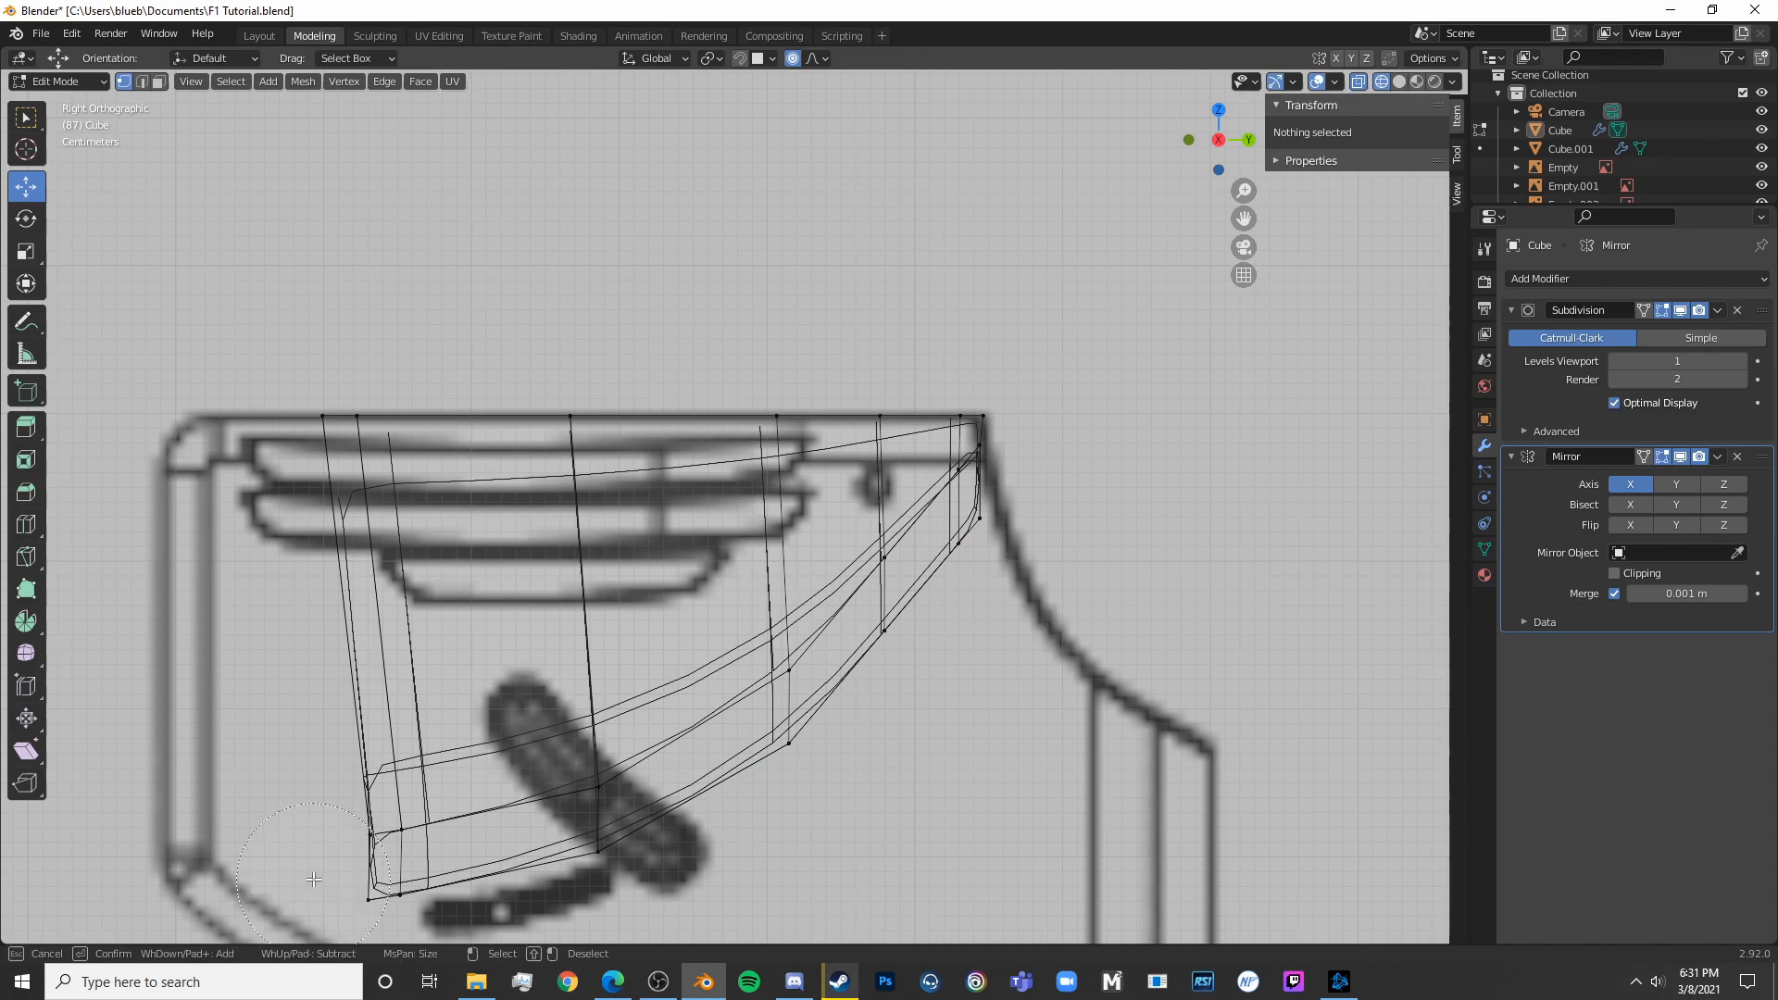
{"action": "key", "text": "c"}
{"action": "left_click", "coordinate": [315, 783]}
{"action": "left_click", "coordinate": [272, 418]}
{"action": "key", "text": "Escape"}
{"action": "key", "text": "s"}
{"action": "key", "text": "y"}
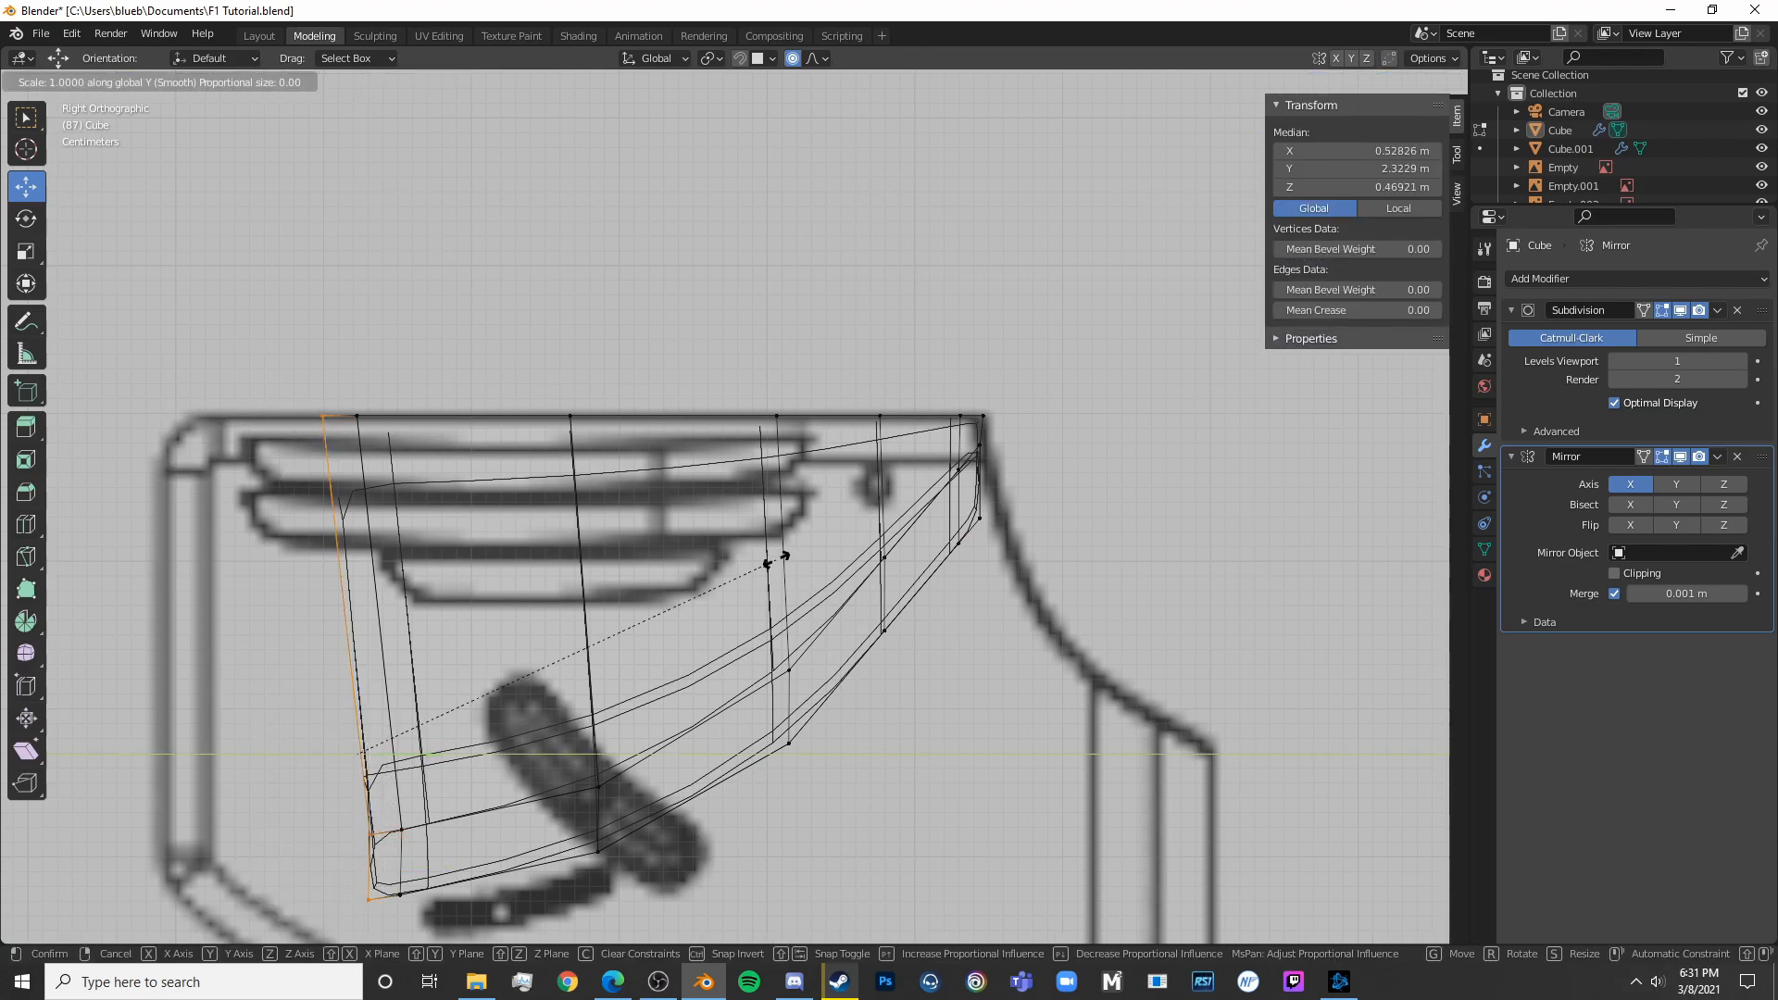
{"action": "key", "text": "0"}
{"action": "key", "text": "Return"}
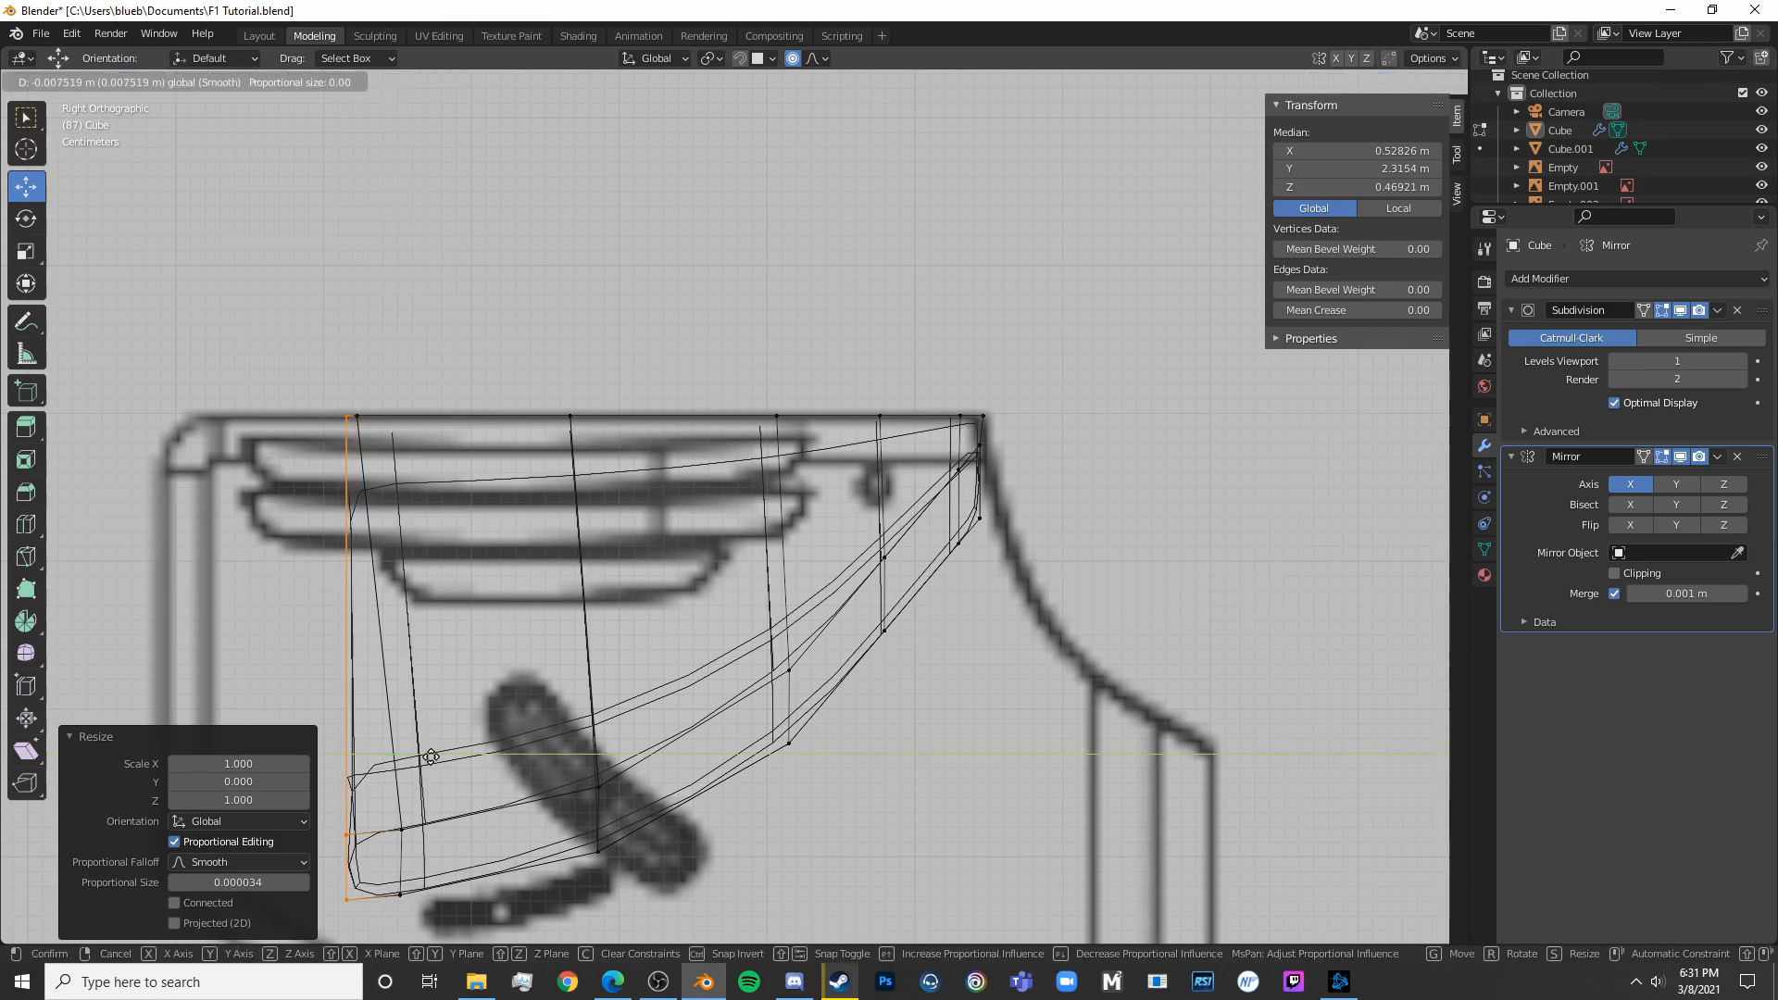
{"action": "key", "text": "Tab"}
{"action": "scroll", "coordinate": [630, 830], "scroll_direction": "down", "scroll_amount": 5}
{"action": "key", "text": "Tab"}
{"action": "key", "text": "shift+z"}
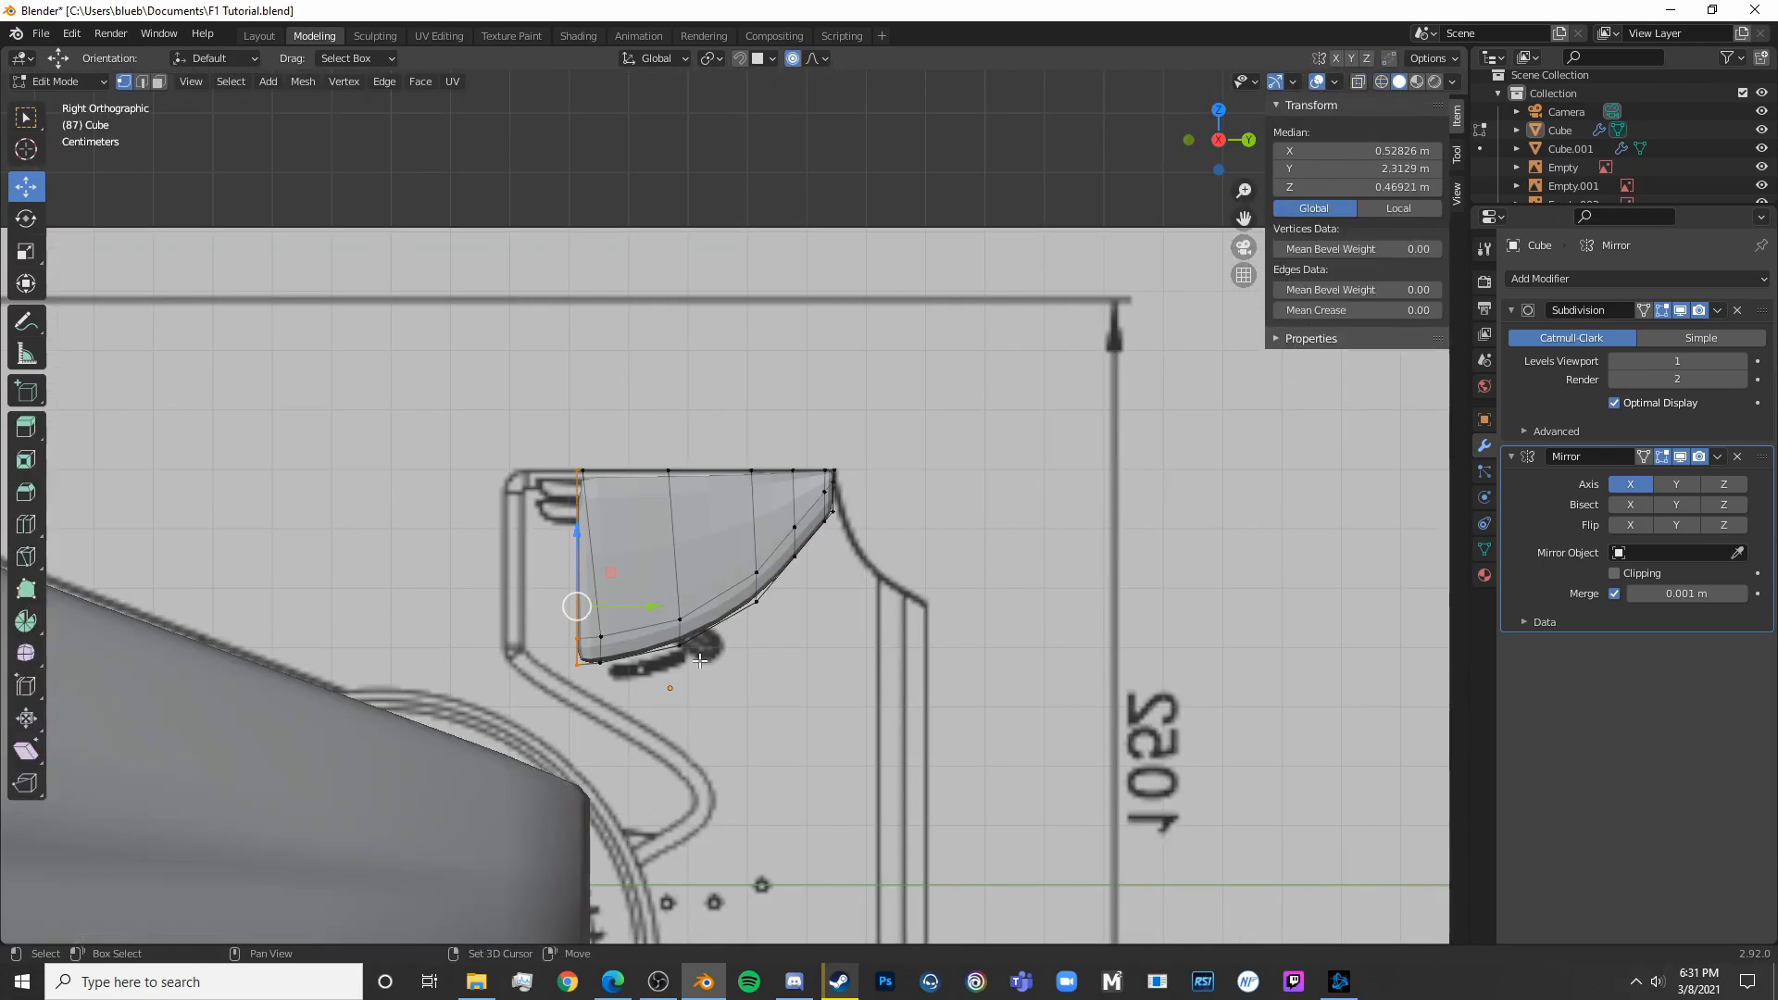
Extrude the endplate's front edge faces about 0.12 m forward to the blueprint's front outline in the side view
{"action": "scroll", "coordinate": [732, 671], "scroll_direction": "down", "scroll_amount": 4, "text": "shift"}
{"action": "scroll", "coordinate": [814, 717], "scroll_direction": "up", "scroll_amount": 2}
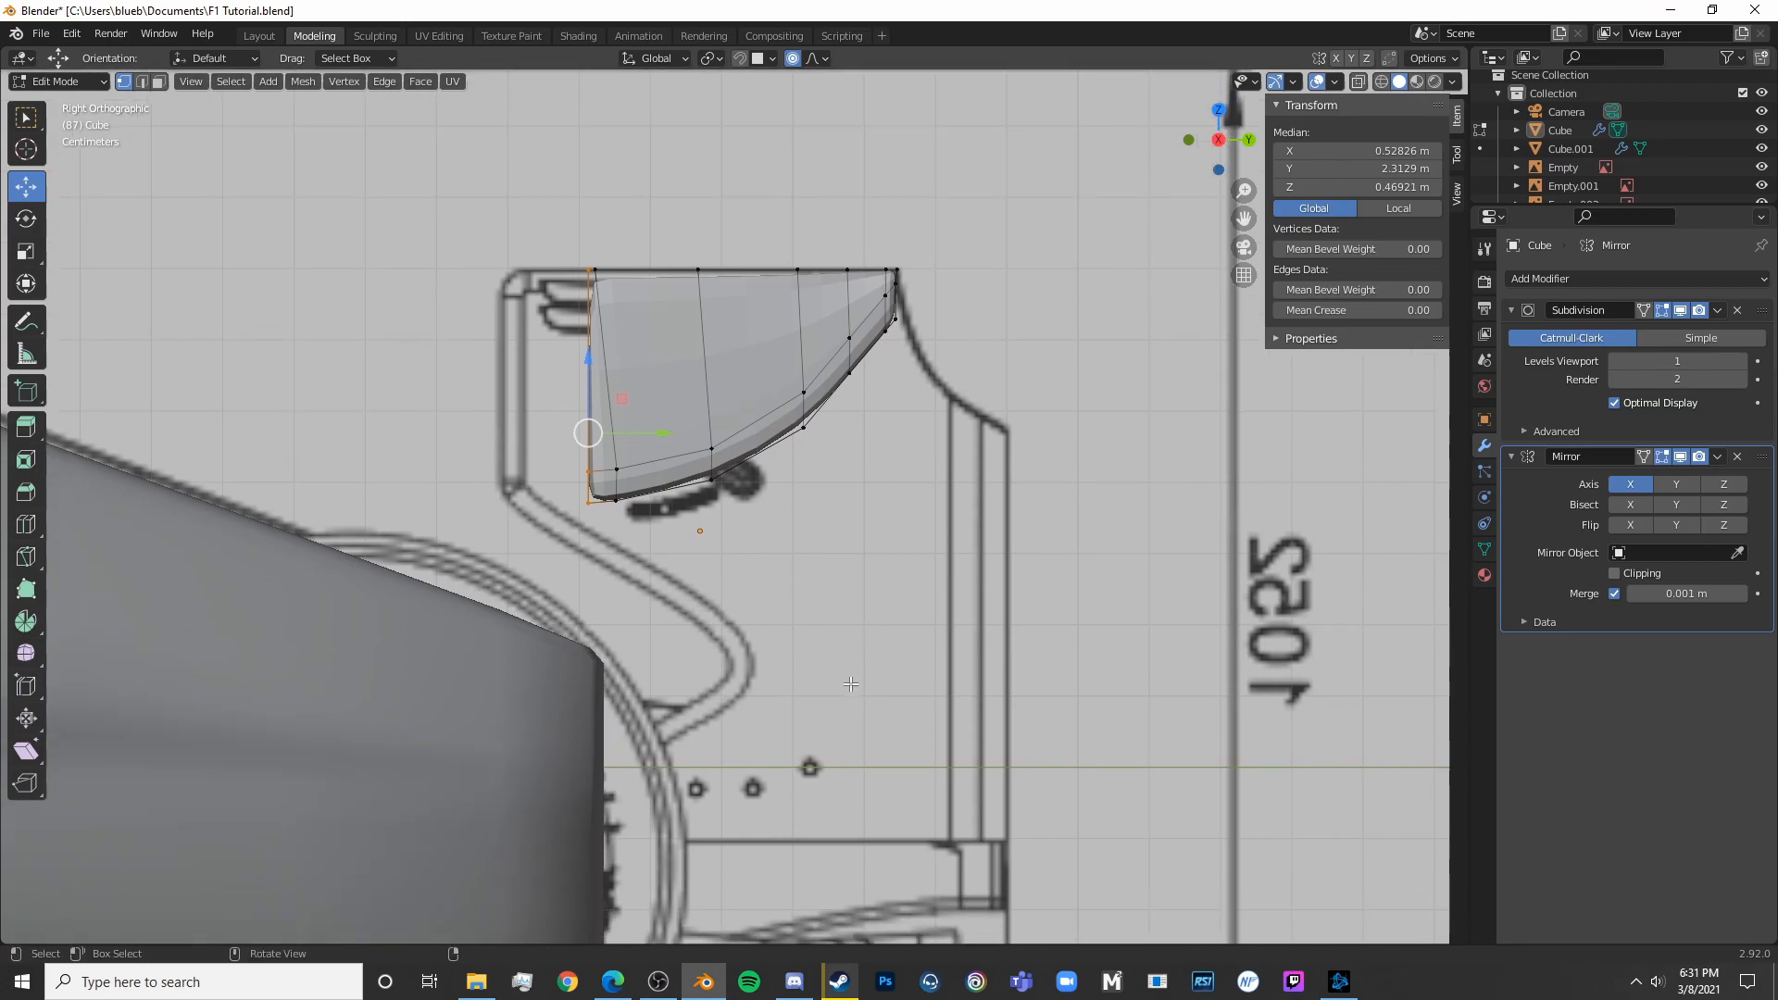
{"action": "scroll", "coordinate": [879, 628], "scroll_direction": "up", "scroll_amount": 4}
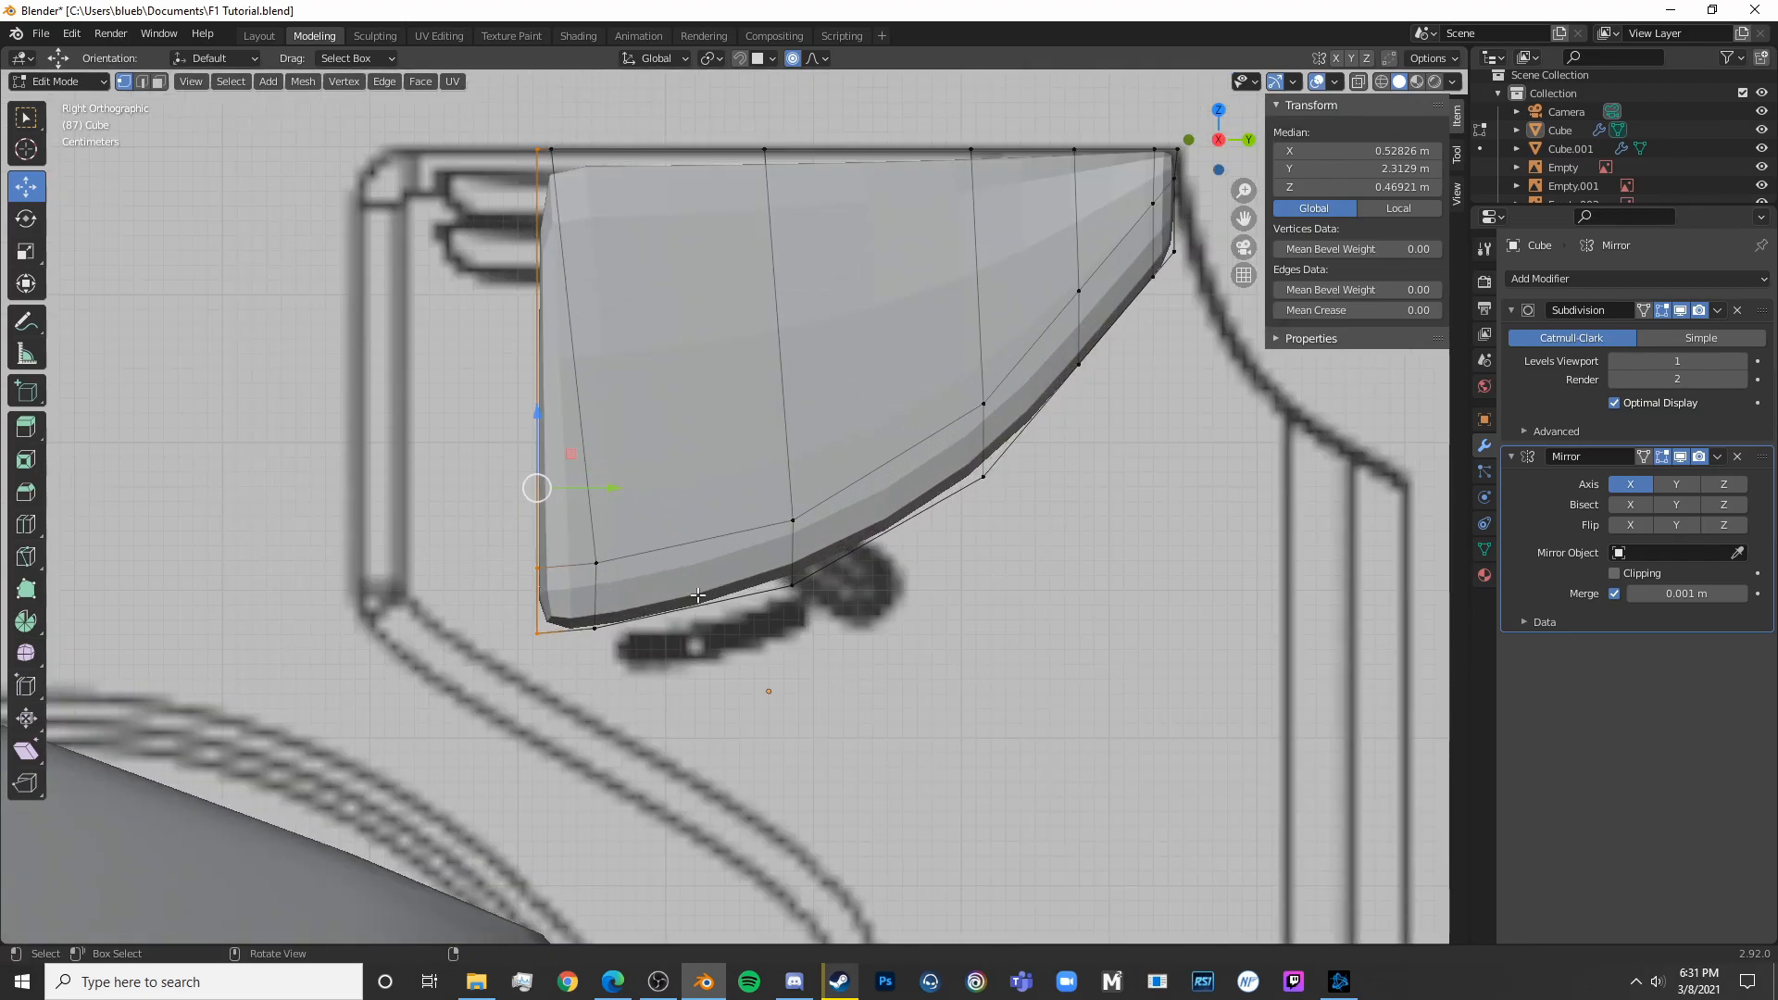
{"action": "middle_click_drag", "start_coordinate": [690, 590], "coordinate": [818, 635]}
{"action": "middle_click_drag", "start_coordinate": [484, 593], "coordinate": [869, 656], "text": "shift"}
{"action": "key", "text": "shift+z"}
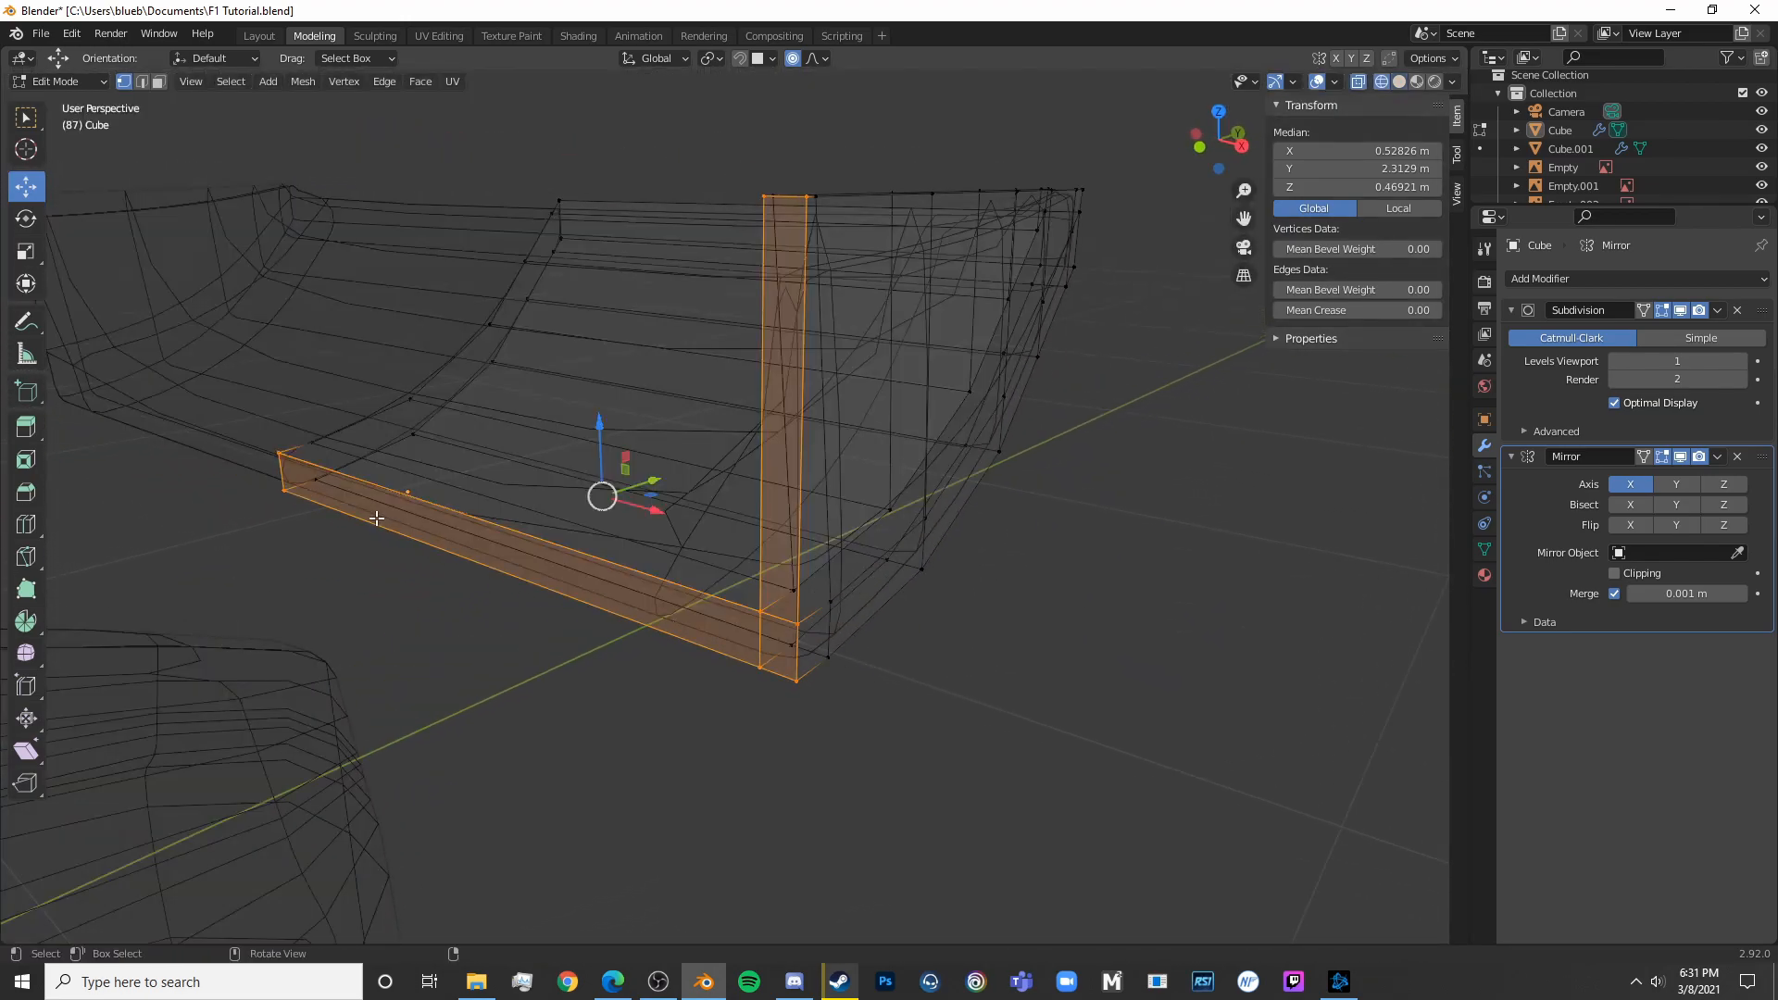
{"action": "key", "text": "alt+a"}
{"action": "key", "text": "c"}
{"action": "key", "text": "Escape"}
{"action": "key", "text": "shift+z"}
{"action": "key", "text": "c"}
{"action": "left_click", "coordinate": [741, 653]}
{"action": "key", "text": "Escape"}
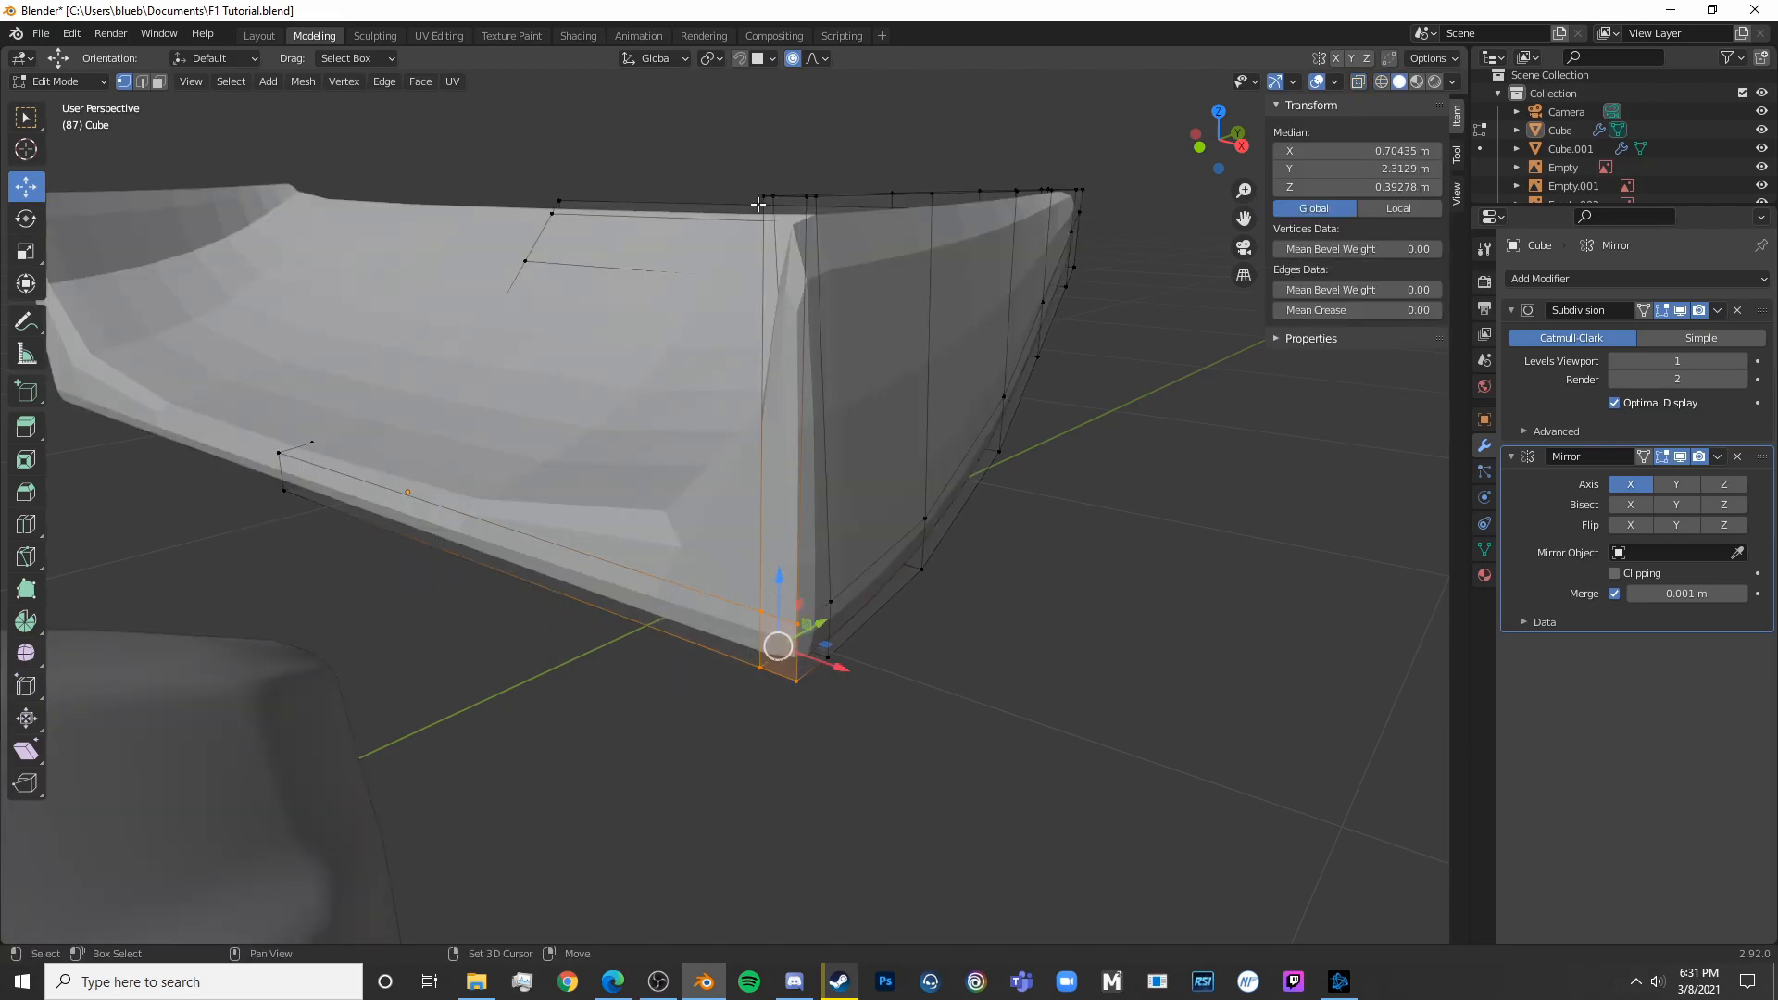
{"action": "key", "text": "KP_3"}
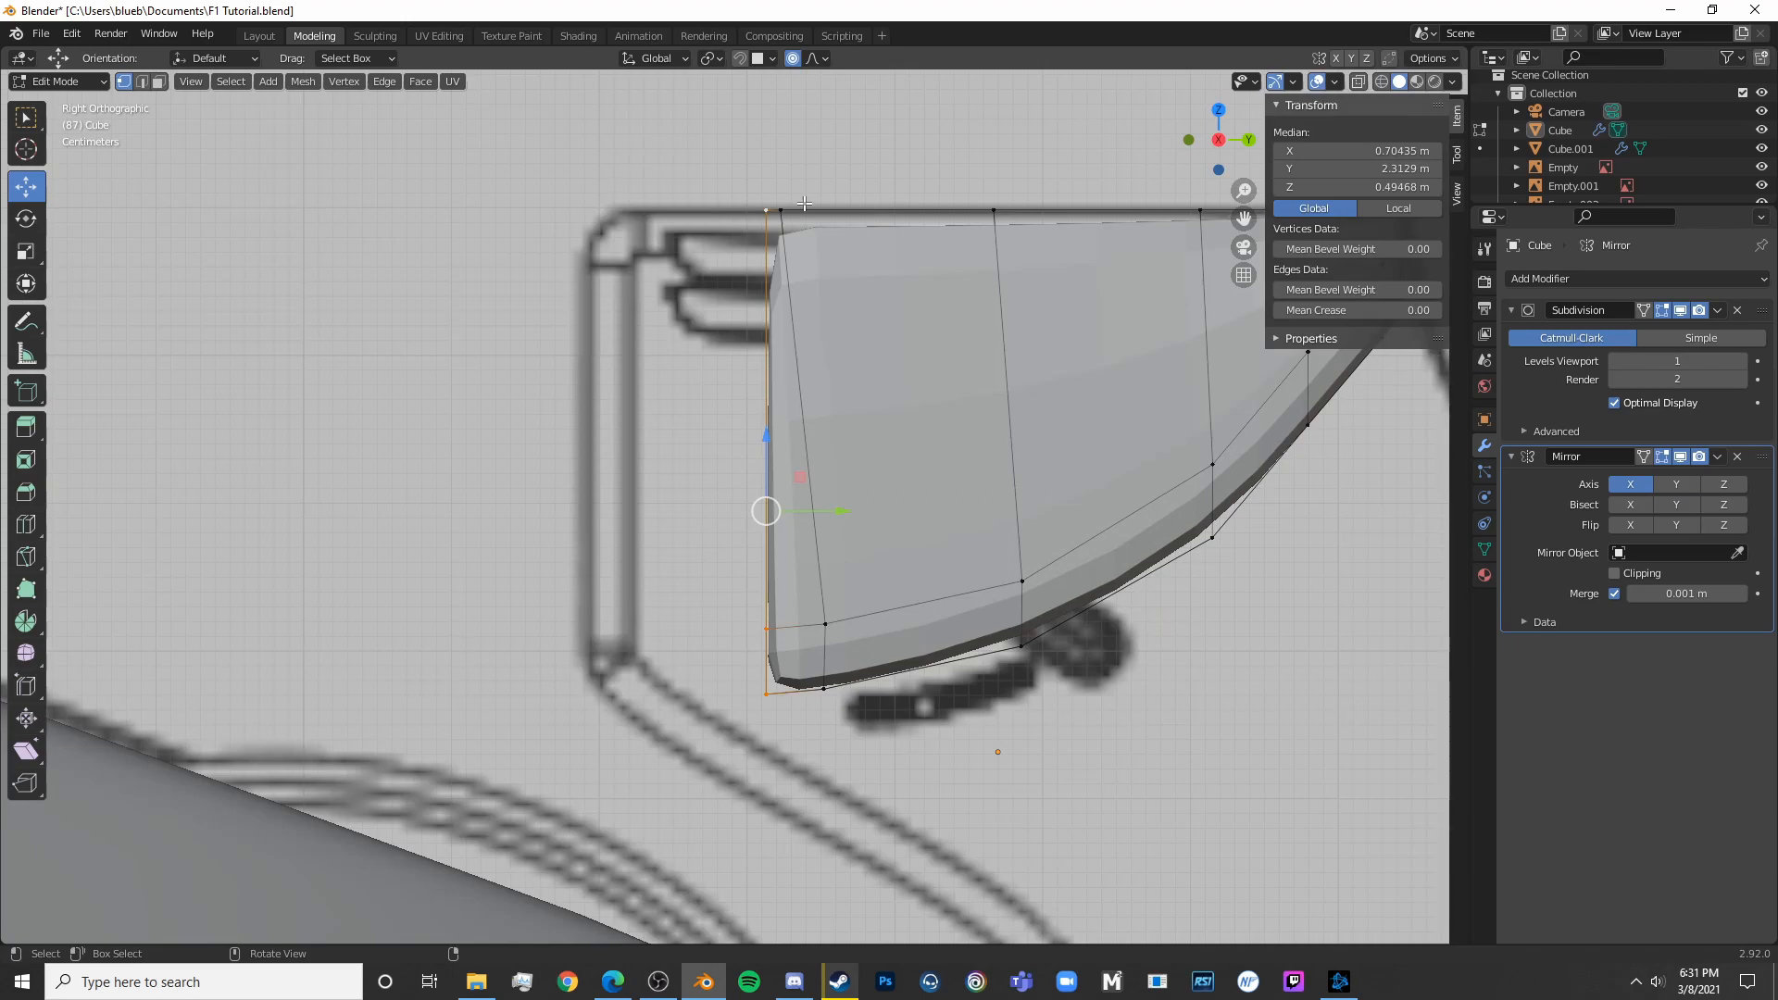
{"action": "key", "text": "e"}
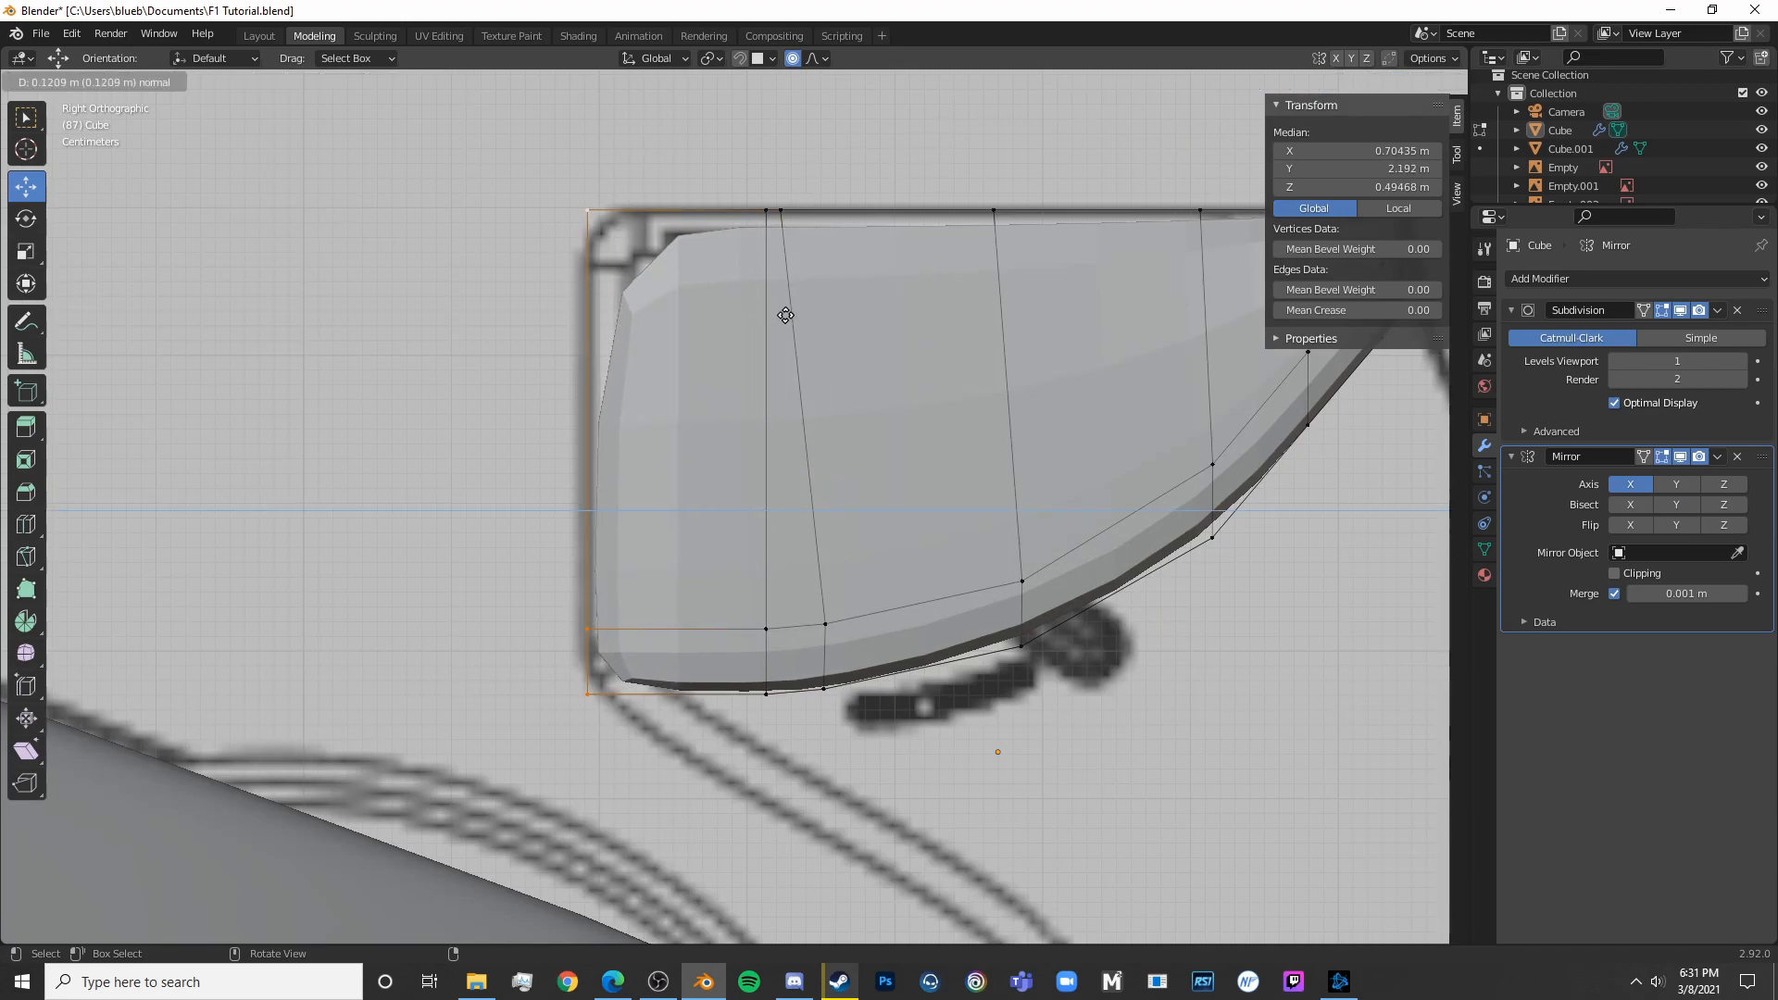
{"action": "left_click", "coordinate": [786, 316]}
Select the endplate's whole underside strip from front to rear and extrude it about 0.669 m downward in the side view
{"action": "scroll", "coordinate": [908, 707], "scroll_direction": "down", "scroll_amount": 4}
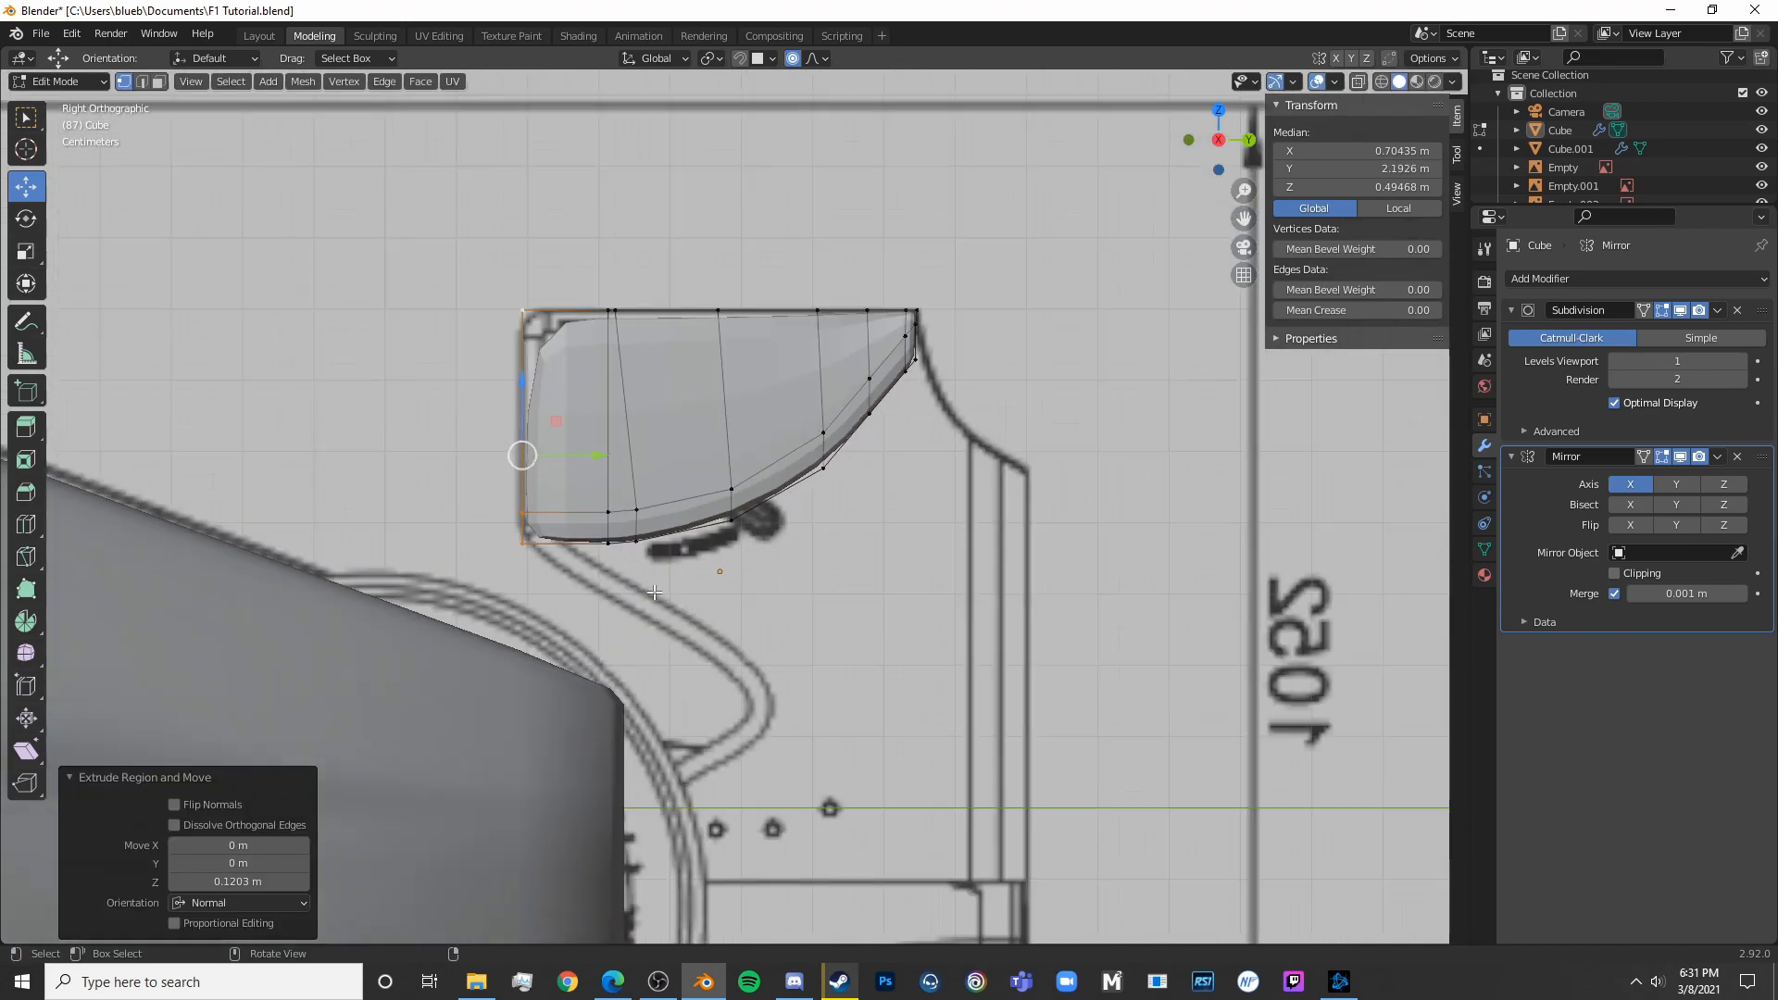
{"action": "key", "text": "c"}
{"action": "key", "text": "alt+a"}
{"action": "key", "text": "shift+z"}
{"action": "key", "text": "c"}
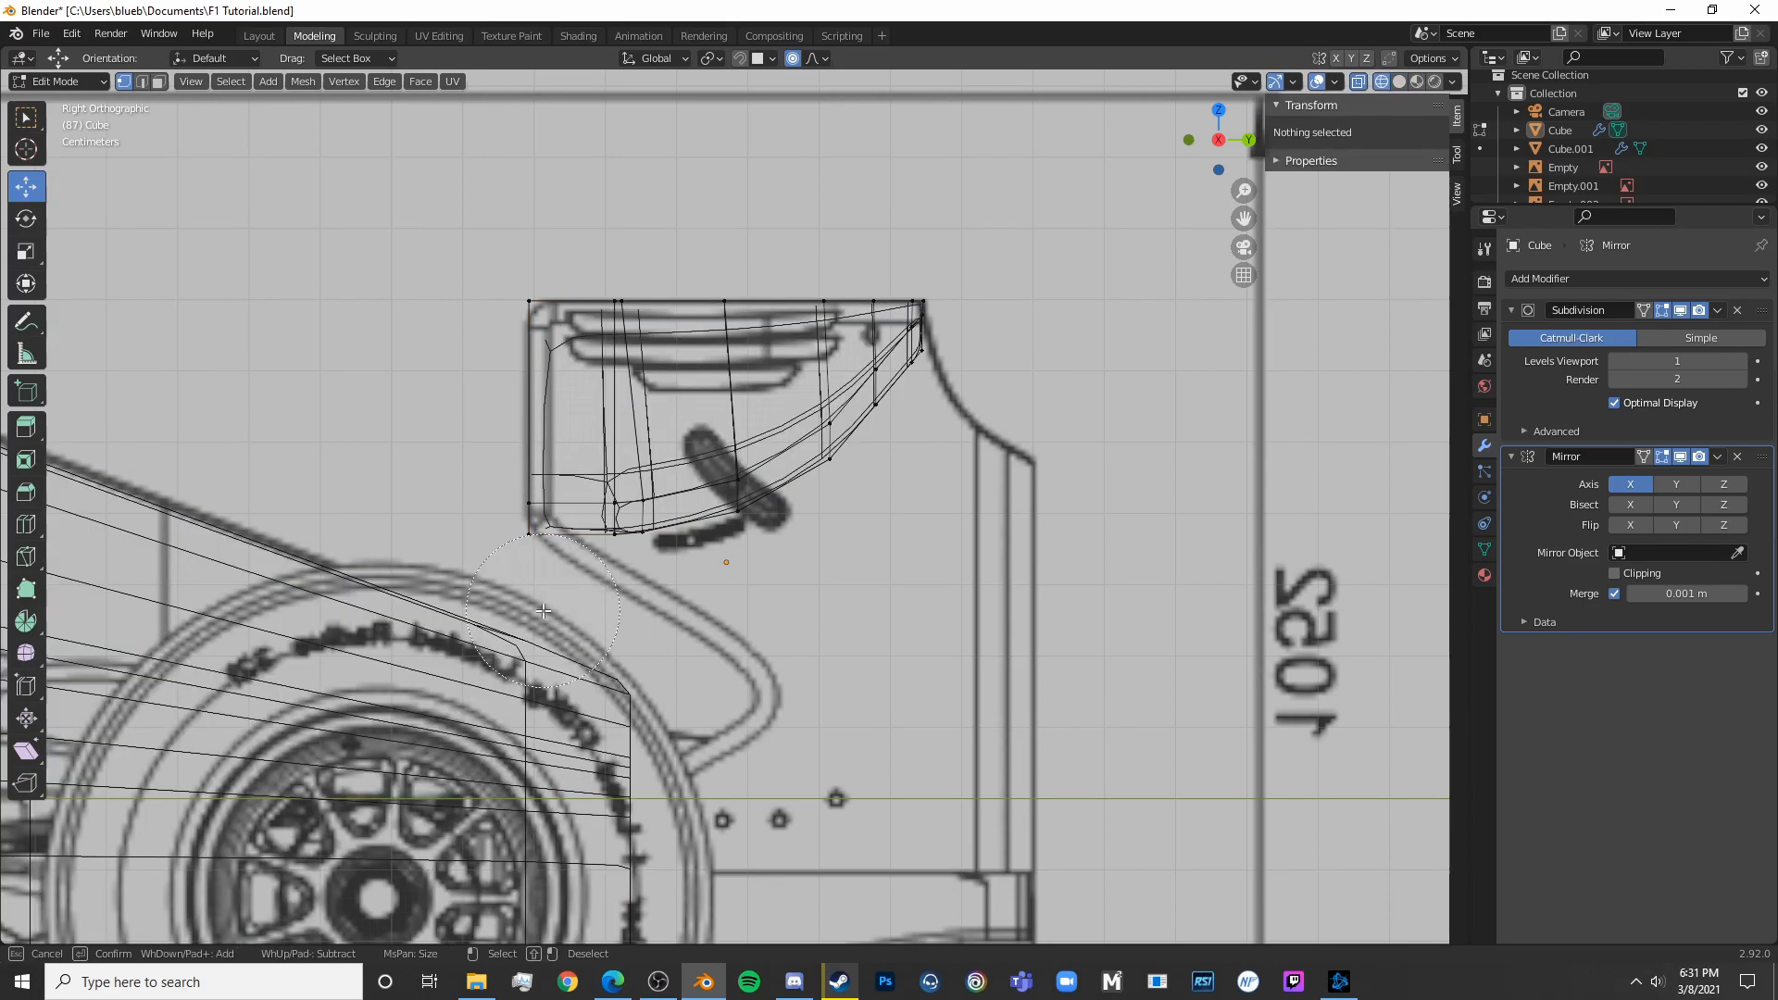
{"action": "left_click_drag", "start_coordinate": [533, 599], "coordinate": [535, 435]}
{"action": "mouse_move", "coordinate": [648, 574]}
{"action": "middle_mouse_down"}
{"action": "mouse_move", "coordinate": [714, 623]}
{"action": "mouse_move", "coordinate": [784, 547]}
{"action": "mouse_move", "coordinate": [659, 591]}
{"action": "mouse_move", "coordinate": [626, 560]}
{"action": "mouse_move", "coordinate": [659, 528]}
{"action": "middle_mouse_up"}
{"action": "key", "text": "shift+z"}
{"action": "scroll", "coordinate": [658, 528], "scroll_direction": "up", "scroll_amount": 4}
{"action": "key", "text": "c"}
{"action": "left_click", "coordinate": [604, 492]}
{"action": "right_click", "coordinate": [558, 537]}
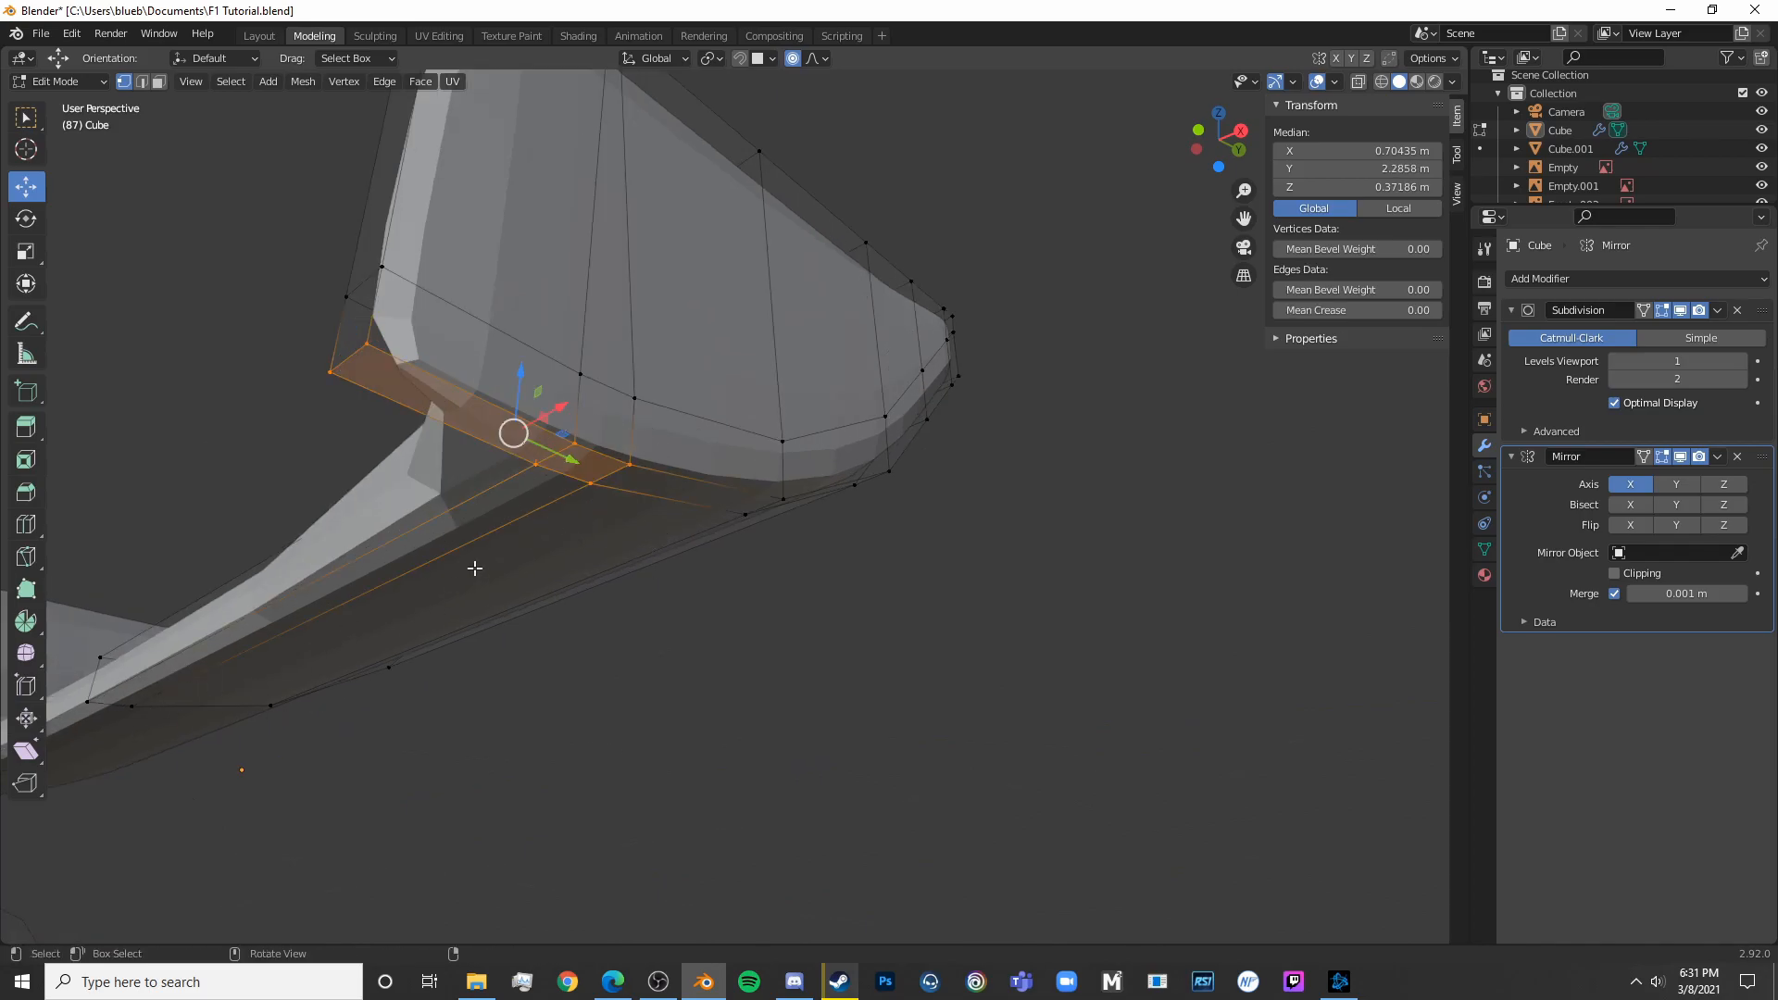
{"action": "key", "text": "c"}
{"action": "scroll", "coordinate": [754, 547], "scroll_direction": "down", "scroll_amount": 2}
{"action": "left_click", "coordinate": [754, 516]}
{"action": "right_click", "coordinate": [754, 515]}
{"action": "mouse_move", "coordinate": [754, 515]}
{"action": "middle_mouse_down"}
{"action": "mouse_move", "coordinate": [764, 535]}
{"action": "mouse_move", "coordinate": [695, 572]}
{"action": "middle_mouse_up"}
{"action": "key", "text": "c"}
{"action": "left_click", "coordinate": [778, 381]}
{"action": "right_click", "coordinate": [783, 384]}
{"action": "middle_click_drag", "start_coordinate": [815, 399], "coordinate": [777, 710], "text": "shift"}
{"action": "key", "text": "c"}
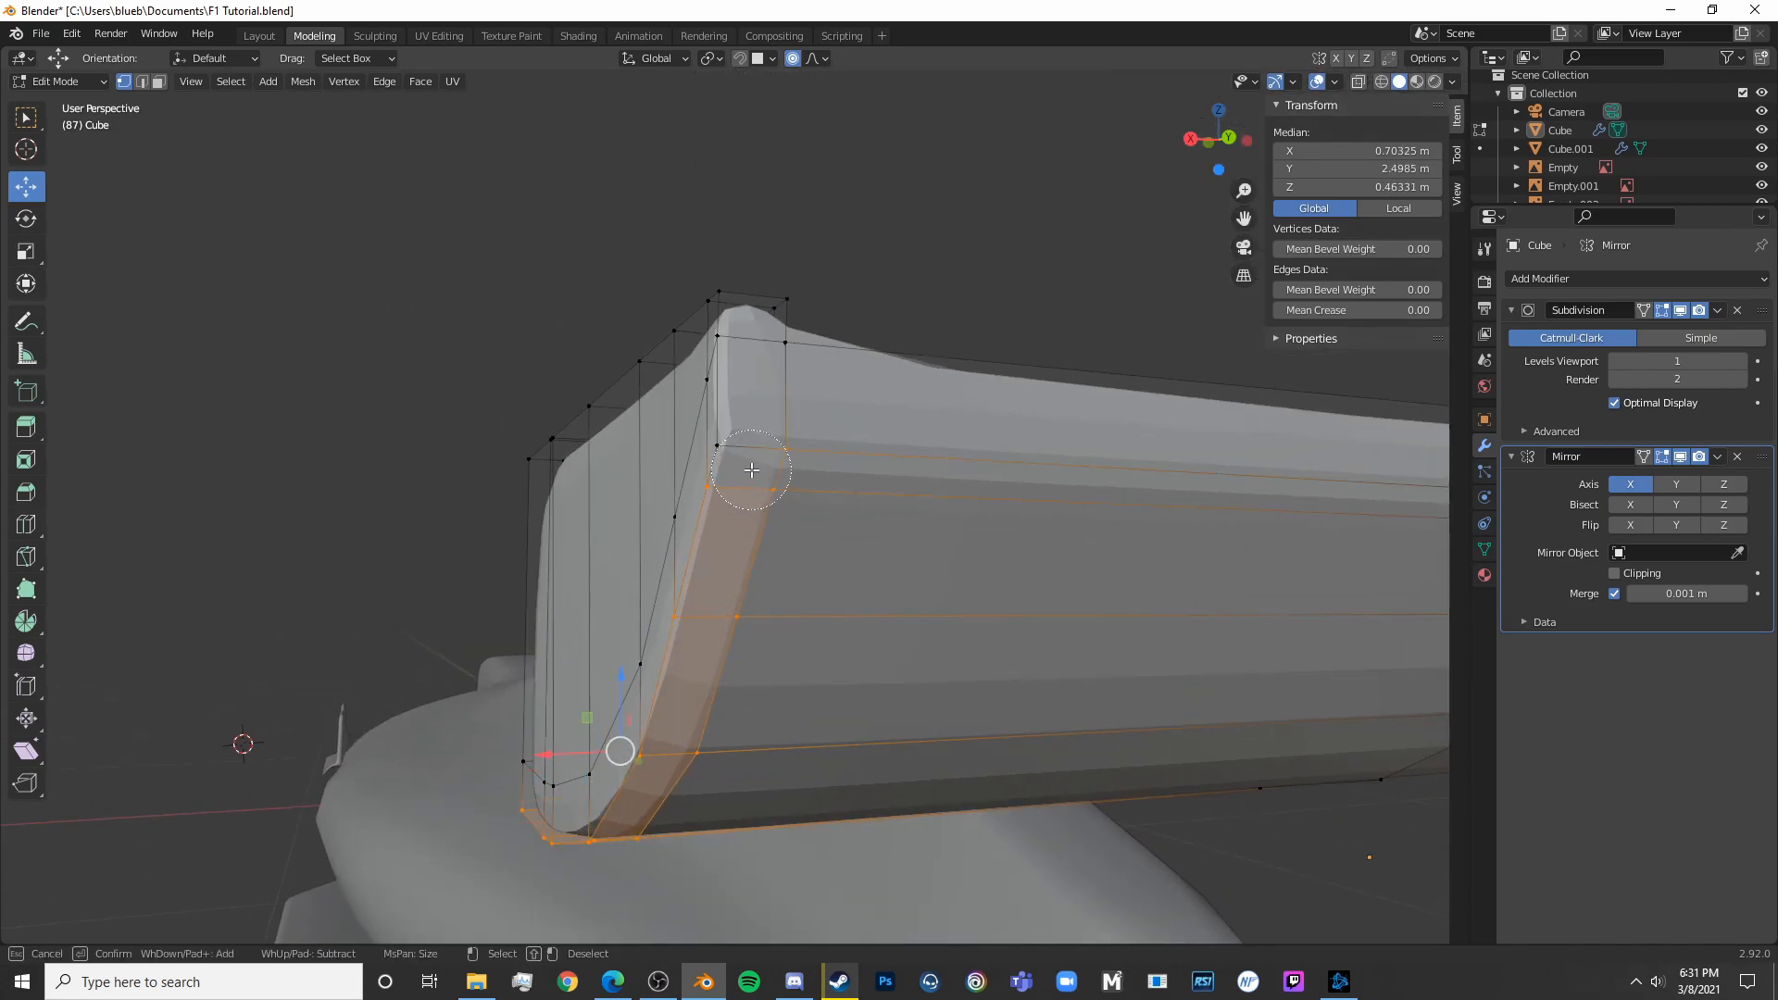
{"action": "key", "text": "KP_3"}
{"action": "scroll", "coordinate": [776, 510], "scroll_direction": "down", "scroll_amount": 5}
{"action": "middle_click_drag", "start_coordinate": [732, 396], "coordinate": [750, 202], "text": "shift"}
{"action": "key", "text": "e"}
{"action": "left_click", "coordinate": [778, 539]}
Flatten the extruded underside to 0 along Z and move it down and forward to the endplate's lower blueprint line
{"action": "key", "text": "s"}
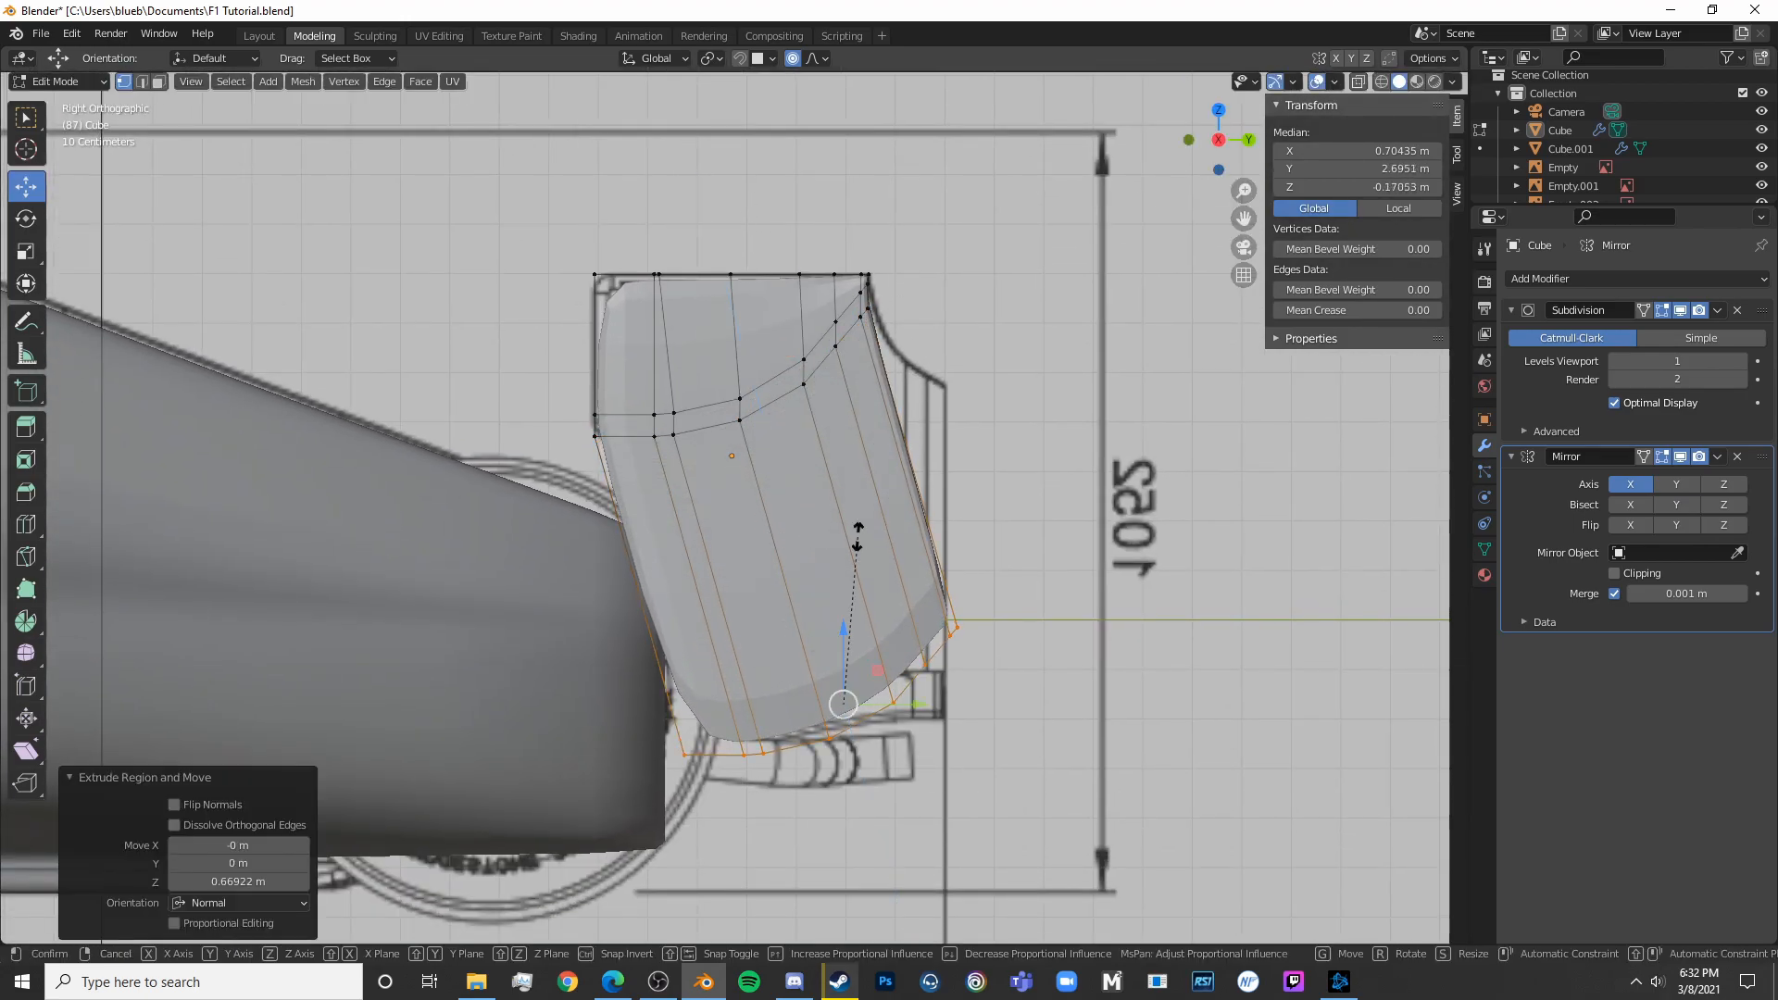
{"action": "key", "text": "z"}
{"action": "key", "text": "0"}
{"action": "key", "text": "Return"}
{"action": "scroll", "coordinate": [872, 738], "scroll_direction": "up", "scroll_amount": 3}
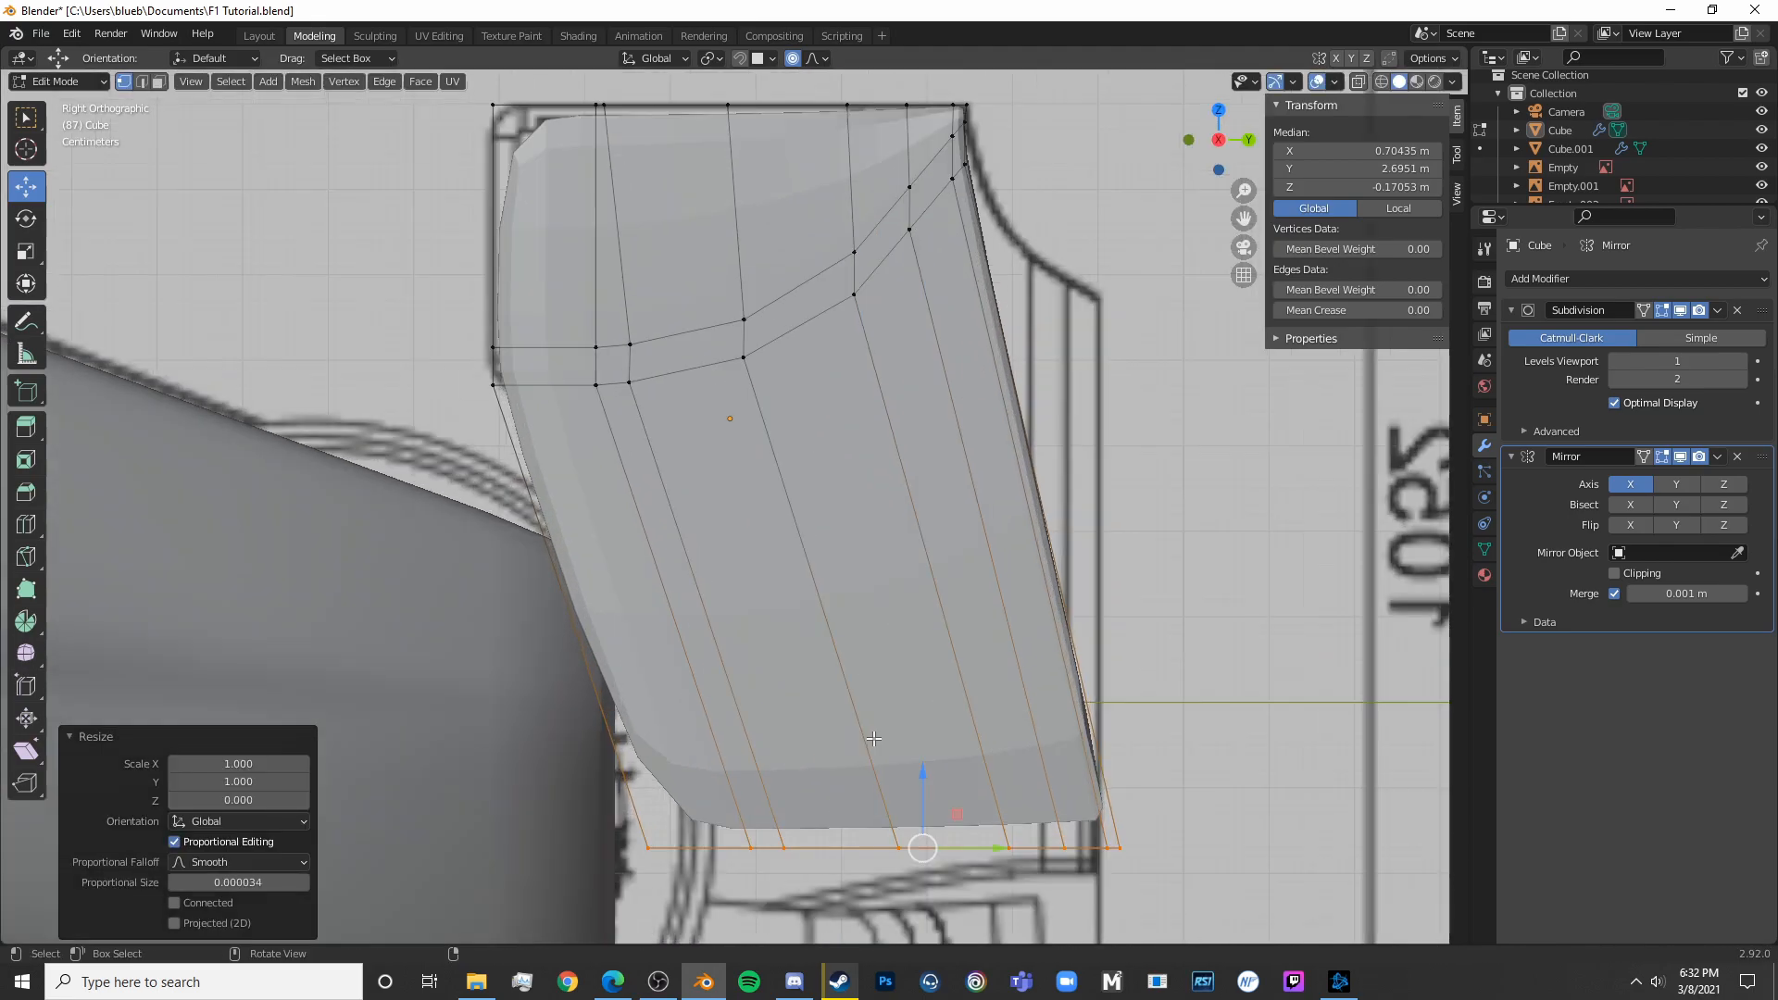
{"action": "mouse_move", "coordinate": [976, 848]}
{"action": "left_mouse_down"}
{"action": "mouse_move", "coordinate": [949, 838]}
{"action": "mouse_move", "coordinate": [959, 806]}
{"action": "mouse_move", "coordinate": [898, 809]}
{"action": "mouse_move", "coordinate": [966, 874]}
{"action": "left_mouse_up"}
{"action": "scroll", "coordinate": [966, 874], "scroll_direction": "down", "scroll_amount": 3}
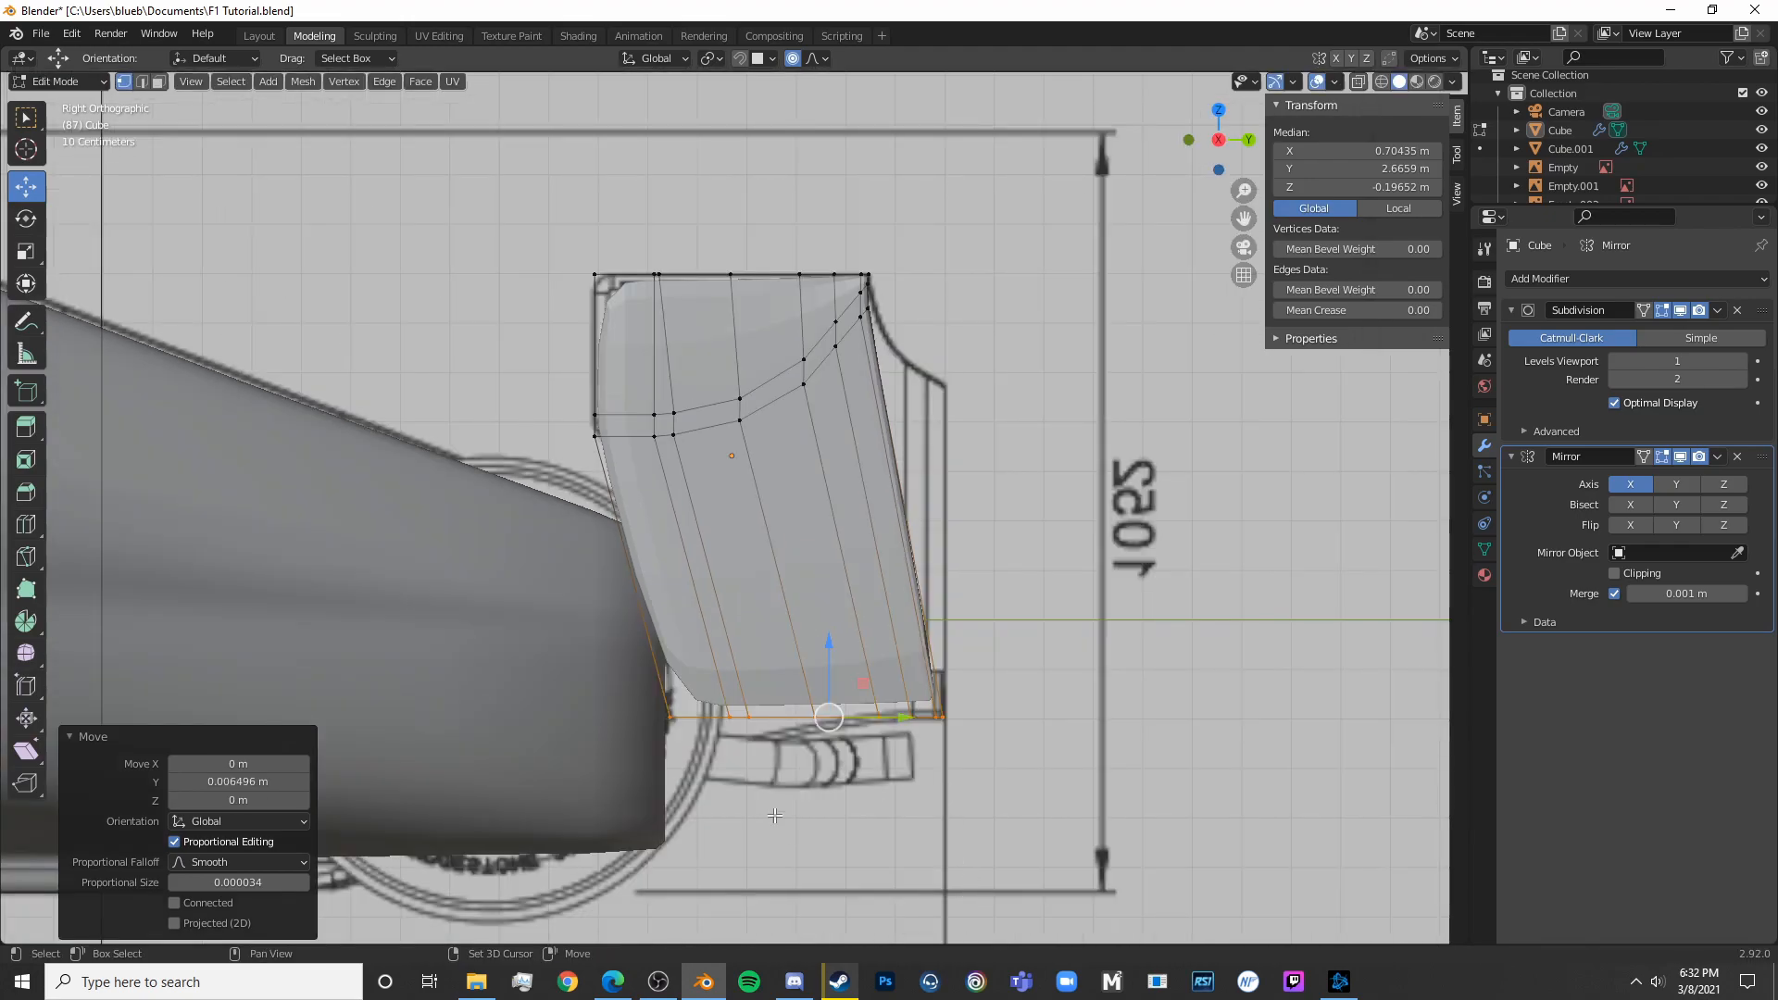
Move the front four columns of the endplate's bottom vertices about 0.148 m forward along Y to straighten the front edge
{"action": "key", "text": "shift+z"}
{"action": "middle_click_drag", "start_coordinate": [766, 821], "coordinate": [825, 788], "text": "shift"}
{"action": "left_click_drag", "start_coordinate": [961, 683], "coordinate": [800, 708]}
{"action": "scroll", "coordinate": [800, 708], "scroll_direction": "up", "scroll_amount": 3}
{"action": "key", "text": "shift+z"}
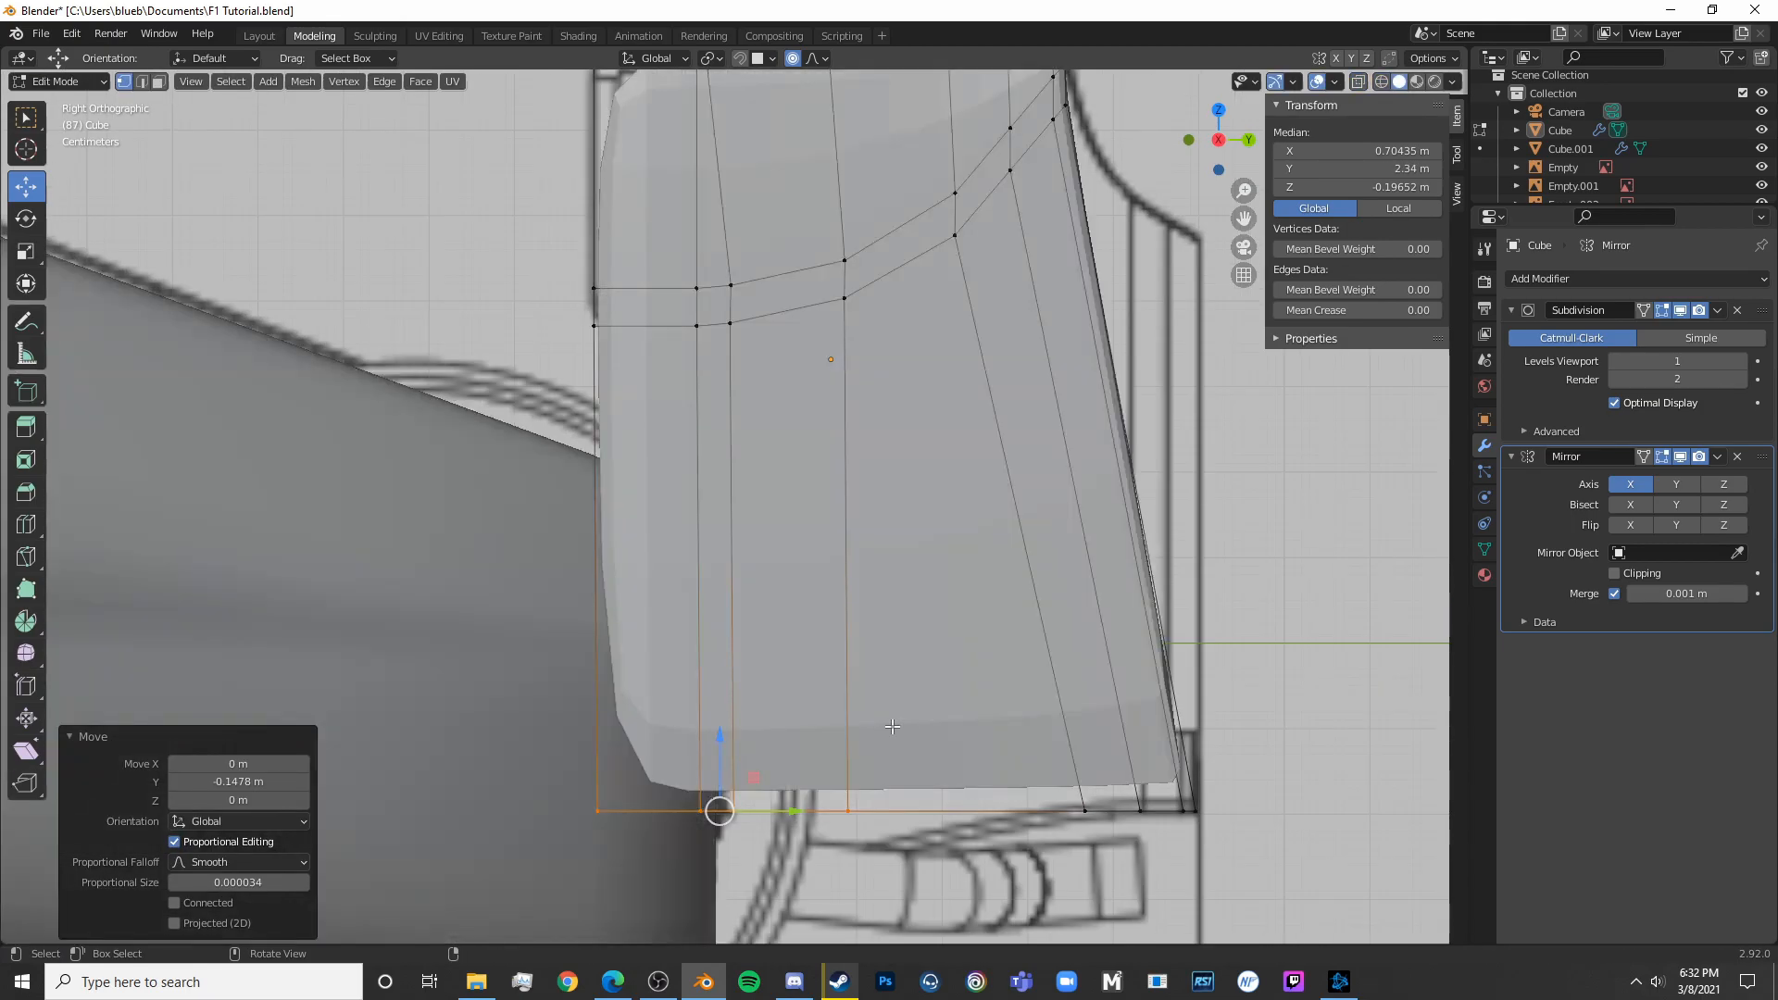
Move the next column of bottom endplate vertices forward along Y to even out the spacing
{"action": "key", "text": "shift+z"}
{"action": "left_click", "coordinate": [1106, 825]}
{"action": "mouse_move", "coordinate": [1069, 827]}
{"action": "left_mouse_down"}
{"action": "mouse_move", "coordinate": [1156, 803]}
{"action": "mouse_move", "coordinate": [1076, 806]}
{"action": "left_mouse_up"}
{"action": "scroll", "coordinate": [1111, 802], "scroll_direction": "down", "scroll_amount": 3}
{"action": "key", "text": "shift+z"}
{"action": "left_click", "coordinate": [1112, 802]}
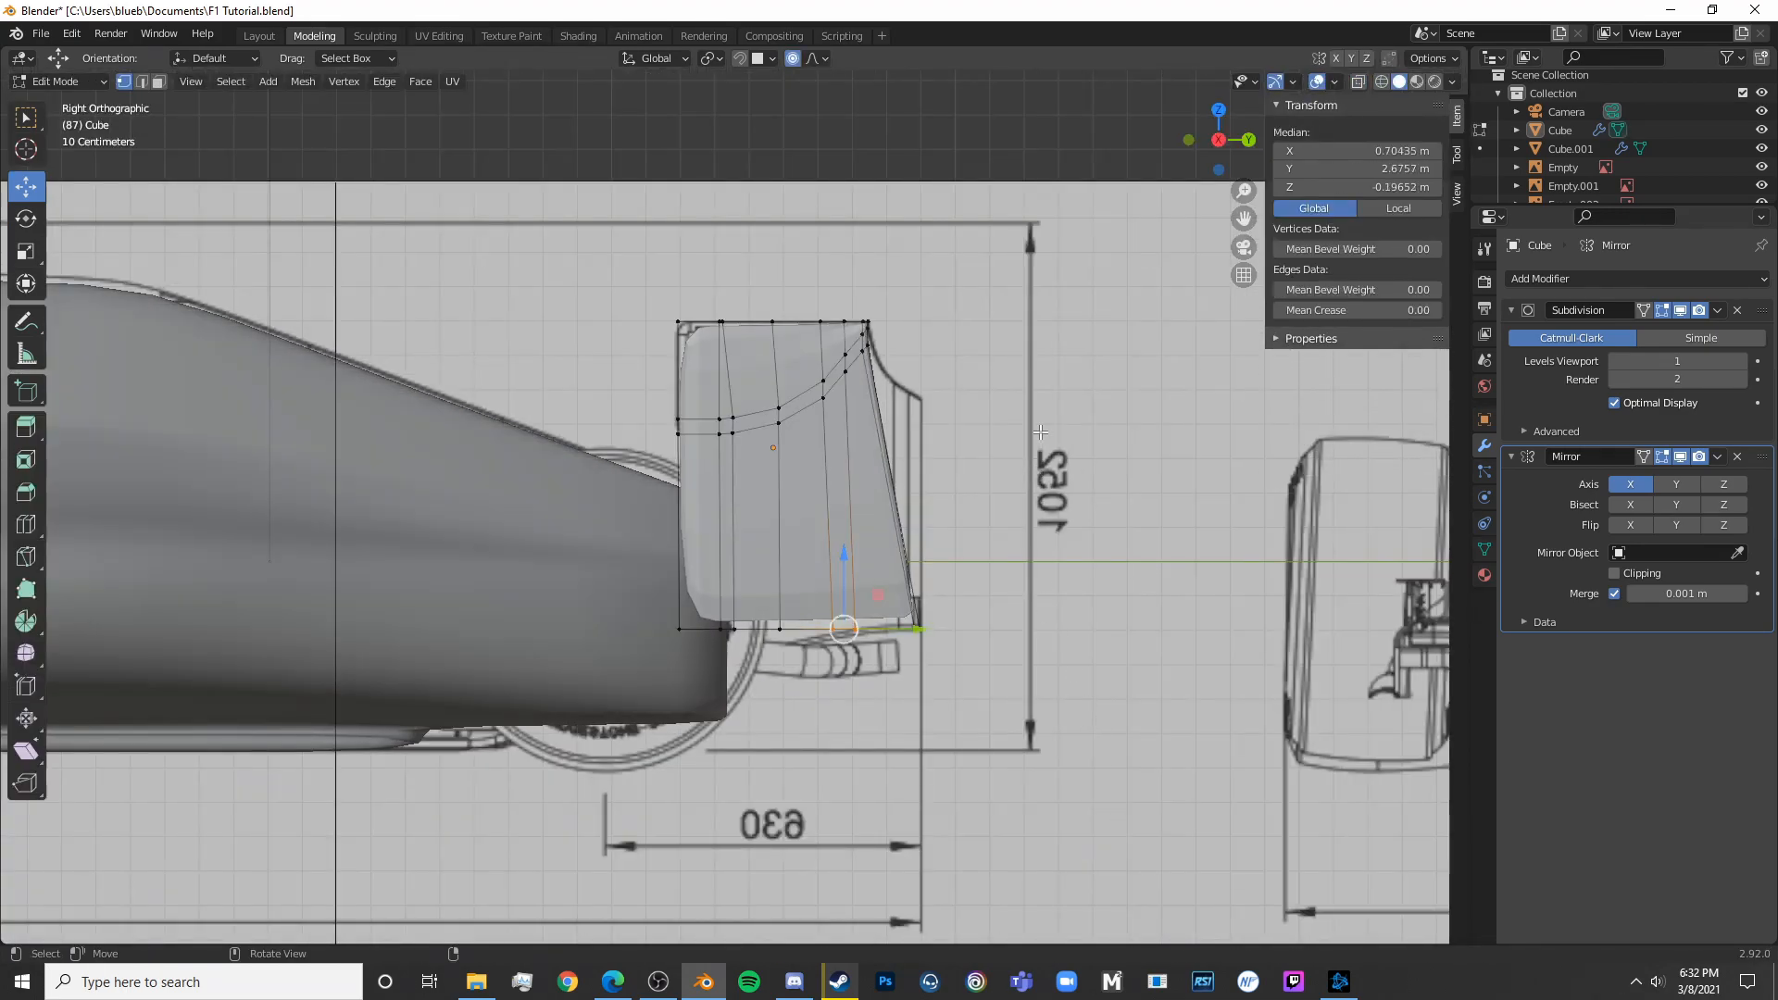
Add a horizontal loop cut across the endplate below the wing profile and move its rear vertices out to the blueprint's rear corner
{"action": "scroll", "coordinate": [974, 528], "scroll_direction": "up", "scroll_amount": 4}
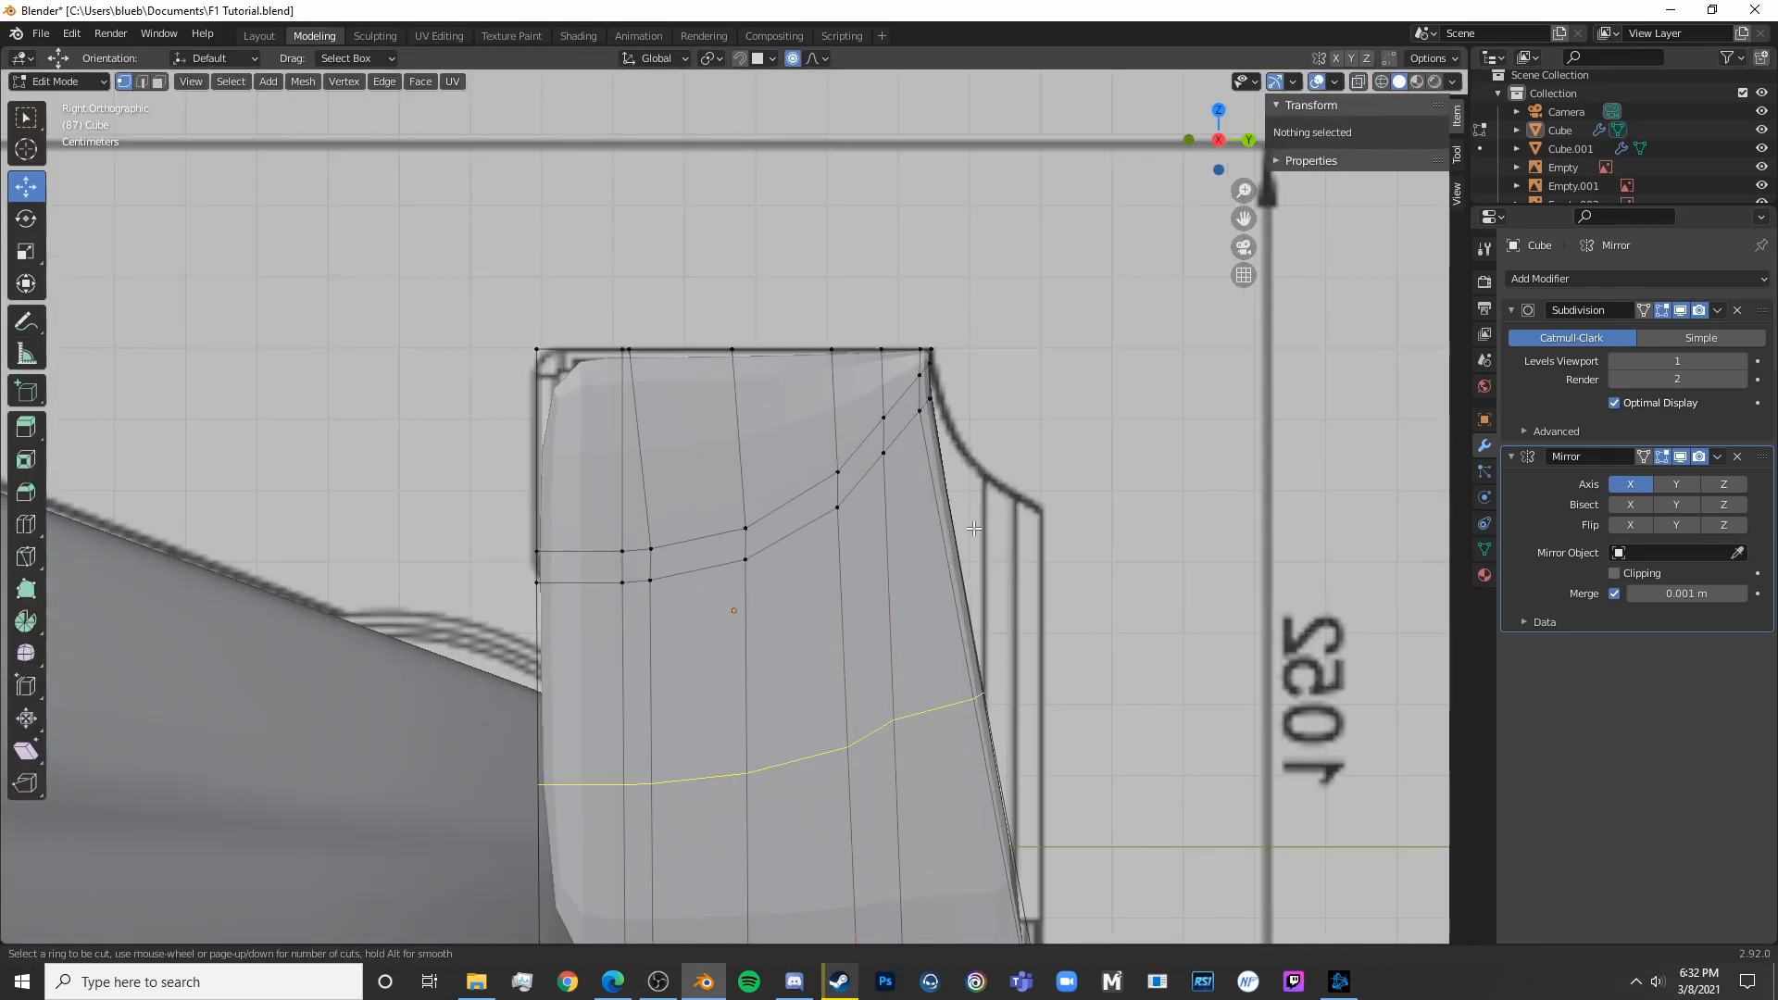
{"action": "left_click", "coordinate": [974, 528]}
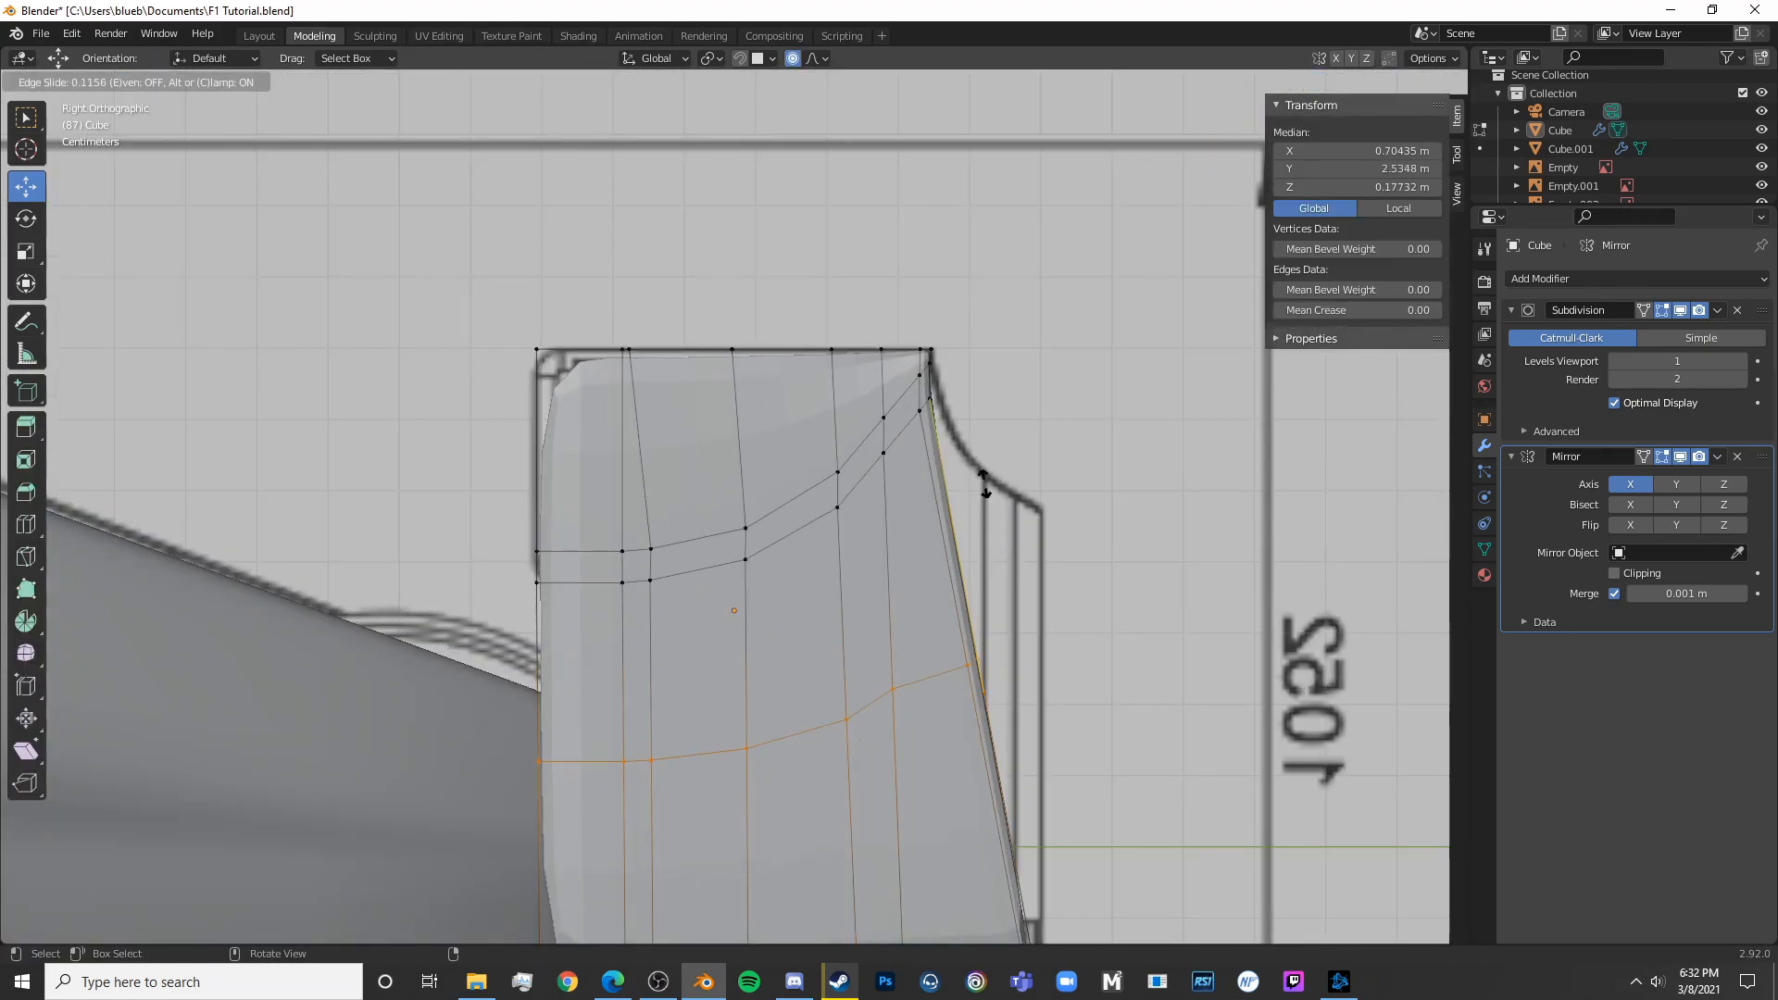
{"action": "left_click", "coordinate": [1012, 354]}
{"action": "left_click", "coordinate": [1012, 353]}
{"action": "key", "text": "shift+z"}
{"action": "left_click", "coordinate": [972, 528]}
{"action": "key", "text": "g"}
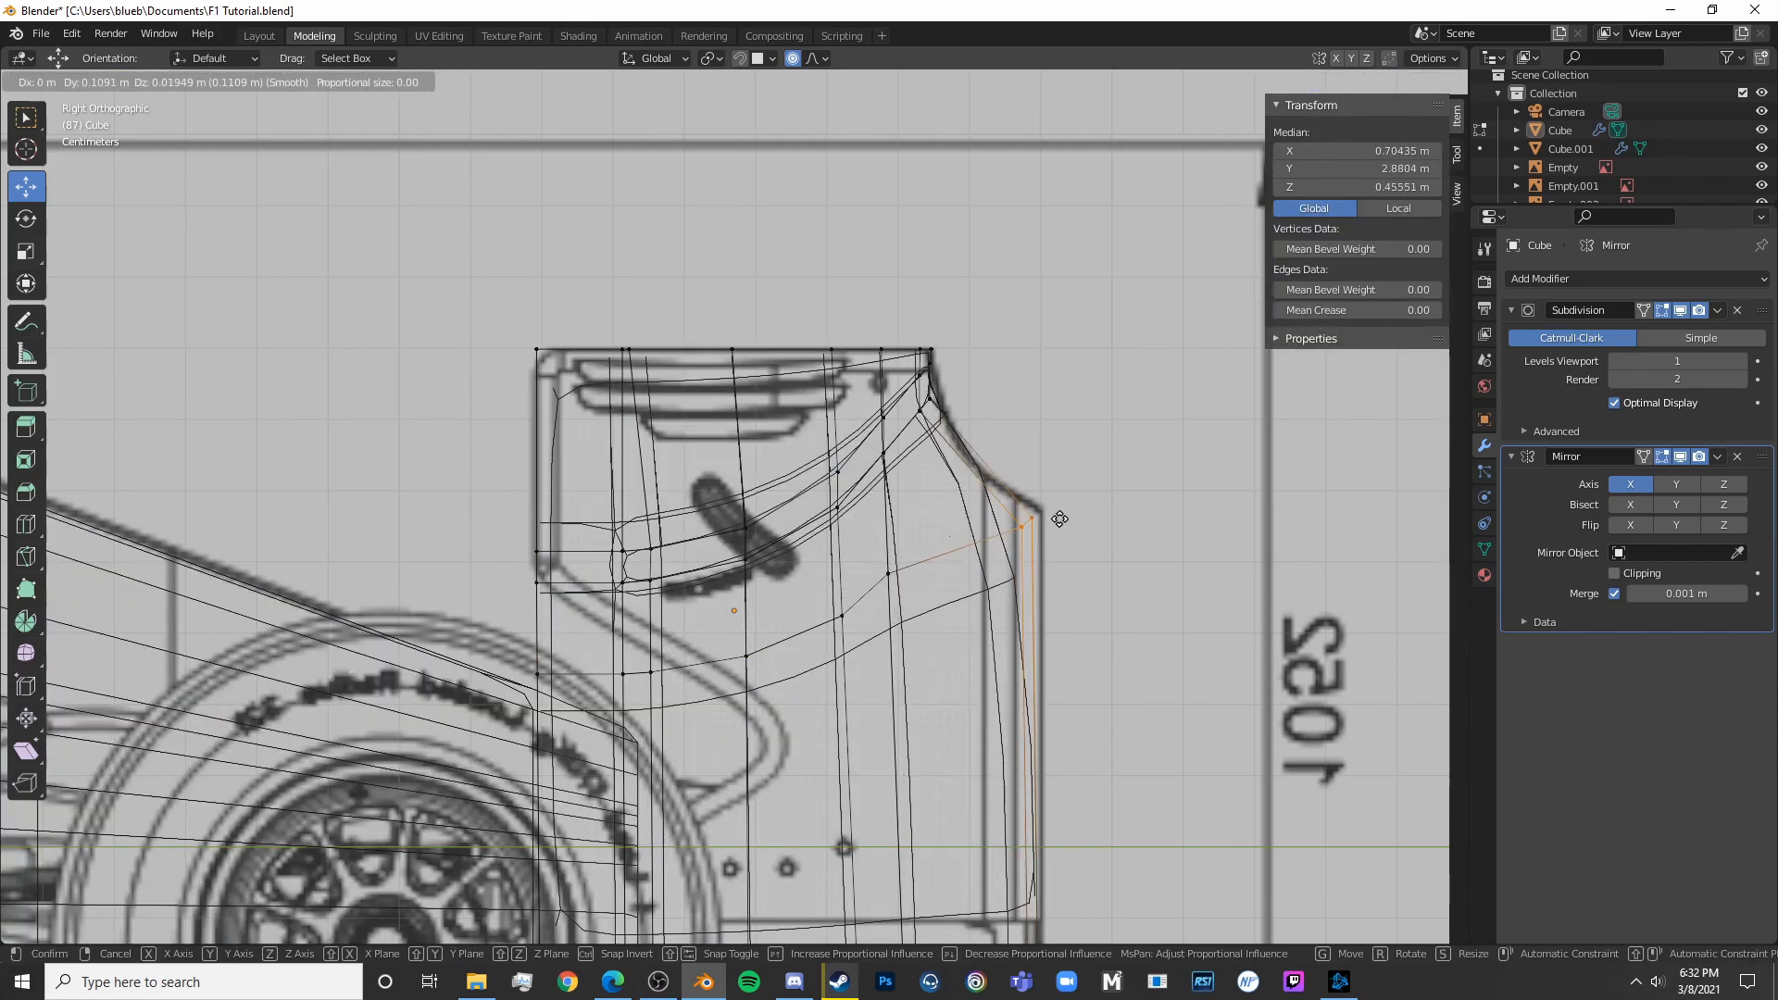
{"action": "left_click", "coordinate": [1066, 512]}
Add another loop cut above the rear corner and move its rear vertices onto the blueprint's curved rear edge
{"action": "left_click", "coordinate": [1009, 467]}
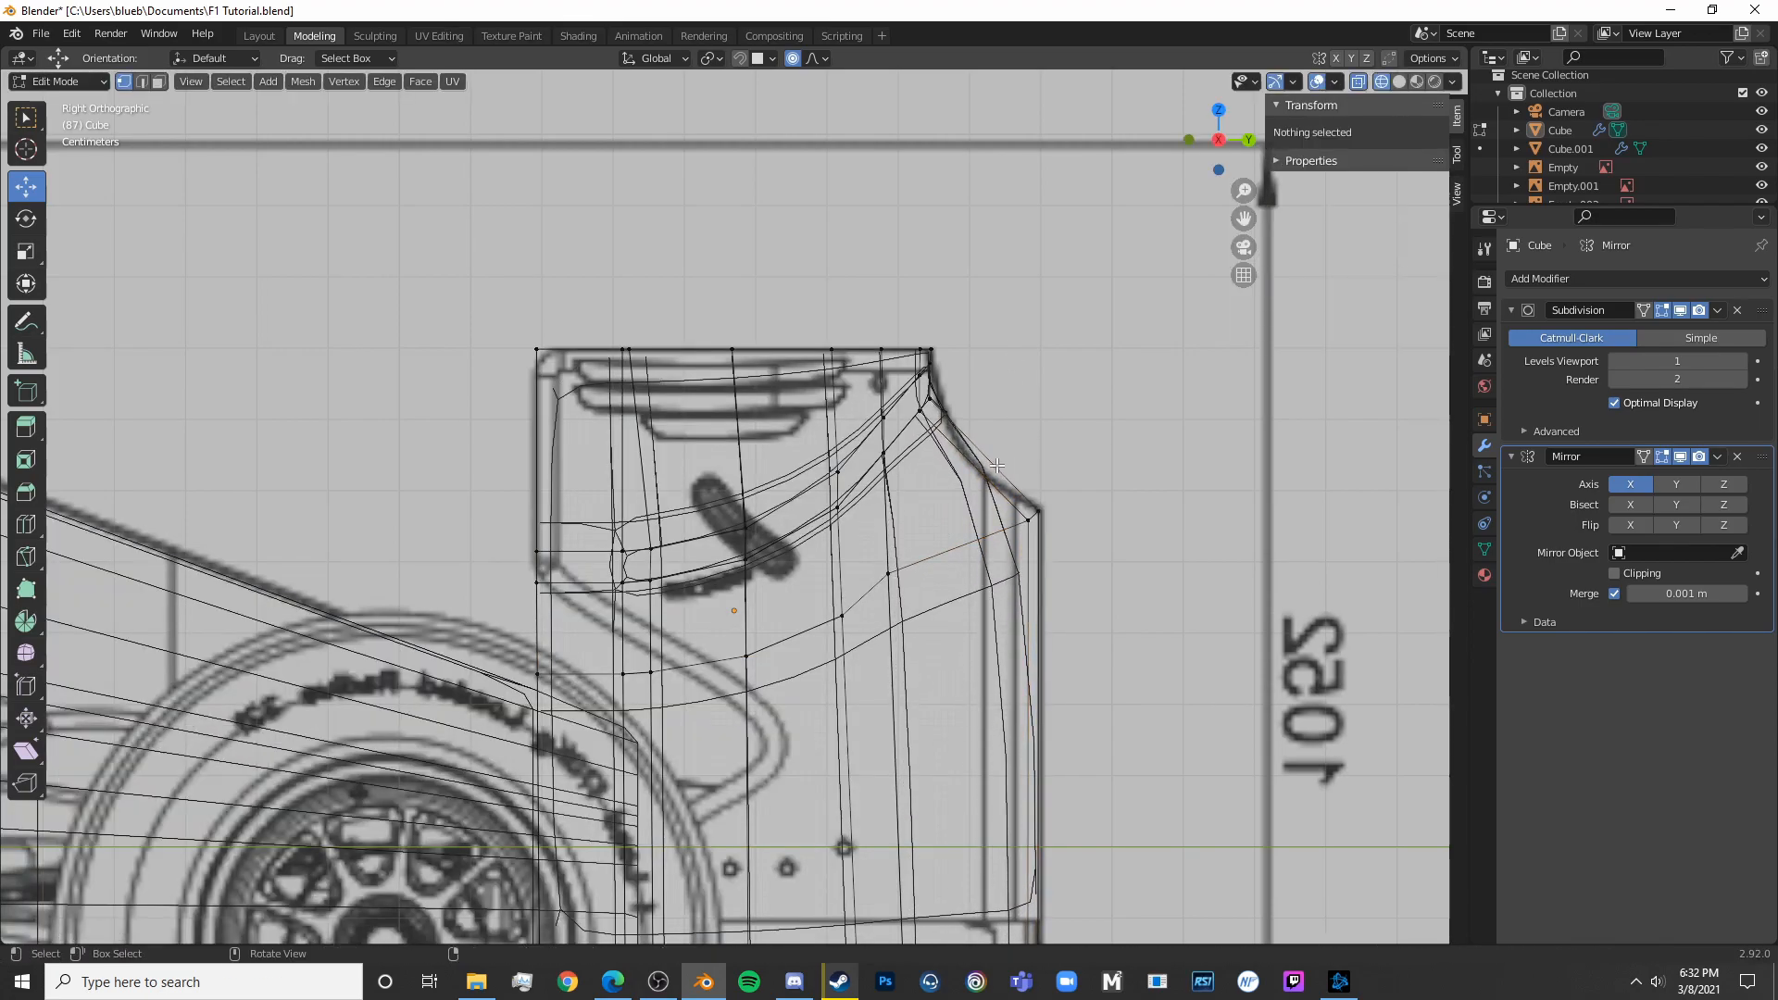
{"action": "left_click", "coordinate": [1003, 463], "text": "alt"}
{"action": "left_click_drag", "start_coordinate": [979, 460], "coordinate": [964, 401]}
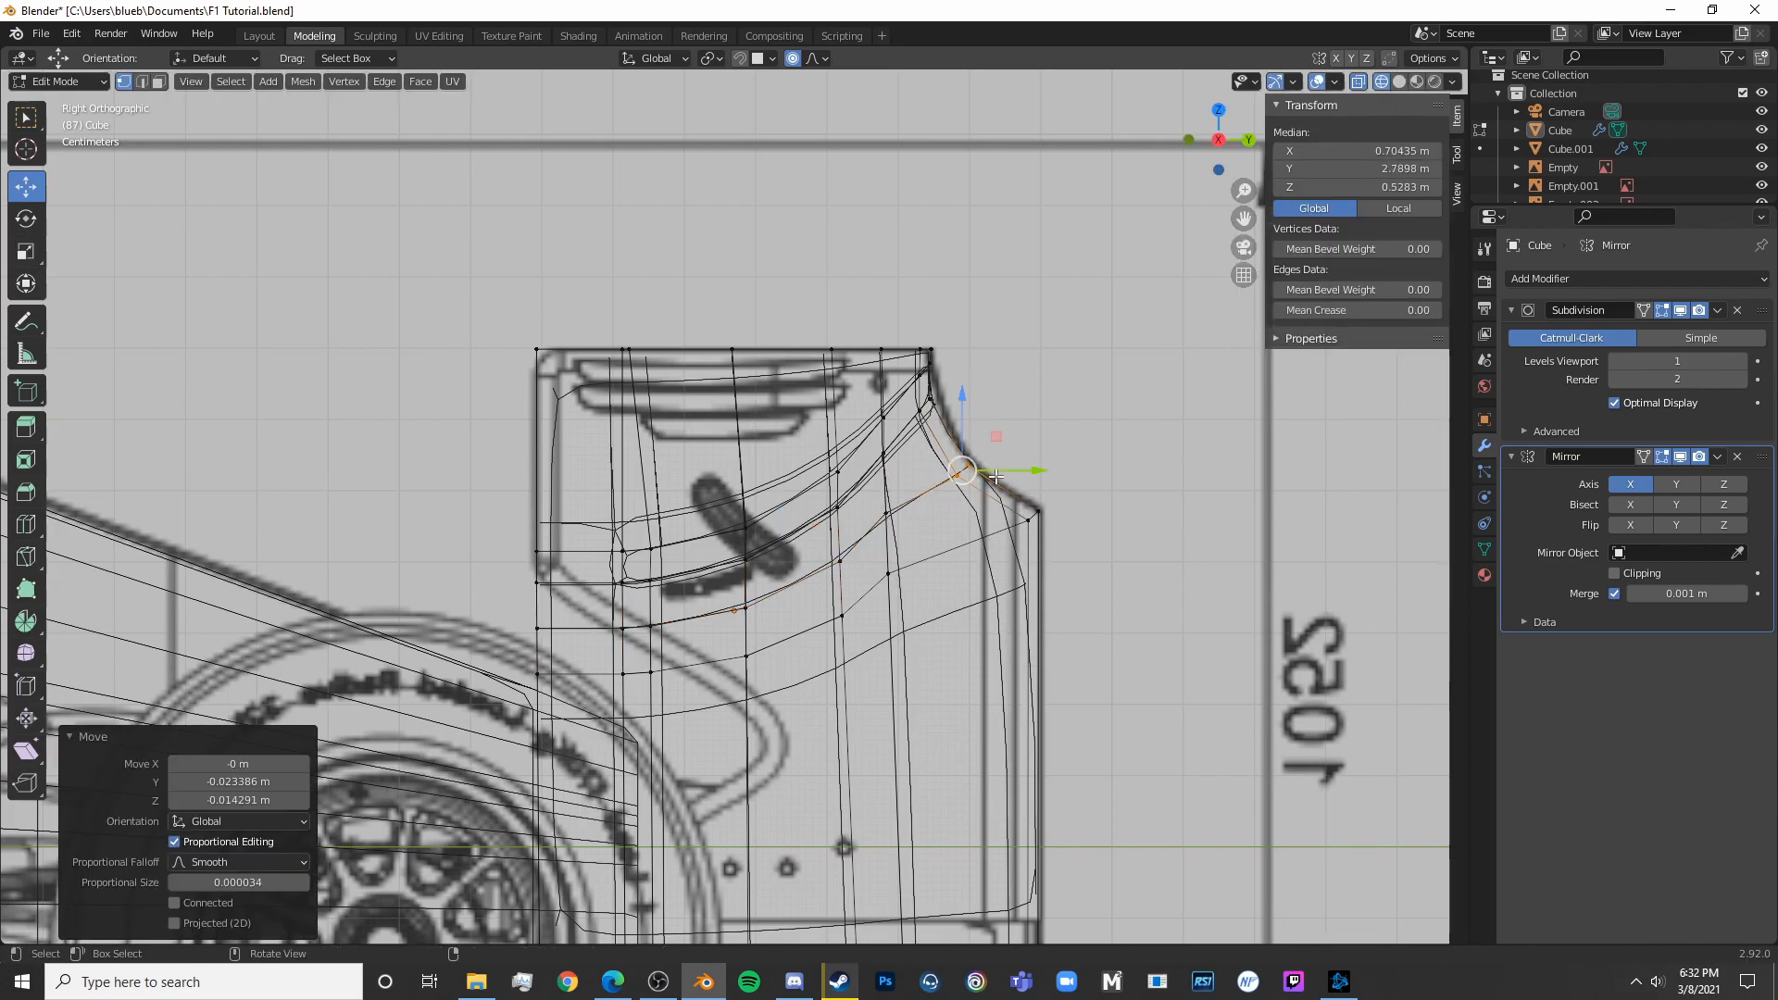
{"action": "key", "text": "Tab"}
{"action": "key", "text": "shift+z"}
{"action": "scroll", "coordinate": [1013, 526], "scroll_direction": "down", "scroll_amount": 2}
{"action": "key", "text": "Tab"}
{"action": "middle_click_drag", "start_coordinate": [1007, 526], "coordinate": [1007, 395], "text": "shift"}
{"action": "key", "text": "alt+a"}
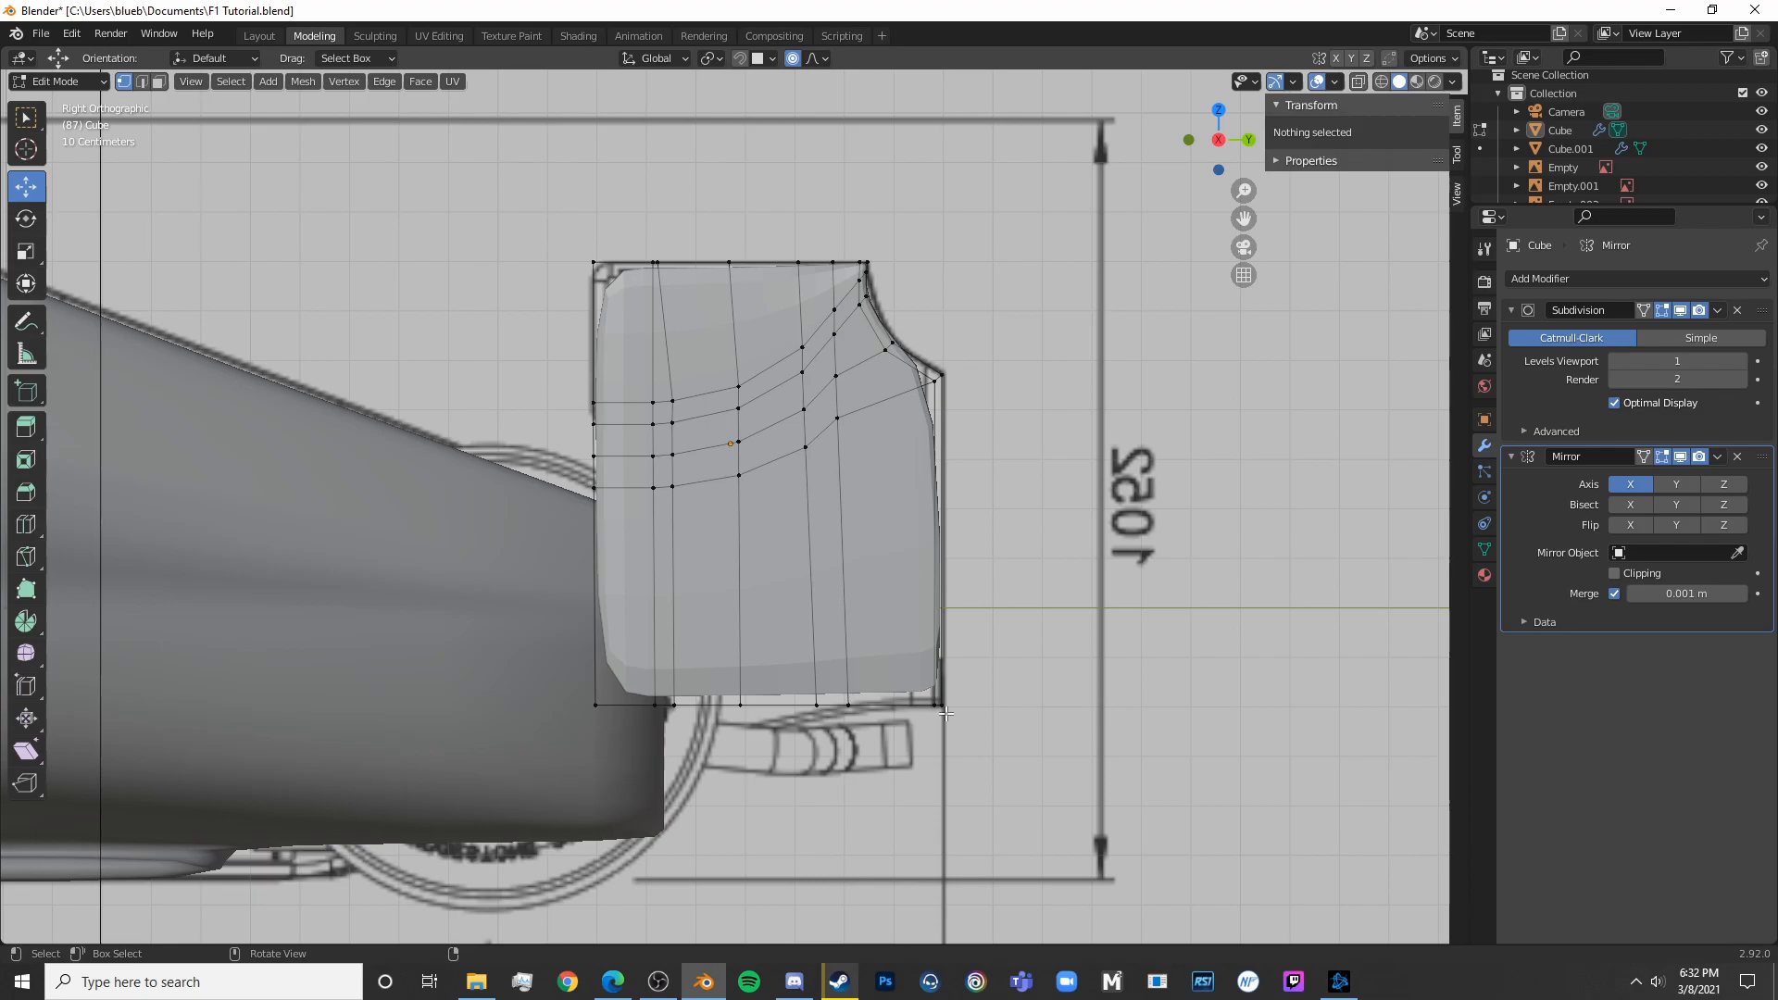
Add a horizontal loop cut across the lower endplate and slide it up below the rear corner
{"action": "left_click", "coordinate": [939, 648]}
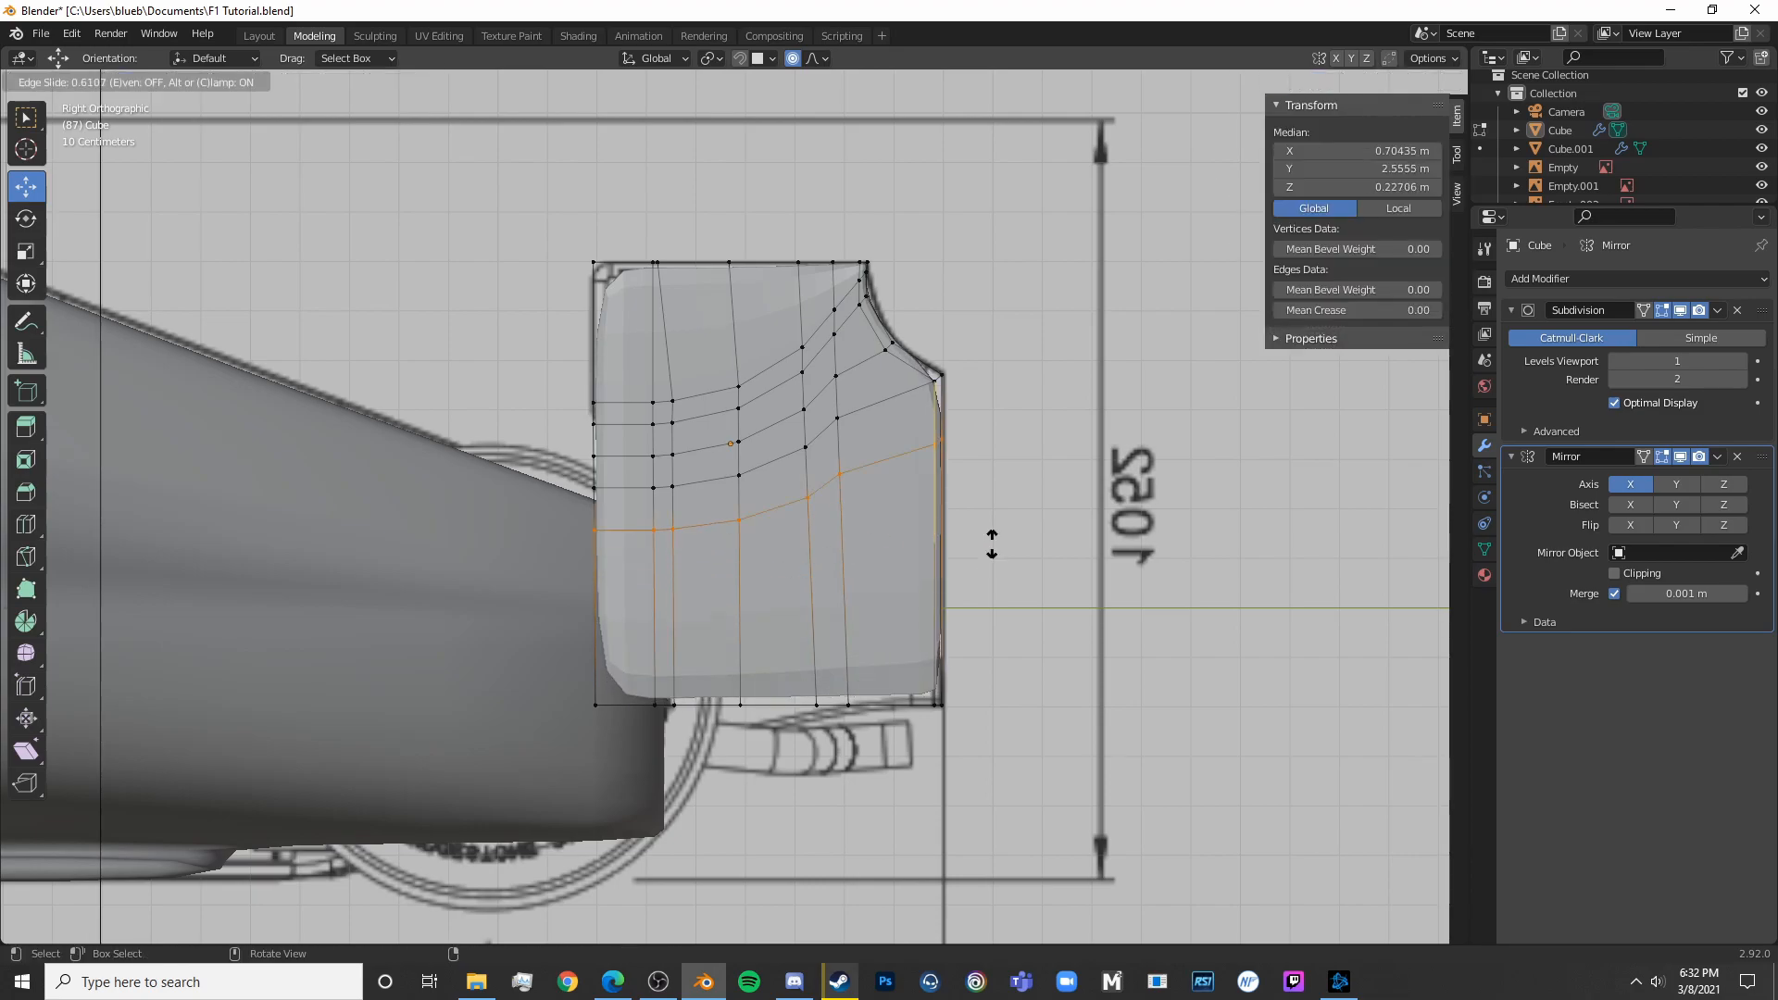
{"action": "left_click", "coordinate": [1032, 493]}
{"action": "key", "text": "shift+z"}
{"action": "key", "text": "alt+a"}
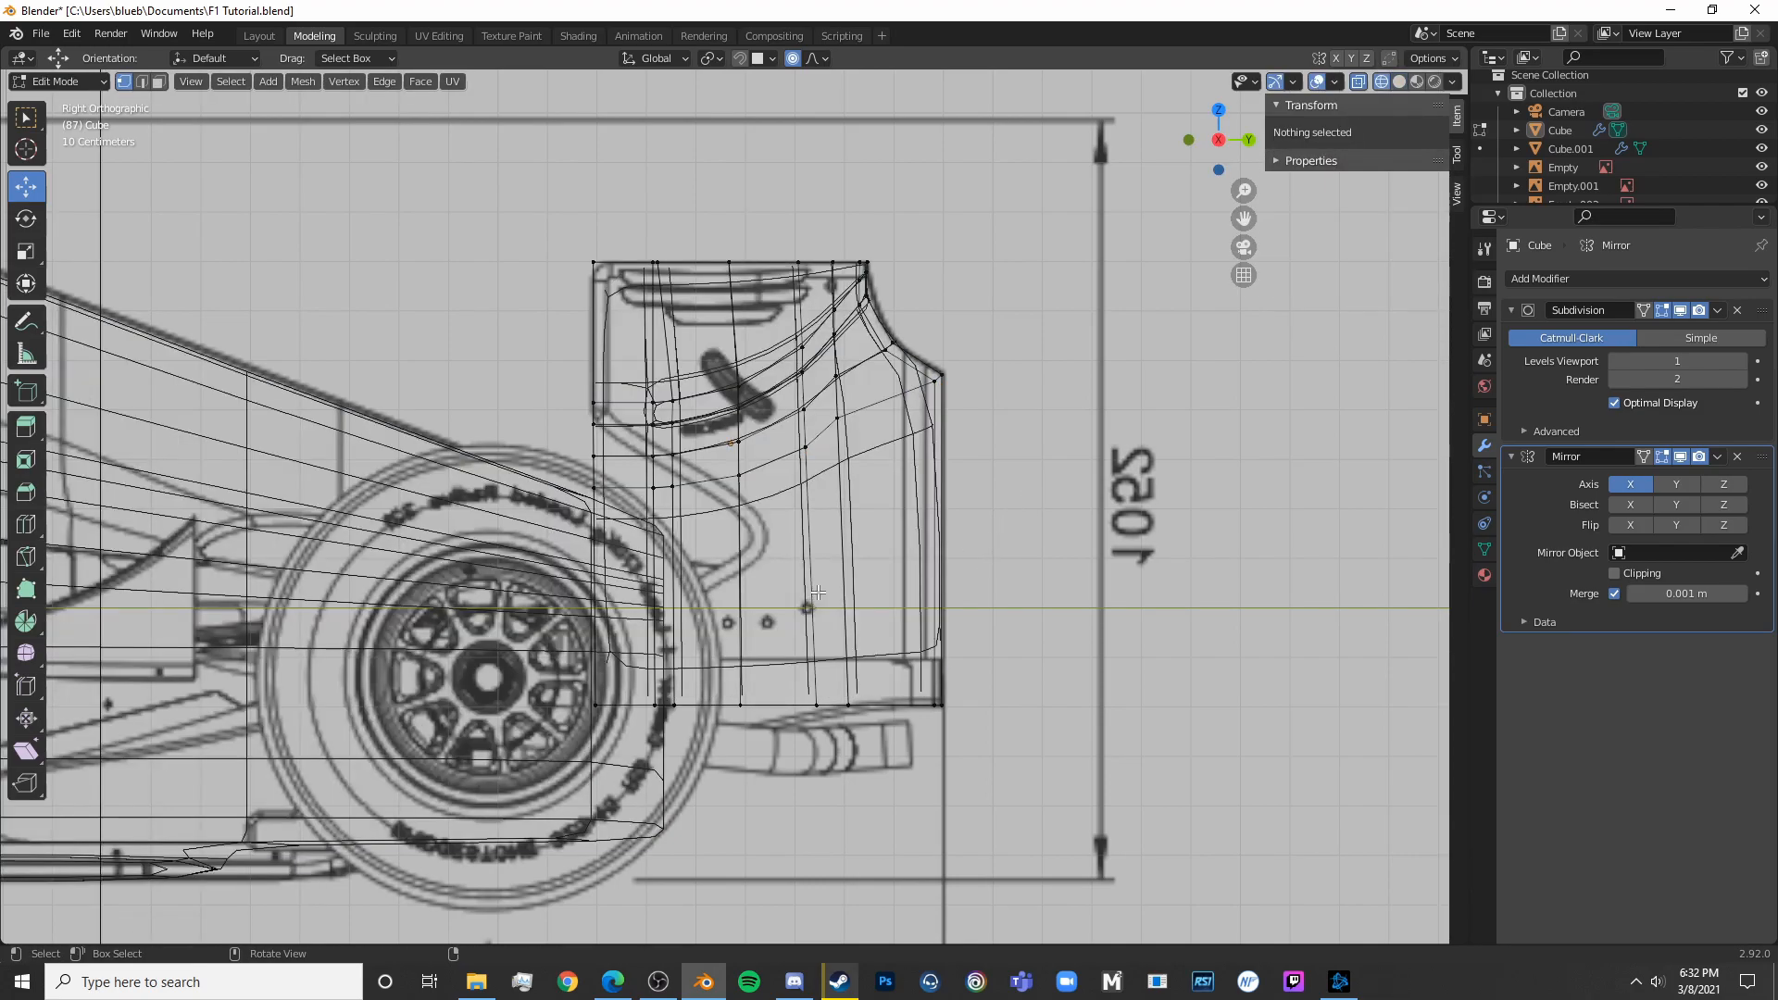
Select the front vertices of the two loops below the wing profile and scale them to 0.537 along Y
{"action": "scroll", "coordinate": [687, 561], "scroll_direction": "up", "scroll_amount": 4}
{"action": "key", "text": "a"}
{"action": "key", "text": "alt+a"}
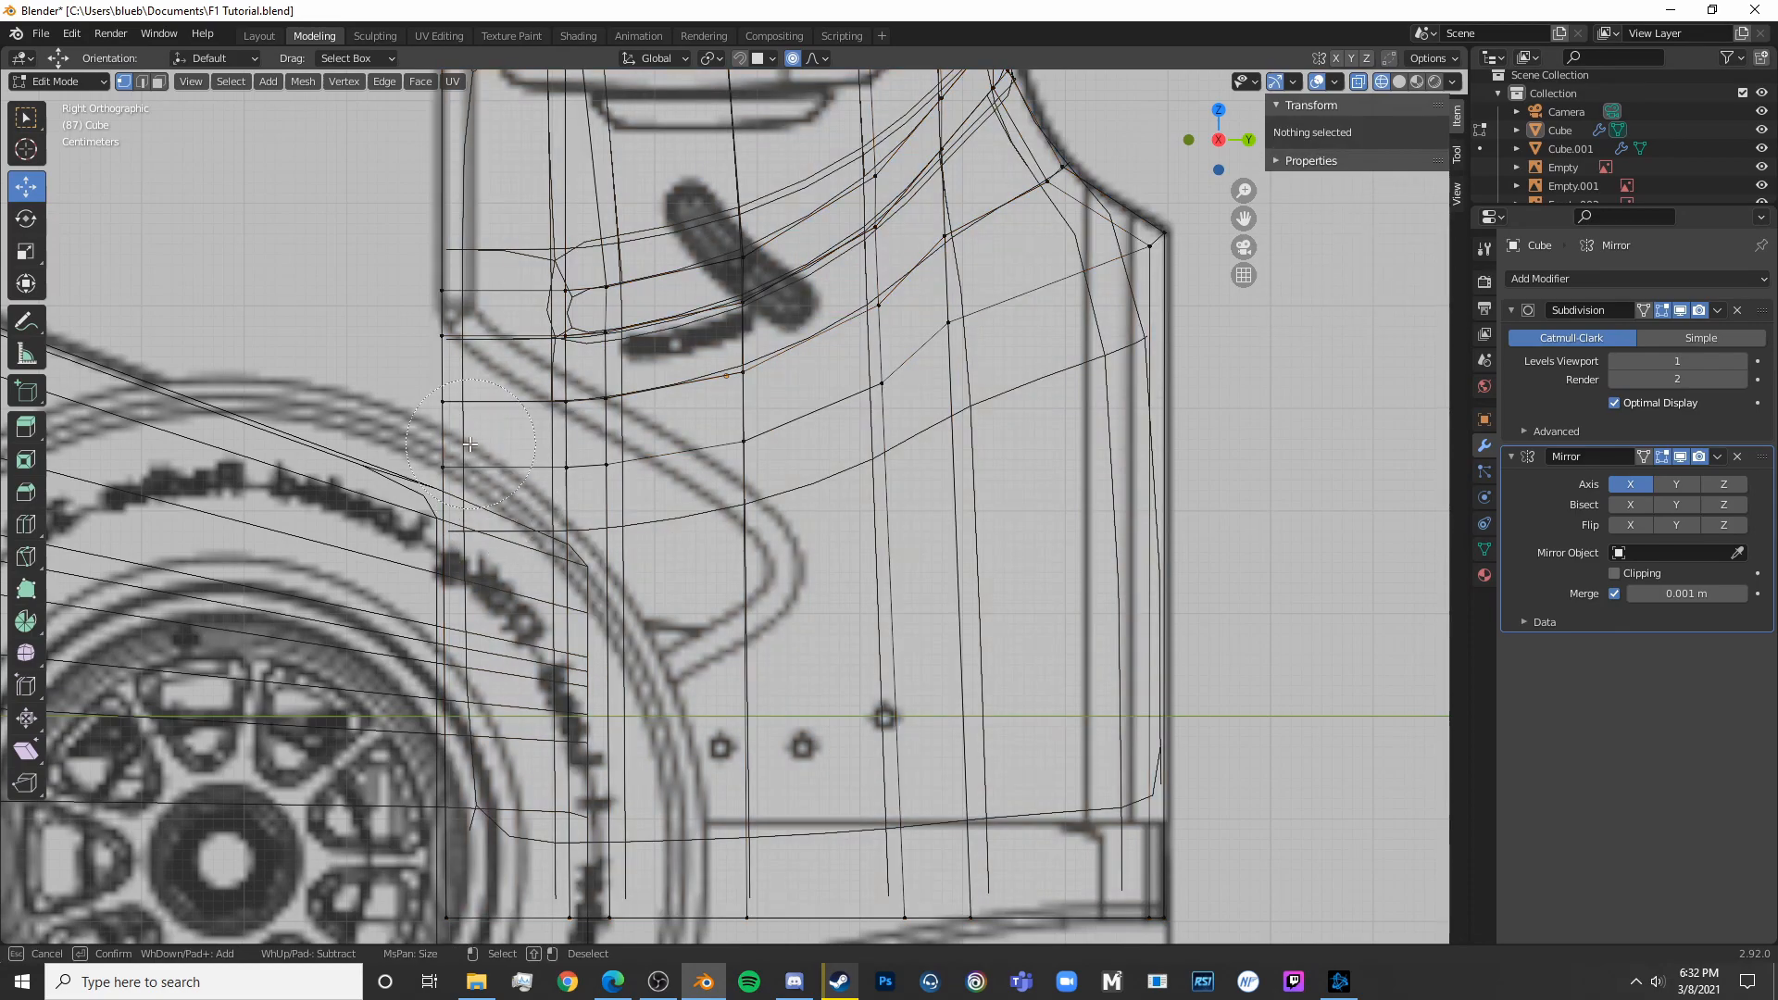
{"action": "left_click_drag", "start_coordinate": [473, 444], "coordinate": [605, 448]}
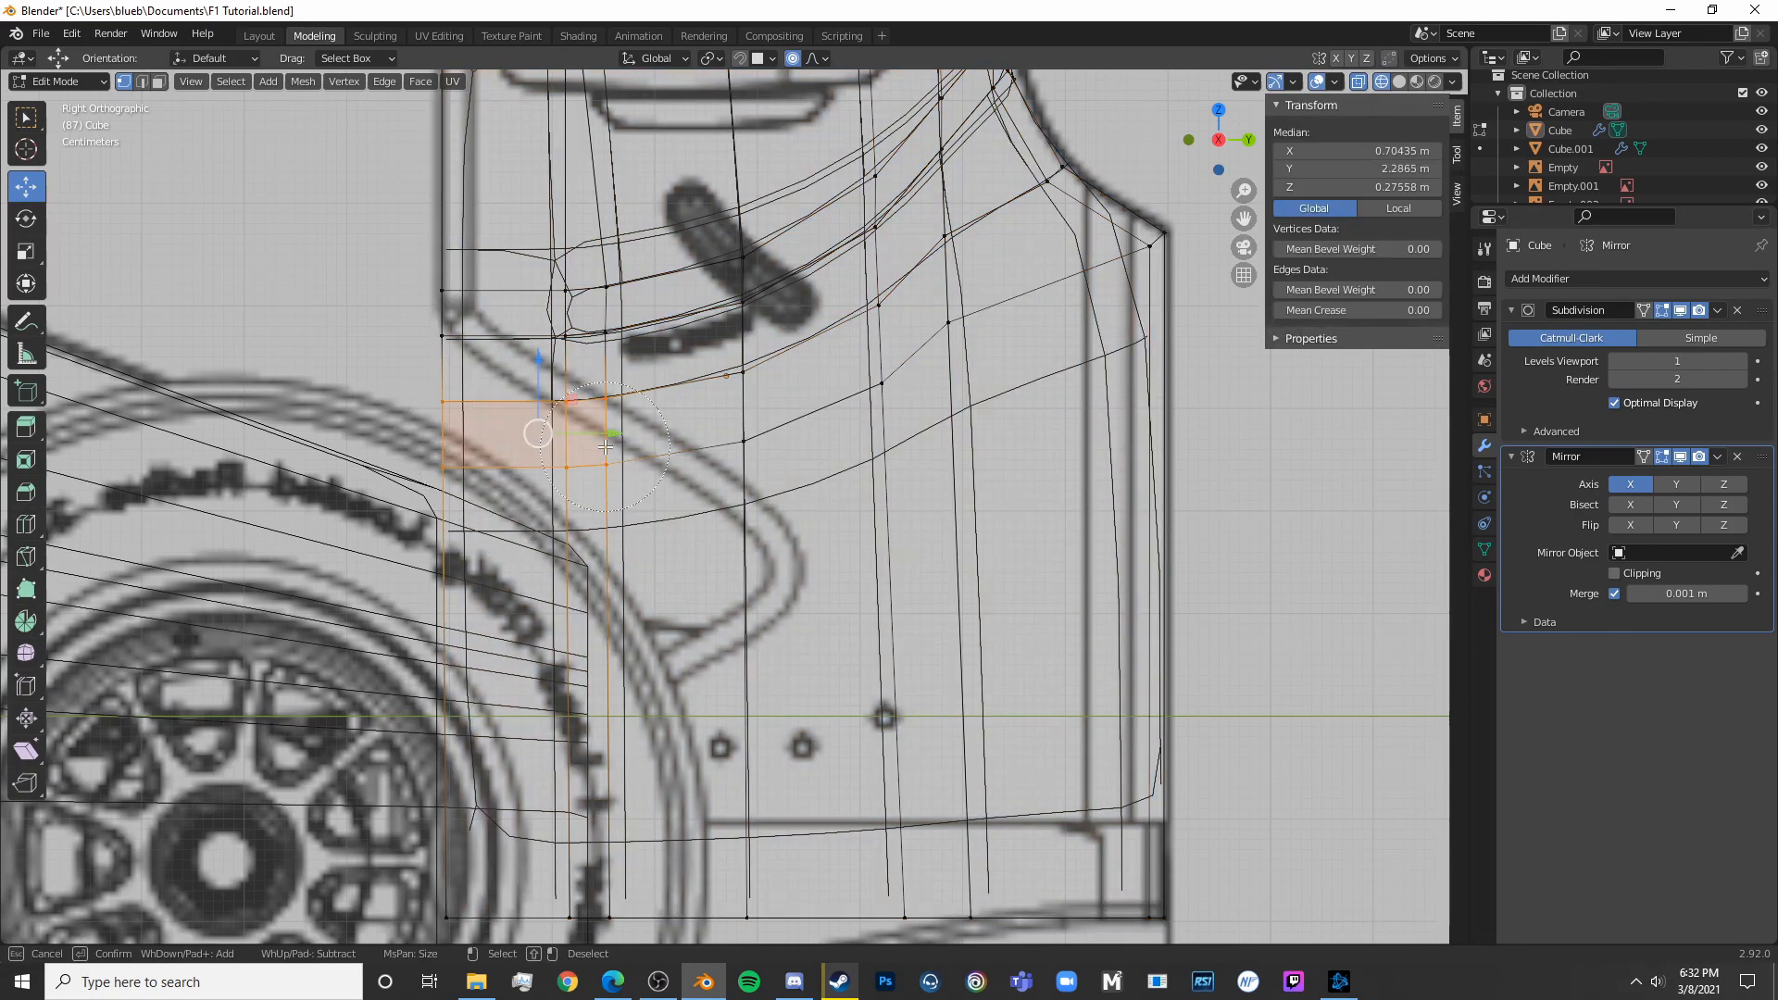
{"action": "left_click", "coordinate": [737, 414]}
{"action": "right_click", "coordinate": [846, 421]}
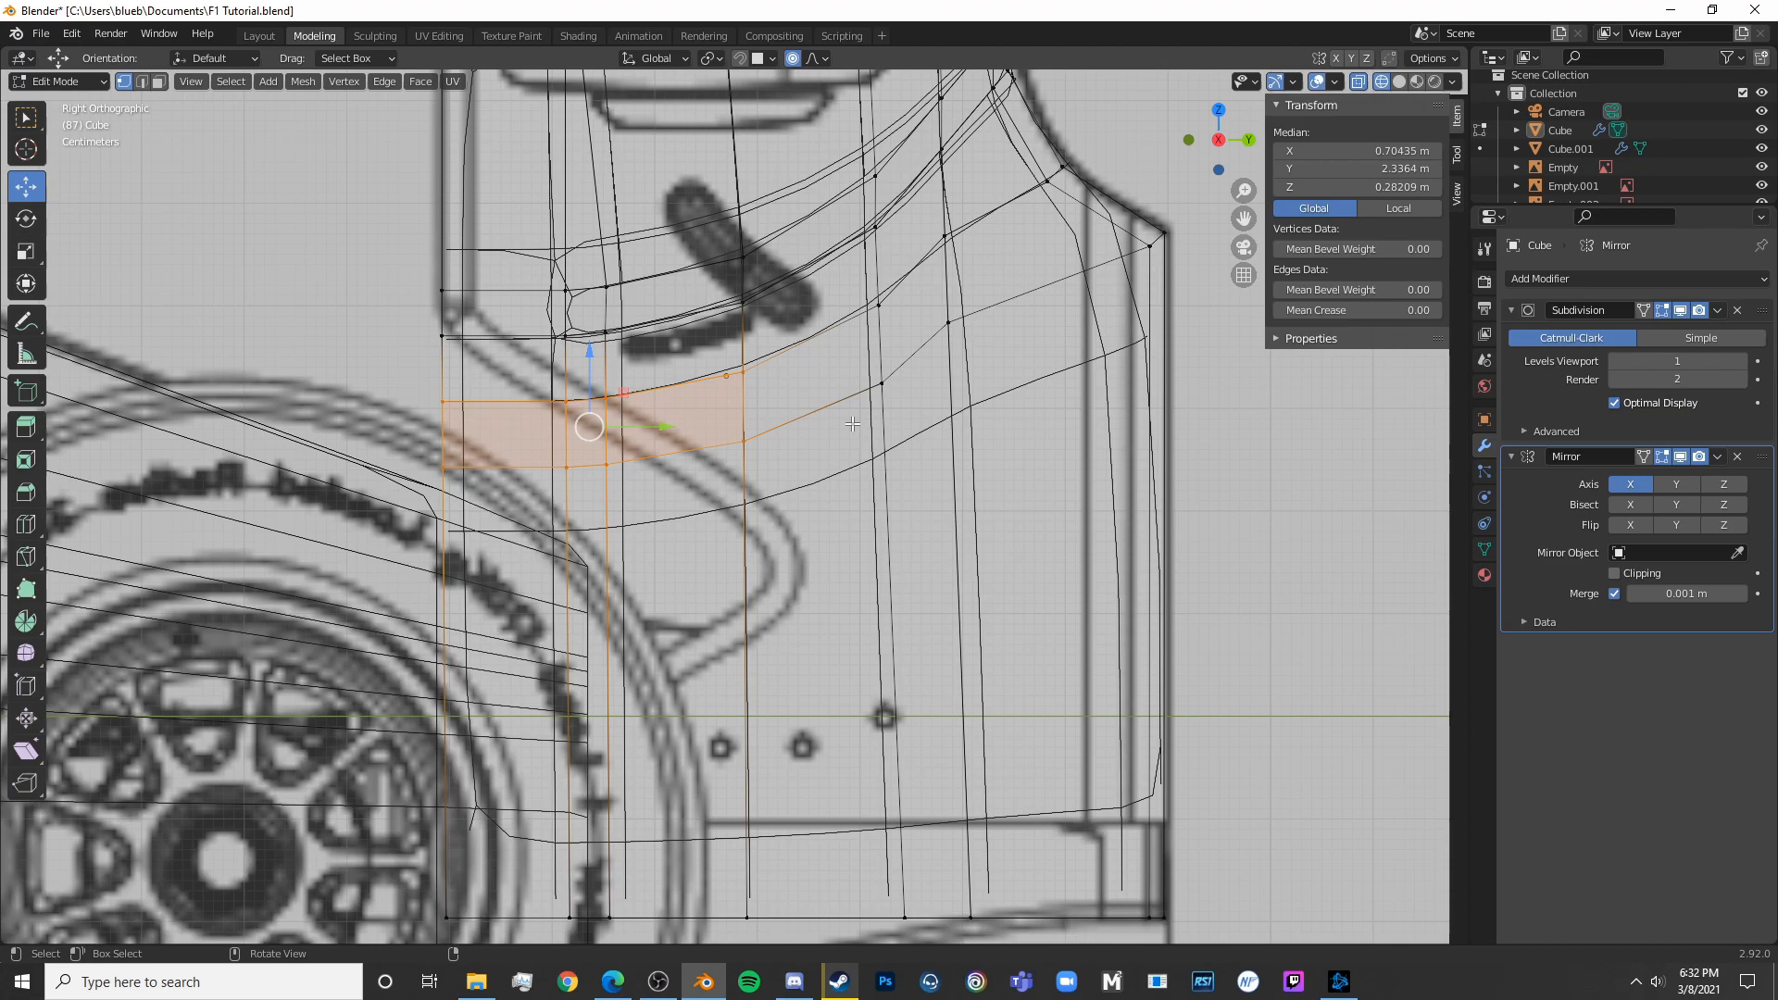
{"action": "key", "text": "s"}
{"action": "key", "text": "y"}
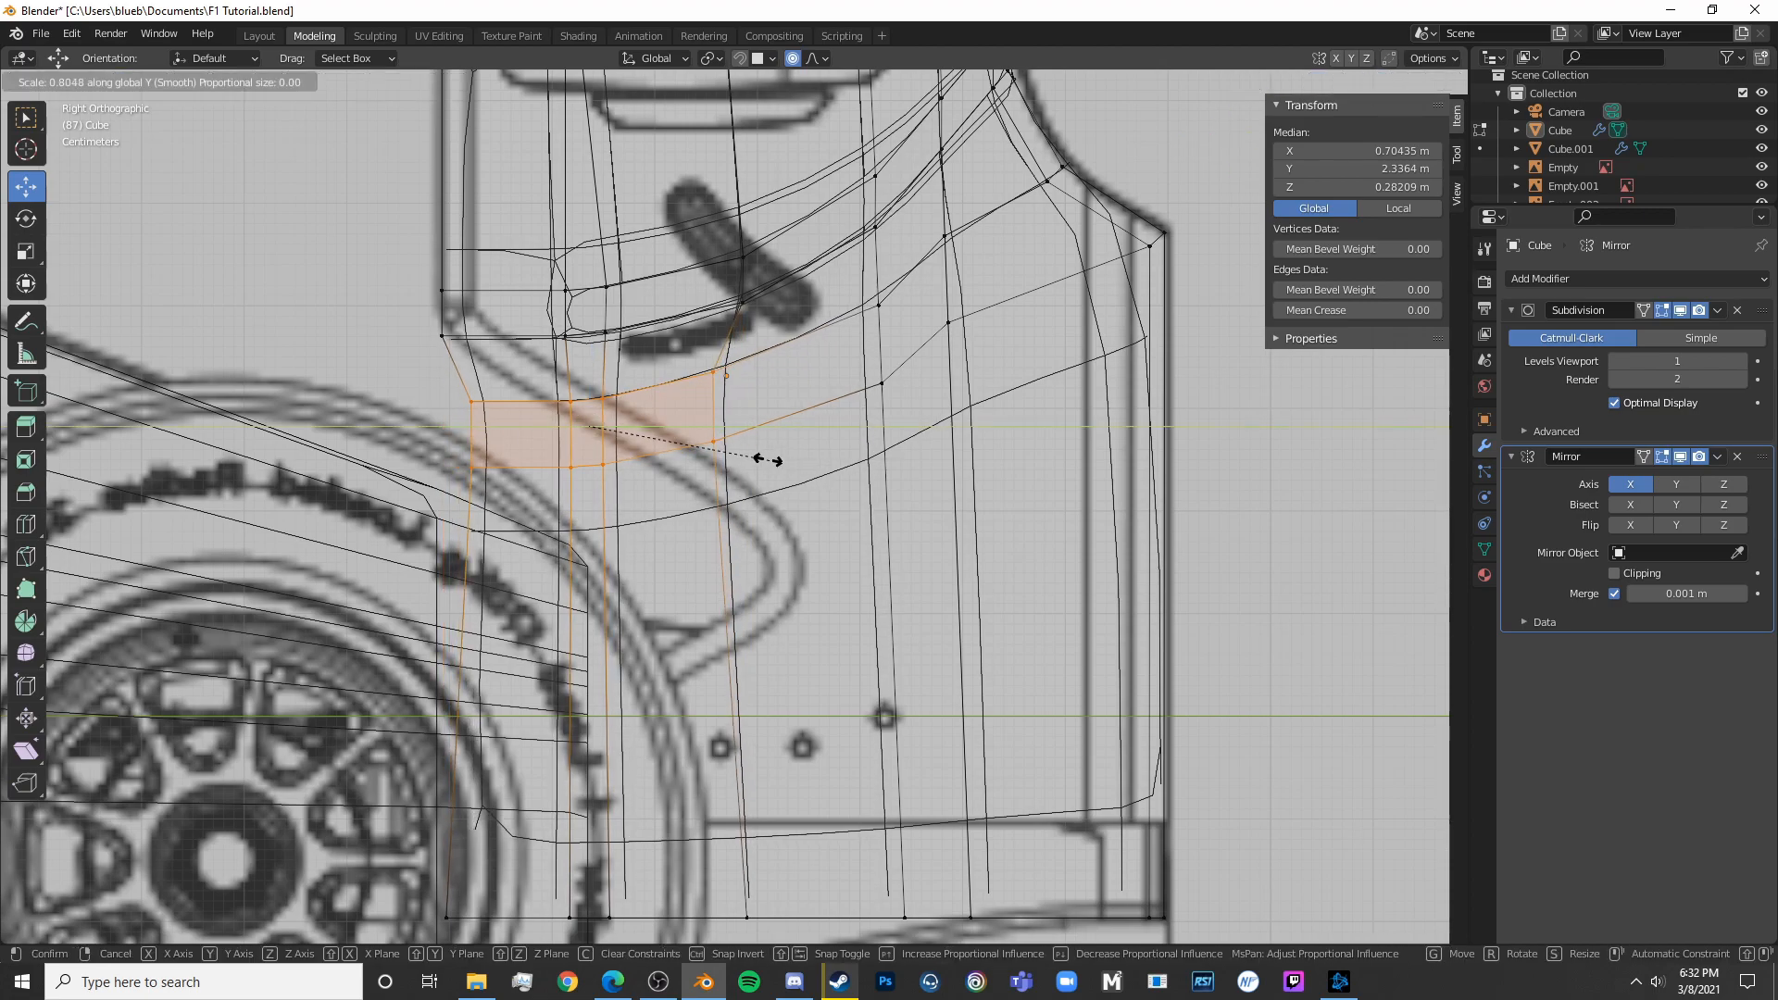
{"action": "left_click", "coordinate": [701, 448]}
Move these front vertices rearward along Y onto the blueprint's slanted front edge, shifting the lower row farther
{"action": "key", "text": "g"}
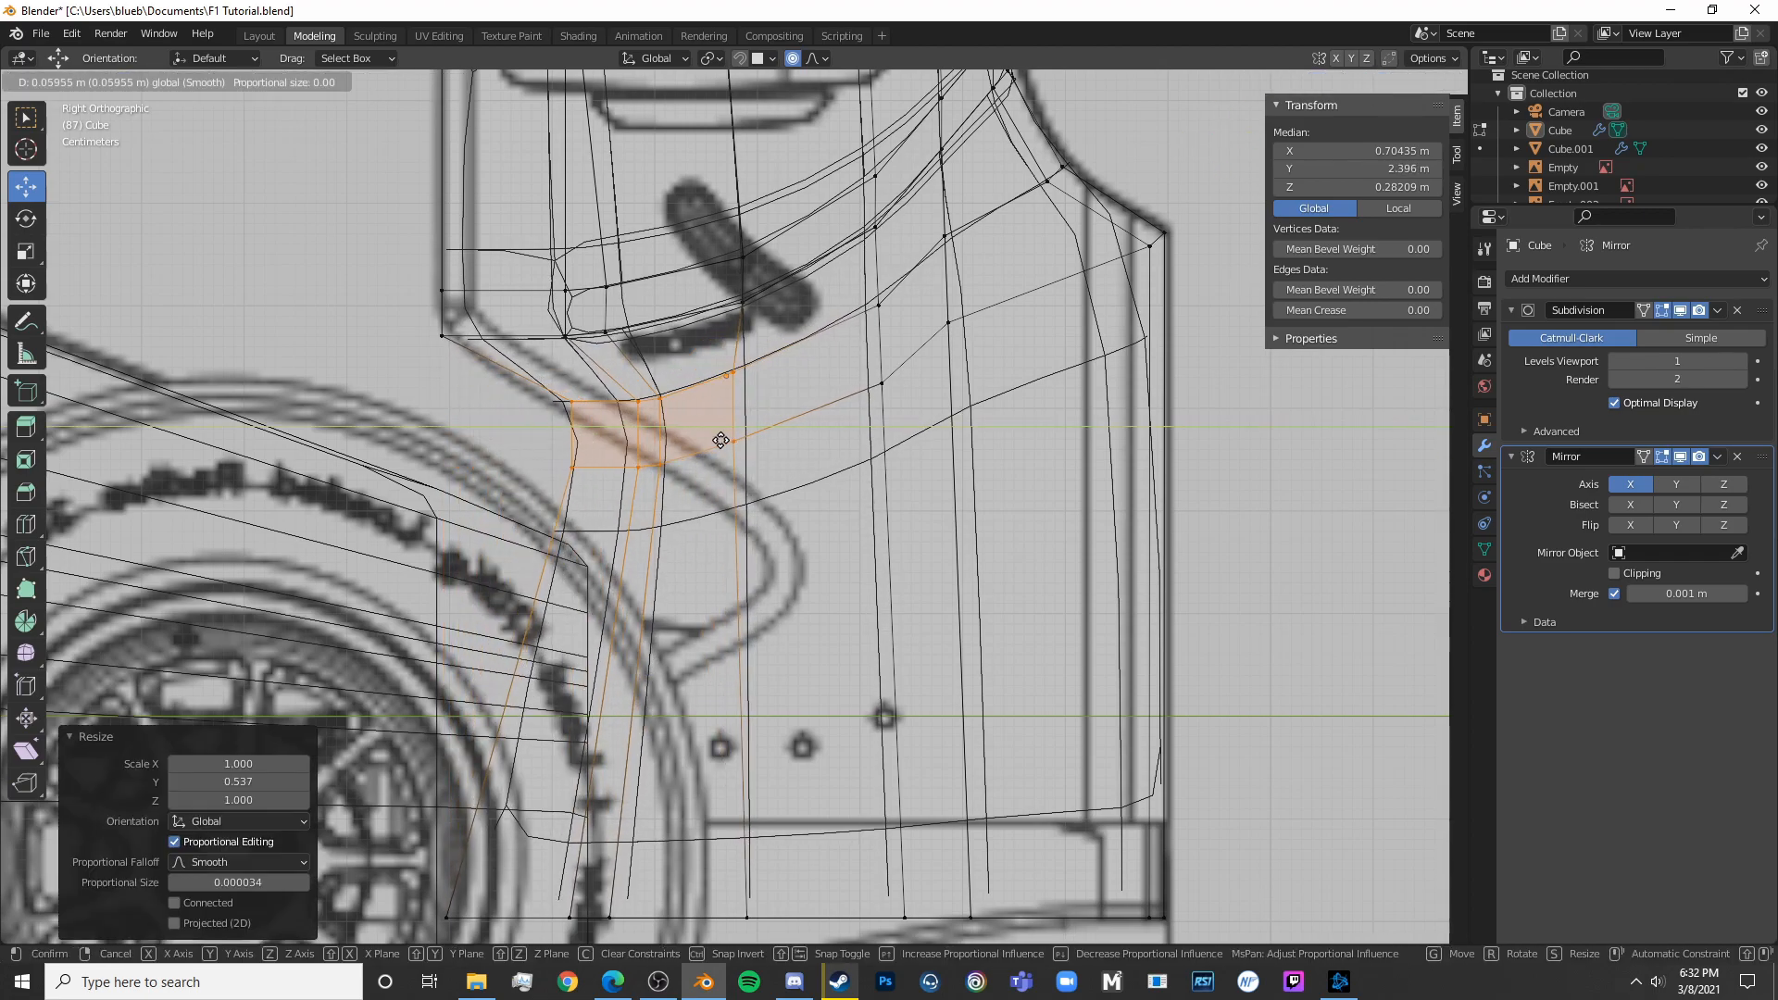
{"action": "key", "text": "Escape"}
{"action": "key", "text": "c"}
{"action": "left_click_drag", "start_coordinate": [709, 463], "coordinate": [813, 464]}
{"action": "left_click", "coordinate": [636, 582]}
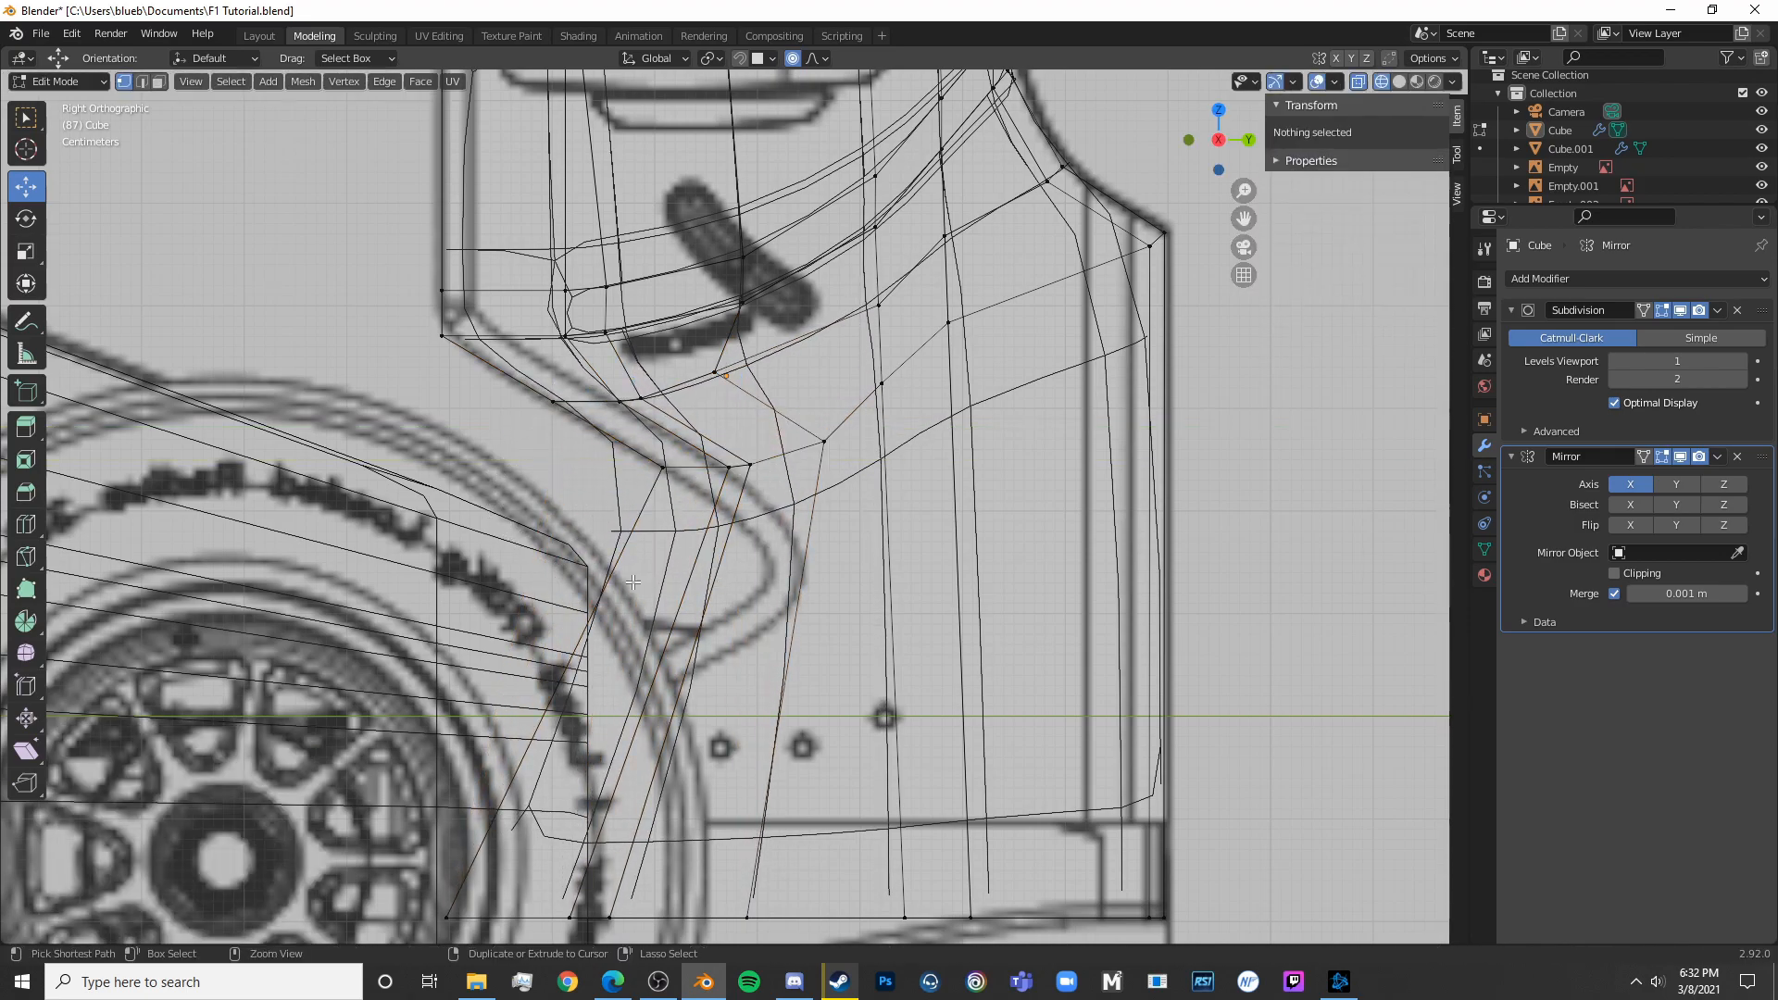
Add a loop cut below the slanted edge, narrow its front vertices along Y and move them about 0.097 m rearward to the notch
{"action": "key", "text": "ctrl+r"}
{"action": "left_click", "coordinate": [636, 581]}
{"action": "left_click", "coordinate": [741, 483]}
{"action": "key", "text": "alt+a"}
{"action": "key", "text": "c"}
{"action": "left_click_drag", "start_coordinate": [650, 567], "coordinate": [861, 550]}
{"action": "key", "text": "Escape"}
{"action": "key", "text": "s"}
{"action": "key", "text": "y"}
{"action": "left_click", "coordinate": [811, 566]}
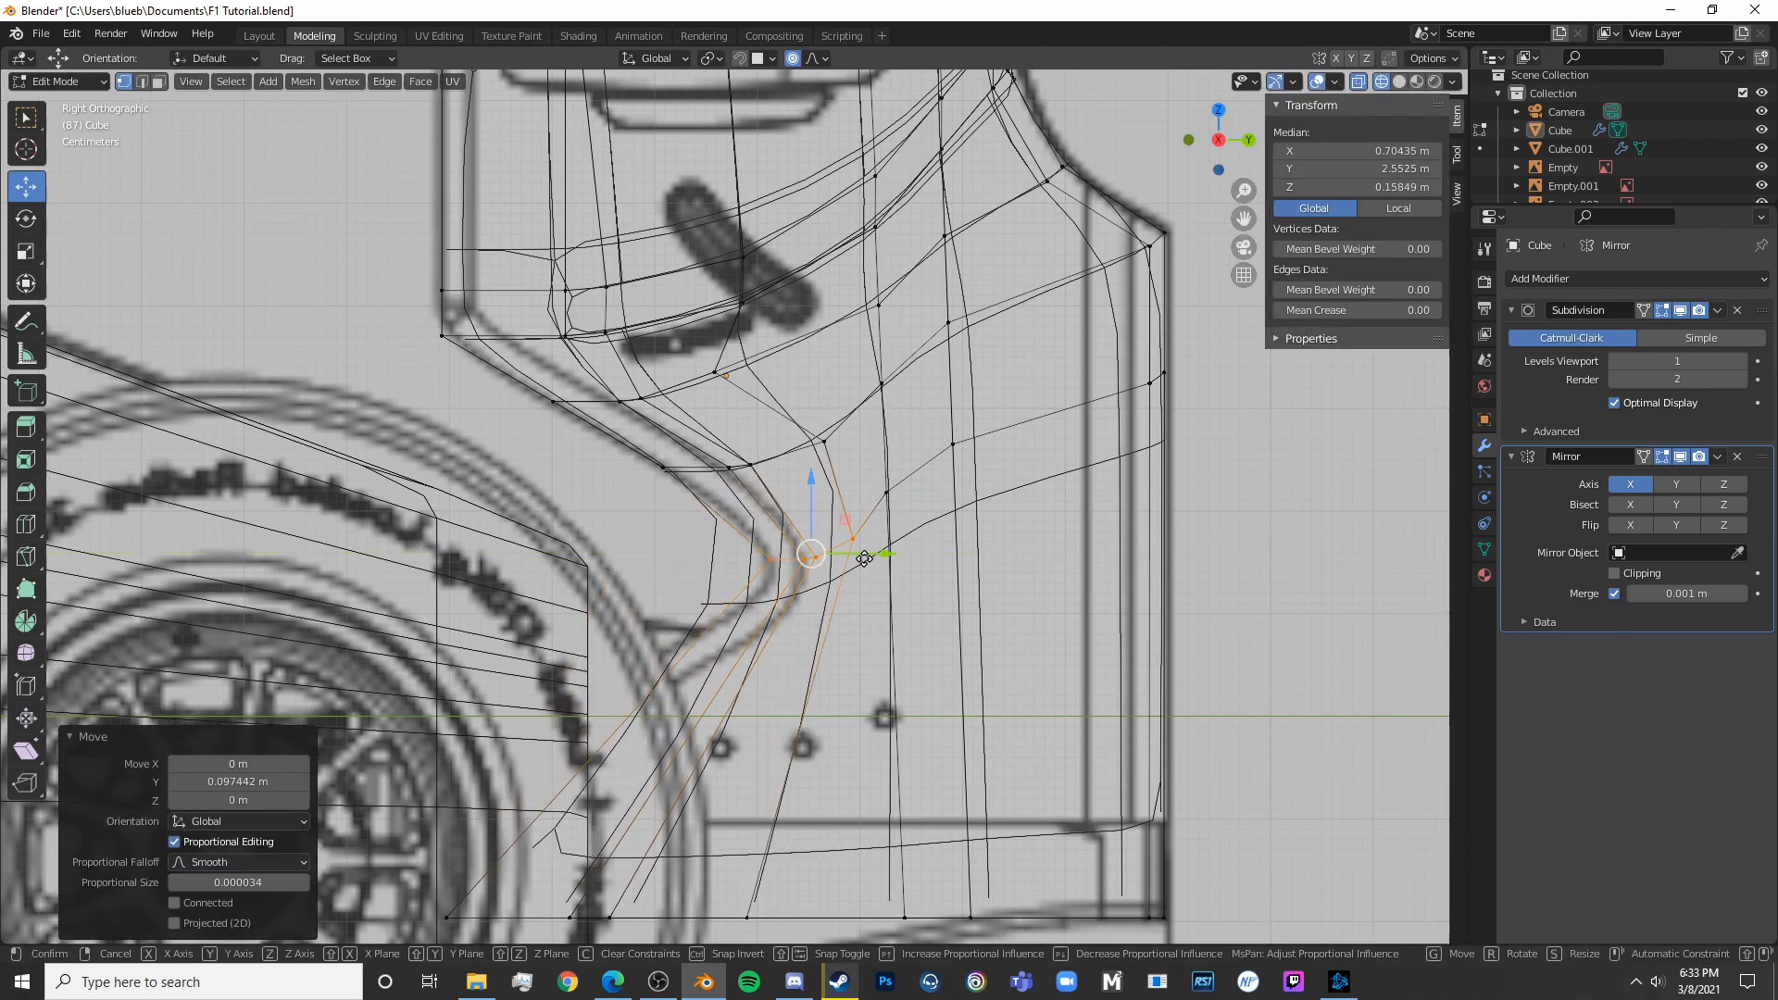
Add a loop cut near the endplate's bottom with slide factor -0.569 and flatten it to 0 along Z
{"action": "key", "text": "ctrl+r"}
{"action": "left_click", "coordinate": [701, 648]}
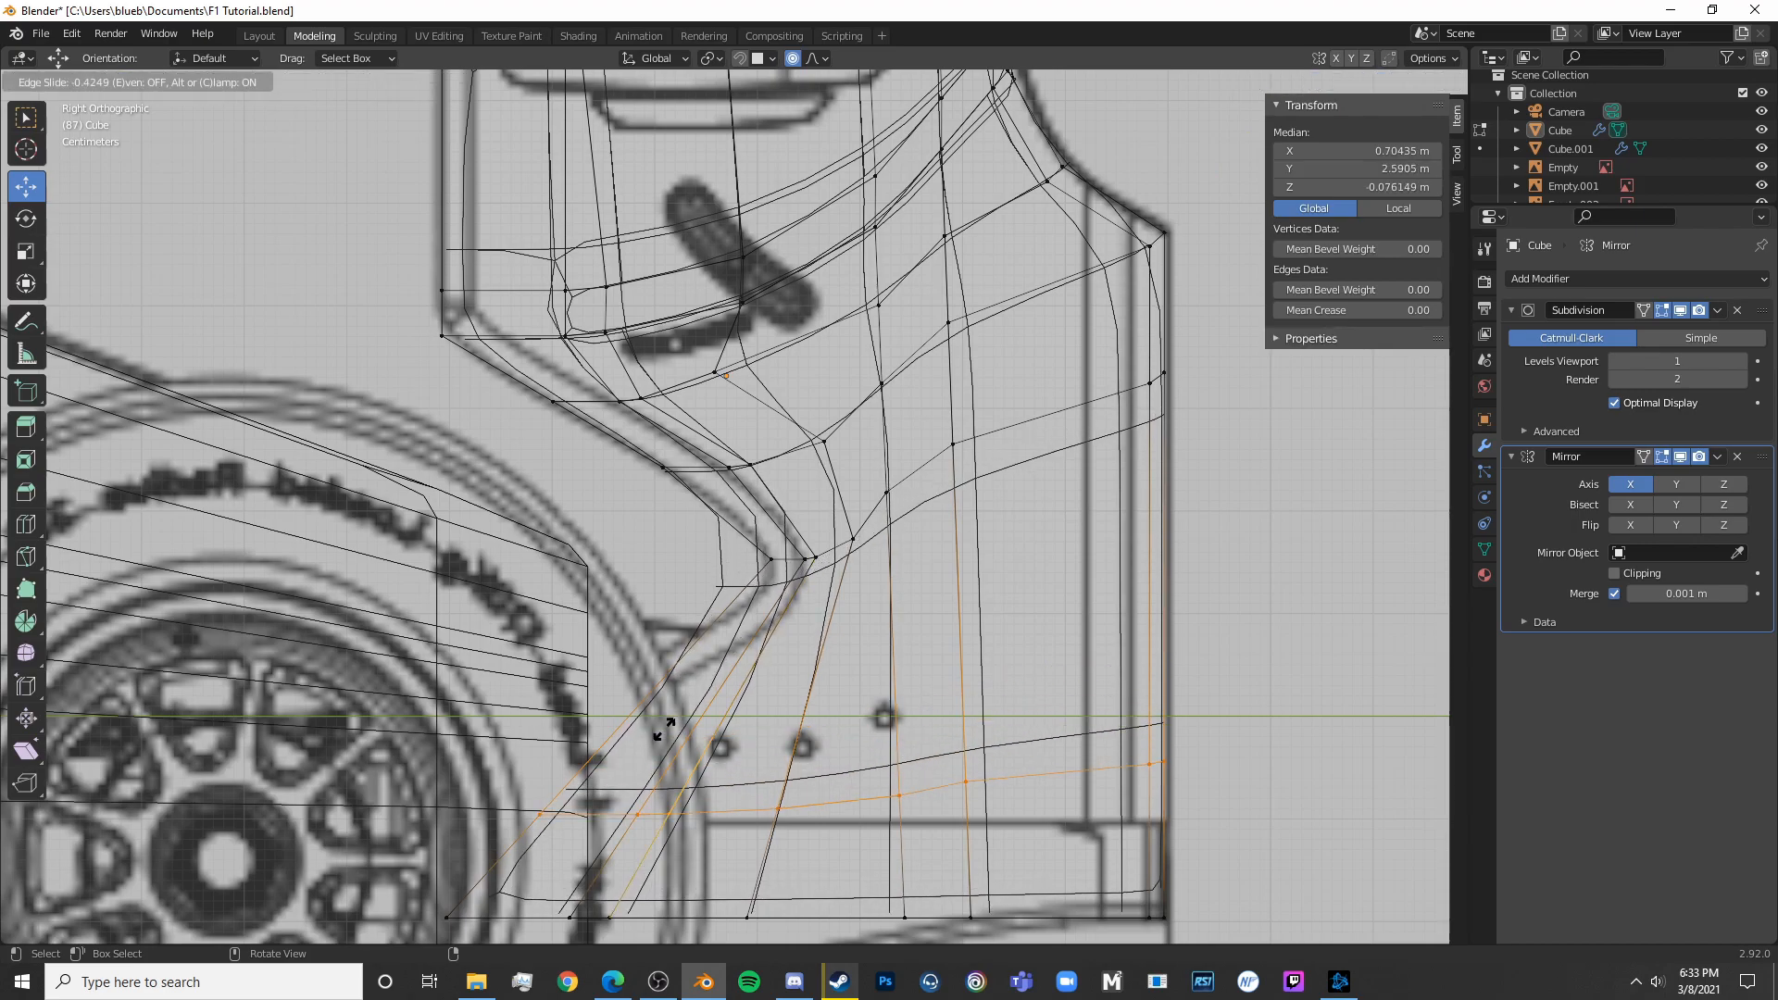
{"action": "left_click", "coordinate": [655, 786]}
{"action": "scroll", "coordinate": [654, 785], "scroll_direction": "down", "scroll_amount": 5}
{"action": "scroll", "coordinate": [1028, 632], "scroll_direction": "up", "scroll_amount": 4}
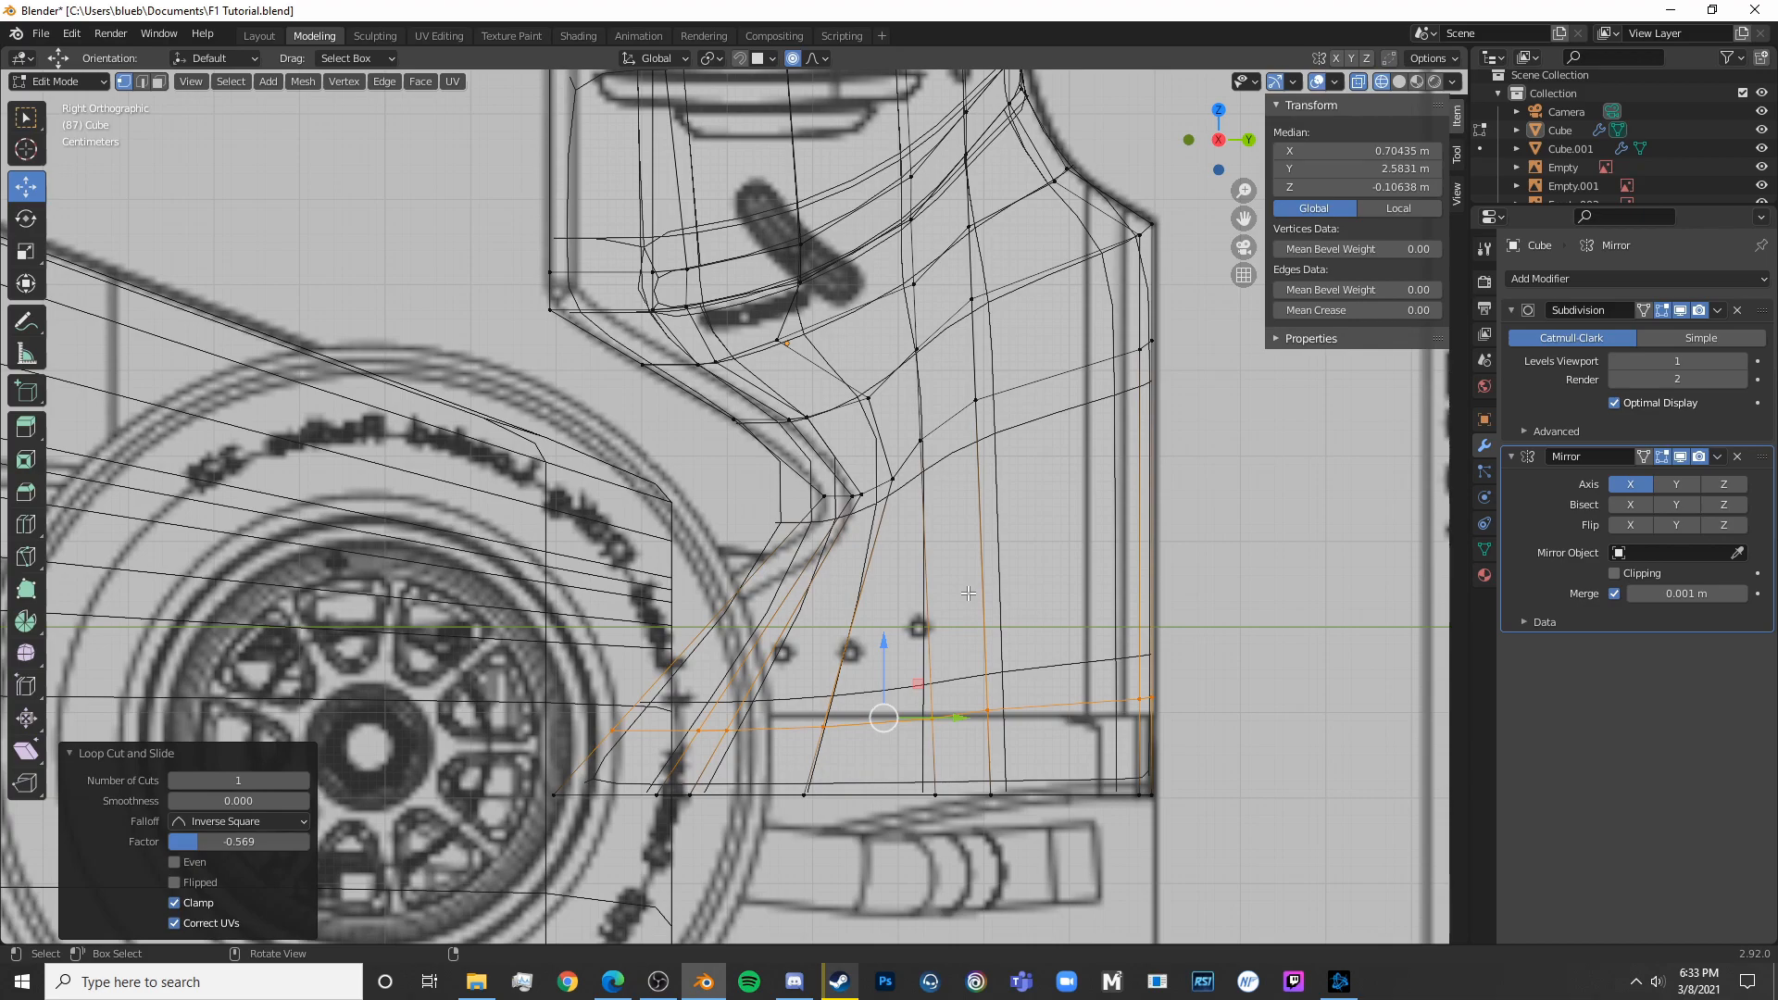
{"action": "key", "text": "s"}
{"action": "key", "text": "z"}
{"action": "key", "text": "0"}
{"action": "key", "text": "Return"}
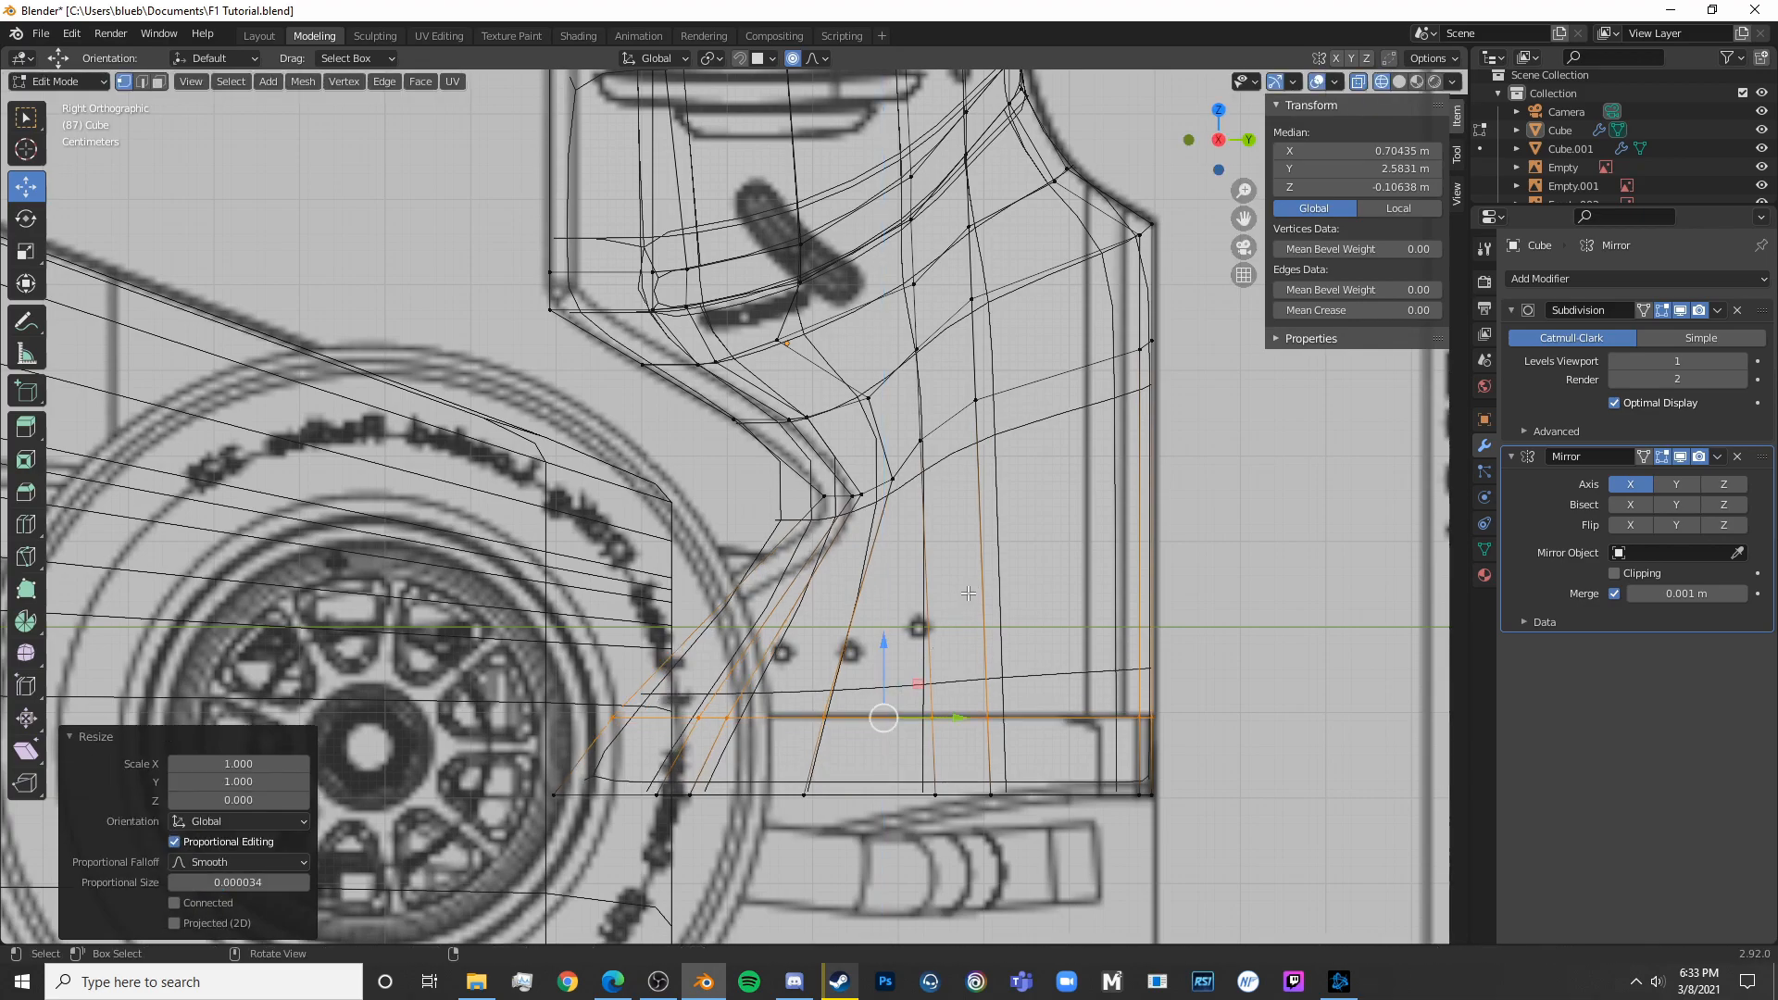
Align the endplate's lower front corner vertices by scaling them to 0 along Y and move them slightly forward
{"action": "key", "text": "g"}
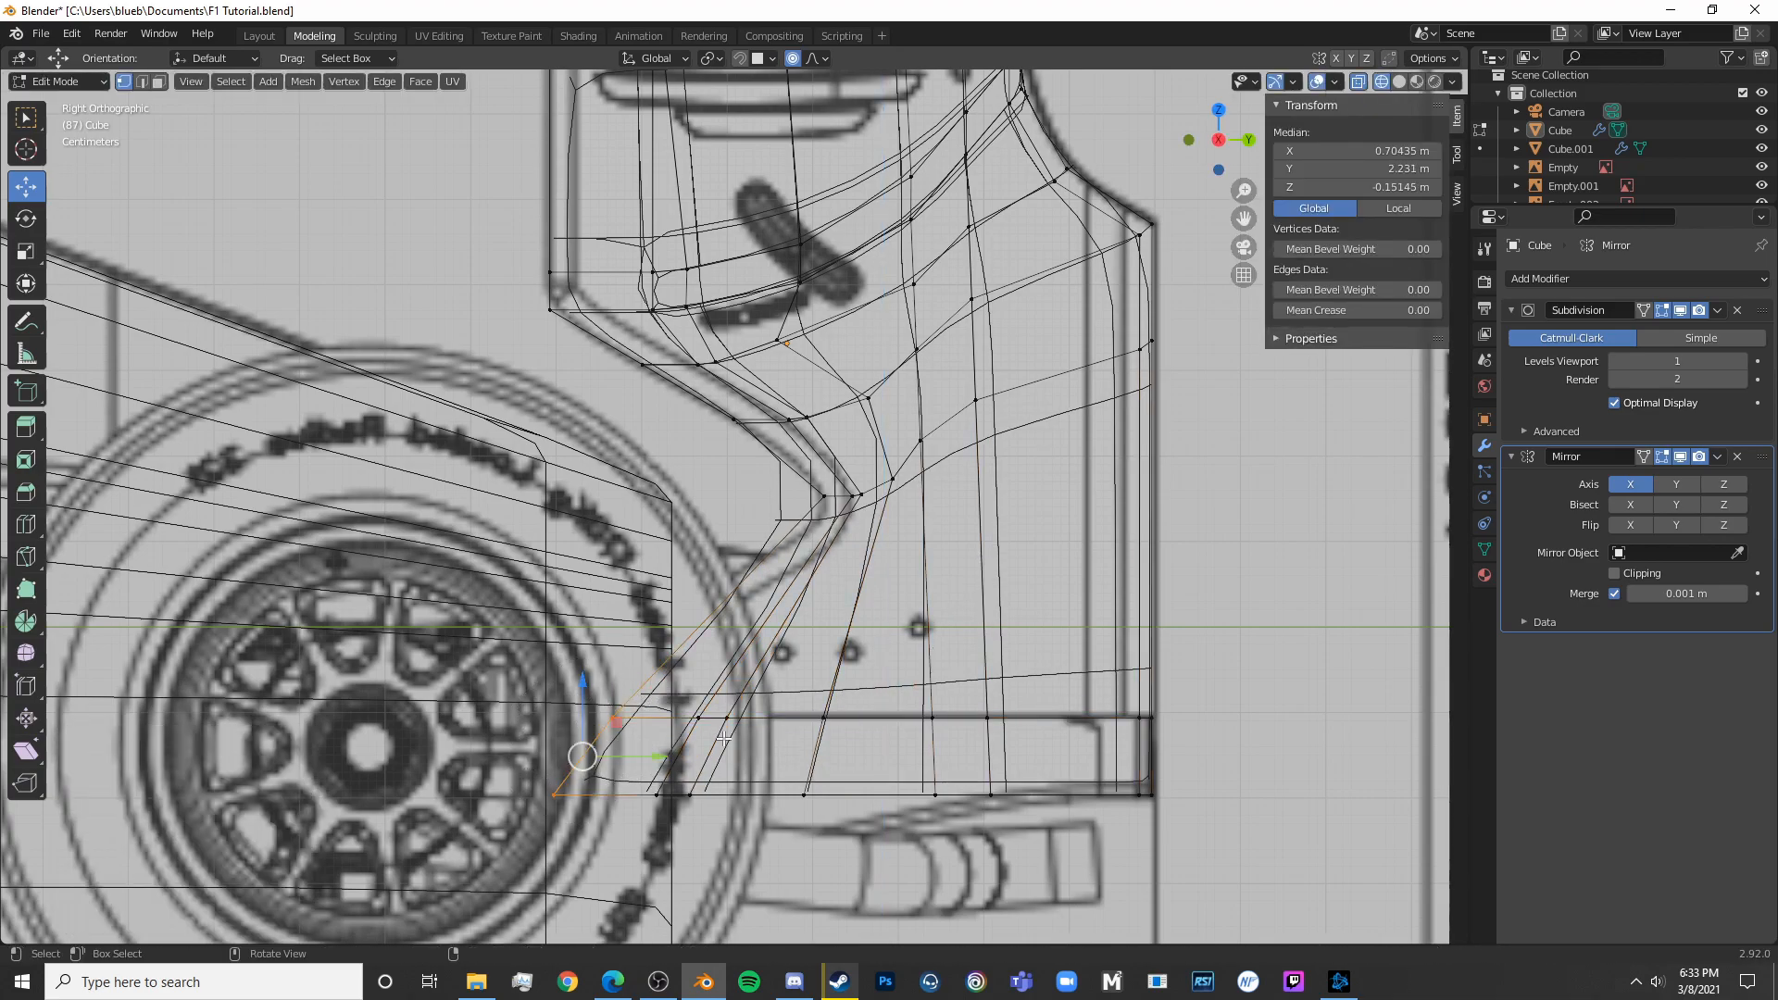
{"action": "key", "text": "s"}
{"action": "key", "text": "y"}
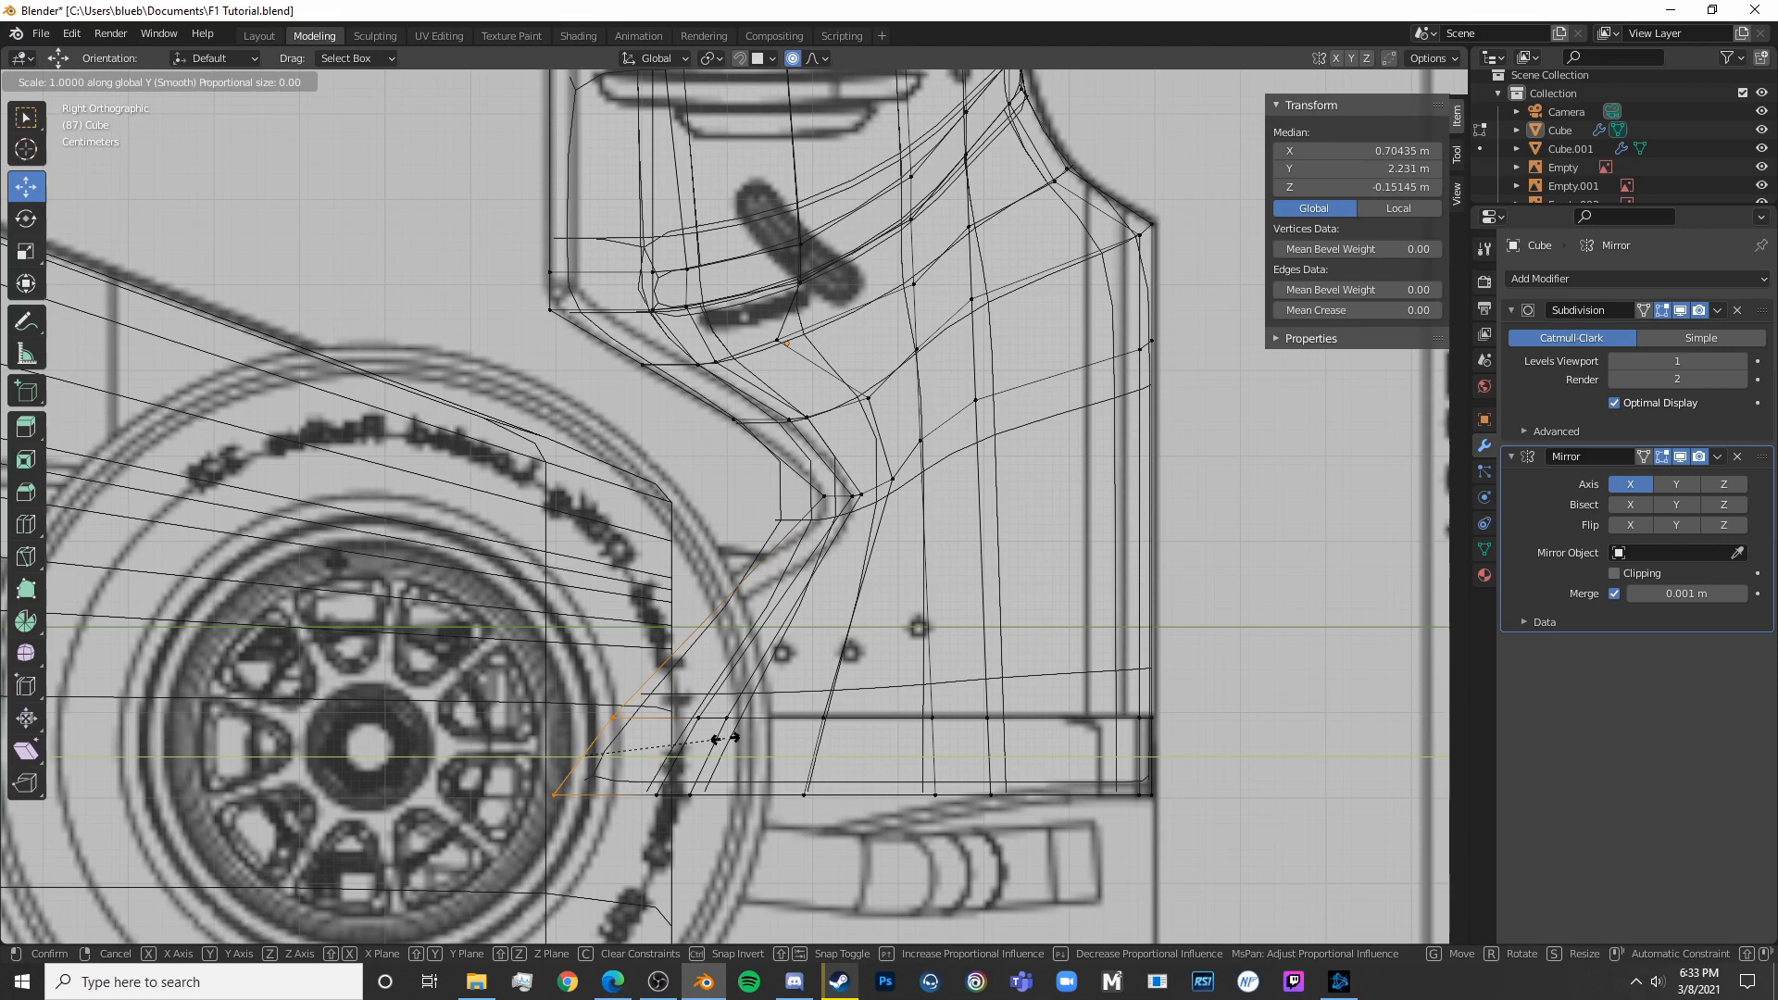
{"action": "key", "text": "0"}
{"action": "key", "text": "Return"}
{"action": "key", "text": "g"}
{"action": "key", "text": "y"}
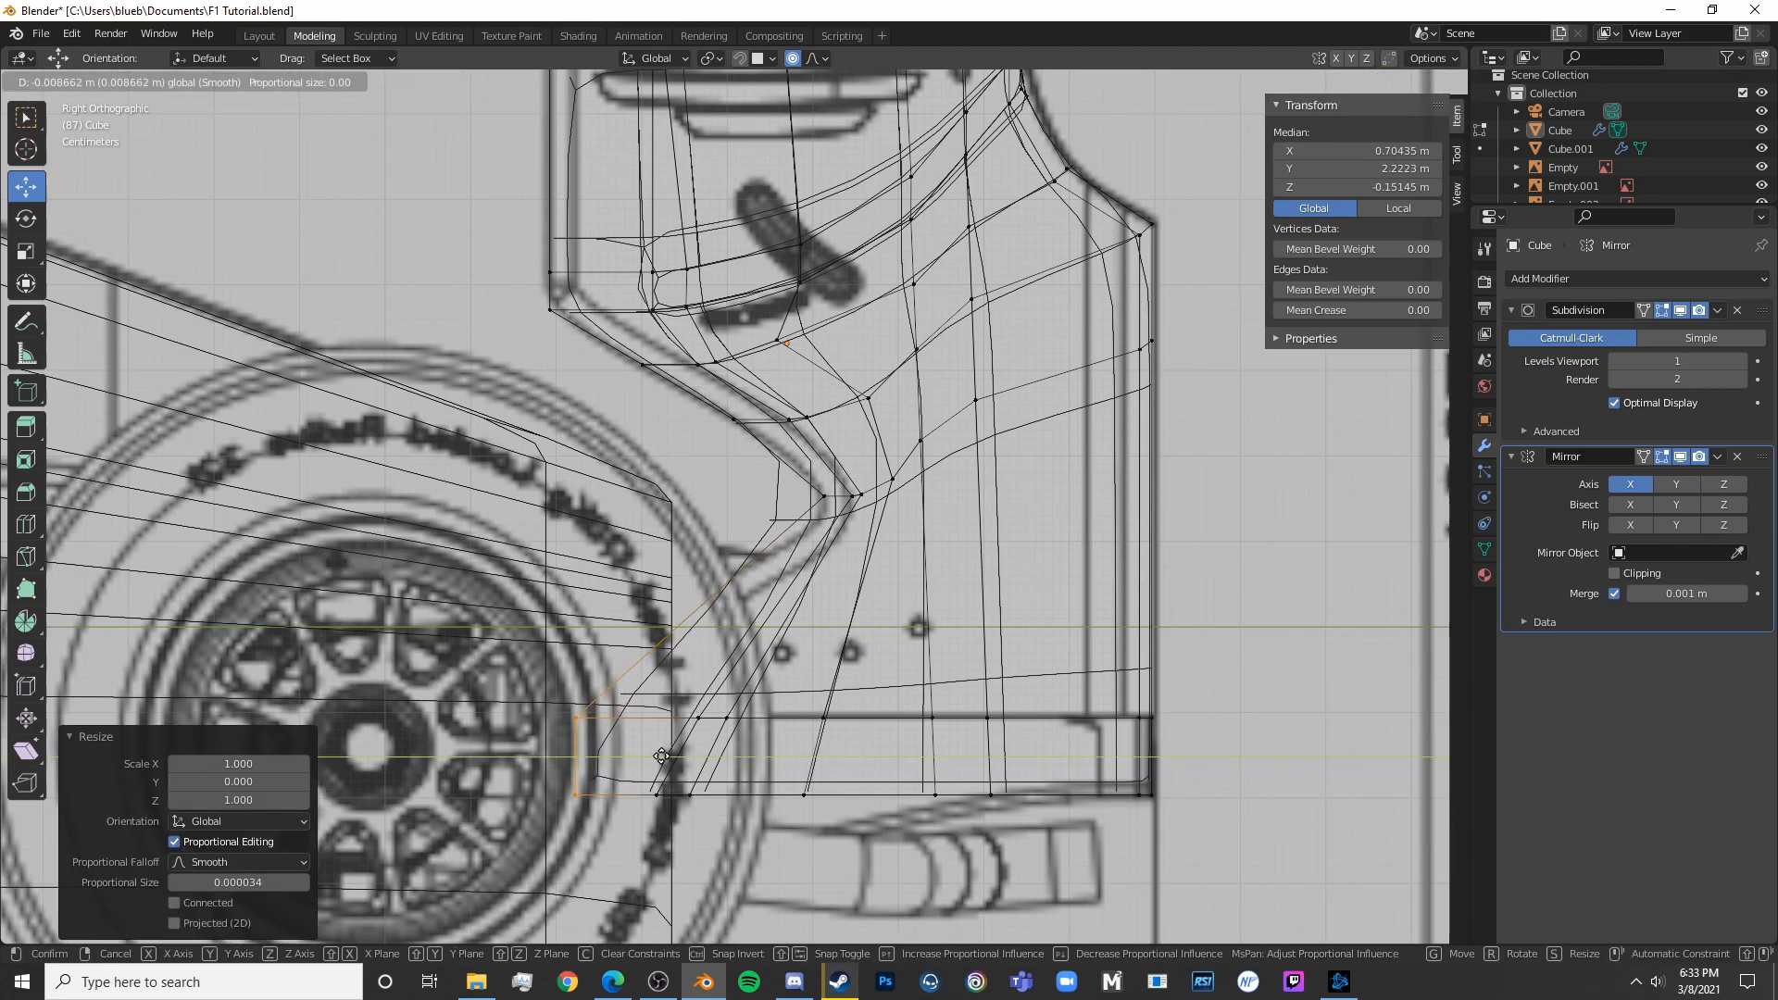
{"action": "left_click", "coordinate": [654, 756]}
Add a loop cut between the notch and the bottom strip and fit its front vertices to the blueprint's lower front edge
{"action": "key", "text": "alt+a"}
{"action": "key", "text": "ctrl+r"}
{"action": "double_click", "coordinate": [727, 648]}
{"action": "key", "text": "alt+a"}
{"action": "key", "text": "c"}
{"action": "left_click", "coordinate": [707, 606]}
{"action": "right_click", "coordinate": [792, 616]}
{"action": "left_click_drag", "start_coordinate": [719, 609], "coordinate": [825, 604]}
{"action": "key", "text": "alt+a"}
{"action": "scroll", "coordinate": [848, 507], "scroll_direction": "up", "scroll_amount": 2}
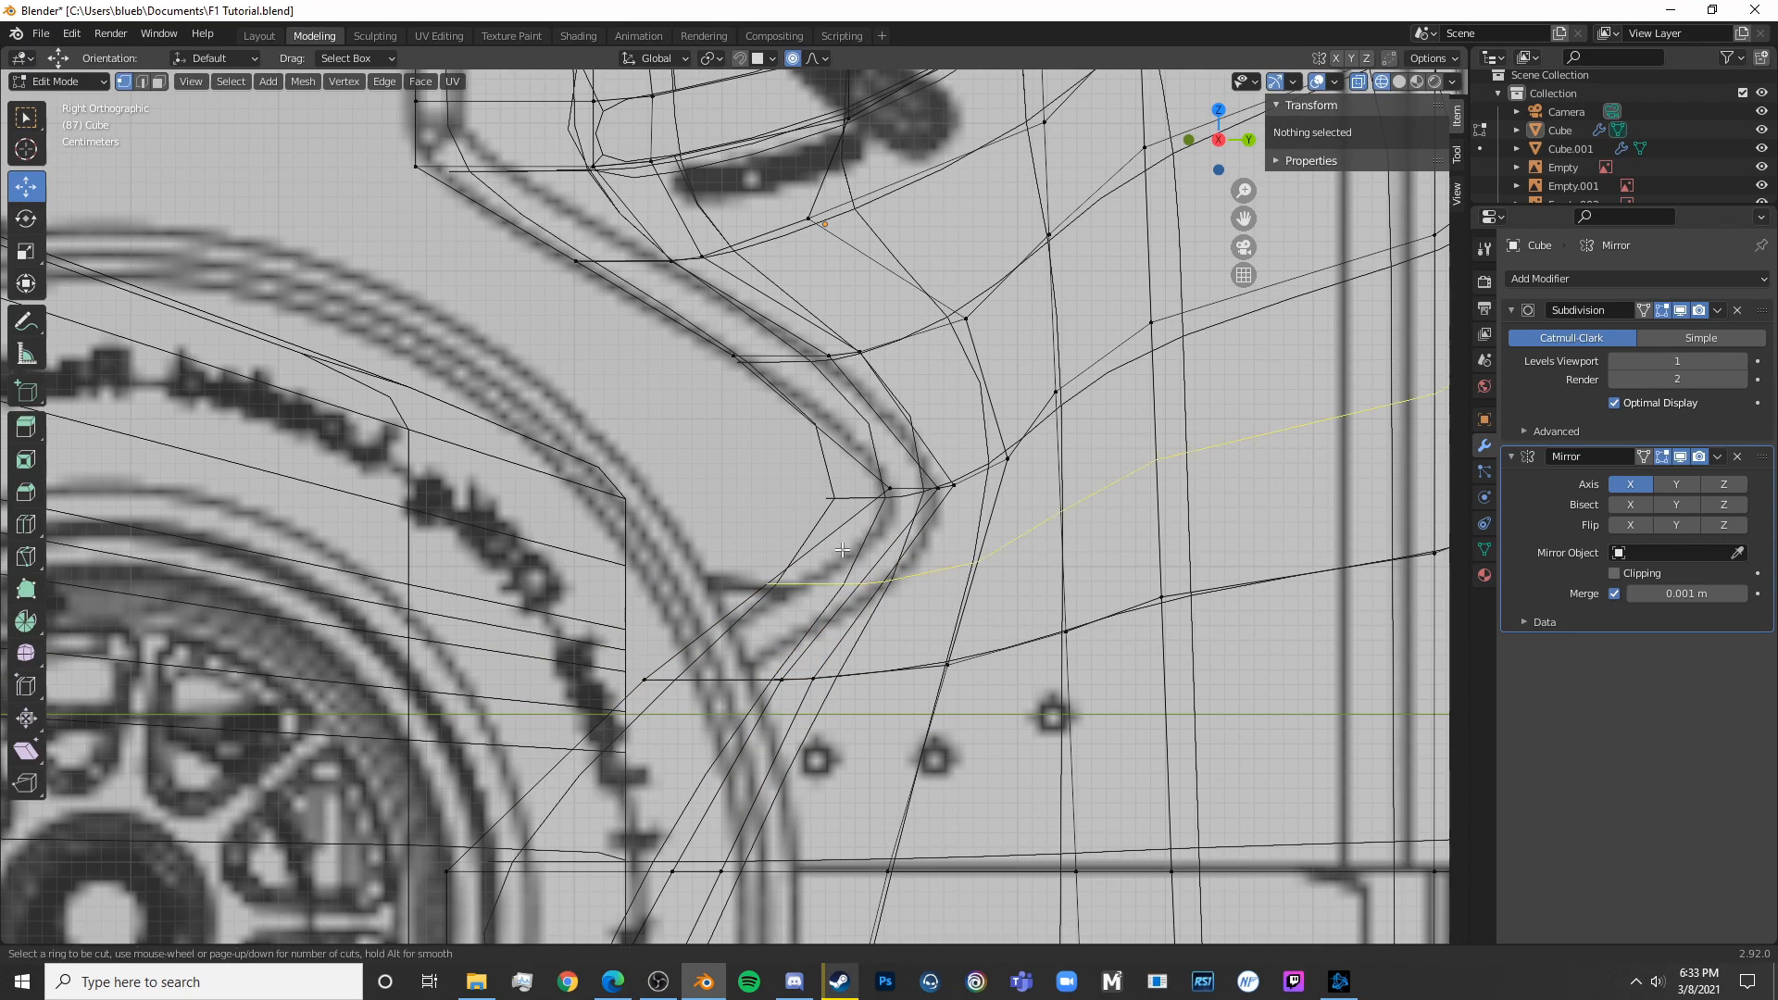
Add a loop cut just below the notch and shift its front vertices along Y to round the notch to the outline
{"action": "left_click", "coordinate": [842, 550]}
{"action": "key", "text": "c"}
{"action": "left_click_drag", "start_coordinate": [943, 573], "coordinate": [1018, 574]}
{"action": "key", "text": "Escape"}
{"action": "key", "text": "Tab"}
{"action": "scroll", "coordinate": [1036, 612], "scroll_direction": "down", "scroll_amount": 4}
{"action": "key", "text": "Tab"}
{"action": "scroll", "coordinate": [1019, 699], "scroll_direction": "up", "scroll_amount": 1}
{"action": "key", "text": "shift+z"}
{"action": "key", "text": "shift+z"}
{"action": "scroll", "coordinate": [939, 572], "scroll_direction": "up", "scroll_amount": 2}
Adjust the inner vertices of the loop below the notch along Y to even out the endplate mesh
{"action": "key", "text": "alt+a"}
{"action": "key", "text": "c"}
{"action": "left_click", "coordinate": [998, 565]}
{"action": "key", "text": "alt+a"}
{"action": "key", "text": "c"}
{"action": "left_click", "coordinate": [985, 563]}
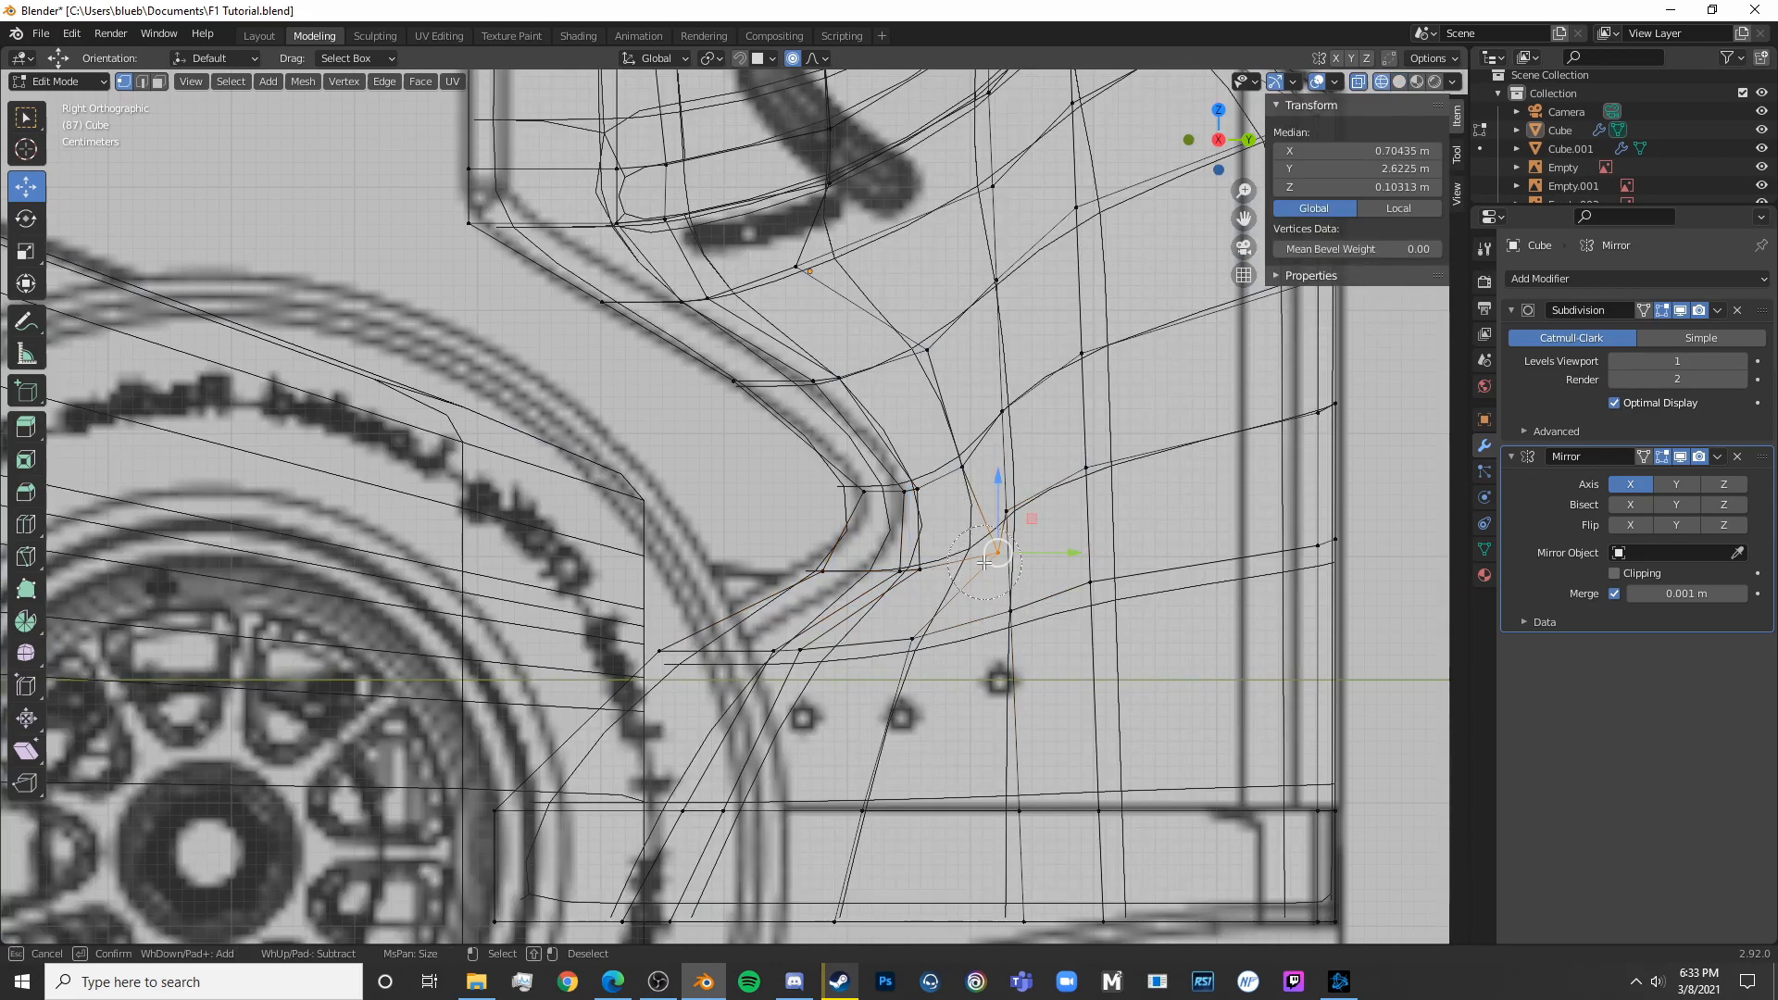
{"action": "scroll", "coordinate": [1028, 559], "scroll_direction": "down", "scroll_amount": 2}
{"action": "key", "text": "Tab"}
{"action": "key", "text": "shift+z"}
{"action": "scroll", "coordinate": [982, 730], "scroll_direction": "down", "scroll_amount": 3}
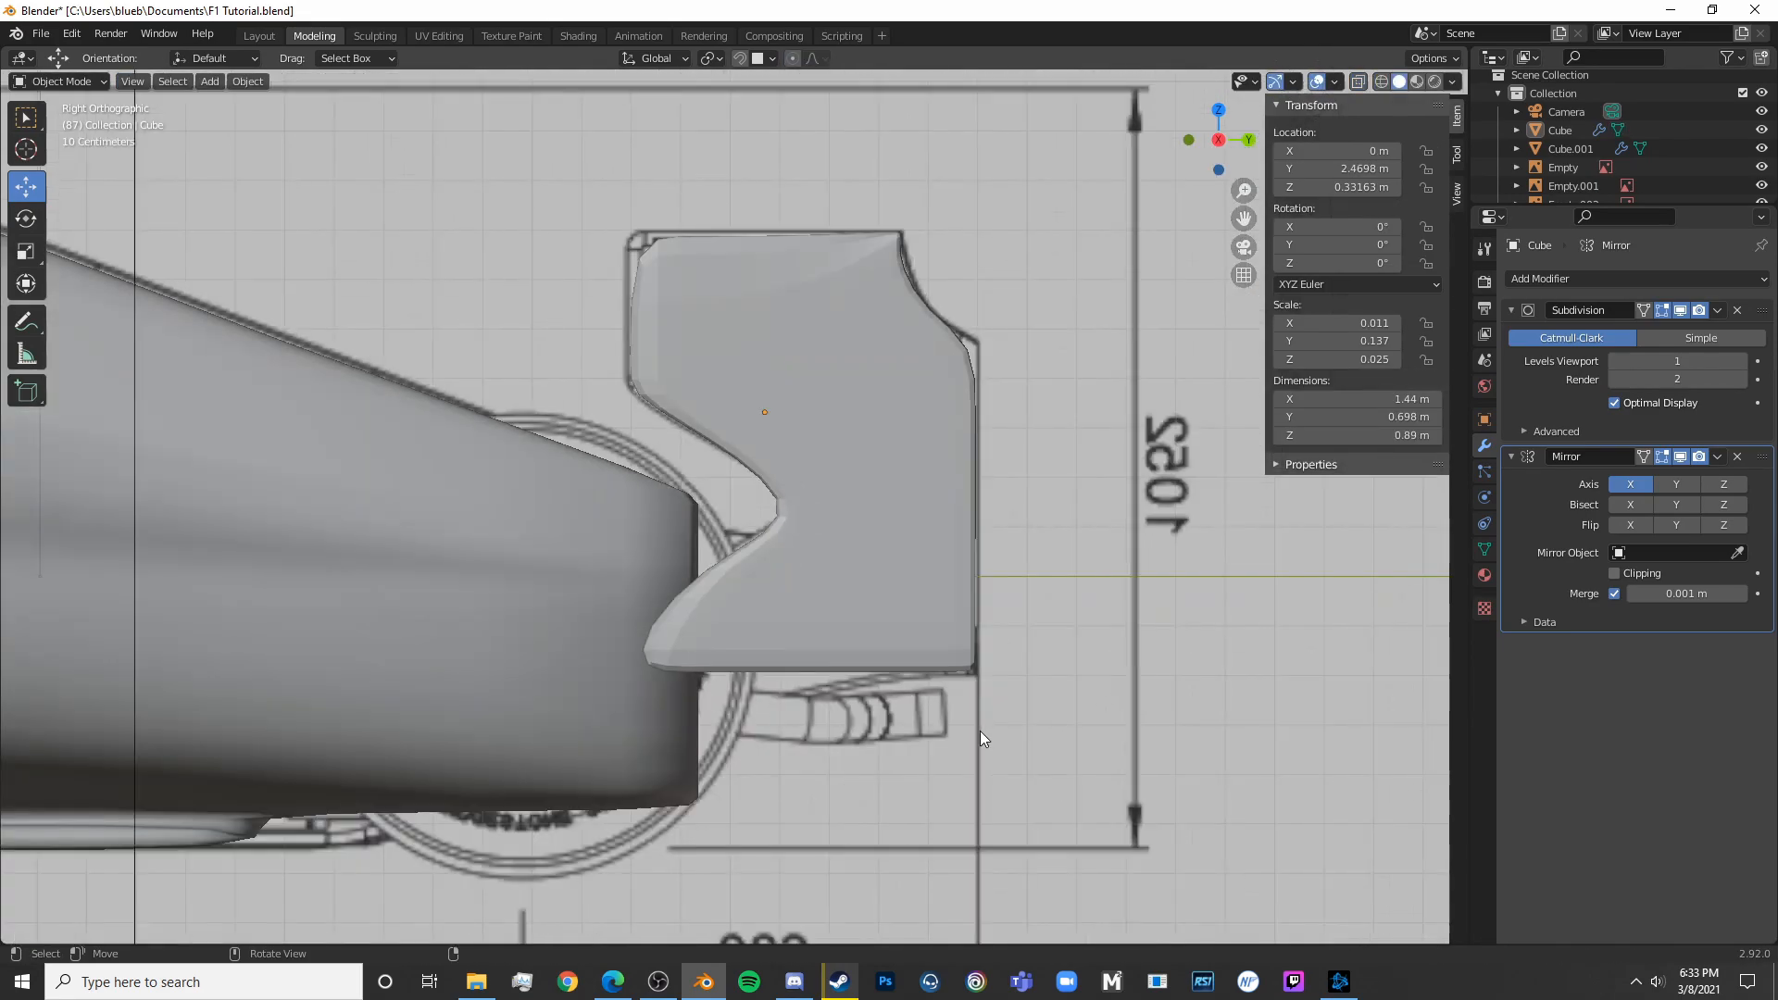
Add a loop cut following the endplate's front edge and slide it close to that edge to sharpen it
{"action": "scroll", "coordinate": [887, 663], "scroll_direction": "up", "scroll_amount": 3}
{"action": "key", "text": "Tab"}
{"action": "scroll", "coordinate": [887, 663], "scroll_direction": "up", "scroll_amount": 2}
{"action": "key", "text": "alt+a"}
{"action": "key", "text": "a"}
{"action": "key", "text": "alt+a"}
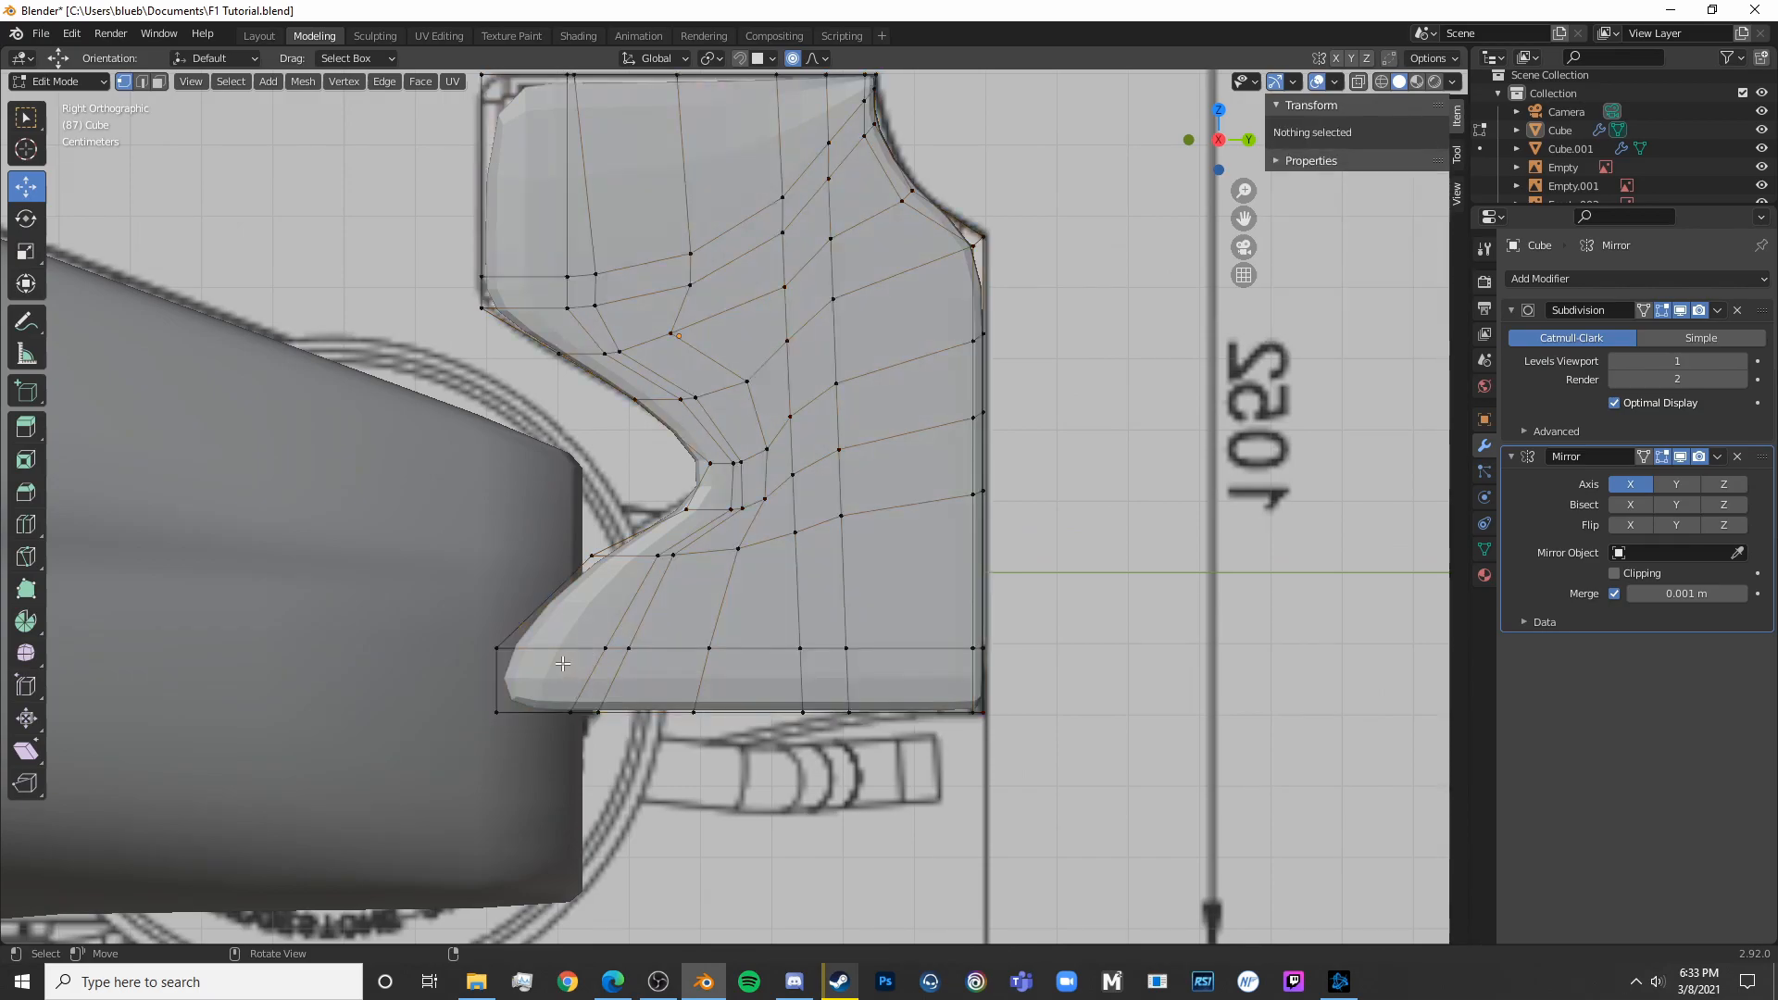
{"action": "key", "text": "ctrl+r"}
{"action": "left_click", "coordinate": [561, 661]}
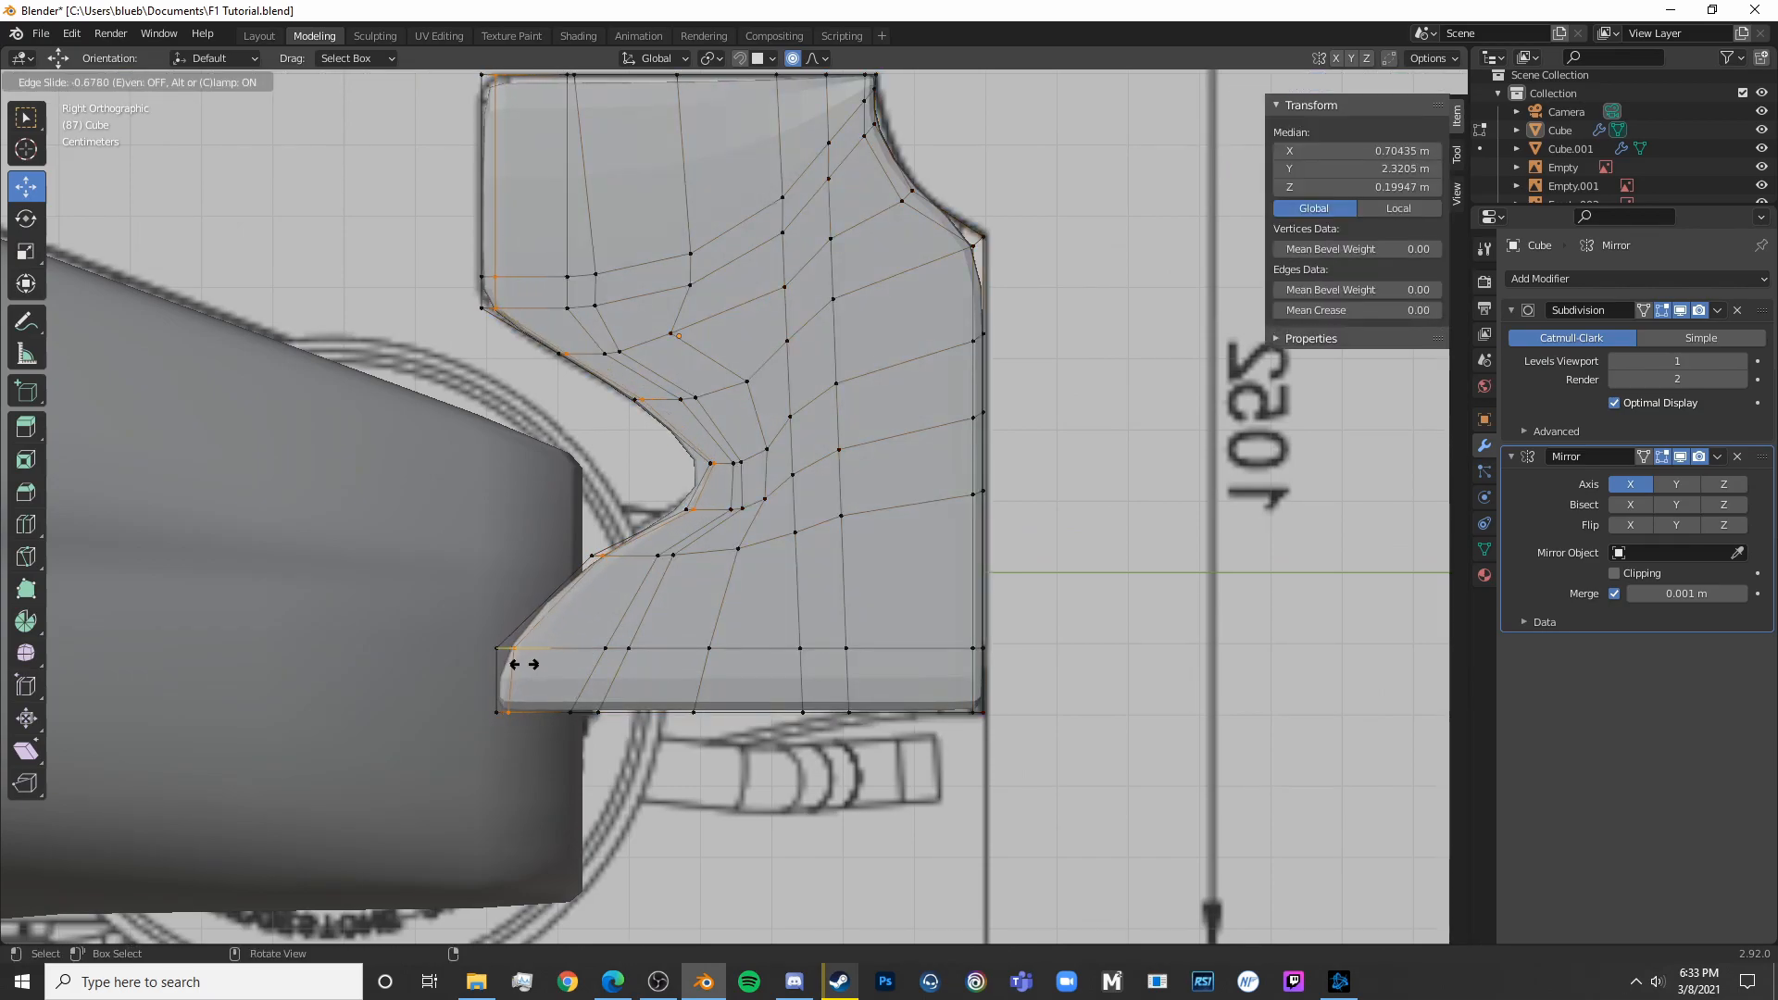
{"action": "left_click", "coordinate": [524, 664]}
Add a loop cut near the endplate's upper rear corner and slide it up against the corner to sharpen it
{"action": "key", "text": "Tab"}
{"action": "middle_click_drag", "start_coordinate": [726, 675], "coordinate": [615, 521]}
{"action": "key", "text": "Tab"}
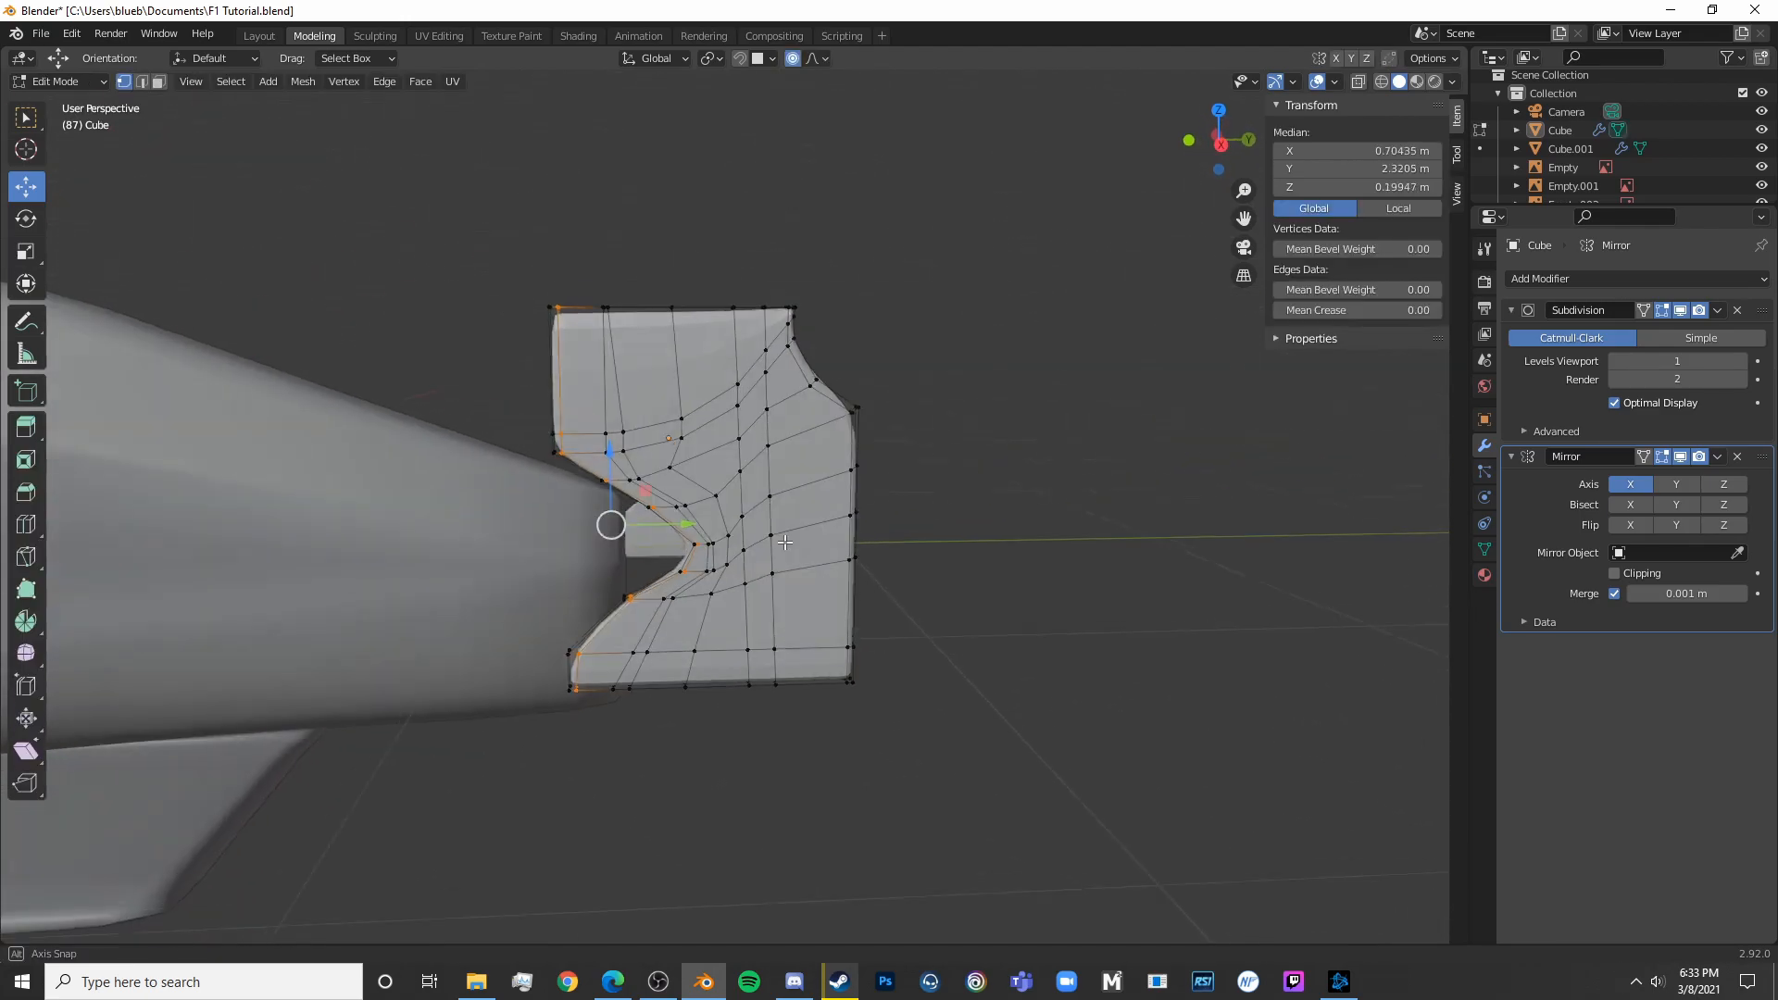
{"action": "left_click", "coordinate": [838, 437]}
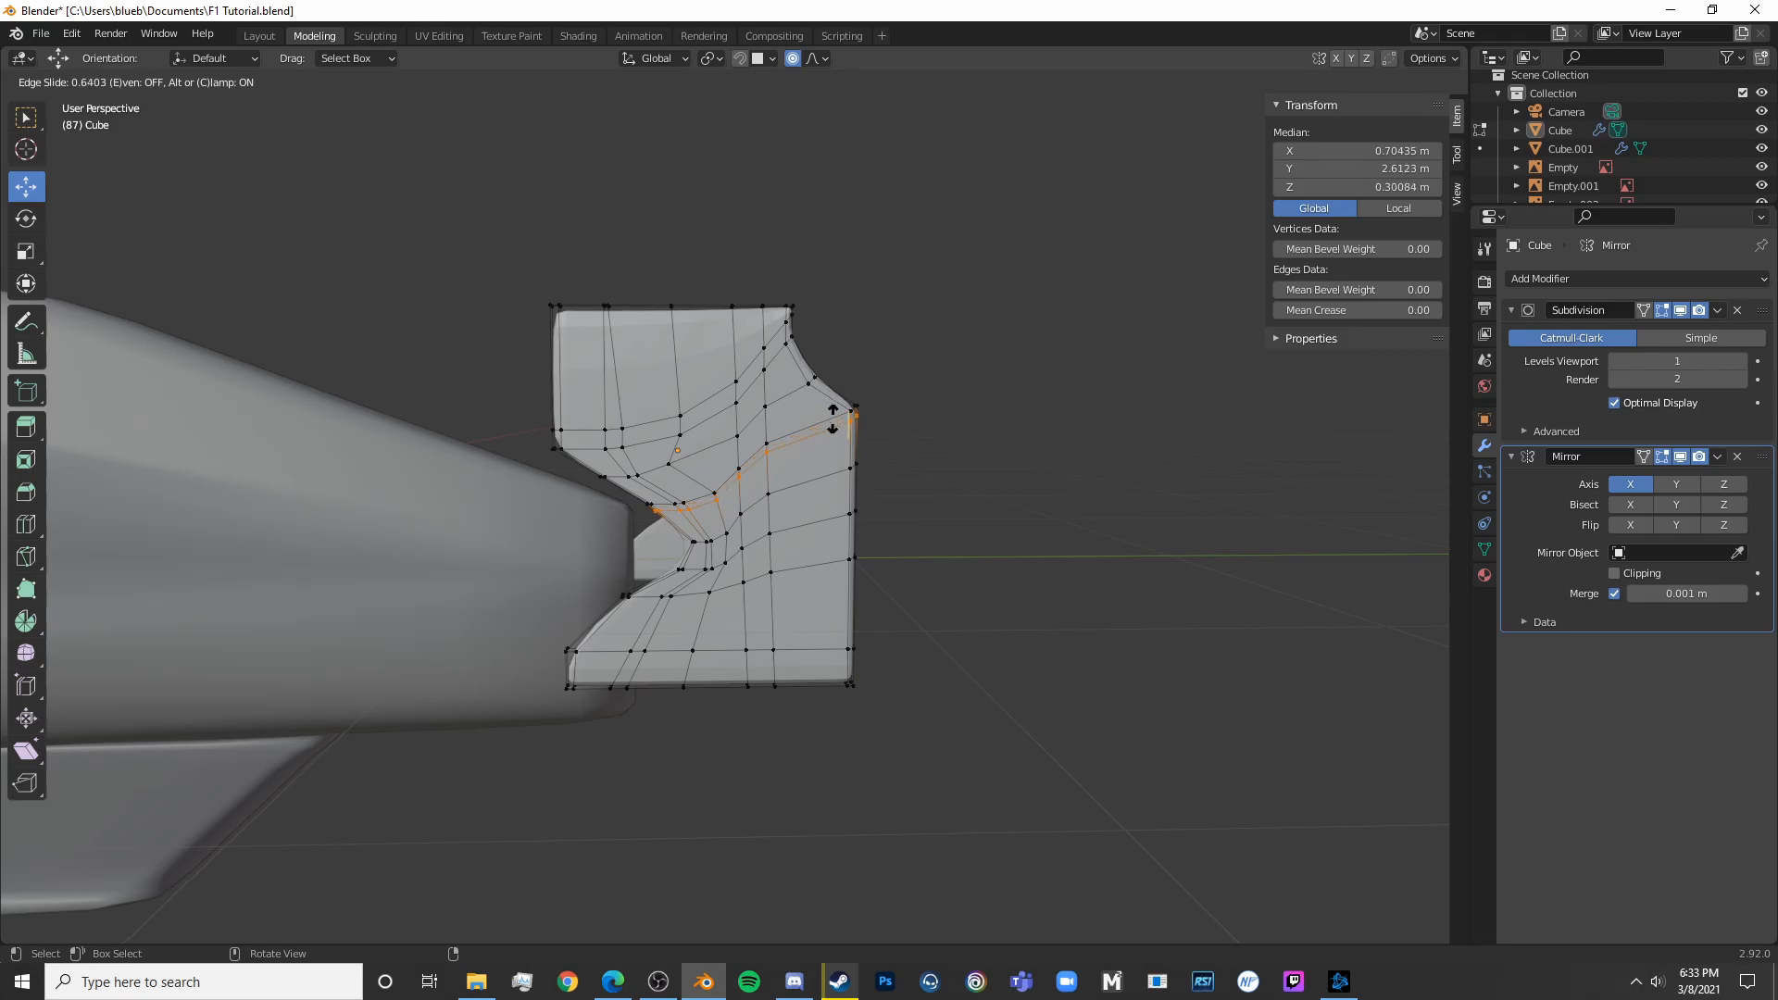
{"action": "left_click", "coordinate": [832, 418]}
{"action": "left_click", "coordinate": [940, 500]}
{"action": "key", "text": "Tab"}
{"action": "middle_click_drag", "start_coordinate": [766, 591], "coordinate": [728, 605]}
{"action": "key", "text": "Tab"}
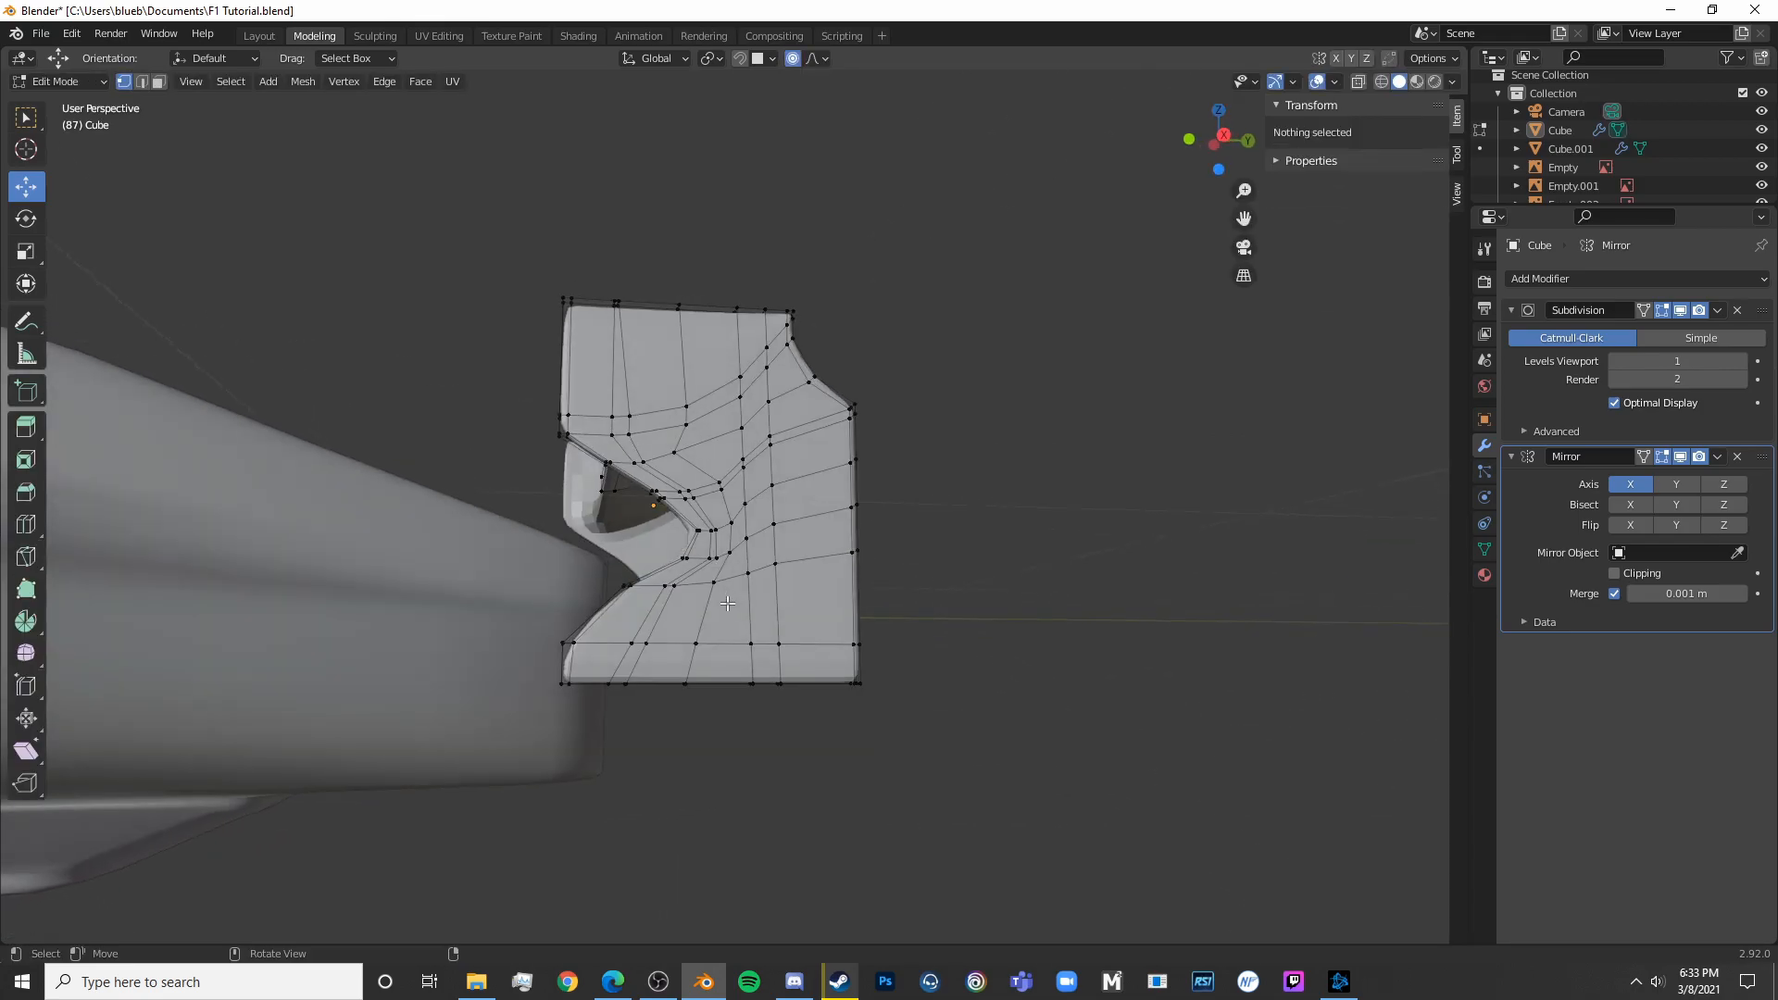
Add a loop cut along the endplate's top and slide it tight against the top edge
{"action": "middle_click_drag", "start_coordinate": [667, 445], "coordinate": [647, 901]}
{"action": "key", "text": "ctrl+r"}
{"action": "left_click", "coordinate": [672, 454]}
{"action": "left_click", "coordinate": [673, 442]}
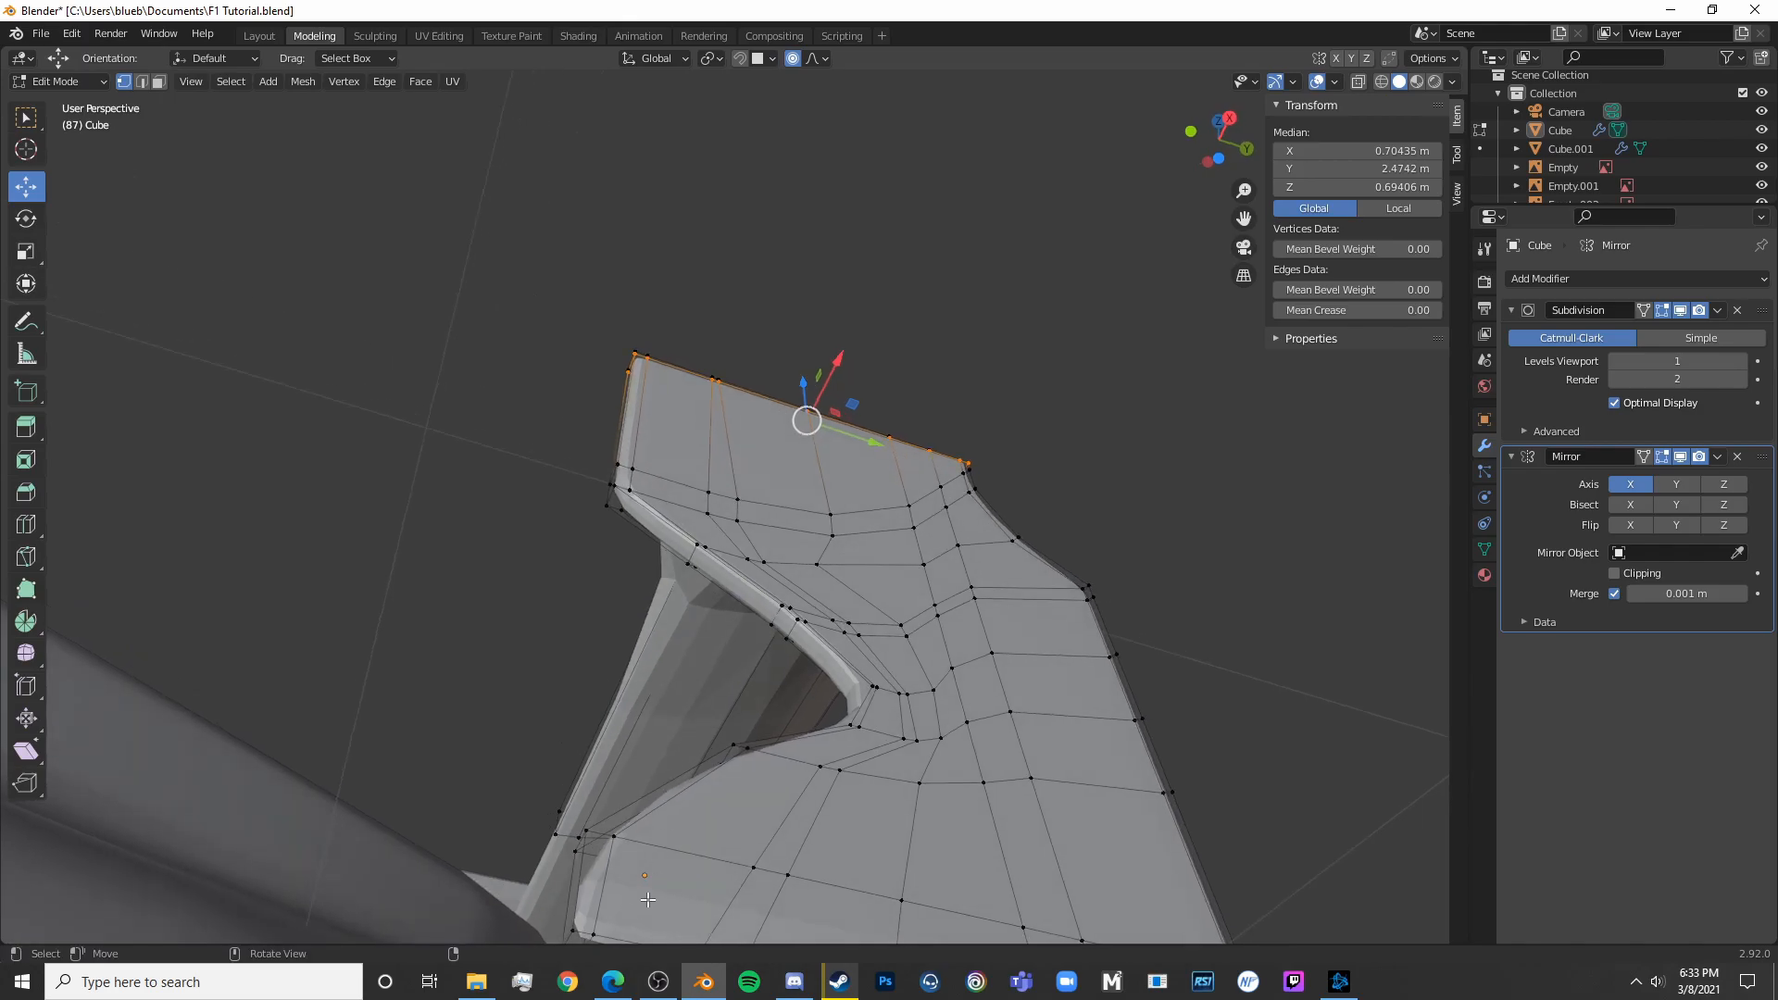
Add two loop cuts in the endplate's bottom strip, one slid toward the bottom edge and one toward the strip's upper edge
{"action": "left_click", "coordinate": [573, 886]}
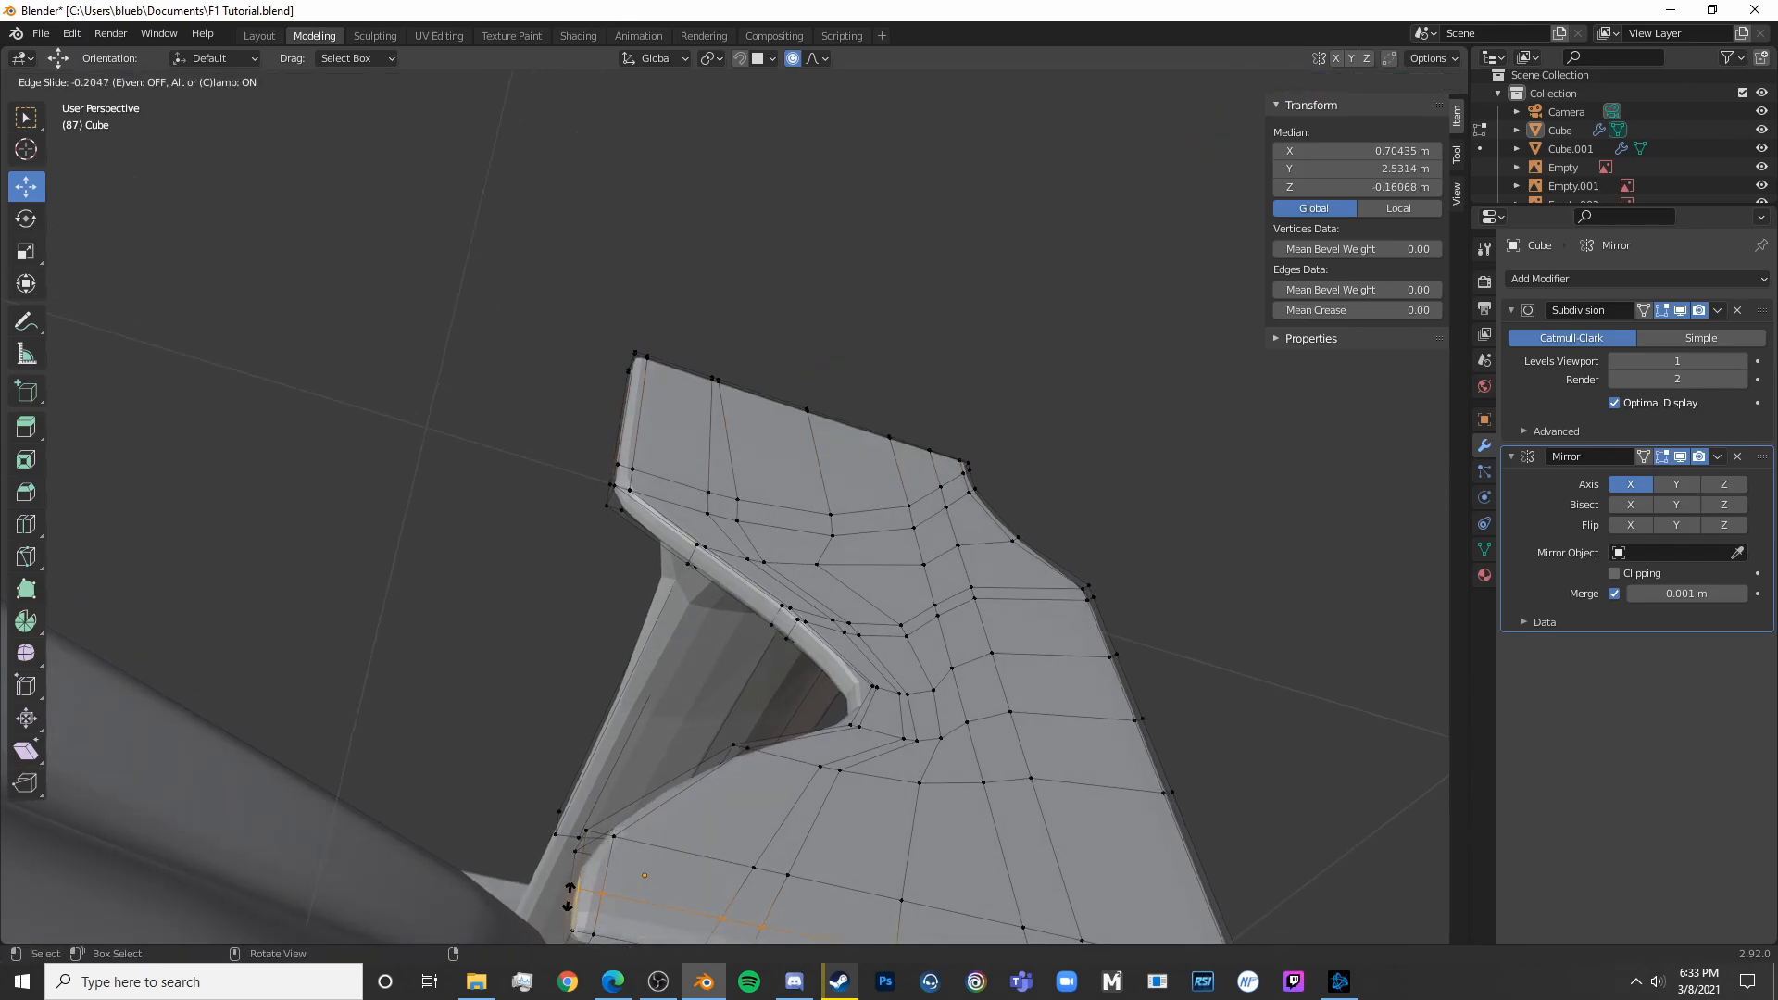
{"action": "left_click", "coordinate": [562, 931]}
{"action": "key", "text": "ctrl+r"}
{"action": "left_click", "coordinate": [602, 886]}
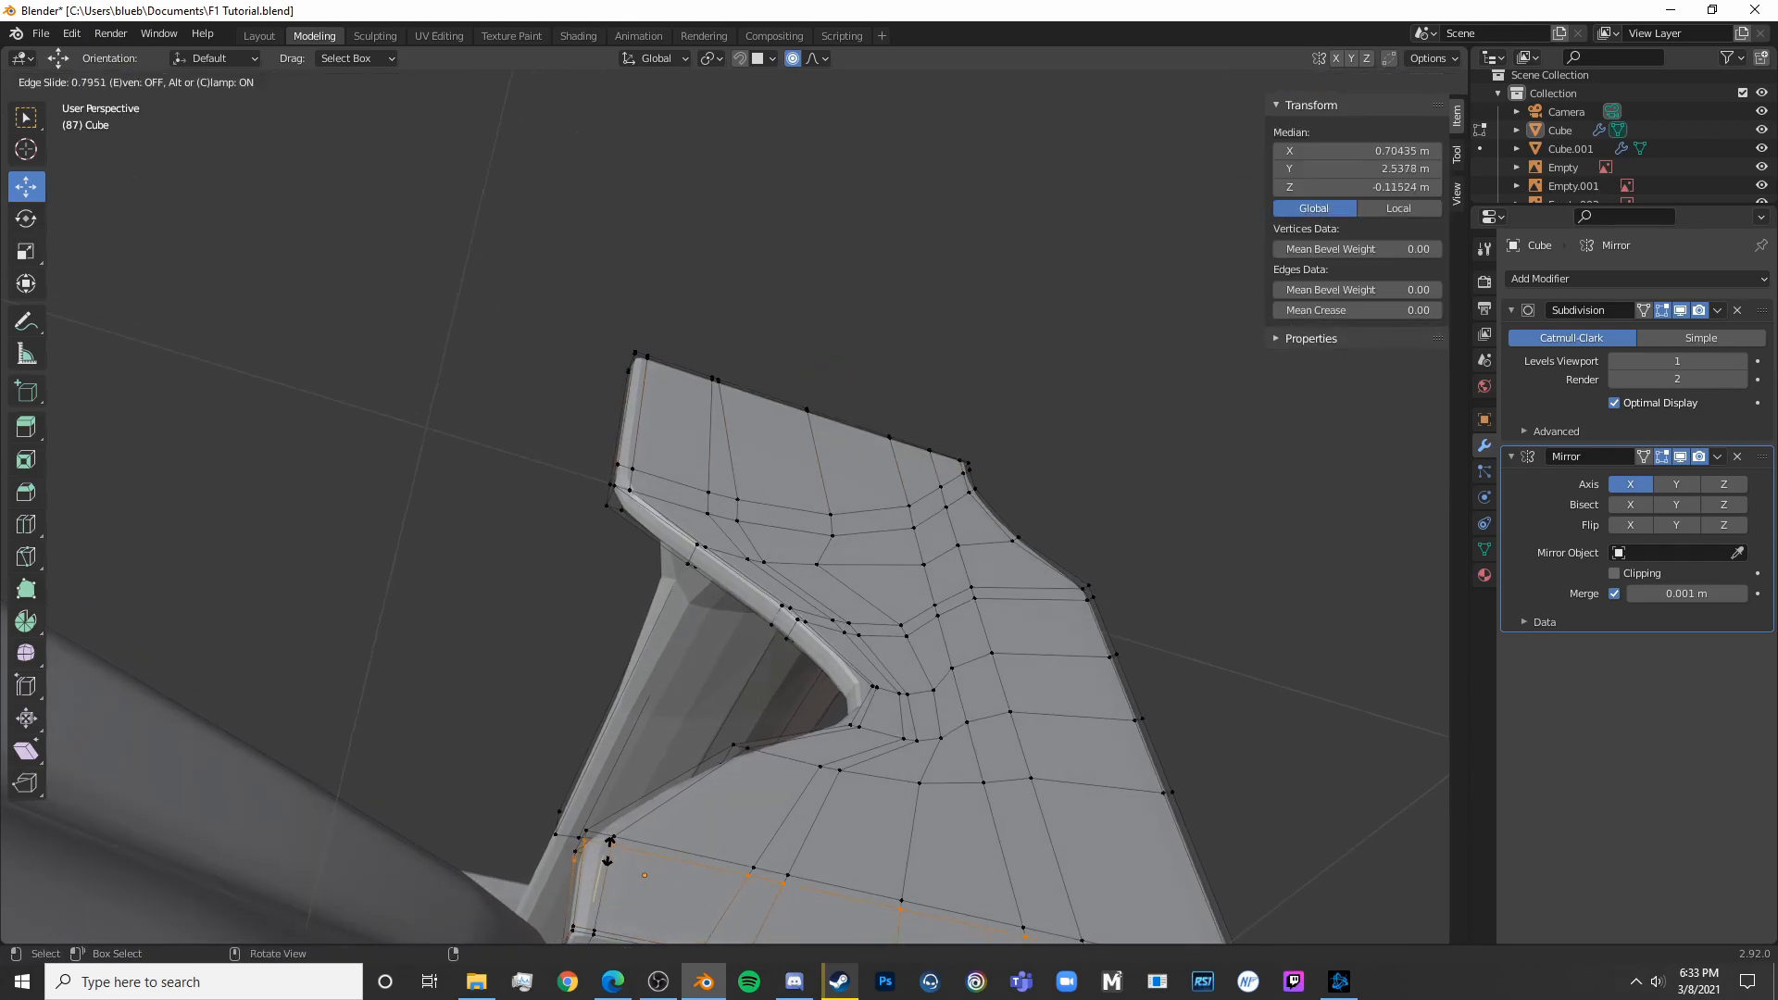
{"action": "left_click", "coordinate": [612, 851]}
Add a loop cut across the wing, slide it close to the endplate, and inspect the finished wing in Object Mode
{"action": "scroll", "coordinate": [612, 850], "scroll_direction": "down", "scroll_amount": 5}
{"action": "middle_click_drag", "start_coordinate": [612, 850], "coordinate": [688, 705]}
{"action": "scroll", "coordinate": [688, 705], "scroll_direction": "up", "scroll_amount": 3}
{"action": "middle_click_drag", "start_coordinate": [624, 627], "coordinate": [722, 667]}
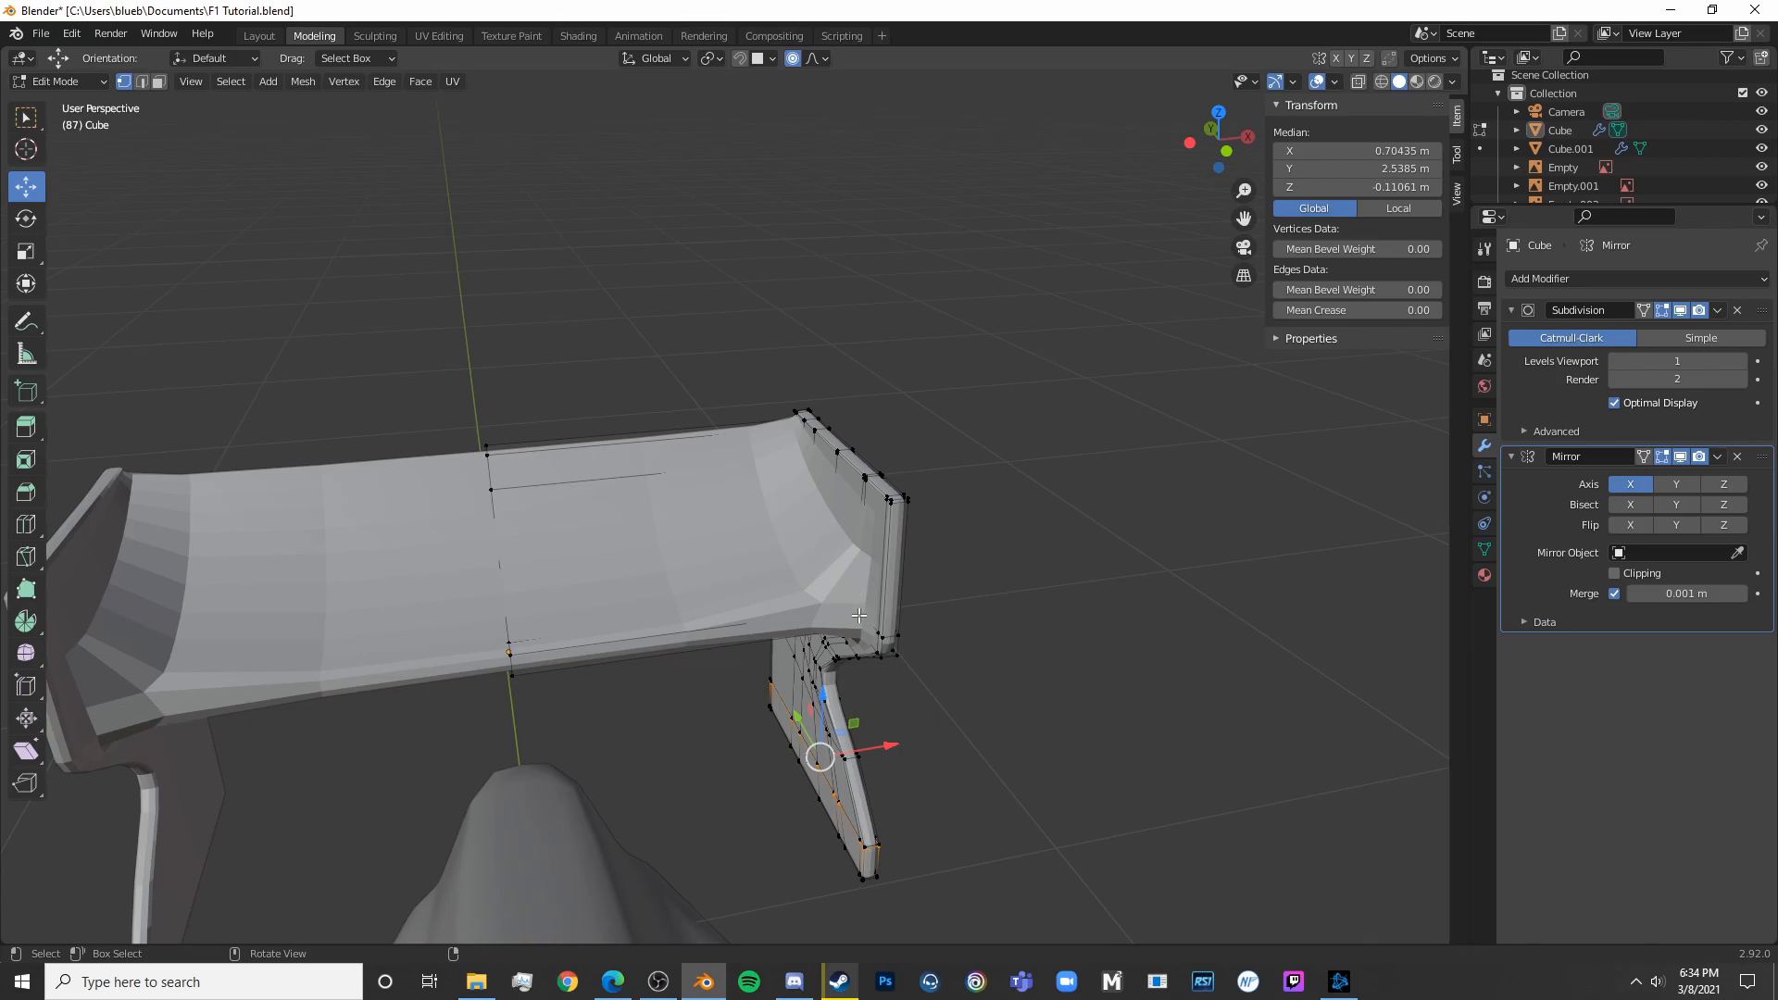
{"action": "left_click", "coordinate": [674, 619]}
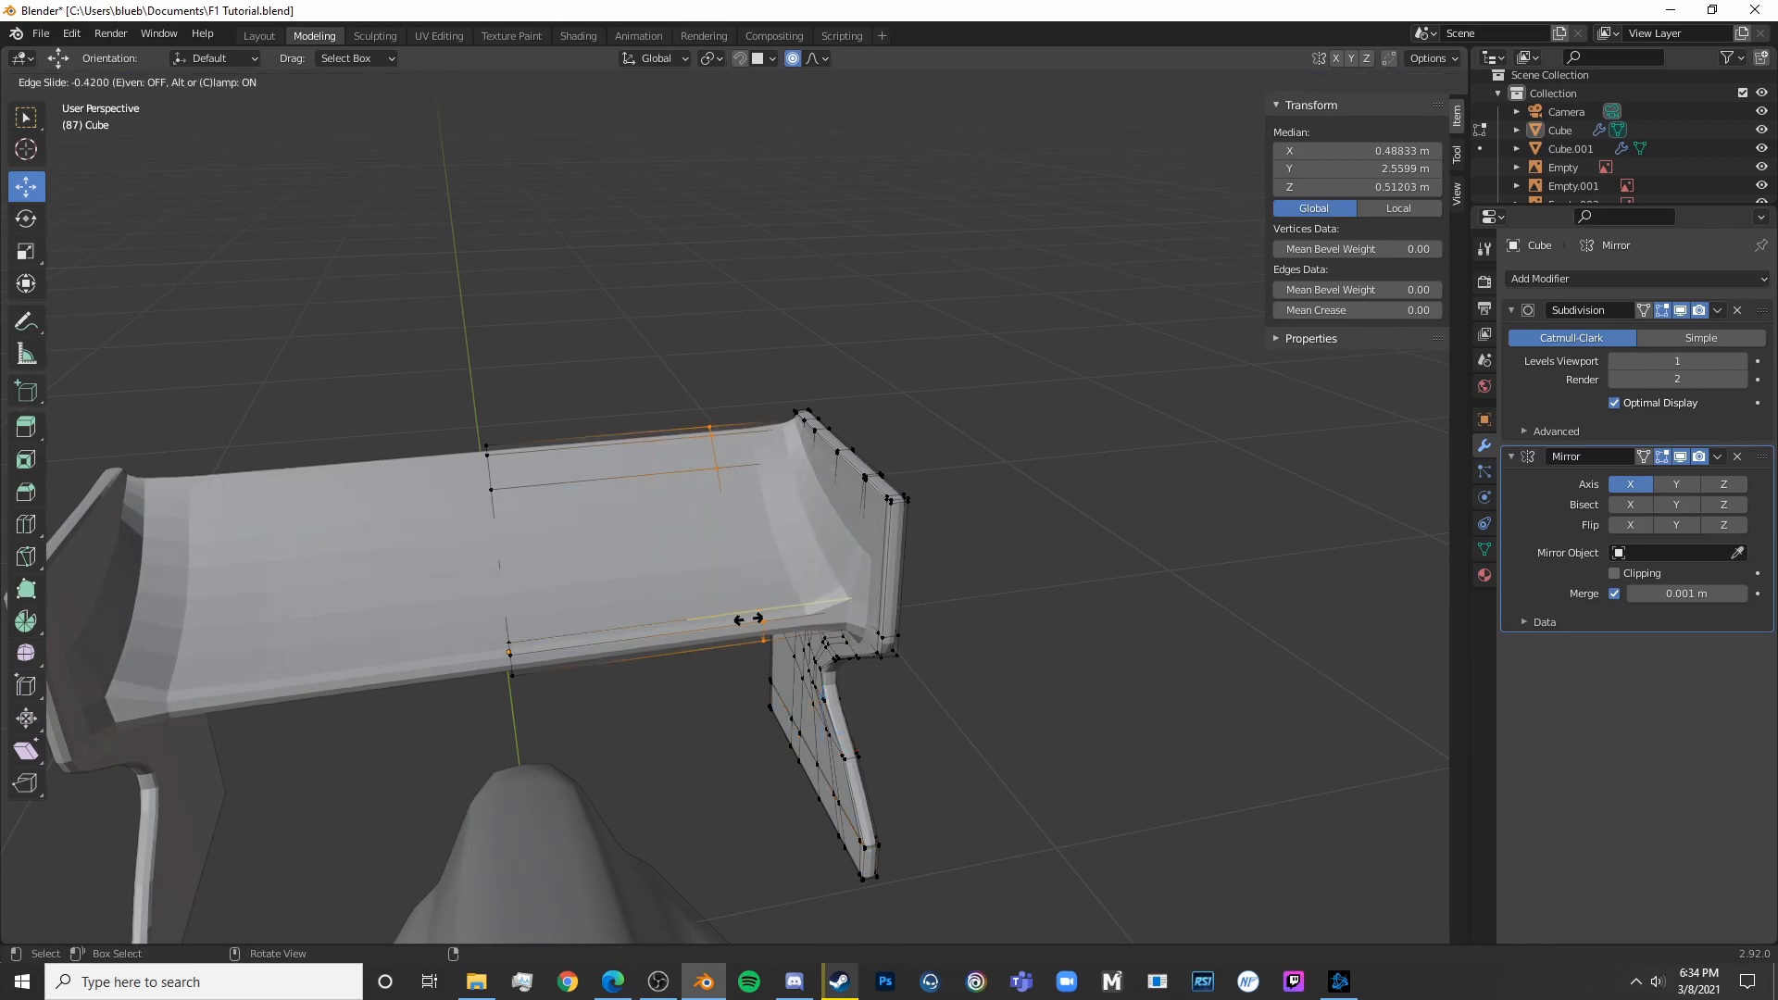
{"action": "left_click", "coordinate": [838, 605]}
{"action": "key", "text": "Tab"}
{"action": "middle_click_drag", "start_coordinate": [626, 640], "coordinate": [559, 567]}
{"action": "left_click", "coordinate": [578, 568]}
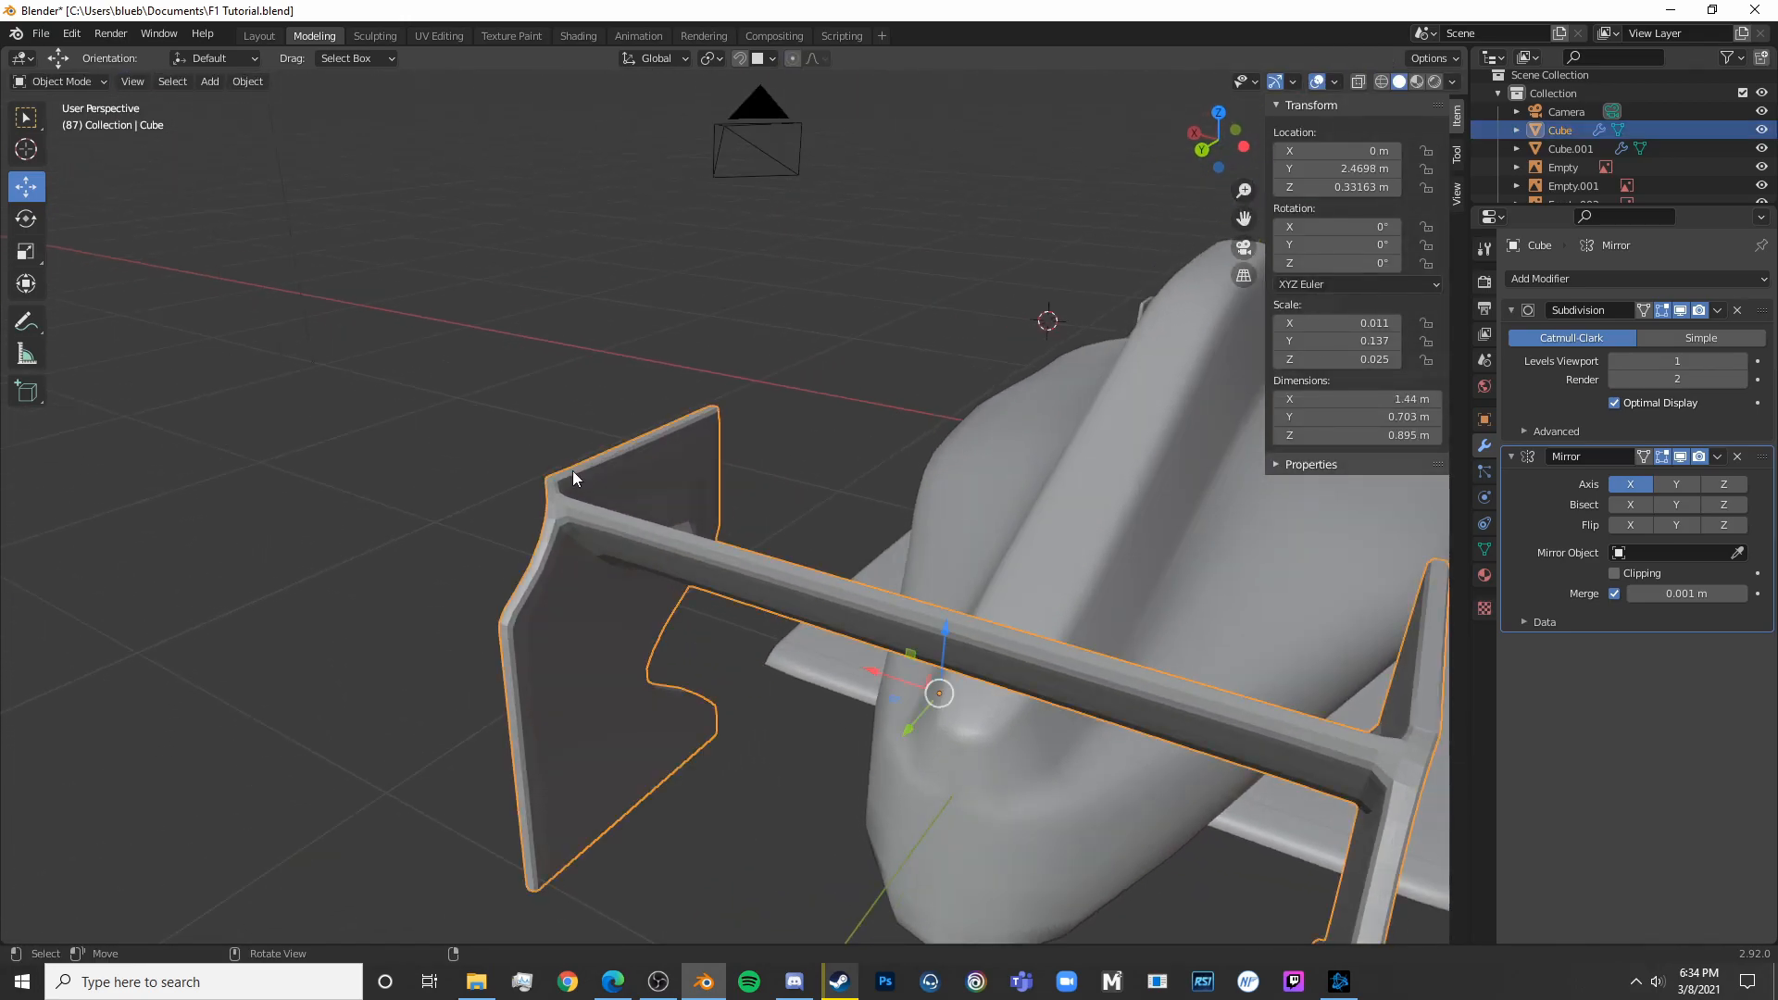
Apply smooth shading to the rear wing in Object Mode and inspect it from several sides
{"action": "left_click", "coordinate": [248, 82]}
{"action": "left_click", "coordinate": [364, 450]}
{"action": "middle_click_drag", "start_coordinate": [364, 450], "coordinate": [804, 553]}
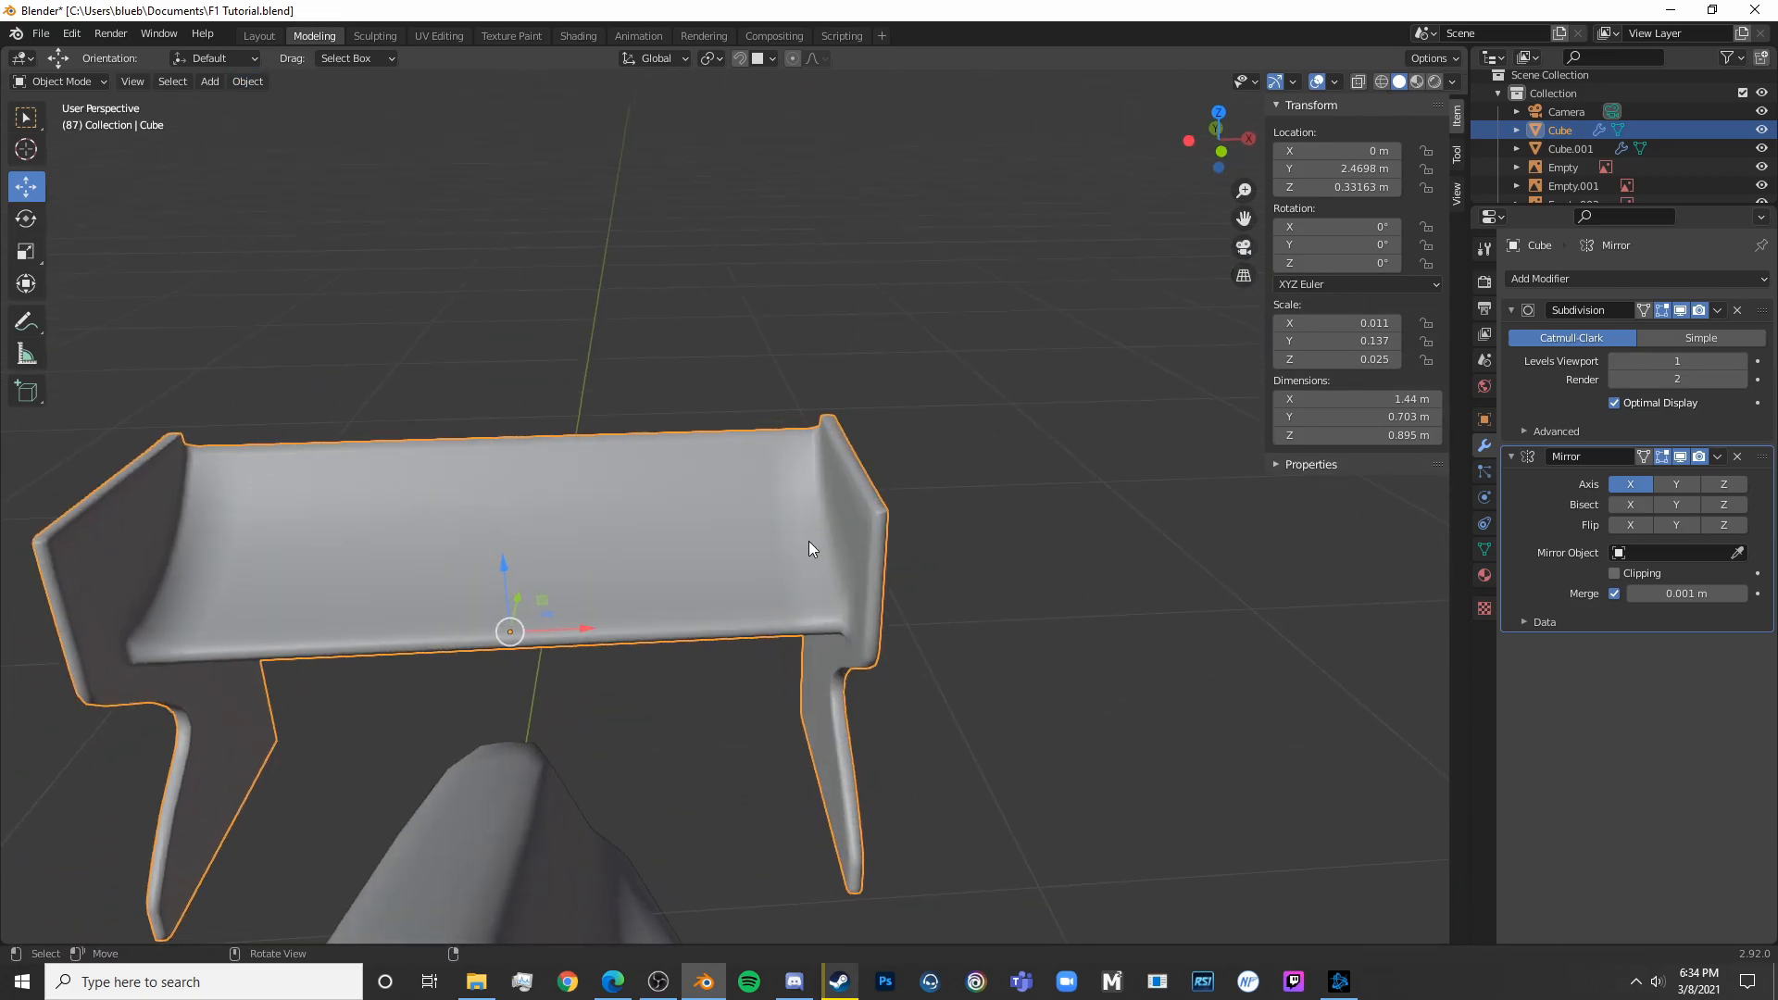
{"action": "middle_click_drag", "start_coordinate": [142, 564], "coordinate": [905, 520]}
{"action": "middle_click_drag", "start_coordinate": [752, 650], "coordinate": [761, 676]}
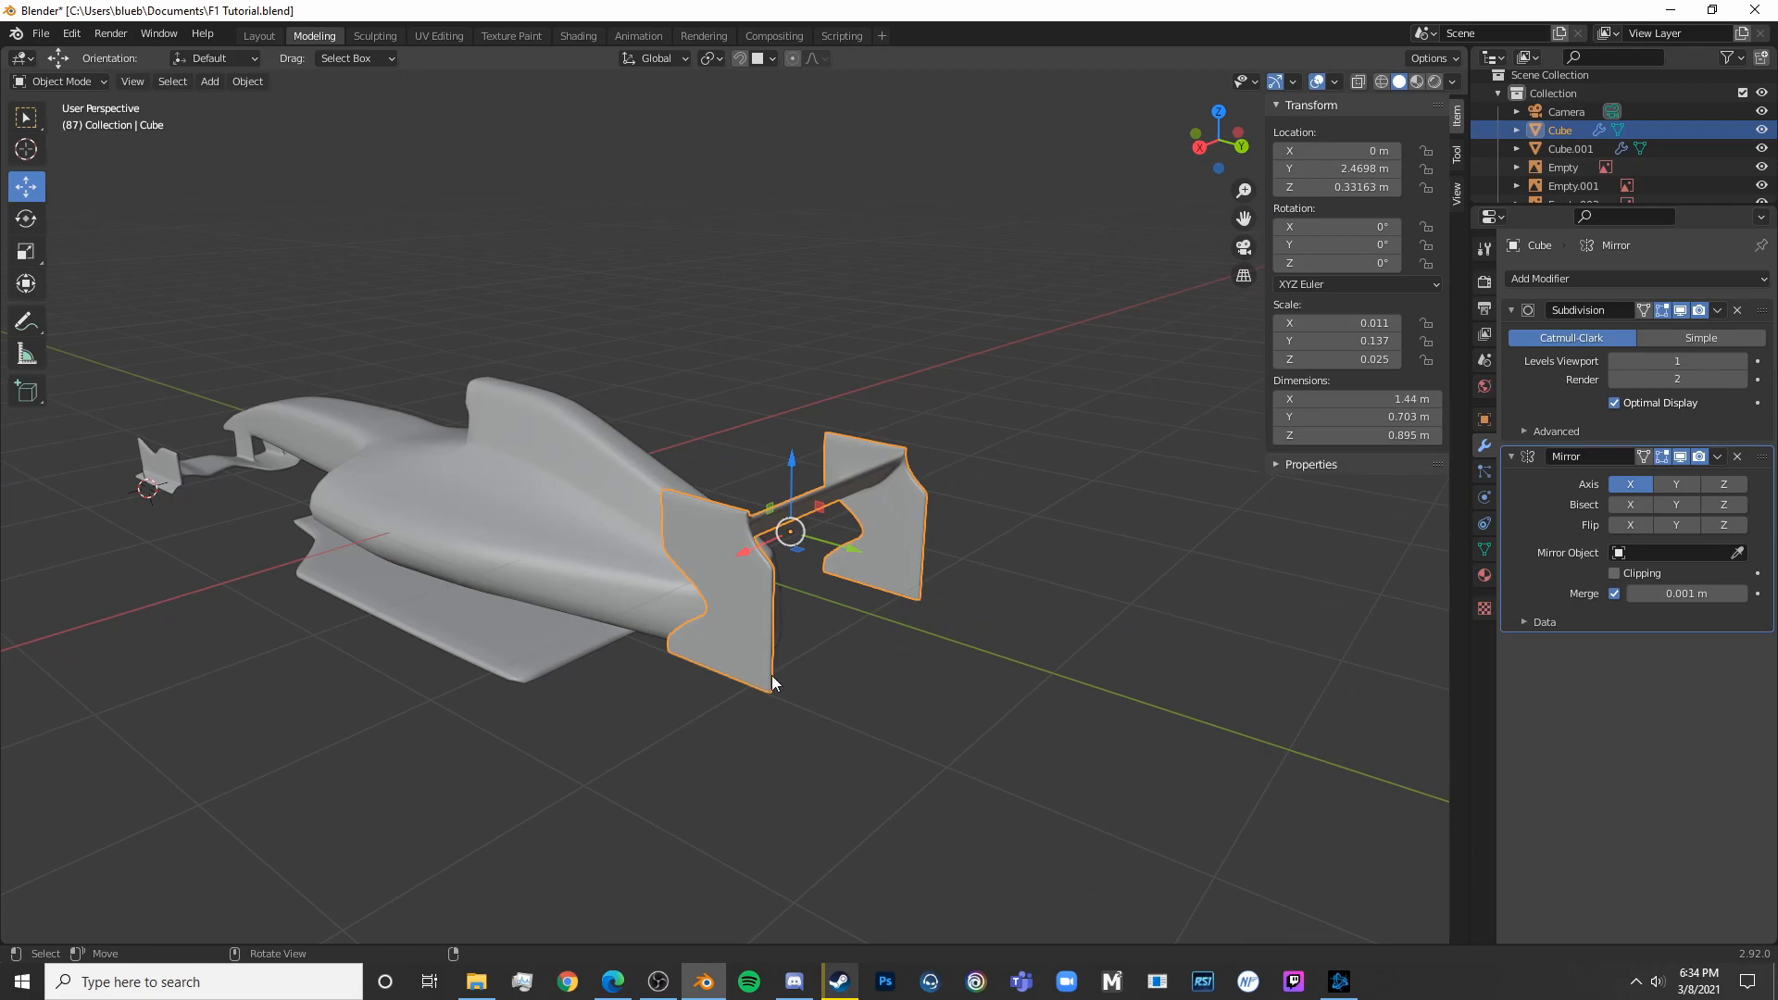
Open the car body mesh for editing in the right side view over the blueprint
{"action": "left_click", "coordinate": [613, 603]}
{"action": "key", "text": "Tab"}
{"action": "key", "text": "KP_3"}
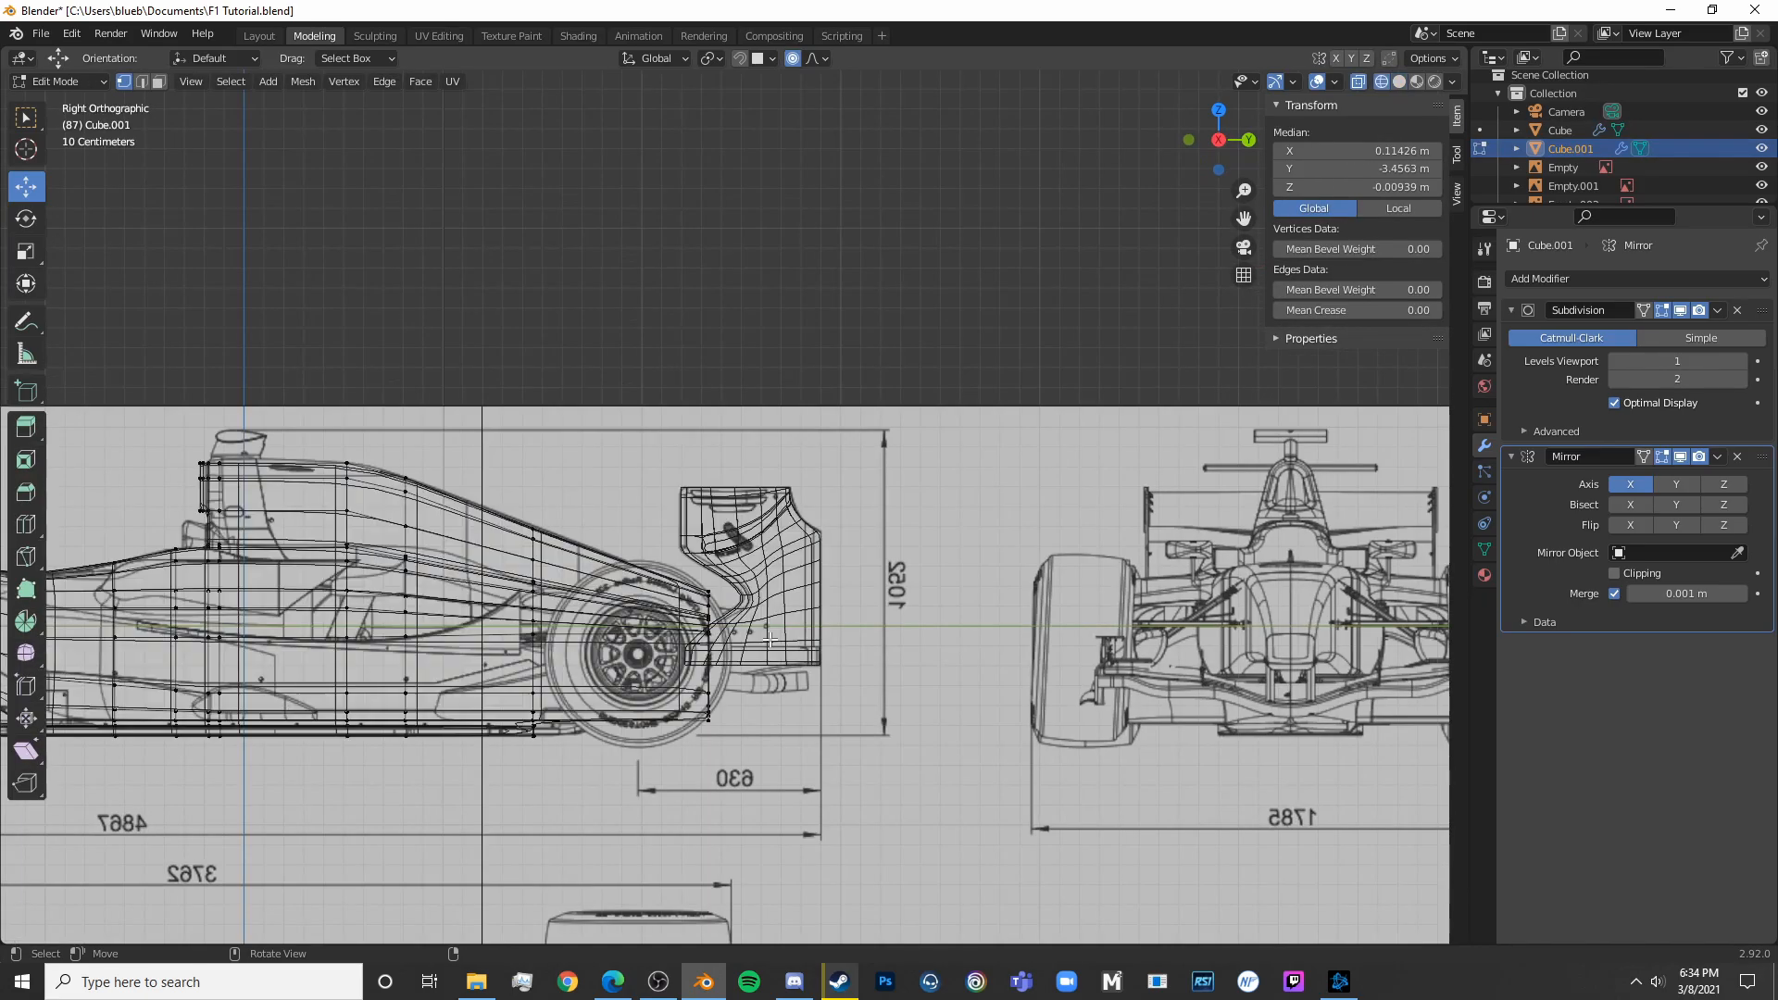
{"action": "middle_click_drag", "start_coordinate": [763, 697], "coordinate": [791, 614], "text": "shift"}
{"action": "scroll", "coordinate": [790, 614], "scroll_direction": "up", "scroll_amount": 3}
Scale the body's rearmost vertices to 0.77 along Z and raise them about 0.019 m
{"action": "key", "text": "a"}
{"action": "key", "text": "a"}
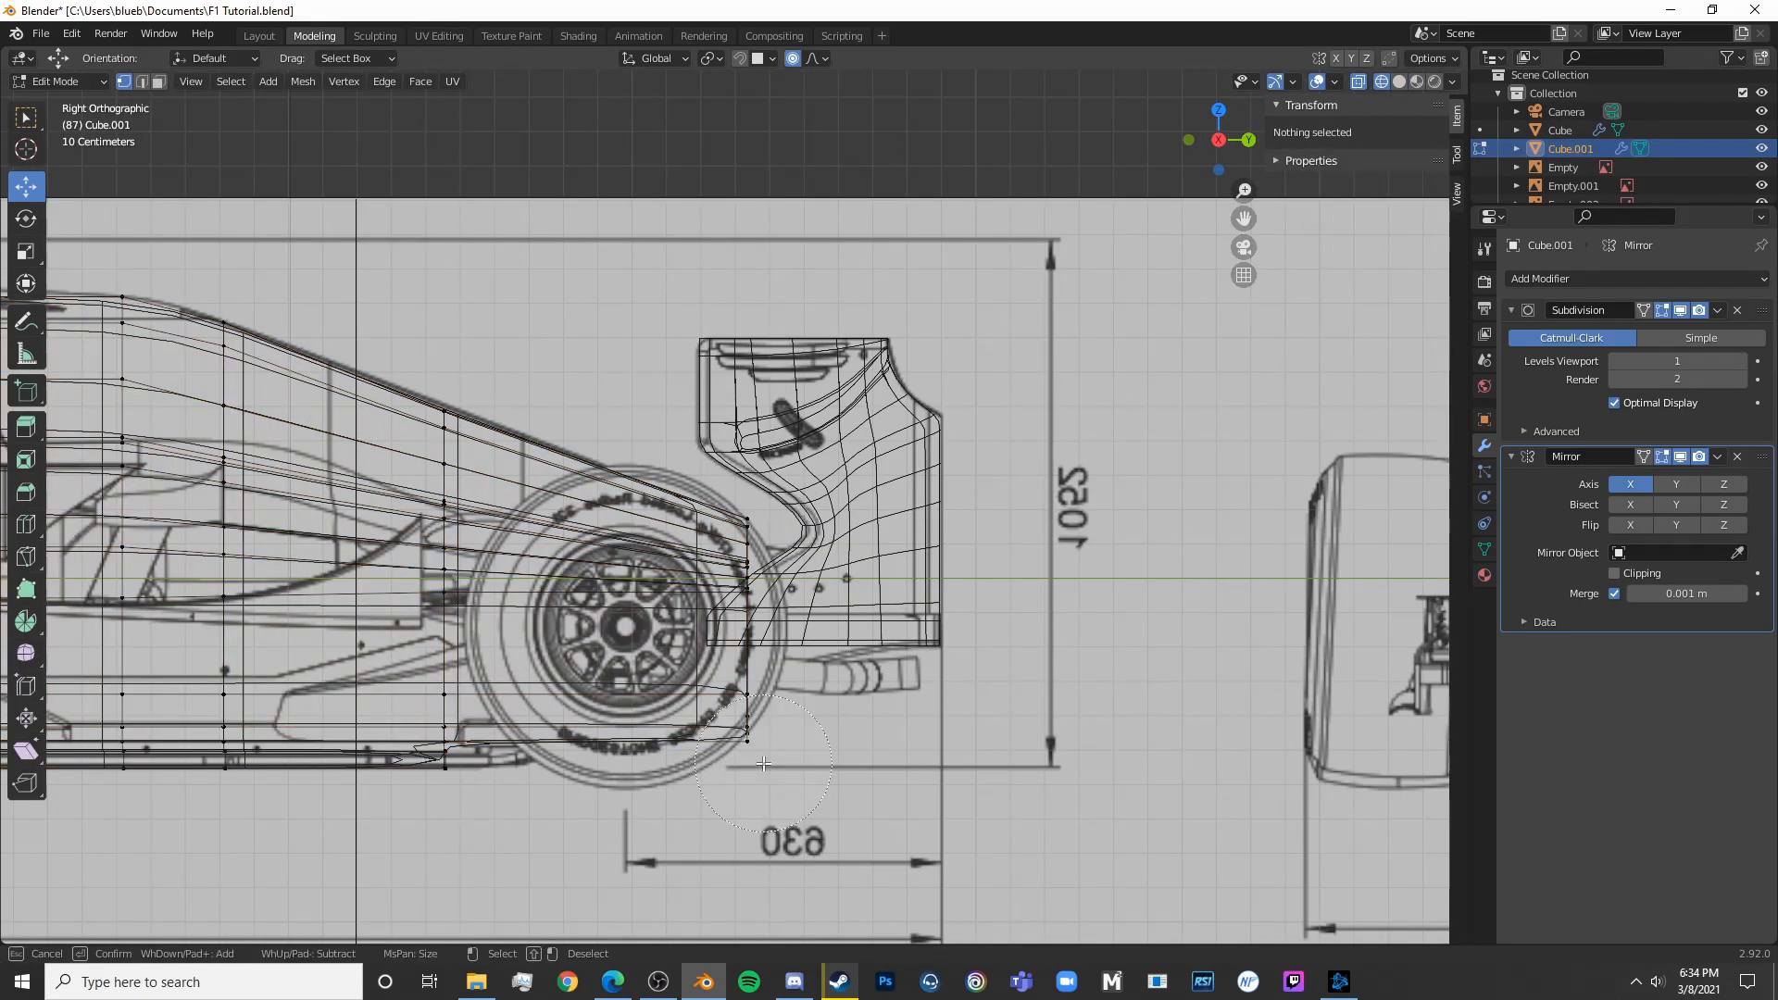
{"action": "left_click_drag", "start_coordinate": [691, 668], "coordinate": [763, 763]}
{"action": "left_click_drag", "start_coordinate": [745, 645], "coordinate": [747, 600]}
{"action": "left_click", "coordinate": [755, 557]}
{"action": "key", "text": "s"}
{"action": "key", "text": "z"}
{"action": "left_click", "coordinate": [769, 505]}
{"action": "key", "text": "g"}
{"action": "key", "text": "z"}
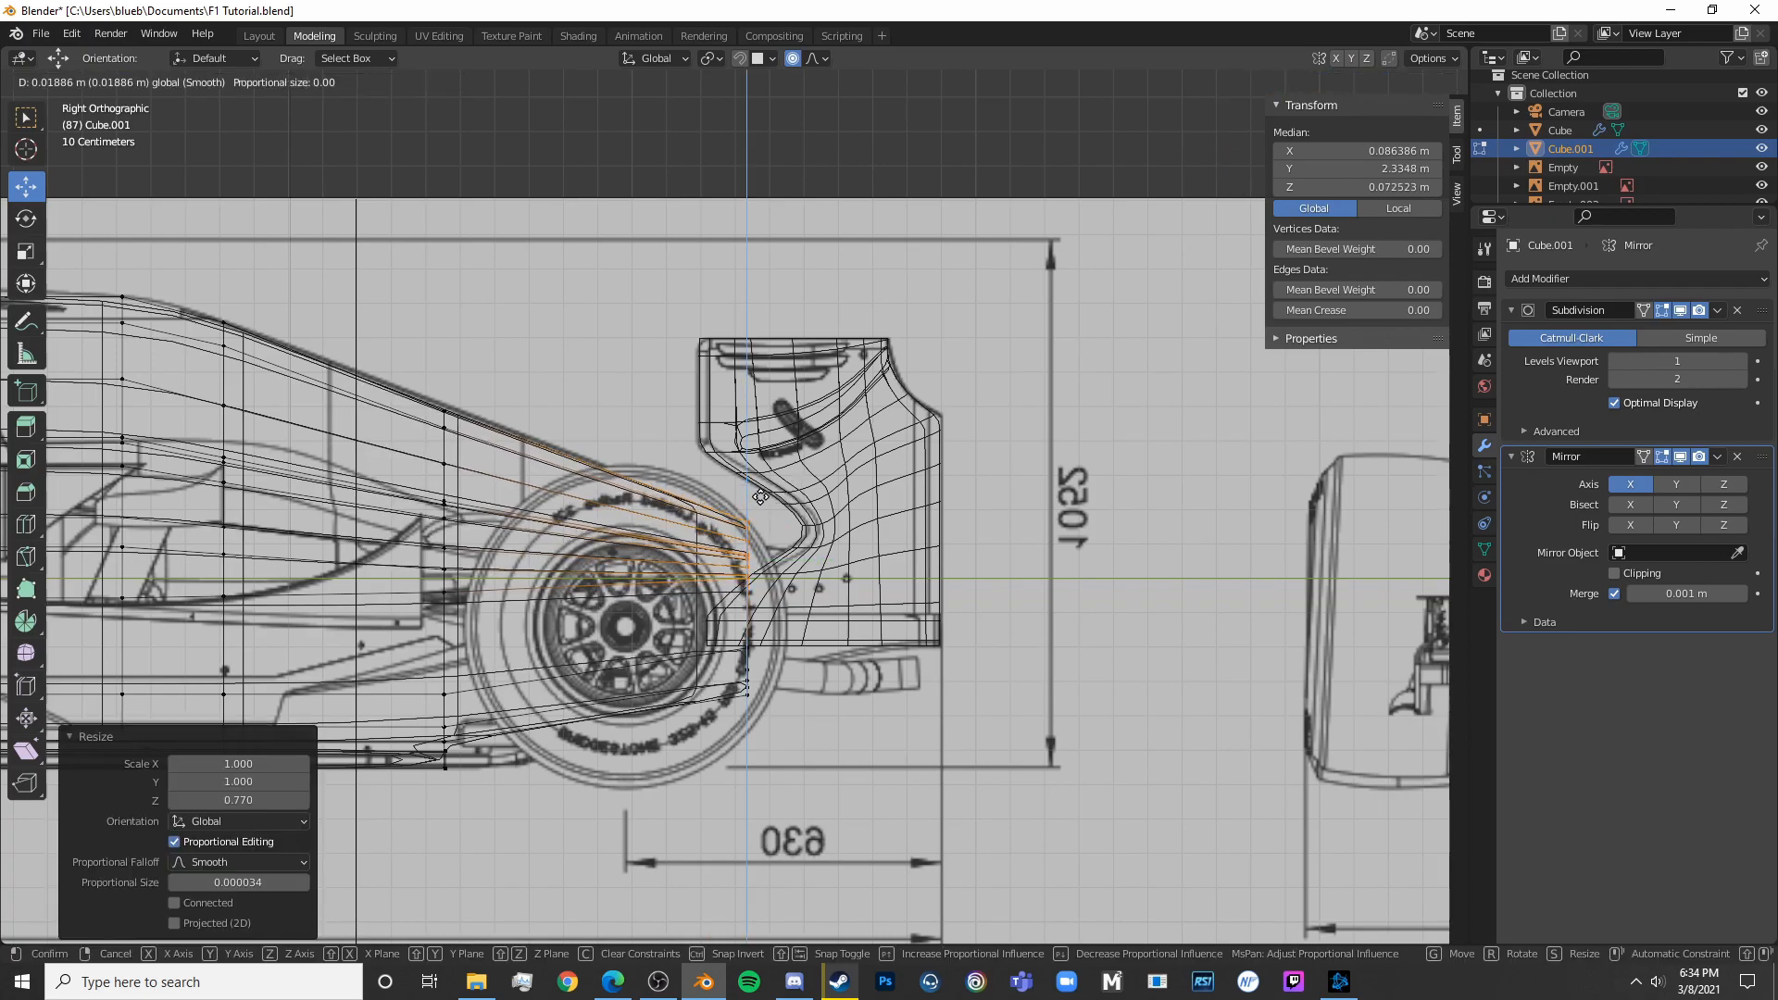
{"action": "left_click_drag", "start_coordinate": [759, 496], "coordinate": [760, 493]}
Extrude the body's rear end backward about 0.5 m and align it with the blueprint's tail tip
{"action": "left_click", "coordinate": [765, 616], "text": "alt"}
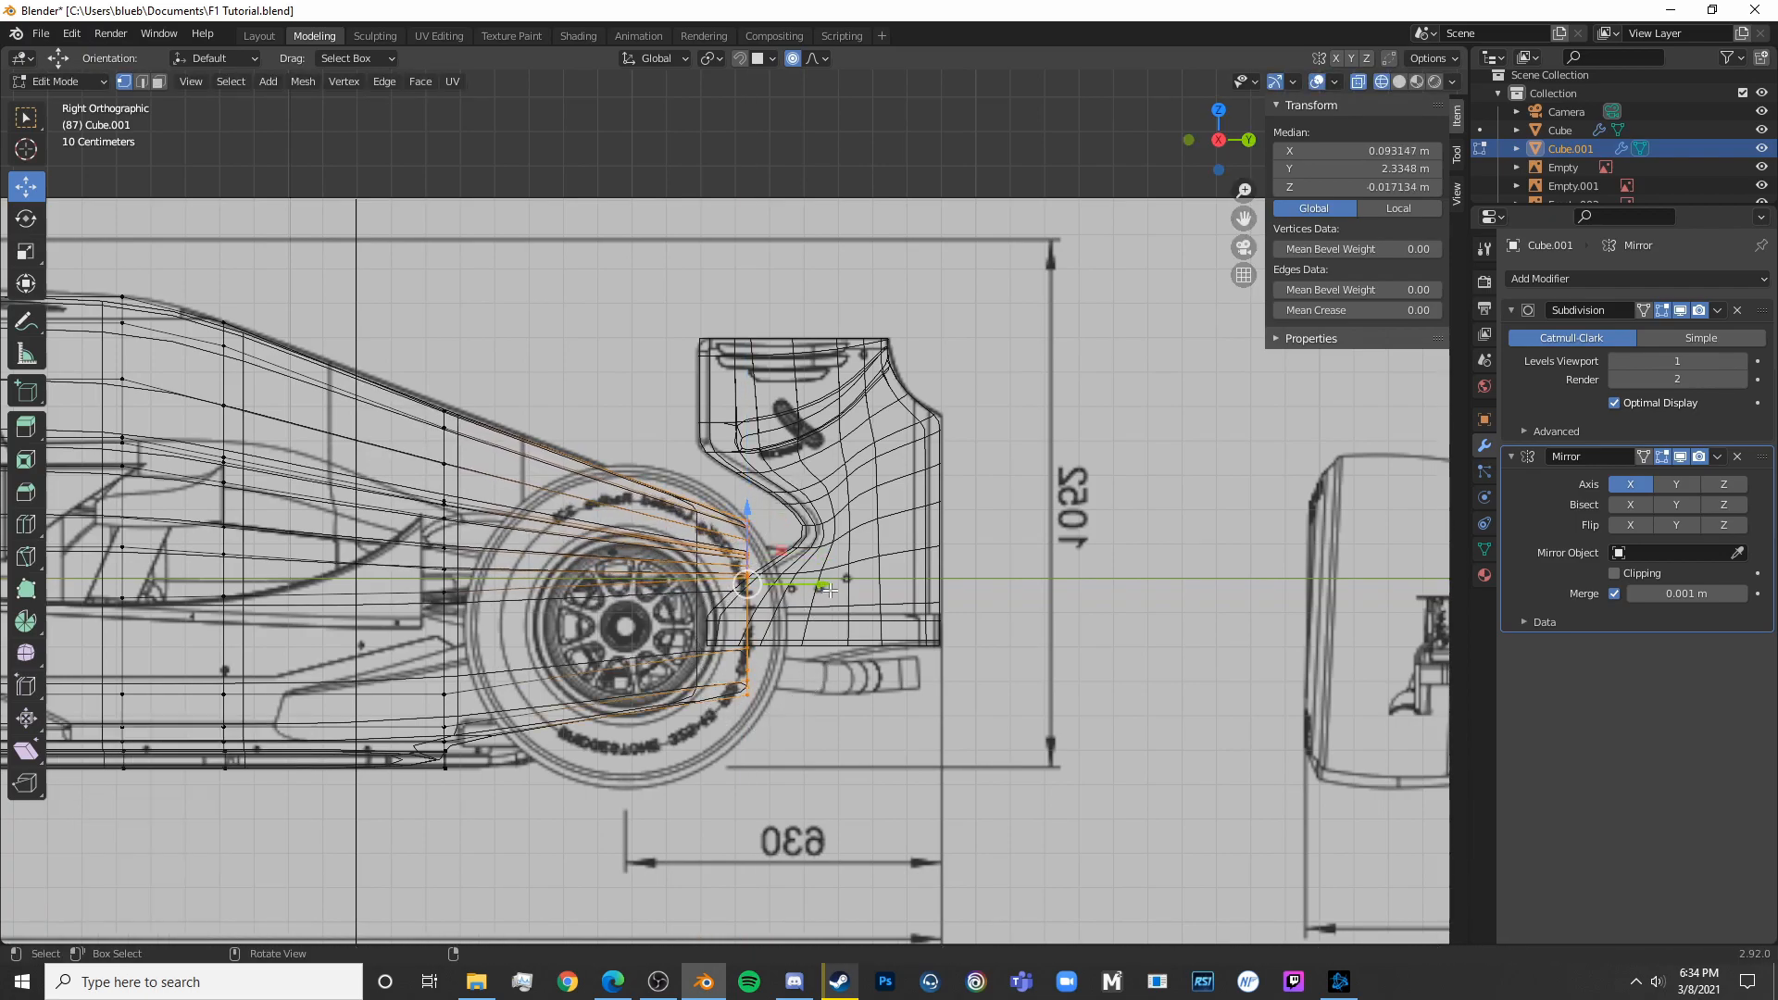
{"action": "key", "text": "e"}
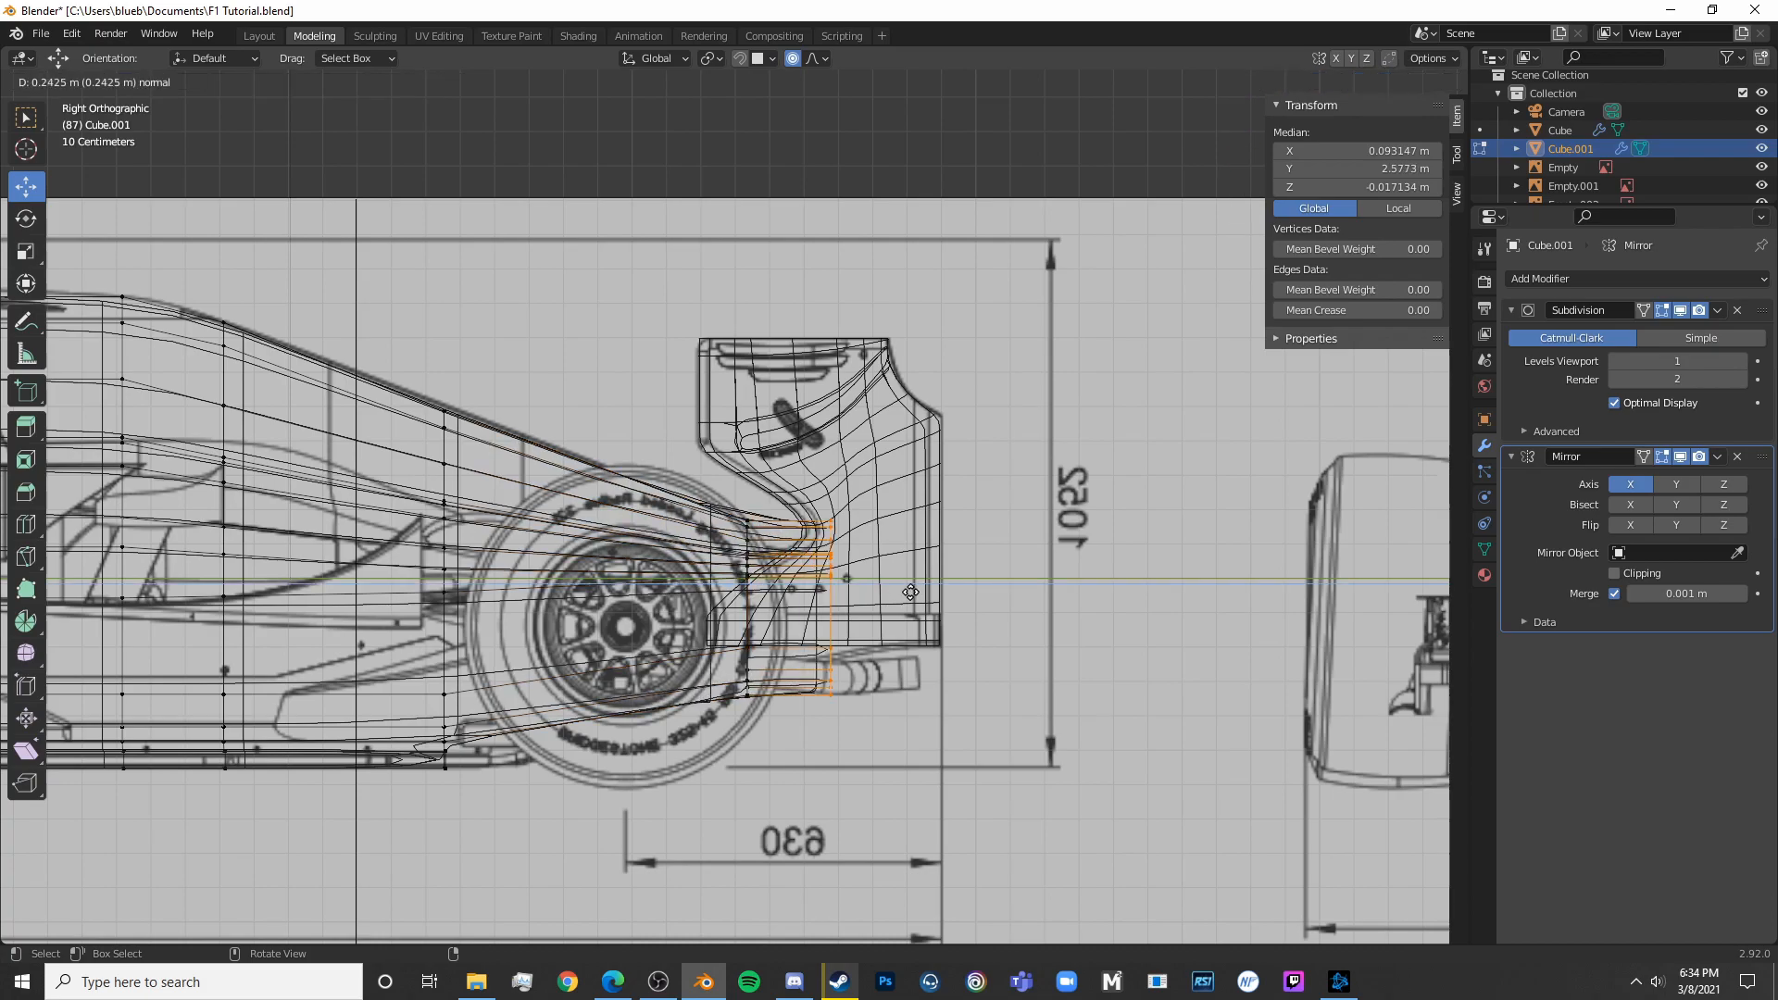
{"action": "left_click", "coordinate": [996, 601]}
{"action": "scroll", "coordinate": [913, 577], "scroll_direction": "up", "scroll_amount": 6}
{"action": "left_click_drag", "start_coordinate": [895, 382], "coordinate": [887, 383]}
{"action": "scroll", "coordinate": [1008, 683], "scroll_direction": "down", "scroll_amount": 4}
{"action": "key", "text": "s"}
{"action": "key", "text": "y"}
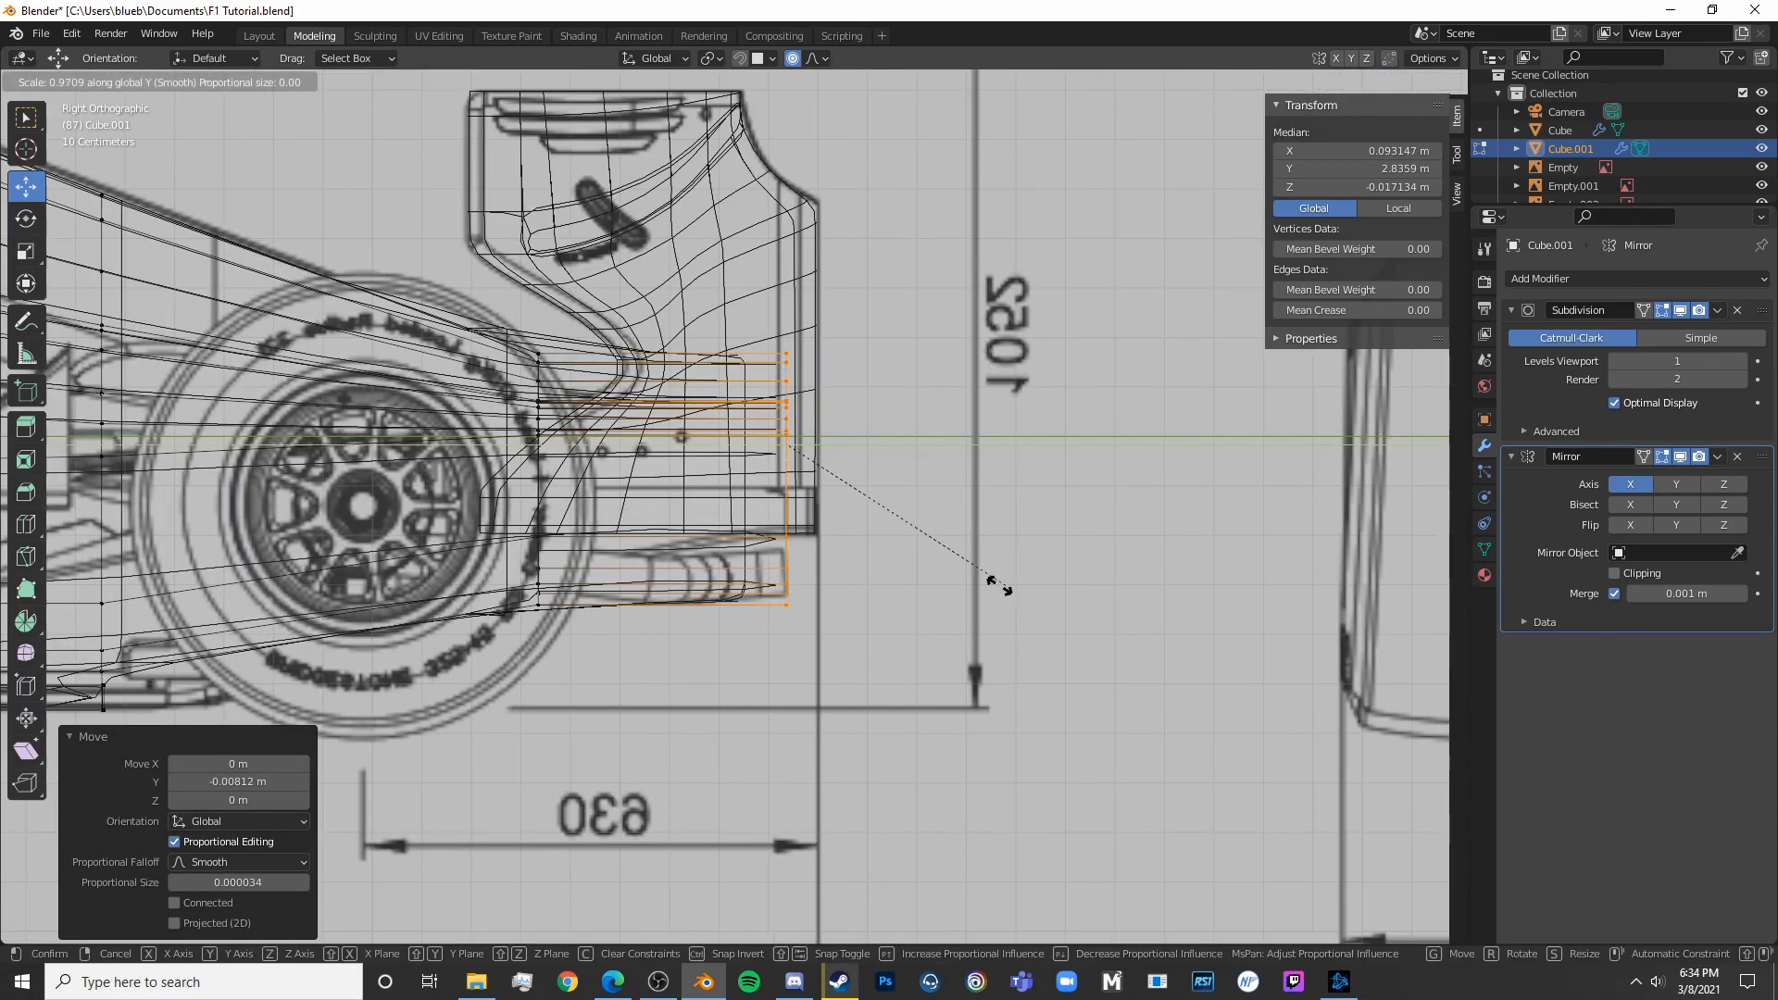
{"action": "left_click", "coordinate": [876, 560]}
{"action": "key", "text": "ctrl+z"}
Taper the extruded tail end along Z and lower it to a median Z of about -0.06 m
{"action": "key", "text": "s"}
{"action": "key", "text": "z"}
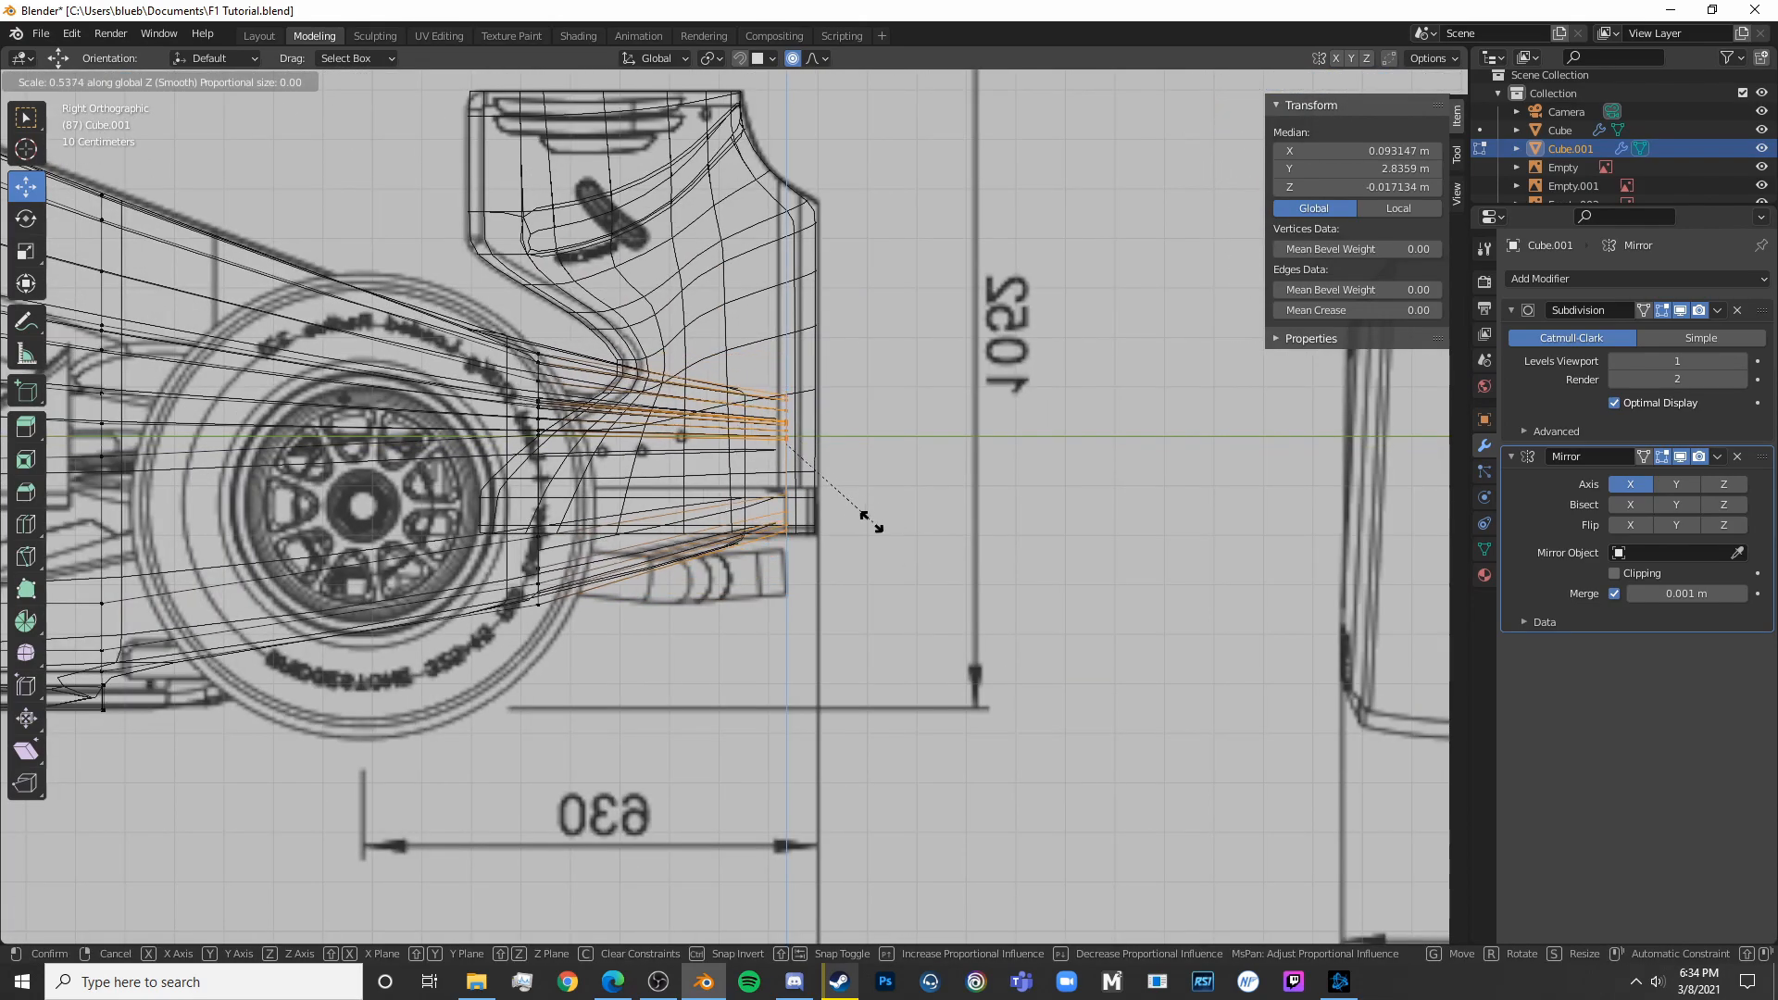
{"action": "left_click", "coordinate": [871, 520]}
{"action": "left_click_drag", "start_coordinate": [790, 374], "coordinate": [792, 380]}
{"action": "key", "text": "s"}
{"action": "key", "text": "z"}
{"action": "left_click", "coordinate": [792, 389]}
{"action": "key", "text": "g"}
{"action": "key", "text": "z"}
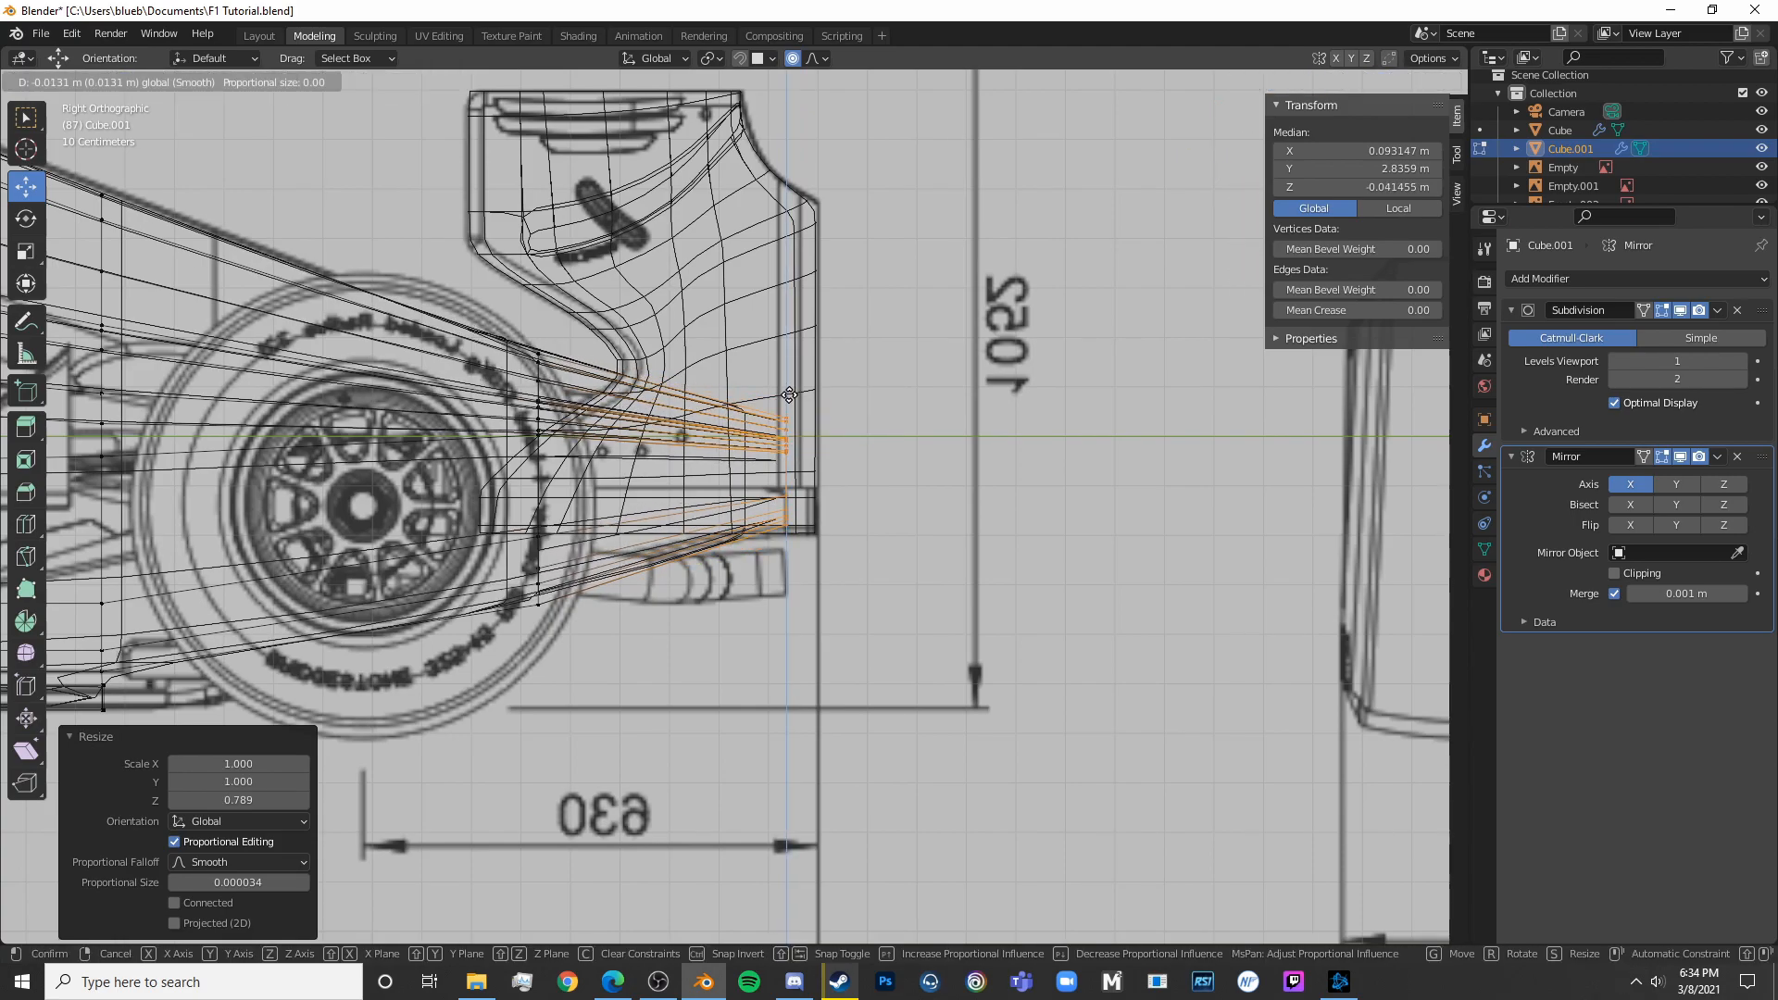
{"action": "left_click", "coordinate": [785, 404]}
{"action": "key", "text": "Tab"}
{"action": "scroll", "coordinate": [874, 568], "scroll_direction": "down", "scroll_amount": 4}
{"action": "key", "text": "shift+z"}
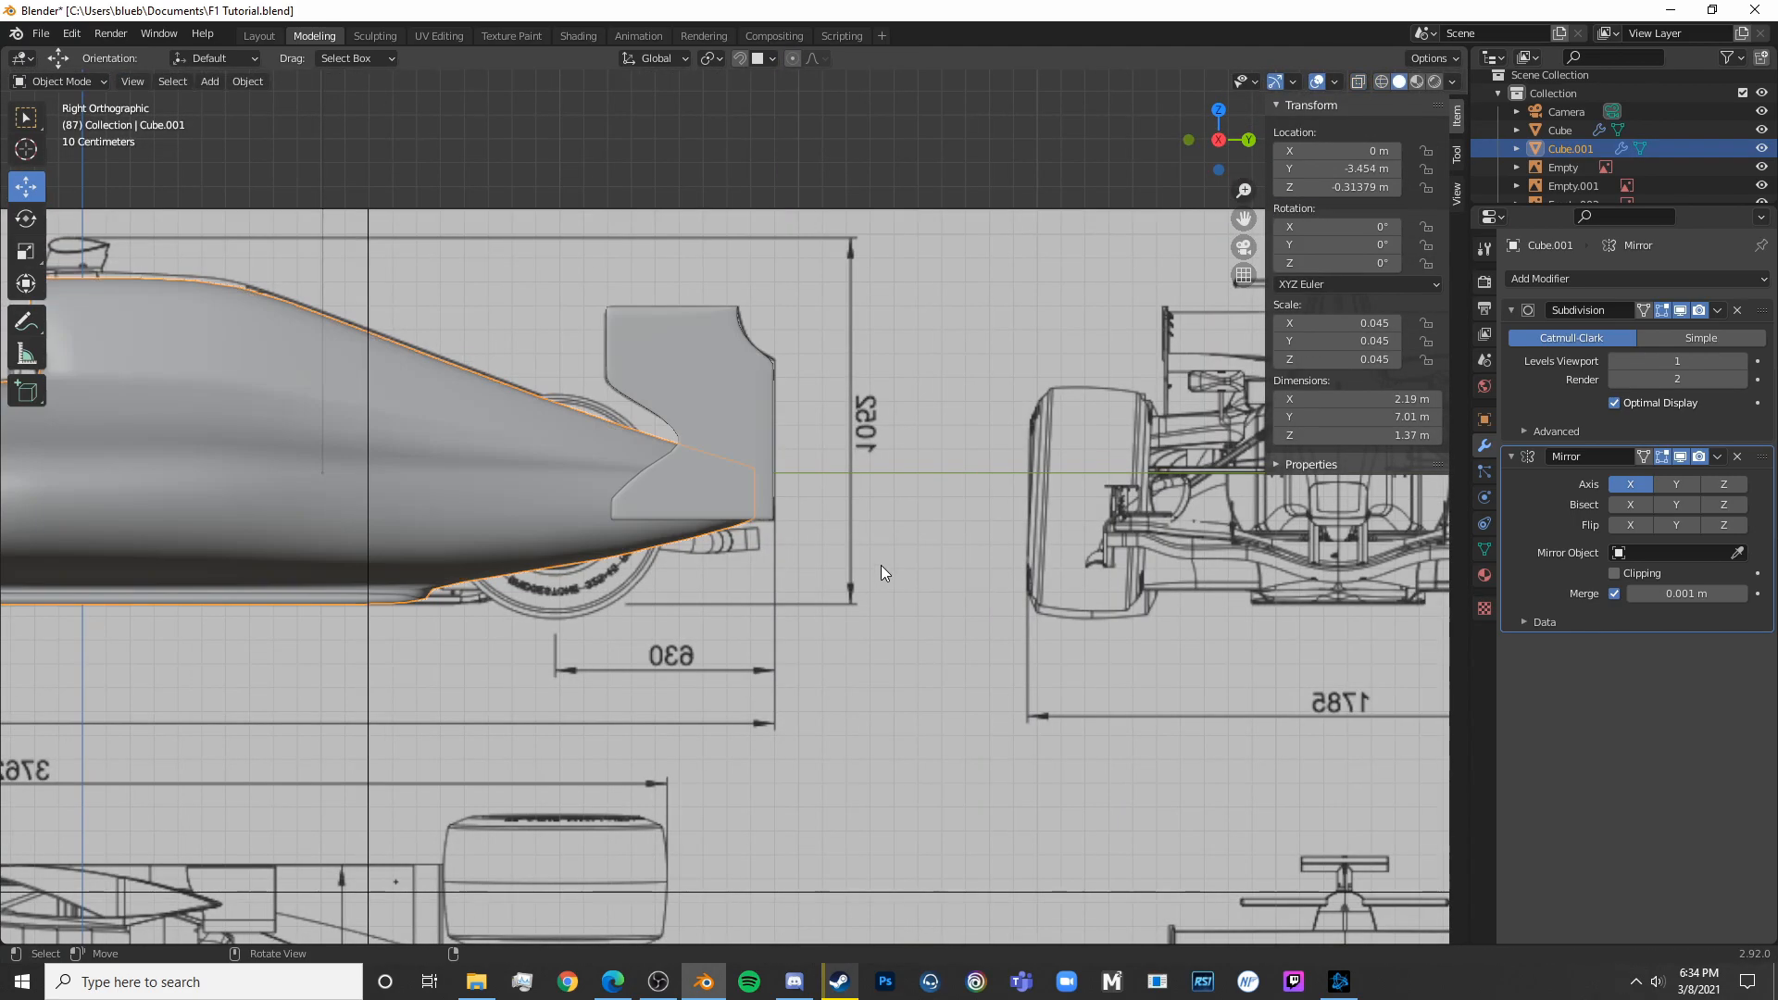
{"action": "middle_click_drag", "start_coordinate": [882, 568], "coordinate": [692, 638]}
Delete the inner faces along the mirror seam at the body's tail
{"action": "key", "text": "Tab"}
{"action": "scroll", "coordinate": [911, 600], "scroll_direction": "up", "scroll_amount": 5}
{"action": "middle_click_drag", "start_coordinate": [911, 600], "coordinate": [216, 276]}
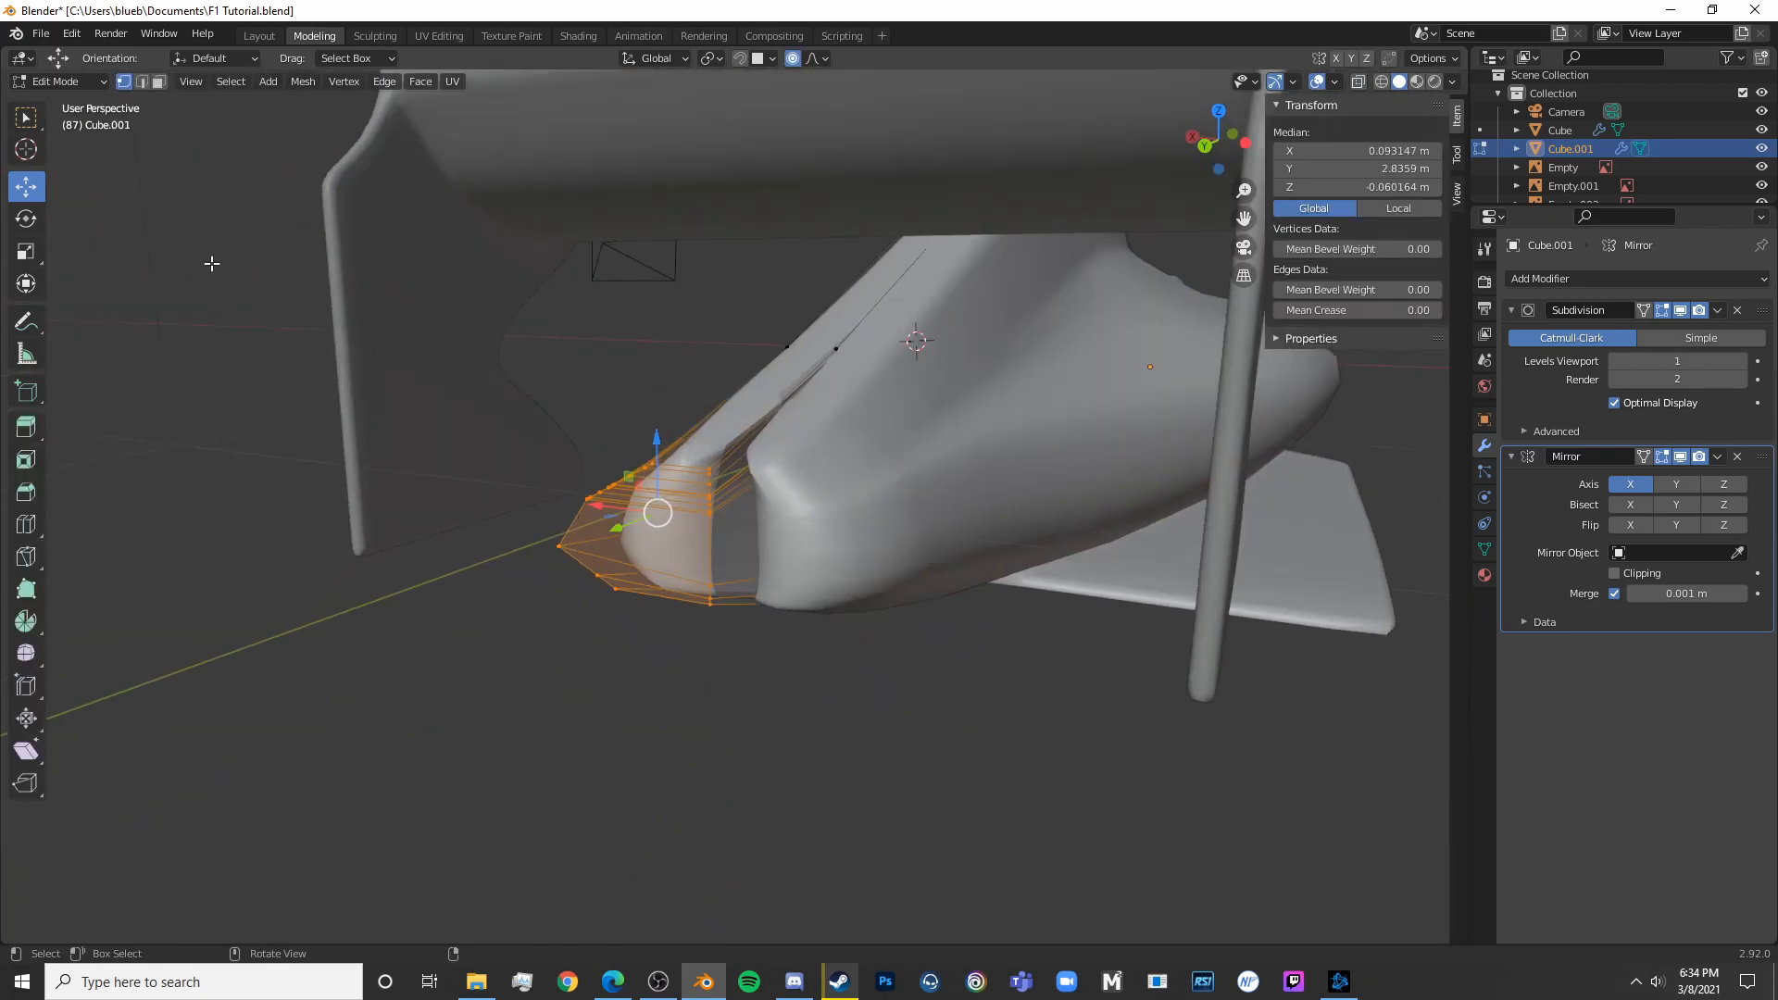
{"action": "left_click", "coordinate": [159, 82]}
{"action": "scroll", "coordinate": [595, 516], "scroll_direction": "up", "scroll_amount": 3}
{"action": "key", "text": "alt+a"}
{"action": "key", "text": "c"}
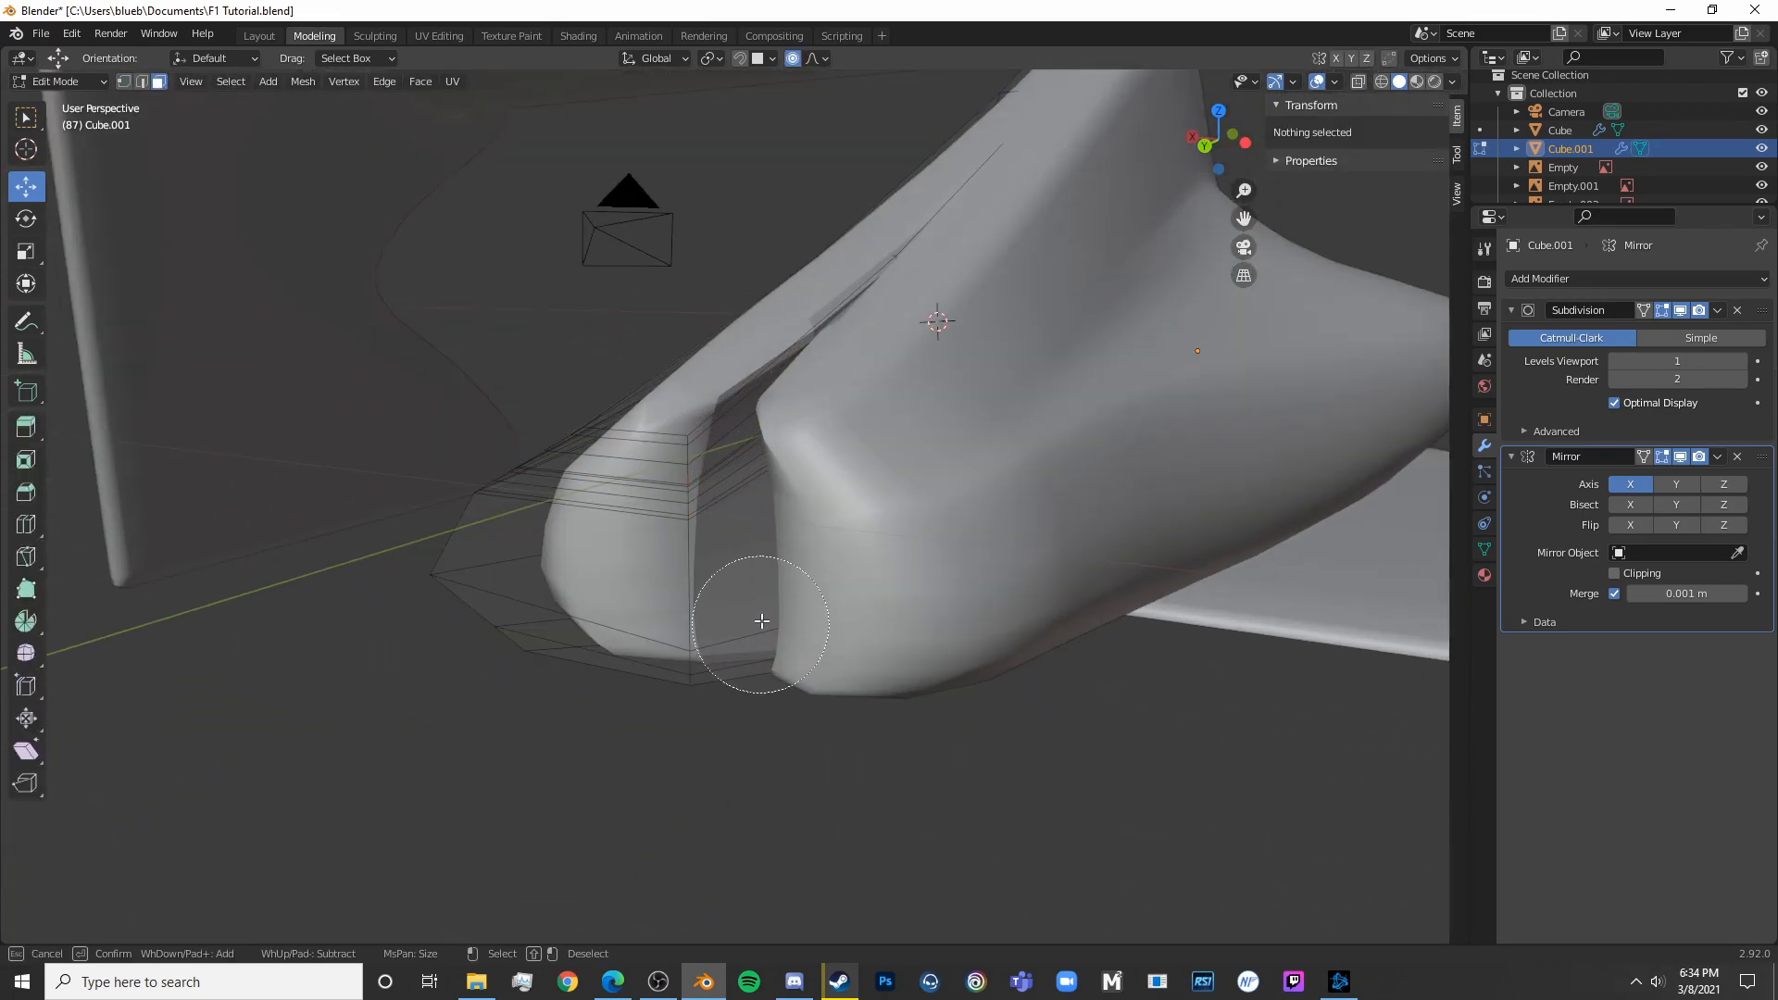
{"action": "left_click_drag", "start_coordinate": [750, 615], "coordinate": [741, 470]}
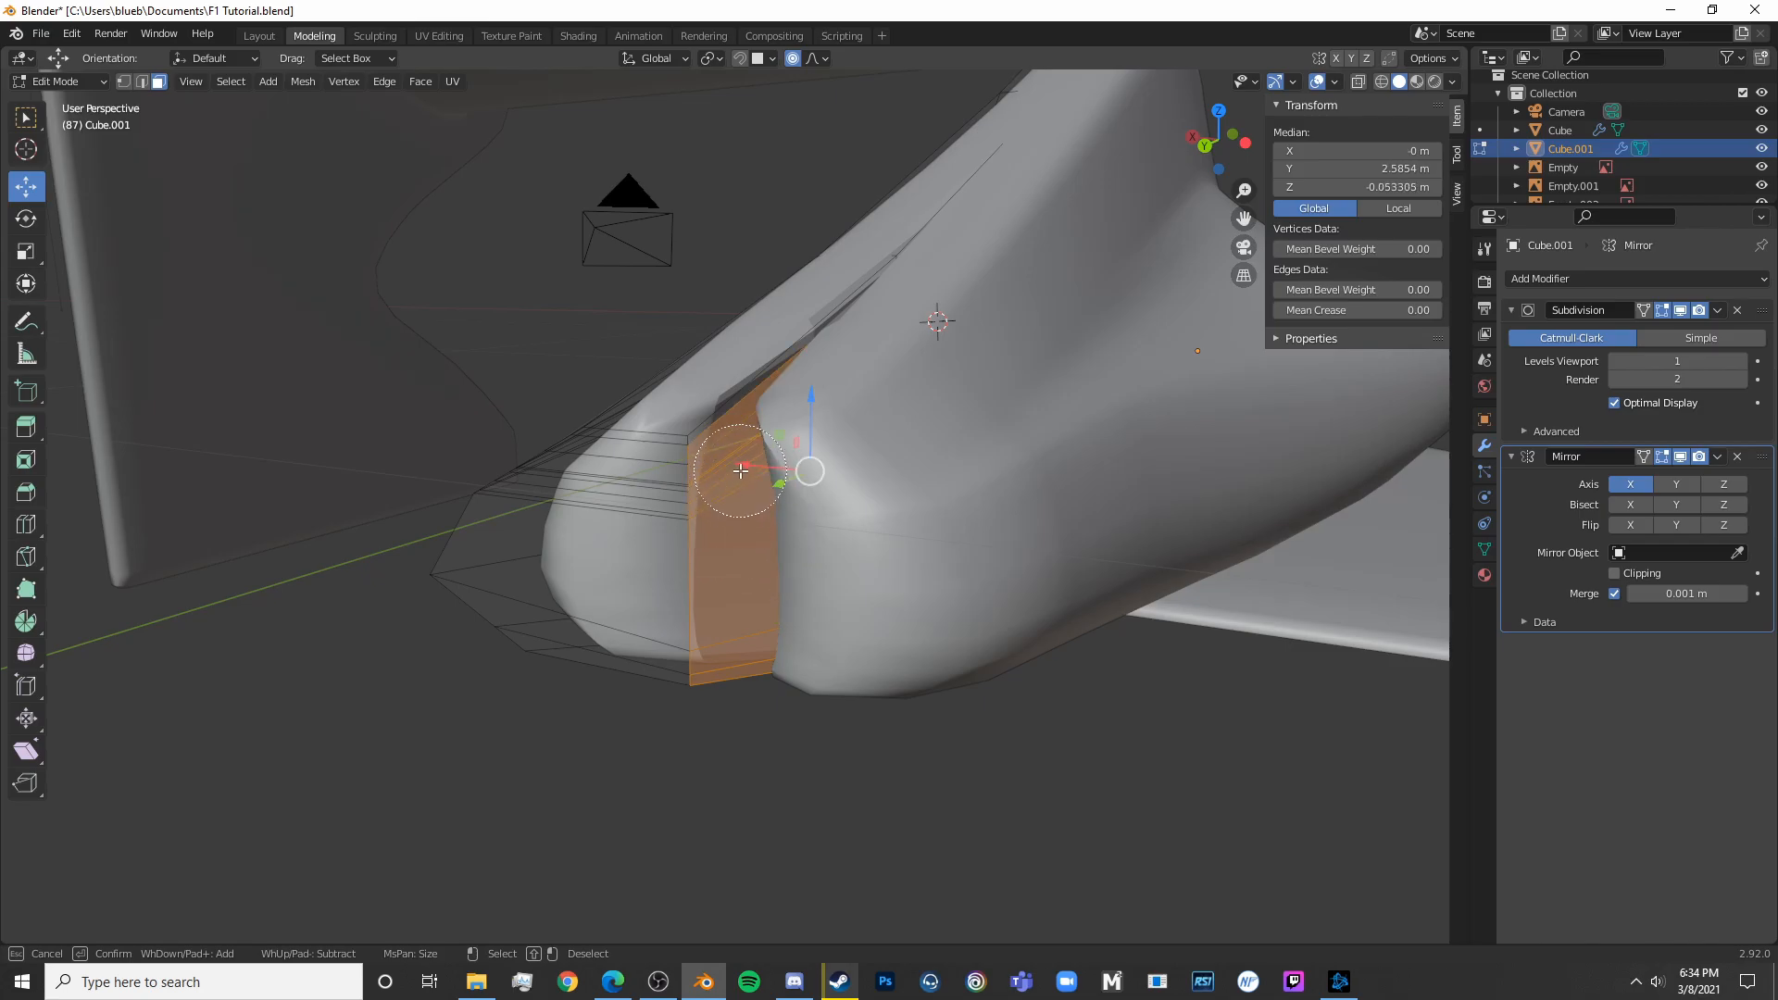
{"action": "key", "text": "Escape"}
{"action": "key", "text": "x"}
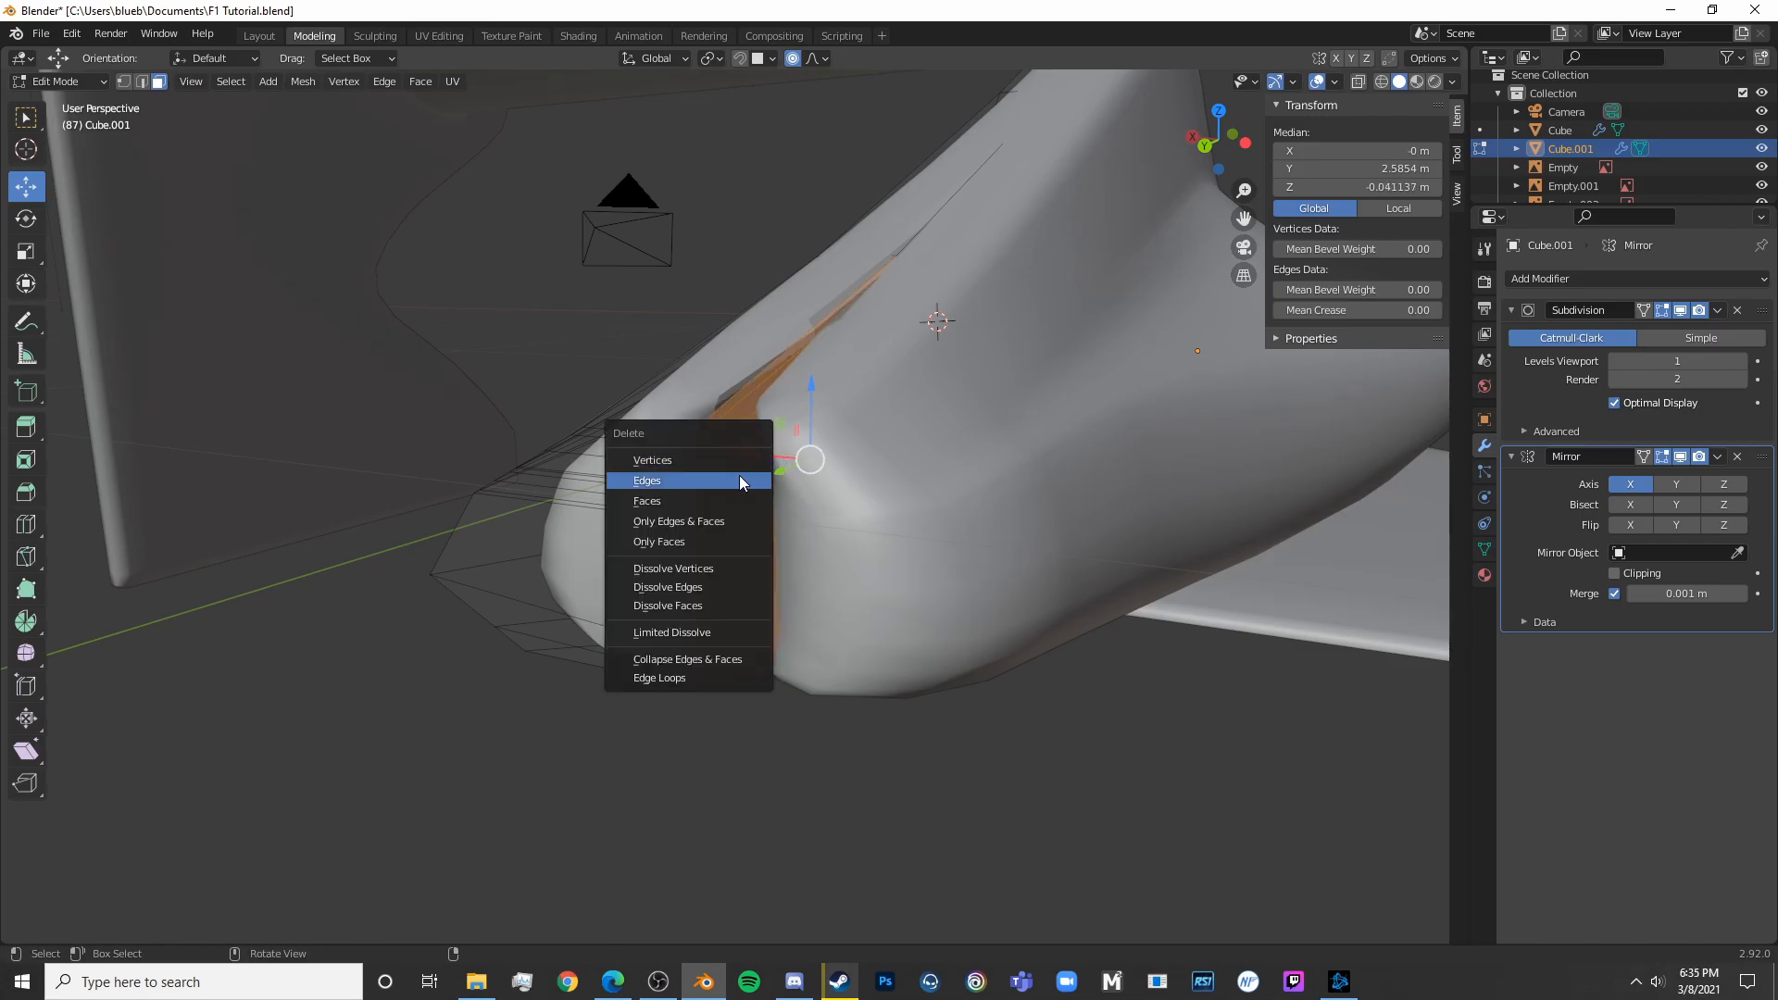
{"action": "left_click", "coordinate": [728, 501]}
In top view, scale the tail-end vertices to 0.312 along X and move them about 0.12 m toward the centreline
{"action": "scroll", "coordinate": [728, 518], "scroll_direction": "down", "scroll_amount": 4}
{"action": "middle_click_drag", "start_coordinate": [728, 519], "coordinate": [738, 649]}
{"action": "key", "text": "KP_7"}
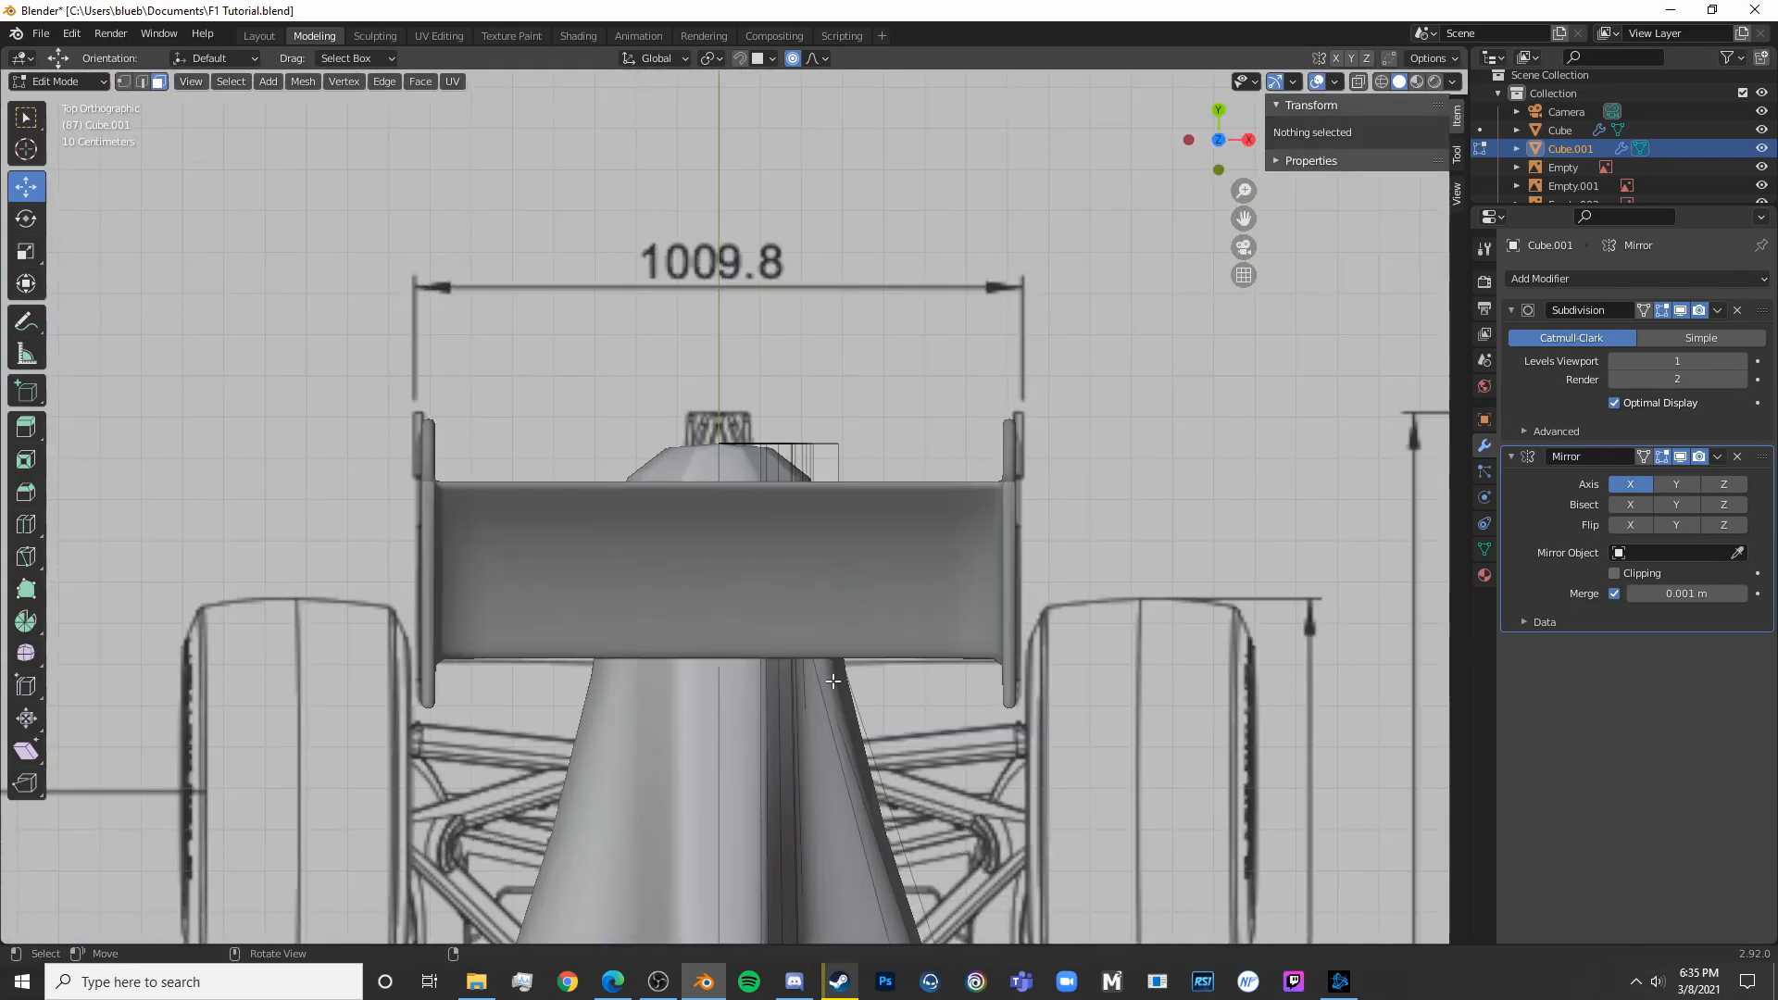
{"action": "key", "text": "shift+z"}
{"action": "scroll", "coordinate": [815, 555], "scroll_direction": "up", "scroll_amount": 4}
{"action": "key", "text": "a"}
{"action": "left_click", "coordinate": [479, 261]}
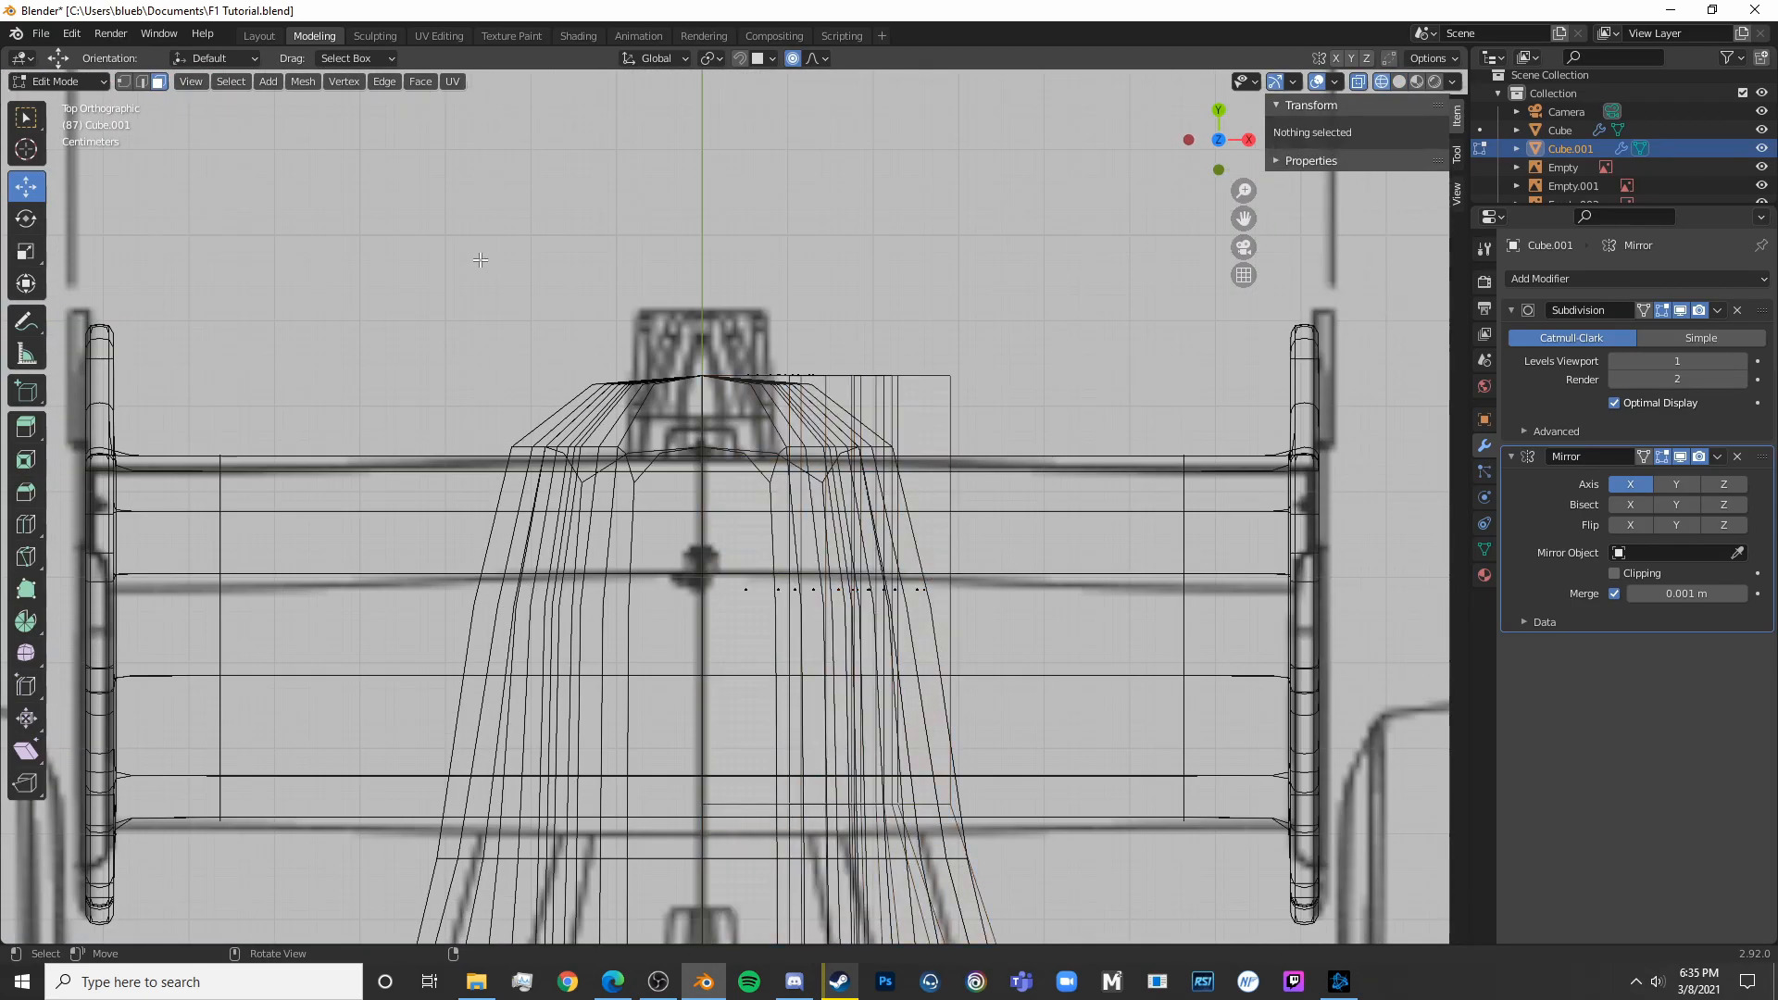
{"action": "left_click", "coordinate": [132, 85]}
{"action": "left_click_drag", "start_coordinate": [830, 392], "coordinate": [1075, 374]}
{"action": "right_click", "coordinate": [1075, 374]}
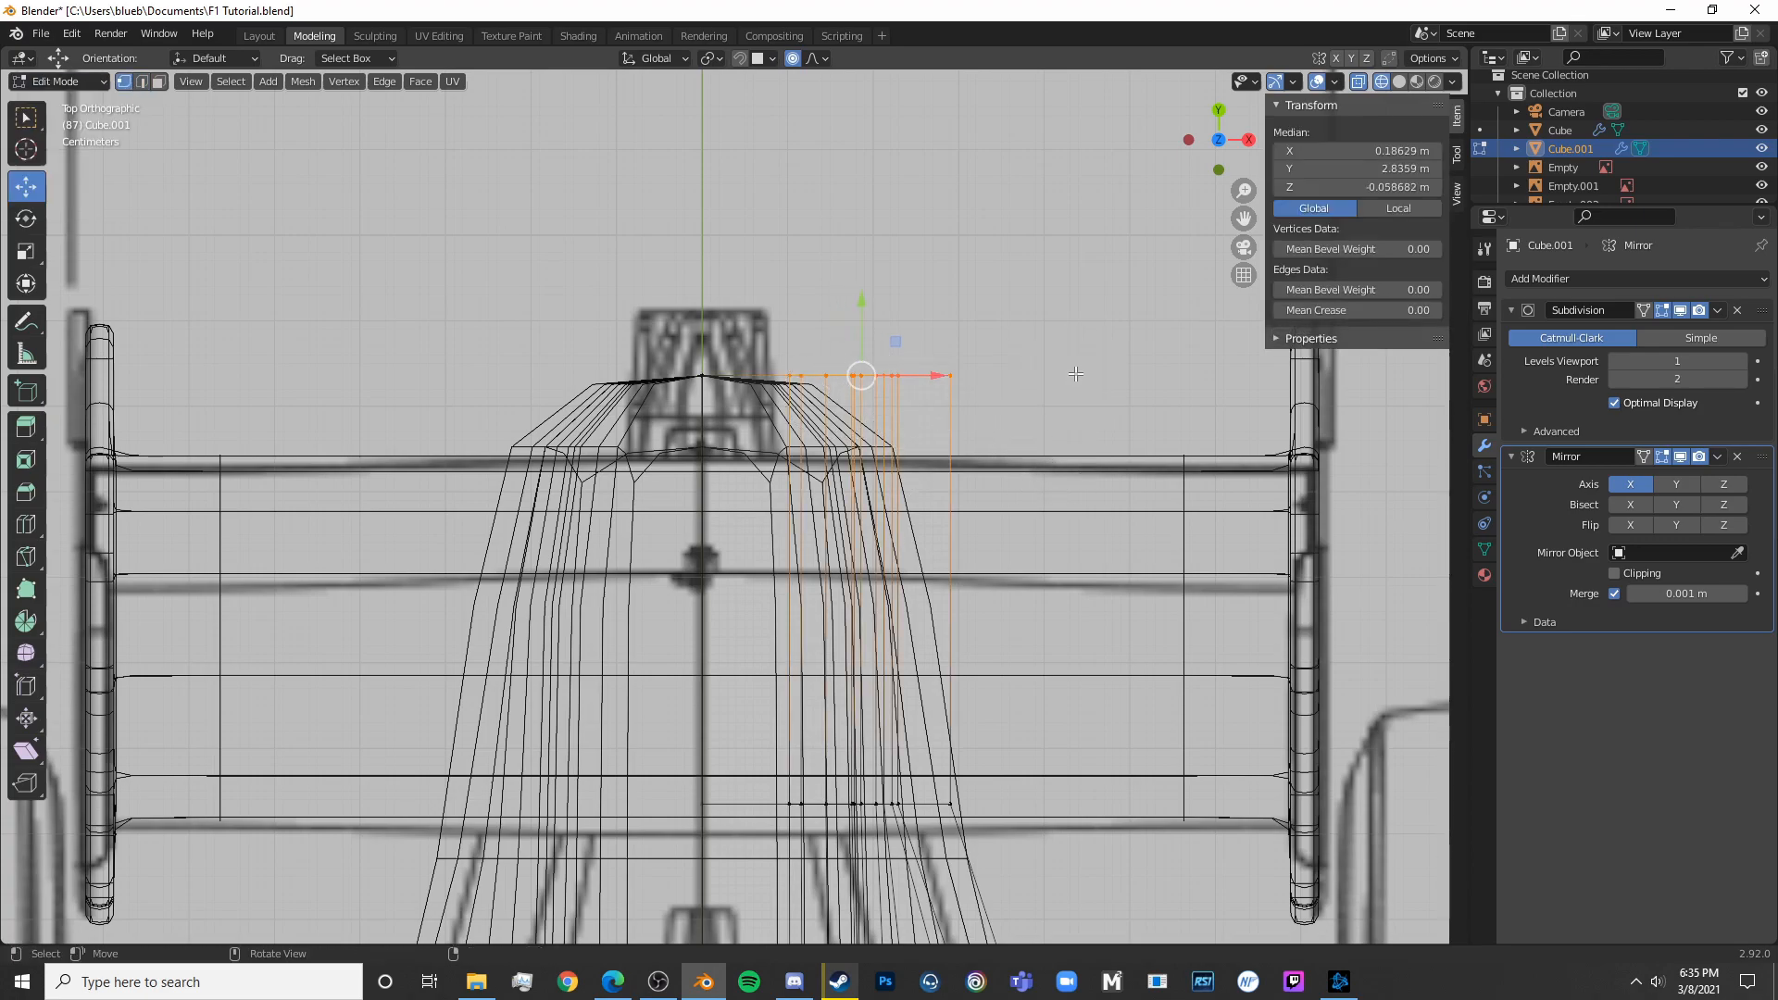
{"action": "key", "text": "s"}
{"action": "key", "text": "x"}
{"action": "left_click", "coordinate": [929, 374]}
{"action": "key", "text": "g"}
{"action": "key", "text": "x"}
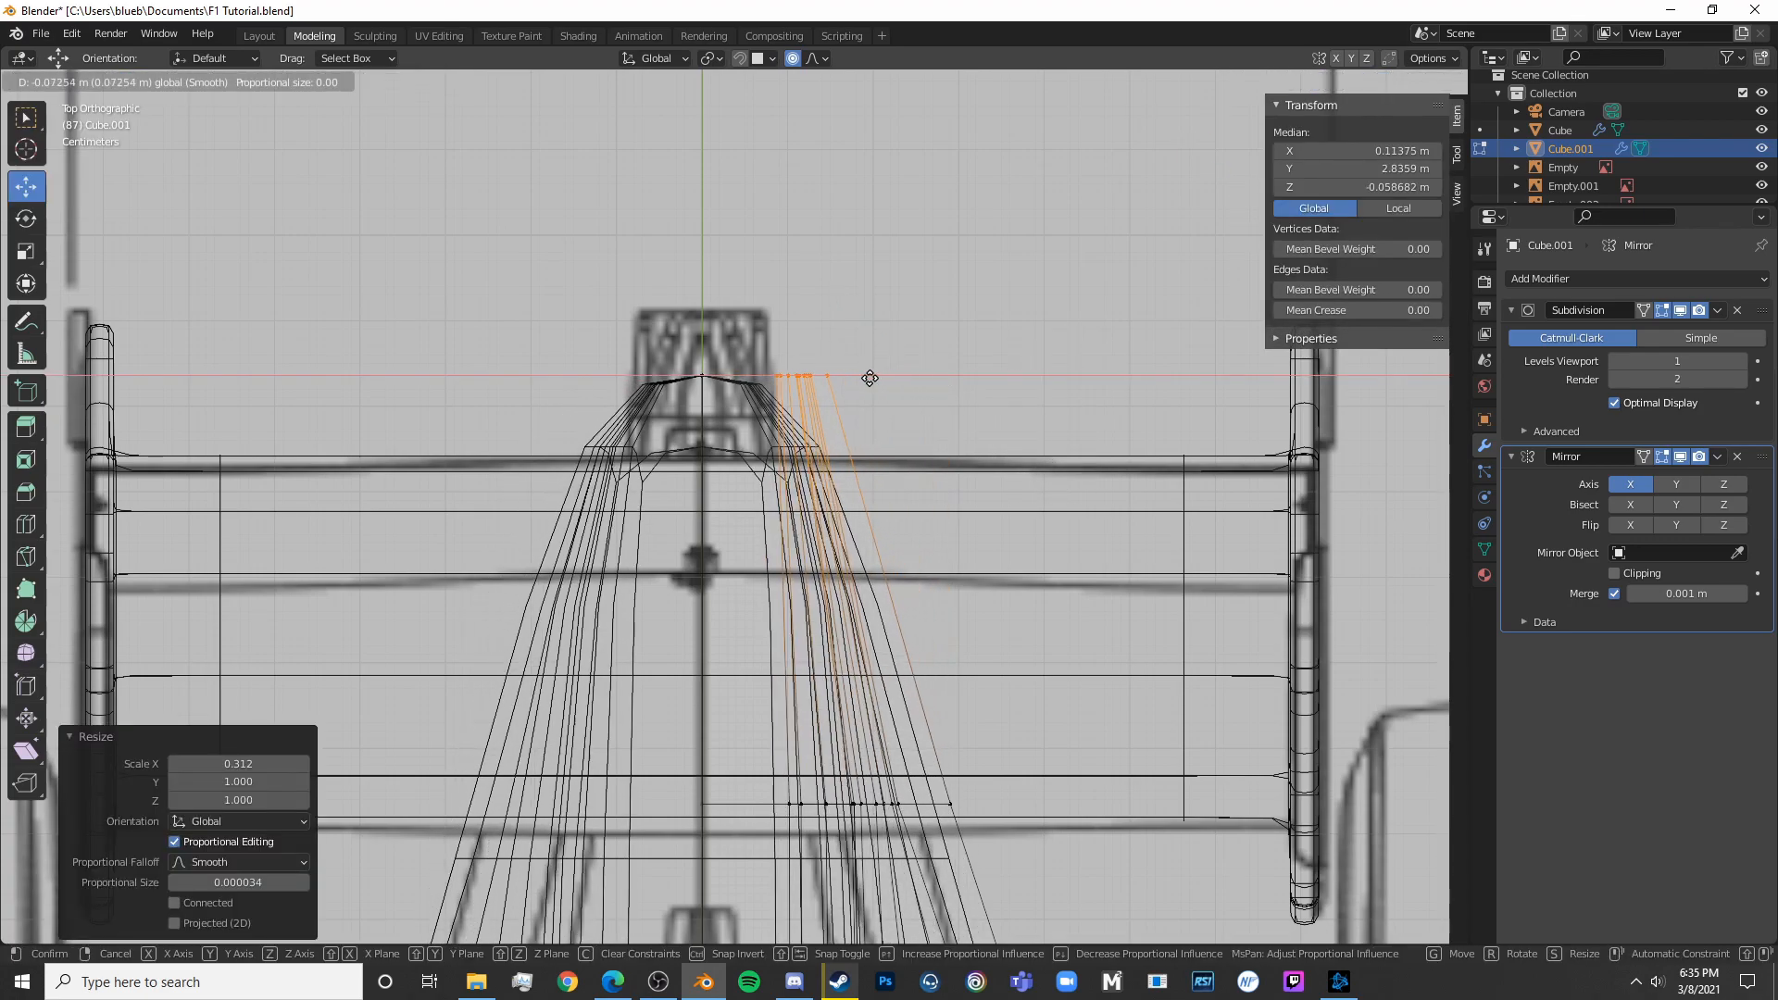
{"action": "left_click", "coordinate": [830, 383]}
{"action": "scroll", "coordinate": [860, 460], "scroll_direction": "down", "scroll_amount": 4}
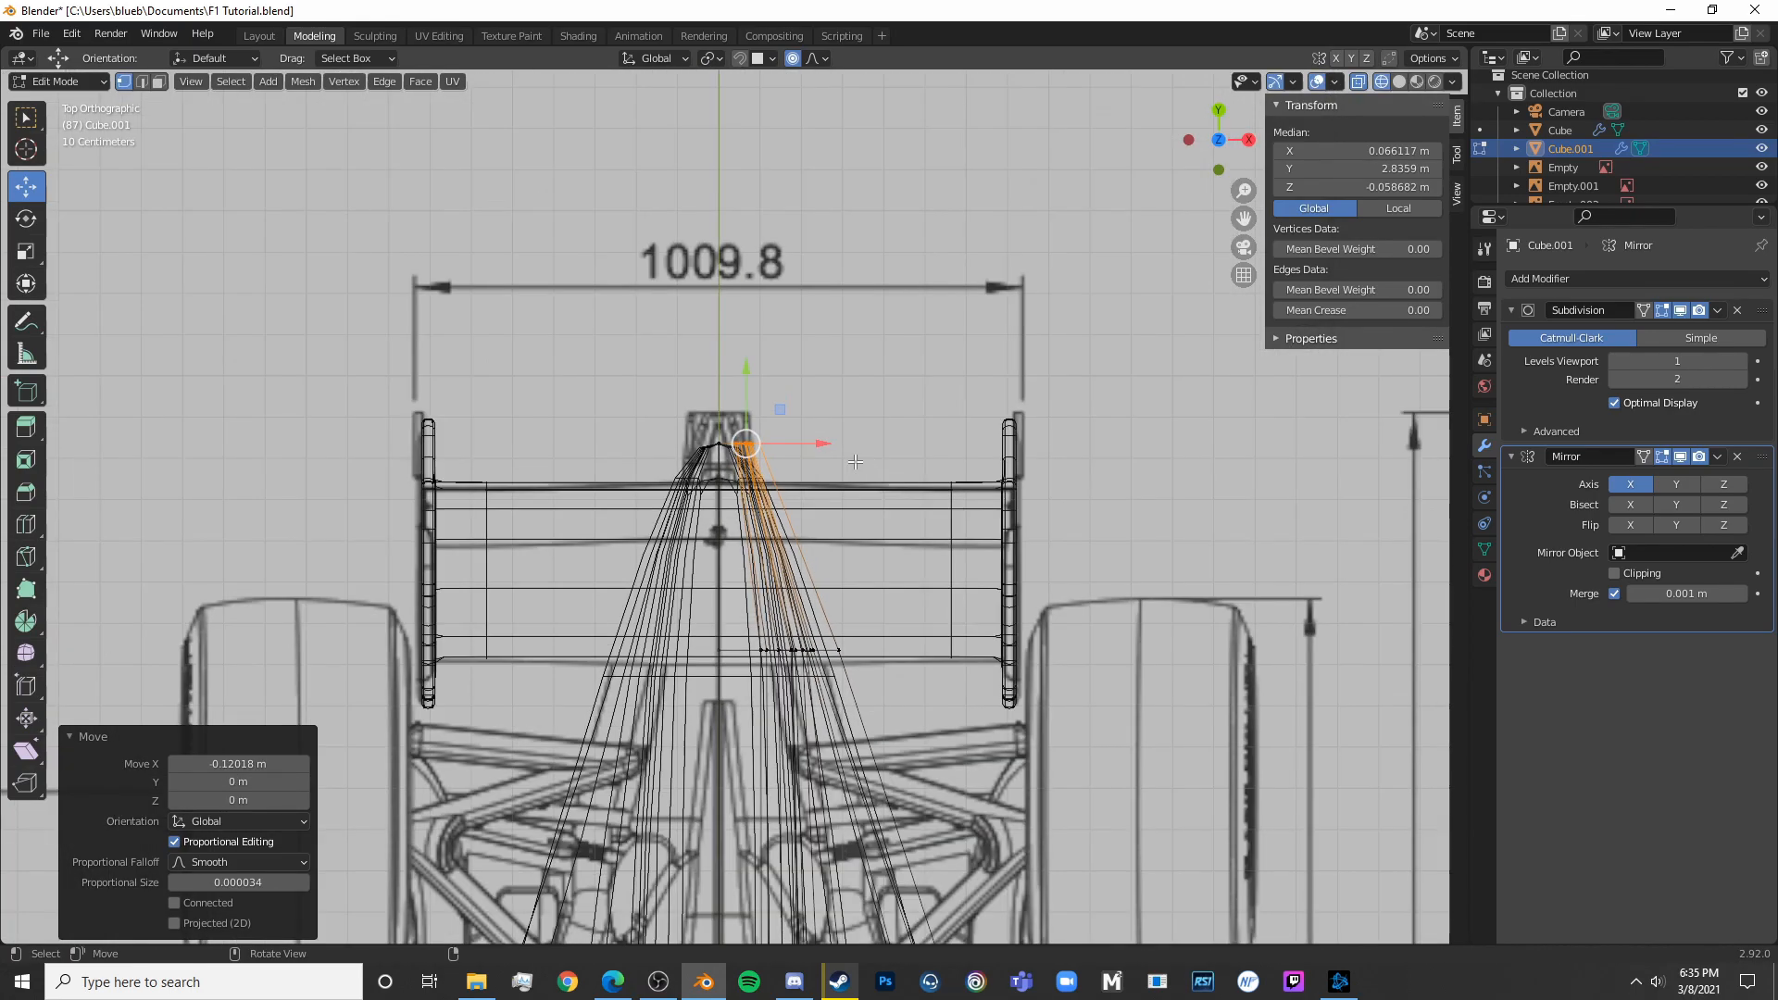
{"action": "key", "text": "Escape"}
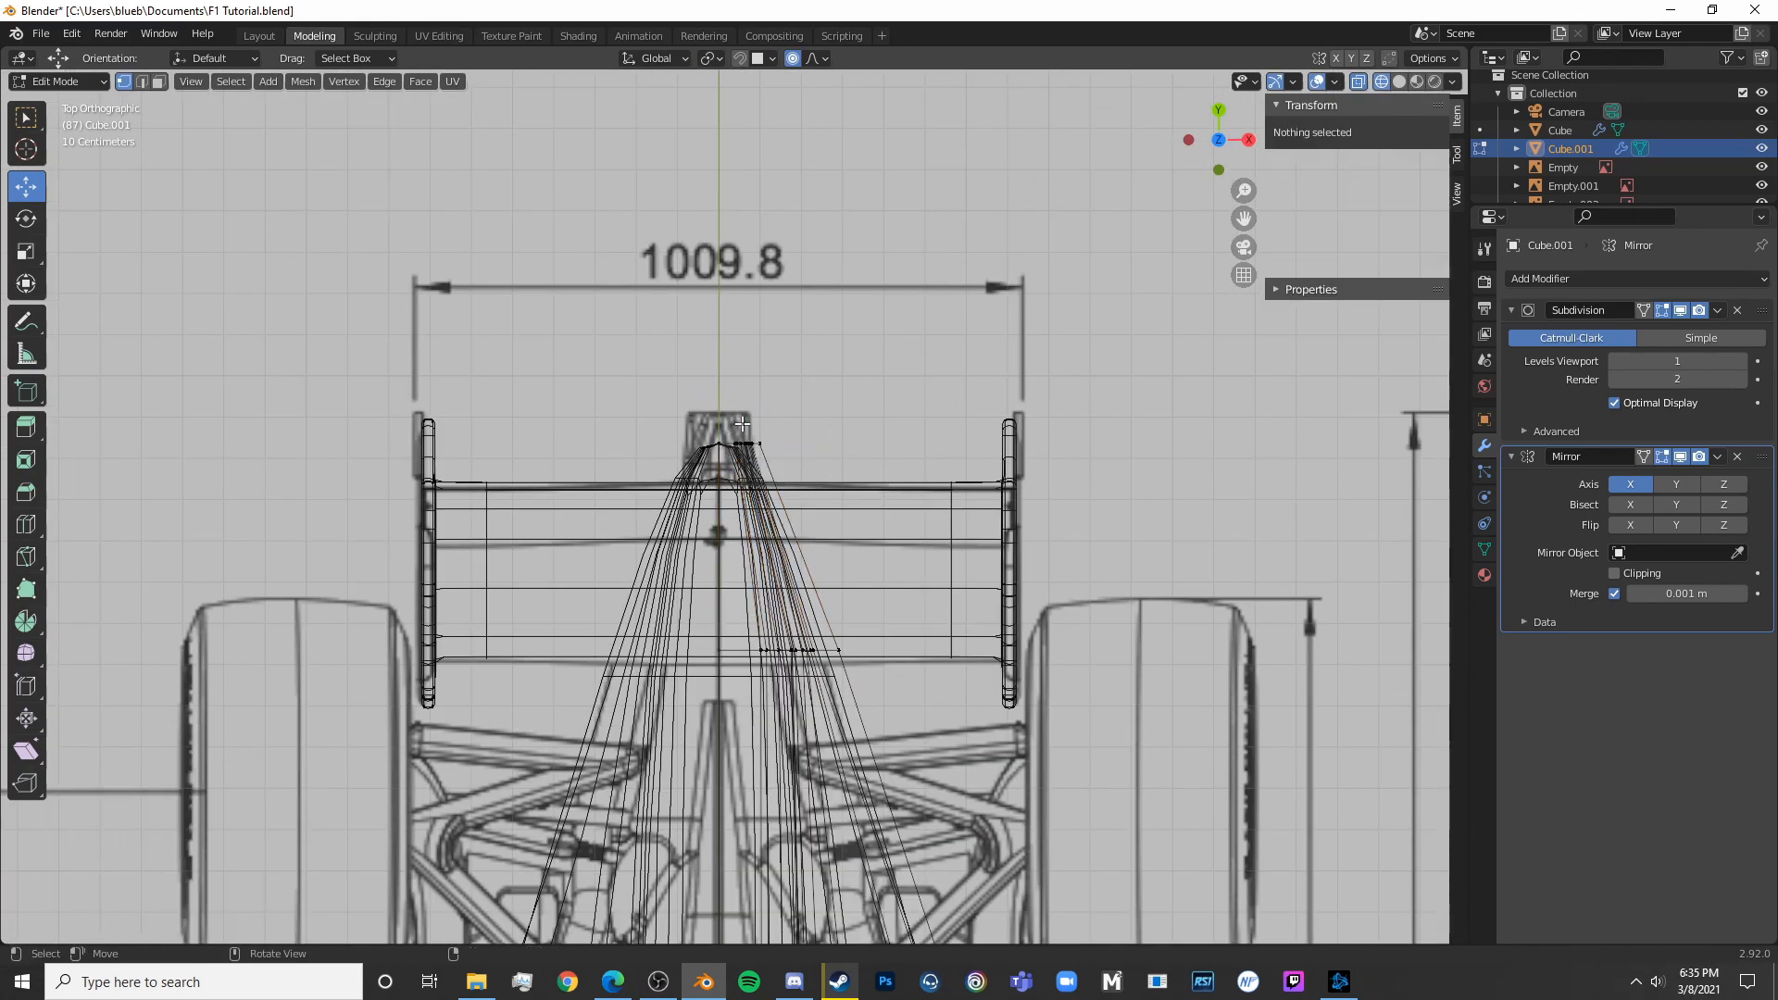
{"action": "mouse_move", "coordinate": [741, 426]}
{"action": "left_mouse_down"}
{"action": "mouse_move", "coordinate": [751, 341]}
{"action": "mouse_move", "coordinate": [747, 357]}
{"action": "left_mouse_up"}
{"action": "scroll", "coordinate": [736, 417], "scroll_direction": "up", "scroll_amount": 4}
{"action": "key", "text": "shift+z"}
{"action": "key", "text": "shift+z"}
{"action": "scroll", "coordinate": [746, 357], "scroll_direction": "up", "scroll_amount": 3}
{"action": "key", "text": "alt+a"}
{"action": "scroll", "coordinate": [891, 410], "scroll_direction": "down", "scroll_amount": 5}
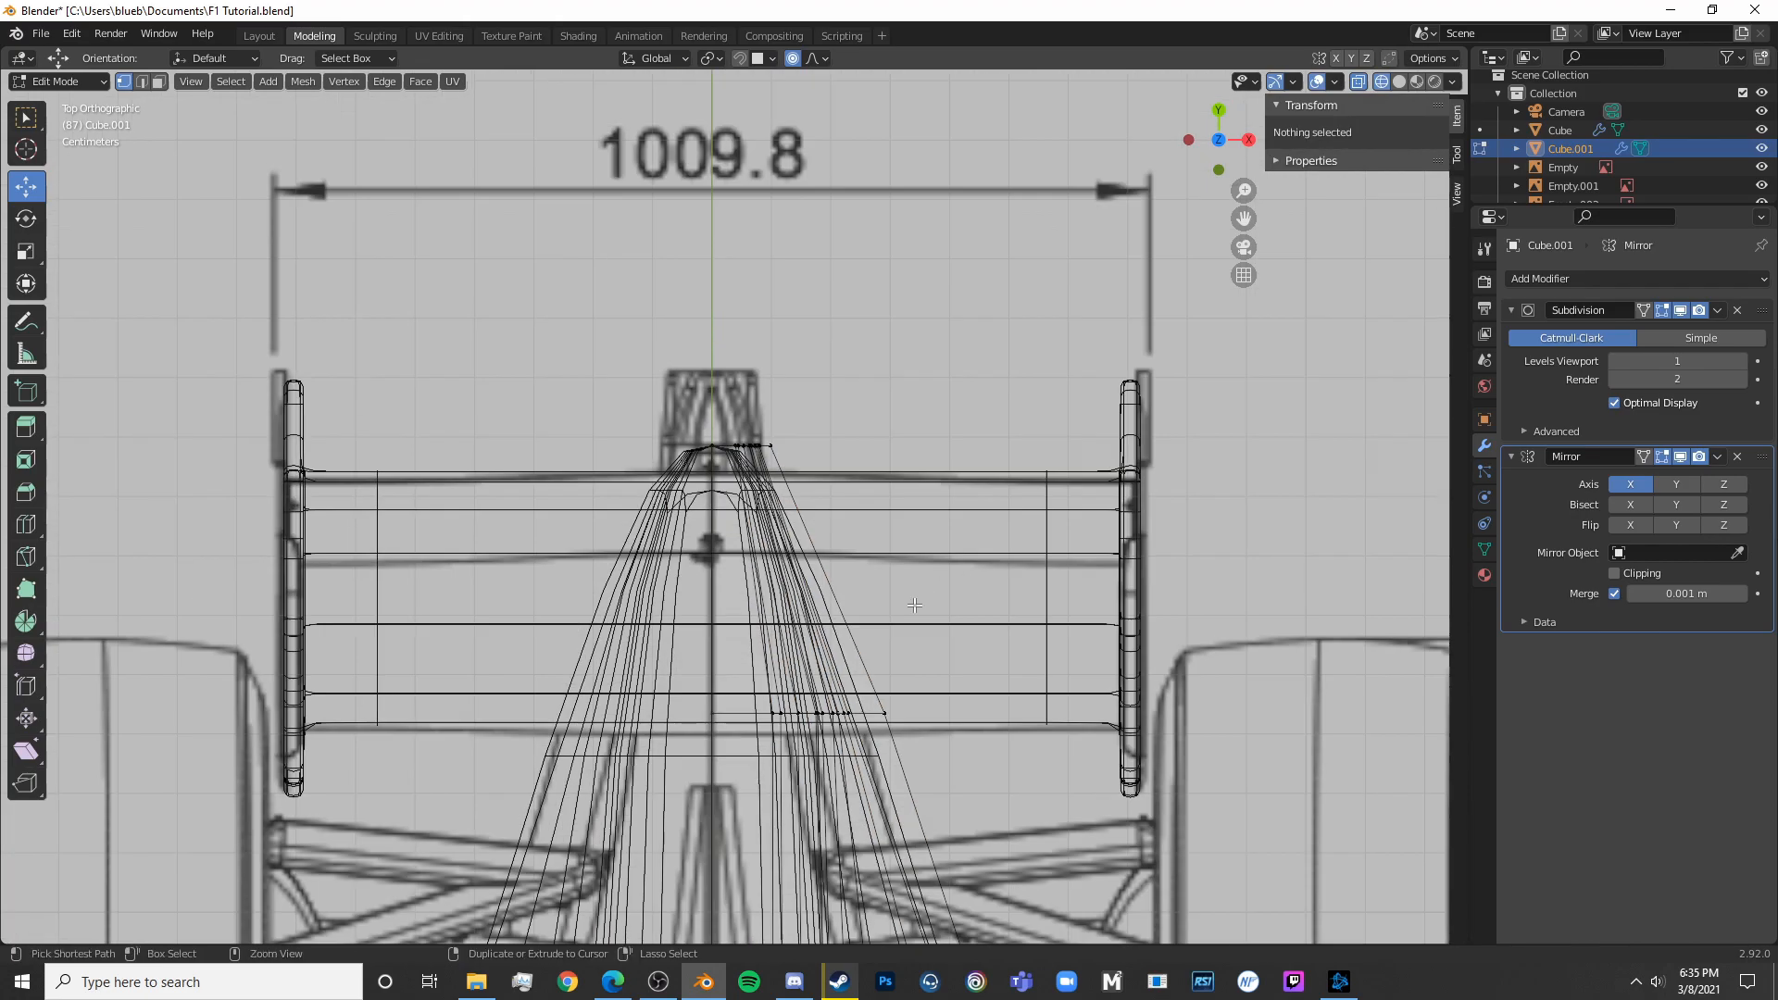
Move the vertex ring just ahead of the tail end about 0.051 m inward along X
{"action": "left_click", "coordinate": [782, 713]}
{"action": "key", "text": "Return"}
{"action": "key", "text": "g"}
{"action": "key", "text": "x"}
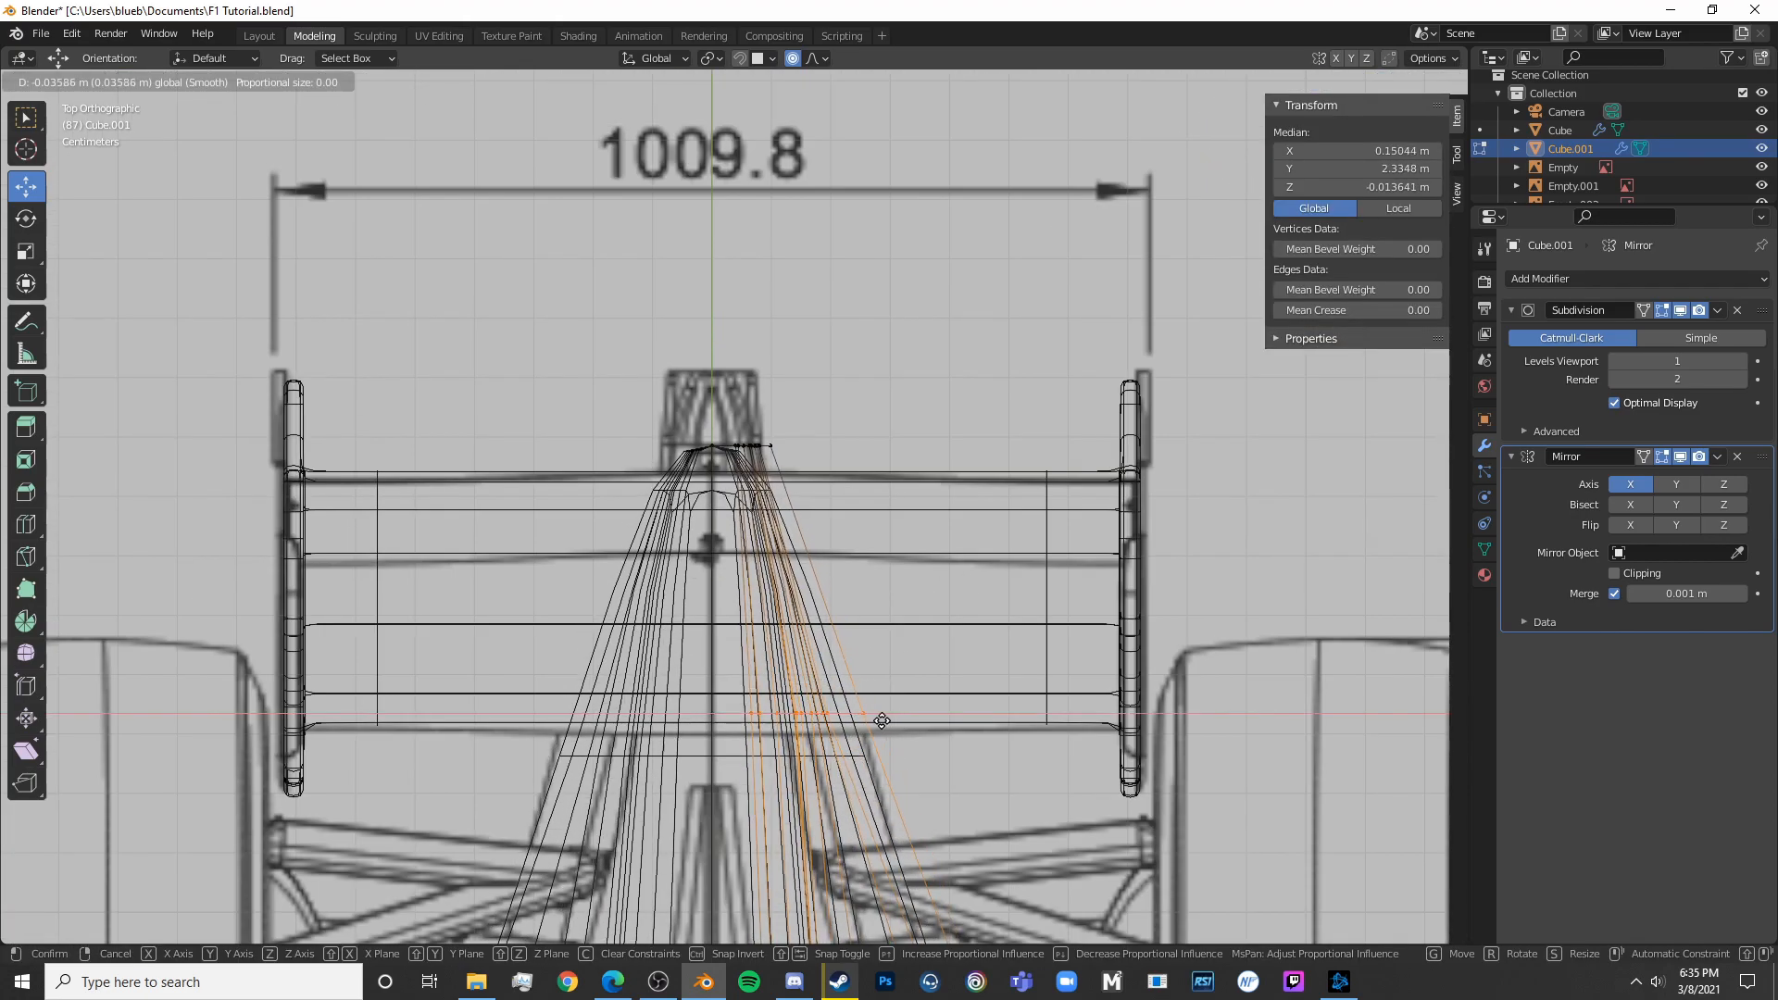
{"action": "left_click", "coordinate": [878, 720]}
Scale the vertex ring between the rear suspension arms to 0.823 along X and shift it toward the centreline
{"action": "middle_click_drag", "start_coordinate": [878, 719], "coordinate": [914, 574], "text": "shift"}
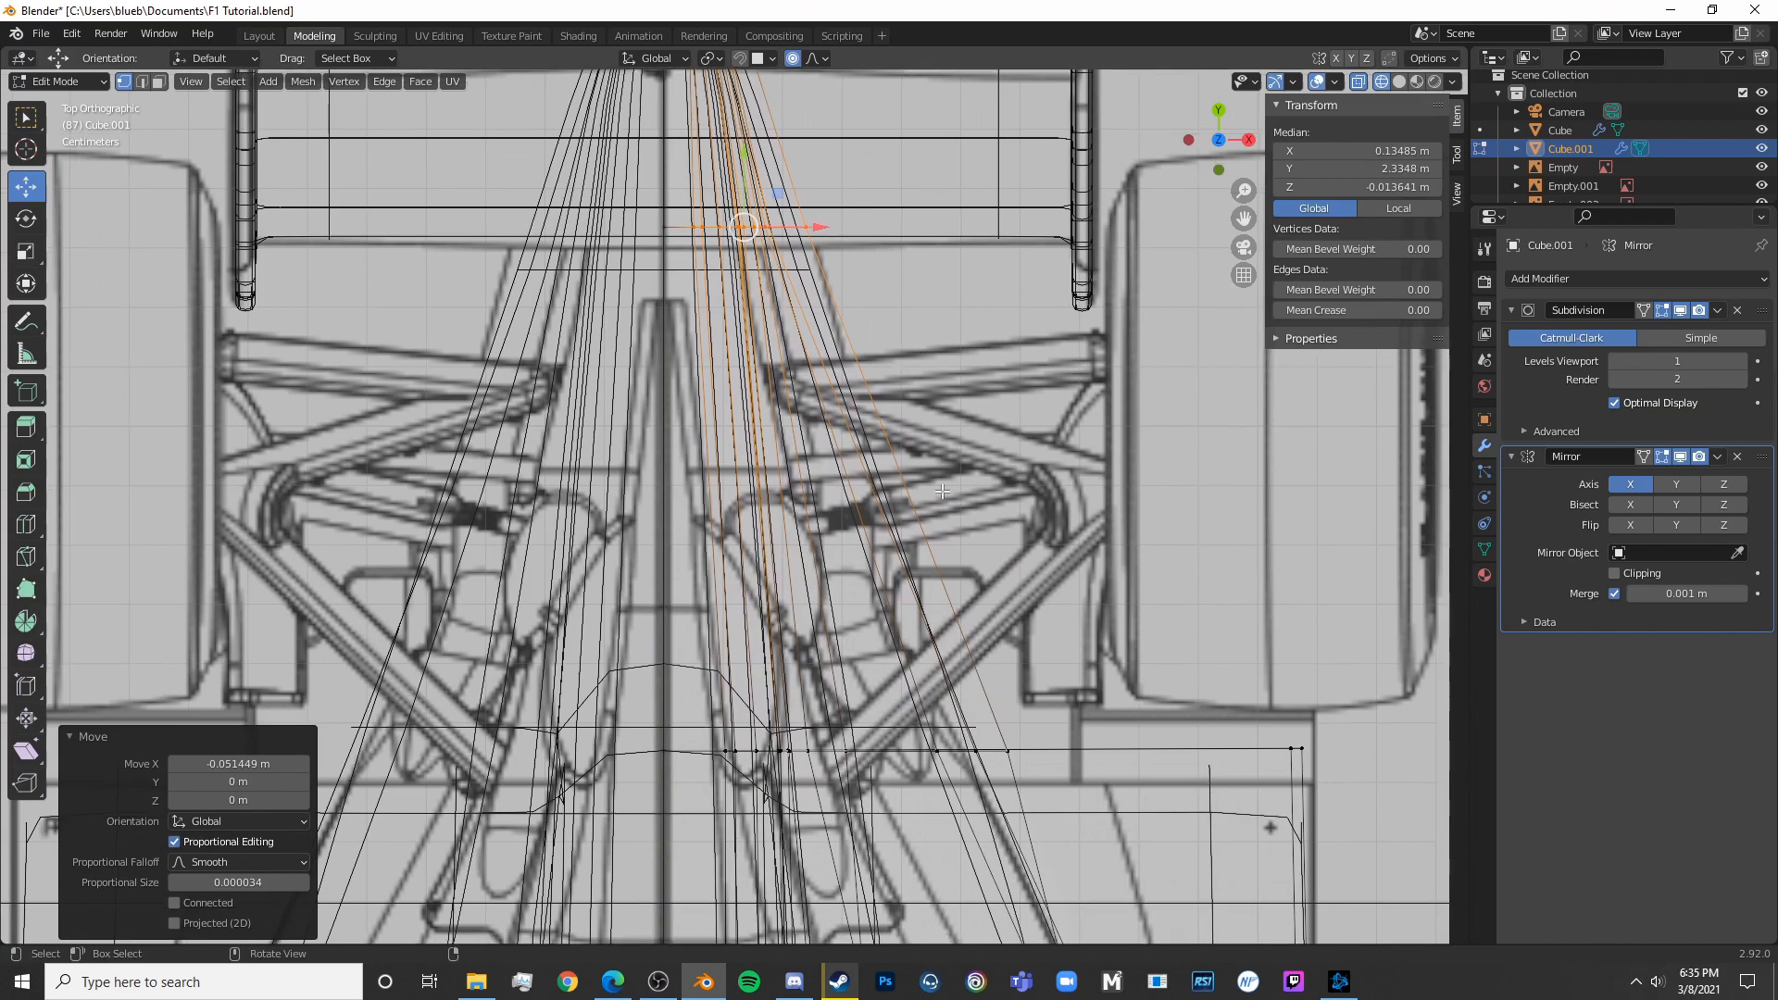
{"action": "key", "text": "alt+a"}
{"action": "left_click", "coordinate": [905, 556]}
{"action": "right_click", "coordinate": [906, 556]}
{"action": "key", "text": "alt+a"}
{"action": "left_click_drag", "start_coordinate": [692, 468], "coordinate": [933, 507]}
{"action": "key", "text": "s"}
{"action": "key", "text": "x"}
{"action": "left_click", "coordinate": [907, 495]}
{"action": "key", "text": "Tab"}
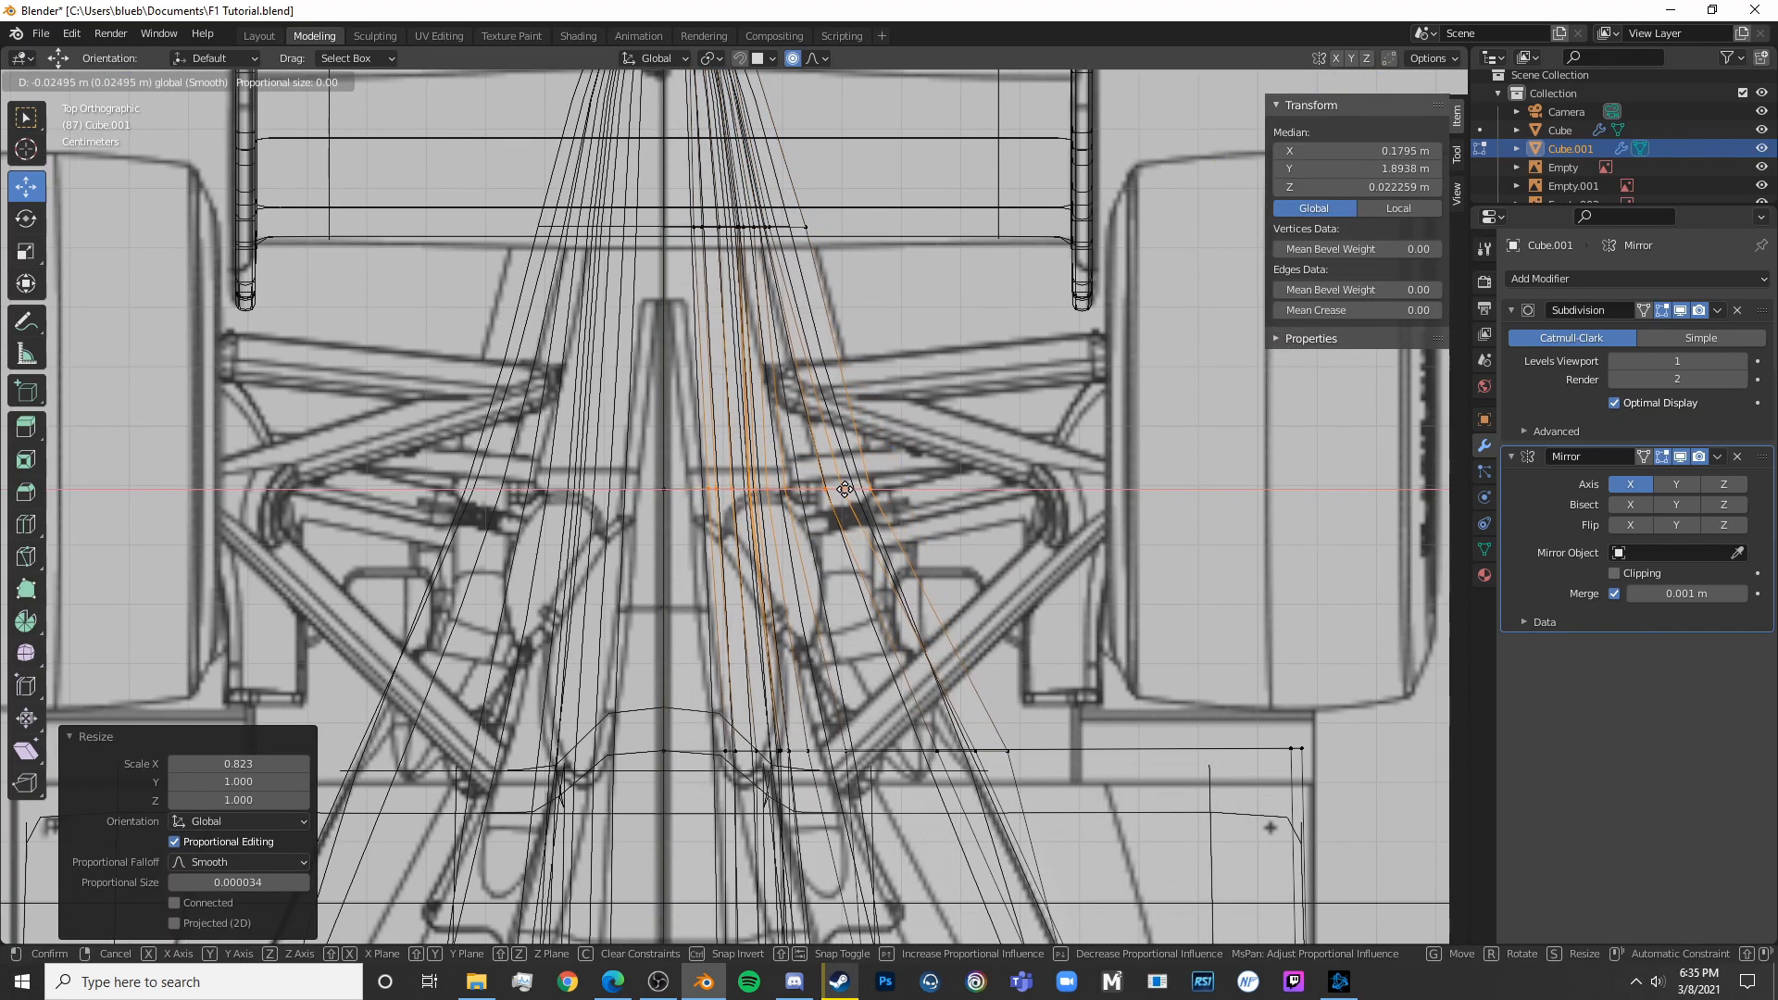
Add a loop cut around the extruded tail, slide it close to the tail's end, and inspect the body in Object Mode
{"action": "scroll", "coordinate": [909, 574], "scroll_direction": "down", "scroll_amount": 5}
{"action": "key", "text": "shift+z"}
{"action": "middle_click_drag", "start_coordinate": [991, 657], "coordinate": [1014, 592]}
{"action": "key", "text": "Tab"}
{"action": "scroll", "coordinate": [555, 468], "scroll_direction": "up", "scroll_amount": 5}
{"action": "left_click", "coordinate": [1014, 592], "text": "alt"}
{"action": "key", "text": "g"}
{"action": "key", "text": "g"}
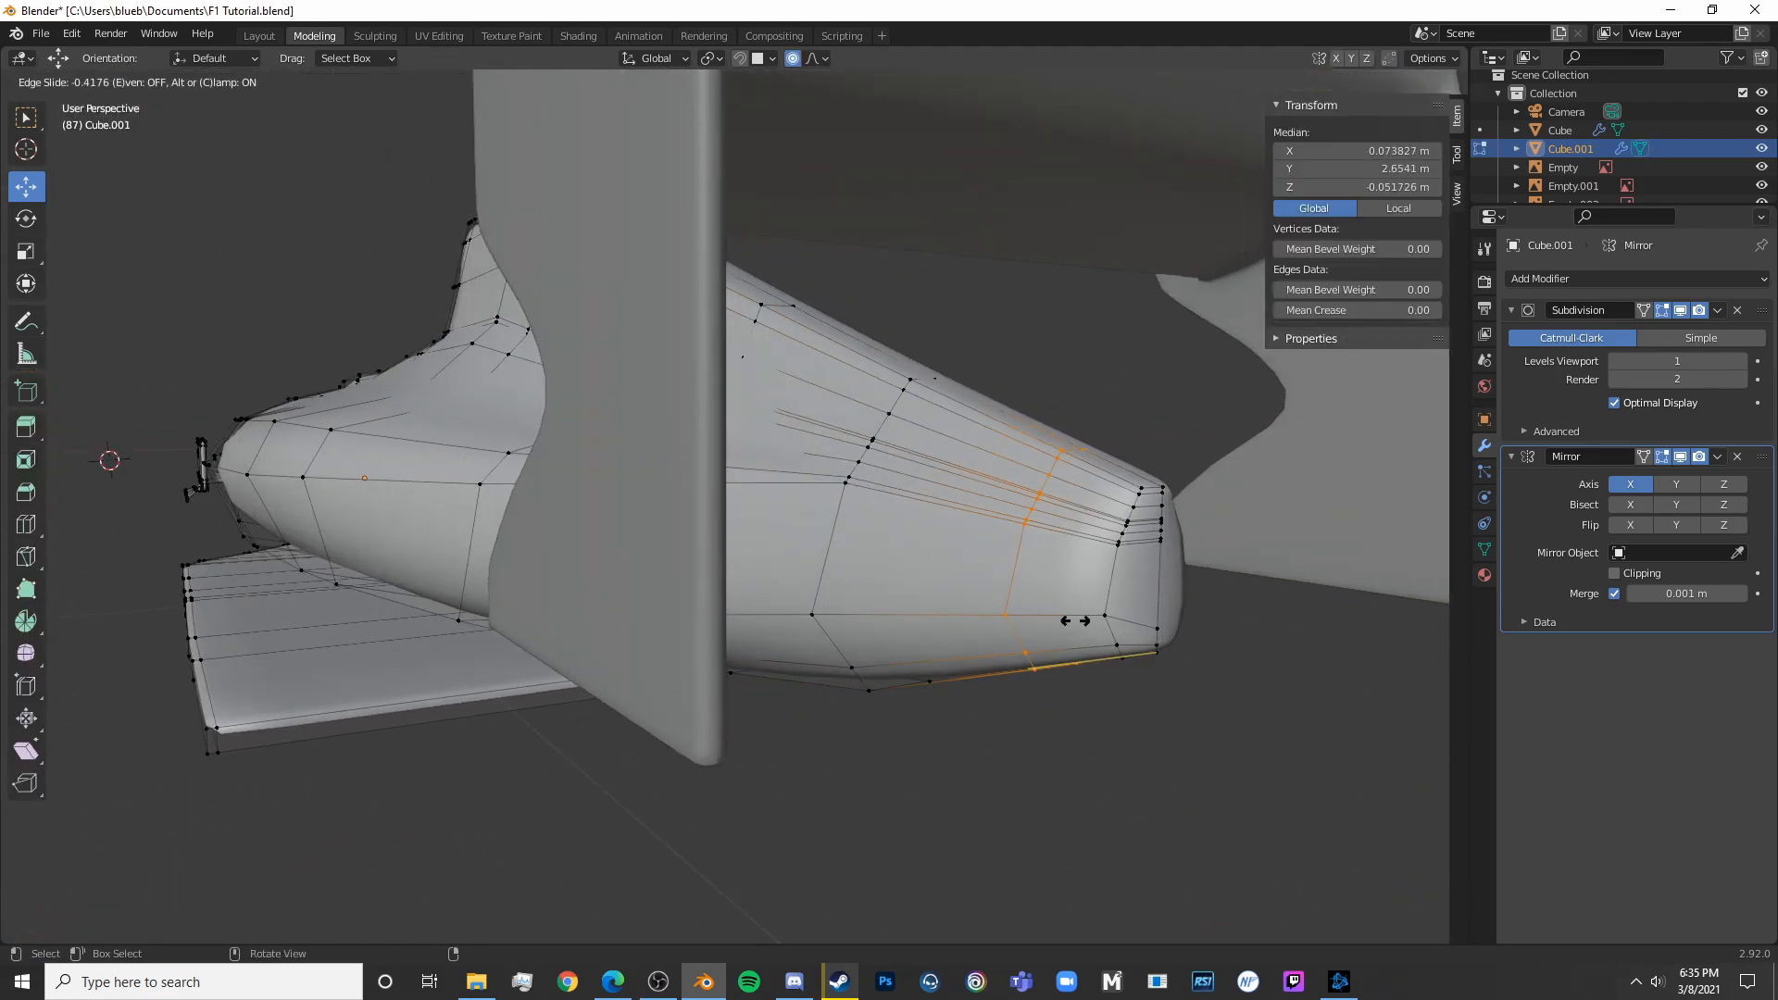
{"action": "left_click", "coordinate": [1109, 618]}
{"action": "key", "text": "Tab"}
{"action": "scroll", "coordinate": [1120, 633], "scroll_direction": "down", "scroll_amount": 5}
{"action": "middle_click_drag", "start_coordinate": [1120, 633], "coordinate": [519, 655]}
{"action": "scroll", "coordinate": [753, 652], "scroll_direction": "down", "scroll_amount": 2}
{"action": "scroll", "coordinate": [520, 655], "scroll_direction": "up", "scroll_amount": 6}
{"action": "middle_click_drag", "start_coordinate": [754, 726], "coordinate": [722, 674]}
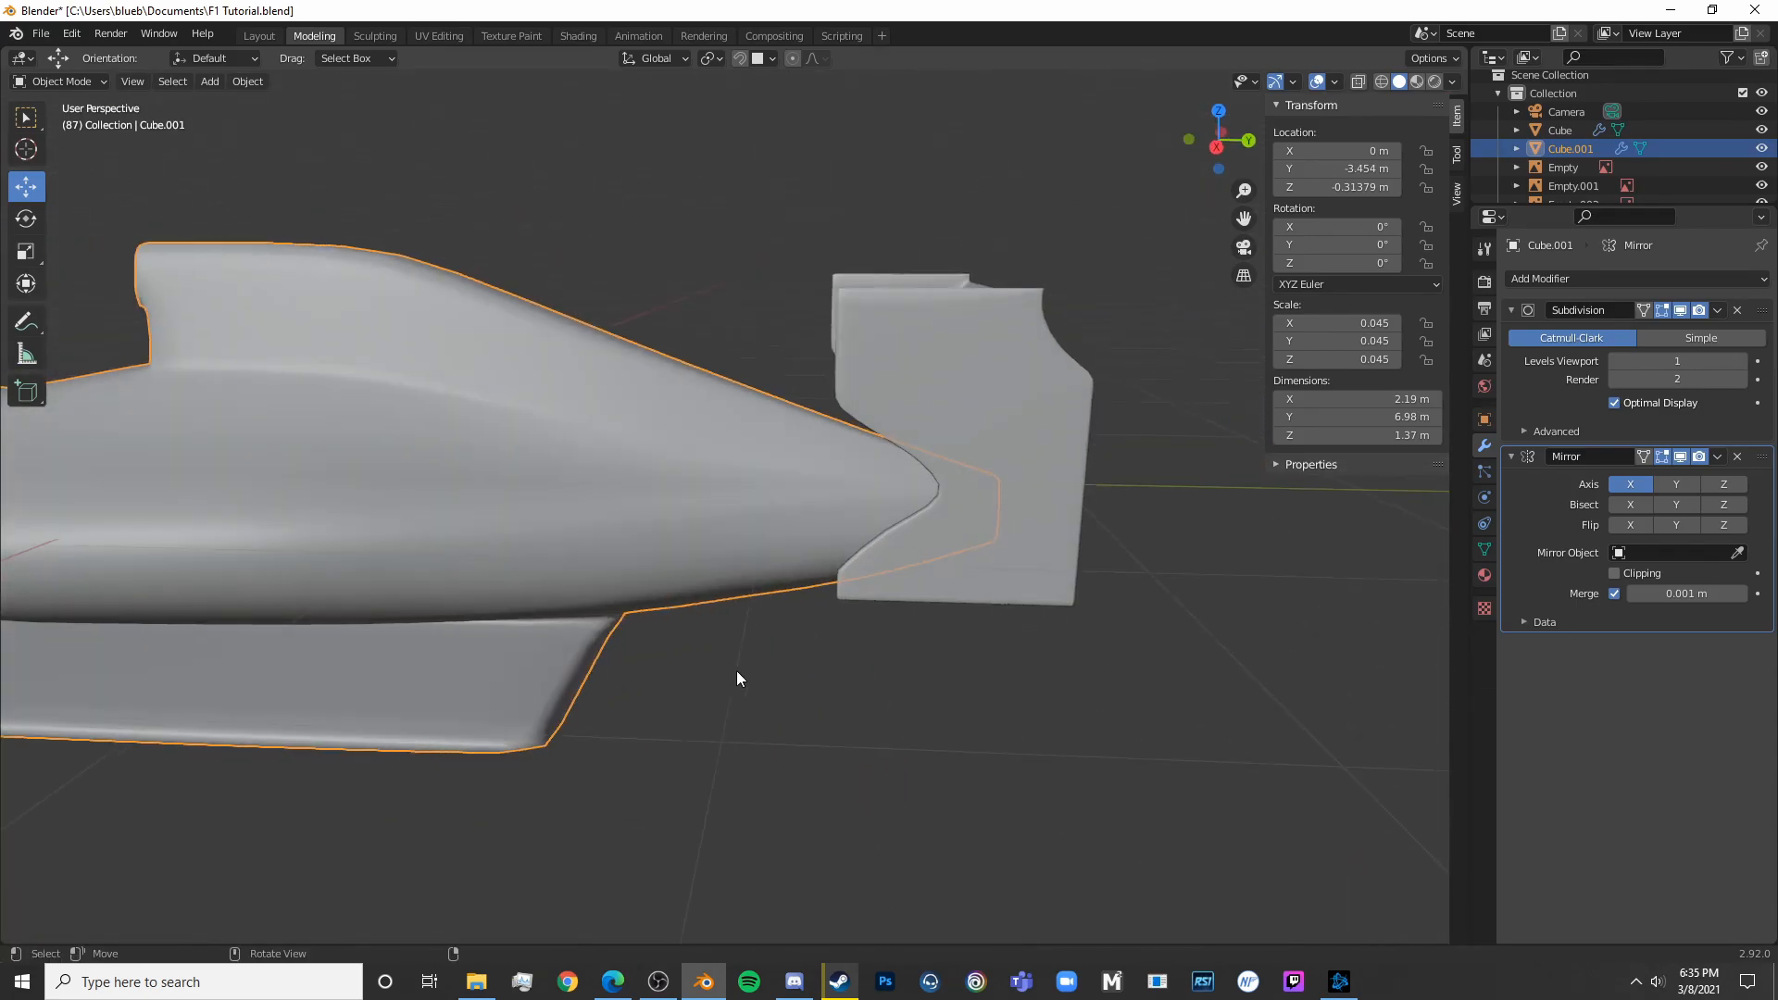
Add a loop cut in the rear wing endplate's bottom strip and slide it toward the bottom edge with a factor of -0.552
{"action": "left_click", "coordinate": [964, 591]}
{"action": "middle_click_drag", "start_coordinate": [964, 590], "coordinate": [891, 622]}
{"action": "key", "text": "Tab"}
{"action": "scroll", "coordinate": [599, 625], "scroll_direction": "up", "scroll_amount": 5}
{"action": "scroll", "coordinate": [599, 625], "scroll_direction": "down", "scroll_amount": 3}
{"action": "scroll", "coordinate": [891, 621], "scroll_direction": "up", "scroll_amount": 4}
{"action": "middle_click_drag", "start_coordinate": [1103, 556], "coordinate": [804, 519]}
{"action": "left_click", "coordinate": [847, 446]}
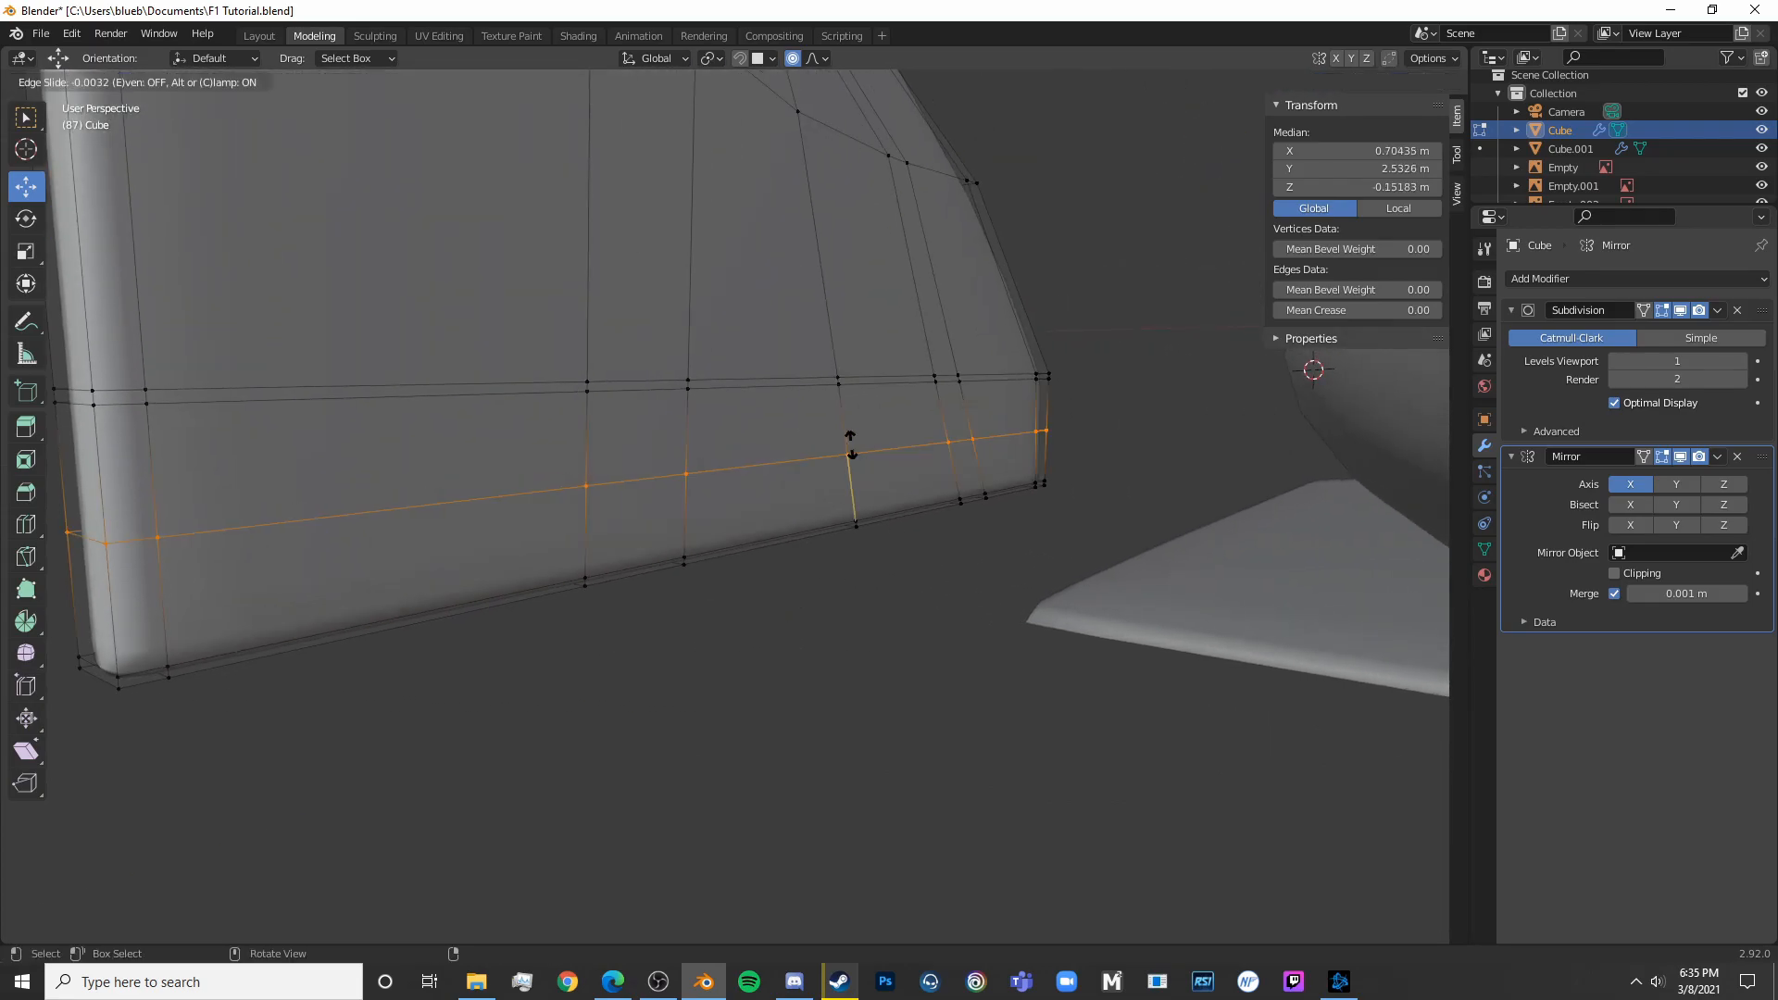
{"action": "left_click", "coordinate": [853, 482]}
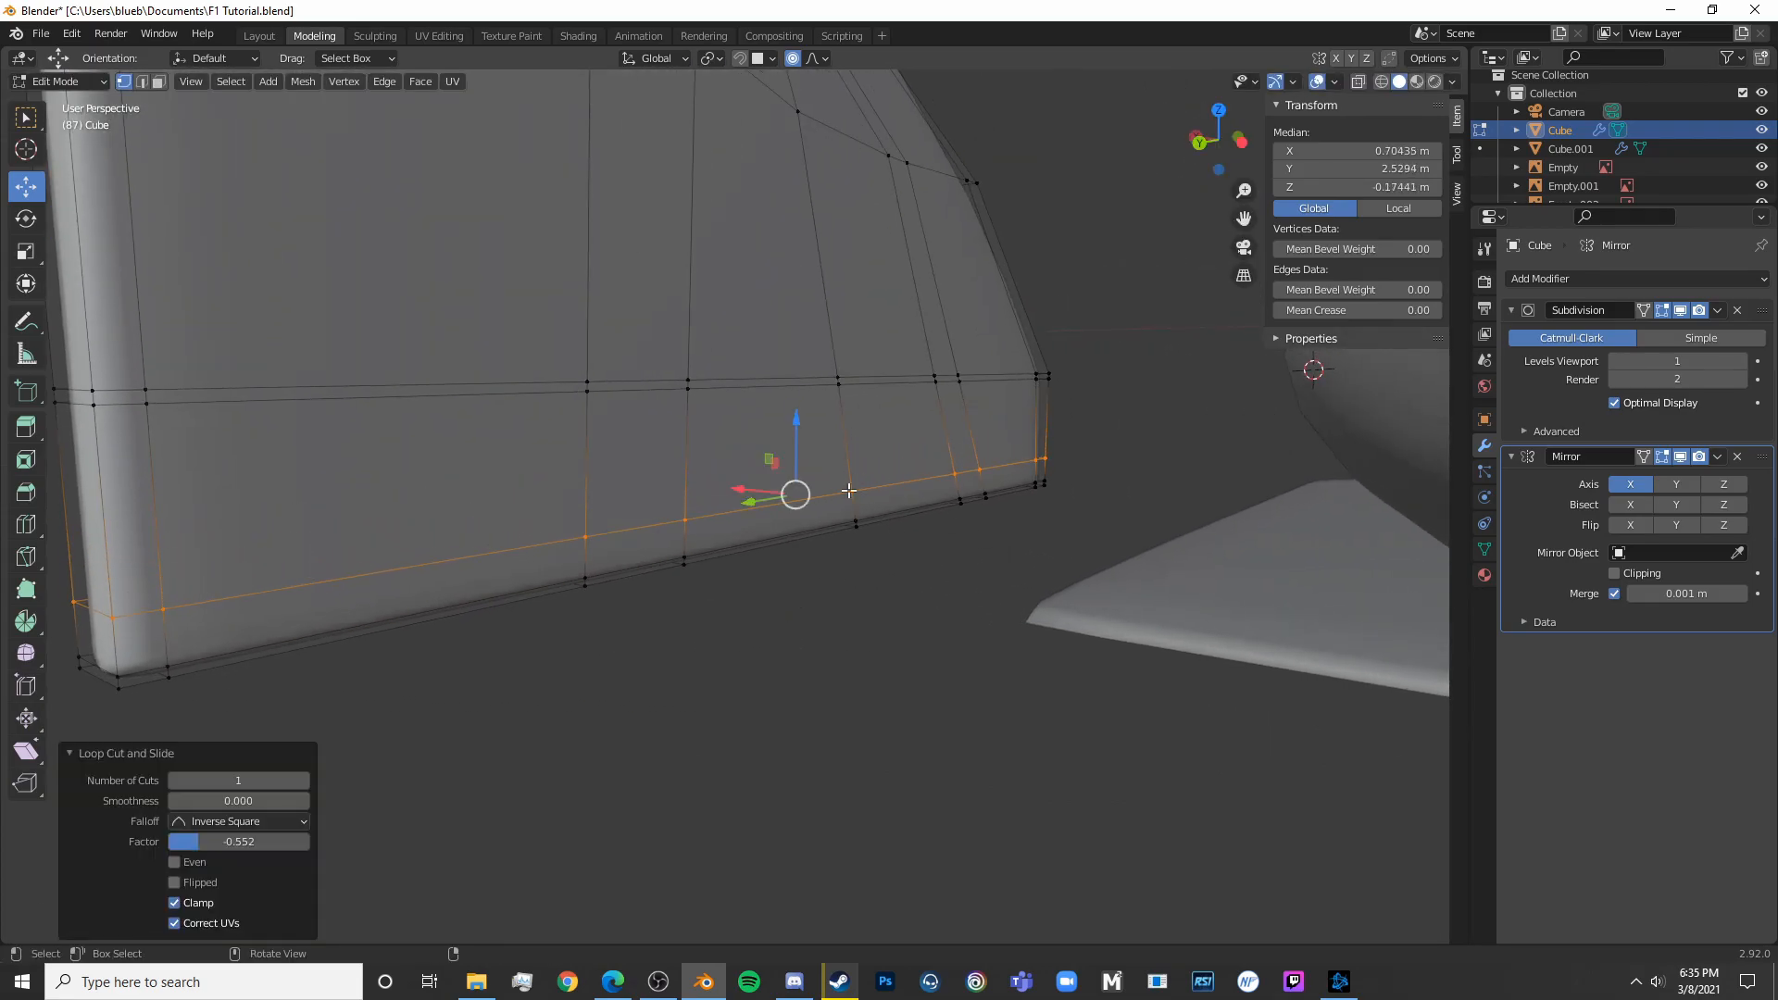
Select the inner faces along the endplate's bottom edge and extrude them about 0.018 m inward
{"action": "left_click", "coordinate": [158, 81]}
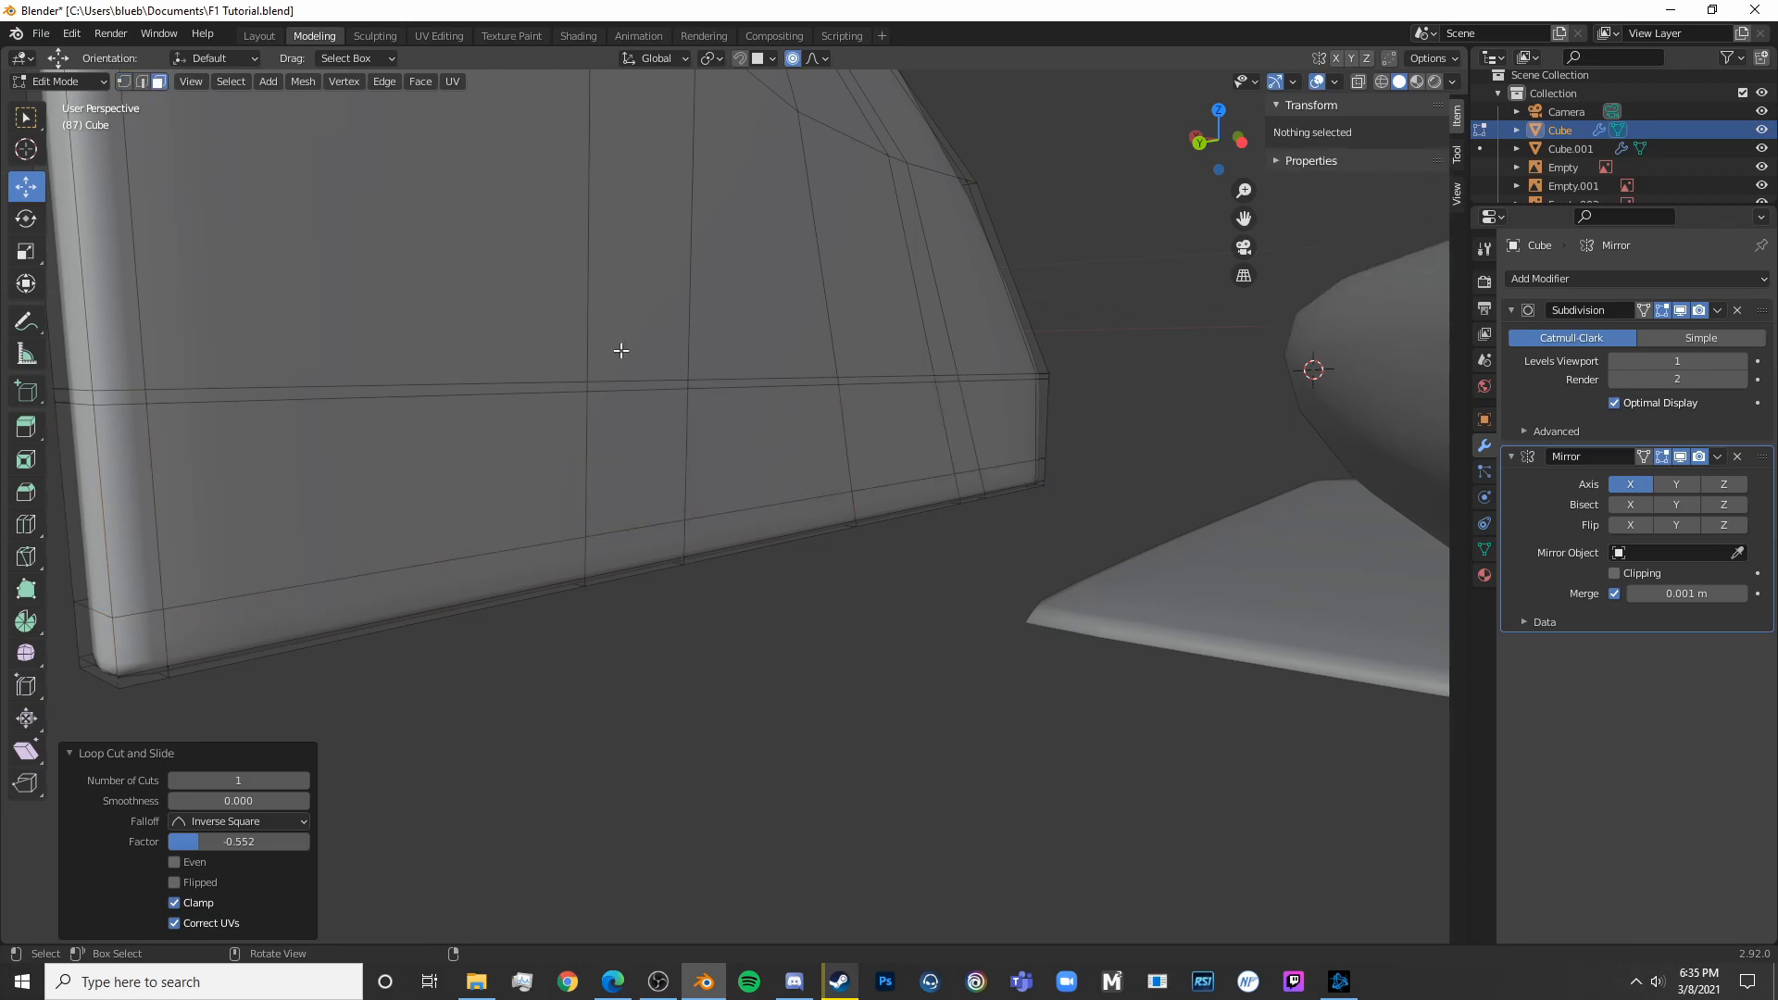
{"action": "left_click", "coordinate": [755, 522]}
{"action": "middle_click_drag", "start_coordinate": [988, 500], "coordinate": [786, 592]}
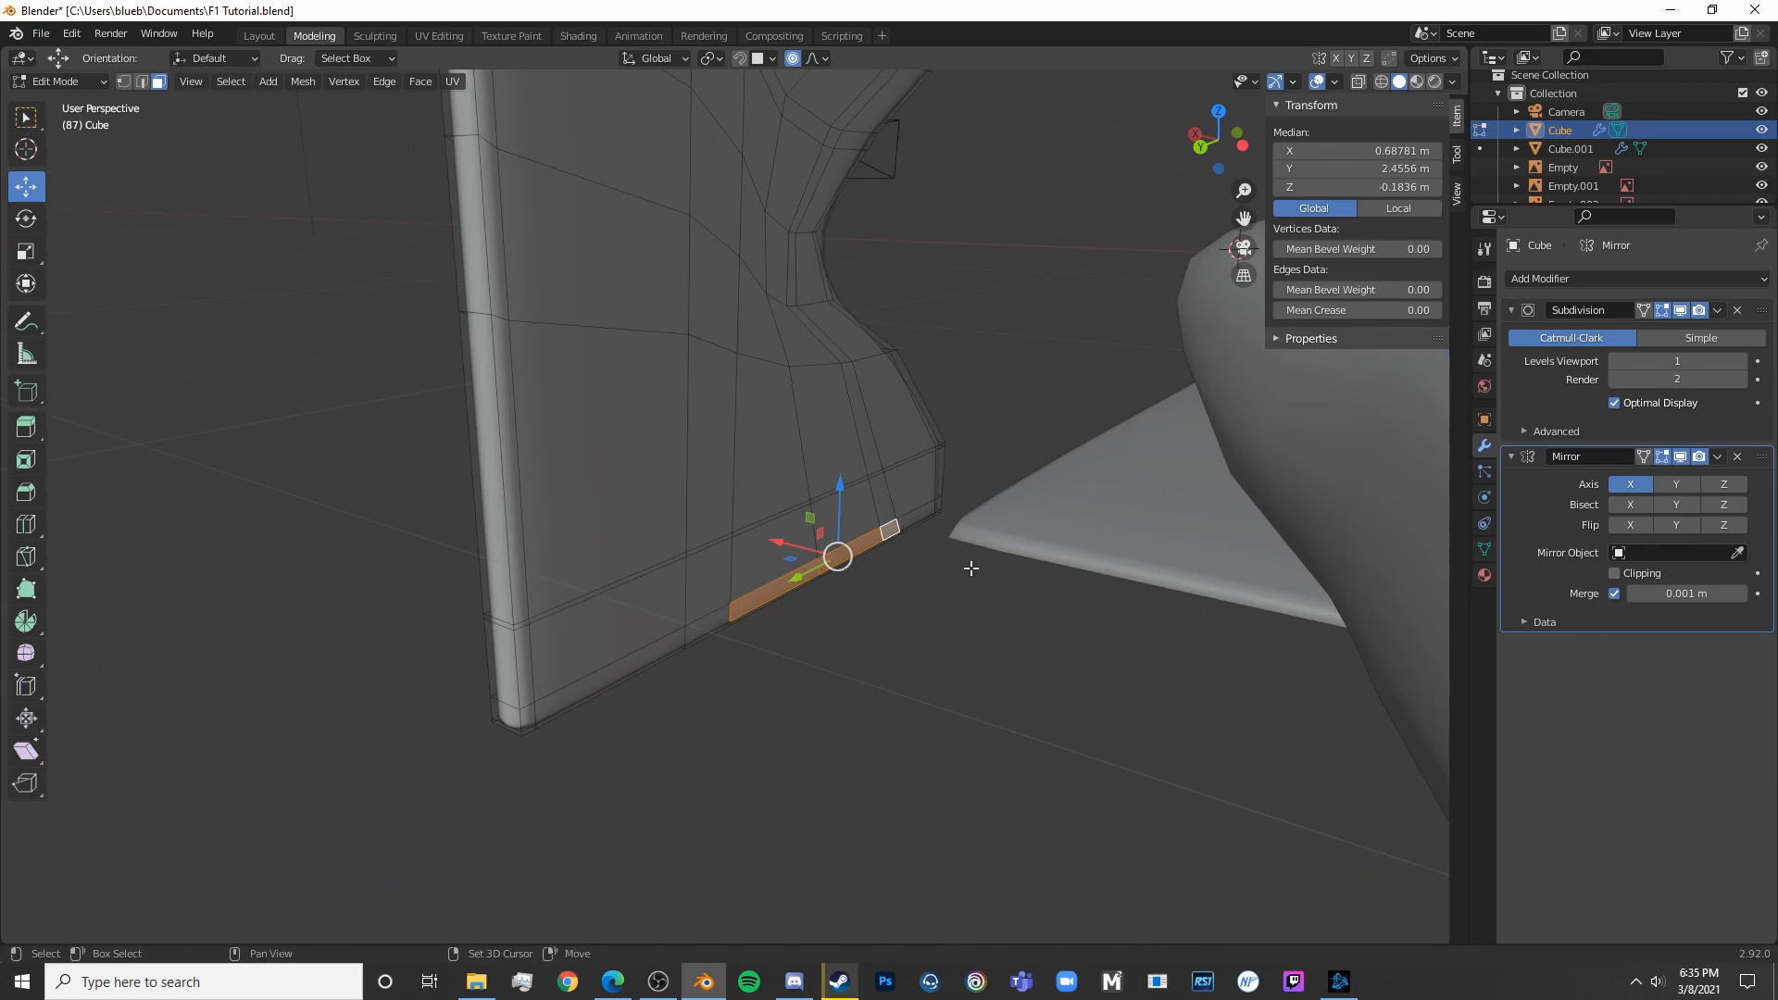
{"action": "middle_click_drag", "start_coordinate": [967, 565], "coordinate": [895, 540]}
{"action": "scroll", "coordinate": [801, 577], "scroll_direction": "down", "scroll_amount": 5}
{"action": "middle_click_drag", "start_coordinate": [790, 742], "coordinate": [1003, 600]}
{"action": "key", "text": "e"}
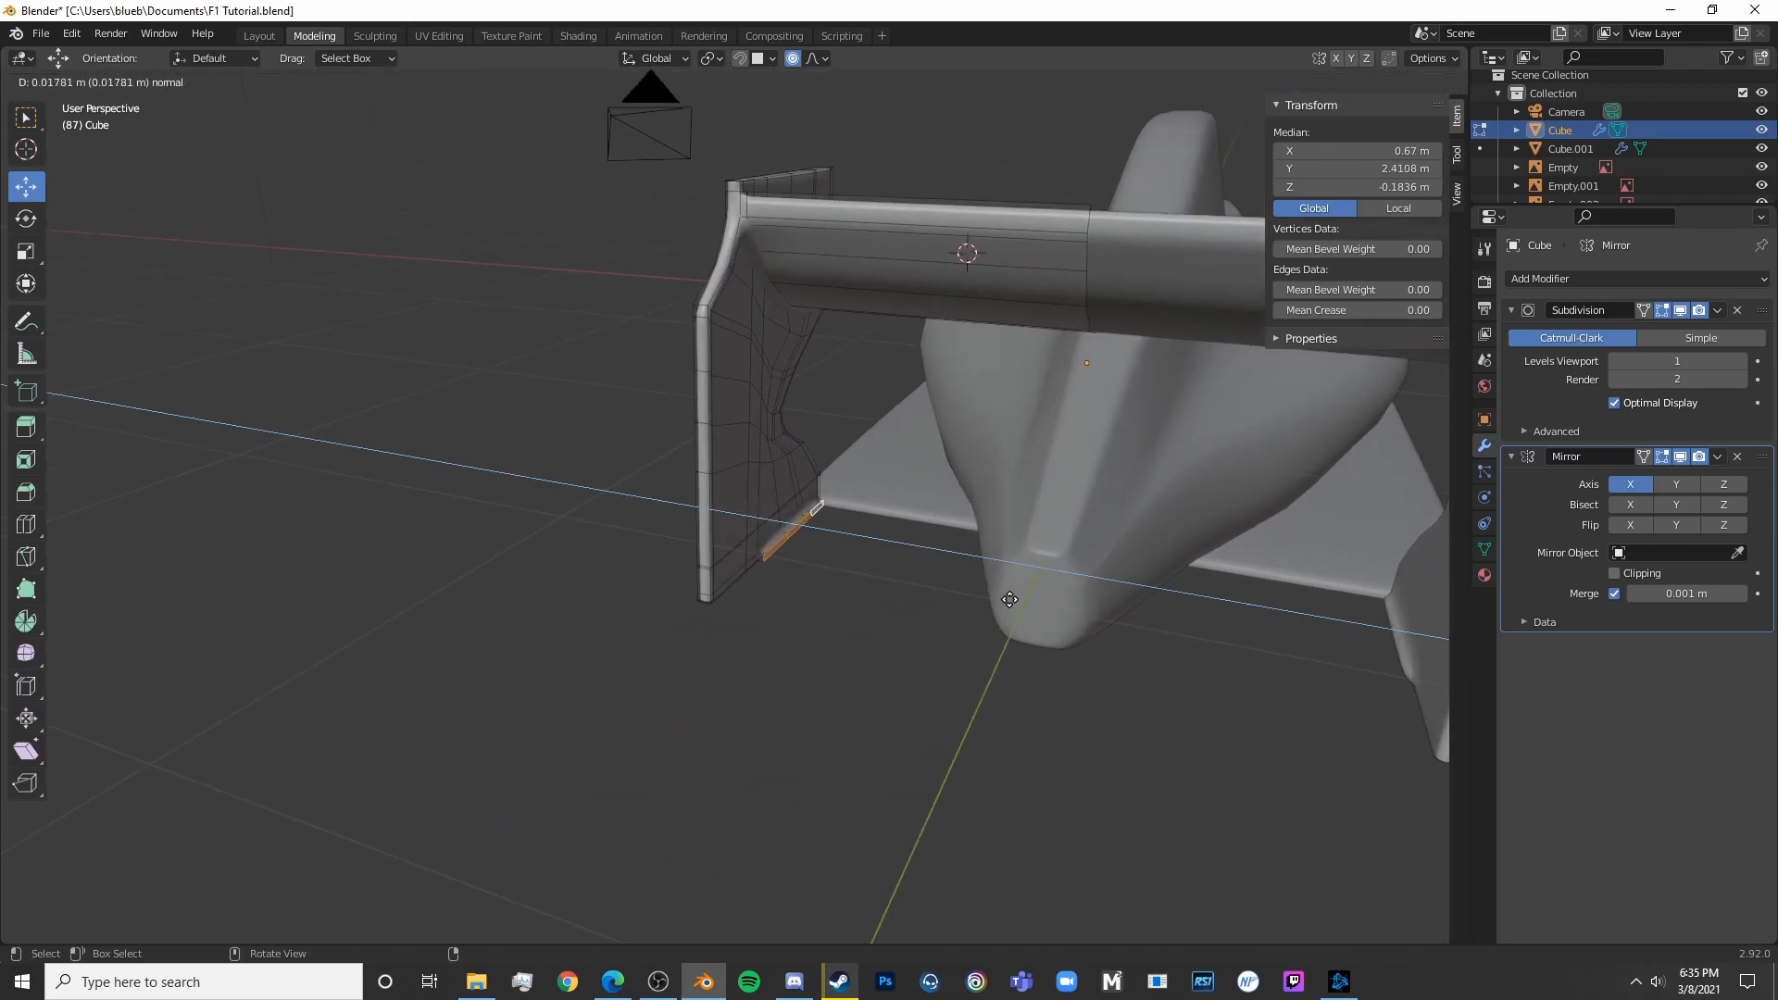
{"action": "left_click", "coordinate": [1010, 599]}
{"action": "scroll", "coordinate": [813, 671], "scroll_direction": "up", "scroll_amount": 4}
{"action": "scroll", "coordinate": [844, 671], "scroll_direction": "down", "scroll_amount": 5}
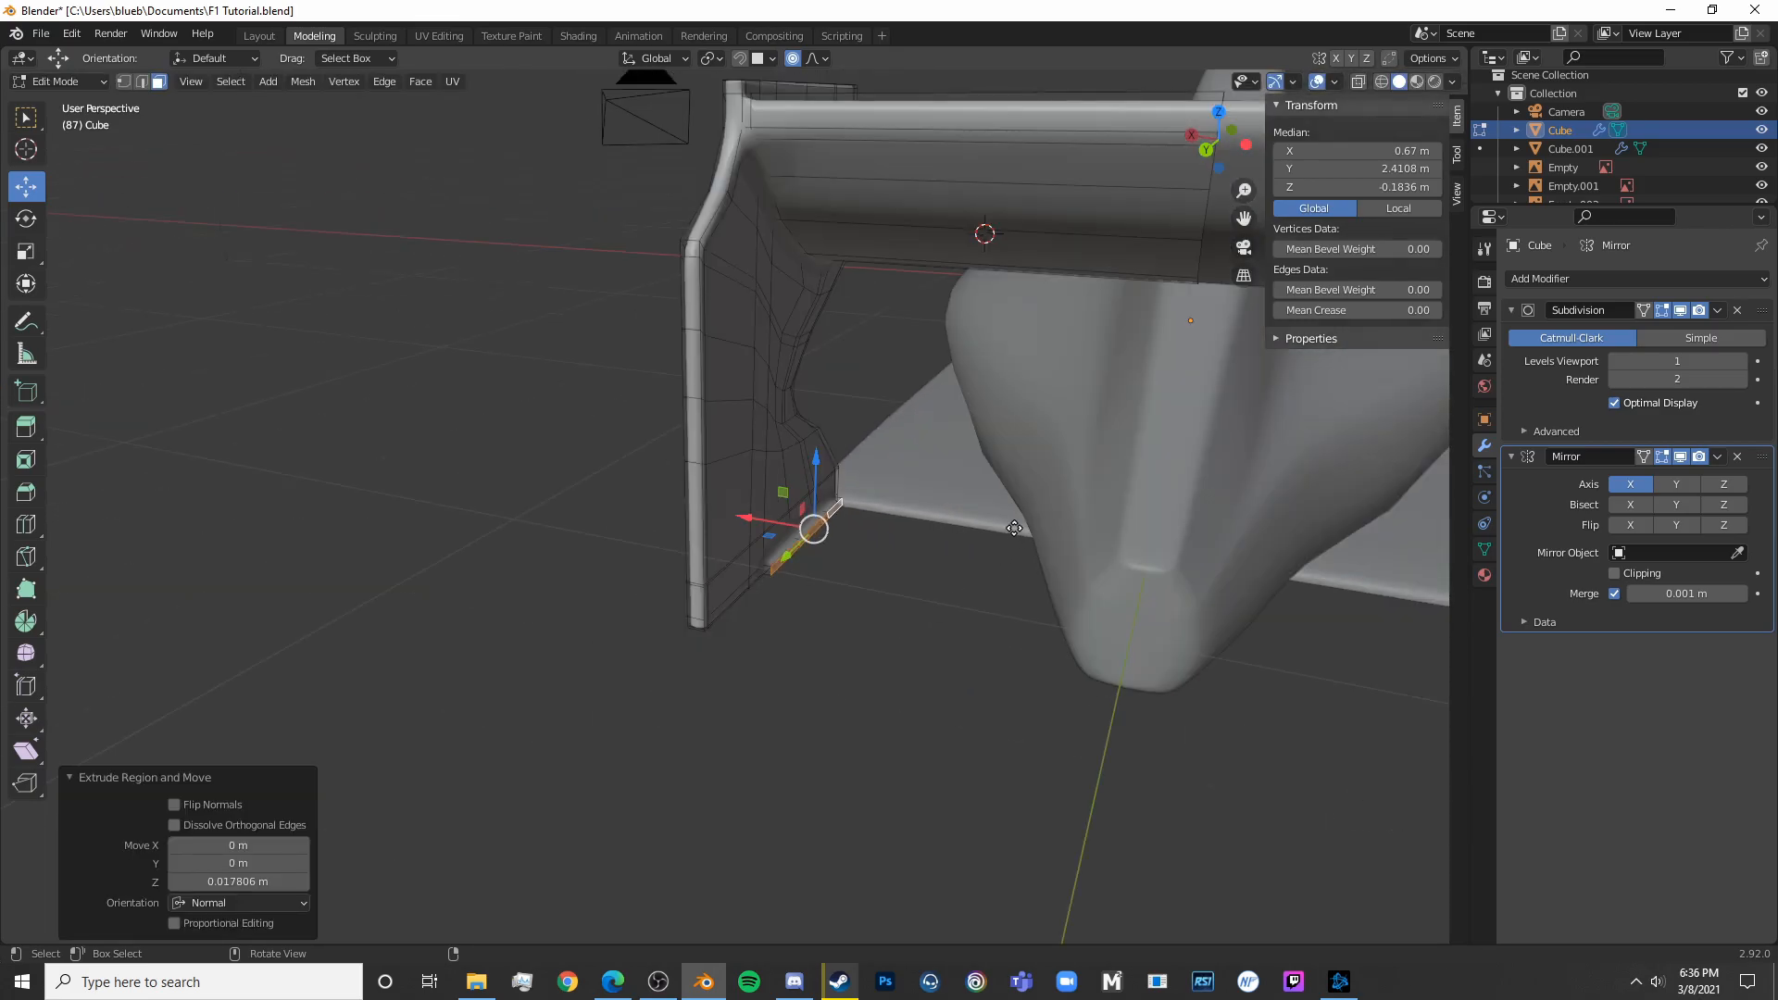
Extrude those faces again to the car's centreline as a lower crossbeam and inspect the whole car in Object Mode
{"action": "key", "text": "e"}
{"action": "left_click", "coordinate": [1294, 550]}
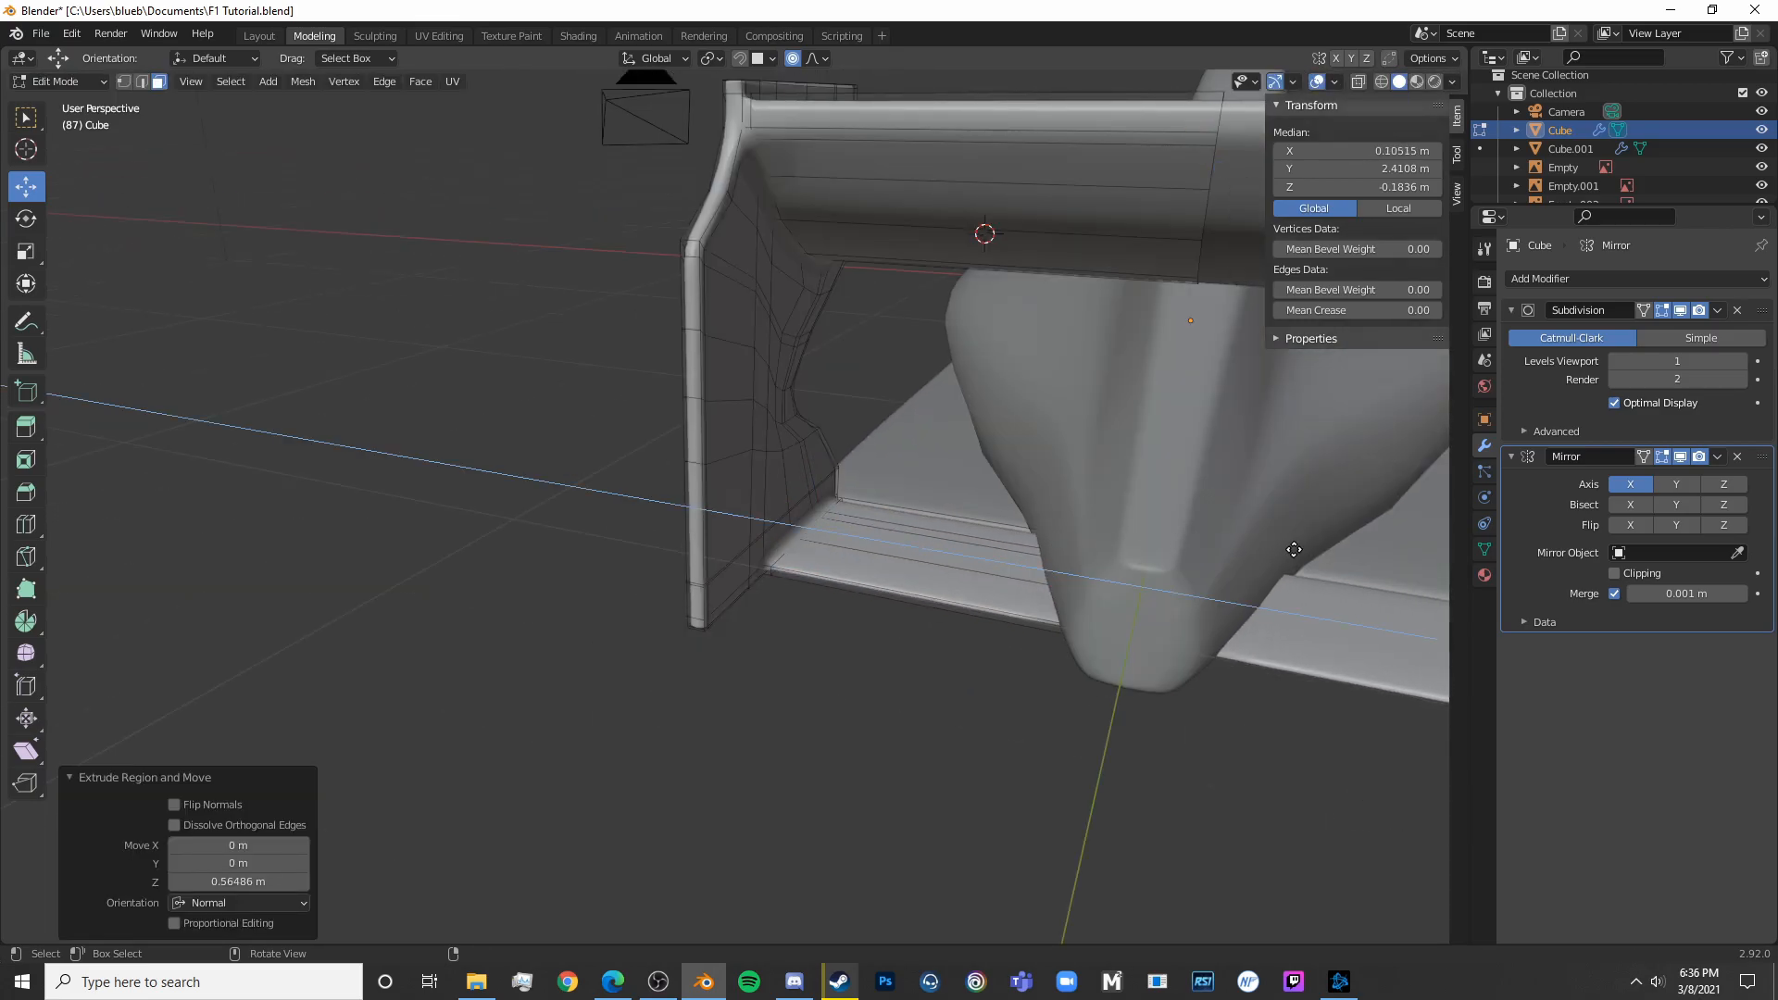
{"action": "left_click", "coordinate": [1317, 567]}
{"action": "key", "text": "shift+z"}
{"action": "mouse_move", "coordinate": [1317, 575]}
{"action": "middle_mouse_down"}
{"action": "mouse_move", "coordinate": [1142, 588]}
{"action": "mouse_move", "coordinate": [1135, 565]}
{"action": "middle_mouse_up"}
{"action": "key", "text": "shift+z"}
{"action": "mouse_move", "coordinate": [768, 574]}
{"action": "middle_mouse_down"}
{"action": "mouse_move", "coordinate": [1072, 652]}
{"action": "mouse_move", "coordinate": [980, 563]}
{"action": "mouse_move", "coordinate": [807, 488]}
{"action": "mouse_move", "coordinate": [542, 486]}
{"action": "mouse_move", "coordinate": [627, 623]}
{"action": "mouse_move", "coordinate": [754, 670]}
{"action": "mouse_move", "coordinate": [841, 657]}
{"action": "mouse_move", "coordinate": [952, 583]}
{"action": "mouse_move", "coordinate": [880, 581]}
{"action": "middle_mouse_up"}
{"action": "key", "text": "Tab"}
{"action": "left_click", "coordinate": [980, 563]}
{"action": "scroll", "coordinate": [944, 554], "scroll_direction": "down", "scroll_amount": 5}
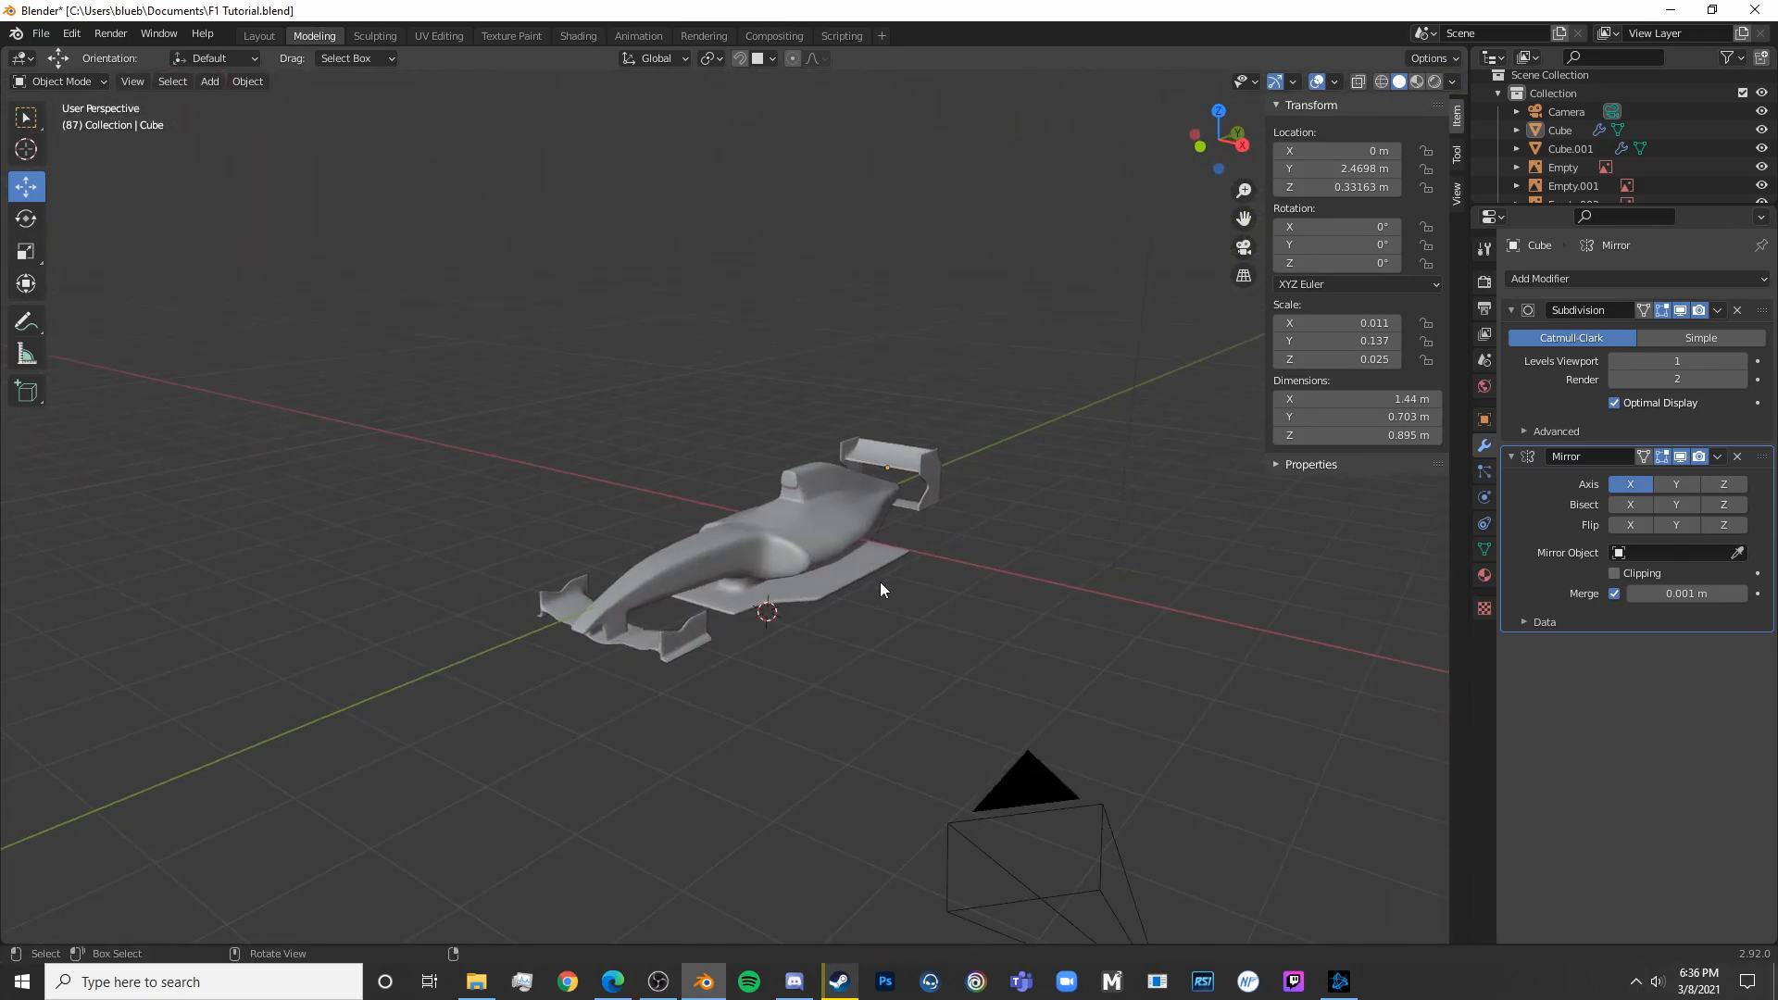
Add a loop cut across the body's floor near its rear end and slide it close to the rear edge
{"action": "key", "text": "KP_3"}
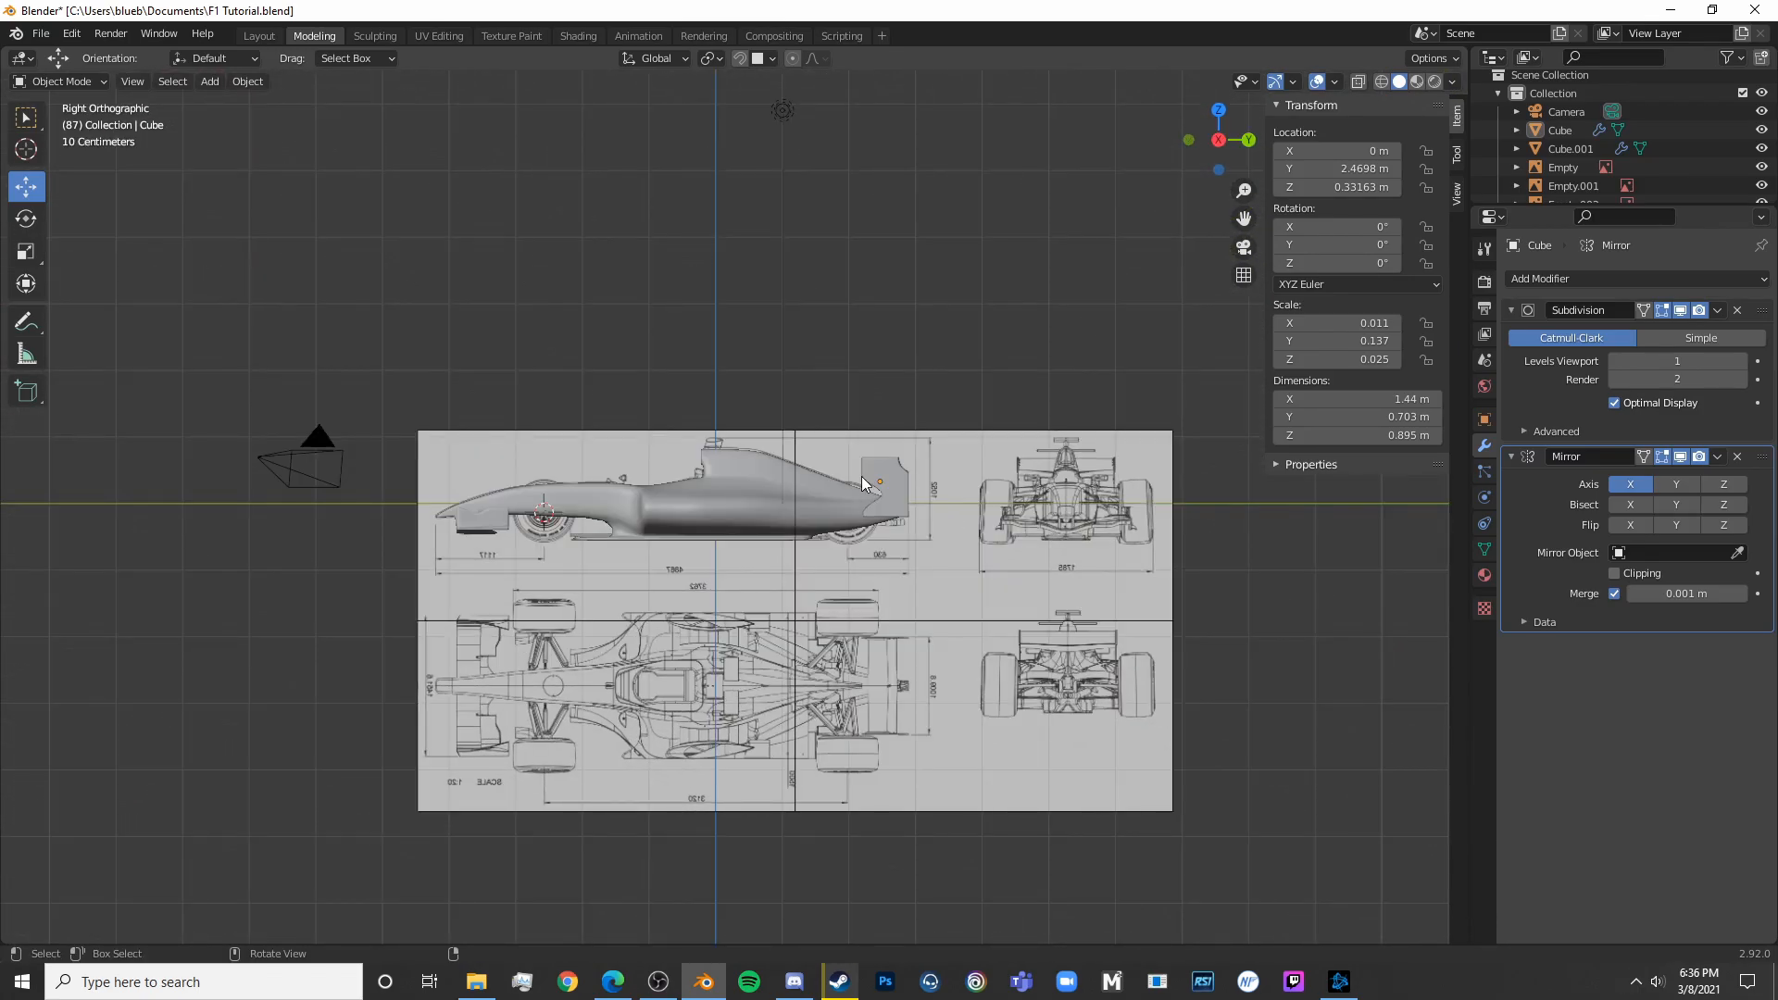
{"action": "scroll", "coordinate": [862, 482], "scroll_direction": "up", "scroll_amount": 5}
{"action": "key", "text": "shift+z"}
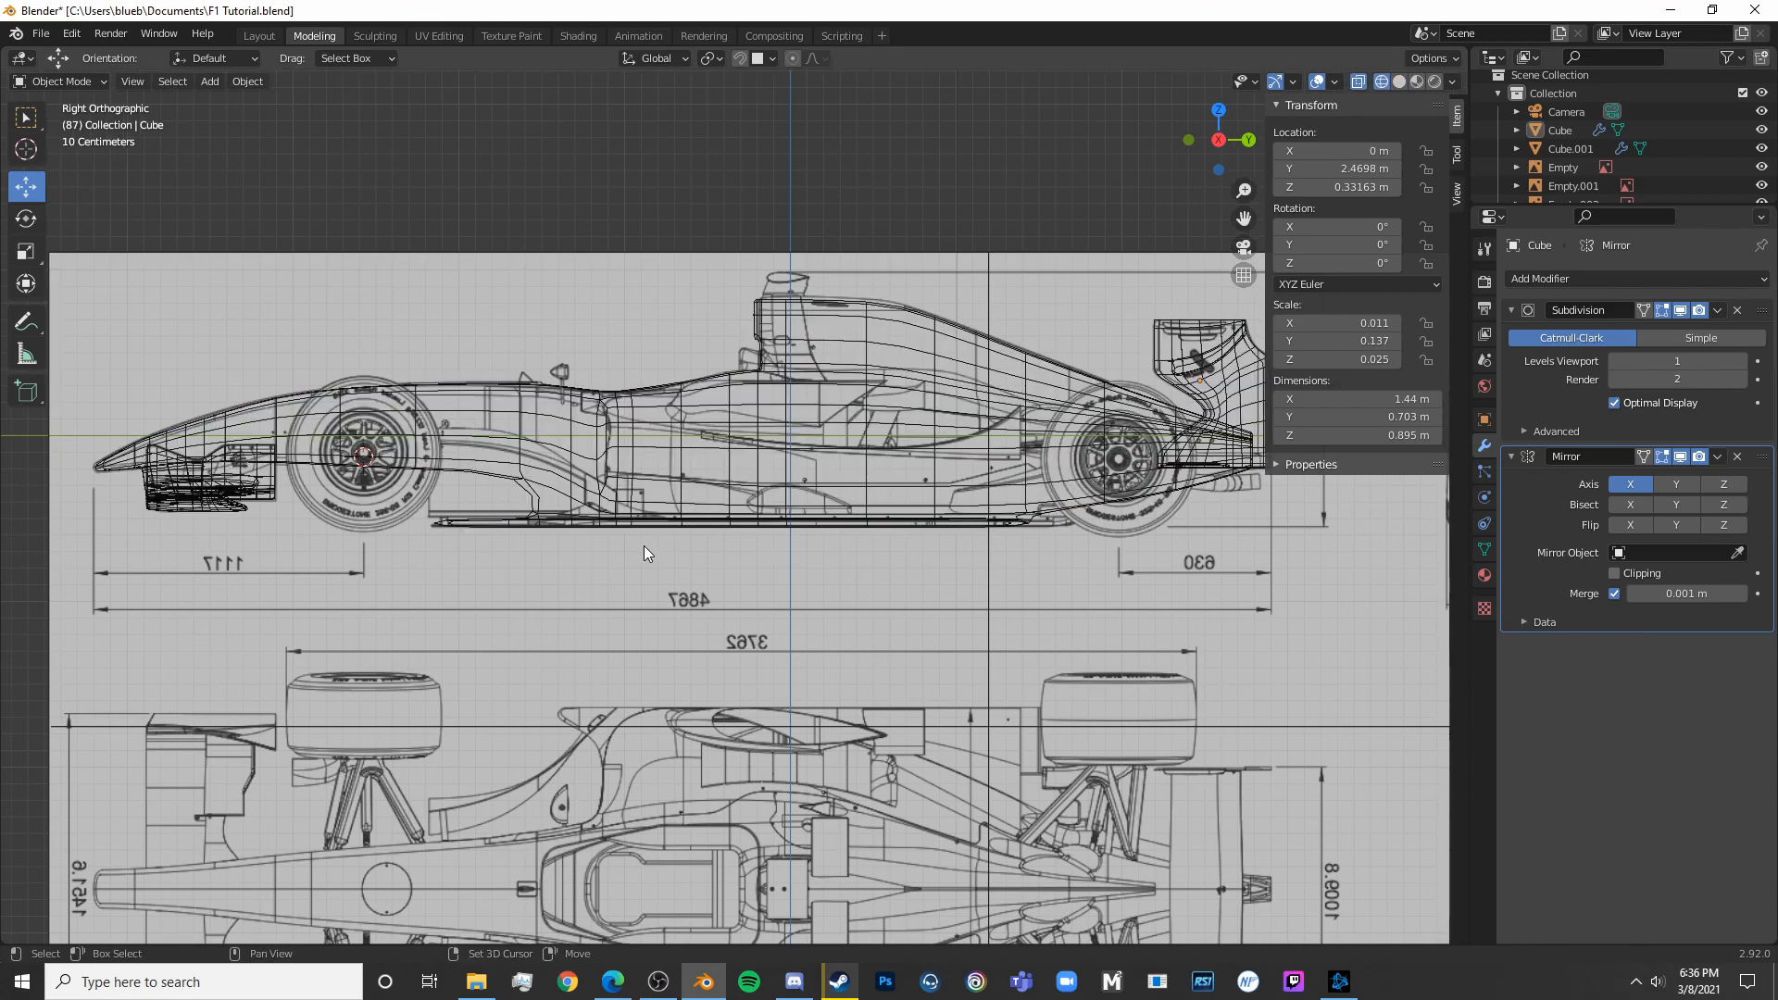
{"action": "key", "text": "shift+z"}
{"action": "mouse_move", "coordinate": [626, 558]}
{"action": "middle_mouse_down"}
{"action": "mouse_move", "coordinate": [705, 526]}
{"action": "mouse_move", "coordinate": [574, 523]}
{"action": "mouse_move", "coordinate": [992, 665]}
{"action": "mouse_move", "coordinate": [728, 674]}
{"action": "middle_mouse_up"}
{"action": "left_click", "coordinate": [1035, 667]}
{"action": "key", "text": "Tab"}
{"action": "scroll", "coordinate": [726, 674], "scroll_direction": "up", "scroll_amount": 4}
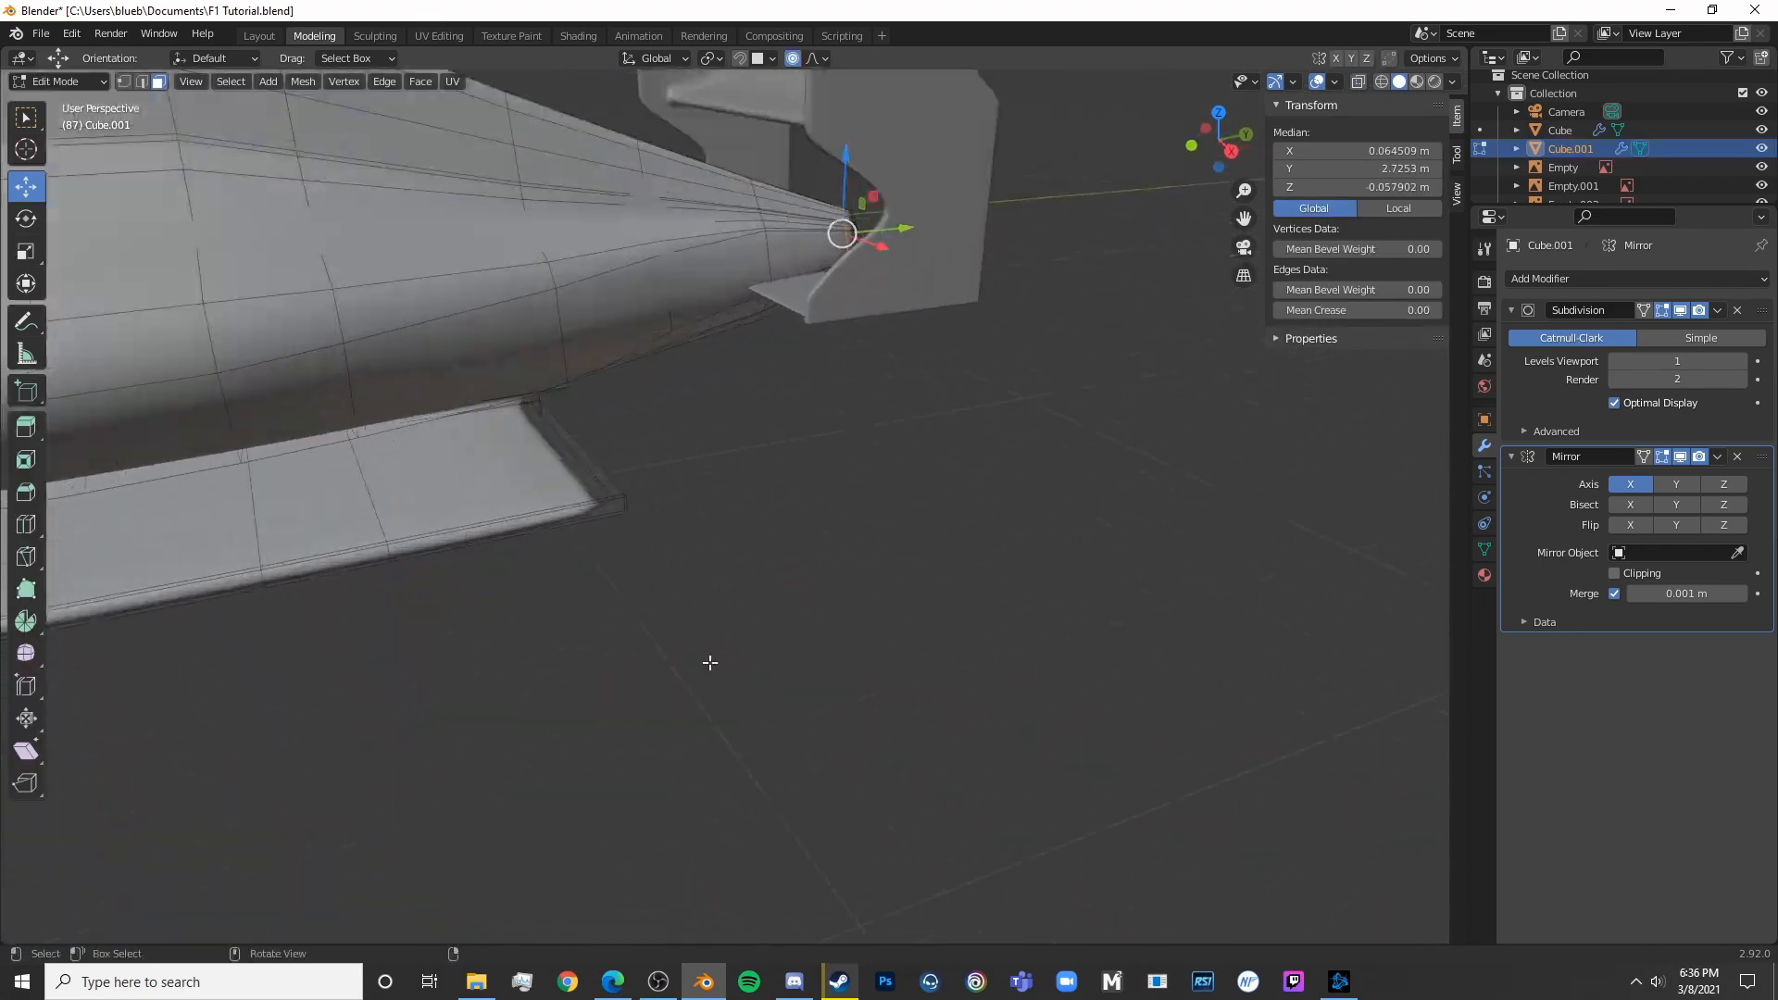
{"action": "left_click", "coordinate": [498, 515]}
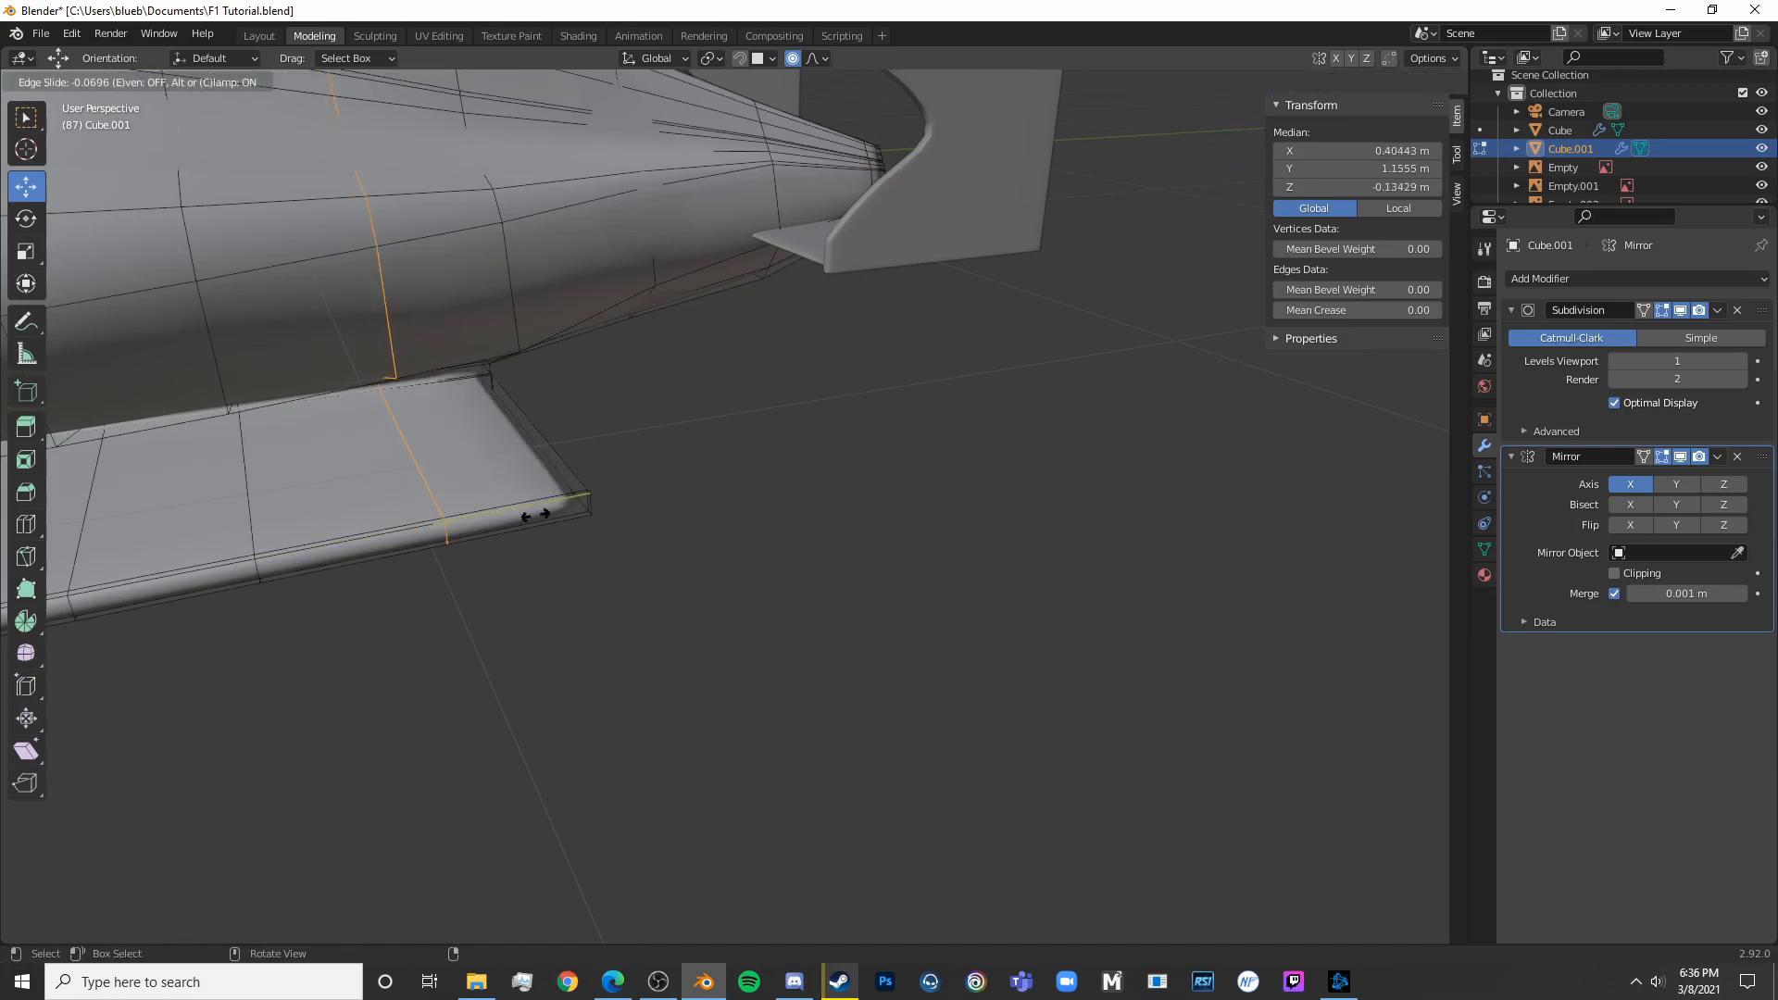
{"action": "left_click", "coordinate": [626, 518]}
{"action": "key", "text": "Tab"}
{"action": "middle_click_drag", "start_coordinate": [637, 531], "coordinate": [758, 613]}
{"action": "key", "text": "Tab"}
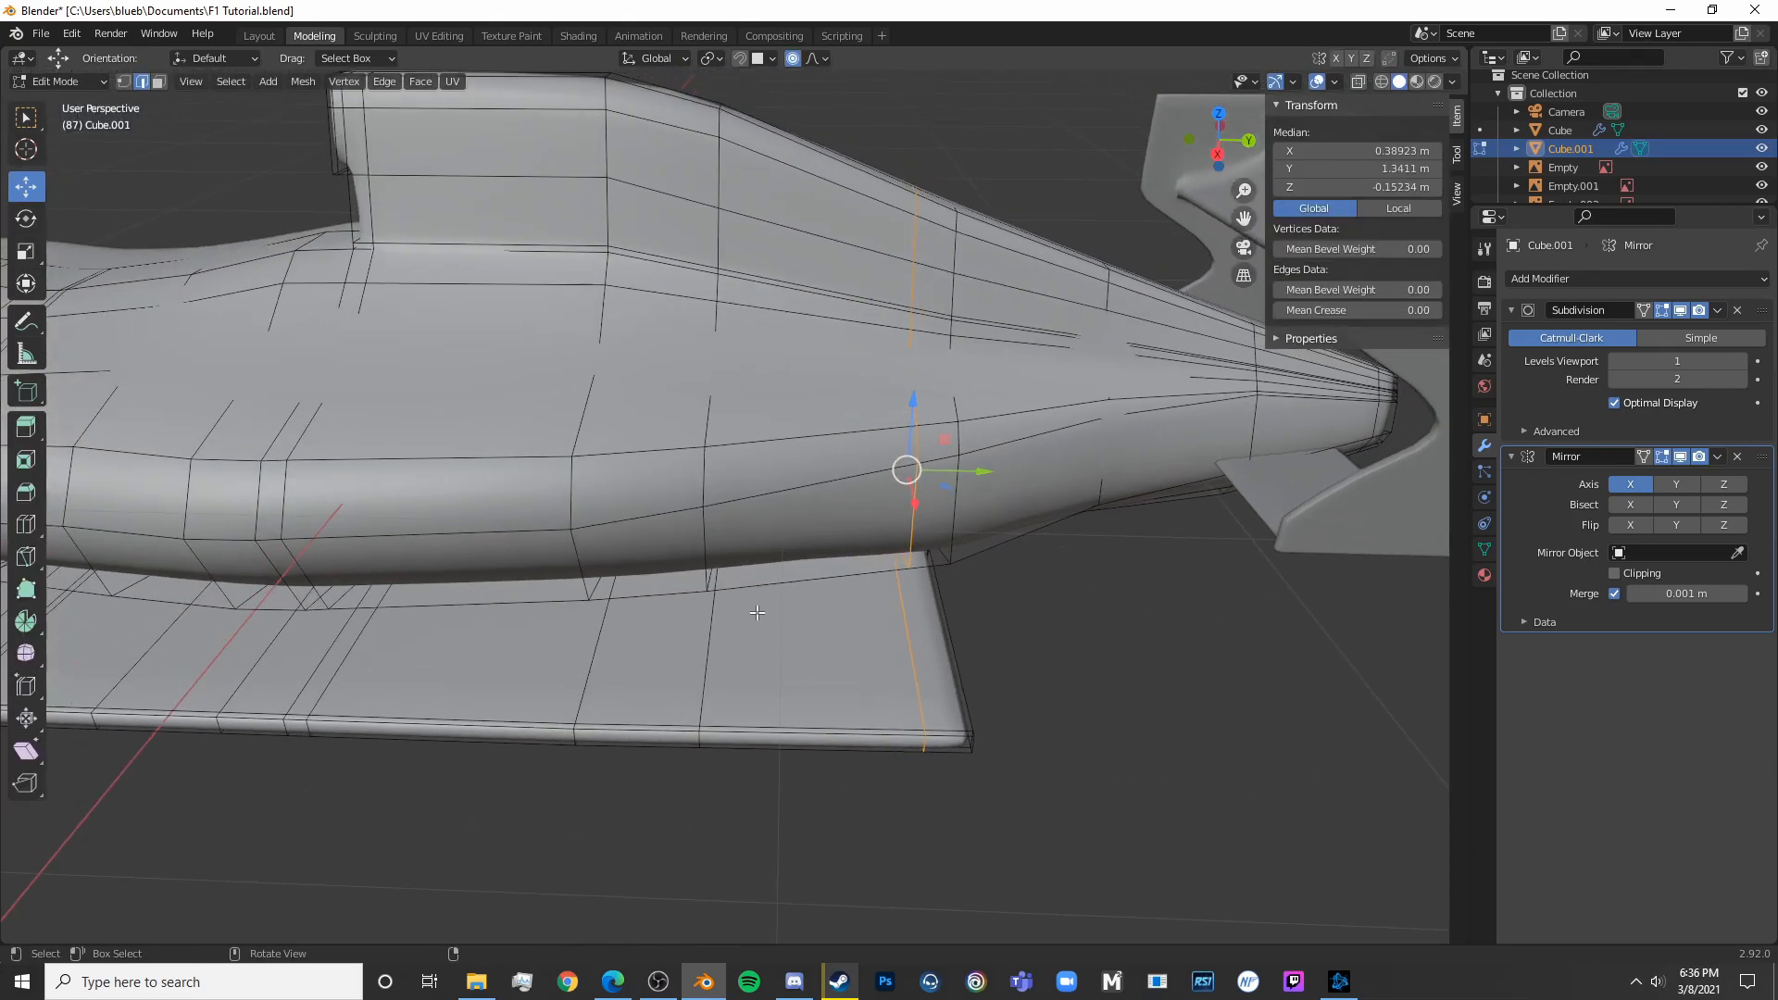
Select the top faces along the floor's outer rear edge and extrude them about 0.295 m upward as a fin
{"action": "key", "text": "Tab"}
{"action": "middle_click_drag", "start_coordinate": [997, 652], "coordinate": [790, 568]}
{"action": "key", "text": "Tab"}
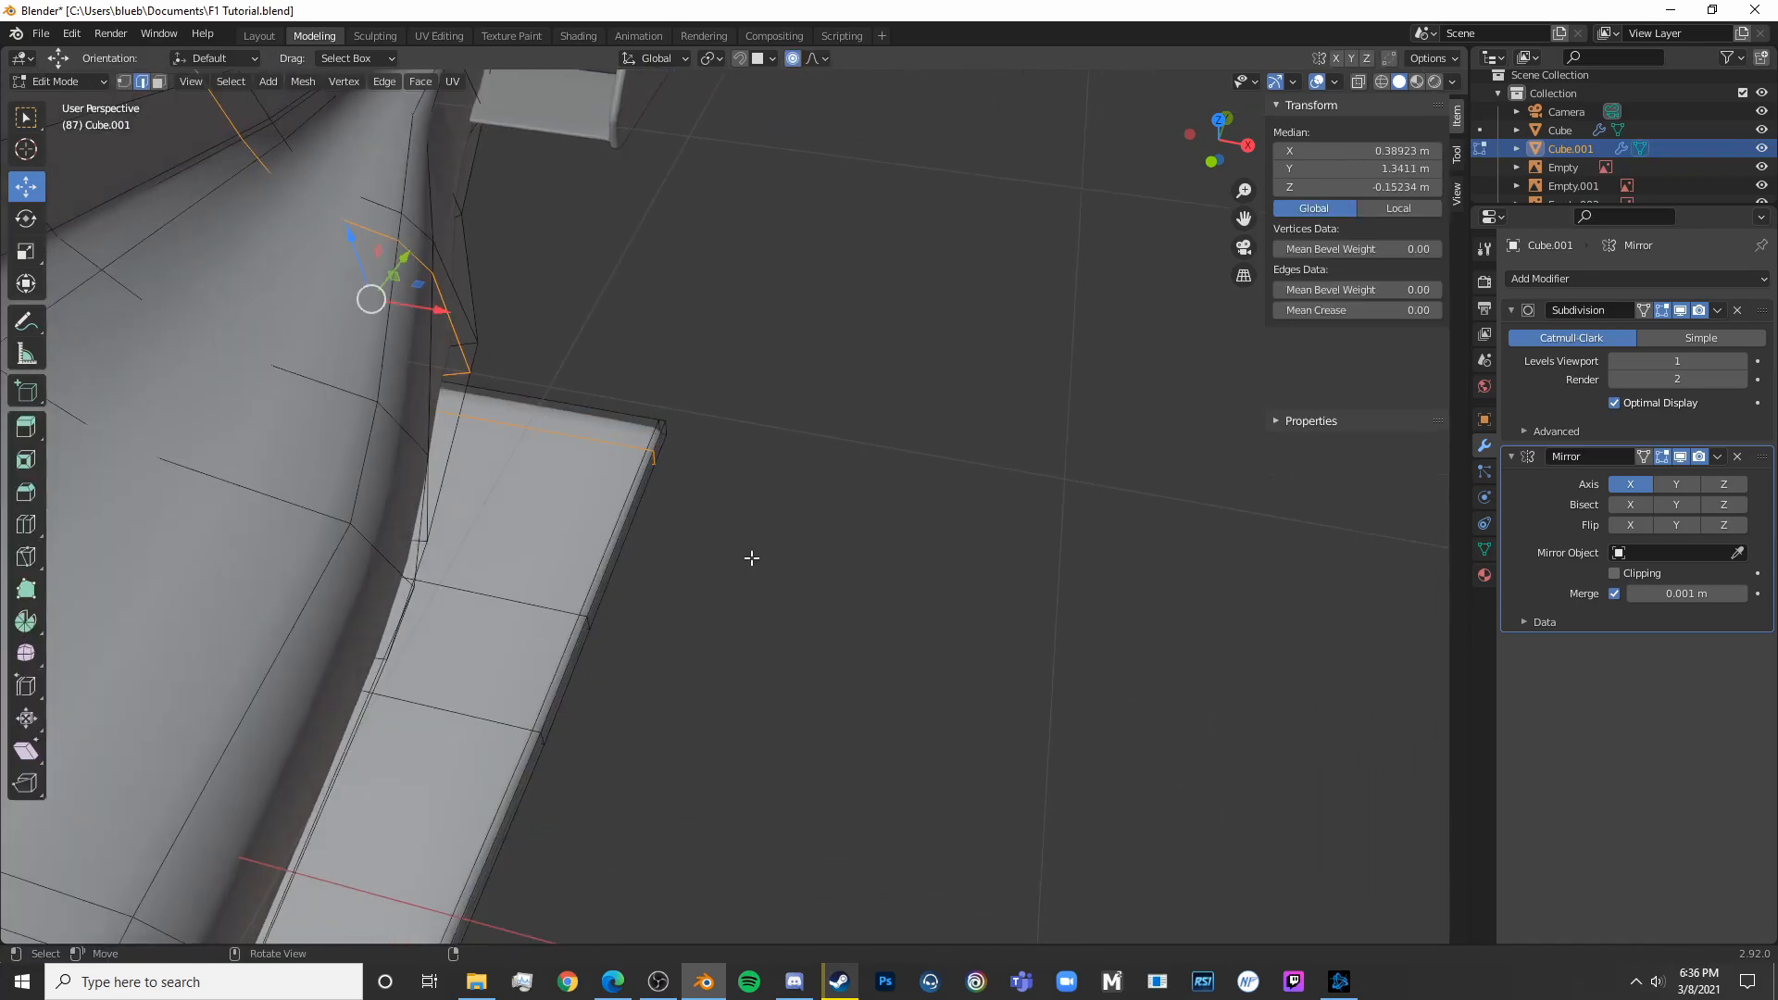
{"action": "scroll", "coordinate": [692, 520], "scroll_direction": "up", "scroll_amount": 5}
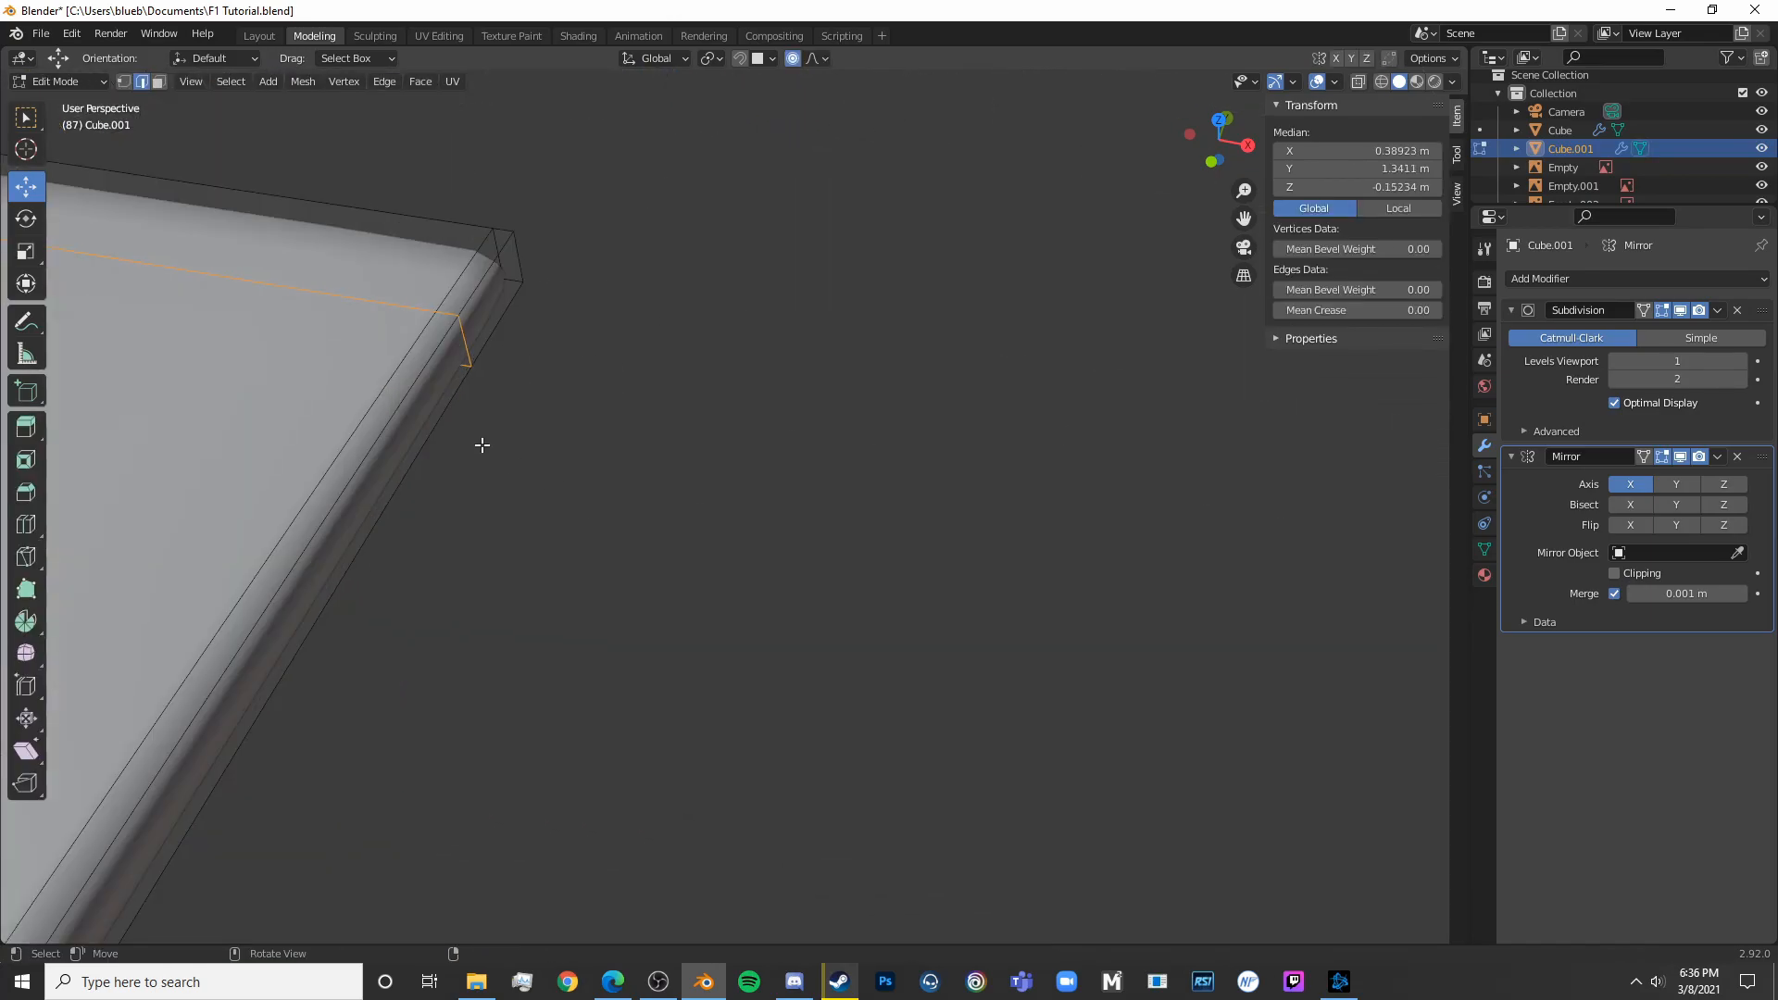
{"action": "left_click", "coordinate": [158, 82]}
{"action": "left_click", "coordinate": [463, 291]}
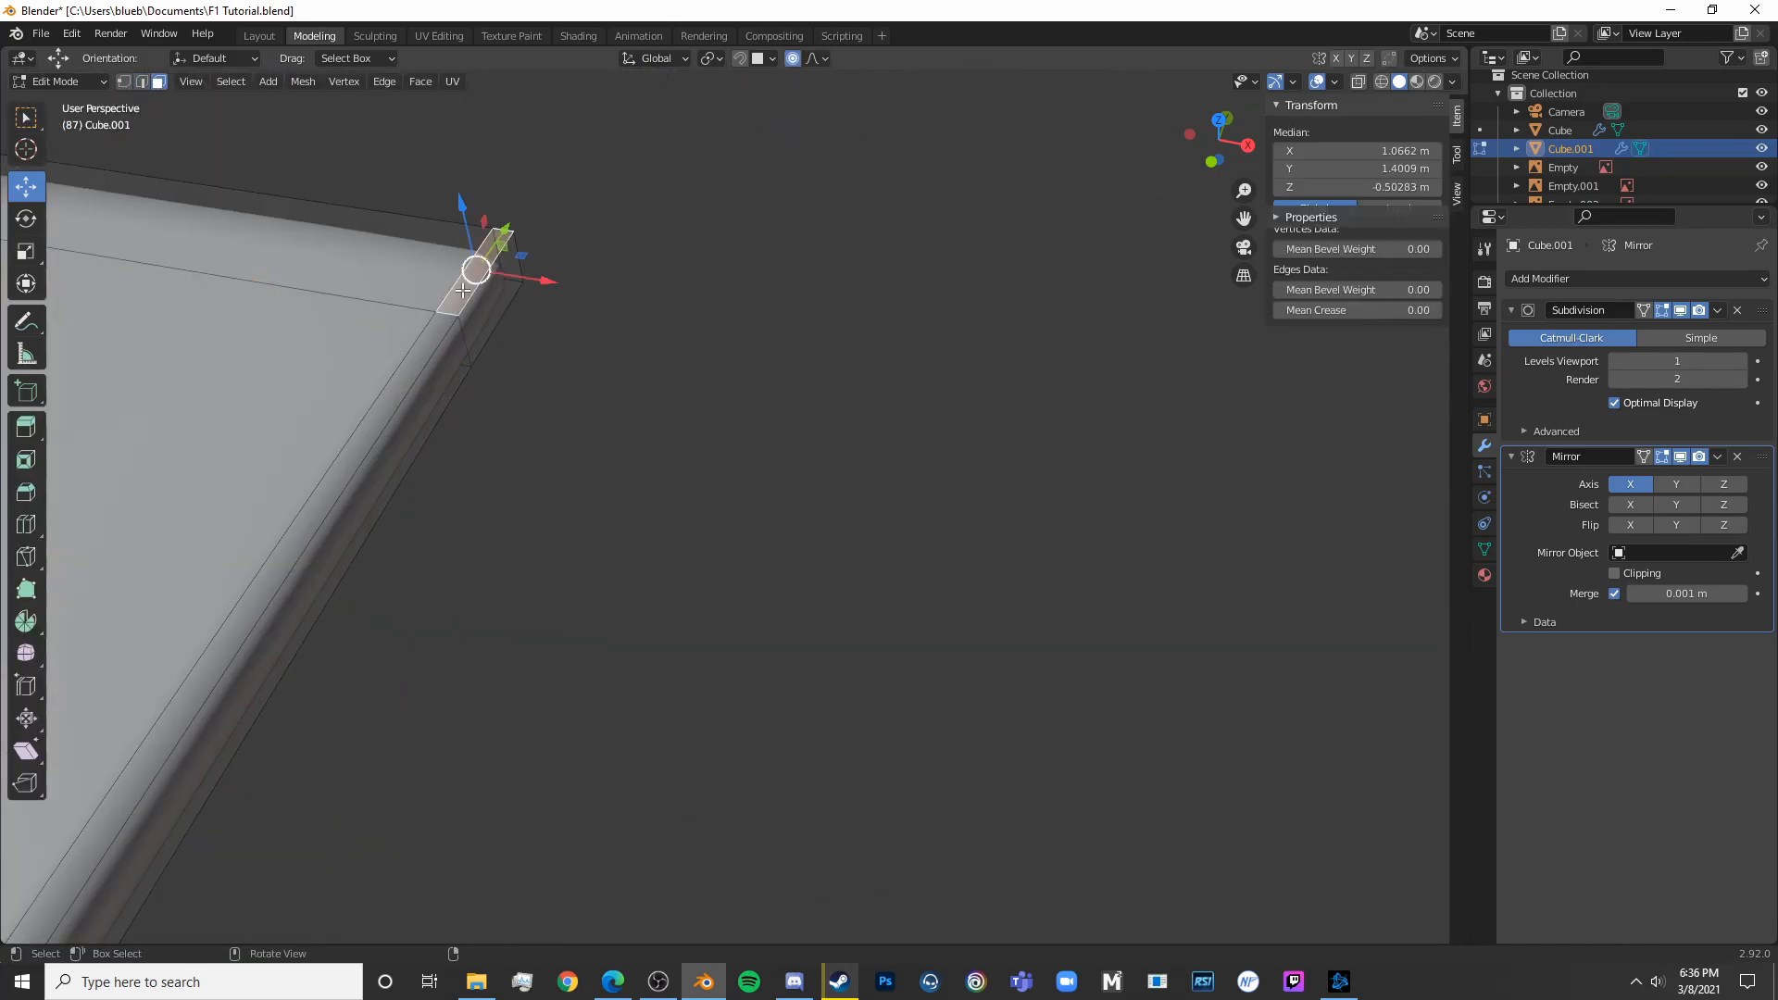
{"action": "left_click", "coordinate": [431, 349], "text": "shift"}
{"action": "scroll", "coordinate": [779, 530], "scroll_direction": "down", "scroll_amount": 6}
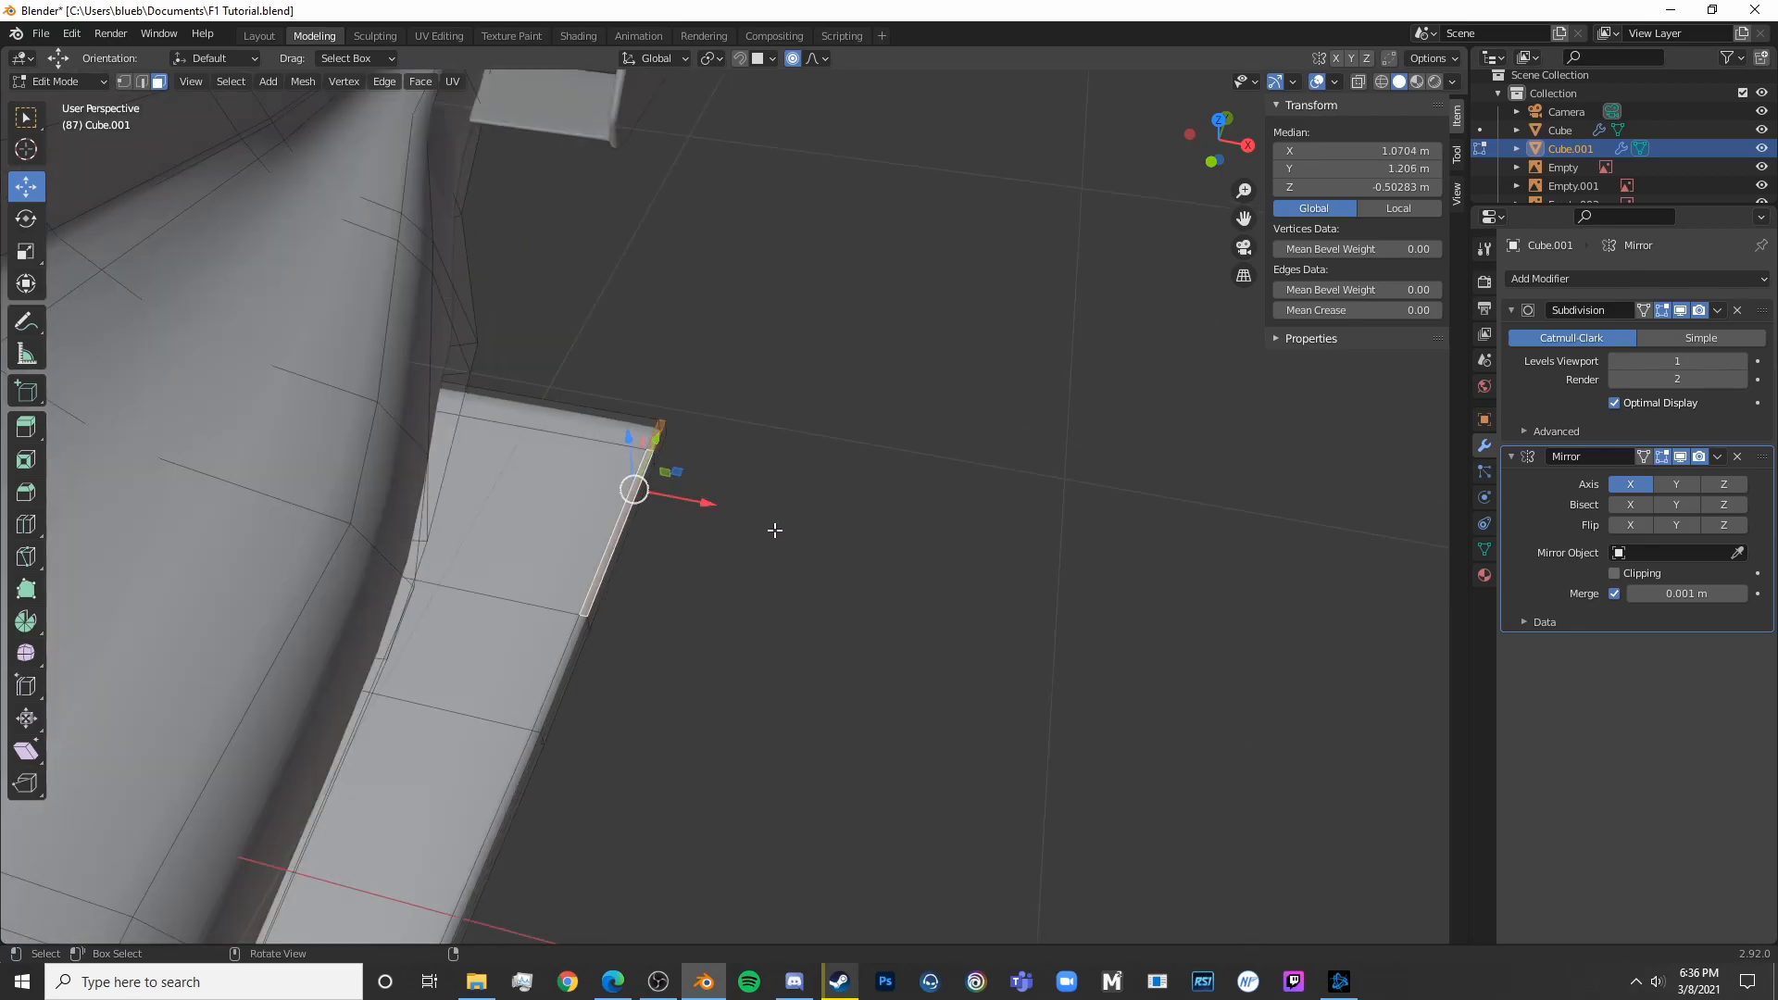
{"action": "key", "text": "KP_3"}
{"action": "scroll", "coordinate": [801, 469], "scroll_direction": "up", "scroll_amount": 4}
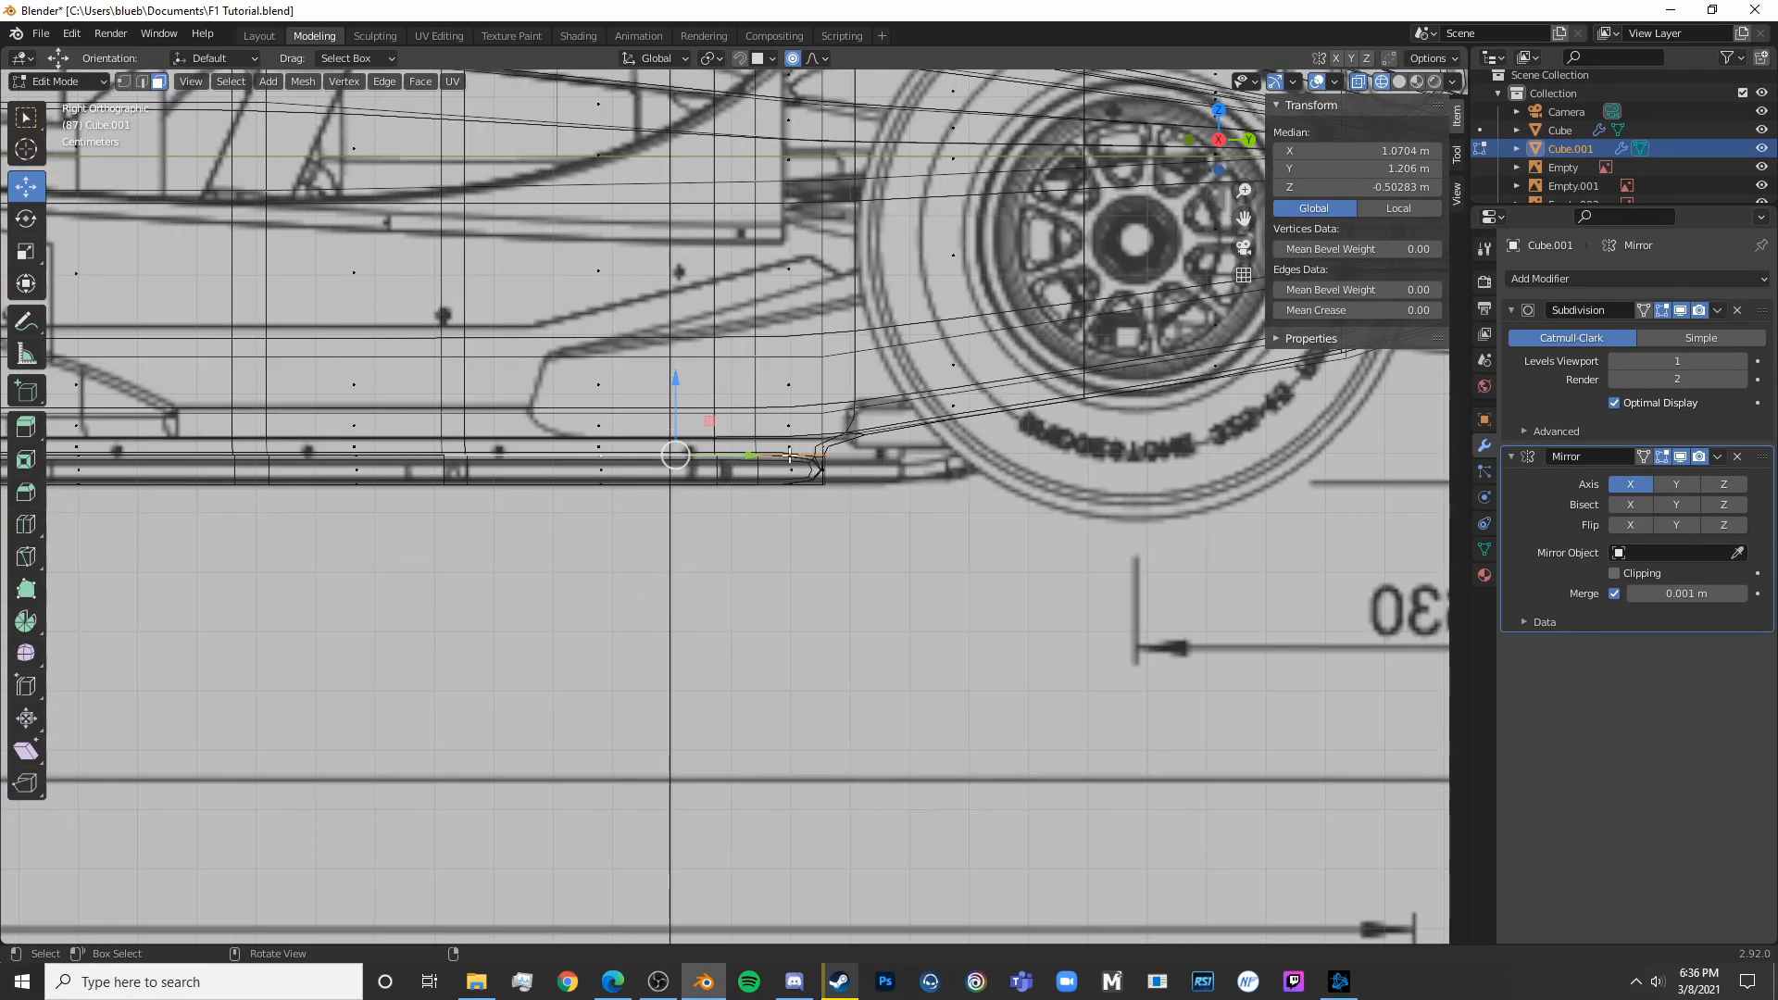
{"action": "key", "text": "e"}
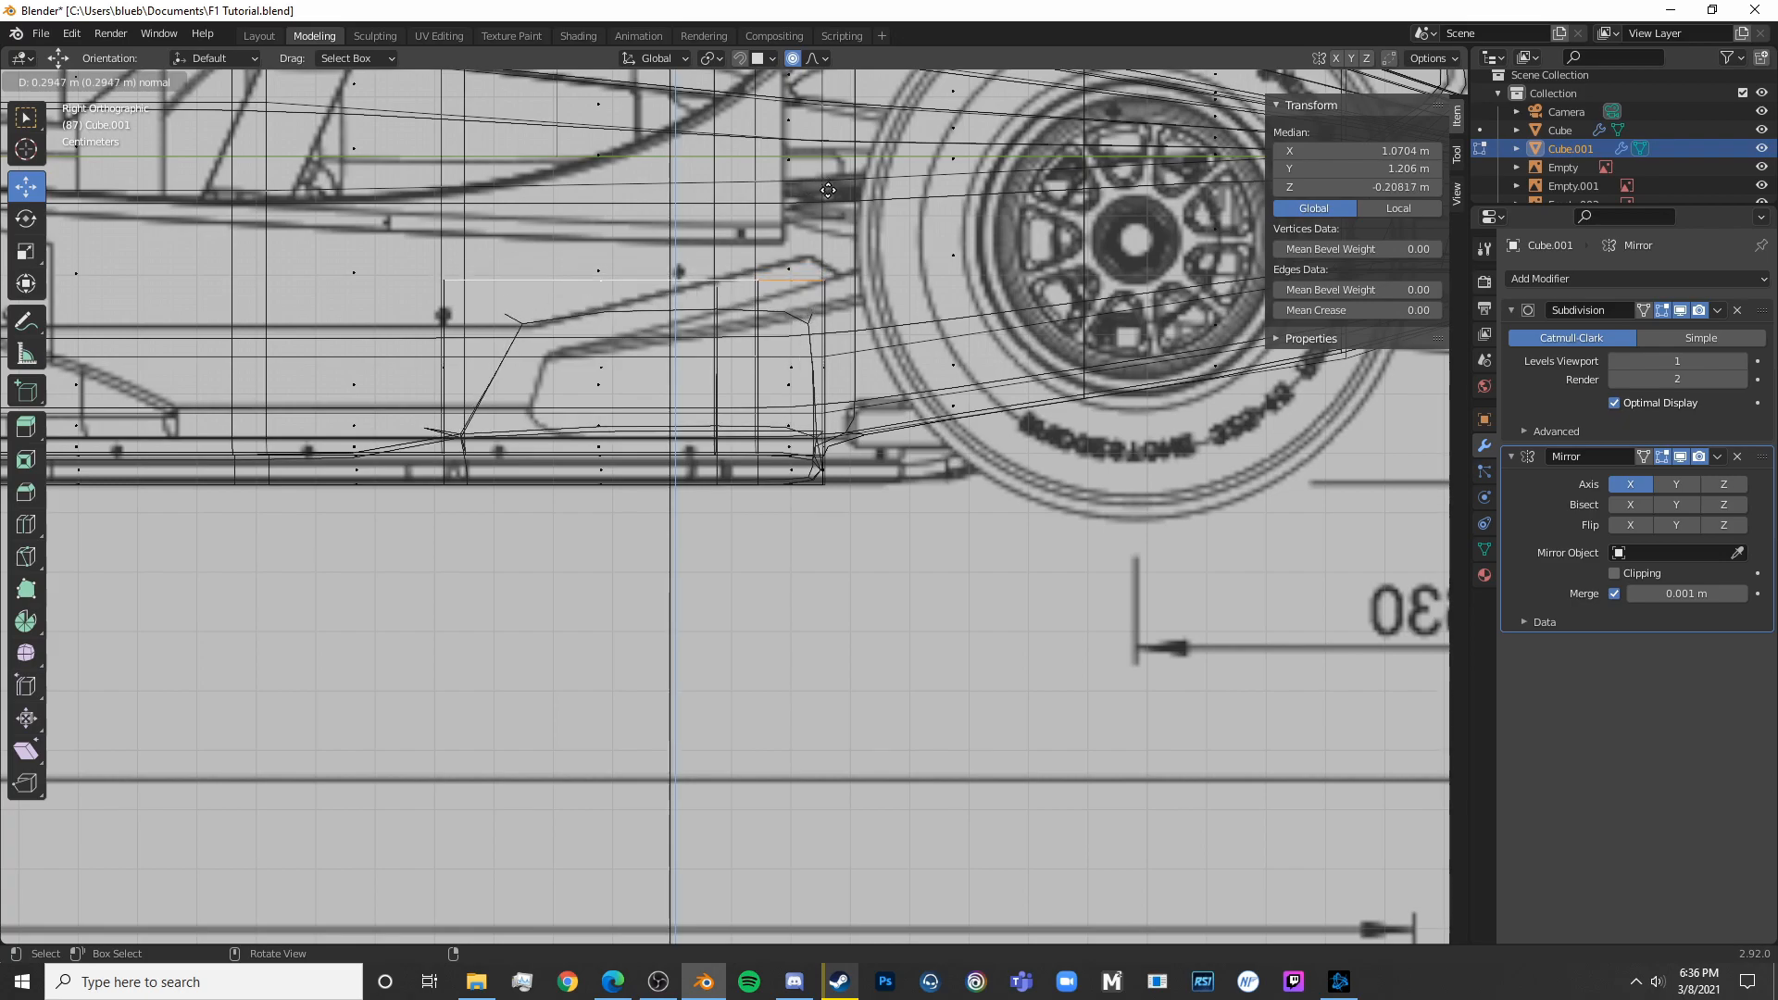
{"action": "left_click", "coordinate": [828, 190]}
Lower the extruded fin's front top vertices to floor level so the fin rises from the floor
{"action": "left_click", "coordinate": [123, 84]}
{"action": "key", "text": "shift+z"}
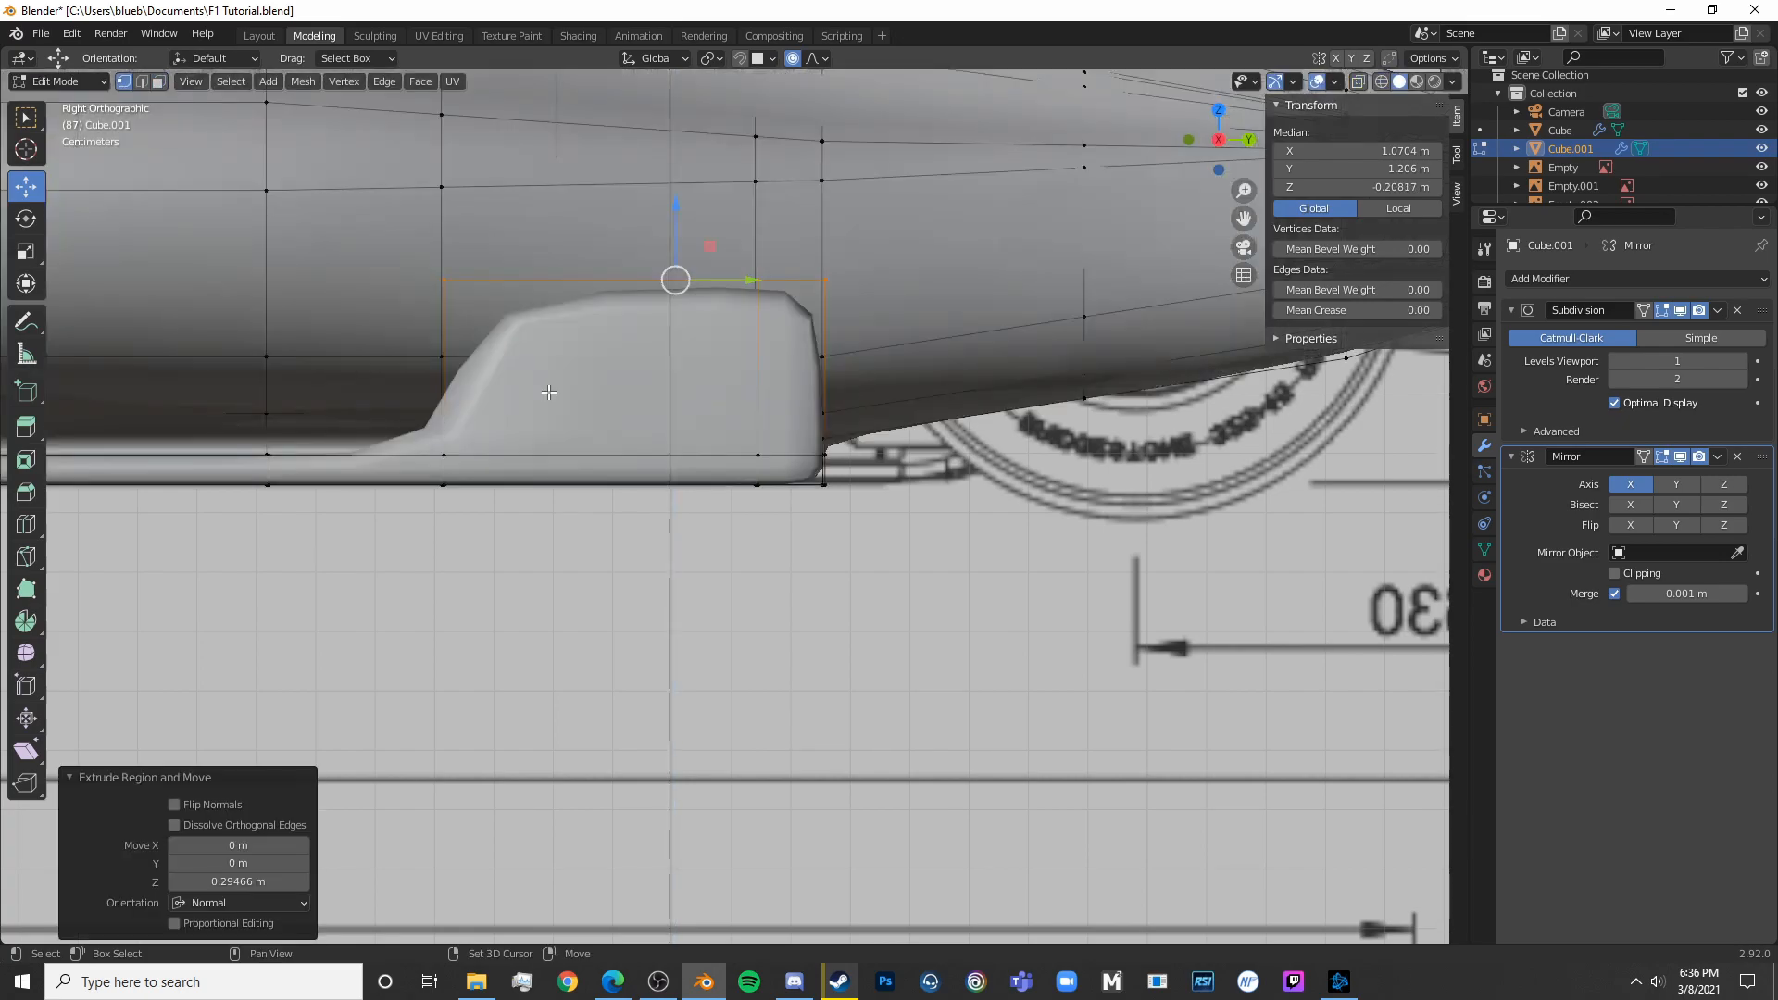
{"action": "middle_click_drag", "start_coordinate": [461, 301], "coordinate": [664, 378], "text": "shift"}
{"action": "key", "text": "shift+z"}
{"action": "mouse_move", "coordinate": [664, 377]}
{"action": "left_mouse_down"}
{"action": "mouse_move", "coordinate": [626, 314]}
{"action": "mouse_move", "coordinate": [667, 395]}
{"action": "mouse_move", "coordinate": [665, 451]}
{"action": "left_mouse_up"}
{"action": "key", "text": "shift+z"}
{"action": "key", "text": "shift+z"}
Lower the vertices just ahead of the fin's rear top corner to straighten the sloping top edge
{"action": "left_click", "coordinate": [958, 356]}
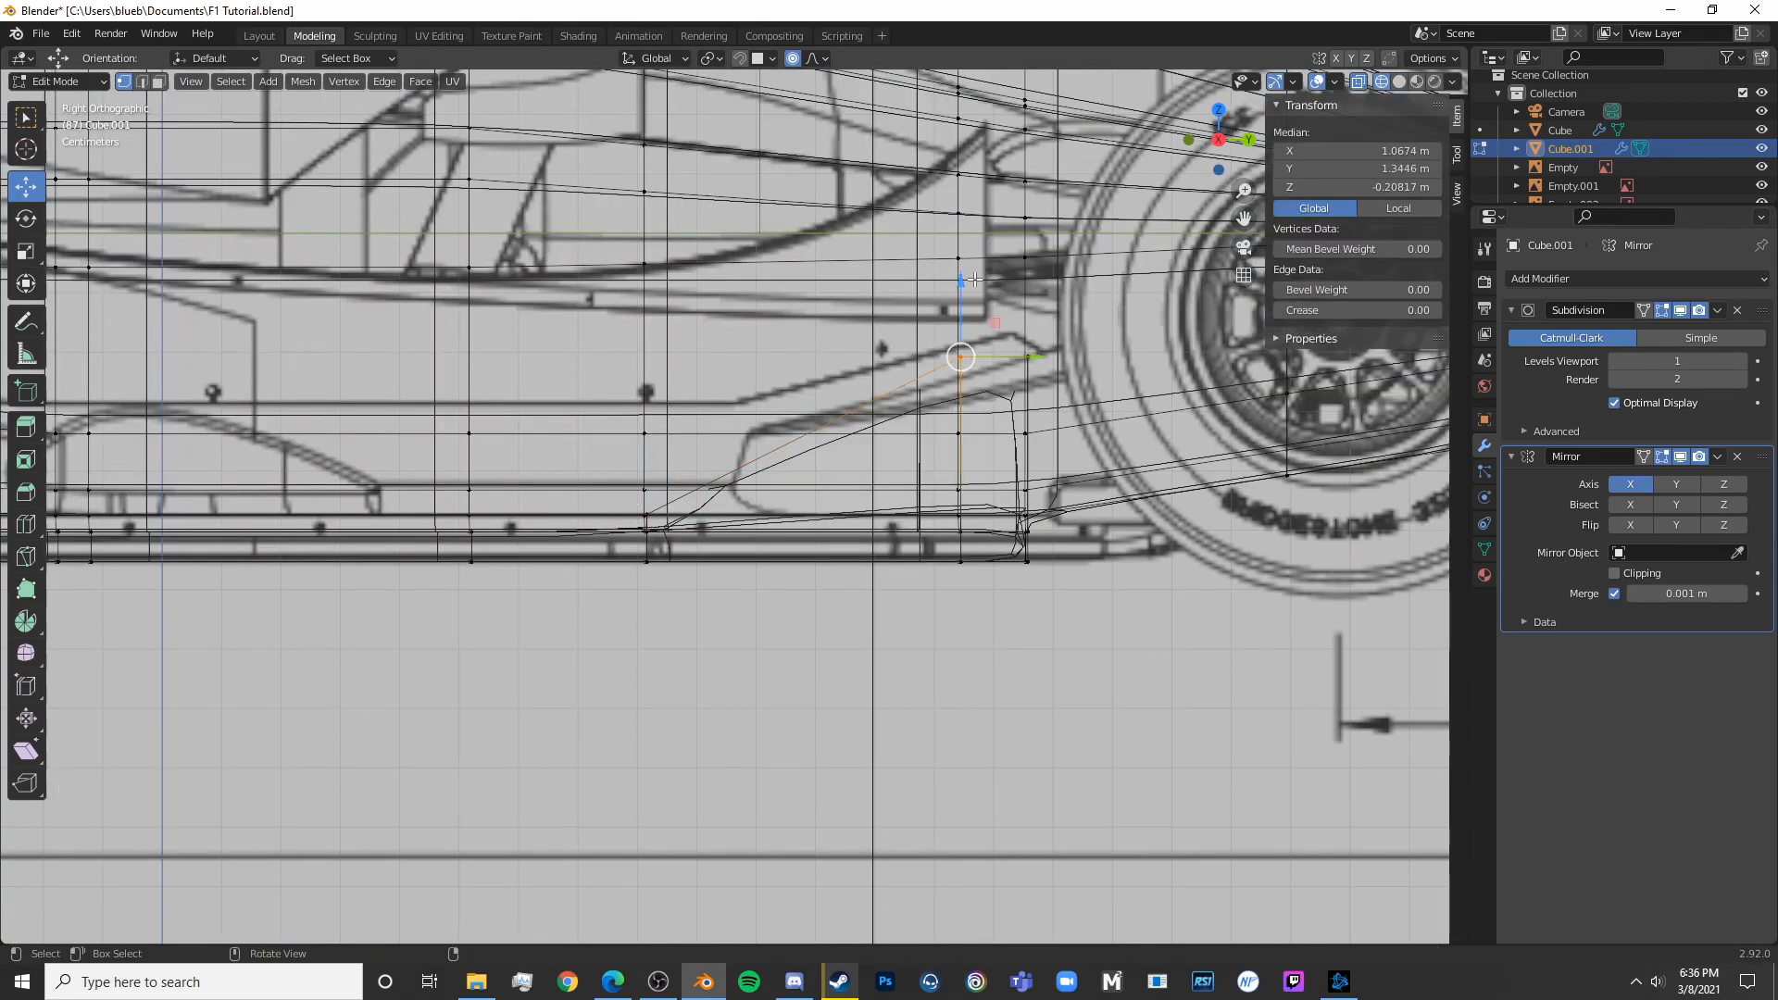
{"action": "left_click_drag", "start_coordinate": [964, 285], "coordinate": [964, 334]}
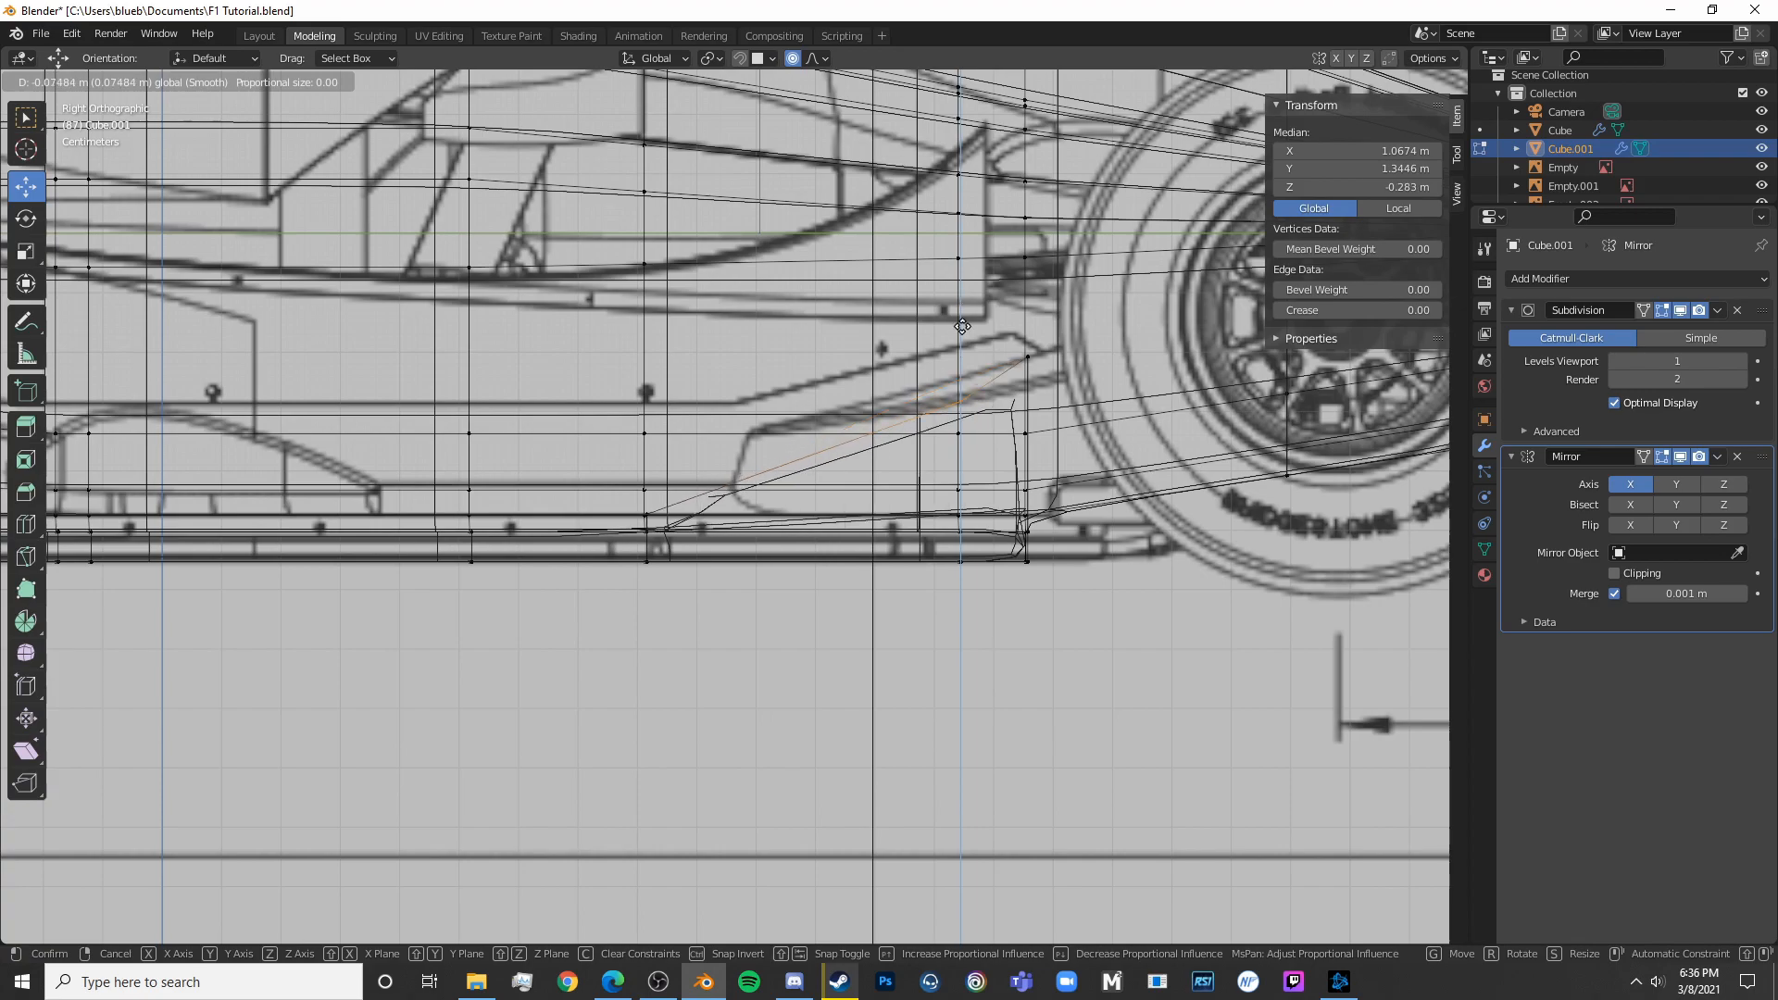
{"action": "left_click_drag", "start_coordinate": [976, 306], "coordinate": [980, 305]}
{"action": "key", "text": "Tab"}
{"action": "key", "text": "shift+z"}
{"action": "key", "text": "Tab"}
Add a loop cut along the fin and slide it up close to the sloping top edge
{"action": "middle_click_drag", "start_coordinate": [1086, 473], "coordinate": [1022, 494], "text": "shift"}
{"action": "key", "text": "ctrl+r"}
{"action": "left_click", "coordinate": [913, 475]}
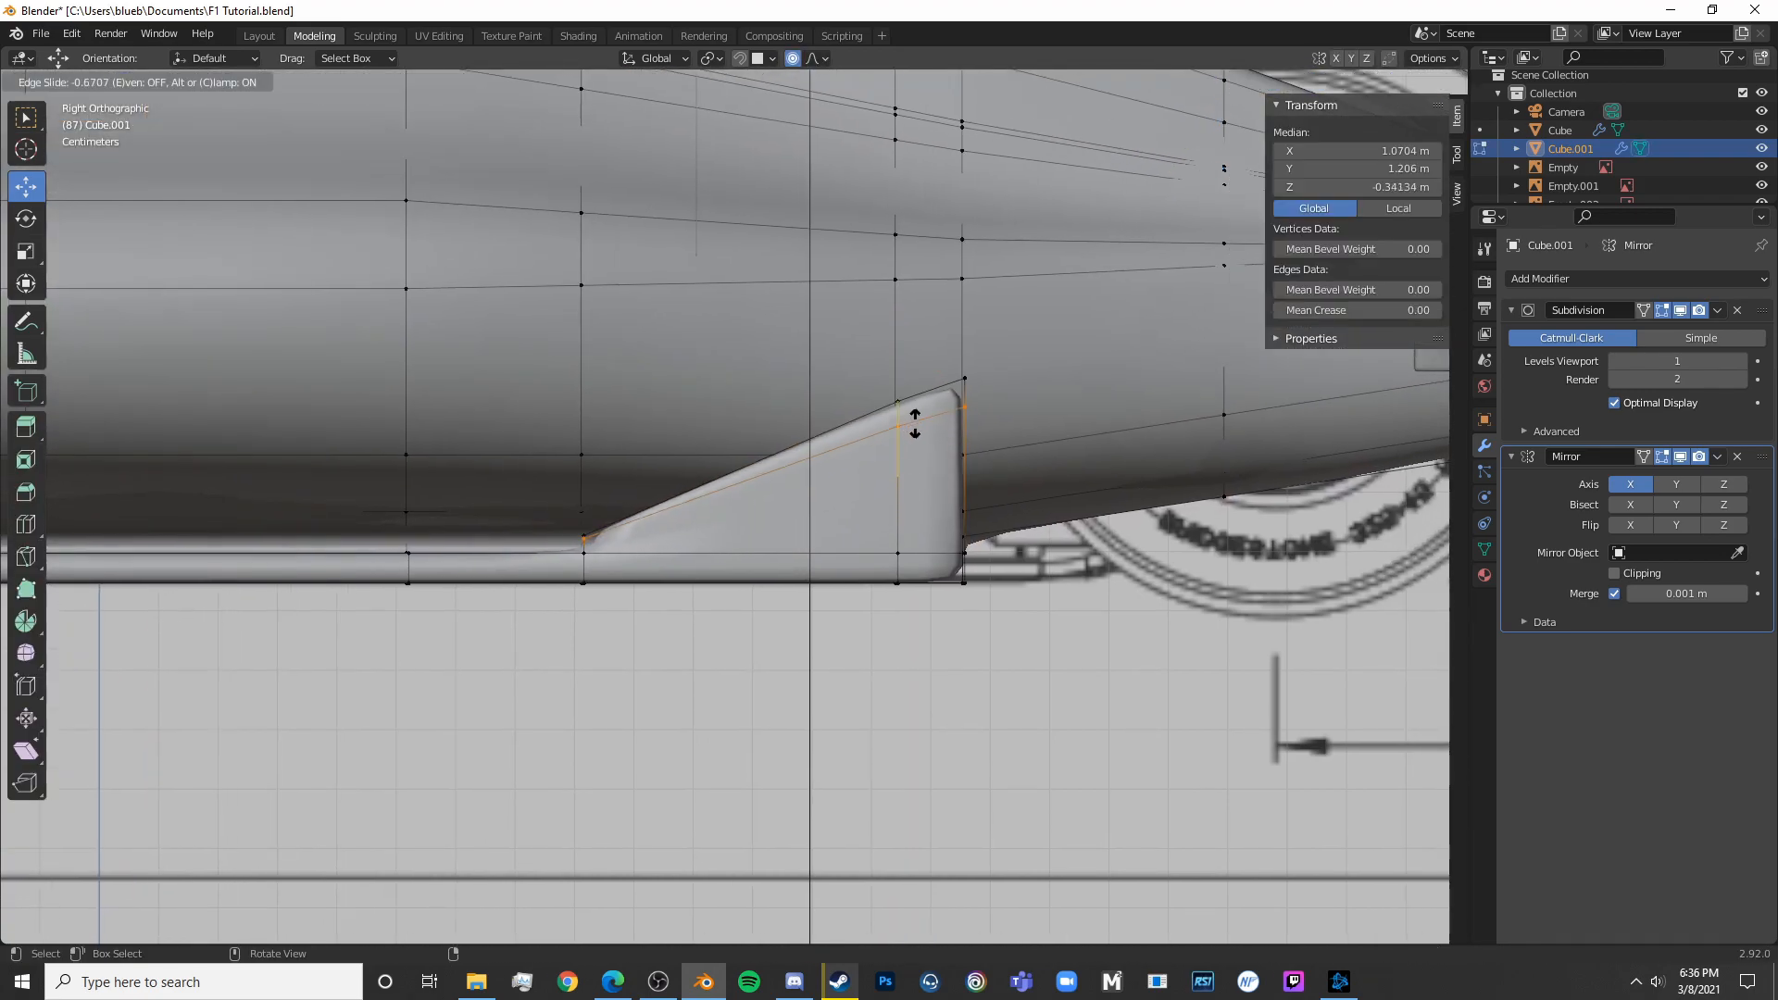
{"action": "left_click", "coordinate": [925, 412]}
{"action": "key", "text": "Tab"}
{"action": "scroll", "coordinate": [1052, 647], "scroll_direction": "down", "scroll_amount": 5}
{"action": "middle_click_drag", "start_coordinate": [858, 563], "coordinate": [722, 615]}
Add a lengthwise loop cut along the floor and slide it outward toward the edge carrying the fin
{"action": "key", "text": "Tab"}
{"action": "scroll", "coordinate": [833, 641], "scroll_direction": "up", "scroll_amount": 4}
{"action": "key", "text": "alt+a"}
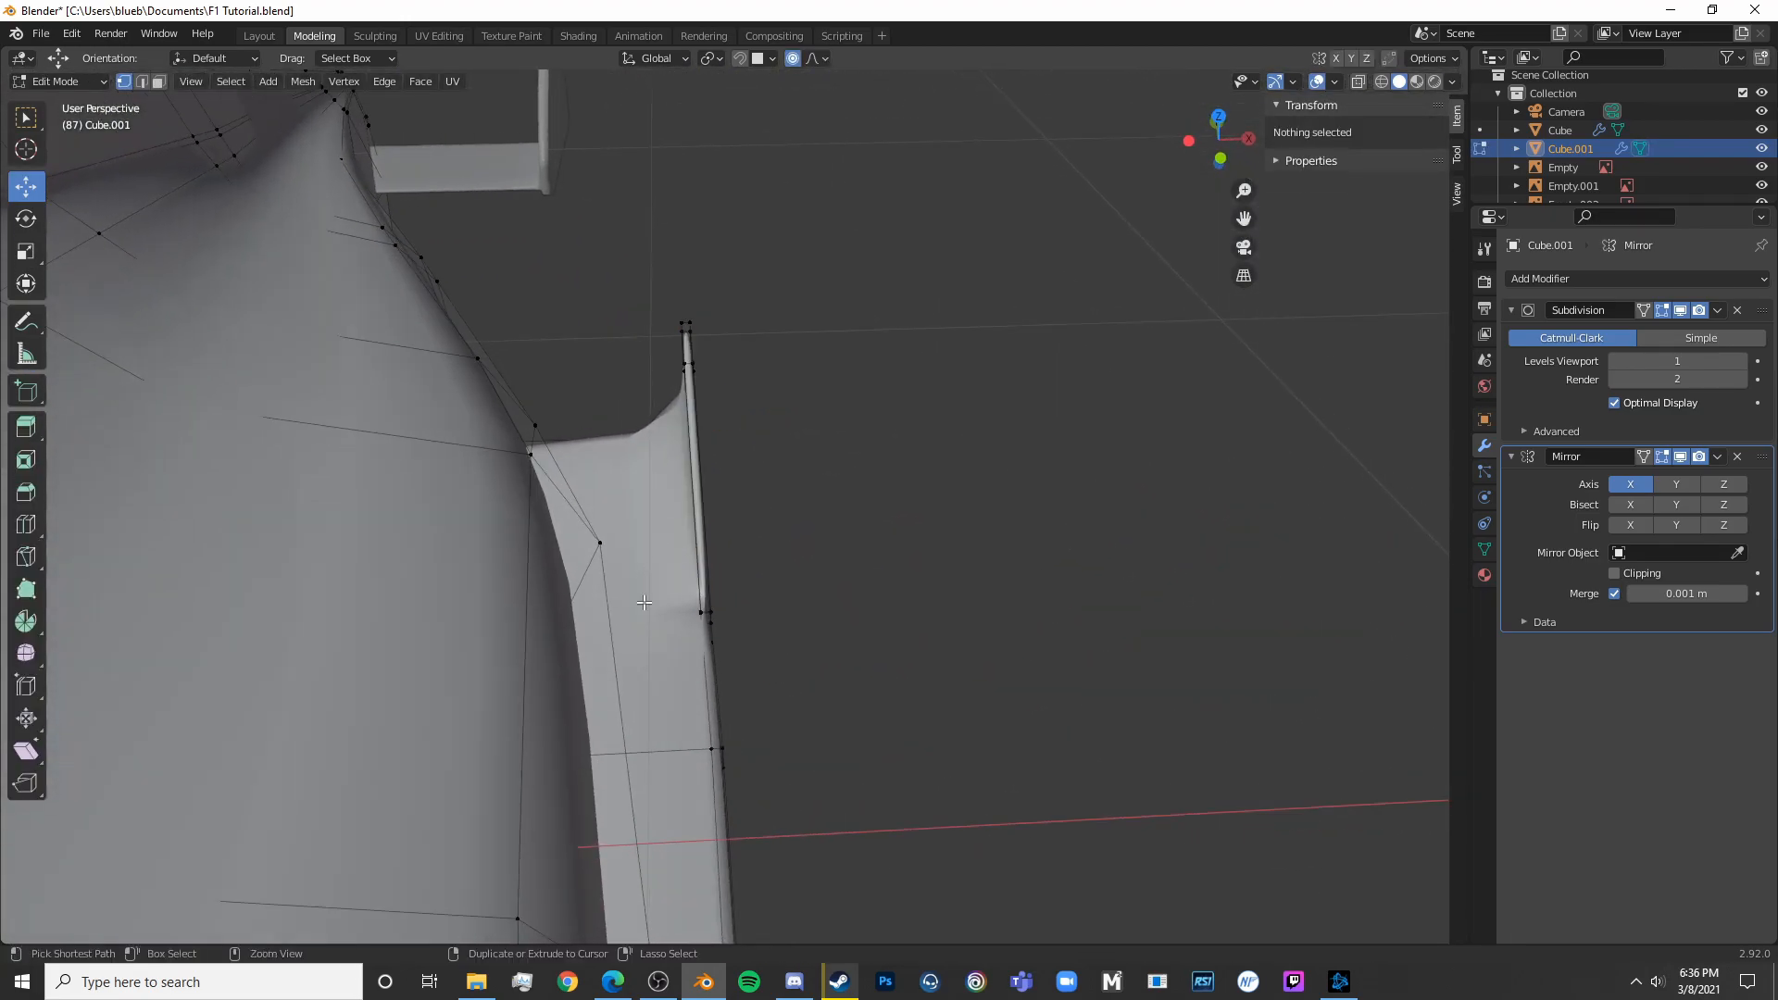
{"action": "left_click", "coordinate": [664, 769]}
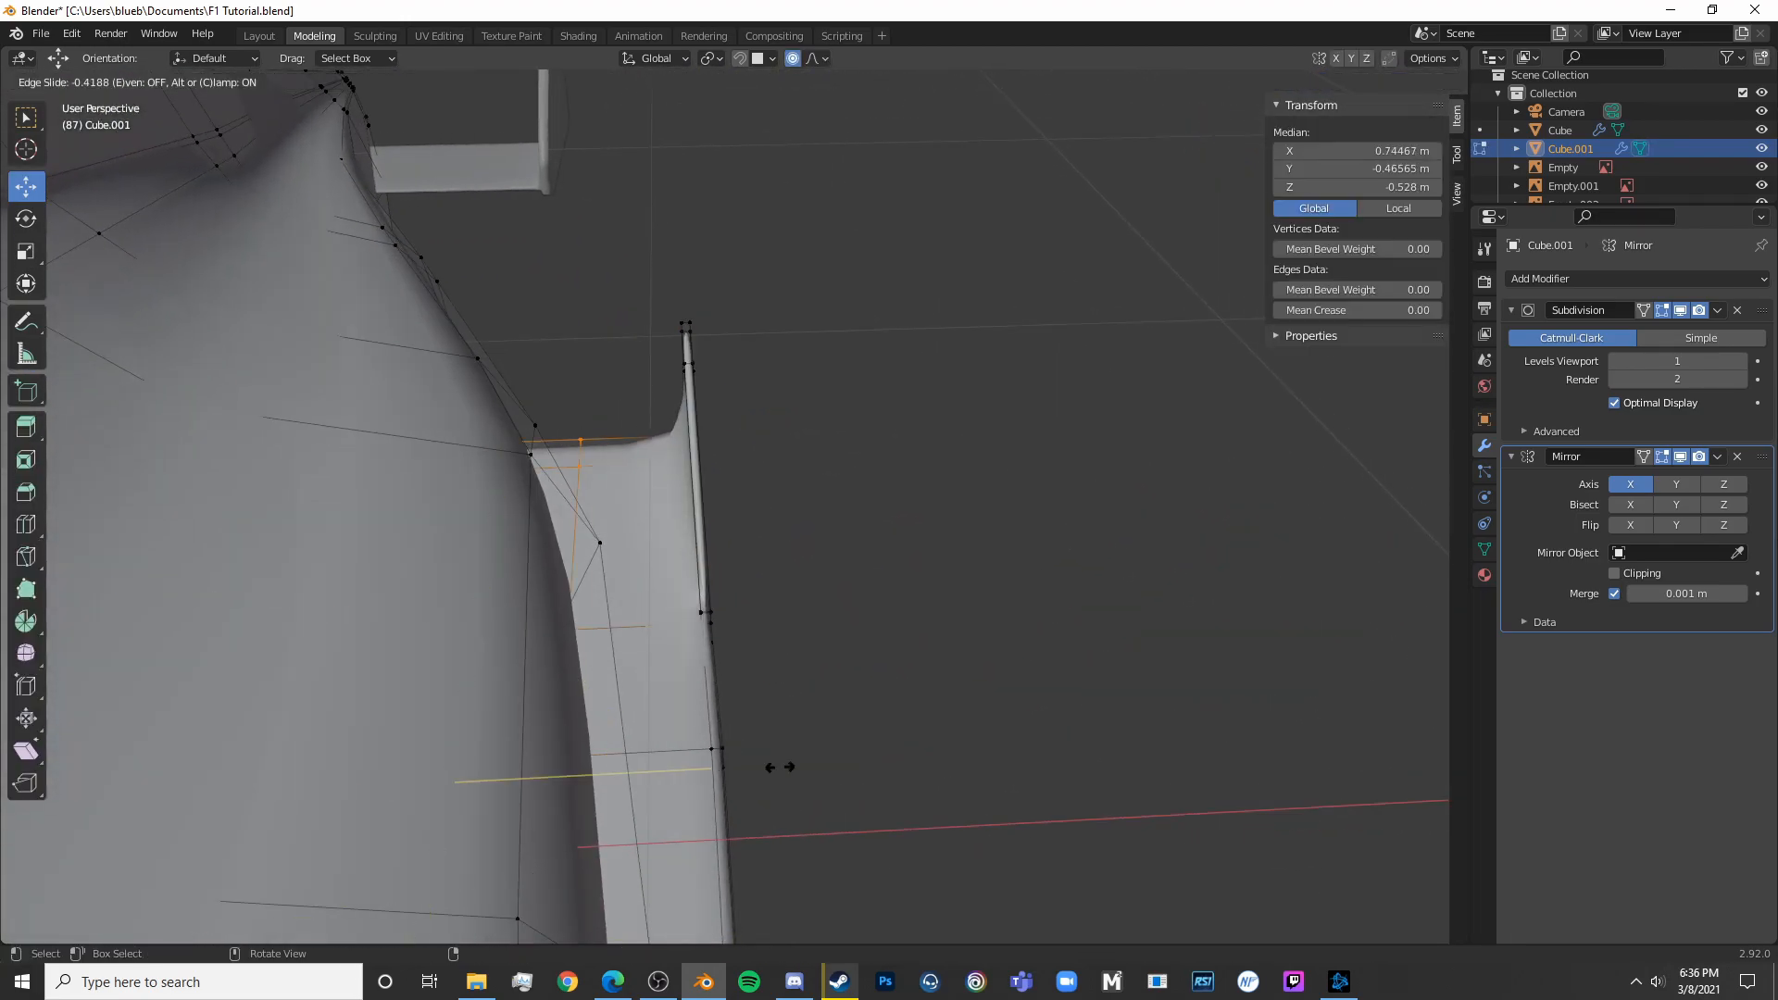
{"action": "left_click", "coordinate": [895, 756]}
{"action": "key", "text": "Tab"}
{"action": "scroll", "coordinate": [887, 759], "scroll_direction": "down", "scroll_amount": 5}
Add a loop cut along the fin at mid-height in the right side view
{"action": "middle_click_drag", "start_coordinate": [887, 760], "coordinate": [562, 560]}
{"action": "key", "text": "Tab"}
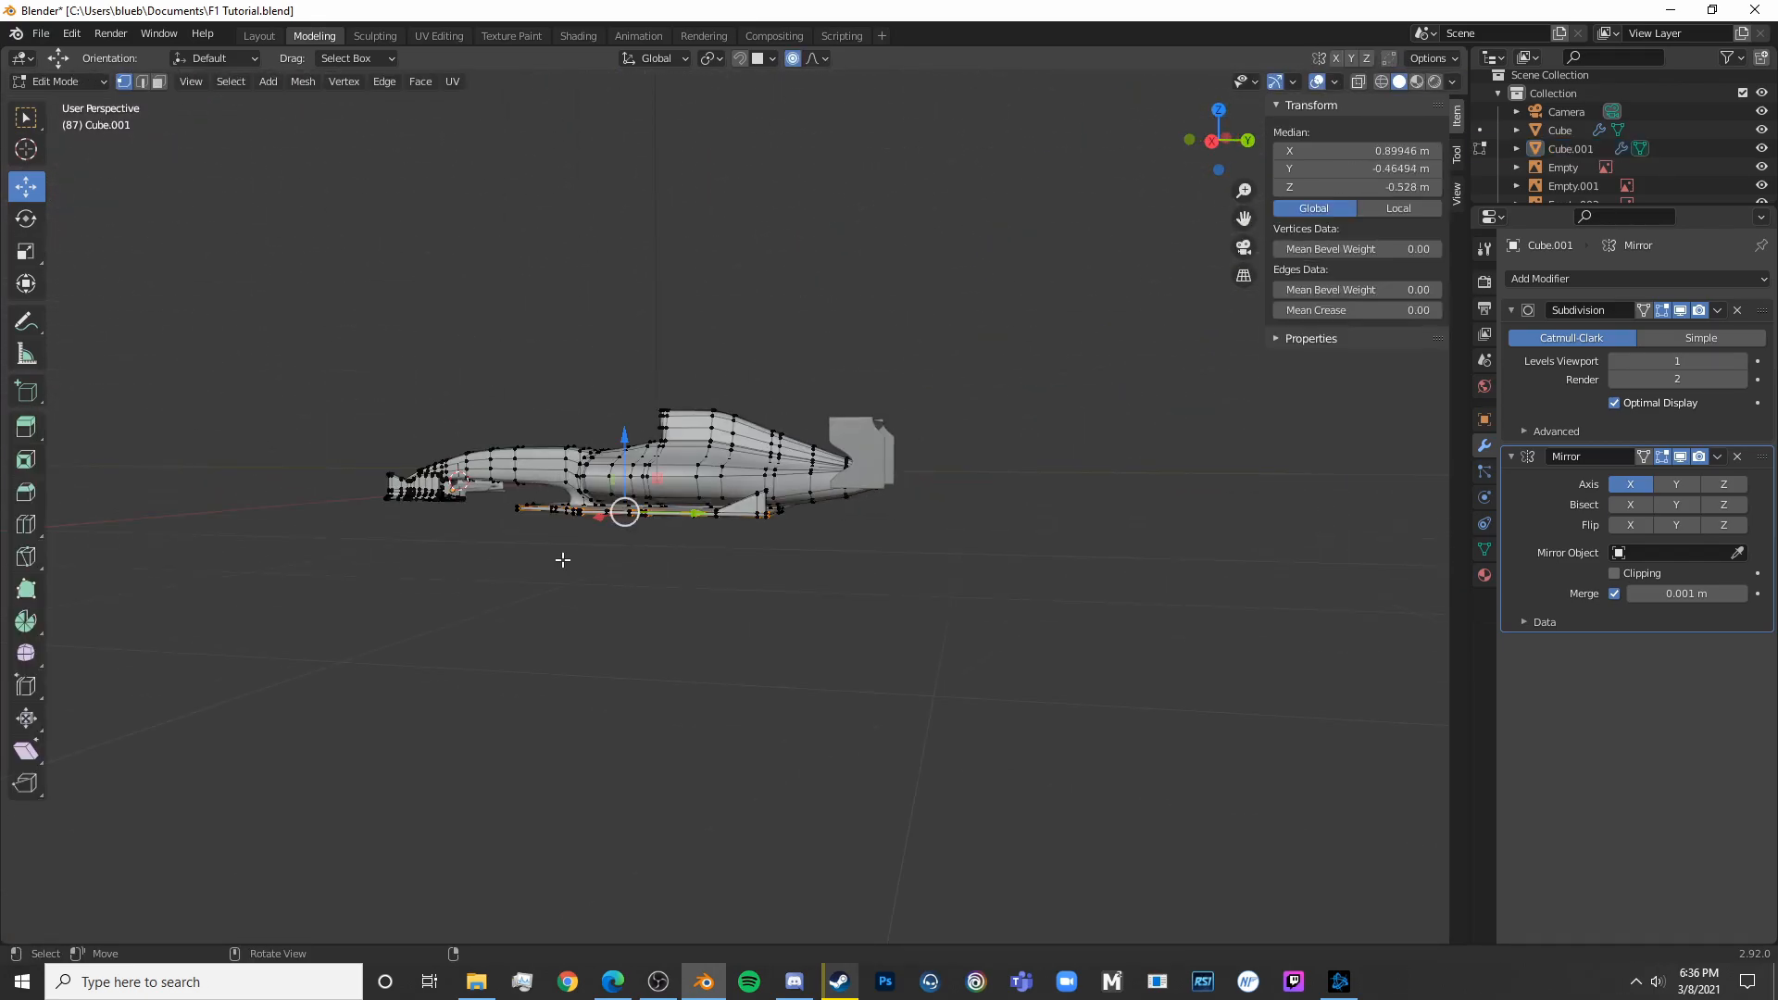
{"action": "key", "text": "KP_3"}
{"action": "scroll", "coordinate": [576, 560], "scroll_direction": "up", "scroll_amount": 10}
{"action": "key", "text": "alt+a"}
{"action": "key", "text": "ctrl+r"}
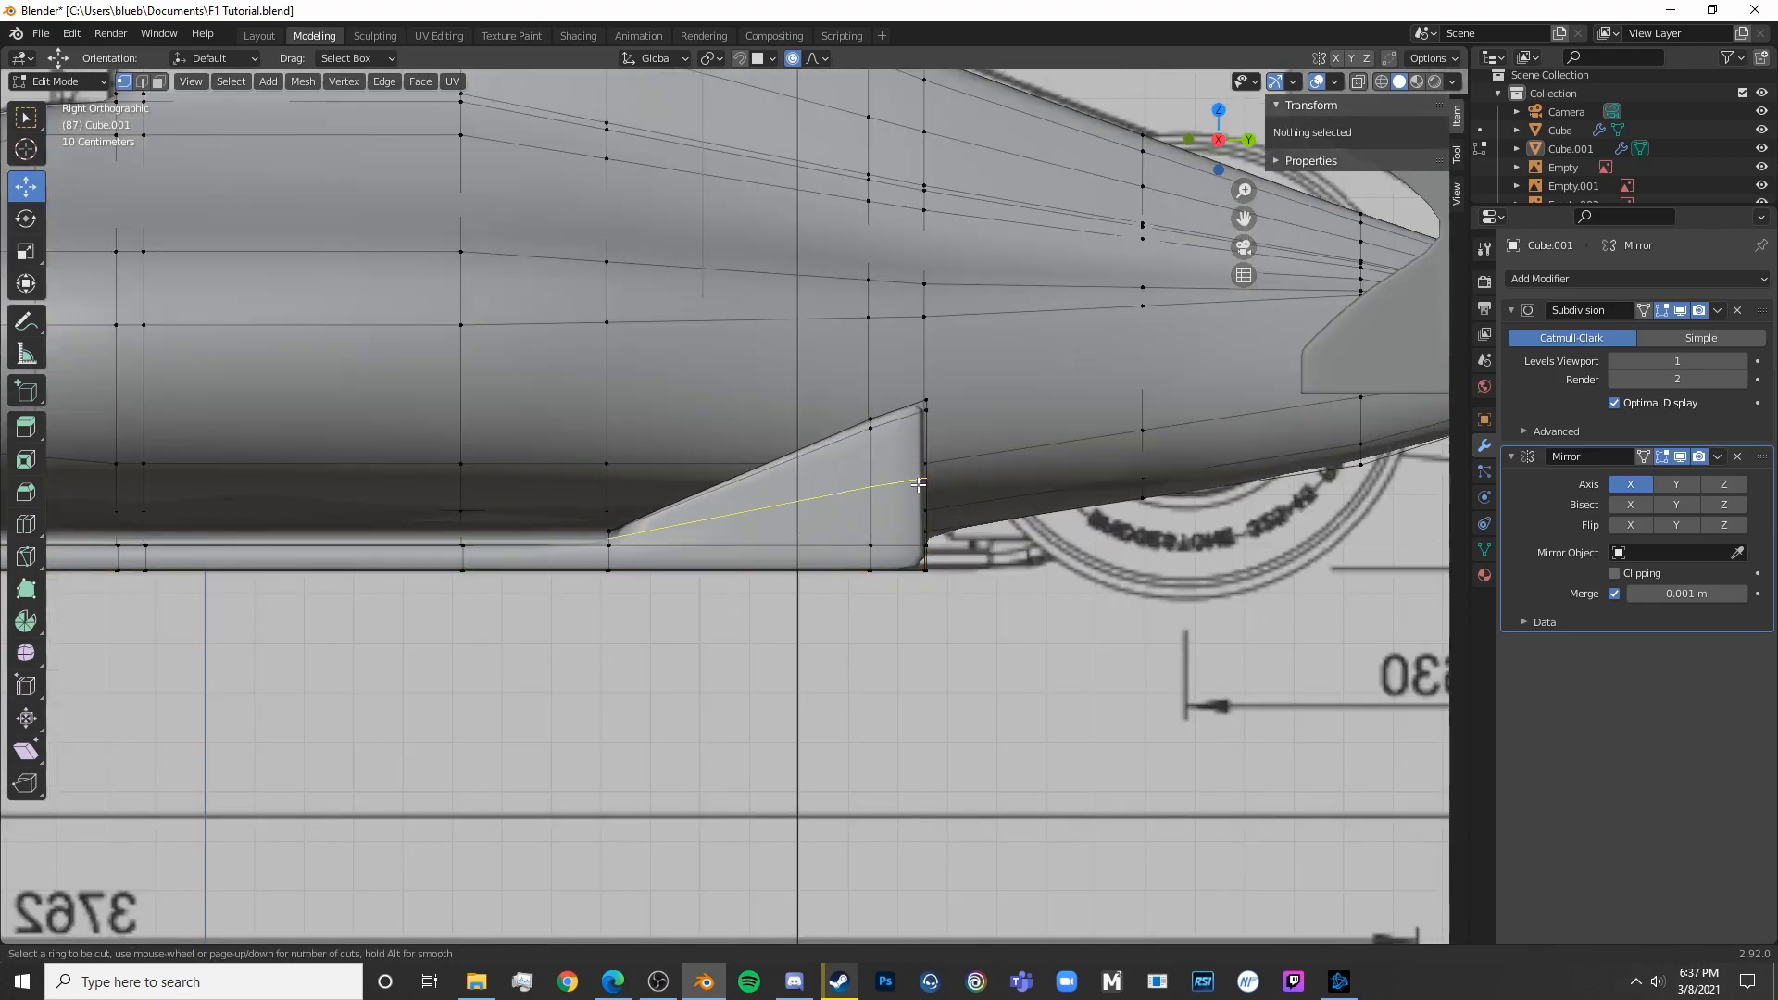
{"action": "double_click", "coordinate": [919, 487]}
Circle-select the mid-height vertices at the fin's rear and move them forward along Y
{"action": "scroll", "coordinate": [1072, 492], "scroll_direction": "up", "scroll_amount": 4}
{"action": "key", "text": "shift+z"}
{"action": "middle_click_drag", "start_coordinate": [1071, 492], "coordinate": [845, 546], "text": "shift"}
{"action": "key", "text": "alt+a"}
{"action": "left_click", "coordinate": [897, 508]}
{"action": "key", "text": "alt+a"}
{"action": "key", "text": "c"}
{"action": "scroll", "coordinate": [799, 526], "scroll_direction": "up", "scroll_amount": 4}
{"action": "left_click", "coordinate": [799, 526]}
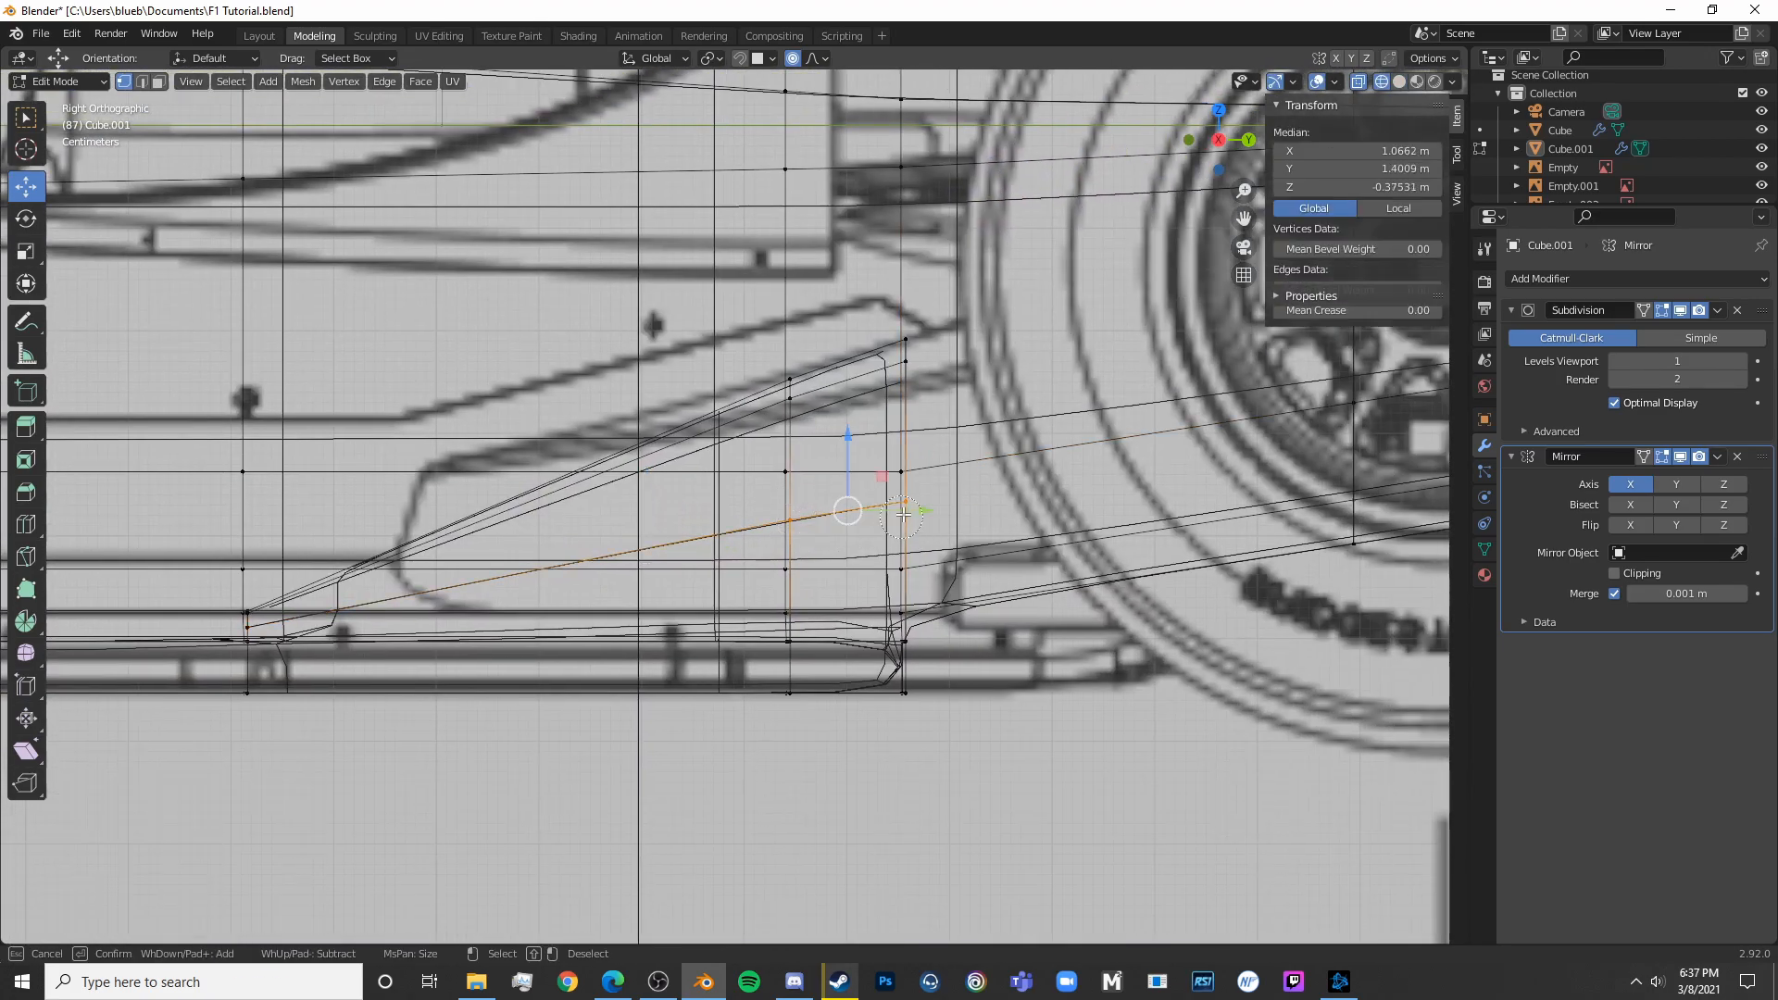
{"action": "key", "text": "shift+z"}
{"action": "left_click_drag", "start_coordinate": [905, 510], "coordinate": [868, 510]}
Select the vertices of the row just below the fin's top edge and move them forward above the mid-height row
{"action": "key", "text": "shift+z"}
{"action": "left_click", "coordinate": [790, 389]}
{"action": "key", "text": "c"}
{"action": "left_click", "coordinate": [903, 359]}
{"action": "key", "text": "Escape"}
{"action": "key", "text": "shift+z"}
{"action": "left_click_drag", "start_coordinate": [918, 369], "coordinate": [883, 372]}
Circle-select the fin's topmost rear vertices and move them forward along Y in line with the row below
{"action": "key", "text": "alt+a"}
{"action": "key", "text": "c"}
{"action": "left_click", "coordinate": [755, 367]}
{"action": "left_click", "coordinate": [869, 343]}
{"action": "key", "text": "Escape"}
{"action": "key", "text": "alt+a"}
{"action": "key", "text": "c"}
{"action": "left_click", "coordinate": [872, 332]}
{"action": "key", "text": "Escape"}
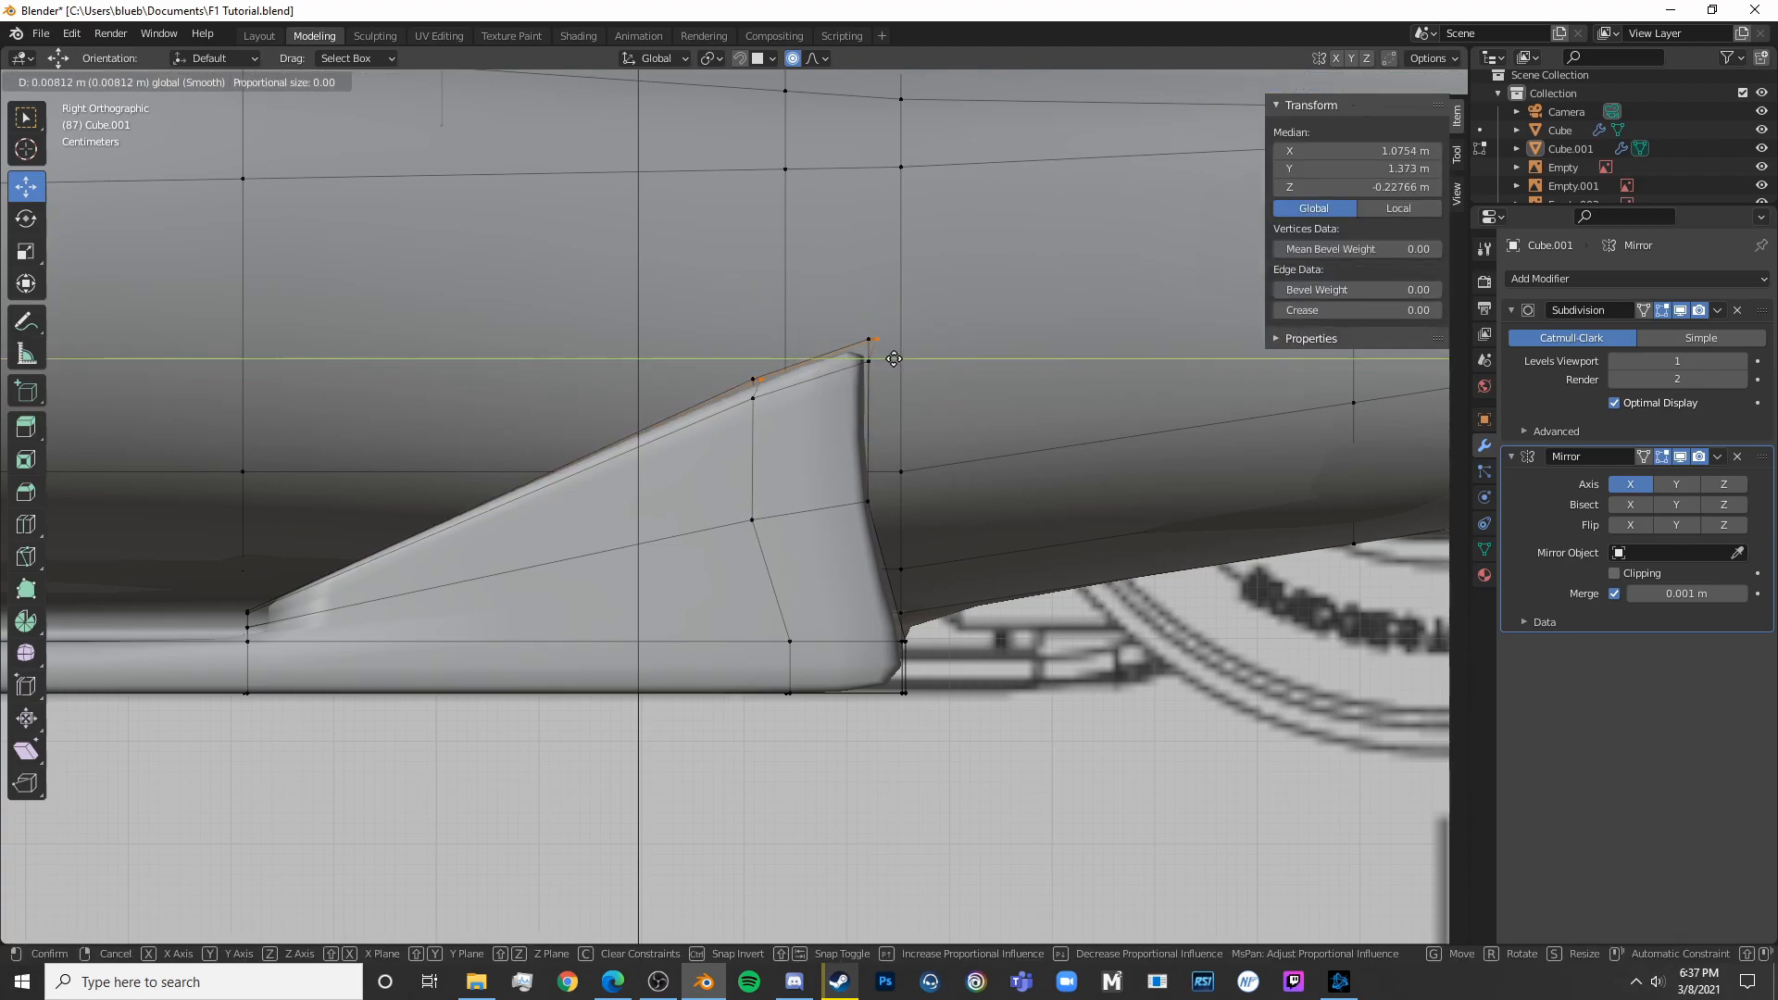
Examine the reshaped floor fin and the whole car from several angles and against the side blueprint
{"action": "key", "text": "Tab"}
{"action": "scroll", "coordinate": [936, 592], "scroll_direction": "down", "scroll_amount": 10}
{"action": "middle_click_drag", "start_coordinate": [917, 637], "coordinate": [836, 478]}
{"action": "key", "text": "Tab"}
{"action": "scroll", "coordinate": [593, 619], "scroll_direction": "up", "scroll_amount": 5}
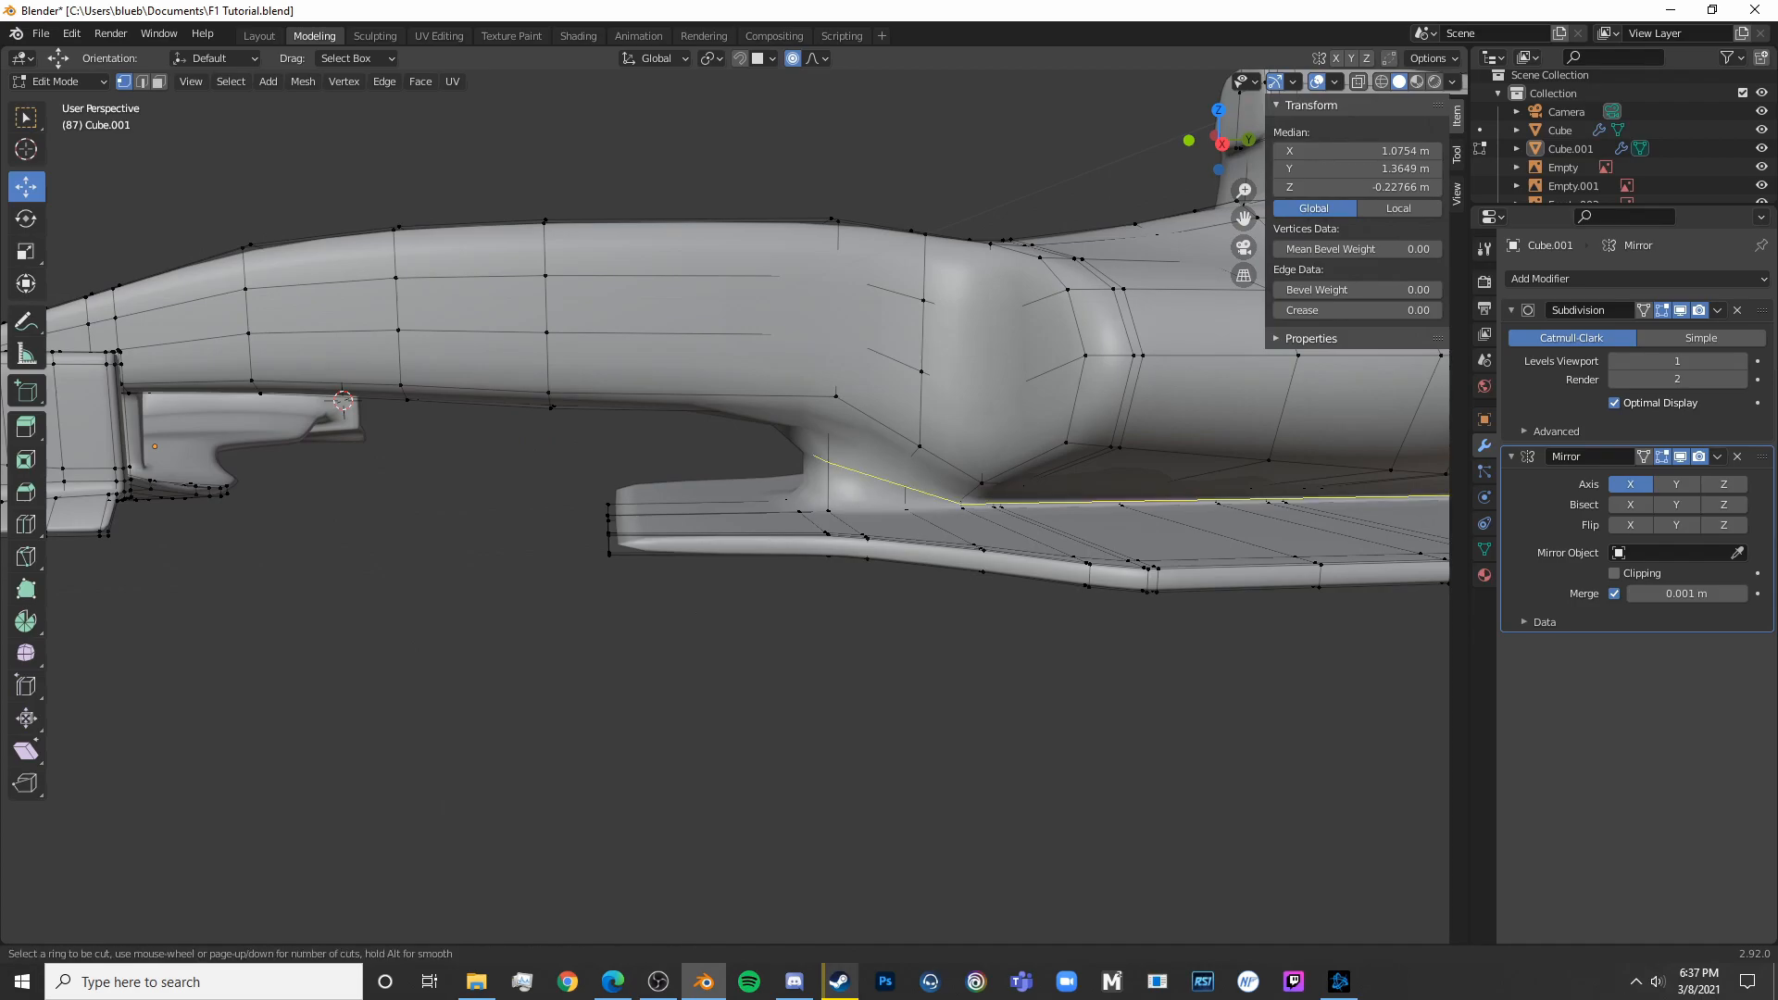
{"action": "key", "text": "Tab"}
{"action": "scroll", "coordinate": [866, 560], "scroll_direction": "down", "scroll_amount": 6}
{"action": "middle_click_drag", "start_coordinate": [793, 628], "coordinate": [876, 636]}
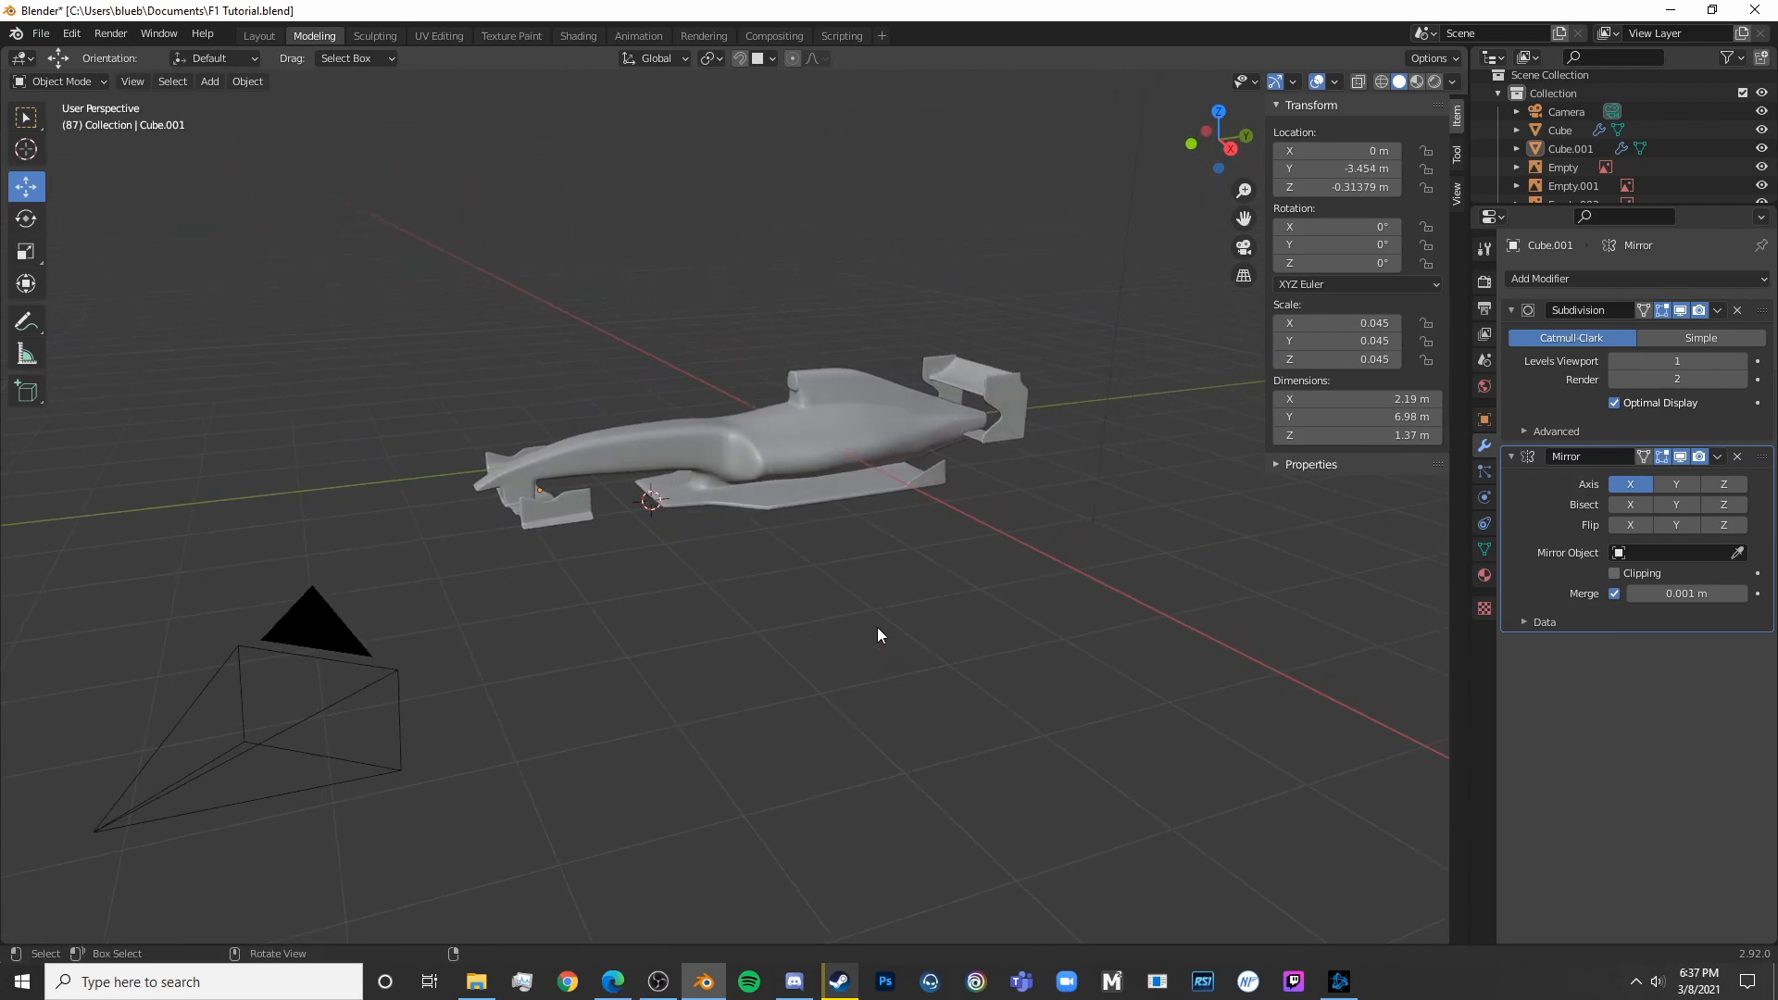
{"action": "key", "text": "KP_3"}
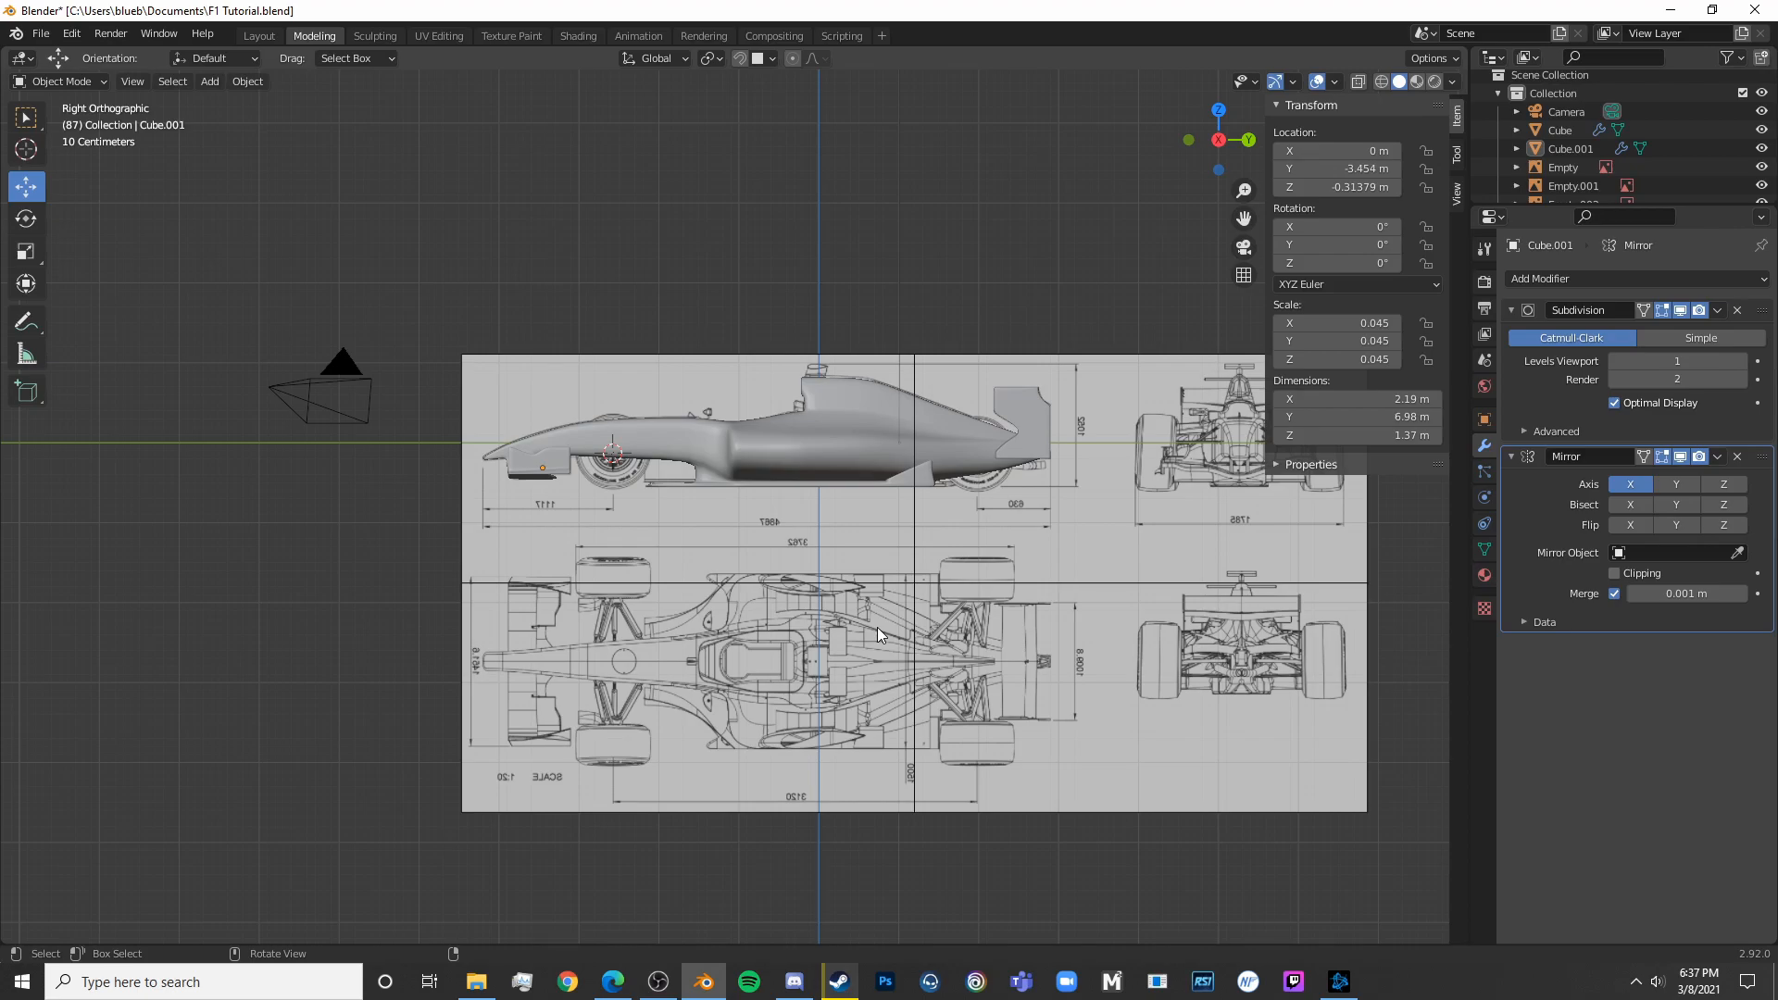
{"action": "middle_click_drag", "start_coordinate": [876, 626], "coordinate": [826, 488]}
{"action": "middle_click_drag", "start_coordinate": [701, 502], "coordinate": [593, 426]}
{"action": "key", "text": "KP_3"}
{"action": "middle_click_drag", "start_coordinate": [688, 540], "coordinate": [811, 510]}
Circle-select the vertices at the front of the sidepod's lower edge and move them about 0.06 m down along Z
{"action": "left_click", "coordinate": [842, 402]}
{"action": "key", "text": "Tab"}
{"action": "scroll", "coordinate": [861, 420], "scroll_direction": "up", "scroll_amount": 3}
{"action": "left_click", "coordinate": [733, 486]}
{"action": "key", "text": "c"}
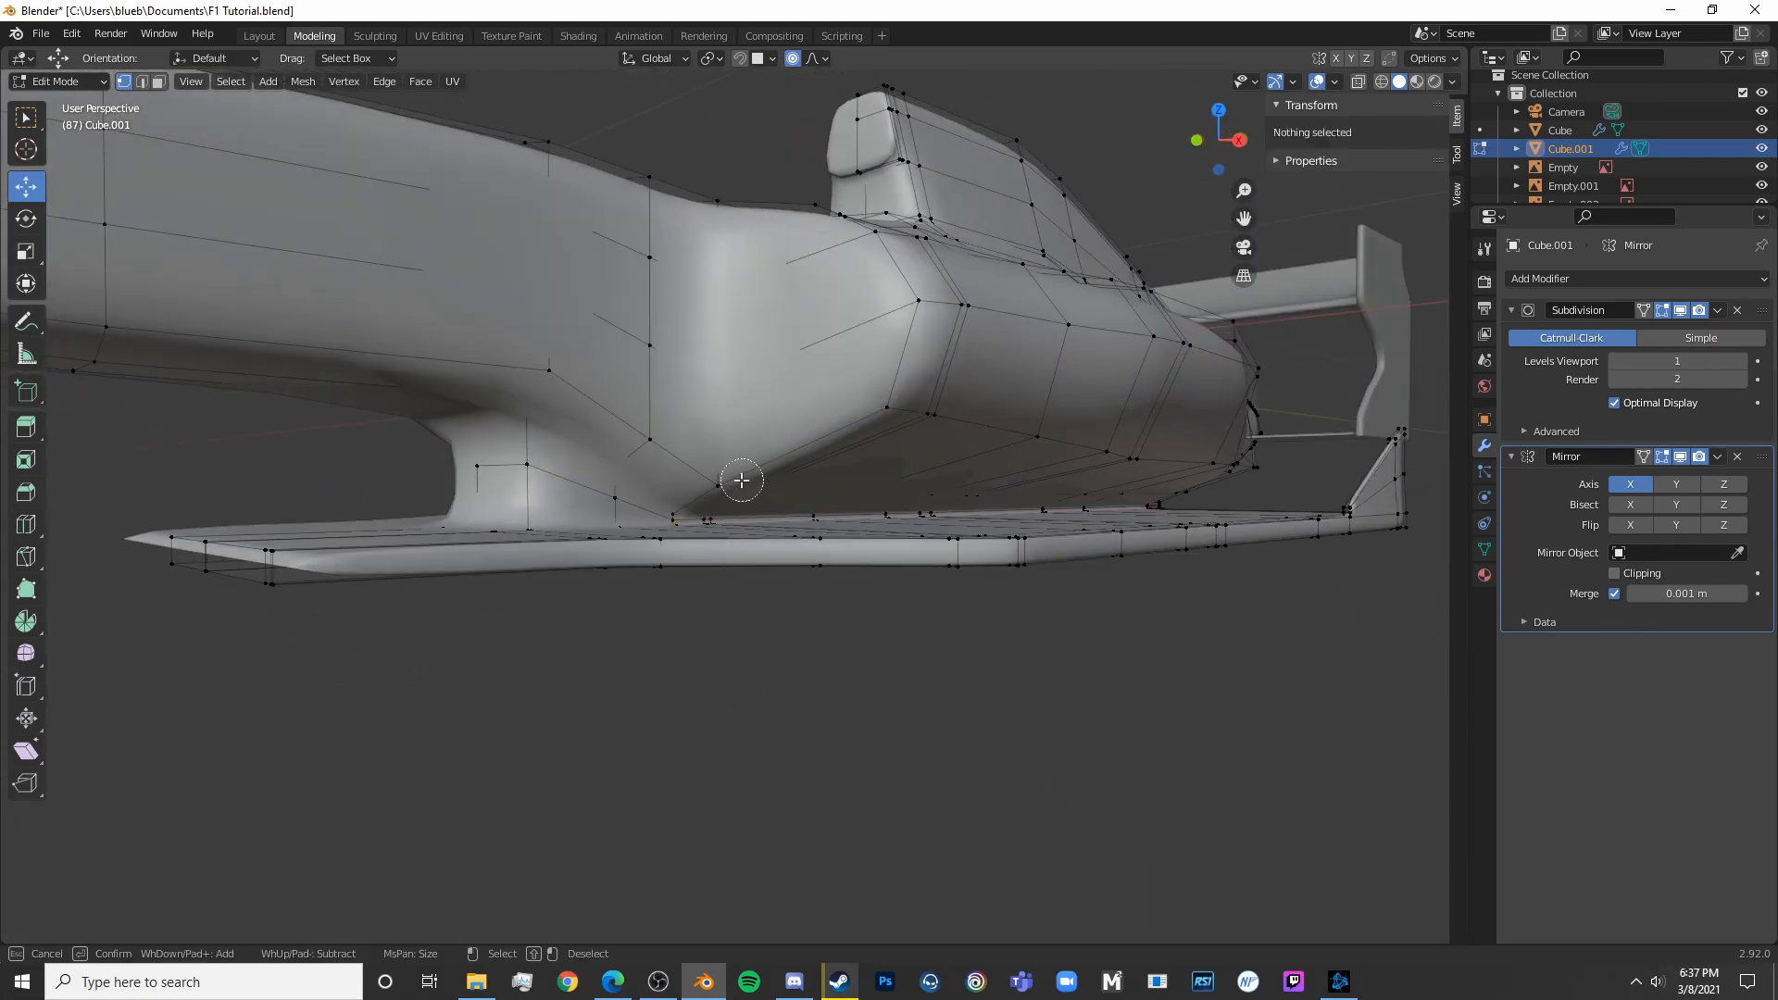
{"action": "key", "text": "Escape"}
{"action": "middle_click_drag", "start_coordinate": [931, 425], "coordinate": [986, 444]}
{"action": "mouse_move", "coordinate": [867, 393]}
{"action": "left_mouse_down"}
{"action": "mouse_move", "coordinate": [852, 410]}
{"action": "mouse_move", "coordinate": [964, 448]}
{"action": "left_mouse_up"}
{"action": "key", "text": "c"}
{"action": "left_click", "coordinate": [950, 433]}
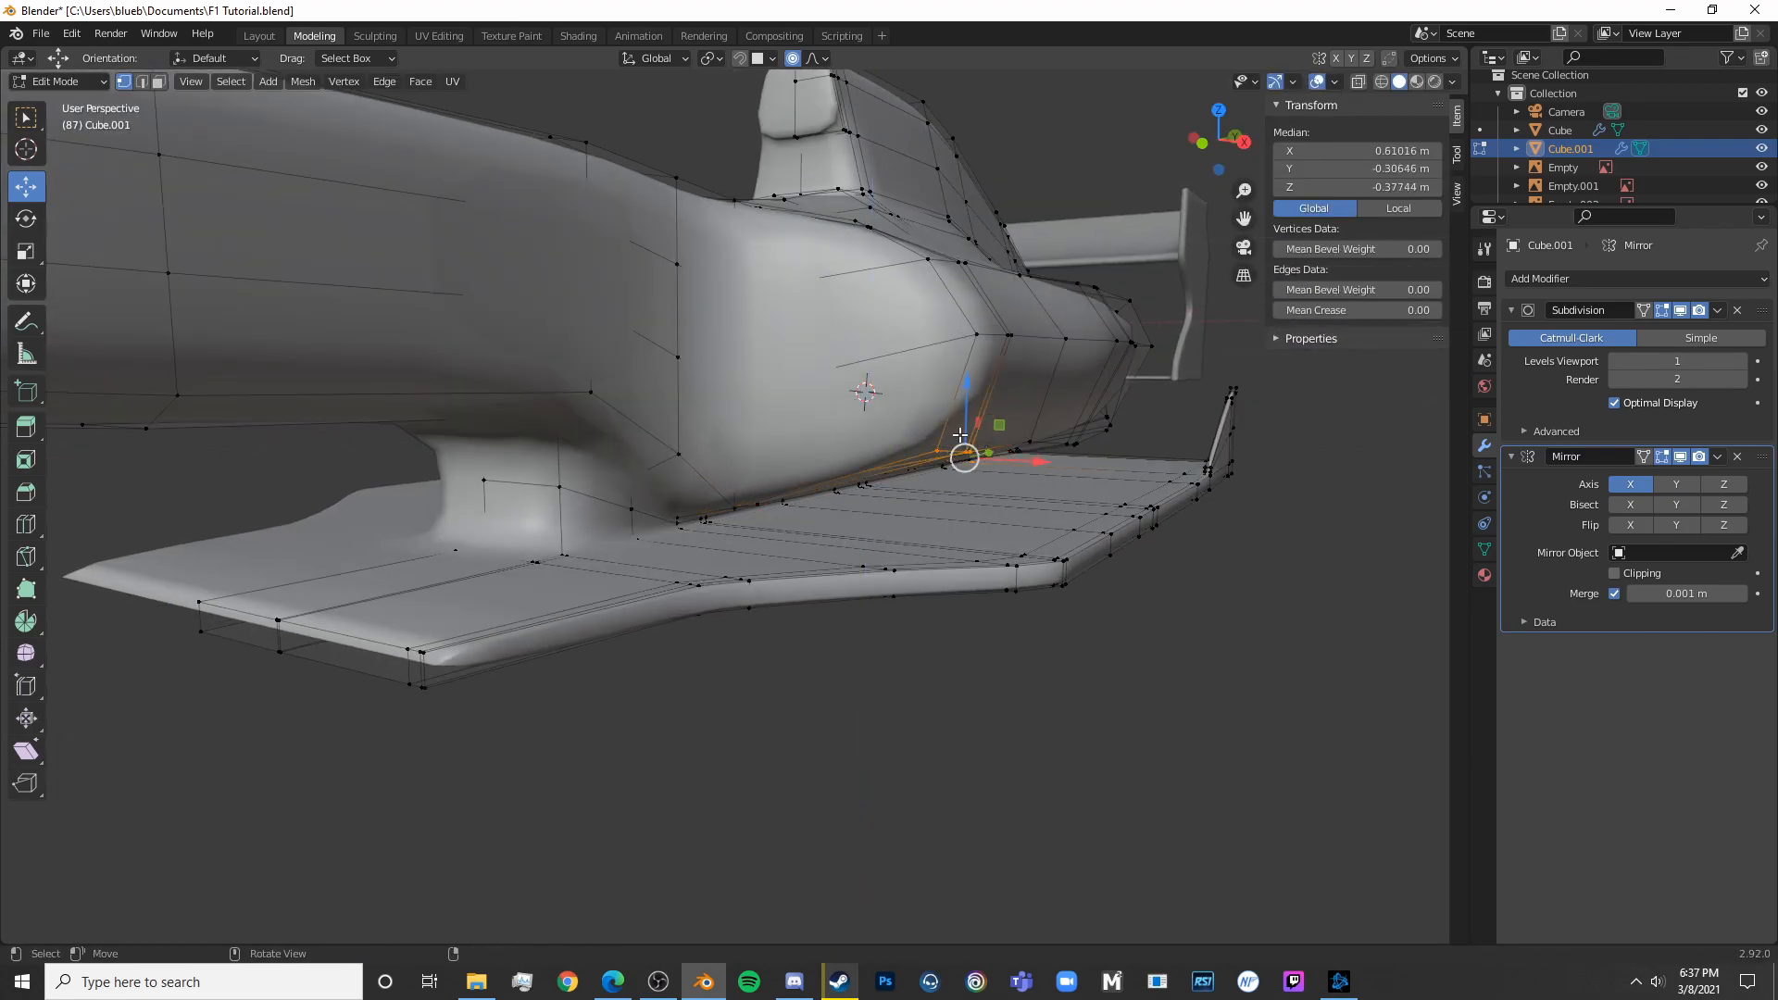
{"action": "key", "text": "Escape"}
{"action": "key", "text": "g"}
{"action": "key", "text": "z"}
{"action": "left_click", "coordinate": [962, 404]}
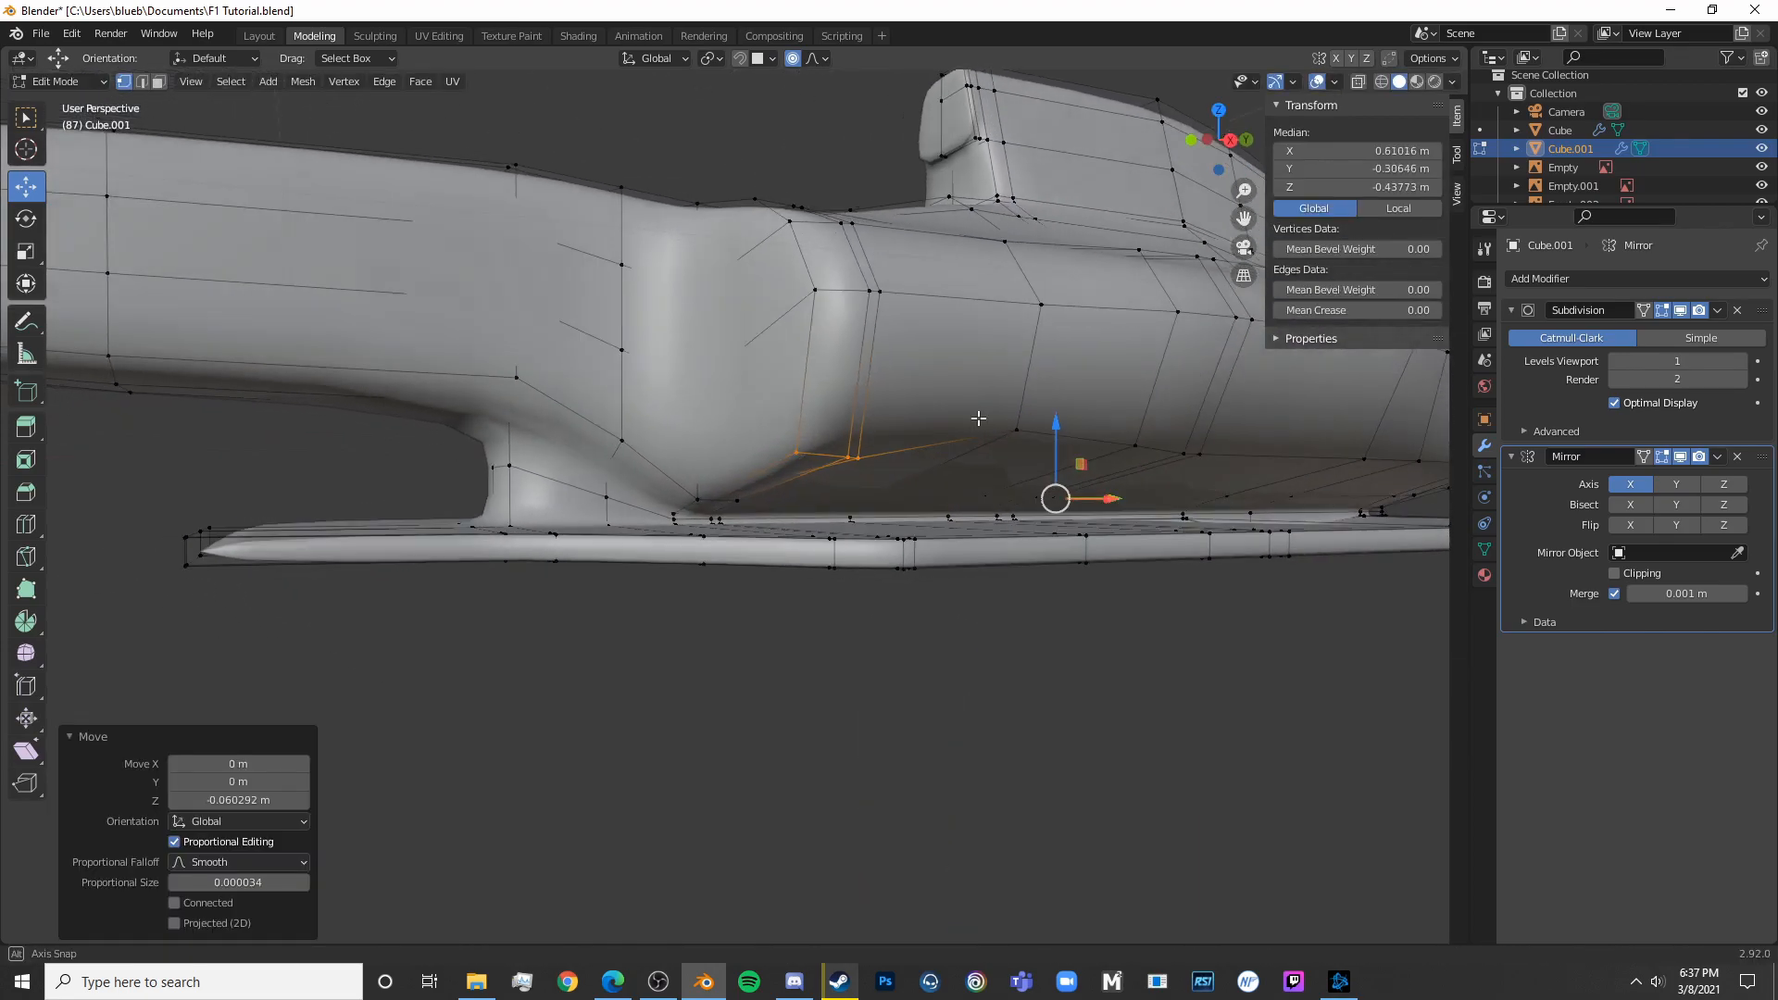
Move the next vertex back on the sidepod's lower edge about 0.055 m down along Z
{"action": "middle_click_drag", "start_coordinate": [1019, 481], "coordinate": [889, 389]}
{"action": "left_click", "coordinate": [892, 390]}
{"action": "key", "text": "g"}
{"action": "key", "text": "z"}
{"action": "left_click_drag", "start_coordinate": [892, 336], "coordinate": [891, 344]}
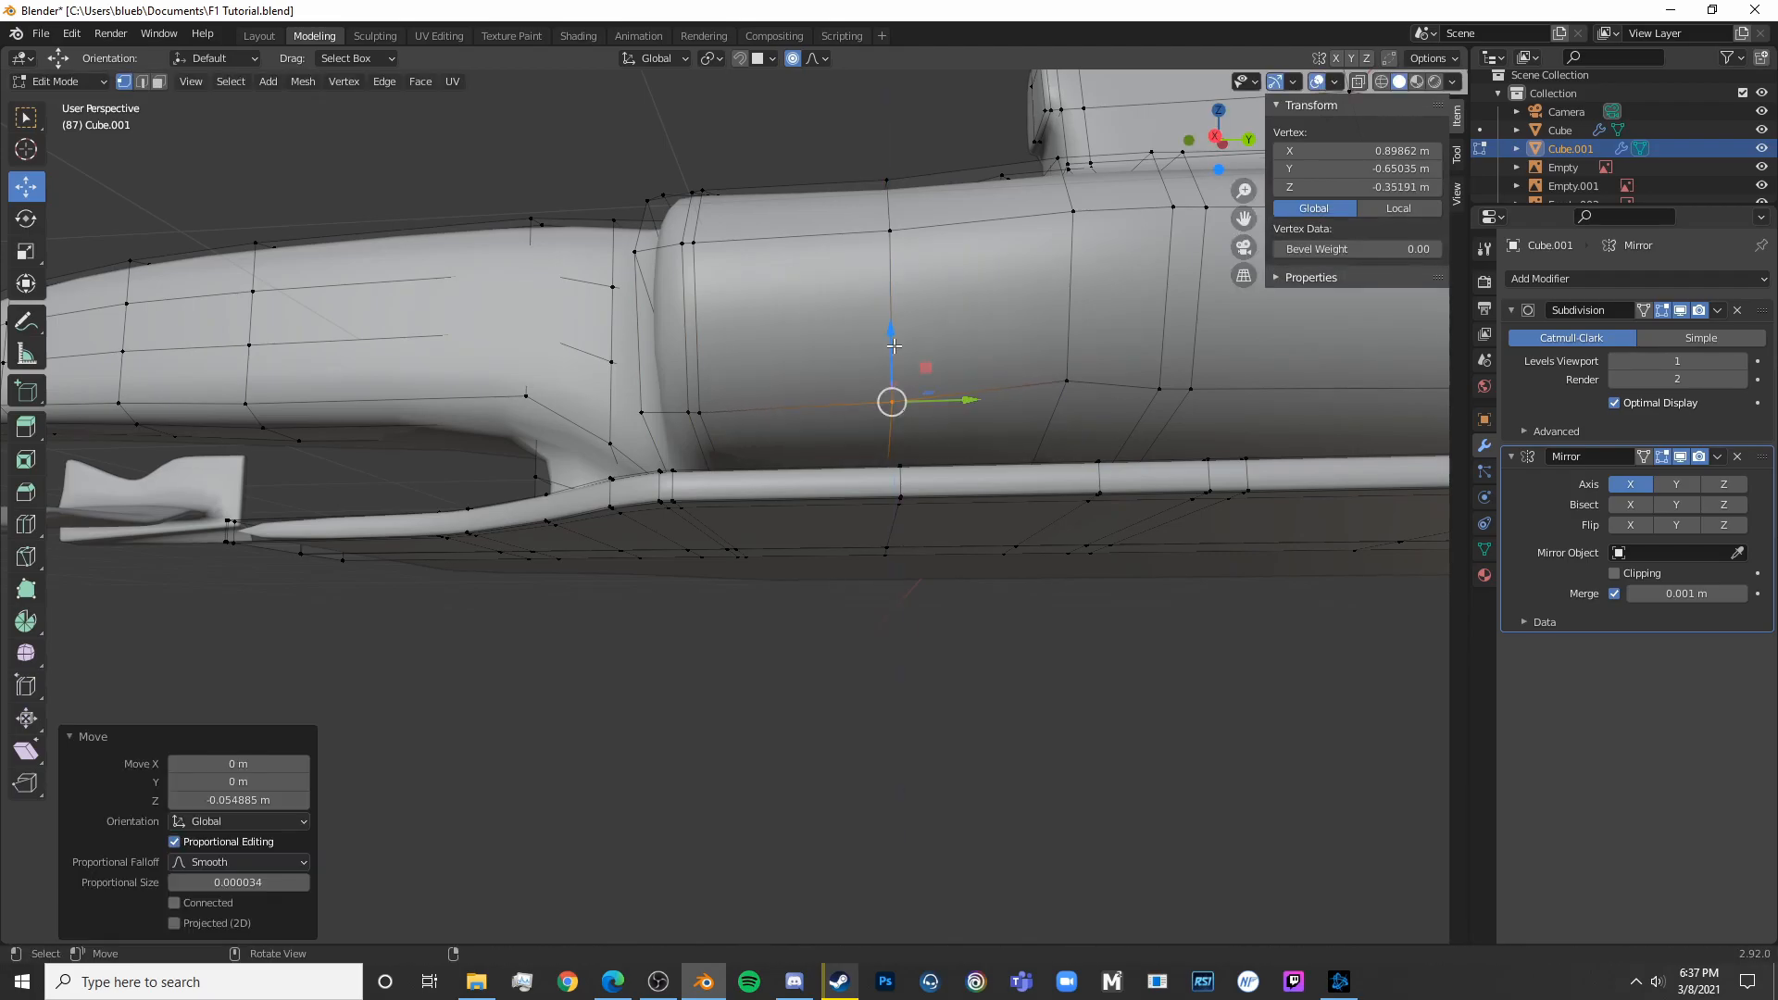
Circle-select the following lower-edge sidepod vertices, flatten them by scaling to 0 along Z, and lower them about 0.027 m
{"action": "key", "text": "KP_3"}
{"action": "middle_click_drag", "start_coordinate": [982, 417], "coordinate": [796, 412], "text": "shift"}
{"action": "key", "text": "c"}
{"action": "left_click", "coordinate": [830, 427]}
{"action": "left_click_drag", "start_coordinate": [830, 428], "coordinate": [874, 444]}
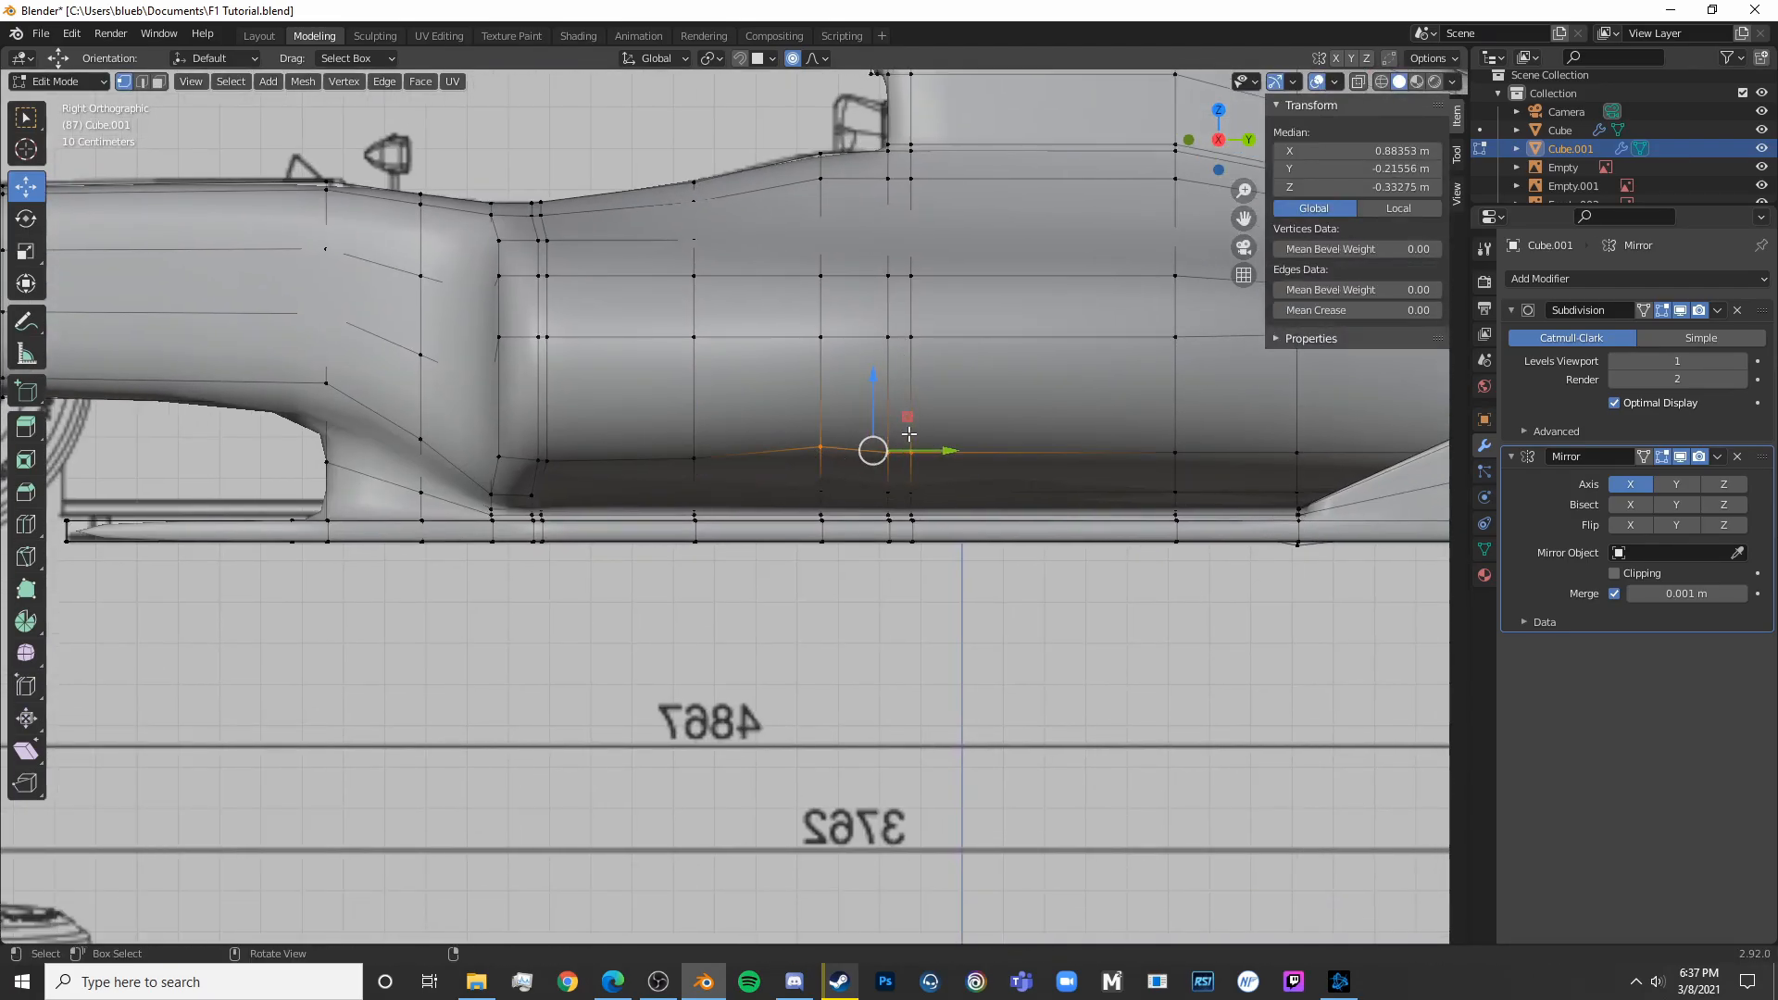
{"action": "key", "text": "Escape"}
{"action": "type", "text": "sz20"}
{"action": "key", "text": "Return"}
{"action": "type", "text": "sz0"}
{"action": "key", "text": "Return"}
{"action": "left_click_drag", "start_coordinate": [875, 375], "coordinate": [880, 390]}
{"action": "key", "text": "Tab"}
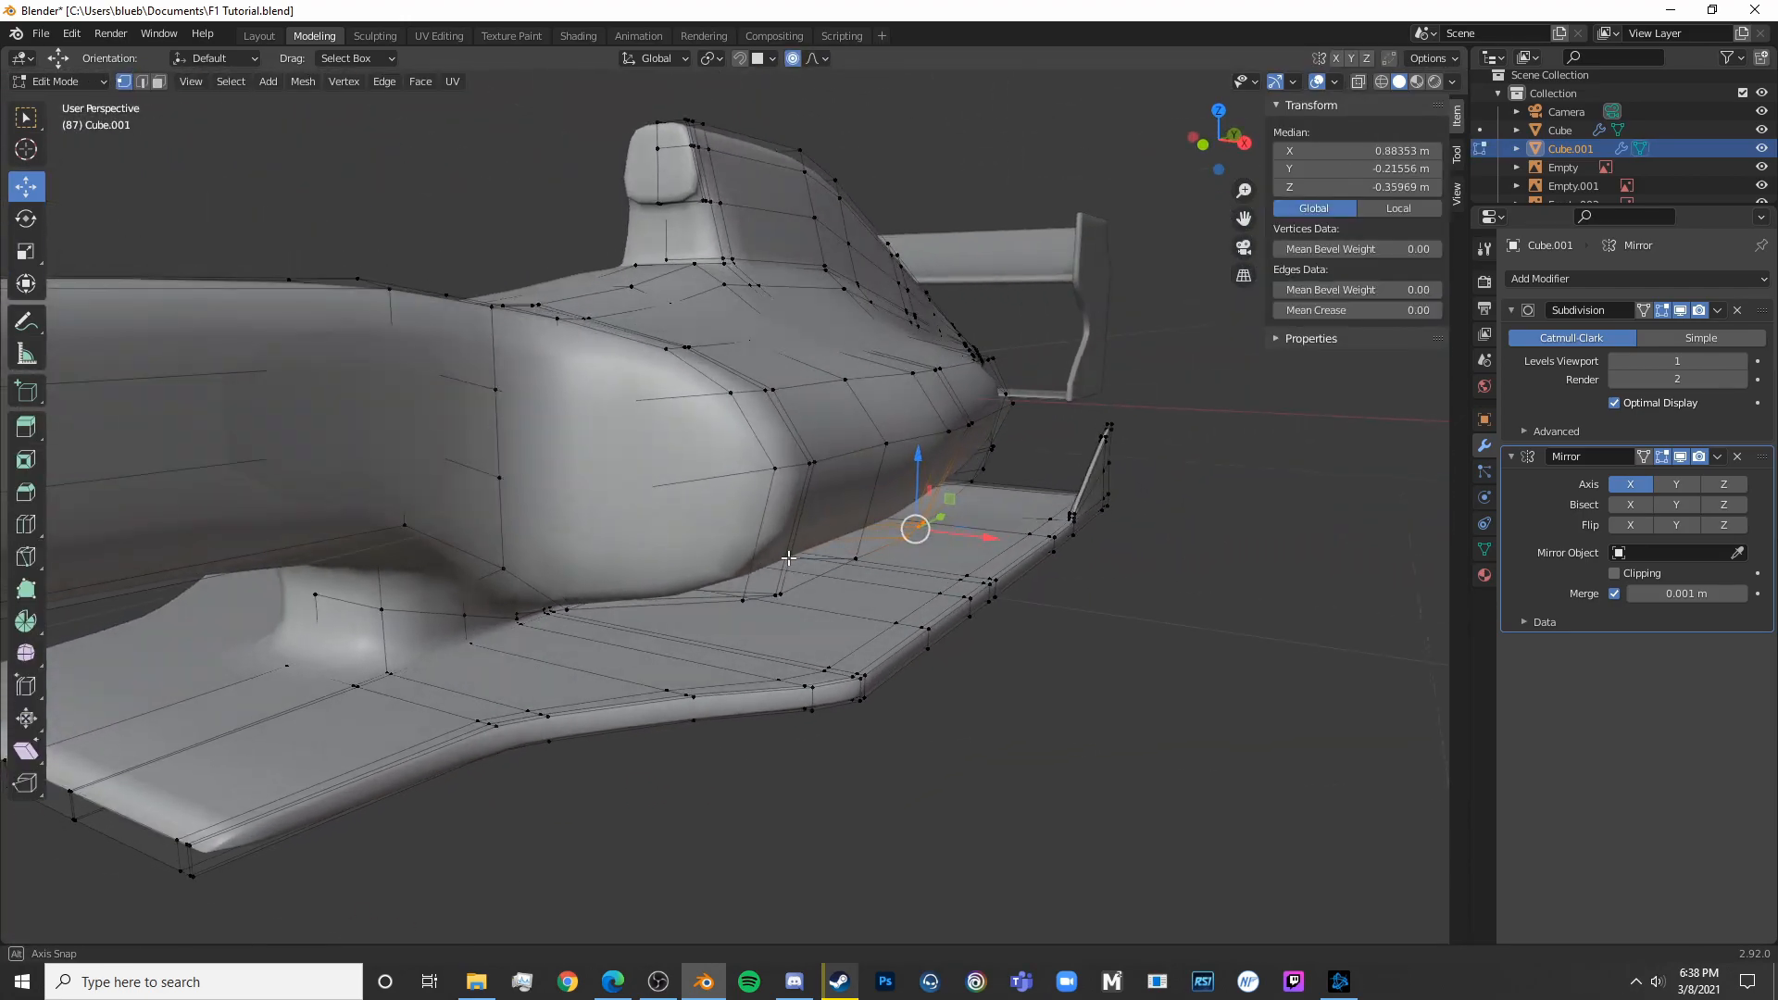
Select the vertices on the sidepod's front upper edge and lower them about 0.063 m along Z
{"action": "key", "text": "c"}
{"action": "mouse_move", "coordinate": [797, 463]}
{"action": "left_mouse_down"}
{"action": "mouse_move", "coordinate": [769, 404]}
{"action": "mouse_move", "coordinate": [802, 359]}
{"action": "left_mouse_up"}
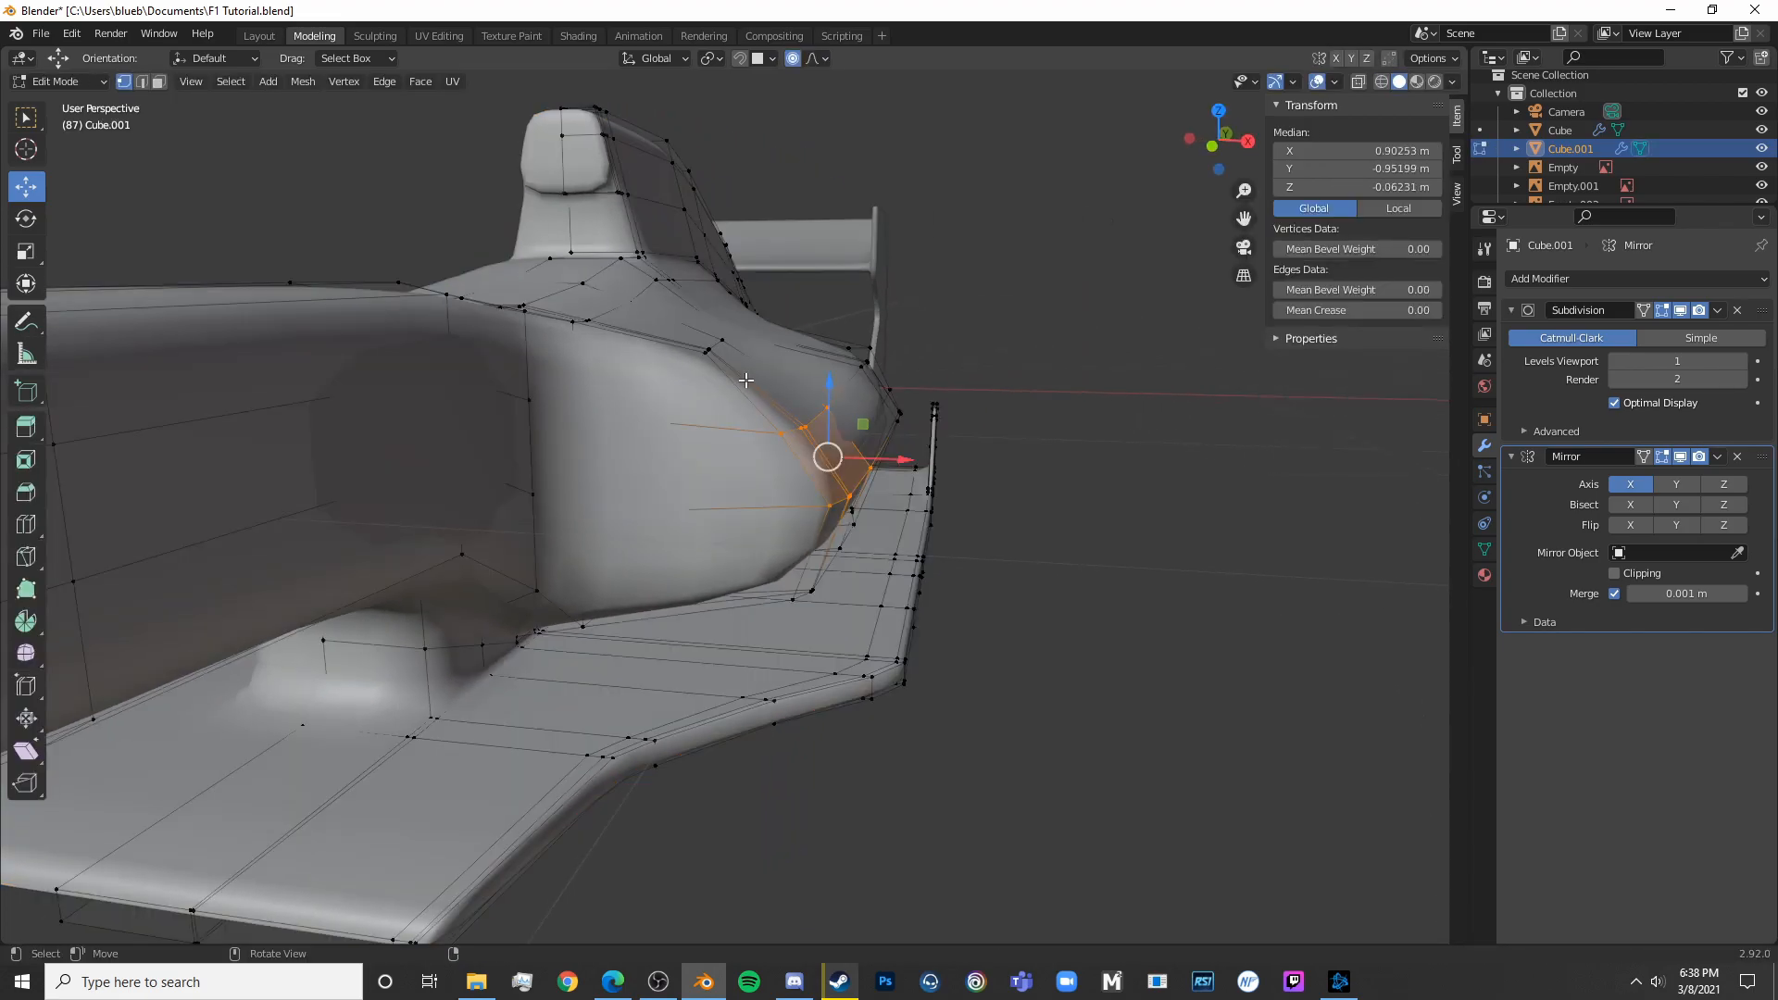
{"action": "left_click", "coordinate": [721, 353]}
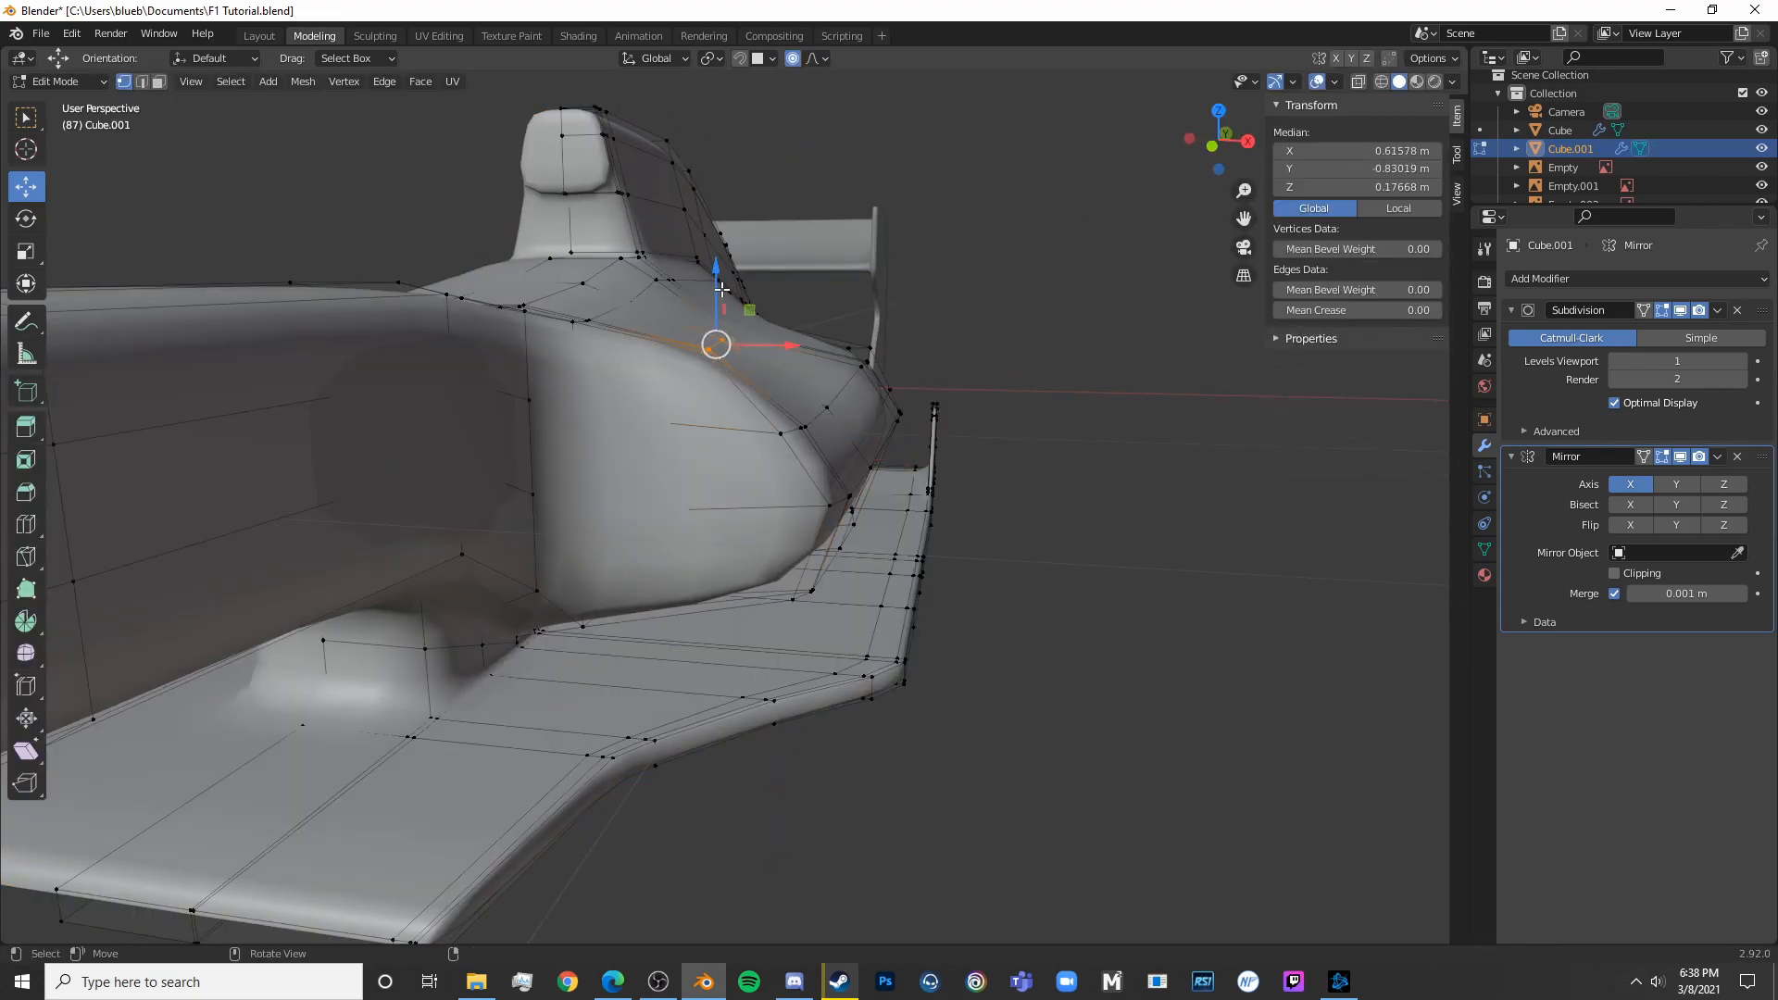
{"action": "left_click_drag", "start_coordinate": [722, 290], "coordinate": [711, 294]}
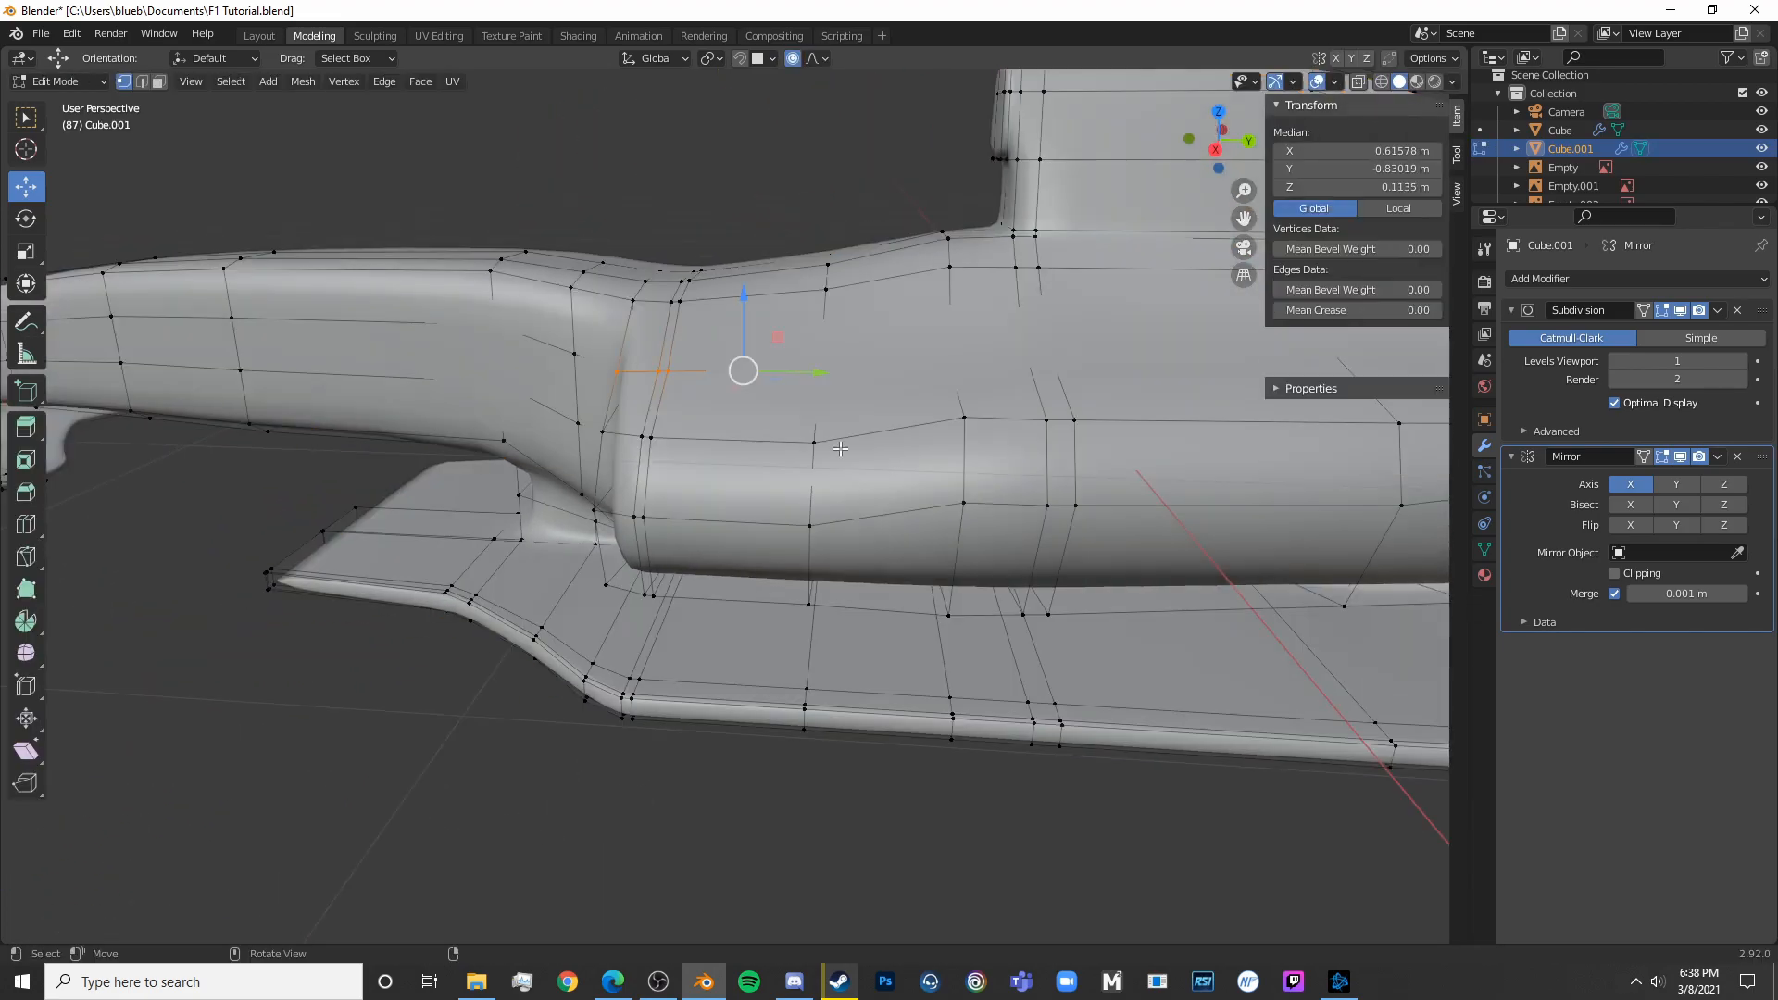
{"action": "key", "text": "alt+z"}
{"action": "key", "text": "alt+z"}
{"action": "middle_click_drag", "start_coordinate": [1012, 369], "coordinate": [1051, 424]}
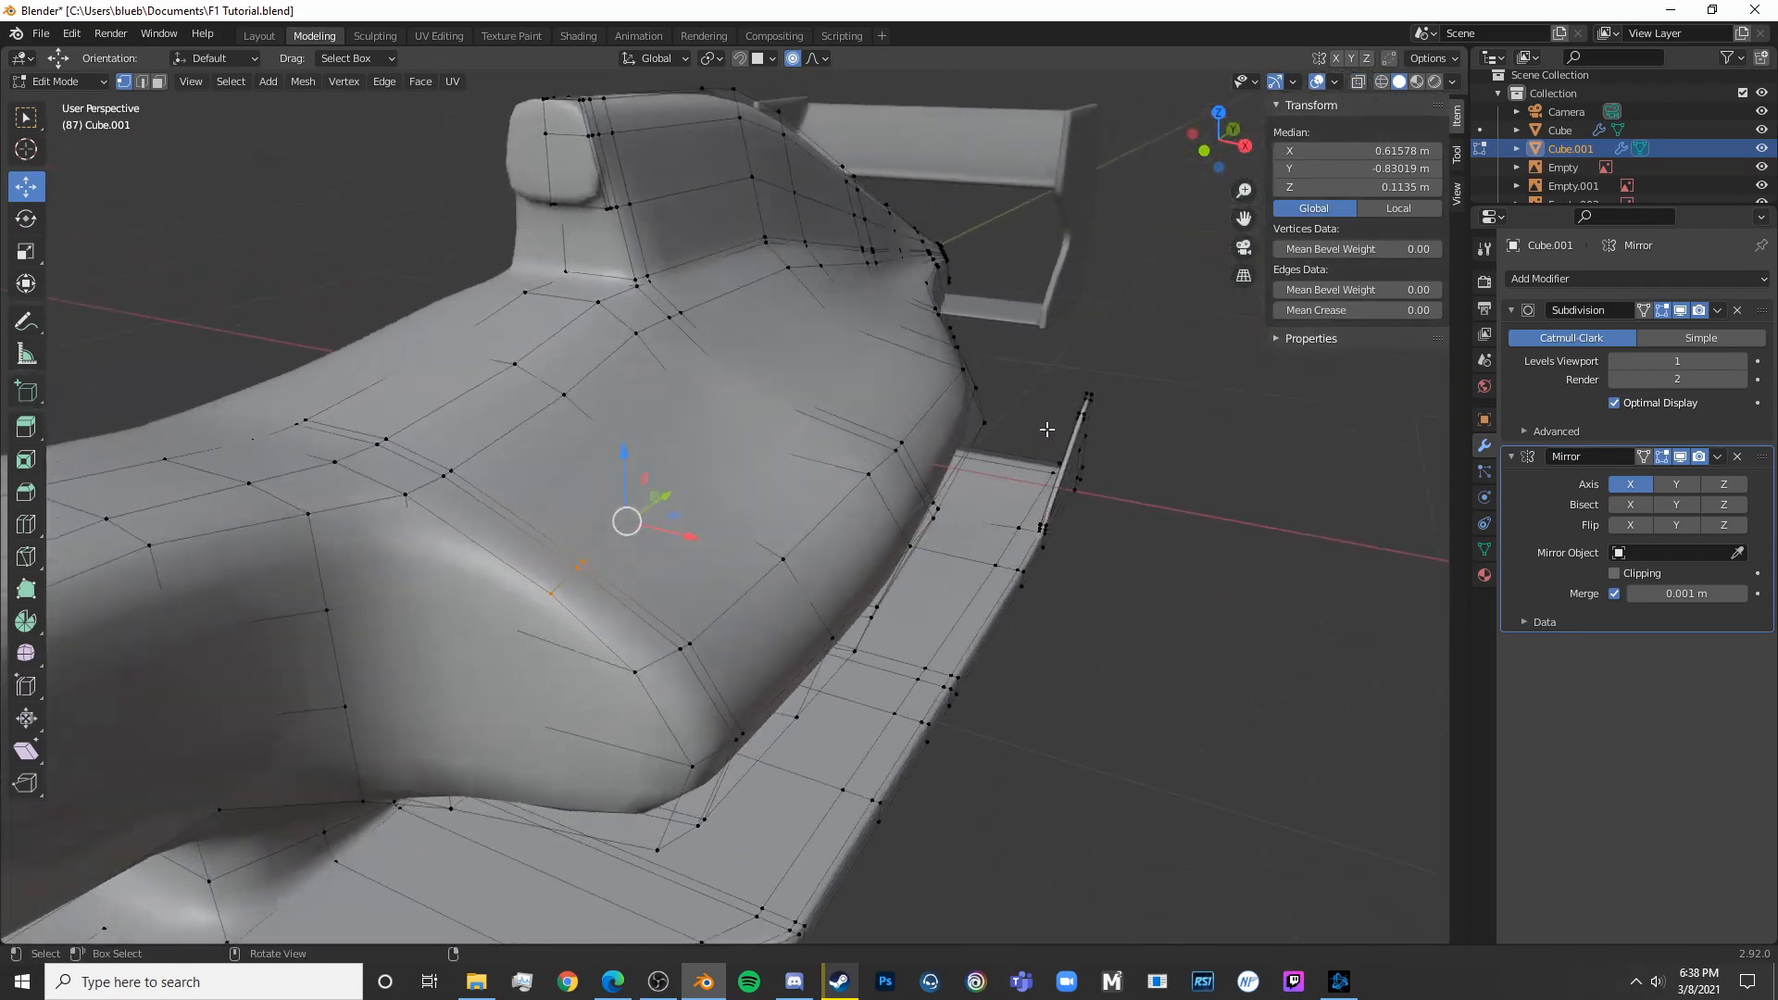
Hide the subdivision smoothing in the viewport and raise two neighbouring vertices on the sidepod's upper surface slightly along Z
{"action": "left_click", "coordinate": [1680, 312]}
{"action": "middle_click_drag", "start_coordinate": [889, 458], "coordinate": [508, 444]}
{"action": "left_click", "coordinate": [714, 422]}
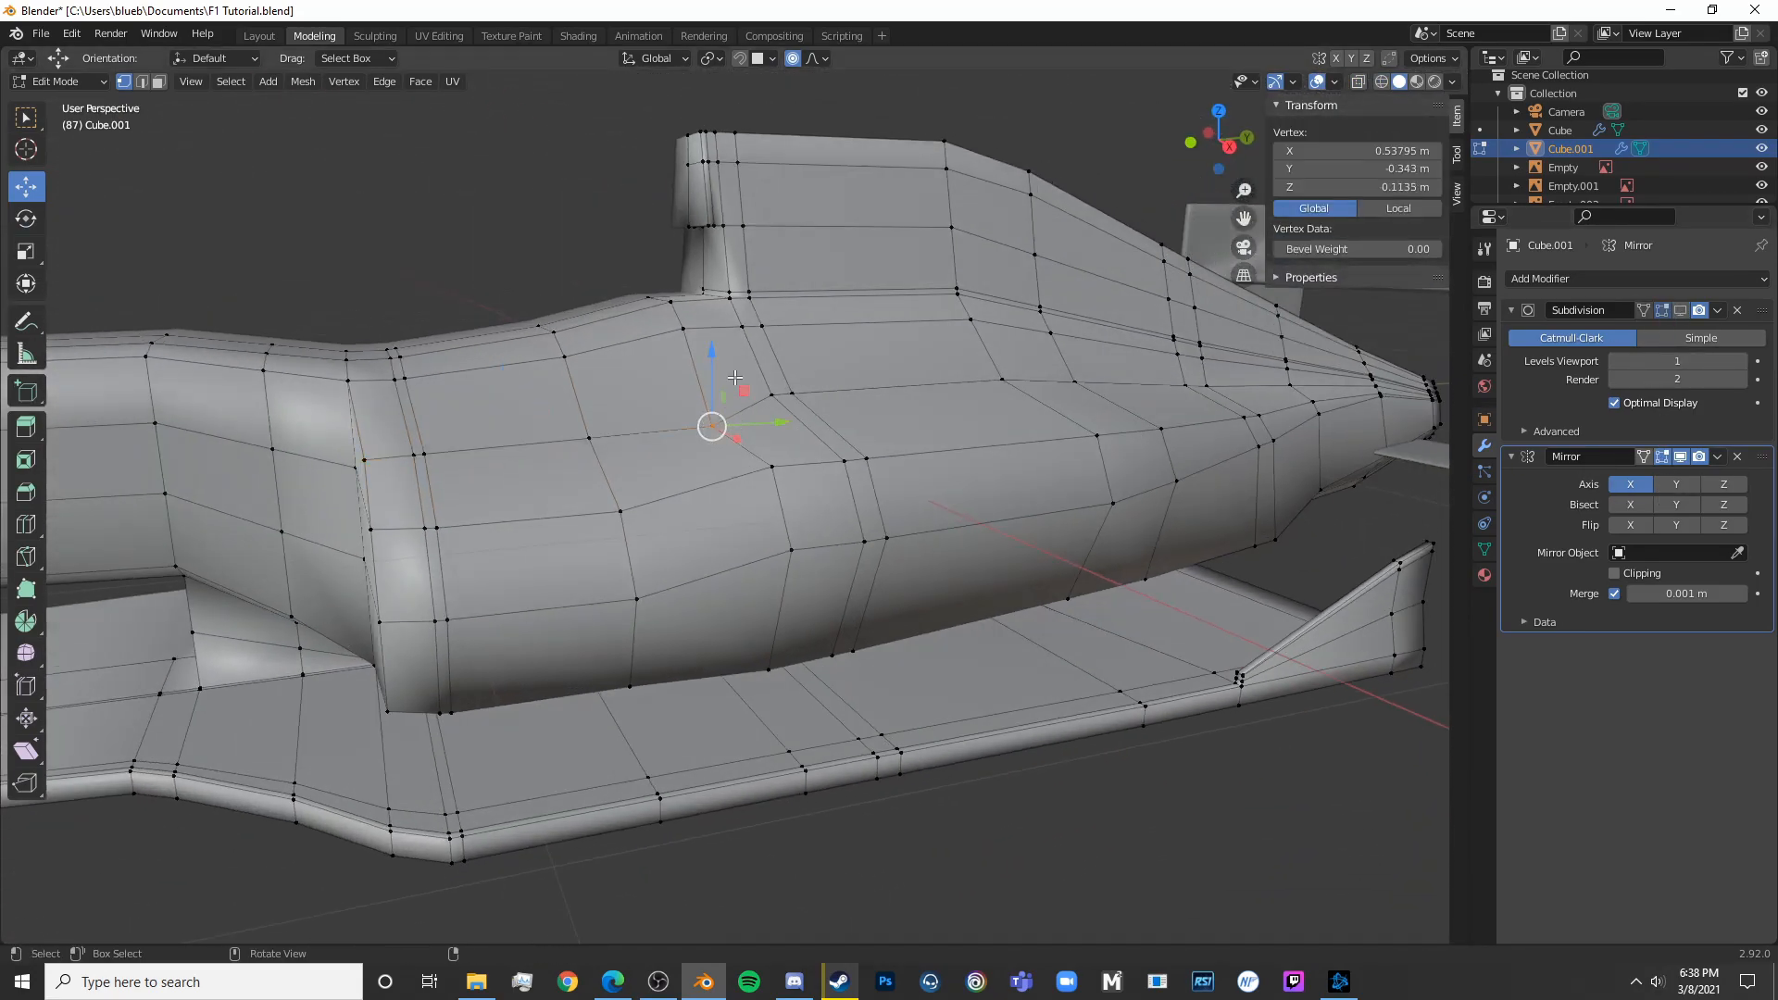
{"action": "key", "text": "g"}
{"action": "key", "text": "z"}
{"action": "left_click_drag", "start_coordinate": [729, 351], "coordinate": [728, 350]}
{"action": "left_click", "coordinate": [593, 434]}
{"action": "left_click", "coordinate": [589, 437]}
{"action": "left_click_drag", "start_coordinate": [594, 375], "coordinate": [596, 364]}
{"action": "key", "text": "Tab"}
{"action": "key", "text": "Tab"}
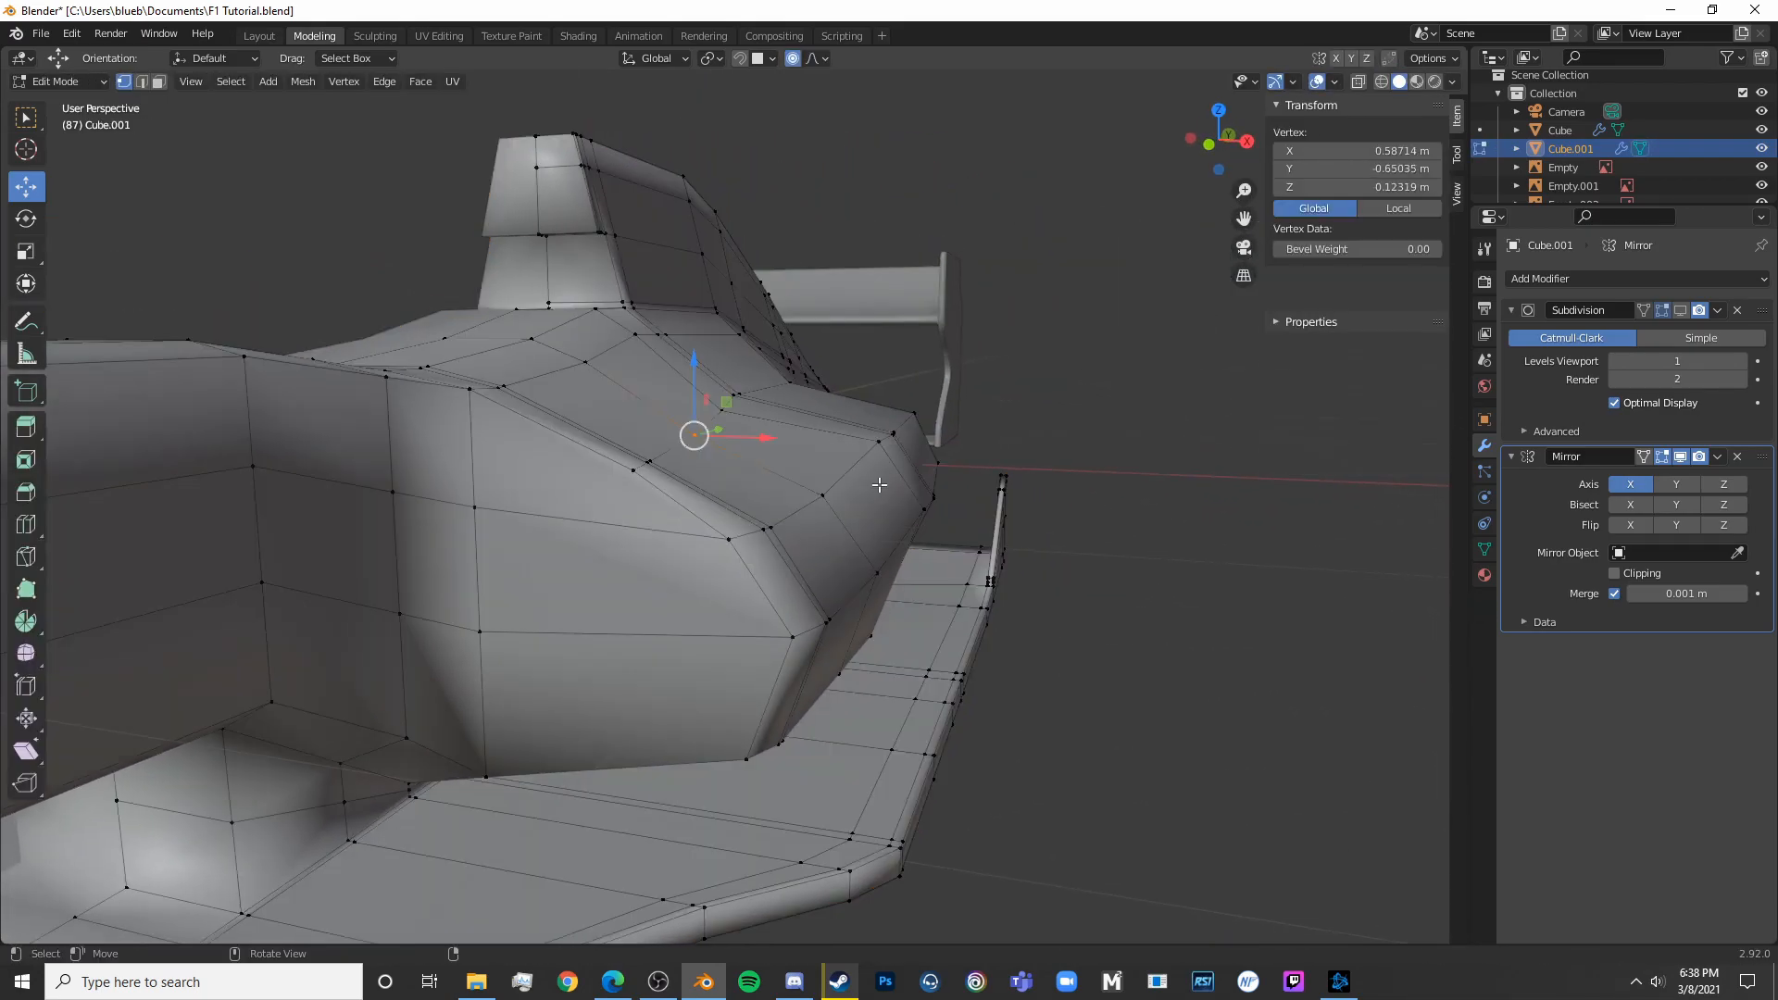
Show the subdivision smoothing again, circle-select the vertices on the sidepod's outer front edge and shift them along X
{"action": "middle_click_drag", "start_coordinate": [878, 480], "coordinate": [1571, 503]}
{"action": "left_click", "coordinate": [1680, 308]}
{"action": "middle_click_drag", "start_coordinate": [977, 425], "coordinate": [594, 466]}
{"action": "key", "text": "Tab"}
{"action": "key", "text": "Tab"}
{"action": "key", "text": "c"}
{"action": "left_click_drag", "start_coordinate": [593, 466], "coordinate": [596, 560]}
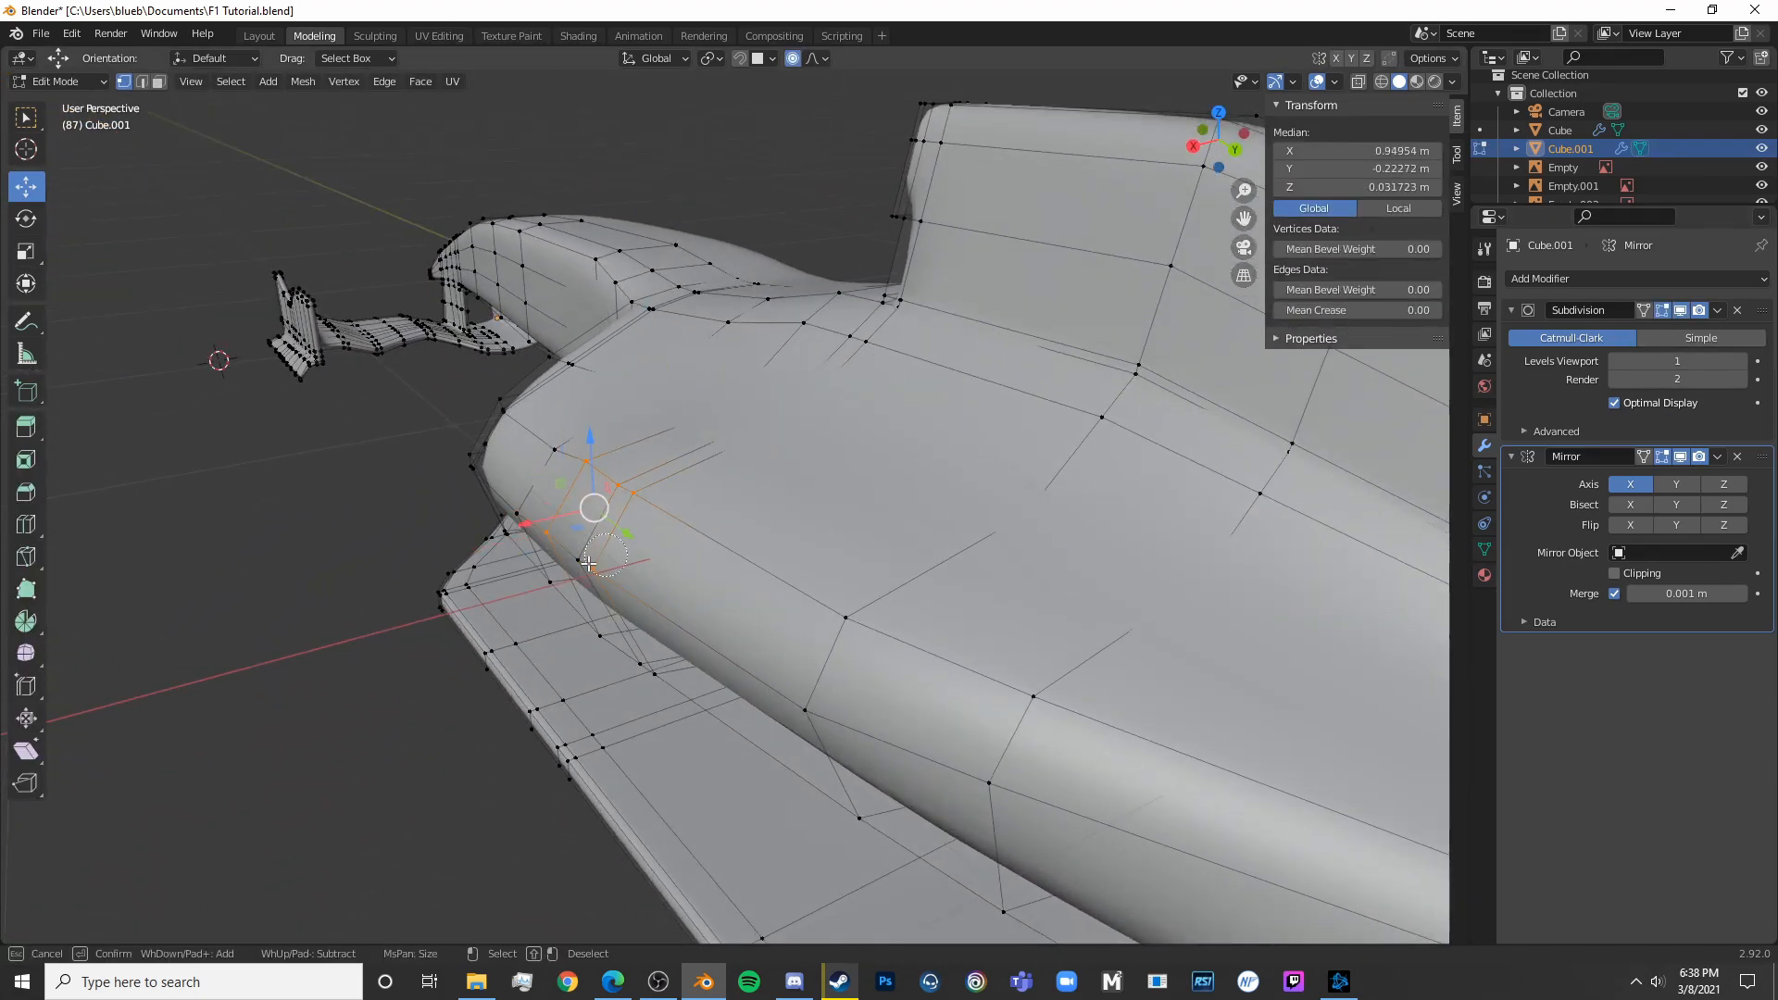
{"action": "middle_click_drag", "start_coordinate": [682, 528], "coordinate": [983, 539]}
{"action": "key", "text": "g"}
{"action": "key", "text": "x"}
{"action": "left_click", "coordinate": [964, 524]}
{"action": "key", "text": "Tab"}
{"action": "key", "text": "Tab"}
{"action": "key", "text": "Tab"}
Set the car body's Subdivision levels to 2 in the viewport and 3 for rendering, and deselect the body
{"action": "scroll", "coordinate": [1004, 535], "scroll_direction": "down", "scroll_amount": 4}
{"action": "scroll", "coordinate": [983, 539], "scroll_direction": "up", "scroll_amount": 5}
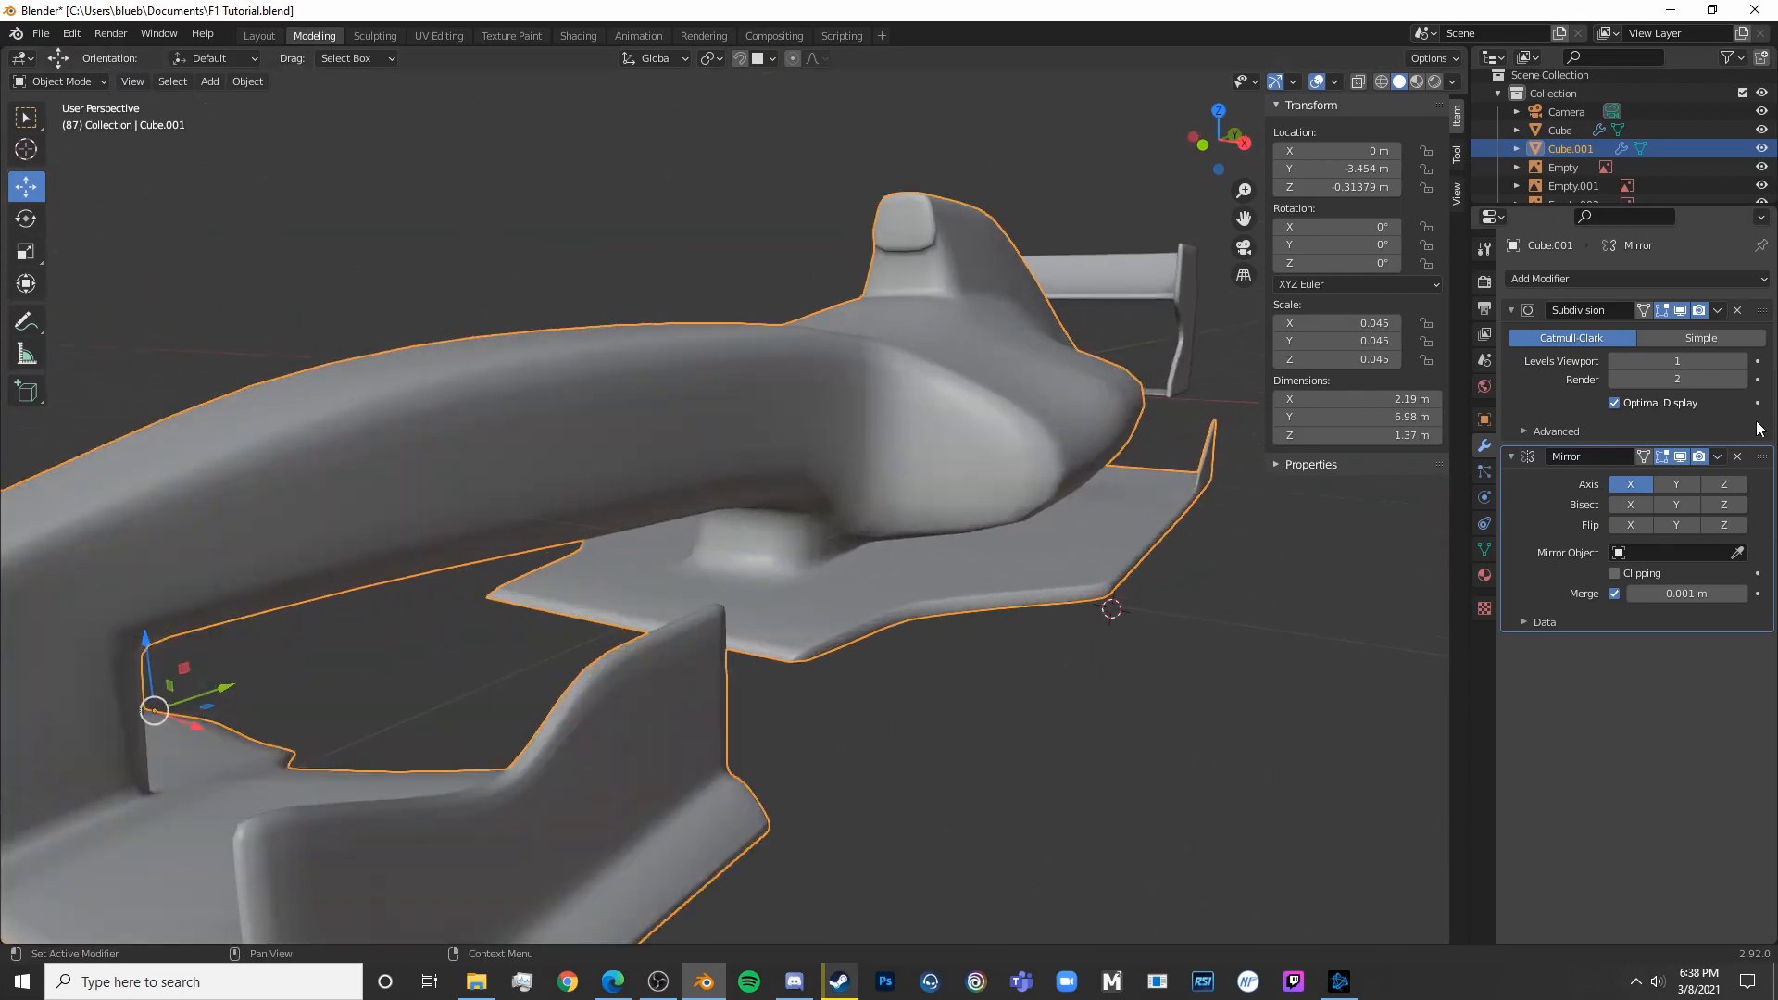
{"action": "left_click", "coordinate": [1742, 361]}
{"action": "left_click", "coordinate": [1742, 380]}
{"action": "scroll", "coordinate": [1159, 525], "scroll_direction": "down", "scroll_amount": 5}
{"action": "middle_click_drag", "start_coordinate": [935, 592], "coordinate": [808, 535]}
{"action": "key", "text": "alt+a"}
{"action": "key", "text": "Tab"}
{"action": "key", "text": "Tab"}
Add a cylinder mesh at the 3D cursor on the front wheel's centre in the side view
{"action": "key", "text": "KP_3"}
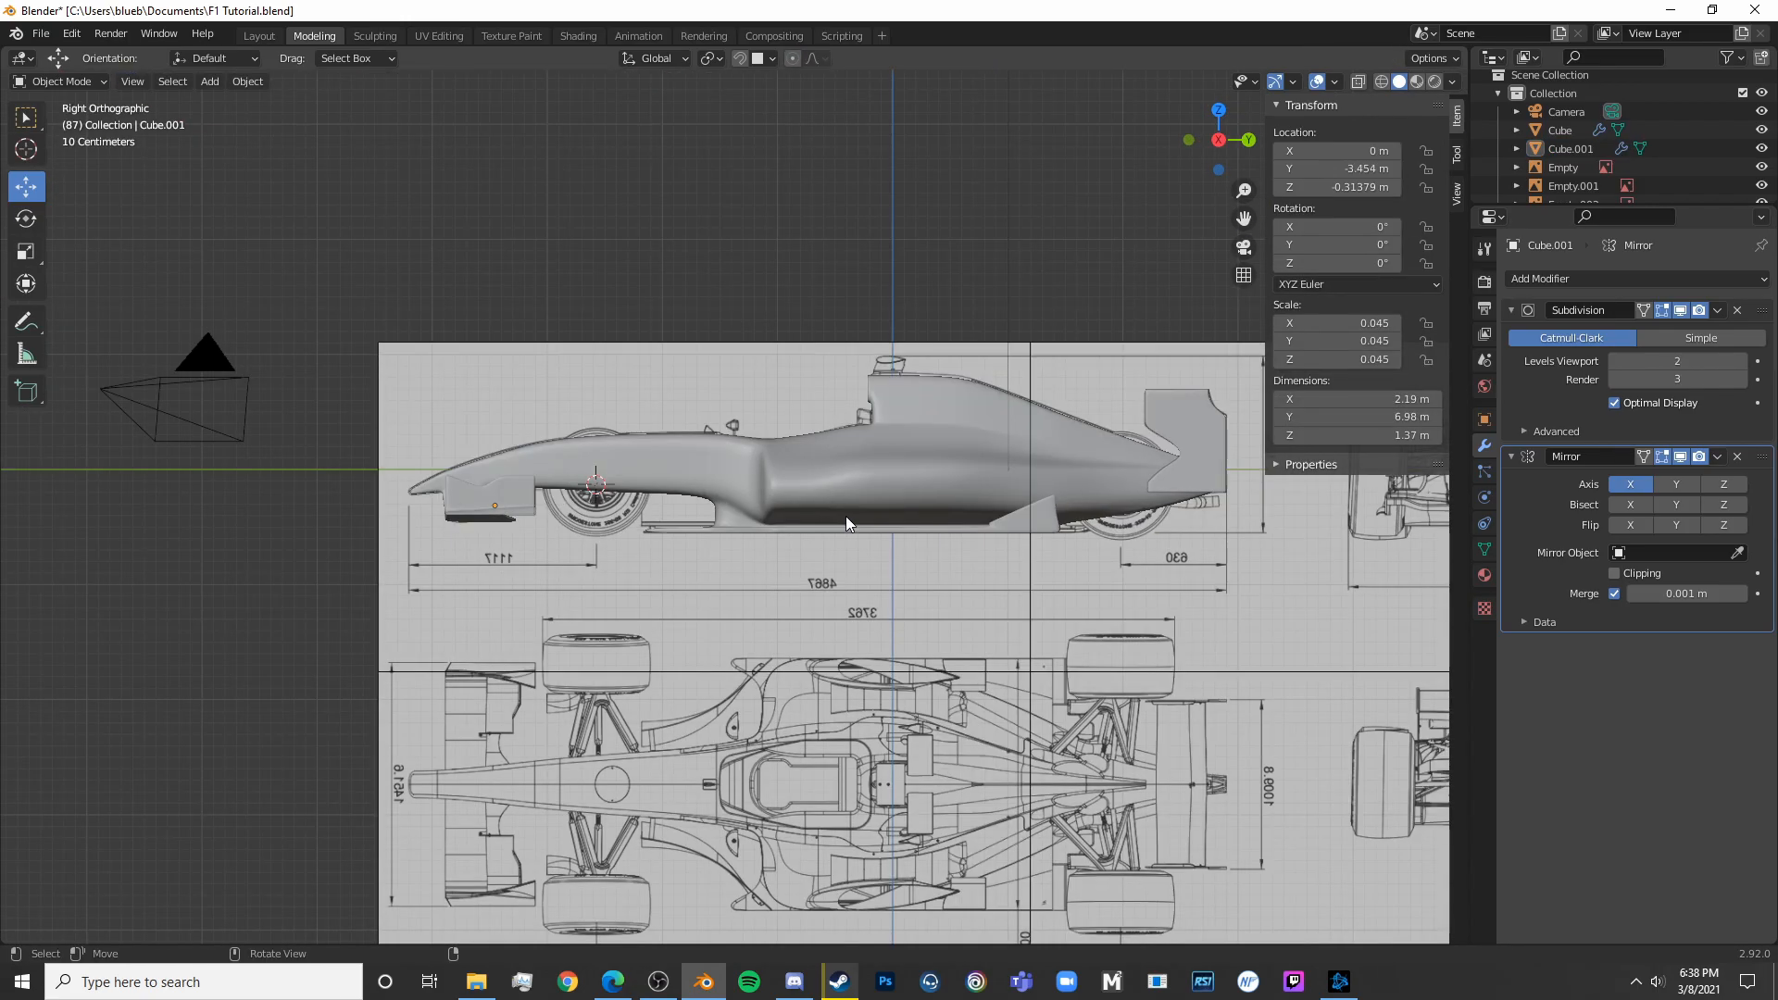
{"action": "scroll", "coordinate": [778, 524], "scroll_direction": "up", "scroll_amount": 5}
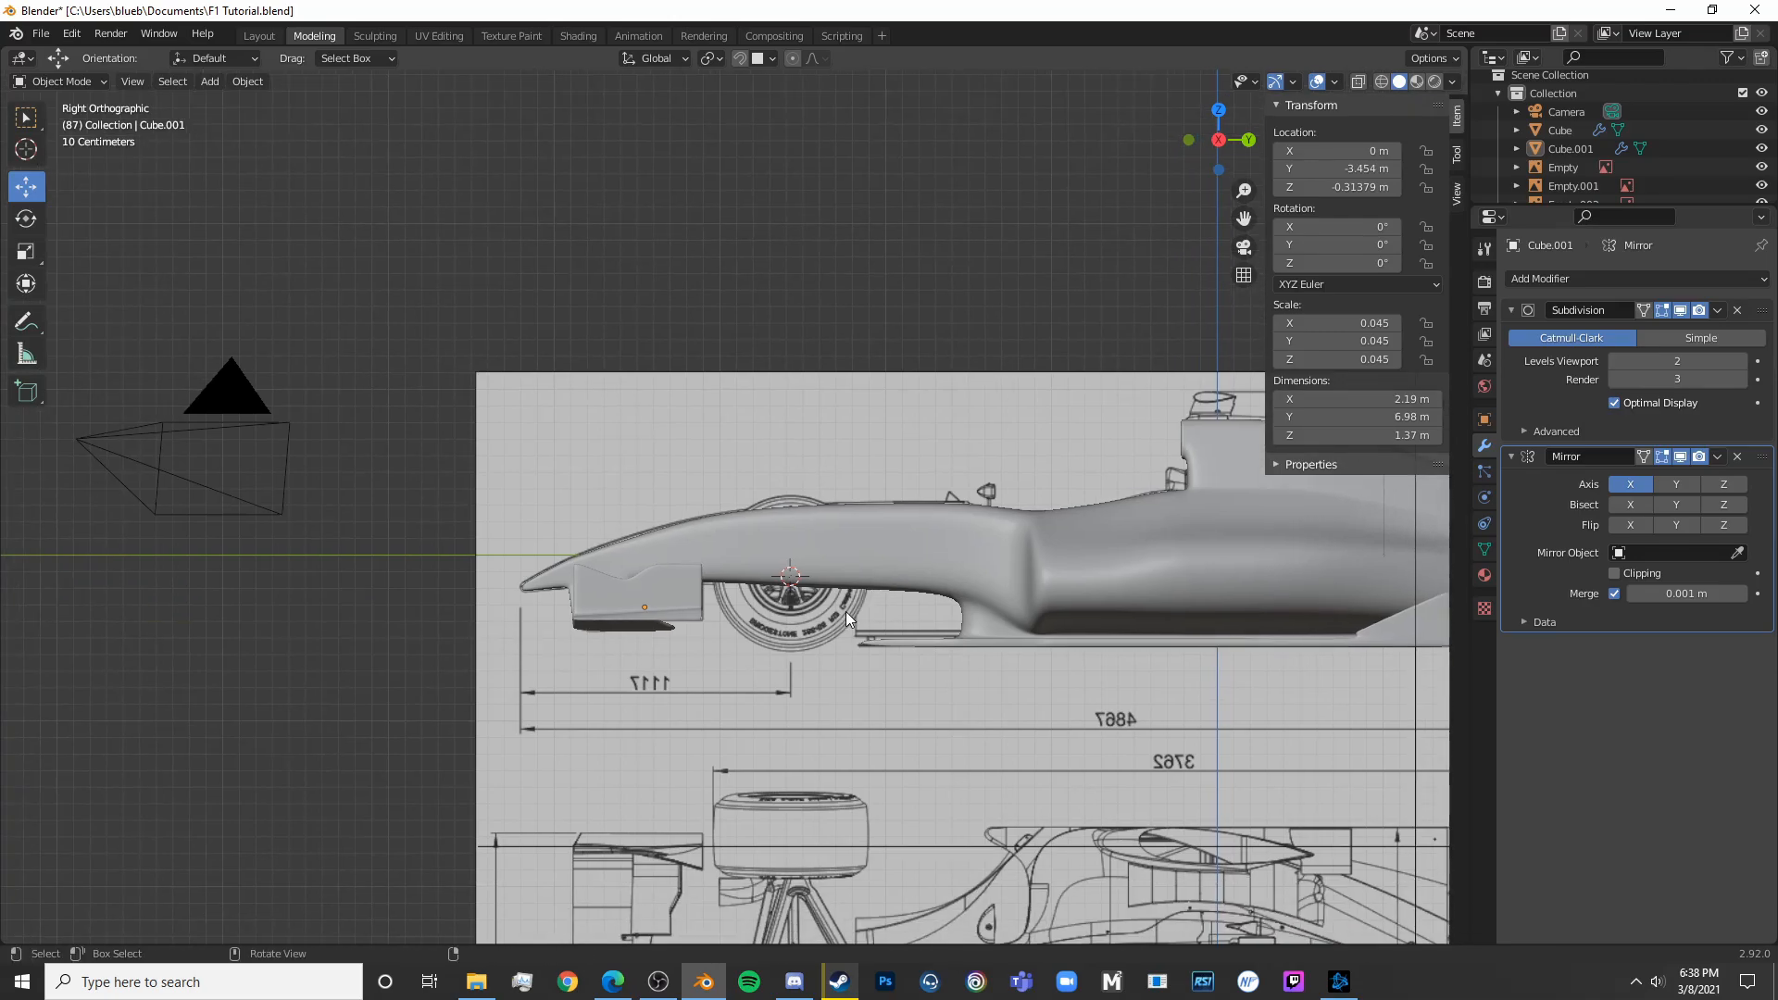
{"action": "key", "text": "shift+a"}
{"action": "mouse_move", "coordinate": [811, 592]}
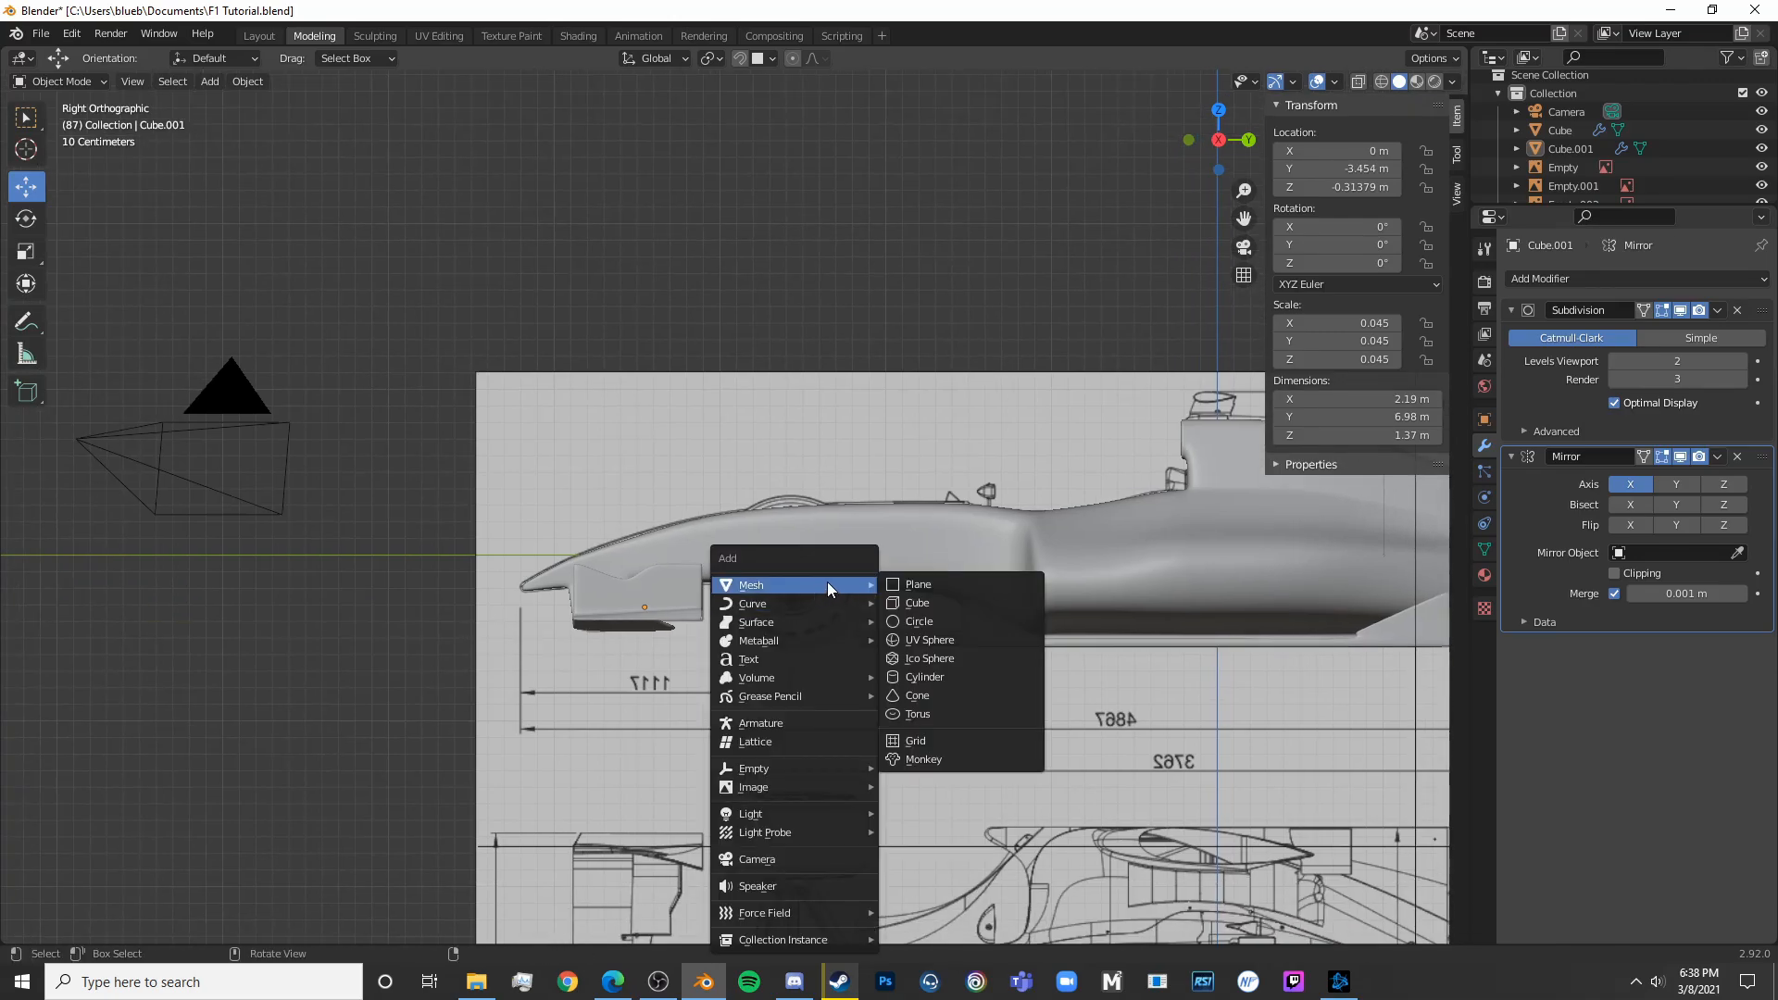
{"action": "left_click", "coordinate": [997, 671]}
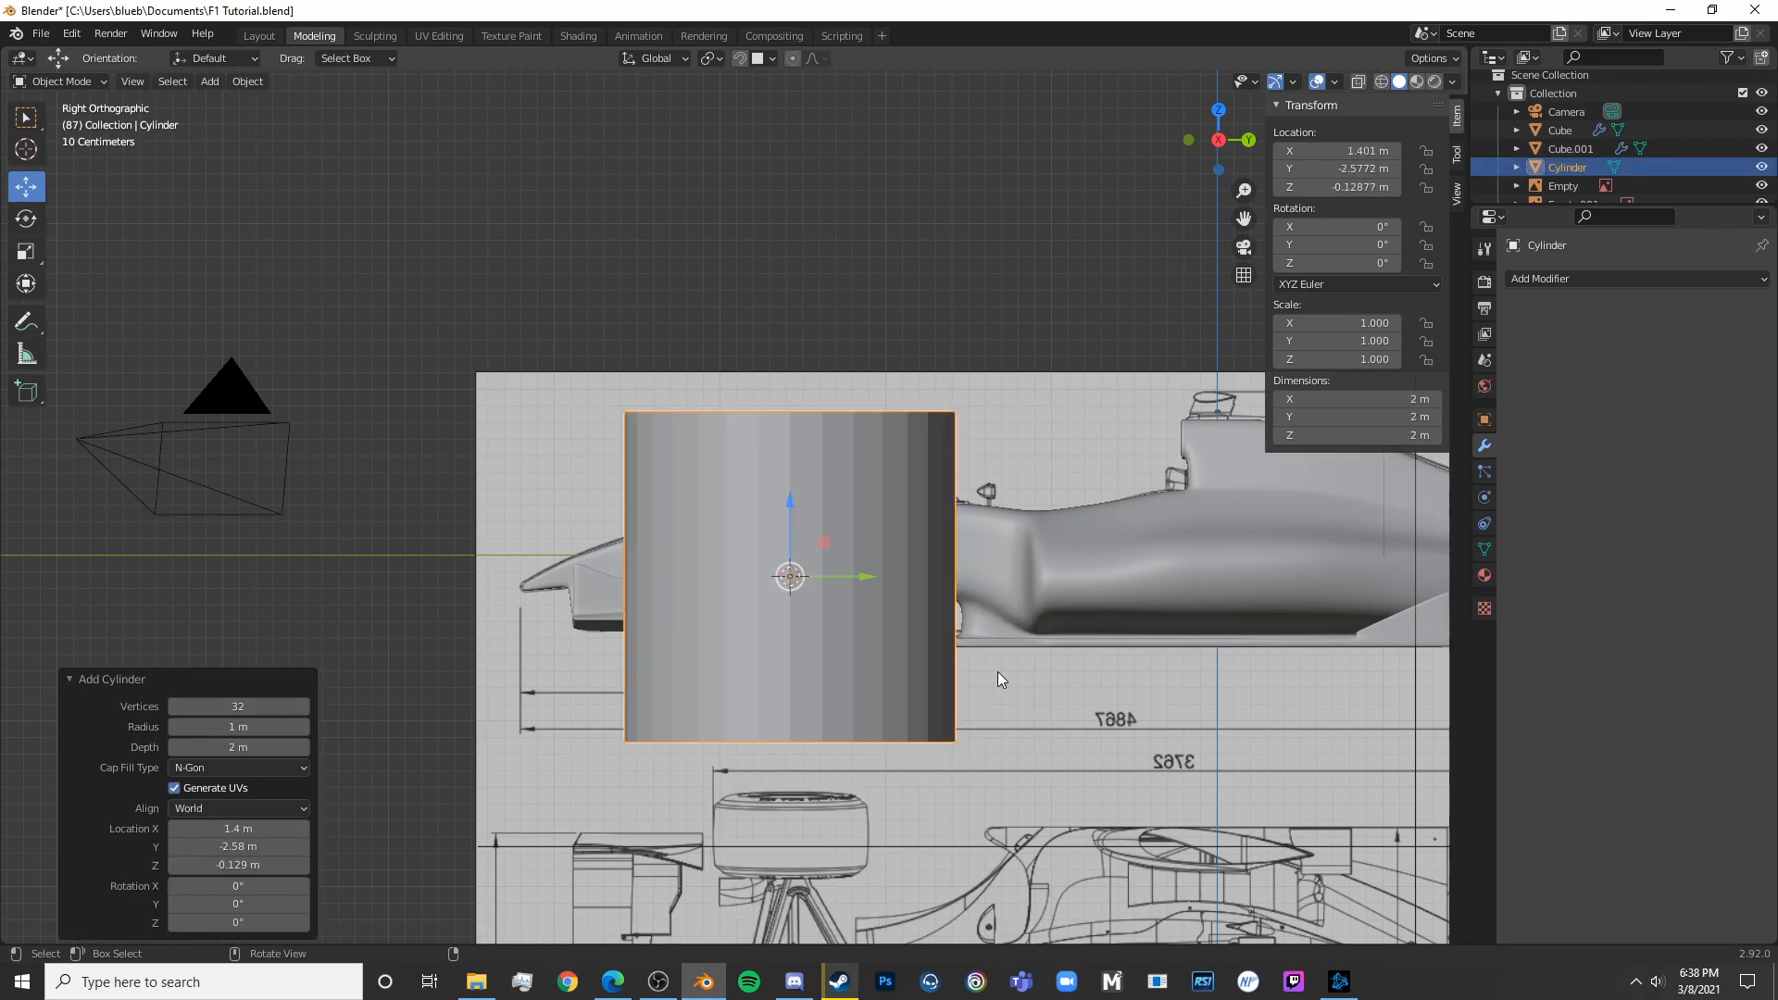
In the front wireframe view, rotate the cylinder 90° so its axis runs across the car
{"action": "key", "text": "KP_1"}
{"action": "key", "text": "alt+z"}
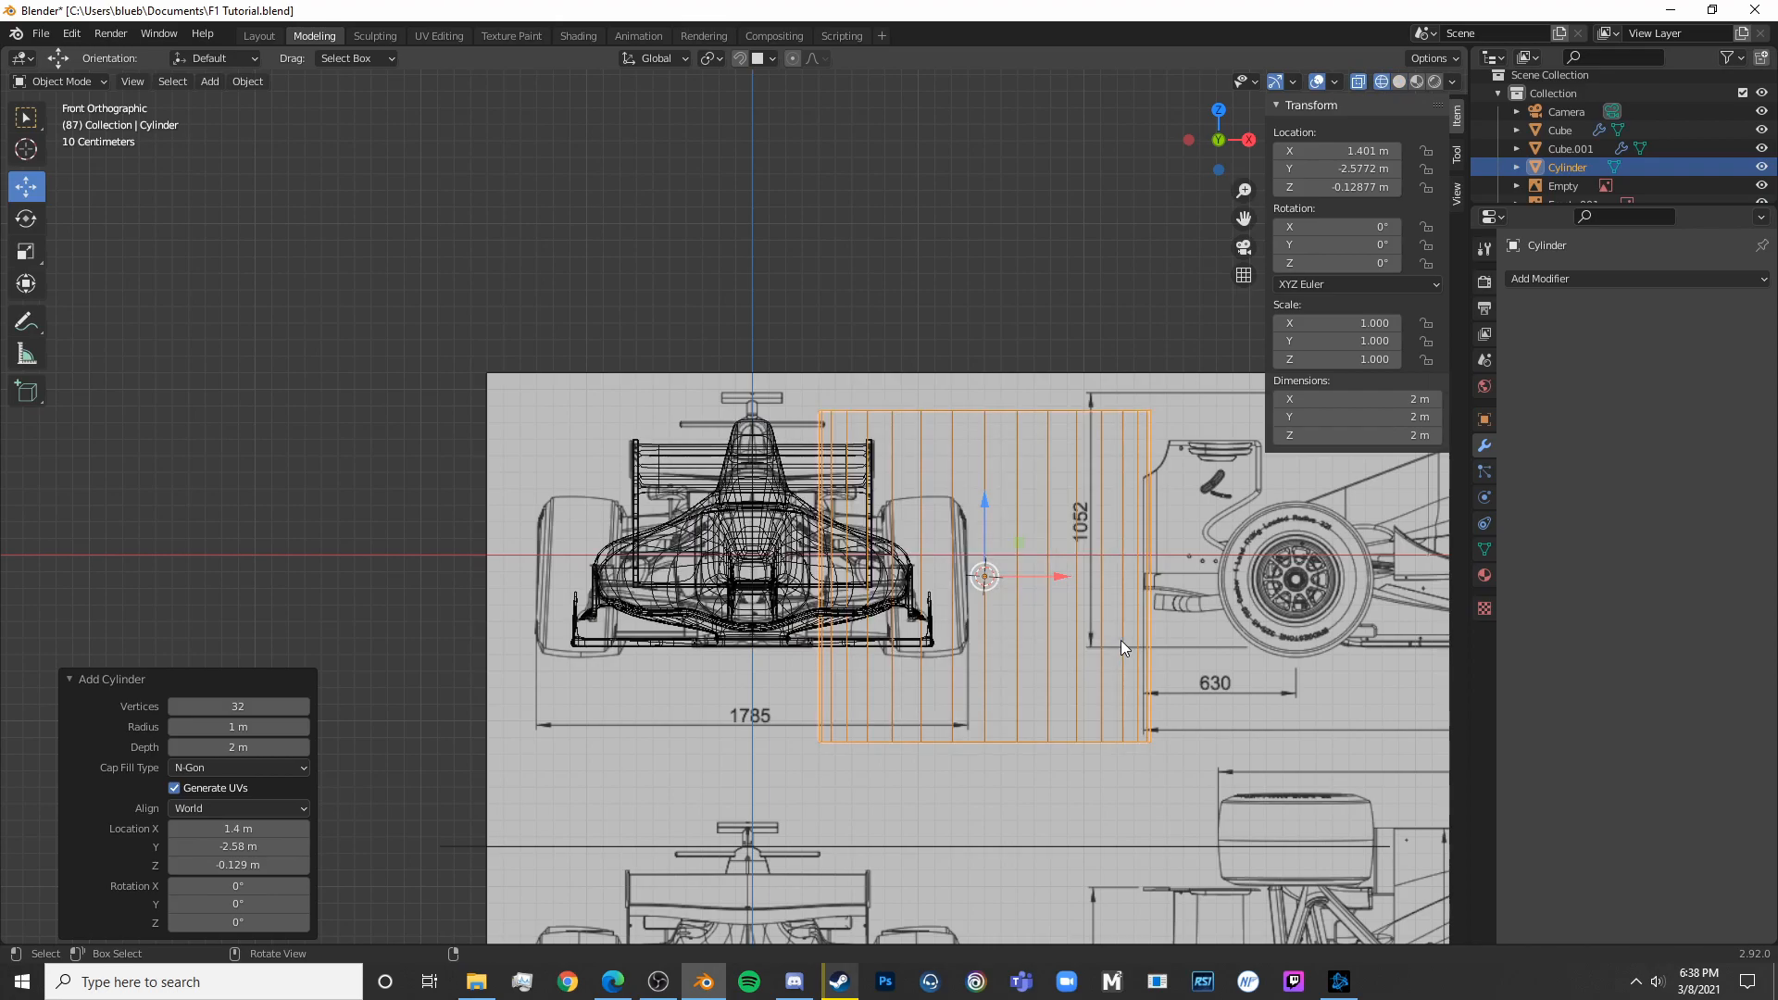
{"action": "type", "text": "r90"}
{"action": "key", "text": "Return"}
Move the cylinder about -0.40 m in X and -2.50 m in Z onto the right-hand tyre of the rear-view blueprint
{"action": "scroll", "coordinate": [1121, 641], "scroll_direction": "down", "scroll_amount": 4}
{"action": "middle_click_drag", "start_coordinate": [1167, 752], "coordinate": [1140, 621], "text": "shift"}
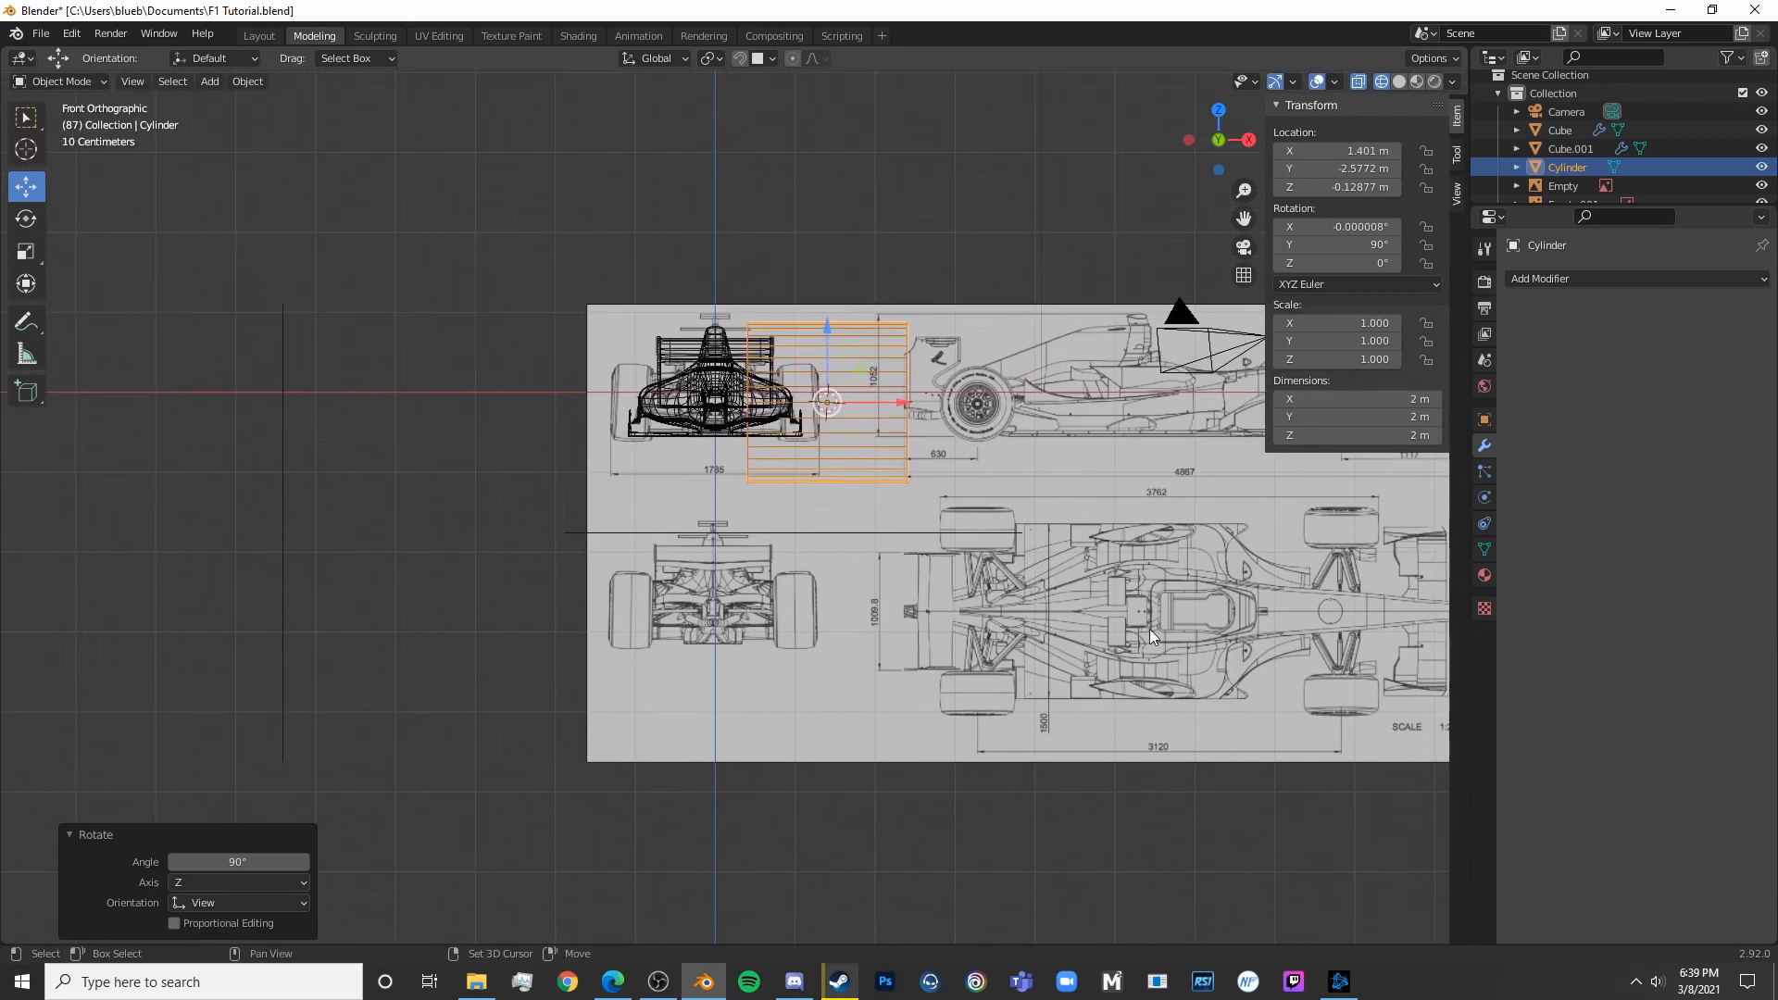
{"action": "scroll", "coordinate": [1028, 681], "scroll_direction": "up", "scroll_amount": 4}
{"action": "middle_click_drag", "start_coordinate": [999, 680], "coordinate": [1006, 618], "text": "shift"}
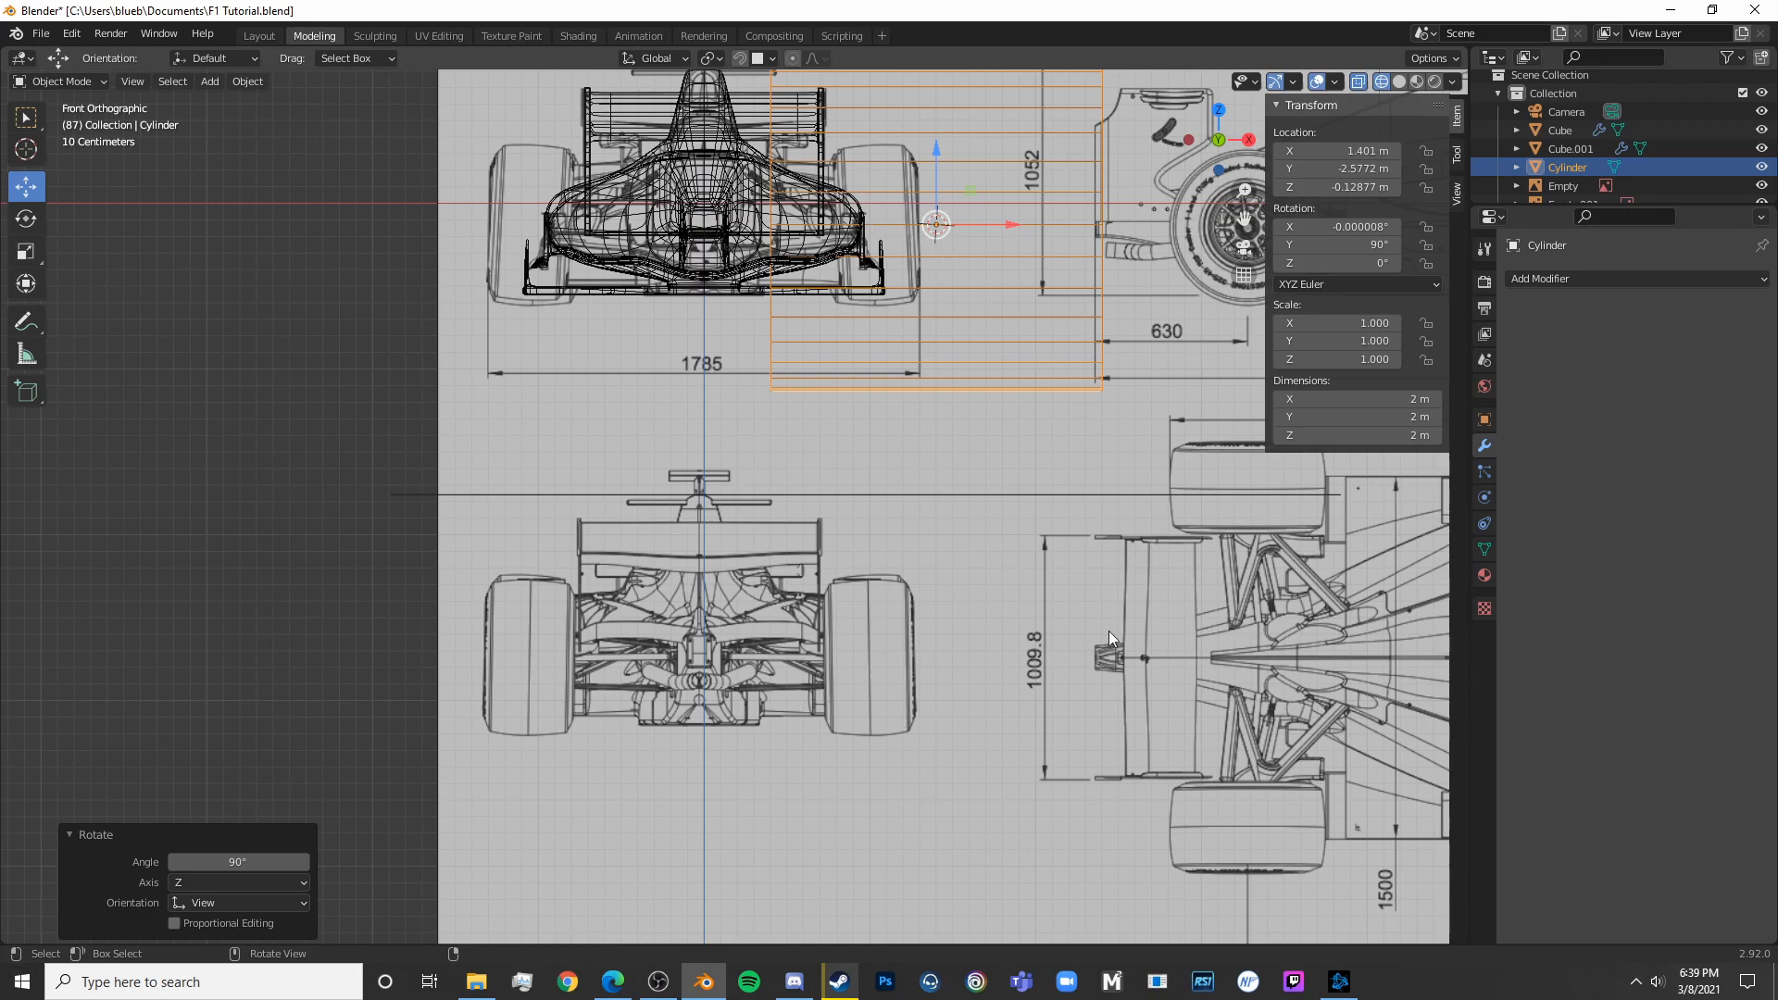
{"action": "key", "text": "g"}
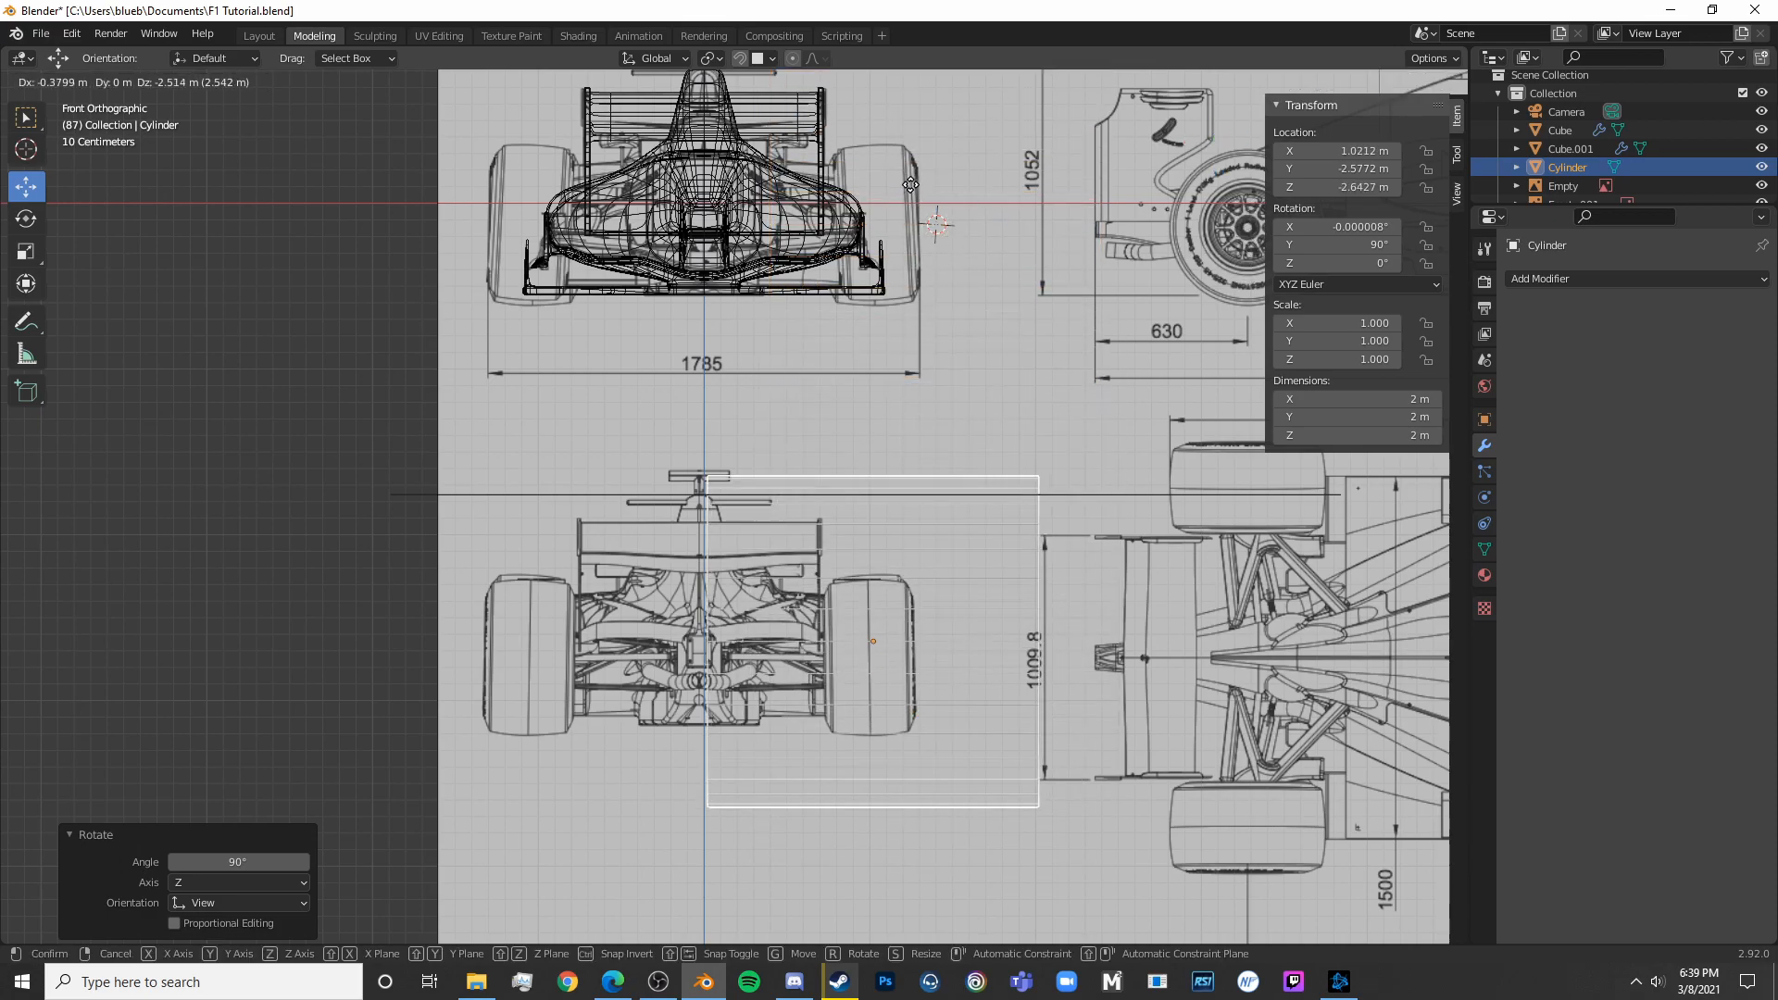
{"action": "left_click", "coordinate": [914, 193]}
Scale the cylinder uniformly by about 0.266 to match the blueprint tyre's width
{"action": "middle_click_drag", "start_coordinate": [1052, 337], "coordinate": [373, 187], "text": "shift"}
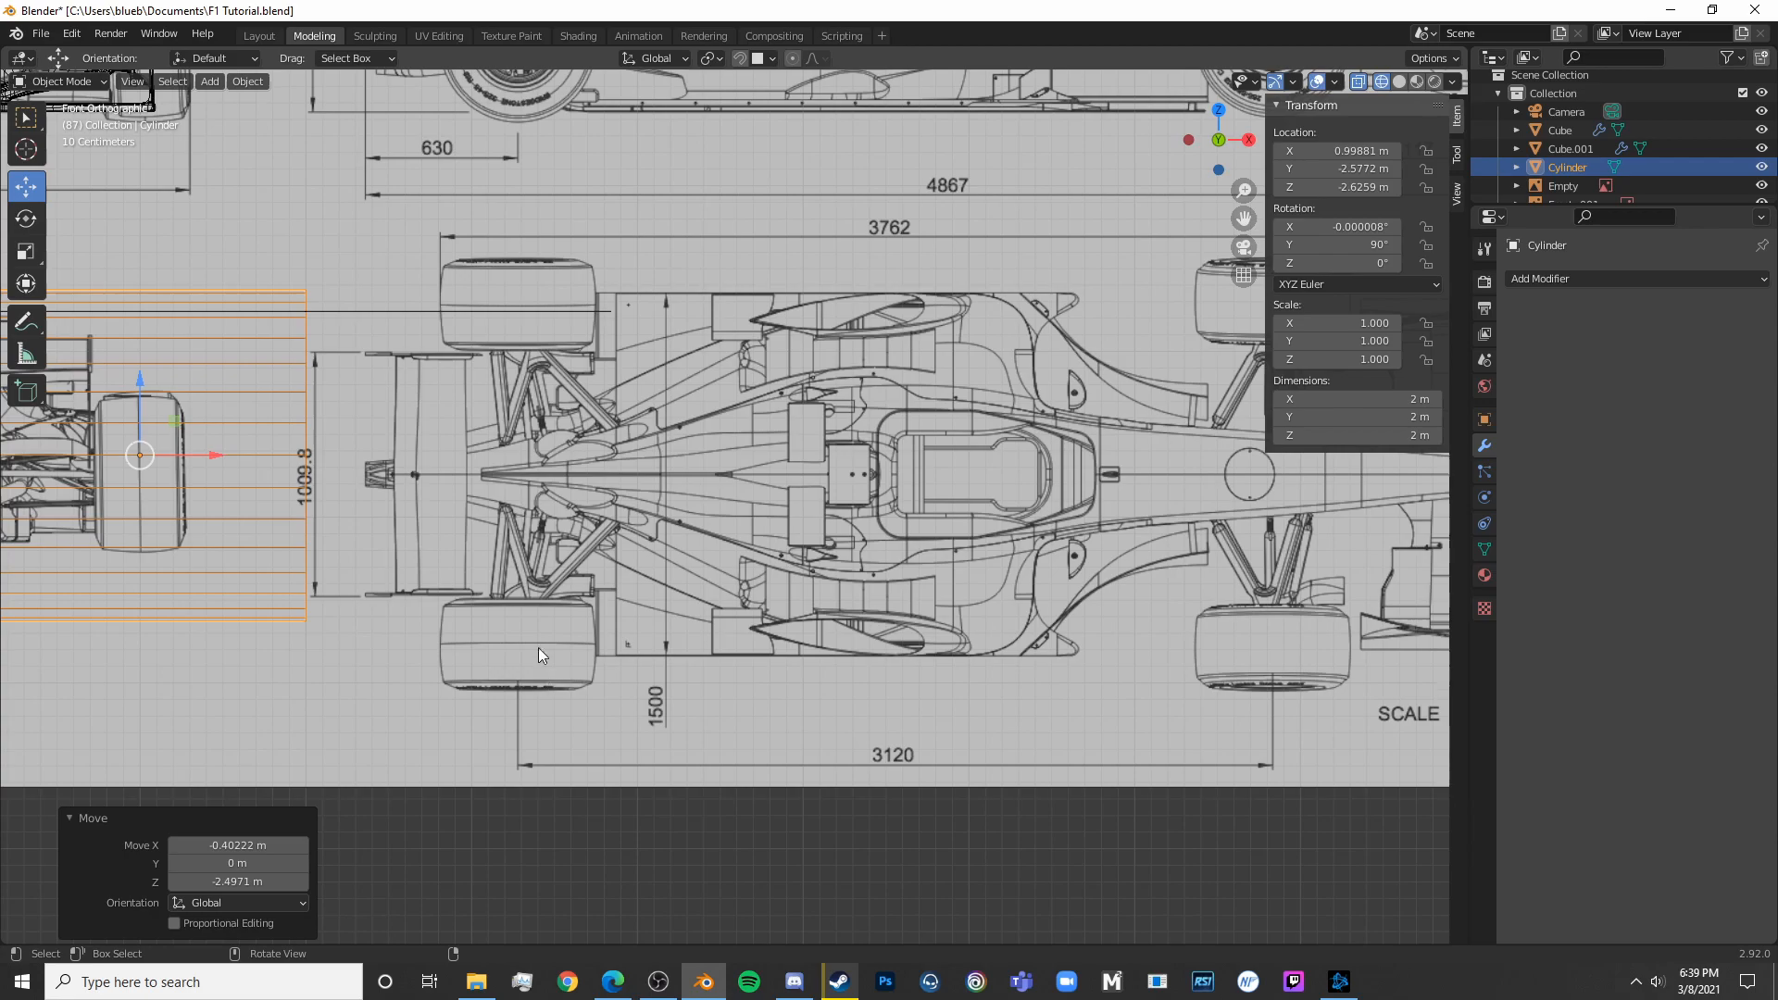
{"action": "middle_click_drag", "start_coordinate": [532, 553], "coordinate": [1019, 527], "text": "shift"}
{"action": "scroll", "coordinate": [972, 509], "scroll_direction": "up", "scroll_amount": 3}
{"action": "key", "text": "s"}
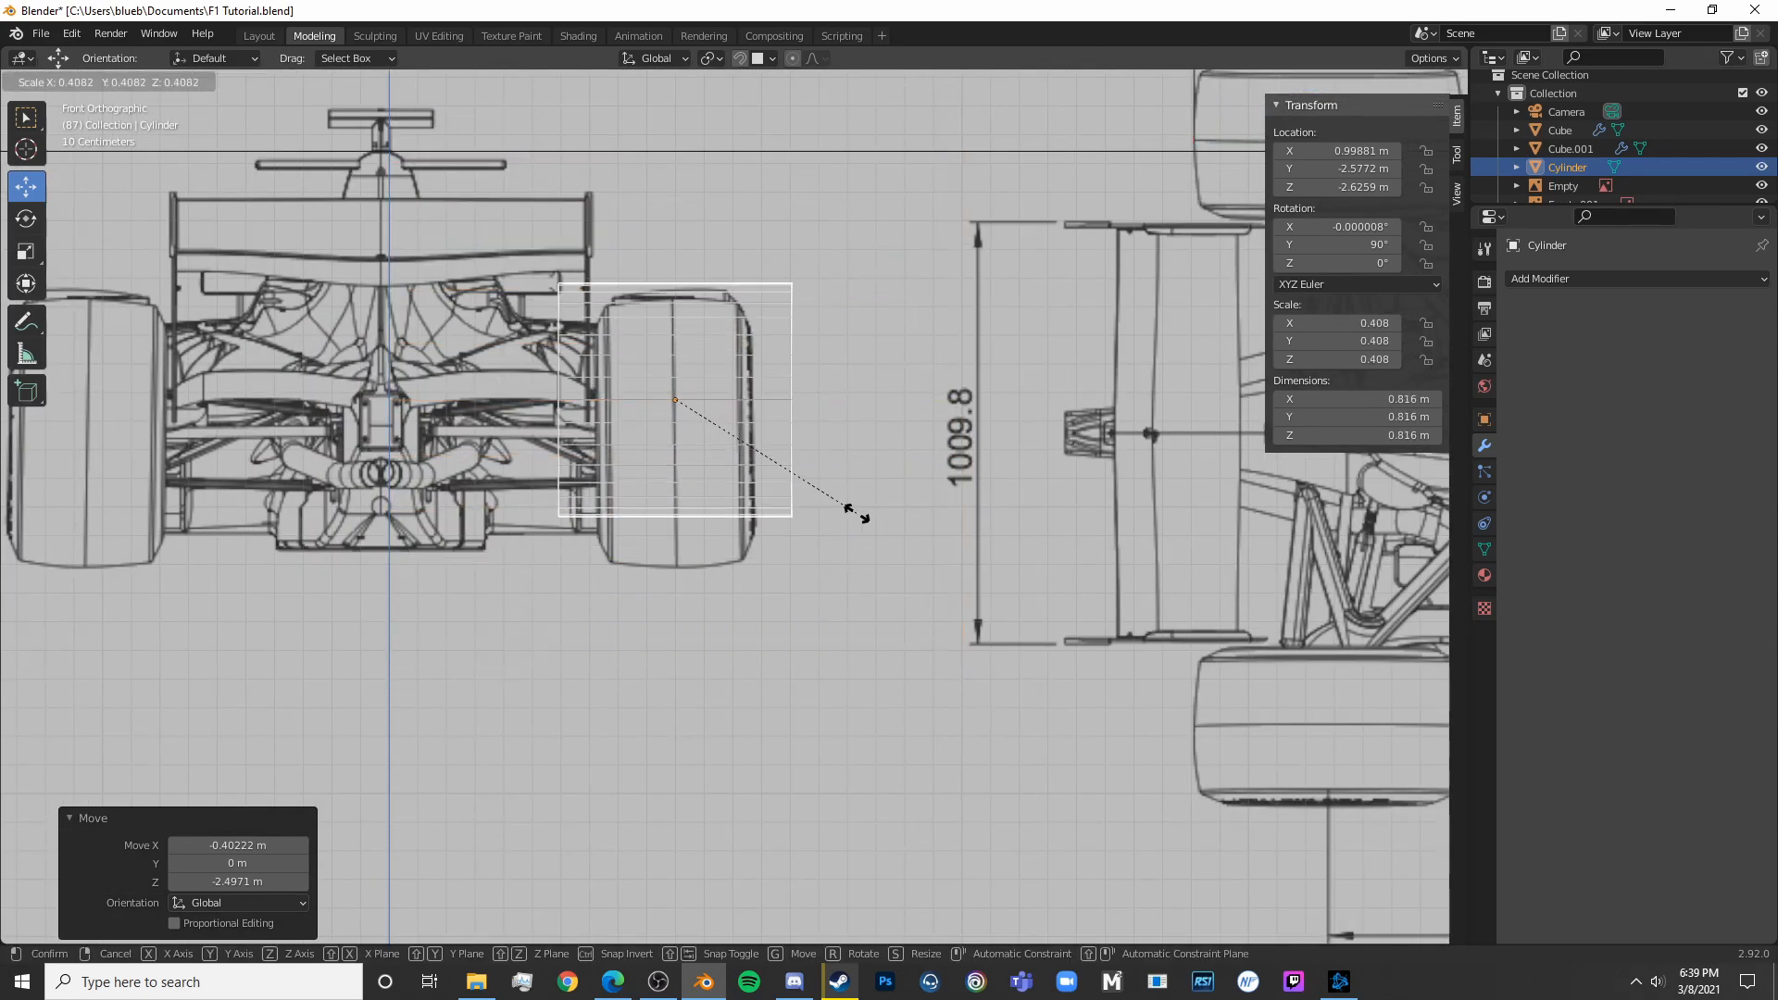
{"action": "left_click", "coordinate": [772, 500]}
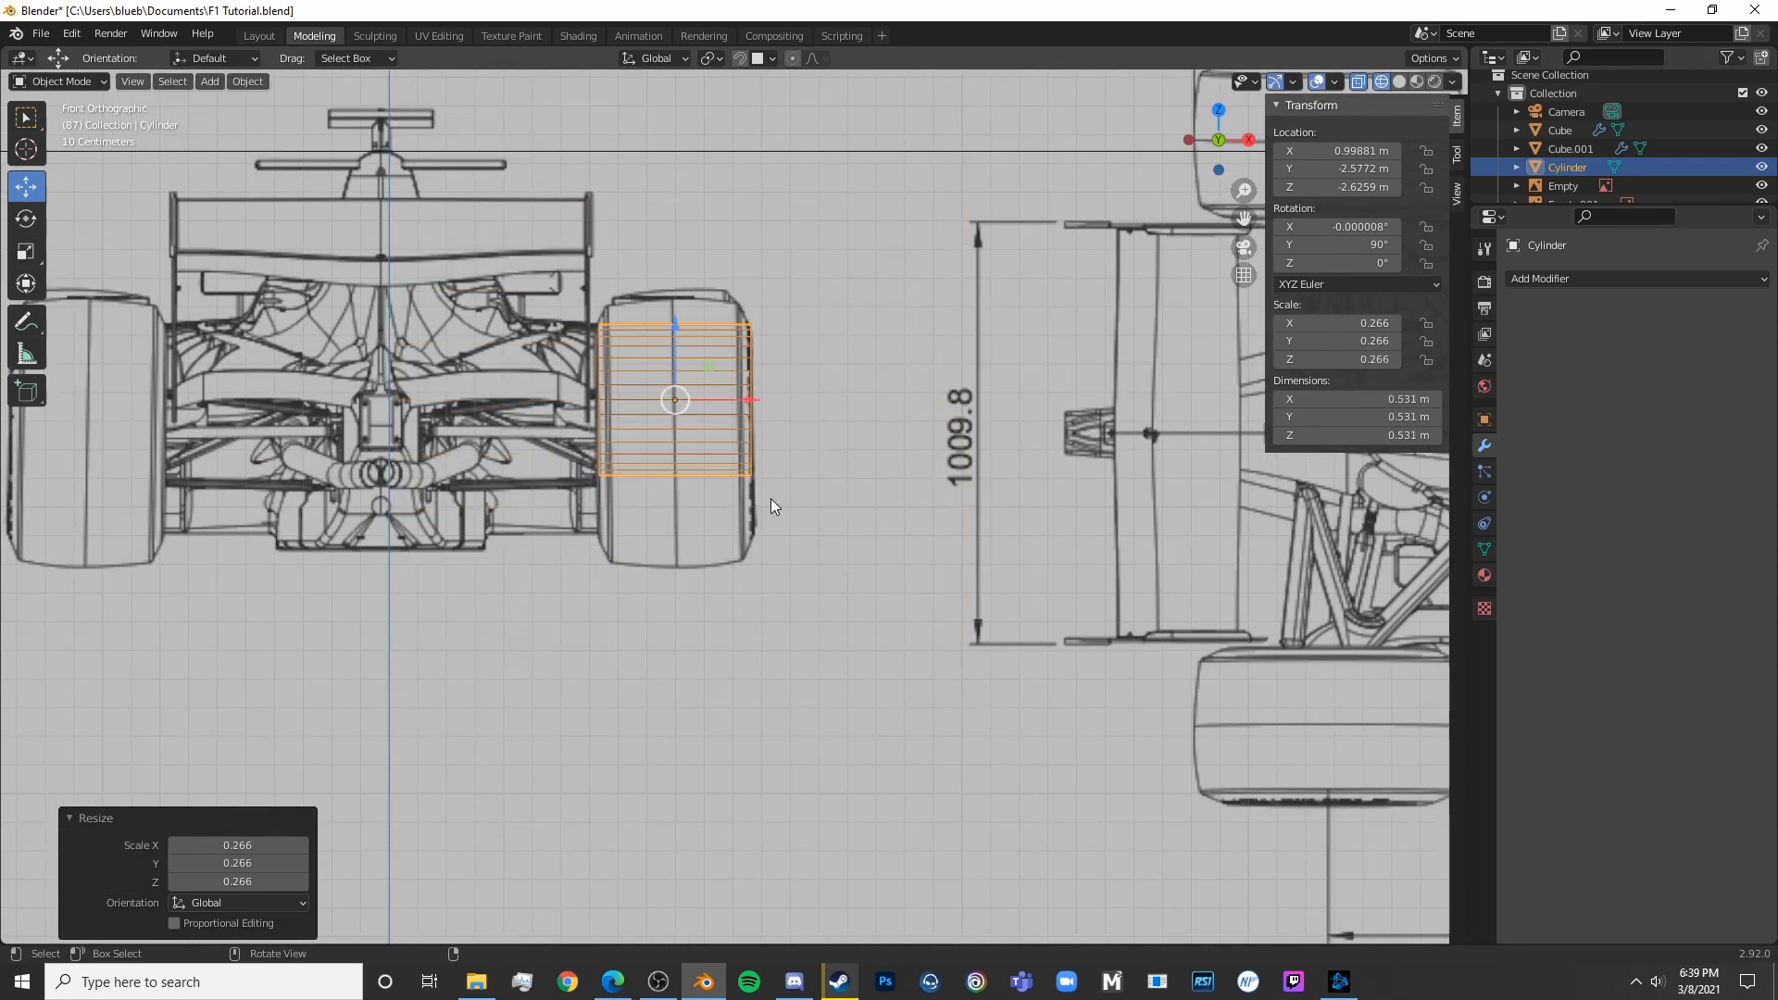
Compare the cylinder with the side and rear blueprints and enlarge it by about 1.71 towards the tyre's height
{"action": "scroll", "coordinate": [774, 506], "scroll_direction": "up", "scroll_amount": 1}
{"action": "key", "text": "KP_3"}
{"action": "scroll", "coordinate": [1002, 471], "scroll_direction": "down", "scroll_amount": 6}
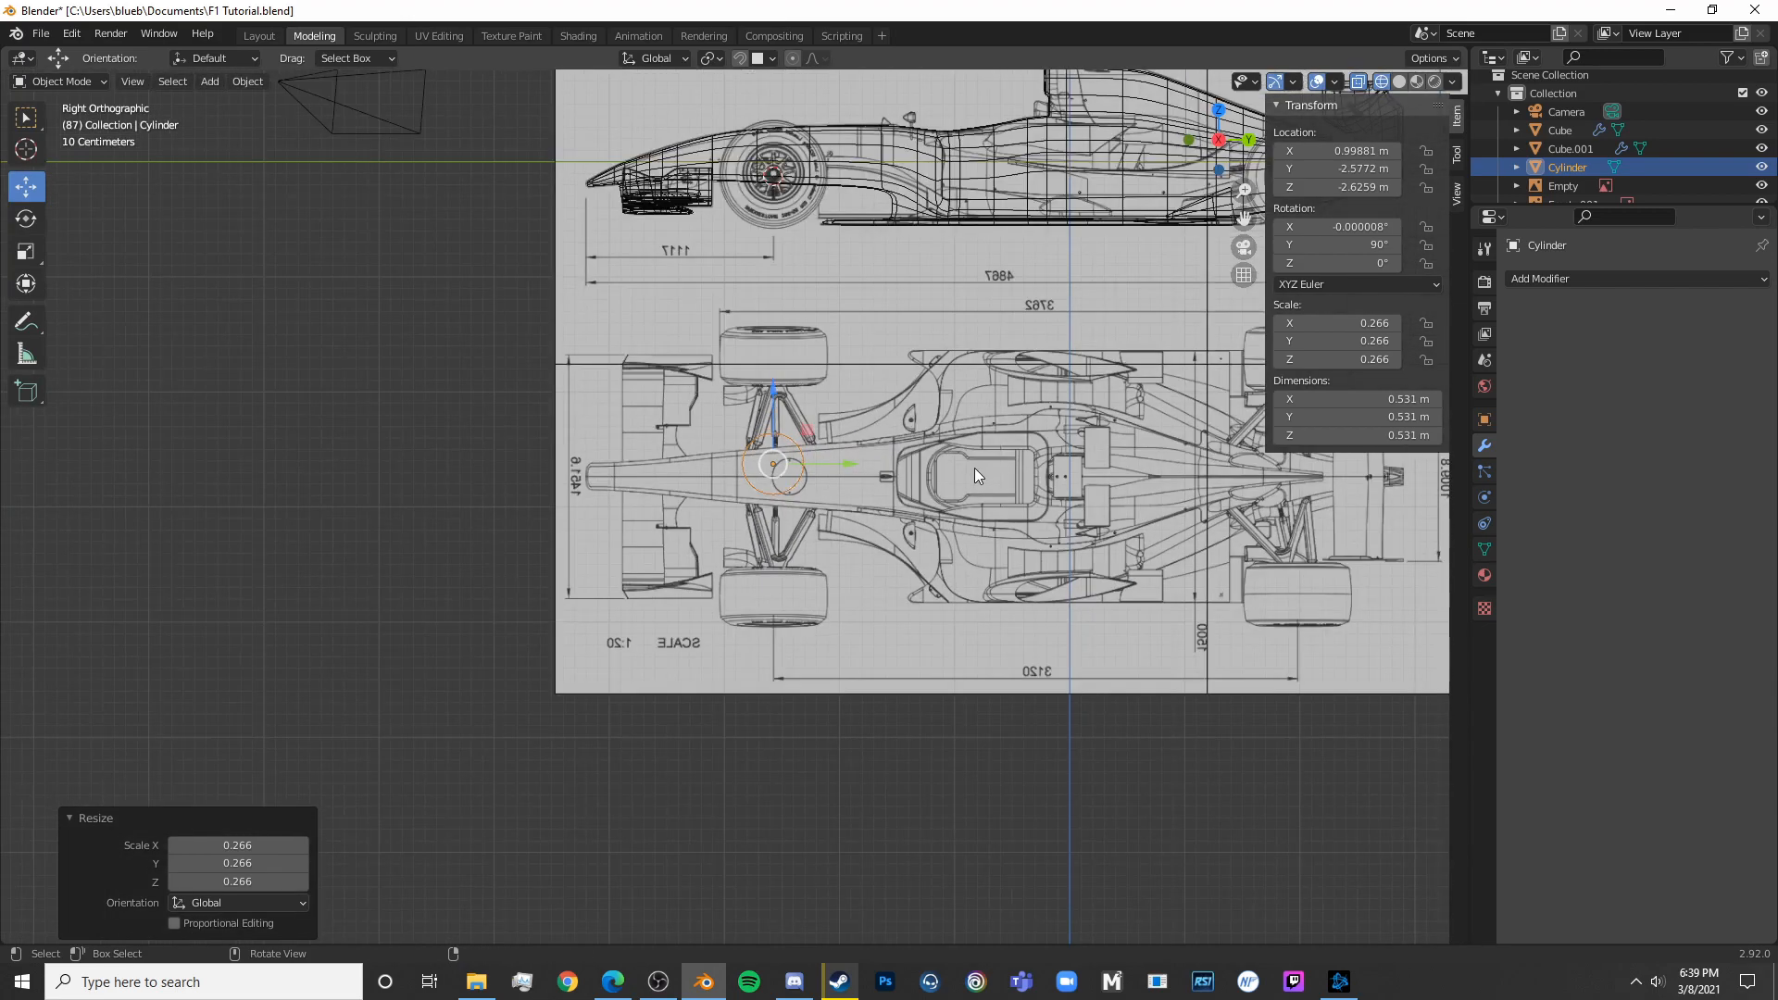
{"action": "middle_click_drag", "start_coordinate": [931, 449], "coordinate": [943, 515], "text": "shift"}
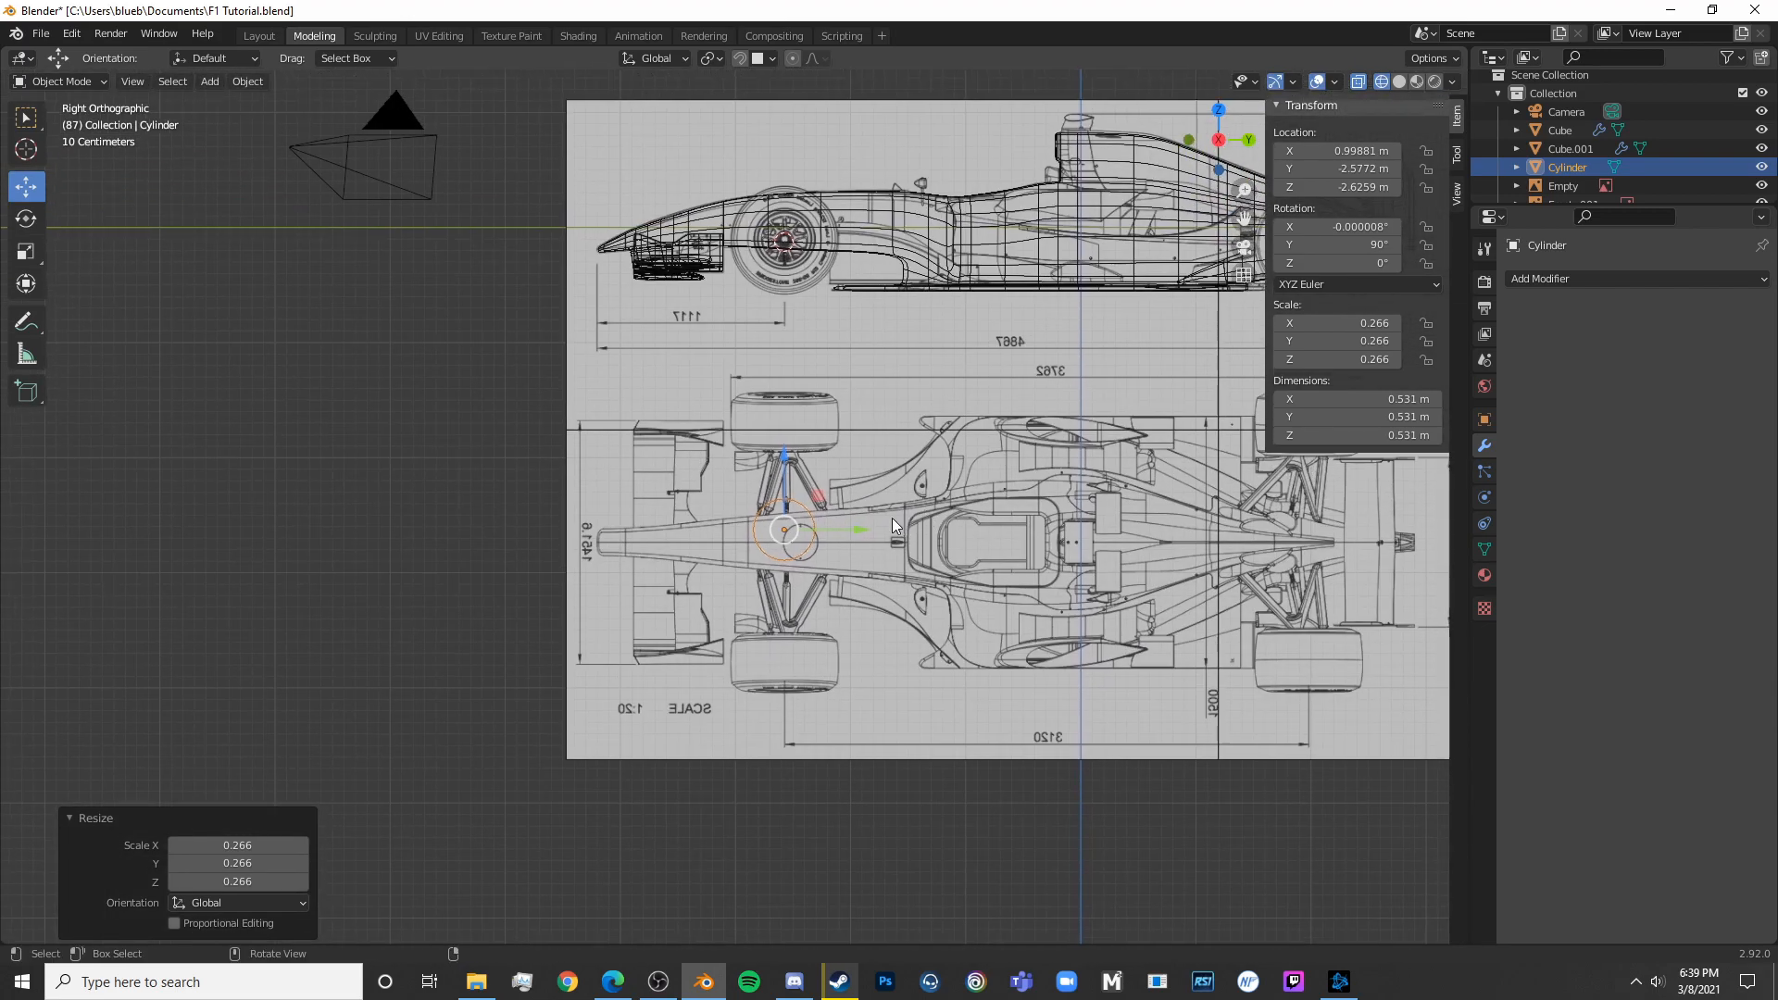
{"action": "key", "text": "KP_1"}
{"action": "middle_click_drag", "start_coordinate": [769, 421], "coordinate": [839, 334], "text": "shift"}
{"action": "scroll", "coordinate": [839, 334], "scroll_direction": "up", "scroll_amount": 5}
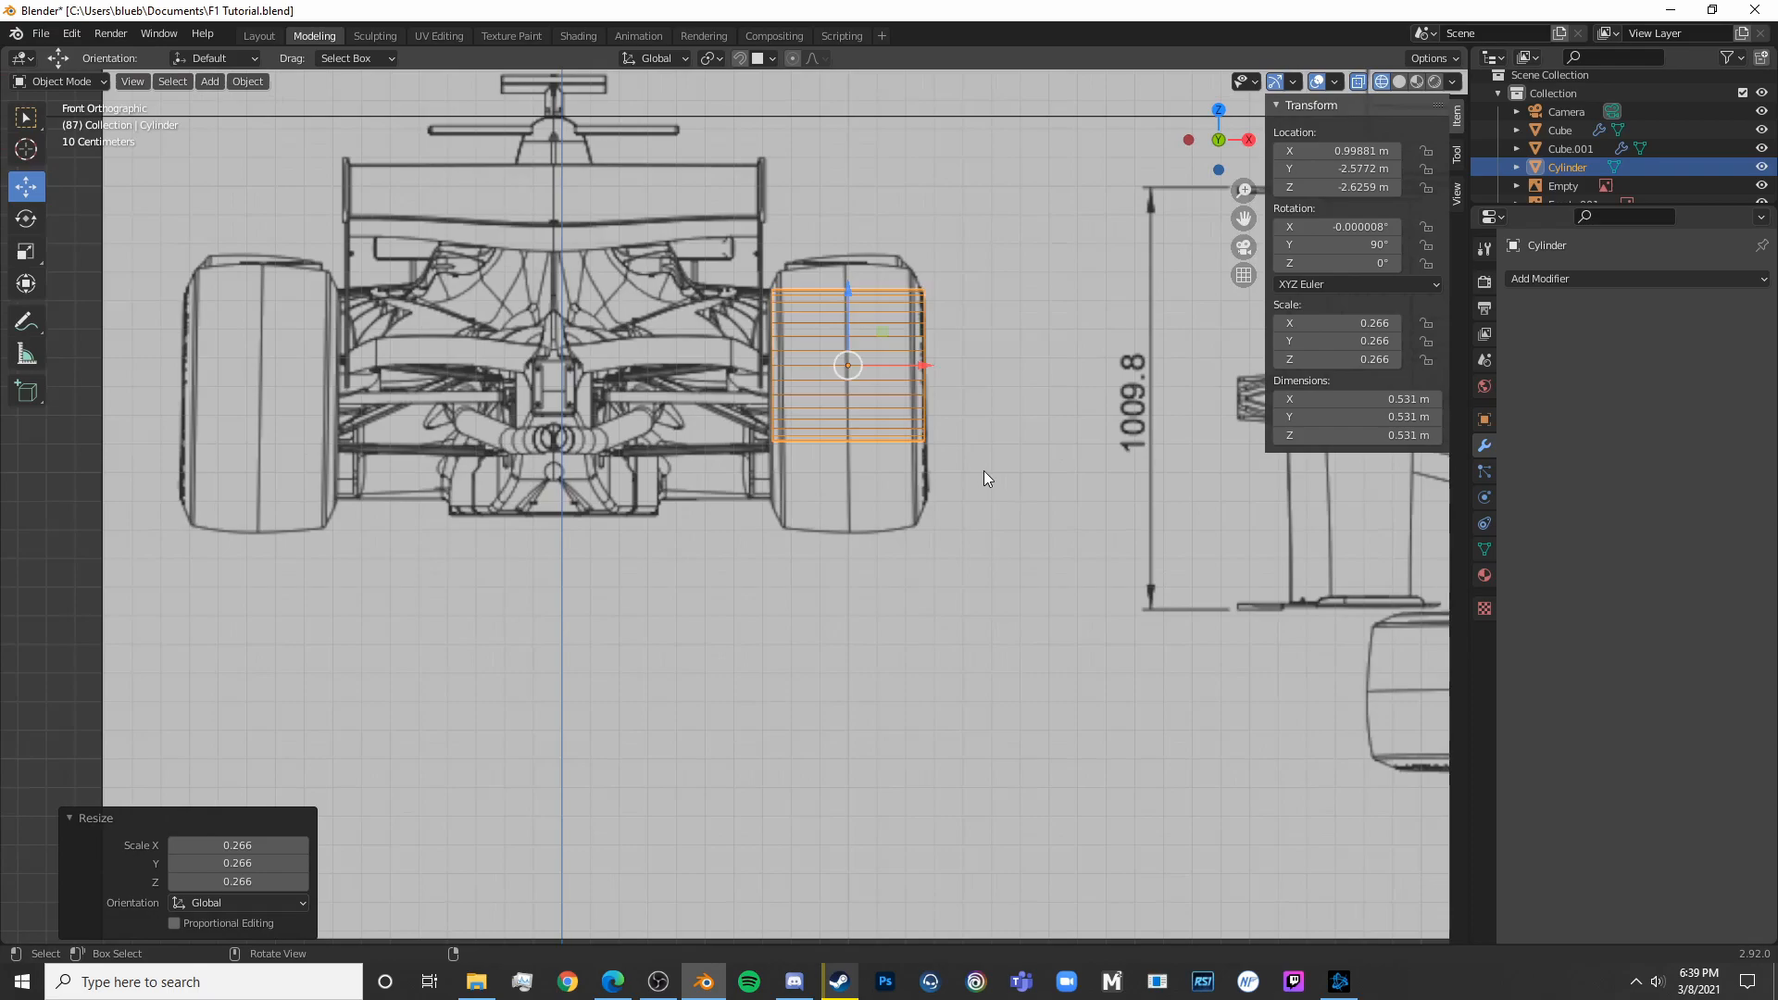
{"action": "key", "text": "s"}
{"action": "left_click", "coordinate": [1128, 443]}
Lower the cylinder about 0.116 m along Z and scale it by about 1.025 to fit the tyre's top and bottom
{"action": "key", "text": "g"}
{"action": "key", "text": "z"}
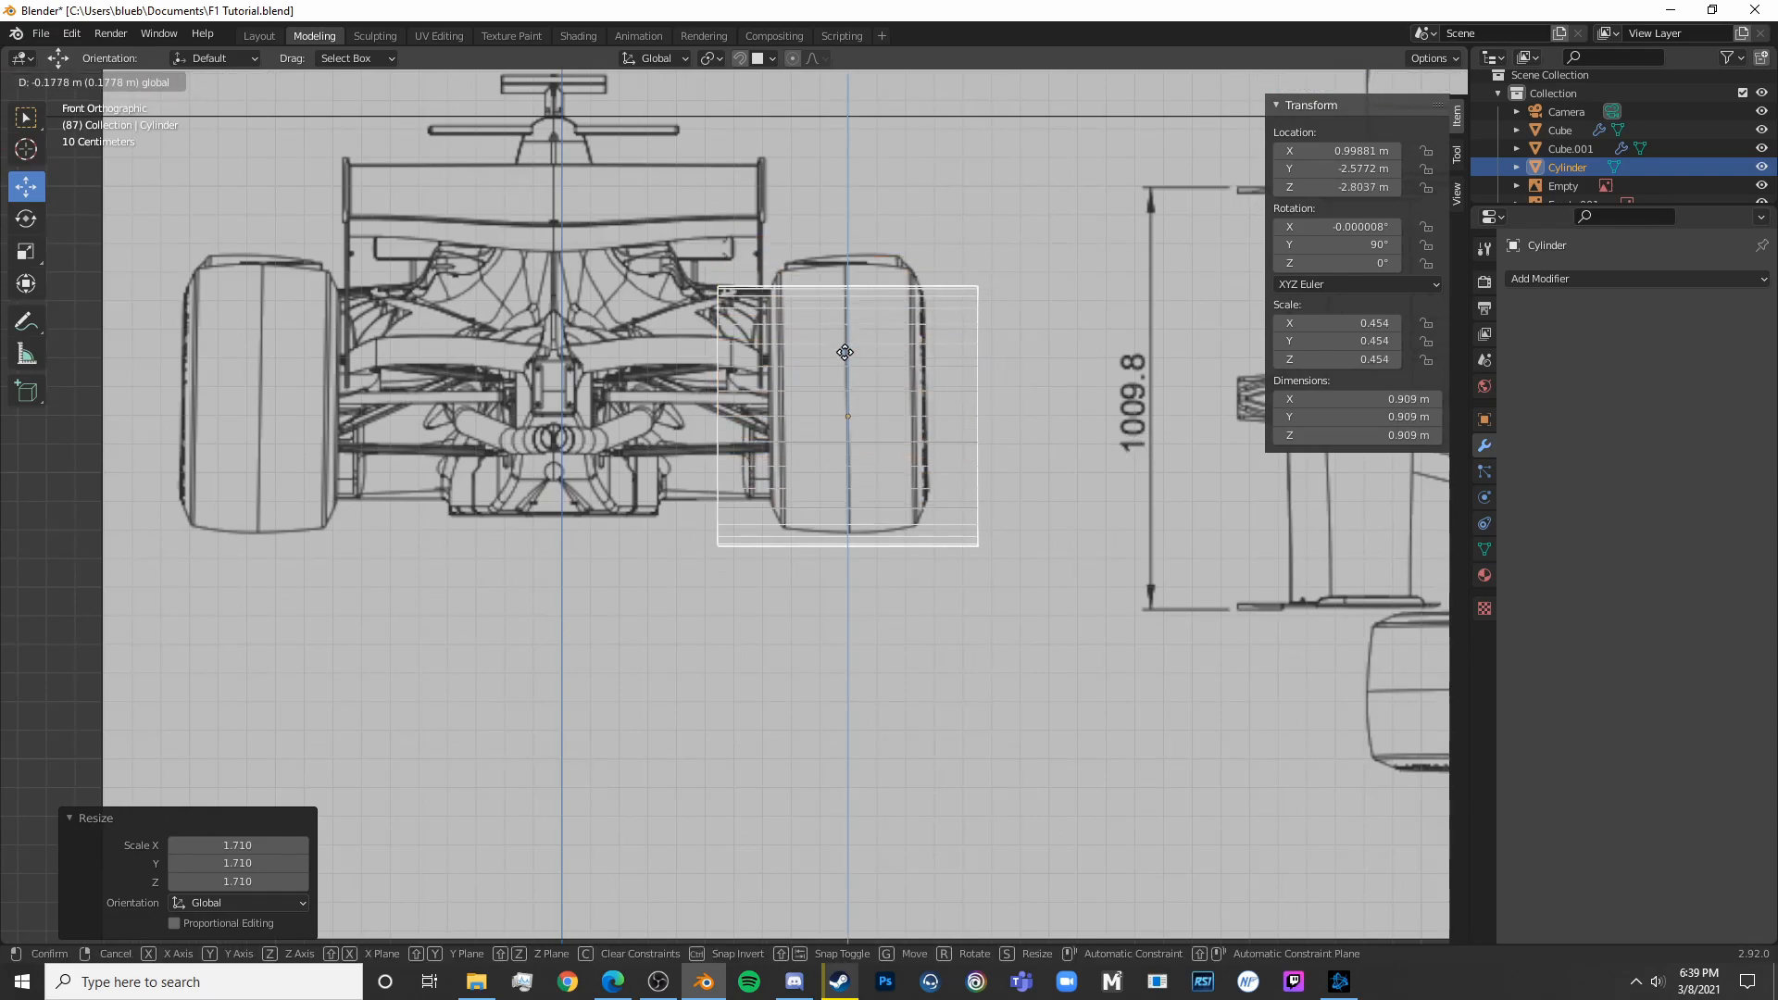
{"action": "left_click", "coordinate": [941, 335]}
{"action": "key", "text": "s"}
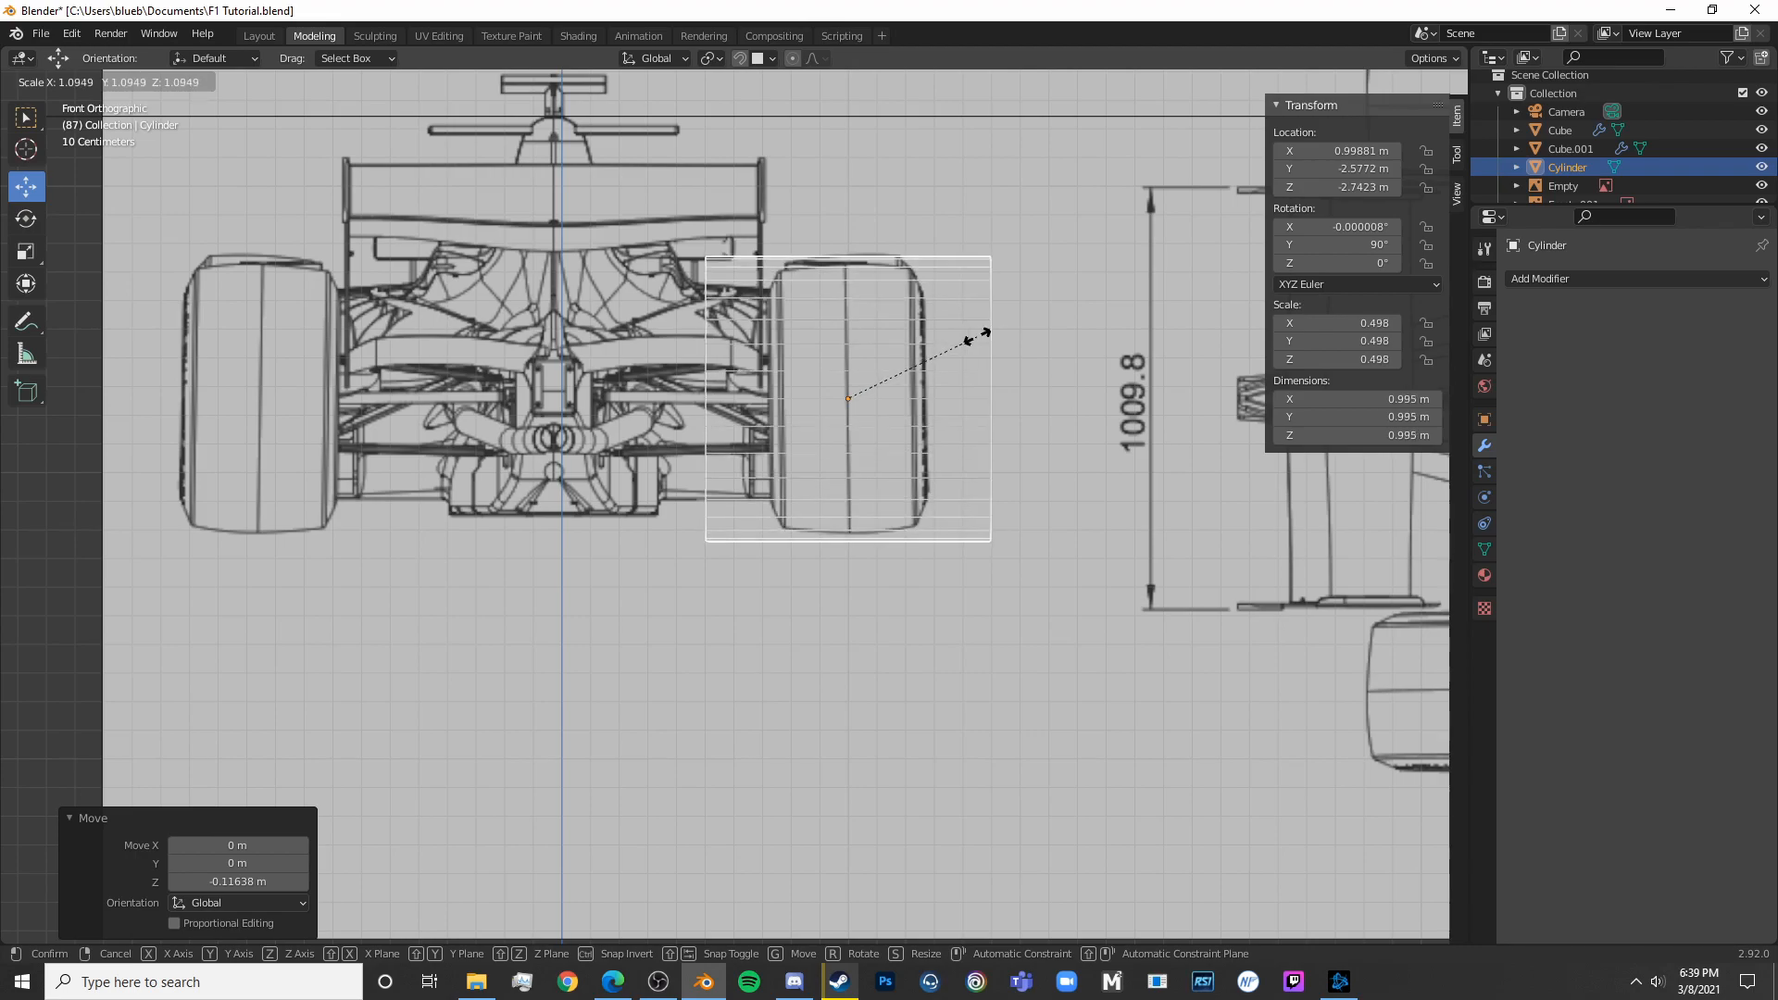
{"action": "left_click", "coordinate": [972, 335]}
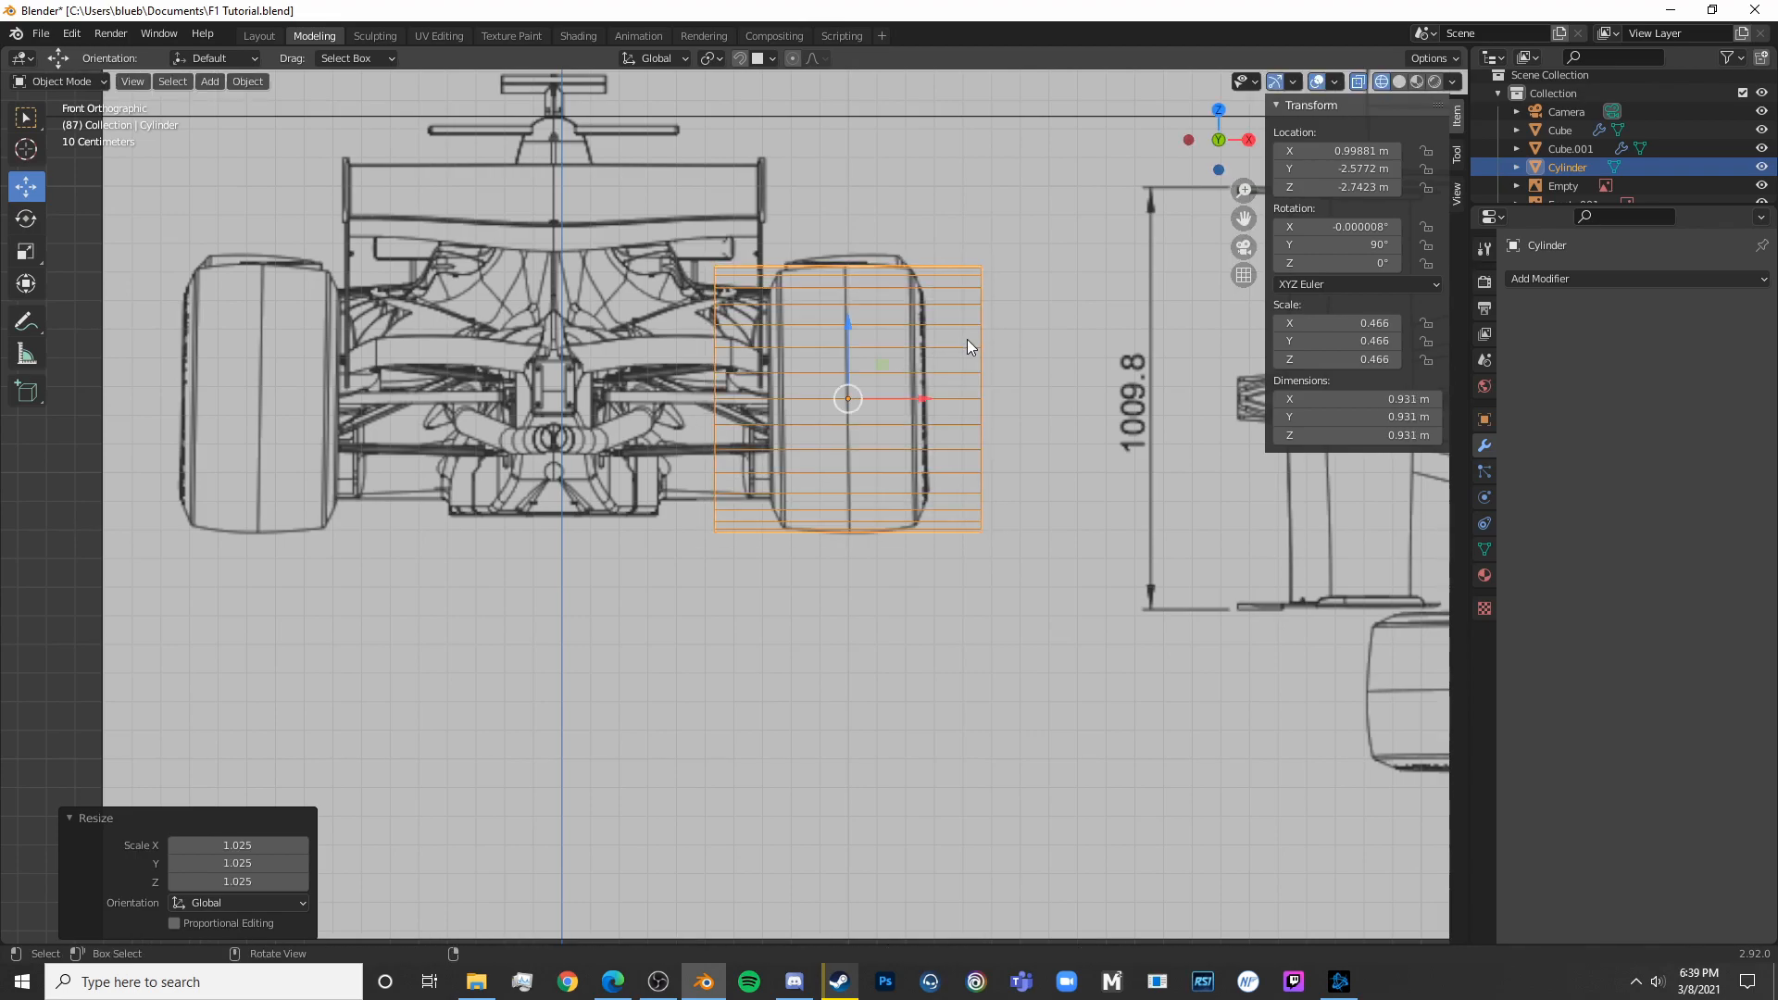
Narrow the cylinder along X, bringing its local Z scale to about 0.143, so it fits inside the tyre's tread
{"action": "scroll", "coordinate": [1124, 484], "scroll_direction": "up", "scroll_amount": 4}
{"action": "key", "text": "s"}
{"action": "key", "text": "x"}
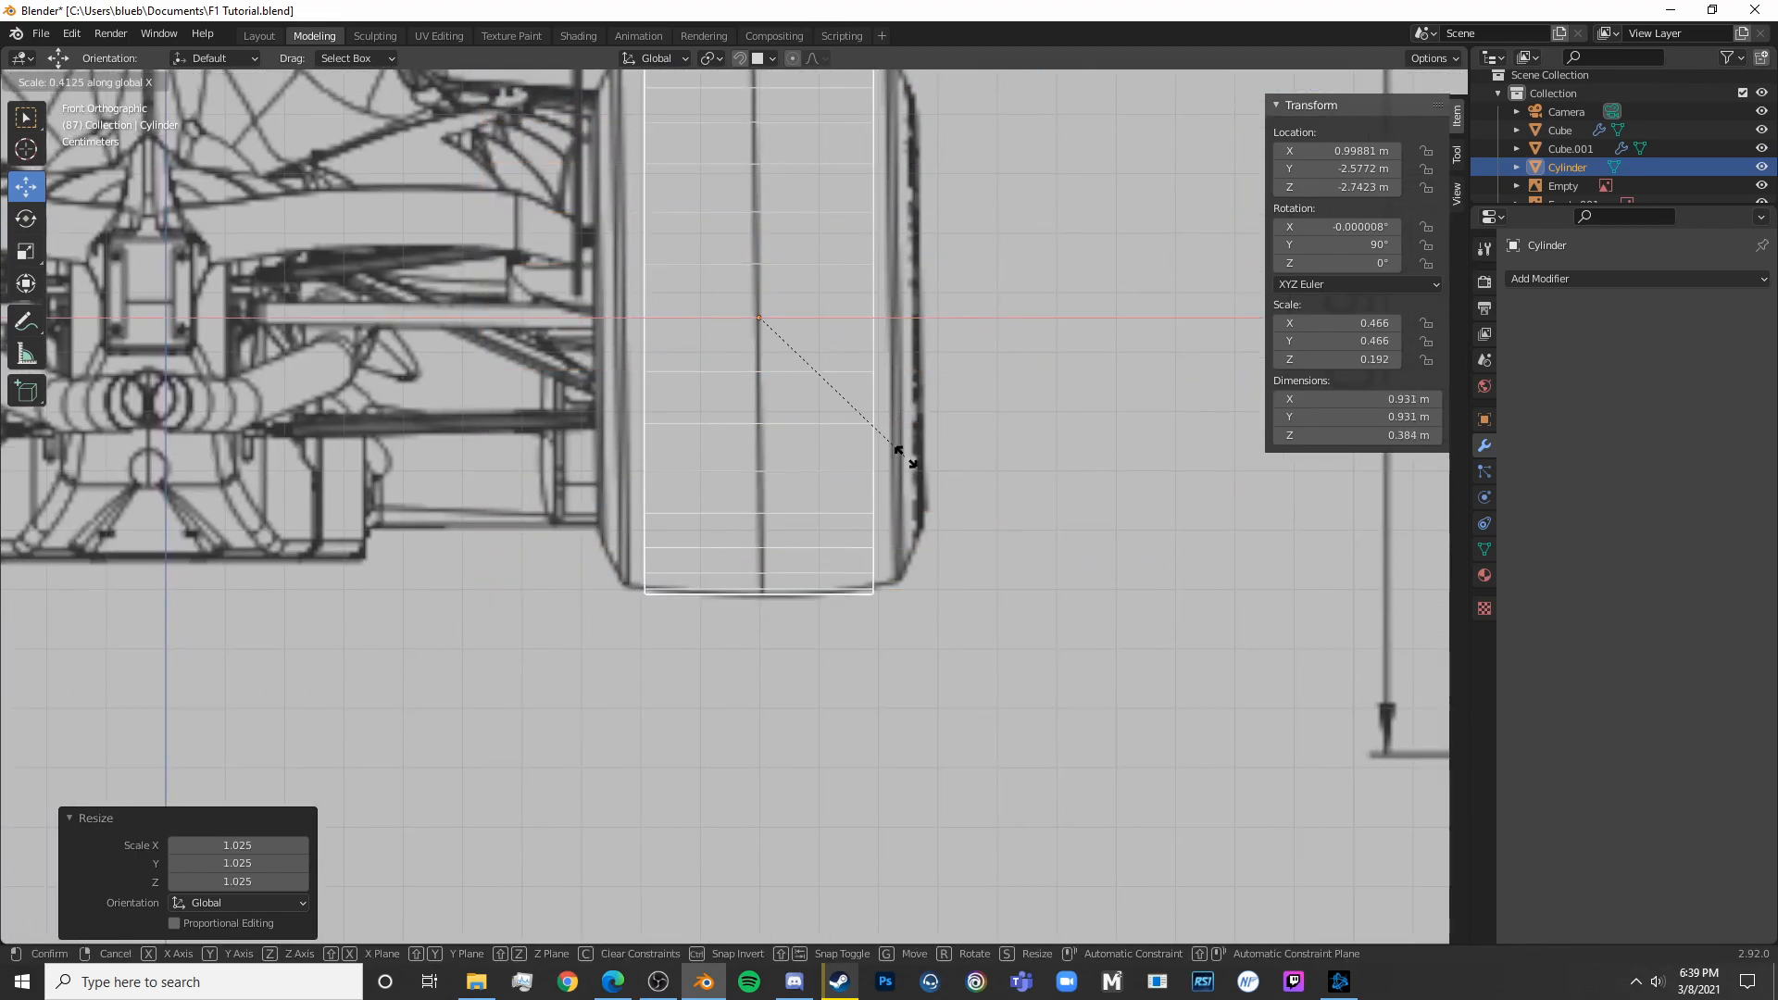
{"action": "left_click", "coordinate": [824, 463]}
In Edit Mode, add one centred loop cut around the middle of the cylinder's side faces
{"action": "key", "text": "Tab"}
{"action": "scroll", "coordinate": [881, 537], "scroll_direction": "down", "scroll_amount": 4}
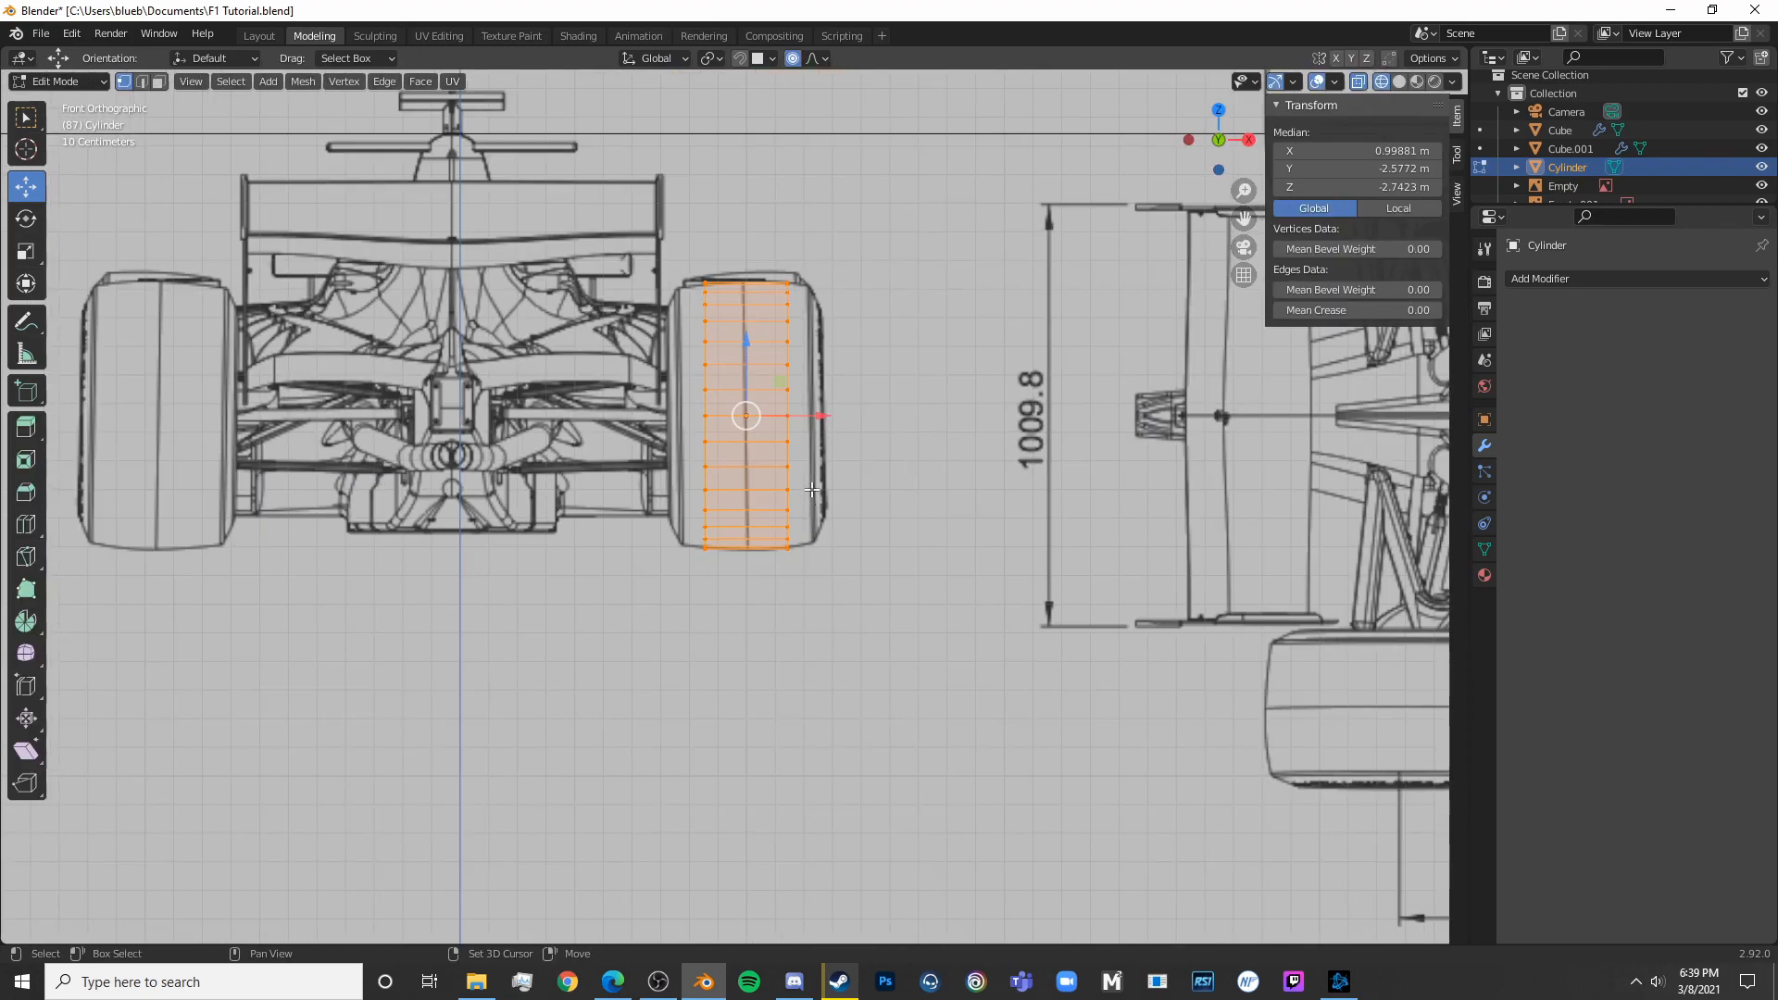
{"action": "key", "text": "alt+a"}
{"action": "key", "text": "ctrl+r"}
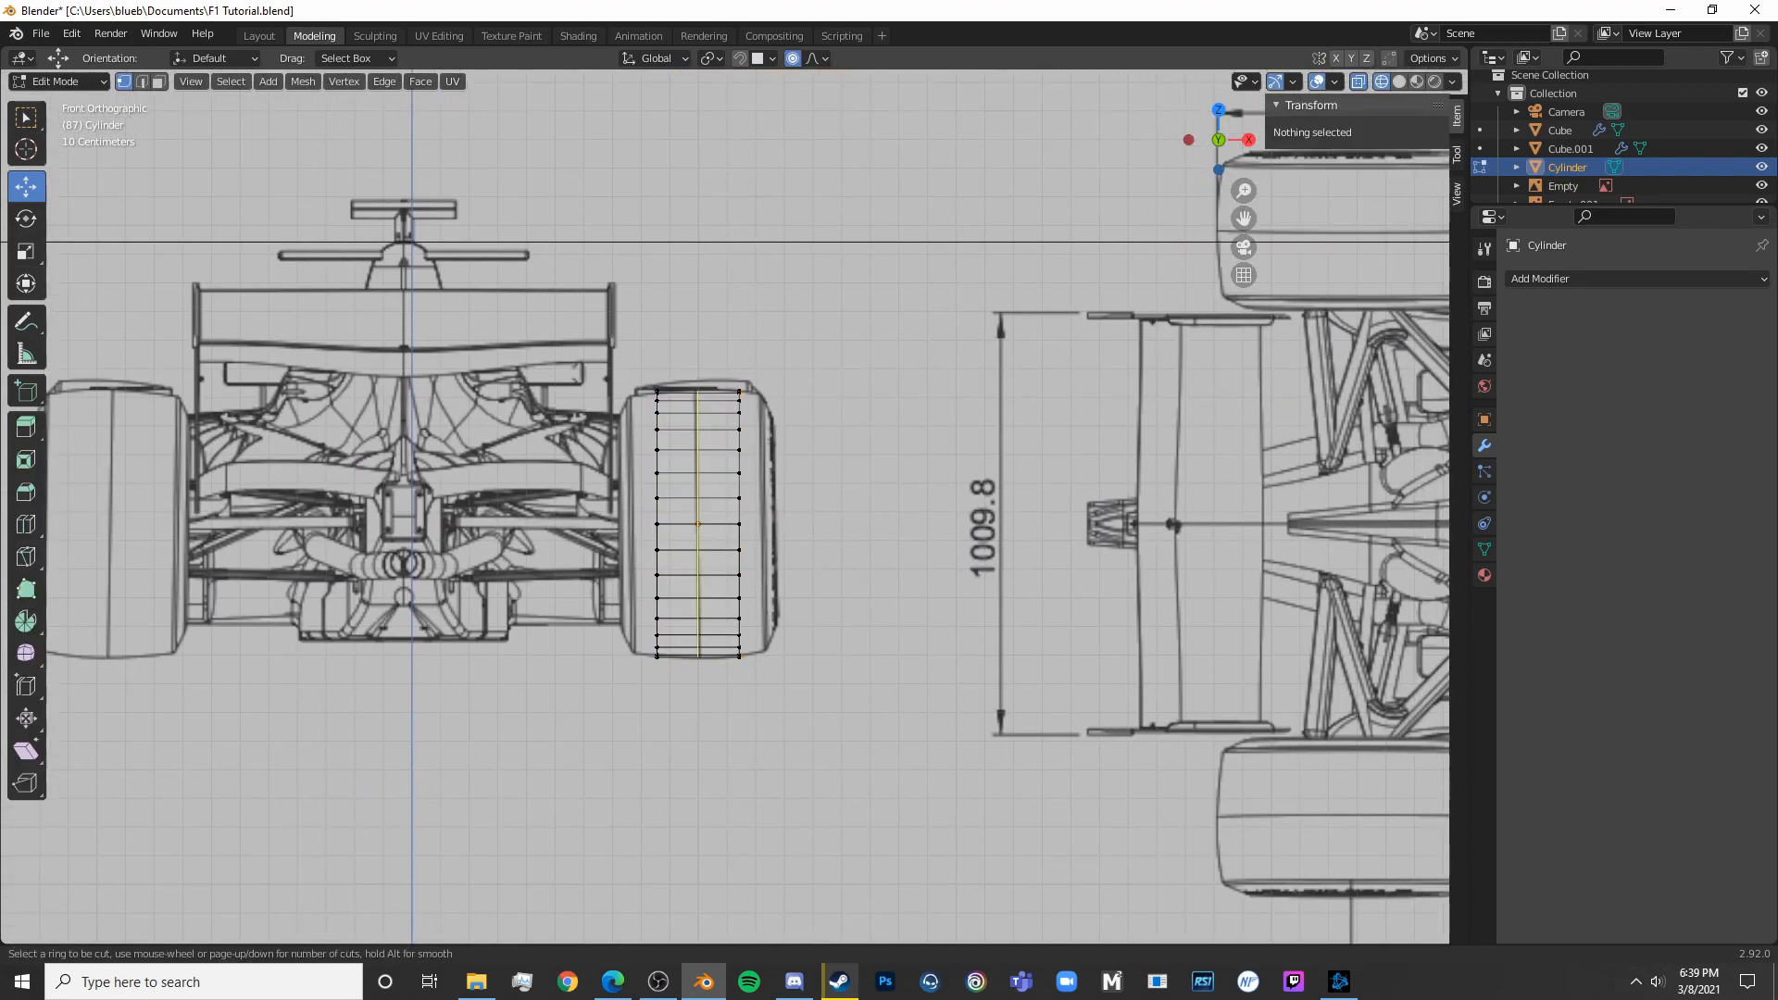
{"action": "left_click", "coordinate": [699, 519]}
{"action": "right_click", "coordinate": [699, 518]}
Add a Mirror modifier and a Subdivision Surface modifier to the cylinder
{"action": "left_click", "coordinate": [1574, 278]}
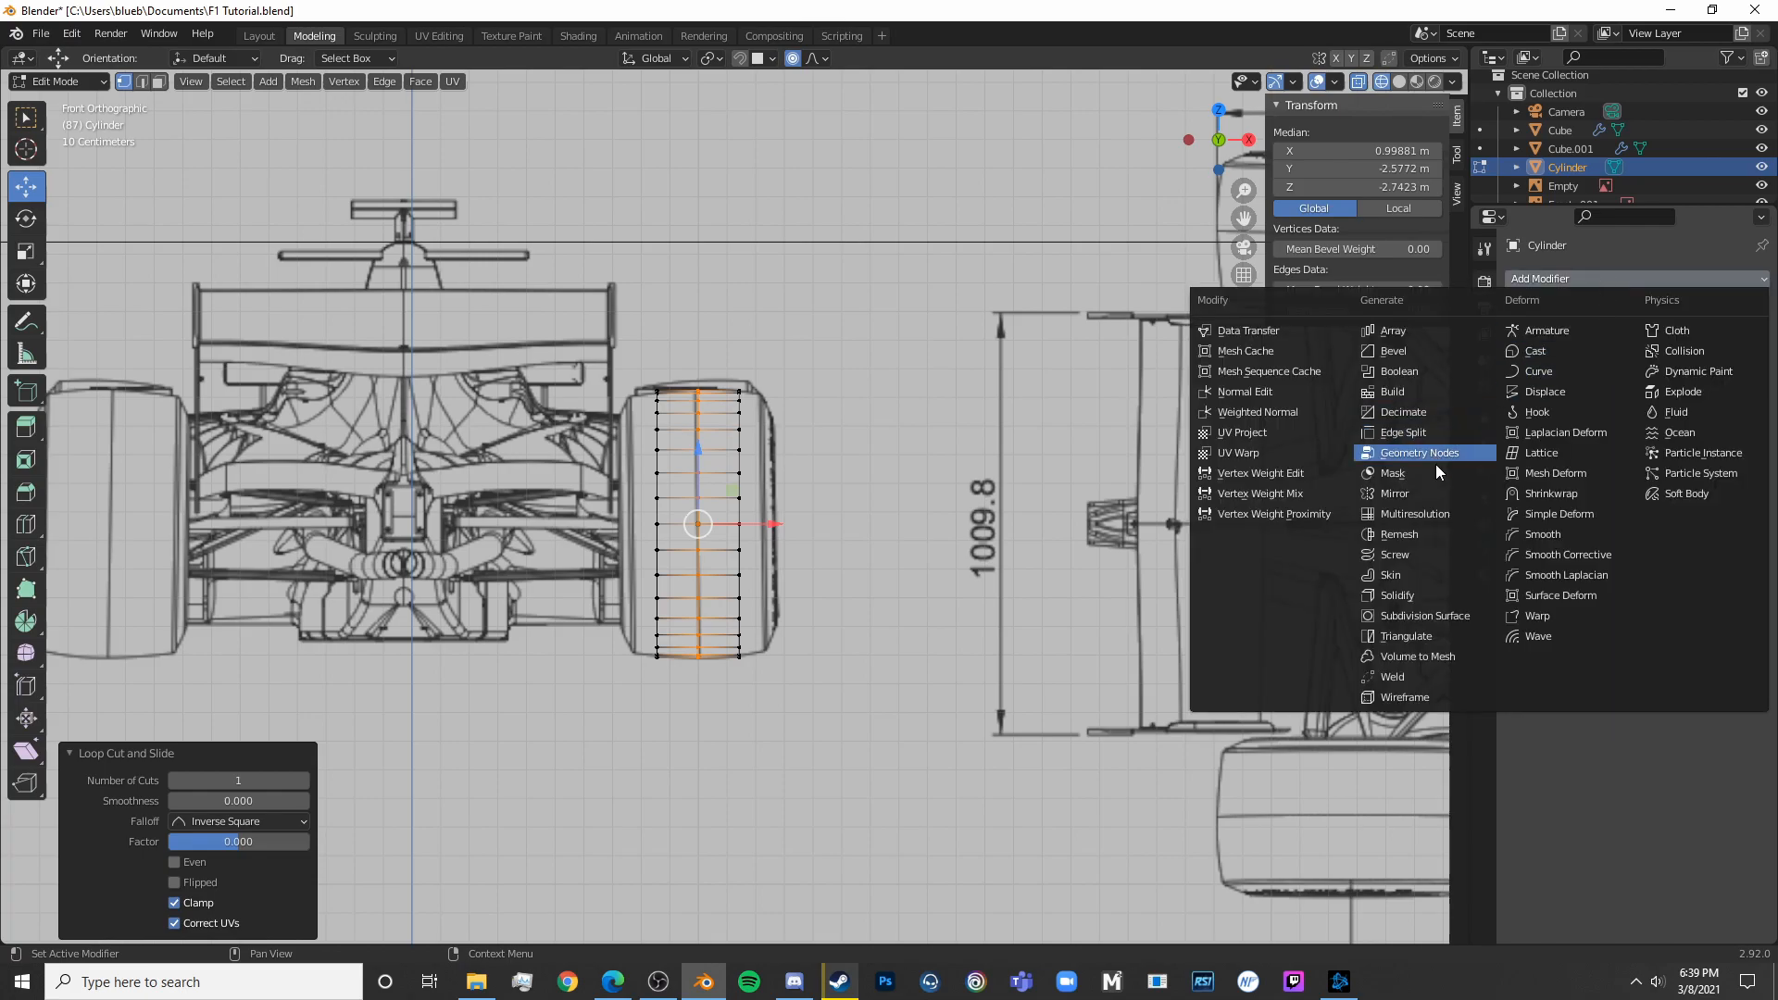
{"action": "left_click", "coordinate": [1393, 493]}
{"action": "left_click", "coordinate": [1569, 280]}
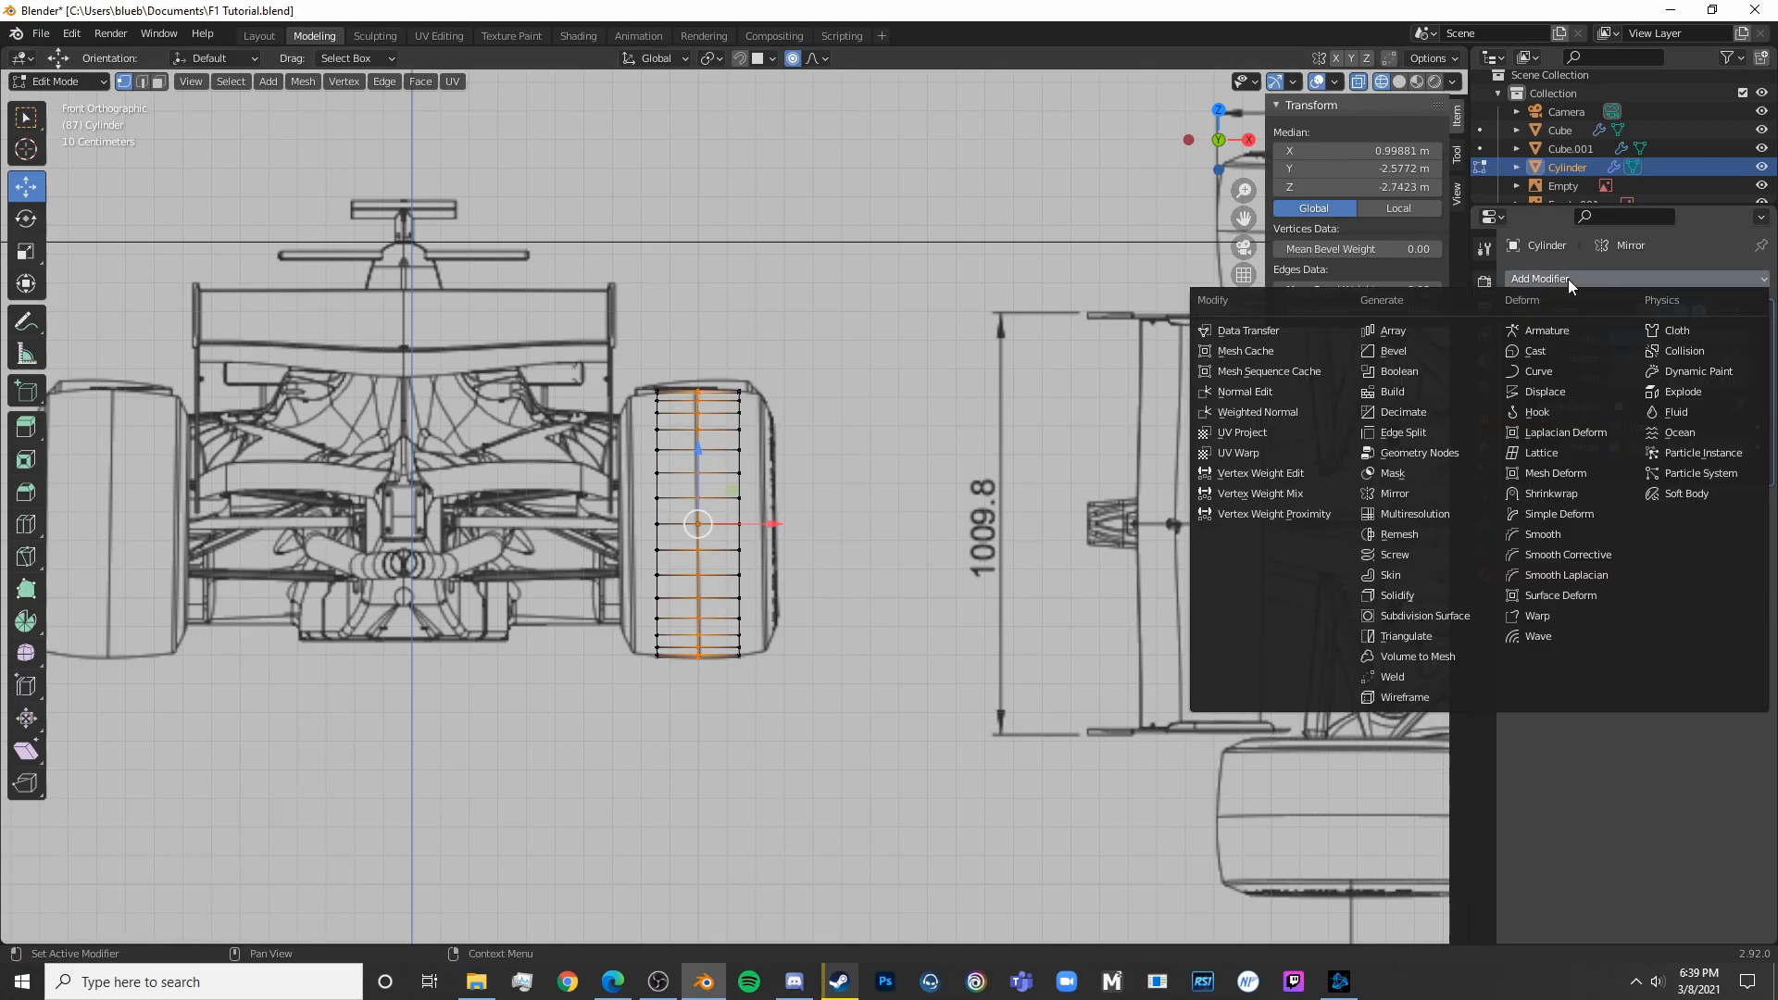
{"action": "left_click", "coordinate": [1443, 617]}
Box-select the cylinder's end vertices on the side nearest the car's centreline and delete them
{"action": "left_click", "coordinate": [677, 750]}
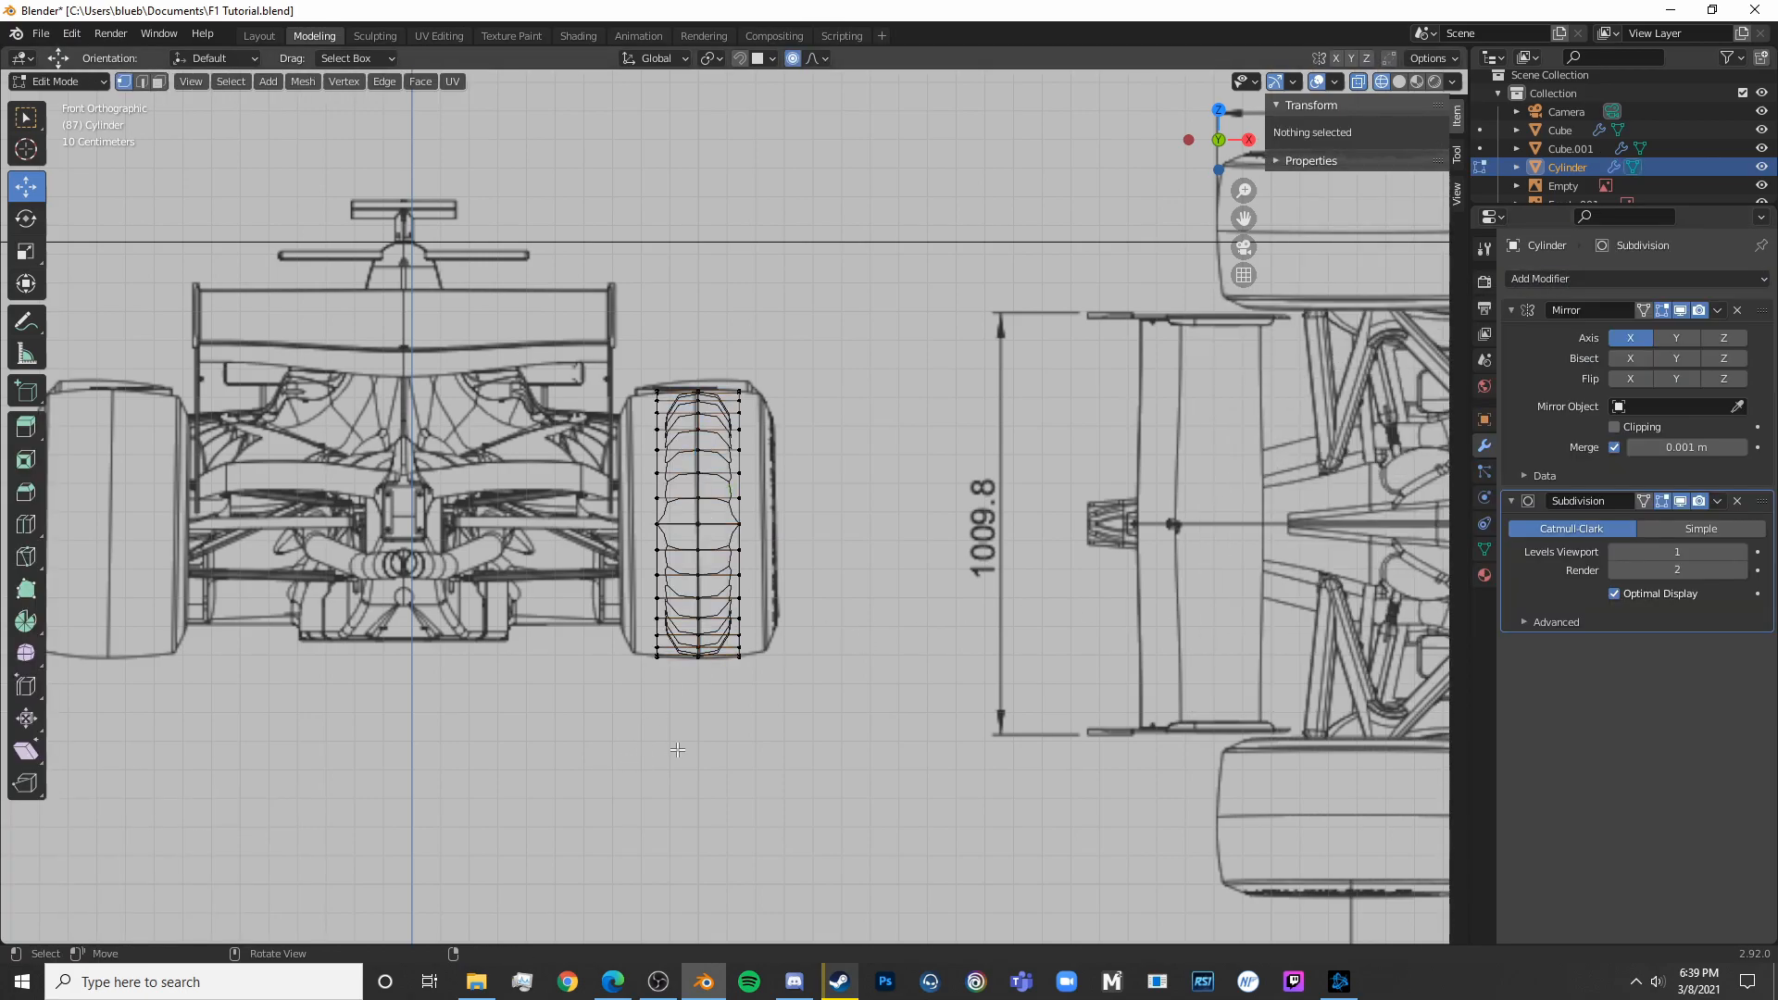
{"action": "left_click_drag", "start_coordinate": [554, 265], "coordinate": [556, 266]}
{"action": "key", "text": "x"}
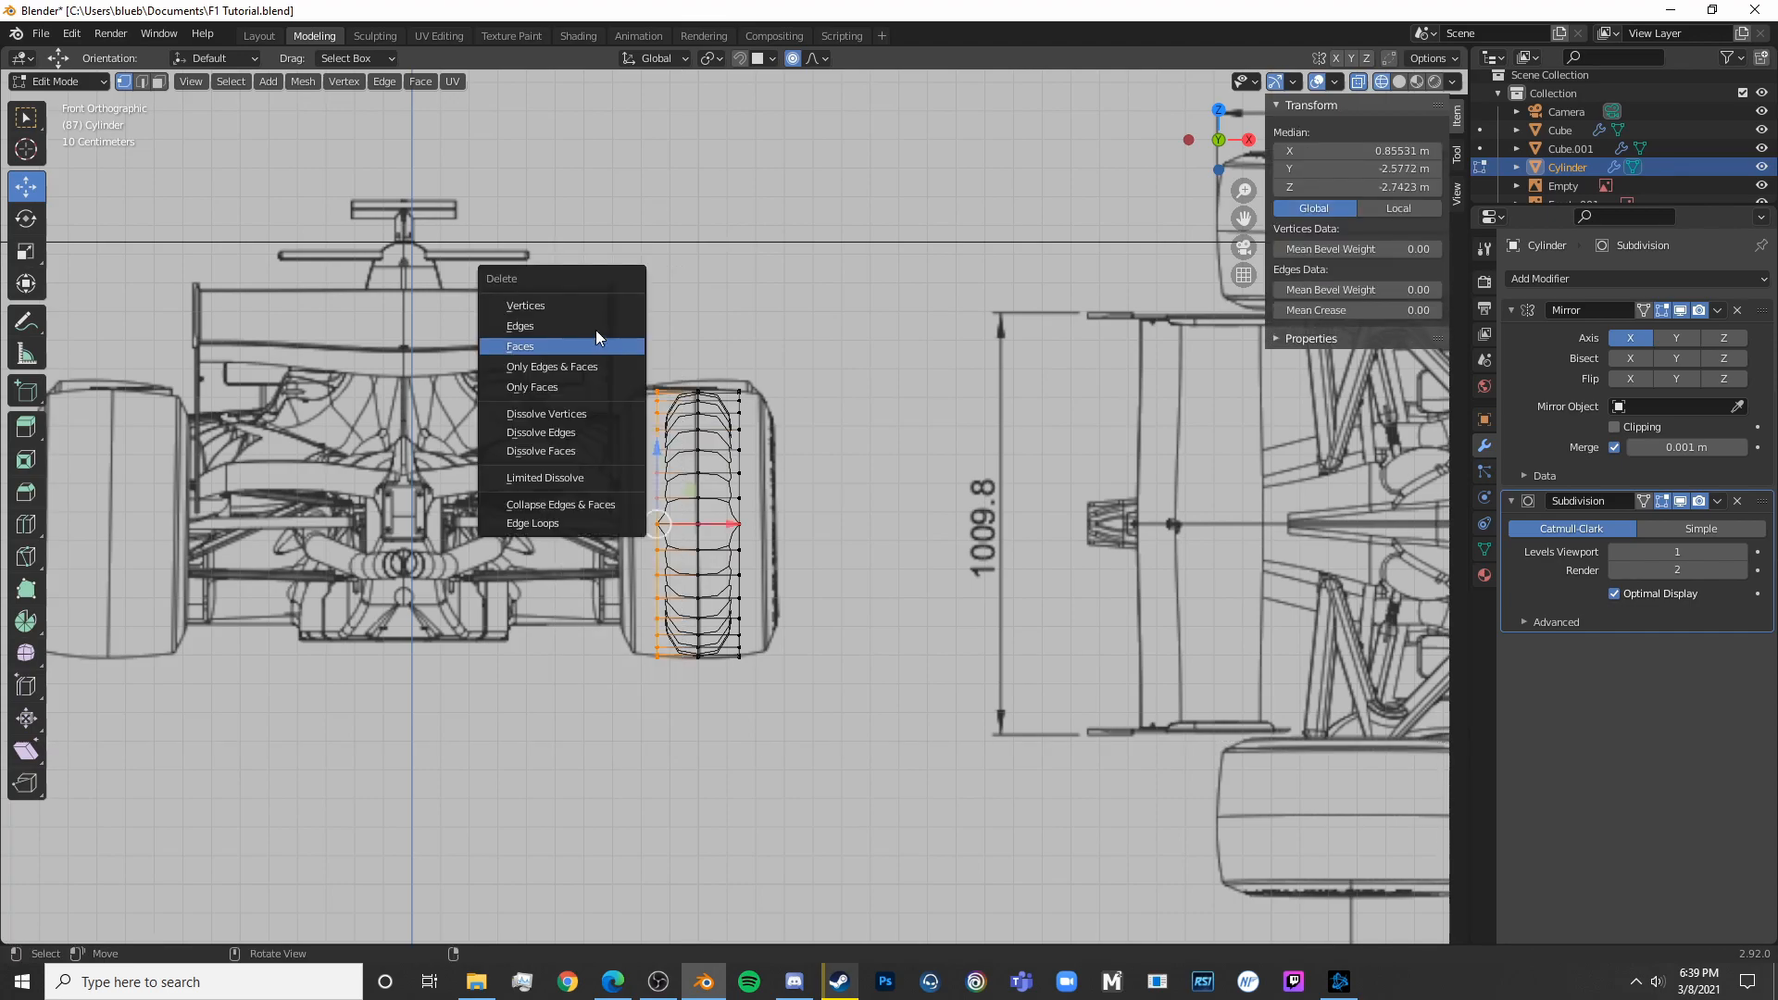
{"action": "left_click", "coordinate": [567, 305]}
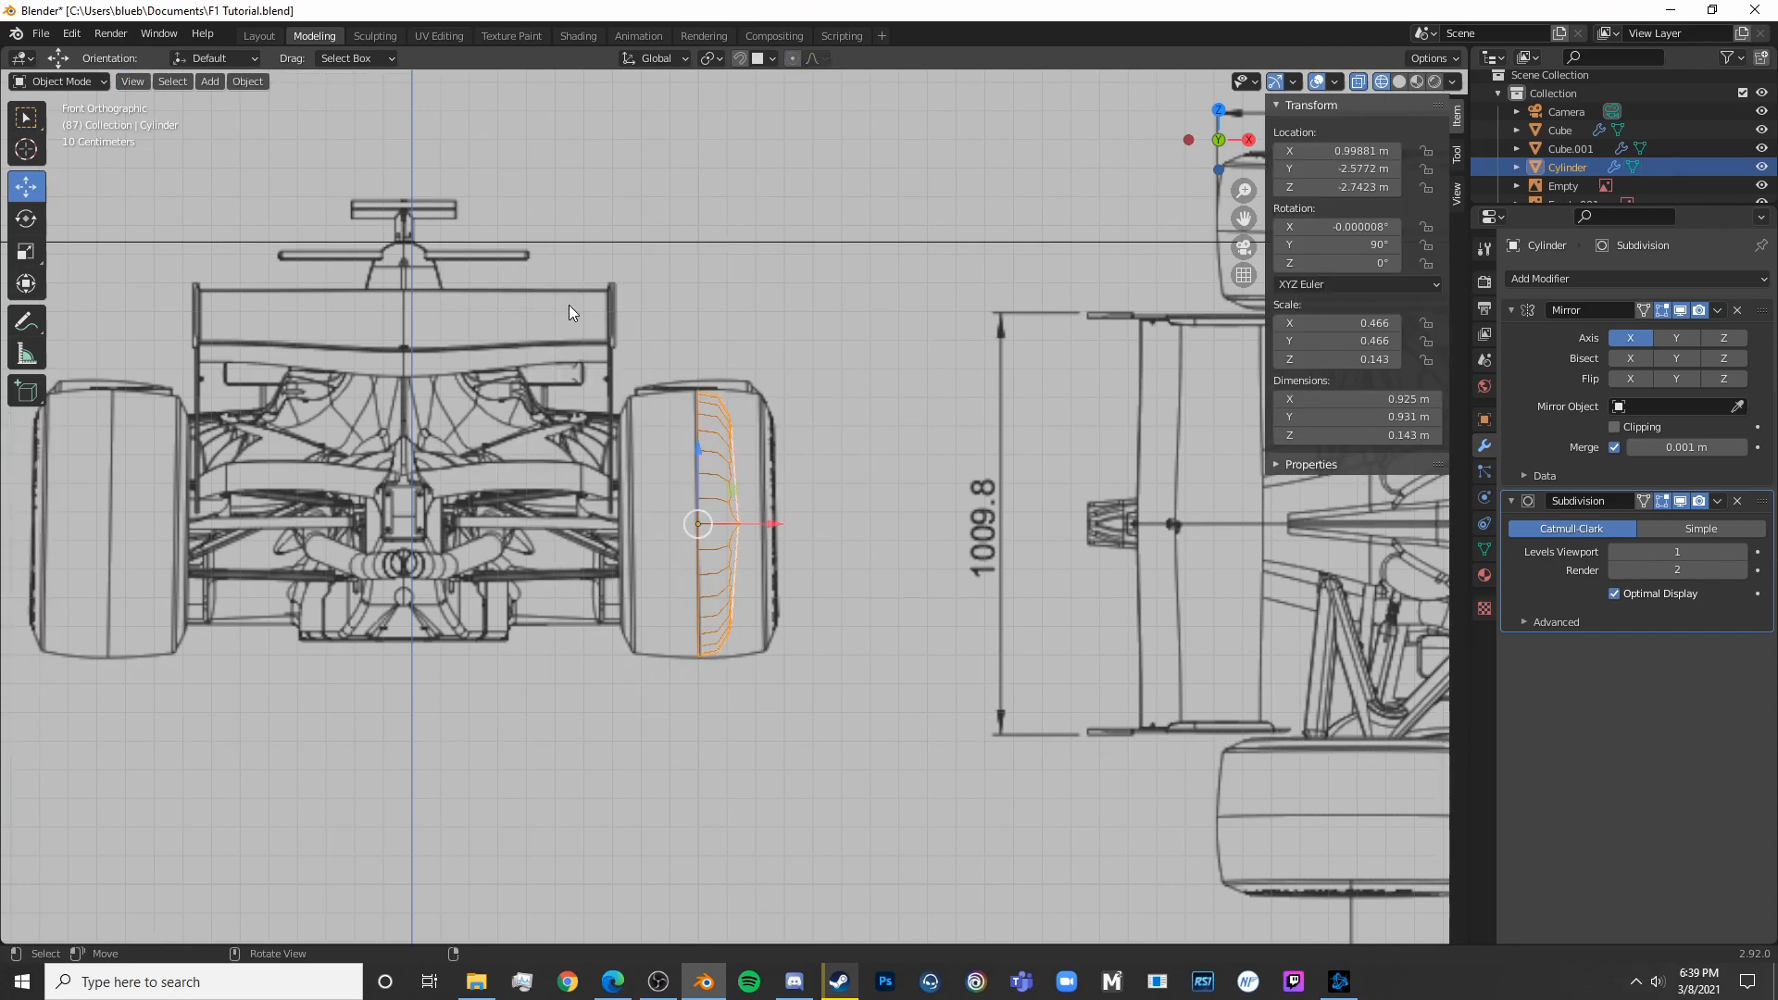
Switch the cylinder's Mirror axis from X to Z
{"action": "key", "text": "Tab"}
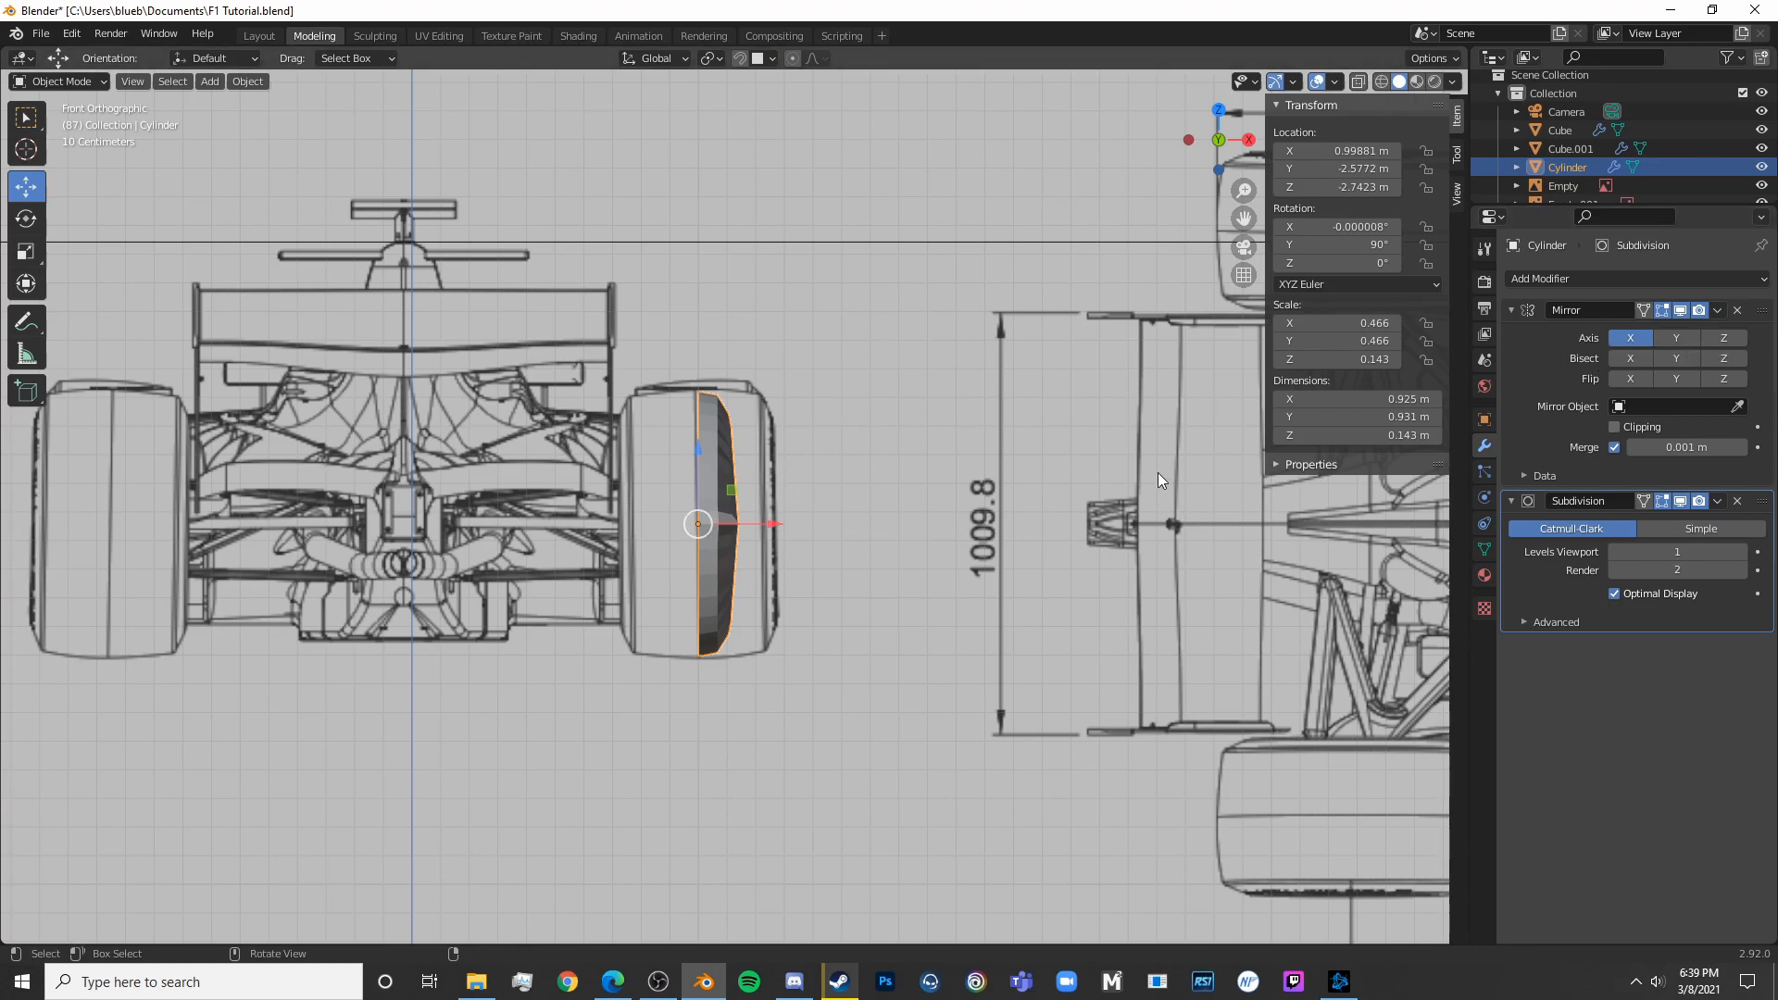
{"action": "left_click", "coordinate": [1724, 337]}
{"action": "left_click", "coordinate": [1629, 337]}
{"action": "key", "text": "Tab"}
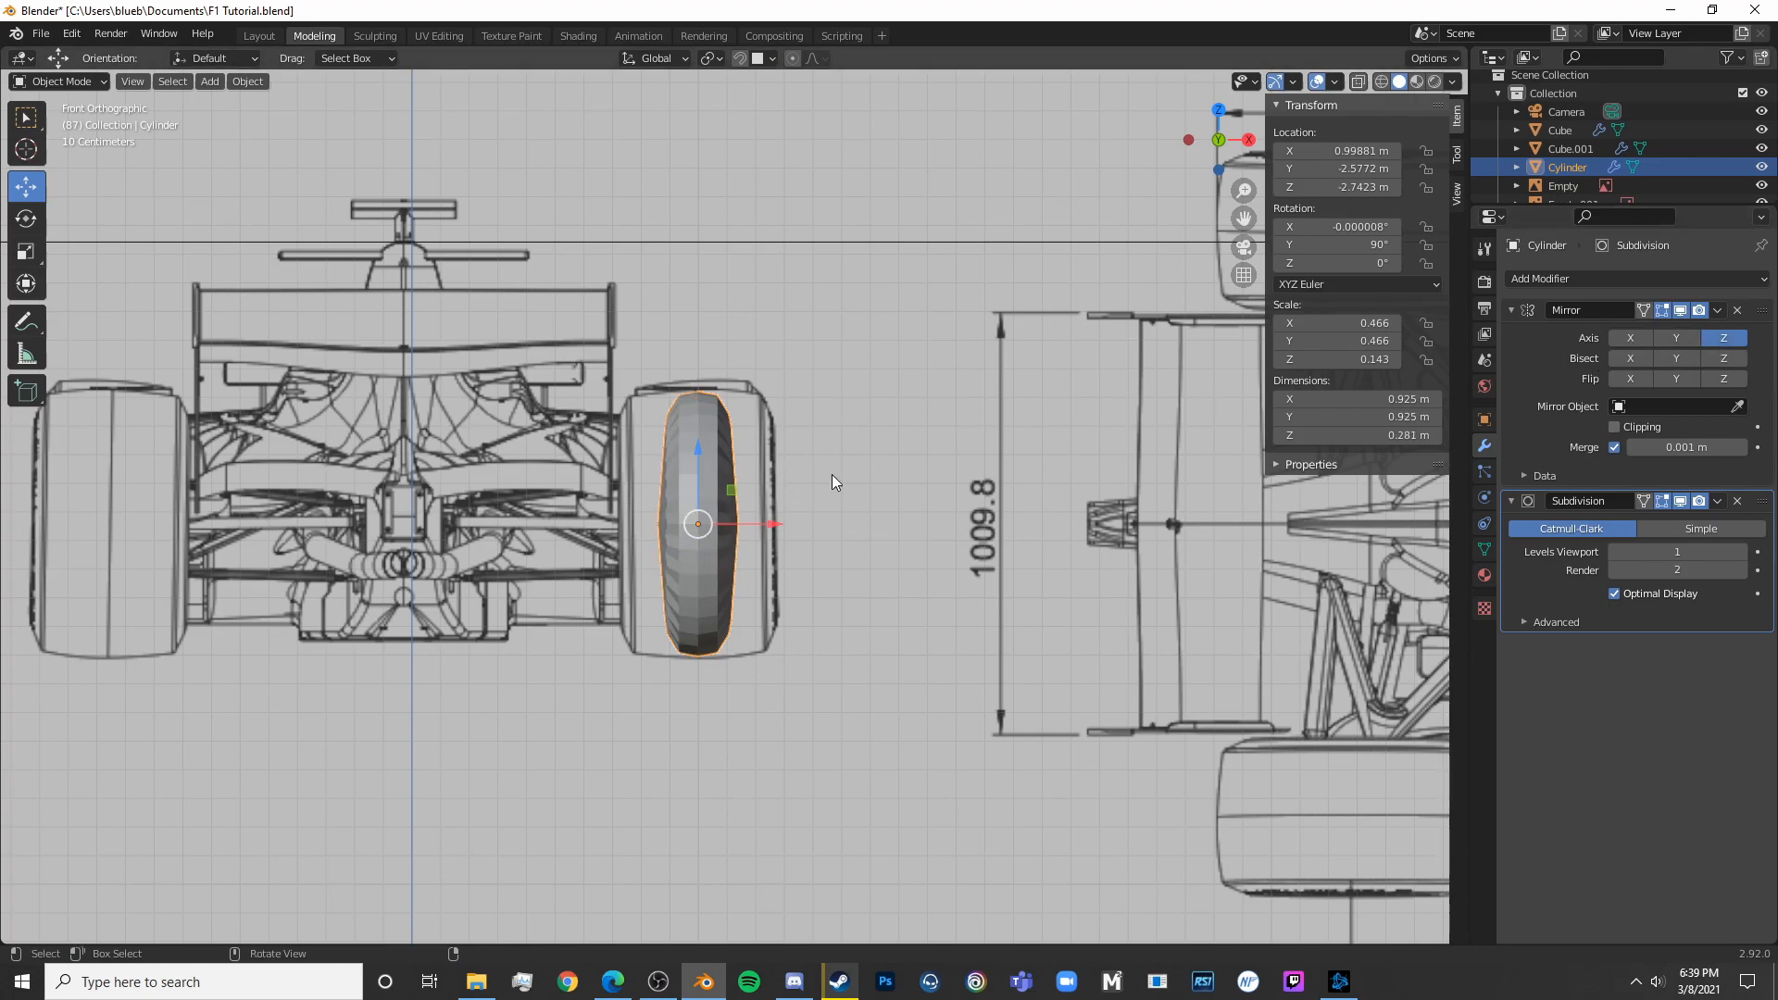
Circle-select the wheel's outer end vertices and extrude them about 0.066 m outwards towards the tyre's sidewall
{"action": "key", "text": "KP_Decimal"}
{"action": "key", "text": "alt+a"}
{"action": "key", "text": "c"}
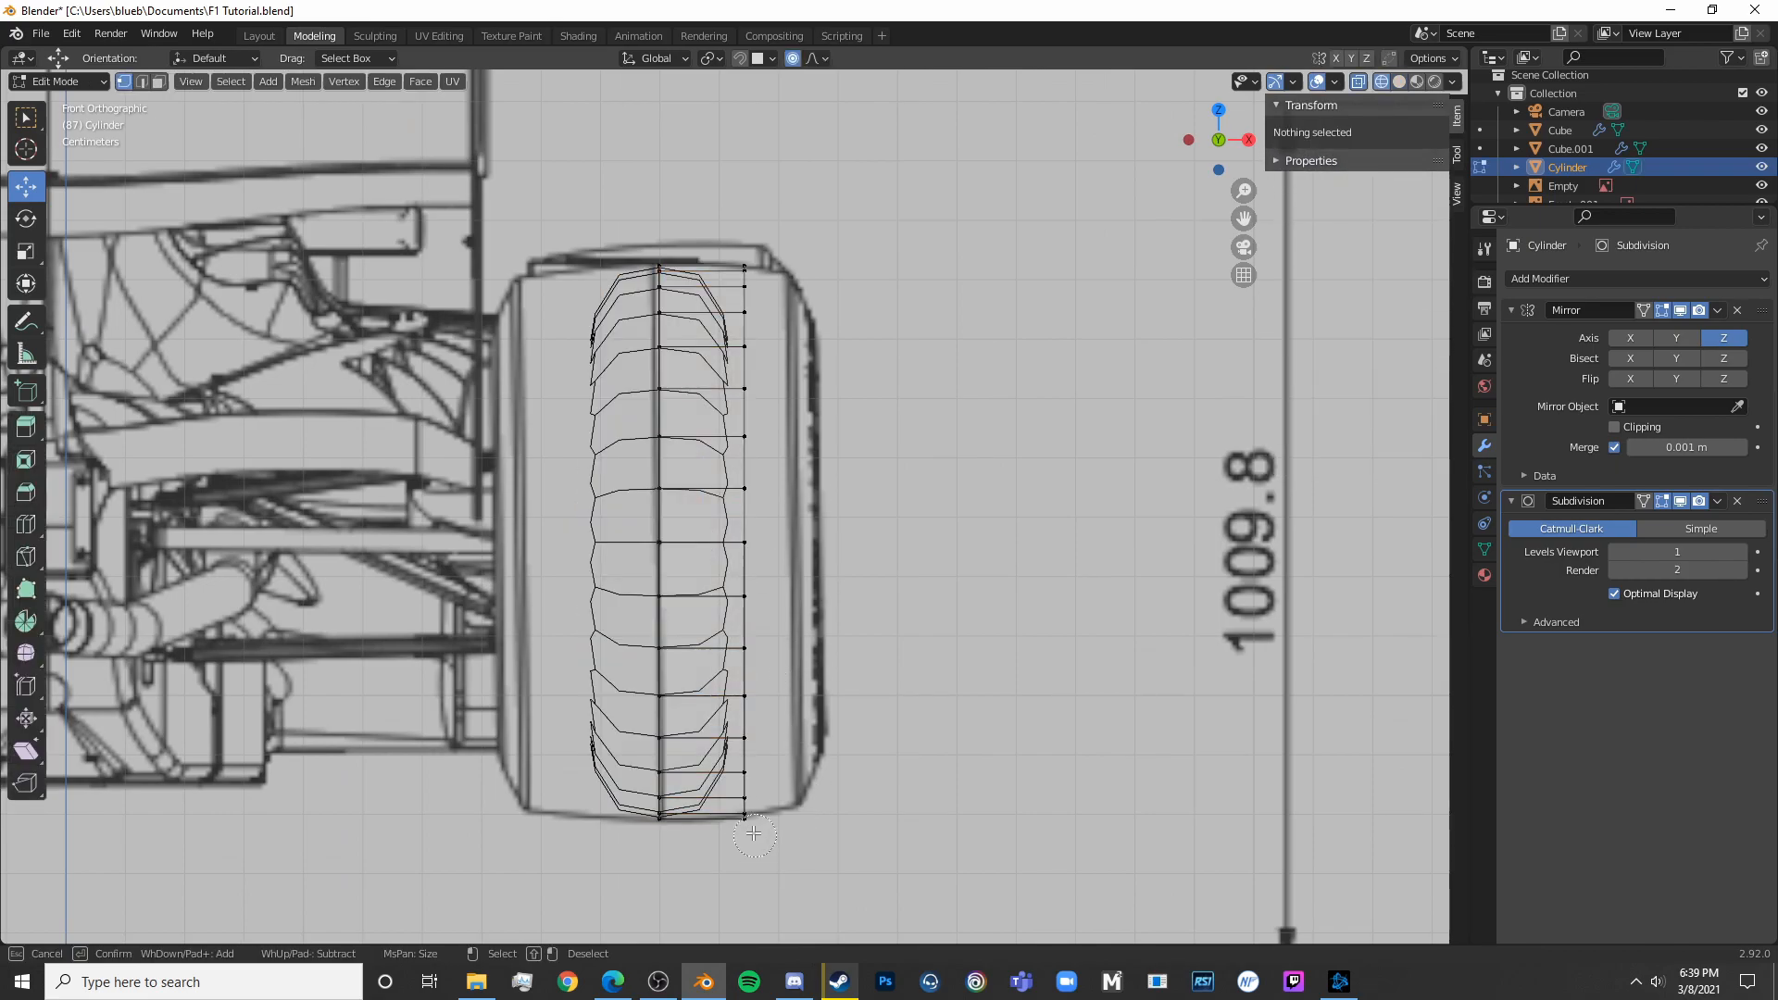
{"action": "left_click_drag", "start_coordinate": [754, 833], "coordinate": [770, 505]}
{"action": "key", "text": "Escape"}
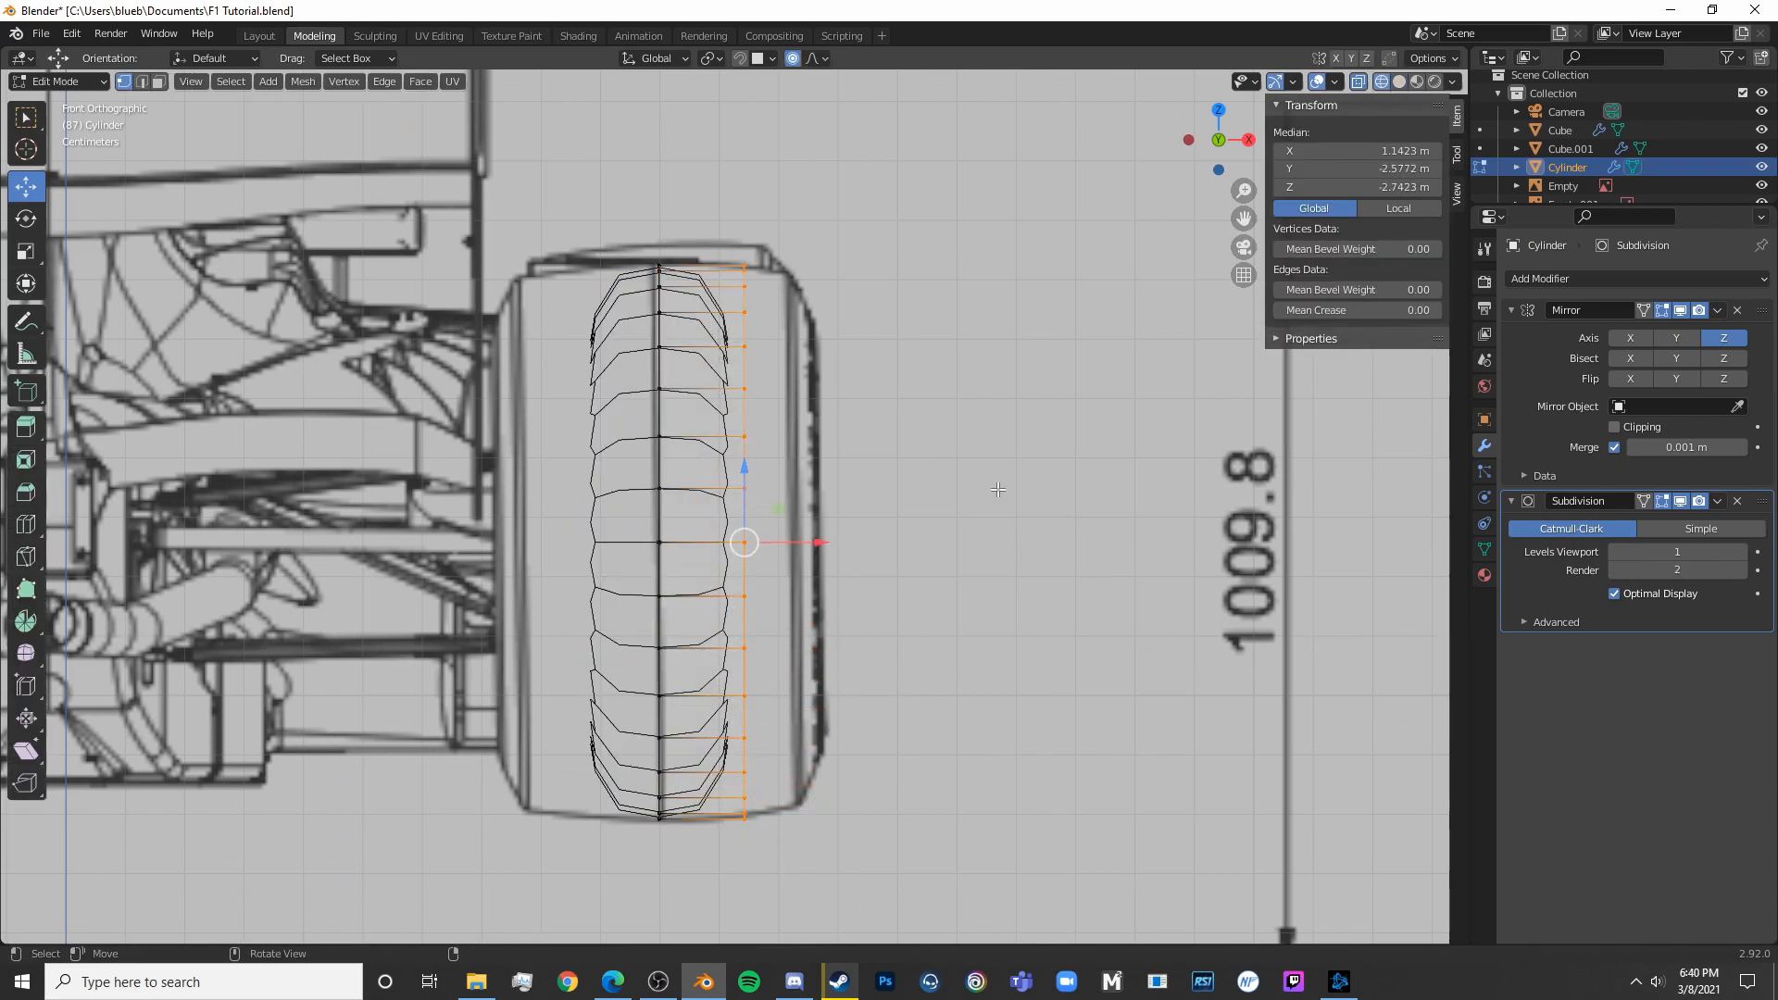
{"action": "scroll", "coordinate": [999, 489], "scroll_direction": "up", "scroll_amount": 3}
{"action": "middle_click_drag", "start_coordinate": [935, 472], "coordinate": [833, 336], "text": "shift"}
{"action": "scroll", "coordinate": [833, 289], "scroll_direction": "down", "scroll_amount": 2}
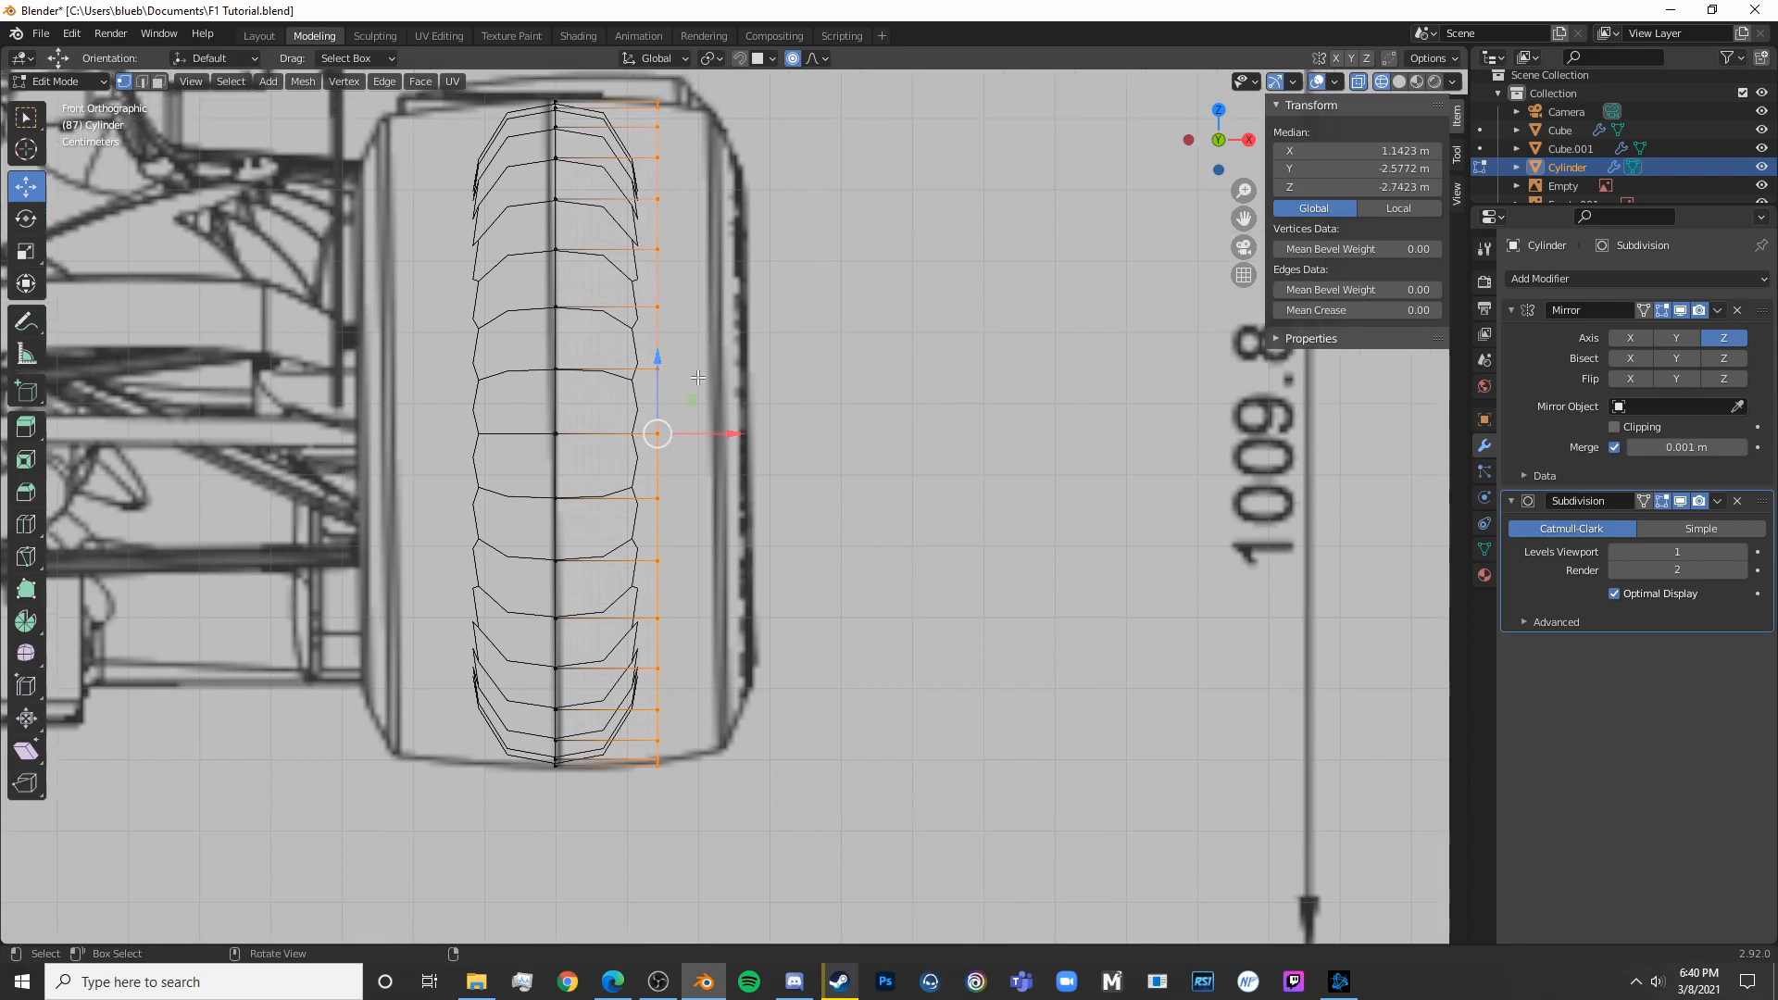
{"action": "left_click", "coordinate": [798, 388]}
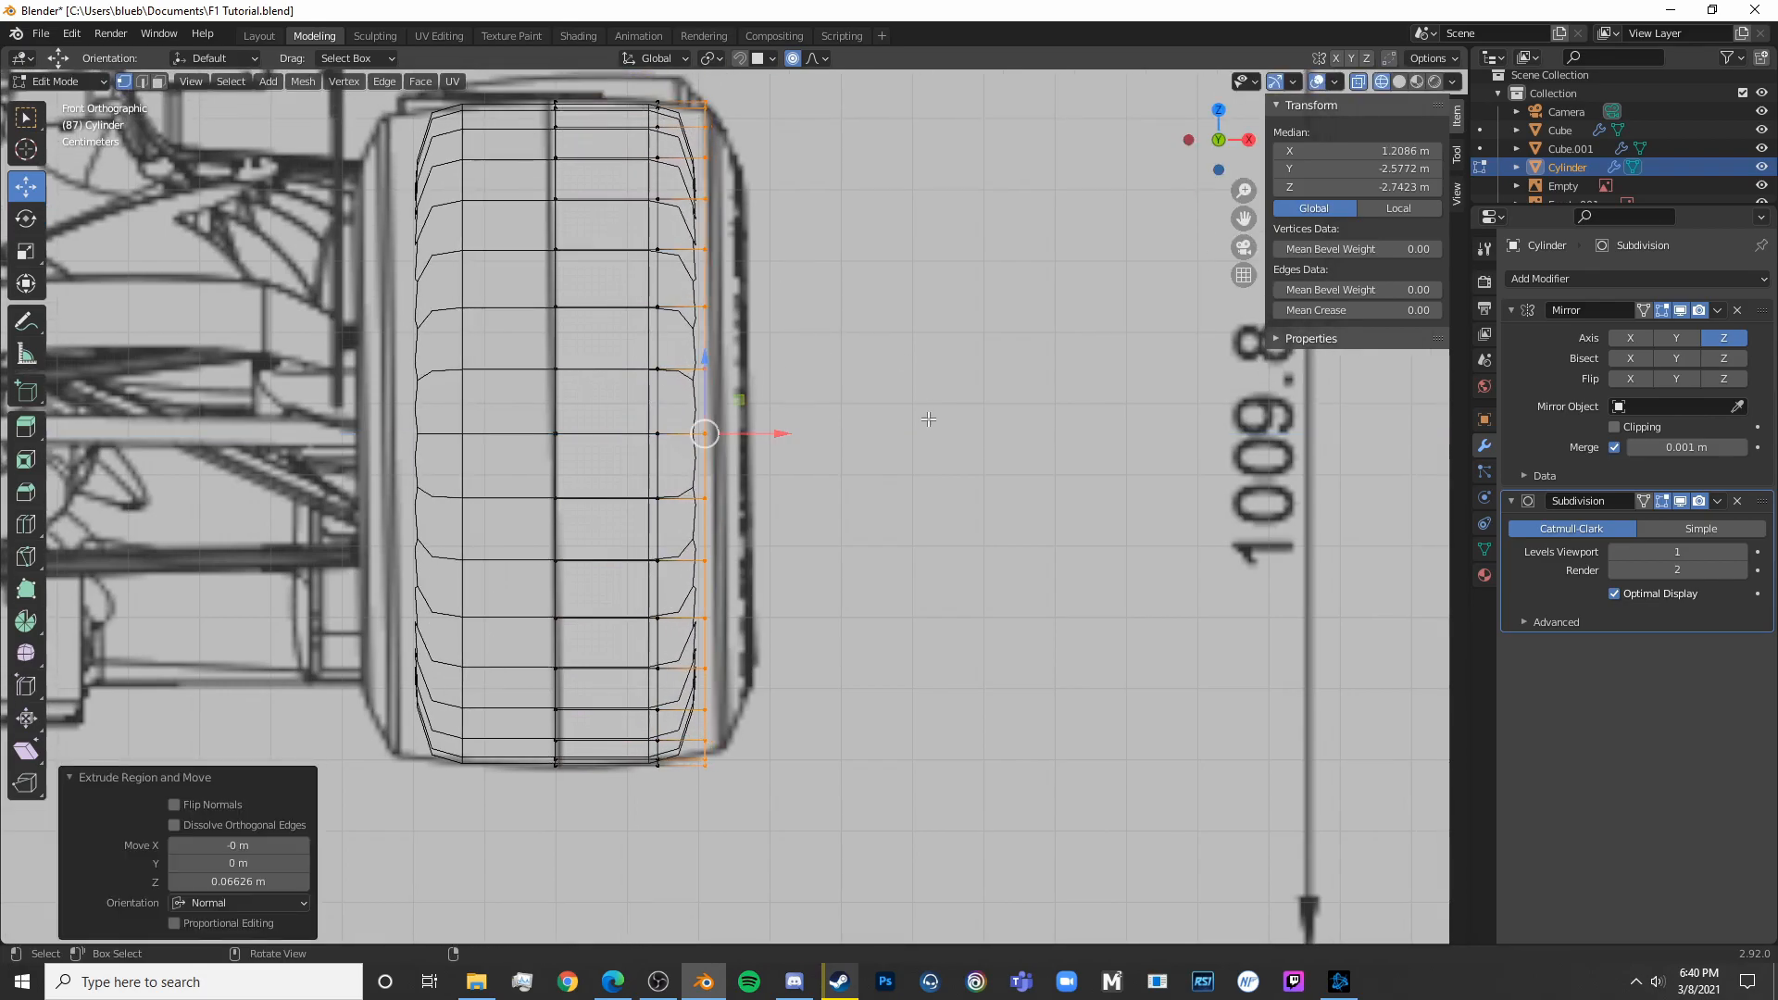
Move the wheel's outer vertex ring about 0.008 m outwards along X and scale it down to about 0.95
{"action": "left_click_drag", "start_coordinate": [768, 440], "coordinate": [774, 440]}
{"action": "key", "text": "s"}
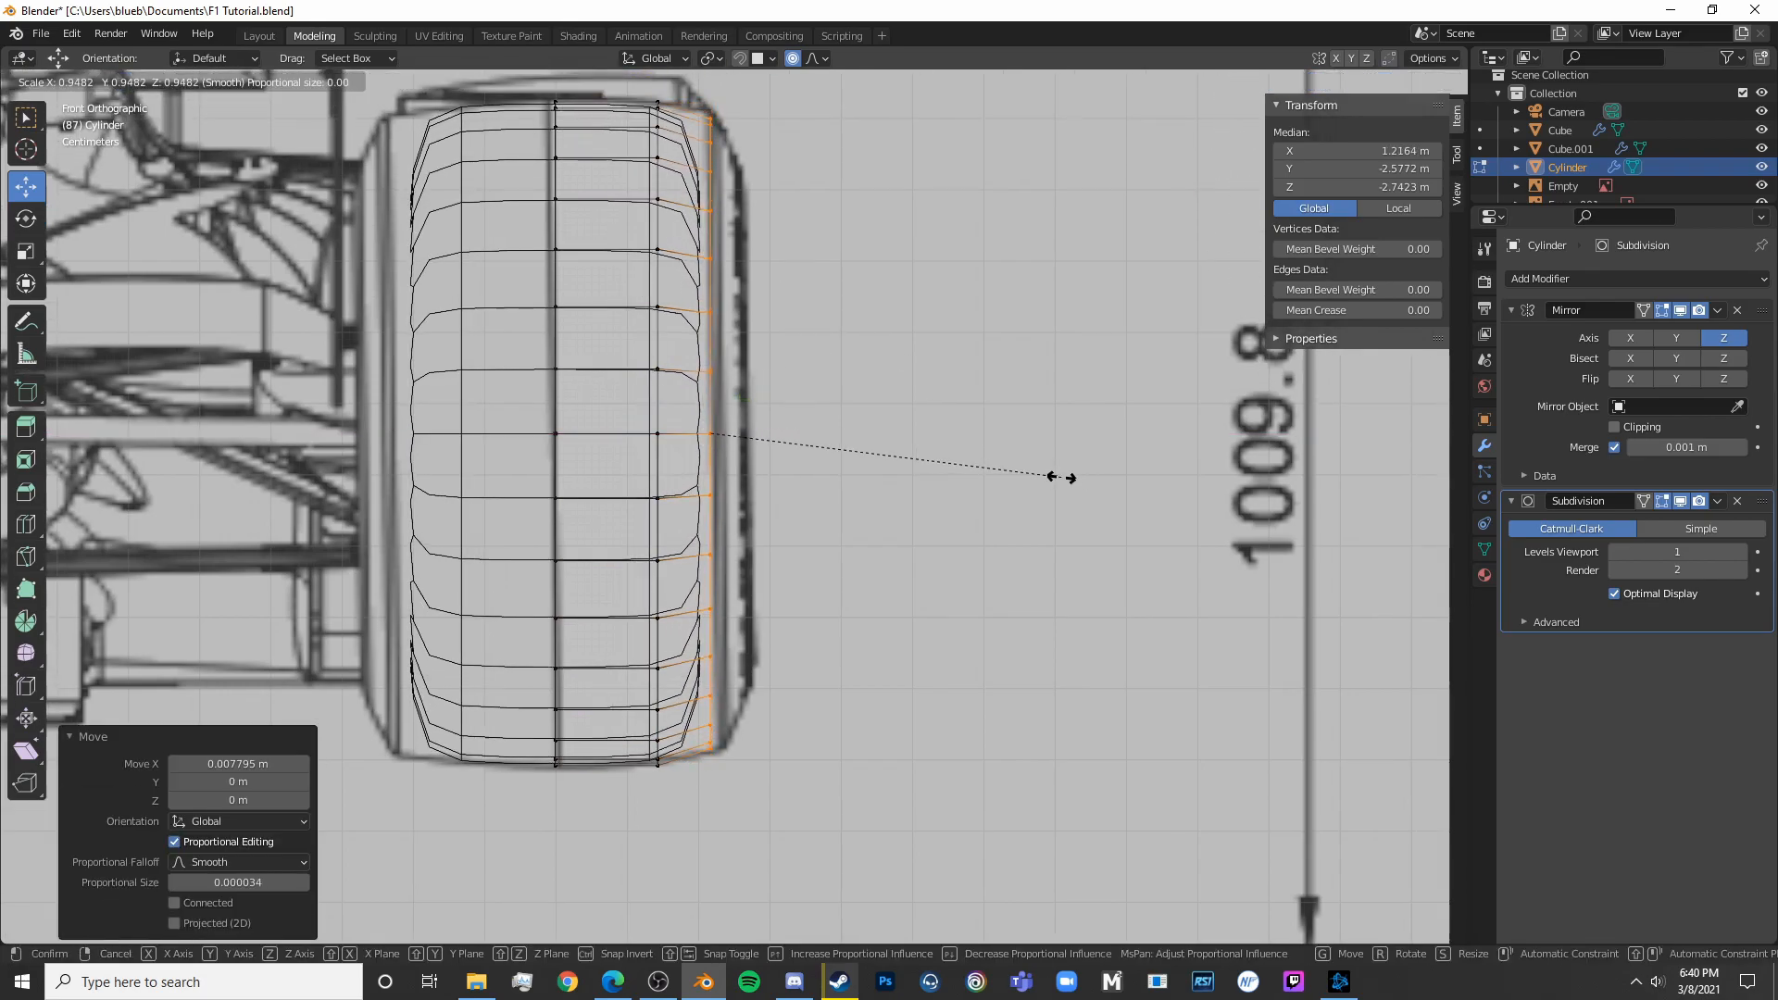
{"action": "left_click", "coordinate": [1067, 478]}
{"action": "middle_click_drag", "start_coordinate": [678, 710], "coordinate": [717, 729], "text": "shift"}
{"action": "key", "text": "Tab"}
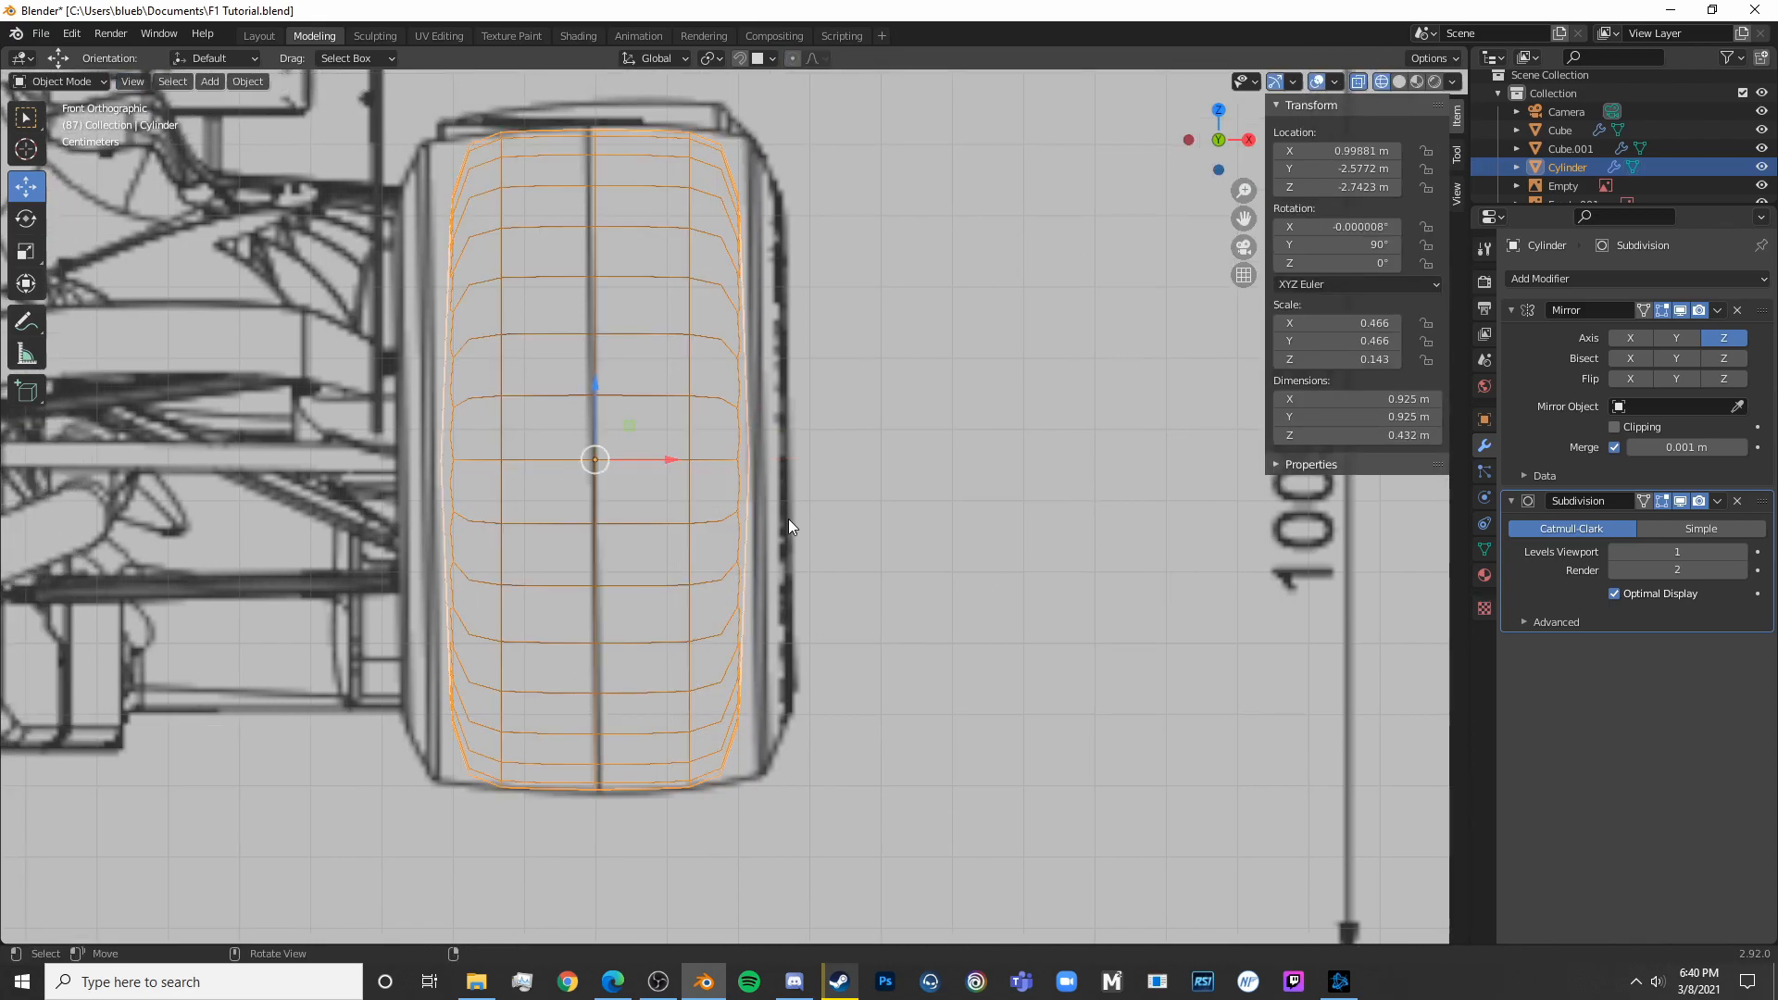
Circle-select the whole outer vertex ring of the wheel and extrude it about 0.016 m outwards along its normal
{"action": "key", "text": "Tab"}
{"action": "key", "text": "alt+a"}
{"action": "key", "text": "c"}
{"action": "left_click", "coordinate": [766, 776]}
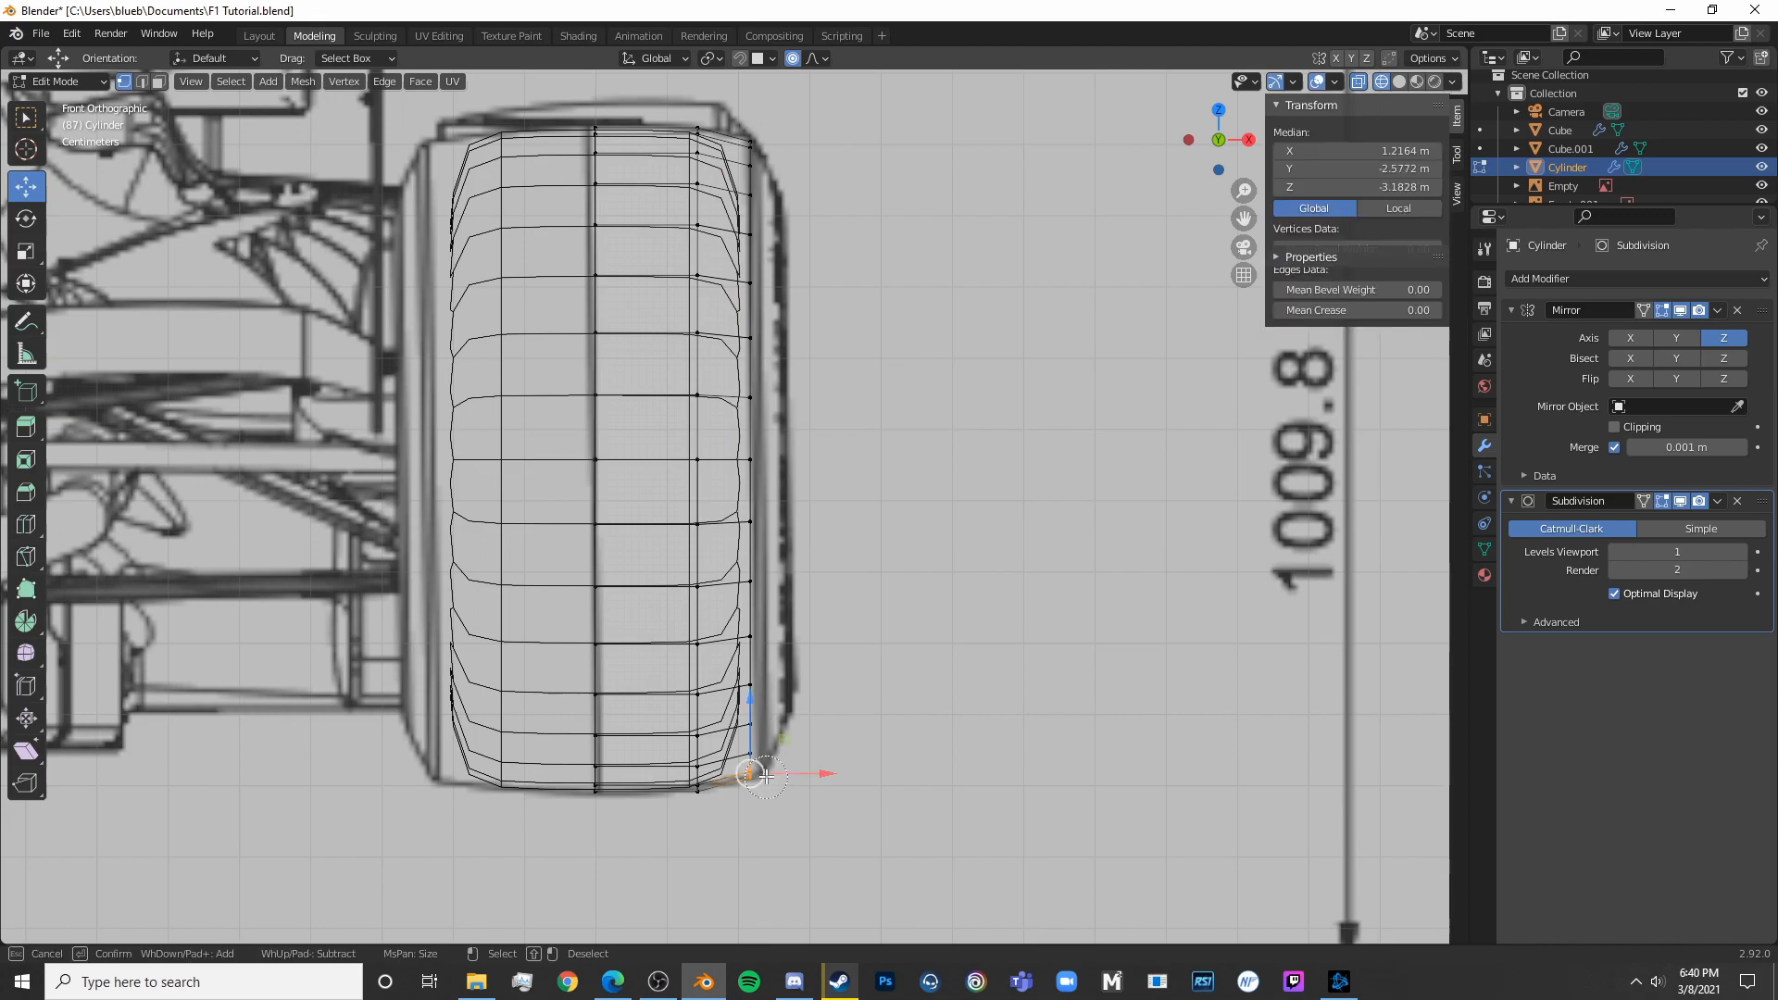
{"action": "left_click_drag", "start_coordinate": [765, 776], "coordinate": [762, 573]}
{"action": "left_click_drag", "start_coordinate": [734, 223], "coordinate": [738, 113]}
{"action": "right_click", "coordinate": [738, 113]}
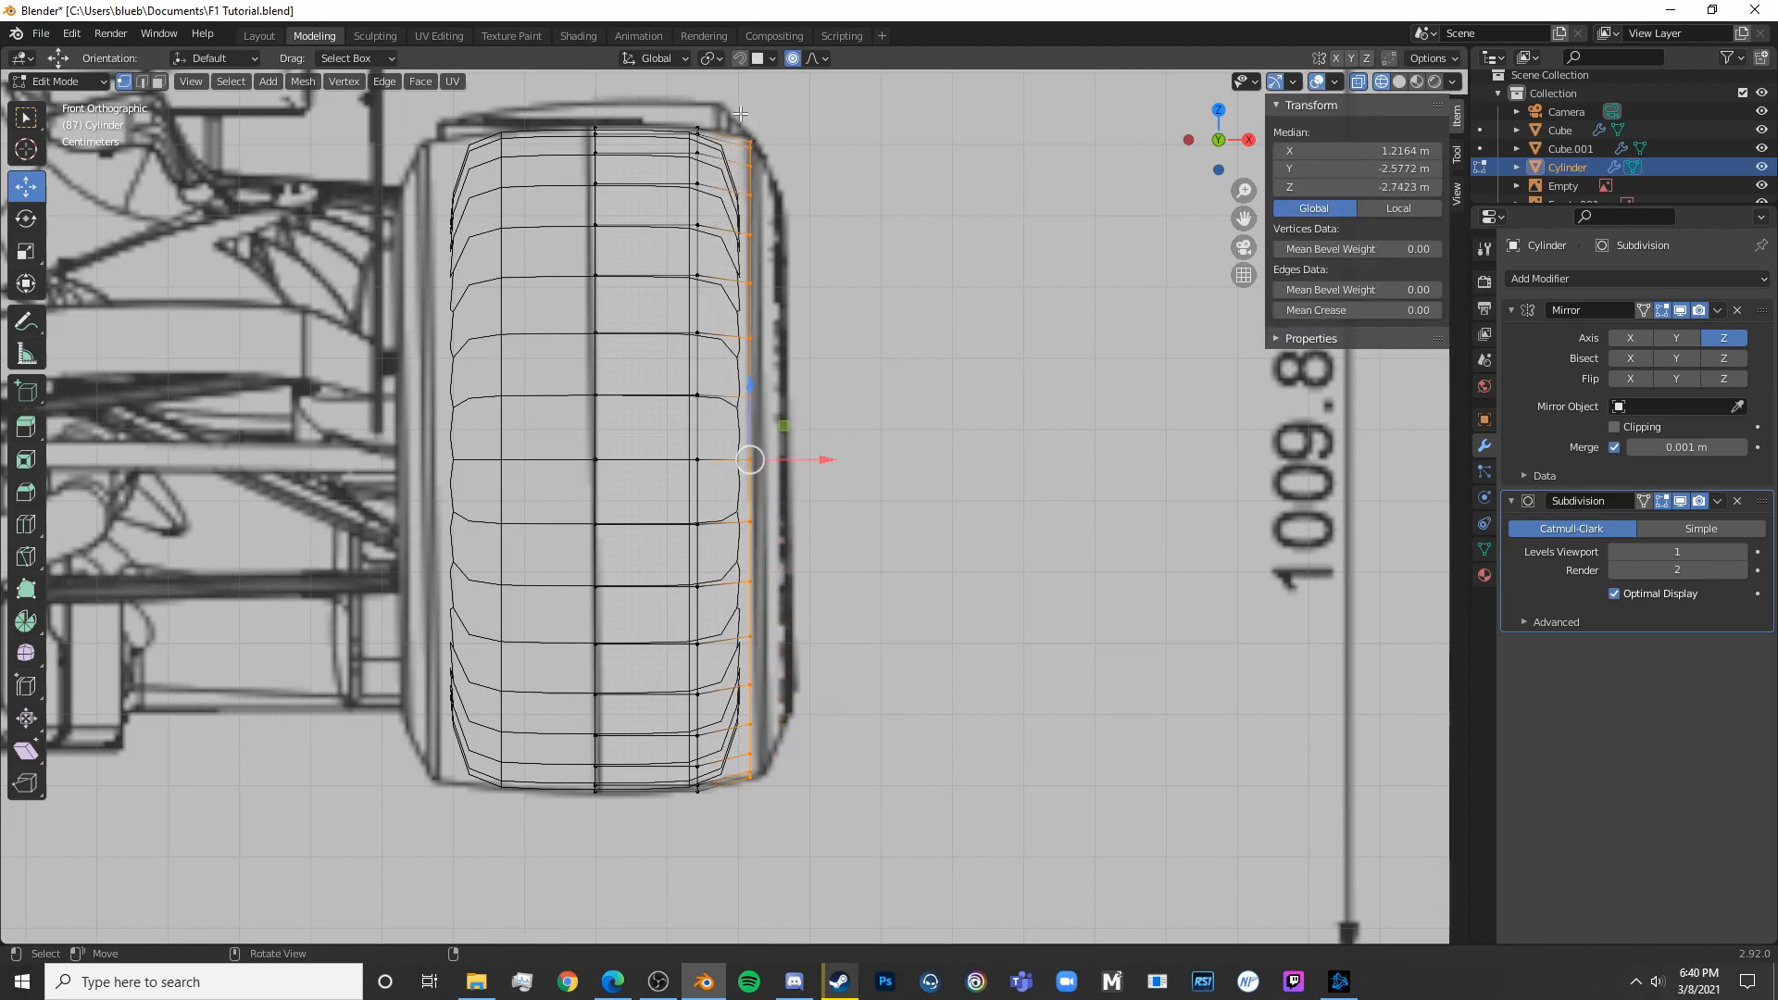
{"action": "key", "text": "e"}
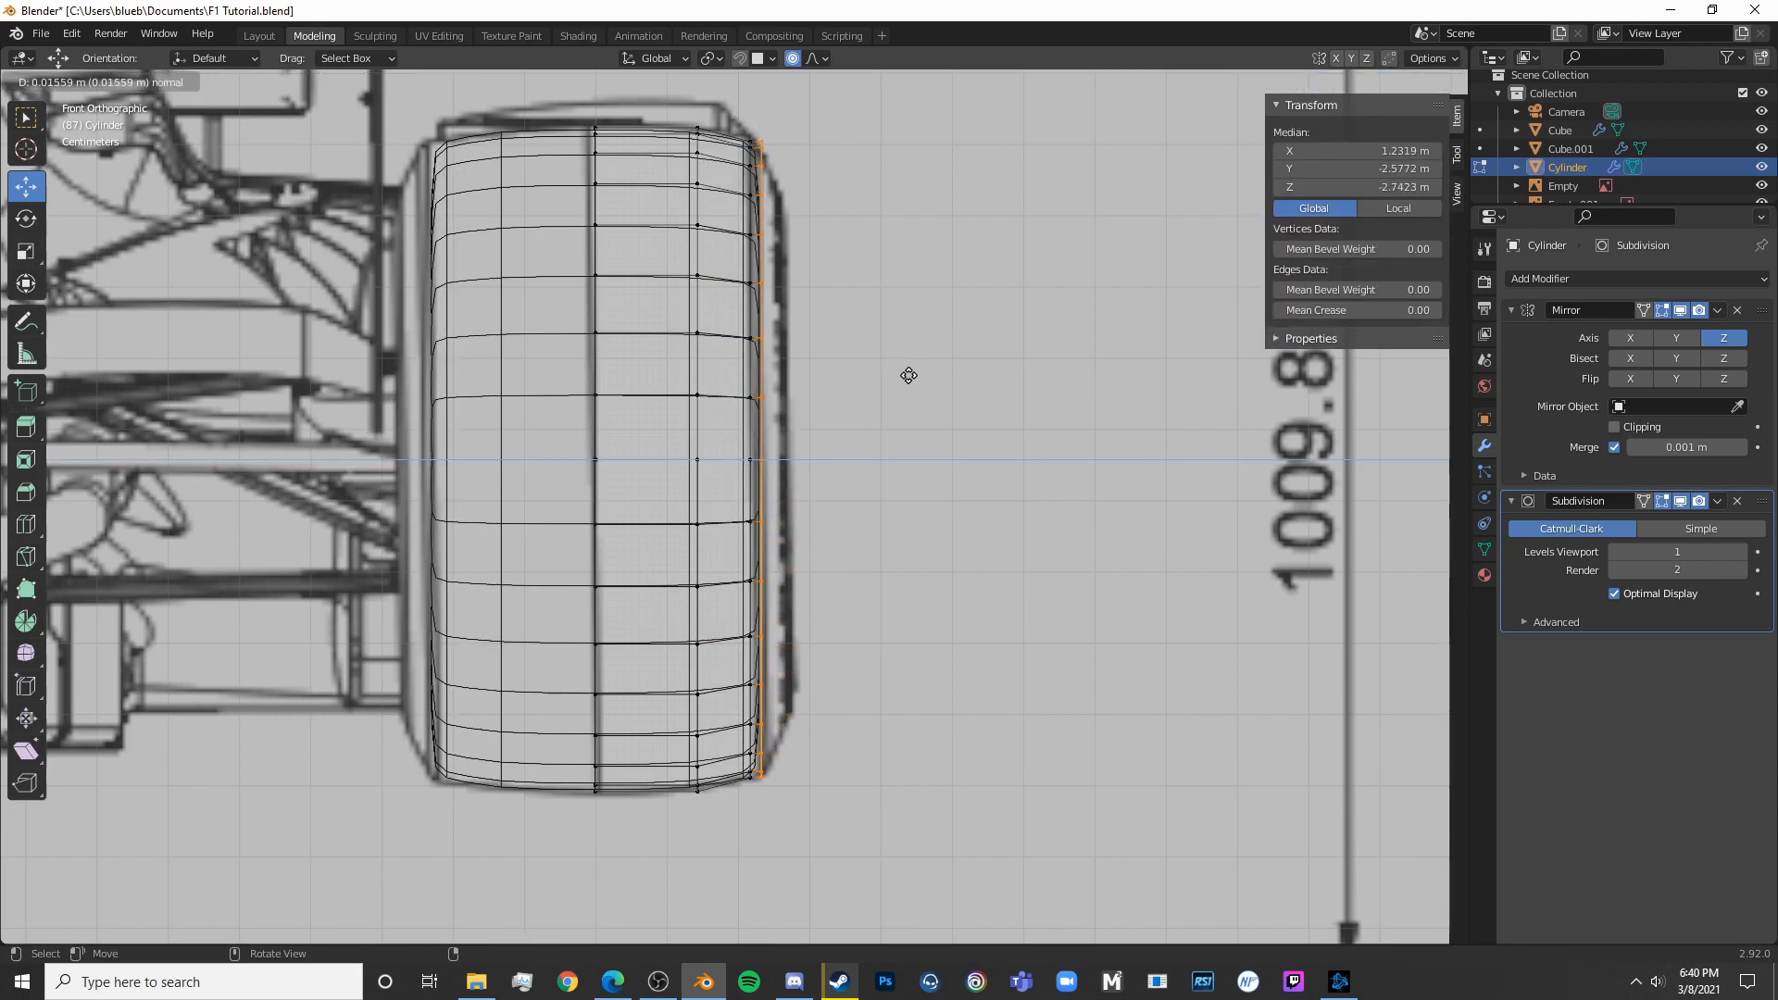
{"action": "left_click", "coordinate": [908, 376]}
Extrude the outer ring about 0.014 m further outwards and scale the new ring down to about 0.908
{"action": "scroll", "coordinate": [909, 375], "scroll_direction": "up", "scroll_amount": 4}
{"action": "key", "text": "e"}
{"action": "left_click", "coordinate": [931, 252]}
{"action": "key", "text": "s"}
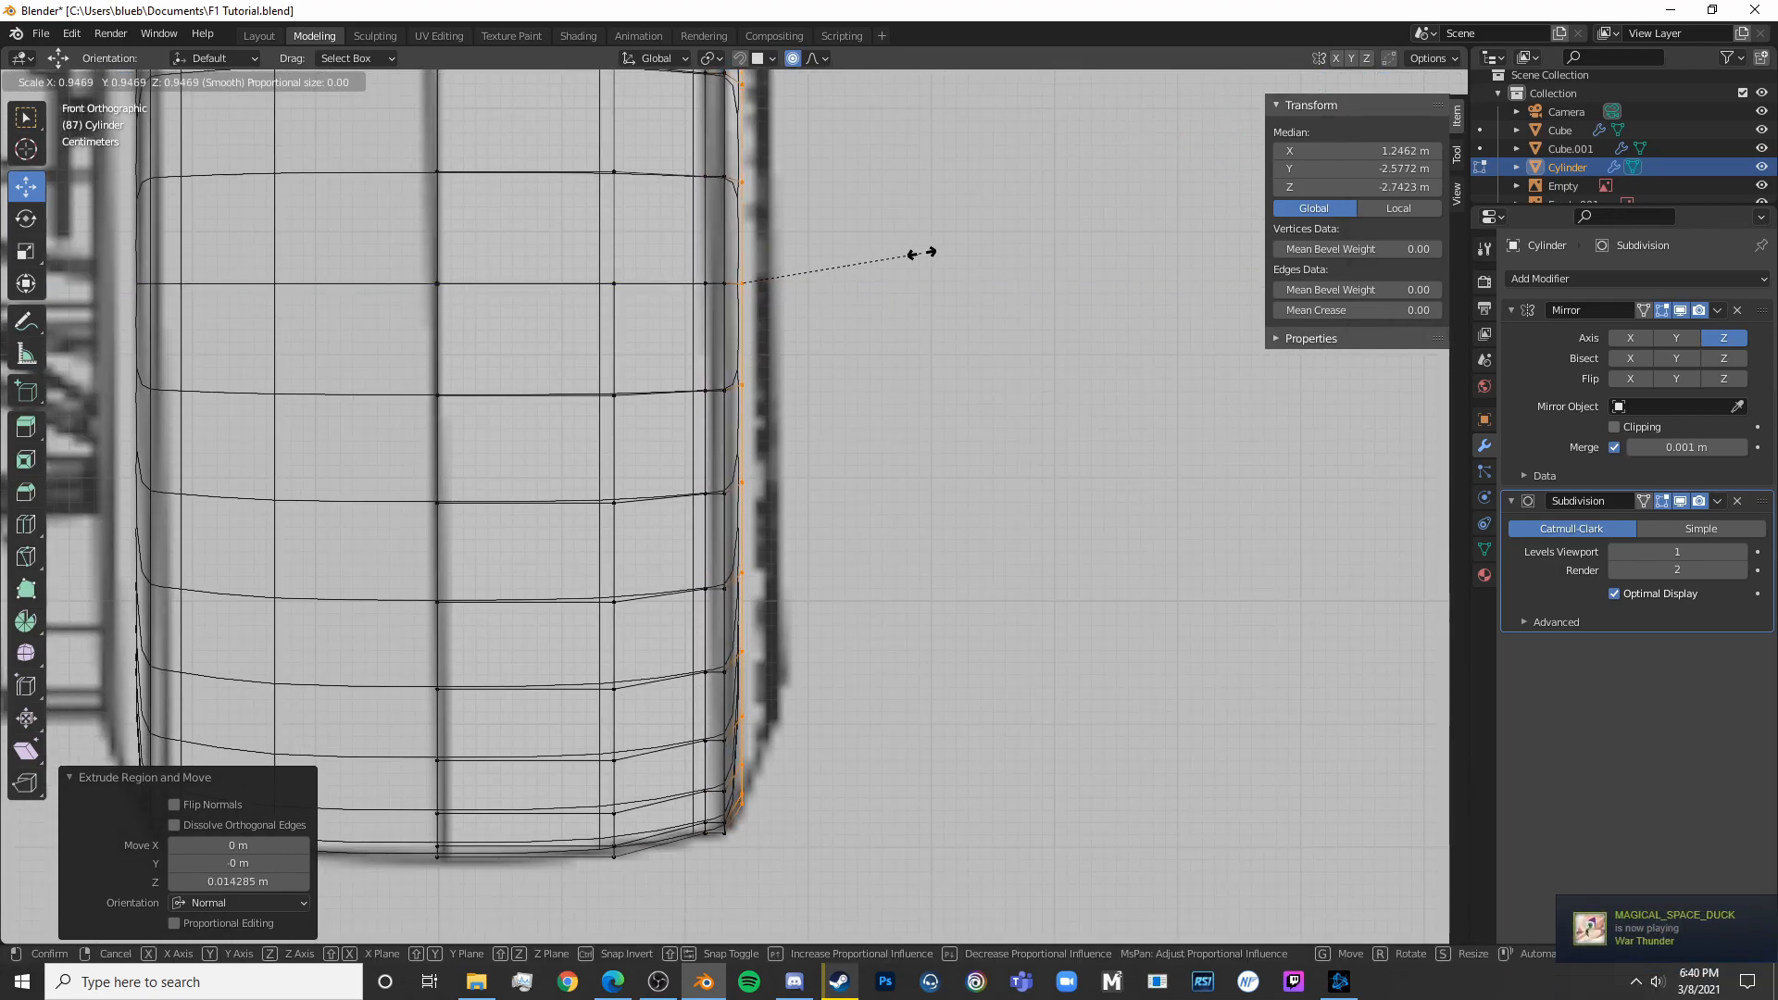
{"action": "left_click", "coordinate": [917, 253]}
Extrude the sidewall ring about 0.01 m, scale it to about 0.949, and extrude it slightly once more along the blueprint's tyre outline
{"action": "key", "text": "e"}
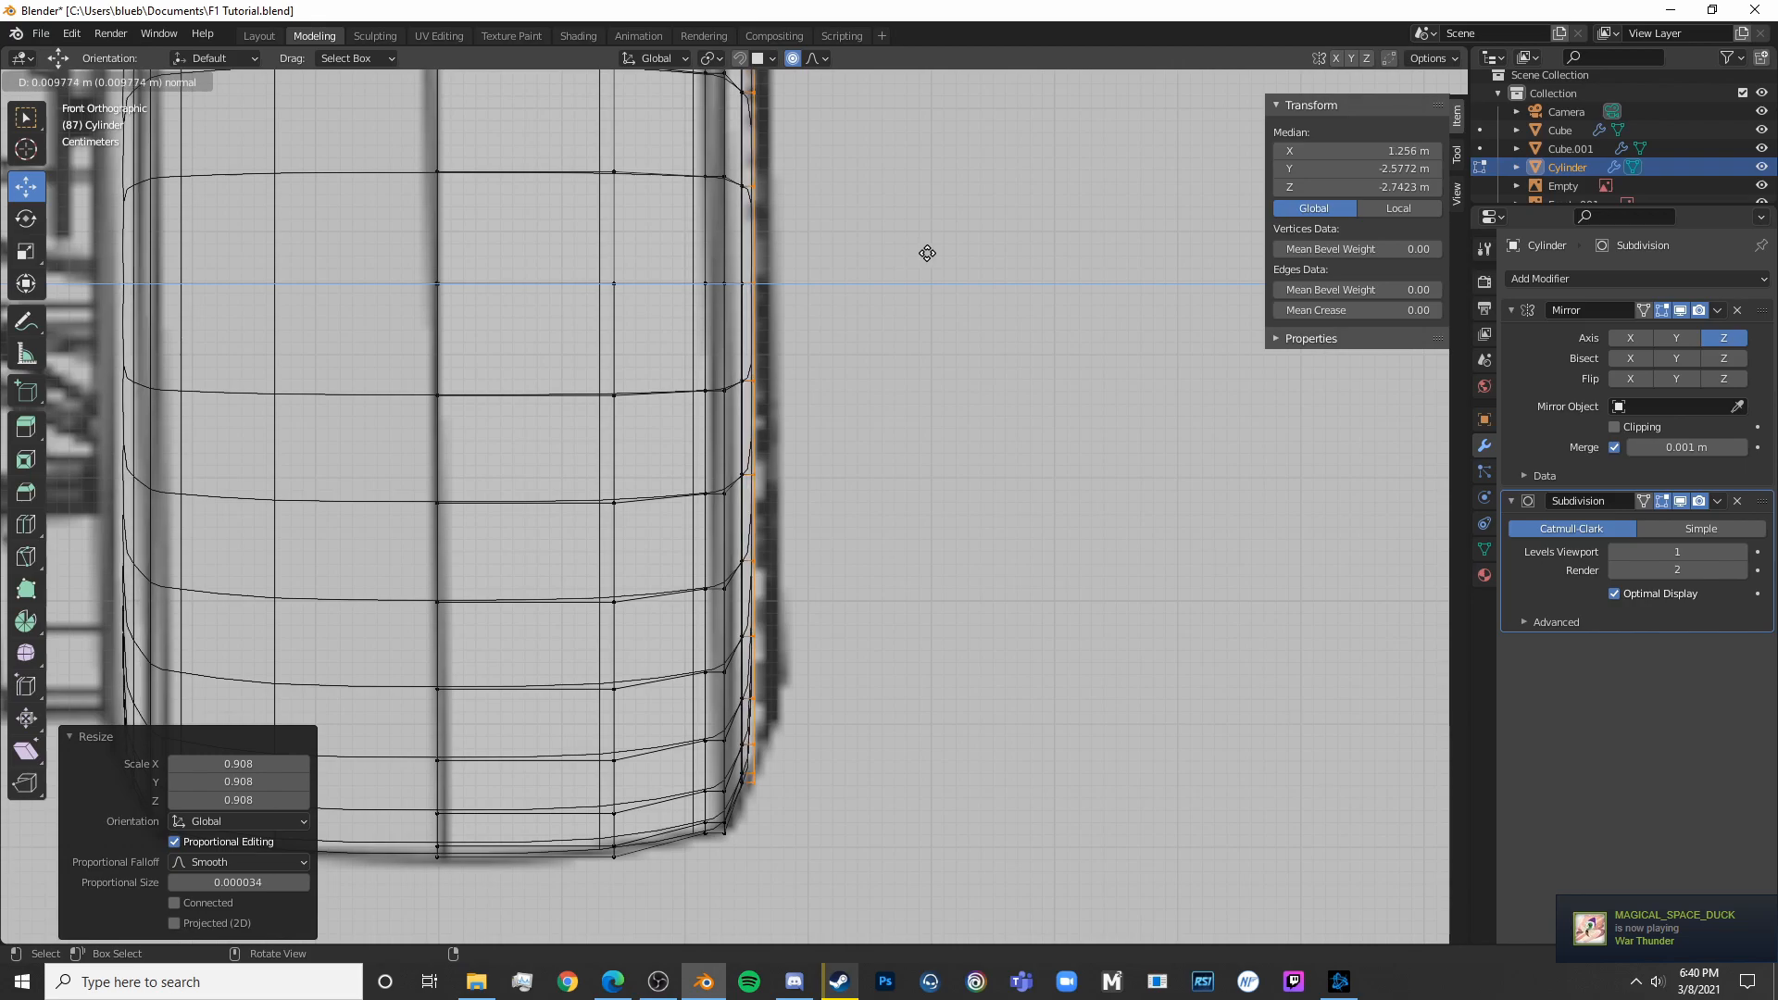
{"action": "left_click", "coordinate": [927, 252]}
{"action": "key", "text": "s"}
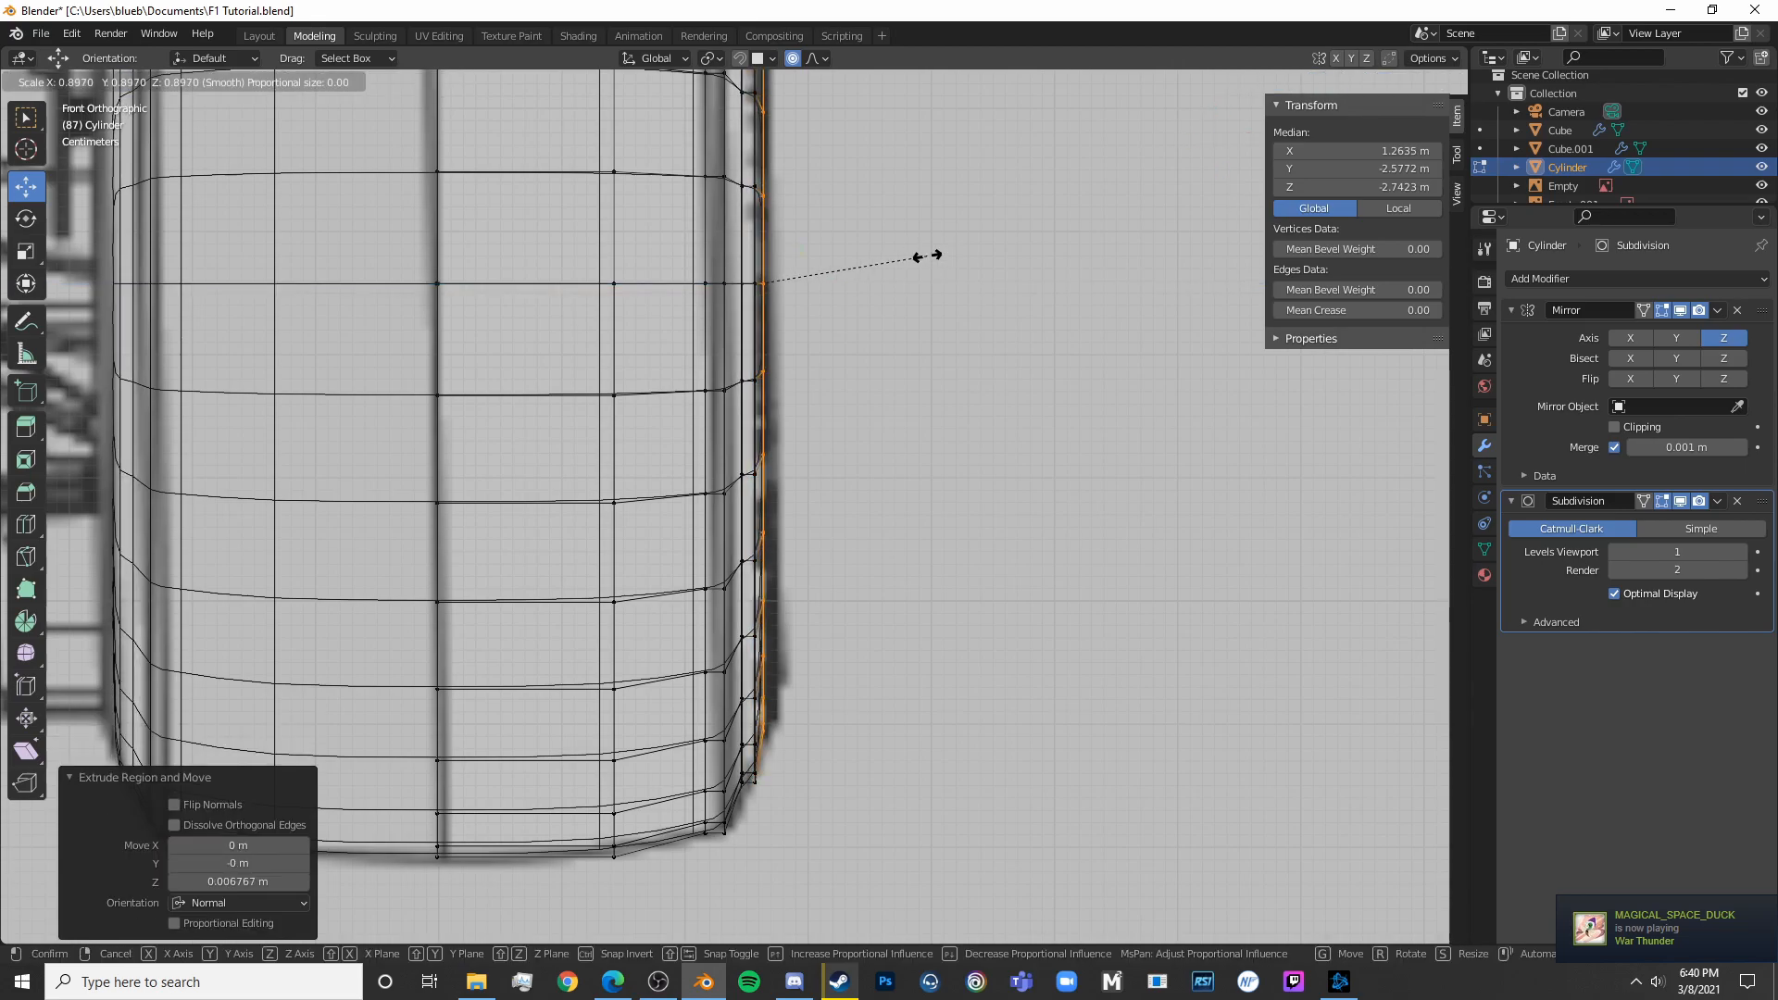
{"action": "left_click", "coordinate": [926, 255]}
{"action": "key", "text": "e"}
{"action": "left_click", "coordinate": [1032, 296]}
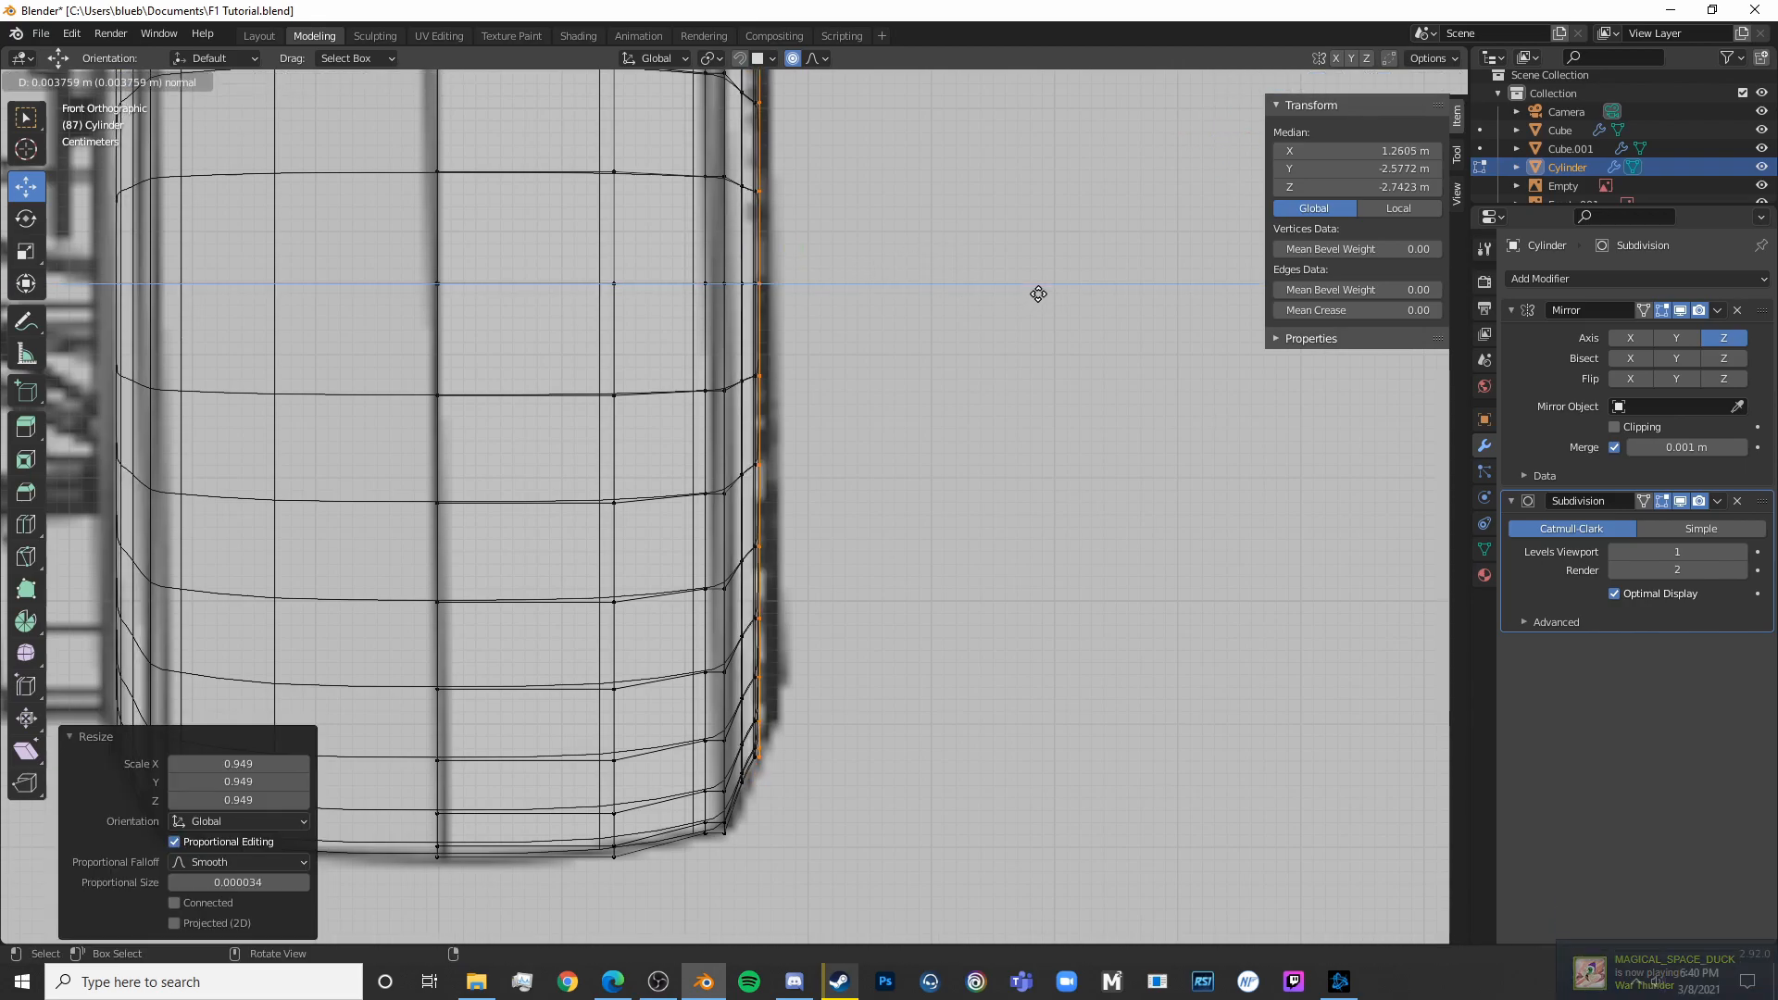
{"action": "key", "text": "s"}
{"action": "key", "text": "Escape"}
Show the wheel in solid shading and add a loop cut around the tread, slid towards the outer sidewall edge
{"action": "scroll", "coordinate": [1023, 298], "scroll_direction": "down", "scroll_amount": 3}
{"action": "key", "text": "shift+z"}
{"action": "middle_click_drag", "start_coordinate": [1023, 297], "coordinate": [759, 359]}
{"action": "scroll", "coordinate": [817, 328], "scroll_direction": "up", "scroll_amount": 2}
{"action": "scroll", "coordinate": [791, 343], "scroll_direction": "up", "scroll_amount": 4}
{"action": "key", "text": "alt+a"}
{"action": "key", "text": "a"}
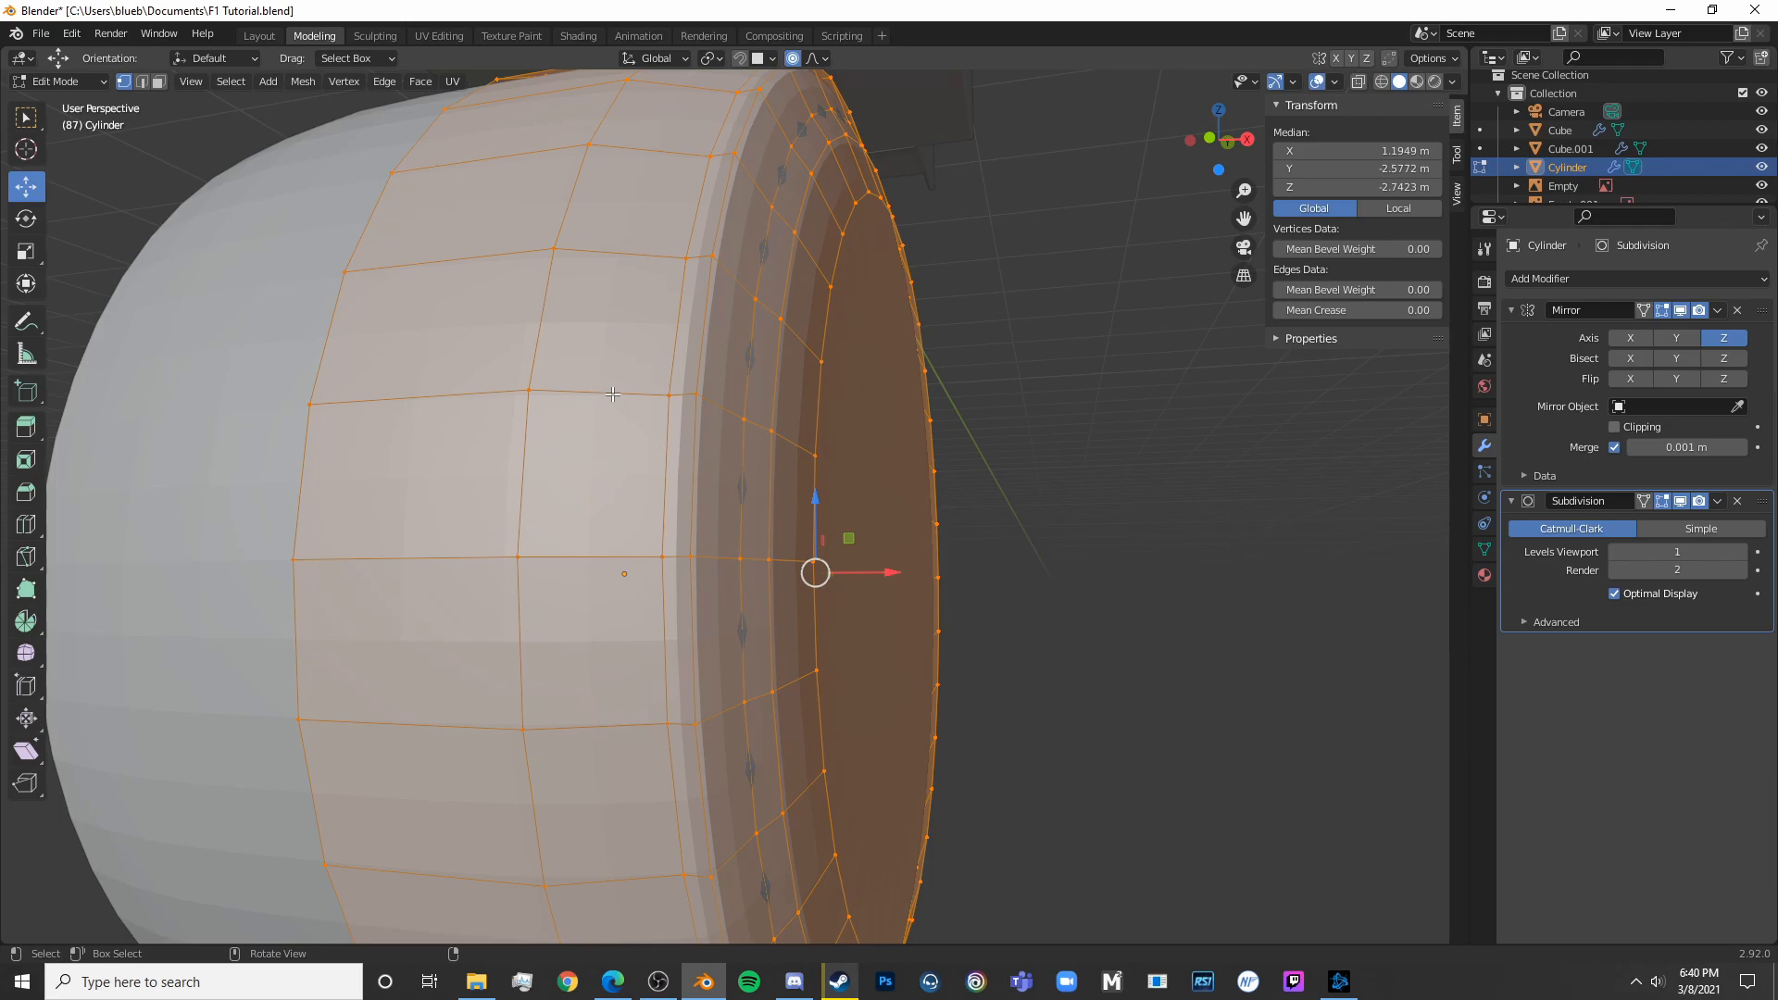
{"action": "key", "text": "ctrl+r"}
{"action": "left_click", "coordinate": [615, 394]}
{"action": "left_click", "coordinate": [674, 394]}
Add a second loop cut on the outer sidewall, slid close to the tread edge to sharpen the tyre's shoulder
{"action": "key", "text": "alt+a"}
{"action": "key", "text": "ctrl+r"}
{"action": "left_click", "coordinate": [722, 399]}
{"action": "left_click", "coordinate": [708, 395]}
{"action": "key", "text": "Tab"}
{"action": "scroll", "coordinate": [718, 404], "scroll_direction": "down", "scroll_amount": 8}
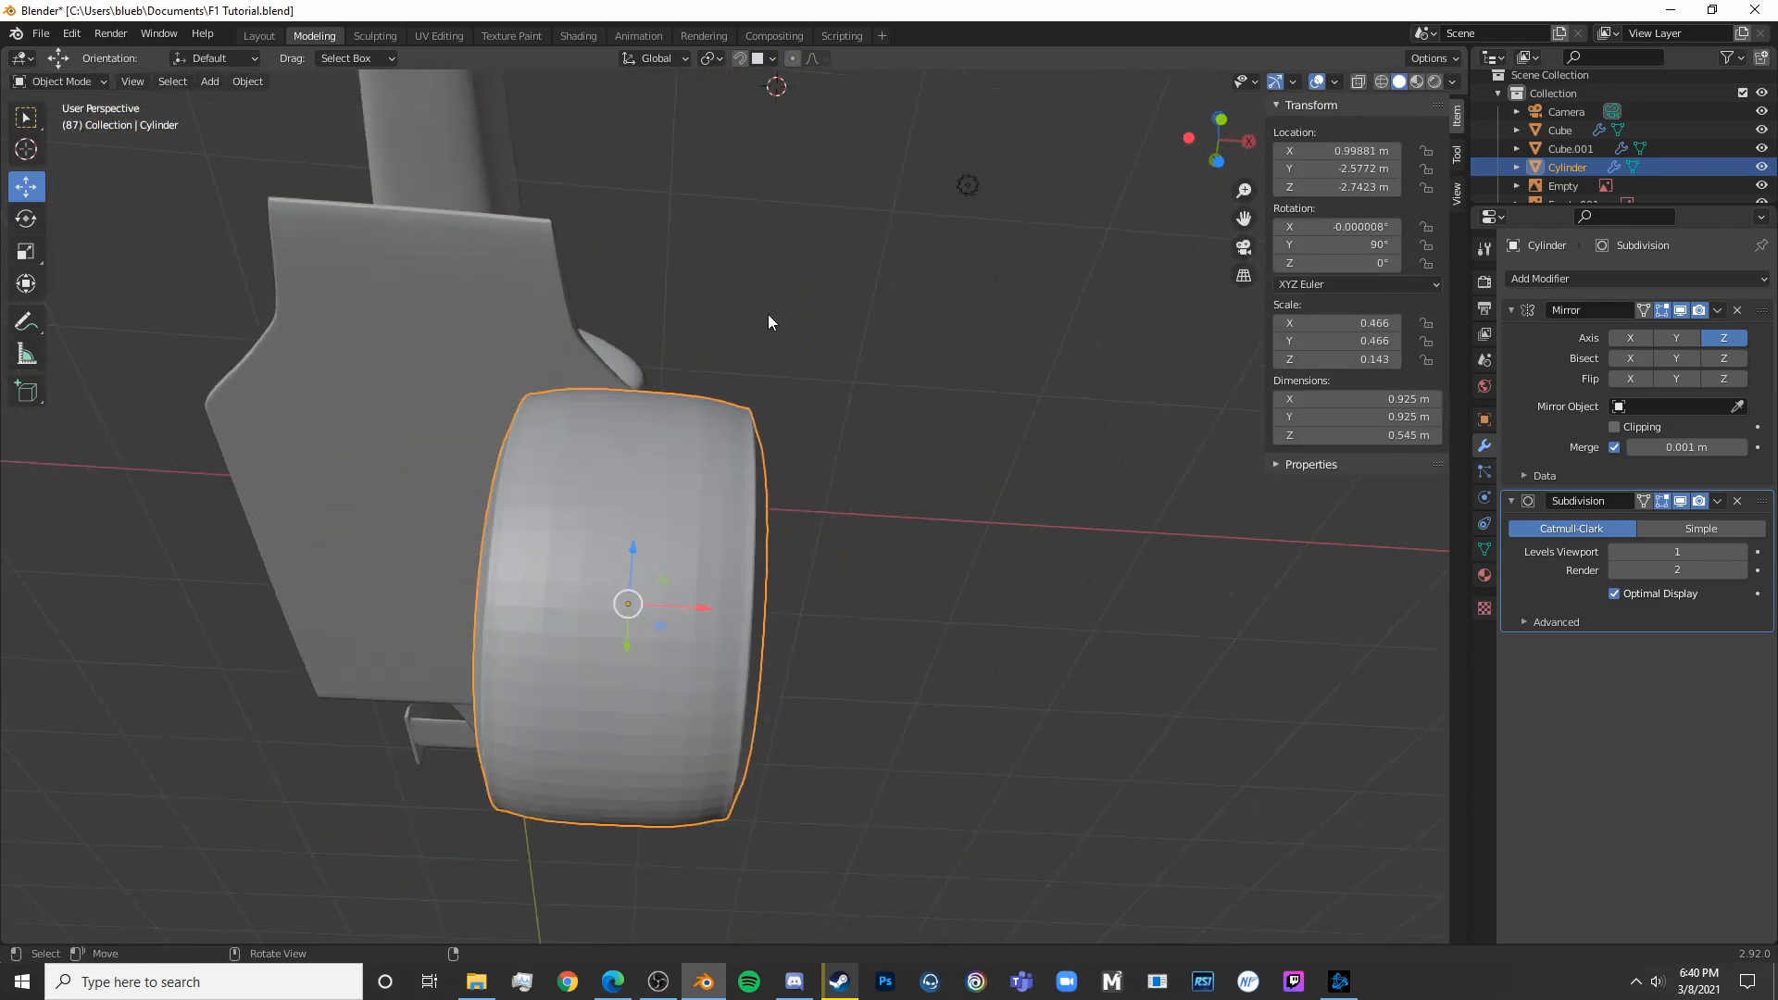
{"action": "middle_click_drag", "start_coordinate": [769, 323], "coordinate": [812, 463]}
Examine the wheel's shape from the front, in perspective and from the side against the blueprints
{"action": "key", "text": "Tab"}
{"action": "key", "text": "KP_1"}
{"action": "key", "text": "shift+z"}
{"action": "middle_click_drag", "start_coordinate": [905, 505], "coordinate": [819, 505]}
{"action": "key", "text": "shift+z"}
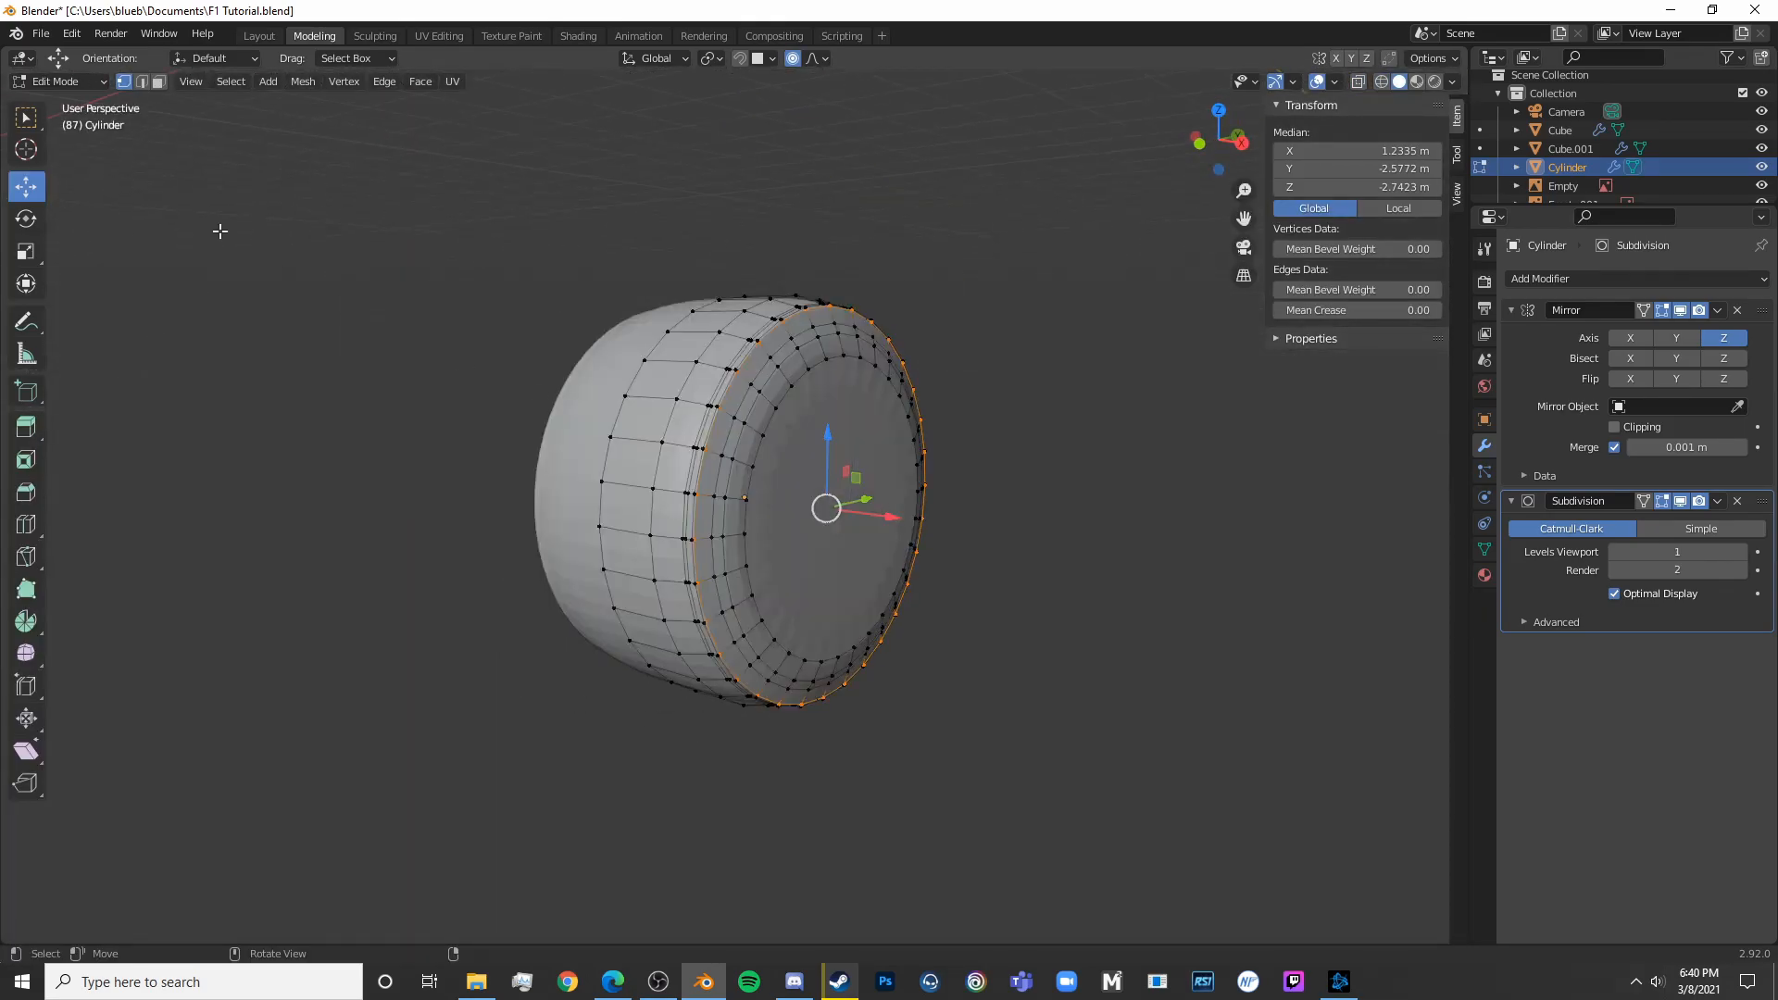
{"action": "left_click", "coordinate": [160, 88]}
{"action": "key", "text": "Tab"}
{"action": "key", "text": "KP_3"}
{"action": "scroll", "coordinate": [768, 503], "scroll_direction": "down", "scroll_amount": 6}
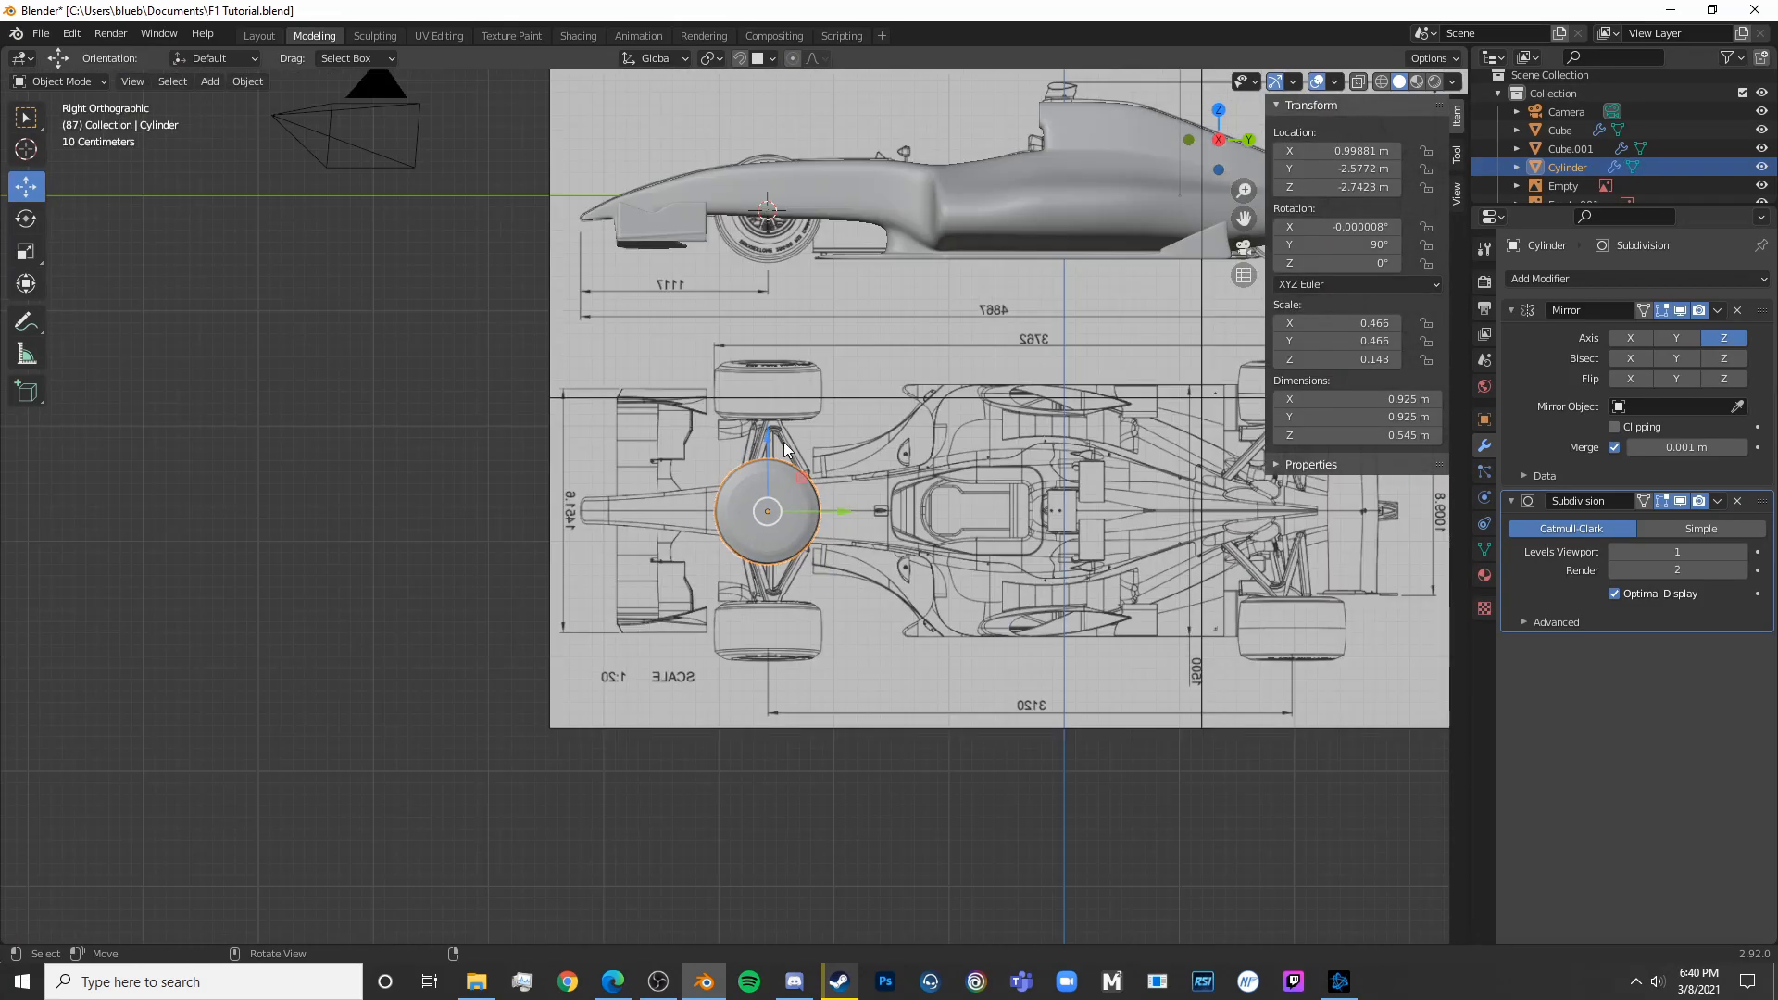
Move the wheel cylinder up about 2.64 m along Z onto the front wheel of the side-view blueprint
{"action": "left_click_drag", "start_coordinate": [774, 445], "coordinate": [774, 142]}
{"action": "key", "text": "shift+z"}
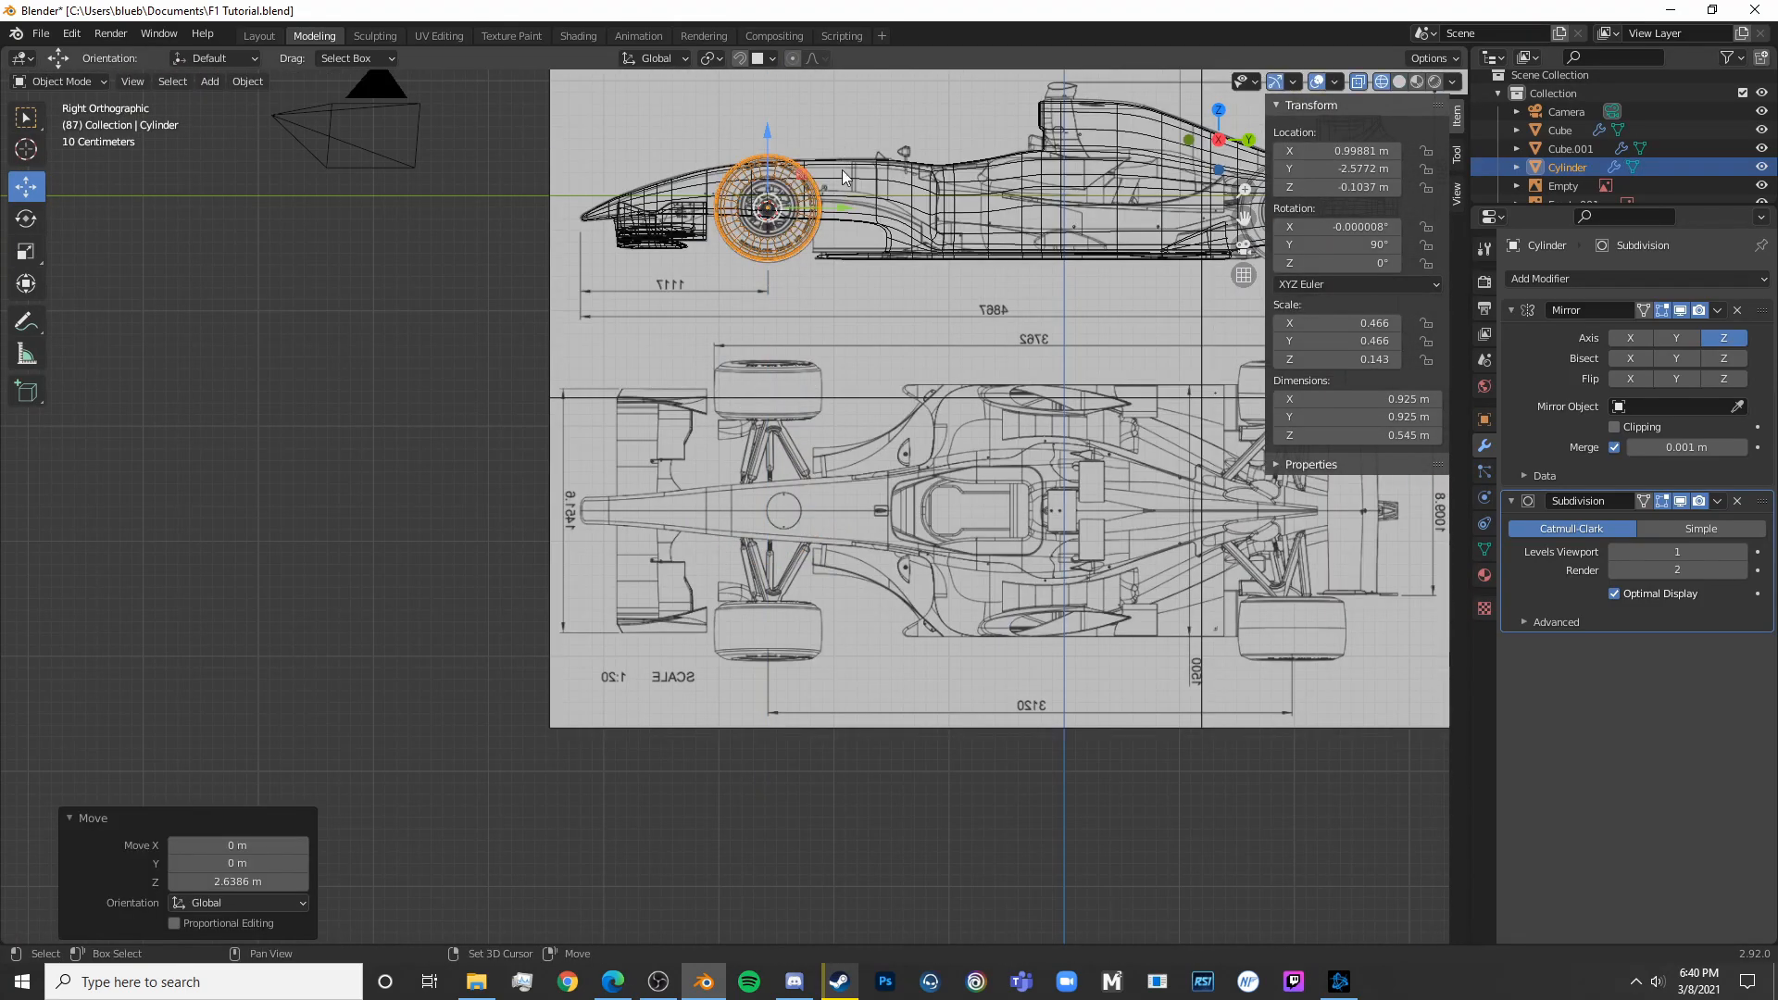
{"action": "scroll", "coordinate": [924, 468], "scroll_direction": "up", "scroll_amount": 5, "text": "shift"}
{"action": "scroll", "coordinate": [924, 469], "scroll_direction": "up", "scroll_amount": 8}
In the wheel's mesh, scale the selected outer side face to about 0.938
{"action": "key", "text": "Tab"}
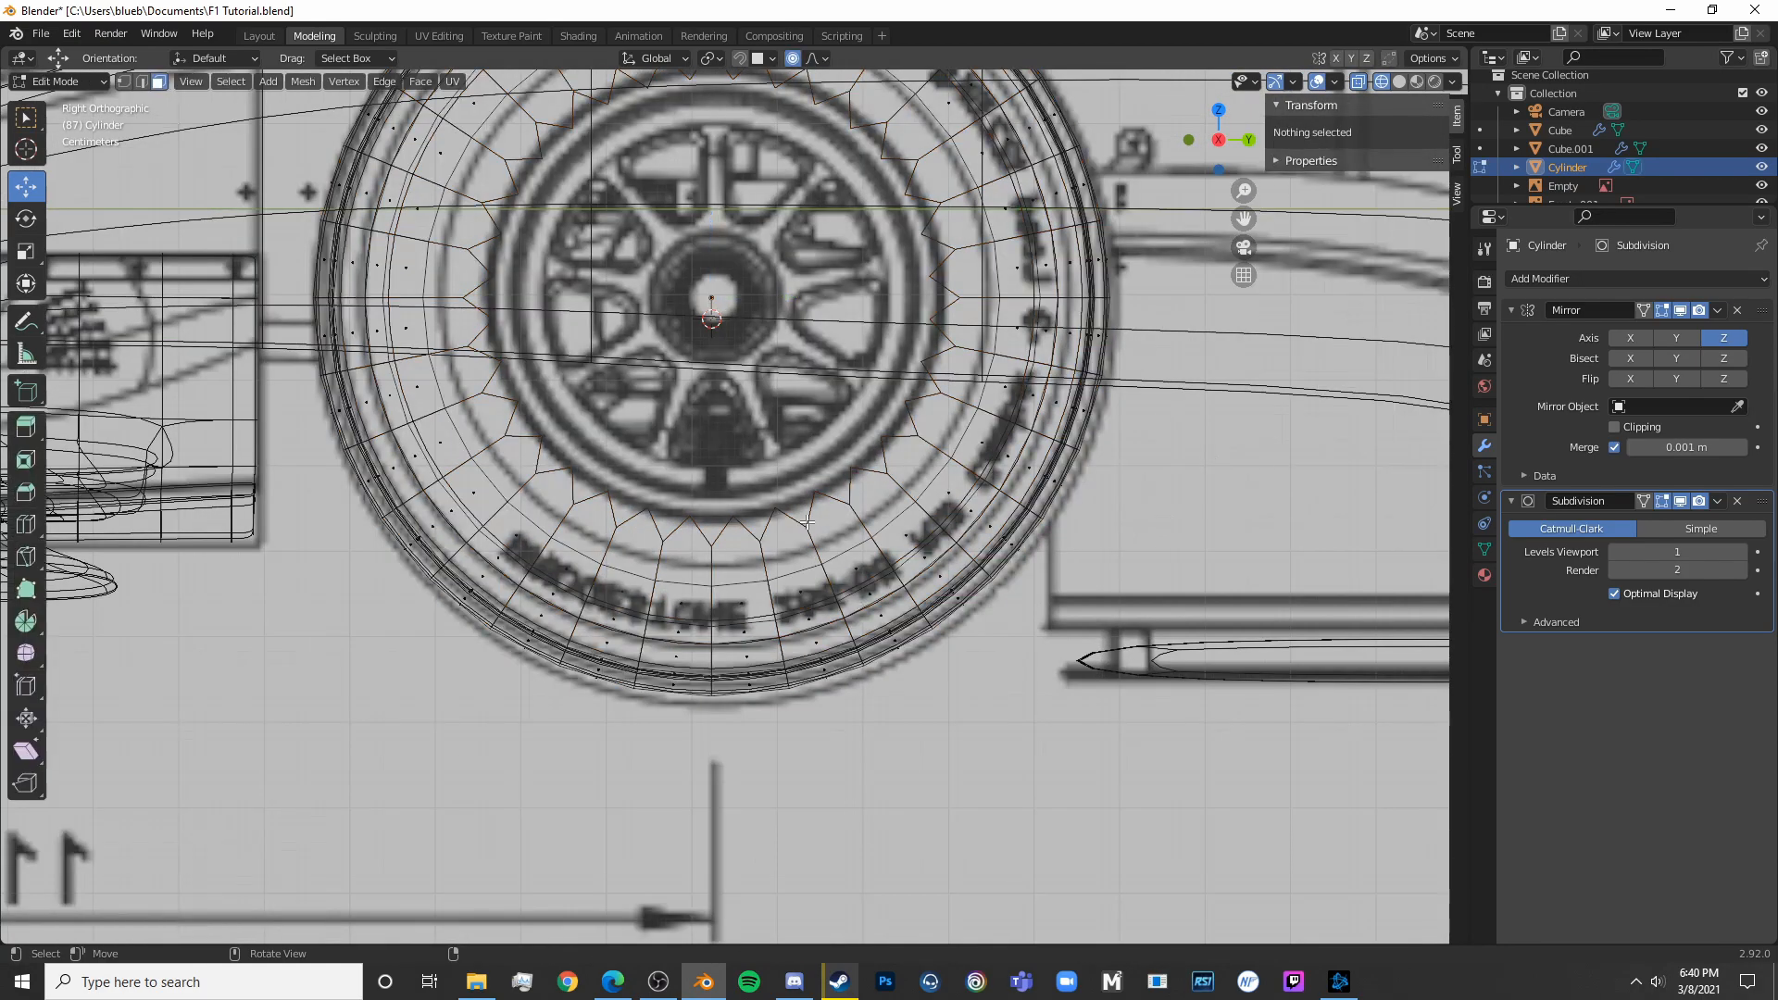
{"action": "key", "text": "shift+z"}
{"action": "key", "text": "a"}
{"action": "scroll", "coordinate": [860, 521], "scroll_direction": "up", "scroll_amount": 2, "text": "shift"}
{"action": "key", "text": "shift+z"}
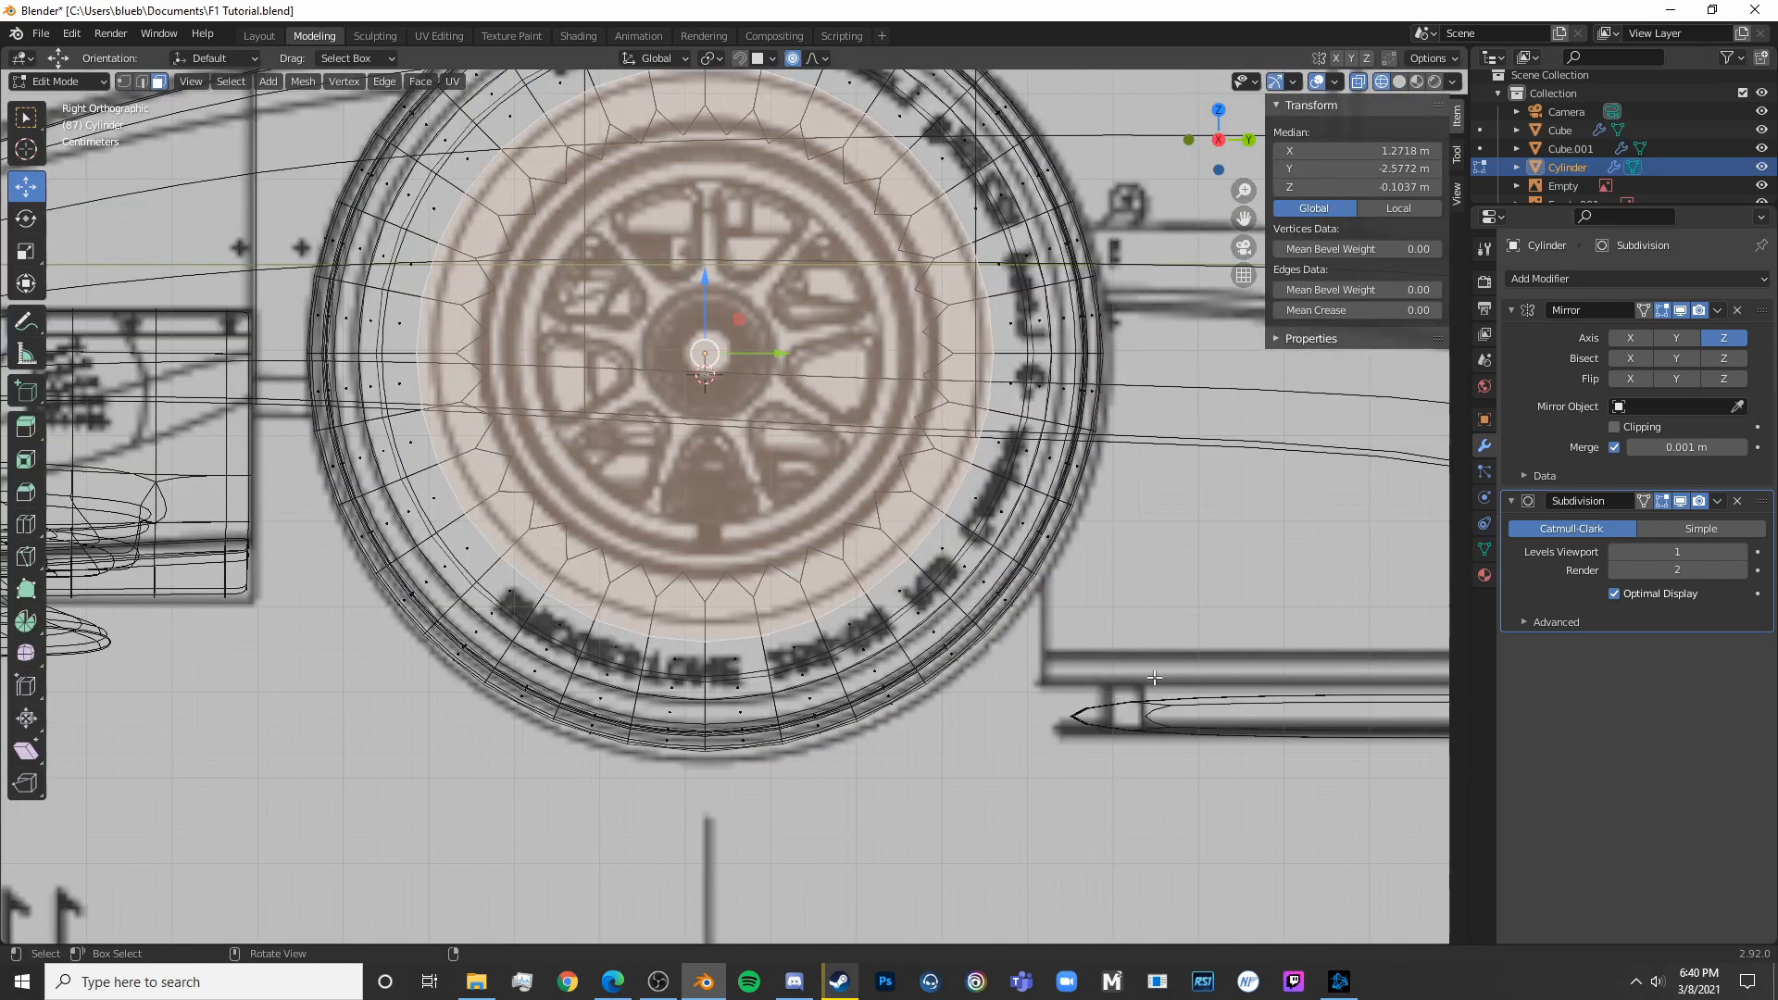
{"action": "key", "text": "s"}
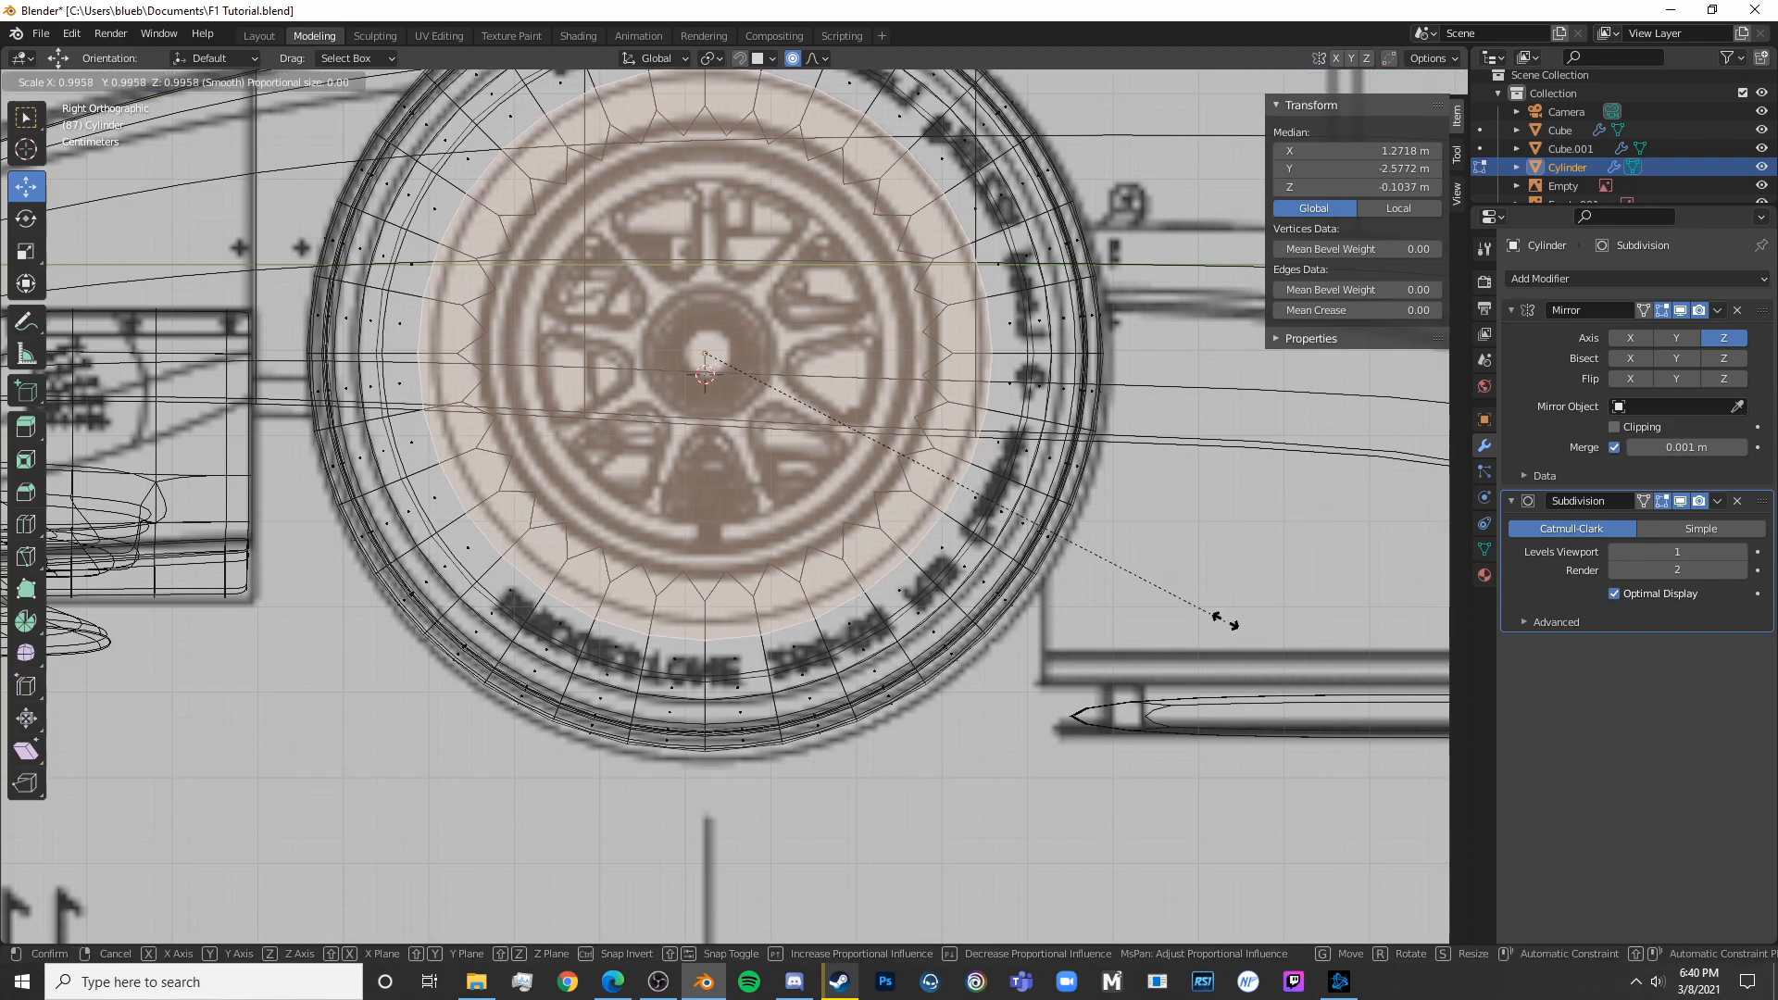
{"action": "left_click", "coordinate": [1192, 611]}
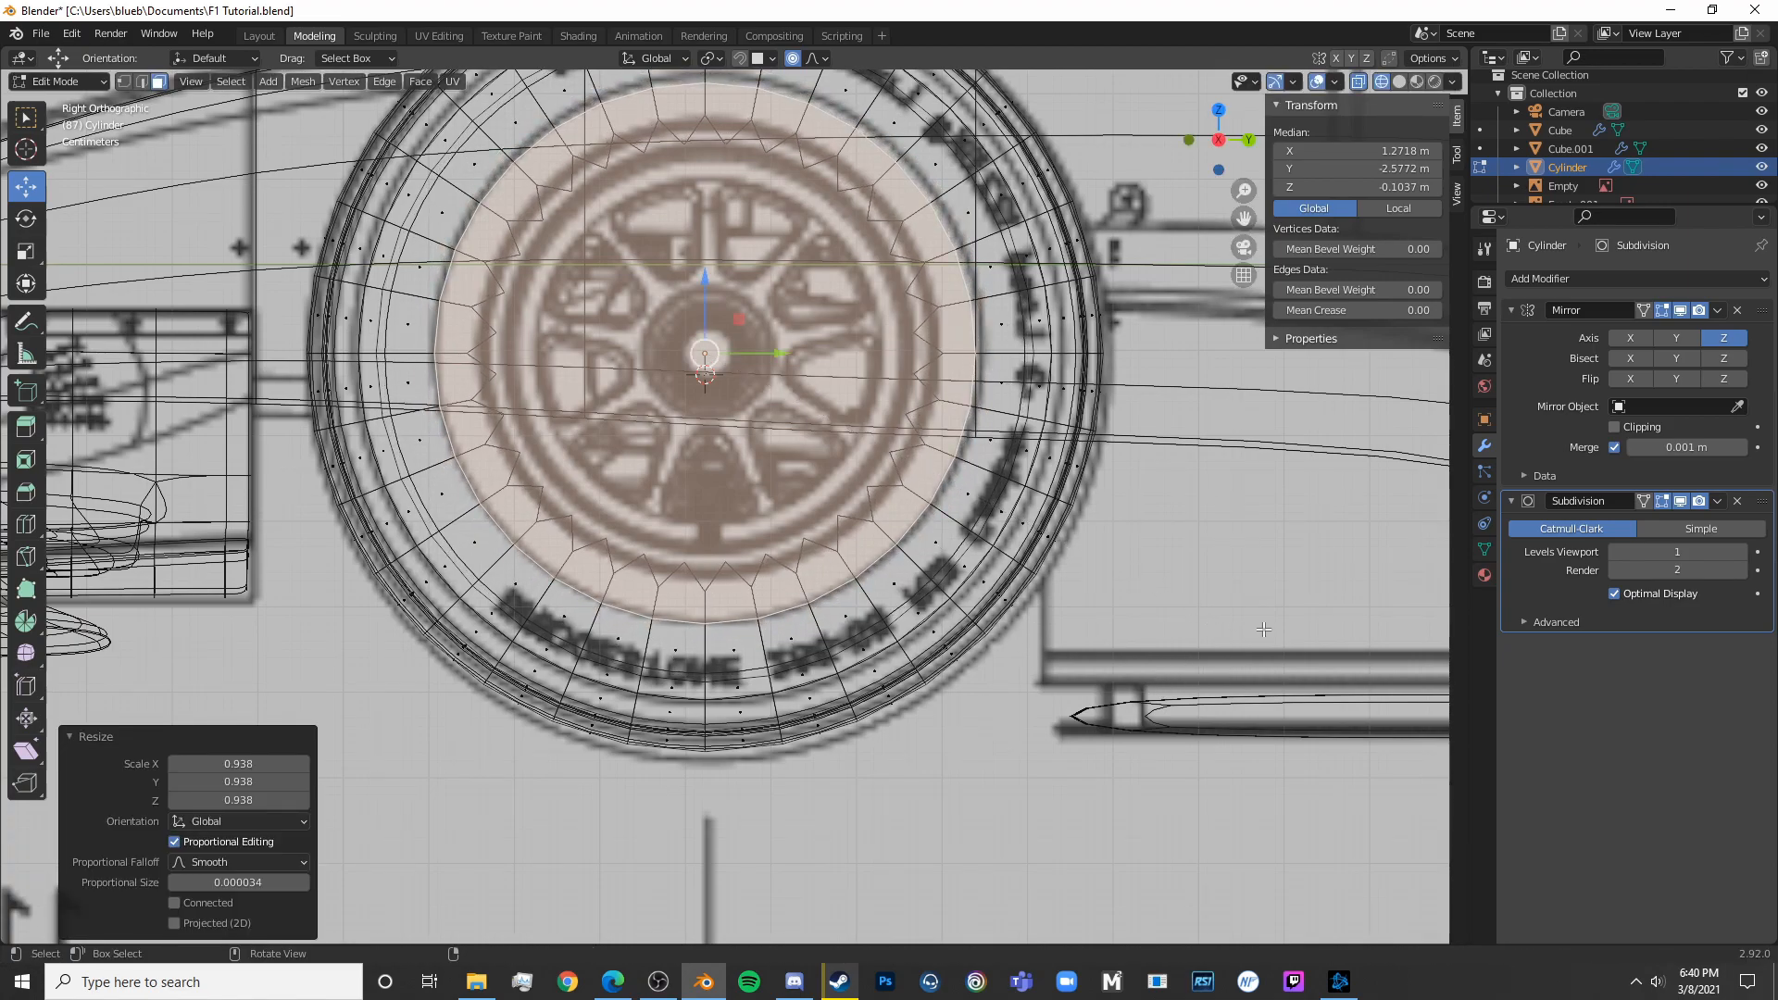
Inset the wheel's side face by about 0.113 m to match the rim in the blueprint
{"action": "key", "text": "i"}
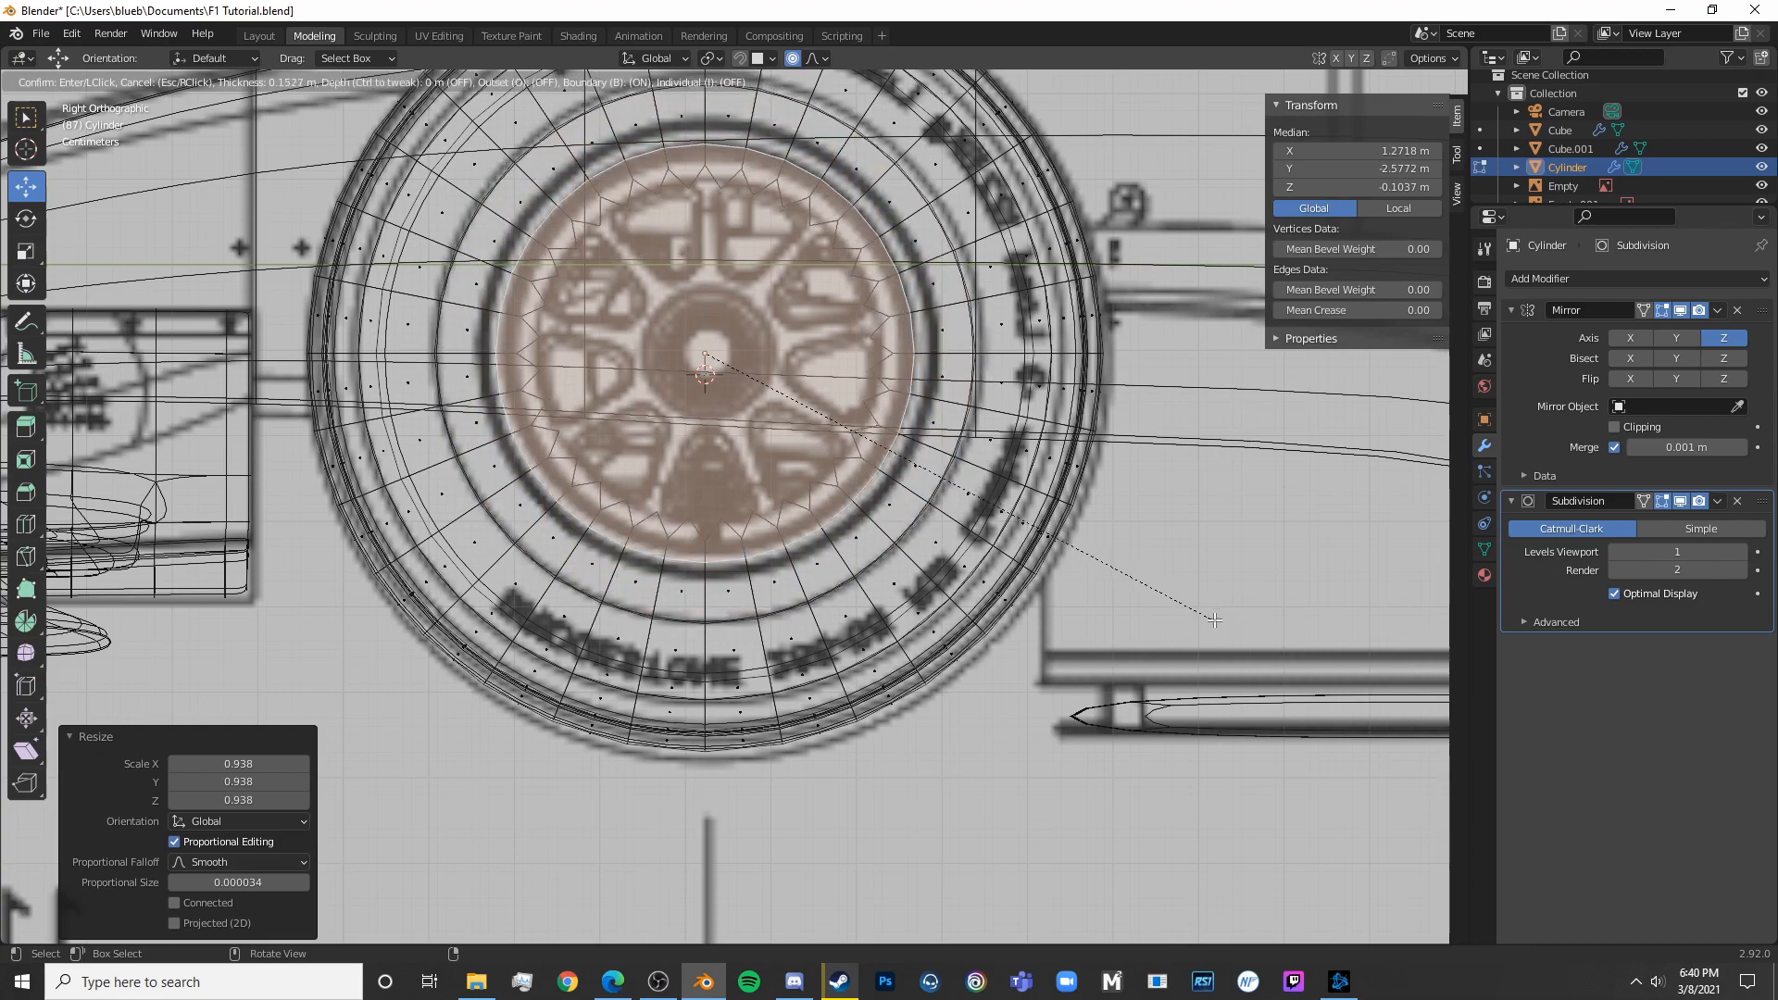
{"action": "left_click", "coordinate": [1225, 622]}
{"action": "key", "text": "shift+z"}
{"action": "middle_click_drag", "start_coordinate": [1224, 623], "coordinate": [1007, 630]}
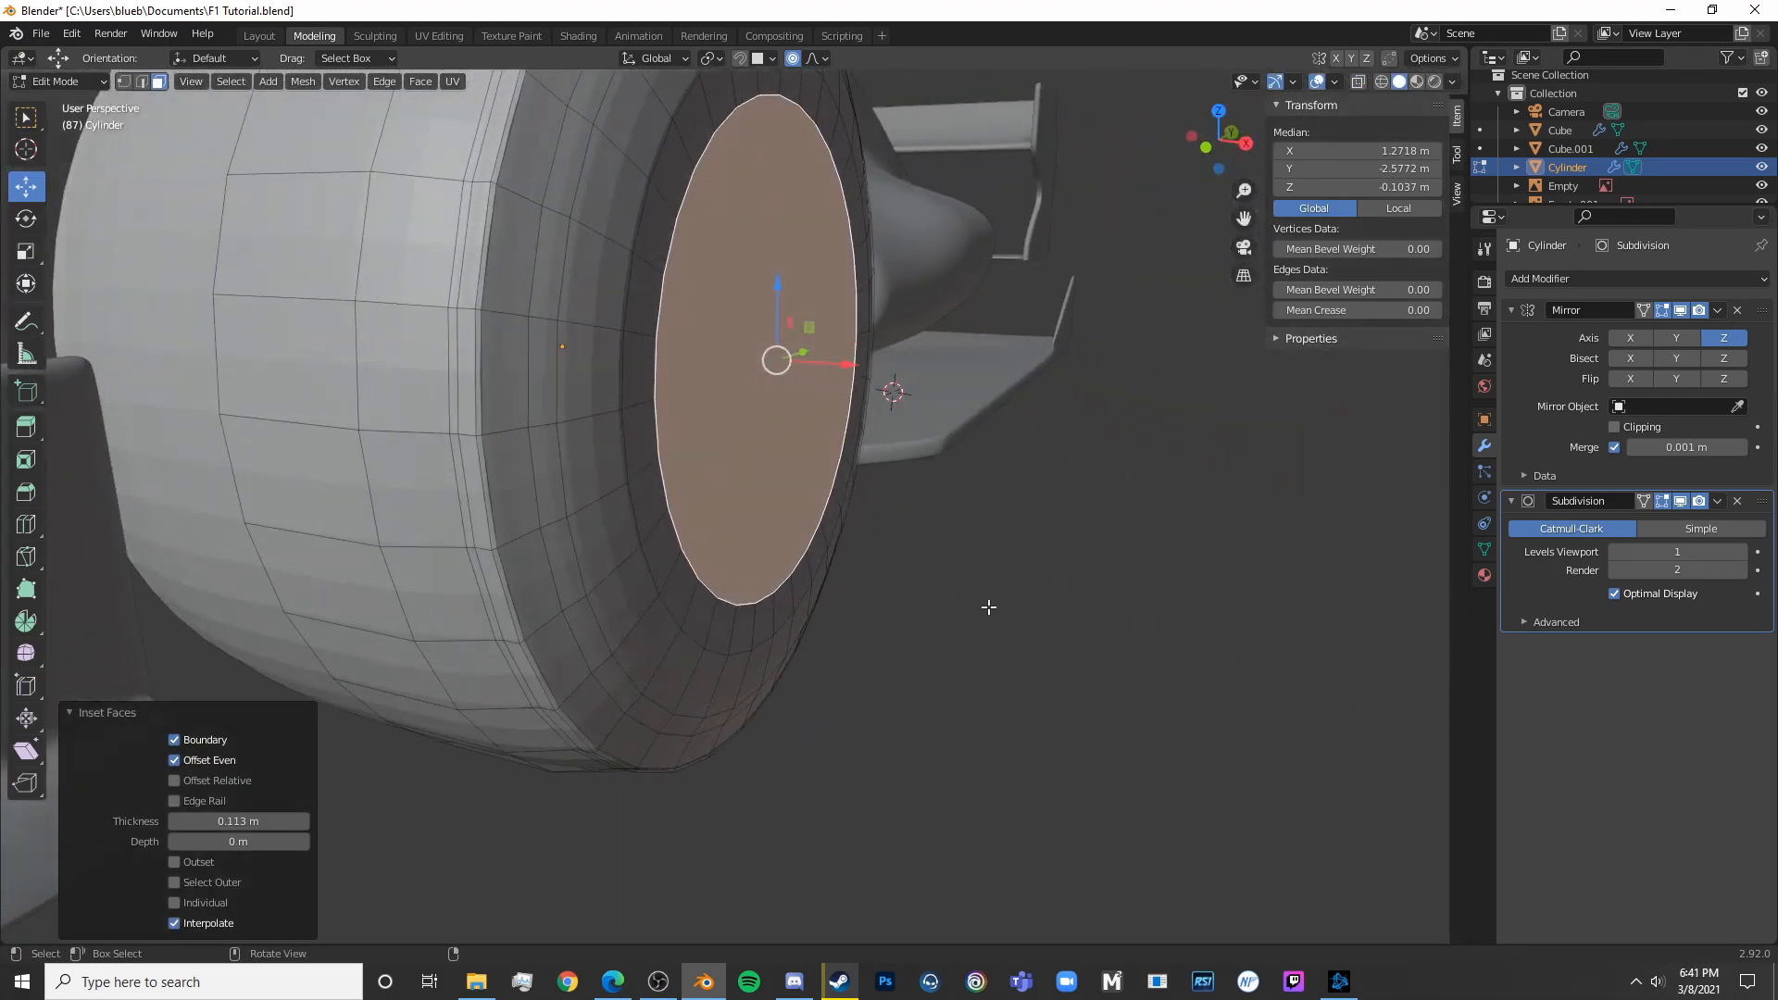
Push the inset rim face inward along X to a median of about 1.241 m
{"action": "left_click_drag", "start_coordinate": [850, 365], "coordinate": [834, 365]}
{"action": "key", "text": "shift+z"}
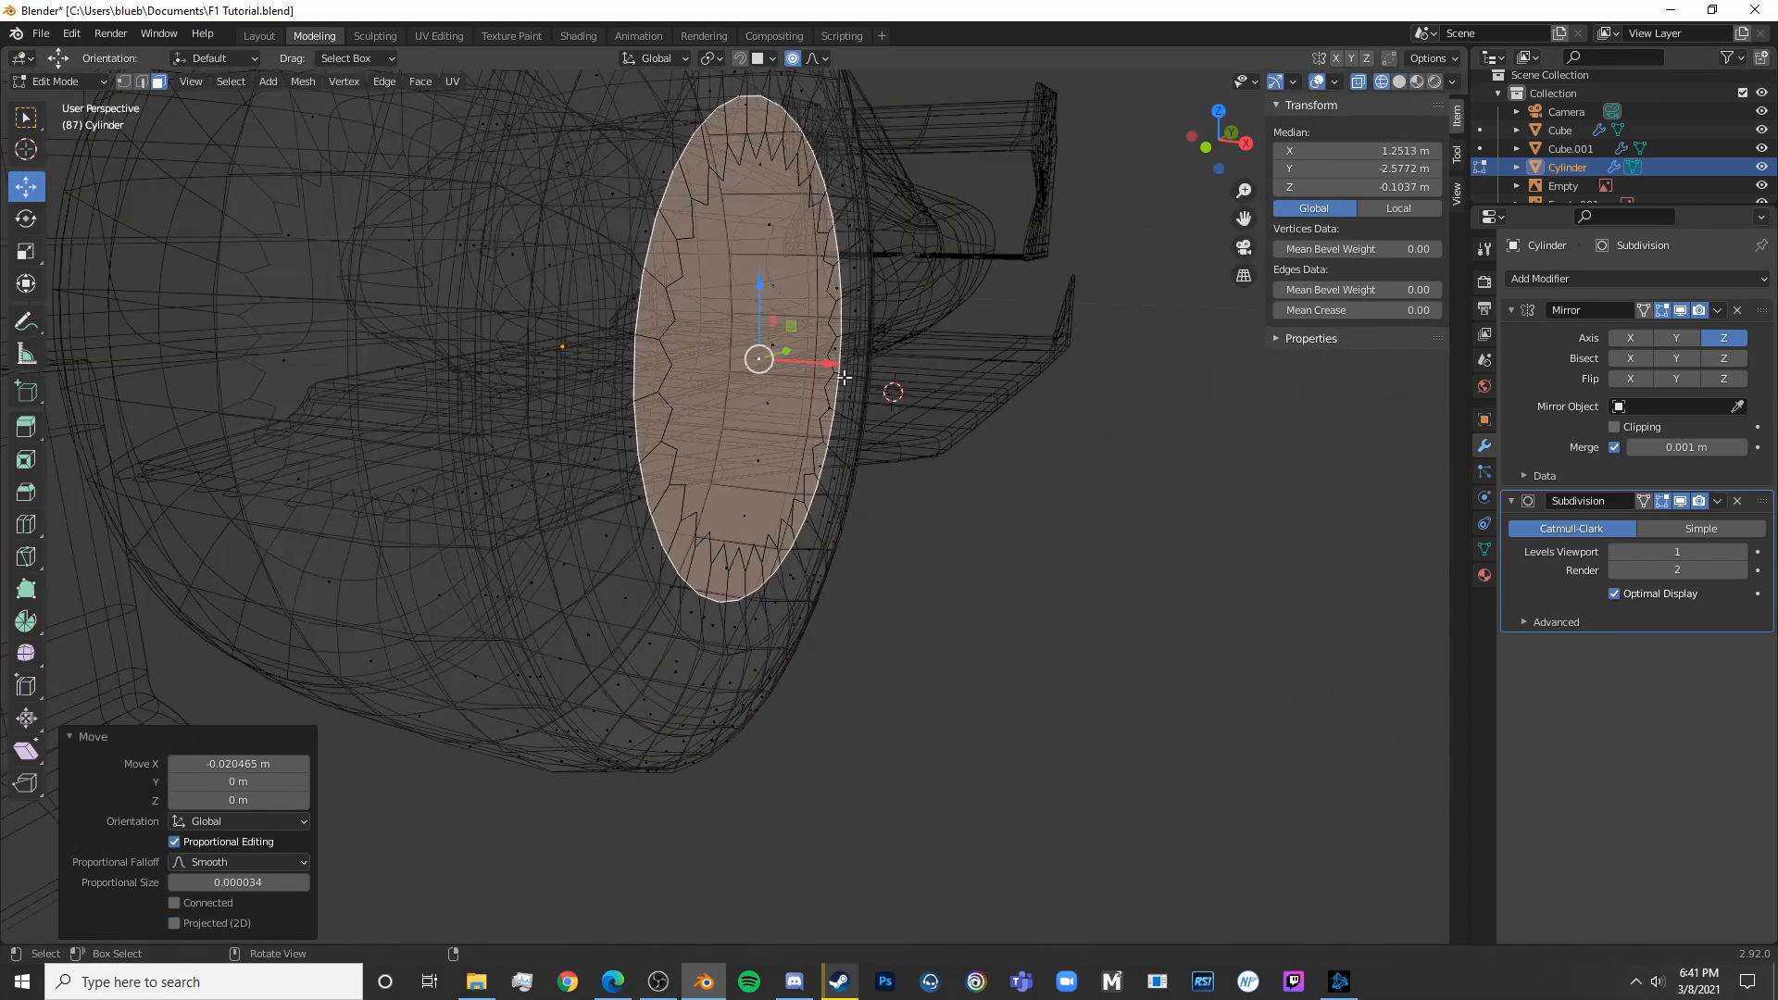
{"action": "key", "text": "alt+a"}
{"action": "key", "text": "shift+z"}
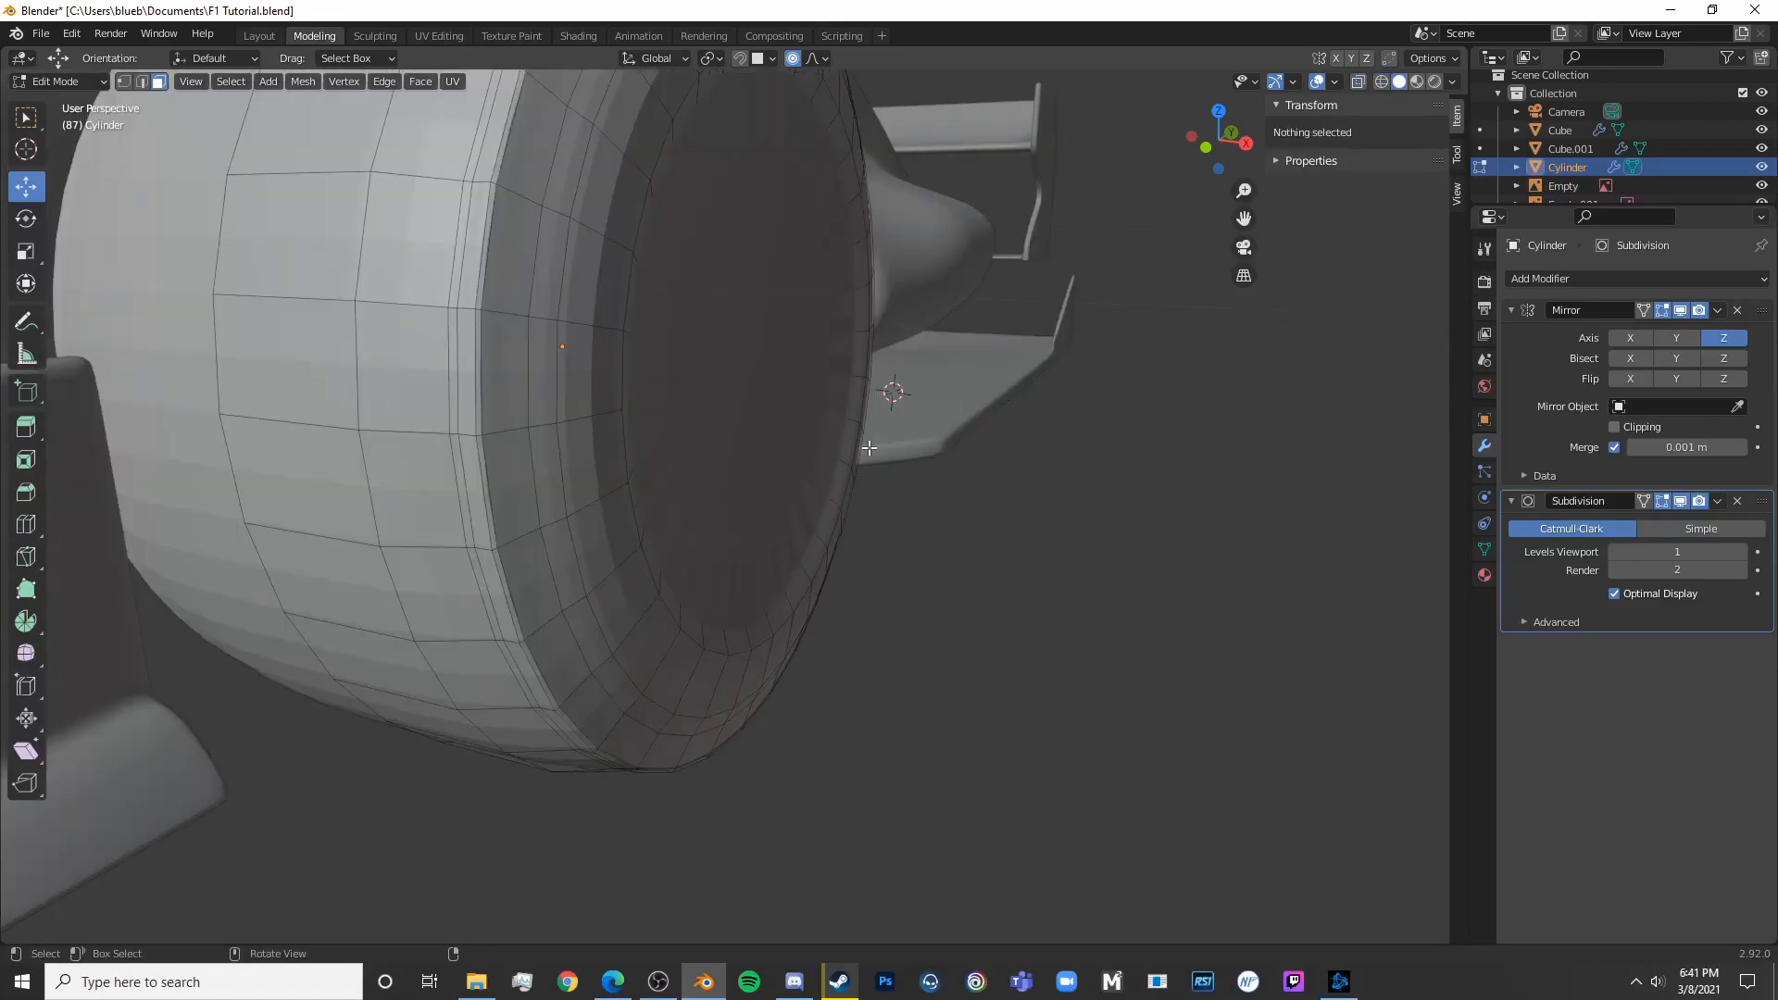
{"action": "key", "text": "shift+z"}
{"action": "left_click", "coordinate": [758, 363]}
{"action": "key", "text": "shift+z"}
{"action": "left_click_drag", "start_coordinate": [811, 367], "coordinate": [820, 365]}
{"action": "key", "text": "shift+z"}
{"action": "key", "text": "shift+z"}
{"action": "scroll", "coordinate": [820, 364], "scroll_direction": "up", "scroll_amount": 3}
{"action": "middle_click_drag", "start_coordinate": [821, 365], "coordinate": [945, 426]}
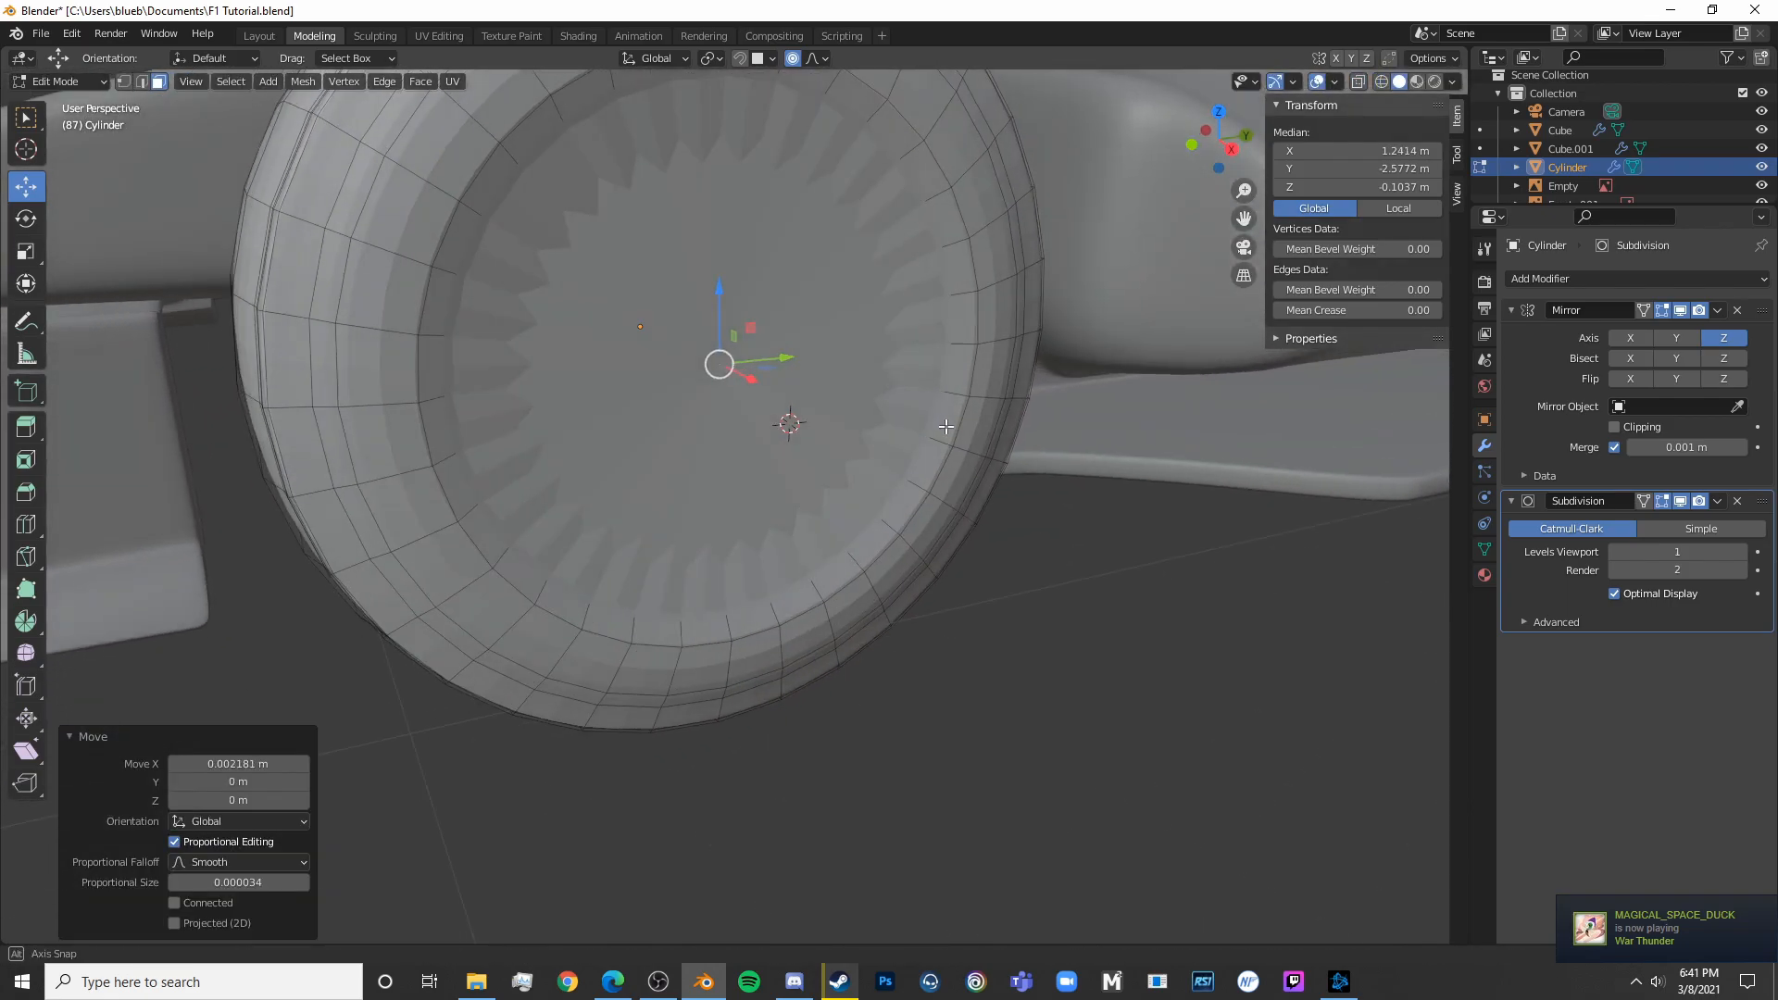
Inset the recessed rim face by about 0.017 m and delete the inner face to open the wheel
{"action": "key", "text": "i"}
{"action": "left_click", "coordinate": [1069, 463]}
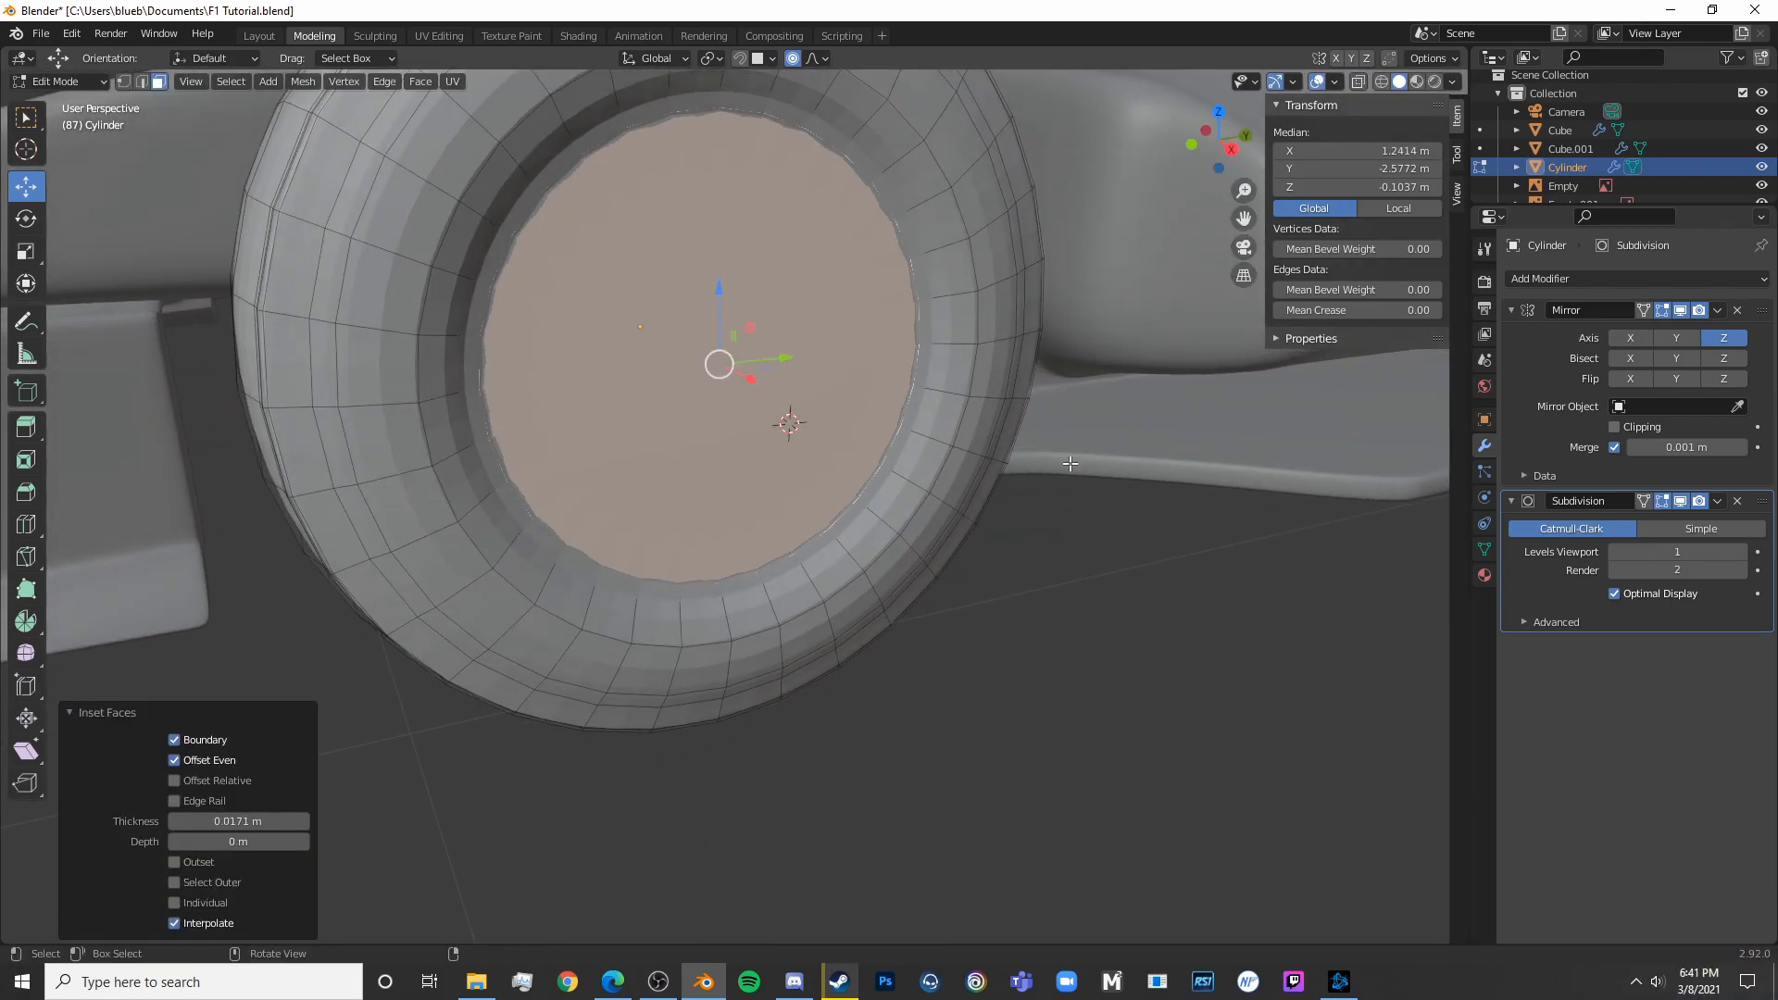
{"action": "key", "text": "KP_3"}
{"action": "key", "text": "shift+z"}
{"action": "middle_click_drag", "start_coordinate": [909, 441], "coordinate": [1030, 488]}
{"action": "key", "text": "shift+z"}
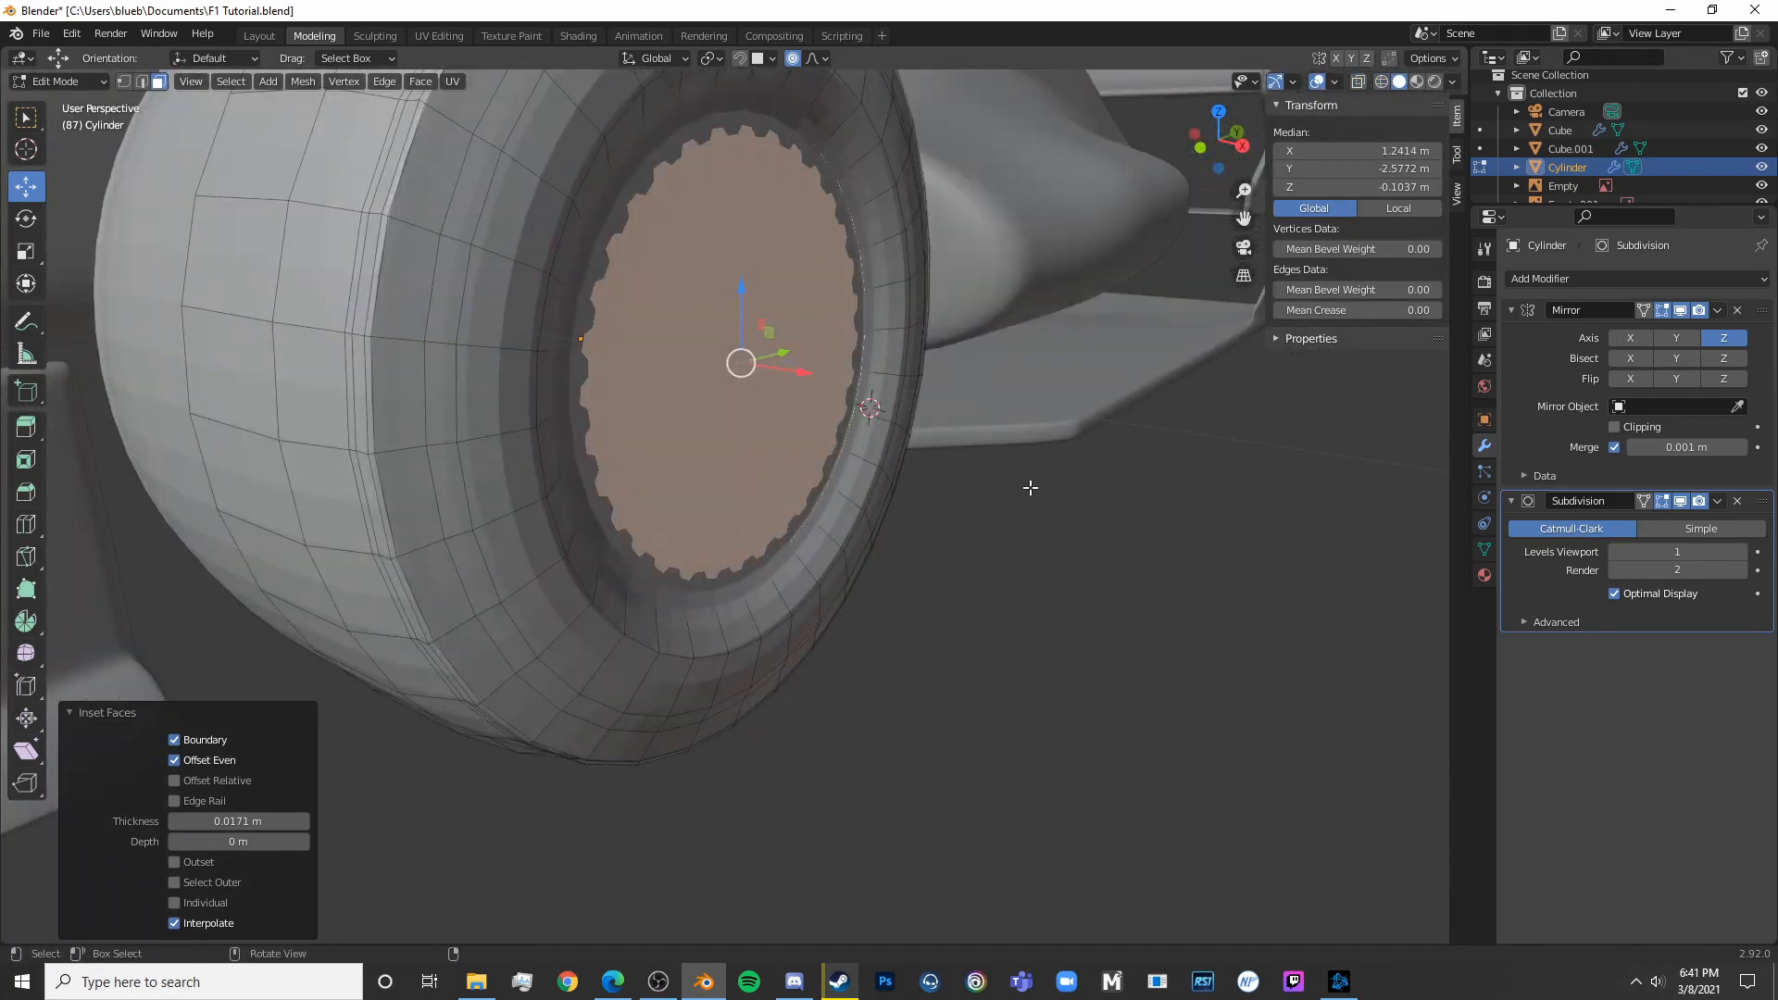
{"action": "key", "text": "x"}
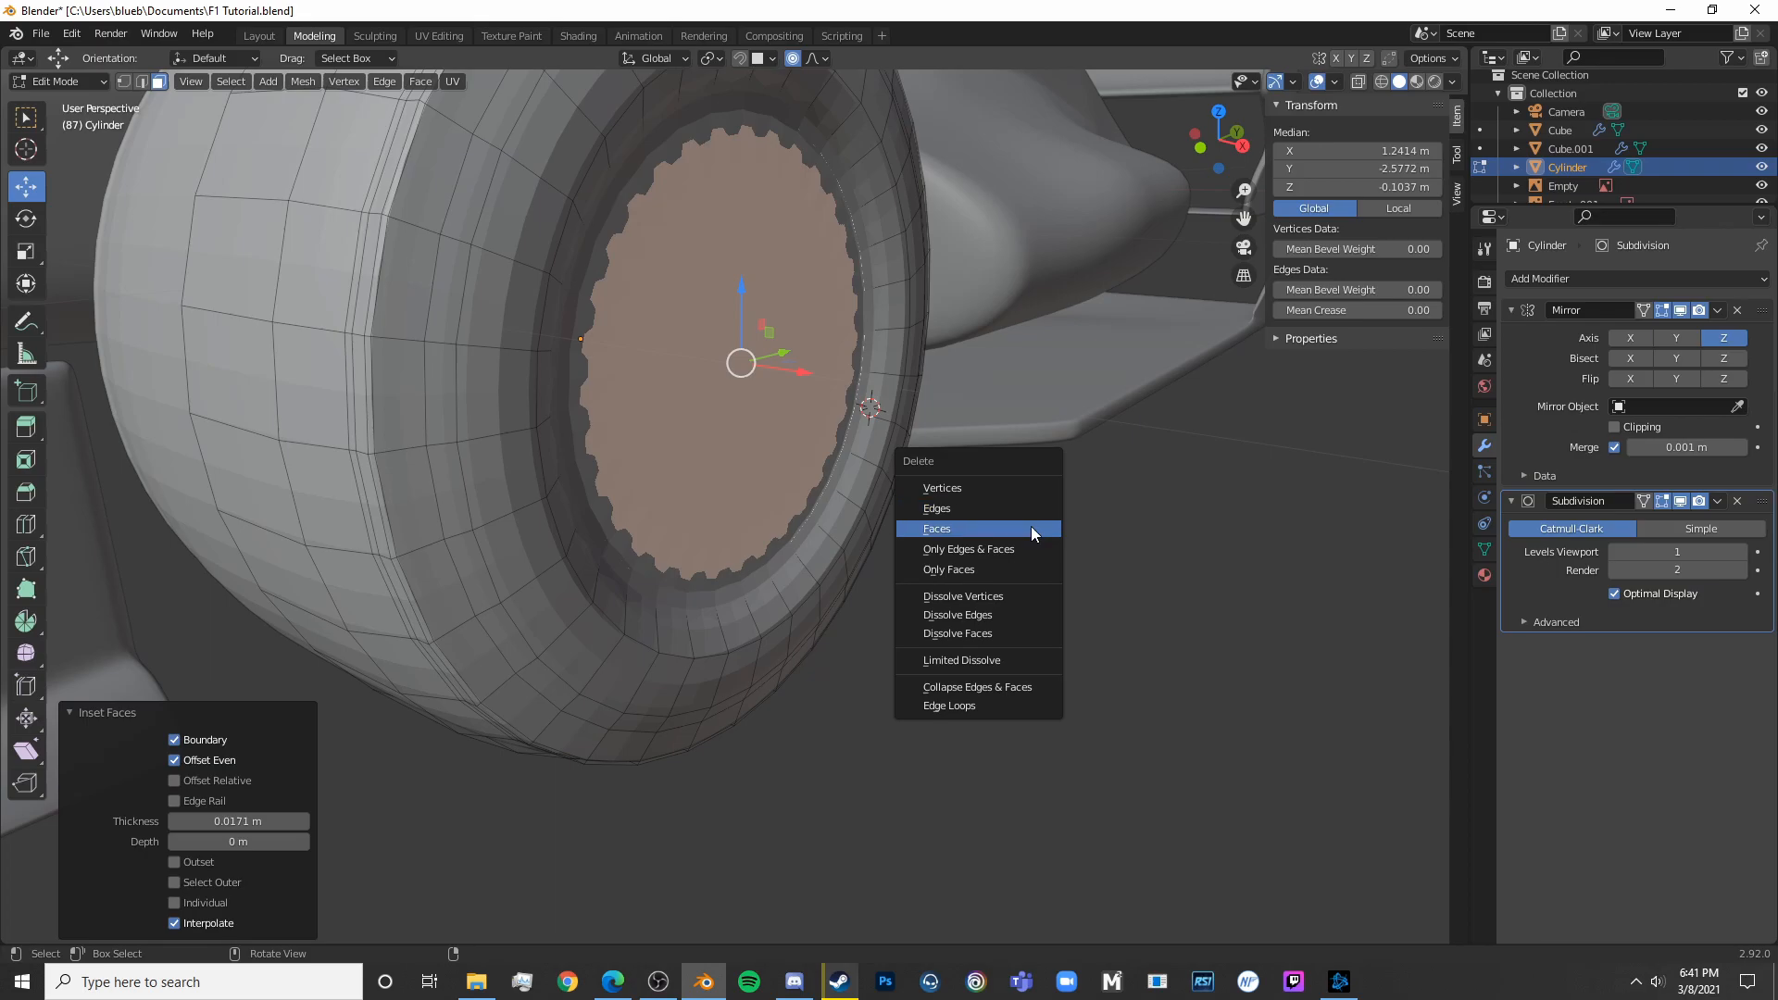
{"action": "left_click", "coordinate": [1030, 526]}
Select the edge loop around the rim opening and extrude it about 0.22 m inward along X
{"action": "middle_click_drag", "start_coordinate": [1052, 525], "coordinate": [828, 561]}
{"action": "scroll", "coordinate": [872, 549], "scroll_direction": "up", "scroll_amount": 3}
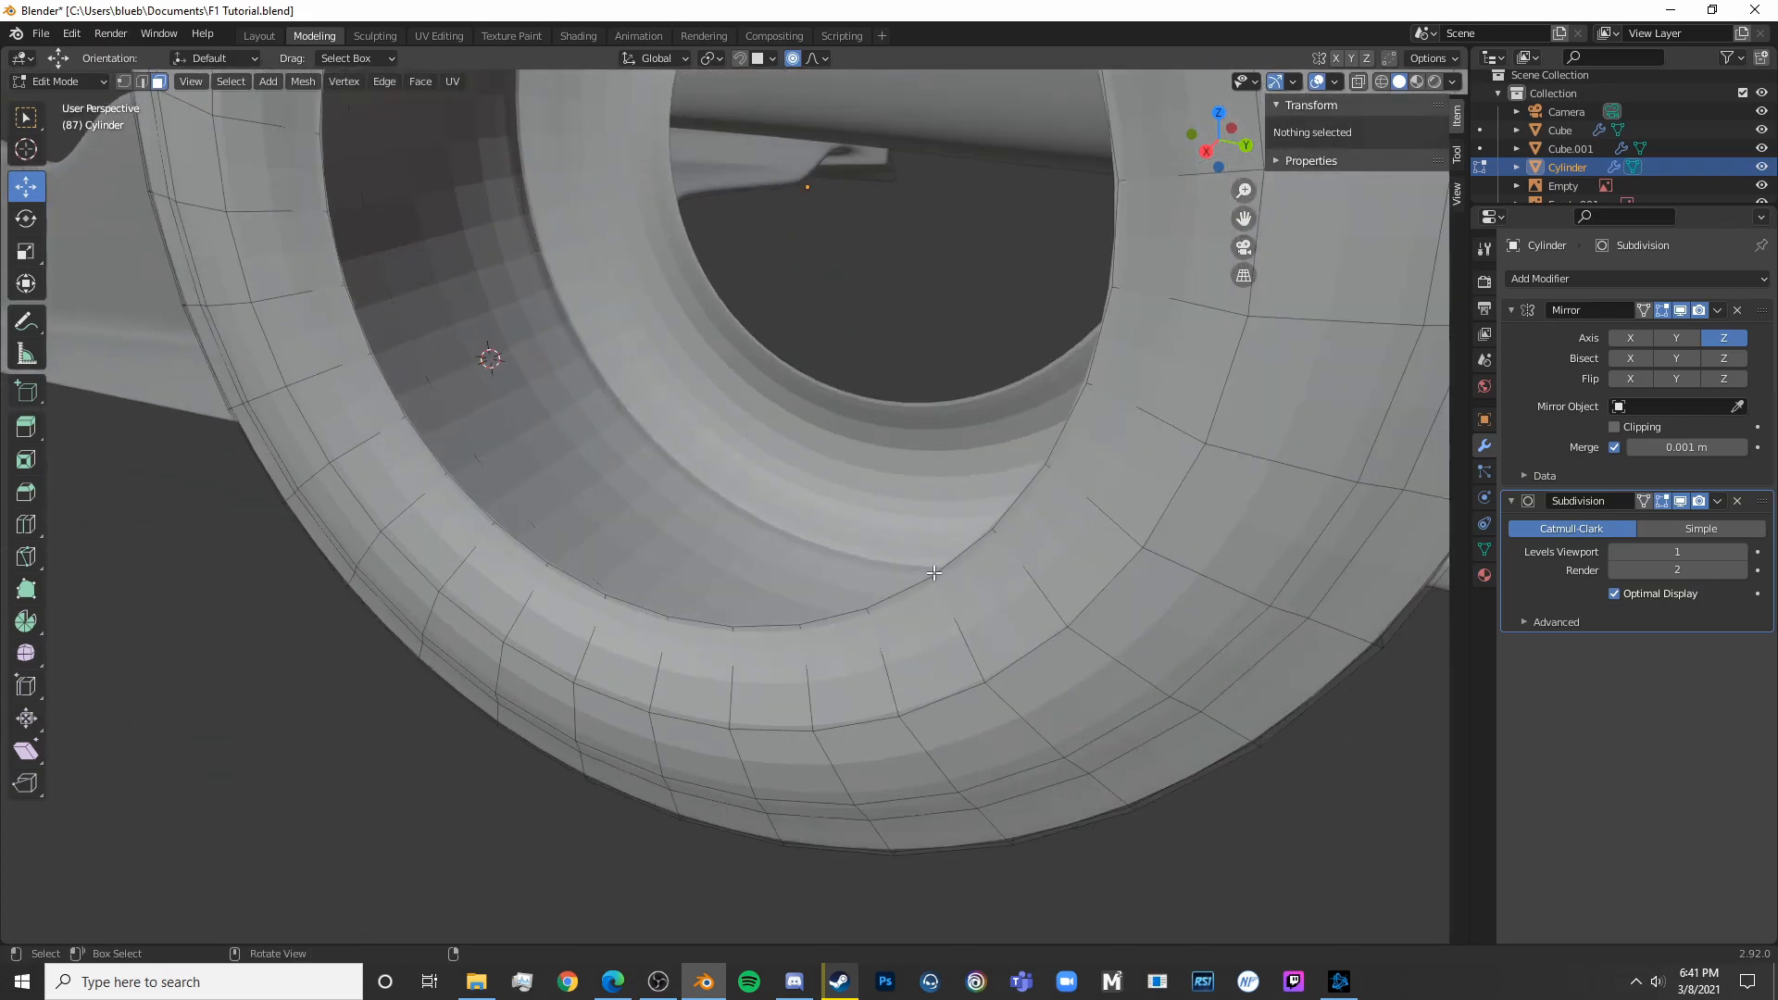
{"action": "key", "text": "ctrl"}
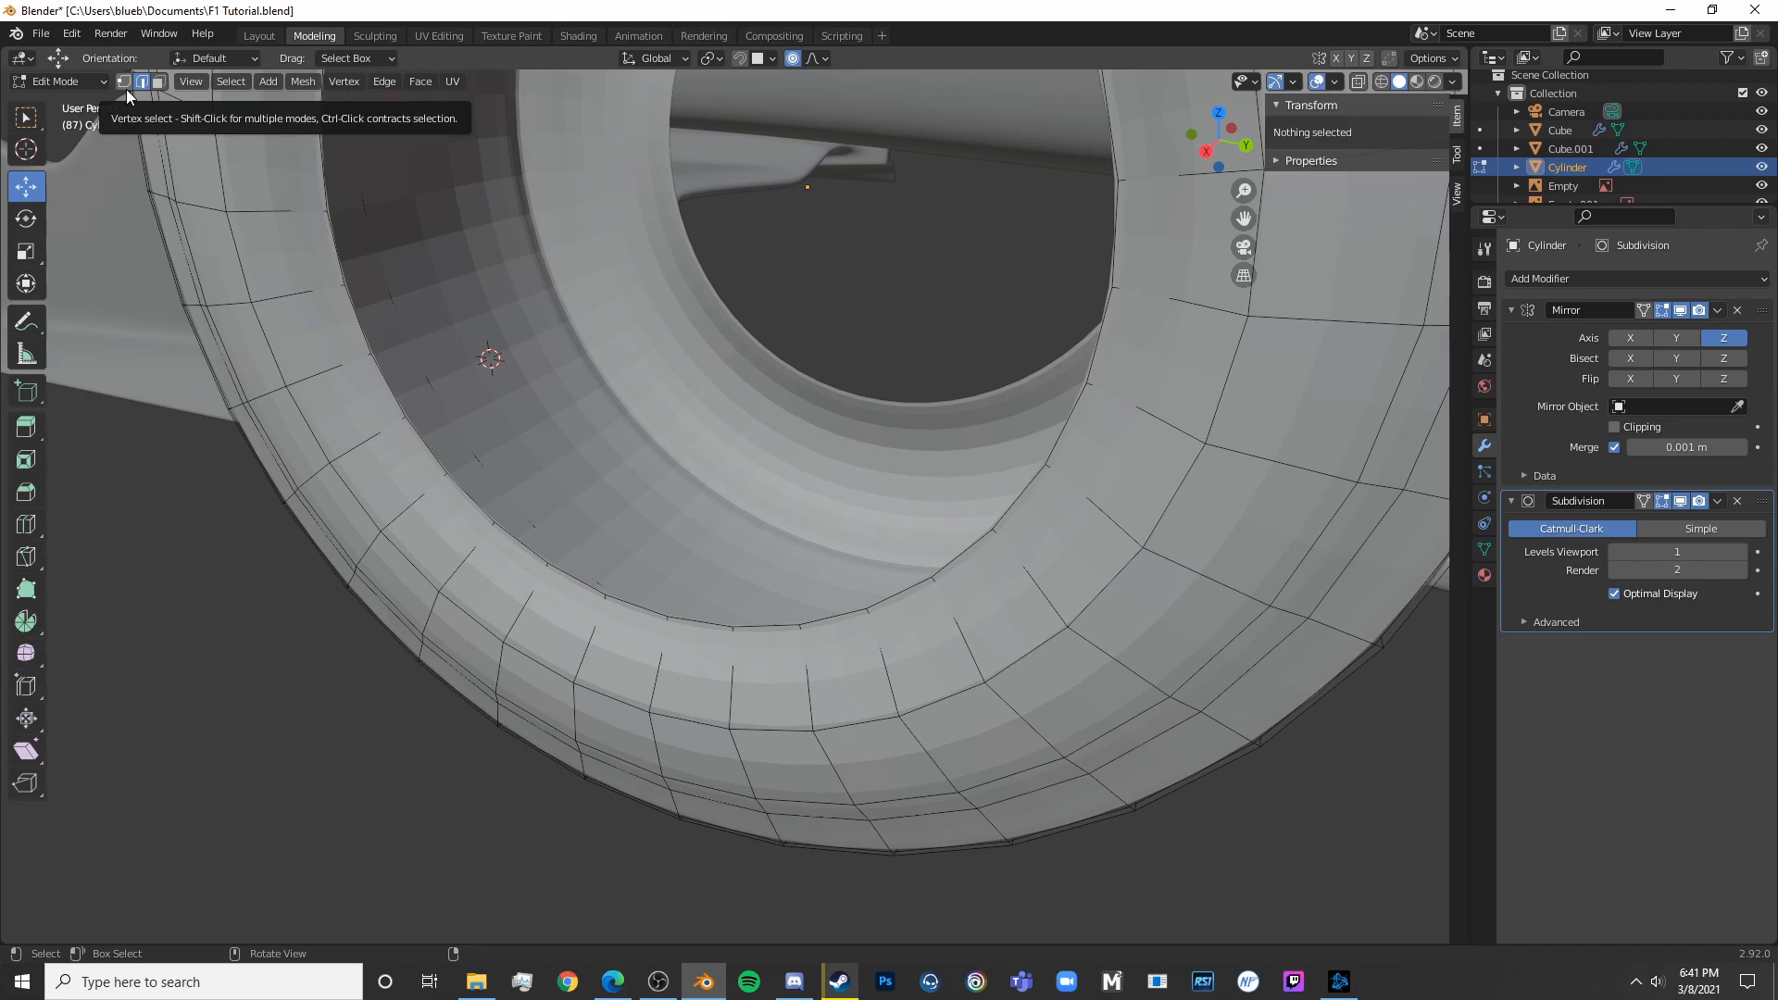
{"action": "left_click", "coordinate": [963, 551], "text": "ctrl"}
{"action": "key", "text": "alt+a"}
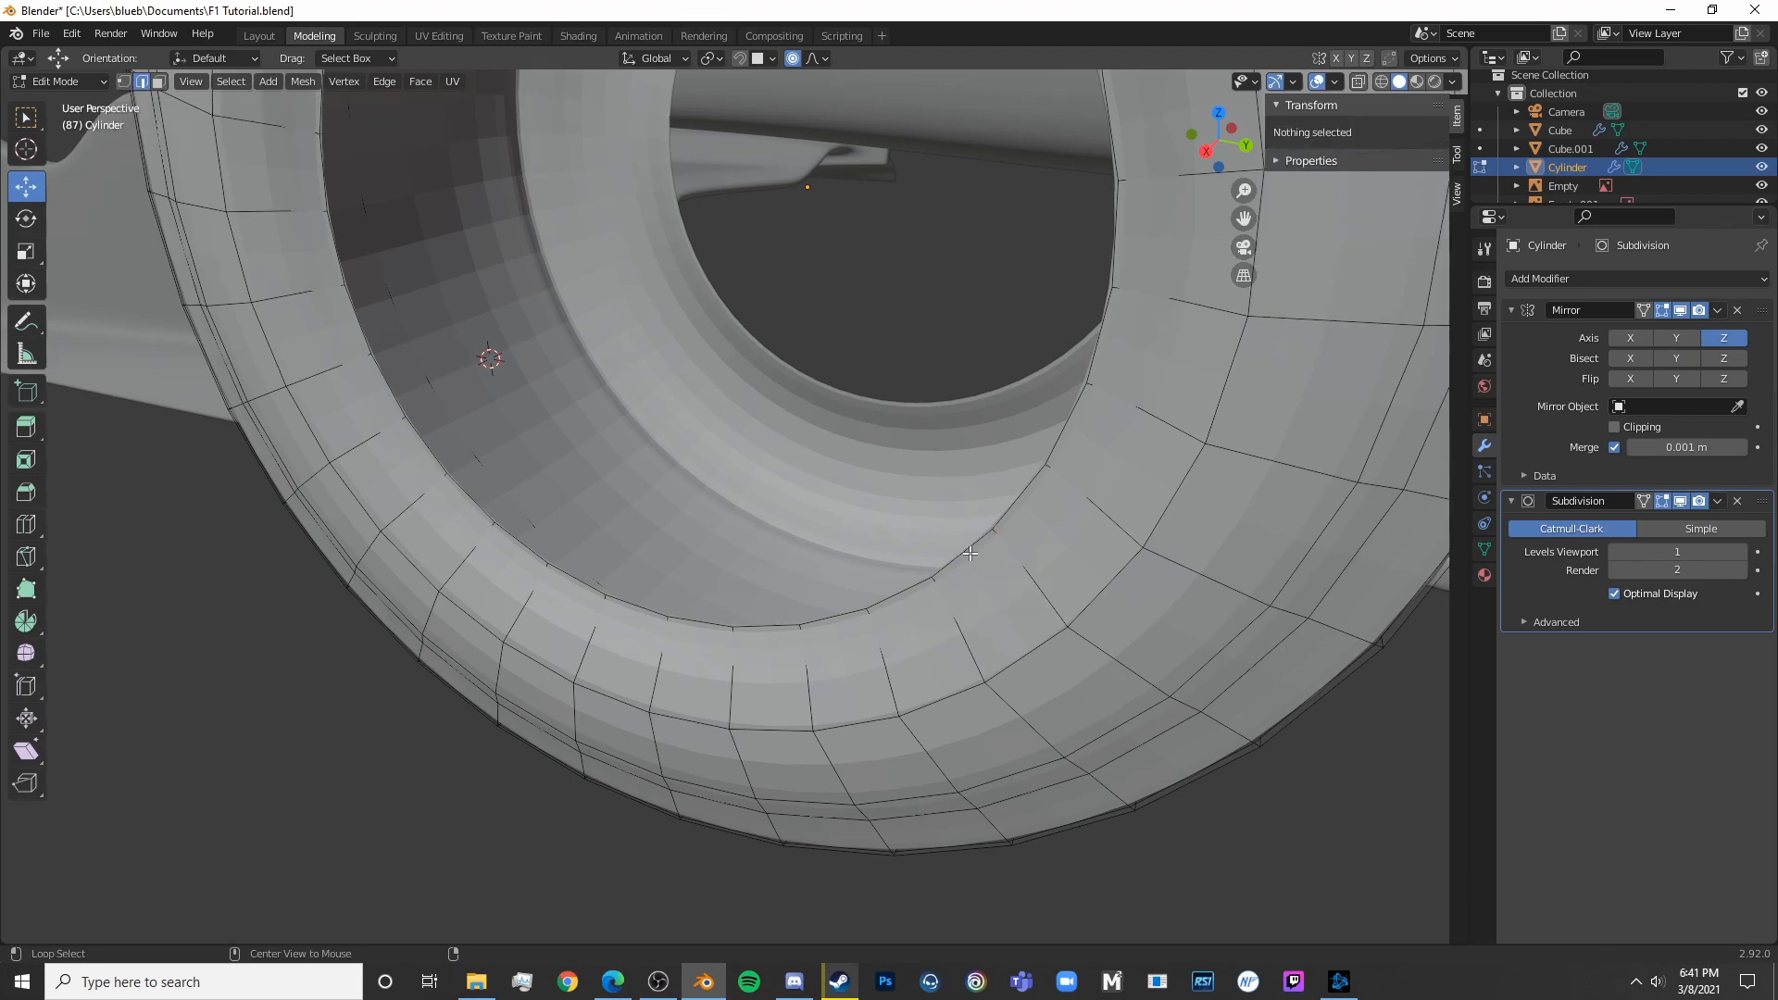
{"action": "left_click", "coordinate": [966, 550], "text": "alt"}
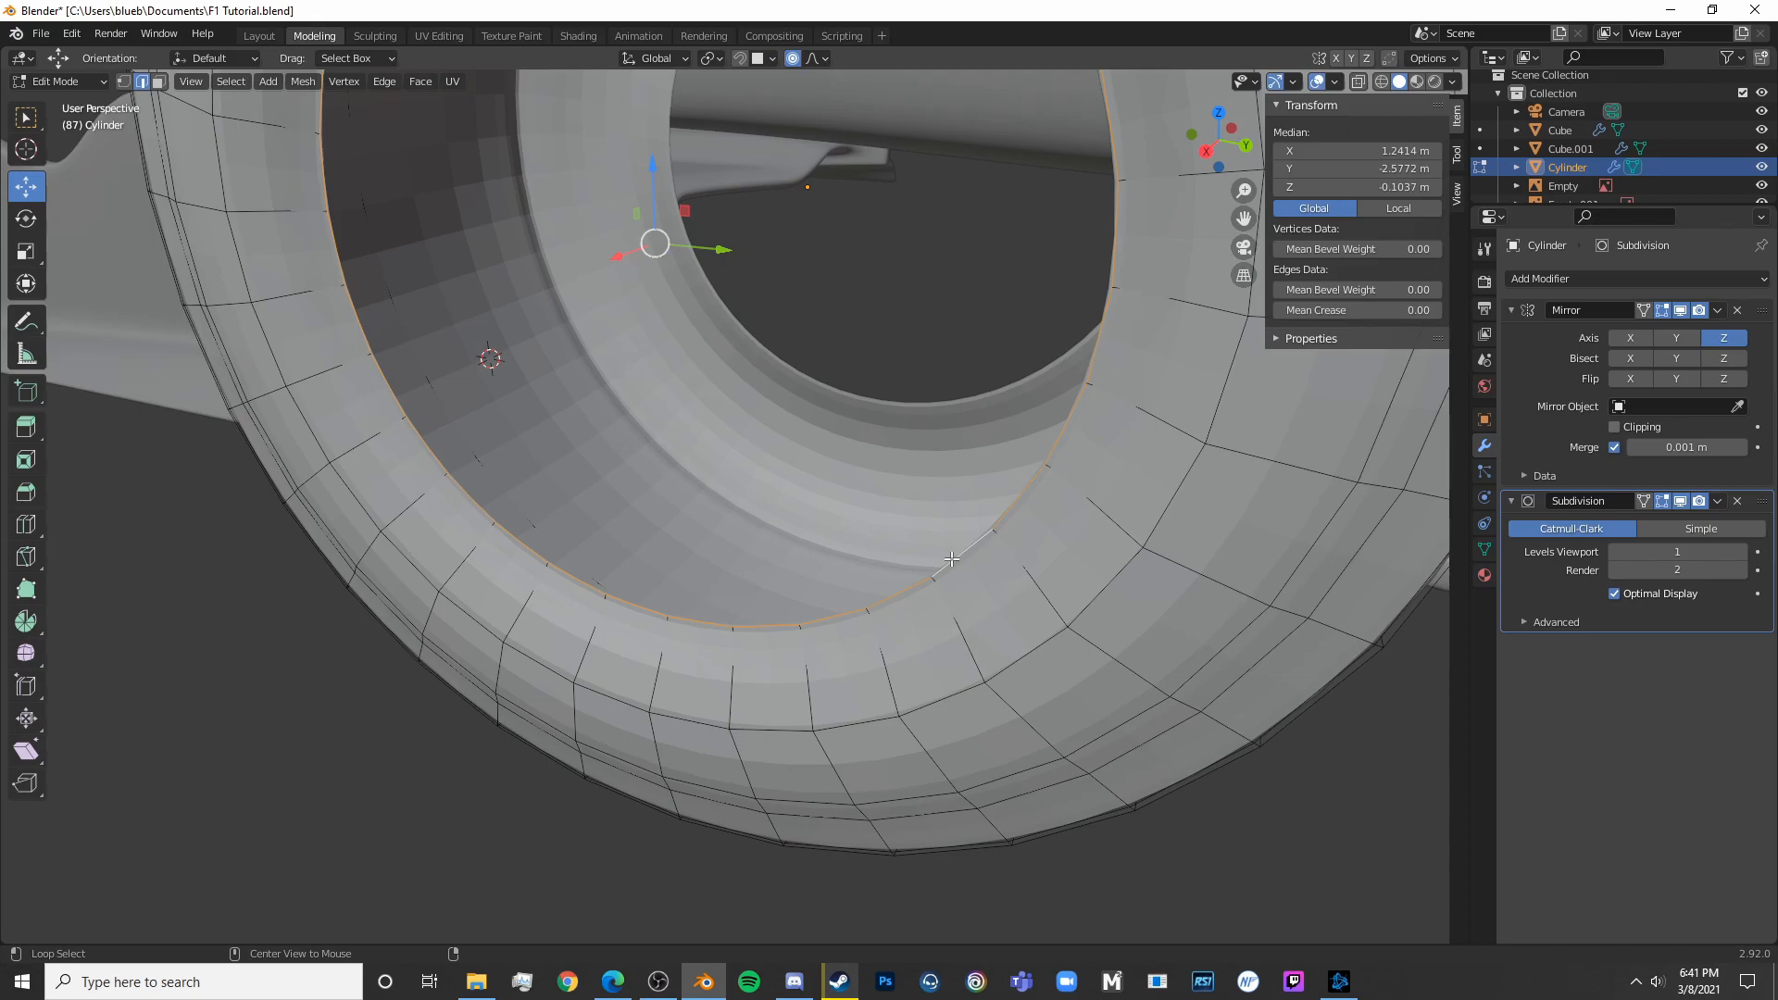
{"action": "scroll", "coordinate": [944, 556], "scroll_direction": "down", "scroll_amount": 6}
{"action": "middle_click_drag", "start_coordinate": [769, 389], "coordinate": [861, 385]}
{"action": "scroll", "coordinate": [861, 385], "scroll_direction": "up", "scroll_amount": 6}
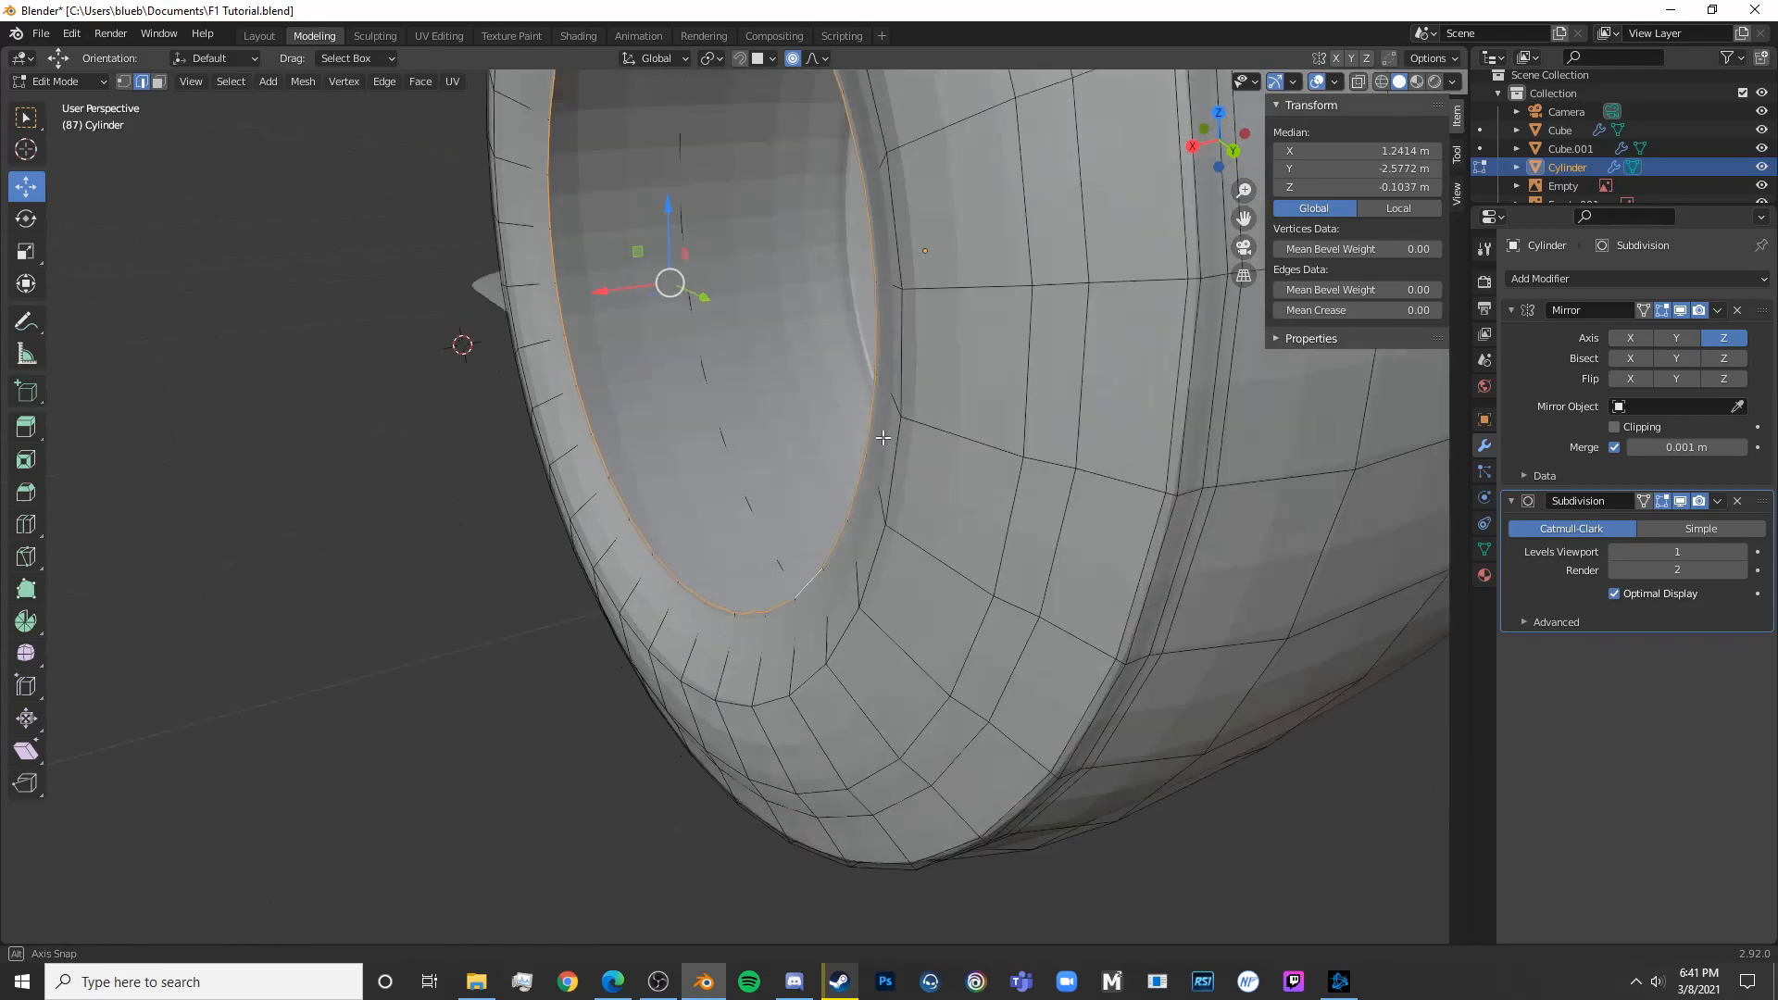
{"action": "key", "text": "g"}
{"action": "key", "text": "x"}
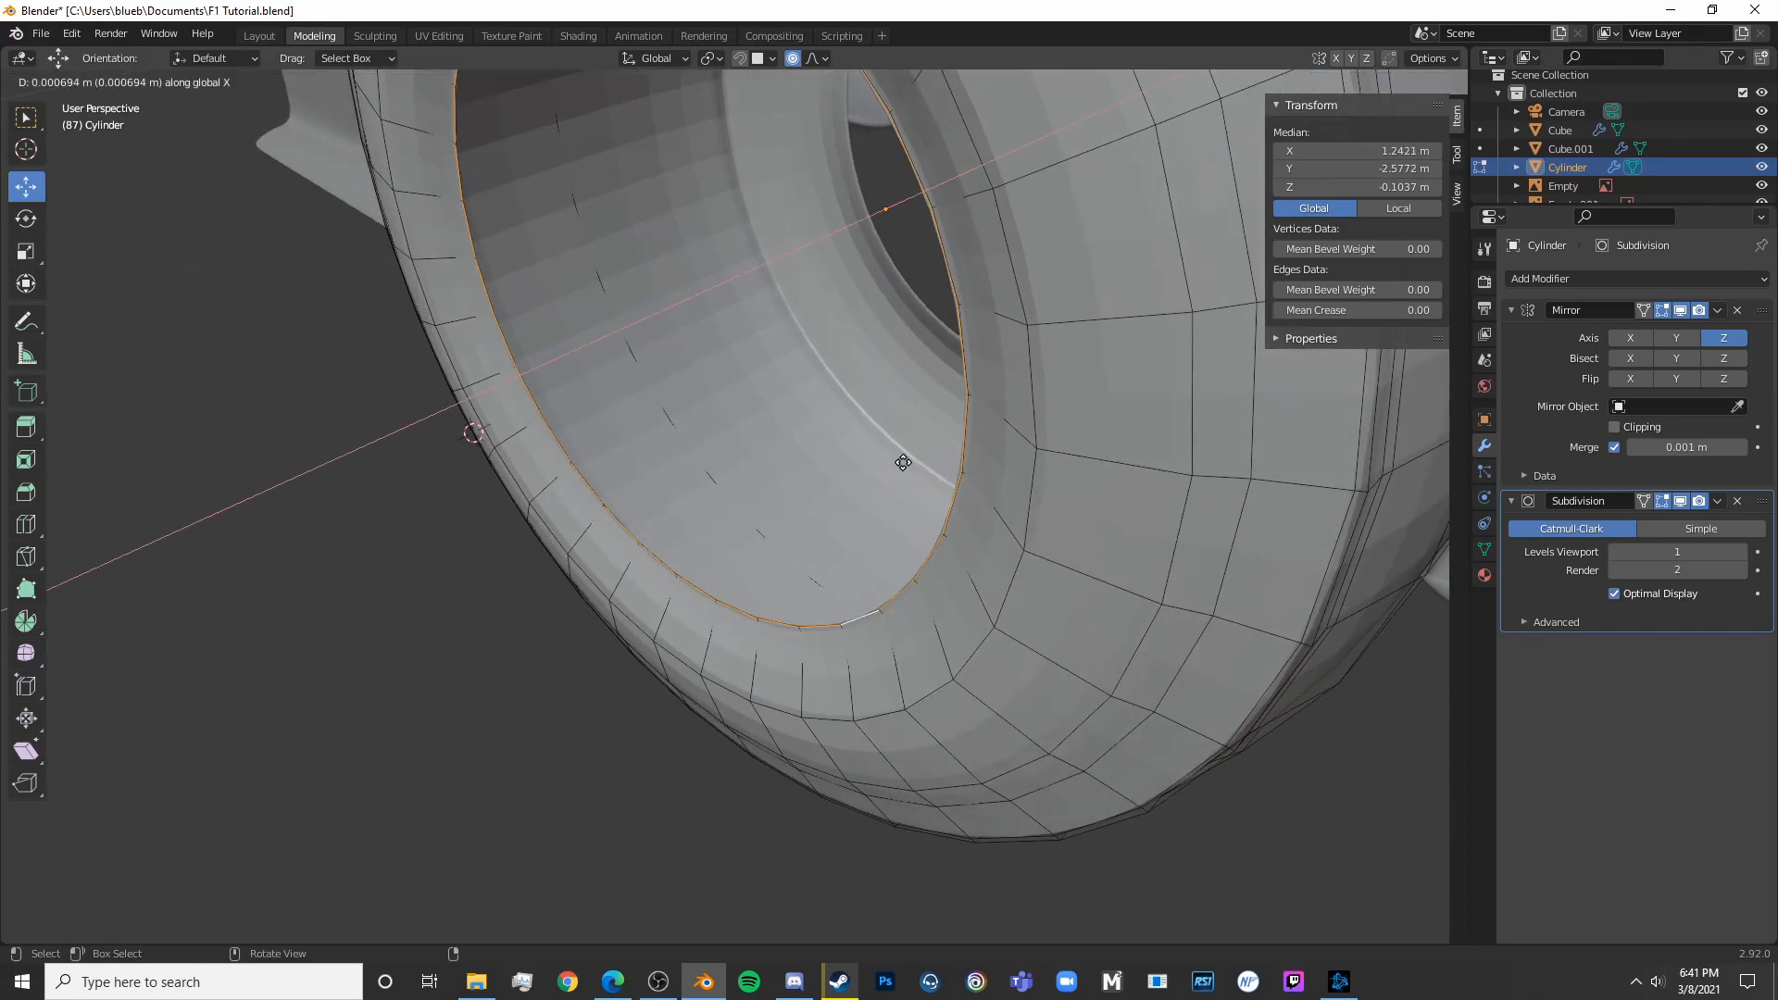
{"action": "left_click", "coordinate": [1141, 411]}
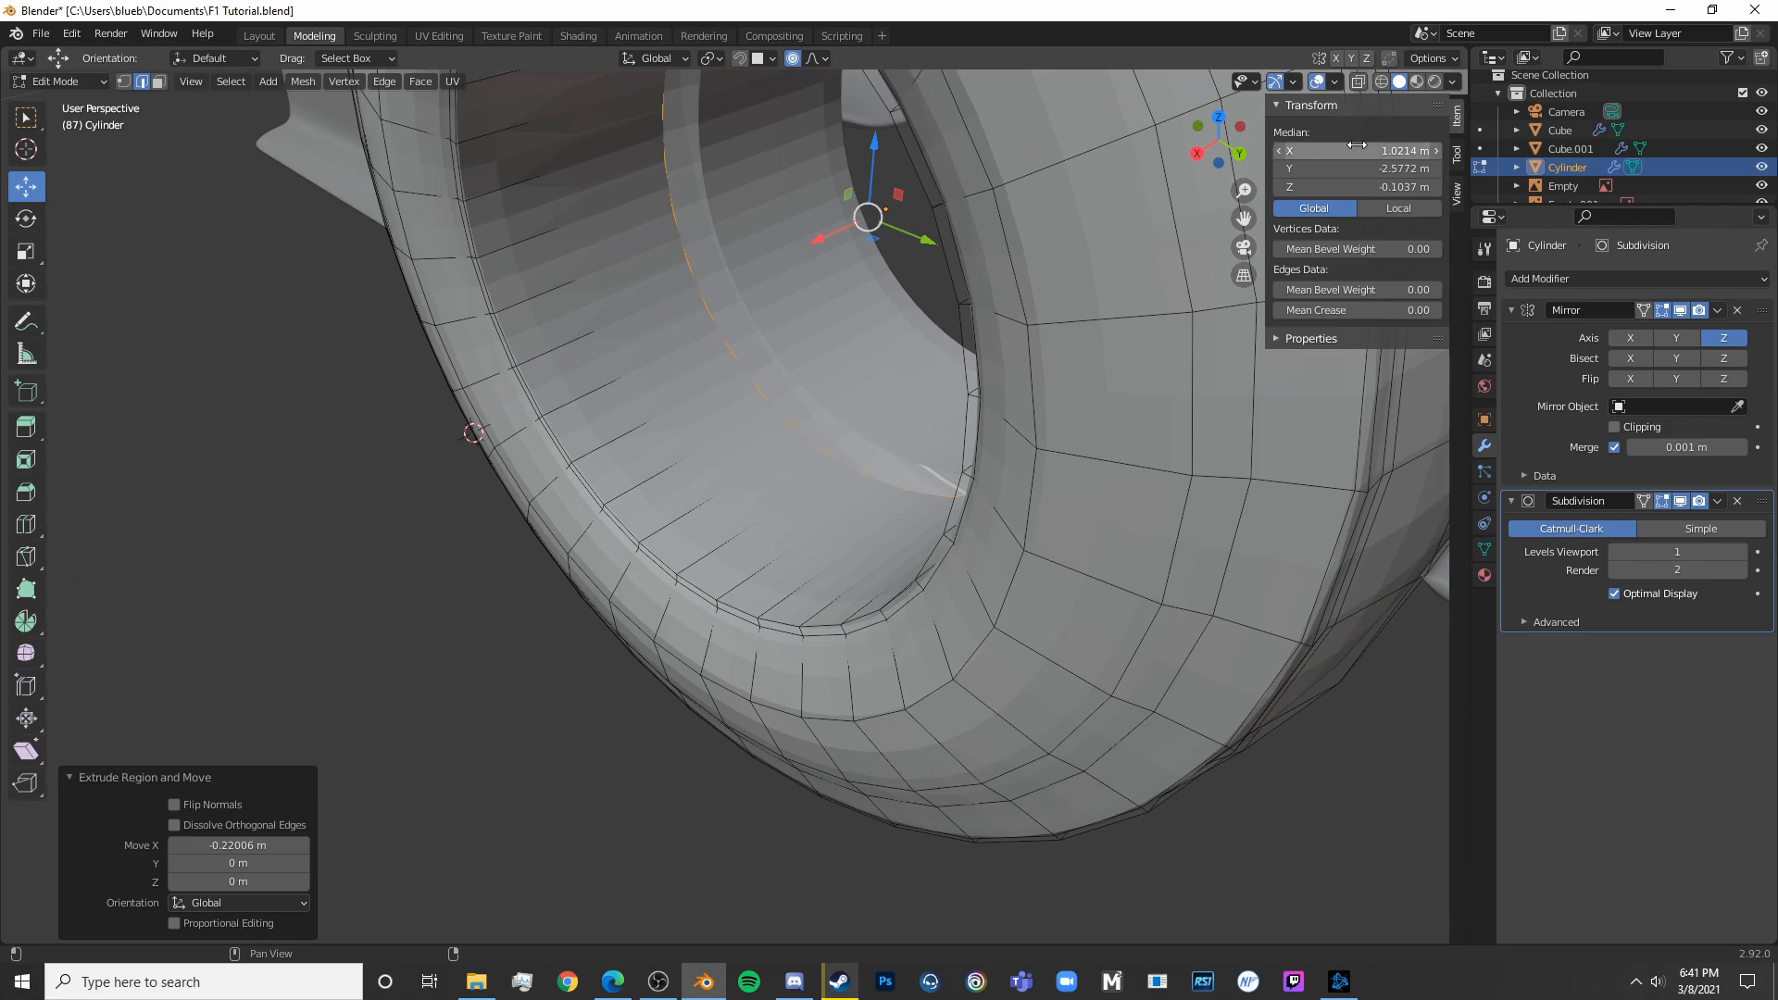
{"action": "left_click", "coordinate": [1386, 152]}
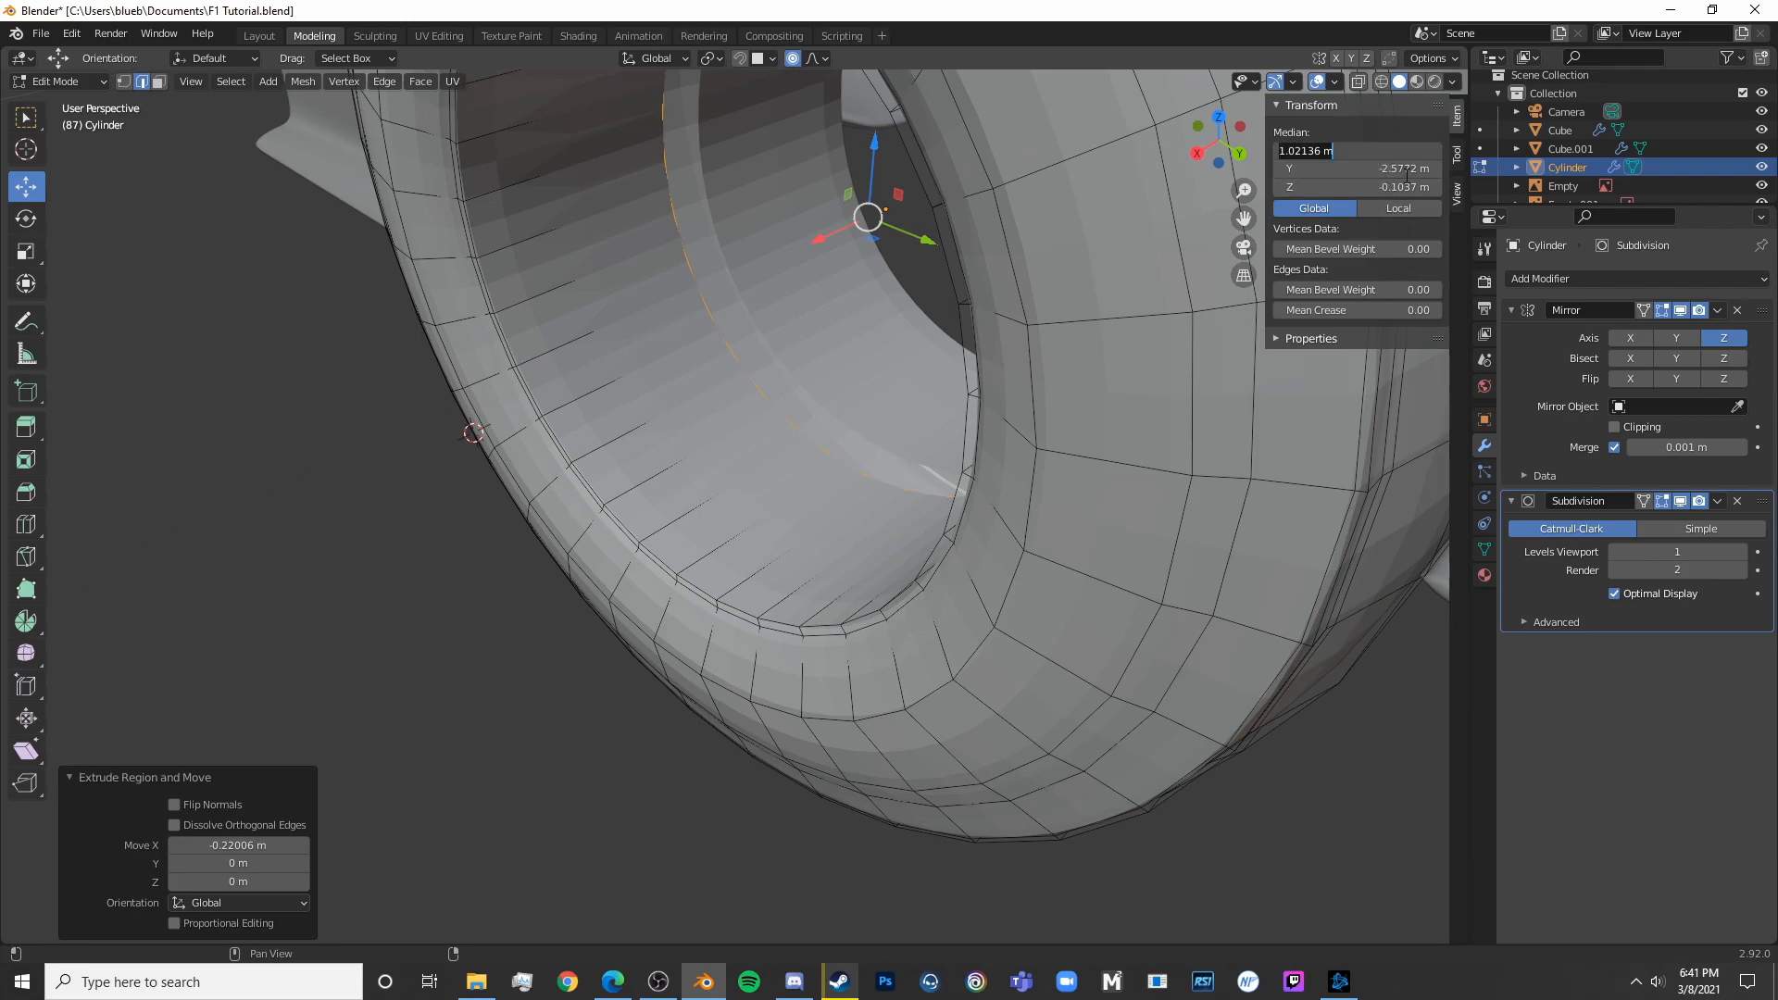
{"action": "key", "text": "Return"}
{"action": "left_click", "coordinate": [1394, 211]}
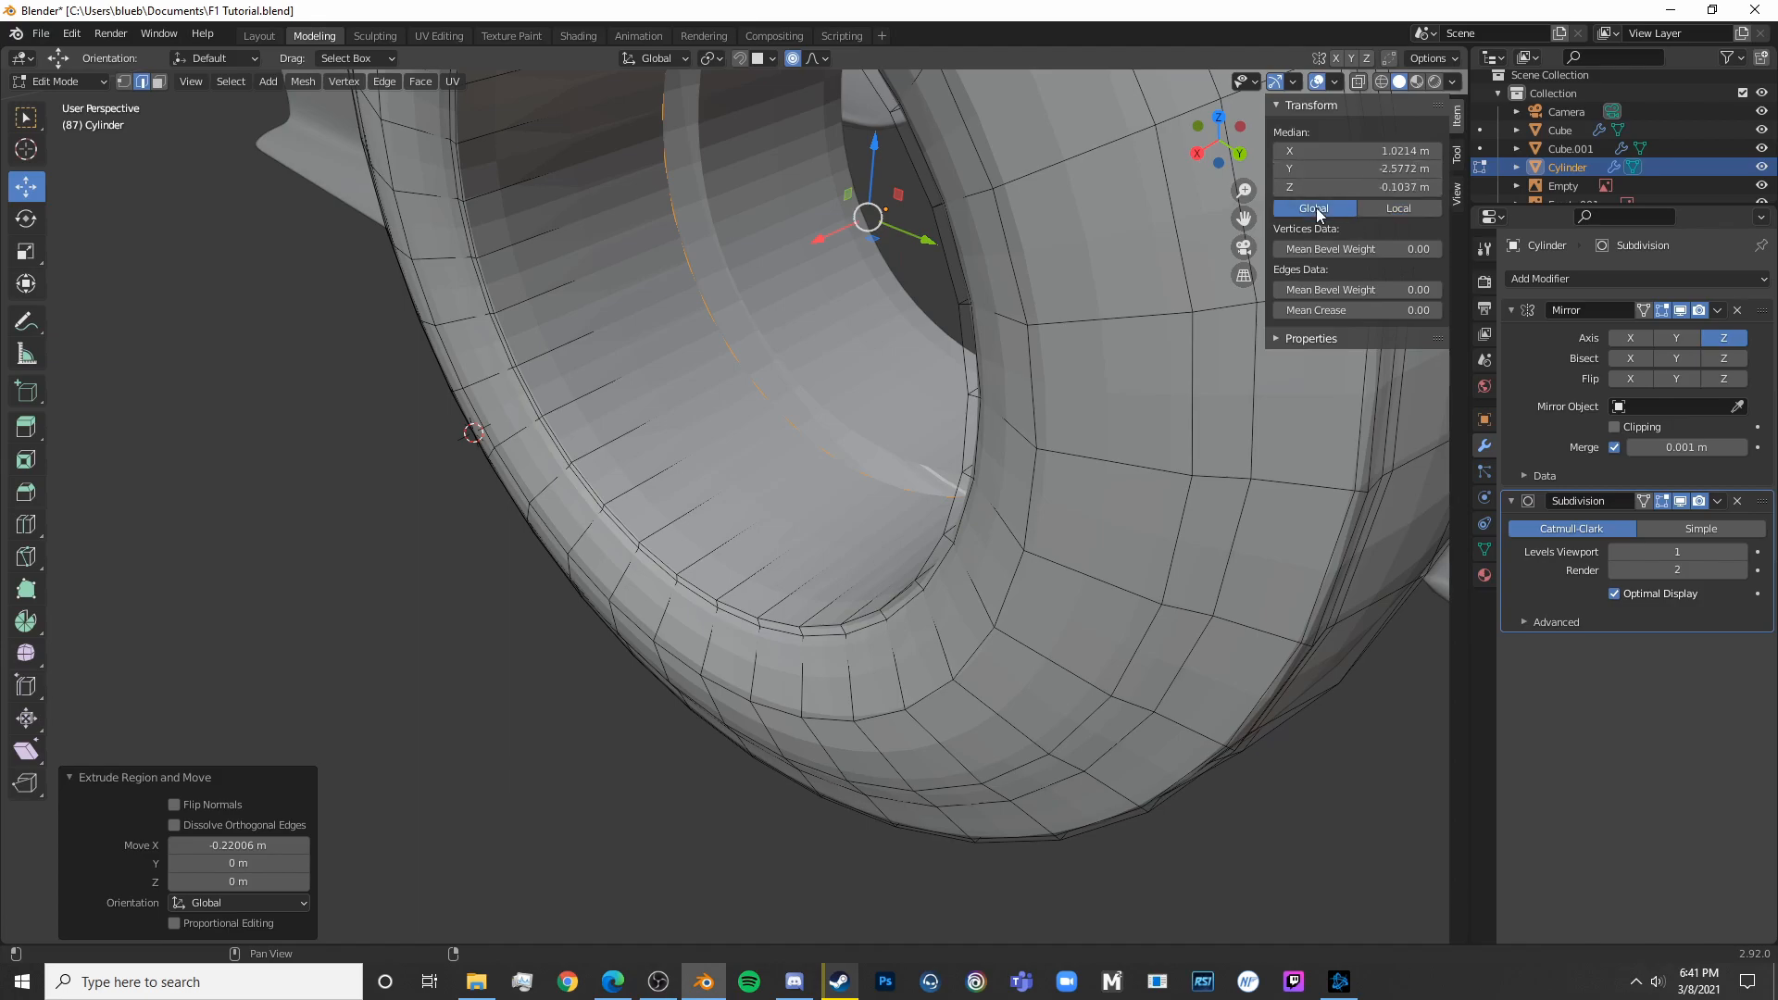
Set the wheel object's X location to 0 m
{"action": "scroll", "coordinate": [993, 274], "scroll_direction": "down", "scroll_amount": 4}
{"action": "middle_click_drag", "start_coordinate": [525, 283], "coordinate": [717, 297]}
{"action": "scroll", "coordinate": [717, 298], "scroll_direction": "down", "scroll_amount": 4}
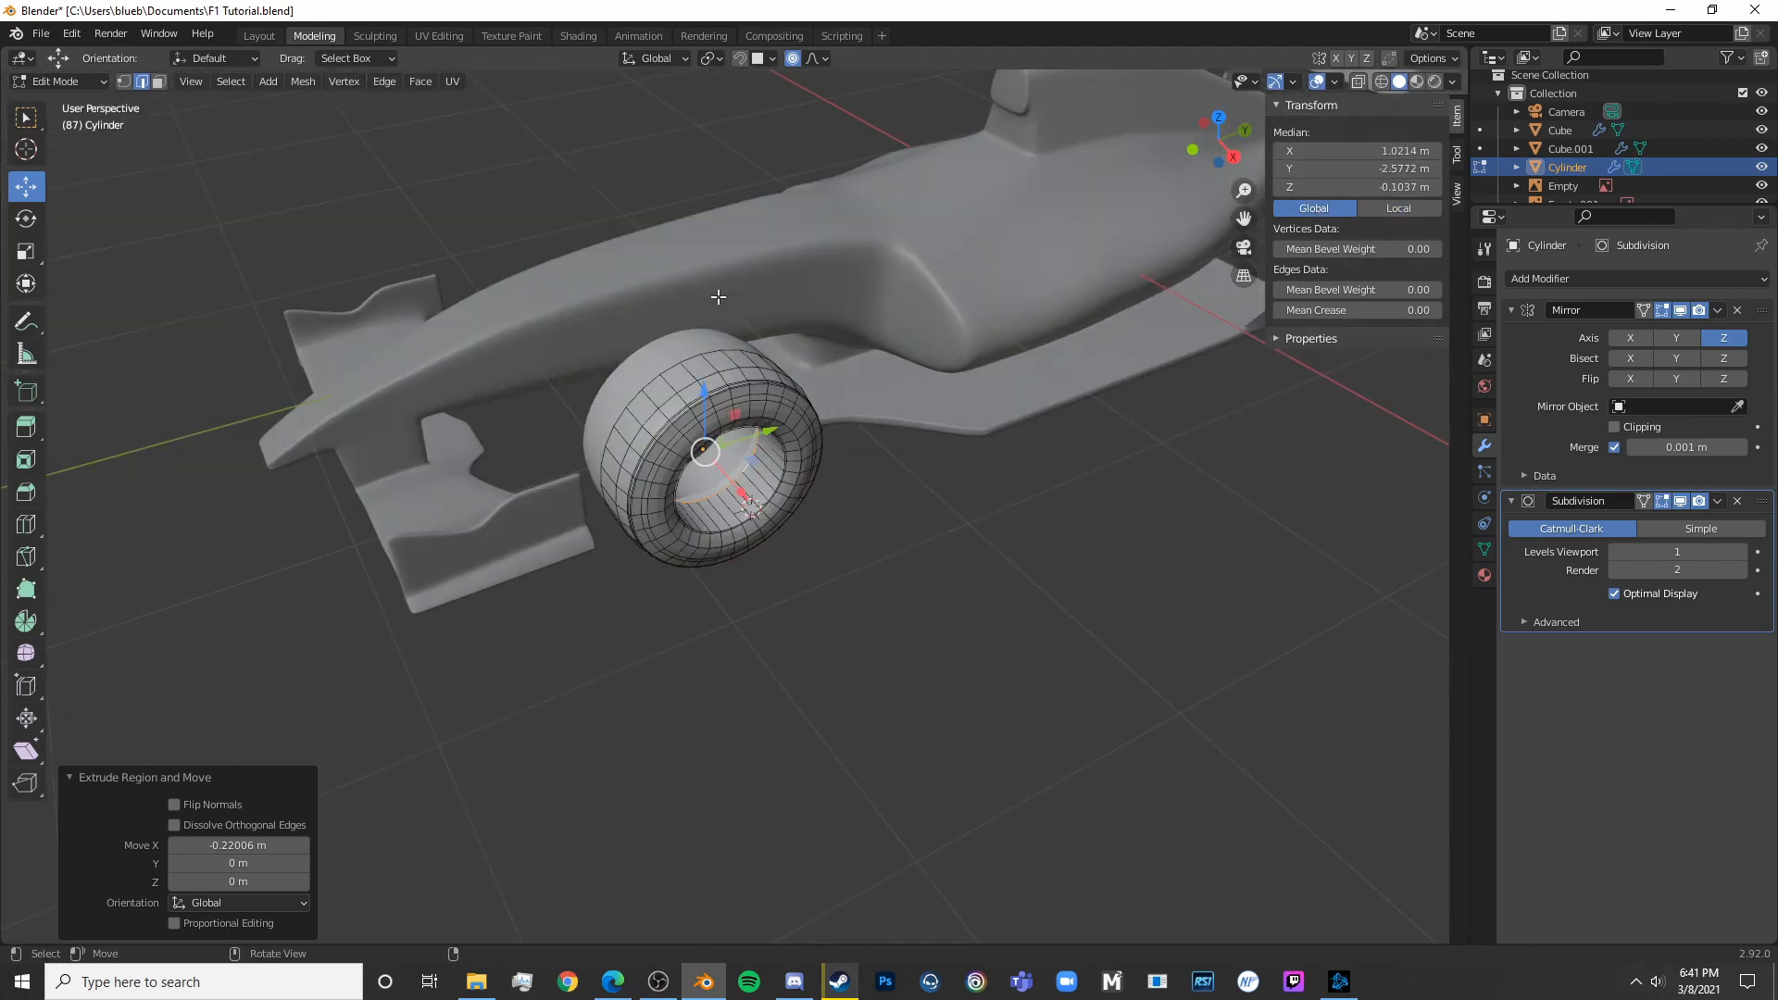
{"action": "key", "text": "Tab"}
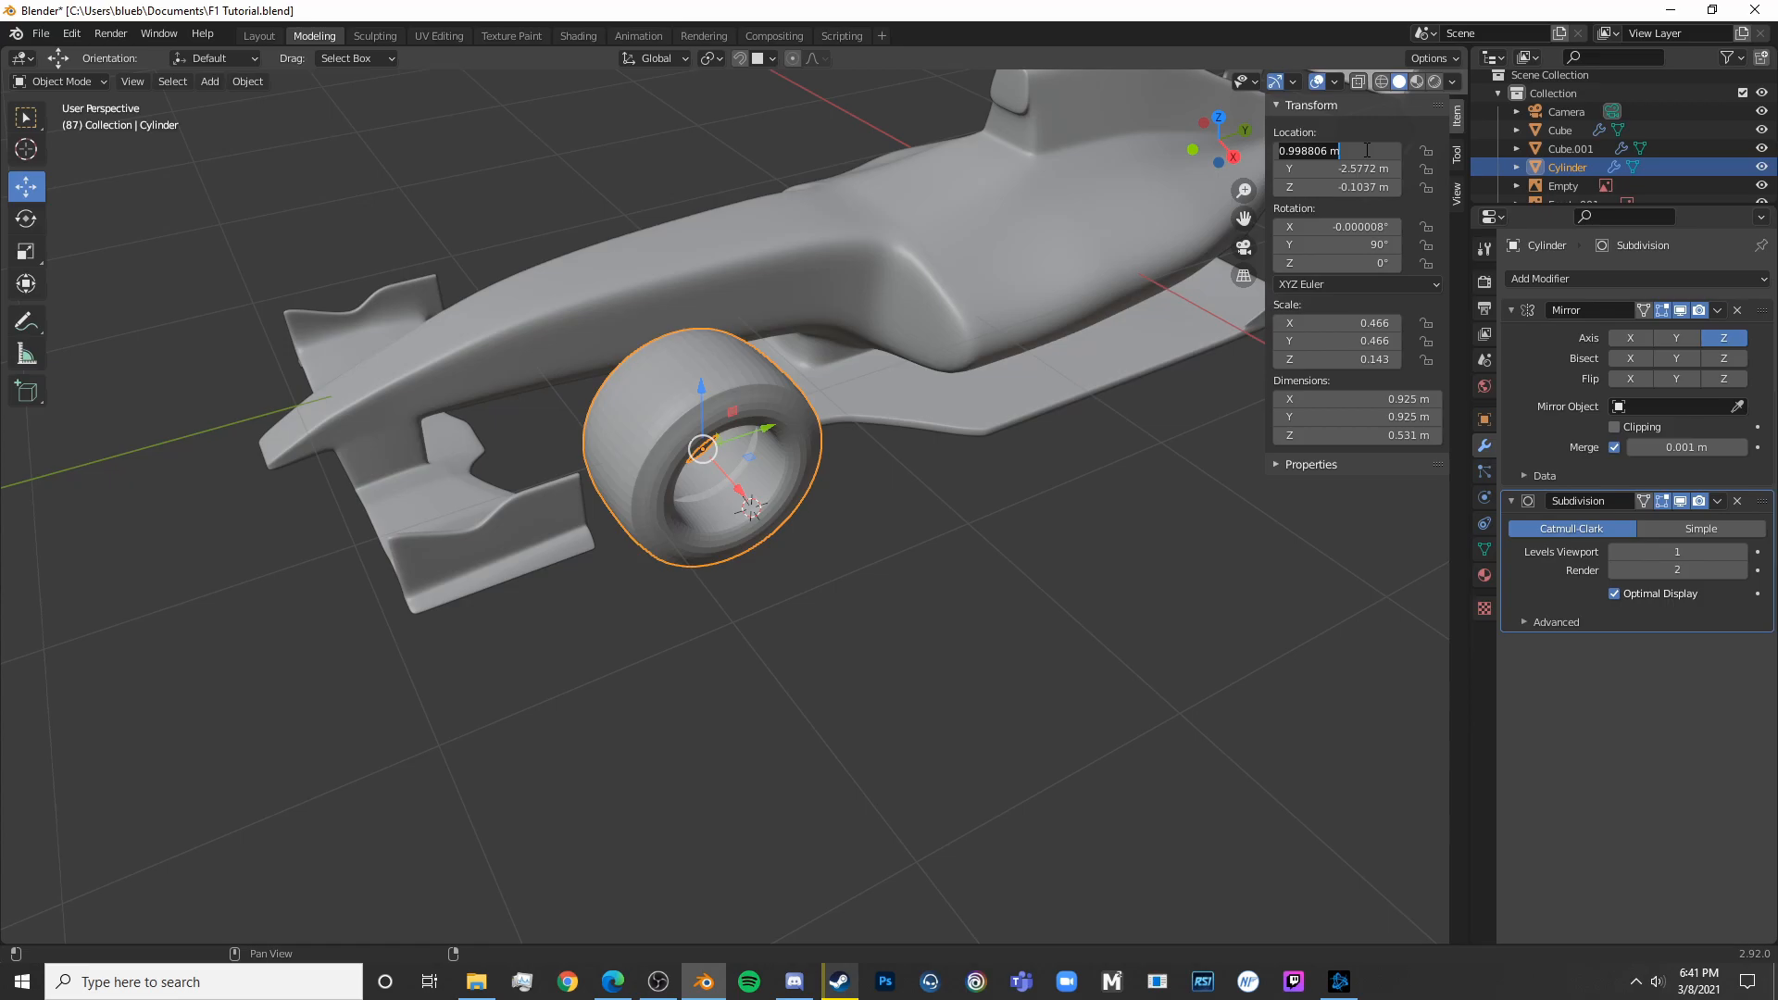
{"action": "key", "text": "Return"}
Set the global median X of the extruded inner rim loop to 0 m
{"action": "key", "text": "Tab"}
{"action": "scroll", "coordinate": [770, 509], "scroll_direction": "up", "scroll_amount": 8}
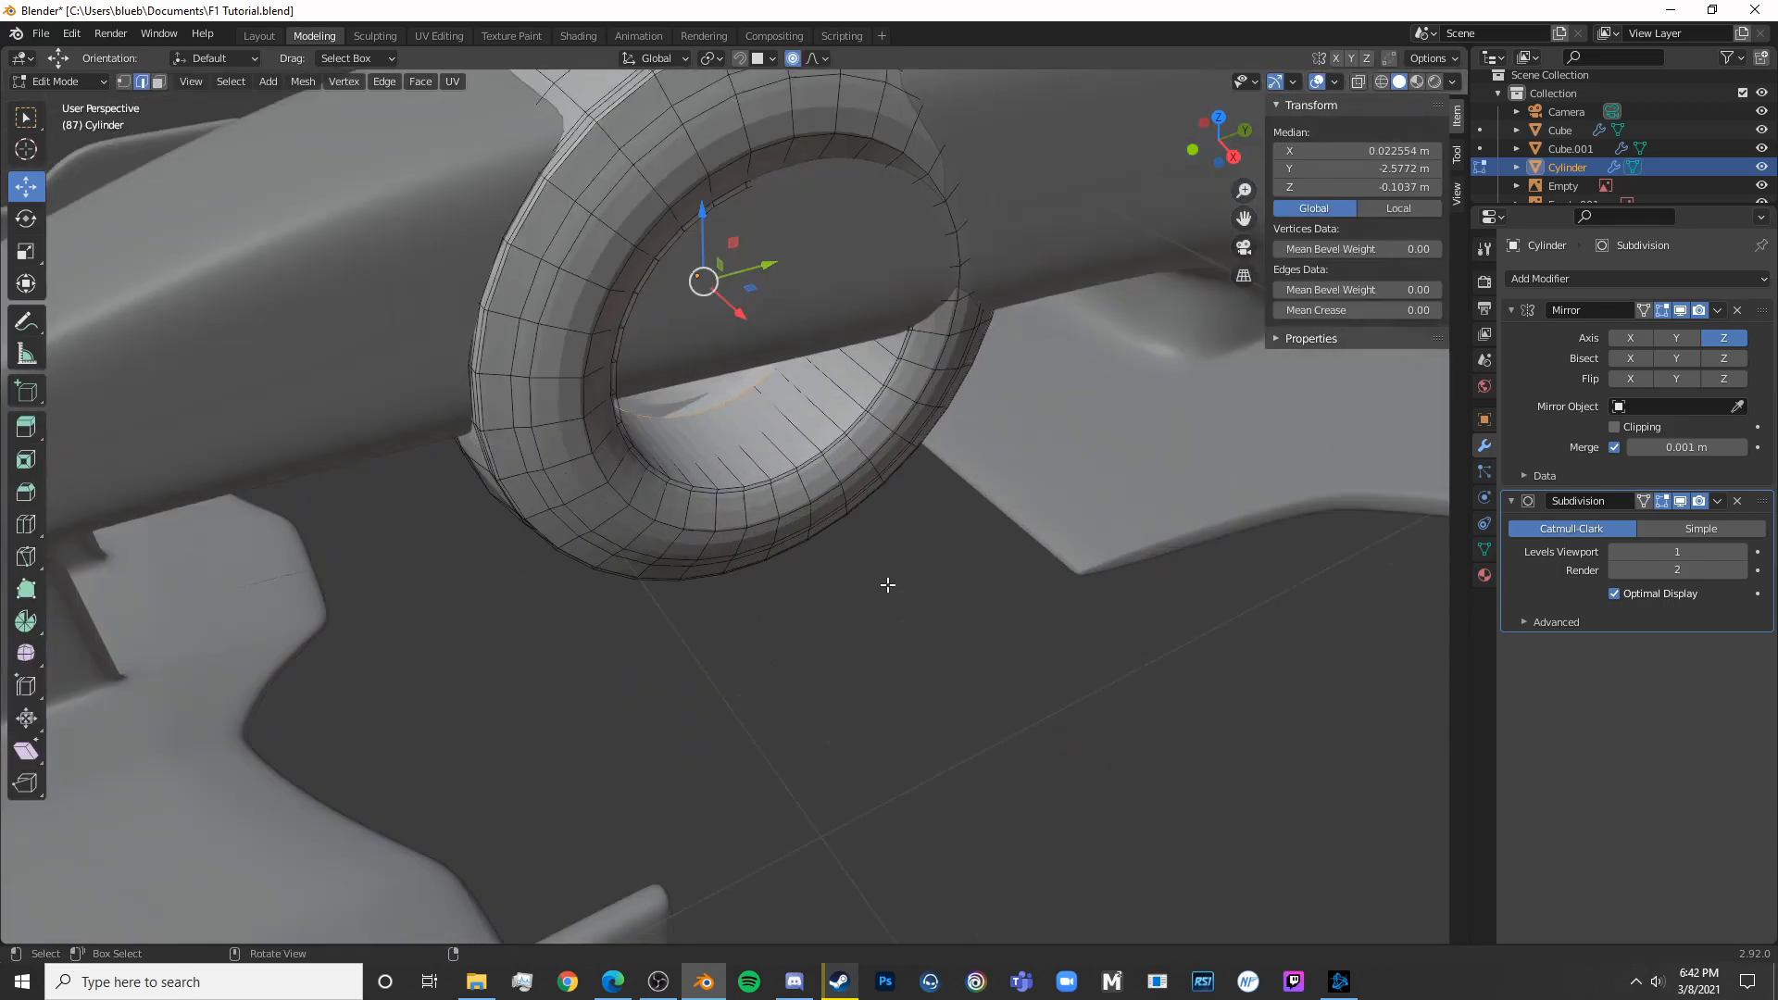
{"action": "middle_click_drag", "start_coordinate": [887, 585], "coordinate": [1009, 556]}
{"action": "middle_click_drag", "start_coordinate": [1426, 278], "coordinate": [1321, 209], "text": "shift"}
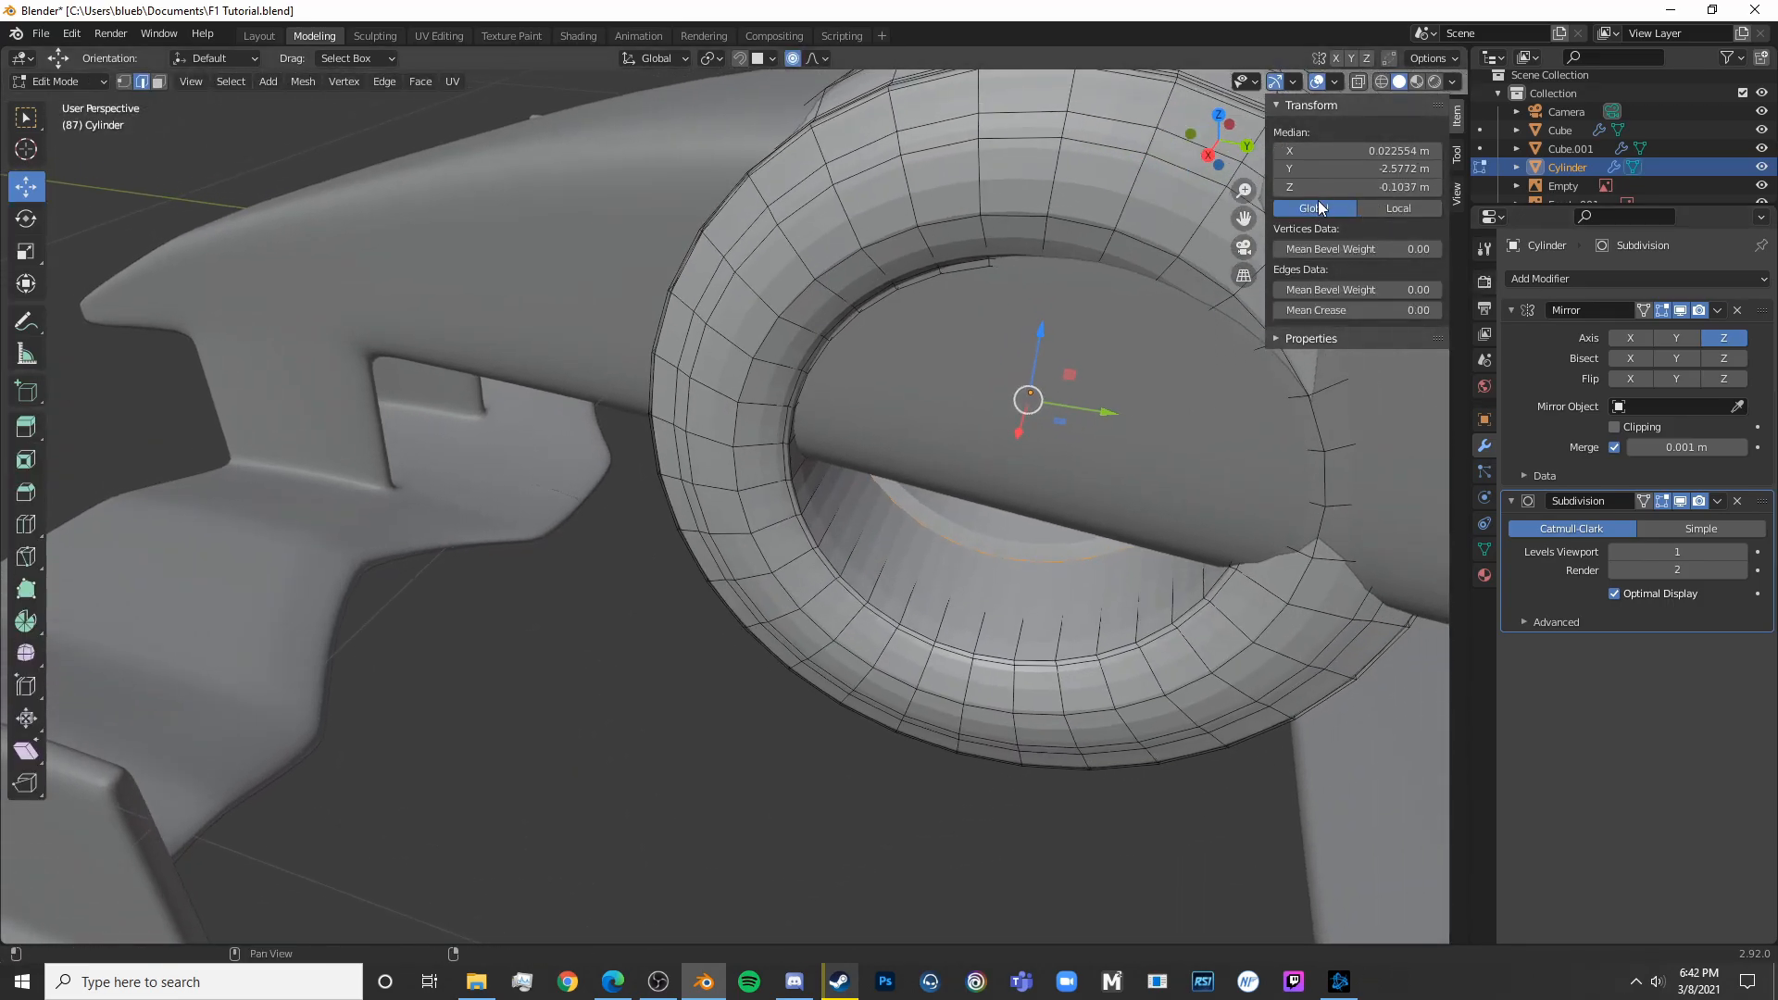
{"action": "key", "text": "ctrl+a"}
{"action": "type", "text": "0"}
{"action": "key", "text": "Return"}
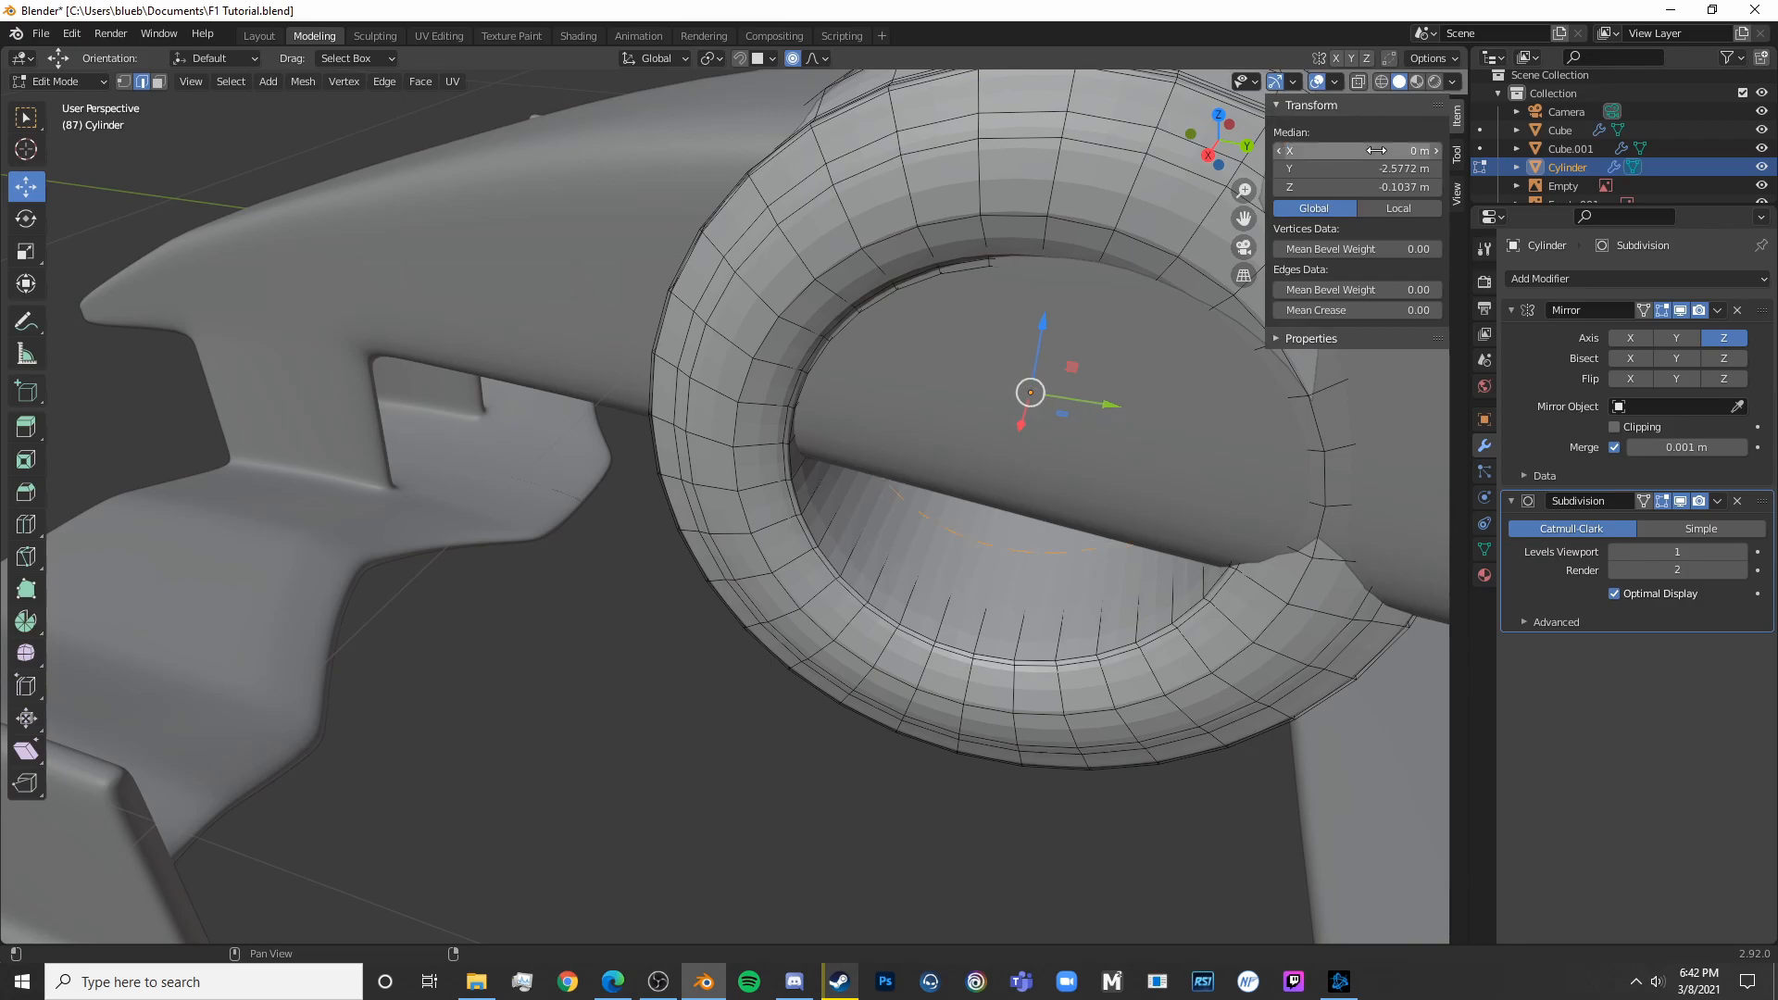
Move the whole wheel object back out along X to about 0.788 m
{"action": "key", "text": "Tab"}
{"action": "scroll", "coordinate": [939, 547], "scroll_direction": "down", "scroll_amount": 10}
{"action": "key", "text": "g"}
{"action": "key", "text": "x"}
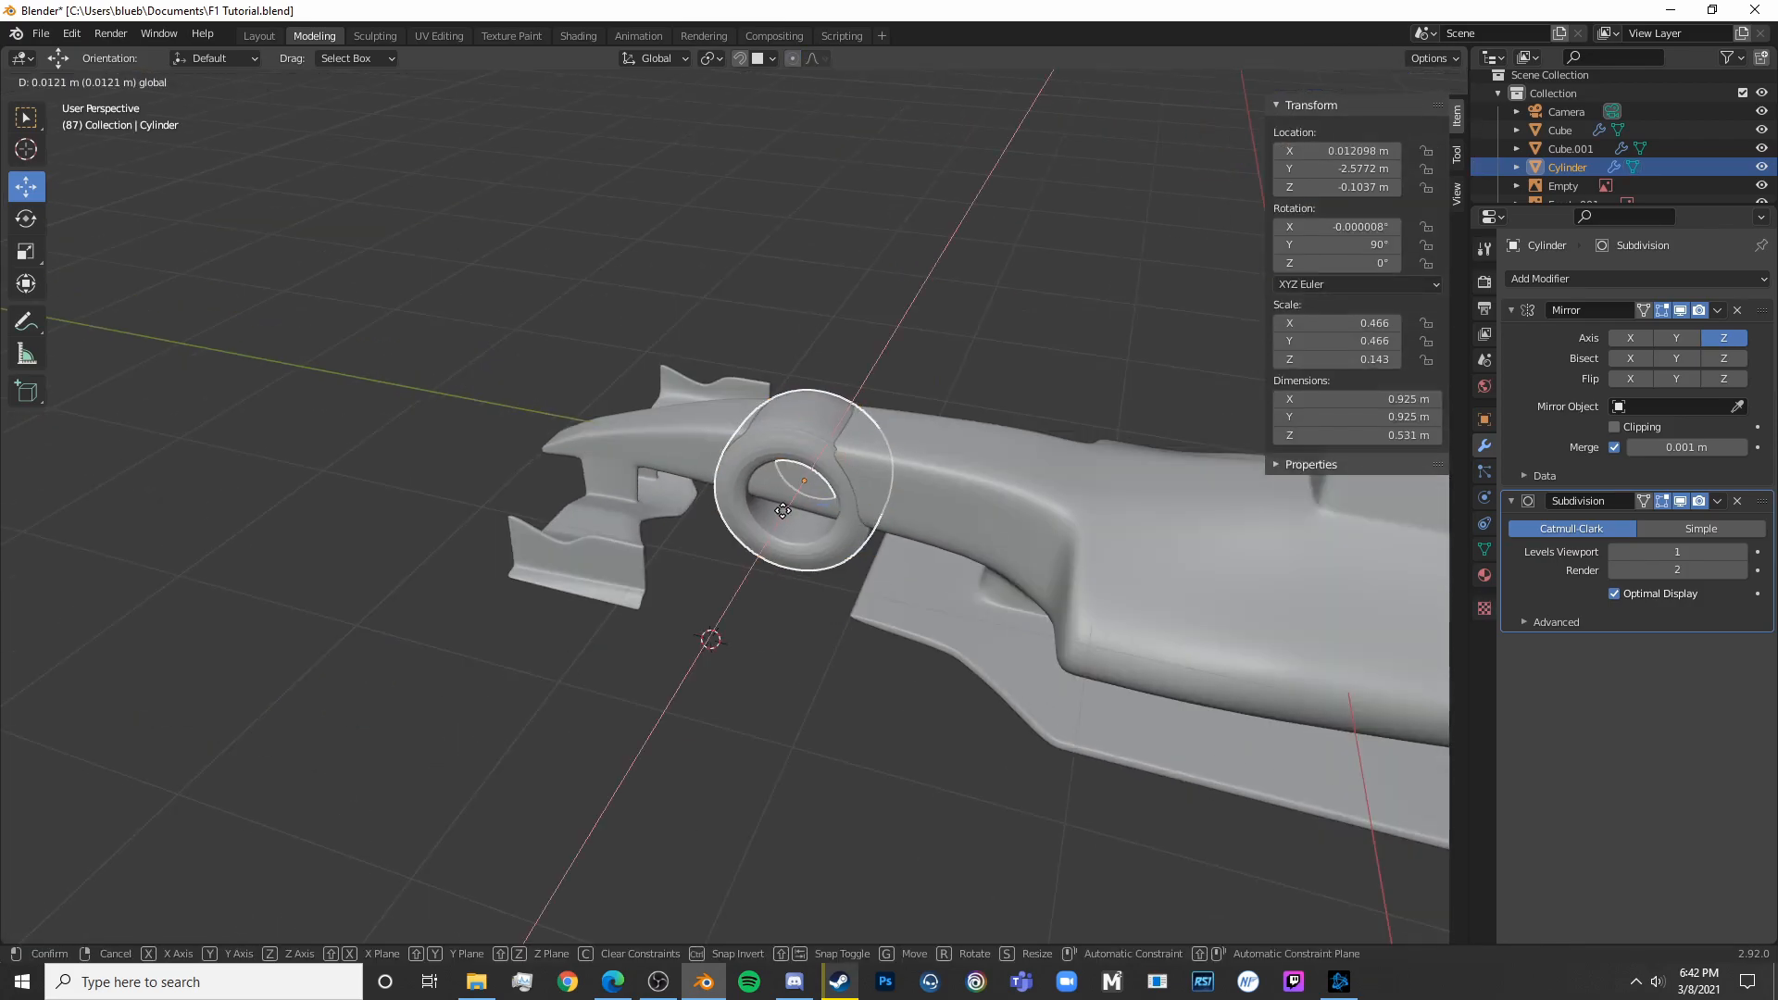
{"action": "left_click", "coordinate": [755, 609]}
Add an edge loop around the tire's outer sidewall and slide it by about -0.6 toward the rim opening
{"action": "middle_click_drag", "start_coordinate": [756, 609], "coordinate": [925, 491]}
{"action": "scroll", "coordinate": [1019, 537], "scroll_direction": "up", "scroll_amount": 7}
{"action": "middle_click_drag", "start_coordinate": [1100, 576], "coordinate": [972, 556], "text": "shift"}
{"action": "key", "text": "Tab"}
{"action": "key", "text": "ctrl+r"}
{"action": "left_click", "coordinate": [995, 566]}
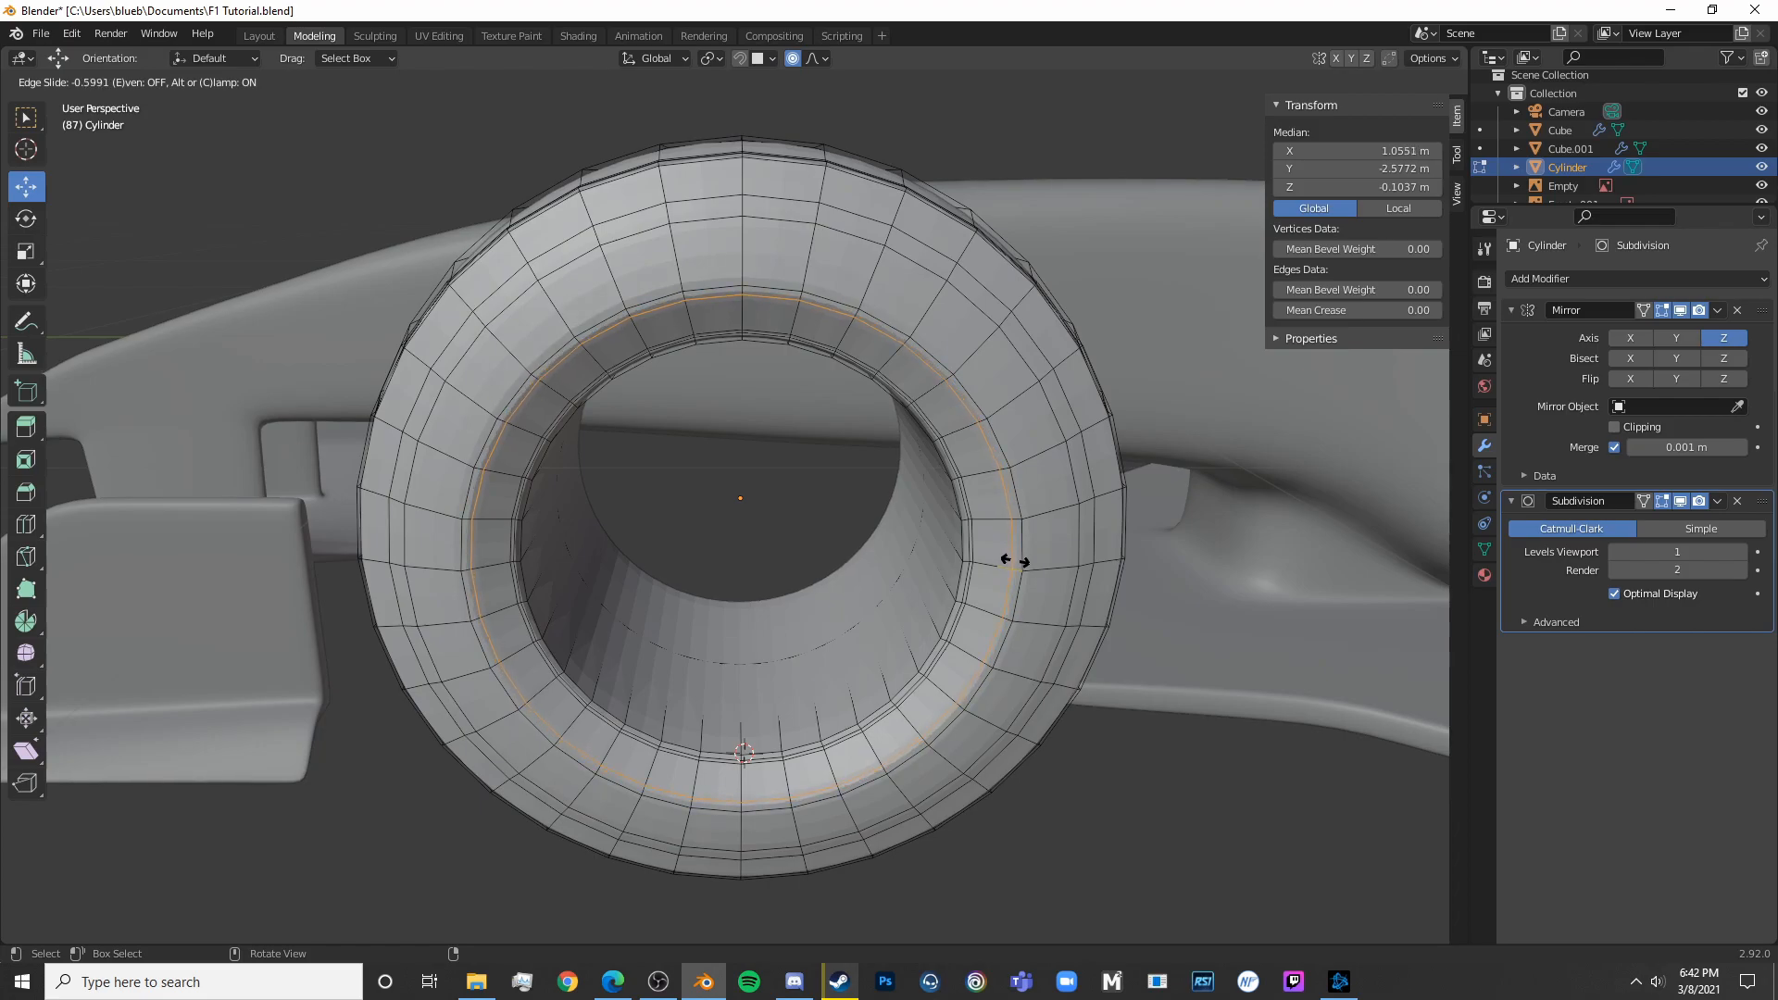
{"action": "left_click", "coordinate": [1016, 561]}
{"action": "middle_click_drag", "start_coordinate": [1016, 561], "coordinate": [876, 654]}
{"action": "key", "text": "Tab"}
{"action": "key", "text": "Tab"}
In front view, scale the outer sidewall edge loop to about 1.05 and scale the neighbouring loop to round the tire
{"action": "key", "text": "KP_1"}
{"action": "scroll", "coordinate": [1115, 436], "scroll_direction": "up", "scroll_amount": 4}
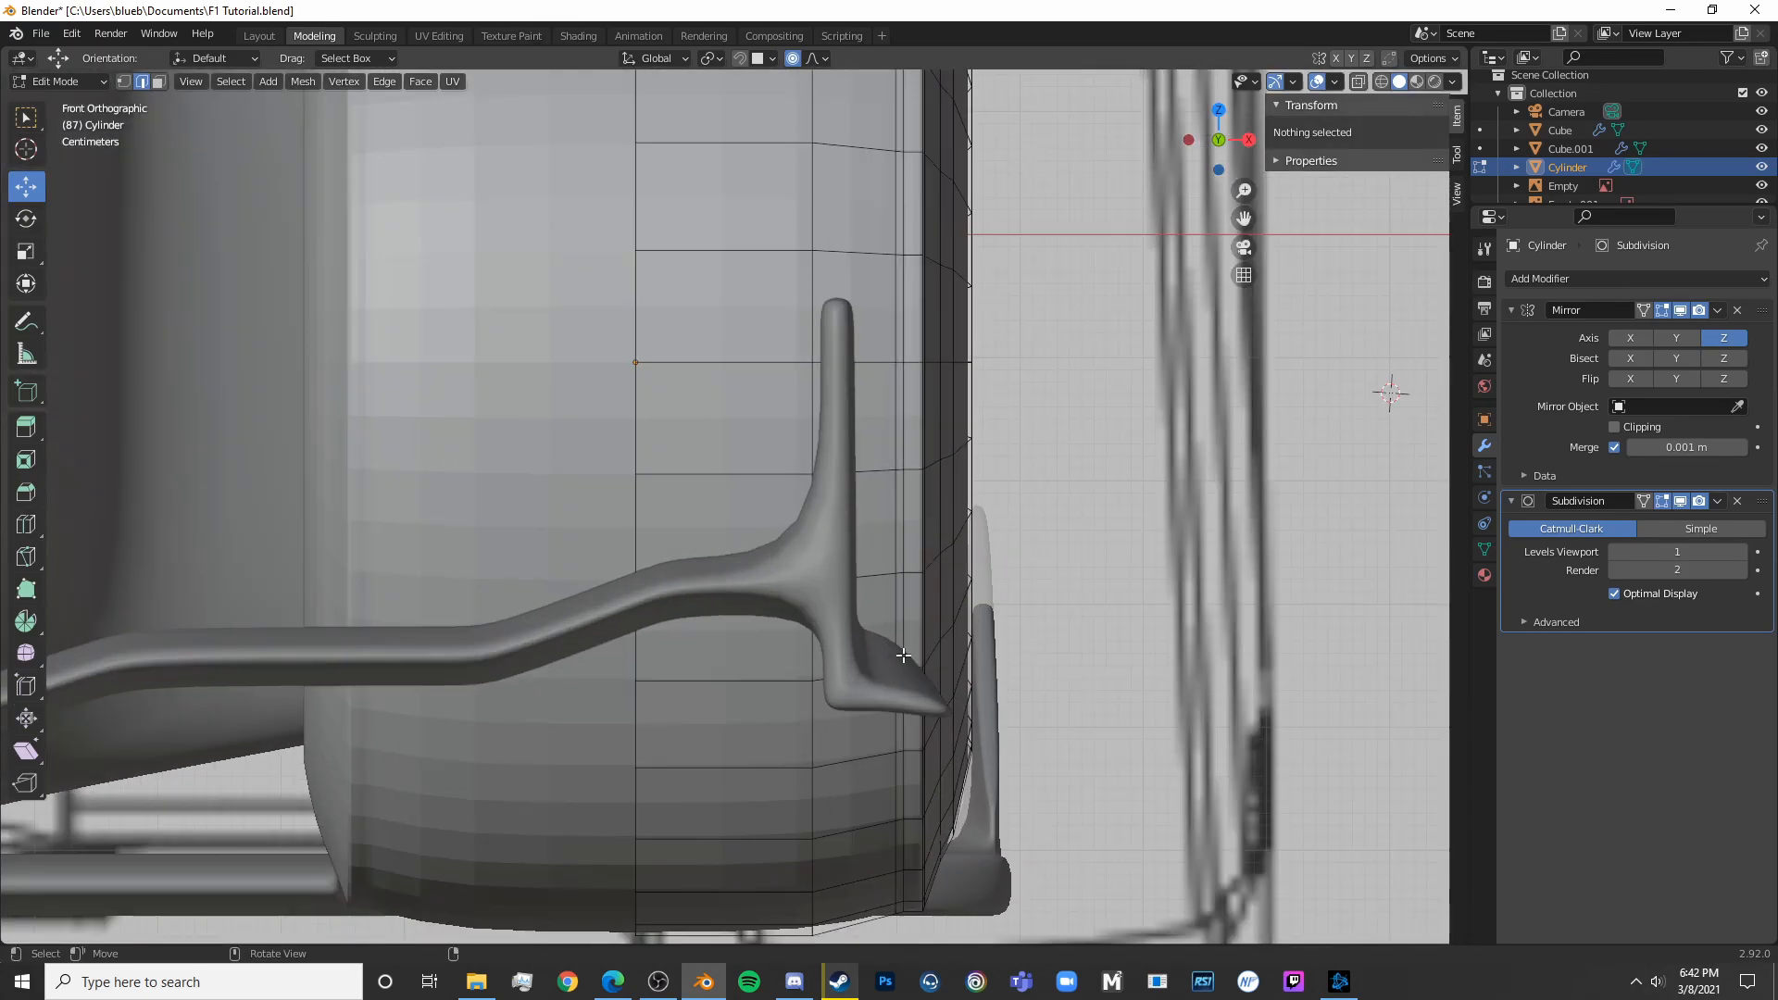
{"action": "middle_click_drag", "start_coordinate": [1389, 385], "coordinate": [736, 474], "text": "shift"}
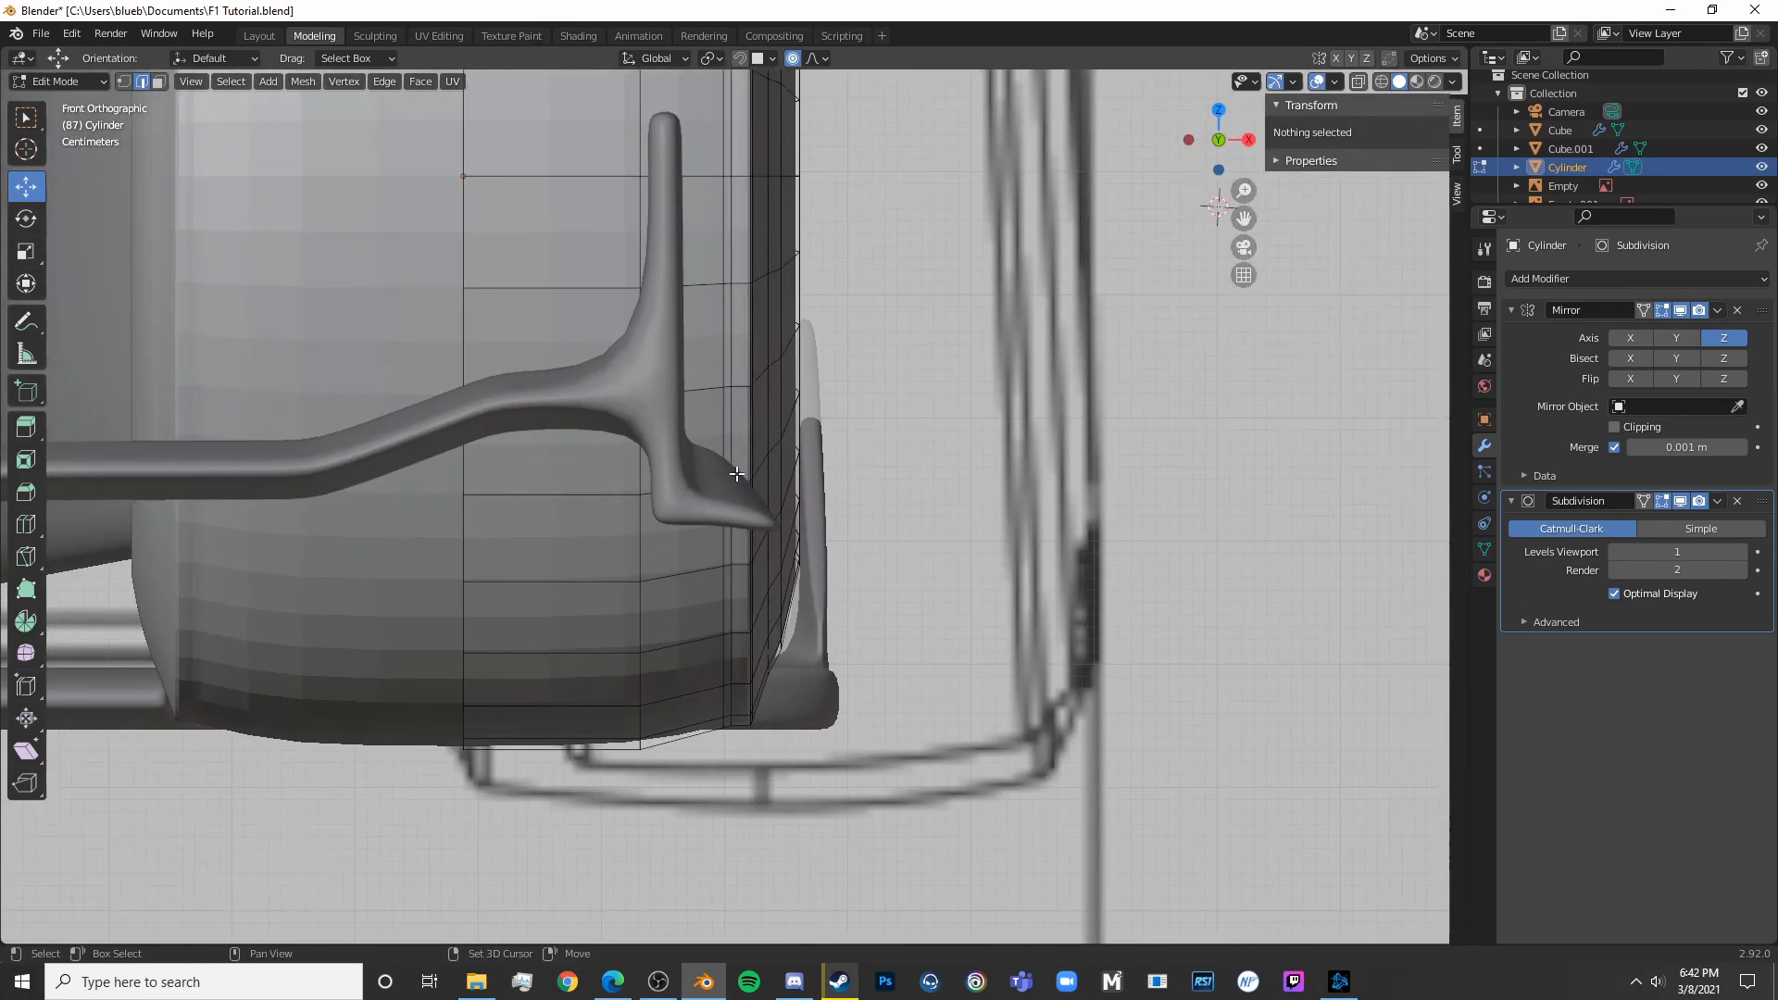
{"action": "left_click", "coordinate": [771, 657], "text": "alt"}
{"action": "key", "text": "s"}
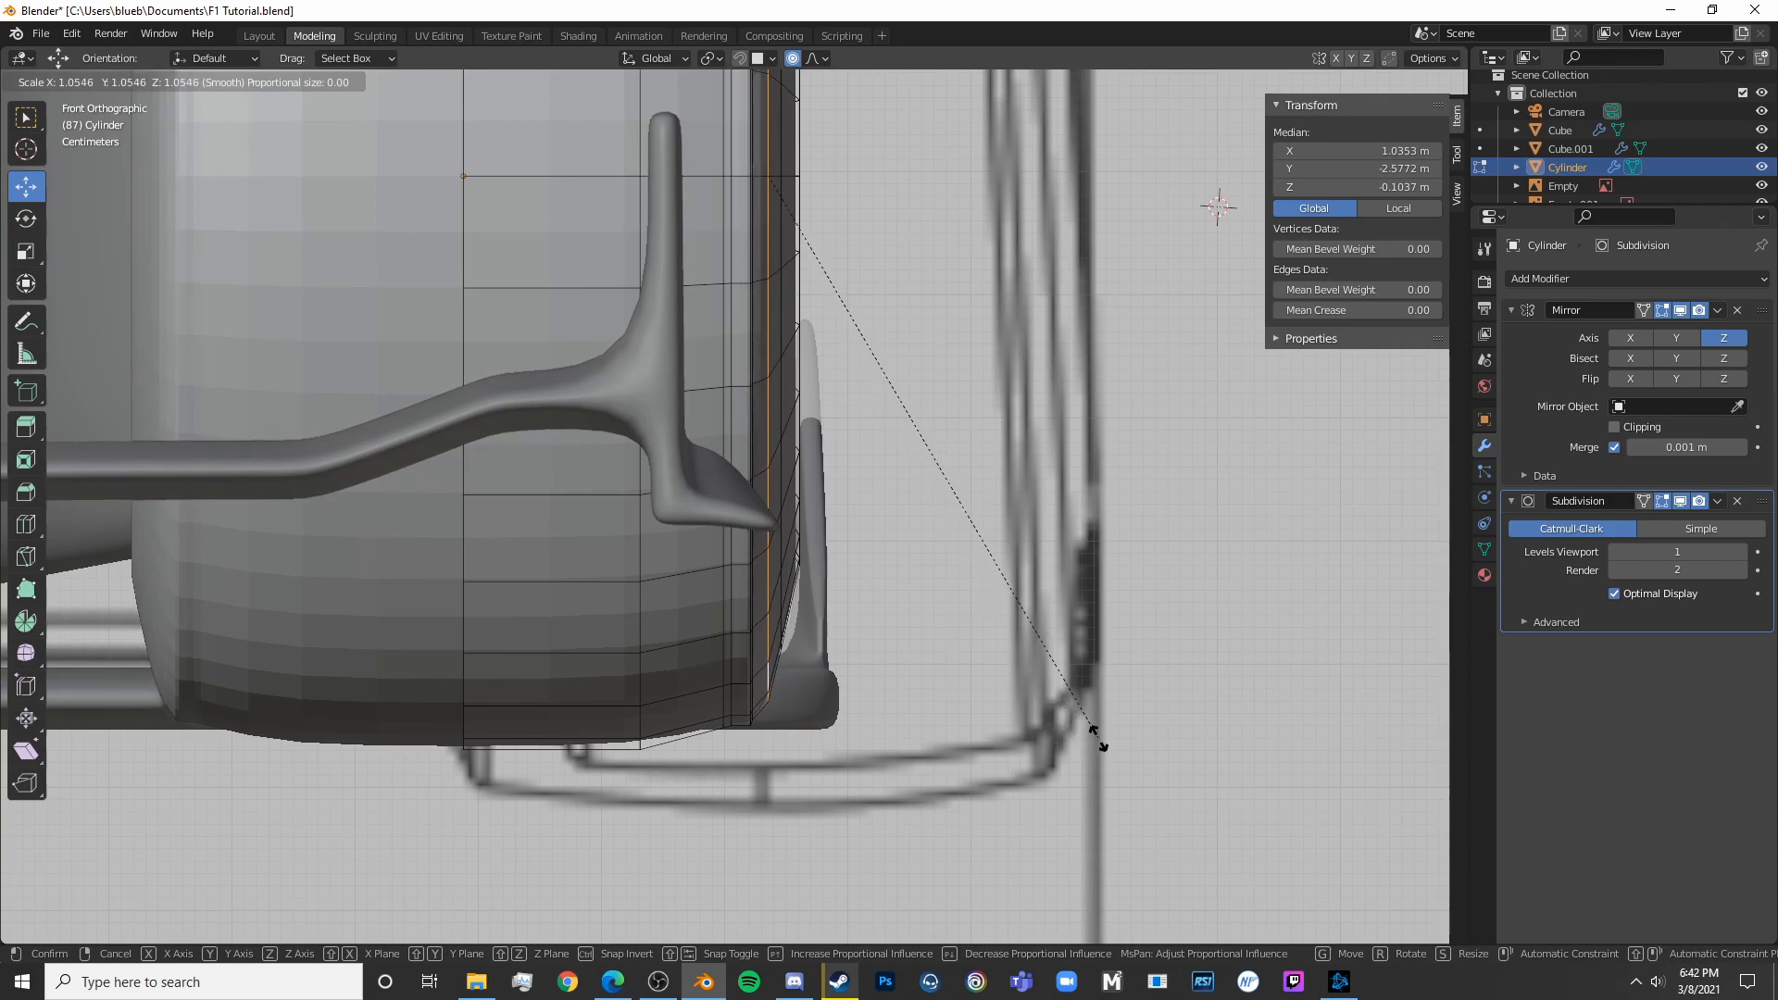
{"action": "left_click", "coordinate": [1098, 739]}
{"action": "left_click", "coordinate": [1084, 732]}
{"action": "left_click", "coordinate": [783, 605], "text": "alt"}
{"action": "key", "text": "s"}
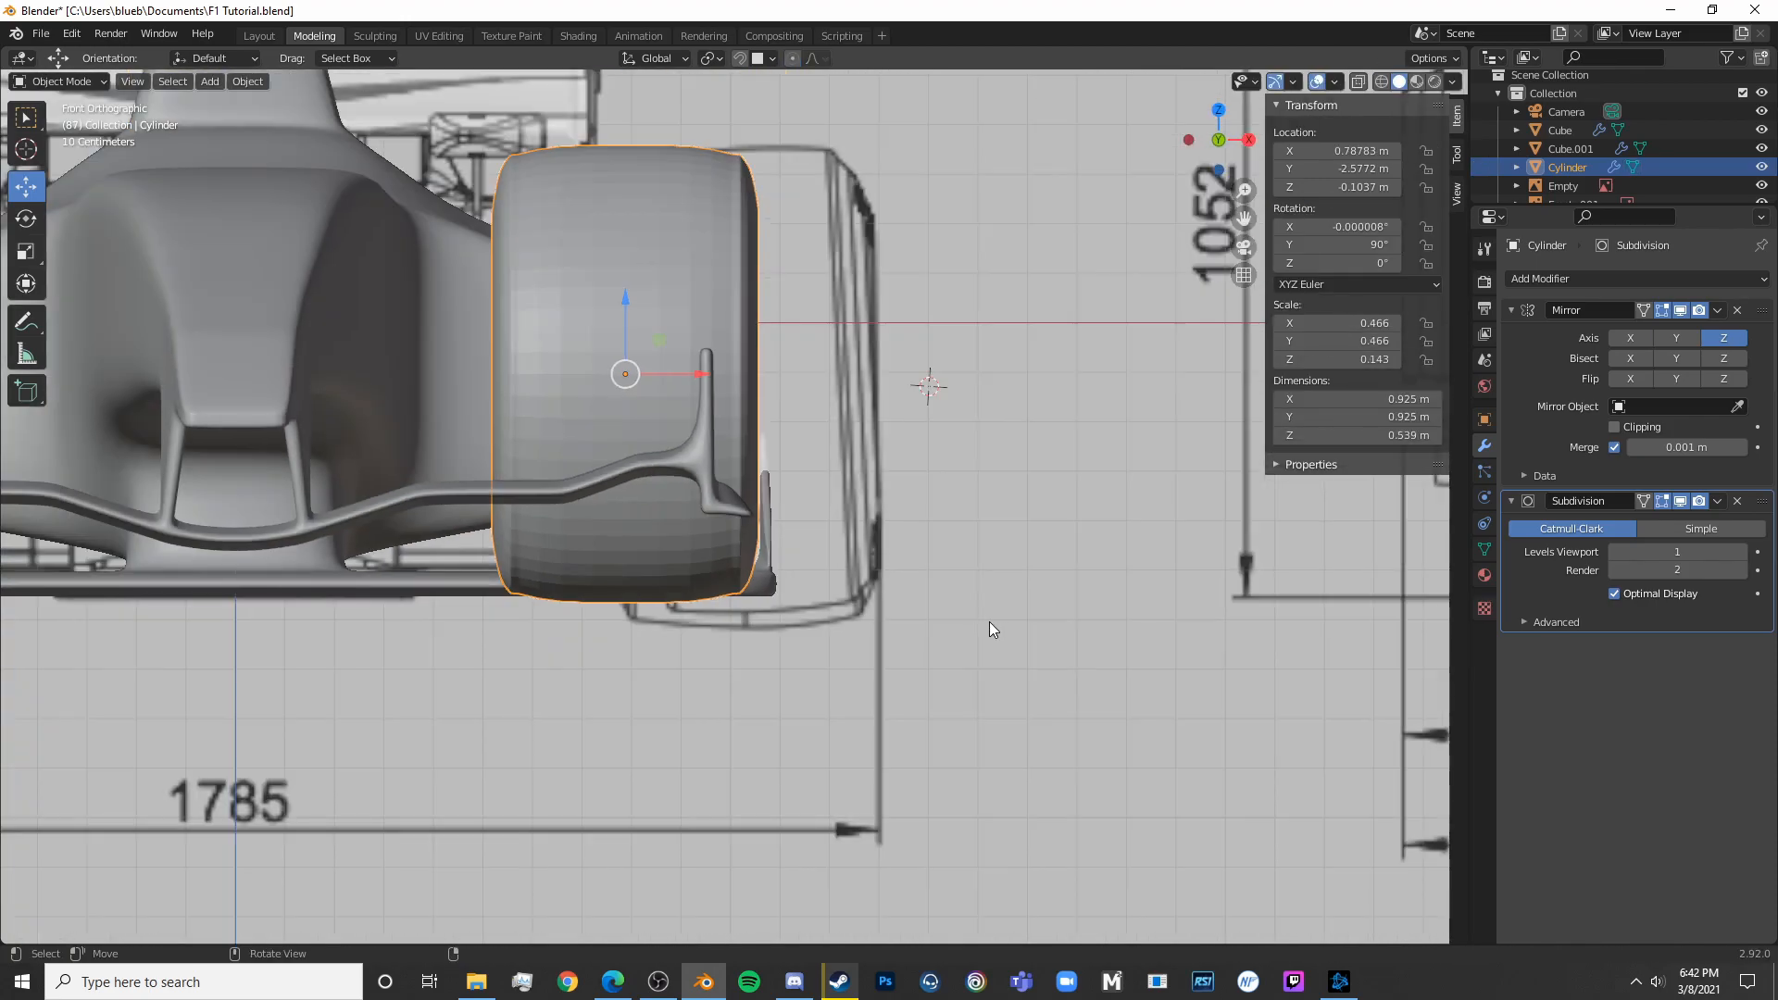
Apply smooth shading to the whole front wheel object
{"action": "key", "text": "shift+z"}
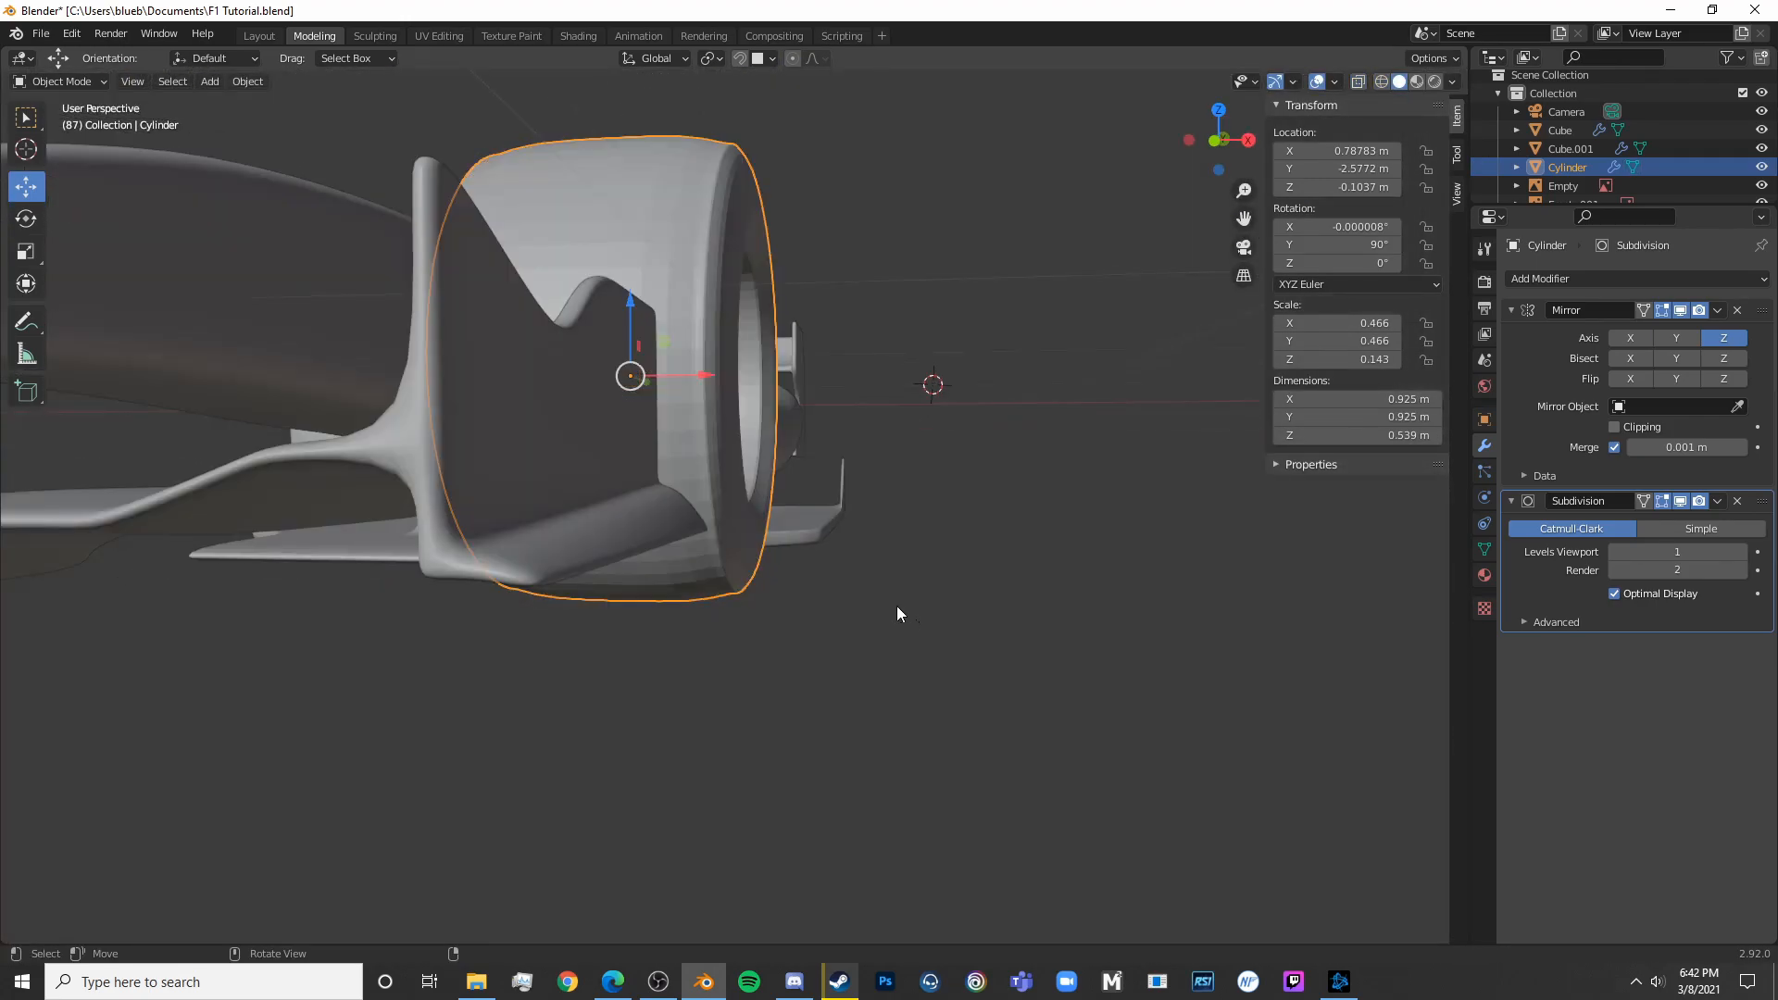
{"action": "scroll", "coordinate": [897, 606], "scroll_direction": "up", "scroll_amount": 3}
{"action": "middle_click_drag", "start_coordinate": [850, 475], "coordinate": [871, 662]}
{"action": "key", "text": "Tab"}
{"action": "key", "text": "Tab"}
{"action": "left_click", "coordinate": [247, 82]}
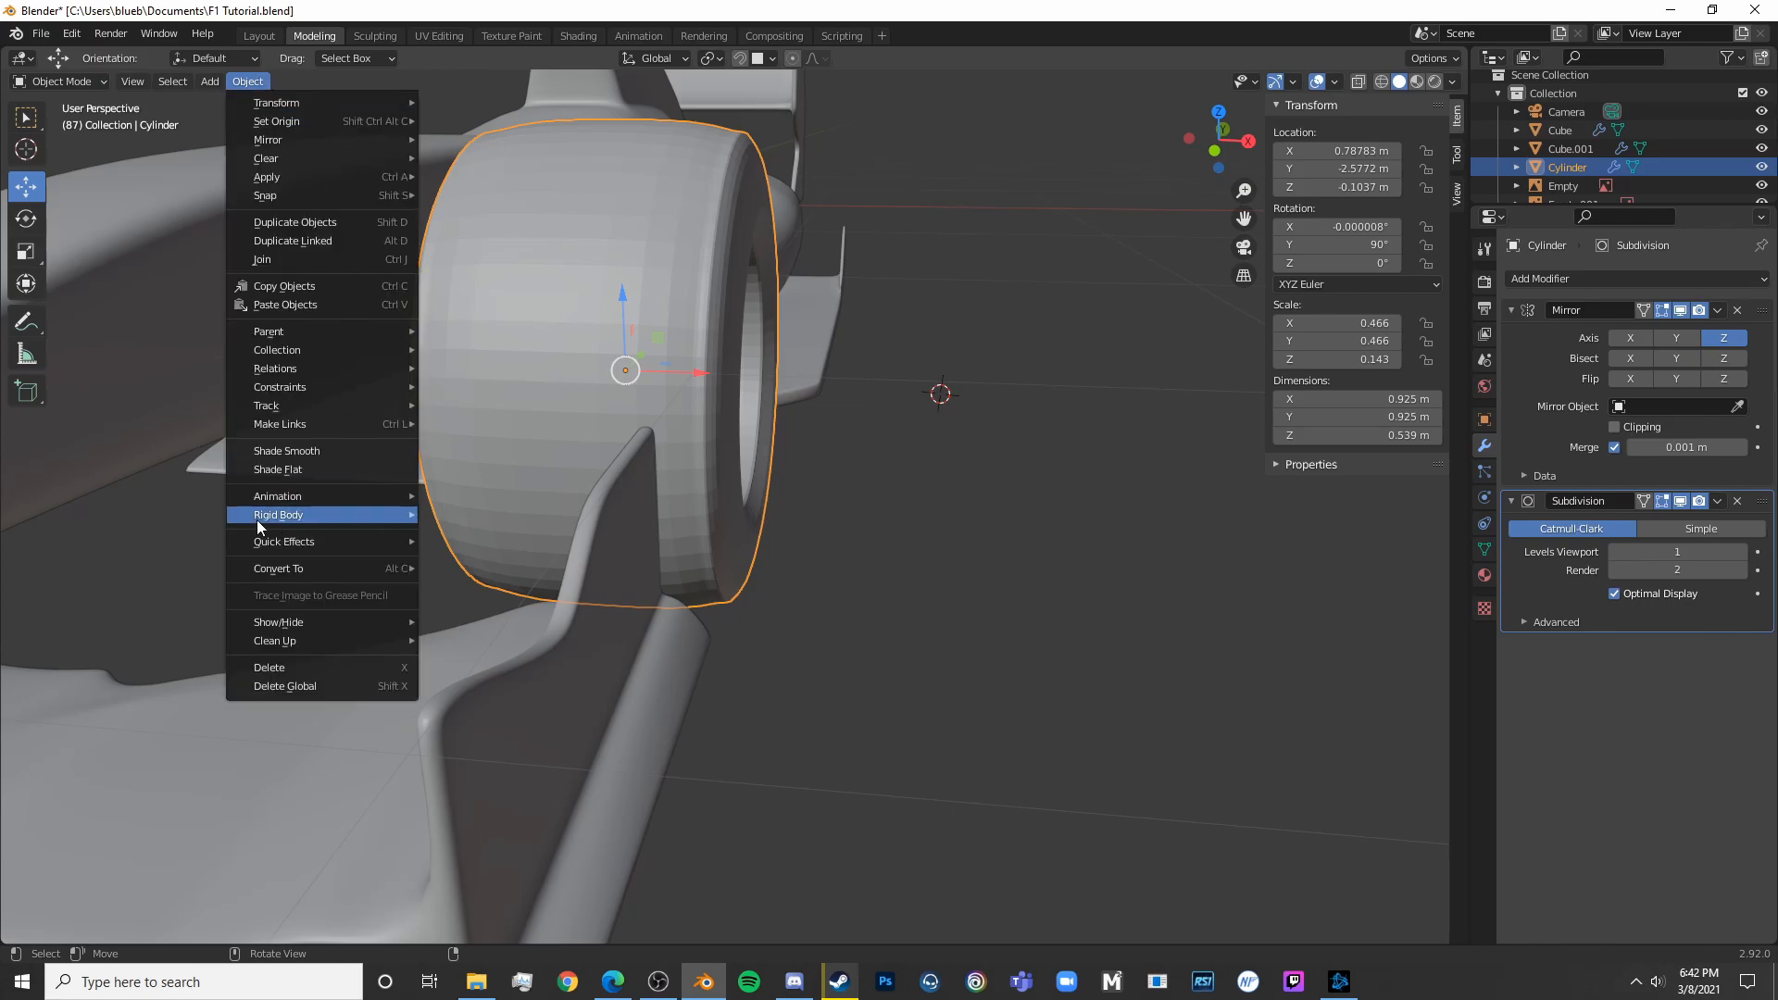
{"action": "left_click", "coordinate": [312, 451]}
Add the tread's two edge loops to the selection, deselect the sidewall loop, and scale the tread loops up slightly to round the tire
{"action": "key", "text": "Tab"}
{"action": "middle_click_drag", "start_coordinate": [653, 326], "coordinate": [758, 383]}
{"action": "key", "text": "Tab"}
{"action": "key", "text": "Tab"}
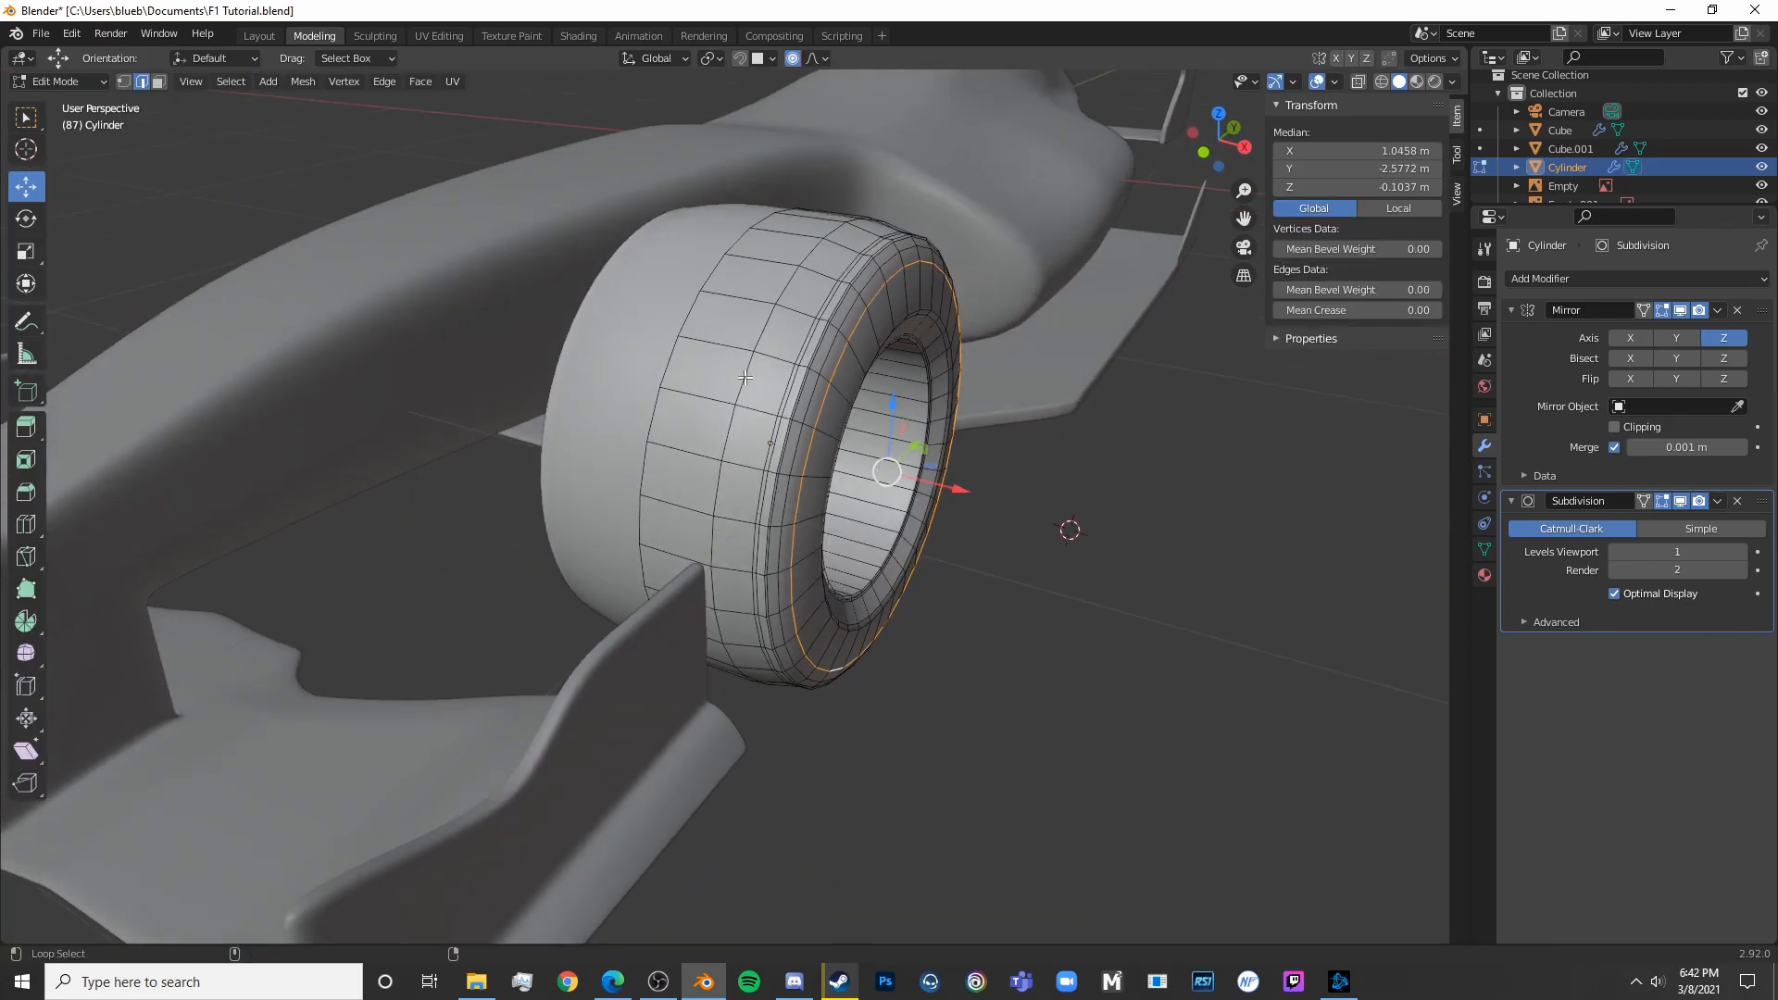
{"action": "key", "text": "s"}
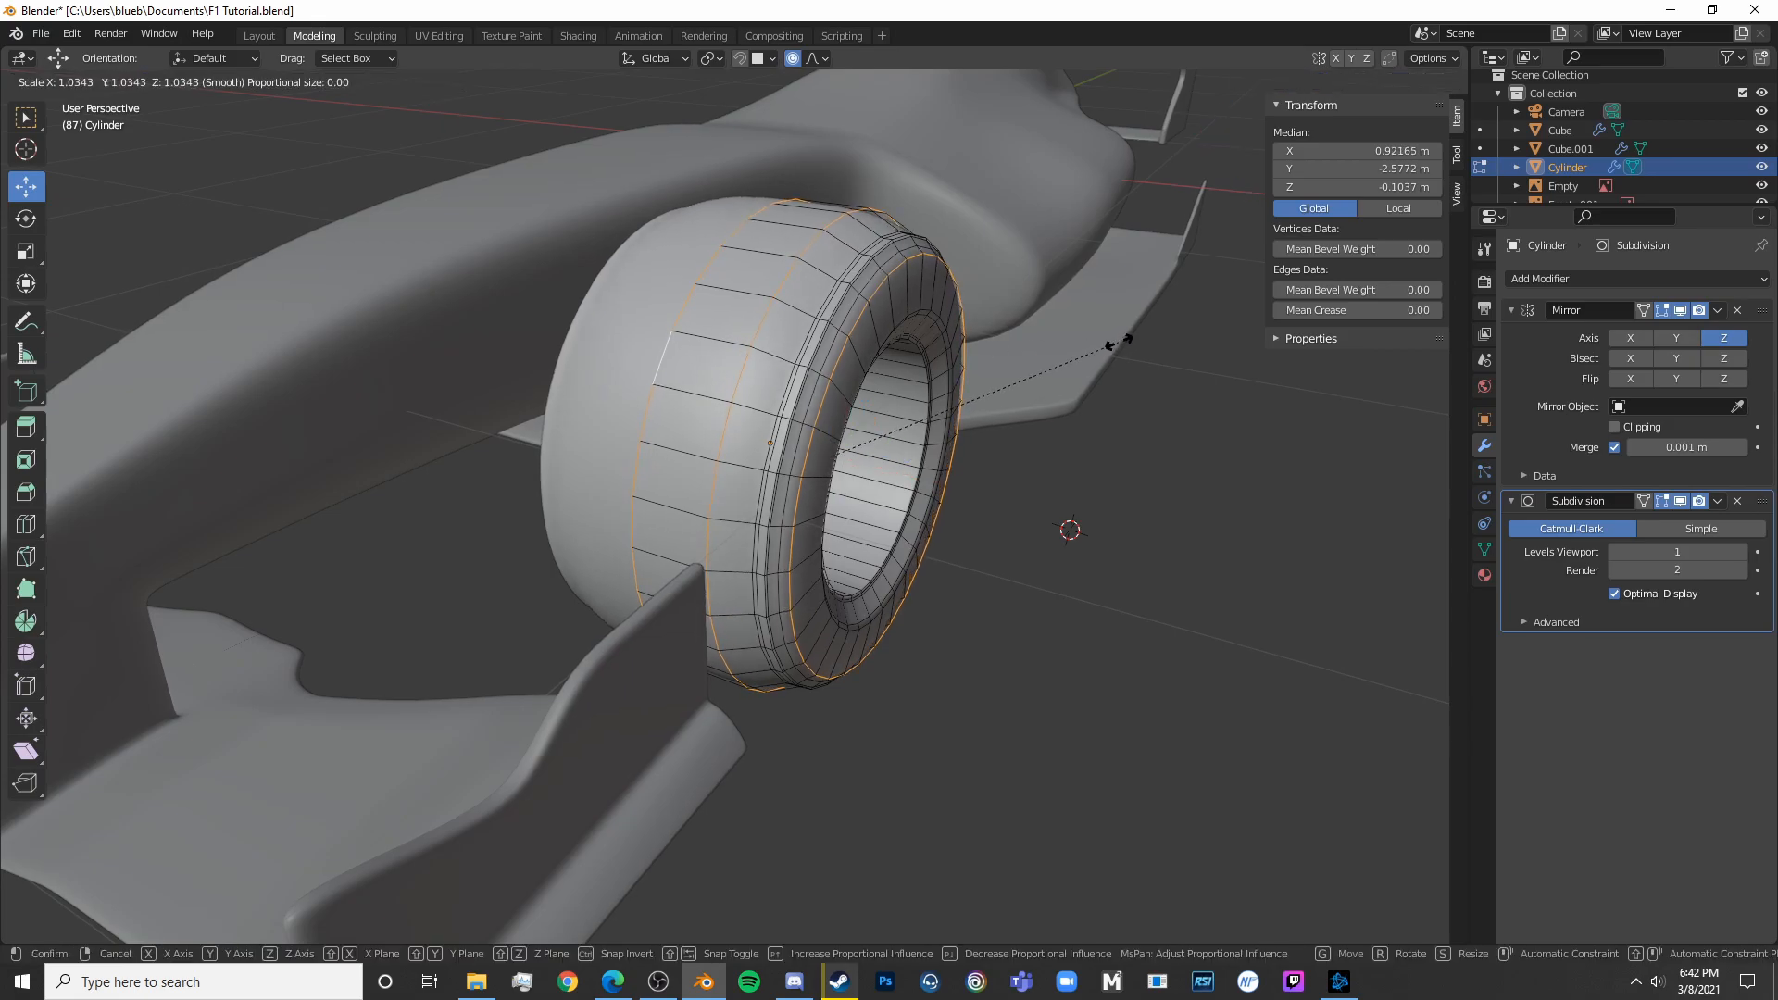
{"action": "right_click", "coordinate": [1116, 342]}
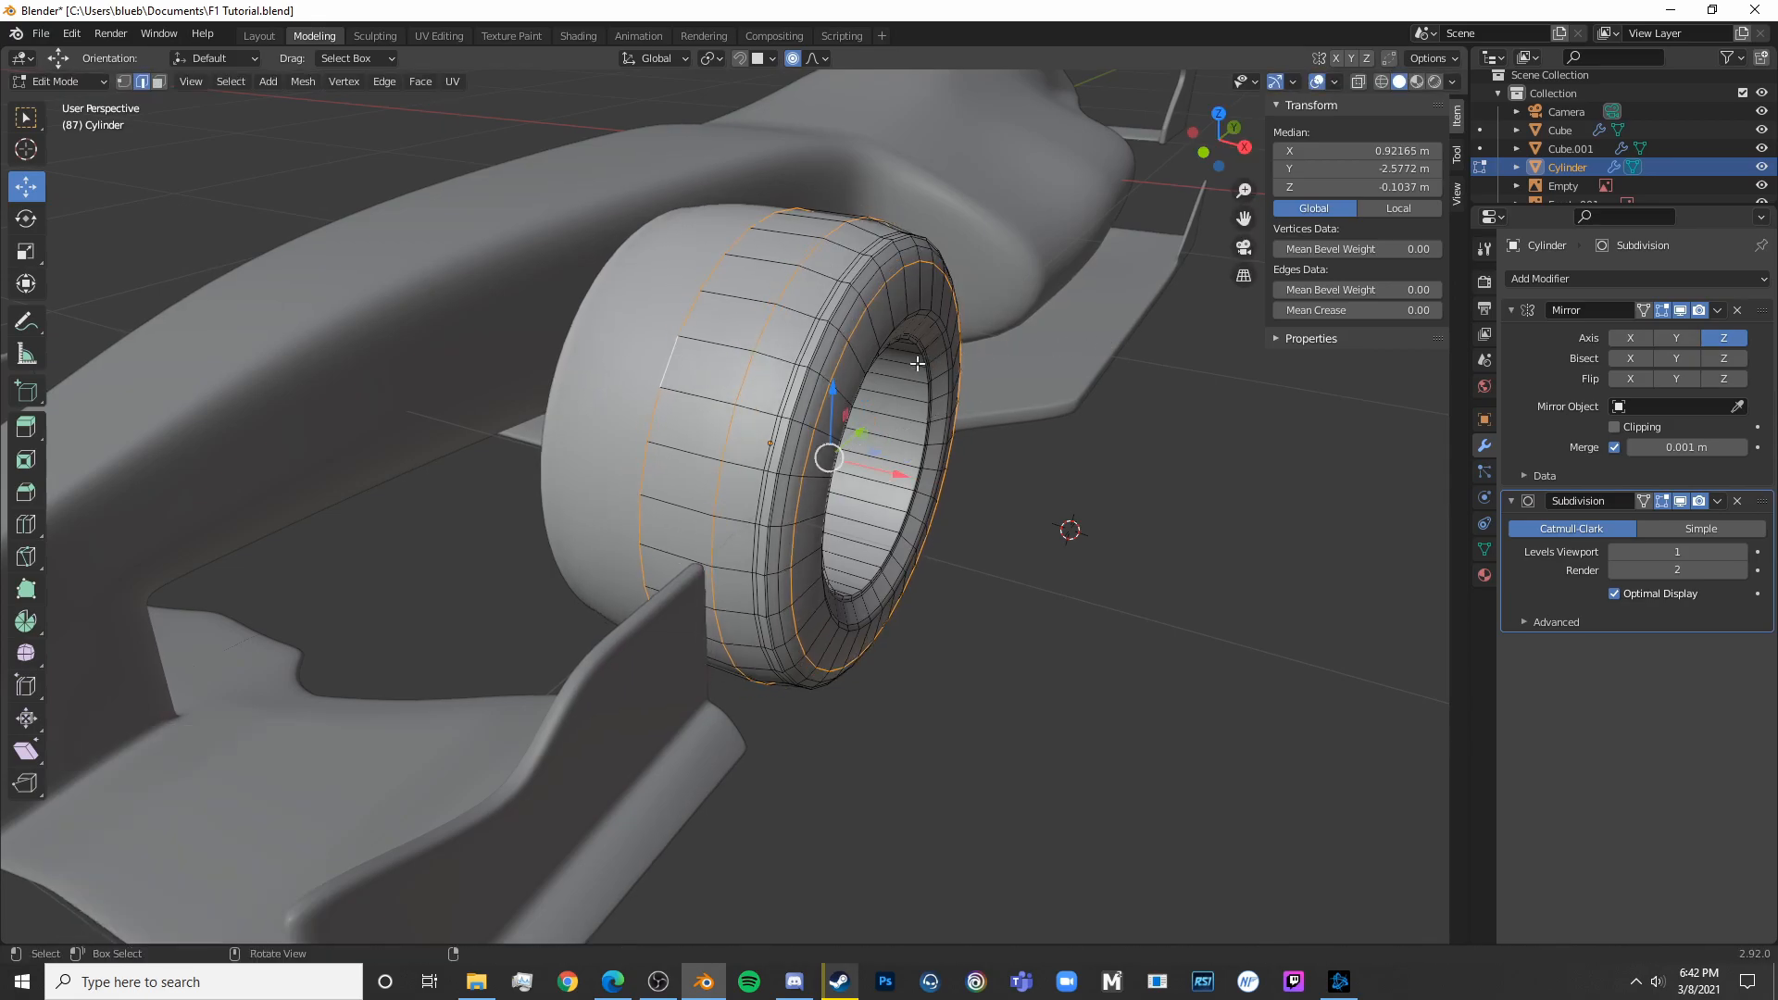
{"action": "left_click", "coordinate": [820, 410], "text": "alt+shift"}
{"action": "key", "text": "s"}
{"action": "left_click", "coordinate": [1083, 389]}
{"action": "key", "text": "Tab"}
{"action": "middle_click_drag", "start_coordinate": [1083, 389], "coordinate": [682, 402]}
Select only the edge loop at the tire's outer shoulder and adjust its scale to smooth the transition into the sidewall
{"action": "scroll", "coordinate": [1047, 381], "scroll_direction": "down", "scroll_amount": 5}
{"action": "scroll", "coordinate": [885, 429], "scroll_direction": "up", "scroll_amount": 8}
{"action": "key", "text": "Tab"}
{"action": "scroll", "coordinate": [834, 426], "scroll_direction": "up", "scroll_amount": 6}
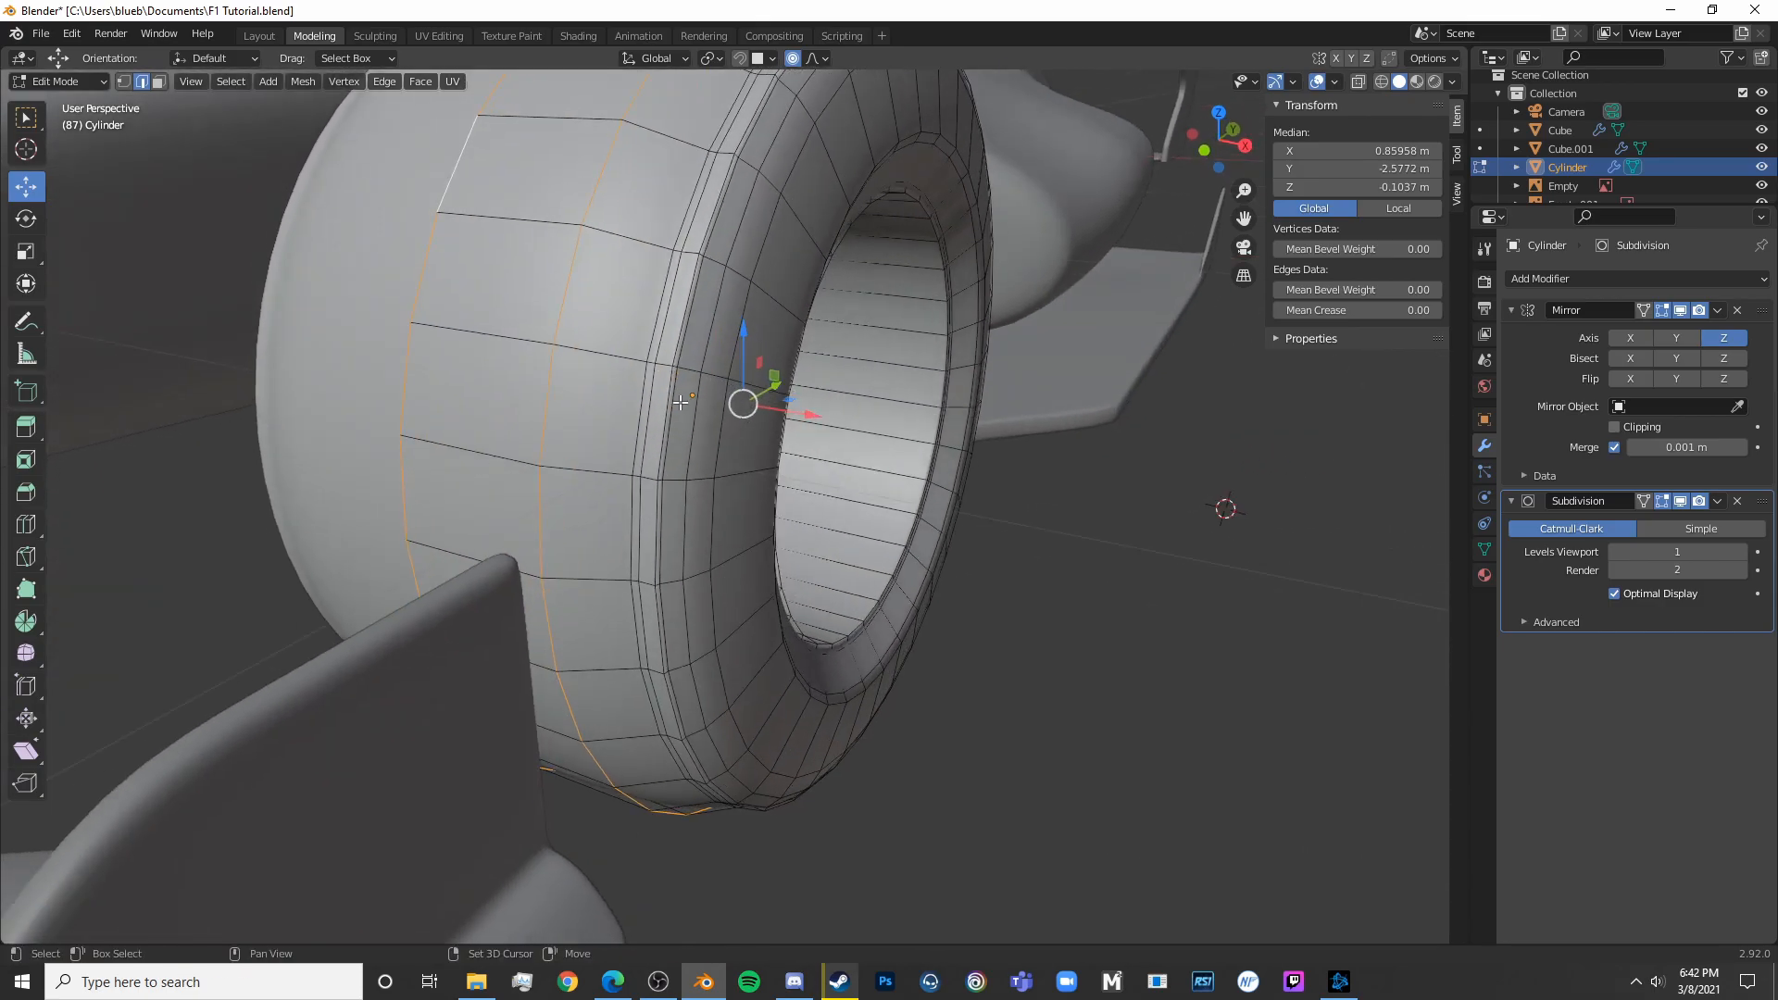
{"action": "key", "text": "alt+a"}
{"action": "left_click", "coordinate": [668, 404], "text": "alt"}
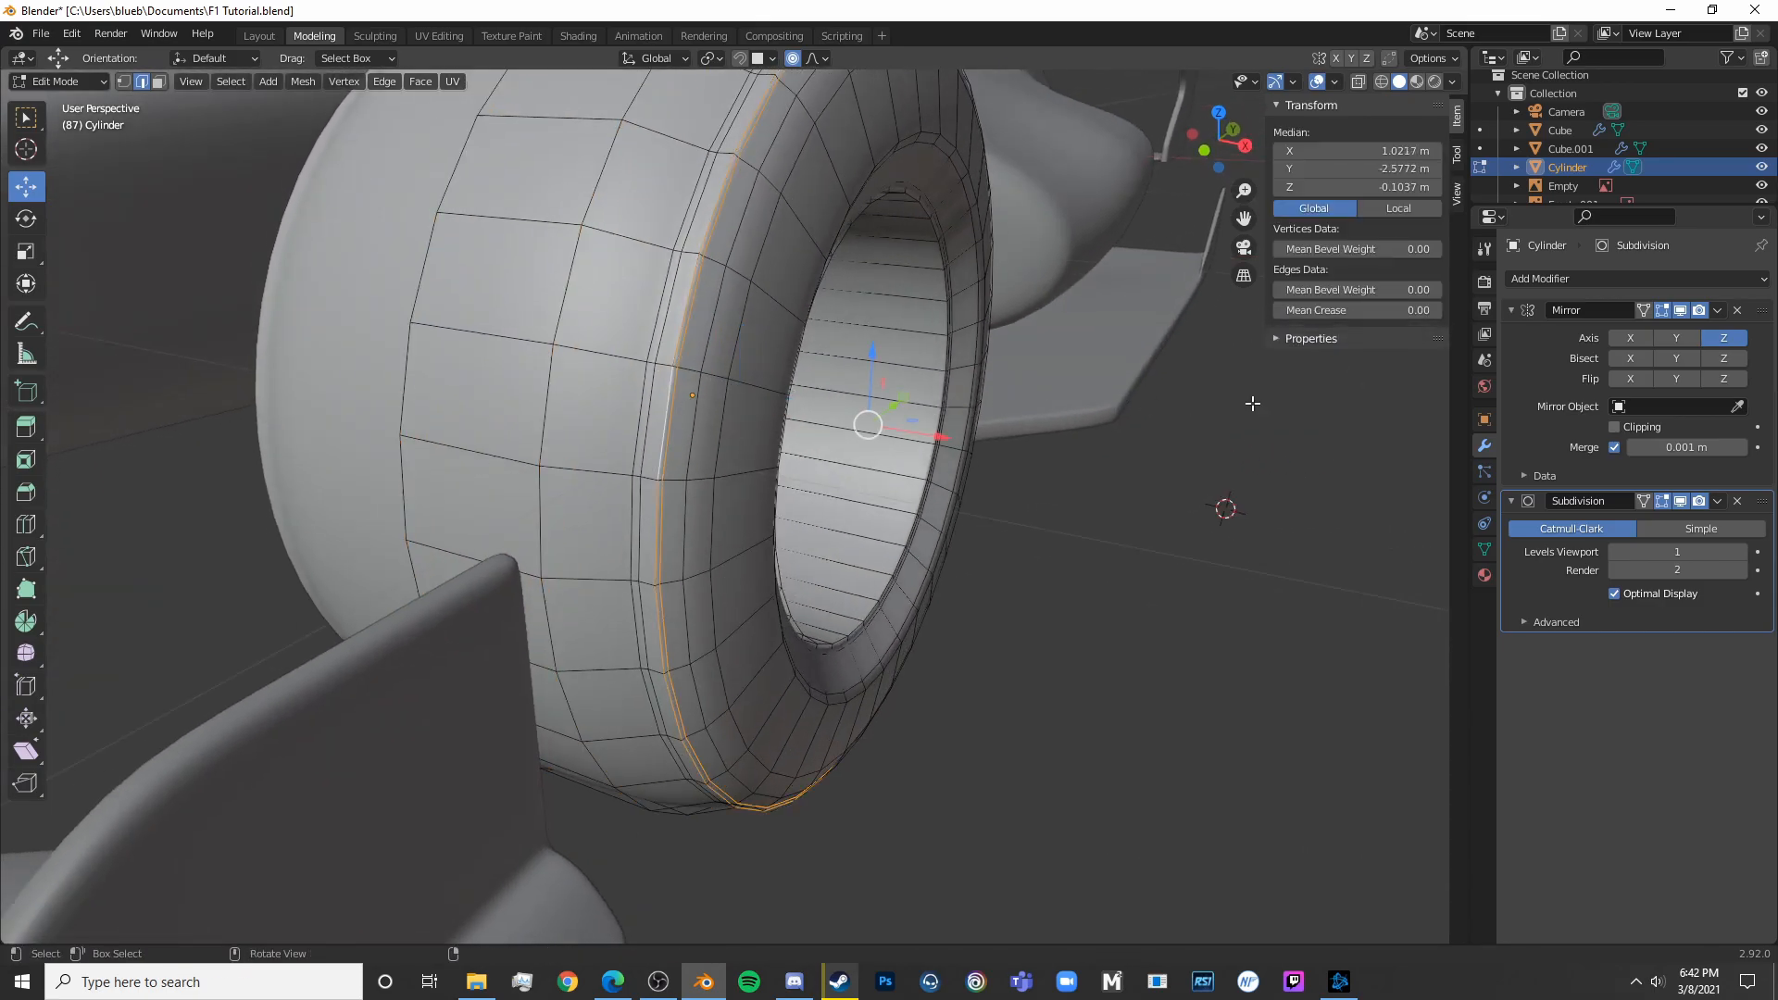
{"action": "key", "text": "s"}
{"action": "left_click", "coordinate": [1248, 403]}
{"action": "key", "text": "Tab"}
Scale the outer shoulder edge loop down to about 0.986 for a softer tire profile
{"action": "scroll", "coordinate": [965, 435], "scroll_direction": "down", "scroll_amount": 6}
{"action": "mouse_move", "coordinate": [965, 435]}
{"action": "middle_mouse_down"}
{"action": "mouse_move", "coordinate": [1015, 420]}
{"action": "mouse_move", "coordinate": [930, 436]}
{"action": "middle_mouse_up"}
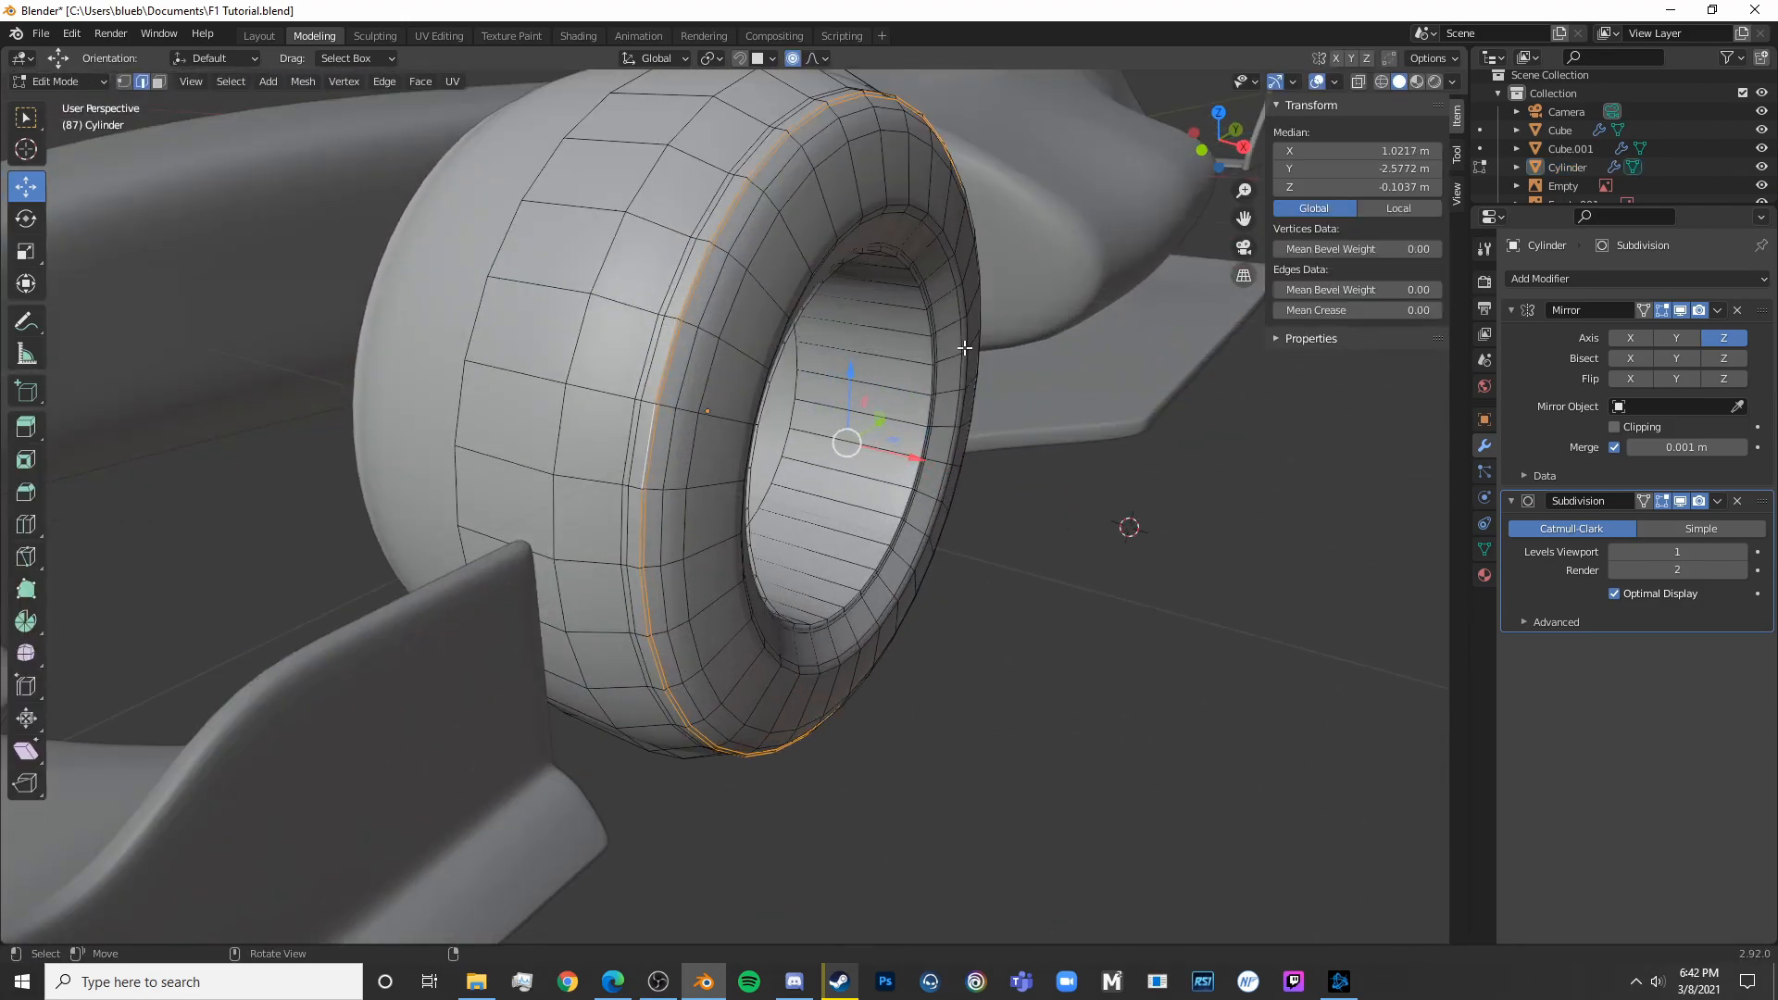
{"action": "middle_click_drag", "start_coordinate": [1111, 306], "coordinate": [1190, 290]}
{"action": "key", "text": "s"}
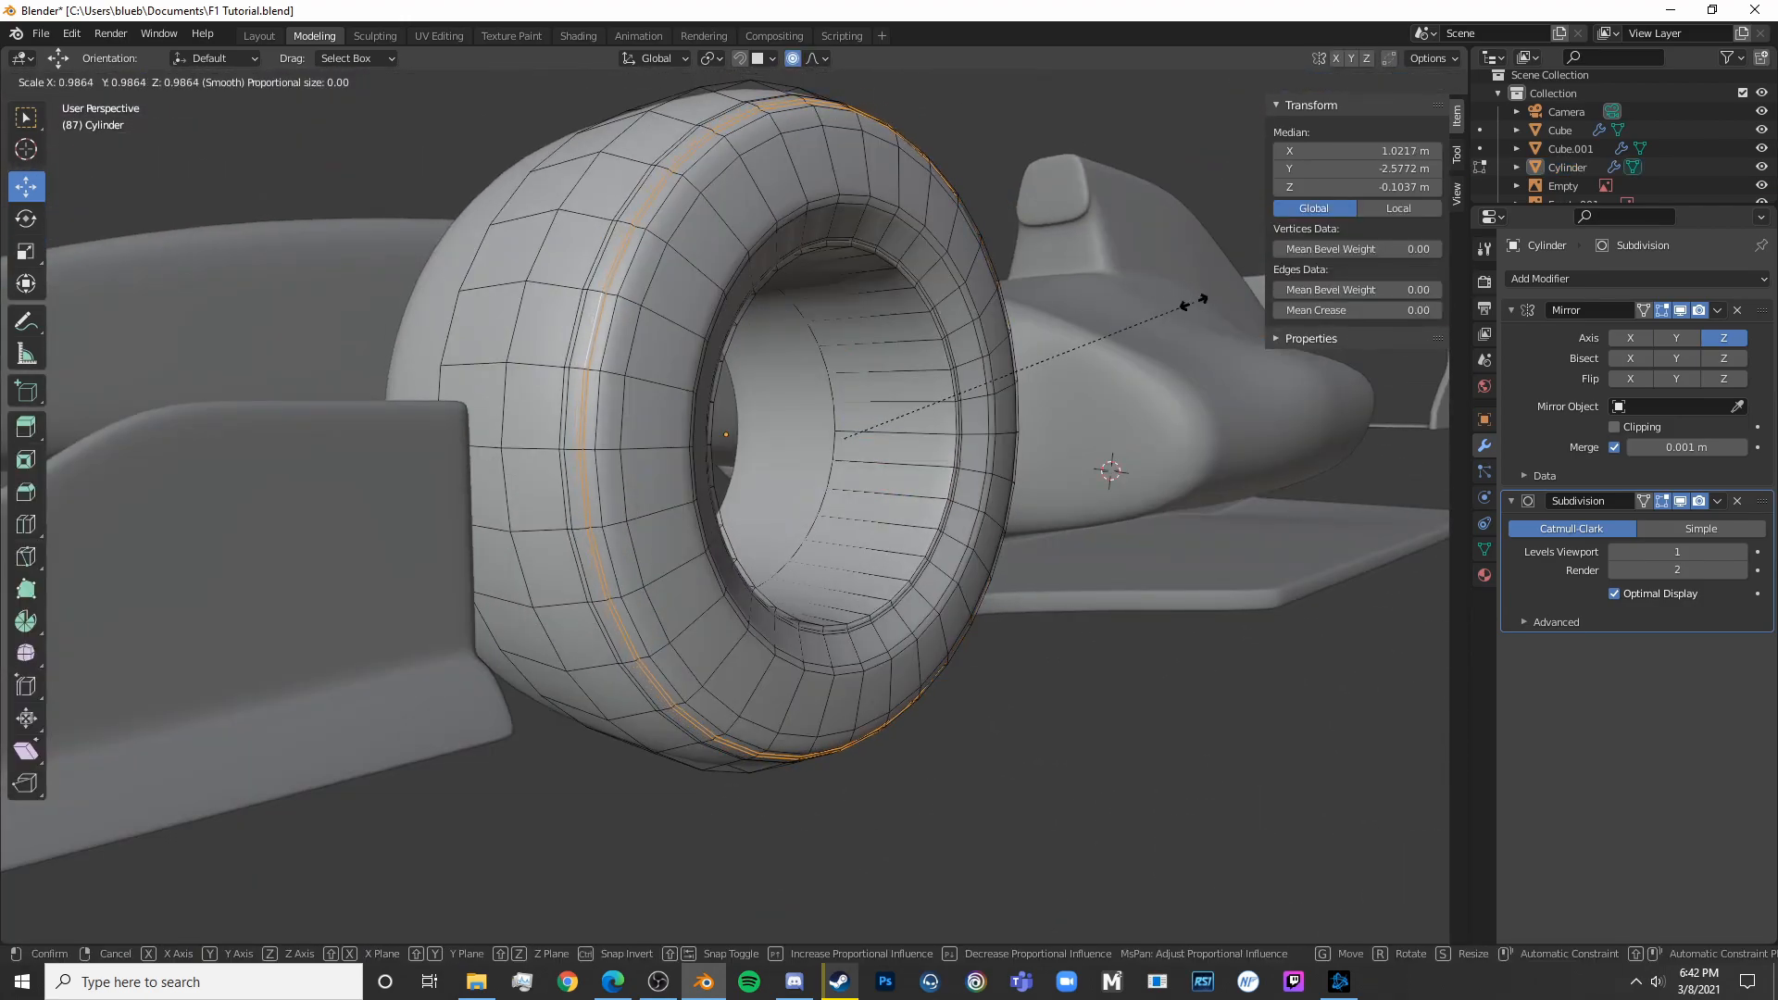
{"action": "left_click", "coordinate": [1194, 303]}
{"action": "key", "text": "Tab"}
In top view, move the wheel outward along X by about 0.247 m to the blueprint's outer tire edge and check the other views
{"action": "scroll", "coordinate": [1065, 331], "scroll_direction": "down", "scroll_amount": 6}
{"action": "middle_click_drag", "start_coordinate": [1065, 331], "coordinate": [874, 388]}
{"action": "key", "text": "KP_3"}
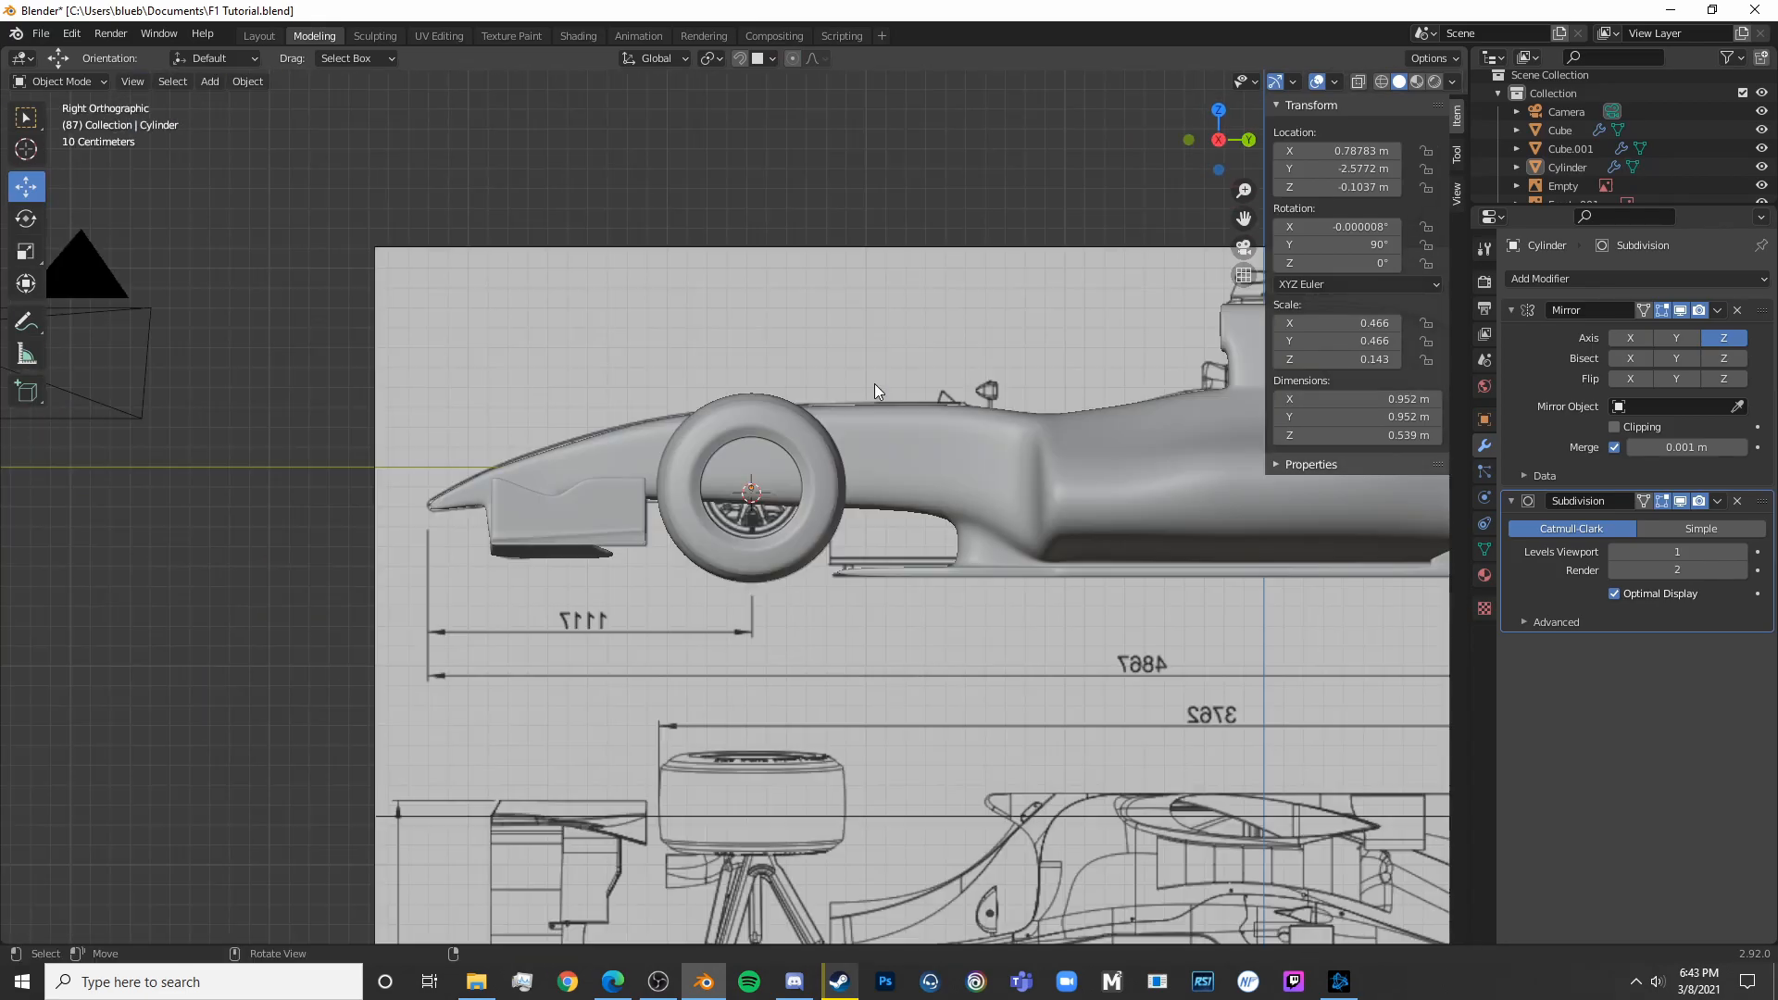
{"action": "key", "text": "alt+z"}
{"action": "key", "text": "KP_7"}
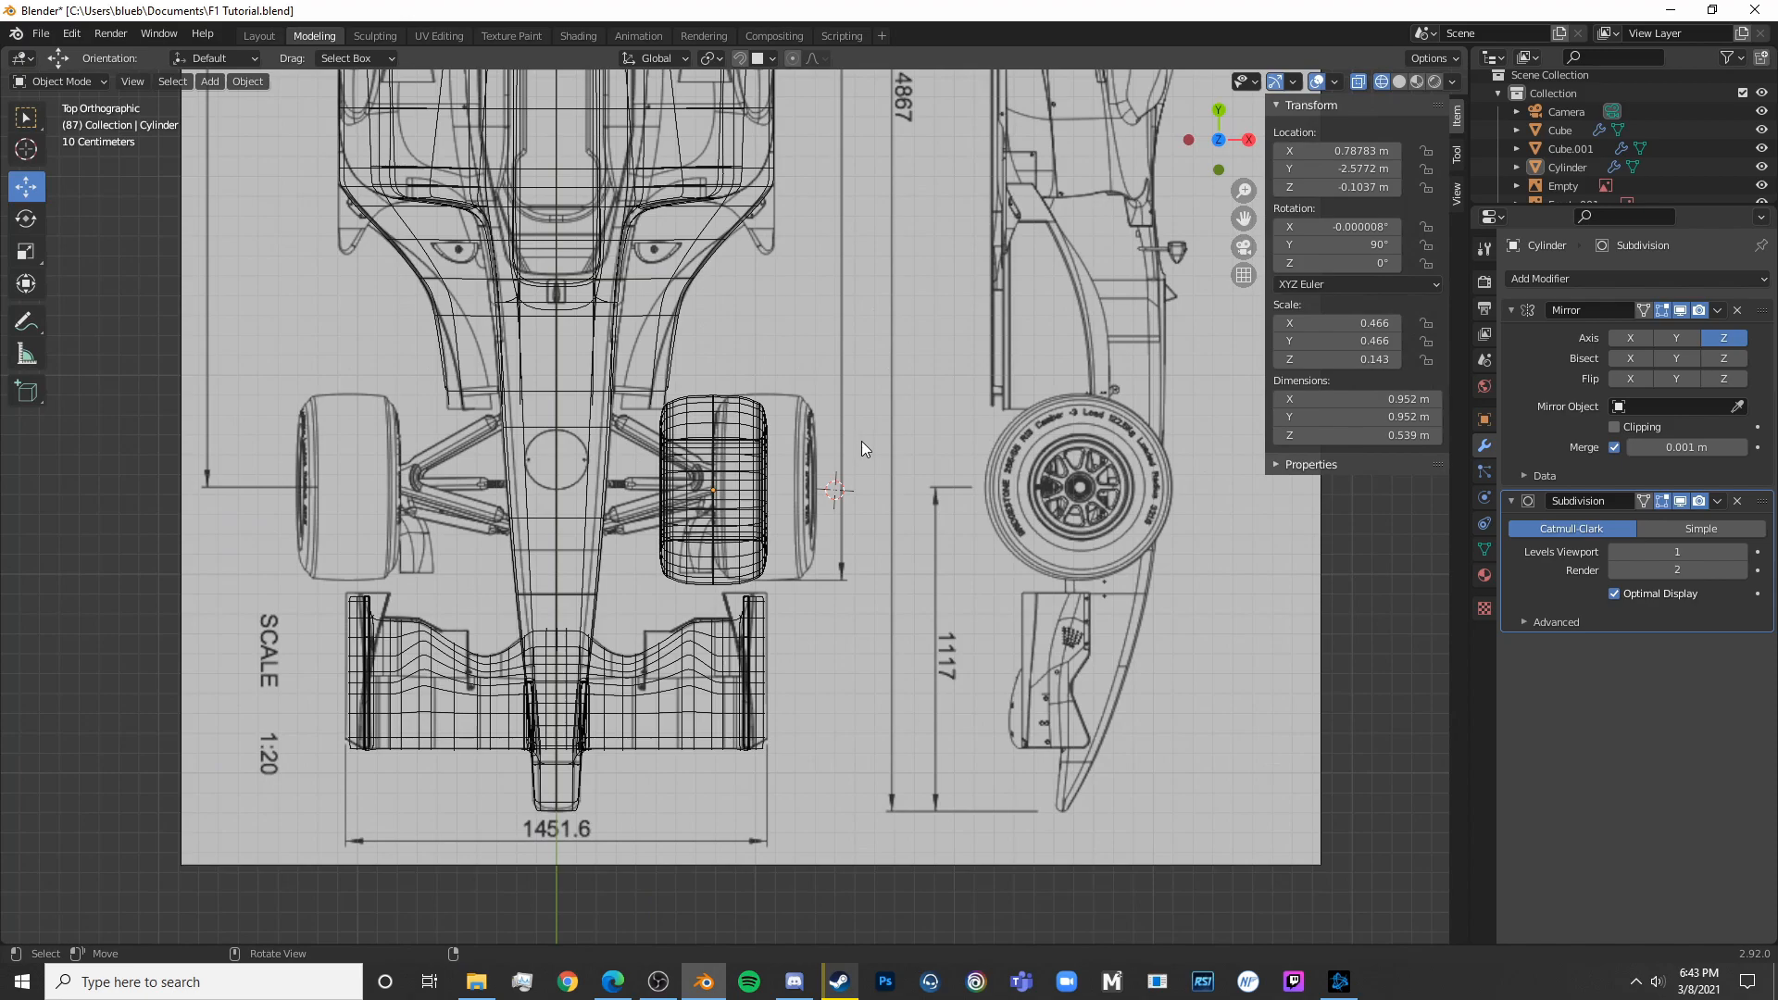
{"action": "key", "text": "alt+z"}
{"action": "left_click", "coordinate": [712, 492]}
{"action": "left_click_drag", "start_coordinate": [772, 491], "coordinate": [823, 491]}
{"action": "key", "text": "KP_1"}
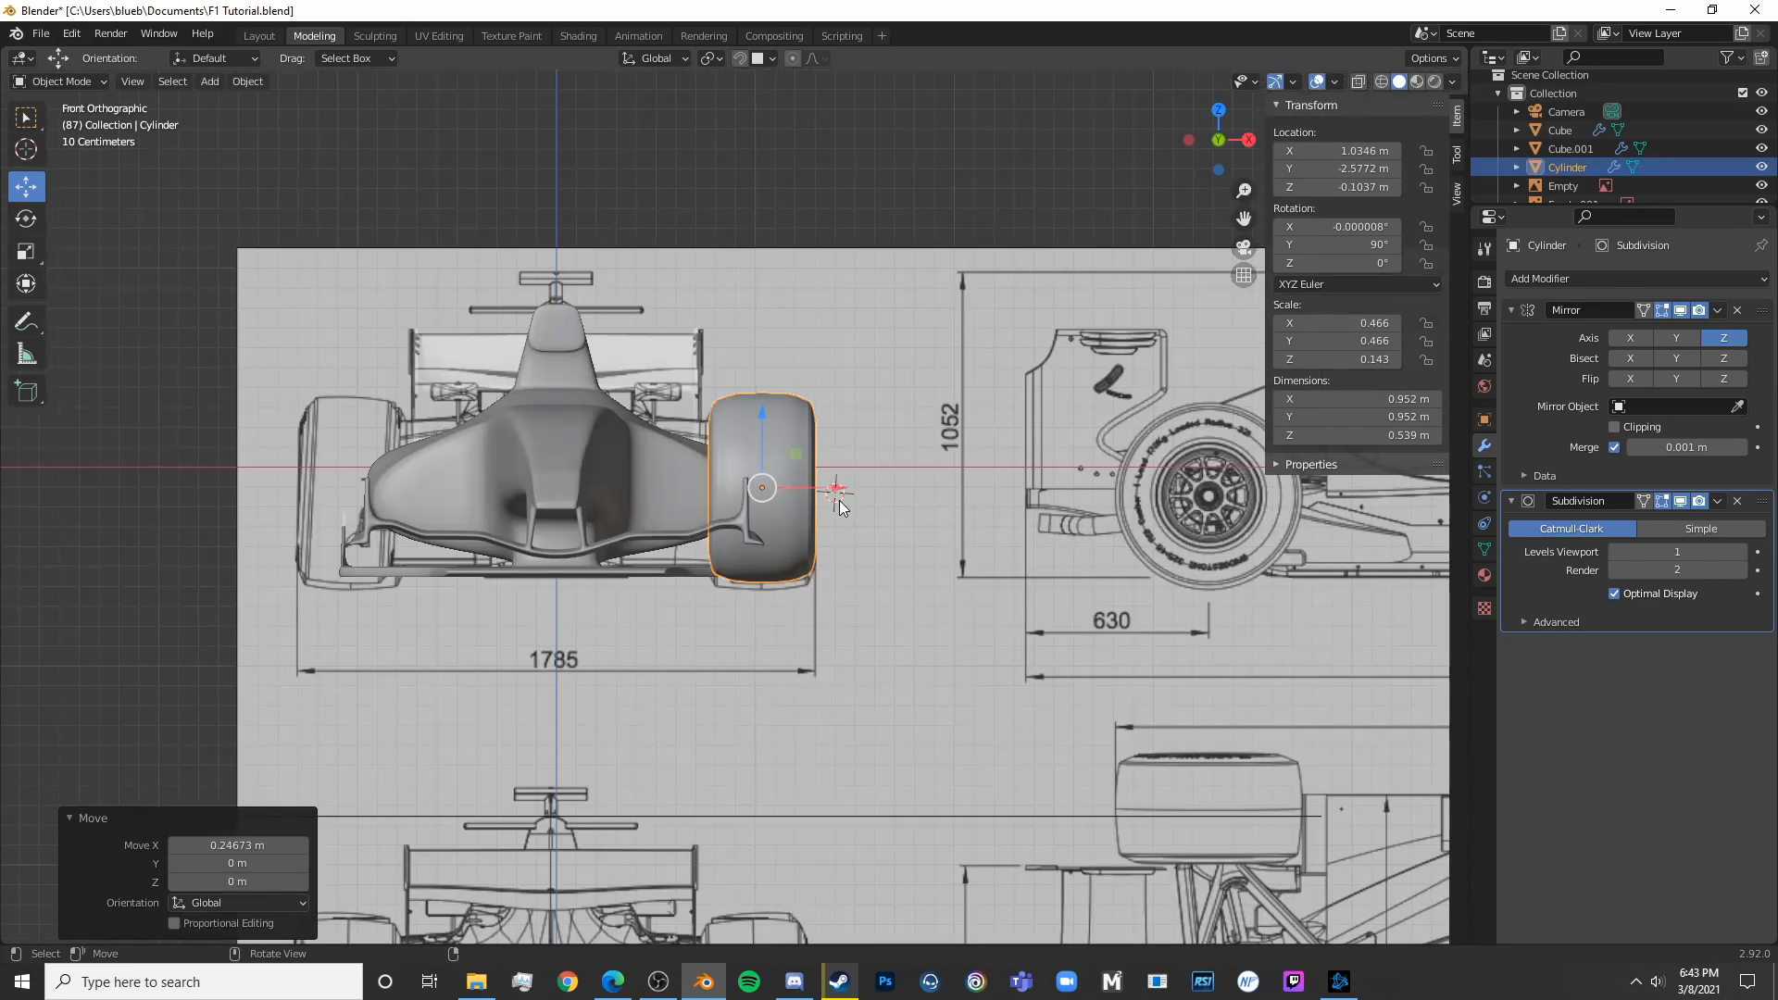
{"action": "key", "text": "KP_3"}
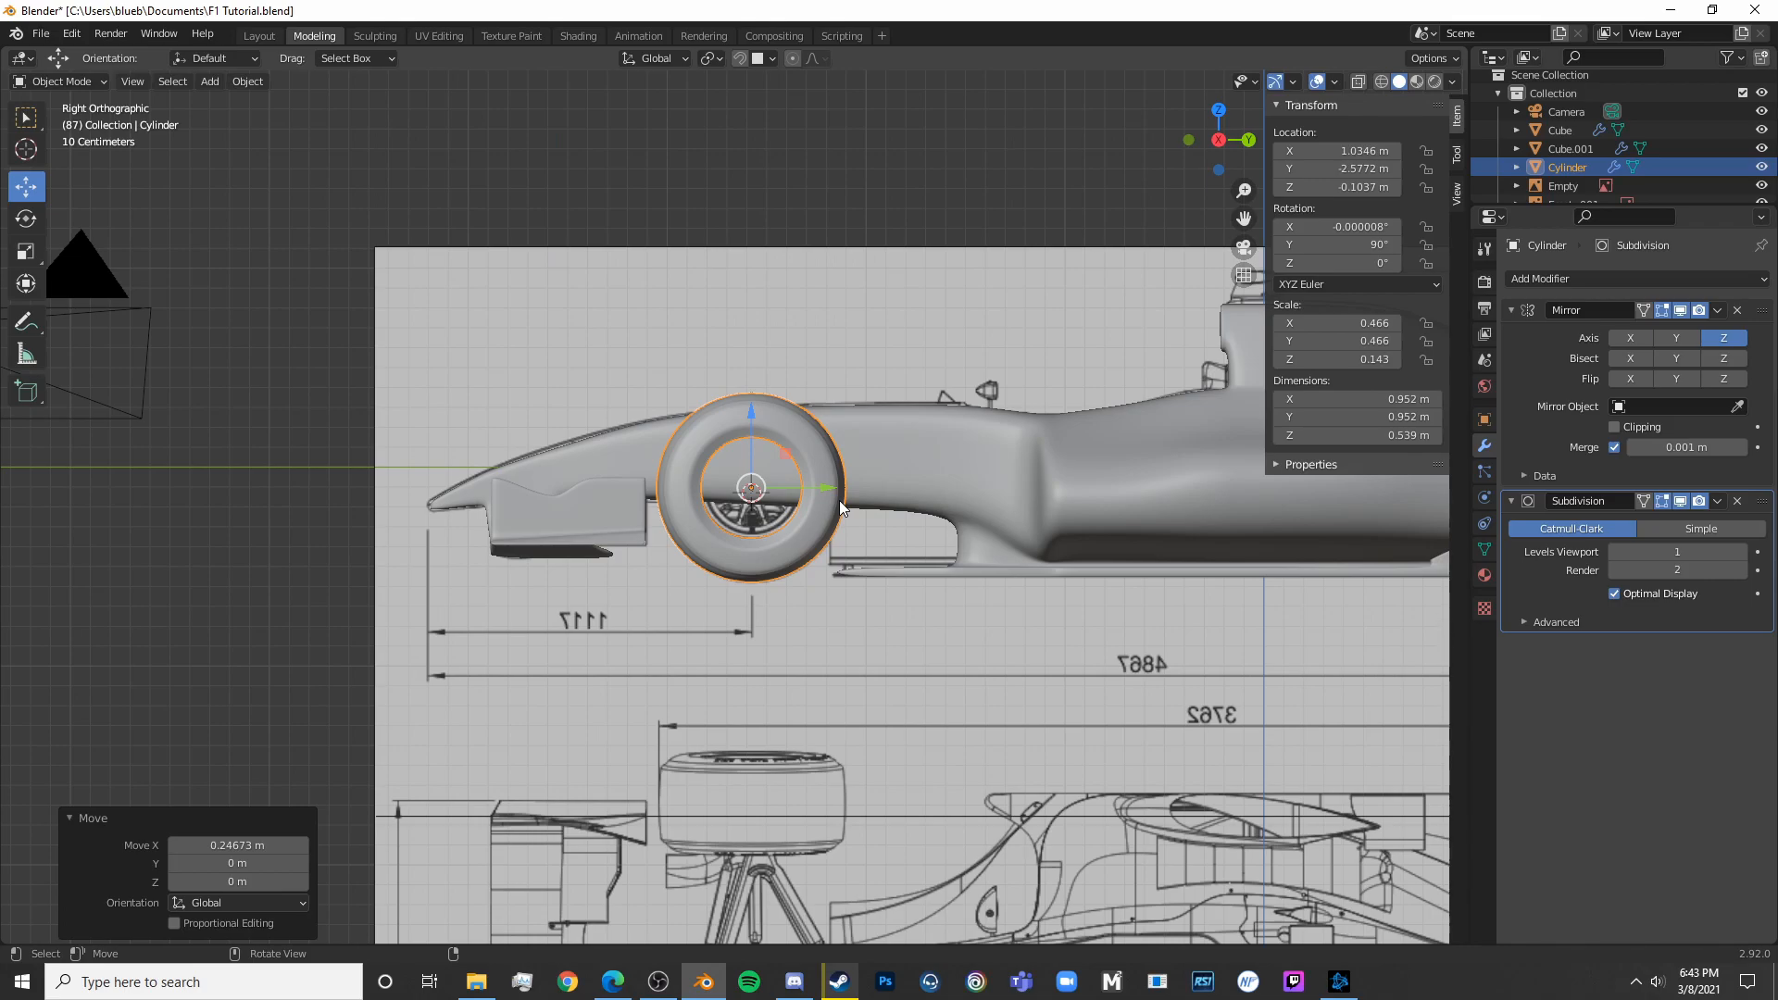
Snap the 3D cursor to the selected wheel's origin
{"action": "scroll", "coordinate": [813, 500], "scroll_direction": "up", "scroll_amount": 4}
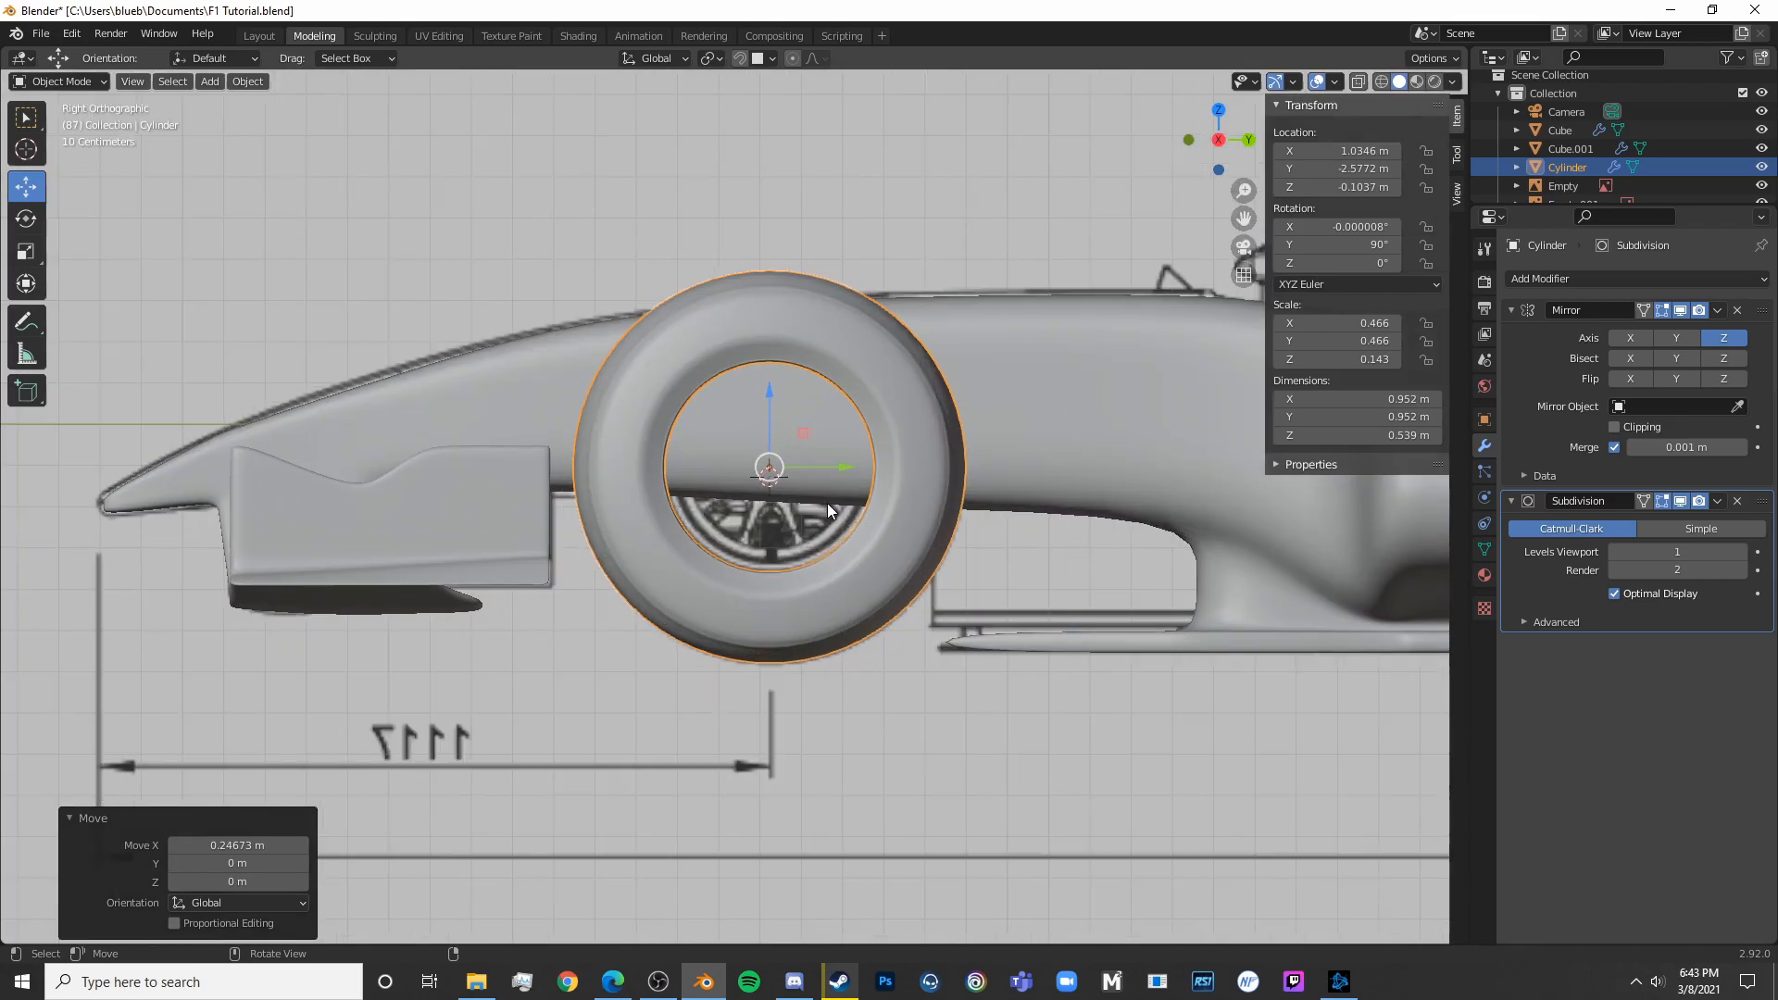
{"action": "key", "text": "shift+s"}
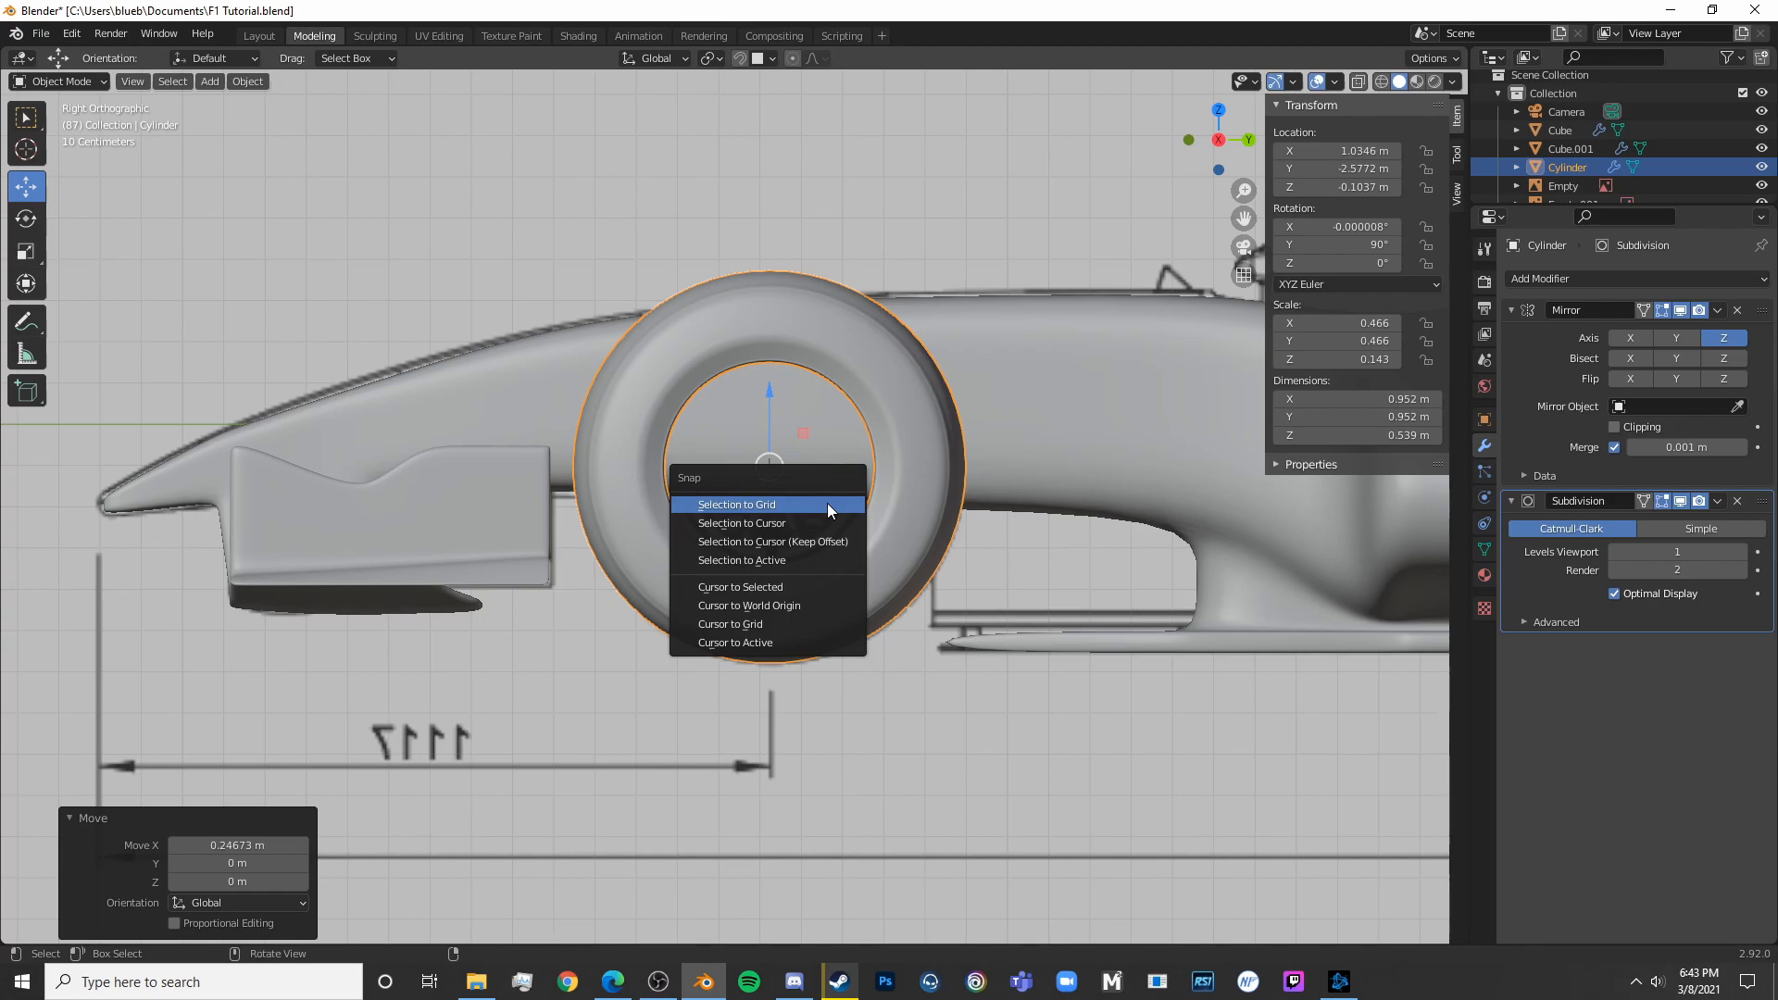
{"action": "left_click", "coordinate": [813, 589]}
{"action": "middle_click_drag", "start_coordinate": [737, 463], "coordinate": [1143, 564]}
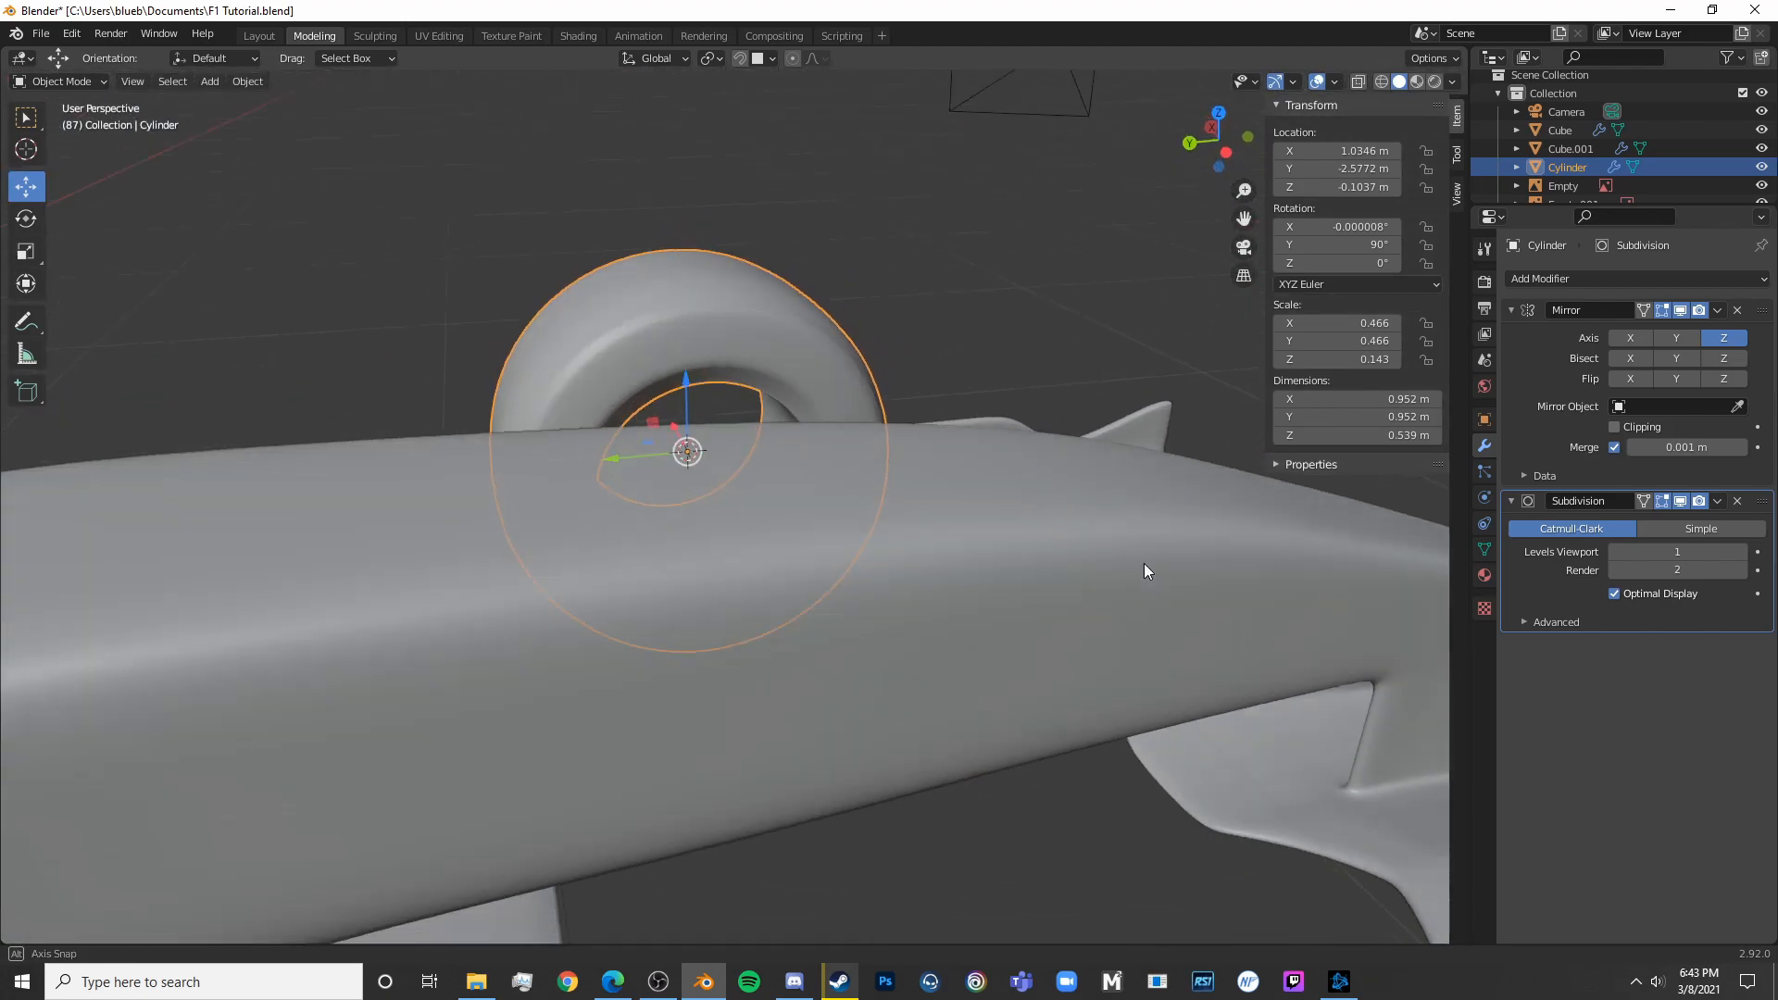
{"action": "middle_click_drag", "start_coordinate": [939, 479], "coordinate": [505, 470]}
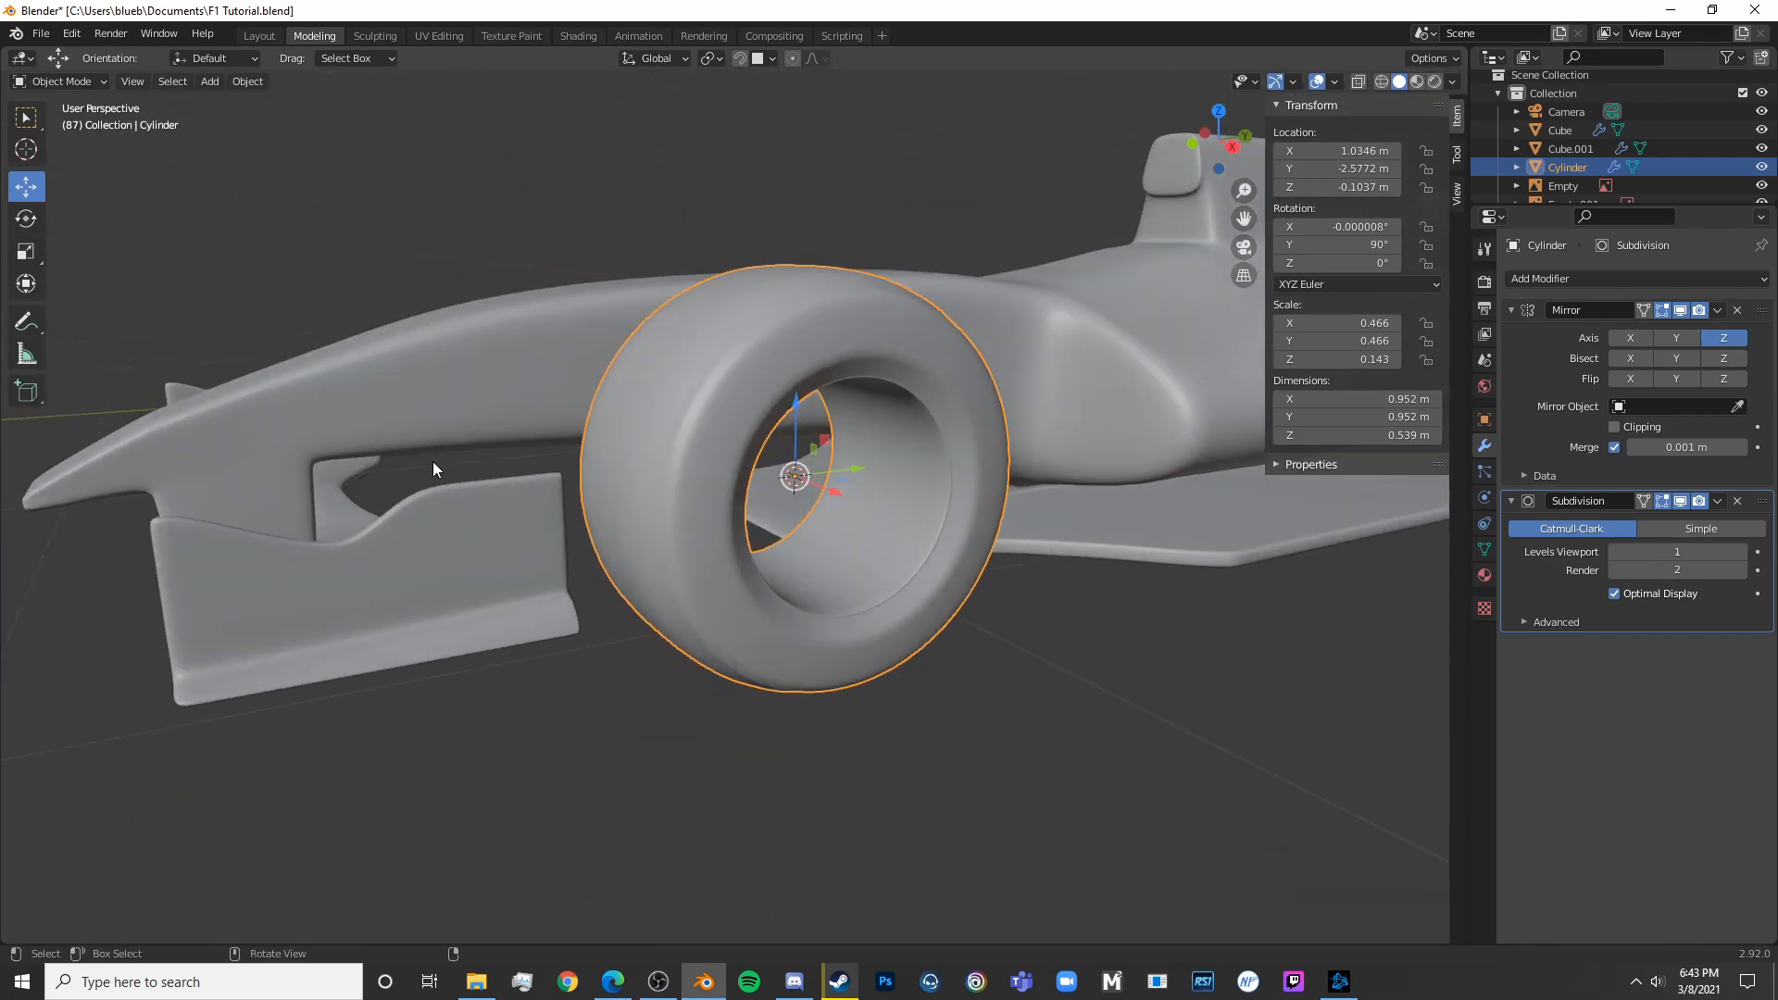
Add a new cylinder at the wheel's centre and rotate it 90° in front view for the rim
{"action": "key", "text": "shift+a"}
{"action": "mouse_move", "coordinate": [841, 522]}
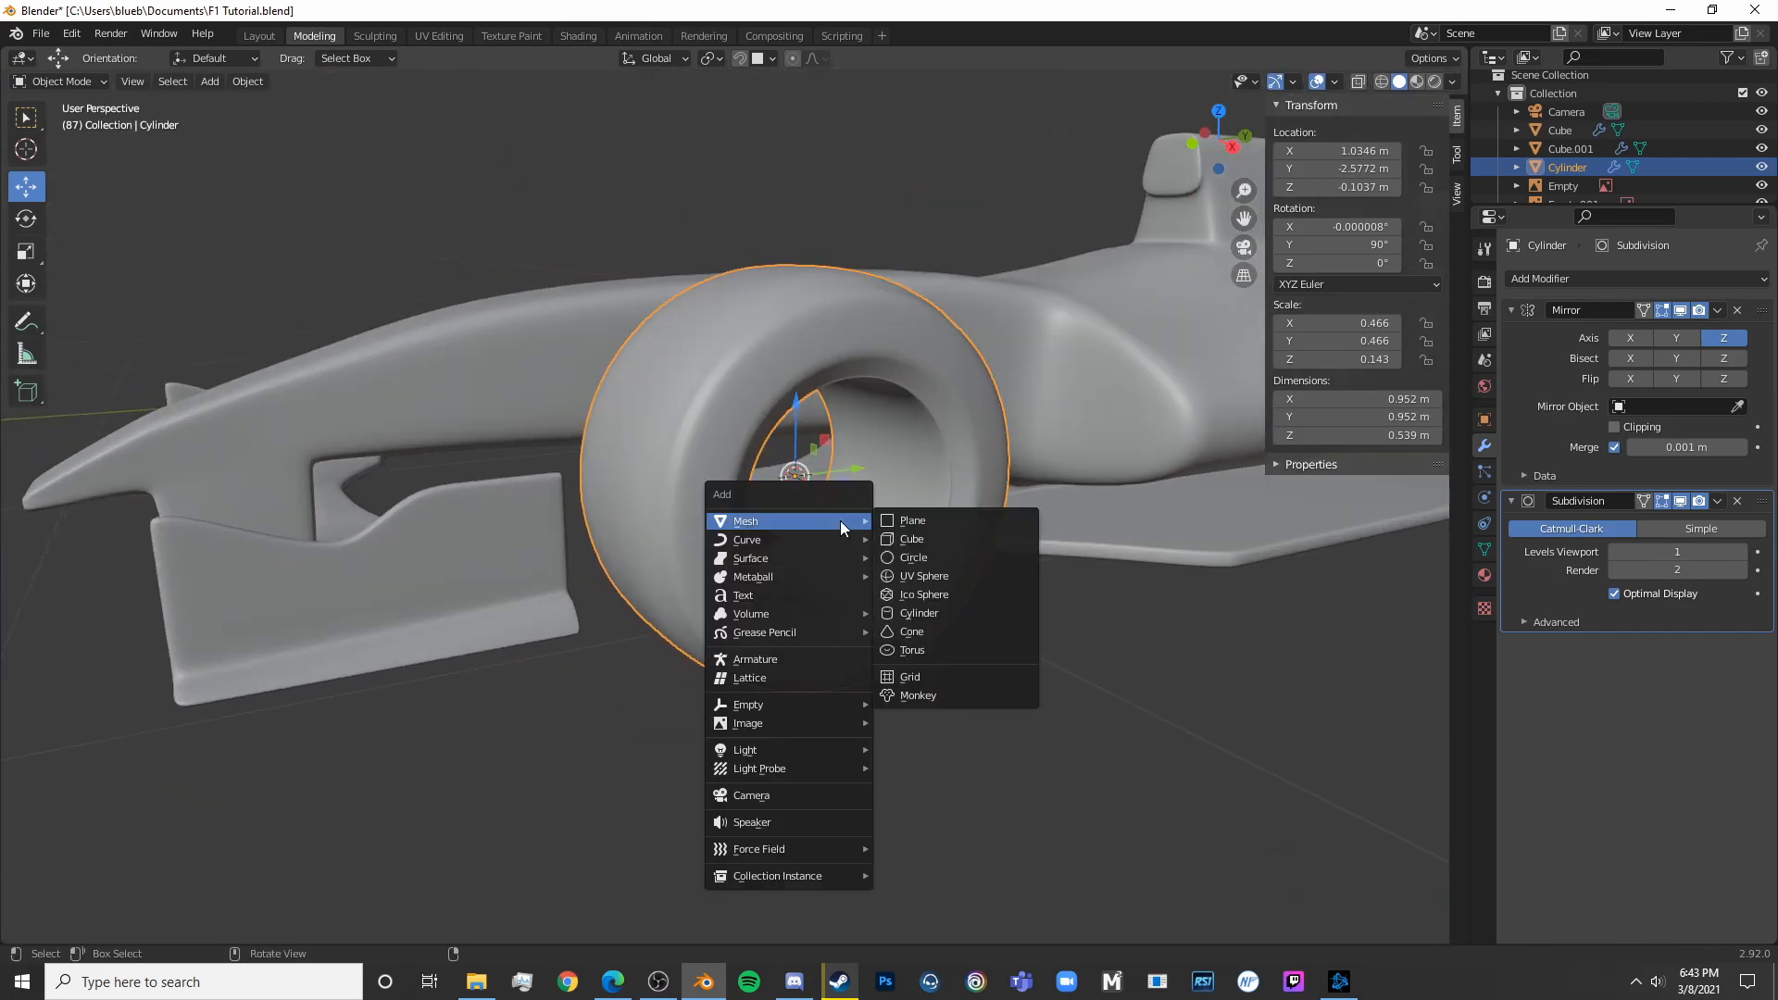
{"action": "left_click", "coordinate": [908, 612]}
{"action": "scroll", "coordinate": [930, 602], "scroll_direction": "down", "scroll_amount": 5}
{"action": "key", "text": "KP_1"}
{"action": "type", "text": "r90"}
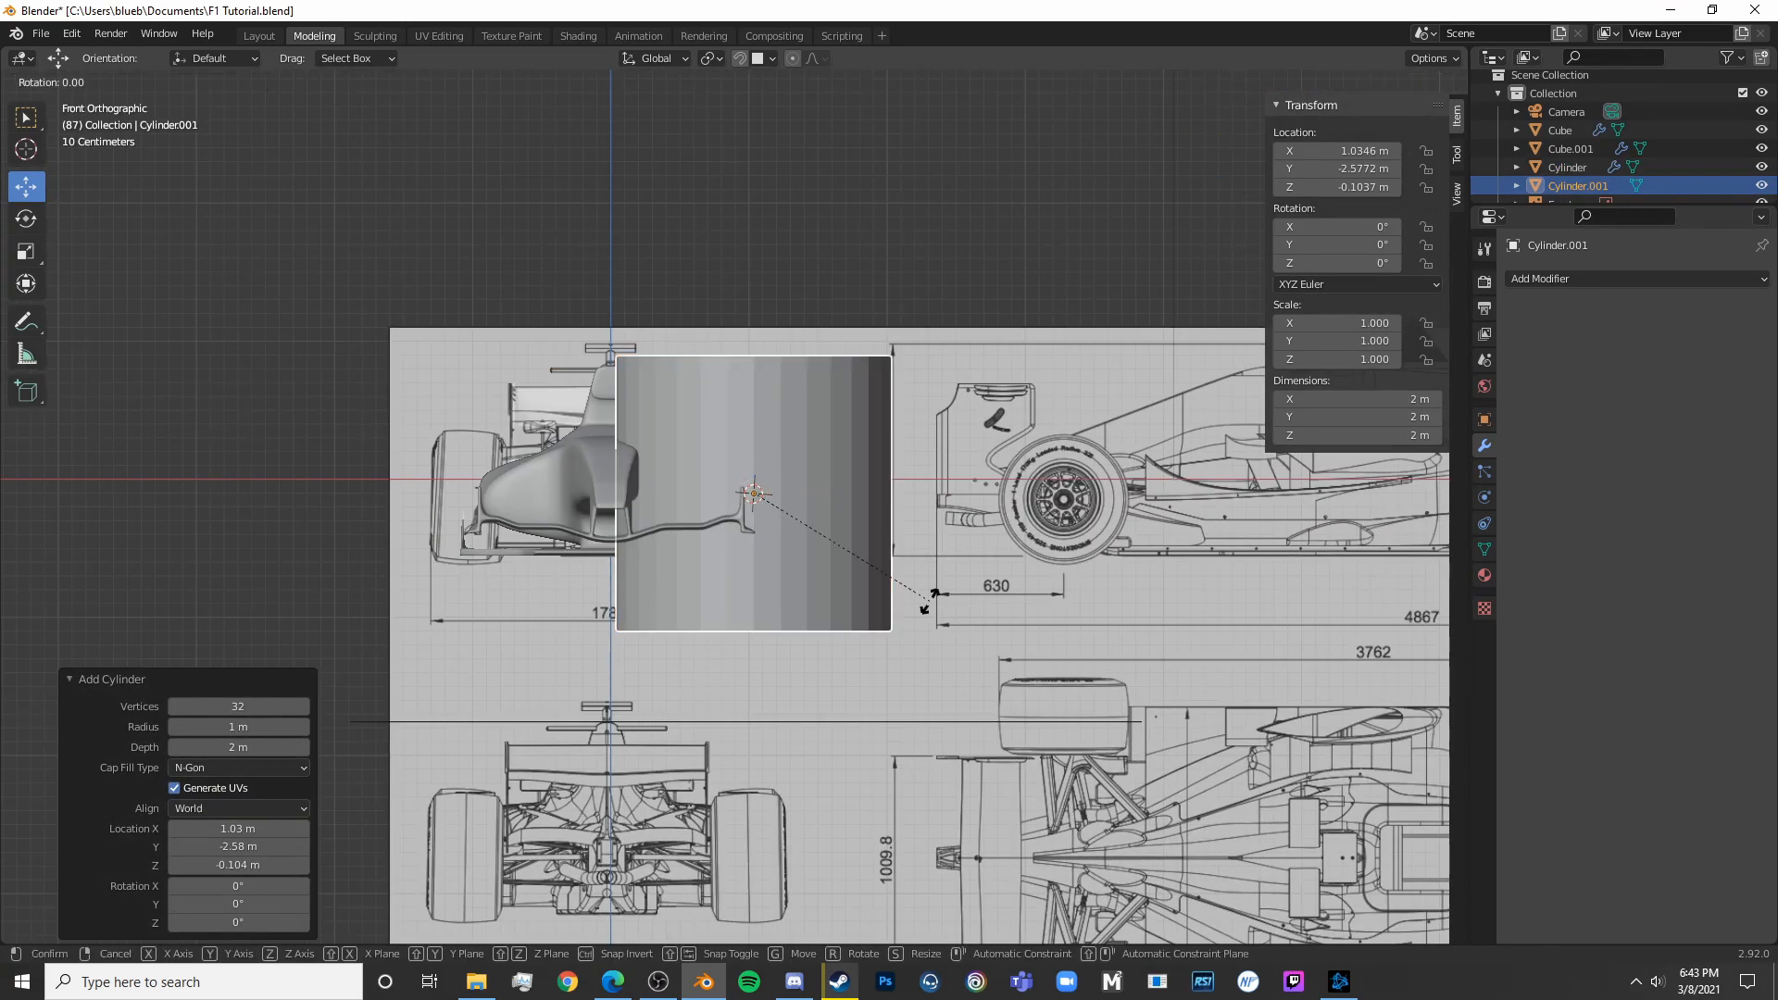
{"action": "key", "text": "Return"}
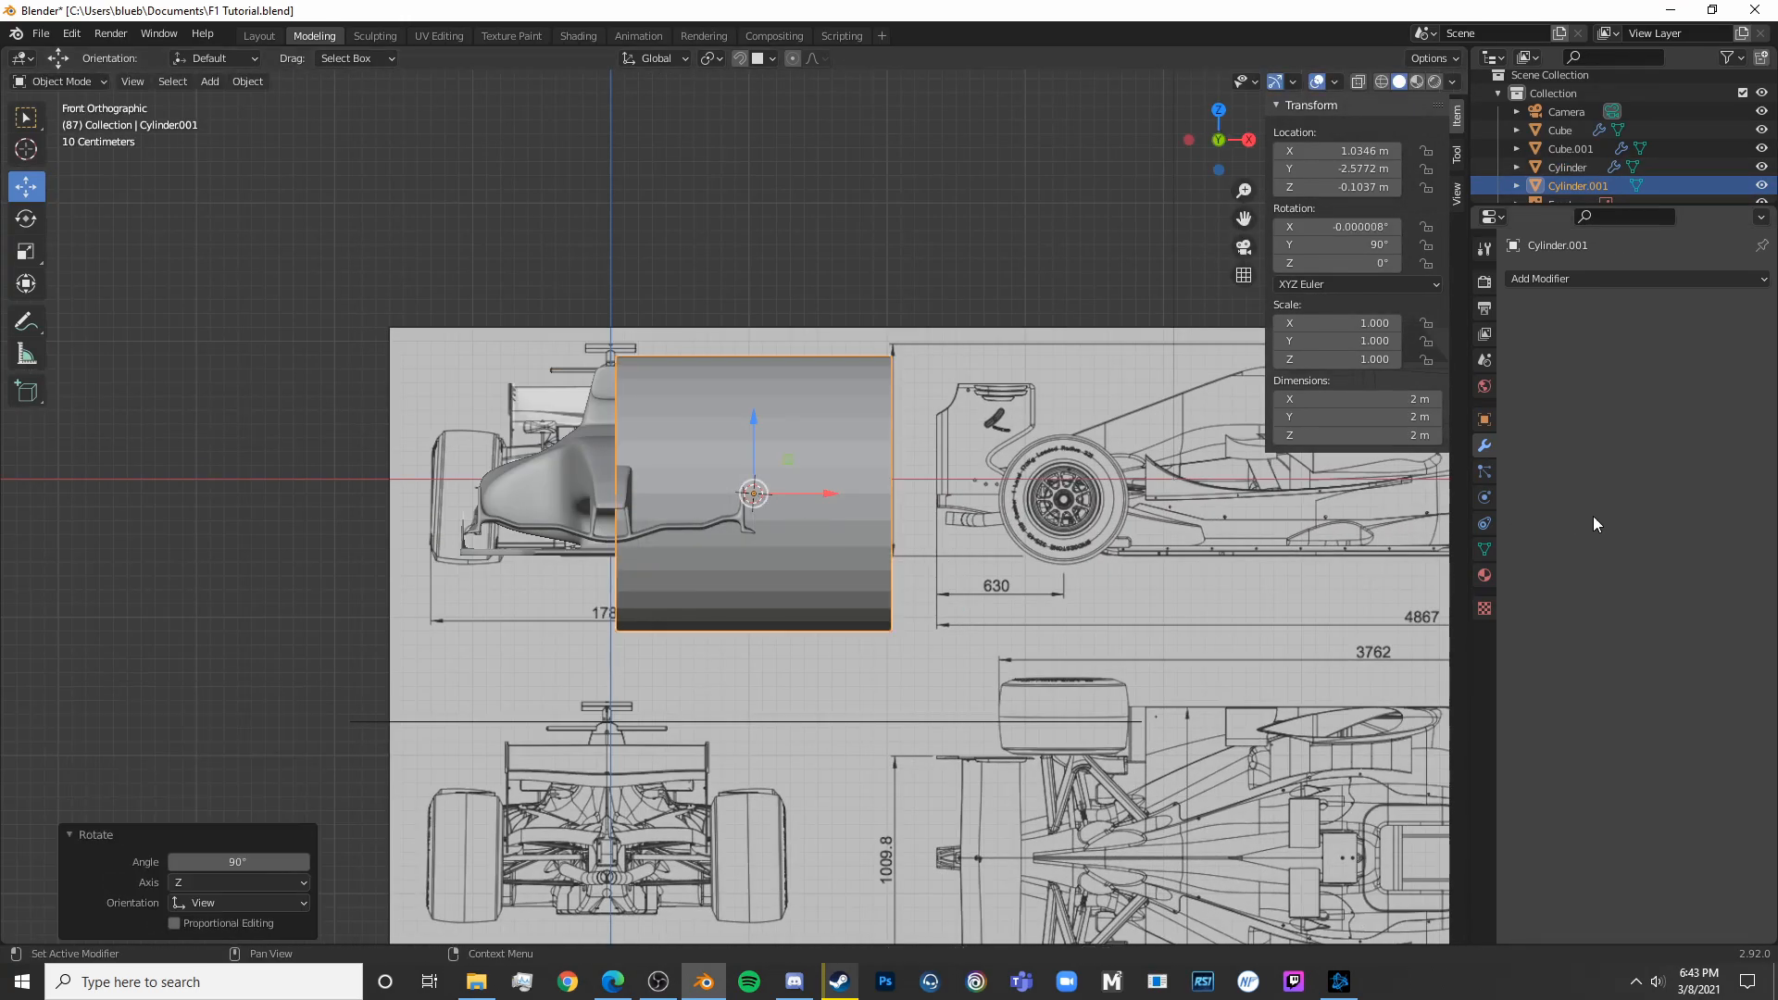
In side view, scale the new cylinder to about 0.256 so it fills the tire's rim opening on the blueprint
{"action": "key", "text": "KP_3"}
{"action": "key", "text": "shift+z"}
{"action": "scroll", "coordinate": [1092, 516], "scroll_direction": "up", "scroll_amount": 2}
{"action": "key", "text": "s"}
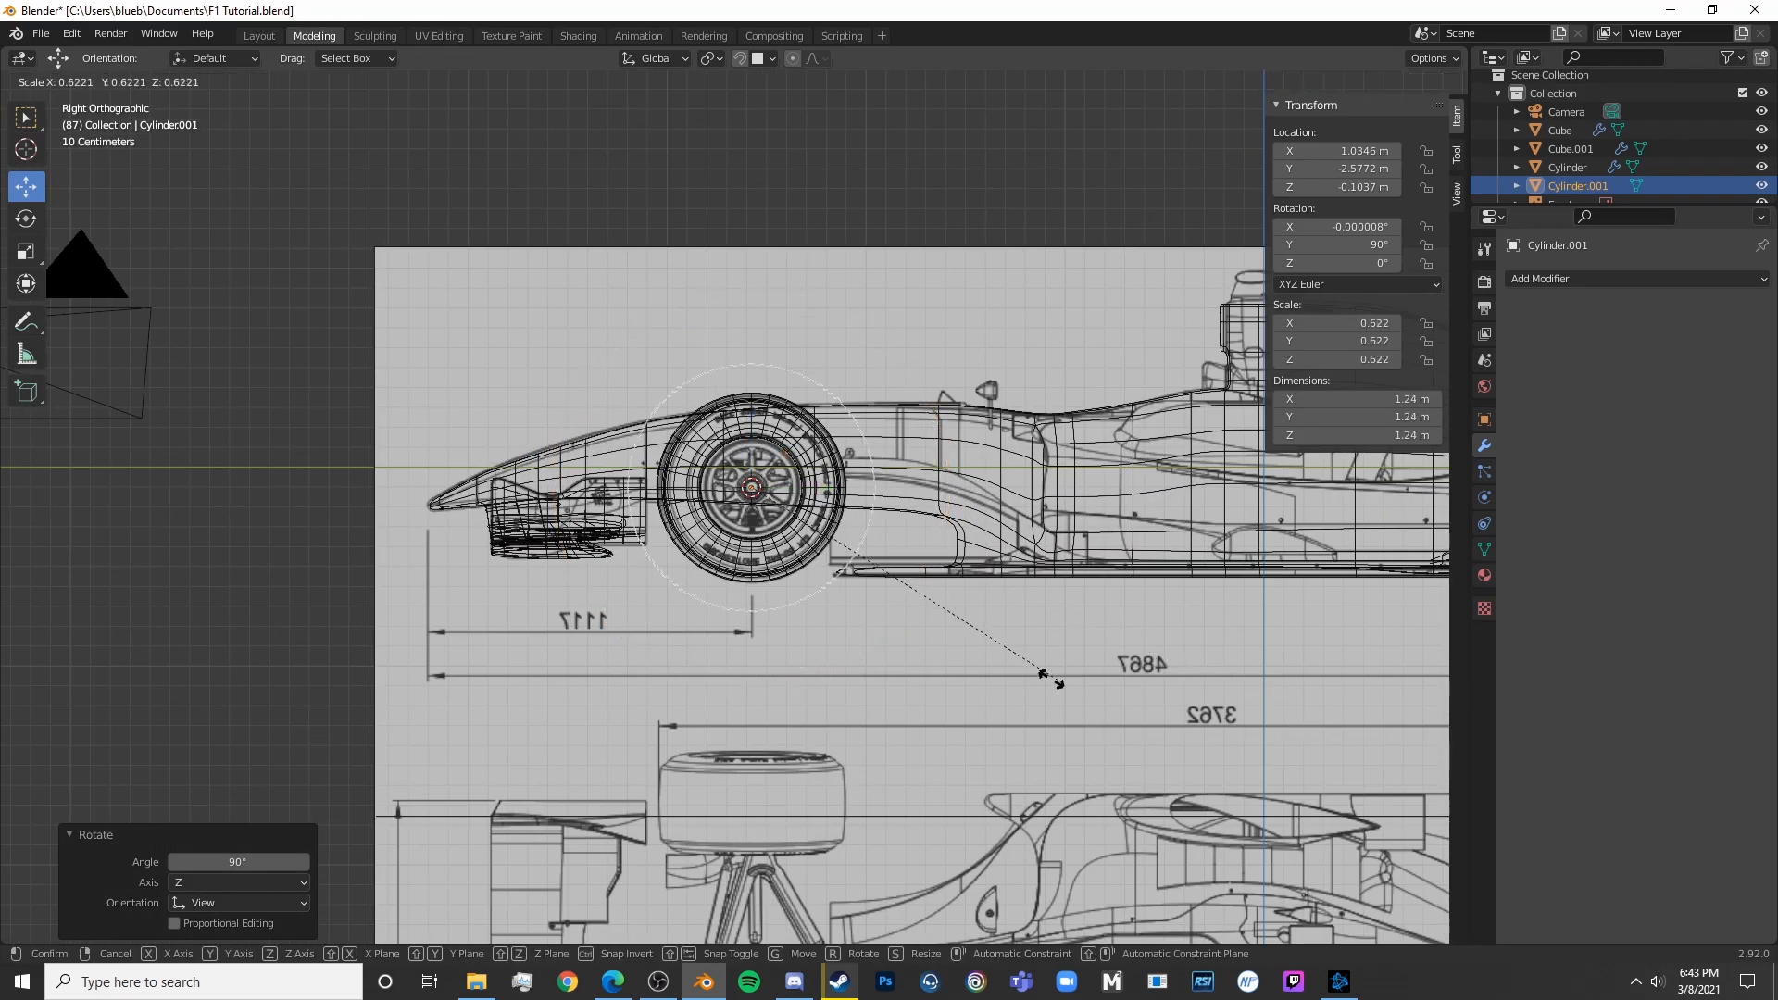
{"action": "left_click", "coordinate": [844, 606]}
{"action": "key", "text": "shift+z"}
{"action": "scroll", "coordinate": [952, 669], "scroll_direction": "up", "scroll_amount": 7}
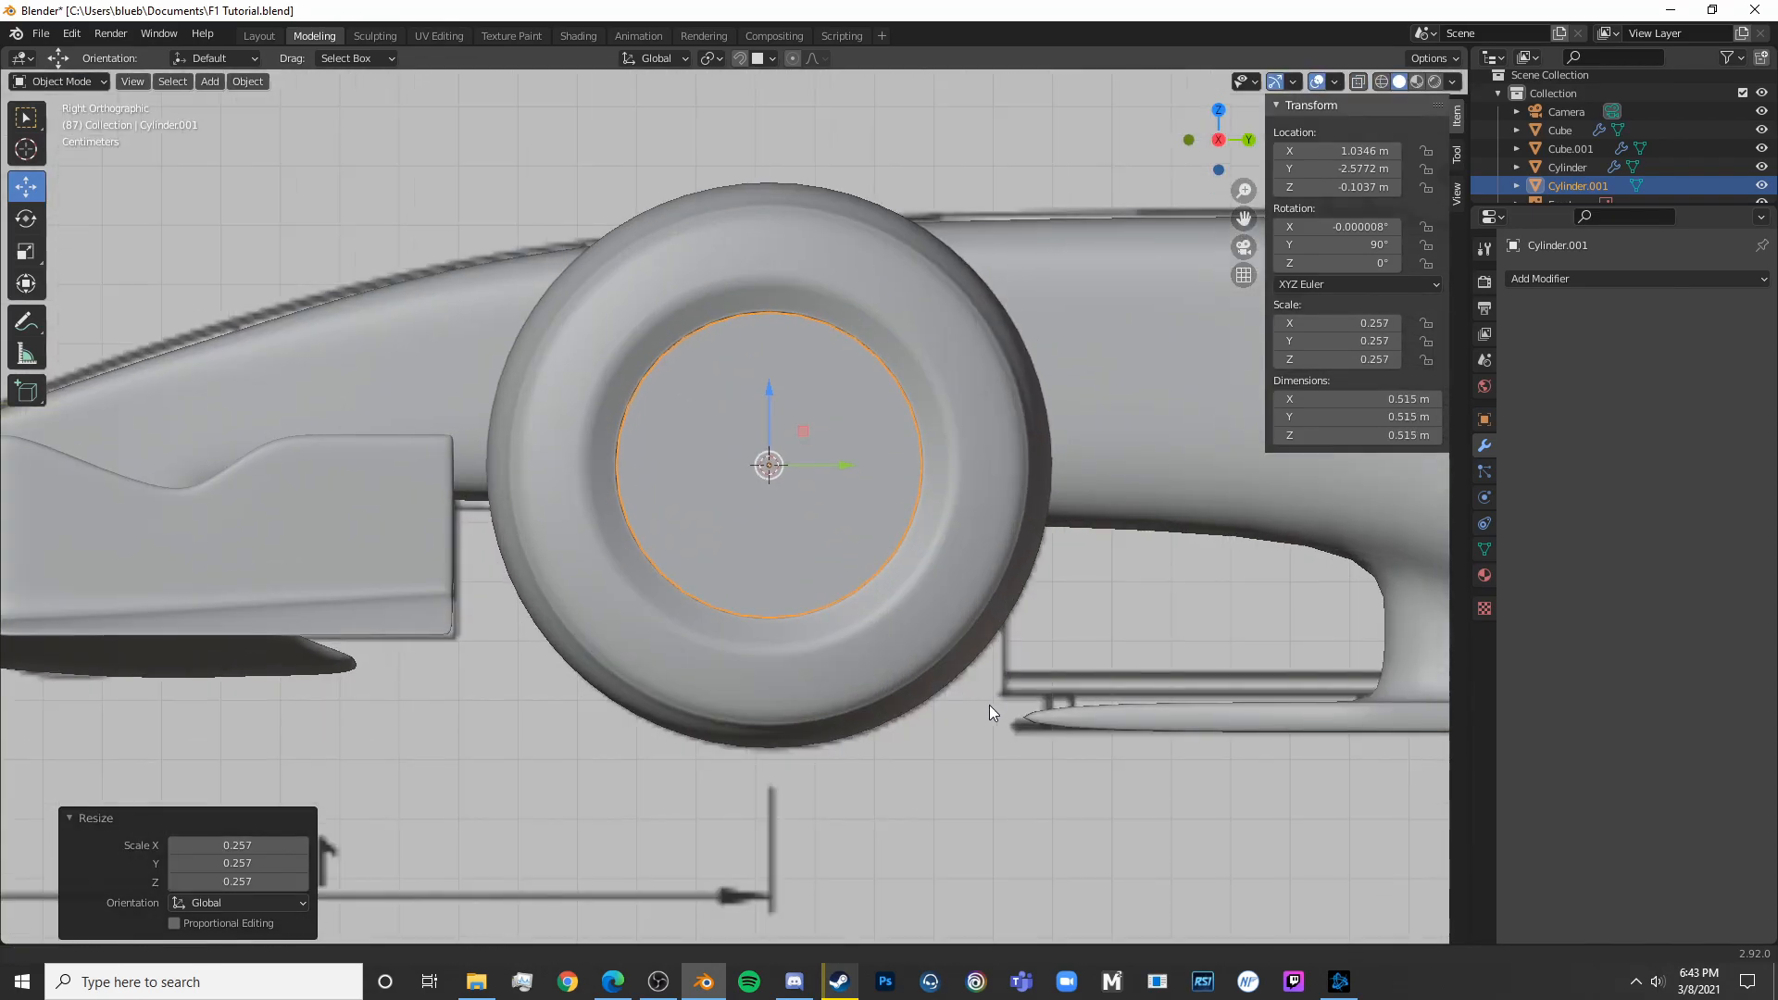
{"action": "key", "text": "shift+z"}
{"action": "key", "text": "s"}
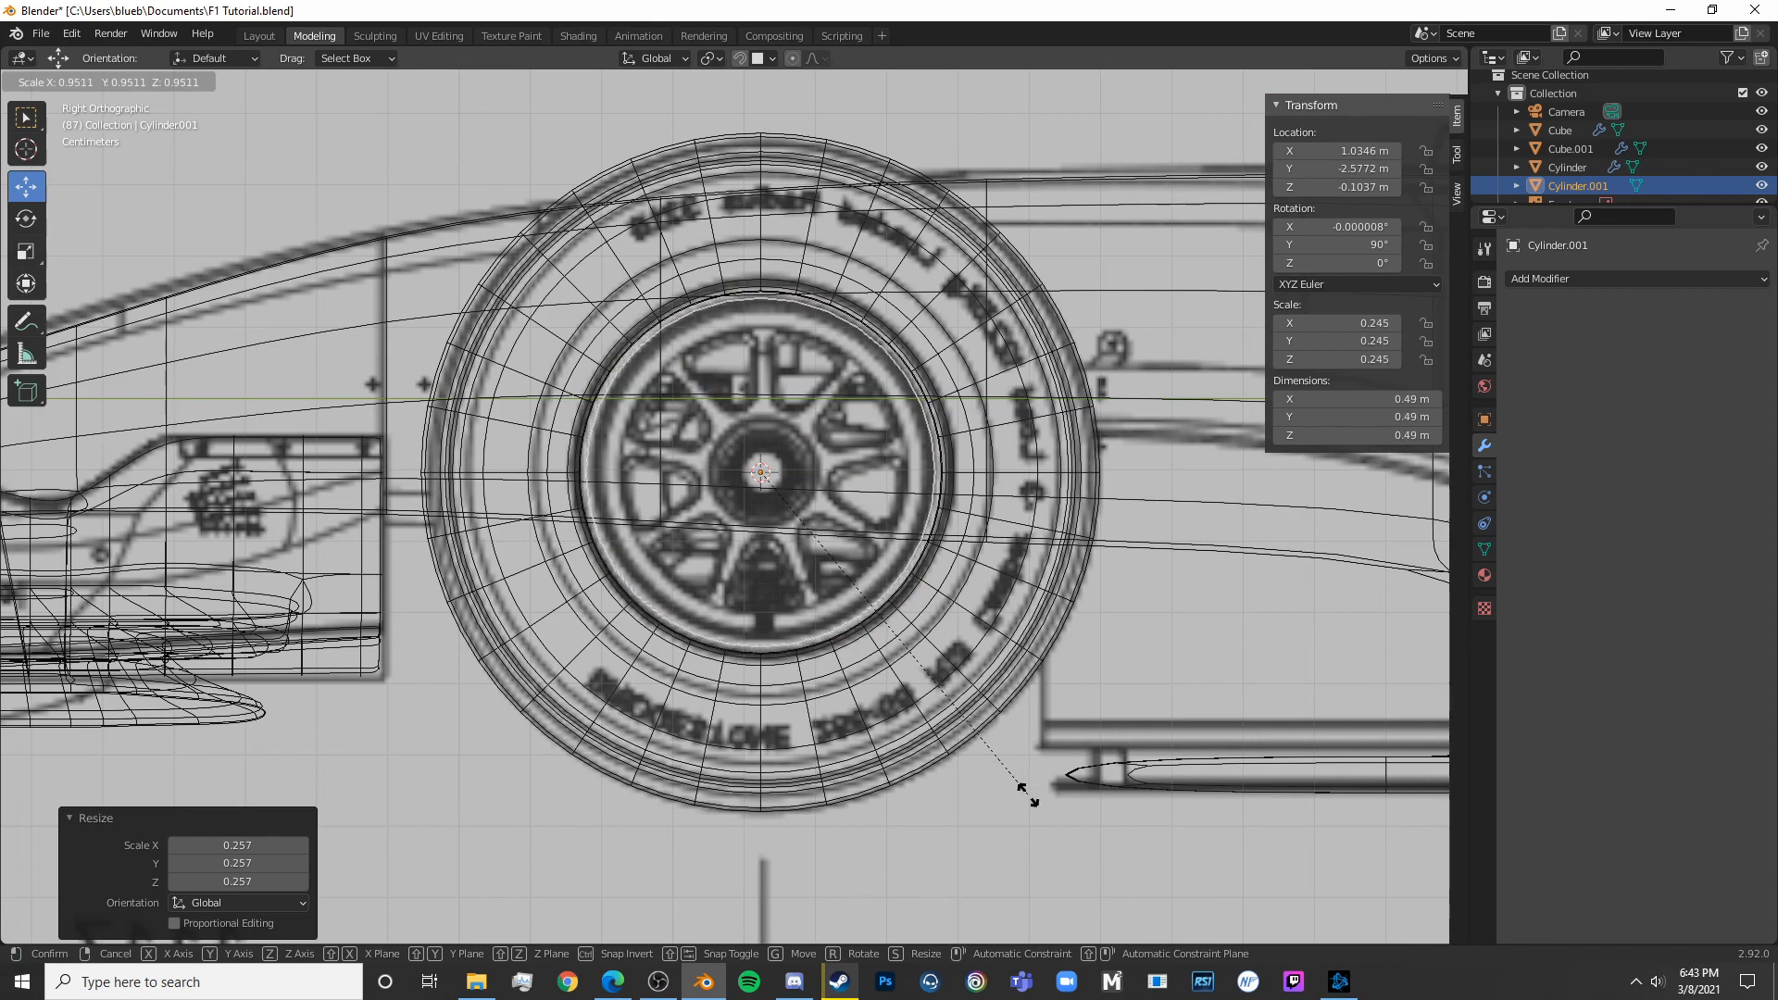
{"action": "key", "text": "shift+z"}
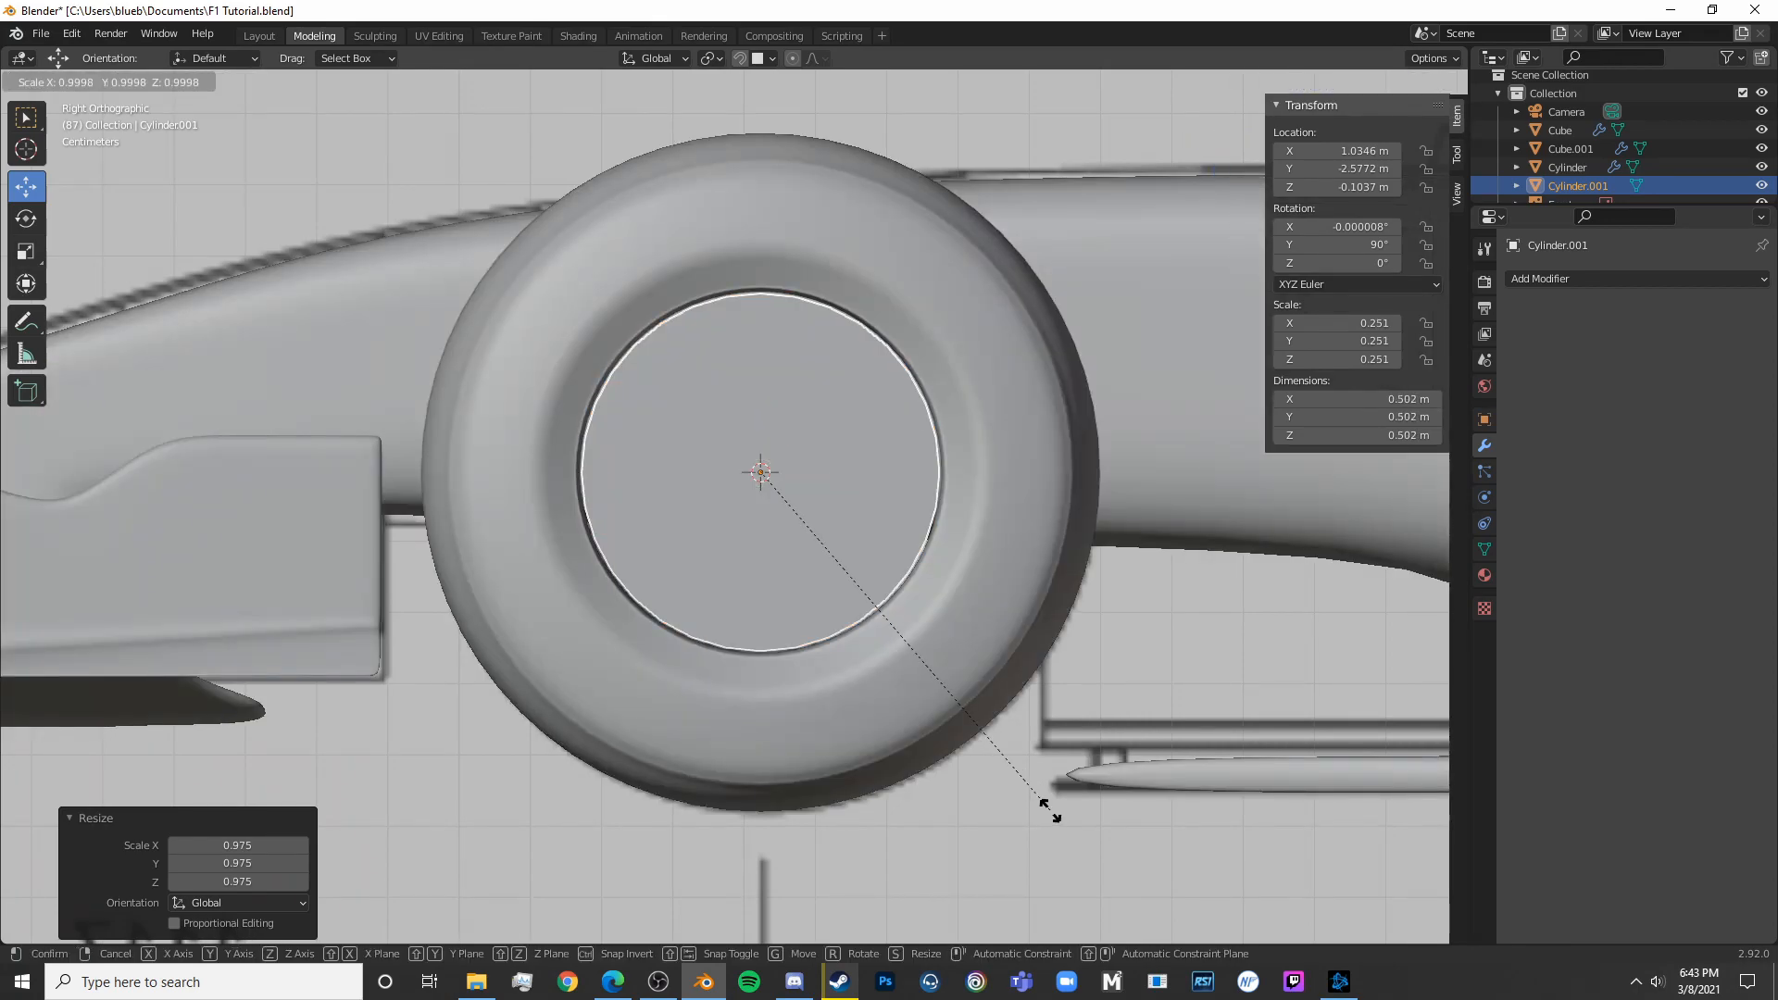
{"action": "left_click", "coordinate": [1063, 809]}
Add a Subdivision Surface modifier and a Mirror modifier to the rim cylinder
{"action": "middle_click_drag", "start_coordinate": [574, 771], "coordinate": [862, 741]}
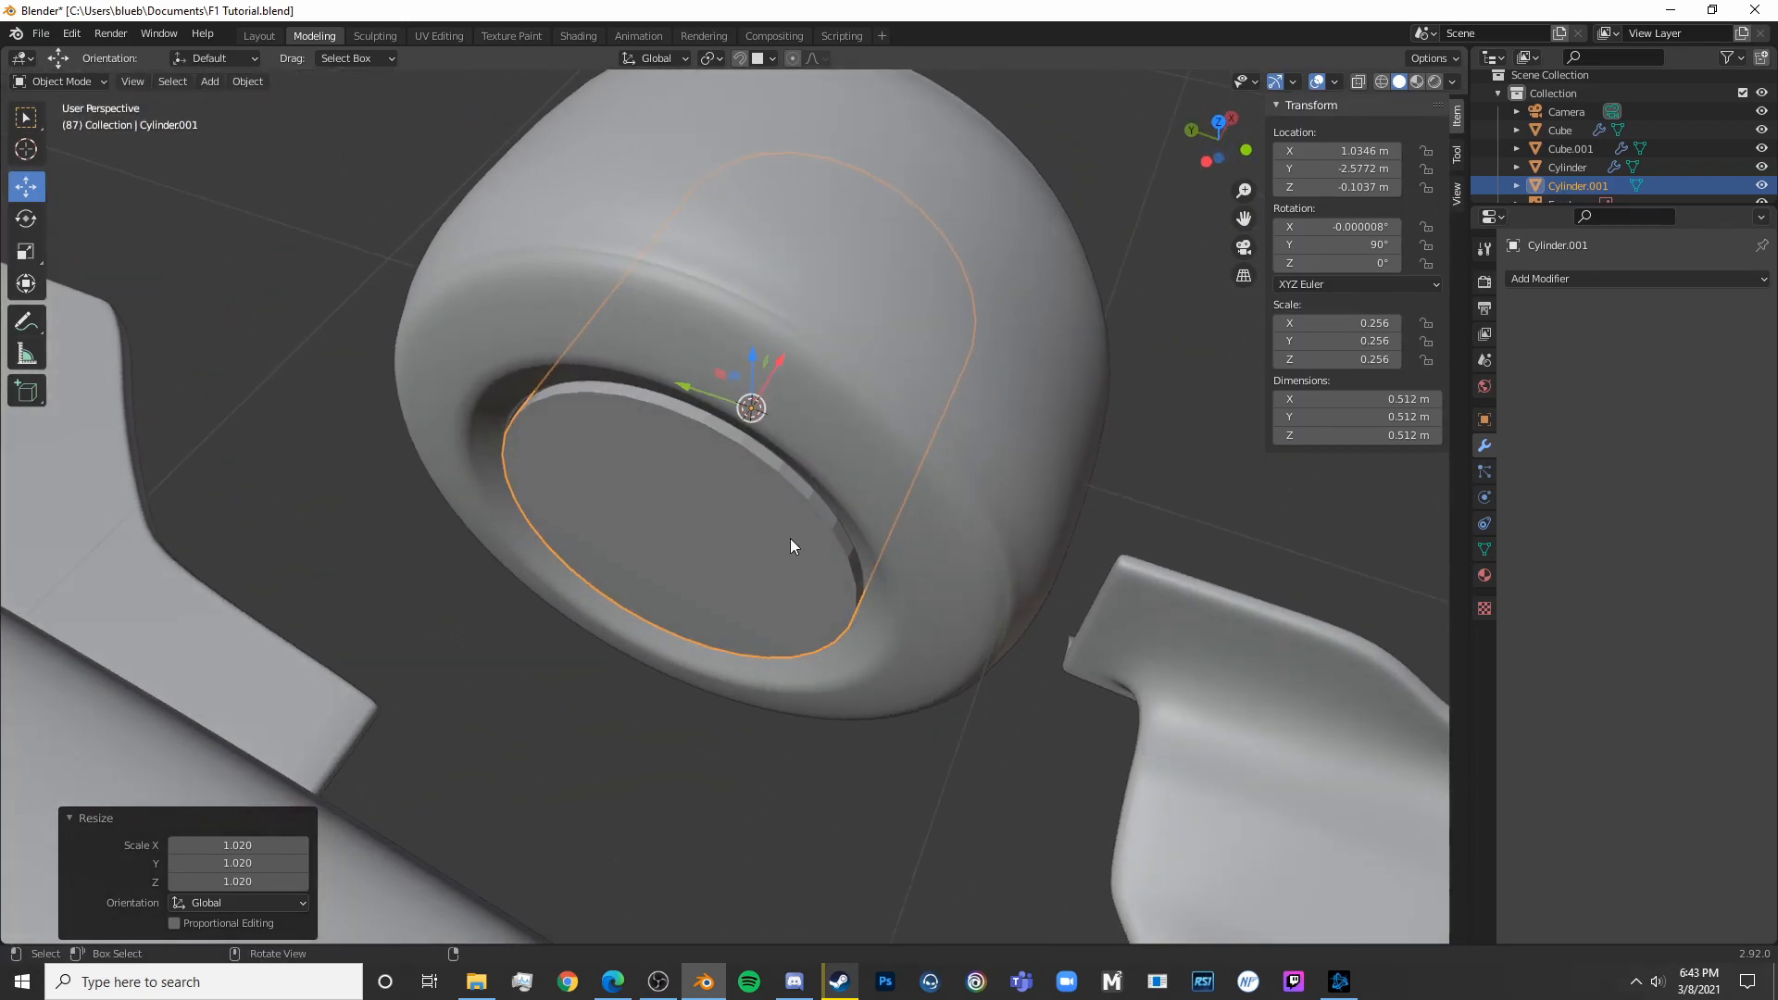
{"action": "left_click", "coordinate": [1583, 279]}
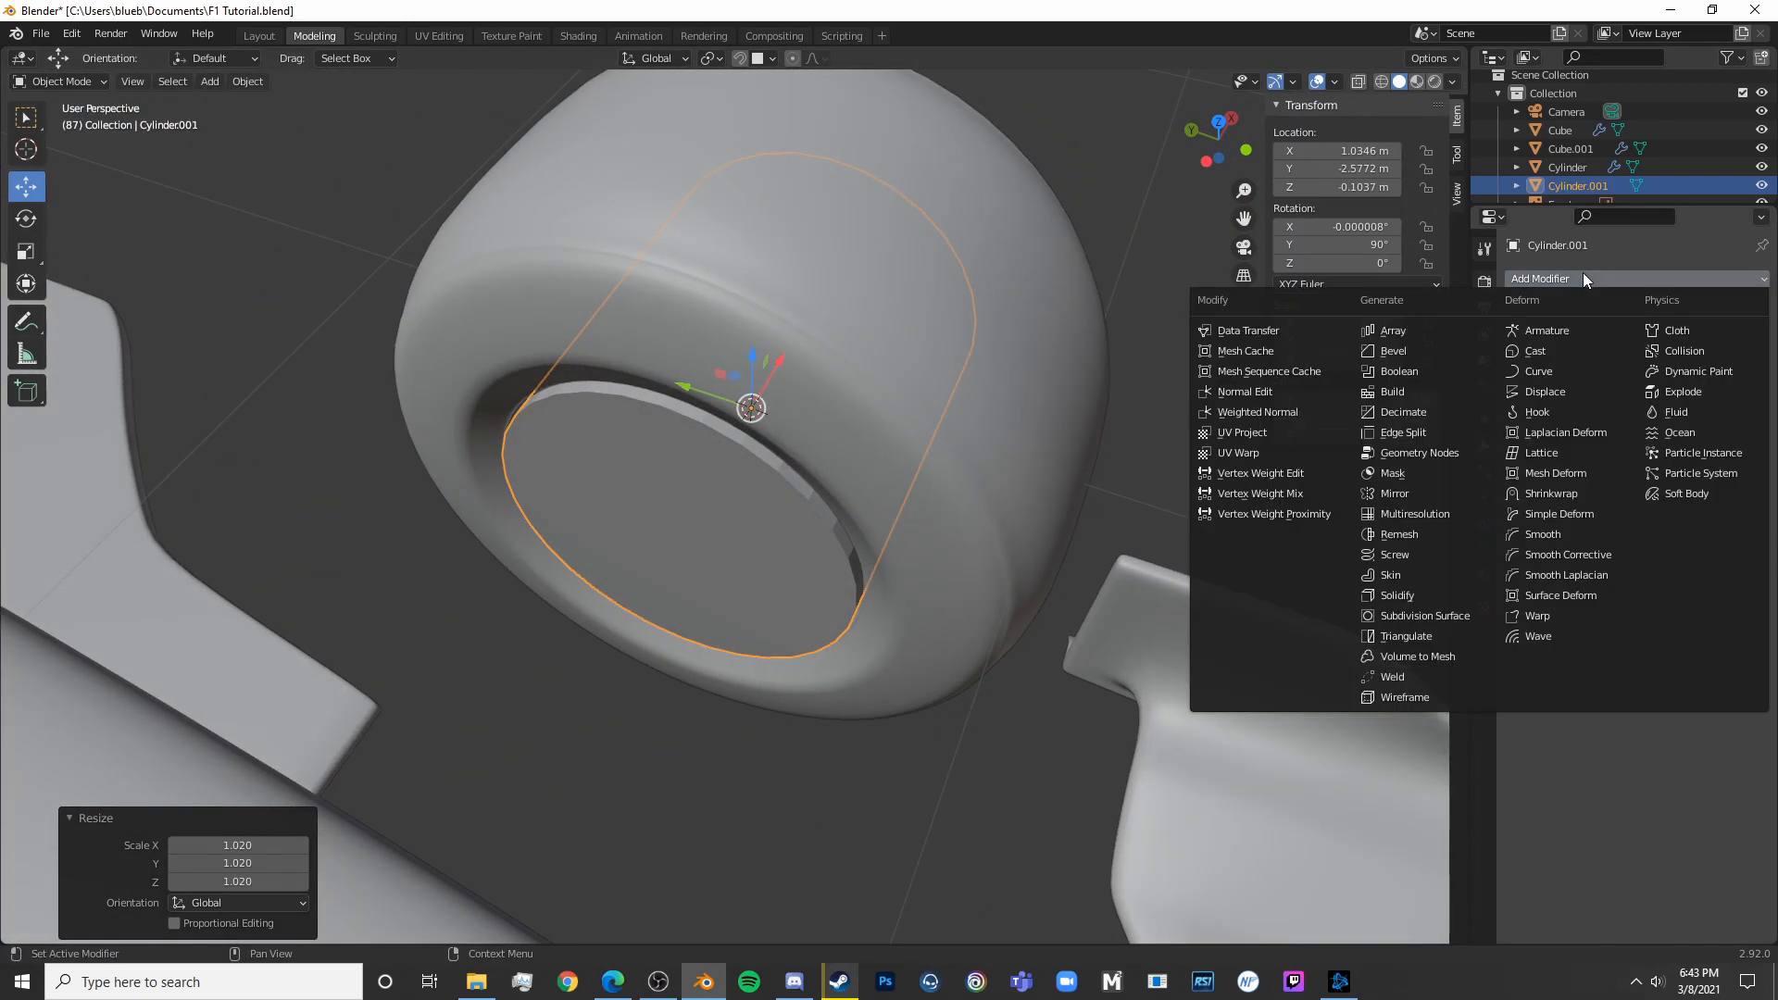
{"action": "left_click", "coordinate": [1441, 614]}
{"action": "left_click", "coordinate": [1675, 278]}
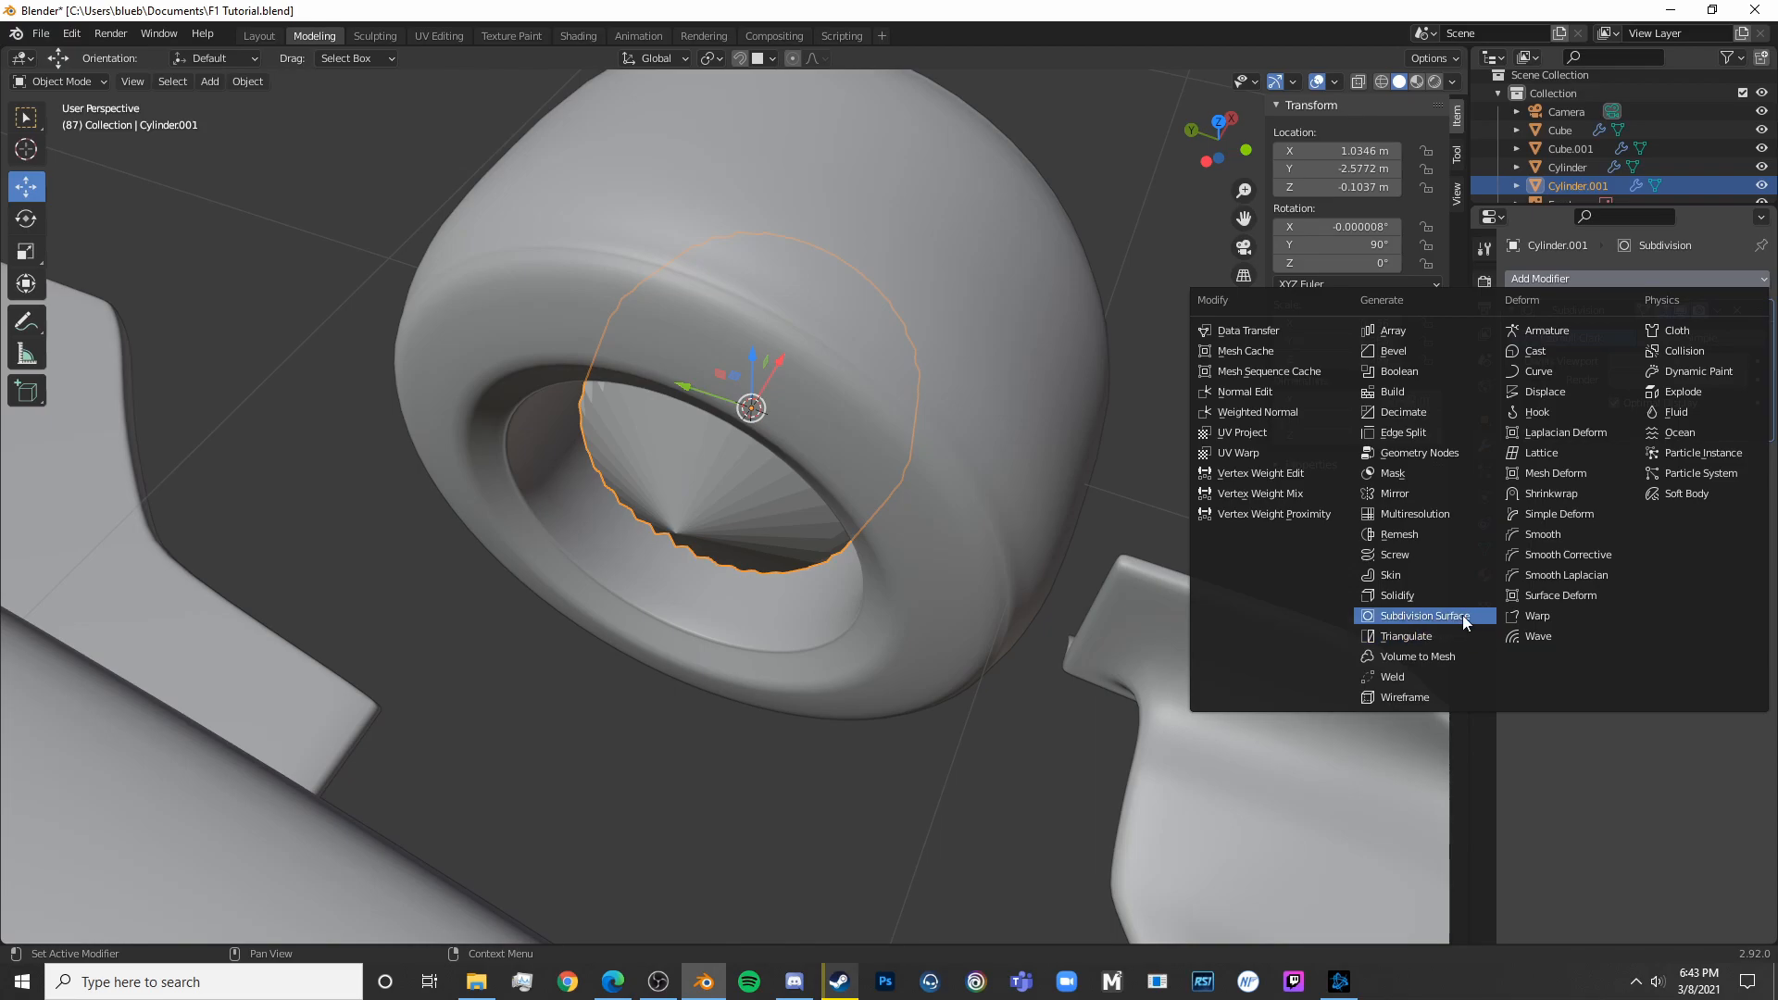
{"action": "left_click", "coordinate": [1446, 496]}
Add a centred edge loop around the middle of the rim cylinder
{"action": "middle_click_drag", "start_coordinate": [1019, 500], "coordinate": [903, 487]}
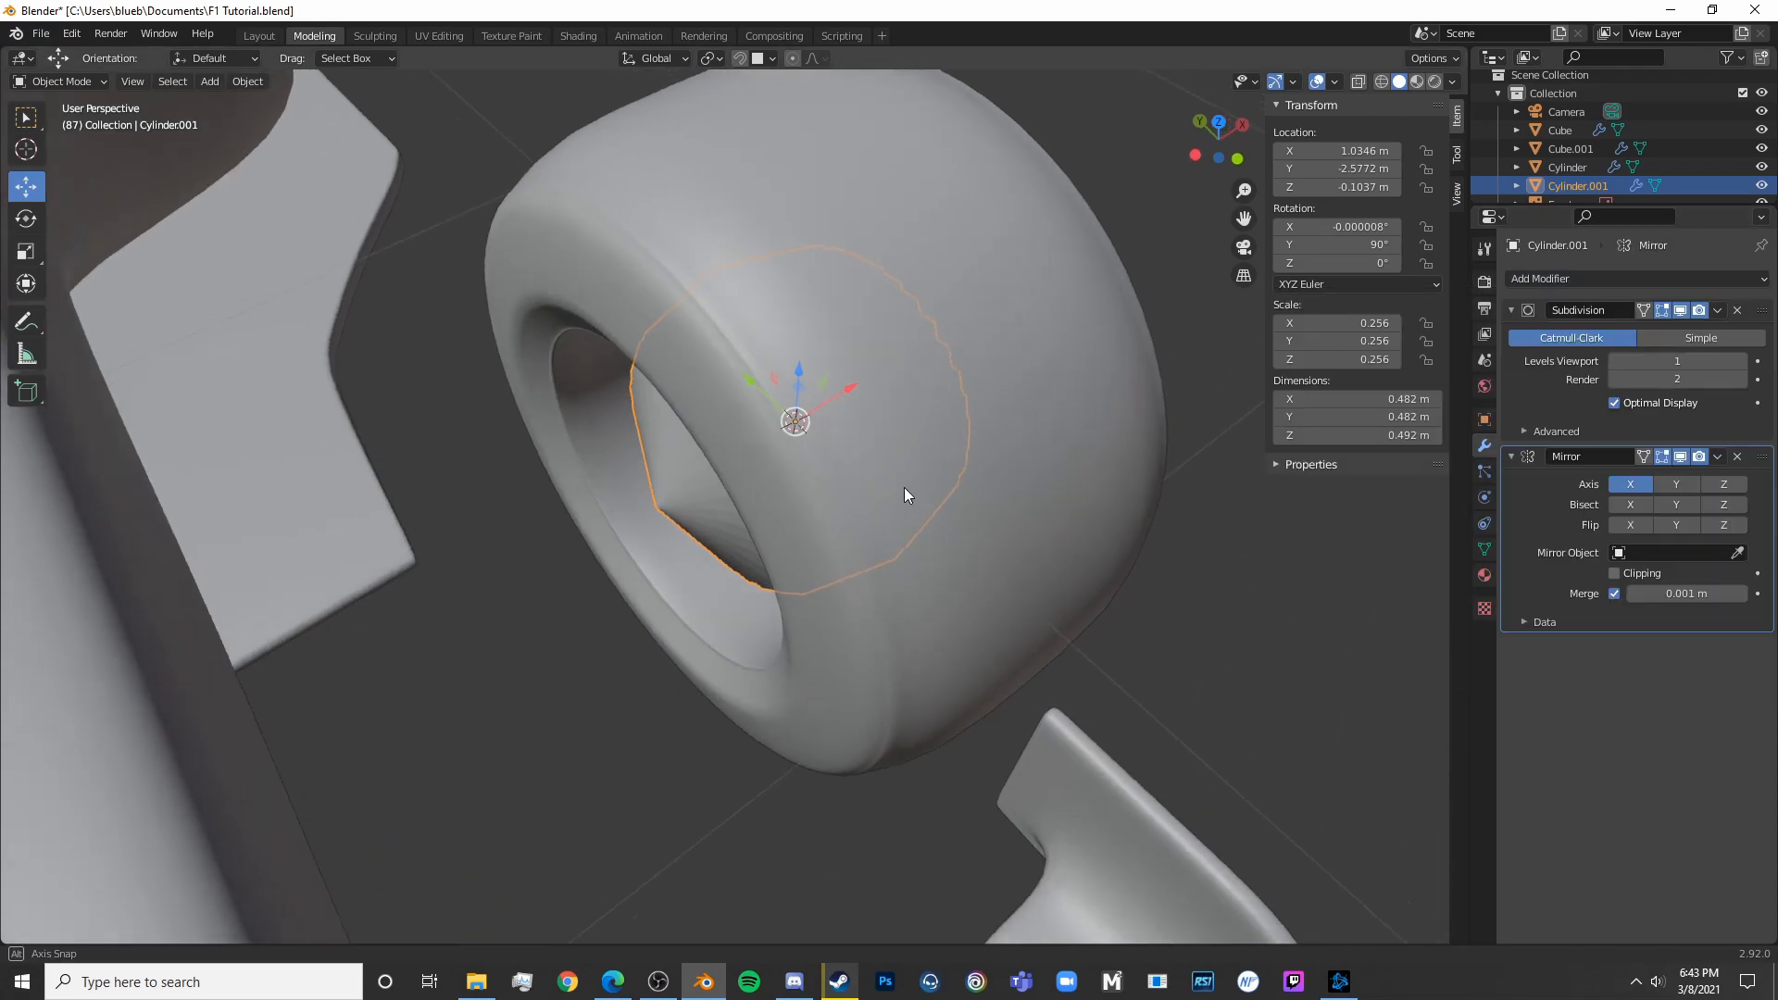
{"action": "key", "text": "shift+z"}
{"action": "key", "text": "Tab"}
{"action": "key", "text": "alt+a"}
{"action": "key", "text": "ctrl+r"}
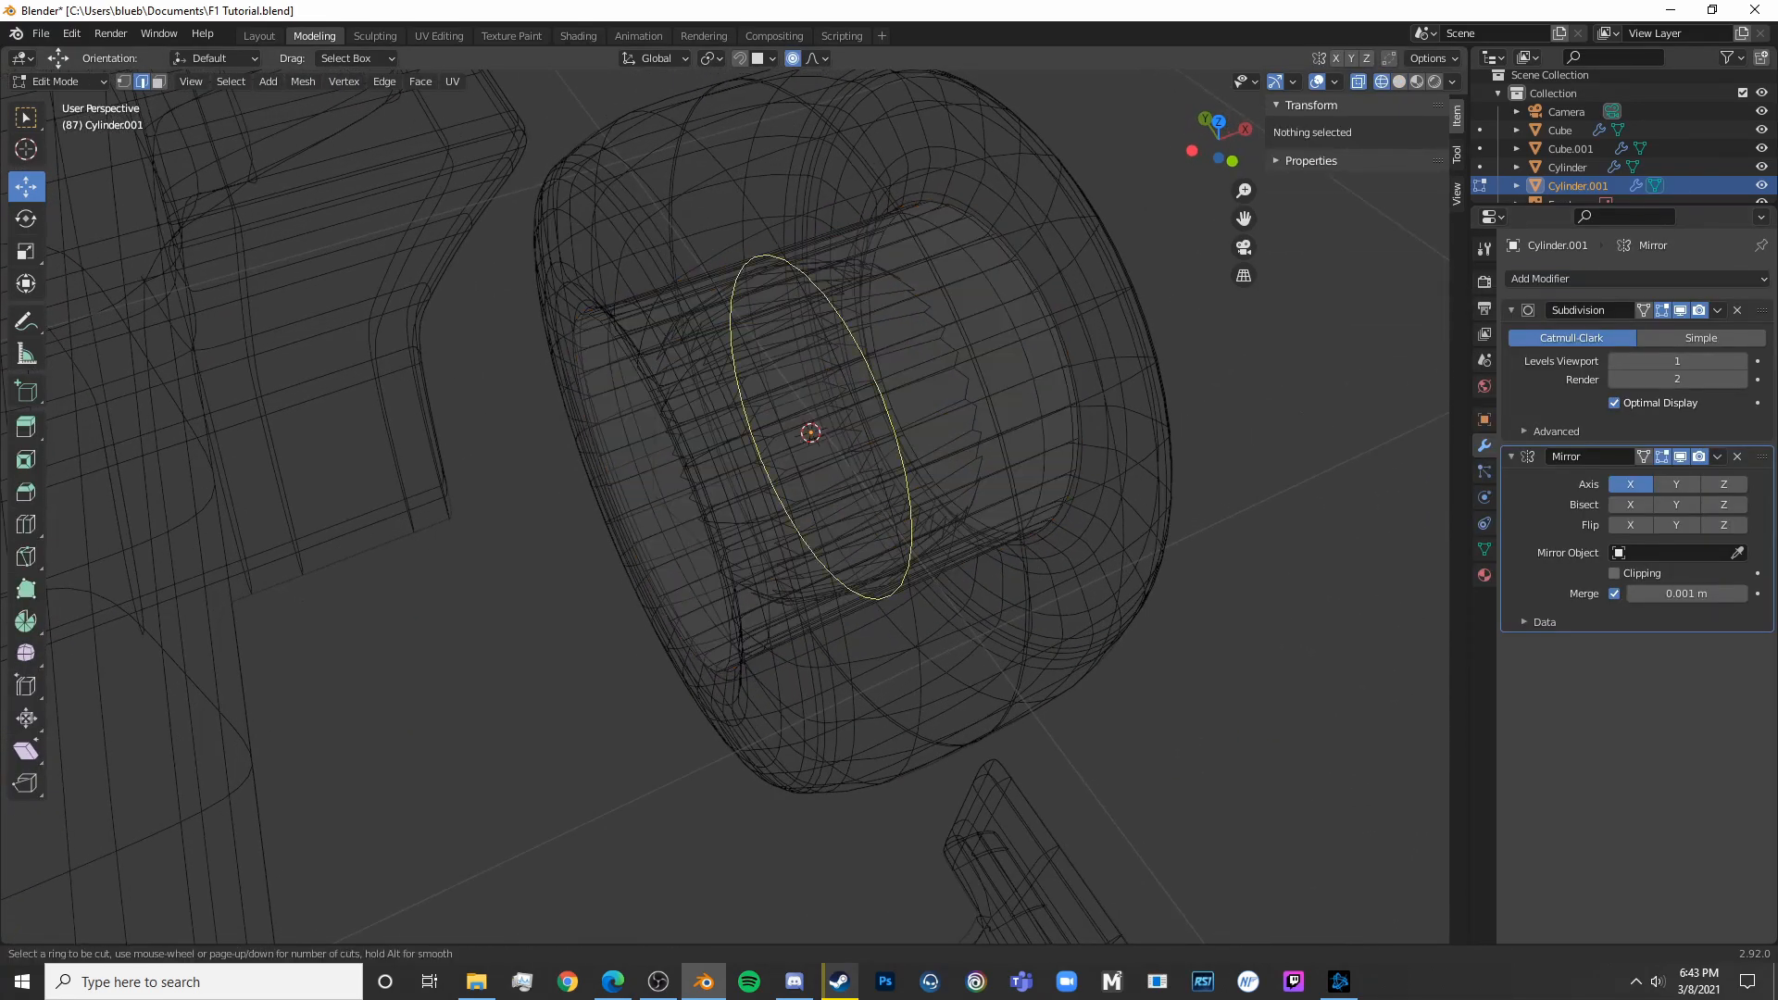
{"action": "left_click", "coordinate": [886, 509]}
{"action": "right_click", "coordinate": [886, 510]}
Select the vertices at the rim cylinder's inner end and delete them, keeping the outer half
{"action": "left_click", "coordinate": [124, 81]}
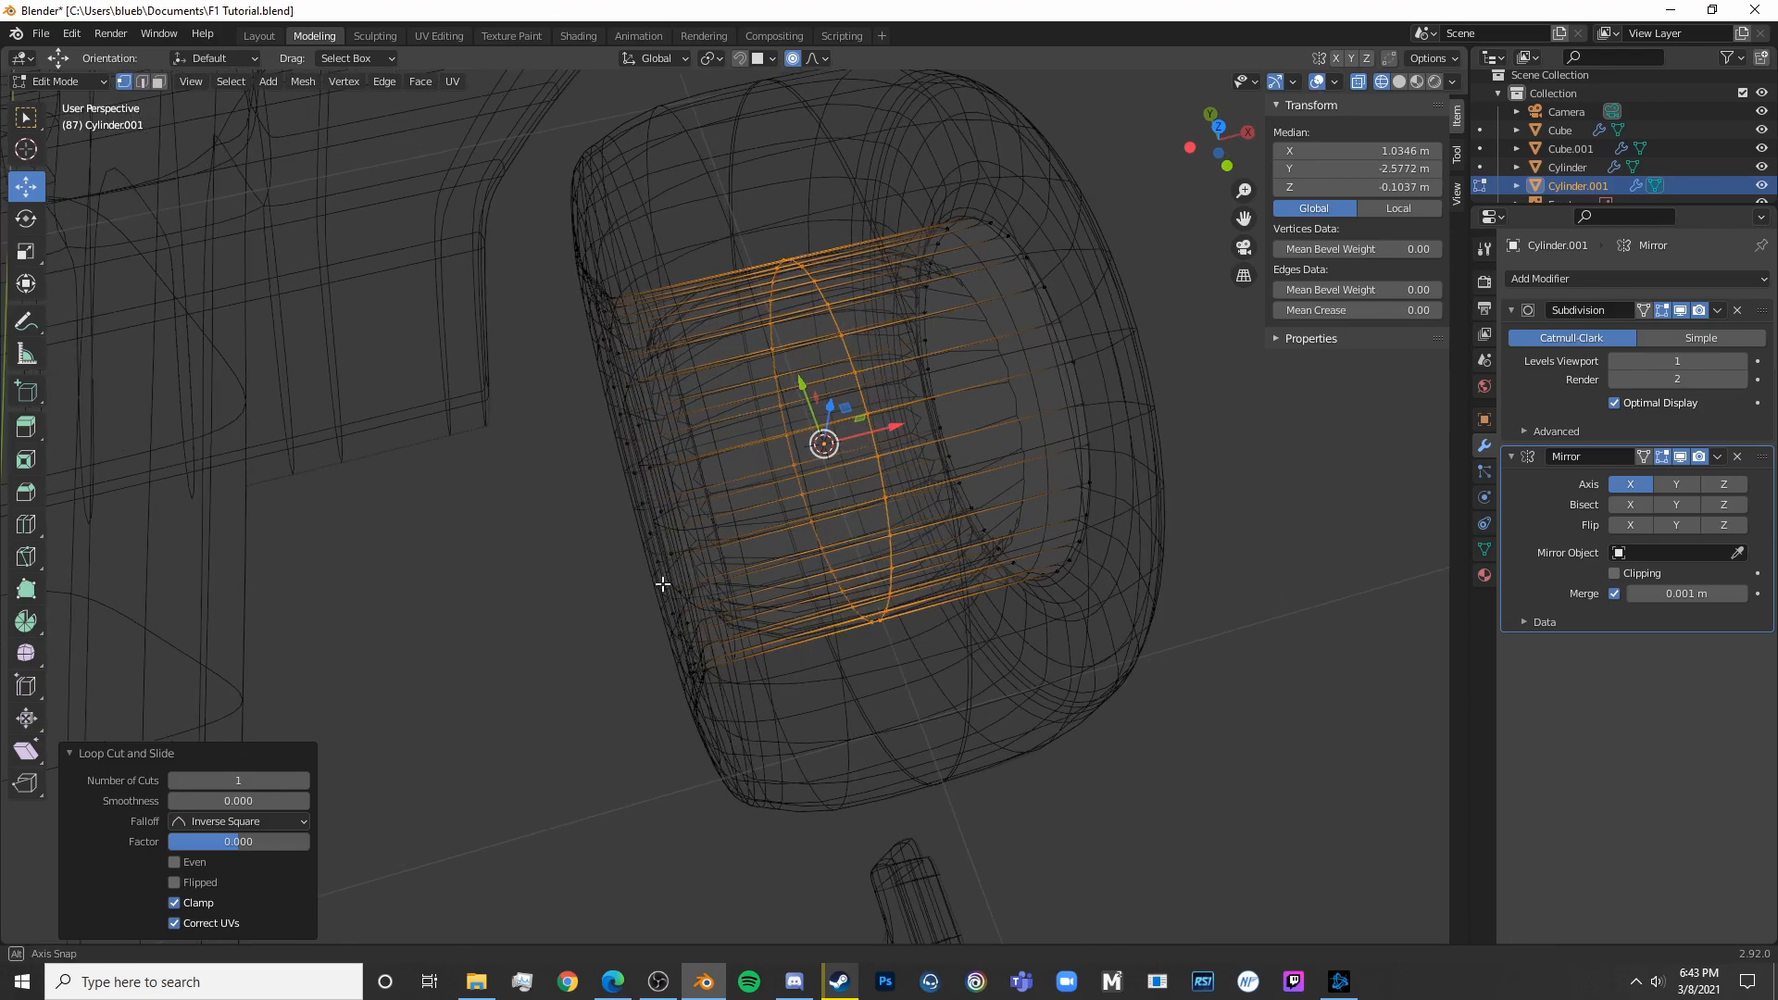
{"action": "key", "text": "alt+a"}
{"action": "middle_click_drag", "start_coordinate": [834, 556], "coordinate": [675, 635]}
{"action": "key", "text": "c"}
{"action": "left_click_drag", "start_coordinate": [647, 663], "coordinate": [612, 269]}
{"action": "key", "text": "x"}
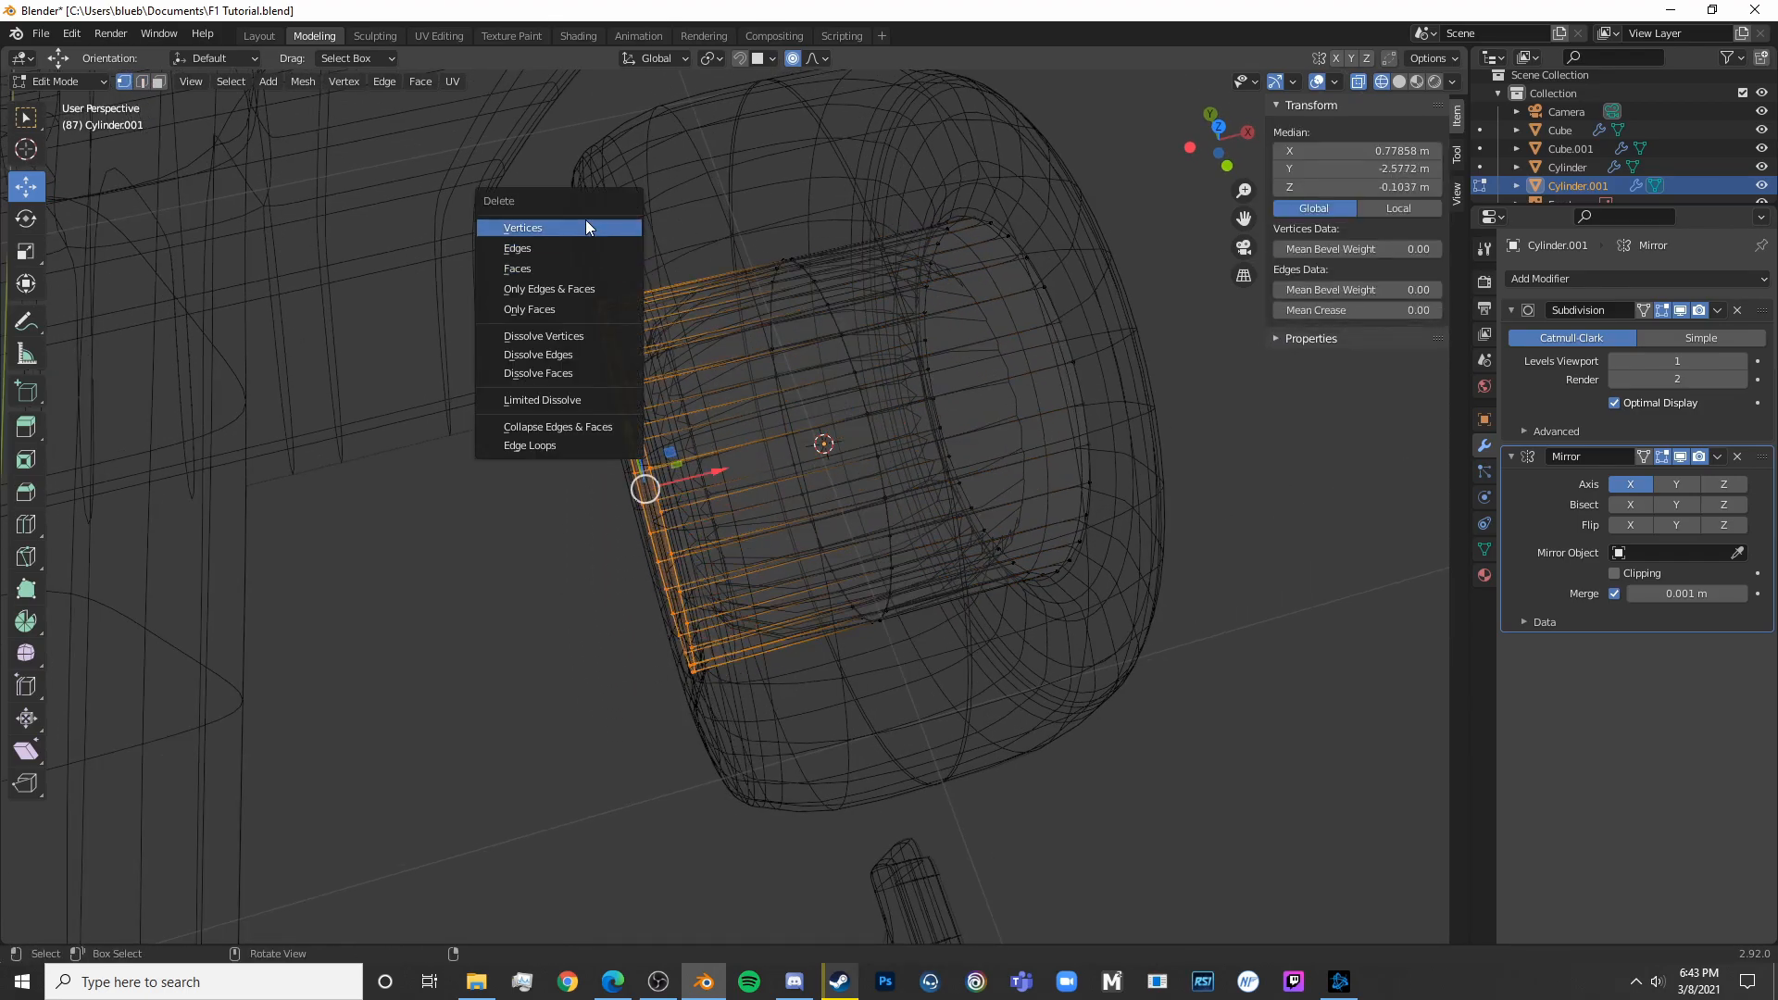
{"action": "left_click", "coordinate": [585, 222]}
{"action": "key", "text": "Tab"}
{"action": "key", "text": "shift+z"}
Select the rim cylinder's outer cap face and inset it by about 0.08 m to the blueprint's inner rim edge
{"action": "mouse_move", "coordinate": [1071, 476]}
{"action": "middle_mouse_down"}
{"action": "mouse_move", "coordinate": [868, 435]}
{"action": "mouse_move", "coordinate": [926, 482]}
{"action": "mouse_move", "coordinate": [893, 517]}
{"action": "mouse_move", "coordinate": [1099, 516]}
{"action": "mouse_move", "coordinate": [690, 489]}
{"action": "middle_mouse_up"}
{"action": "key", "text": "KP_3"}
{"action": "key", "text": "Tab"}
{"action": "left_click", "coordinate": [895, 515]}
{"action": "key", "text": "KP_3"}
{"action": "key", "text": "shift+z"}
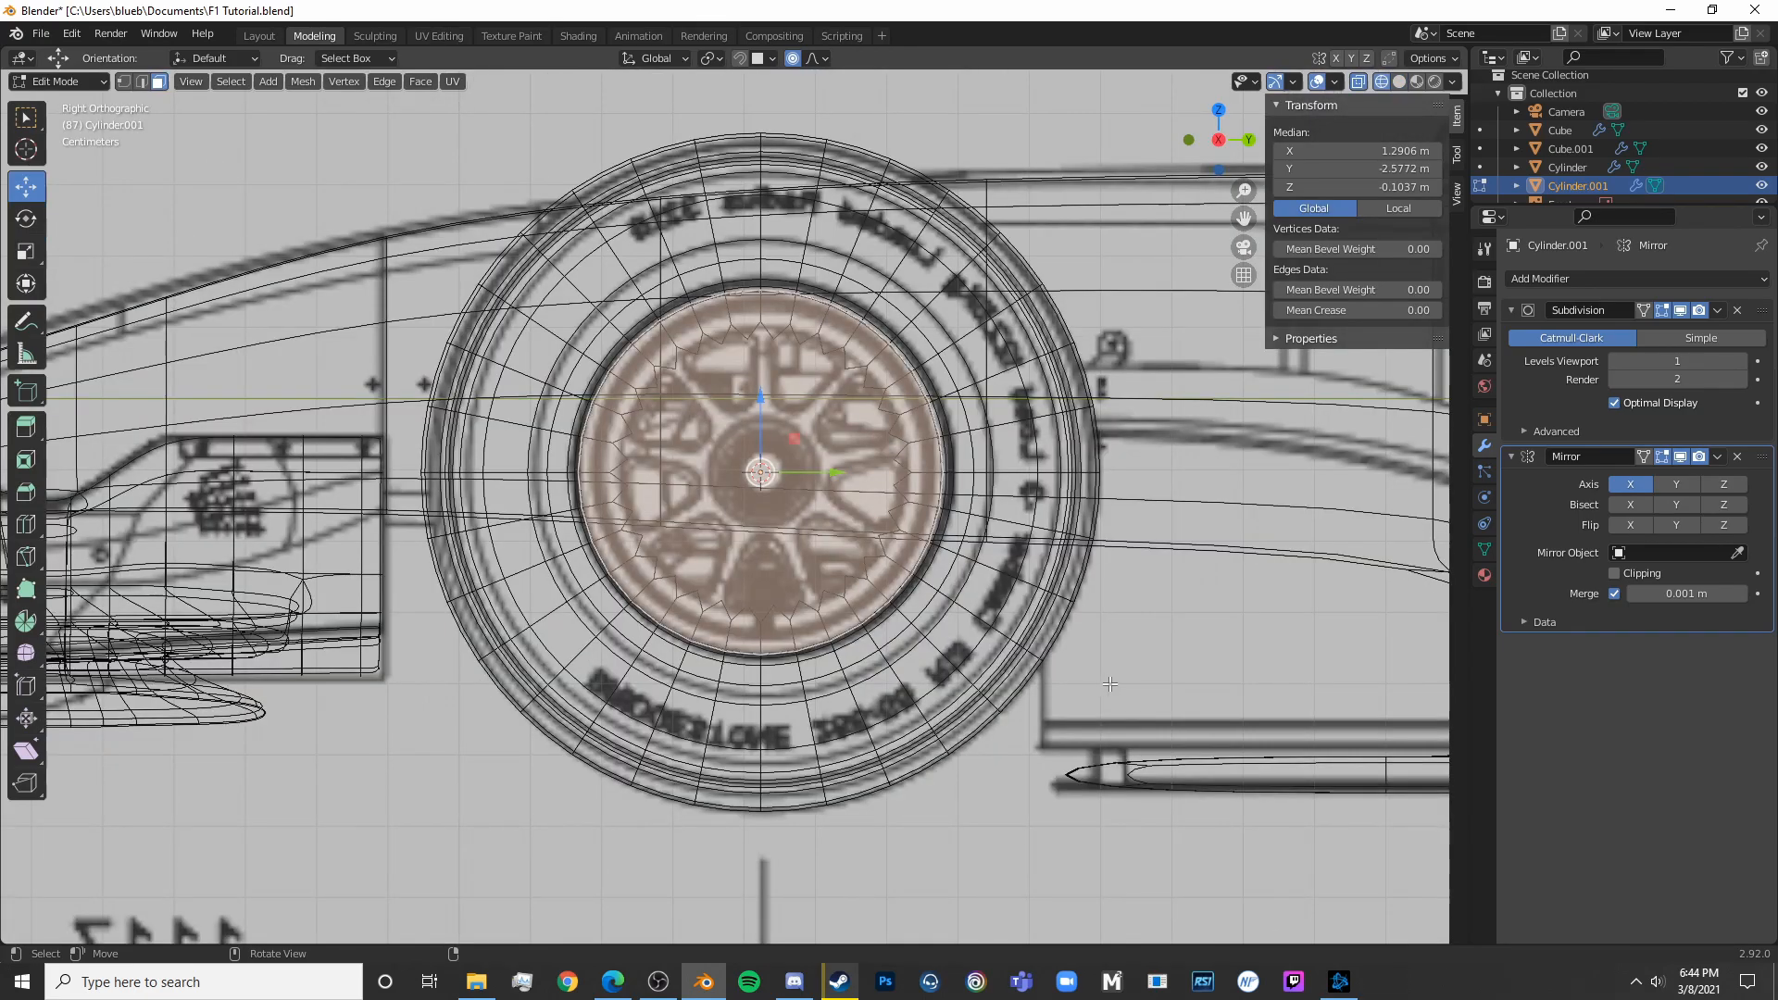
{"action": "key", "text": "i"}
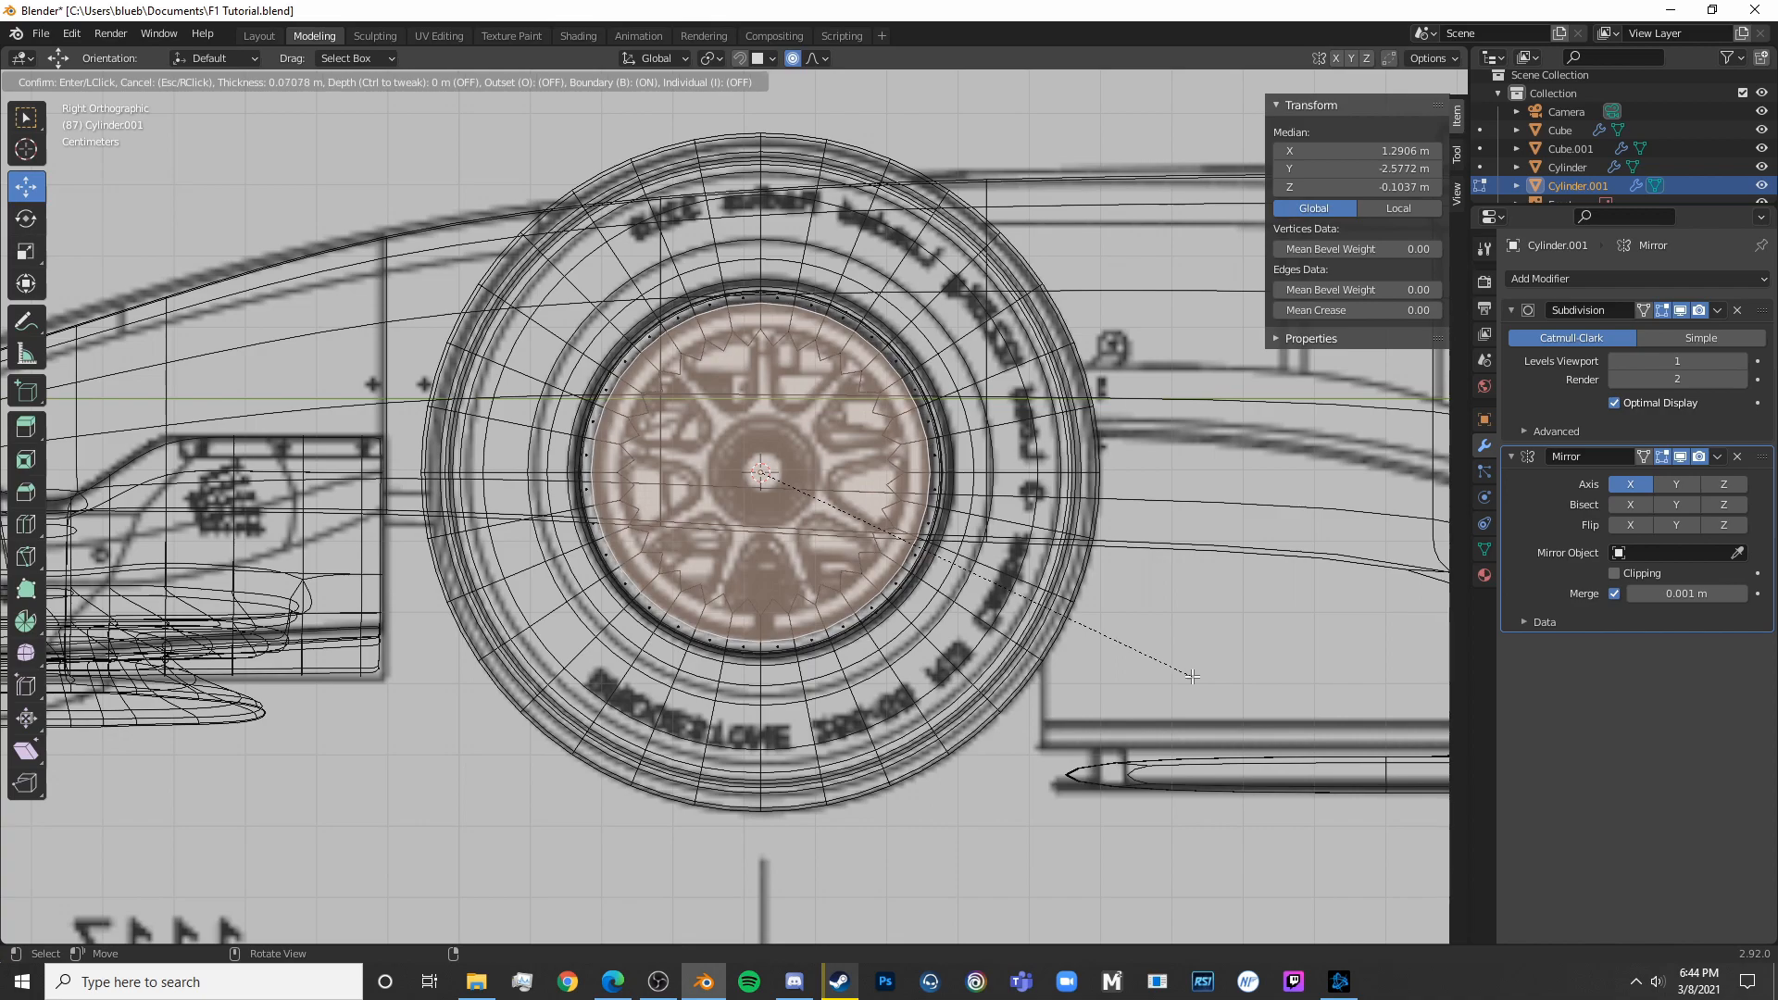
{"action": "left_click", "coordinate": [1189, 677]}
{"action": "scroll", "coordinate": [781, 688], "scroll_direction": "down", "scroll_amount": 10}
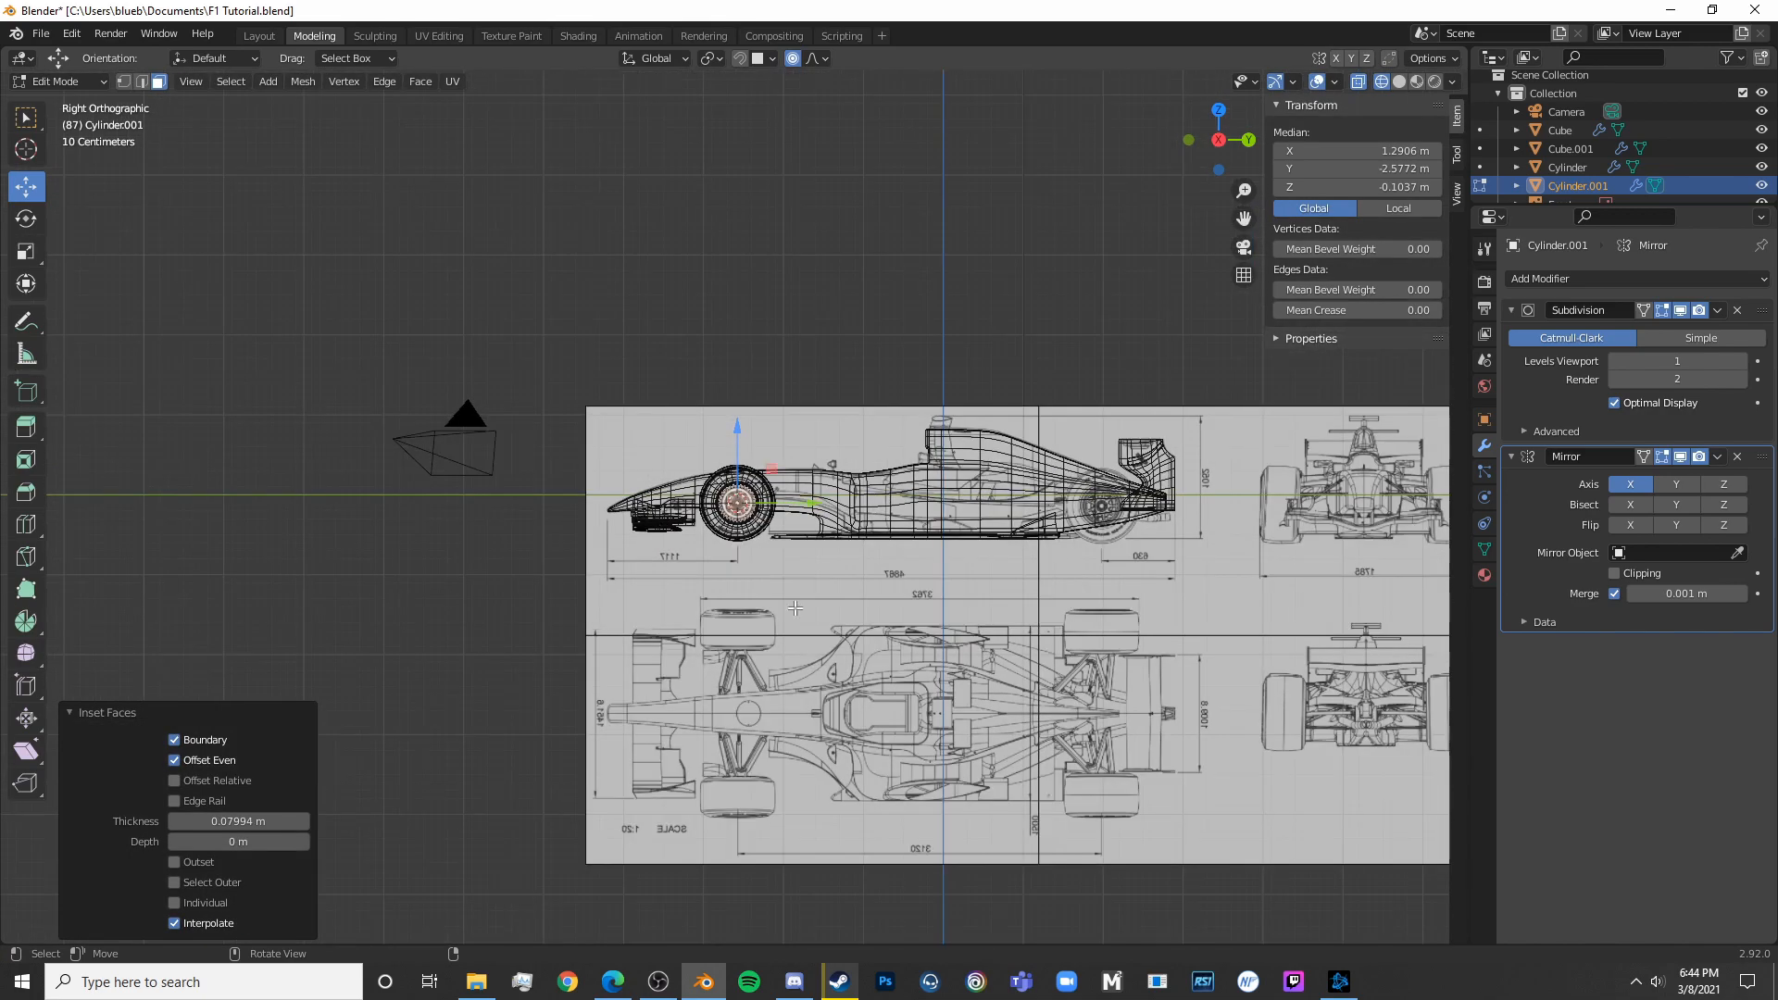
Switch to the web browser, search Bing Images for "F1 Tire" and open the first Pirelli tire photo as reference
{"action": "left_click", "coordinate": [613, 981]}
{"action": "left_click", "coordinate": [646, 23]}
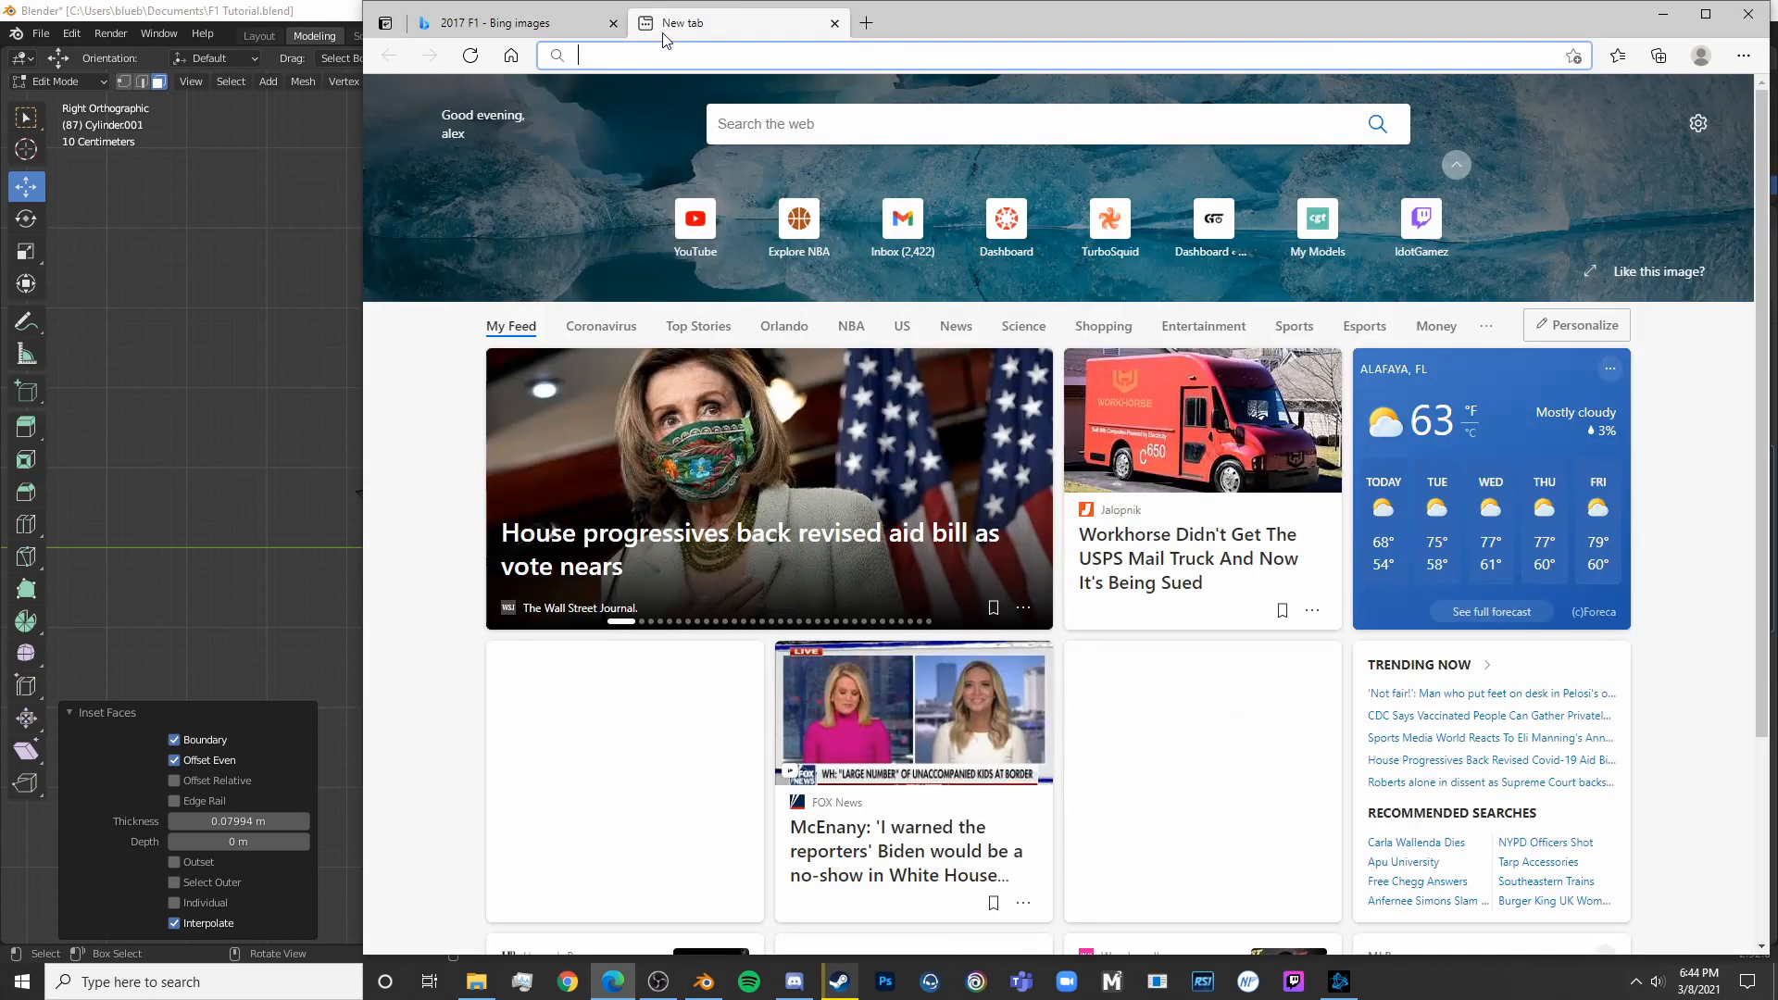
{"action": "type", "text": "F1 Tire"}
{"action": "key", "text": "Return"}
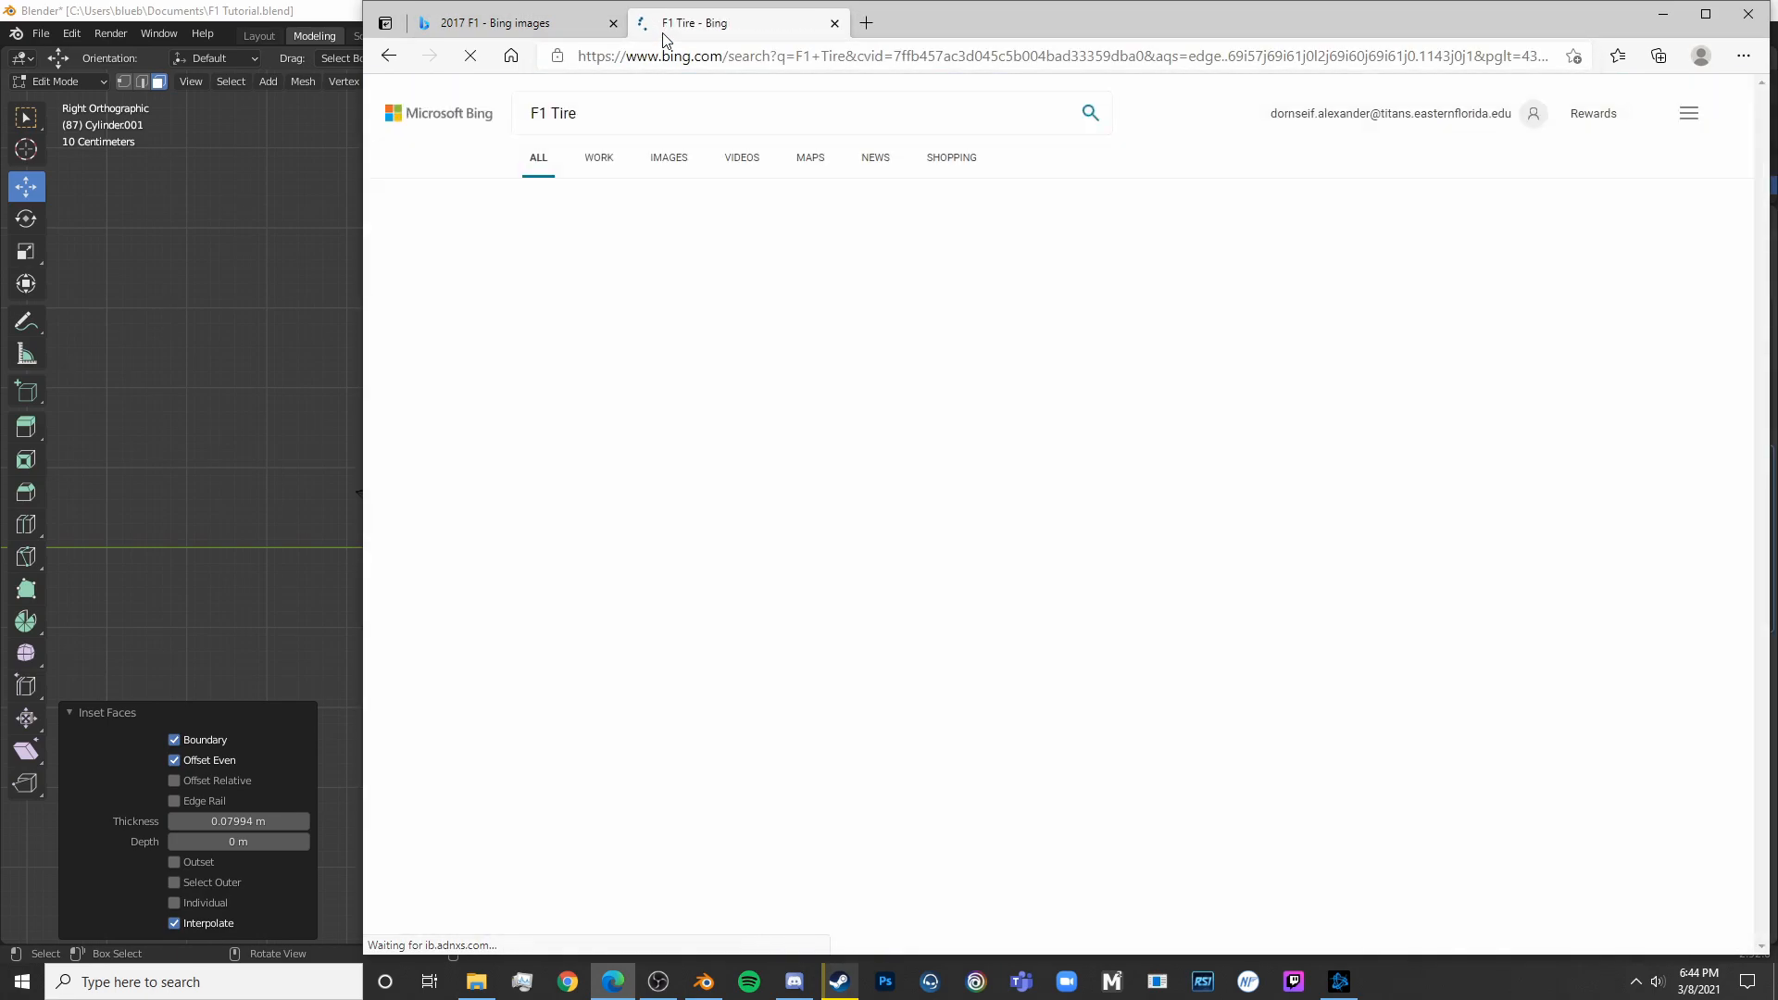
{"action": "left_click", "coordinate": [681, 159]}
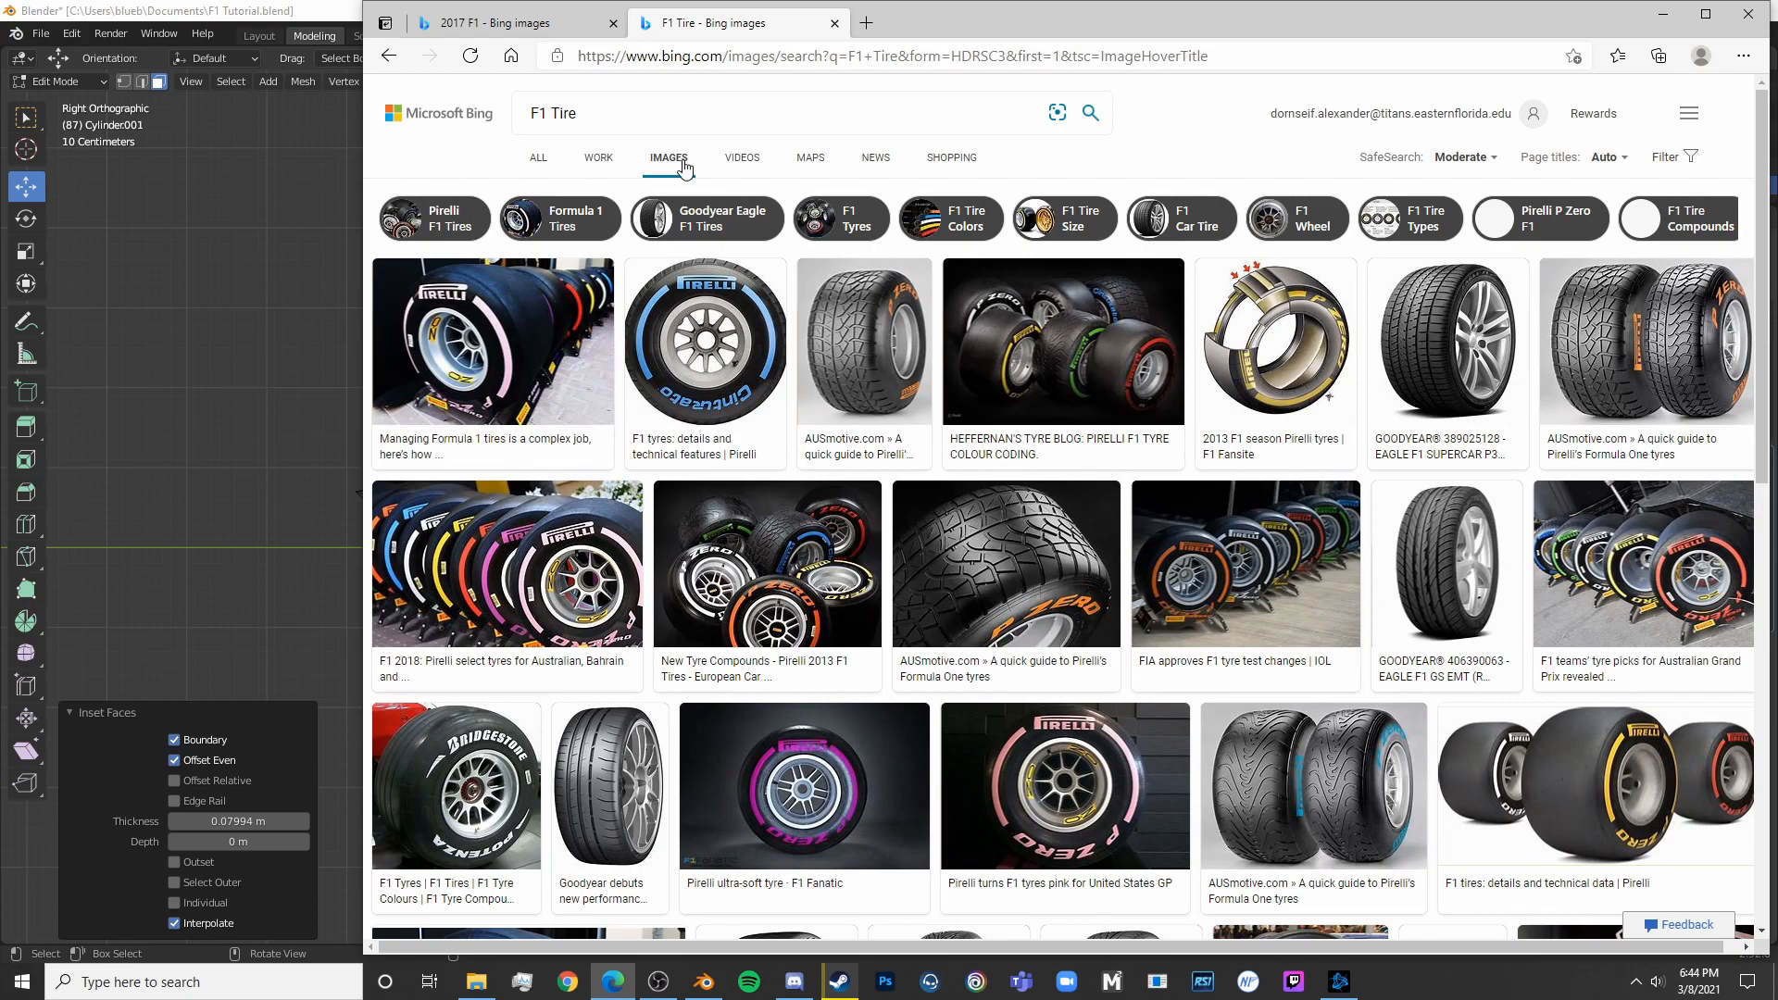
{"action": "left_click", "coordinate": [494, 373]}
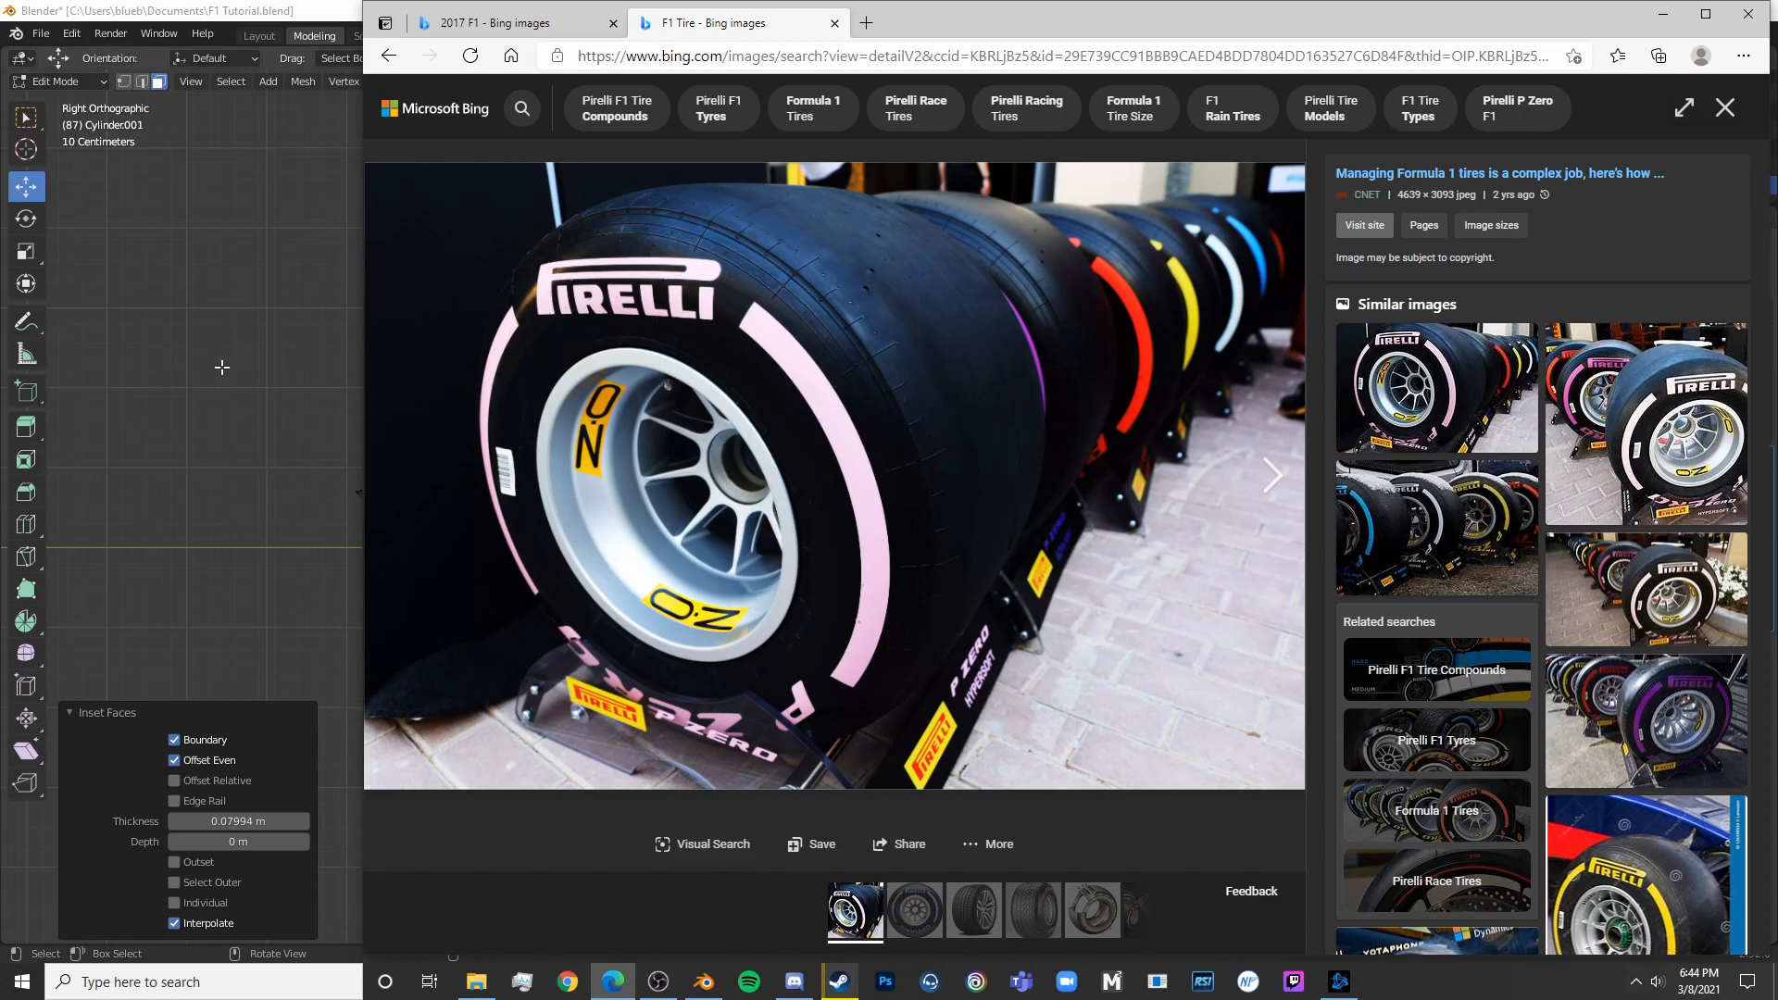
Return to Blender and extrude the rim's inset outer cap face about 0.08 m into the wheel
{"action": "key", "text": "alt+Tab"}
{"action": "scroll", "coordinate": [1176, 397], "scroll_direction": "up", "scroll_amount": 8}
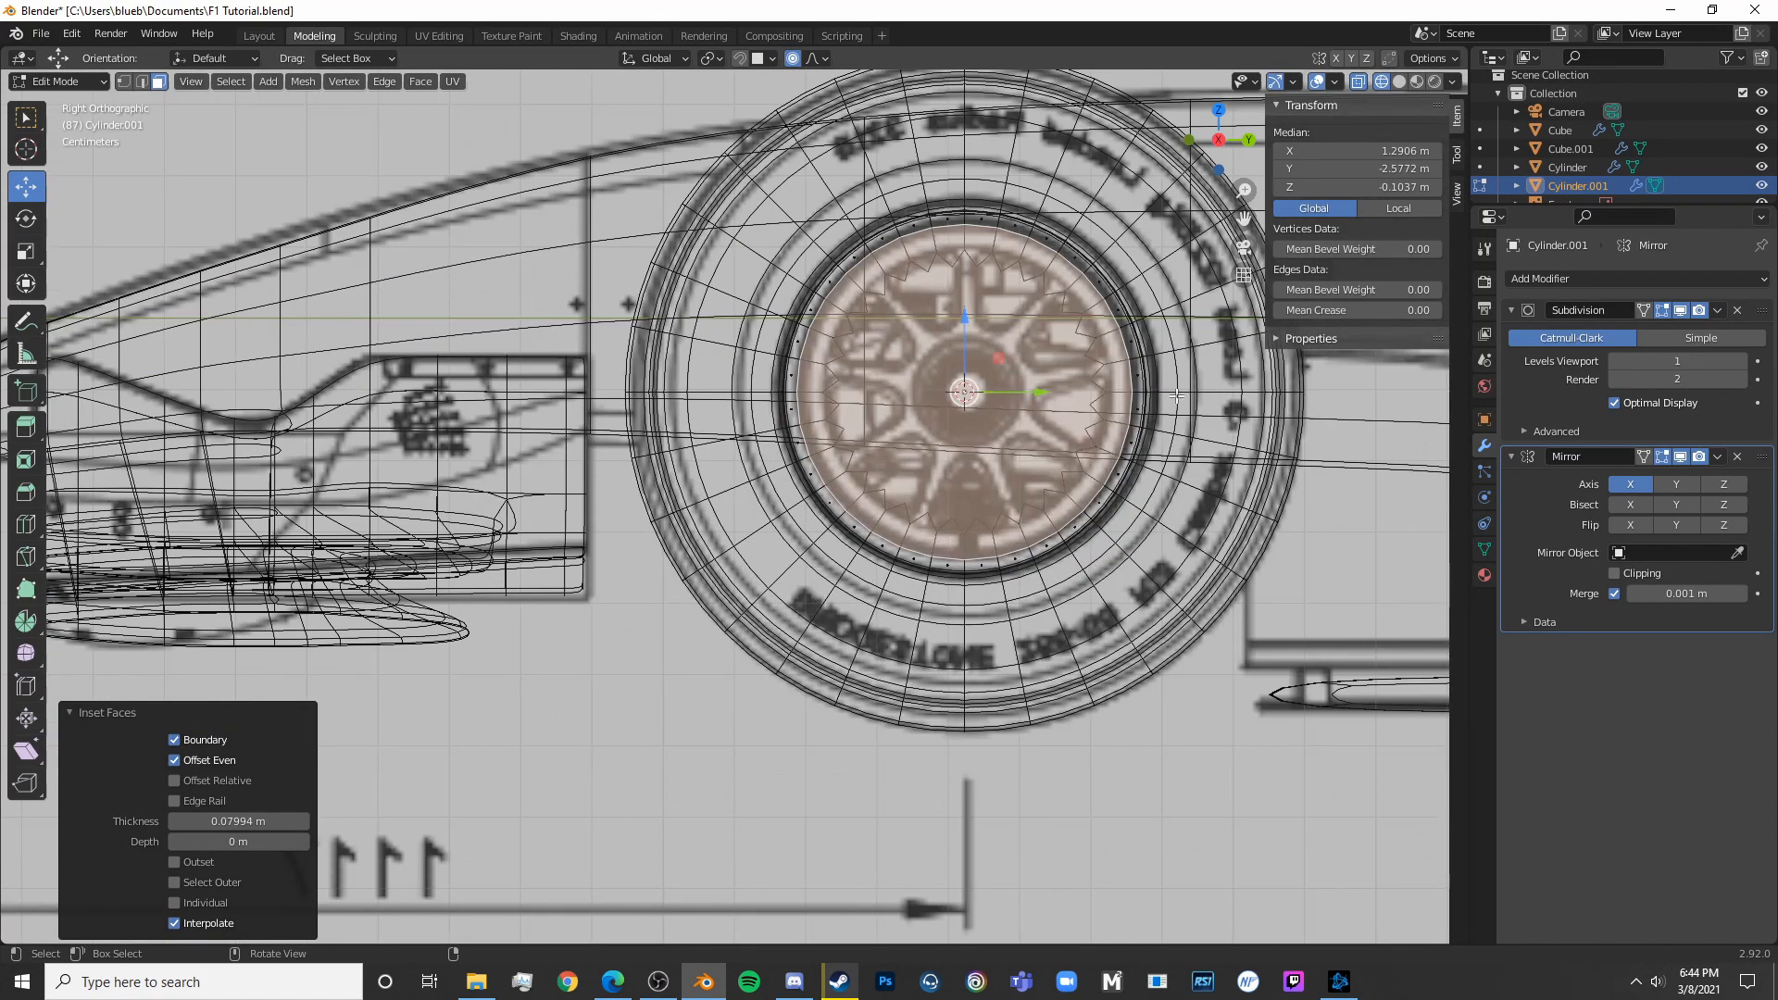
{"action": "scroll", "coordinate": [1176, 396], "scroll_direction": "down", "scroll_amount": 2}
{"action": "key", "text": "shift+z"}
{"action": "middle_click_drag", "start_coordinate": [1176, 397], "coordinate": [887, 465]}
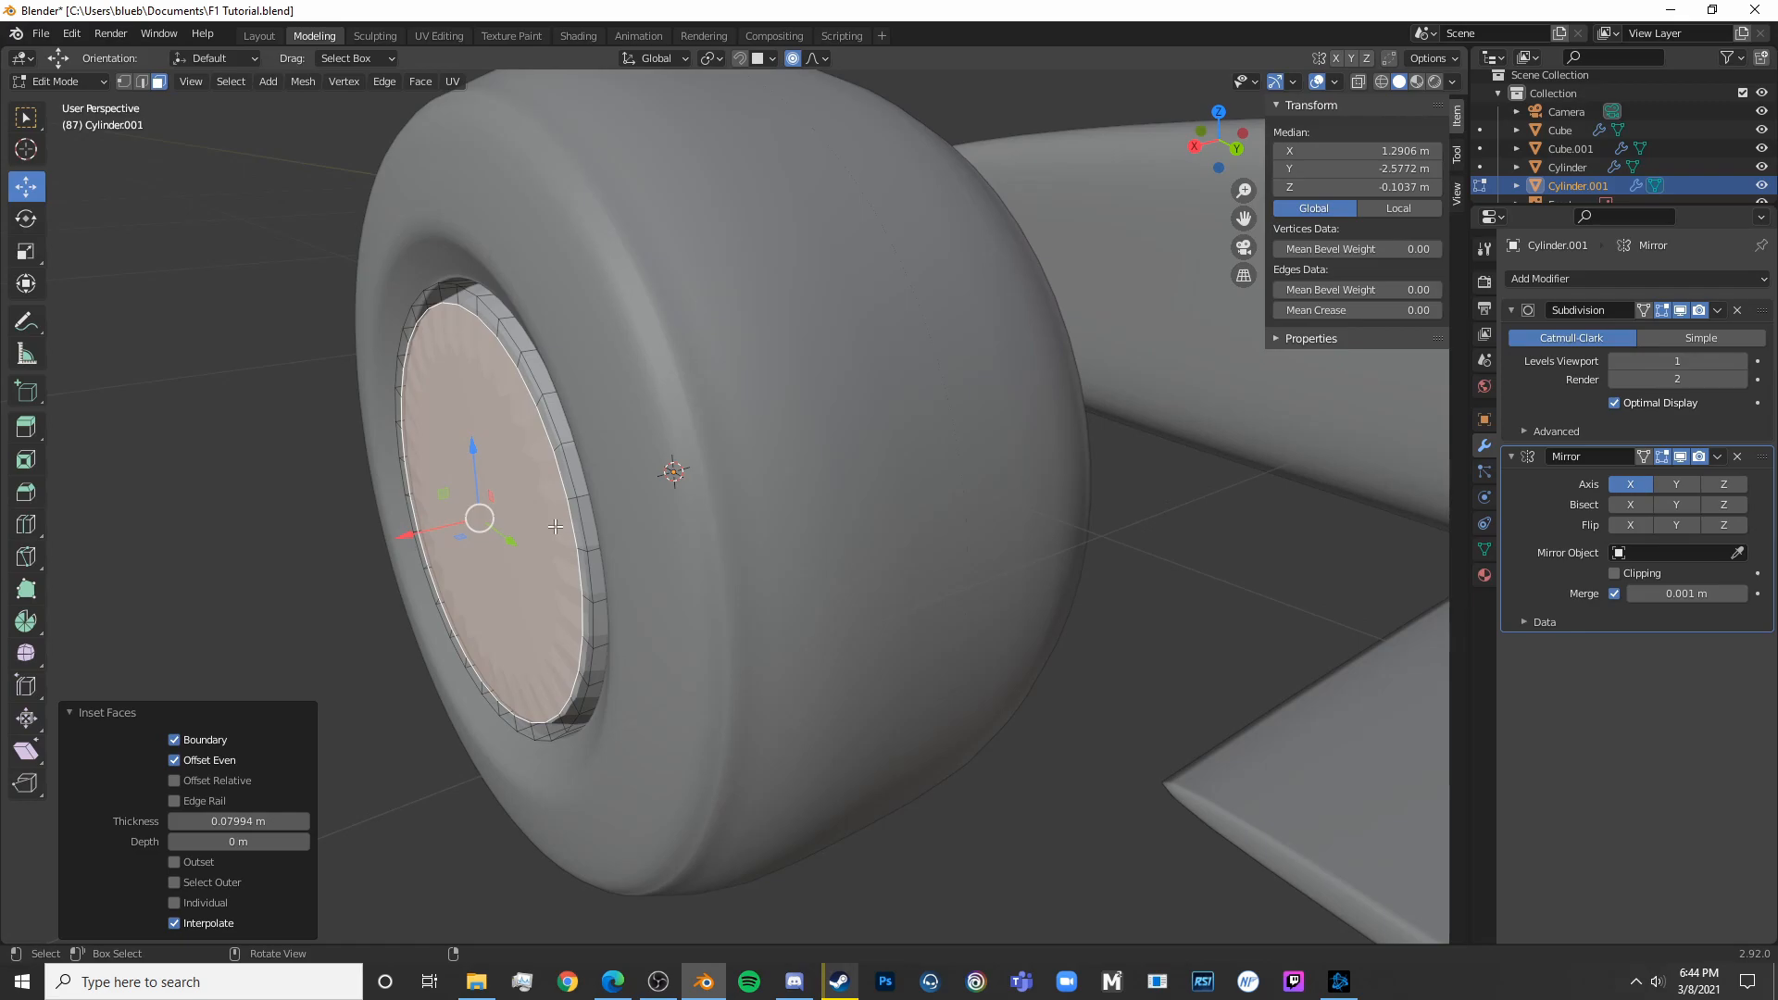
{"action": "key", "text": "e"}
{"action": "left_click", "coordinate": [519, 532]}
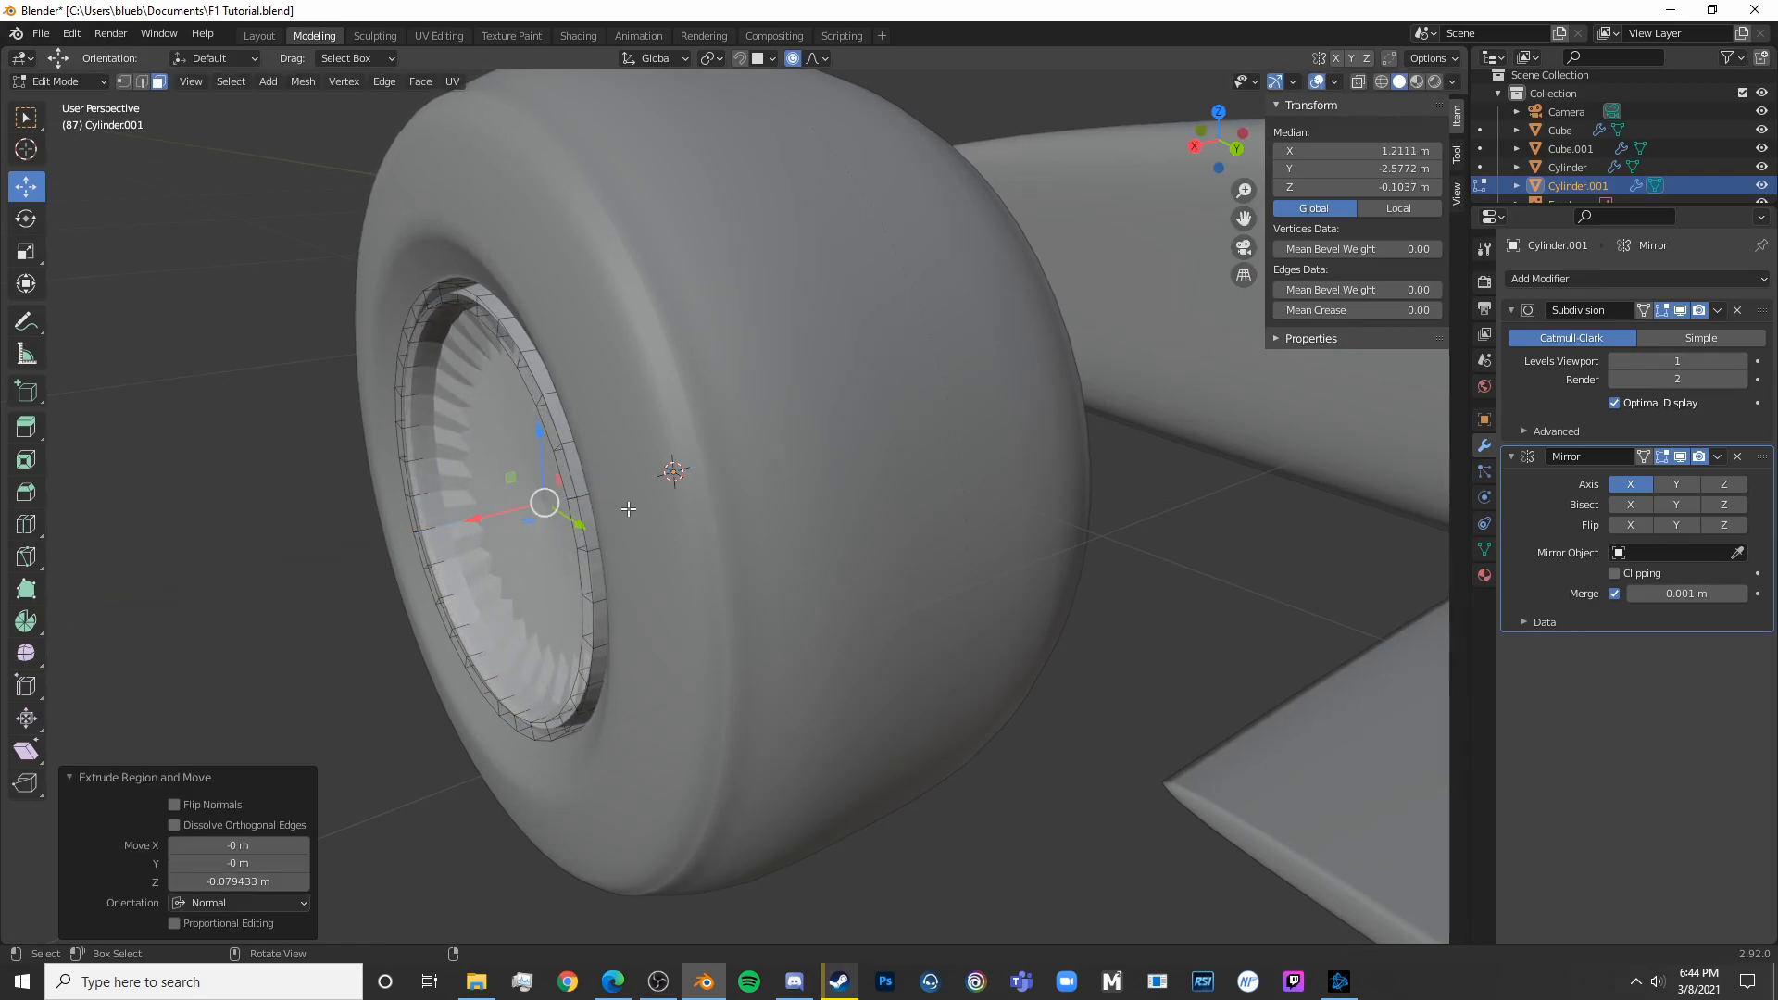
Hide the rim's subdivision in the viewport and adjust the recessed face's depth along X, about 0.029 m inward and 0.012 m back out
{"action": "left_click", "coordinate": [1682, 311]}
{"action": "middle_click_drag", "start_coordinate": [687, 435], "coordinate": [752, 489]}
{"action": "left_click_drag", "start_coordinate": [690, 484], "coordinate": [715, 482]}
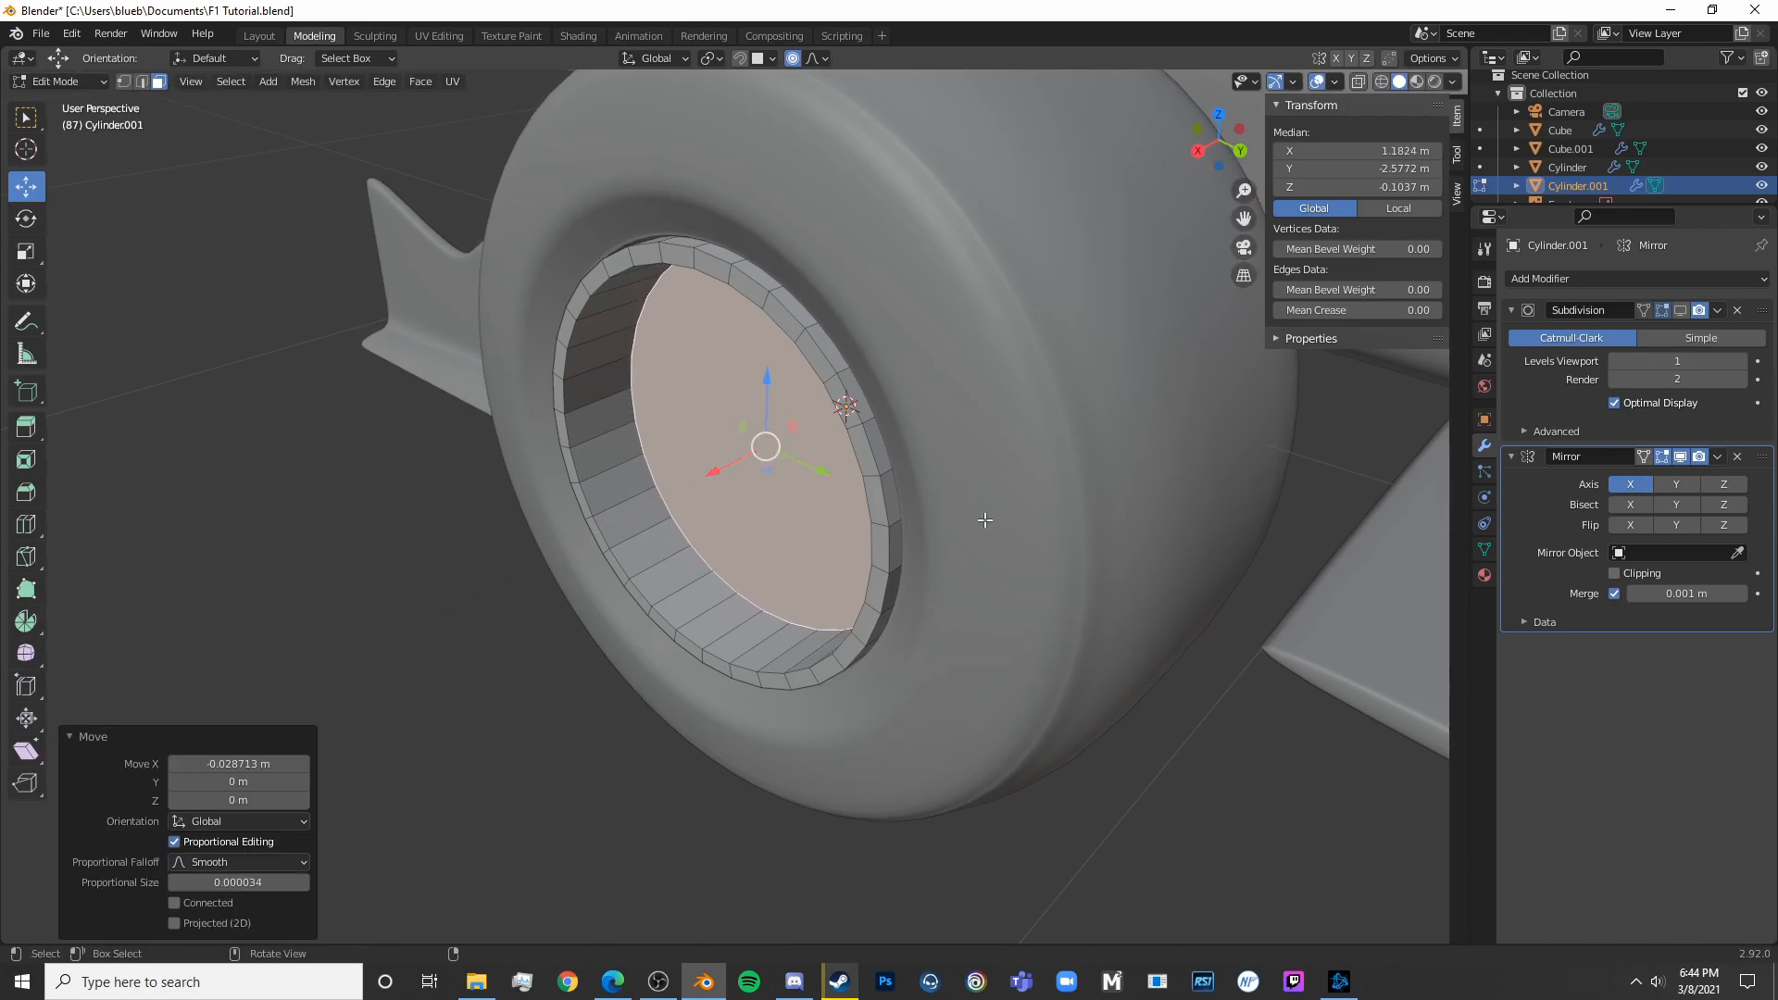
{"action": "middle_click_drag", "start_coordinate": [715, 482], "coordinate": [822, 552]}
{"action": "left_click_drag", "start_coordinate": [697, 516], "coordinate": [700, 515]}
Extrude the recessed face about 0.05 m deeper and shrink it by factors of 0.874 and 0.974
{"action": "key", "text": "e"}
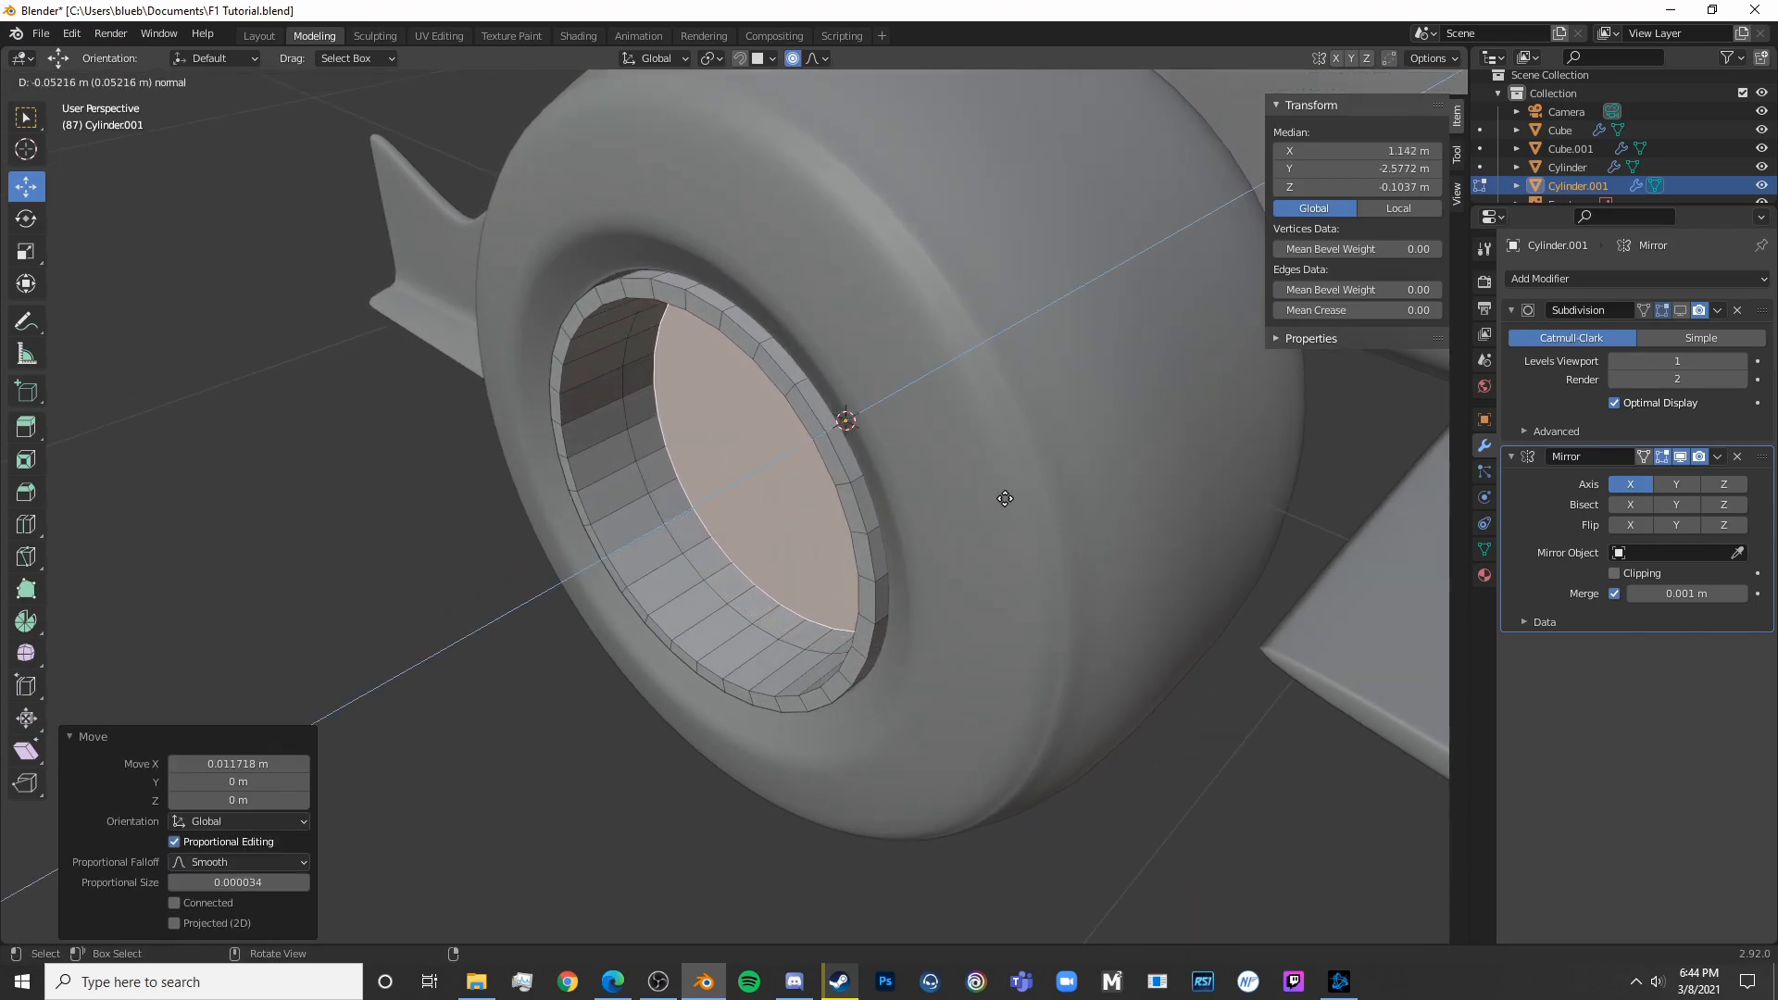
{"action": "left_click", "coordinate": [1005, 499]}
{"action": "key", "text": "s"}
{"action": "left_click", "coordinate": [1099, 519]}
{"action": "middle_click_drag", "start_coordinate": [1099, 519], "coordinate": [1194, 442]}
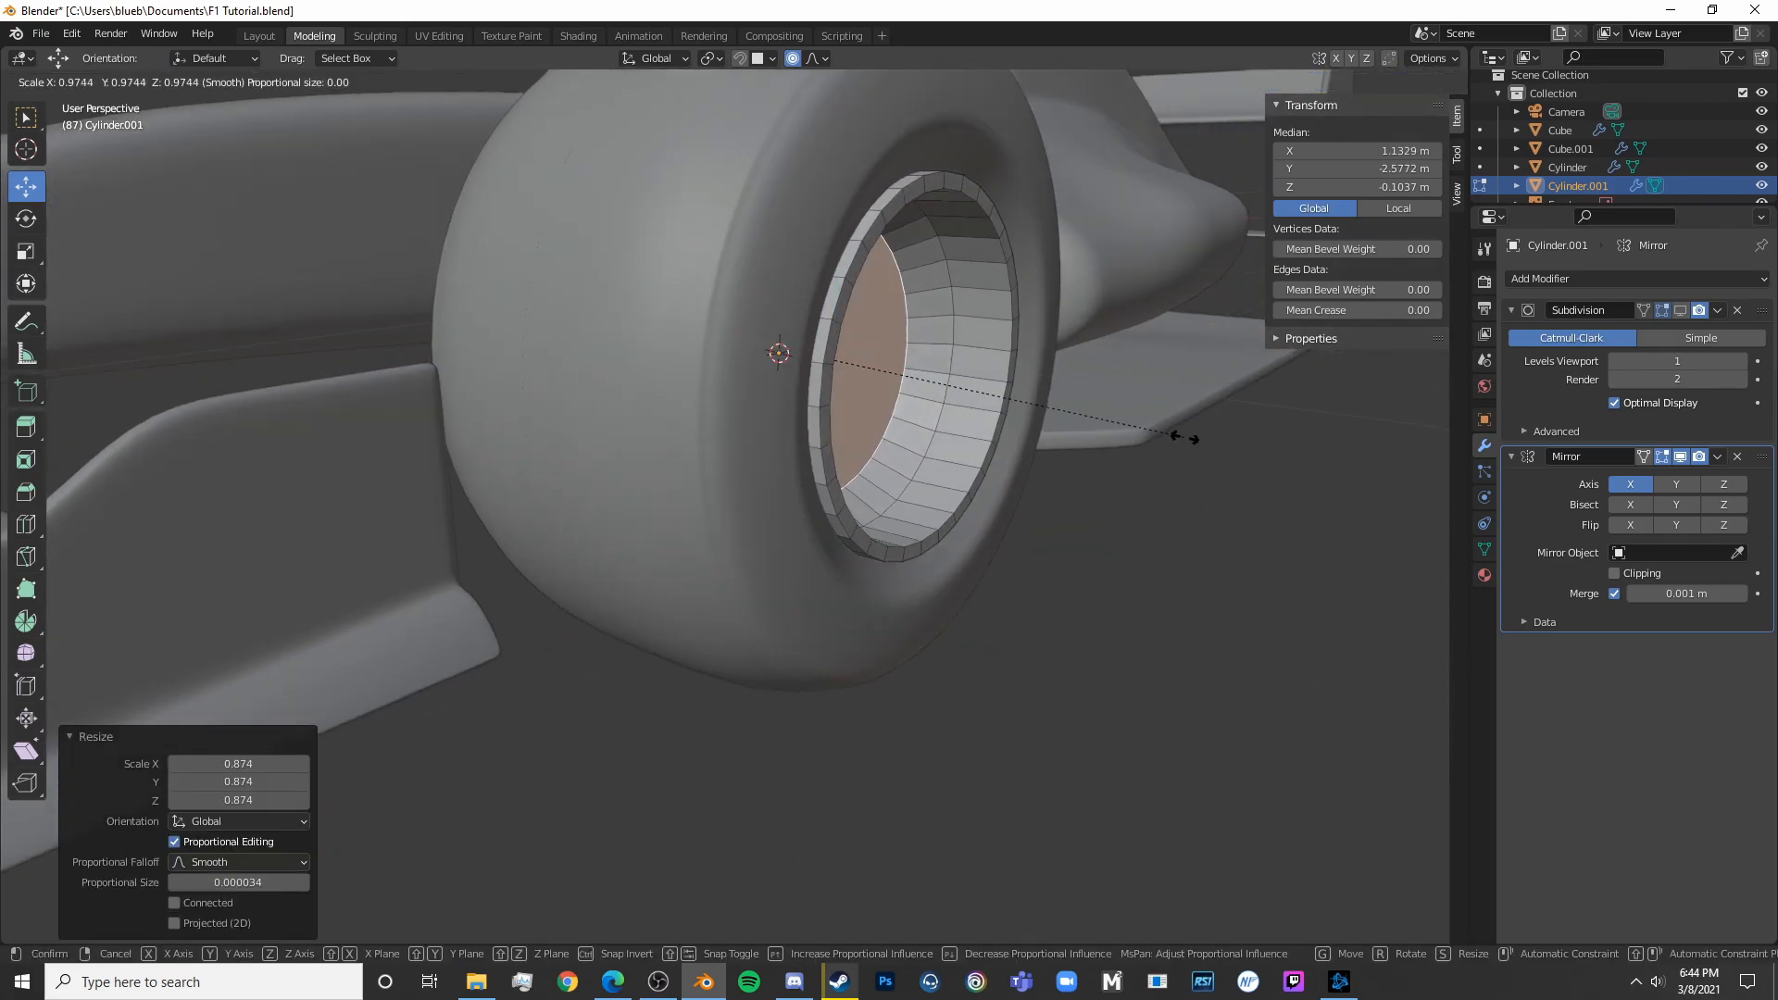
Delete the recessed face that closes the rim's inner end
{"action": "key", "text": "x"}
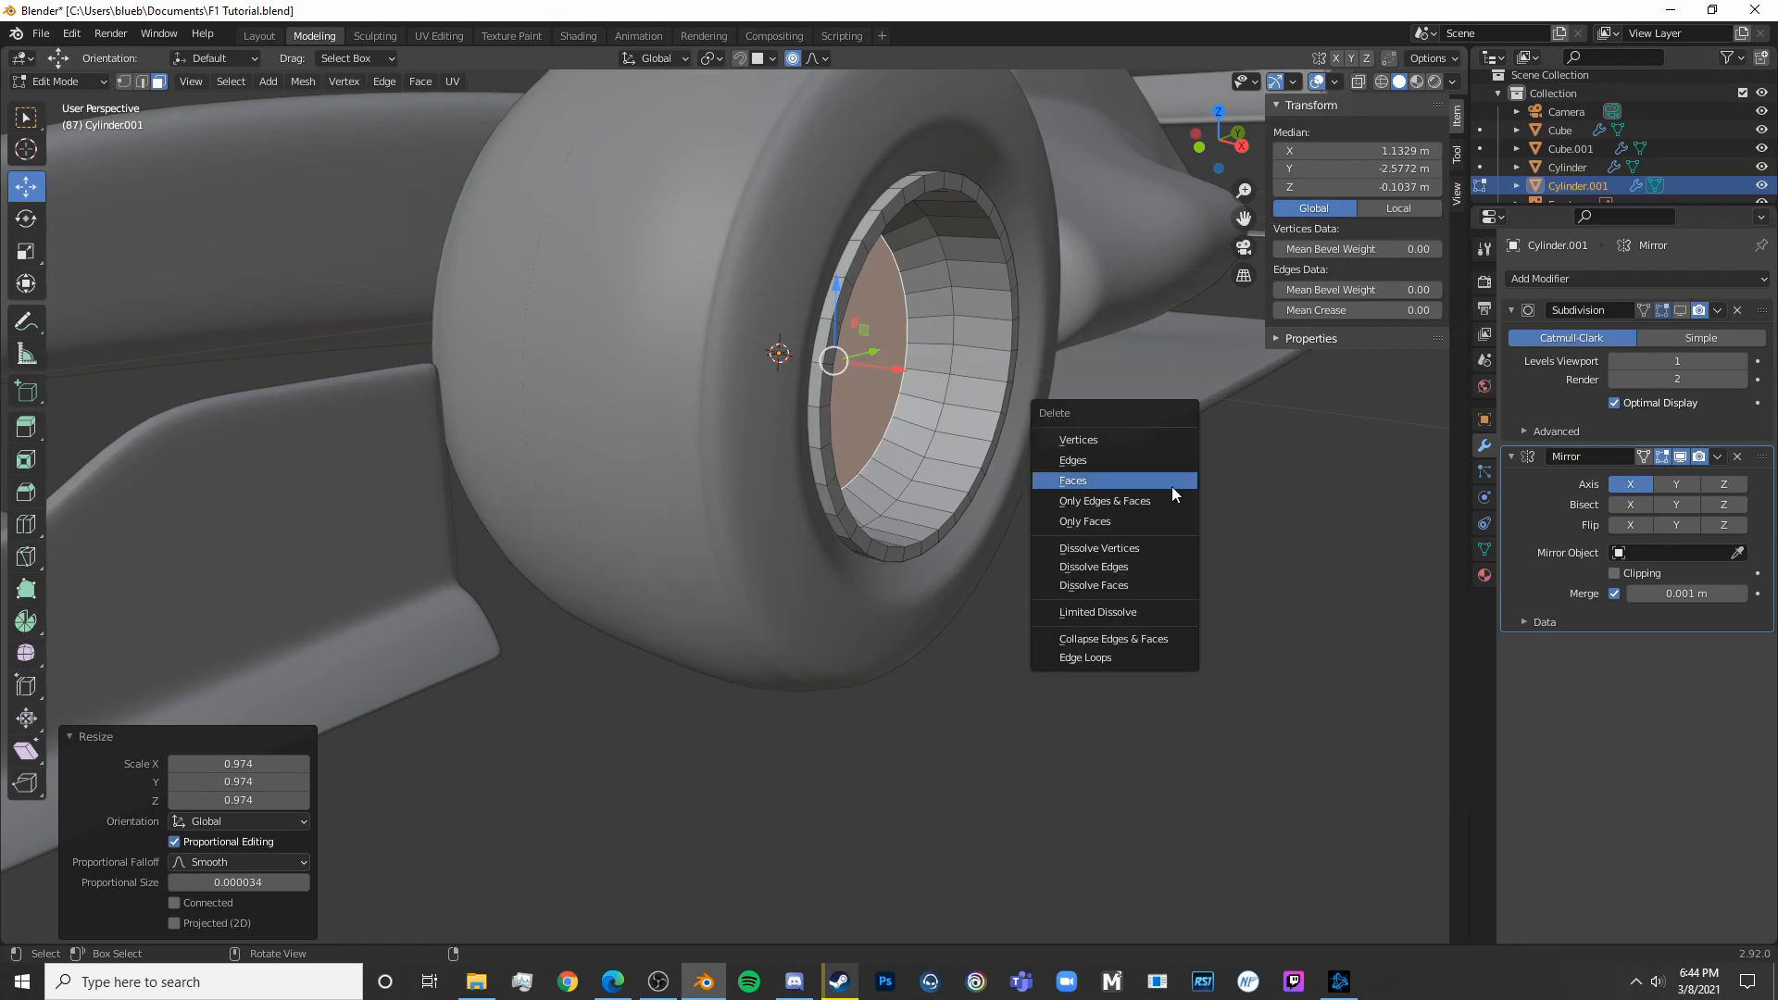
{"action": "left_click", "coordinate": [1170, 480]}
{"action": "middle_click_drag", "start_coordinate": [1167, 481], "coordinate": [886, 493]}
{"action": "scroll", "coordinate": [1012, 561], "scroll_direction": "up", "scroll_amount": 4}
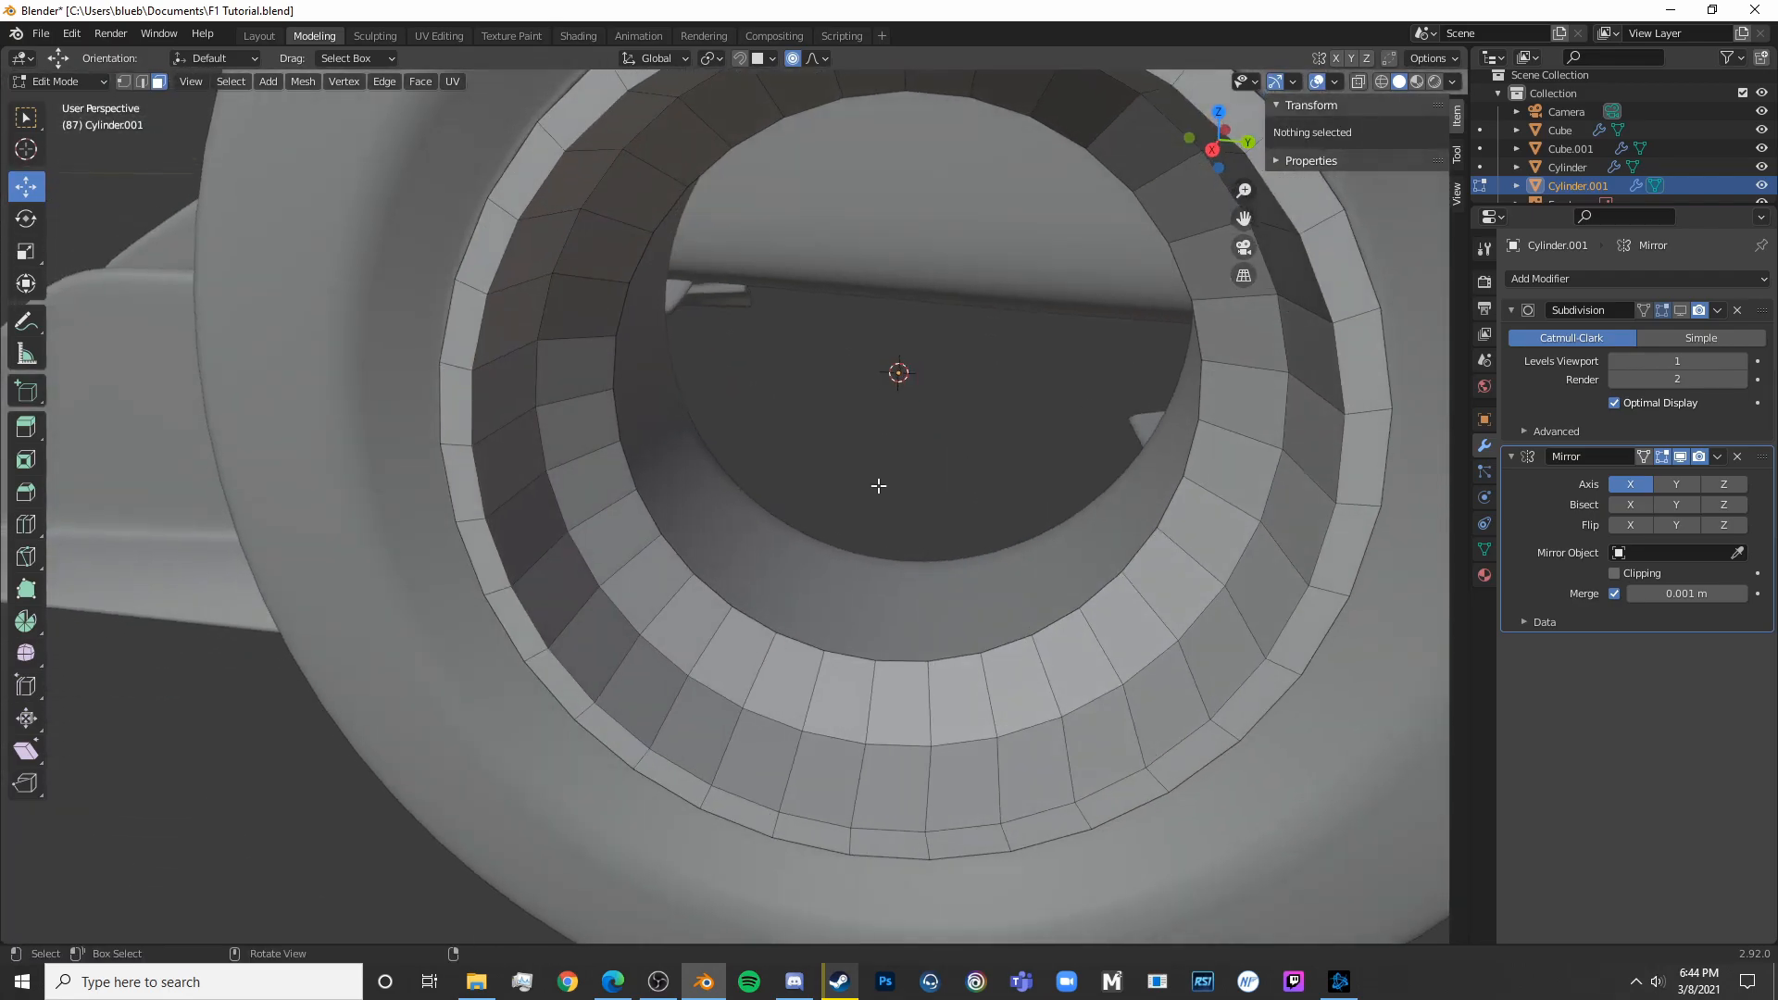
Select the rim's open inner edge loop and extrude it about 0.08 m inward along X
{"action": "left_click", "coordinate": [885, 669], "text": "alt"}
{"action": "scroll", "coordinate": [815, 454], "scroll_direction": "down", "scroll_amount": 5}
{"action": "middle_click_drag", "start_coordinate": [815, 453], "coordinate": [794, 488]}
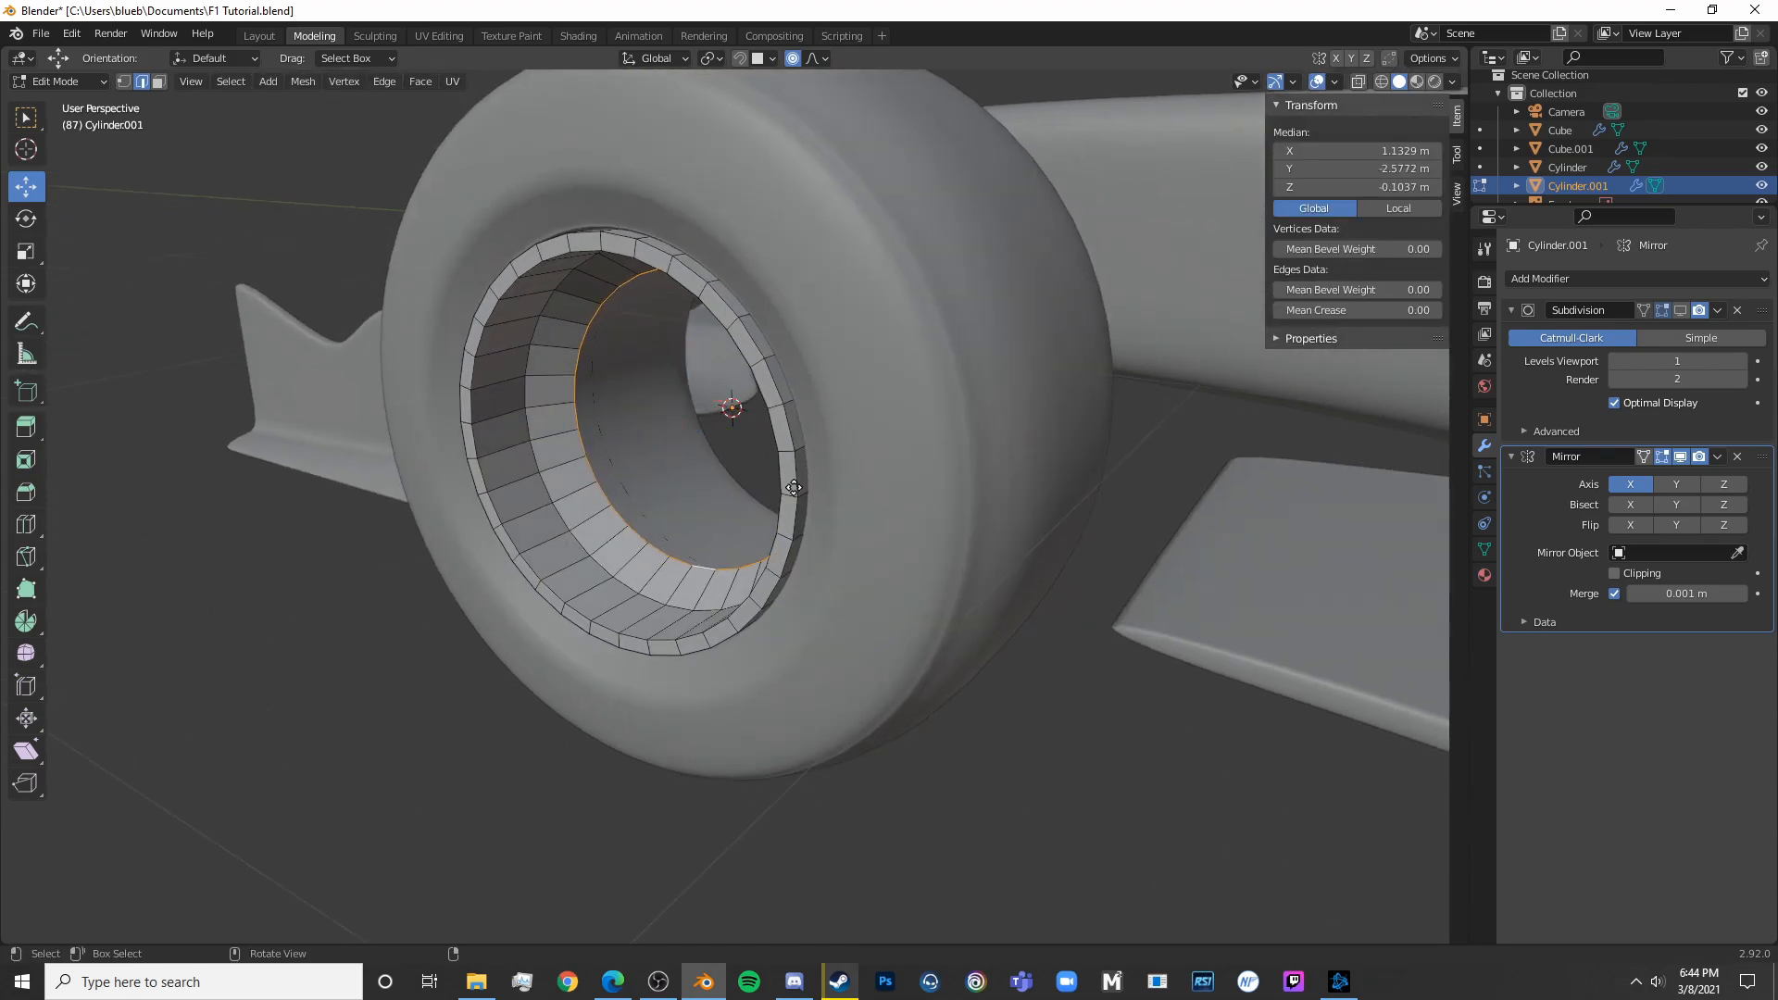
{"action": "key", "text": "g"}
{"action": "key", "text": "x"}
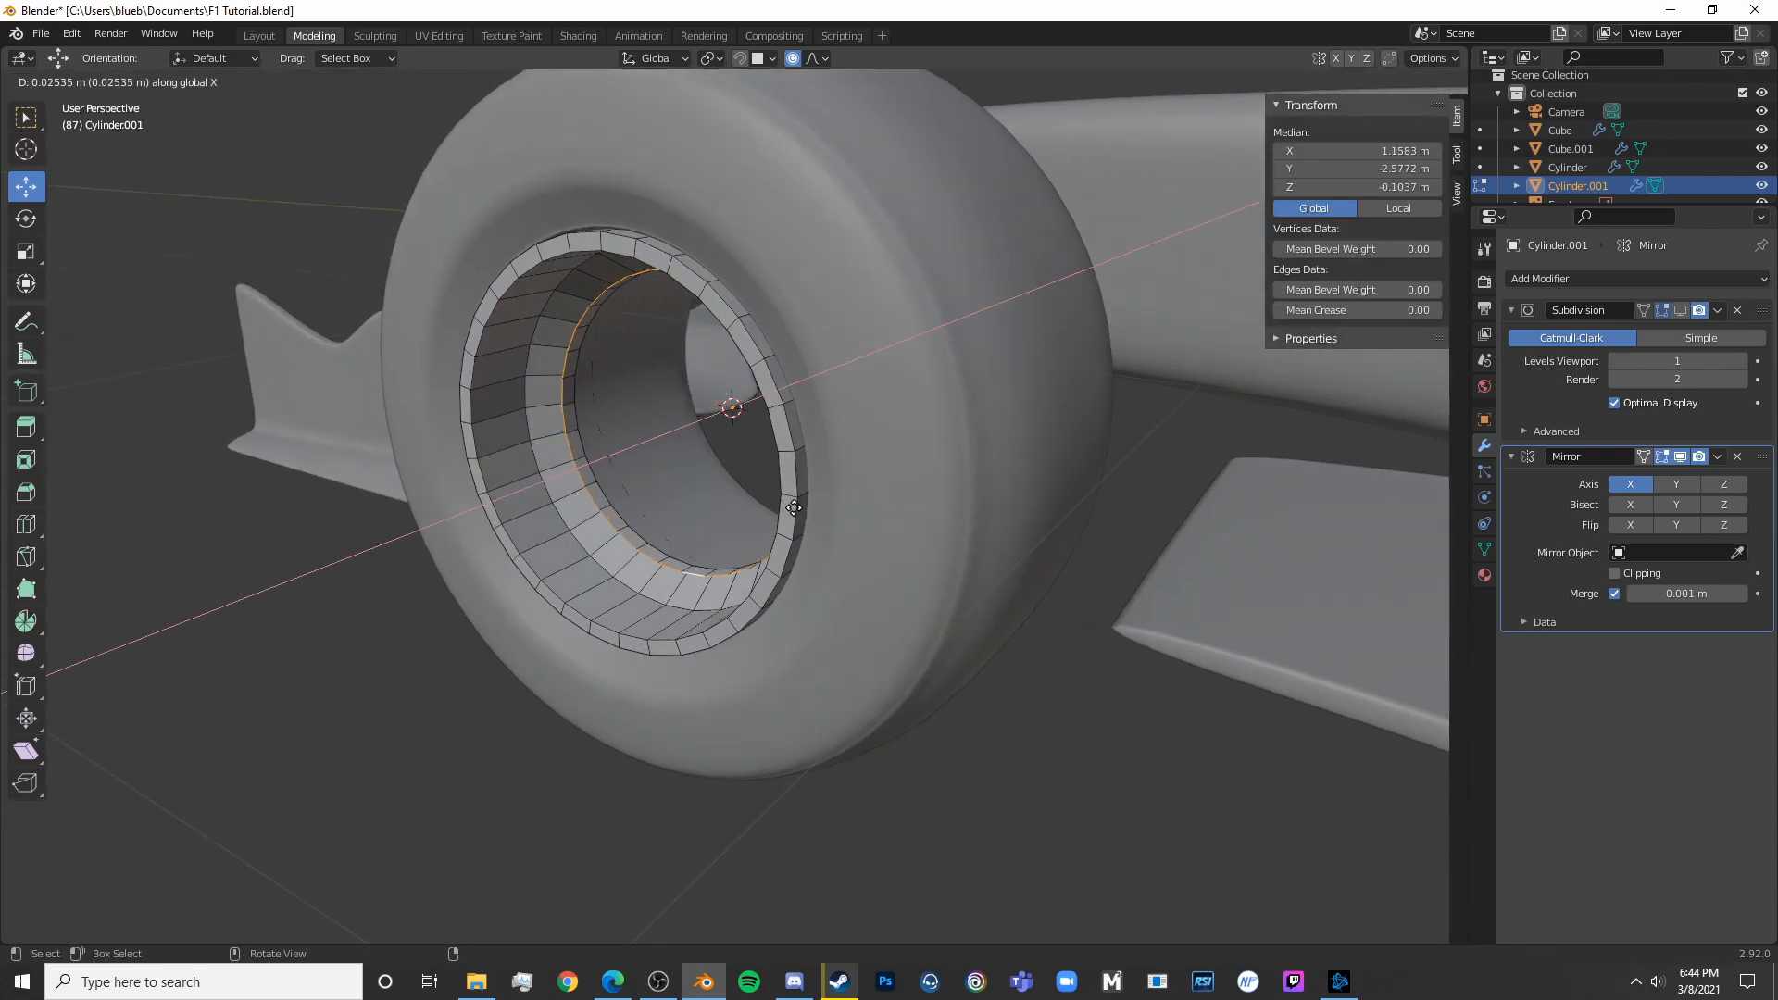
{"action": "left_click", "coordinate": [840, 505]}
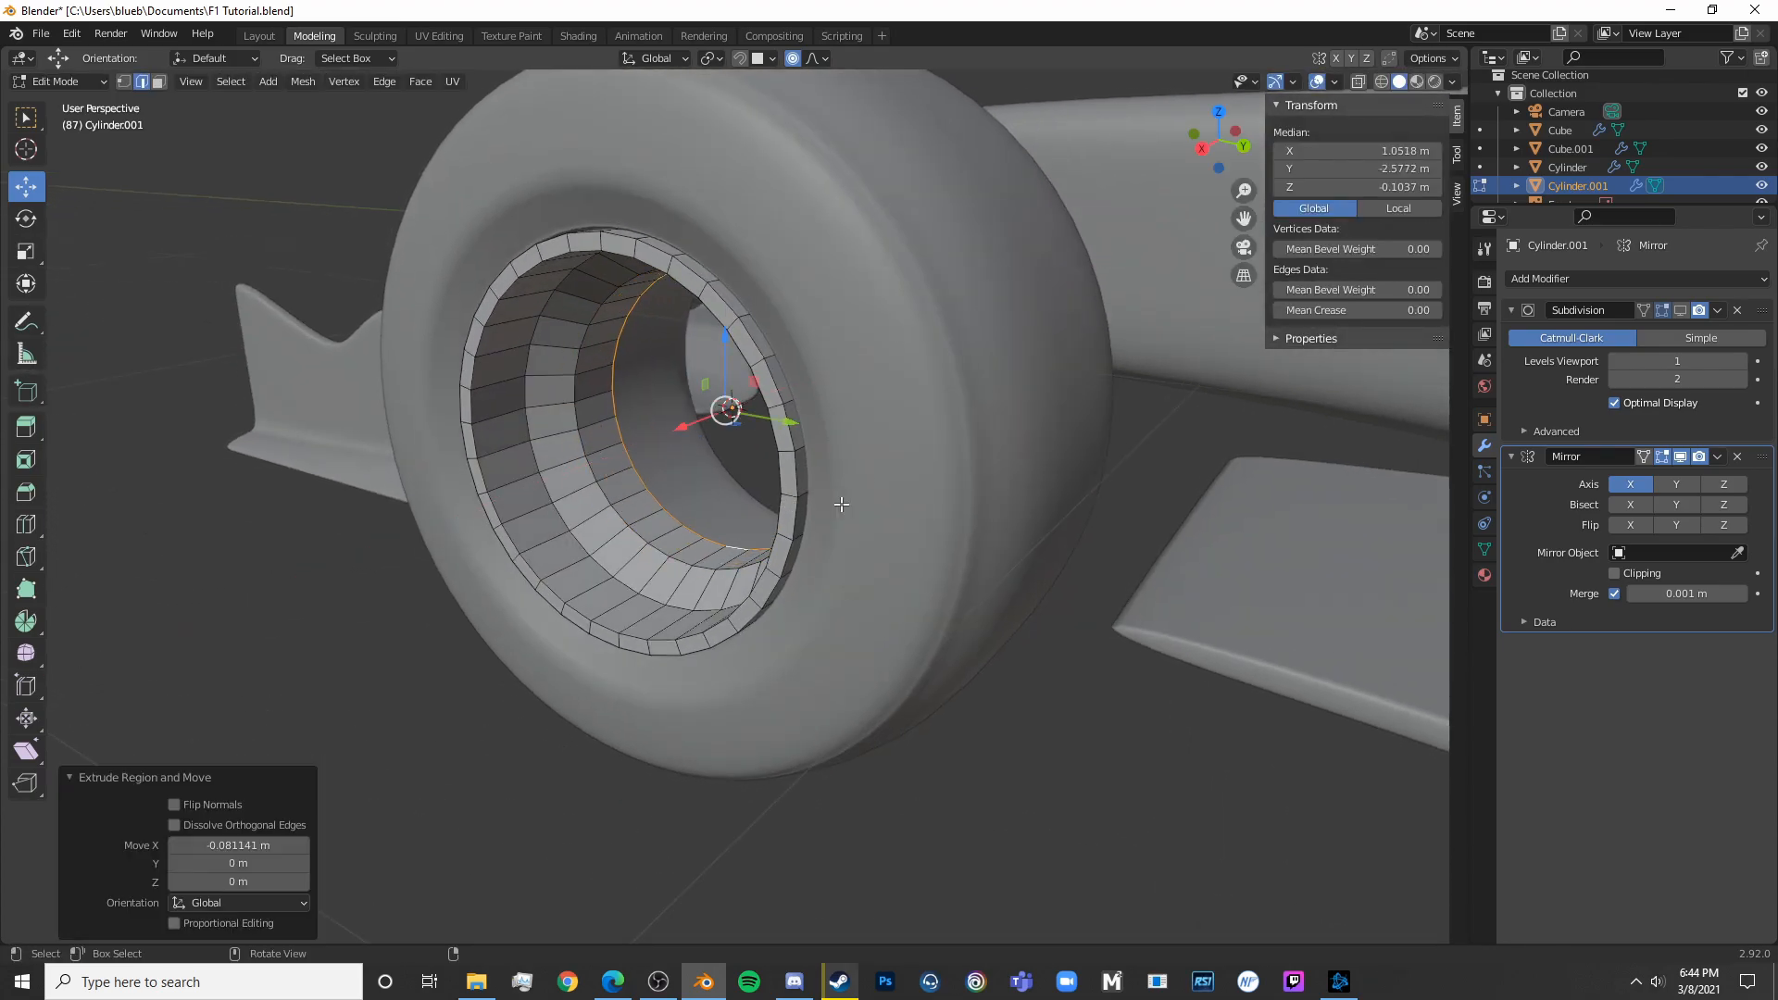
Set the rim's Mirror modifier to the Z axis only and move the inner edge loop about 0.019 m further inward along X
{"action": "left_click", "coordinate": [1721, 483]}
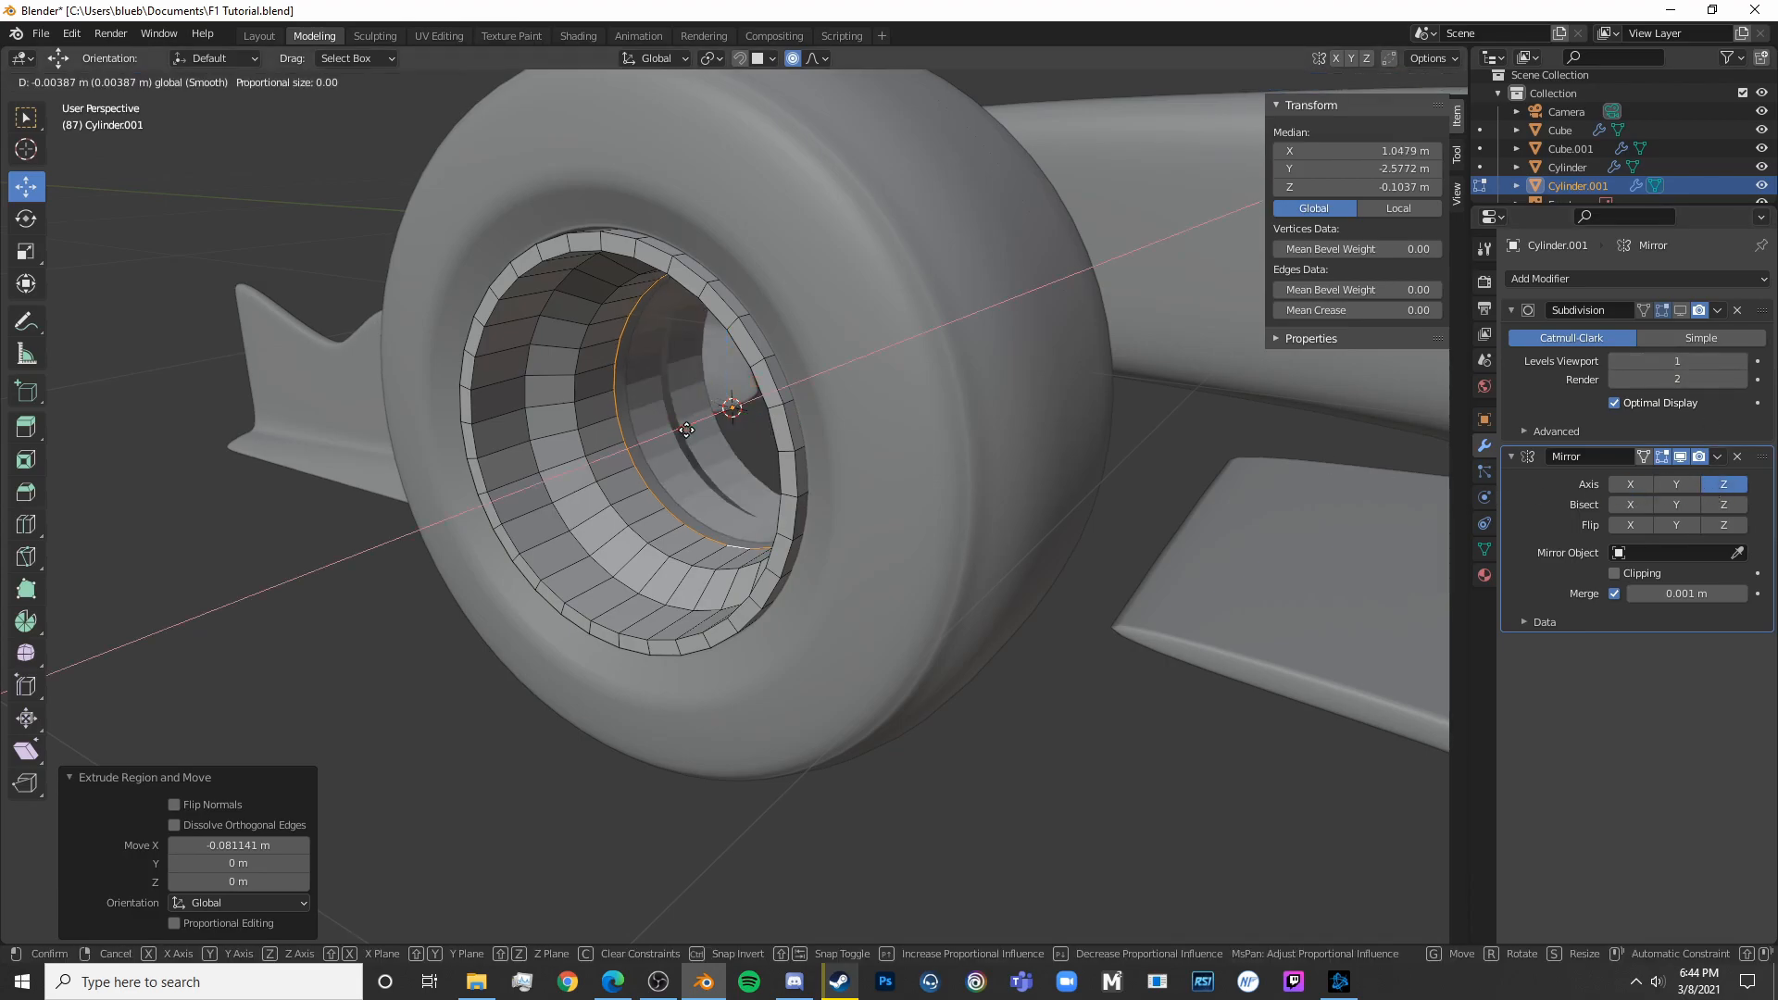
{"action": "key", "text": "g"}
{"action": "key", "text": "x"}
{"action": "left_click", "coordinate": [1082, 368]}
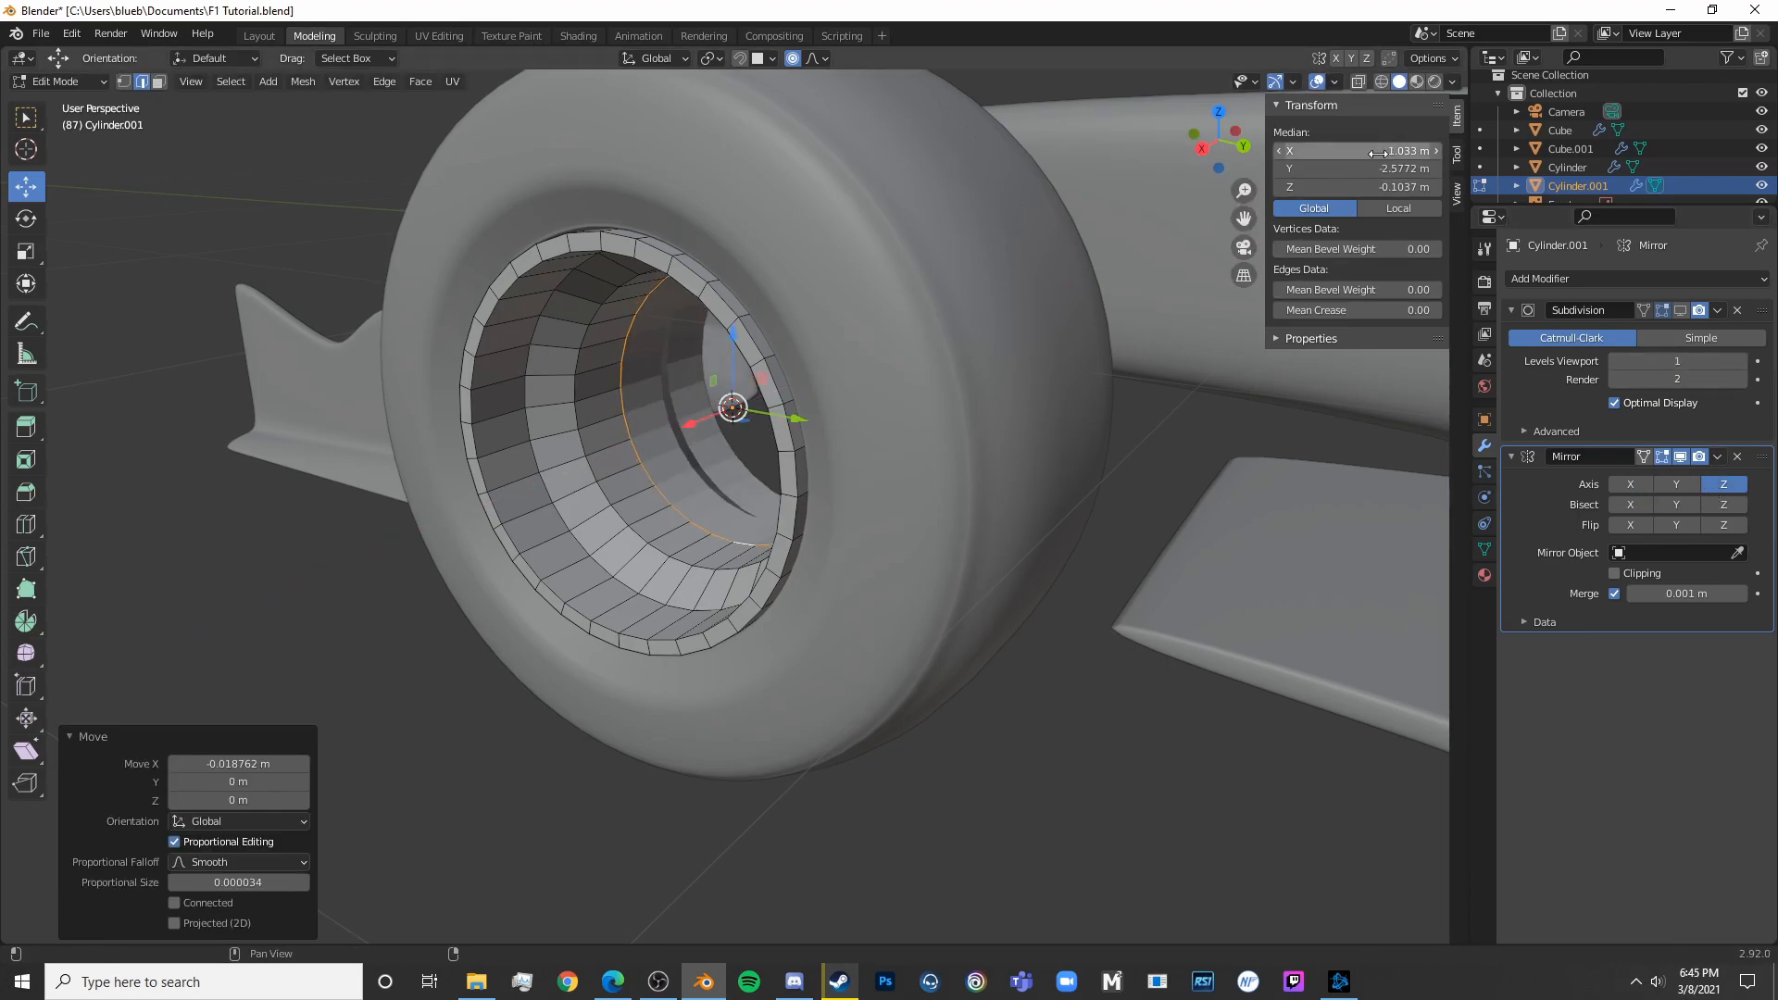
Show the median coordinates in local space and re-enable the rim's subdivision in the viewport
{"action": "left_click", "coordinate": [1374, 210]}
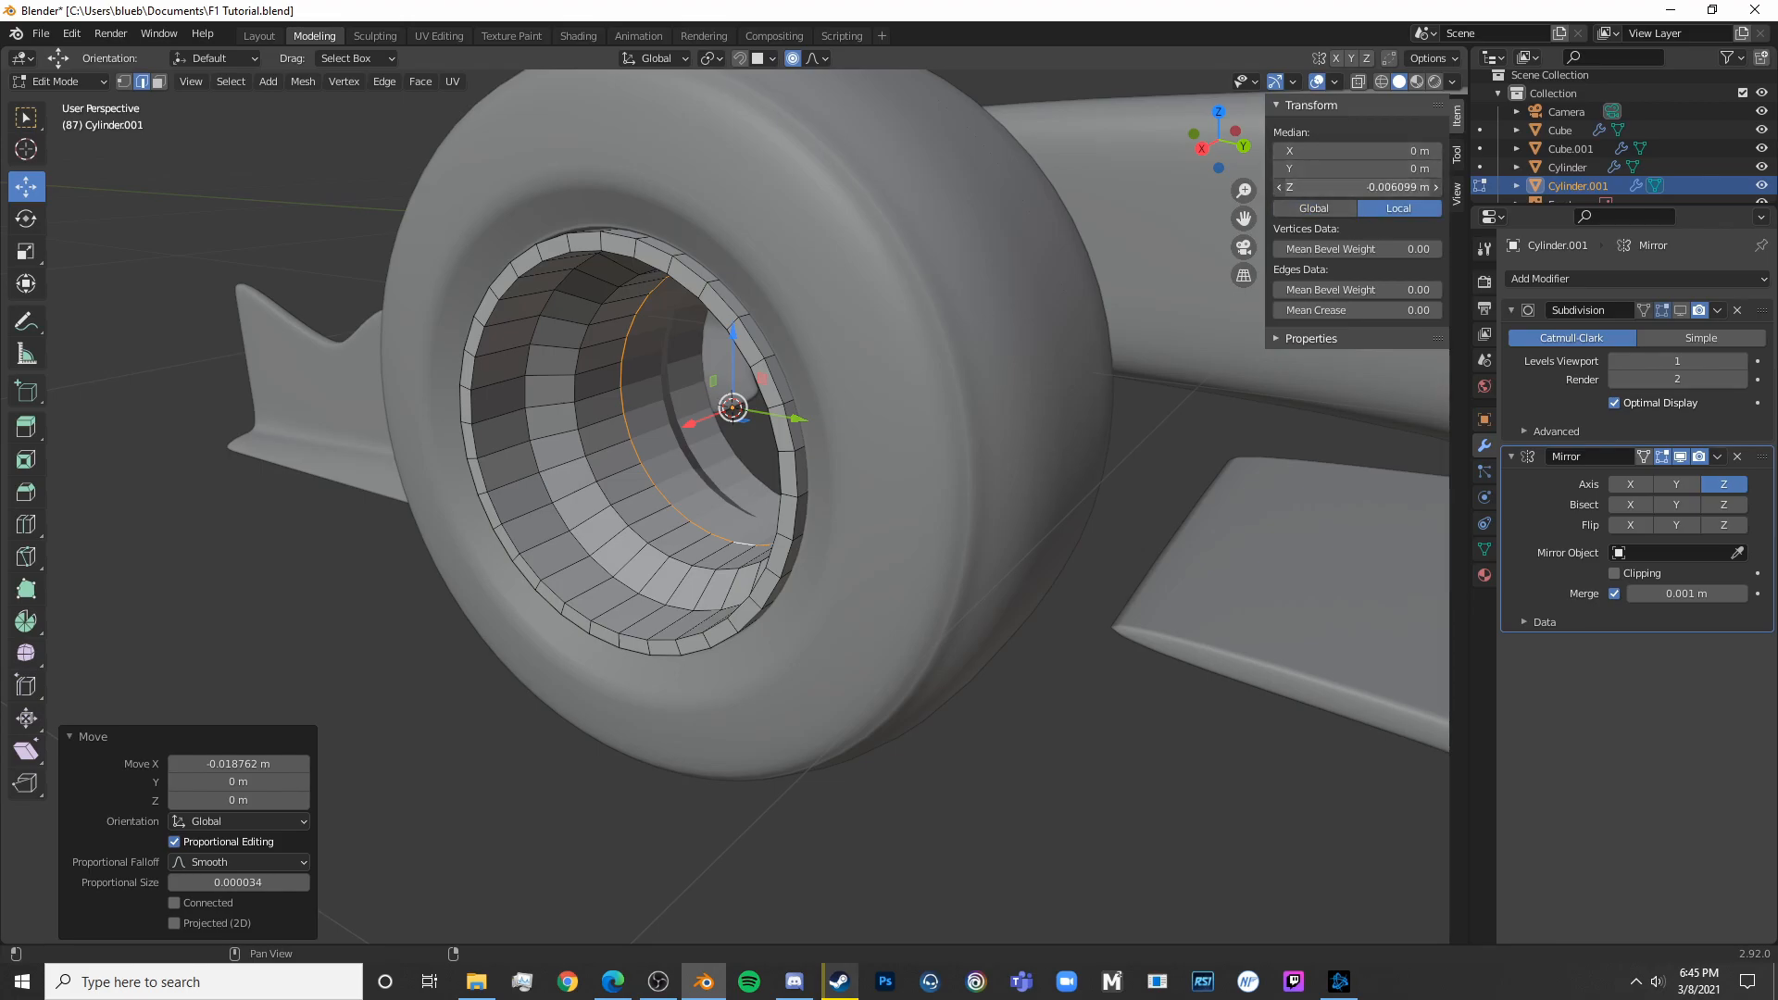
{"action": "middle_click_drag", "start_coordinate": [955, 367], "coordinate": [883, 424]}
{"action": "left_click", "coordinate": [1684, 308]}
{"action": "key", "text": "Tab"}
{"action": "middle_click_drag", "start_coordinate": [740, 467], "coordinate": [825, 528], "text": "shift"}
Select the face ring on the rim's outer lip and move it about 0.01 m inward along X
{"action": "key", "text": "a"}
{"action": "key", "text": "a"}
{"action": "key", "text": "a"}
{"action": "left_click", "coordinate": [159, 82]}
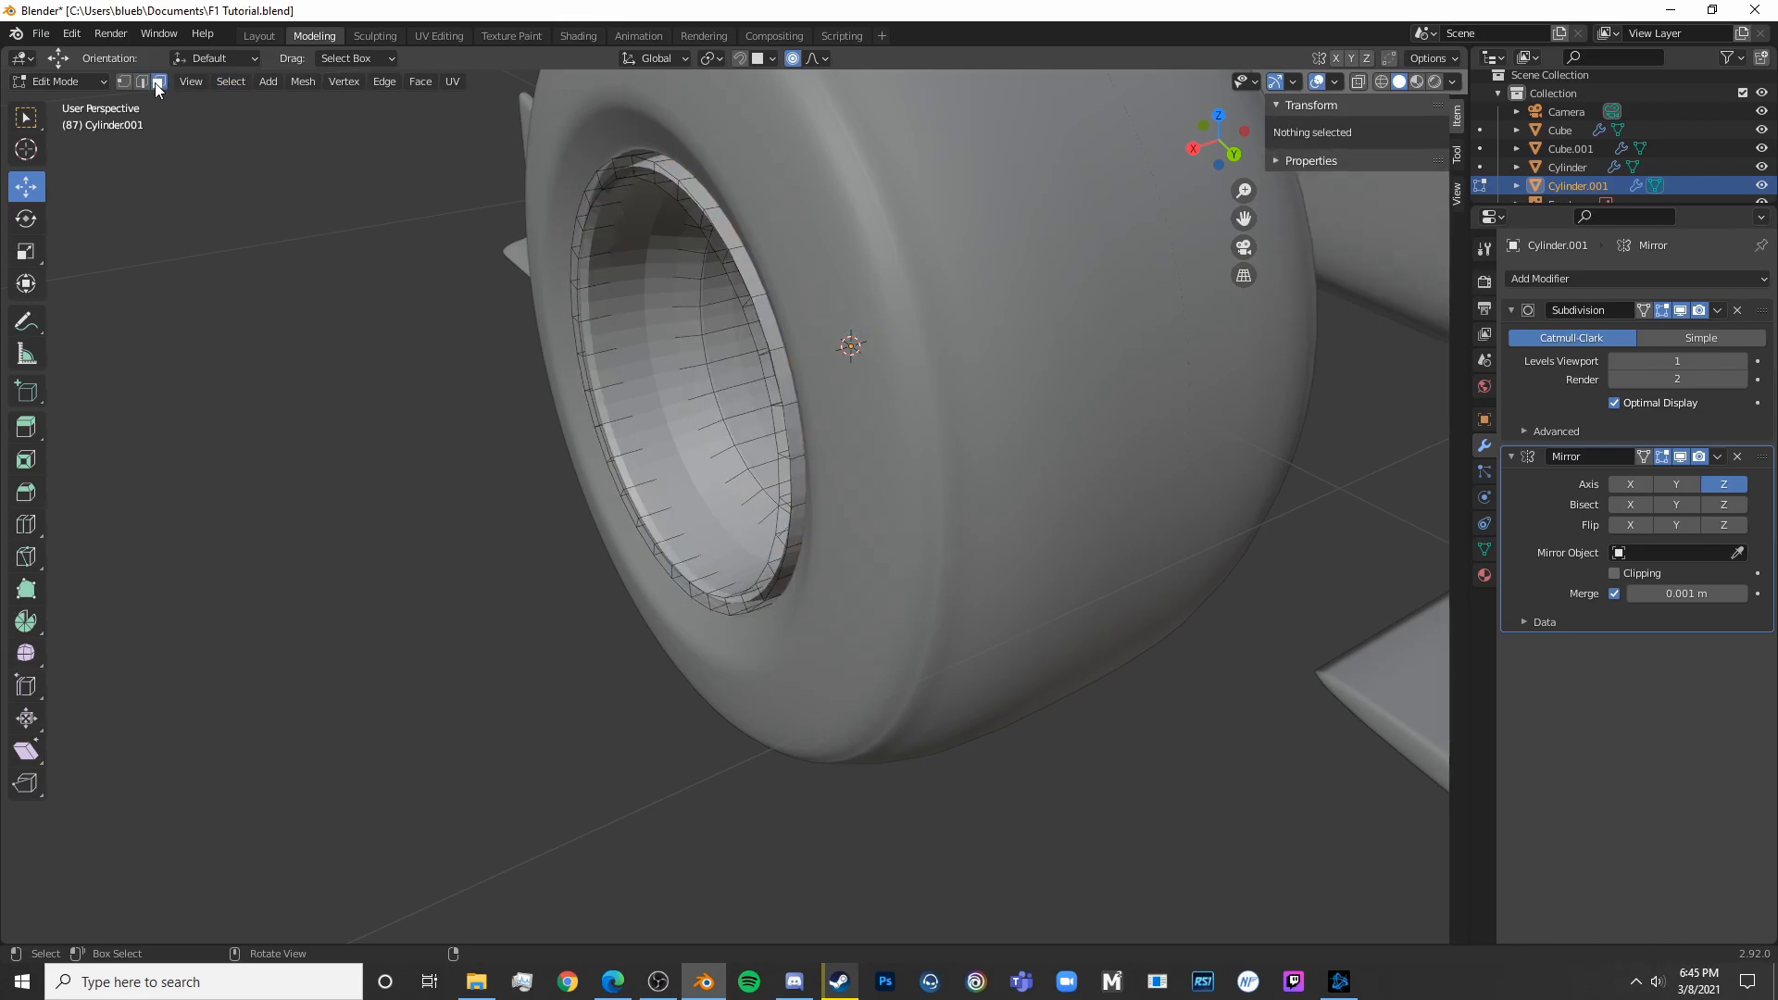
{"action": "left_click", "coordinate": [764, 354], "text": "alt"}
{"action": "middle_click_drag", "start_coordinate": [764, 354], "coordinate": [1133, 256]}
{"action": "scroll", "coordinate": [911, 389], "scroll_direction": "up", "scroll_amount": 3}
{"action": "mouse_move", "coordinate": [1131, 286]}
{"action": "left_mouse_down"}
{"action": "mouse_move", "coordinate": [1076, 278]}
{"action": "mouse_move", "coordinate": [1099, 288]}
{"action": "left_mouse_up"}
{"action": "middle_click_drag", "start_coordinate": [1098, 288], "coordinate": [809, 283]}
{"action": "left_click_drag", "start_coordinate": [648, 193], "coordinate": [637, 192]}
Extrude the rim's lip face ring about 0.011 m outward and scale it up by about 1.03
{"action": "key", "text": "g"}
{"action": "key", "text": "z"}
{"action": "key", "text": "z"}
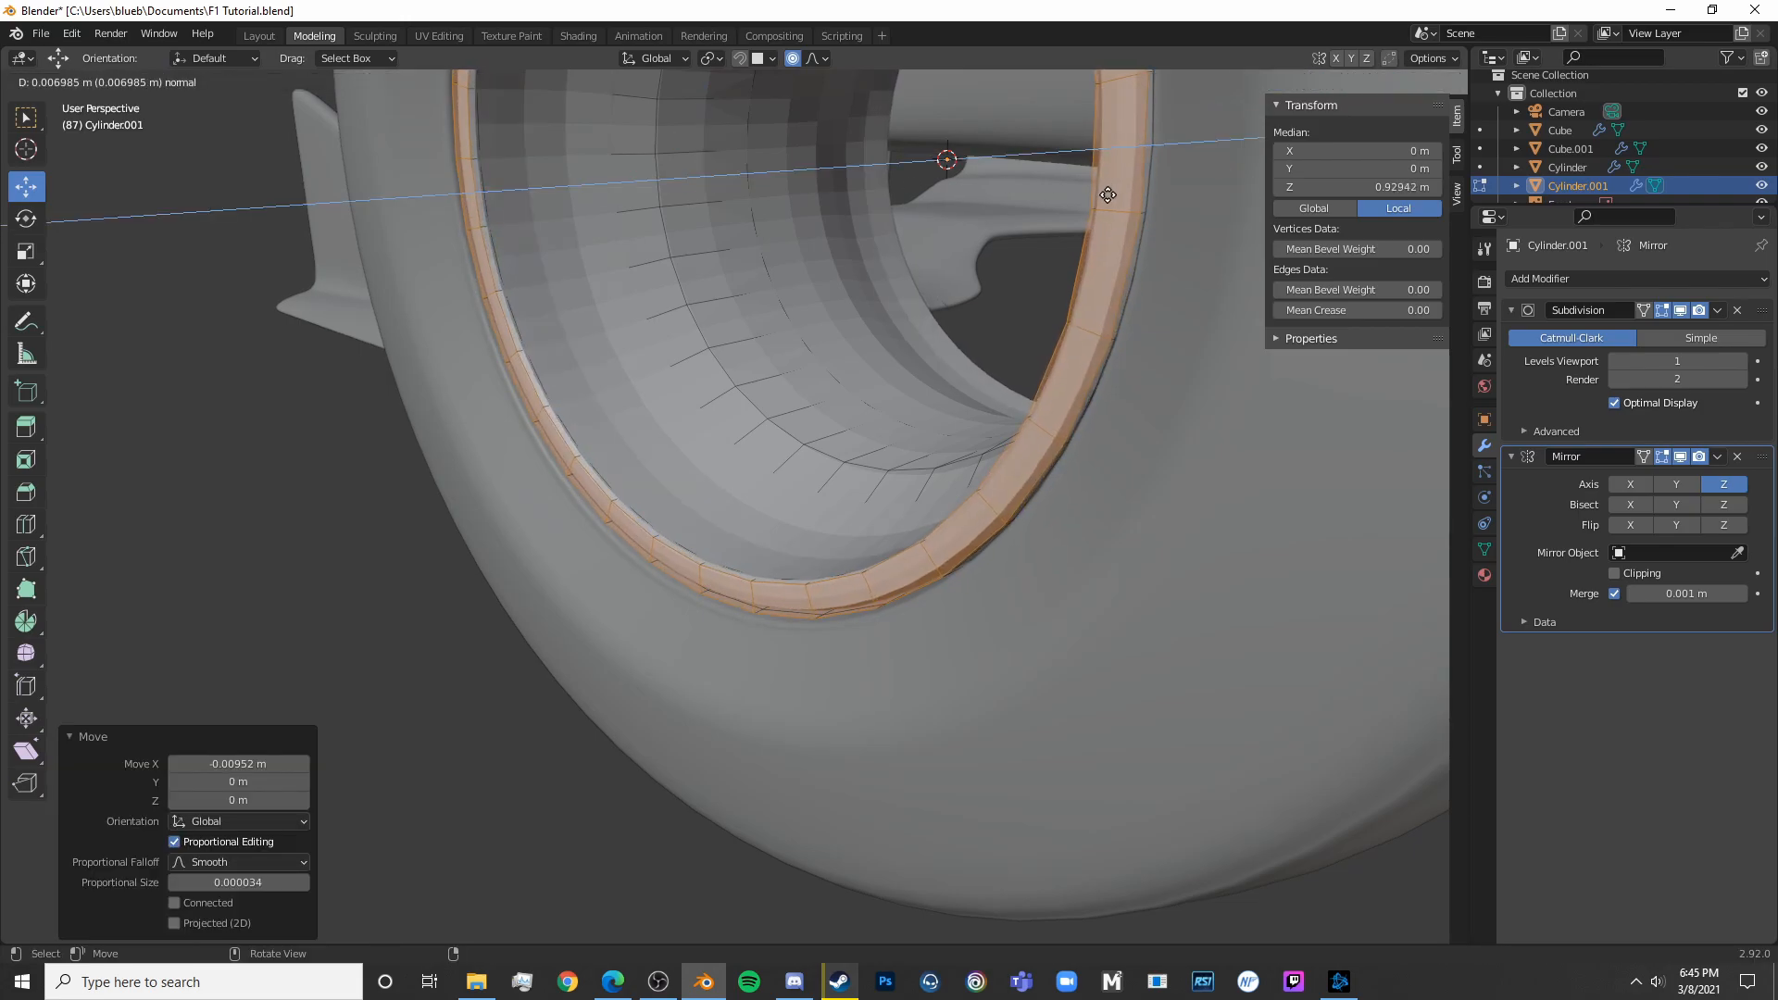
{"action": "left_click", "coordinate": [1108, 194]}
{"action": "key", "text": "s"}
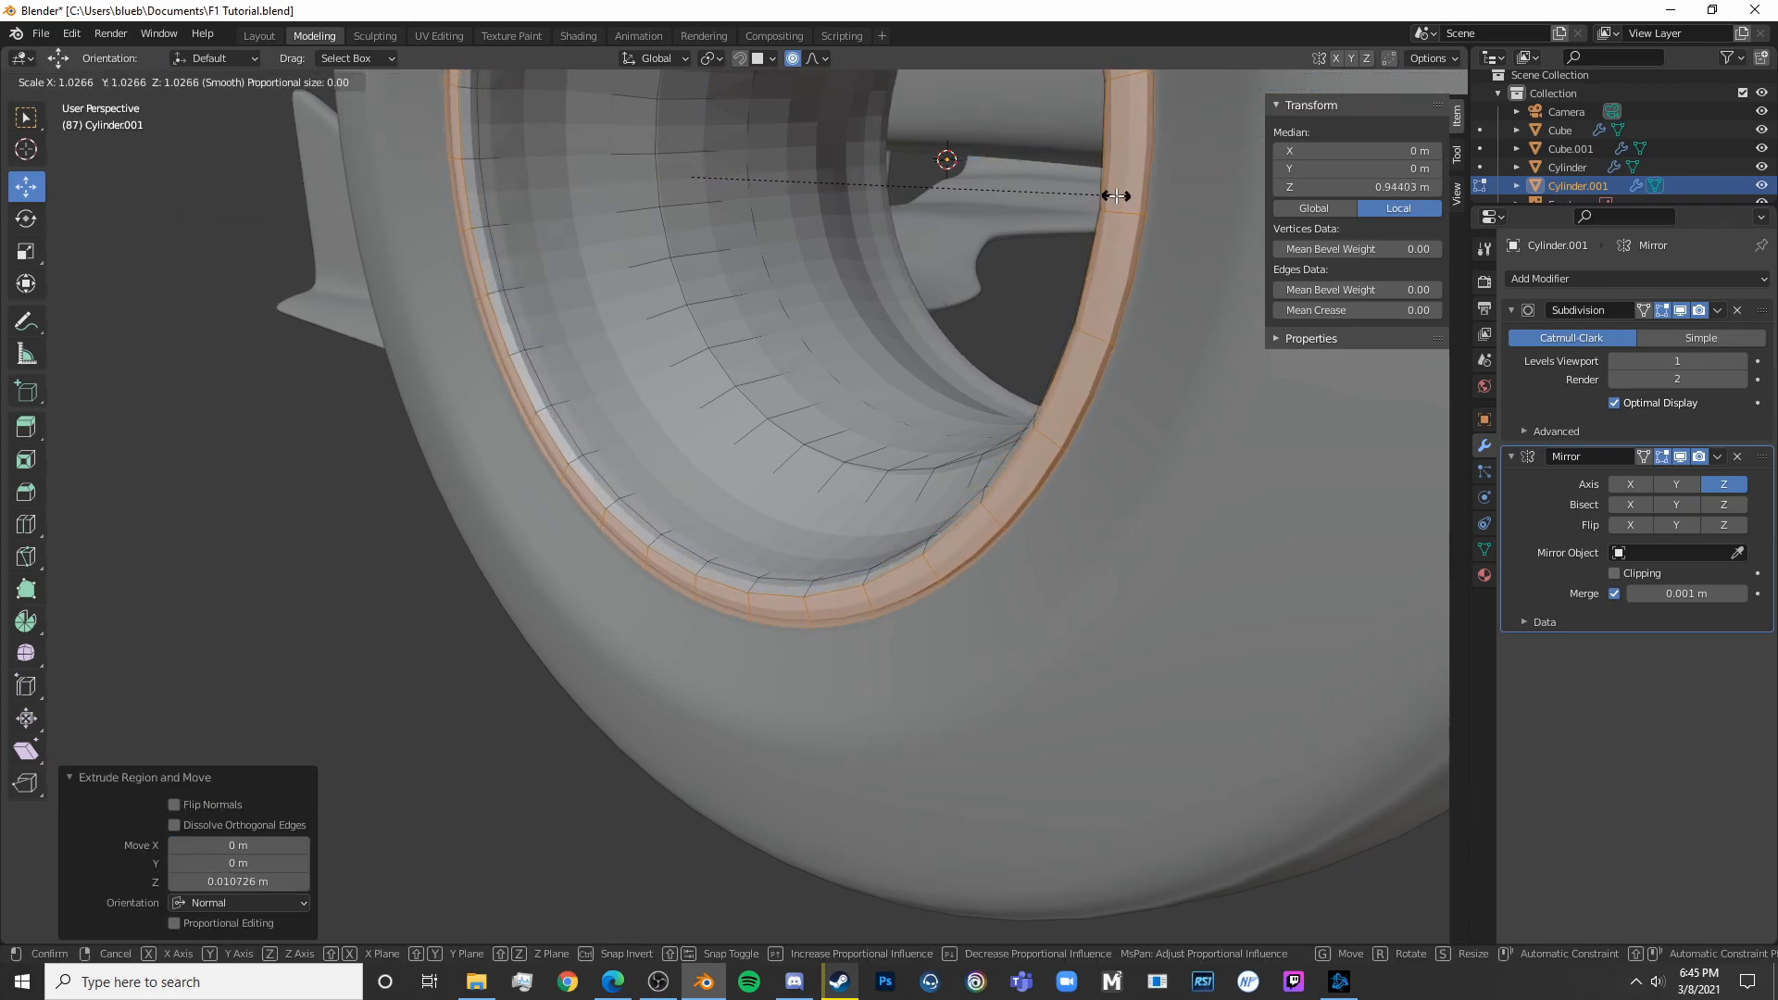
{"action": "left_click", "coordinate": [1115, 196]}
Inset the rim's lip face ring by about 0.006 m
{"action": "key", "text": "Tab"}
{"action": "scroll", "coordinate": [996, 361], "scroll_direction": "down", "scroll_amount": 4}
{"action": "middle_click_drag", "start_coordinate": [990, 365], "coordinate": [955, 515]}
{"action": "key", "text": "Tab"}
{"action": "scroll", "coordinate": [1024, 393], "scroll_direction": "up", "scroll_amount": 3}
{"action": "key", "text": "i"}
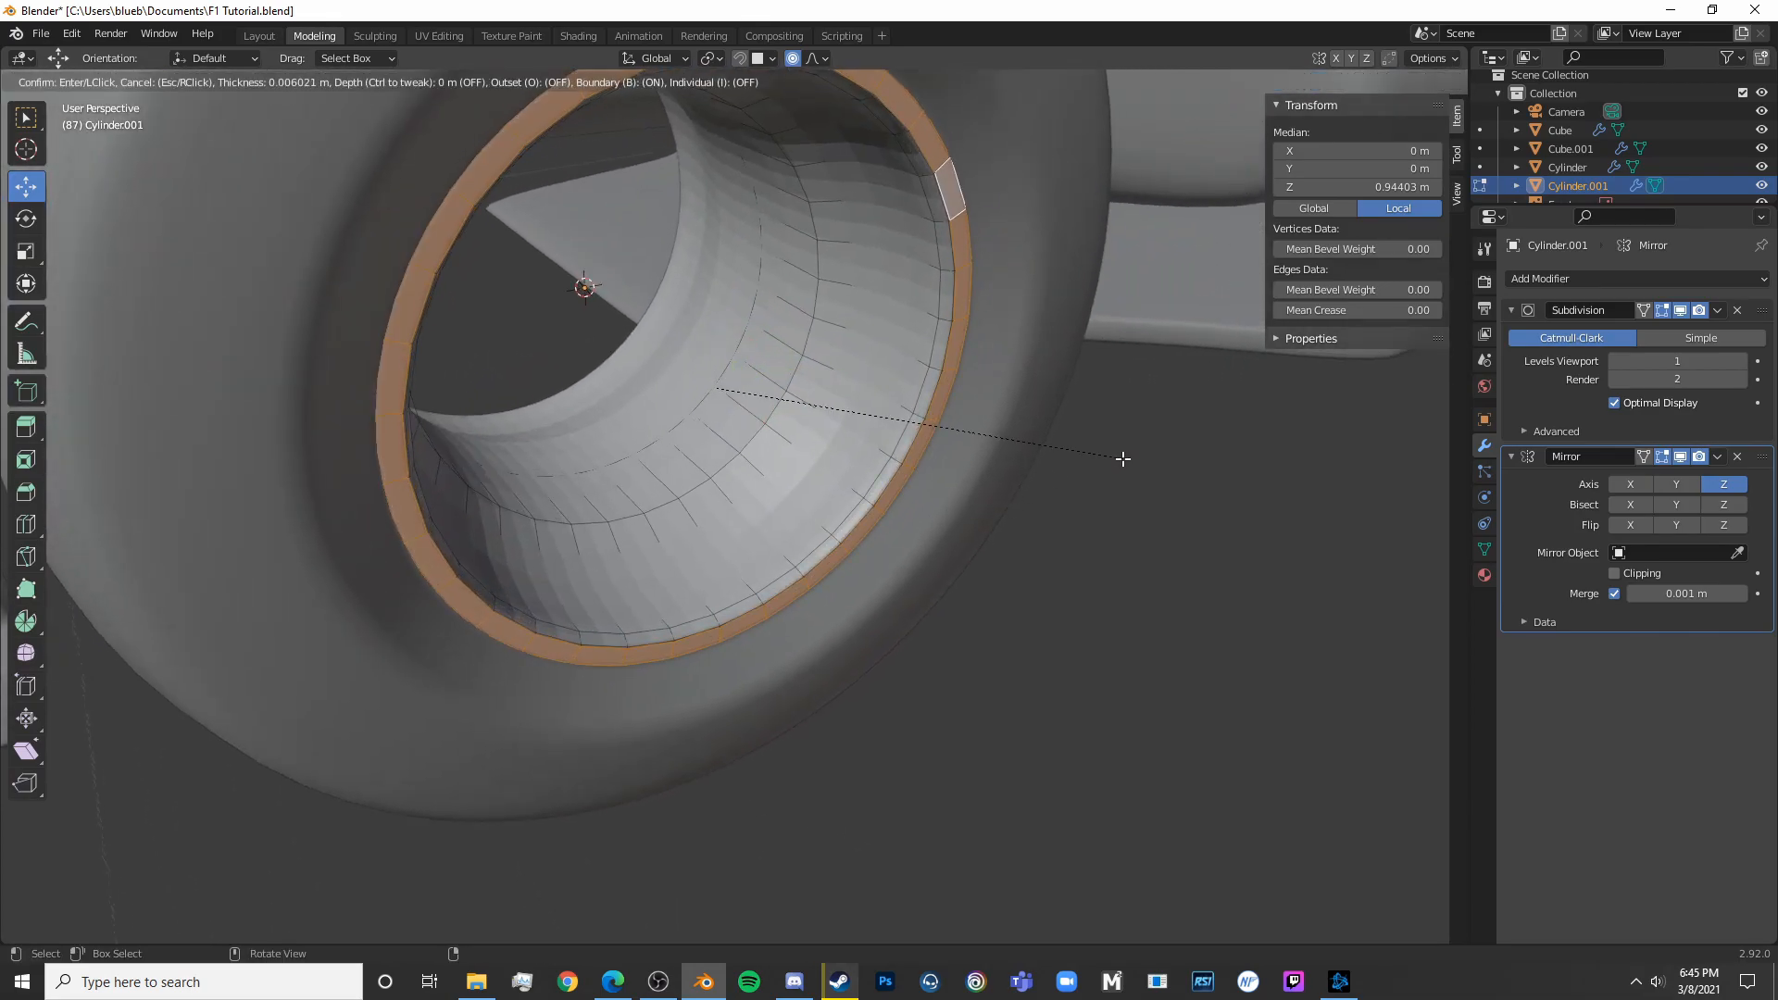
{"action": "left_click", "coordinate": [1120, 461]}
{"action": "key", "text": "Tab"}
{"action": "left_click", "coordinate": [1109, 463]}
Add supporting edge loops on the rim's inner wall and slide them close to its first step
{"action": "middle_click_drag", "start_coordinate": [1109, 463], "coordinate": [831, 458]}
{"action": "scroll", "coordinate": [949, 447], "scroll_direction": "down", "scroll_amount": 5}
{"action": "scroll", "coordinate": [874, 431], "scroll_direction": "up", "scroll_amount": 7}
{"action": "key", "text": "Tab"}
{"action": "key", "text": "alt+a"}
{"action": "left_click", "coordinate": [832, 459], "text": "alt"}
{"action": "key", "text": "g"}
{"action": "key", "text": "g"}
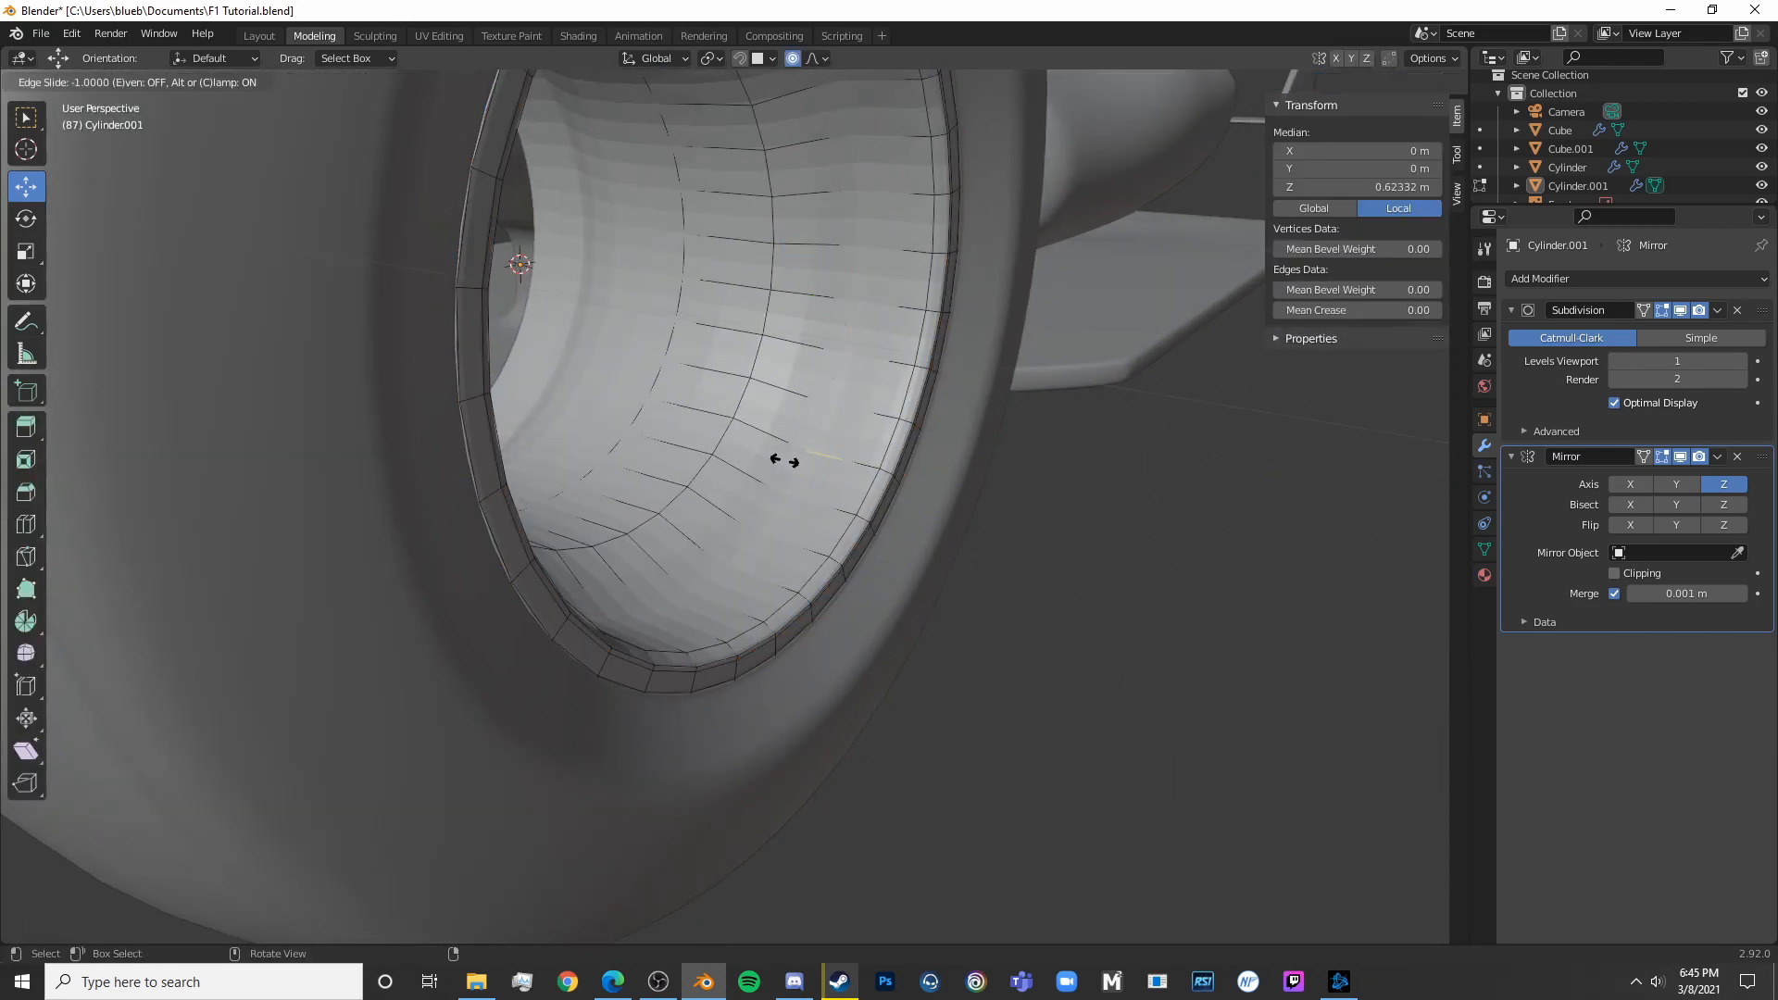
{"action": "left_click", "coordinate": [802, 471]}
{"action": "key", "text": "g"}
{"action": "key", "text": "g"}
{"action": "left_click", "coordinate": [776, 457]}
Add supporting edge loops around the deeper step of the rim's inner wall
{"action": "key", "text": "g"}
{"action": "key", "text": "g"}
{"action": "left_click", "coordinate": [687, 442]}
{"action": "key", "text": "ctrl+r"}
{"action": "left_click", "coordinate": [688, 440]}
{"action": "left_click", "coordinate": [682, 437]}
Return to Object Mode and apply smooth shading to the rim
{"action": "key", "text": "Tab"}
{"action": "scroll", "coordinate": [741, 459], "scroll_direction": "down", "scroll_amount": 5}
{"action": "middle_click_drag", "start_coordinate": [835, 482], "coordinate": [752, 478]}
{"action": "left_click", "coordinate": [787, 485]}
{"action": "left_click", "coordinate": [248, 81]}
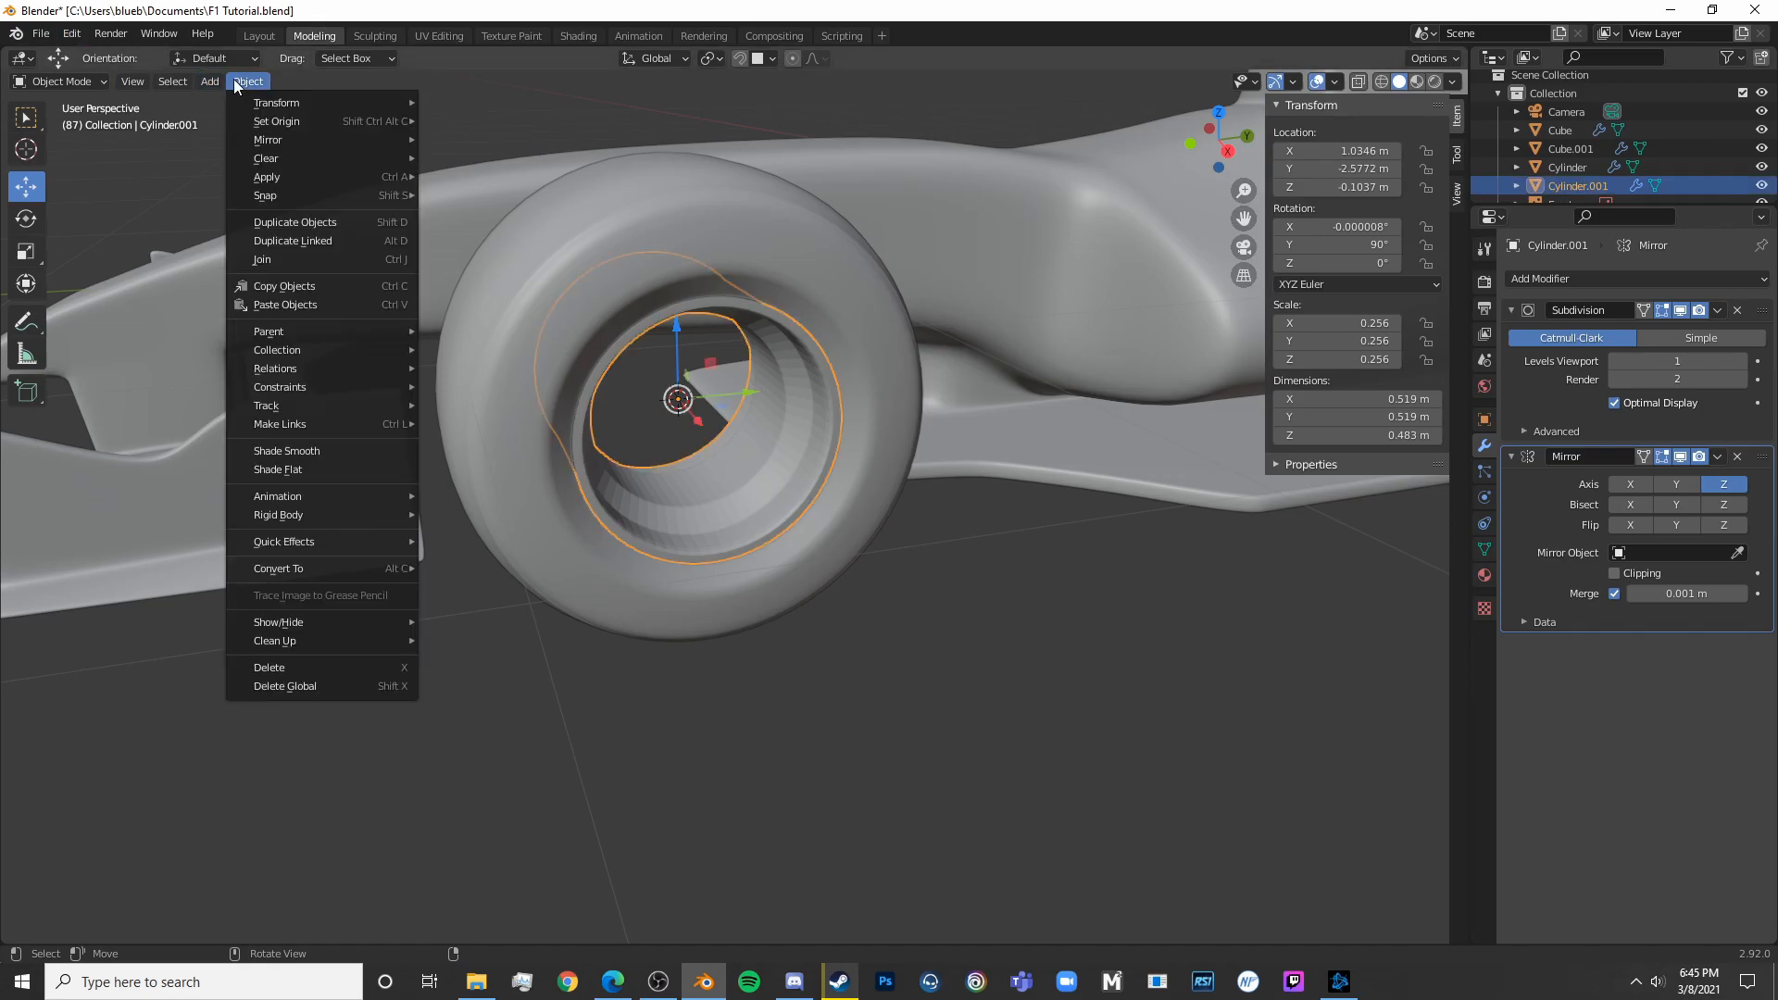
{"action": "left_click", "coordinate": [357, 453]}
{"action": "scroll", "coordinate": [770, 517], "scroll_direction": "down", "scroll_amount": 3}
{"action": "scroll", "coordinate": [776, 498], "scroll_direction": "up", "scroll_amount": 4}
{"action": "middle_click_drag", "start_coordinate": [776, 498], "coordinate": [682, 509]}
{"action": "scroll", "coordinate": [811, 521], "scroll_direction": "down", "scroll_amount": 5}
{"action": "scroll", "coordinate": [728, 486], "scroll_direction": "up", "scroll_amount": 5}
{"action": "scroll", "coordinate": [728, 487], "scroll_direction": "down", "scroll_amount": 3}
{"action": "left_click", "coordinate": [658, 981]}
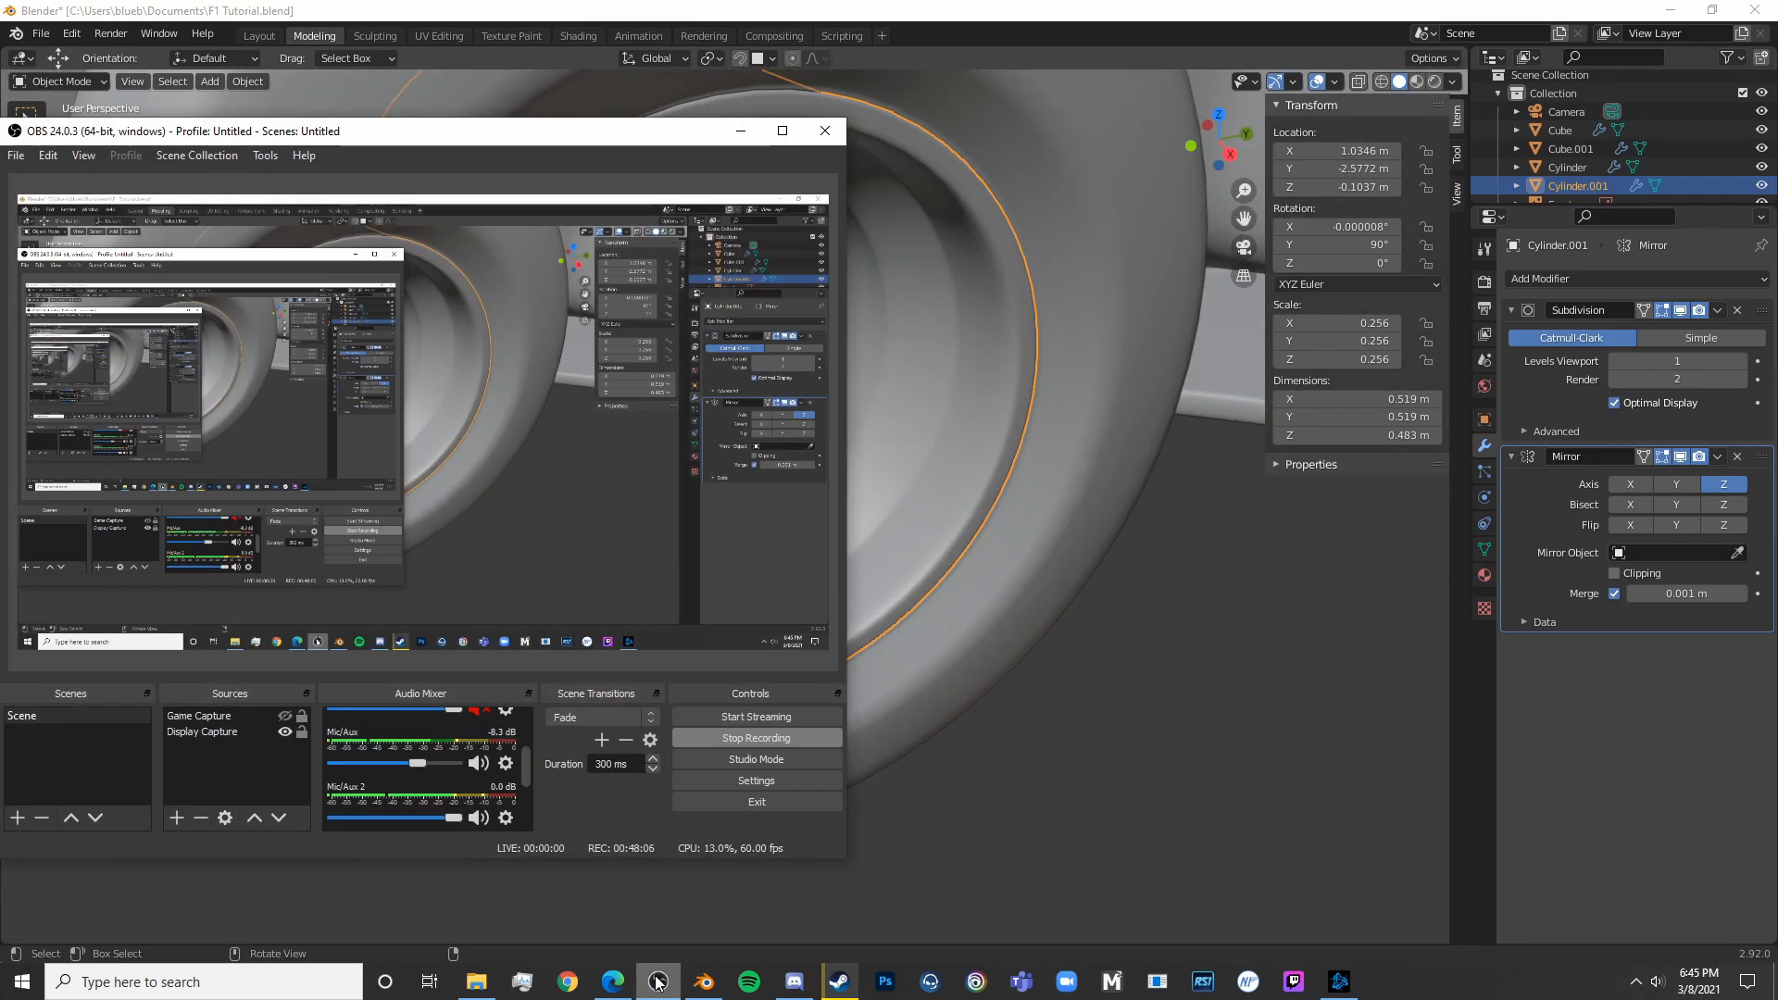
{"action": "left_click", "coordinate": [740, 130]}
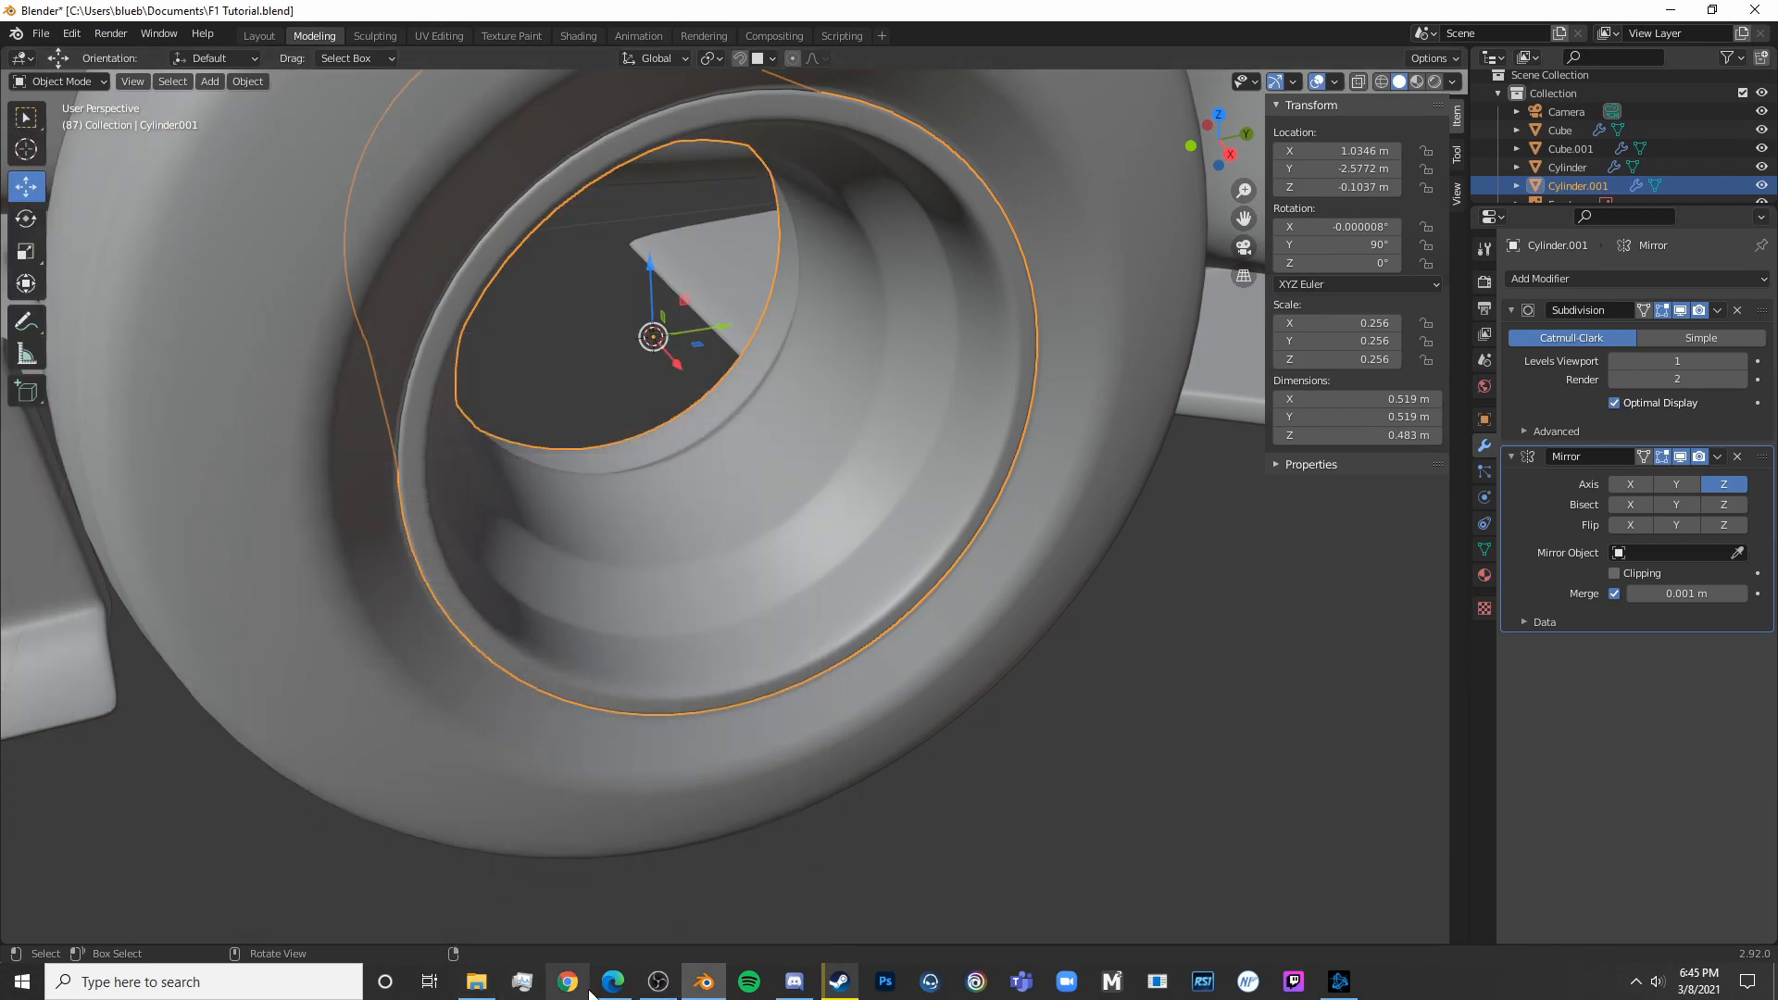
Switch to the browser and open the front-view image of the blue Pirelli Cinturato wheel to examine its spokes
{"action": "left_click", "coordinate": [610, 984]}
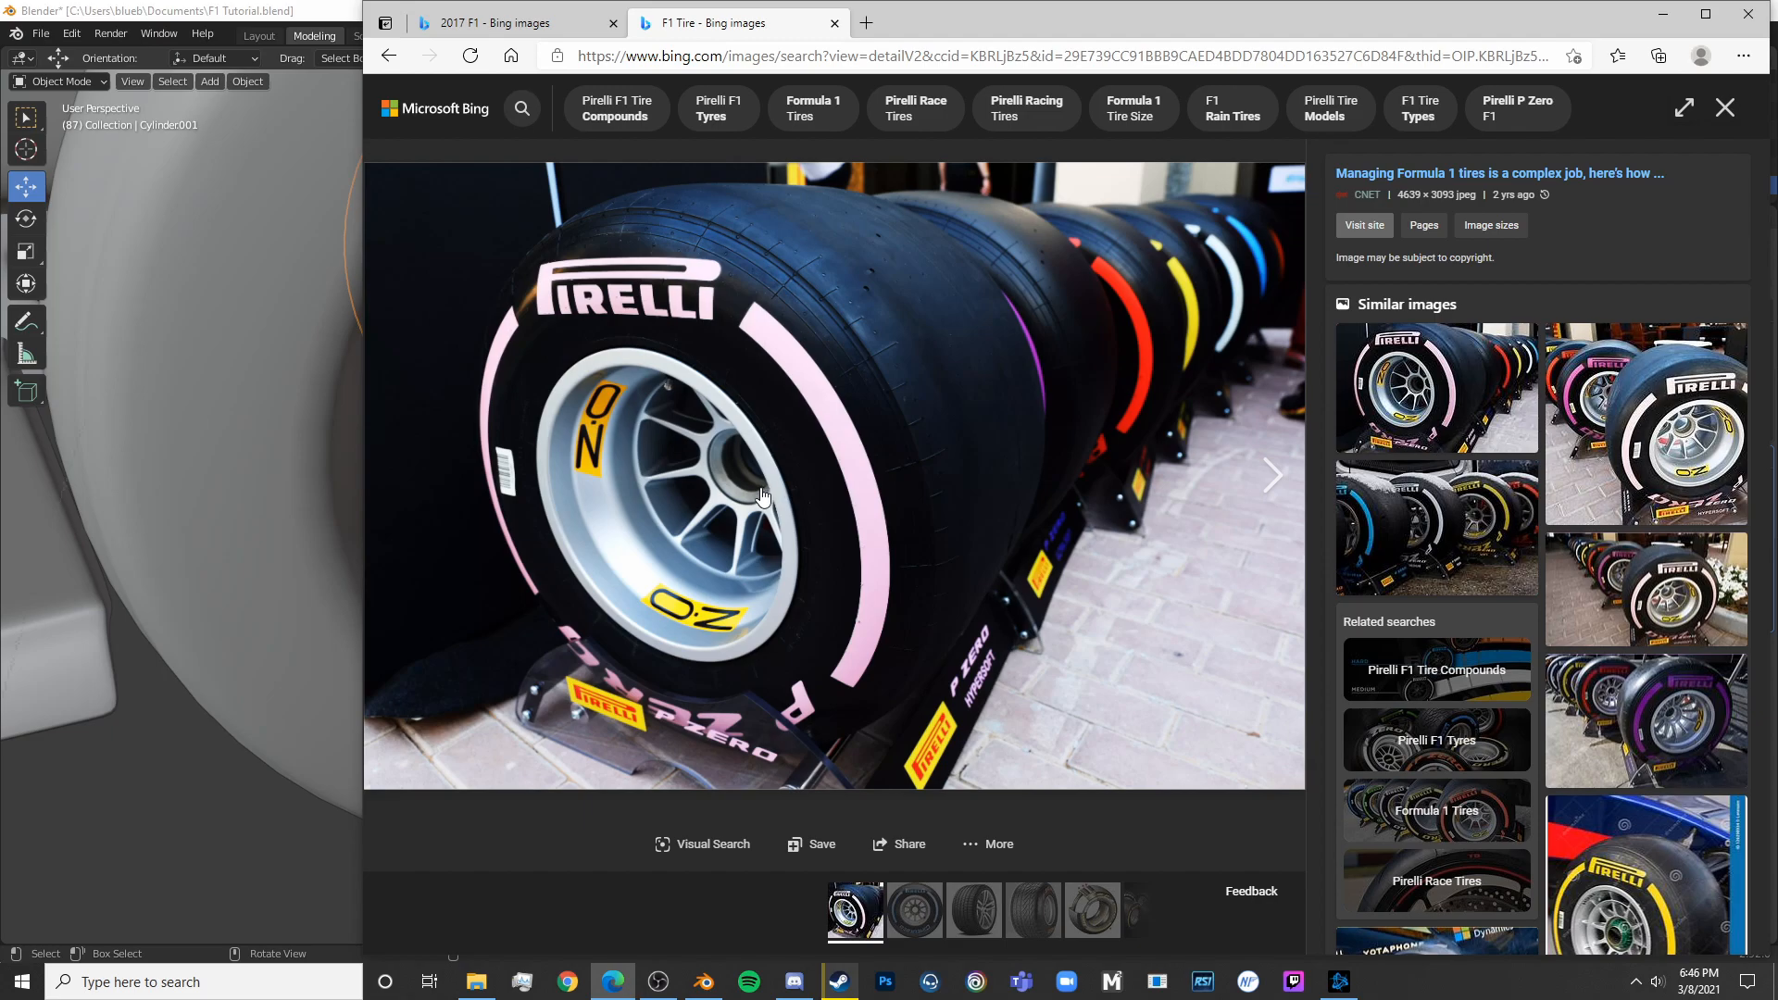
{"action": "left_click", "coordinate": [389, 55]}
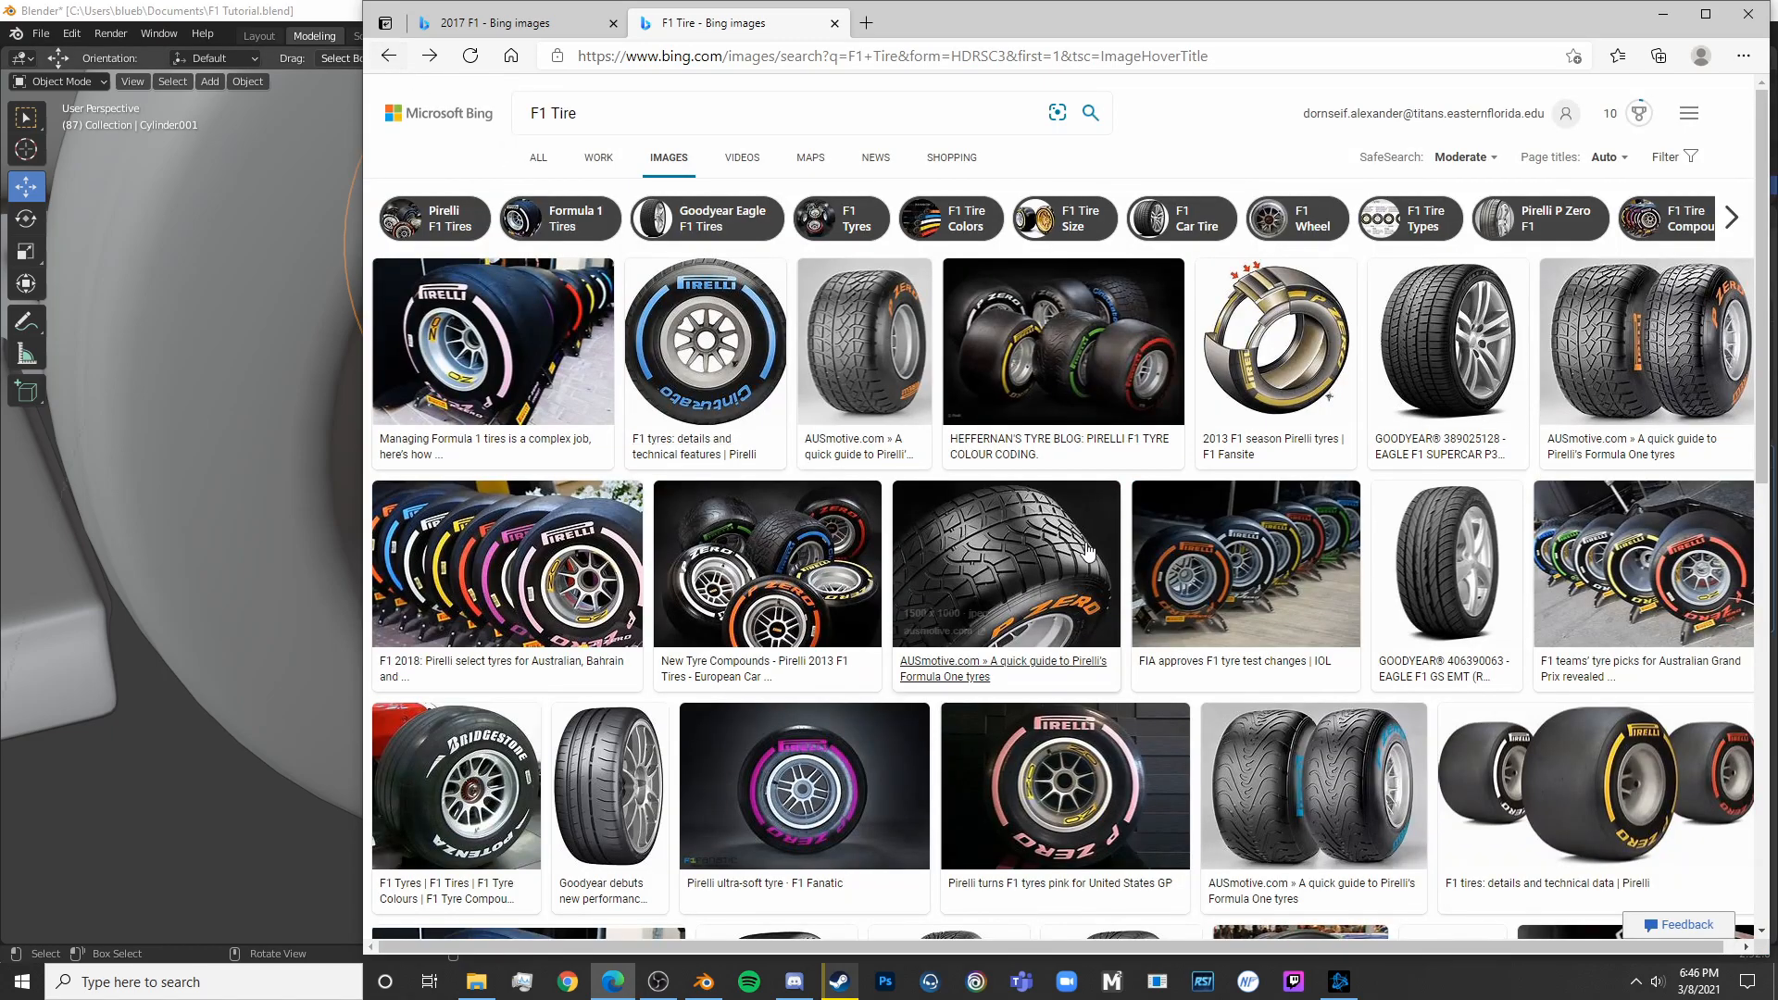
{"action": "left_click", "coordinate": [756, 358]}
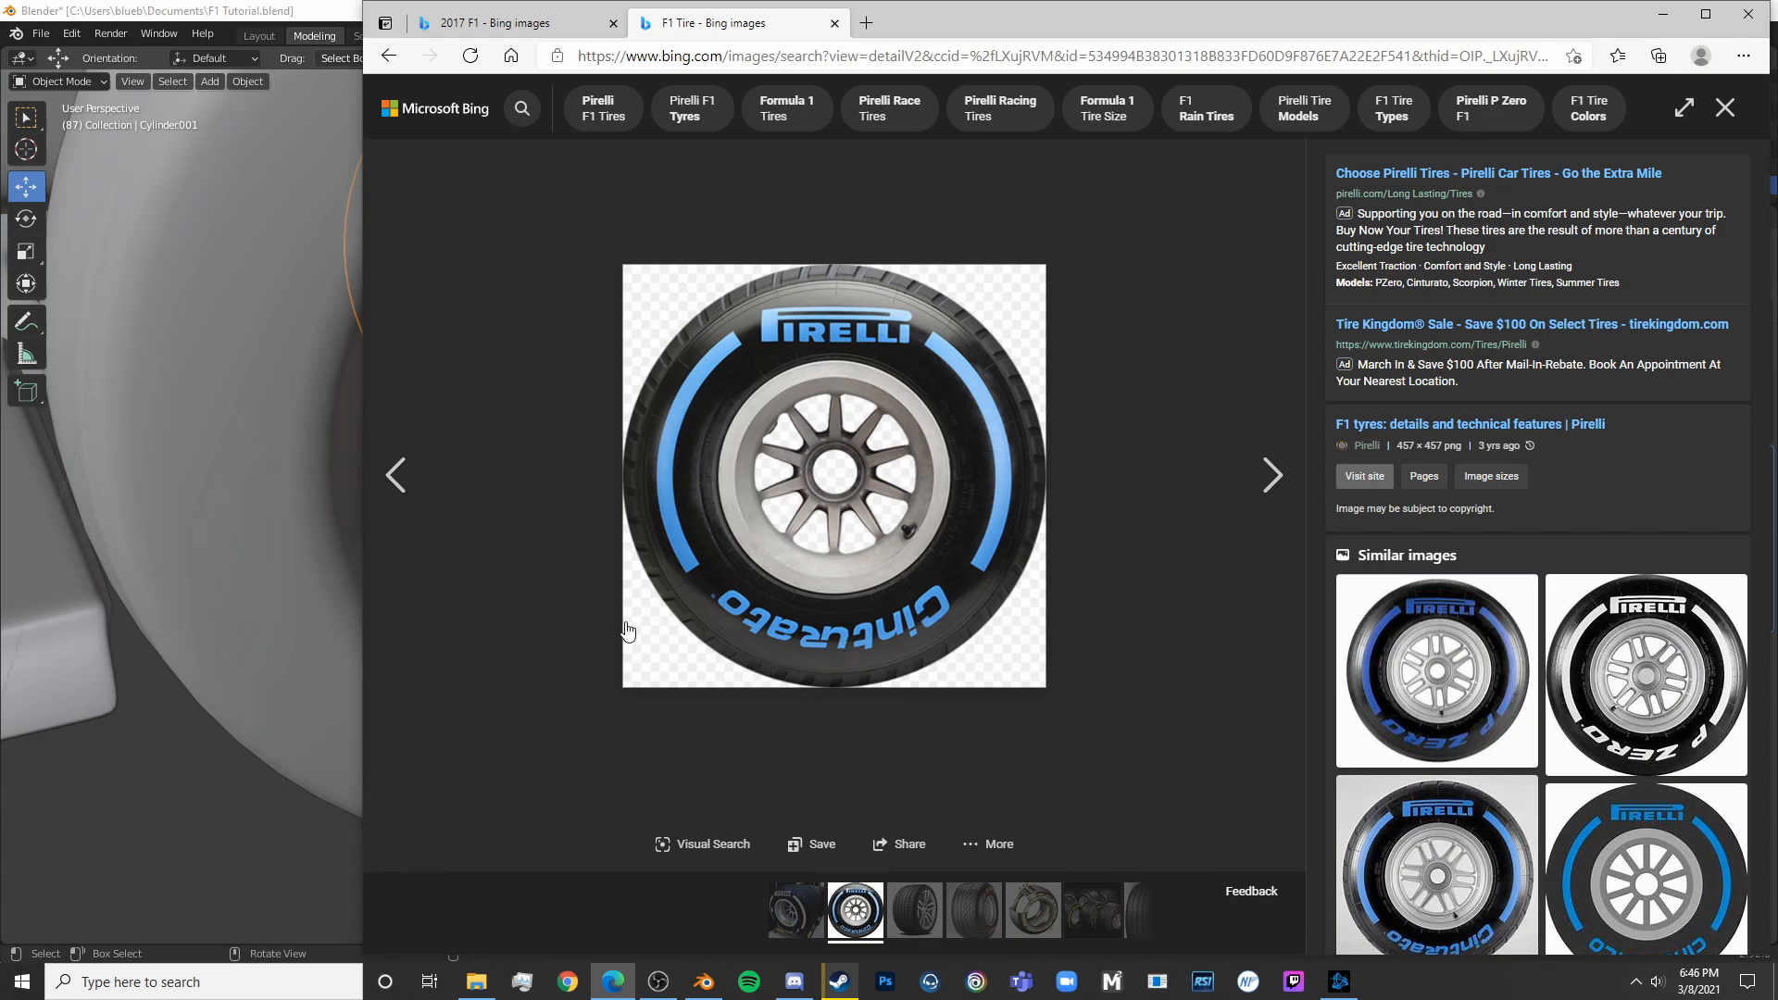
Search for "calculator" in a new browser tab and enter 10 in the online calculator
{"action": "left_click", "coordinate": [866, 22]}
{"action": "type", "text": "cal"}
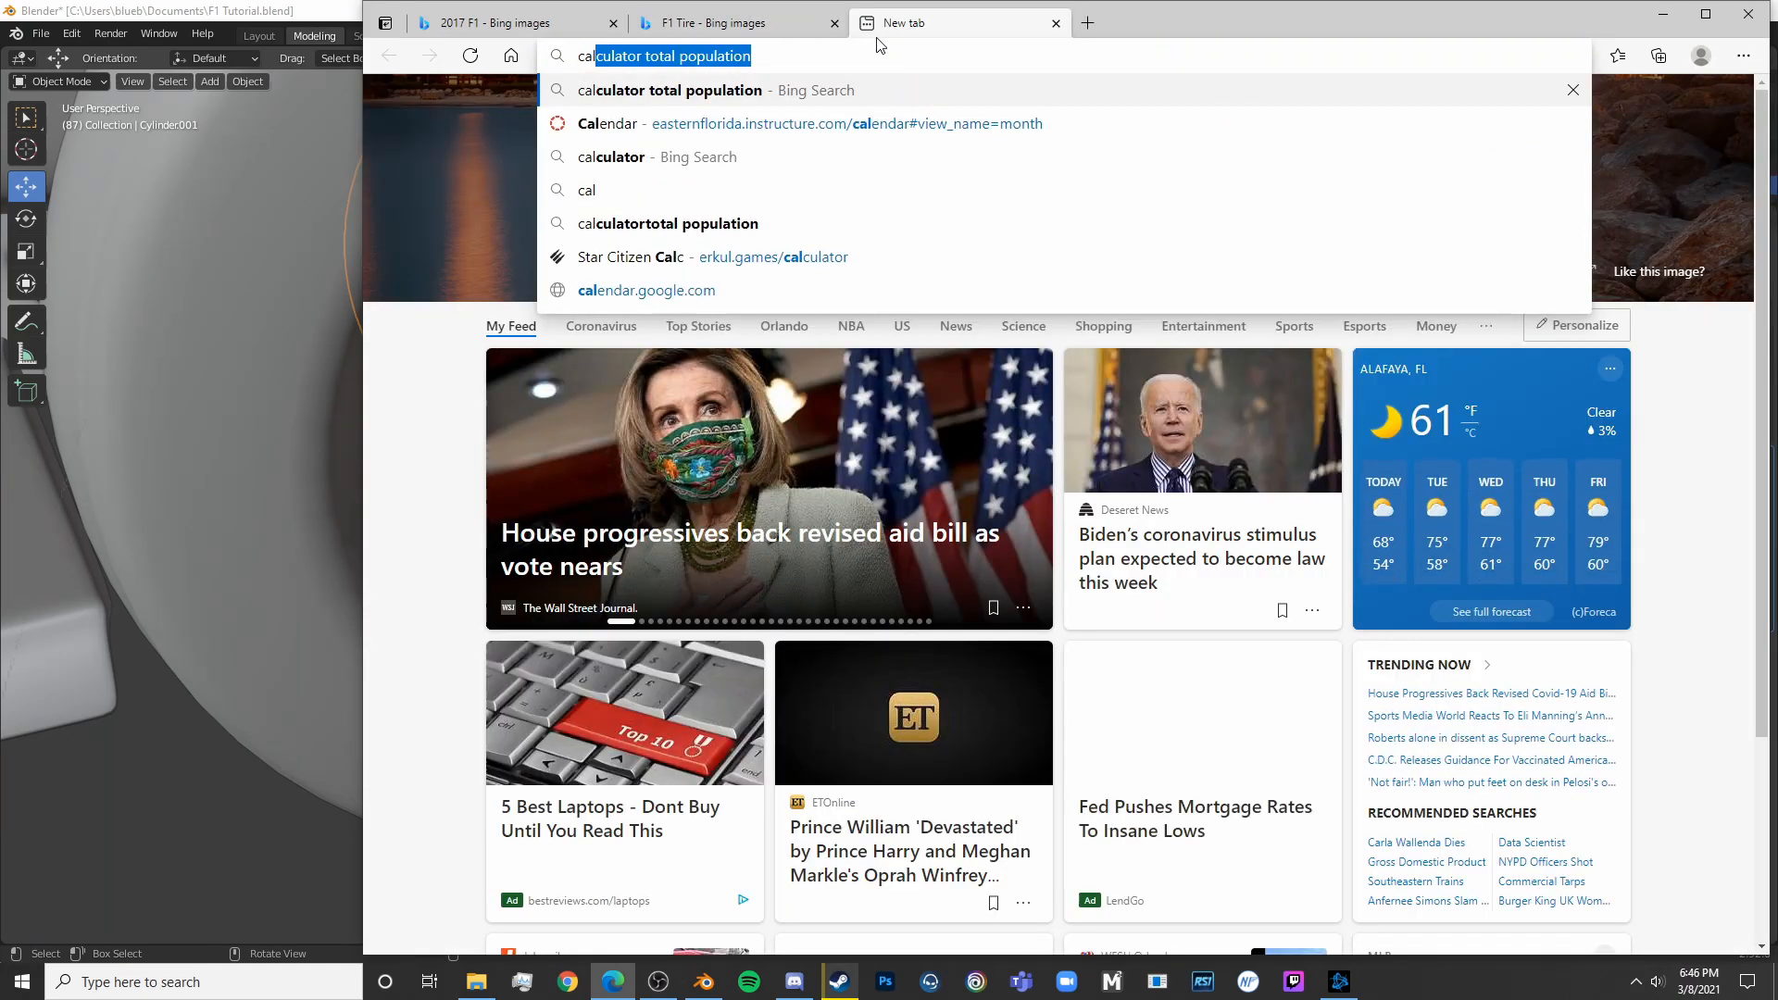
{"action": "type", "text": "culator"}
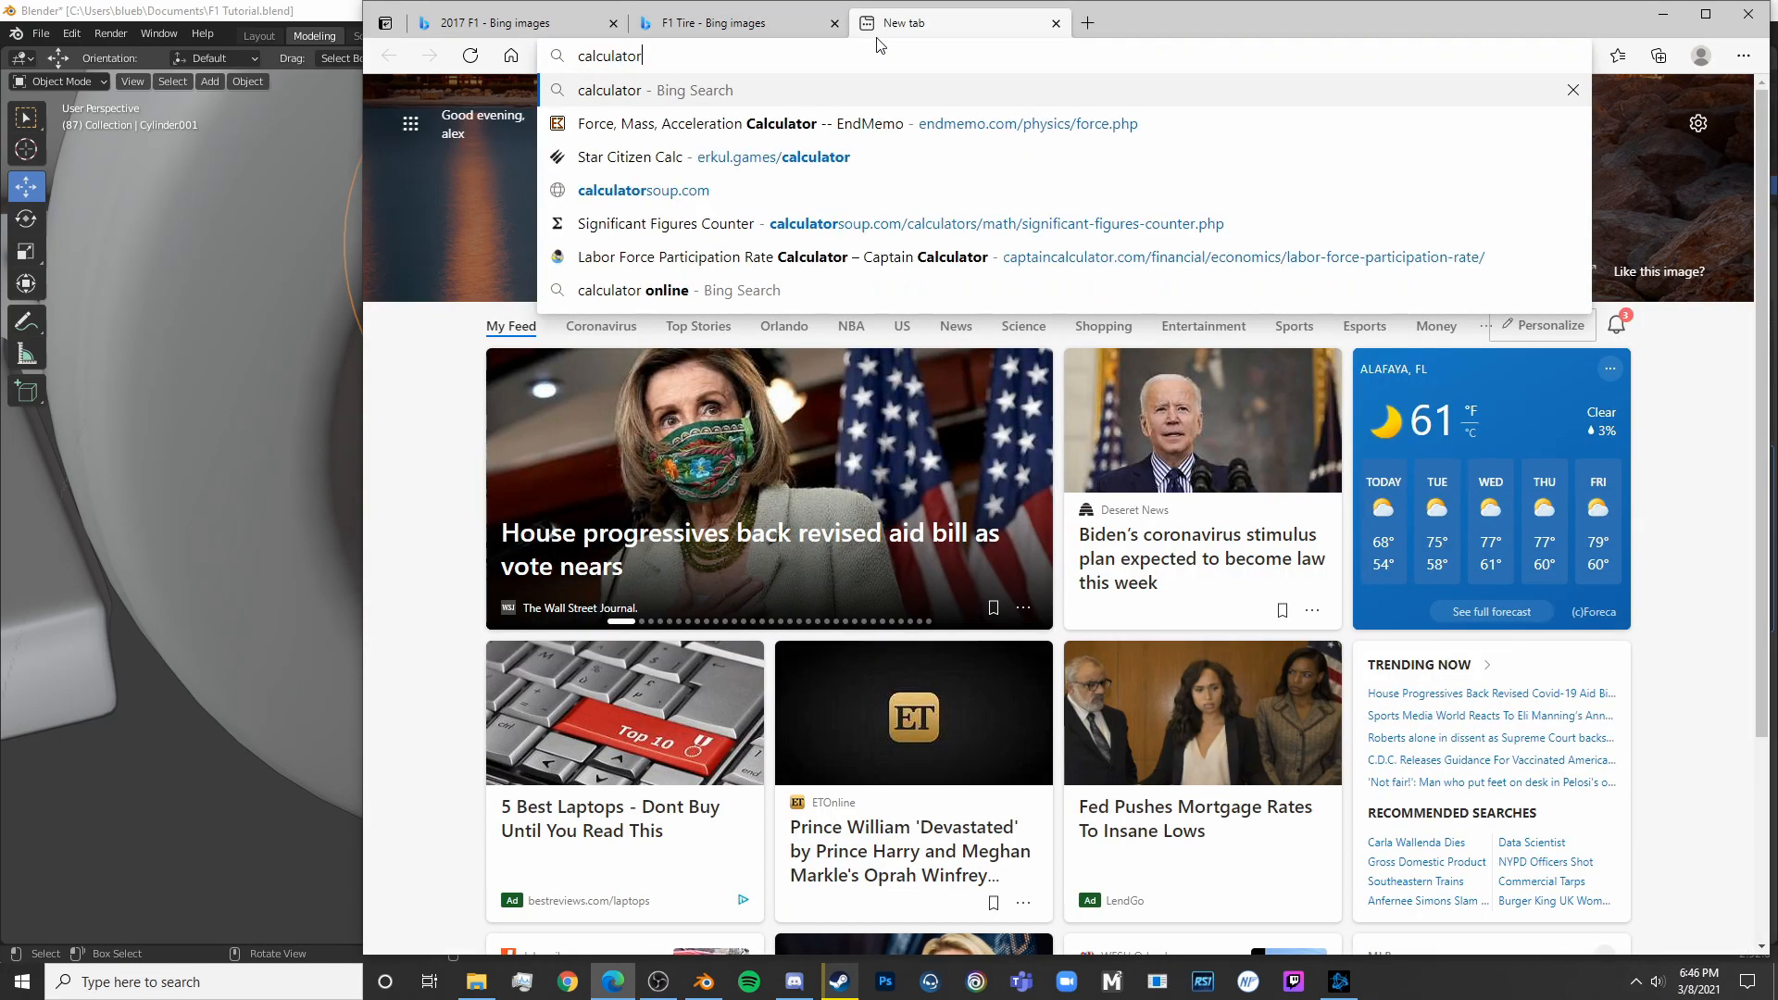
{"action": "key", "text": "Return"}
{"action": "left_click", "coordinate": [823, 474]}
{"action": "left_click", "coordinate": [814, 516]}
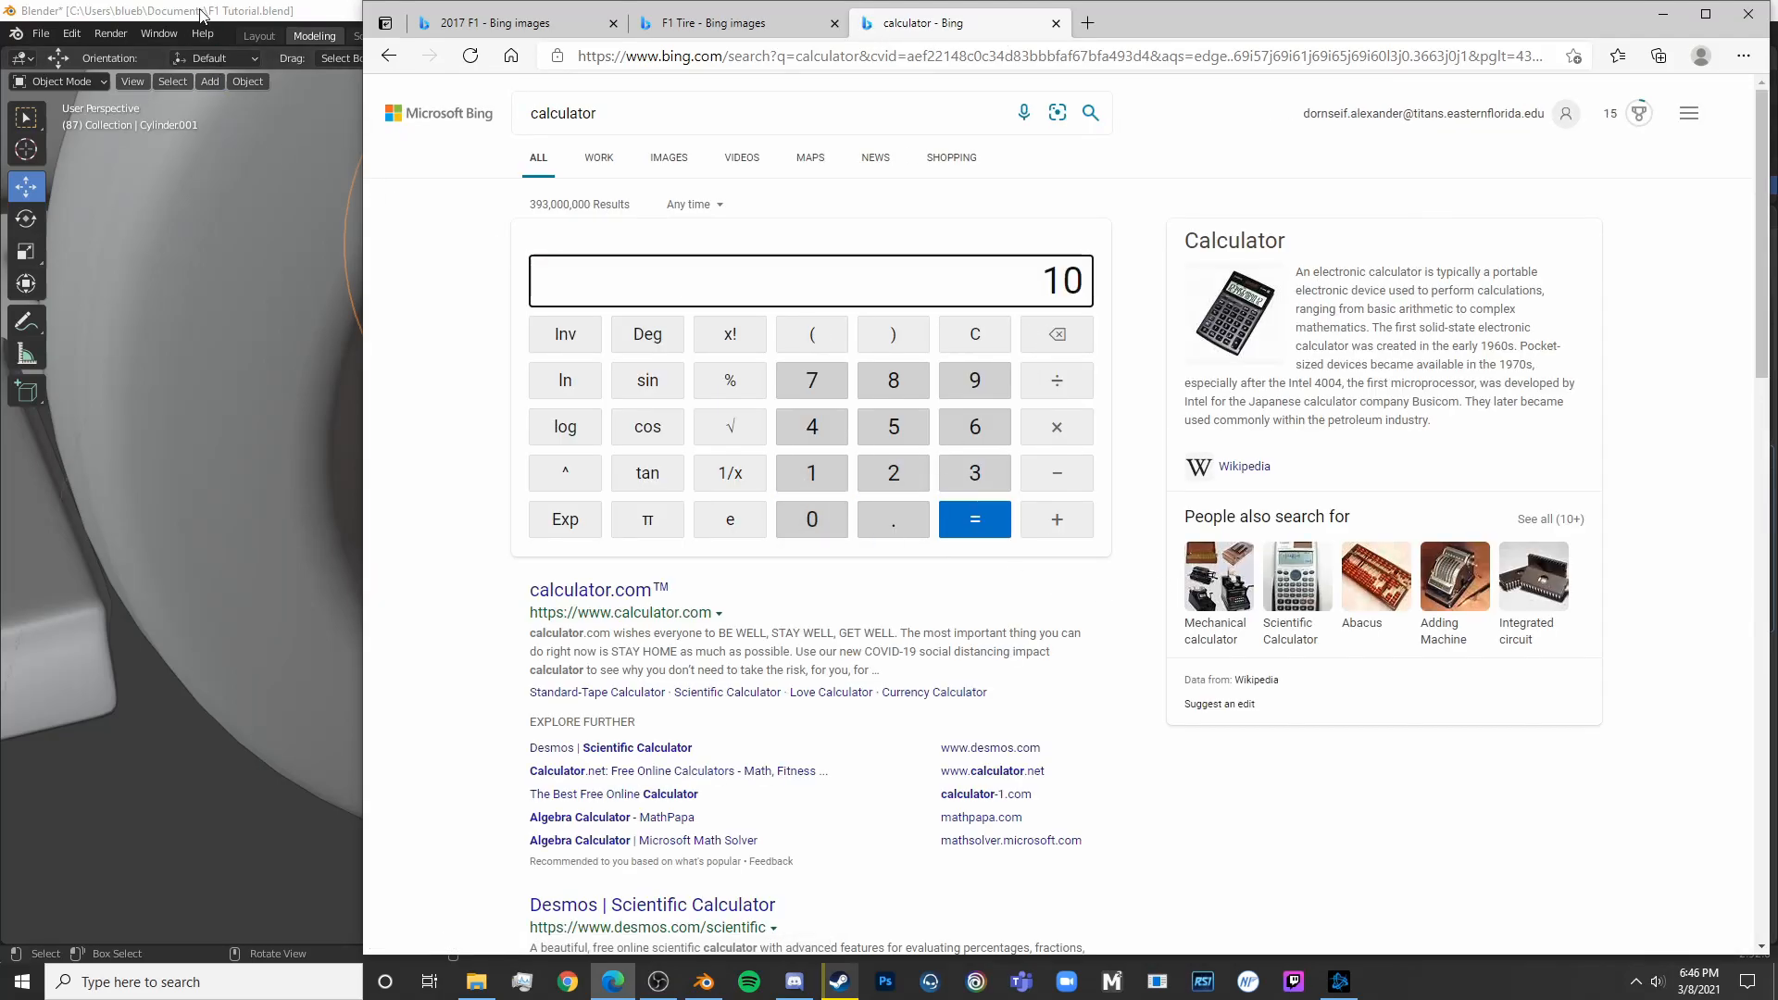
{"action": "left_click", "coordinate": [201, 16]}
{"action": "key", "text": "KP_3"}
{"action": "key", "text": "shift+a"}
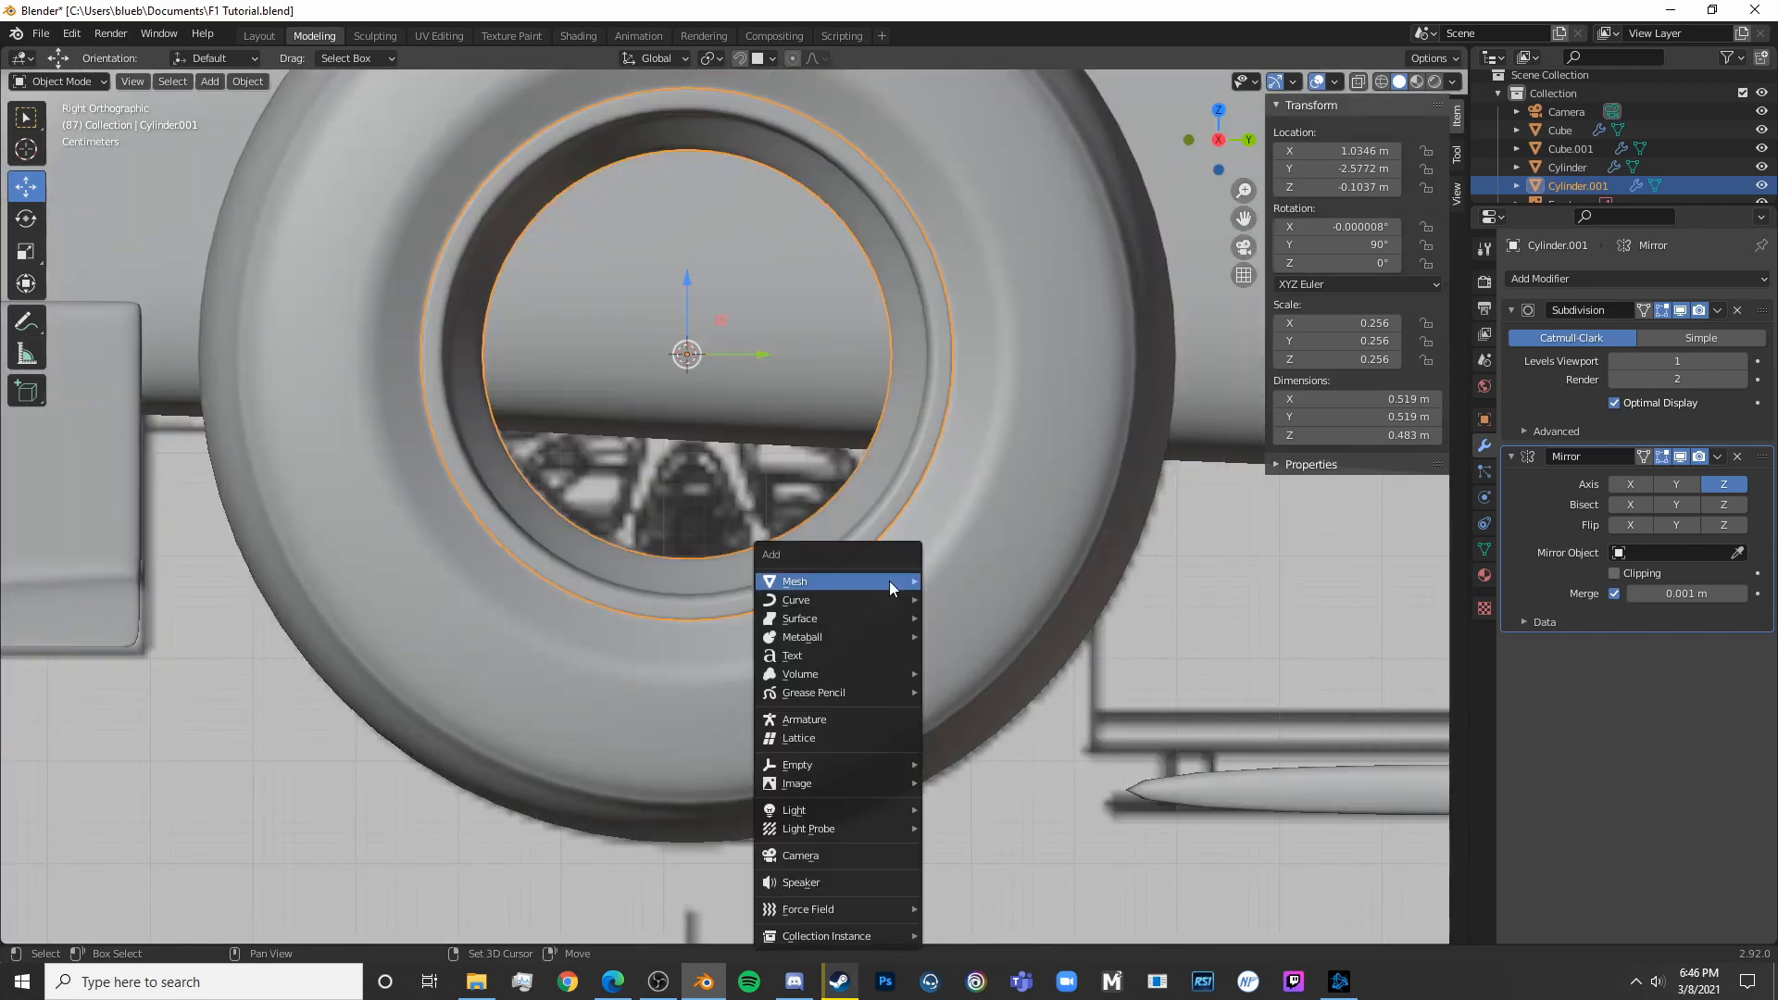
{"action": "mouse_move", "coordinate": [889, 581]}
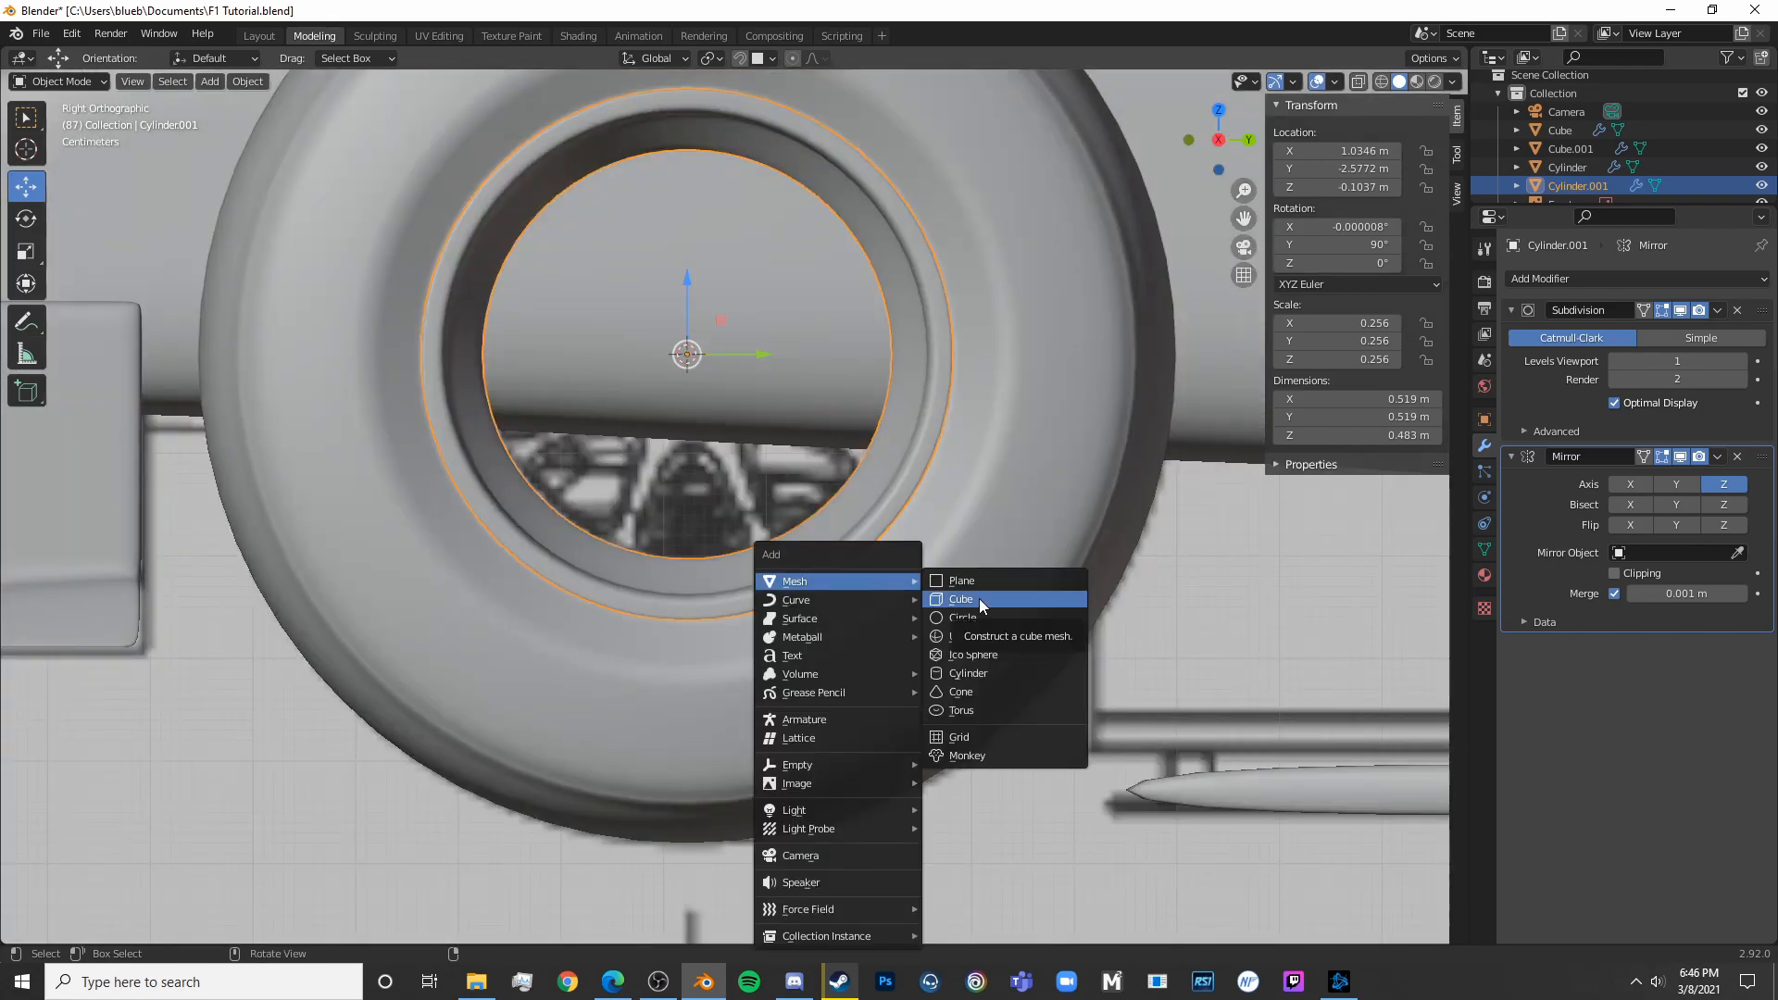
{"action": "key", "text": "Escape"}
{"action": "left_click", "coordinate": [610, 983]}
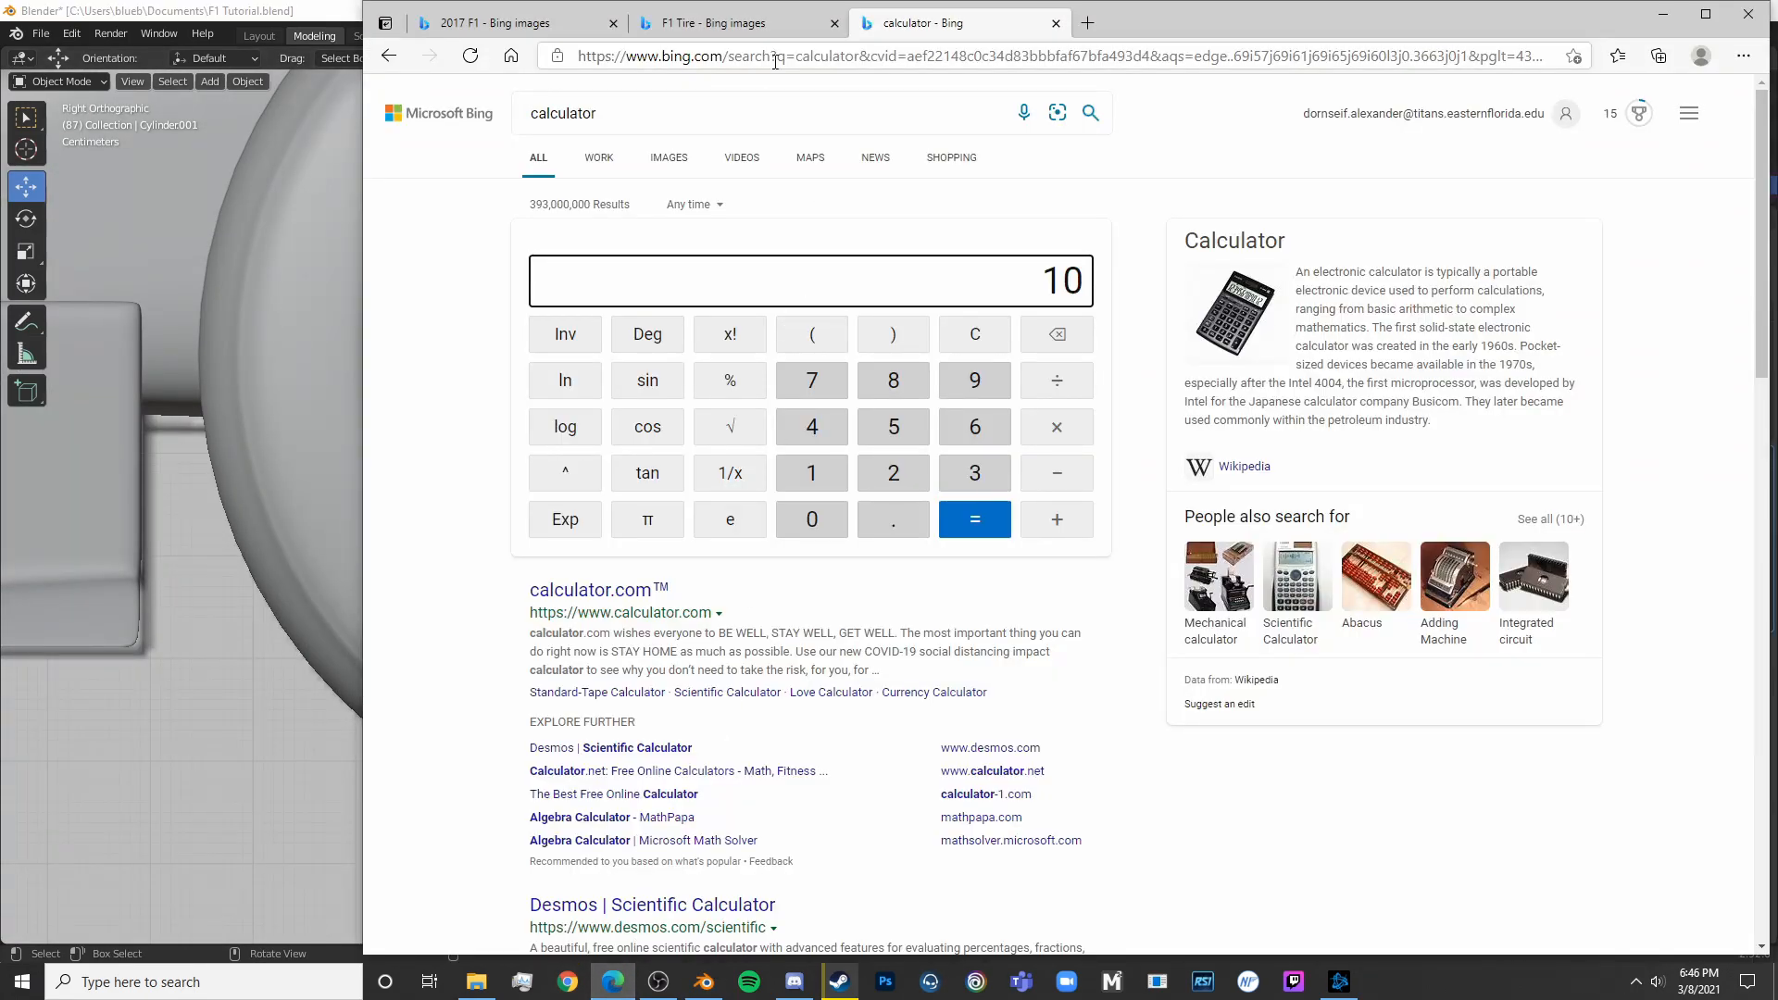
Re-examine the spokes on the blue Pirelli Cinturato wheel photo, check the calculator, and switch back to Blender
{"action": "left_click", "coordinate": [731, 23]}
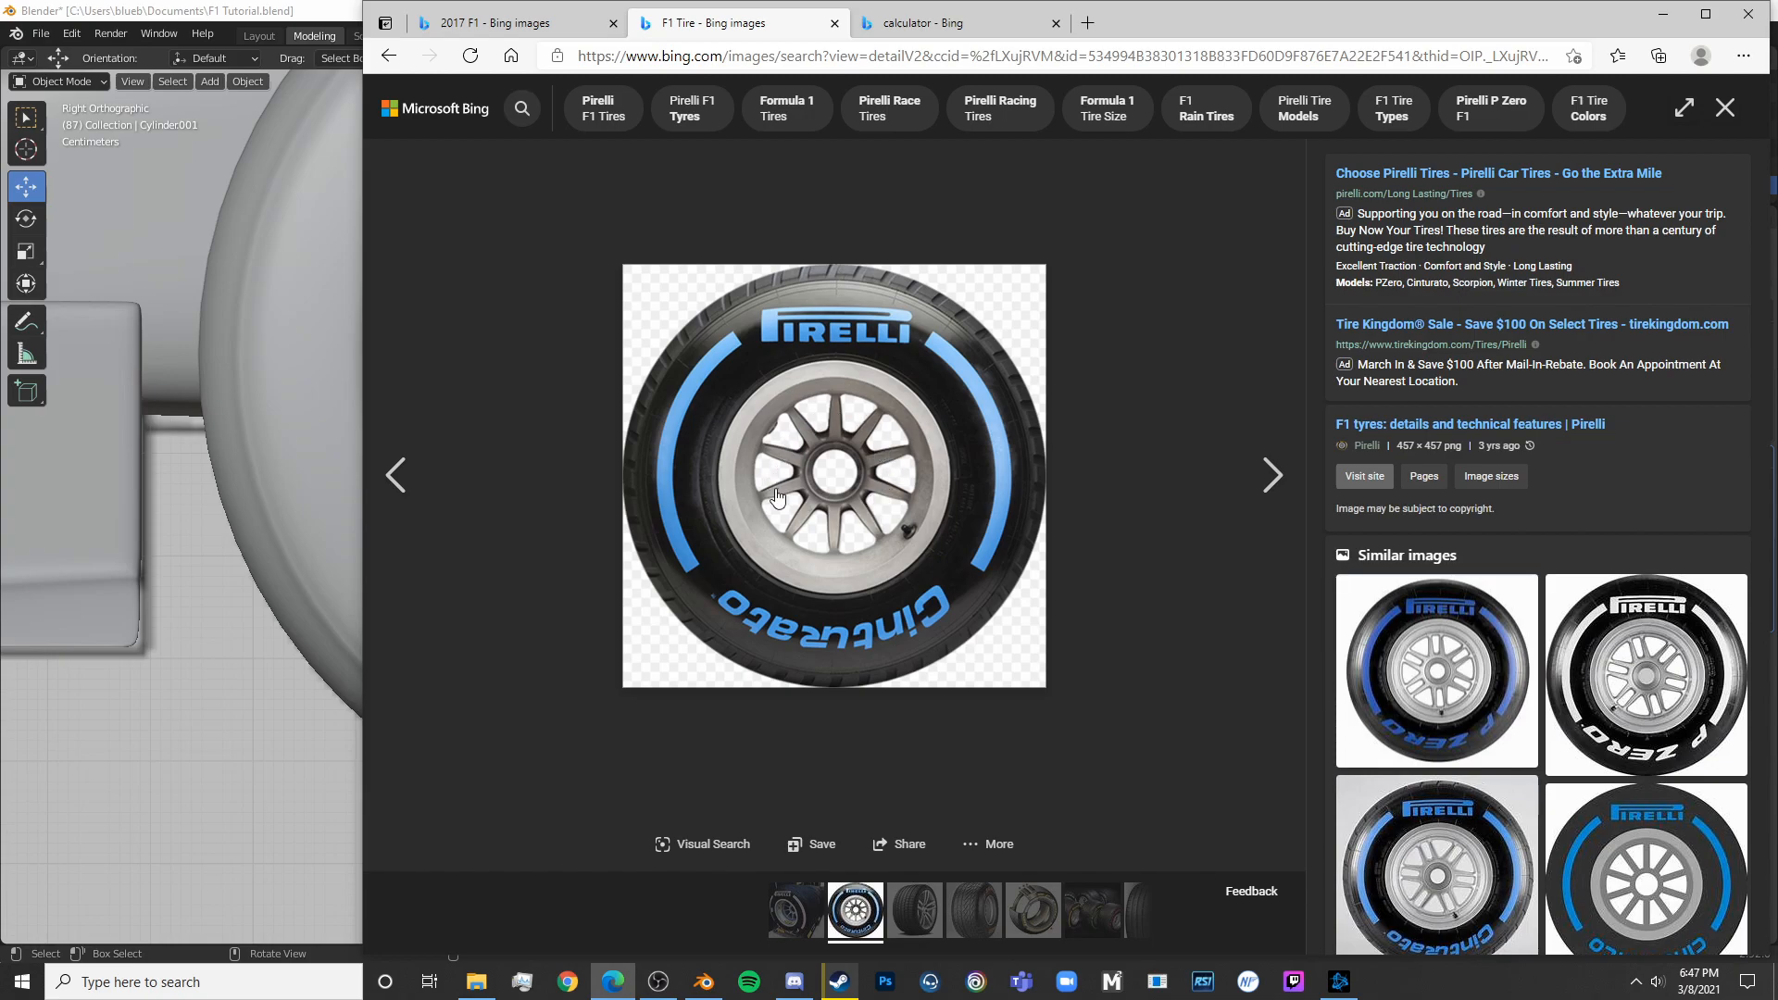
{"action": "left_click", "coordinate": [987, 24]}
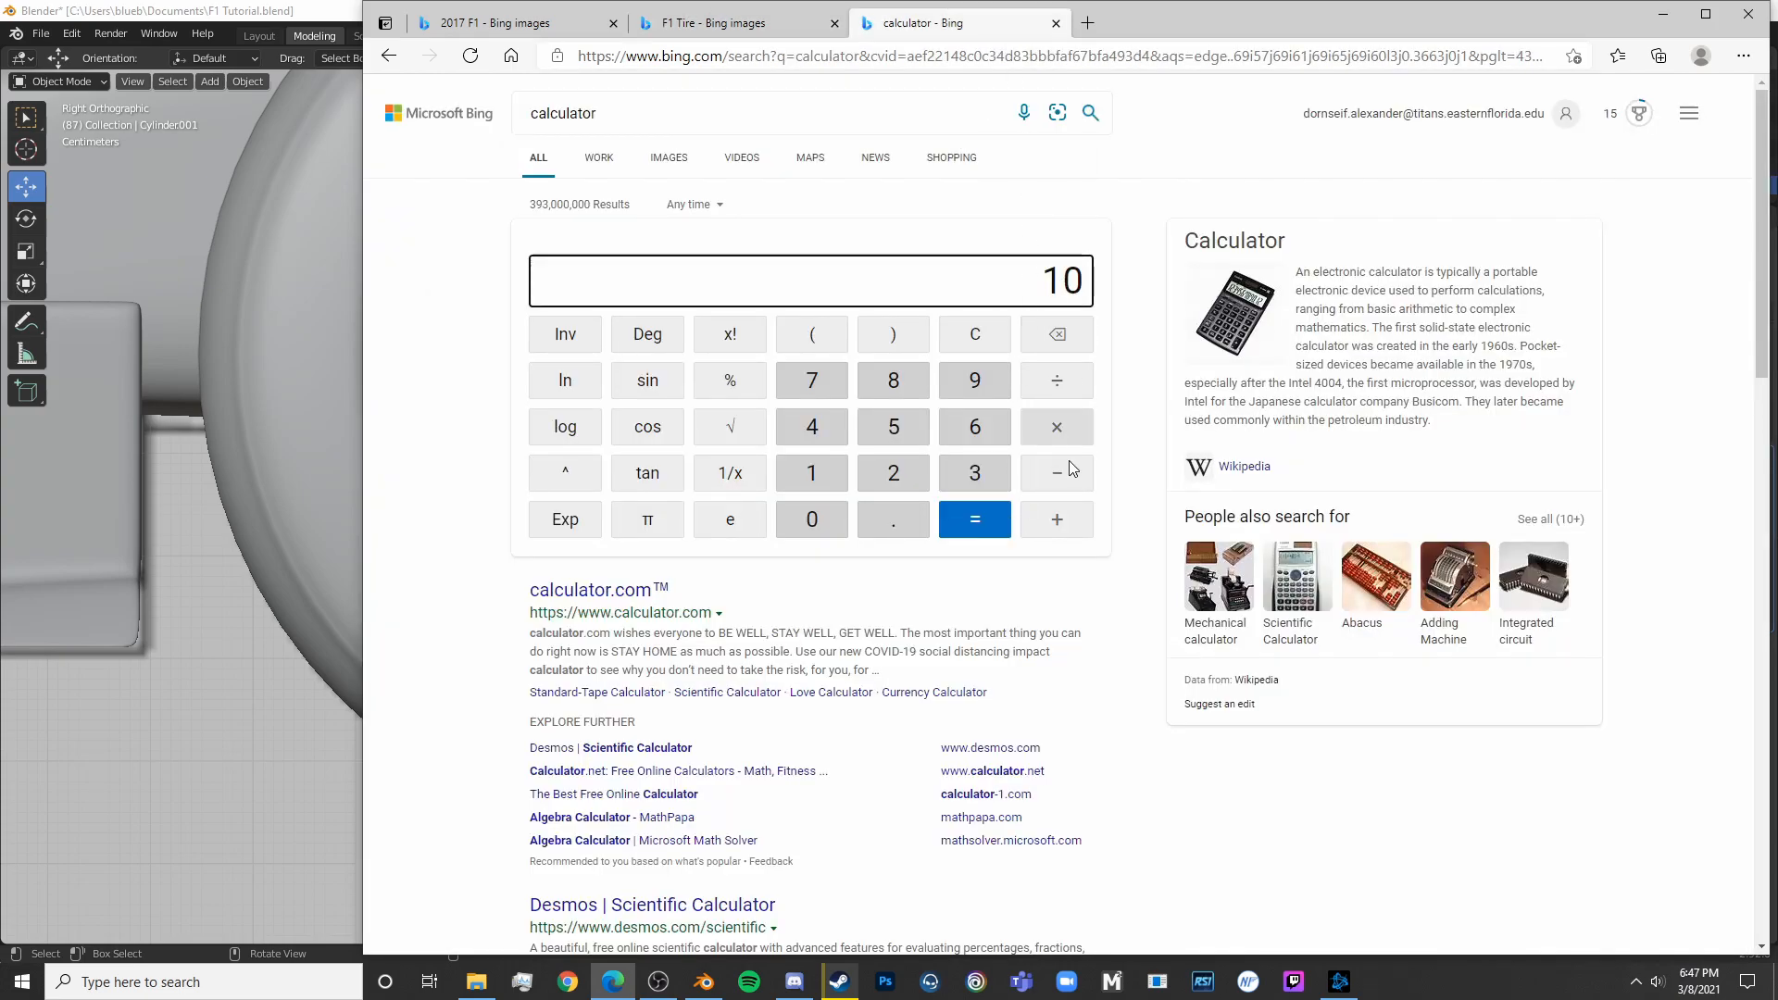
{"action": "left_click", "coordinate": [153, 572]}
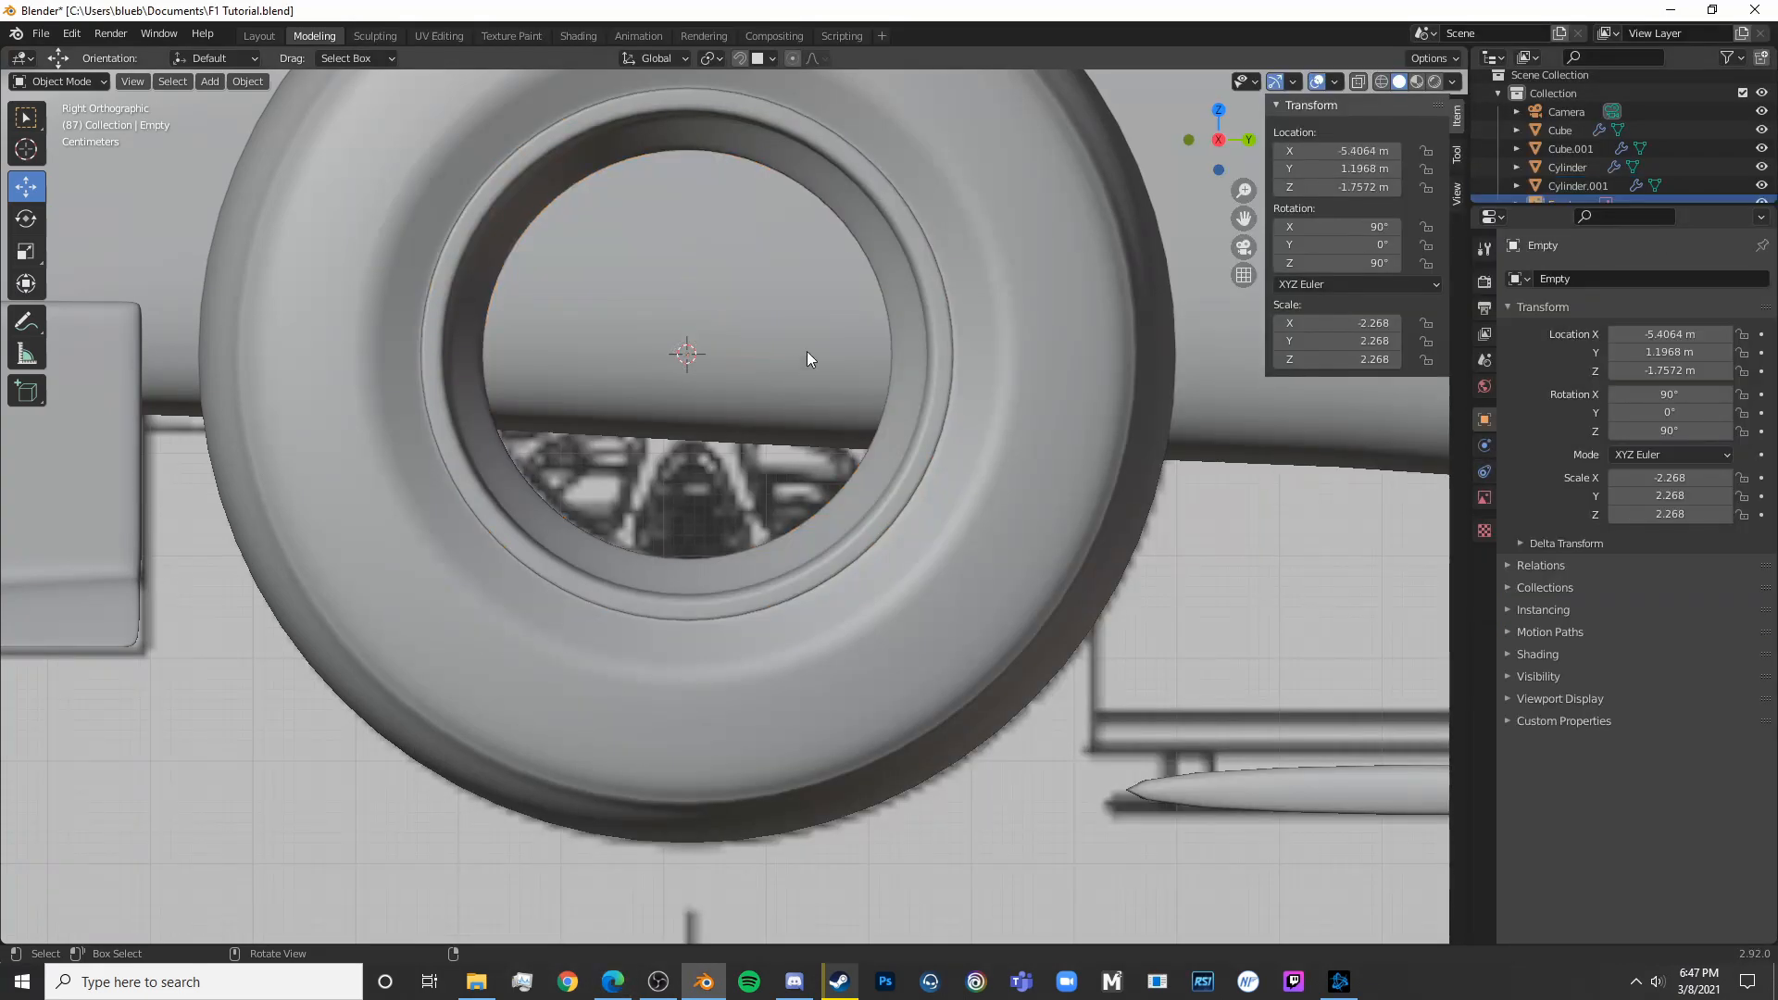
Add a cylinder mesh with 30 vertices at the center of the front wheel
{"action": "key", "text": "shift+a"}
{"action": "mouse_move", "coordinate": [797, 344]}
{"action": "left_click", "coordinate": [894, 435]}
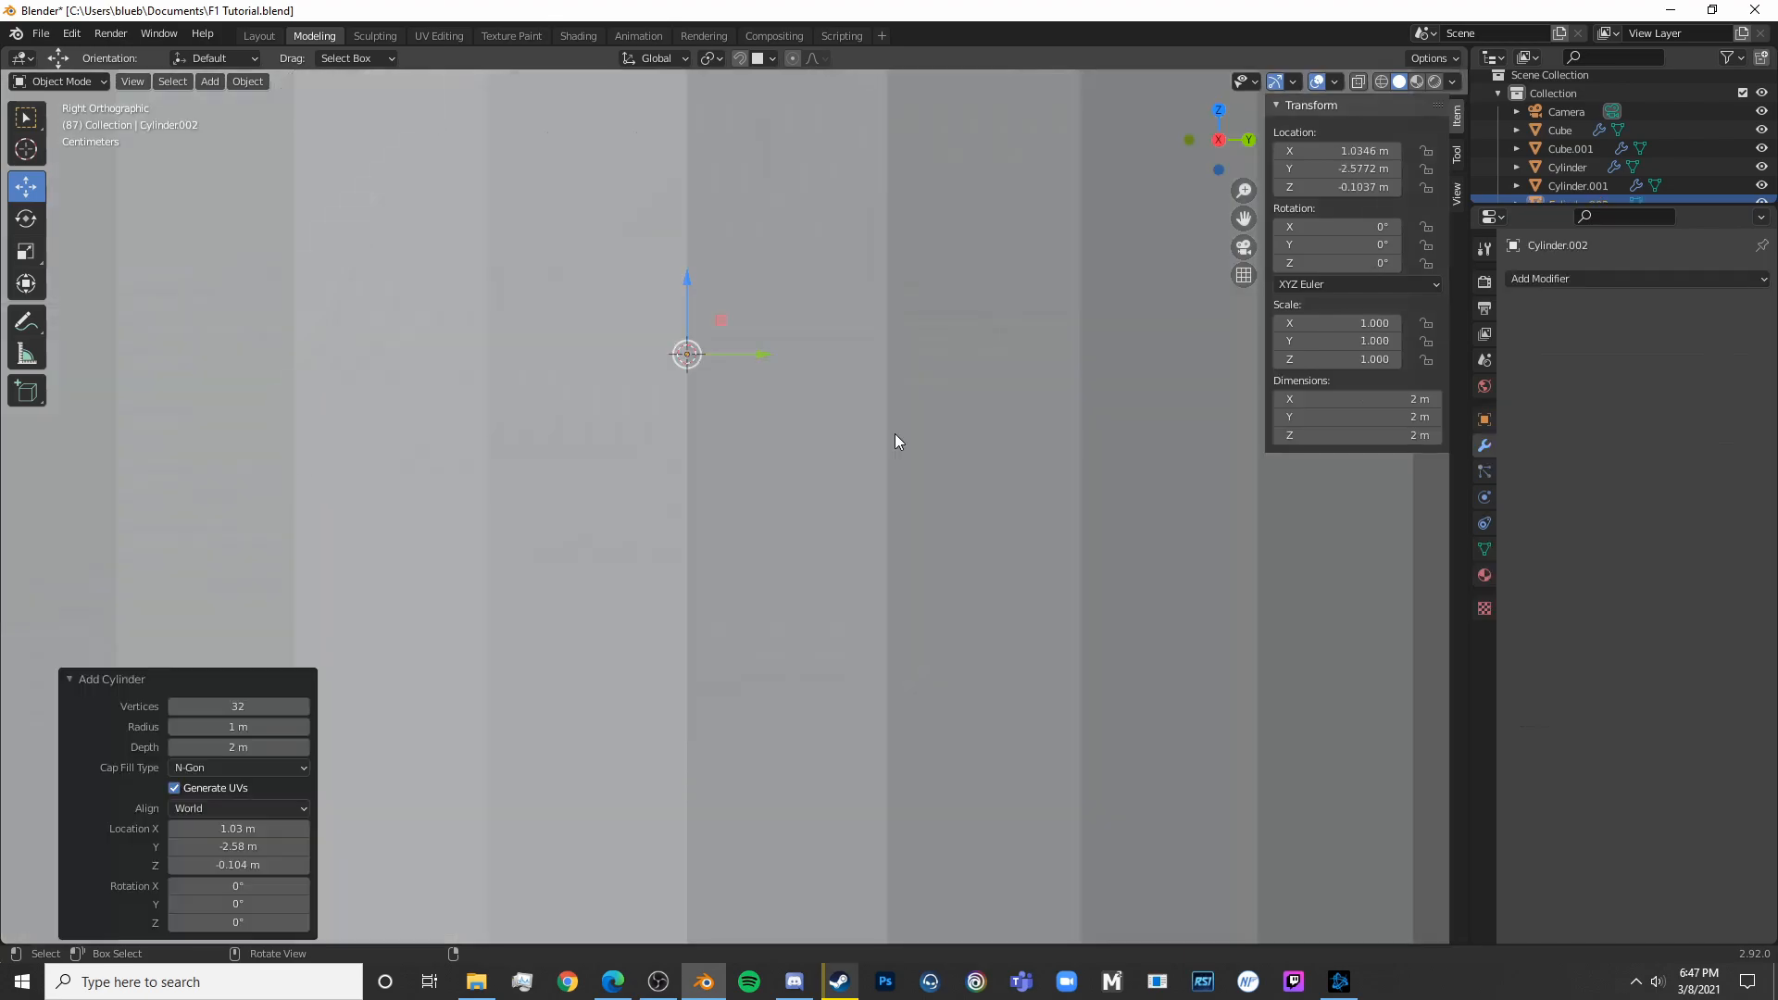
{"action": "left_click", "coordinate": [214, 708]}
{"action": "key", "text": "Return"}
{"action": "scroll", "coordinate": [726, 696], "scroll_direction": "down", "scroll_amount": 8}
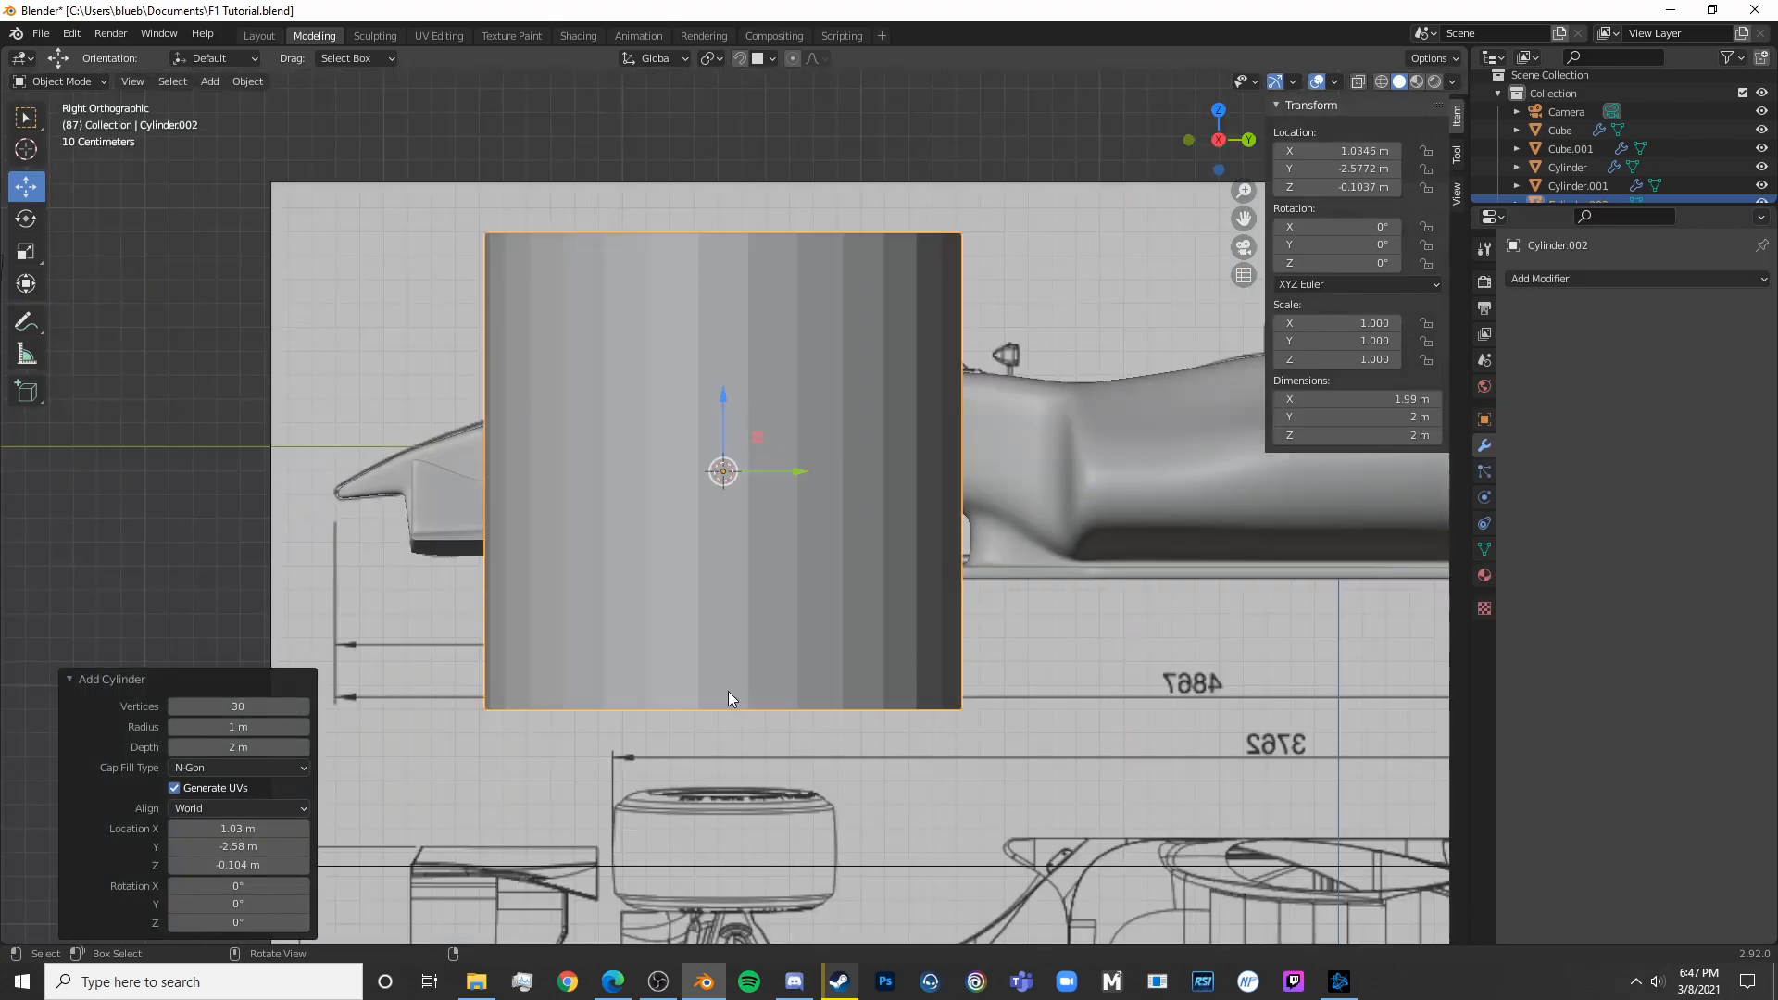
Rotate the new cylinder 90° in the front view so that it lies along the wheel's axle
{"action": "middle_click_drag", "start_coordinate": [875, 638], "coordinate": [874, 635]}
{"action": "key", "text": "KP_1"}
{"action": "scroll", "coordinate": [874, 635], "scroll_direction": "up", "scroll_amount": 2}
{"action": "type", "text": "r90"}
{"action": "key", "text": "Return"}
Scale the cylinder uniformly to about 0.074 so it matches the wheel hub on the side blueprint
{"action": "key", "text": "KP_3"}
{"action": "scroll", "coordinate": [842, 636], "scroll_direction": "up", "scroll_amount": 3}
{"action": "key", "text": "s"}
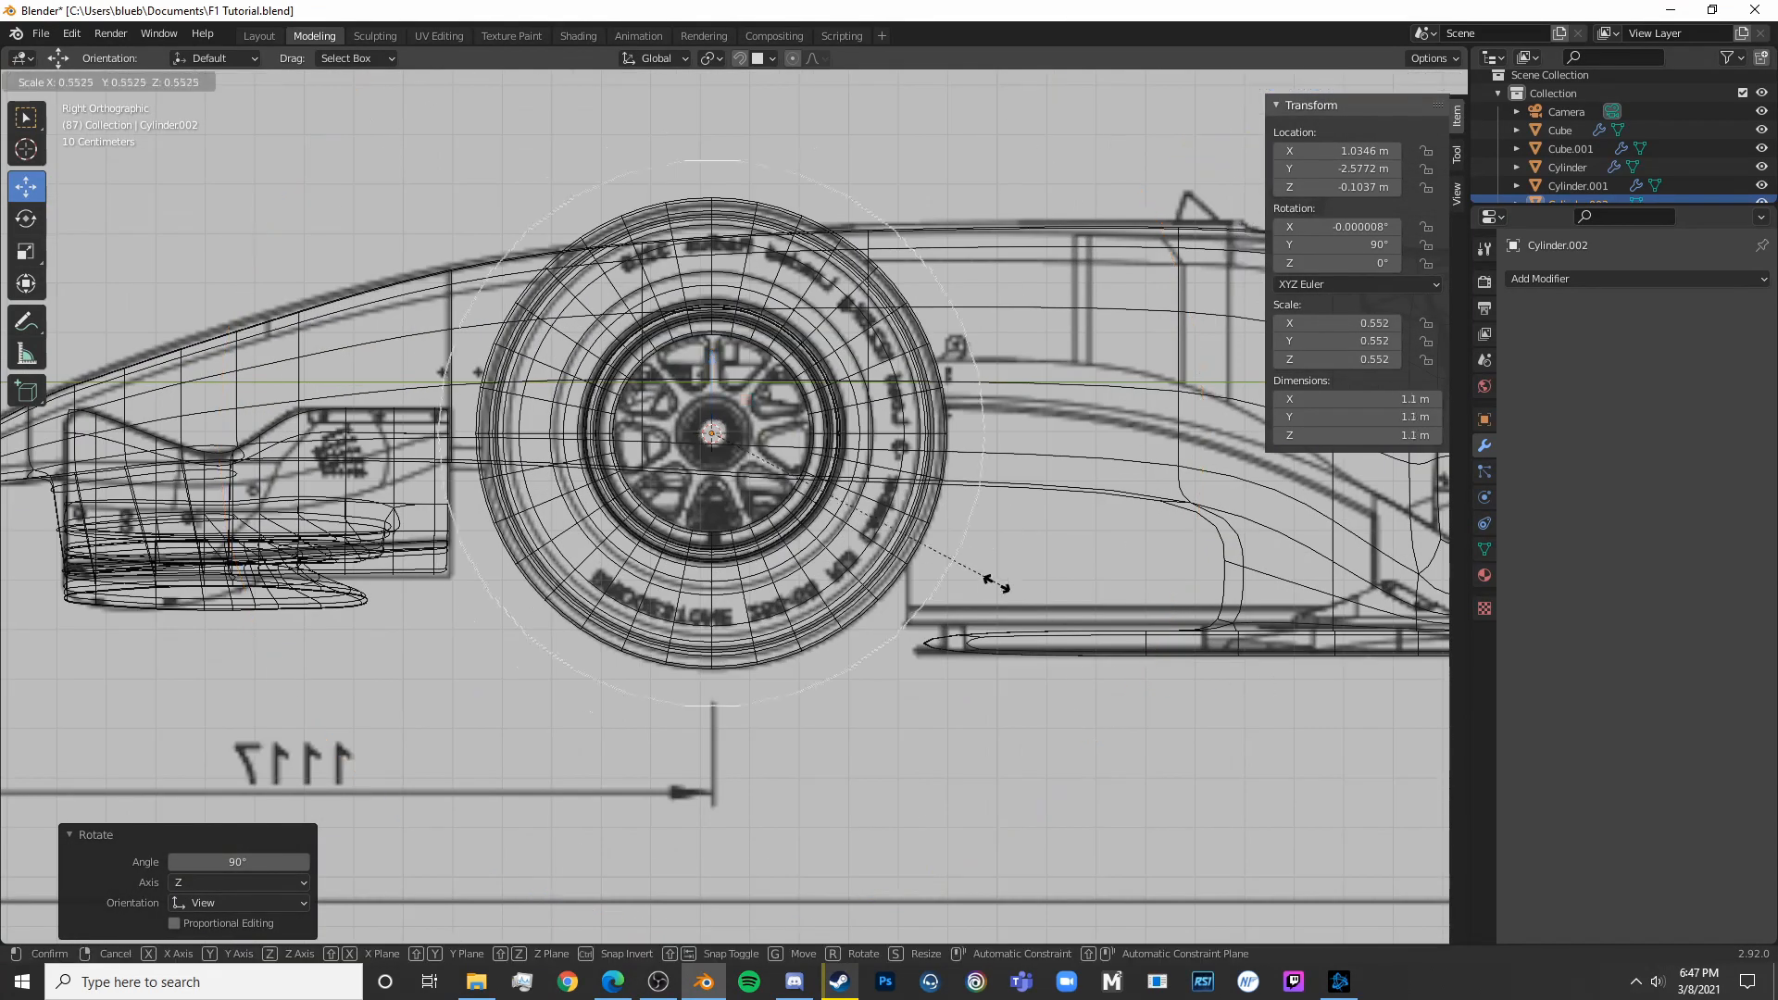
{"action": "left_click", "coordinate": [749, 457]}
{"action": "scroll", "coordinate": [798, 487], "scroll_direction": "up", "scroll_amount": 7}
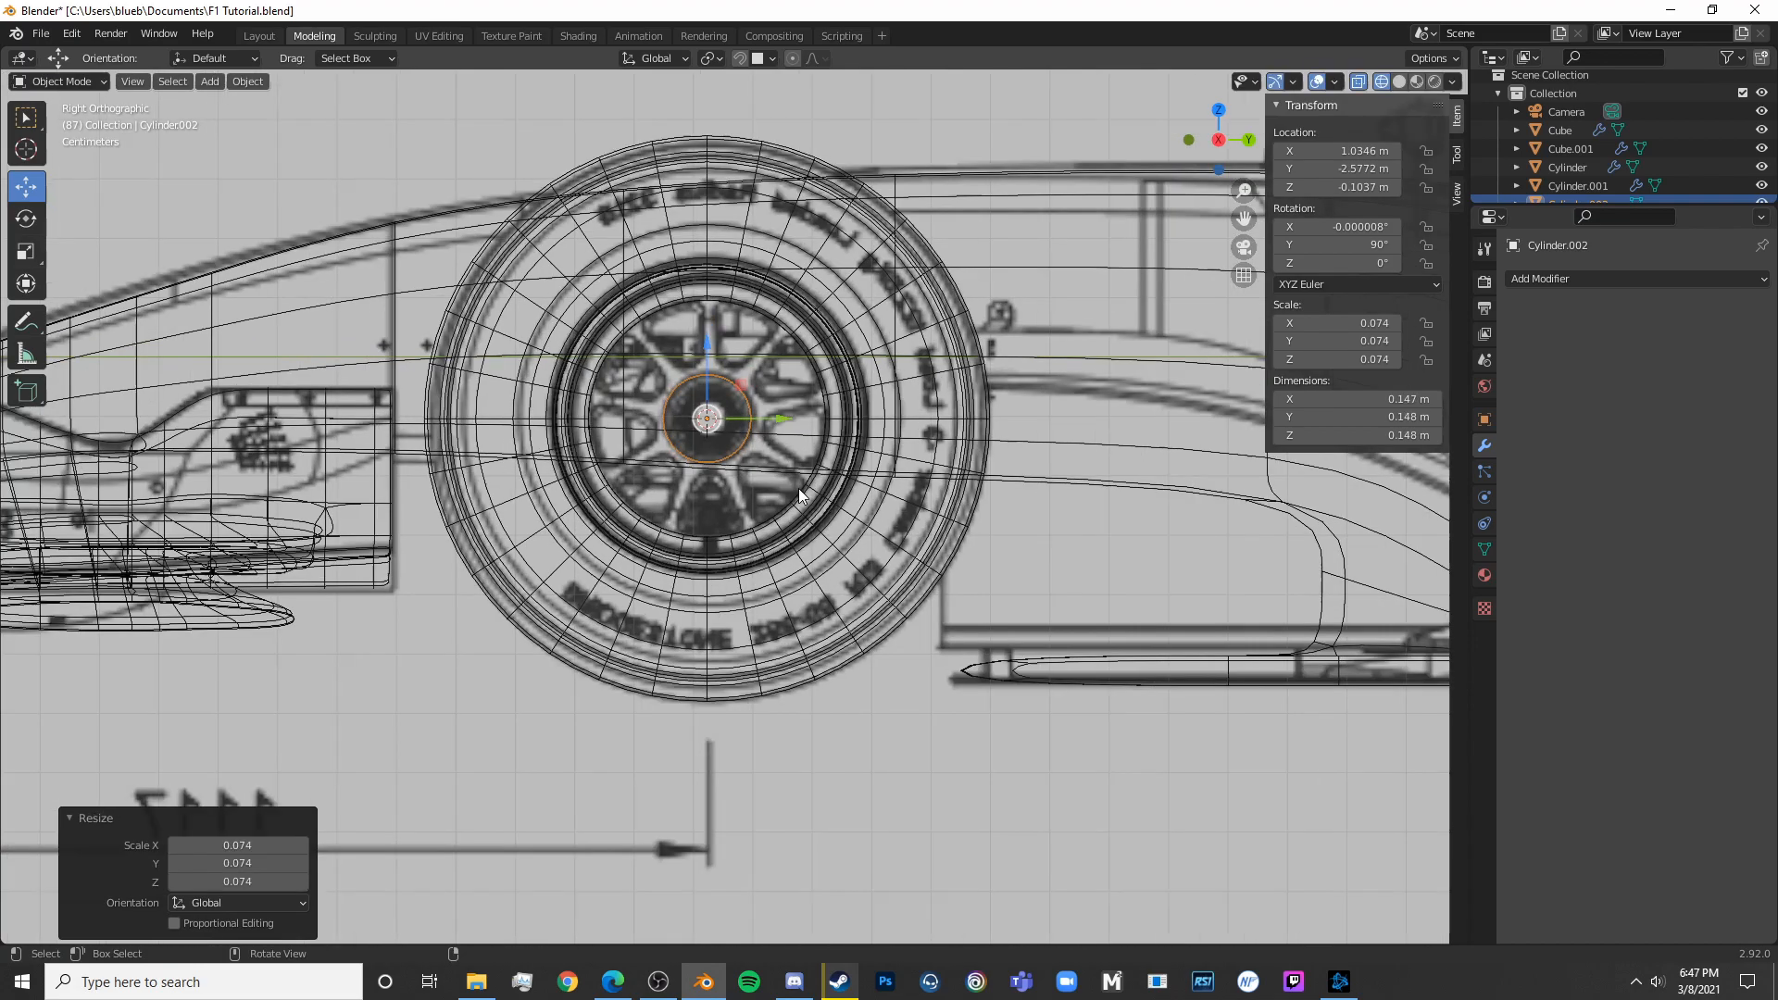
Narrow the hub cylinder along the X axis to about 0.506 of its width
{"action": "key", "text": "shift+z"}
{"action": "middle_click_drag", "start_coordinate": [860, 502], "coordinate": [758, 631]}
{"action": "scroll", "coordinate": [815, 607], "scroll_direction": "down", "scroll_amount": 5}
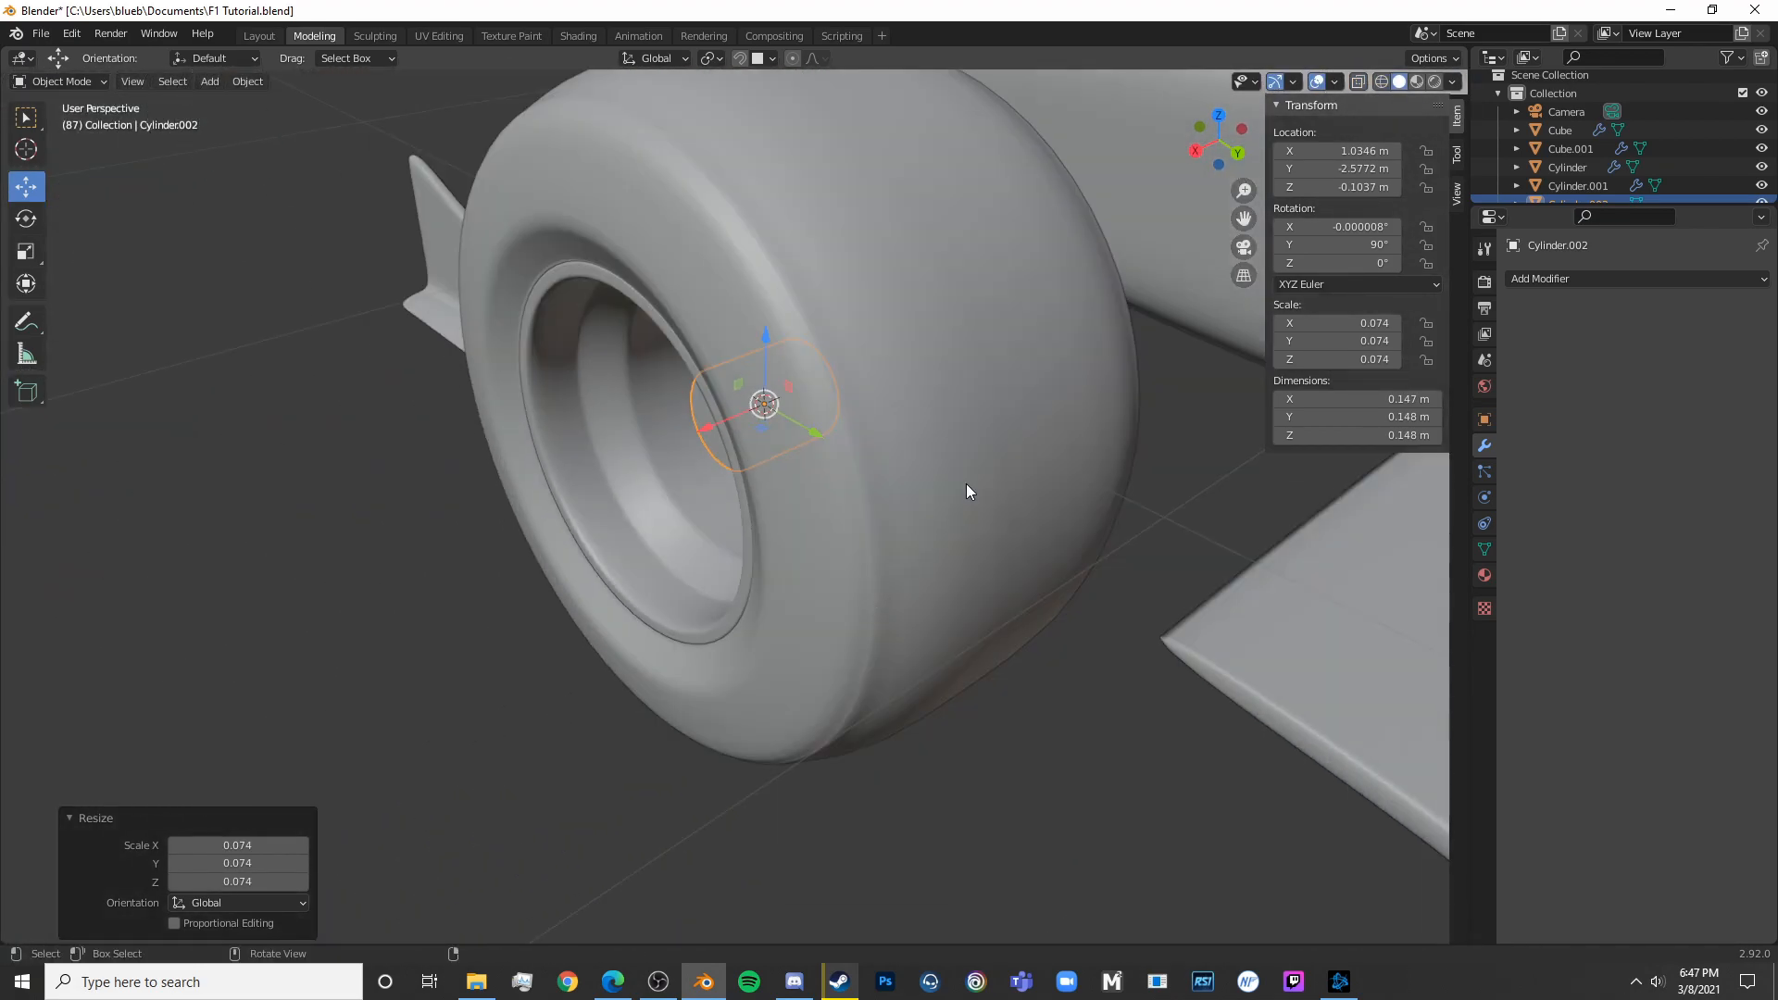
{"action": "key", "text": "KP_7"}
{"action": "key", "text": "shift+z"}
{"action": "key", "text": "s"}
{"action": "key", "text": "x"}
{"action": "left_click", "coordinate": [833, 513]}
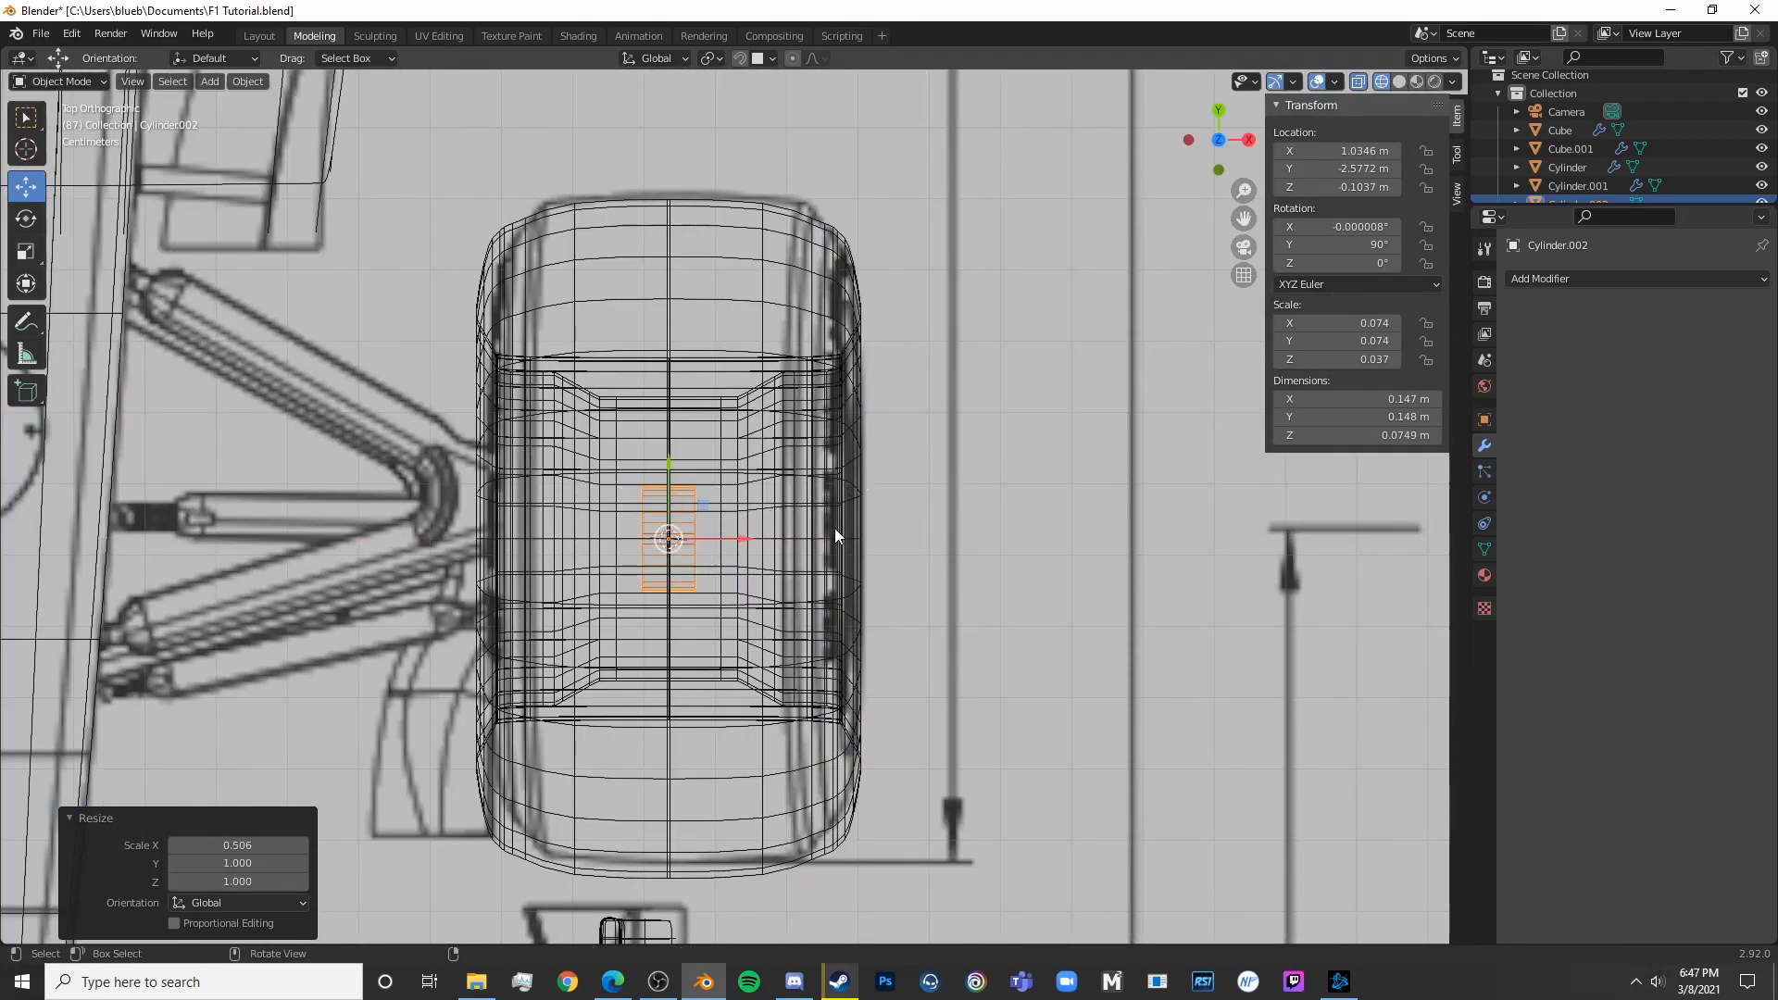
{"action": "key", "text": "shift+z"}
Enter Edit Mode on the hub over the side blueprint, clear the selection and switch to face selection
{"action": "key", "text": "KP_3"}
{"action": "scroll", "coordinate": [821, 546], "scroll_direction": "up", "scroll_amount": 5}
{"action": "key", "text": "shift+z"}
{"action": "key", "text": "shift+z"}
{"action": "key", "text": "z"}
{"action": "middle_click_drag", "start_coordinate": [863, 532], "coordinate": [950, 668], "text": "shift"}
{"action": "key", "text": "Tab"}
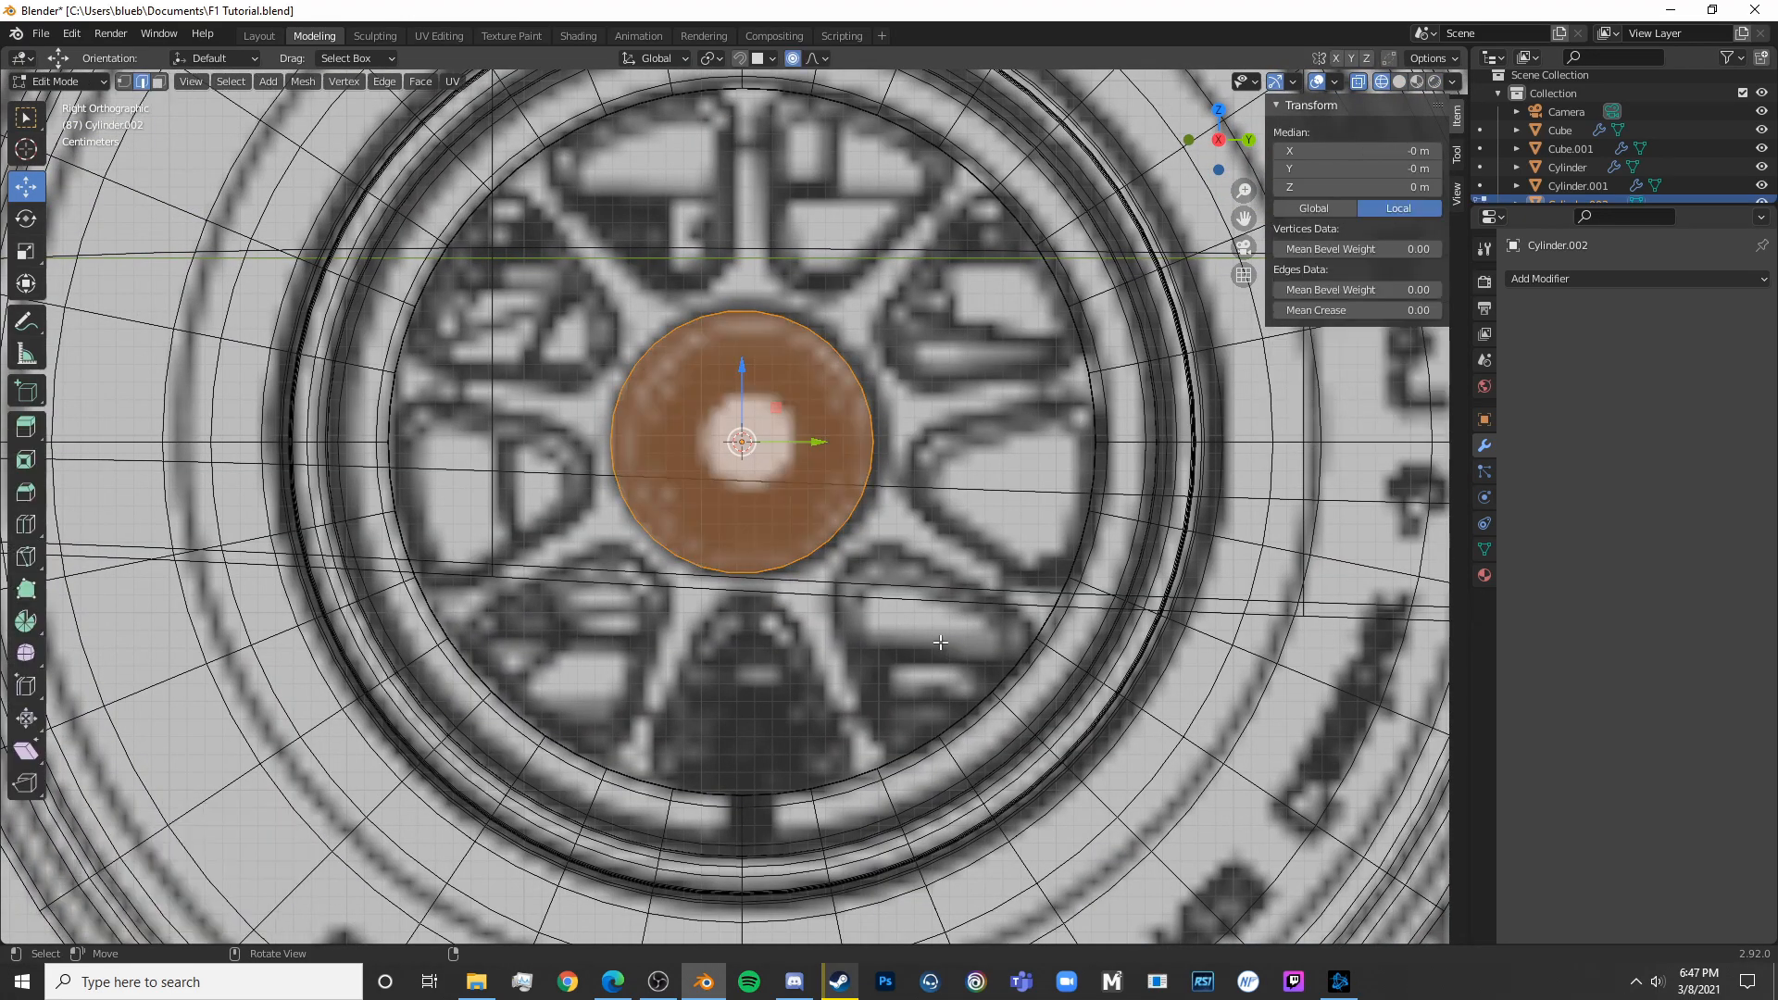
{"action": "scroll", "coordinate": [950, 665], "scroll_direction": "up", "scroll_amount": 2}
{"action": "key", "text": "alt+a"}
{"action": "left_click", "coordinate": [160, 84]}
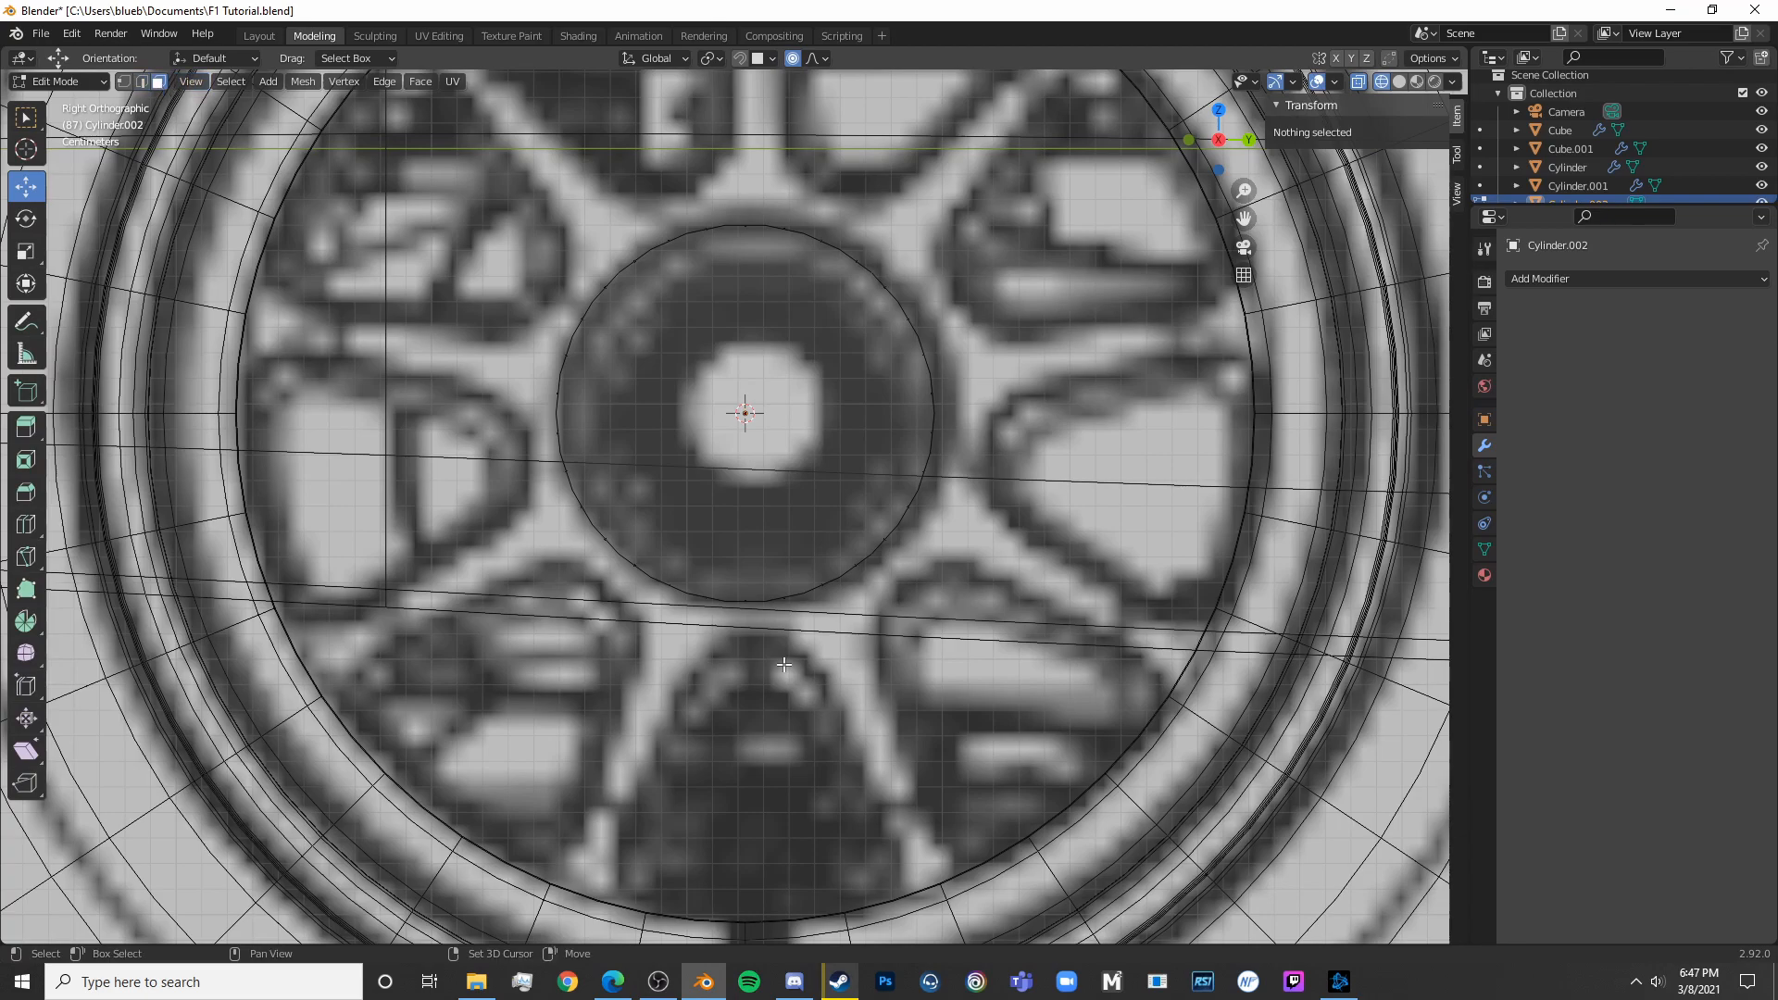
Select every third side face around the hub cylinder as the bases for ten spokes
{"action": "middle_click_drag", "start_coordinate": [750, 667], "coordinate": [716, 609], "text": "shift"}
{"action": "left_click", "coordinate": [789, 538]}
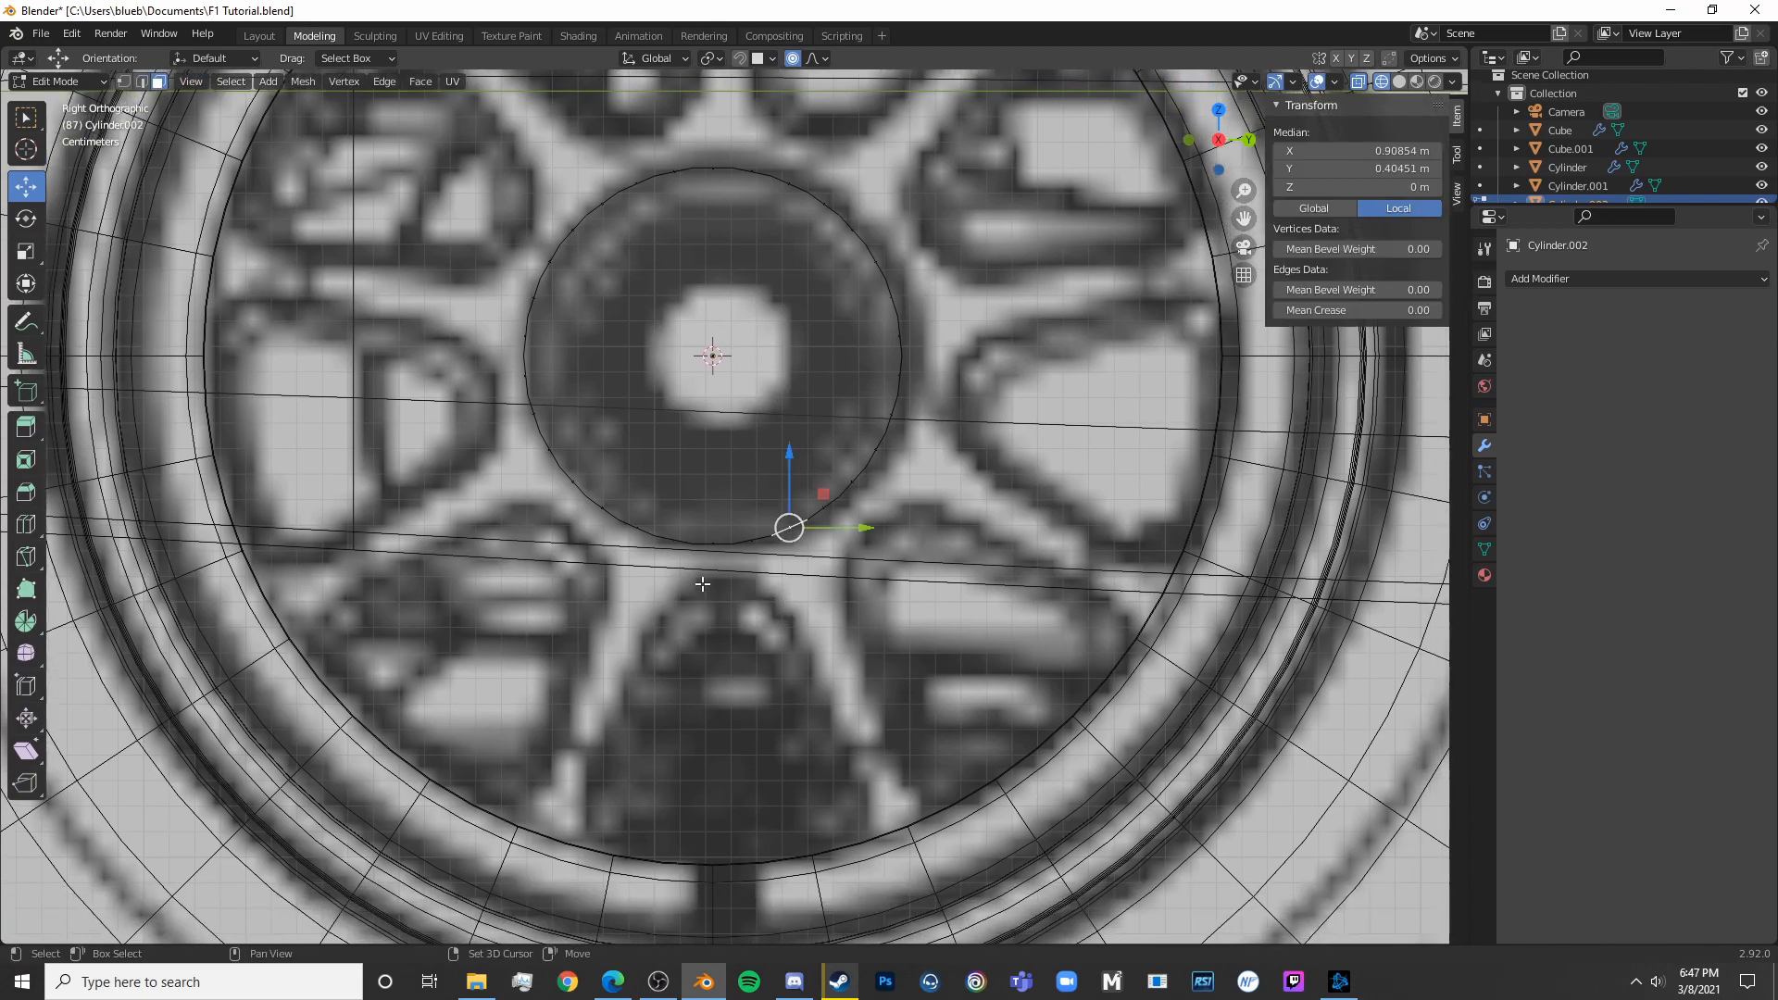
{"action": "left_click", "coordinate": [663, 547], "text": "shift"}
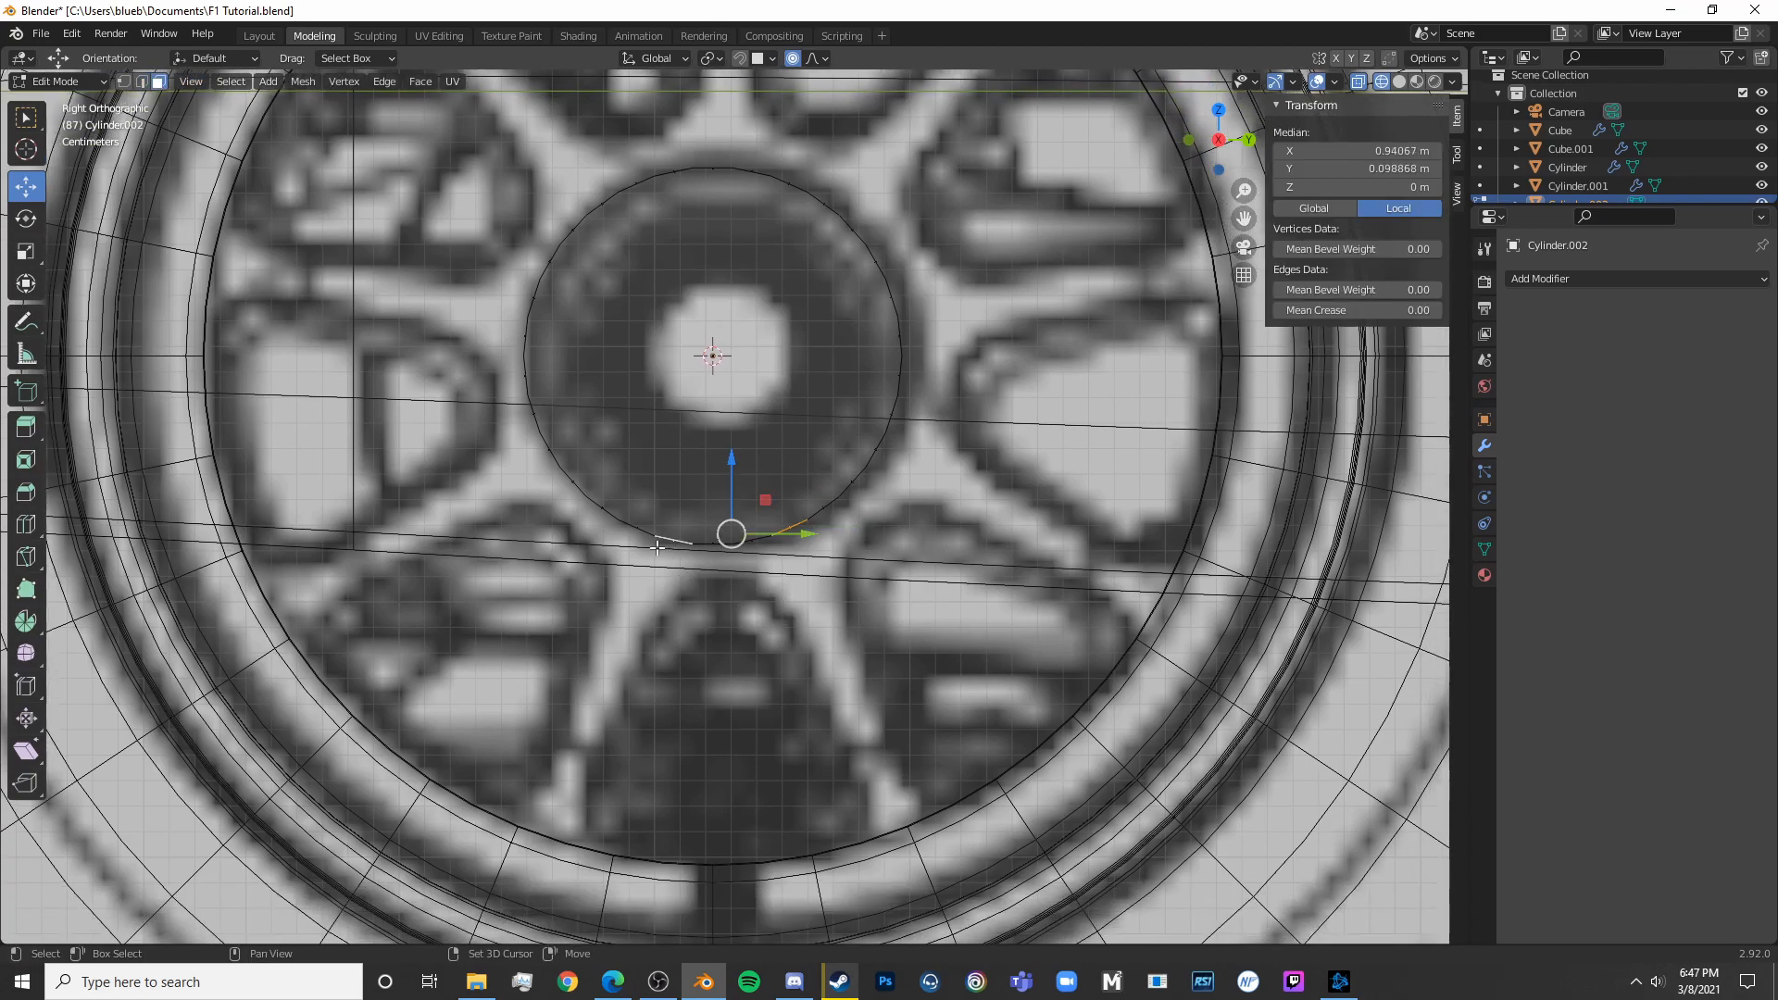
{"action": "left_click", "coordinate": [560, 486], "text": "shift"}
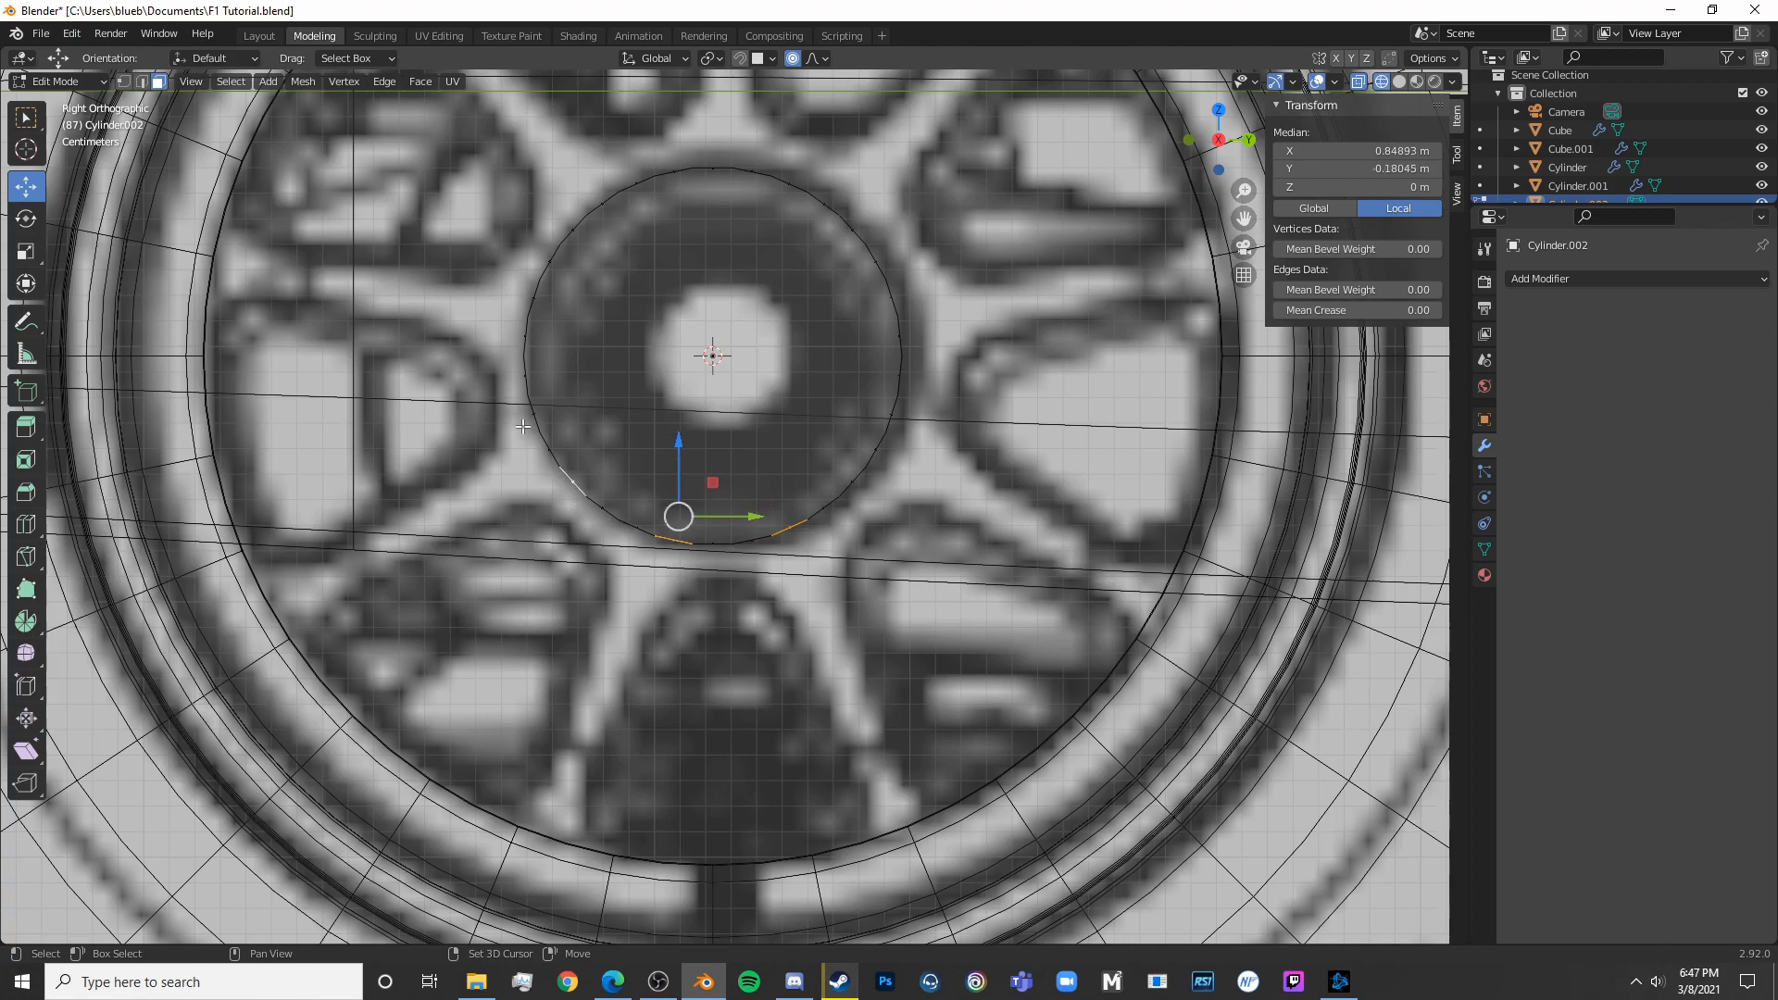
{"action": "left_click", "coordinate": [508, 350], "text": "shift"}
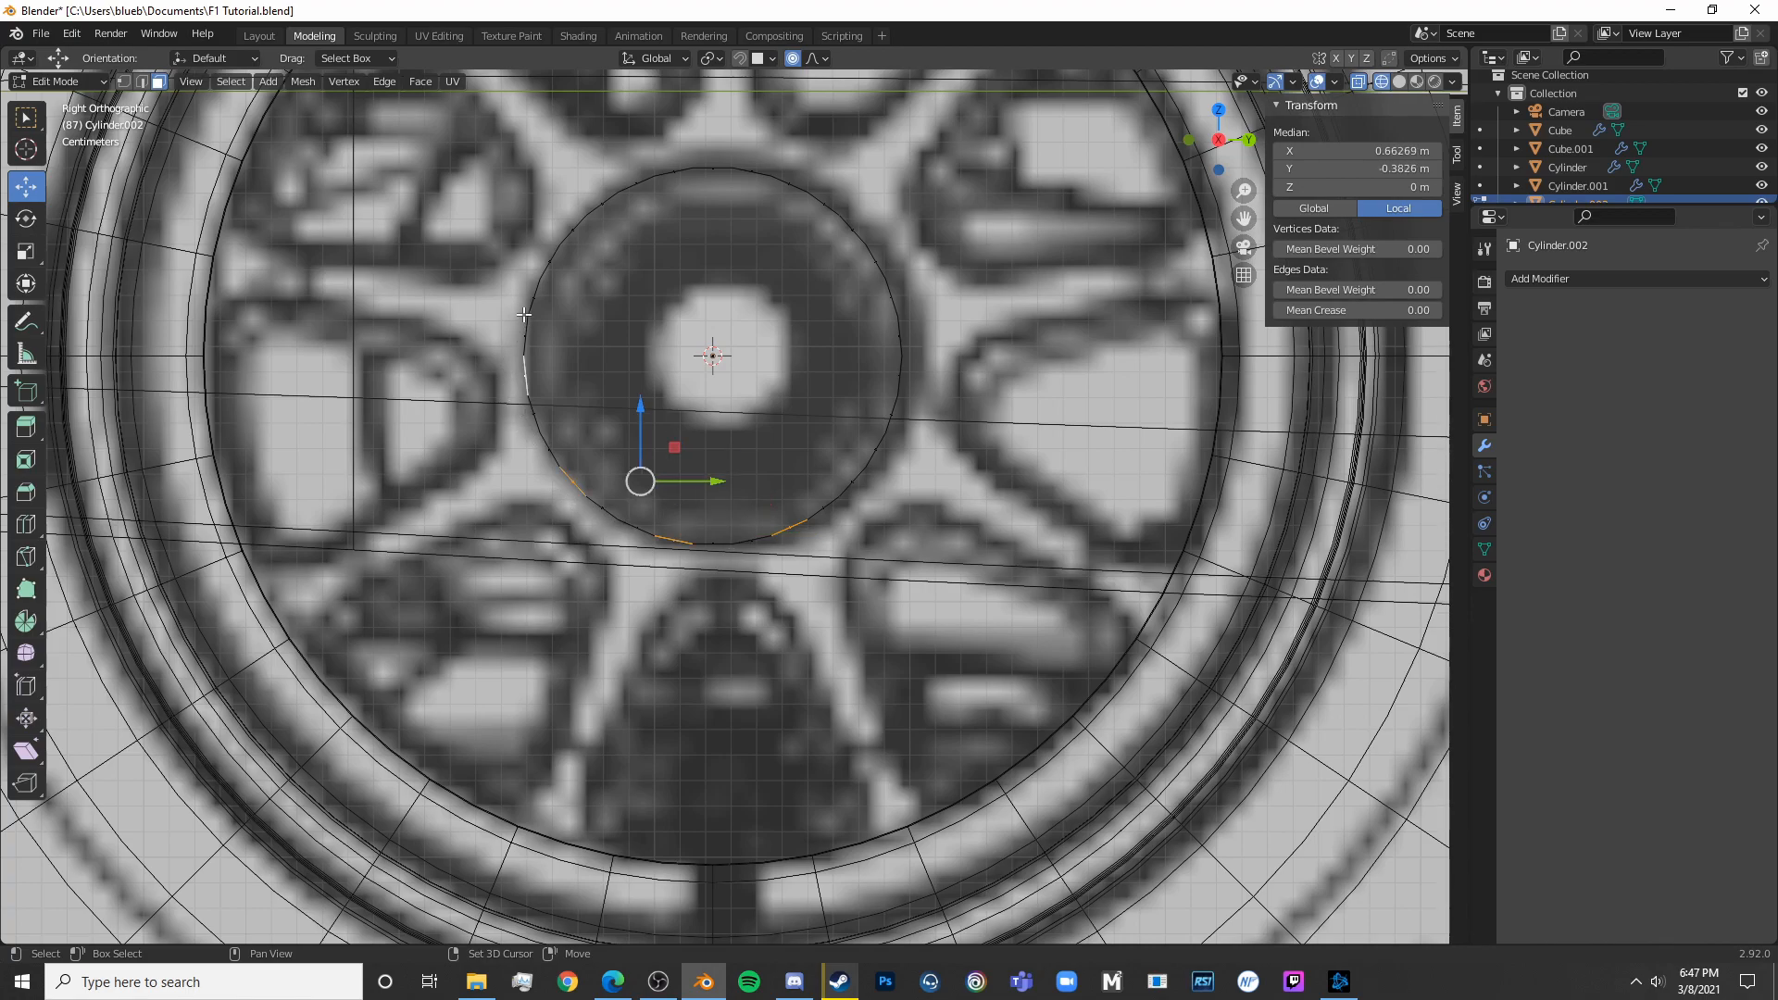
{"action": "left_click", "coordinate": [542, 250], "text": "shift"}
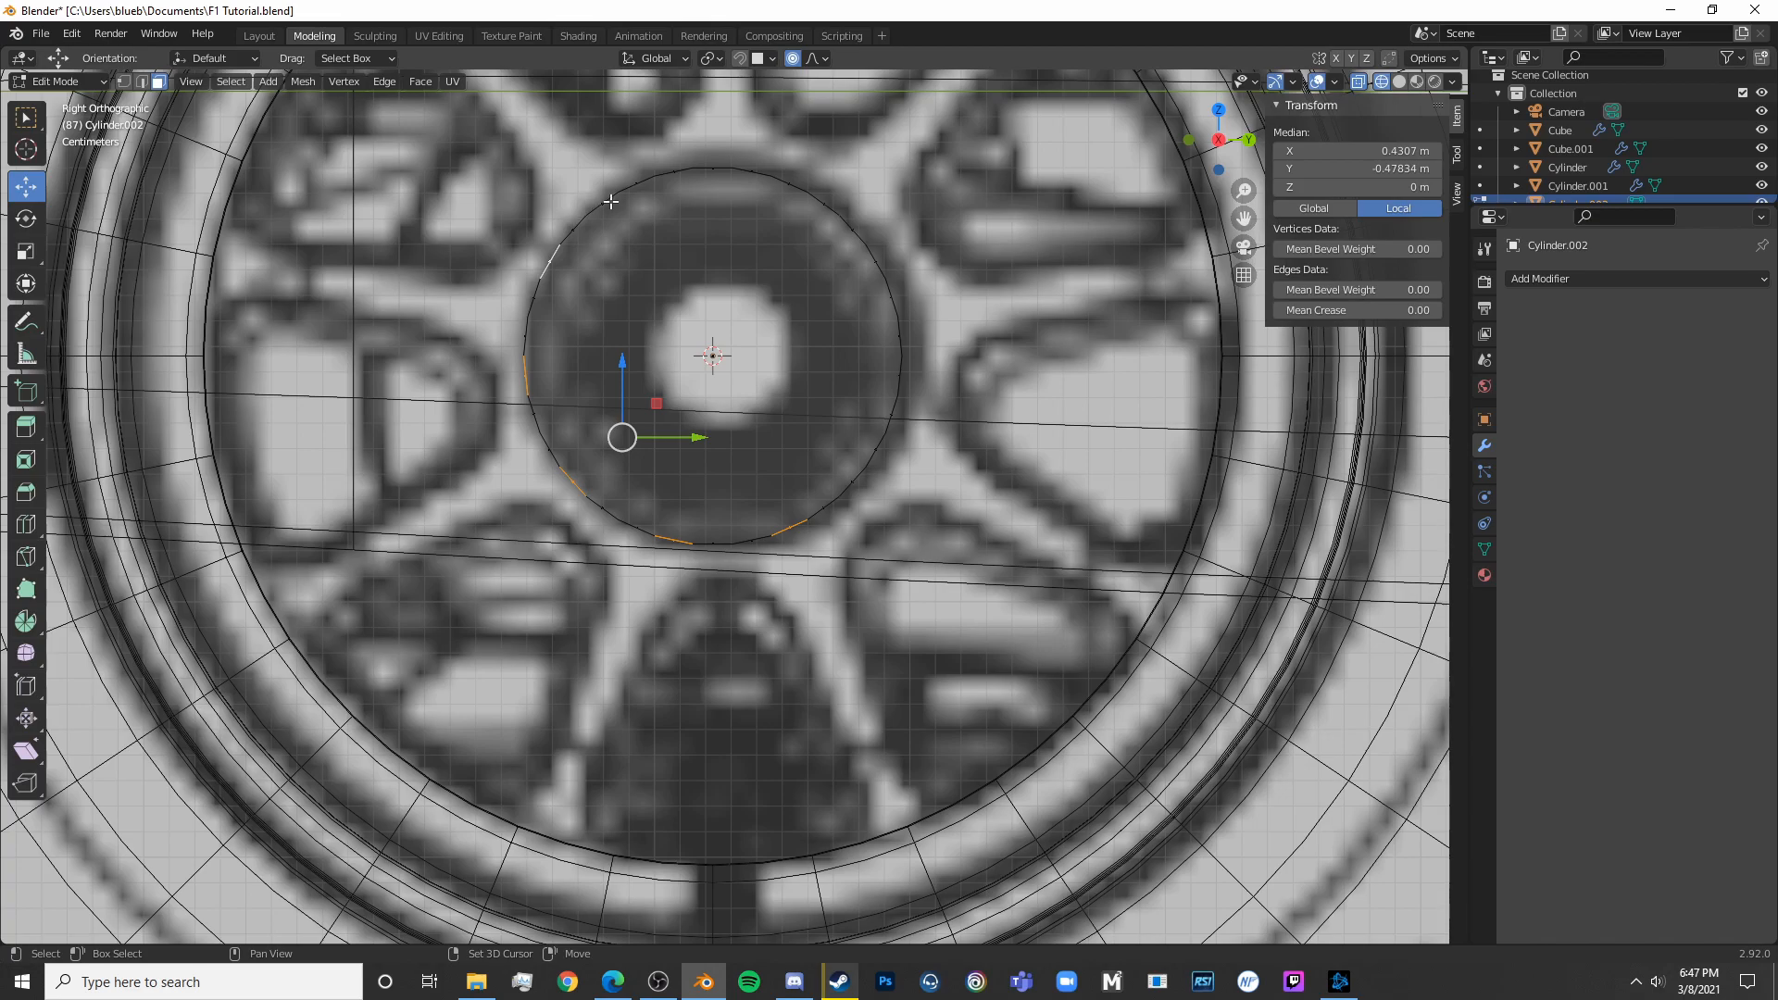
{"action": "left_click", "coordinate": [639, 175], "text": "shift"}
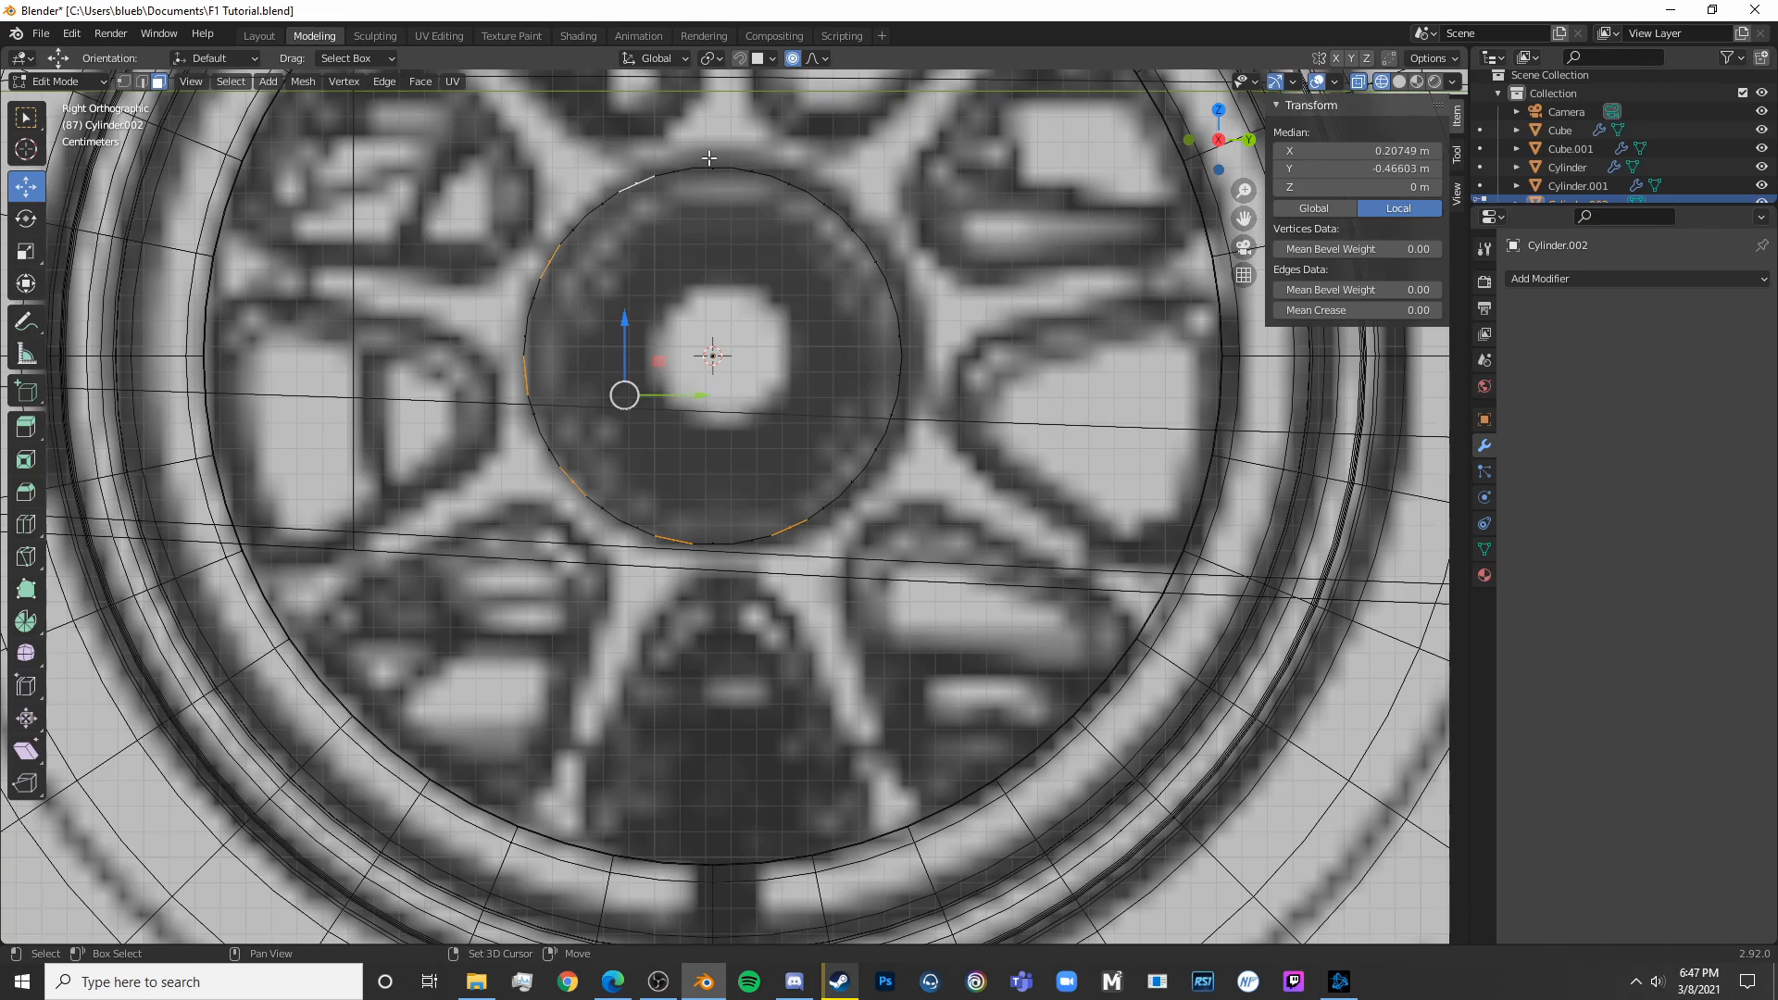
{"action": "left_click", "coordinate": [752, 170], "text": "shift"}
{"action": "left_click", "coordinate": [857, 228], "text": "shift"}
{"action": "left_click", "coordinate": [912, 338], "text": "shift"}
{"action": "left_click", "coordinate": [897, 446], "text": "shift"}
{"action": "scroll", "coordinate": [991, 645], "scroll_direction": "down", "scroll_amount": 8}
{"action": "scroll", "coordinate": [989, 646], "scroll_direction": "up", "scroll_amount": 8}
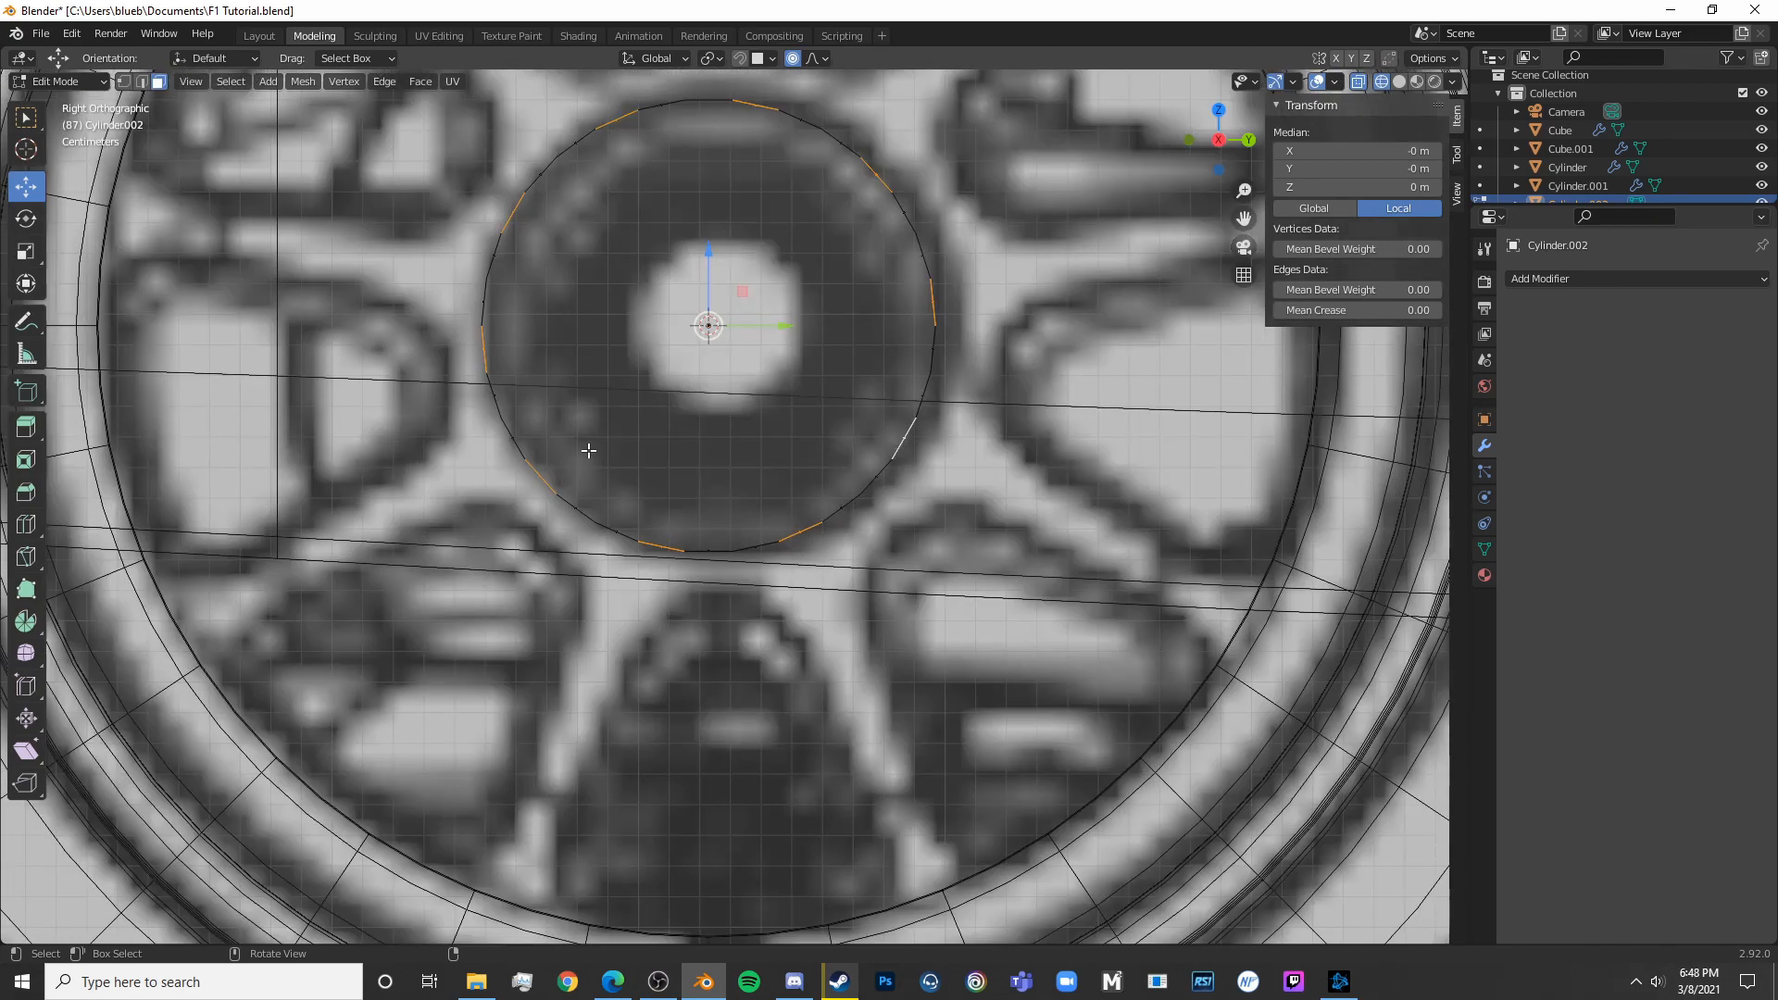
{"action": "scroll", "coordinate": [742, 450], "scroll_direction": "down", "scroll_amount": 4}
{"action": "scroll", "coordinate": [795, 510], "scroll_direction": "up", "scroll_amount": 5}
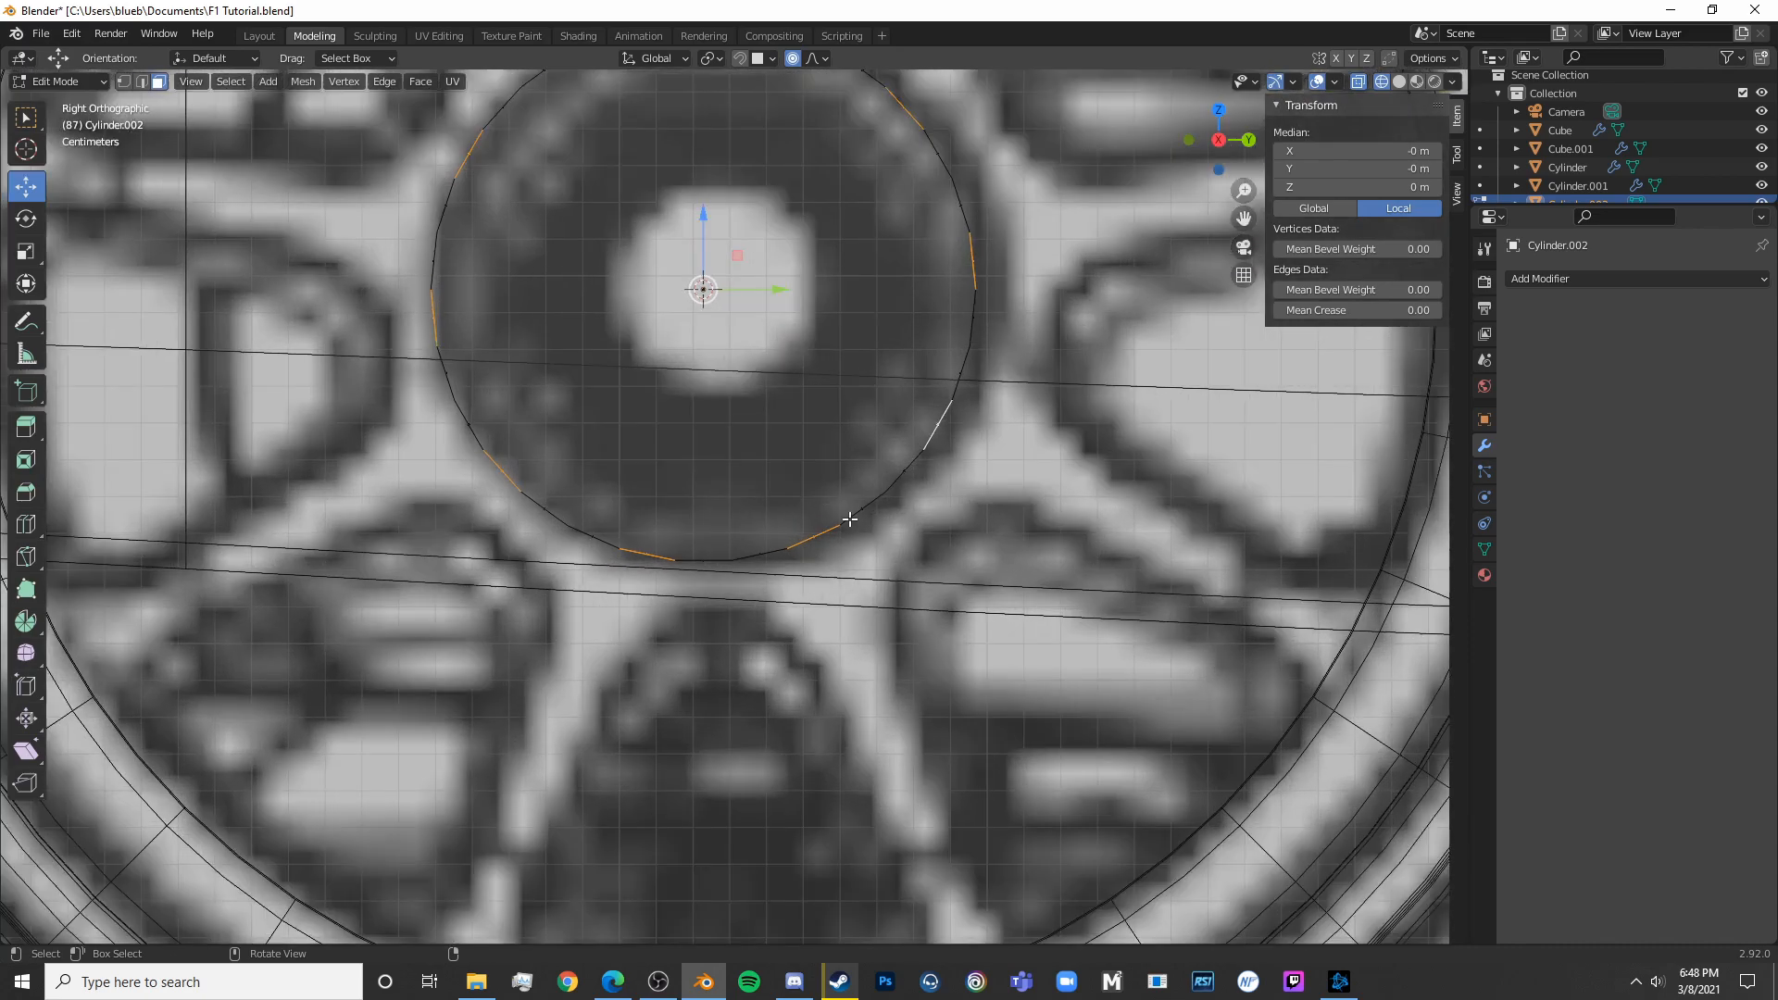
{"action": "scroll", "coordinate": [958, 392], "scroll_direction": "down", "scroll_amount": 5}
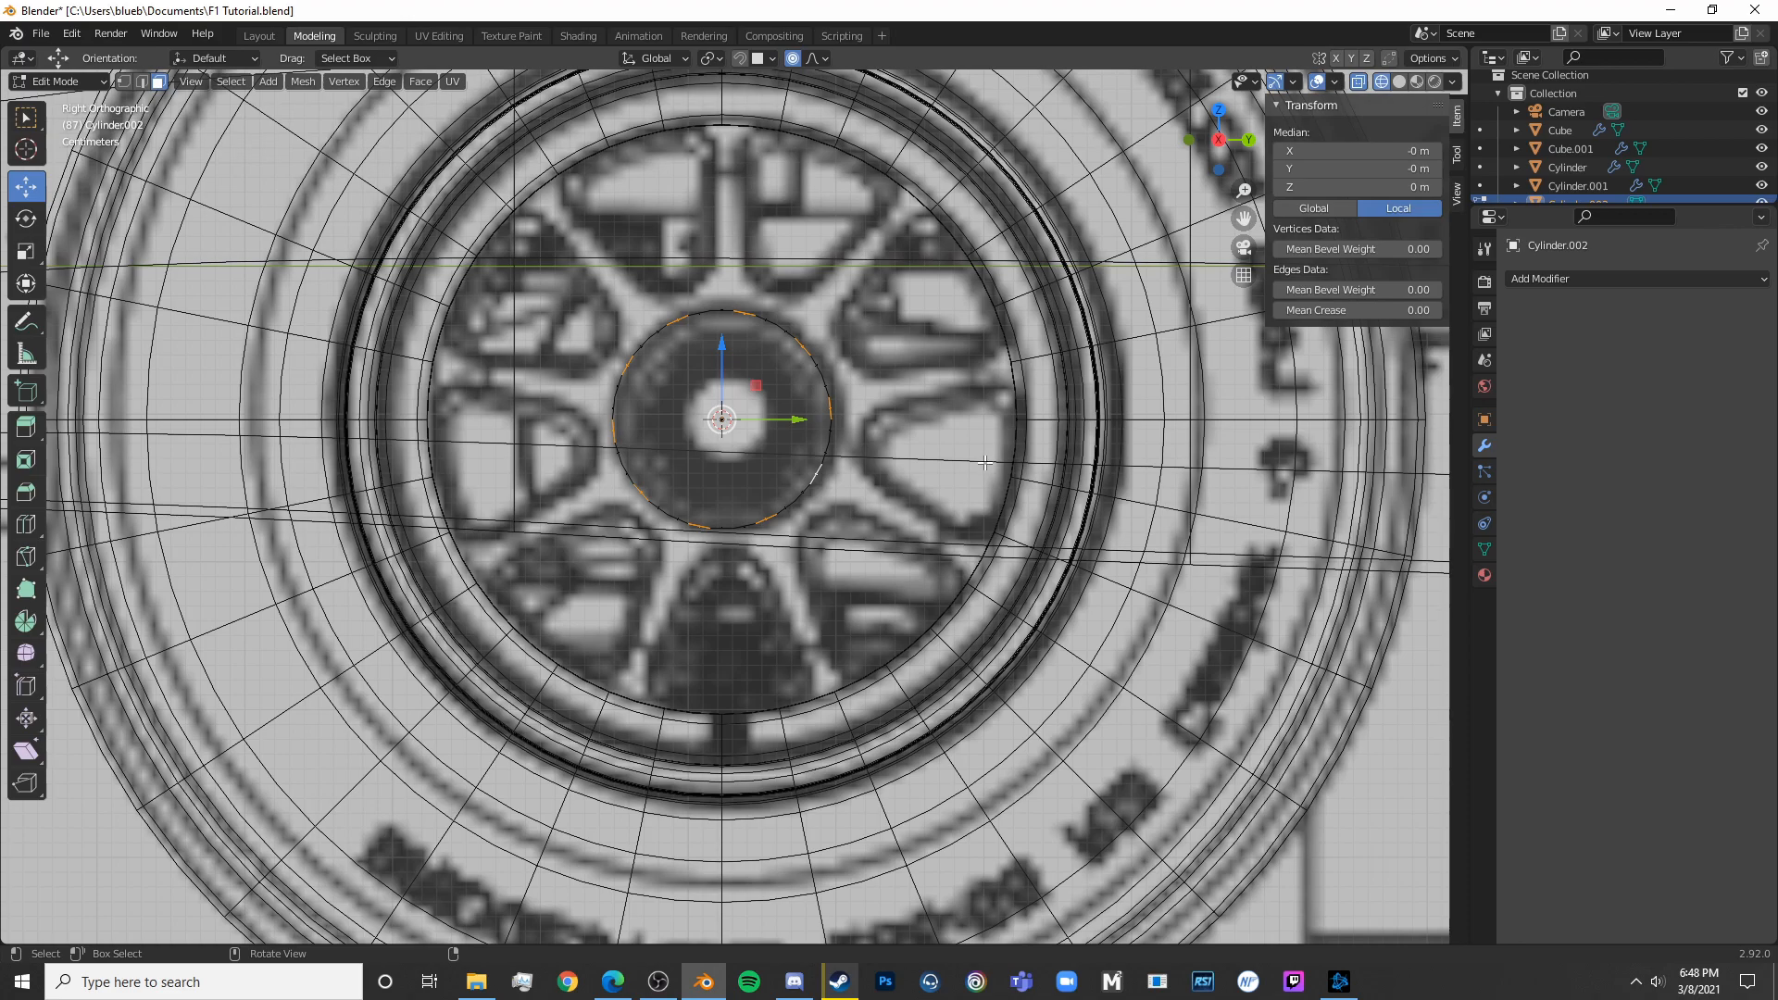
{"action": "middle_click_drag", "start_coordinate": [1004, 370], "coordinate": [1000, 435], "text": "shift"}
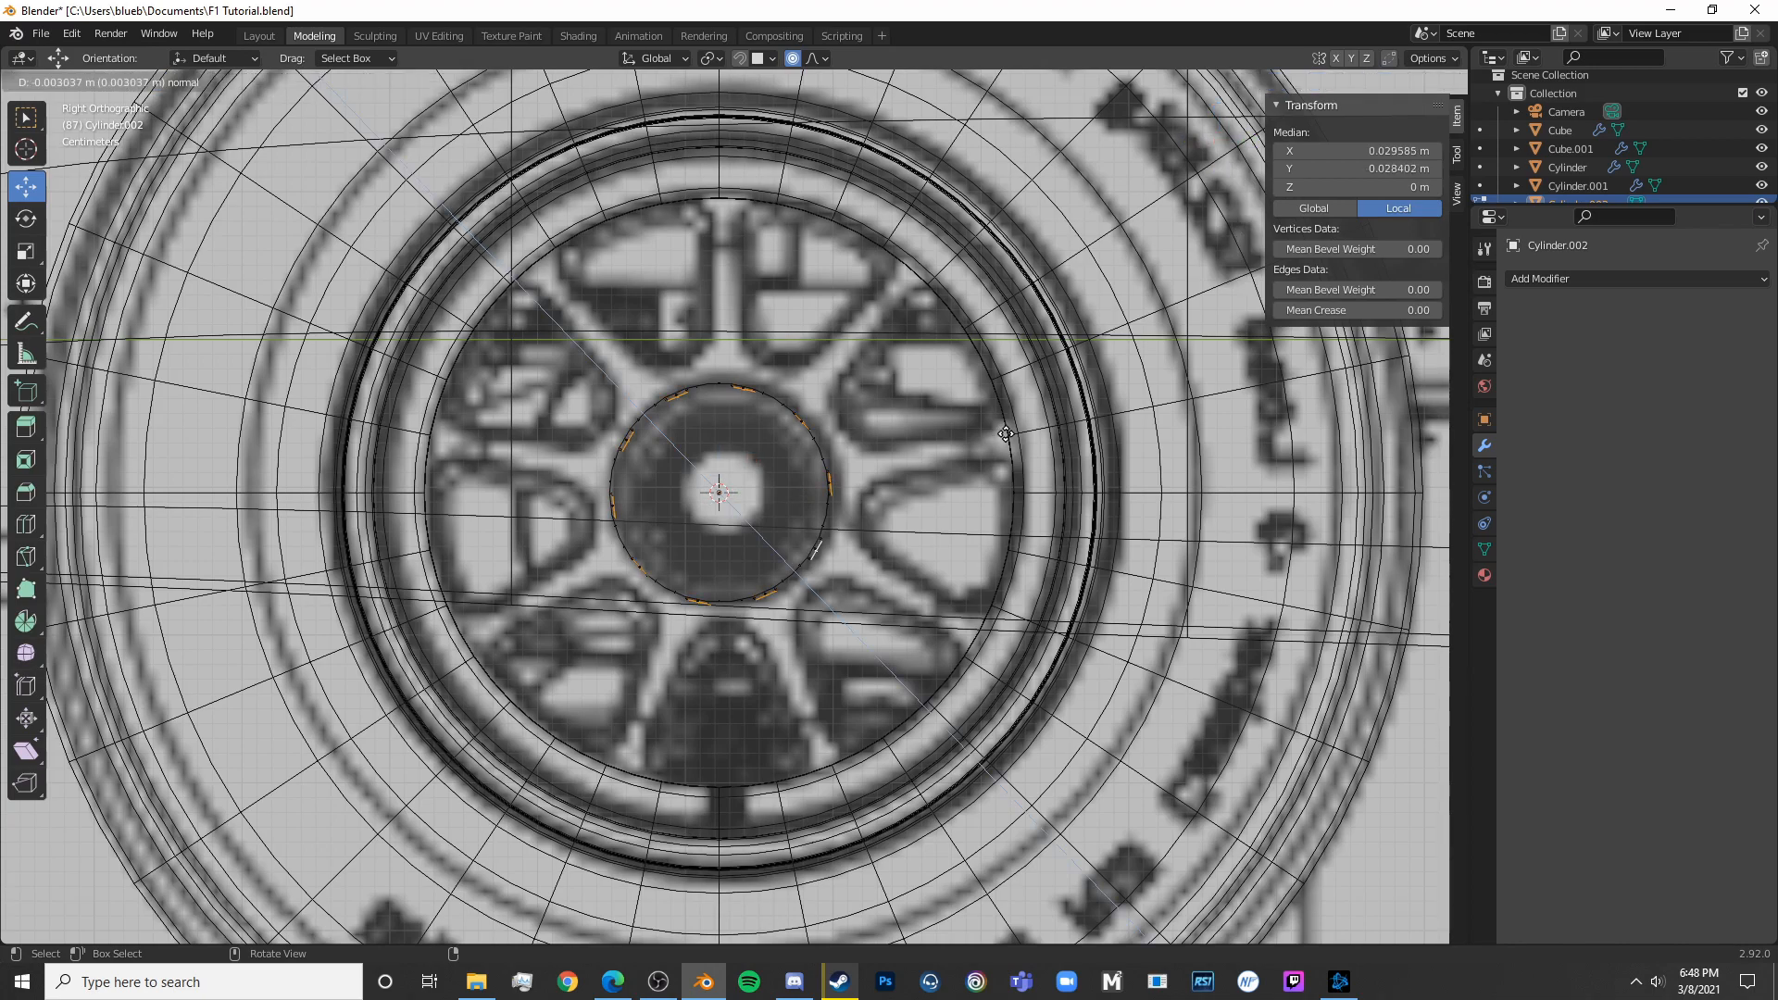
Try to extrude the selected side faces and scale them outward toward the rim as spokes, and undo it
{"action": "key", "text": "e"}
{"action": "right_click", "coordinate": [1009, 436]}
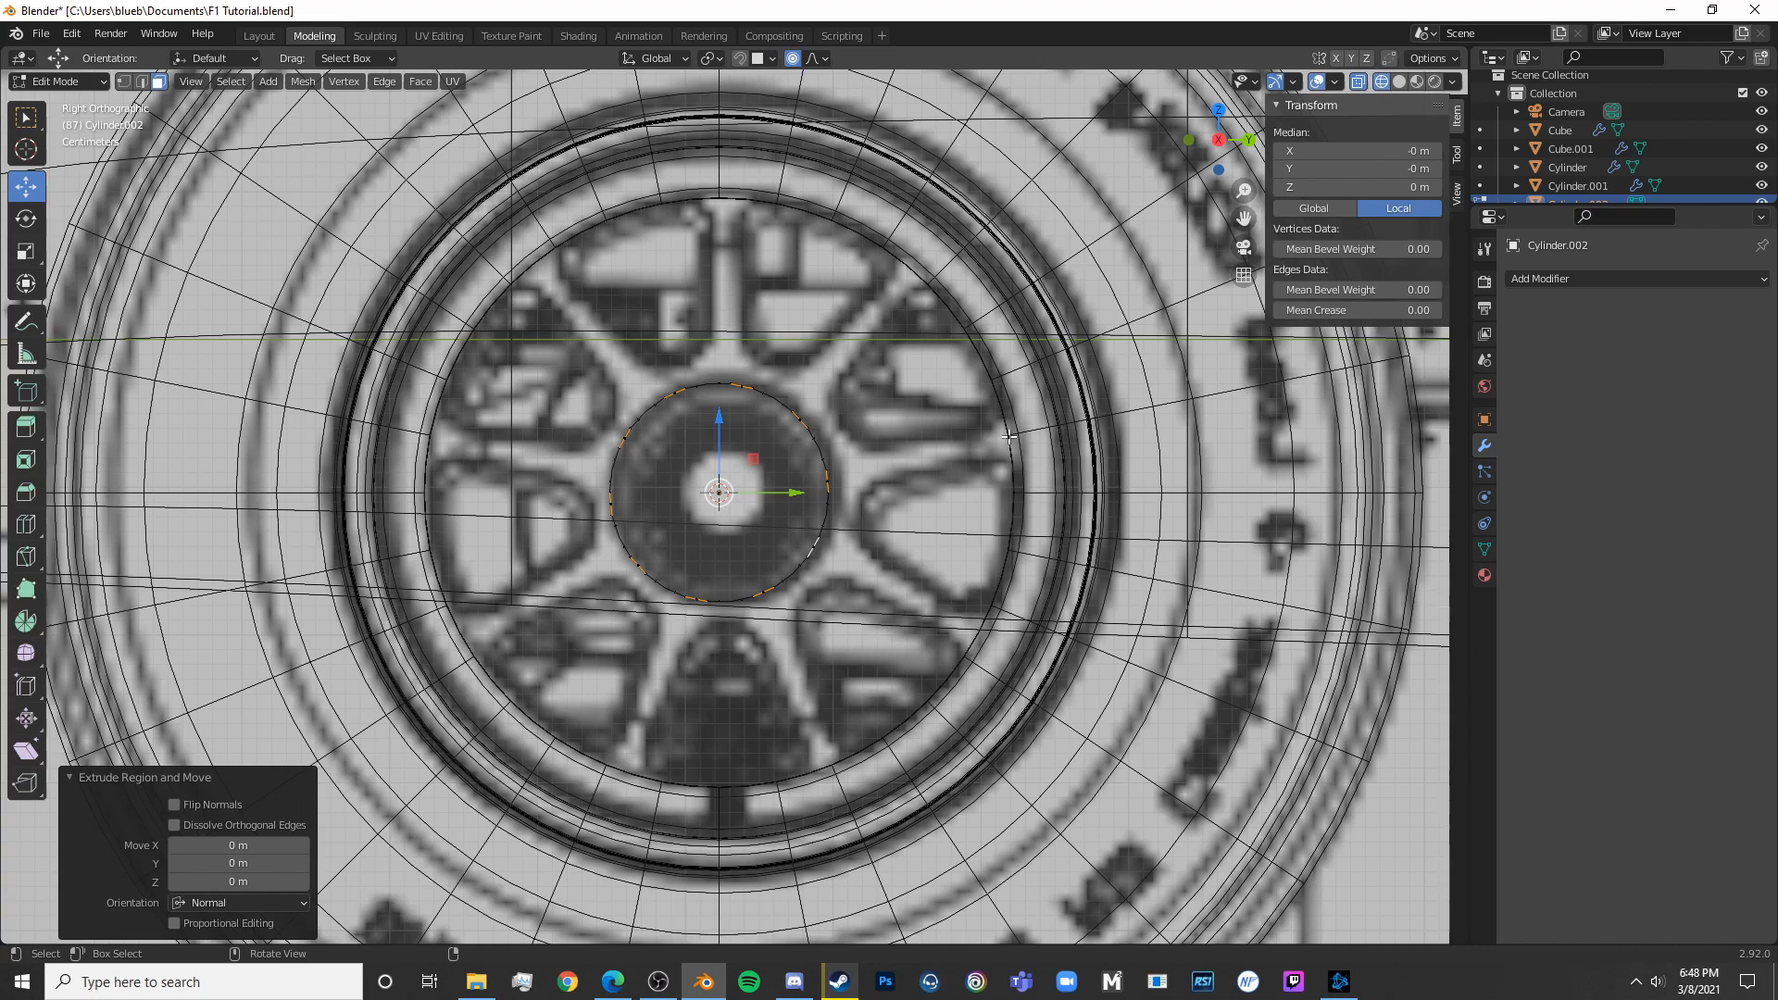
{"action": "key", "text": "s"}
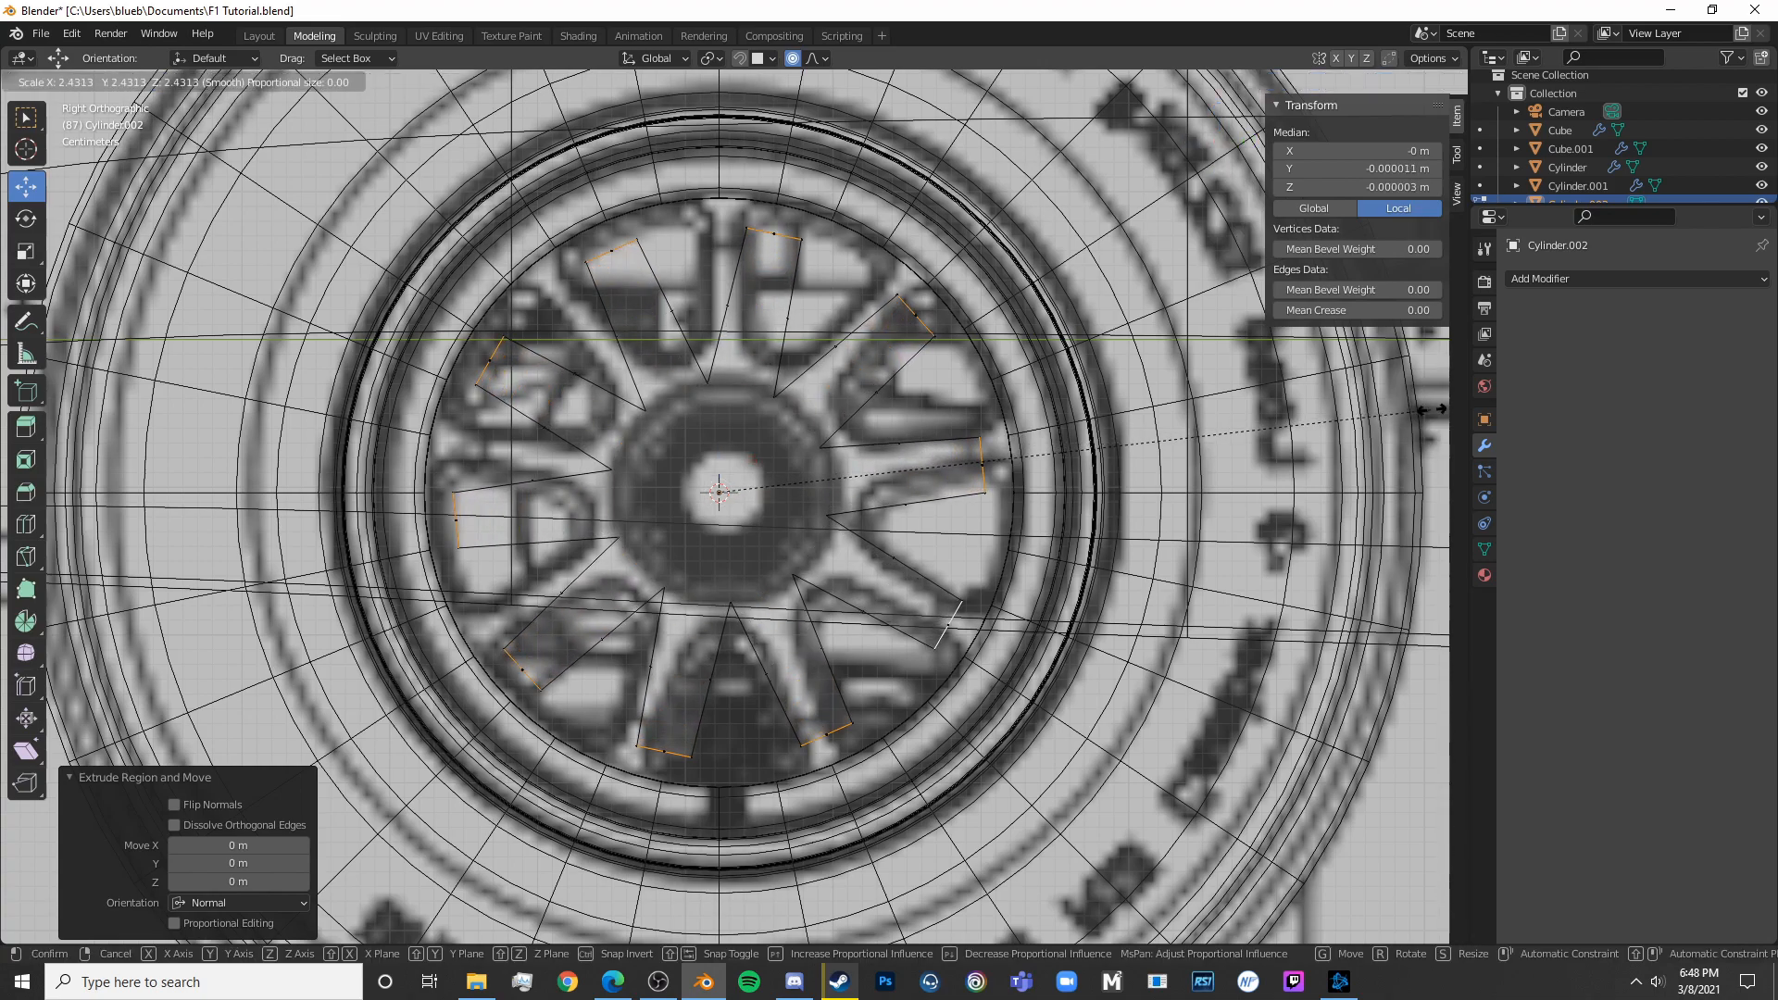
{"action": "left_click", "coordinate": [2, 498]}
{"action": "key", "text": "Tab"}
{"action": "middle_click_drag", "start_coordinate": [589, 637], "coordinate": [657, 549]}
{"action": "key", "text": "ctrl+z"}
Select both end caps of the hub cylinder, inset them by about 0.12 m, and clear the selection
{"action": "left_click", "coordinate": [885, 547], "text": "shift"}
{"action": "mouse_move", "coordinate": [808, 566]}
{"action": "middle_mouse_down"}
{"action": "mouse_move", "coordinate": [1099, 564]}
{"action": "mouse_move", "coordinate": [929, 623]}
{"action": "mouse_move", "coordinate": [1008, 647]}
{"action": "mouse_move", "coordinate": [1127, 568]}
{"action": "middle_mouse_up"}
{"action": "key", "text": "z"}
{"action": "key", "text": "z"}
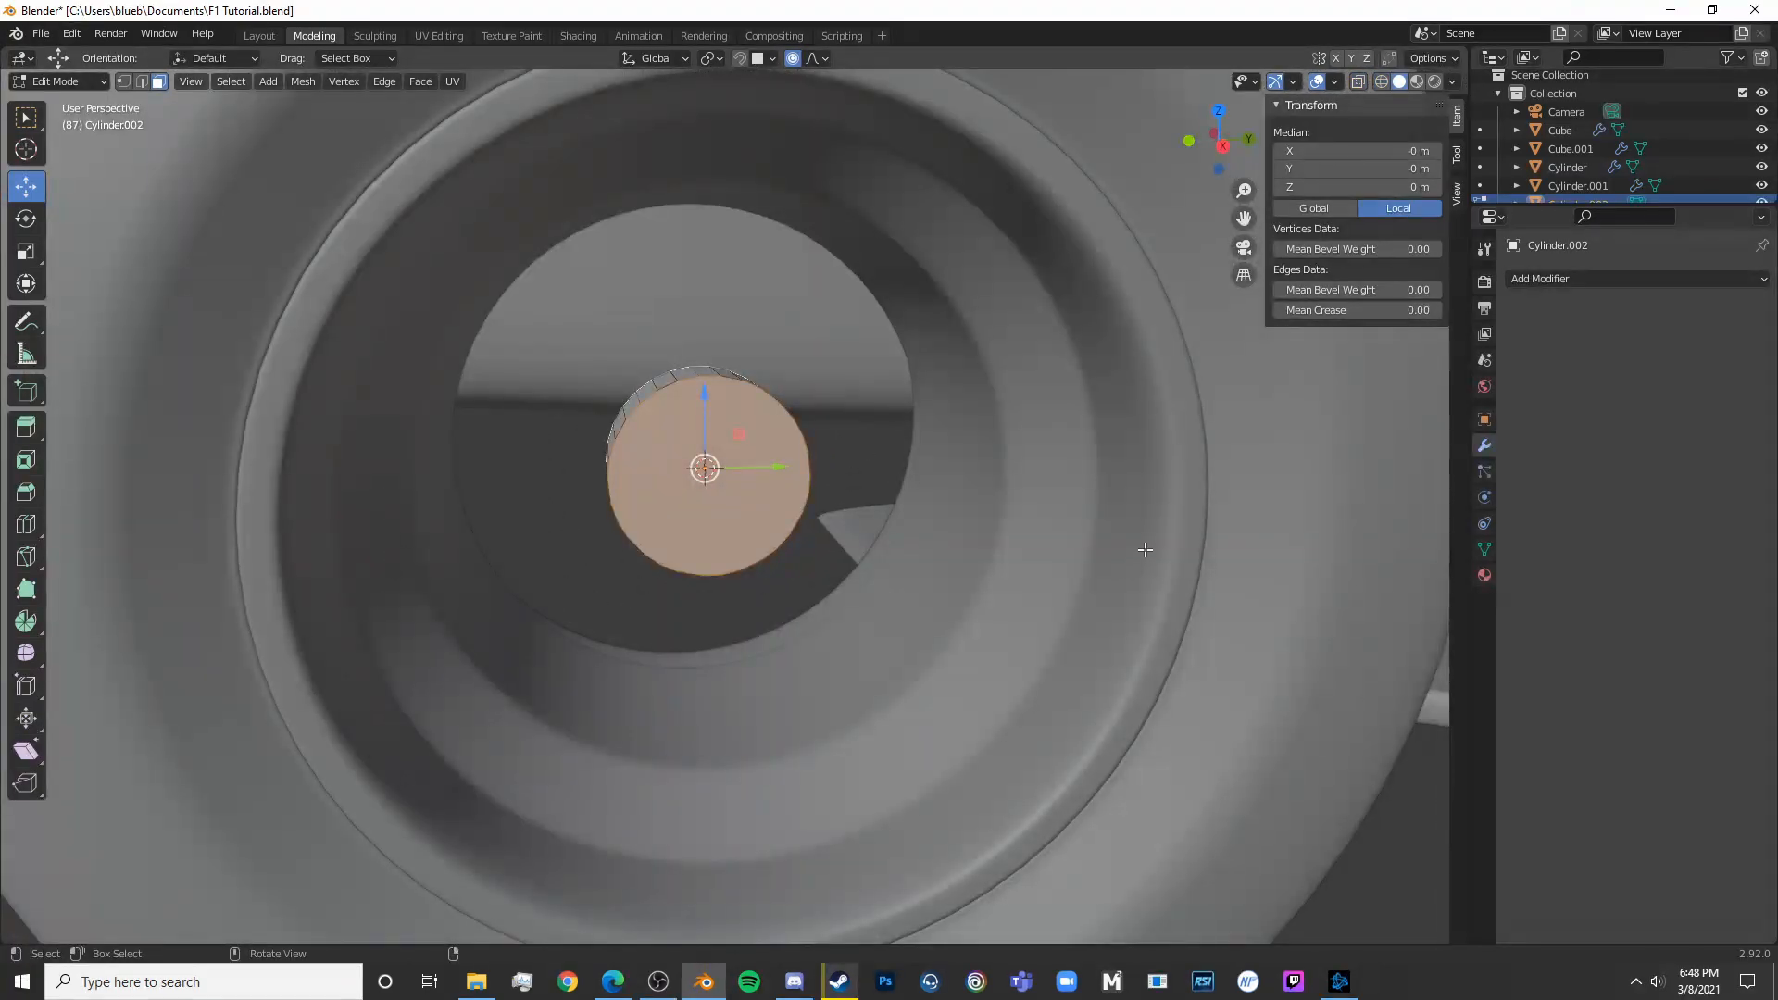
{"action": "key", "text": "i"}
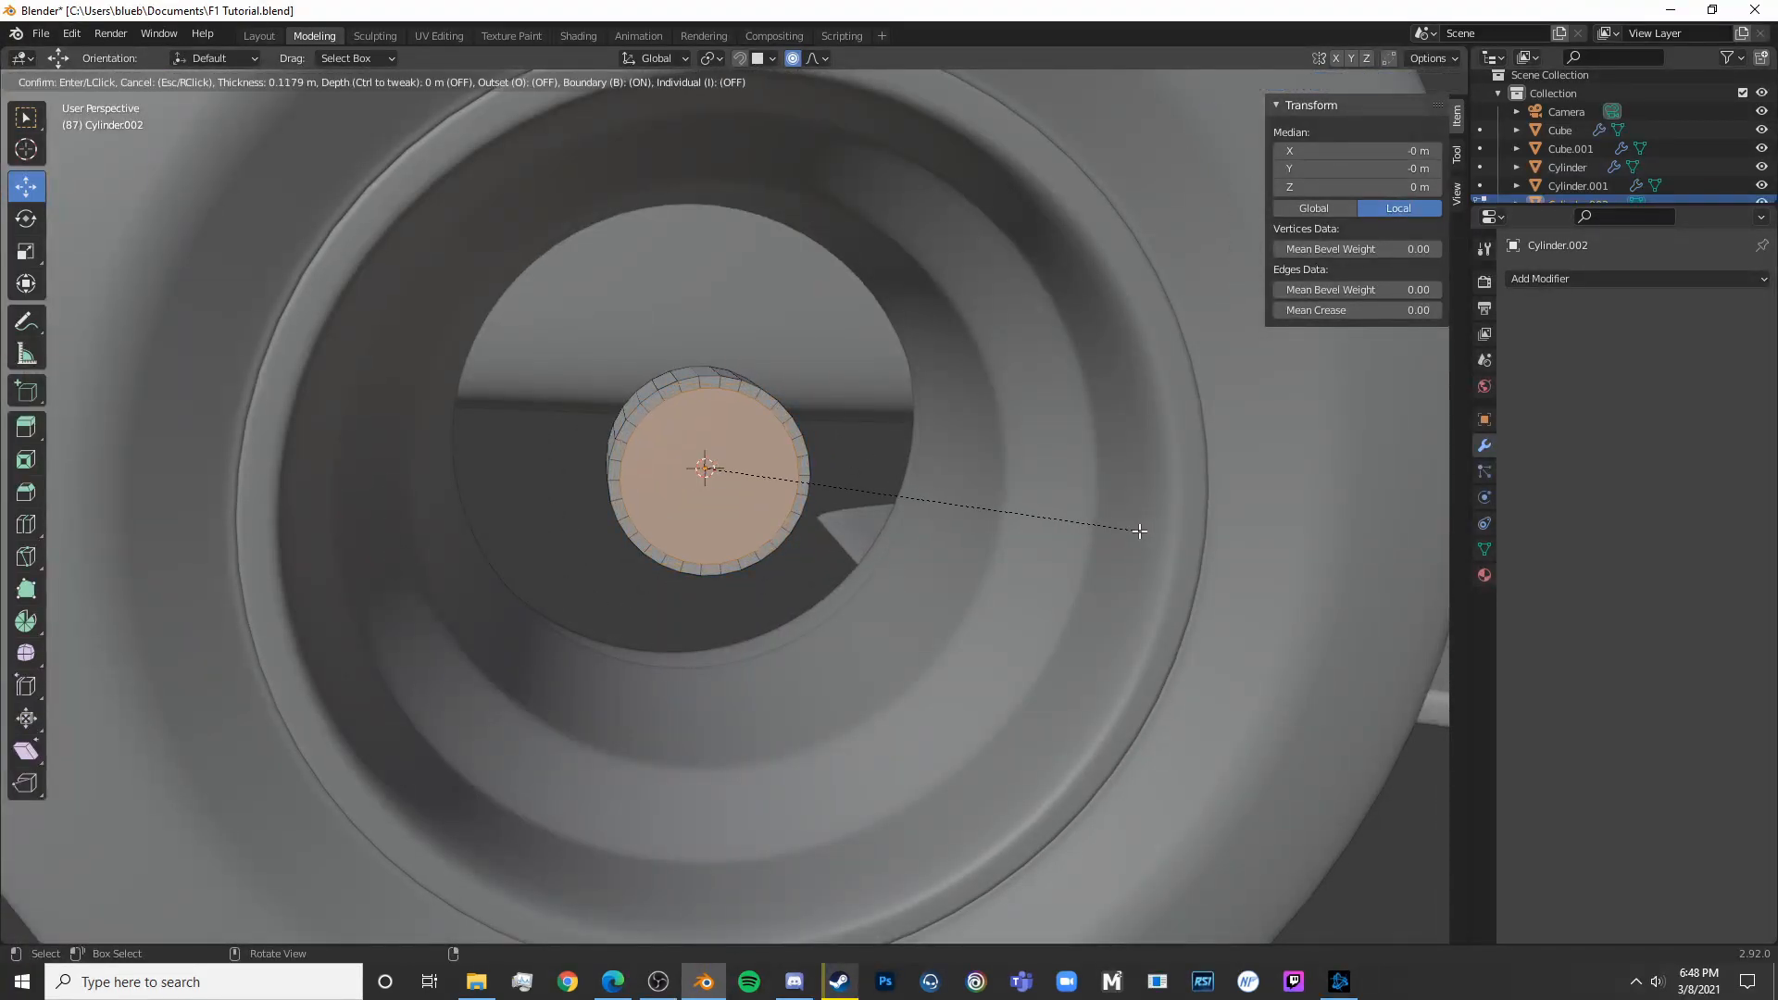
{"action": "left_click", "coordinate": [1141, 528]}
{"action": "middle_click_drag", "start_coordinate": [1140, 529], "coordinate": [547, 555]}
{"action": "key", "text": "alt+a"}
{"action": "key", "text": "ctrl+r"}
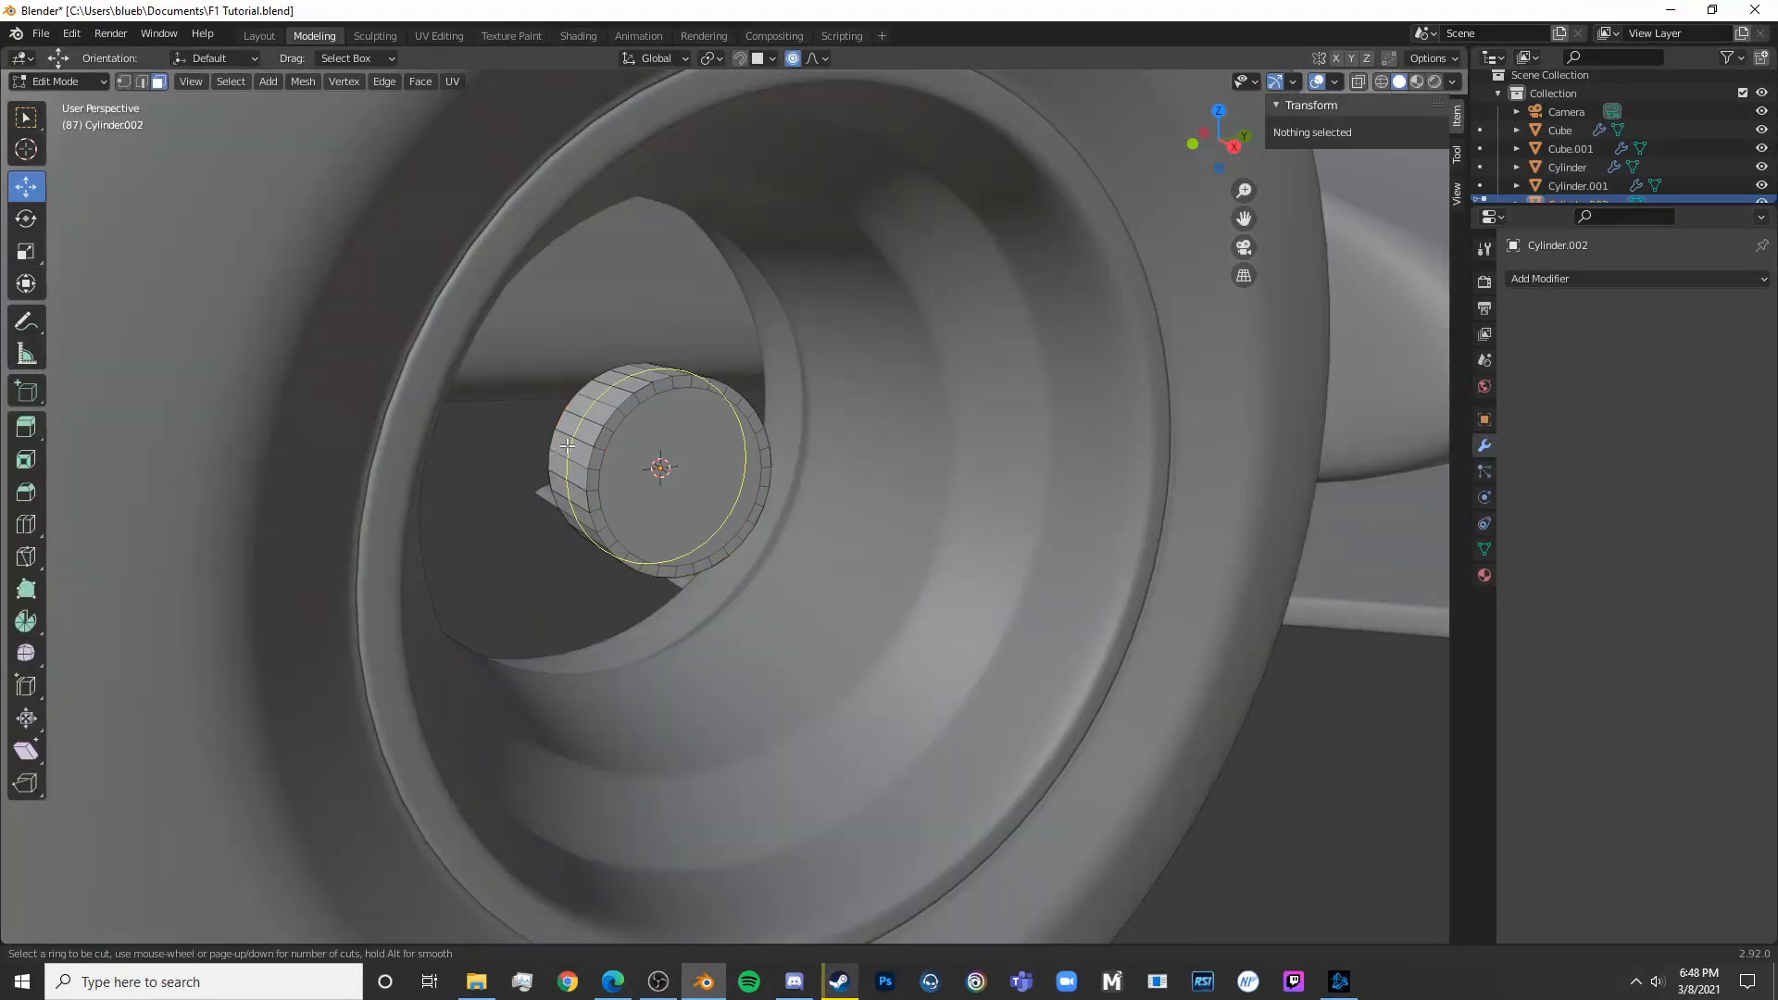
{"action": "middle_click_drag", "start_coordinate": [828, 475], "coordinate": [808, 473]}
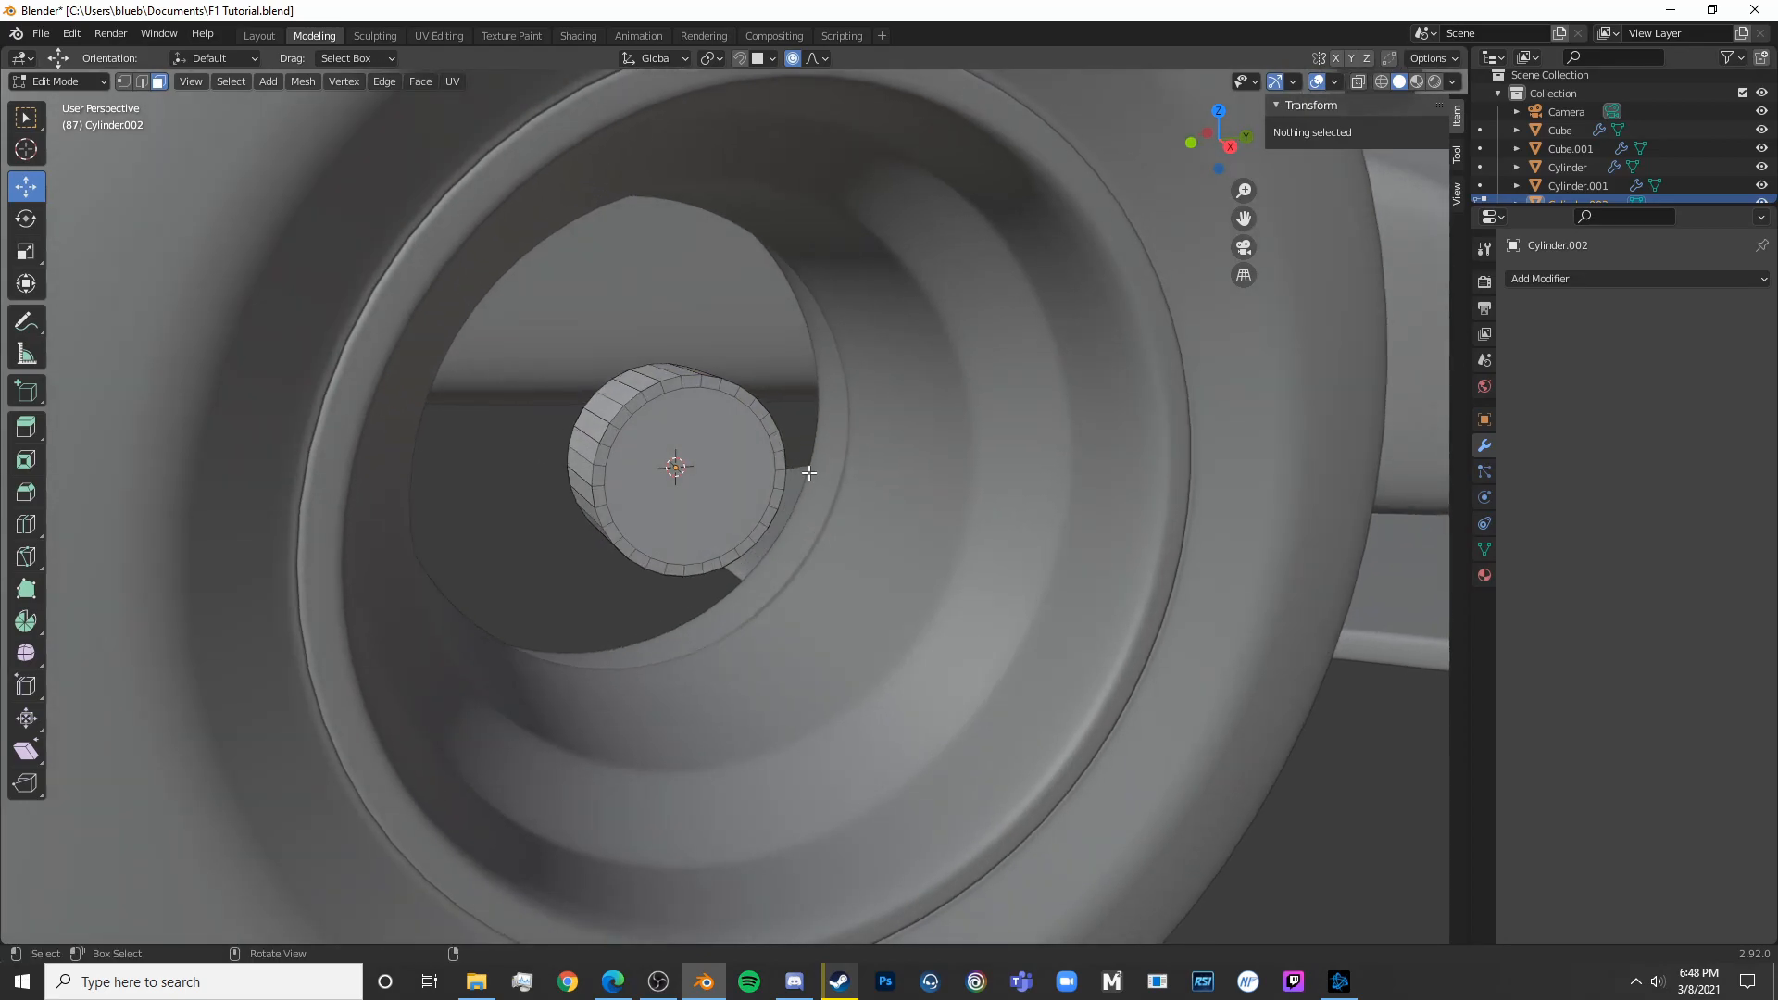
Circle-select every third outer side face all around the inset hub in the side wireframe view
{"action": "key", "text": "KP_3"}
{"action": "scroll", "coordinate": [686, 461], "scroll_direction": "up", "scroll_amount": 8}
{"action": "middle_click_drag", "start_coordinate": [686, 461], "coordinate": [714, 587], "text": "shift"}
{"action": "key", "text": "c"}
{"action": "left_click_drag", "start_coordinate": [807, 205], "coordinate": [926, 234]}
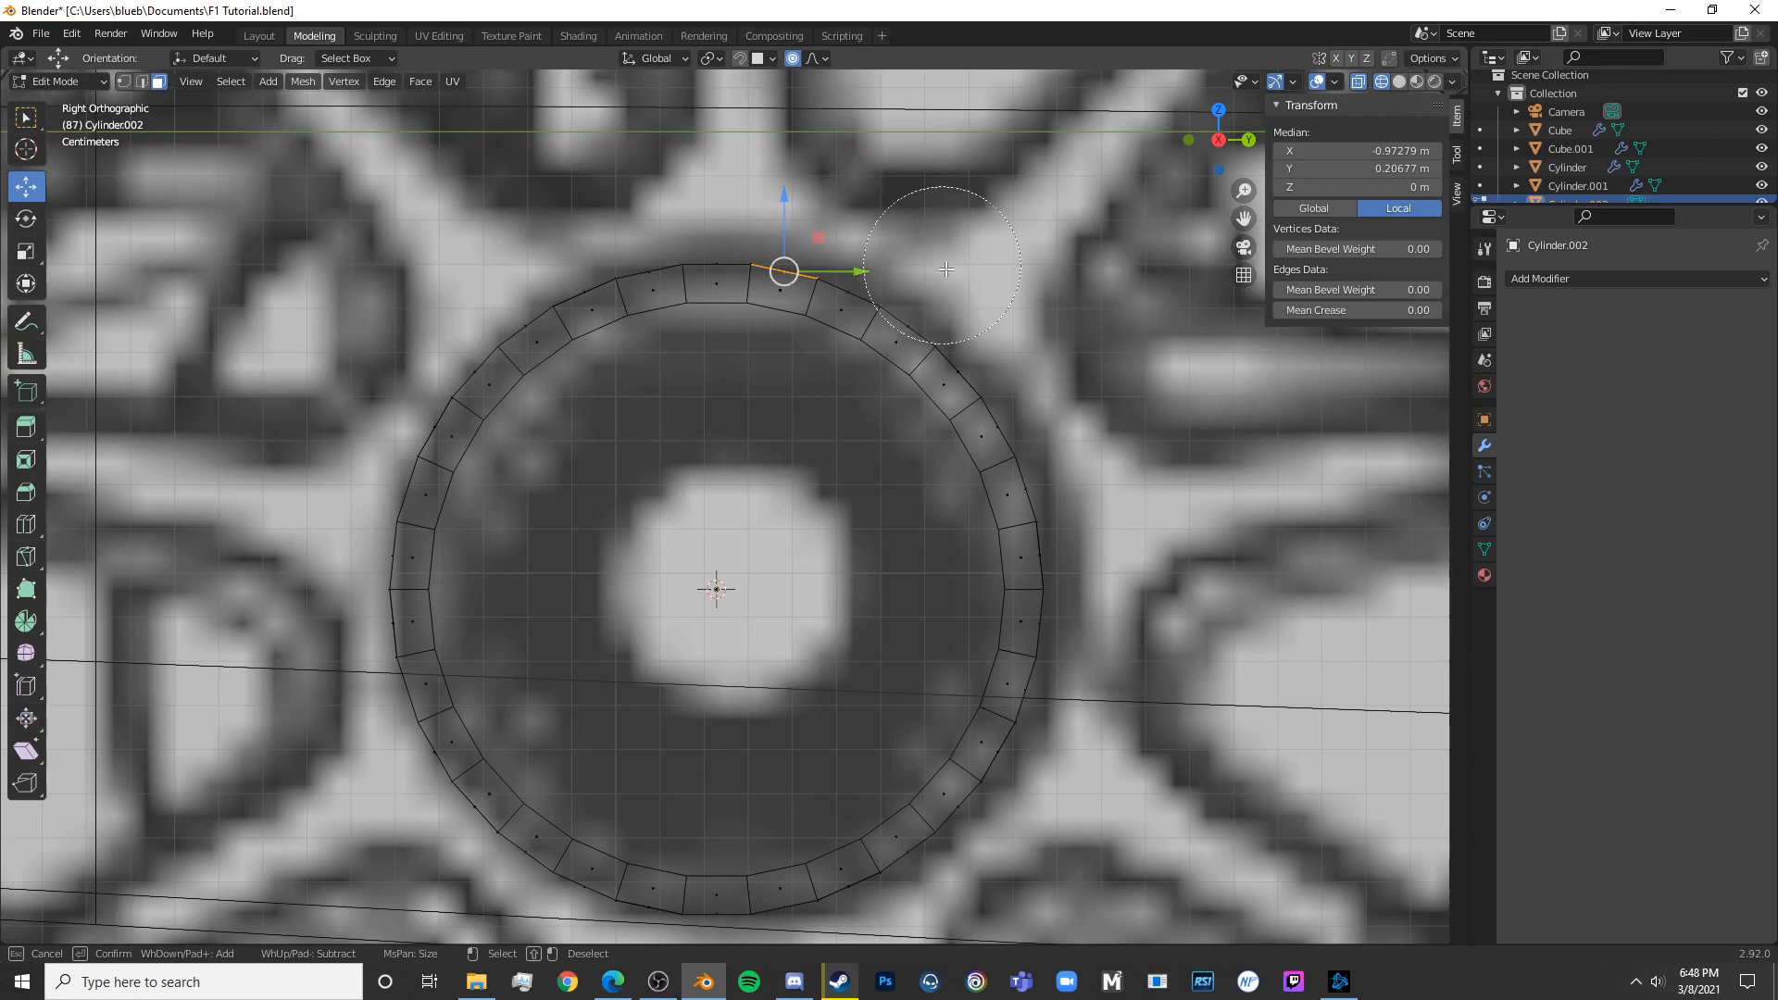
{"action": "left_click_drag", "start_coordinate": [994, 308], "coordinate": [1092, 397]}
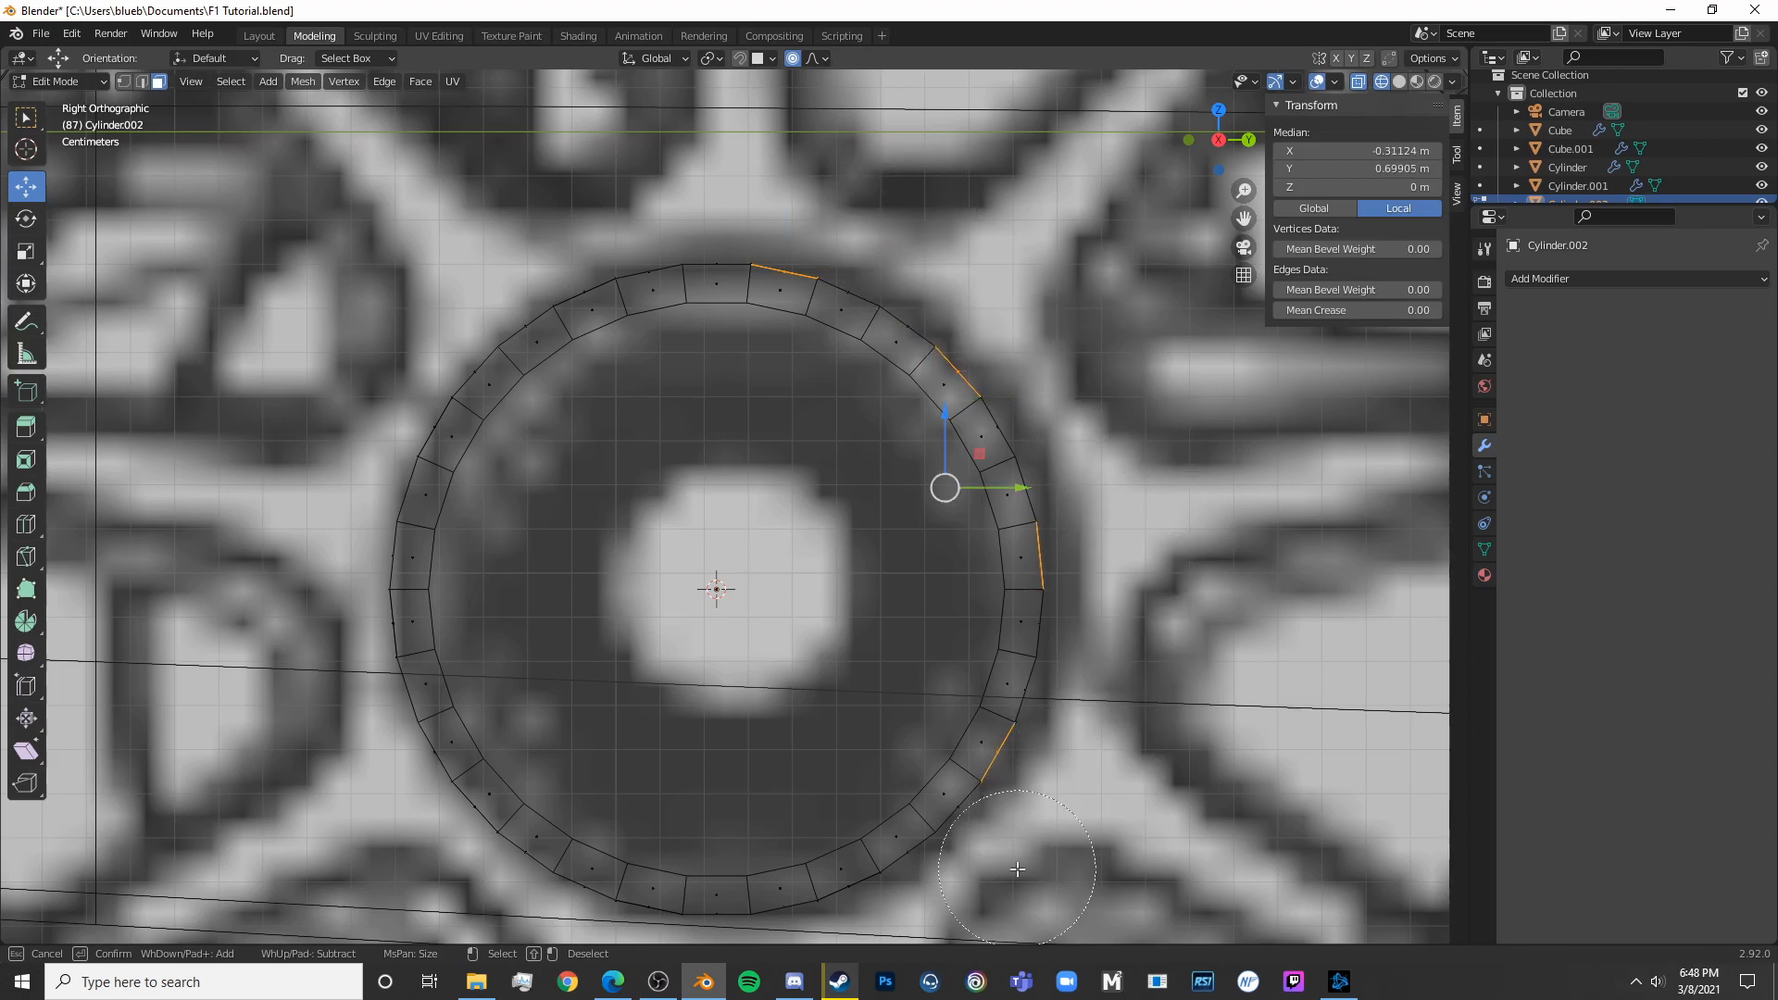
{"action": "right_click", "coordinate": [705, 912]}
{"action": "middle_click_drag", "start_coordinate": [714, 853], "coordinate": [887, 653], "text": "shift"}
{"action": "scroll", "coordinate": [887, 667], "scroll_direction": "up", "scroll_amount": 3}
{"action": "key", "text": "c"}
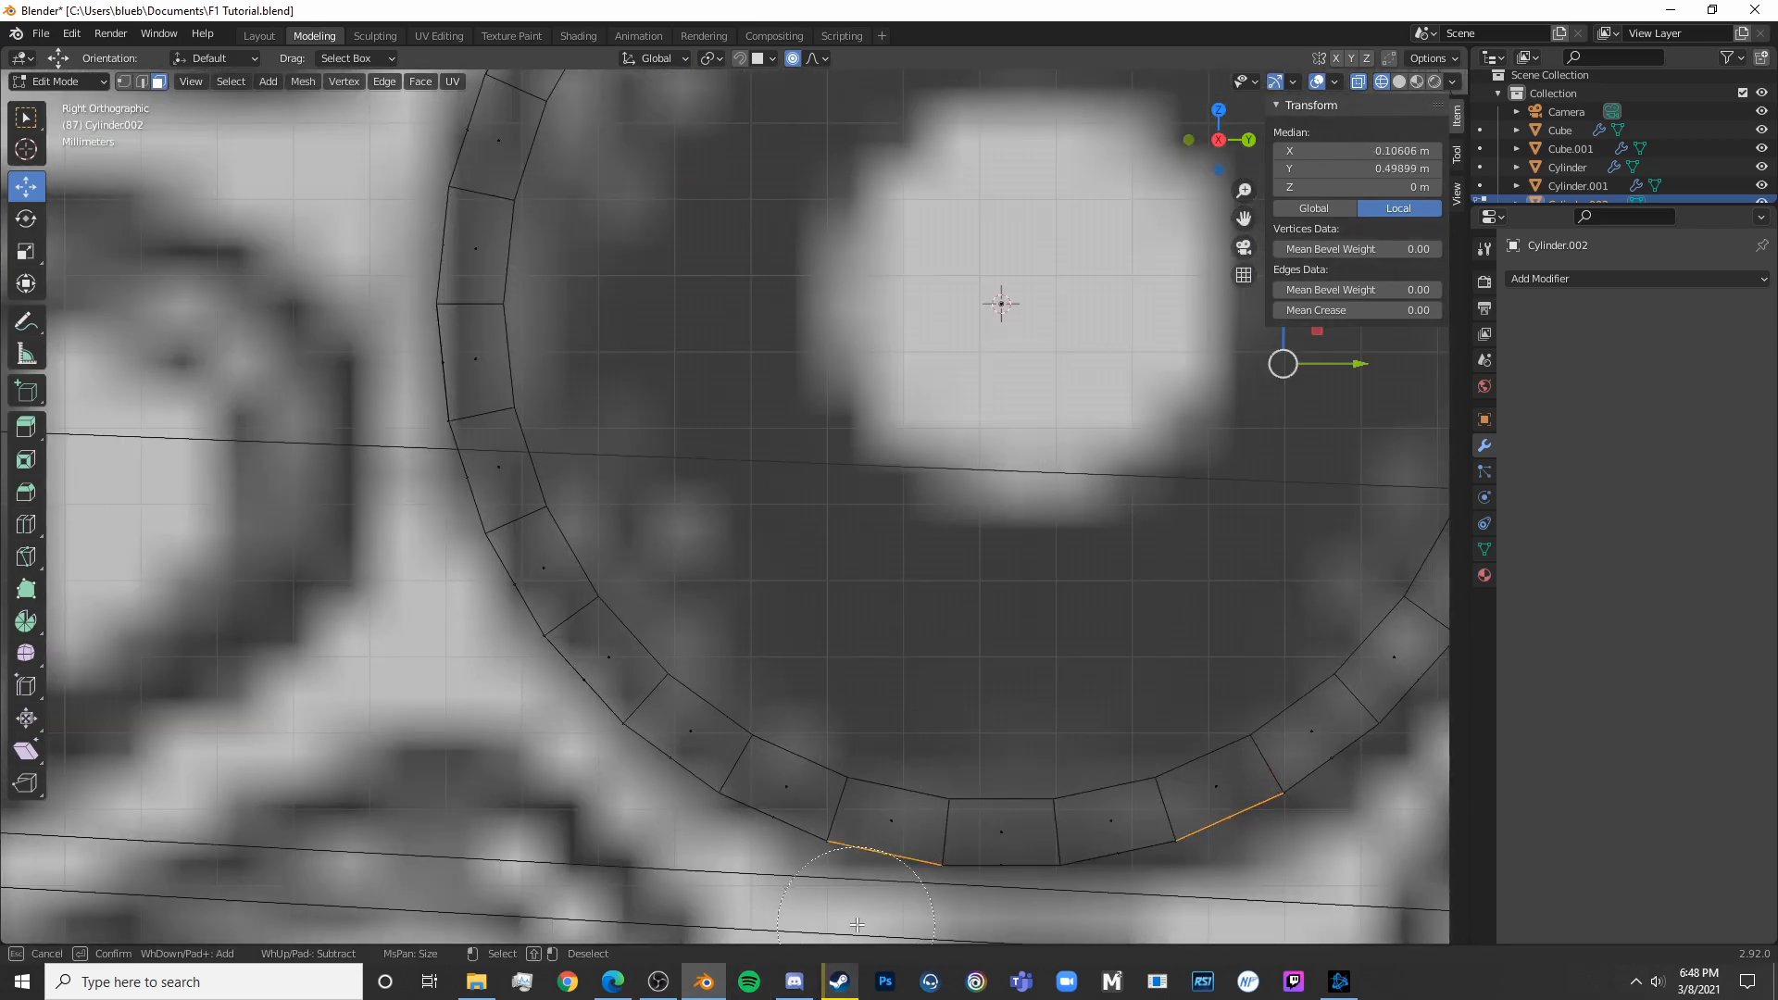
{"action": "left_click_drag", "start_coordinate": [556, 812], "coordinate": [532, 711]}
{"action": "left_click", "coordinate": [392, 373]}
{"action": "right_click", "coordinate": [410, 244]}
{"action": "mouse_move", "coordinate": [408, 124]}
{"action": "middle_mouse_down", "text": "shift"}
{"action": "mouse_move", "coordinate": [409, 430]}
{"action": "mouse_move", "coordinate": [425, 446]}
{"action": "middle_mouse_up", "text": "shift"}
{"action": "key", "text": "c"}
{"action": "left_click", "coordinate": [486, 268]}
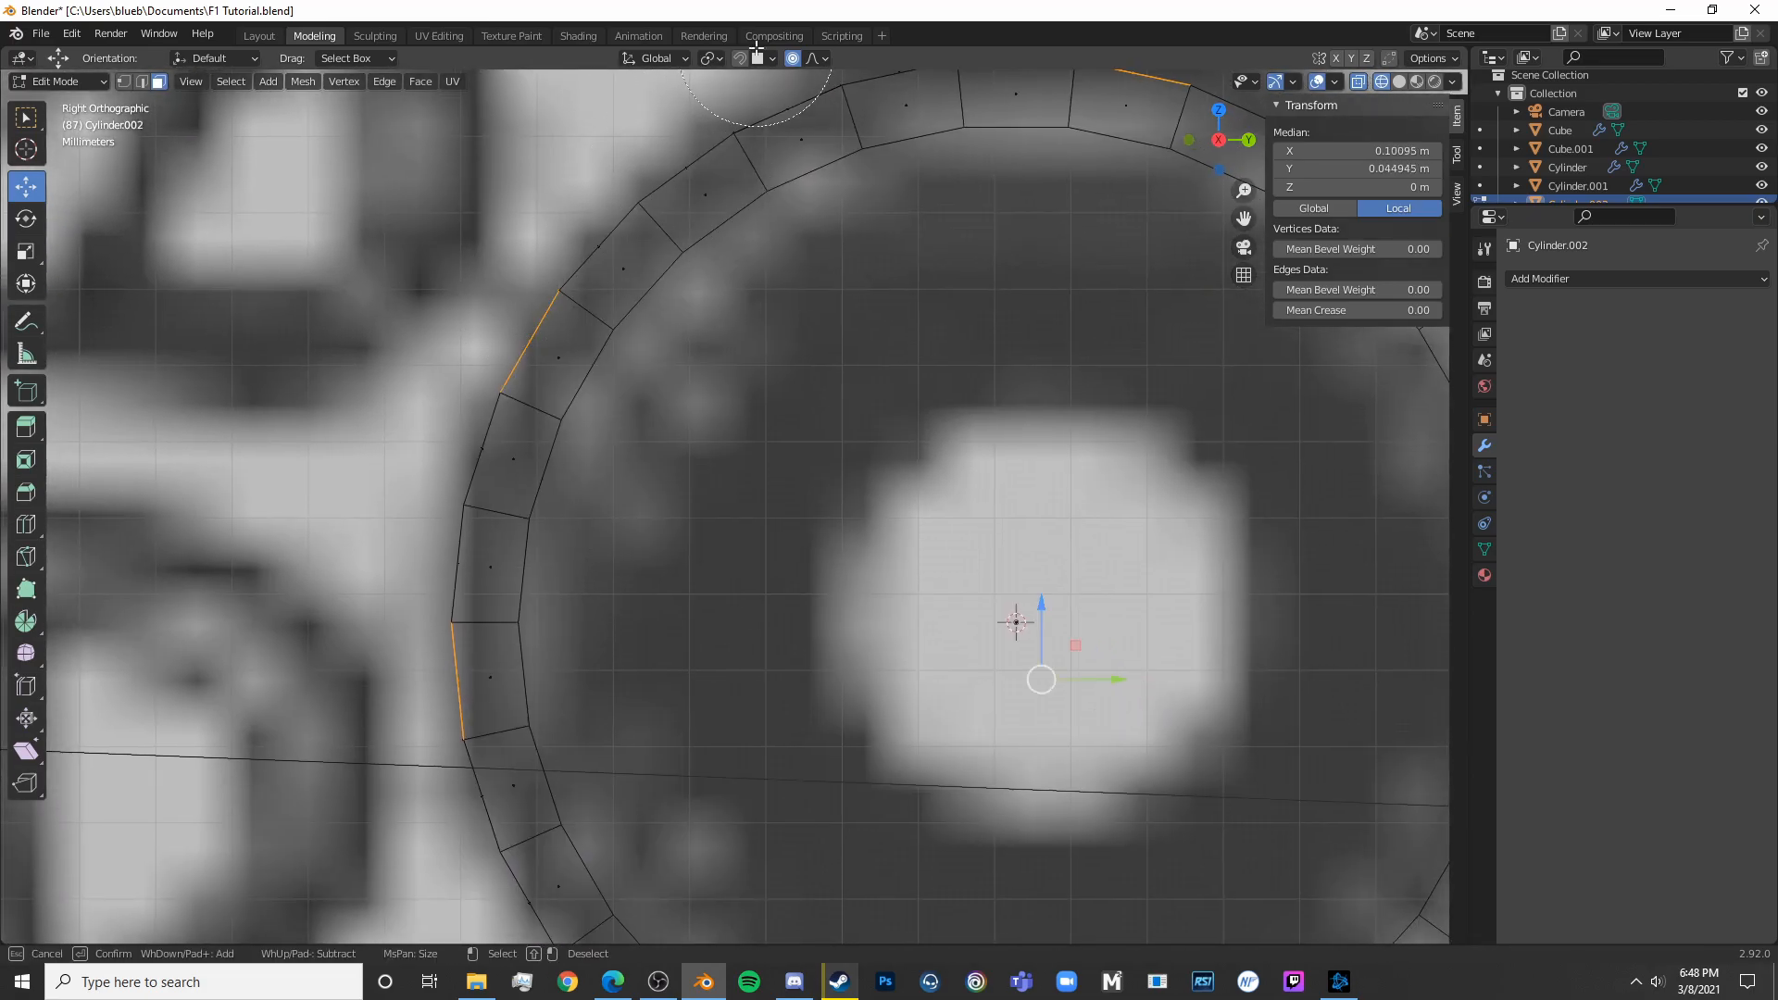
{"action": "scroll", "coordinate": [930, 331], "scroll_direction": "down", "scroll_amount": 6}
{"action": "scroll", "coordinate": [1075, 359], "scroll_direction": "down", "scroll_amount": 3}
Try to extrude the selected hub side faces in place and scale them outward by about 1.056
{"action": "key", "text": "shift+z"}
{"action": "key", "text": "x"}
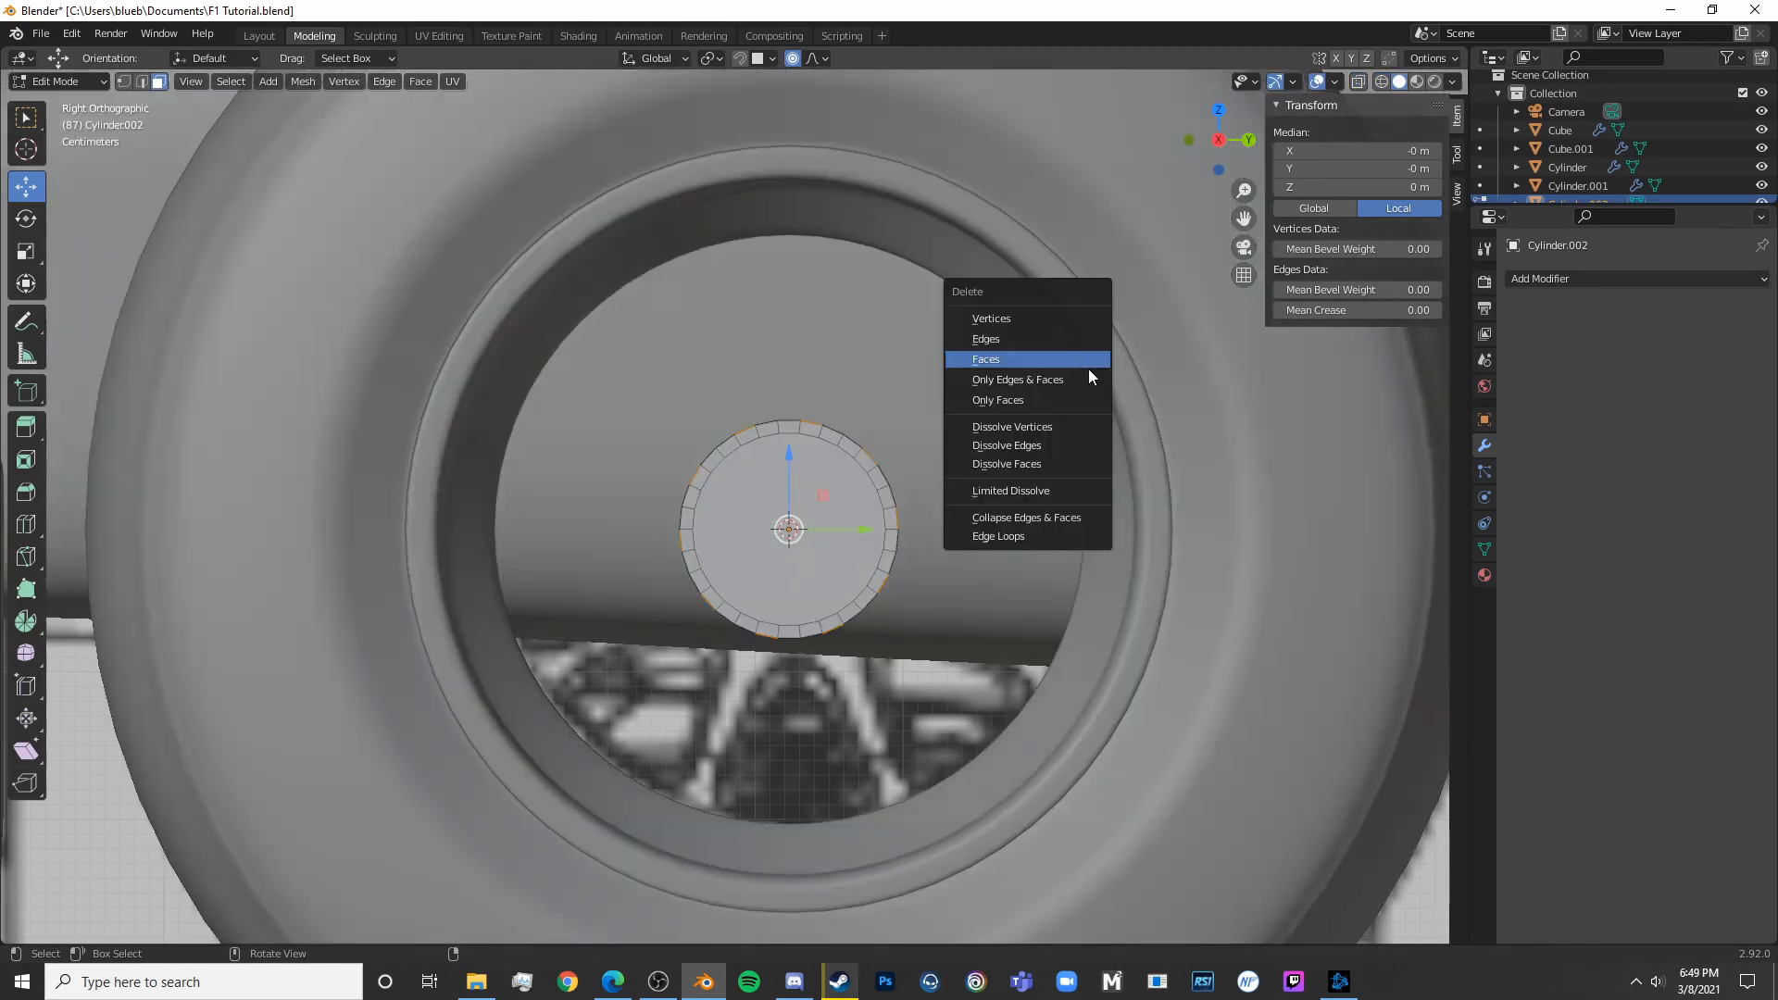
{"action": "key", "text": "e"}
{"action": "right_click", "coordinate": [1108, 408]}
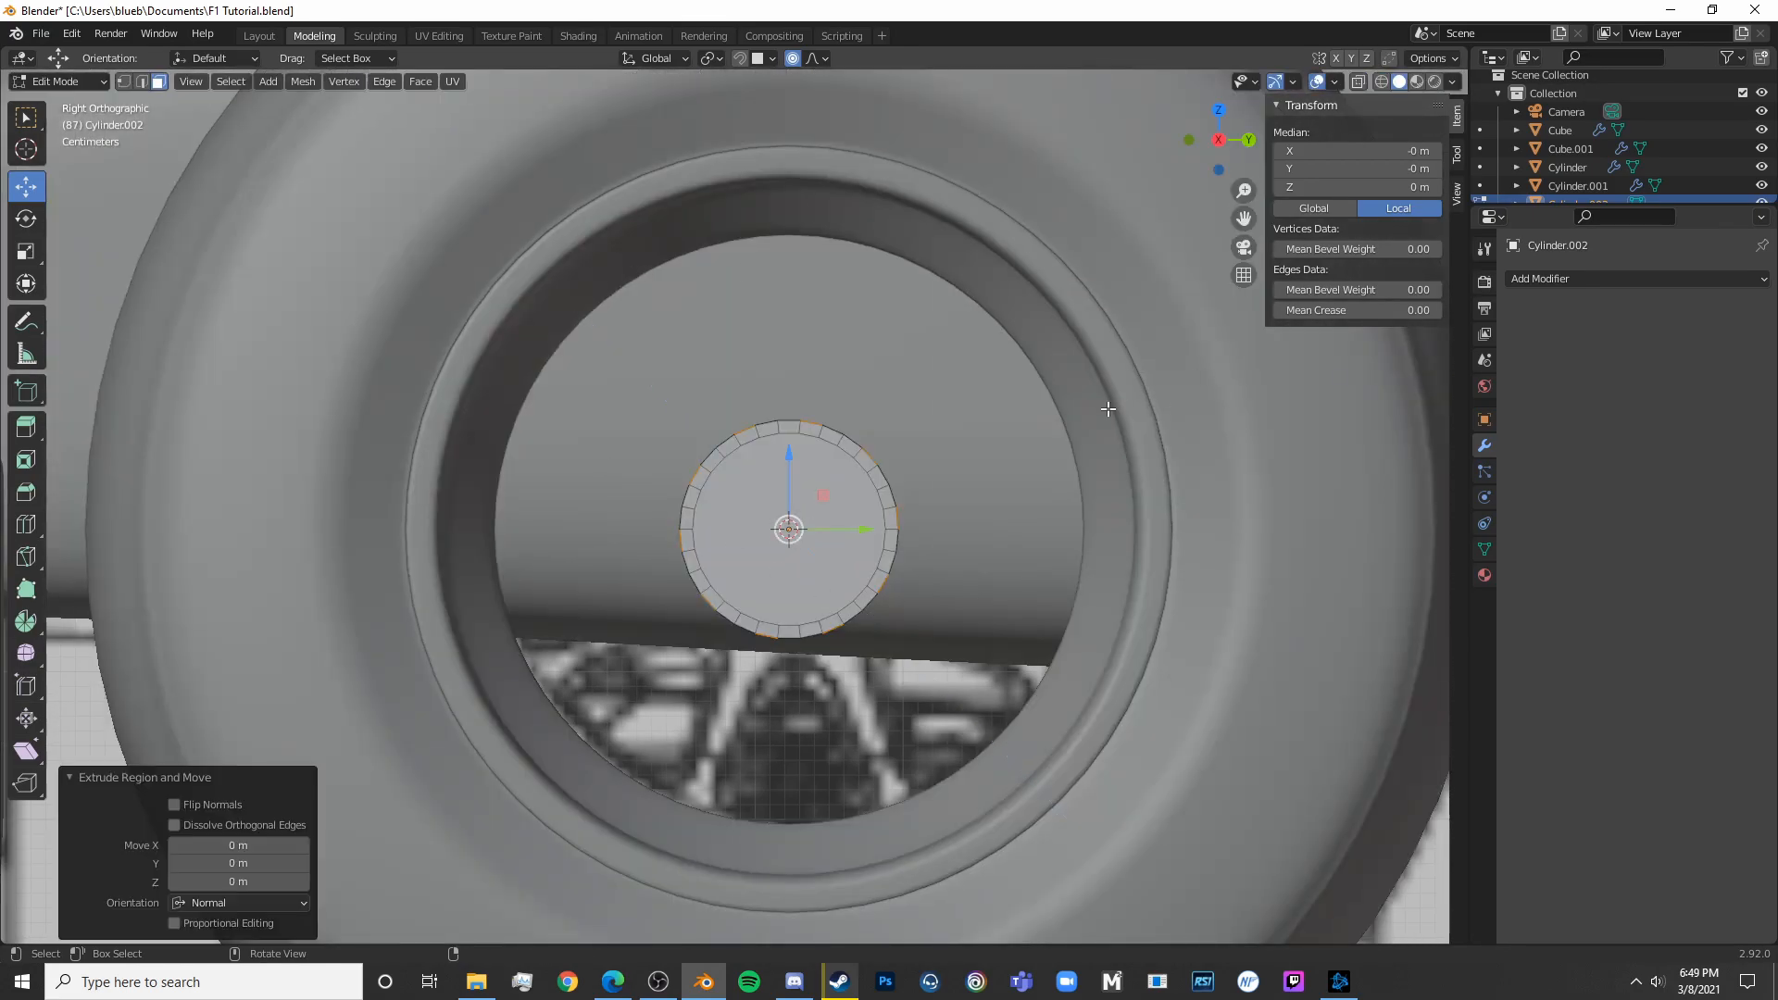
{"action": "key", "text": "s"}
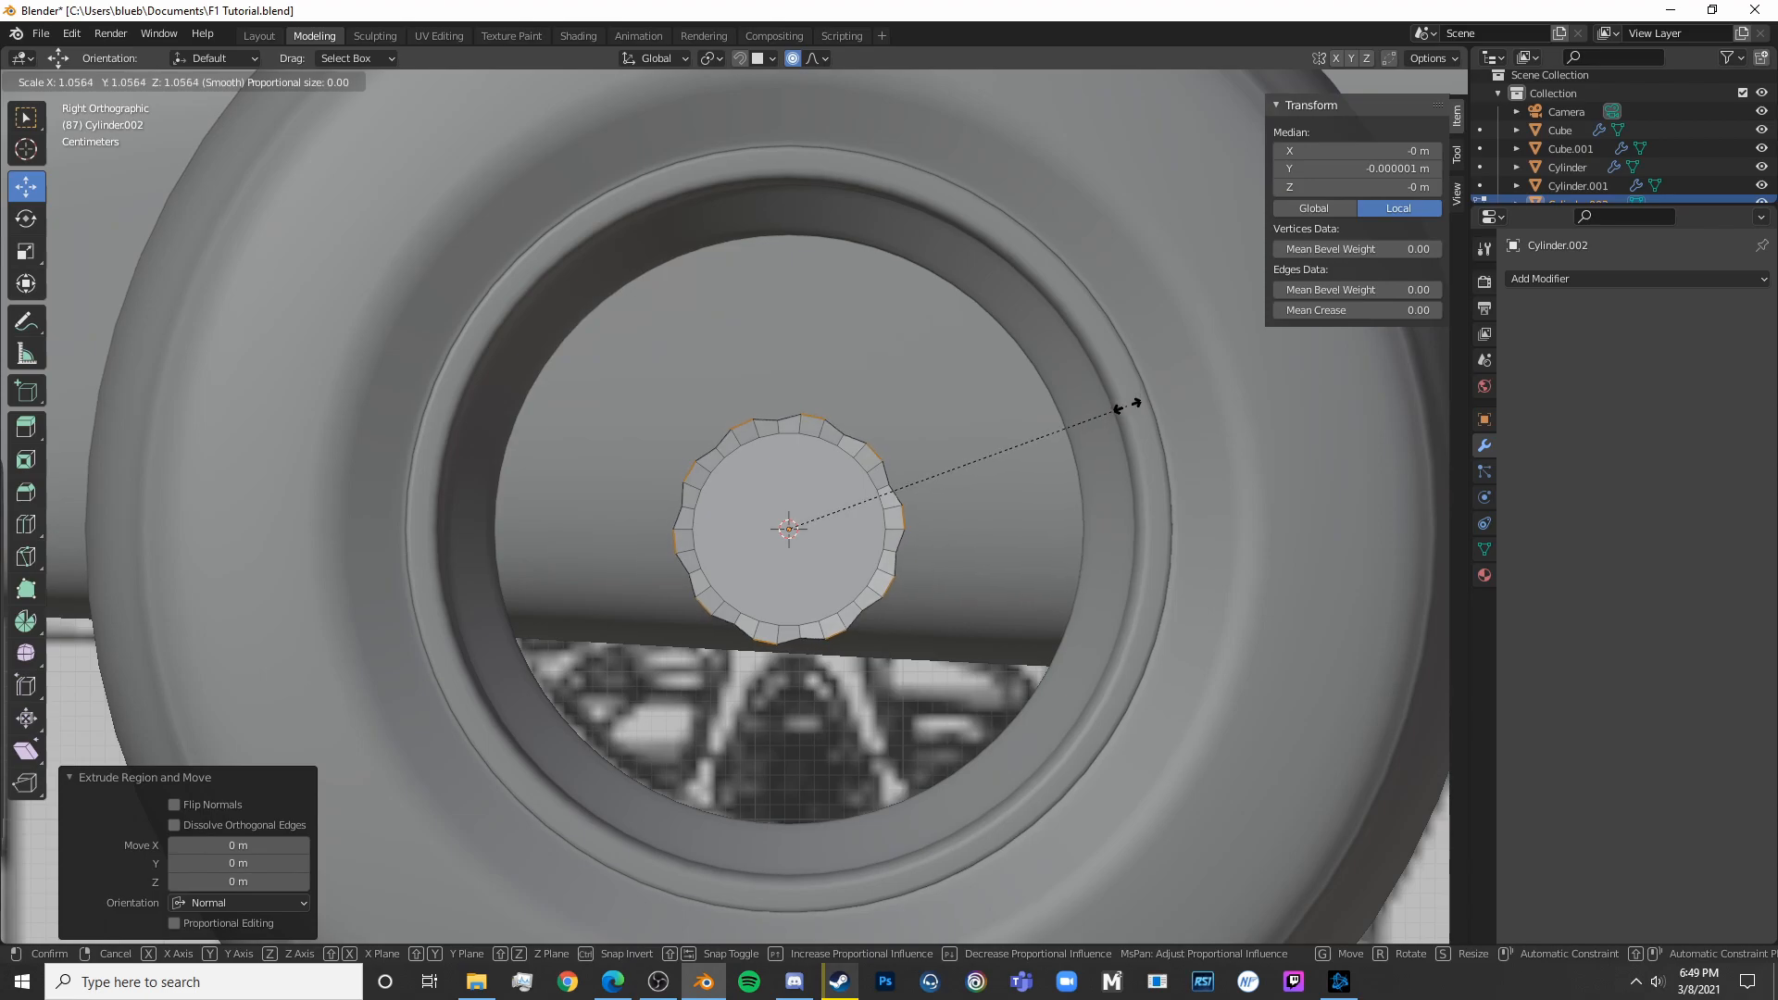
{"action": "right_click", "coordinate": [1137, 407]}
Try to extrude the selected hub faces by 0.1 m, and undo the extrusion attempts
{"action": "key", "text": "e"}
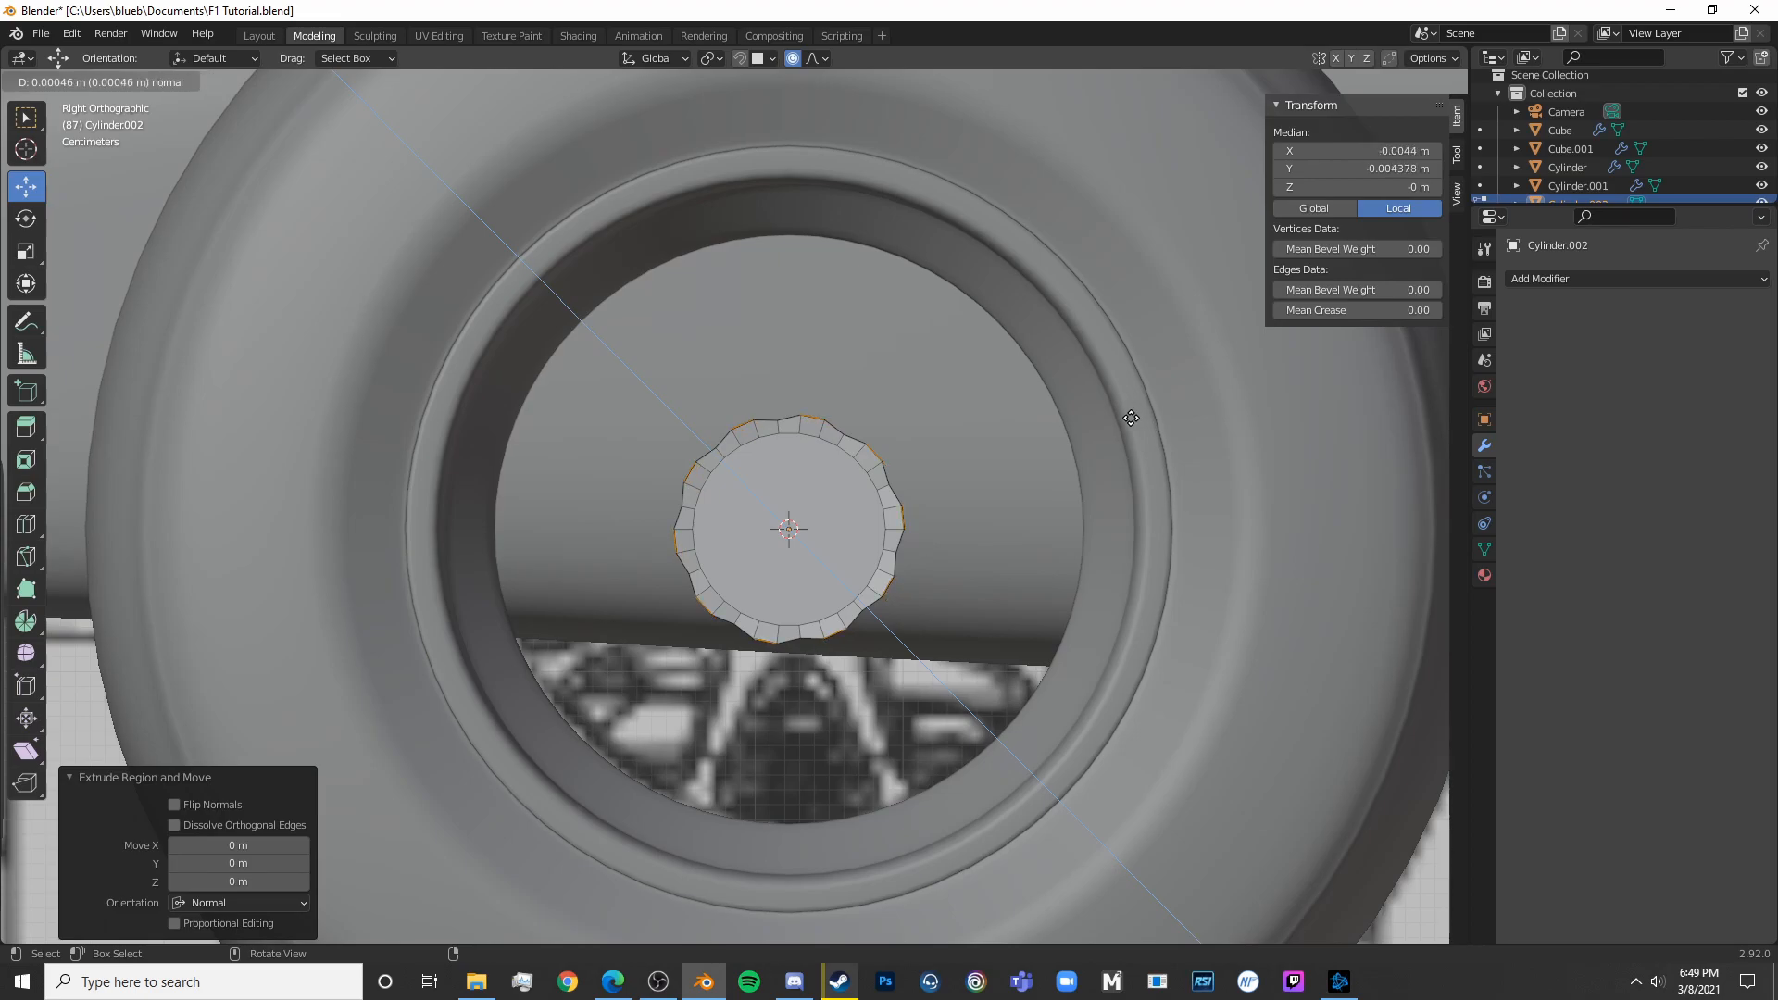
{"action": "type", "text": "0.1"}
{"action": "key", "text": "Return"}
{"action": "key", "text": "ctrl+z"}
{"action": "scroll", "coordinate": [1019, 505], "scroll_direction": "up", "scroll_amount": 1}
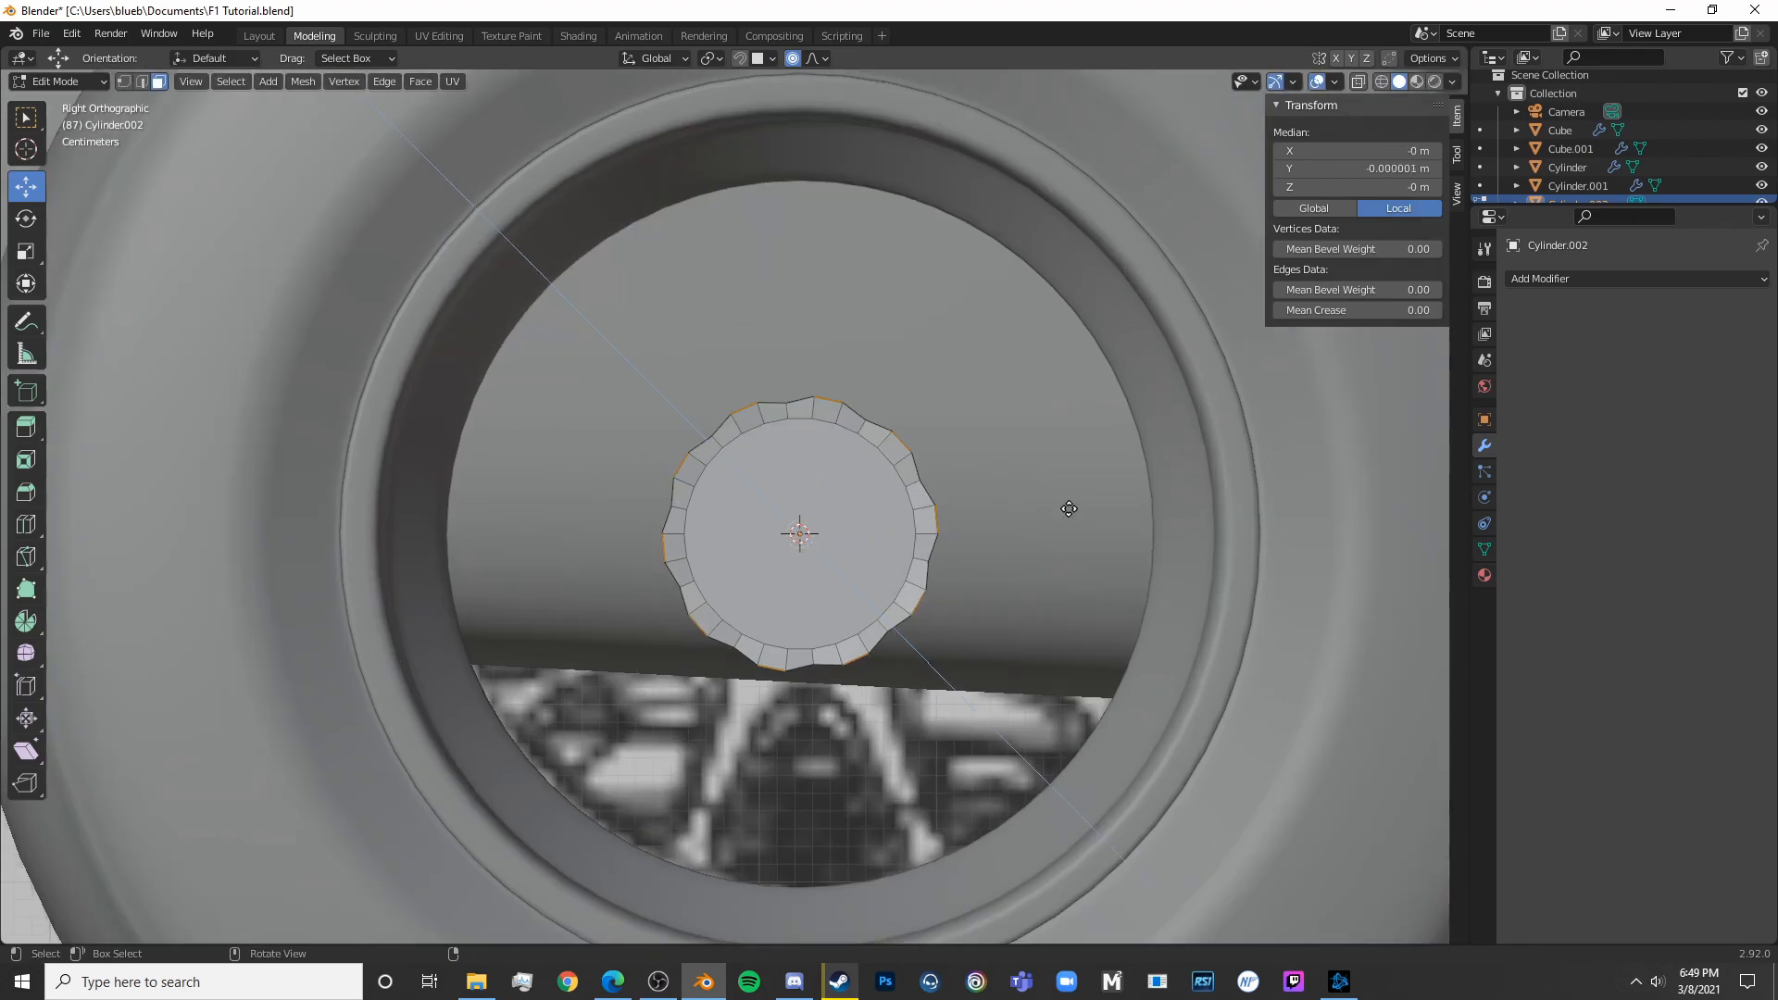
{"action": "key", "text": "e"}
{"action": "right_click", "coordinate": [1101, 497]}
{"action": "key", "text": "ctrl+z"}
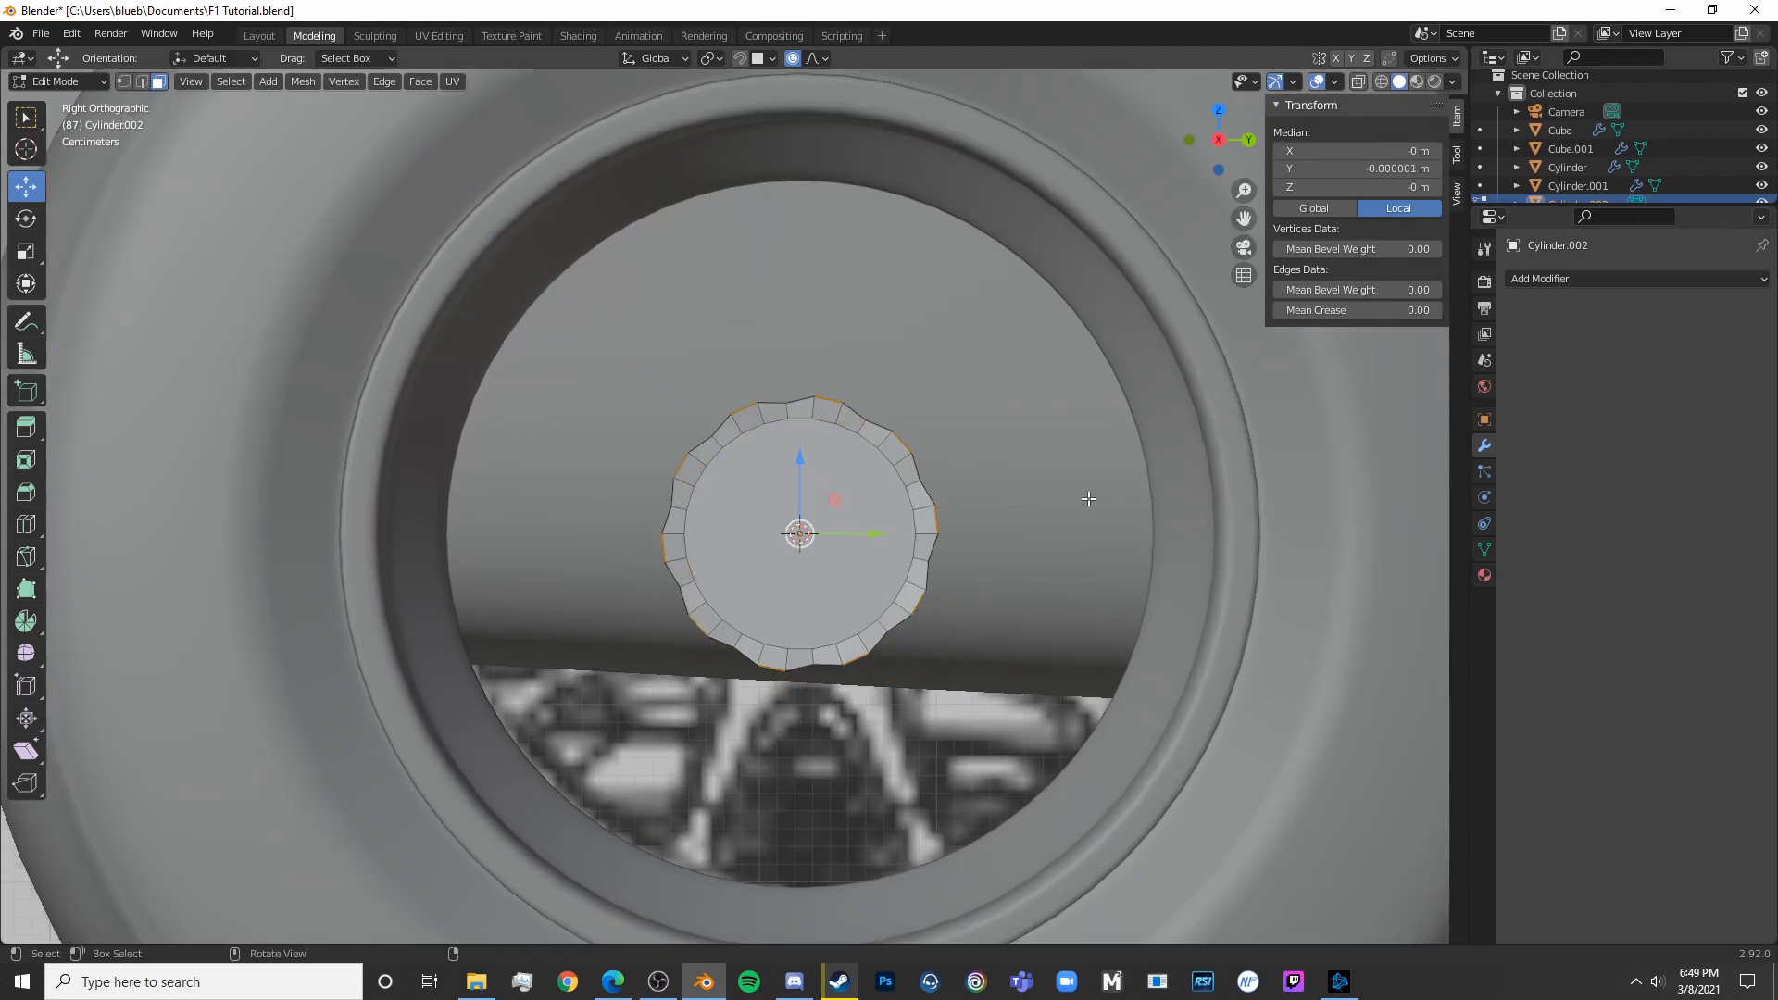
Scale the selected hub faces slightly outward in small corrections, ending with a factor of about 1.017
{"action": "key", "text": "s"}
{"action": "left_click", "coordinate": [1081, 489]}
{"action": "key", "text": "ctrl+z"}
{"action": "key", "text": "s"}
{"action": "left_click", "coordinate": [1092, 487]}
{"action": "key", "text": "s"}
{"action": "left_click", "coordinate": [1084, 486]}
{"action": "key", "text": "s"}
{"action": "left_click", "coordinate": [1088, 486]}
Extrude the selected hub faces and scale them outward toward the rim to form trial spokes
{"action": "key", "text": "e"}
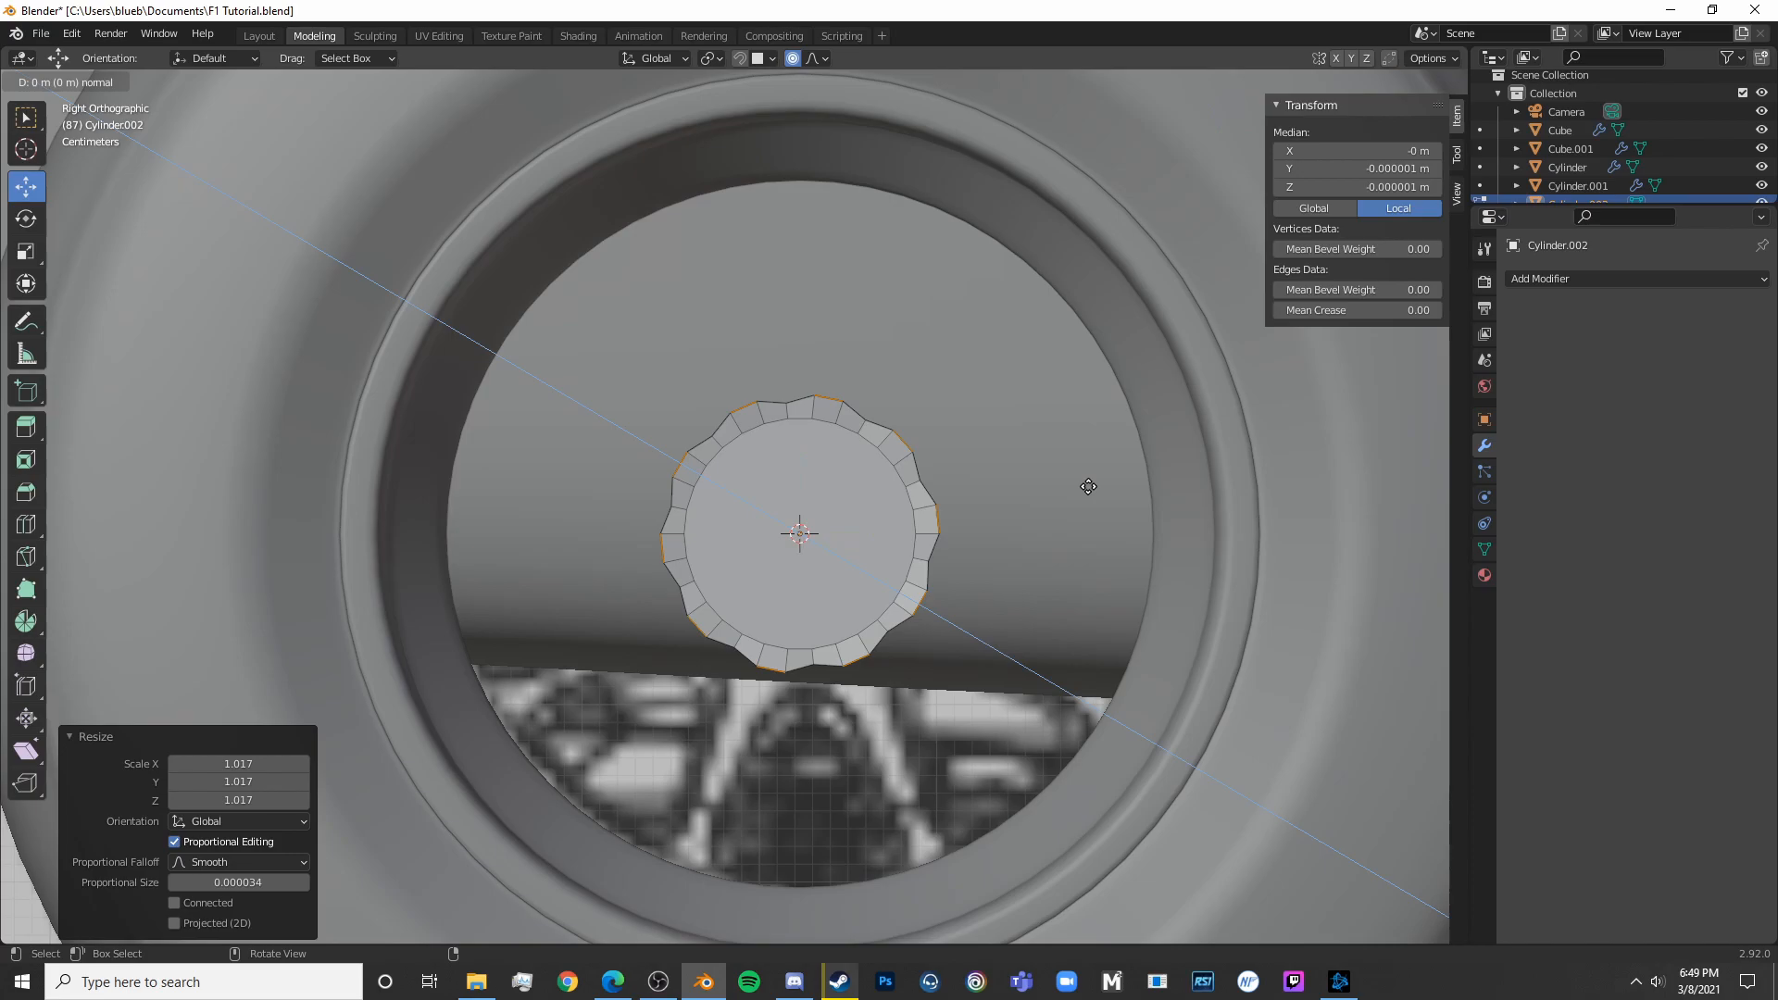
{"action": "left_click", "coordinate": [1090, 487]}
{"action": "key", "text": "s"}
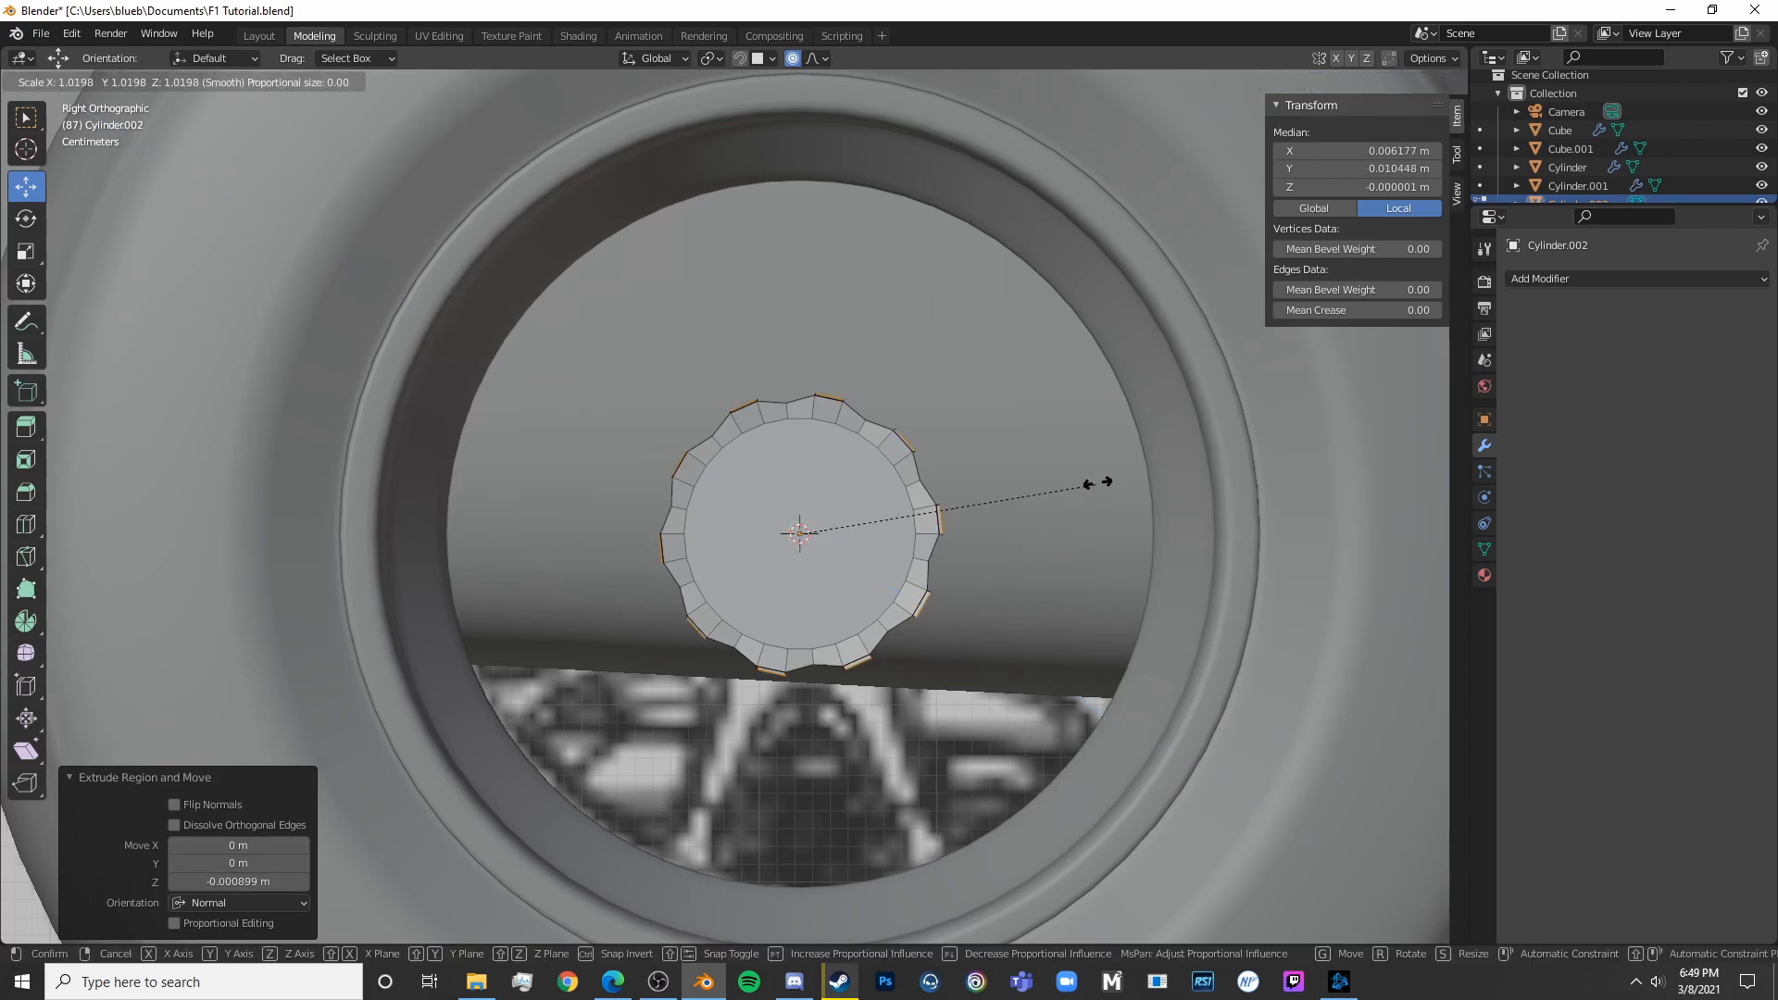
{"action": "left_click", "coordinate": [115, 379]}
Scale the ends of the trial spokes along Y and along X
{"action": "key", "text": "Tab"}
{"action": "scroll", "coordinate": [437, 529], "scroll_direction": "down", "scroll_amount": 5}
{"action": "middle_click_drag", "start_coordinate": [439, 530], "coordinate": [635, 613]}
{"action": "key", "text": "Tab"}
{"action": "key", "text": "s"}
{"action": "key", "text": "y"}
{"action": "left_click", "coordinate": [1000, 517]}
{"action": "key", "text": "s"}
{"action": "key", "text": "x"}
{"action": "left_click", "coordinate": [898, 533]}
Adjust the trial spoke ends' width along X and scale them uniformly by about 0.845
{"action": "key", "text": "Tab"}
{"action": "middle_click_drag", "start_coordinate": [806, 607], "coordinate": [986, 581]}
{"action": "scroll", "coordinate": [939, 604], "scroll_direction": "up", "scroll_amount": 3}
{"action": "key", "text": "Tab"}
{"action": "key", "text": "s"}
{"action": "key", "text": "x"}
{"action": "left_click", "coordinate": [1023, 624]}
{"action": "key", "text": "s"}
{"action": "left_click", "coordinate": [1118, 572]}
Try to delete the edge loop where a spoke meets the hub, and undo the edits back to the plain hub
{"action": "scroll", "coordinate": [1120, 572], "scroll_direction": "up", "scroll_amount": 10}
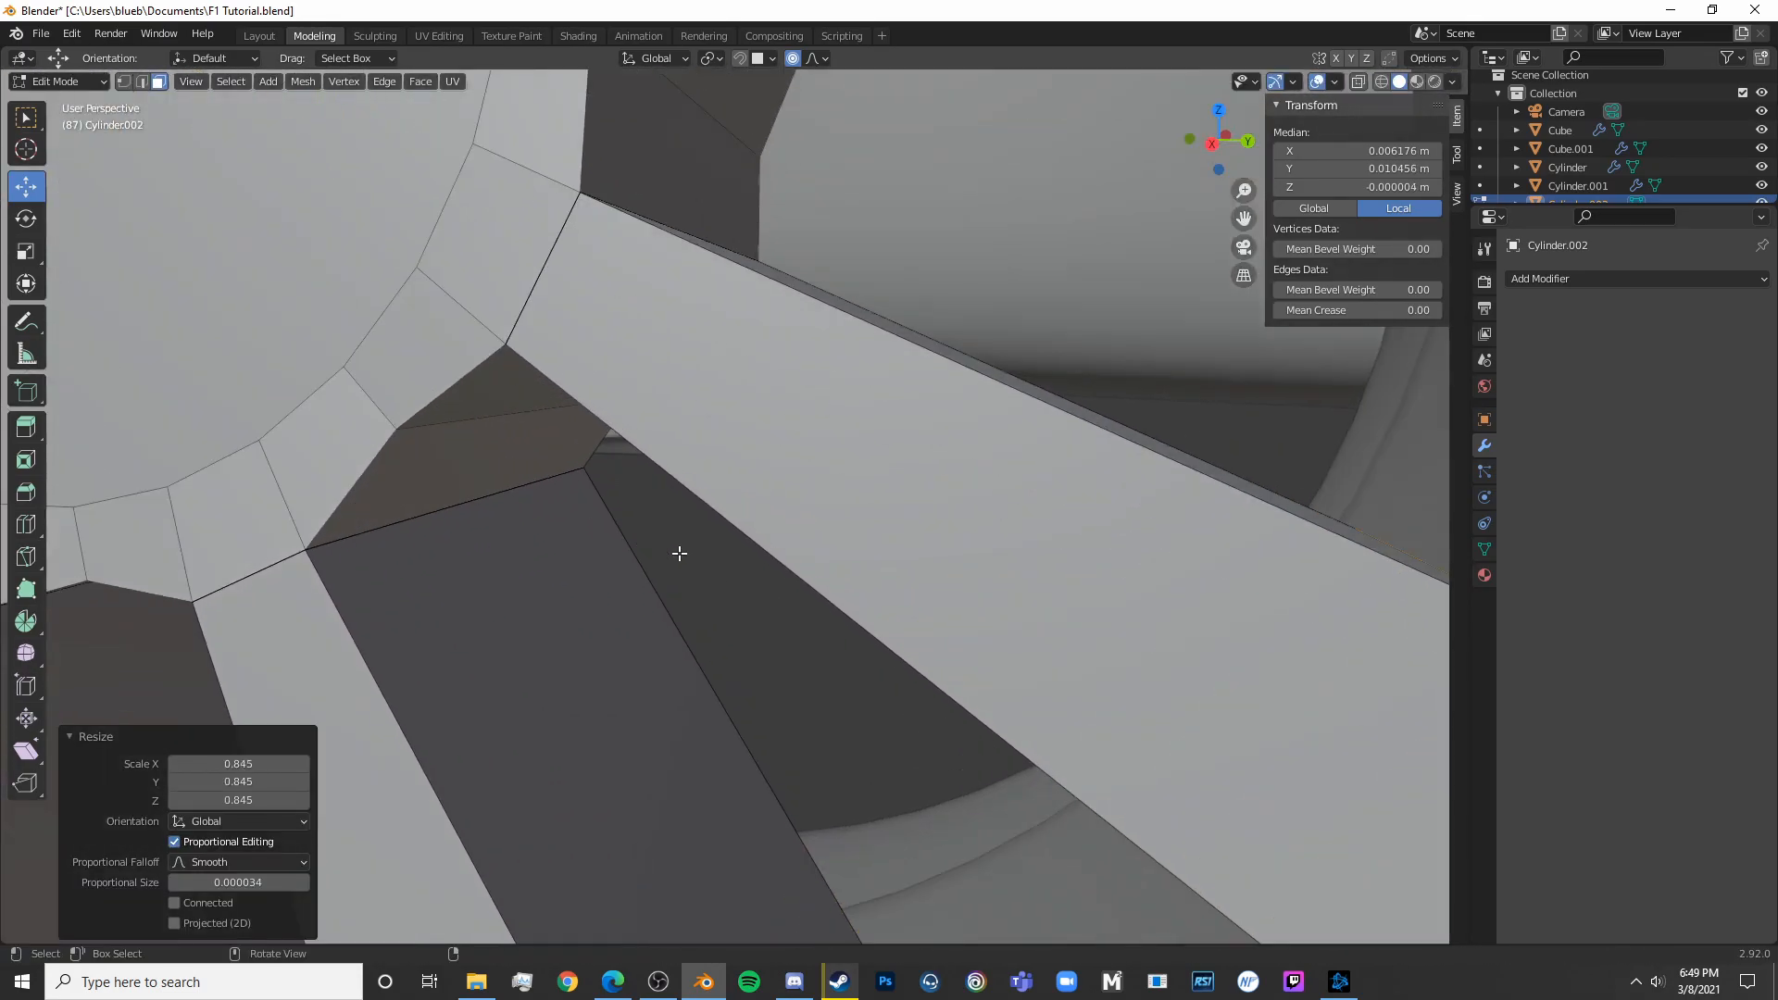
{"action": "left_click", "coordinate": [607, 444]}
{"action": "left_click", "coordinate": [546, 269], "text": "alt"}
{"action": "key", "text": "ctrl+z"}
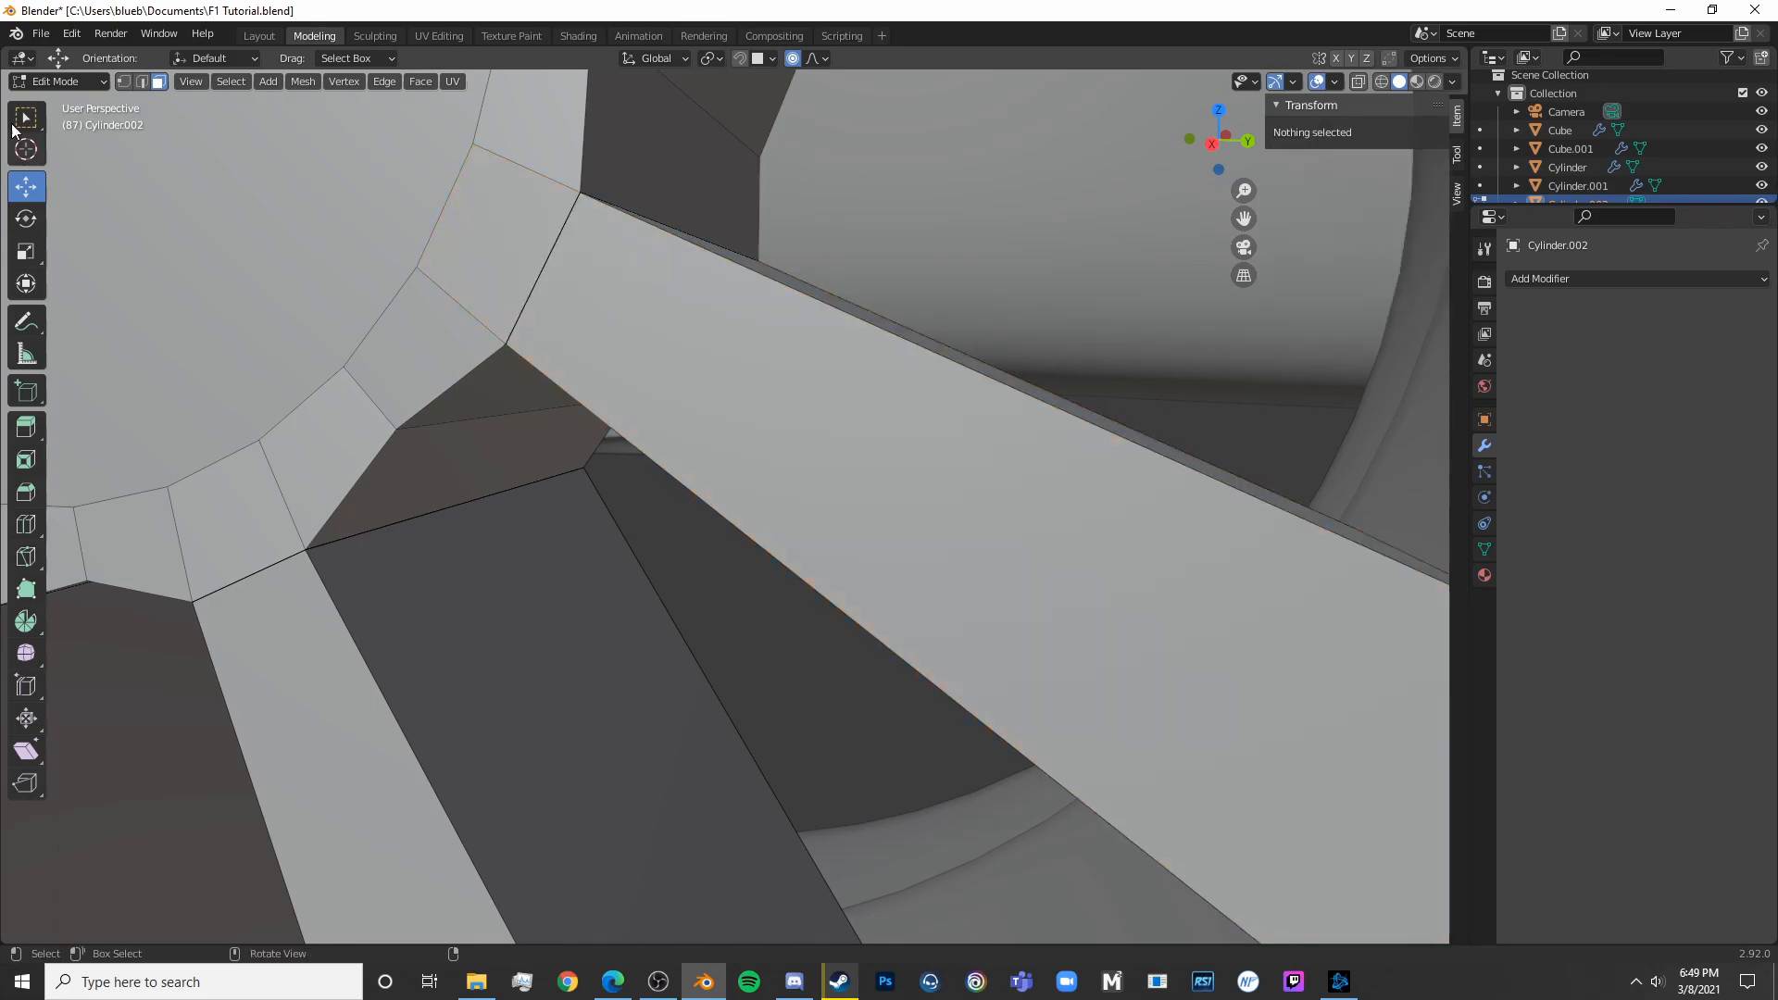
{"action": "left_click", "coordinate": [553, 264], "text": "alt"}
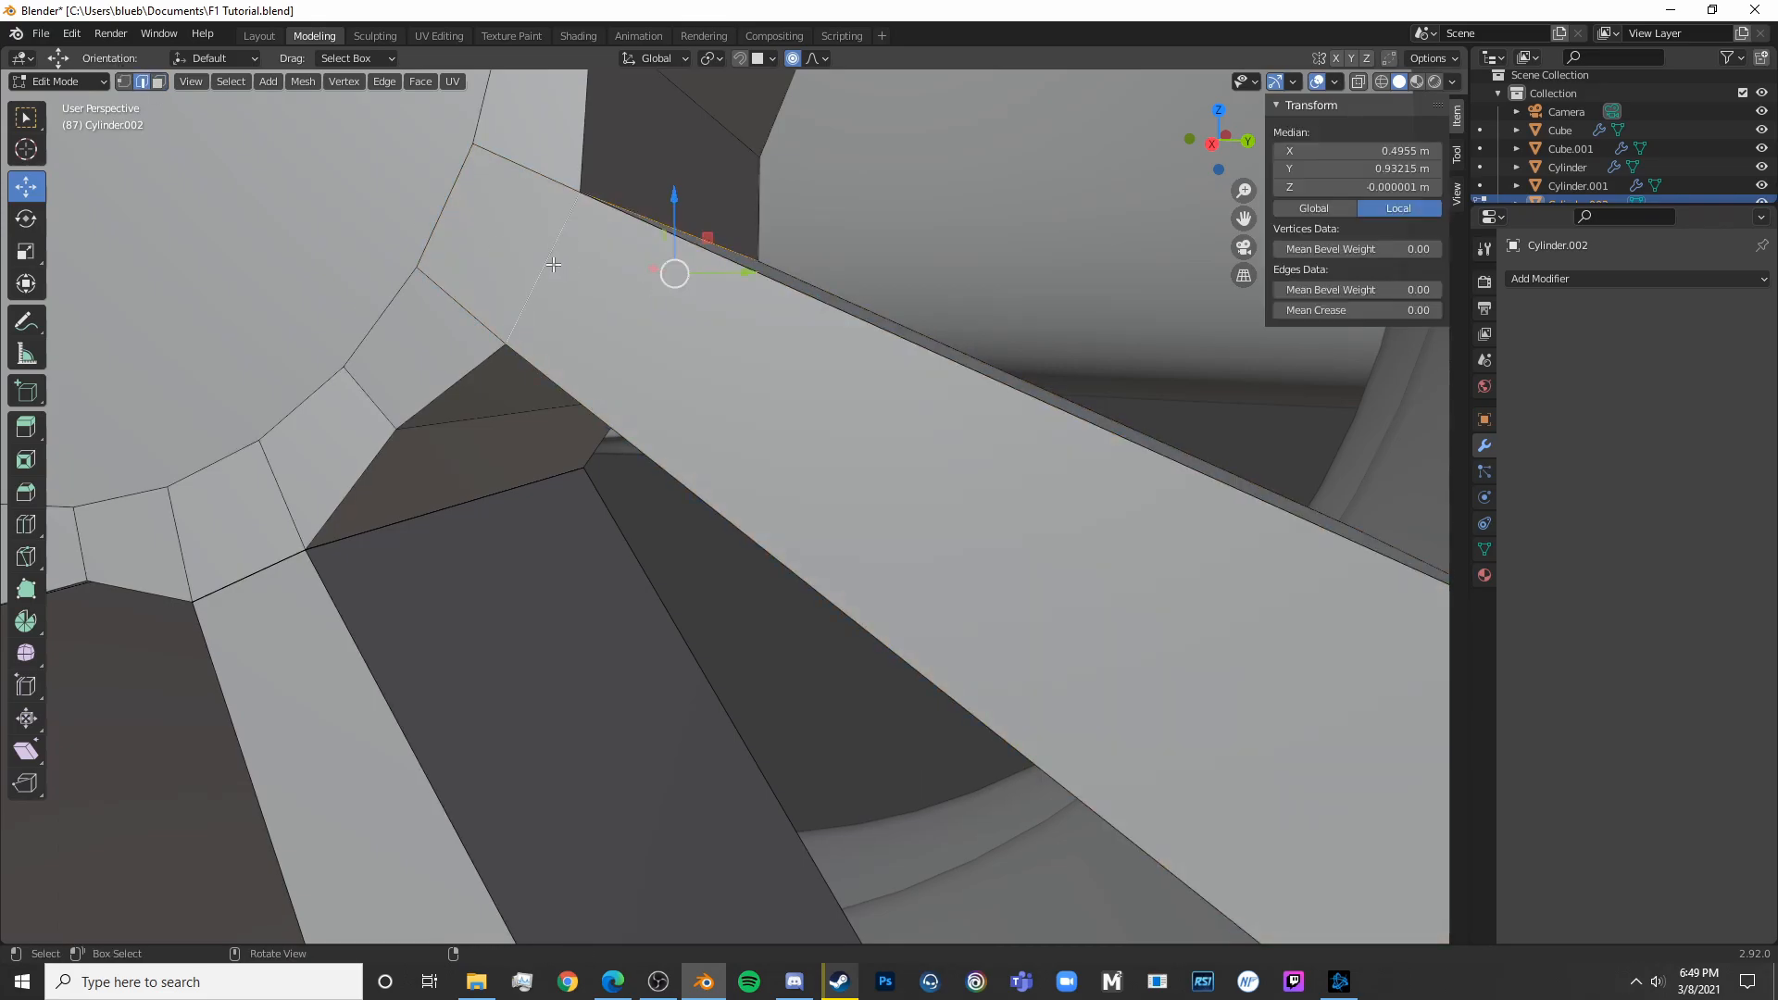
{"action": "key", "text": "x"}
{"action": "left_click", "coordinate": [553, 264]}
{"action": "key", "text": "3"}
{"action": "middle_click_drag", "start_coordinate": [990, 618], "coordinate": [992, 643]}
{"action": "key", "text": "ctrl+z"}
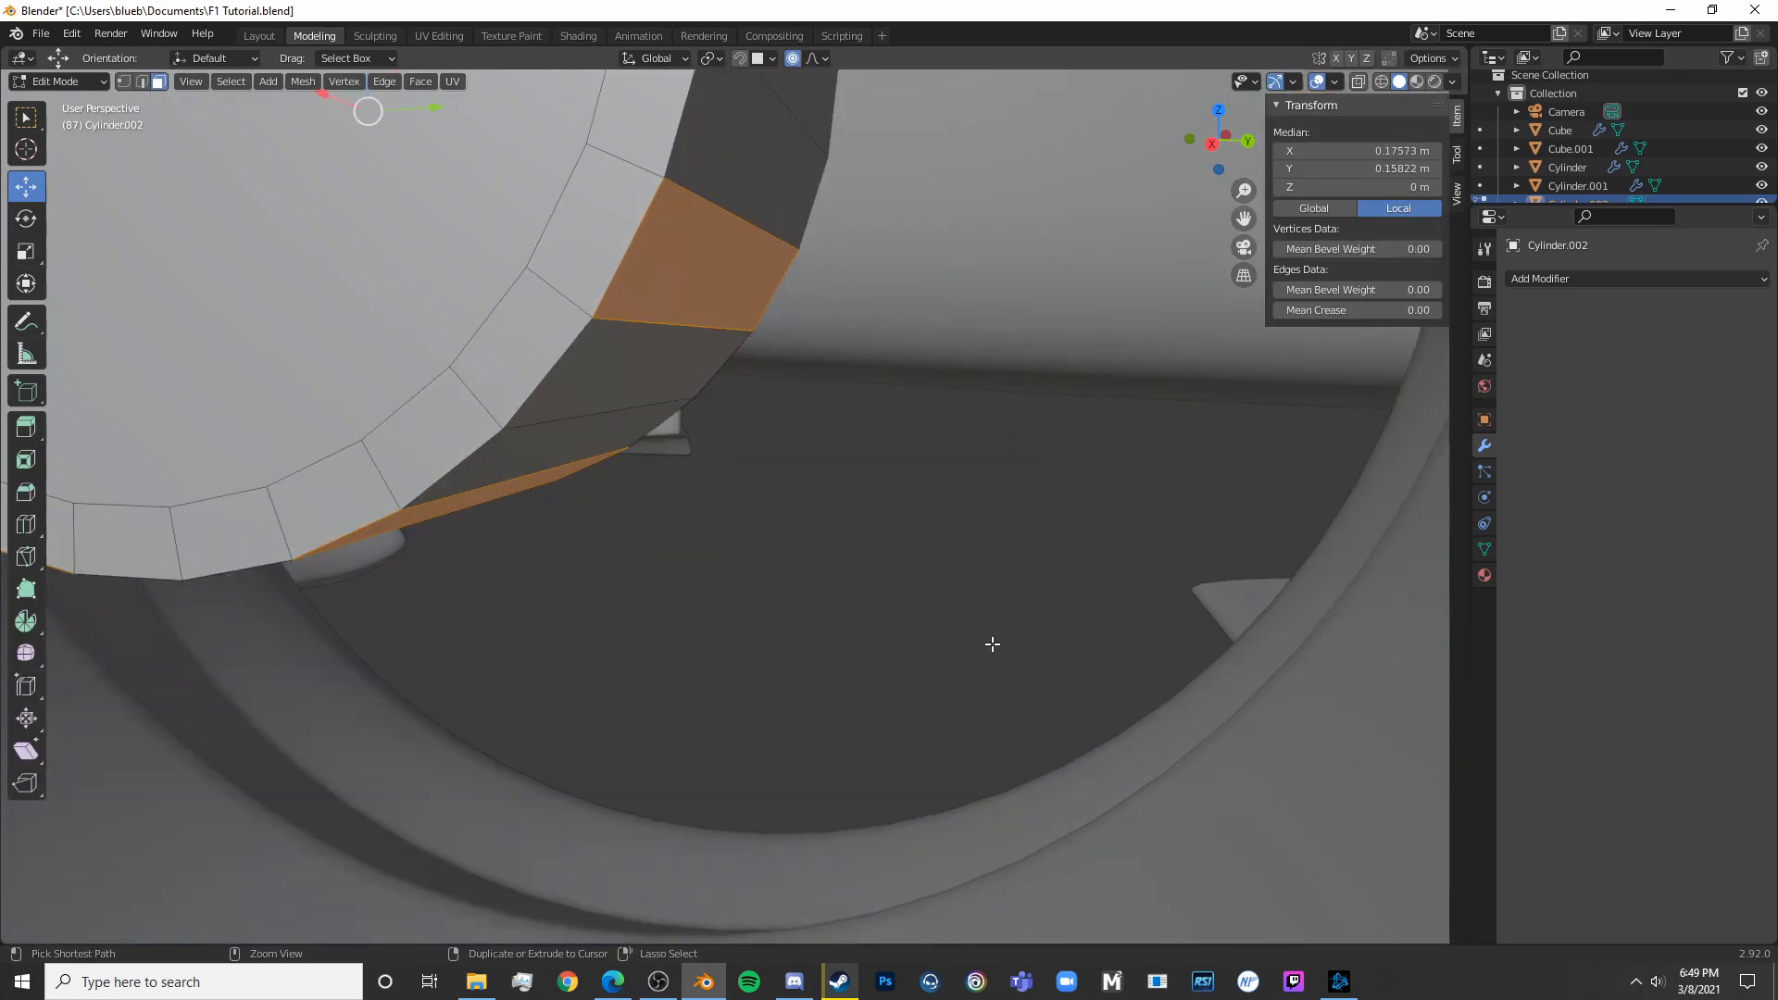
Circle-select the missing outer face at the hub's upper left in the side wireframe view to complete the spoke bases
{"action": "scroll", "coordinate": [778, 572], "scroll_direction": "down", "scroll_amount": 8}
{"action": "key", "text": "KP_1"}
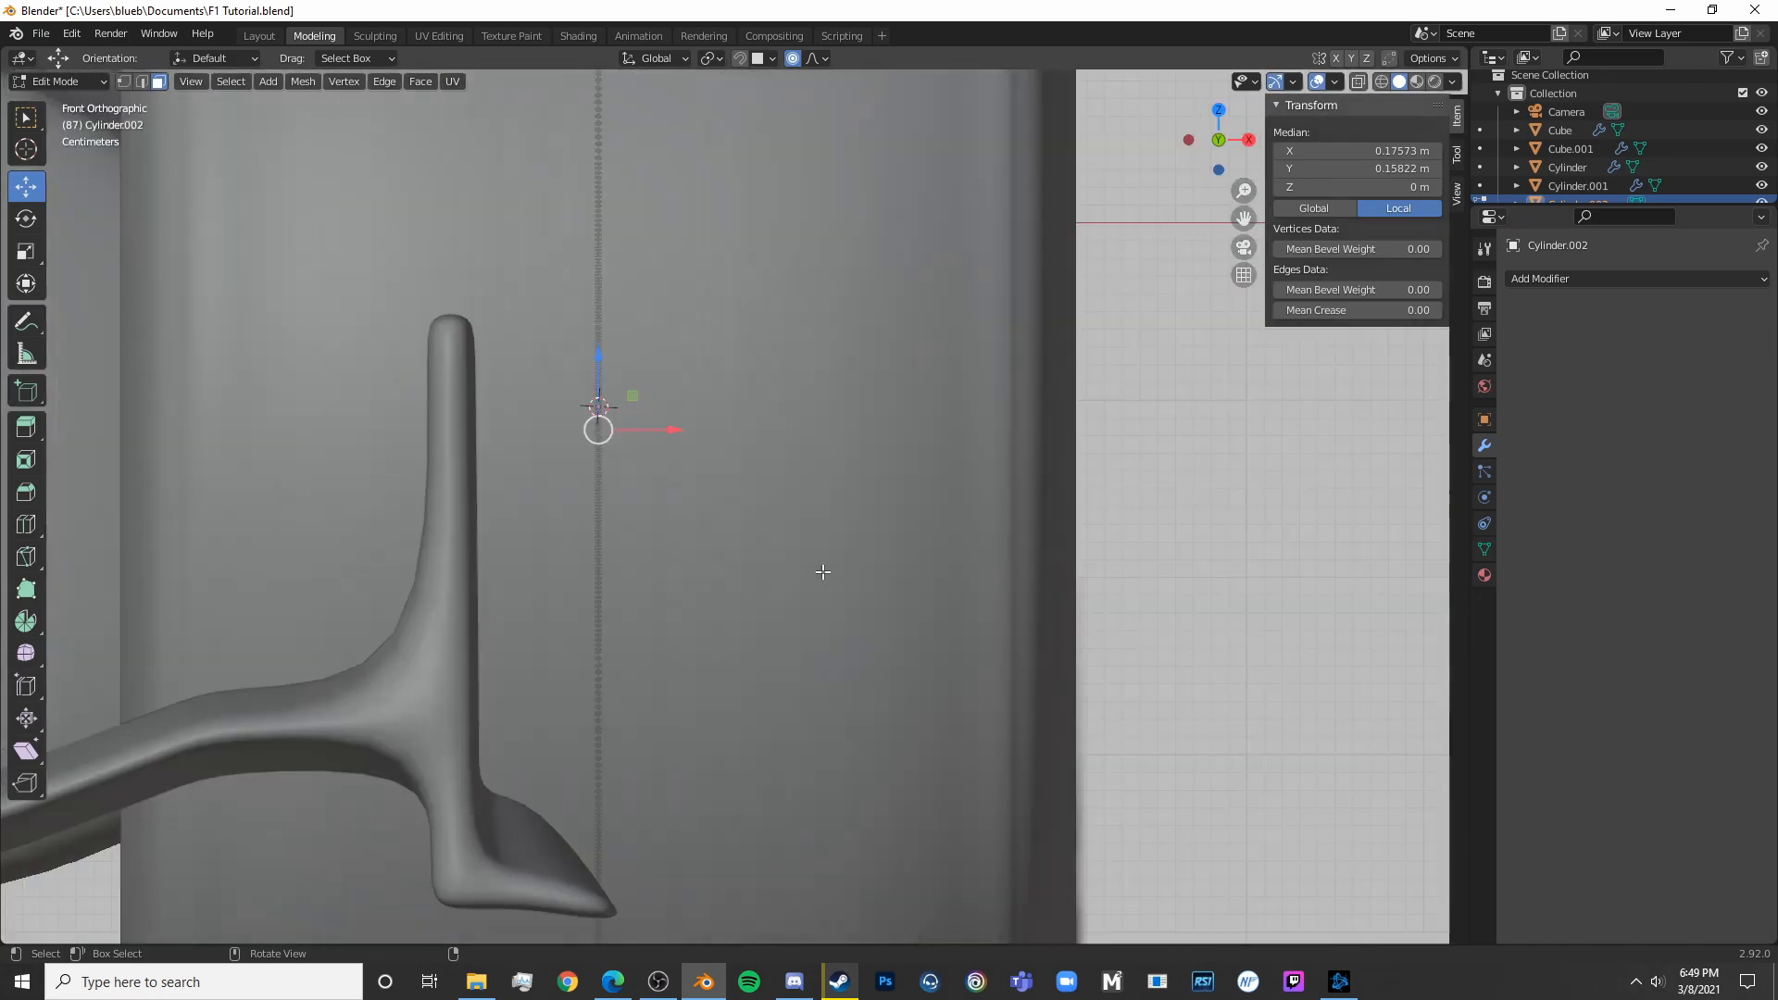
{"action": "key", "text": "KP_3"}
{"action": "middle_click_drag", "start_coordinate": [810, 566], "coordinate": [943, 738], "text": "shift"}
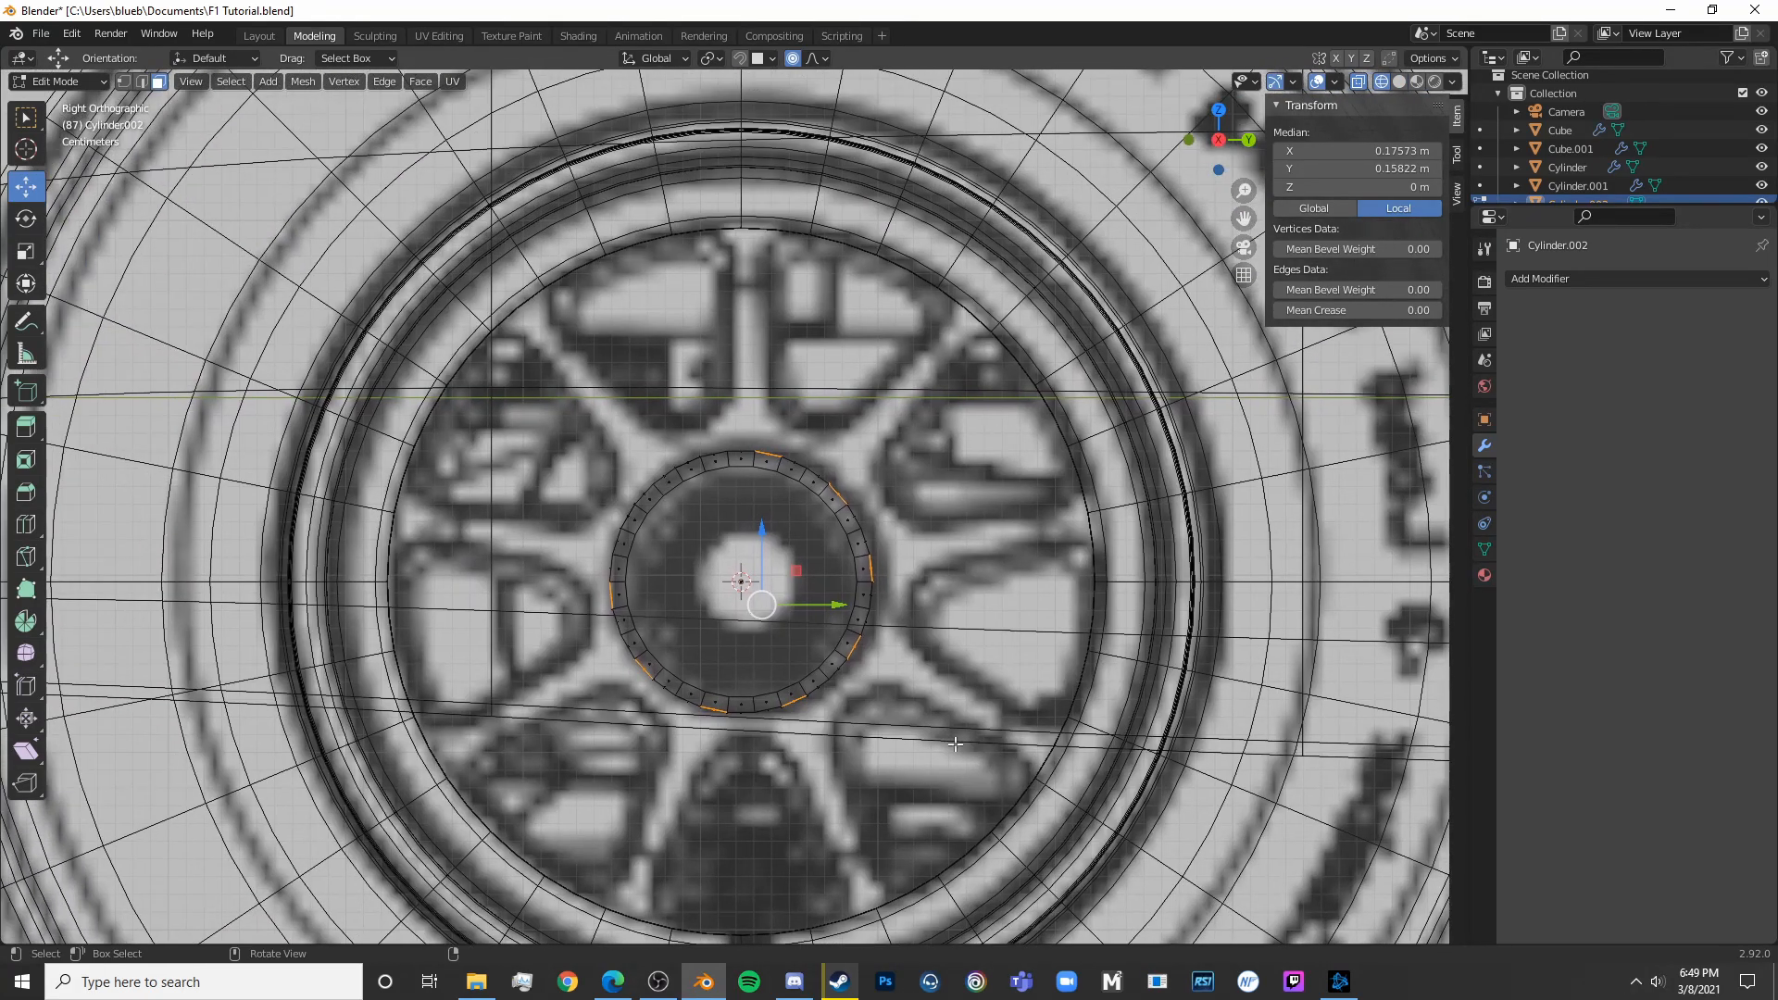
{"action": "scroll", "coordinate": [943, 738], "scroll_direction": "up", "scroll_amount": 6}
{"action": "key", "text": "c"}
{"action": "left_click", "coordinate": [358, 489]}
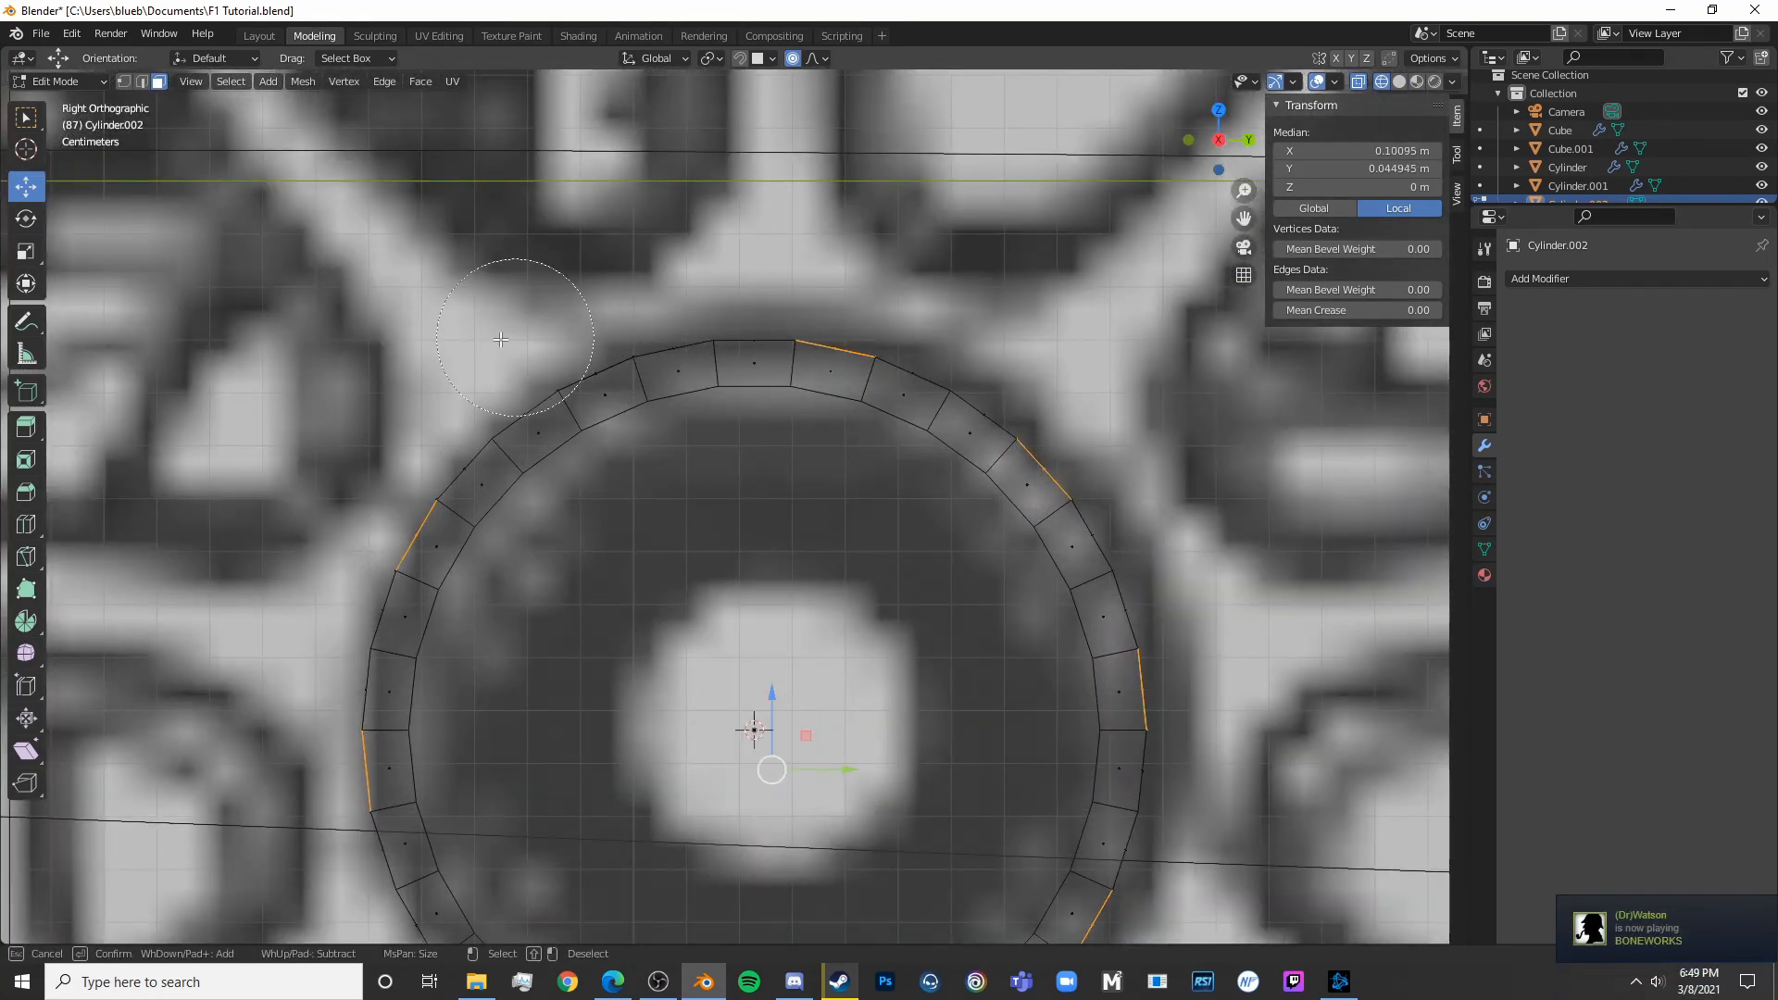
{"action": "left_click", "coordinate": [580, 320]}
{"action": "key", "text": "Escape"}
Scale the selected spoke-base faces slightly outward from the hub in solid shading
{"action": "left_click", "coordinate": [1400, 81]}
{"action": "scroll", "coordinate": [968, 512], "scroll_direction": "down", "scroll_amount": 6}
{"action": "middle_click_drag", "start_coordinate": [974, 545], "coordinate": [968, 485], "text": "shift"}
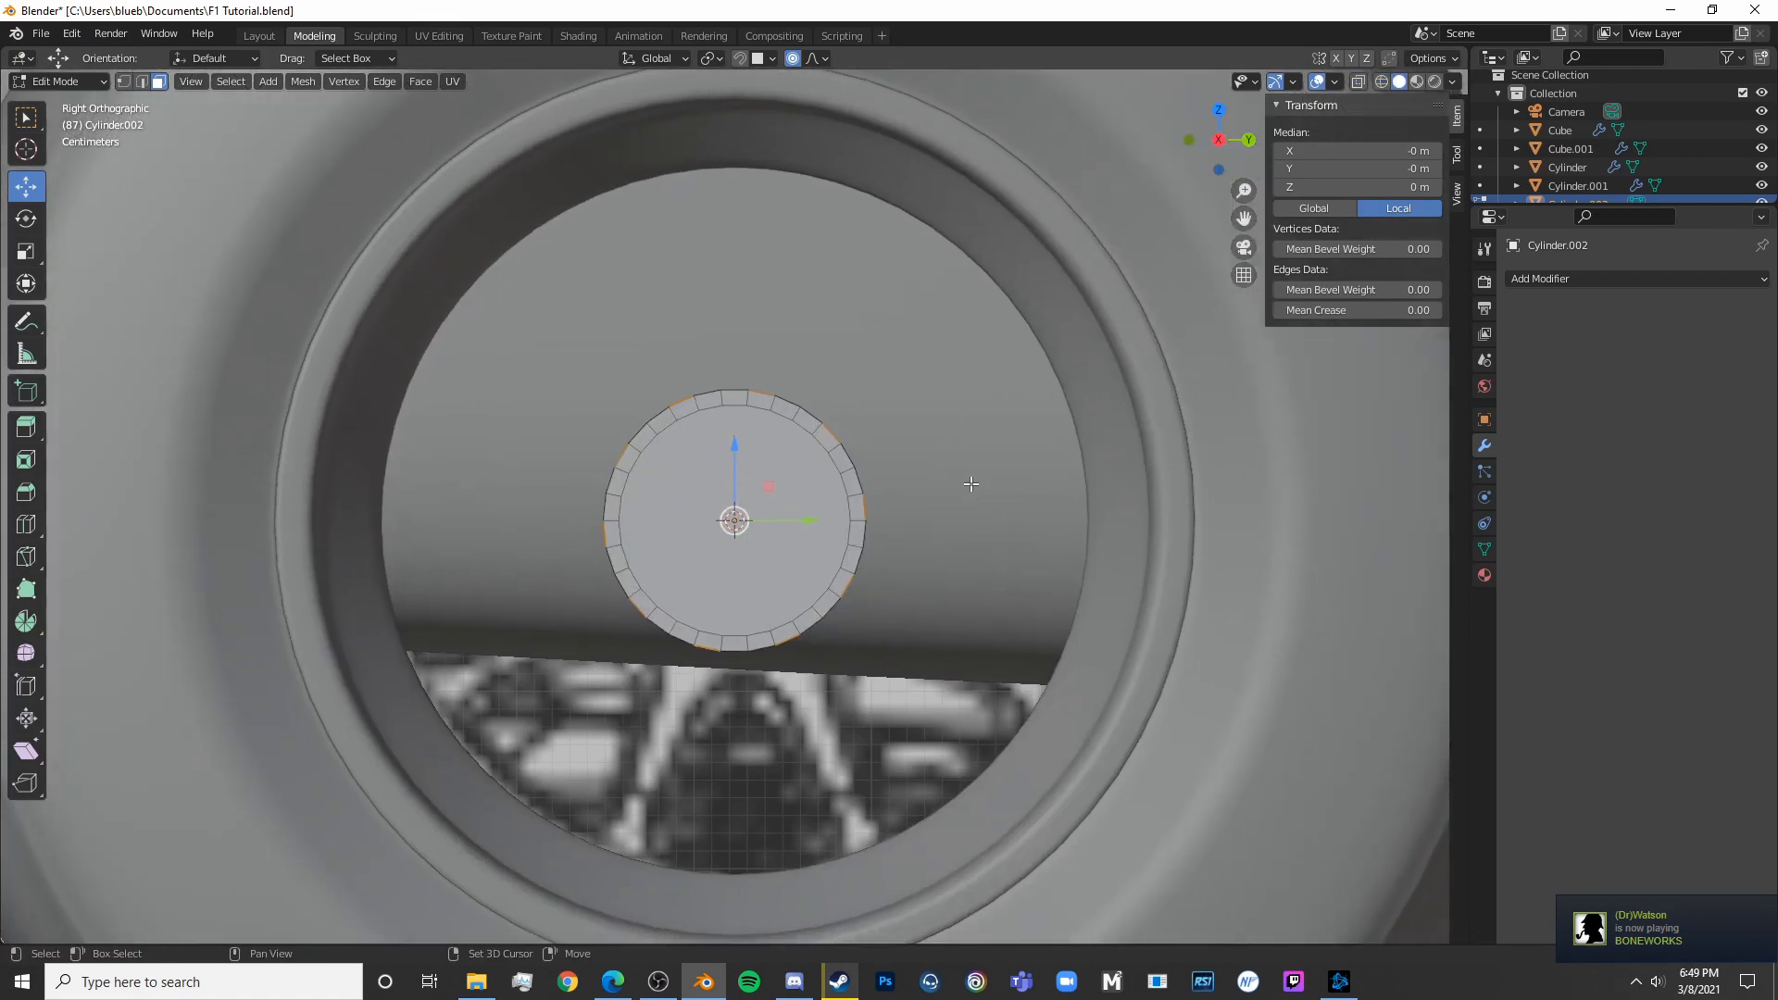
{"action": "scroll", "coordinate": [969, 484], "scroll_direction": "up", "scroll_amount": 1}
{"action": "key", "text": "s"}
{"action": "left_click", "coordinate": [1027, 472]}
Extrude the spoke-base faces and scale them outward toward the rim by about 2.654
{"action": "key", "text": "e"}
{"action": "left_click", "coordinate": [1029, 471]}
{"action": "key", "text": "s"}
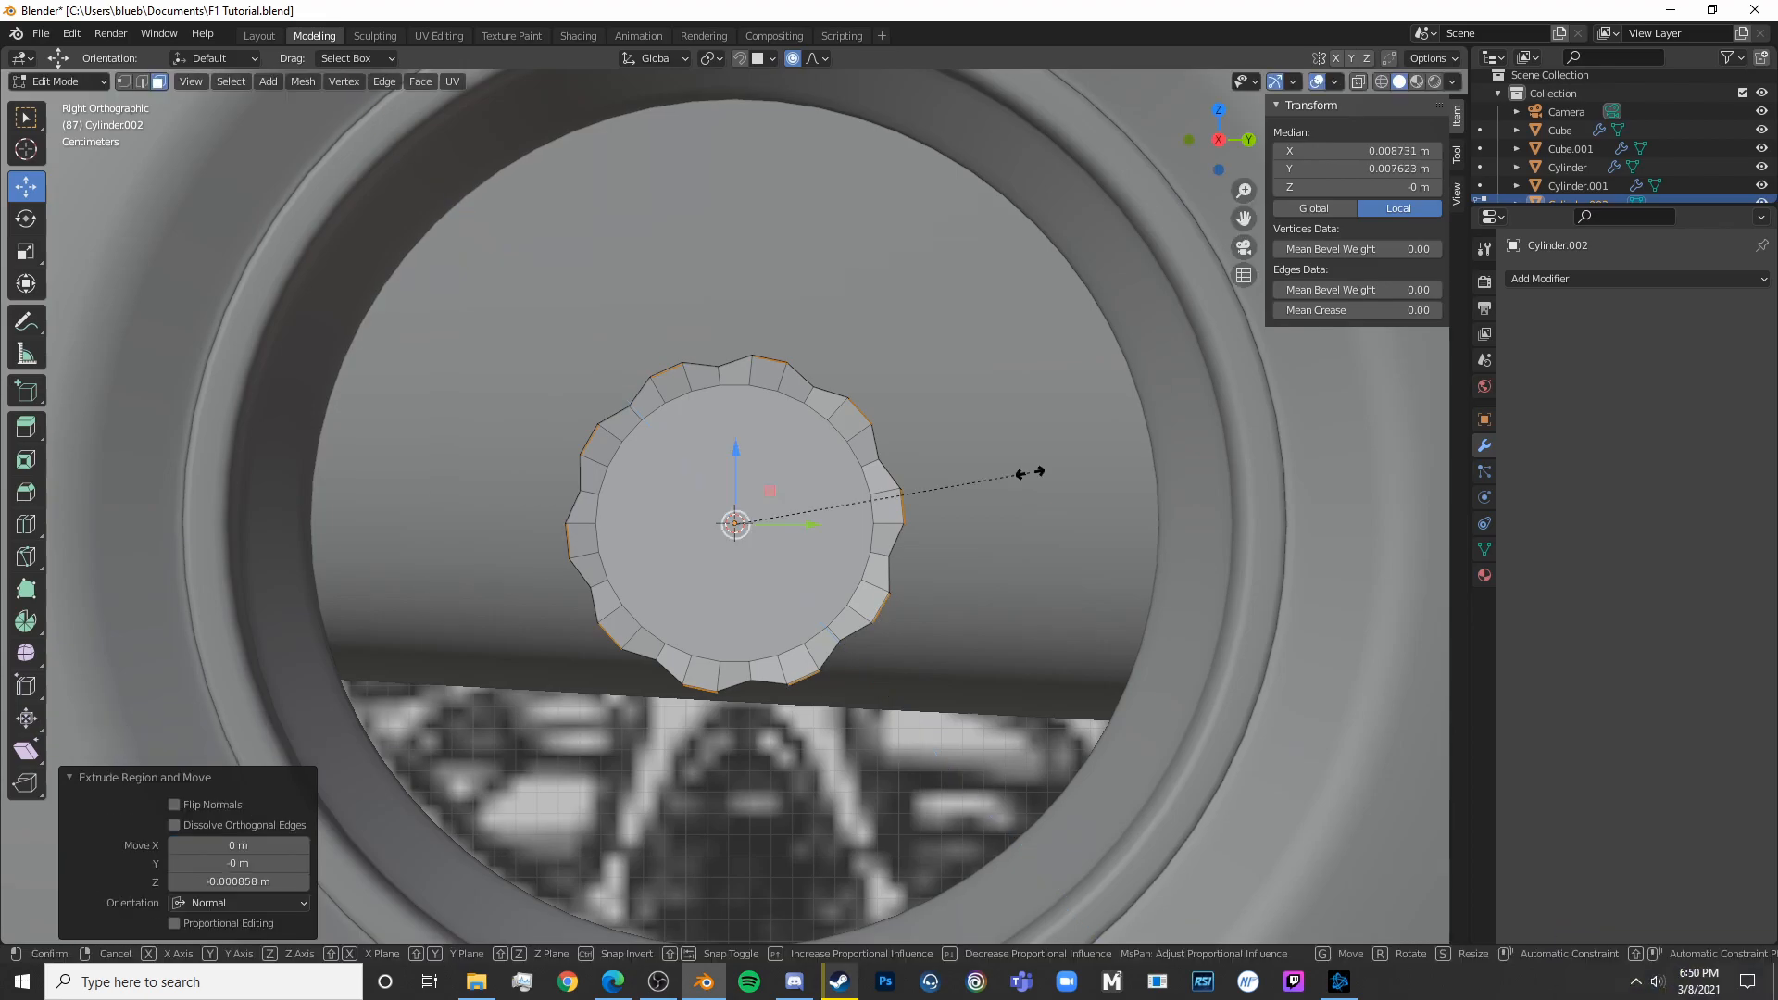
{"action": "left_click", "coordinate": [59, 424]}
Thin the spoke ends along X to about 0.359, and fine-tune them with another X scale of about 0.93
{"action": "middle_click_drag", "start_coordinate": [926, 463], "coordinate": [1110, 489]}
{"action": "key", "text": "s"}
{"action": "key", "text": "x"}
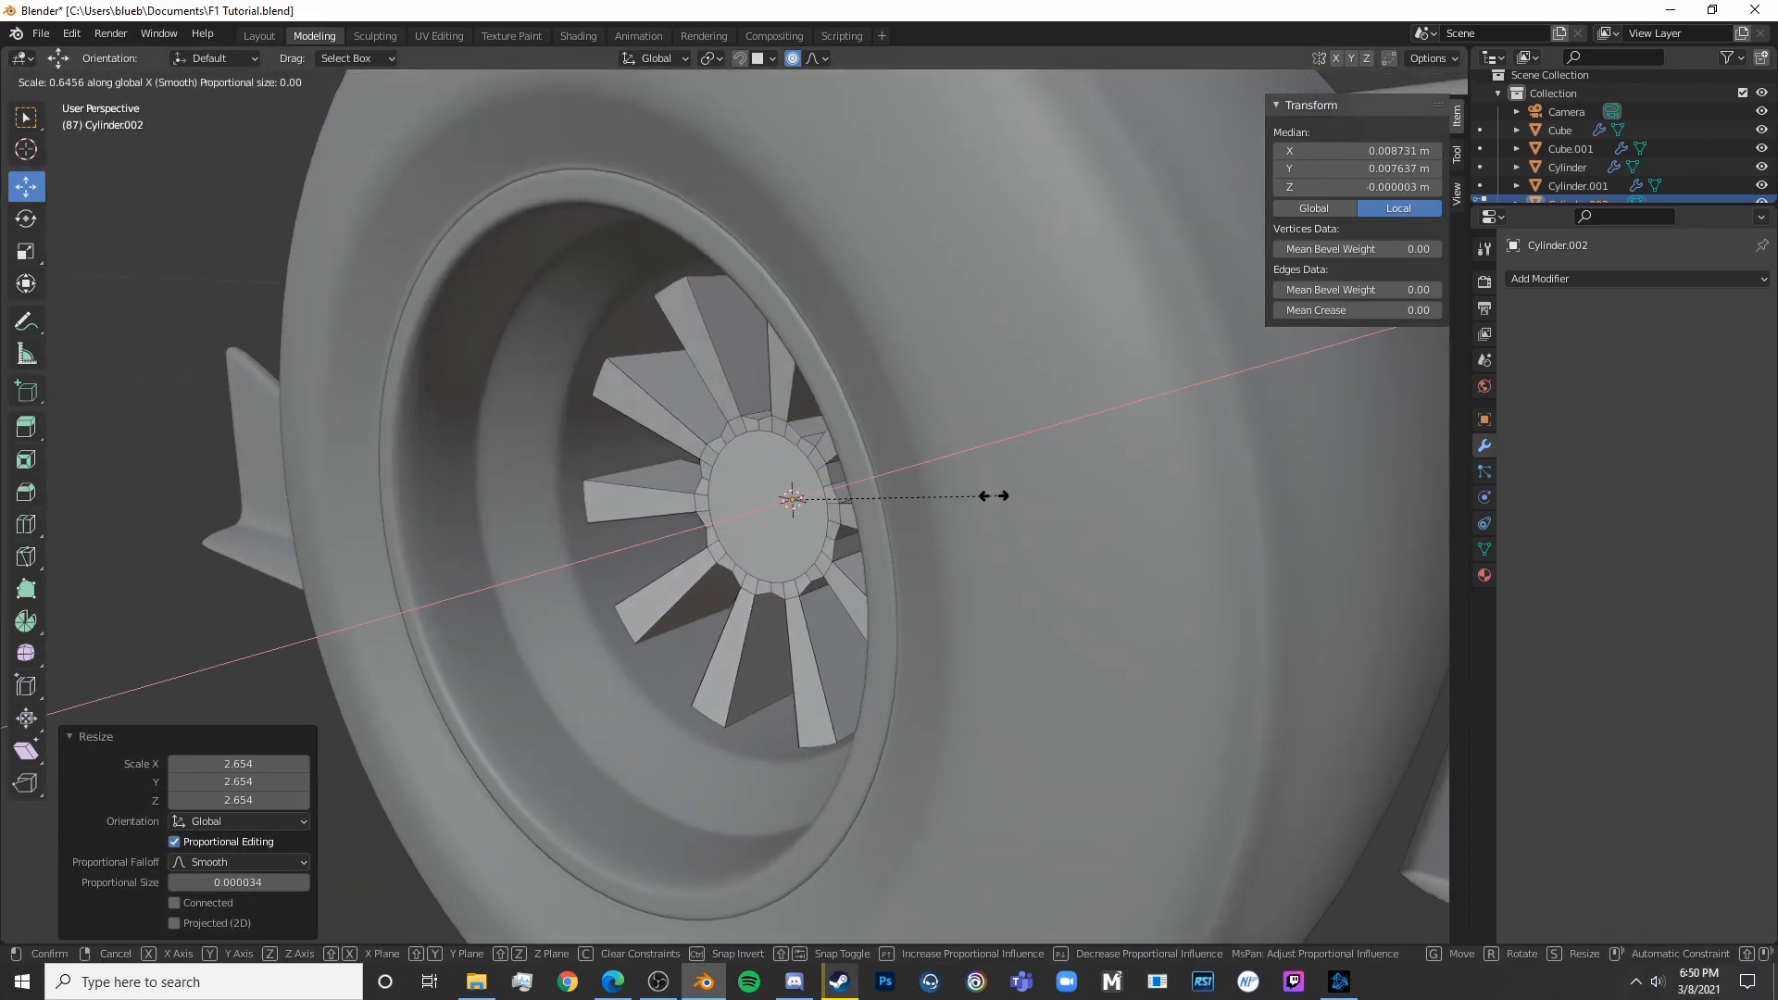
{"action": "left_click", "coordinate": [905, 507]}
{"action": "key", "text": "s"}
{"action": "key", "text": "x"}
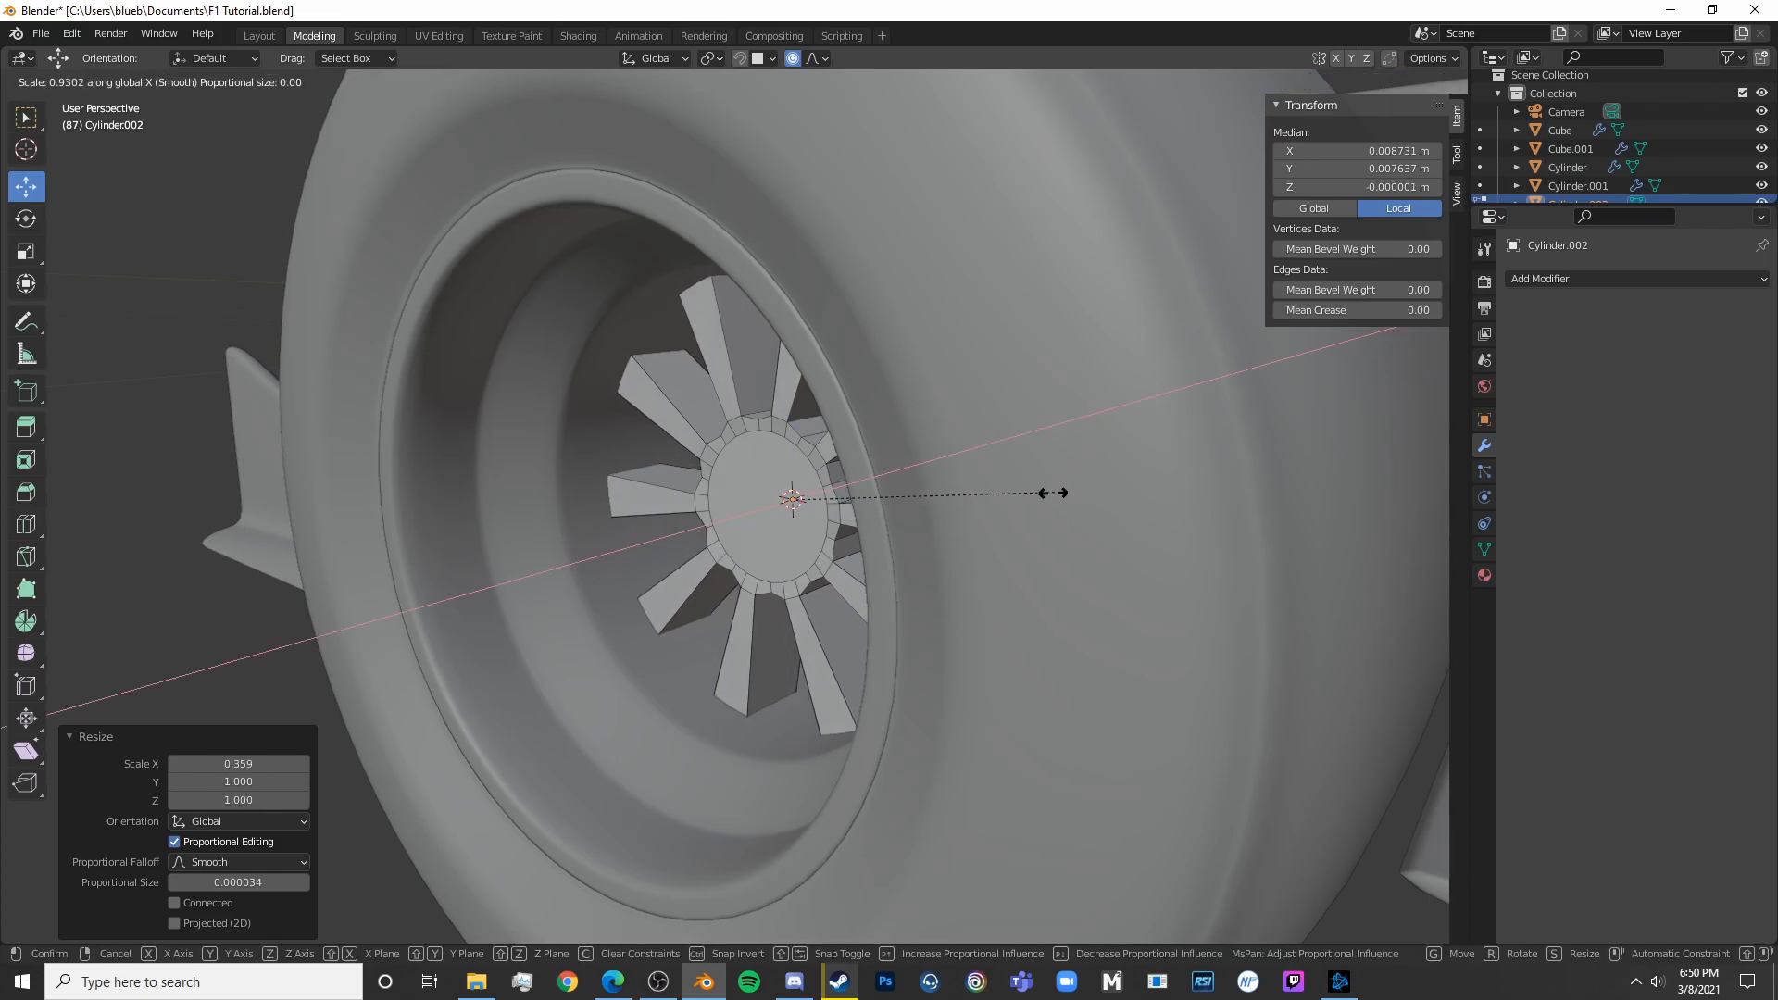
{"action": "left_click", "coordinate": [1054, 494]}
Add a Subdivision Surface modifier to the spoked hub
{"action": "key", "text": "Tab"}
{"action": "middle_click_drag", "start_coordinate": [1061, 506], "coordinate": [965, 570]}
{"action": "scroll", "coordinate": [965, 570], "scroll_direction": "down", "scroll_amount": 2}
{"action": "scroll", "coordinate": [965, 570], "scroll_direction": "up", "scroll_amount": 4}
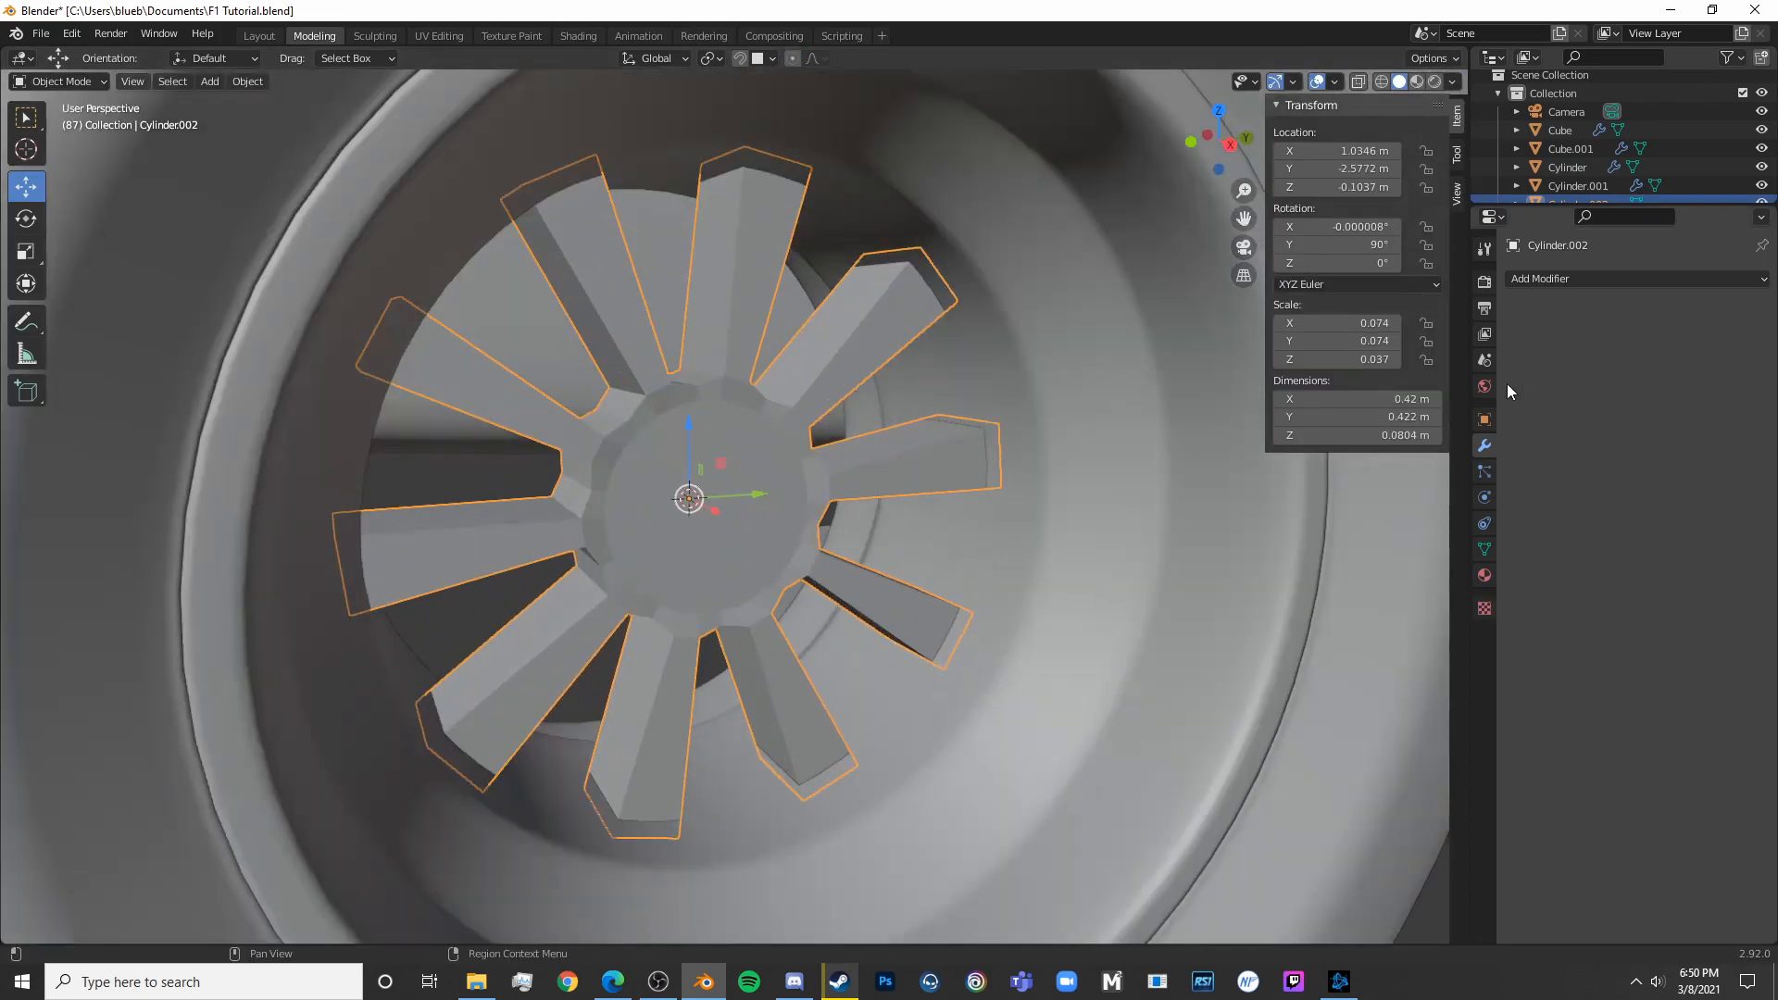
{"action": "left_click", "coordinate": [1622, 280]}
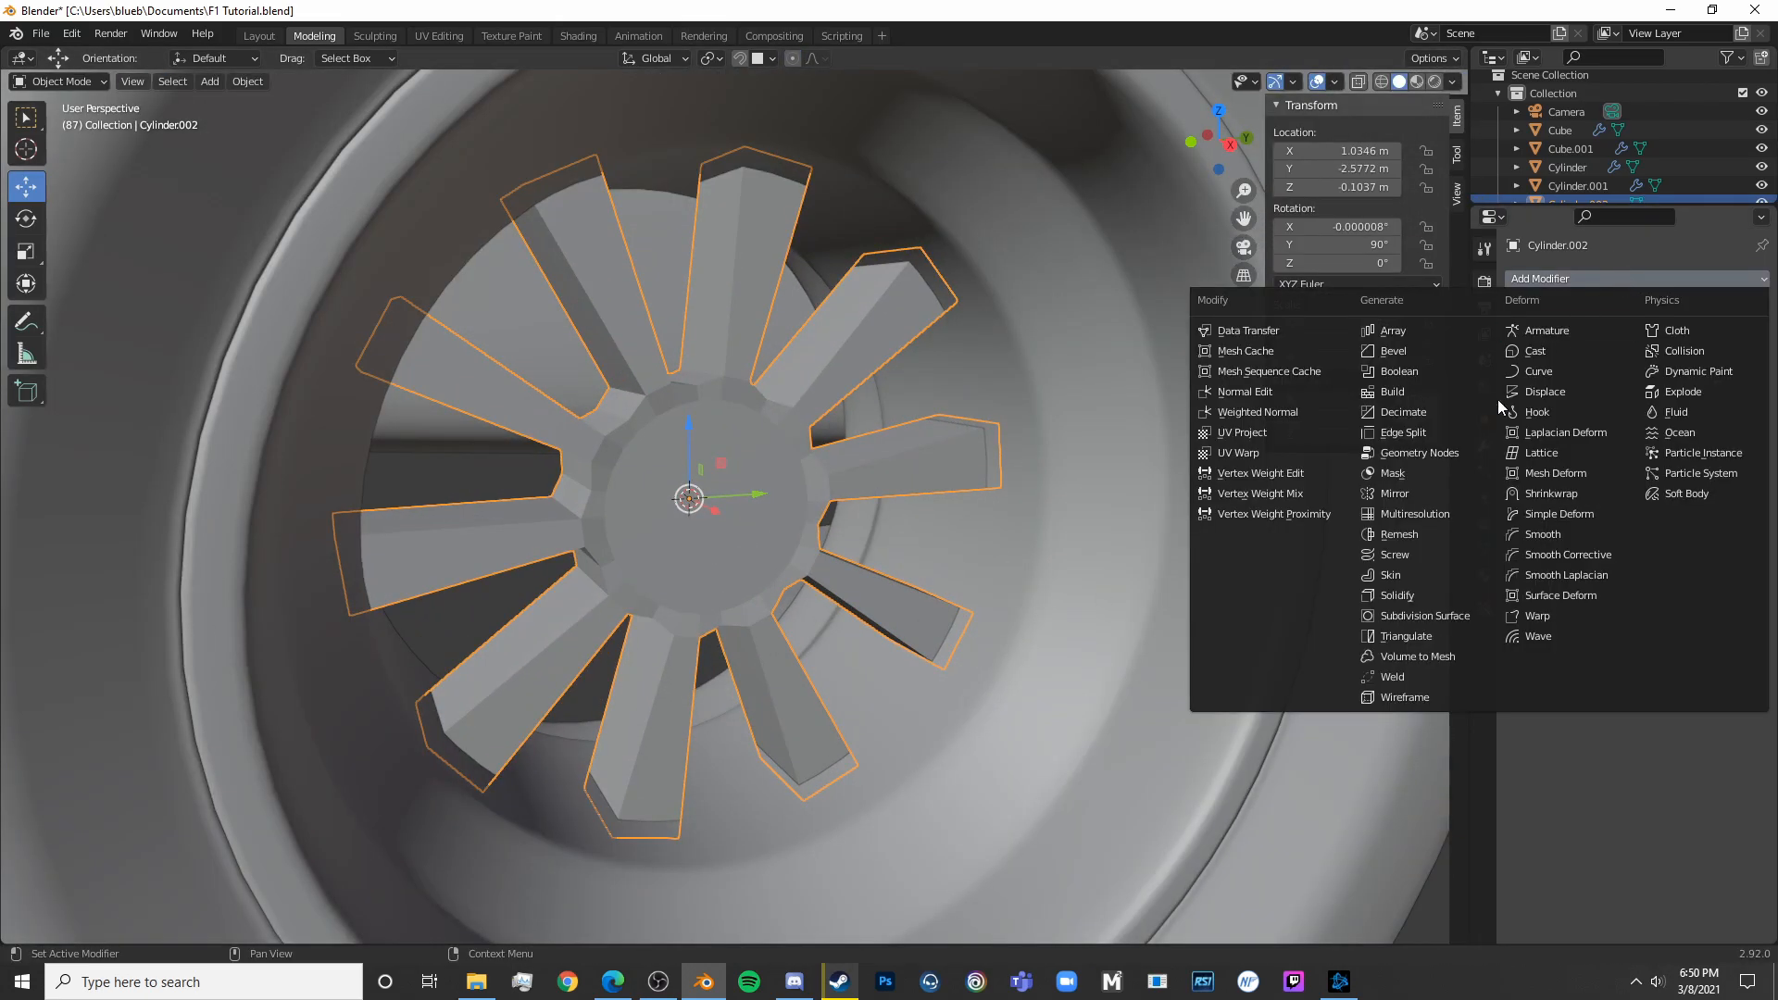
{"action": "left_click", "coordinate": [1455, 619]}
Examine the subdivided hub and spokes from several angles in both object and edit mode
{"action": "key", "text": "Tab"}
{"action": "mouse_move", "coordinate": [667, 556]}
{"action": "middle_mouse_down"}
{"action": "mouse_move", "coordinate": [728, 569]}
{"action": "mouse_move", "coordinate": [674, 562]}
{"action": "middle_mouse_up"}
{"action": "middle_click_drag", "start_coordinate": [681, 593], "coordinate": [795, 372], "text": "shift"}
{"action": "scroll", "coordinate": [769, 556], "scroll_direction": "up", "scroll_amount": 4}
{"action": "scroll", "coordinate": [795, 372], "scroll_direction": "down", "scroll_amount": 7}
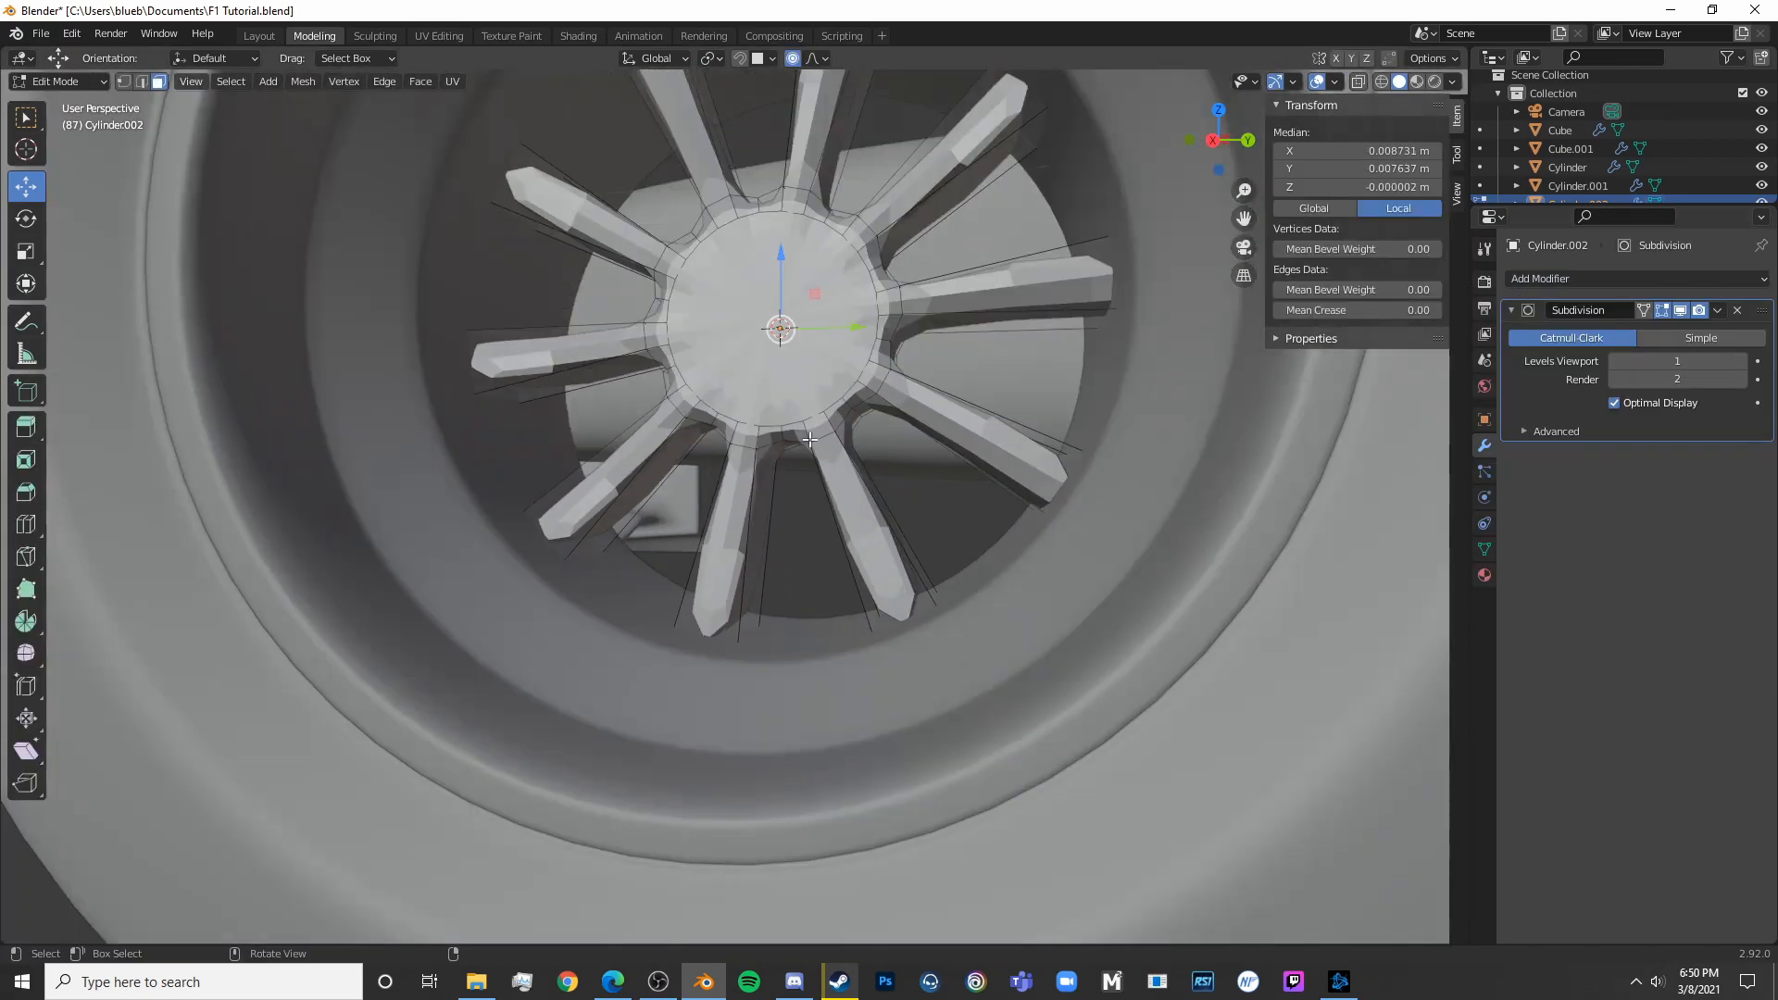
{"action": "key", "text": "Tab"}
{"action": "middle_click_drag", "start_coordinate": [814, 458], "coordinate": [826, 504]}
{"action": "key", "text": "Tab"}
Add crosswise loop cuts around the individual spokes all around the hub, keeping the repeated cuts centred, and clear the selection
{"action": "key", "text": "KP_3"}
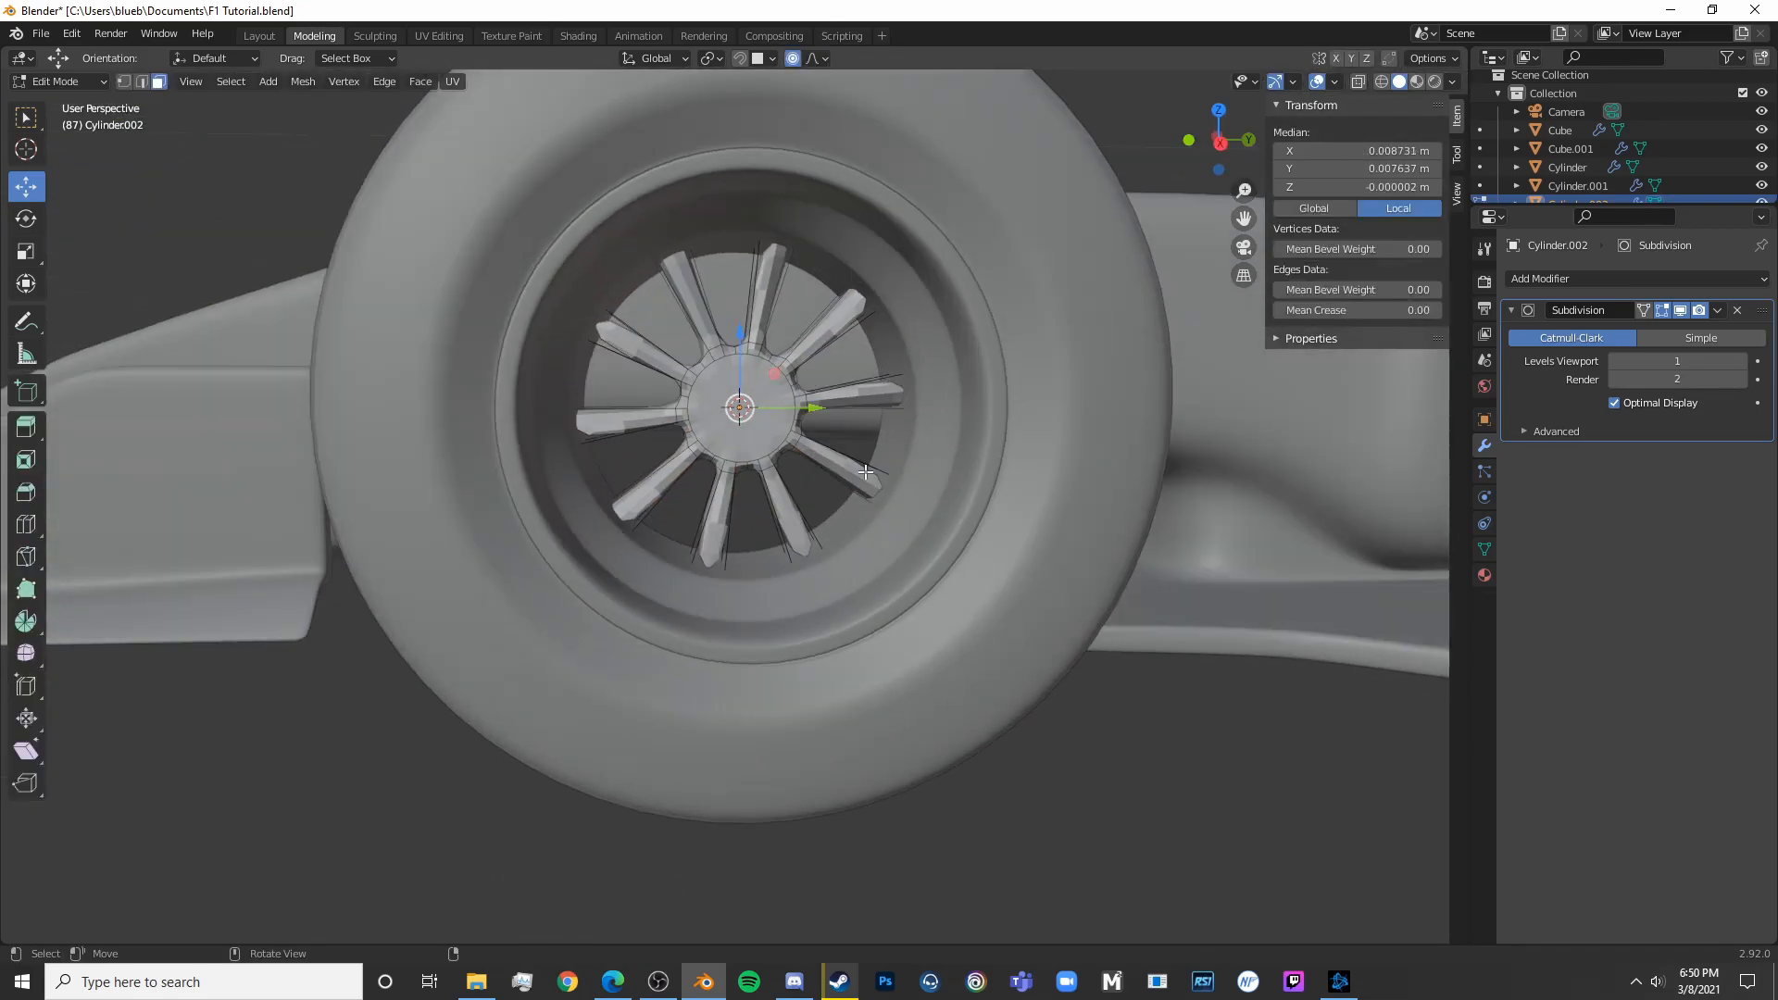
{"action": "scroll", "coordinate": [828, 444], "scroll_direction": "up", "scroll_amount": 4}
{"action": "key", "text": "ctrl+r"}
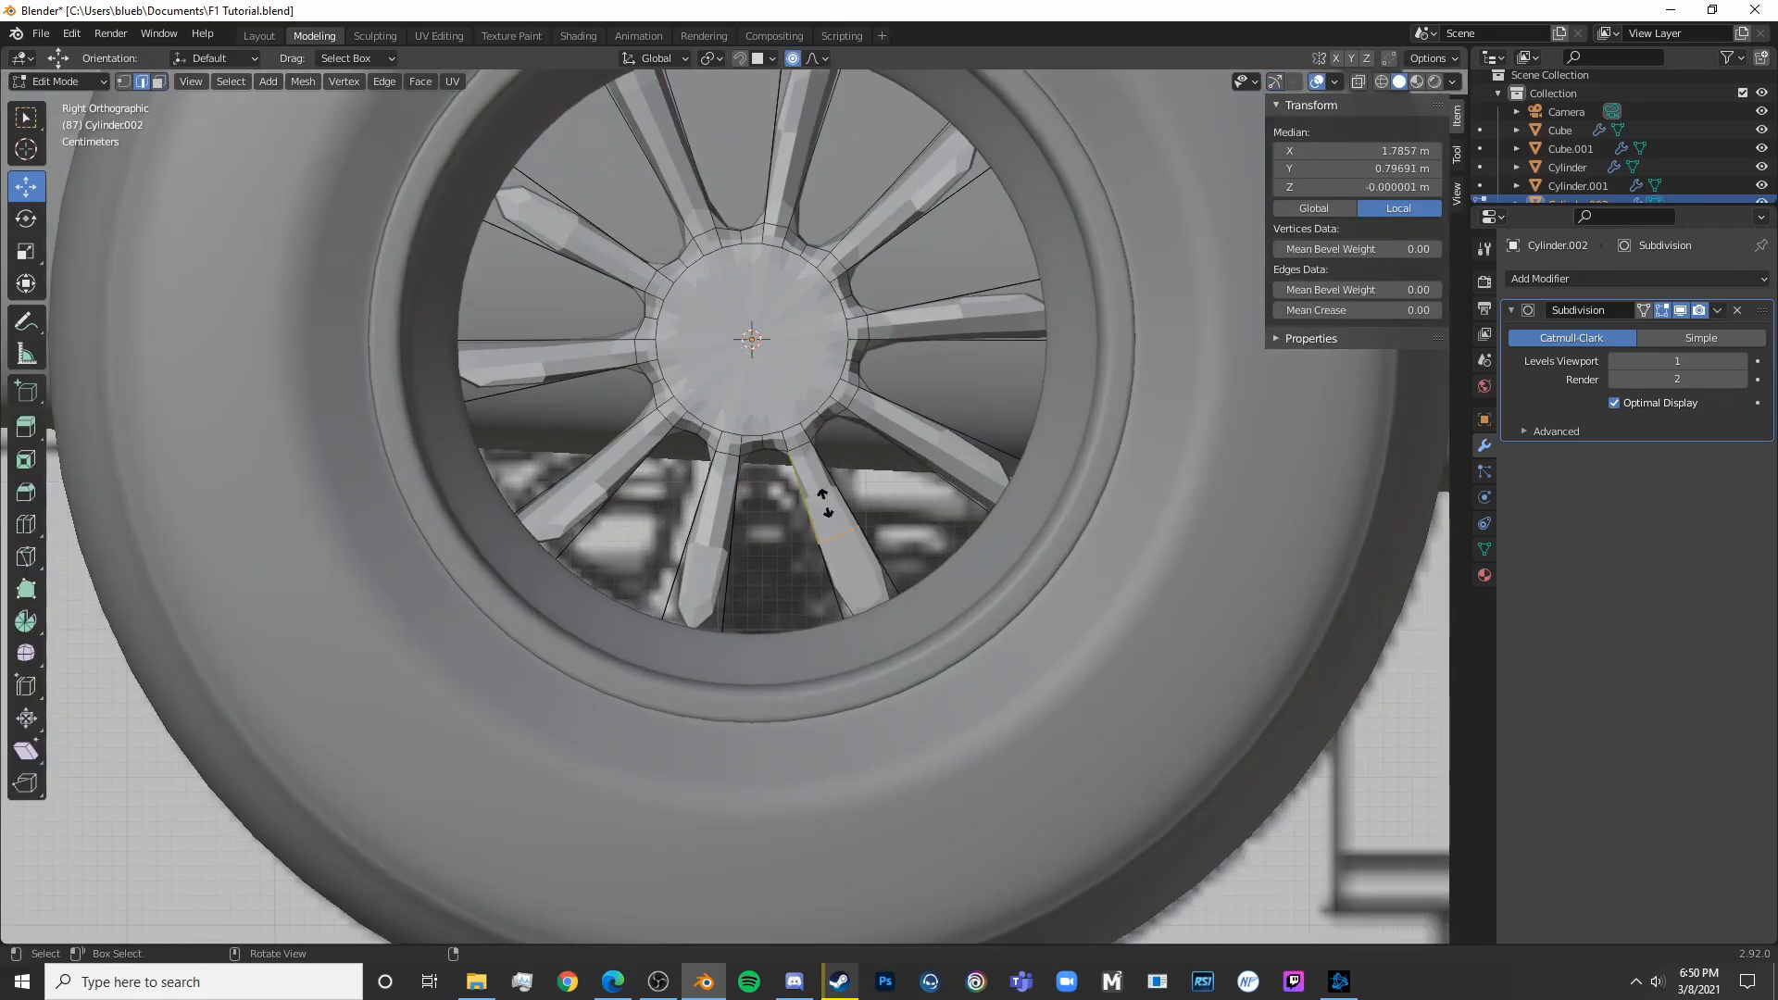
{"action": "left_click", "coordinate": [827, 515]}
{"action": "left_click", "coordinate": [828, 566]}
{"action": "middle_click_drag", "start_coordinate": [829, 567], "coordinate": [960, 611]}
{"action": "left_click", "coordinate": [808, 505]}
{"action": "right_click", "coordinate": [807, 504]}
{"action": "key", "text": "ctrl+r"}
{"action": "left_click", "coordinate": [699, 528]}
{"action": "right_click", "coordinate": [698, 527]}
{"action": "key", "text": "ctrl+r"}
{"action": "left_click", "coordinate": [547, 466]}
{"action": "right_click", "coordinate": [547, 466]}
{"action": "key", "text": "ctrl+r"}
{"action": "left_click", "coordinate": [533, 346]}
{"action": "right_click", "coordinate": [533, 346]}
{"action": "key", "text": "ctrl+r"}
{"action": "left_click", "coordinate": [556, 218]}
{"action": "right_click", "coordinate": [556, 218]}
{"action": "key", "text": "ctrl+r"}
{"action": "left_click", "coordinate": [658, 115]}
{"action": "right_click", "coordinate": [657, 115]}
{"action": "key", "text": "ctrl+r"}
{"action": "left_click", "coordinate": [787, 106]}
{"action": "right_click", "coordinate": [787, 106]}
{"action": "key", "text": "ctrl+r"}
{"action": "left_click", "coordinate": [897, 145]}
{"action": "right_click", "coordinate": [898, 146]}
{"action": "key", "text": "ctrl+r"}
{"action": "left_click", "coordinate": [907, 412]}
{"action": "right_click", "coordinate": [907, 412]}
{"action": "left_click", "coordinate": [1054, 515]}
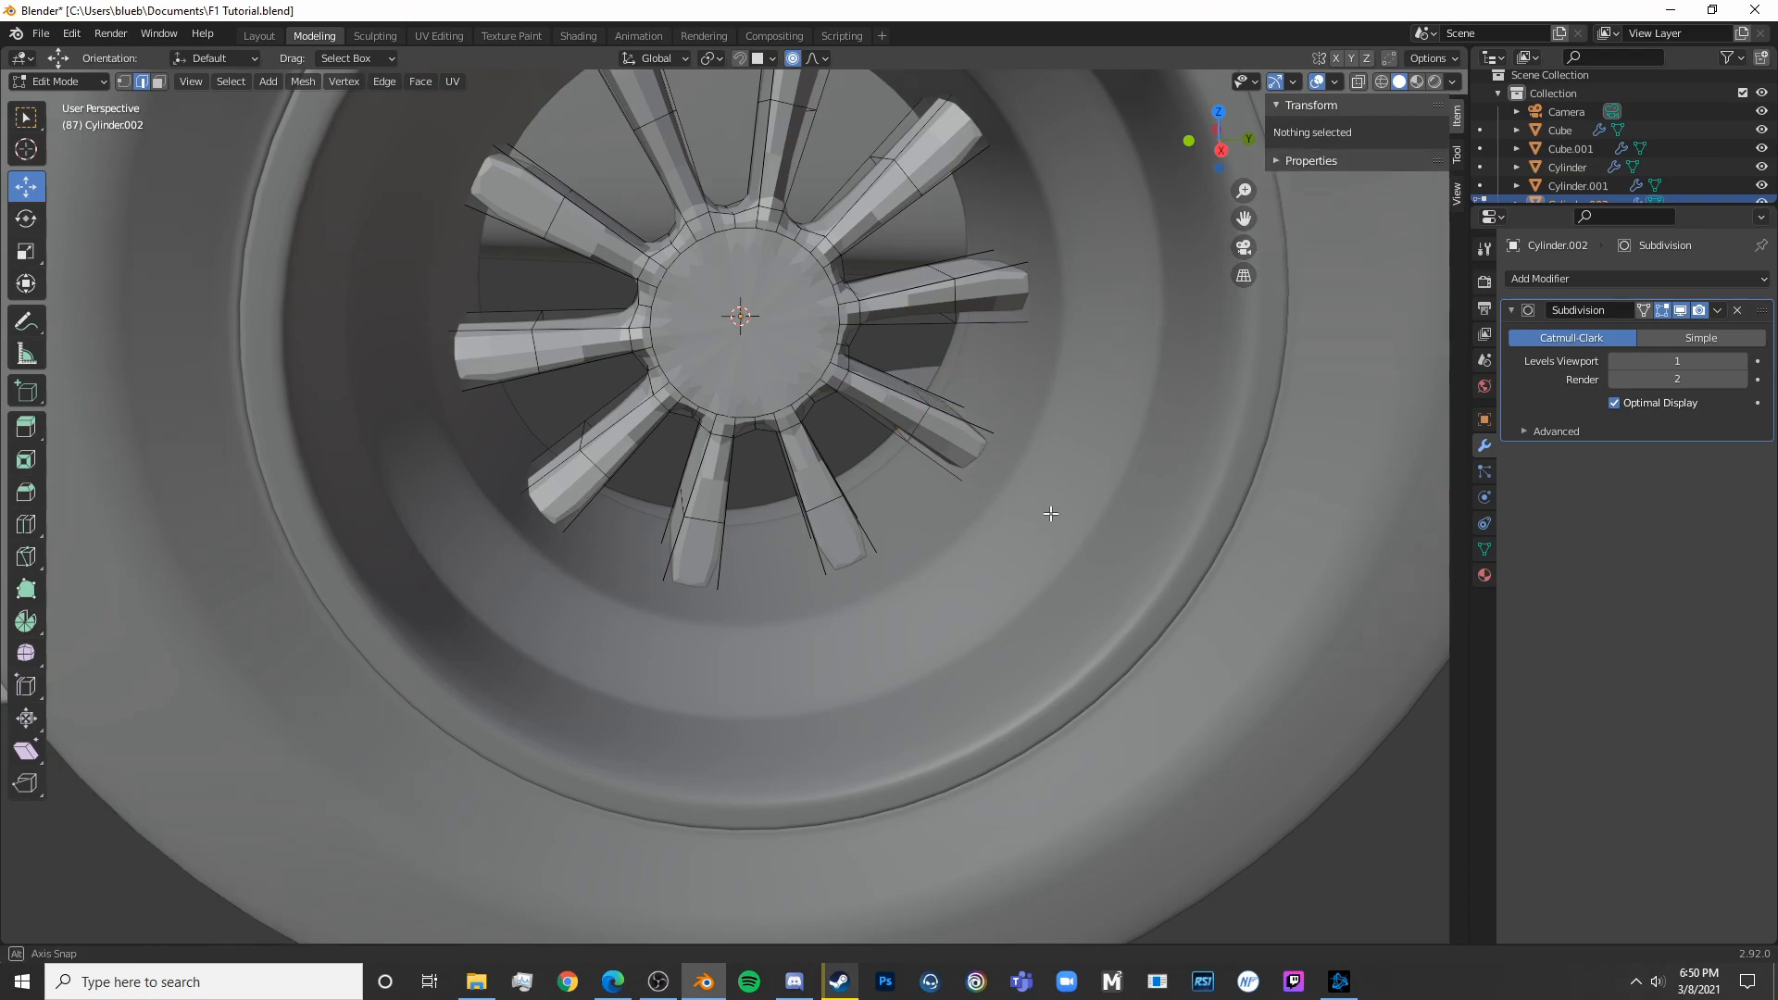
Add a centred loop cut running lengthwise along the sides of all spokes and around the hub
{"action": "middle_click_drag", "start_coordinate": [1054, 515], "coordinate": [942, 523]}
{"action": "key", "text": "ctrl+r"}
{"action": "left_click", "coordinate": [921, 402]}
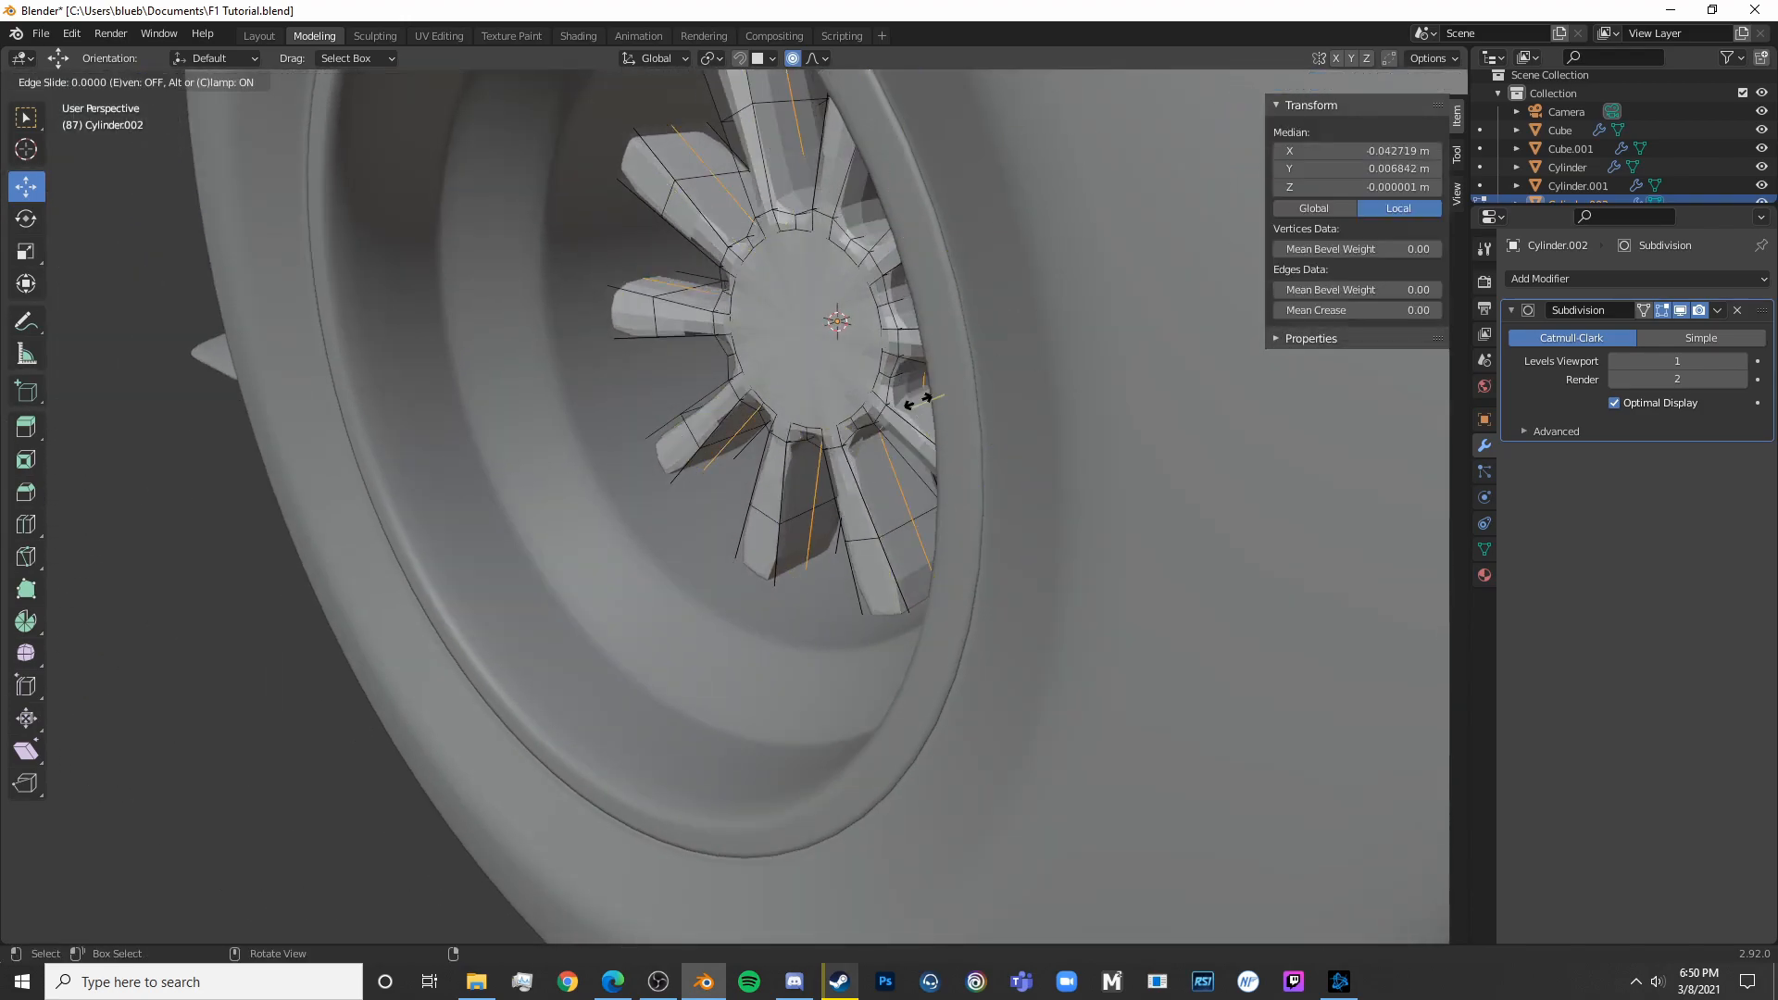
{"action": "right_click", "coordinate": [919, 401]}
Add two more centred lengthwise loop cuts along the spoke and hub sides, and check the smoothed shape
{"action": "key", "text": "ctrl+r"}
{"action": "left_click", "coordinate": [908, 391]}
{"action": "right_click", "coordinate": [909, 392]}
{"action": "middle_click_drag", "start_coordinate": [909, 393], "coordinate": [1028, 387]}
{"action": "key", "text": "ctrl+r"}
{"action": "left_click", "coordinate": [915, 364]}
{"action": "right_click", "coordinate": [915, 364]}
{"action": "key", "text": "Tab"}
{"action": "key", "text": "Tab"}
{"action": "middle_click_drag", "start_coordinate": [874, 641], "coordinate": [937, 507]}
{"action": "key", "text": "Tab"}
{"action": "key", "text": "Tab"}
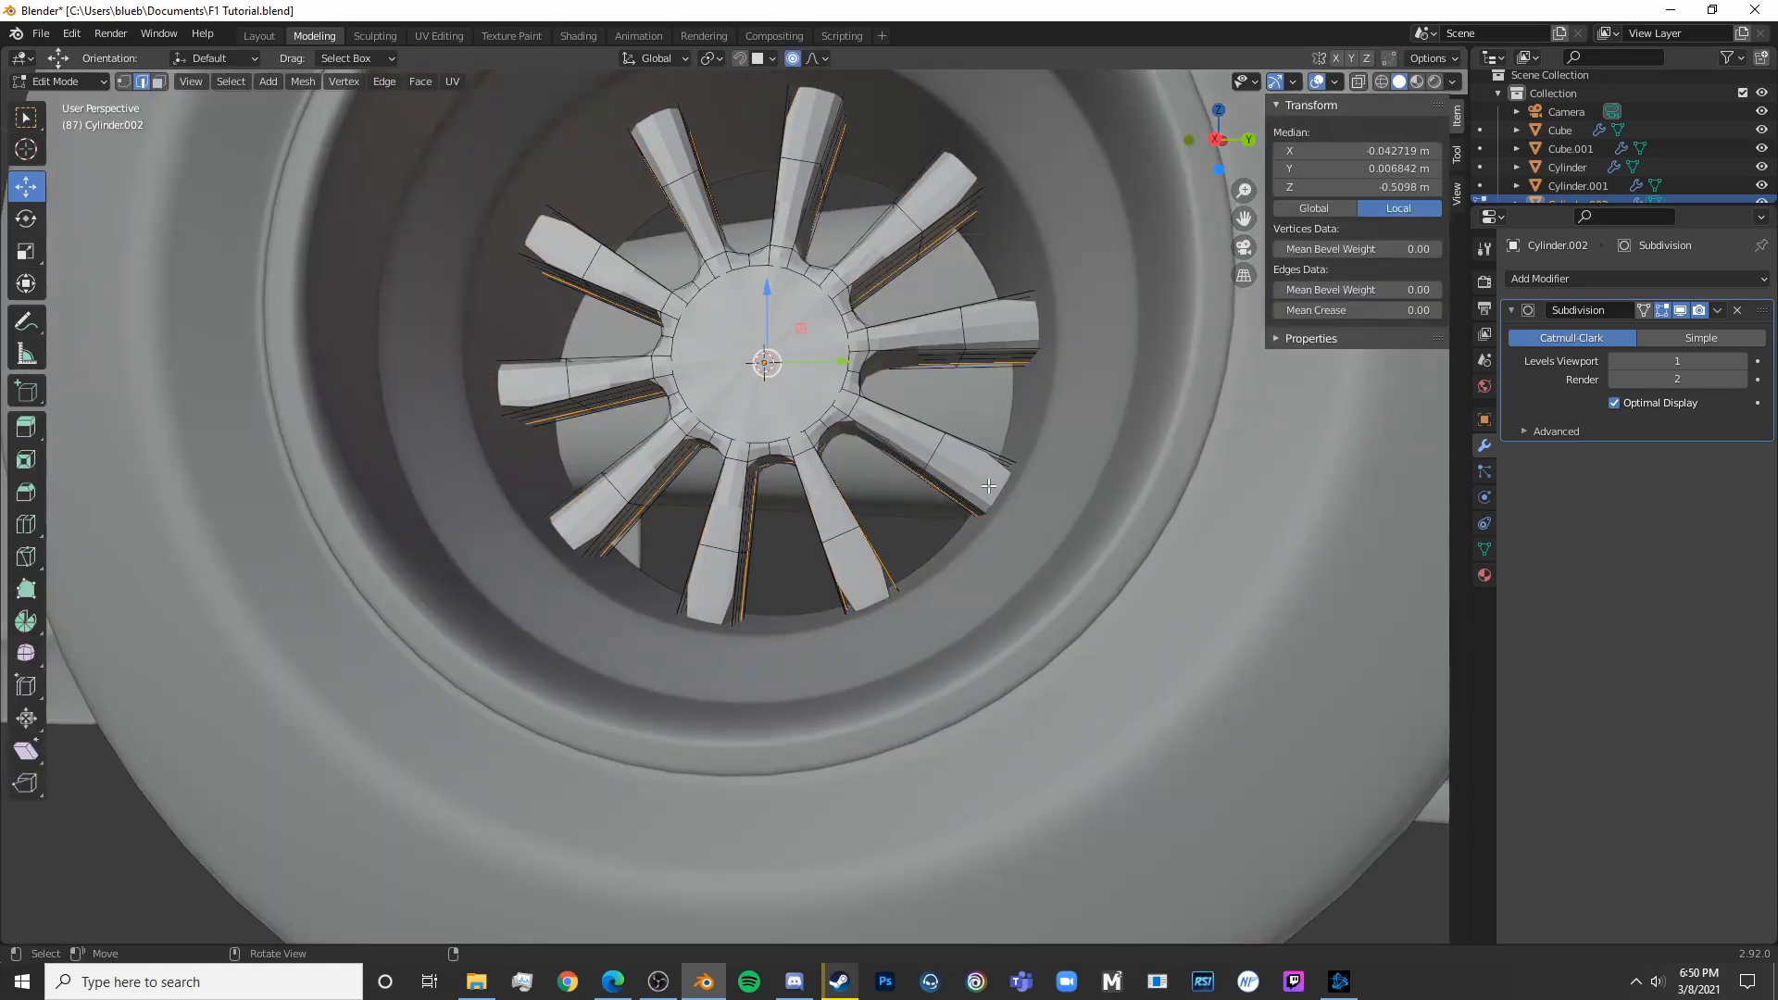
Clear the selection and add a centred crosswise loop cut to the outer portion of the spokes, one spoke after another around the hub
{"action": "key", "text": "alt+a"}
{"action": "left_click", "coordinate": [972, 475]}
{"action": "right_click", "coordinate": [972, 475]}
{"action": "key", "text": "ctrl+r"}
{"action": "left_click", "coordinate": [866, 577]}
{"action": "right_click", "coordinate": [867, 578]}
{"action": "key", "text": "ctrl+r"}
{"action": "left_click", "coordinate": [713, 591]}
{"action": "right_click", "coordinate": [713, 591]}
{"action": "key", "text": "ctrl+r"}
{"action": "left_click", "coordinate": [606, 530]}
{"action": "right_click", "coordinate": [606, 530]}
{"action": "key", "text": "ctrl+r"}
{"action": "left_click", "coordinate": [544, 407]}
{"action": "right_click", "coordinate": [553, 405]}
{"action": "key", "text": "ctrl+r"}
{"action": "left_click", "coordinate": [667, 139]}
{"action": "right_click", "coordinate": [666, 139]}
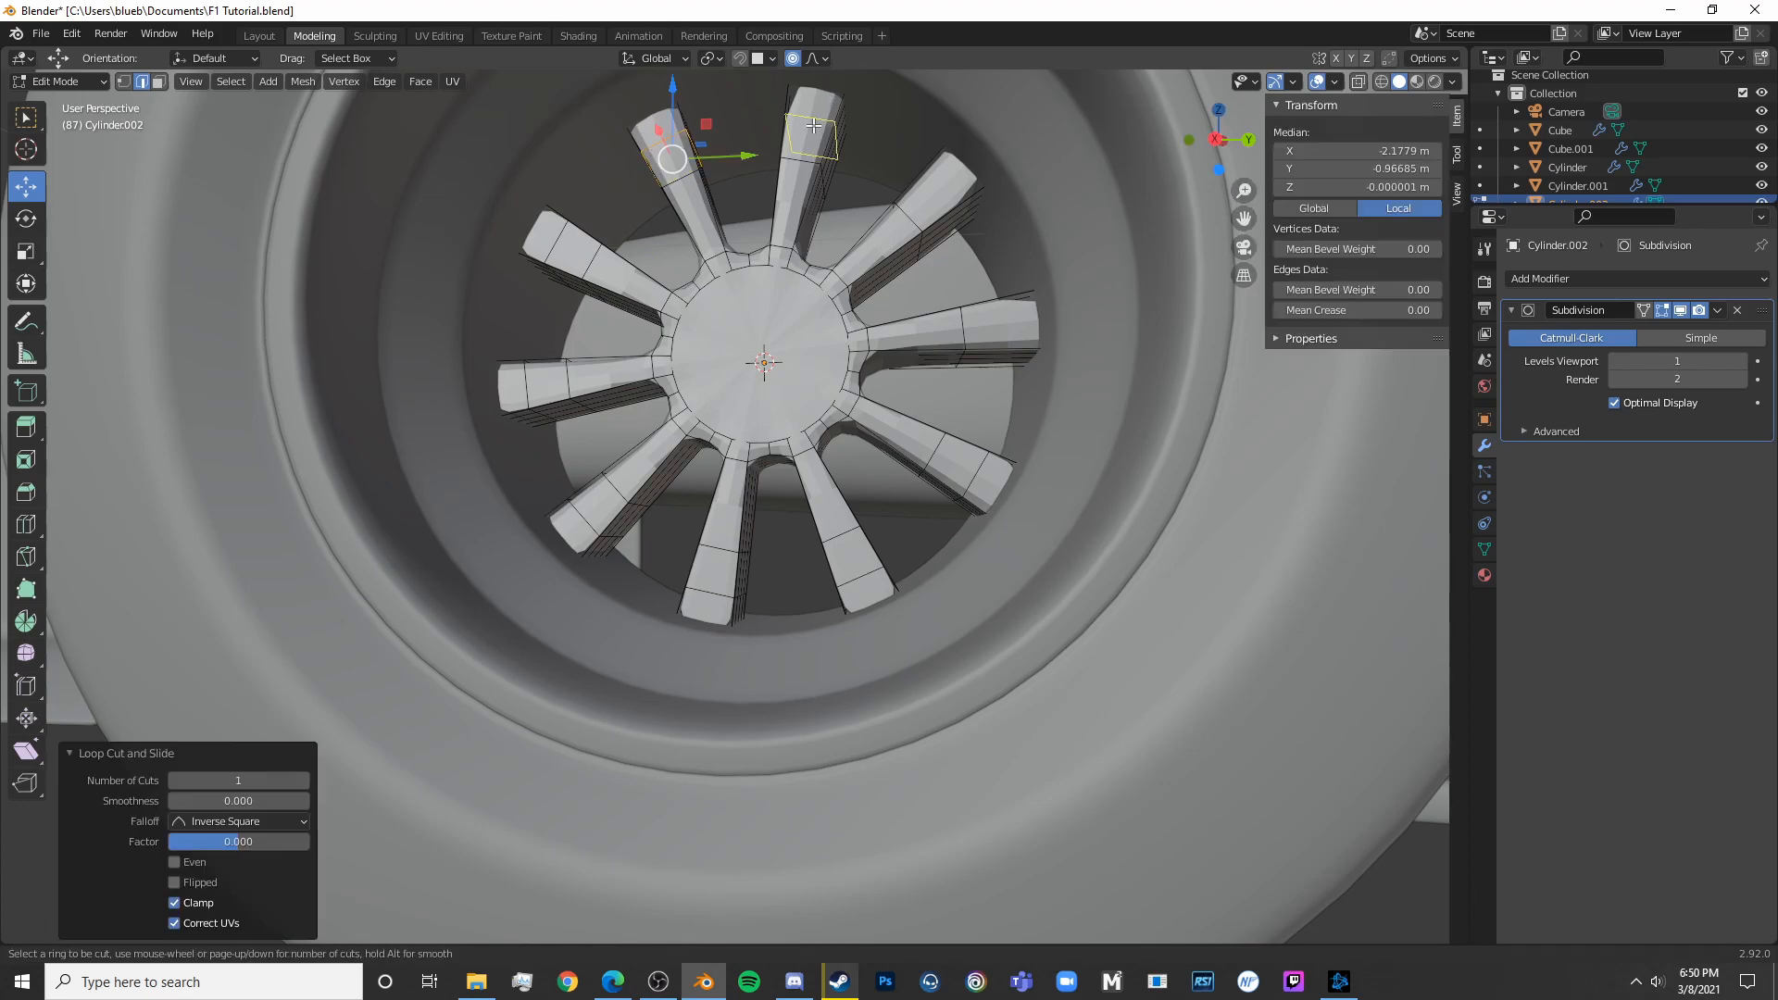
Add crosswise loop cuts to the inner portion of the spokes, close to the hub, working around all of them
{"action": "key", "text": "Tab"}
{"action": "middle_click_drag", "start_coordinate": [886, 479], "coordinate": [901, 574]}
{"action": "scroll", "coordinate": [901, 574], "scroll_direction": "up", "scroll_amount": 2}
{"action": "key", "text": "Tab"}
{"action": "key", "text": "alt+a"}
{"action": "key", "text": "ctrl+r"}
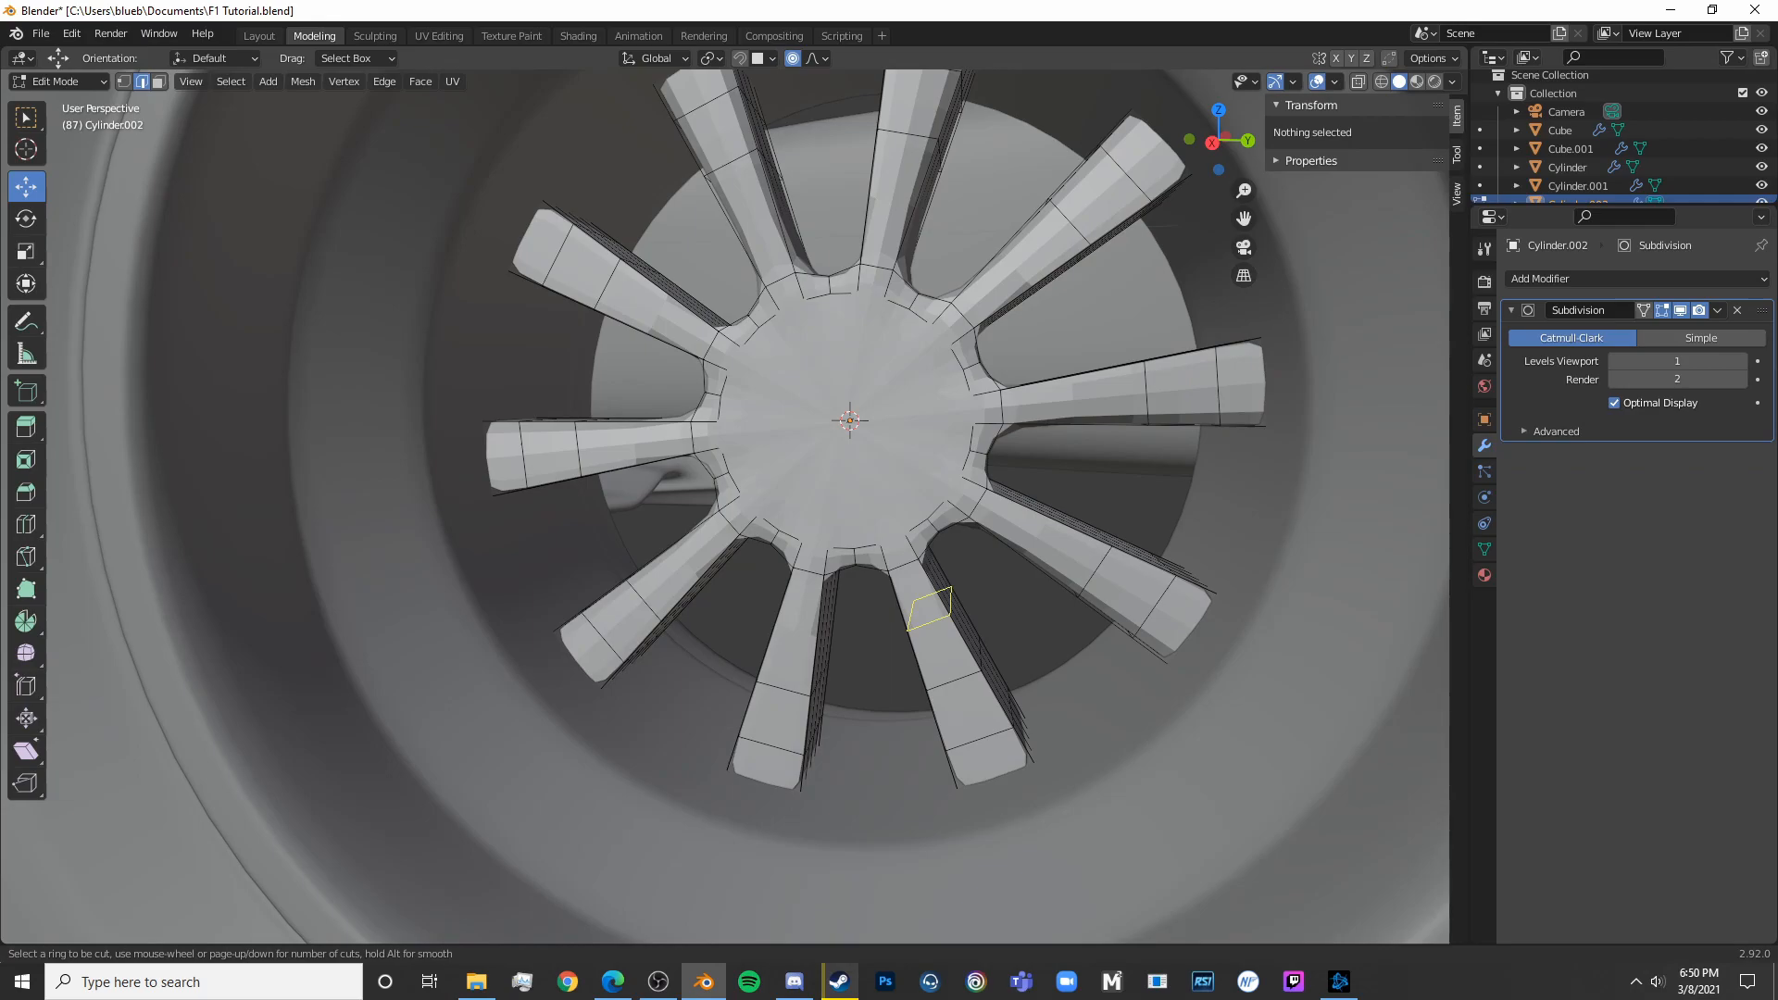
{"action": "left_click", "coordinate": [929, 609]}
{"action": "left_click", "coordinate": [893, 575]}
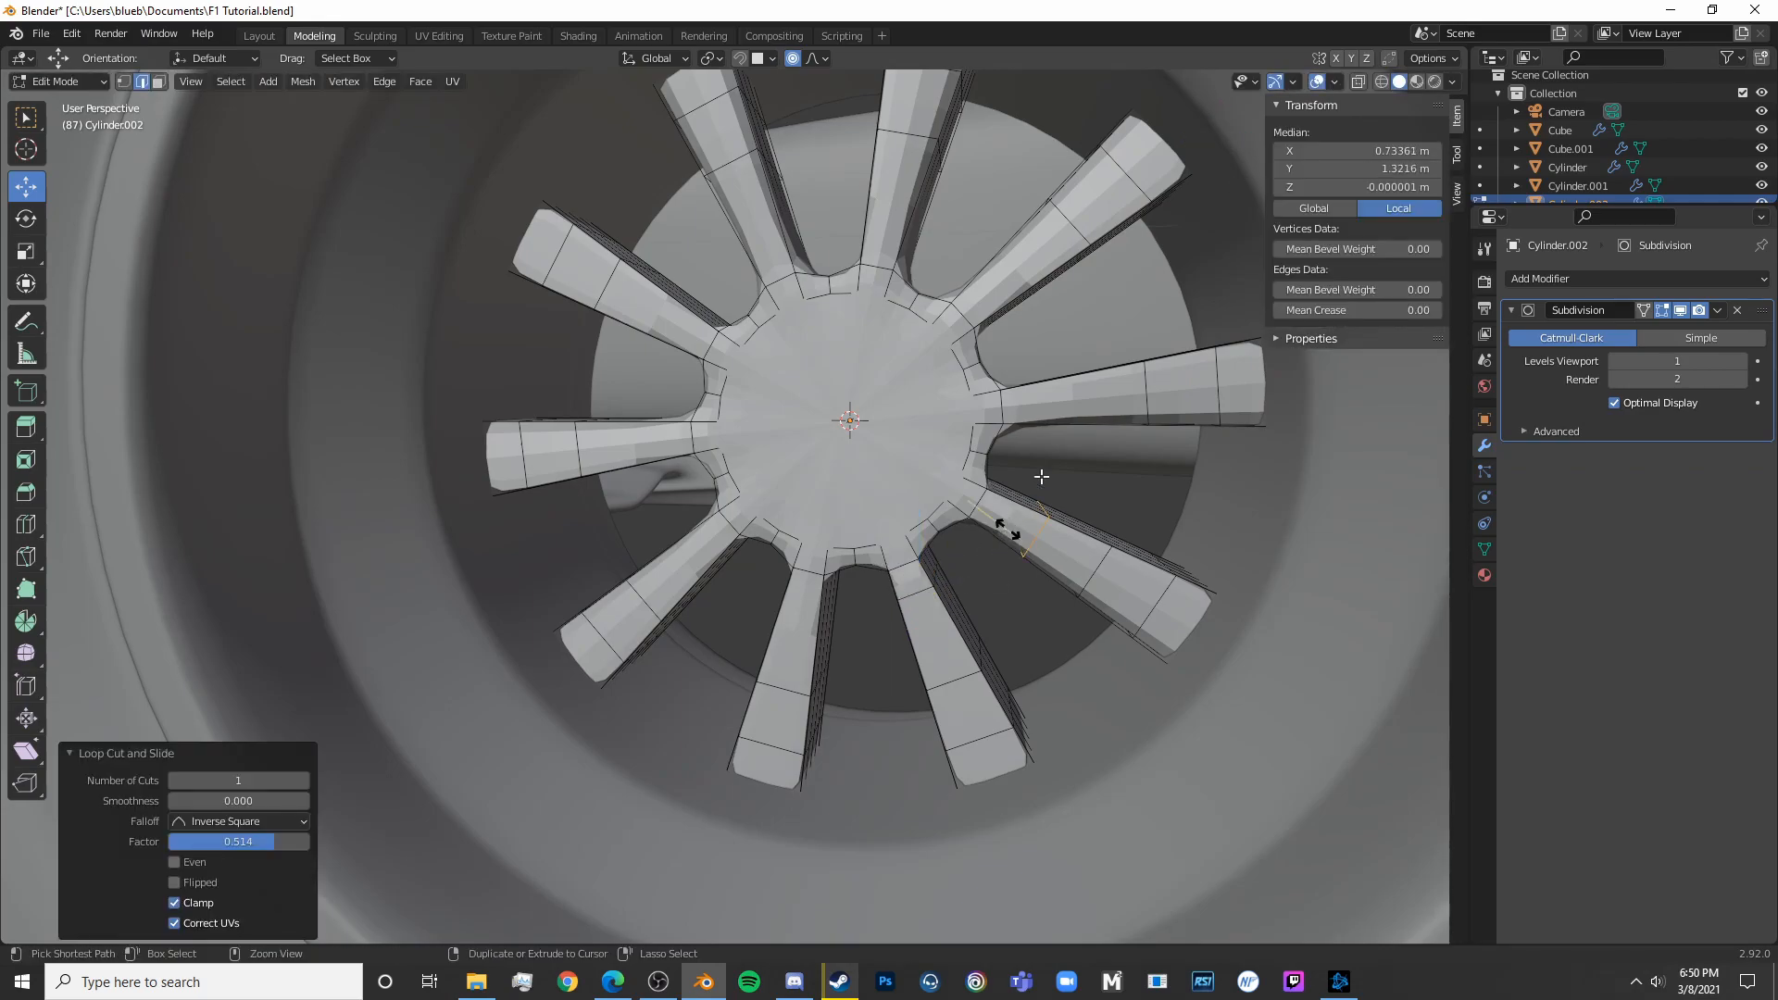
{"action": "key", "text": "ctrl+r"}
{"action": "left_click", "coordinate": [1003, 307]}
{"action": "right_click", "coordinate": [1003, 308]}
{"action": "key", "text": "alt+a"}
{"action": "key", "text": "ctrl+r"}
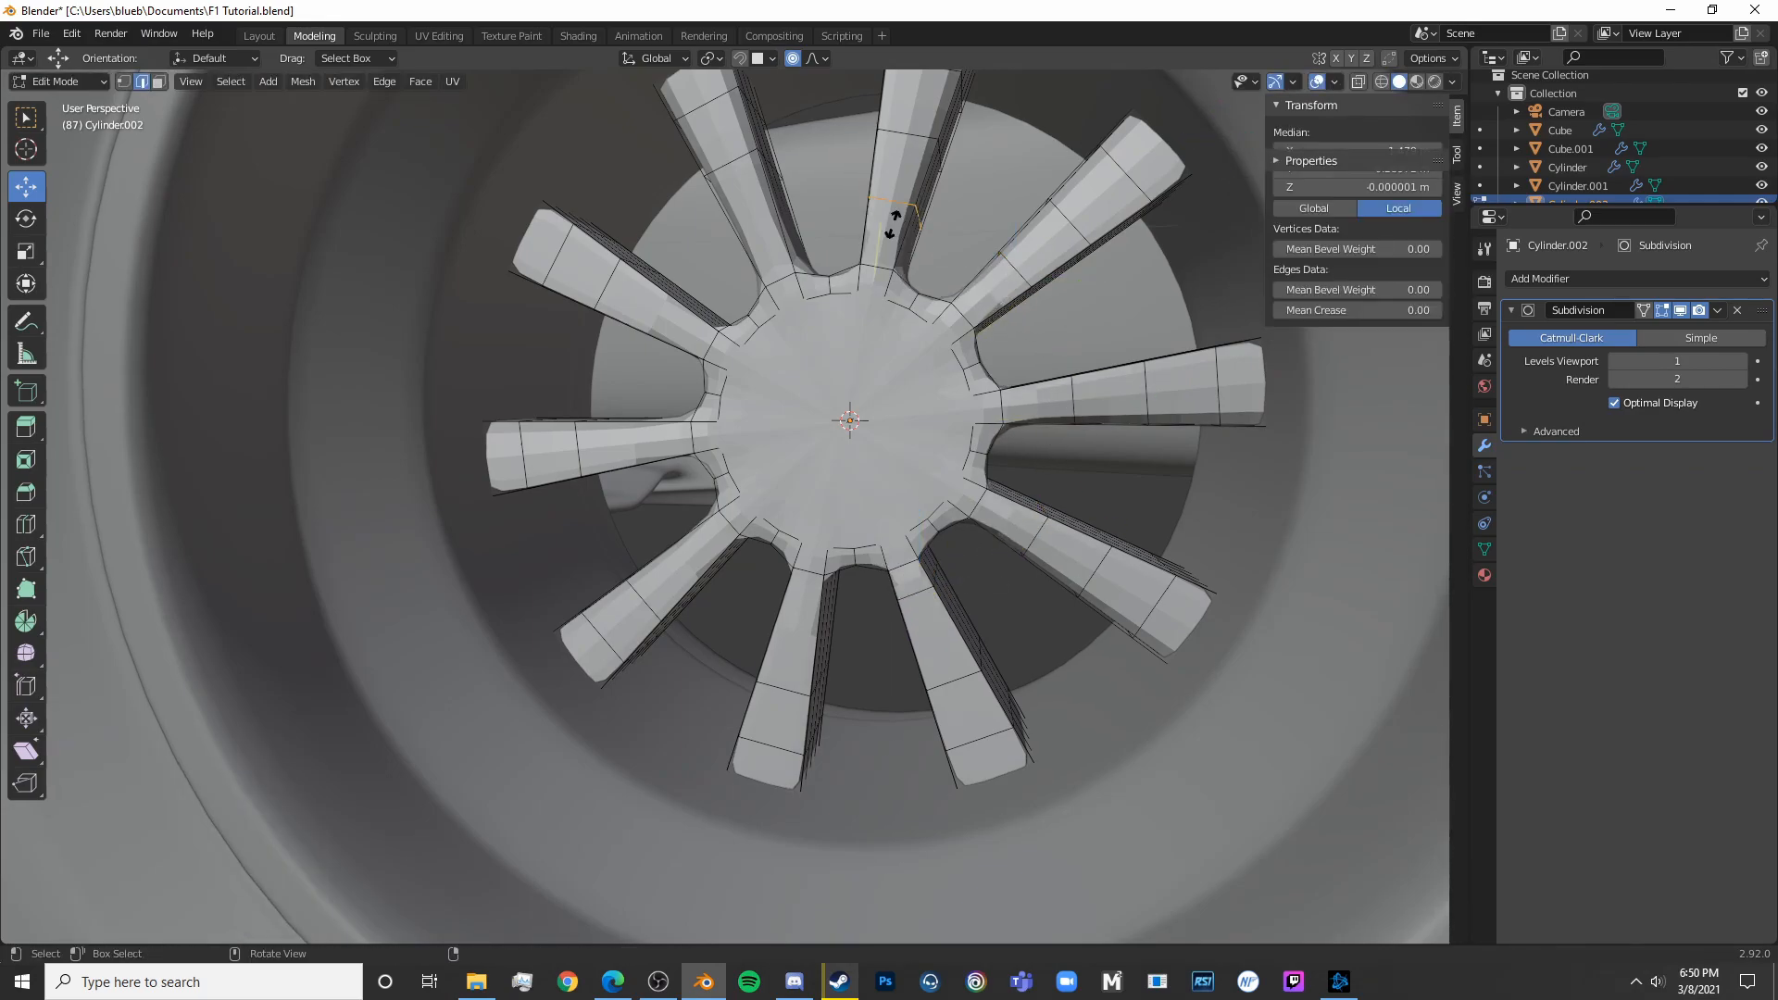
{"action": "left_click", "coordinate": [765, 231]}
{"action": "right_click", "coordinate": [765, 232]}
{"action": "key", "text": "alt+a"}
{"action": "key", "text": "ctrl+r"}
{"action": "left_click", "coordinate": [674, 320]}
{"action": "right_click", "coordinate": [674, 320]}
{"action": "key", "text": "alt+a"}
{"action": "key", "text": "ctrl+r"}
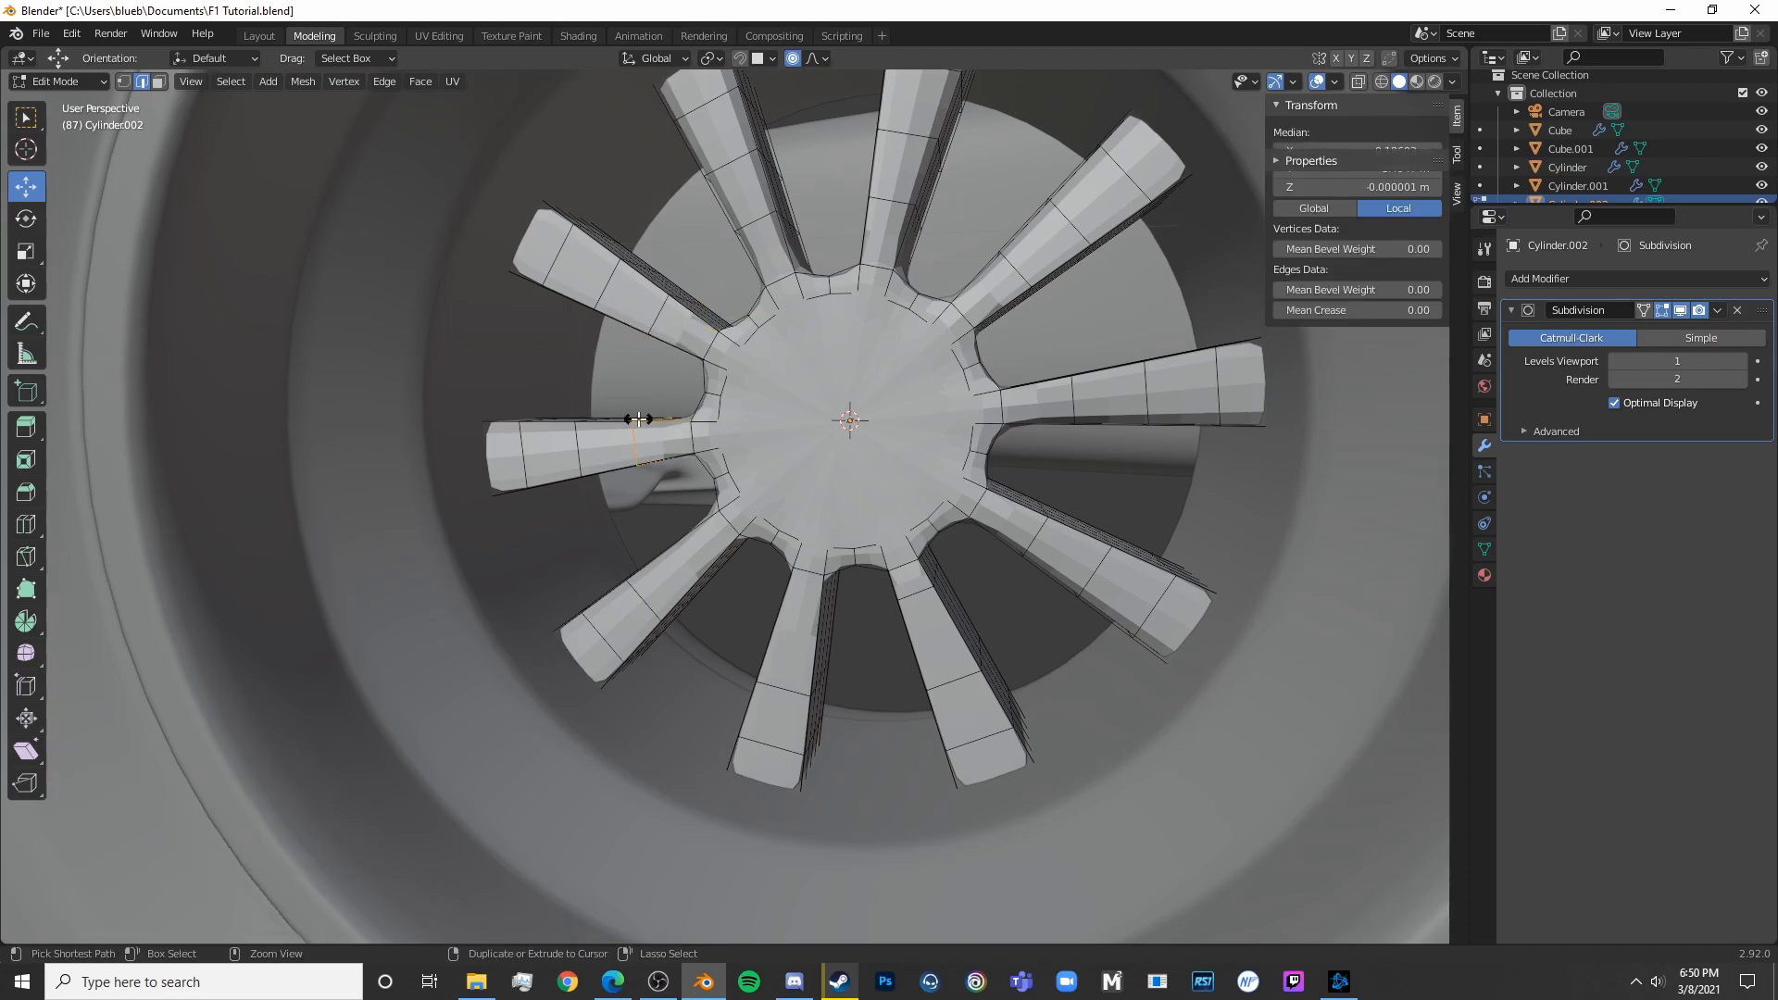
{"action": "left_click", "coordinate": [680, 545]}
{"action": "left_click", "coordinate": [785, 599]}
{"action": "left_click", "coordinate": [847, 655]}
{"action": "left_click", "coordinate": [850, 656]}
Return to object mode and shade the hub and spokes smooth
{"action": "key", "text": "Tab"}
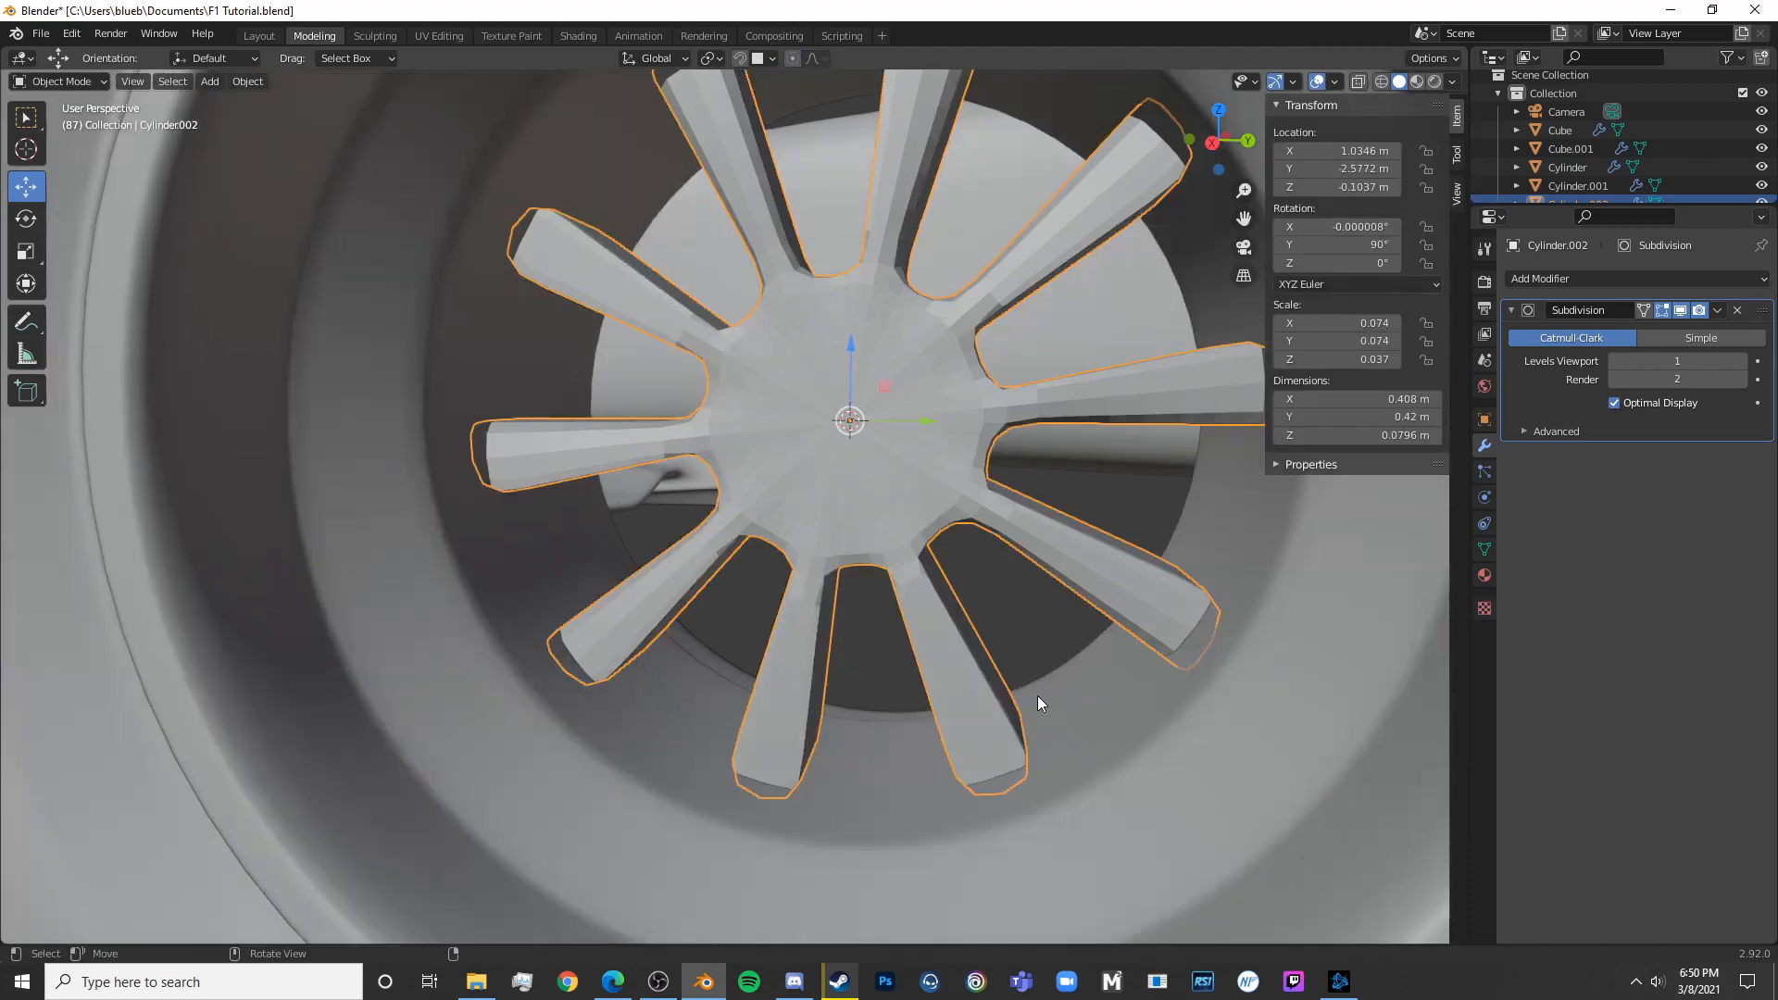
{"action": "middle_click_drag", "start_coordinate": [970, 554], "coordinate": [909, 566]}
{"action": "left_click", "coordinate": [248, 81]}
{"action": "left_click", "coordinate": [370, 447]}
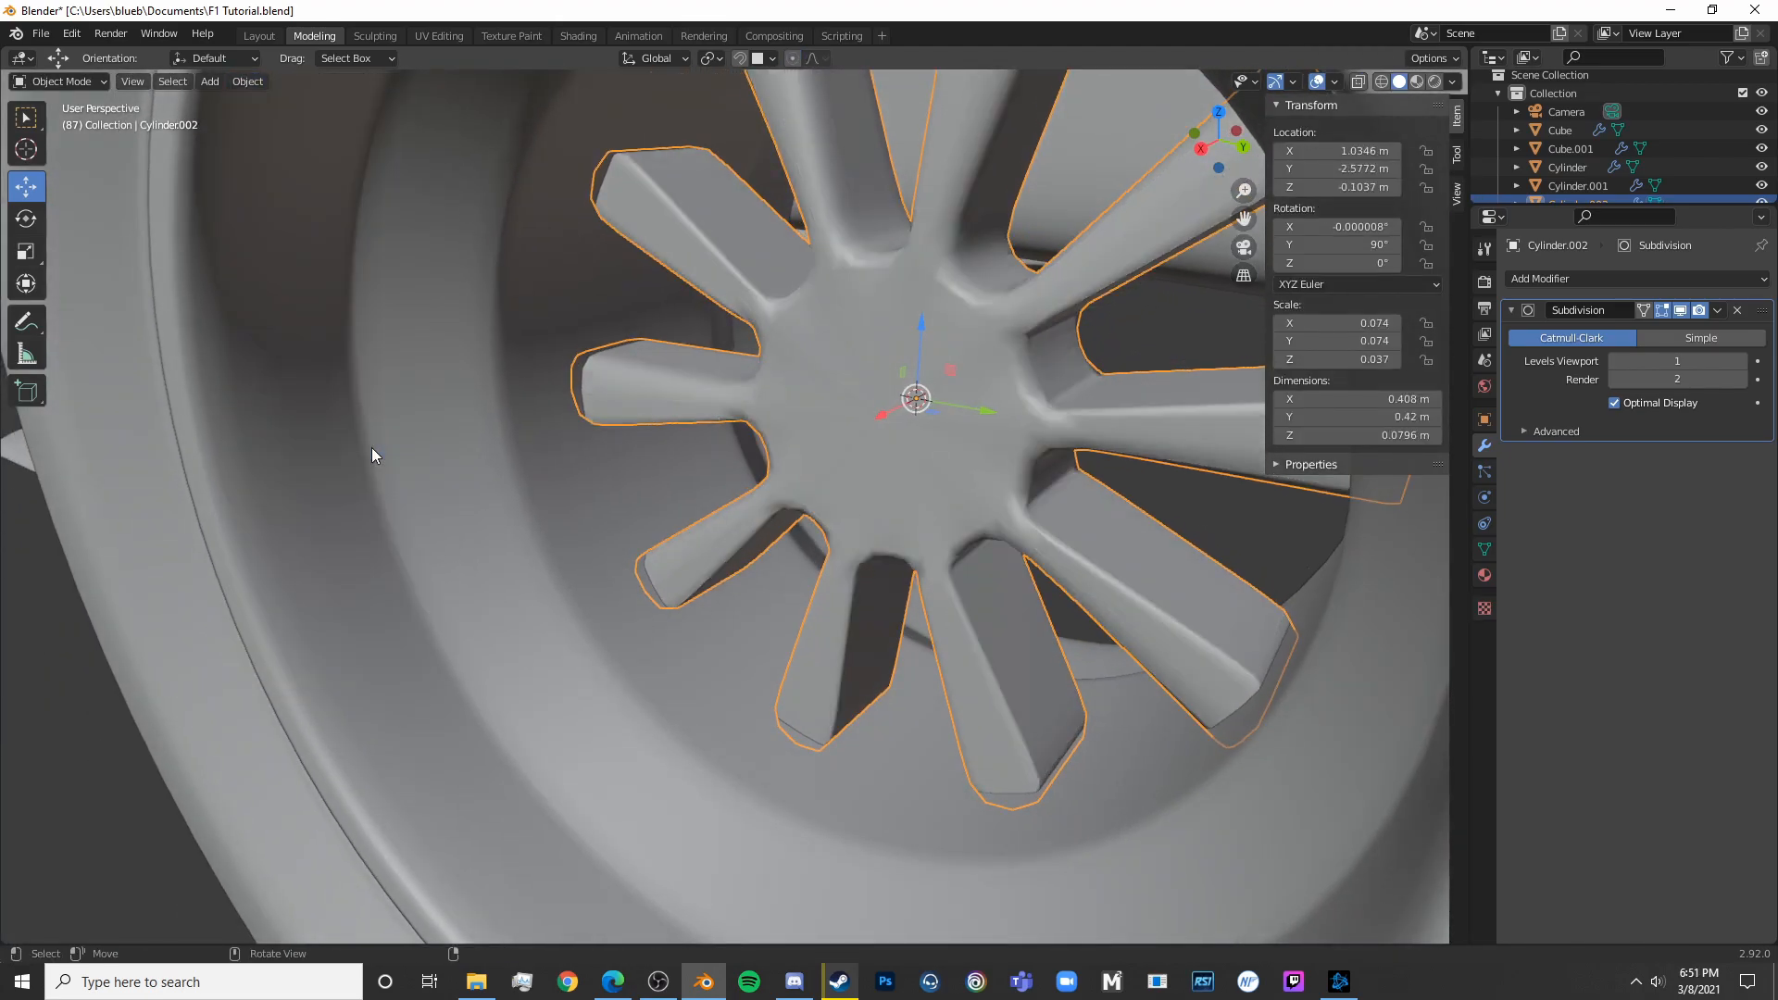
Narrow the hub and spokes along the X axis by a scale factor of about 0.846
{"action": "key", "text": "Tab"}
{"action": "middle_click_drag", "start_coordinate": [1034, 573], "coordinate": [944, 552]}
{"action": "key", "text": "Tab"}
{"action": "scroll", "coordinate": [1001, 556], "scroll_direction": "down", "scroll_amount": 6}
{"action": "key", "text": "s"}
{"action": "key", "text": "x"}
{"action": "left_click", "coordinate": [925, 598]}
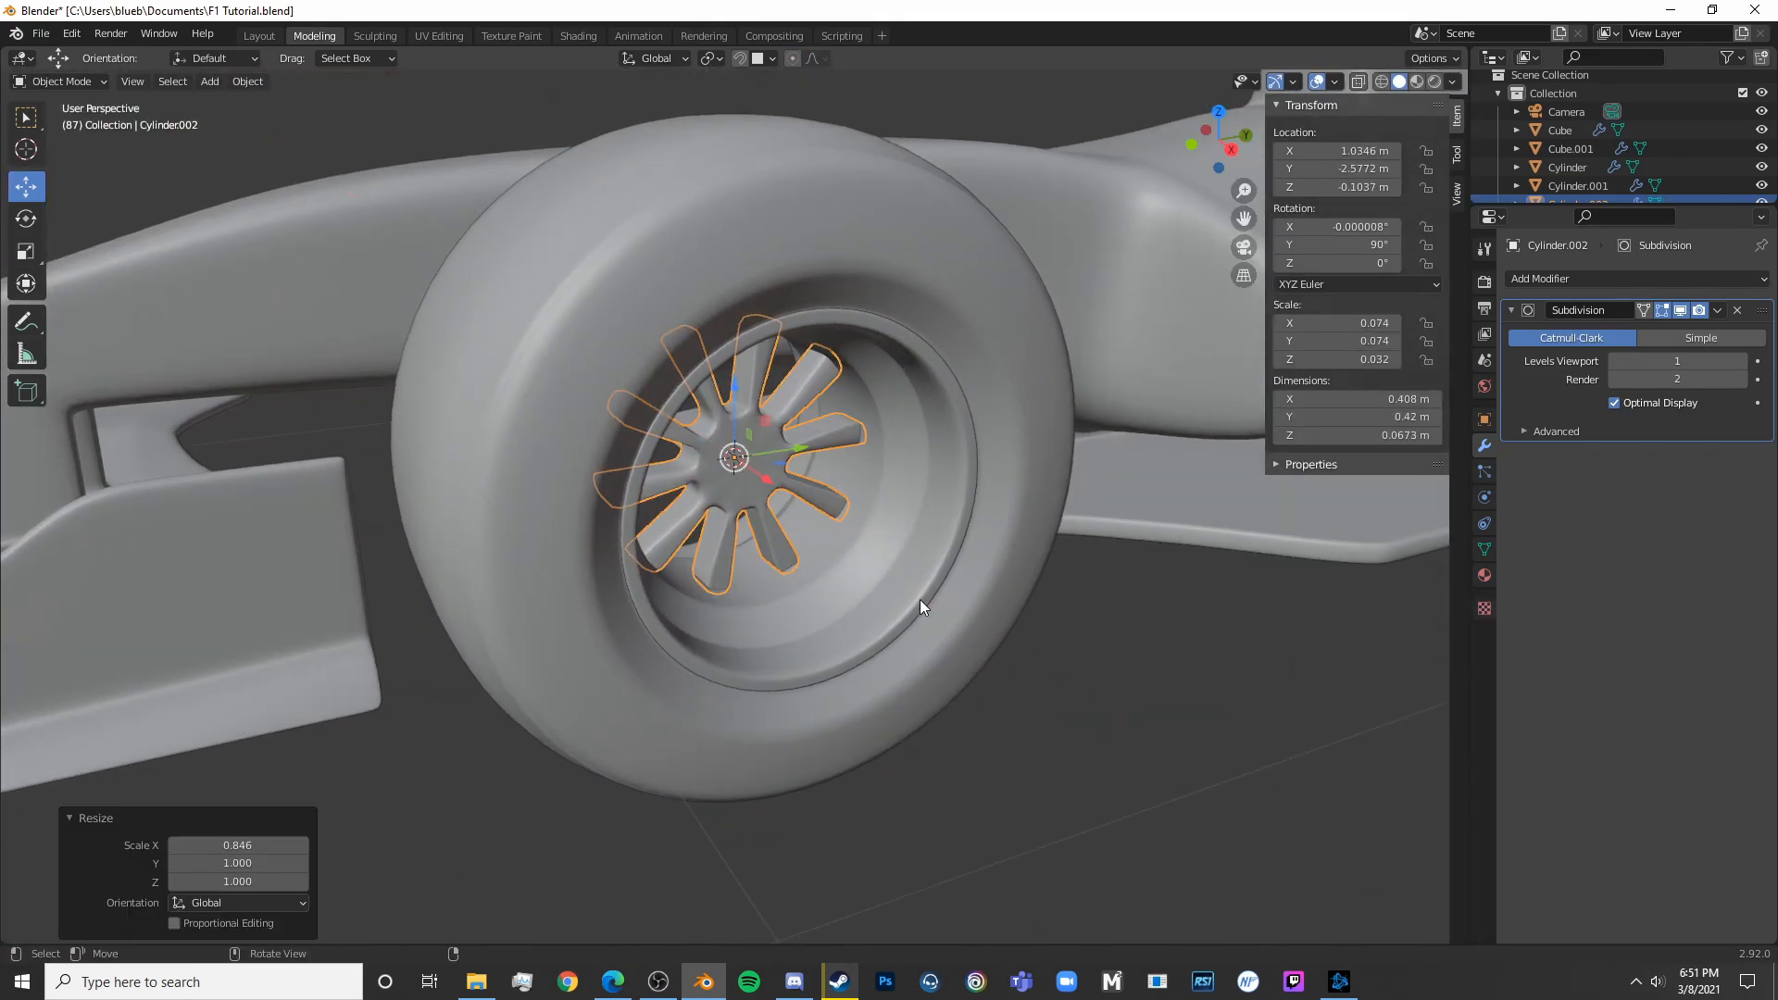
Select the two circular end faces of the hub in face mode
{"action": "key", "text": "Tab"}
{"action": "scroll", "coordinate": [923, 593], "scroll_direction": "up", "scroll_amount": 5}
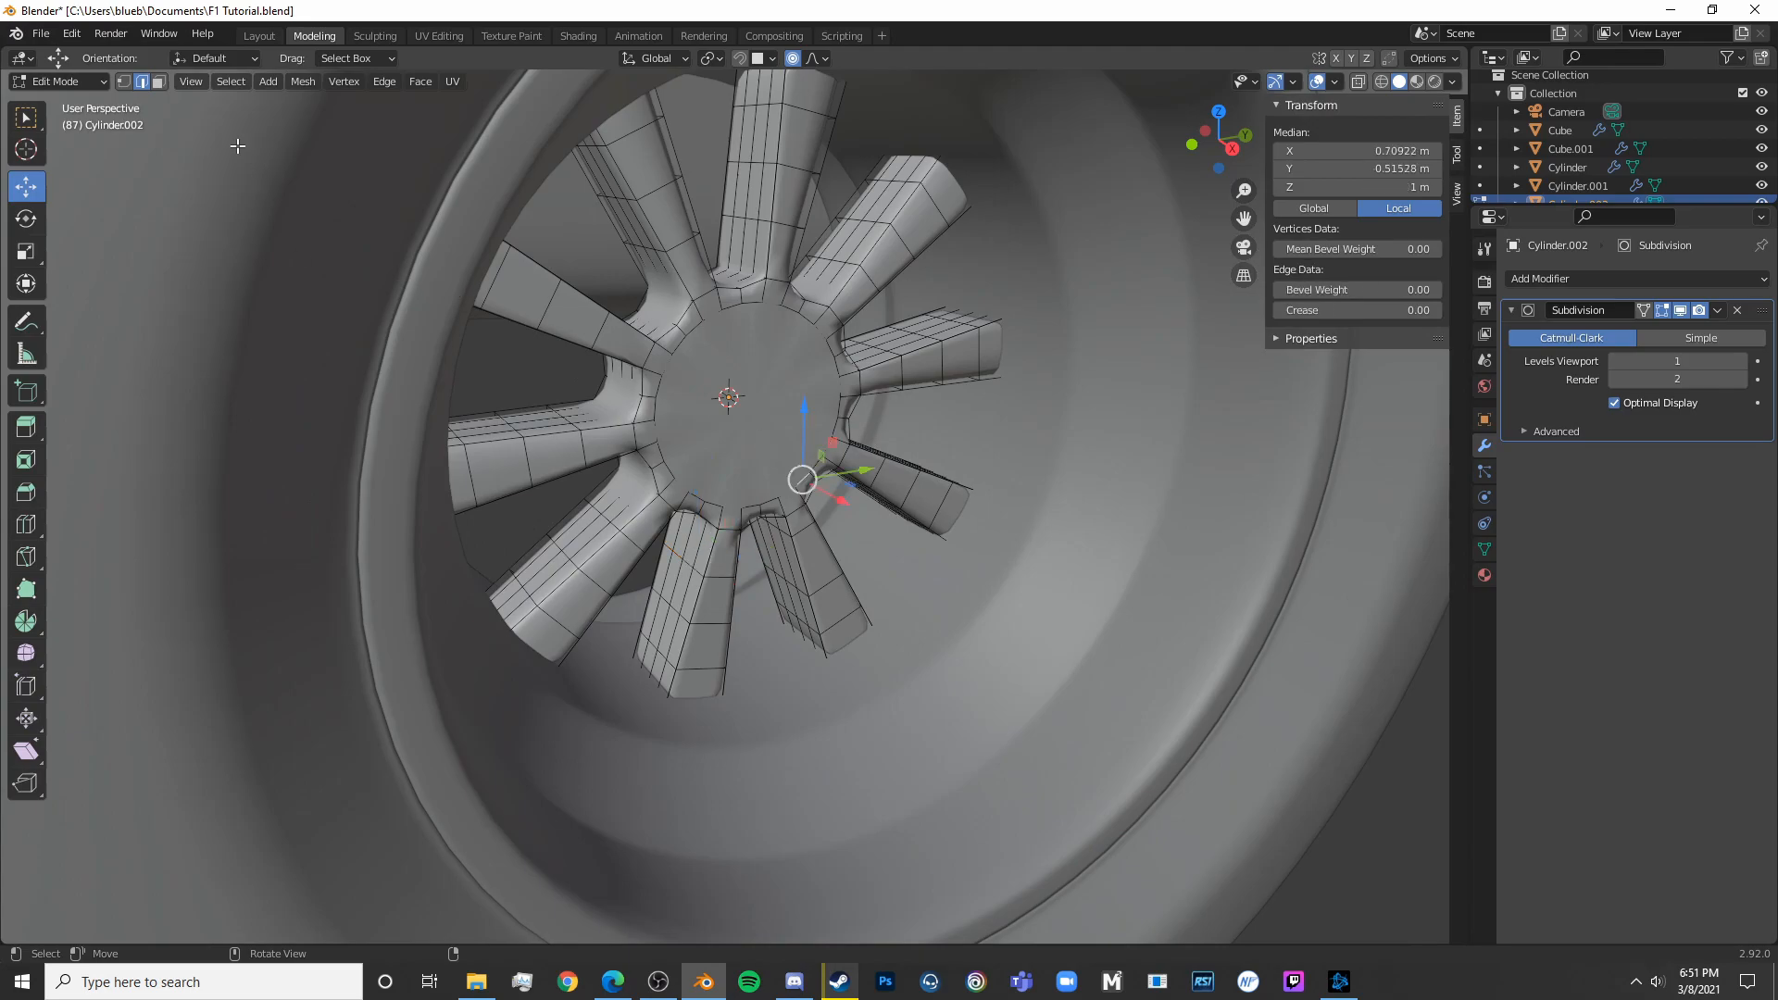
{"action": "left_click", "coordinate": [161, 81]}
{"action": "middle_click_drag", "start_coordinate": [800, 414], "coordinate": [1059, 488]}
{"action": "left_click", "coordinate": [555, 491]}
{"action": "middle_click_drag", "start_coordinate": [556, 491], "coordinate": [757, 639]}
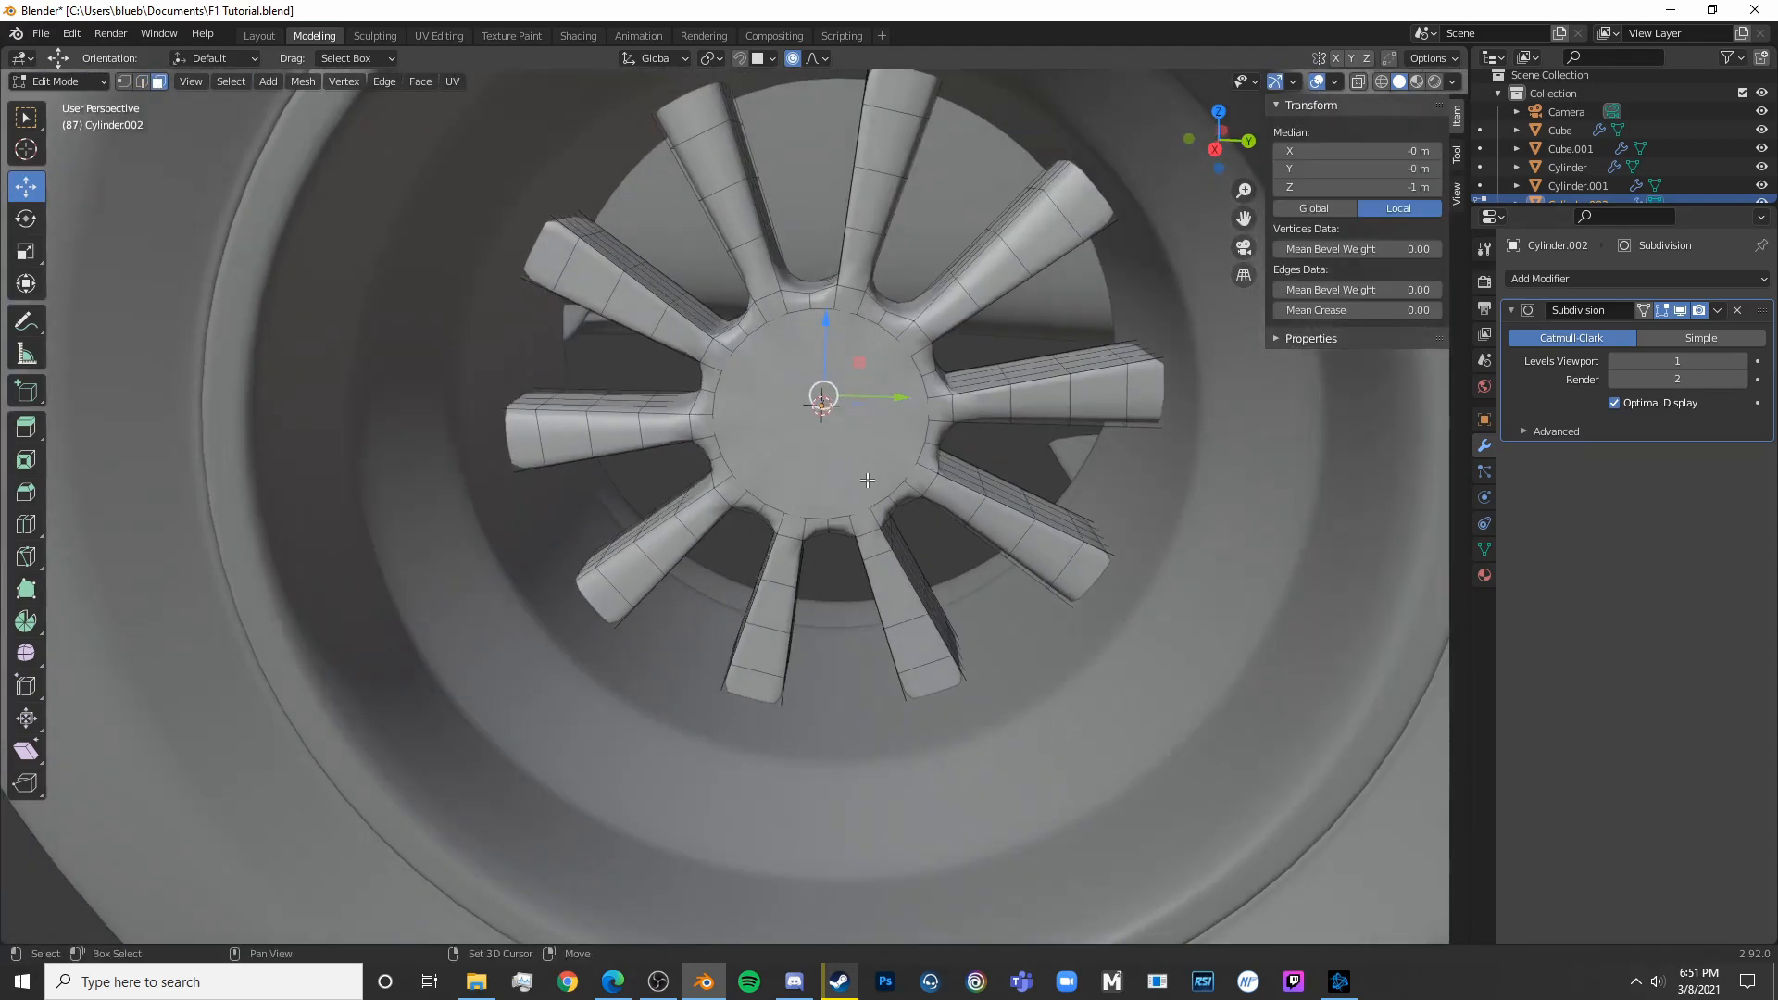
{"action": "left_click", "coordinate": [860, 479]}
{"action": "mouse_move", "coordinate": [964, 531]}
{"action": "middle_mouse_down"}
{"action": "mouse_move", "coordinate": [1007, 569]}
{"action": "mouse_move", "coordinate": [989, 542]}
{"action": "middle_mouse_up"}
{"action": "scroll", "coordinate": [989, 542], "scroll_direction": "up", "scroll_amount": 4}
Try to inset and scale the hub's circular end faces, and undo the attempt
{"action": "key", "text": "i"}
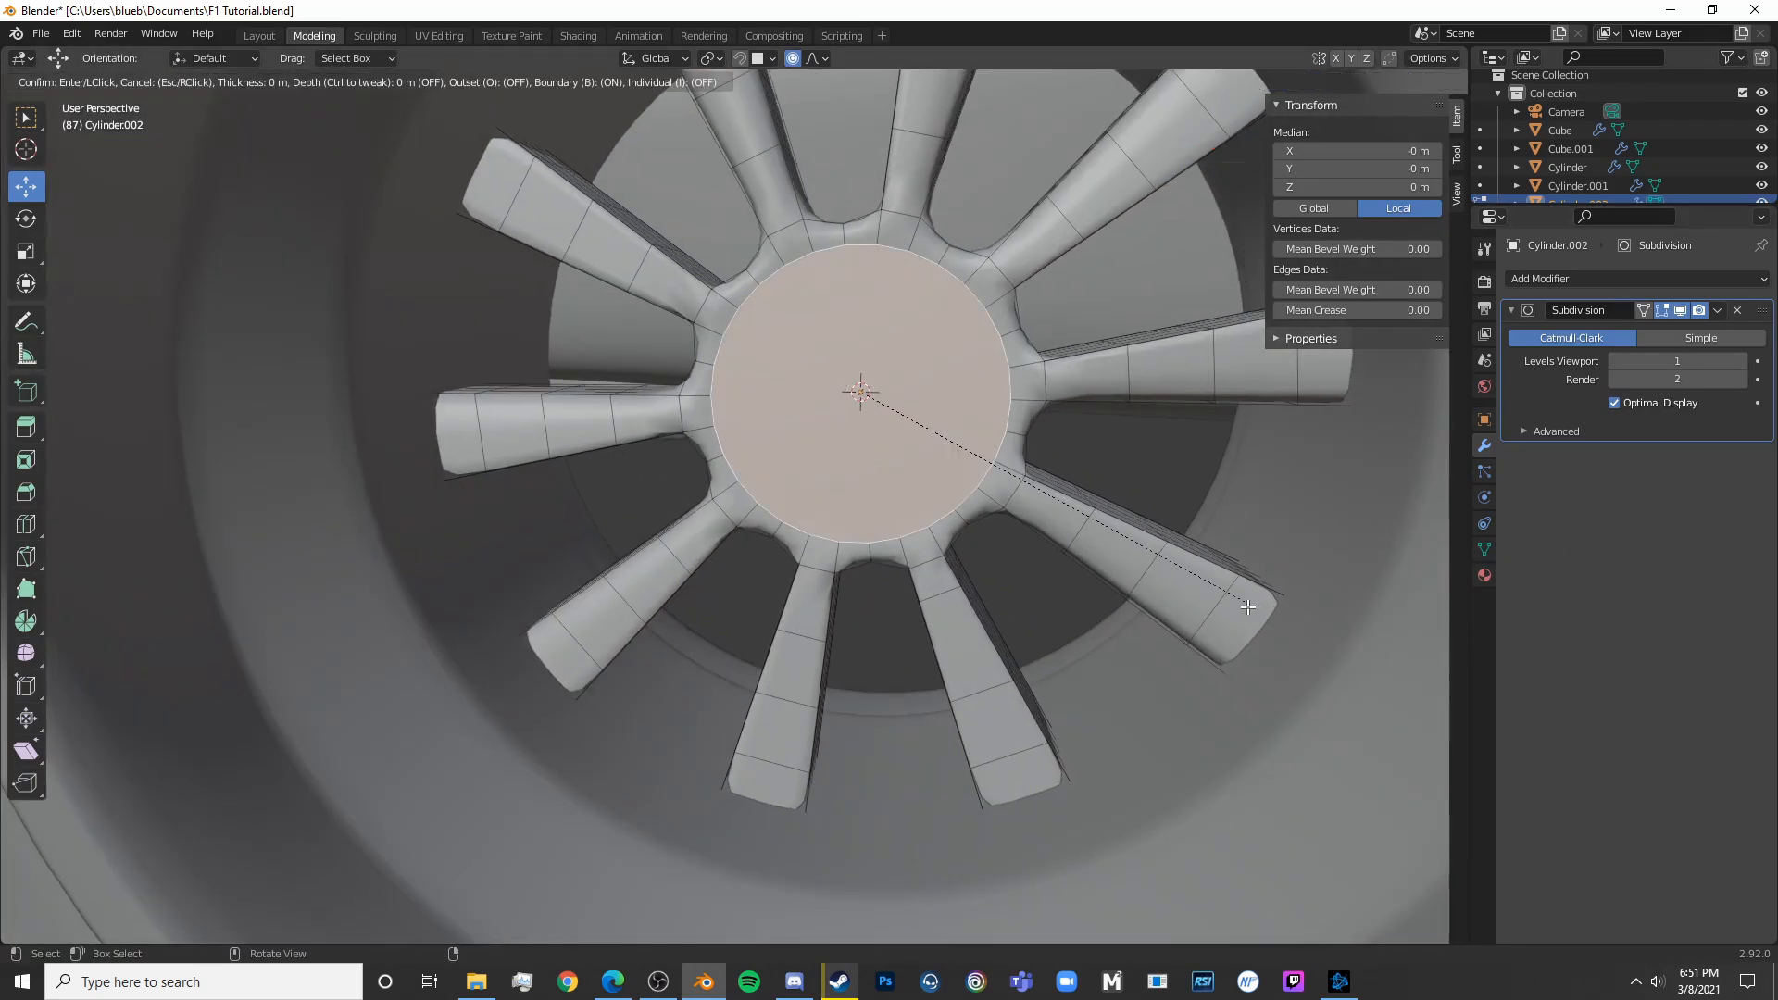
{"action": "left_click", "coordinate": [1245, 603]}
{"action": "middle_click_drag", "start_coordinate": [1242, 603], "coordinate": [1072, 685], "text": "shift"}
{"action": "key", "text": "s"}
{"action": "left_click", "coordinate": [1137, 652]}
{"action": "key", "text": "ctrl+z"}
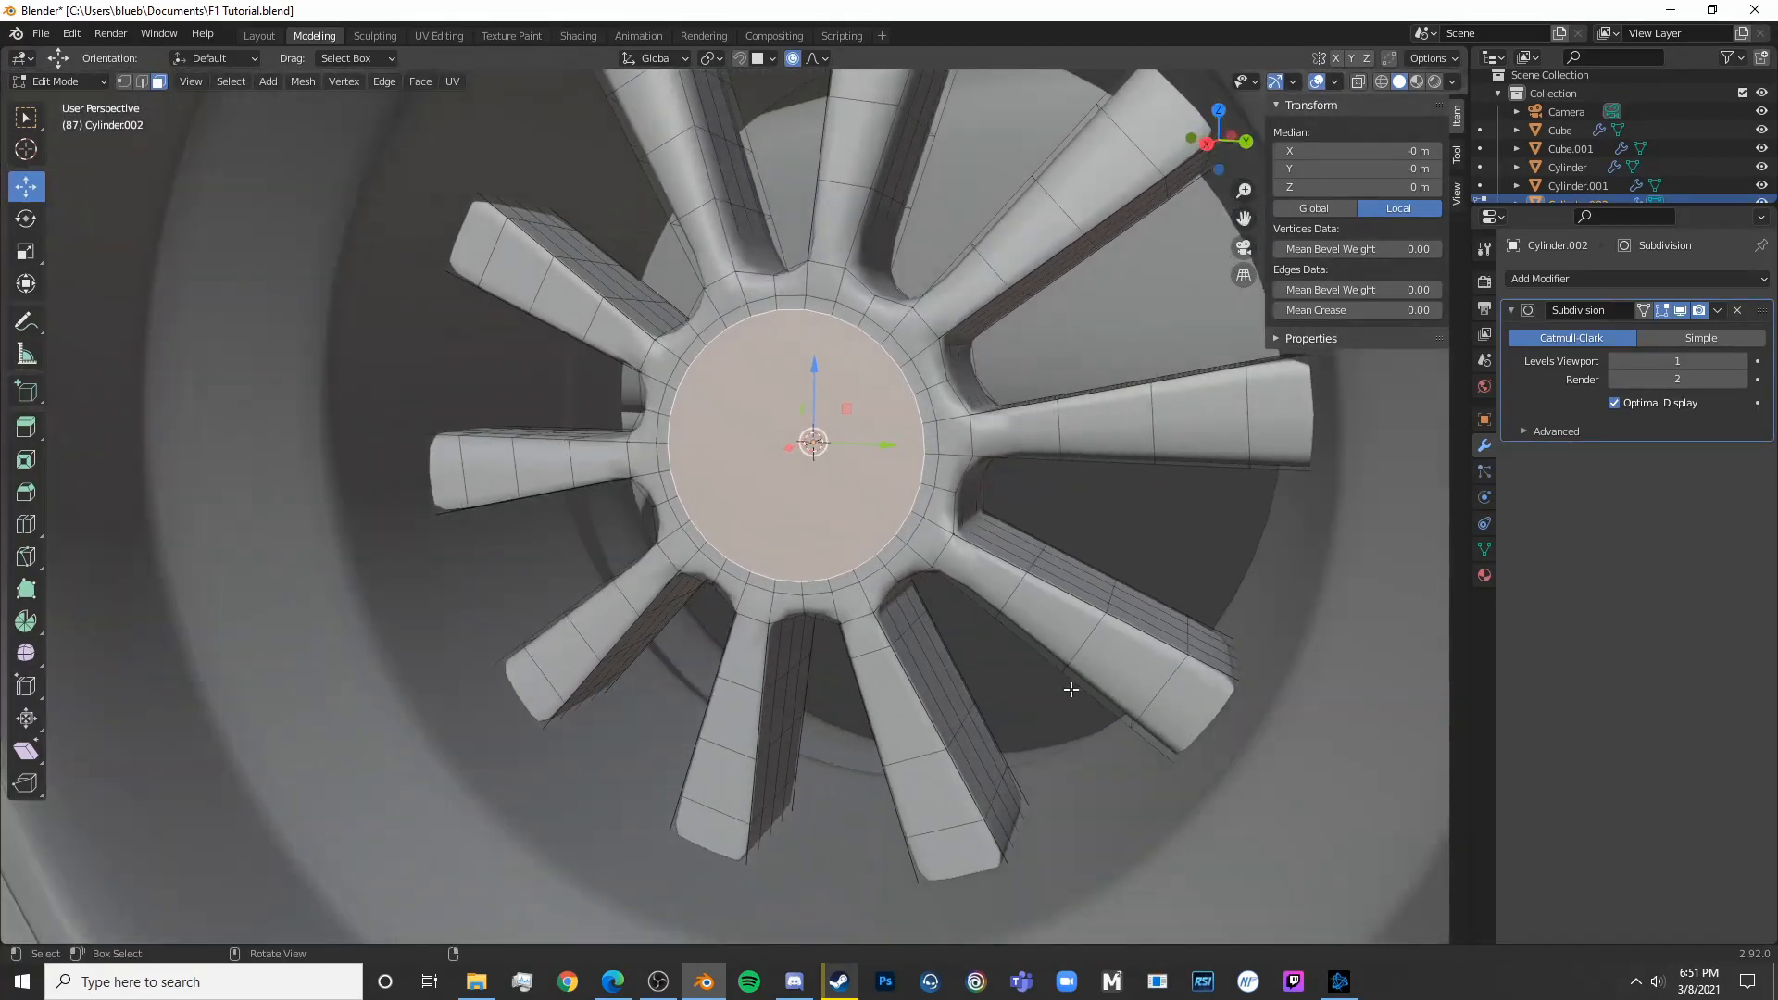
{"action": "scroll", "coordinate": [1072, 685], "scroll_direction": "down", "scroll_amount": 2}
{"action": "key", "text": "ctrl+z"}
{"action": "key", "text": "ctrl+z"}
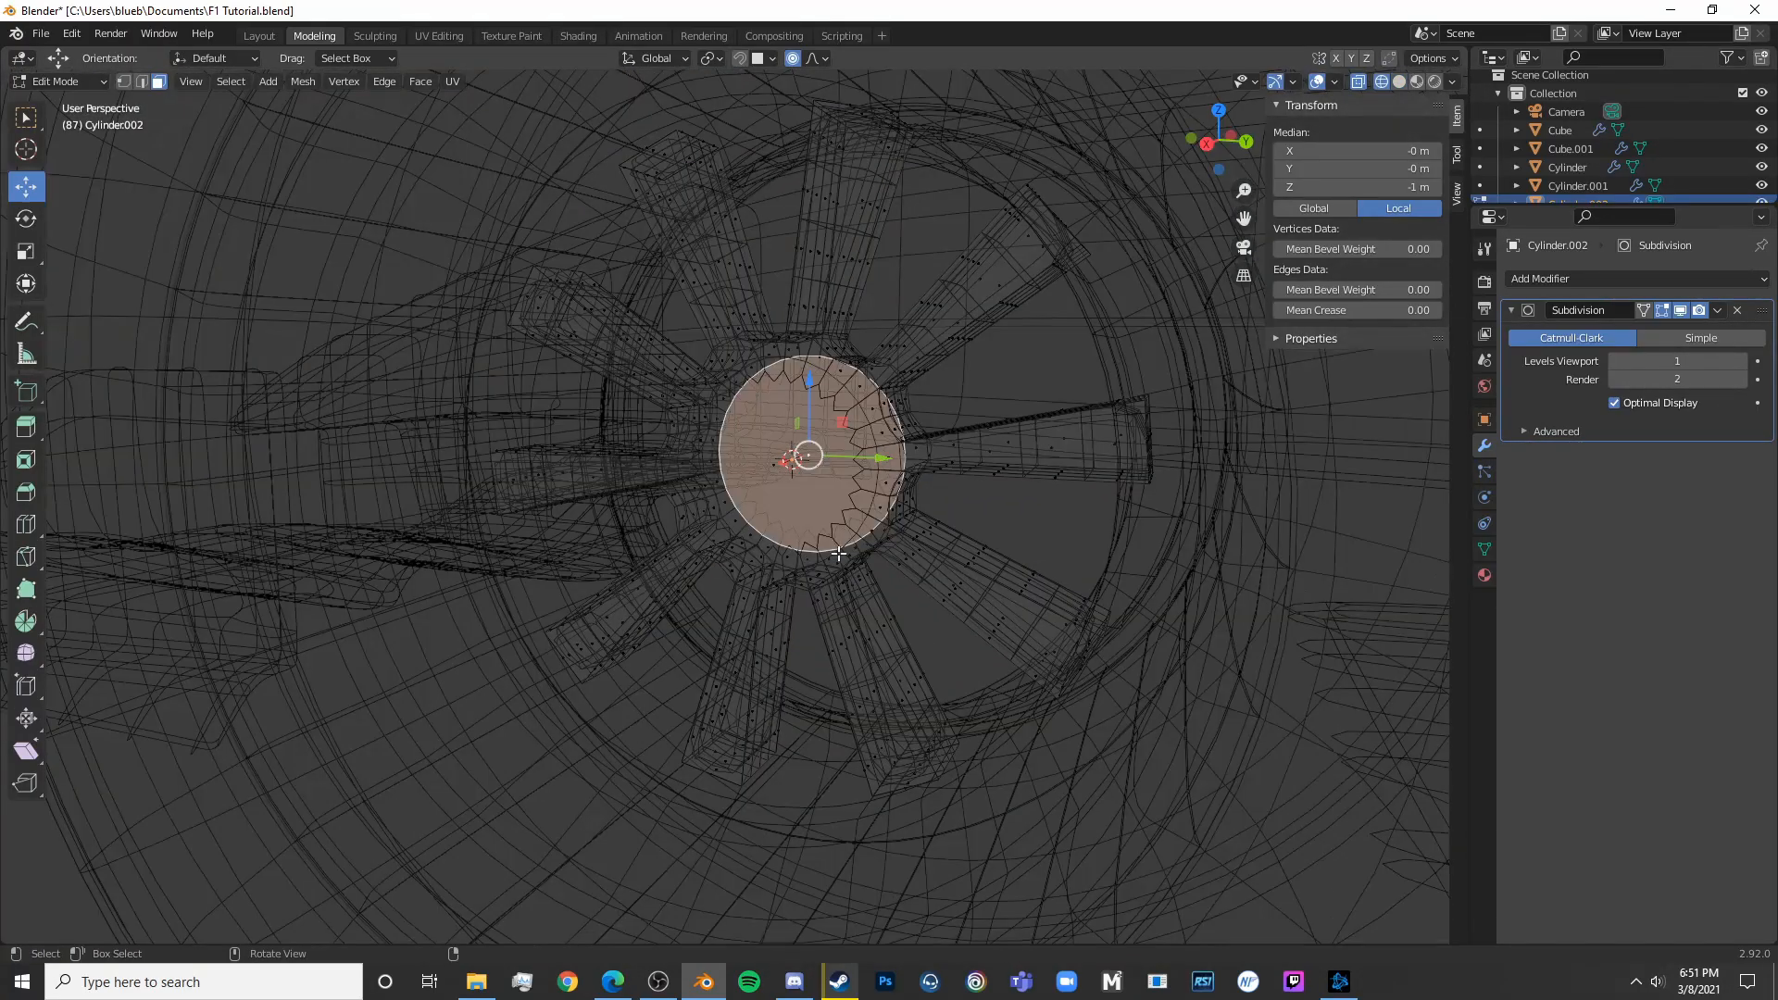
{"action": "key", "text": "ctrl+z"}
Inset both circular end faces of the hub by about 0.175 m and delete the inner faces to open a central hole
{"action": "key", "text": "i"}
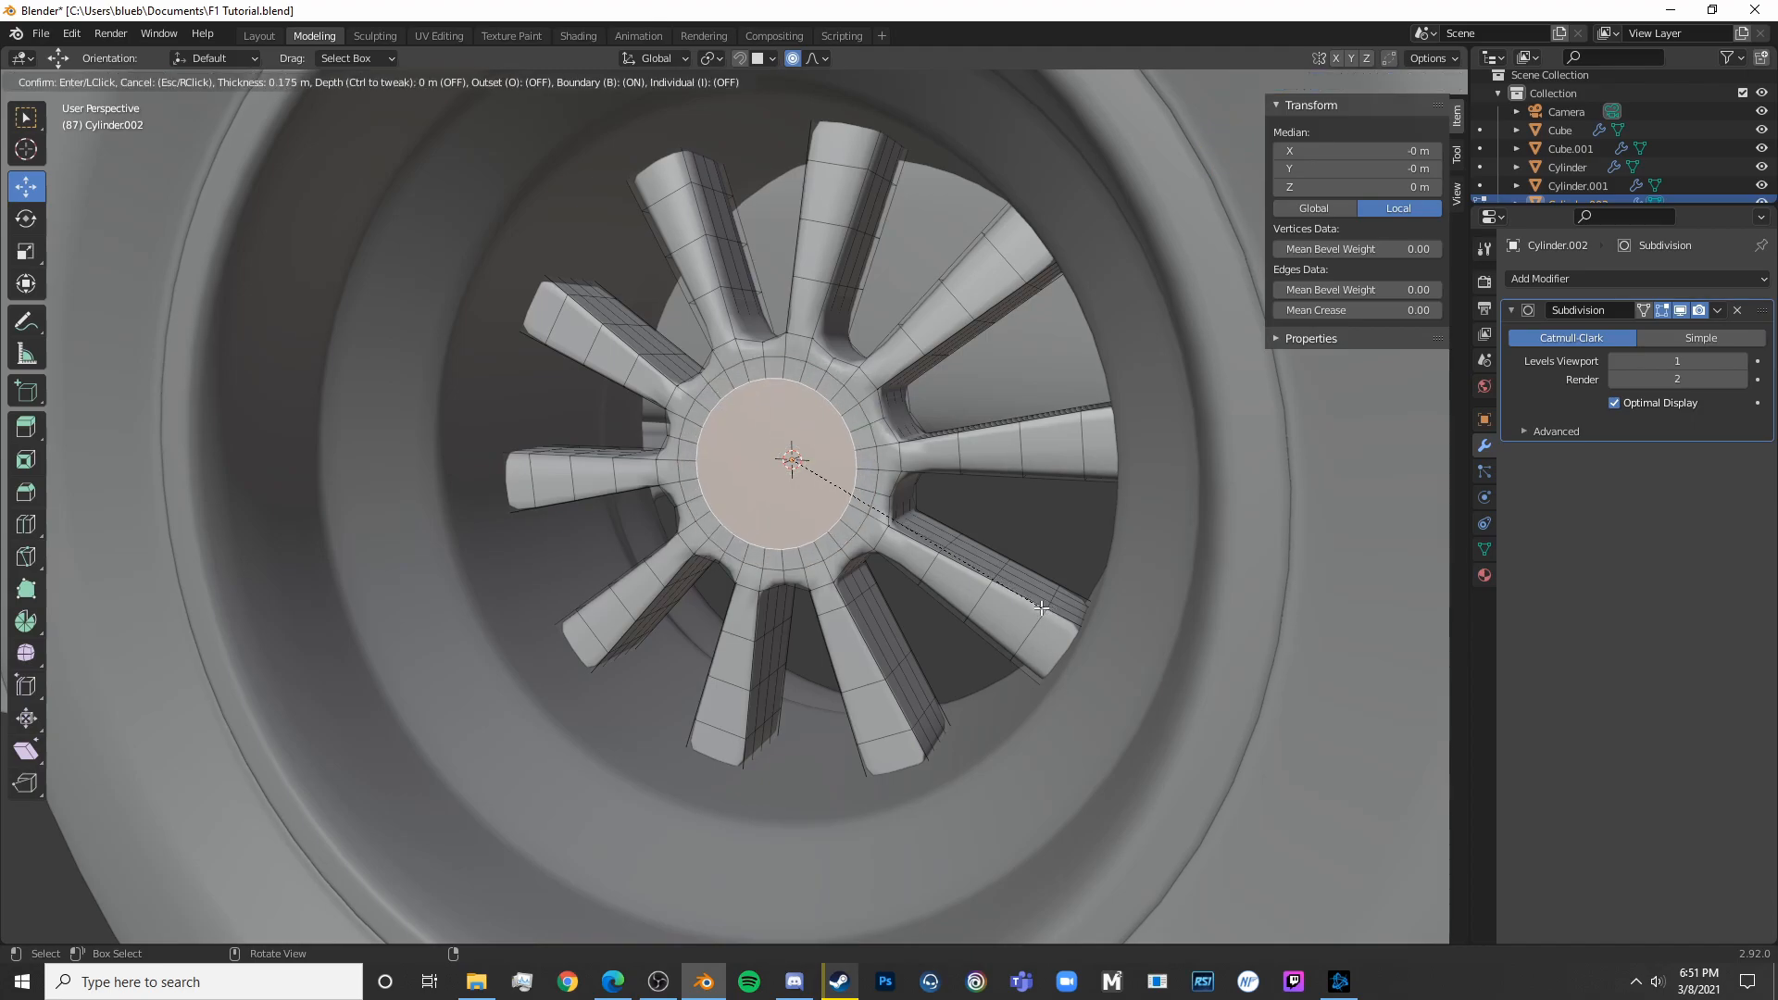
{"action": "left_click", "coordinate": [1038, 608]}
{"action": "key", "text": "x"}
{"action": "left_click", "coordinate": [1036, 607]}
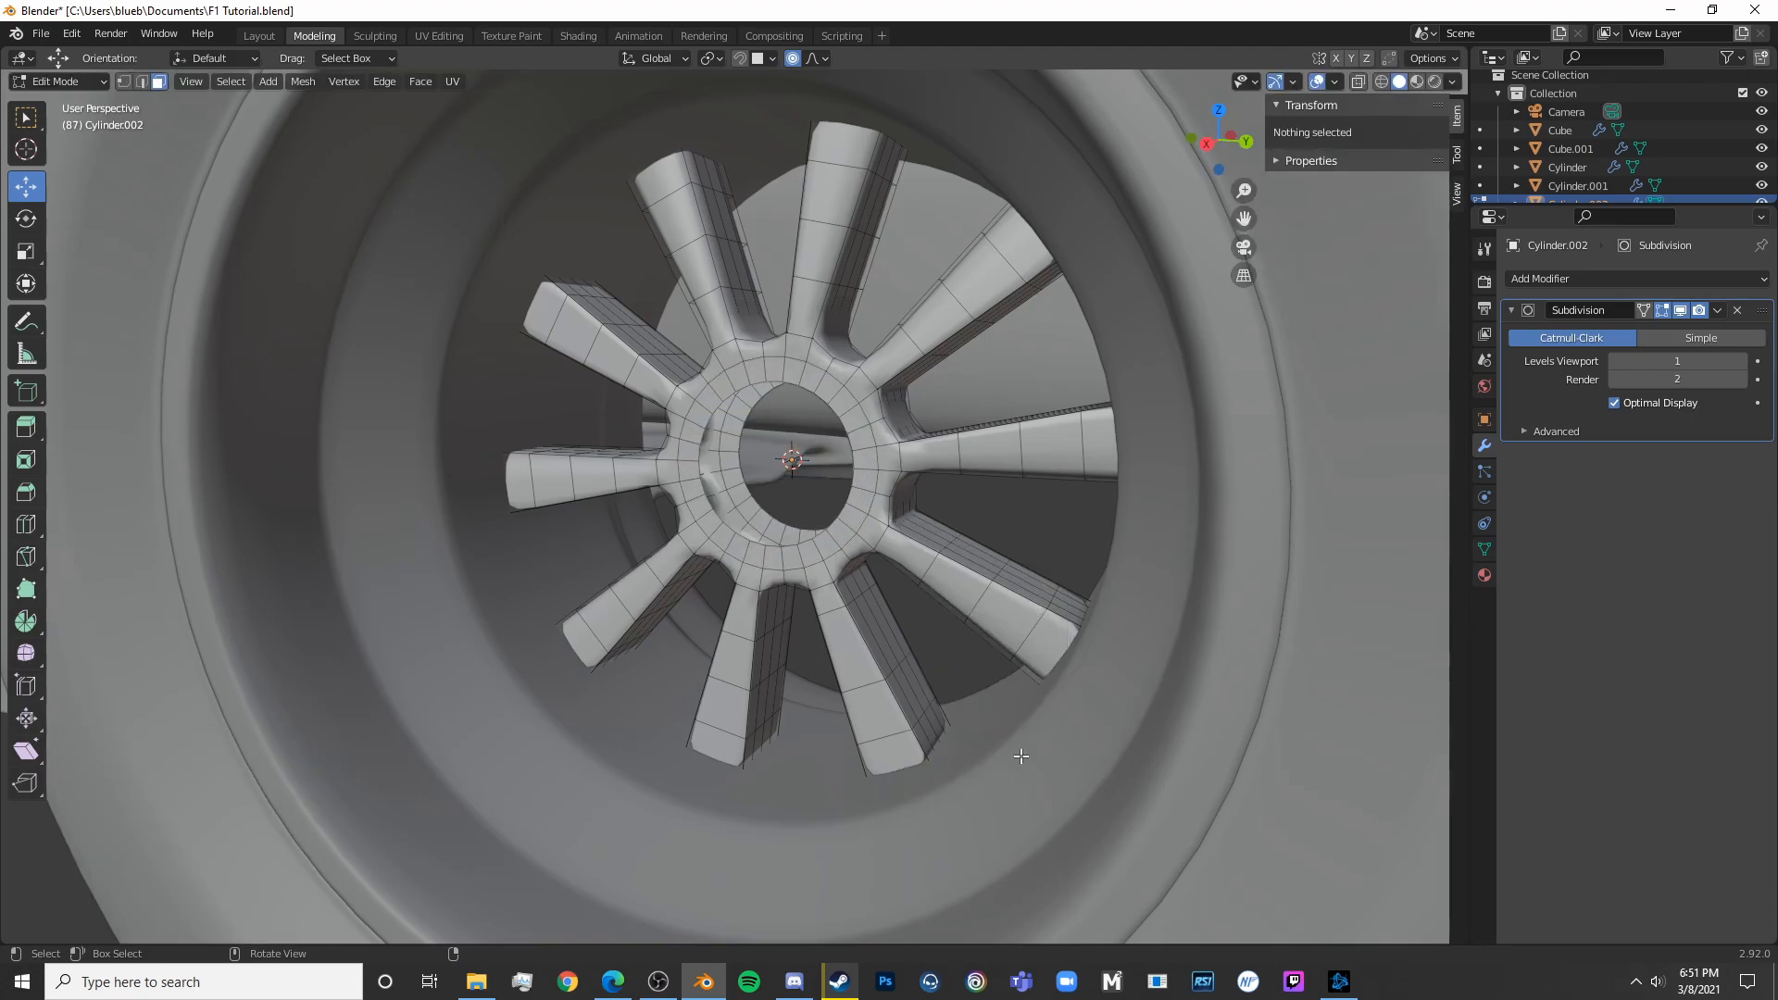
Extrude the edge loop of one hub opening inward along X and set its local median Z to 0
{"action": "scroll", "coordinate": [1028, 723], "scroll_direction": "up", "scroll_amount": 5}
{"action": "middle_click_drag", "start_coordinate": [1000, 635], "coordinate": [684, 399]}
{"action": "left_click", "coordinate": [141, 84]}
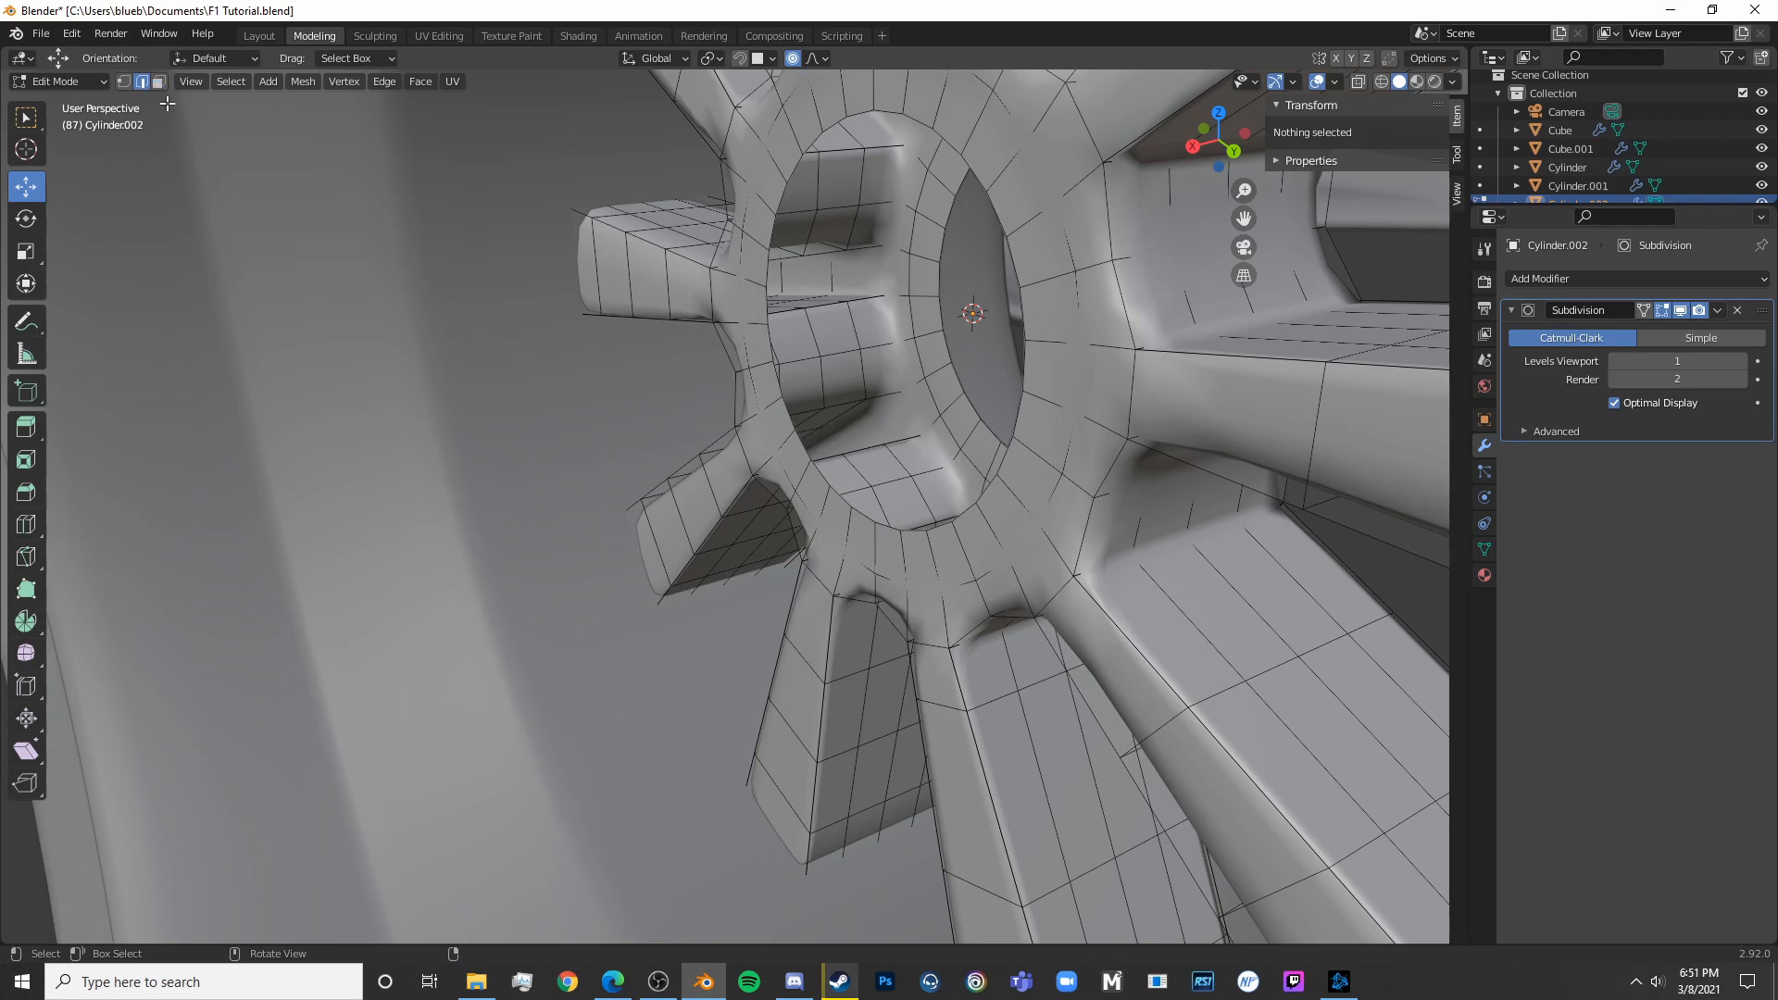
{"action": "left_click", "coordinate": [860, 516], "text": "alt"}
{"action": "scroll", "coordinate": [908, 579], "scroll_direction": "down", "scroll_amount": 3}
{"action": "middle_click_drag", "start_coordinate": [823, 555], "coordinate": [786, 540]}
{"action": "scroll", "coordinate": [922, 565], "scroll_direction": "up", "scroll_amount": 2}
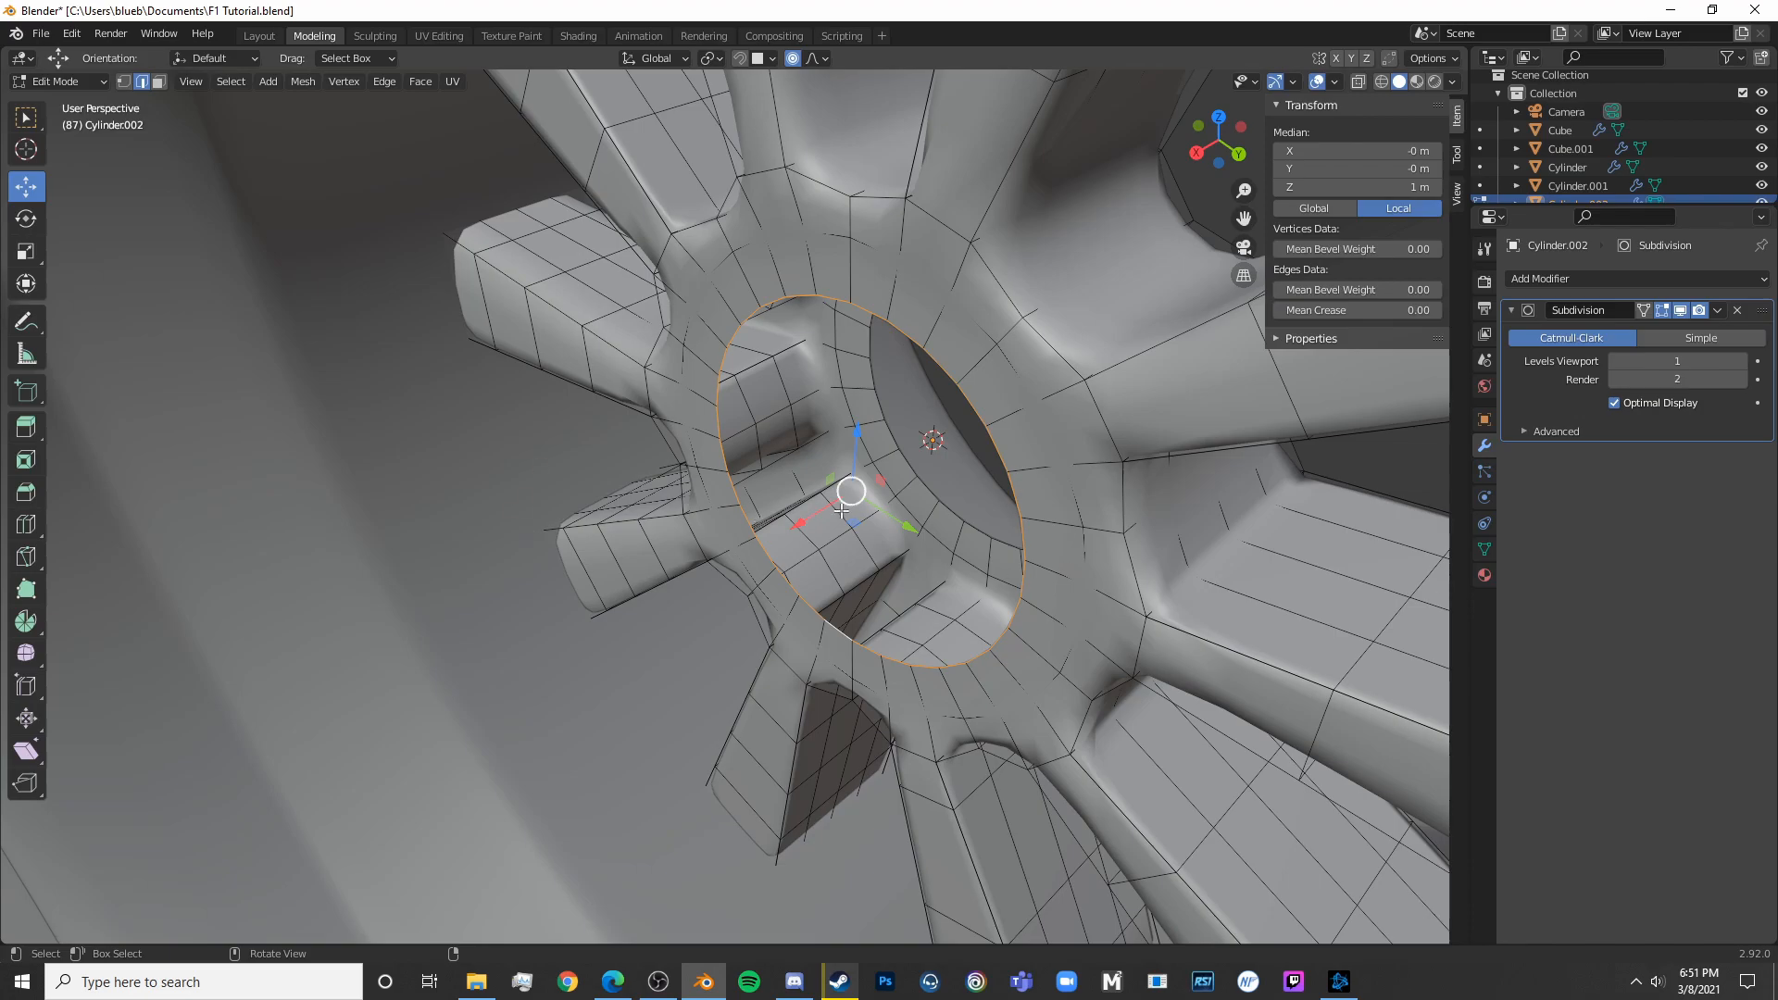
{"action": "left_click_drag", "start_coordinate": [842, 509], "coordinate": [877, 496]}
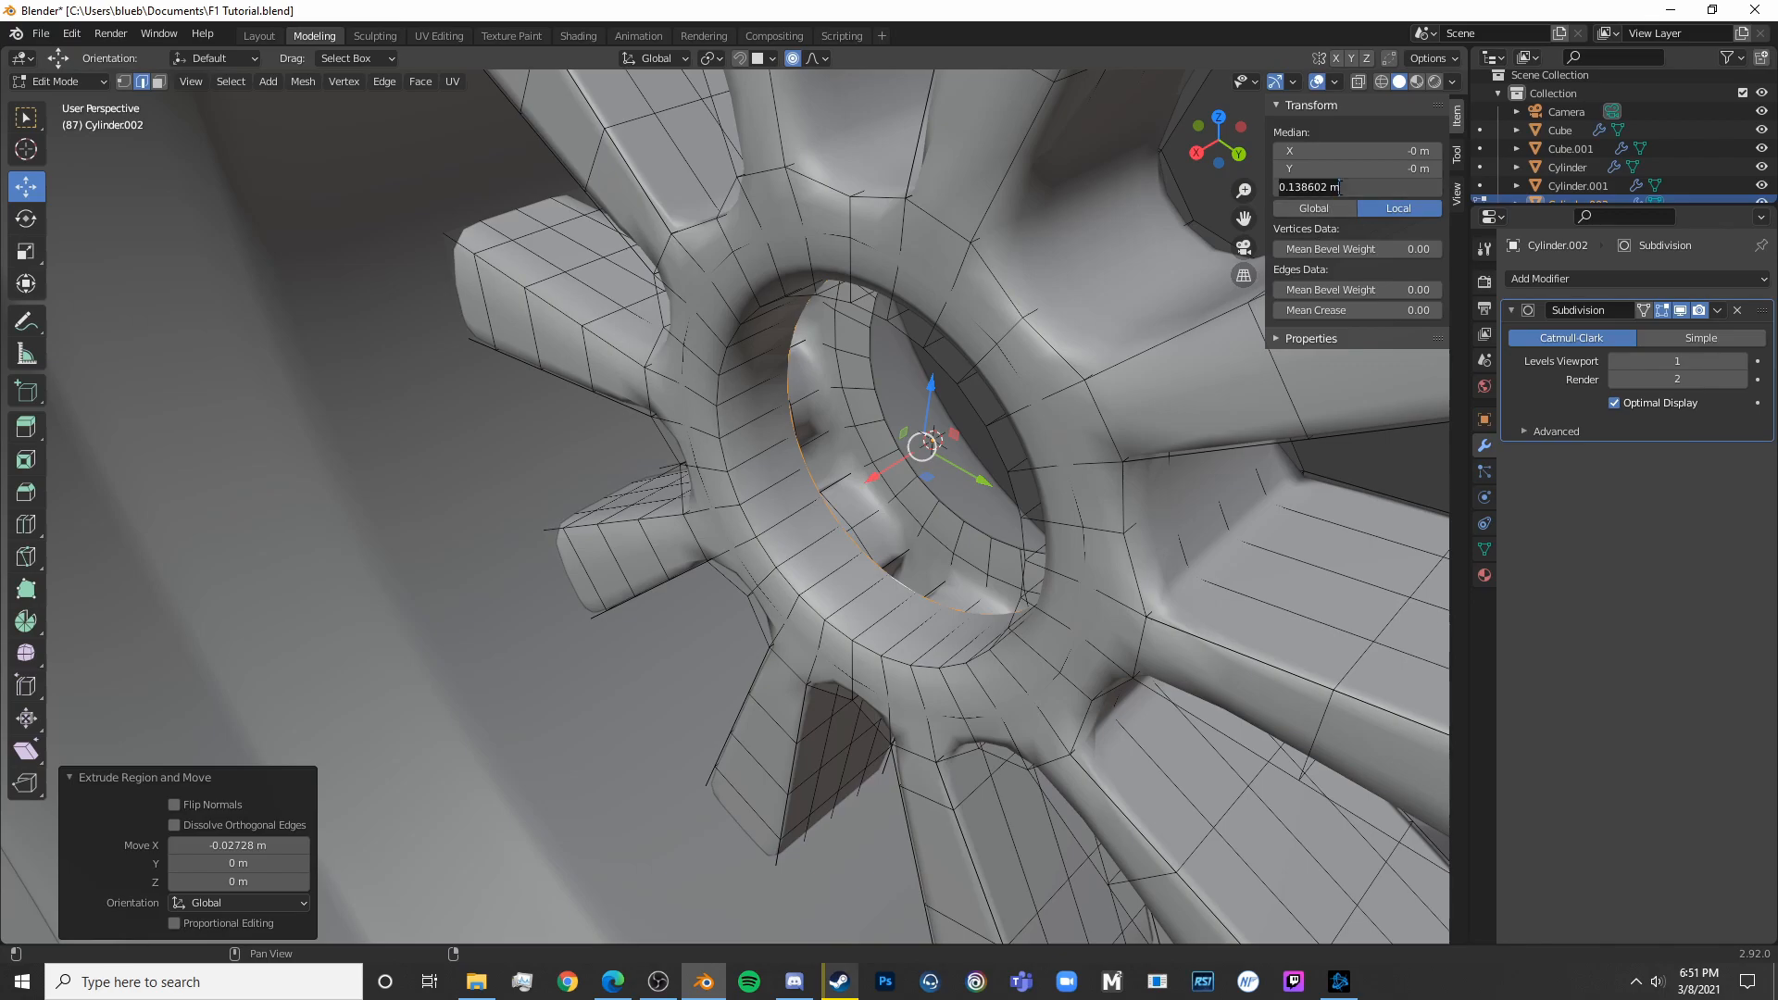
{"action": "left_click", "coordinate": [1339, 187]}
{"action": "type", "text": "0"}
{"action": "key", "text": "Return"}
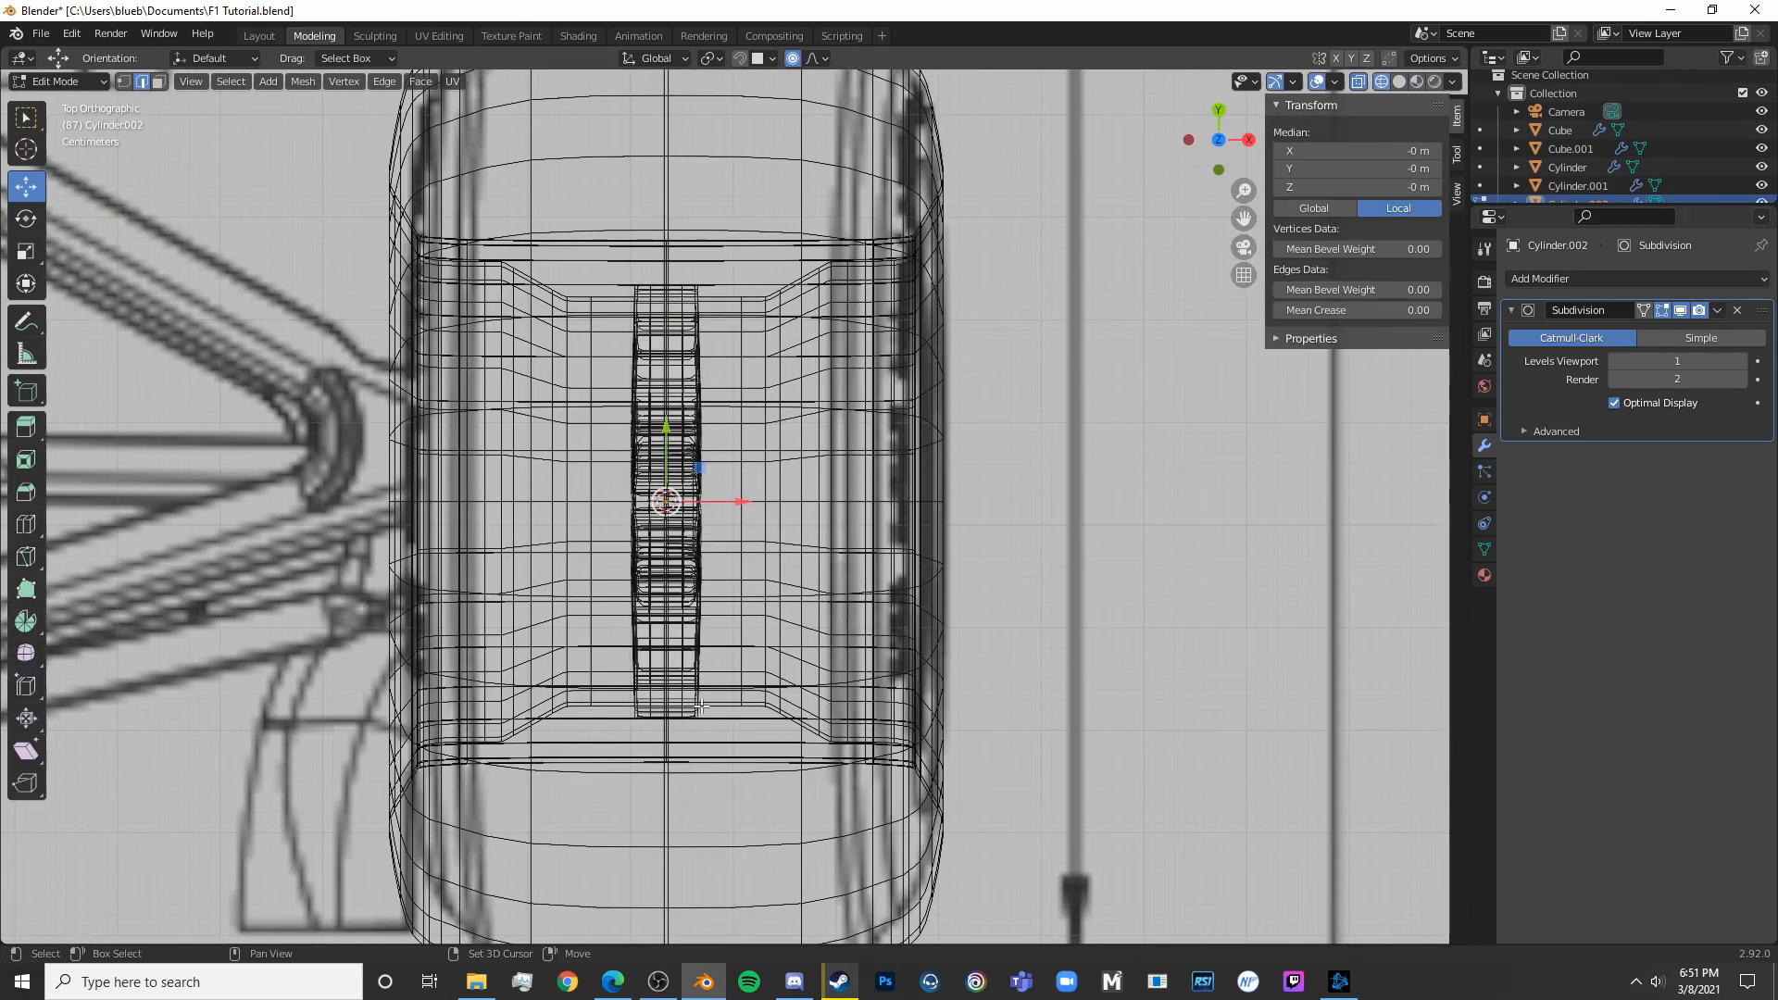
Delete the vertices of the hub and spoke half that faces the car body, selecting them in the top wireframe view
{"action": "middle_click_drag", "start_coordinate": [701, 706], "coordinate": [757, 662], "text": "shift"}
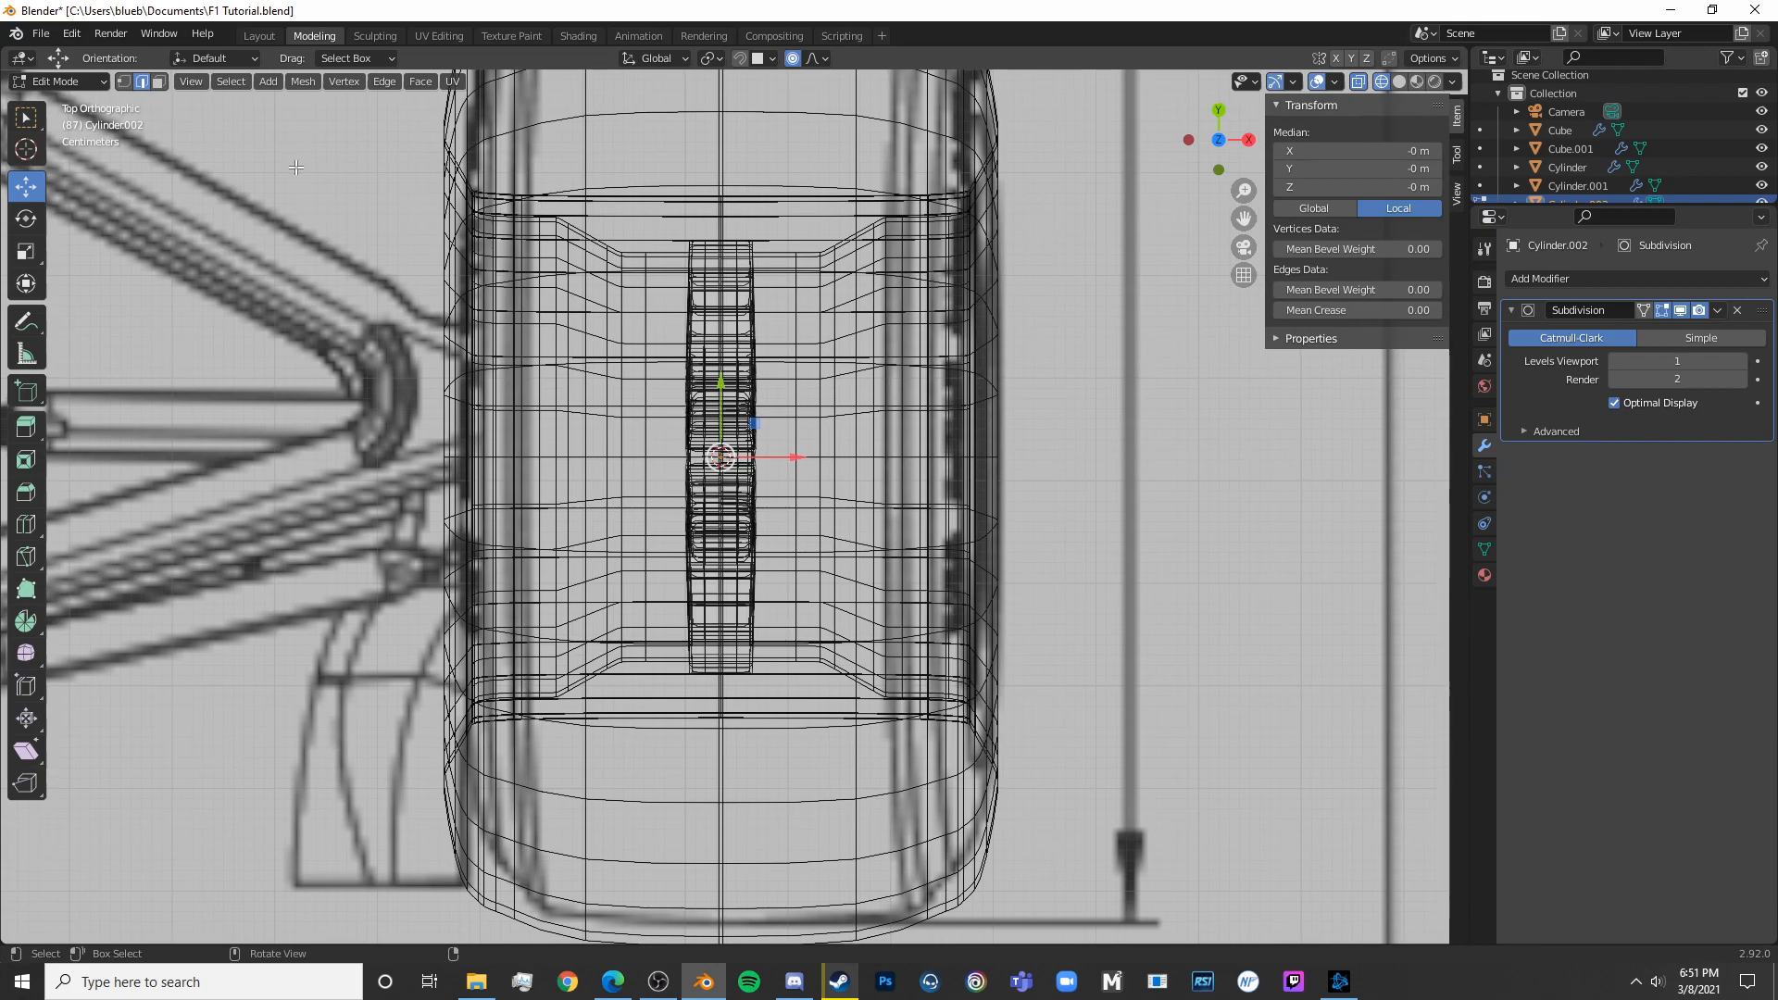
{"action": "scroll", "coordinate": [359, 409], "scroll_direction": "up", "scroll_amount": 4}
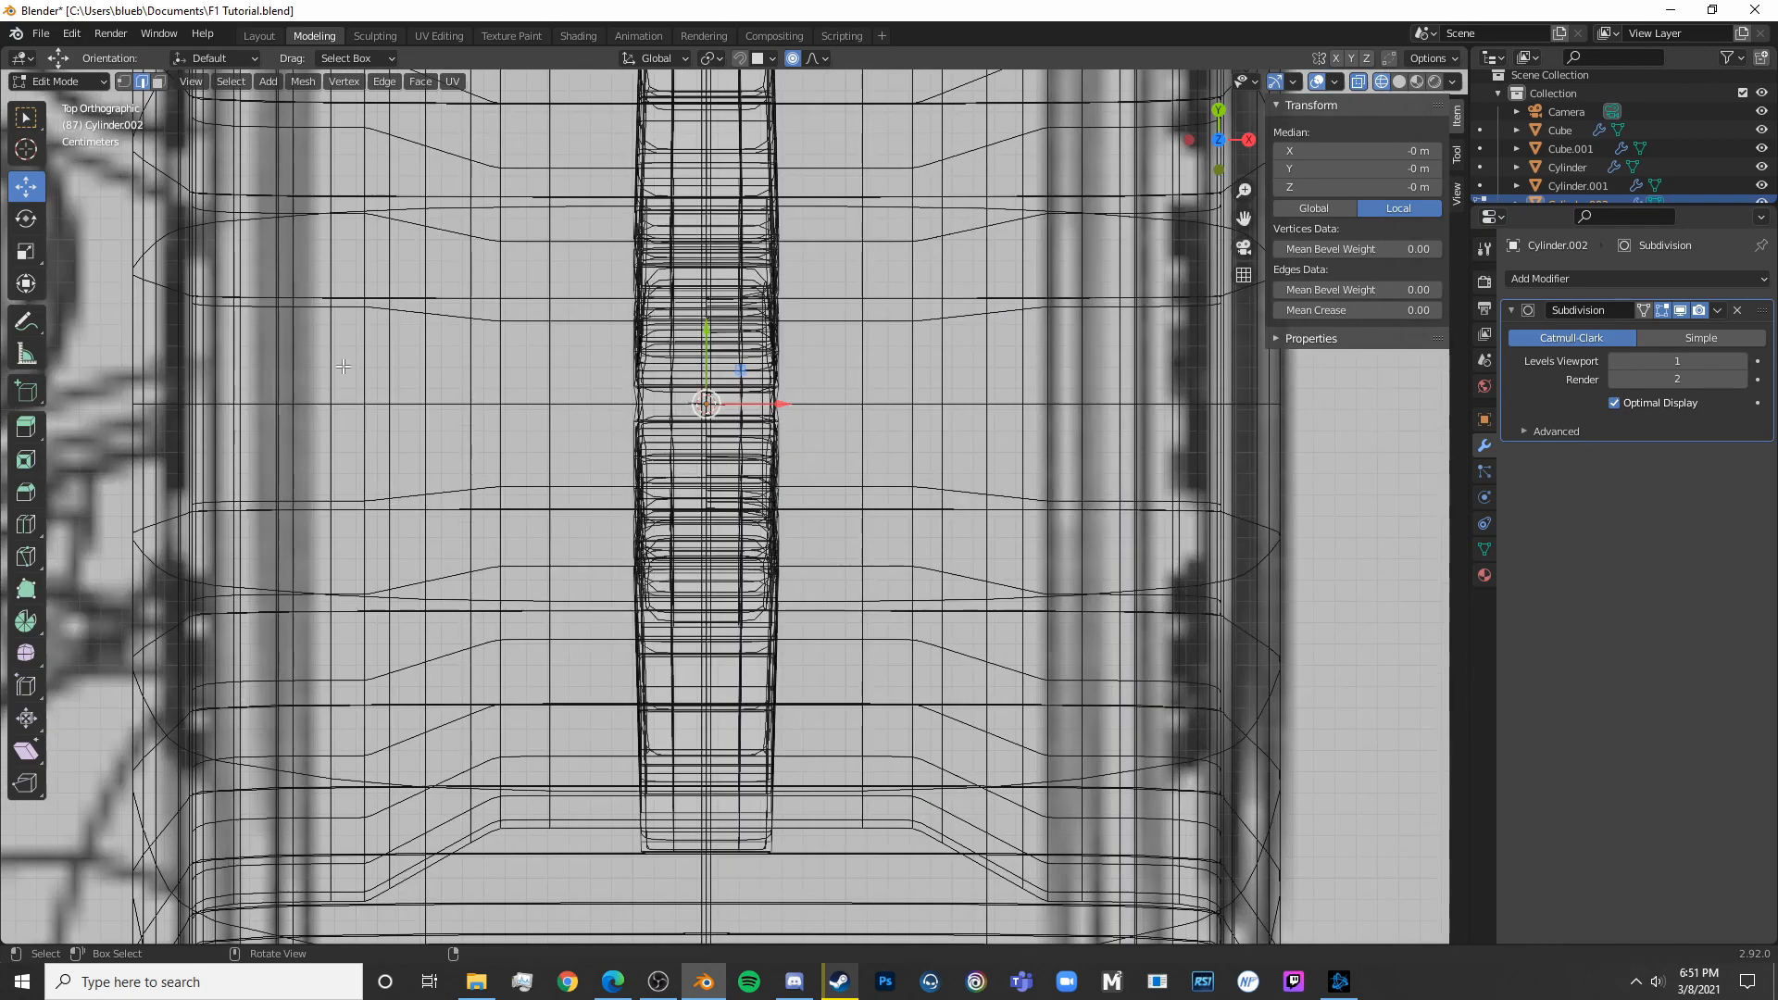
{"action": "left_click", "coordinate": [123, 82]}
{"action": "scroll", "coordinate": [732, 477], "scroll_direction": "down", "scroll_amount": 4}
{"action": "key", "text": "b"}
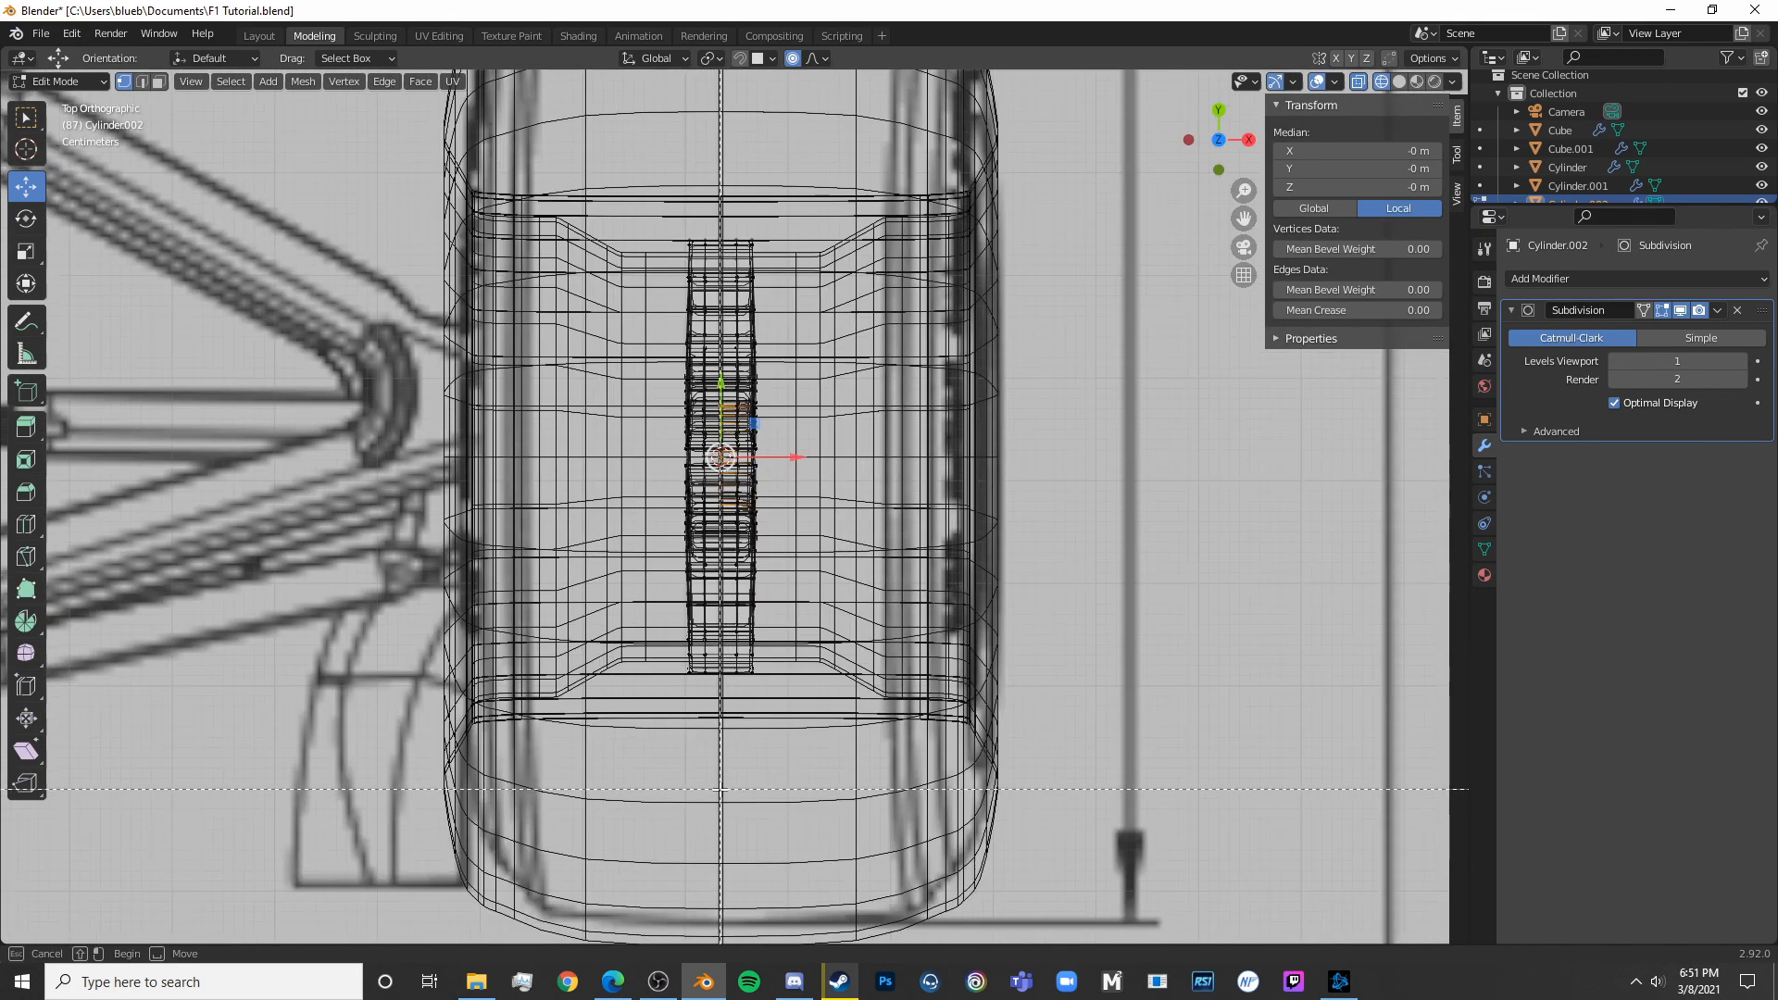
{"action": "left_click_drag", "start_coordinate": [685, 787], "coordinate": [715, 227]}
{"action": "key", "text": "x"}
{"action": "left_click", "coordinate": [691, 181]}
{"action": "key", "text": "Tab"}
{"action": "key", "text": "shift+z"}
Add a Mirror modifier to the remaining hub half, mirroring across the Z axis only
{"action": "middle_click_drag", "start_coordinate": [1046, 657], "coordinate": [1250, 481]}
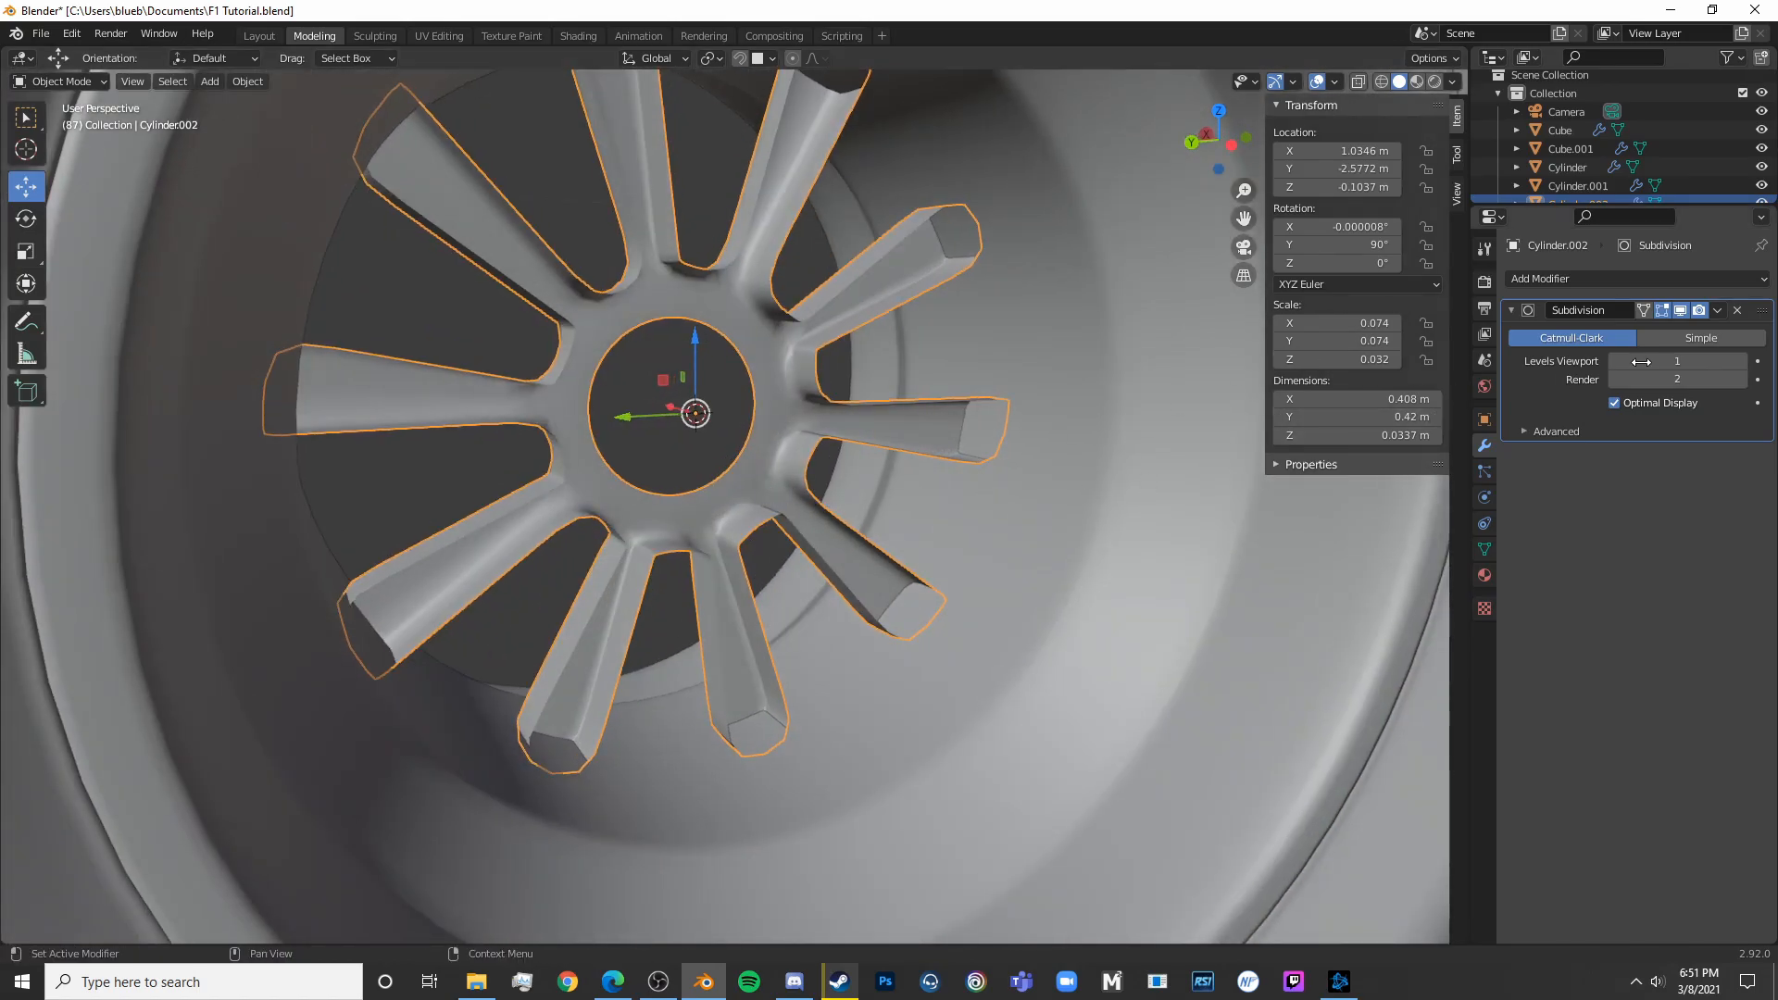
{"action": "left_click", "coordinate": [1699, 277]}
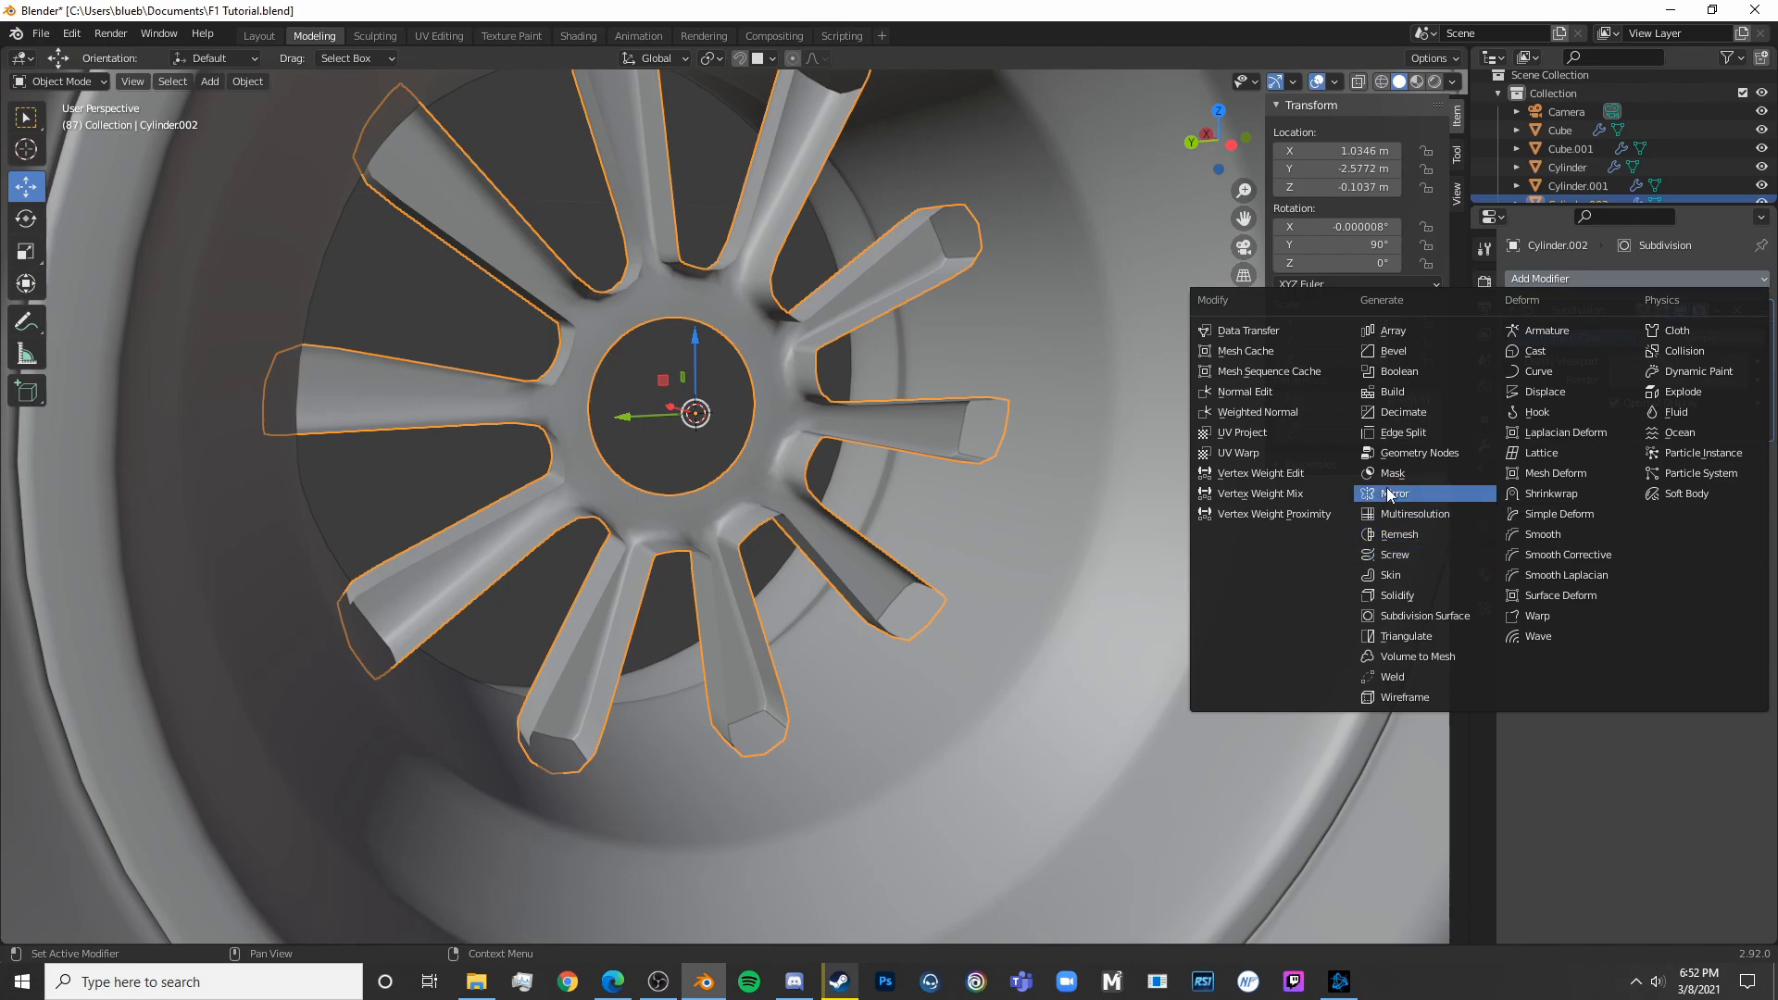
{"action": "left_click", "coordinate": [1464, 498]}
{"action": "left_click", "coordinate": [1724, 484]}
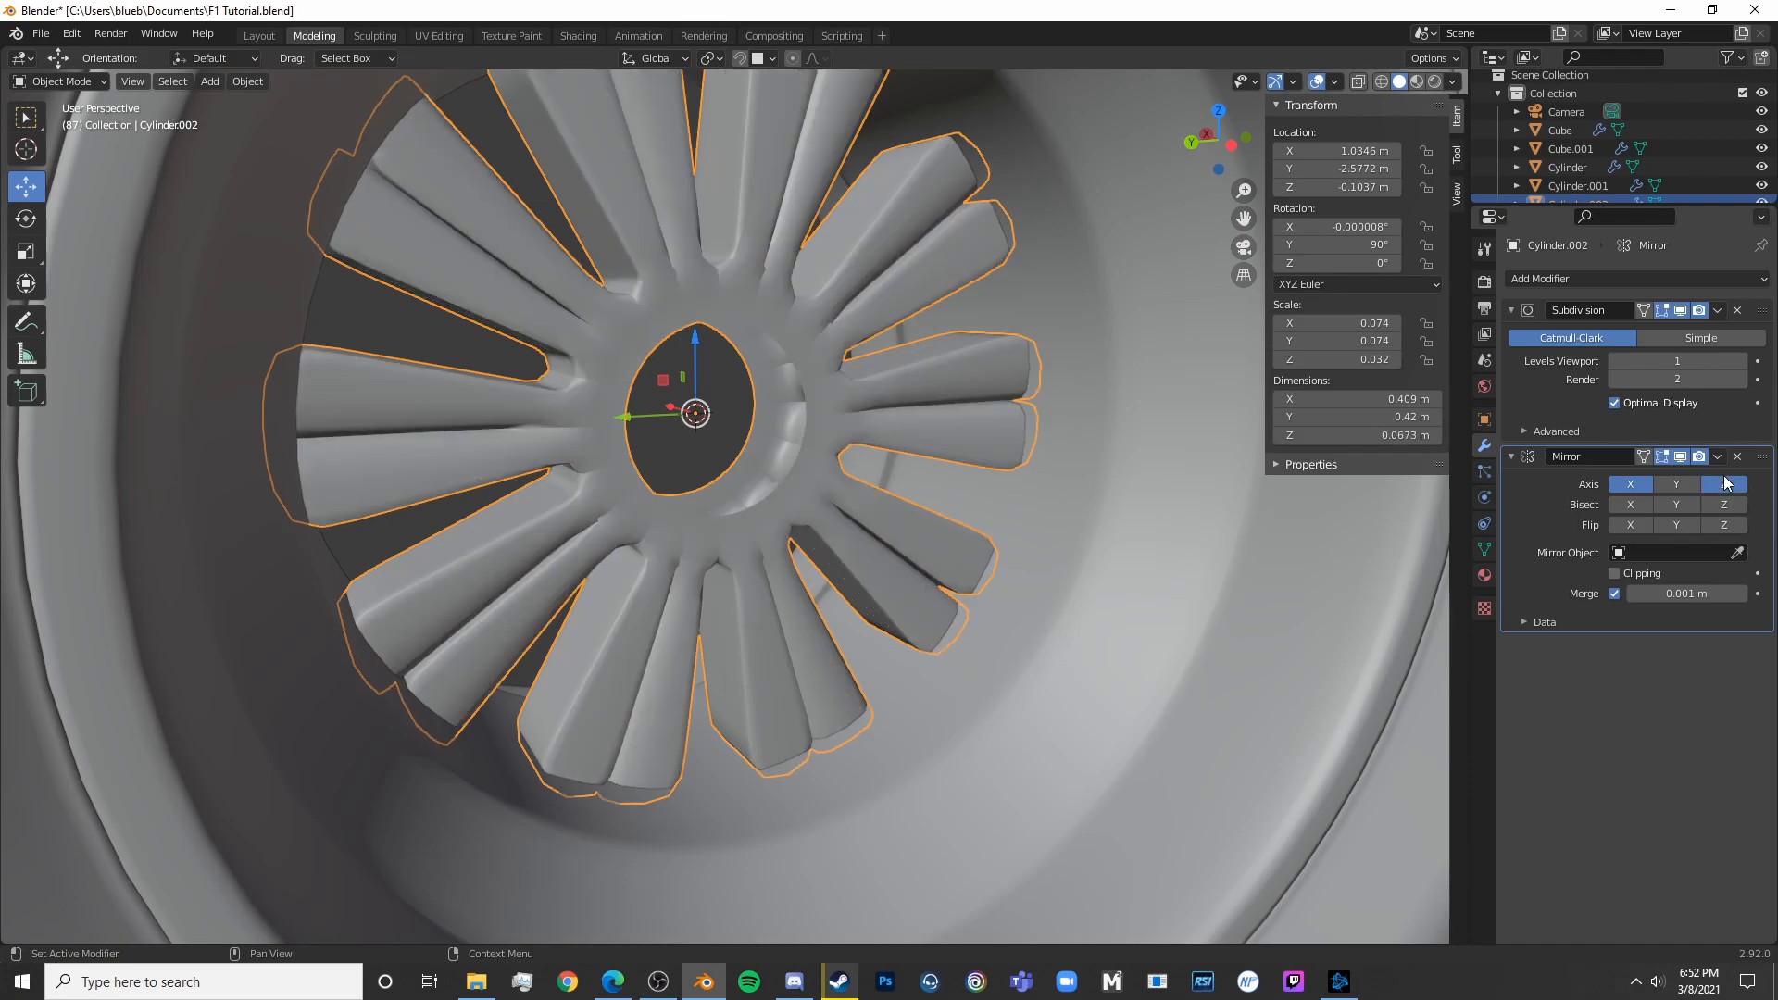
{"action": "left_click", "coordinate": [1629, 484]}
Extrude the edge loop around the hub hole inward along X to the mirror plane
{"action": "middle_click_drag", "start_coordinate": [1131, 453], "coordinate": [709, 455]}
{"action": "key", "text": "Tab"}
{"action": "scroll", "coordinate": [708, 455], "scroll_direction": "up", "scroll_amount": 4}
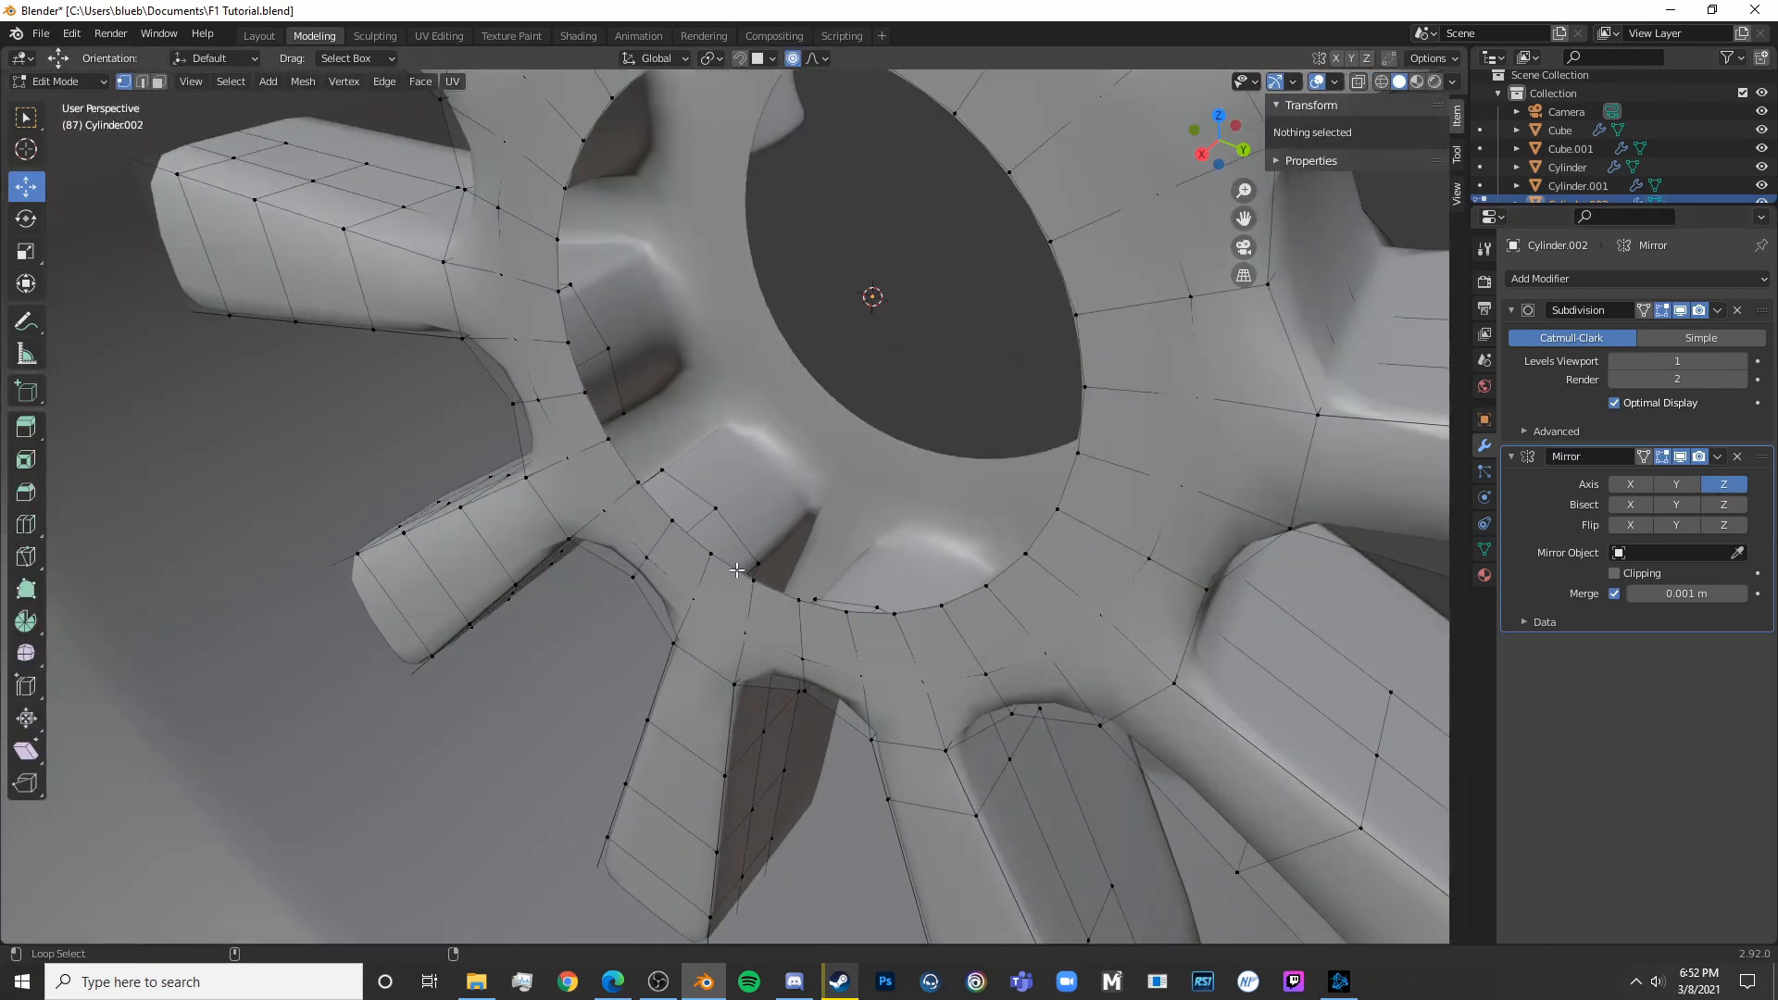
{"action": "left_click", "coordinate": [737, 569], "text": "alt"}
{"action": "key", "text": "g"}
{"action": "key", "text": "x"}
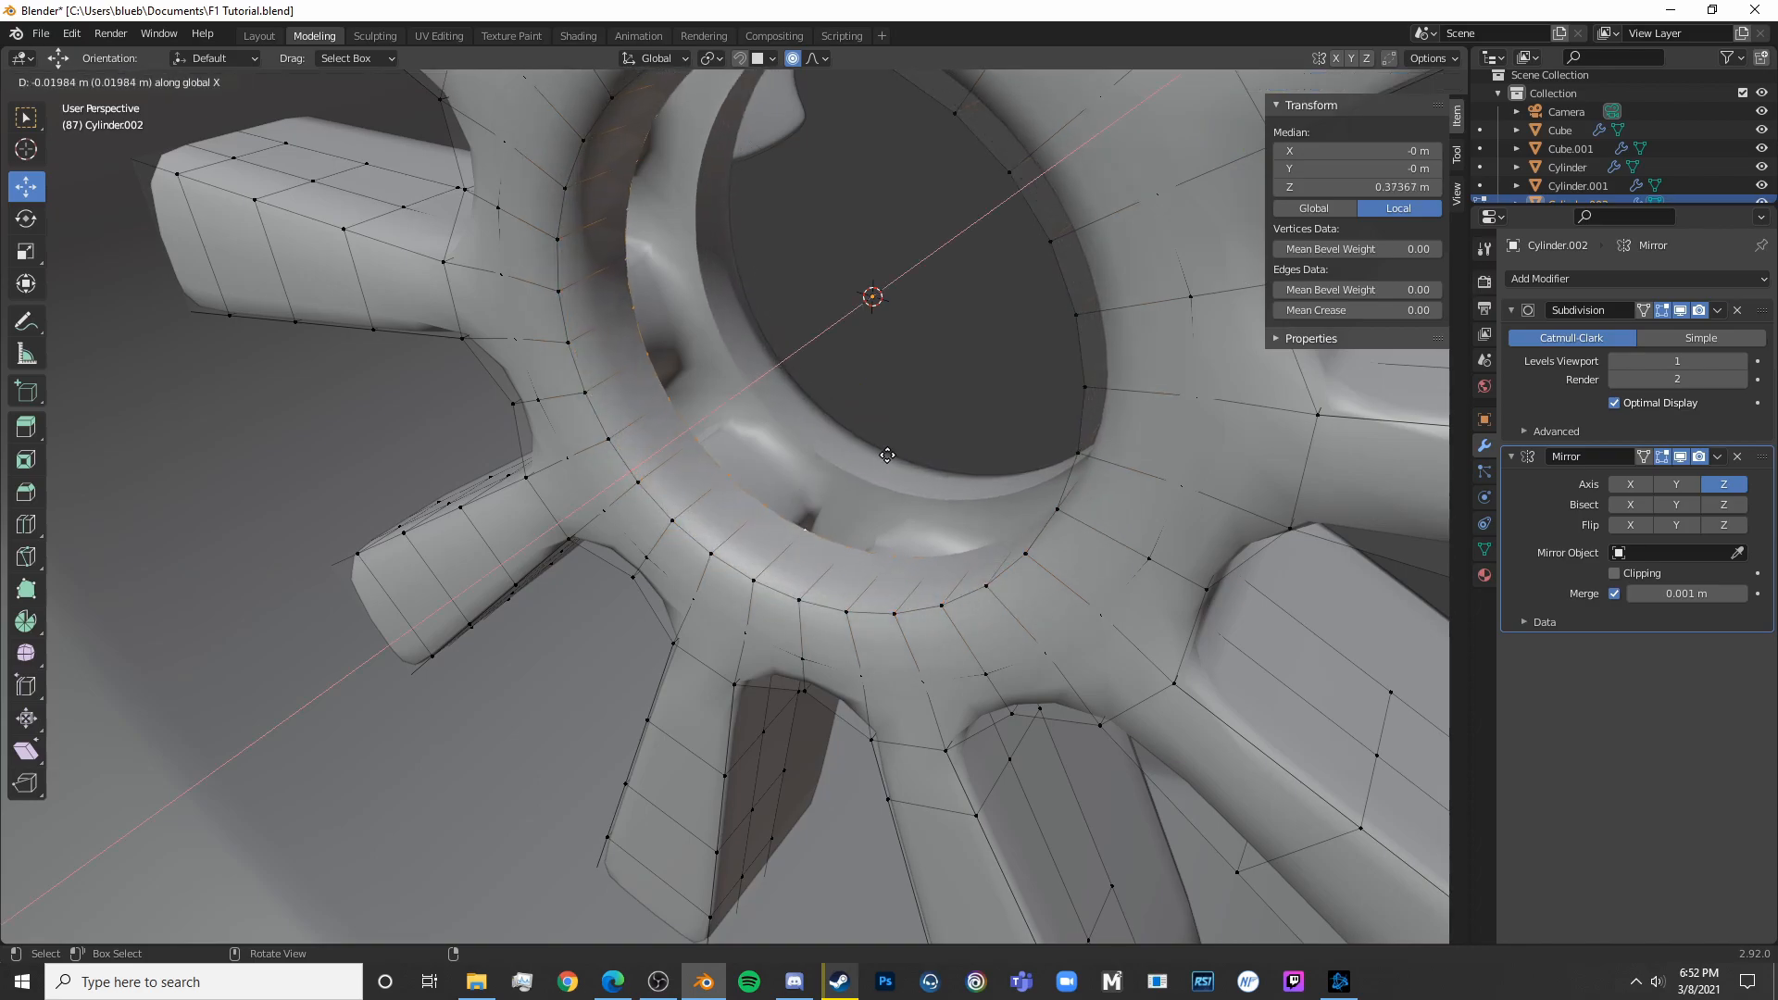
{"action": "left_click", "coordinate": [917, 437]}
{"action": "left_click", "coordinate": [1357, 186]}
{"action": "key", "text": "Return"}
Move the mirrored spokes slightly outward along X within the rim and rescale them along X
{"action": "key", "text": "Tab"}
{"action": "scroll", "coordinate": [1067, 243], "scroll_direction": "down", "scroll_amount": 6}
{"action": "middle_click_drag", "start_coordinate": [697, 363], "coordinate": [794, 469], "text": "alt"}
{"action": "left_click", "coordinate": [756, 503]}
{"action": "scroll", "coordinate": [796, 497], "scroll_direction": "up", "scroll_amount": 3}
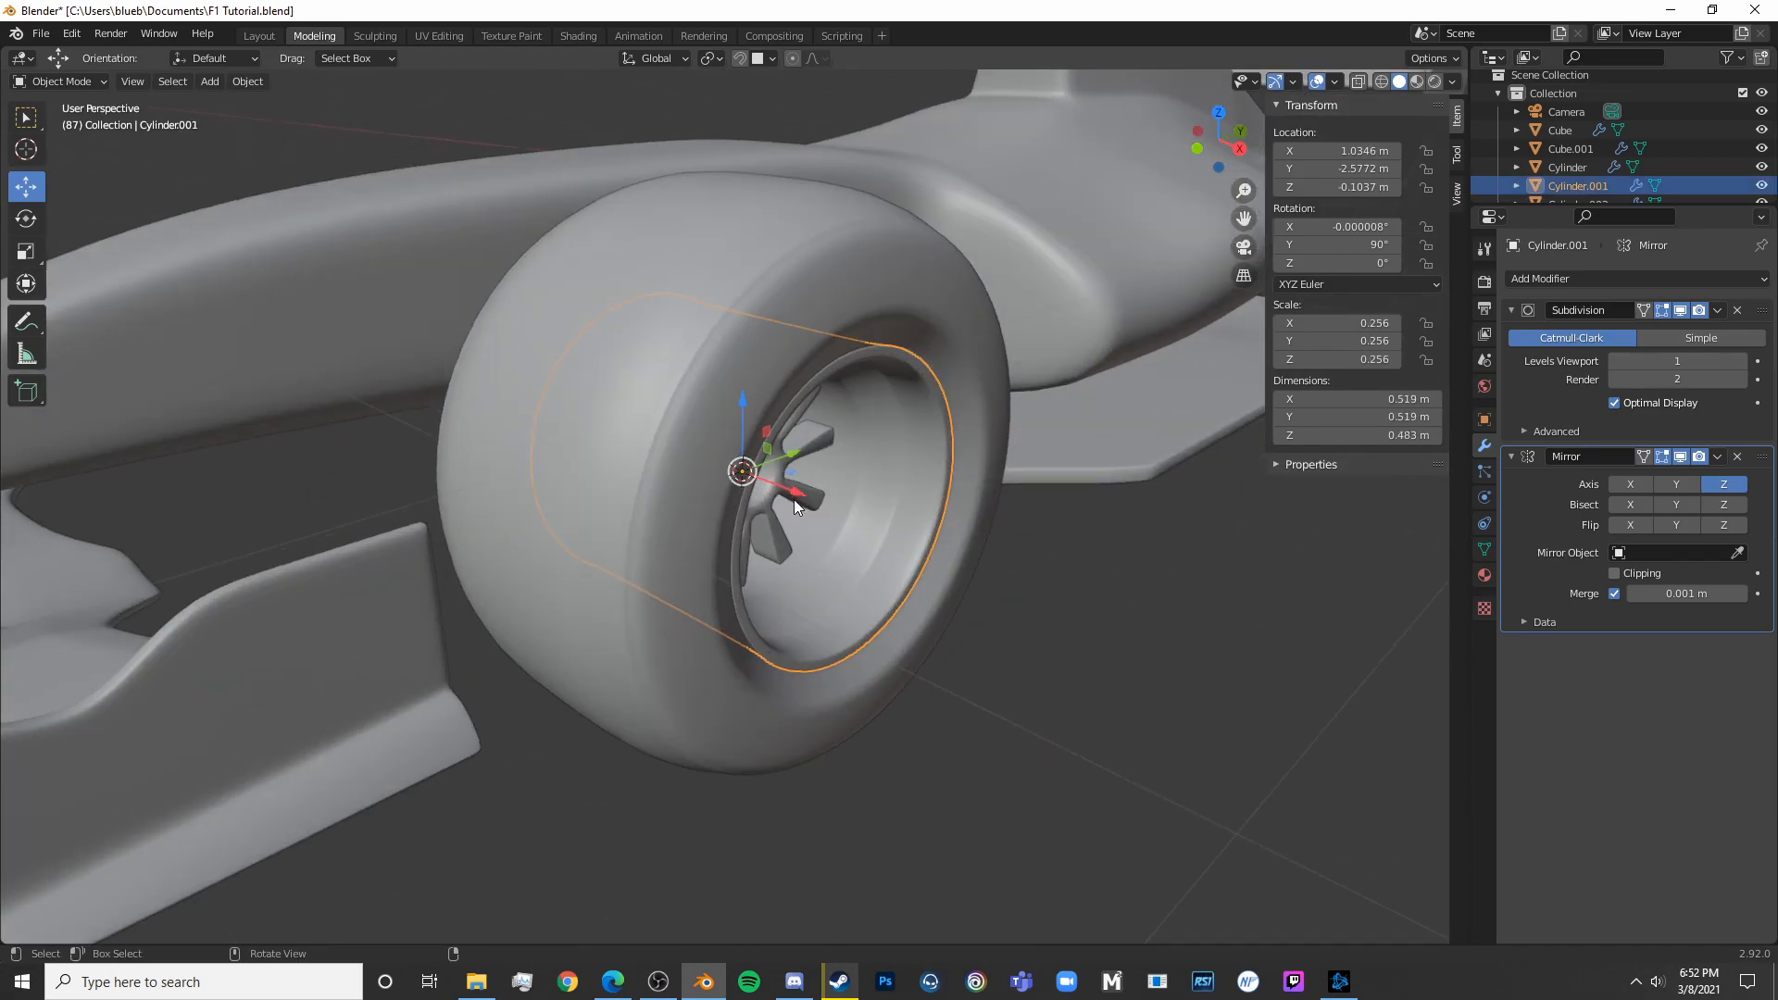
{"action": "left_click", "coordinate": [796, 498]}
{"action": "scroll", "coordinate": [814, 512], "scroll_direction": "up", "scroll_amount": 2}
{"action": "left_click_drag", "start_coordinate": [806, 465], "coordinate": [829, 473]}
{"action": "key", "text": "s"}
{"action": "key", "text": "x"}
{"action": "left_click", "coordinate": [828, 475]}
Examine the front wheel and the whole car body on the ground plane from several angles
{"action": "scroll", "coordinate": [1047, 508], "scroll_direction": "down", "scroll_amount": 5}
{"action": "scroll", "coordinate": [837, 635], "scroll_direction": "down", "scroll_amount": 3}
{"action": "middle_click_drag", "start_coordinate": [1047, 509], "coordinate": [113, 676]}
{"action": "scroll", "coordinate": [837, 635], "scroll_direction": "up", "scroll_amount": 2}
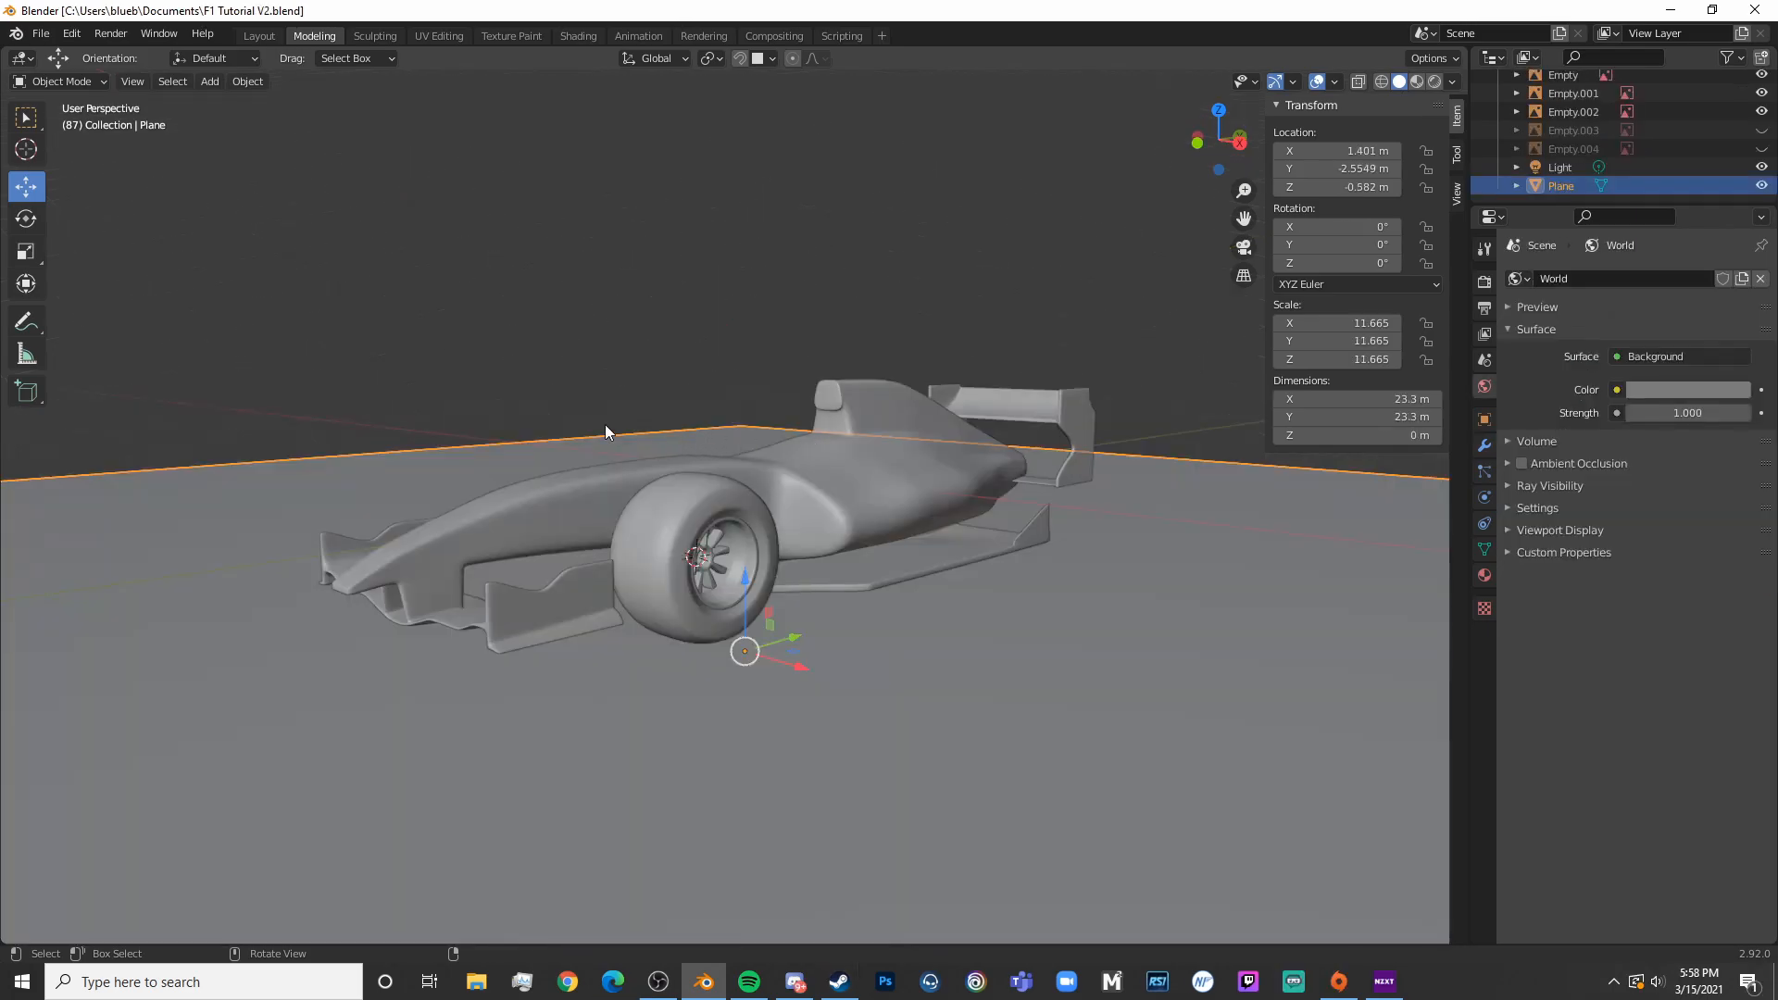
{"action": "middle_click_drag", "start_coordinate": [605, 431], "coordinate": [806, 621]}
{"action": "scroll", "coordinate": [738, 464], "scroll_direction": "up", "scroll_amount": 5}
{"action": "scroll", "coordinate": [685, 592], "scroll_direction": "down", "scroll_amount": 3}
{"action": "scroll", "coordinate": [686, 555], "scroll_direction": "down", "scroll_amount": 4}
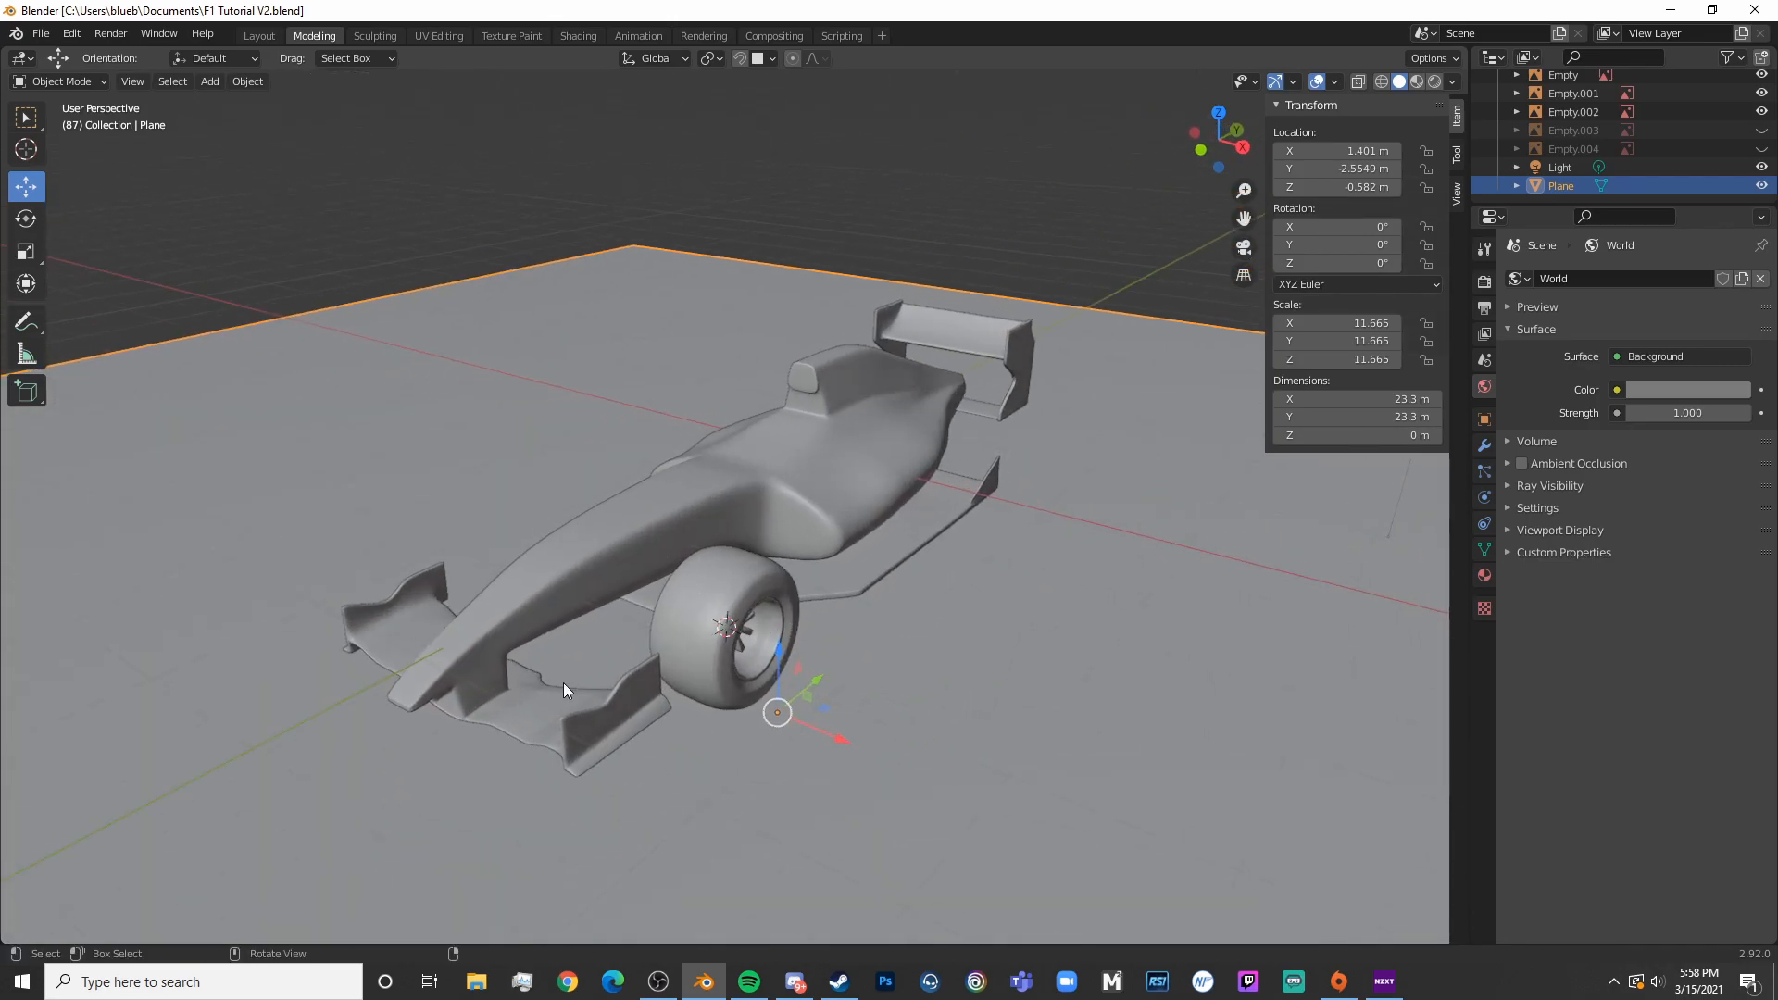
{"action": "middle_click_drag", "start_coordinate": [761, 515], "coordinate": [834, 500]}
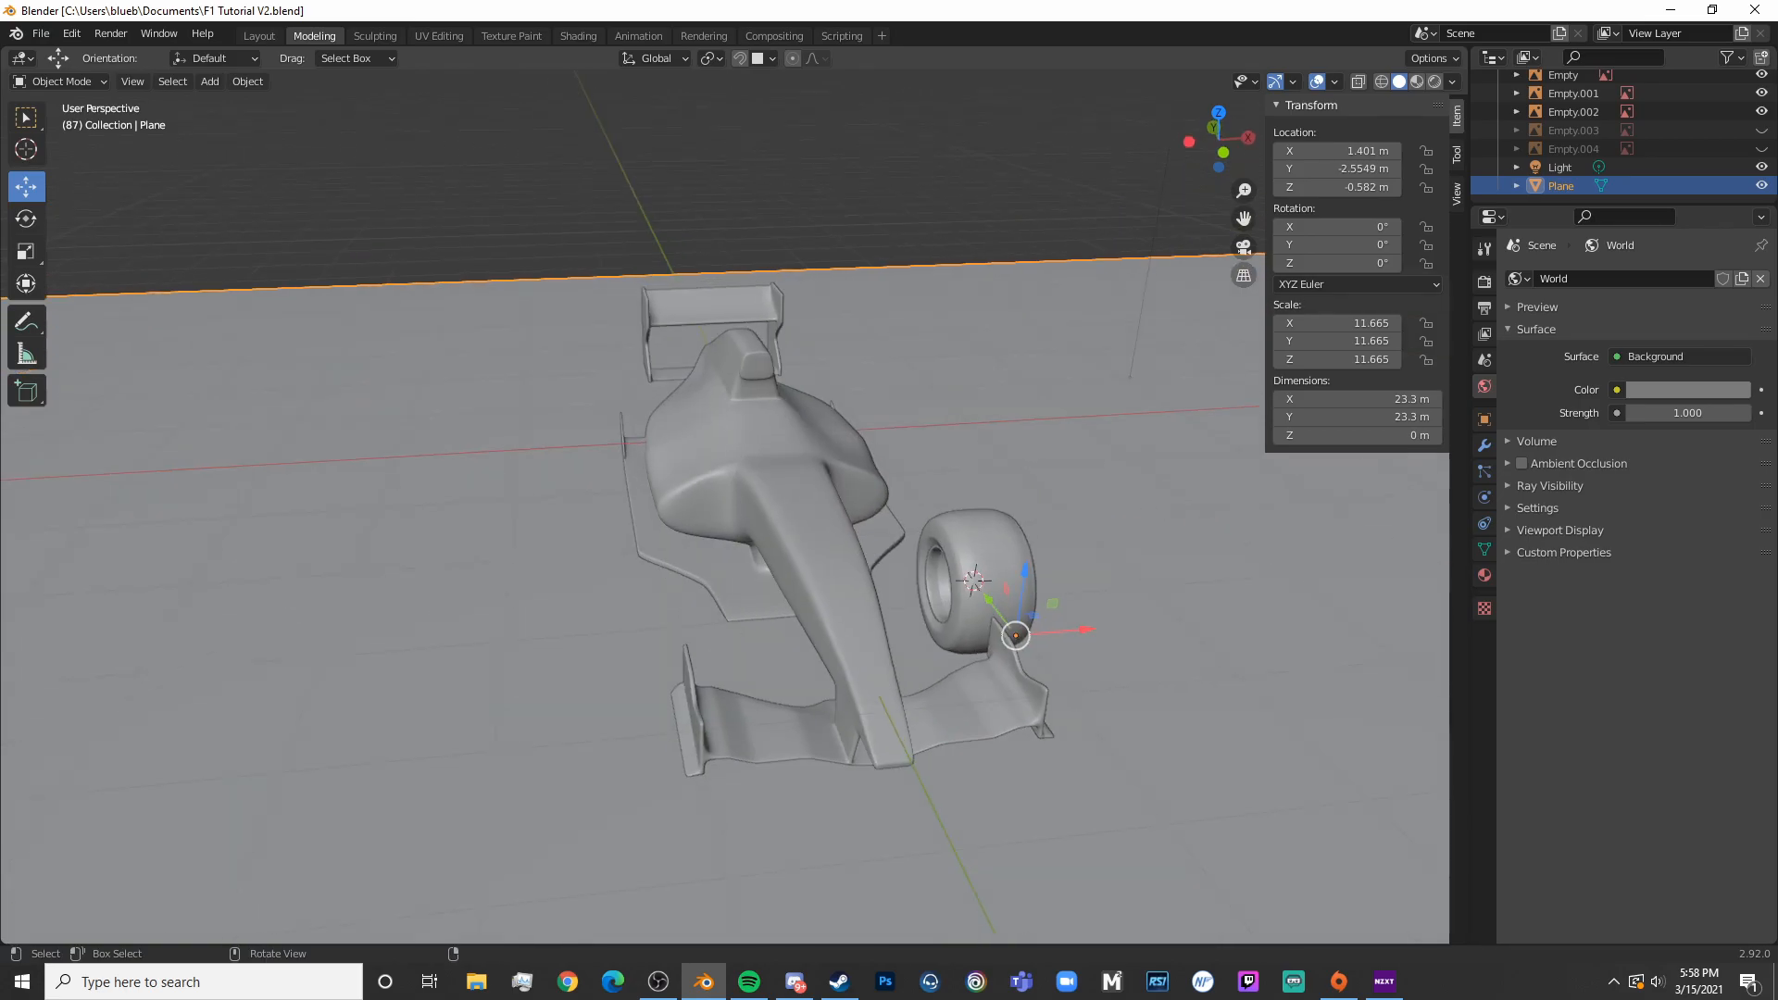
Switch to the Edge browser and search the web for "2017 F1 car wheel"
{"action": "left_click", "coordinate": [615, 980]}
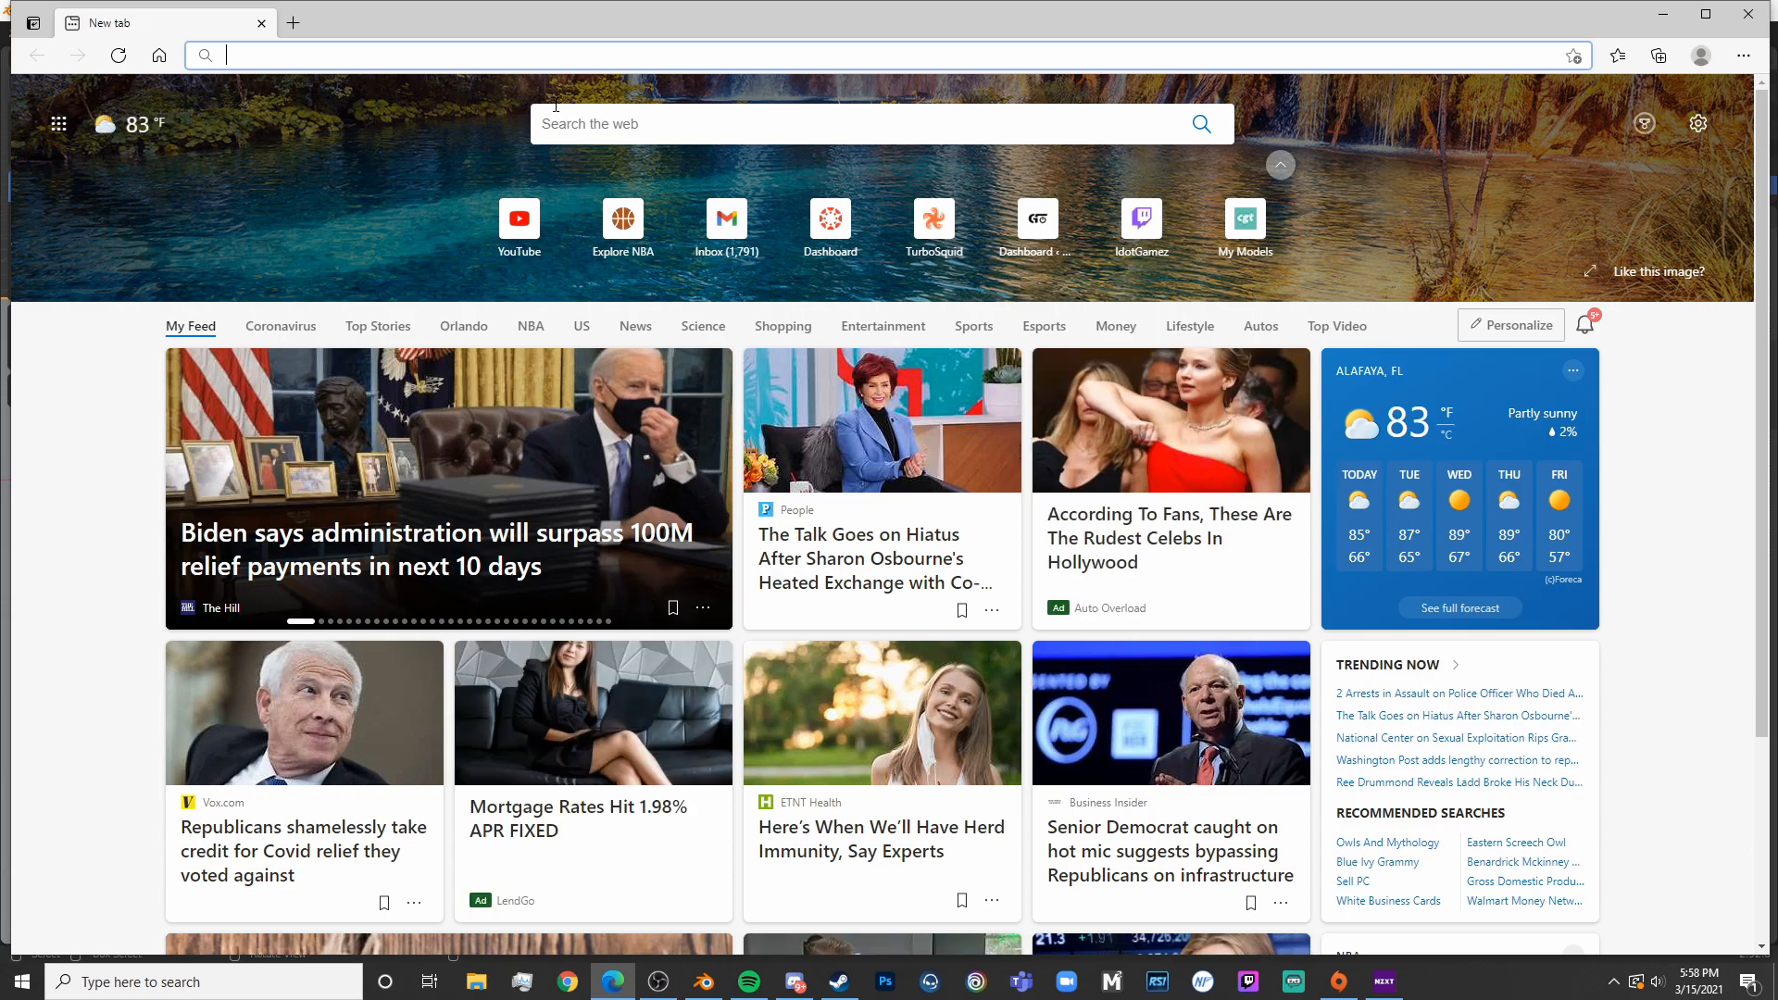
{"action": "type", "text": "20"}
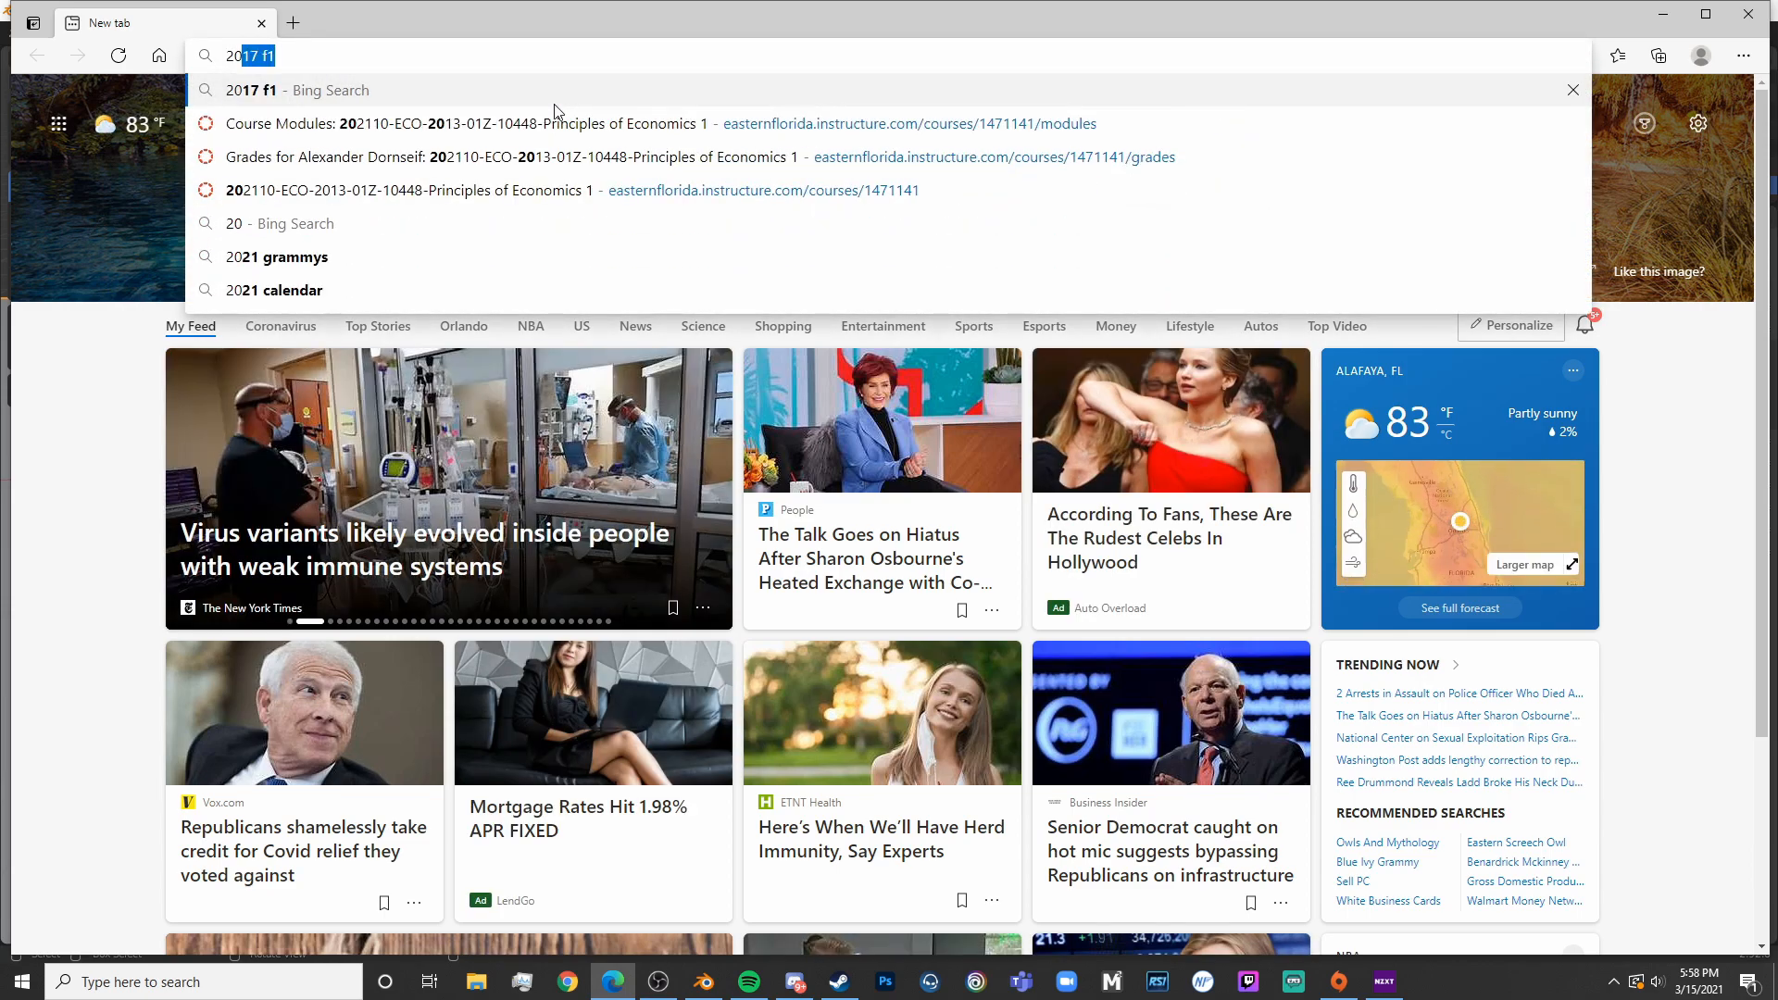
{"action": "type", "text": "17 "}
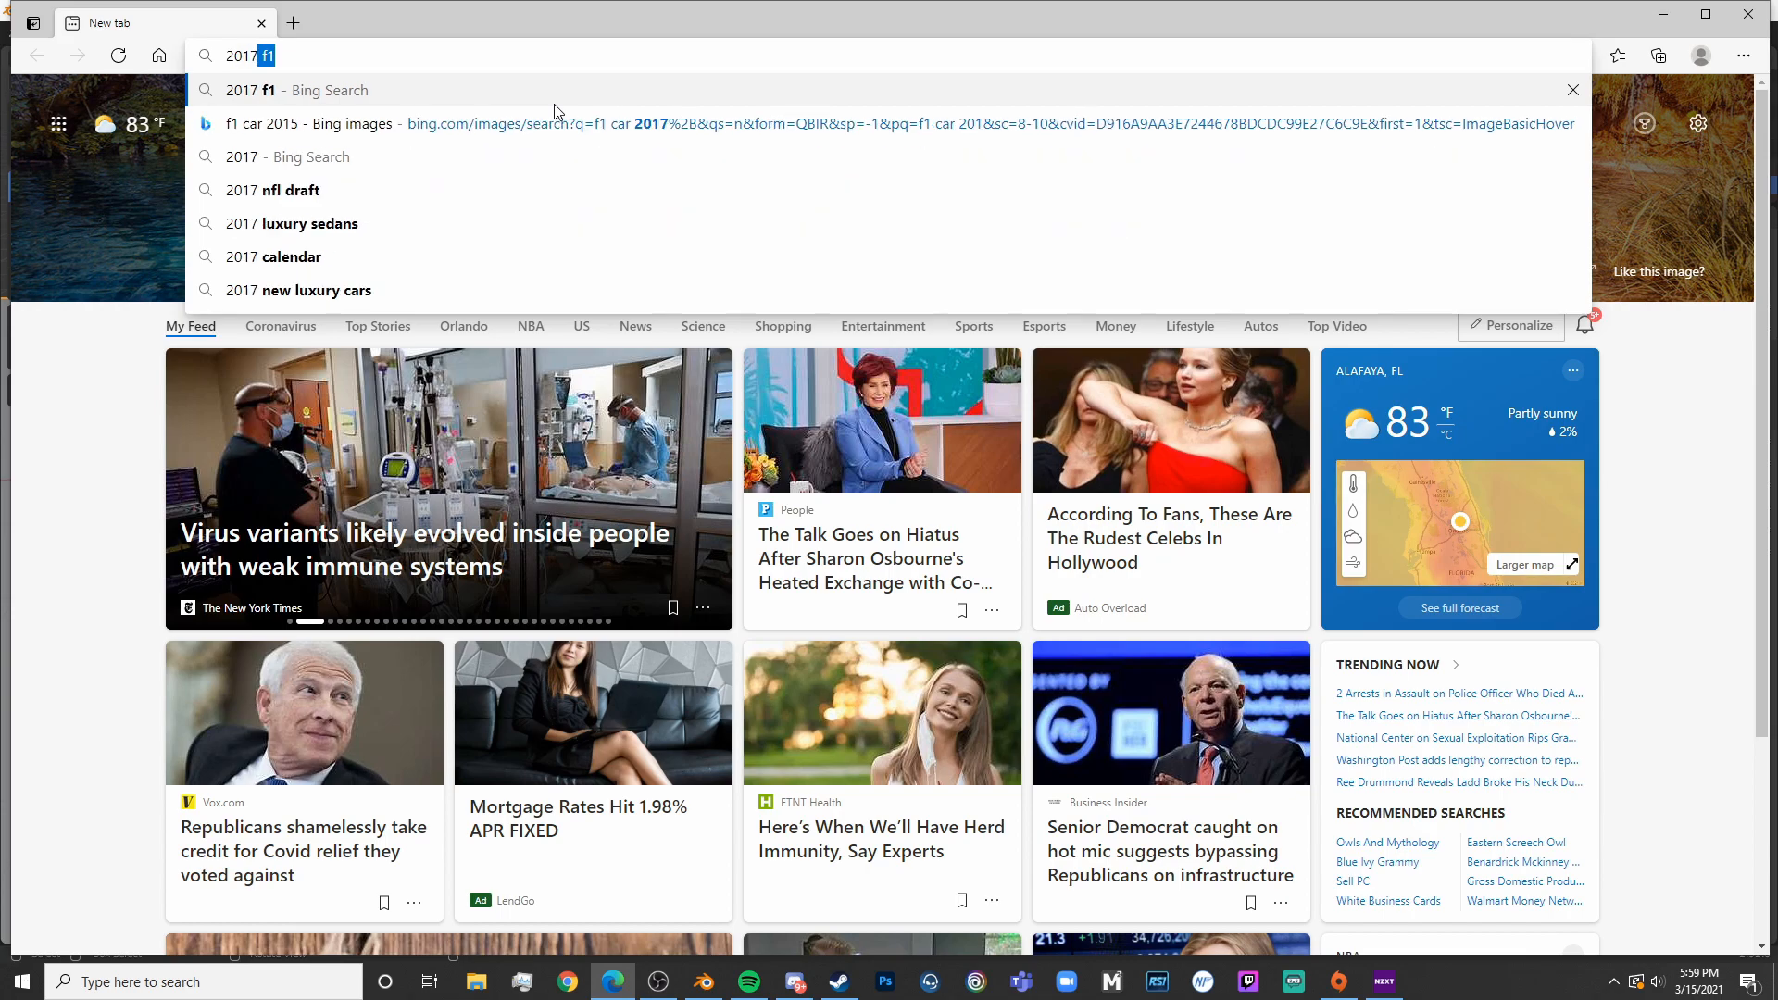
{"action": "type", "text": "F1 car wheel"}
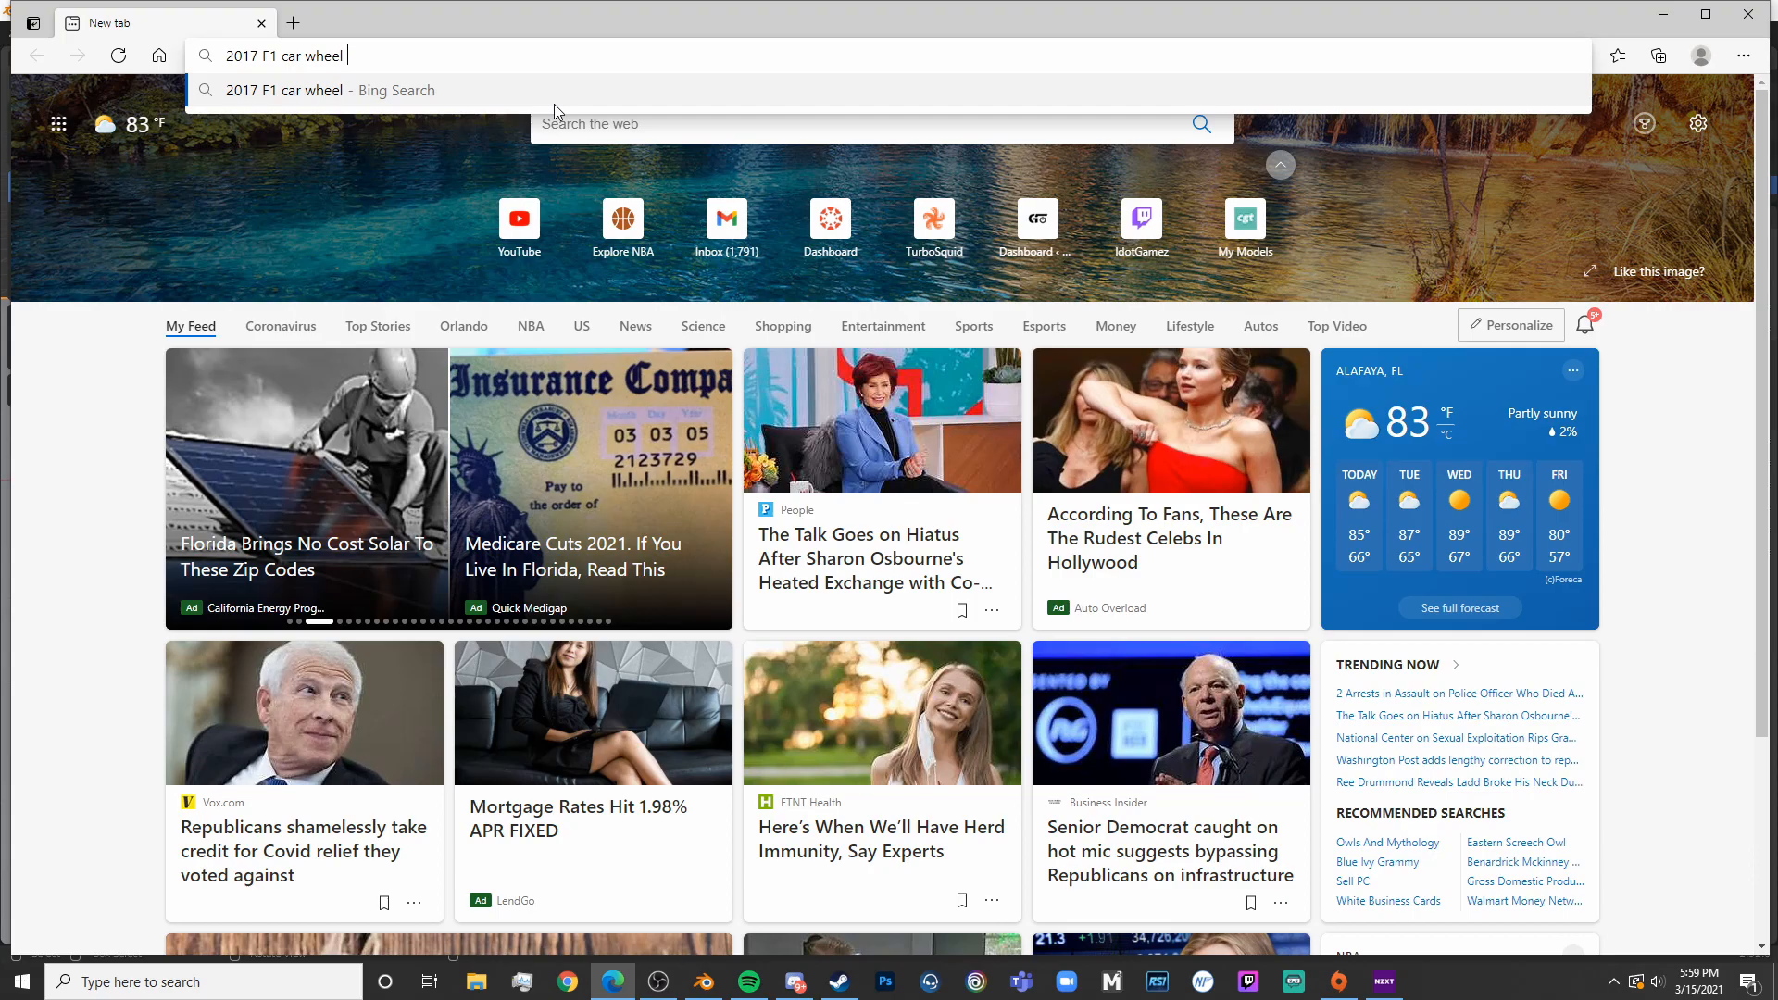
{"action": "key", "text": "Return"}
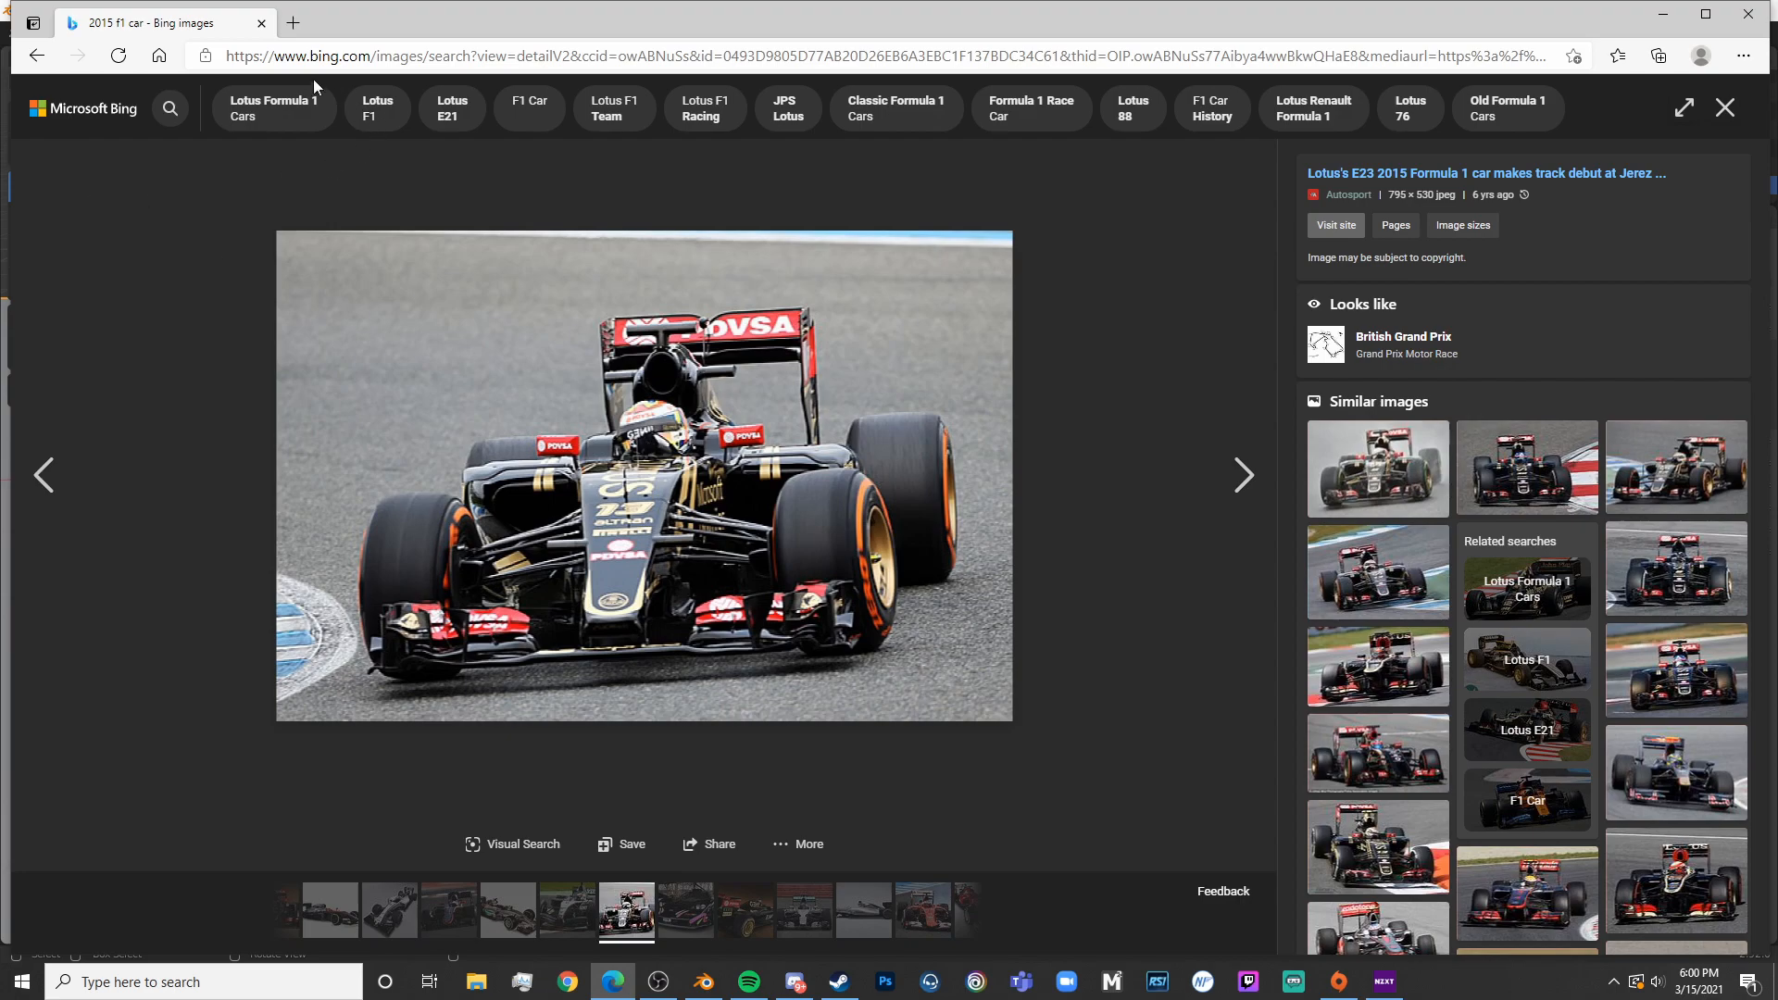
Search for "F1 car wheel hub" images in a new tab and enlarge the picture of the carbon-fibre hub with the red nut
{"action": "left_click", "coordinate": [296, 23]}
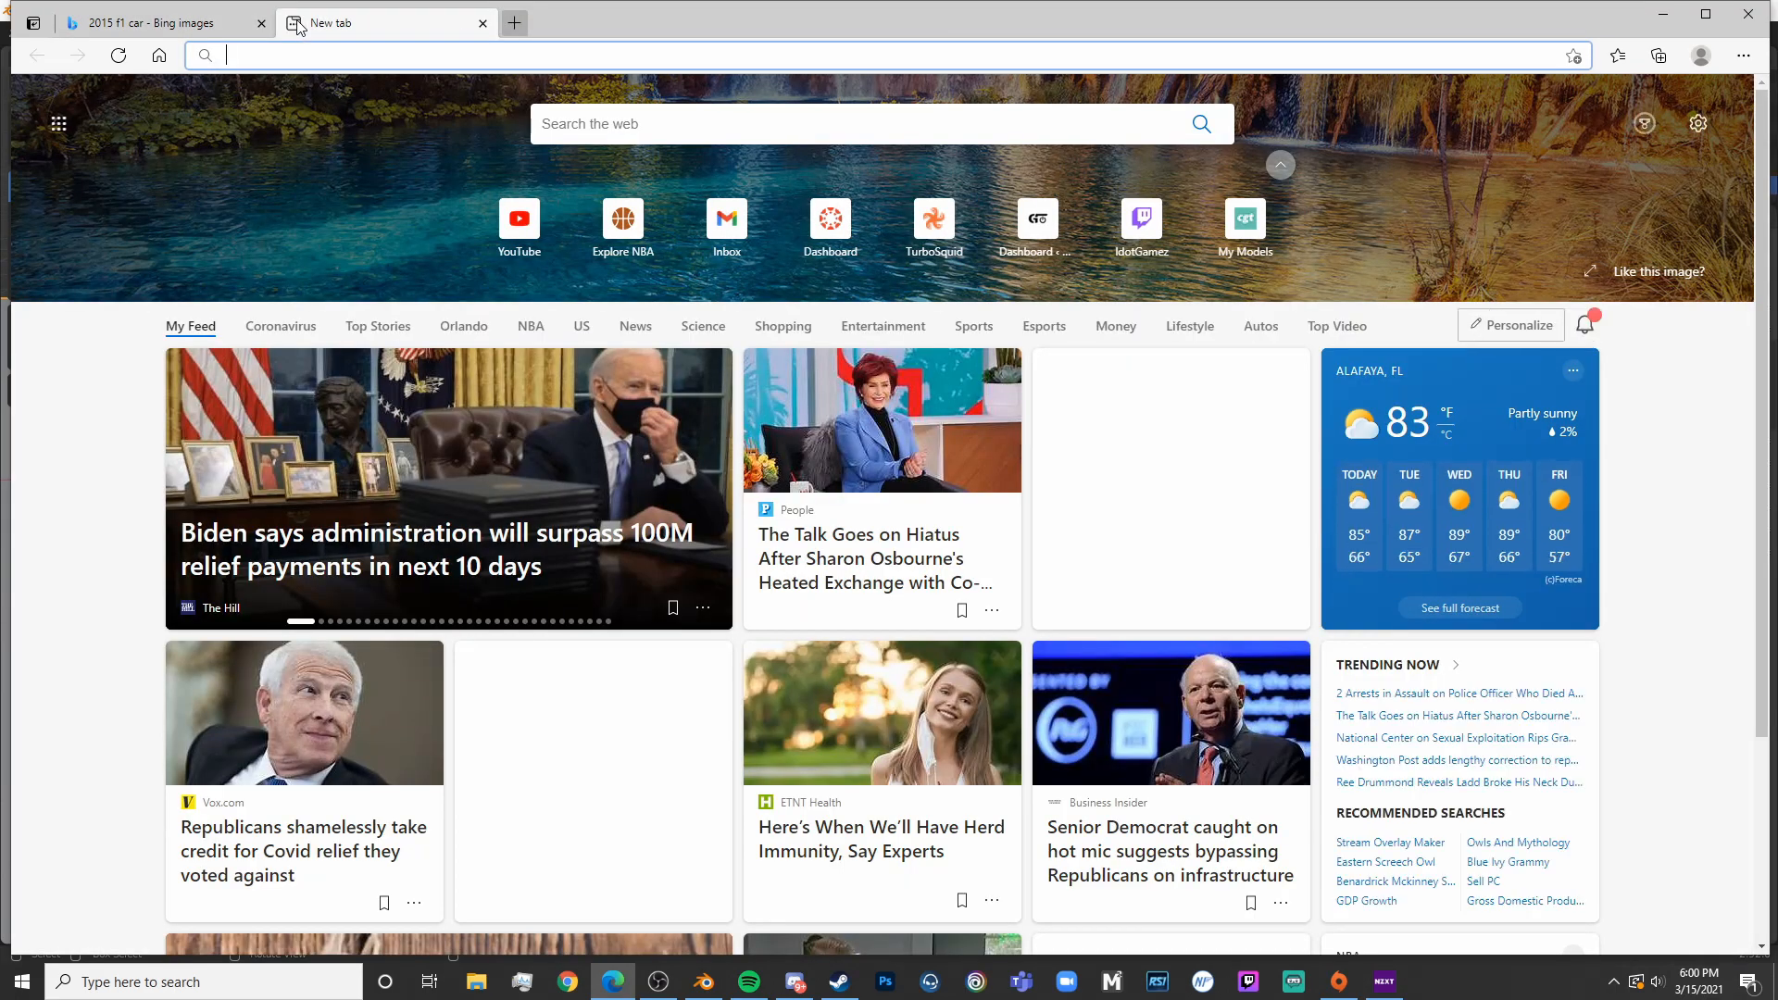
{"action": "type", "text": "F"}
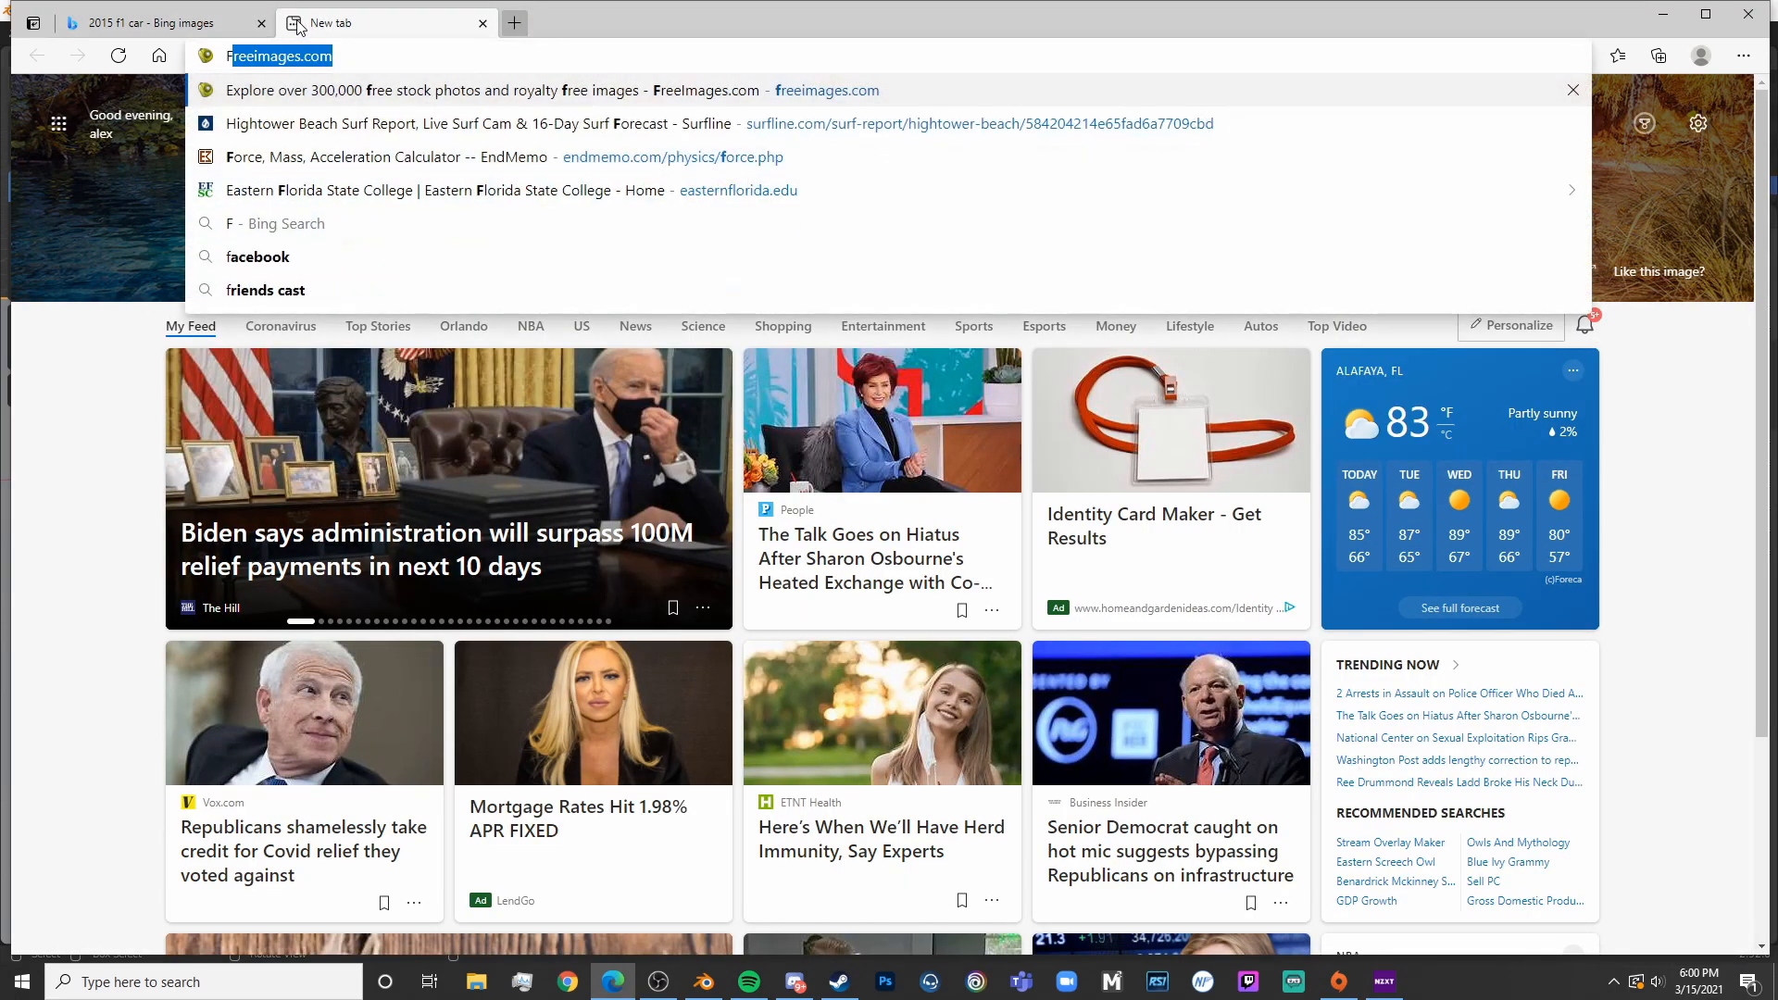
{"action": "type", "text": "1 car wheel hub"}
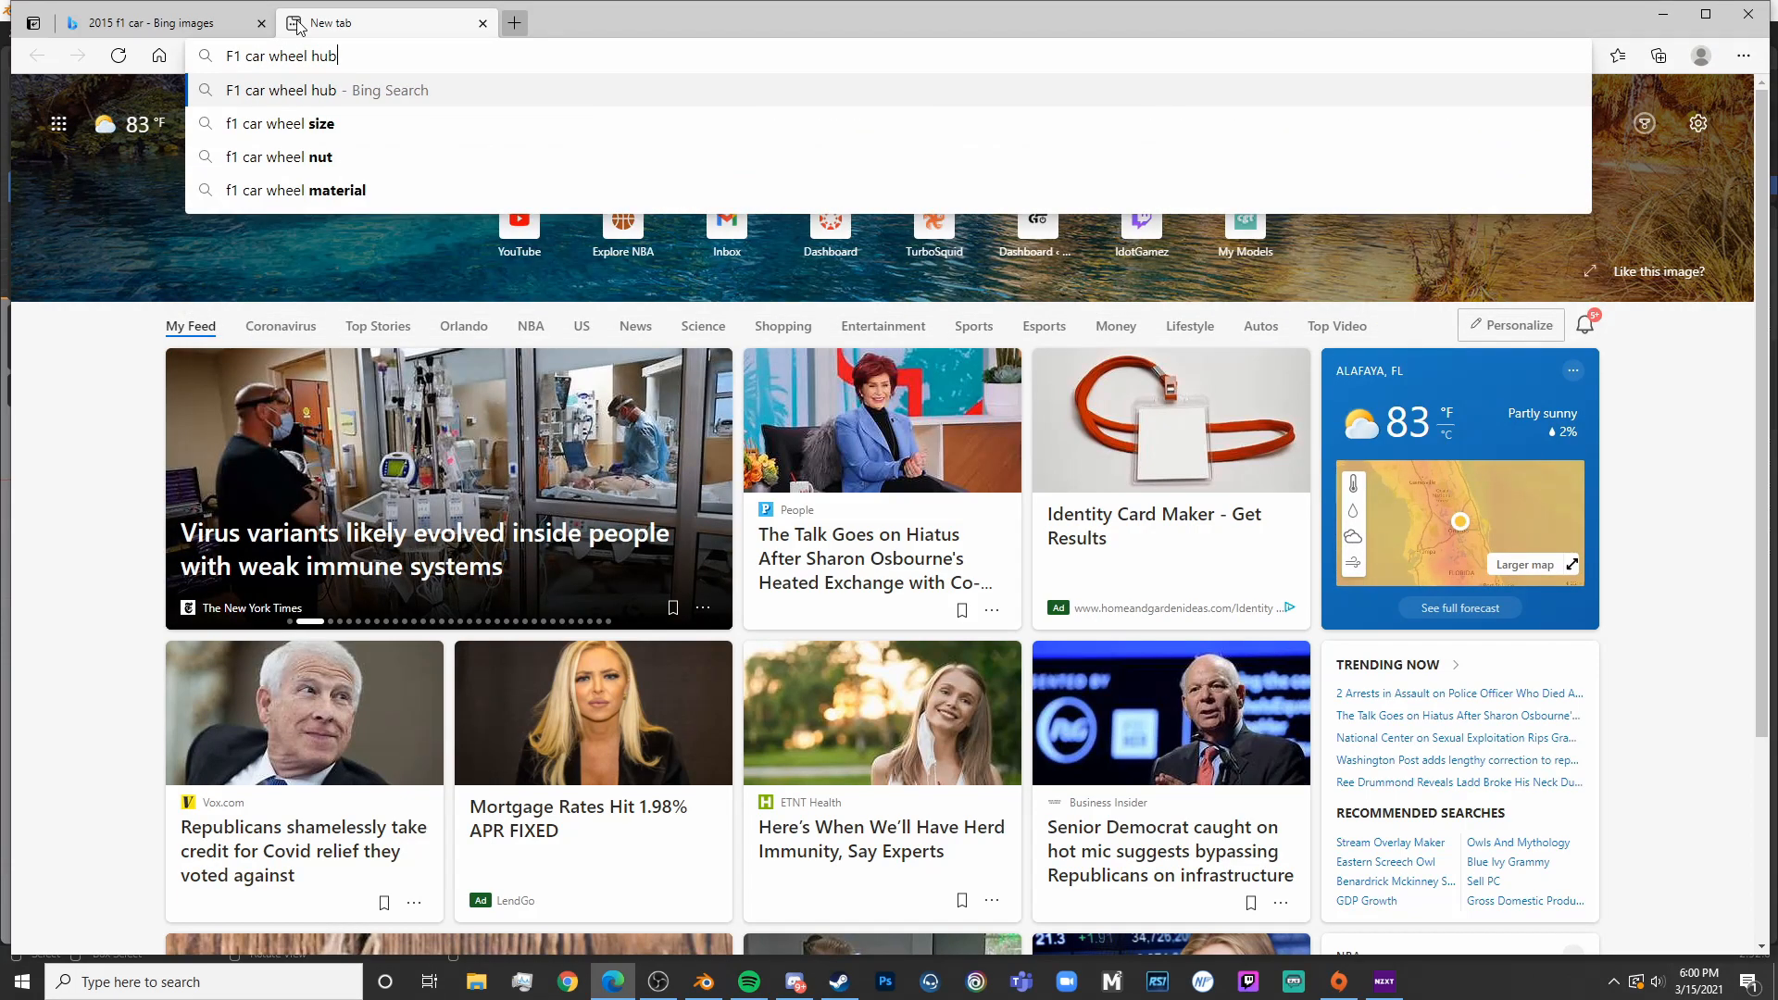
{"action": "key", "text": "Return"}
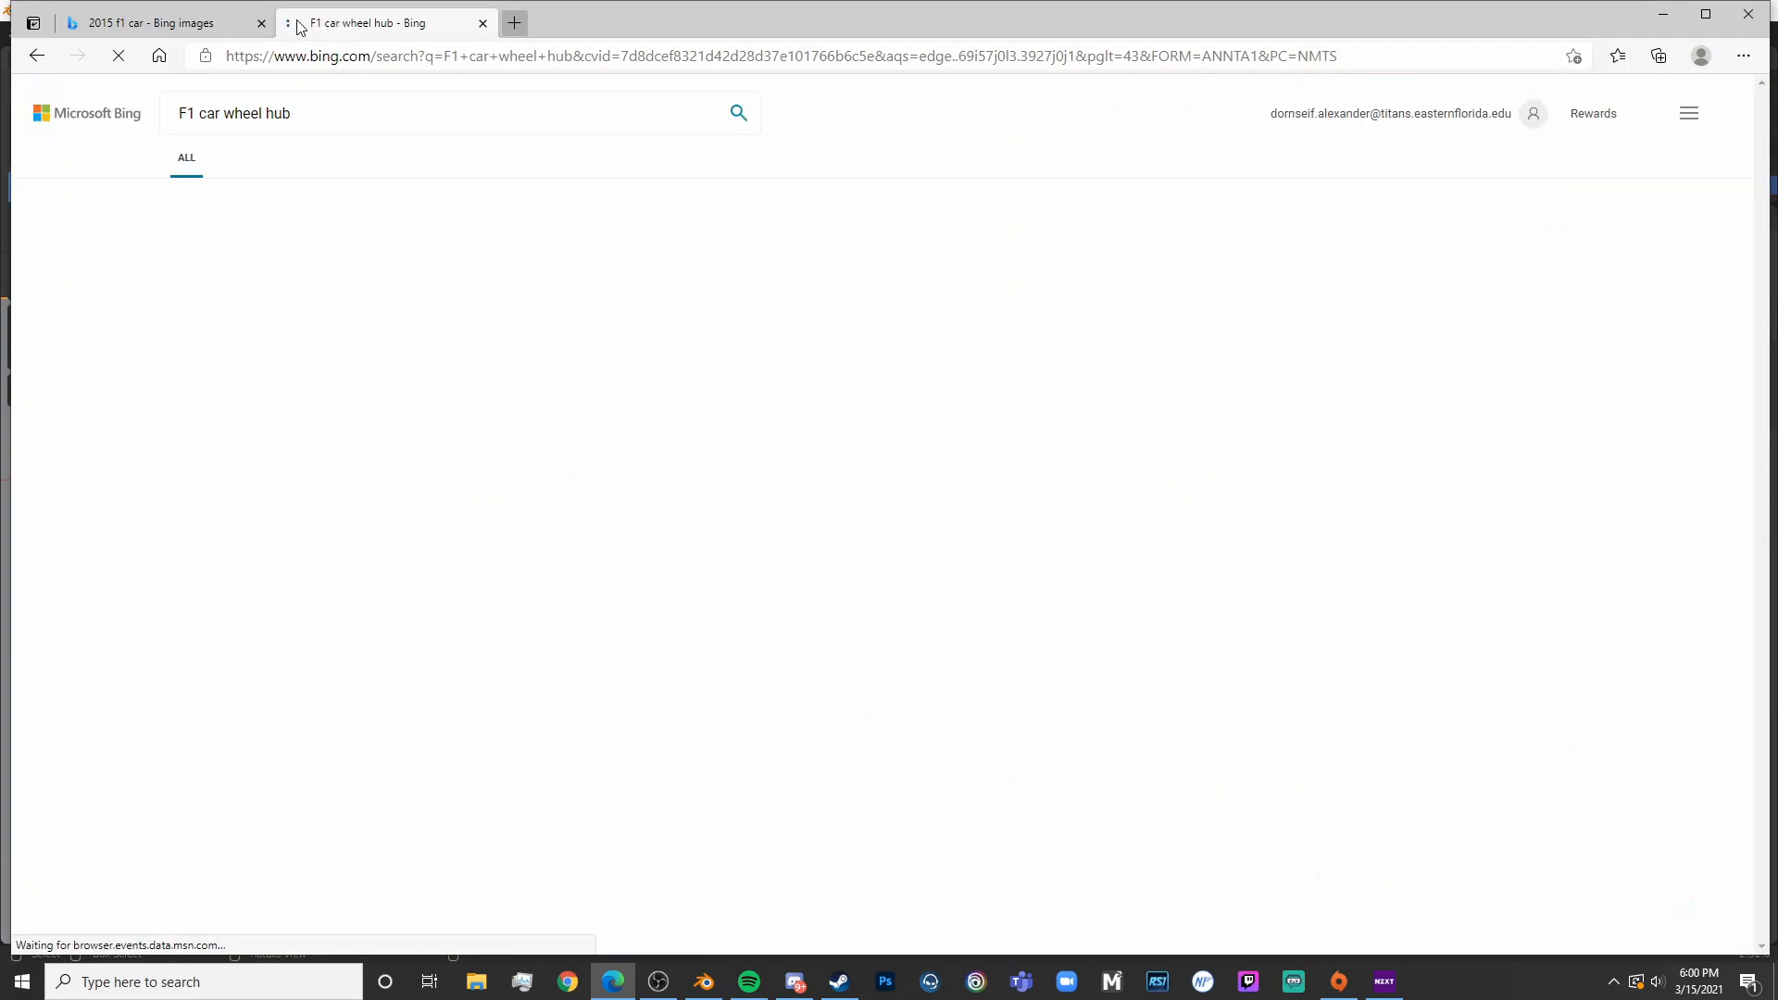
{"action": "left_click", "coordinate": [400, 159]}
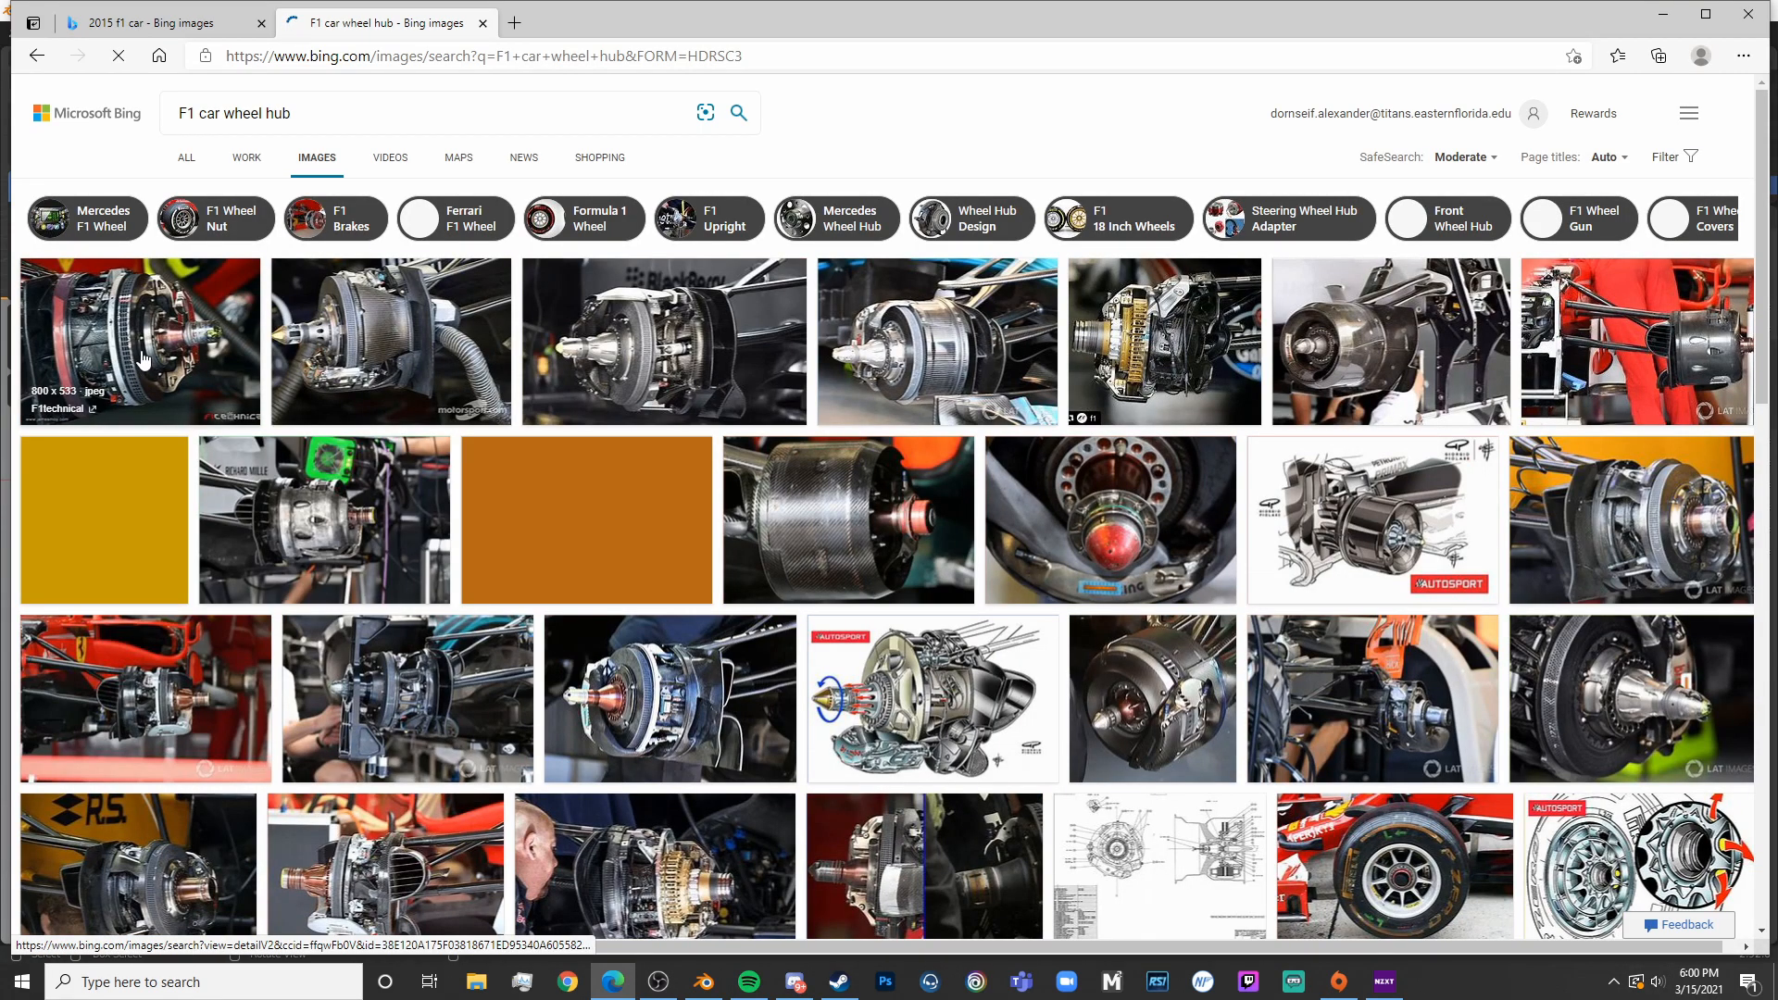
{"action": "left_click", "coordinate": [833, 519]}
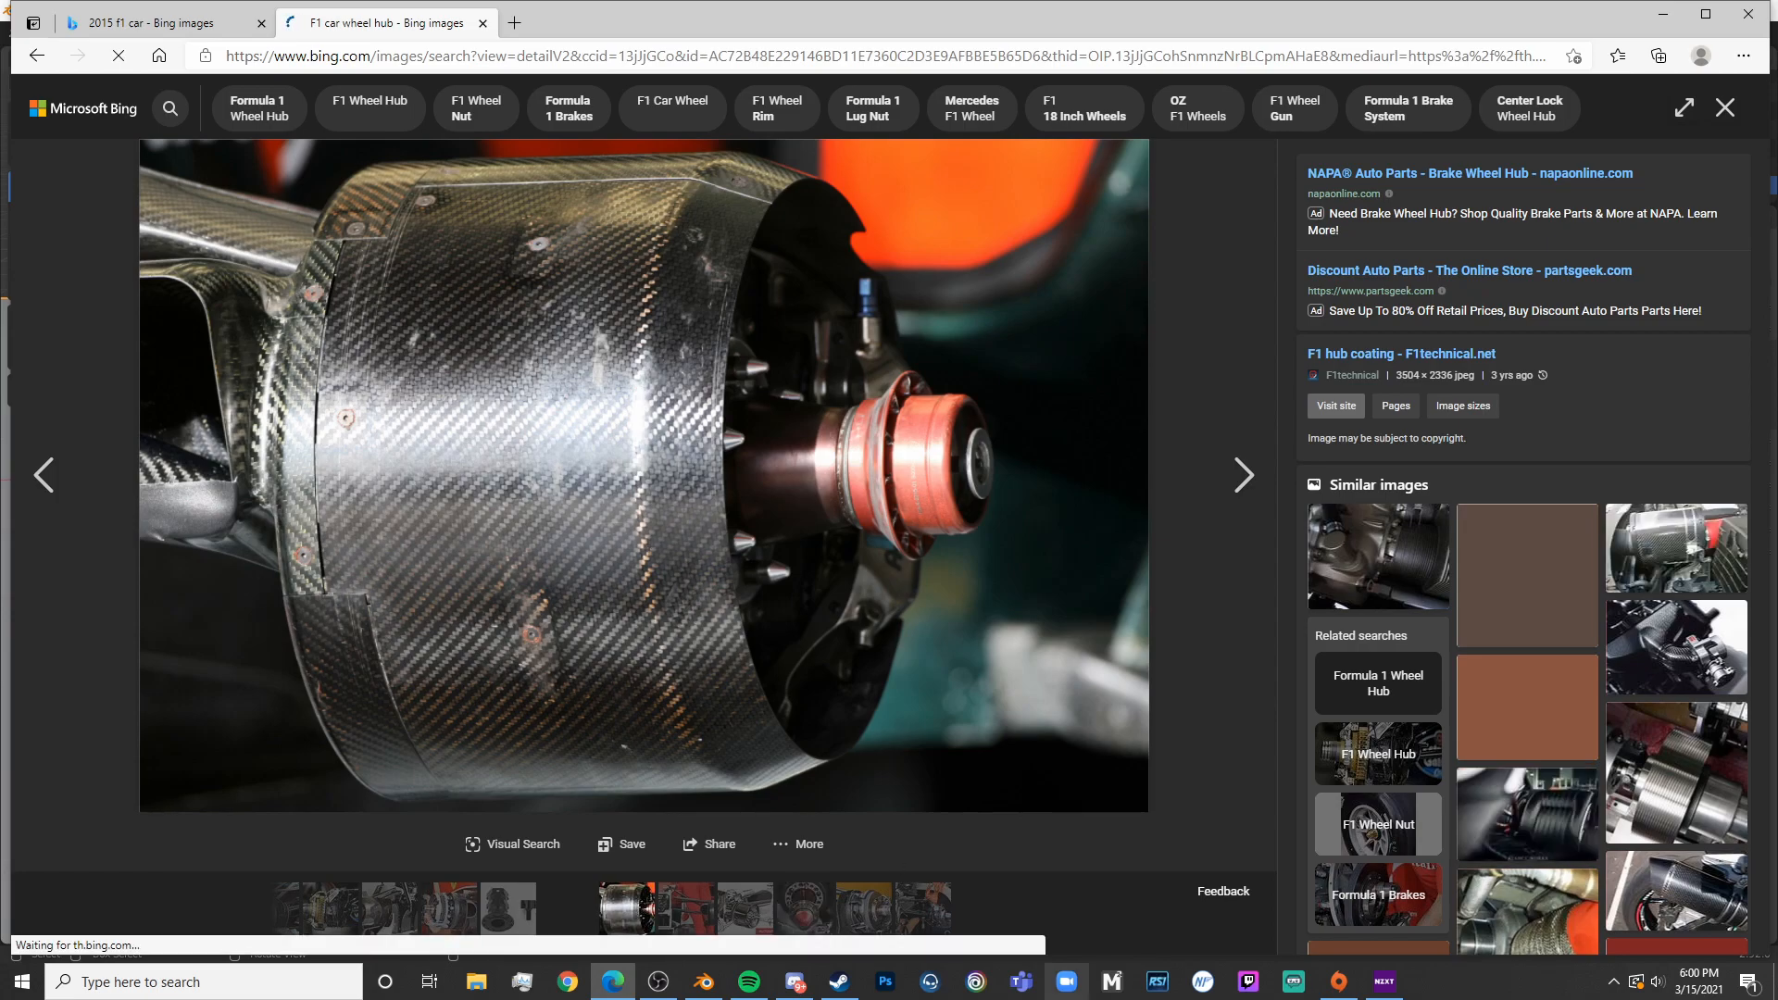
Switch back to Blender, add a cylinder at the front wheel's centre, and rotate it 90° in the front view
{"action": "left_click", "coordinate": [704, 982]}
{"action": "middle_click_drag", "start_coordinate": [767, 576], "coordinate": [535, 465]}
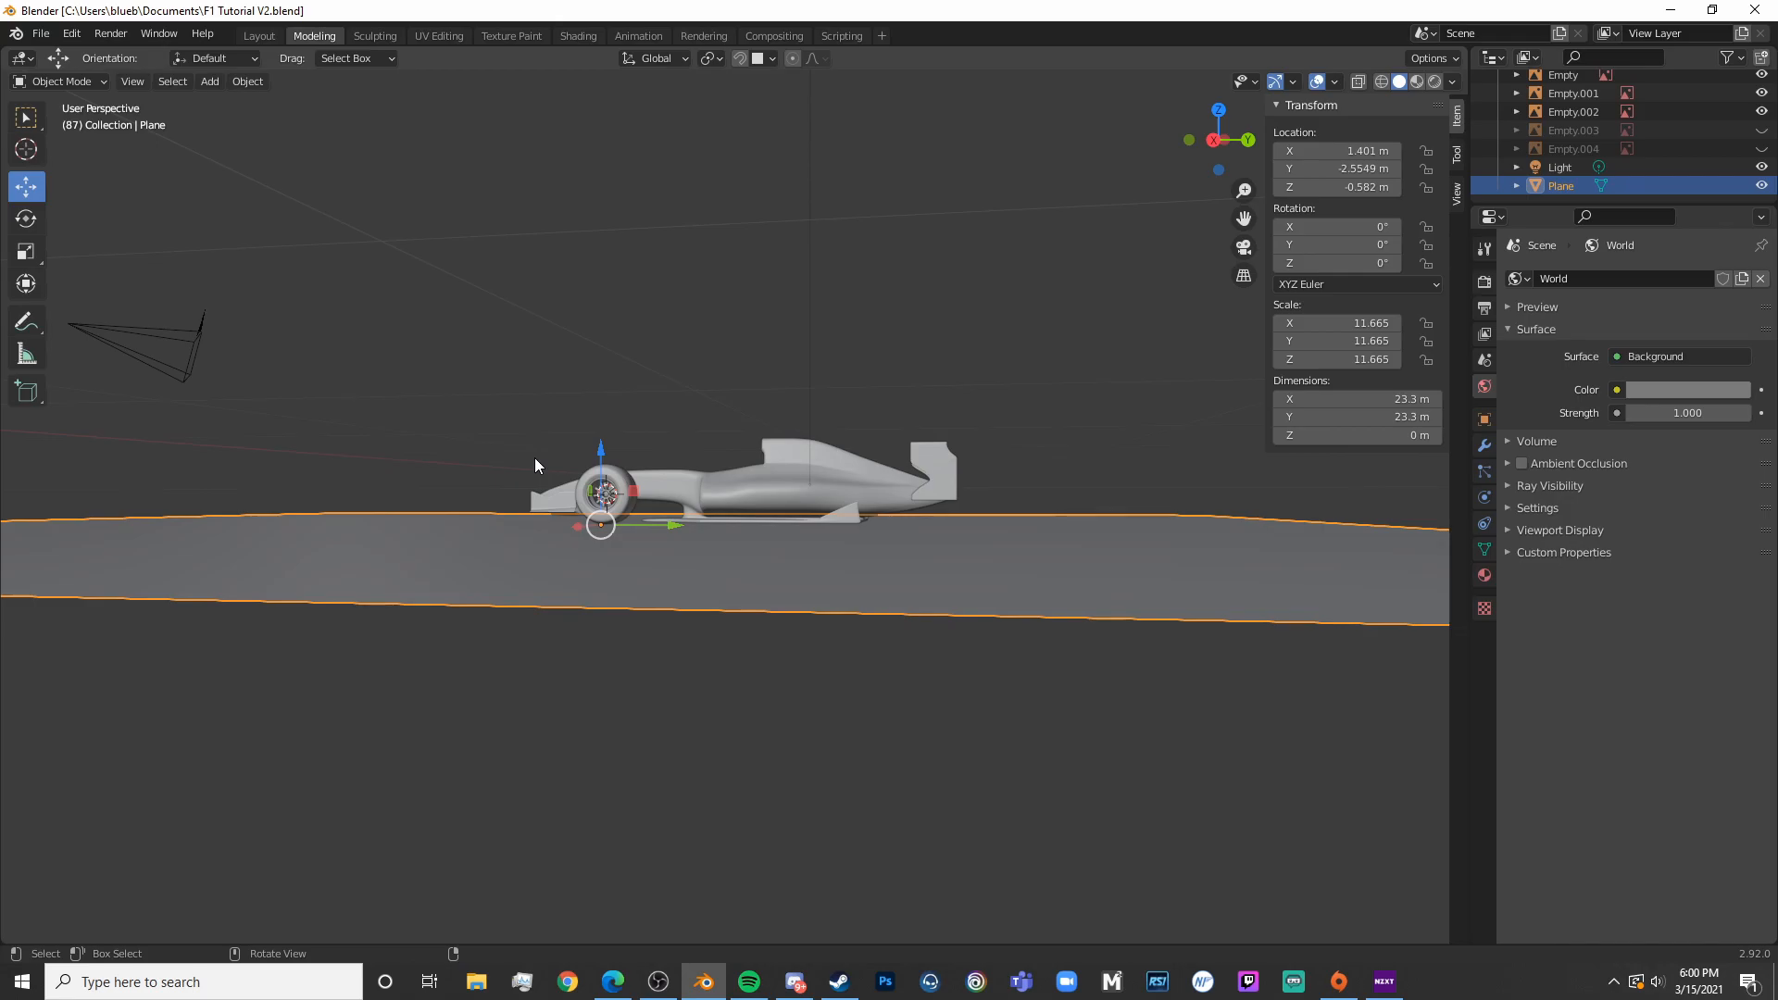
{"action": "key", "text": "KP_1"}
{"action": "scroll", "coordinate": [687, 358], "scroll_direction": "up", "scroll_amount": 7}
{"action": "middle_click_drag", "start_coordinate": [687, 358], "coordinate": [607, 454], "text": "shift"}
{"action": "key", "text": "shift+a"}
{"action": "mouse_move", "coordinate": [880, 294]}
{"action": "left_click", "coordinate": [981, 387]}
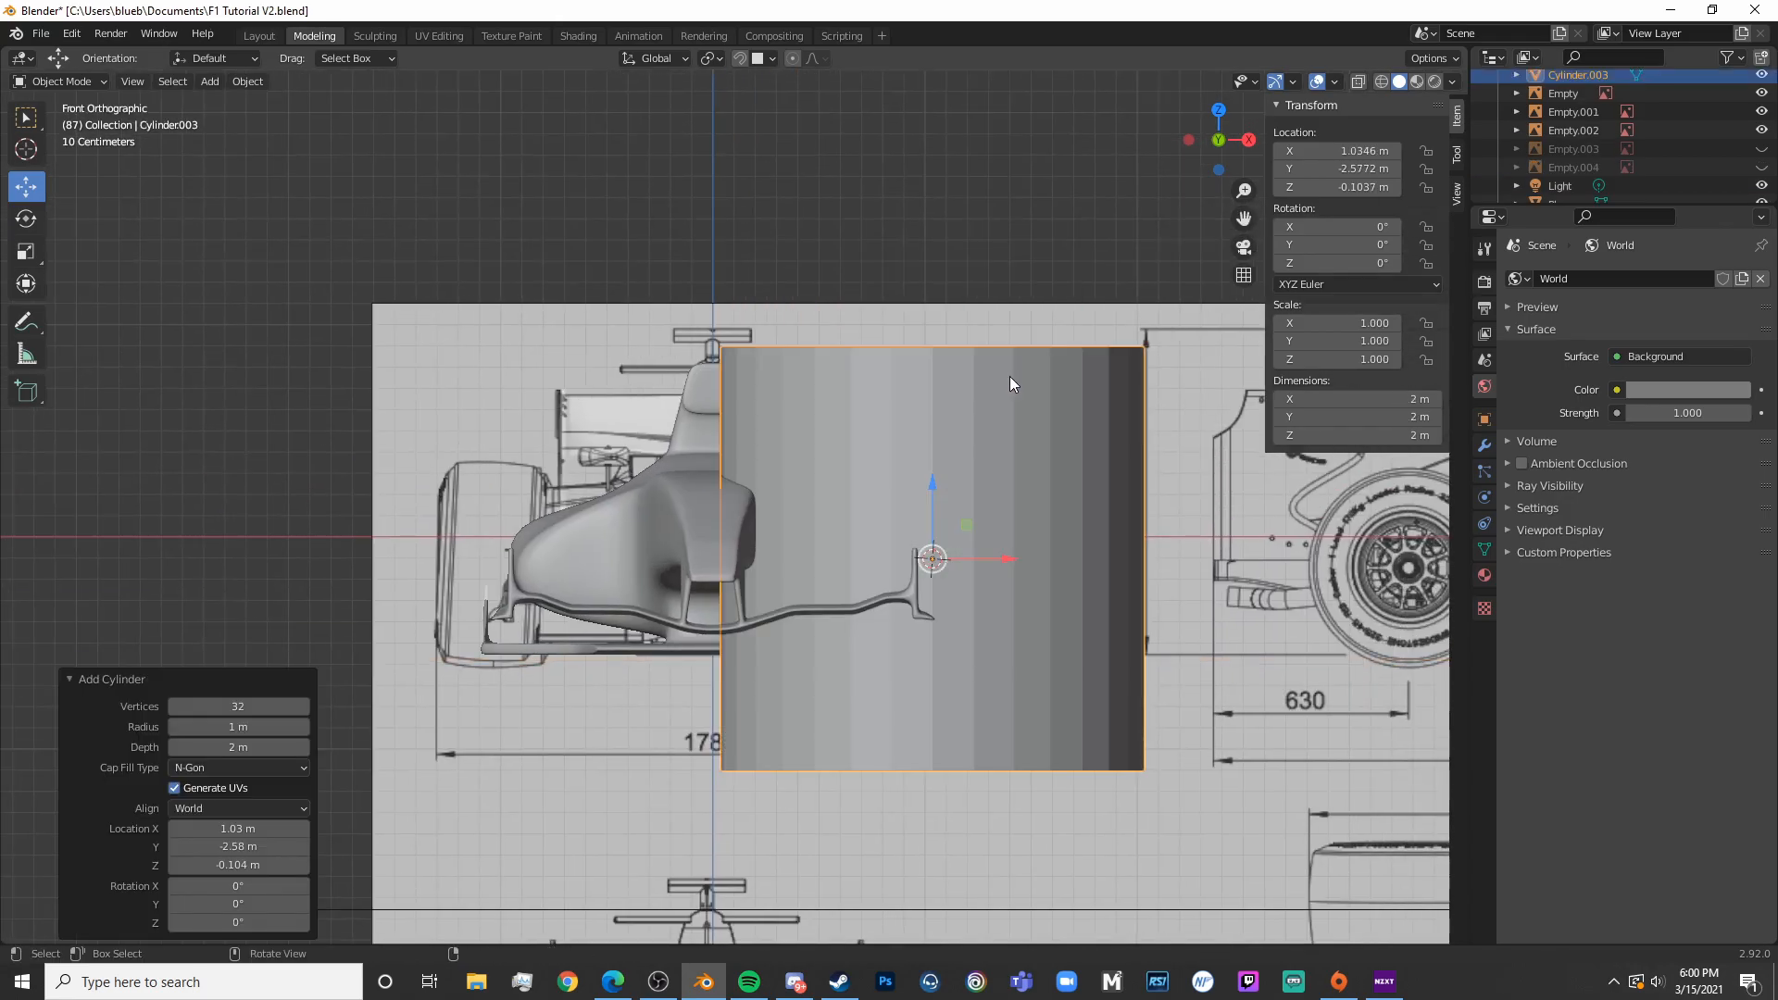
{"action": "scroll", "coordinate": [1051, 456], "scroll_direction": "down", "scroll_amount": 4}
{"action": "type", "text": "r90"}
{"action": "key", "text": "Return"}
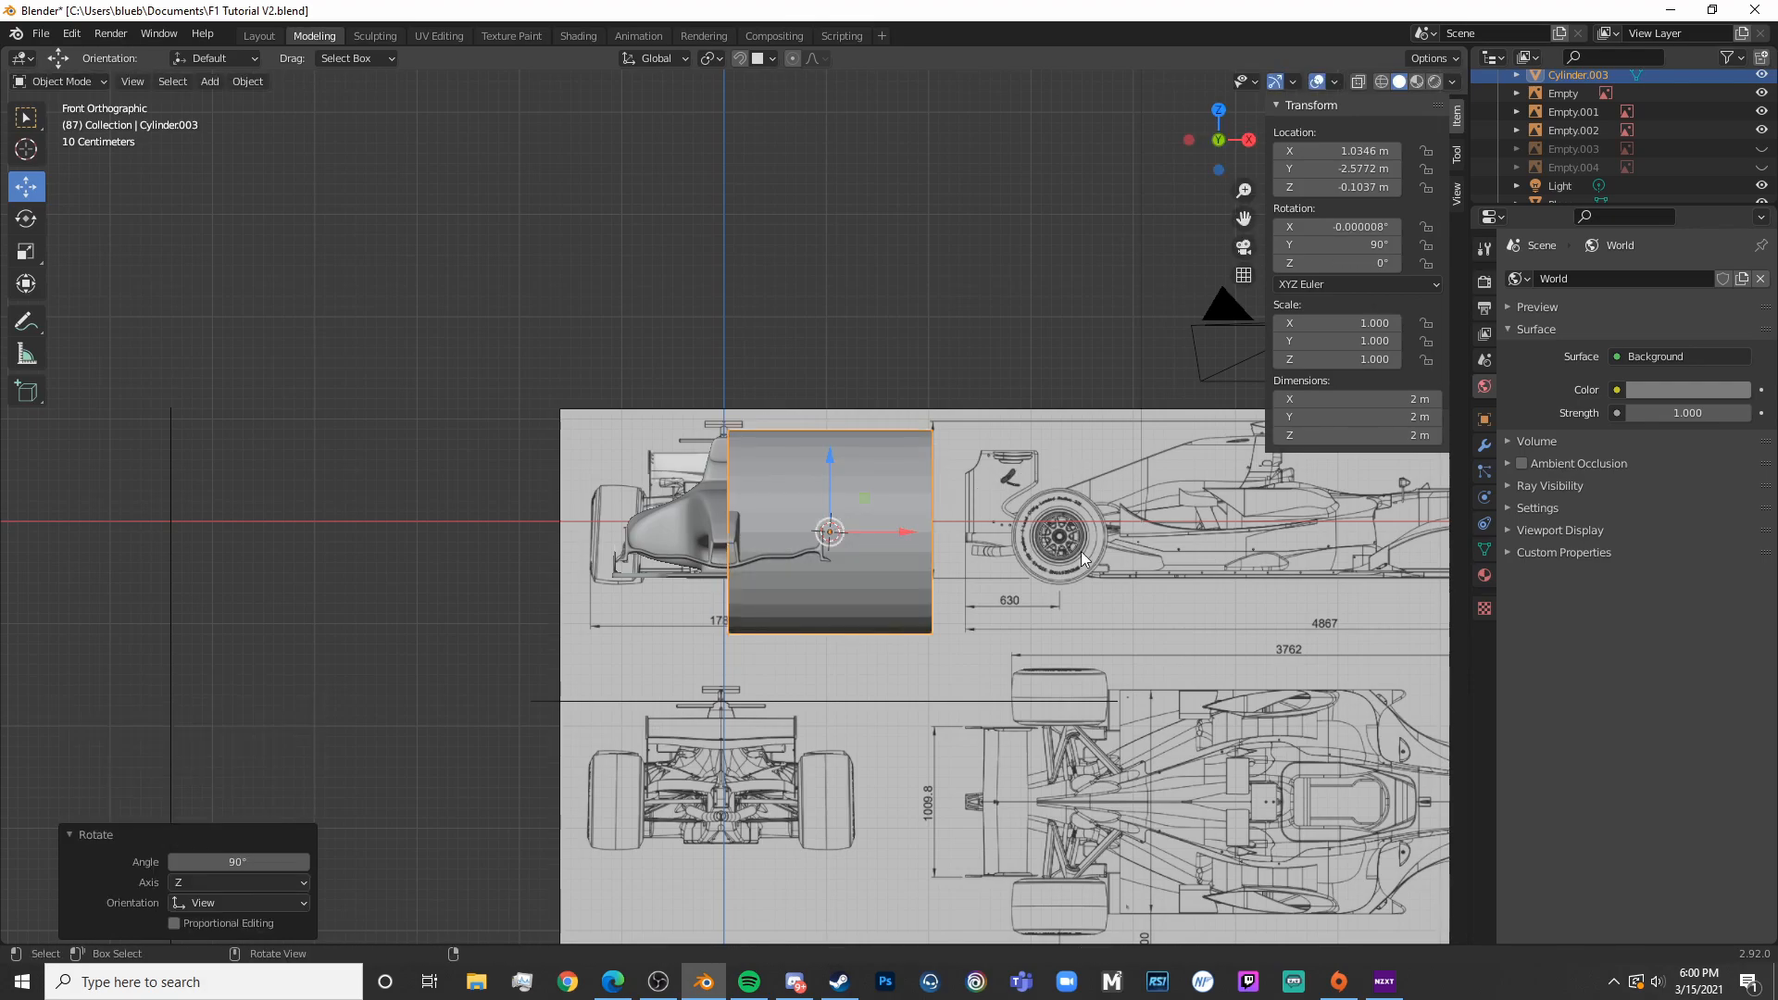
Scale the cylinder uniformly to about 0.206 so that it fits inside the front wheel's rim
{"action": "scroll", "coordinate": [1063, 744], "scroll_direction": "up", "scroll_amount": 5}
{"action": "key", "text": "s"}
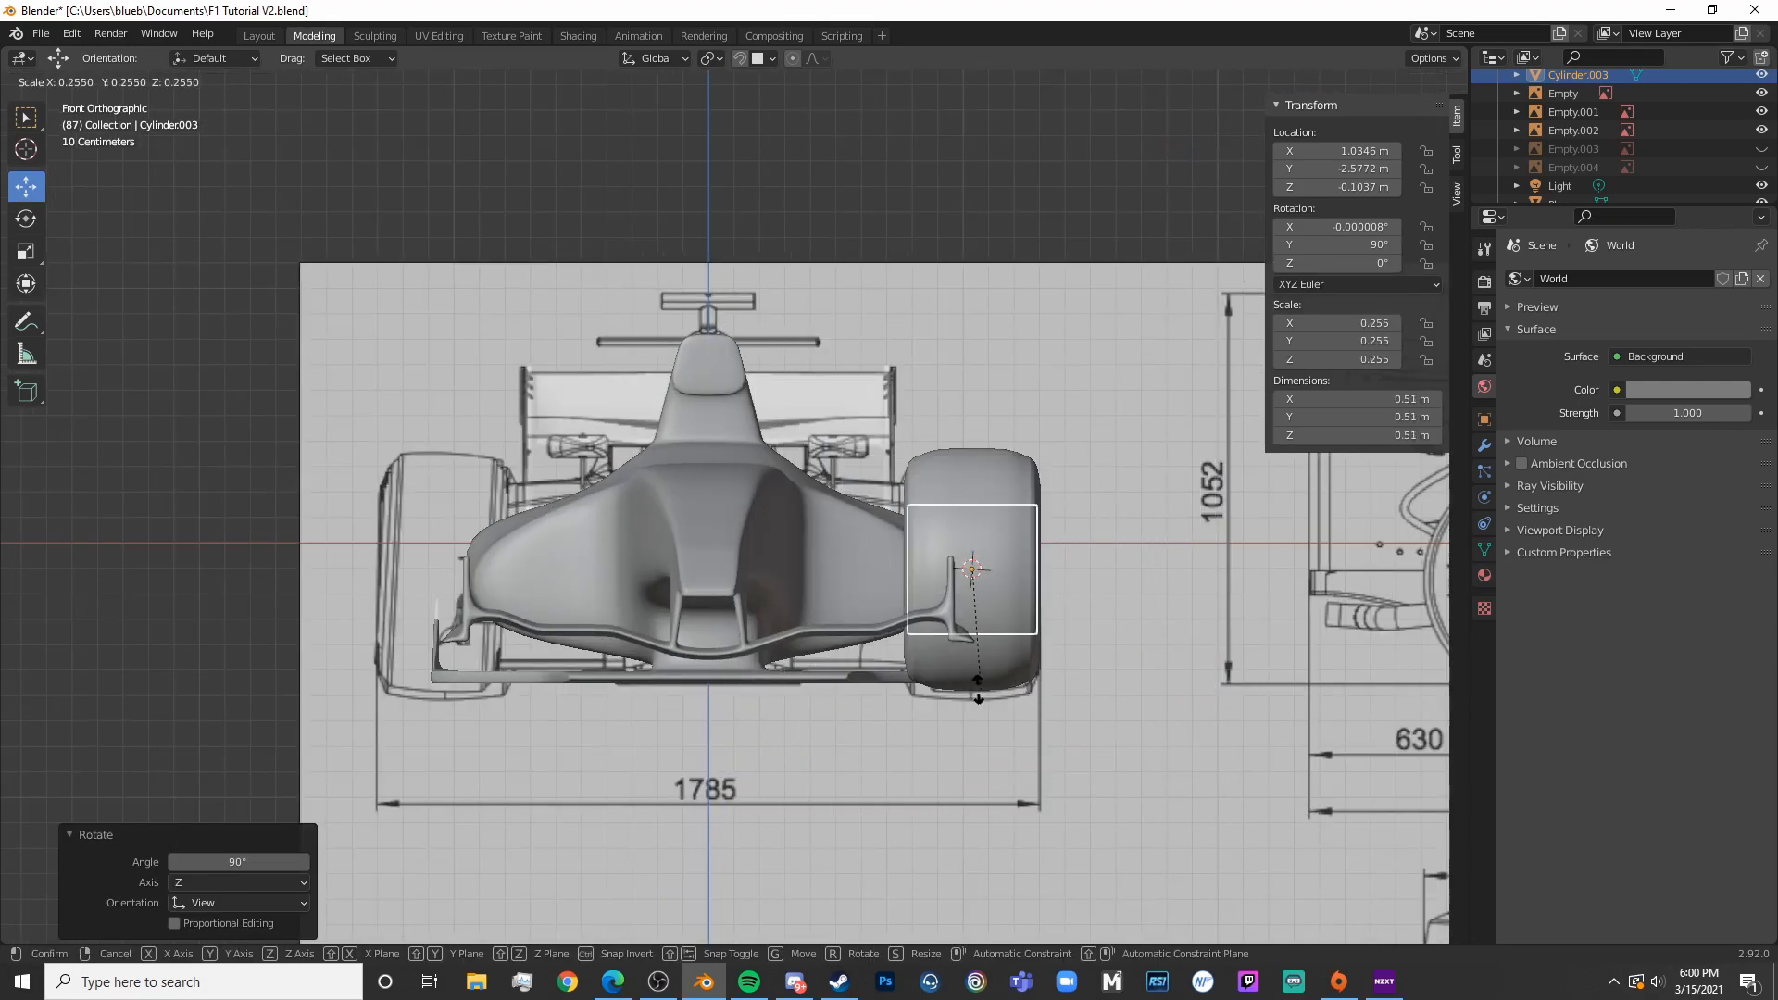
{"action": "left_click", "coordinate": [1003, 672]}
Show the scene in wireframe and add a Subdivision Surface modifier to the new cylinder
{"action": "key", "text": "Tab"}
{"action": "key", "text": "alt+z"}
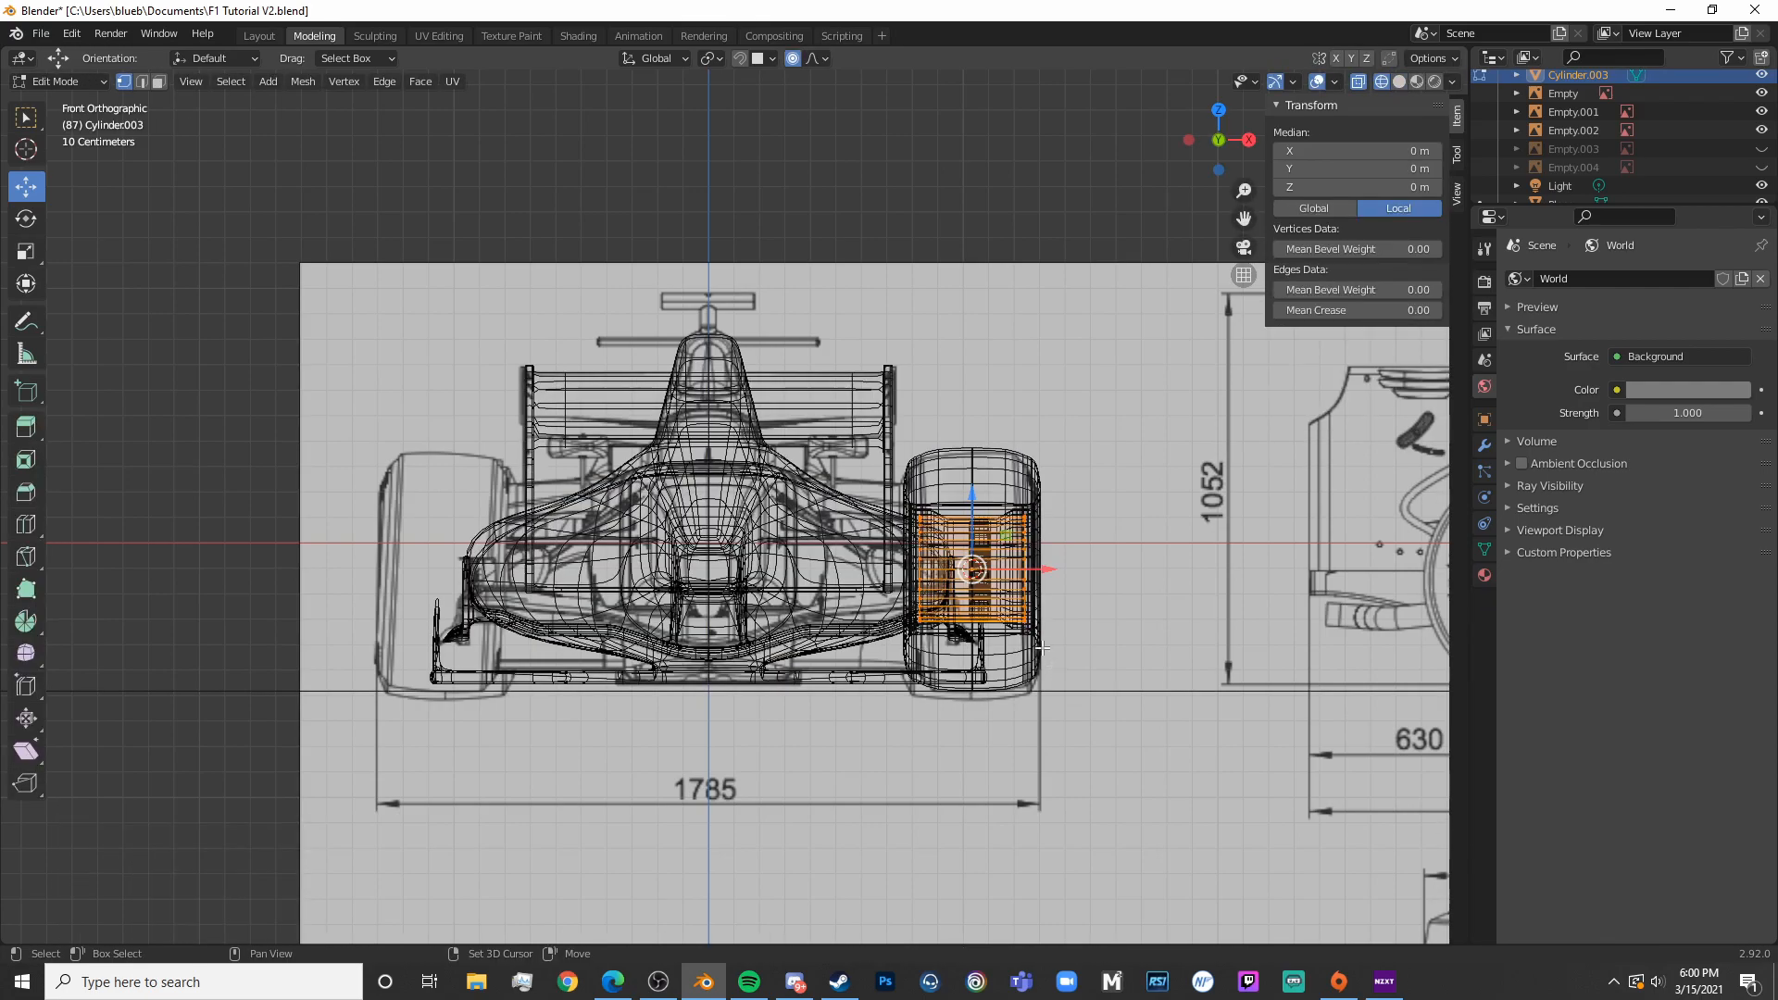
{"action": "scroll", "coordinate": [893, 593], "scroll_direction": "down", "scroll_amount": 1}
{"action": "key", "text": "alt+a"}
{"action": "key", "text": "c"}
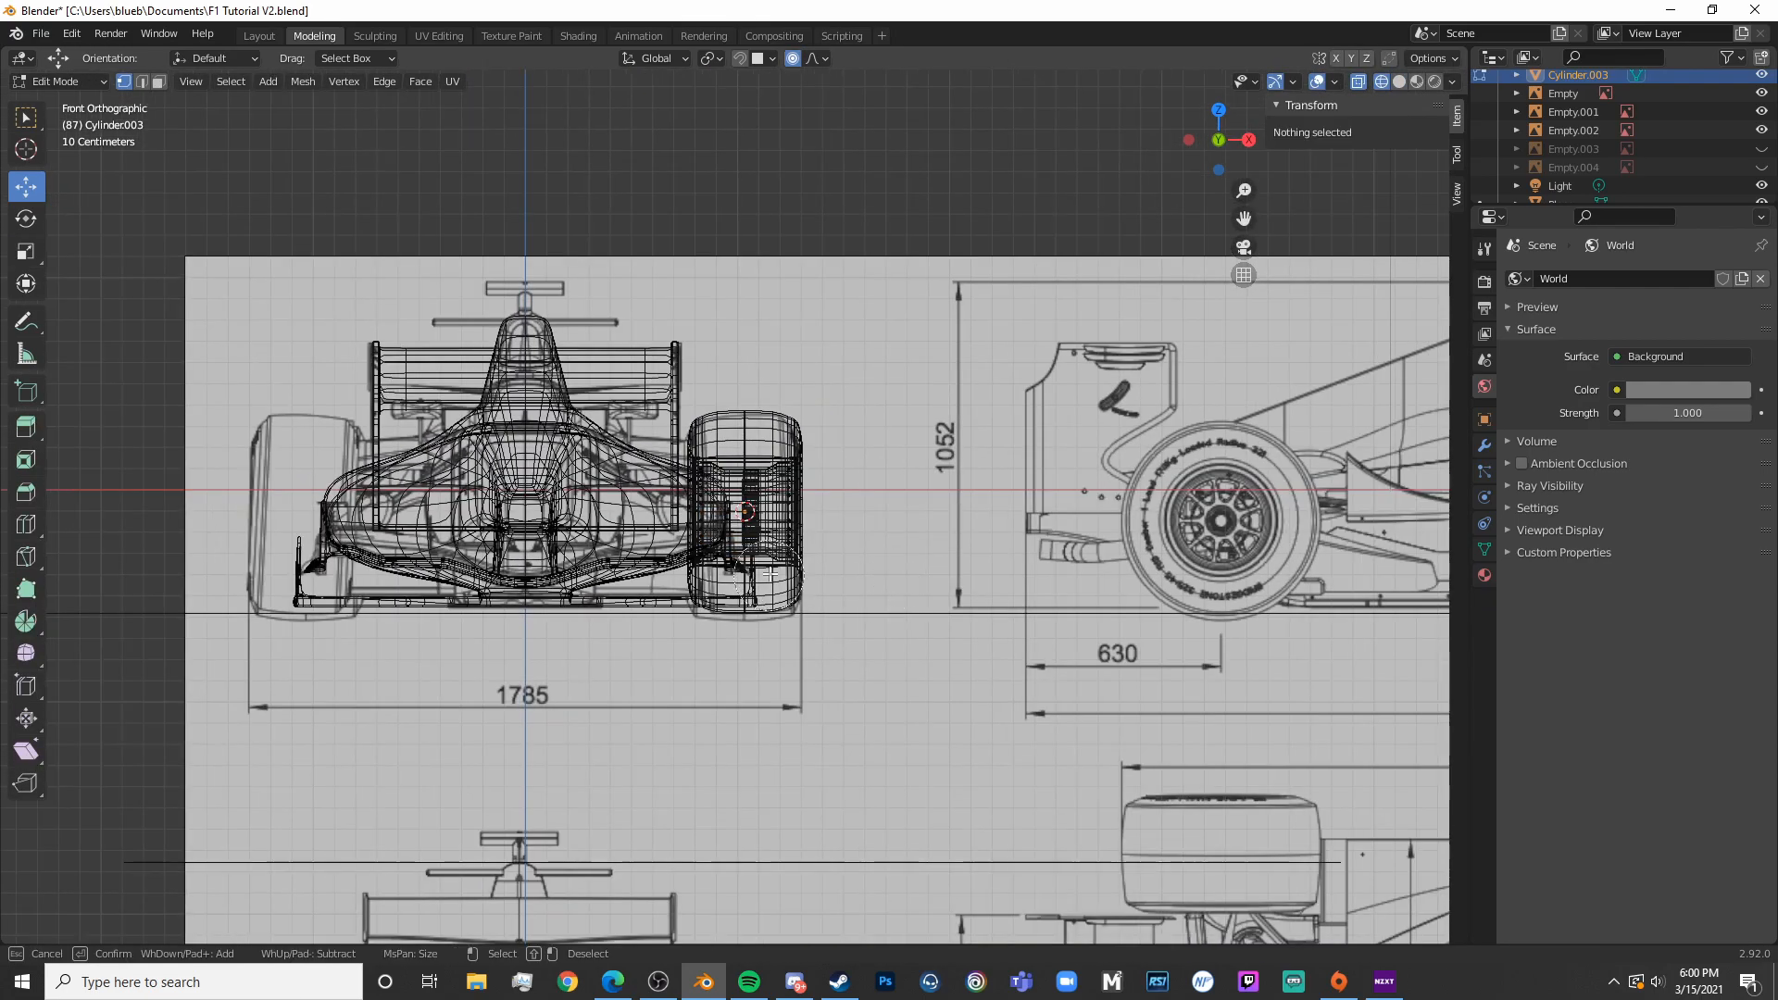
{"action": "left_click_drag", "start_coordinate": [806, 557], "coordinate": [803, 468]}
{"action": "key", "text": "Escape"}
{"action": "scroll", "coordinate": [1181, 560], "scroll_direction": "up", "scroll_amount": 5}
{"action": "key", "text": "Tab"}
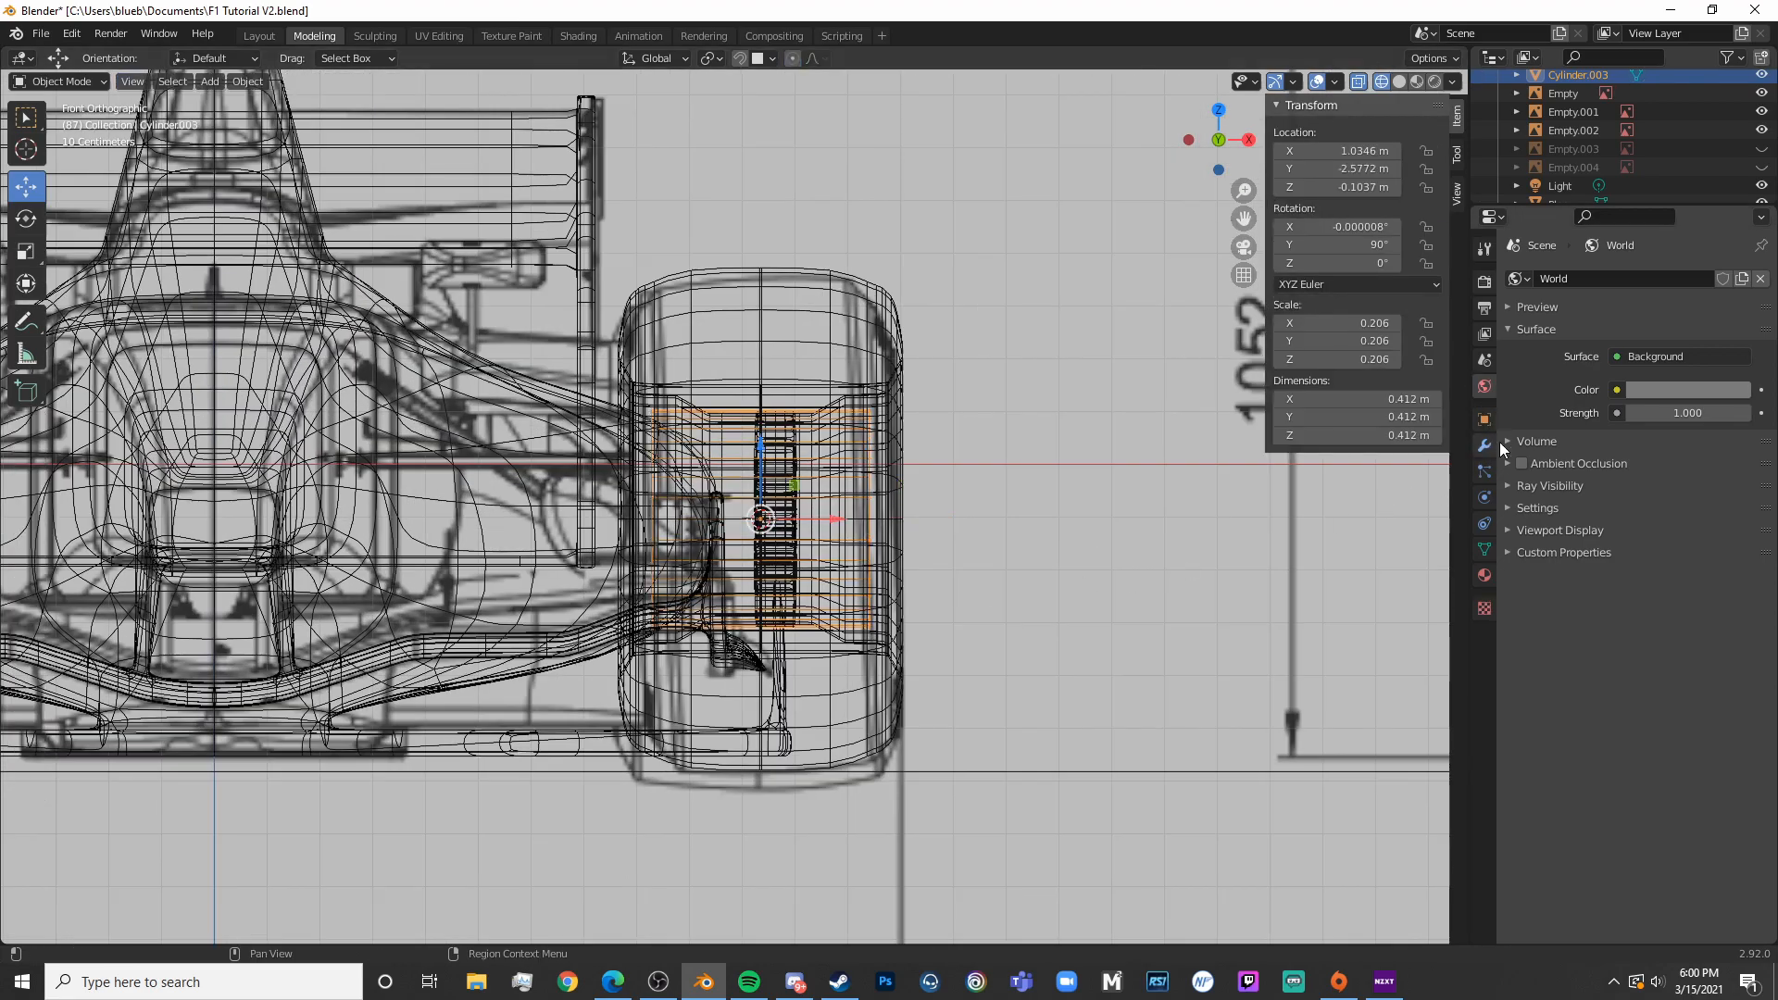
{"action": "left_click", "coordinate": [1486, 450]}
{"action": "left_click", "coordinate": [1561, 278]}
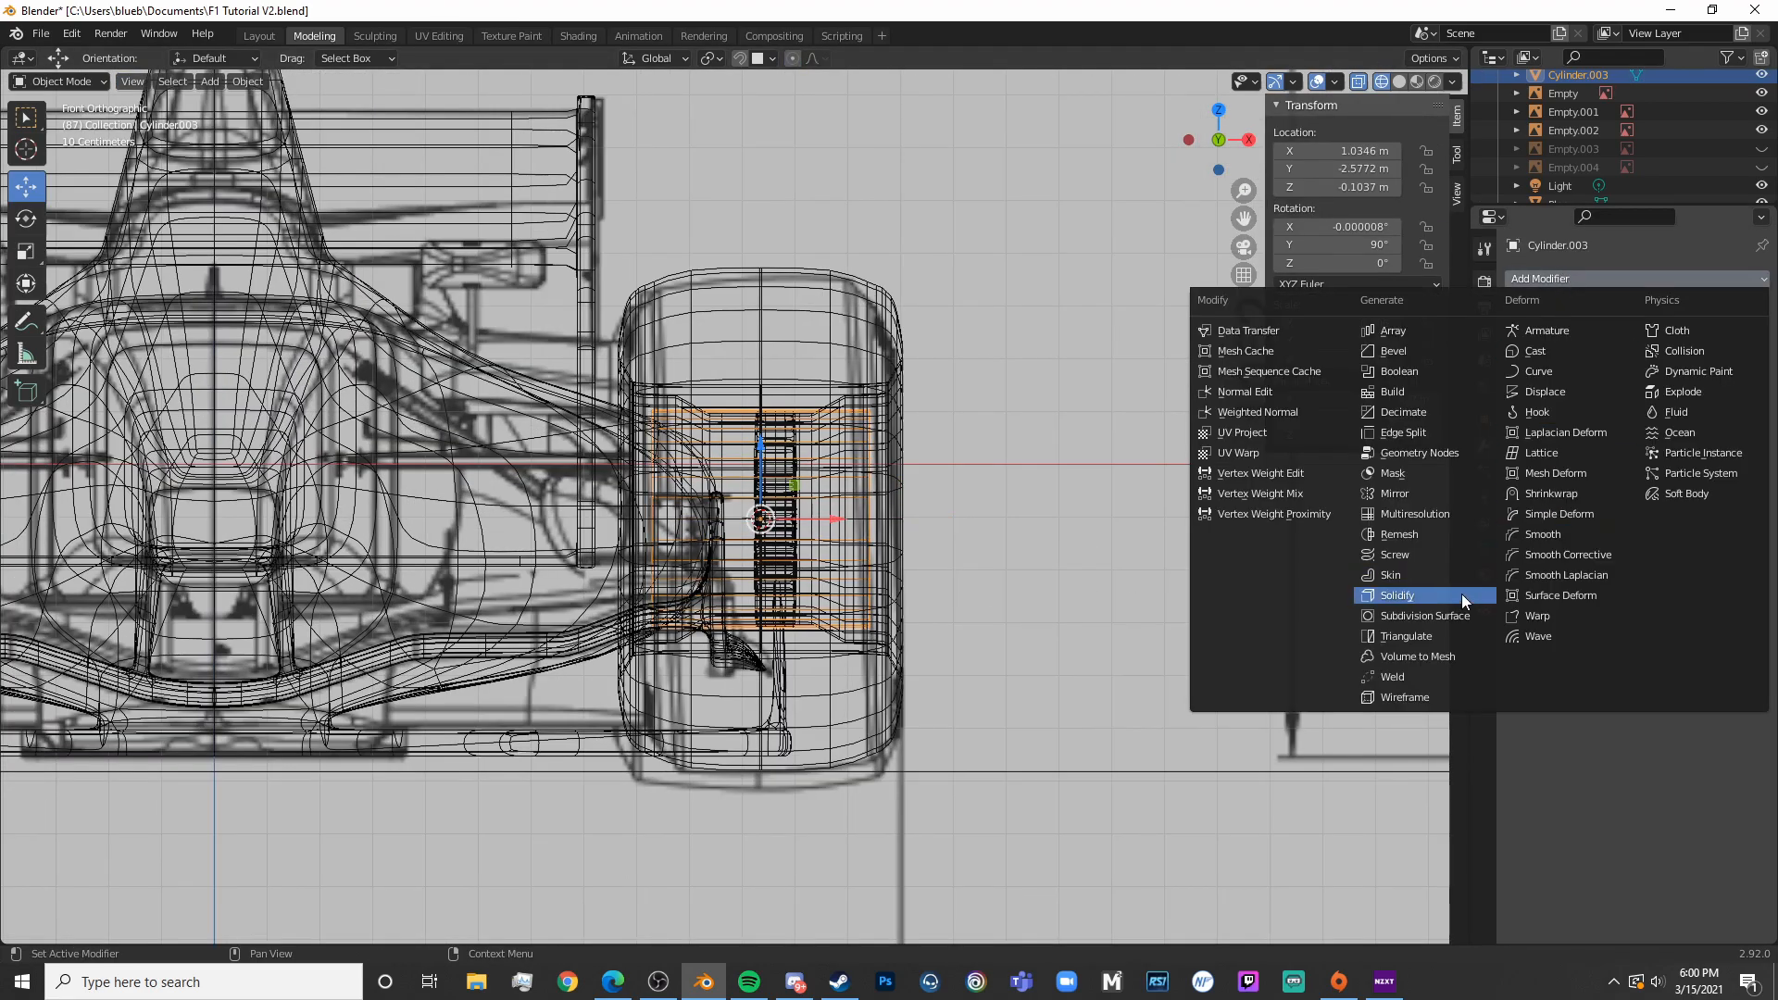
{"action": "left_click", "coordinate": [1442, 619]}
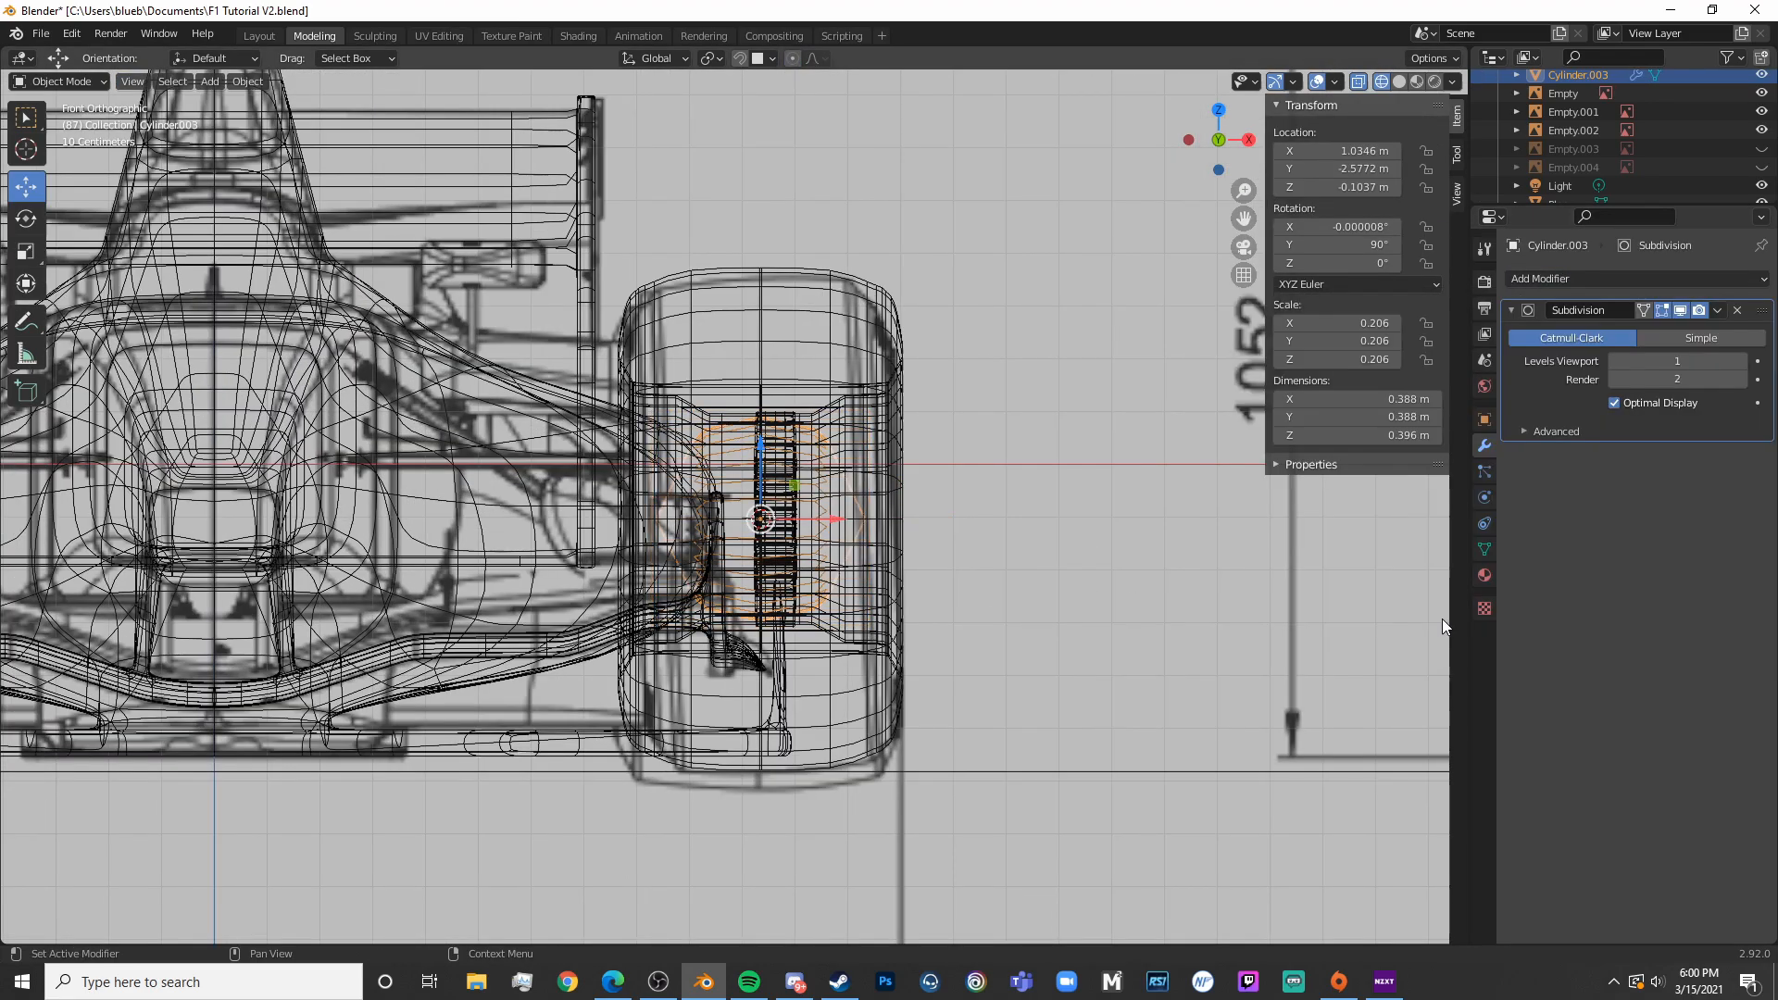
Extrude the cylinder's outer end about 0.26 m outward and scale the extruded end down to form a taper
{"action": "key", "text": "Tab"}
{"action": "key", "text": "alt+a"}
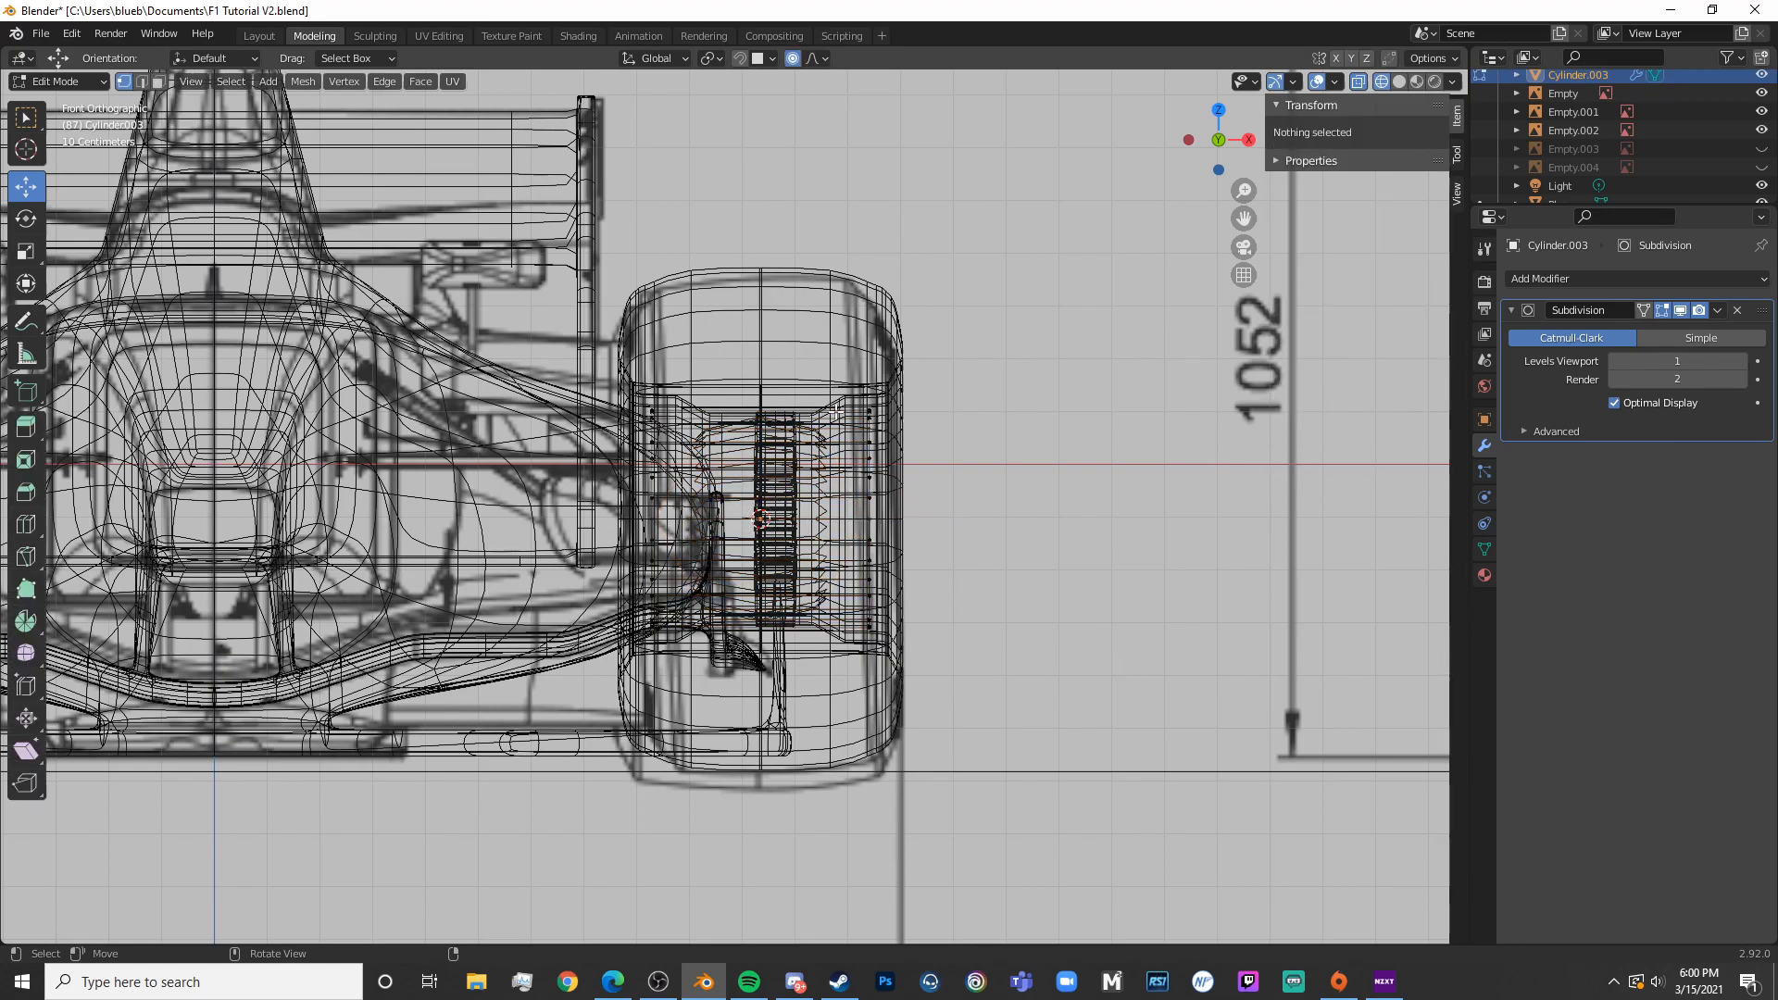
{"action": "key", "text": "c"}
{"action": "left_click_drag", "start_coordinate": [880, 414], "coordinate": [872, 629]}
{"action": "key", "text": "Escape"}
{"action": "middle_click_drag", "start_coordinate": [1082, 593], "coordinate": [929, 631], "text": "shift"}
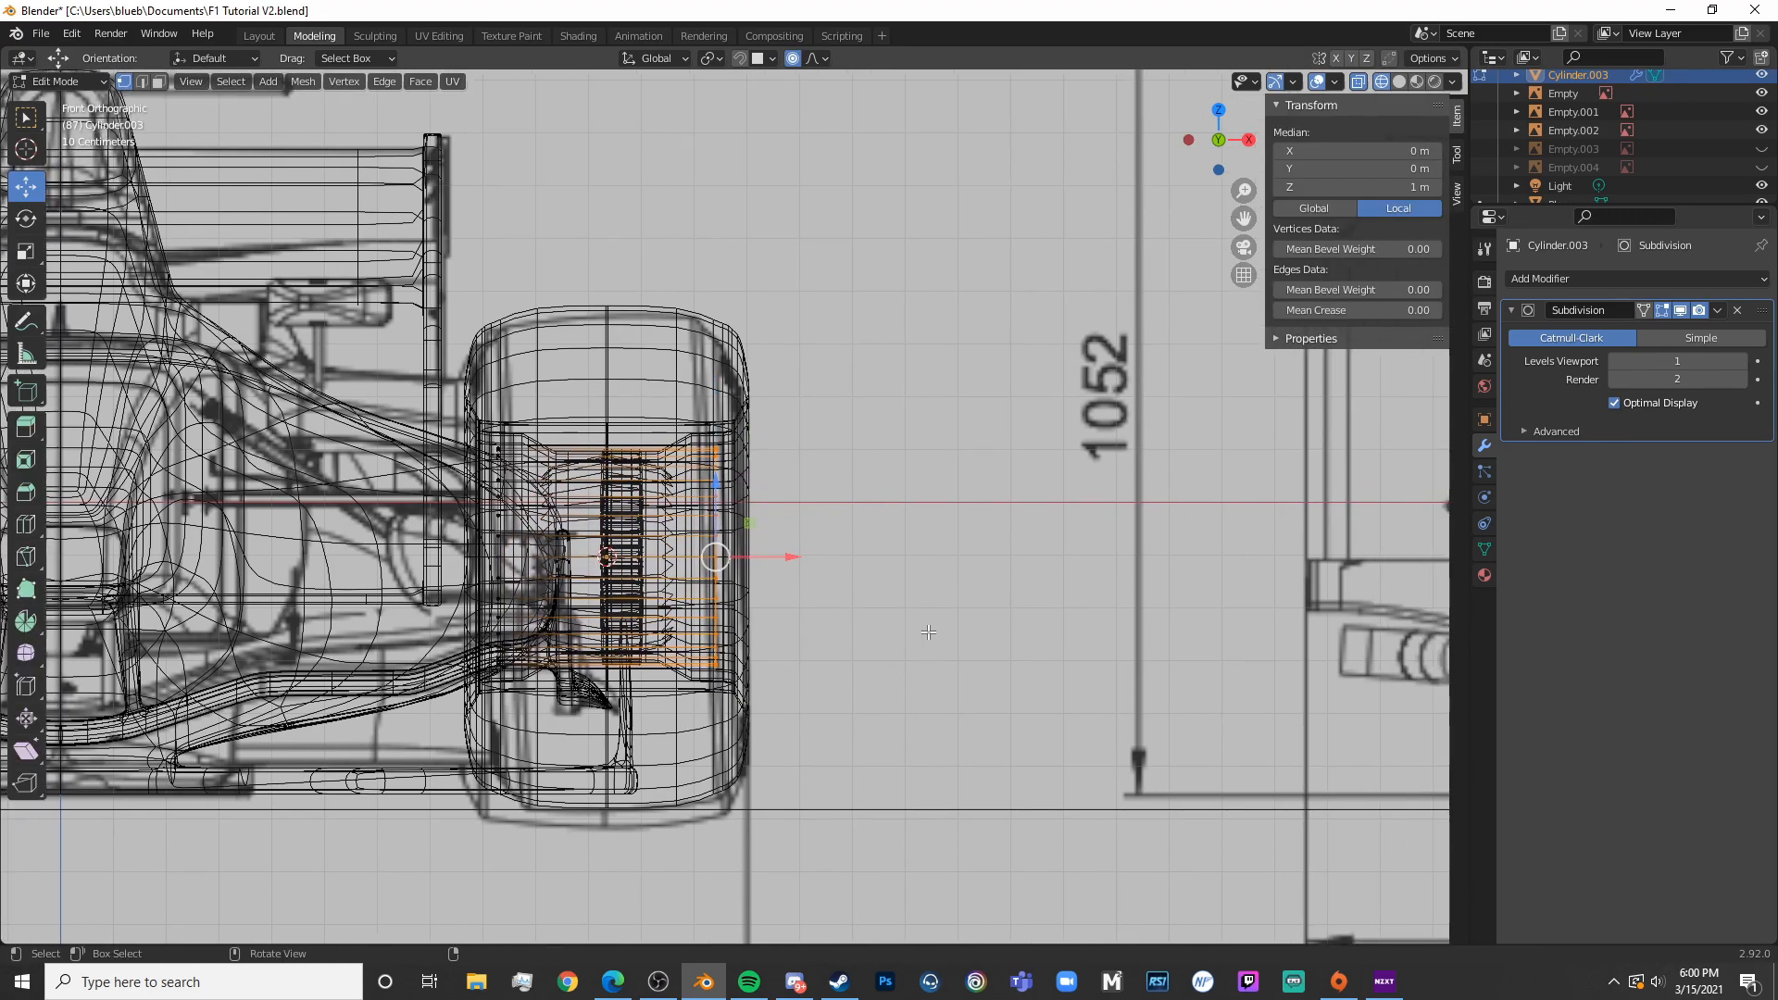
{"action": "key", "text": "e"}
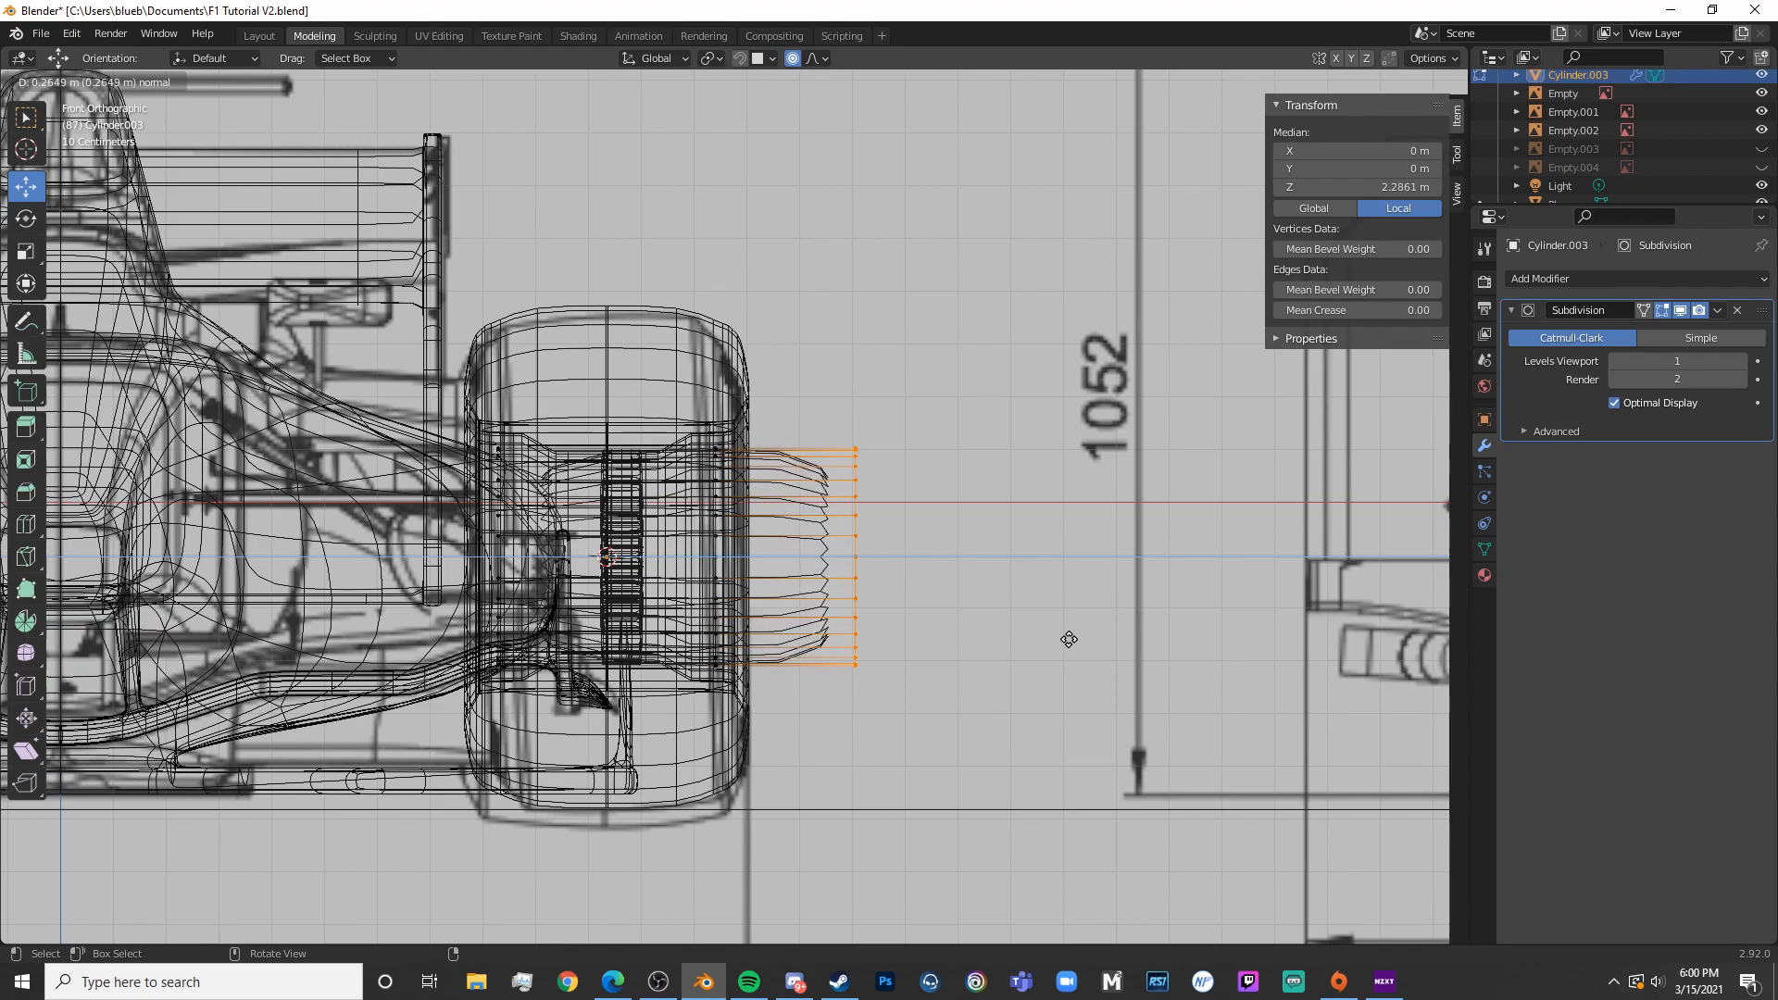
{"action": "left_click", "coordinate": [1067, 639]}
{"action": "key", "text": "s"}
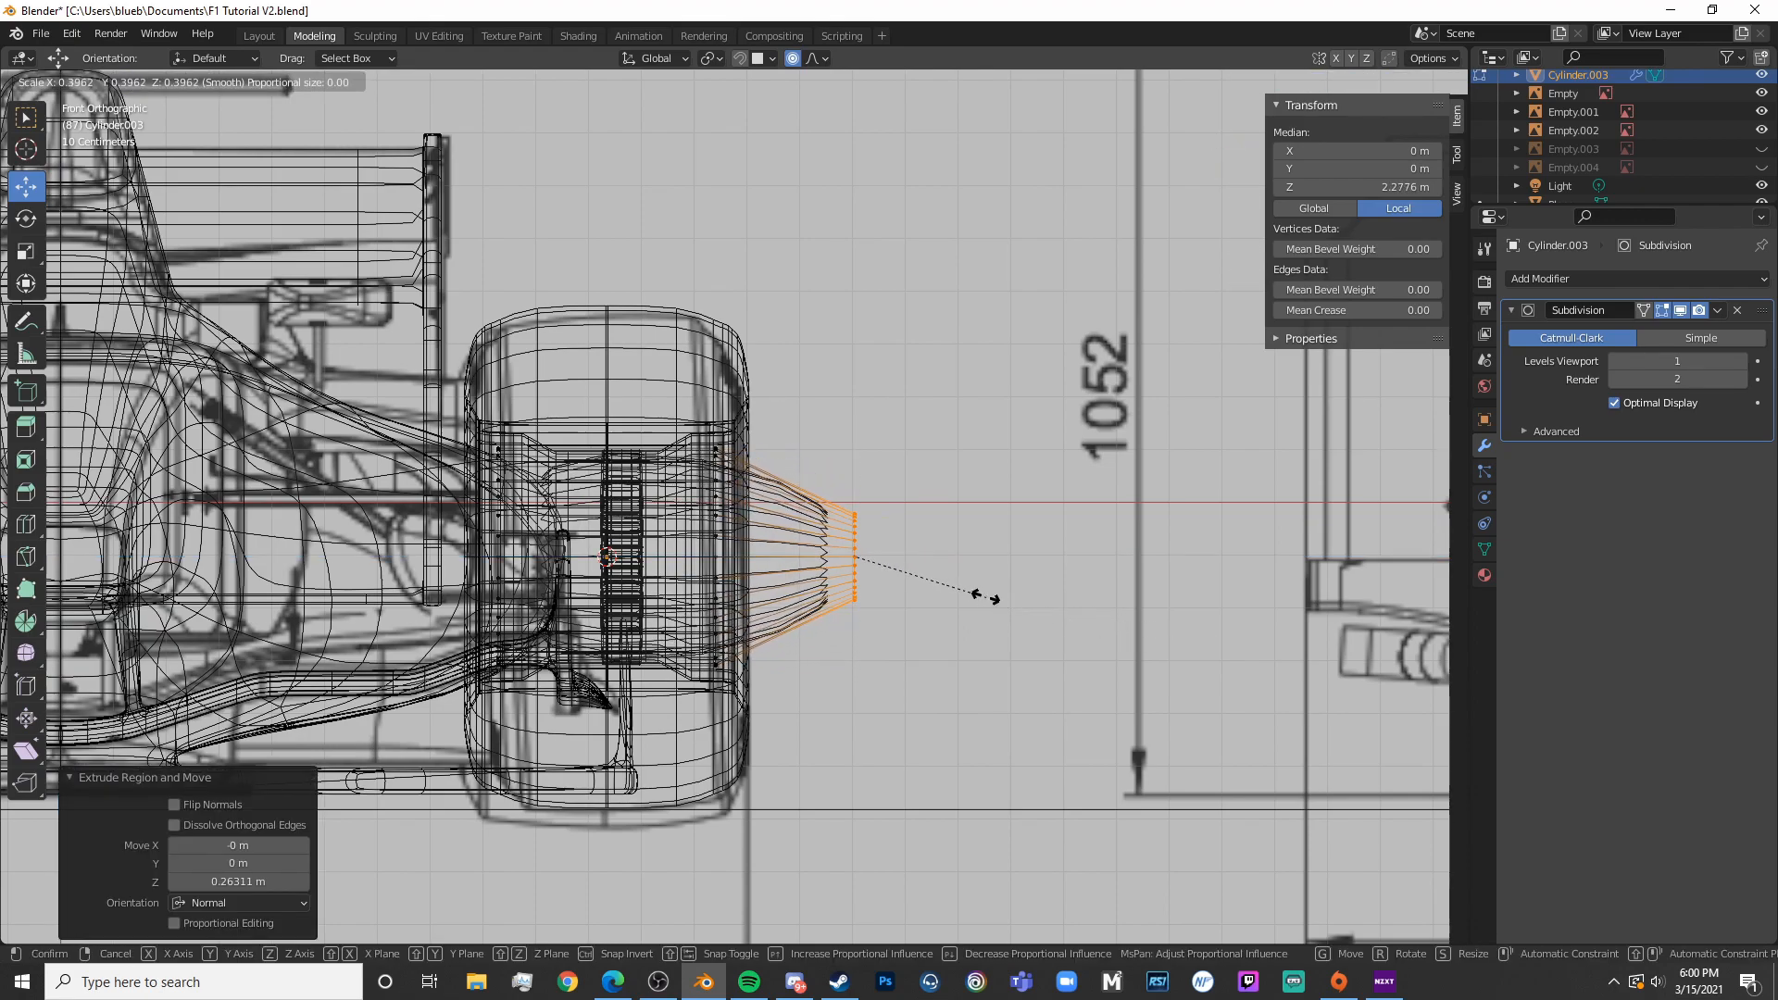
{"action": "left_click", "coordinate": [887, 579]}
Isolate the cylinder in local view, add a centred loop cut around the taper, and scale it up by about 1.34
{"action": "key", "text": "Tab"}
{"action": "key", "text": "KP_Divide"}
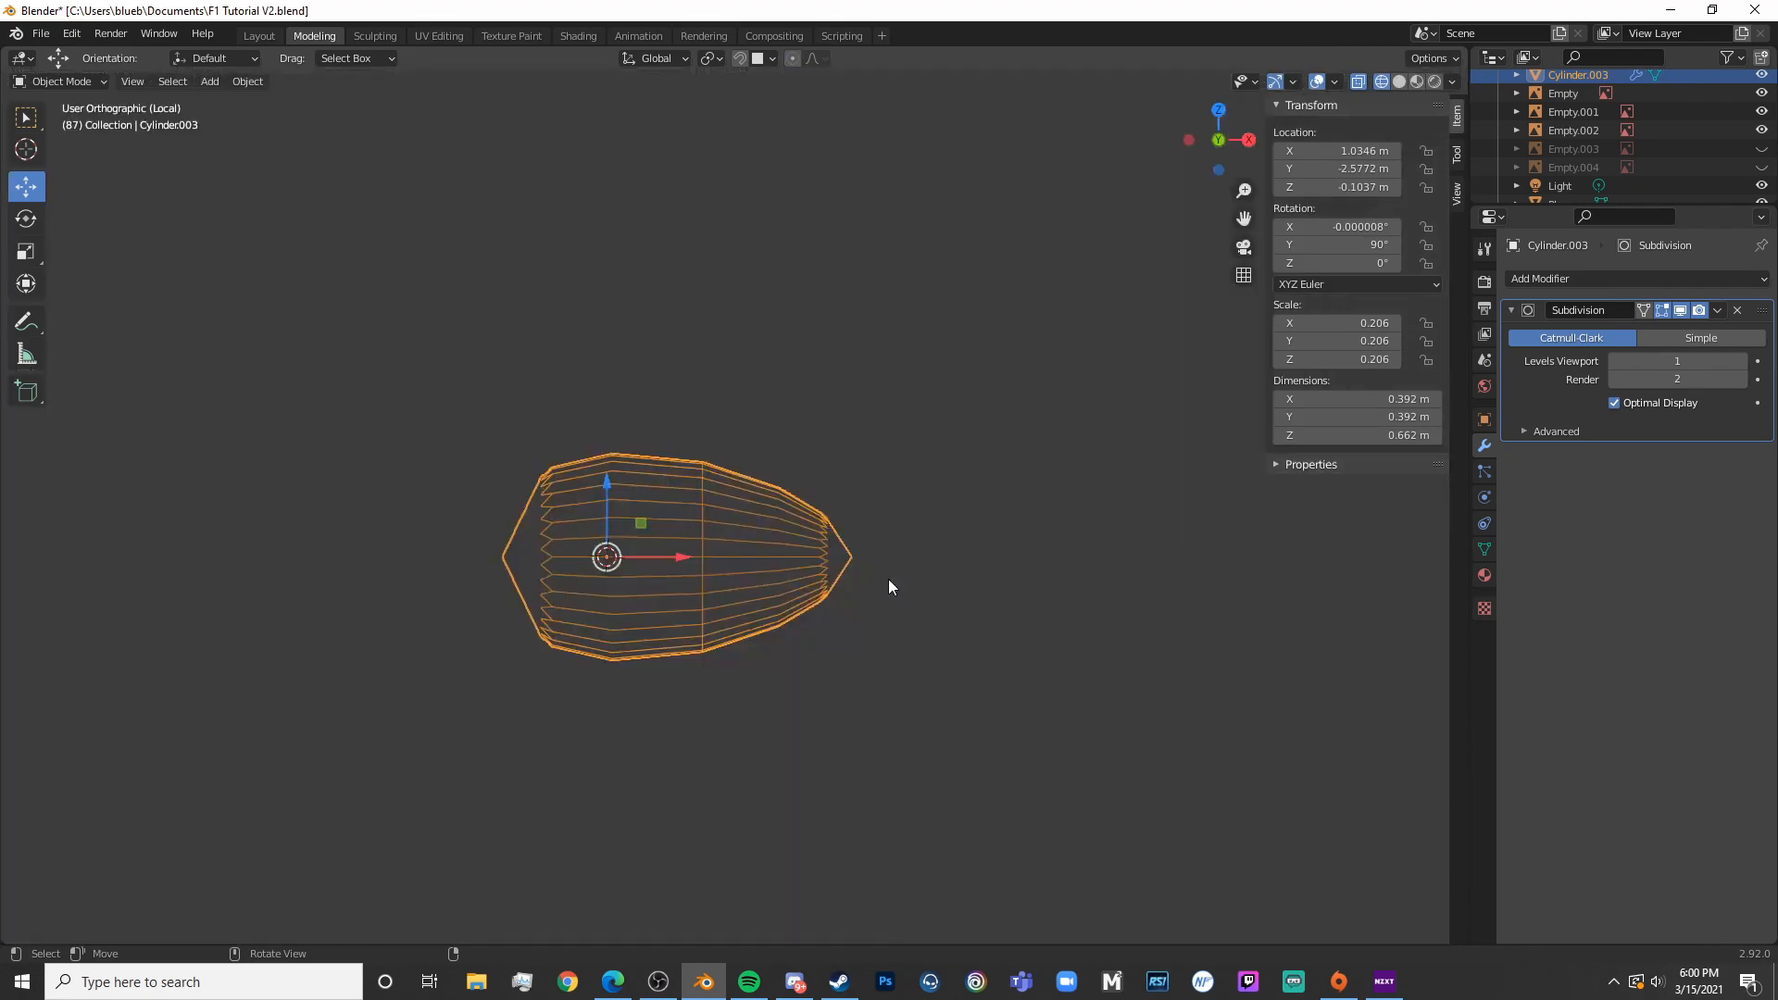
{"action": "key", "text": "Tab"}
{"action": "scroll", "coordinate": [887, 580], "scroll_direction": "down", "scroll_amount": 3}
{"action": "scroll", "coordinate": [917, 554], "scroll_direction": "up", "scroll_amount": 3}
{"action": "scroll", "coordinate": [920, 554], "scroll_direction": "down", "scroll_amount": 1}
{"action": "left_click", "coordinate": [929, 349]}
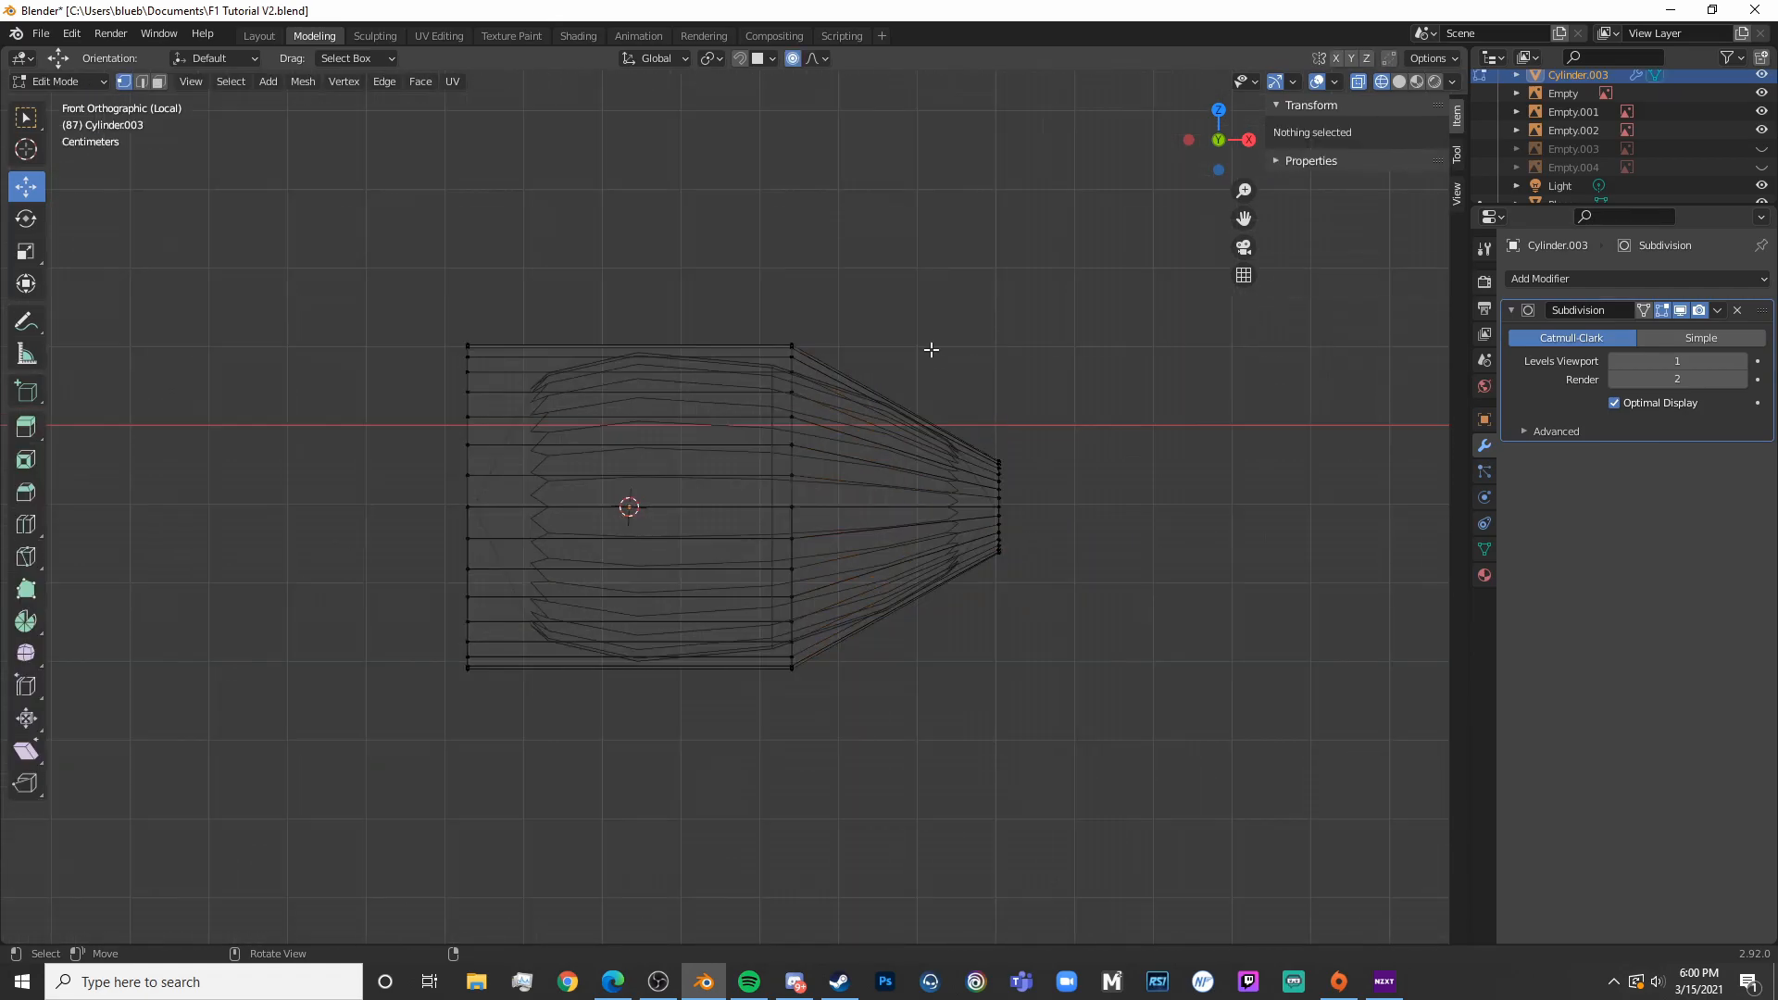
{"action": "key", "text": "ctrl+r"}
{"action": "left_click", "coordinate": [921, 396]}
{"action": "right_click", "coordinate": [920, 396]}
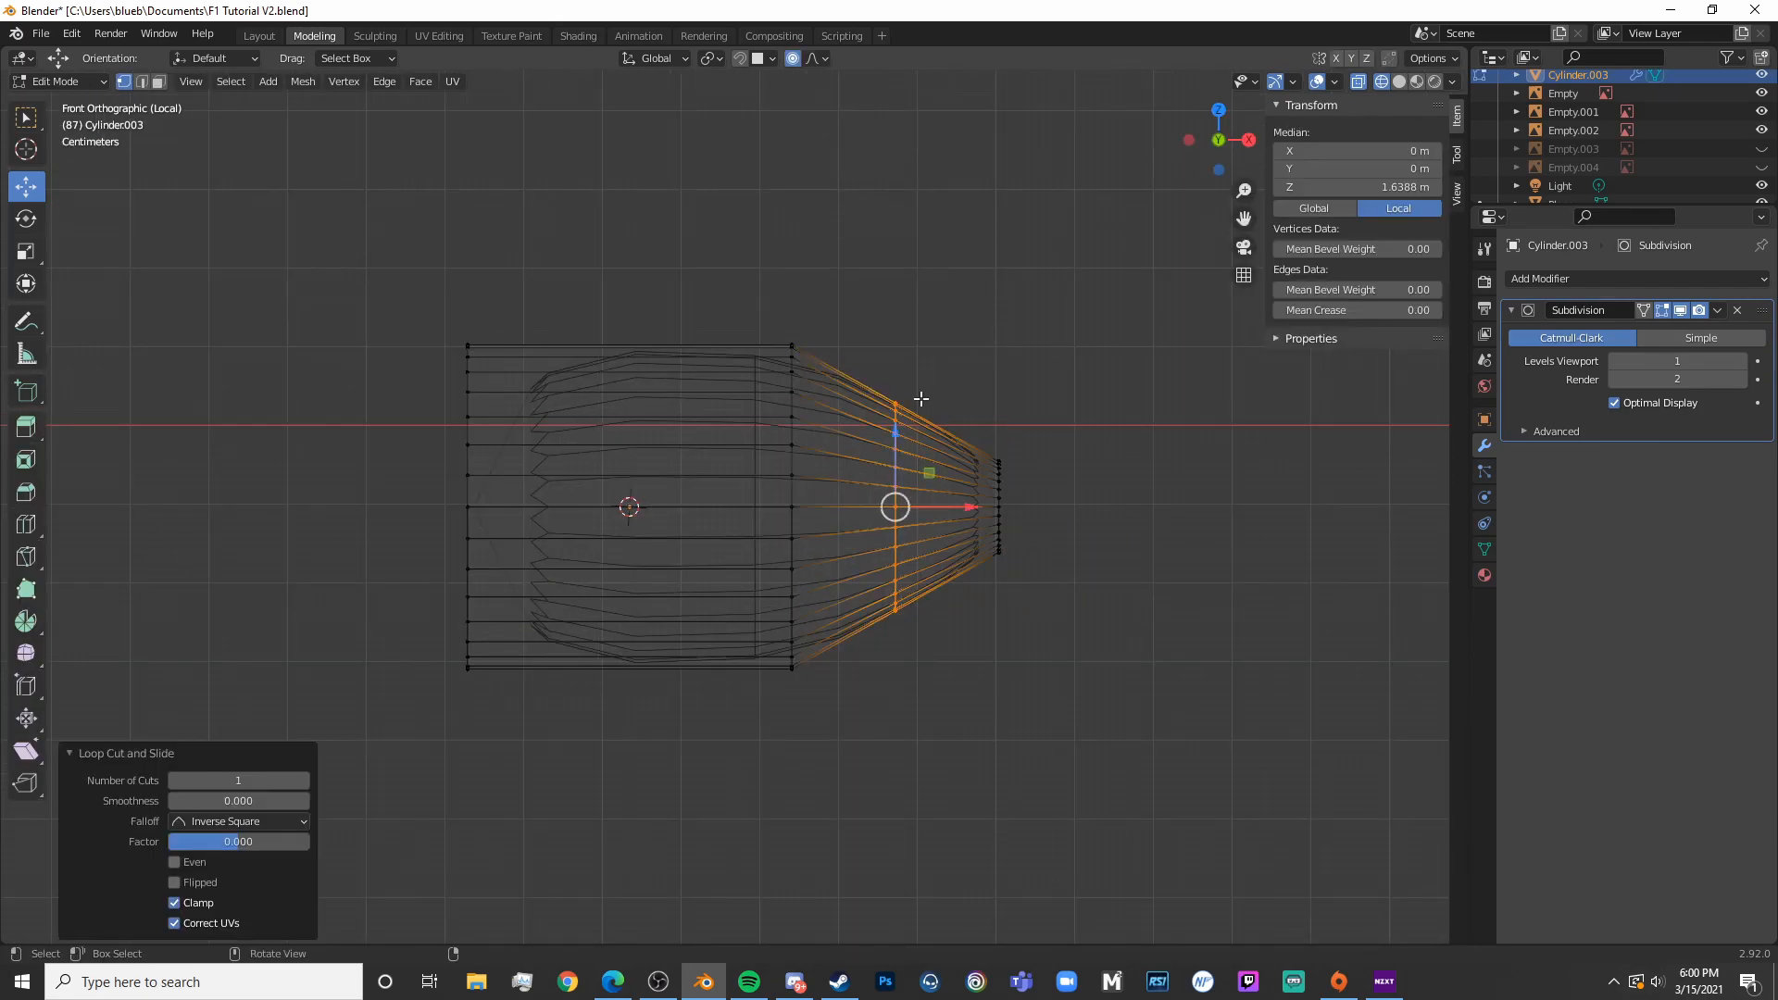
{"action": "key", "text": "s"}
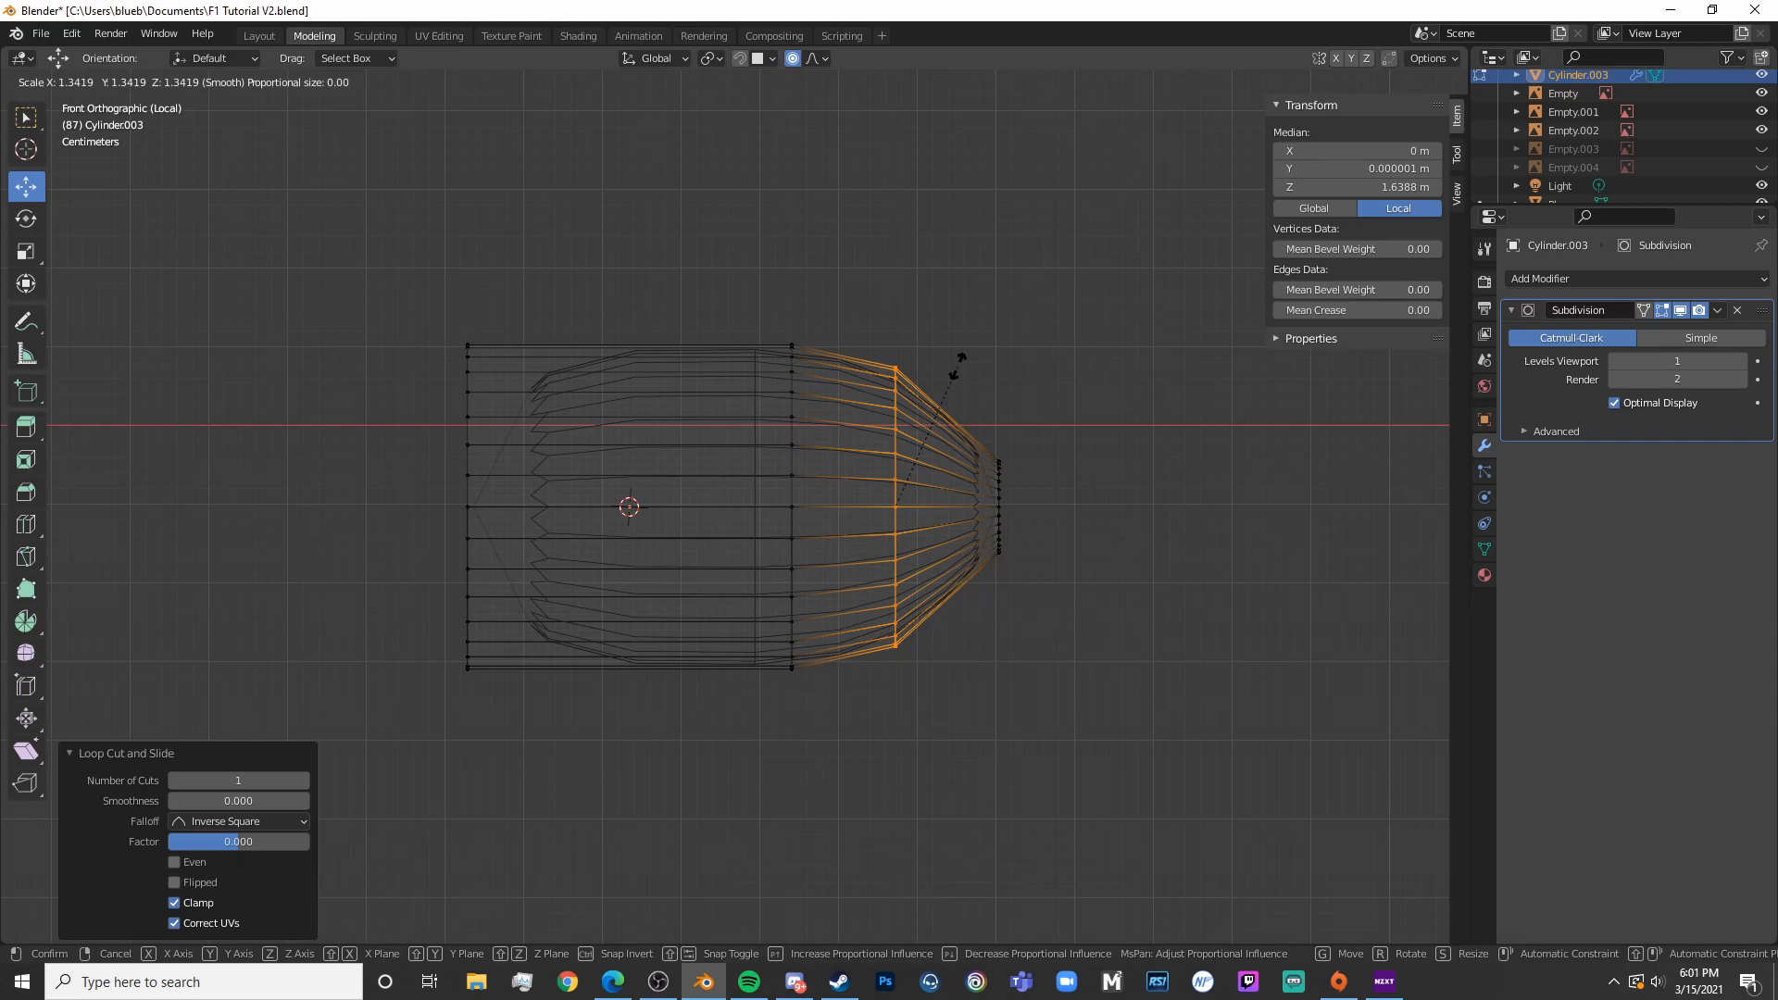
{"action": "left_click", "coordinate": [958, 360]}
Add another centred loop cut between the enlarged loop and the tip, and scale it up to round the nose
{"action": "key", "text": "alt+a"}
{"action": "key", "text": "ctrl+r"}
{"action": "left_click", "coordinate": [945, 503]}
{"action": "right_click", "coordinate": [944, 504]}
{"action": "key", "text": "s"}
{"action": "left_click", "coordinate": [1005, 361]}
Select the cylinder's flat inner end and extrude it outward twice in short steps of about 0.01 m each
{"action": "key", "text": "alt+a"}
{"action": "key", "text": "c"}
{"action": "left_click_drag", "start_coordinate": [466, 313], "coordinate": [454, 709]}
{"action": "right_click", "coordinate": [457, 704]}
{"action": "middle_click_drag", "start_coordinate": [500, 681], "coordinate": [693, 704], "text": "shift"}
{"action": "scroll", "coordinate": [736, 692], "scroll_direction": "down", "scroll_amount": 2}
{"action": "scroll", "coordinate": [834, 676], "scroll_direction": "up", "scroll_amount": 3}
{"action": "key", "text": "e"}
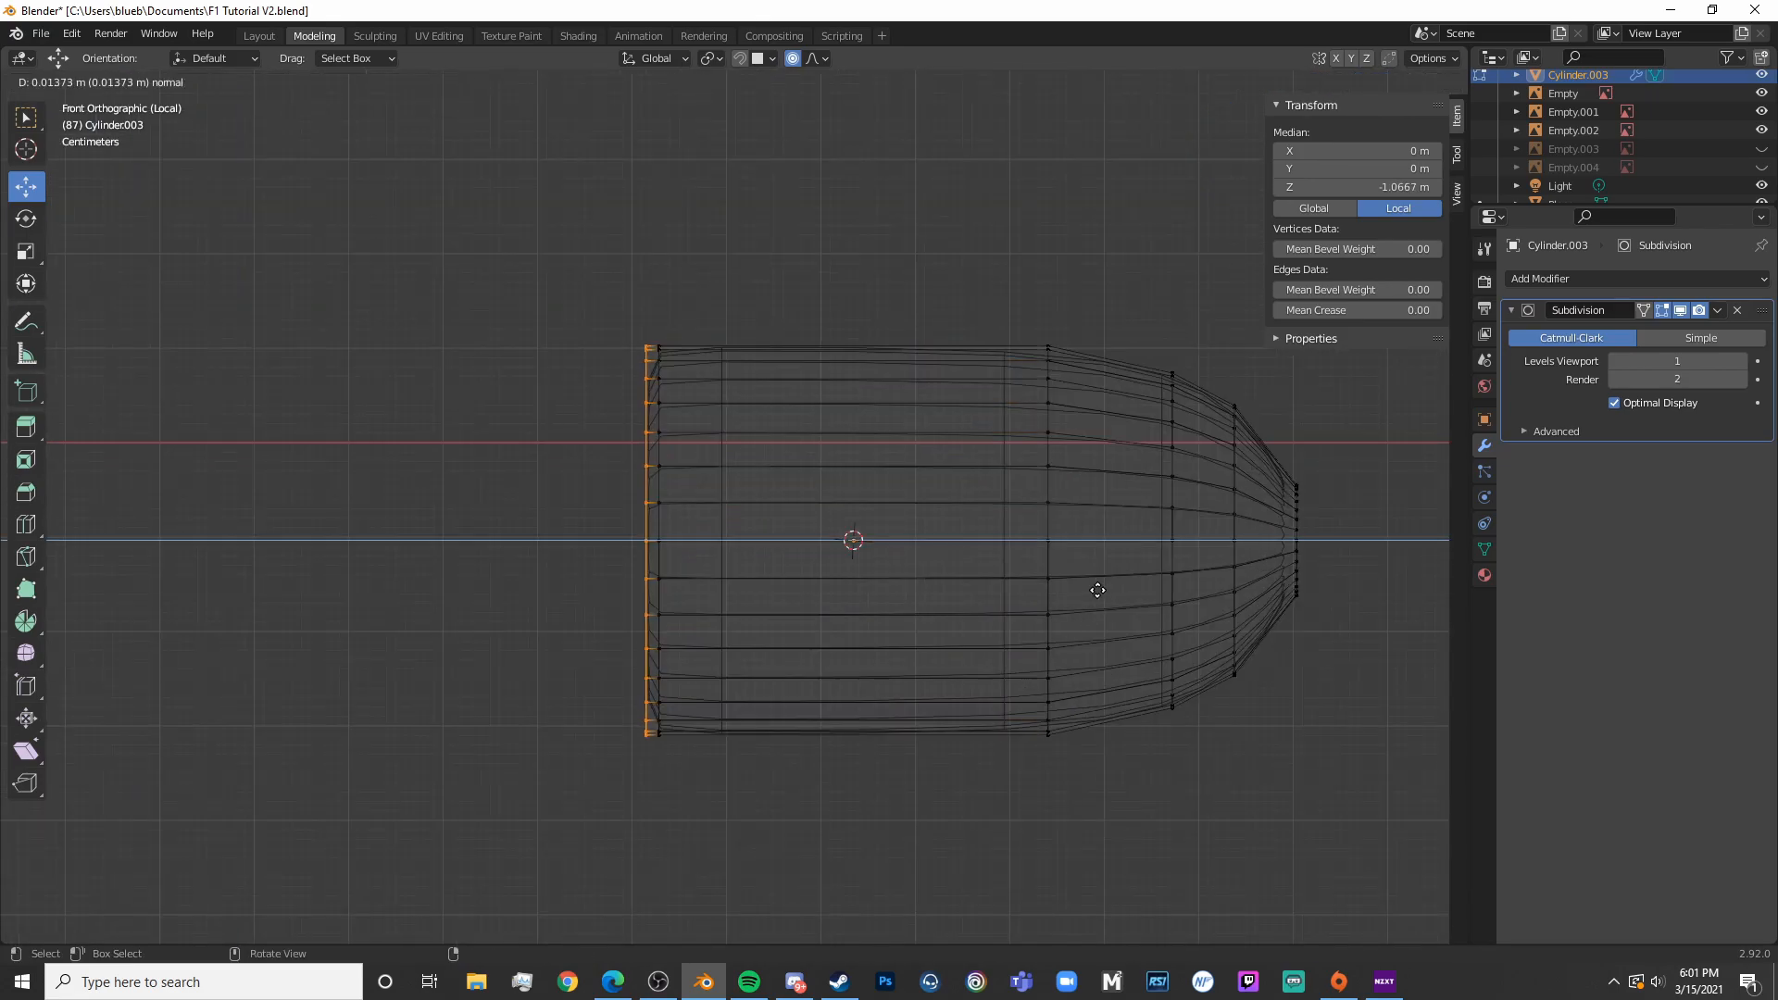
{"action": "left_click", "coordinate": [1096, 591]}
{"action": "key", "text": "e"}
{"action": "left_click", "coordinate": [1091, 591]}
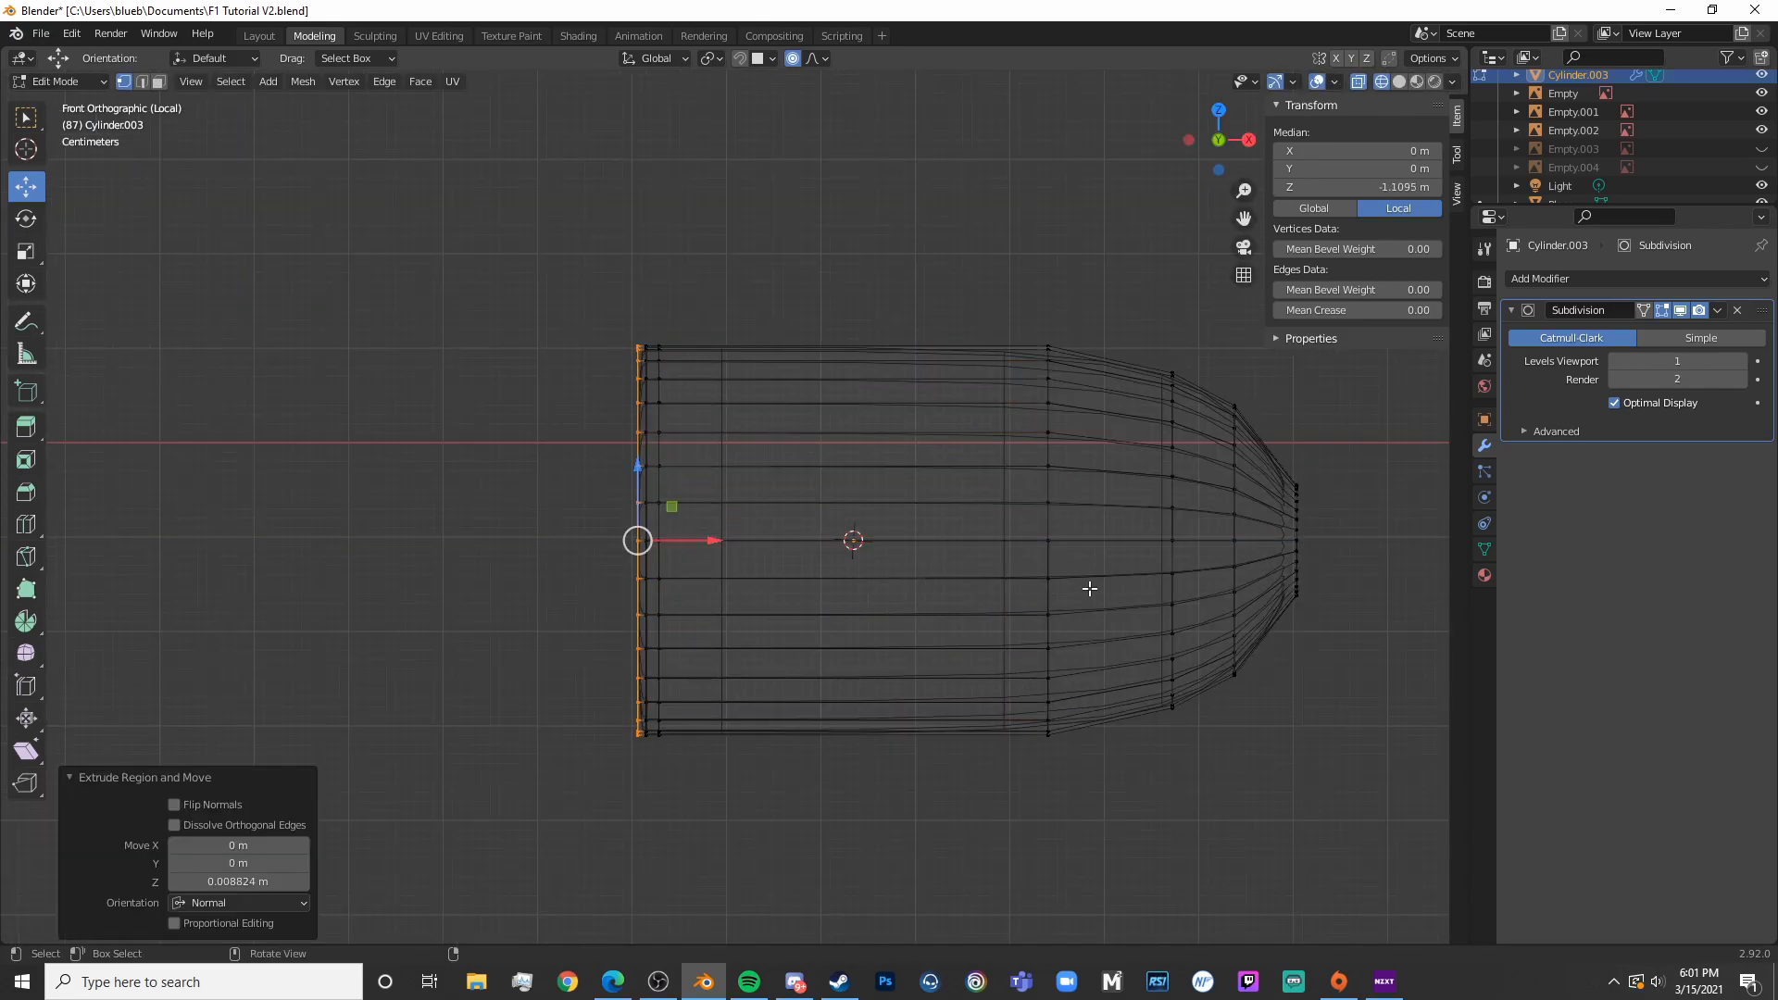
Return to solid shading and inset the flat end face twice, by about 0.385 m and about 0.07 m
{"action": "key", "text": "Tab"}
{"action": "scroll", "coordinate": [982, 619], "scroll_direction": "down", "scroll_amount": 6}
{"action": "key", "text": "shift+z"}
{"action": "middle_click_drag", "start_coordinate": [878, 642], "coordinate": [964, 658]}
{"action": "key", "text": "Tab"}
{"action": "scroll", "coordinate": [896, 633], "scroll_direction": "up", "scroll_amount": 5}
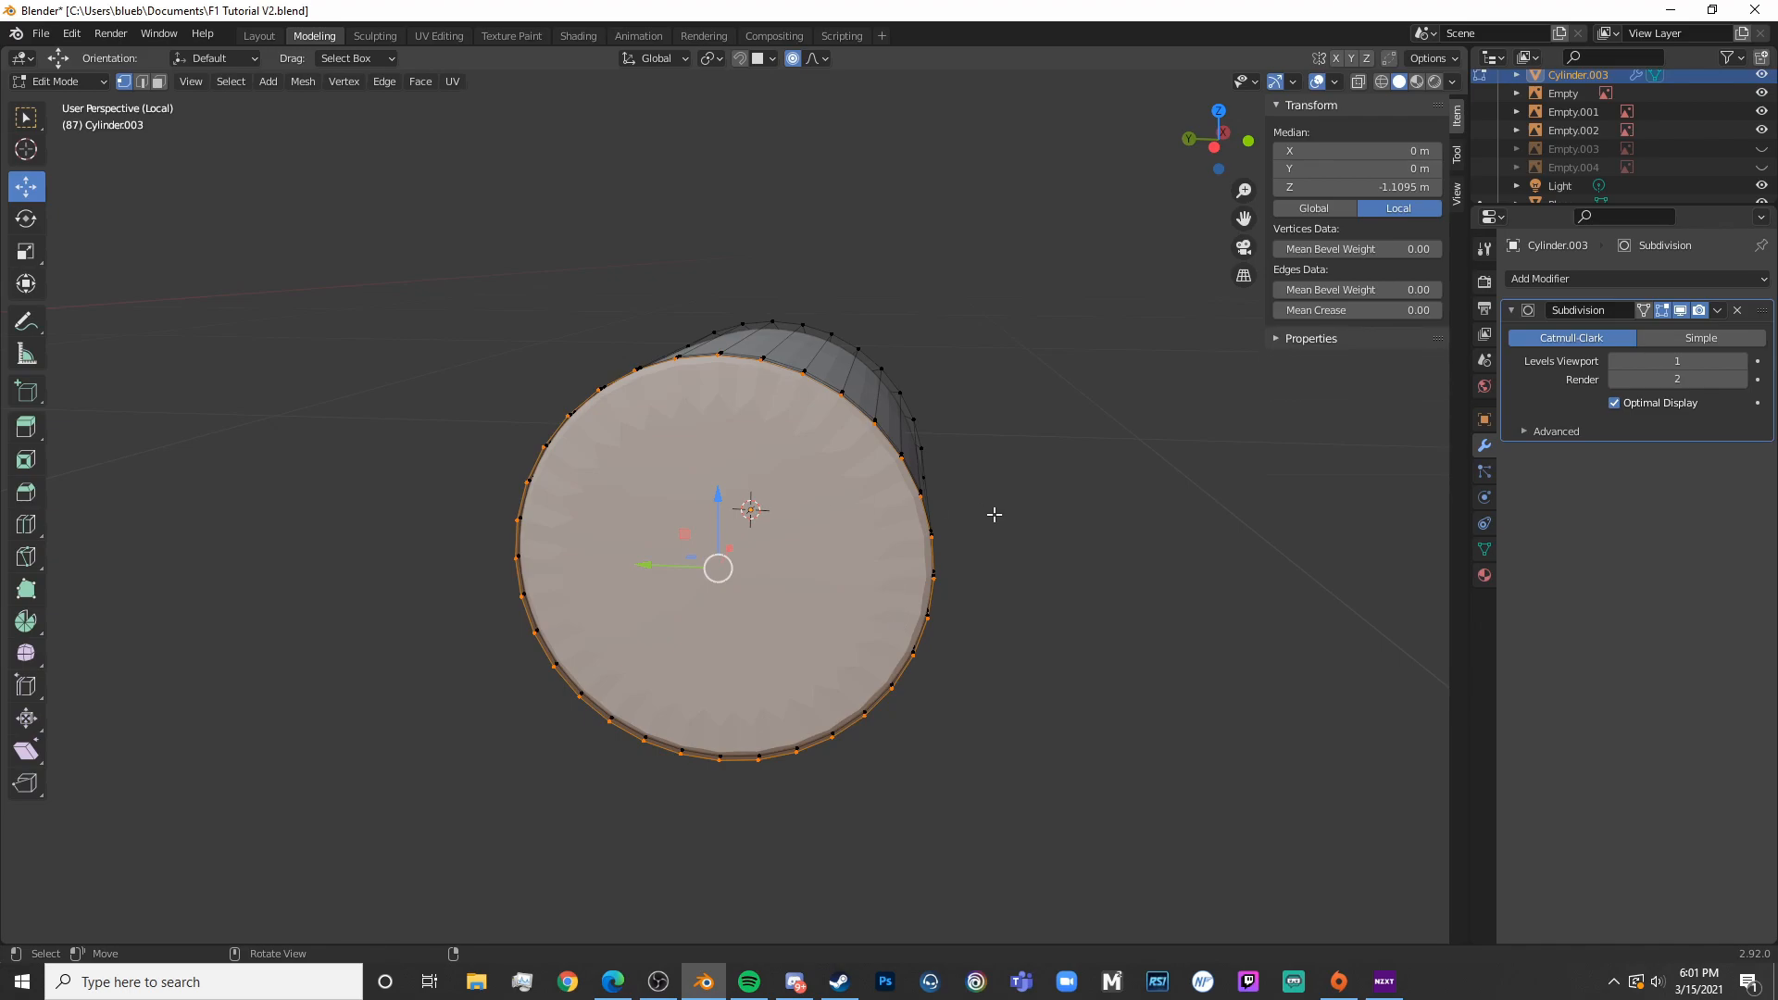
{"action": "key", "text": "i"}
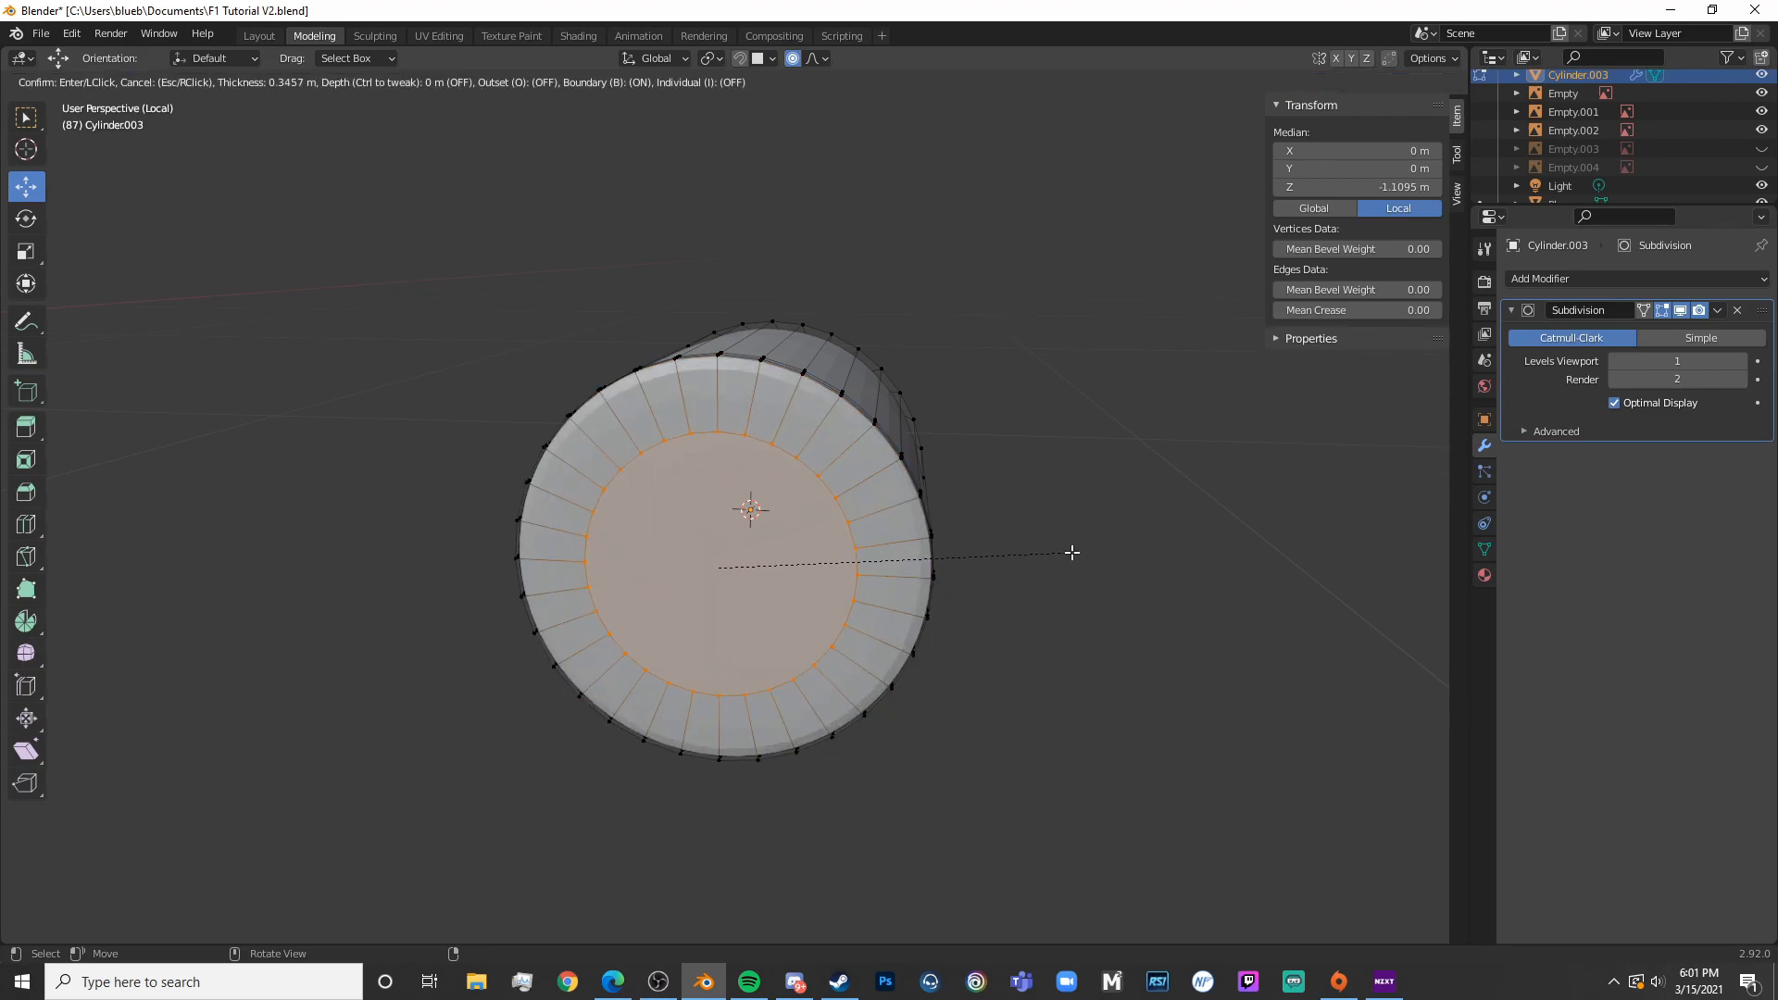
{"action": "left_click", "coordinate": [1088, 552]}
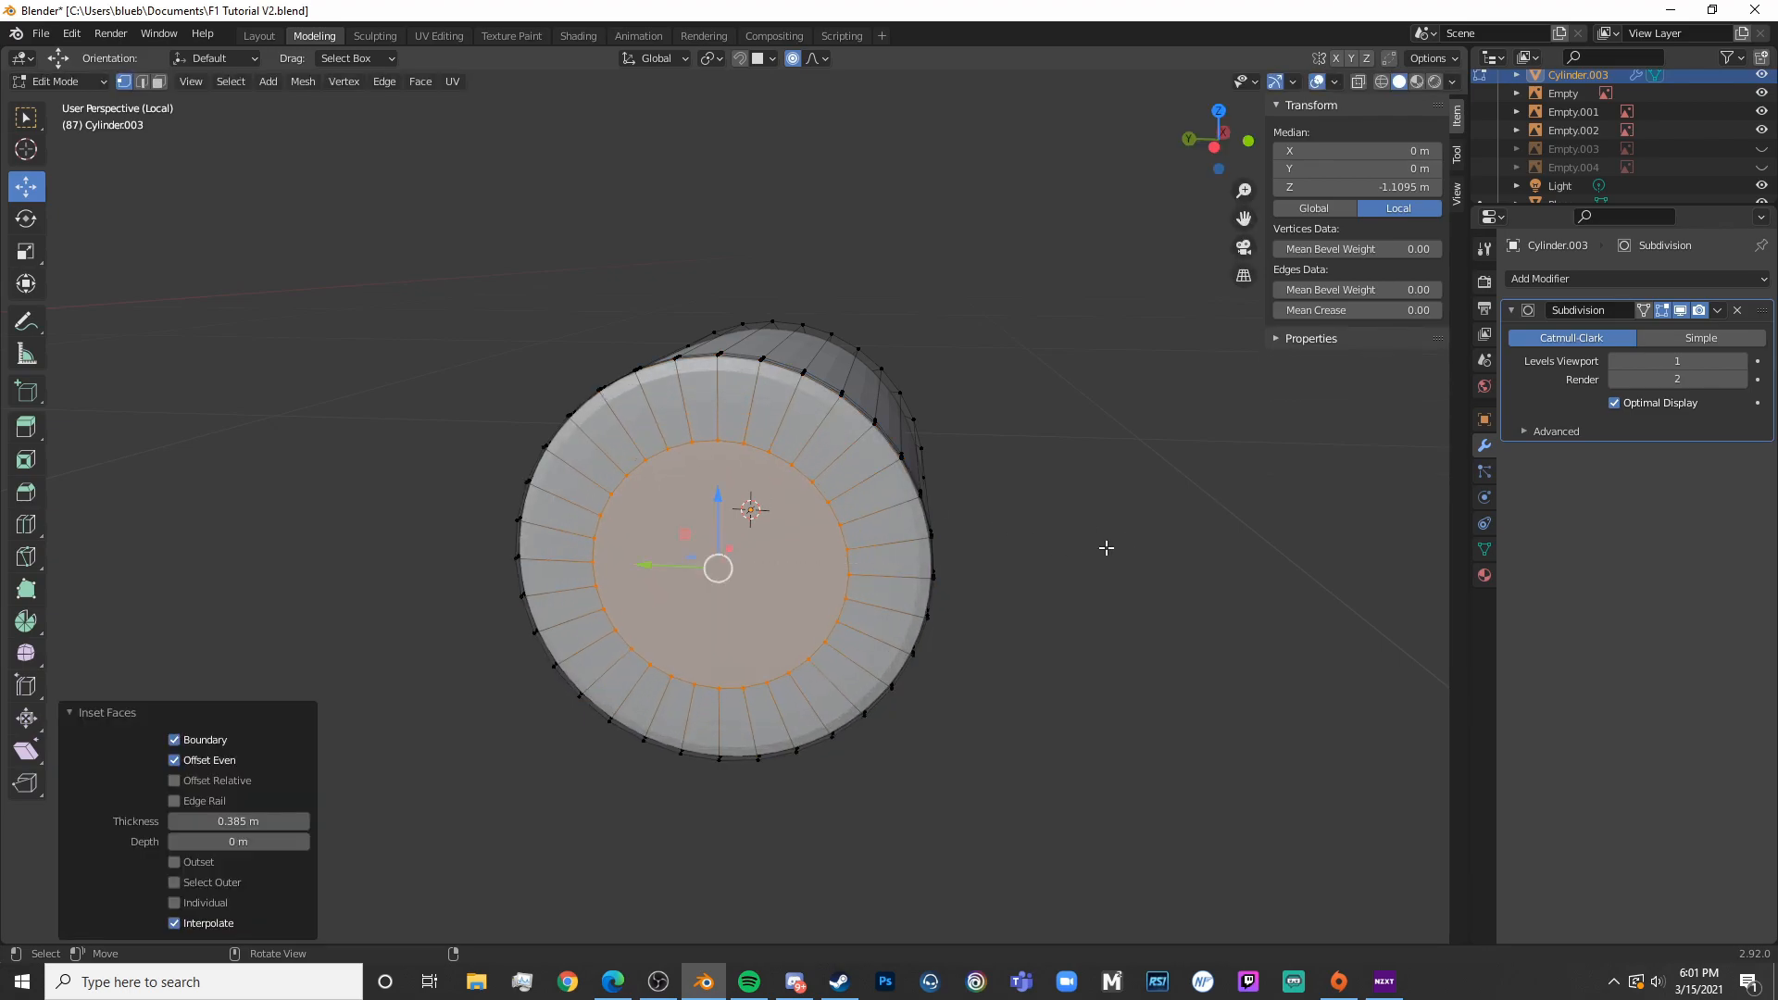
{"action": "key", "text": "i"}
{"action": "left_click", "coordinate": [1060, 560]}
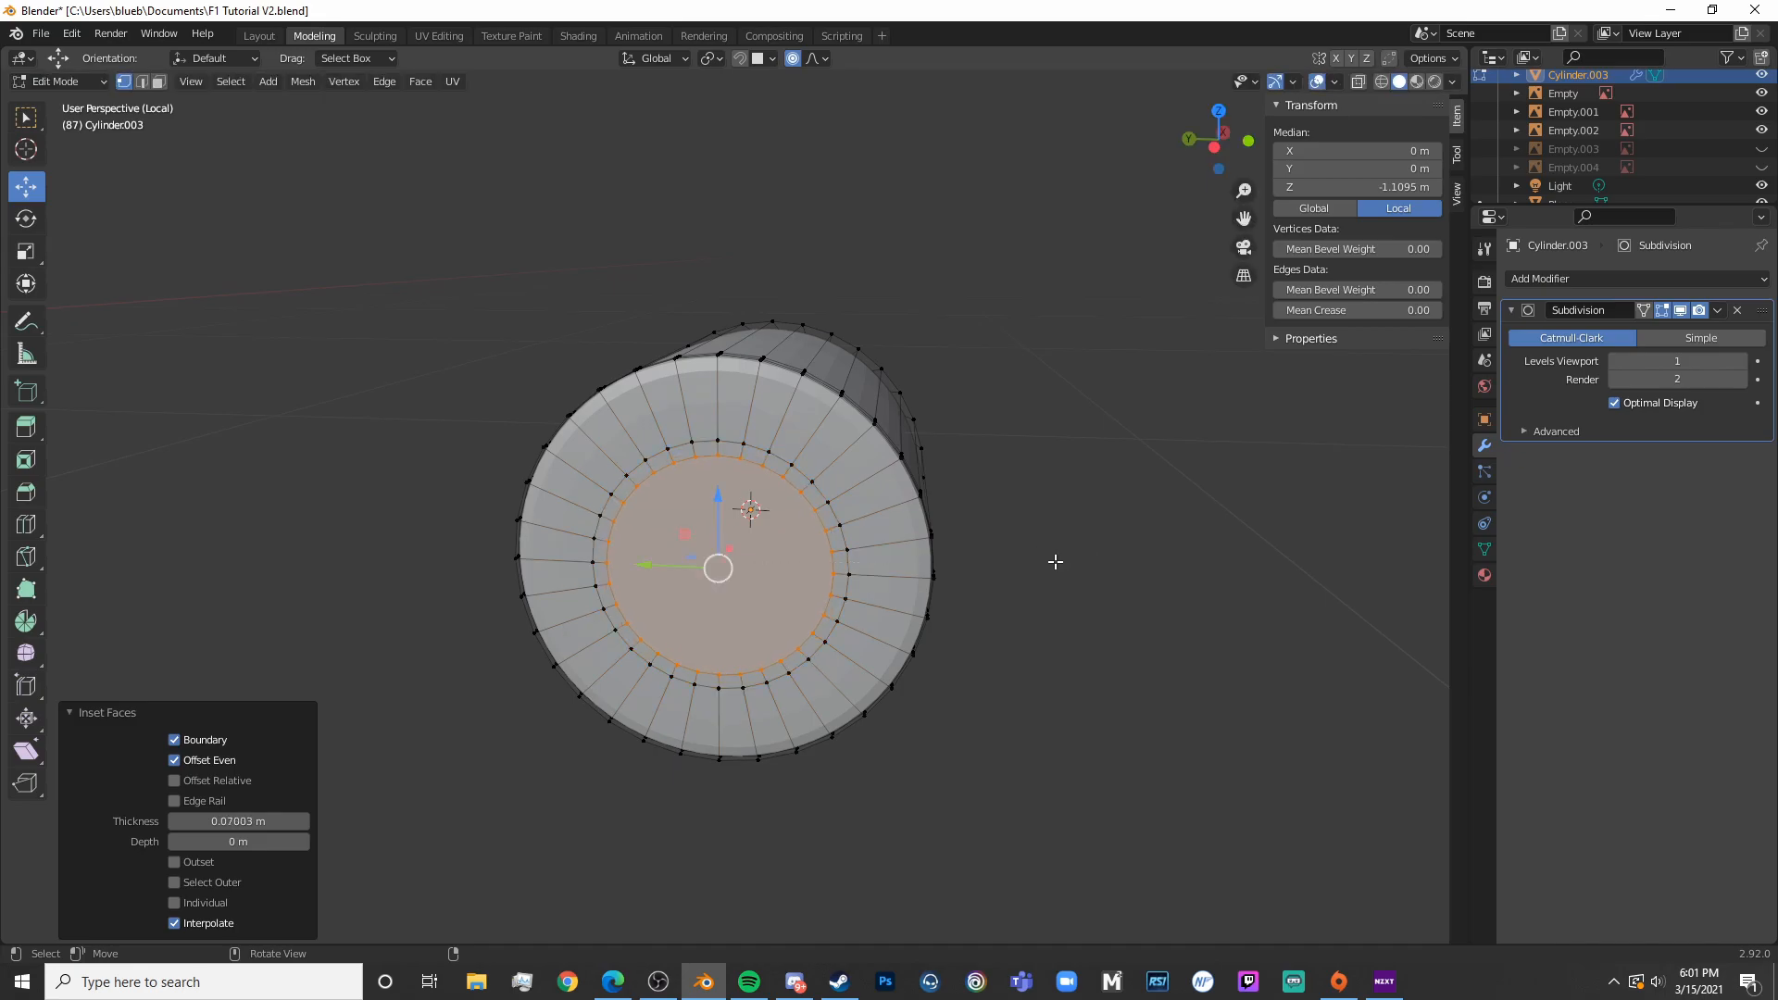
{"action": "middle_click_drag", "start_coordinate": [1060, 560], "coordinate": [903, 602]}
{"action": "scroll", "coordinate": [658, 547], "scroll_direction": "up", "scroll_amount": 3}
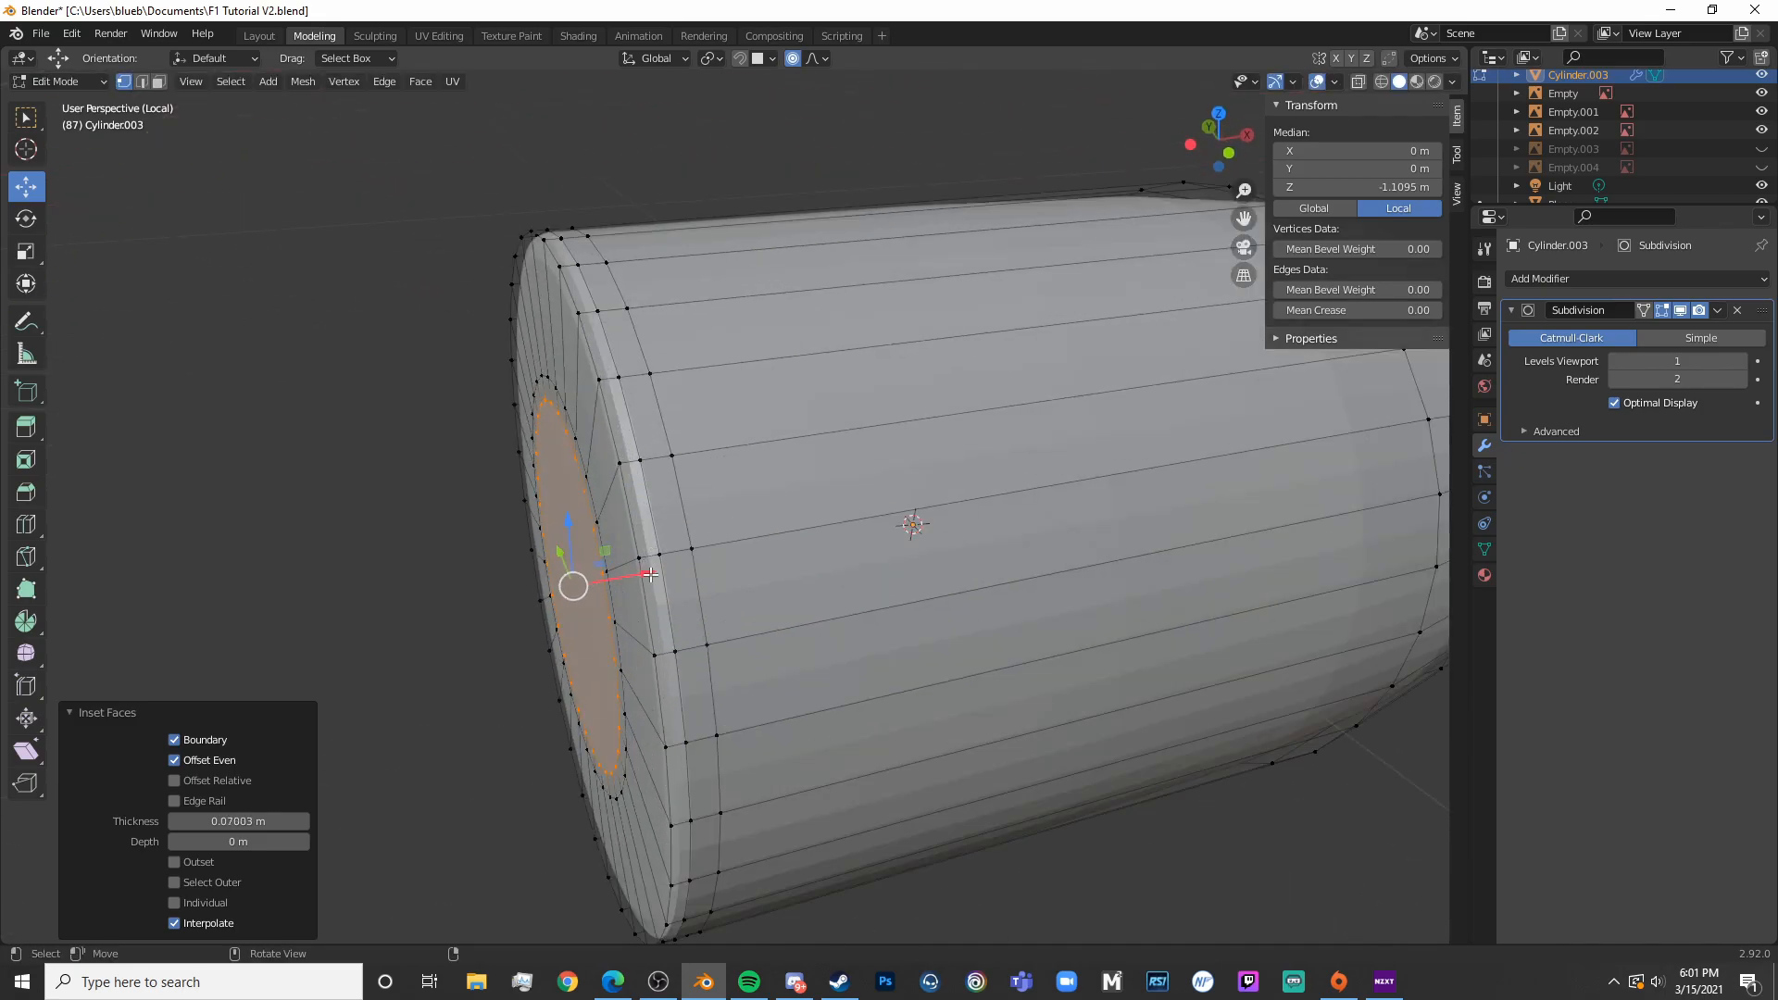
Move the inset end face about 0.009 m along X into the cylinder and inset it again by about 0.025 m
{"action": "left_click_drag", "start_coordinate": [645, 575], "coordinate": [665, 571]}
{"action": "middle_click_drag", "start_coordinate": [665, 572], "coordinate": [1091, 587]}
{"action": "key", "text": "i"}
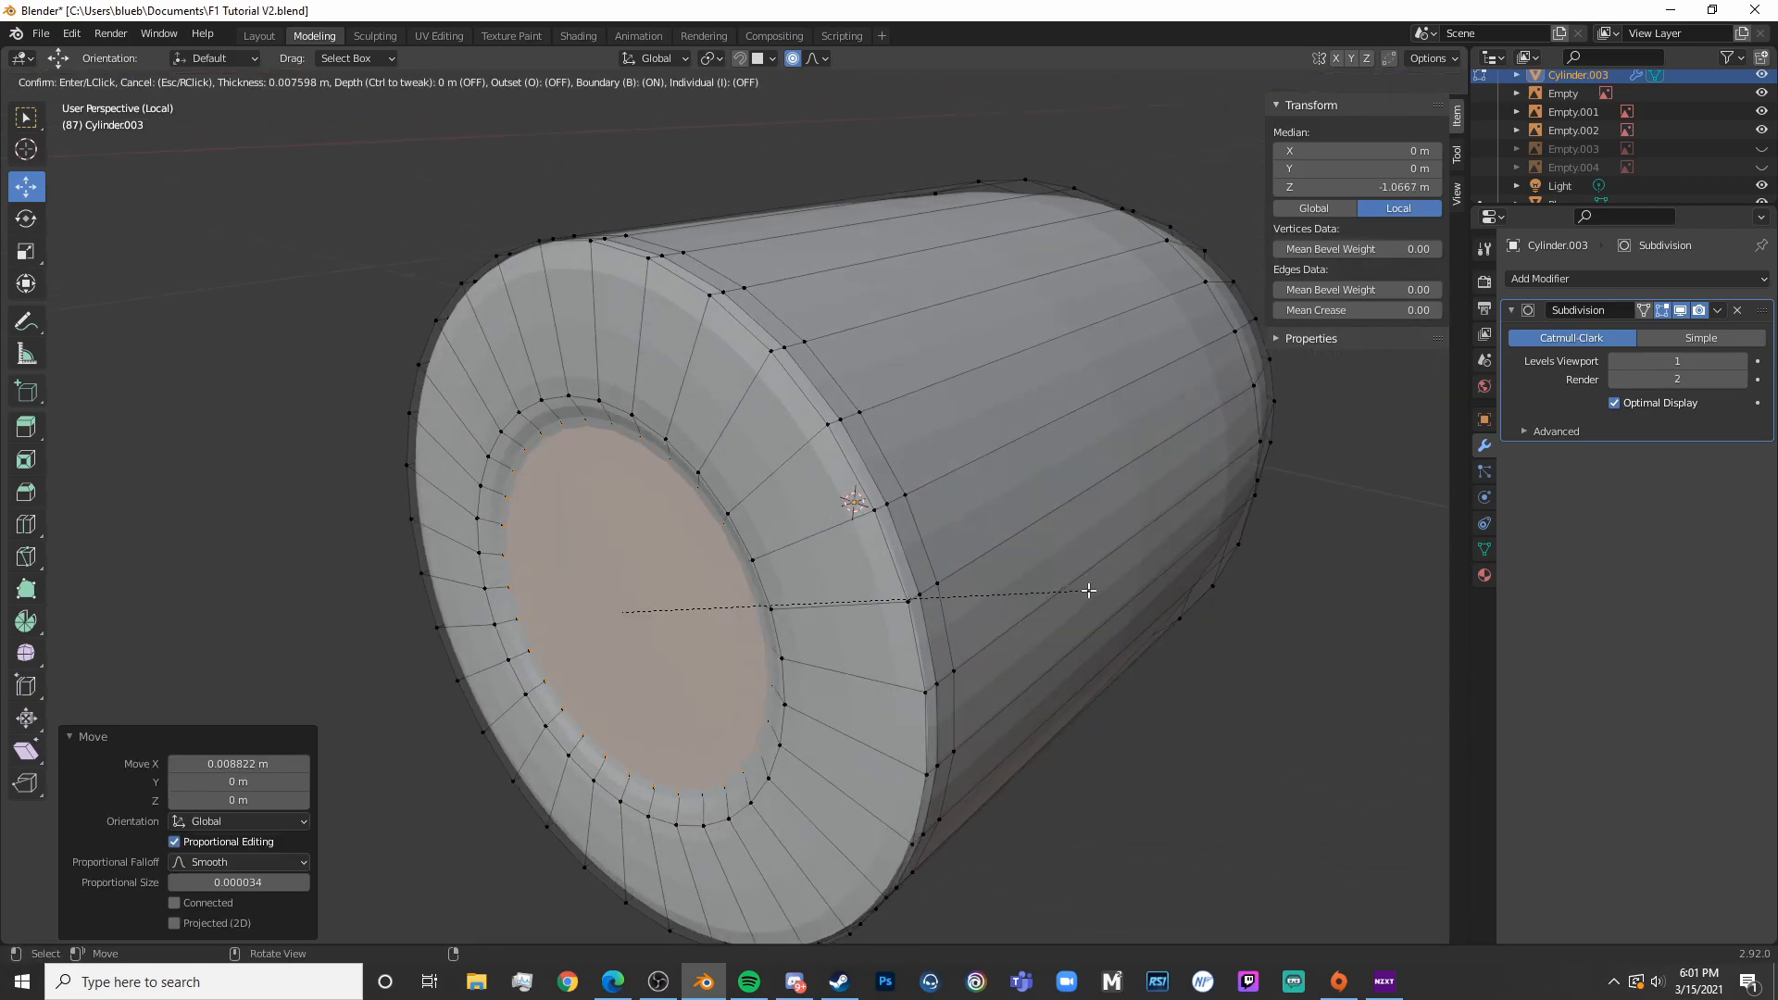
{"action": "left_click", "coordinate": [1081, 589]}
{"action": "key", "text": "q"}
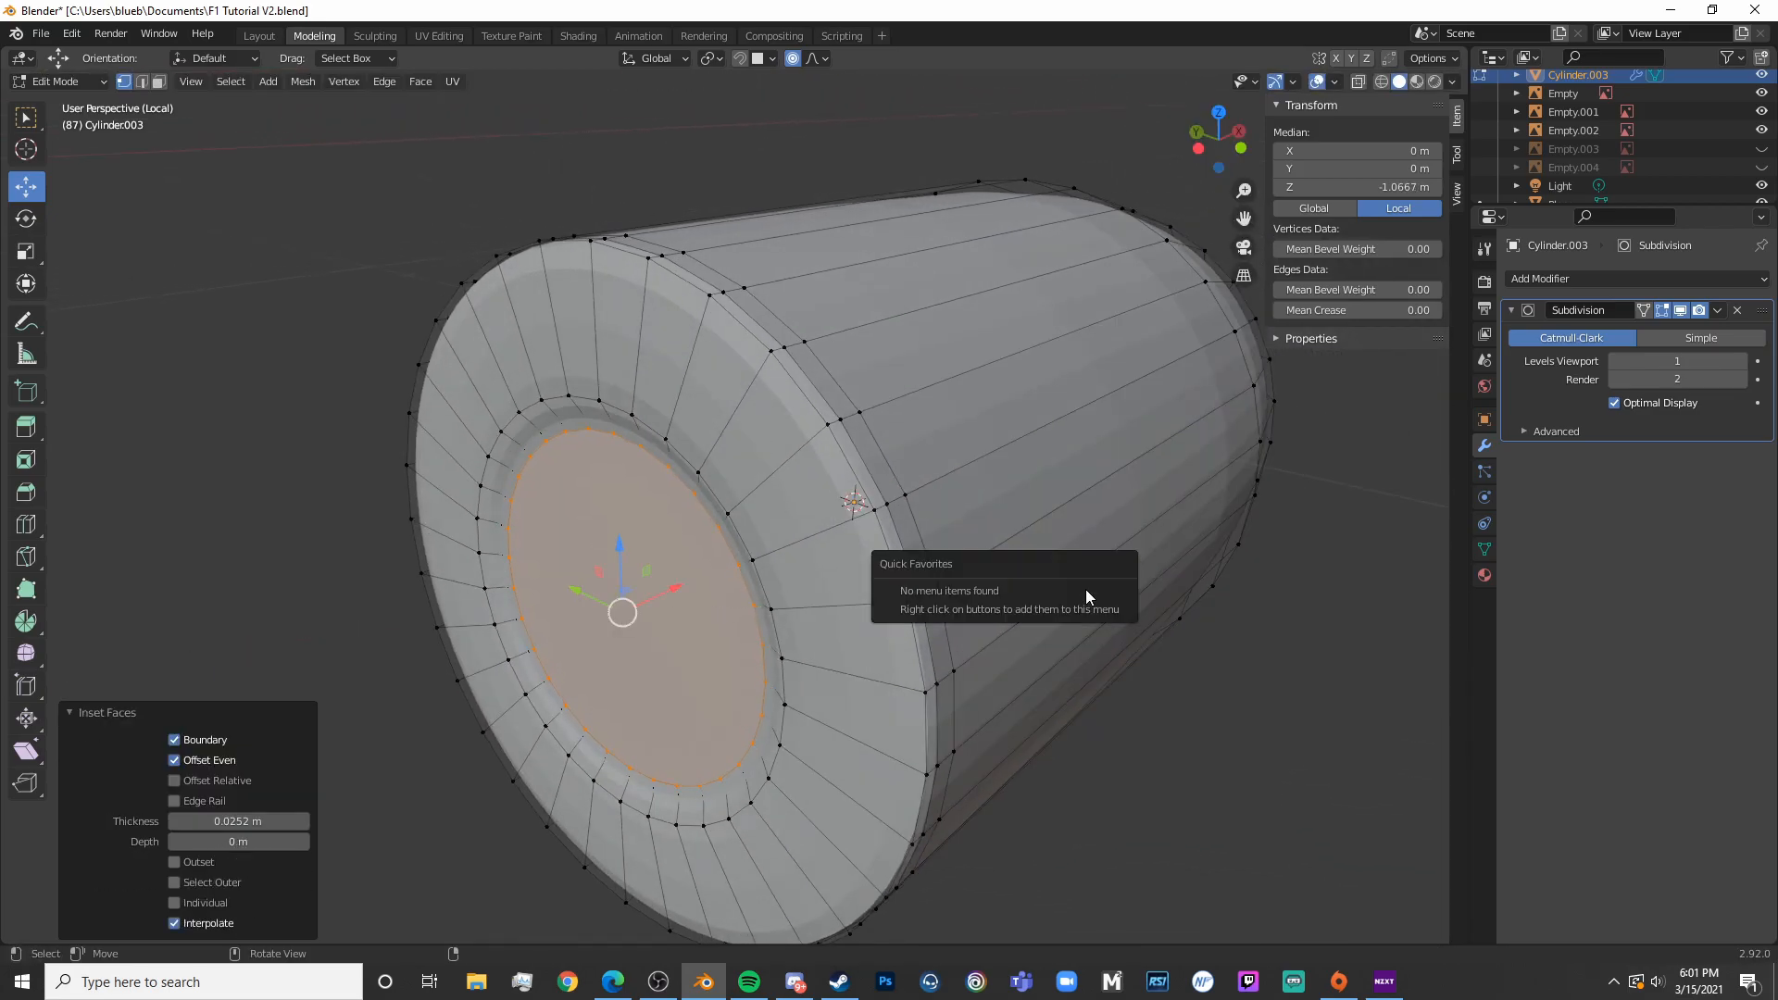
Extrude the inset end face a short distance into the cylinder to begin a recess
{"action": "key", "text": "Tab"}
{"action": "middle_click_drag", "start_coordinate": [772, 506], "coordinate": [891, 483]}
{"action": "key", "text": "Tab"}
{"action": "key", "text": "e"}
{"action": "left_click", "coordinate": [846, 492]}
{"action": "key", "text": "Tab"}
{"action": "key", "text": "Tab"}
Inset the recessed floor face by a narrow margin to leave a tight supporting ring
{"action": "scroll", "coordinate": [1075, 544], "scroll_direction": "up", "scroll_amount": 3}
{"action": "key", "text": "i"}
{"action": "left_click", "coordinate": [1064, 546]}
{"action": "key", "text": "Tab"}
{"action": "scroll", "coordinate": [1042, 549], "scroll_direction": "down", "scroll_amount": 6}
{"action": "key", "text": "Tab"}
{"action": "scroll", "coordinate": [1039, 556], "scroll_direction": "up", "scroll_amount": 5}
{"action": "scroll", "coordinate": [889, 470], "scroll_direction": "down", "scroll_amount": 2}
{"action": "scroll", "coordinate": [917, 490], "scroll_direction": "up", "scroll_amount": 2}
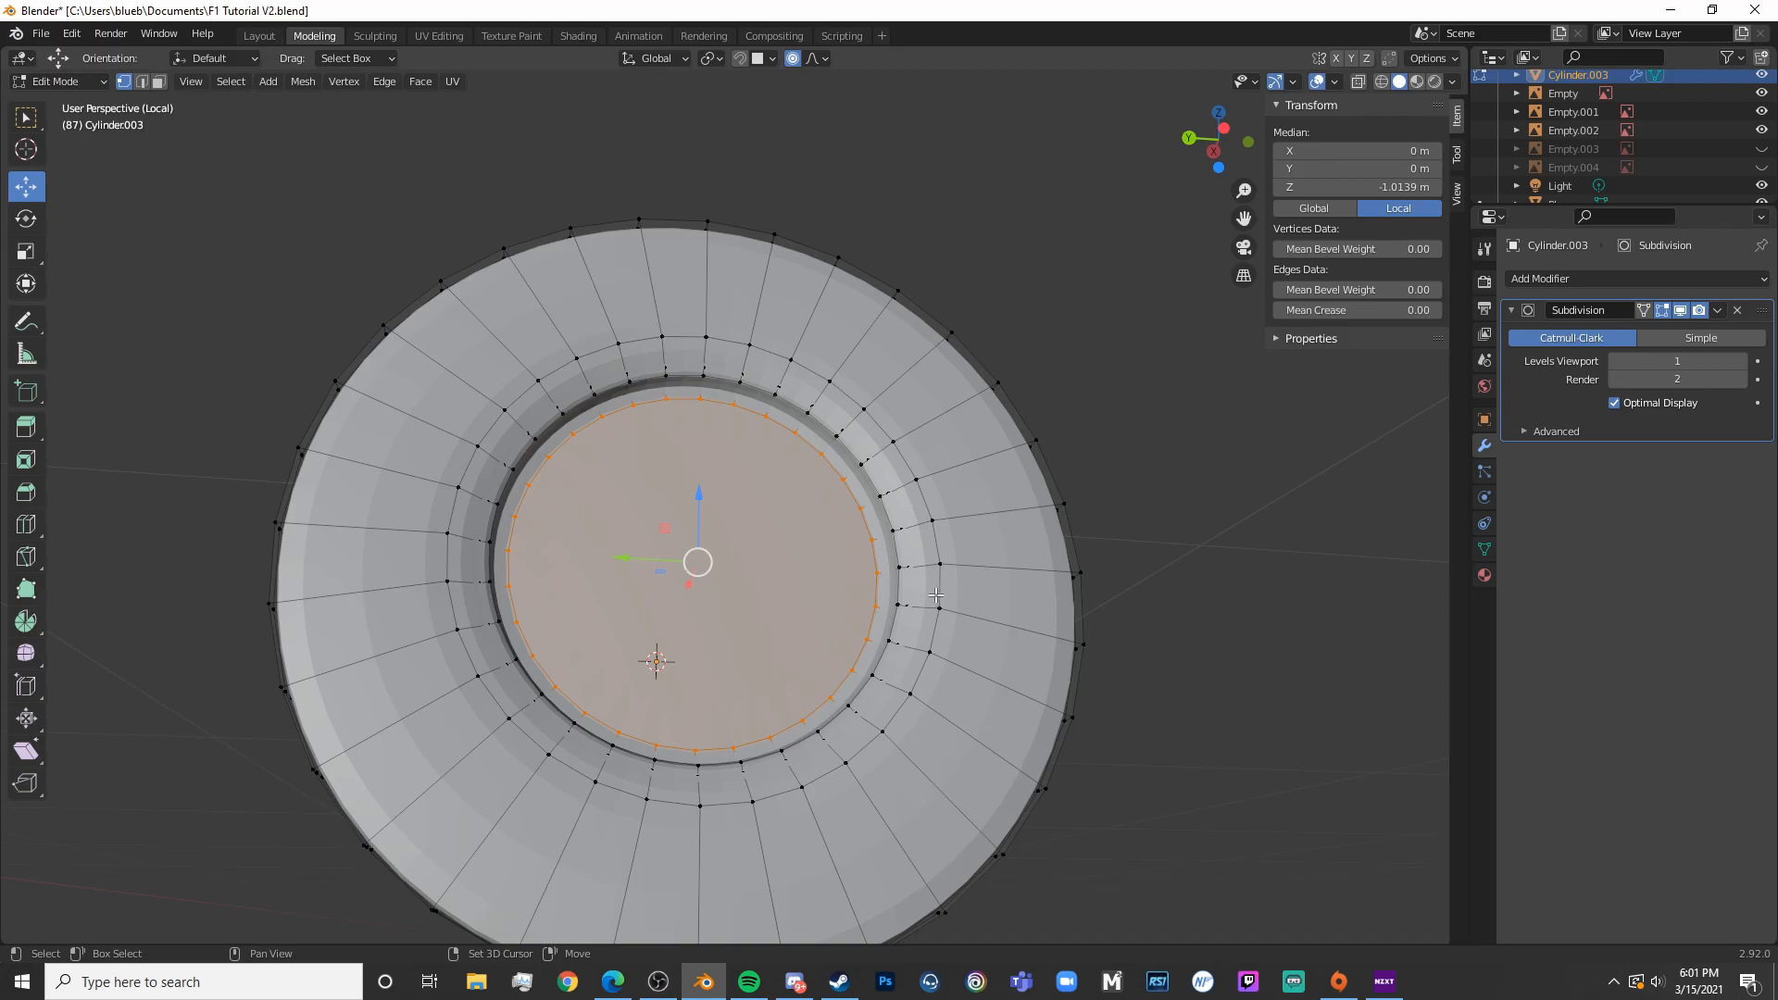
Select the edge rings around the recess together with its floor and scale them up to thin the outer rim
{"action": "left_click", "coordinate": [898, 589], "text": "alt+shift"}
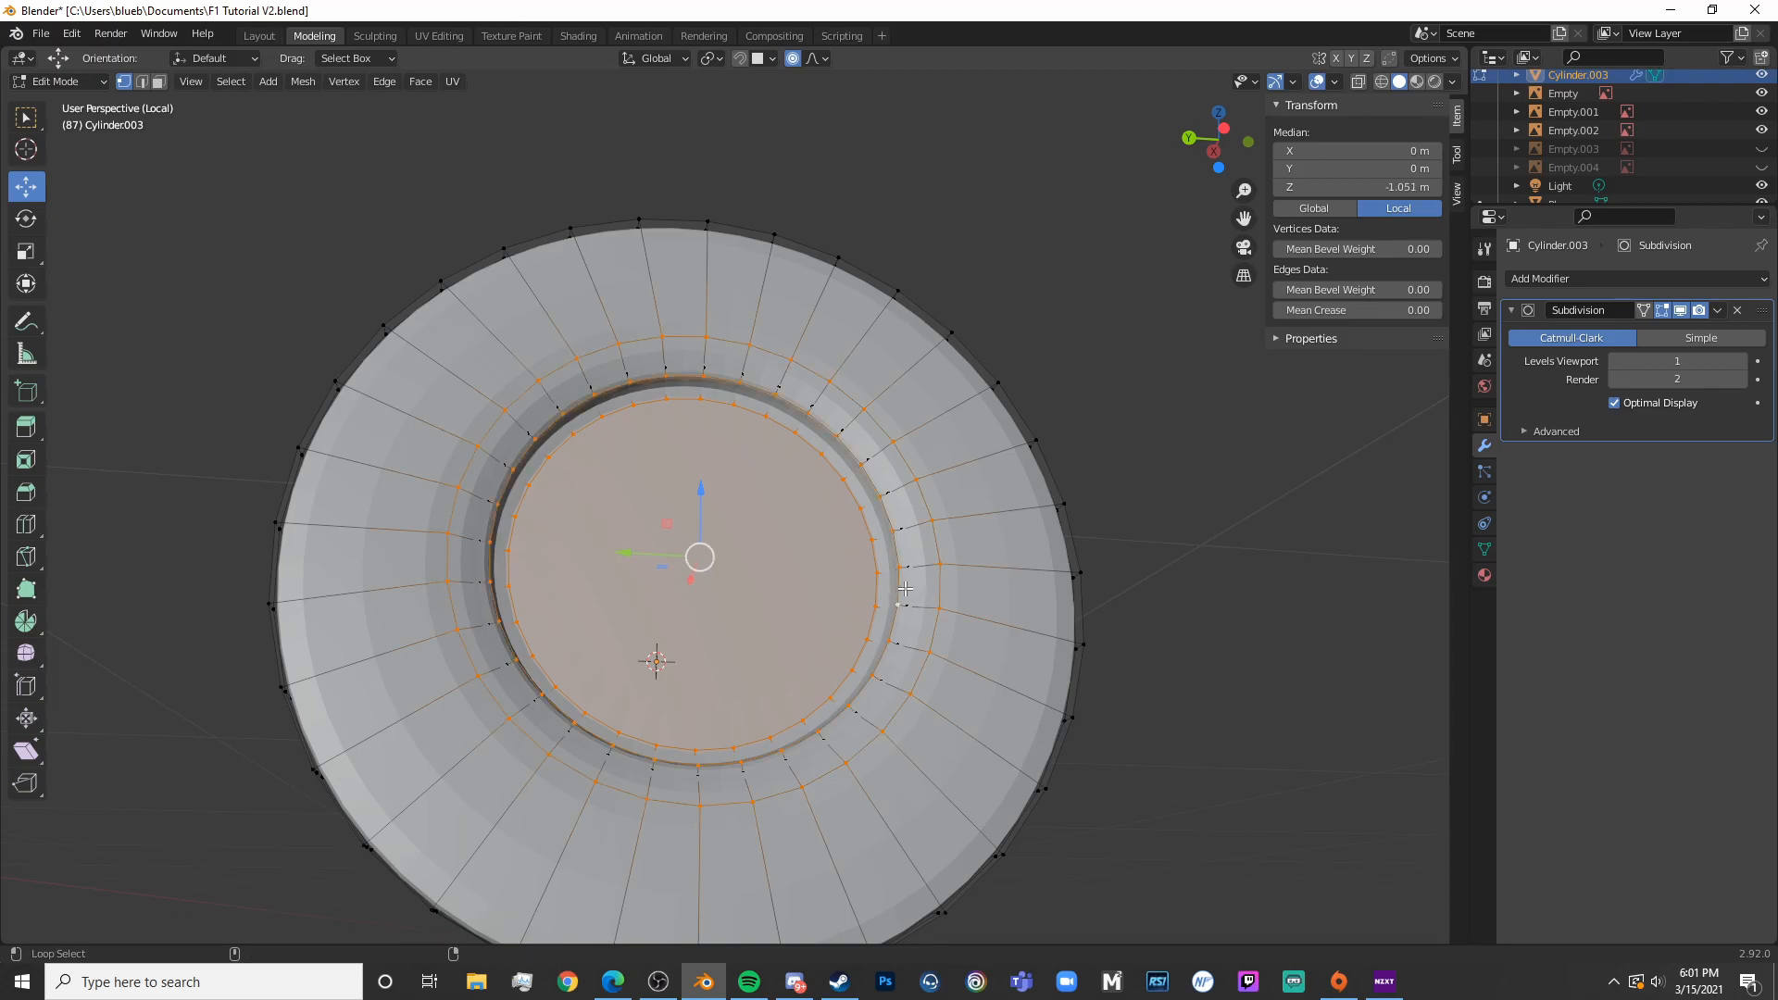
{"action": "key", "text": "alt+z"}
{"action": "middle_click_drag", "start_coordinate": [909, 585], "coordinate": [887, 653]}
{"action": "key", "text": "alt+z"}
{"action": "key", "text": "s"}
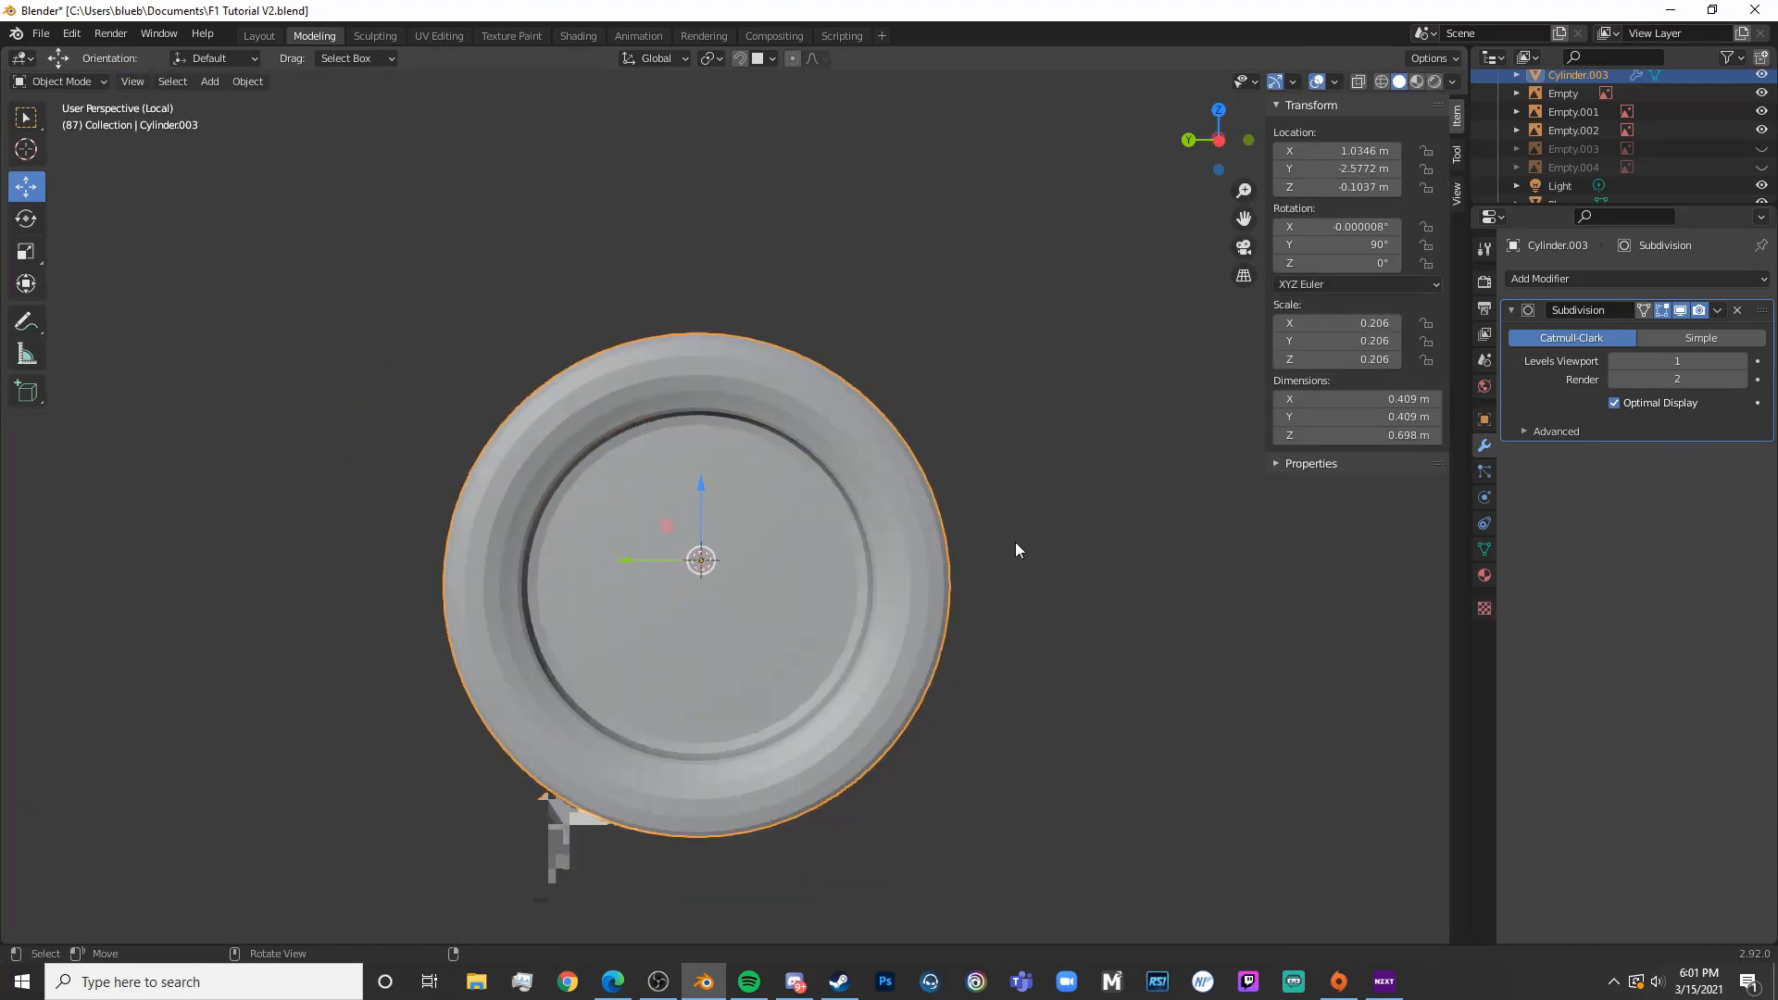
{"action": "middle_click_drag", "start_coordinate": [1015, 541], "coordinate": [874, 611]}
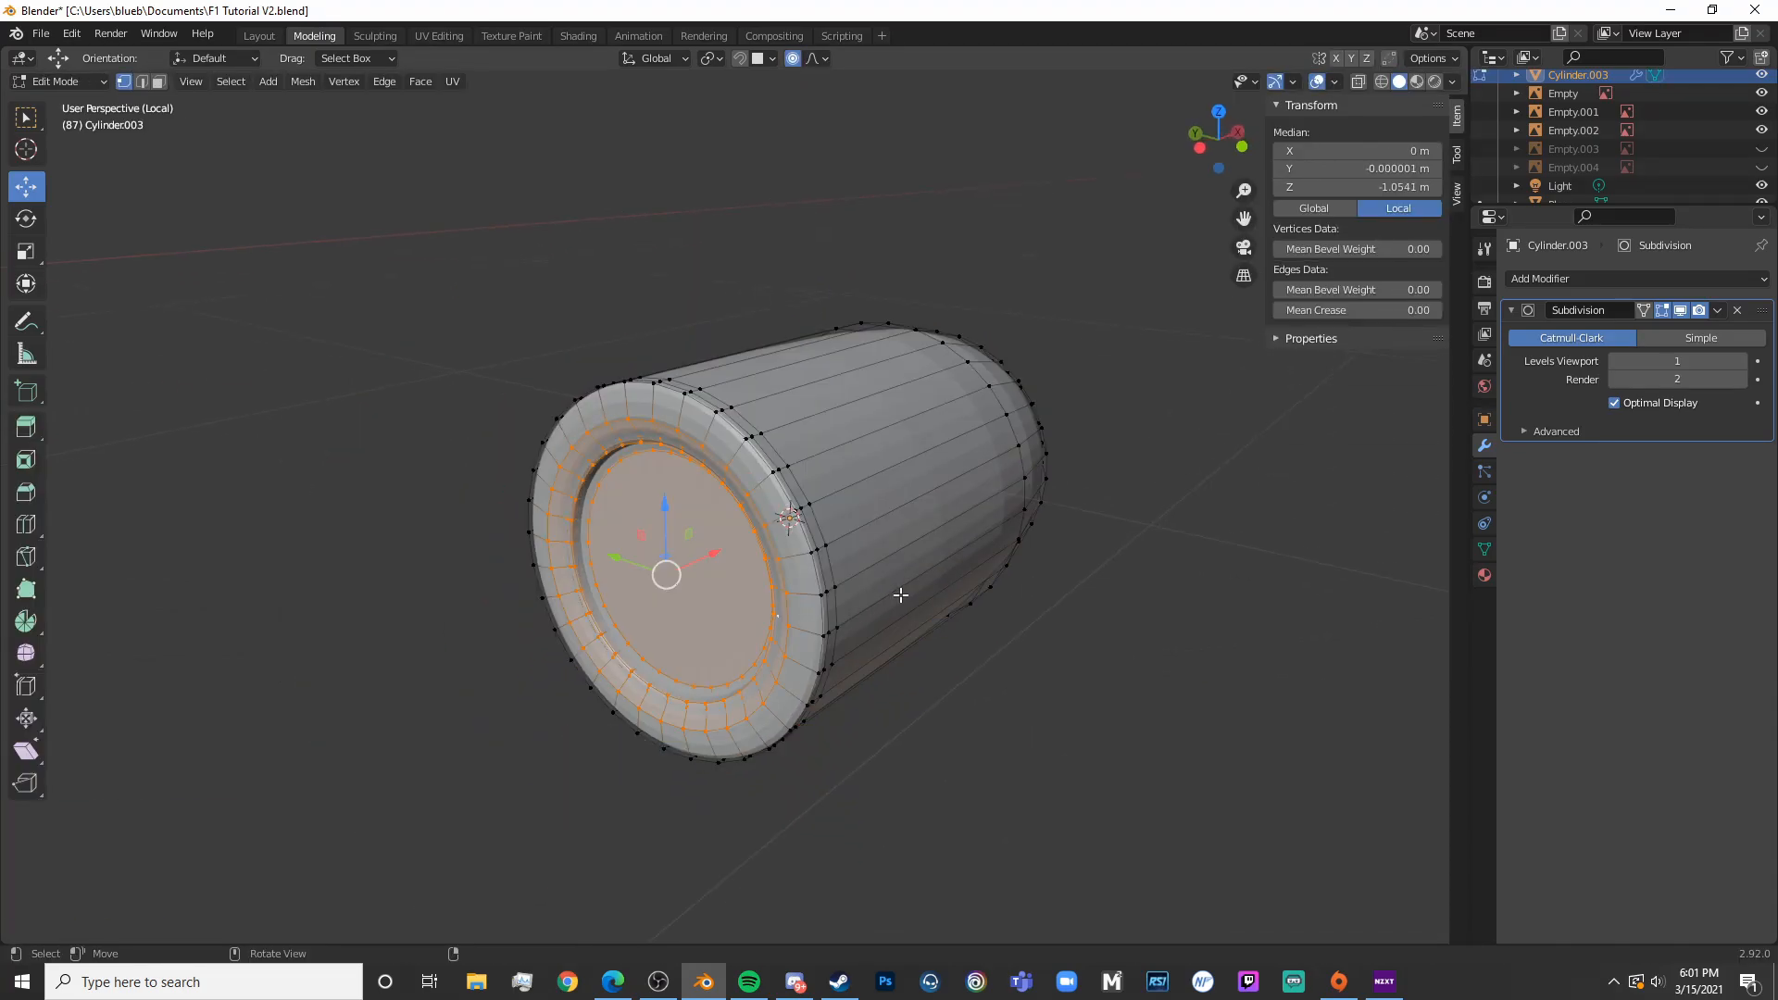
{"action": "key", "text": "s"}
{"action": "left_click", "coordinate": [898, 594]}
Select the recess floor faces and move them along X deep into the cylinder
{"action": "scroll", "coordinate": [889, 594], "scroll_direction": "up", "scroll_amount": 4}
{"action": "left_click", "coordinate": [238, 156]}
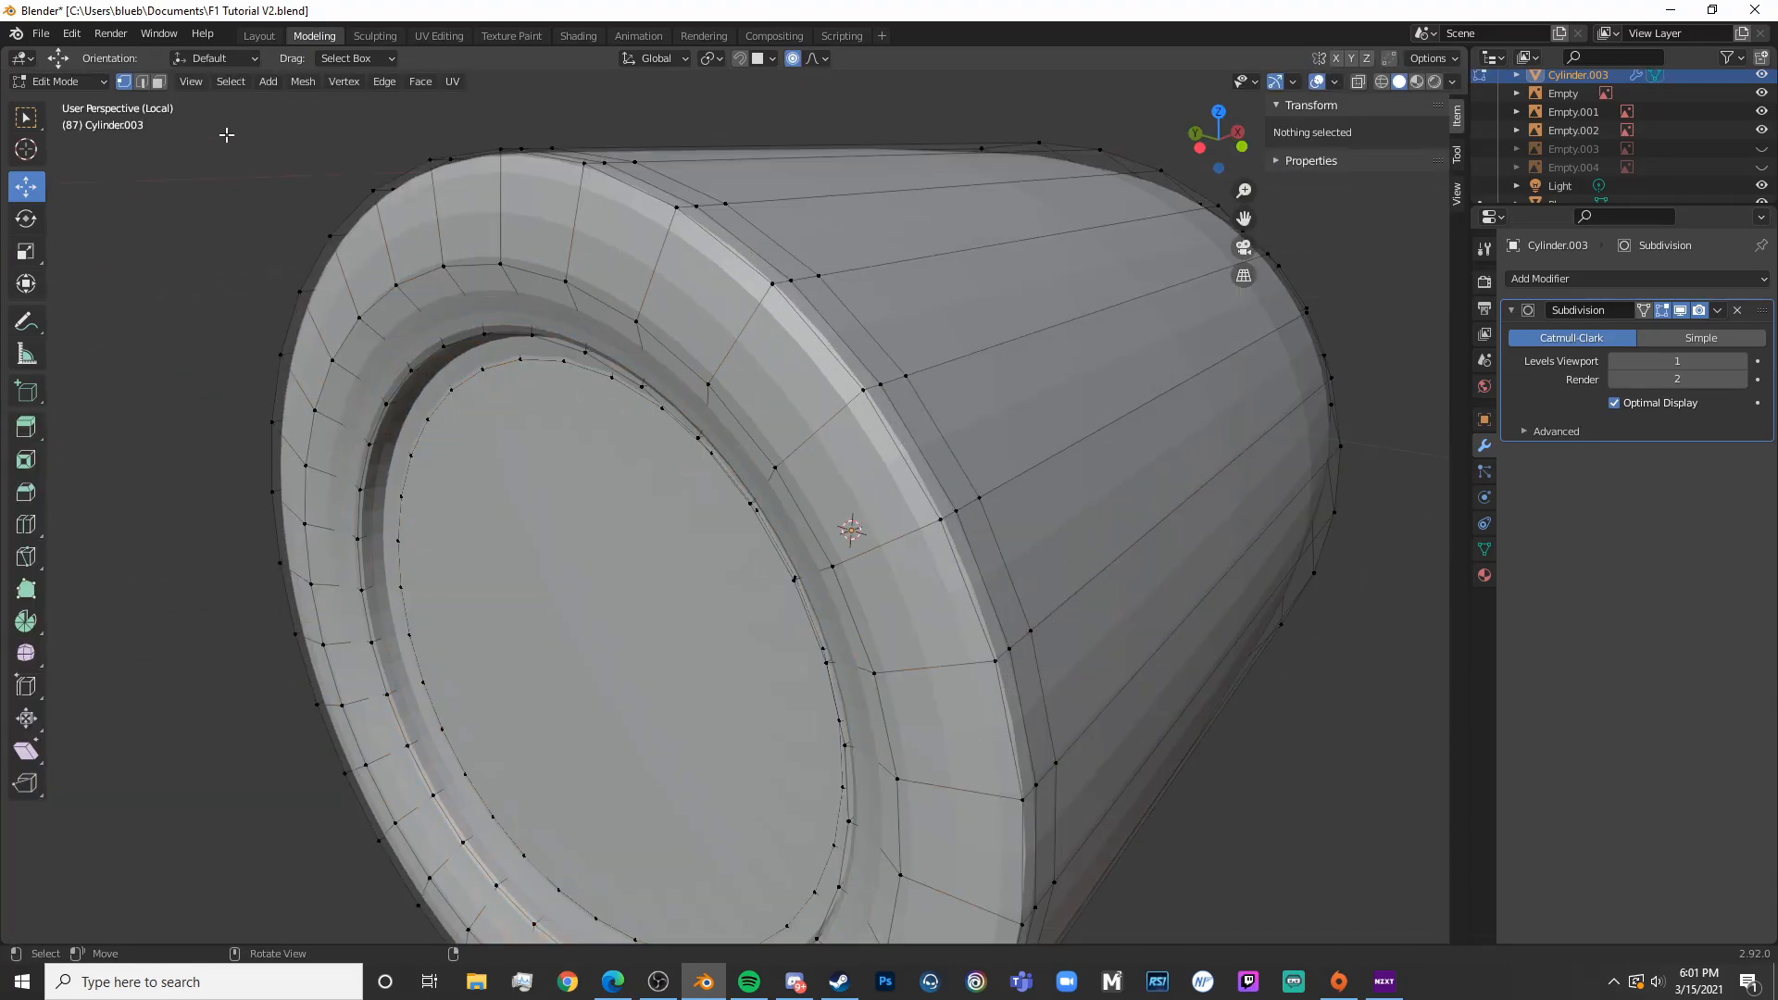
{"action": "left_click", "coordinate": [564, 523]}
{"action": "middle_click_drag", "start_coordinate": [564, 523], "coordinate": [680, 343]}
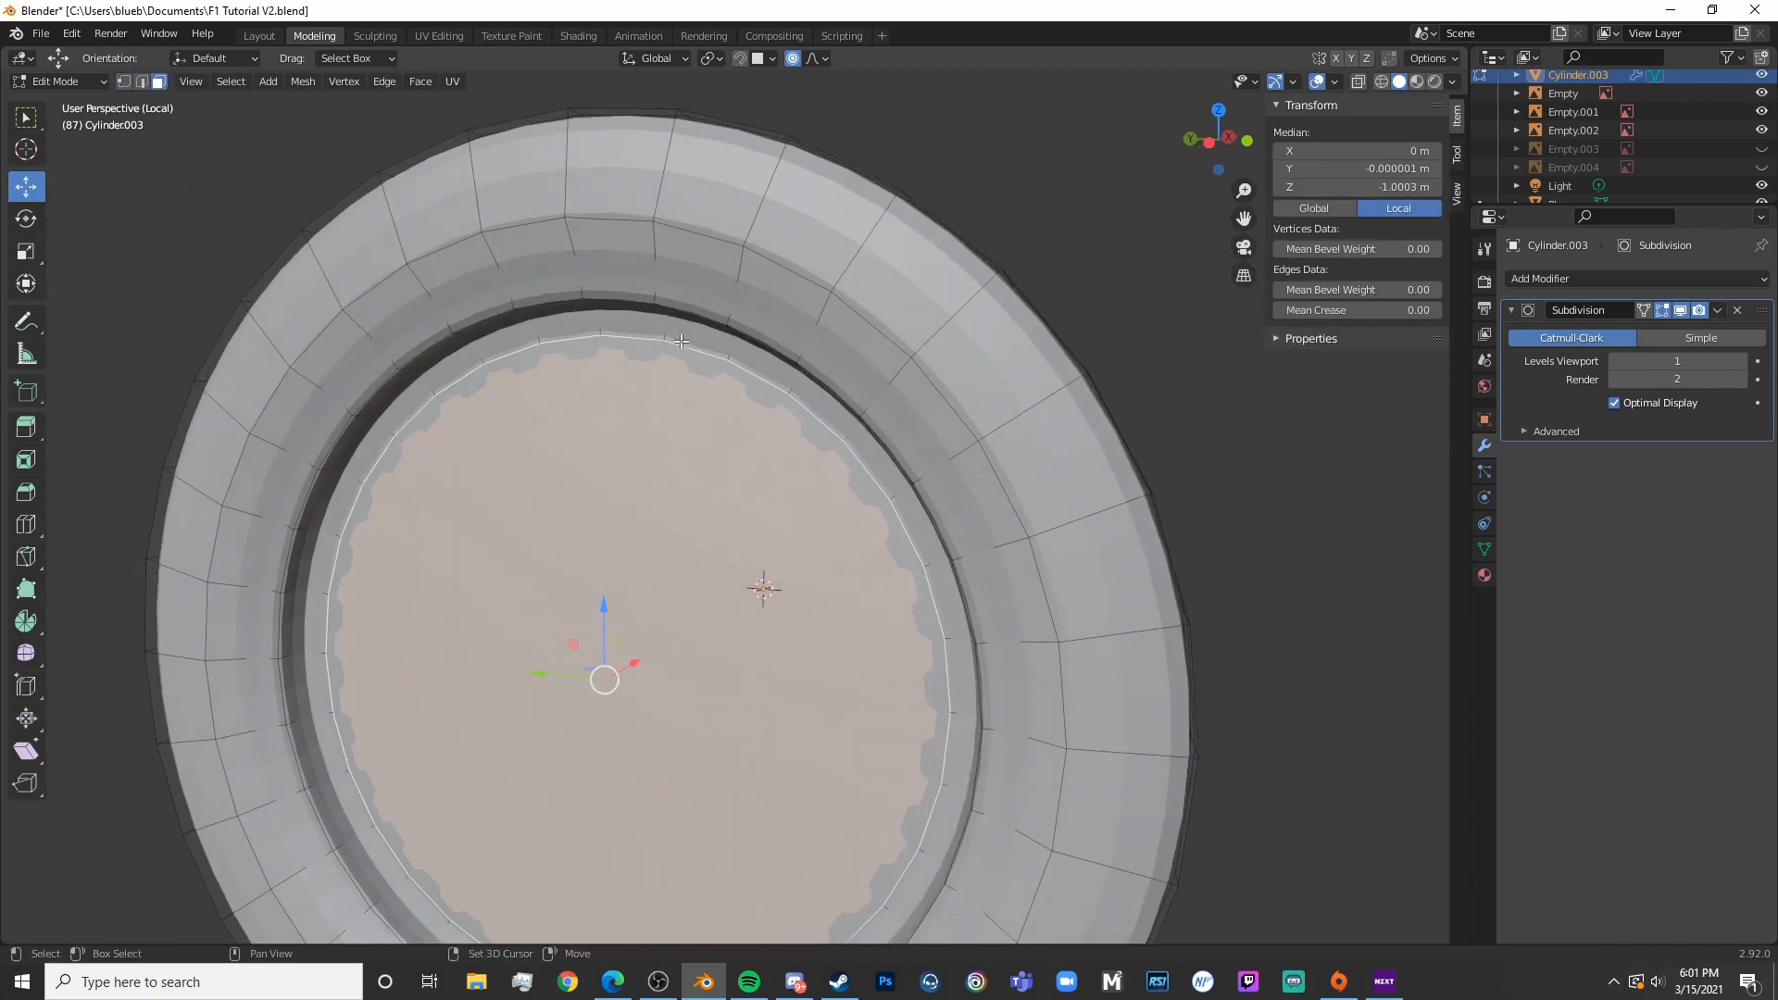
{"action": "key", "text": "alt+z"}
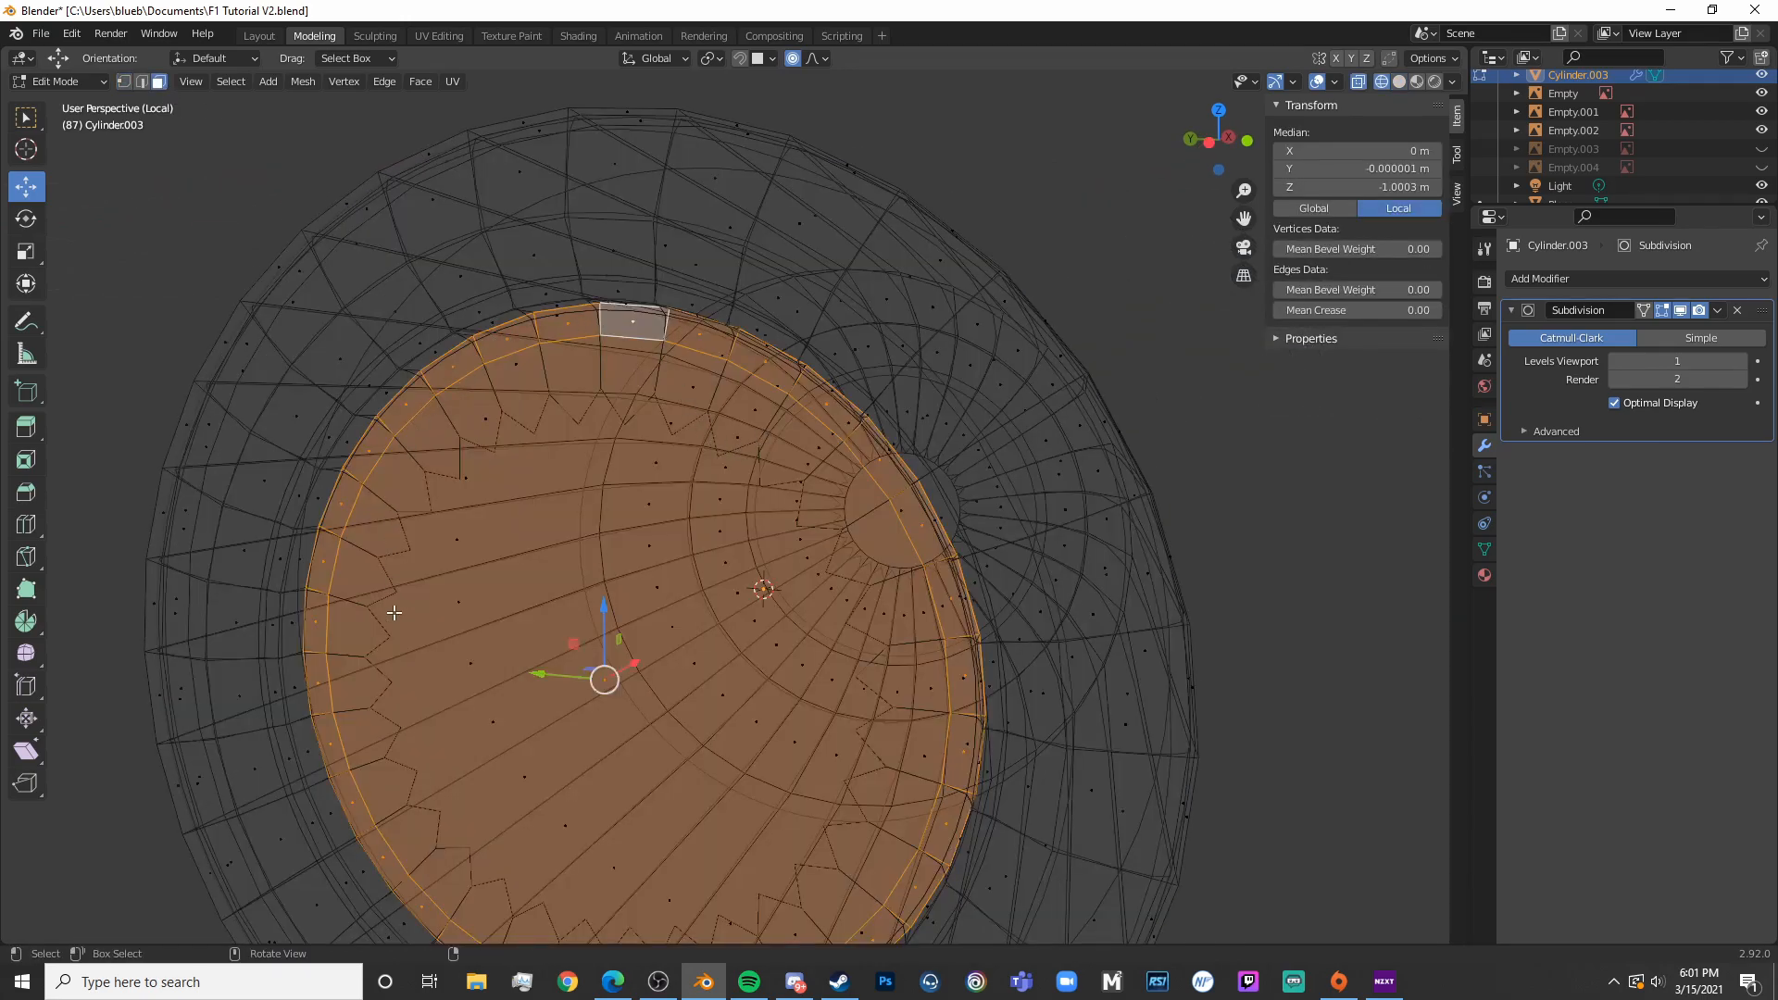
{"action": "scroll", "coordinate": [988, 627], "scroll_direction": "down", "scroll_amount": 5}
{"action": "key", "text": "shift+z"}
{"action": "middle_click_drag", "start_coordinate": [944, 618], "coordinate": [765, 585]}
{"action": "left_click_drag", "start_coordinate": [731, 552], "coordinate": [814, 528]}
{"action": "mouse_move", "coordinate": [814, 528]}
{"action": "middle_mouse_down"}
{"action": "mouse_move", "coordinate": [880, 528]}
{"action": "mouse_move", "coordinate": [825, 515]}
{"action": "middle_mouse_up"}
{"action": "left_click_drag", "start_coordinate": [774, 526], "coordinate": [786, 519]}
Add a loop cut around the recess's inner wall and slide it toward the floor
{"action": "key", "text": "alt+a"}
{"action": "key", "text": "ctrl+r"}
{"action": "left_click", "coordinate": [686, 654]}
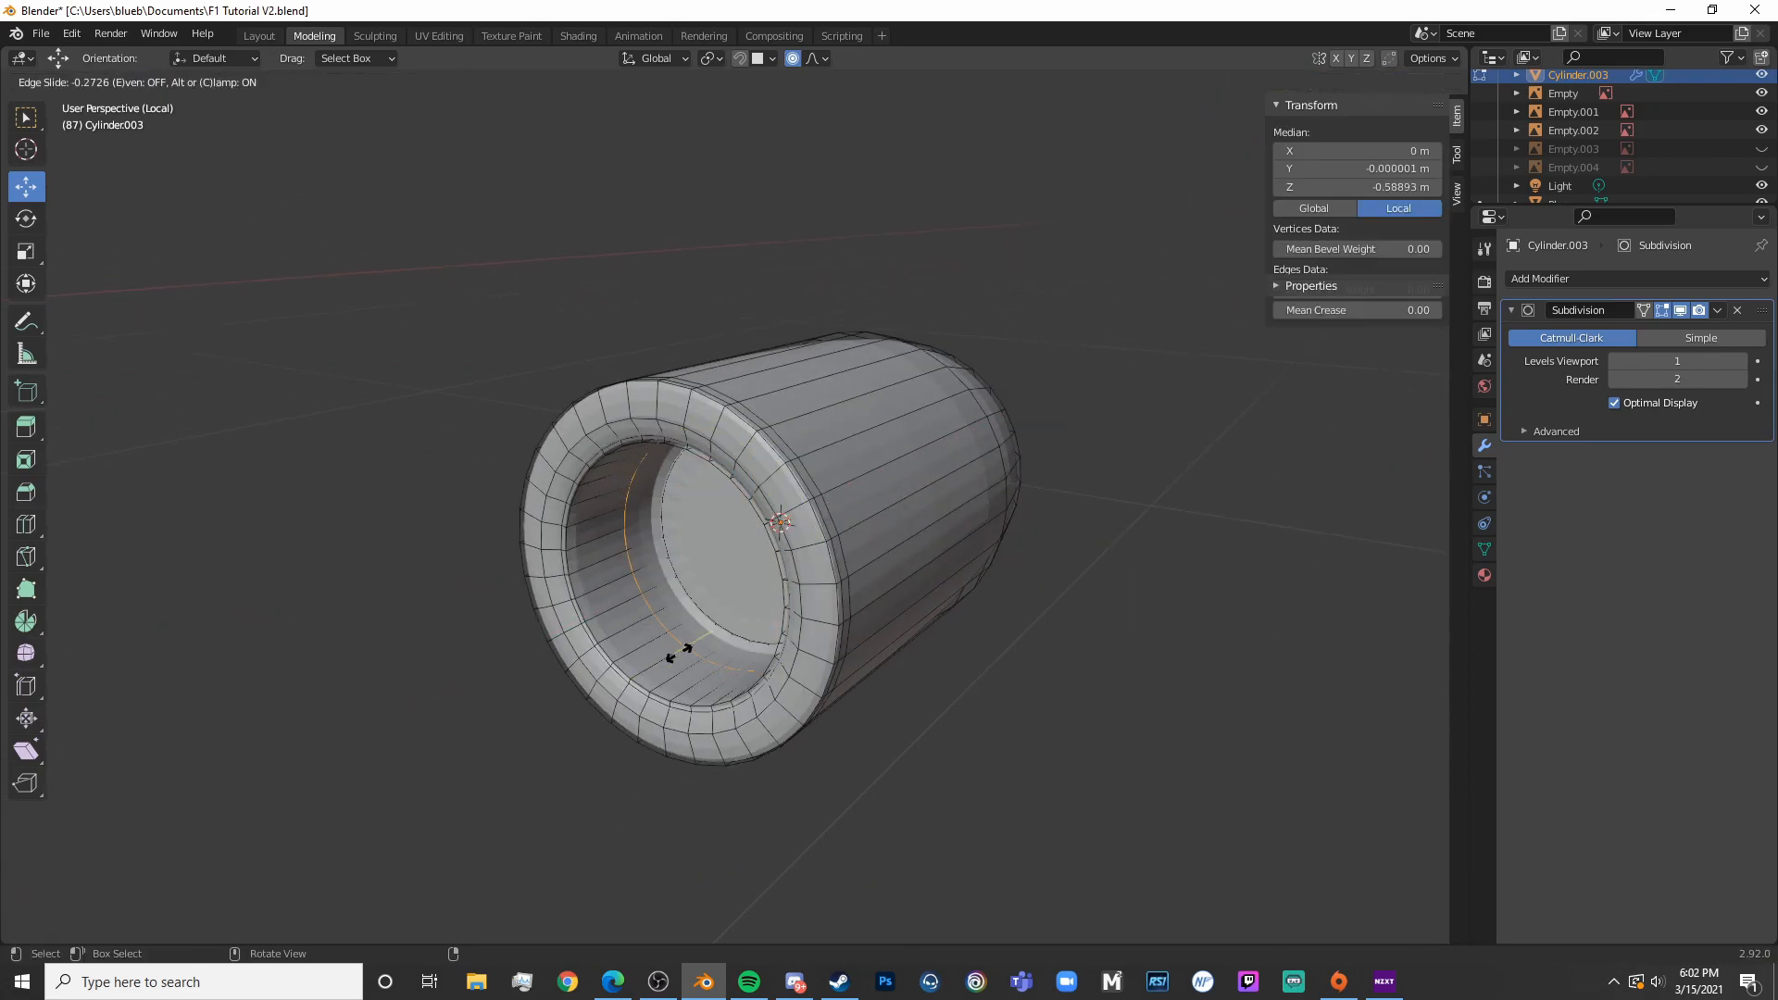
{"action": "left_click", "coordinate": [692, 654]}
{"action": "key", "text": "Tab"}
{"action": "scroll", "coordinate": [693, 654], "scroll_direction": "down", "scroll_amount": 4}
{"action": "mouse_move", "coordinate": [692, 654]}
{"action": "middle_mouse_down"}
{"action": "mouse_move", "coordinate": [676, 667]}
{"action": "mouse_move", "coordinate": [778, 651]}
{"action": "mouse_move", "coordinate": [610, 686]}
{"action": "middle_mouse_up"}
Move the recess floor and its neighbouring loop back along X toward the open end to make the recess shallower
{"action": "key", "text": "Tab"}
{"action": "key", "text": "shift+z"}
{"action": "key", "text": "KP_3"}
{"action": "key", "text": "KP_1"}
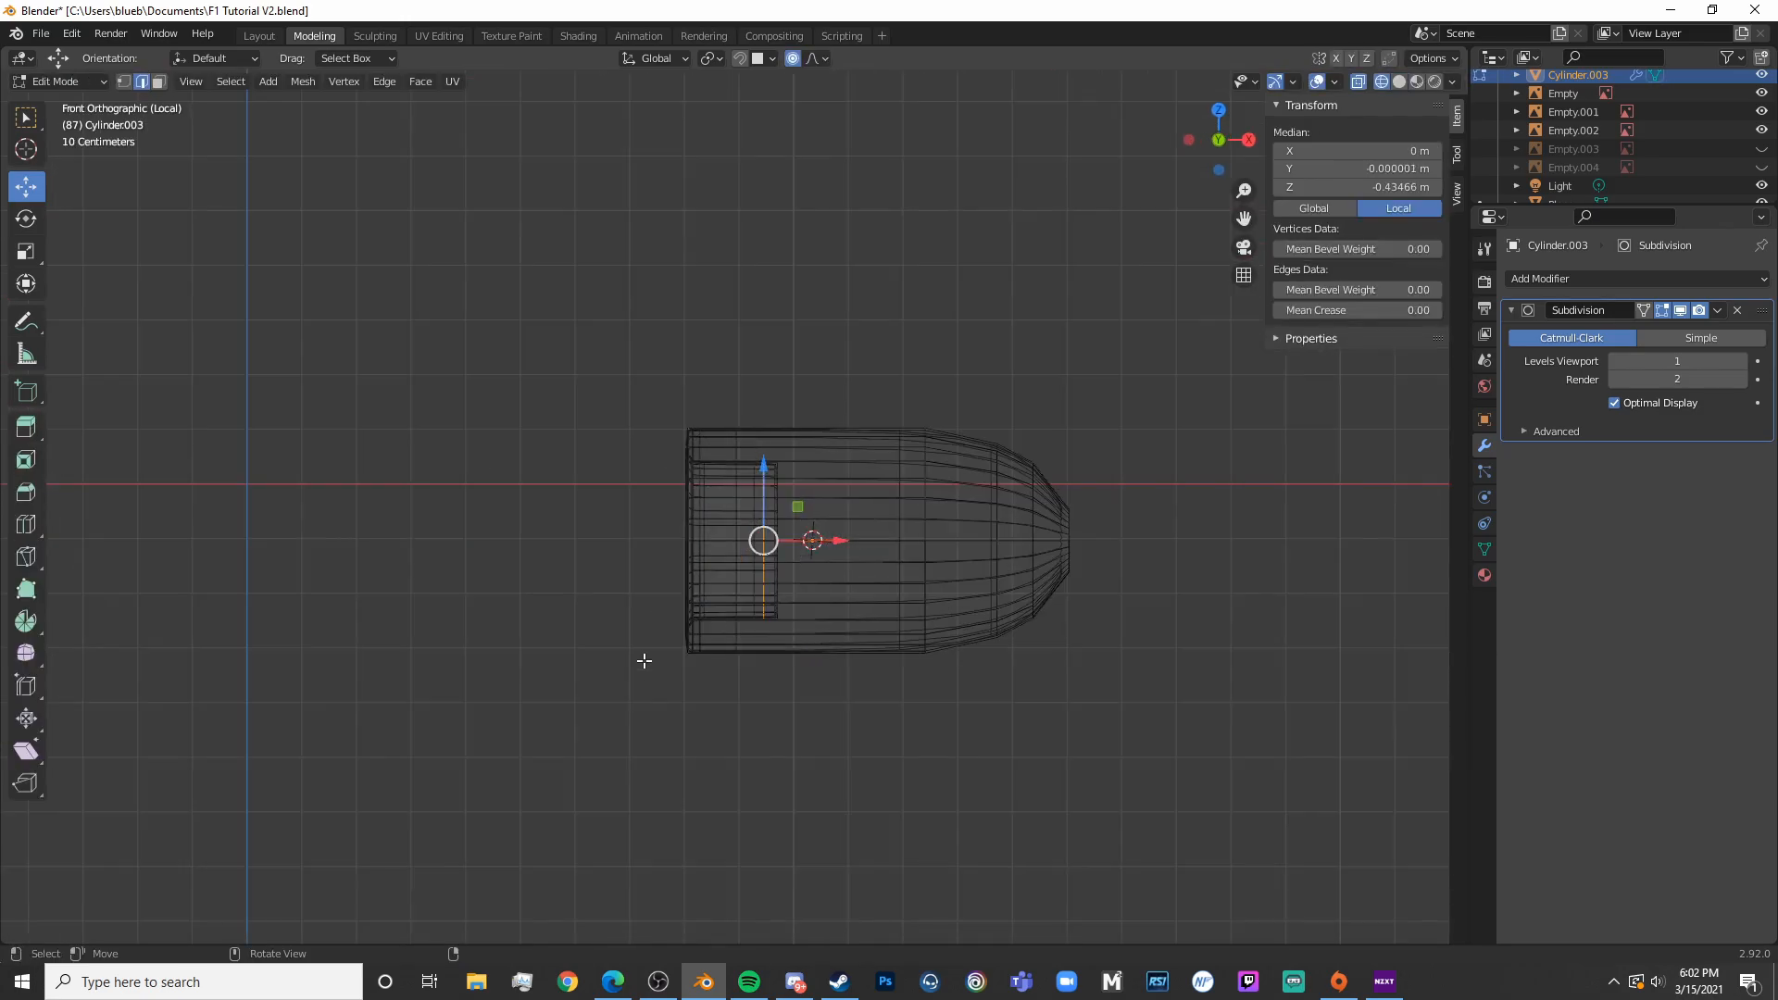
{"action": "scroll", "coordinate": [695, 627], "scroll_direction": "up", "scroll_amount": 5}
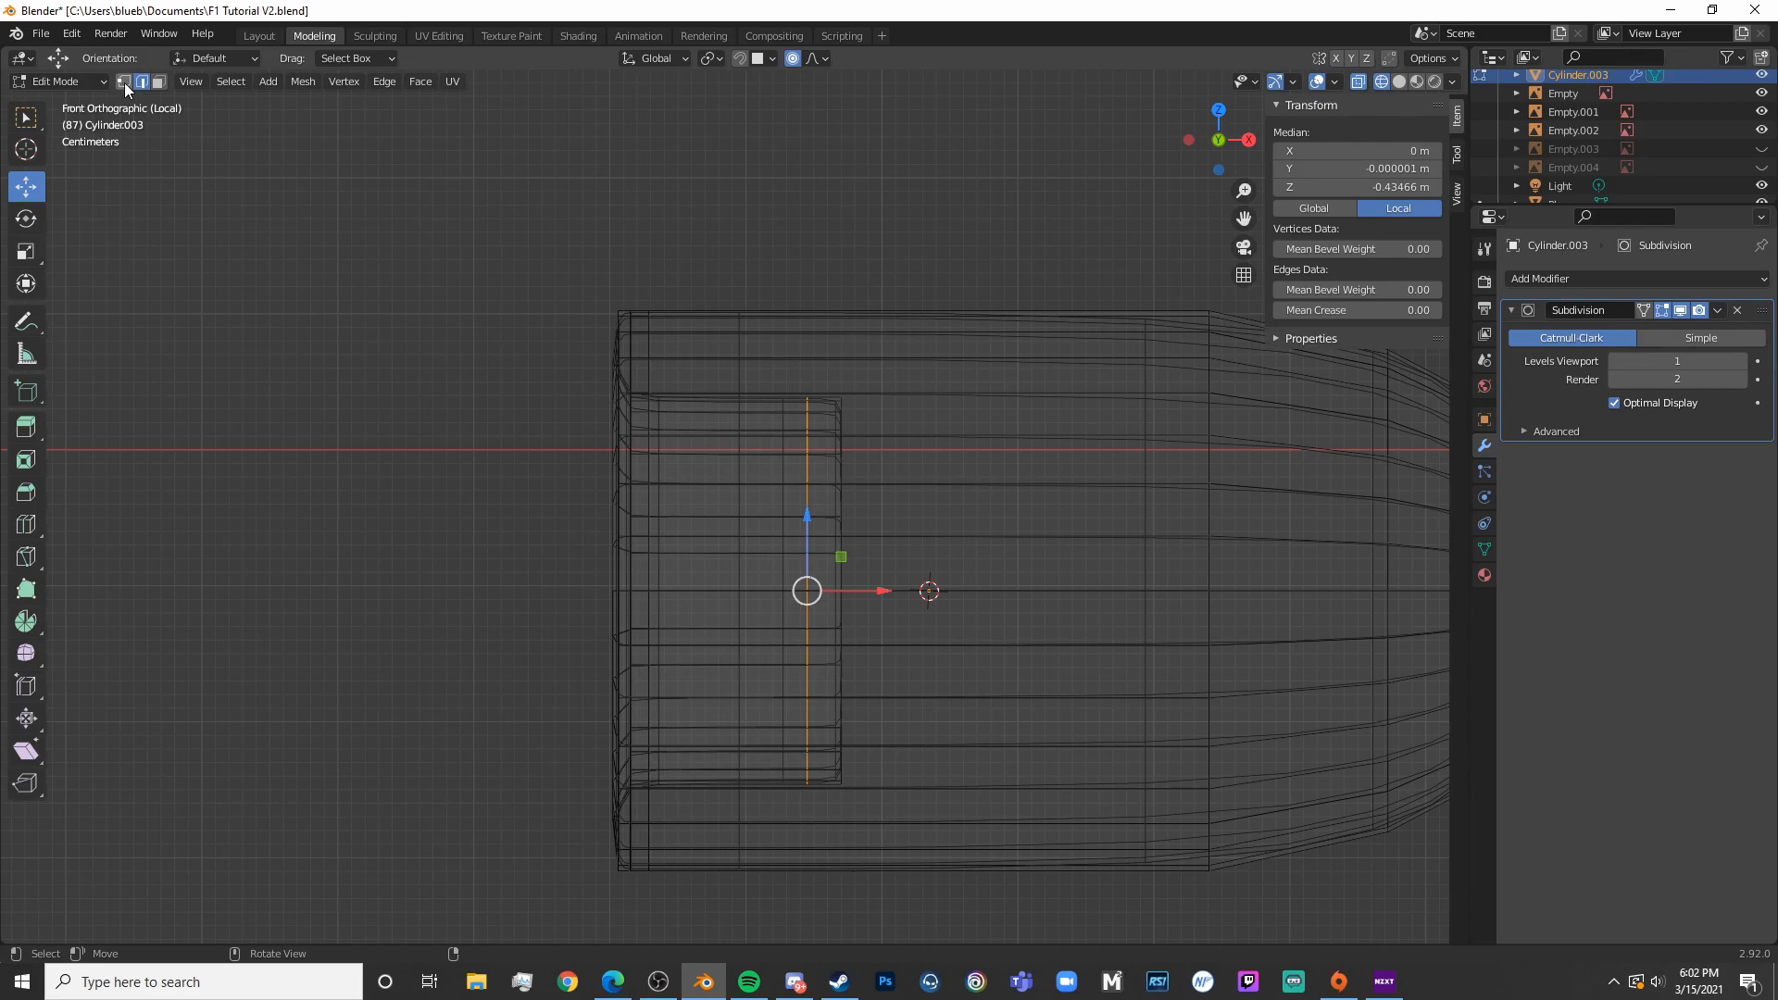
{"action": "left_click_drag", "start_coordinate": [885, 591], "coordinate": [821, 599]}
{"action": "key", "text": "Tab"}
{"action": "scroll", "coordinate": [870, 616], "scroll_direction": "down", "scroll_amount": 7}
{"action": "key", "text": "shift+z"}
{"action": "middle_click_drag", "start_coordinate": [979, 593], "coordinate": [820, 557], "text": "shift"}
{"action": "scroll", "coordinate": [954, 553], "scroll_direction": "up", "scroll_amount": 5}
Select the rounded nose's vertices, scale them to 0.558 along X and move them along X toward the body
{"action": "key", "text": "Tab"}
{"action": "key", "text": "shift+z"}
{"action": "key", "text": "alt+a"}
{"action": "key", "text": "c"}
{"action": "scroll", "coordinate": [870, 519], "scroll_direction": "down", "scroll_amount": 7}
{"action": "left_click_drag", "start_coordinate": [871, 472], "coordinate": [907, 551]}
{"action": "right_click", "coordinate": [929, 604]}
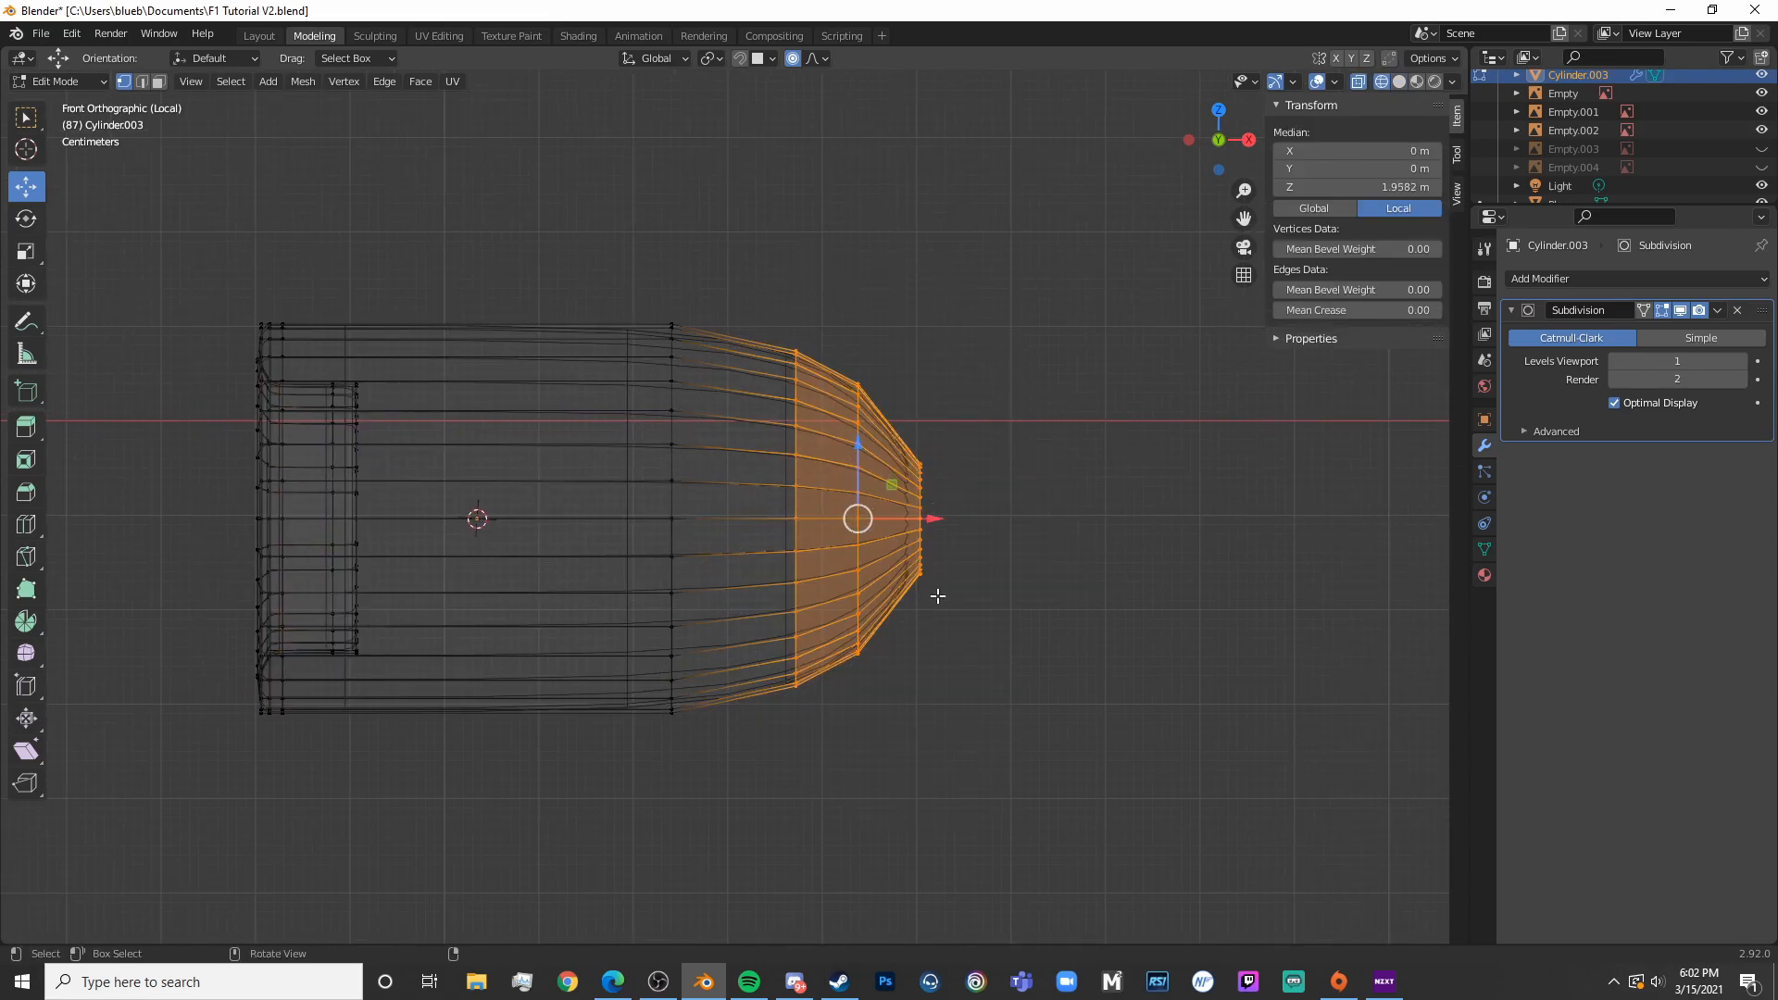
{"action": "left_click", "coordinate": [972, 496]}
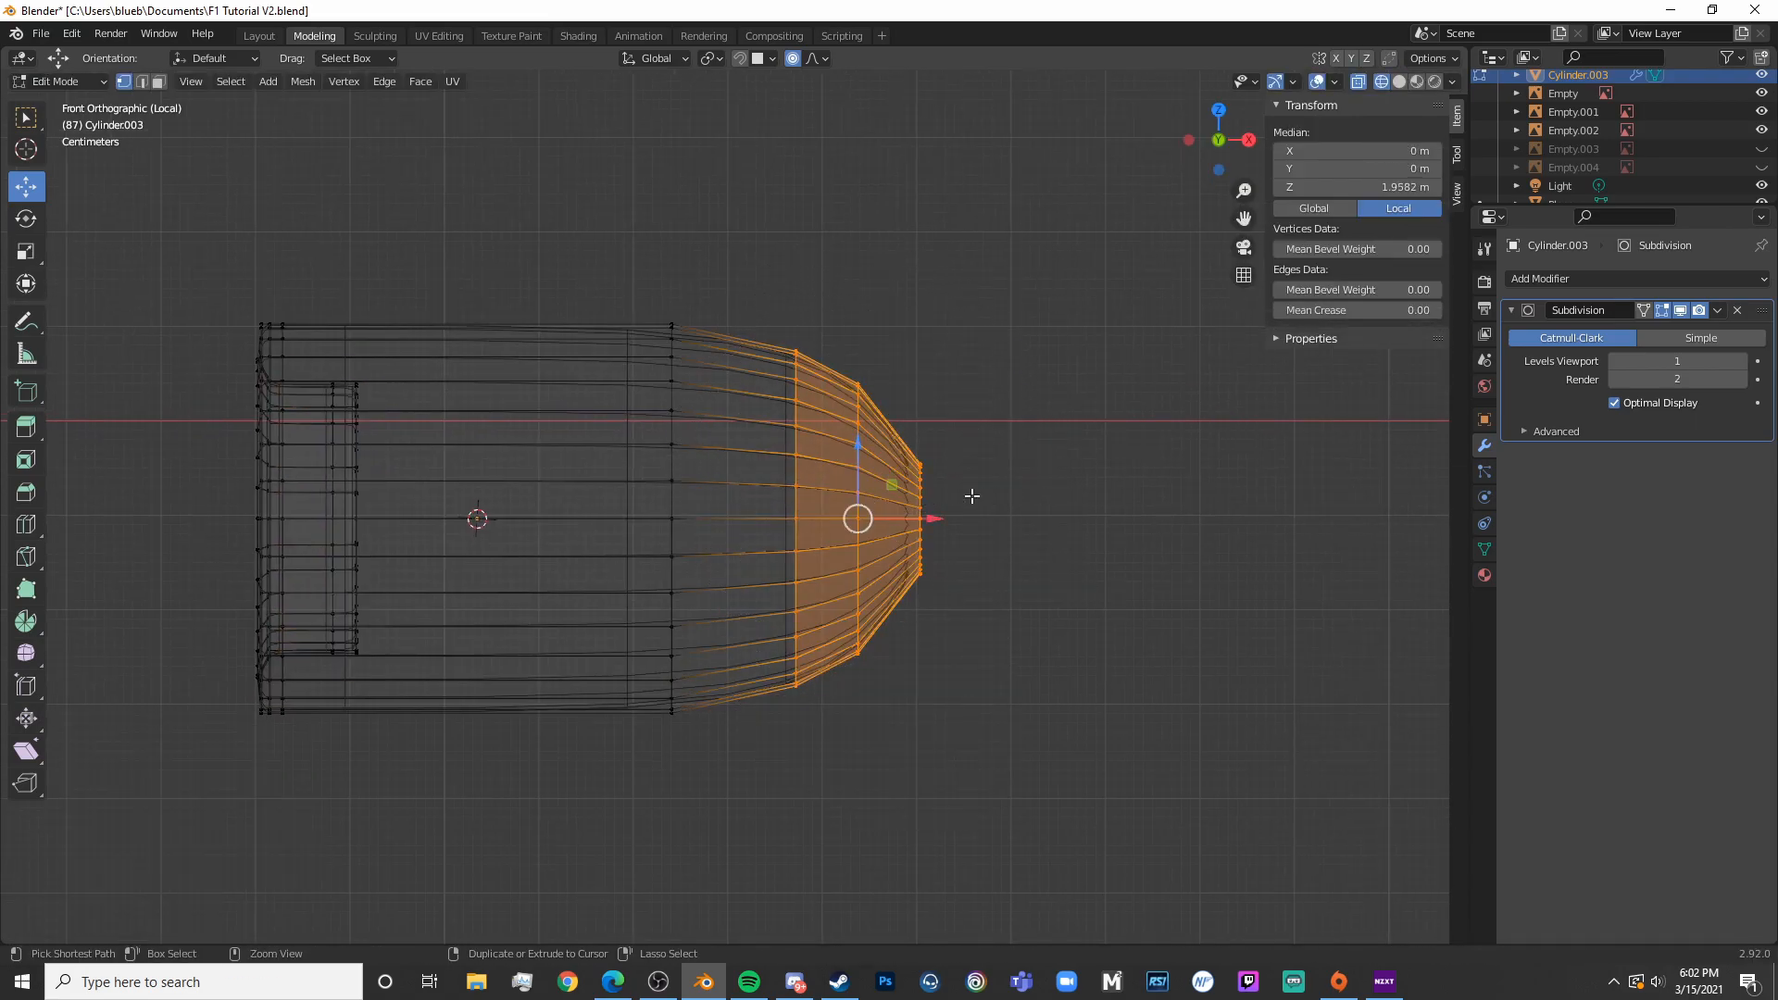
{"action": "key", "text": "s"}
{"action": "key", "text": "x"}
{"action": "left_click", "coordinate": [940, 497]}
{"action": "key", "text": "g"}
{"action": "key", "text": "x"}
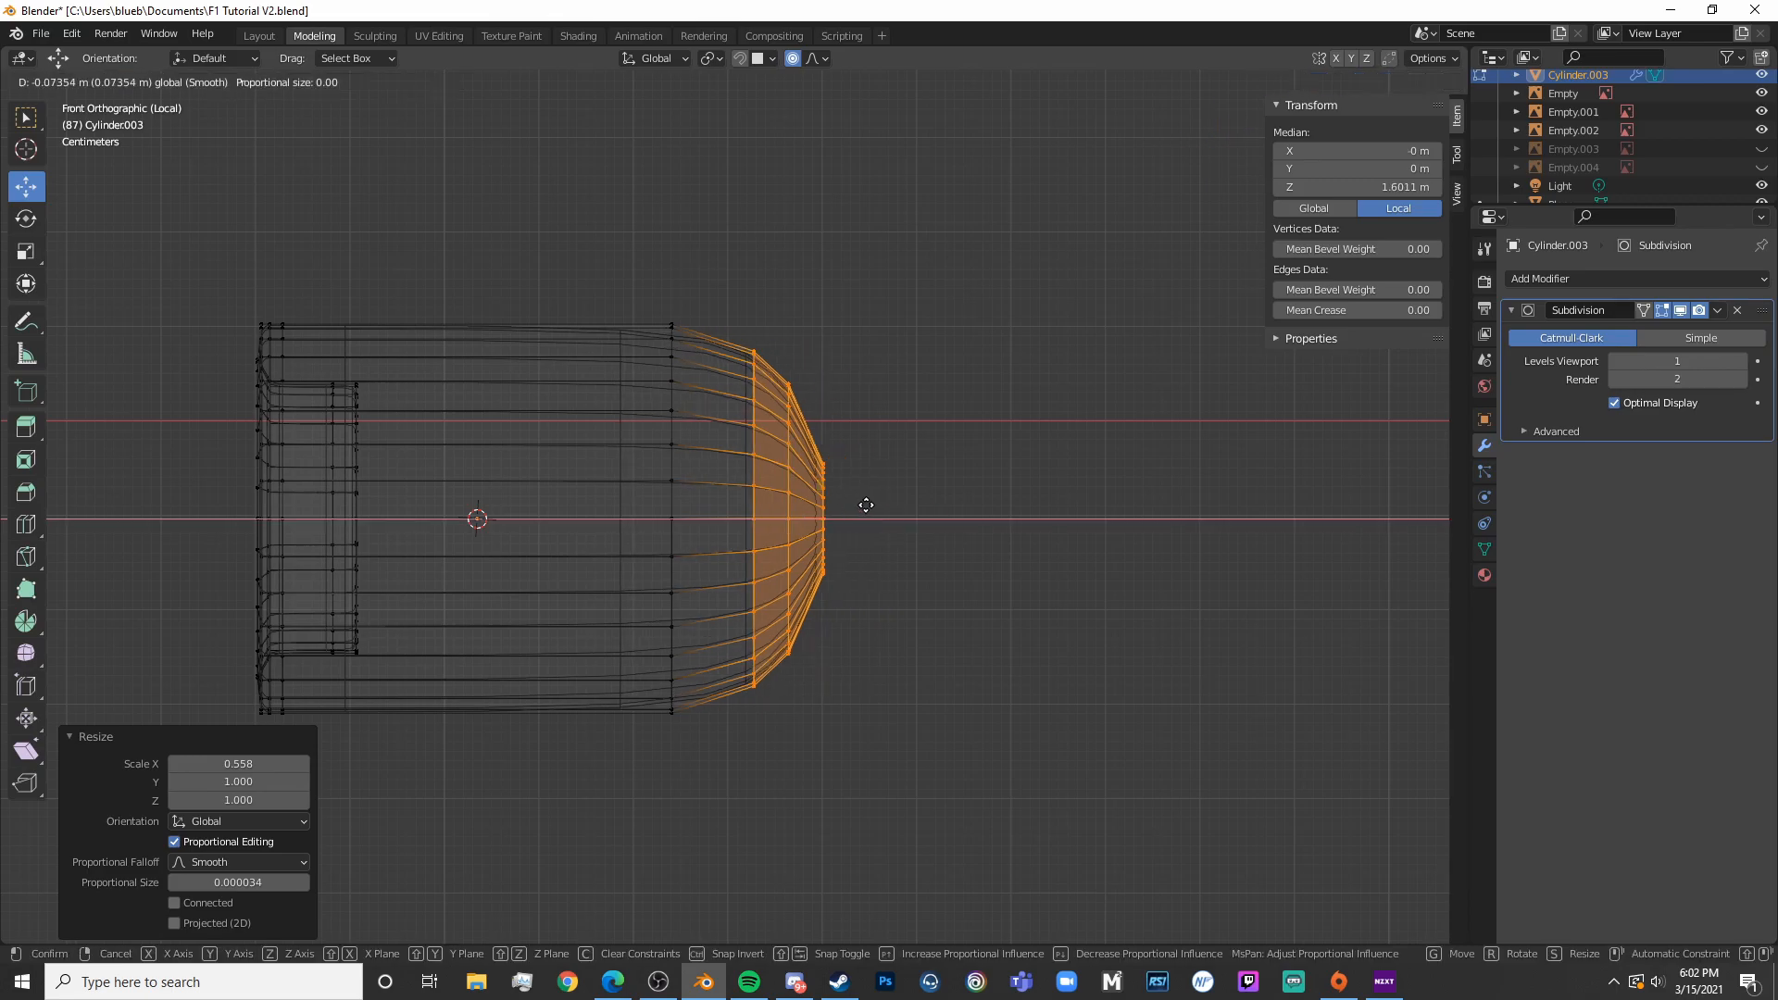
{"action": "left_click", "coordinate": [840, 503]}
Switch to the browser and examine the outer end of the hub in the F1 wheel hub reference photo
{"action": "key", "text": "Tab"}
{"action": "left_click", "coordinate": [608, 986]}
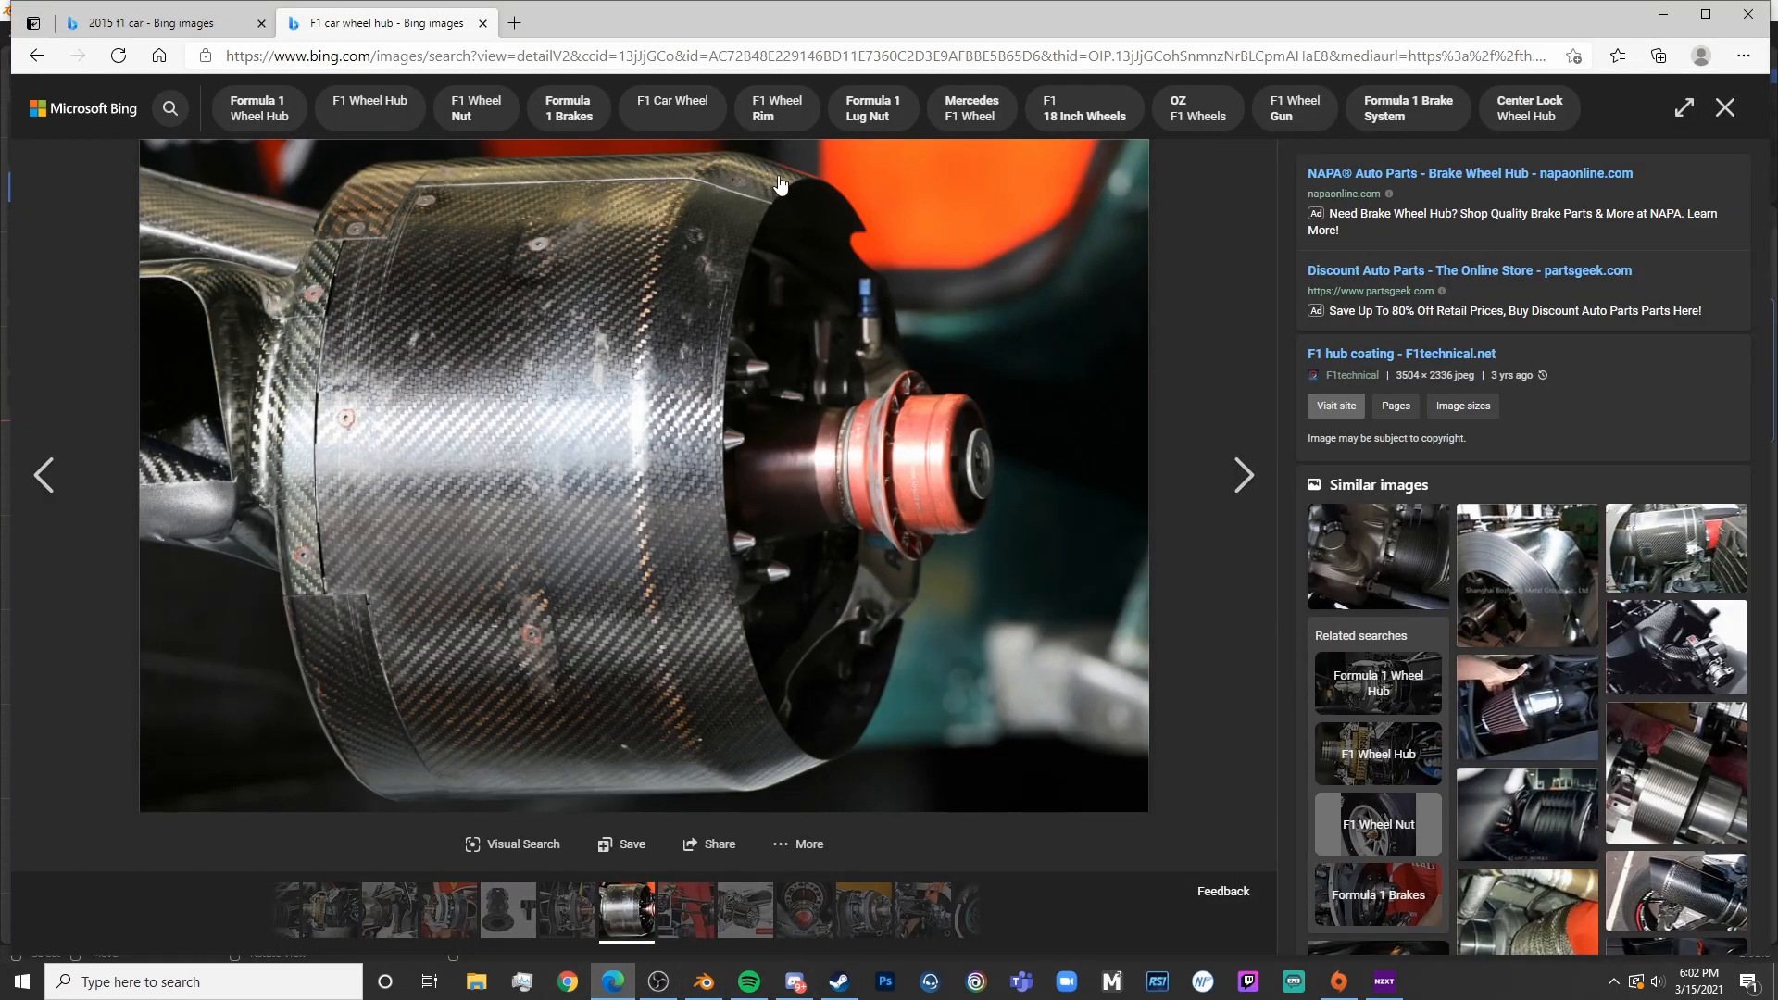
{"action": "left_click", "coordinate": [1668, 24]}
{"action": "key", "text": "Tab"}
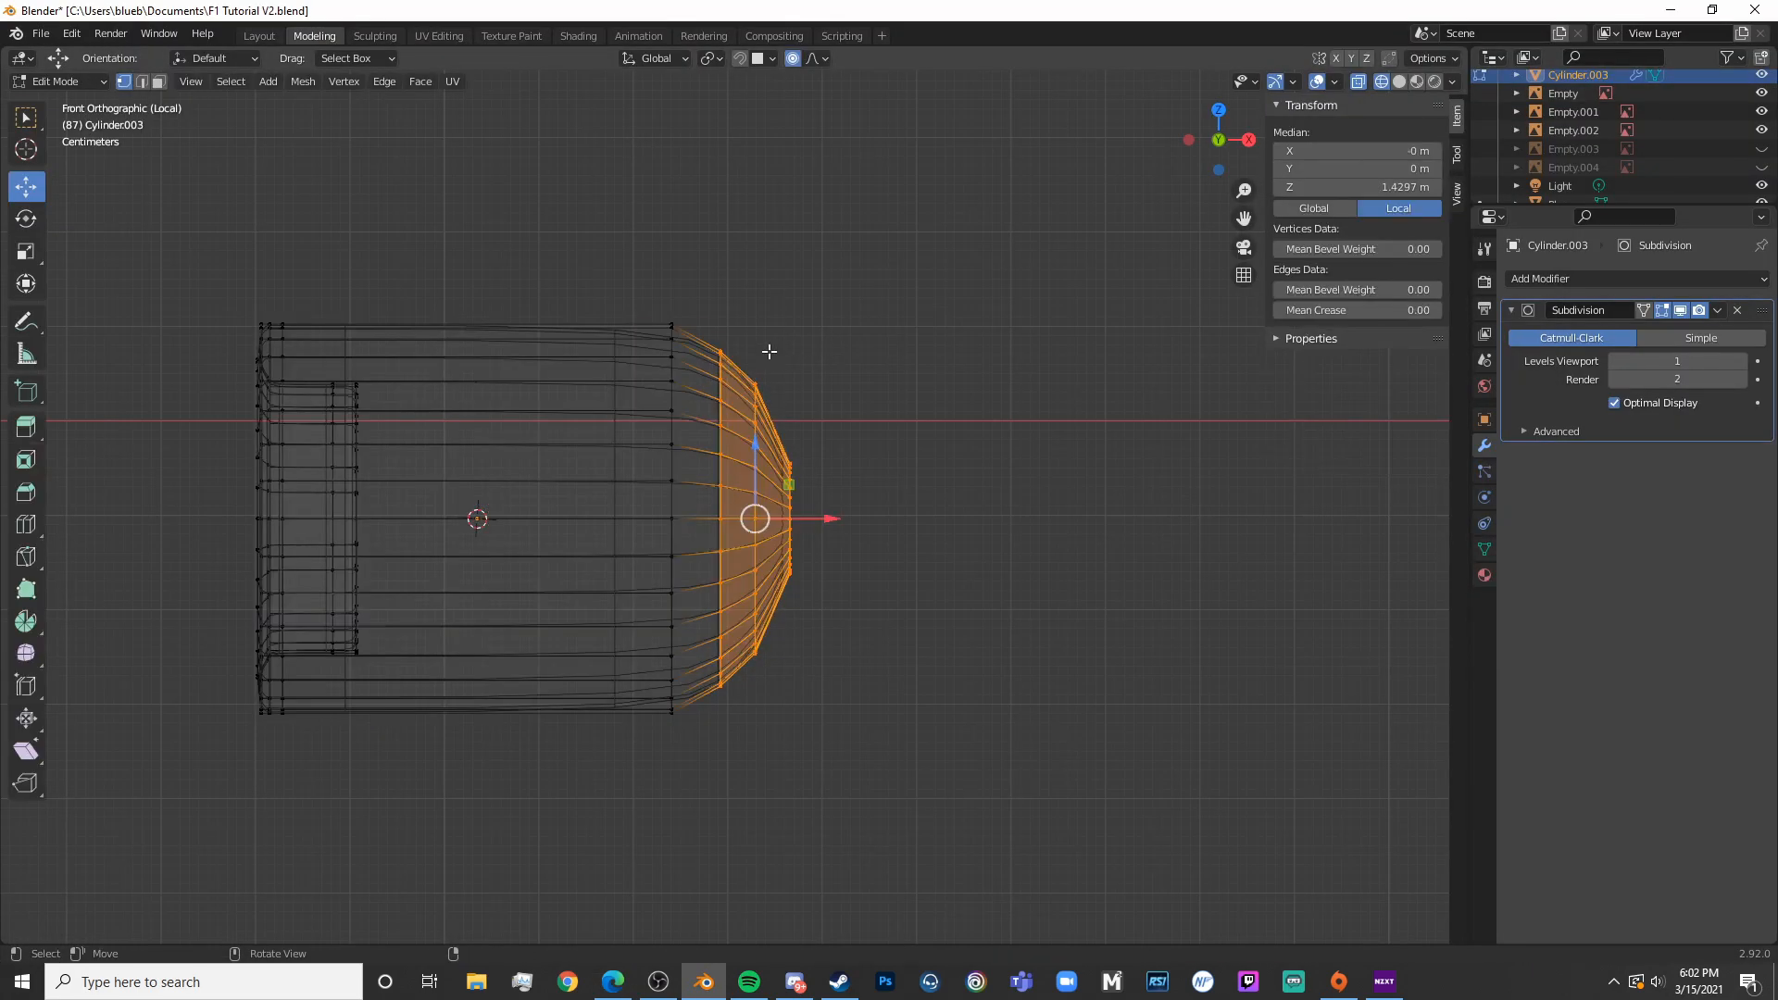
Delete the vertices that form the cylinder's rounded nose
{"action": "key", "text": "alt+a"}
{"action": "key", "text": "c"}
{"action": "mouse_move", "coordinate": [892, 348]}
{"action": "left_mouse_down"}
{"action": "mouse_move", "coordinate": [833, 623]}
{"action": "mouse_move", "coordinate": [909, 584]}
{"action": "mouse_move", "coordinate": [897, 391]}
{"action": "mouse_move", "coordinate": [904, 560]}
{"action": "left_mouse_up"}
{"action": "right_click", "coordinate": [838, 620]}
{"action": "key", "text": "alt+a"}
{"action": "key", "text": "c"}
{"action": "right_click", "coordinate": [902, 587]}
{"action": "key", "text": "x"}
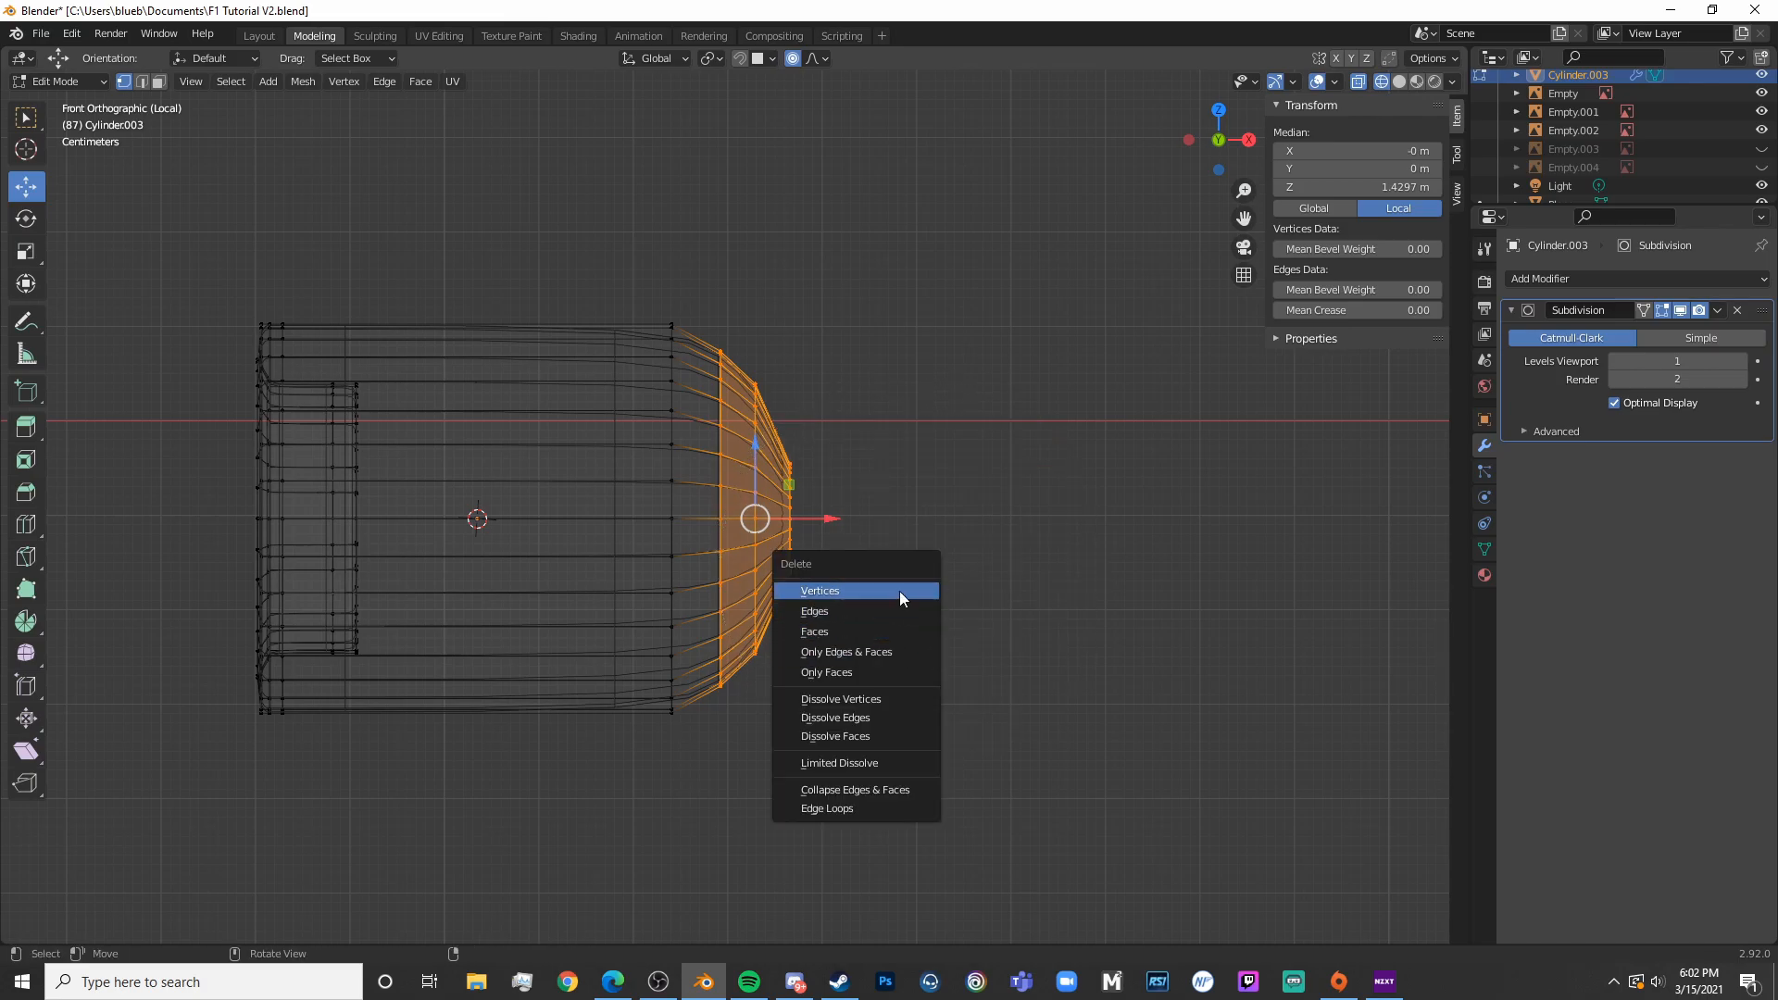
{"action": "left_click", "coordinate": [899, 590]}
Select the open boundary loop where the nose was attached and fill it with a face
{"action": "key", "text": "c"}
{"action": "mouse_move", "coordinate": [754, 606]}
{"action": "left_mouse_down"}
{"action": "mouse_move", "coordinate": [702, 575]}
{"action": "mouse_move", "coordinate": [695, 287]}
{"action": "left_mouse_up"}
{"action": "right_click", "coordinate": [695, 286]}
{"action": "scroll", "coordinate": [877, 457], "scroll_direction": "up", "scroll_amount": 3}
{"action": "scroll", "coordinate": [878, 447], "scroll_direction": "down", "scroll_amount": 3}
{"action": "key", "text": "shift+z"}
{"action": "mouse_move", "coordinate": [893, 436]}
{"action": "middle_mouse_down"}
{"action": "mouse_move", "coordinate": [913, 441]}
{"action": "mouse_move", "coordinate": [809, 461]}
{"action": "middle_mouse_up"}
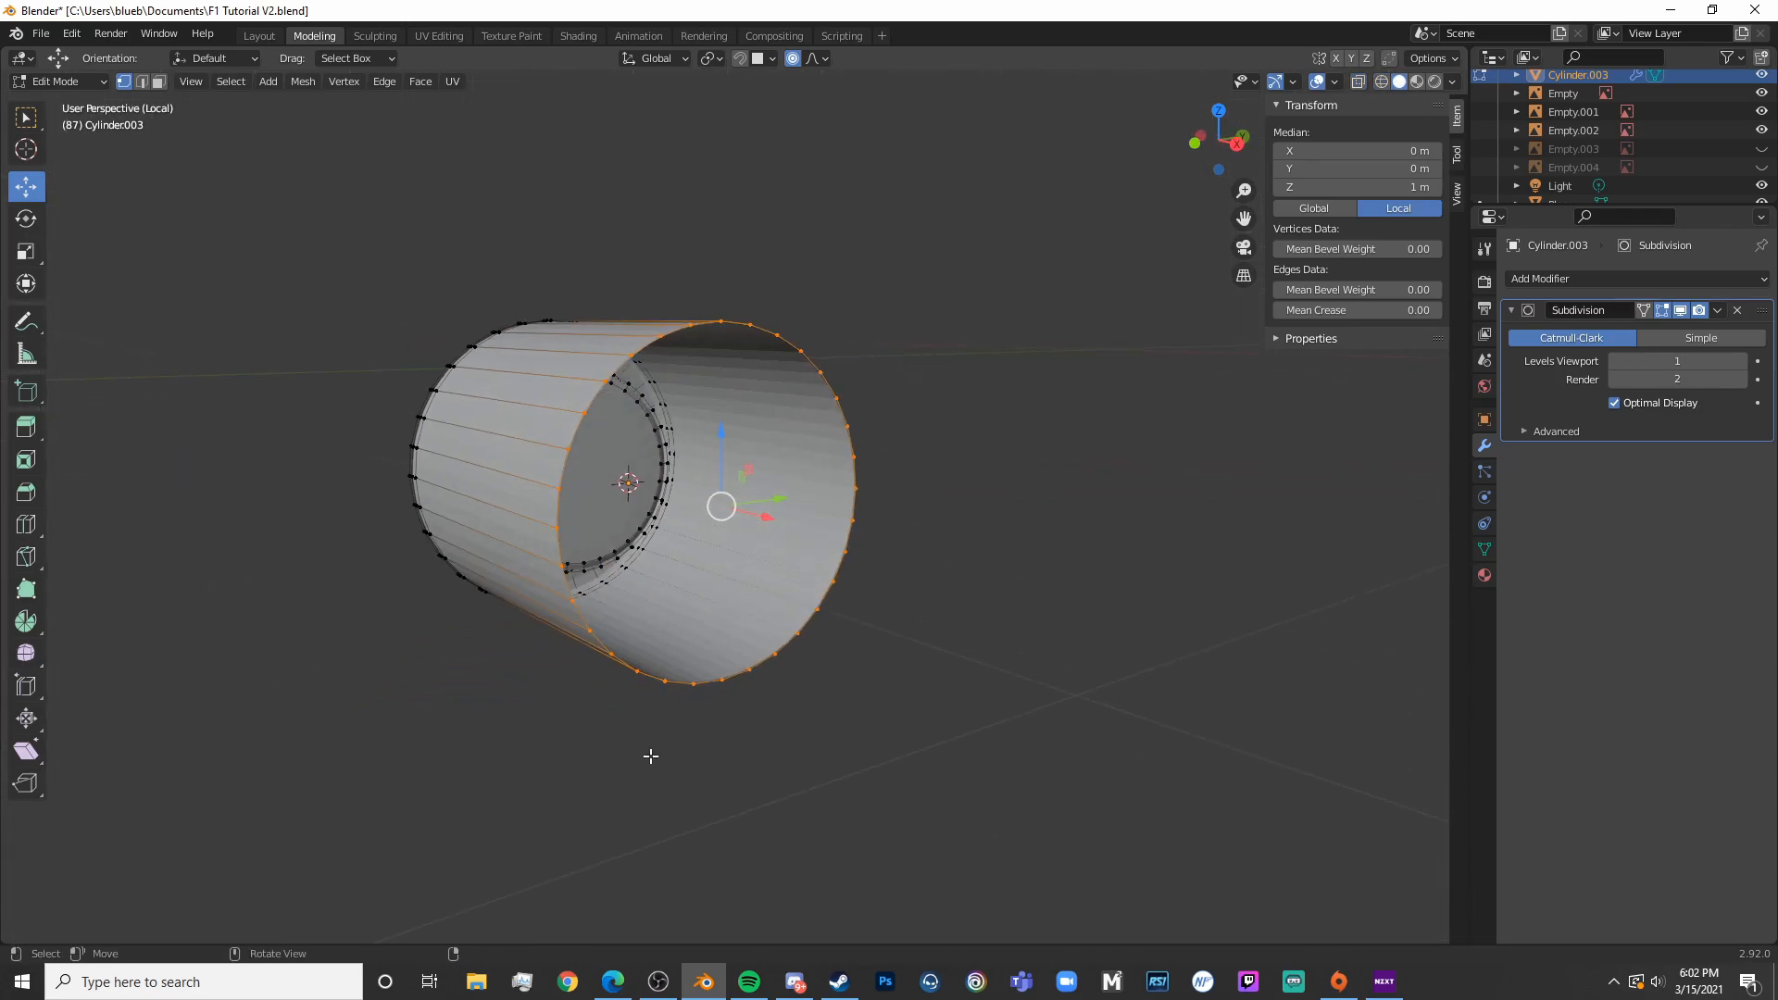
{"action": "key", "text": "f"}
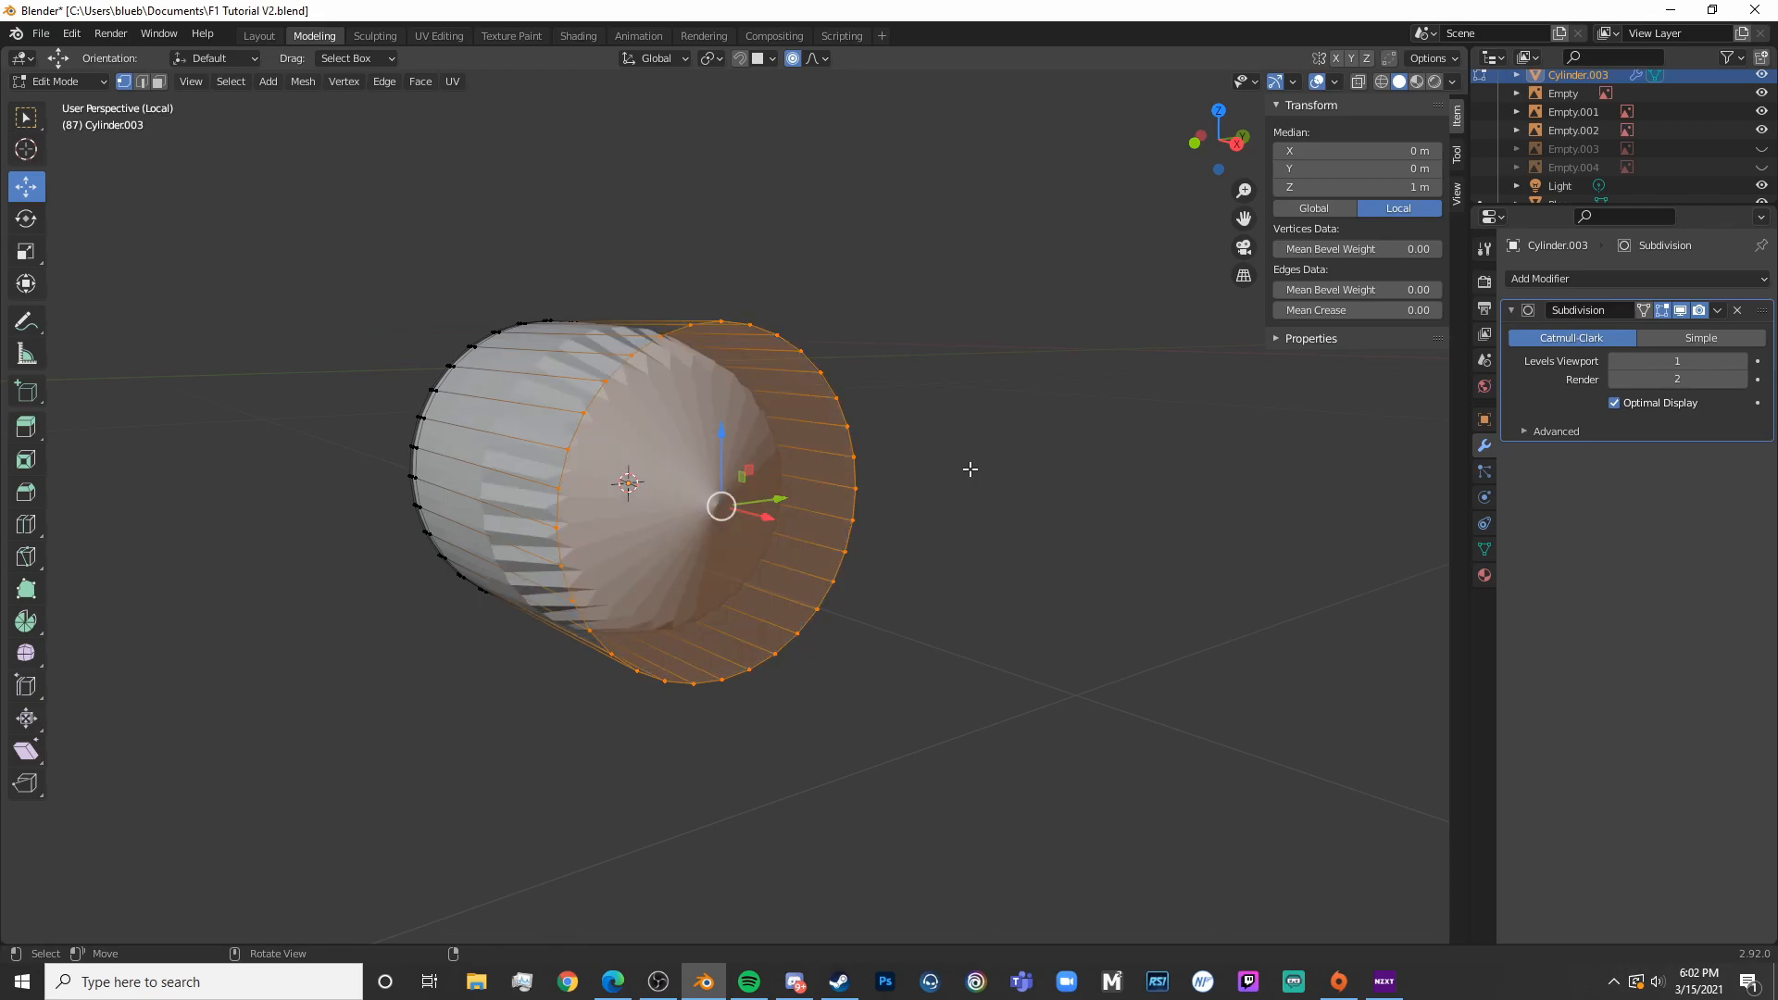
Extrude the new end face outward by about 0.084 m and scale it to 0.833 to form a short taper
{"action": "middle_click_drag", "start_coordinate": [936, 480], "coordinate": [1014, 512]}
{"action": "key", "text": "KP_1"}
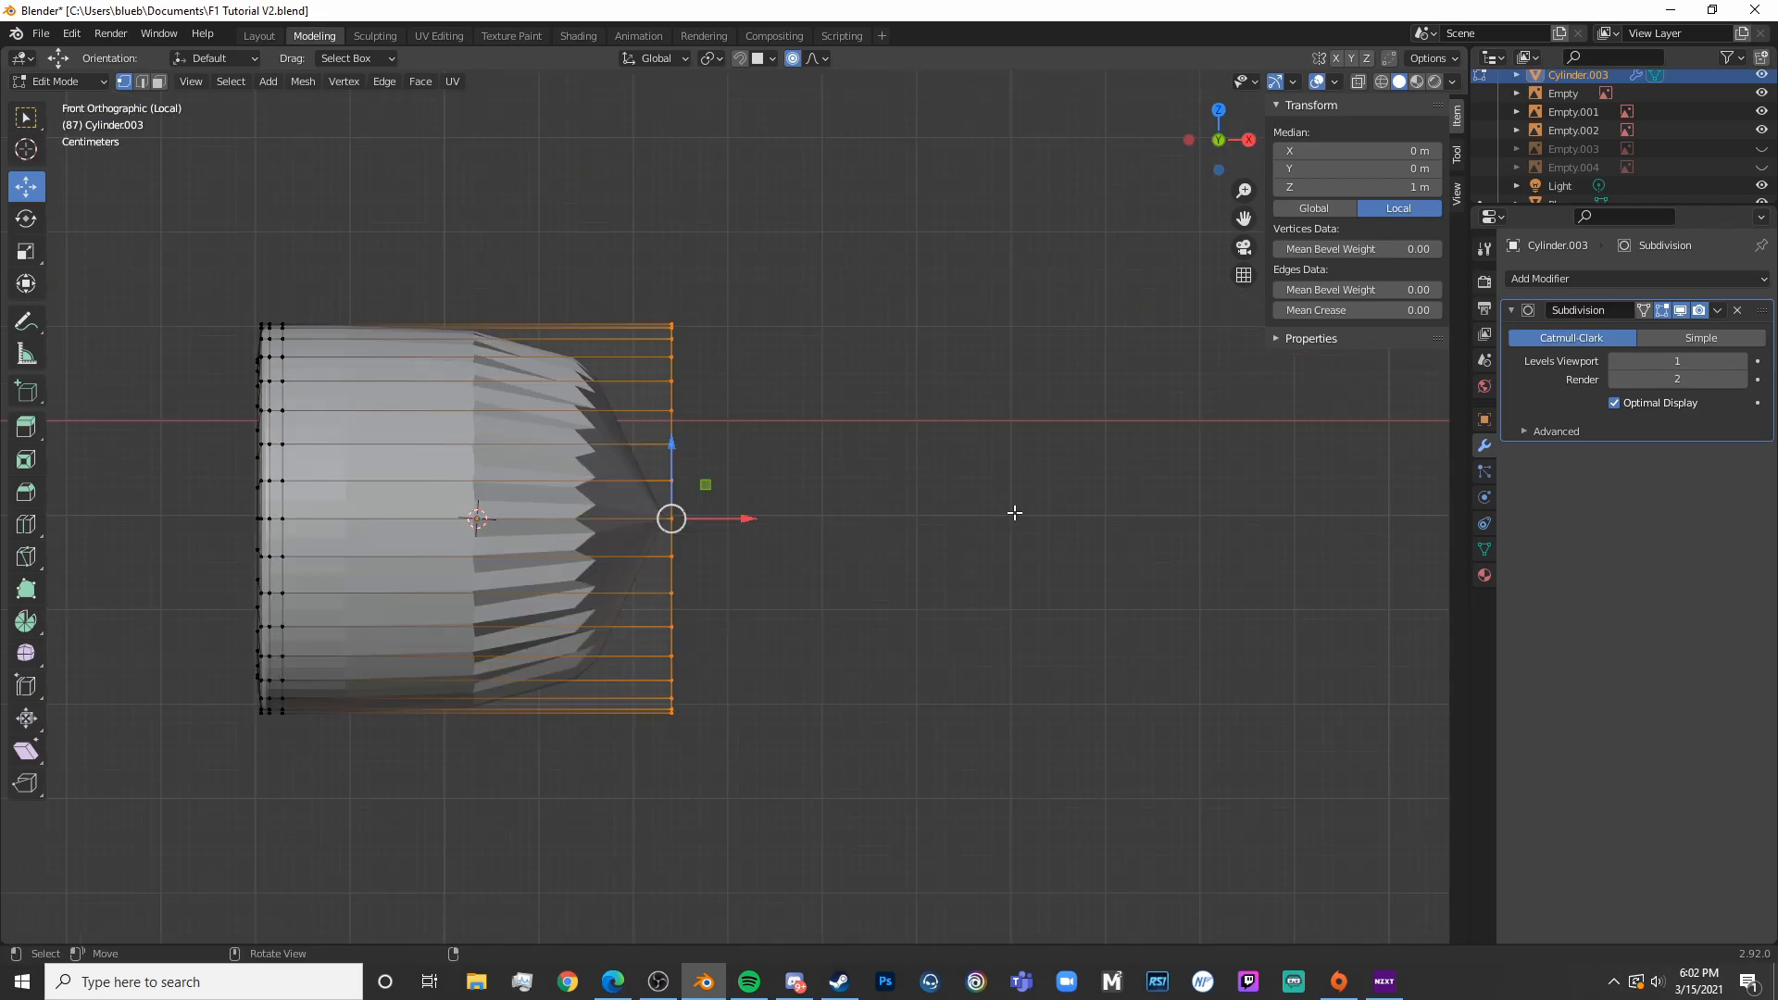
{"action": "key", "text": "e"}
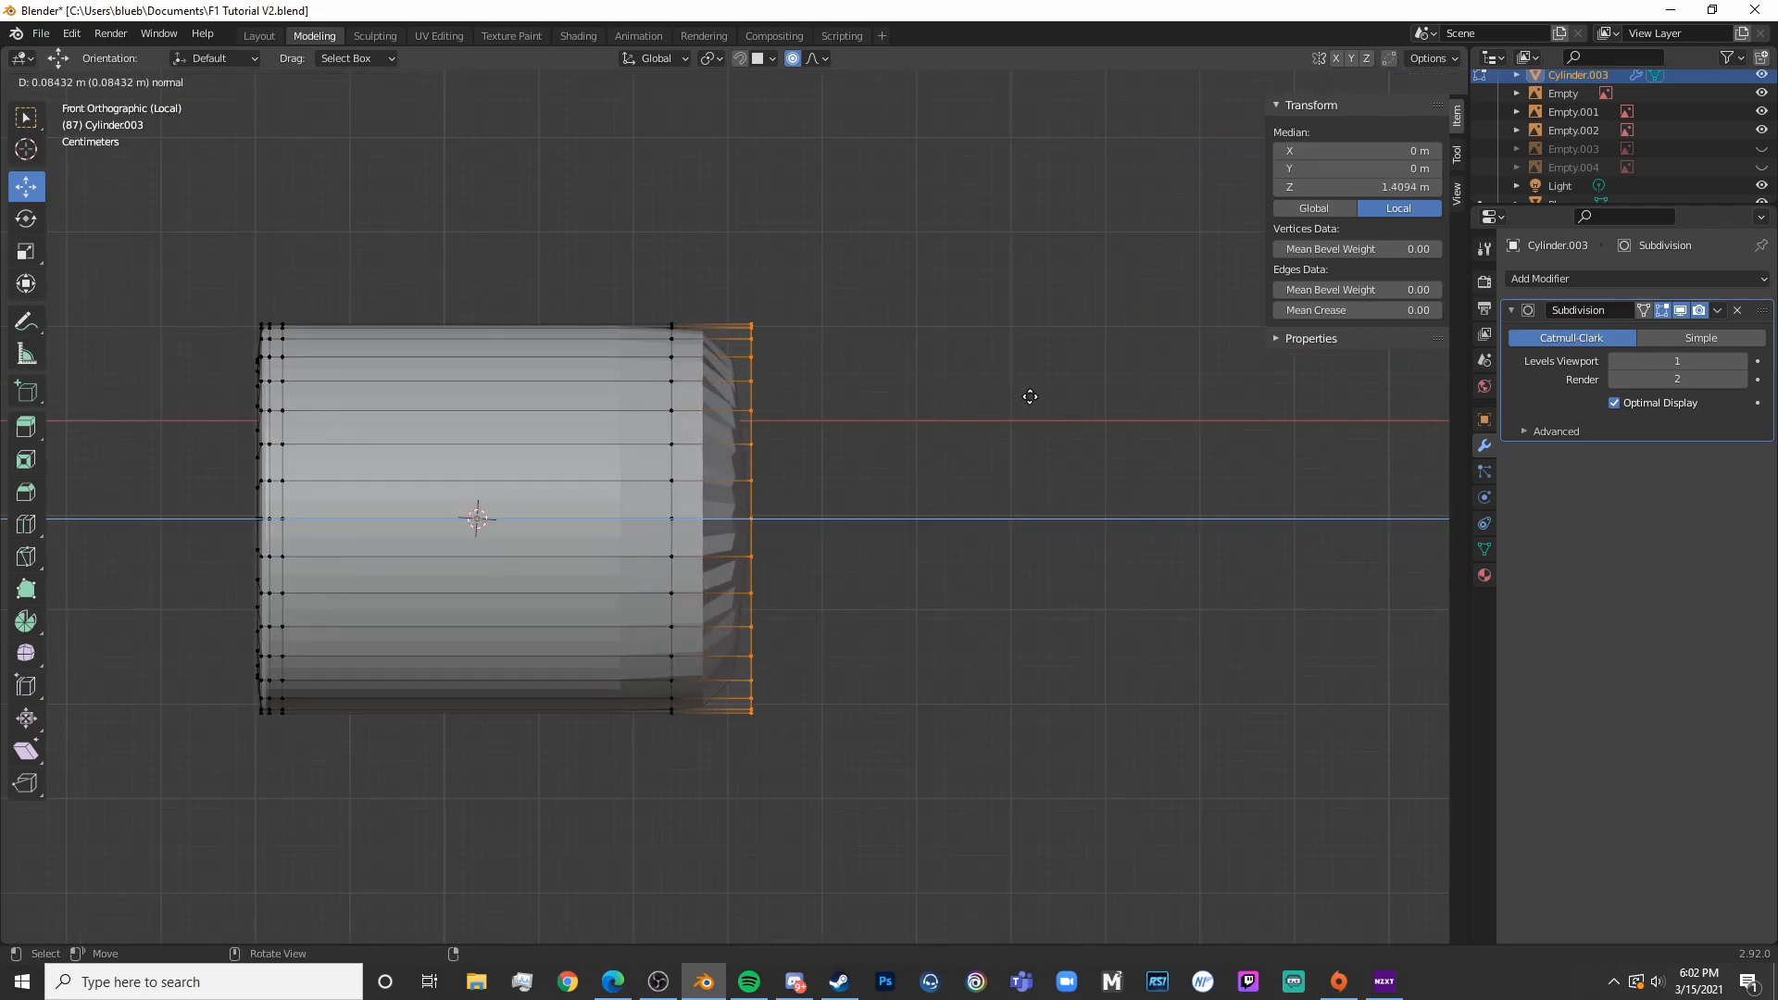
{"action": "left_click", "coordinate": [1025, 396]}
{"action": "key", "text": "s"}
{"action": "left_click", "coordinate": [975, 398]}
Inset the tapered end's face twice, by about 0.037 m and about 0.040 m
{"action": "middle_click_drag", "start_coordinate": [974, 398], "coordinate": [1145, 516]}
{"action": "key", "text": "i"}
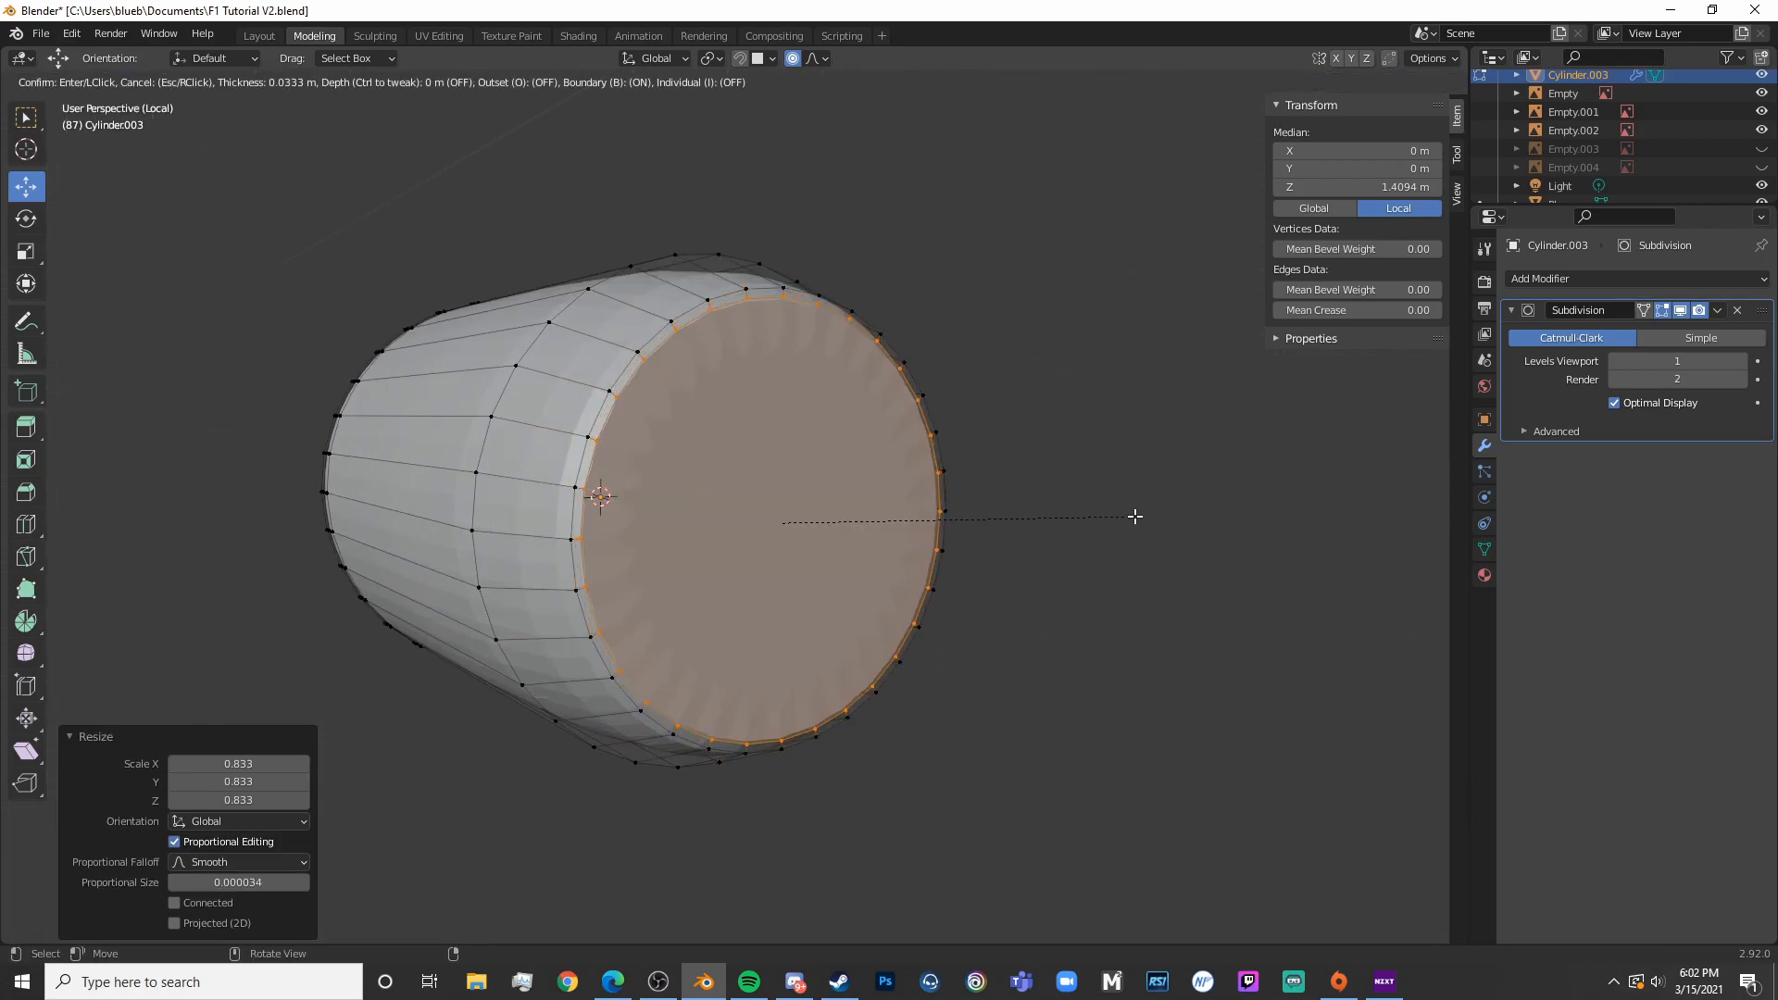
{"action": "left_click", "coordinate": [1139, 515]}
{"action": "key", "text": "i"}
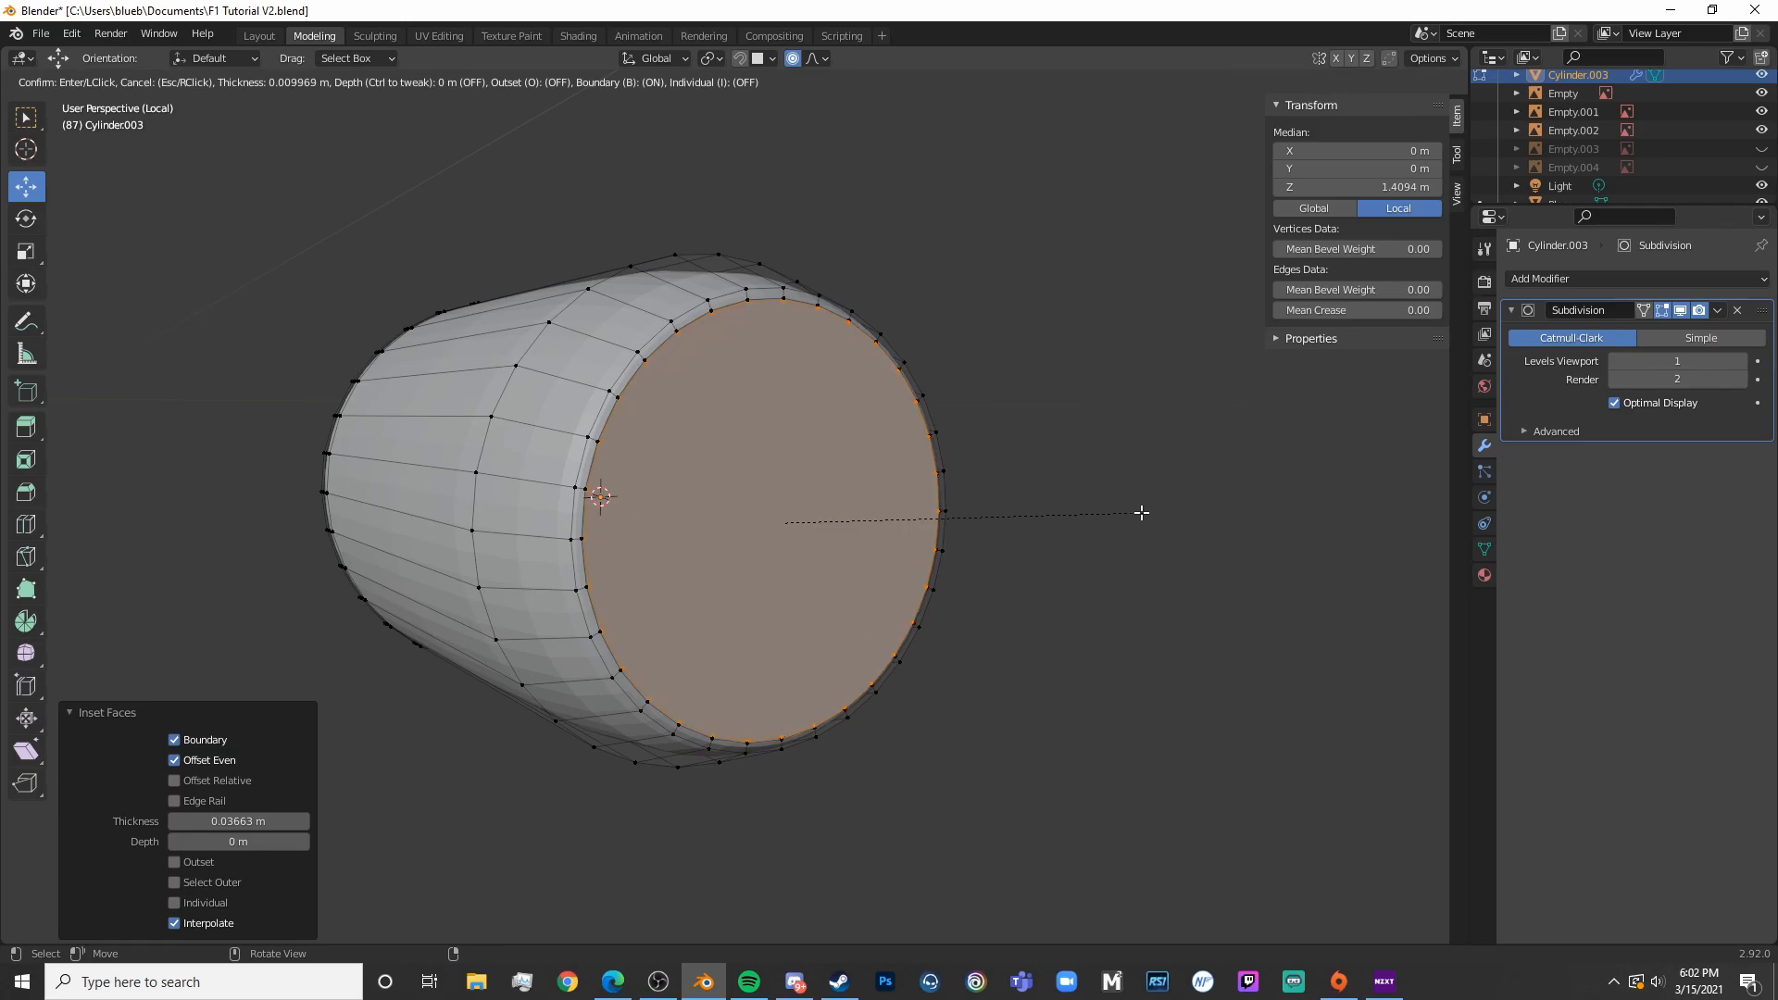
{"action": "left_click", "coordinate": [1136, 511]}
Extrude the tapered end's inset face about 0.1 m into the cylinder to hollow it out
{"action": "middle_click_drag", "start_coordinate": [1135, 504], "coordinate": [1203, 572]}
{"action": "key", "text": "e"}
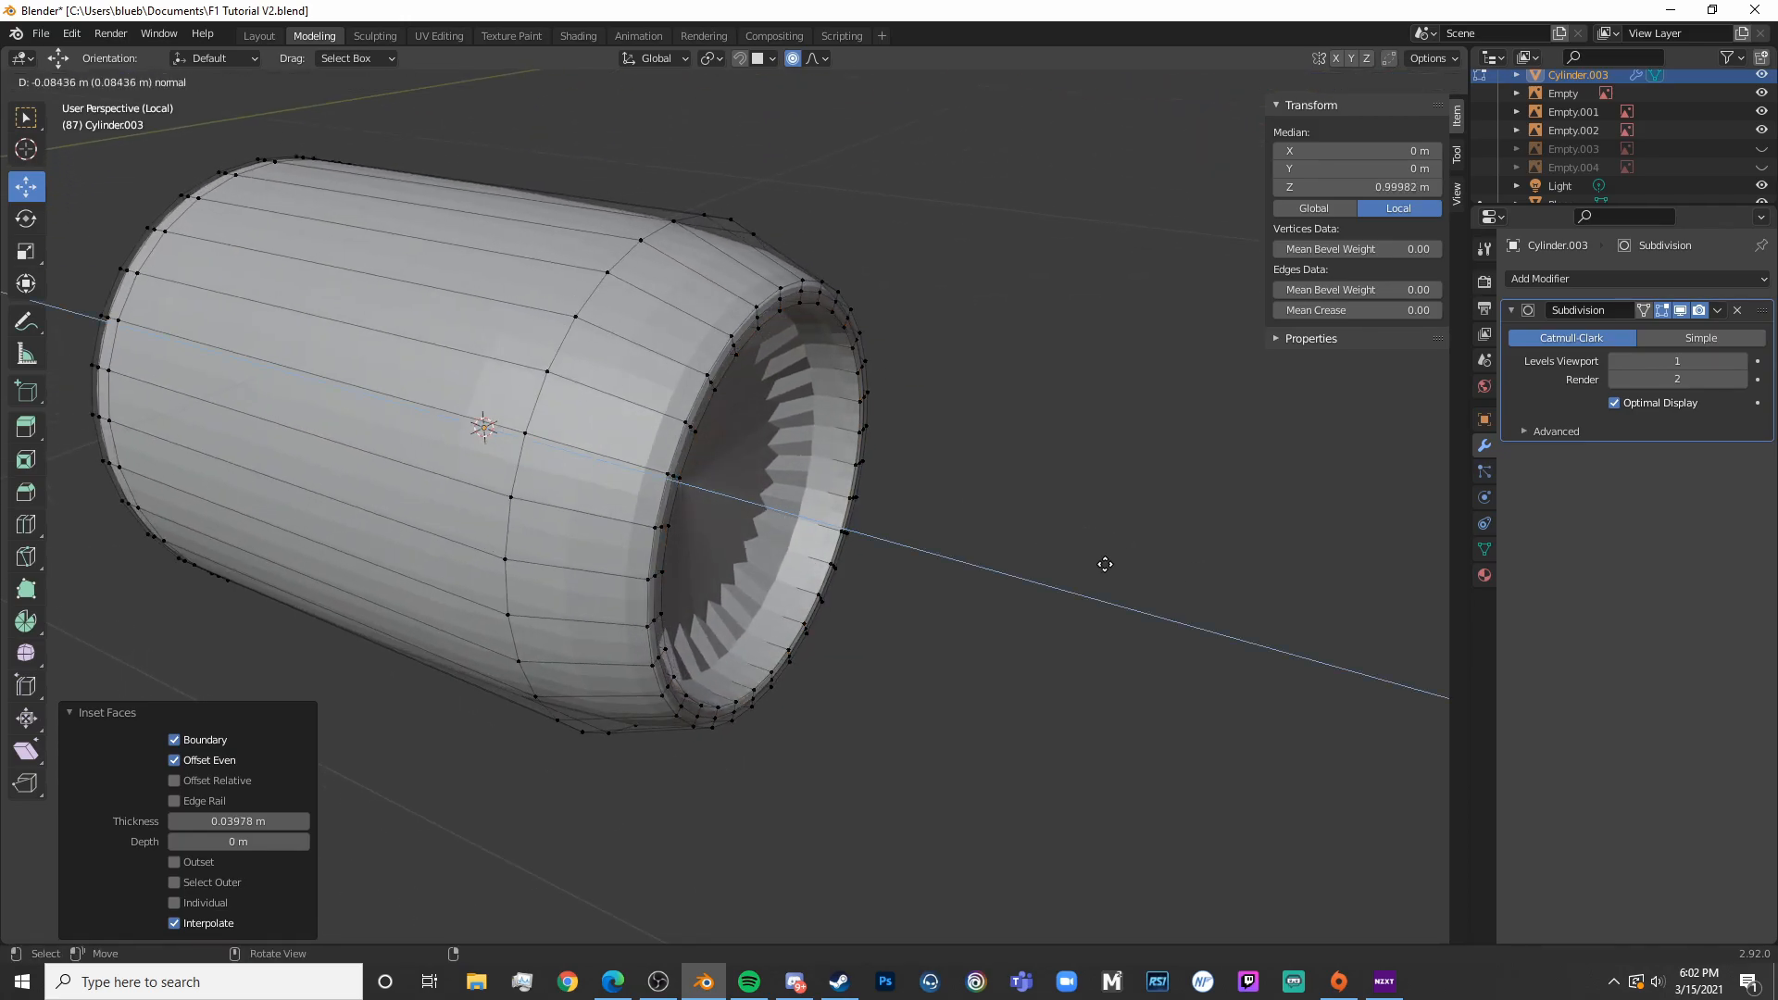
{"action": "left_click", "coordinate": [1102, 559]}
{"action": "middle_click_drag", "start_coordinate": [1131, 555], "coordinate": [1111, 527]}
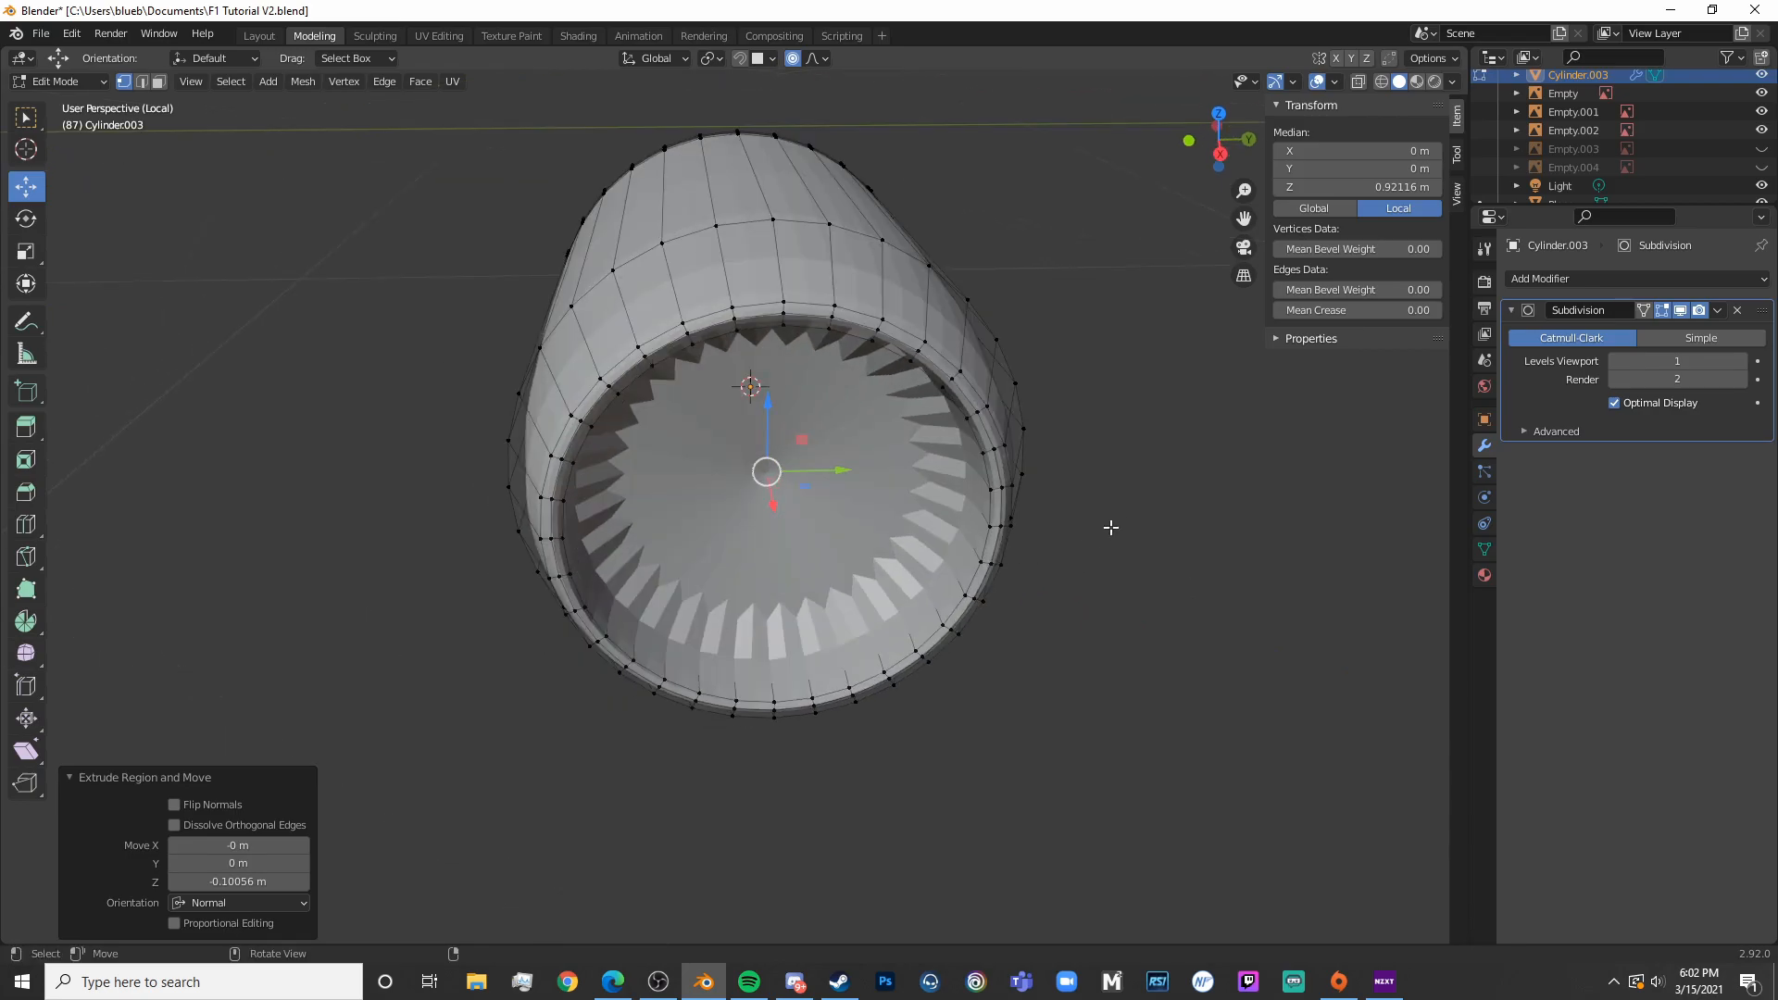
Inset the floor of the tapered end's recess twice, by about 0.066 m and about 0.07 m
{"action": "key", "text": "i"}
{"action": "left_click", "coordinate": [1130, 468]}
{"action": "key", "text": "i"}
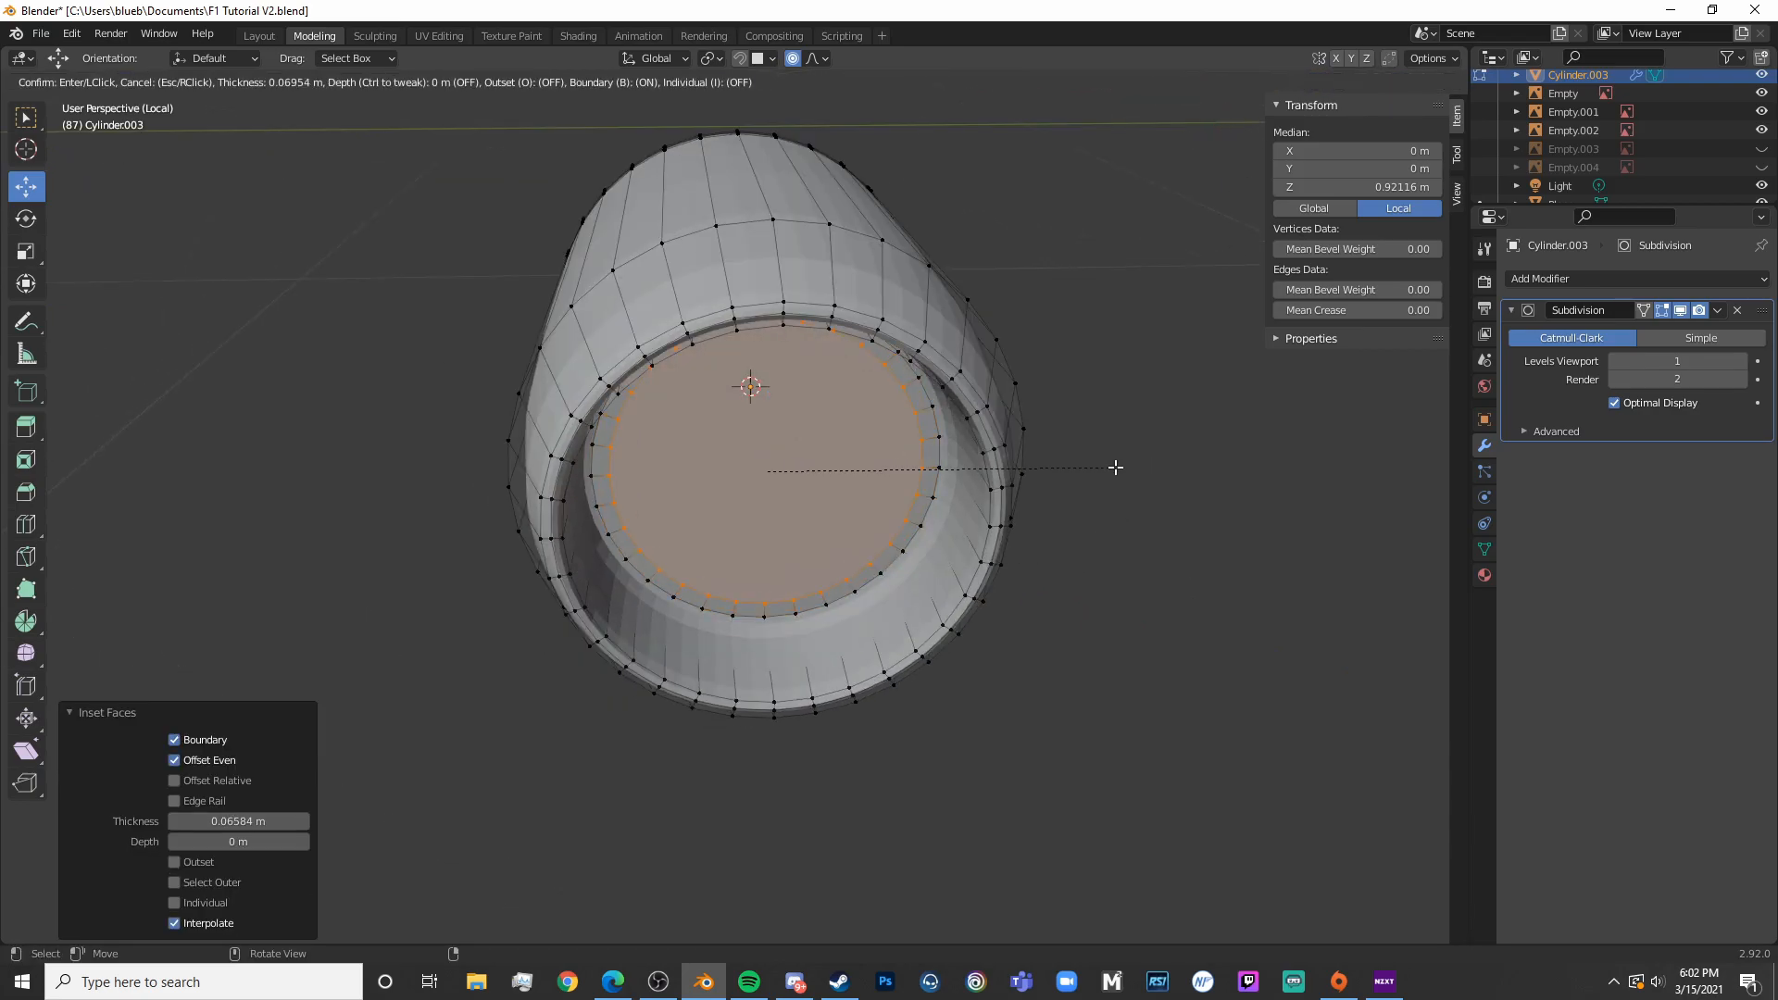
{"action": "left_click", "coordinate": [1114, 467]}
{"action": "key", "text": "Tab"}
{"action": "scroll", "coordinate": [1113, 467], "scroll_direction": "down", "scroll_amount": 5}
{"action": "middle_click_drag", "start_coordinate": [1113, 467], "coordinate": [349, 402]}
Add a loop cut around the straight body close to the start of the taper, with a slide factor of -0.934
{"action": "key", "text": "Tab"}
{"action": "key", "text": "KP_3"}
{"action": "key", "text": "KP_1"}
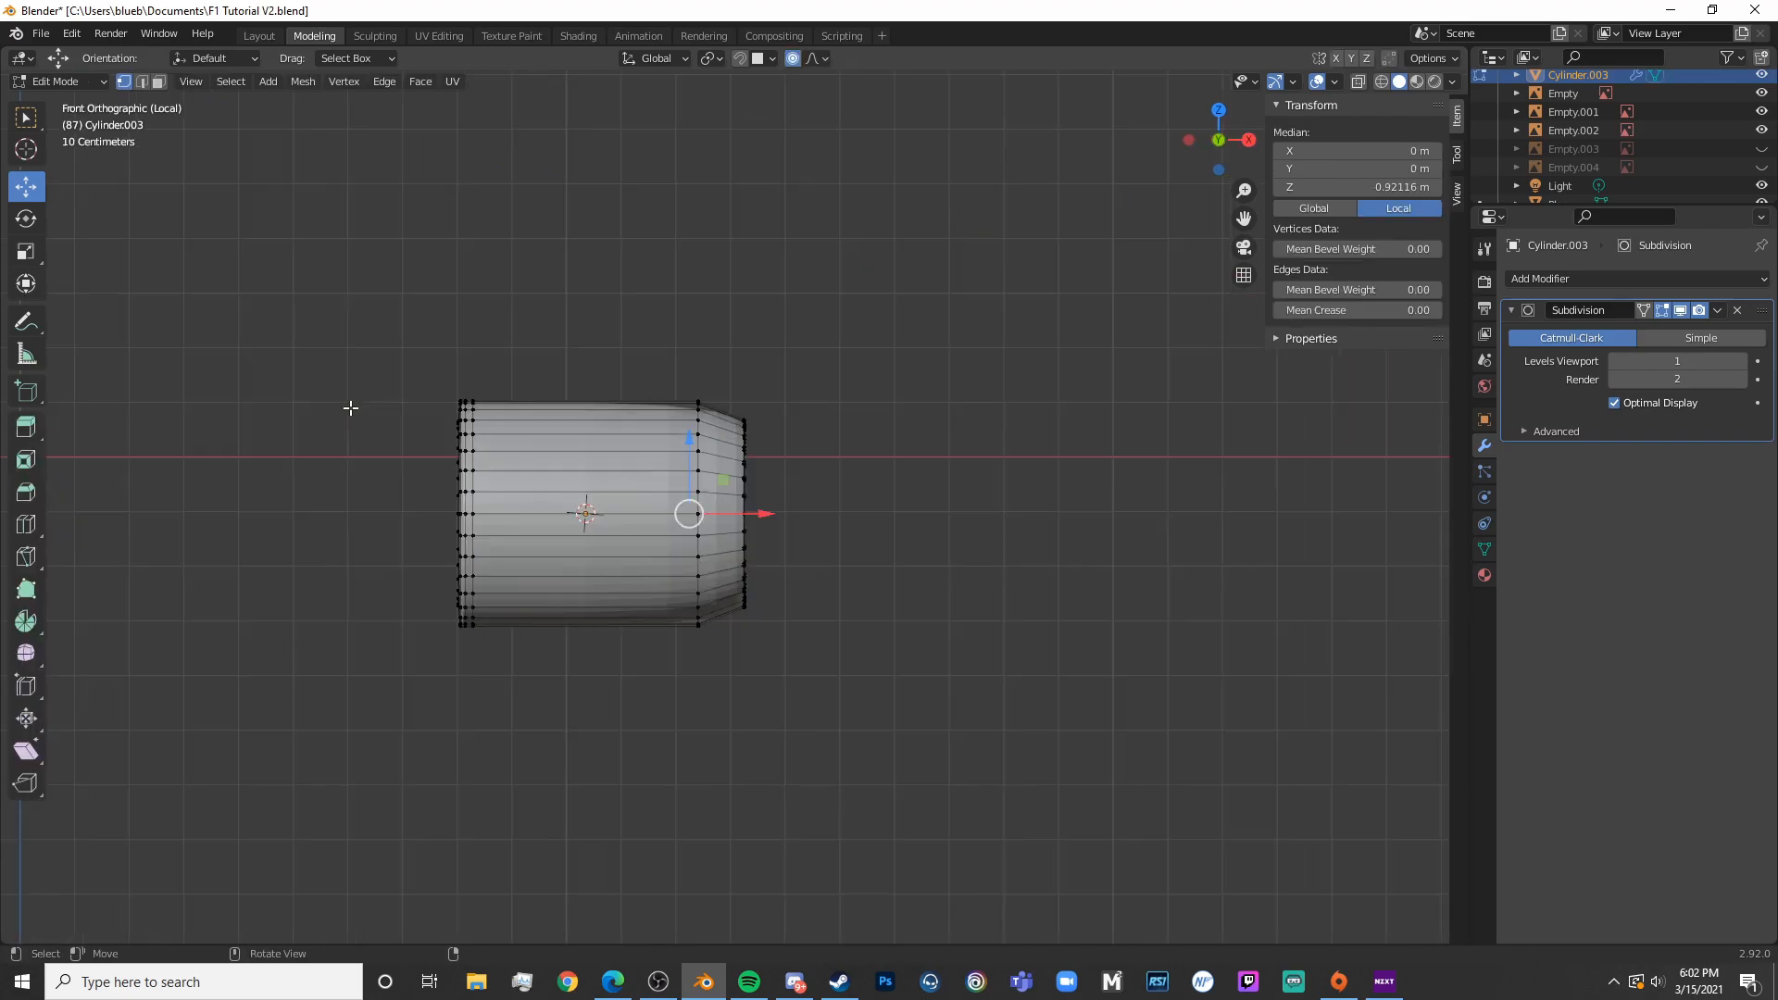
{"action": "left_click", "coordinate": [603, 370]}
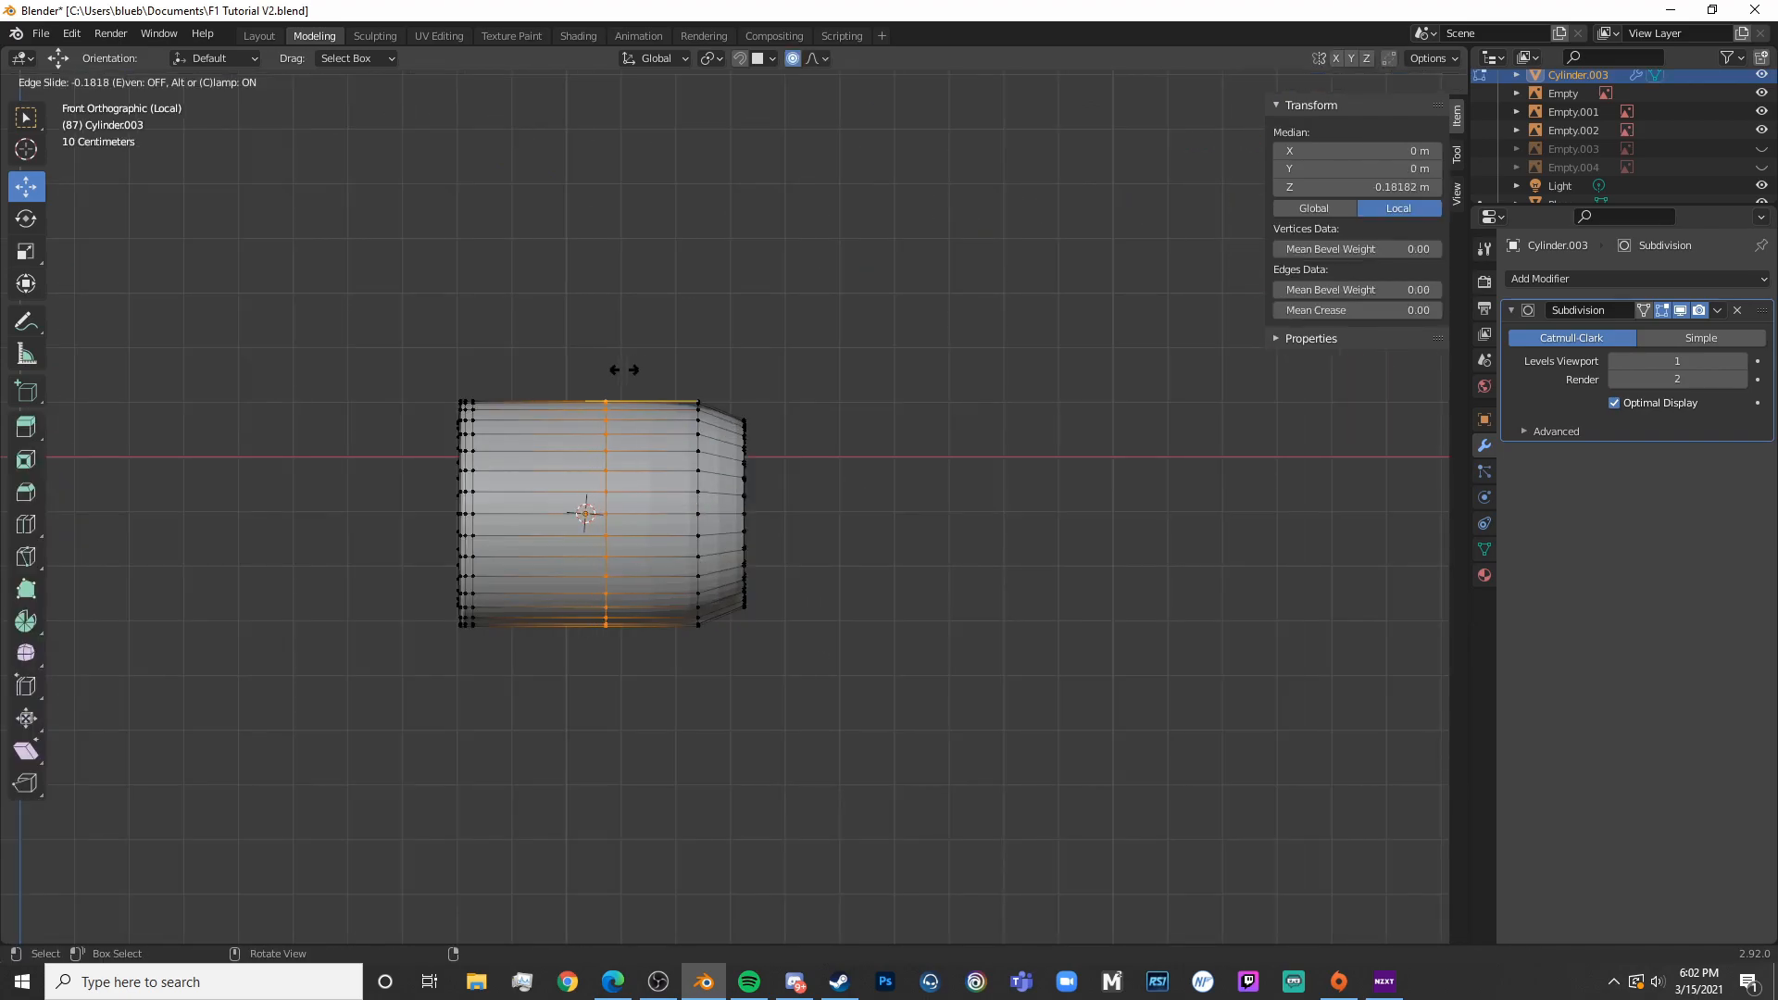
{"action": "left_click", "coordinate": [706, 352]}
{"action": "scroll", "coordinate": [737, 507], "scroll_direction": "up", "scroll_amount": 5}
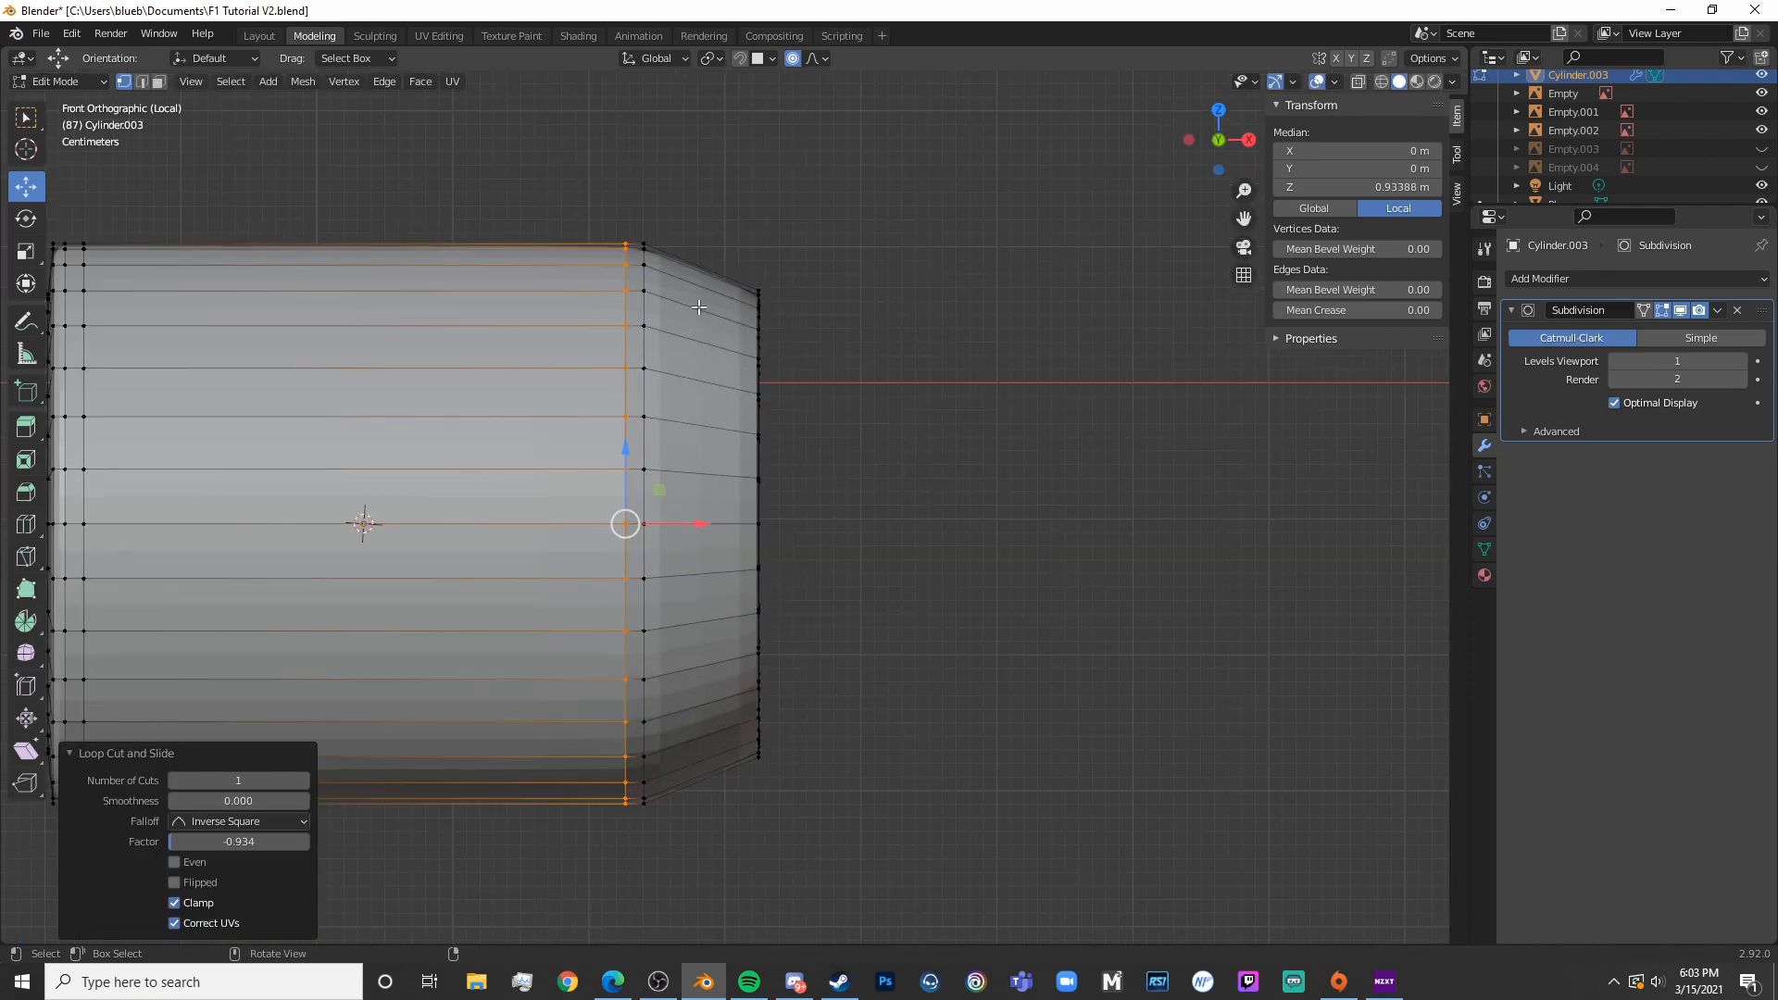
Add two loop cuts around the taper, one slid close to the body and one close to the open rim
{"action": "key", "text": "ctrl+r"}
{"action": "left_click", "coordinate": [690, 270]}
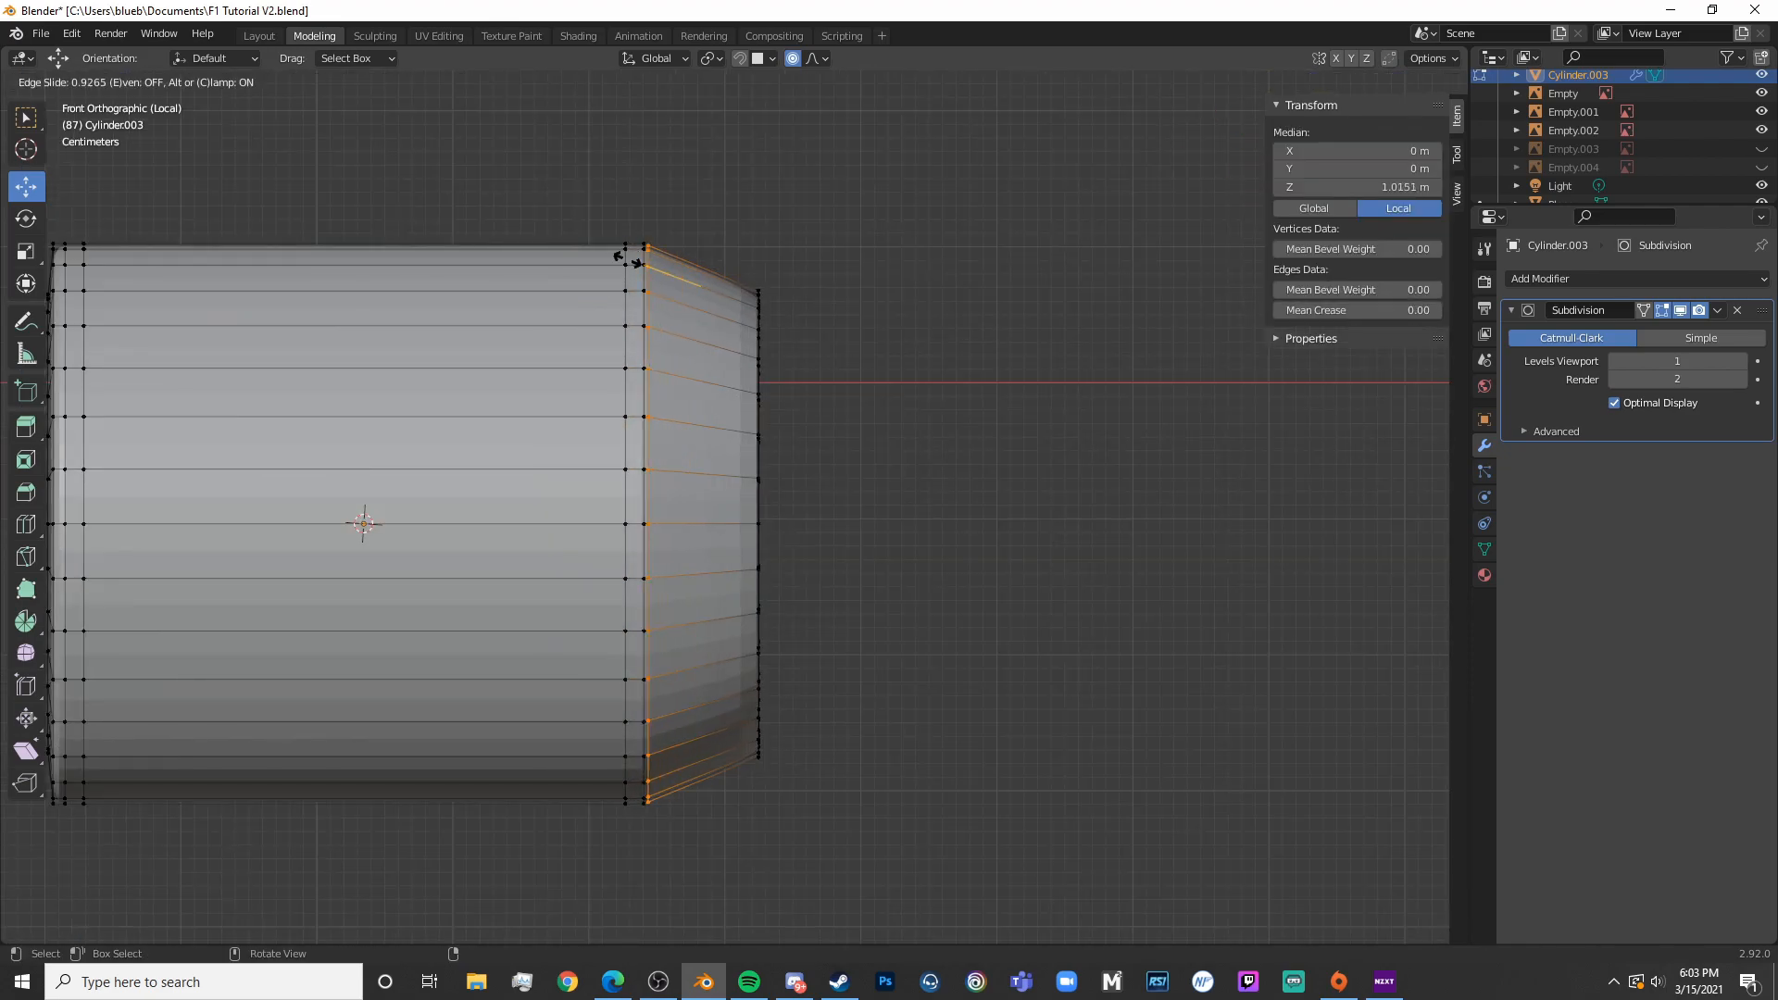
{"action": "left_click", "coordinate": [641, 263]}
{"action": "key", "text": "ctrl+r"}
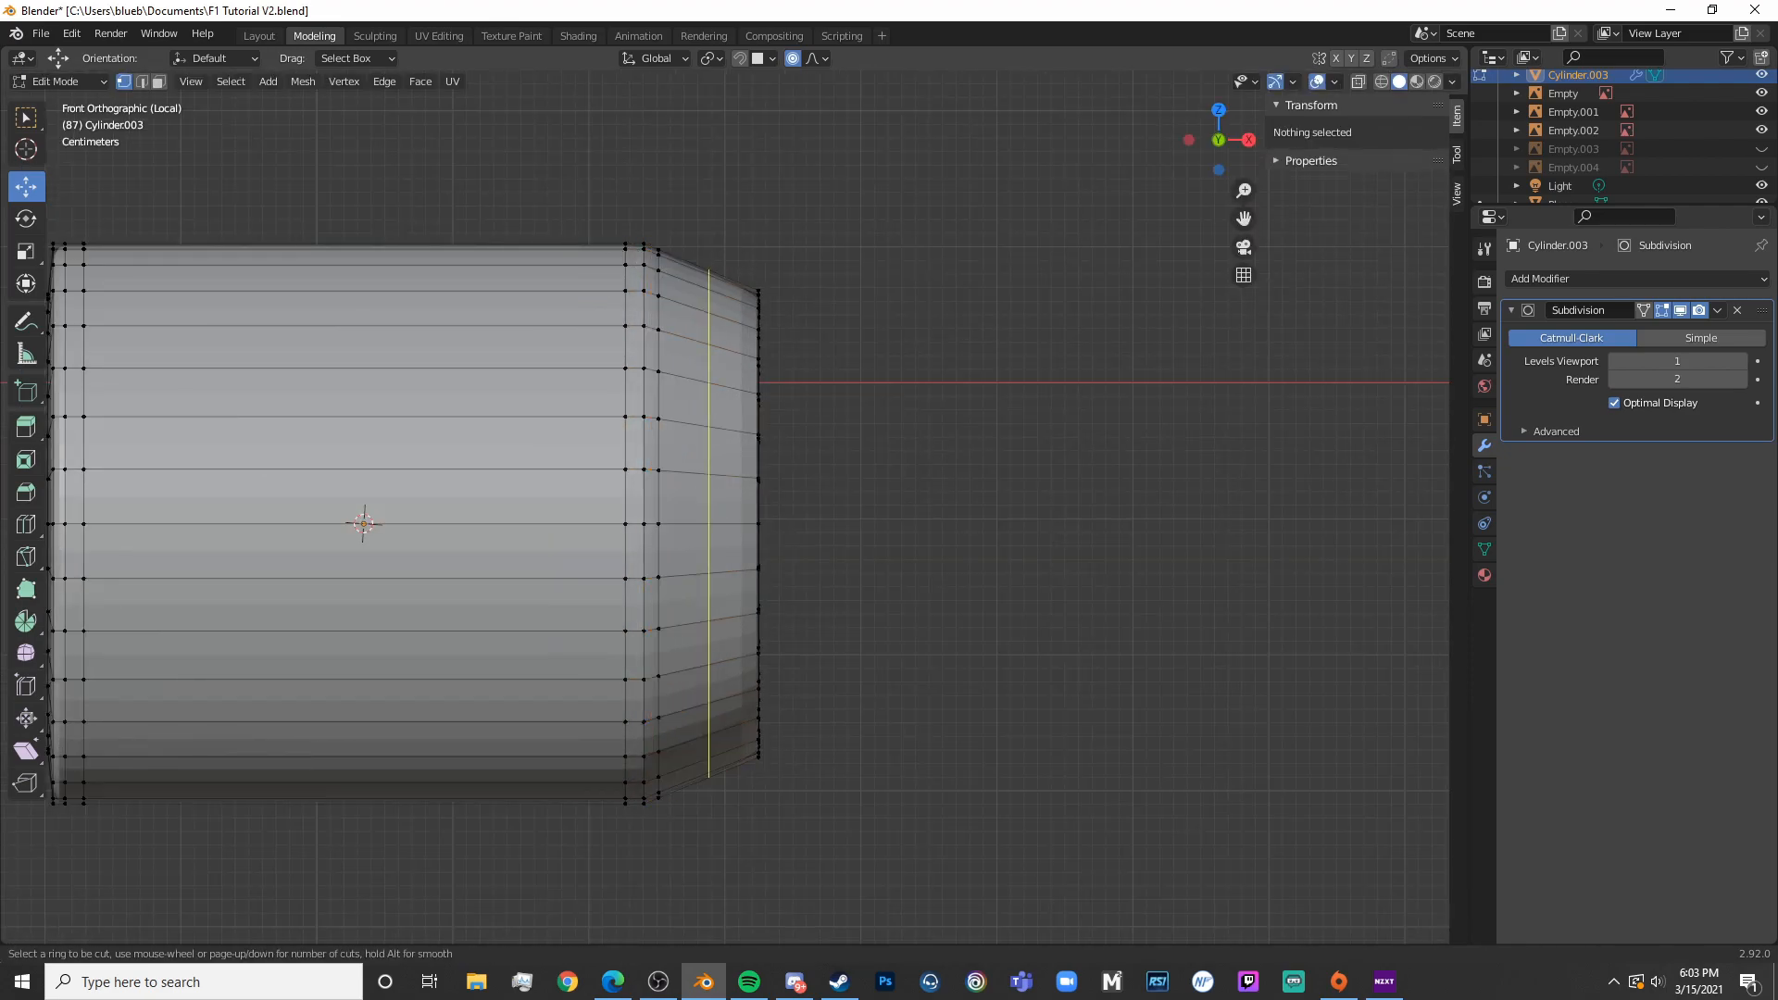
{"action": "left_click", "coordinate": [719, 278]}
{"action": "left_click", "coordinate": [767, 310]}
{"action": "key", "text": "Tab"}
{"action": "key", "text": "shift+z"}
{"action": "scroll", "coordinate": [824, 417], "scroll_direction": "down", "scroll_amount": 6}
{"action": "mouse_move", "coordinate": [836, 461]}
{"action": "middle_mouse_down"}
{"action": "mouse_move", "coordinate": [937, 537]}
{"action": "mouse_move", "coordinate": [842, 498]}
{"action": "mouse_move", "coordinate": [714, 491]}
{"action": "mouse_move", "coordinate": [531, 488]}
{"action": "mouse_move", "coordinate": [330, 515]}
{"action": "mouse_move", "coordinate": [559, 590]}
{"action": "middle_mouse_up"}
{"action": "key", "text": "shift+z"}
Inset the recess floor at the hub's flat end by about 0.217 m
{"action": "key", "text": "Tab"}
{"action": "scroll", "coordinate": [713, 579], "scroll_direction": "up", "scroll_amount": 5}
{"action": "middle_click_drag", "start_coordinate": [713, 579], "coordinate": [450, 322]}
{"action": "key", "text": "Tab"}
{"action": "scroll", "coordinate": [824, 591], "scroll_direction": "down", "scroll_amount": 5}
{"action": "key", "text": "KP_3"}
{"action": "key", "text": "Tab"}
{"action": "scroll", "coordinate": [912, 527], "scroll_direction": "up", "scroll_amount": 7}
{"action": "left_click", "coordinate": [158, 82]}
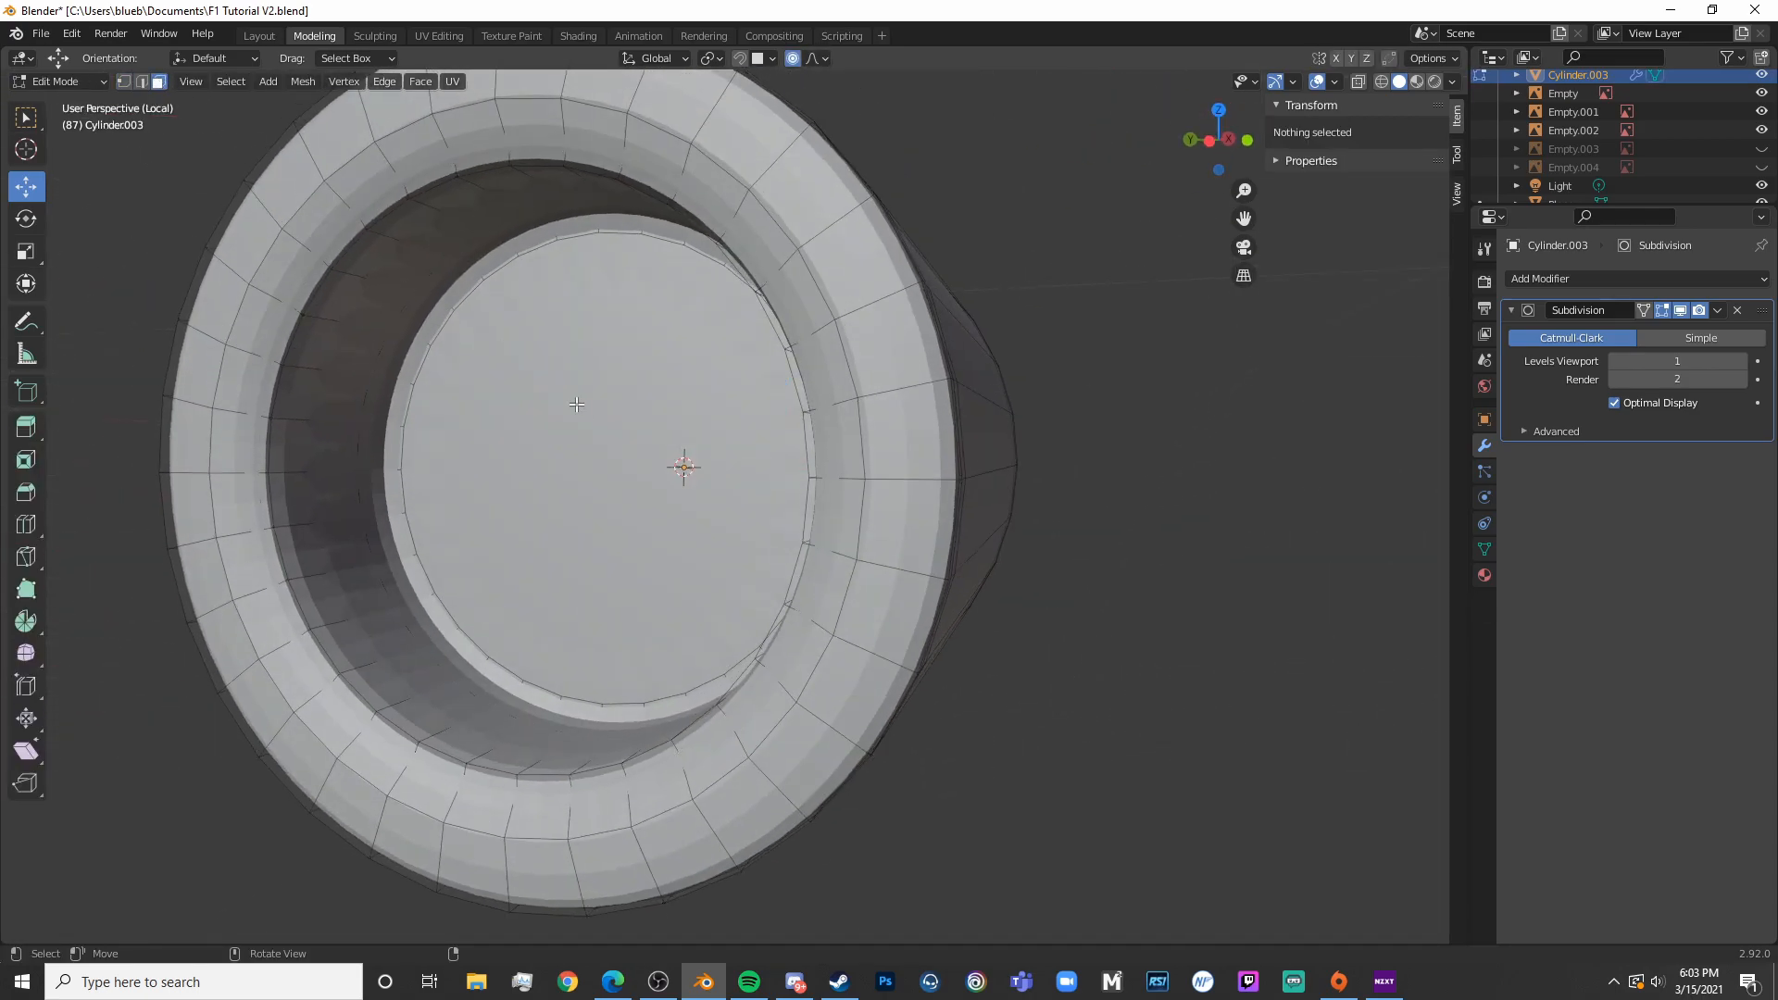
{"action": "left_click", "coordinate": [683, 464]}
{"action": "key", "text": "KP_Decimal"}
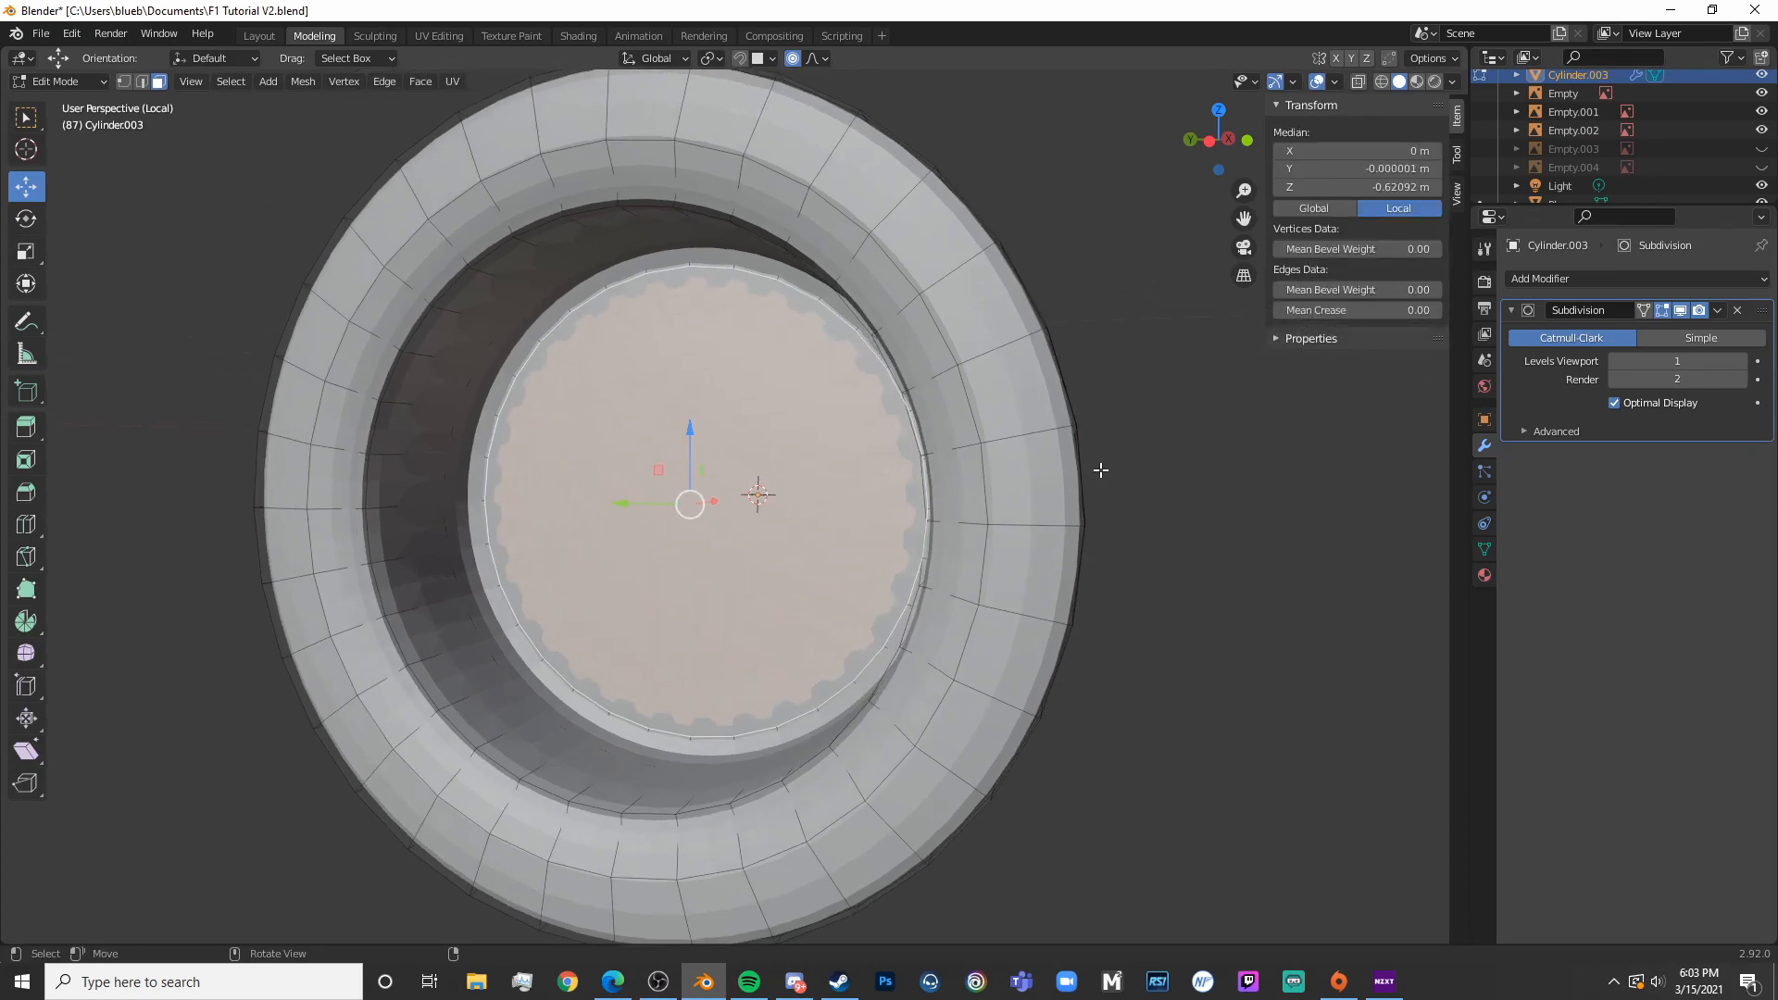
{"action": "key", "text": "i"}
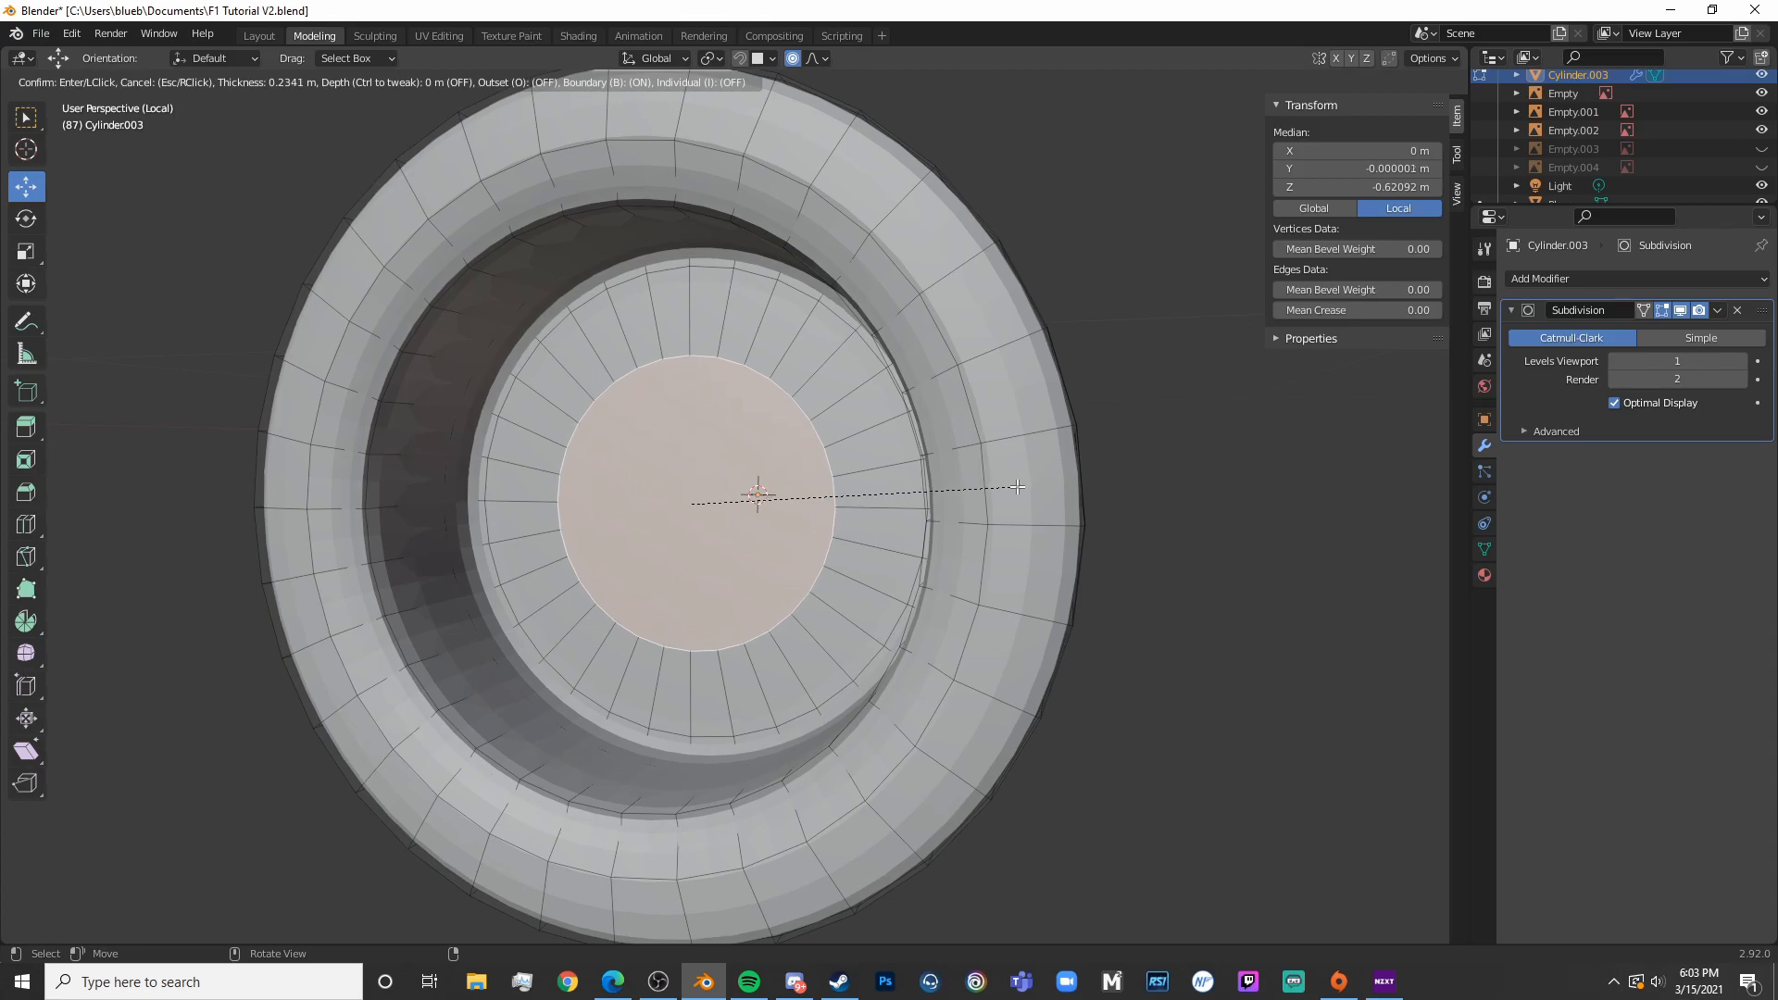
{"action": "left_click", "coordinate": [1017, 486]}
Extrude the inset face out past the hub's flat end and scale its tip down to about 0.65
{"action": "scroll", "coordinate": [1016, 500], "scroll_direction": "down", "scroll_amount": 5}
{"action": "middle_click_drag", "start_coordinate": [1016, 504], "coordinate": [925, 567]}
{"action": "key", "text": "e"}
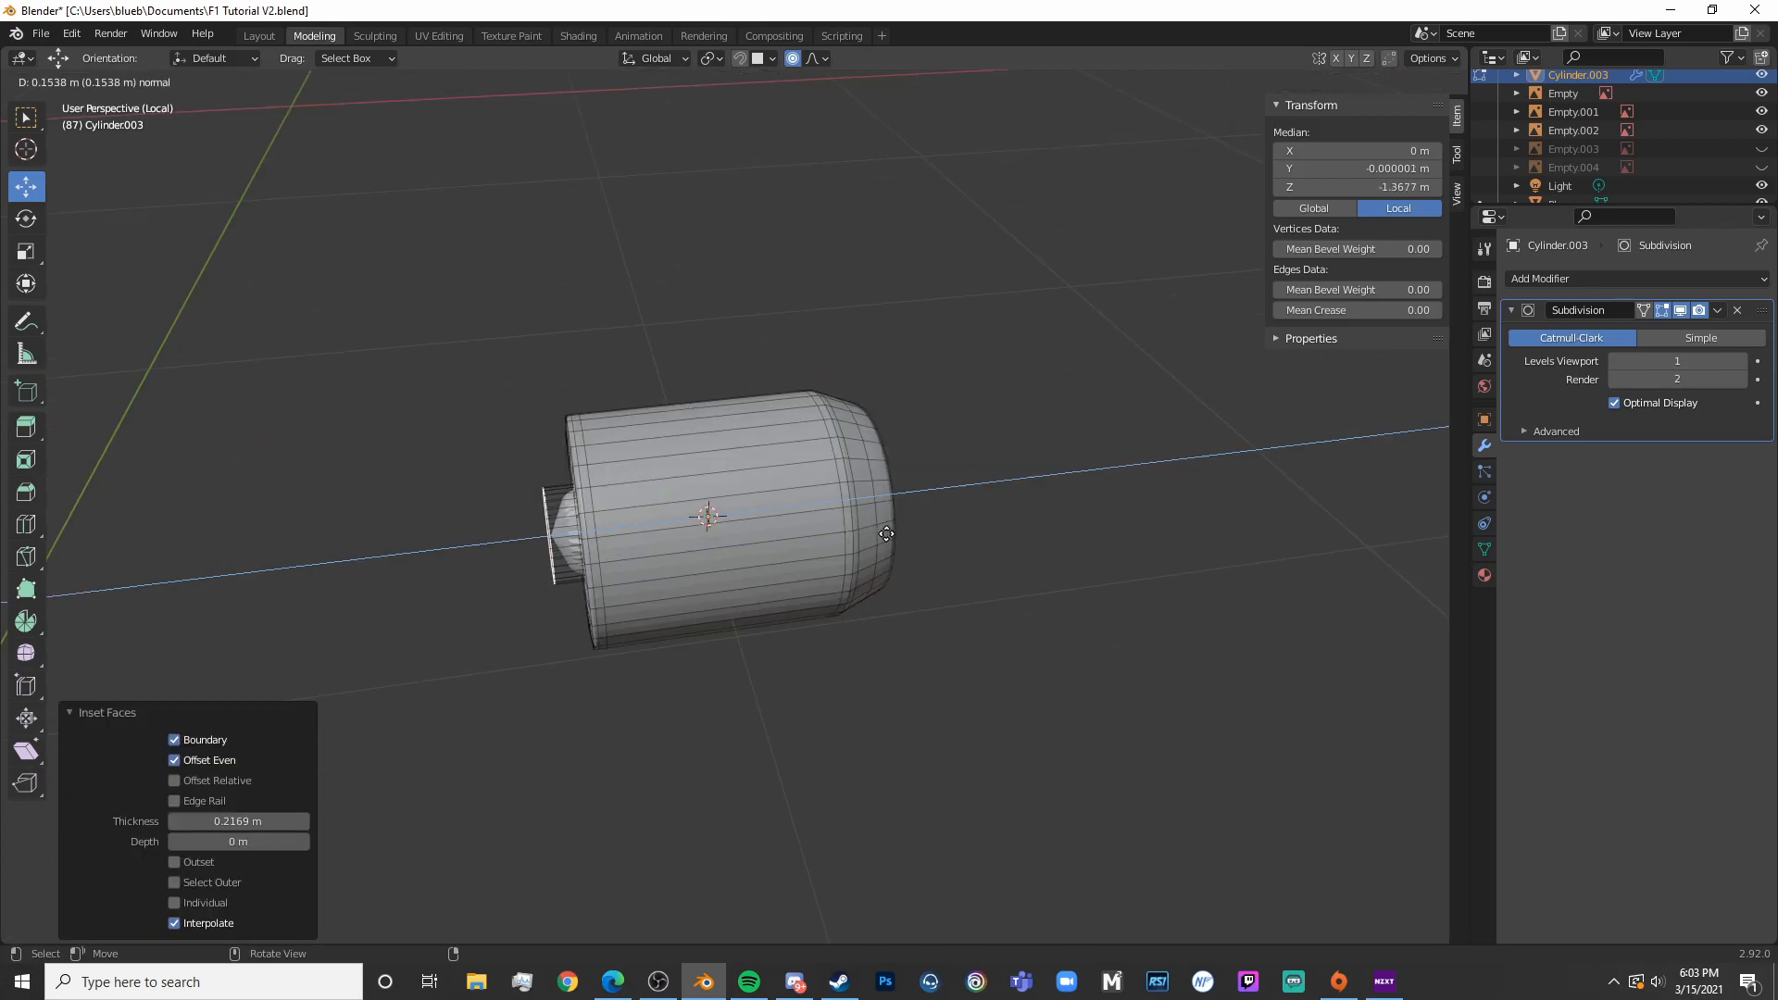
{"action": "left_click", "coordinate": [887, 531]}
{"action": "key", "text": "s"}
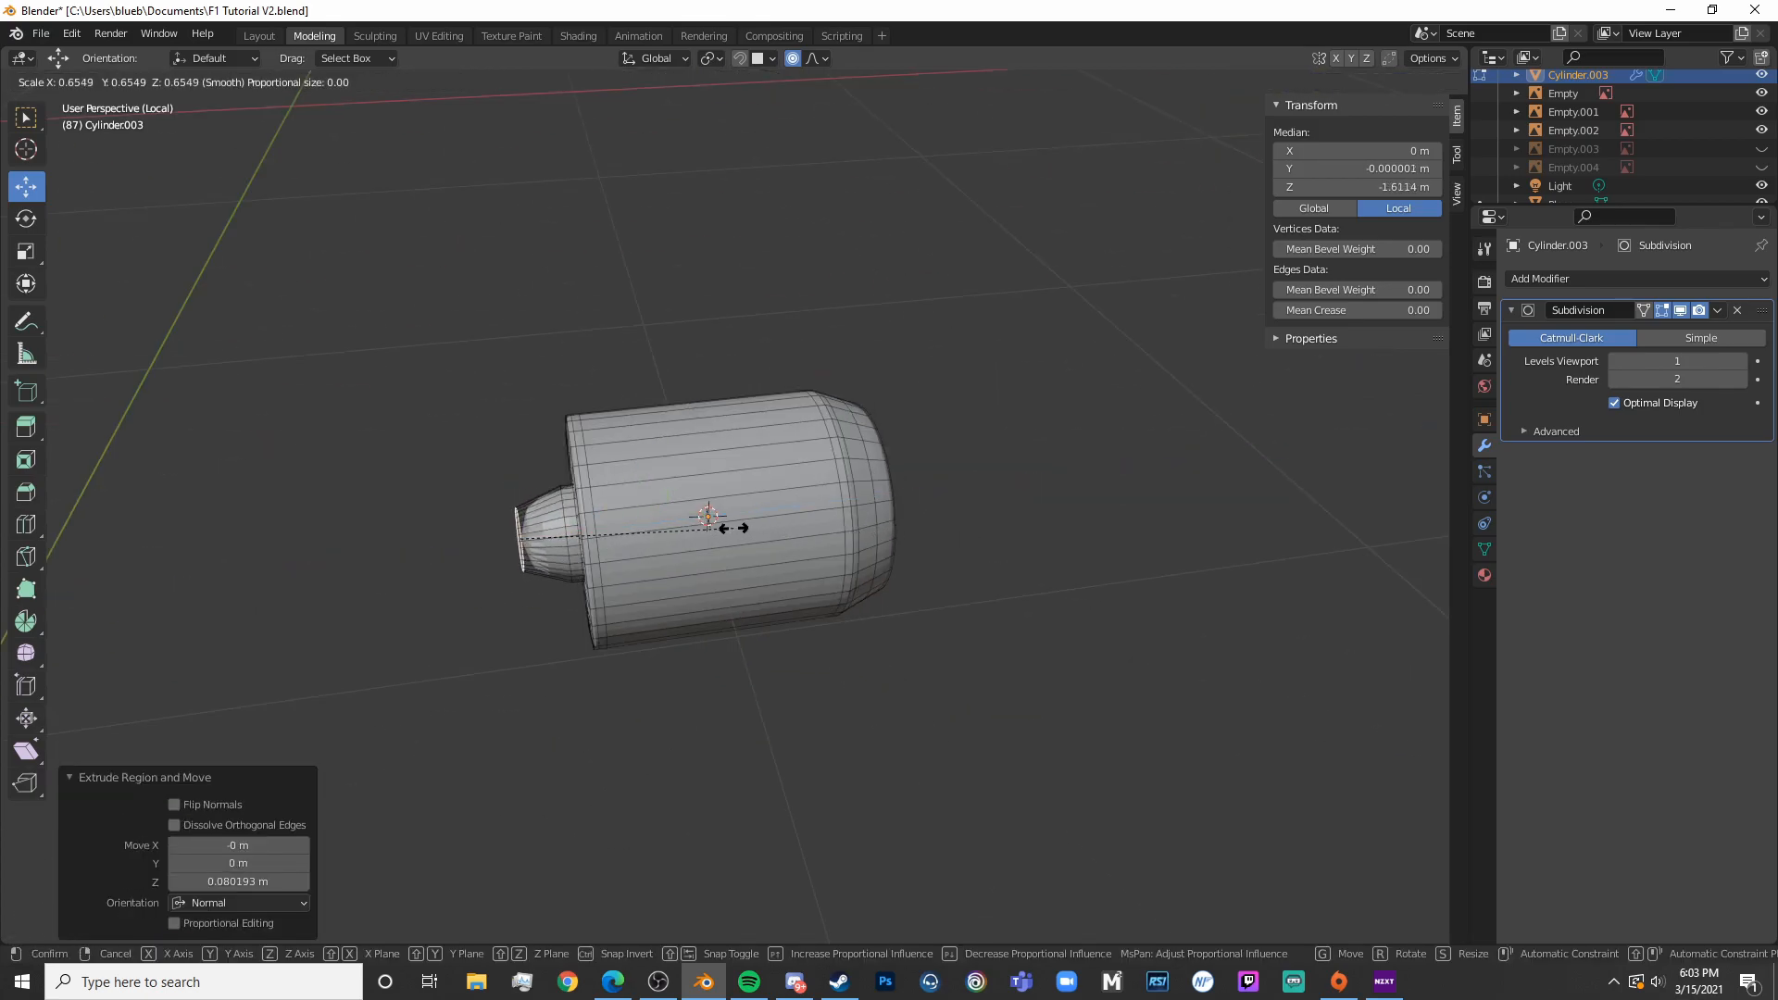
{"action": "left_click", "coordinate": [740, 524]}
Extrude the narrowed tip into a long shaft reaching into the nose, pull its end back and extend it by about 0.049 m
{"action": "key", "text": "e"}
{"action": "left_click", "coordinate": [265, 521]}
{"action": "key", "text": "Tab"}
{"action": "scroll", "coordinate": [622, 545], "scroll_direction": "down", "scroll_amount": 5}
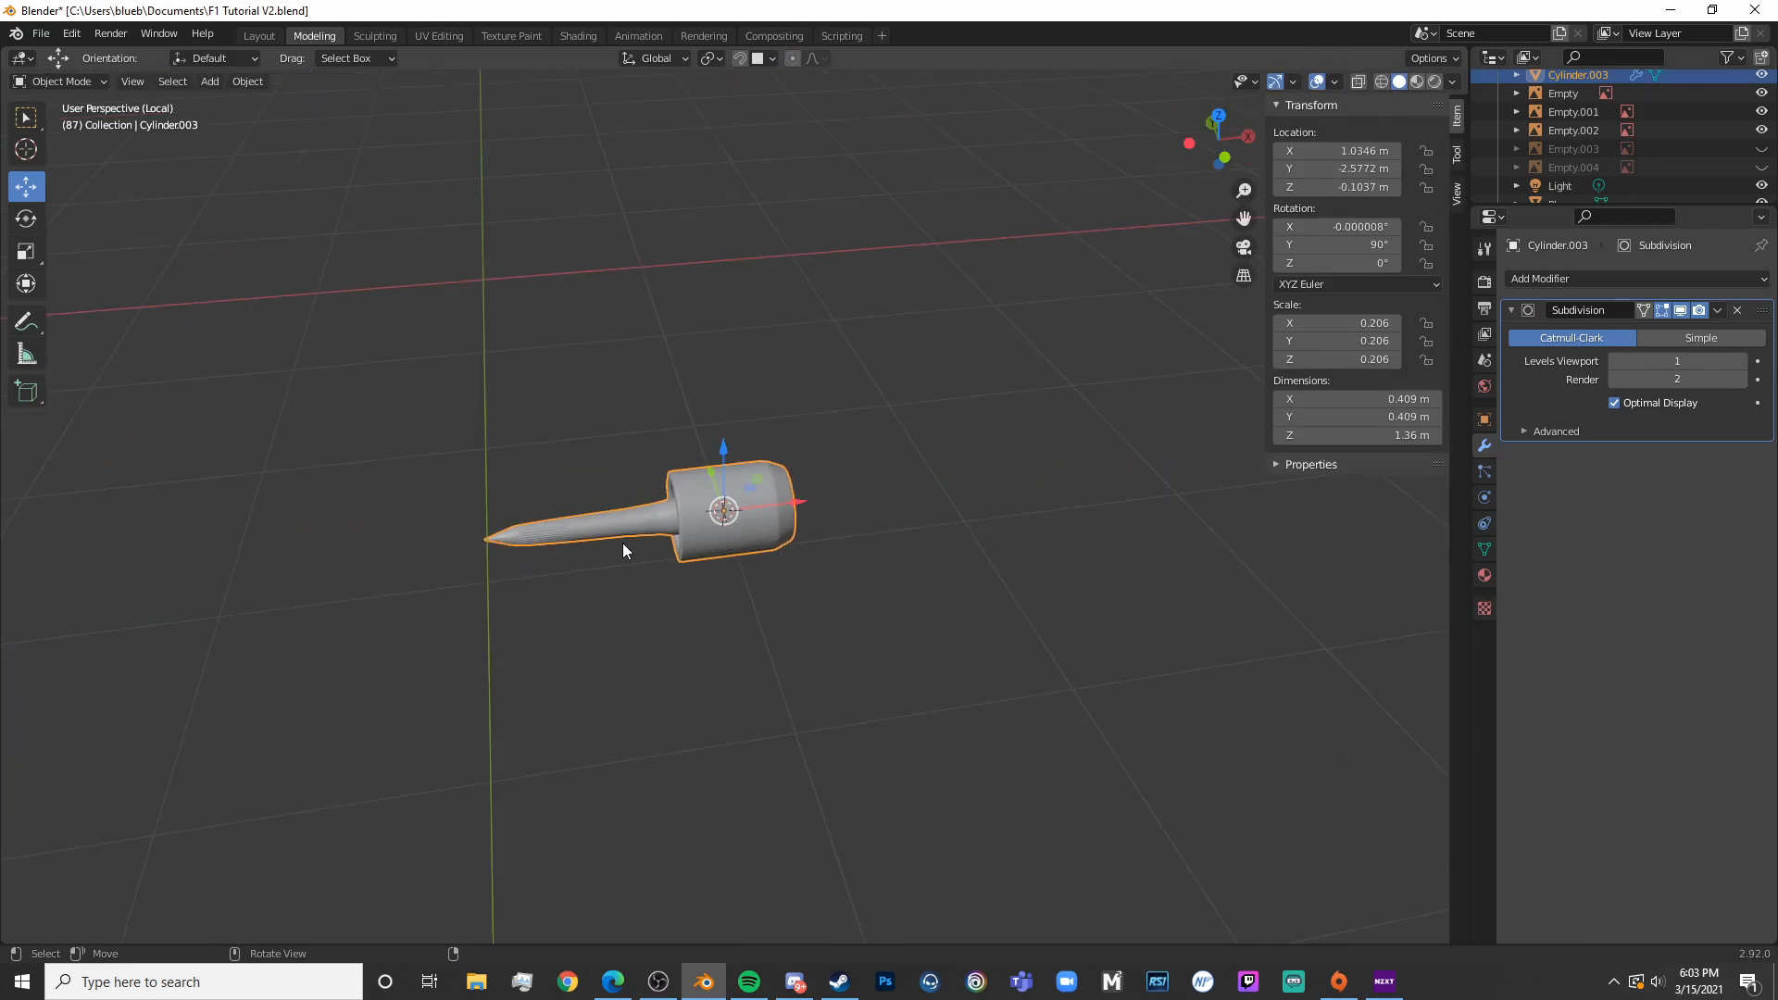
{"action": "key", "text": "KP_Divide"}
{"action": "key", "text": "Tab"}
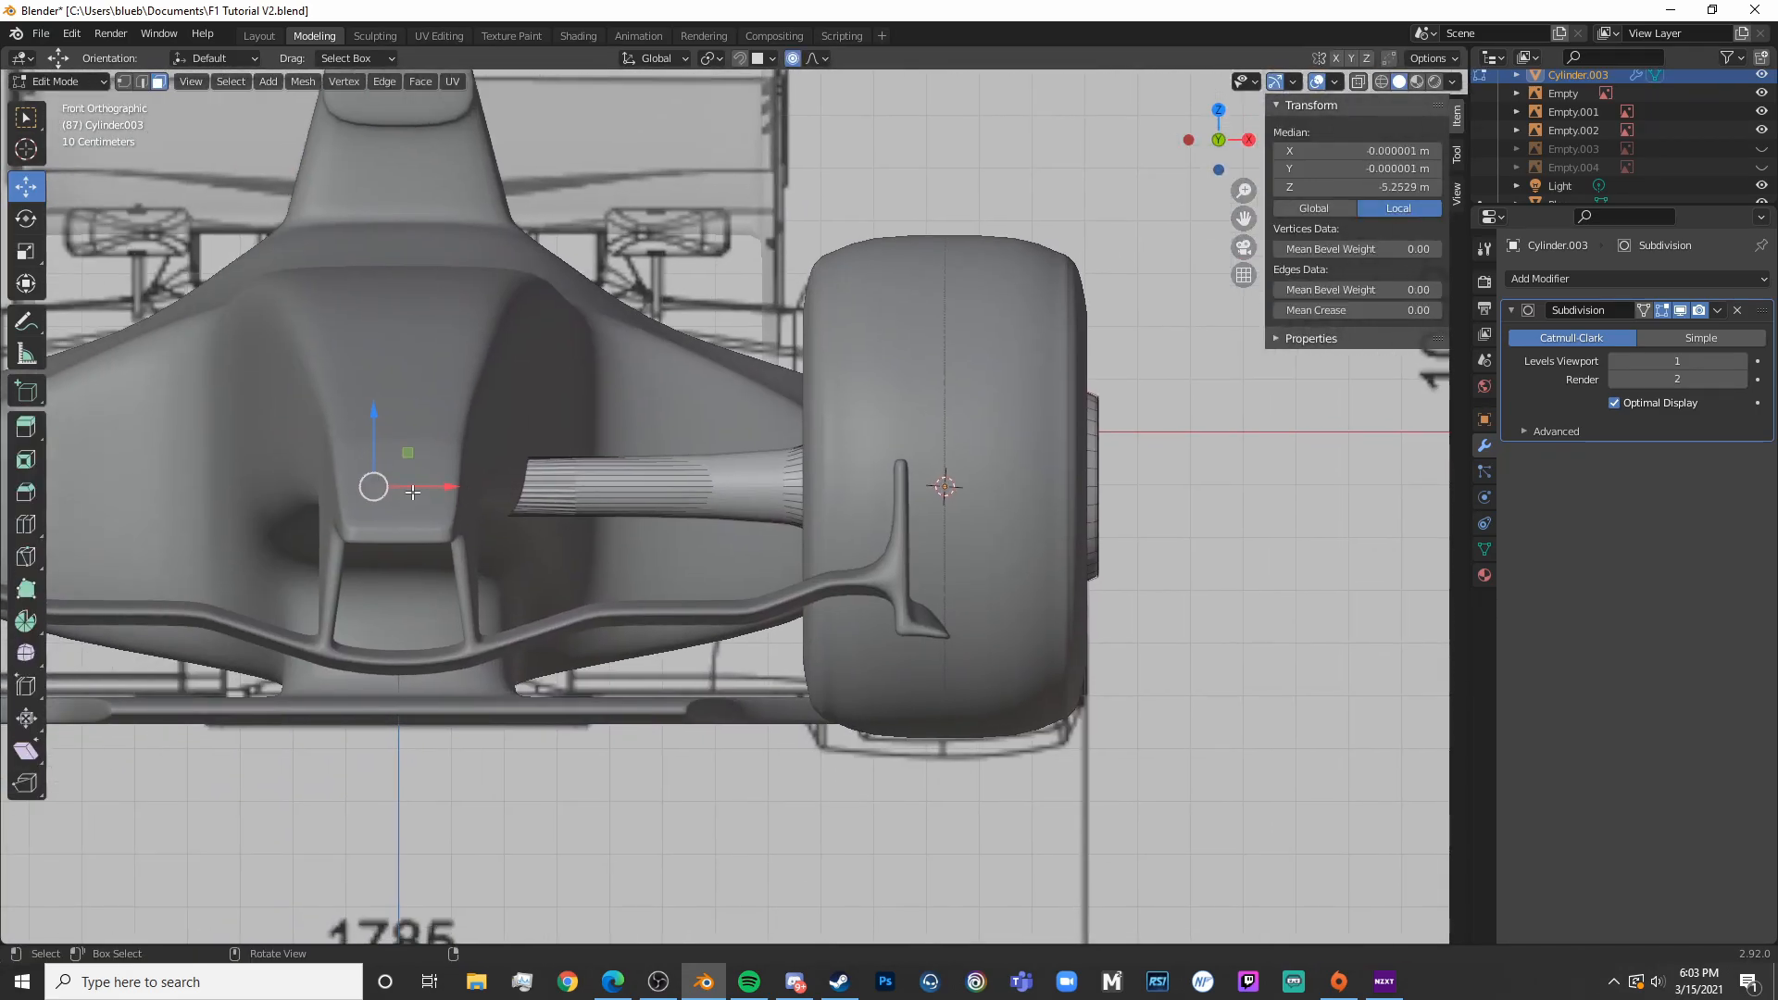
{"action": "left_click_drag", "start_coordinate": [409, 497], "coordinate": [478, 488]}
{"action": "left_click_drag", "start_coordinate": [604, 480], "coordinate": [540, 483]}
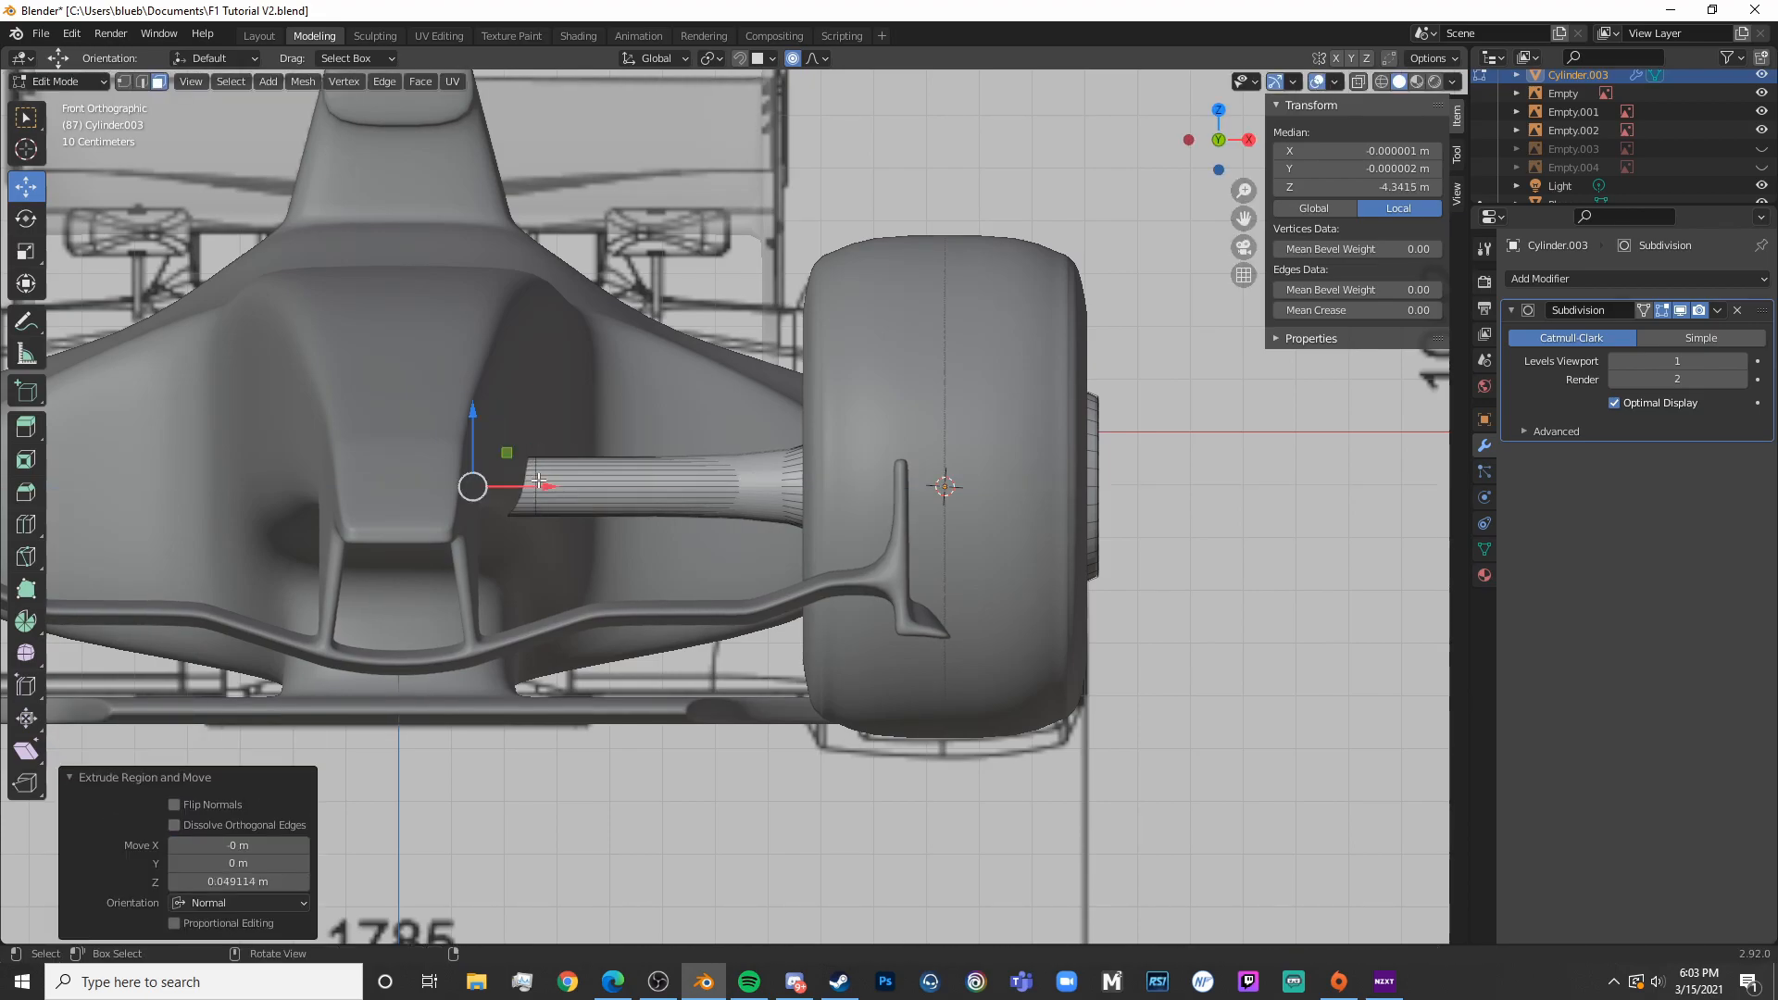
Add a loop cut around the shaft and slide it close to where the shaft flares toward the hub
{"action": "scroll", "coordinate": [583, 548], "scroll_direction": "up", "scroll_amount": 5}
{"action": "key", "text": "alt+a"}
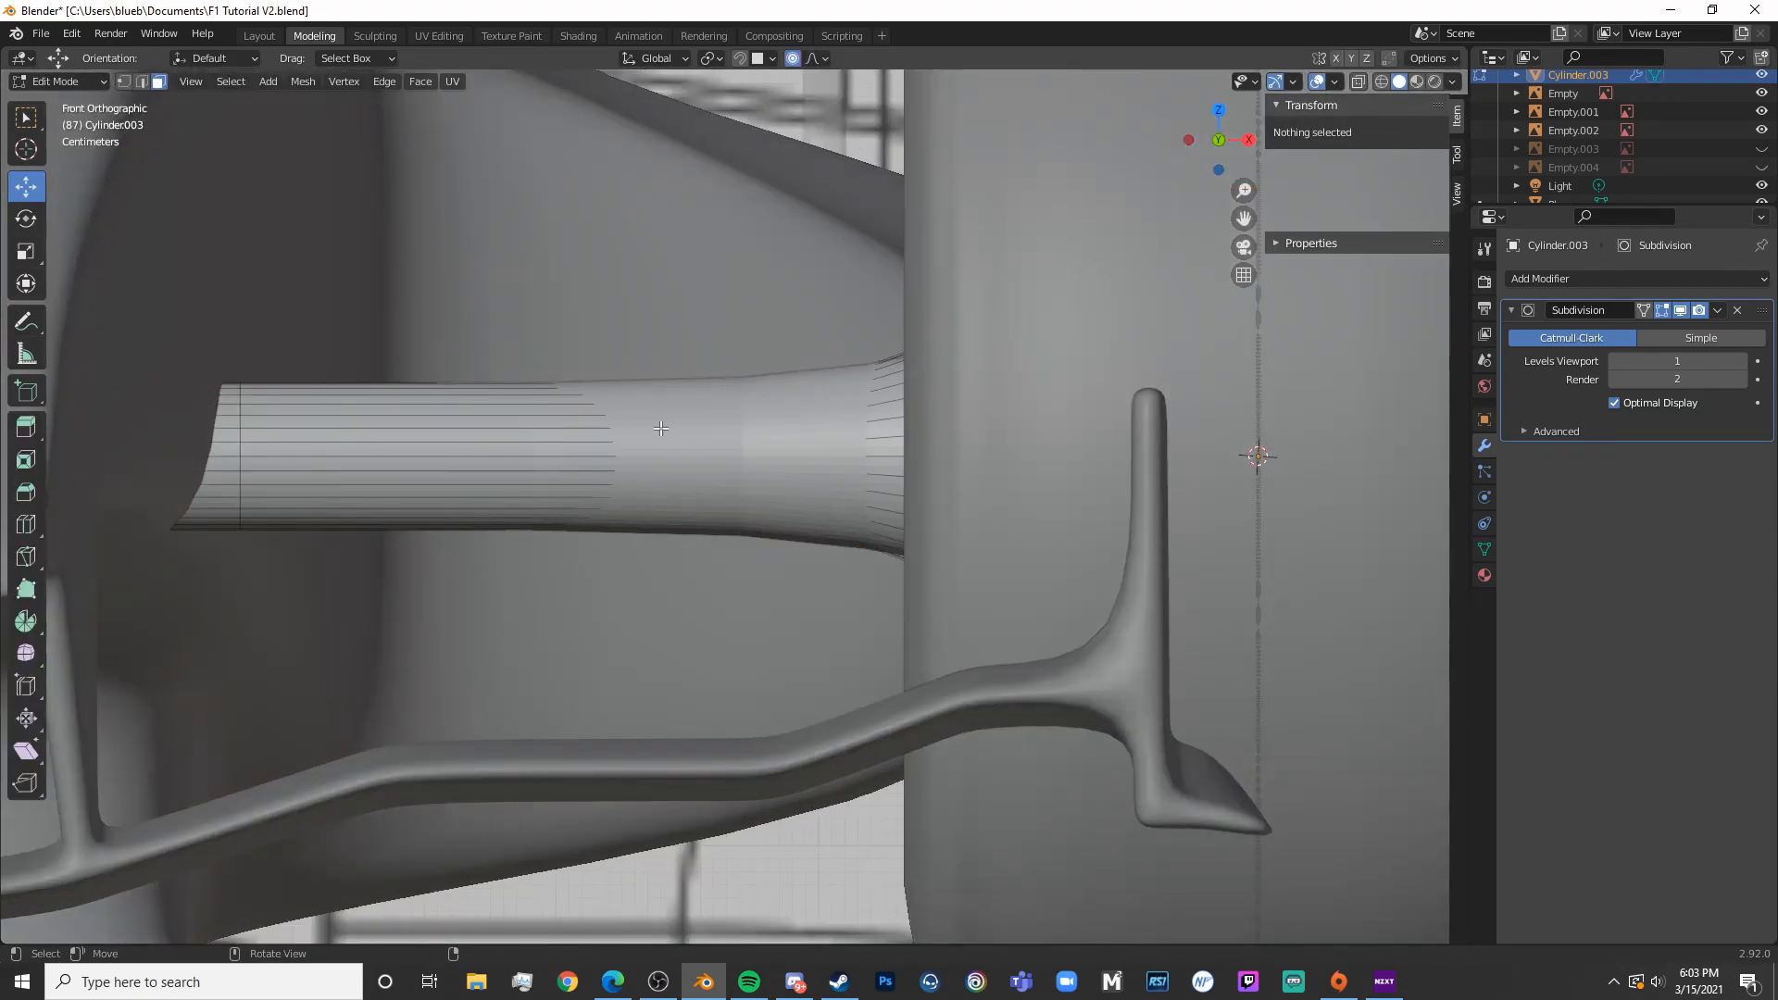
{"action": "left_click", "coordinate": [632, 400]}
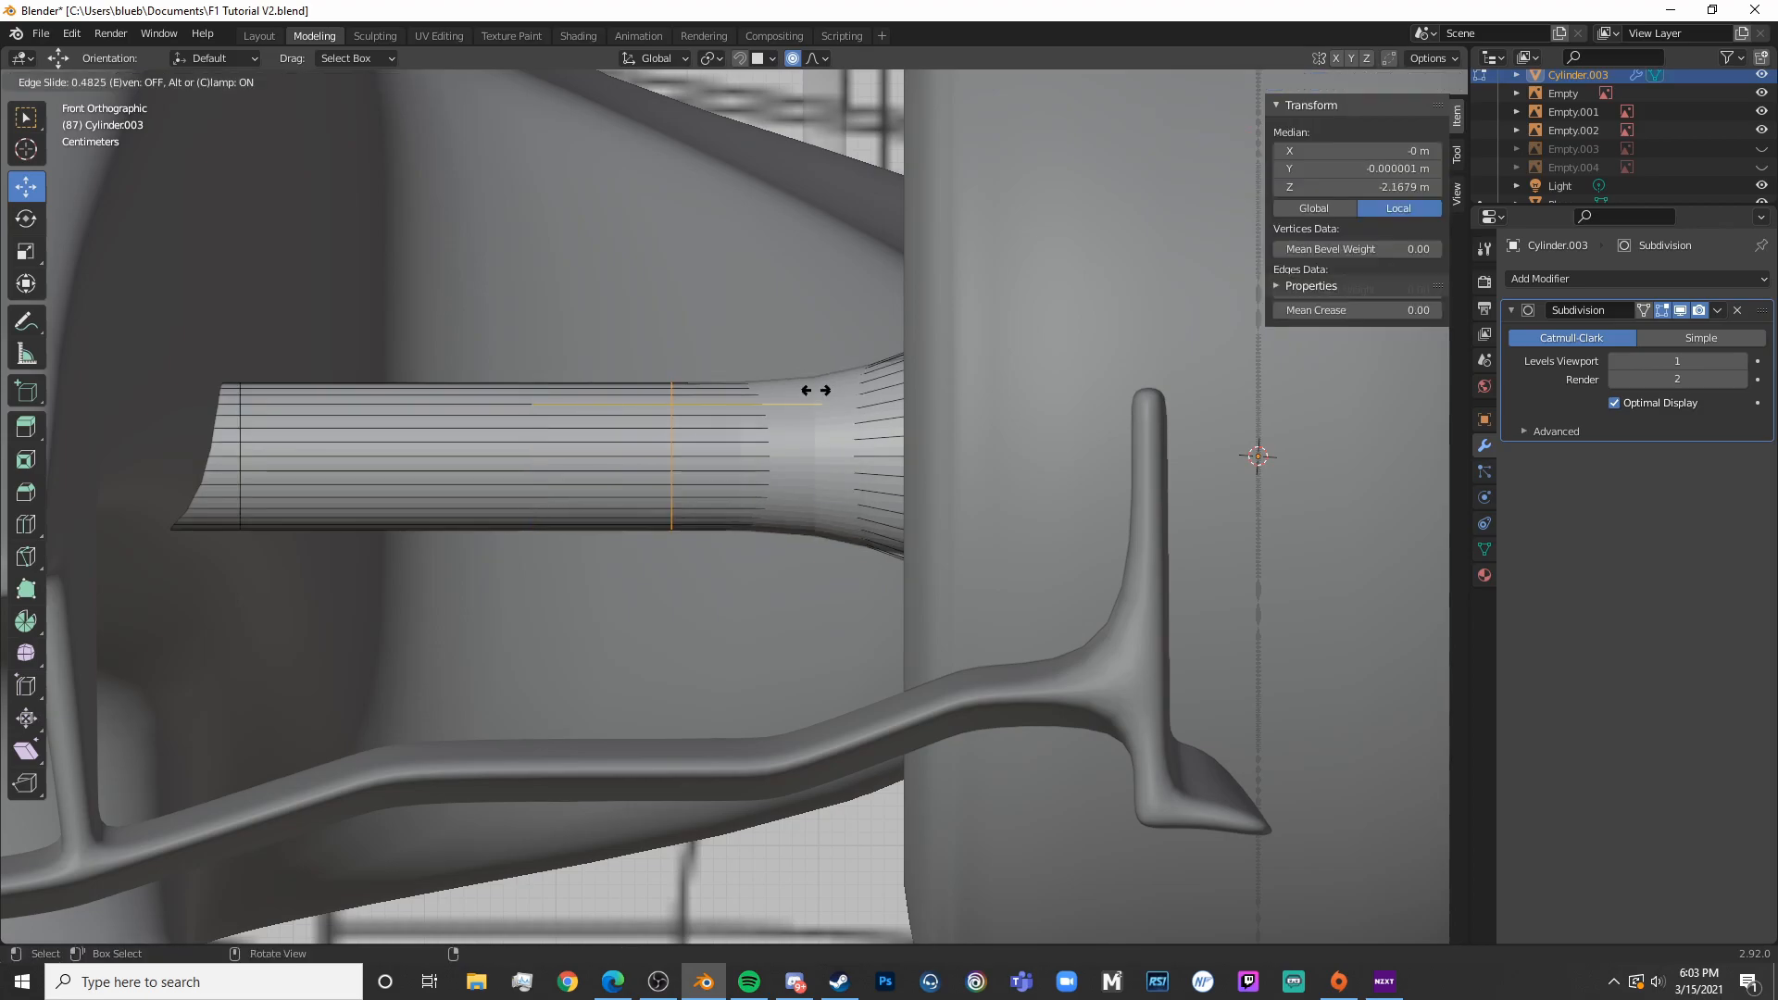
{"action": "left_click", "coordinate": [902, 373]}
{"action": "middle_click_drag", "start_coordinate": [794, 456], "coordinate": [1001, 609]}
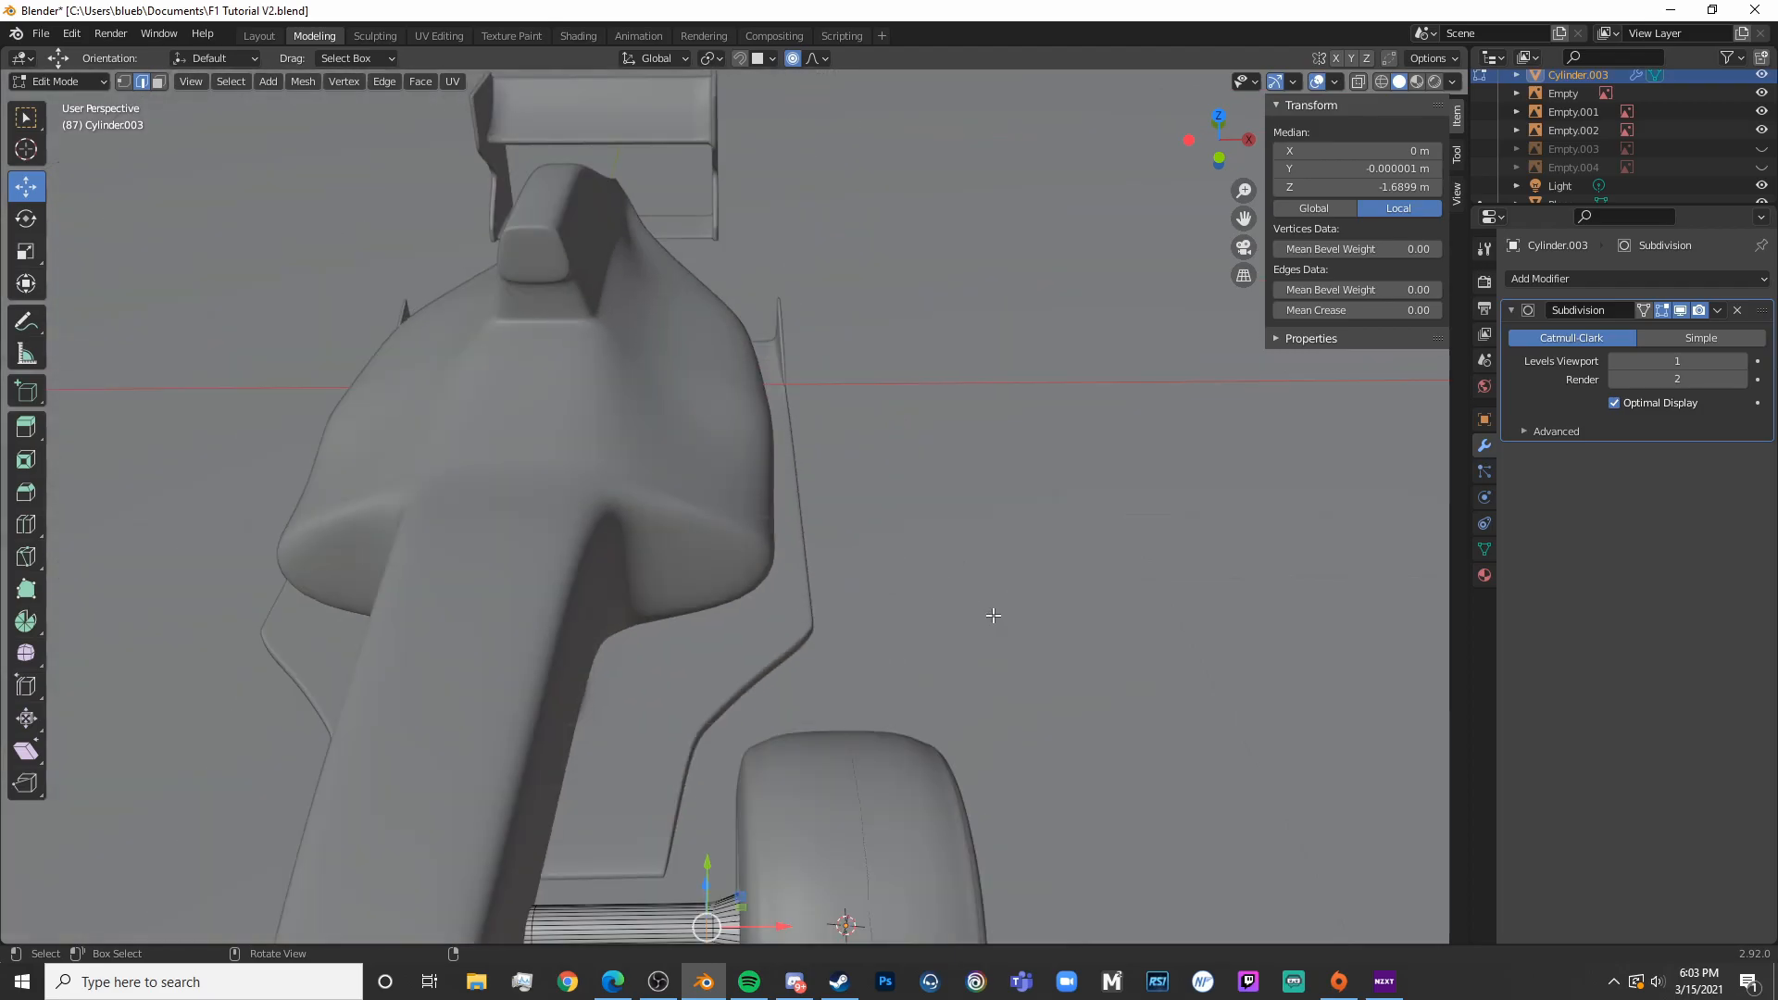
{"action": "key", "text": "KP_Decimal"}
{"action": "scroll", "coordinate": [926, 612], "scroll_direction": "down", "scroll_amount": 8}
{"action": "middle_click_drag", "start_coordinate": [515, 585], "coordinate": [552, 587]}
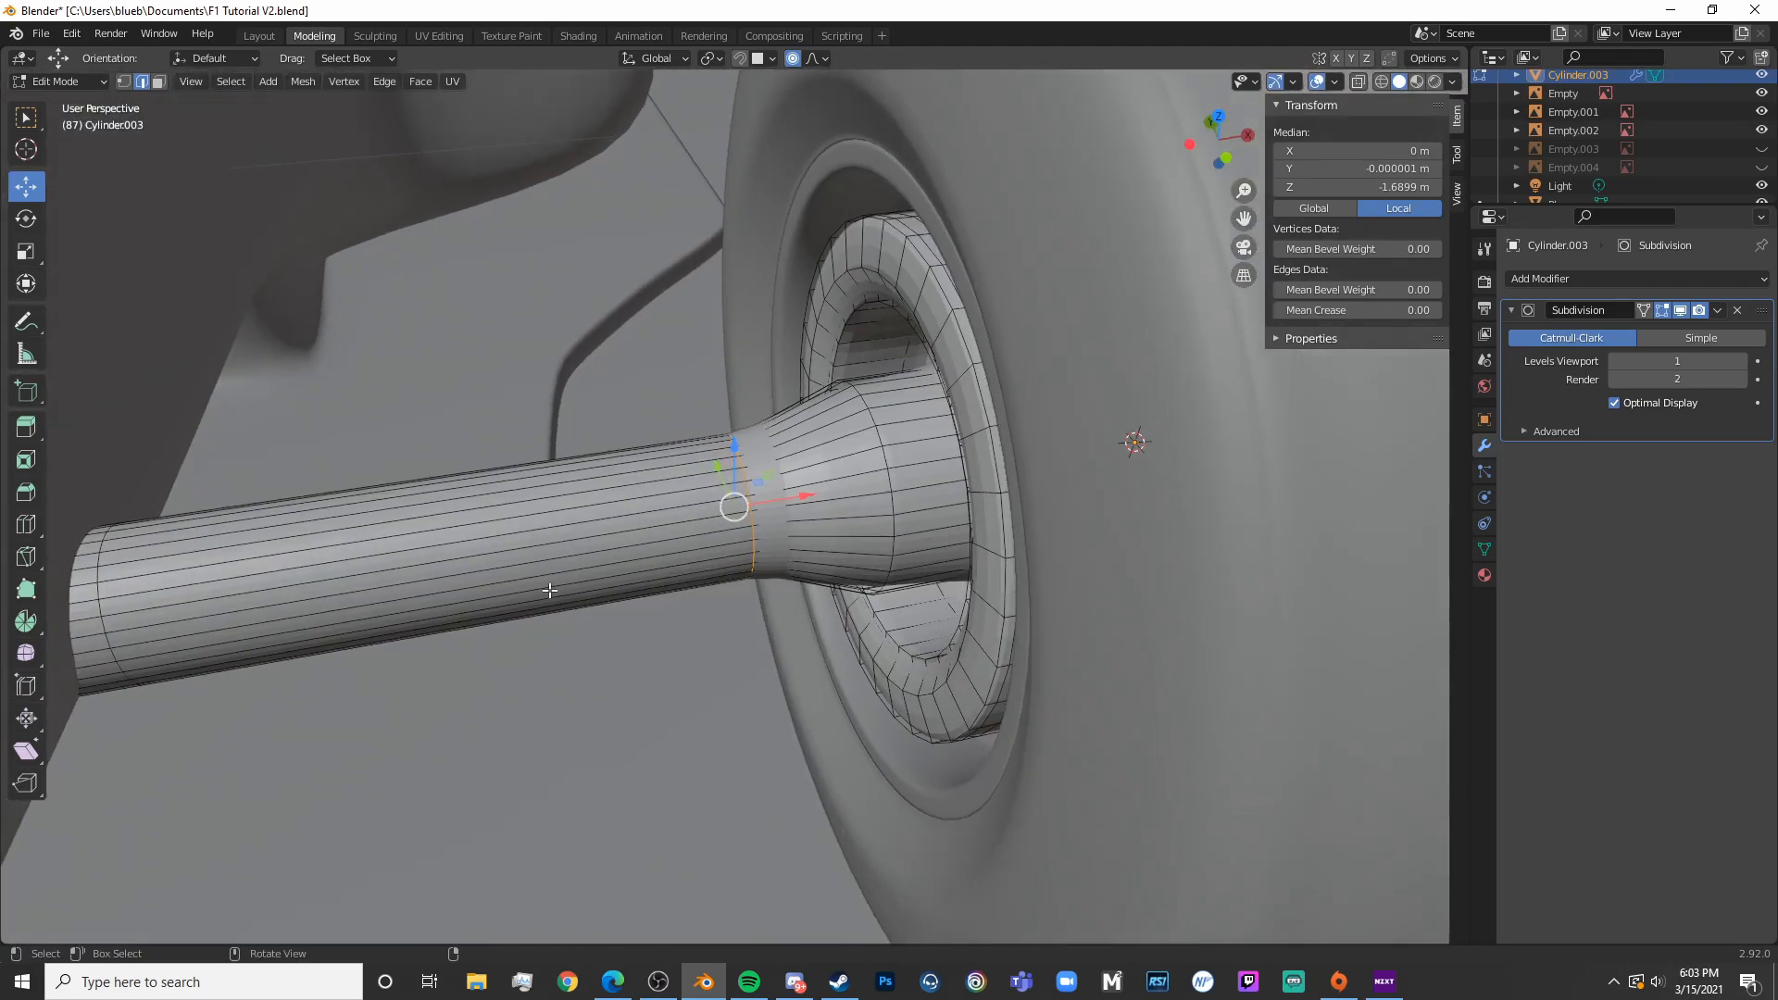
Add a loop cut around the shaft's flare and slide it close to the flare's wide end
{"action": "scroll", "coordinate": [834, 408], "scroll_direction": "up", "scroll_amount": 4}
{"action": "key", "text": "alt+a"}
{"action": "left_click", "coordinate": [861, 329]}
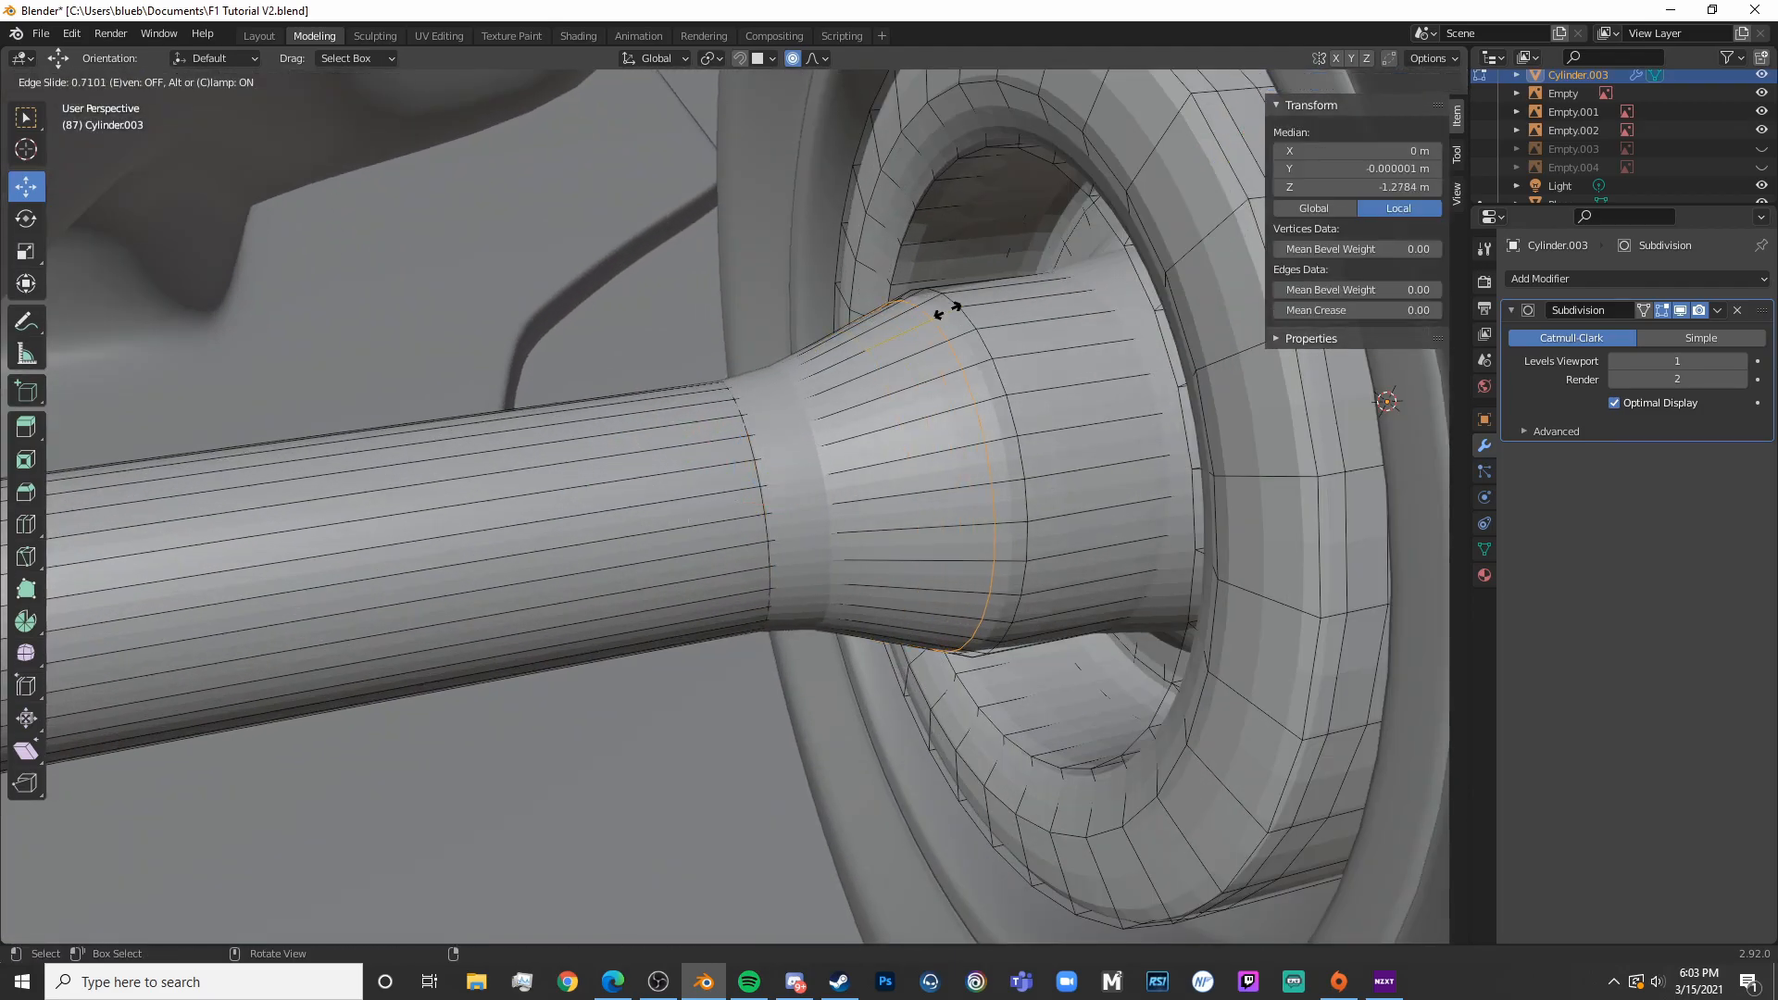
{"action": "left_click", "coordinate": [959, 306]}
{"action": "key", "text": "Tab"}
{"action": "scroll", "coordinate": [920, 535], "scroll_direction": "down", "scroll_amount": 10}
{"action": "mouse_move", "coordinate": [902, 535]}
{"action": "middle_mouse_down"}
{"action": "mouse_move", "coordinate": [776, 499]}
{"action": "mouse_move", "coordinate": [809, 436]}
{"action": "mouse_move", "coordinate": [793, 352]}
{"action": "middle_mouse_up"}
{"action": "key", "text": "Tab"}
{"action": "middle_click_drag", "start_coordinate": [682, 497], "coordinate": [725, 551]}
{"action": "scroll", "coordinate": [726, 551], "scroll_direction": "up", "scroll_amount": 6}
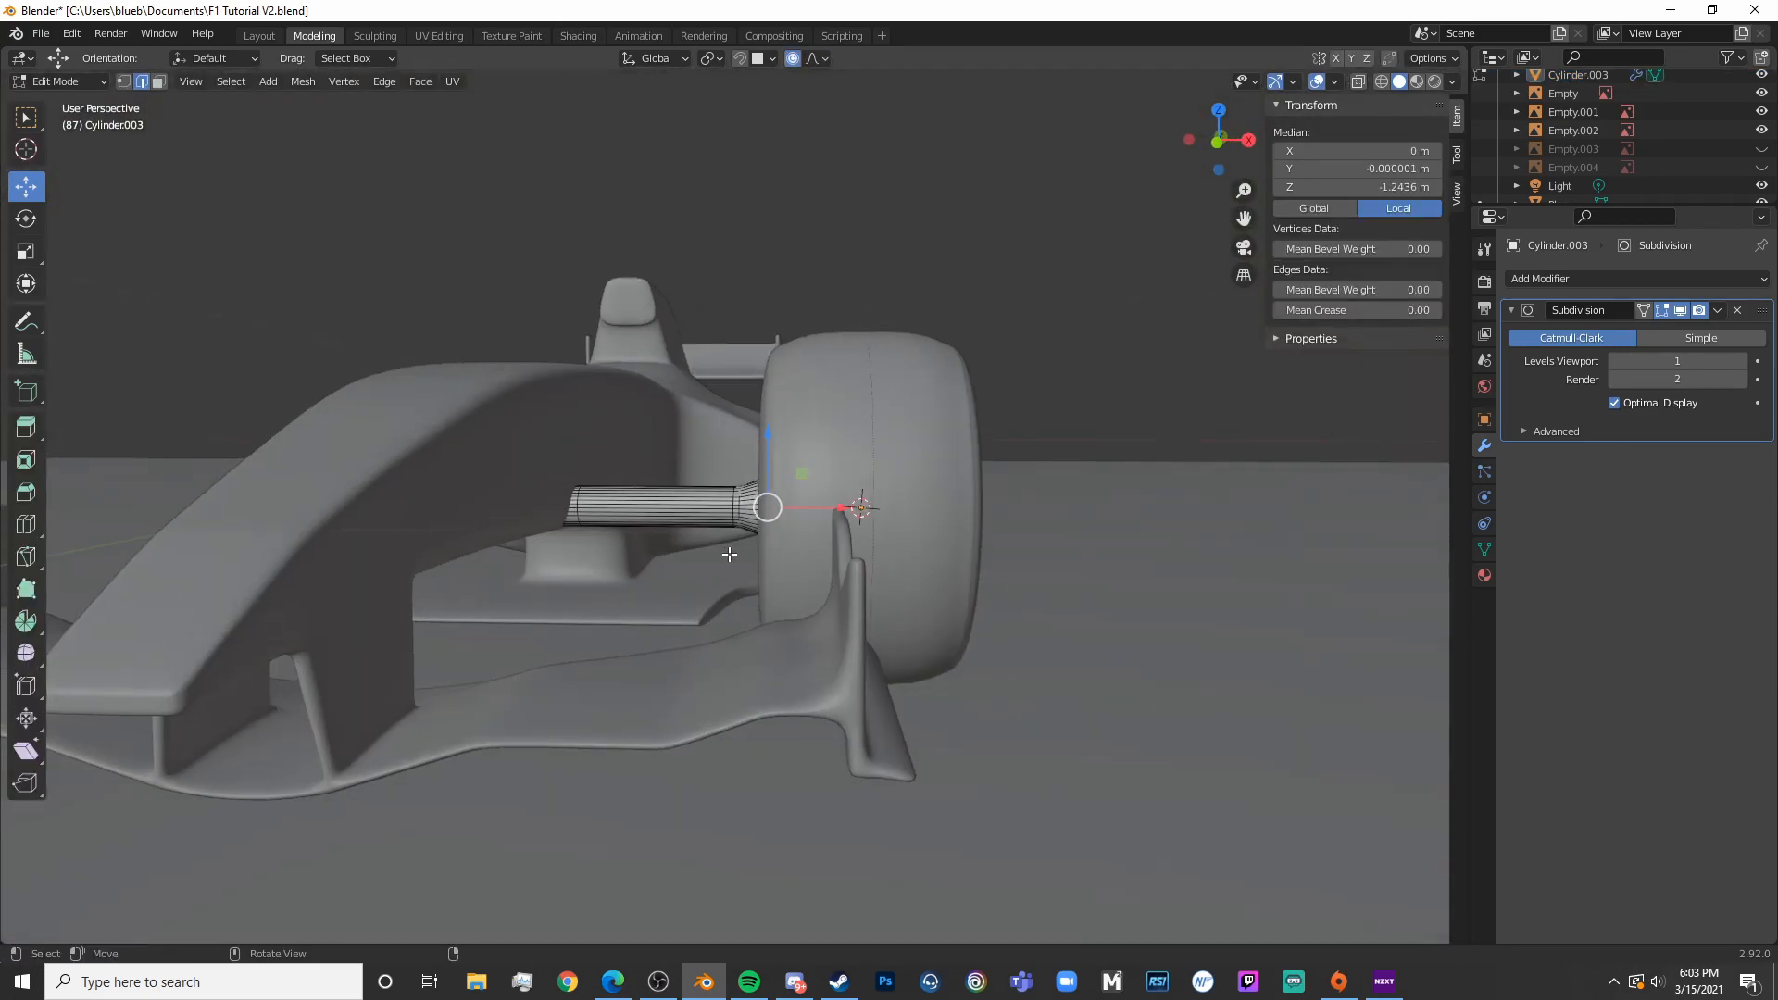
Select the vertices at the shaft's inner end through the mesh and raise them slightly along Z
{"action": "key", "text": "shift+z"}
{"action": "key", "text": "a"}
{"action": "key", "text": "alt+a"}
{"action": "key", "text": "c"}
{"action": "scroll", "coordinate": [282, 456], "scroll_direction": "down", "scroll_amount": 5}
{"action": "left_click", "coordinate": [281, 456]}
{"action": "right_click", "coordinate": [281, 457]}
{"action": "key", "text": "shift+z"}
{"action": "left_click_drag", "start_coordinate": [304, 431], "coordinate": [307, 414]}
{"action": "key", "text": "Tab"}
{"action": "scroll", "coordinate": [333, 439], "scroll_direction": "down", "scroll_amount": 8}
{"action": "middle_click_drag", "start_coordinate": [739, 480], "coordinate": [514, 506]}
{"action": "scroll", "coordinate": [556, 519], "scroll_direction": "up", "scroll_amount": 6}
{"action": "key", "text": "Tab"}
Scale the whole hub and shaft object down by a factor of 0.462
{"action": "middle_click_drag", "start_coordinate": [666, 559], "coordinate": [813, 622]}
{"action": "key", "text": "KP_1"}
{"action": "key", "text": "shift+z"}
{"action": "key", "text": "shift+z"}
{"action": "key", "text": "shift+z"}
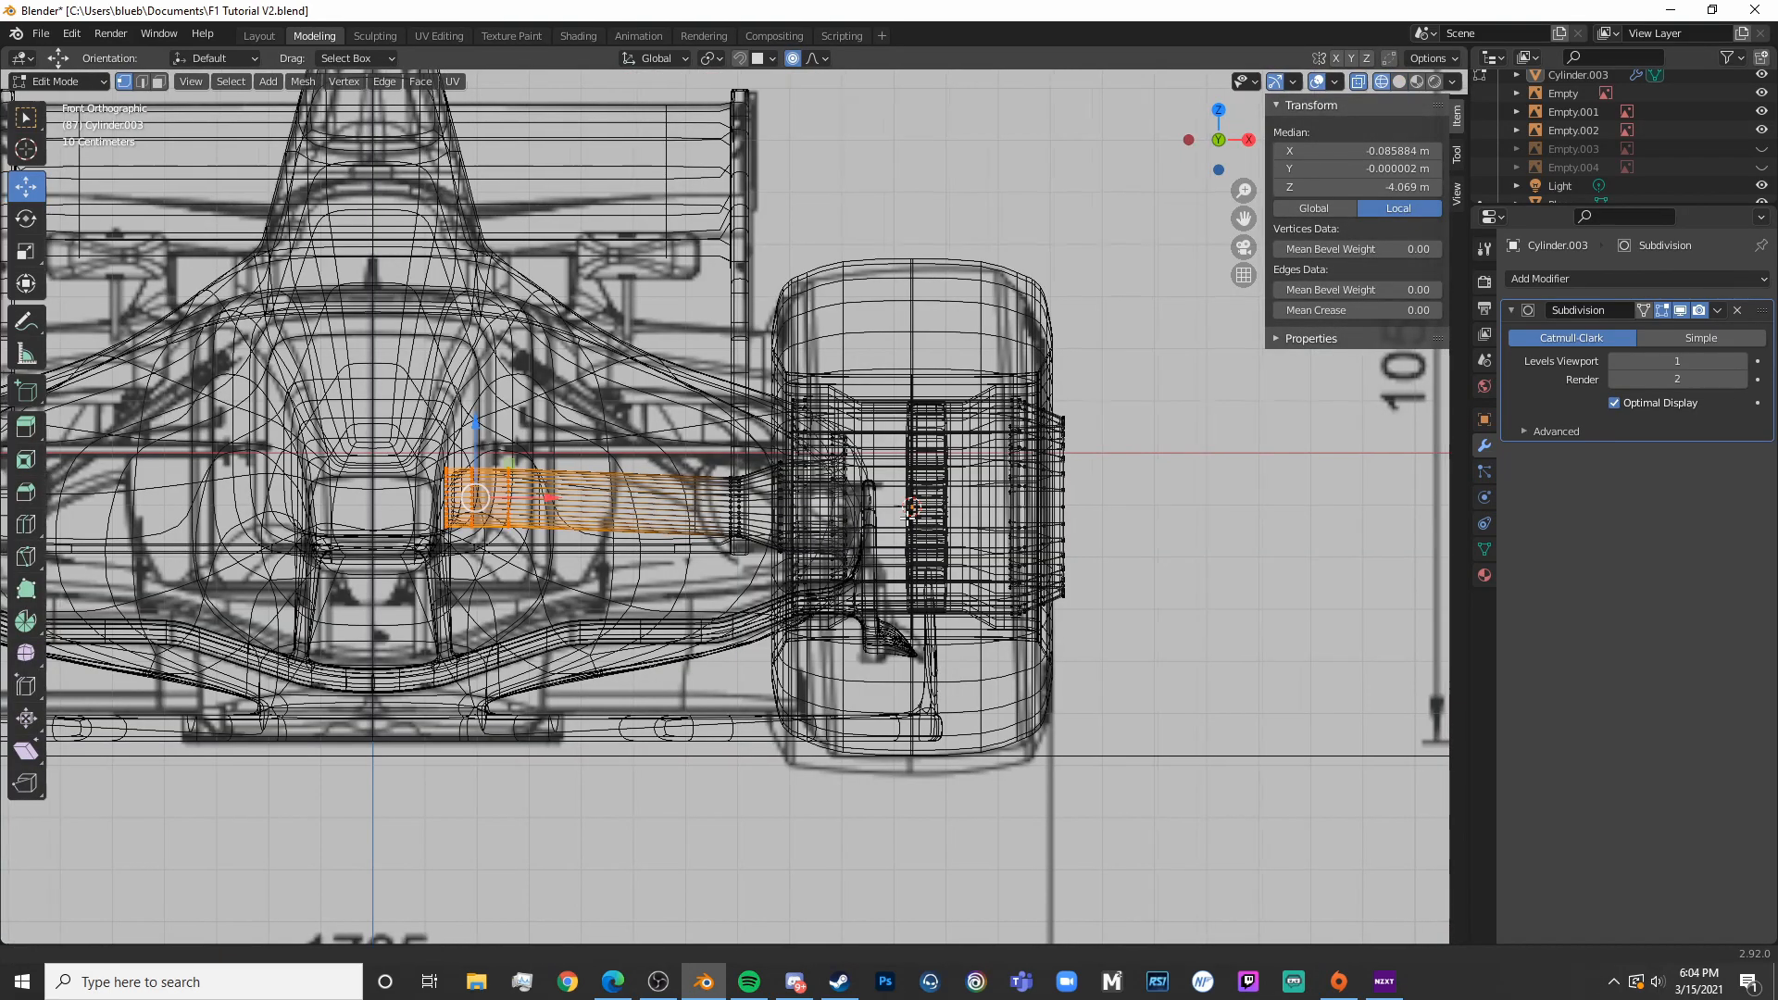
{"action": "middle_click_drag", "start_coordinate": [1178, 554], "coordinate": [1074, 552], "text": "shift"}
{"action": "key", "text": "Tab"}
{"action": "left_click", "coordinate": [958, 552]}
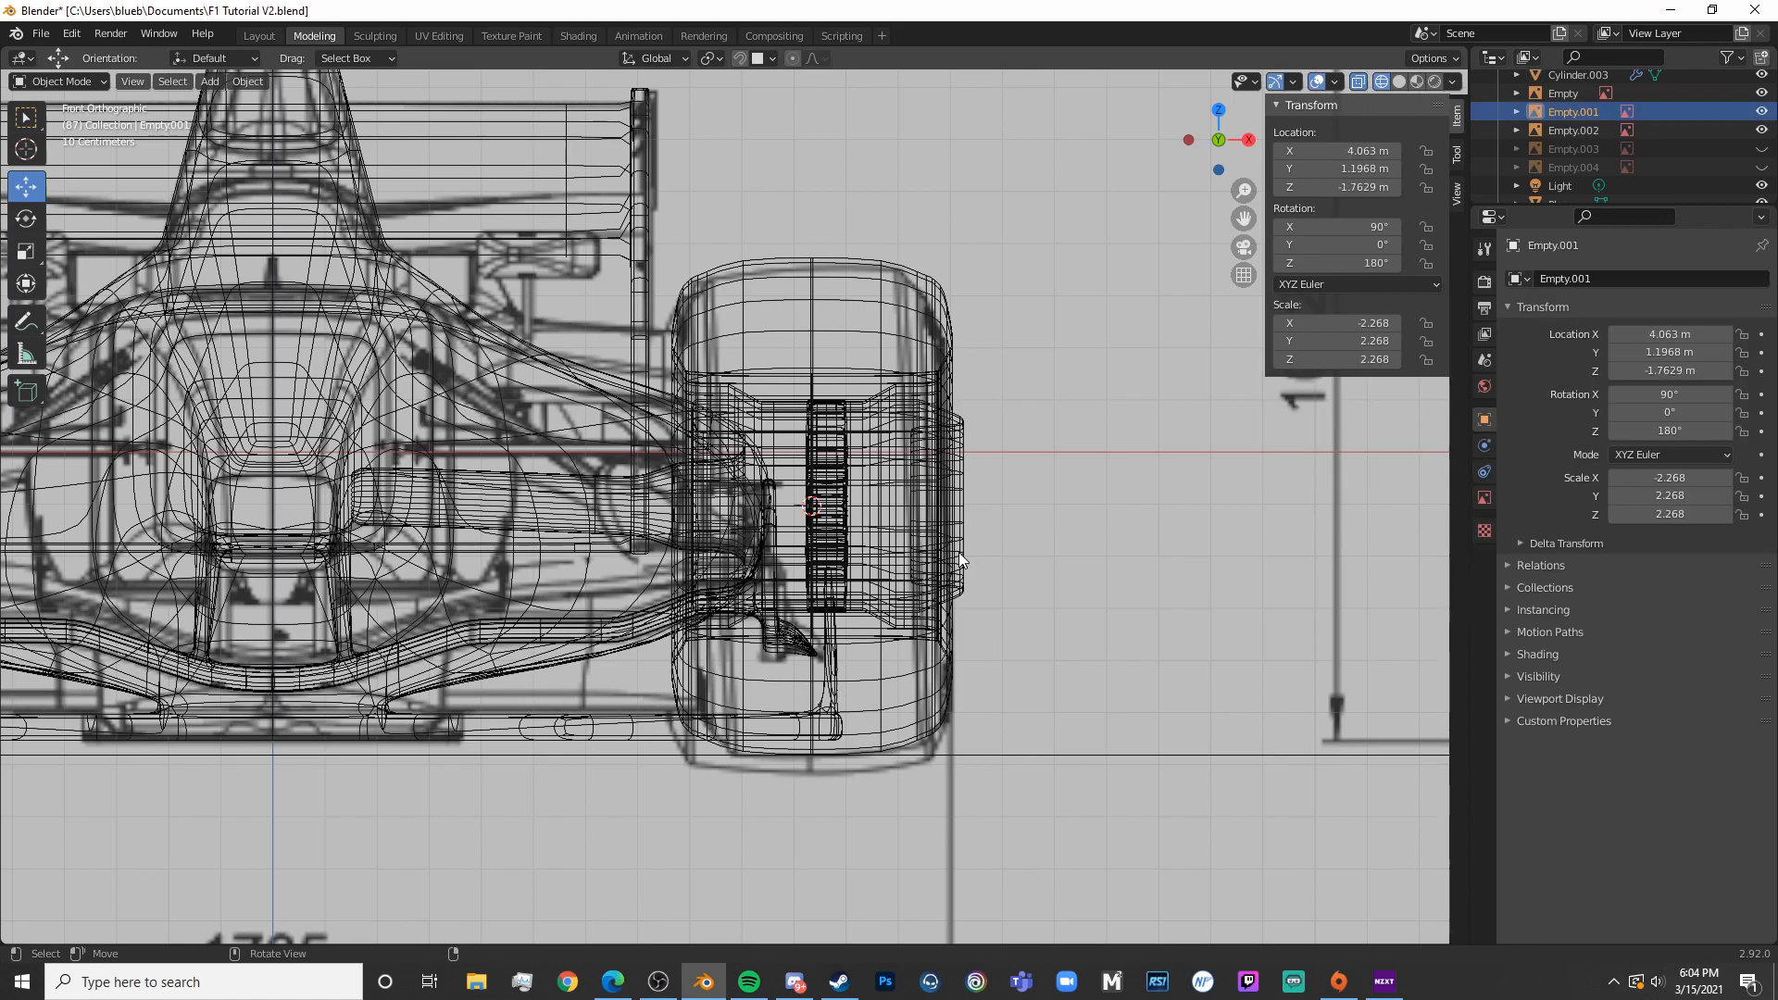
{"action": "left_click", "coordinate": [963, 552]}
{"action": "key", "text": "s"}
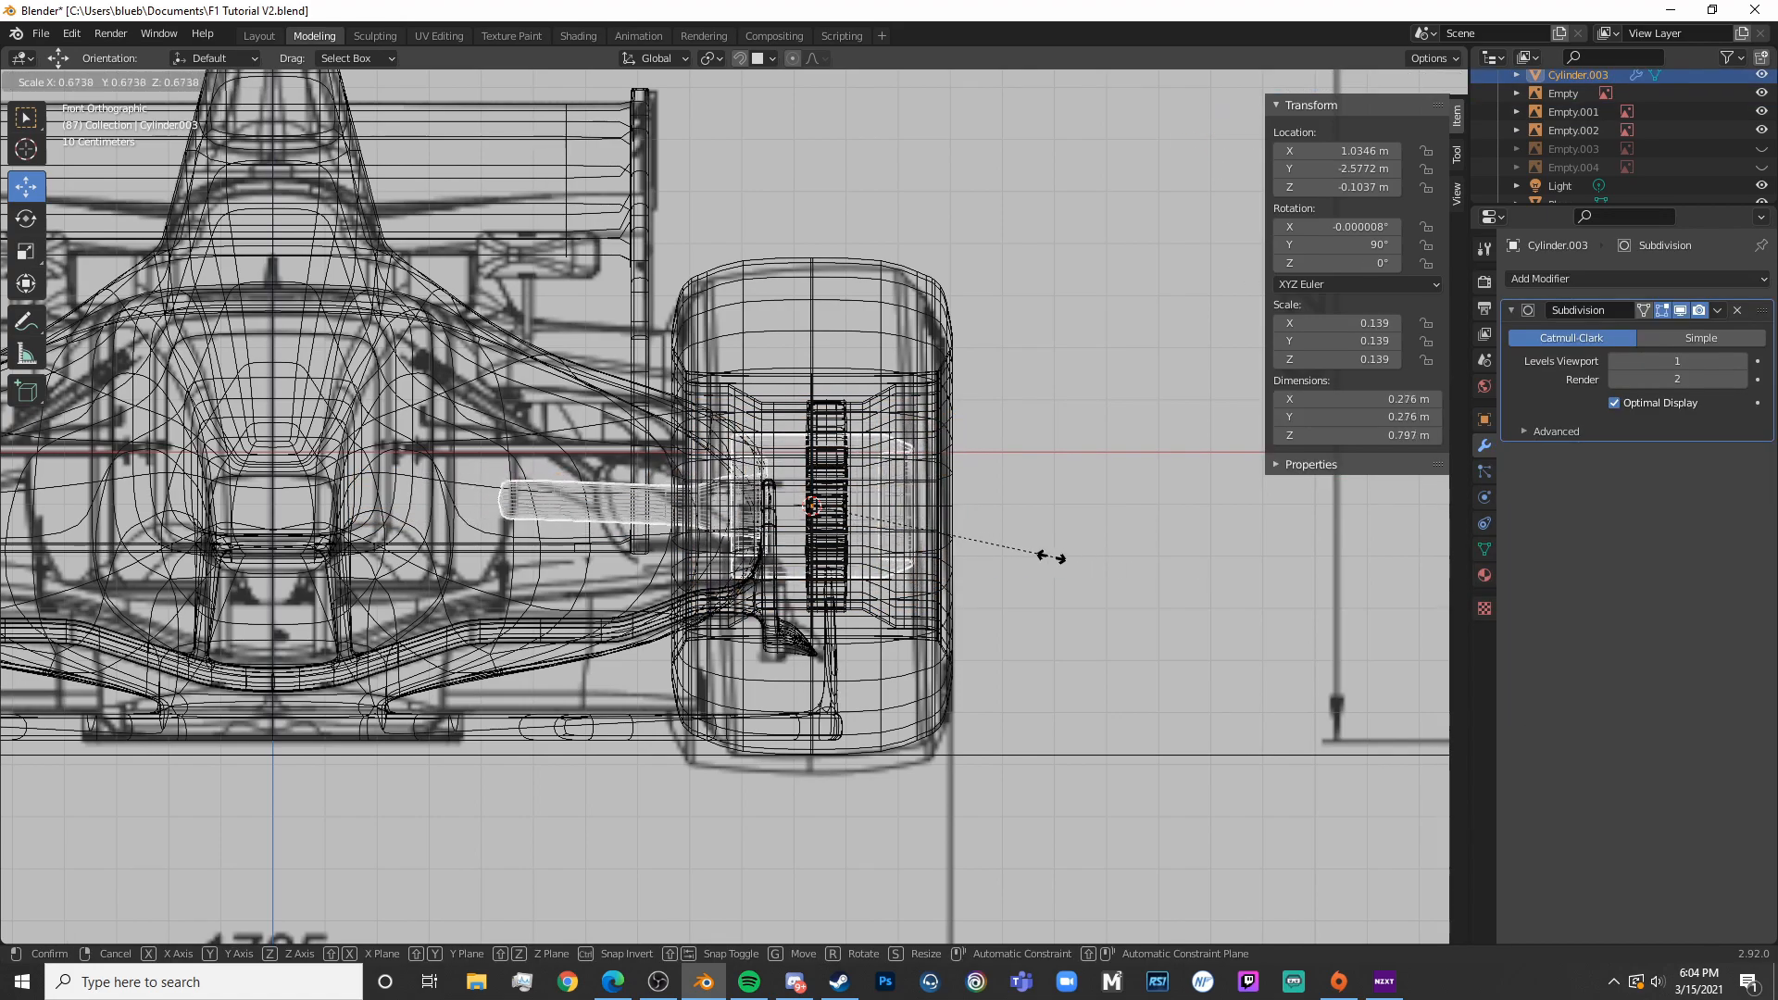
{"action": "left_click", "coordinate": [985, 541]}
{"action": "key", "text": "KP_3"}
{"action": "key", "text": "KP_Decimal"}
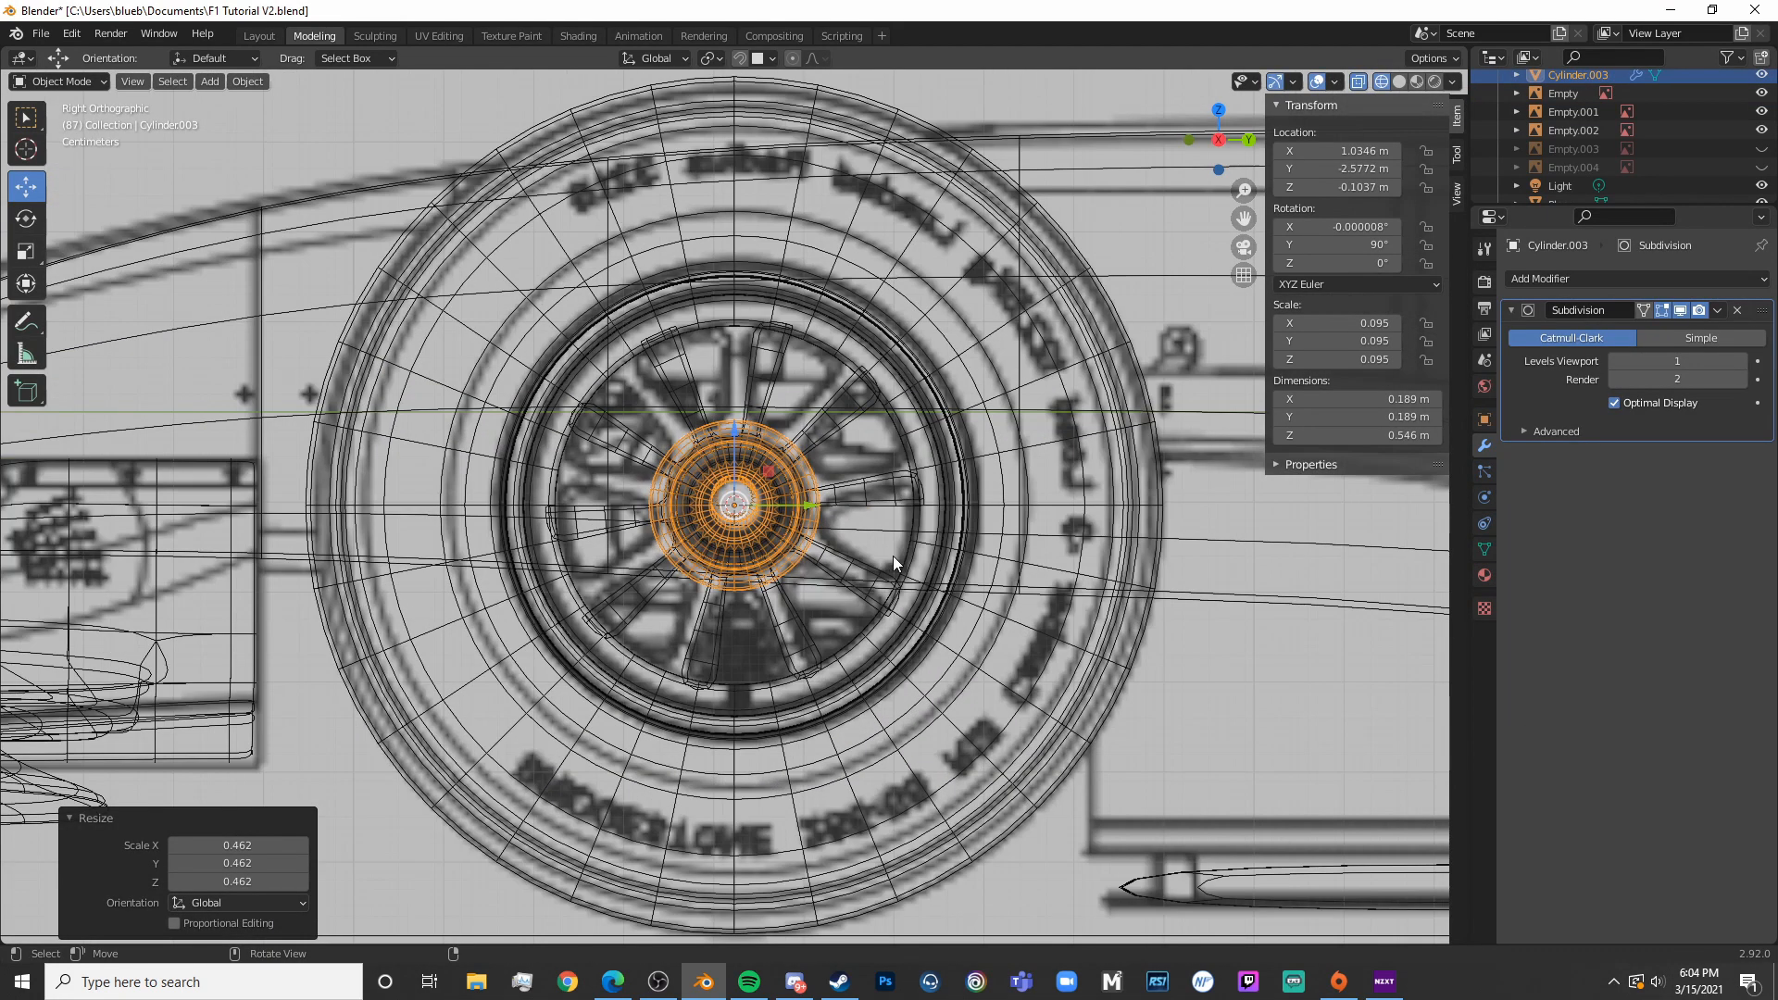
Resize the hub against the wheel's side view by factors of 1.713 and 0.991
{"action": "key", "text": "s"}
{"action": "left_click", "coordinate": [1040, 565]}
{"action": "key", "text": "shift+z"}
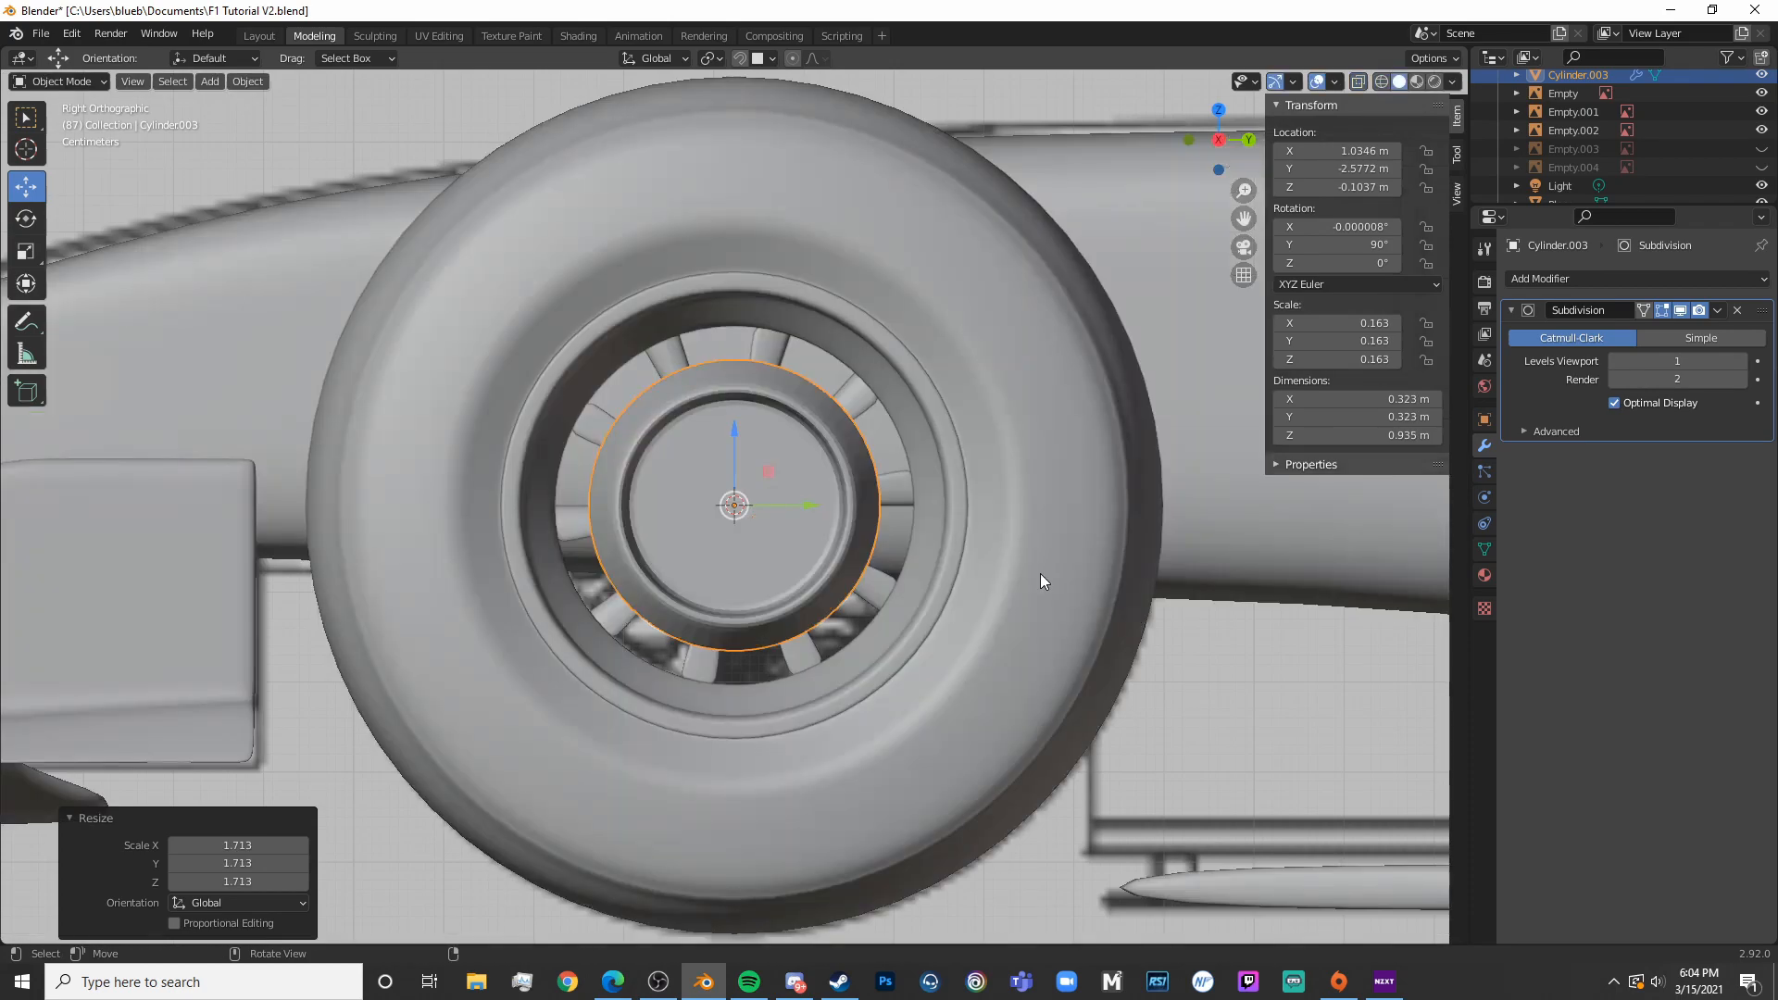
{"action": "key", "text": "s"}
{"action": "left_click", "coordinate": [1036, 571]}
{"action": "key", "text": "KP_1"}
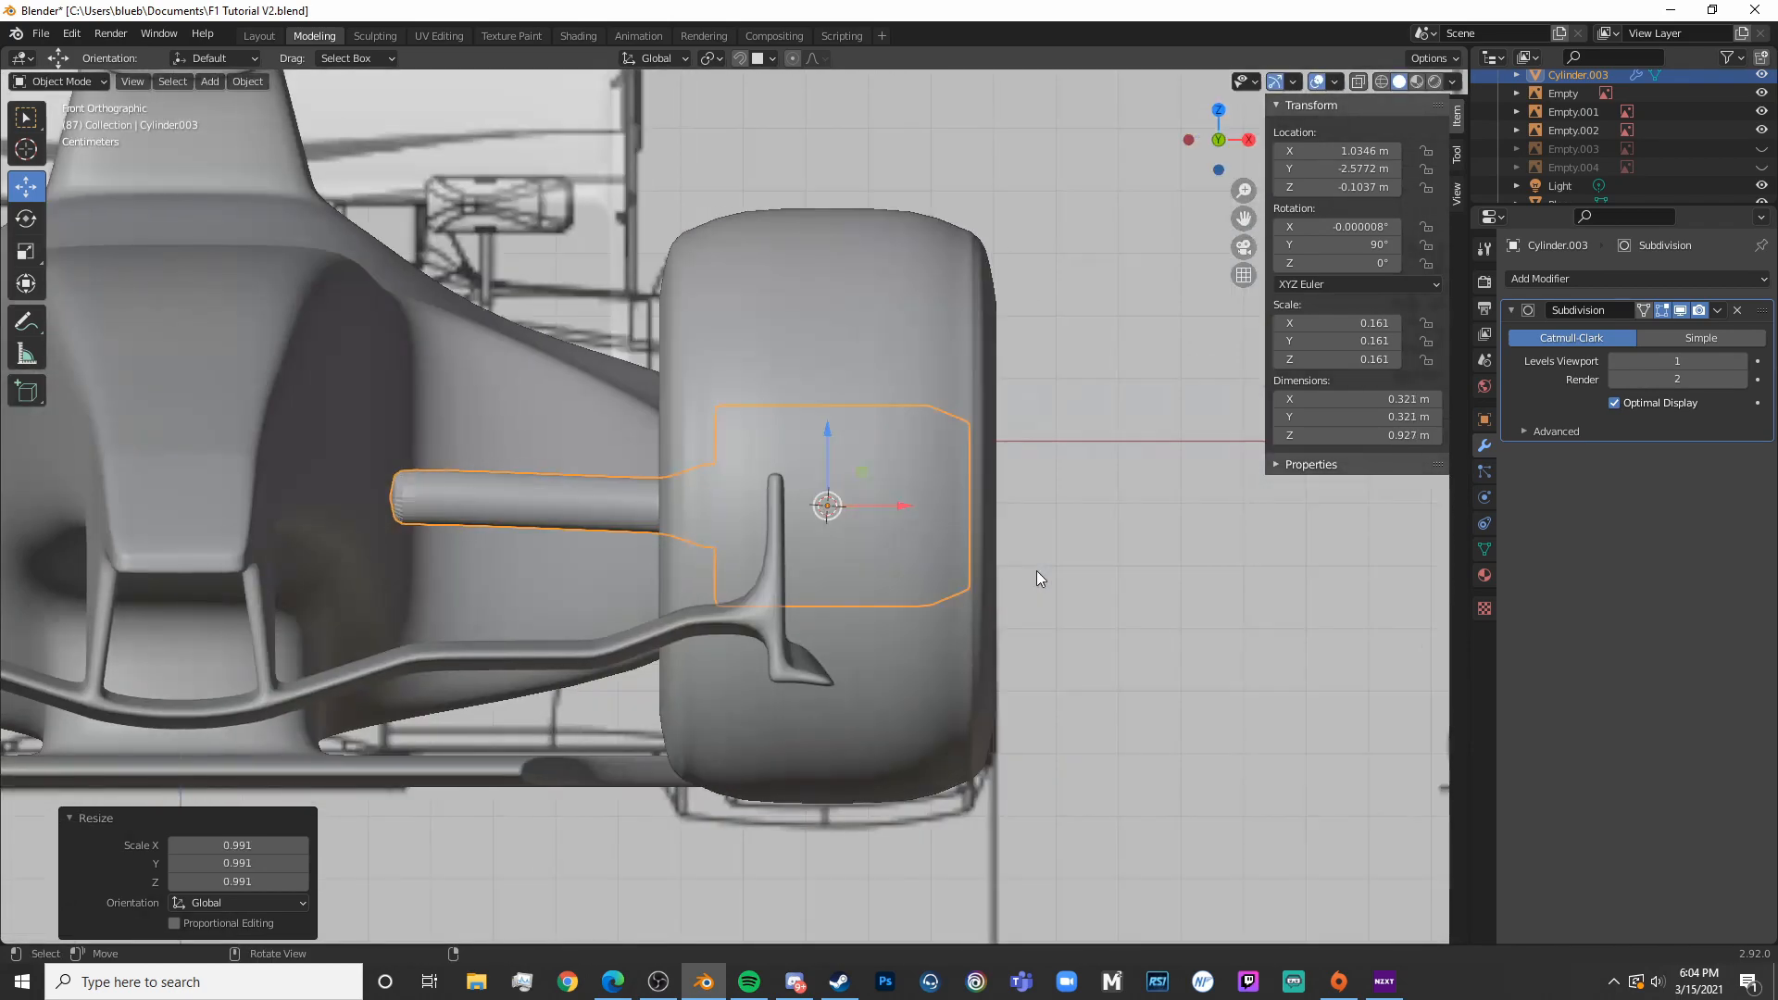
{"action": "key", "text": "shift+z"}
{"action": "key", "text": "Tab"}
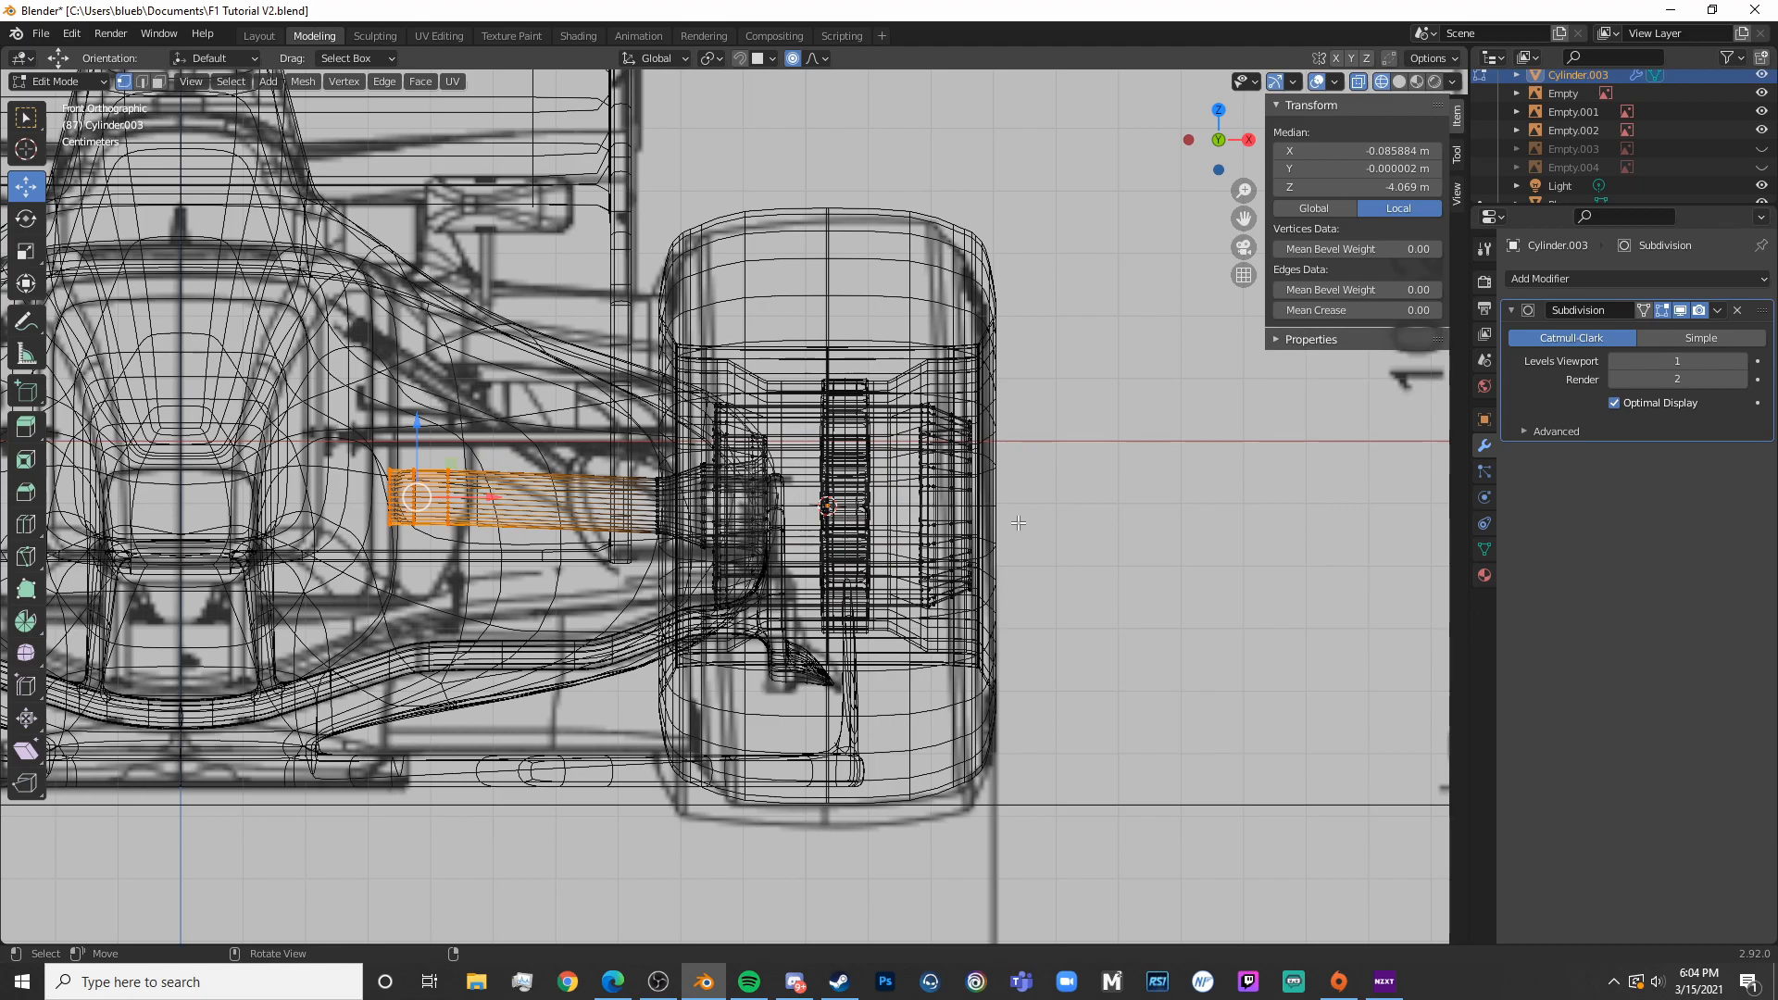
{"action": "key", "text": "alt+a"}
{"action": "key", "text": "c"}
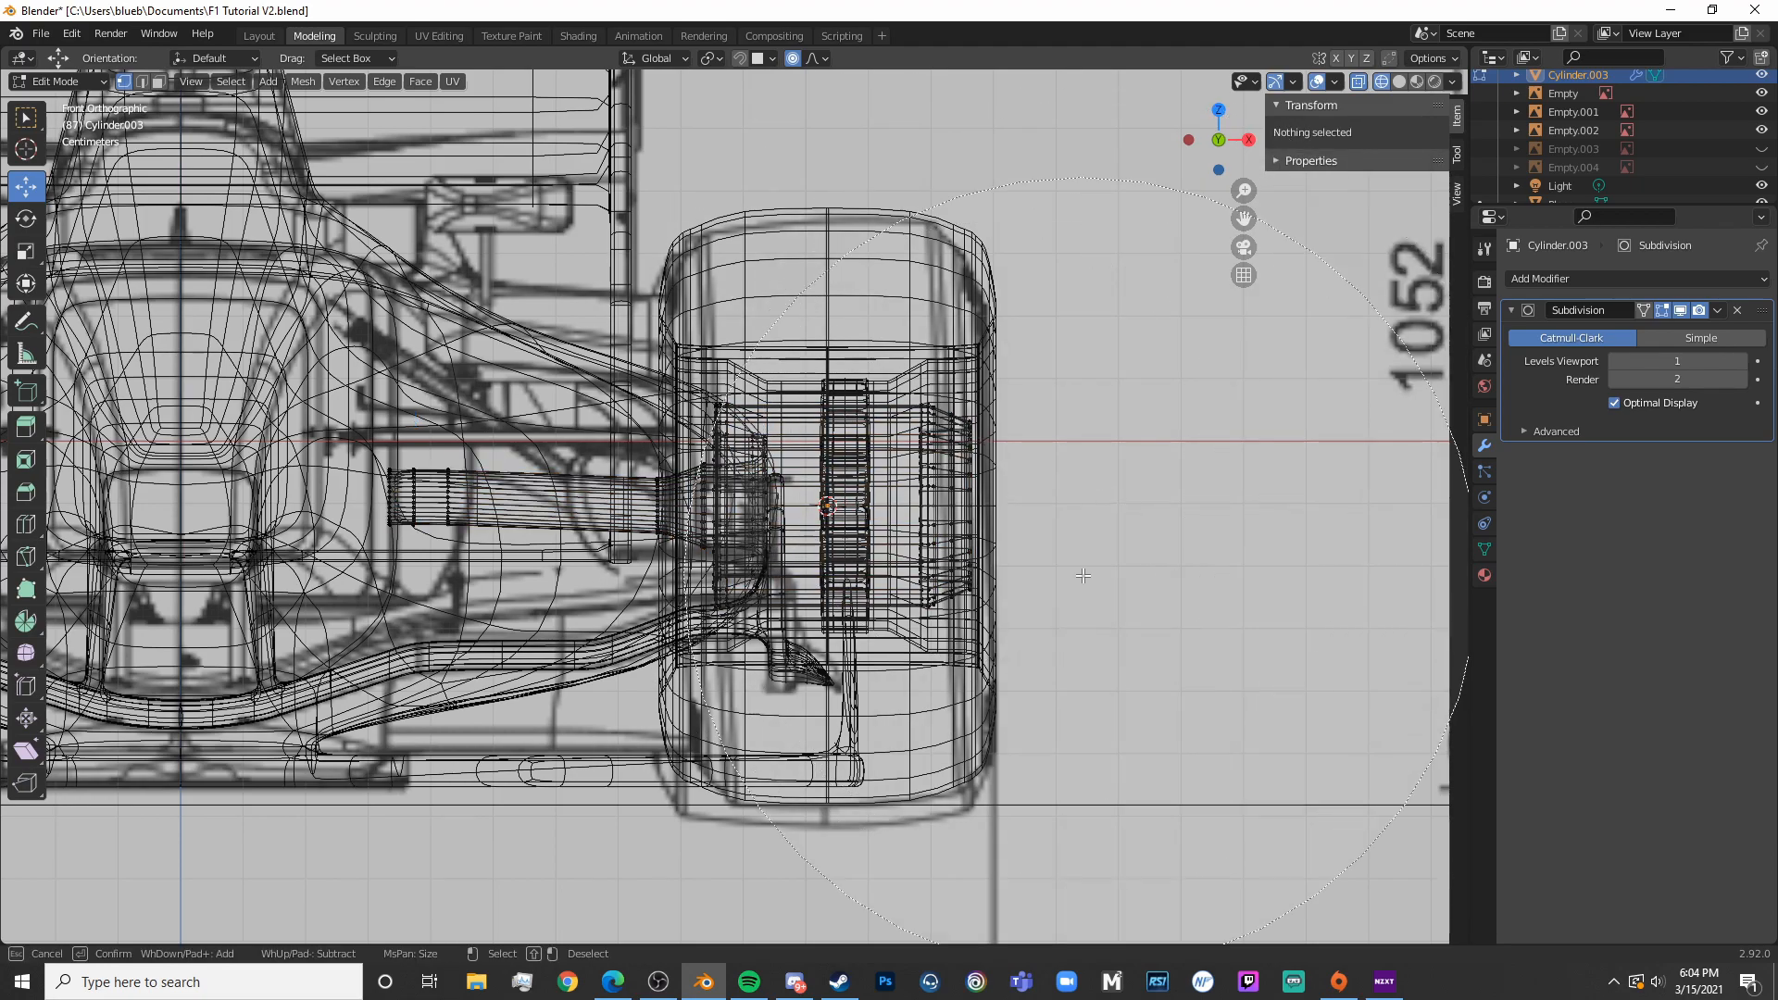
{"action": "left_click", "coordinate": [1013, 469]}
{"action": "key", "text": "Escape"}
Scale the hub object by 0.875 and shift it inward along X to about 0.894 m, behind the wheel spokes
{"action": "left_click_drag", "start_coordinate": [1009, 507], "coordinate": [828, 506]}
{"action": "key", "text": "Tab"}
{"action": "key", "text": "Tab"}
{"action": "key", "text": "Tab"}
{"action": "key", "text": "s"}
{"action": "left_click", "coordinate": [1048, 498]}
{"action": "mouse_move", "coordinate": [939, 511]}
{"action": "middle_mouse_down", "text": "shift"}
{"action": "mouse_move", "coordinate": [1090, 432]}
{"action": "mouse_move", "coordinate": [923, 481]}
{"action": "mouse_move", "coordinate": [800, 483]}
{"action": "mouse_move", "coordinate": [639, 556]}
{"action": "mouse_move", "coordinate": [599, 524]}
{"action": "mouse_move", "coordinate": [613, 520]}
{"action": "middle_mouse_up", "text": "shift"}
{"action": "key", "text": "shift+z"}
{"action": "key", "text": "KP_1"}
{"action": "key", "text": "shift+z"}
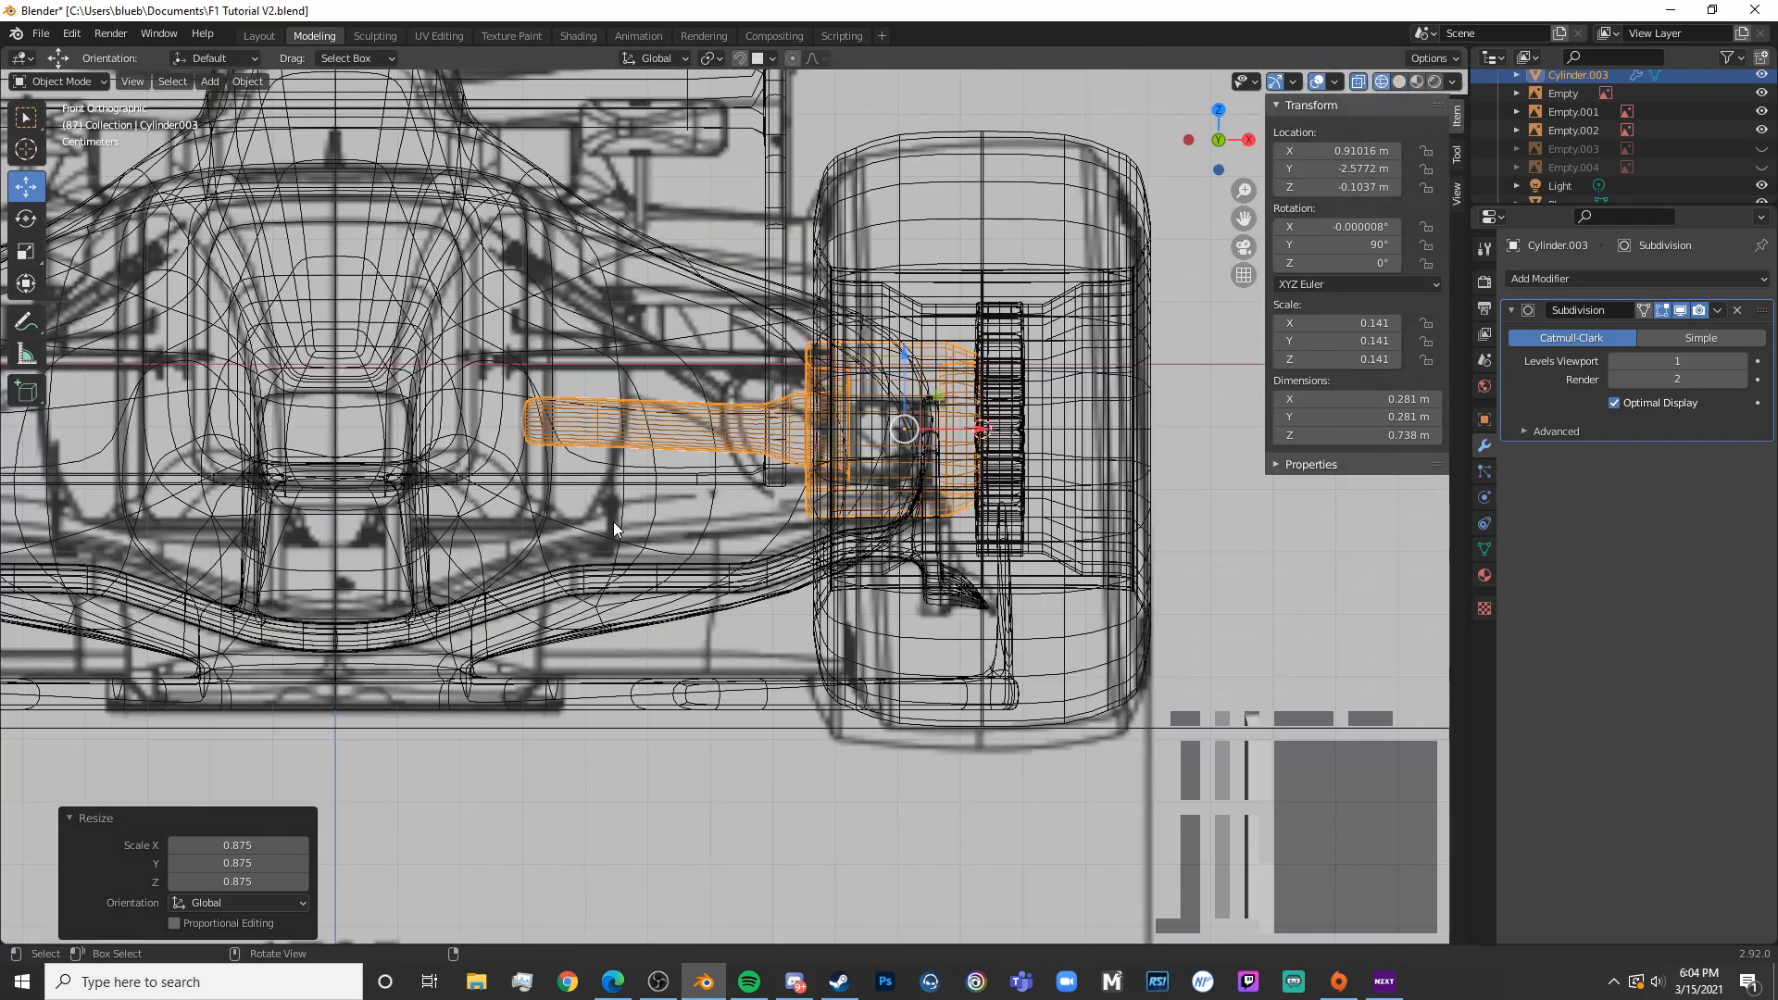
{"action": "scroll", "coordinate": [965, 438], "scroll_direction": "up", "scroll_amount": 3}
{"action": "left_click_drag", "start_coordinate": [1098, 366], "coordinate": [1081, 368]}
{"action": "middle_click_drag", "start_coordinate": [913, 451], "coordinate": [931, 519], "text": "shift"}
Select the vertices at the shaft's inner end and move them about 0.08 m along X toward the nose
{"action": "key", "text": "Tab"}
{"action": "key", "text": "shift+z"}
{"action": "key", "text": "shift+z"}
{"action": "key", "text": "alt+a"}
{"action": "left_click_drag", "start_coordinate": [347, 371], "coordinate": [421, 491]}
{"action": "key", "text": "shift+z"}
{"action": "key", "text": "g"}
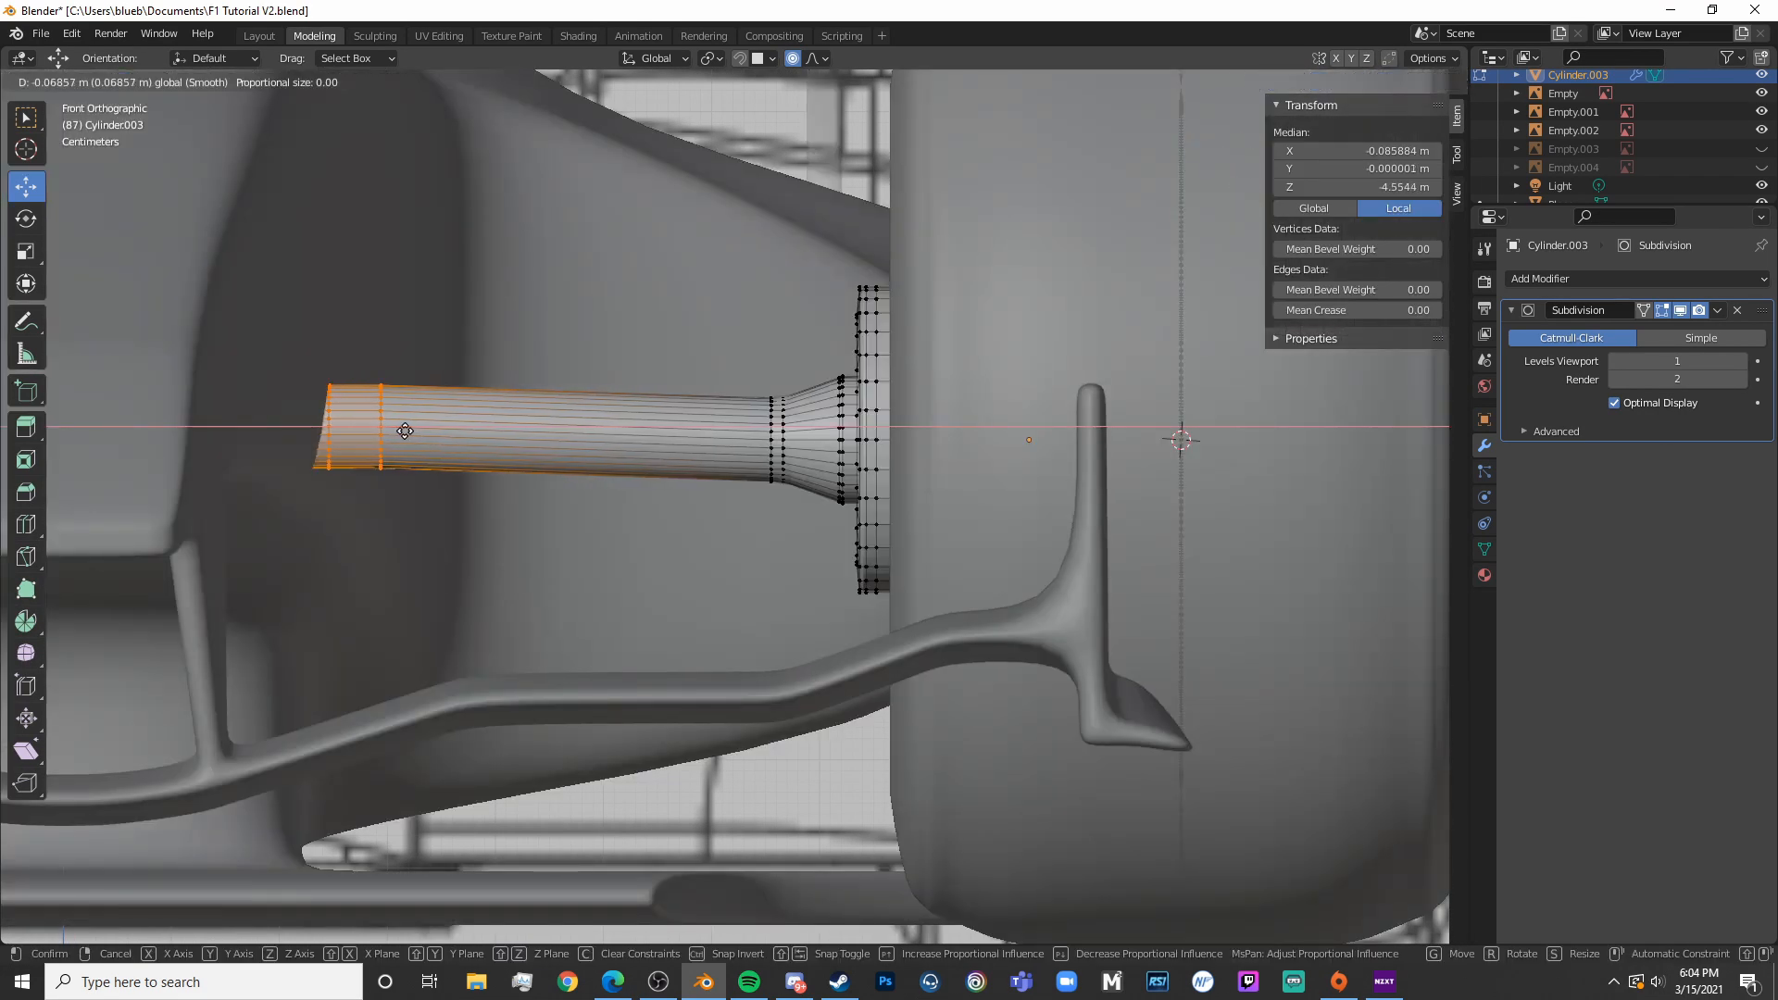
{"action": "left_click_drag", "start_coordinate": [389, 430], "coordinate": [389, 431]}
Inset the recess floor at the hub's tapered end by about 0.334 m
{"action": "key", "text": "Tab"}
{"action": "scroll", "coordinate": [423, 477], "scroll_direction": "down", "scroll_amount": 6}
{"action": "middle_click_drag", "start_coordinate": [613, 501], "coordinate": [803, 512]}
{"action": "key", "text": "Tab"}
{"action": "scroll", "coordinate": [802, 512], "scroll_direction": "up", "scroll_amount": 6}
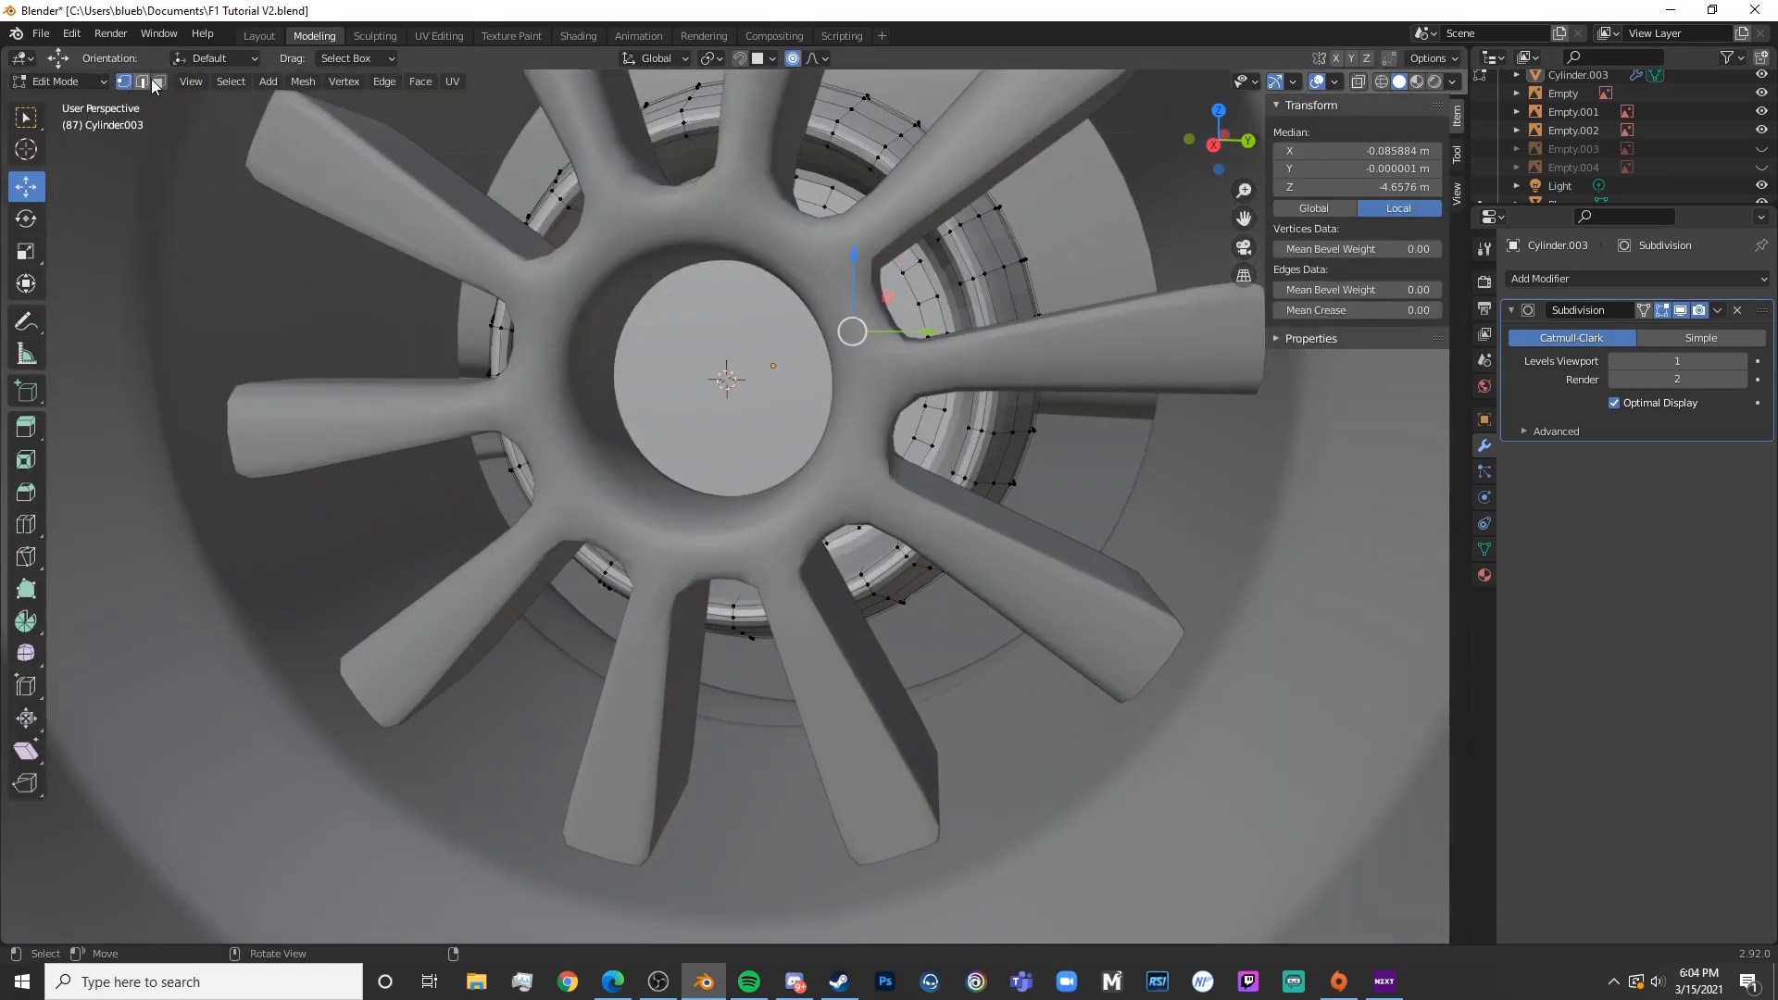
{"action": "left_click", "coordinate": [702, 392]}
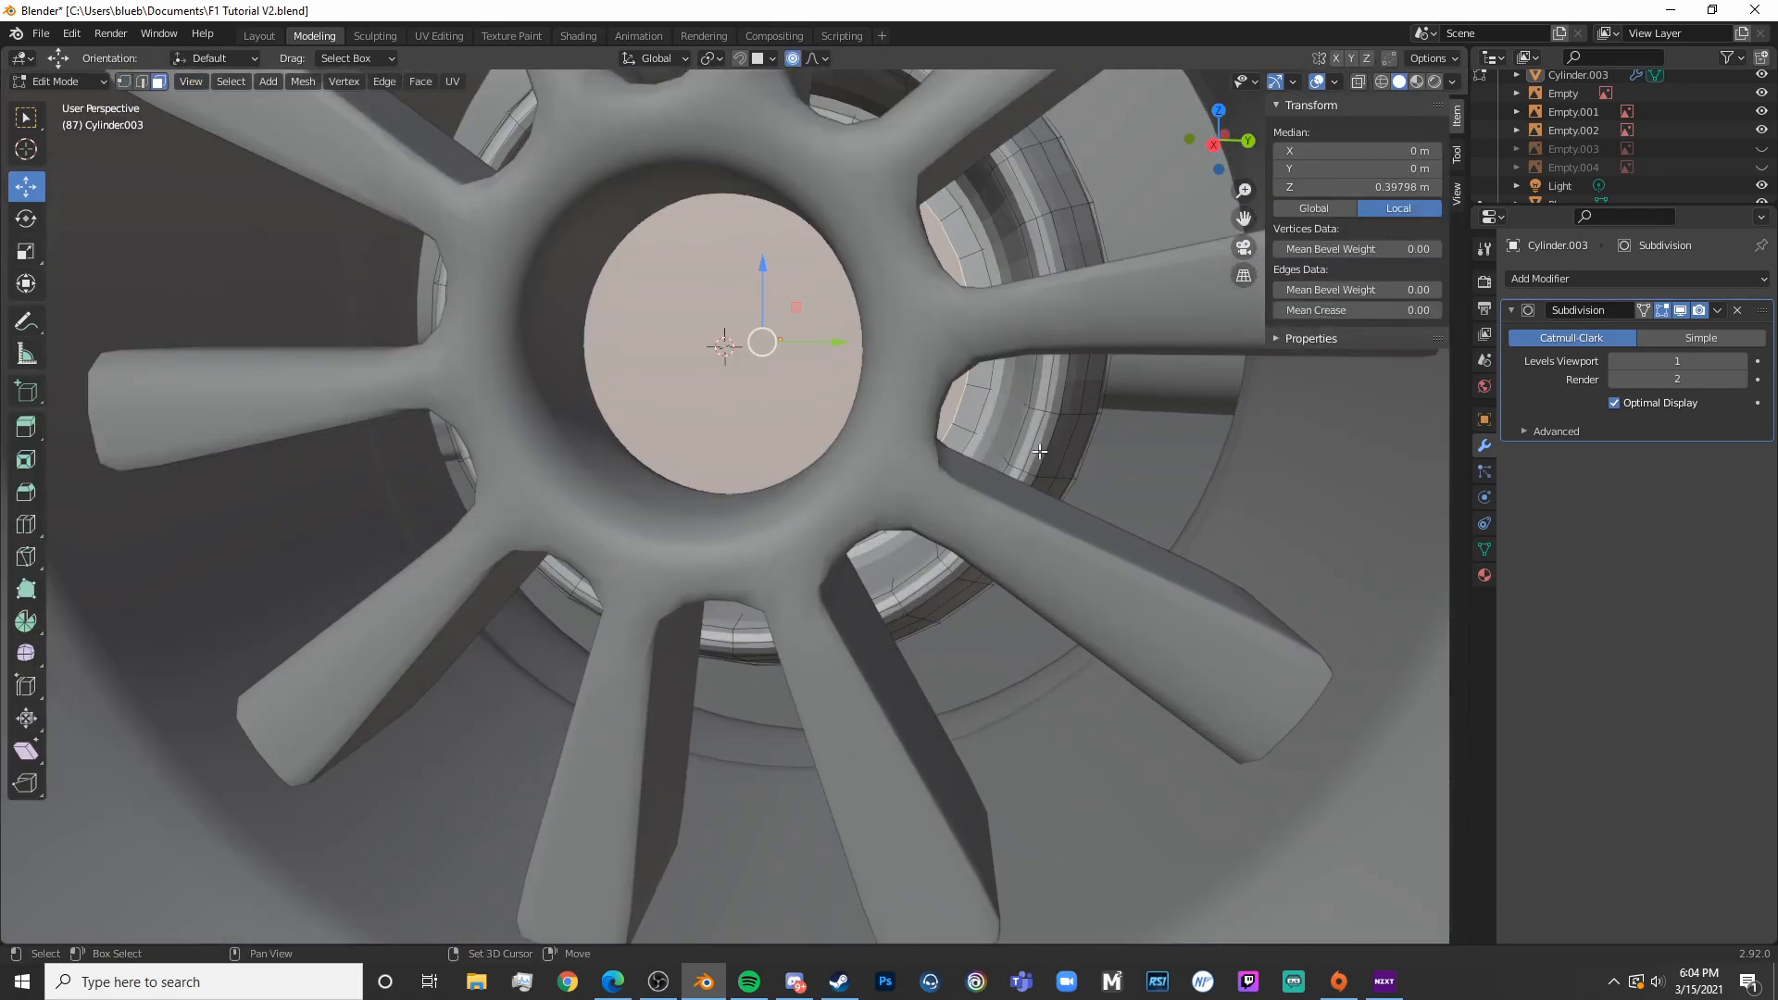
{"action": "scroll", "coordinate": [1024, 509], "scroll_direction": "down", "scroll_amount": 5}
{"action": "middle_click_drag", "start_coordinate": [1024, 509], "coordinate": [950, 541]}
{"action": "scroll", "coordinate": [950, 540], "scroll_direction": "up", "scroll_amount": 4}
{"action": "scroll", "coordinate": [950, 541], "scroll_direction": "up", "scroll_amount": 3}
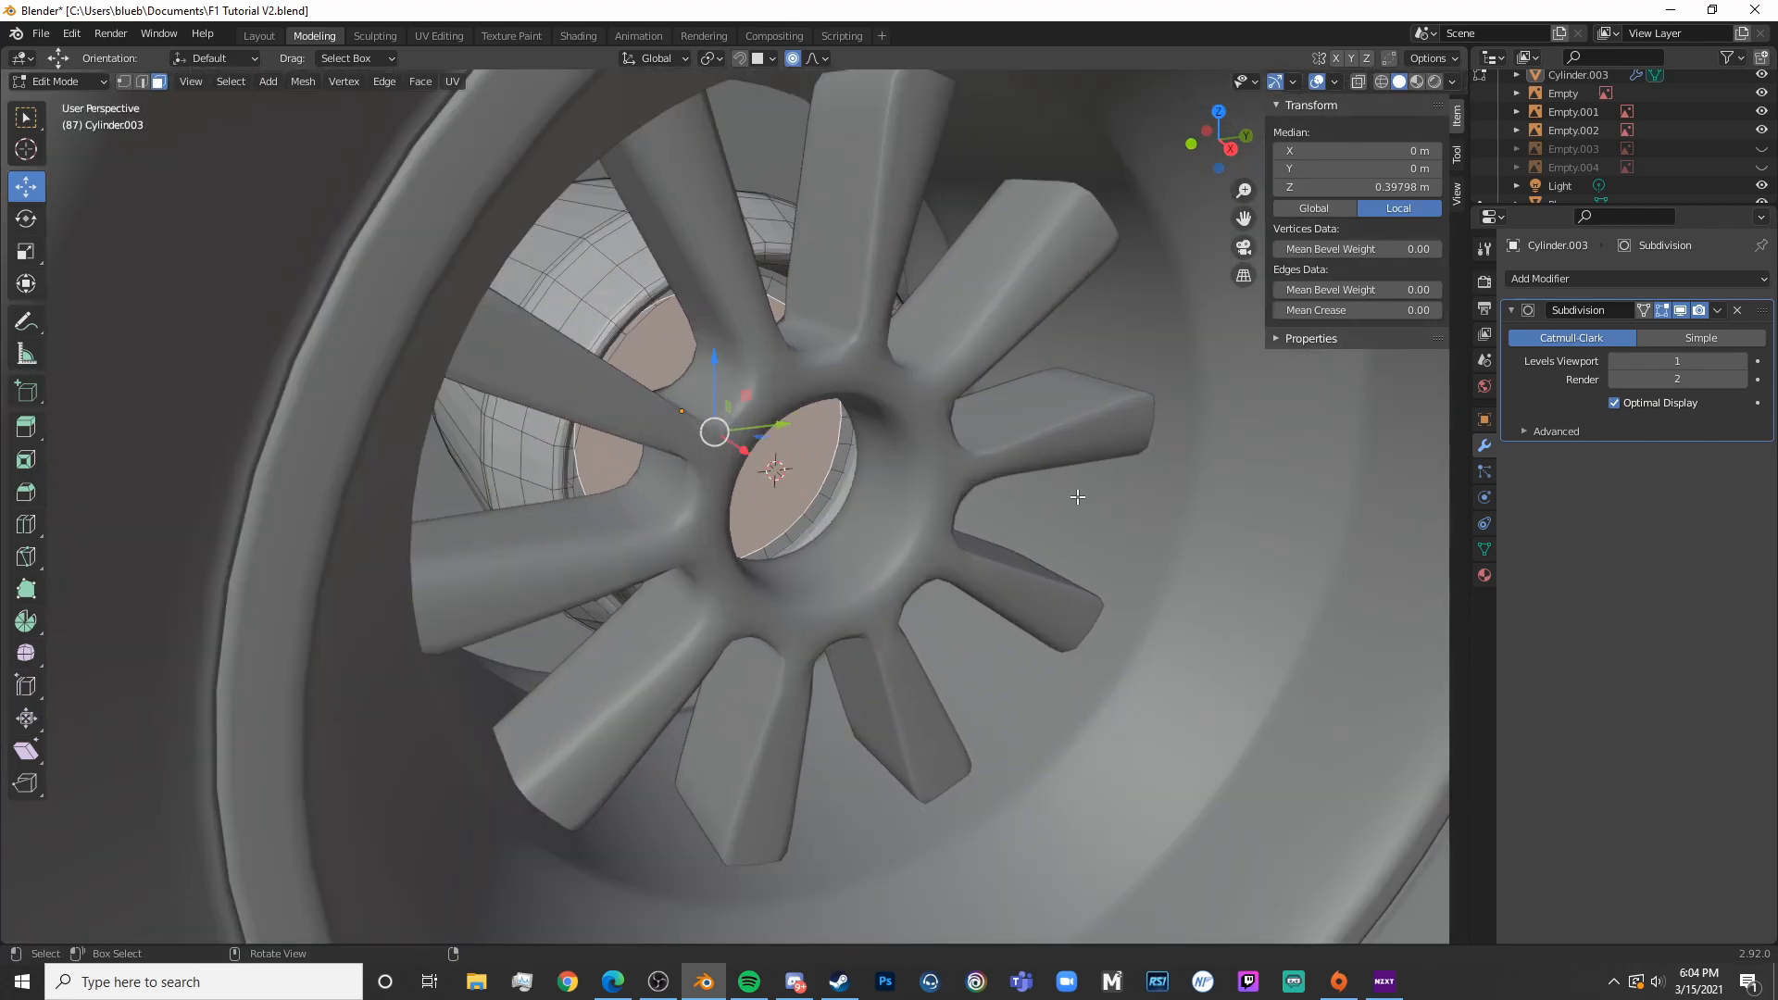
{"action": "key", "text": "i"}
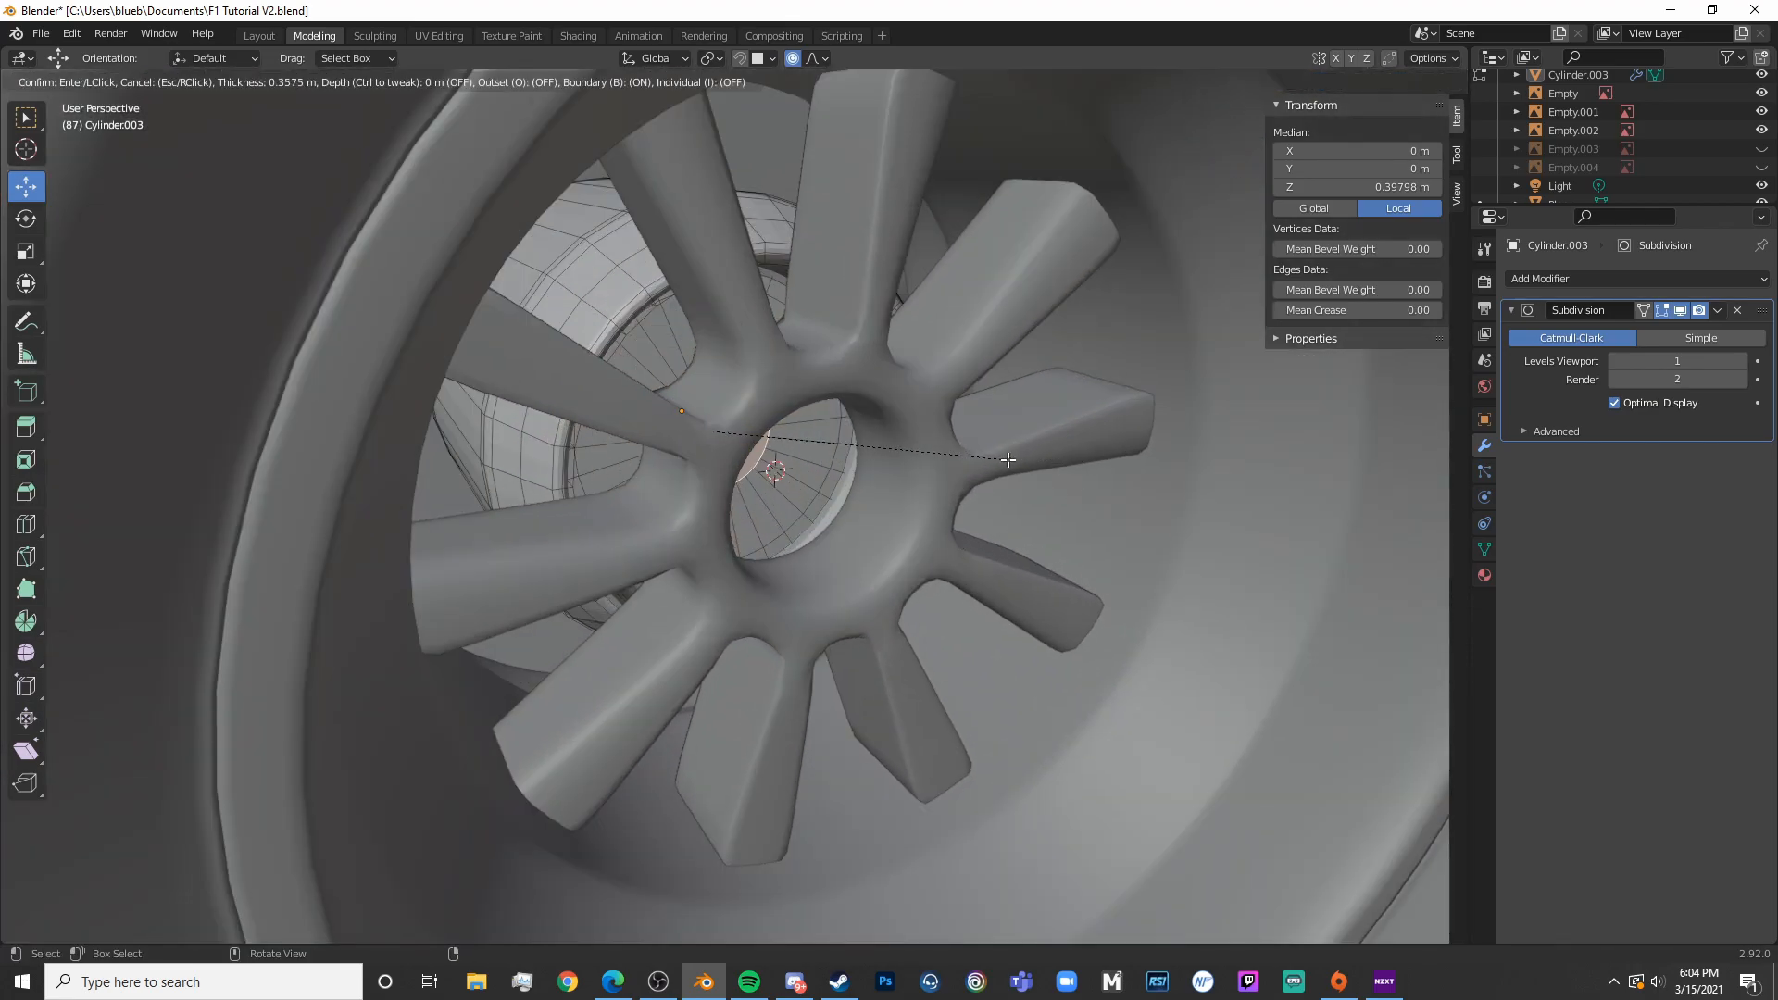
{"action": "left_click", "coordinate": [1014, 460]}
Scale the inset face by 1.207 to match the central hole of the wheel spokes
{"action": "key", "text": "KP_3"}
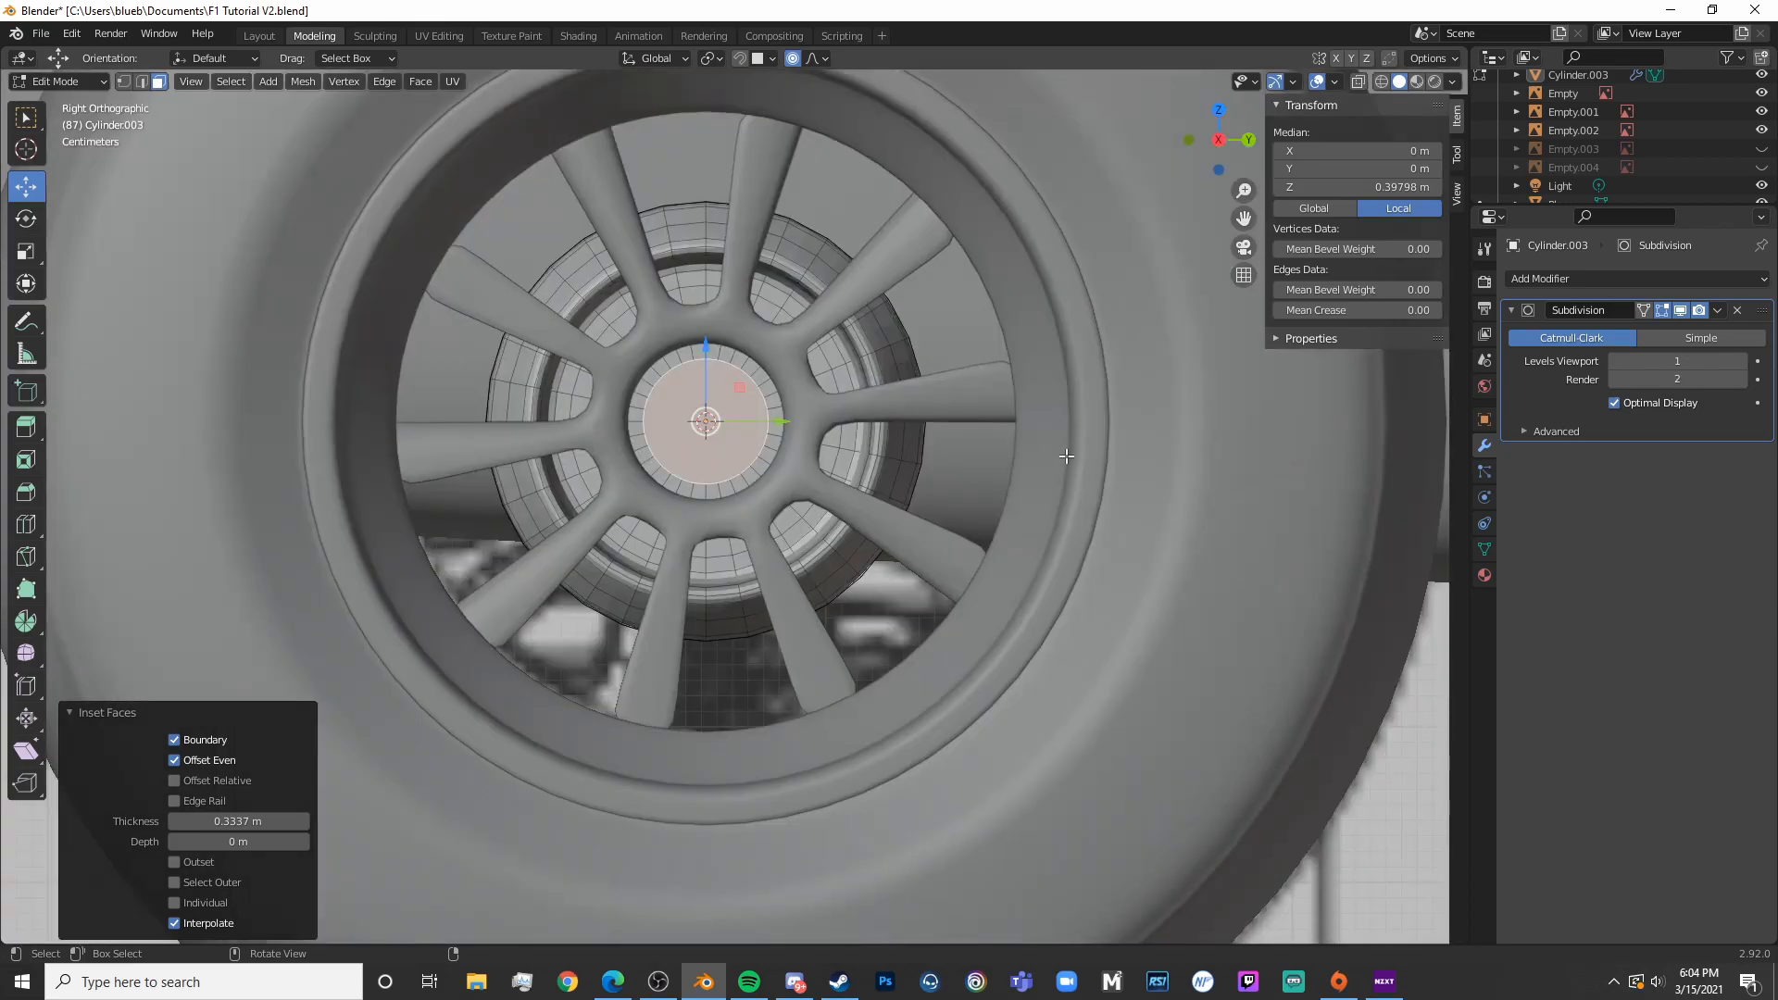
{"action": "scroll", "coordinate": [1066, 455], "scroll_direction": "up", "scroll_amount": 2}
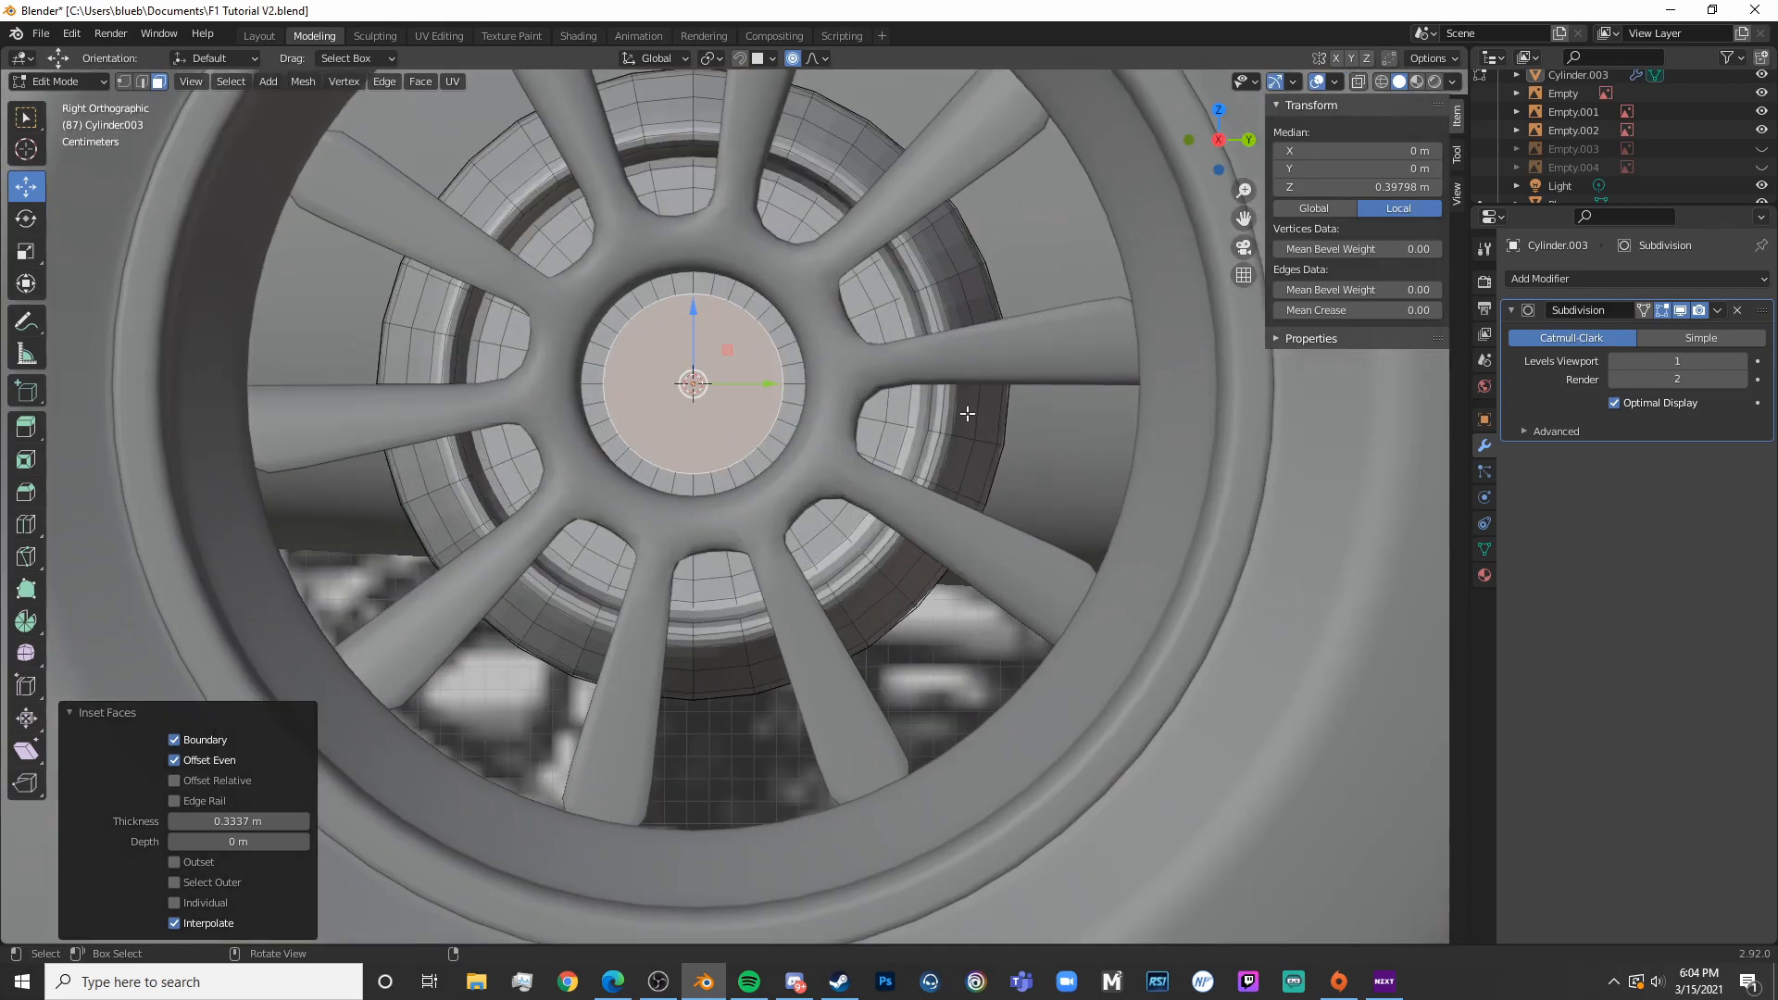
{"action": "left_click", "coordinate": [1030, 409]}
{"action": "scroll", "coordinate": [1023, 411], "scroll_direction": "down", "scroll_amount": 3}
Extrude the face about 0.16 m out through the spokes' central hole, extend it about 0.006 m more and inset its end
{"action": "middle_click_drag", "start_coordinate": [842, 444], "coordinate": [960, 508]}
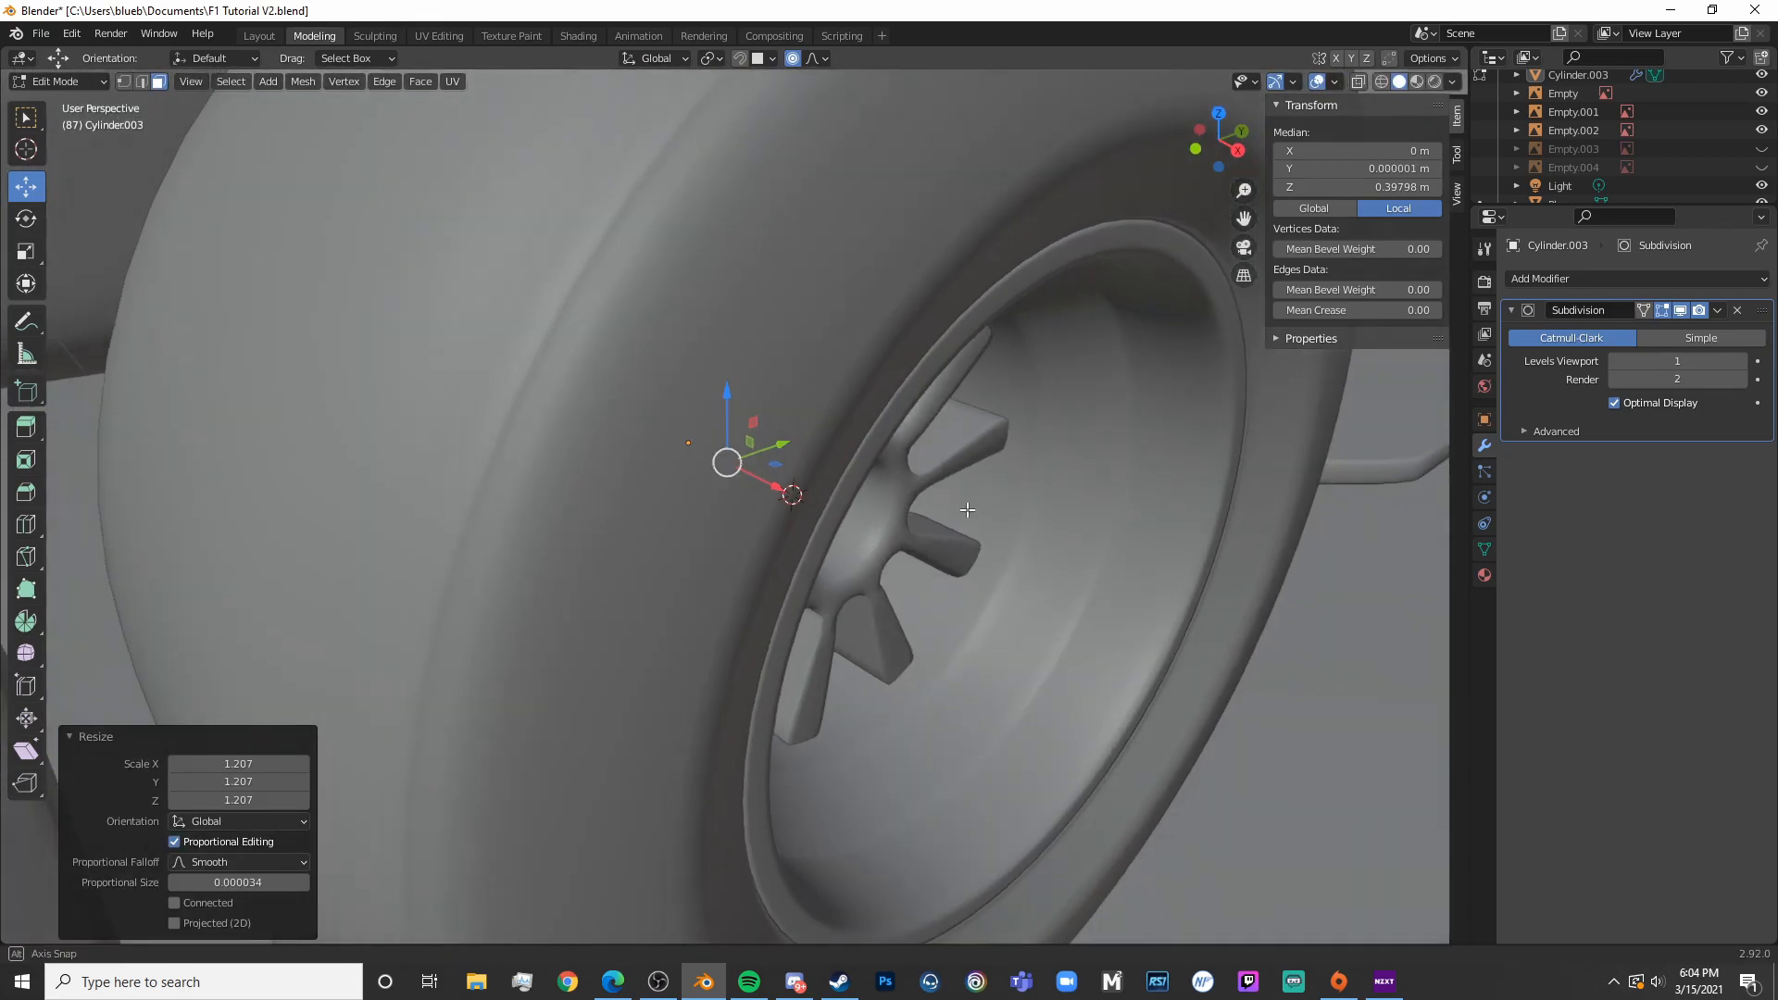
{"action": "key", "text": "e"}
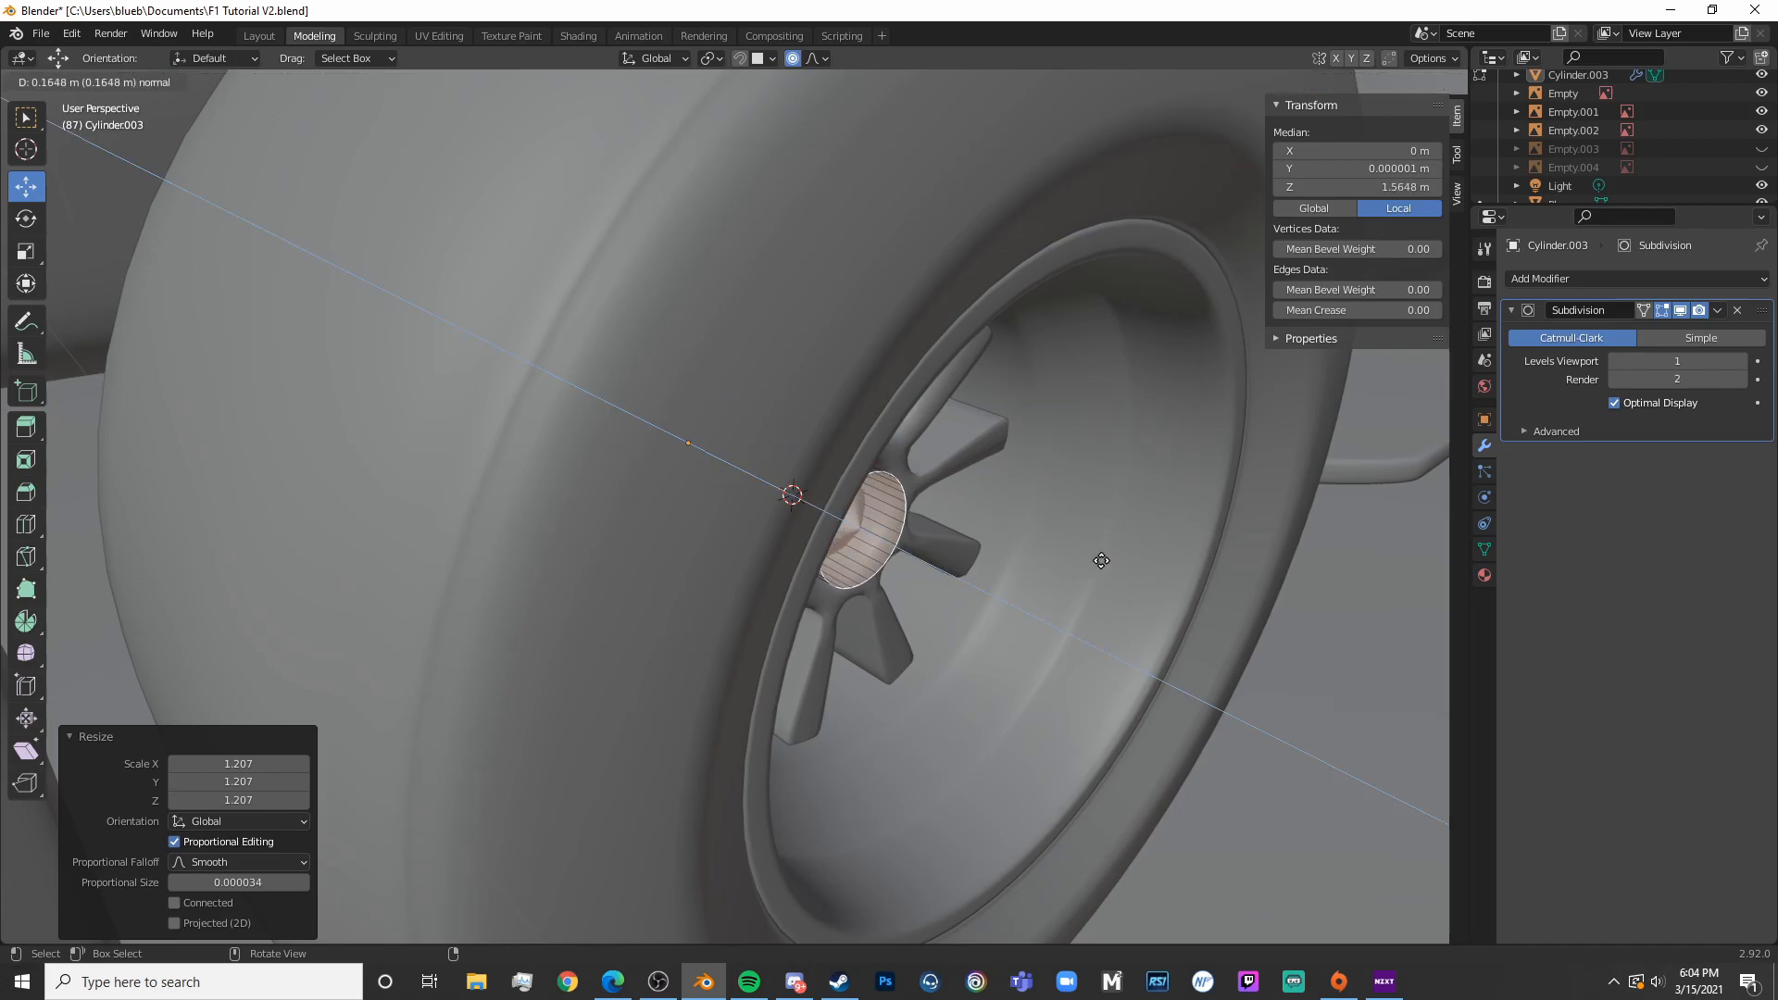
{"action": "left_click", "coordinate": [1093, 560]}
{"action": "key", "text": "e"}
{"action": "left_click", "coordinate": [1102, 562]}
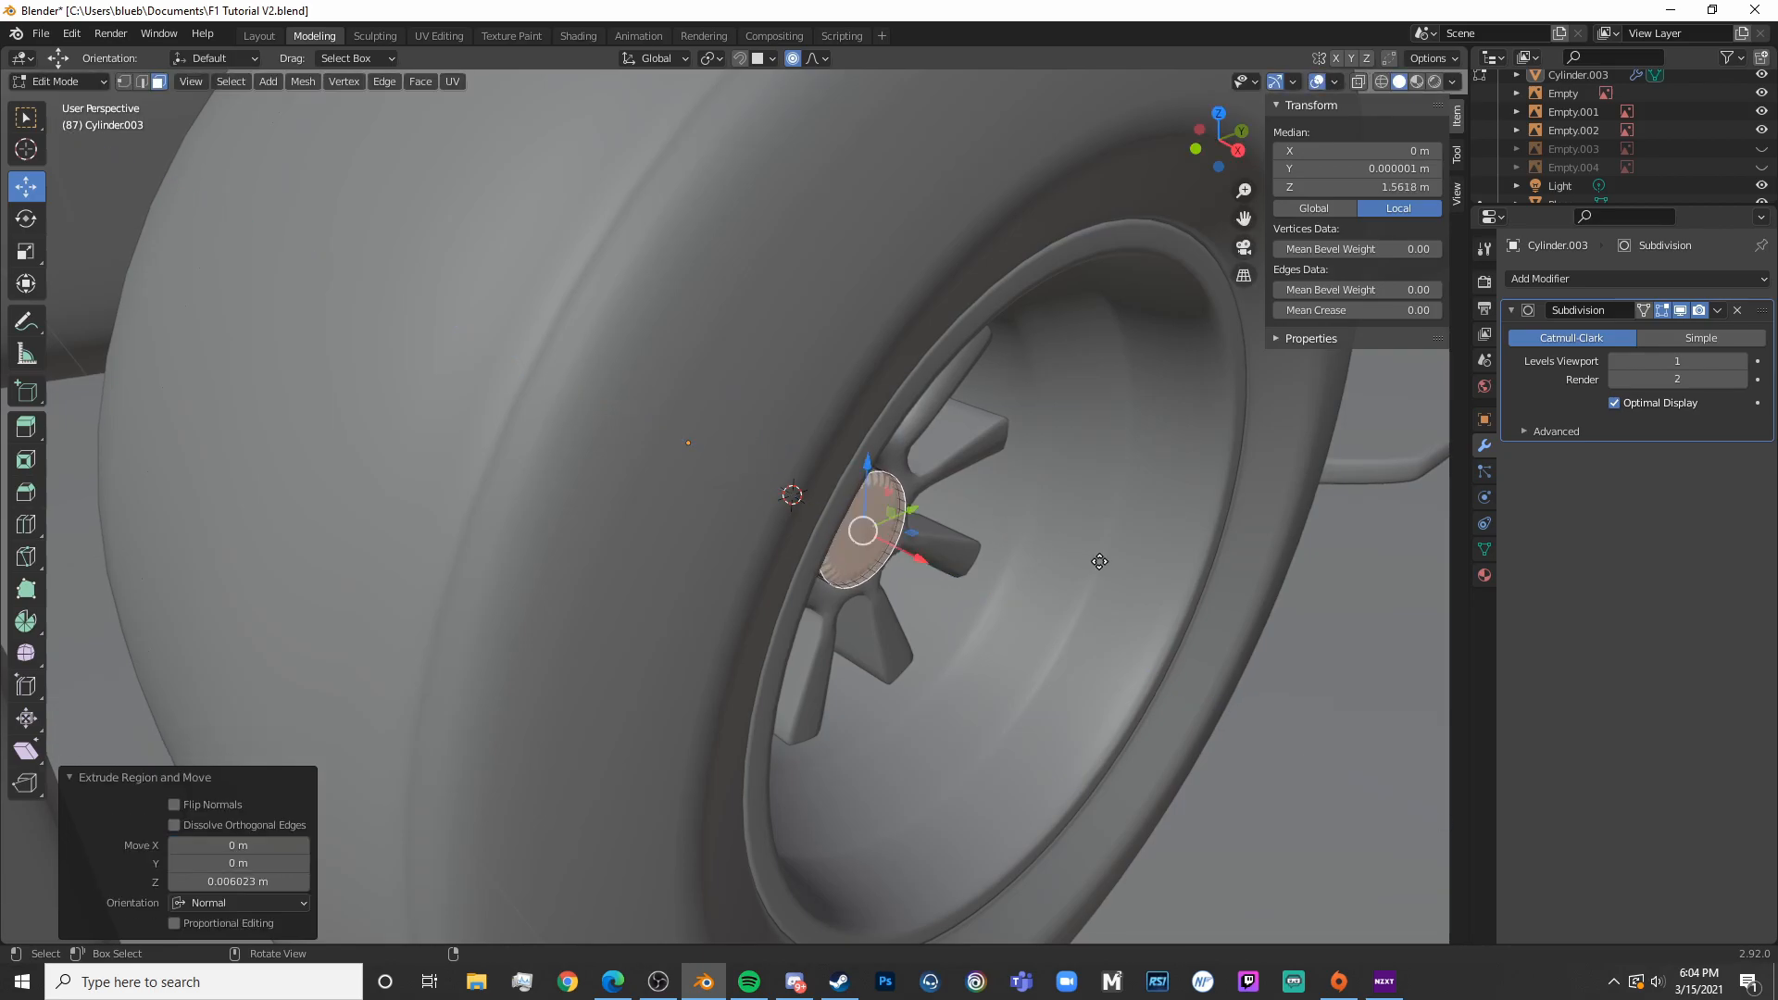
{"action": "key", "text": "i"}
{"action": "left_click", "coordinate": [1103, 532]}
{"action": "key", "text": "Tab"}
{"action": "middle_click_drag", "start_coordinate": [1103, 531], "coordinate": [935, 529]}
{"action": "scroll", "coordinate": [945, 487], "scroll_direction": "down", "scroll_amount": 6}
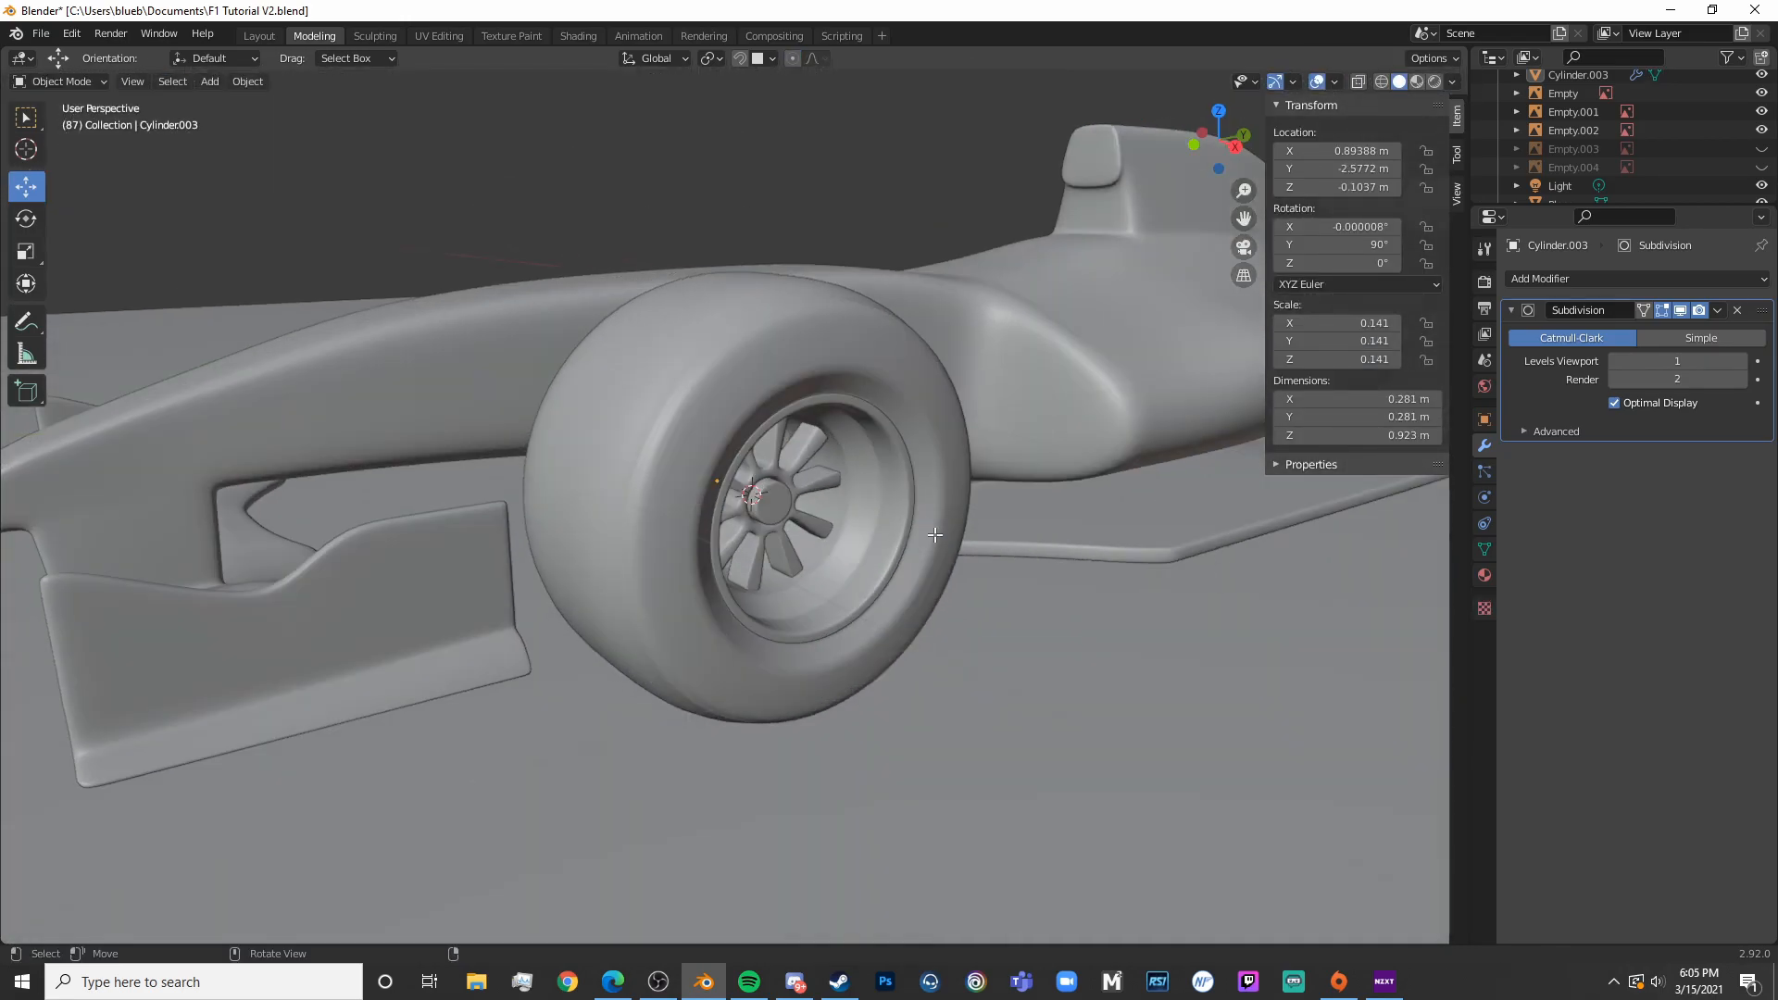
Add an edge loop around the hub's outer stub, slid close to its base inside the tapered recess
{"action": "key", "text": "Tab"}
{"action": "key", "text": "KP_0"}
{"action": "key", "text": "KP_1"}
{"action": "key", "text": "shift+z"}
{"action": "scroll", "coordinate": [935, 536], "scroll_direction": "up", "scroll_amount": 6}
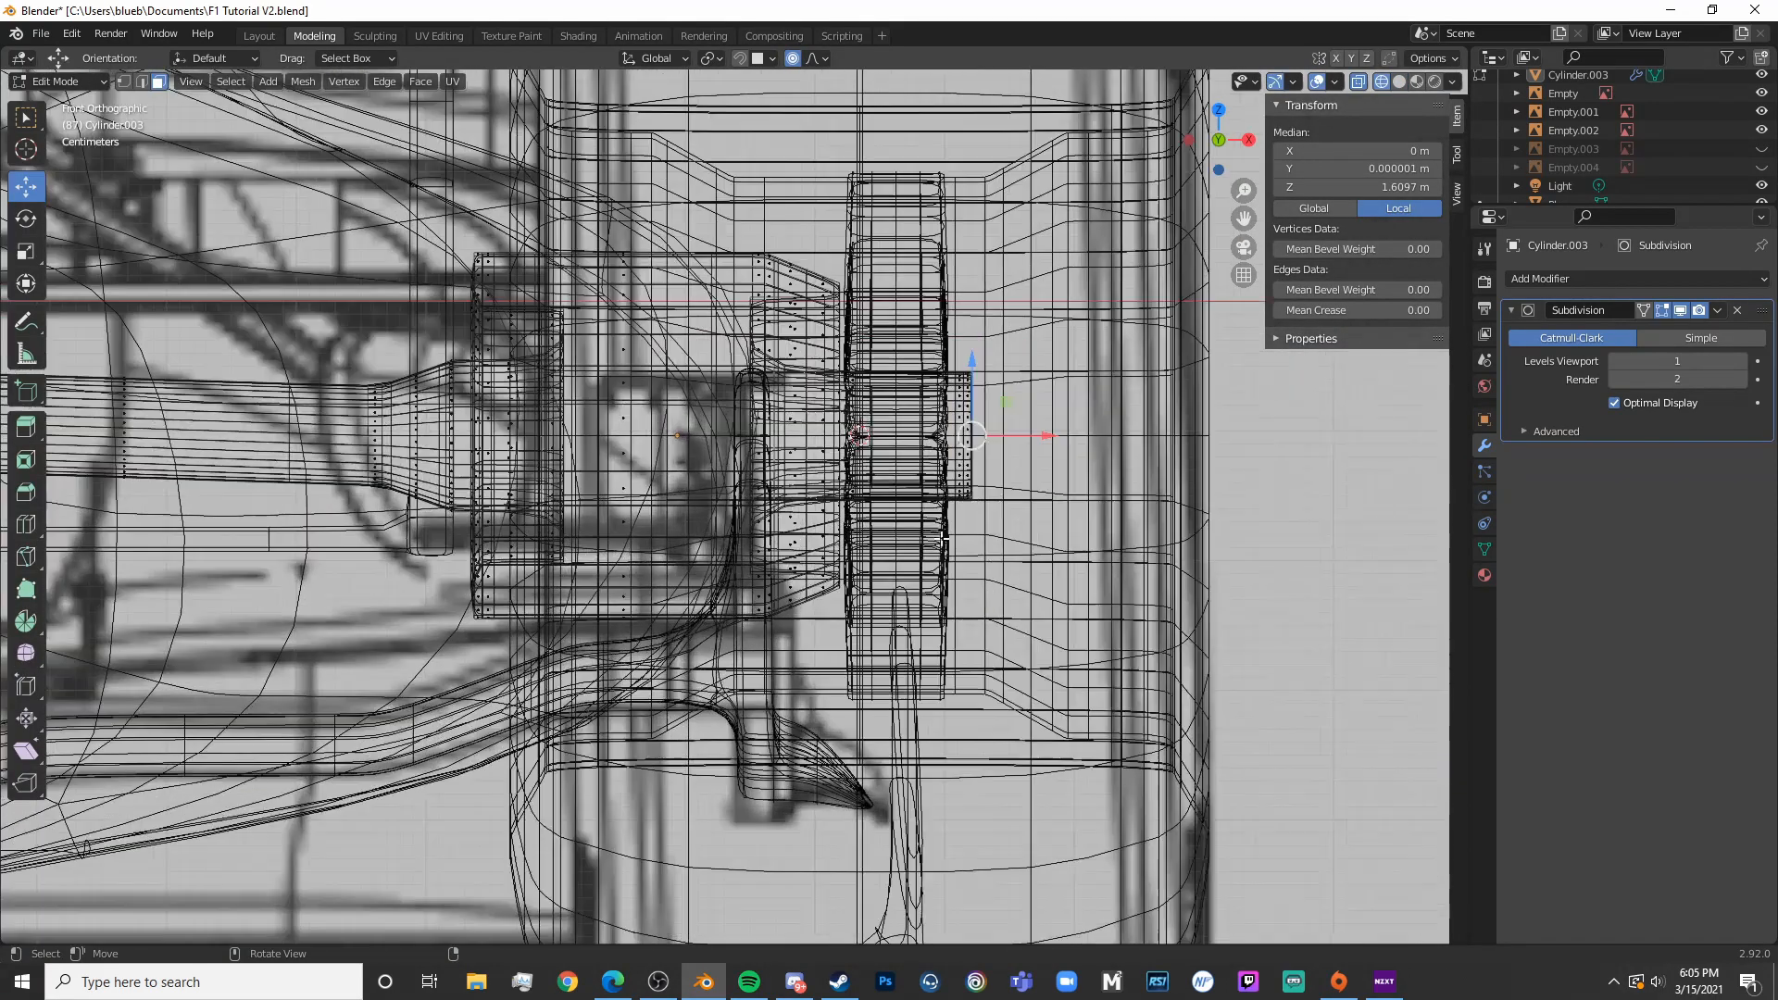
{"action": "key", "text": "alt+a"}
{"action": "scroll", "coordinate": [1107, 296], "scroll_direction": "up", "scroll_amount": 4}
{"action": "middle_click_drag", "start_coordinate": [1111, 288], "coordinate": [916, 343], "text": "shift"}
{"action": "left_click", "coordinate": [804, 245]}
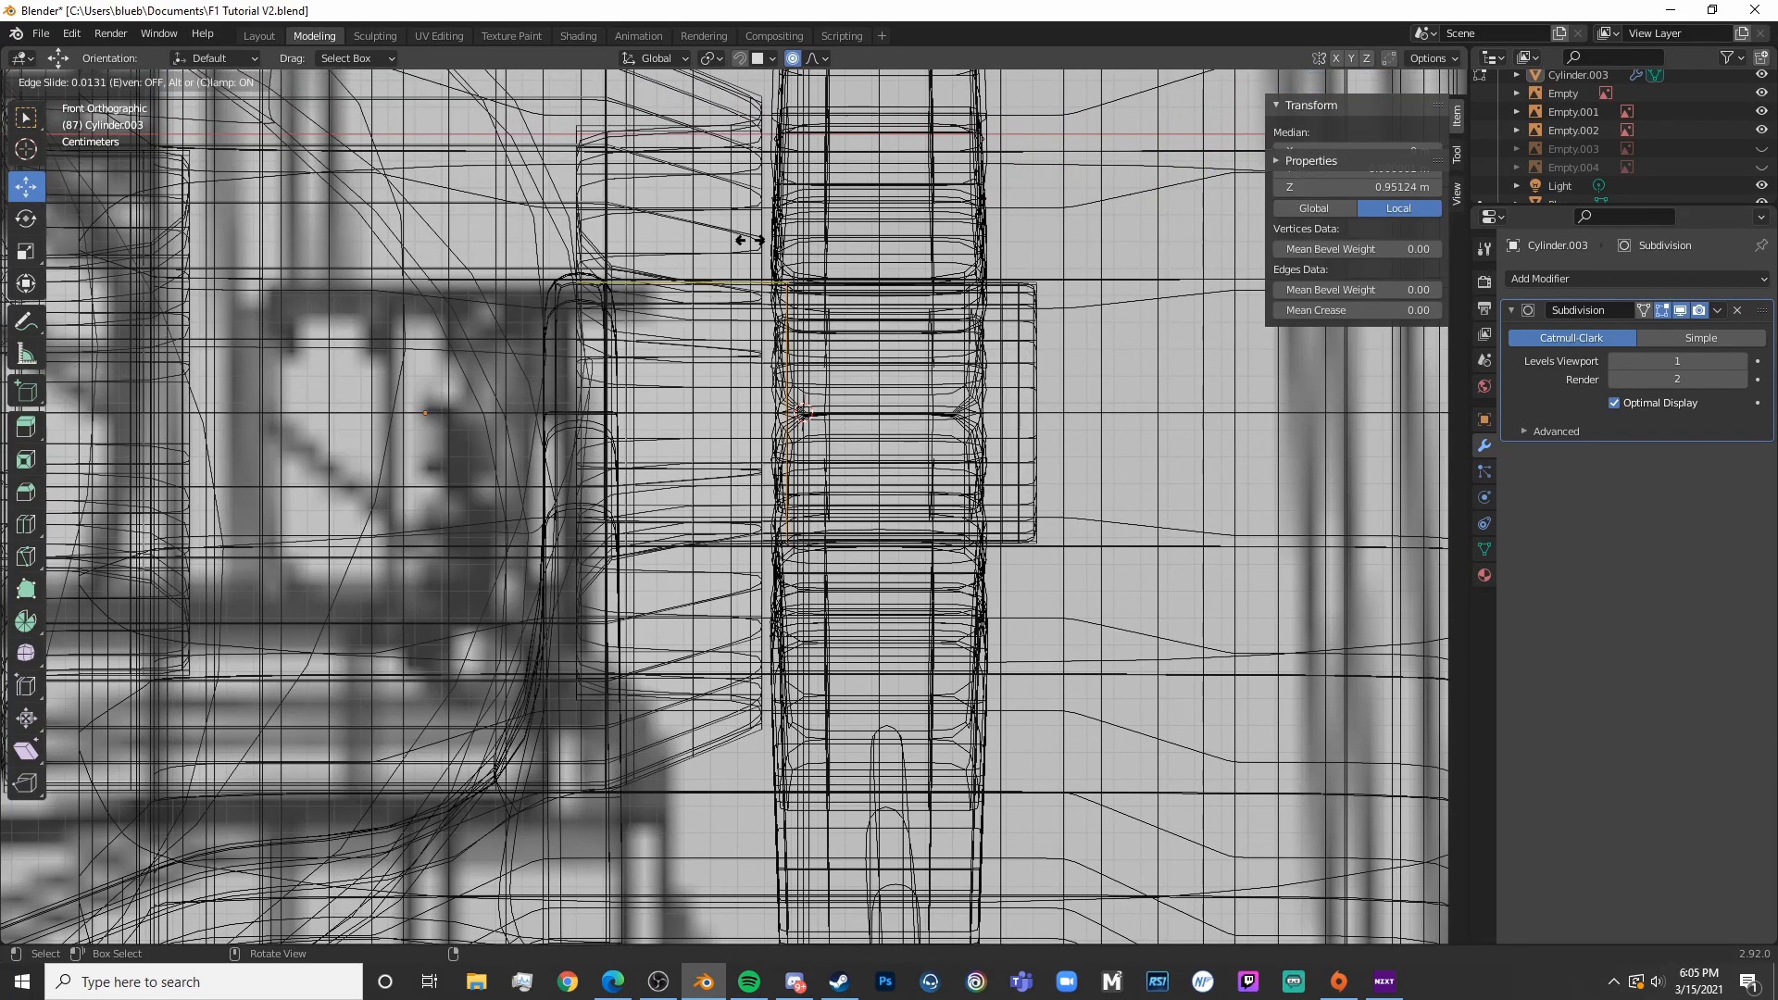
{"action": "left_click", "coordinate": [647, 241]}
{"action": "key", "text": "Tab"}
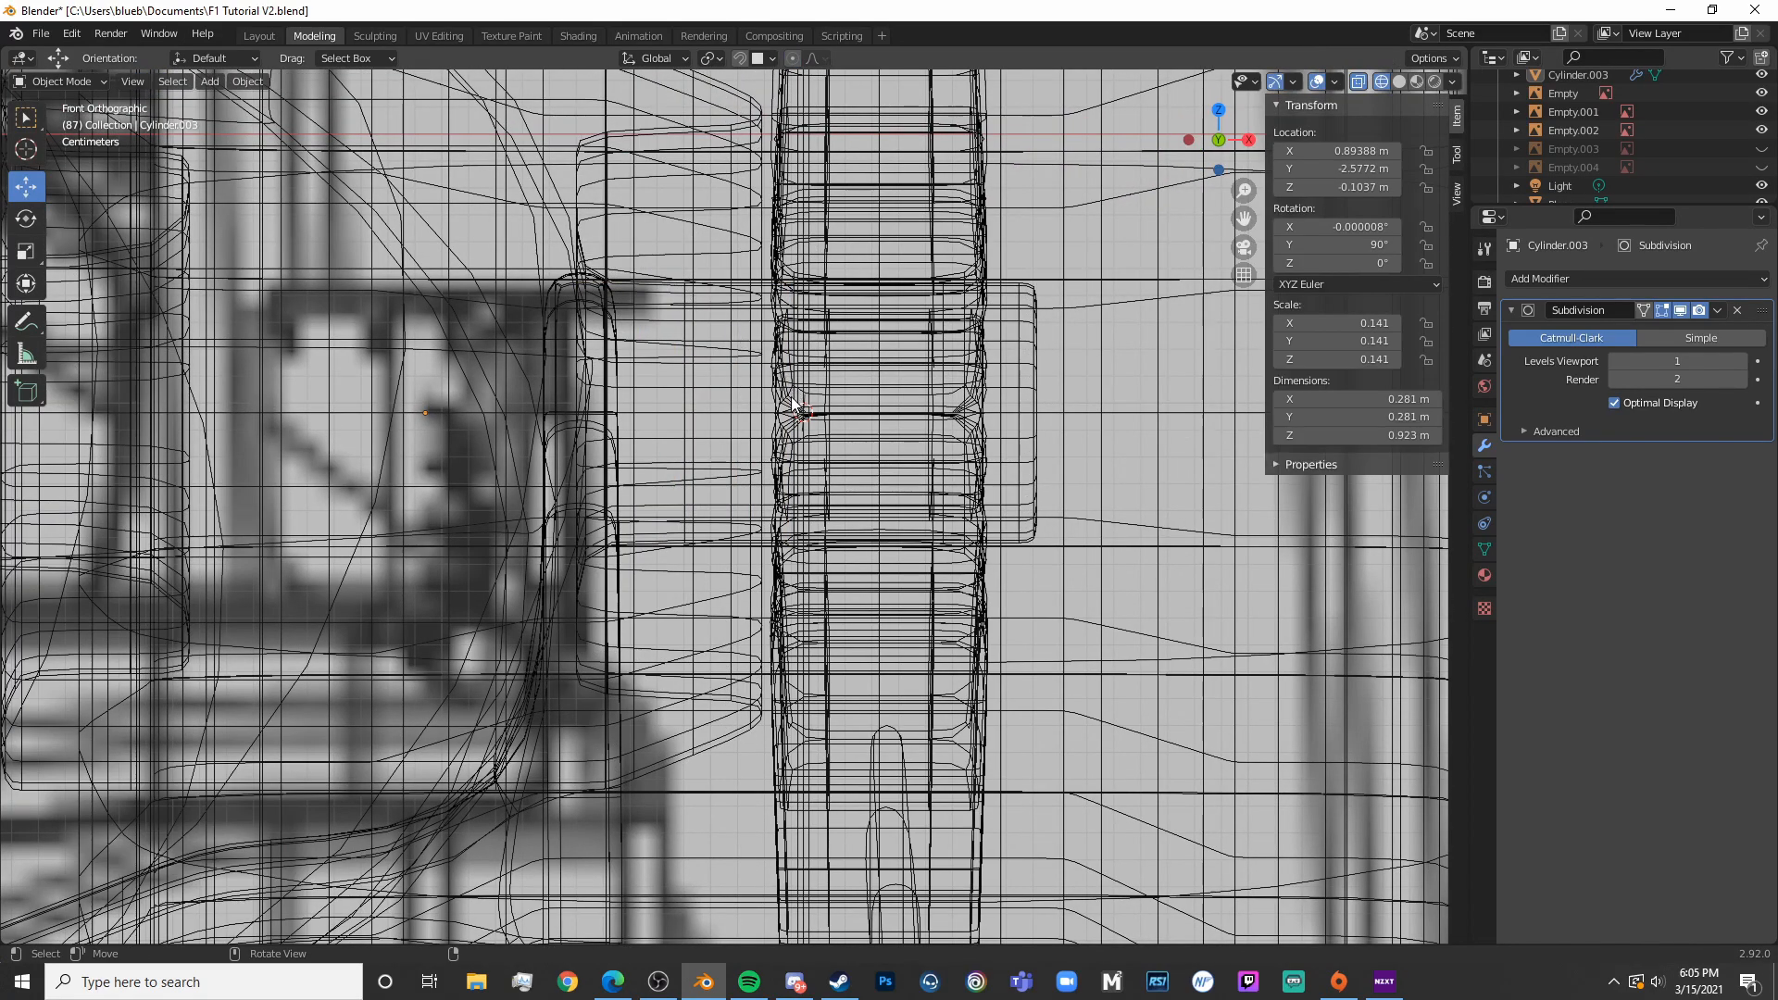
Isolate the inner hub object in local view and open its mesh for editing
{"action": "scroll", "coordinate": [635, 453], "scroll_direction": "down", "scroll_amount": 6}
{"action": "left_click", "coordinate": [402, 451]}
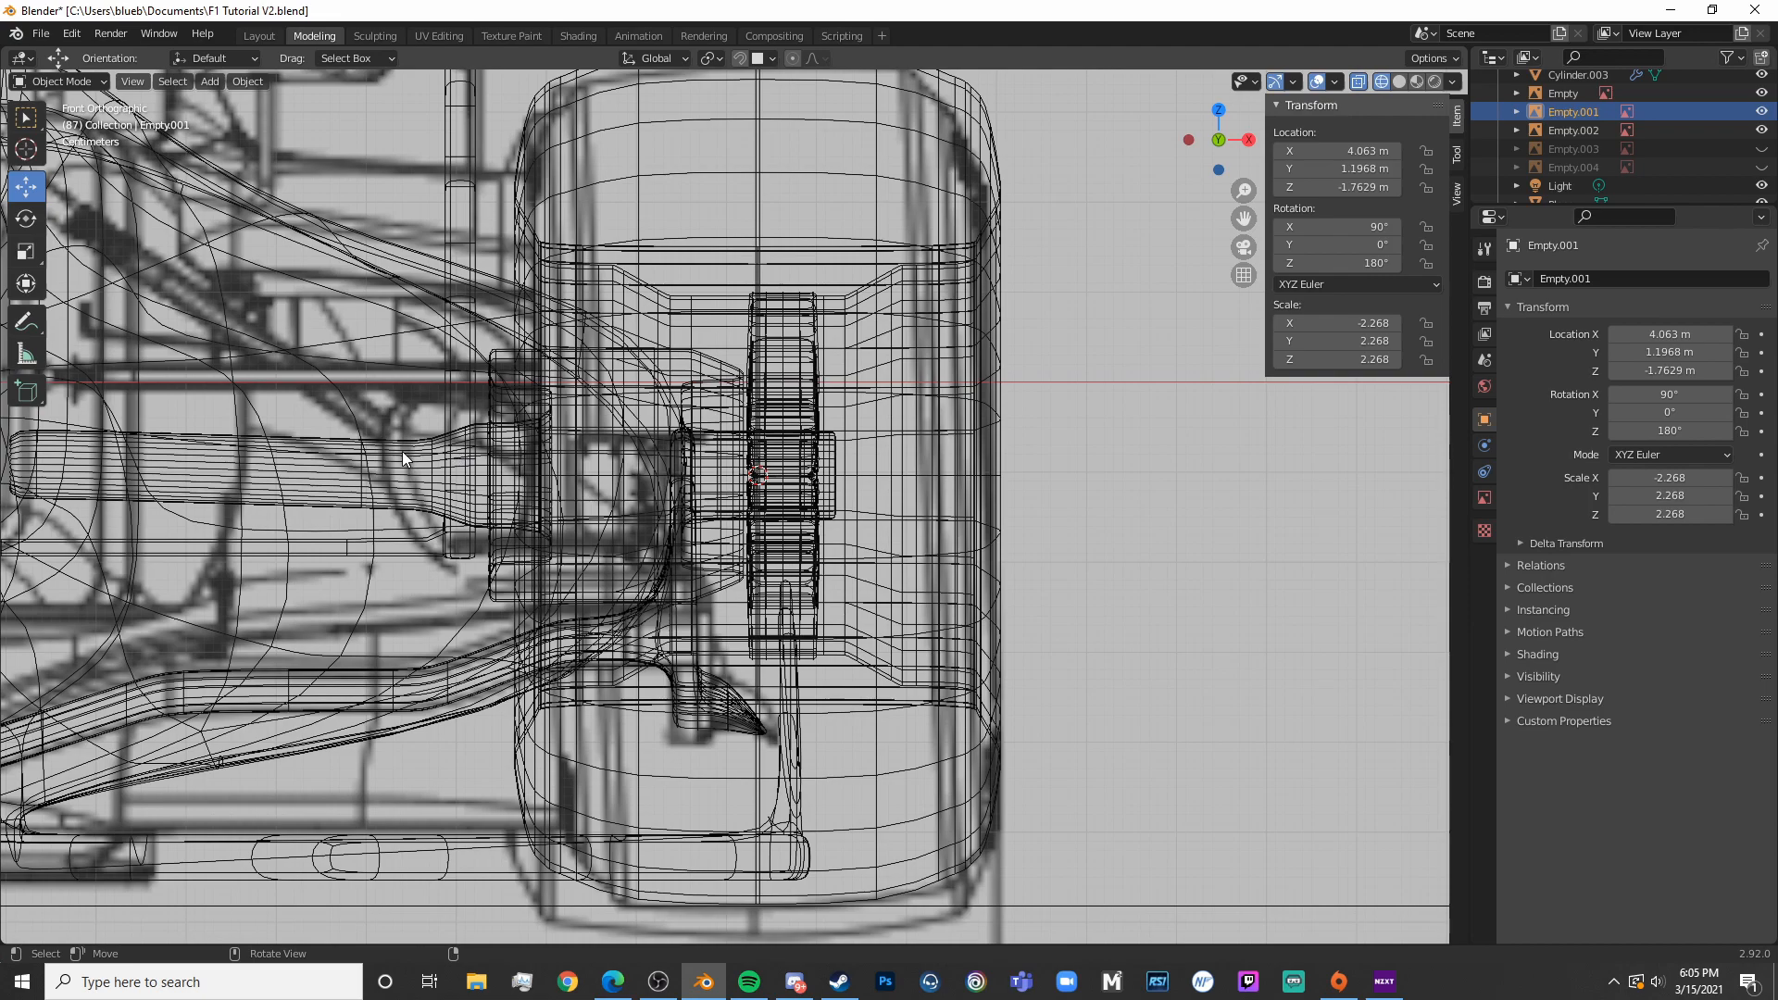
{"action": "left_click", "coordinate": [422, 447]}
{"action": "key", "text": "KP_Divide"}
{"action": "scroll", "coordinate": [542, 459], "scroll_direction": "up", "scroll_amount": 4}
{"action": "key", "text": "Tab"}
{"action": "scroll", "coordinate": [740, 539], "scroll_direction": "up", "scroll_amount": 3}
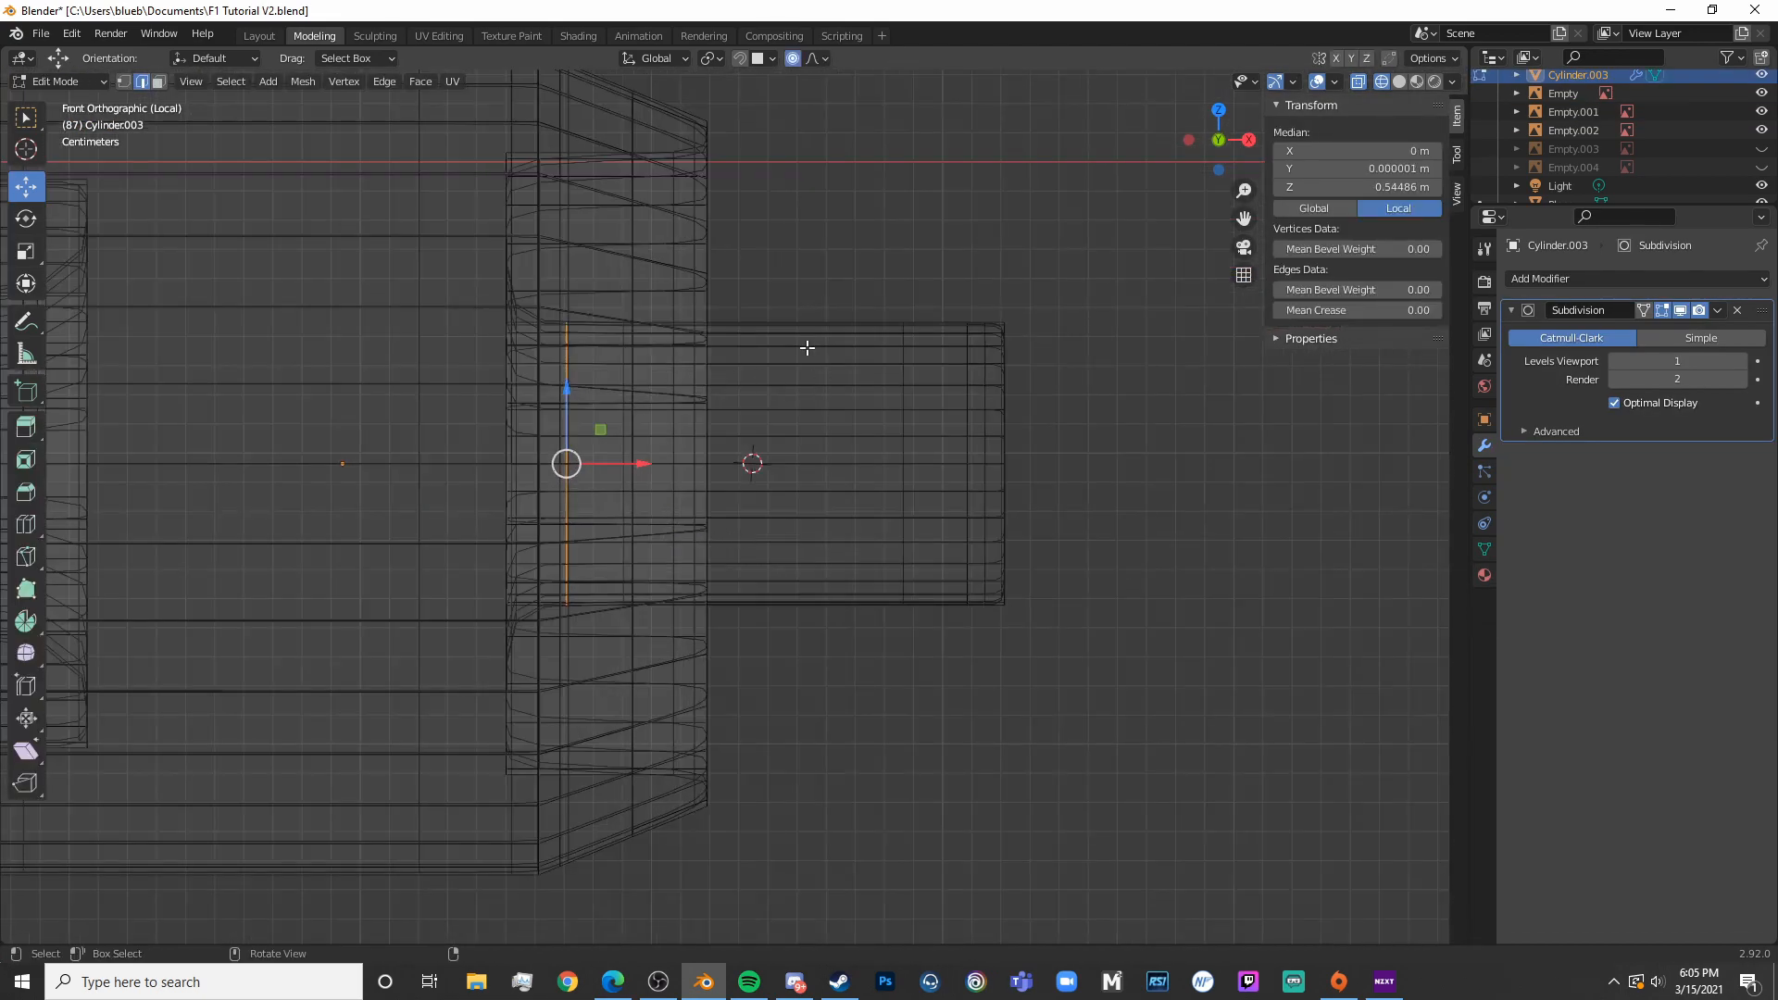
Add an edge loop on the recess floor around the stub's base, with a slide factor of 0.446
{"action": "key", "text": "shift+z"}
{"action": "mouse_move", "coordinate": [942, 515]}
{"action": "middle_mouse_down"}
{"action": "mouse_move", "coordinate": [825, 574]}
{"action": "mouse_move", "coordinate": [537, 481]}
{"action": "middle_mouse_up"}
{"action": "key", "text": "shift+z"}
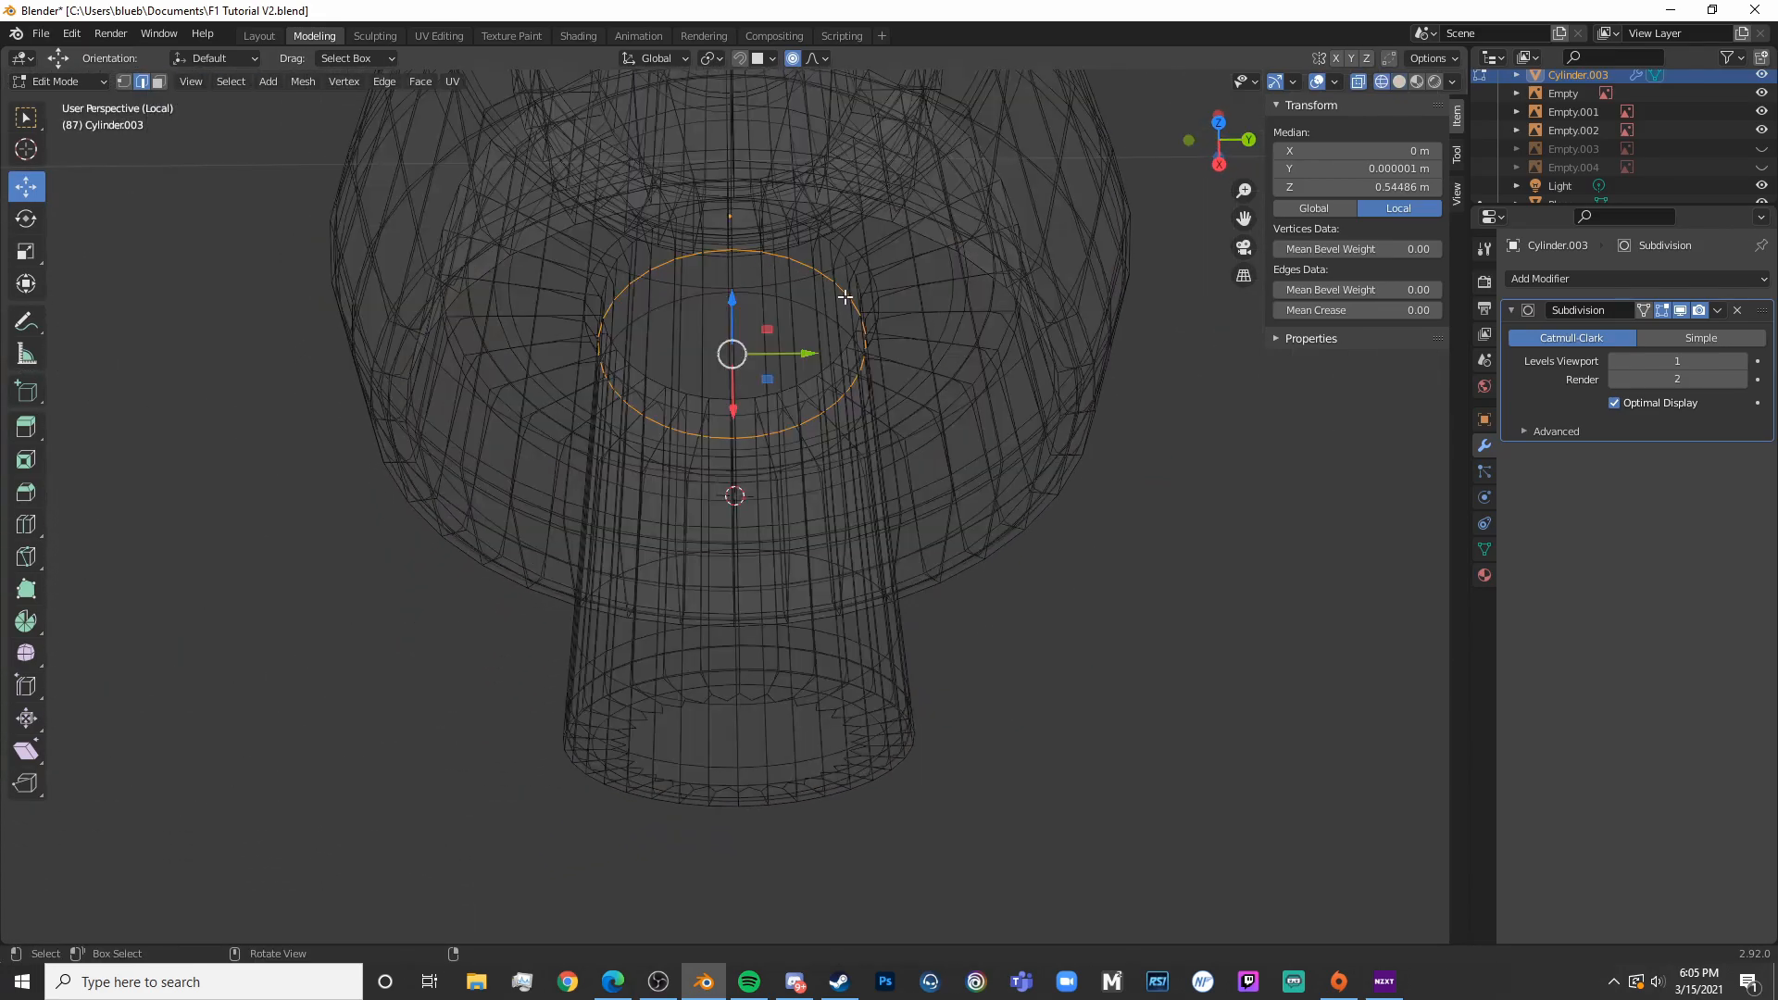
{"action": "key", "text": "shift+z"}
{"action": "key", "text": "KP_3"}
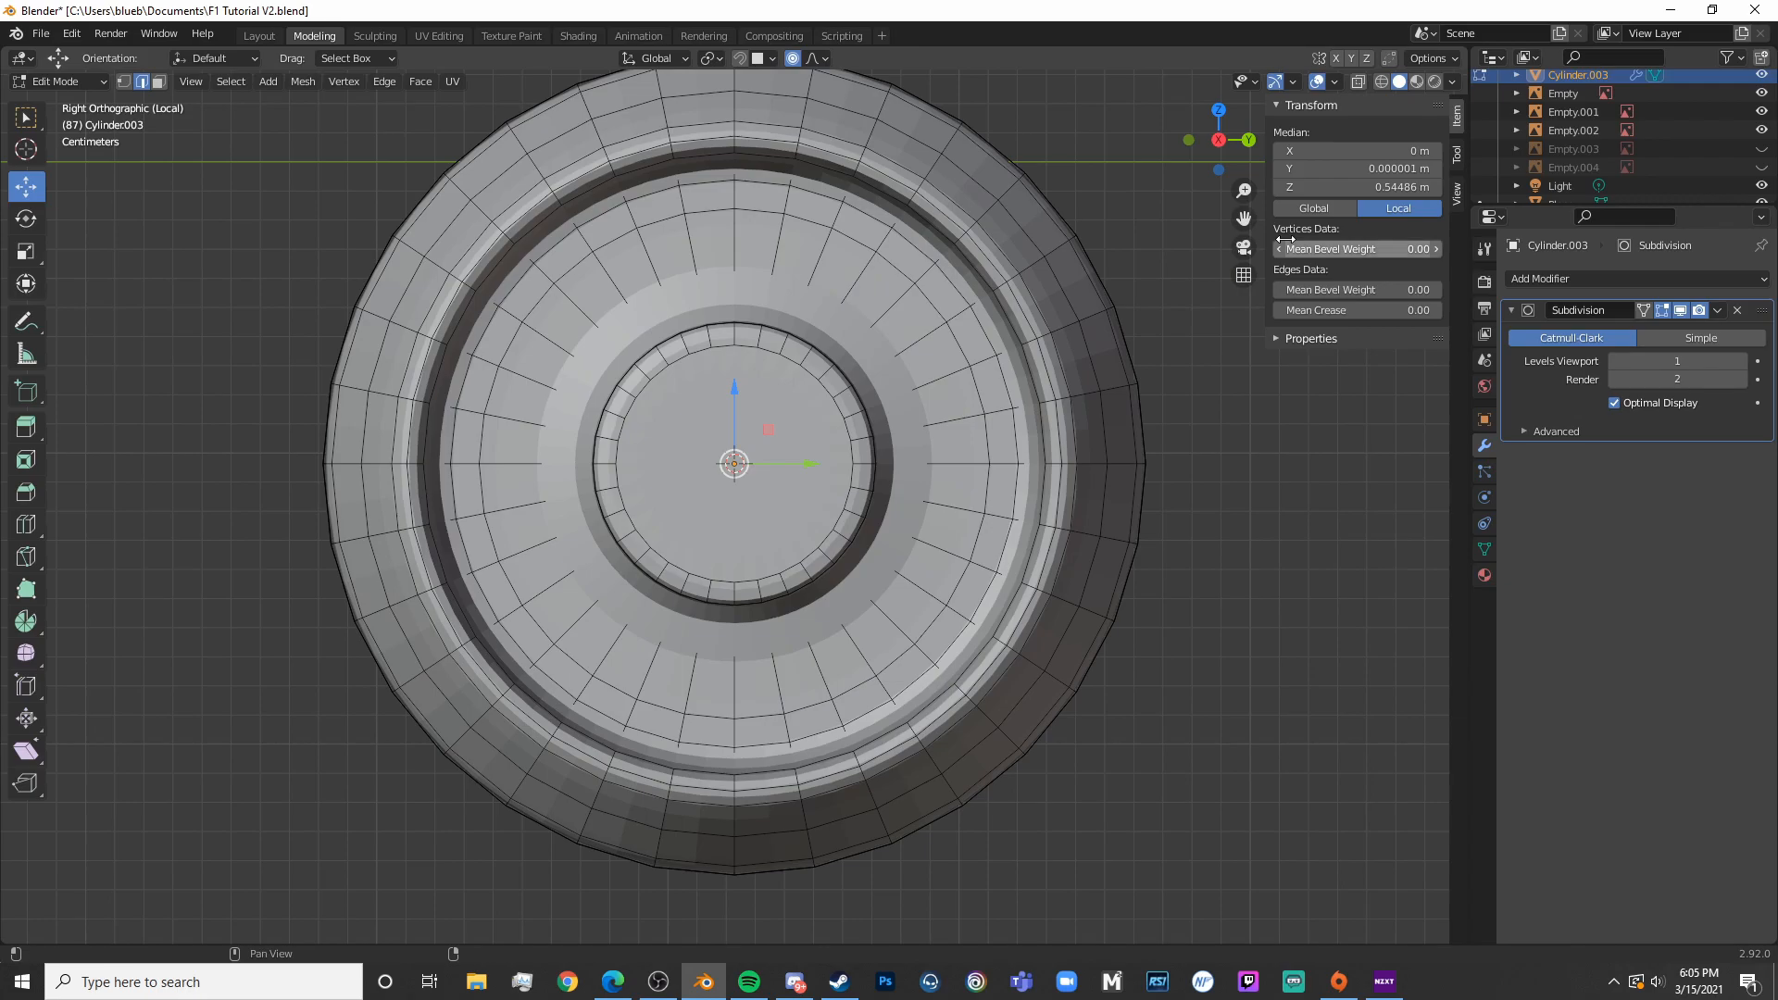
{"action": "key", "text": "KP_1"}
{"action": "middle_click_drag", "start_coordinate": [1135, 271], "coordinate": [910, 284]}
{"action": "key", "text": "alt+a"}
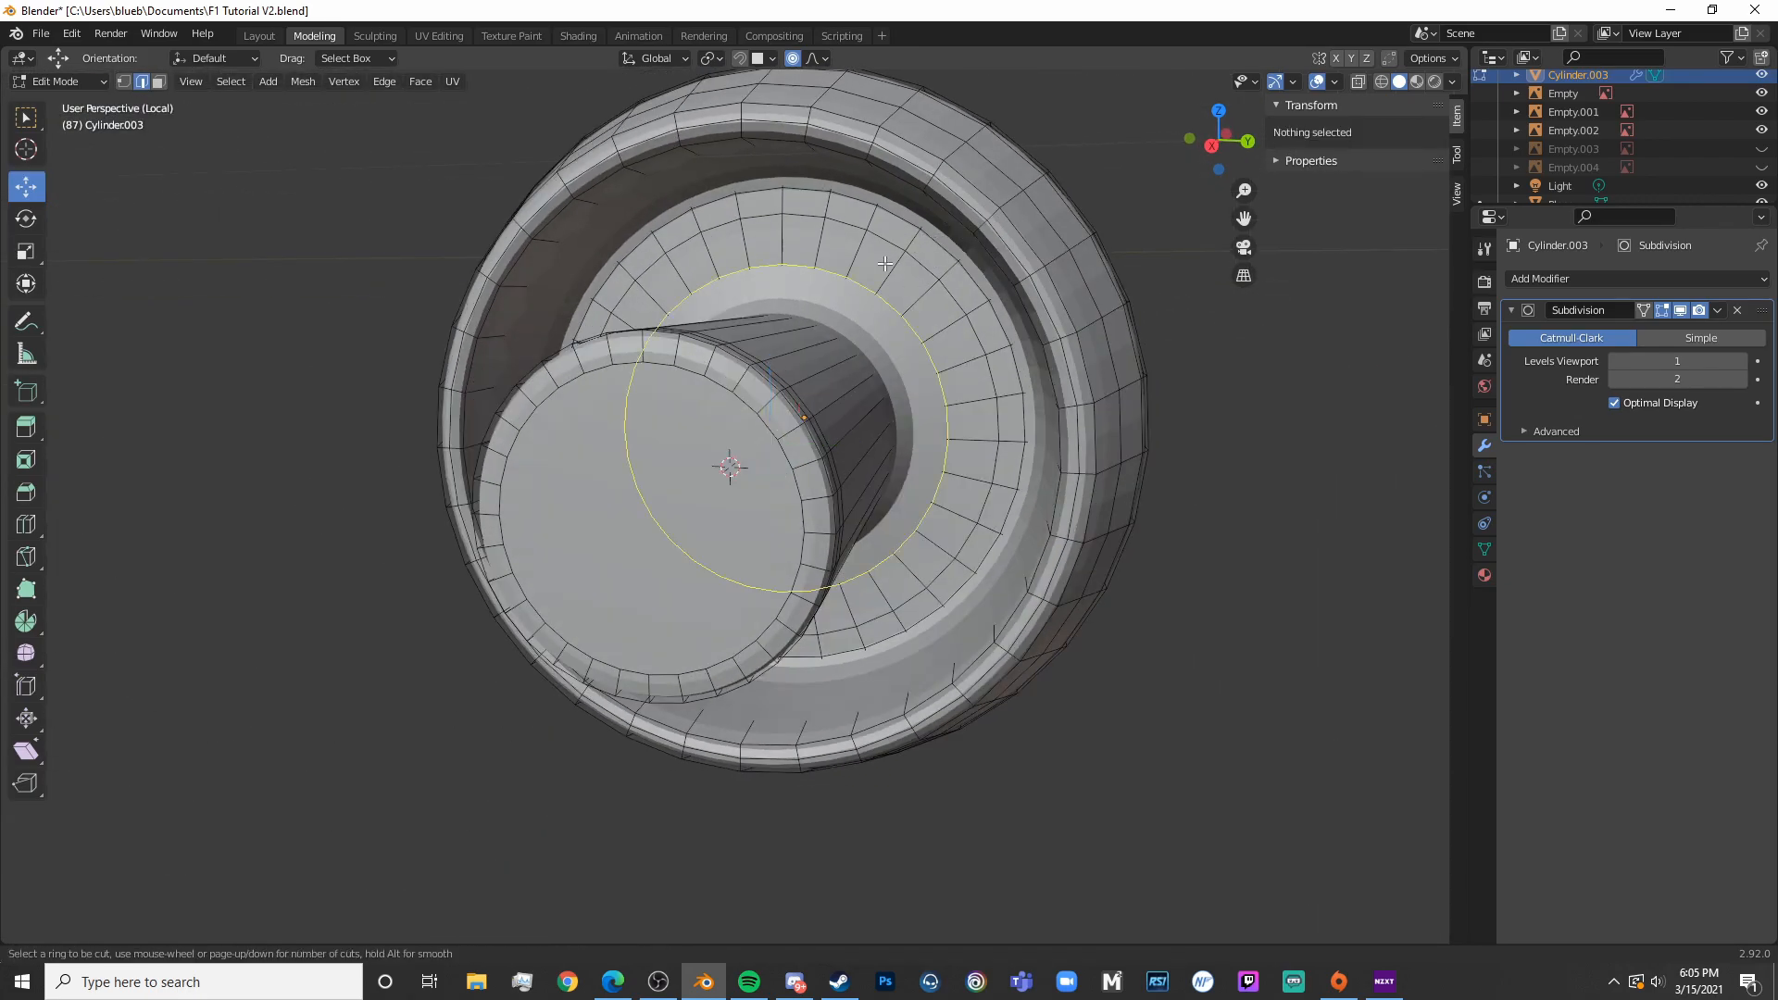
{"action": "left_click", "coordinate": [884, 264]}
{"action": "left_click", "coordinate": [898, 356]}
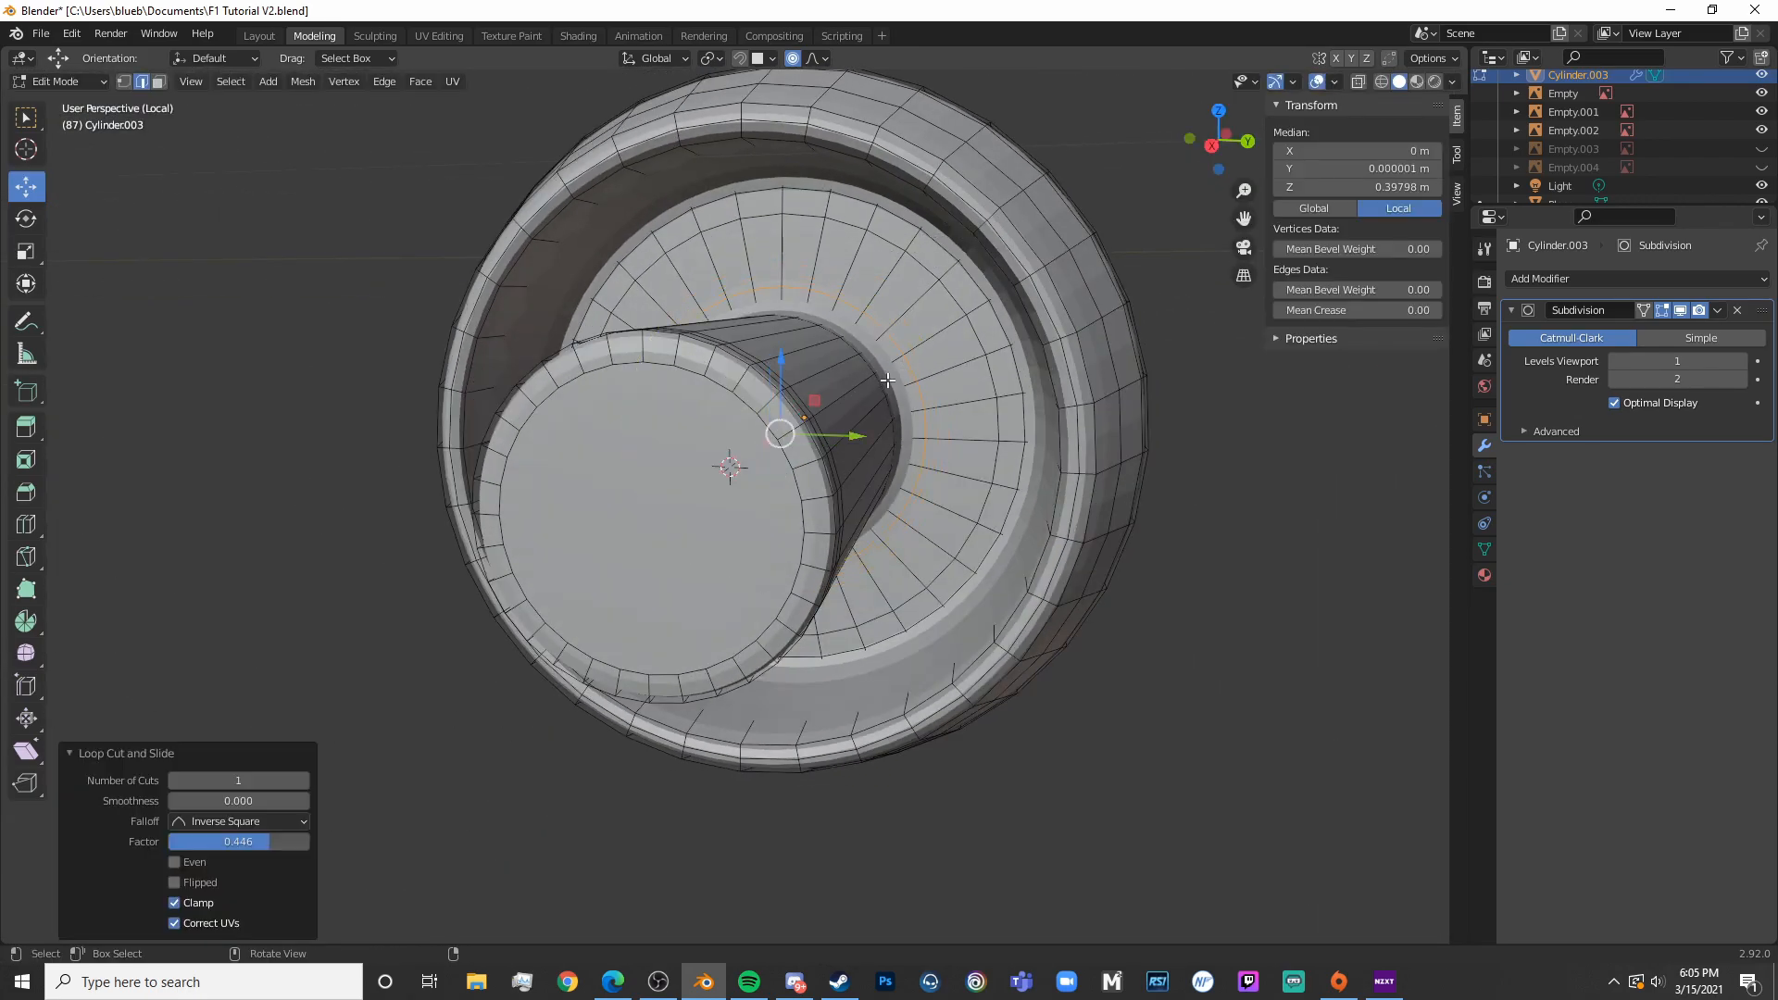
Add an edge loop around the stub near its outer end, with a slide factor of -0.622
{"action": "middle_click_drag", "start_coordinate": [891, 368], "coordinate": [976, 303]}
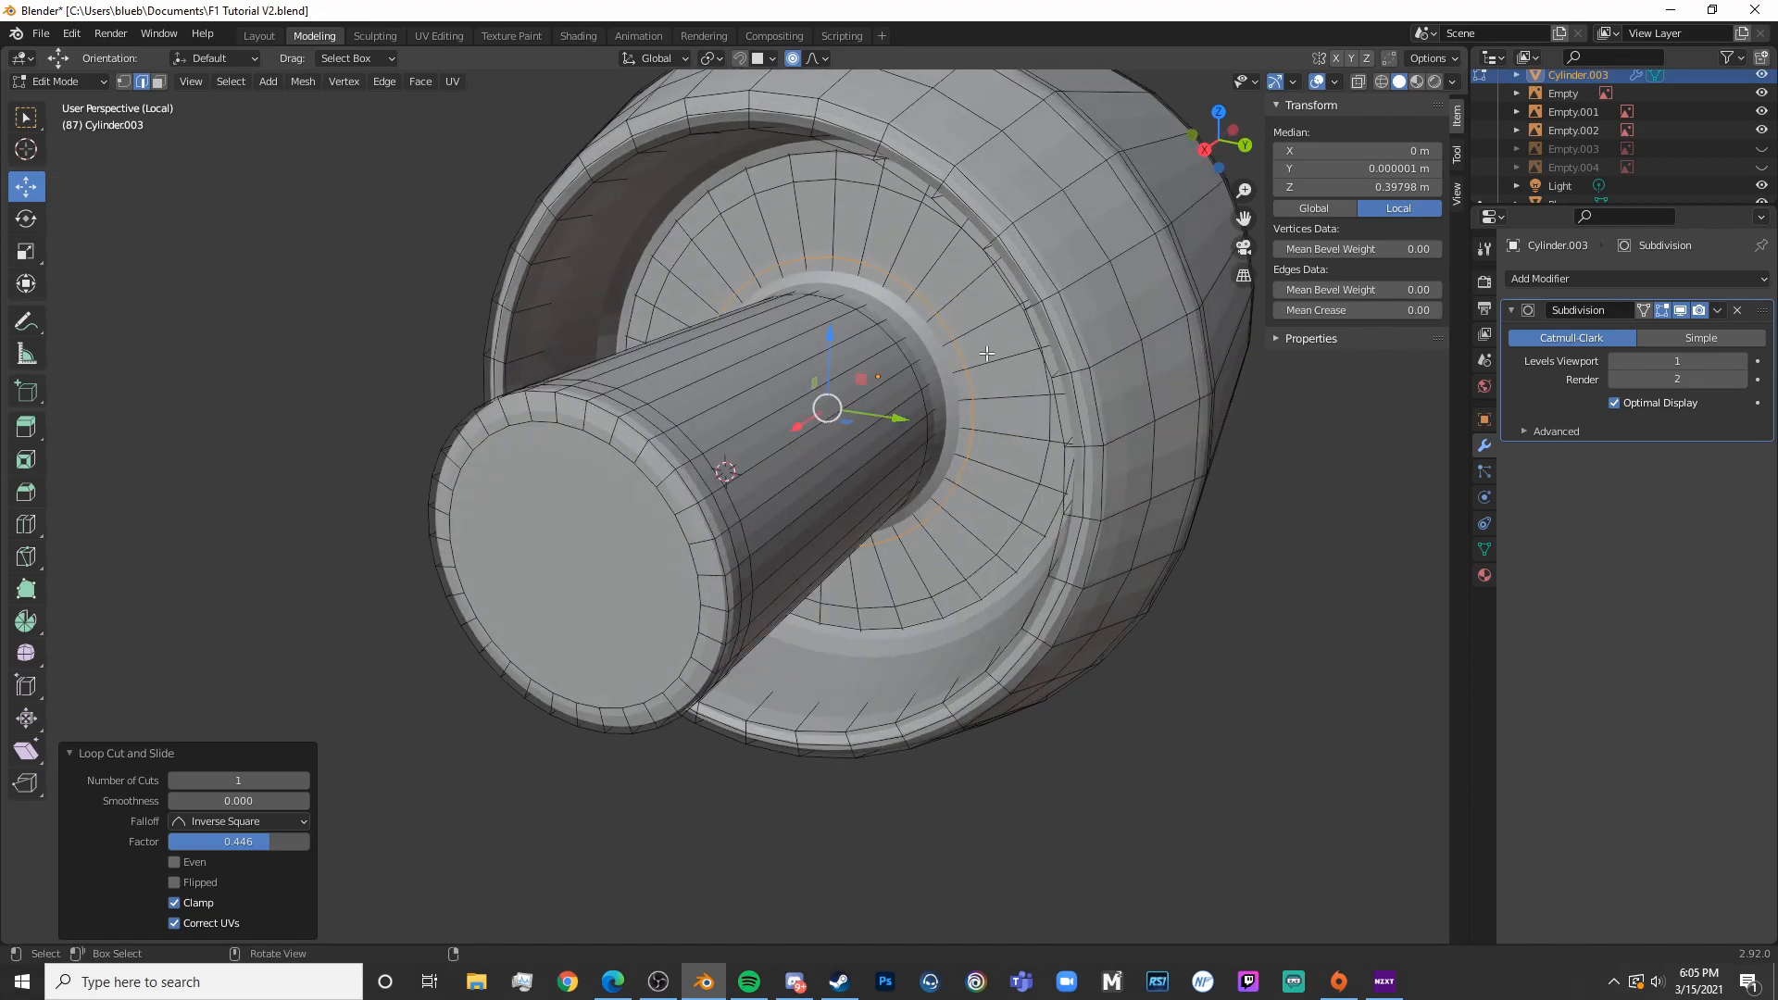
{"action": "key", "text": "KP_1"}
{"action": "scroll", "coordinate": [1052, 470], "scroll_direction": "up", "scroll_amount": 3}
{"action": "middle_click_drag", "start_coordinate": [1067, 484], "coordinate": [963, 439], "text": "shift"}
{"action": "key", "text": "alt+z"}
{"action": "key", "text": "alt+a"}
{"action": "key", "text": "a"}
{"action": "key", "text": "alt+a"}
{"action": "key", "text": "alt+z"}
{"action": "scroll", "coordinate": [1011, 463], "scroll_direction": "down", "scroll_amount": 3}
{"action": "scroll", "coordinate": [1008, 464], "scroll_direction": "down", "scroll_amount": 1}
{"action": "key", "text": "ctrl+r"}
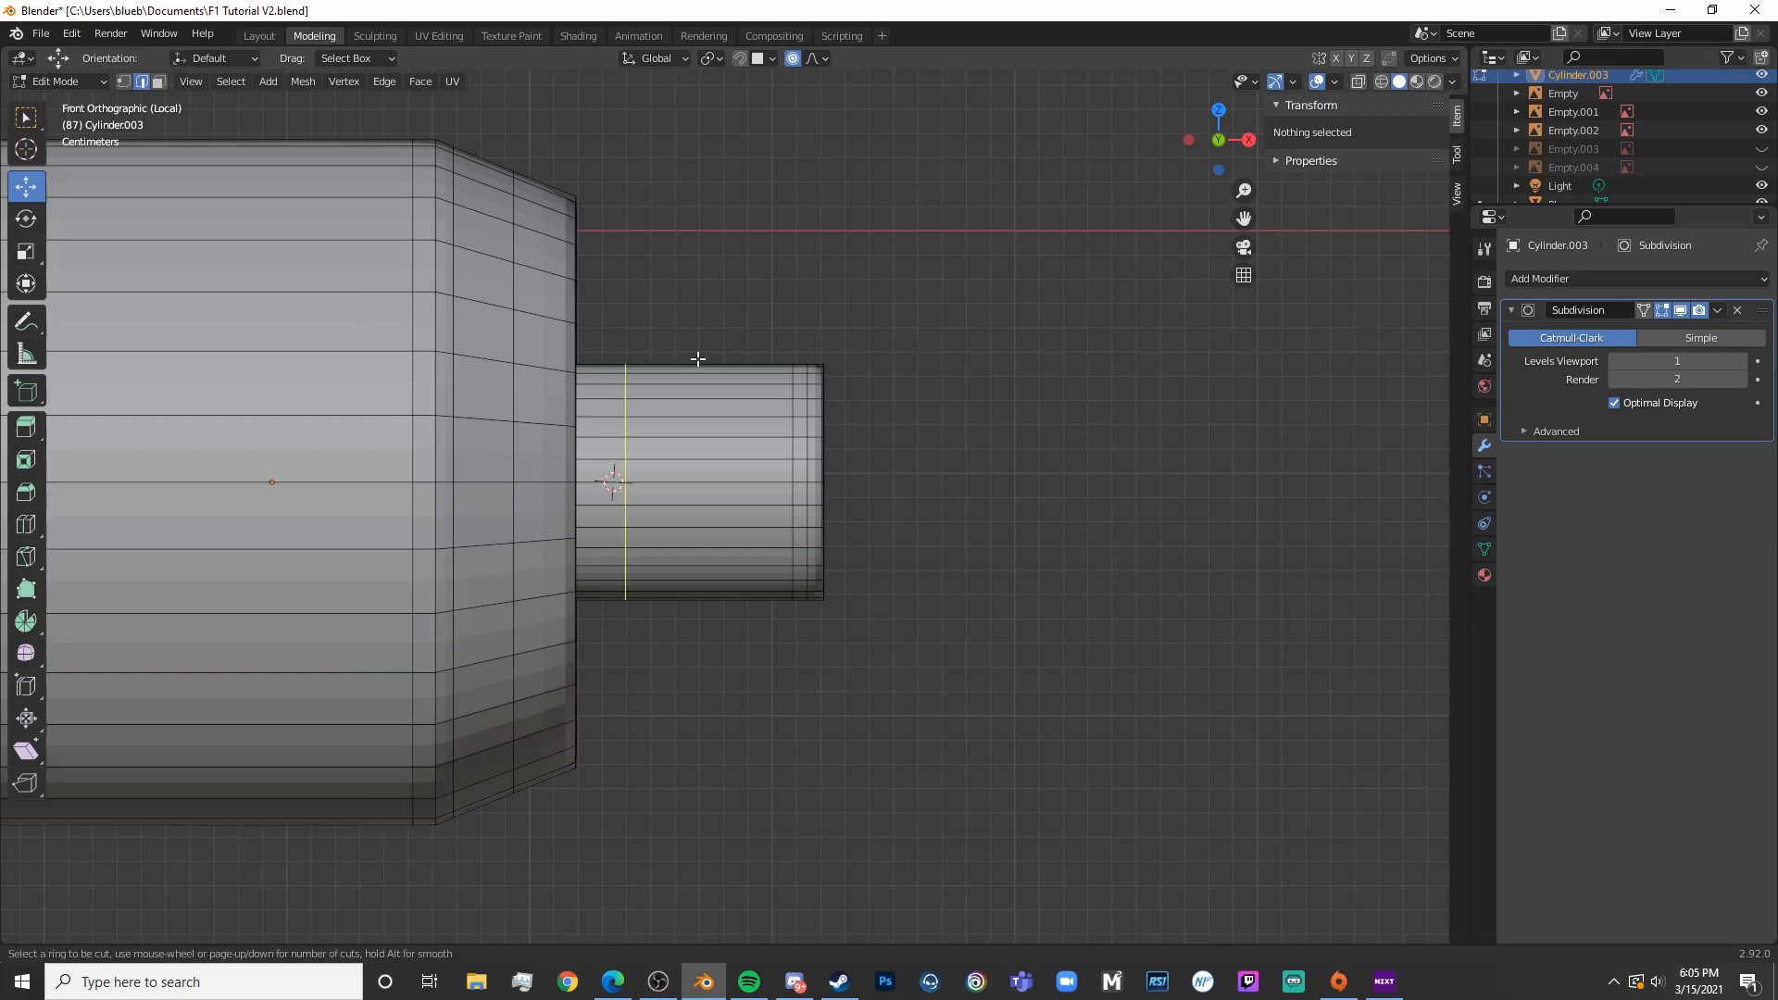
{"action": "left_click", "coordinate": [701, 361]}
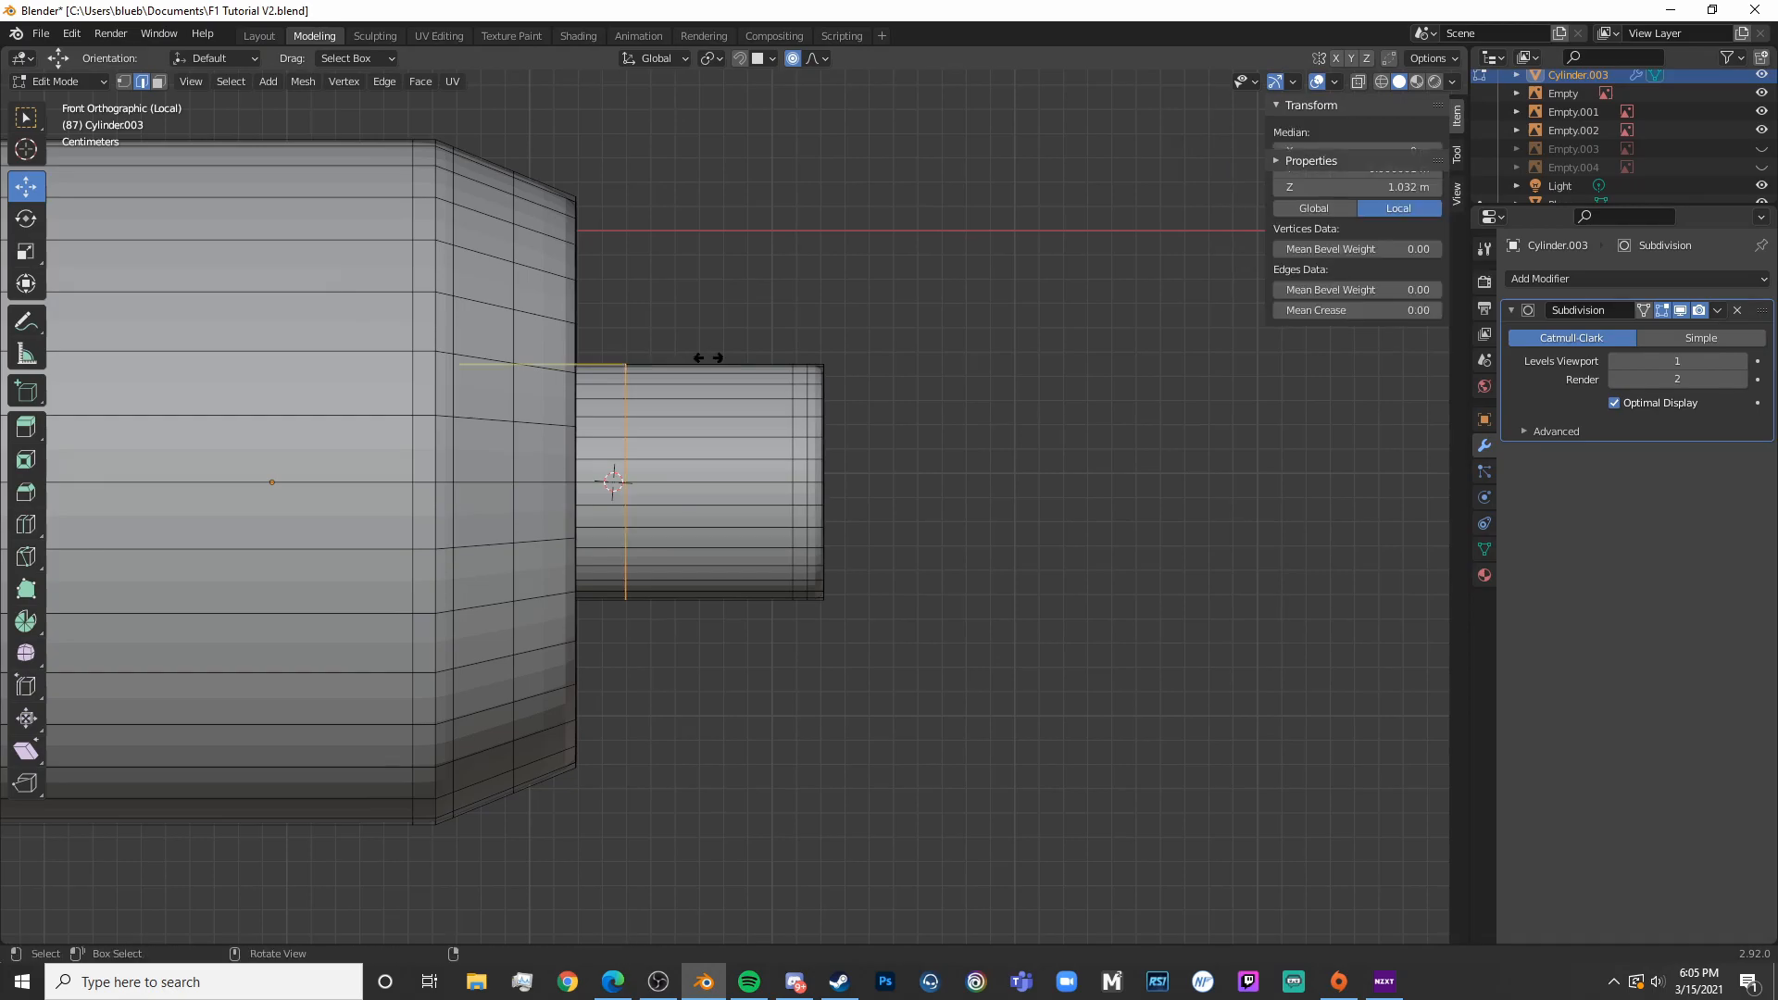
{"action": "left_click", "coordinate": [800, 364]}
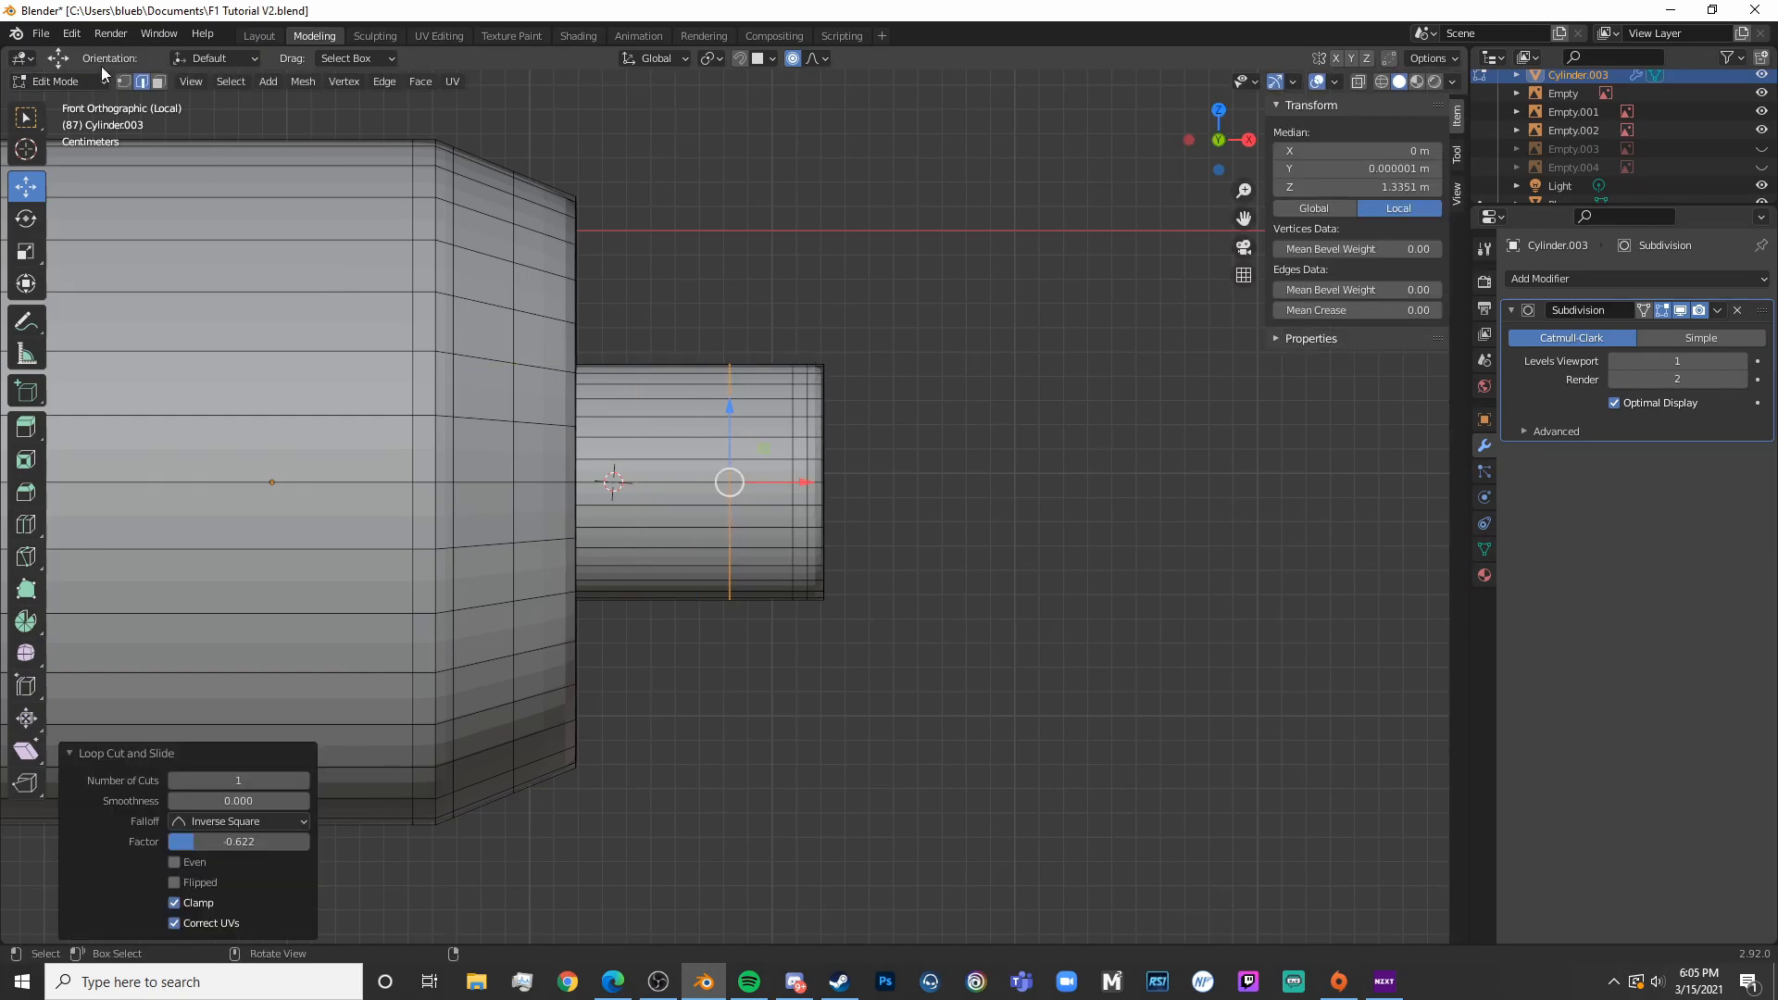
Select every other face in the ring between the new edge loop and the stub's outer end
{"action": "left_click", "coordinate": [158, 82]}
{"action": "scroll", "coordinate": [664, 392], "scroll_direction": "up", "scroll_amount": 2}
{"action": "left_click", "coordinate": [774, 525]}
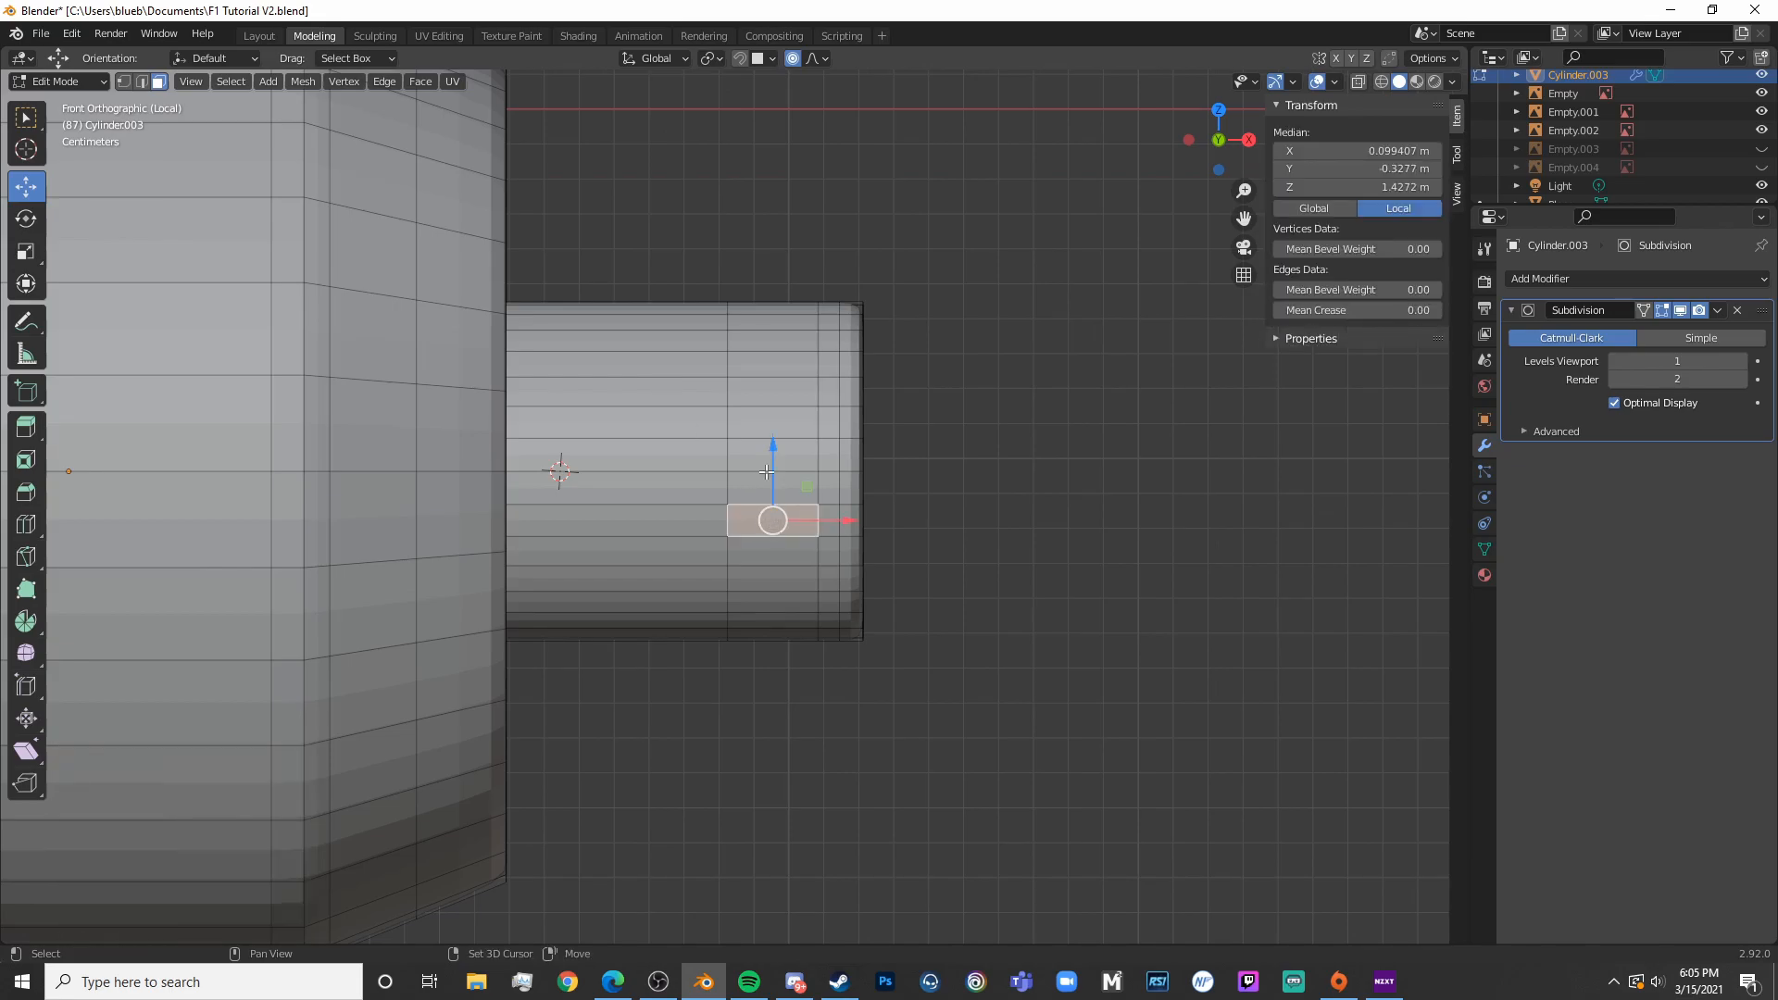
{"action": "left_click", "coordinate": [808, 455], "text": "shift"}
{"action": "middle_click_drag", "start_coordinate": [877, 441], "coordinate": [926, 519]}
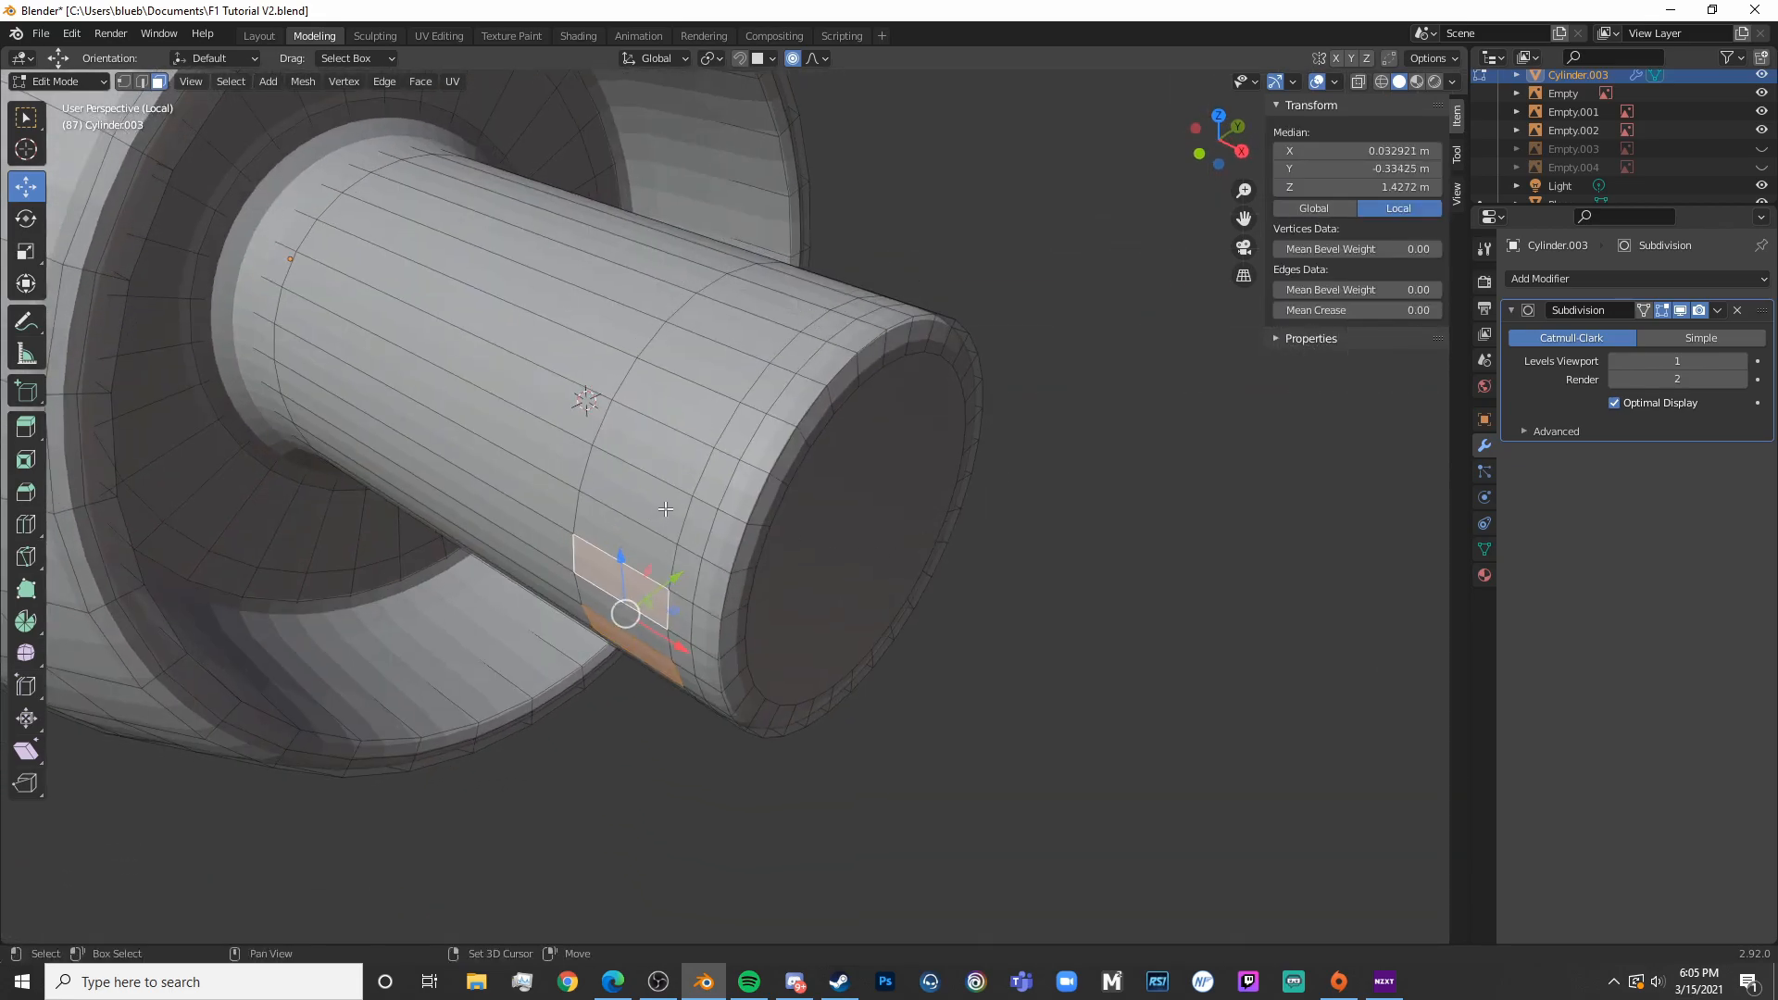
{"action": "left_click", "coordinate": [637, 487], "text": "shift"}
{"action": "left_click", "coordinate": [704, 408], "text": "shift"}
{"action": "left_click", "coordinate": [731, 329], "text": "shift"}
{"action": "middle_click_drag", "start_coordinate": [731, 329], "coordinate": [760, 387]}
{"action": "left_click", "coordinate": [746, 379], "text": "shift"}
{"action": "left_click", "coordinate": [791, 422], "text": "shift"}
{"action": "middle_click_drag", "start_coordinate": [845, 488], "coordinate": [919, 412]}
{"action": "left_click", "coordinate": [731, 347], "text": "shift"}
{"action": "left_click", "coordinate": [741, 431], "text": "shift"}
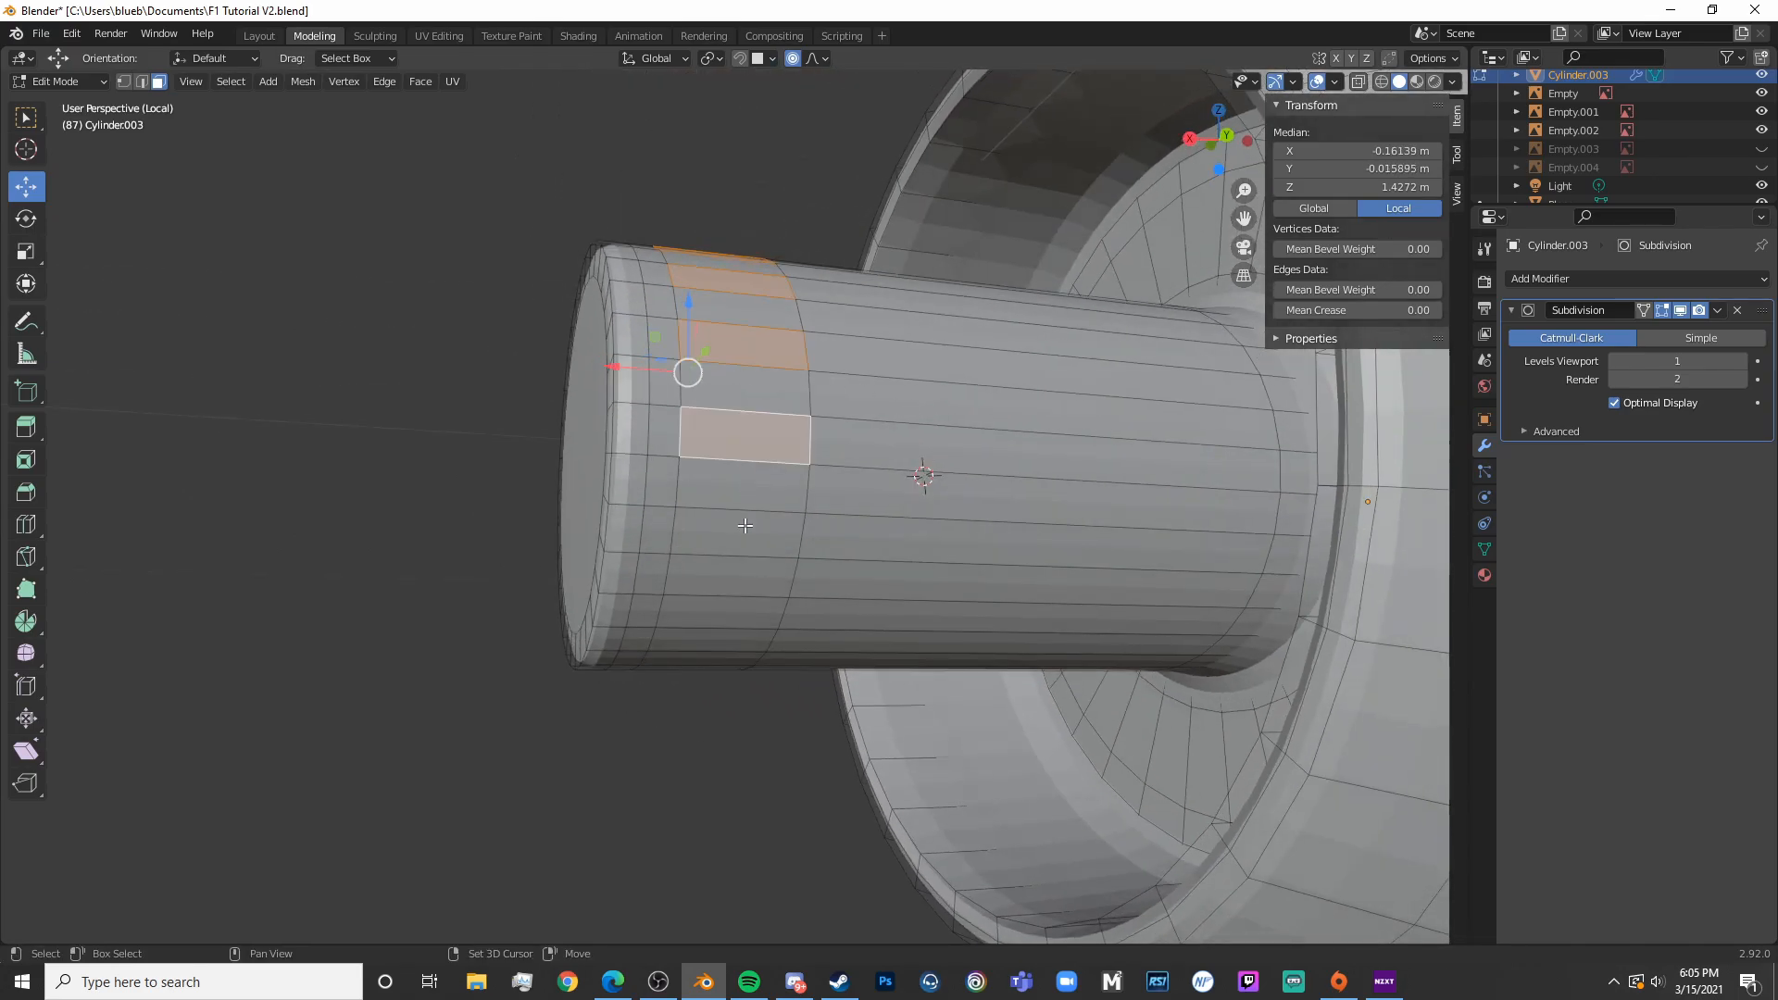
{"action": "left_click", "coordinate": [741, 530], "text": "shift"}
{"action": "left_click", "coordinate": [726, 618], "text": "shift"}
{"action": "middle_click_drag", "start_coordinate": [726, 619], "coordinate": [872, 463]}
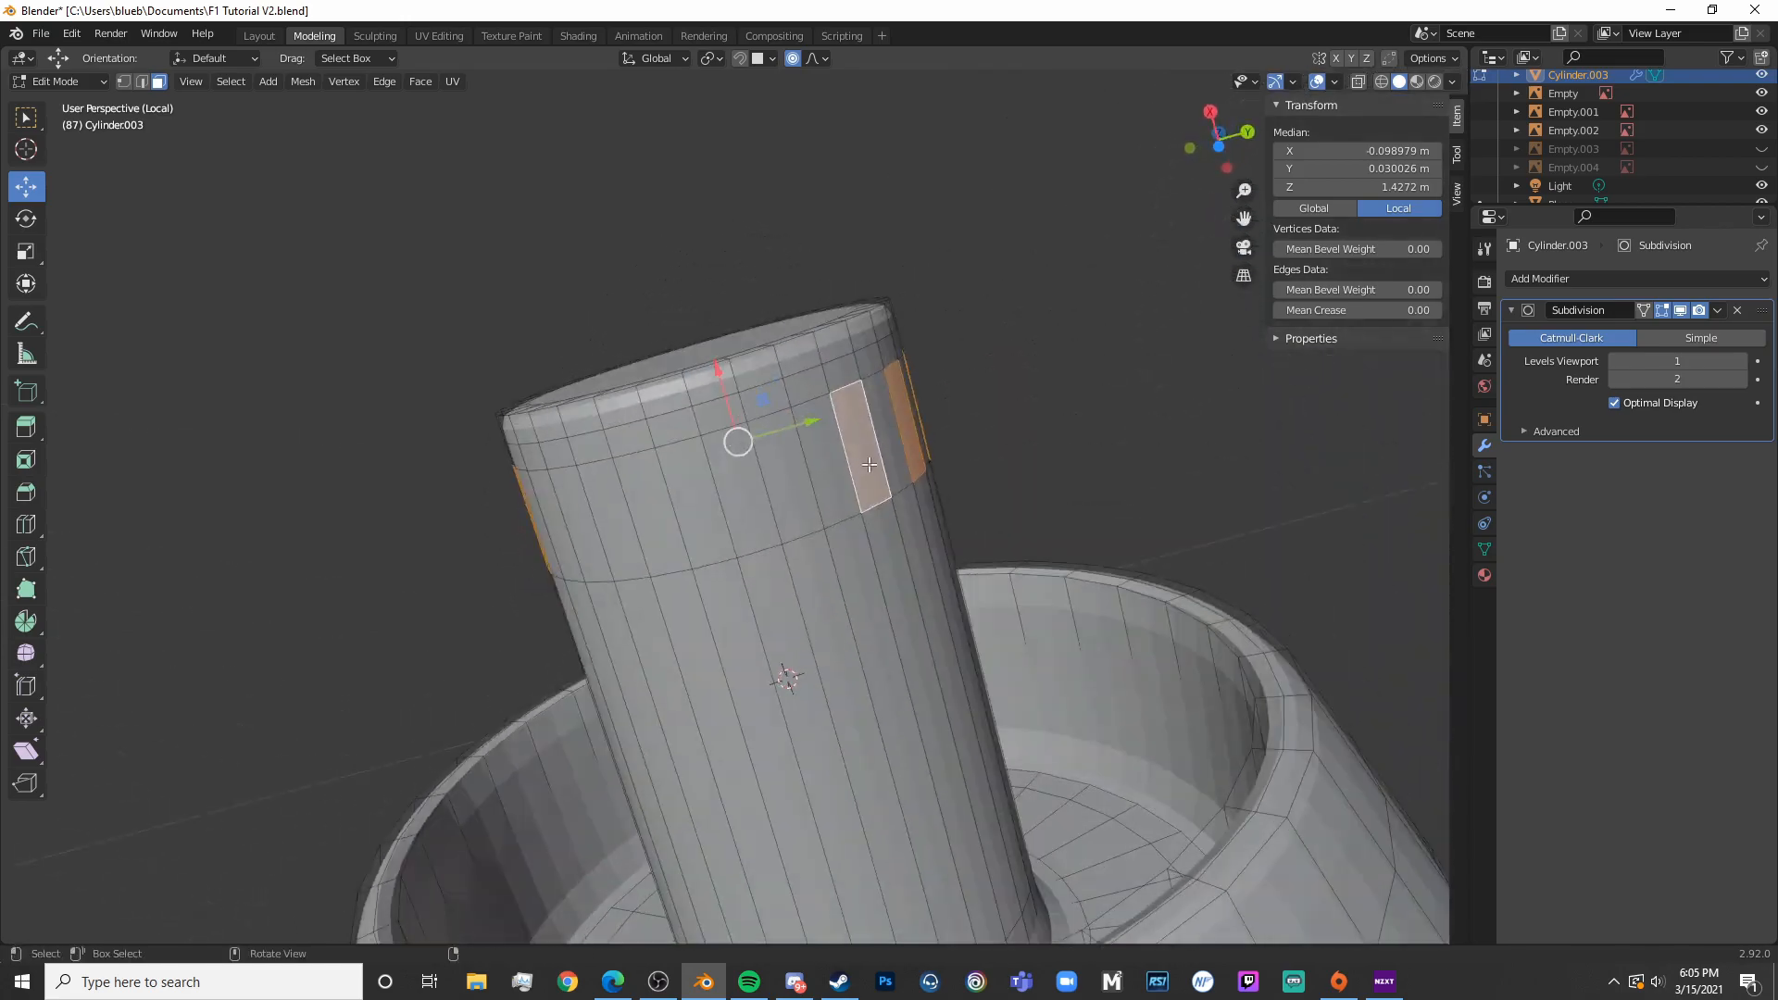
{"action": "left_click", "coordinate": [786, 506], "text": "shift"}
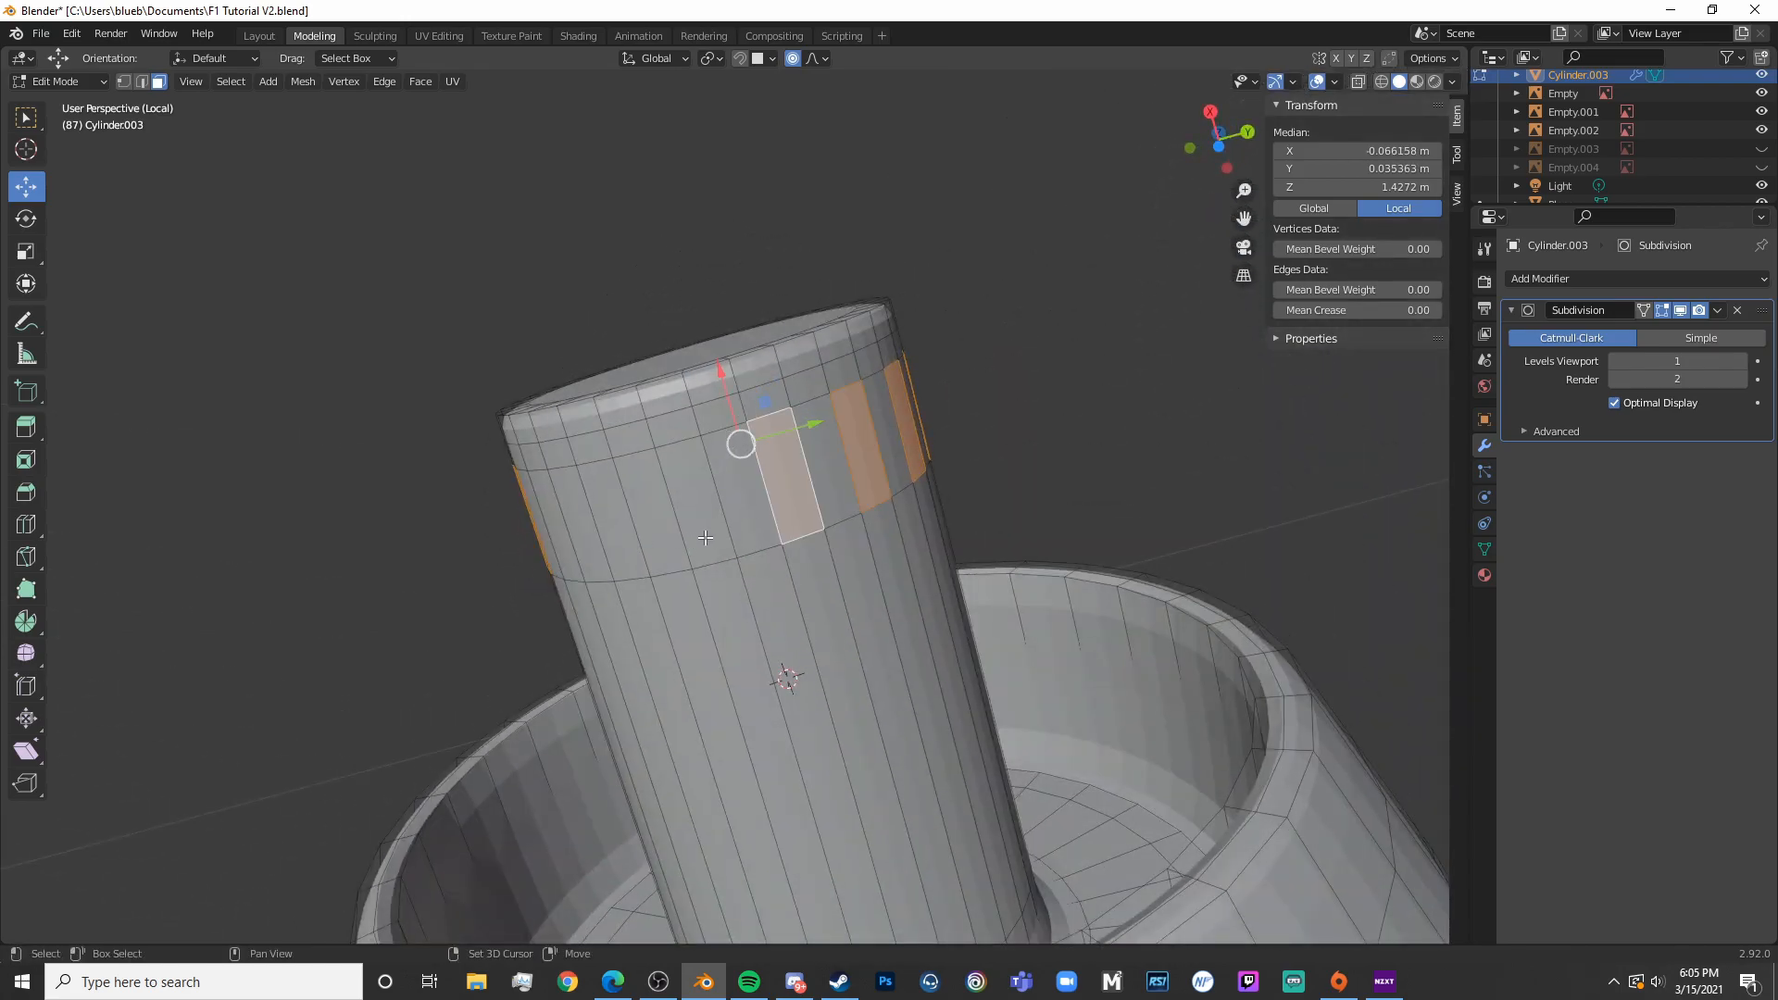
{"action": "left_click", "coordinate": [620, 549], "text": "shift"}
{"action": "left_click", "coordinate": [694, 541], "text": "shift"}
{"action": "middle_click_drag", "start_coordinate": [695, 542], "coordinate": [1000, 592]}
{"action": "scroll", "coordinate": [1000, 592], "scroll_direction": "down", "scroll_amount": 3}
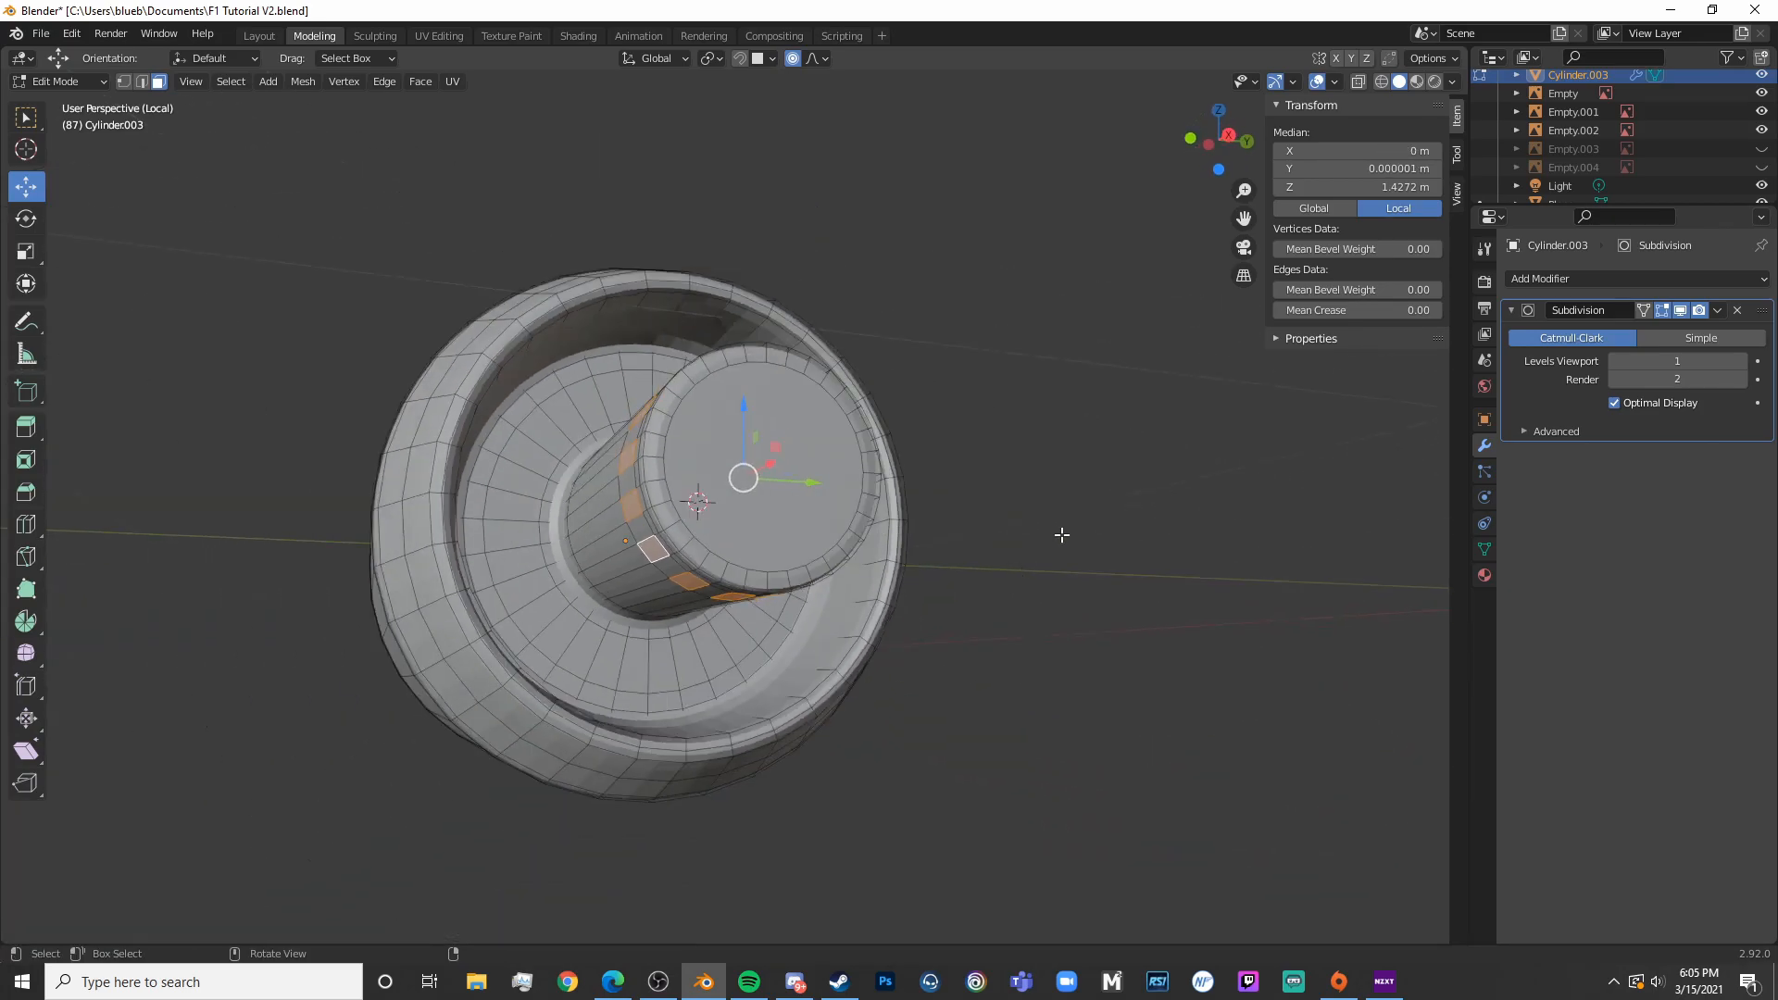
{"action": "key", "text": "e"}
{"action": "right_click", "coordinate": [1061, 535]}
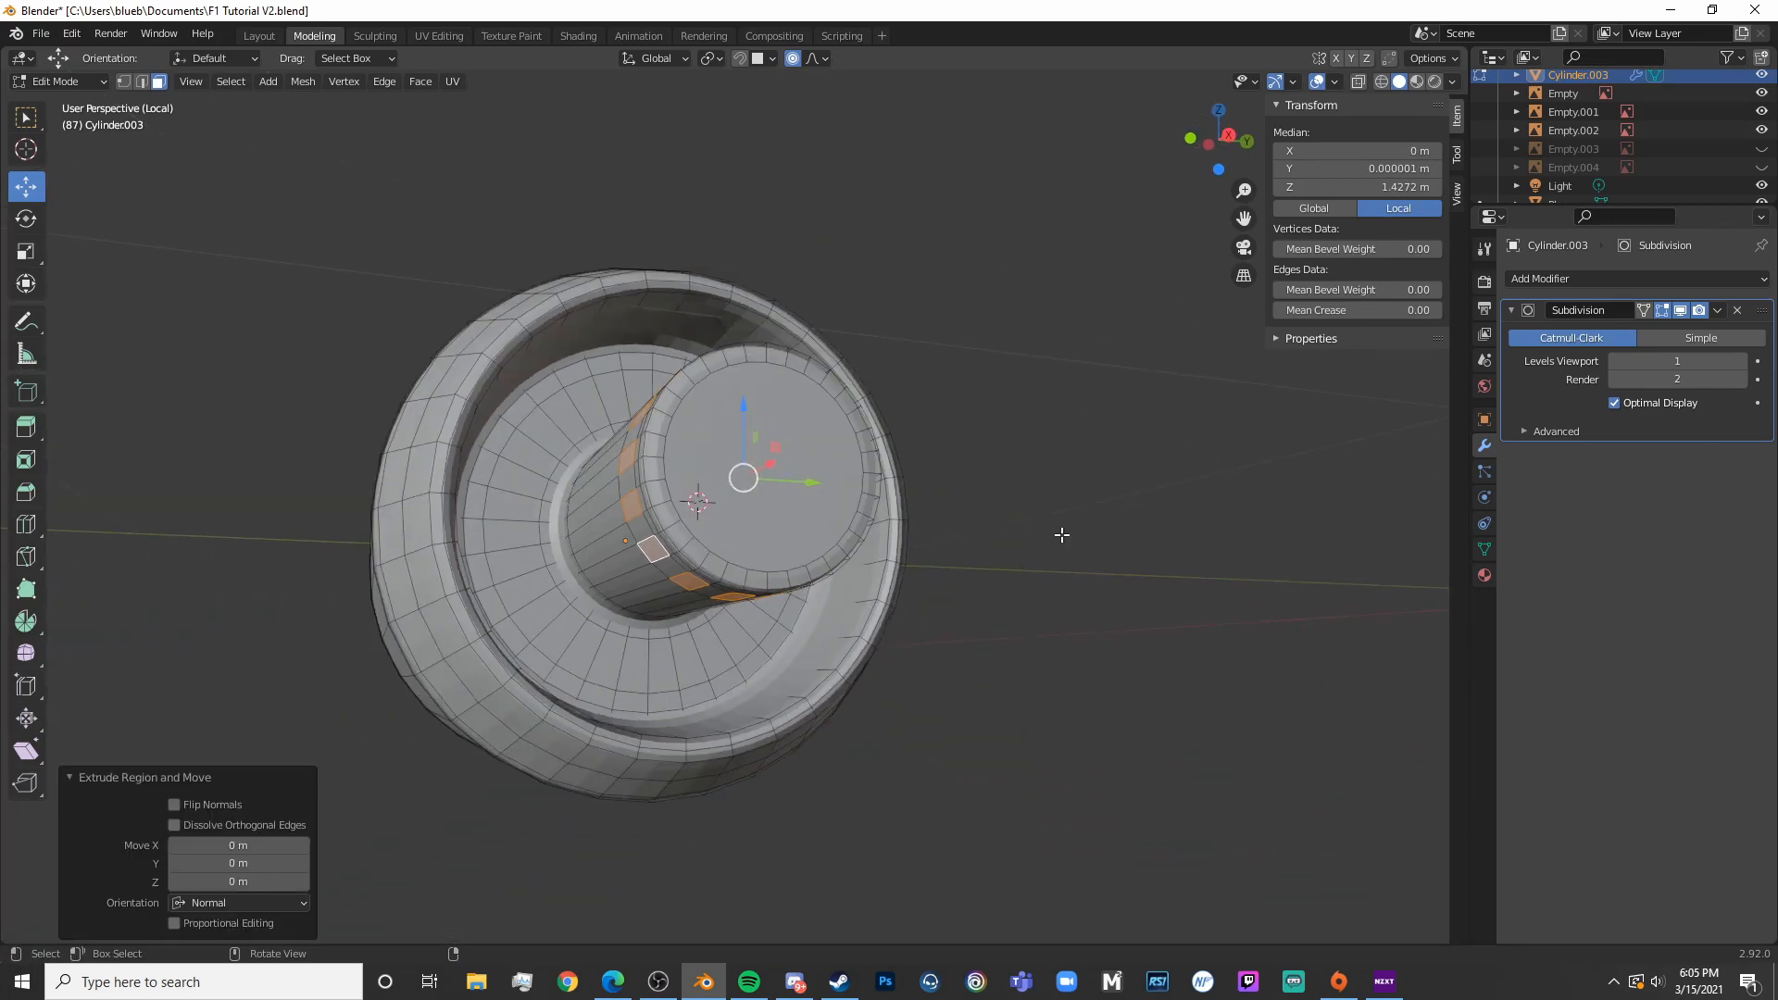
{"action": "key", "text": "s"}
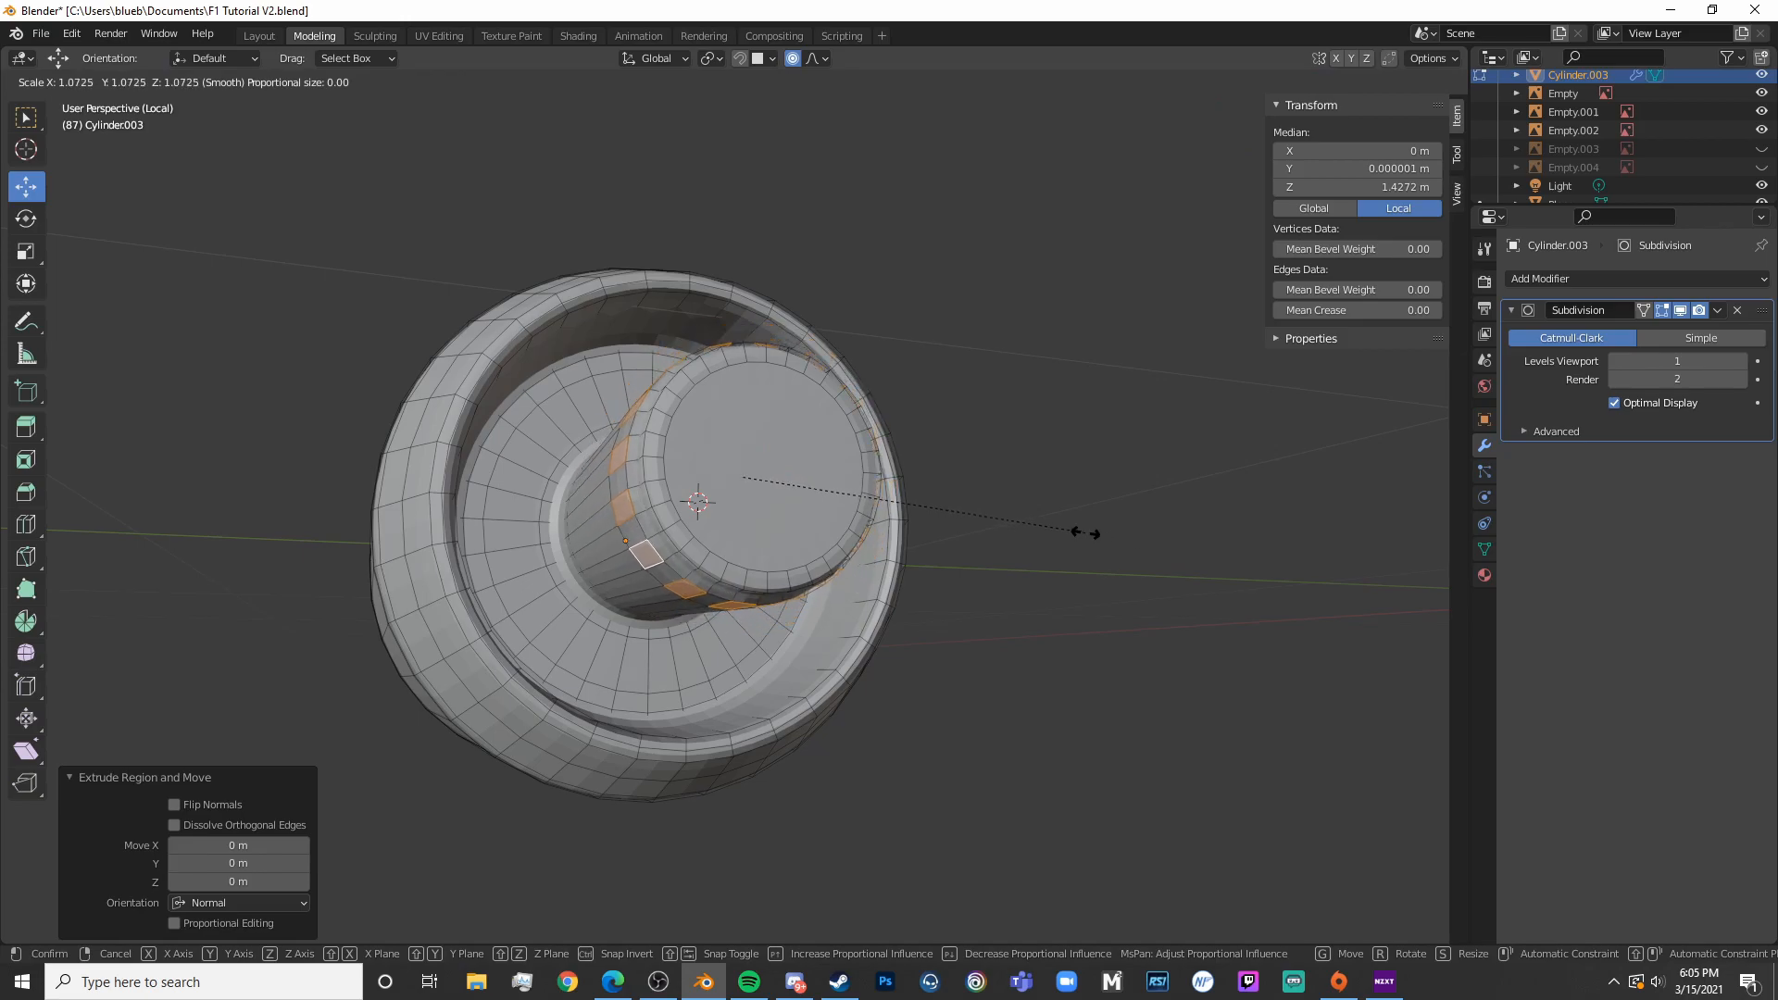
{"action": "left_click", "coordinate": [1149, 534]}
{"action": "middle_click_drag", "start_coordinate": [1171, 530], "coordinate": [973, 559]}
{"action": "key", "text": "e"}
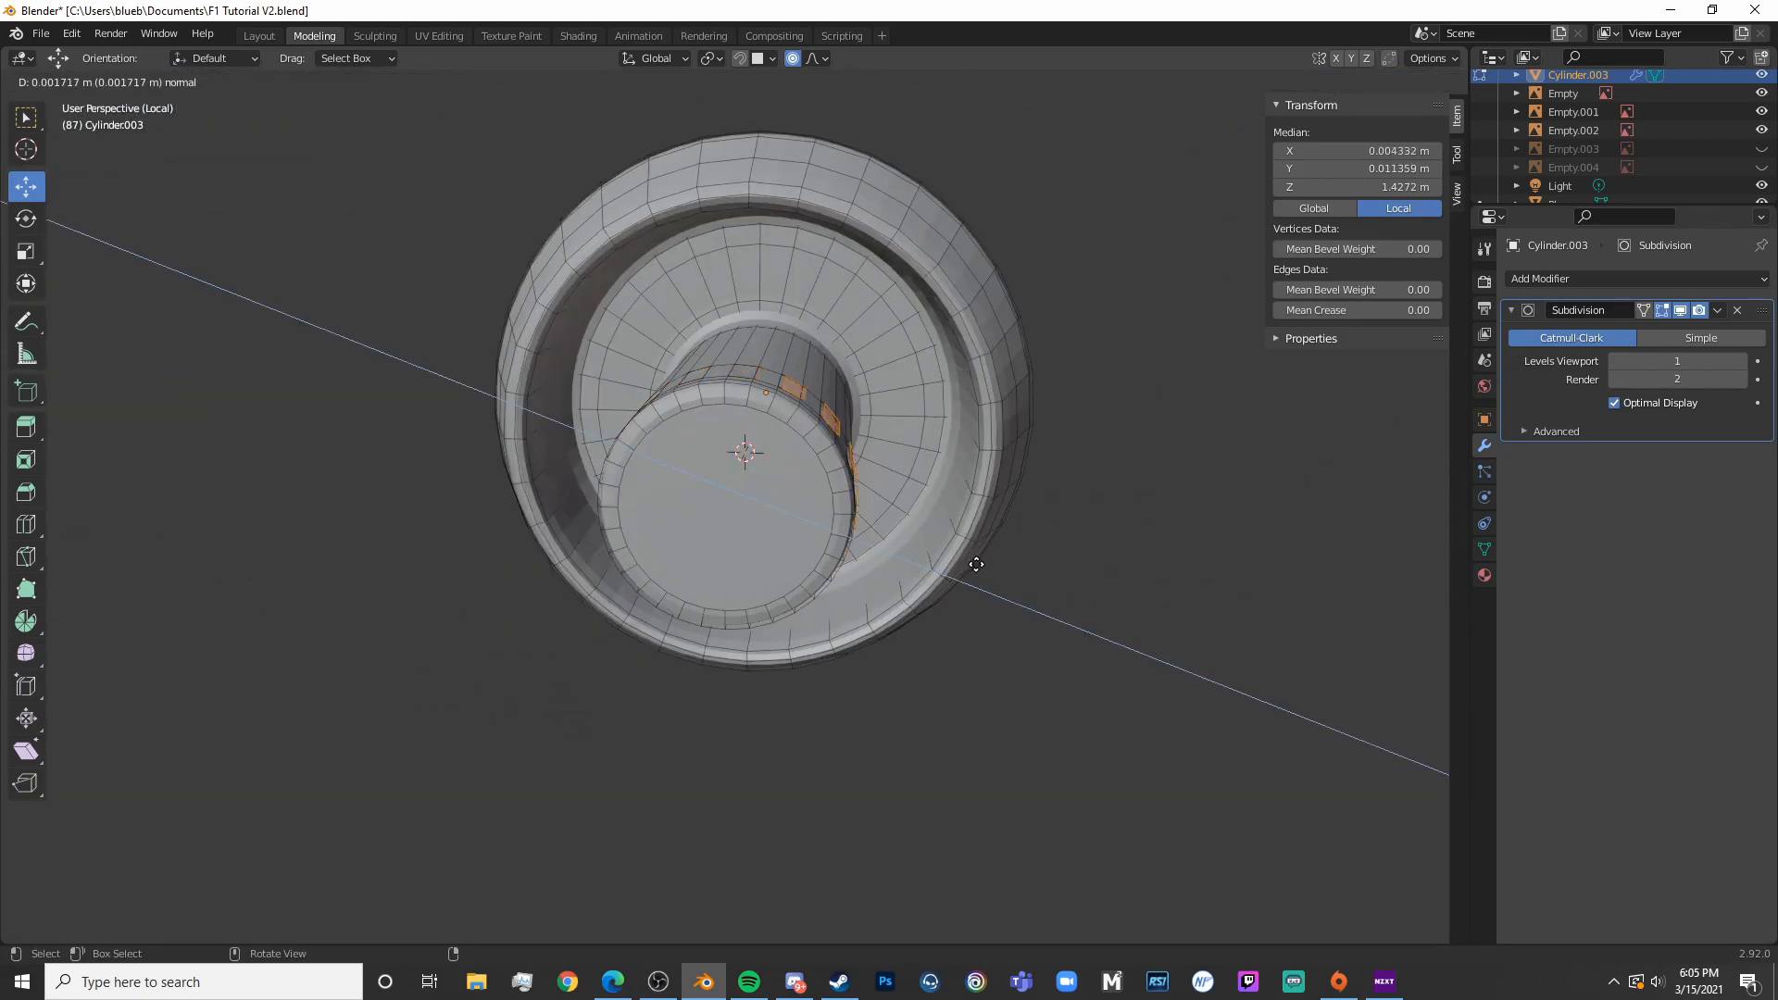
{"action": "left_click", "coordinate": [977, 564]}
{"action": "key", "text": "KP_1"}
{"action": "key", "text": "alt+z"}
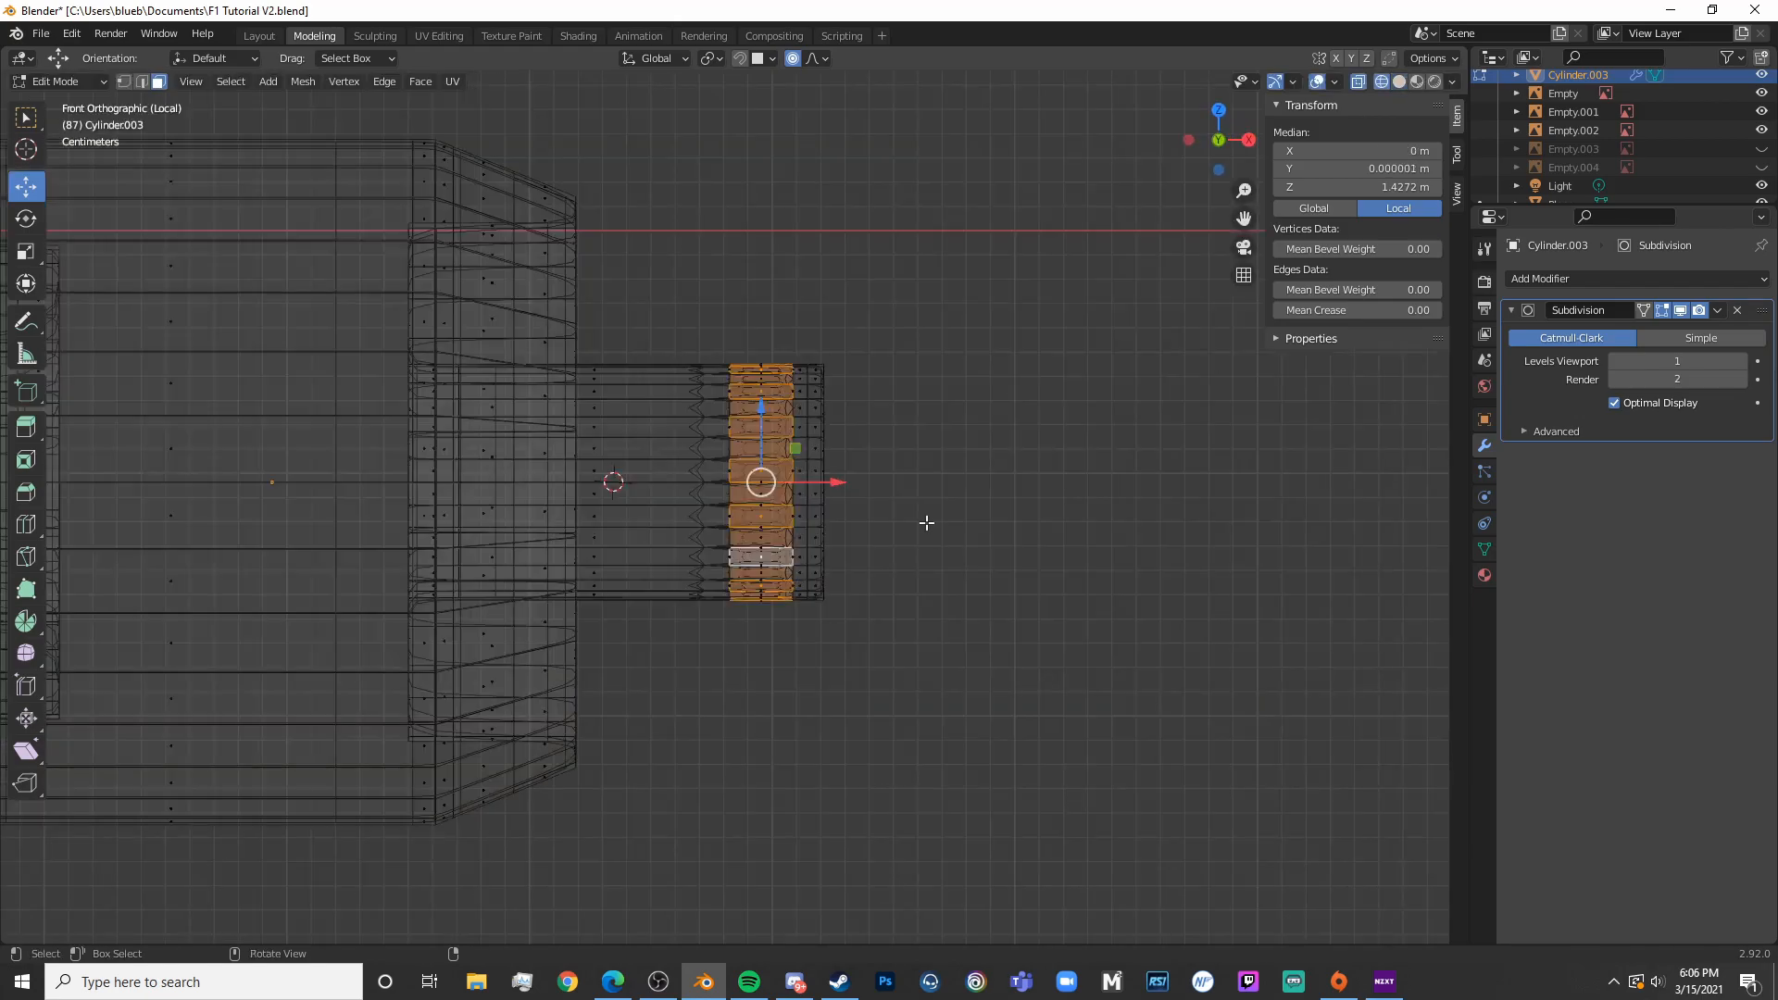
{"action": "scroll", "coordinate": [1018, 523], "scroll_direction": "up", "scroll_amount": 4}
{"action": "key", "text": "e"}
{"action": "right_click", "coordinate": [1119, 514]}
{"action": "key", "text": "ctrl+z"}
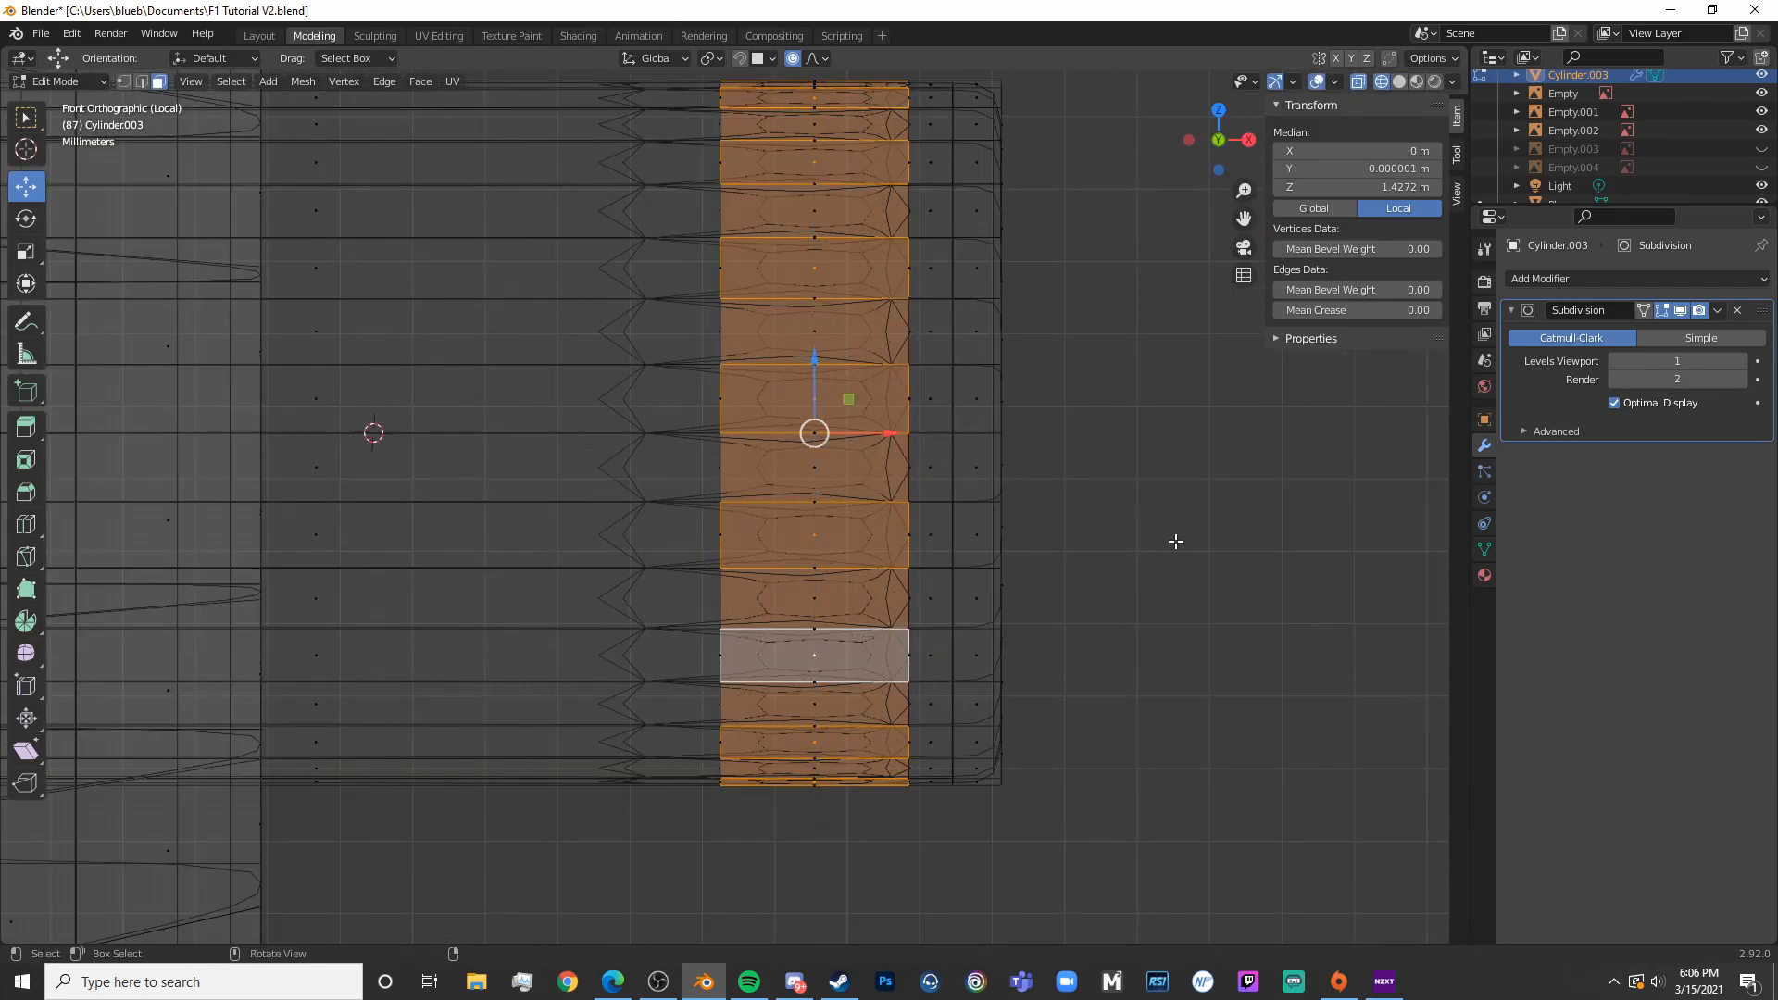
{"action": "scroll", "coordinate": [1177, 542], "scroll_direction": "down", "scroll_amount": 2}
{"action": "key", "text": "e"}
{"action": "right_click", "coordinate": [1276, 519]}
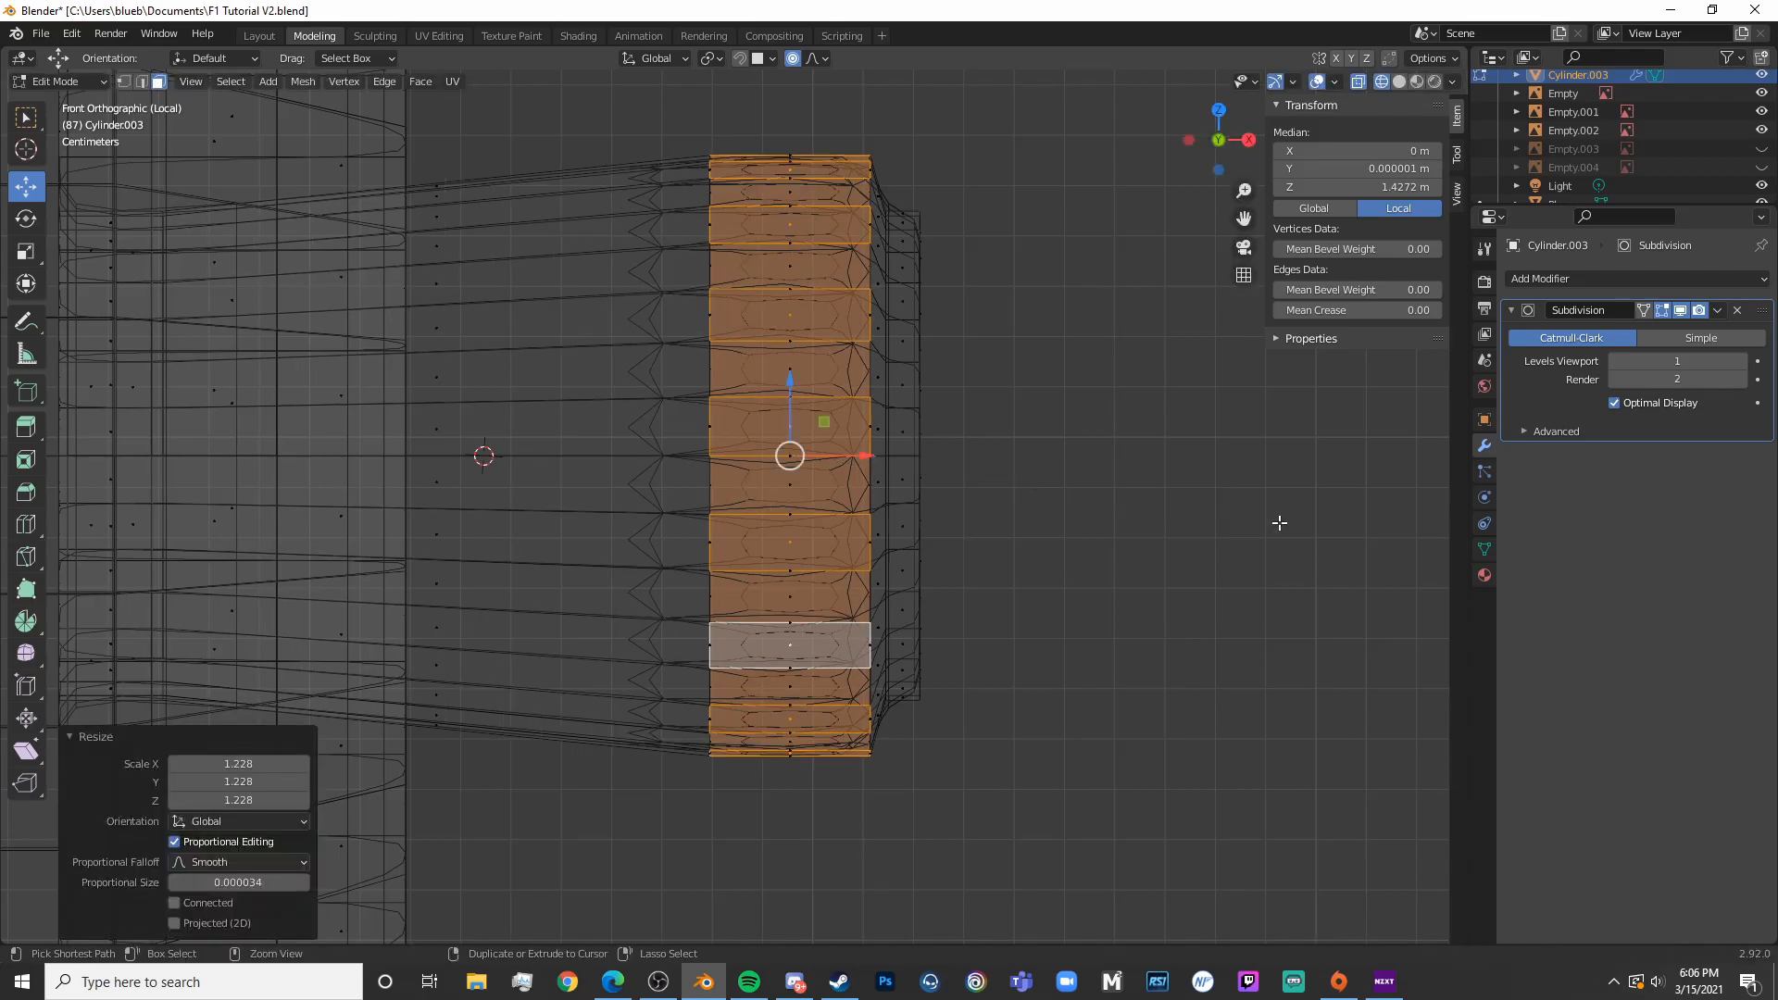
{"action": "key", "text": "ctrl+z"}
{"action": "key", "text": "alt+z"}
{"action": "mouse_move", "coordinate": [1280, 523]}
{"action": "middle_mouse_down"}
{"action": "mouse_move", "coordinate": [1191, 536]}
{"action": "mouse_move", "coordinate": [1181, 515]}
{"action": "middle_mouse_up"}
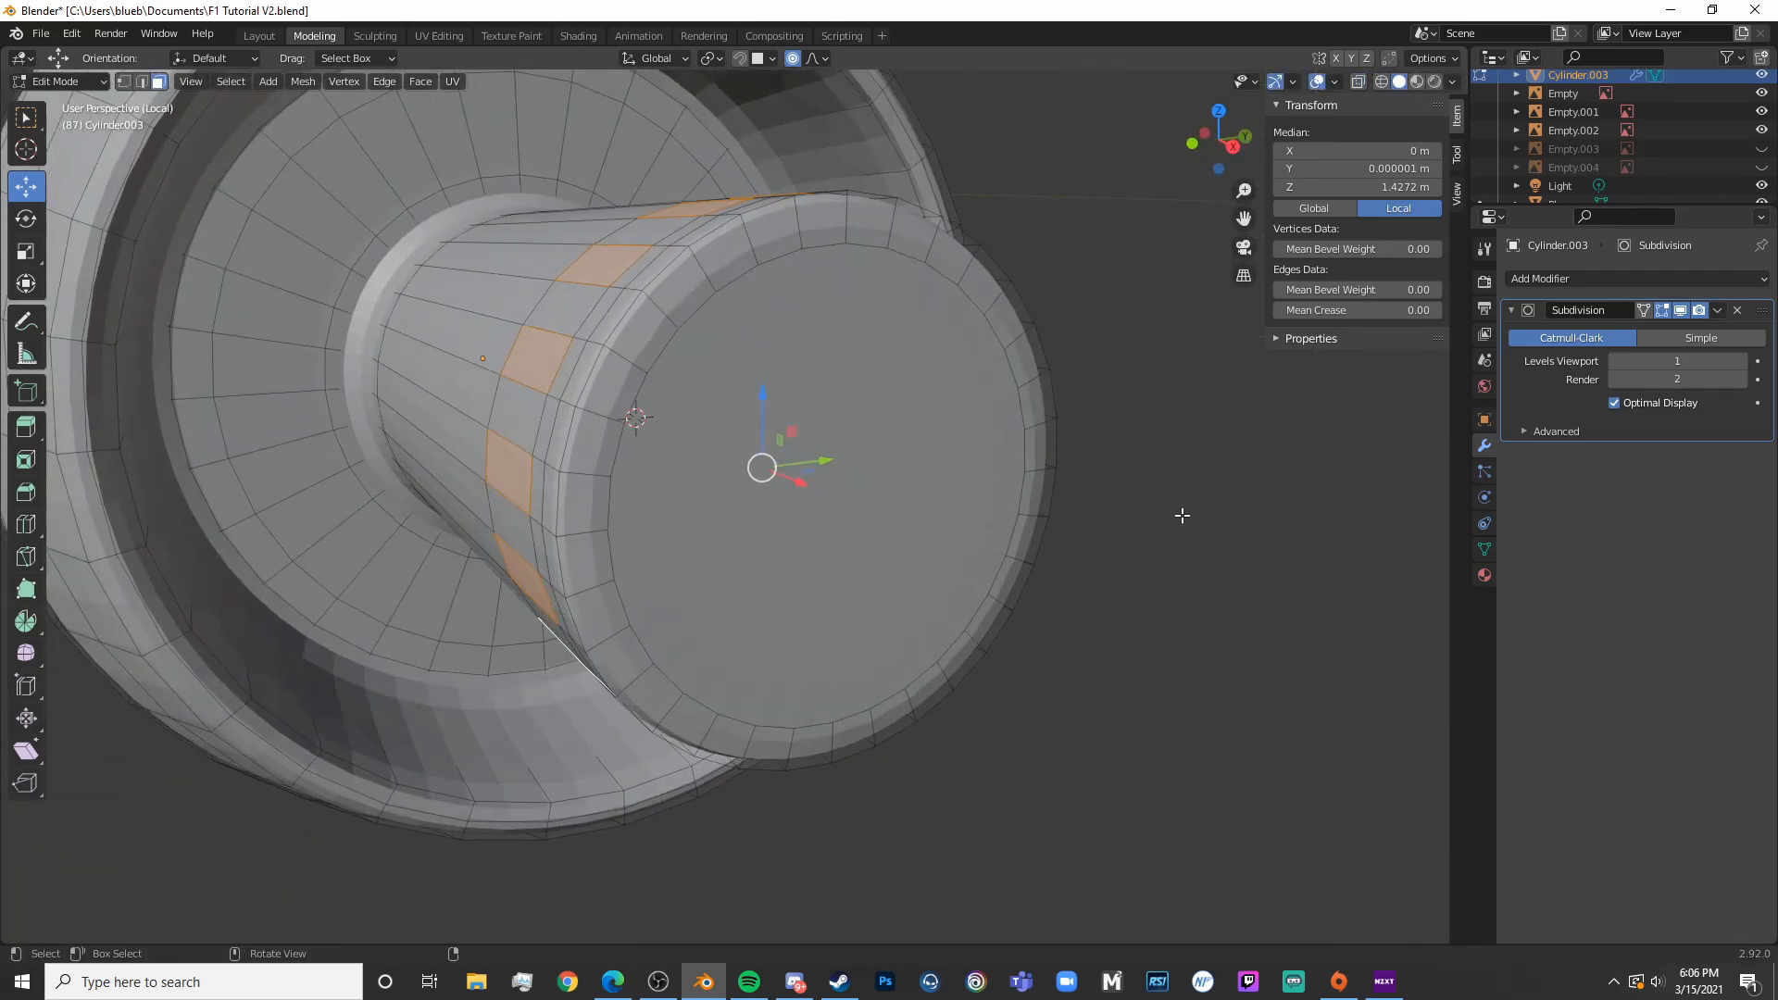
Extrude the alternating stub faces about 0.0008 m, scale them outward by 1.479 and reduce them by 0.975 to form radial teeth
{"action": "key", "text": "e"}
{"action": "left_click", "coordinate": [1187, 468]}
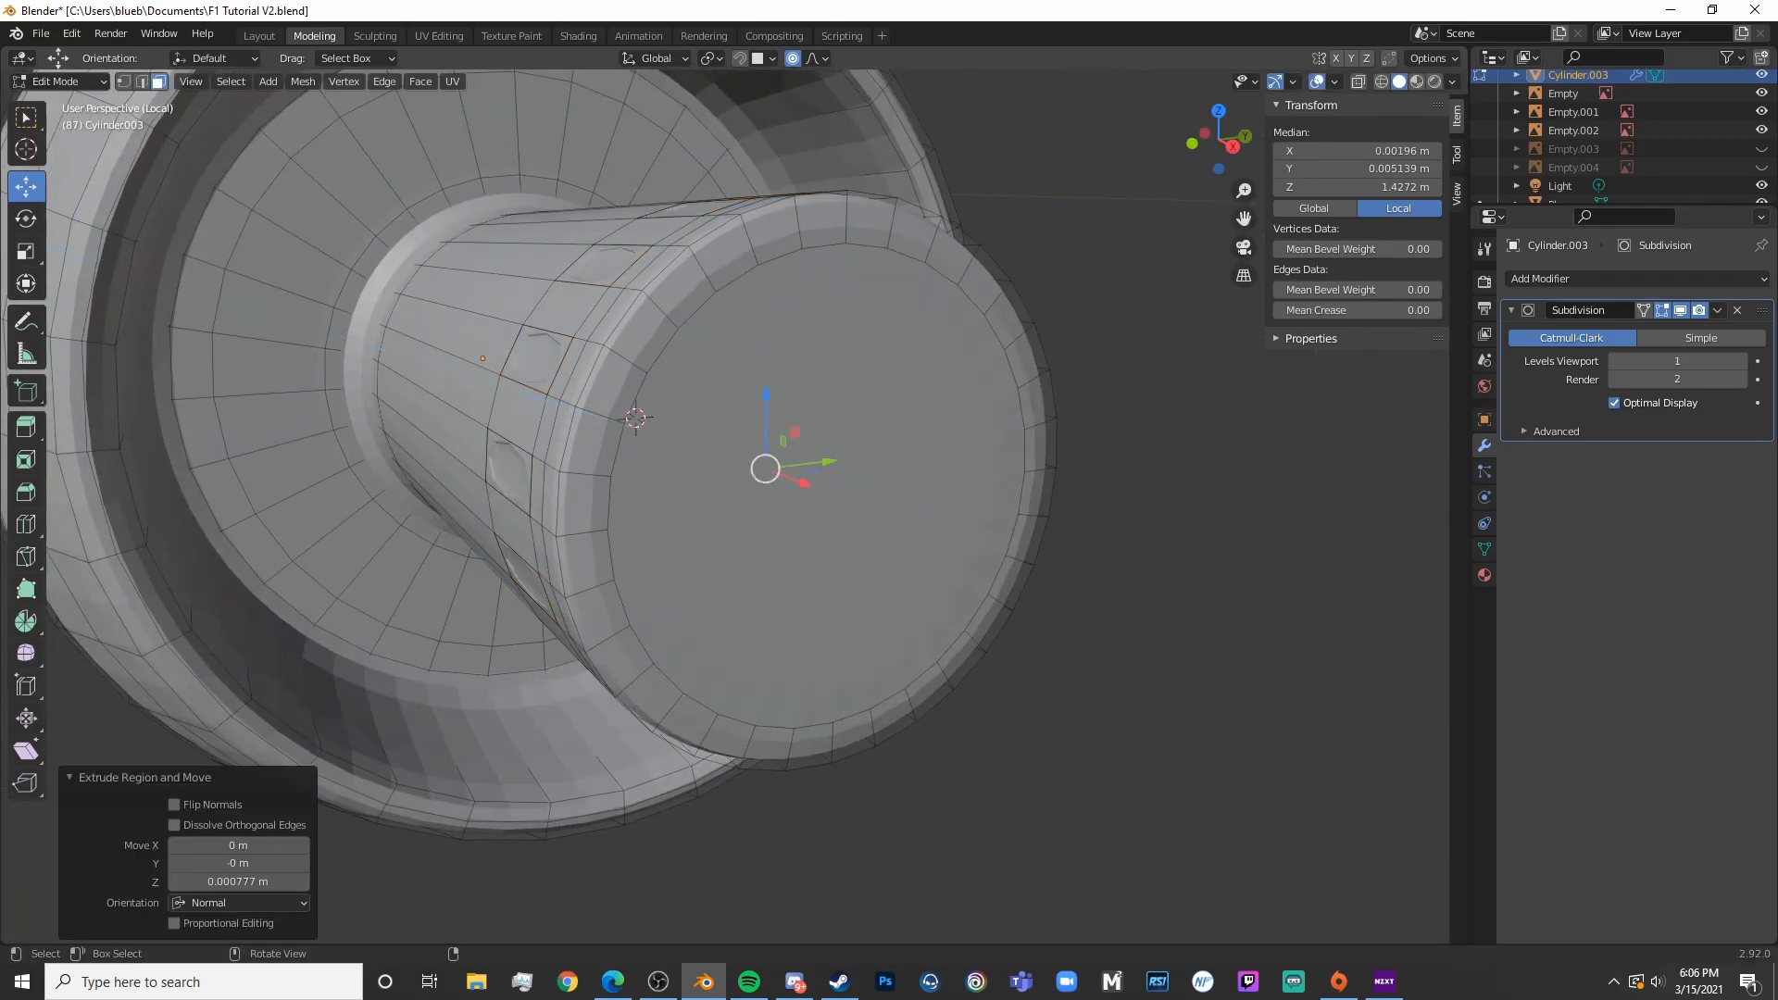
{"action": "key", "text": "s"}
{"action": "left_click", "coordinate": [1449, 422]}
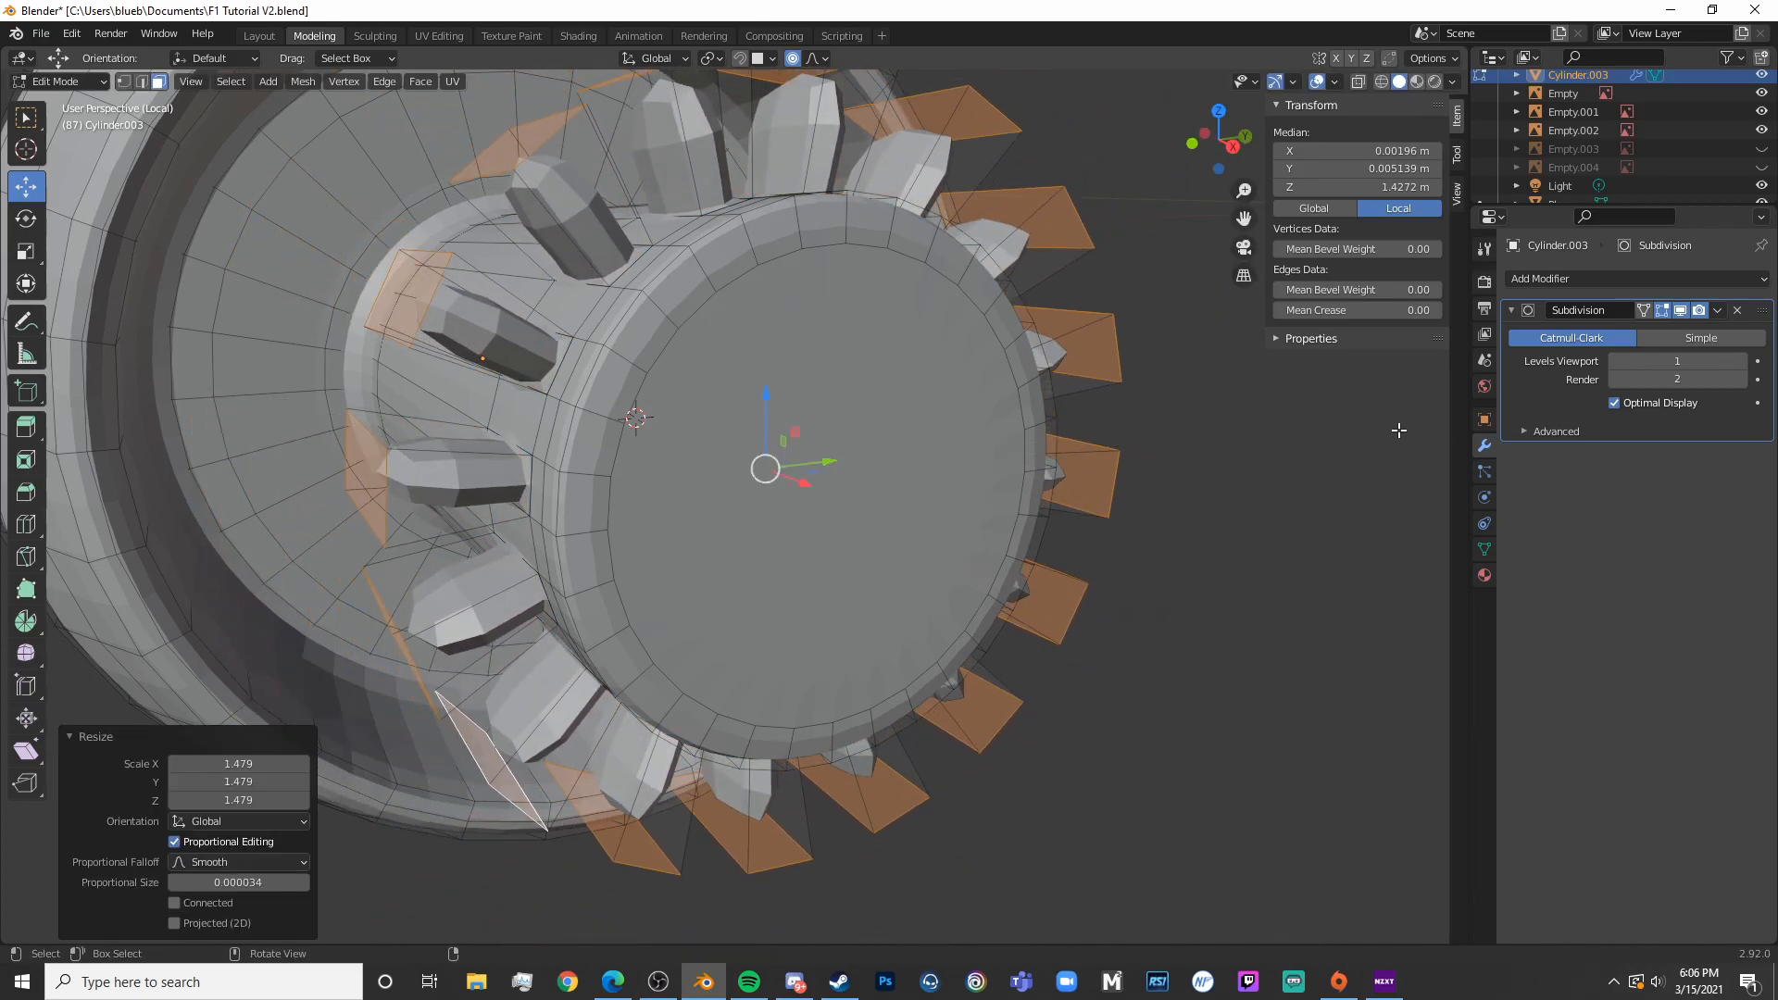
{"action": "scroll", "coordinate": [1118, 484], "scroll_direction": "down", "scroll_amount": 3}
{"action": "middle_click_drag", "start_coordinate": [1119, 484], "coordinate": [1072, 458]}
{"action": "key", "text": "KP_1"}
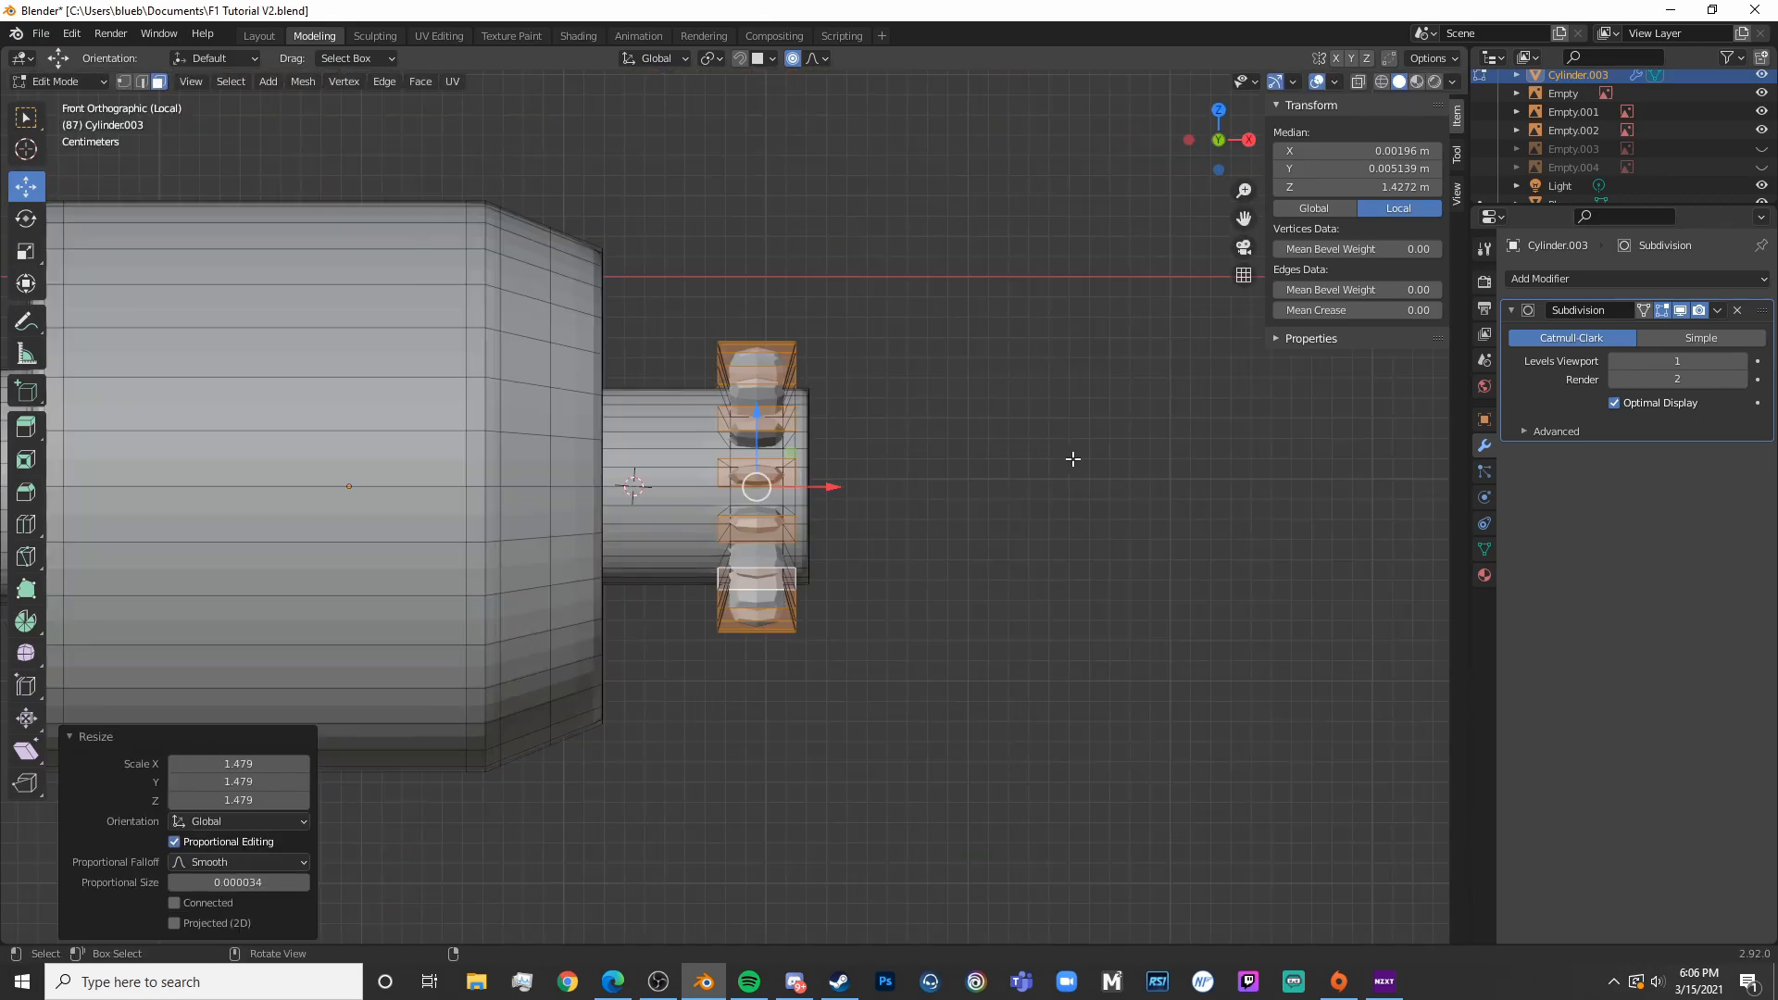
{"action": "key", "text": "KP_3"}
{"action": "key", "text": "s"}
{"action": "key", "text": "Escape"}
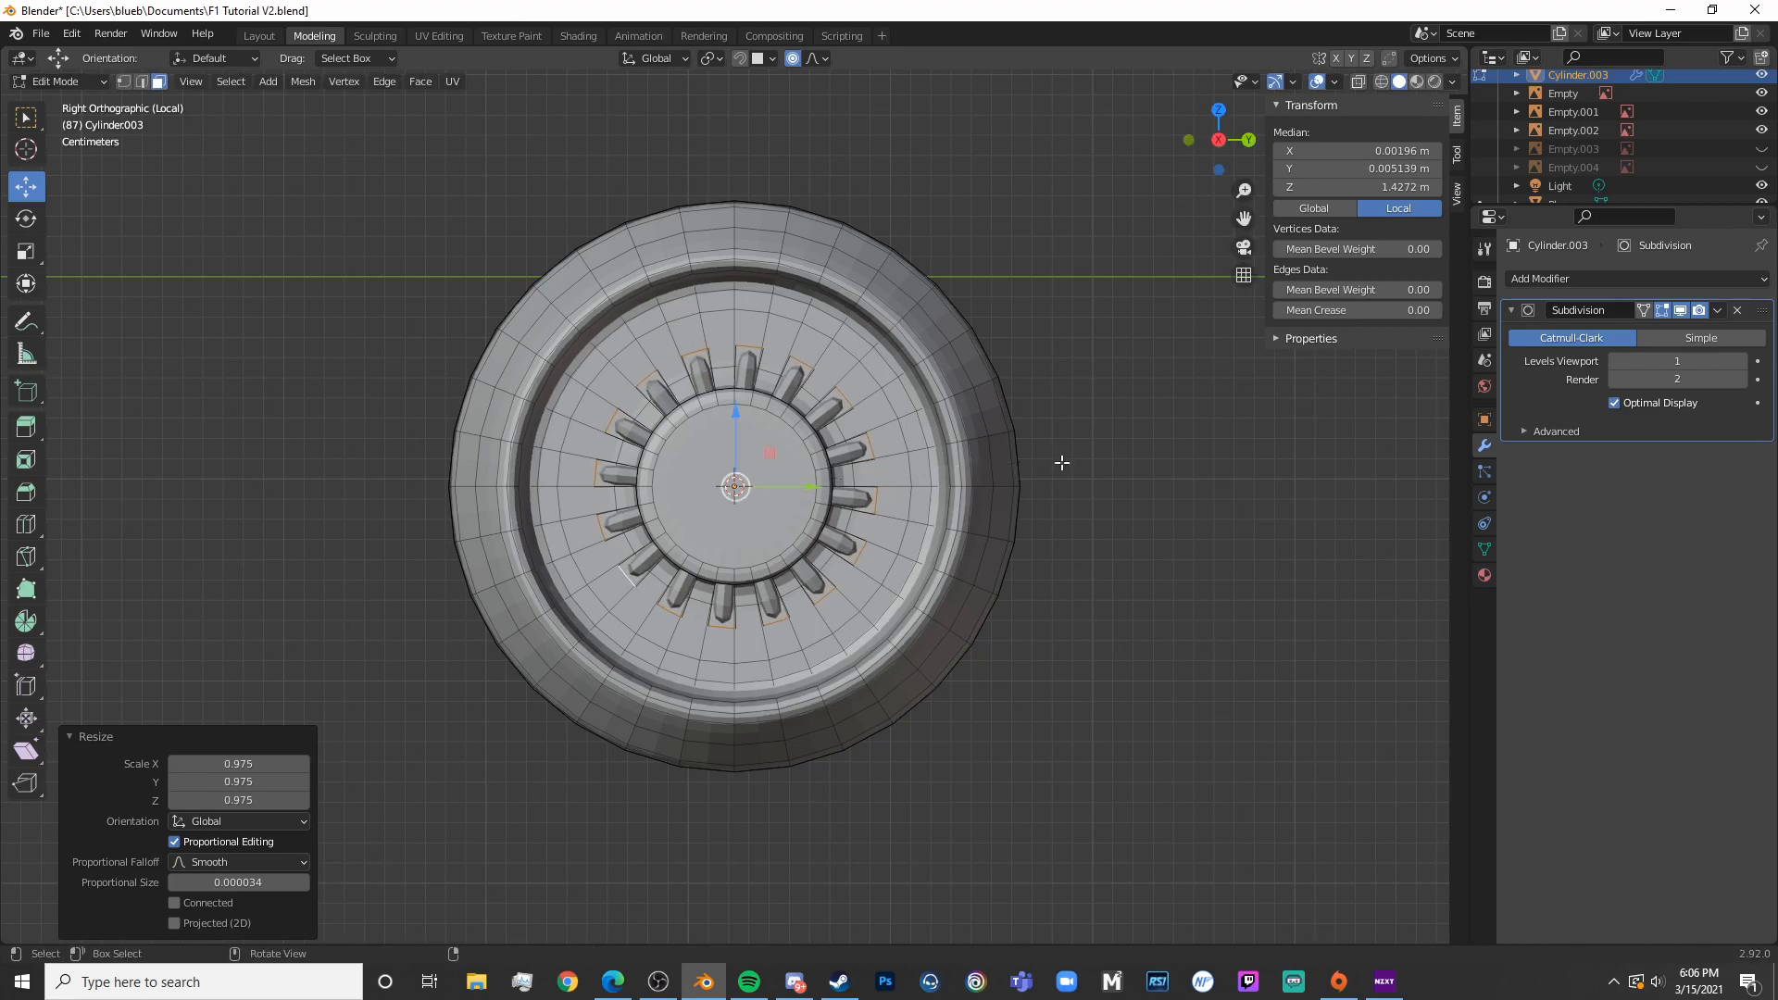
Add an edge loop near the tip of each of the teeth at five and four o'clock in side view
{"action": "scroll", "coordinate": [859, 606], "scroll_direction": "up", "scroll_amount": 6}
{"action": "key", "text": "alt+a"}
{"action": "key", "text": "ctrl+r"}
{"action": "left_click", "coordinate": [860, 606]}
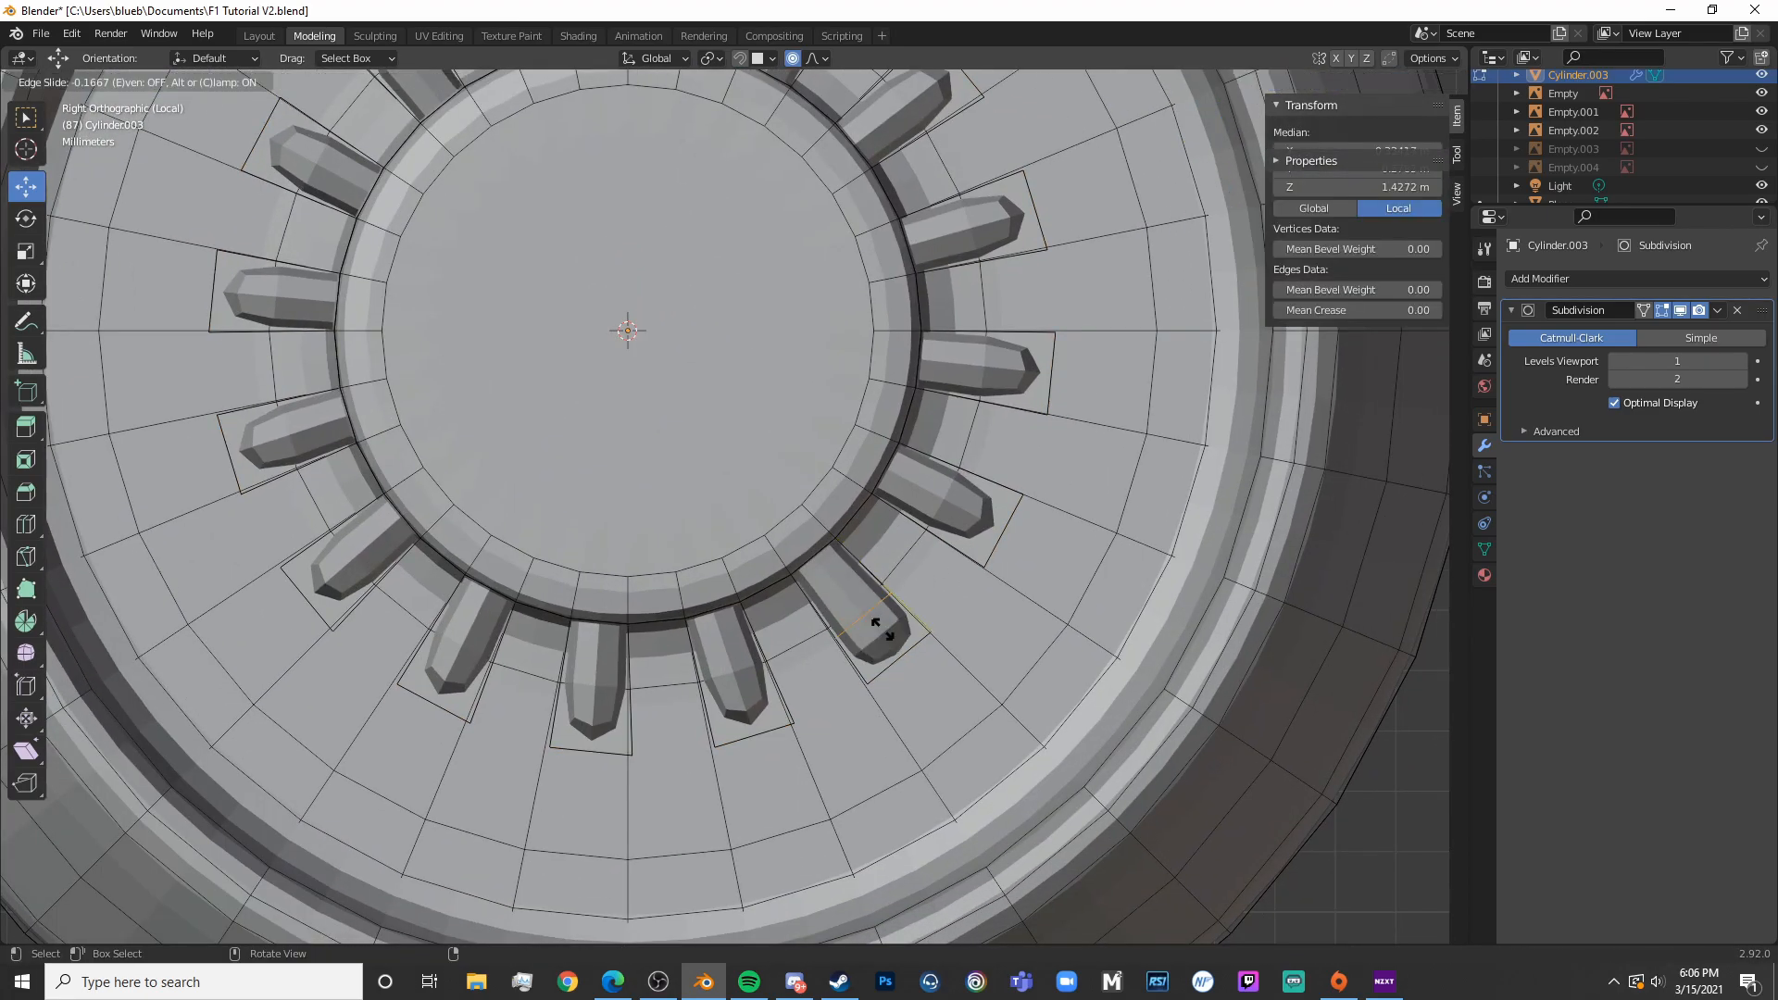
{"action": "left_click", "coordinate": [893, 635]}
{"action": "key", "text": "alt+a"}
{"action": "key", "text": "ctrl+r"}
{"action": "left_click", "coordinate": [944, 500]}
{"action": "left_click", "coordinate": [972, 507]}
Add an edge loop near the tip of each of the teeth at three and two o'clock
{"action": "key", "text": "alt+a"}
{"action": "key", "text": "ctrl+r"}
{"action": "left_click", "coordinate": [967, 335]}
{"action": "left_click", "coordinate": [976, 280]}
{"action": "key", "text": "alt+a"}
{"action": "key", "text": "ctrl+r"}
{"action": "left_click", "coordinate": [967, 220]}
{"action": "left_click", "coordinate": [1019, 213]}
Turn off the subdivision's viewport display and add an edge loop near the tip of the next tooth counter-clockwise
{"action": "left_click", "coordinate": [1678, 309]}
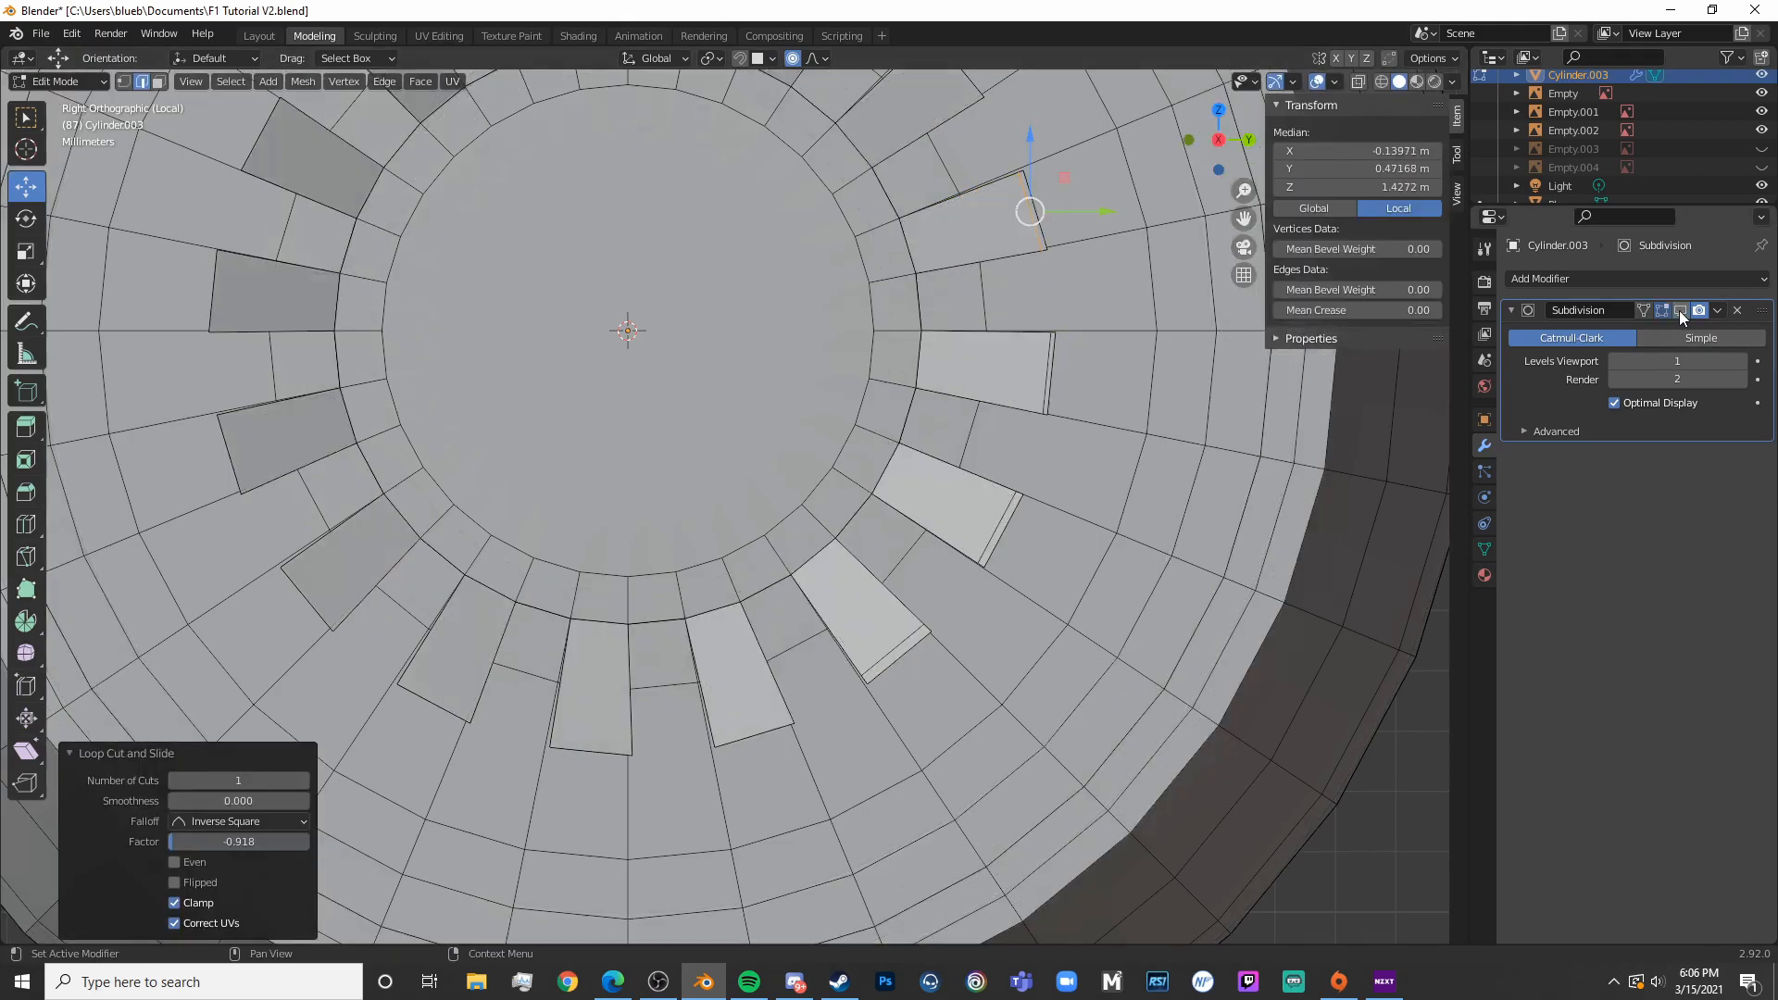
{"action": "scroll", "coordinate": [965, 396], "scroll_direction": "down", "scroll_amount": 2}
{"action": "middle_click_drag", "start_coordinate": [966, 200], "coordinate": [966, 396], "text": "shift"}
{"action": "key", "text": "alt+a"}
{"action": "left_click", "coordinate": [899, 364]}
{"action": "left_click", "coordinate": [934, 346]}
Add an edge loop near the tip of each of the teeth at one and twelve o'clock
{"action": "key", "text": "alt+a"}
{"action": "key", "text": "ctrl+r"}
{"action": "left_click", "coordinate": [786, 271]}
{"action": "left_click", "coordinate": [804, 250]}
{"action": "key", "text": "alt+a"}
{"action": "key", "text": "ctrl+r"}
{"action": "left_click", "coordinate": [689, 243]}
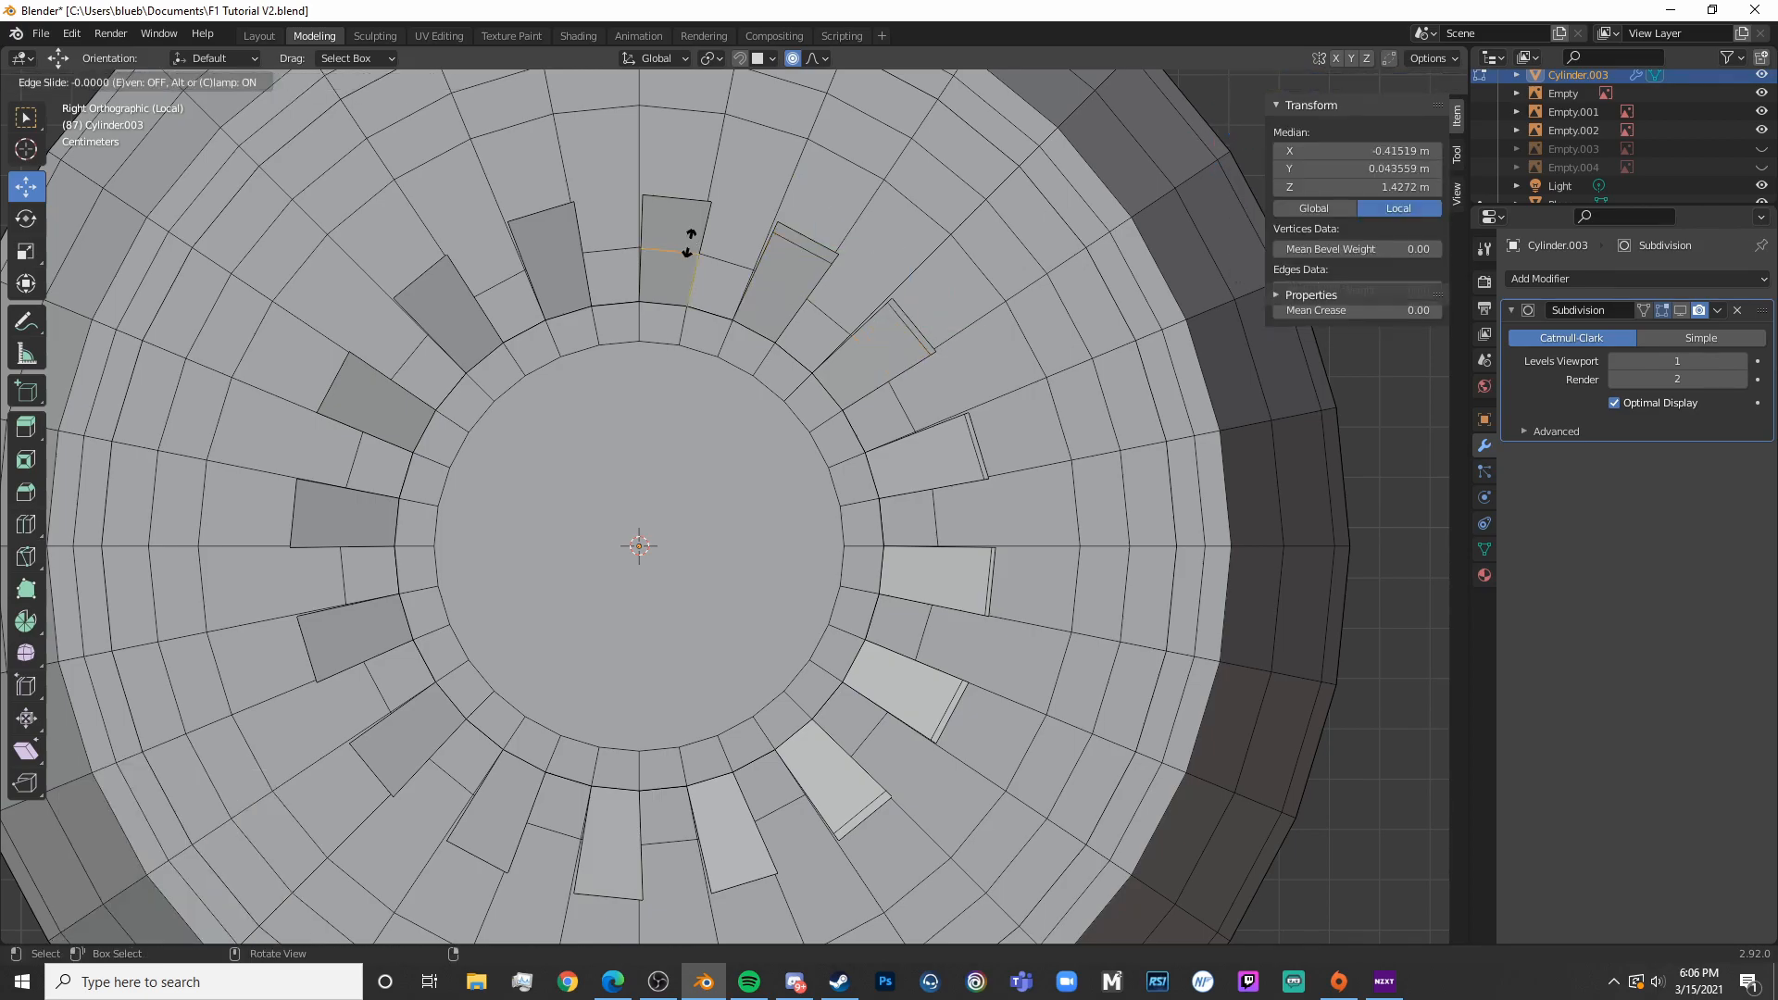
{"action": "left_click", "coordinate": [676, 199]}
Add an edge loop near the tip of each of the next two teeth counter-clockwise from the topmost tooth
{"action": "key", "text": "alt+a"}
{"action": "key", "text": "ctrl+r"}
{"action": "left_click", "coordinate": [553, 262]}
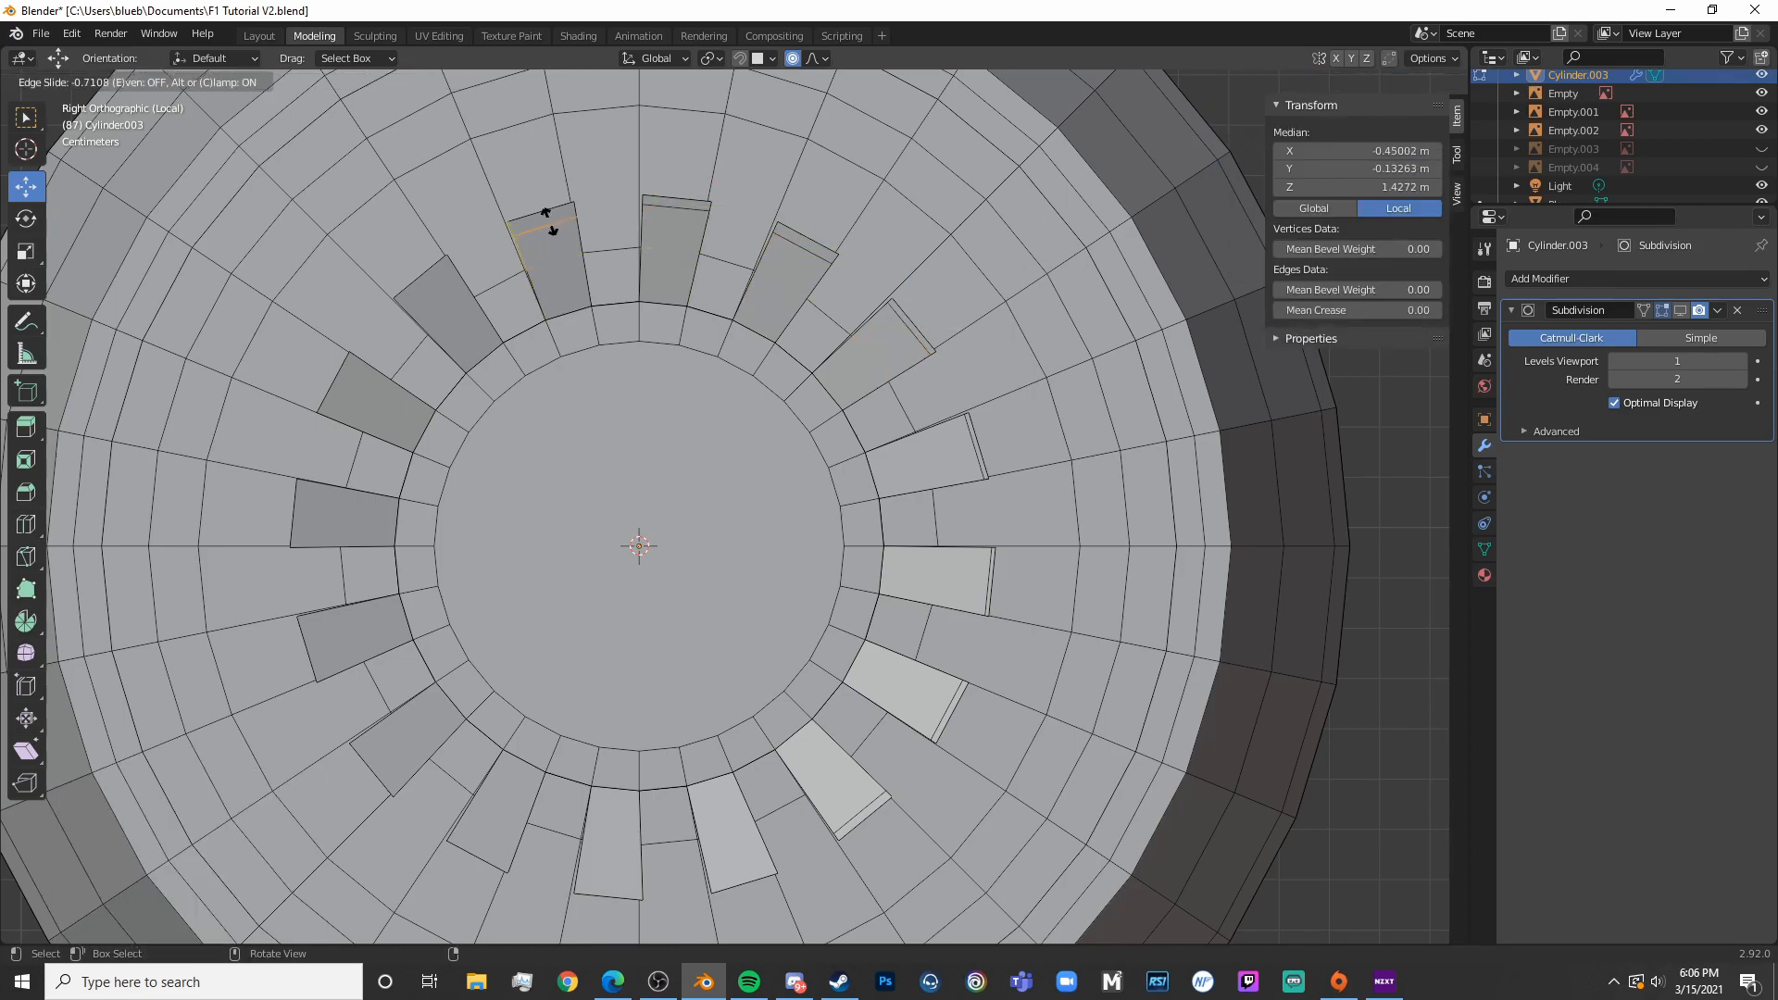
{"action": "left_click", "coordinate": [553, 229]}
{"action": "middle_click_drag", "start_coordinate": [554, 227], "coordinate": [892, 180], "text": "shift"}
{"action": "key", "text": "alt+a"}
{"action": "left_click", "coordinate": [823, 278]}
{"action": "left_click", "coordinate": [805, 246]}
Add an edge loop near the tip of each of the teeth at ten and nine o'clock
{"action": "key", "text": "alt+a"}
{"action": "key", "text": "ctrl+r"}
{"action": "left_click", "coordinate": [762, 382]}
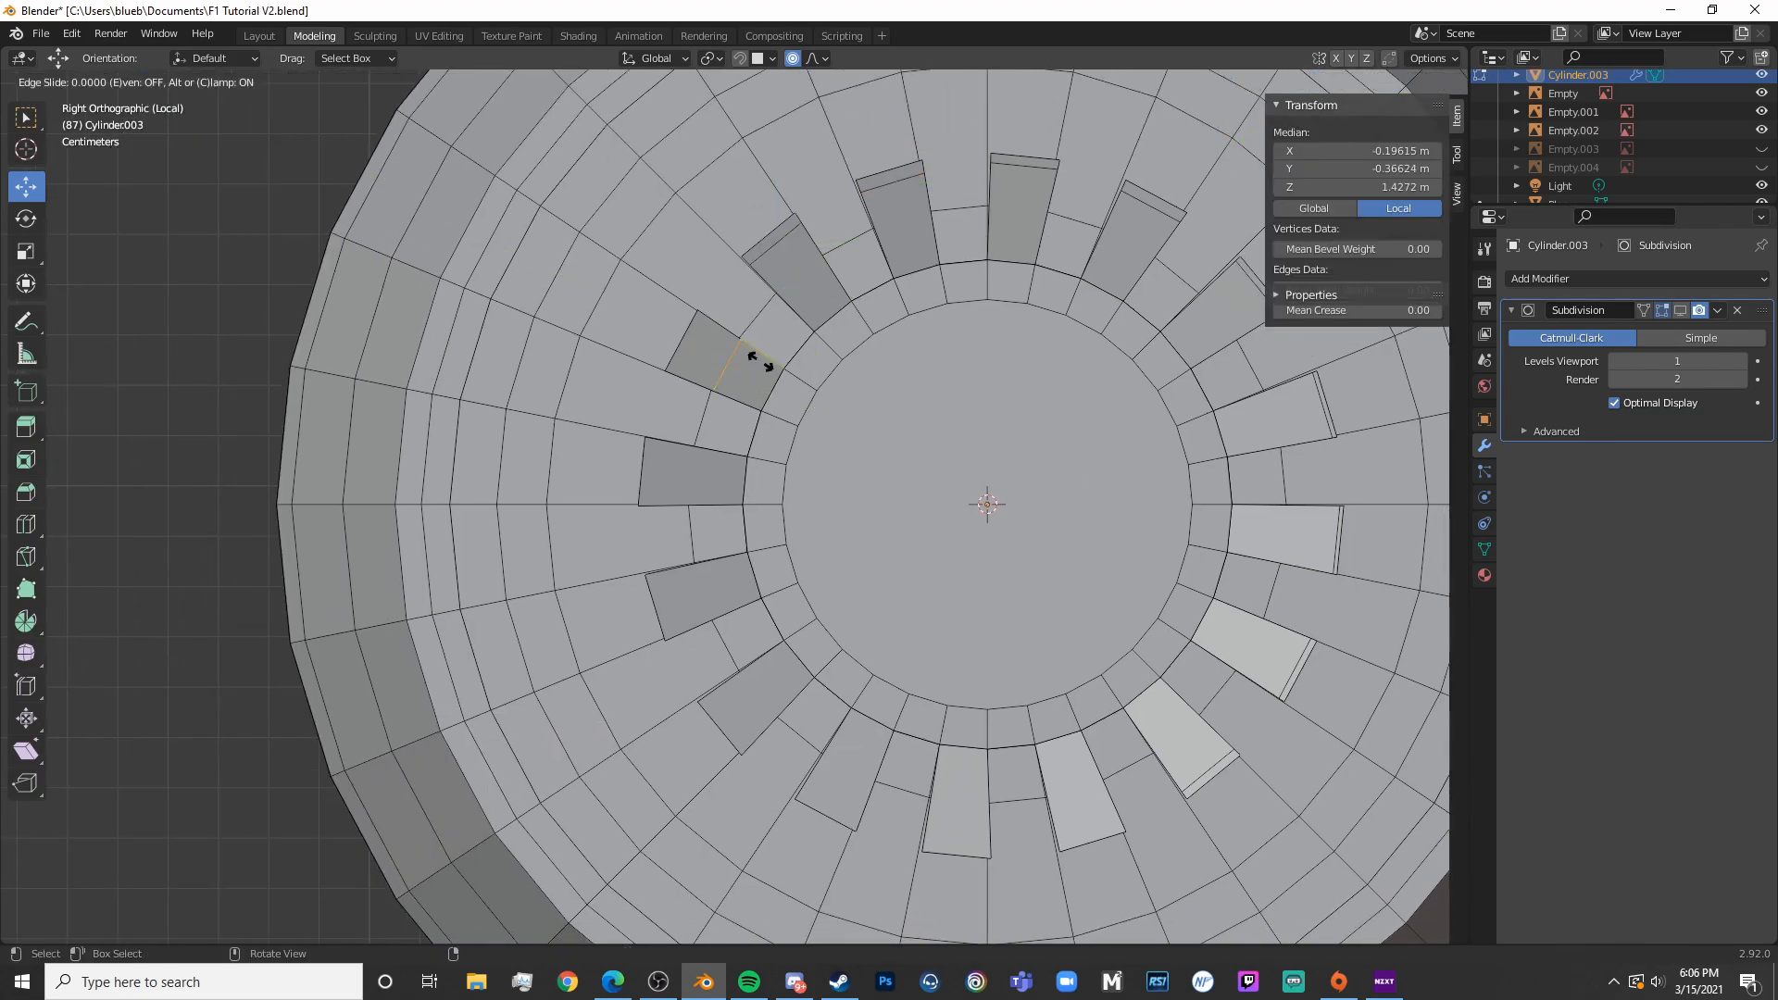
{"action": "left_click", "coordinate": [716, 345]}
{"action": "key", "text": "alt+a"}
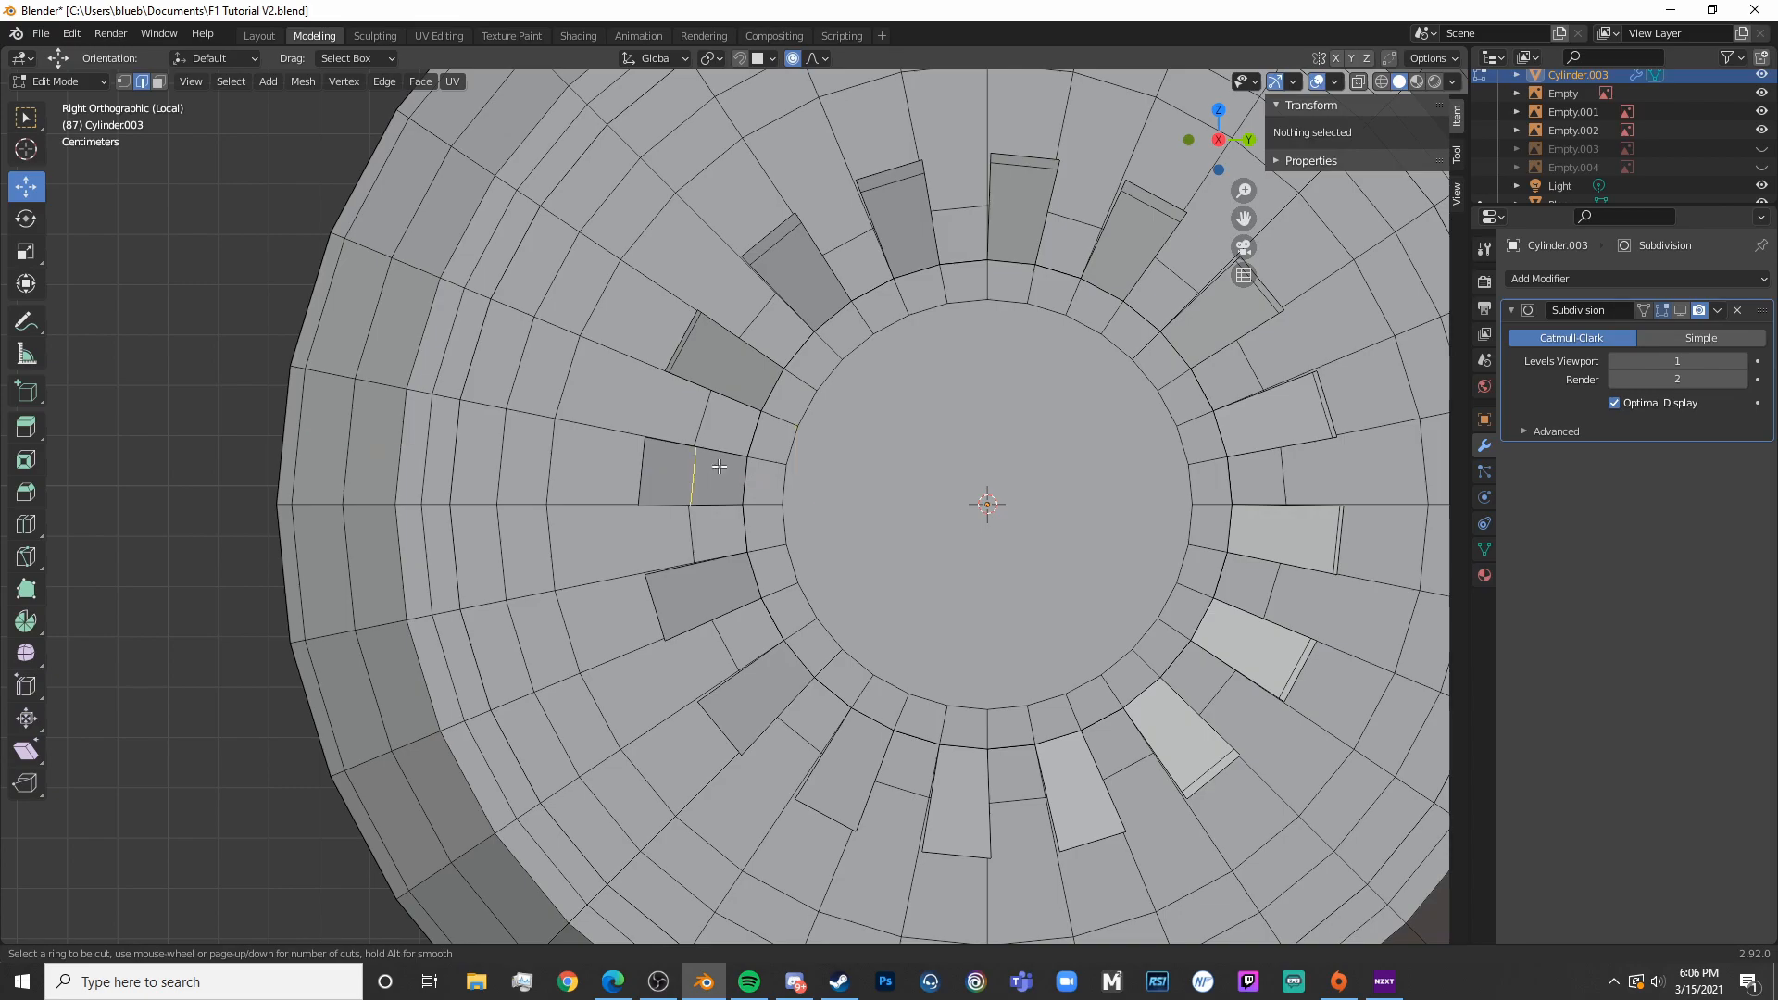
{"action": "left_click", "coordinate": [720, 468]}
{"action": "left_click", "coordinate": [668, 465]}
Add an edge loop near the tip of each of the next two teeth counter-clockwise, between nine and seven o'clock
{"action": "key", "text": "alt+a"}
{"action": "key", "text": "ctrl+r"}
{"action": "left_click", "coordinate": [681, 575]}
{"action": "left_click", "coordinate": [666, 583]}
{"action": "middle_click_drag", "start_coordinate": [671, 592], "coordinate": [565, 416], "text": "shift"}
{"action": "key", "text": "alt+a"}
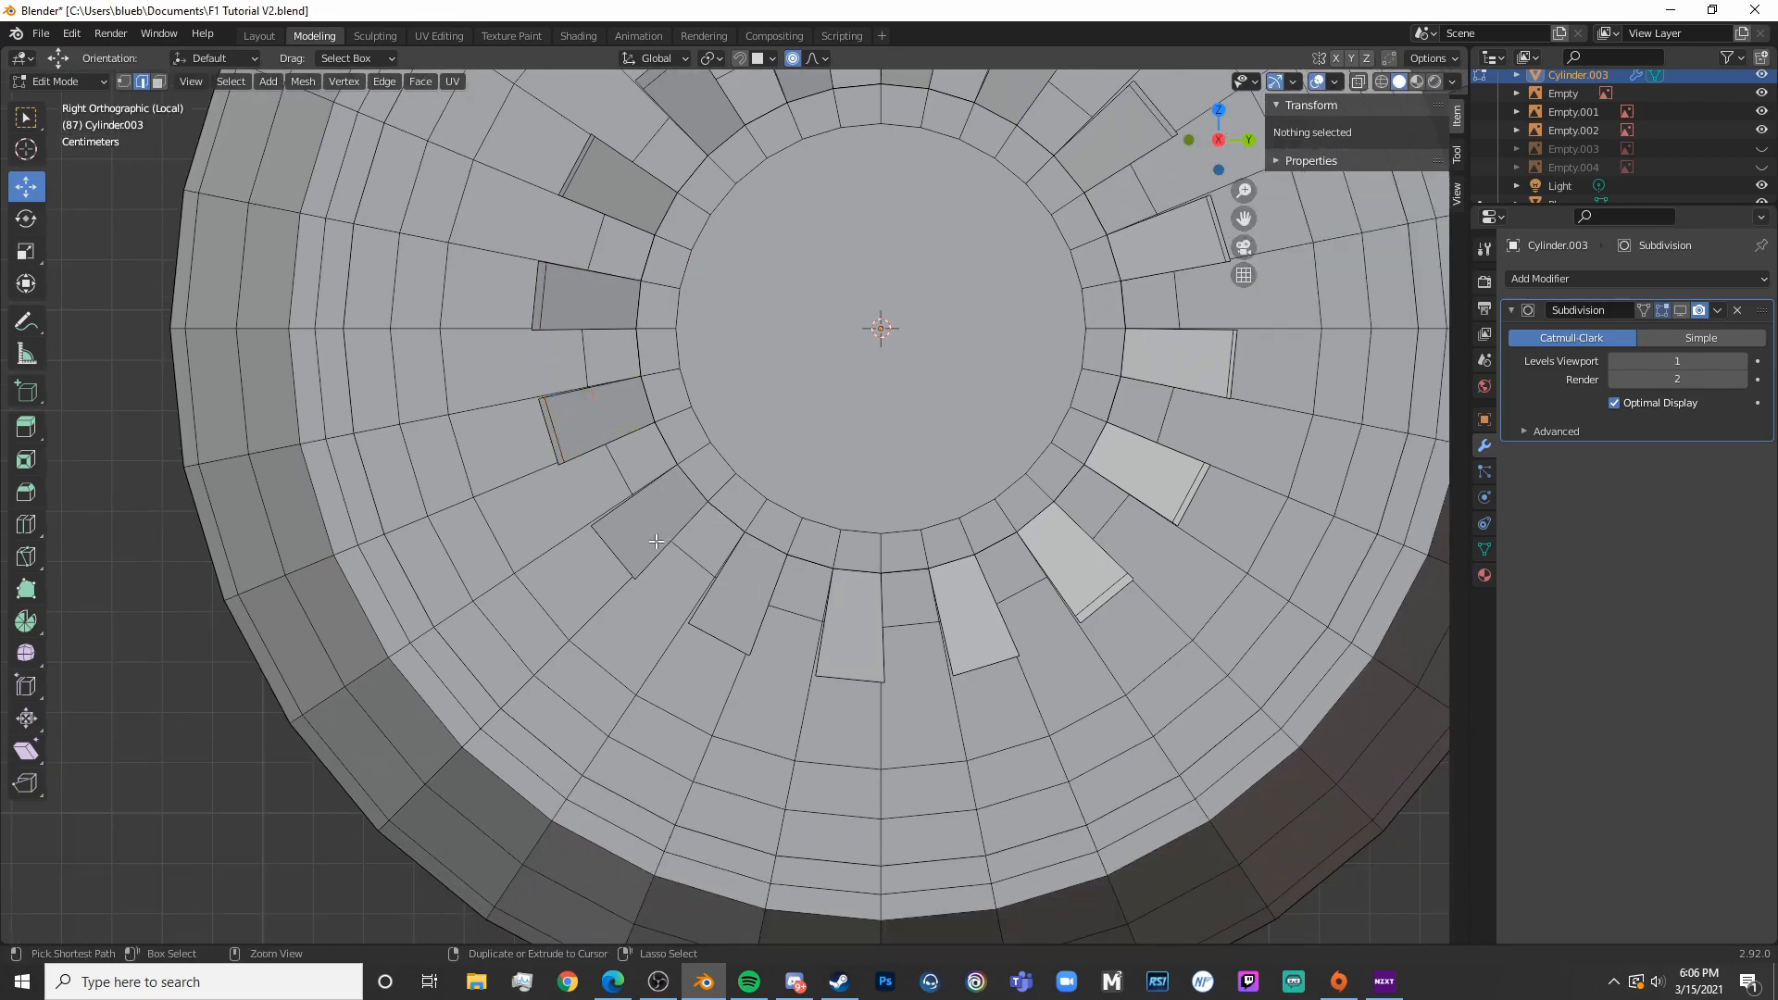
{"action": "key", "text": "ctrl+r"}
{"action": "left_click", "coordinate": [653, 546]}
{"action": "left_click", "coordinate": [633, 576]}
Add an edge loop near the tip of each of the teeth at seven and six o'clock
{"action": "key", "text": "alt+a"}
{"action": "key", "text": "ctrl+r"}
{"action": "left_click", "coordinate": [748, 596]}
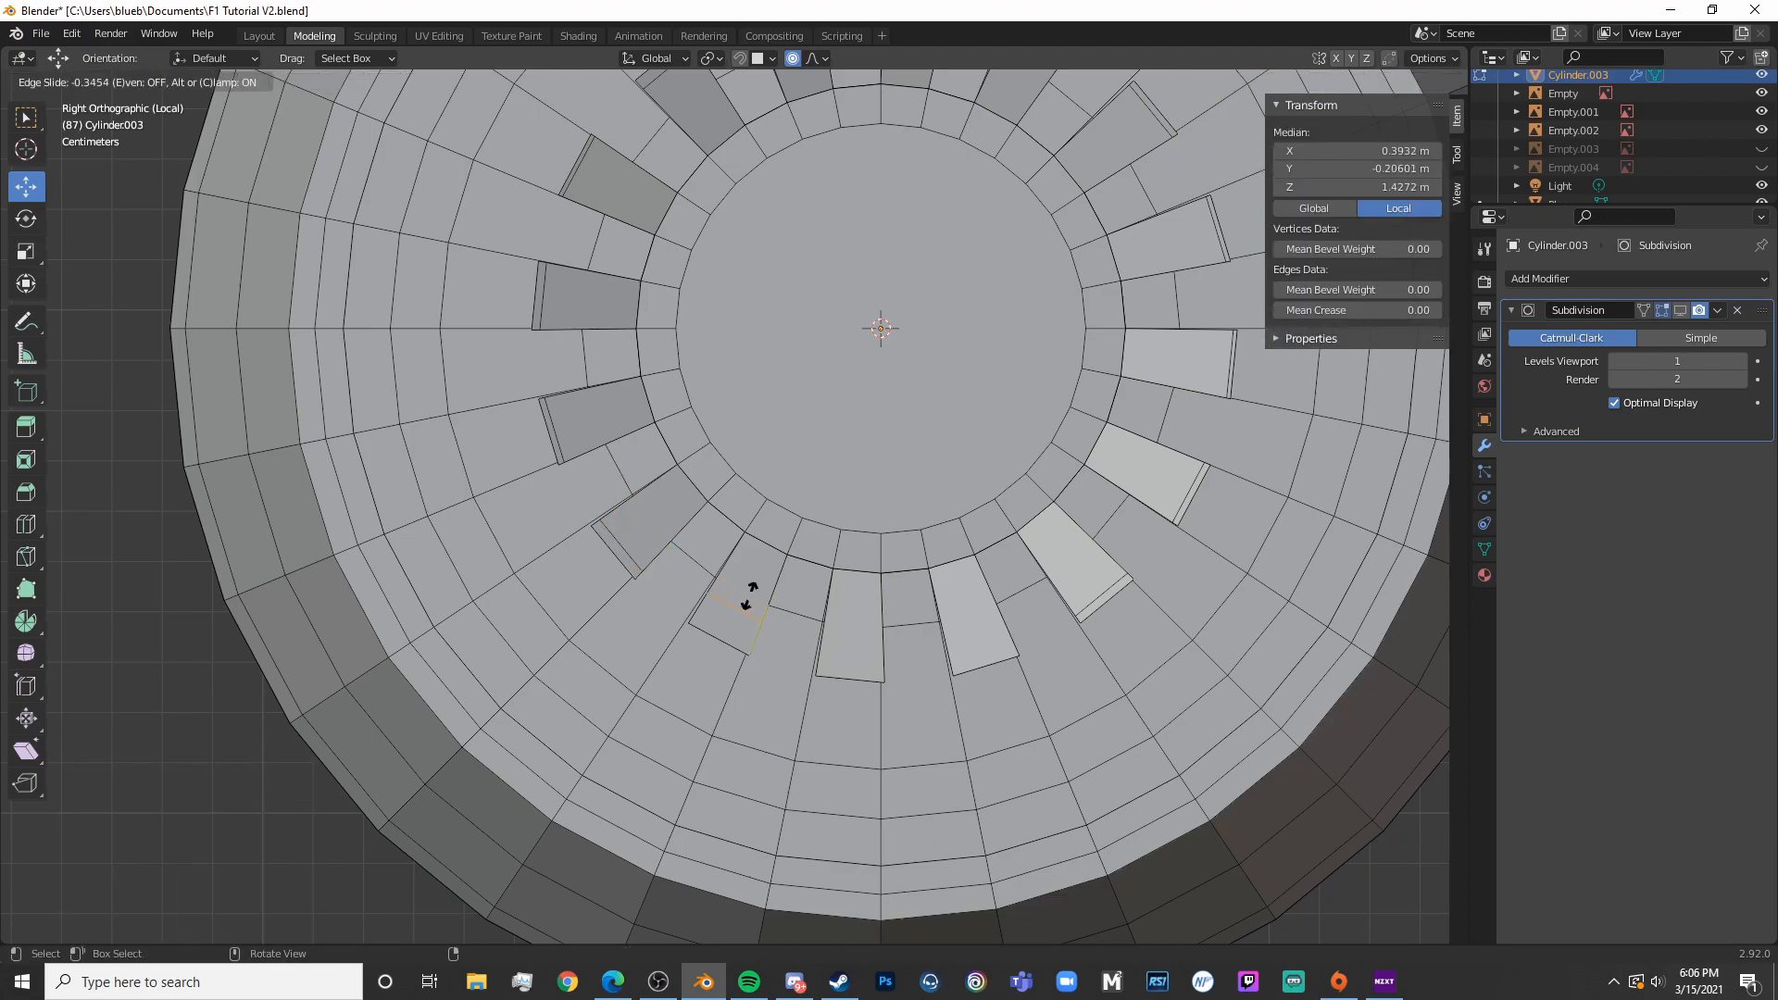
{"action": "left_click", "coordinate": [739, 613]}
{"action": "key", "text": "alt+a"}
{"action": "key", "text": "ctrl+r"}
{"action": "left_click", "coordinate": [838, 617]}
{"action": "left_click", "coordinate": [843, 648]}
Leave edit mode and apply smooth shading to the whole hub object
{"action": "key", "text": "Tab"}
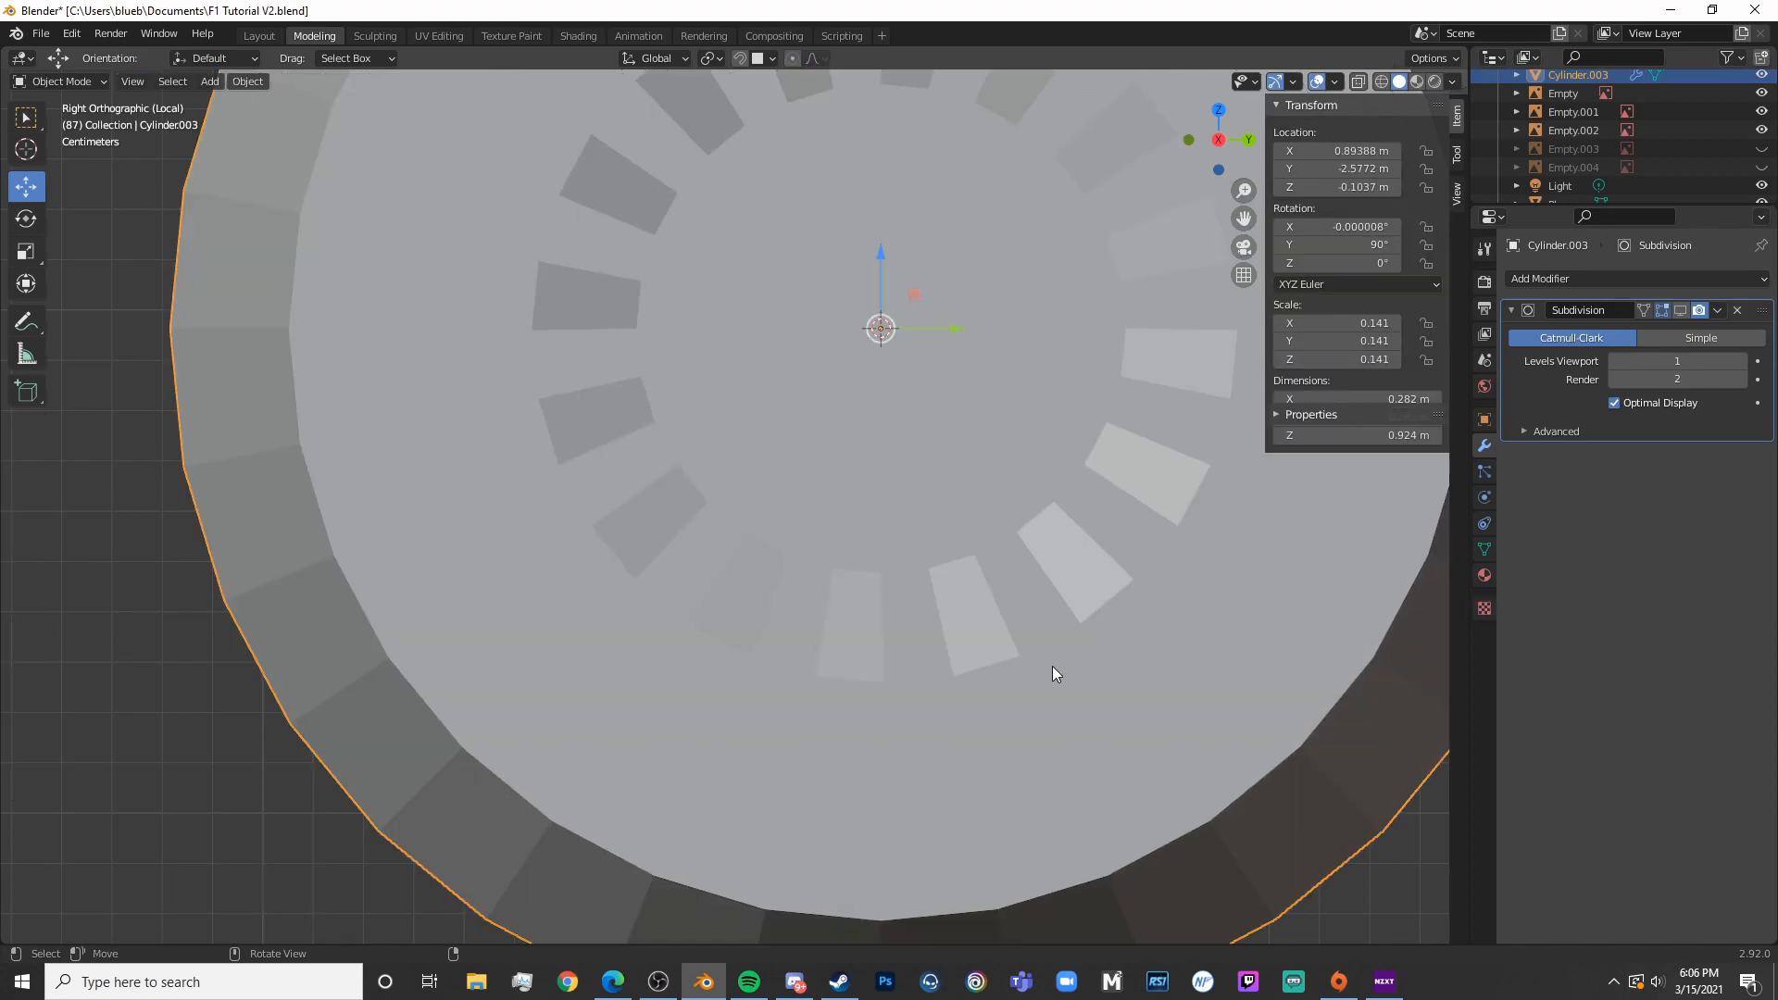
{"action": "scroll", "coordinate": [1028, 667], "scroll_direction": "down", "scroll_amount": 6}
{"action": "middle_click_drag", "start_coordinate": [1012, 670], "coordinate": [824, 557]}
{"action": "scroll", "coordinate": [825, 558], "scroll_direction": "up", "scroll_amount": 2}
{"action": "middle_click_drag", "start_coordinate": [954, 407], "coordinate": [1361, 418]}
{"action": "scroll", "coordinate": [1123, 435], "scroll_direction": "down", "scroll_amount": 4}
{"action": "middle_click_drag", "start_coordinate": [815, 440], "coordinate": [1158, 440]}
{"action": "scroll", "coordinate": [1163, 491], "scroll_direction": "up", "scroll_amount": 3}
{"action": "middle_click_drag", "start_coordinate": [917, 325], "coordinate": [761, 342], "text": "shift"}
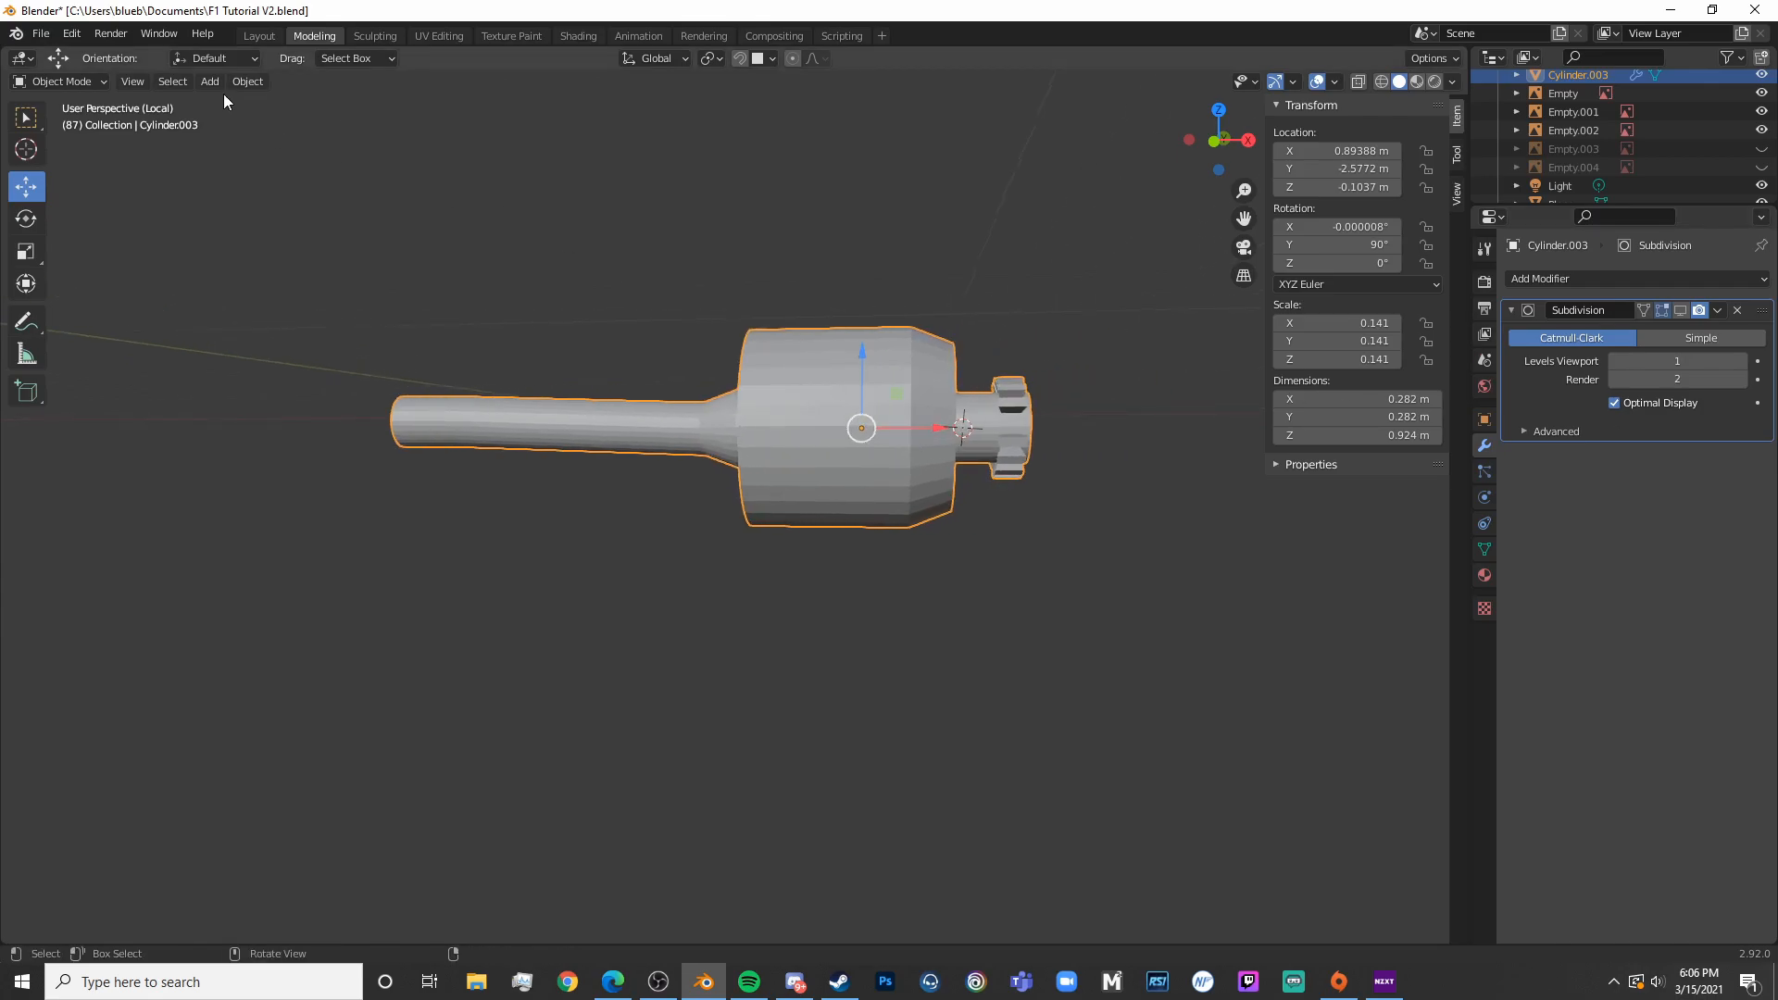
{"action": "left_click", "coordinate": [248, 83]}
{"action": "left_click", "coordinate": [337, 450]}
{"action": "middle_click_drag", "start_coordinate": [1137, 519], "coordinate": [1013, 552]}
{"action": "scroll", "coordinate": [859, 476], "scroll_direction": "up", "scroll_amount": 5}
{"action": "scroll", "coordinate": [896, 483], "scroll_direction": "down", "scroll_amount": 8}
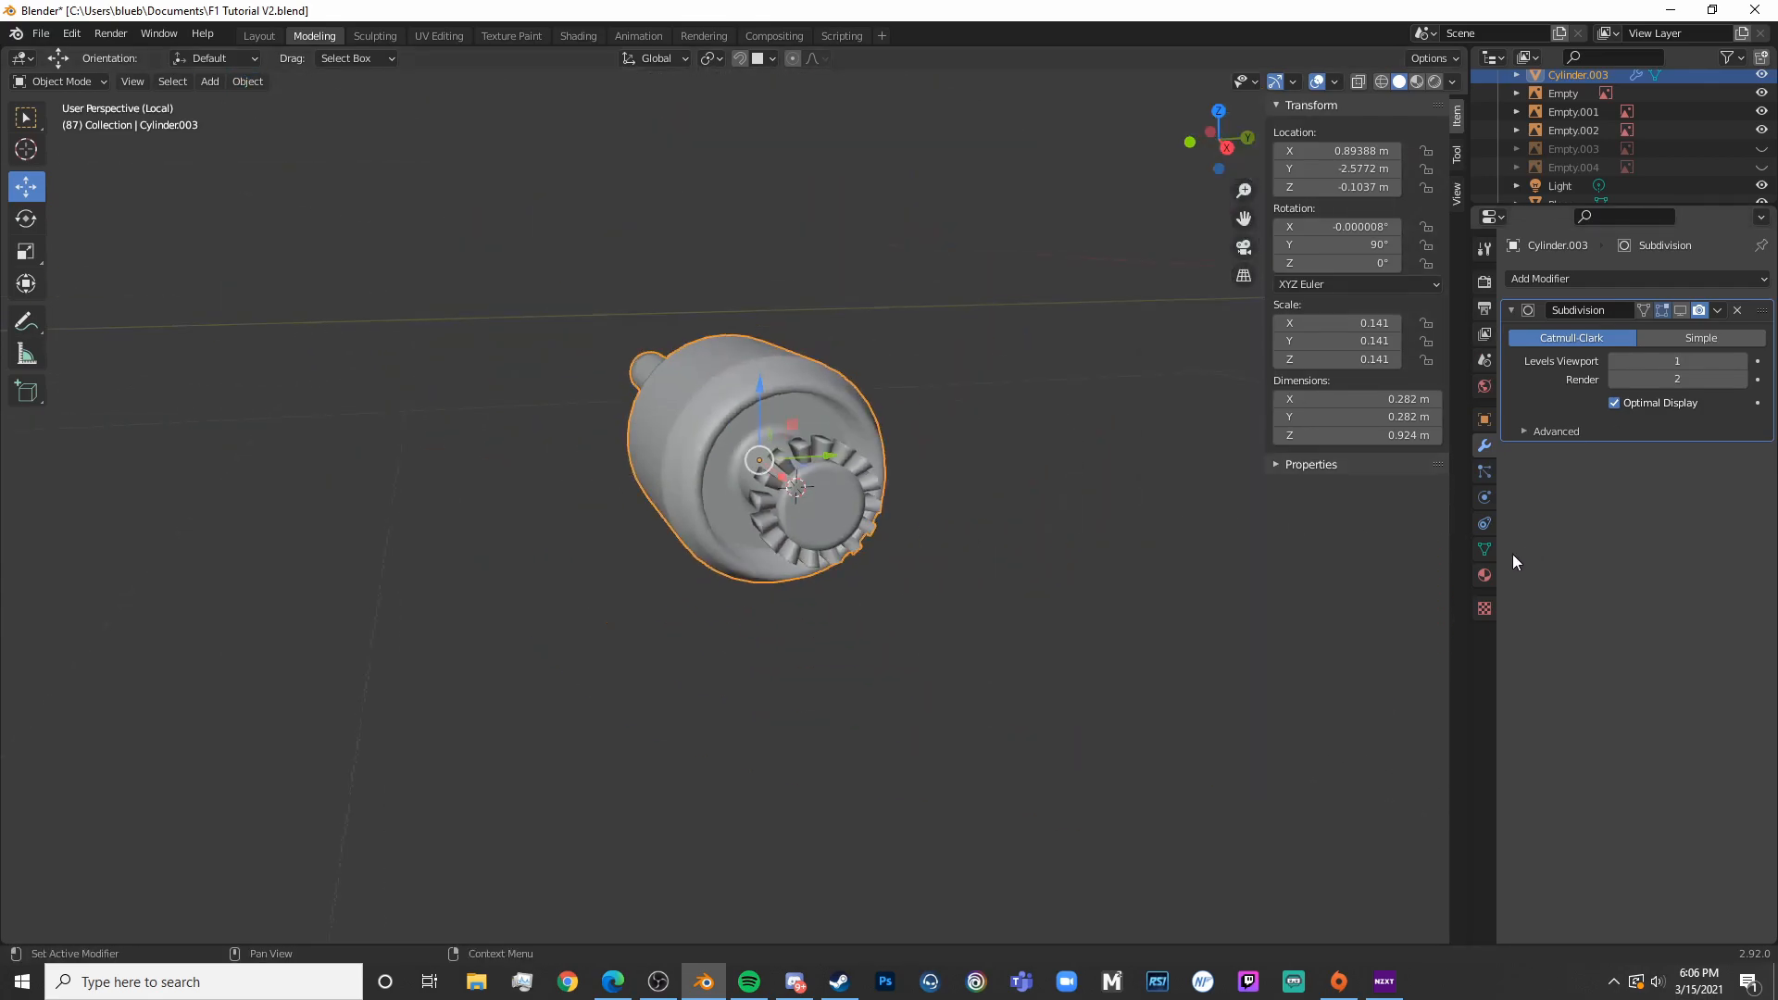
Try Auto Smooth normals at 30° on the hub
{"action": "middle_click_drag", "start_coordinate": [580, 513], "coordinate": [637, 552]}
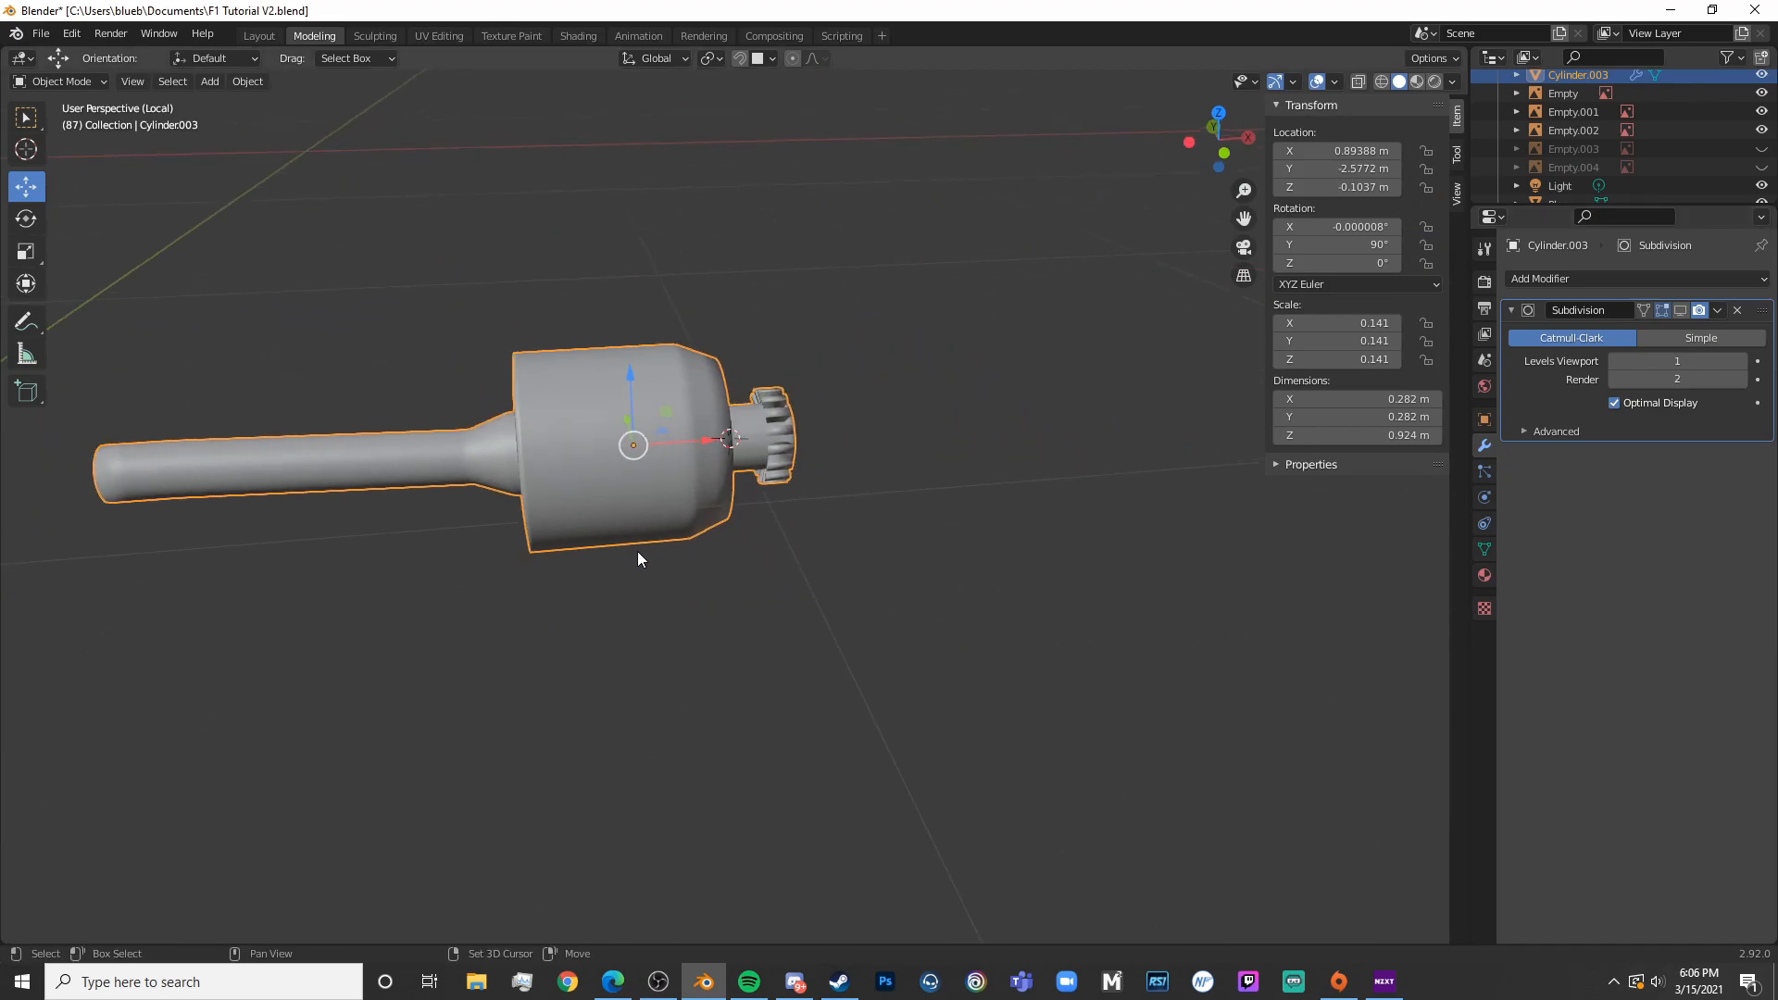
{"action": "left_click", "coordinate": [1490, 546]}
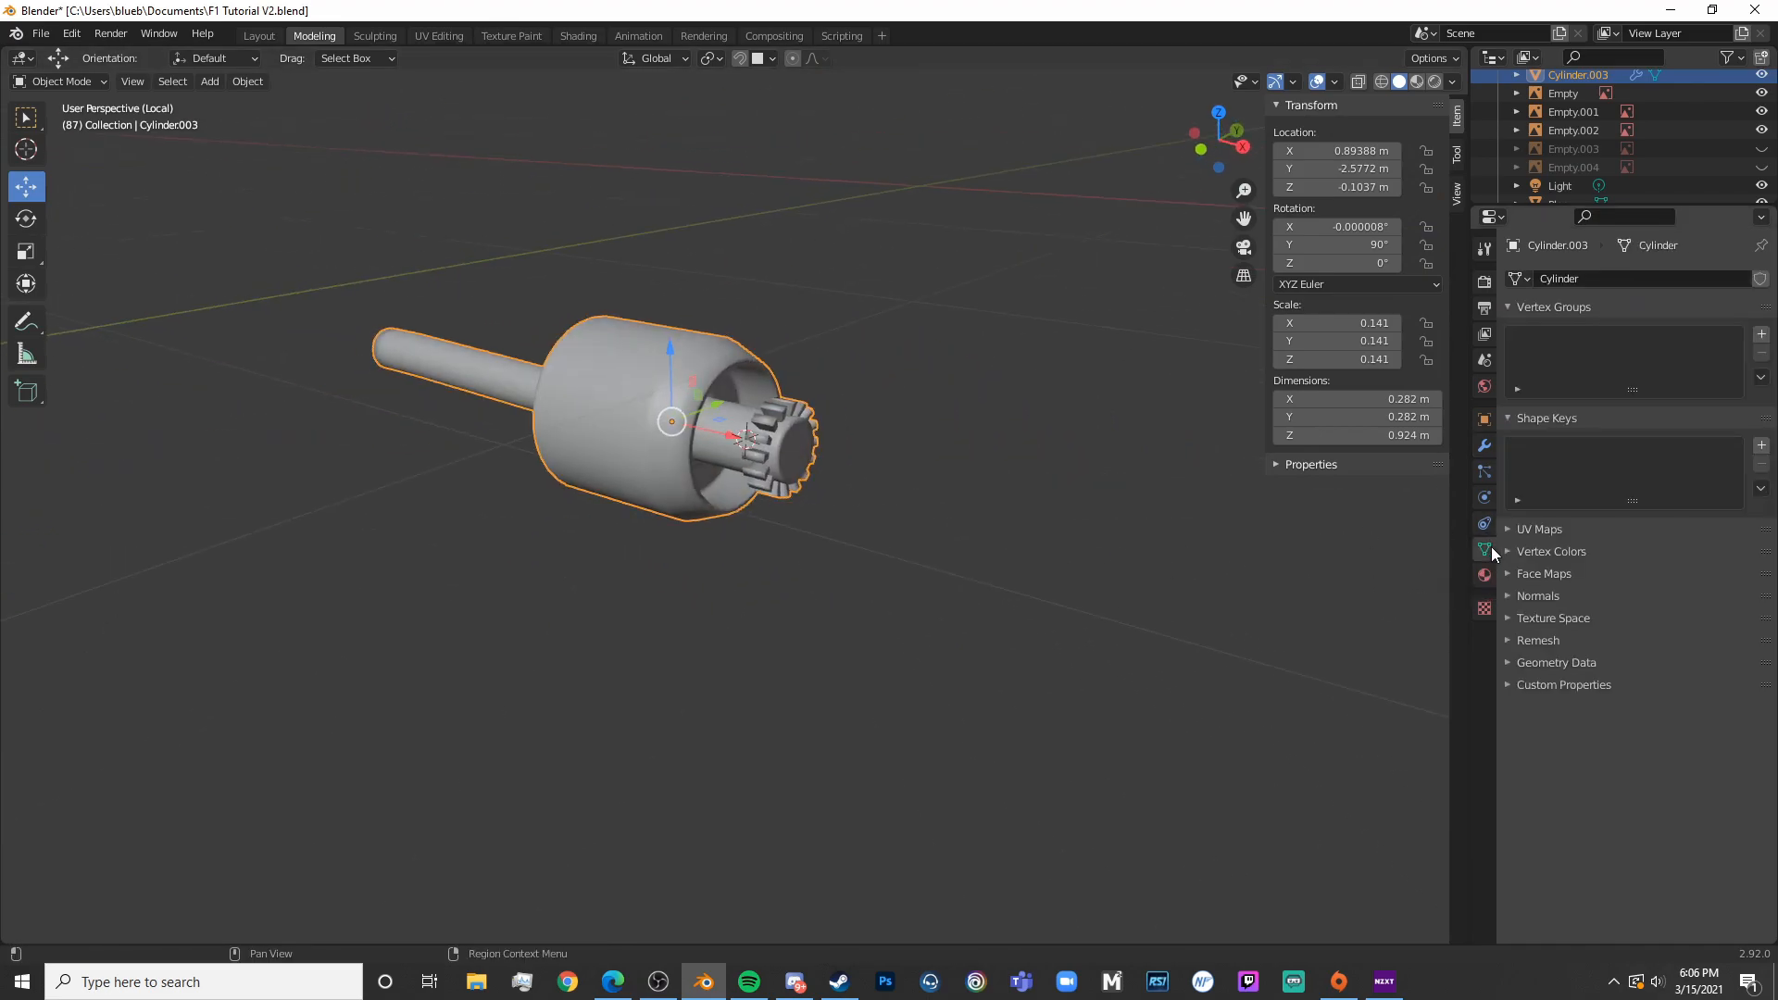
{"action": "left_click", "coordinate": [1519, 597]}
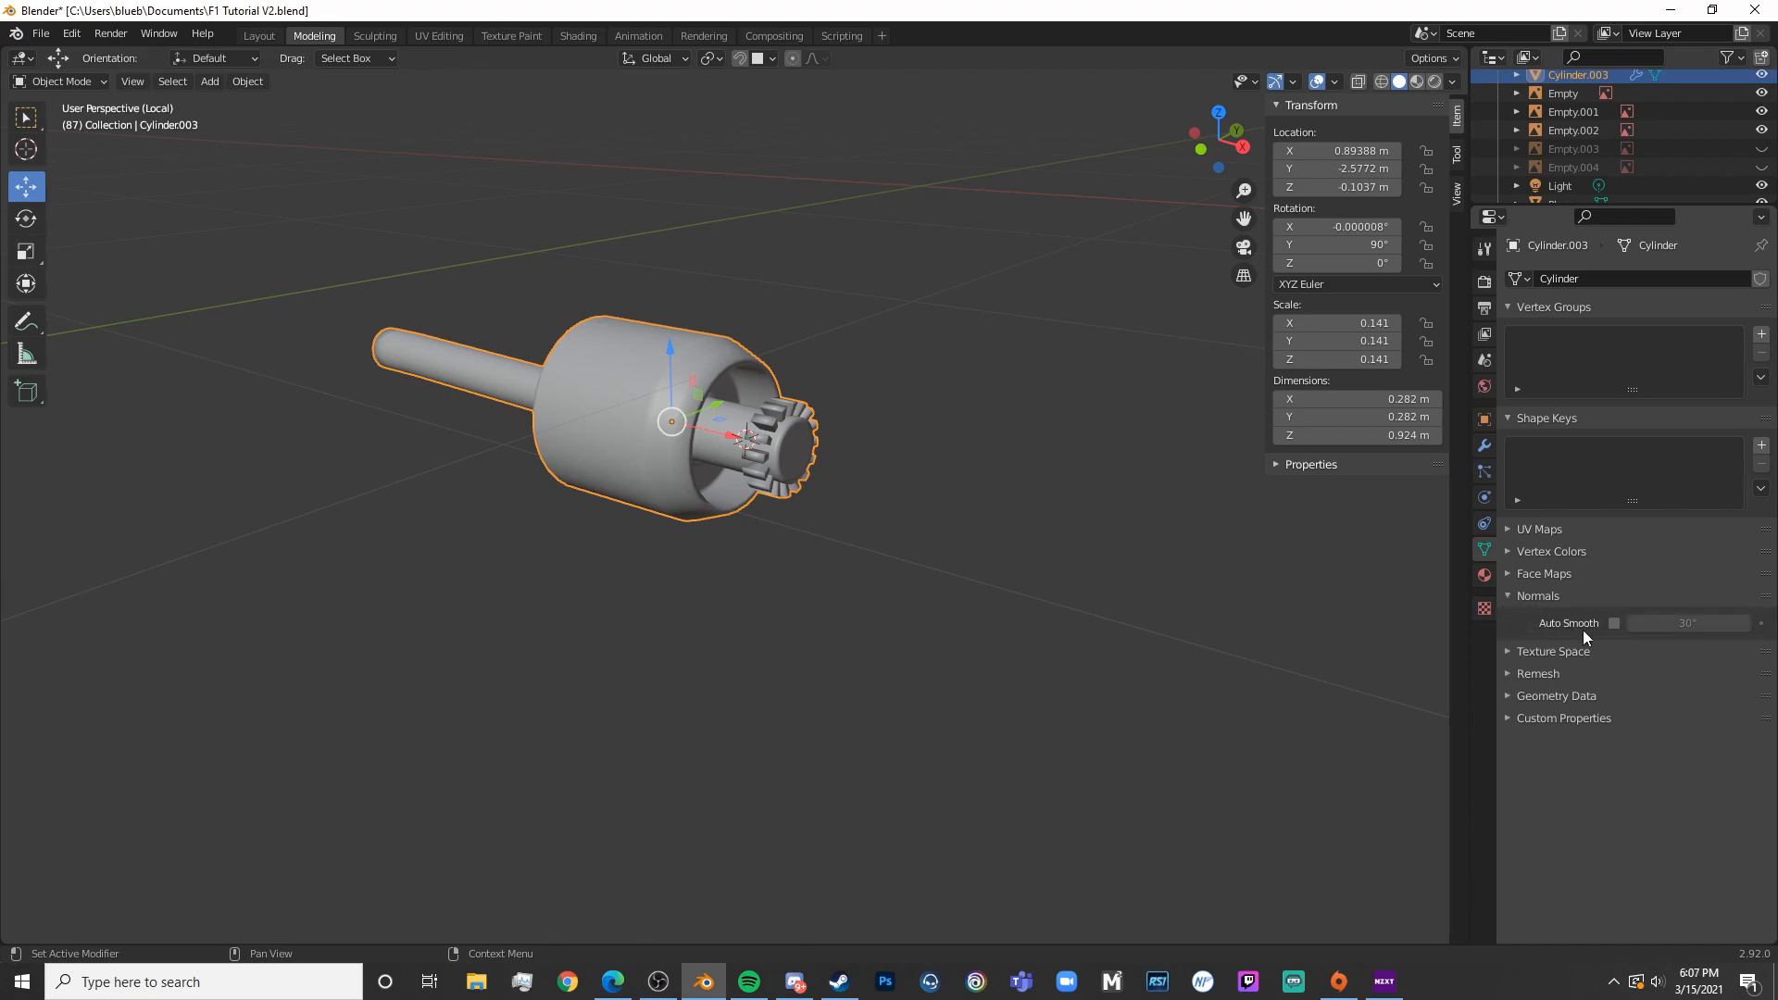
{"action": "left_click", "coordinate": [1613, 626]}
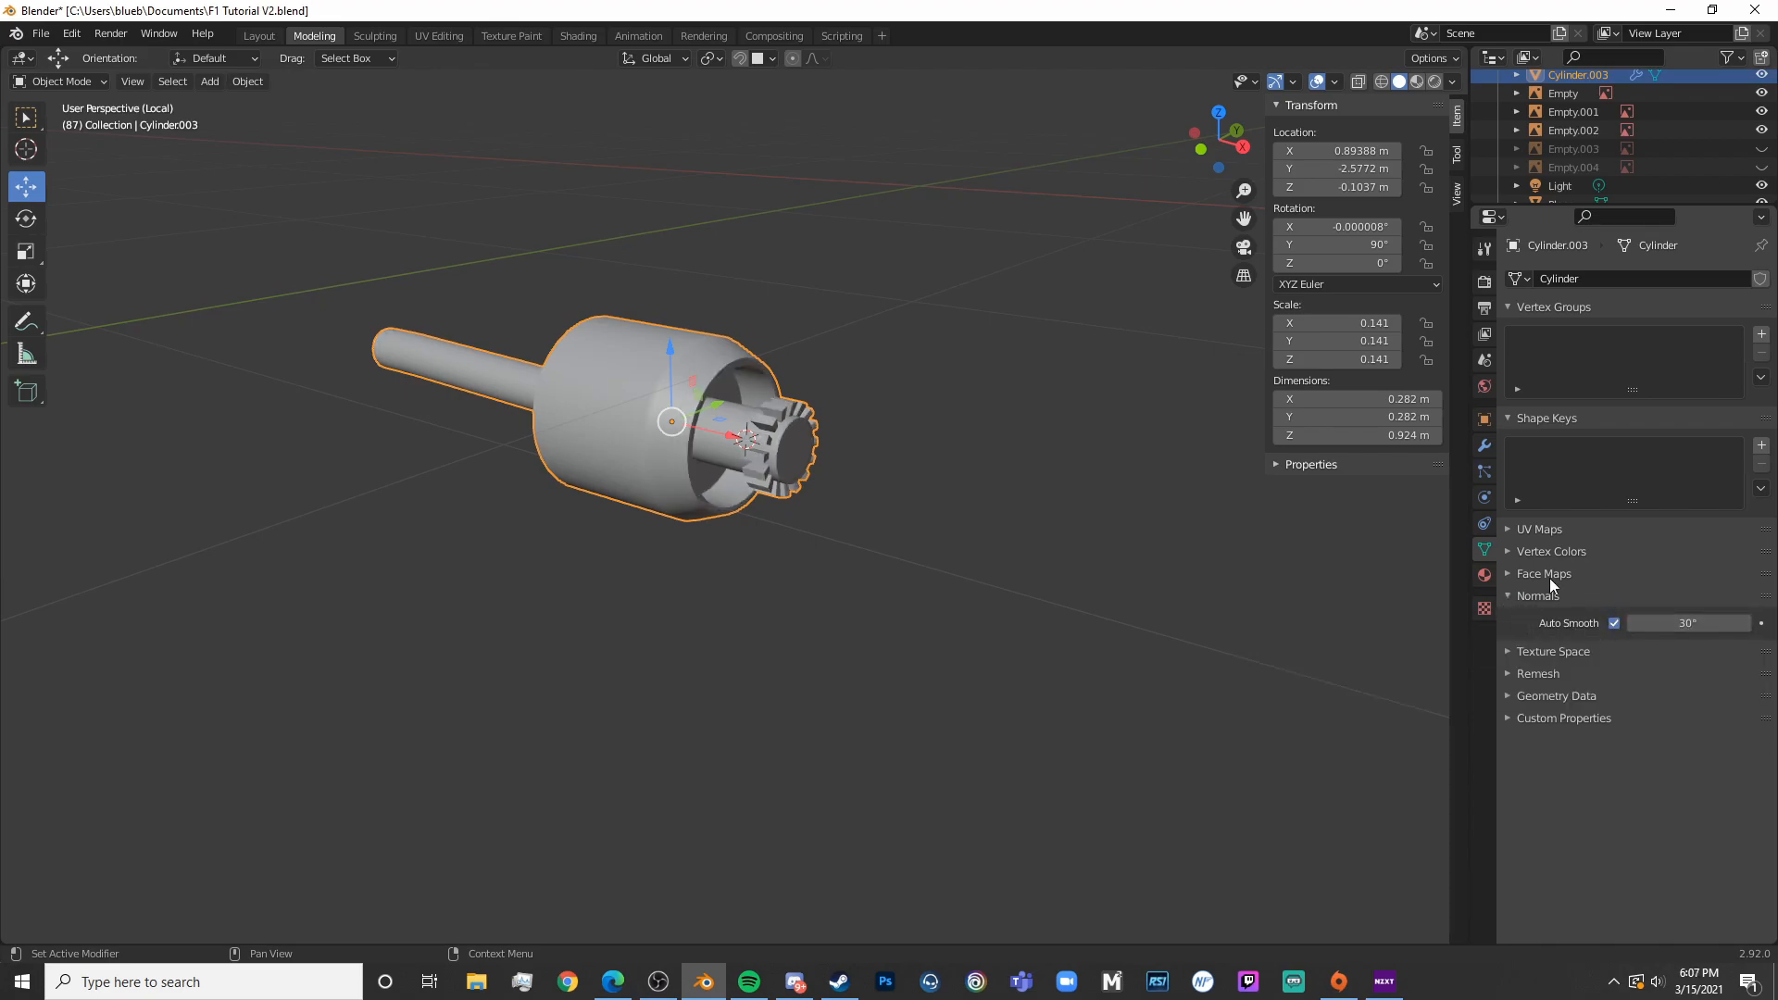
{"action": "scroll", "coordinate": [768, 560], "scroll_direction": "up", "scroll_amount": 4}
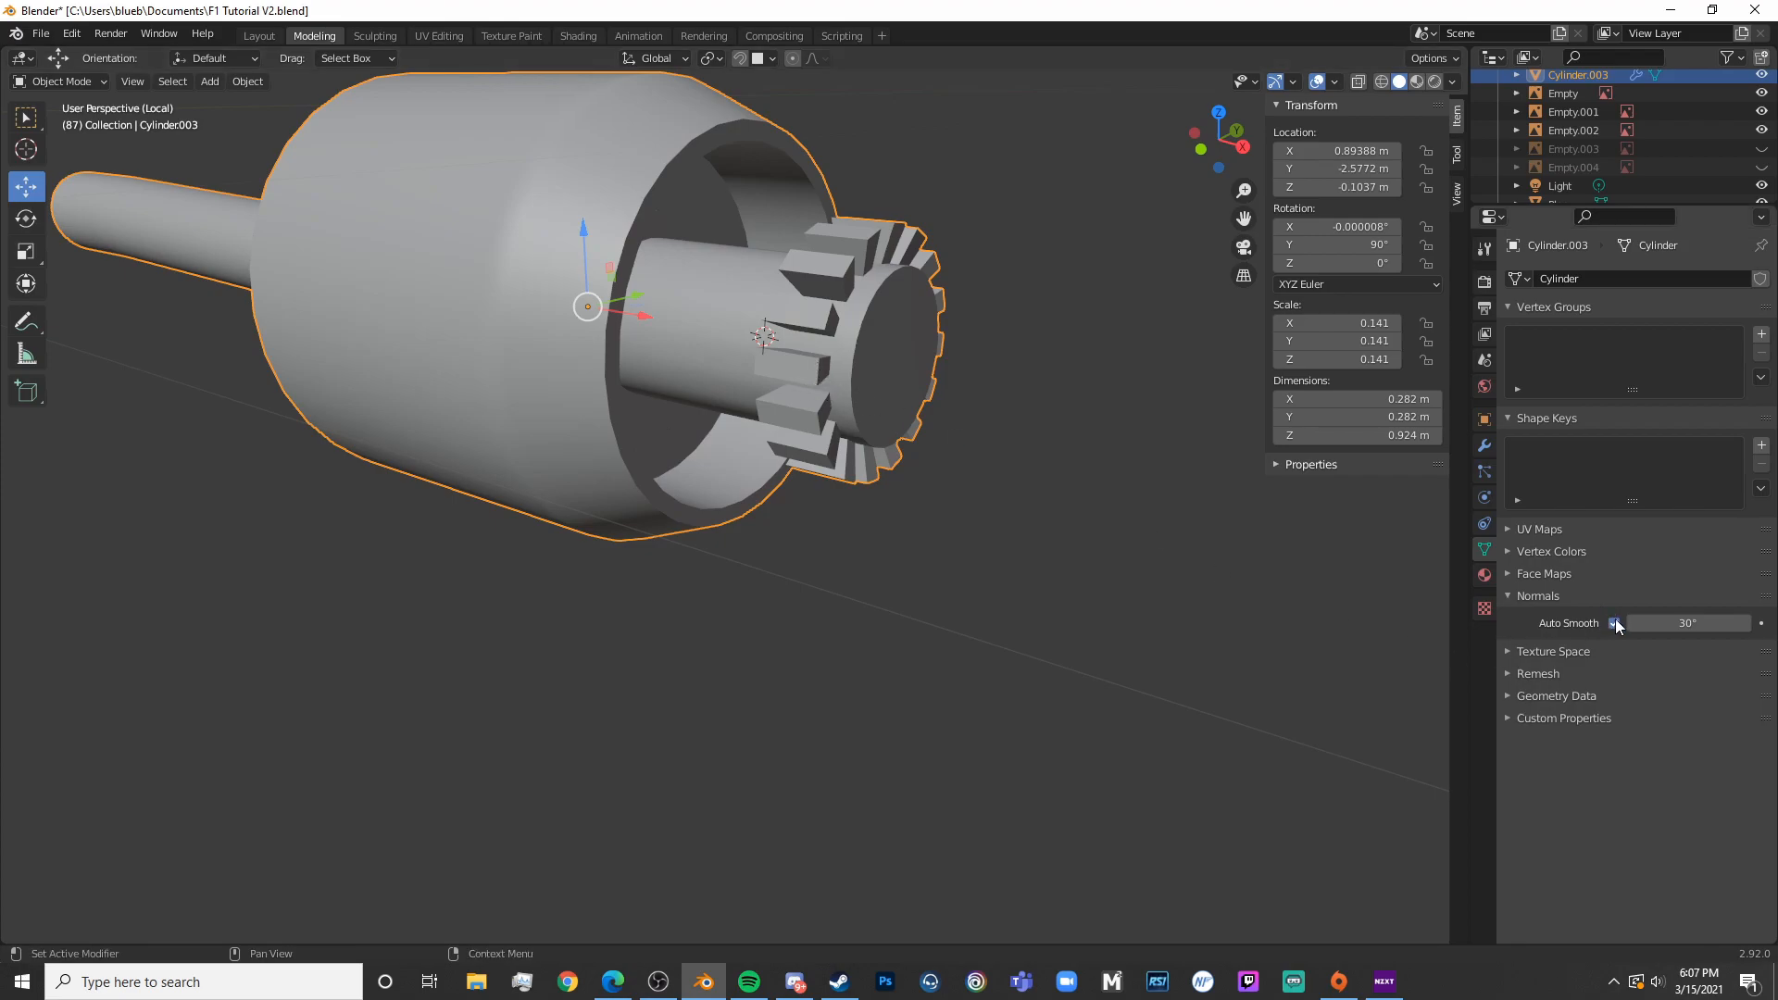
{"action": "key", "text": "ctrl+1"}
Turn on the subdivision's viewport display and cut centred edge loops around the ring of radial teeth
{"action": "left_click", "coordinate": [1484, 446]}
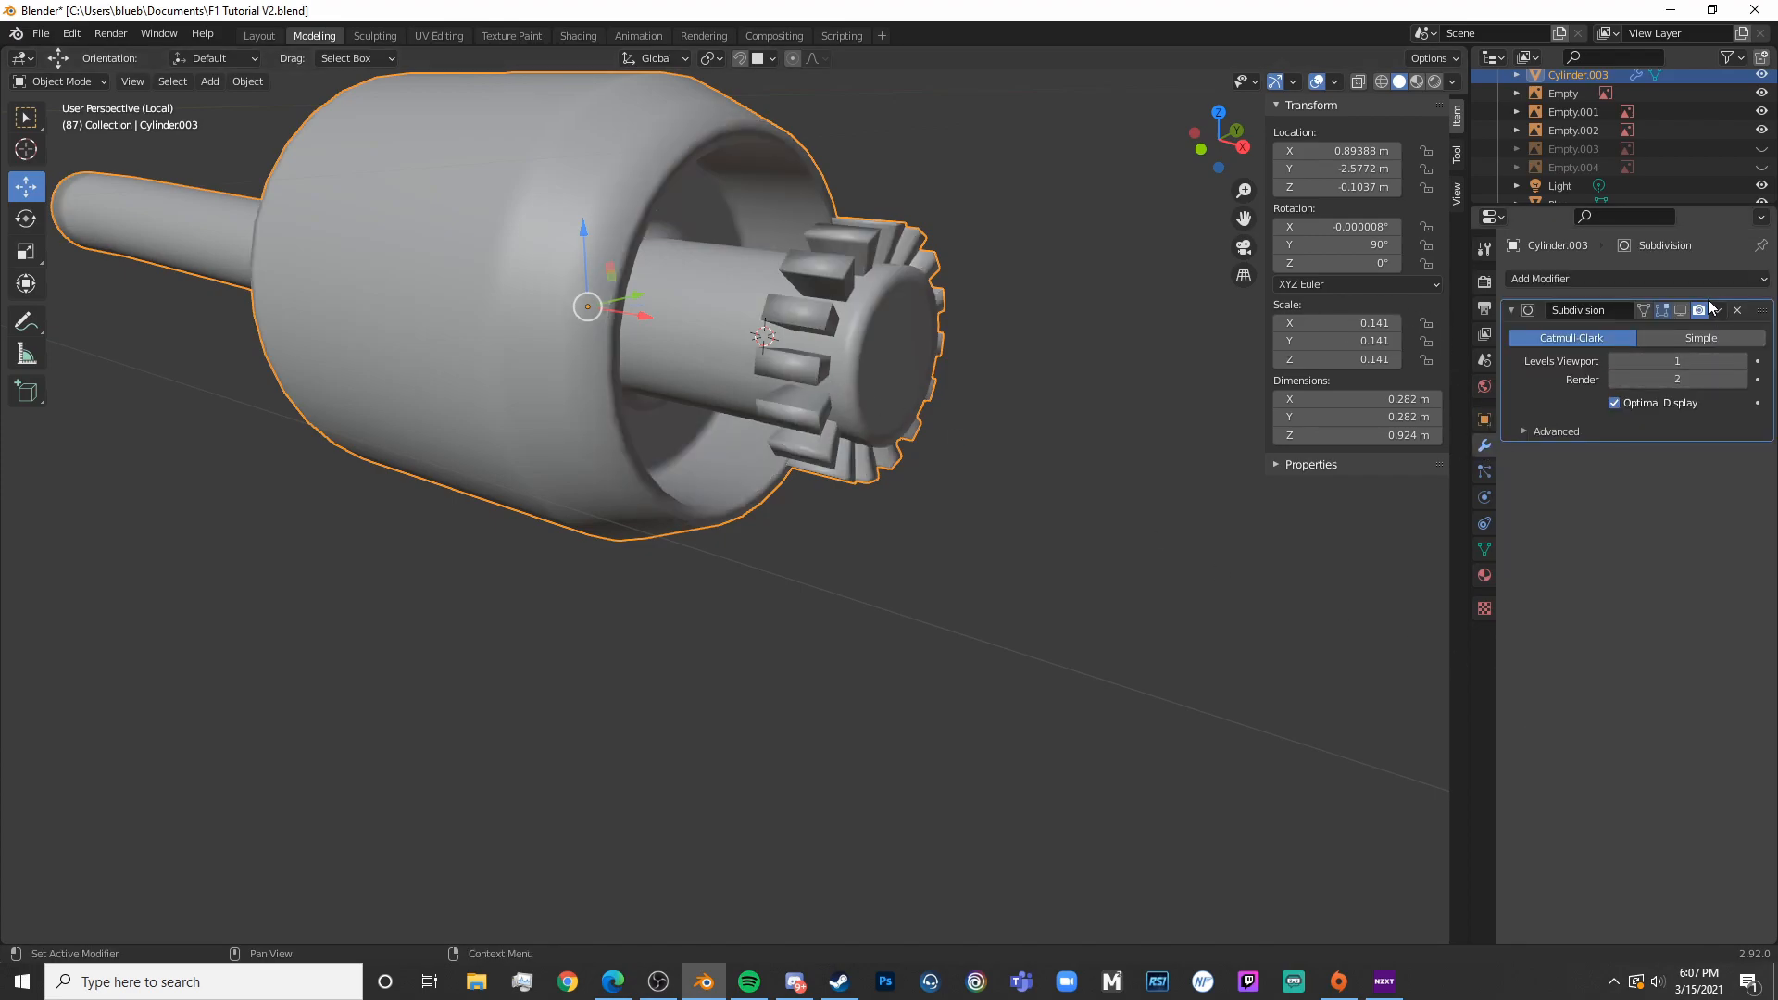
{"action": "left_click", "coordinate": [1678, 311]}
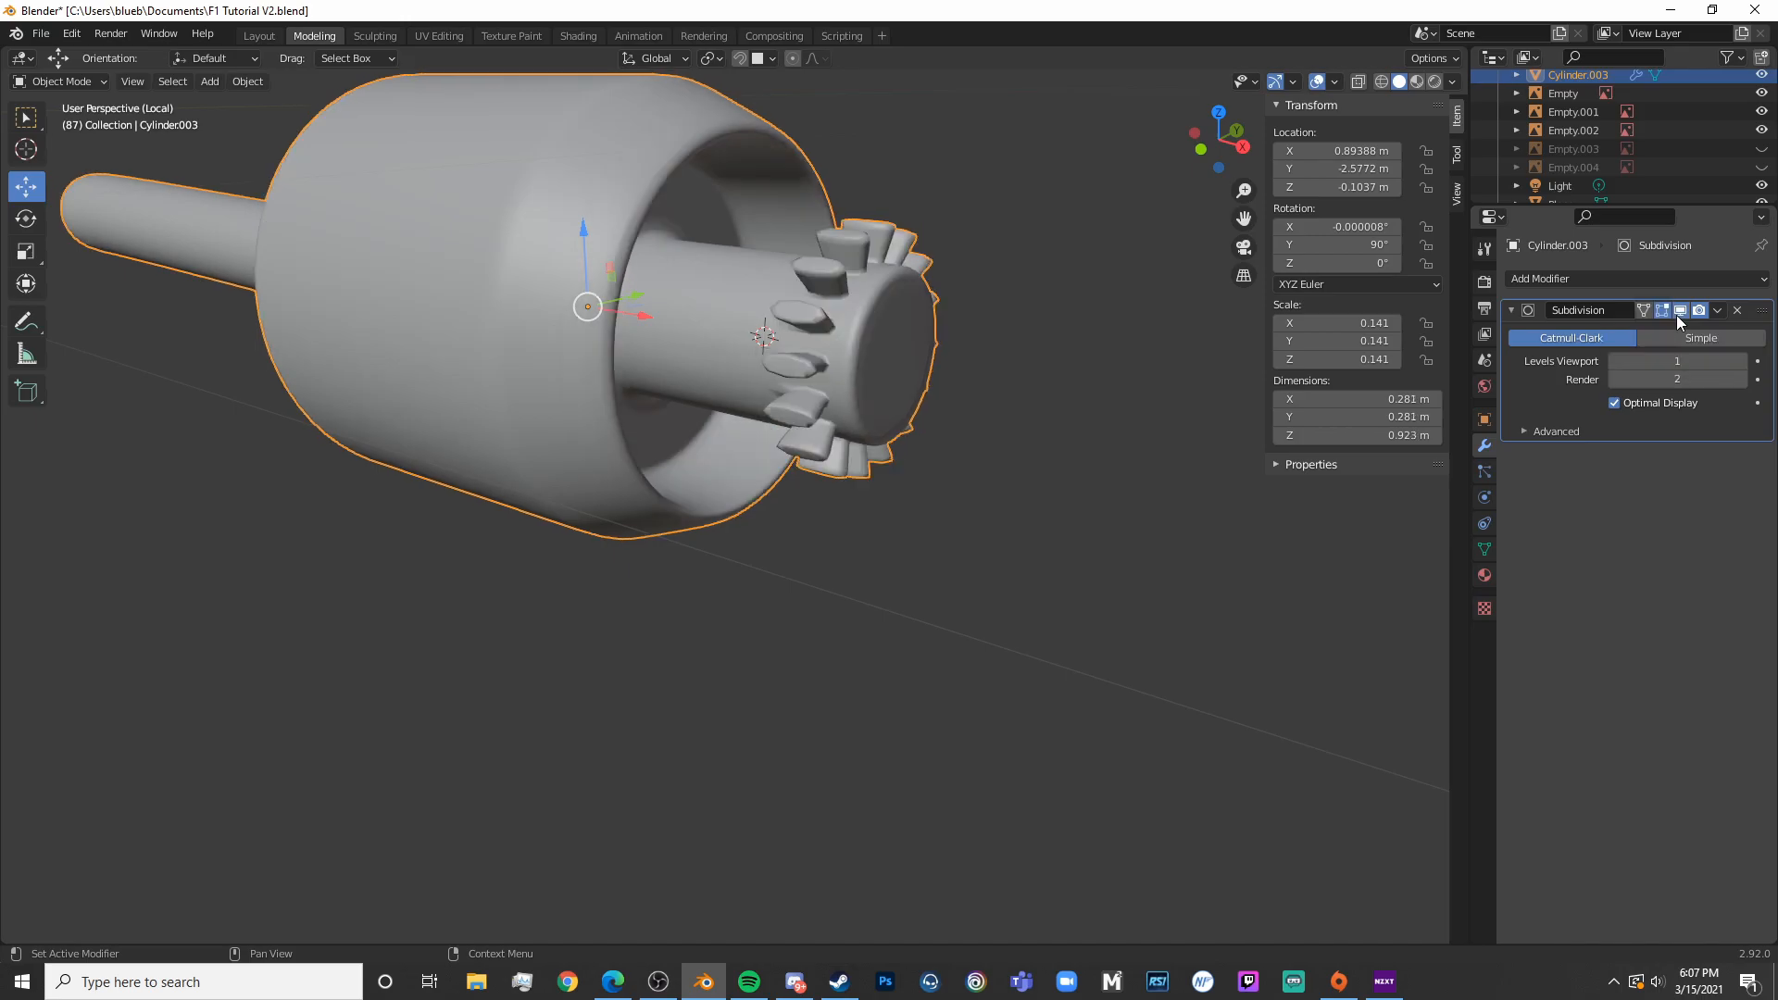
{"action": "key", "text": "Tab"}
{"action": "middle_click_drag", "start_coordinate": [984, 376], "coordinate": [804, 451], "text": "shift"}
{"action": "middle_click_drag", "start_coordinate": [804, 452], "coordinate": [877, 444]}
{"action": "left_click", "coordinate": [877, 444]}
{"action": "key", "text": "ctrl+r"}
{"action": "left_click", "coordinate": [734, 321]}
{"action": "right_click", "coordinate": [734, 321]}
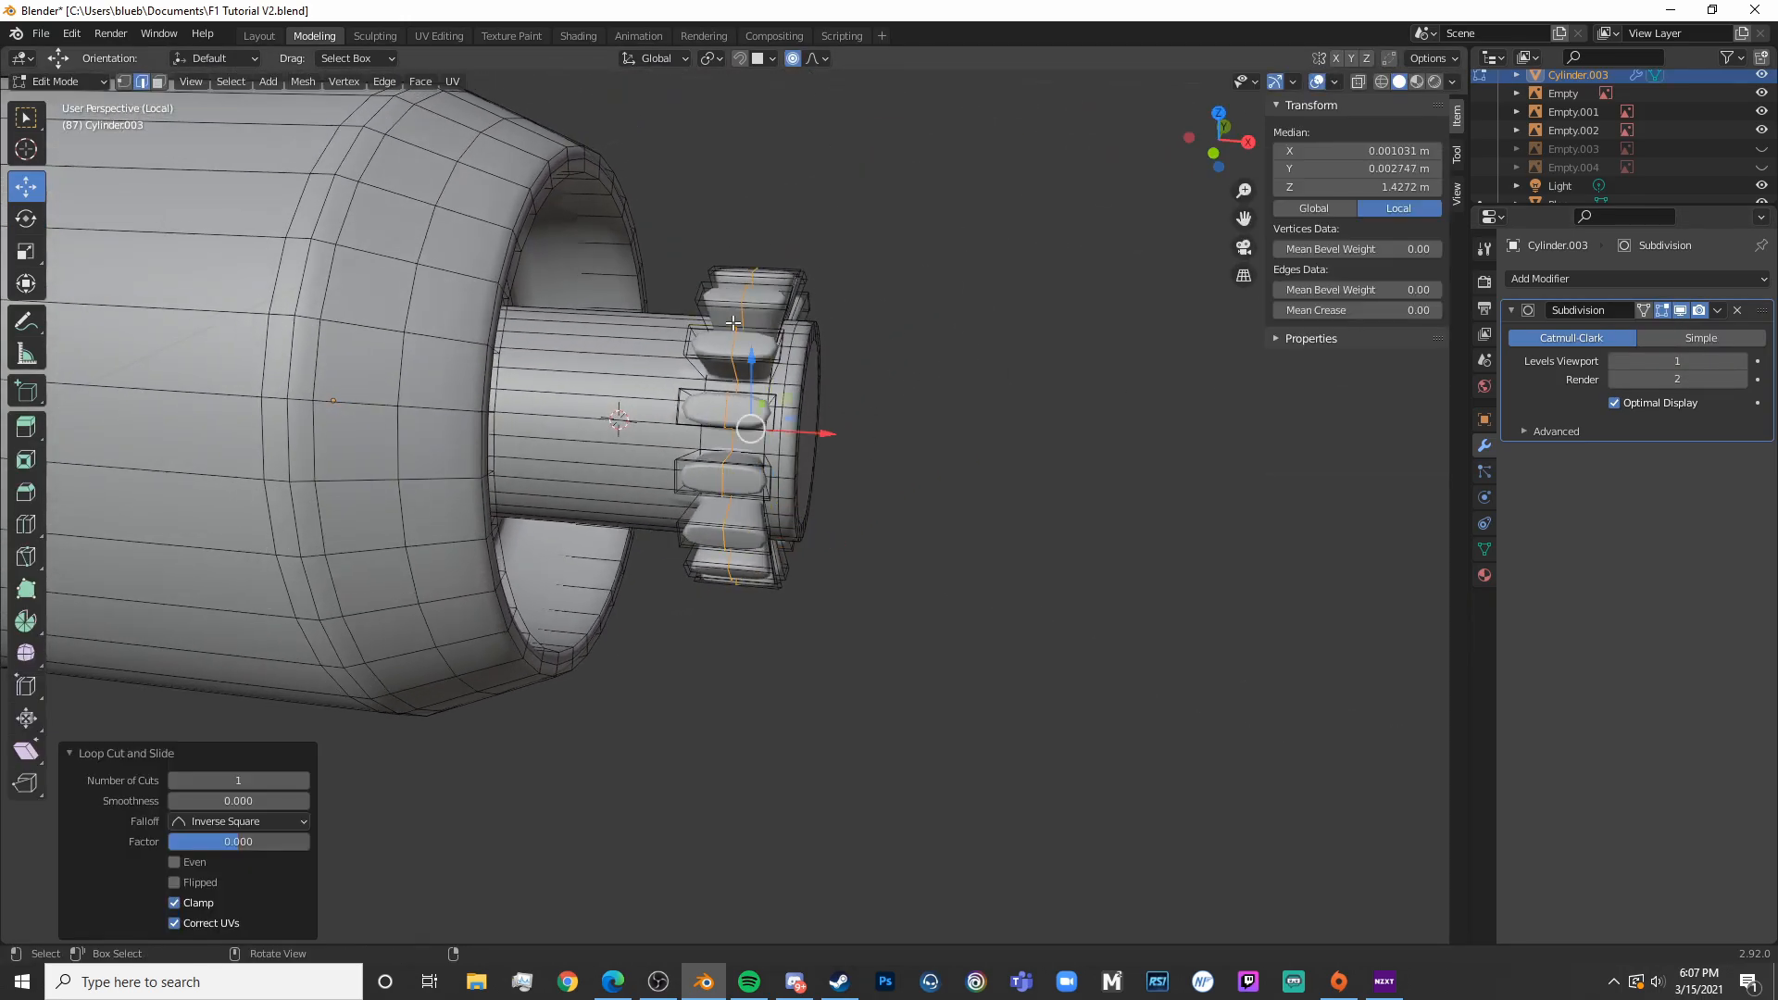
{"action": "left_click", "coordinate": [706, 321]}
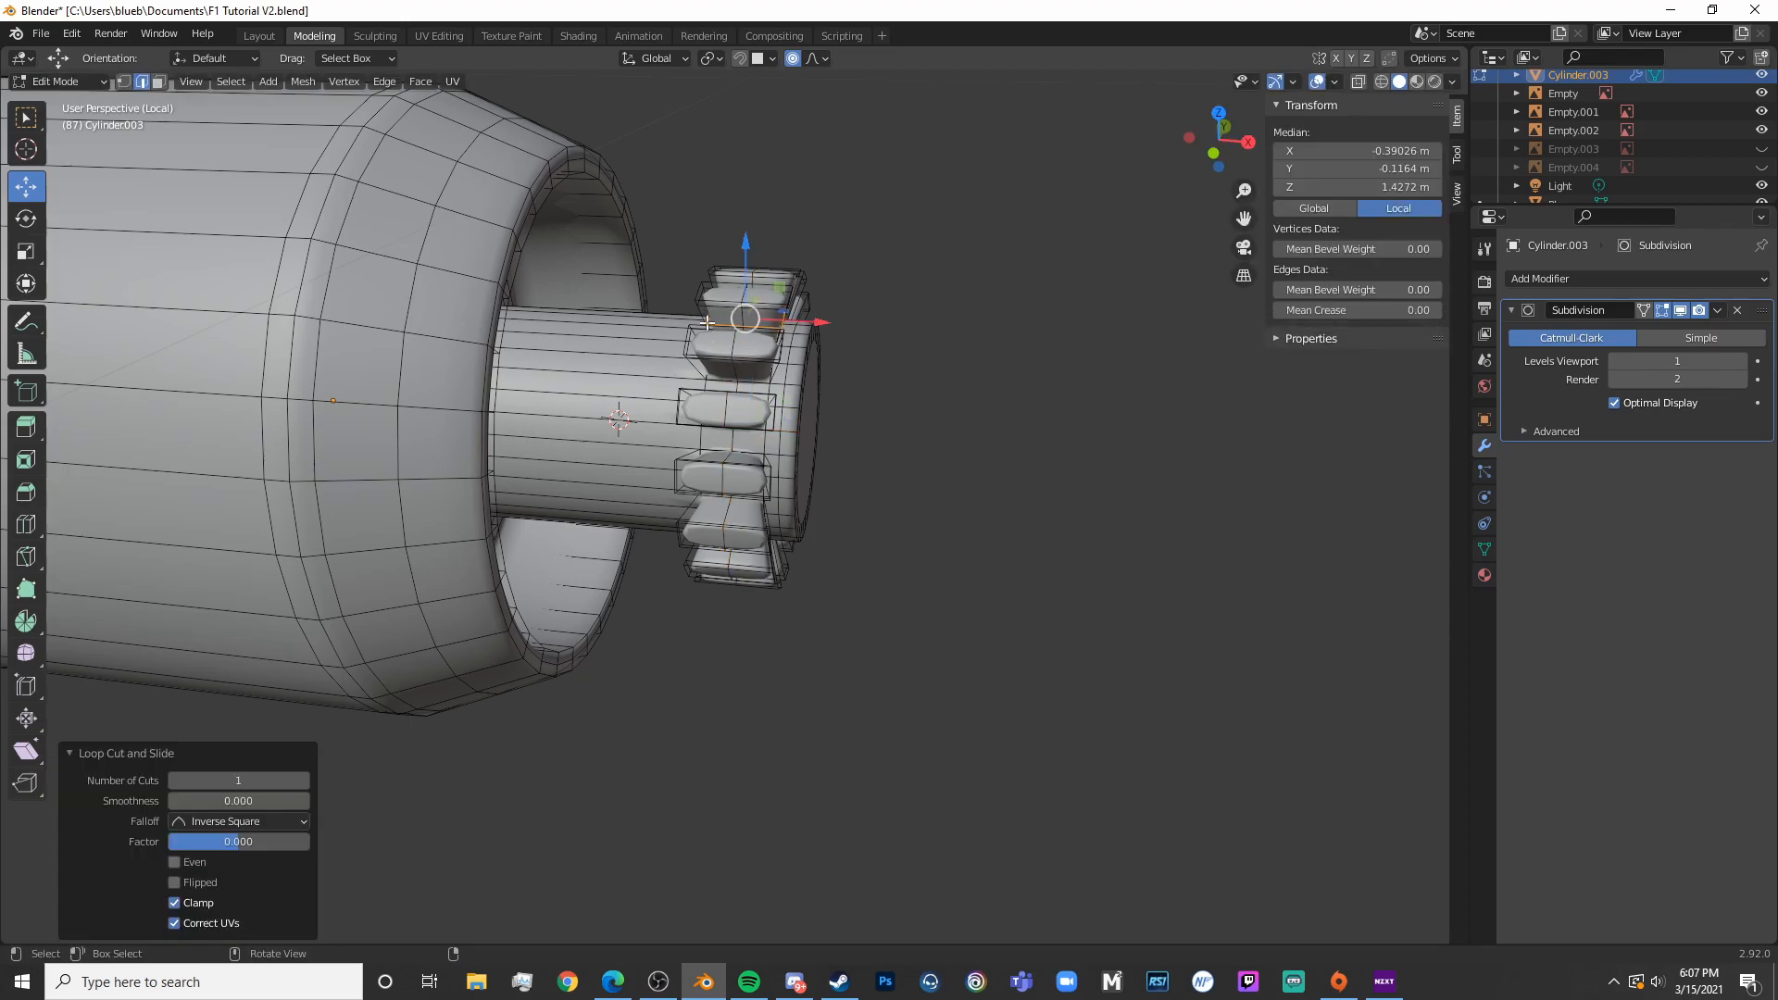
{"action": "key", "text": "ctrl+z"}
{"action": "key", "text": "ctrl+r"}
{"action": "left_click", "coordinate": [711, 307]}
{"action": "right_click", "coordinate": [716, 304]}
{"action": "key", "text": "alt+a"}
{"action": "key", "text": "Tab"}
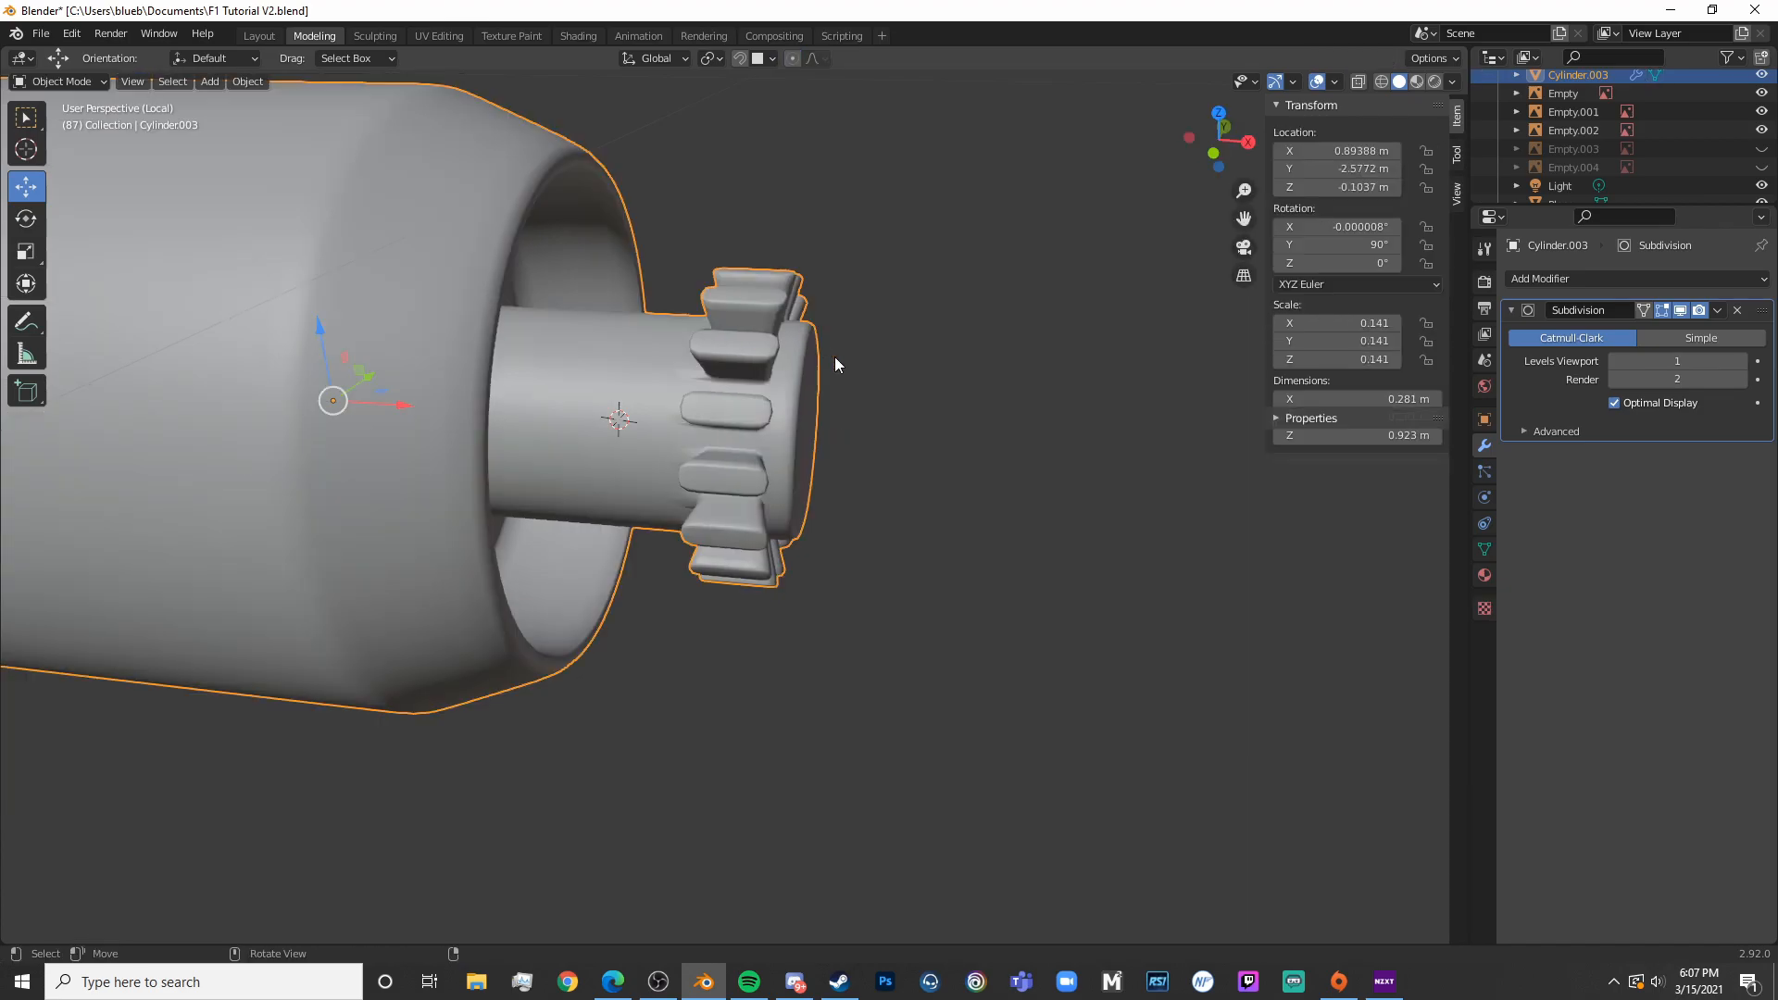
Leave local view and show the front wheel with the whole car in the right orthographic view
{"action": "scroll", "coordinate": [818, 342], "scroll_direction": "down", "scroll_amount": 5}
{"action": "mouse_move", "coordinate": [887, 492]}
{"action": "middle_mouse_down"}
{"action": "mouse_move", "coordinate": [615, 433]}
{"action": "mouse_move", "coordinate": [443, 437]}
{"action": "mouse_move", "coordinate": [1006, 550]}
{"action": "mouse_move", "coordinate": [852, 554]}
{"action": "mouse_move", "coordinate": [926, 575]}
{"action": "mouse_move", "coordinate": [761, 565]}
{"action": "mouse_move", "coordinate": [514, 609]}
{"action": "mouse_move", "coordinate": [706, 686]}
{"action": "mouse_move", "coordinate": [880, 603]}
{"action": "mouse_move", "coordinate": [980, 450]}
{"action": "mouse_move", "coordinate": [921, 457]}
{"action": "mouse_move", "coordinate": [915, 496]}
{"action": "mouse_move", "coordinate": [903, 487]}
{"action": "middle_mouse_up"}
{"action": "key", "text": "KP_Divide"}
{"action": "scroll", "coordinate": [861, 553], "scroll_direction": "up", "scroll_amount": 4}
{"action": "scroll", "coordinate": [500, 604], "scroll_direction": "down", "scroll_amount": 4}
{"action": "key", "text": "KP_1"}
{"action": "key", "text": "KP_3"}
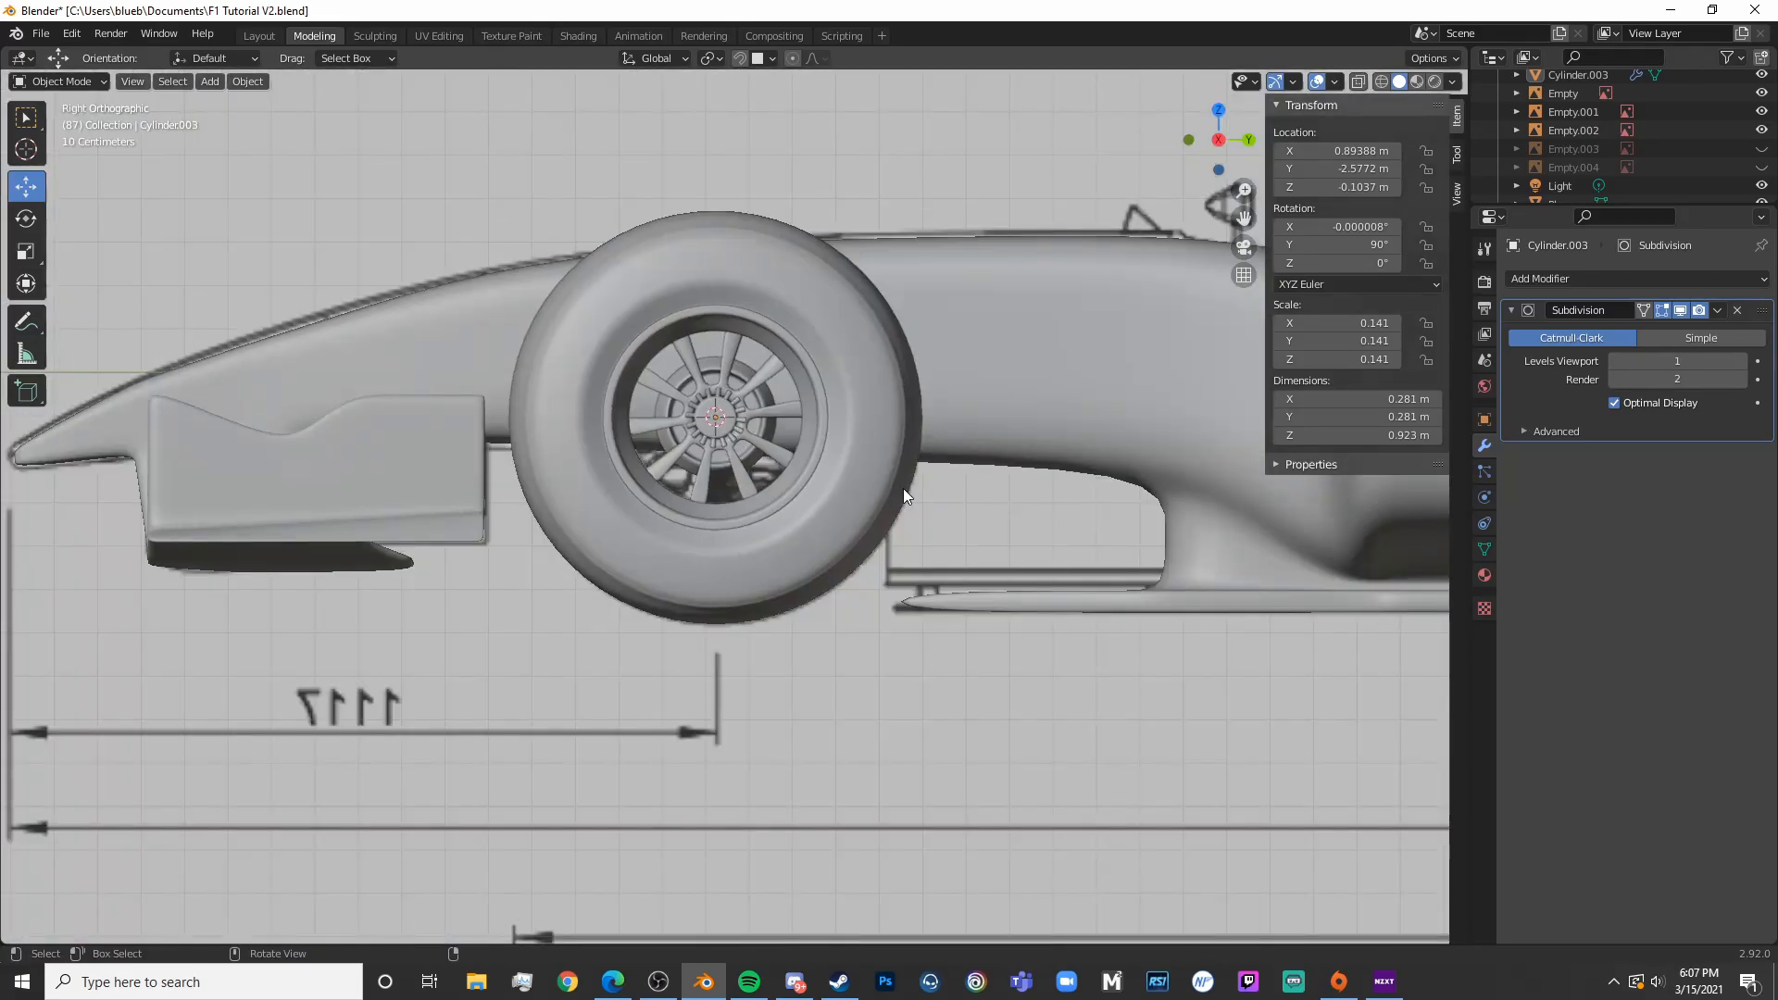
Add a cube, scale it down to a small block and place it above the front wheel
{"action": "scroll", "coordinate": [902, 487], "scroll_direction": "down", "scroll_amount": 2}
{"action": "key", "text": "shift+a"}
{"action": "left_click", "coordinate": [906, 362]}
{"action": "middle_click_drag", "start_coordinate": [1037, 467], "coordinate": [995, 622], "text": "shift"}
{"action": "key", "text": "s"}
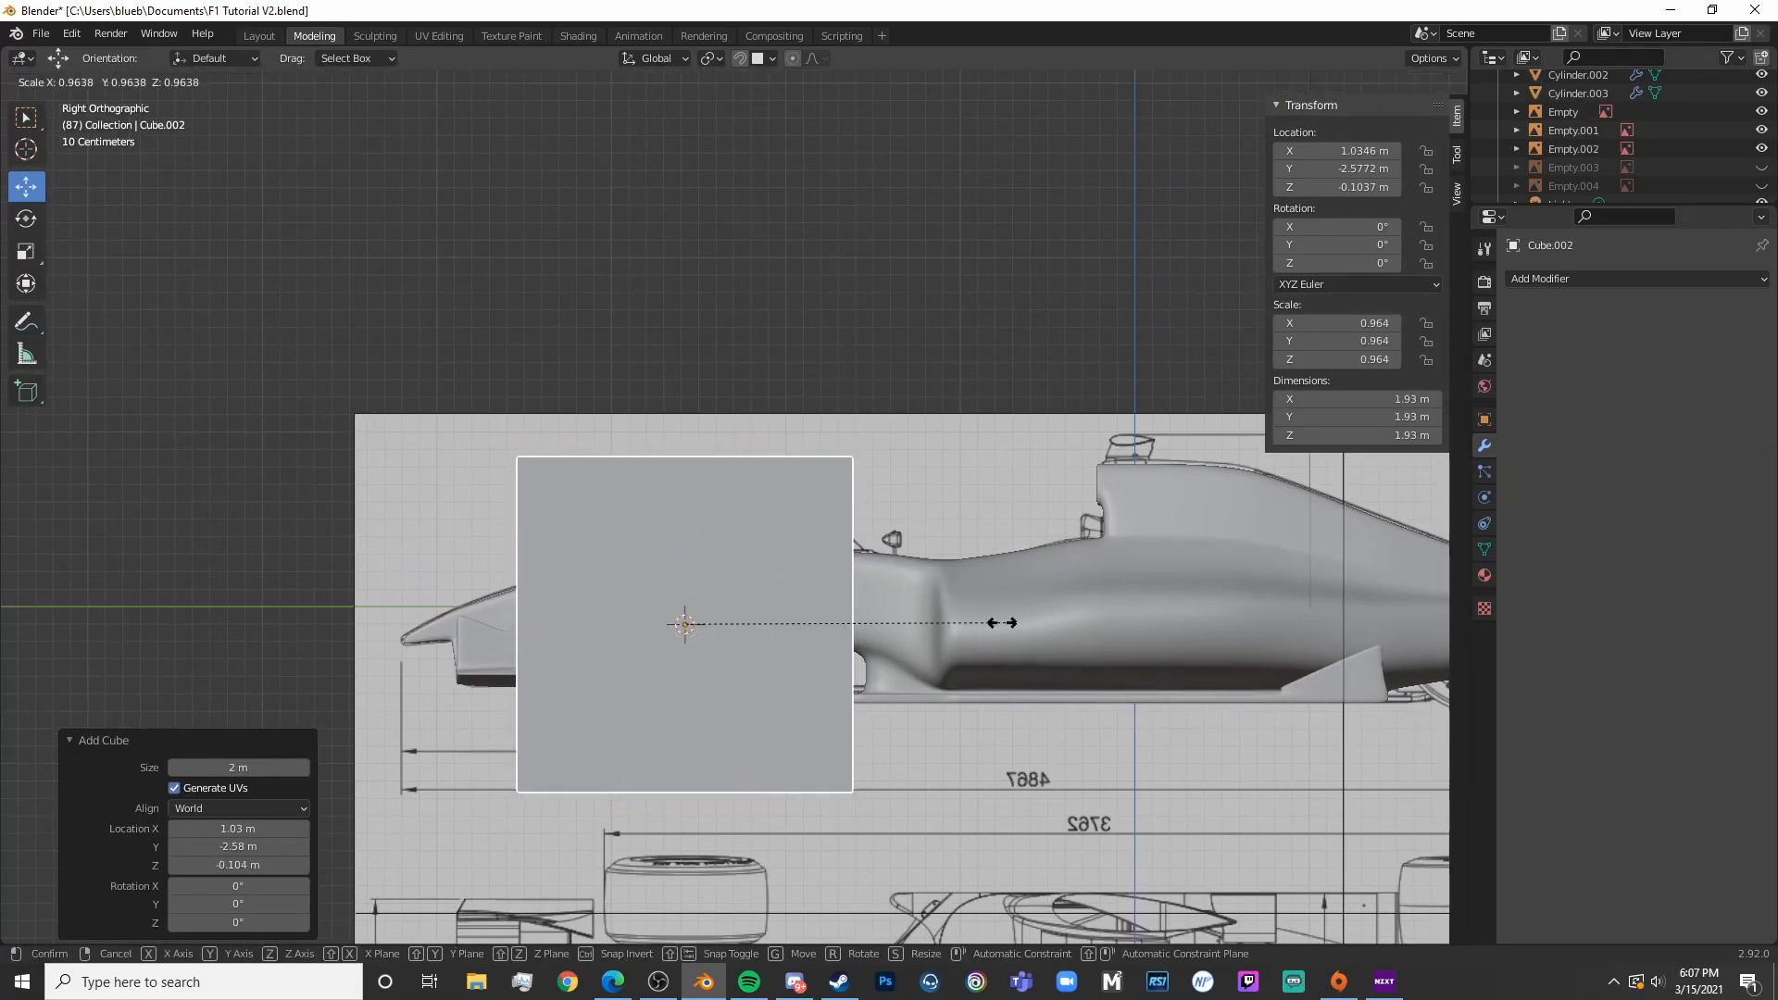
{"action": "left_click", "coordinate": [841, 626]}
{"action": "key", "text": "g"}
{"action": "left_click", "coordinate": [839, 511]}
{"action": "key", "text": "s"}
{"action": "left_click", "coordinate": [730, 552]}
Switch to wireframe display and cut a vertical edge loop through the middle of the cube
{"action": "scroll", "coordinate": [741, 546], "scroll_direction": "up", "scroll_amount": 5}
{"action": "key", "text": "Tab"}
{"action": "mouse_move", "coordinate": [827, 512]}
{"action": "middle_mouse_down", "text": "shift"}
{"action": "mouse_move", "coordinate": [813, 509]}
{"action": "mouse_move", "coordinate": [838, 508]}
{"action": "mouse_move", "coordinate": [855, 465]}
{"action": "middle_mouse_up", "text": "shift"}
{"action": "key", "text": "shift+z"}
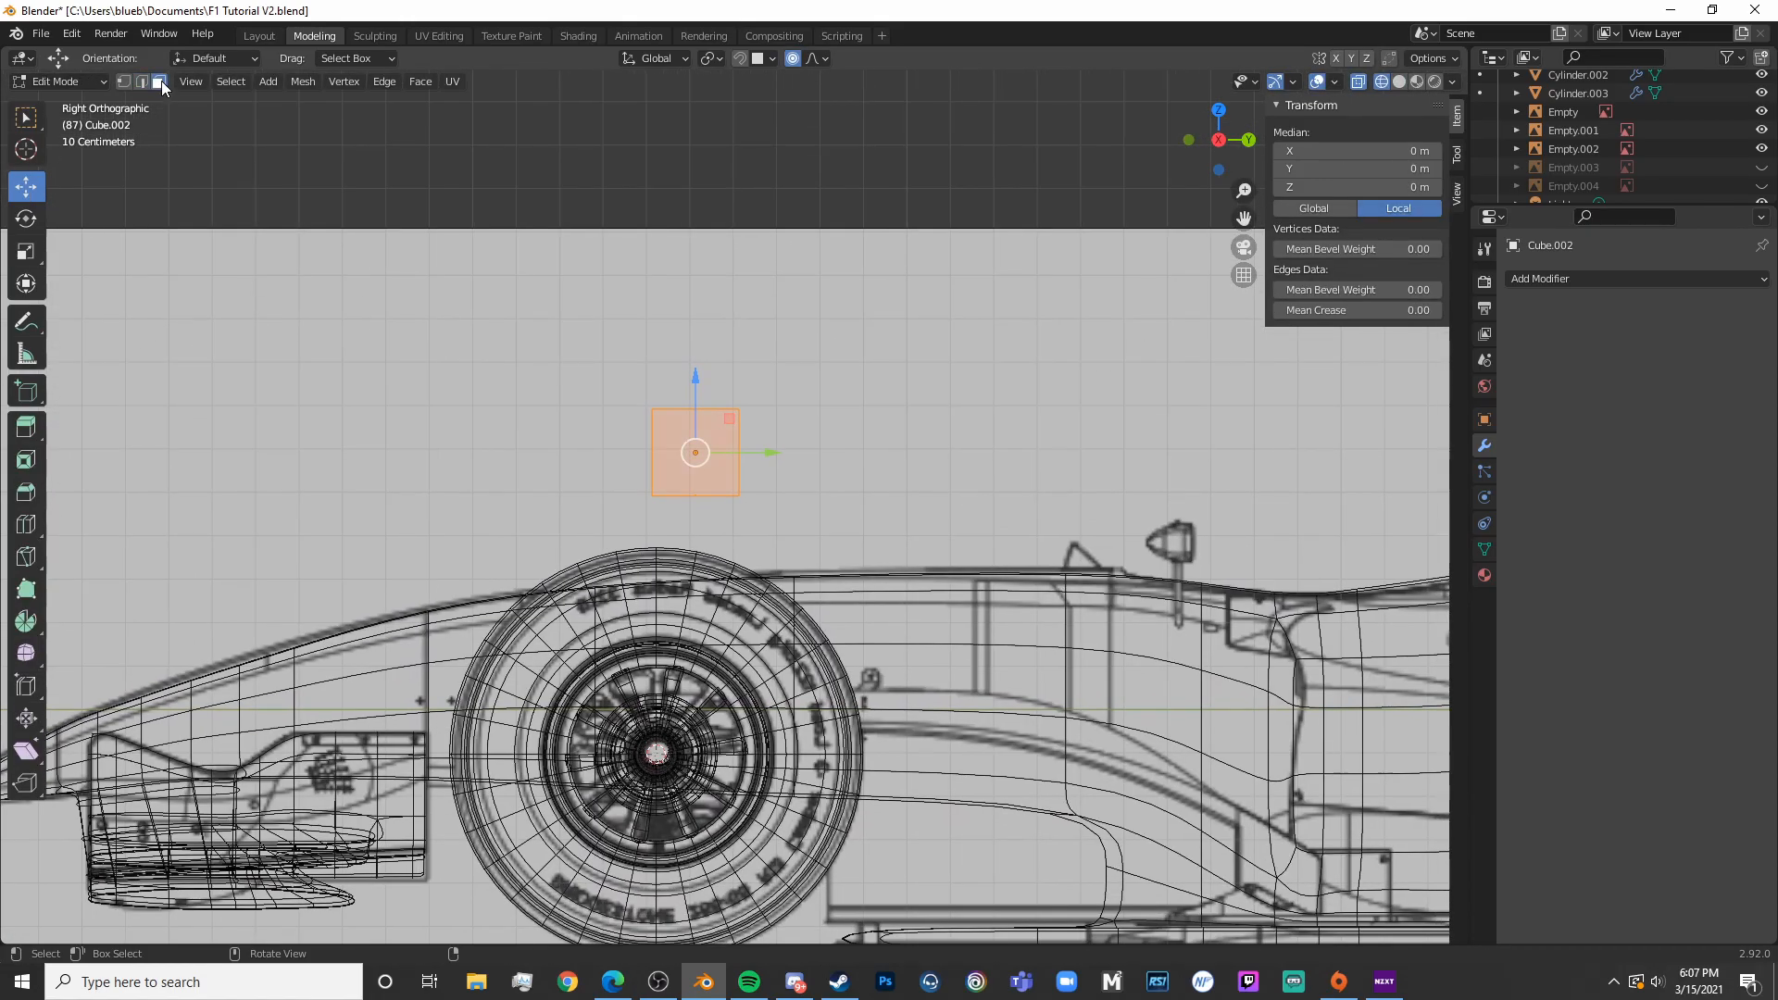
{"action": "middle_click_drag", "start_coordinate": [641, 472], "coordinate": [702, 455], "text": "shift"}
{"action": "key", "text": "alt+a"}
{"action": "key", "text": "c"}
{"action": "left_click", "coordinate": [479, 373]}
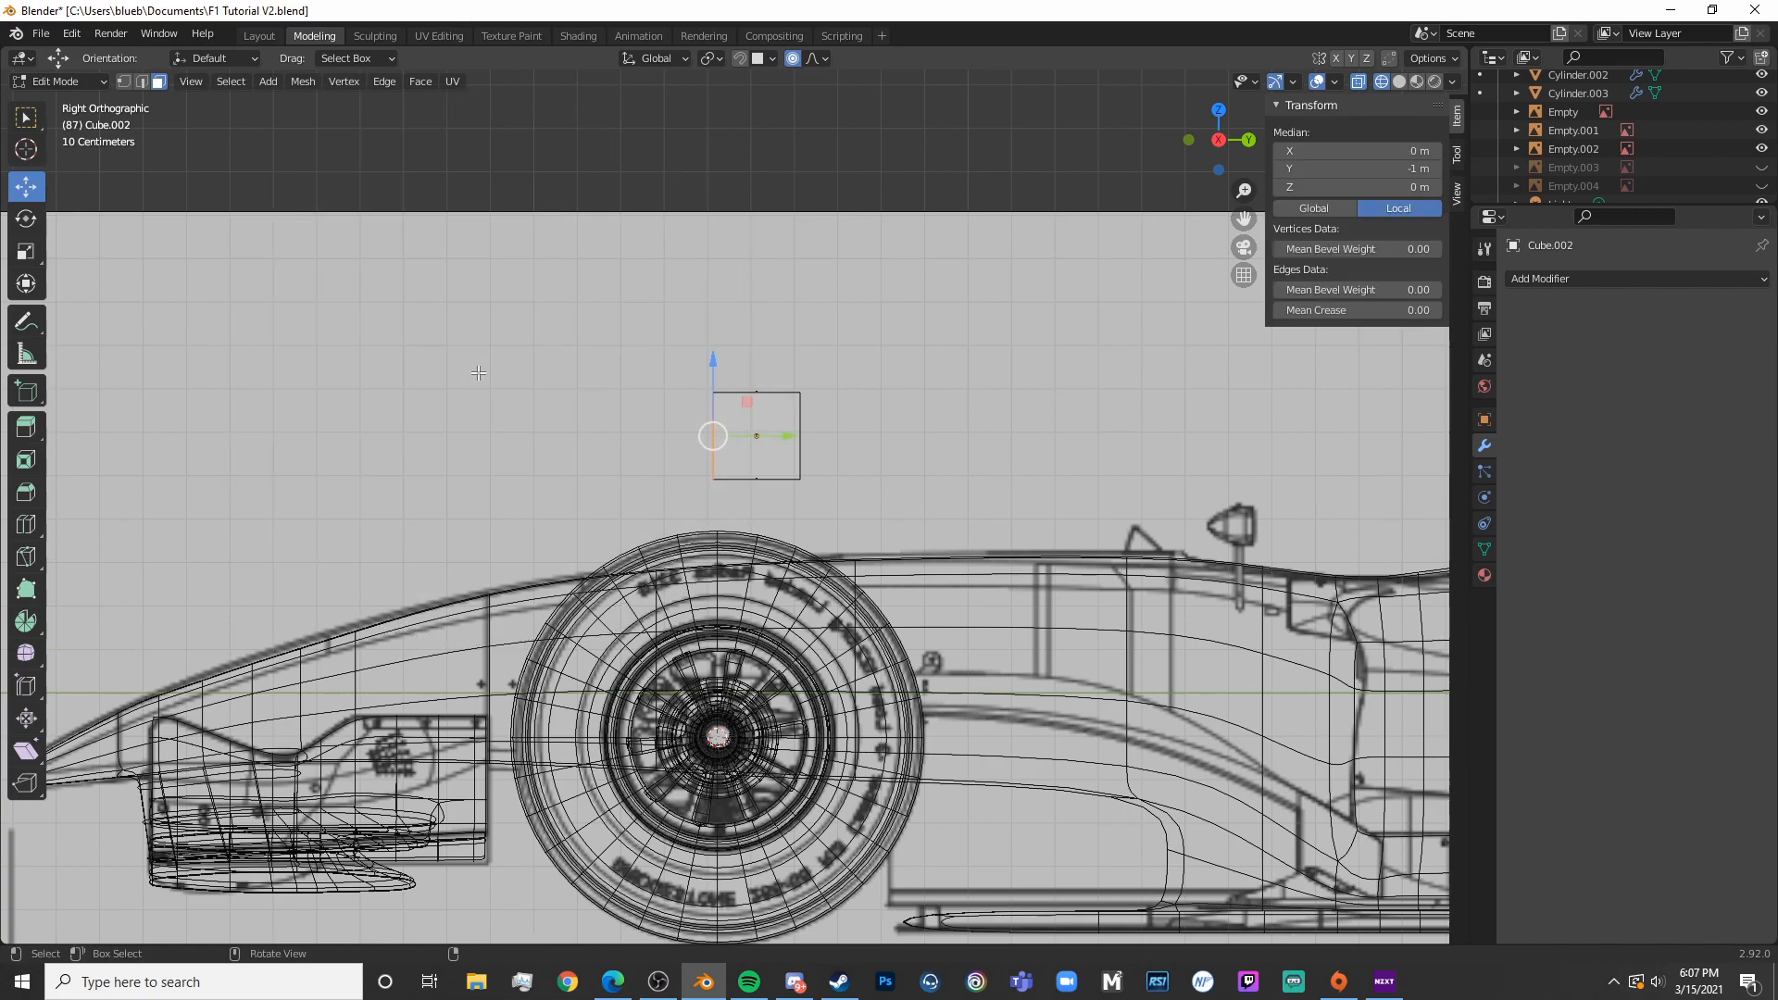
{"action": "key", "text": "Escape"}
{"action": "scroll", "coordinate": [897, 473], "scroll_direction": "up", "scroll_amount": 4}
{"action": "key", "text": "alt+a"}
{"action": "key", "text": "ctrl+r"}
{"action": "left_click", "coordinate": [809, 241]}
{"action": "right_click", "coordinate": [809, 241]}
{"action": "key", "text": "alt+a"}
Select the cube's face toward the car's nose and move it about 0.32 m forward along Y
{"action": "key", "text": "c"}
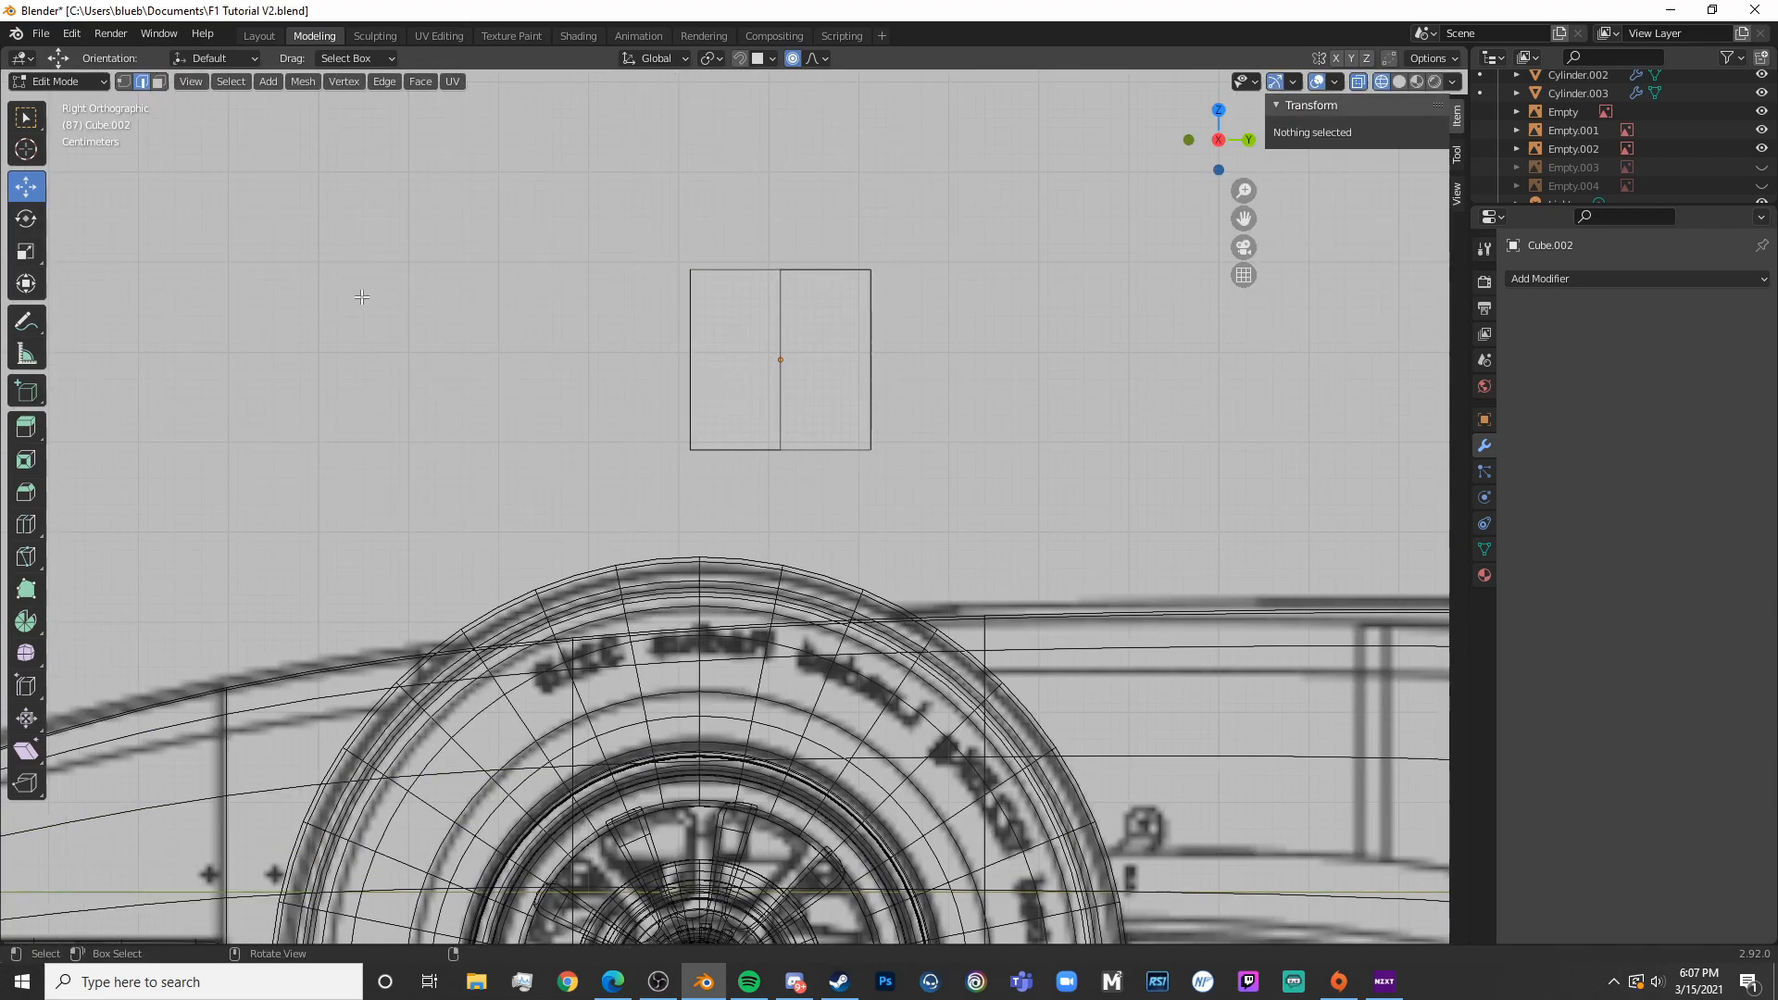
{"action": "left_click", "coordinate": [160, 80]}
{"action": "key", "text": "c"}
{"action": "left_click", "coordinate": [656, 341]}
{"action": "key", "text": "Escape"}
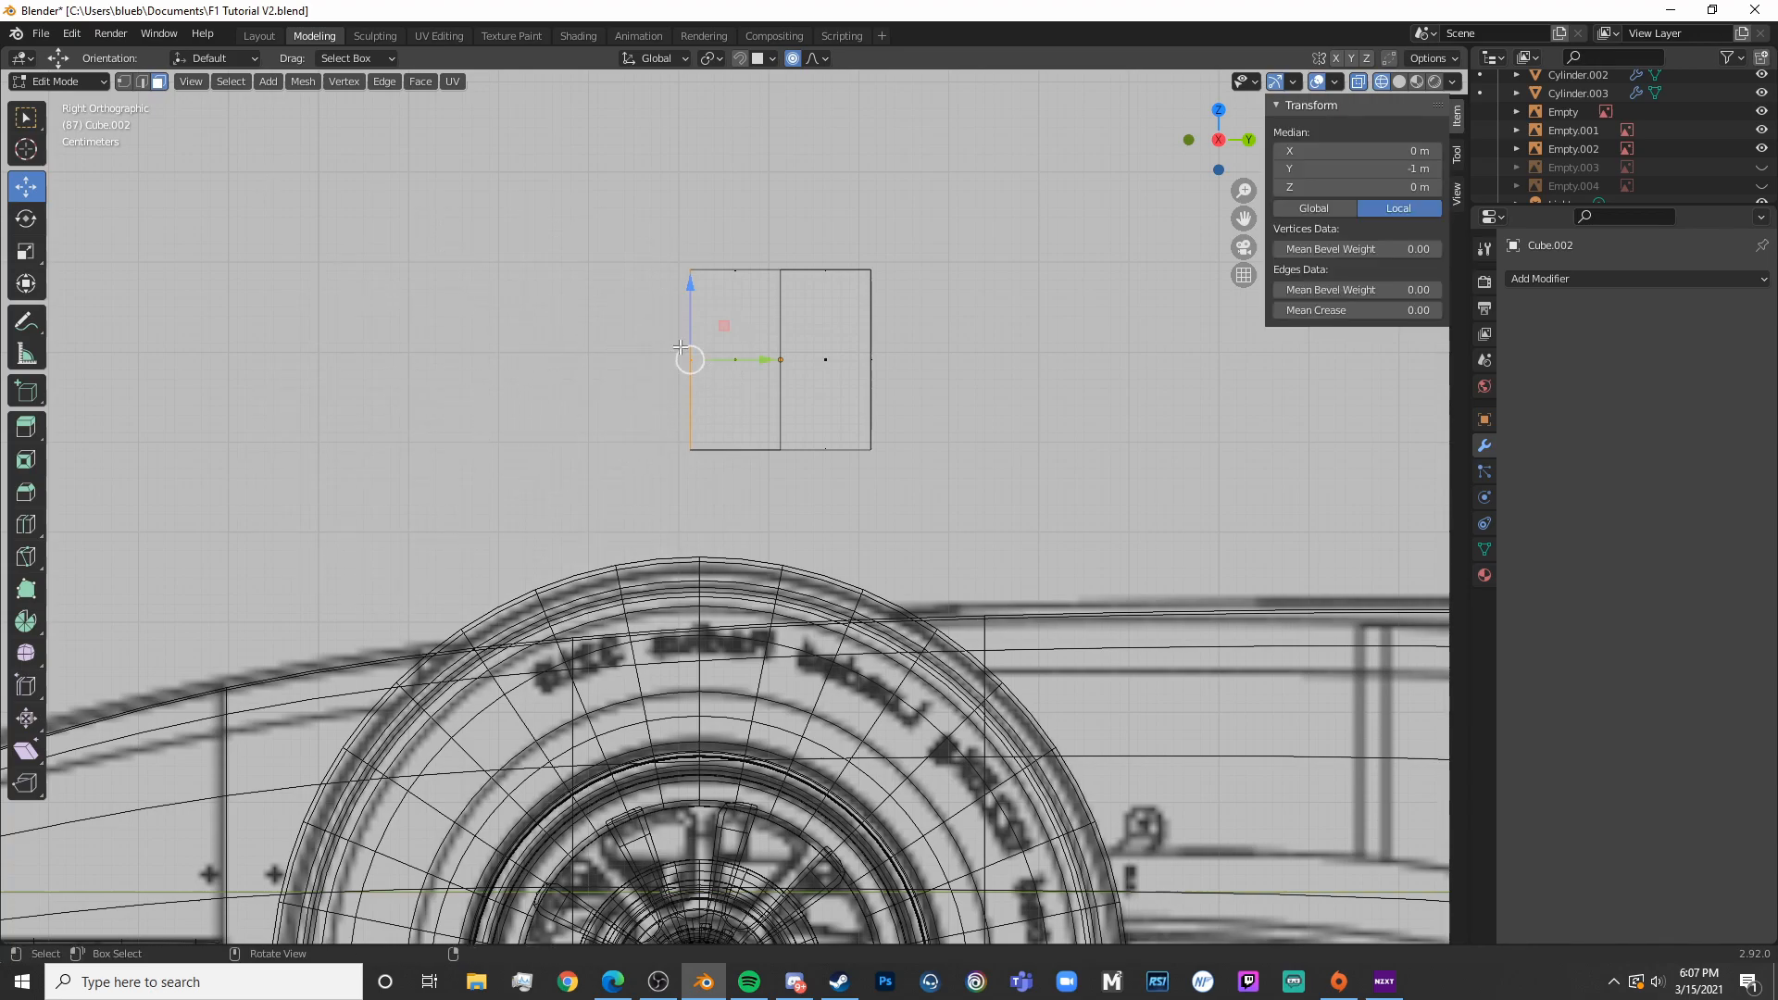
{"action": "left_click_drag", "start_coordinate": [771, 359], "coordinate": [718, 367]}
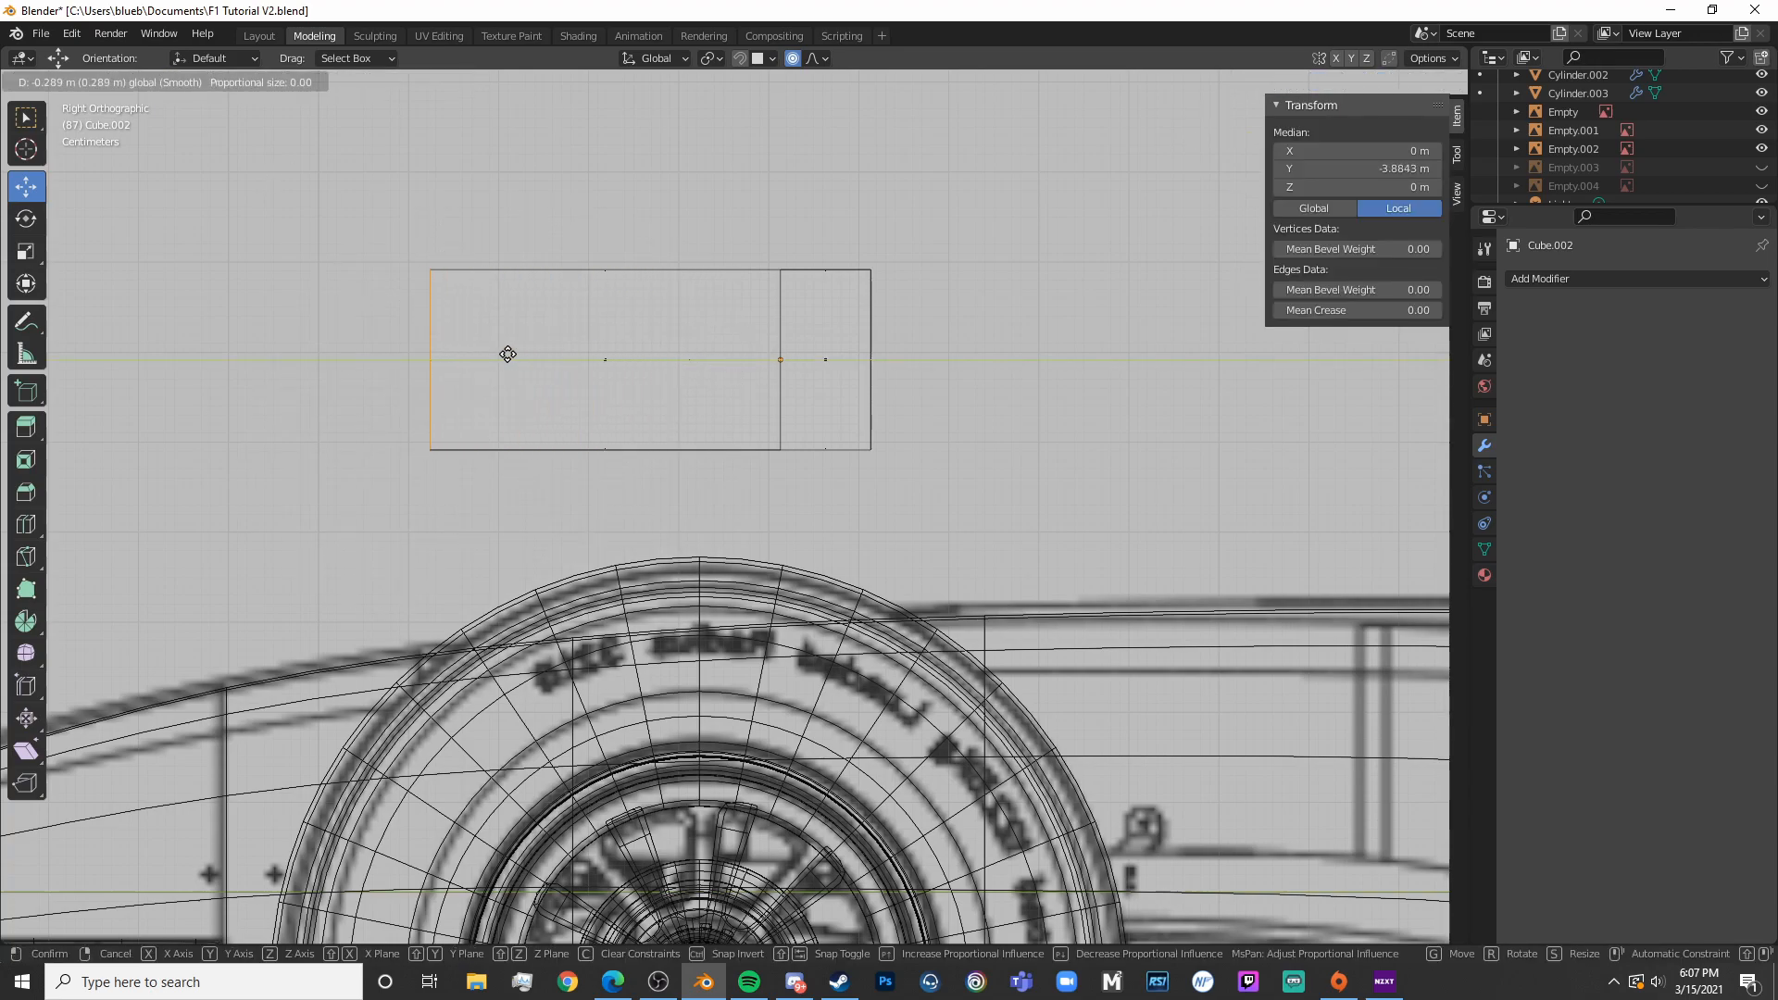
{"action": "left_click", "coordinate": [479, 355]}
Scale the block's nose-side face down along Z to about a third of its height, tapering that end
{"action": "scroll", "coordinate": [479, 355], "scroll_direction": "down", "scroll_amount": 3}
{"action": "key", "text": "s"}
{"action": "key", "text": "z"}
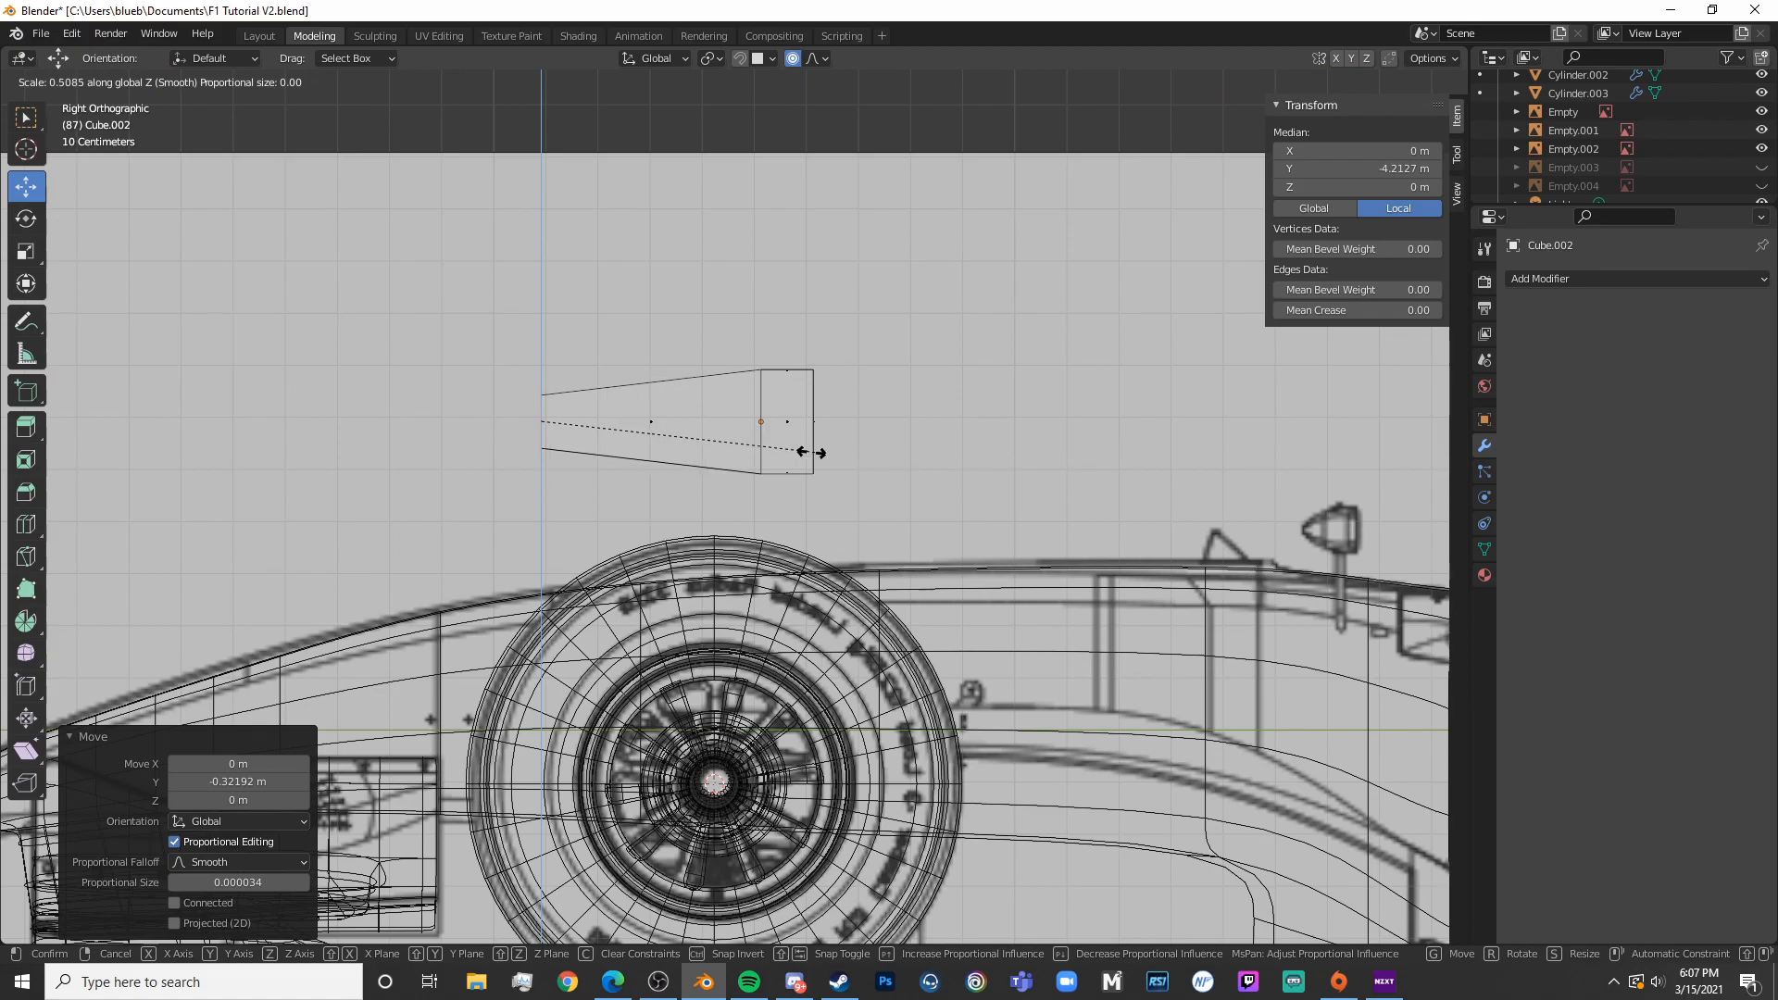
{"action": "left_click", "coordinate": [716, 437]}
{"action": "left_click", "coordinate": [967, 440]}
Select the block's rear face and extrude it about 0.39 m toward the rear of the car
{"action": "key", "text": "c"}
{"action": "left_click", "coordinate": [875, 433]}
{"action": "key", "text": "Escape"}
{"action": "key", "text": "e"}
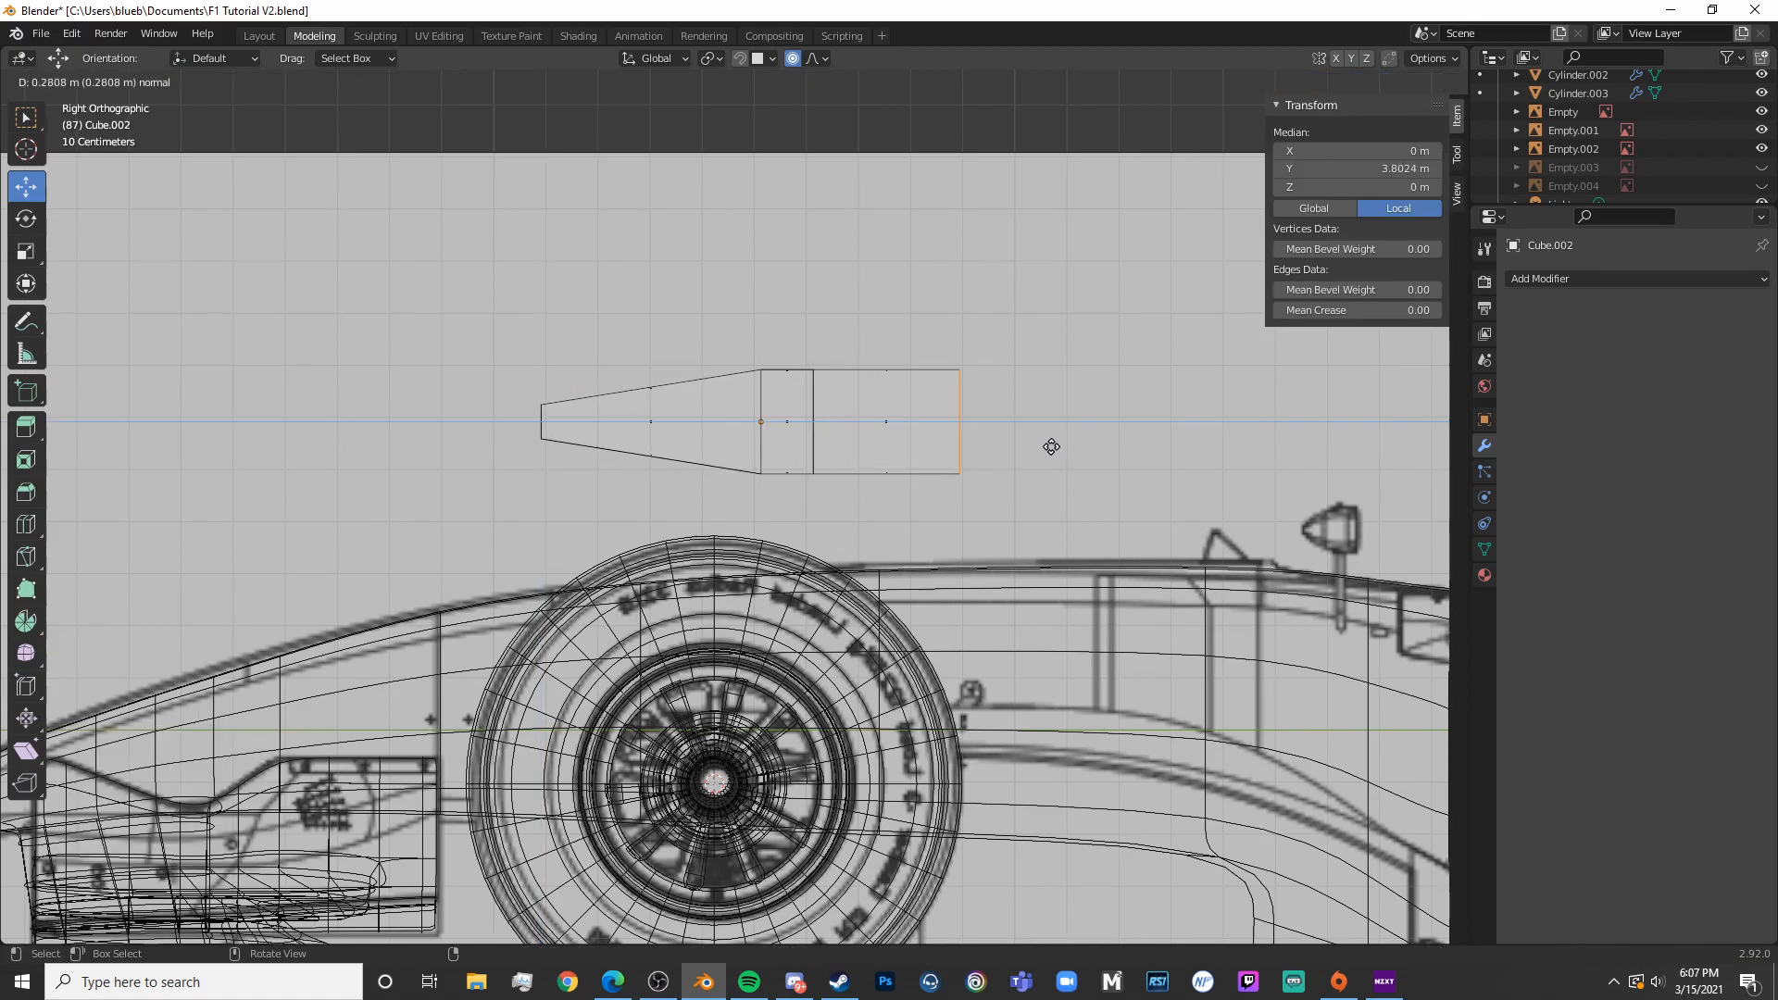
{"action": "left_click", "coordinate": [1097, 449]}
Scale the extruded rear face down along Z, correcting it by a factor of 1.443 to about match the front end
{"action": "key", "text": "s"}
{"action": "key", "text": "z"}
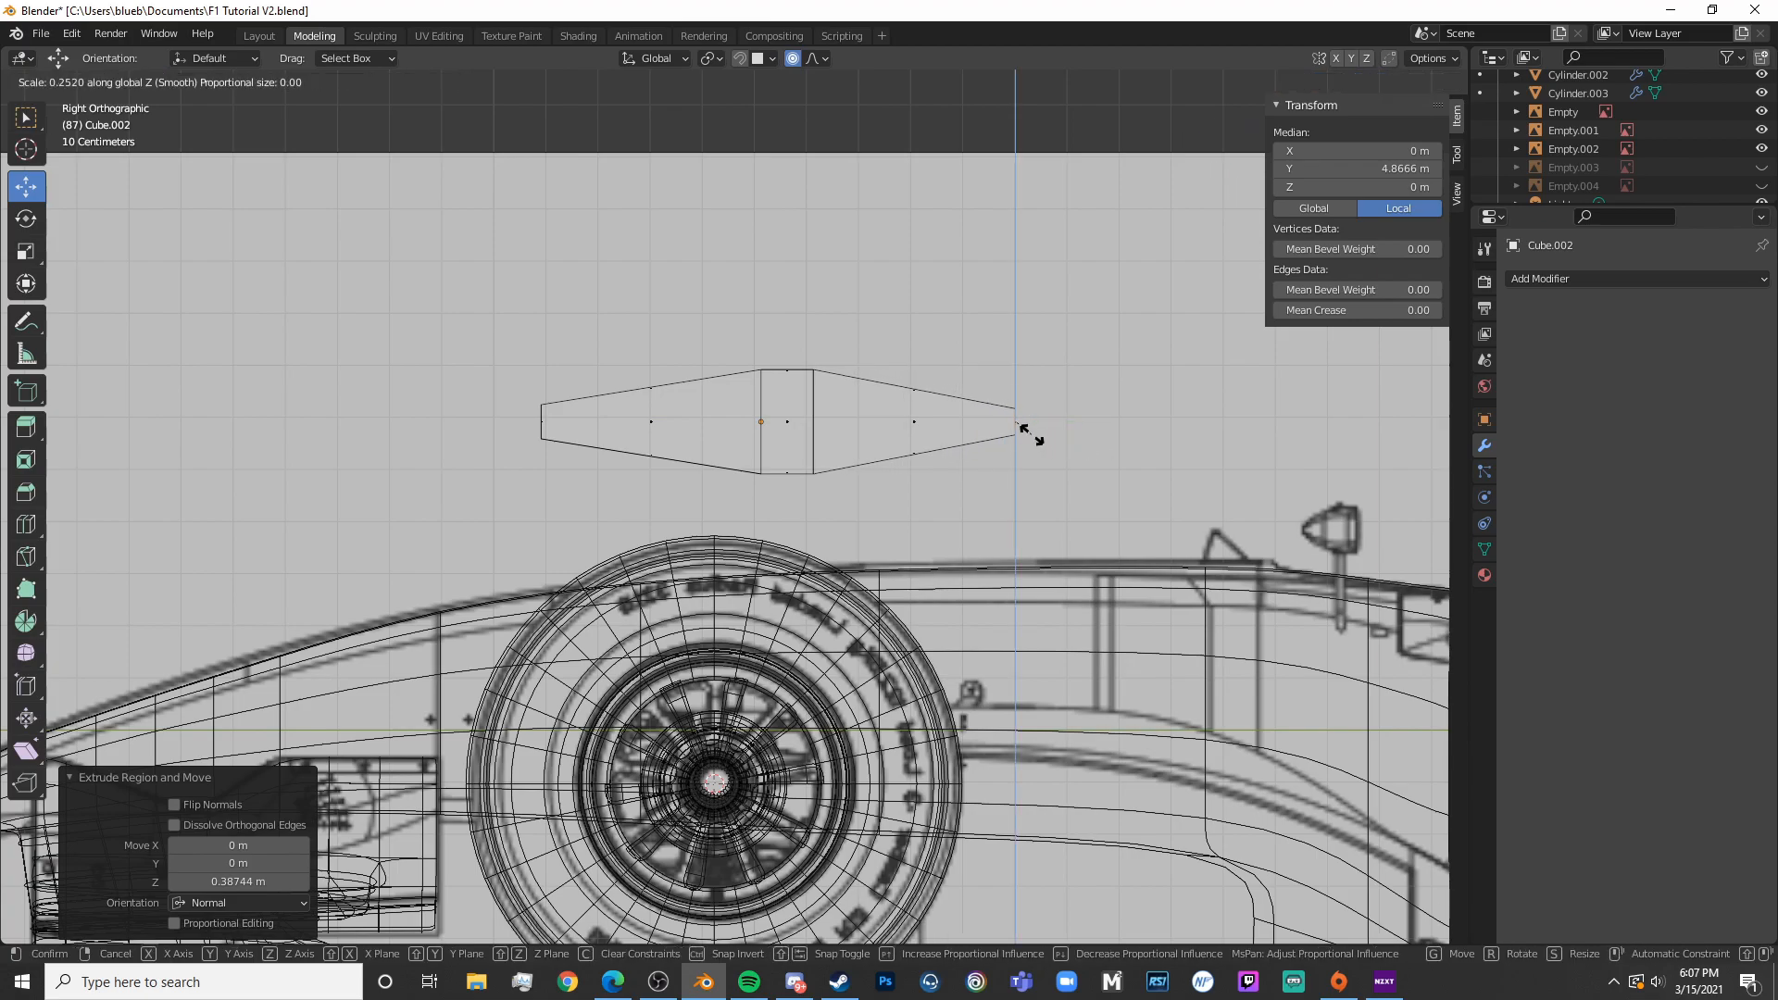
{"action": "left_click", "coordinate": [1025, 432]}
{"action": "key", "text": "s"}
{"action": "key", "text": "z"}
{"action": "left_click", "coordinate": [1232, 418]}
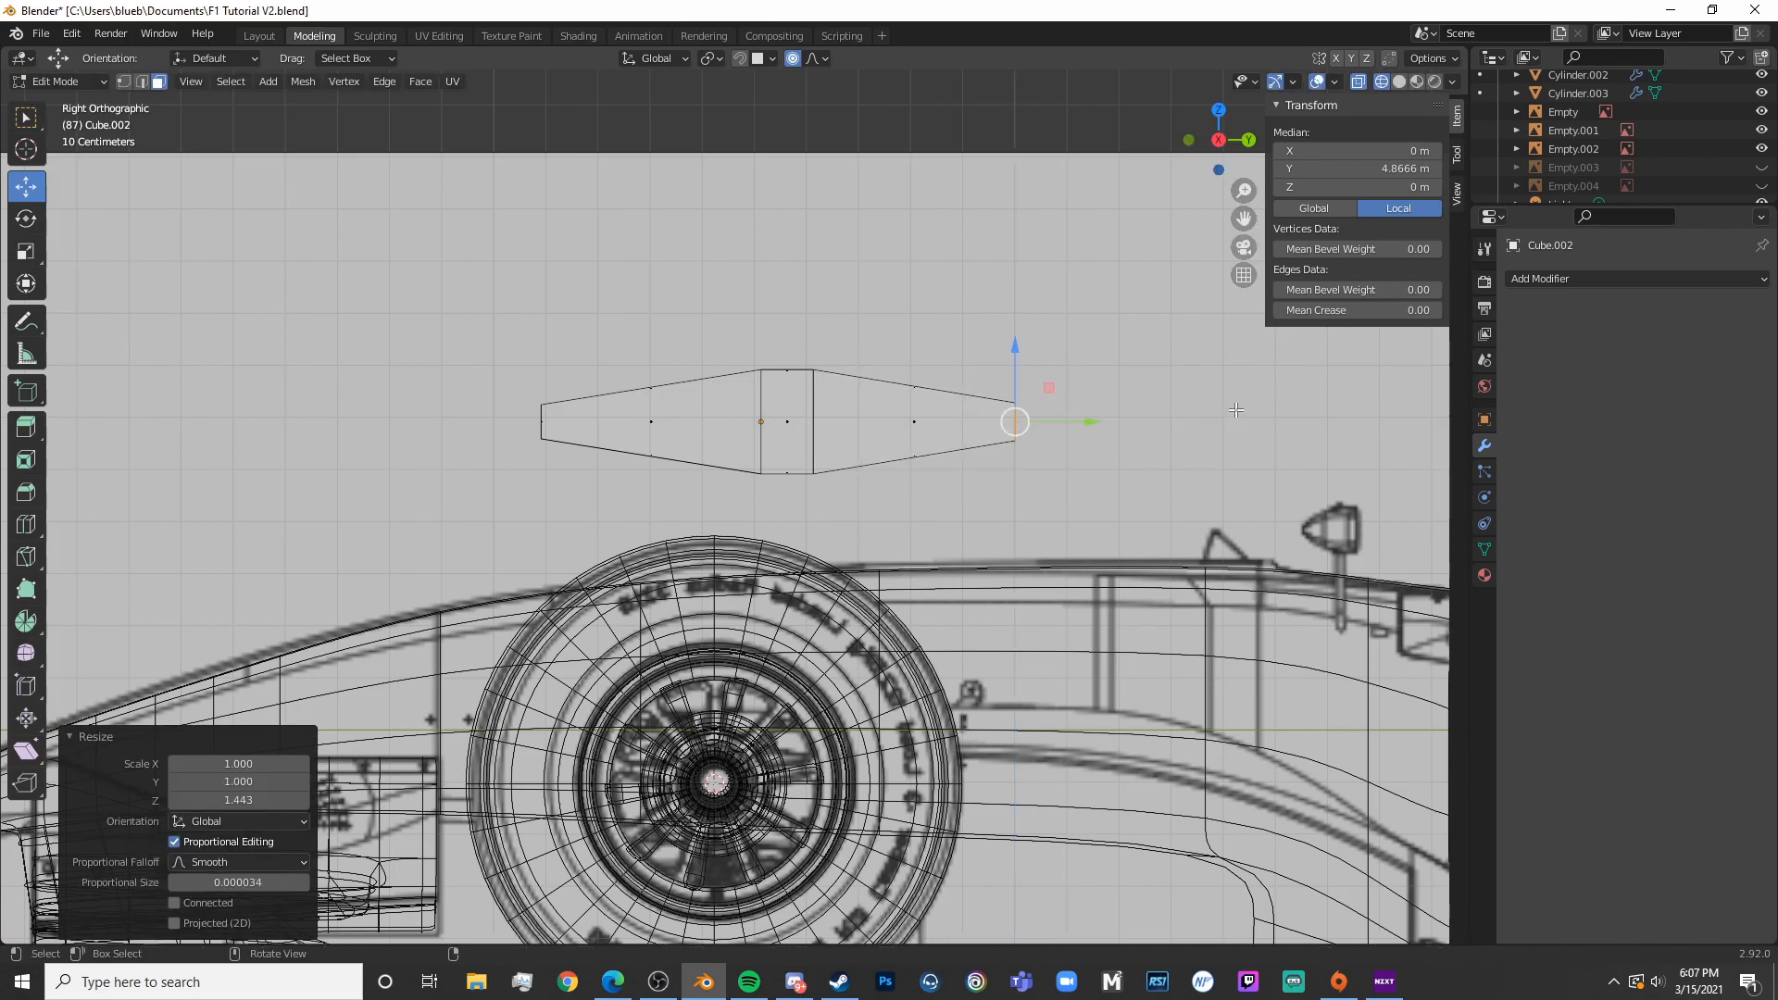
Open the list of modifiers available for the tapered block
{"action": "left_click", "coordinate": [1596, 278]}
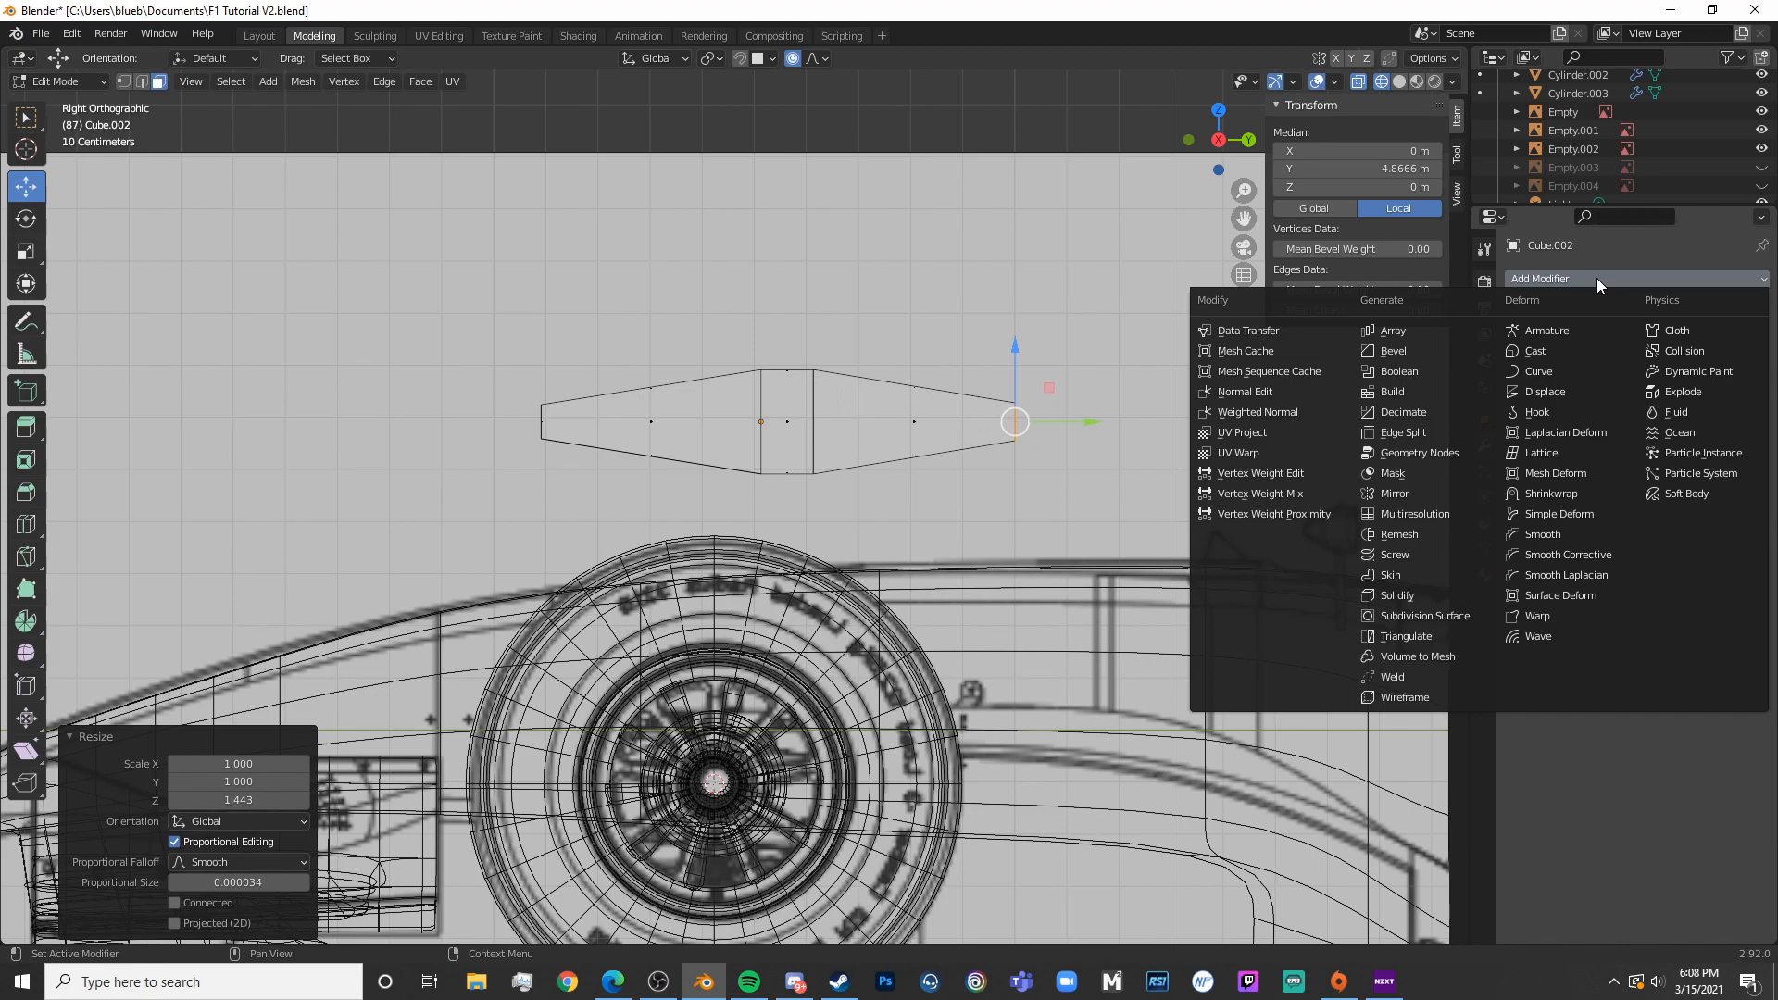
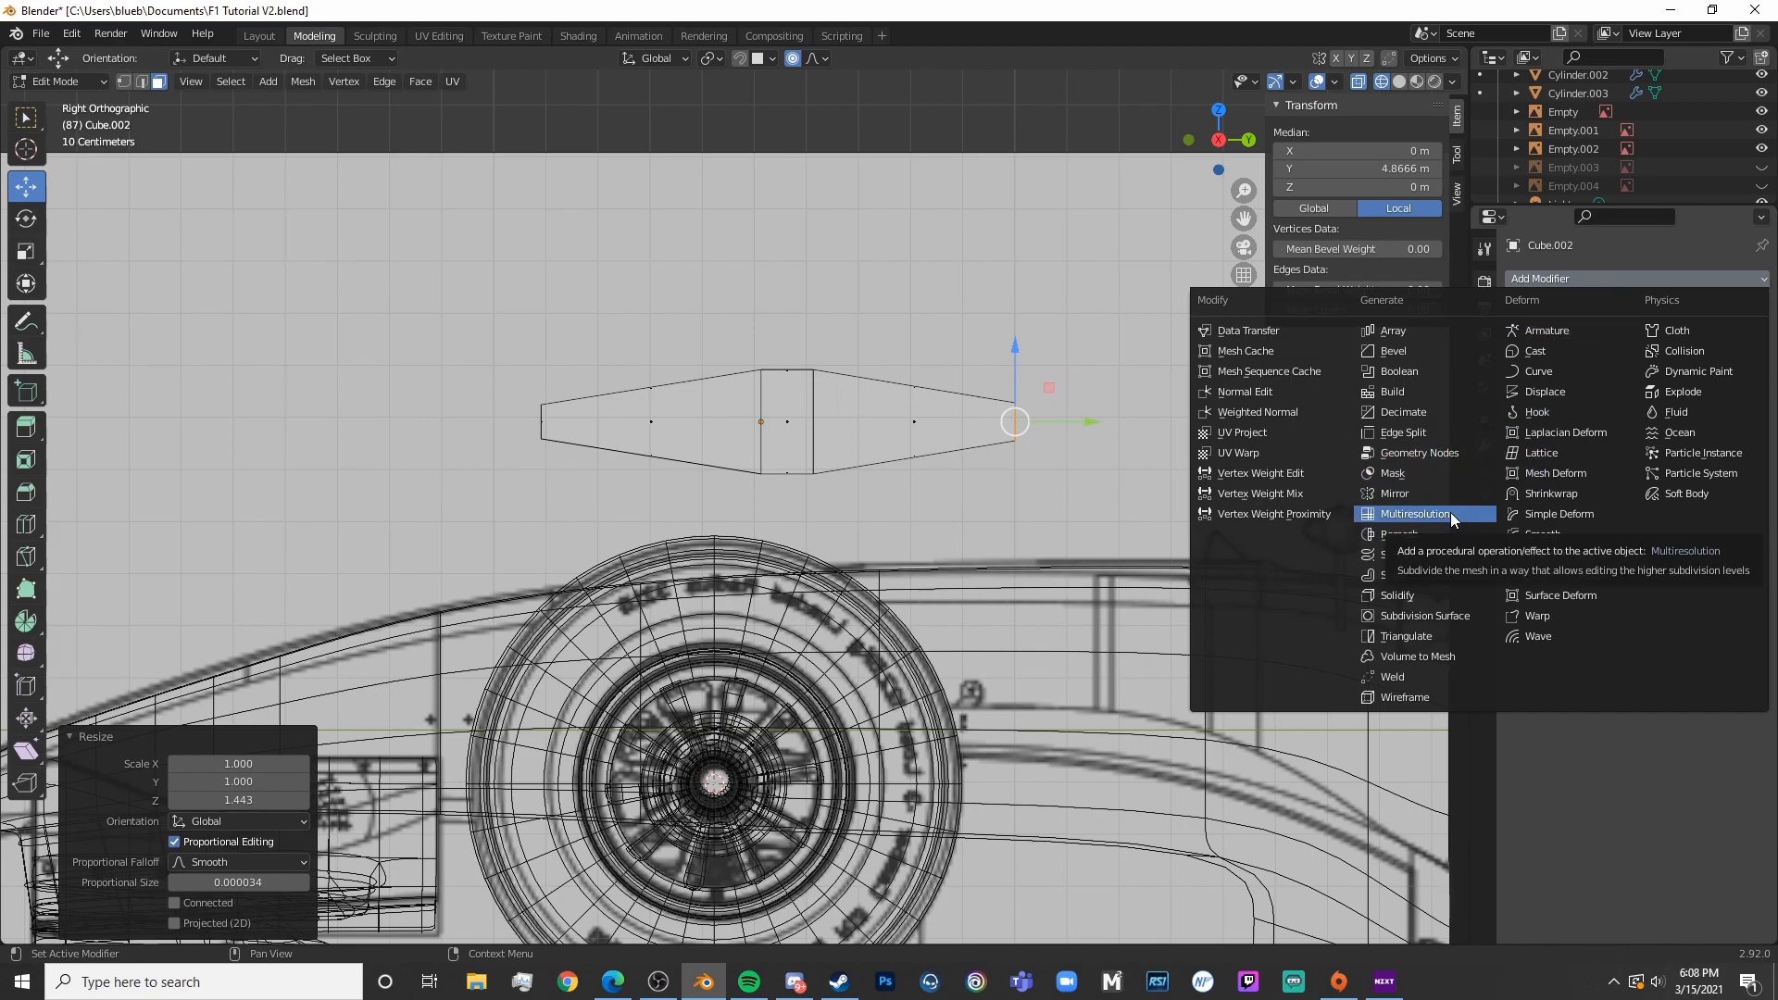
Add a Subdivision Surface modifier to the tapered block and display the model in solid shading
{"action": "left_click", "coordinate": [1448, 611]}
{"action": "scroll", "coordinate": [814, 297], "scroll_direction": "up", "scroll_amount": 3}
{"action": "middle_click_drag", "start_coordinate": [813, 295], "coordinate": [737, 333], "text": "shift"}
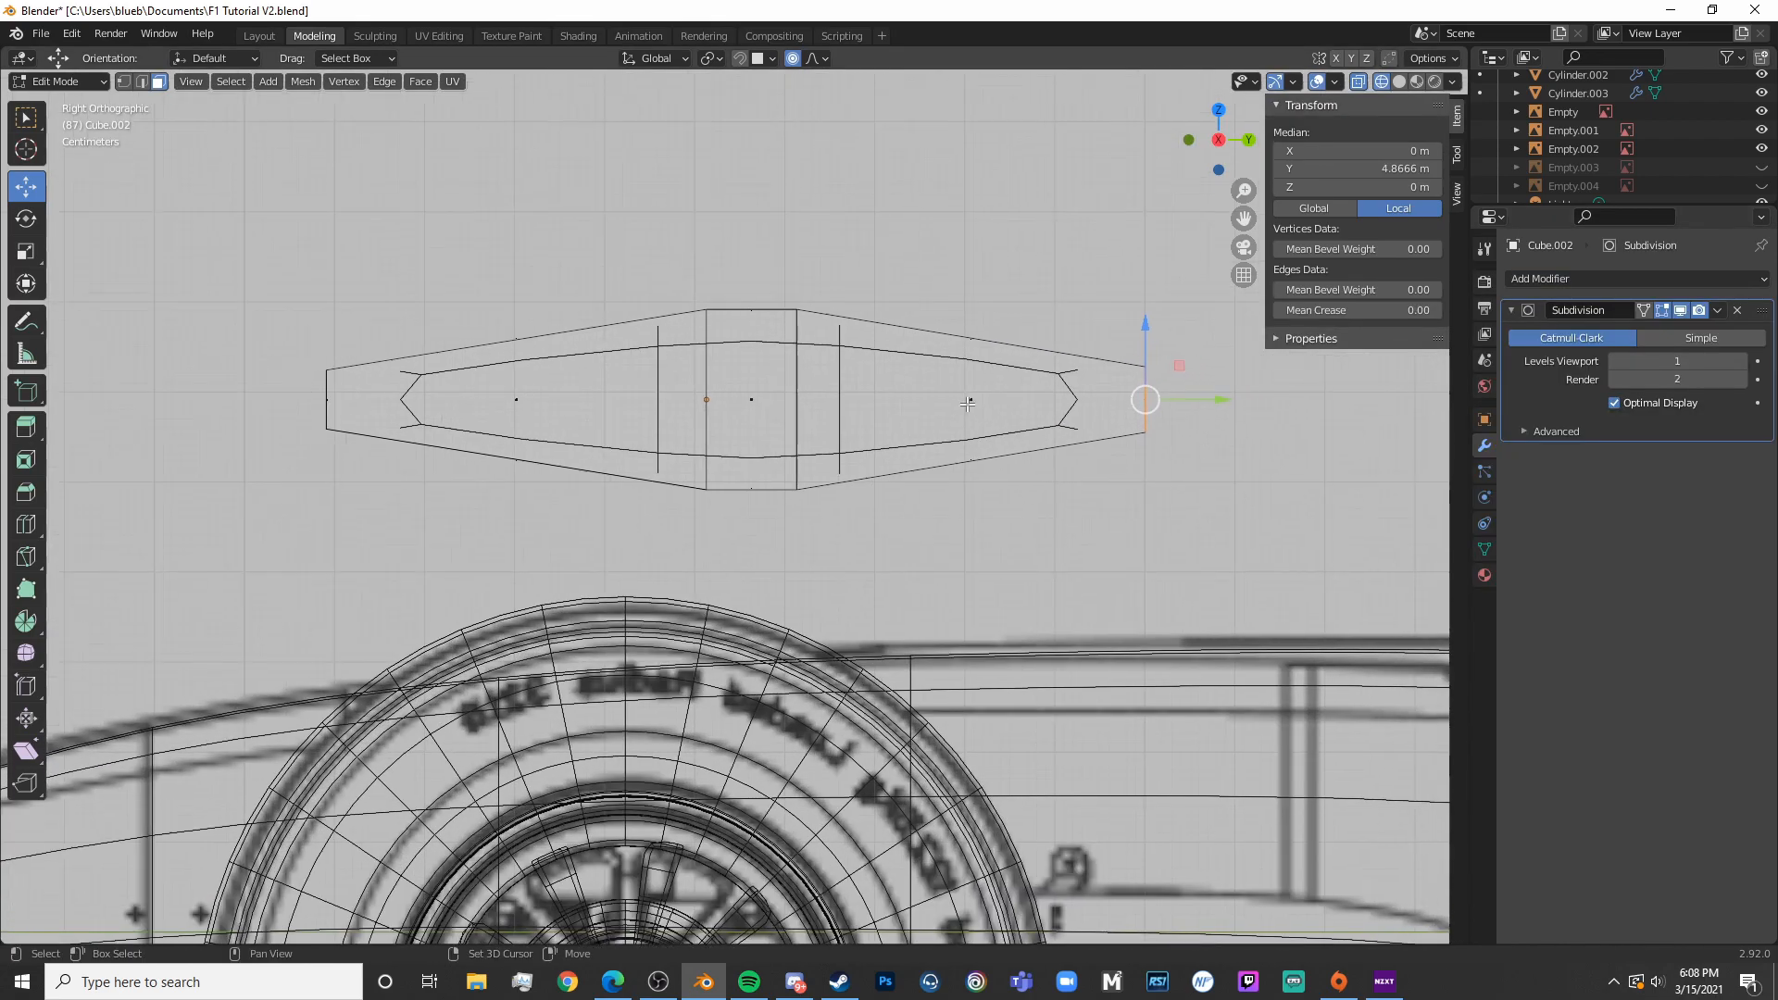
{"action": "key", "text": "shift+z"}
{"action": "key", "text": "Tab"}
{"action": "key", "text": "Tab"}
Cut an edge loop across each tapered half of the block and scale the loops along Z by about 1.26 and 1.23
{"action": "key", "text": "ctrl+r"}
{"action": "left_click", "coordinate": [565, 361]}
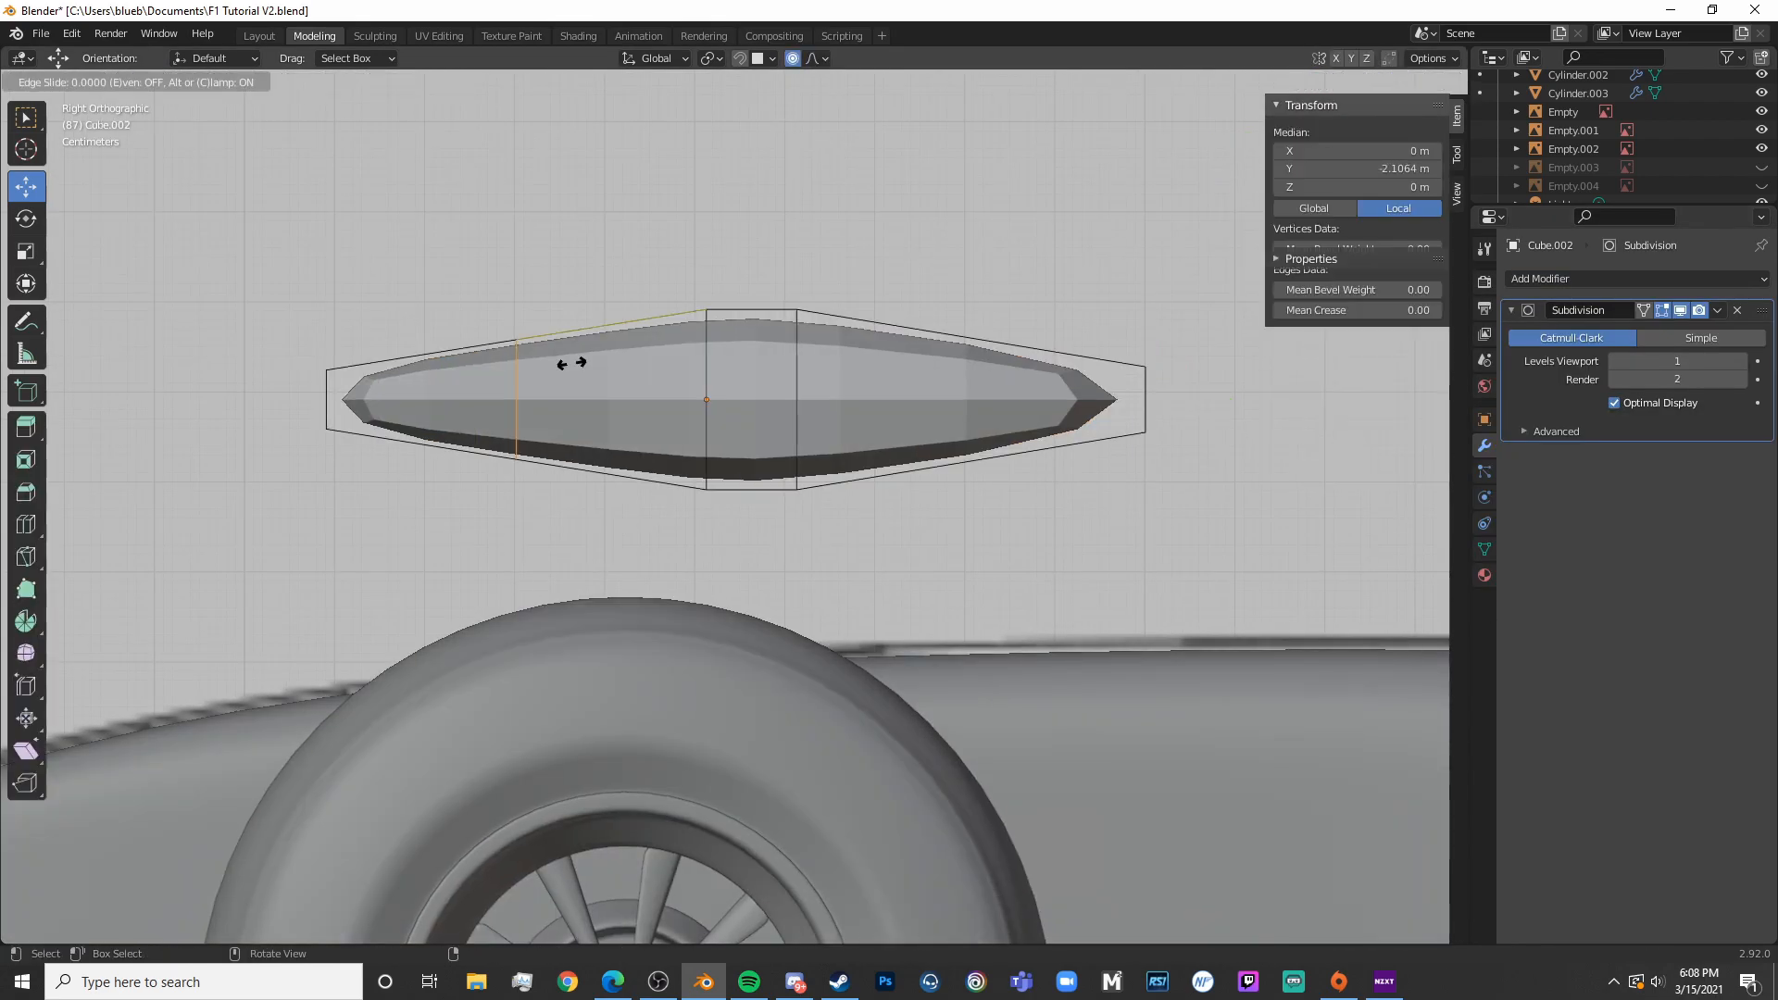
{"action": "left_click", "coordinate": [508, 394]}
{"action": "key", "text": "ctrl+r"}
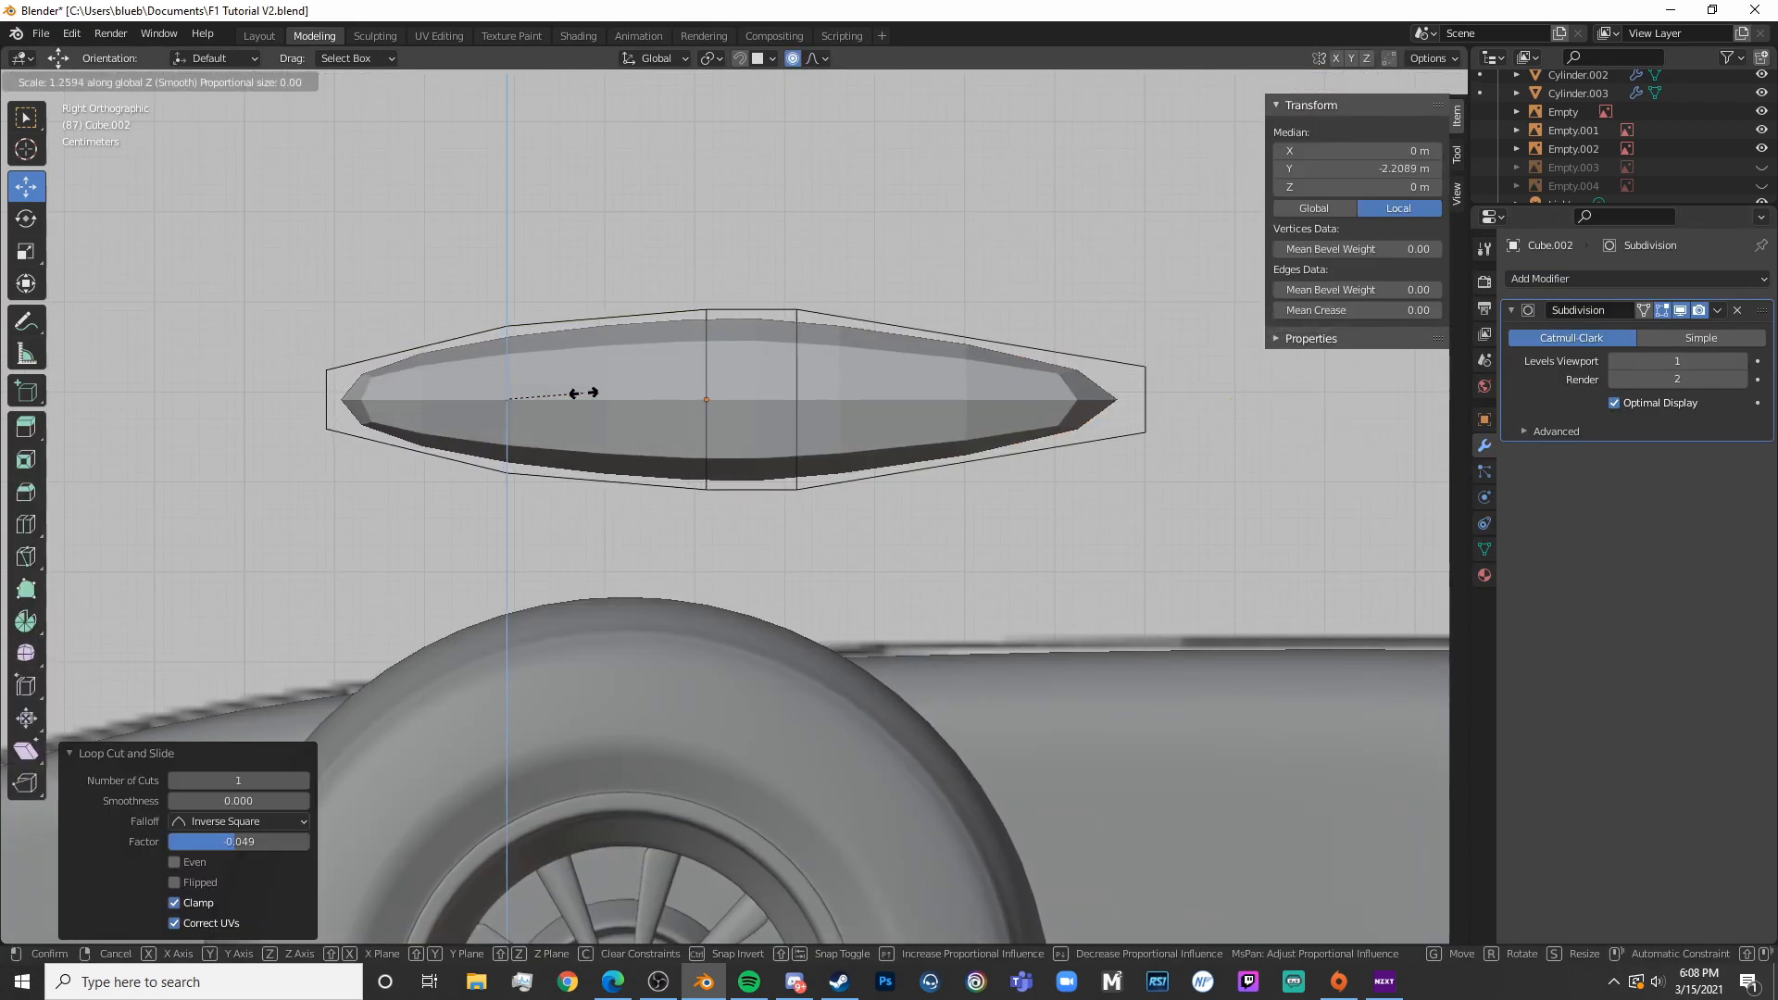
{"action": "left_click", "coordinate": [972, 389]}
{"action": "left_click", "coordinate": [1044, 361]}
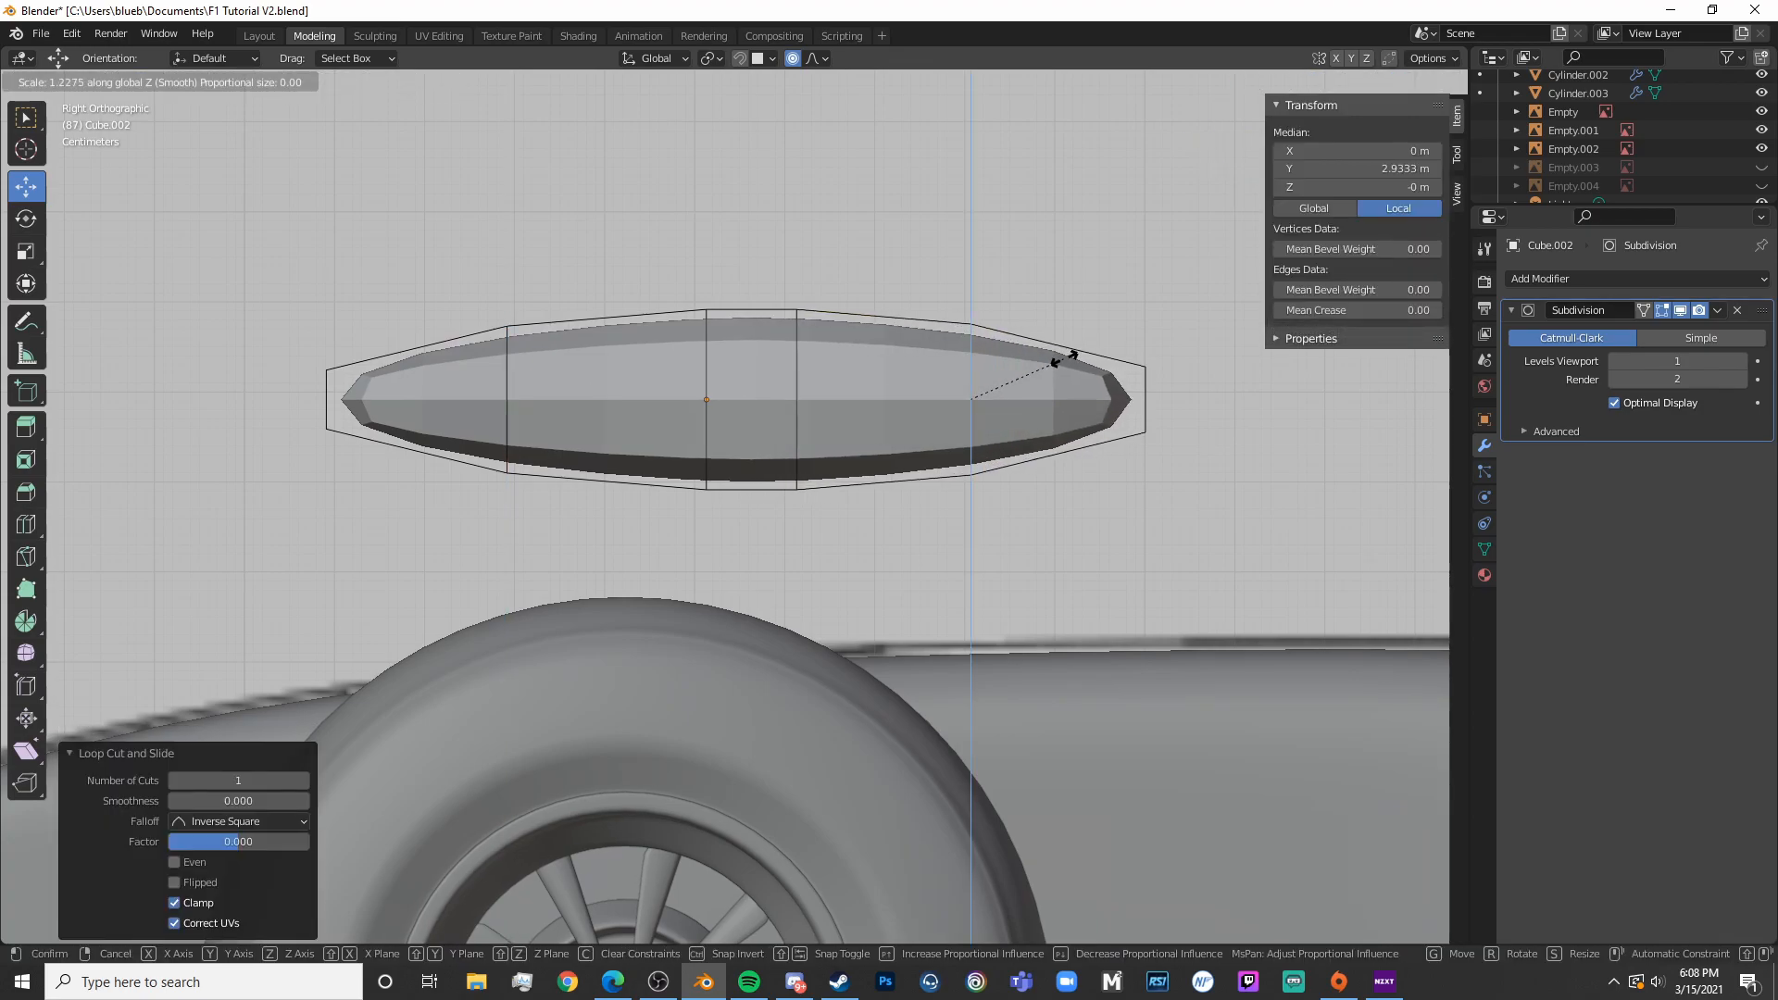
{"action": "key", "text": "Tab"}
Shrink the block to scale 0.025 and position it in top view against the front wheel hub's inboard side, around X 0.729 m, Y -2.615 m
{"action": "middle_click_drag", "start_coordinate": [1064, 398], "coordinate": [448, 458]}
{"action": "key", "text": "KP_1"}
{"action": "scroll", "coordinate": [704, 552], "scroll_direction": "down", "scroll_amount": 5}
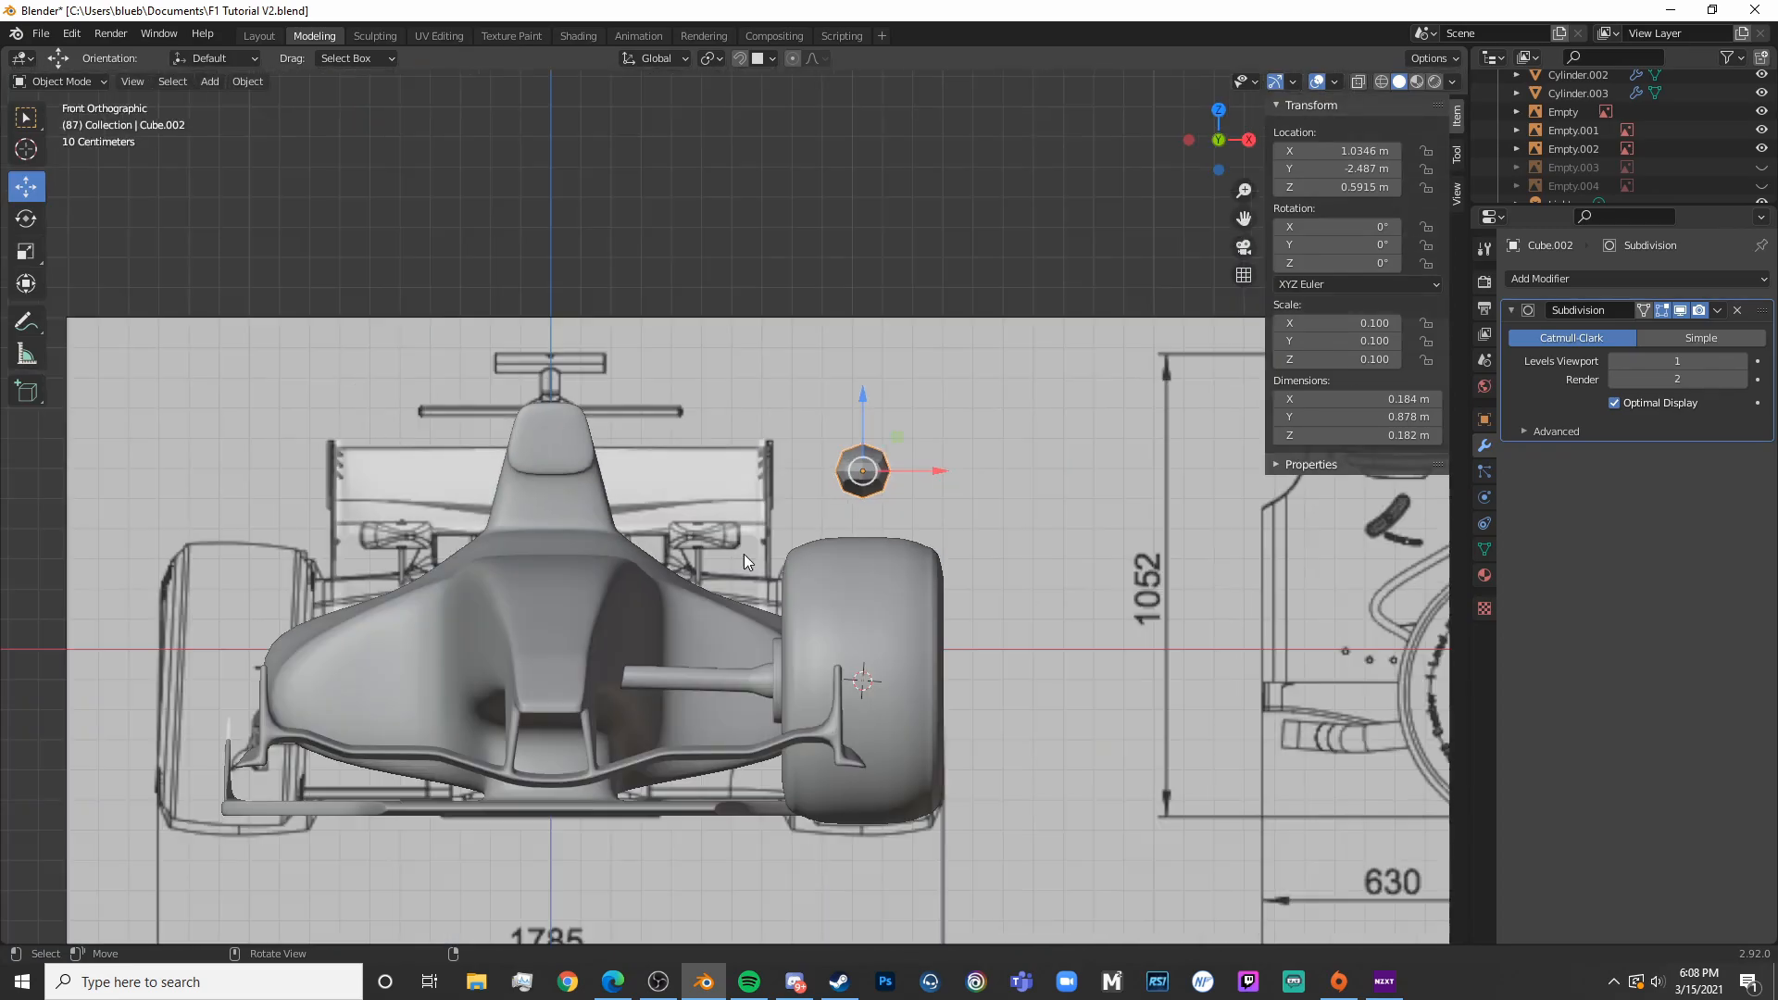
{"action": "key", "text": "KP_7"}
{"action": "key", "text": "shift+z"}
{"action": "key", "text": "s"}
{"action": "left_click", "coordinate": [989, 593]}
{"action": "key", "text": "g"}
{"action": "left_click", "coordinate": [921, 619]}
{"action": "middle_click_drag", "start_coordinate": [897, 708], "coordinate": [964, 607], "text": "shift"}
{"action": "scroll", "coordinate": [964, 607], "scroll_direction": "up", "scroll_amount": 7}
{"action": "key", "text": "s"}
{"action": "left_click", "coordinate": [1101, 420]}
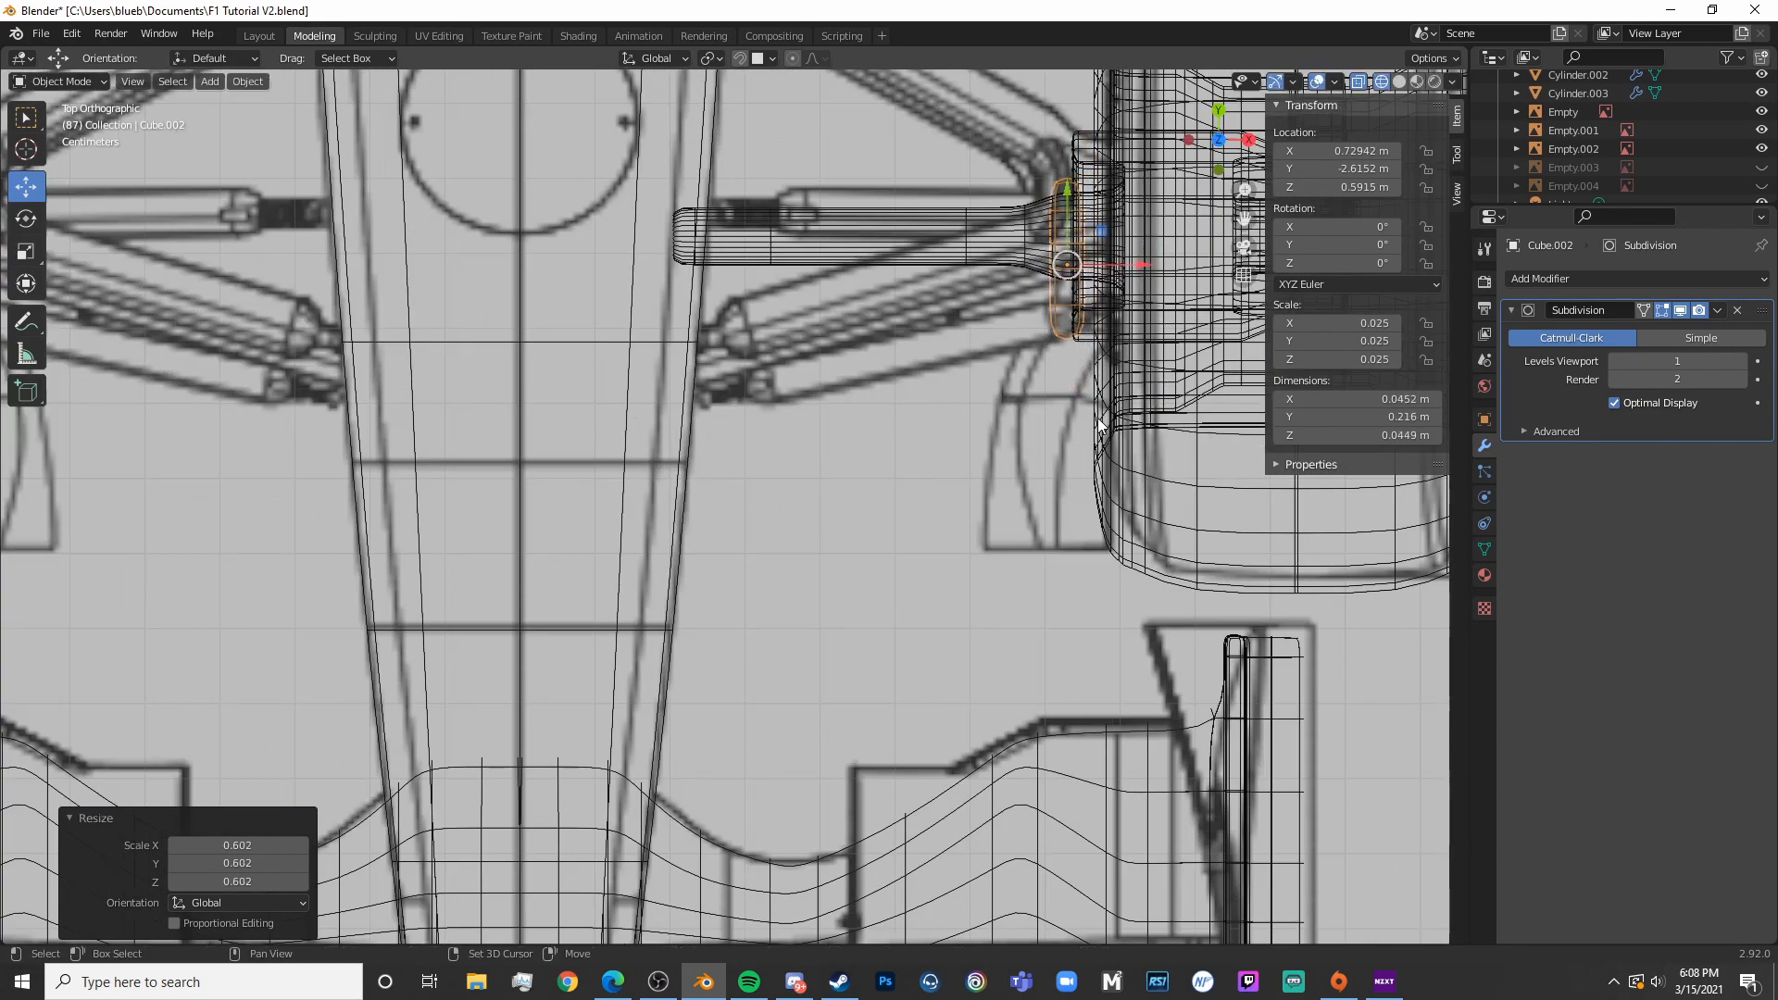
Switch to the browser to examine the F1 wheel hub reference photo and return to Blender
{"action": "middle_click_drag", "start_coordinate": [1101, 422], "coordinate": [917, 646], "text": "shift"}
{"action": "key", "text": "shift+z"}
{"action": "left_click", "coordinate": [611, 979]}
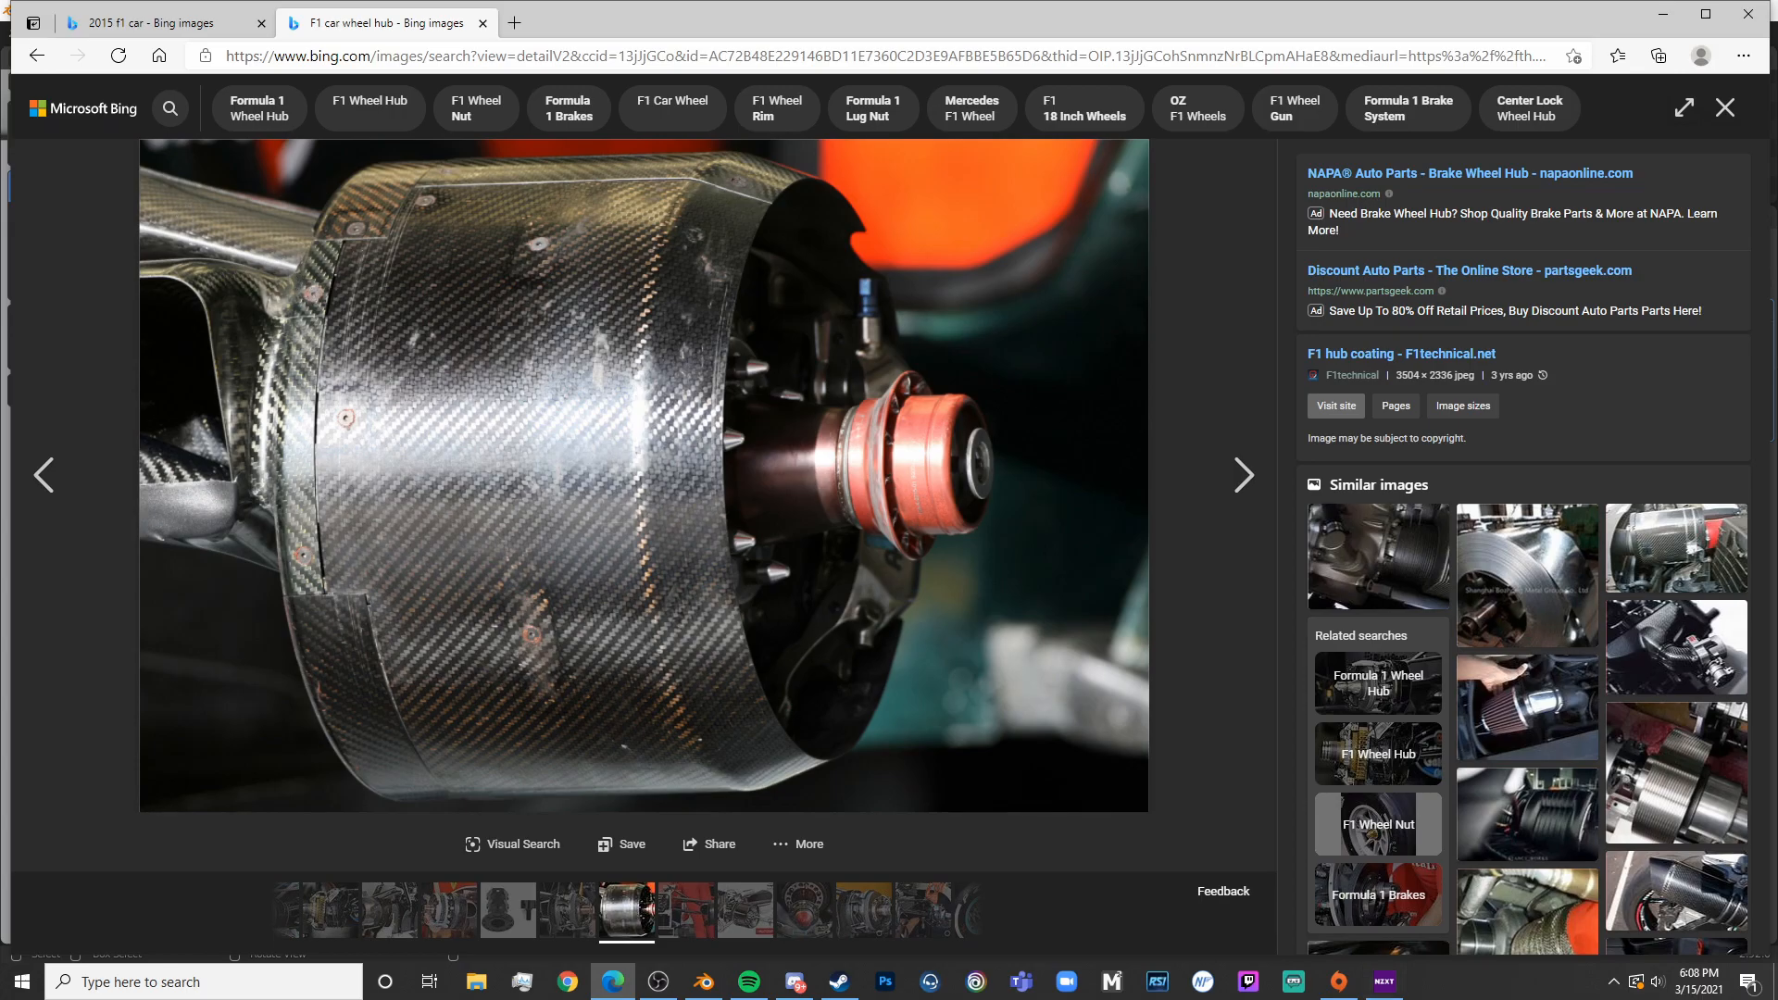
{"action": "left_click", "coordinate": [704, 981]}
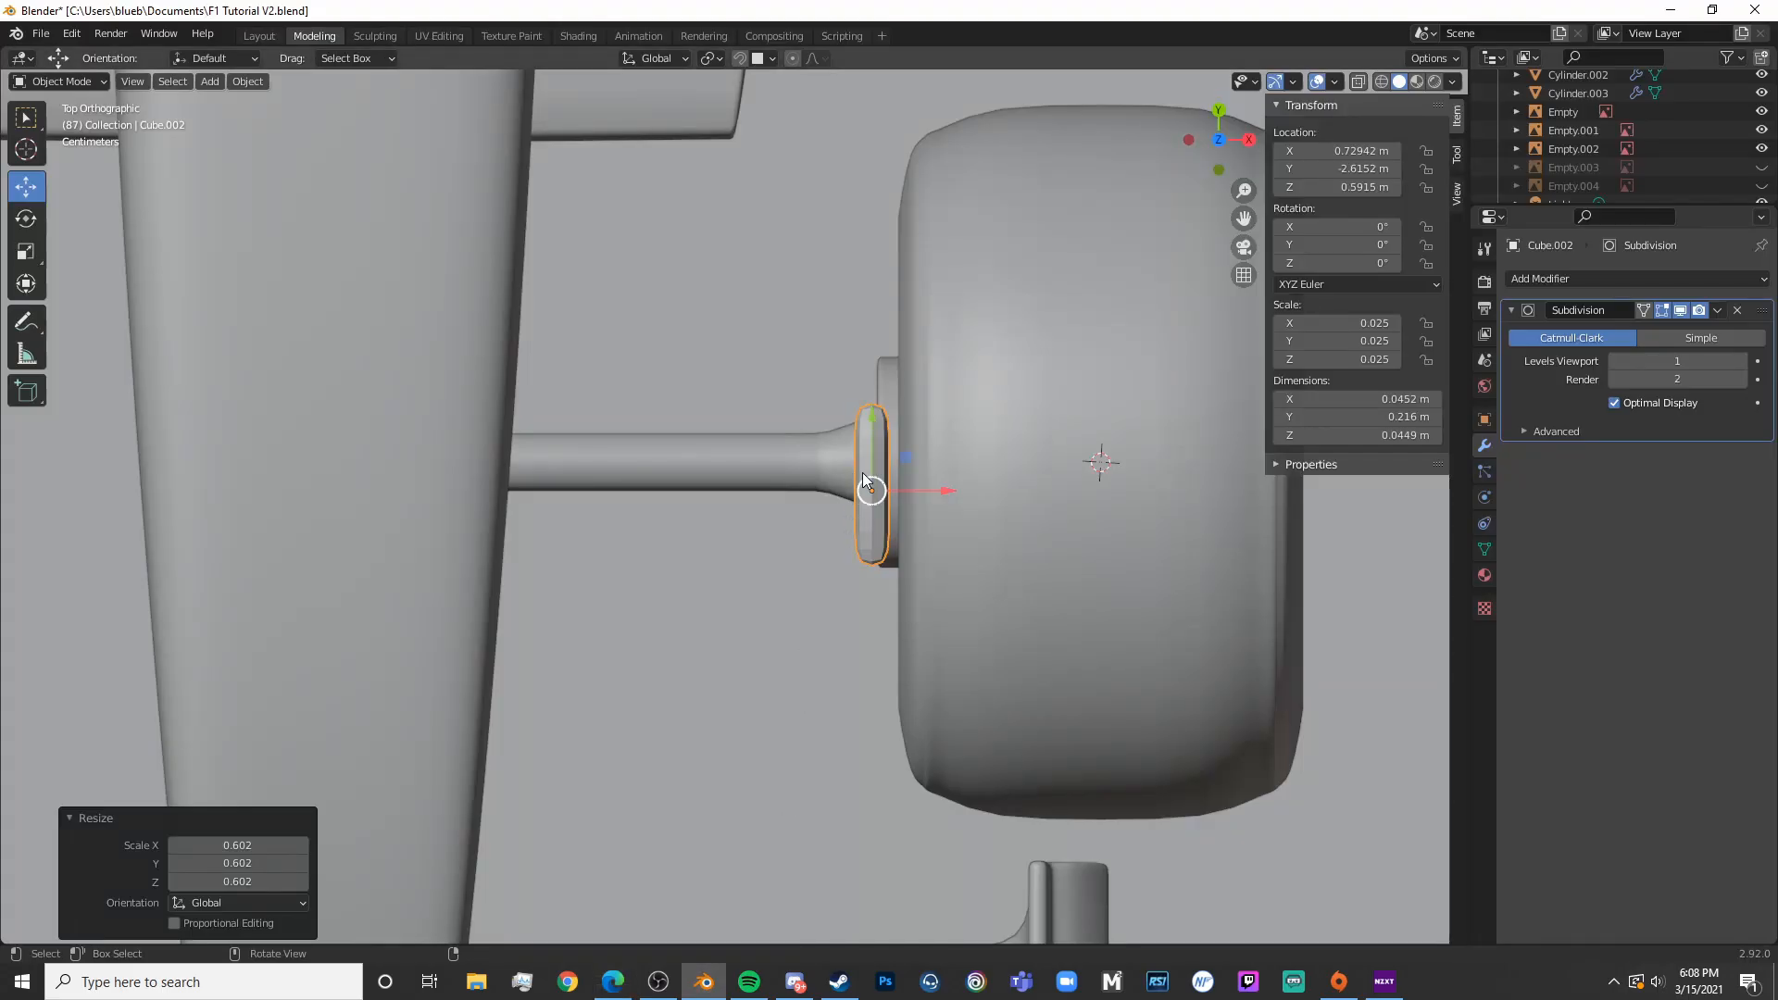
{"action": "key", "text": "shift+z"}
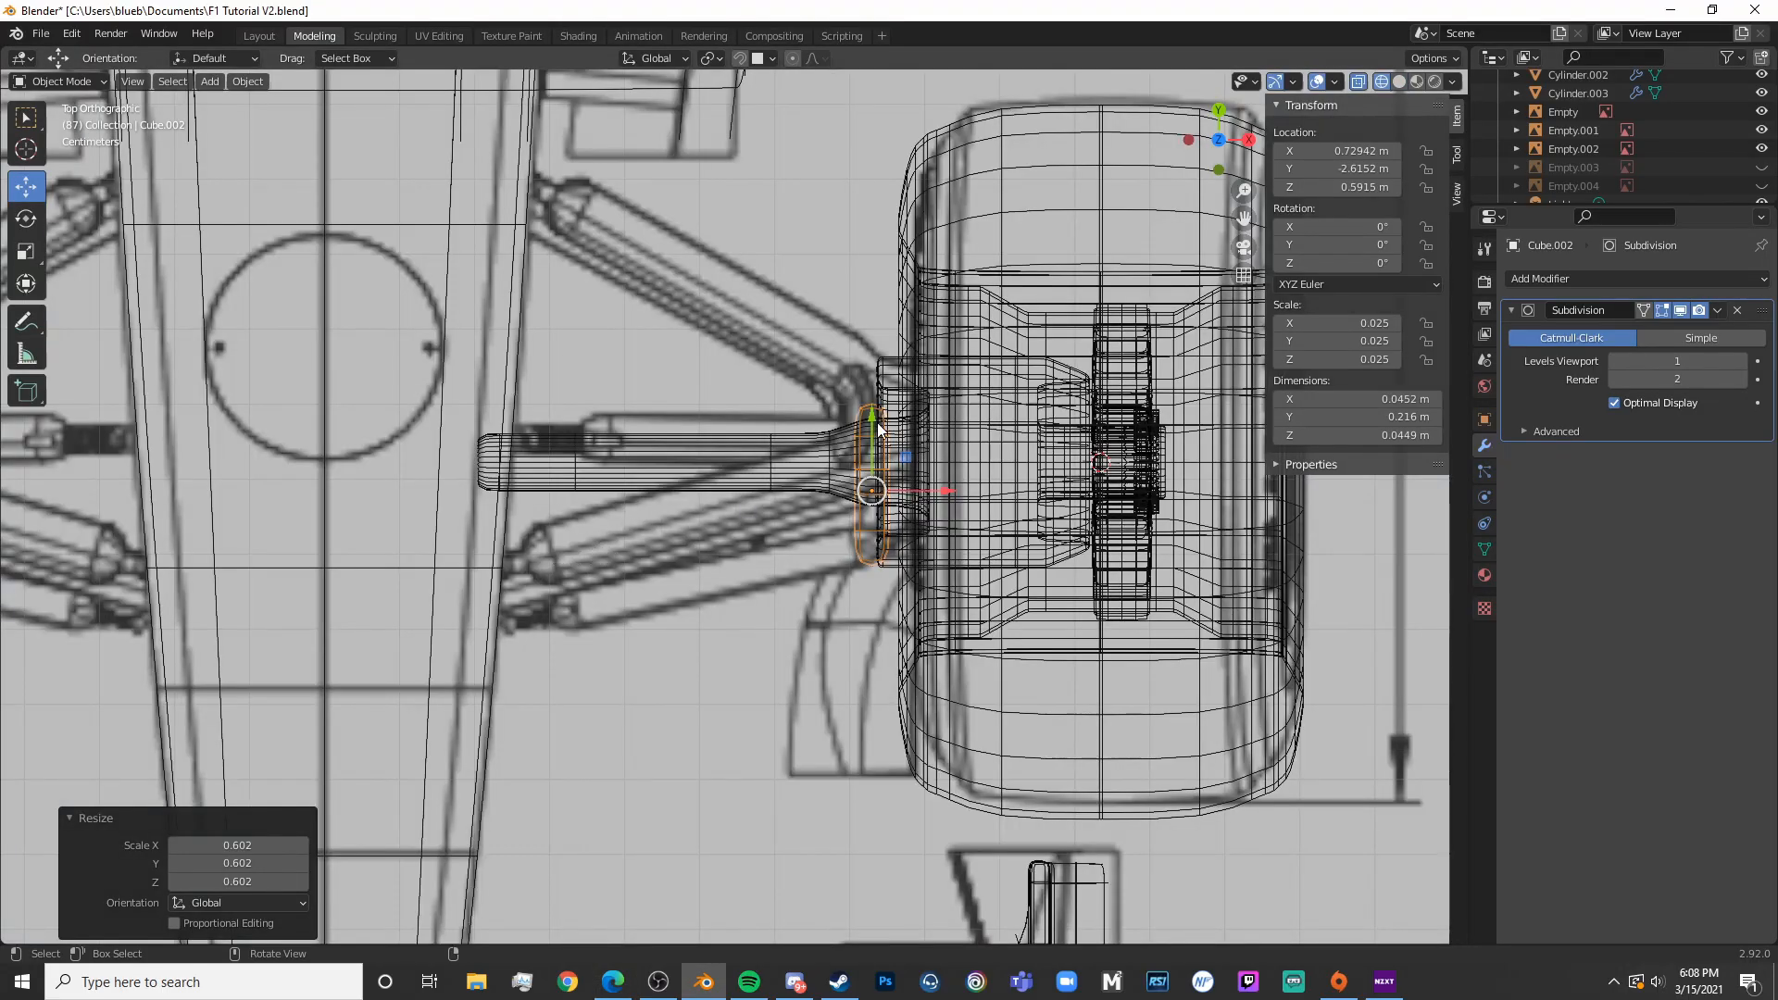
{"action": "key", "text": "shift+z"}
In the hub cylinder, extrude the arc of faces along the upper inner wall of the opening by about 0.01 m
{"action": "mouse_move", "coordinate": [1047, 445]}
{"action": "middle_mouse_down"}
{"action": "mouse_move", "coordinate": [913, 385]}
{"action": "mouse_move", "coordinate": [810, 588]}
{"action": "mouse_move", "coordinate": [841, 238]}
{"action": "mouse_move", "coordinate": [822, 500]}
{"action": "mouse_move", "coordinate": [741, 345]}
{"action": "mouse_move", "coordinate": [880, 298]}
{"action": "mouse_move", "coordinate": [957, 341]}
{"action": "mouse_move", "coordinate": [857, 352]}
{"action": "mouse_move", "coordinate": [741, 305]}
{"action": "mouse_move", "coordinate": [664, 245]}
{"action": "middle_mouse_up"}
{"action": "key", "text": "Tab"}
{"action": "key", "text": "Tab"}
{"action": "left_click", "coordinate": [857, 352]}
{"action": "key", "text": "Tab"}
{"action": "scroll", "coordinate": [832, 368], "scroll_direction": "up", "scroll_amount": 3}
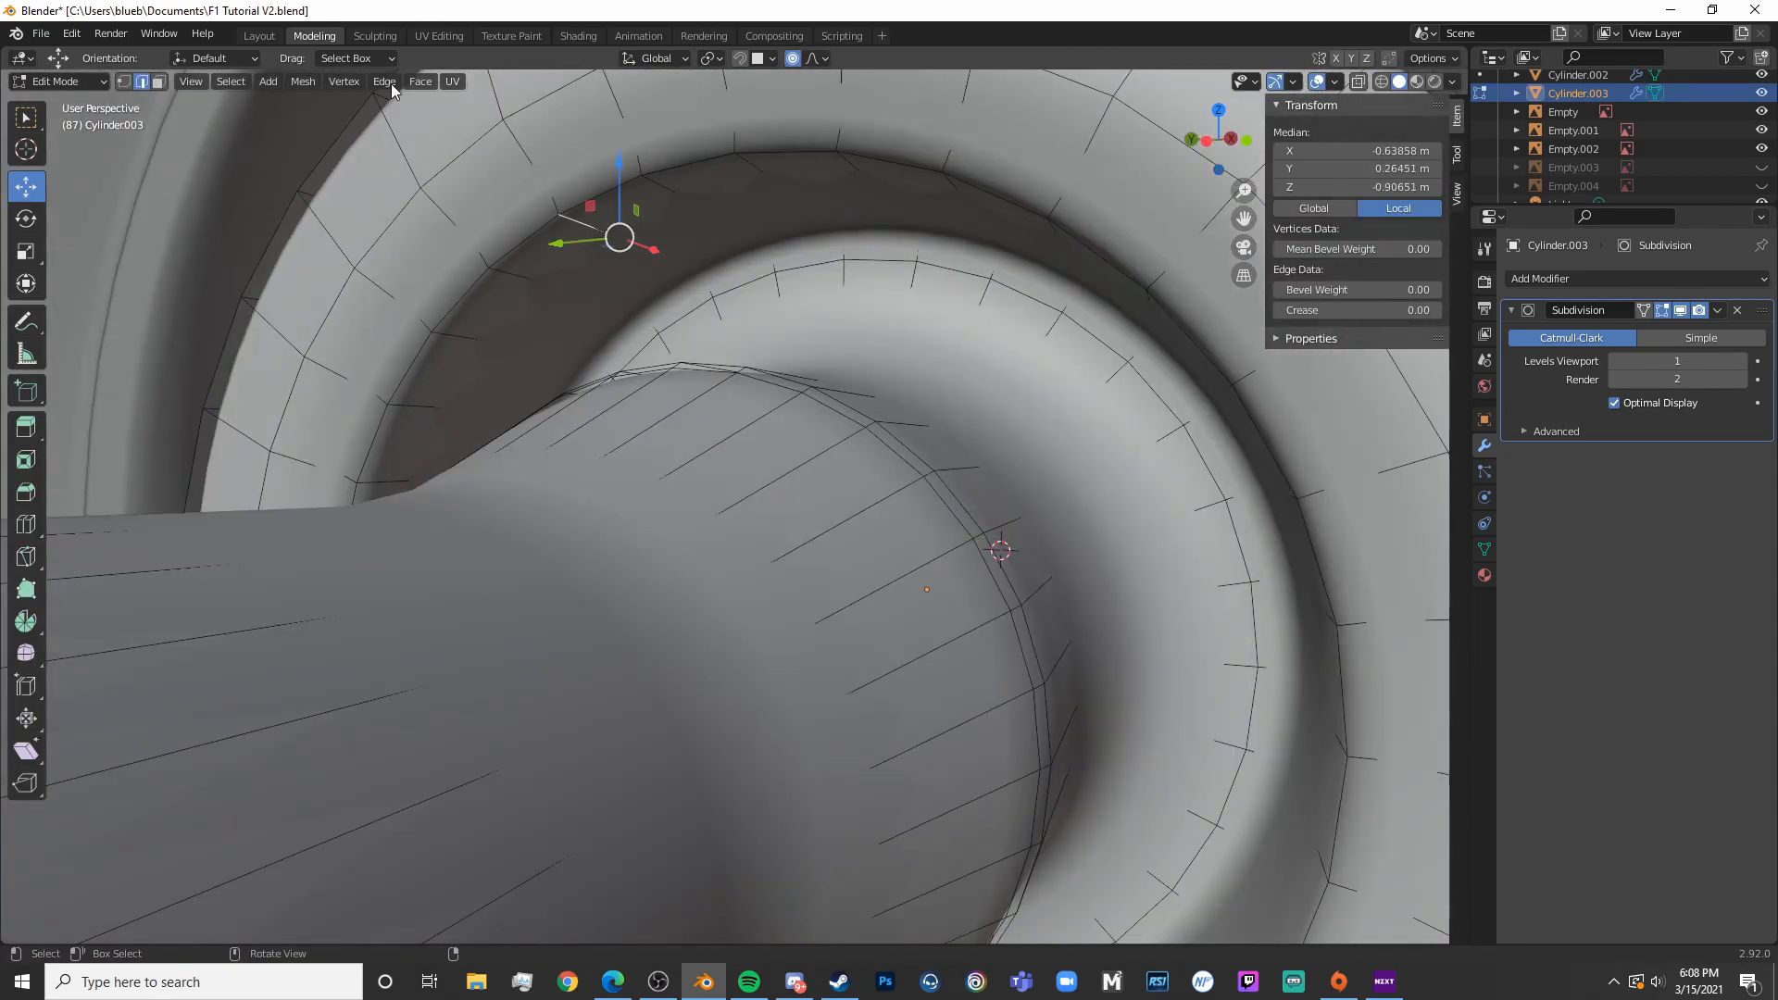
{"action": "key", "text": "3"}
{"action": "left_click", "coordinate": [549, 251]}
{"action": "left_click", "coordinate": [482, 306], "text": "shift"}
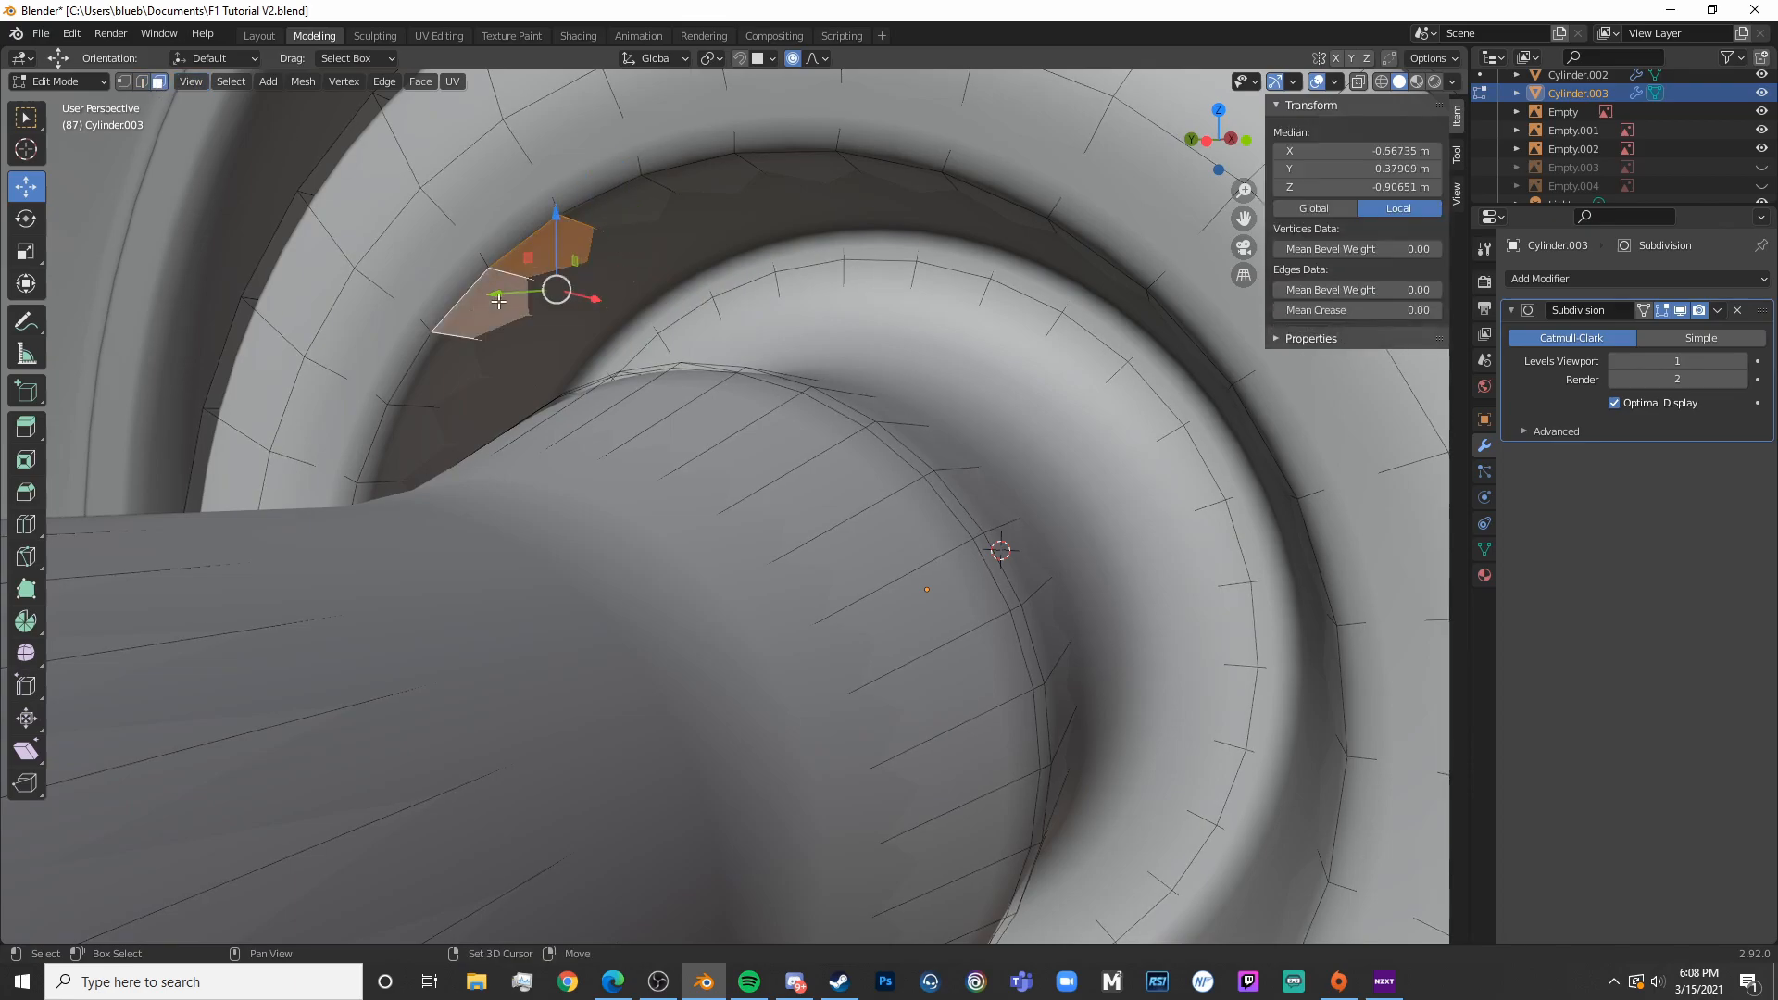
{"action": "left_click", "coordinate": [645, 214], "text": "shift"}
{"action": "left_click", "coordinate": [730, 182], "text": "shift"}
{"action": "left_click", "coordinate": [812, 174], "text": "shift"}
{"action": "left_click", "coordinate": [895, 182], "text": "shift"}
{"action": "left_click", "coordinate": [1003, 205], "text": "shift"}
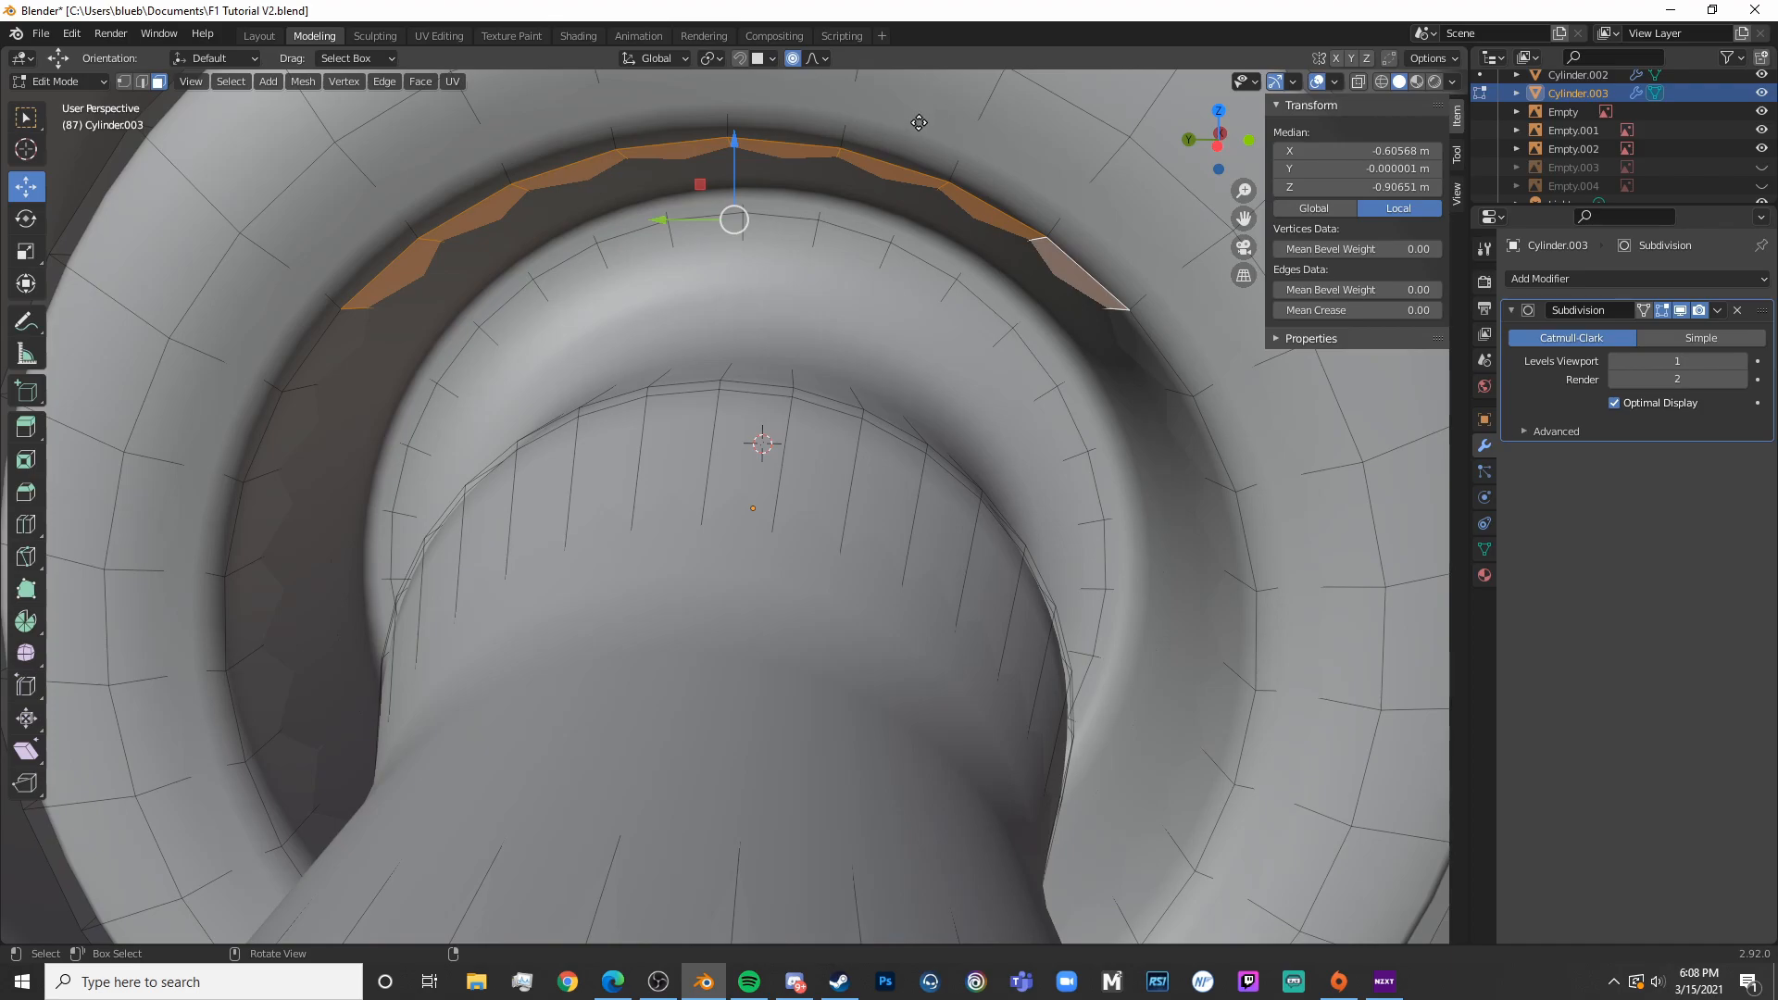
{"action": "key", "text": "e"}
{"action": "left_click", "coordinate": [918, 153]}
Flatten the extruded faces with a Z scale of 0 and lower them slightly to form a straight ledge
{"action": "key", "text": "s"}
{"action": "key", "text": "z"}
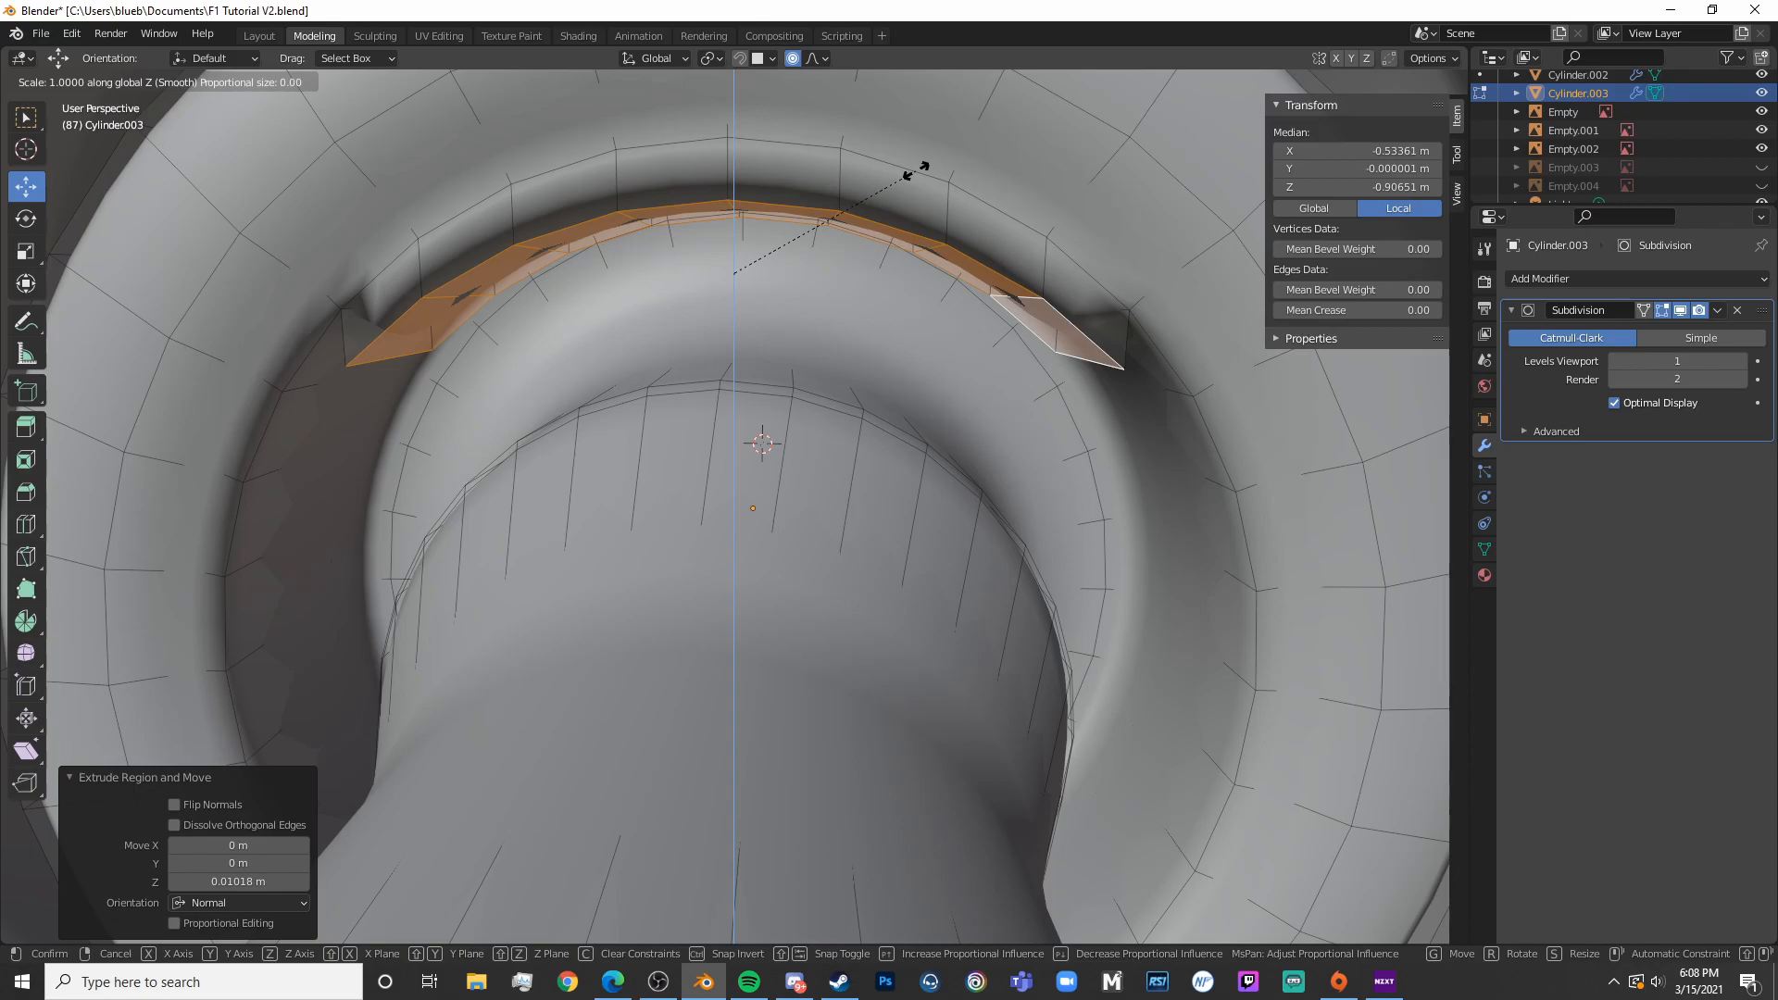
{"action": "key", "text": "0"}
{"action": "key", "text": "Return"}
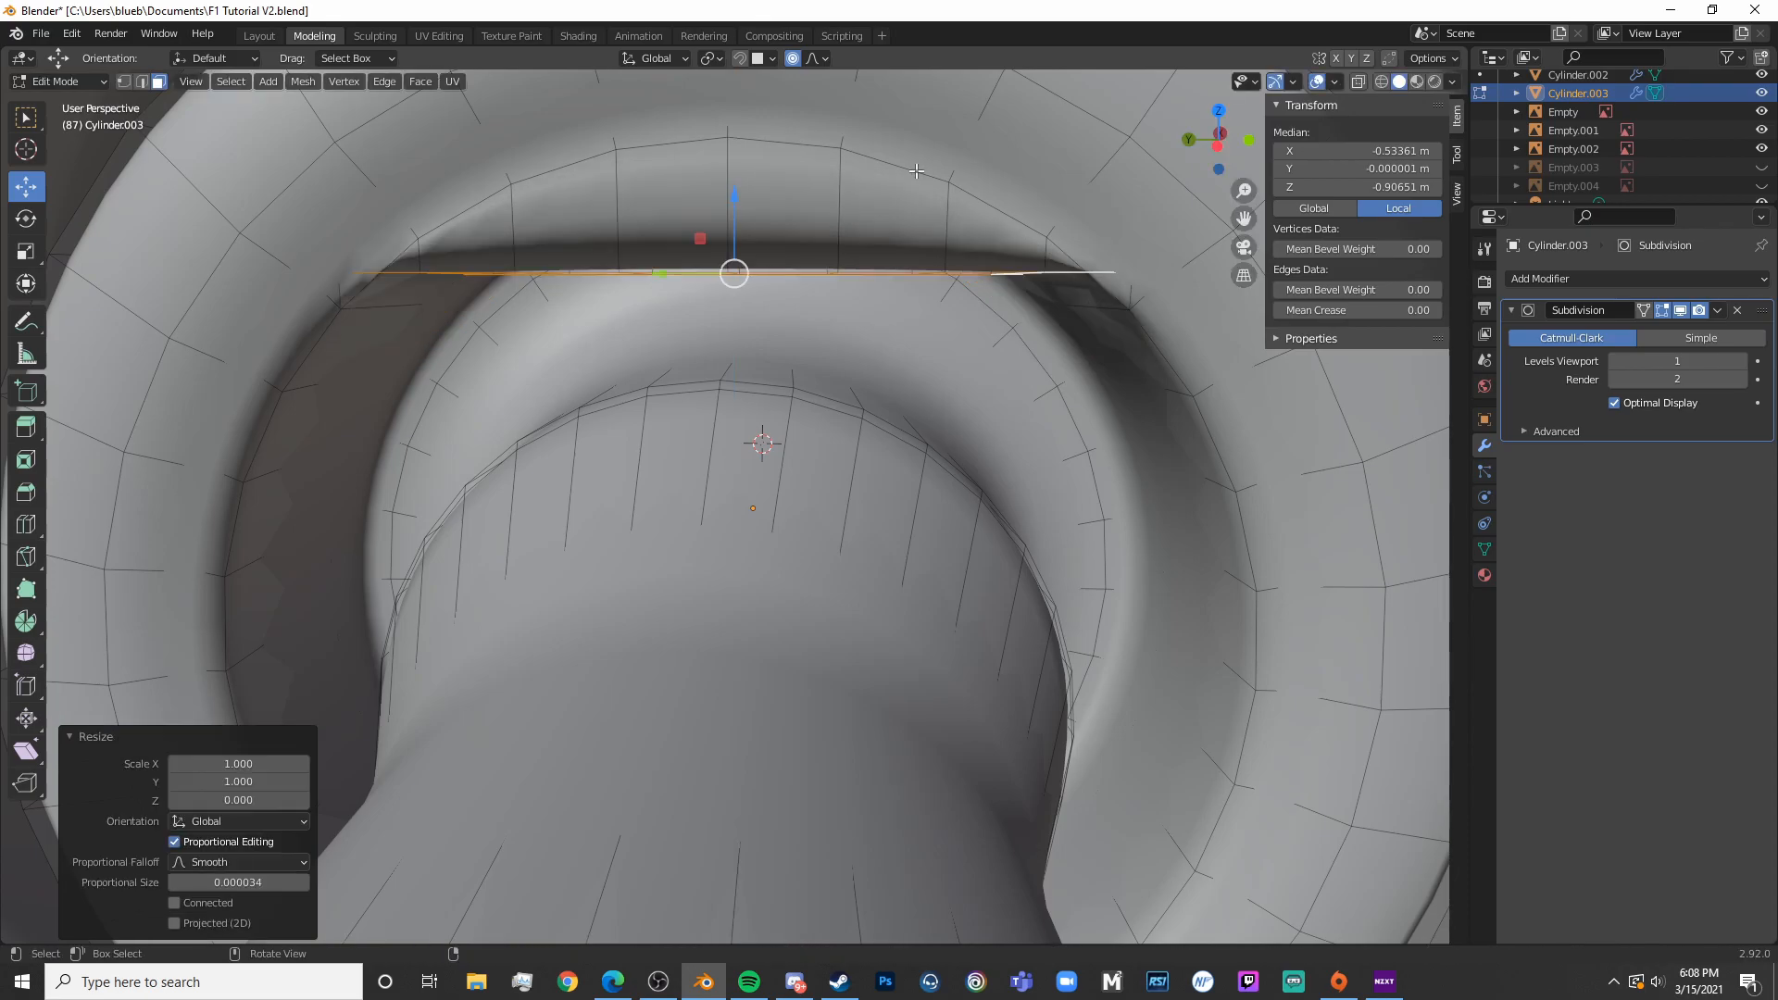
{"action": "left_click_drag", "start_coordinate": [748, 204], "coordinate": [729, 256]}
{"action": "middle_click_drag", "start_coordinate": [729, 256], "coordinate": [878, 447]}
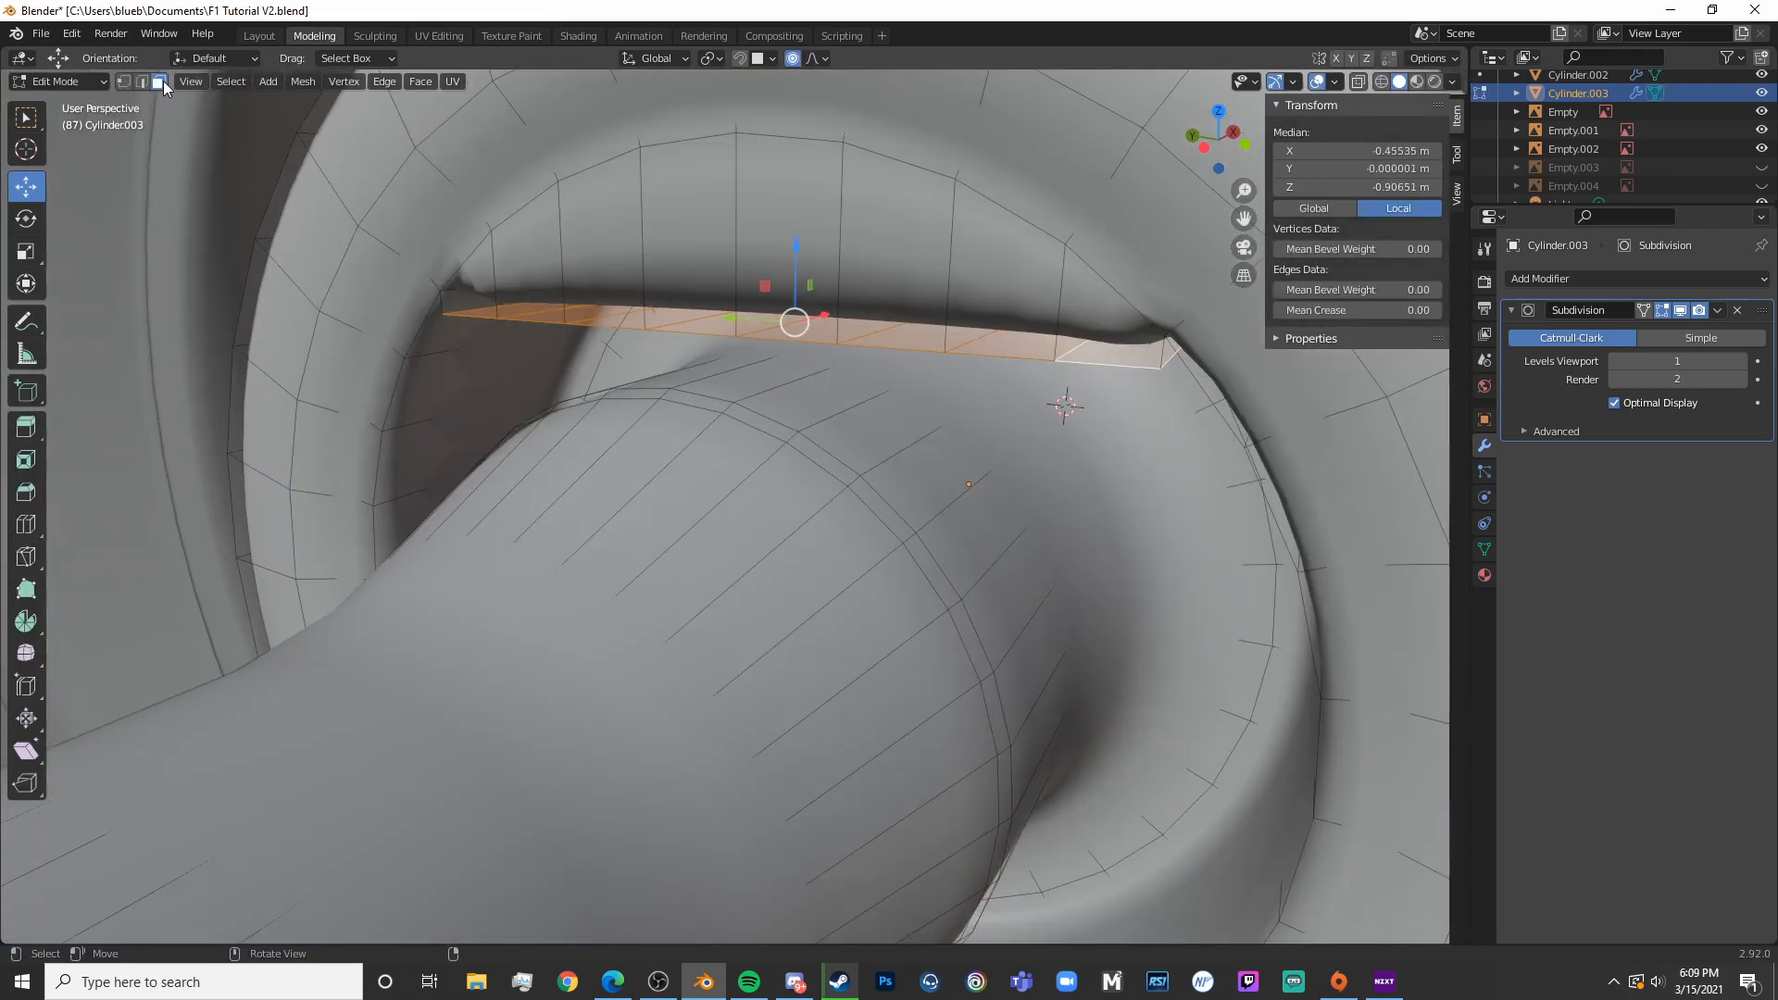
Inset the half-moon of end faces above the ledge by about 0.017 m
{"action": "key", "text": "alt+a"}
{"action": "key", "text": "c"}
{"action": "mouse_move", "coordinate": [491, 287]}
{"action": "left_mouse_down"}
{"action": "mouse_move", "coordinate": [568, 262]}
{"action": "mouse_move", "coordinate": [990, 303]}
{"action": "left_mouse_up"}
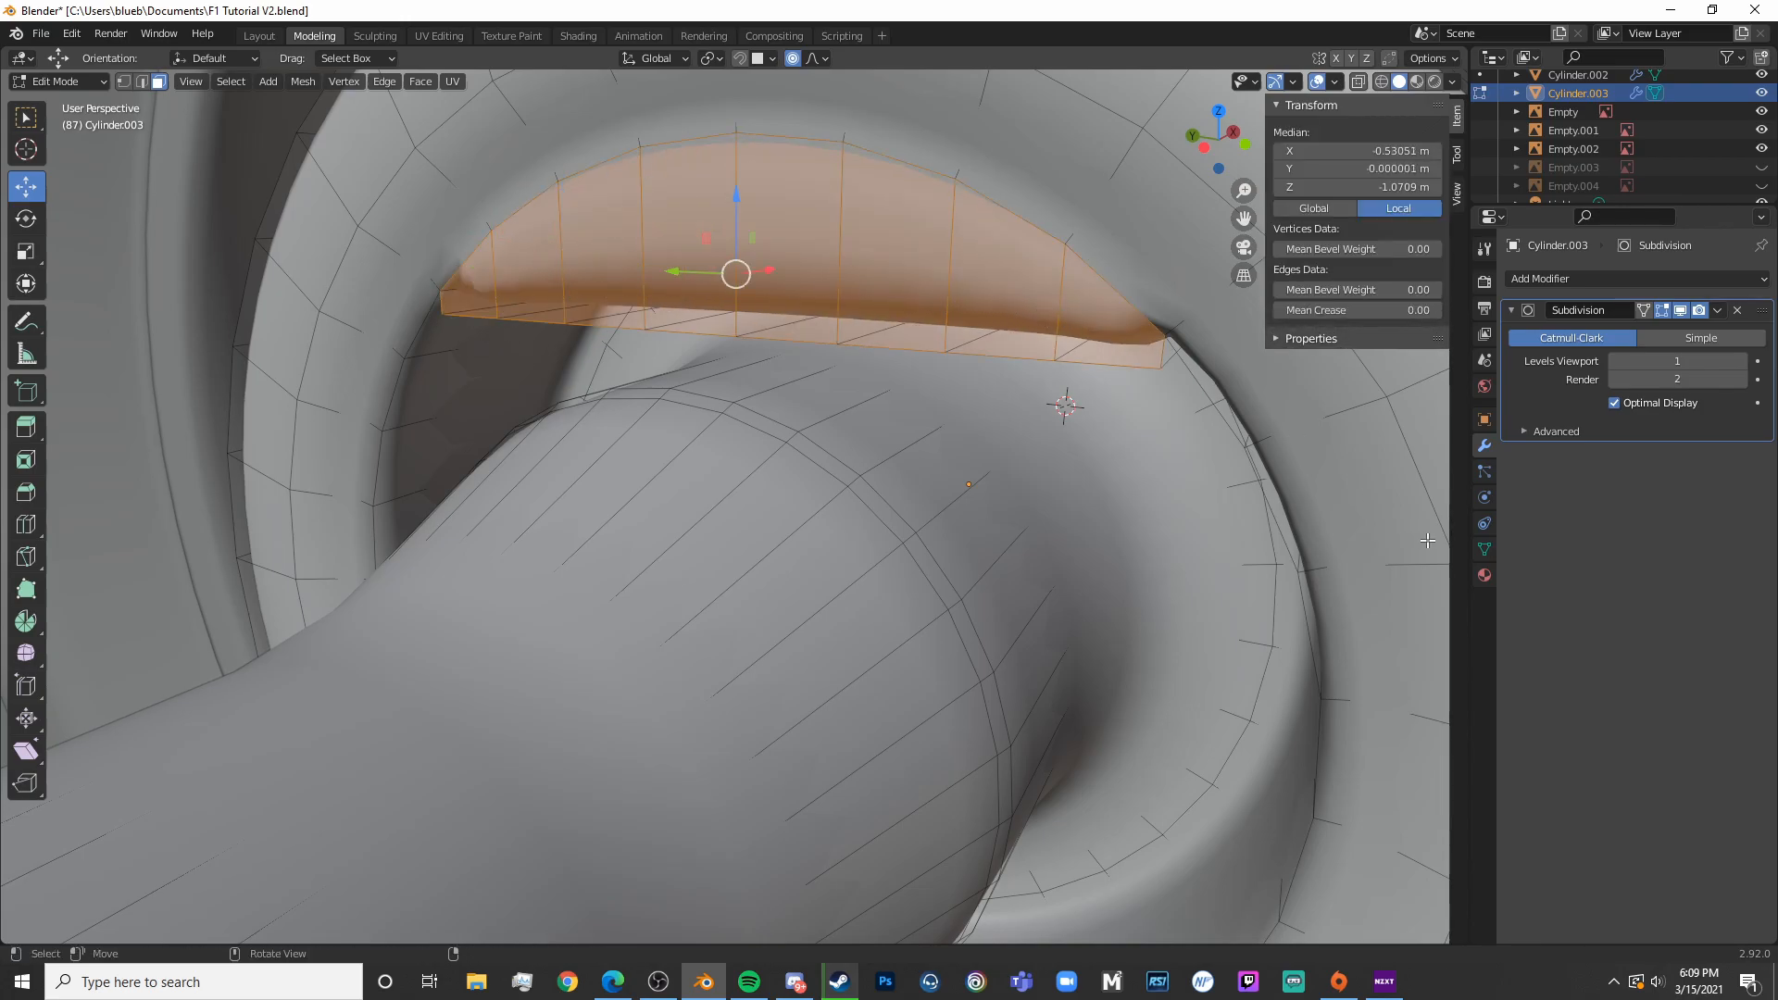
{"action": "key", "text": "i"}
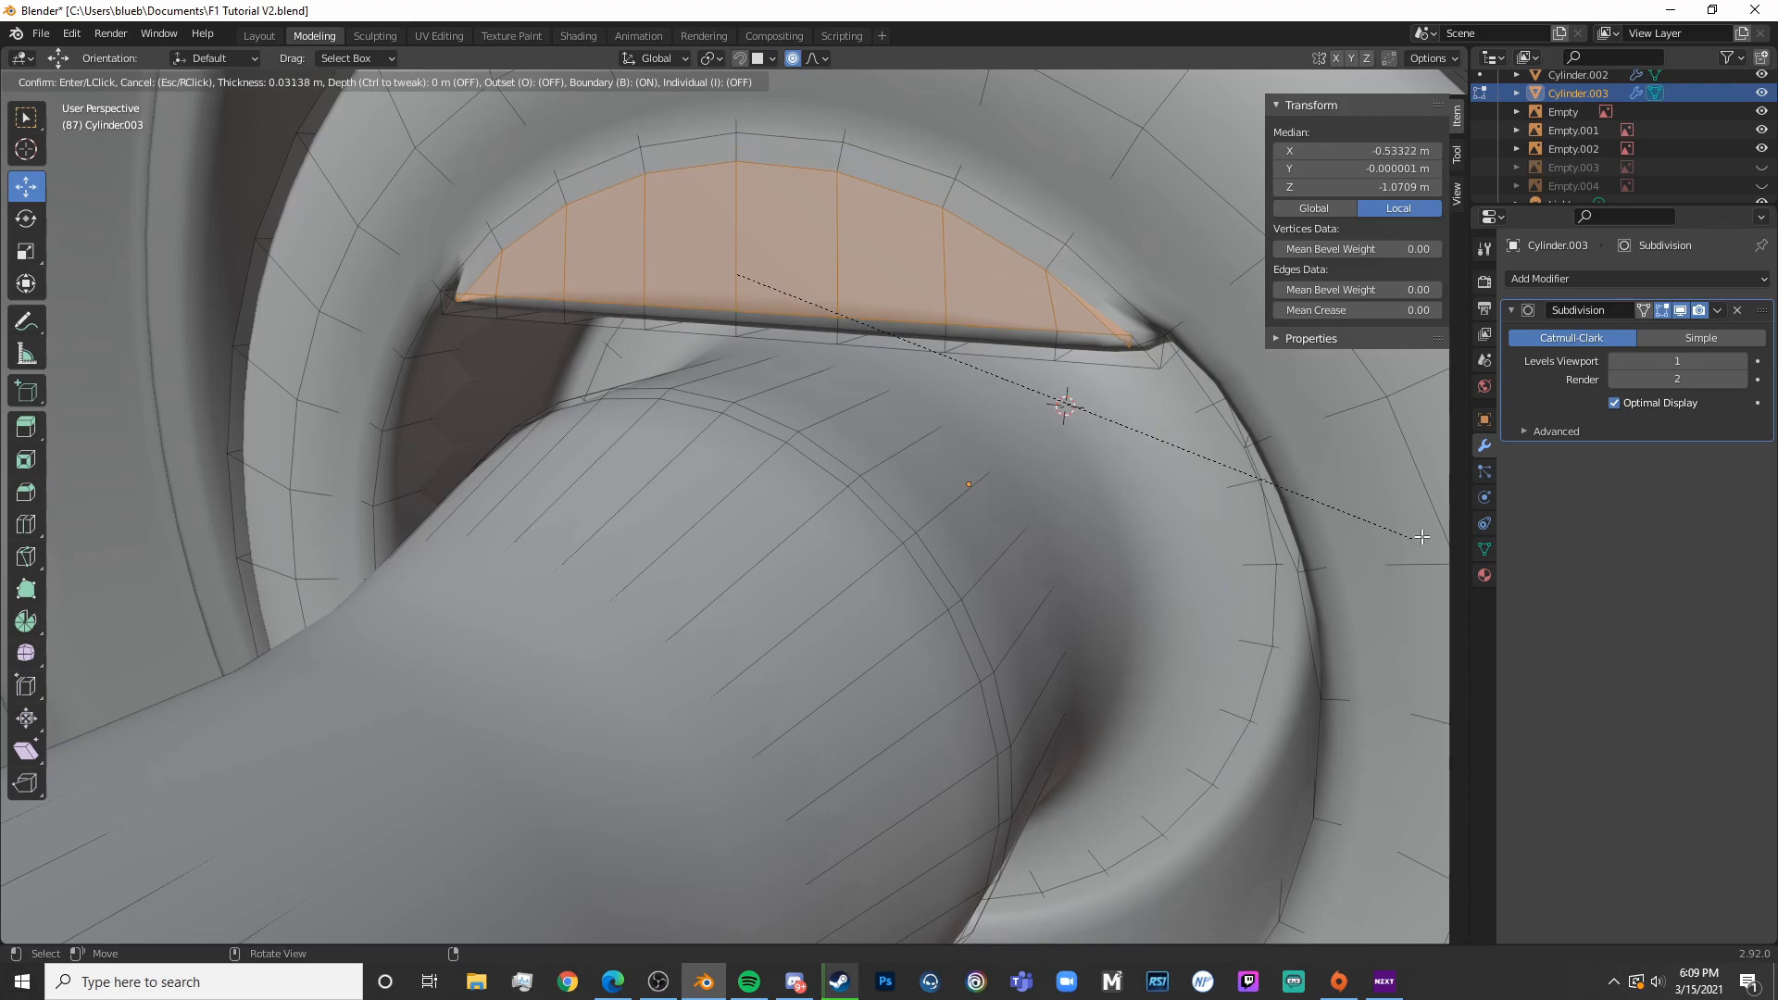
{"action": "left_click", "coordinate": [1429, 534]}
Extrude the inset half-moon slightly into the hub and scale it down by 0.911 and again by 0.894
{"action": "middle_click_drag", "start_coordinate": [1142, 322], "coordinate": [1067, 336]}
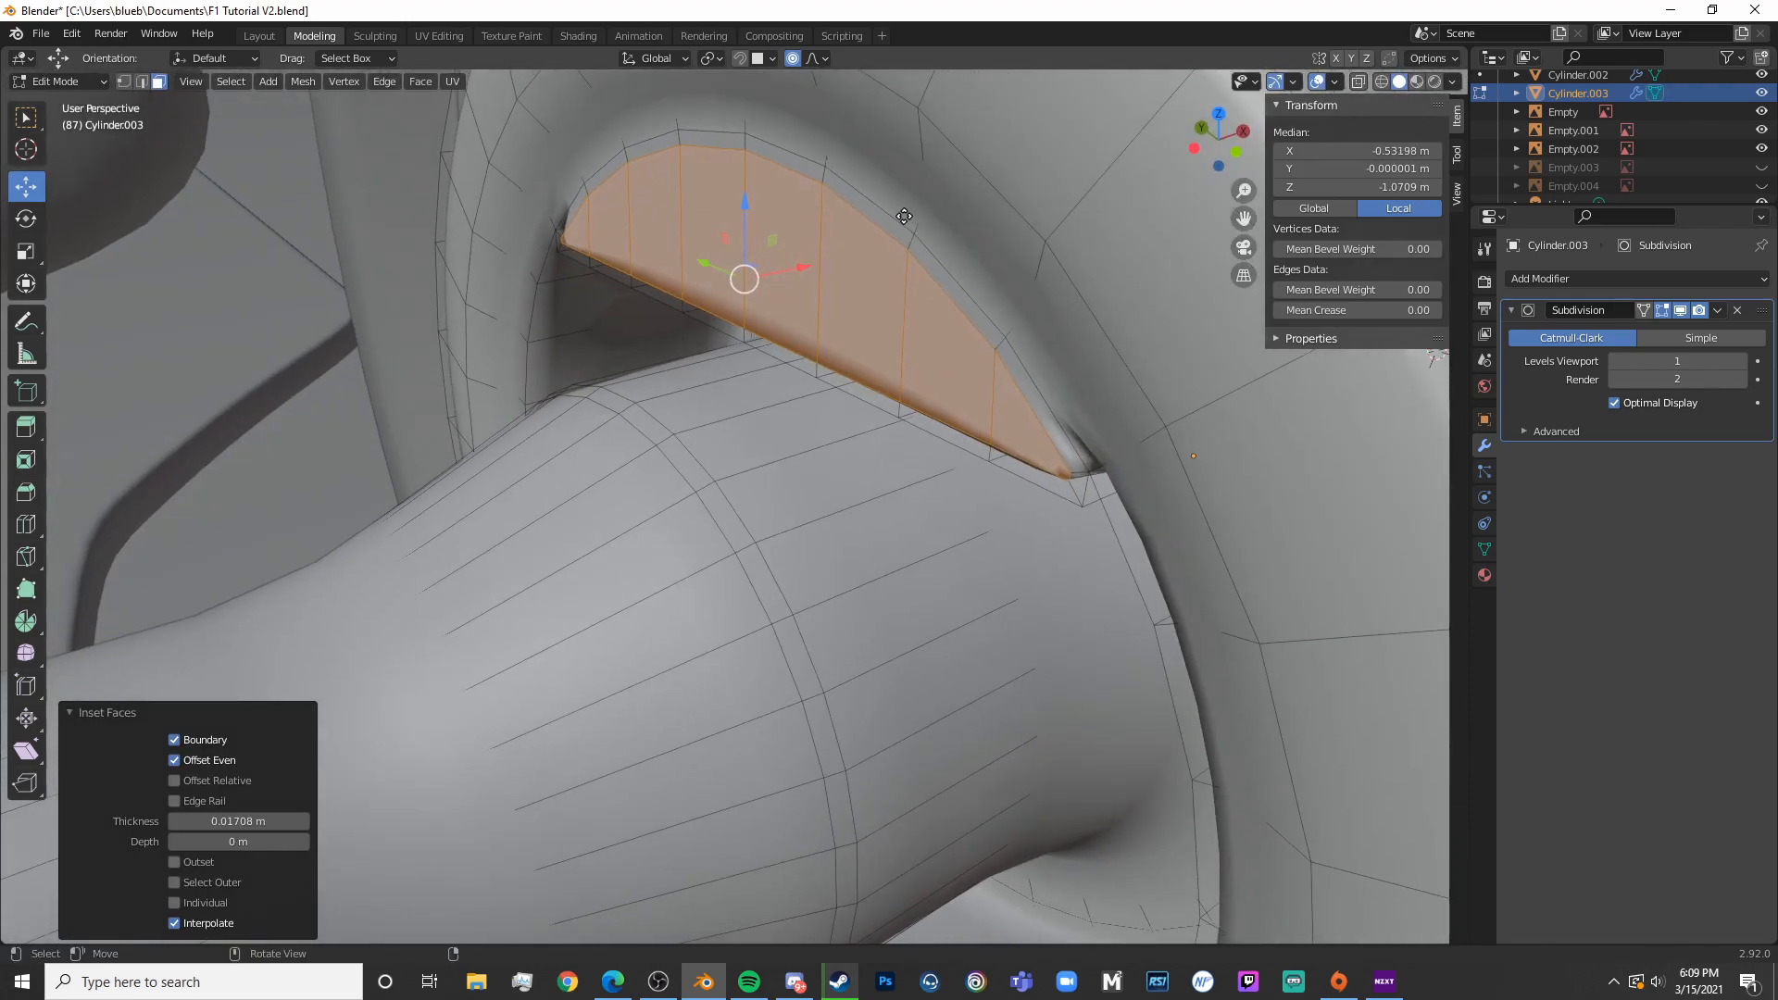
{"action": "key", "text": "e"}
{"action": "left_click", "coordinate": [925, 214]}
{"action": "key", "text": "s"}
{"action": "left_click", "coordinate": [915, 219]}
{"action": "key", "text": "alt+z"}
{"action": "key", "text": "s"}
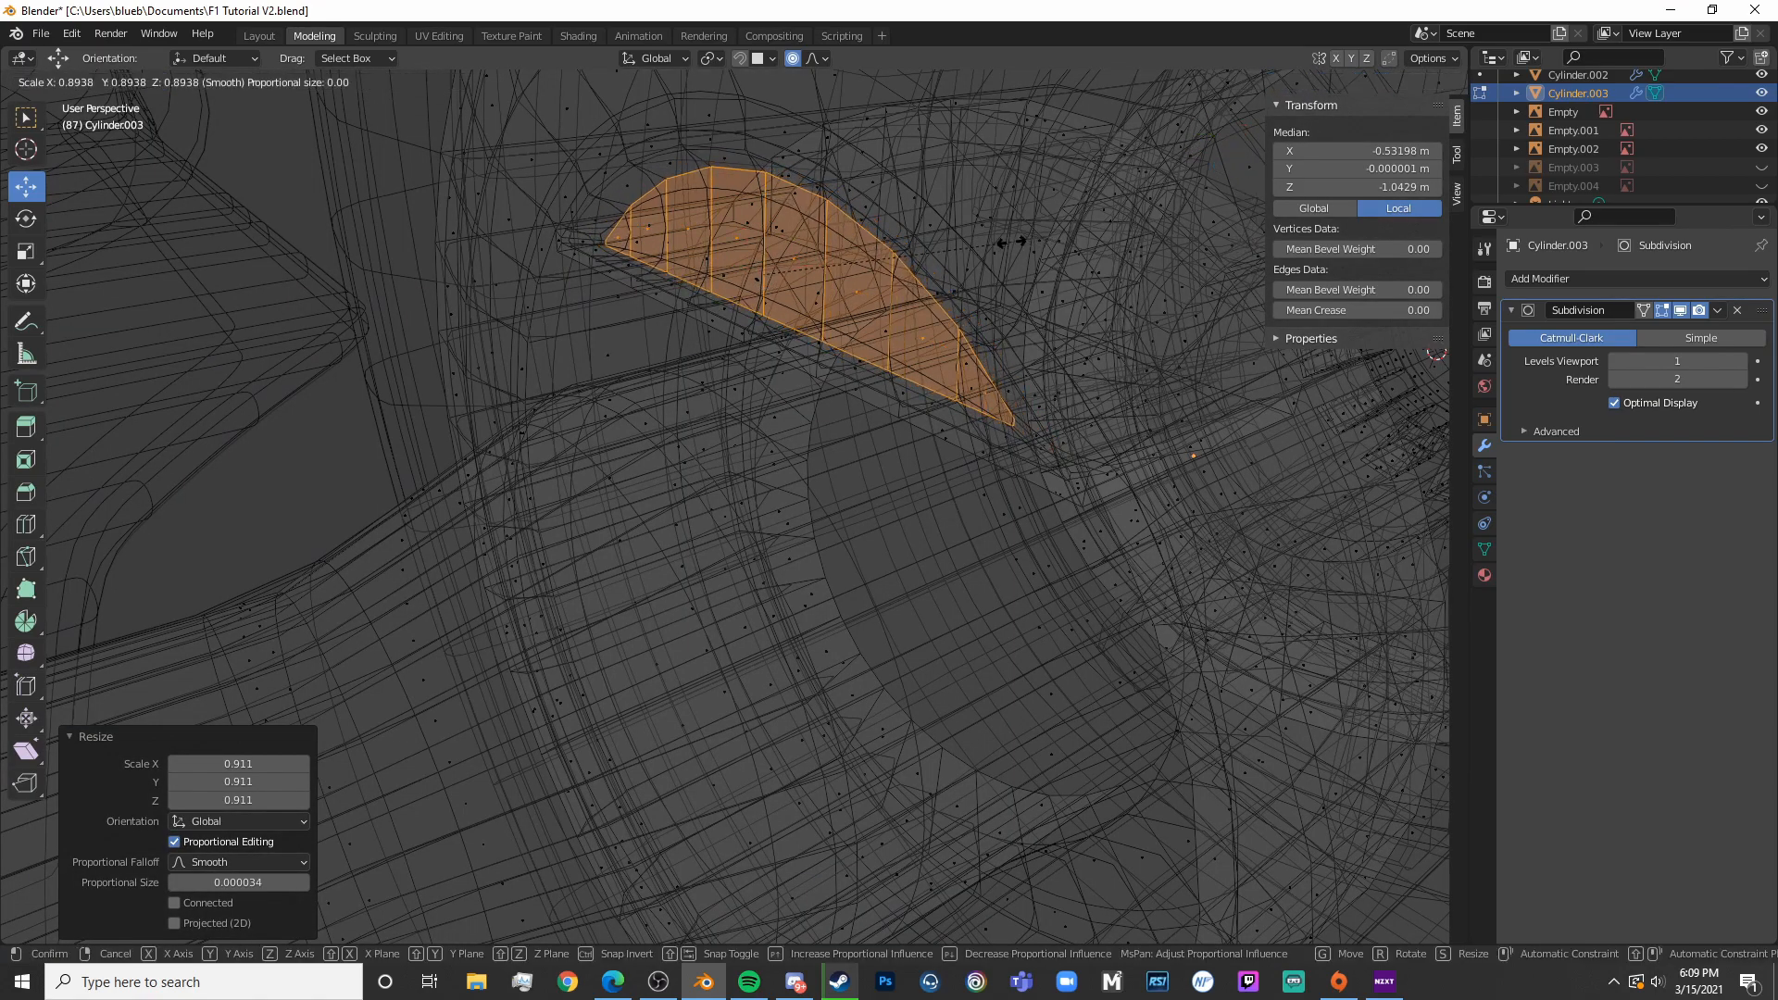
{"action": "left_click", "coordinate": [1011, 241]}
Extrude the half-moon recess floor about 0.017 m deeper into the hub
{"action": "key", "text": "alt+z"}
{"action": "key", "text": "e"}
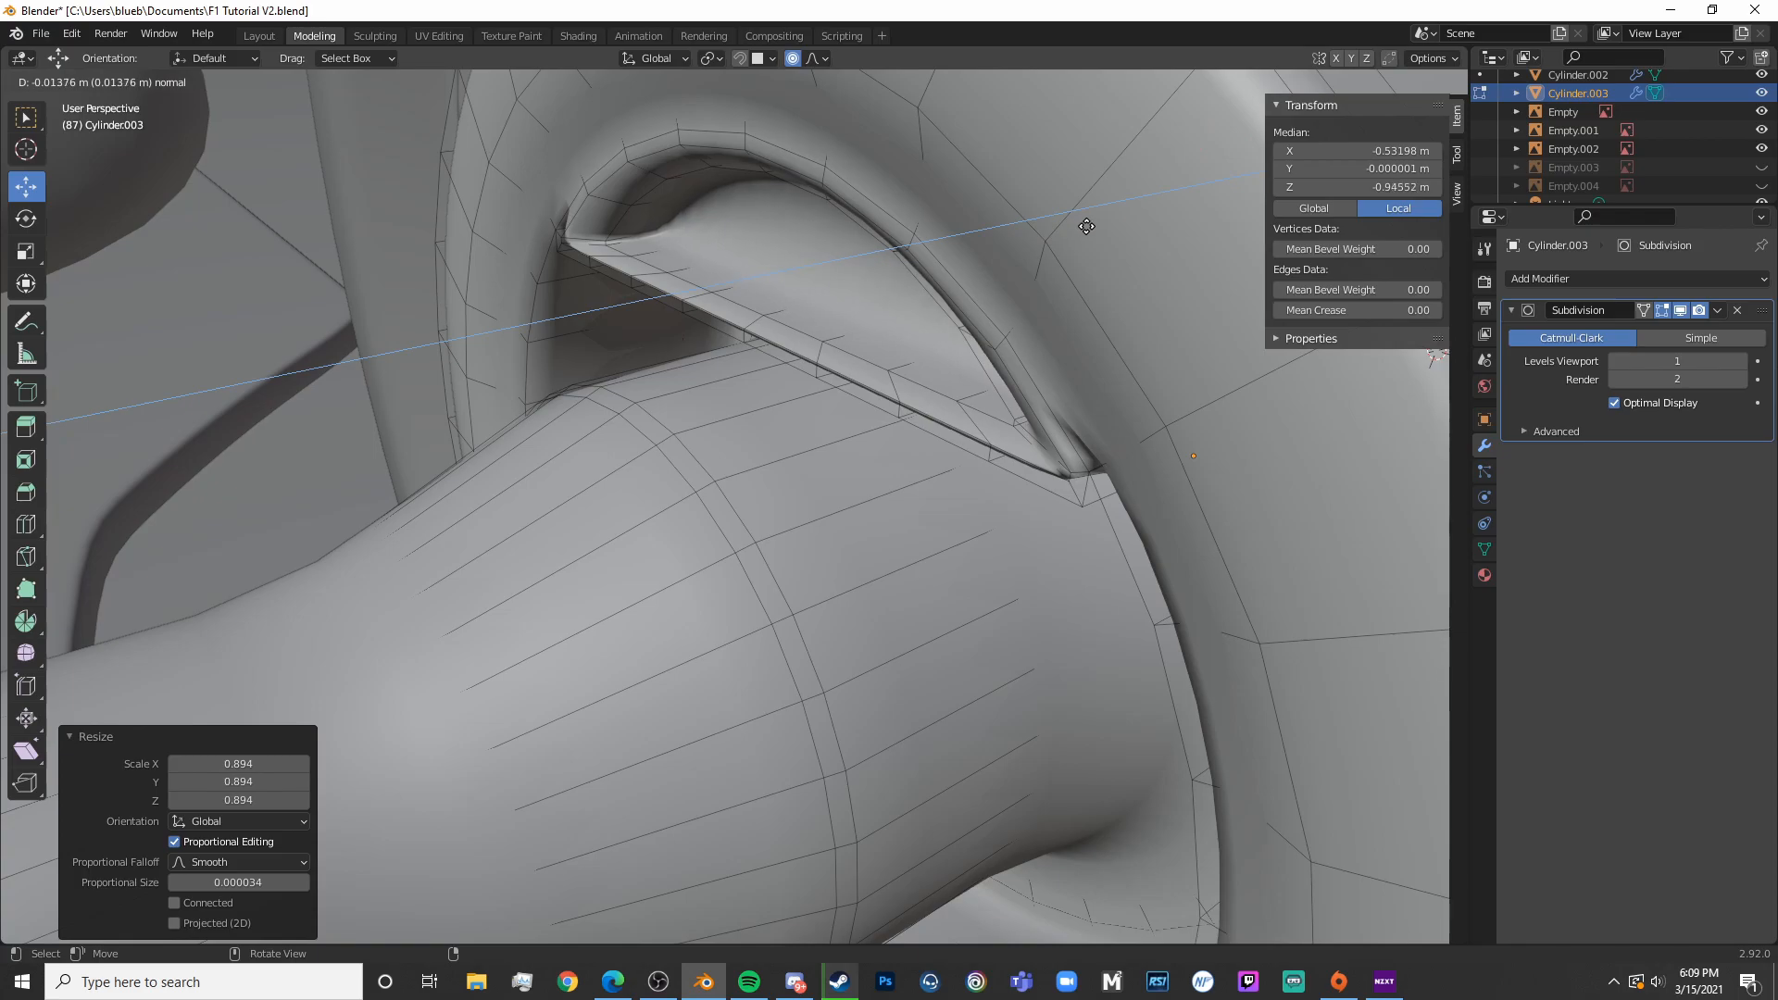
{"action": "left_click", "coordinate": [1098, 227]}
{"action": "middle_click_drag", "start_coordinate": [1181, 292], "coordinate": [1221, 293]}
{"action": "key", "text": "i"}
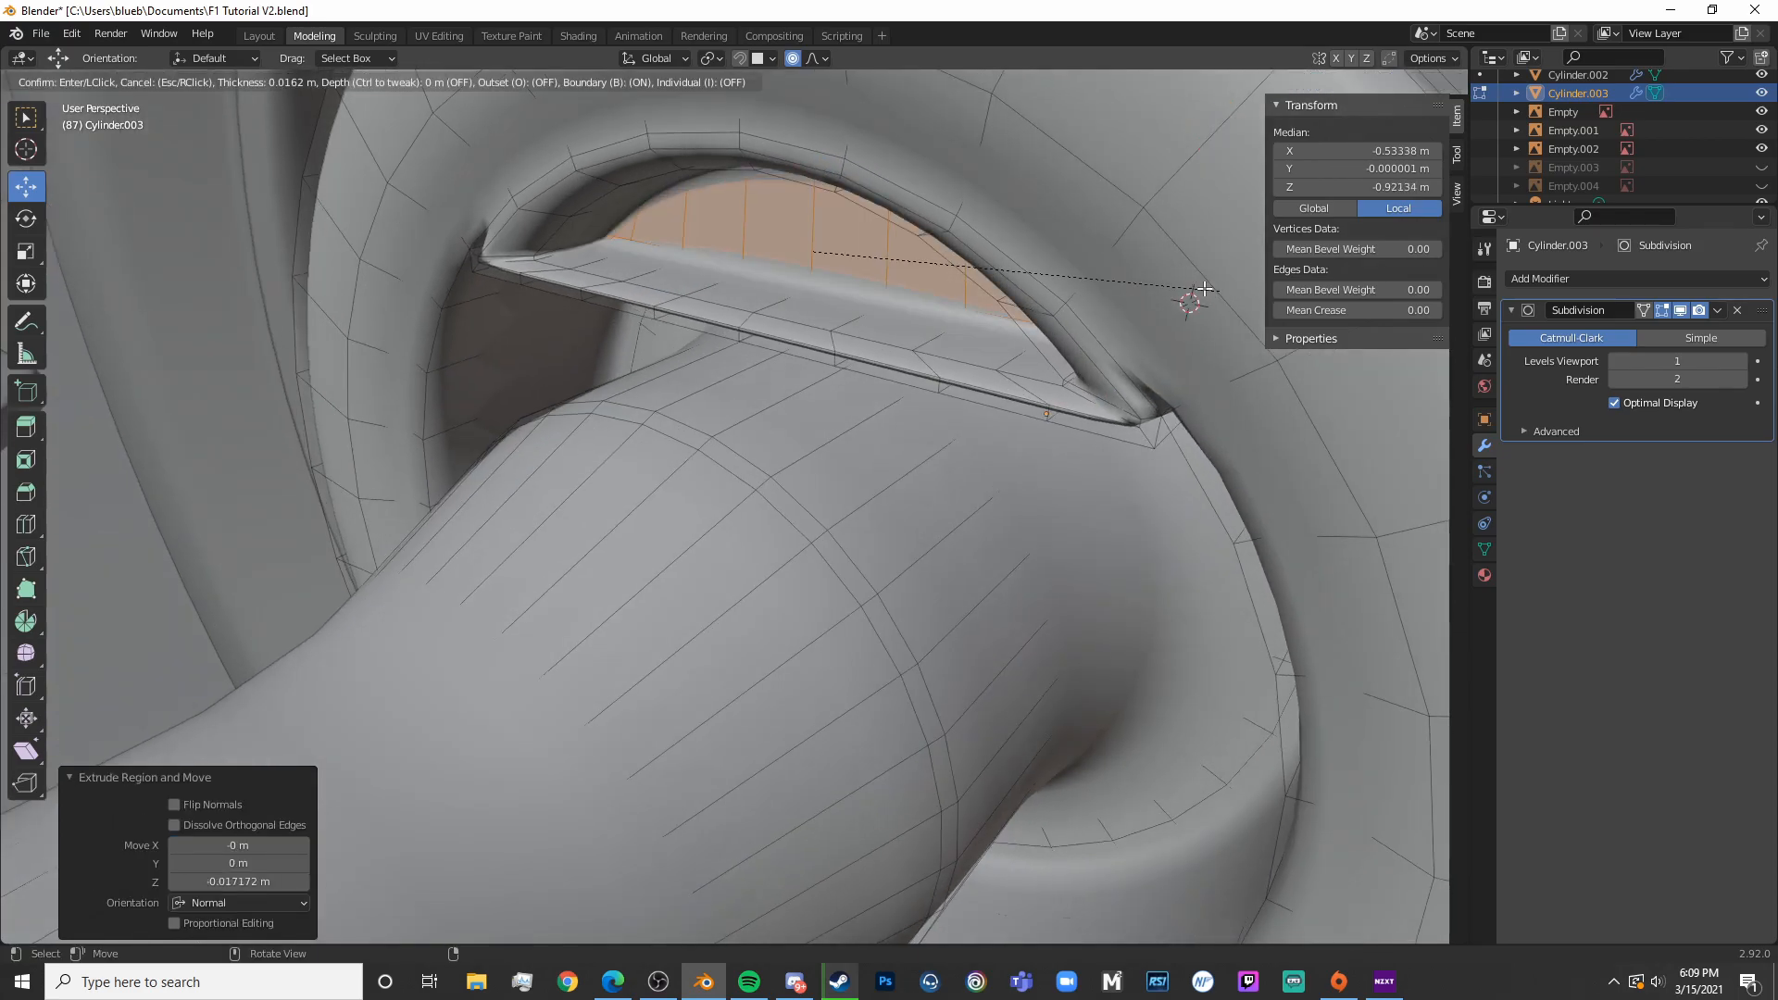
{"action": "left_click", "coordinate": [1208, 284]}
{"action": "key", "text": "alt+a"}
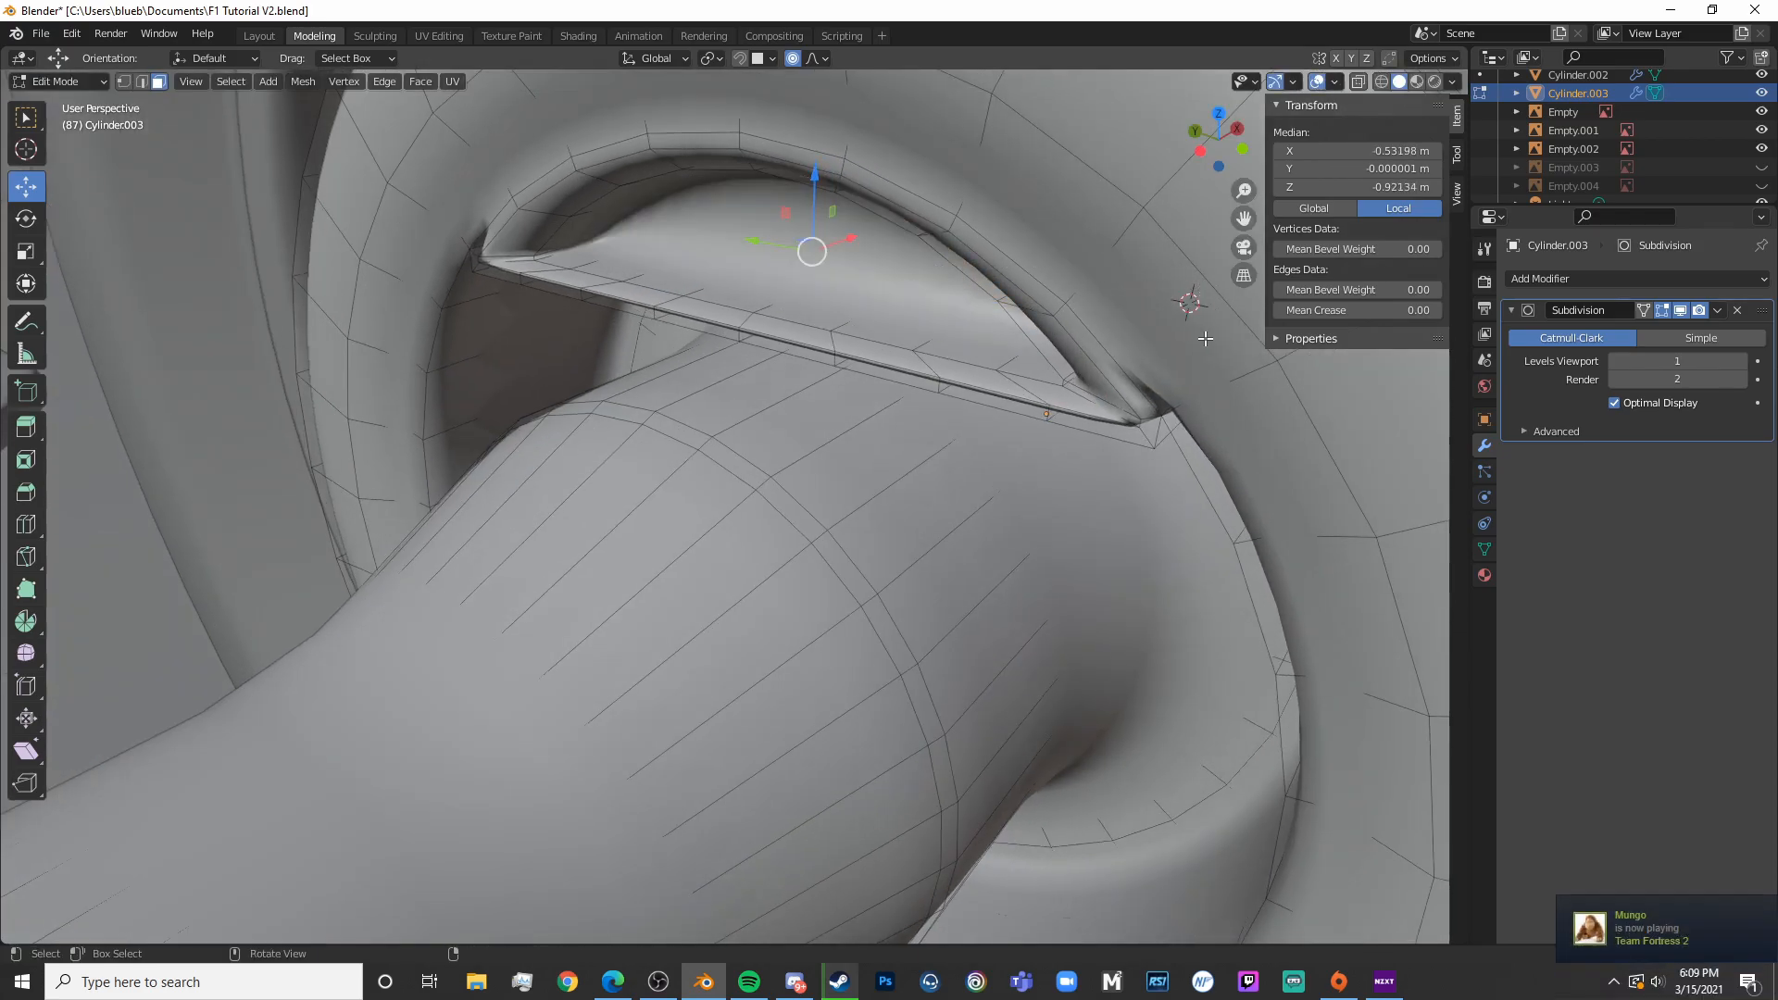
Cut an edge loop around the inner walls of the half-moon recess, sliding it slightly, and leave mesh editing
{"action": "middle_click_drag", "start_coordinate": [814, 246], "coordinate": [842, 269]}
{"action": "left_click", "coordinate": [705, 254]}
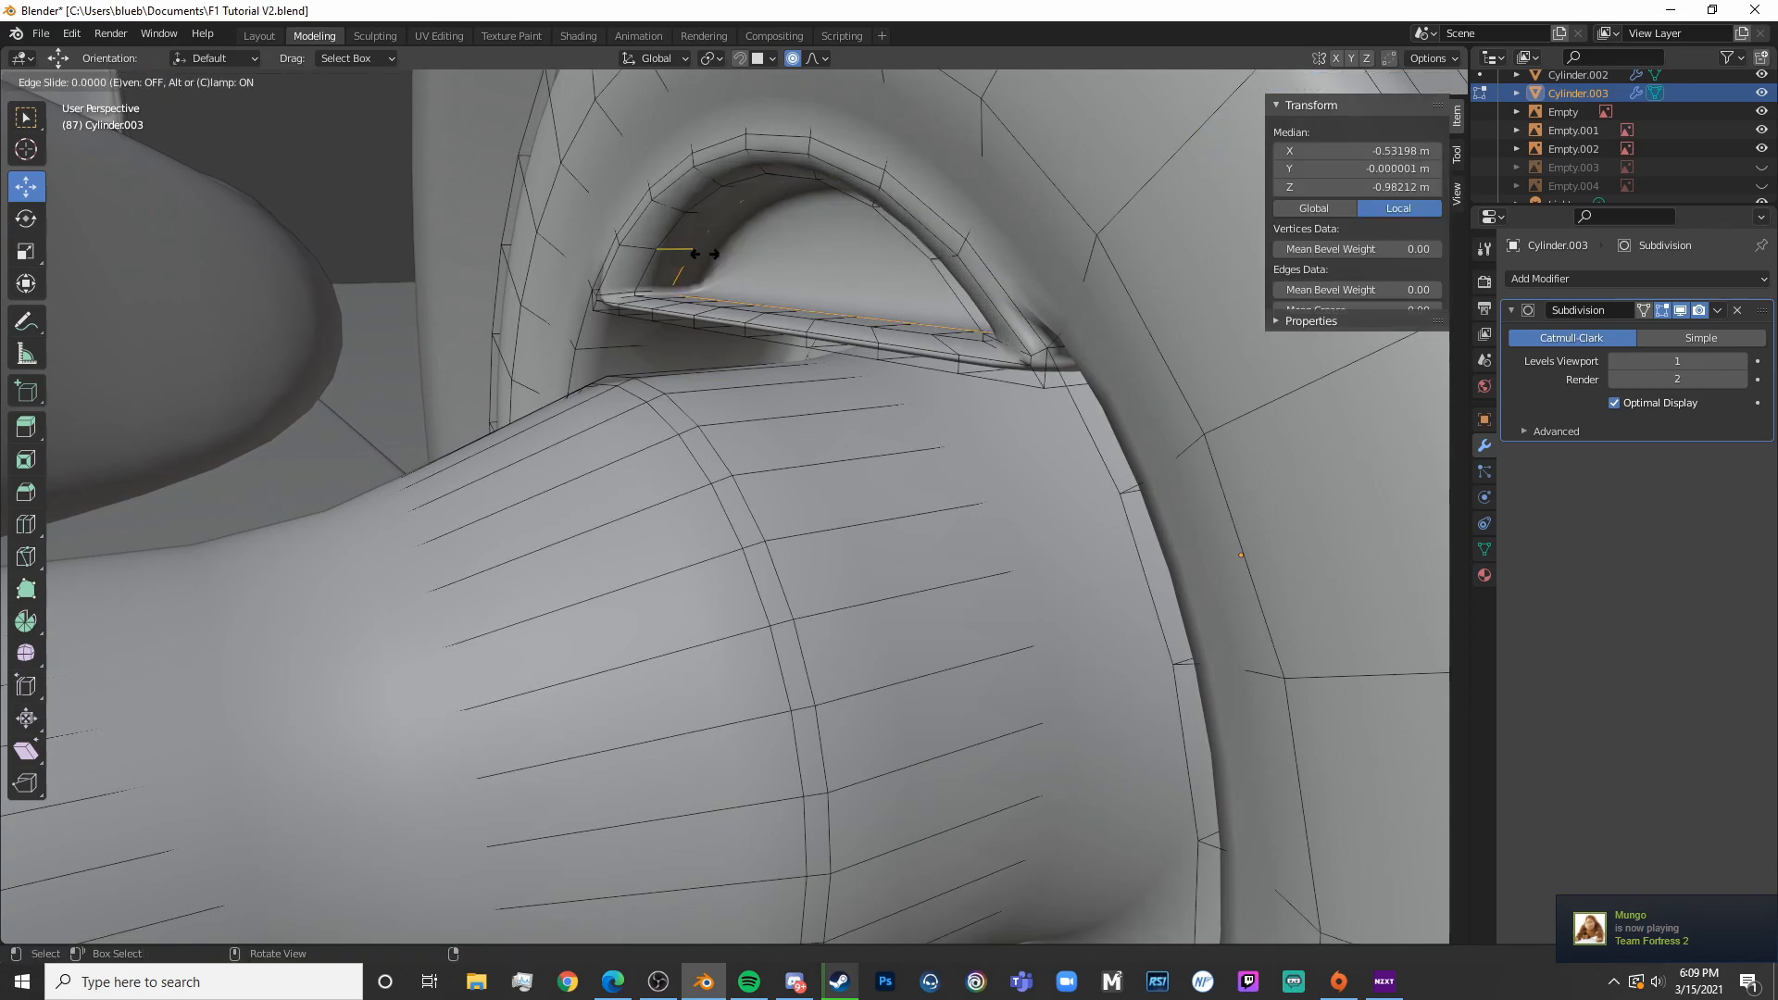
{"action": "left_click", "coordinate": [728, 250]}
{"action": "key", "text": "Tab"}
Select the tapered block together with the hub cylinder and isolate both in local view
{"action": "middle_click_drag", "start_coordinate": [729, 250], "coordinate": [719, 413]}
{"action": "scroll", "coordinate": [809, 458], "scroll_direction": "up", "scroll_amount": 5}
{"action": "scroll", "coordinate": [719, 413], "scroll_direction": "down", "scroll_amount": 3}
{"action": "middle_click_drag", "start_coordinate": [735, 316], "coordinate": [720, 526]}
{"action": "left_click", "coordinate": [760, 135]}
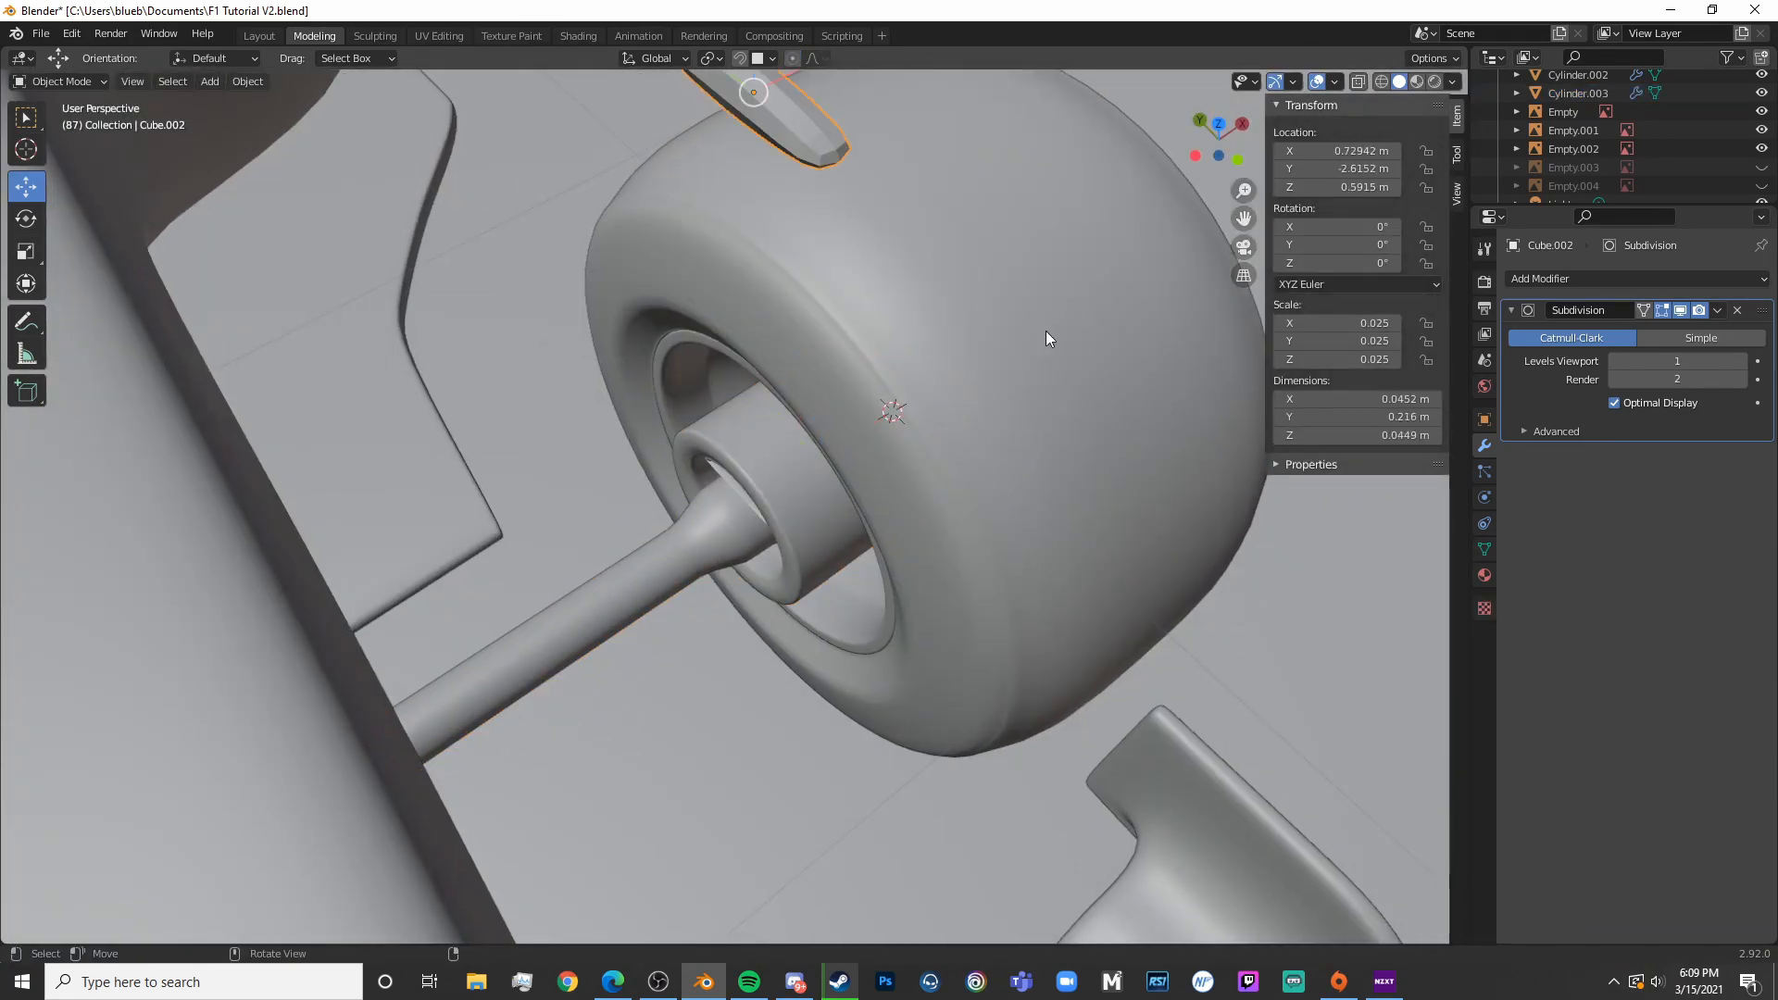
{"action": "left_click", "coordinate": [780, 491]}
{"action": "scroll", "coordinate": [788, 484], "scroll_direction": "down", "scroll_amount": 5}
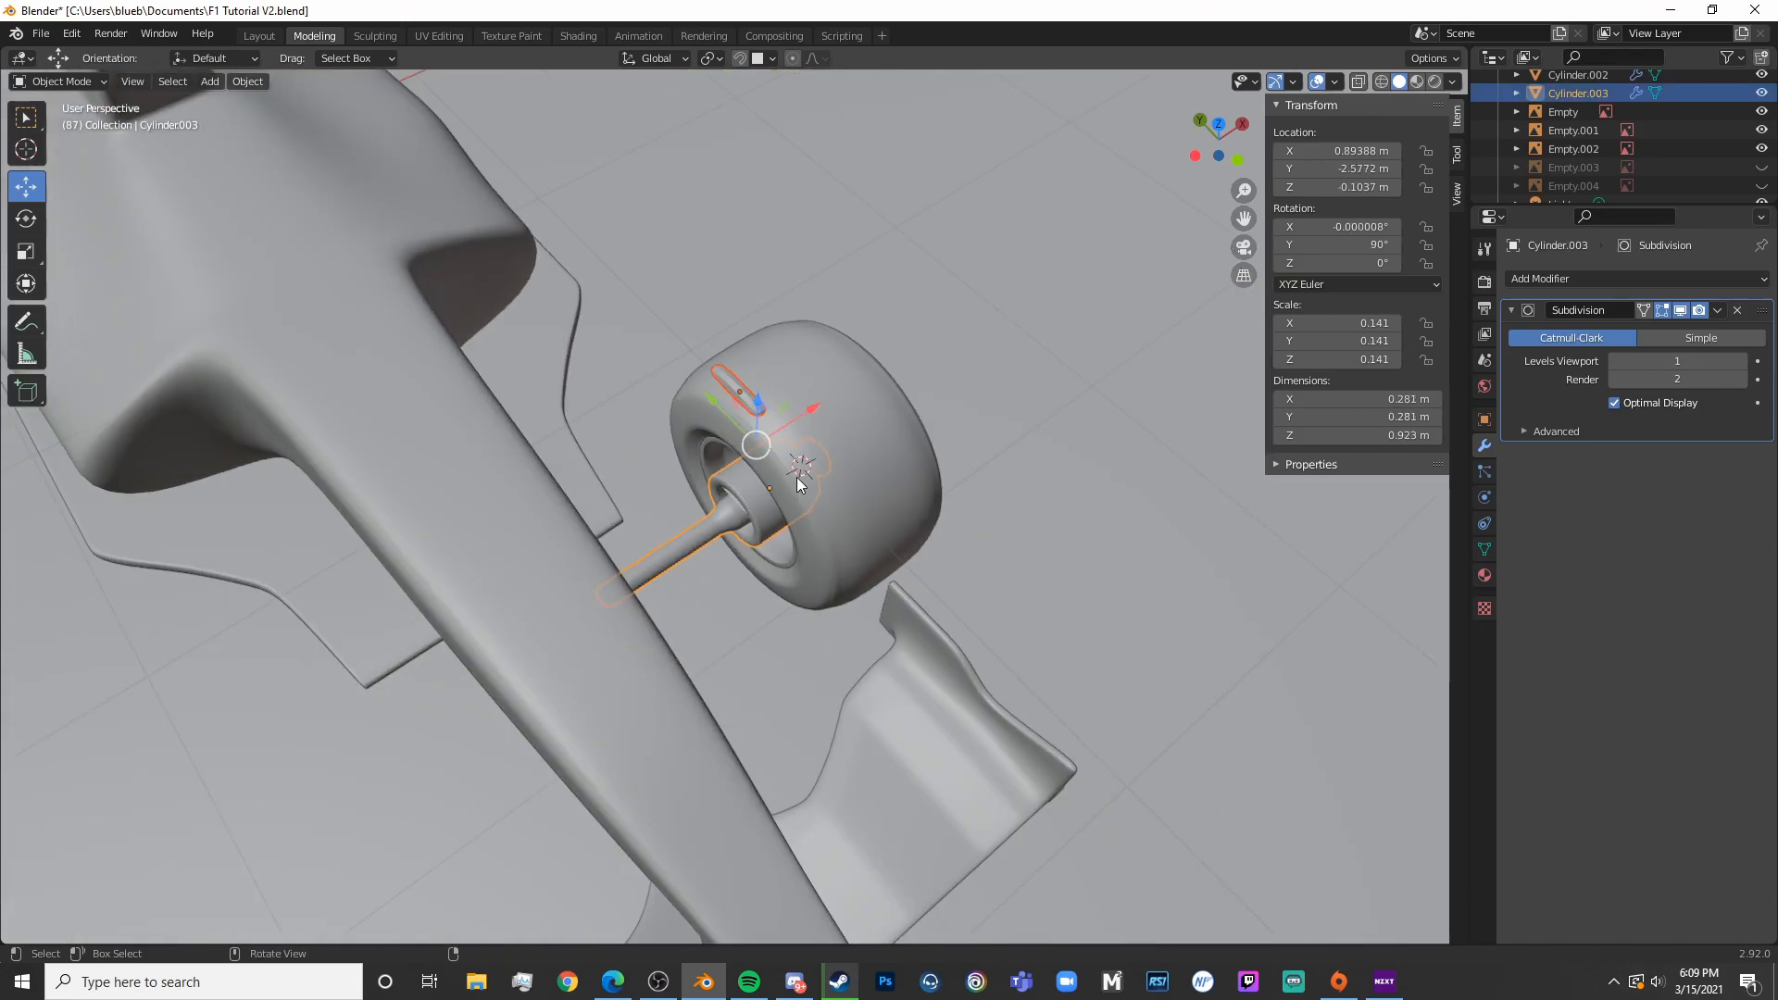
{"action": "key", "text": "KP_Divide"}
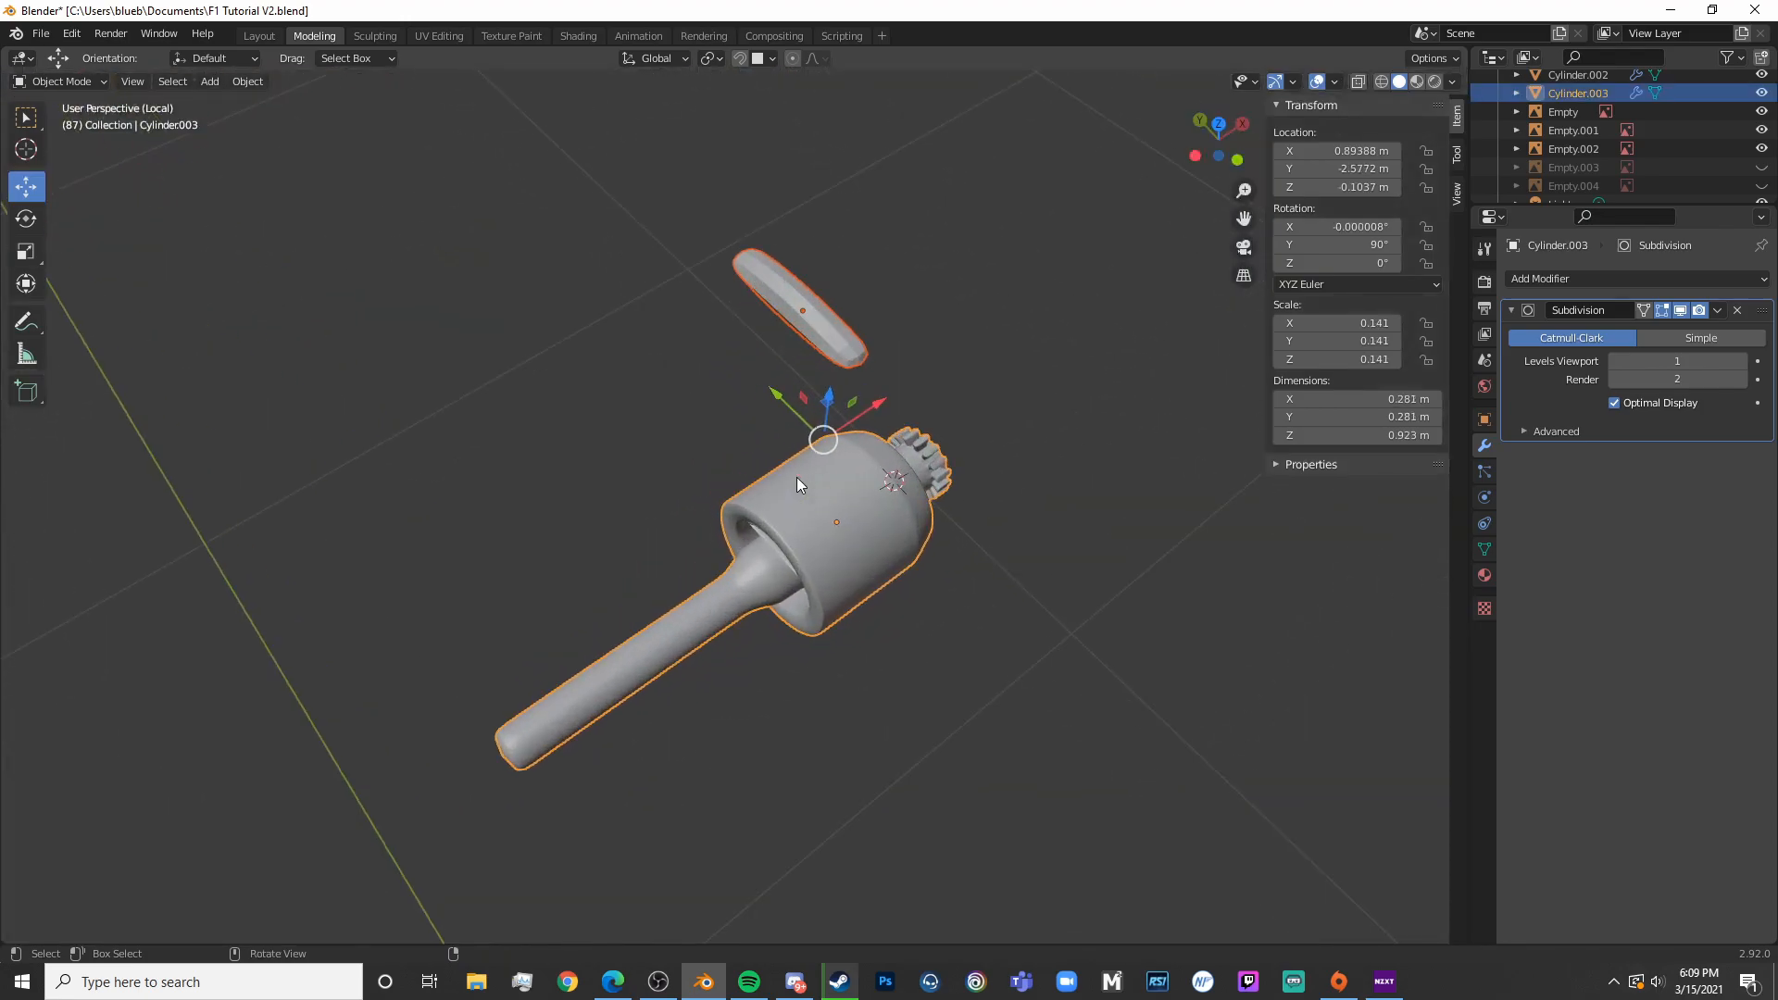
Lower the tapered block along Z in left view until it overlaps the upper part of the hub
{"action": "left_click", "coordinate": [821, 330]}
{"action": "key", "text": "KP_3"}
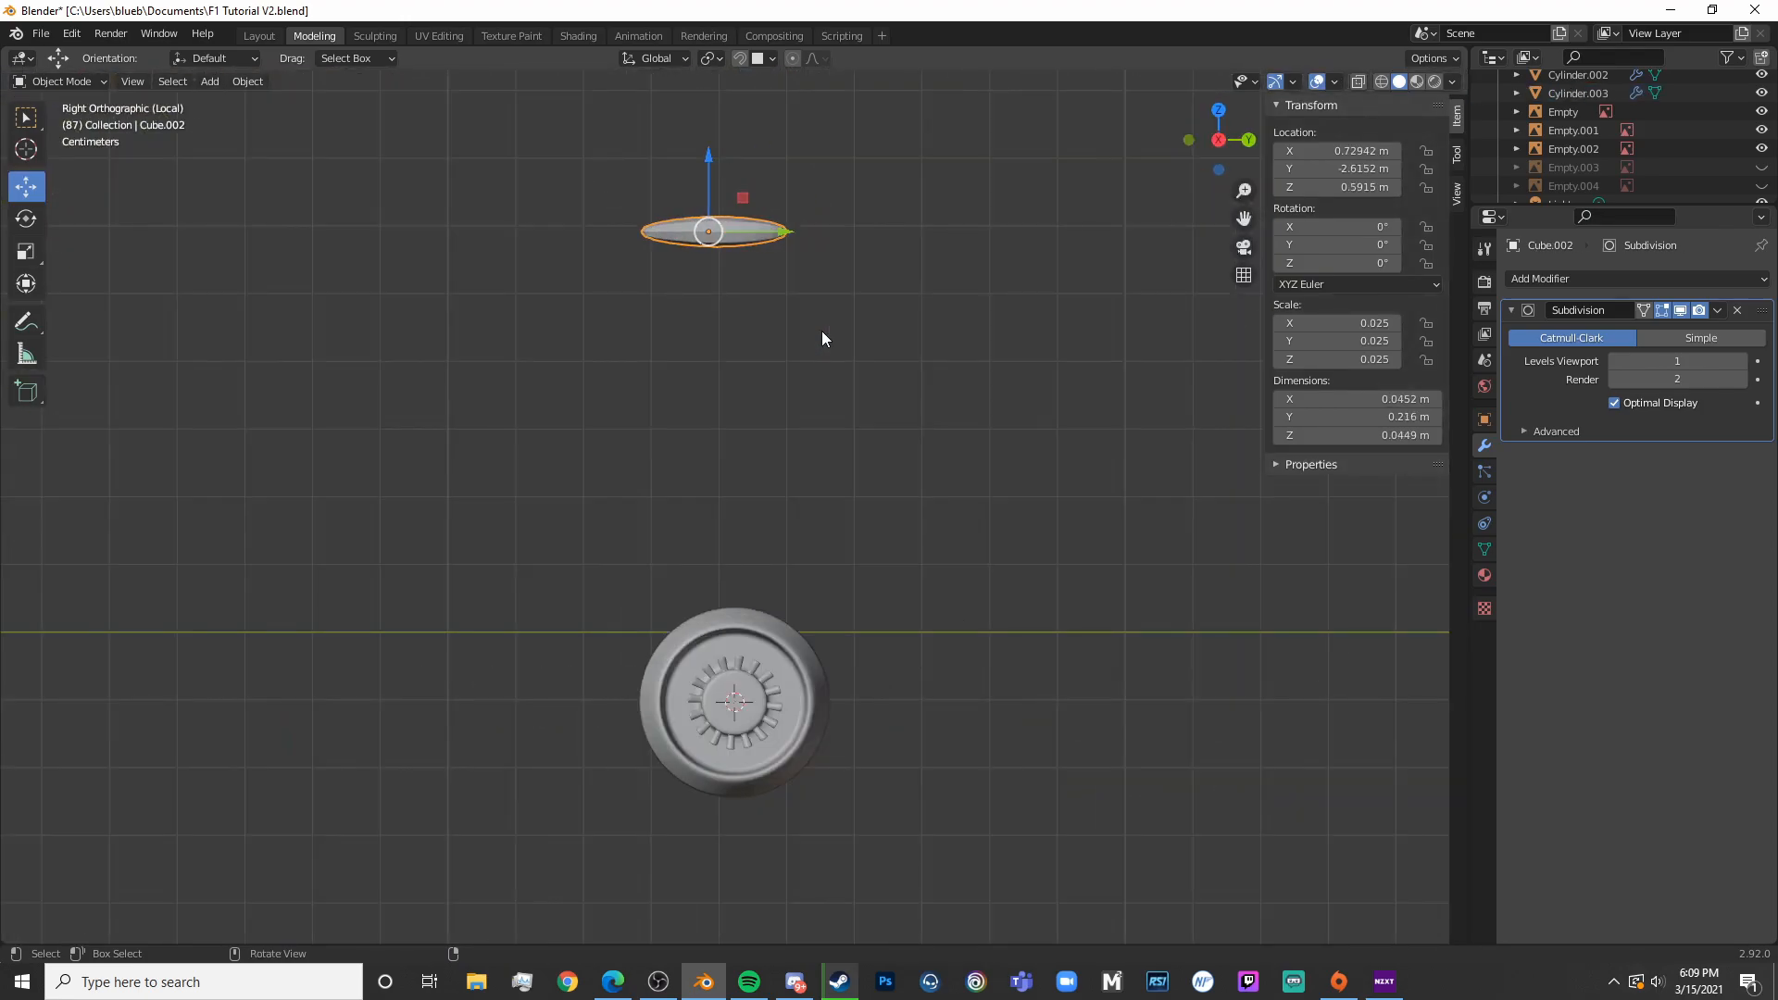
{"action": "key", "text": "KP_7"}
{"action": "key", "text": "KP_3"}
{"action": "key", "text": "ctrl+KP_3"}
{"action": "scroll", "coordinate": [893, 166], "scroll_direction": "up", "scroll_amount": 4}
{"action": "scroll", "coordinate": [826, 206], "scroll_direction": "down", "scroll_amount": 6}
{"action": "left_click_drag", "start_coordinate": [753, 231], "coordinate": [754, 239]}
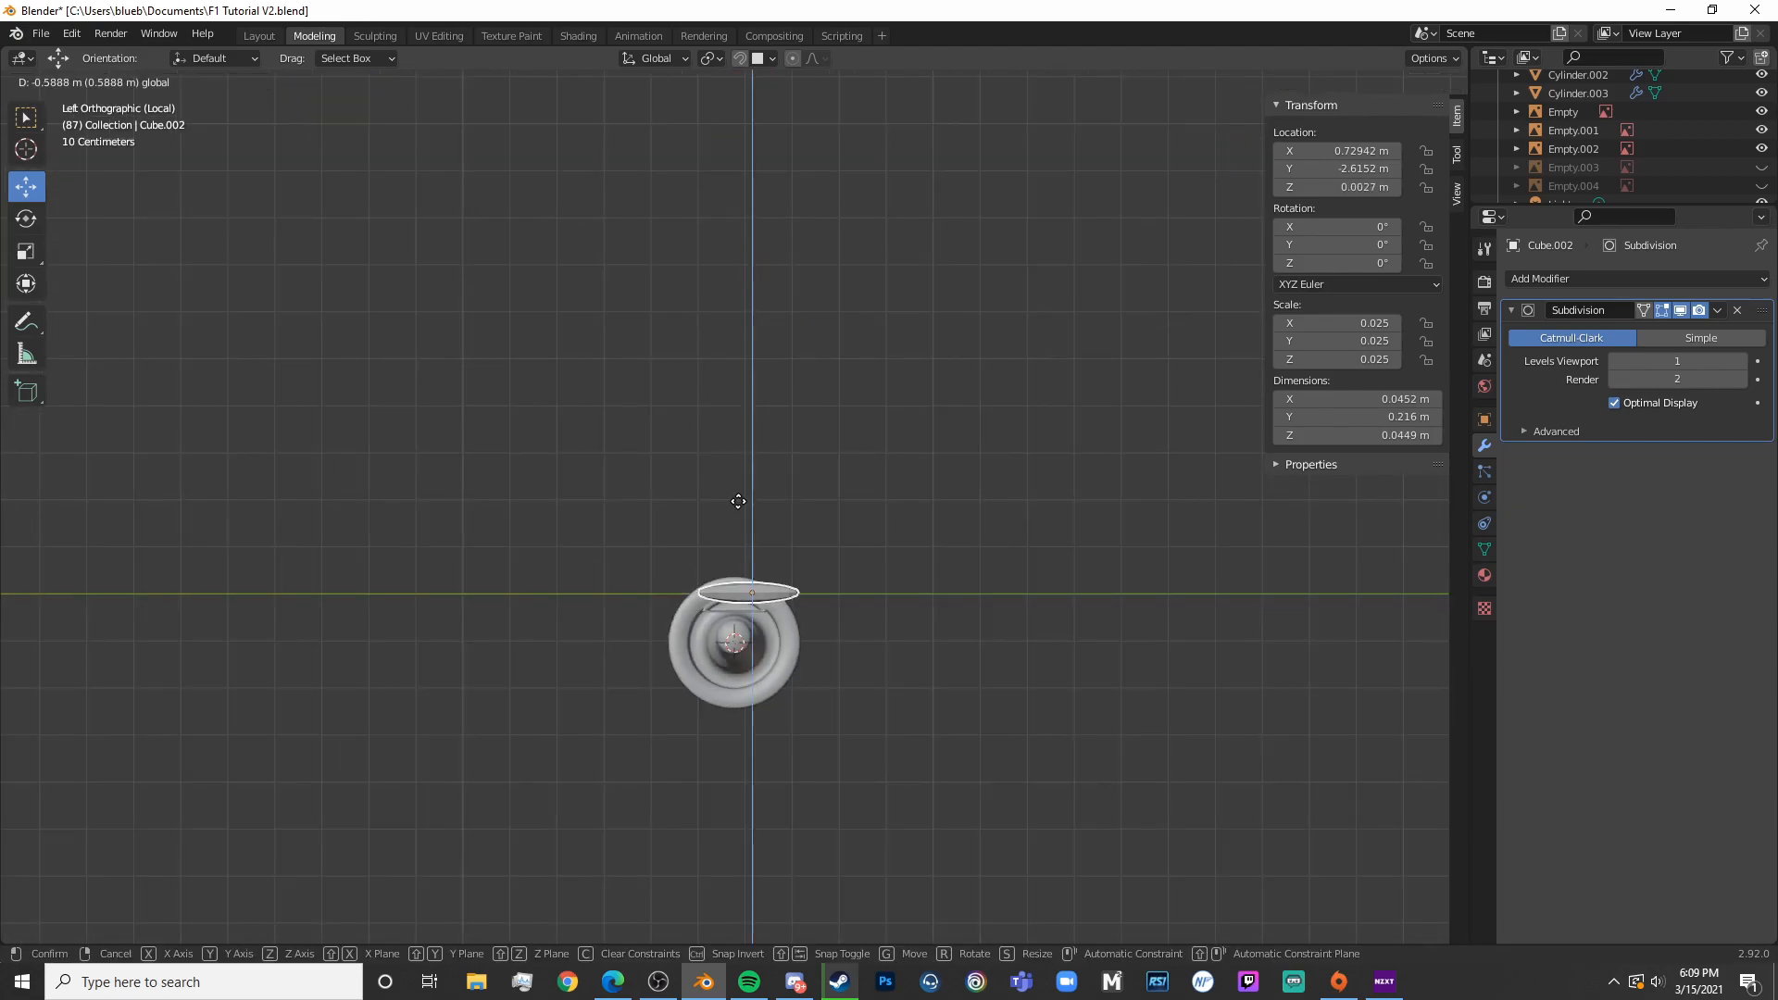
{"action": "left_click_drag", "start_coordinate": [738, 501], "coordinate": [738, 505]}
Scale the tapered block by 0.438 and centre it inside the hub's half-moon recess, with its mesh open for editing
{"action": "scroll", "coordinate": [811, 468], "scroll_direction": "up", "scroll_amount": 4}
{"action": "key", "text": "s"}
{"action": "left_click", "coordinate": [816, 453]}
{"action": "scroll", "coordinate": [926, 537], "scroll_direction": "down", "scroll_amount": 1}
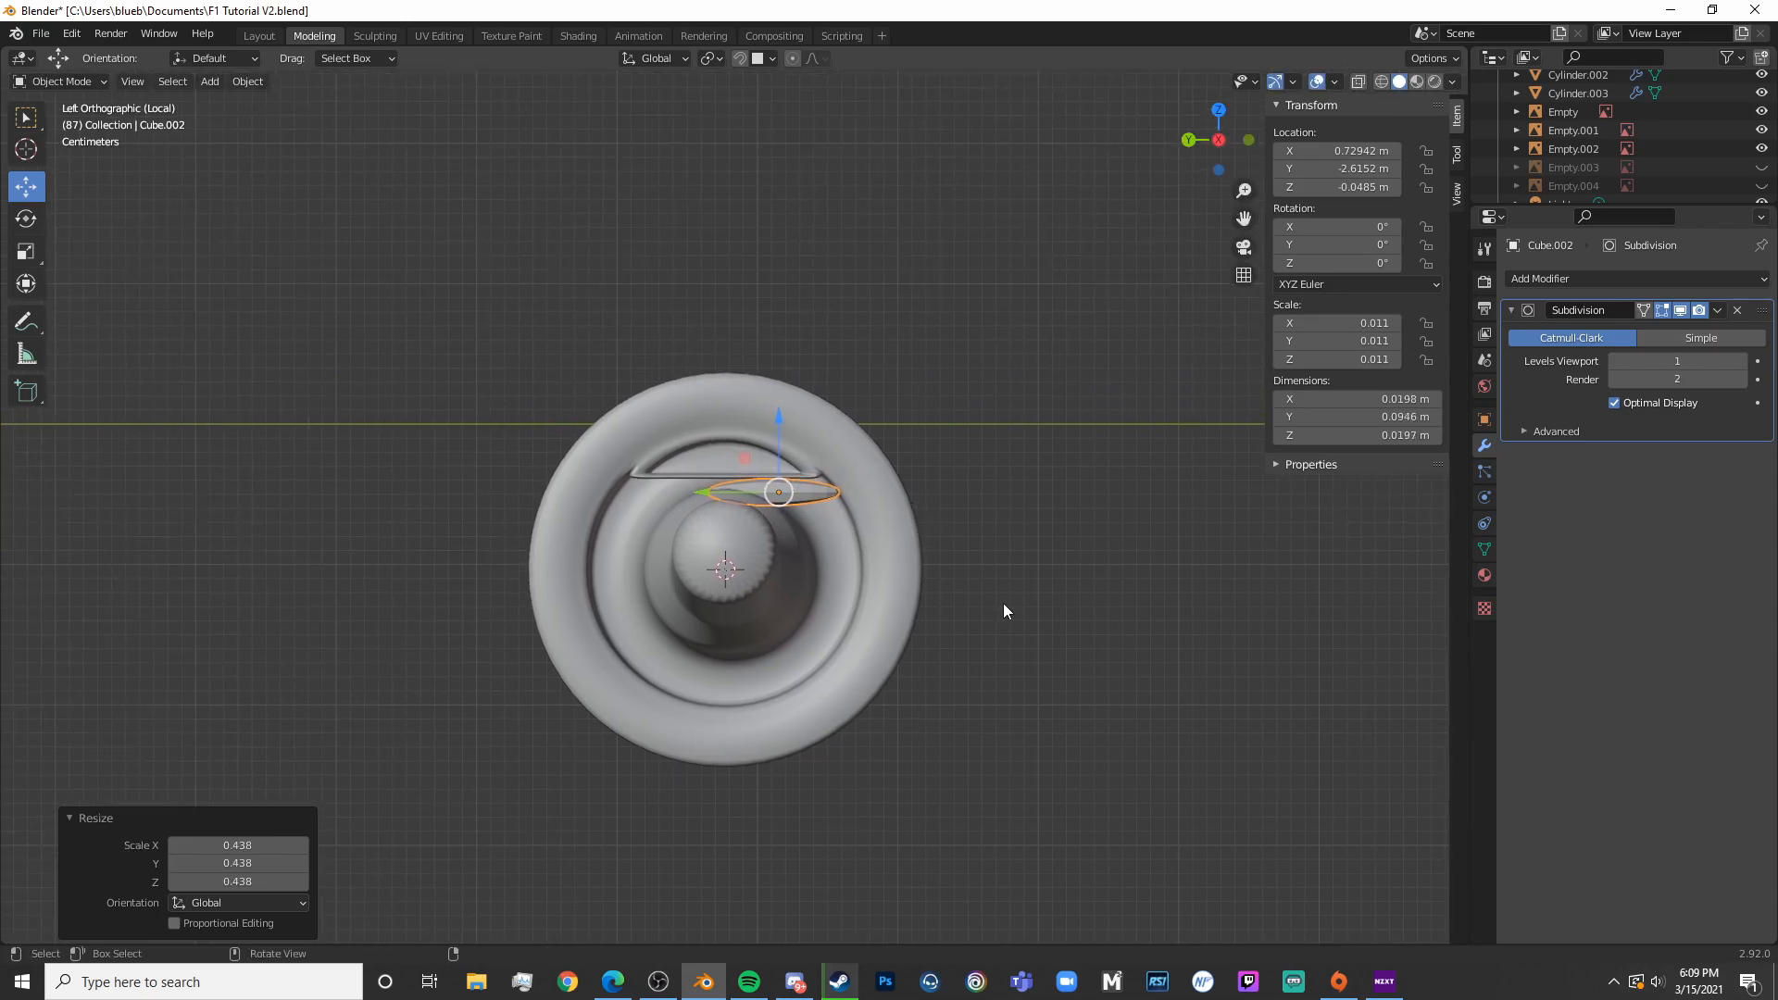
{"action": "scroll", "coordinate": [991, 592], "scroll_direction": "up", "scroll_amount": 5}
{"action": "key", "text": "shift+z"}
{"action": "key", "text": "Tab"}
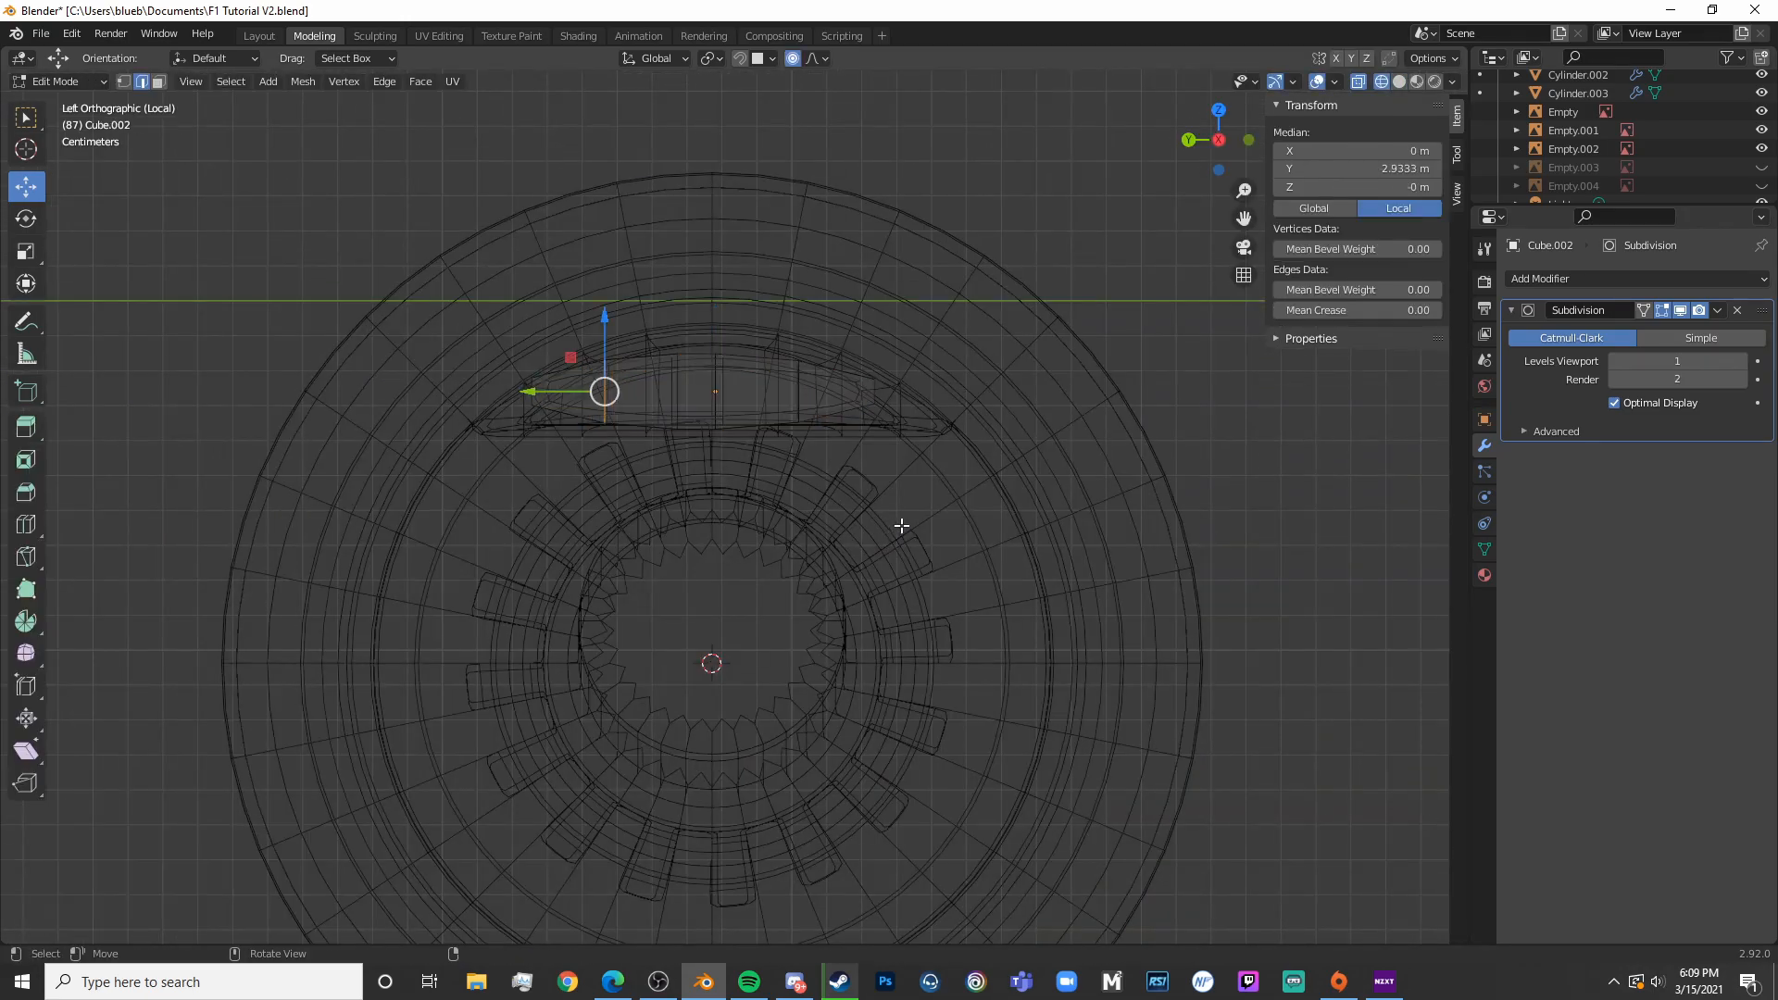
{"action": "key", "text": "shift+z"}
{"action": "middle_click_drag", "start_coordinate": [848, 511], "coordinate": [912, 636], "text": "shift"}
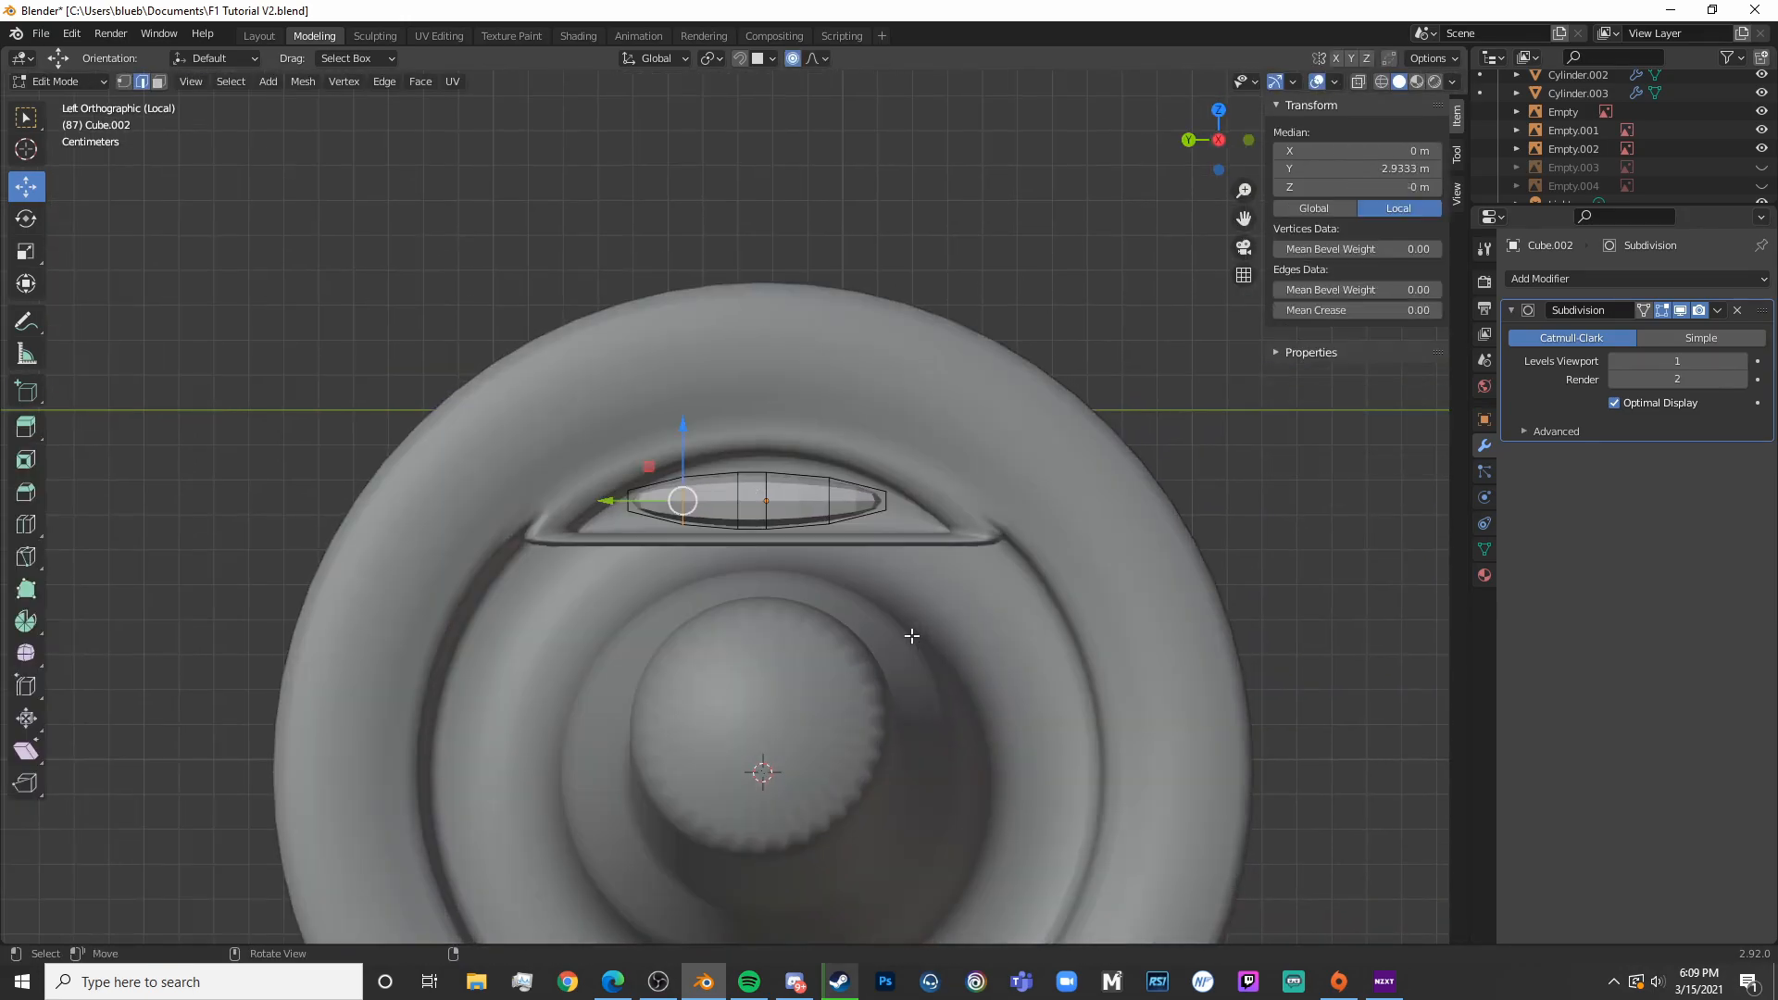
{"action": "scroll", "coordinate": [912, 636], "scroll_direction": "up", "scroll_amount": 5}
{"action": "key", "text": "shift+z"}
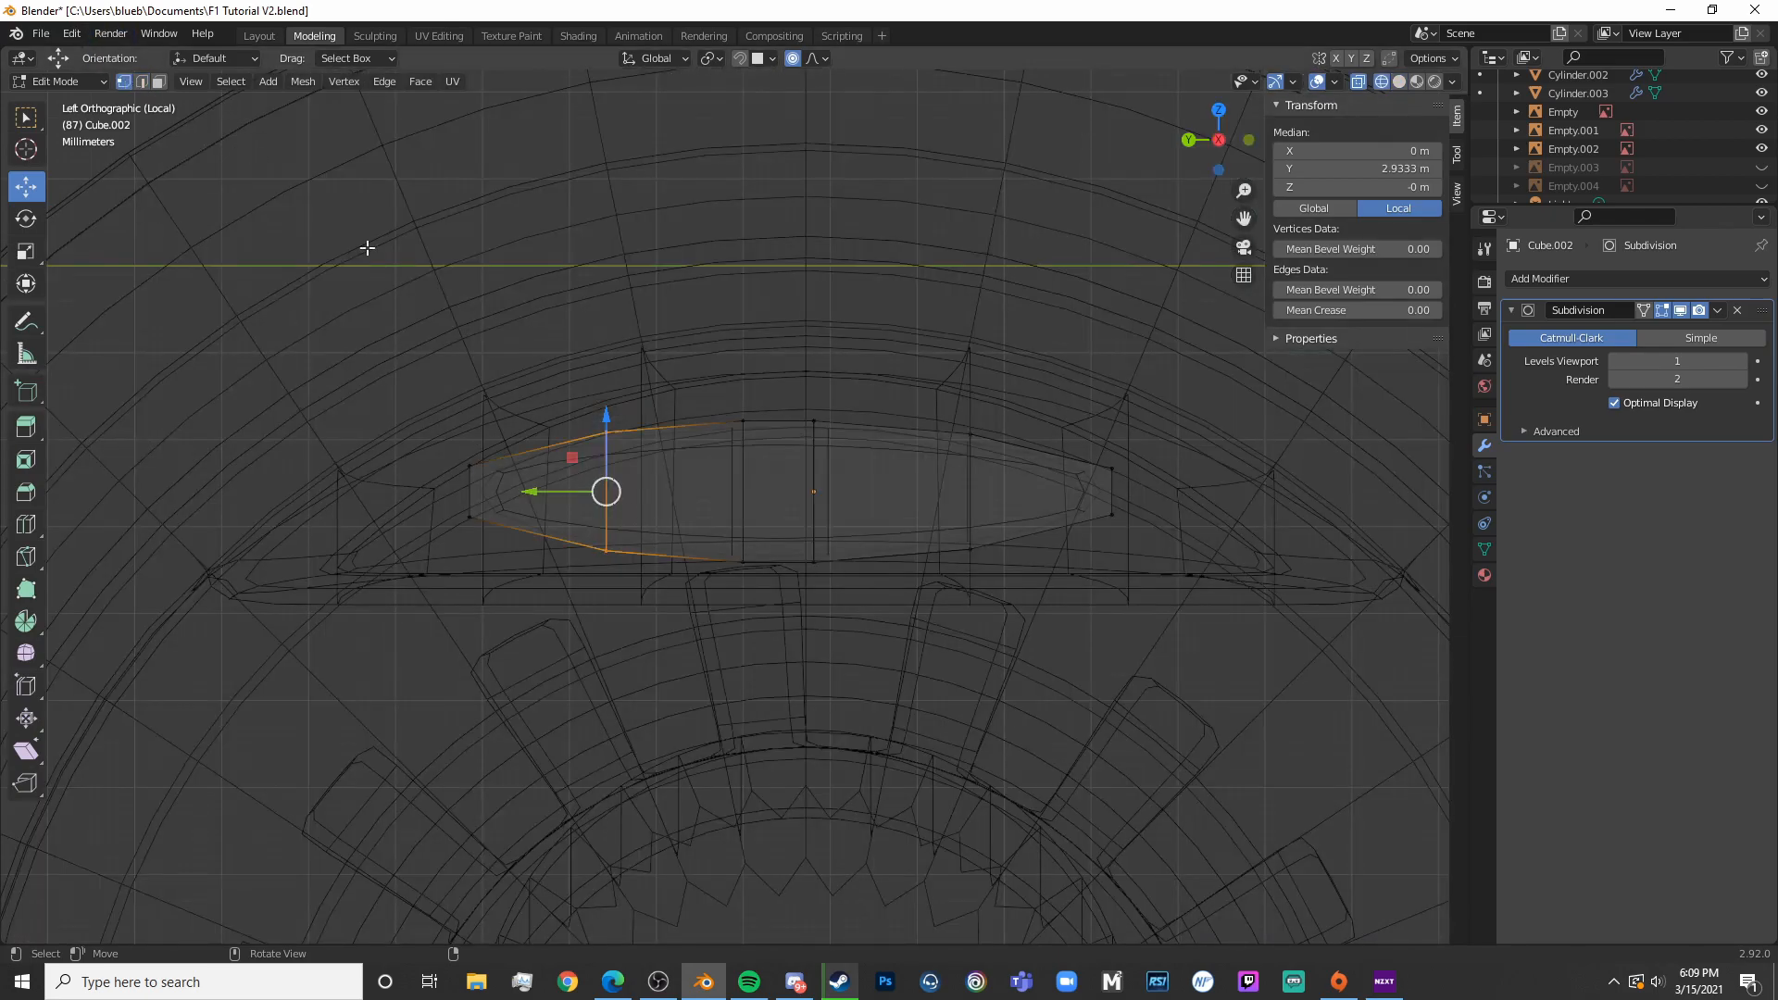
{"action": "key", "text": "alt+a"}
{"action": "key", "text": "c"}
{"action": "scroll", "coordinate": [552, 485], "scroll_direction": "down", "scroll_amount": 3}
{"action": "left_click", "coordinate": [542, 489]}
Lengthen the tapered block toward the hub by moving its hub-facing vertices to about 3.27 m in local X
{"action": "key", "text": "shift+z"}
{"action": "middle_click_drag", "start_coordinate": [926, 540], "coordinate": [766, 623]}
{"action": "scroll", "coordinate": [766, 623], "scroll_direction": "down", "scroll_amount": 5}
{"action": "key", "text": "shift+z"}
{"action": "key", "text": "alt+a"}
{"action": "key", "text": "c"}
{"action": "mouse_move", "coordinate": [880, 613]}
{"action": "left_mouse_down"}
{"action": "mouse_move", "coordinate": [936, 559]}
{"action": "mouse_move", "coordinate": [908, 488]}
{"action": "mouse_move", "coordinate": [916, 448]}
{"action": "left_mouse_up"}
{"action": "right_click", "coordinate": [943, 513]}
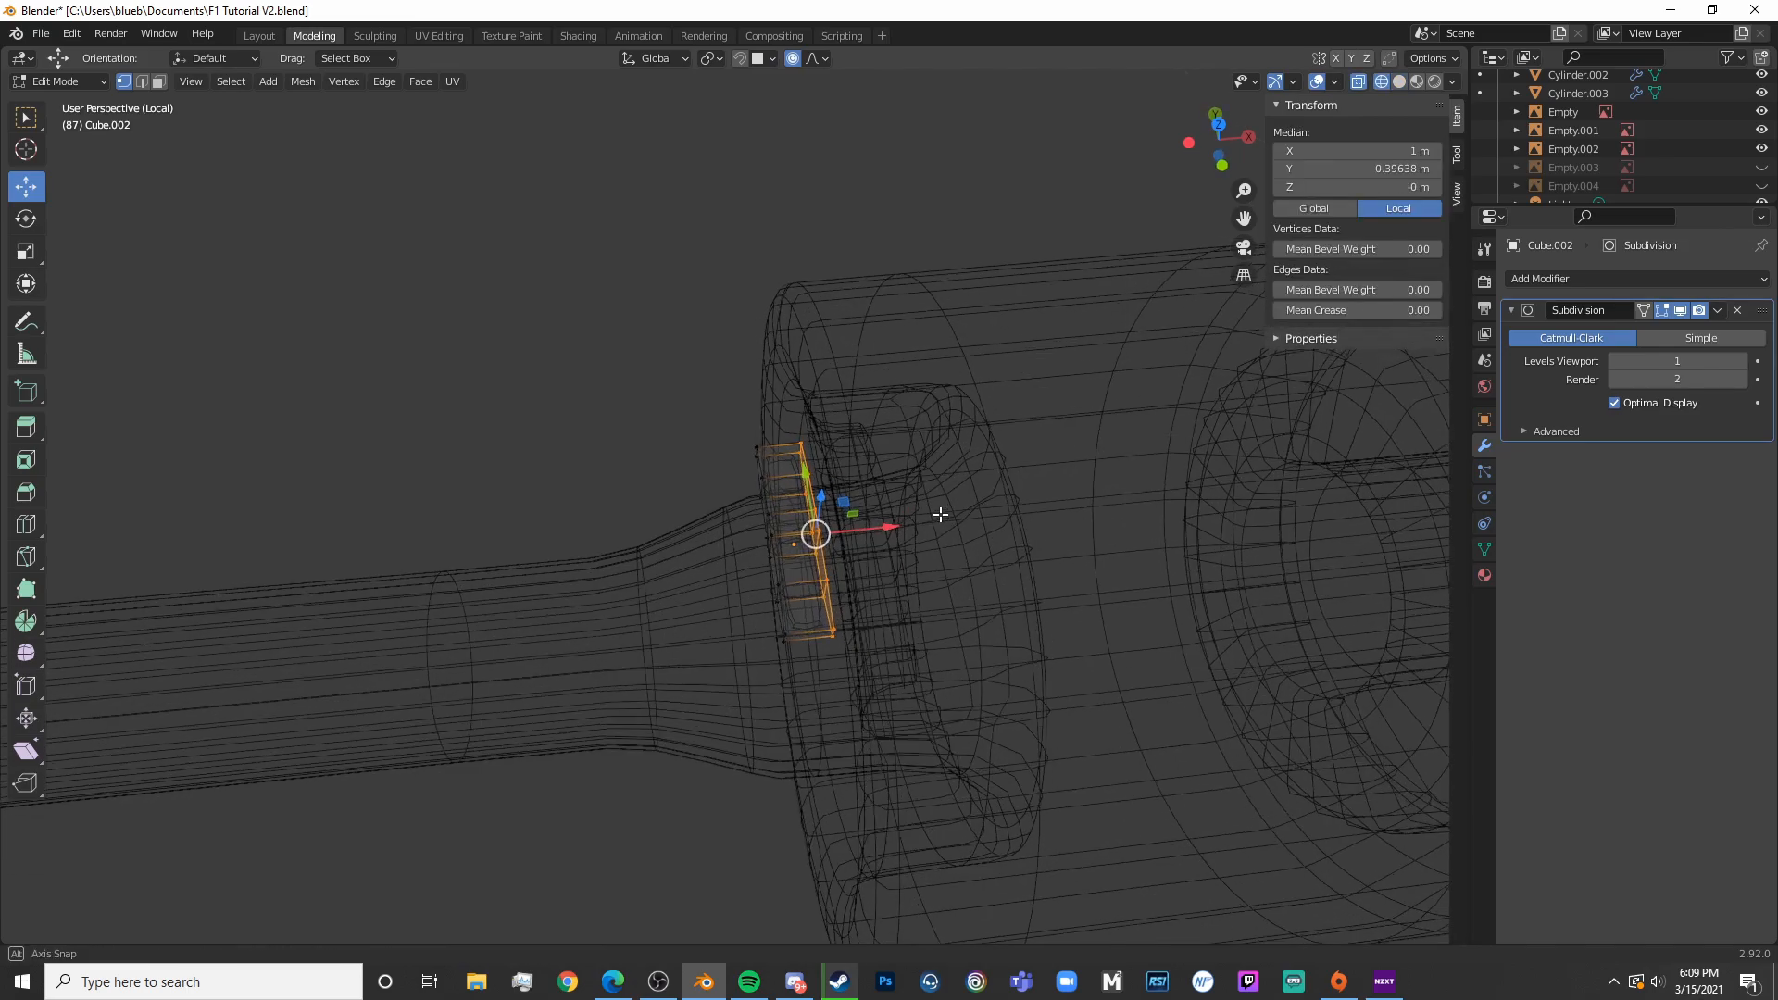
{"action": "middle_click_drag", "start_coordinate": [942, 513], "coordinate": [940, 519]}
{"action": "key", "text": "g"}
{"action": "key", "text": "z"}
{"action": "key", "text": "z"}
{"action": "left_click", "coordinate": [985, 513]}
{"action": "key", "text": "Tab"}
{"action": "left_click_drag", "start_coordinate": [874, 549], "coordinate": [831, 546]}
{"action": "key", "text": "Tab"}
{"action": "key", "text": "shift+z"}
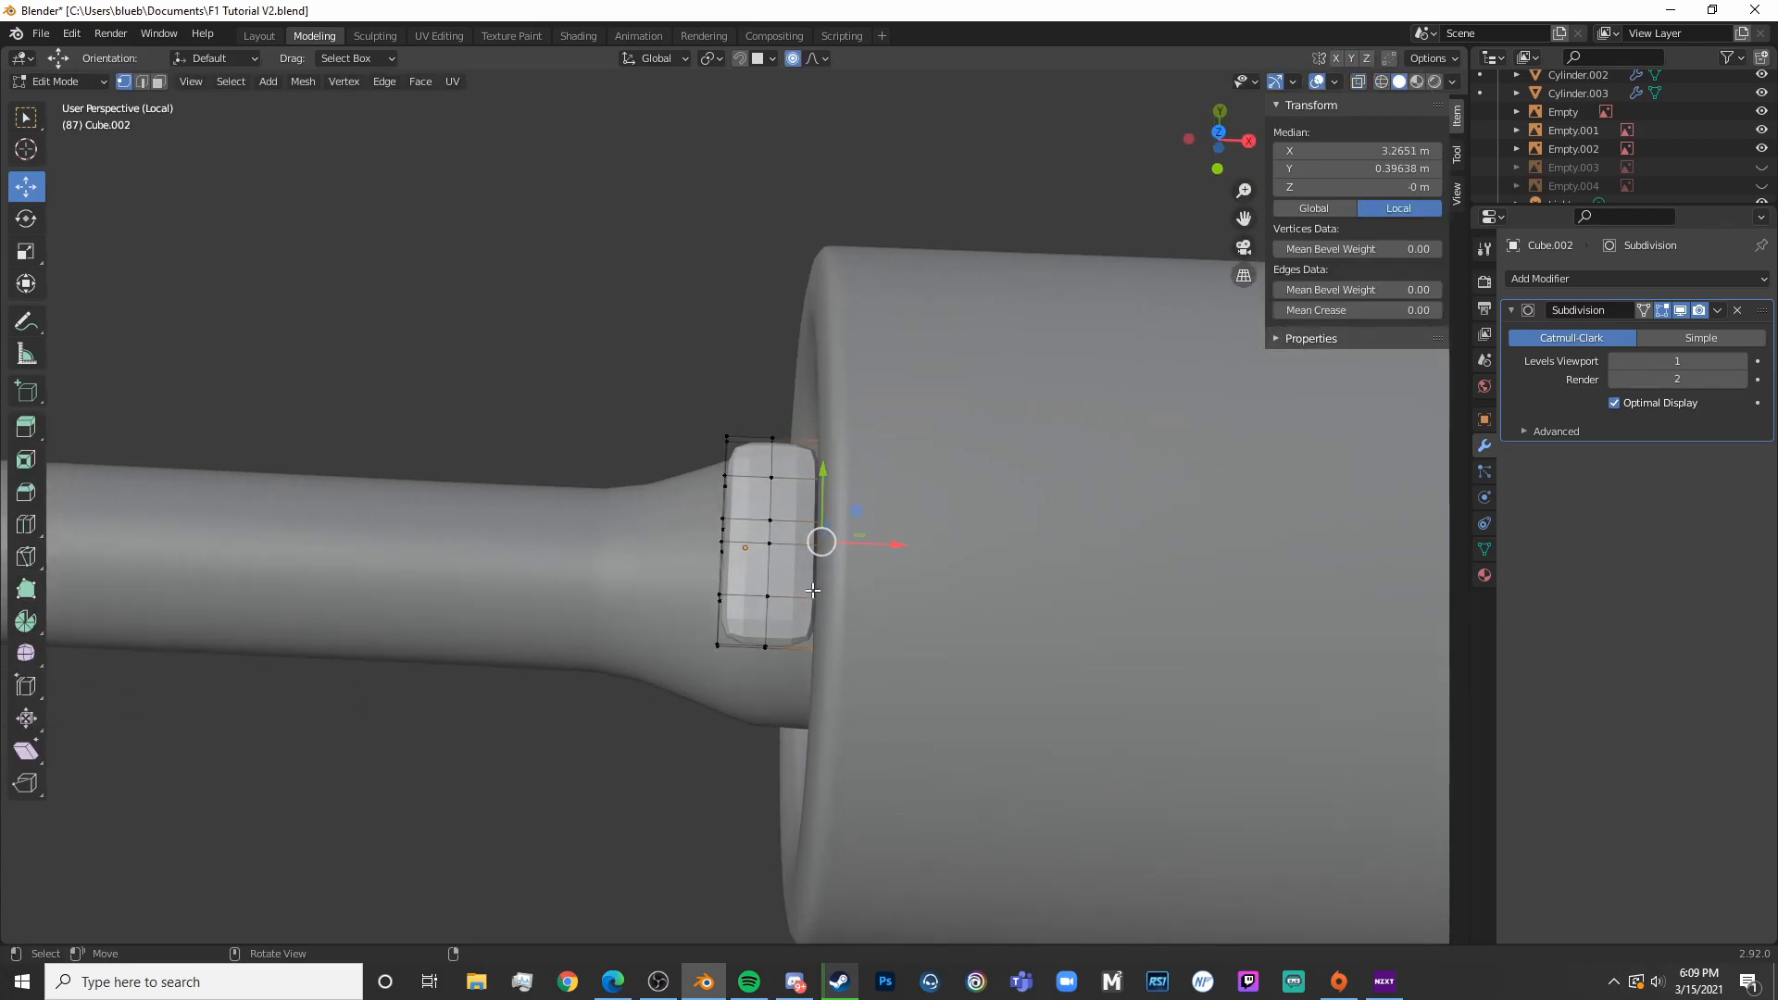
Select the tapered block's outer-end vertices in wireframe and hide them, leaving only the hub-facing end editable
{"action": "key", "text": "shift+z"}
{"action": "key", "text": "alt+a"}
{"action": "key", "text": "c"}
{"action": "left_click_drag", "start_coordinate": [663, 666], "coordinate": [670, 409]}
{"action": "key", "text": "Escape"}
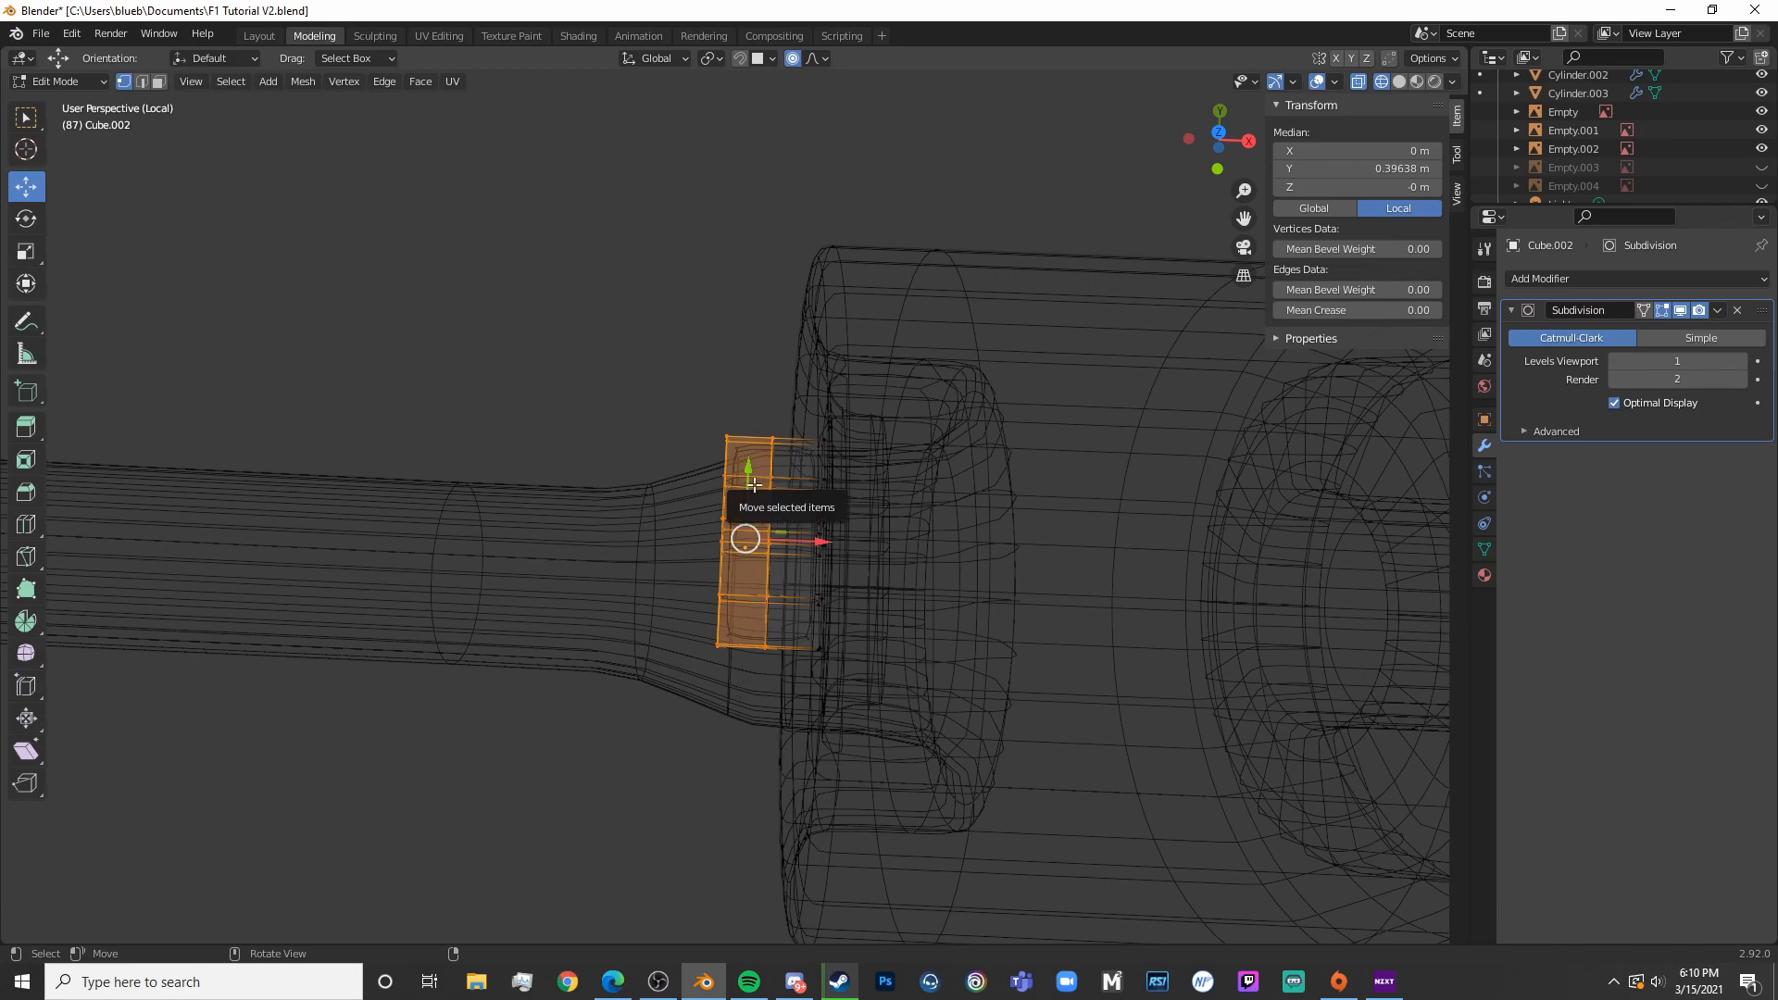
{"action": "key", "text": "h"}
Frame the remaining hub-facing profile in left view, centring the view on its narrow −Y end vertices
{"action": "key", "text": "KP_1"}
{"action": "key", "text": "KP_3"}
{"action": "key", "text": "shift+z"}
{"action": "key", "text": "shift+z"}
{"action": "scroll", "coordinate": [928, 586], "scroll_direction": "up", "scroll_amount": 6}
{"action": "scroll", "coordinate": [885, 603], "scroll_direction": "up", "scroll_amount": 3}
{"action": "middle_click_drag", "start_coordinate": [747, 648], "coordinate": [1067, 452], "text": "shift"}
{"action": "key", "text": "a"}
{"action": "key", "text": "a"}
{"action": "key", "text": "c"}
{"action": "left_click", "coordinate": [409, 421]}
{"action": "key", "text": "Escape"}
{"action": "key", "text": "shift+z"}
{"action": "key", "text": "shift+z"}
{"action": "scroll", "coordinate": [593, 470], "scroll_direction": "down", "scroll_amount": 6}
{"action": "key", "text": "shift+z"}
{"action": "middle_click_drag", "start_coordinate": [669, 497], "coordinate": [358, 546]}
{"action": "scroll", "coordinate": [542, 510], "scroll_direction": "down", "scroll_amount": 12}
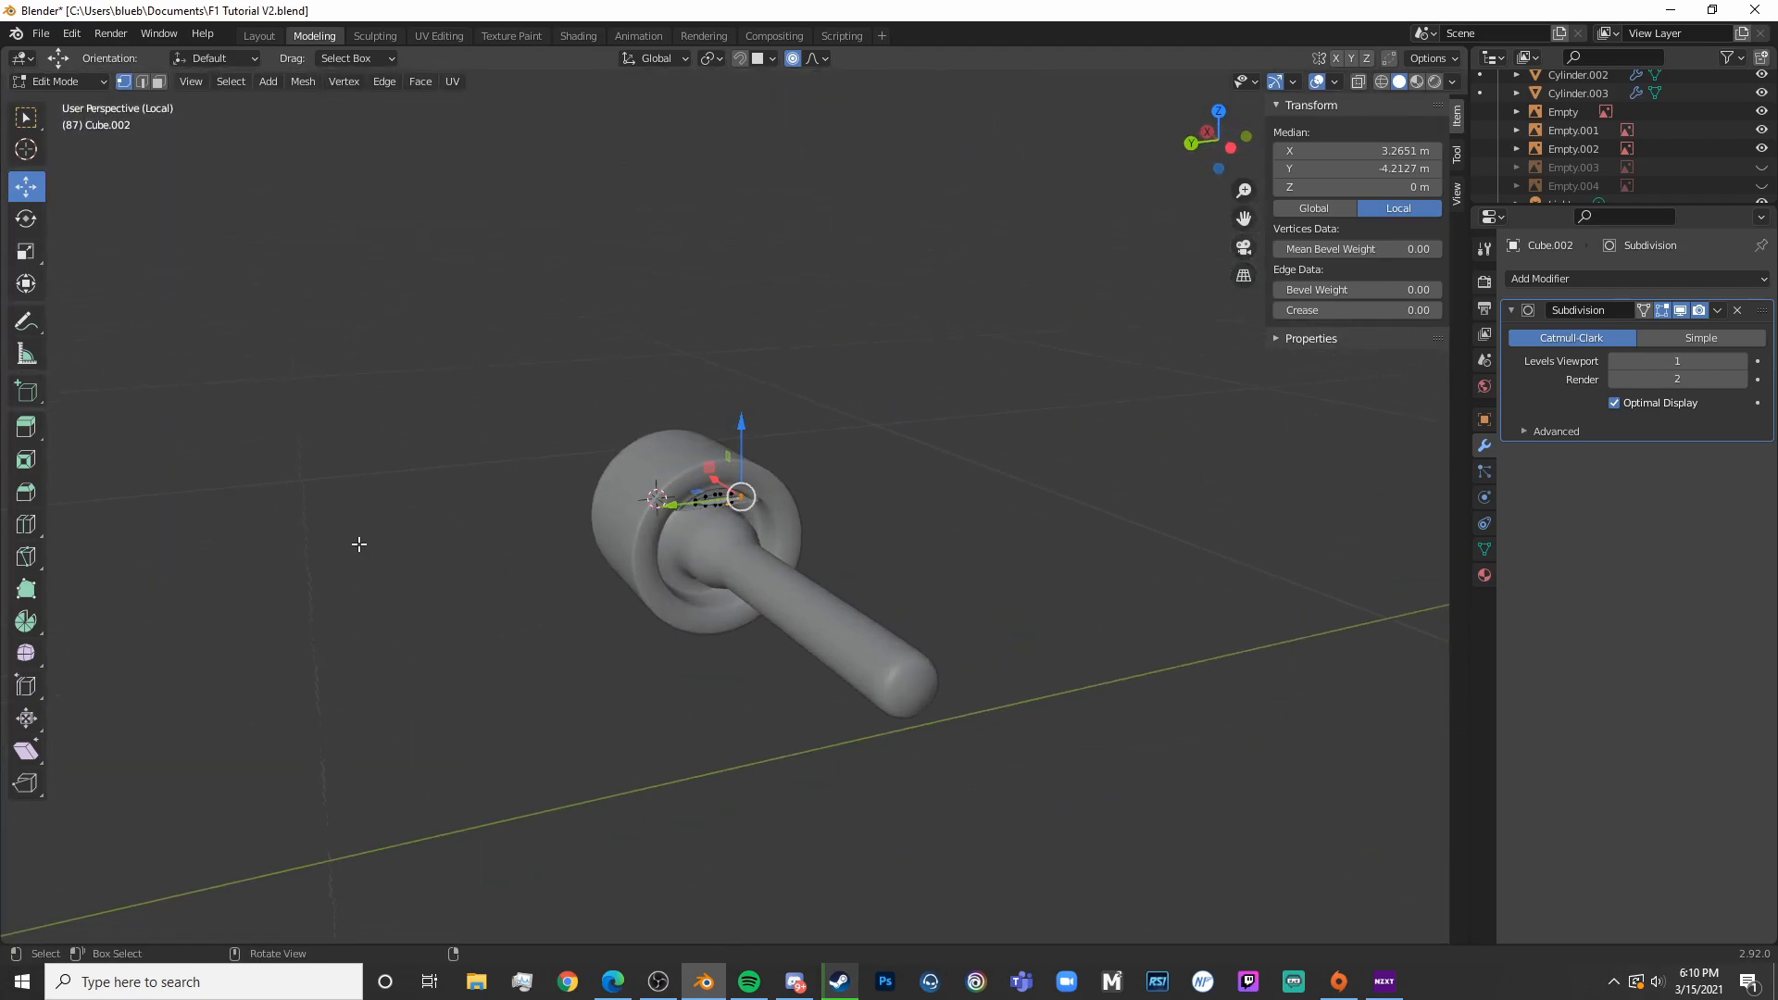
{"action": "key", "text": "KP_3"}
{"action": "key", "text": "ctrl+KP_3"}
{"action": "key", "text": "KP_Decimal"}
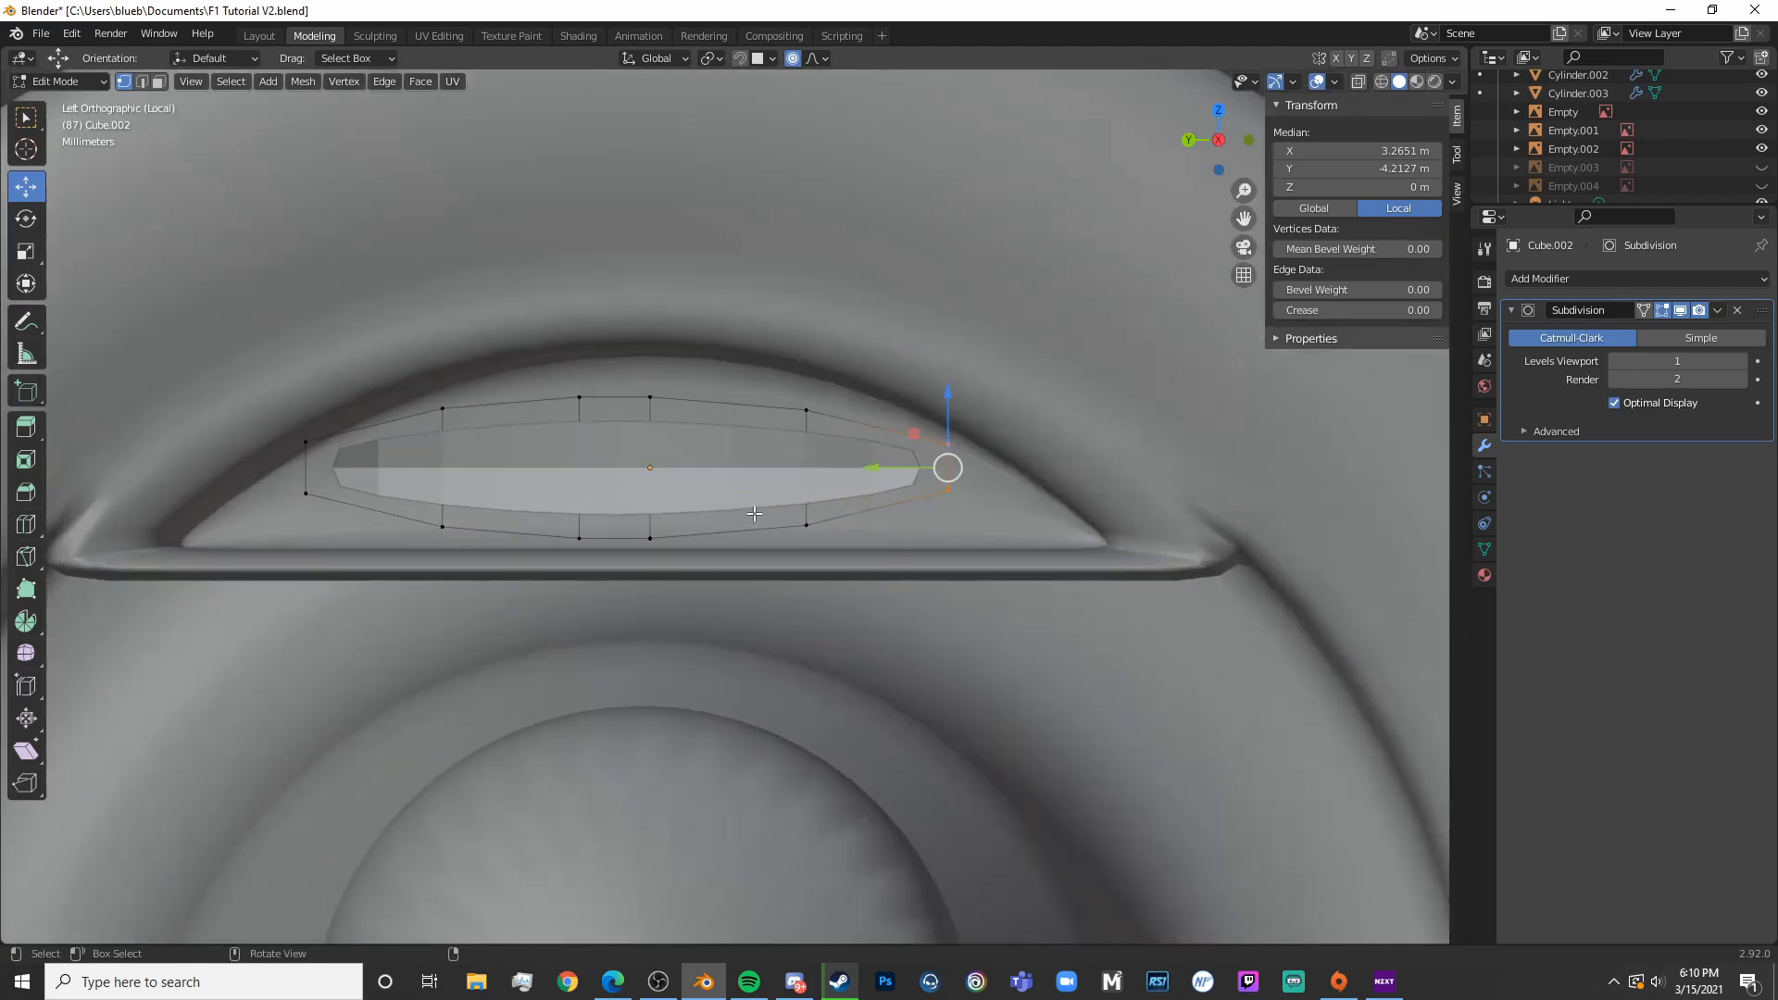
Lower the upper corner vertex at the +Y end of the hub-facing profile along Z
{"action": "key", "text": "shift+z"}
{"action": "middle_click_drag", "start_coordinate": [704, 409], "coordinate": [1051, 385], "text": "shift"}
{"action": "key", "text": "shift+z"}
{"action": "key", "text": "shift+z"}
{"action": "key", "text": "alt+a"}
{"action": "key", "text": "c"}
{"action": "left_click", "coordinate": [658, 416]}
{"action": "right_click", "coordinate": [658, 416]}
{"action": "key", "text": "shift+z"}
{"action": "left_click_drag", "start_coordinate": [656, 373], "coordinate": [661, 396]}
Lower the two upper vertices on the profile's +Y side to about 0.644 m in local Z
{"action": "key", "text": "alt+a"}
{"action": "key", "text": "c"}
{"action": "left_click", "coordinate": [811, 335]}
{"action": "right_click", "coordinate": [813, 326]}
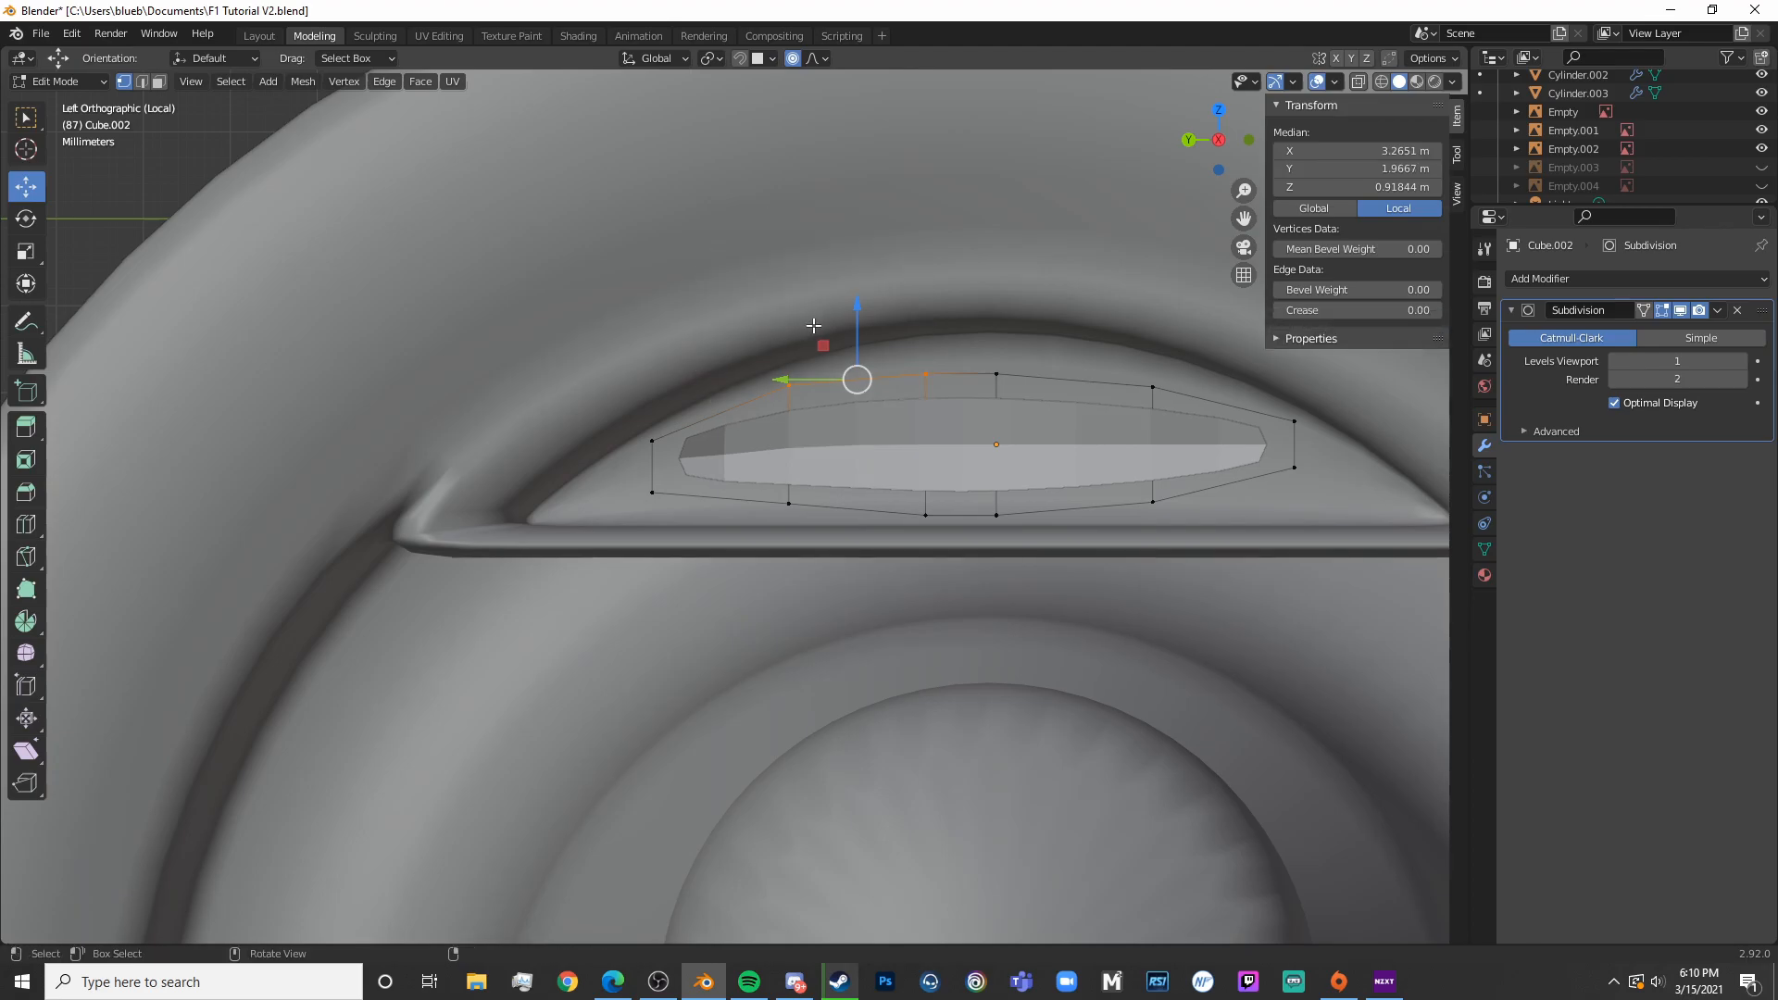
{"action": "left_click_drag", "start_coordinate": [850, 319], "coordinate": [863, 338]}
{"action": "key", "text": "shift+z"}
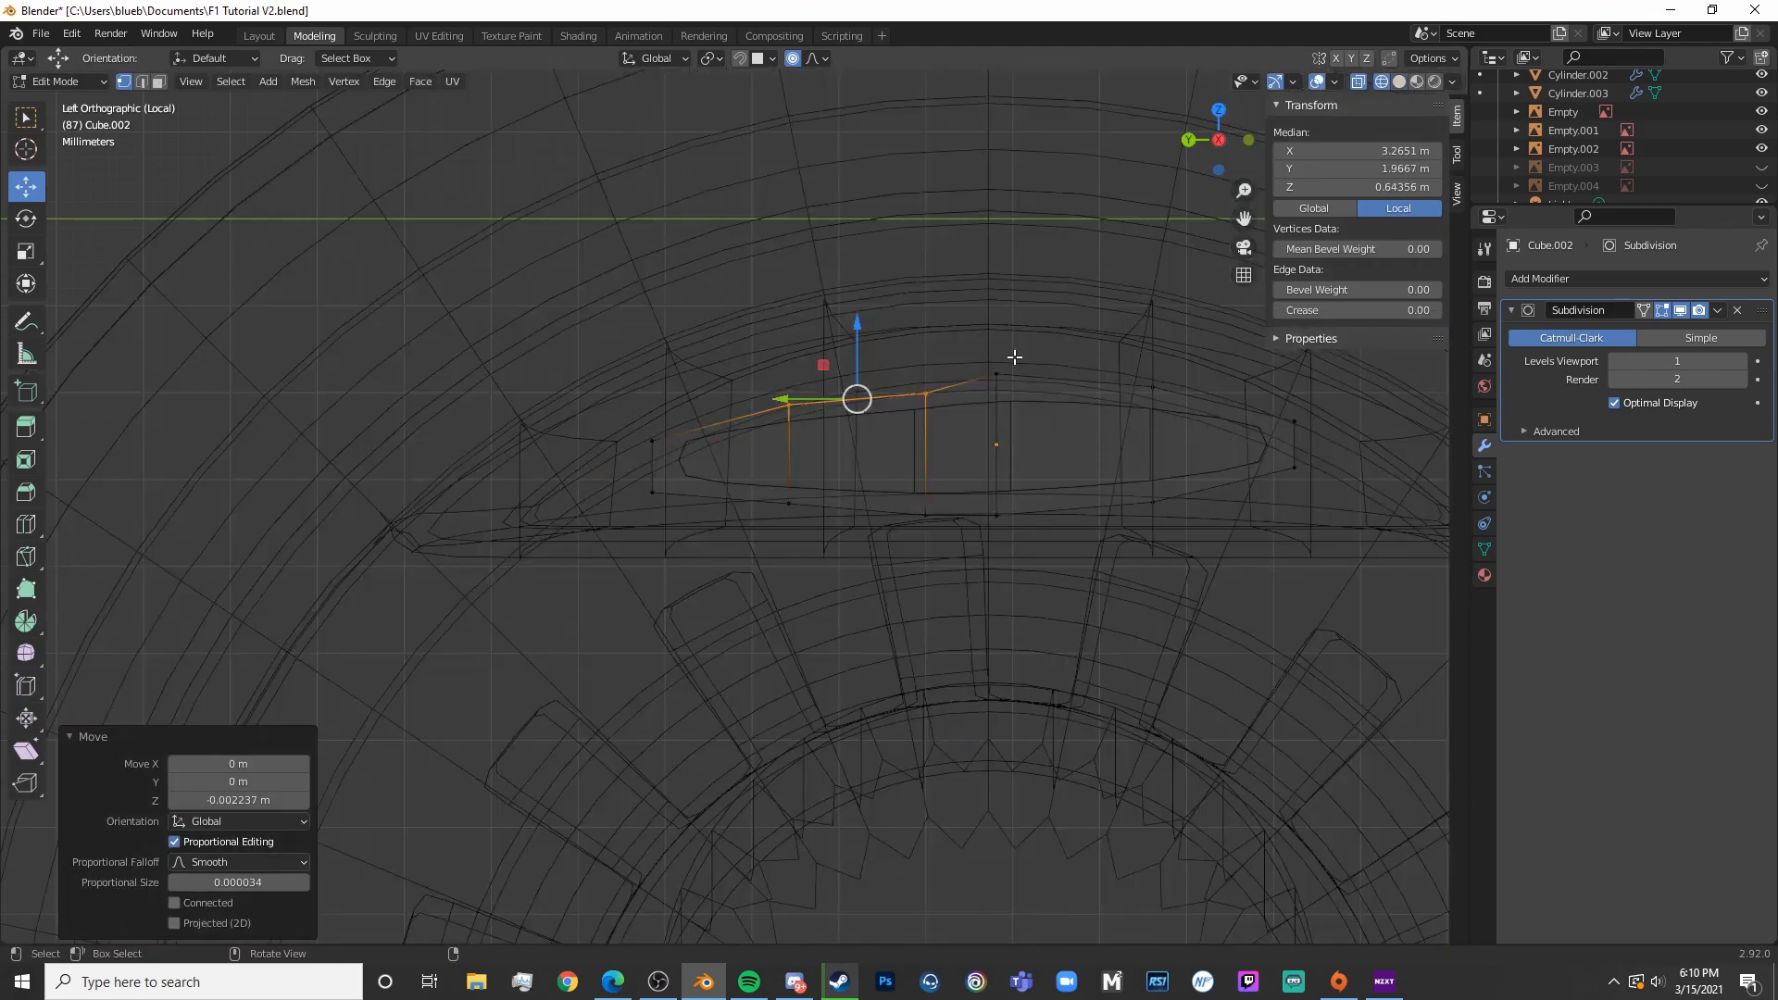
Lower the upper middle vertex and its −Y neighbour to about 0.646 m in local Z
{"action": "key", "text": "alt+a"}
{"action": "key", "text": "c"}
{"action": "left_click", "coordinate": [1116, 329]}
{"action": "right_click", "coordinate": [1114, 322]}
{"action": "key", "text": "c"}
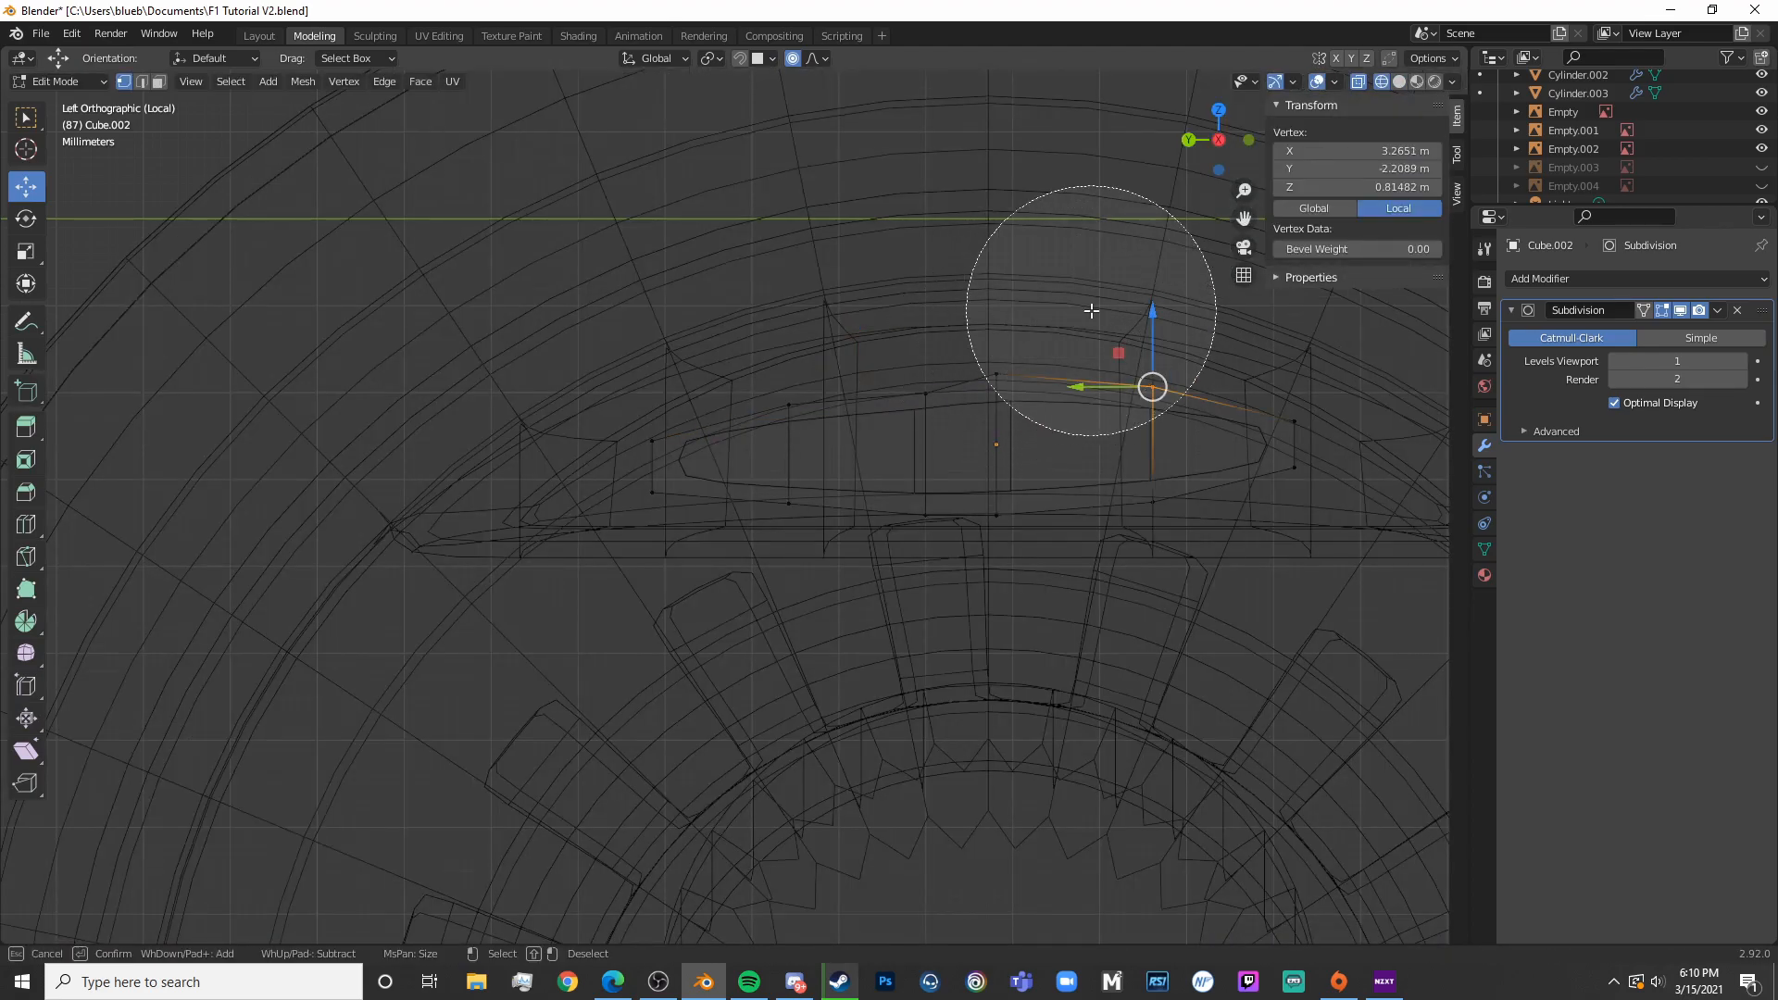
{"action": "left_click", "coordinate": [1076, 313]}
{"action": "right_click", "coordinate": [1074, 309]}
{"action": "key", "text": "g"}
{"action": "key", "text": "z"}
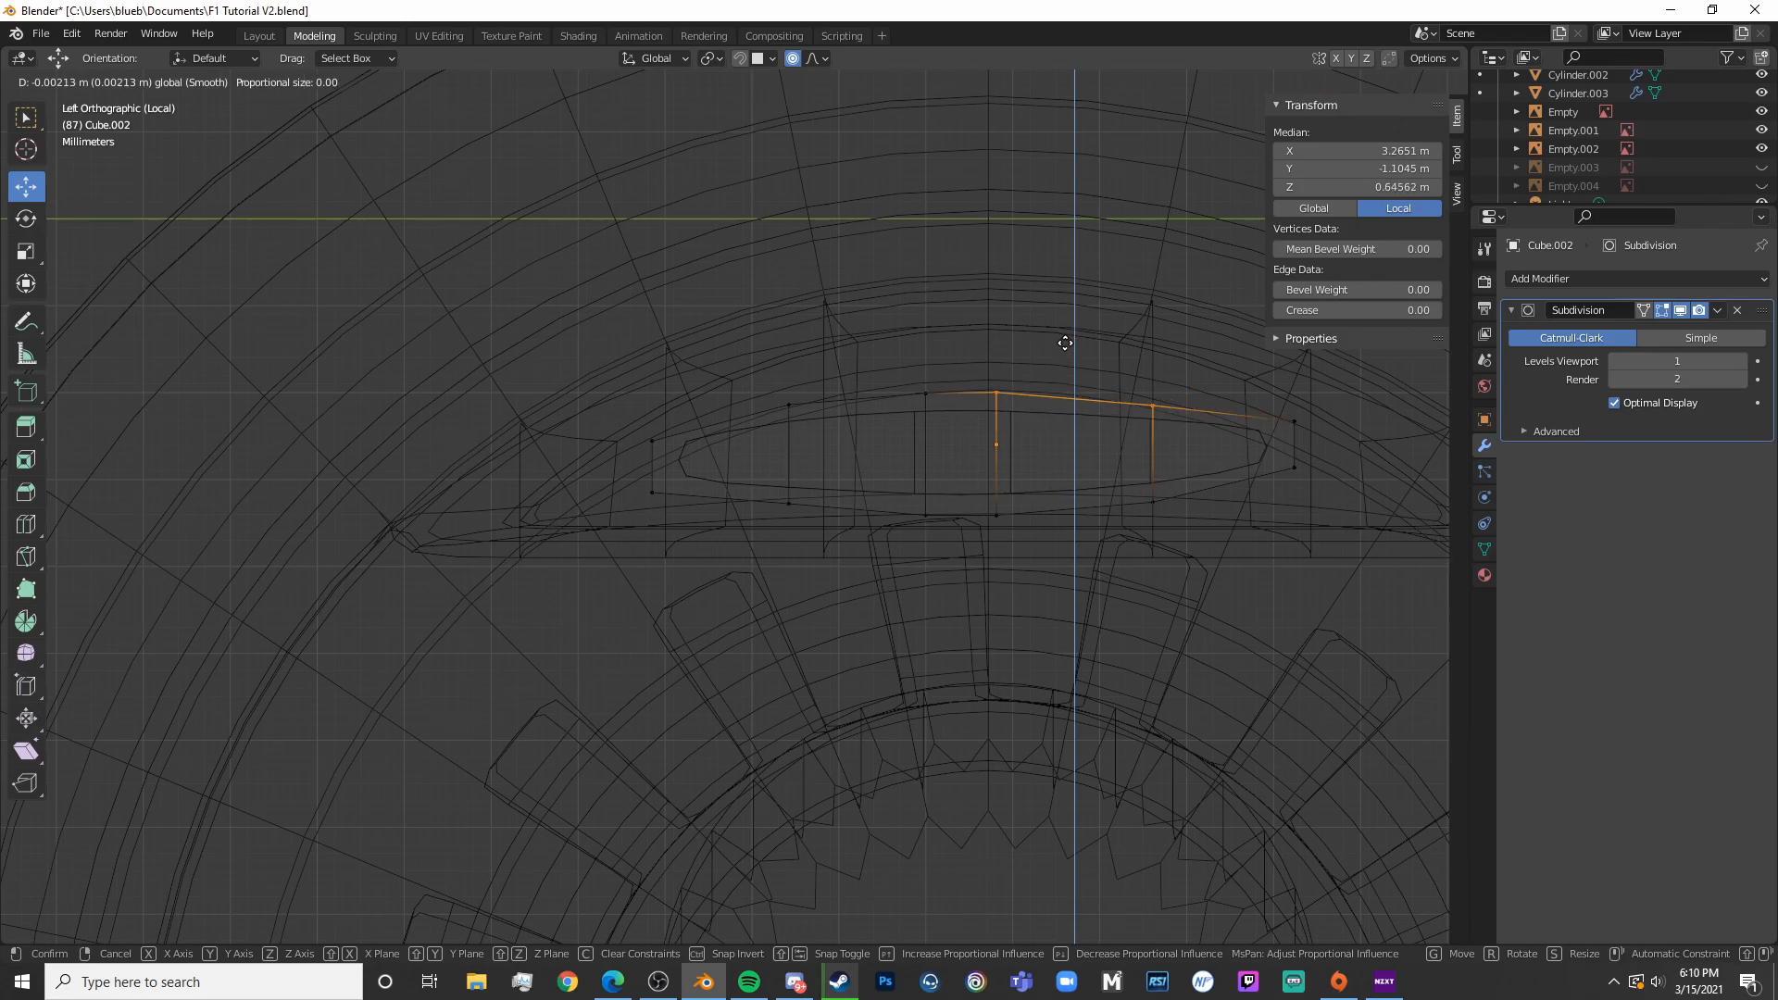
{"action": "right_click", "coordinate": [1064, 343]}
Raise the two lower middle vertices of the hub-facing profile slightly along Z
{"action": "key", "text": "alt+a"}
{"action": "key", "text": "c"}
{"action": "left_click", "coordinate": [960, 514]}
{"action": "right_click", "coordinate": [956, 490]}
{"action": "key", "text": "shift+z"}
{"action": "key", "text": "g"}
{"action": "key", "text": "z"}
{"action": "left_click", "coordinate": [939, 463]}
Scale the two vertices at the profile's +Y end along Z to narrow that tip
{"action": "key", "text": "alt+a"}
{"action": "key", "text": "c"}
{"action": "left_click", "coordinate": [621, 484]}
{"action": "right_click", "coordinate": [626, 476]}
{"action": "left_click", "coordinate": [726, 315]}
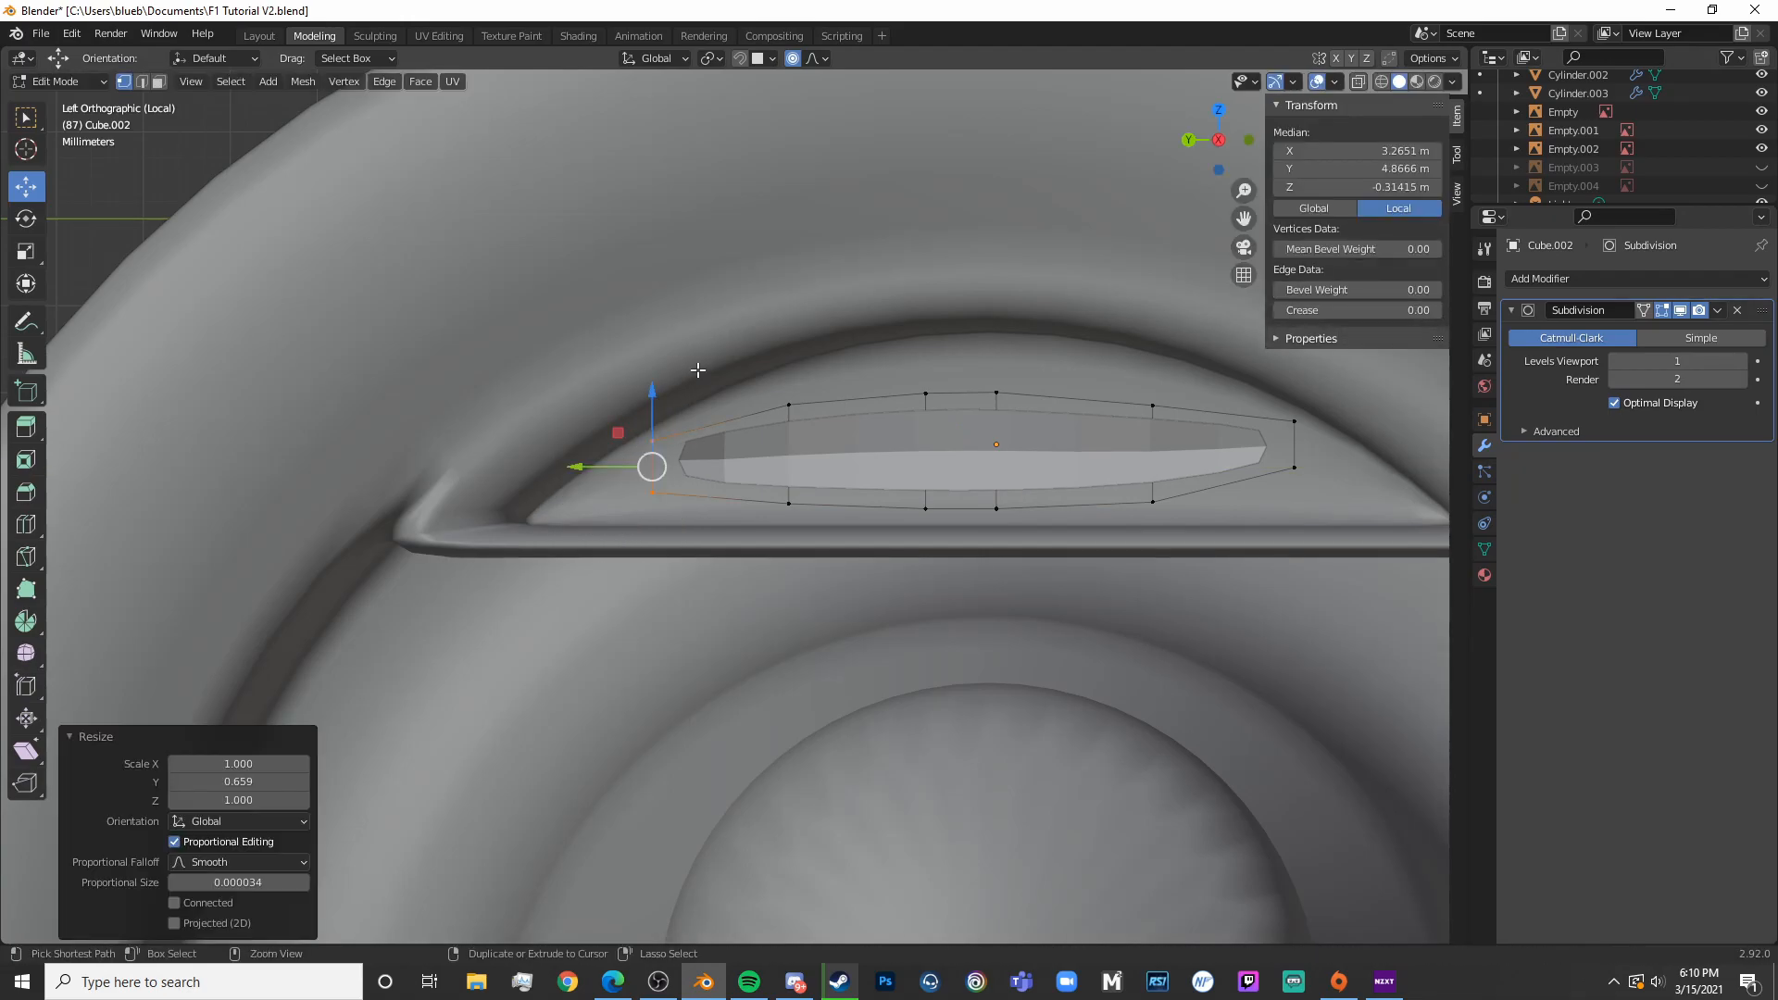
{"action": "key", "text": "z"}
{"action": "left_click", "coordinate": [665, 434]}
Scale the two vertices at the profile's −Y end along Z and lower them slightly
{"action": "key", "text": "alt+a"}
{"action": "key", "text": "c"}
{"action": "left_click", "coordinate": [1357, 448]}
{"action": "right_click", "coordinate": [1343, 449]}
{"action": "key", "text": "s"}
{"action": "key", "text": "z"}
{"action": "left_click", "coordinate": [1313, 447]}
{"action": "left_click_drag", "start_coordinate": [1296, 386], "coordinate": [1287, 428]}
{"action": "mouse_move", "coordinate": [1287, 428]}
{"action": "middle_mouse_down"}
{"action": "mouse_move", "coordinate": [1037, 517]}
{"action": "mouse_move", "coordinate": [1046, 532]}
{"action": "mouse_move", "coordinate": [952, 576]}
{"action": "middle_mouse_up"}
Push the hub-facing vertices deeper into the hub, to about 8.13 m in local X
{"action": "key", "text": "shift+z"}
{"action": "key", "text": "alt+a"}
{"action": "key", "text": "c"}
{"action": "left_click_drag", "start_coordinate": [834, 453], "coordinate": [932, 659]}
{"action": "right_click", "coordinate": [933, 660]}
{"action": "key", "text": "shift+z"}
{"action": "left_click_drag", "start_coordinate": [943, 523], "coordinate": [1068, 491]}
Check the reshaped block inside the recess and reveal its hidden outer-end vertices
{"action": "key", "text": "shift+z"}
{"action": "key", "text": "Tab"}
{"action": "key", "text": "shift+z"}
{"action": "mouse_move", "coordinate": [981, 552]}
{"action": "middle_mouse_down"}
{"action": "mouse_move", "coordinate": [1089, 481]}
{"action": "mouse_move", "coordinate": [1038, 449]}
{"action": "mouse_move", "coordinate": [942, 467]}
{"action": "mouse_move", "coordinate": [865, 535]}
{"action": "mouse_move", "coordinate": [802, 554]}
{"action": "mouse_move", "coordinate": [812, 622]}
{"action": "middle_mouse_up"}
{"action": "key", "text": "Tab"}
{"action": "key", "text": "shift+z"}
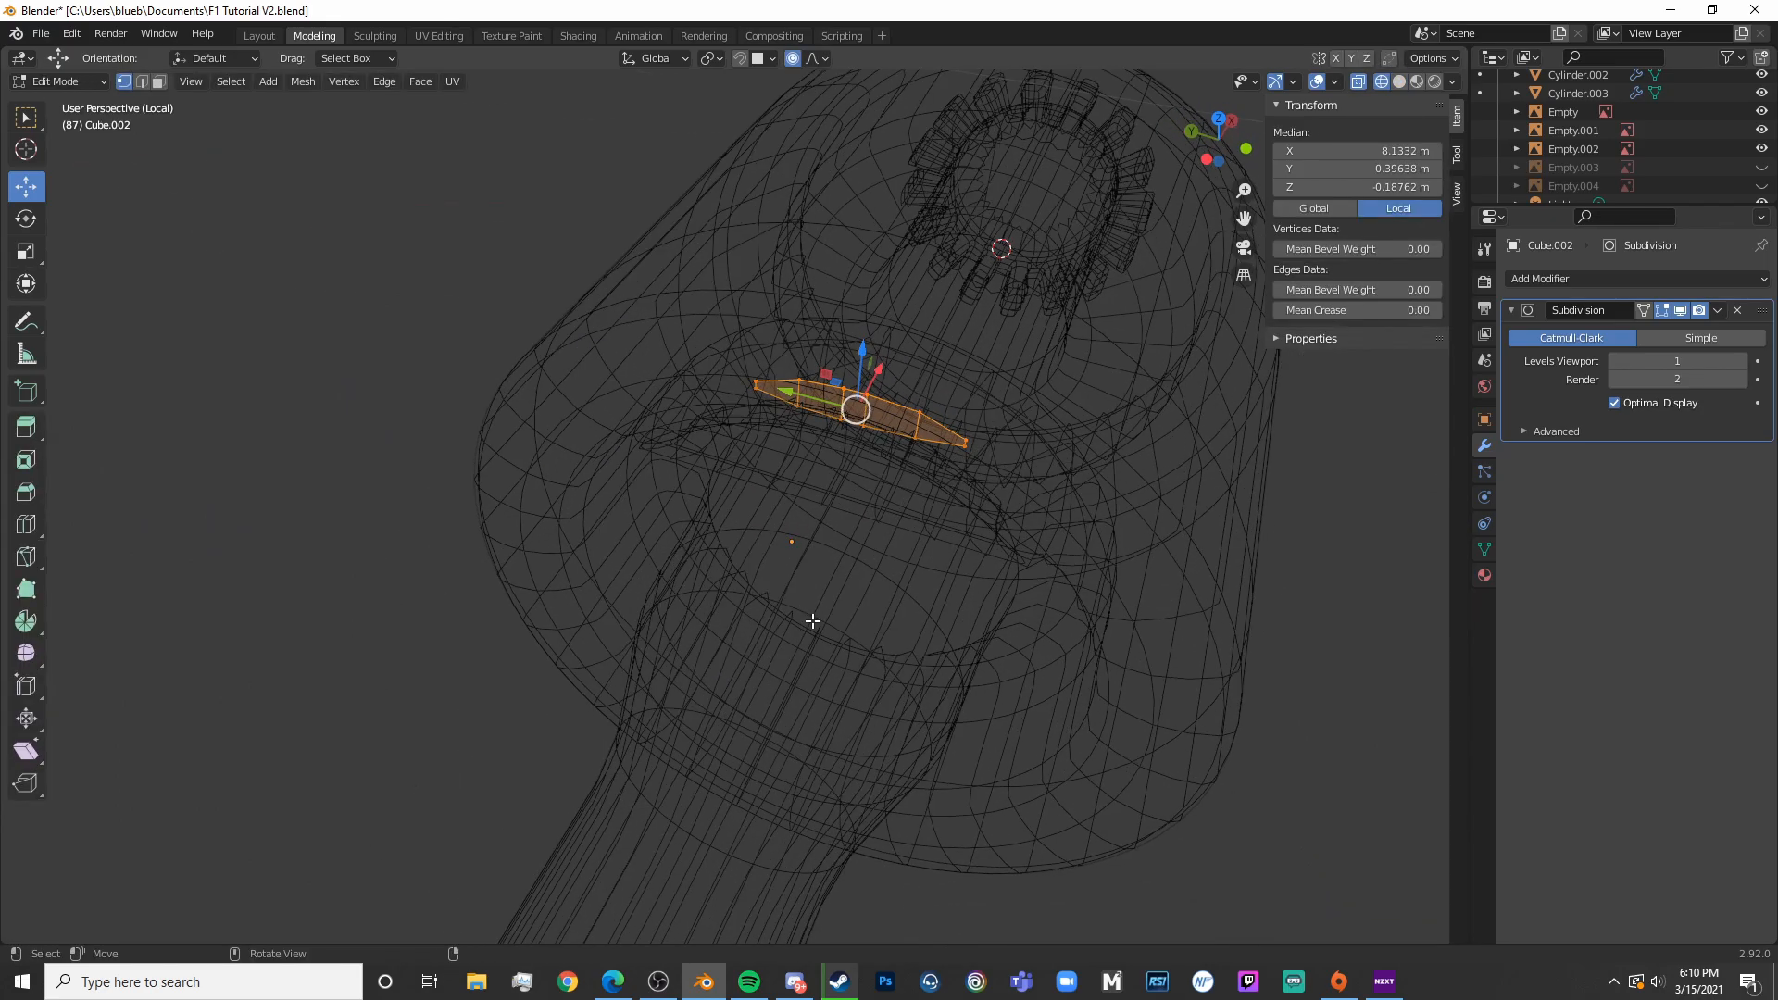
{"action": "key", "text": "a"}
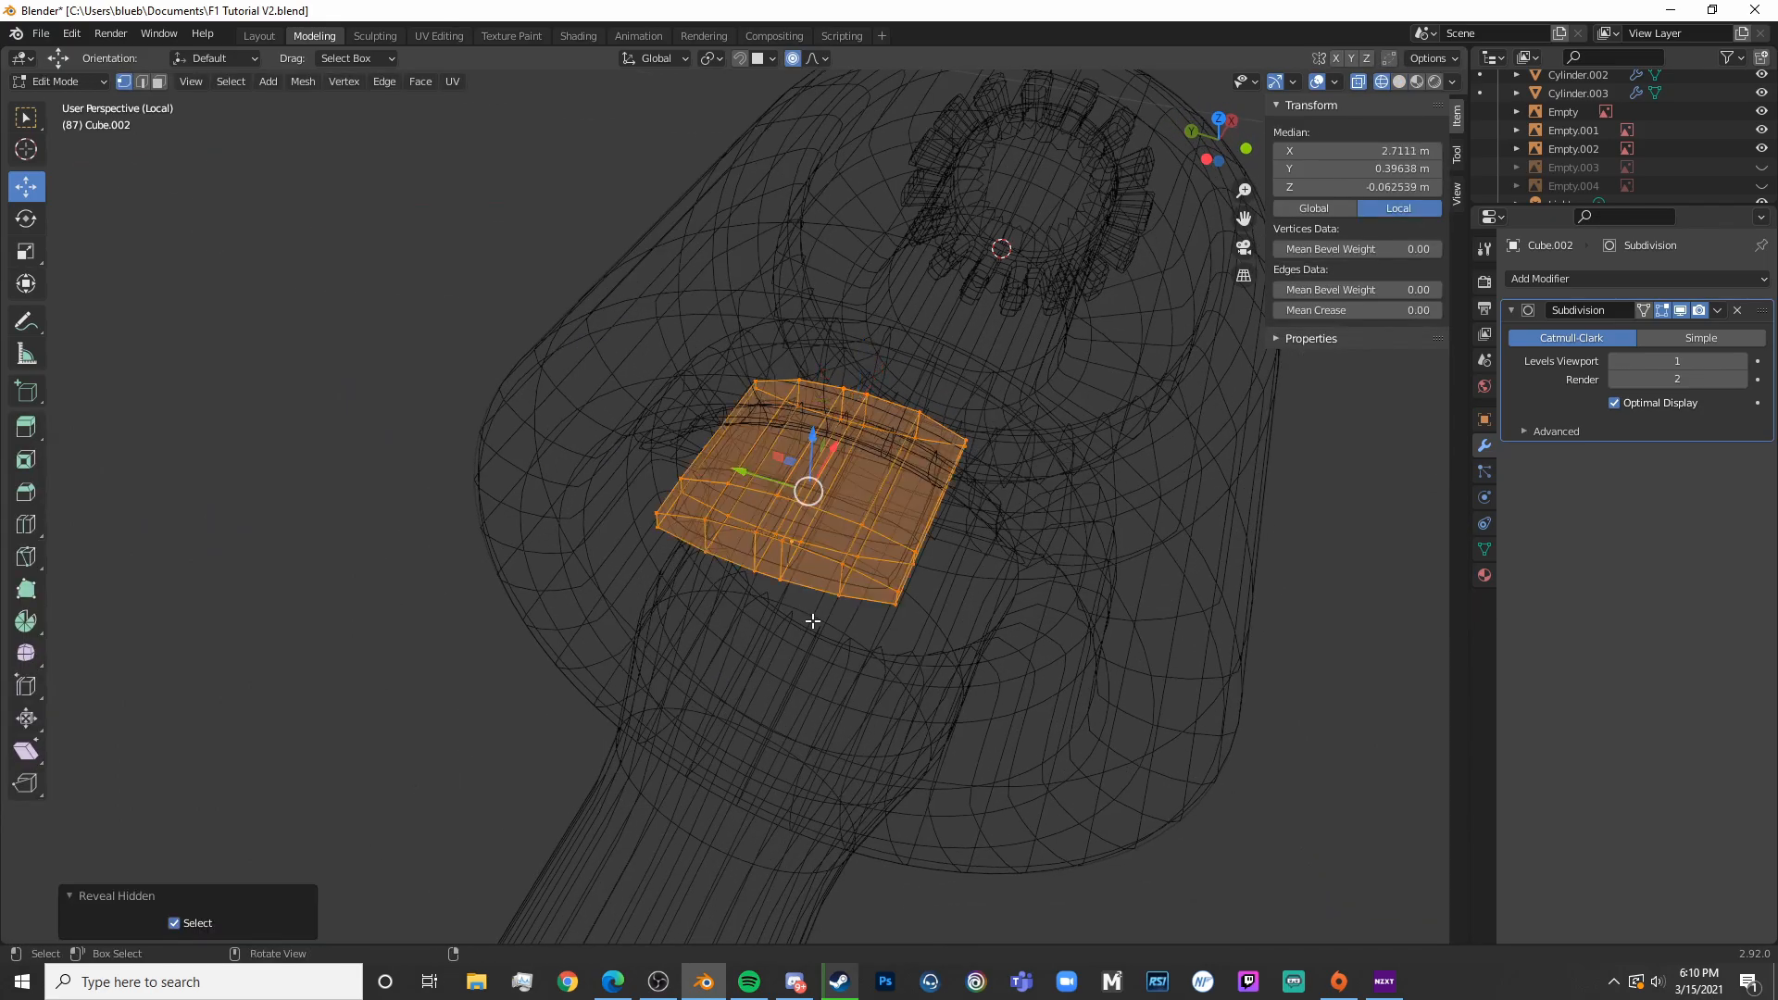
{"action": "key", "text": "shift+z"}
{"action": "mouse_move", "coordinate": [812, 621]}
{"action": "middle_mouse_down"}
{"action": "mouse_move", "coordinate": [1008, 440]}
{"action": "mouse_move", "coordinate": [728, 519]}
{"action": "mouse_move", "coordinate": [741, 607]}
{"action": "mouse_move", "coordinate": [851, 719]}
{"action": "mouse_move", "coordinate": [802, 832]}
{"action": "middle_mouse_up"}
Leave local view and show the block's mesh in wireframe over the top-view blueprint
{"action": "scroll", "coordinate": [849, 720], "scroll_direction": "down", "scroll_amount": 3}
{"action": "key", "text": "Tab"}
{"action": "key", "text": "KP_7"}
{"action": "key", "text": "shift+z"}
{"action": "key", "text": "Tab"}
{"action": "scroll", "coordinate": [741, 773], "scroll_direction": "up", "scroll_amount": 3}
{"action": "scroll", "coordinate": [845, 786], "scroll_direction": "down", "scroll_amount": 9}
{"action": "key", "text": "KP_Divide"}
{"action": "key", "text": "KP_7"}
{"action": "scroll", "coordinate": [913, 552], "scroll_direction": "up", "scroll_amount": 8}
Add one centred loop cut along the block's length, near its middle, with no slide
{"action": "key", "text": "alt+a"}
{"action": "key", "text": "c"}
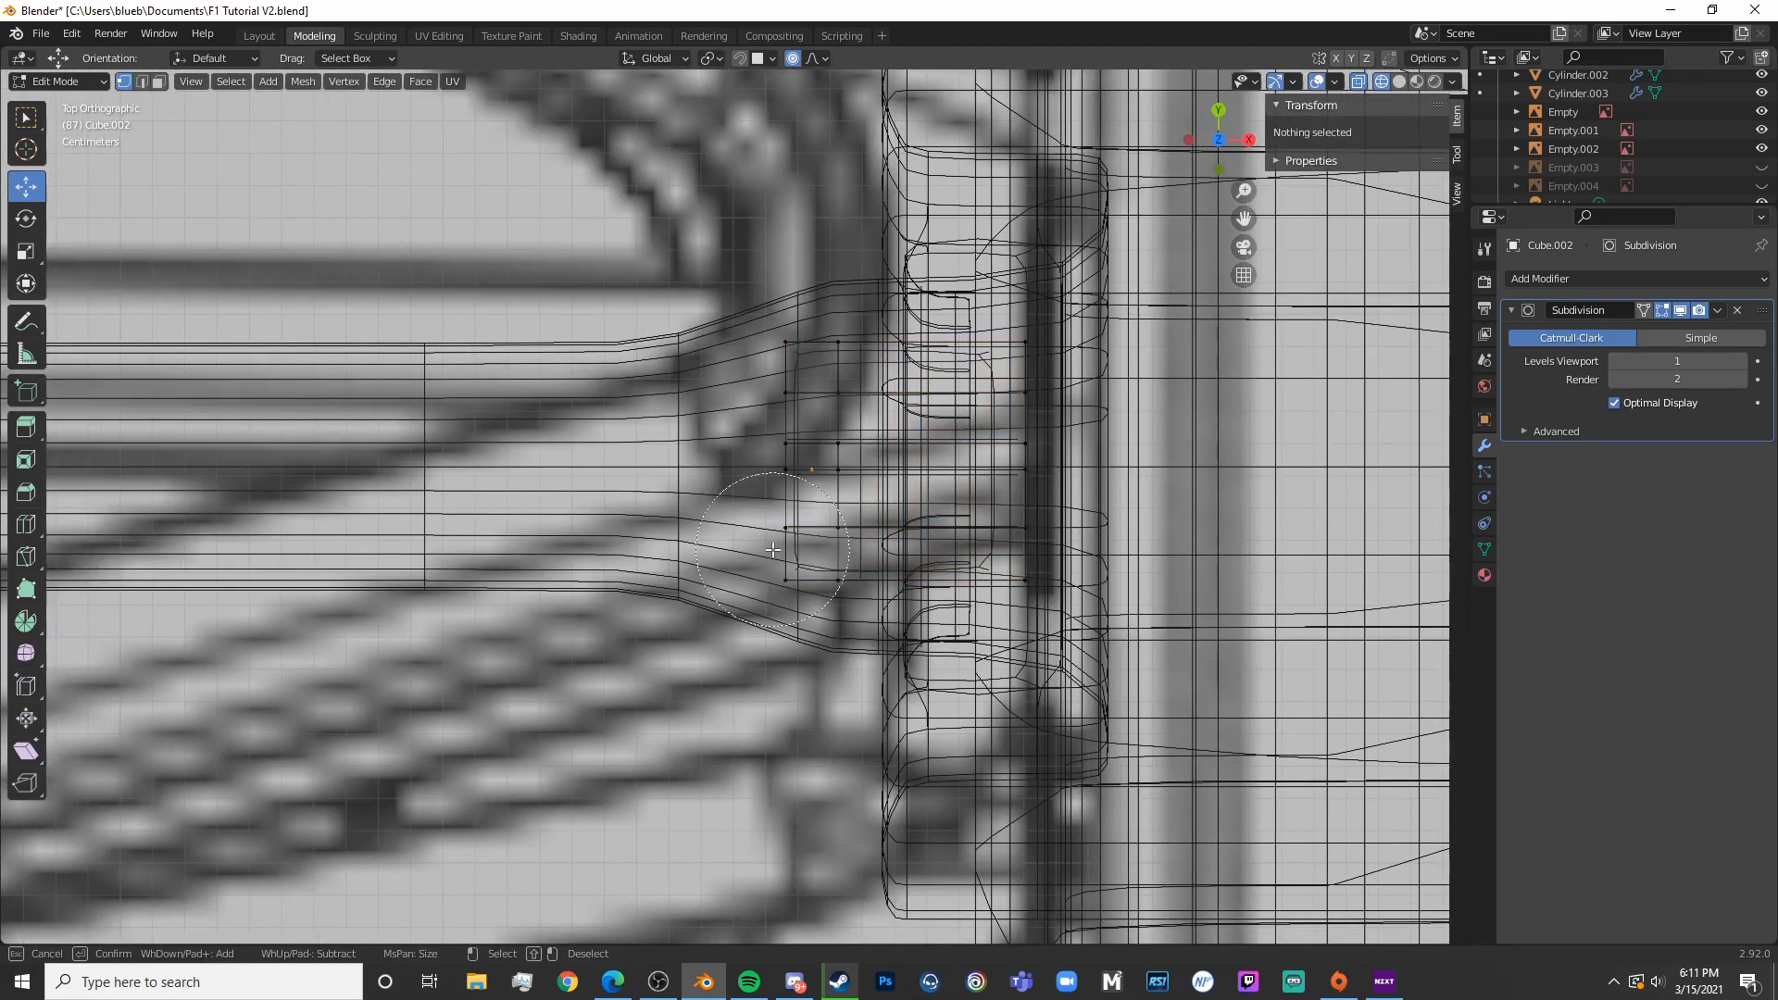
{"action": "left_click_drag", "start_coordinate": [757, 528], "coordinate": [726, 514]}
{"action": "scroll", "coordinate": [731, 585], "scroll_direction": "down", "scroll_amount": 3}
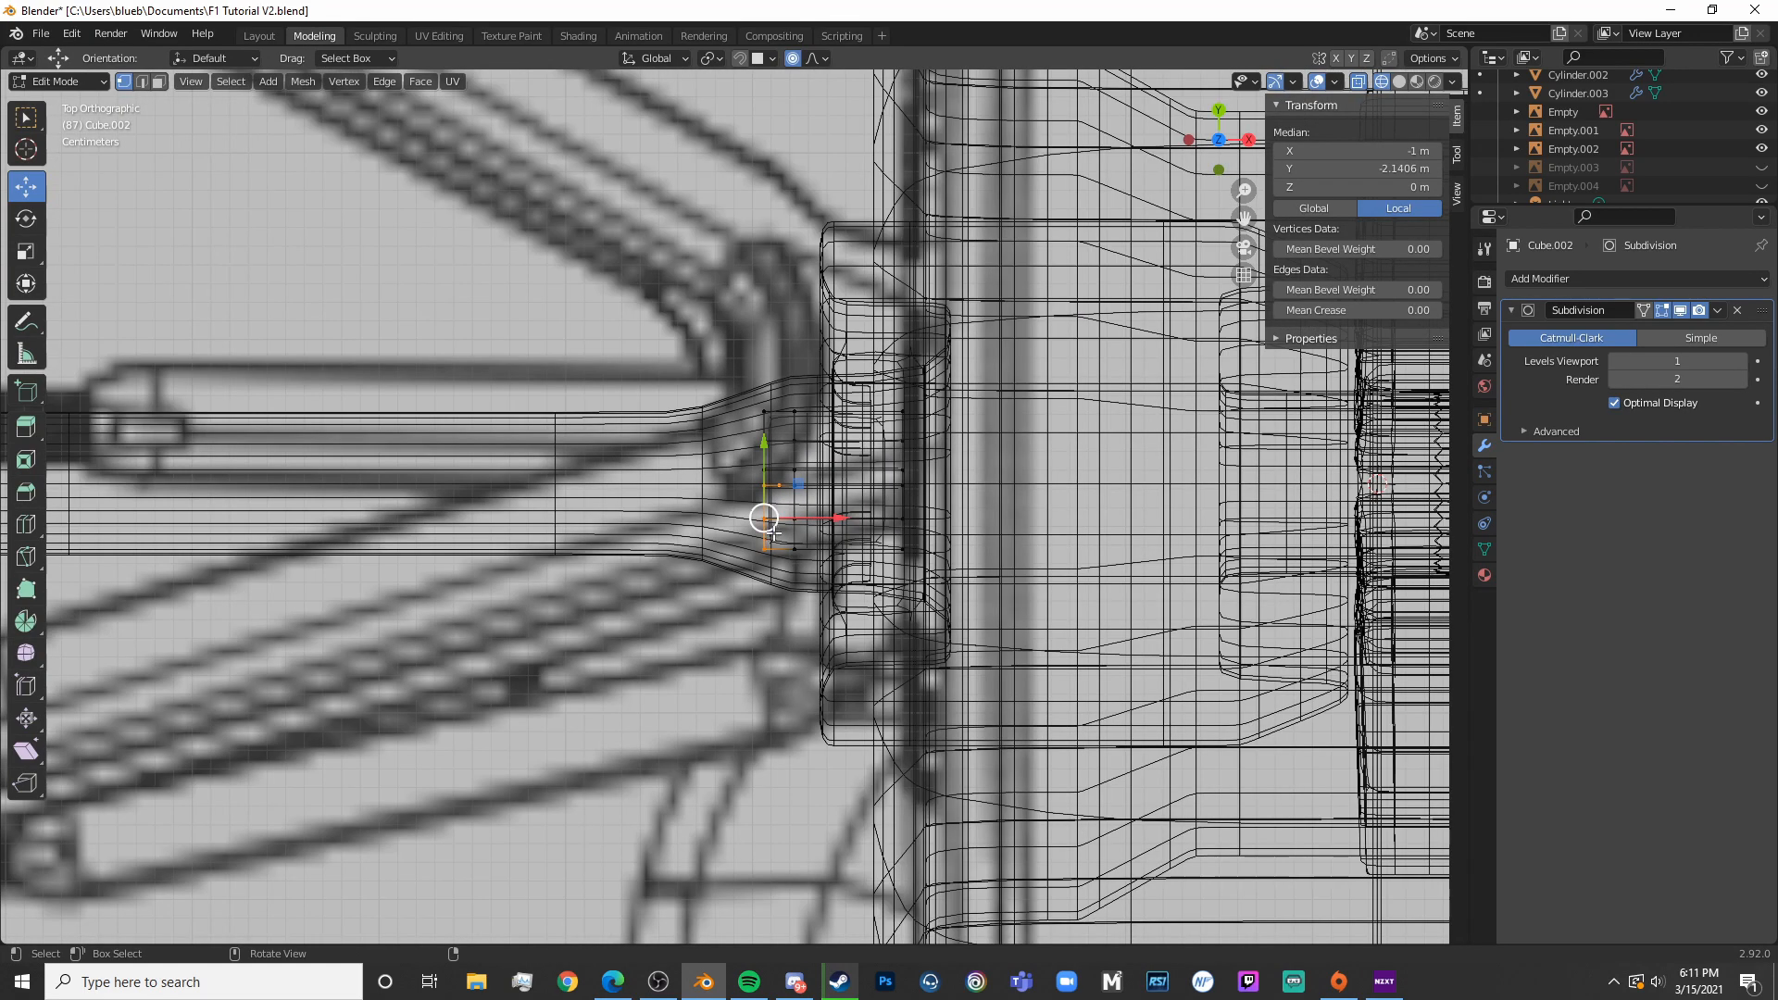
{"action": "scroll", "coordinate": [1041, 386], "scroll_direction": "up", "scroll_amount": 6}
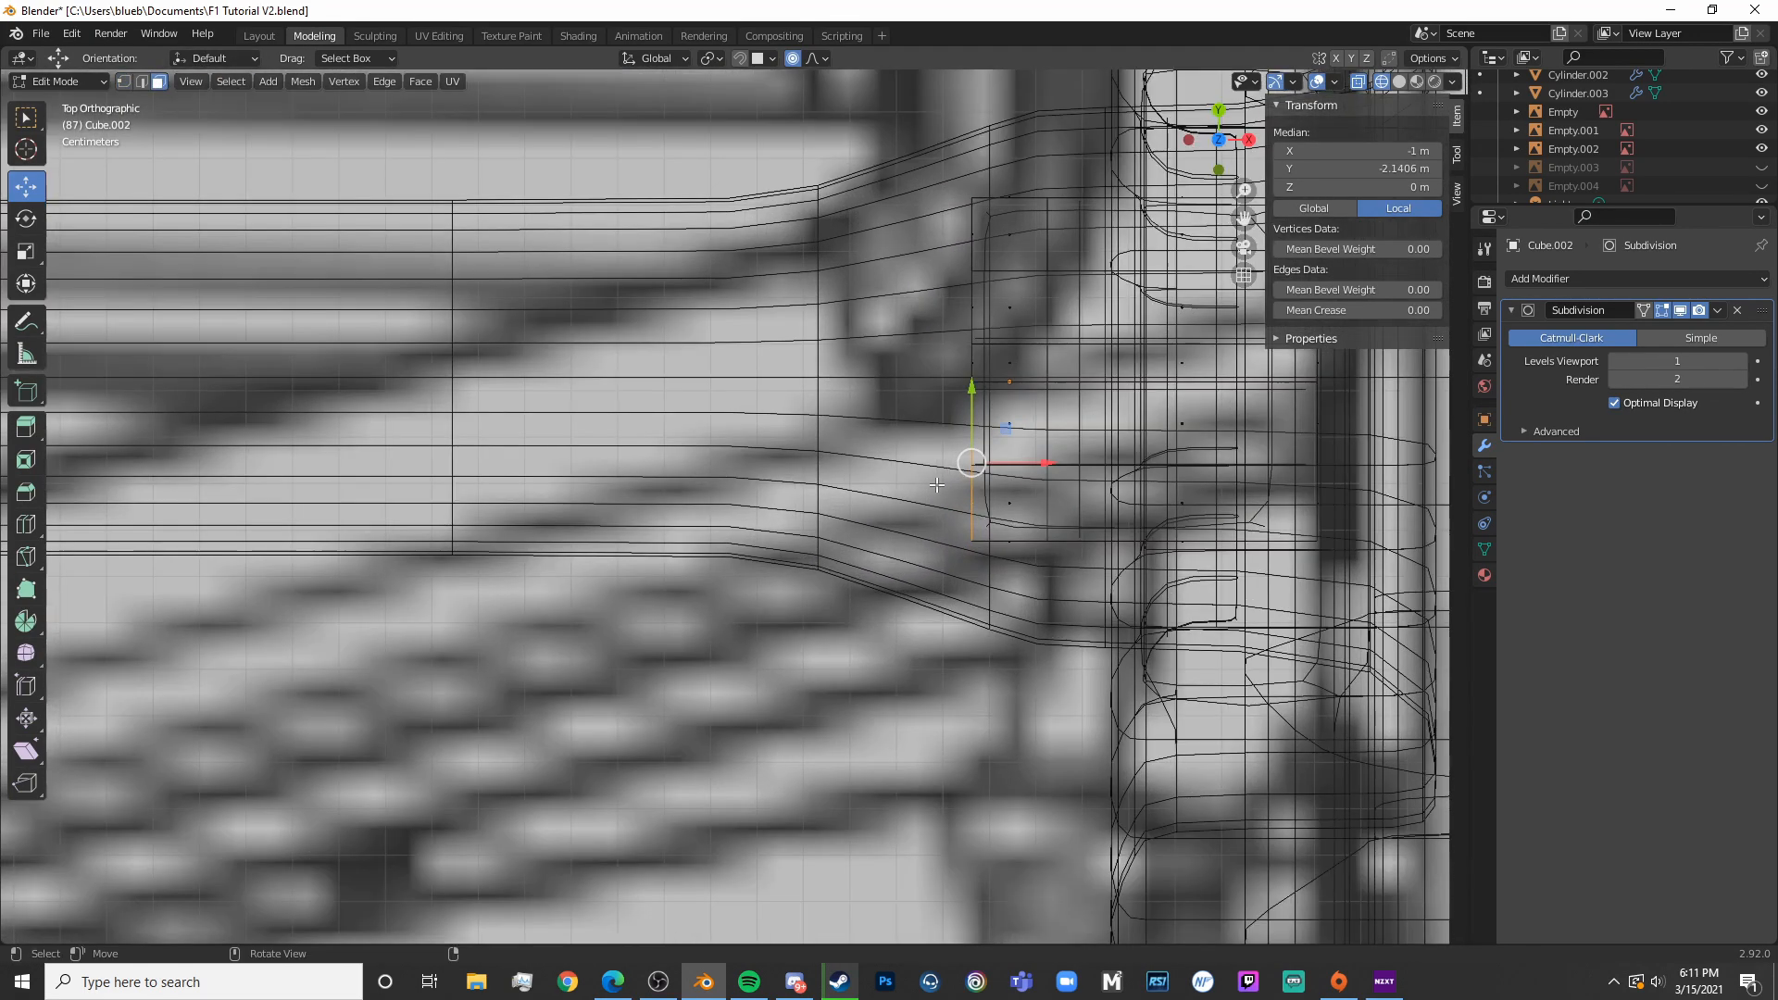
{"action": "key", "text": "alt+a"}
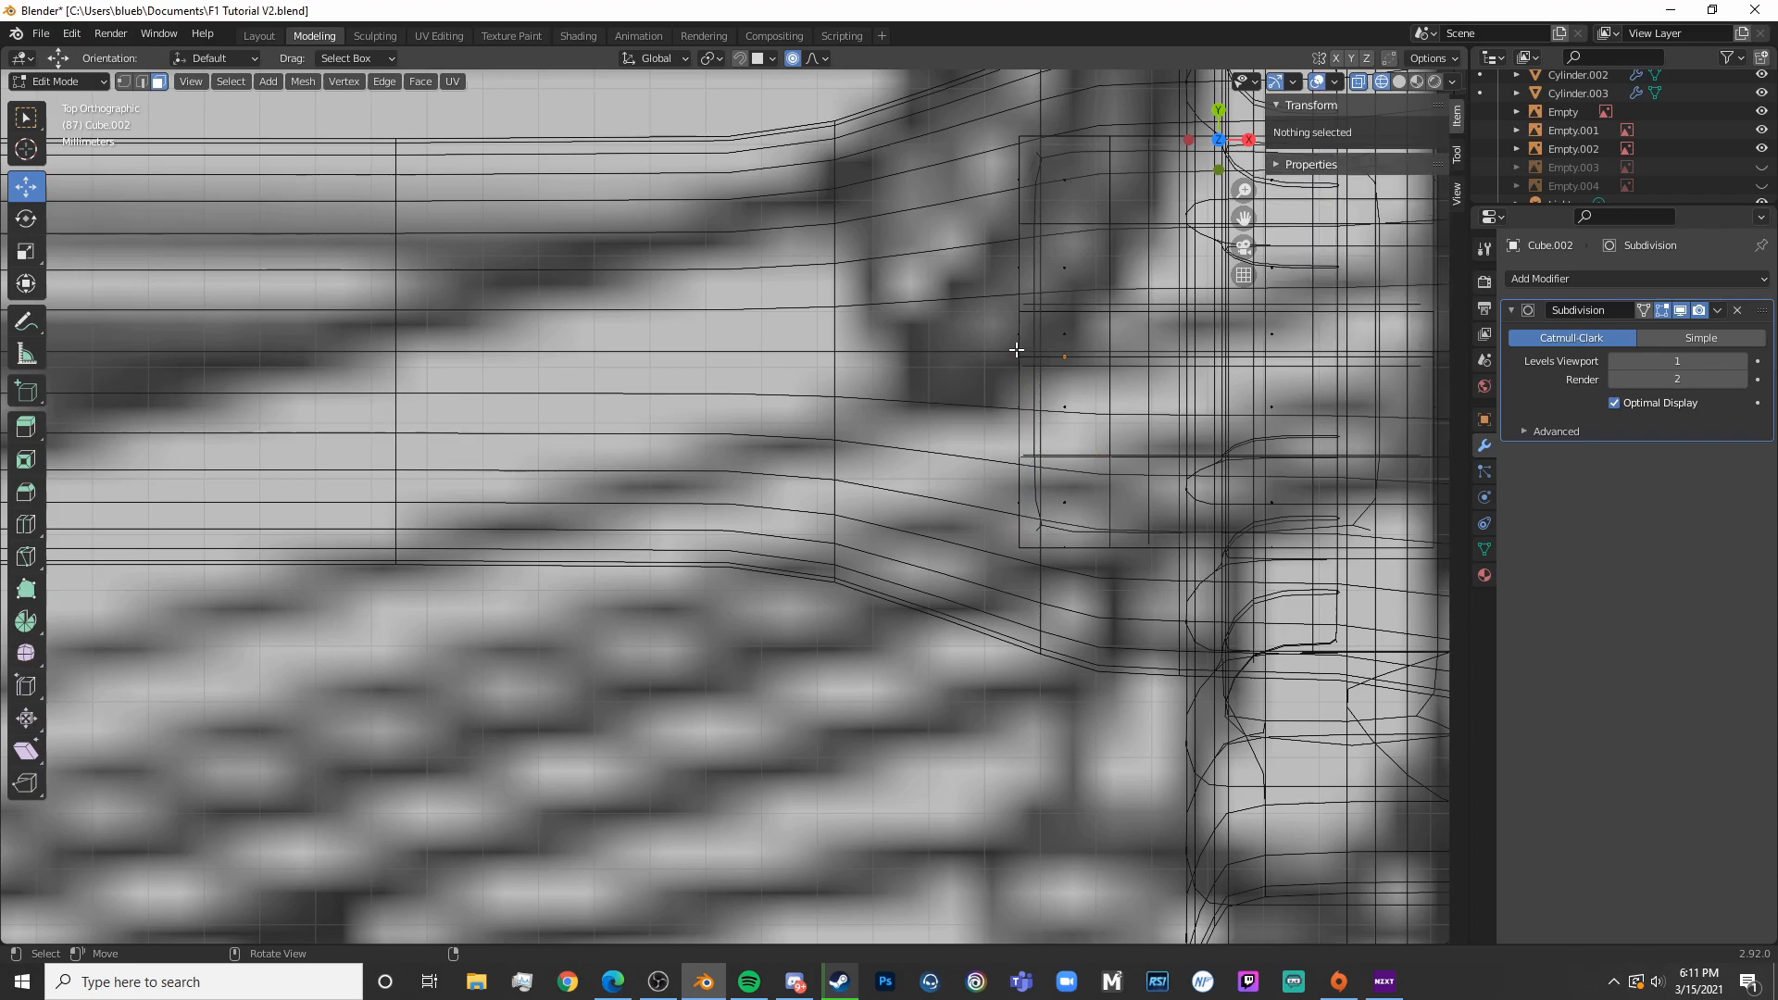
{"action": "left_click", "coordinate": [1015, 346]}
{"action": "right_click", "coordinate": [1015, 346]}
{"action": "middle_click_drag", "start_coordinate": [1107, 378], "coordinate": [1033, 391], "text": "shift"}
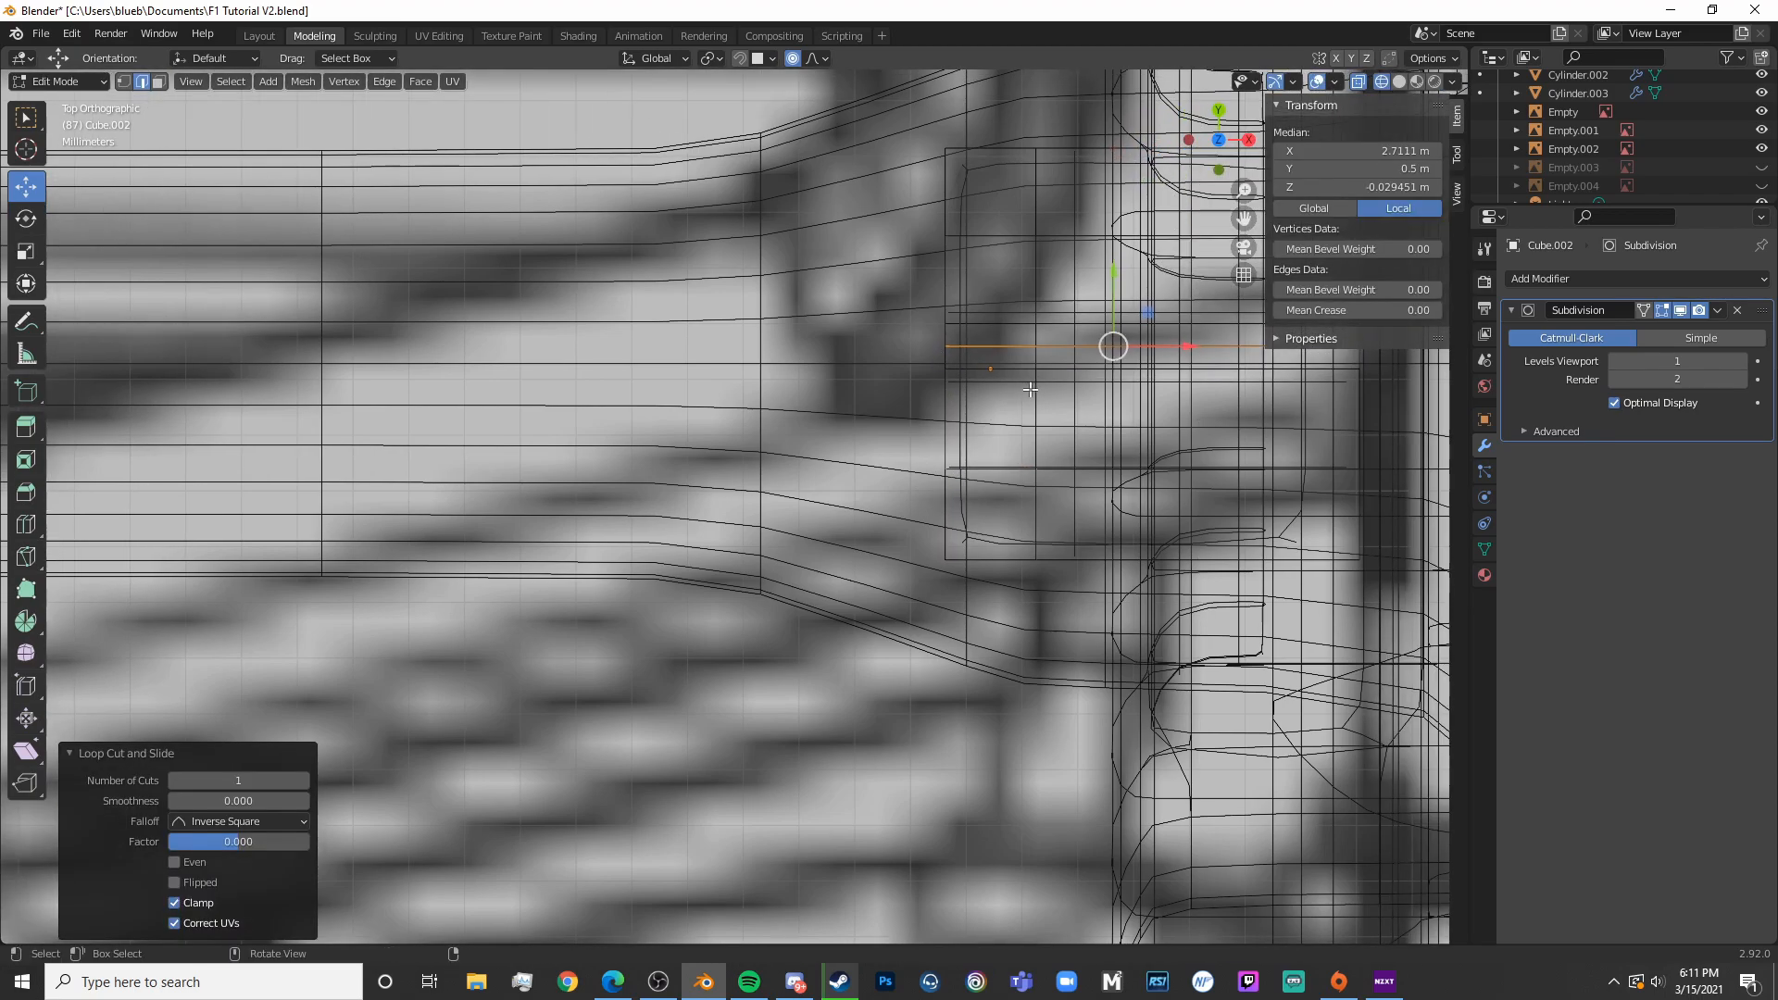
Extrude the outer-end faces on the block's −Y side inboard along the blueprint arm, to about -54.2 m in local X
{"action": "left_click", "coordinate": [159, 83]}
{"action": "key", "text": "c"}
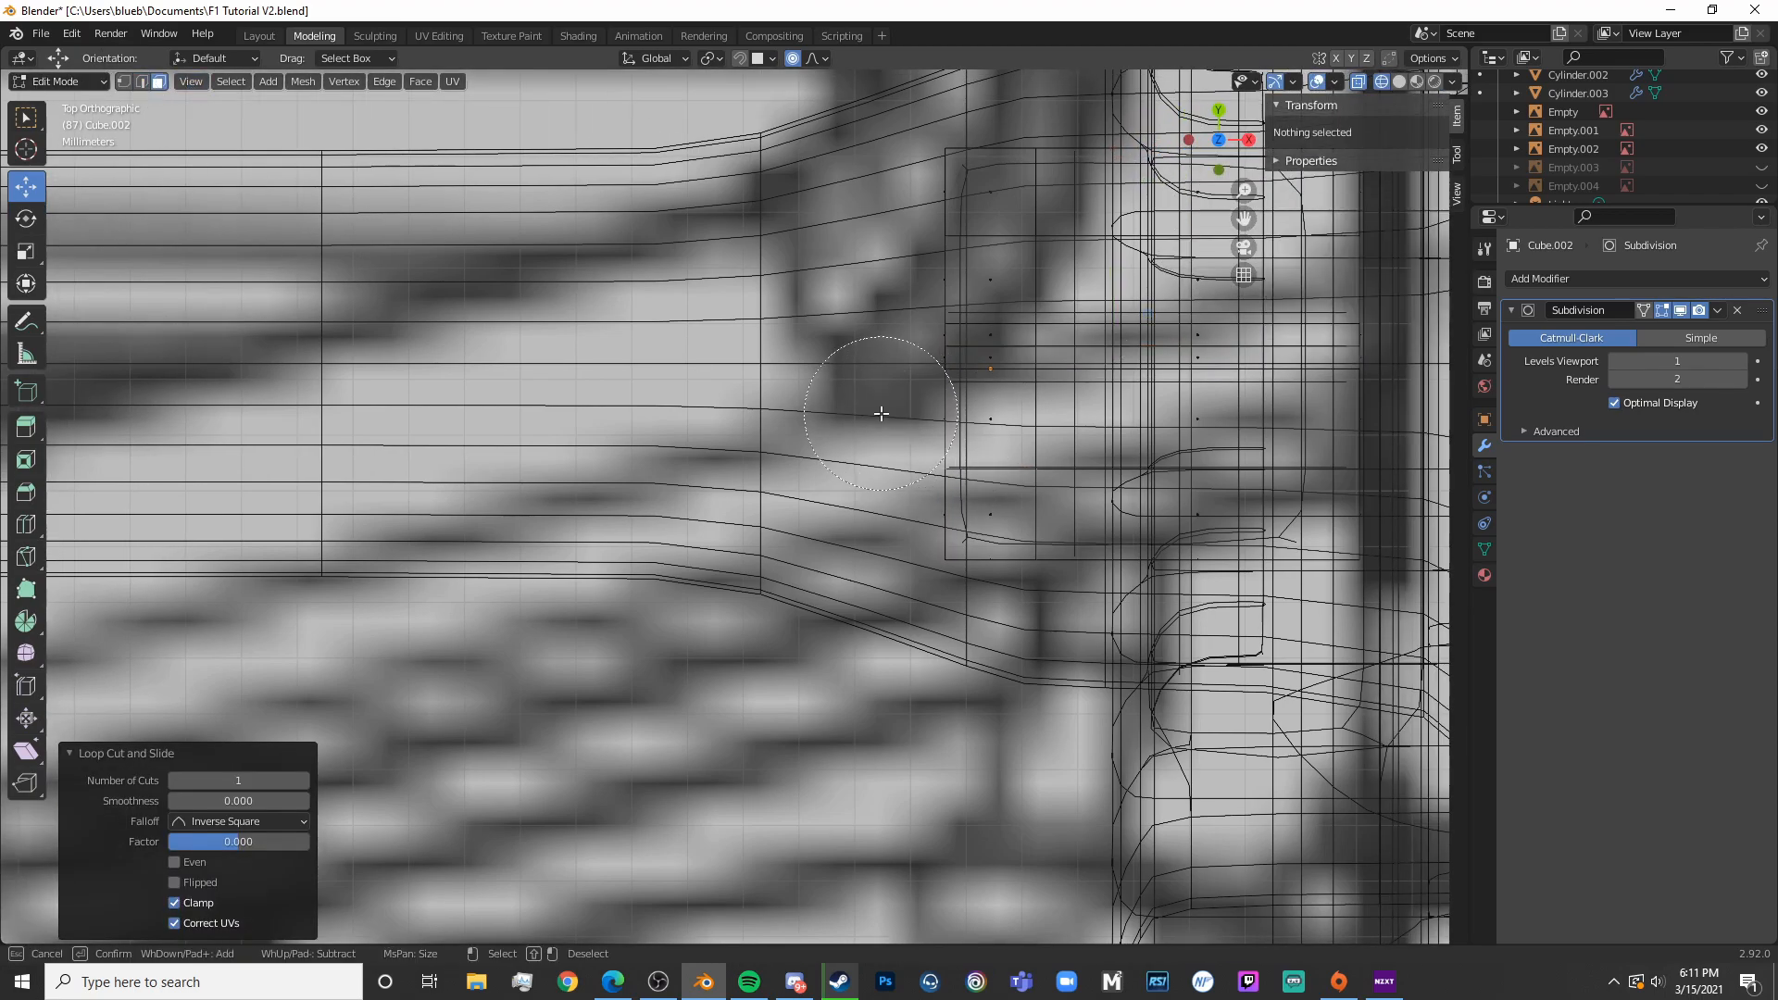
{"action": "left_click_drag", "start_coordinate": [889, 409], "coordinate": [888, 442]}
{"action": "key", "text": "Escape"}
{"action": "middle_click_drag", "start_coordinate": [884, 526], "coordinate": [708, 228]}
{"action": "scroll", "coordinate": [754, 210], "scroll_direction": "down", "scroll_amount": 6}
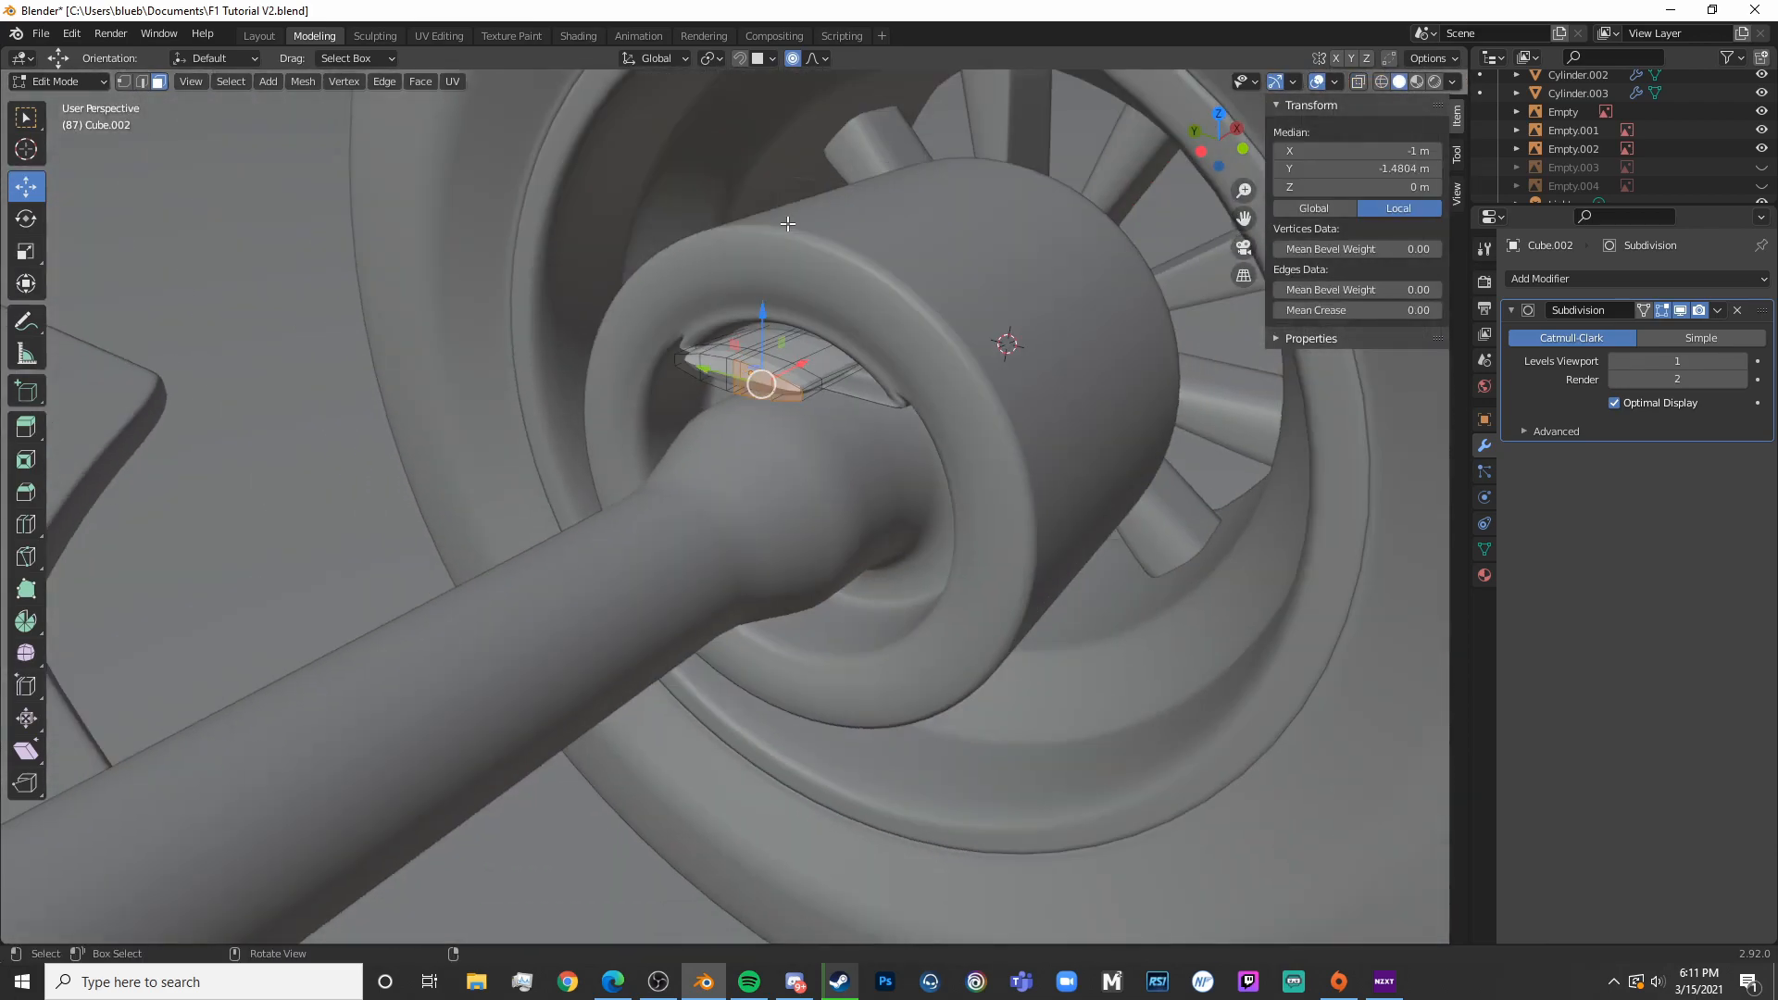
{"action": "key", "text": "KP_7"}
{"action": "scroll", "coordinate": [1018, 266], "scroll_direction": "down", "scroll_amount": 6}
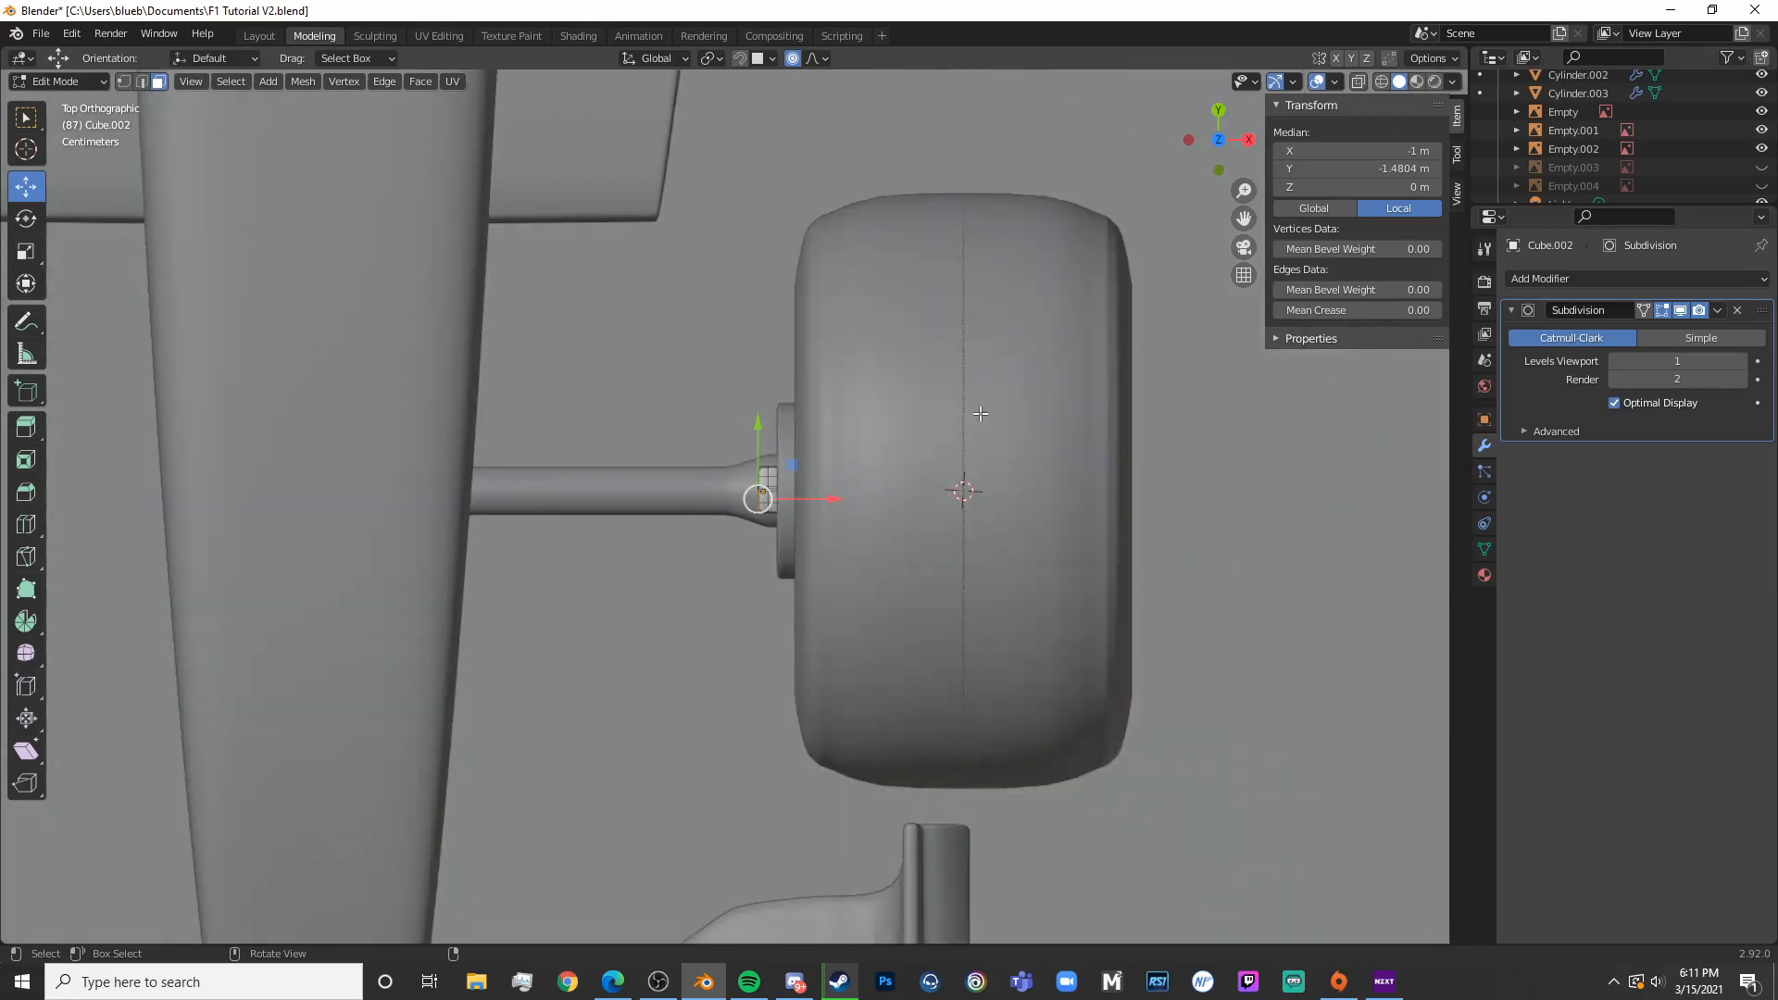
{"action": "scroll", "coordinate": [1006, 458], "scroll_direction": "up", "scroll_amount": 5}
{"action": "key", "text": "shift+z"}
{"action": "key", "text": "g"}
{"action": "key", "text": "z"}
{"action": "key", "text": "z"}
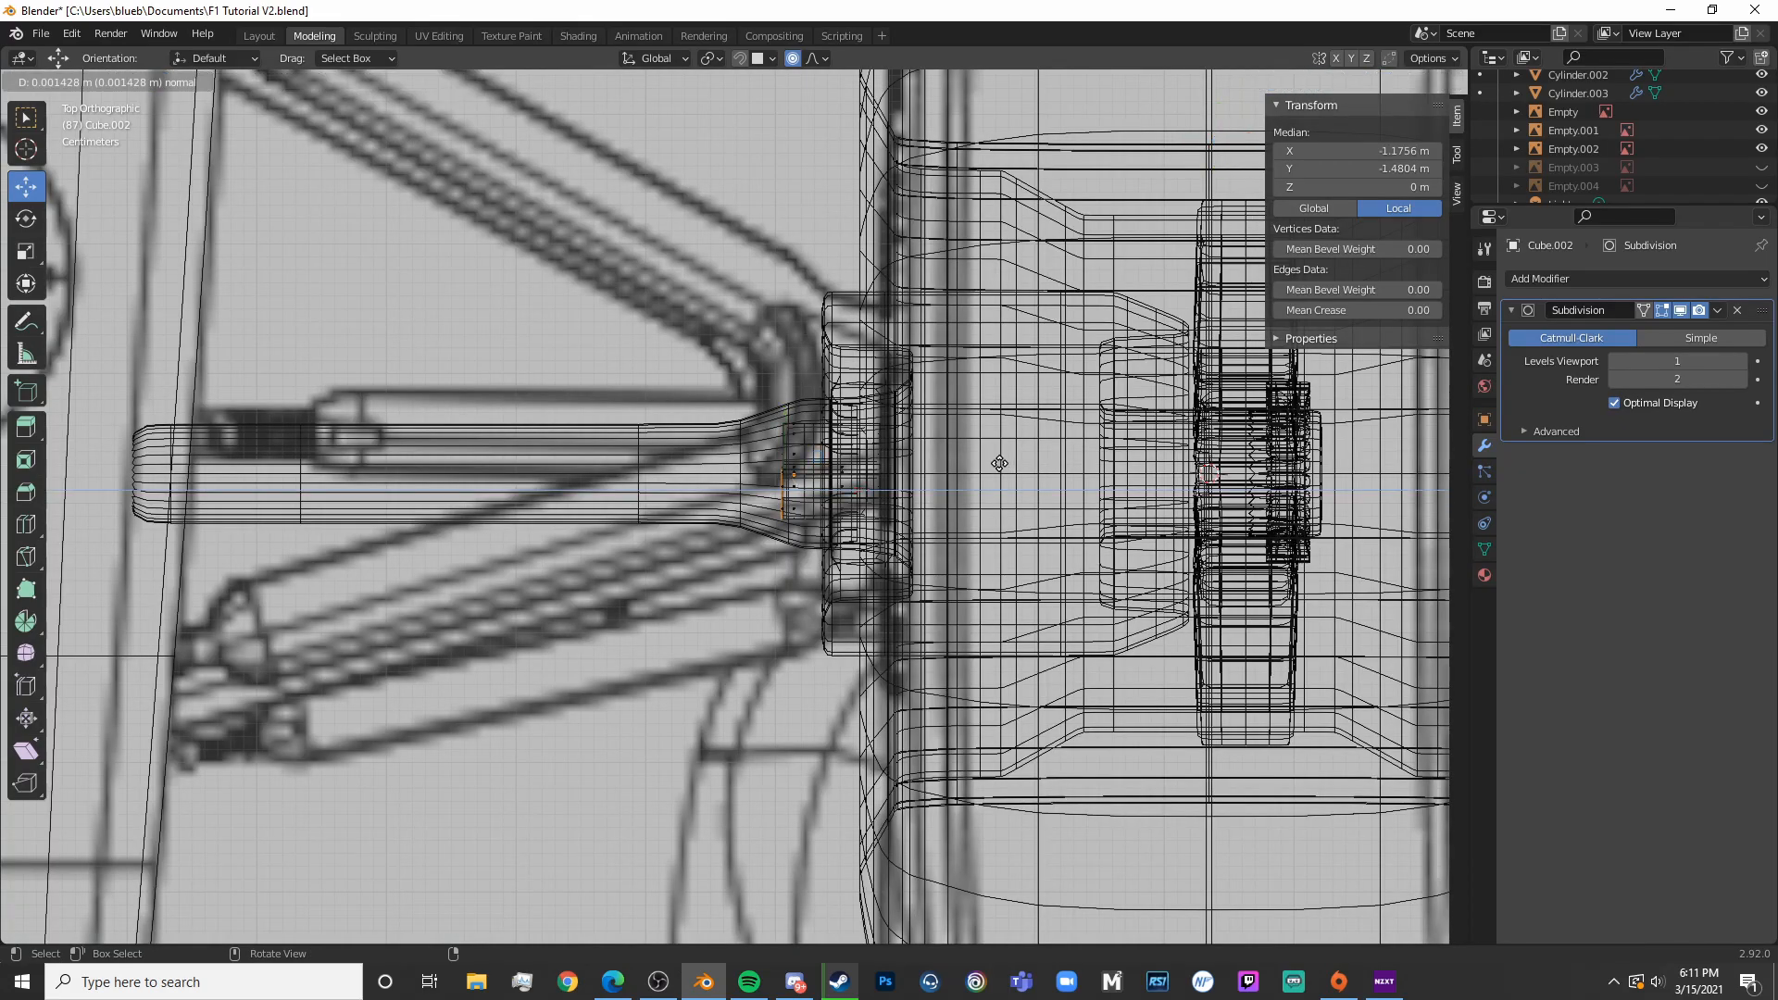
{"action": "left_click", "coordinate": [441, 479]}
Shift the extruded arm's end by about -0.112 m in Y to follow the lower blueprint arm
{"action": "middle_click_drag", "start_coordinate": [482, 431], "coordinate": [900, 356], "text": "shift"}
{"action": "left_click_drag", "start_coordinate": [645, 346], "coordinate": [692, 490]}
{"action": "middle_click_drag", "start_coordinate": [889, 398], "coordinate": [558, 530], "text": "shift"}
{"action": "scroll", "coordinate": [926, 510], "scroll_direction": "up", "scroll_amount": 6}
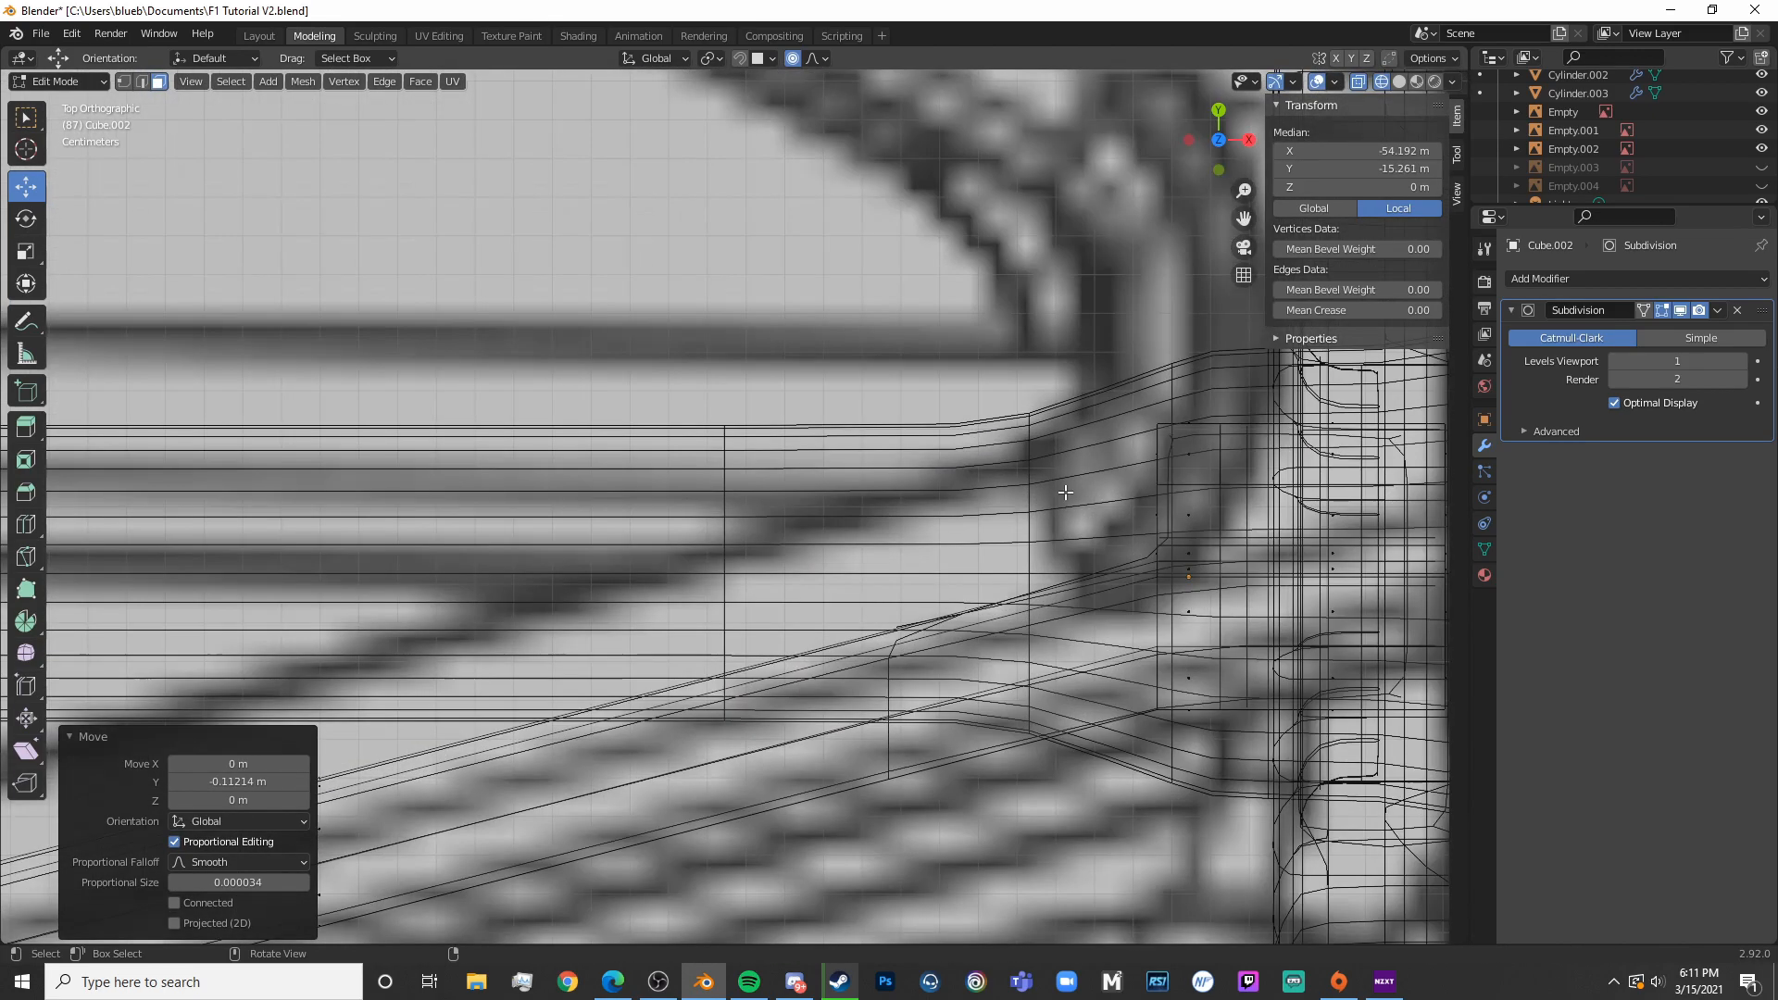
Extrude the outer-end faces on the block's +Y side about 0.26 m along their normal to form a second arm
{"action": "left_click", "coordinate": [1058, 491]}
{"action": "key", "text": "c"}
{"action": "left_click_drag", "start_coordinate": [1094, 526], "coordinate": [1084, 482]}
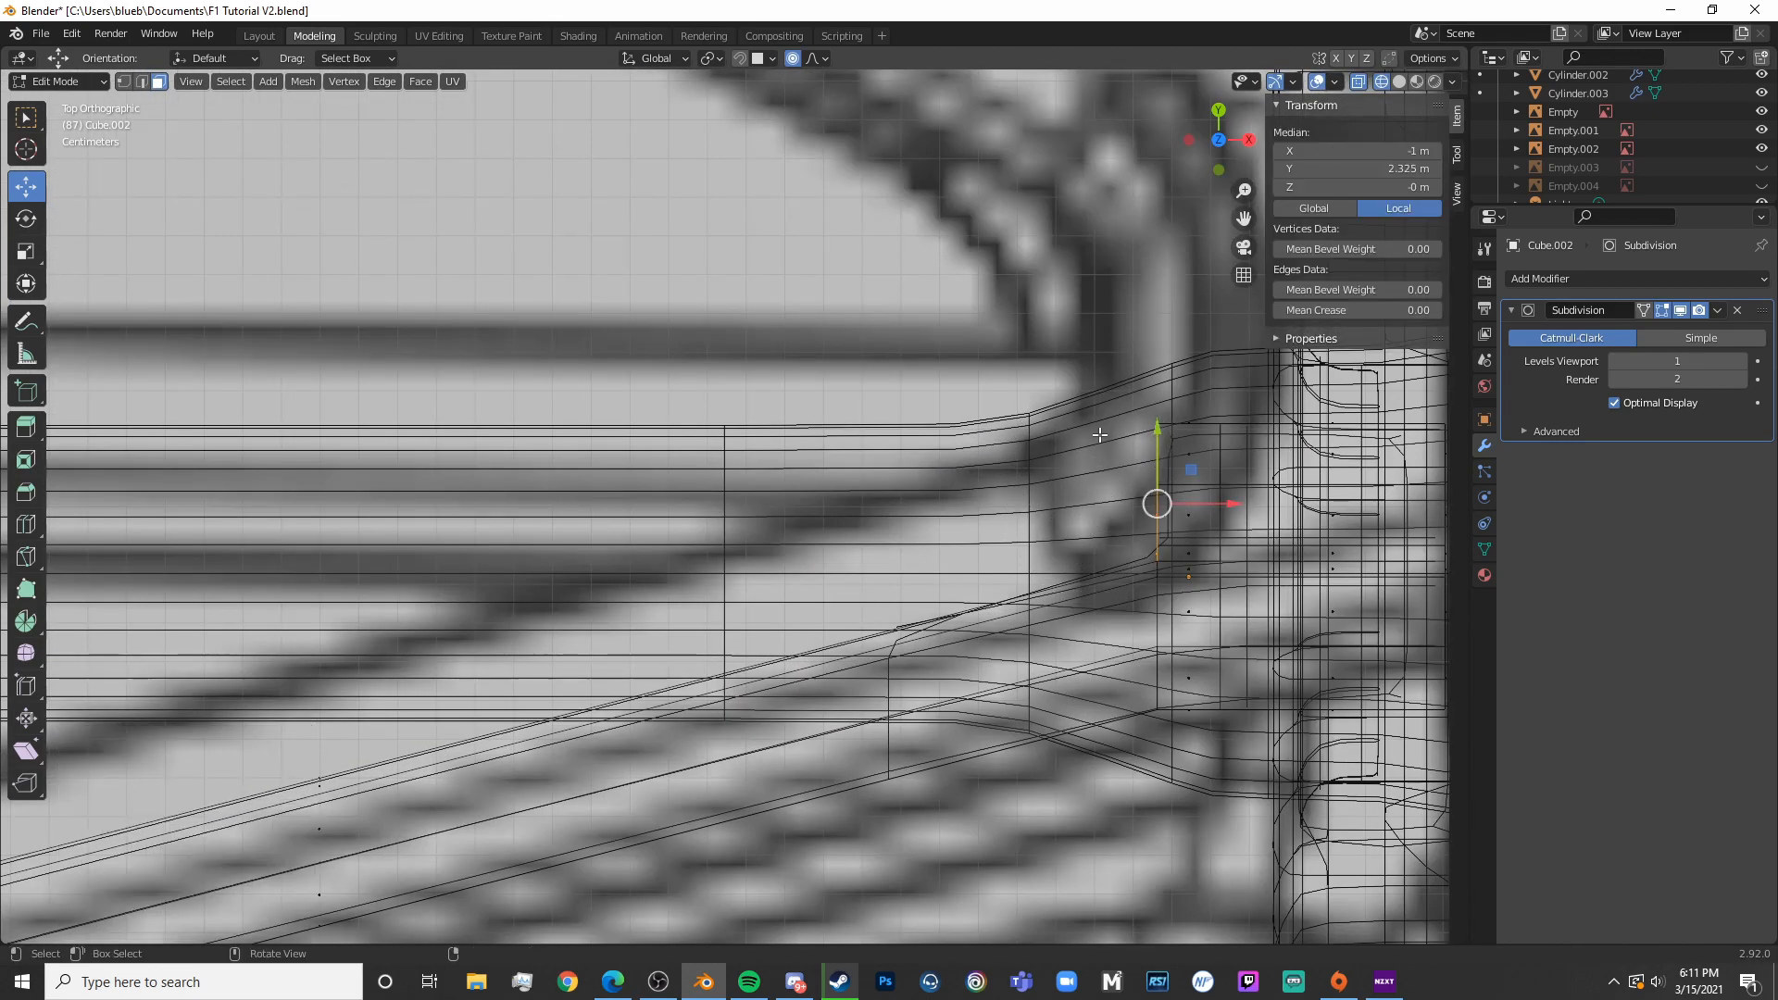
{"action": "key", "text": "shift+z"}
{"action": "scroll", "coordinate": [1059, 593], "scroll_direction": "down", "scroll_amount": 6}
{"action": "middle_click_drag", "start_coordinate": [919, 519], "coordinate": [527, 327]}
{"action": "key", "text": "e"}
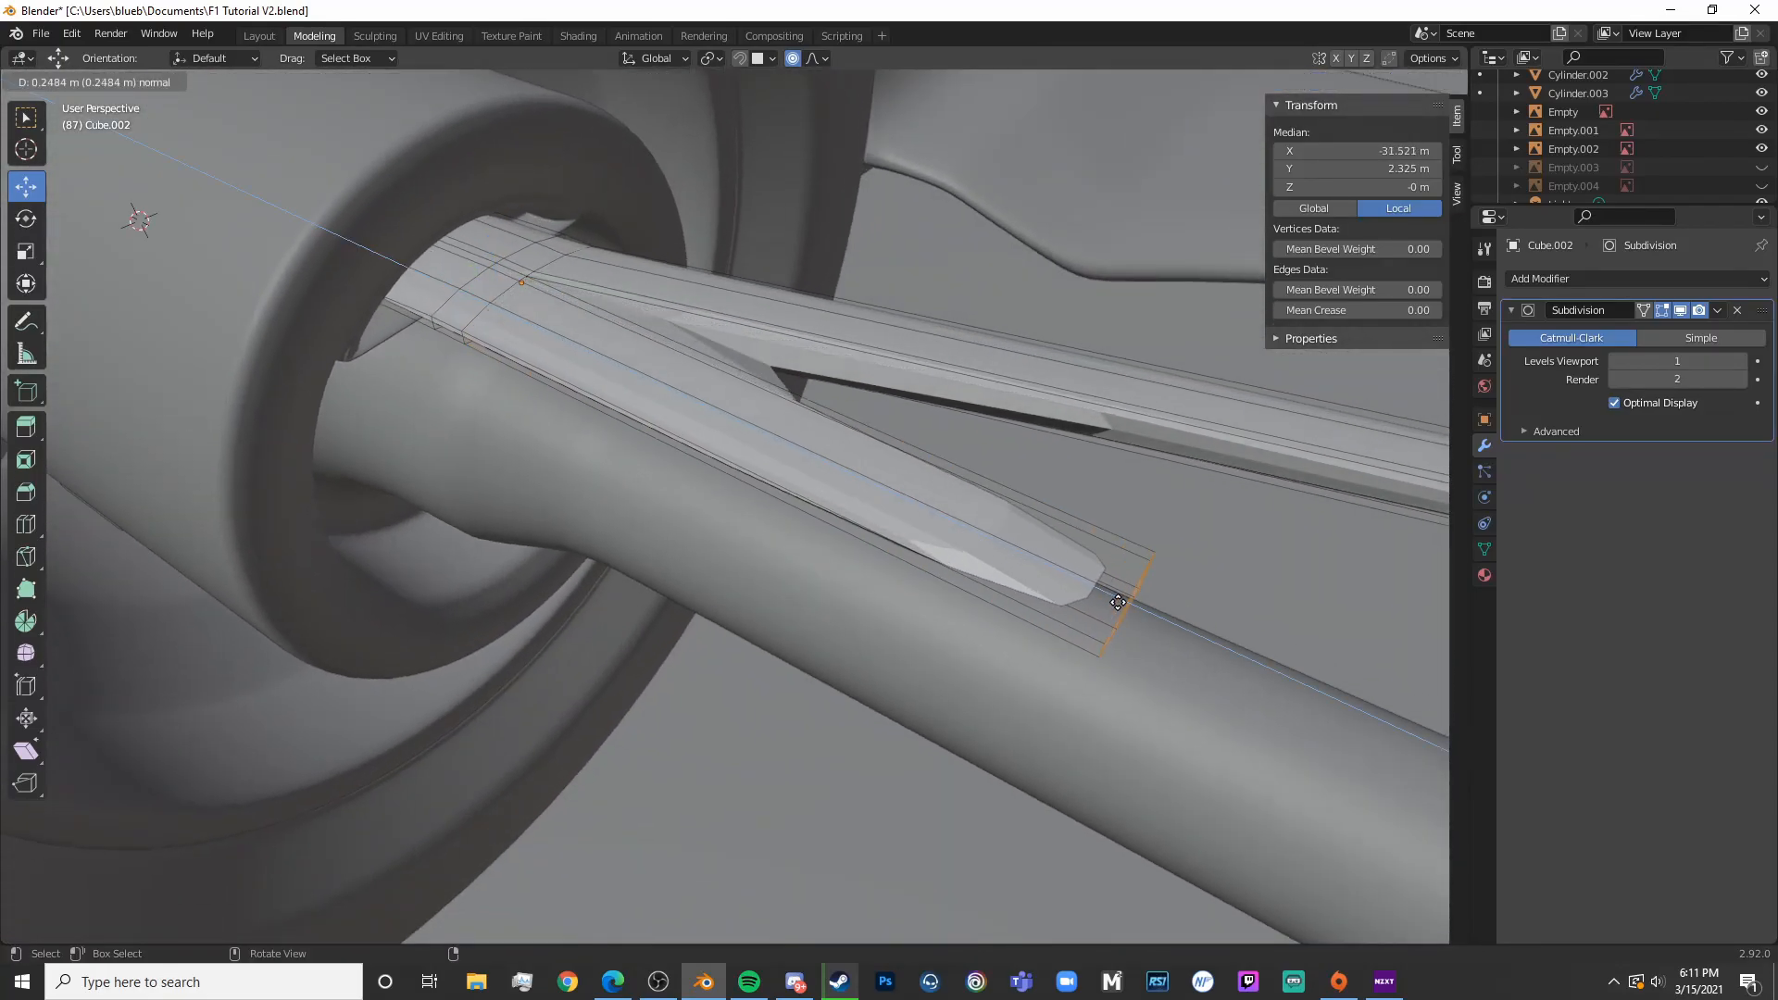
{"action": "left_click", "coordinate": [1155, 614]}
Move and rotate the second arm's end onto the upper blueprint arm, at about -47.3 m X and 39.3 m Y locally
{"action": "key", "text": "KP_7"}
{"action": "key", "text": "shift+z"}
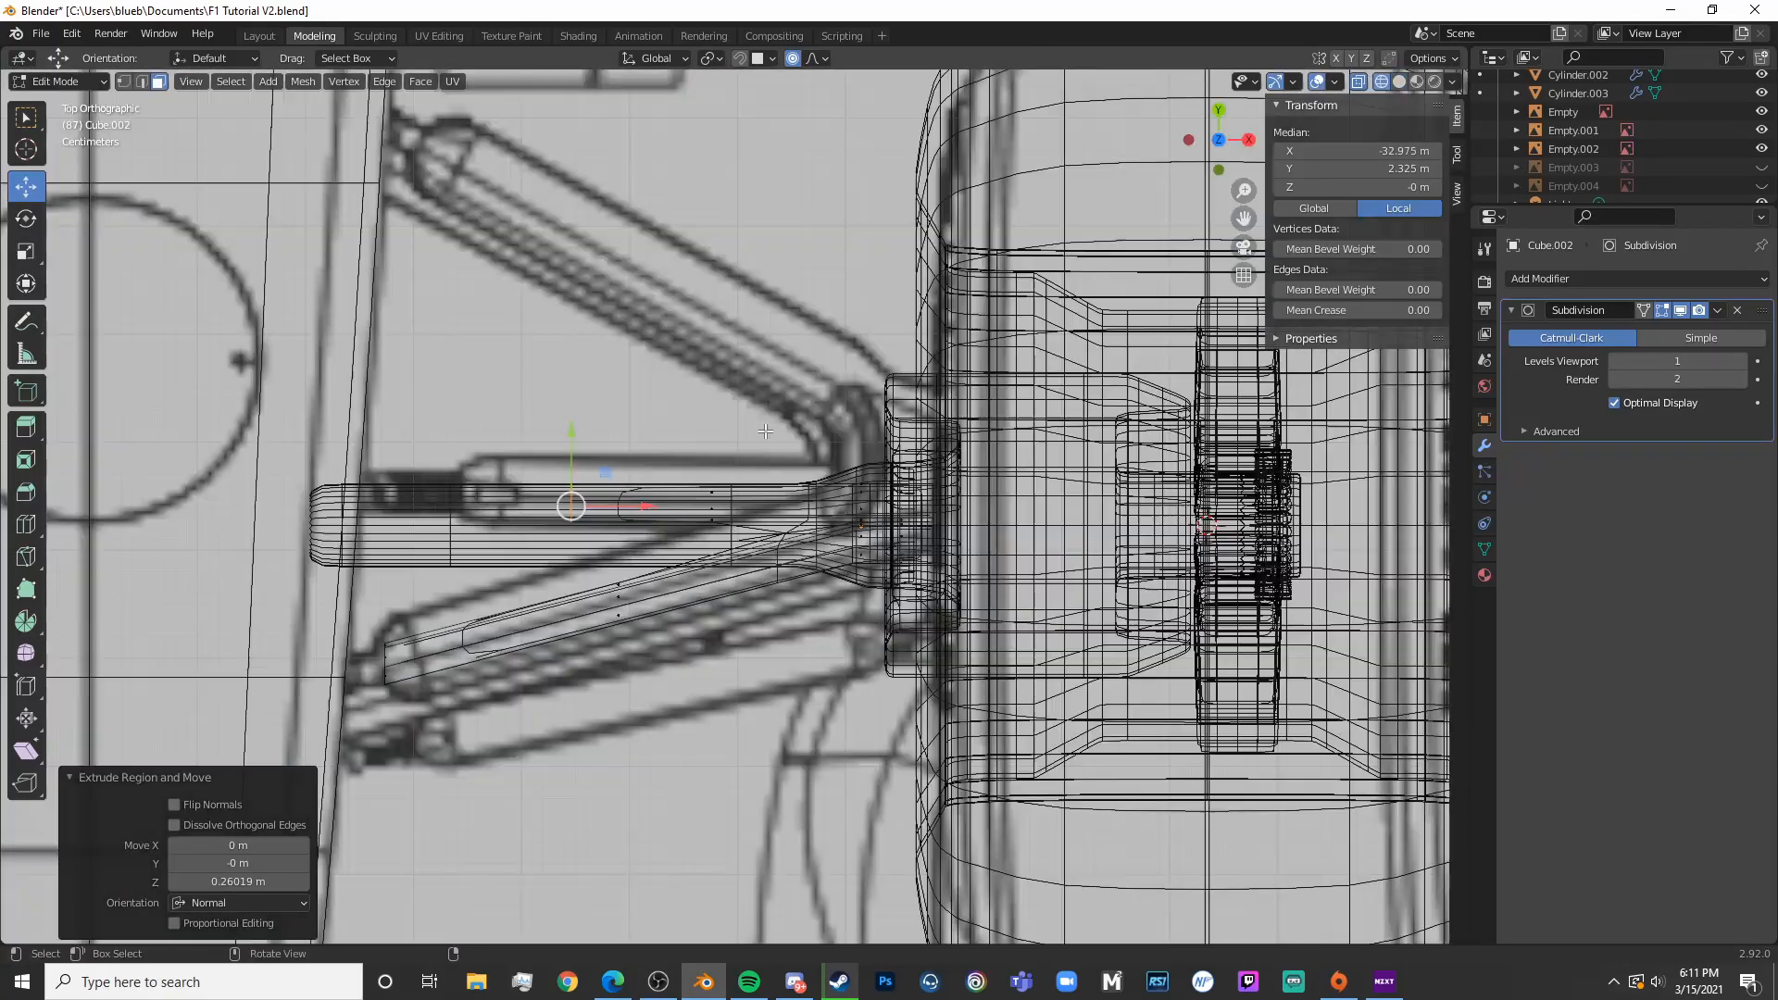
{"action": "scroll", "coordinate": [739, 313], "scroll_direction": "down", "scroll_amount": 1}
{"action": "key", "text": "g"}
{"action": "left_click", "coordinate": [702, 163]}
{"action": "key", "text": "r"}
{"action": "left_click", "coordinate": [741, 203]}
{"action": "key", "text": "g"}
{"action": "left_click", "coordinate": [772, 250]}
Examine the forked arm's shape beside the wheel and its alignment with the top-view blueprint
{"action": "key", "text": "shift+z"}
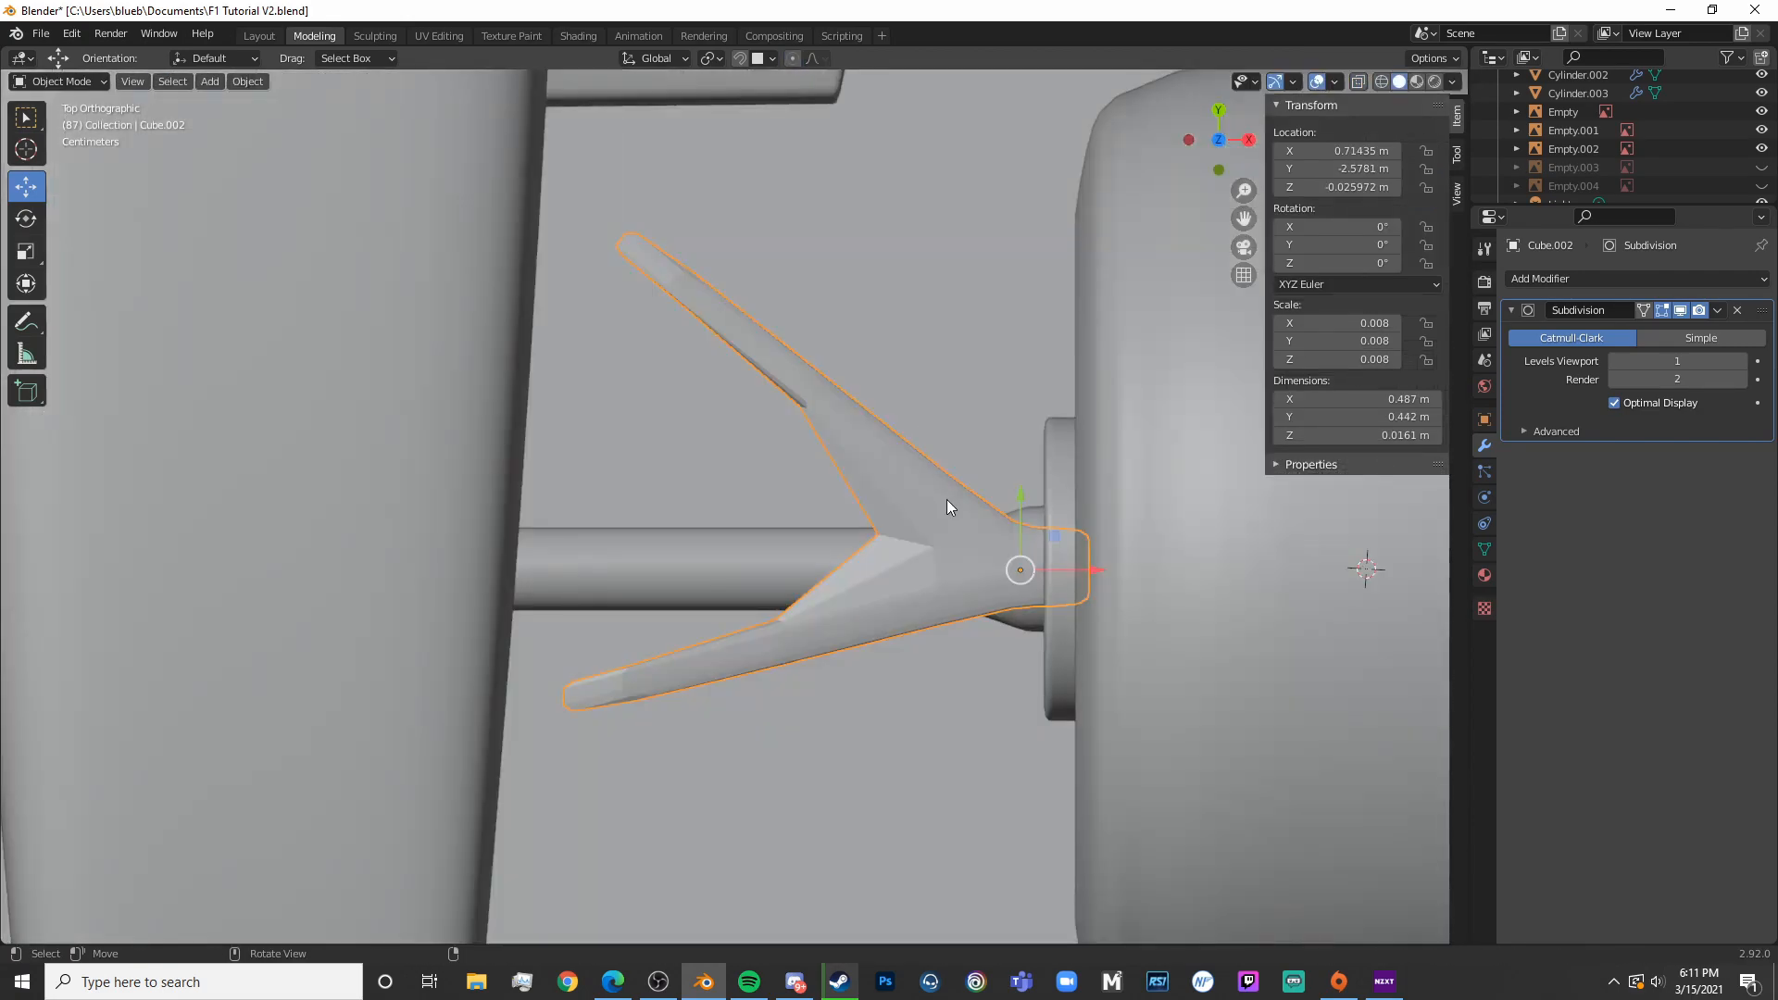
{"action": "key", "text": "alt+z"}
{"action": "middle_click_drag", "start_coordinate": [950, 511], "coordinate": [890, 530], "text": "shift"}
{"action": "scroll", "coordinate": [890, 530], "scroll_direction": "up", "scroll_amount": 3}
{"action": "scroll", "coordinate": [879, 523], "scroll_direction": "down", "scroll_amount": 3}
{"action": "mouse_move", "coordinate": [791, 459]}
{"action": "middle_mouse_down", "text": "shift"}
{"action": "mouse_move", "coordinate": [832, 450]}
{"action": "mouse_move", "coordinate": [811, 537]}
{"action": "middle_mouse_up", "text": "shift"}
{"action": "key", "text": "shift+z"}
{"action": "scroll", "coordinate": [812, 537], "scroll_direction": "down", "scroll_amount": 2}
{"action": "scroll", "coordinate": [844, 537], "scroll_direction": "up", "scroll_amount": 2}
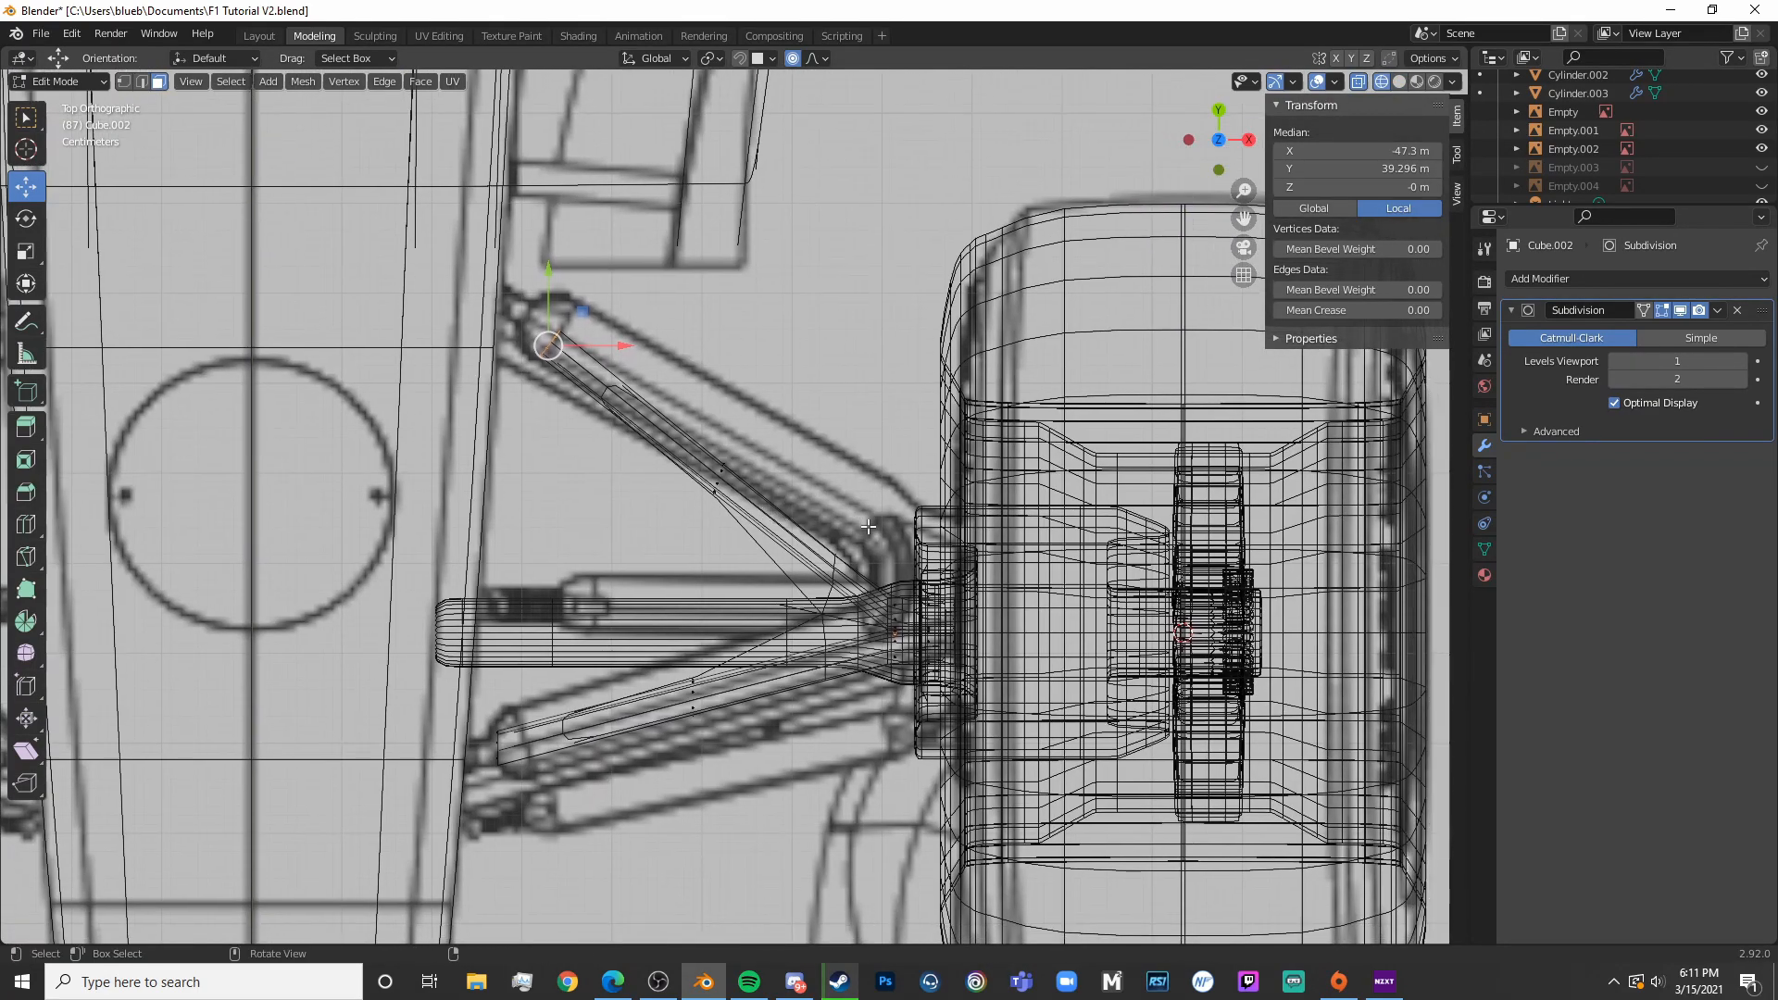
Scale and move the upper arm's outer end faces so the arm matches the width and position of the blueprint arm
{"action": "key", "text": "alt+a"}
{"action": "key", "text": "c"}
{"action": "left_click", "coordinate": [526, 343]}
{"action": "scroll", "coordinate": [674, 340], "scroll_direction": "up", "scroll_amount": 4}
{"action": "middle_click_drag", "start_coordinate": [693, 278], "coordinate": [818, 424], "text": "shift"}
{"action": "key", "text": "s"}
{"action": "left_click", "coordinate": [951, 218]}
{"action": "key", "text": "g"}
{"action": "left_click", "coordinate": [972, 196]}
{"action": "key", "text": "s"}
{"action": "left_click", "coordinate": [922, 225]}
{"action": "key", "text": "g"}
{"action": "left_click", "coordinate": [908, 229]}
Rotate and move the lower arm's outer end to align it with the lower blueprint arm
{"action": "scroll", "coordinate": [849, 148], "scroll_direction": "down", "scroll_amount": 4}
{"action": "key", "text": "a"}
{"action": "key", "text": "a"}
{"action": "key", "text": "a"}
{"action": "key", "text": "a"}
{"action": "left_click", "coordinate": [608, 628]}
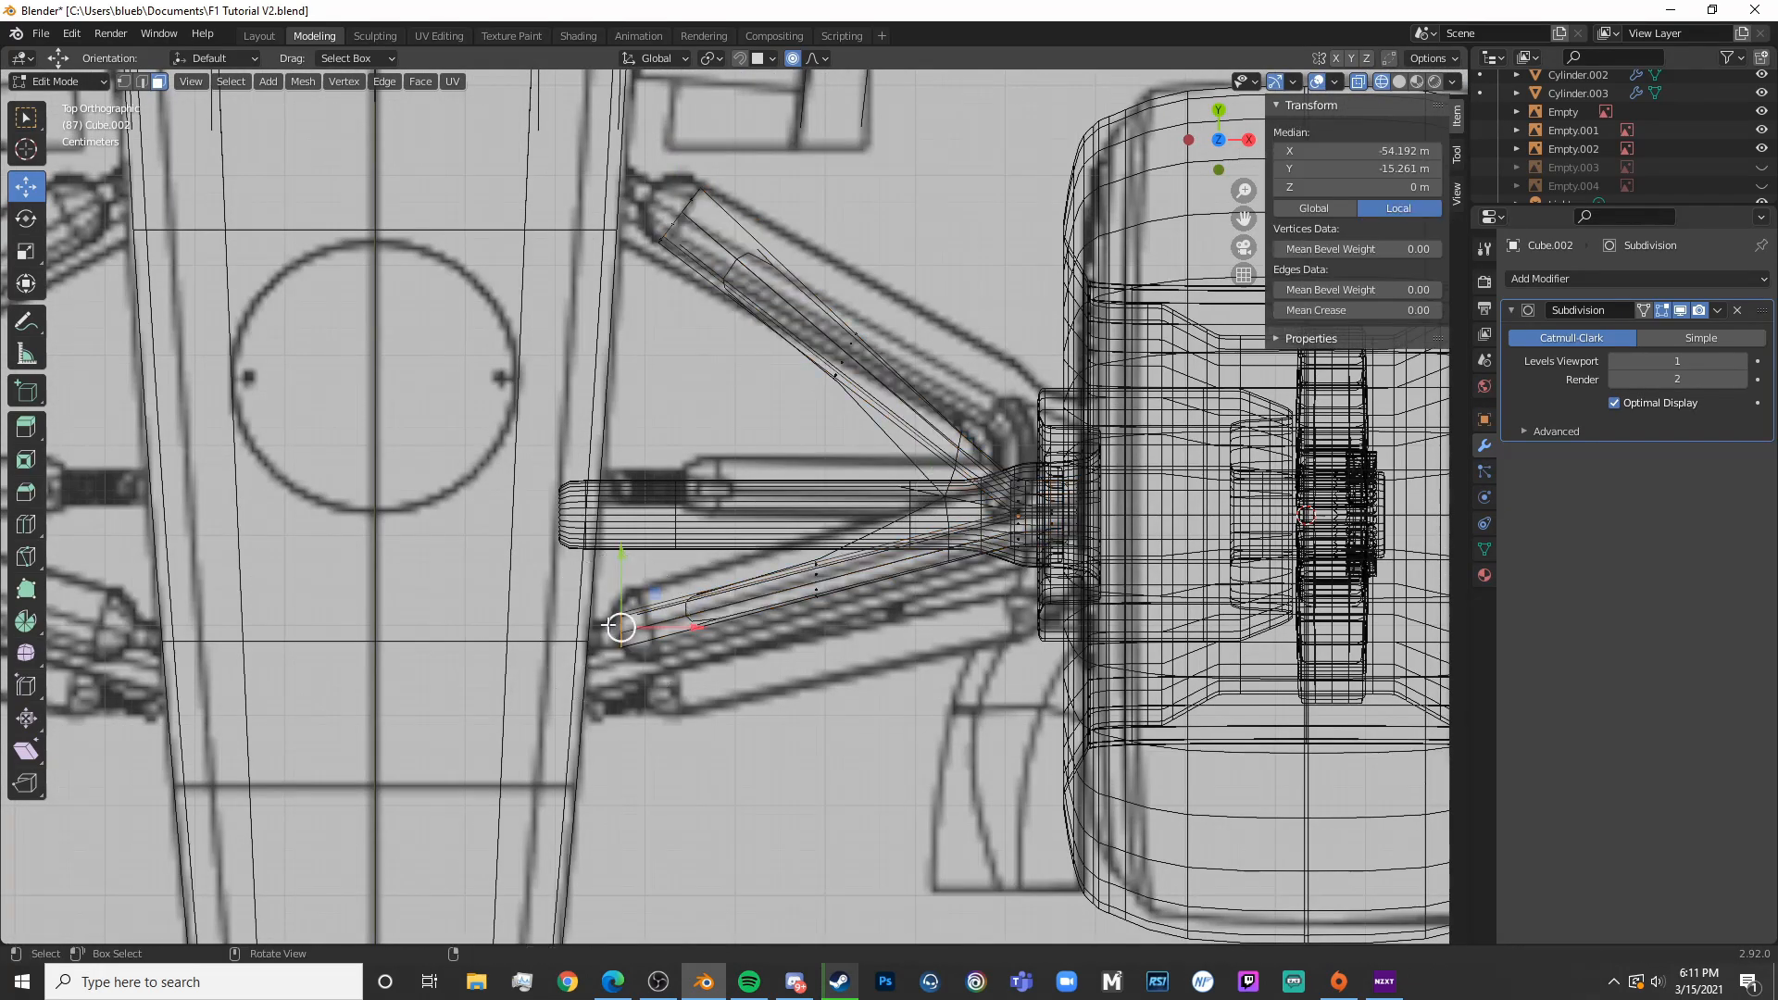
{"action": "scroll", "coordinate": [608, 628], "scroll_direction": "up", "scroll_amount": 3}
{"action": "key", "text": "r"}
{"action": "left_click", "coordinate": [1063, 504]}
{"action": "key", "text": "g"}
{"action": "left_click", "coordinate": [1099, 393]}
Scale the lower arm's end by 1.14 and again by 1.117, and shift it to about -50.9 m X and -14.5 m Y locally
{"action": "key", "text": "s"}
{"action": "left_click", "coordinate": [1207, 390]}
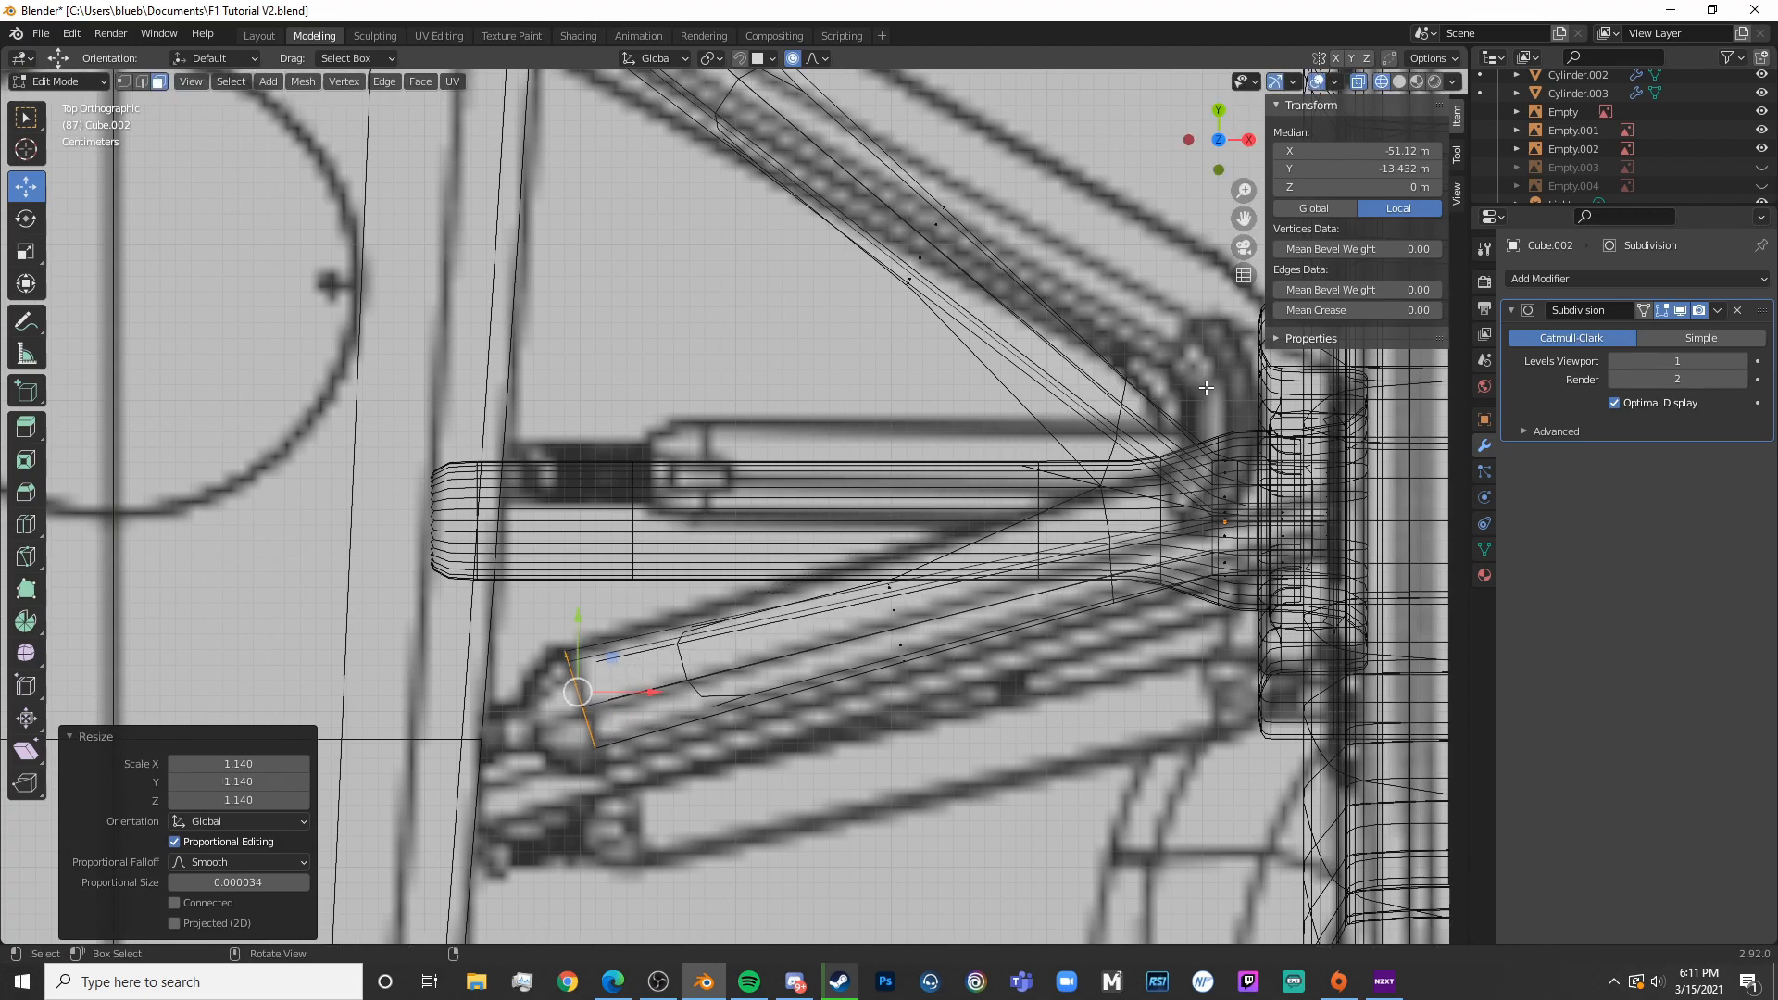
{"action": "key", "text": "g"}
{"action": "left_click", "coordinate": [1304, 411]}
{"action": "key", "text": "g"}
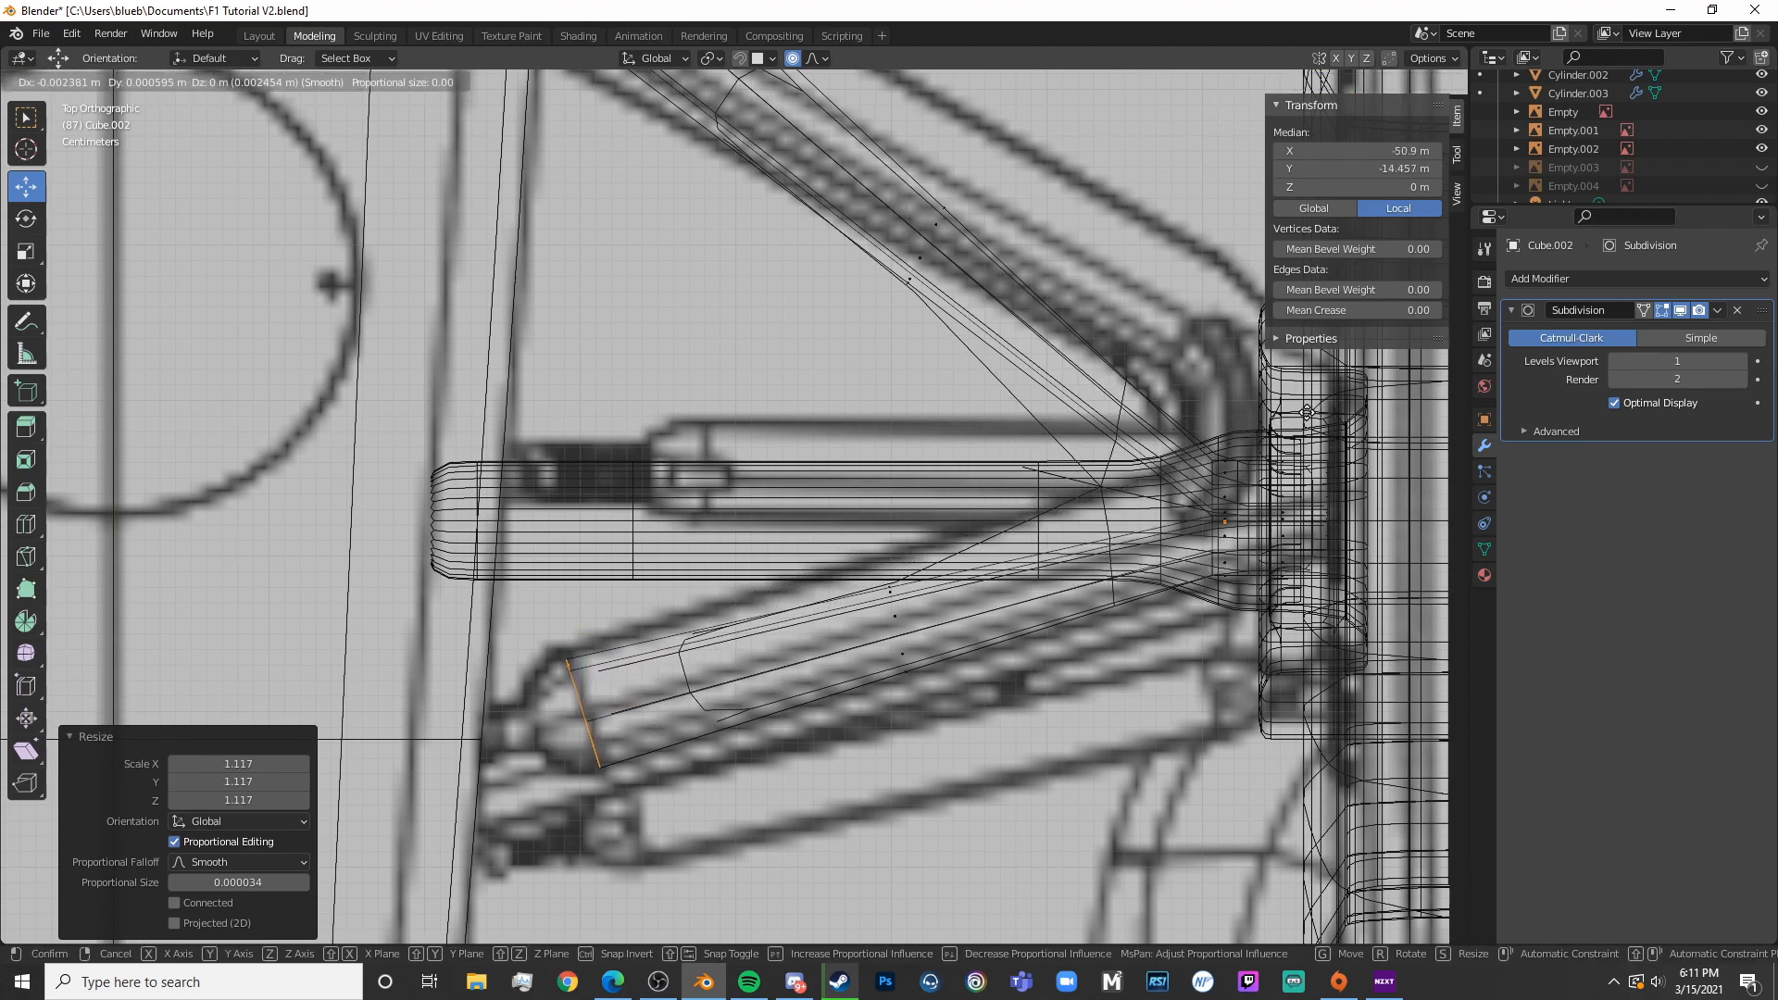
{"action": "left_click", "coordinate": [1308, 410]}
Add an edge loop halfway along the lower arm and enlarge and adjust it to the blueprint arm's width
{"action": "middle_click_drag", "start_coordinate": [954, 505], "coordinate": [751, 550], "text": "shift"}
{"action": "left_click", "coordinate": [748, 556]}
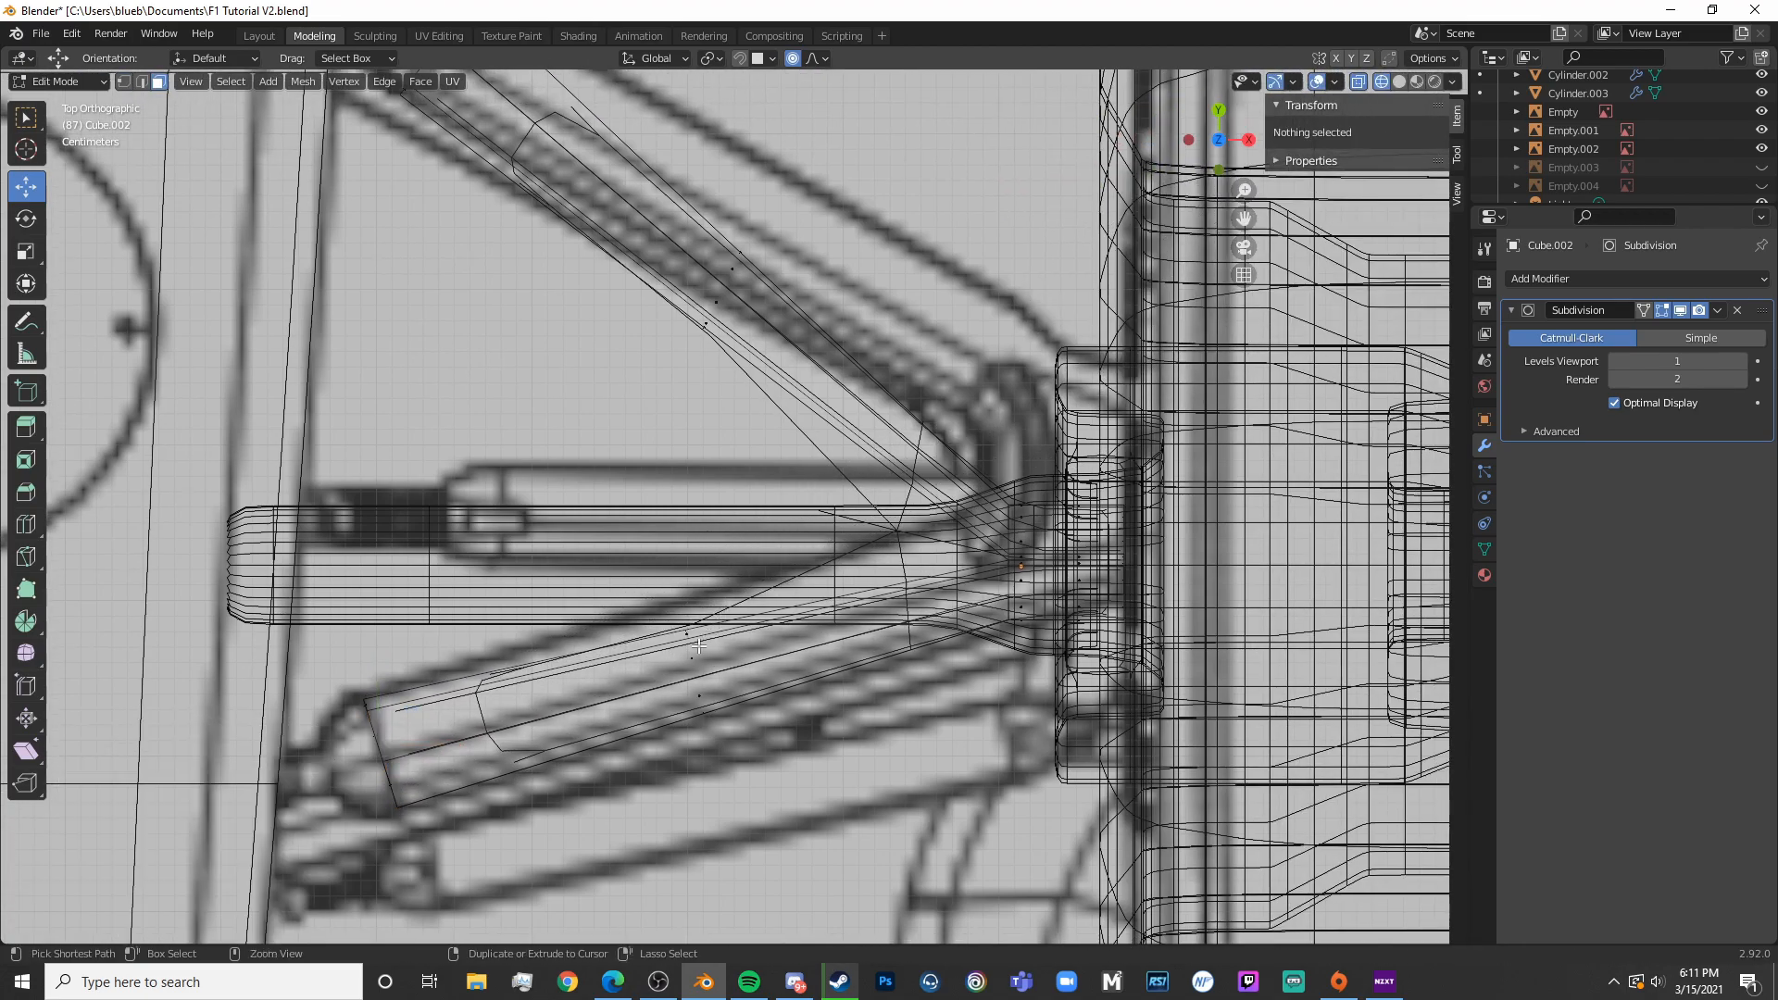
{"action": "left_click", "coordinate": [695, 672]}
{"action": "left_click", "coordinate": [732, 622]}
{"action": "key", "text": "s"}
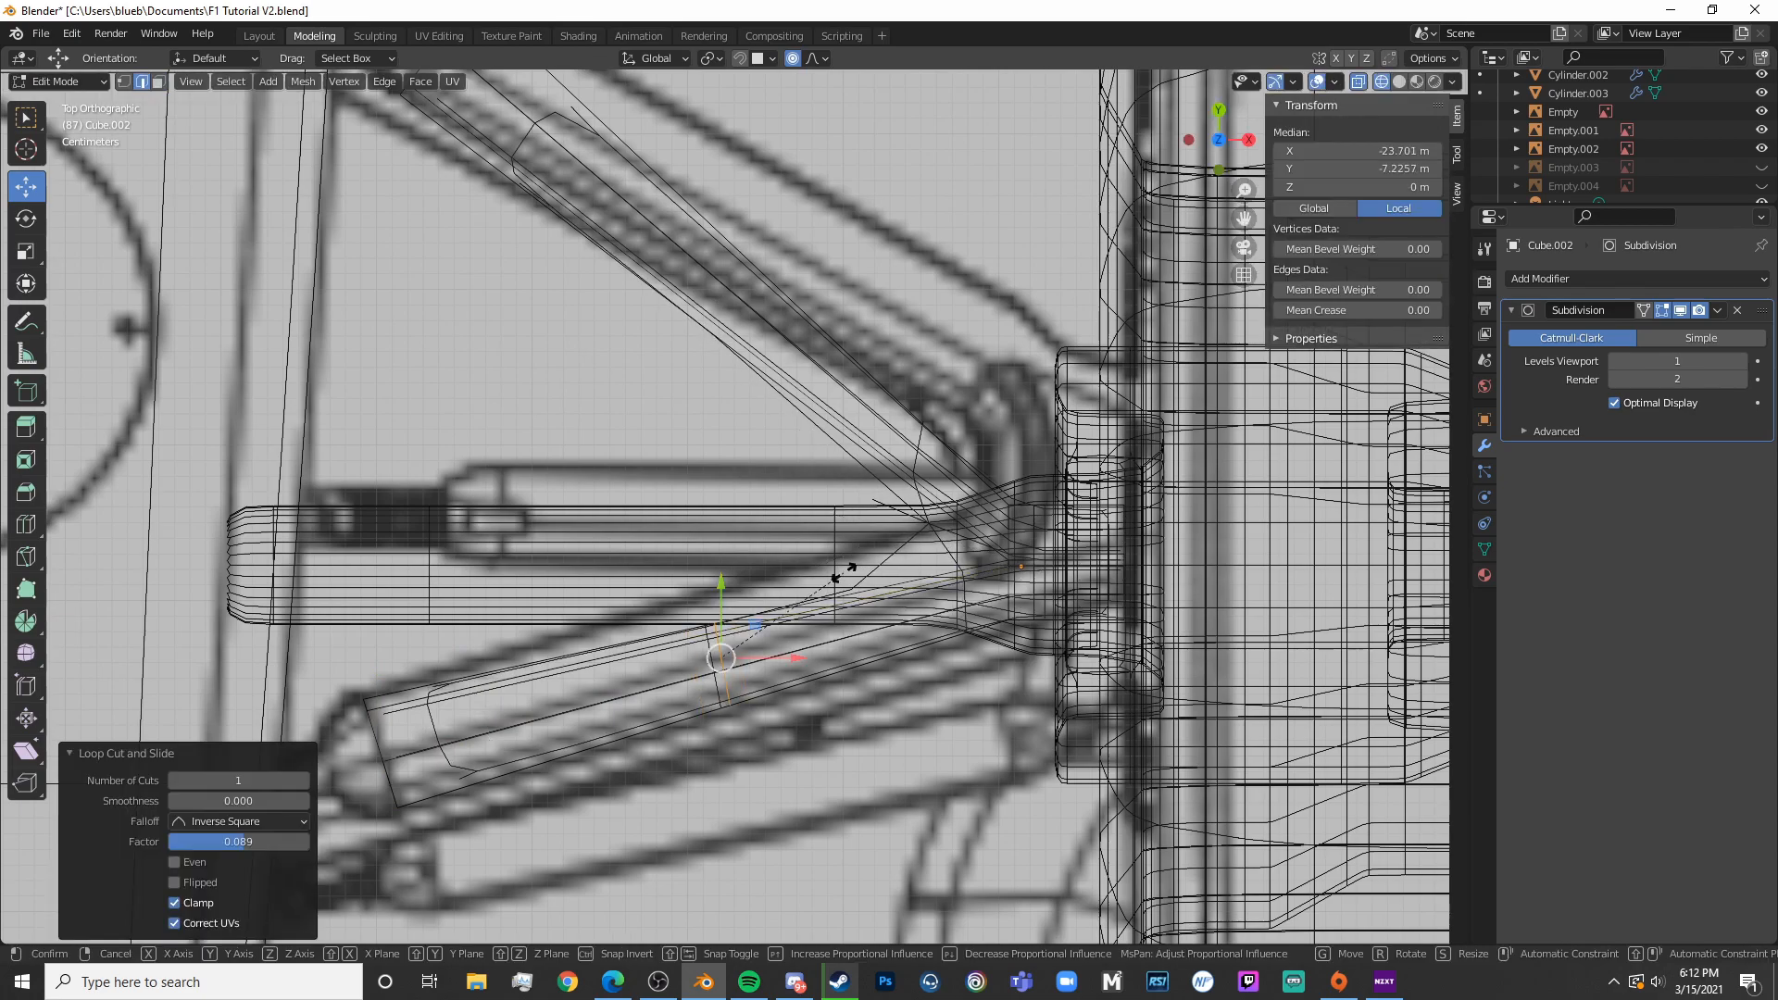
{"action": "left_click", "coordinate": [880, 564]}
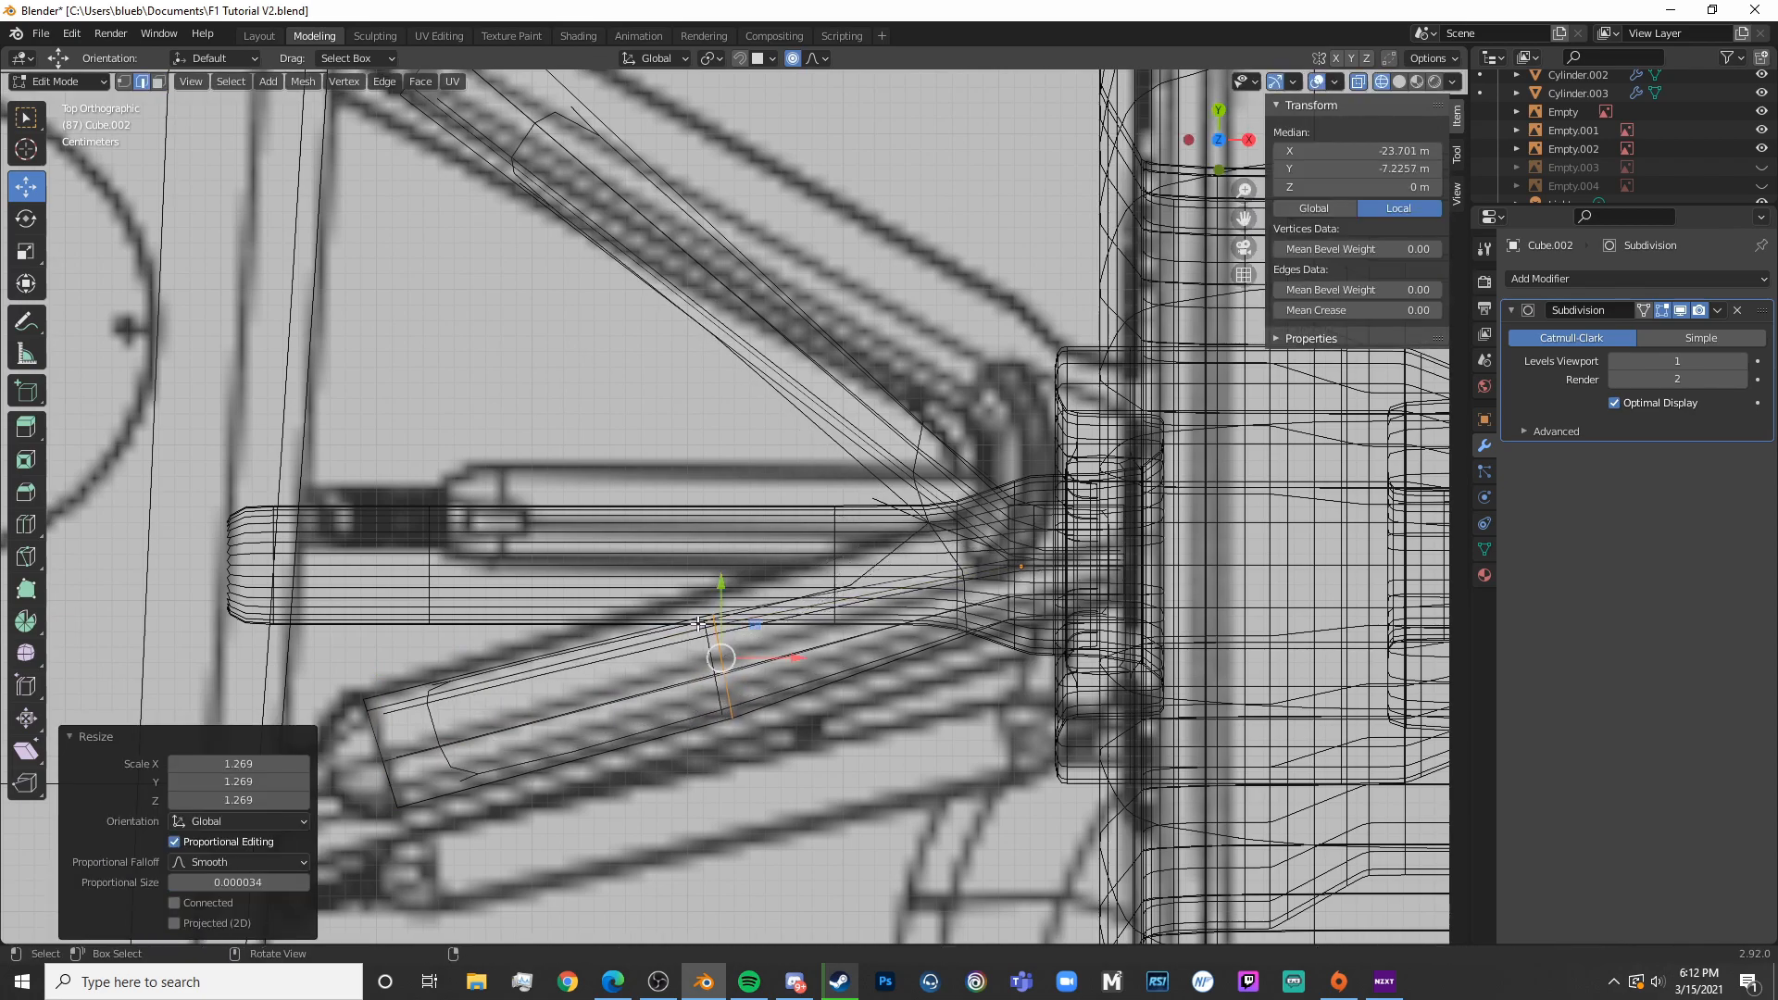
{"action": "left_click", "coordinate": [740, 583]}
{"action": "key", "text": "ctrl+z"}
{"action": "left_click_drag", "start_coordinate": [727, 599], "coordinate": [727, 585]}
Add an edge loop across the lower arm close to the hub block
{"action": "key", "text": "alt+a"}
{"action": "key", "text": "ctrl+r"}
{"action": "left_click", "coordinate": [886, 563]}
{"action": "left_click_drag", "start_coordinate": [944, 535], "coordinate": [952, 497]}
{"action": "key", "text": "Tab"}
{"action": "scroll", "coordinate": [1077, 605], "scroll_direction": "down", "scroll_amount": 5}
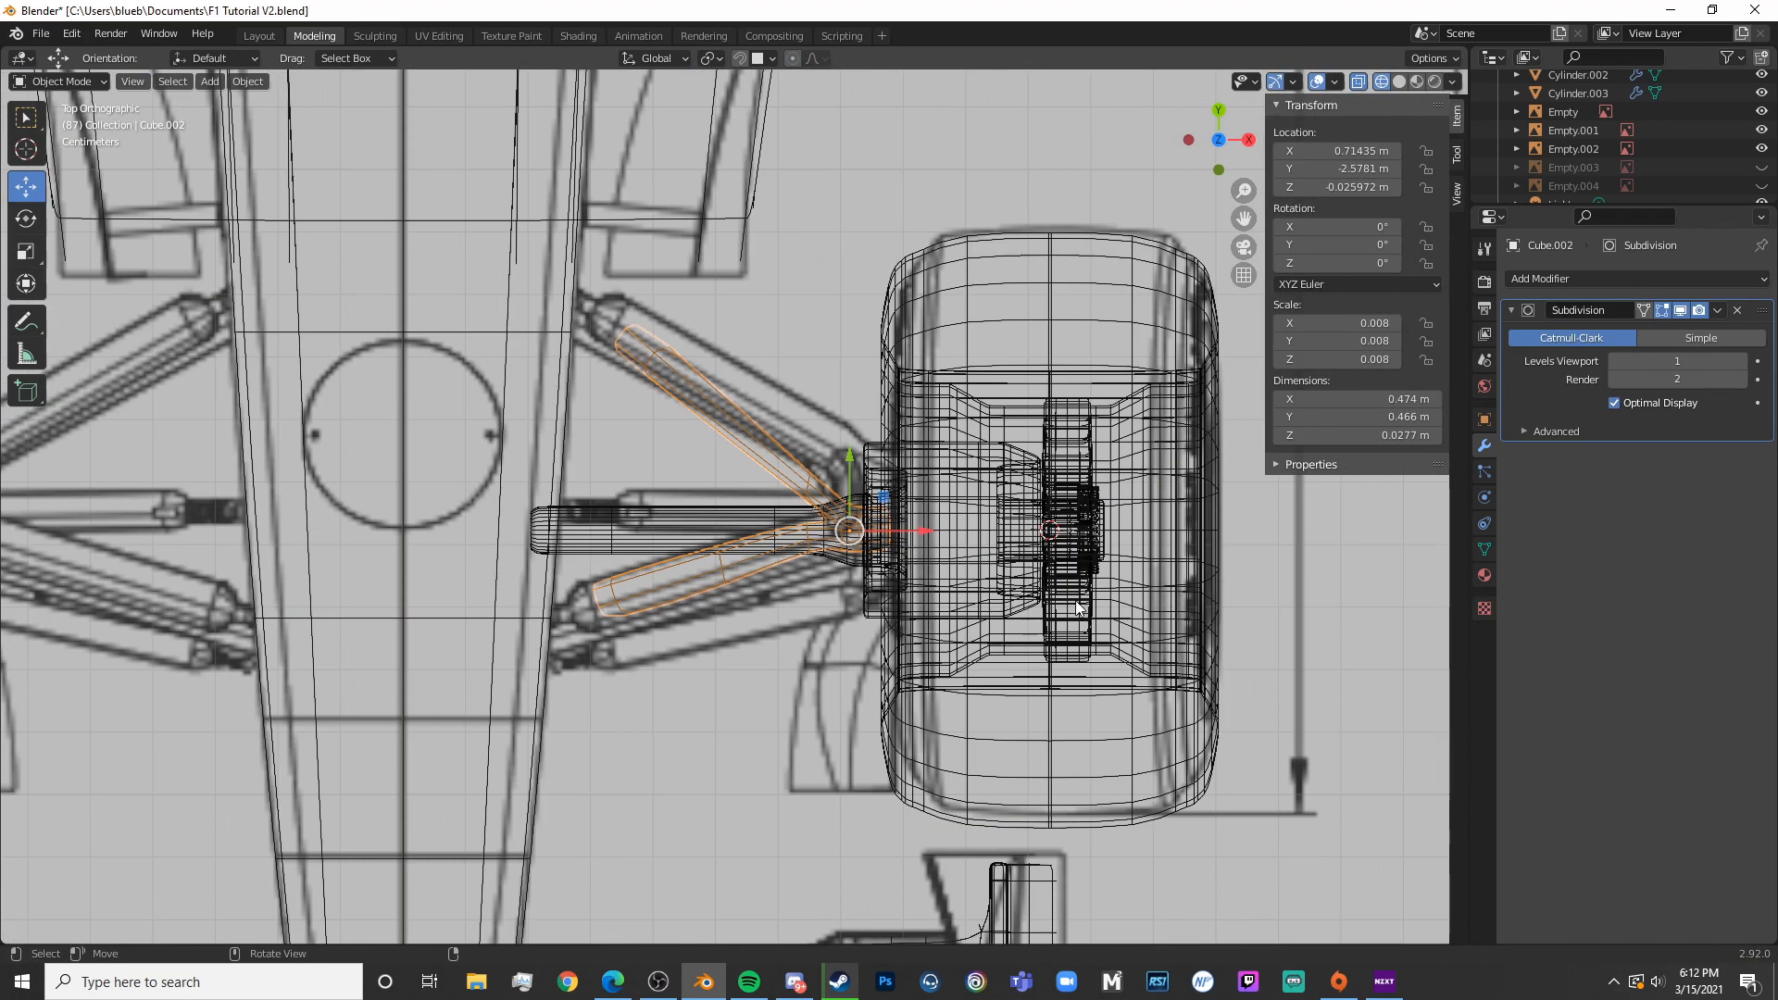
Scale the lower arm's hub-side loop by about 1.313 and move it about -0.012 m along Y
{"action": "key", "text": "Tab"}
{"action": "middle_click_drag", "start_coordinate": [1071, 582], "coordinate": [985, 604], "text": "shift"}
{"action": "key", "text": "shift+z"}
{"action": "scroll", "coordinate": [897, 595], "scroll_direction": "up", "scroll_amount": 6}
{"action": "key", "text": "s"}
{"action": "left_click", "coordinate": [778, 544]}
{"action": "left_click_drag", "start_coordinate": [723, 570], "coordinate": [722, 583]}
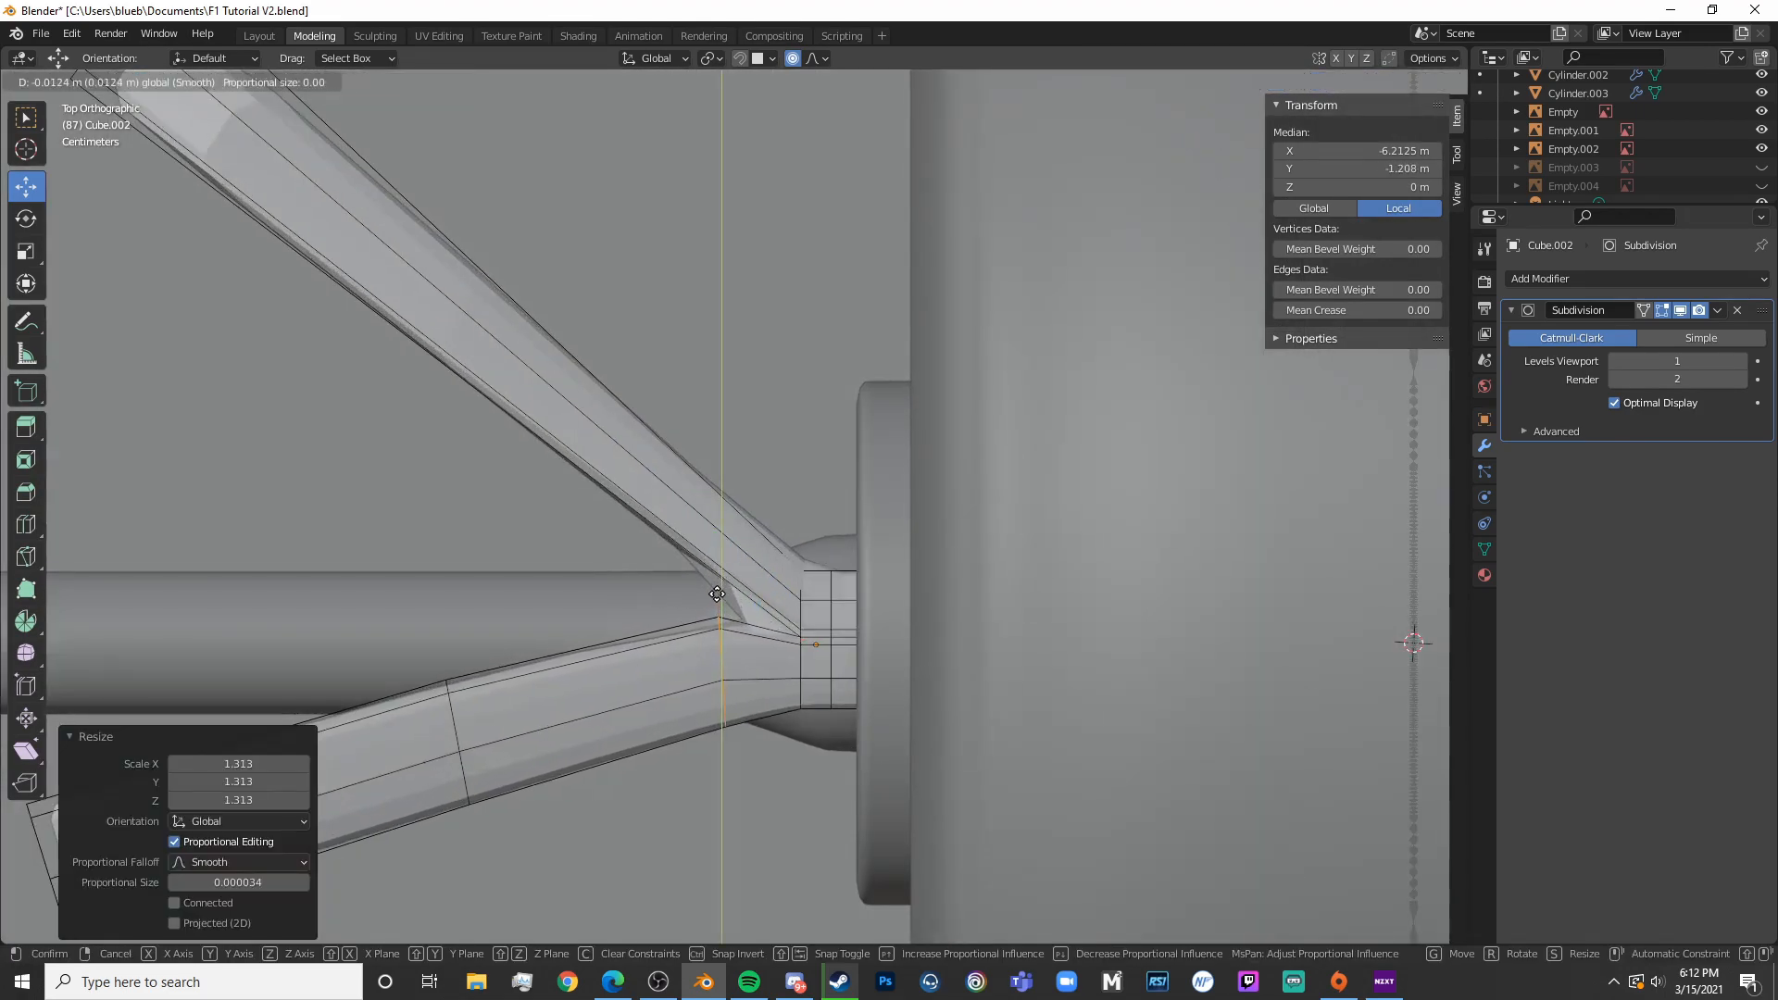
{"action": "left_click", "coordinate": [713, 599]}
Add an edge loop on the upper arm near the hub, scale it by about 2.012 and move it about -0.0064 m in X and 0.0035 m in Y
{"action": "left_click", "coordinate": [731, 594]}
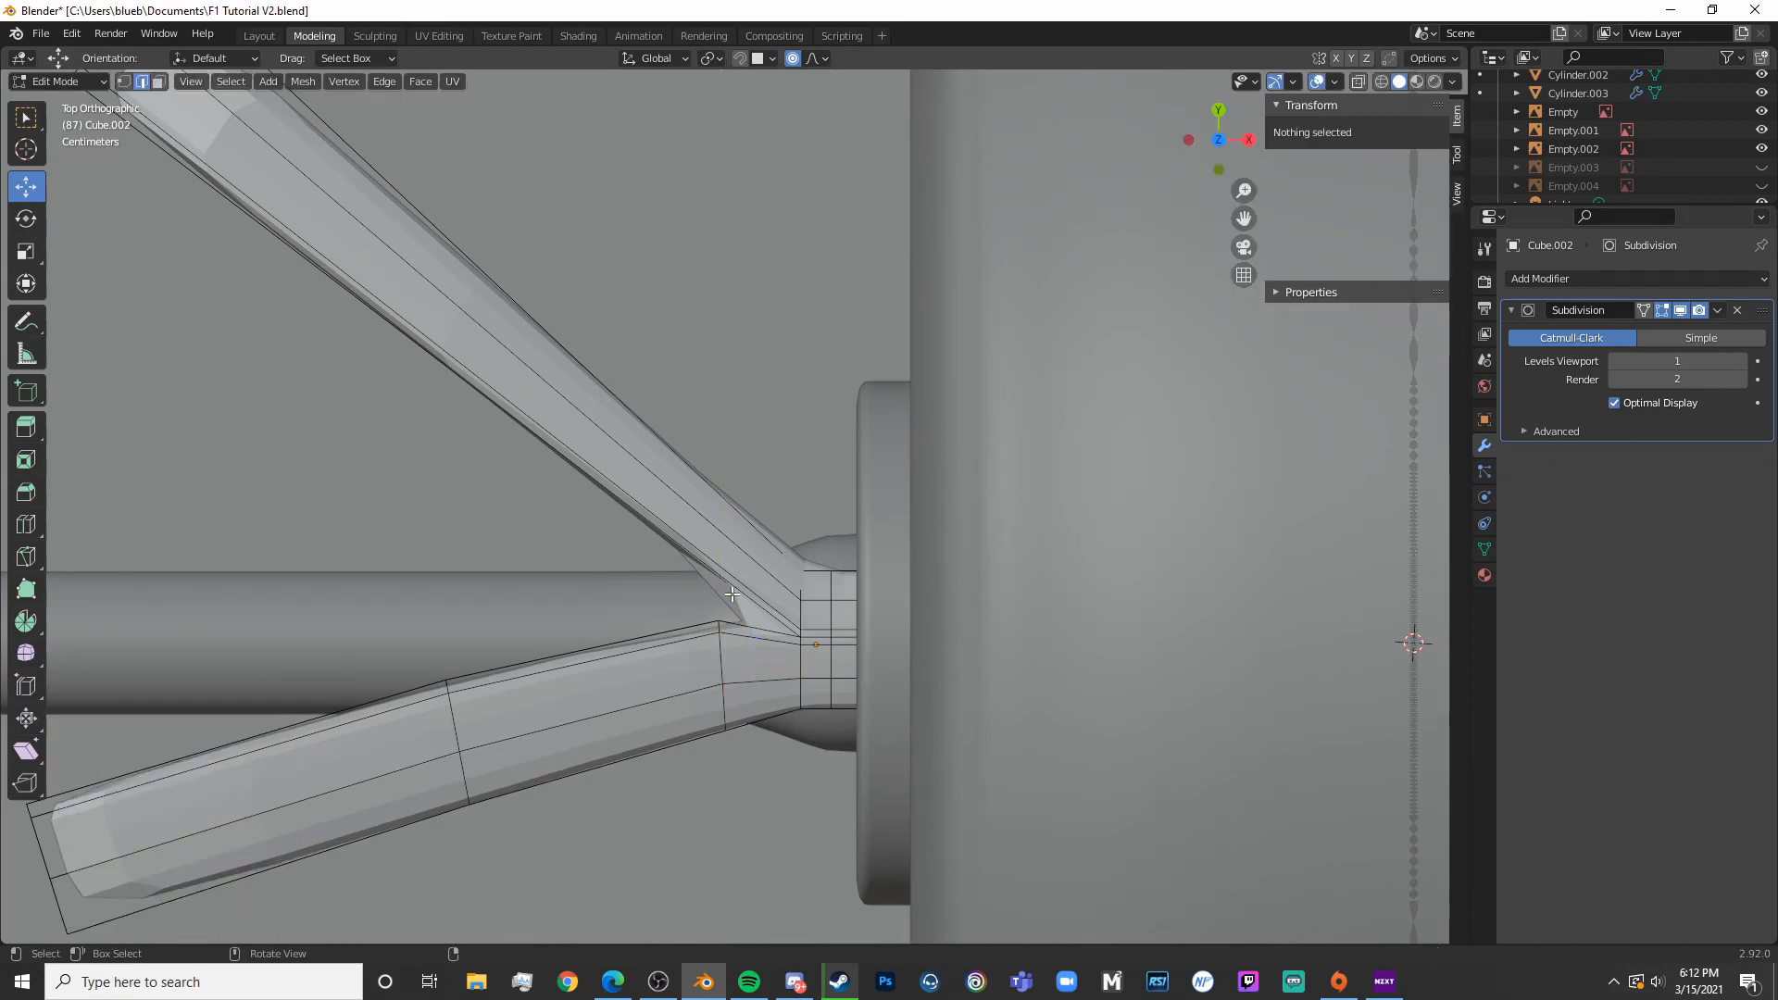
{"action": "left_click", "coordinate": [746, 524]}
{"action": "left_click", "coordinate": [1035, 709]}
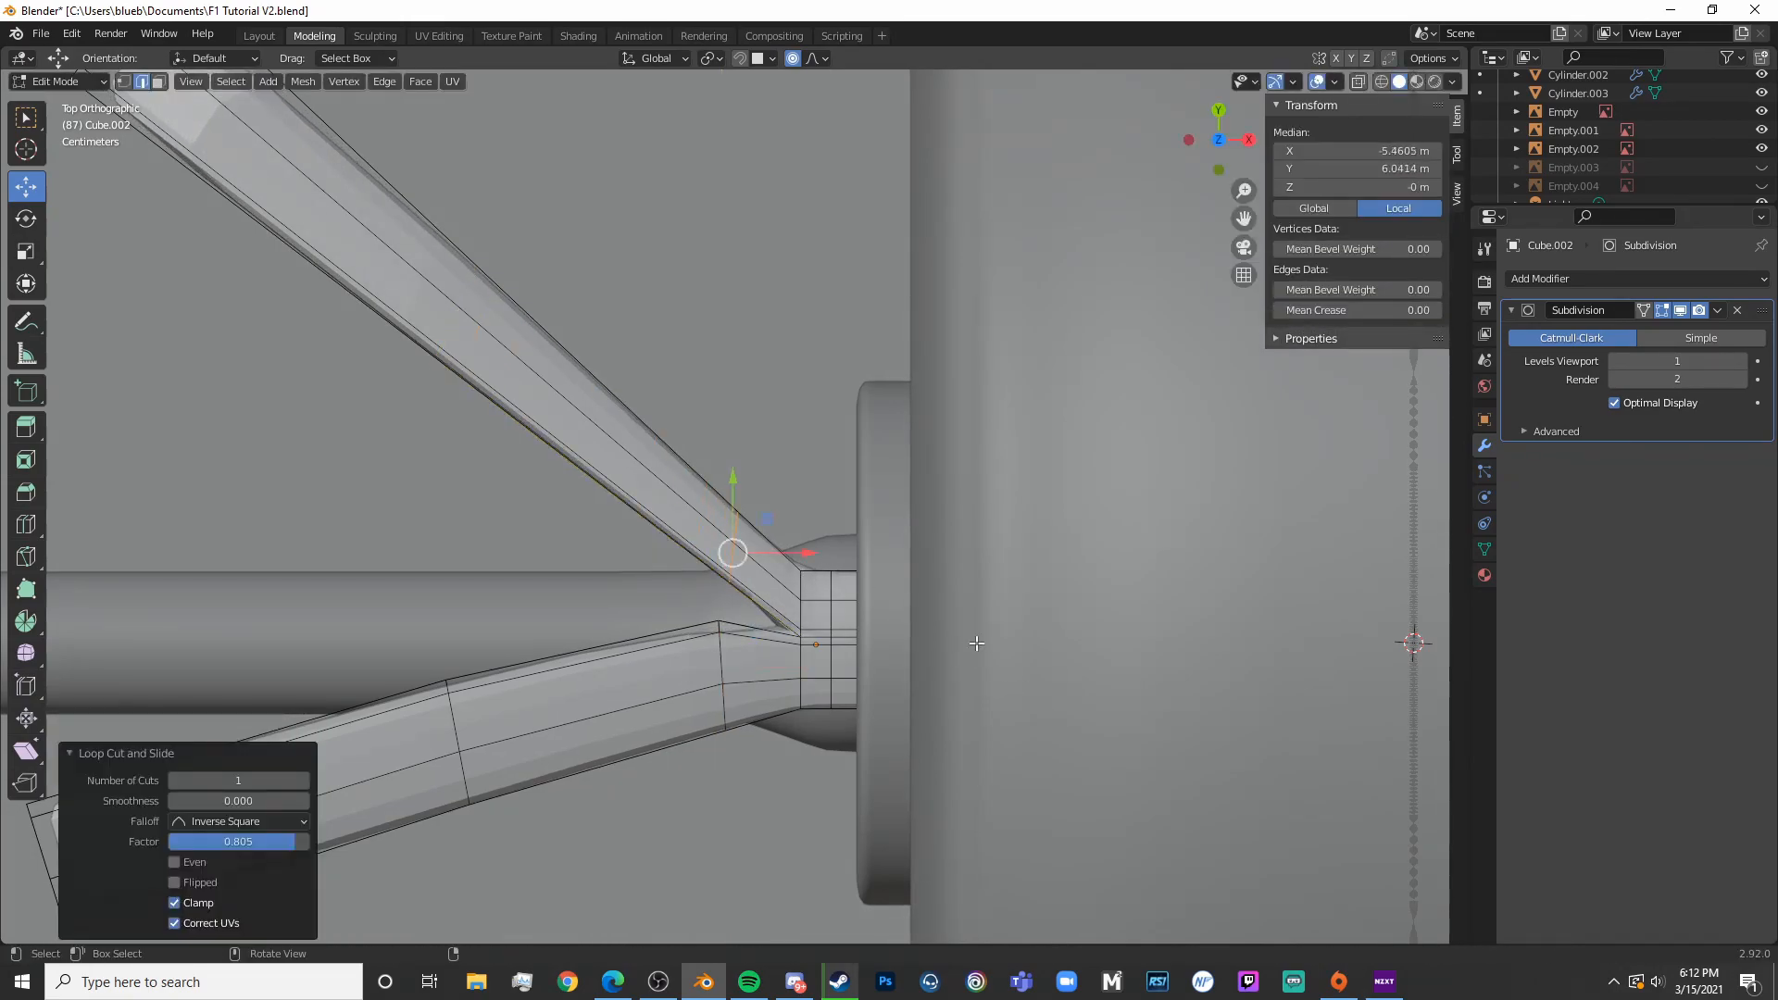
{"action": "key", "text": "s"}
{"action": "left_click", "coordinate": [921, 428]}
{"action": "key", "text": "g"}
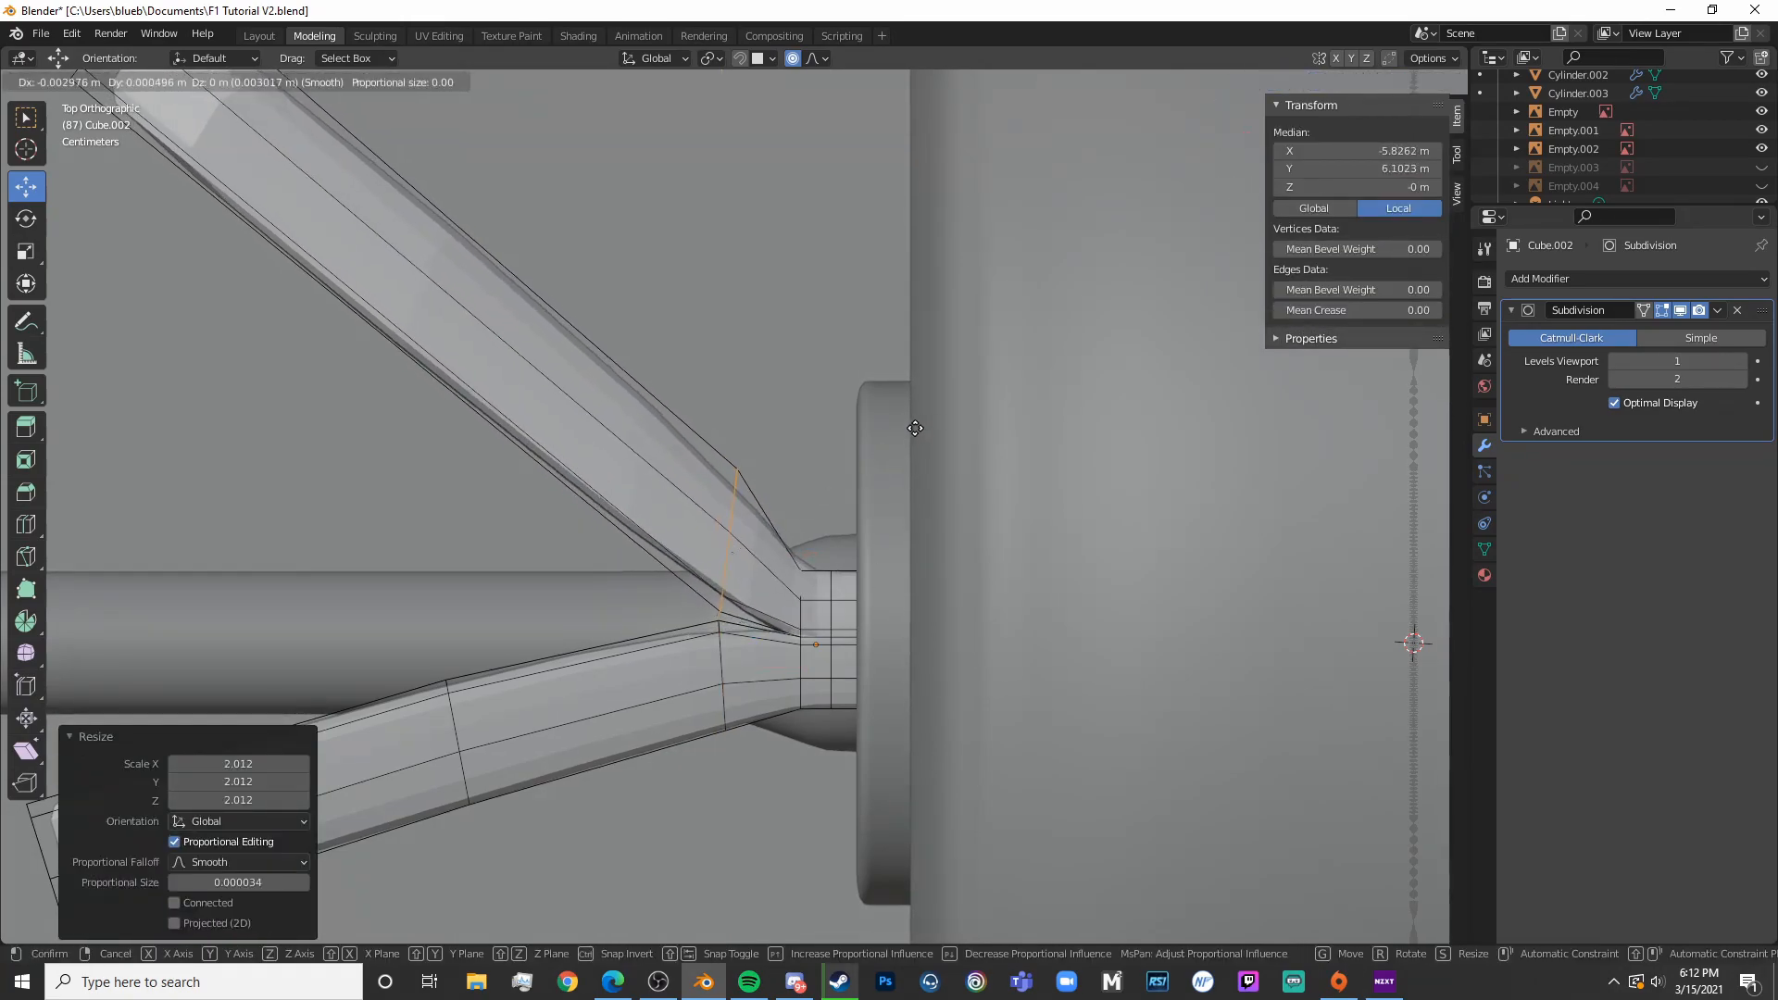
{"action": "left_click", "coordinate": [829, 434]}
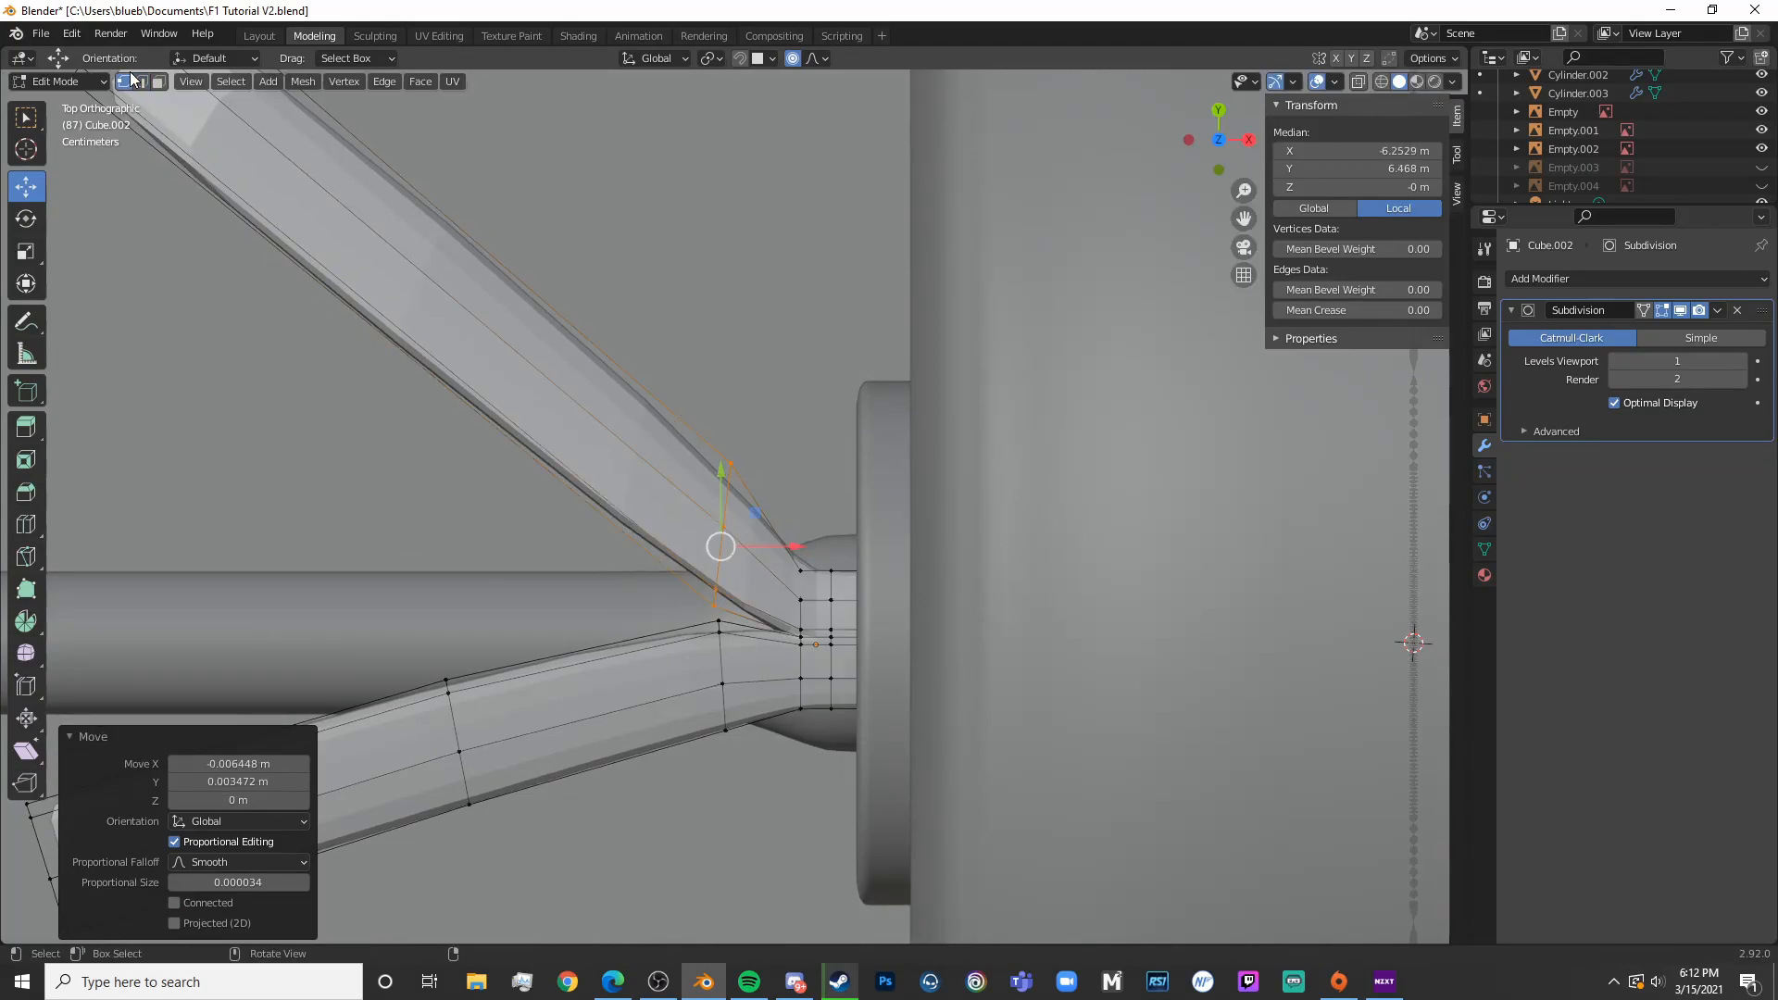
Move and rotate the hub block's upper corner vertices outward to follow the rounded joint on the blueprint
{"action": "key", "text": "shift+z"}
{"action": "left_click", "coordinate": [755, 451]}
{"action": "mouse_move", "coordinate": [729, 385]}
{"action": "left_mouse_down"}
{"action": "mouse_move", "coordinate": [733, 417]}
{"action": "mouse_move", "coordinate": [746, 363]}
{"action": "left_mouse_up"}
{"action": "key", "text": "alt+a"}
{"action": "key", "text": "c"}
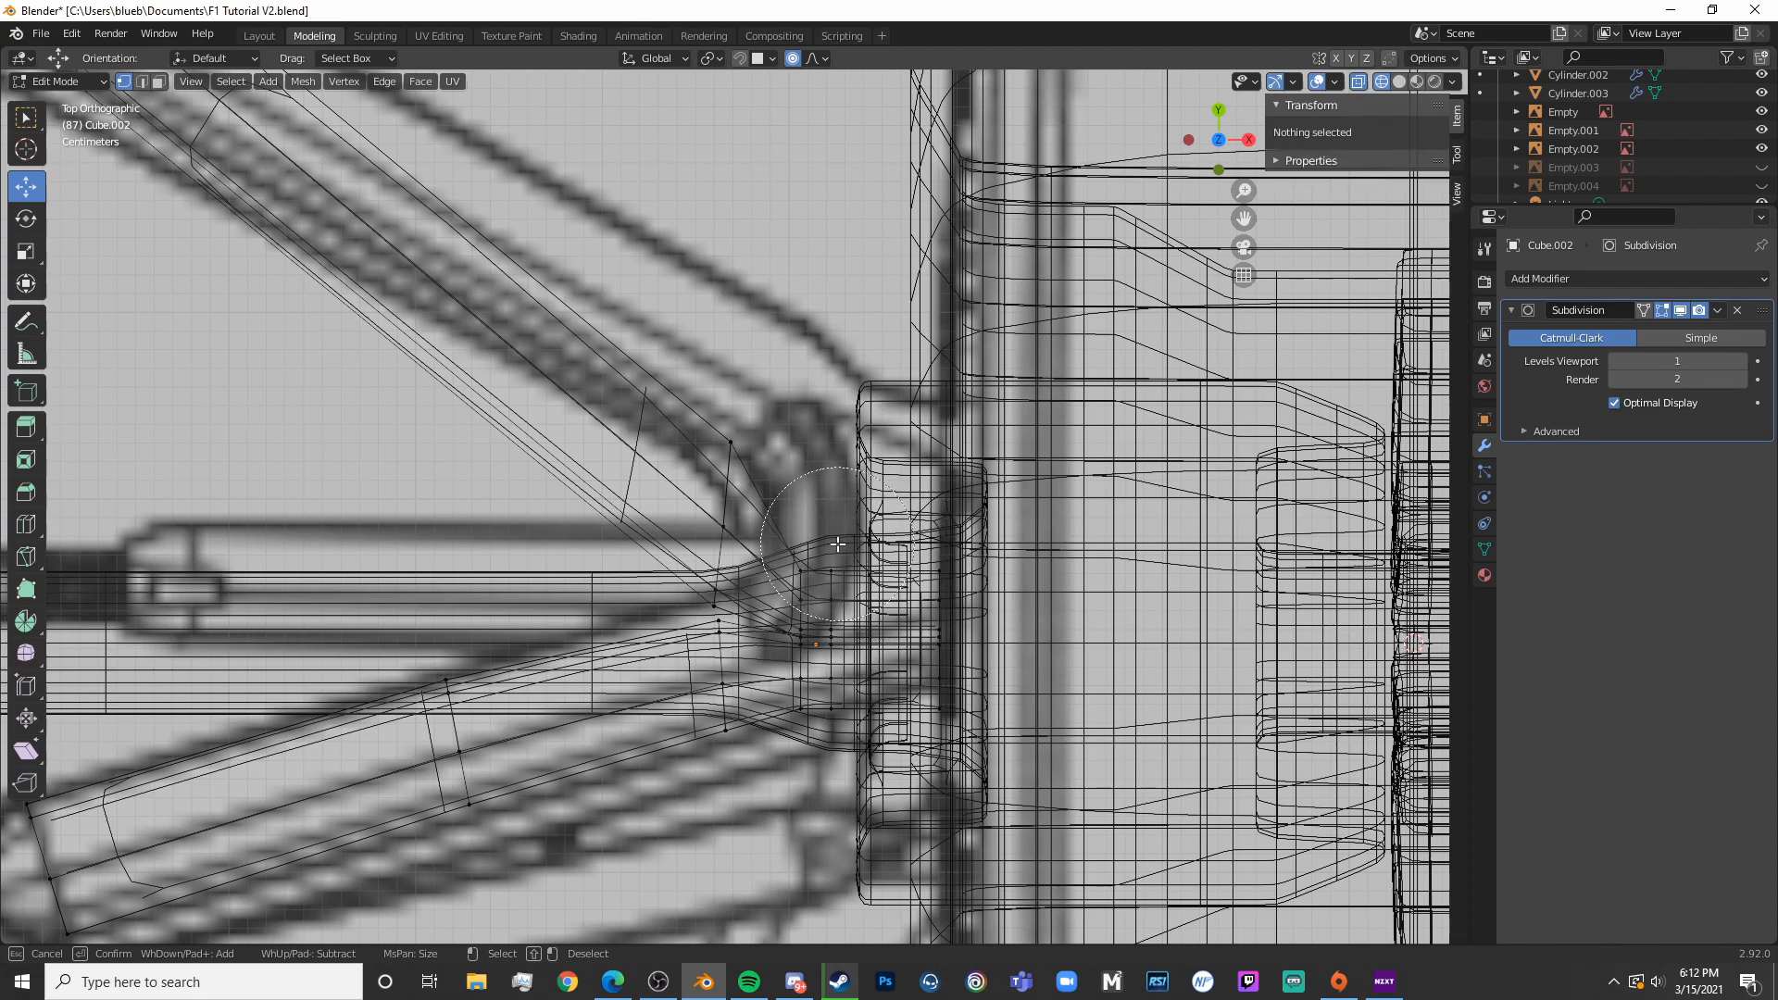
{"action": "left_click", "coordinate": [837, 545]}
{"action": "key", "text": "Escape"}
{"action": "scroll", "coordinate": [824, 533], "scroll_direction": "up", "scroll_amount": 1}
{"action": "left_click_drag", "start_coordinate": [830, 531], "coordinate": [843, 470]}
{"action": "key", "text": "r"}
{"action": "left_click", "coordinate": [868, 493]}
{"action": "key", "text": "g"}
{"action": "left_click", "coordinate": [871, 482]}
{"action": "key", "text": "alt+a"}
Add a supporting edge loop on the lower arm right beside its existing loop at the fork
{"action": "mouse_move", "coordinate": [819, 767]}
{"action": "middle_mouse_down", "text": "shift"}
{"action": "mouse_move", "coordinate": [839, 555]}
{"action": "mouse_move", "coordinate": [873, 559]}
{"action": "middle_mouse_up", "text": "shift"}
{"action": "key", "text": "Tab"}
{"action": "key", "text": "shift+z"}
{"action": "scroll", "coordinate": [855, 585], "scroll_direction": "down", "scroll_amount": 5}
{"action": "key", "text": "Tab"}
{"action": "scroll", "coordinate": [871, 571], "scroll_direction": "up", "scroll_amount": 4}
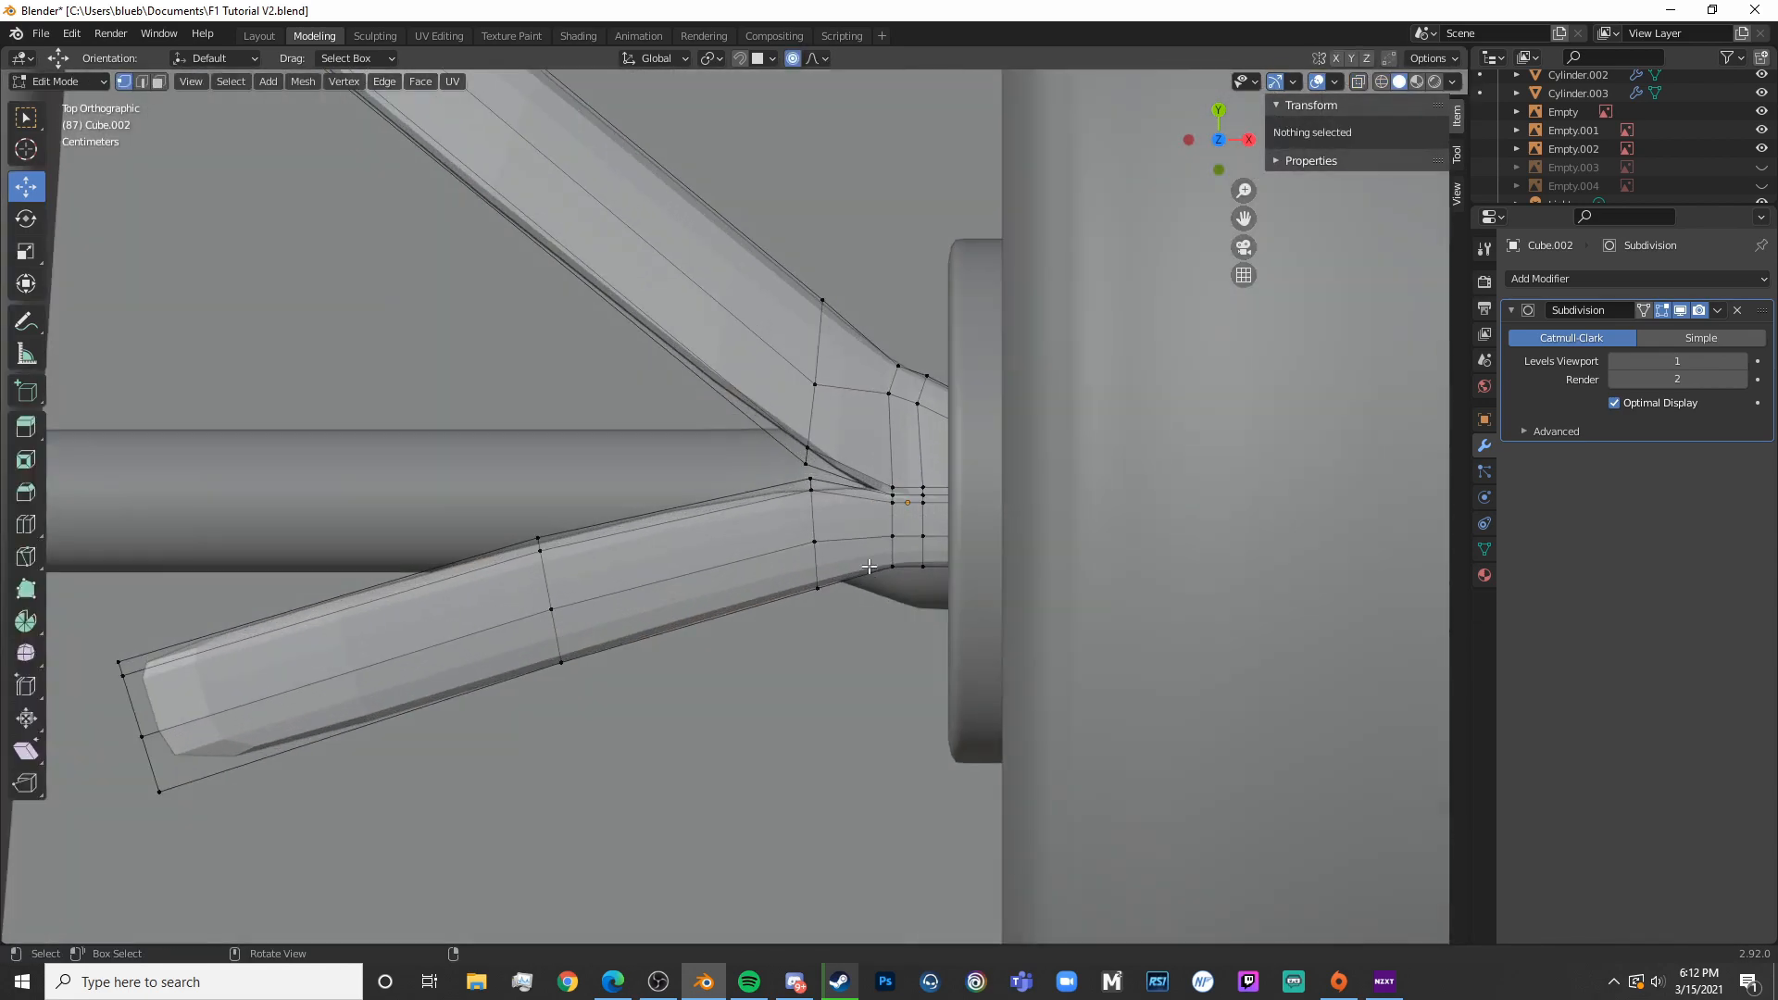
{"action": "scroll", "coordinate": [731, 463], "scroll_direction": "up", "scroll_amount": 1}
{"action": "key", "text": "a"}
{"action": "key", "text": "alt+a"}
{"action": "key", "text": "ctrl+r"}
{"action": "left_click", "coordinate": [669, 565]}
{"action": "left_click", "coordinate": [908, 461]}
Add a matching supporting edge loop on the upper arm beside the fork, slid about 0.89 toward the hub
{"action": "key", "text": "ctrl+r"}
{"action": "left_click", "coordinate": [782, 317]}
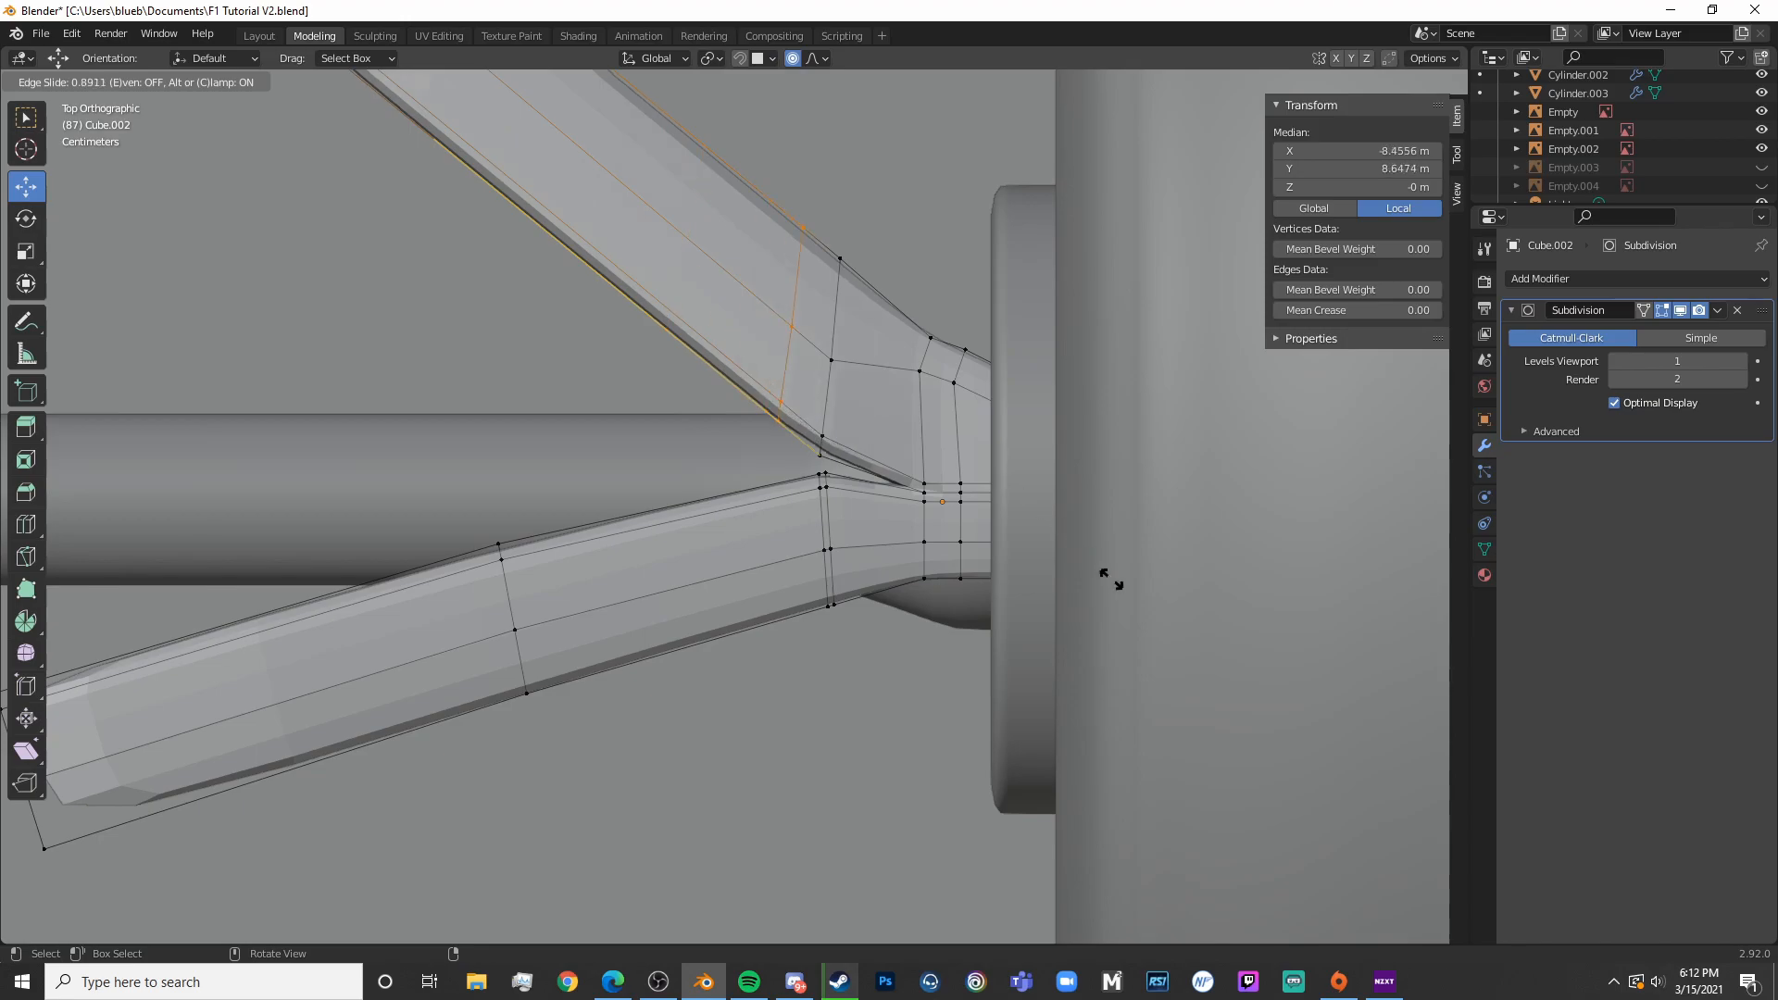
{"action": "left_click", "coordinate": [1135, 604]}
{"action": "key", "text": "Tab"}
{"action": "scroll", "coordinate": [828, 453], "scroll_direction": "down", "scroll_amount": 5}
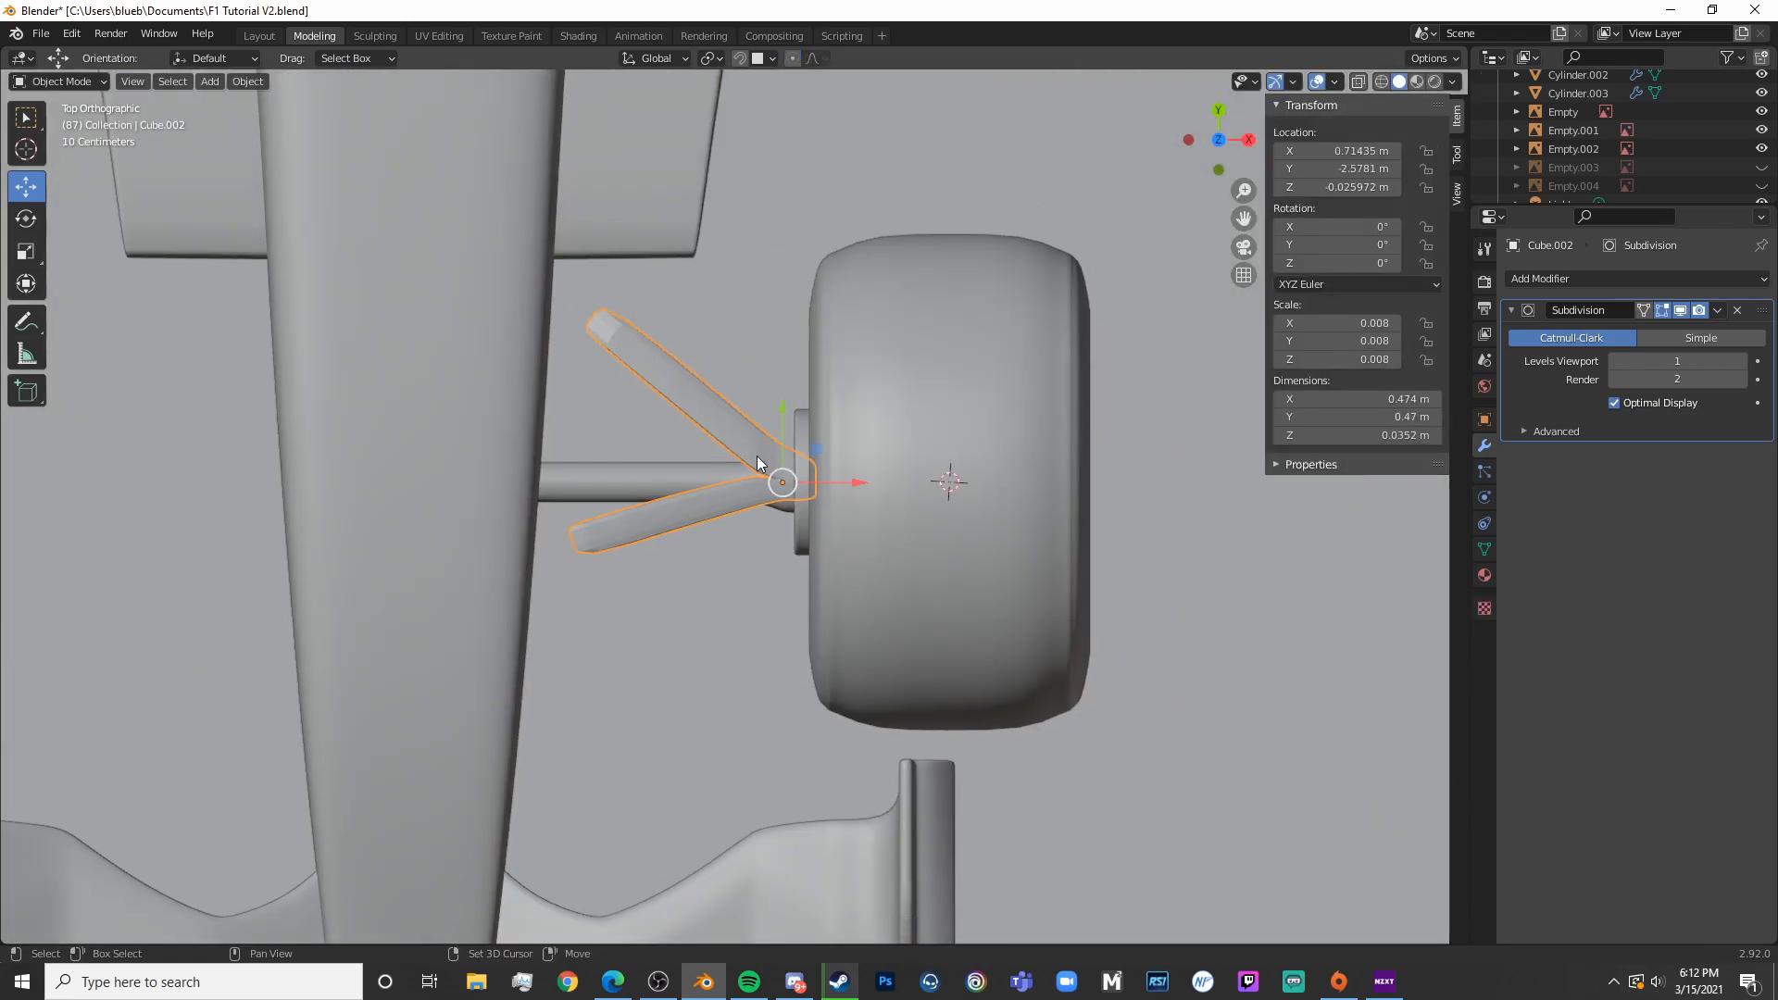
Extrude the upper arm's outer end to about -50.1 m X and 43 m Y locally and scale it to 0.387 as a taper
{"action": "key", "text": "Tab"}
{"action": "key", "text": "alt+z"}
{"action": "scroll", "coordinate": [573, 346], "scroll_direction": "up", "scroll_amount": 8}
{"action": "left_click_drag", "start_coordinate": [561, 376], "coordinate": [736, 241]}
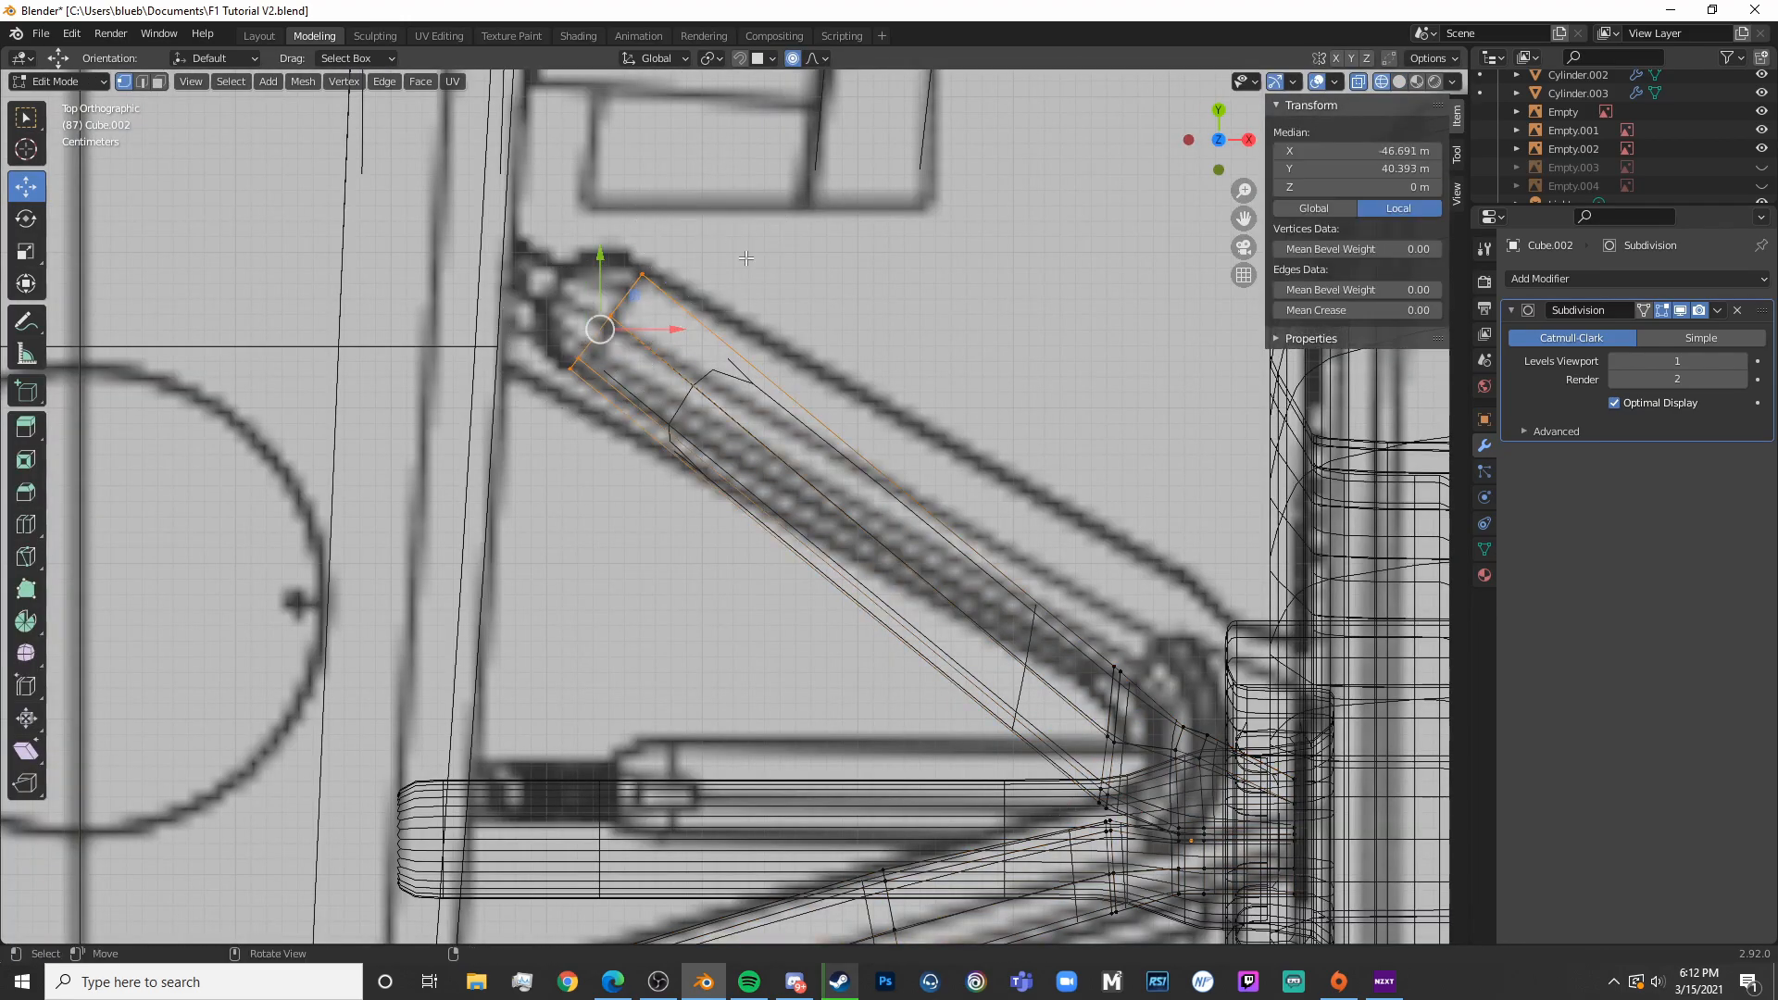
{"action": "left_click", "coordinate": [741, 299]}
{"action": "key", "text": "s"}
{"action": "left_click", "coordinate": [624, 288]}
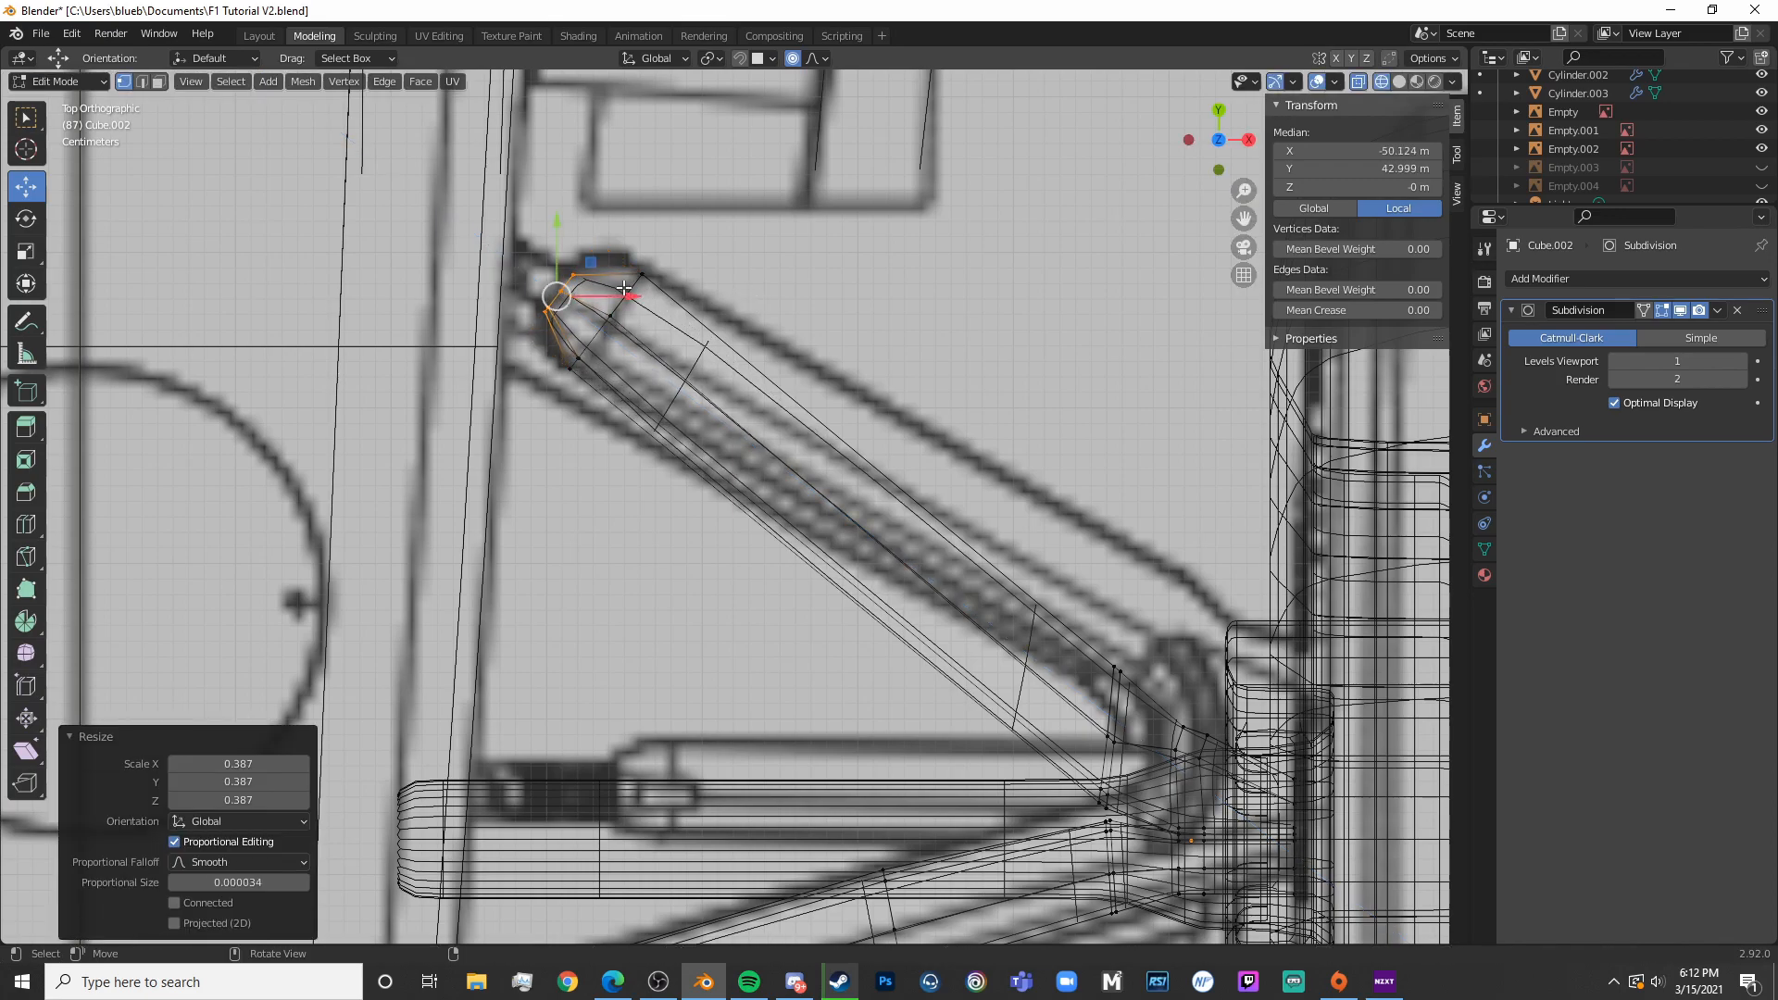
Extrude the upper arm's tapered tip again into the car body, to about -58.1 m X and 49 m Y locally
{"action": "left_click", "coordinate": [529, 207]}
{"action": "scroll", "coordinate": [696, 393], "scroll_direction": "down", "scroll_amount": 5}
{"action": "key", "text": "Tab"}
{"action": "key", "text": "shift+z"}
{"action": "key", "text": "Tab"}
{"action": "middle_click_drag", "start_coordinate": [764, 619], "coordinate": [801, 426], "text": "shift"}
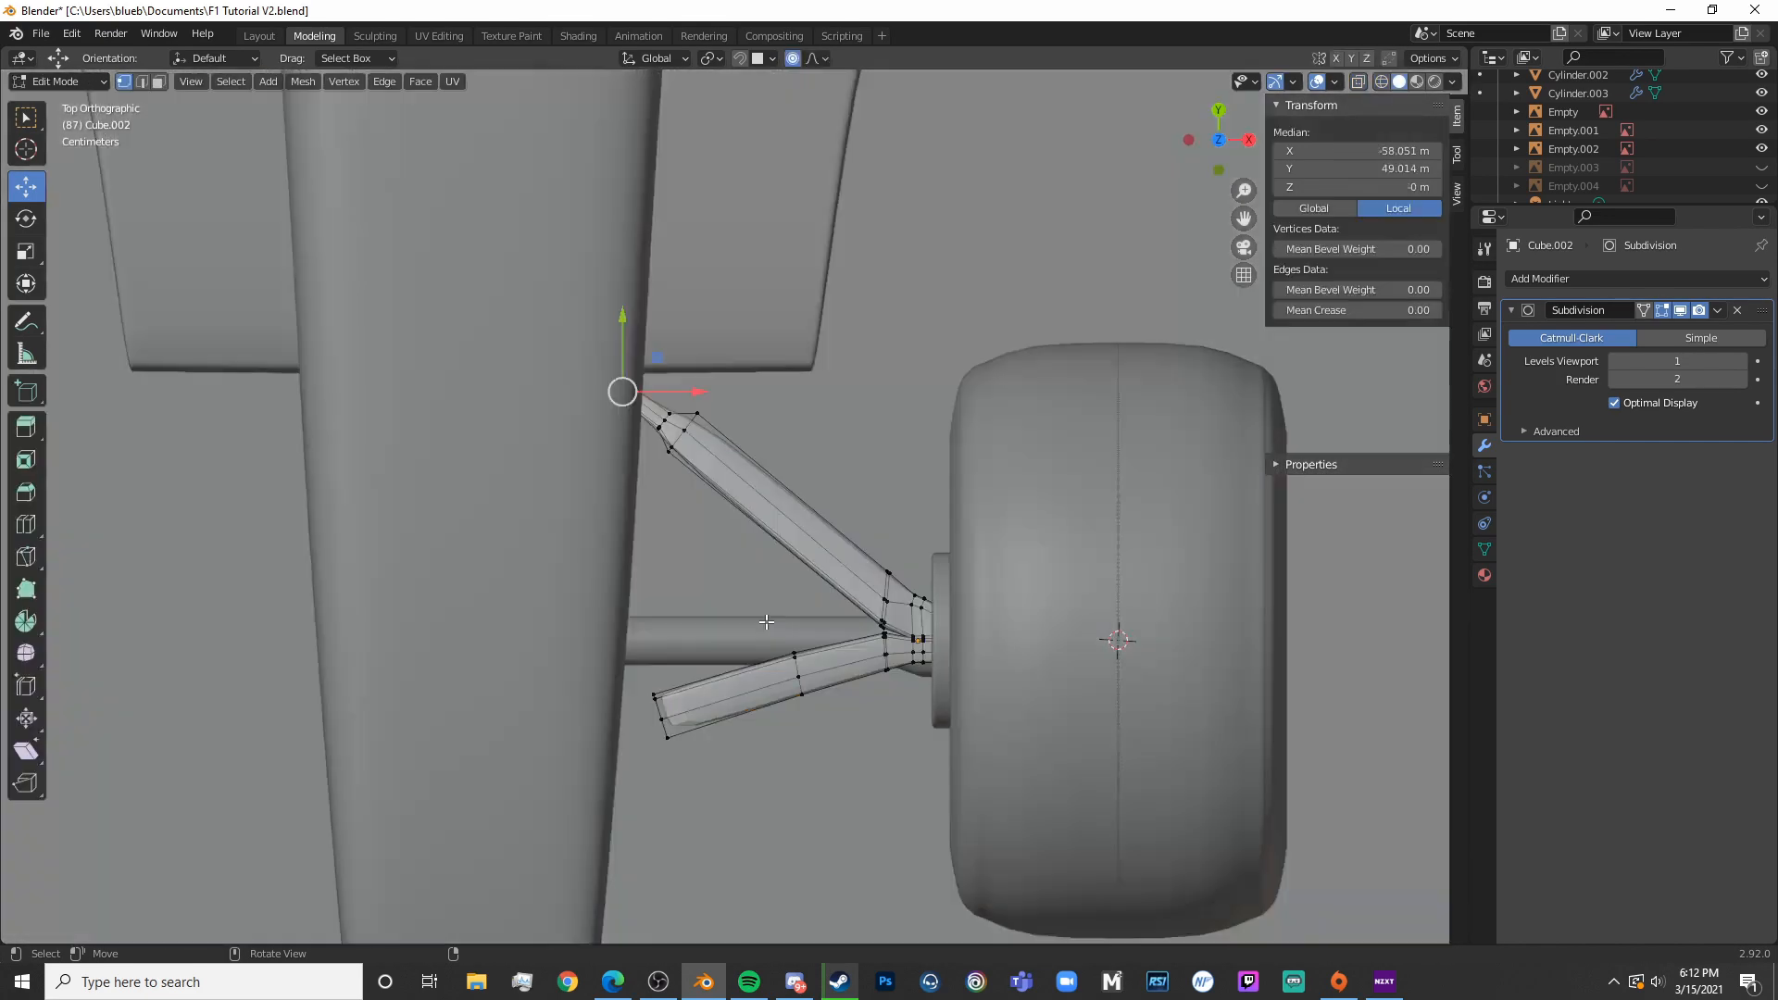
Extrude the lower arm's outer end to about -54.8 m X and -15.3 m Y locally and scale it to 0.368 as a taper
{"action": "key", "text": "shift+z"}
{"action": "scroll", "coordinate": [738, 578], "scroll_direction": "up", "scroll_amount": 4}
{"action": "key", "text": "c"}
{"action": "left_click_drag", "start_coordinate": [664, 618], "coordinate": [622, 446]}
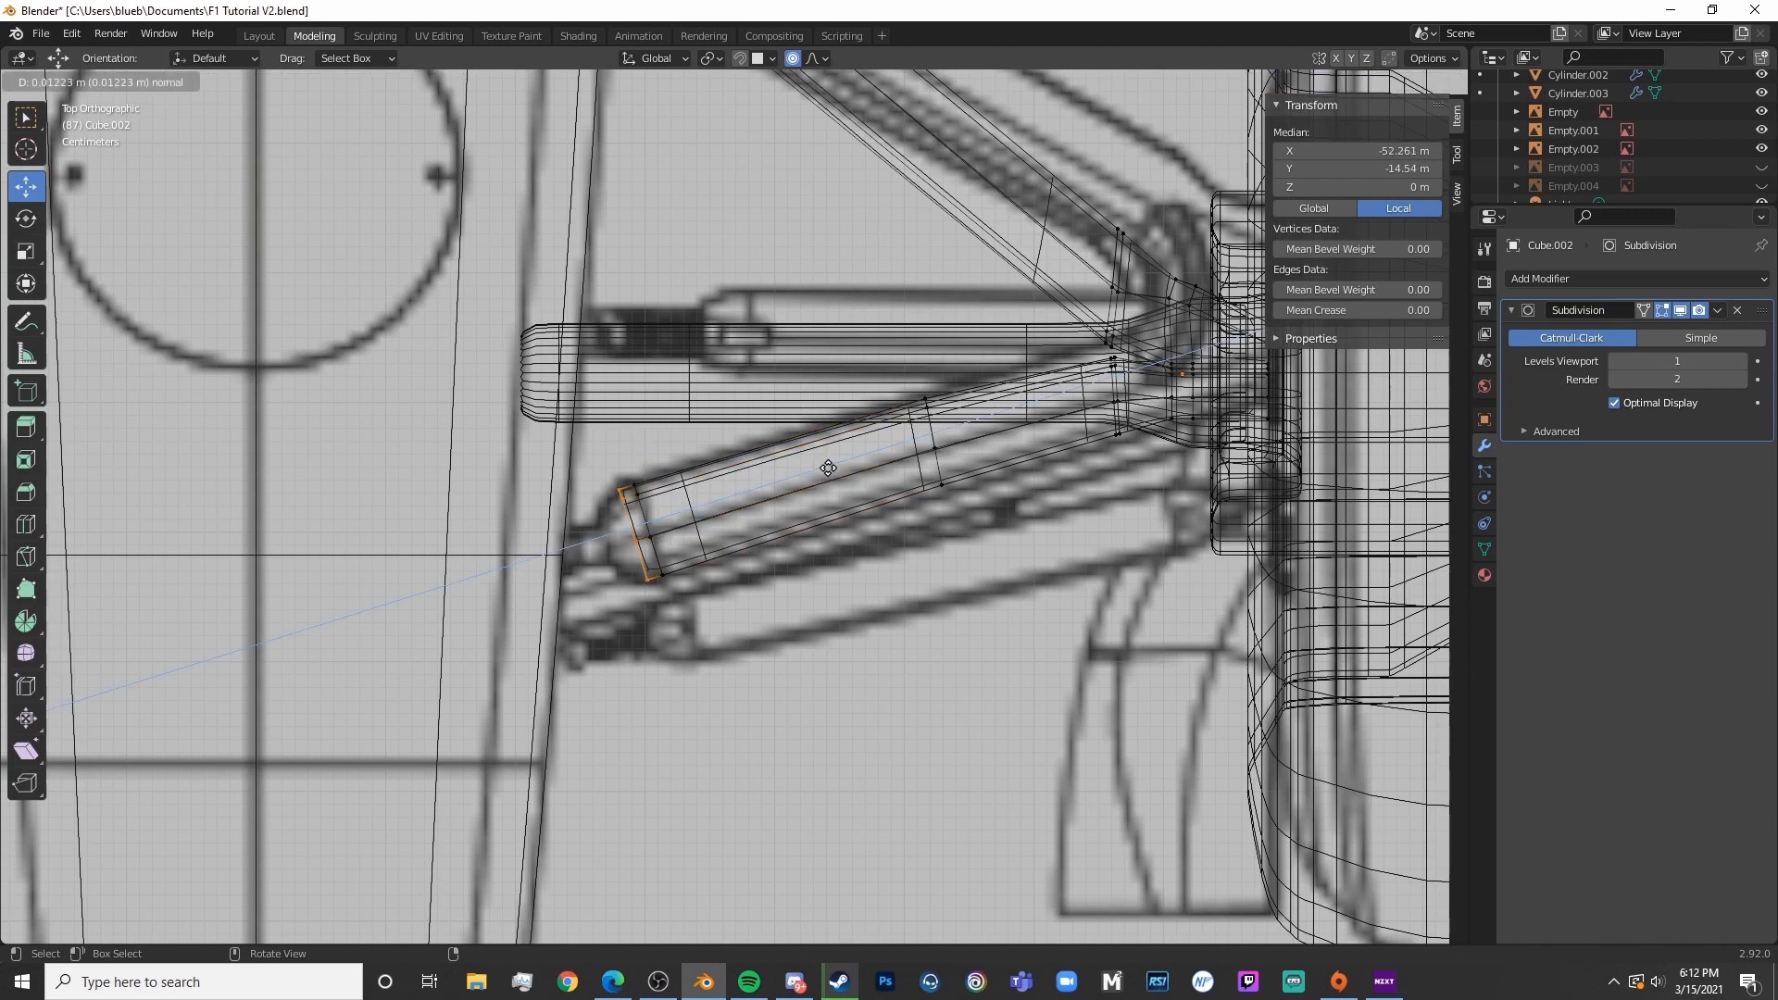
{"action": "left_click", "coordinate": [803, 475]}
{"action": "key", "text": "s"}
{"action": "left_click", "coordinate": [653, 477]}
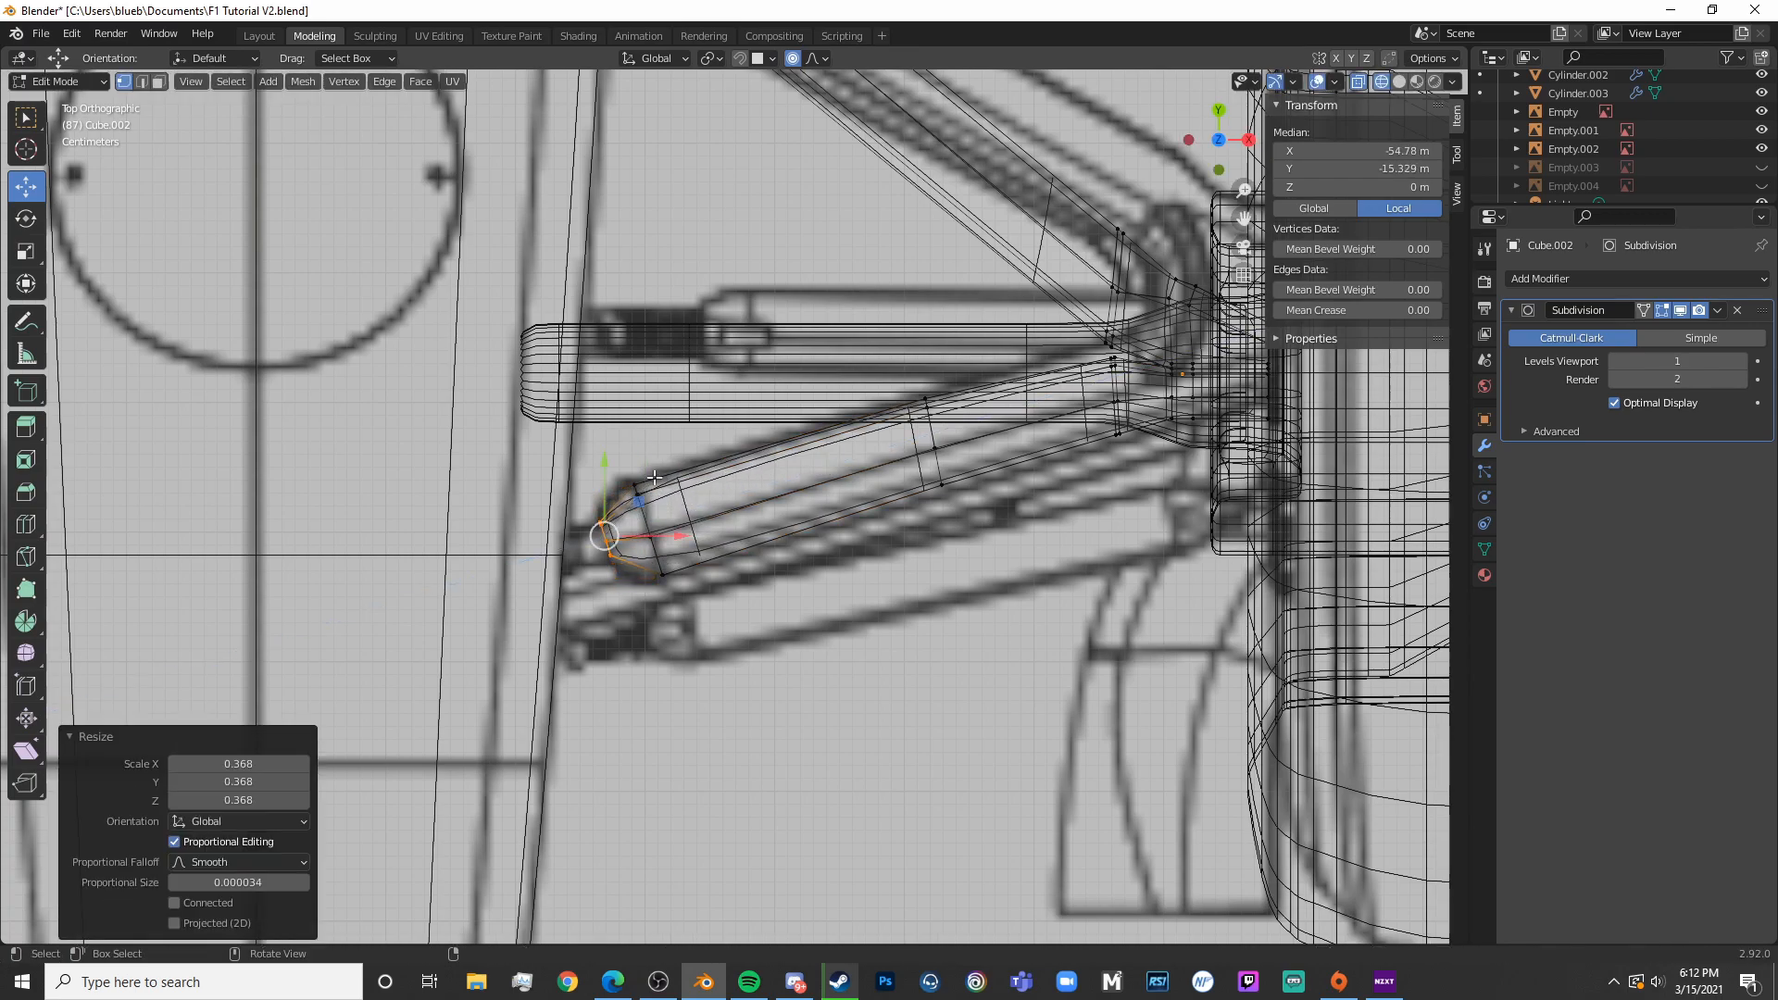
Extrude the lower arm's tapered tip again into the car body, to about -68.4 m X and -19.6 m Y locally
{"action": "left_click", "coordinate": [591, 488]}
{"action": "key", "text": "shift+z"}
{"action": "mouse_move", "coordinate": [926, 625]}
{"action": "middle_mouse_down"}
{"action": "mouse_move", "coordinate": [849, 448]}
{"action": "mouse_move", "coordinate": [776, 482]}
{"action": "middle_mouse_up"}
{"action": "key", "text": "KP_1"}
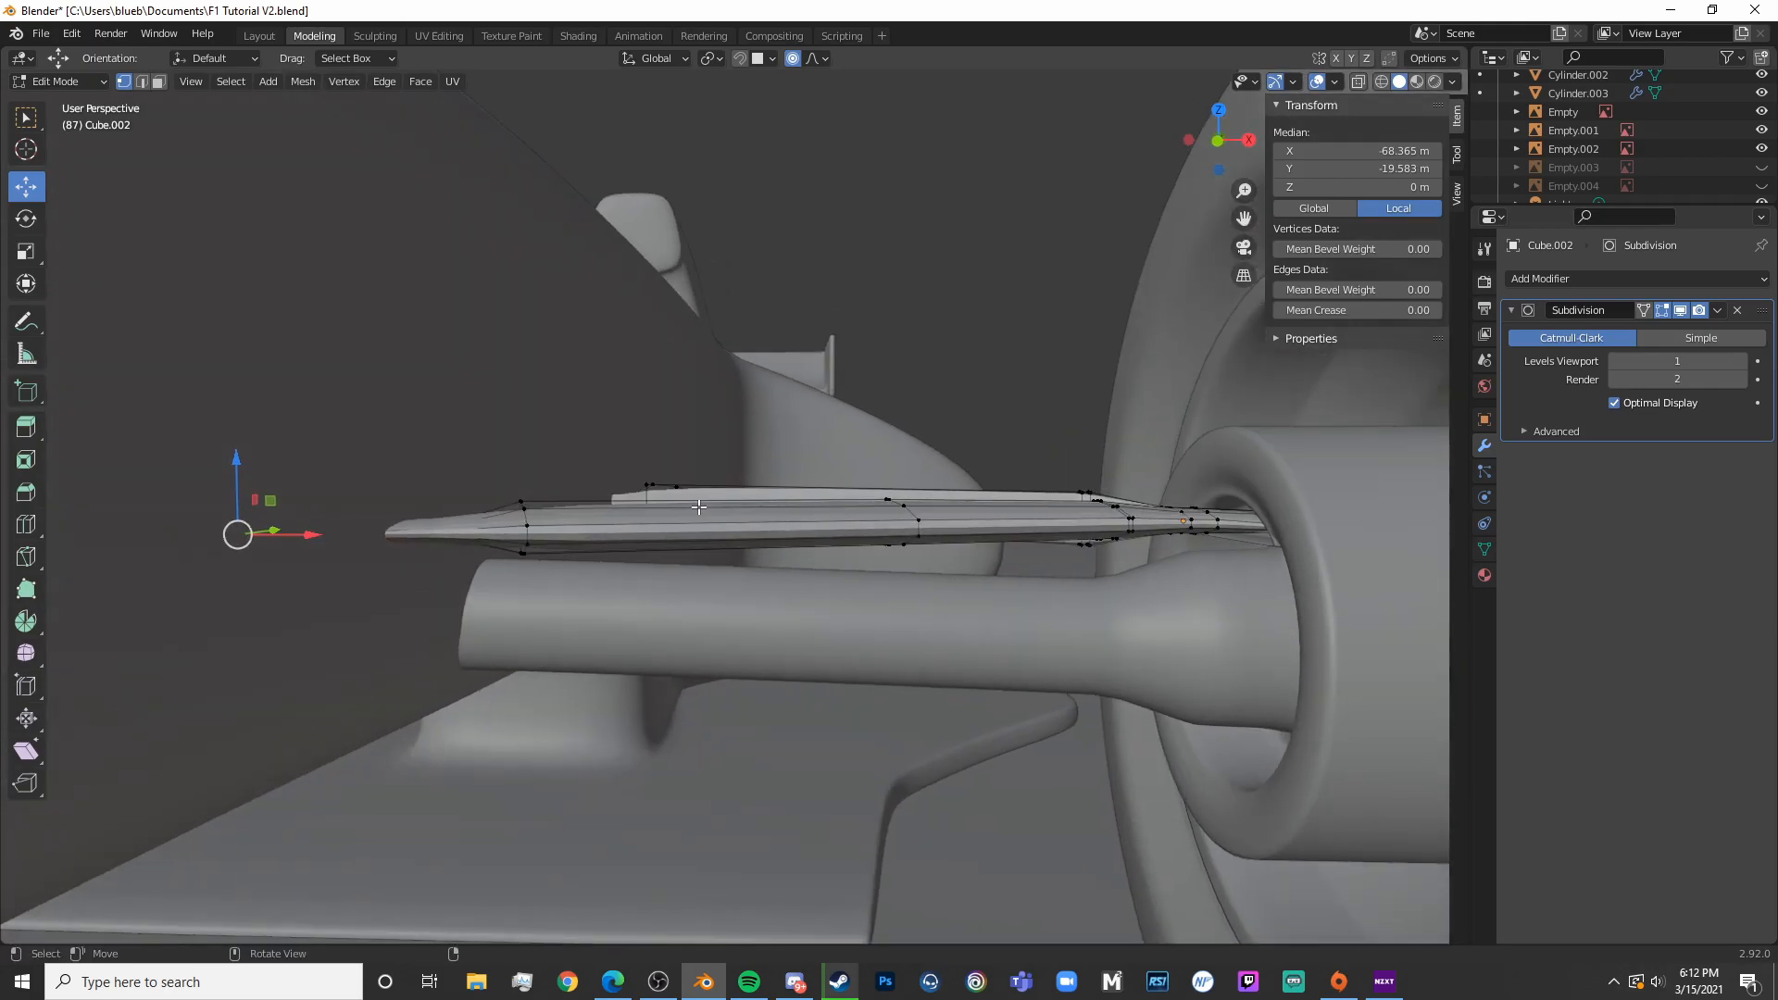
Add a supporting edge loop near the outer end of each arm, just before the taper
{"action": "scroll", "coordinate": [698, 507], "scroll_direction": "up", "scroll_amount": 2}
{"action": "middle_click_drag", "start_coordinate": [682, 500], "coordinate": [648, 518]}
{"action": "key", "text": "ctrl+r"}
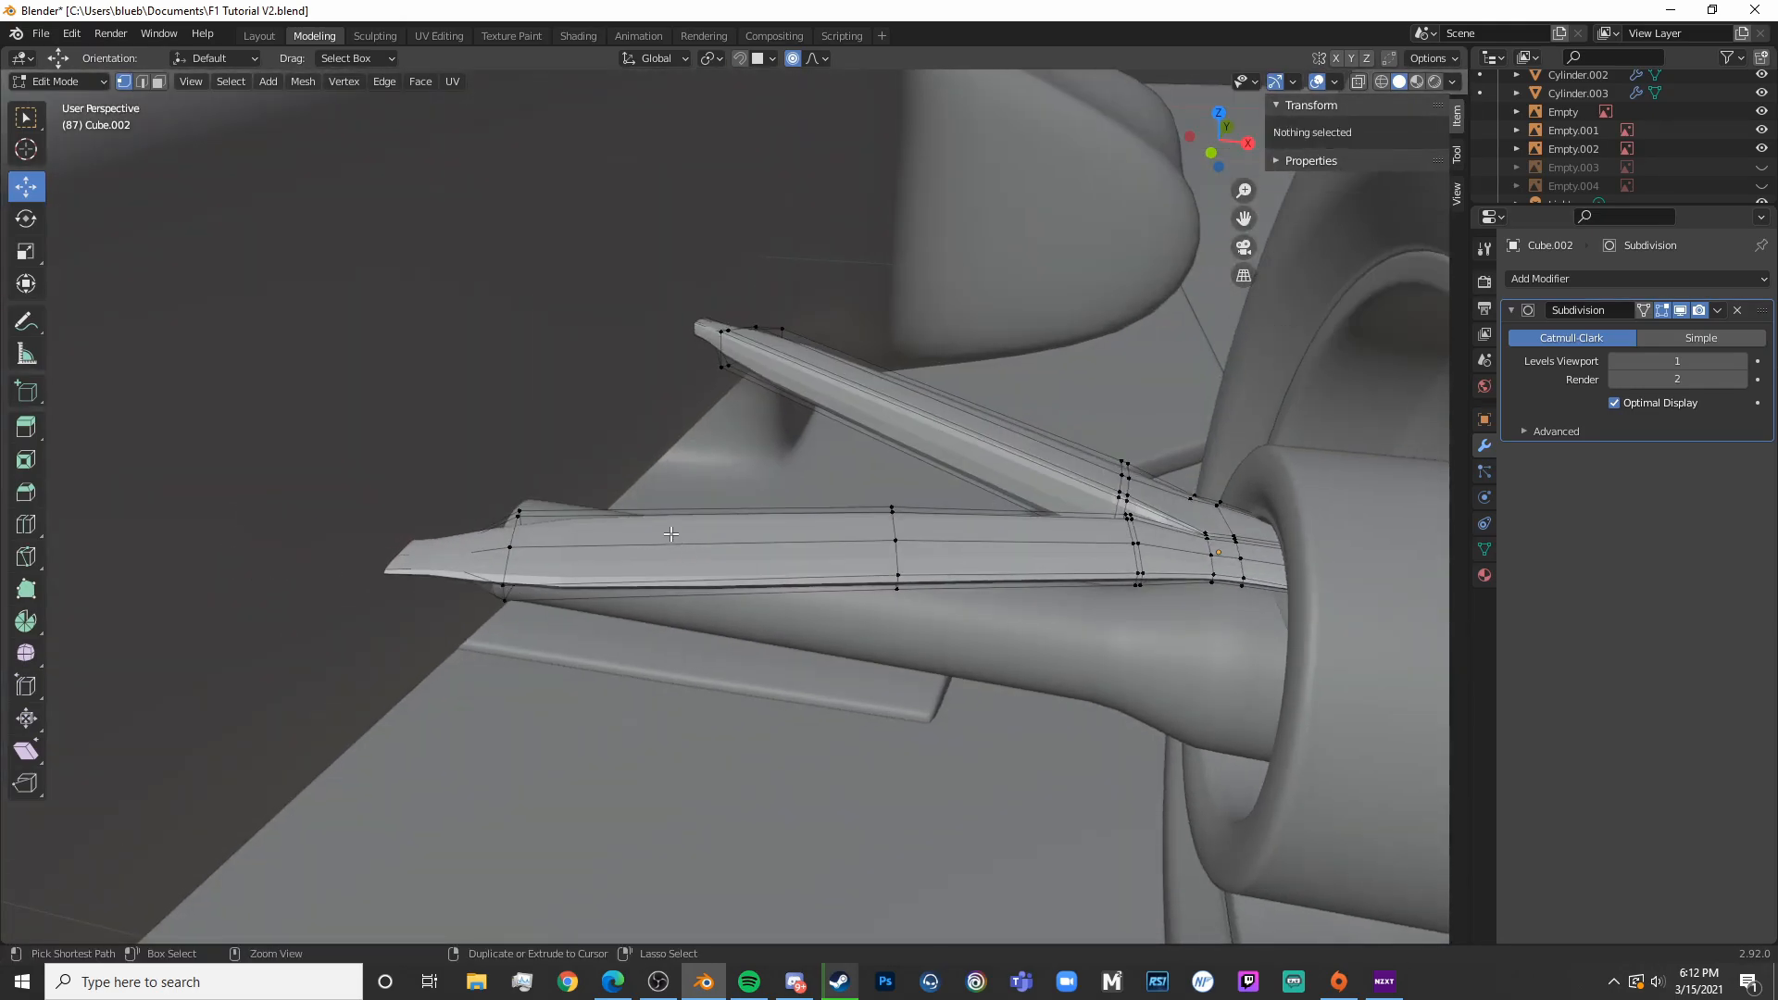
{"action": "left_click", "coordinate": [686, 542]}
{"action": "left_click", "coordinate": [484, 520]}
{"action": "key", "text": "ctrl+r"}
{"action": "left_click", "coordinate": [703, 343]}
{"action": "left_click", "coordinate": [637, 308]}
{"action": "left_click", "coordinate": [635, 595]}
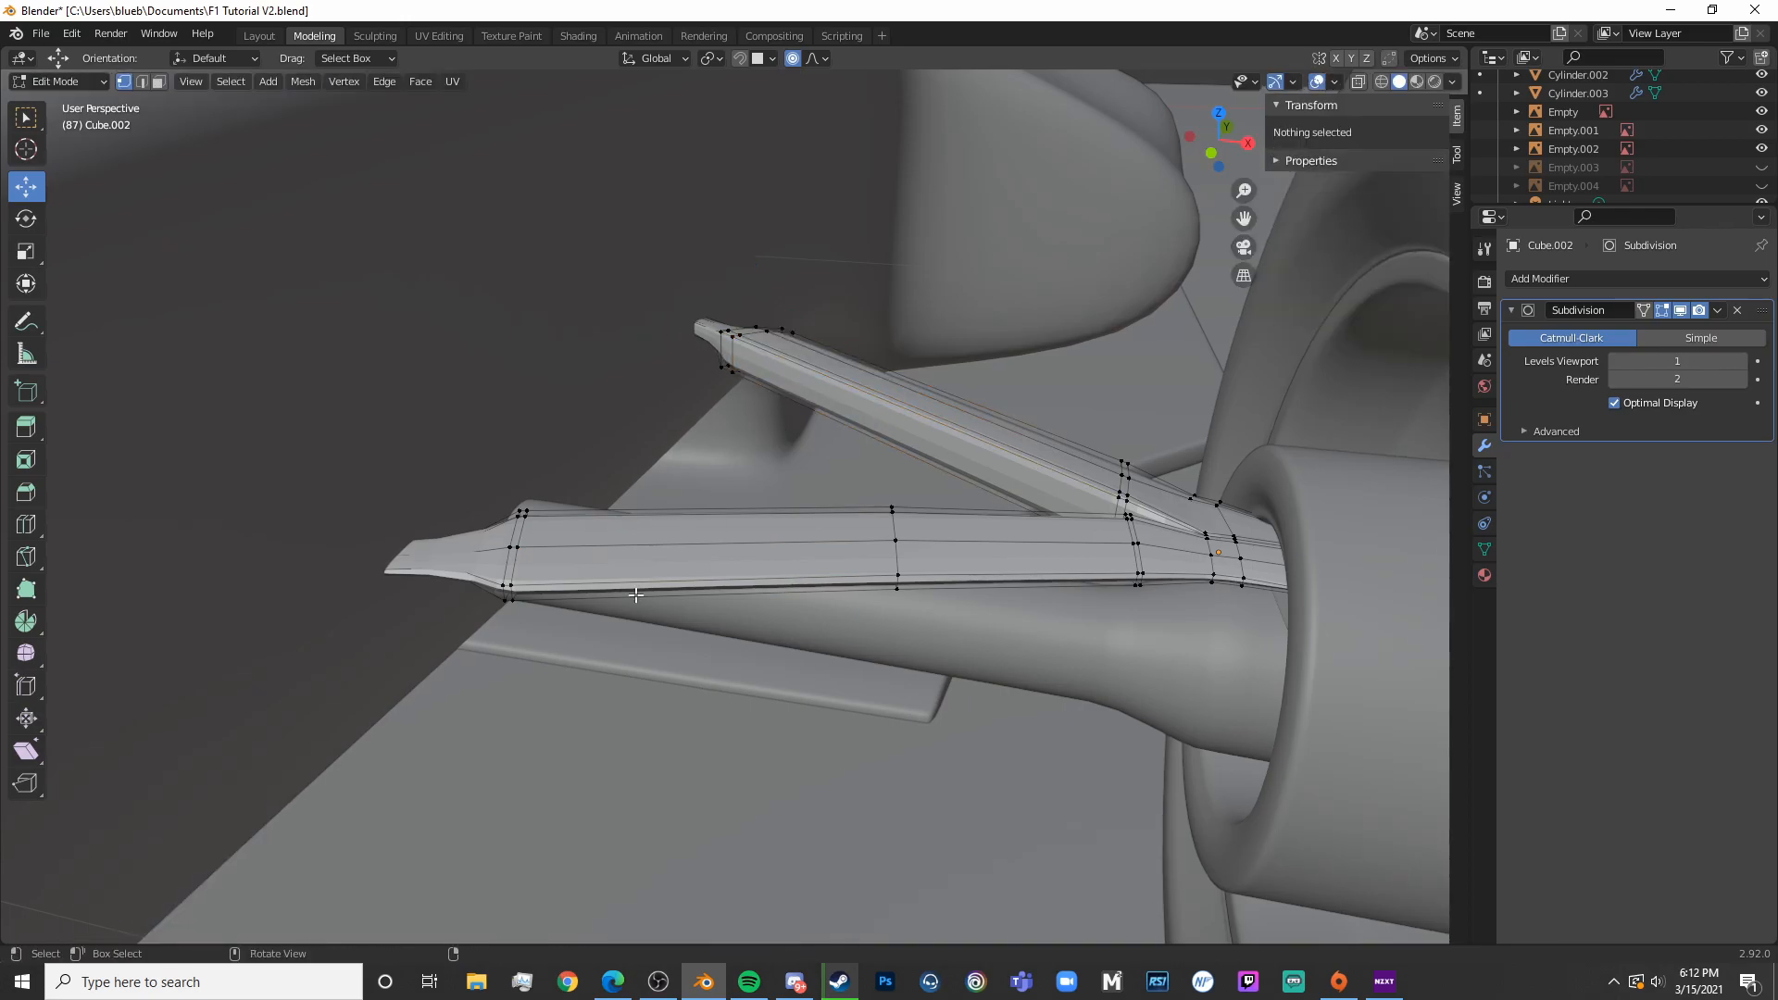
{"action": "left_click", "coordinate": [512, 599]}
{"action": "left_click", "coordinate": [510, 600]}
{"action": "left_click", "coordinate": [797, 384]}
{"action": "key", "text": "Escape"}
Add an edge loop on the narrow tip of each arm, close to where the taper ends
{"action": "middle_click_drag", "start_coordinate": [723, 366], "coordinate": [850, 484]}
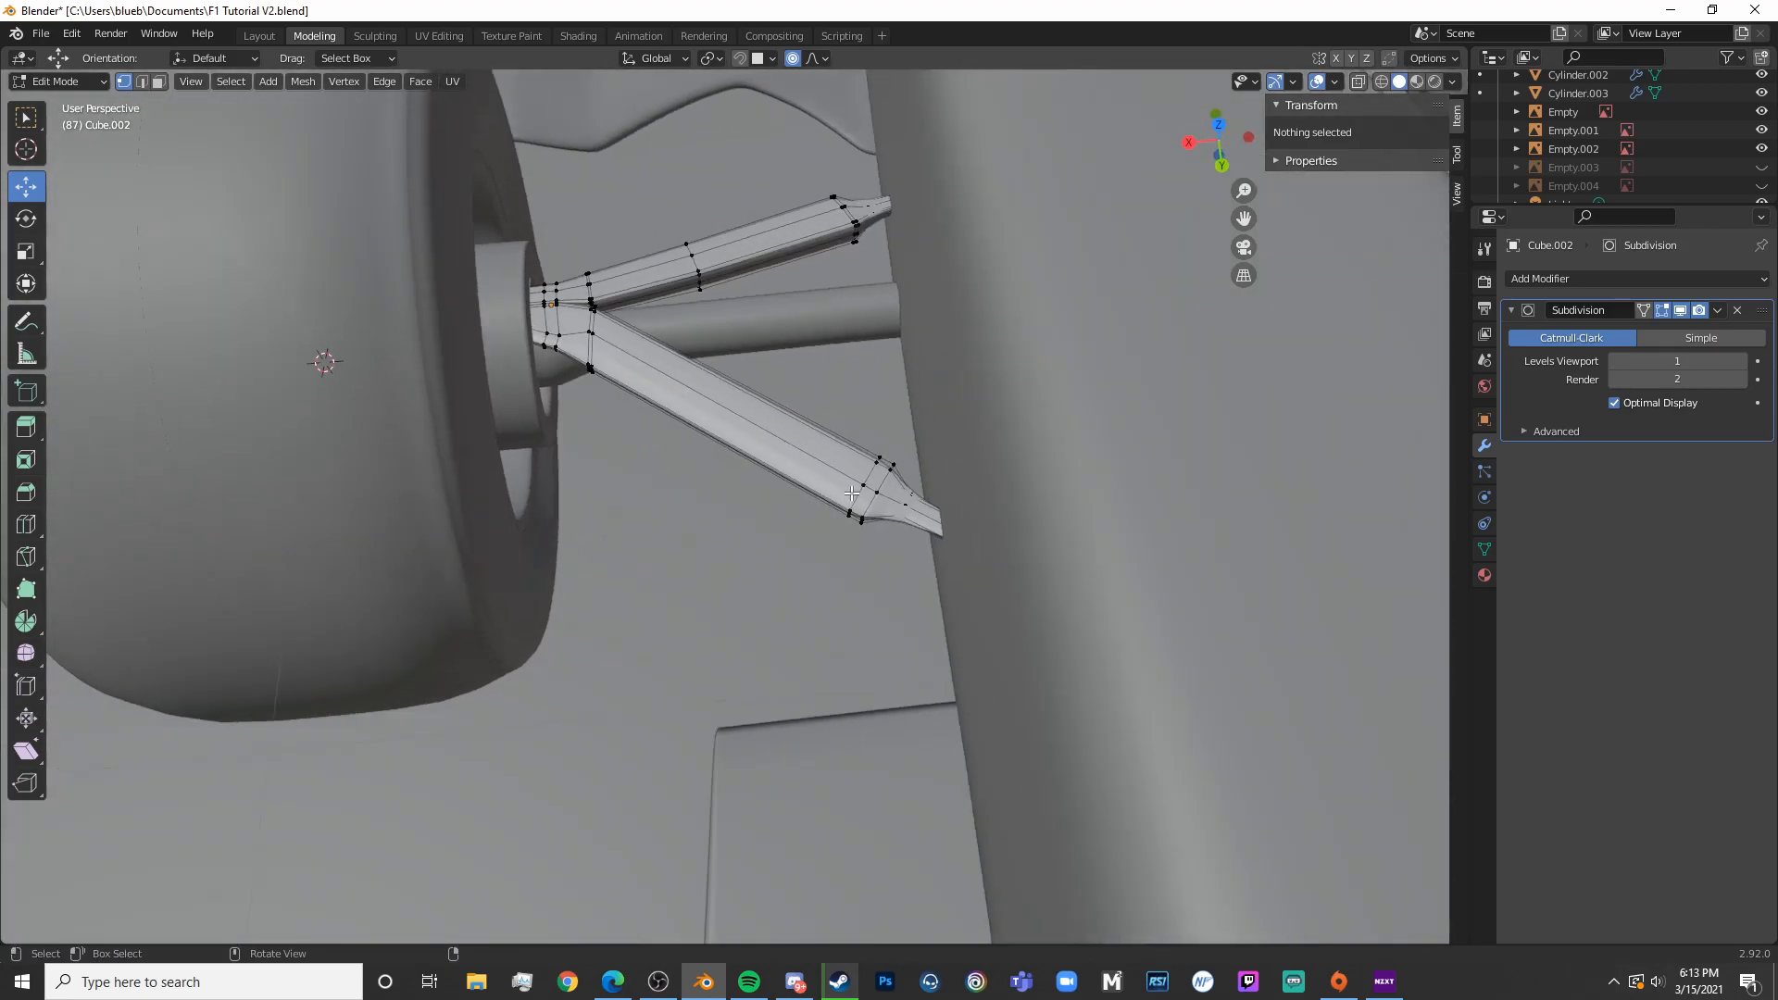
{"action": "key", "text": "ctrl+r"}
{"action": "left_click", "coordinate": [924, 519]}
{"action": "left_click", "coordinate": [916, 514]}
{"action": "key", "text": "alt+a"}
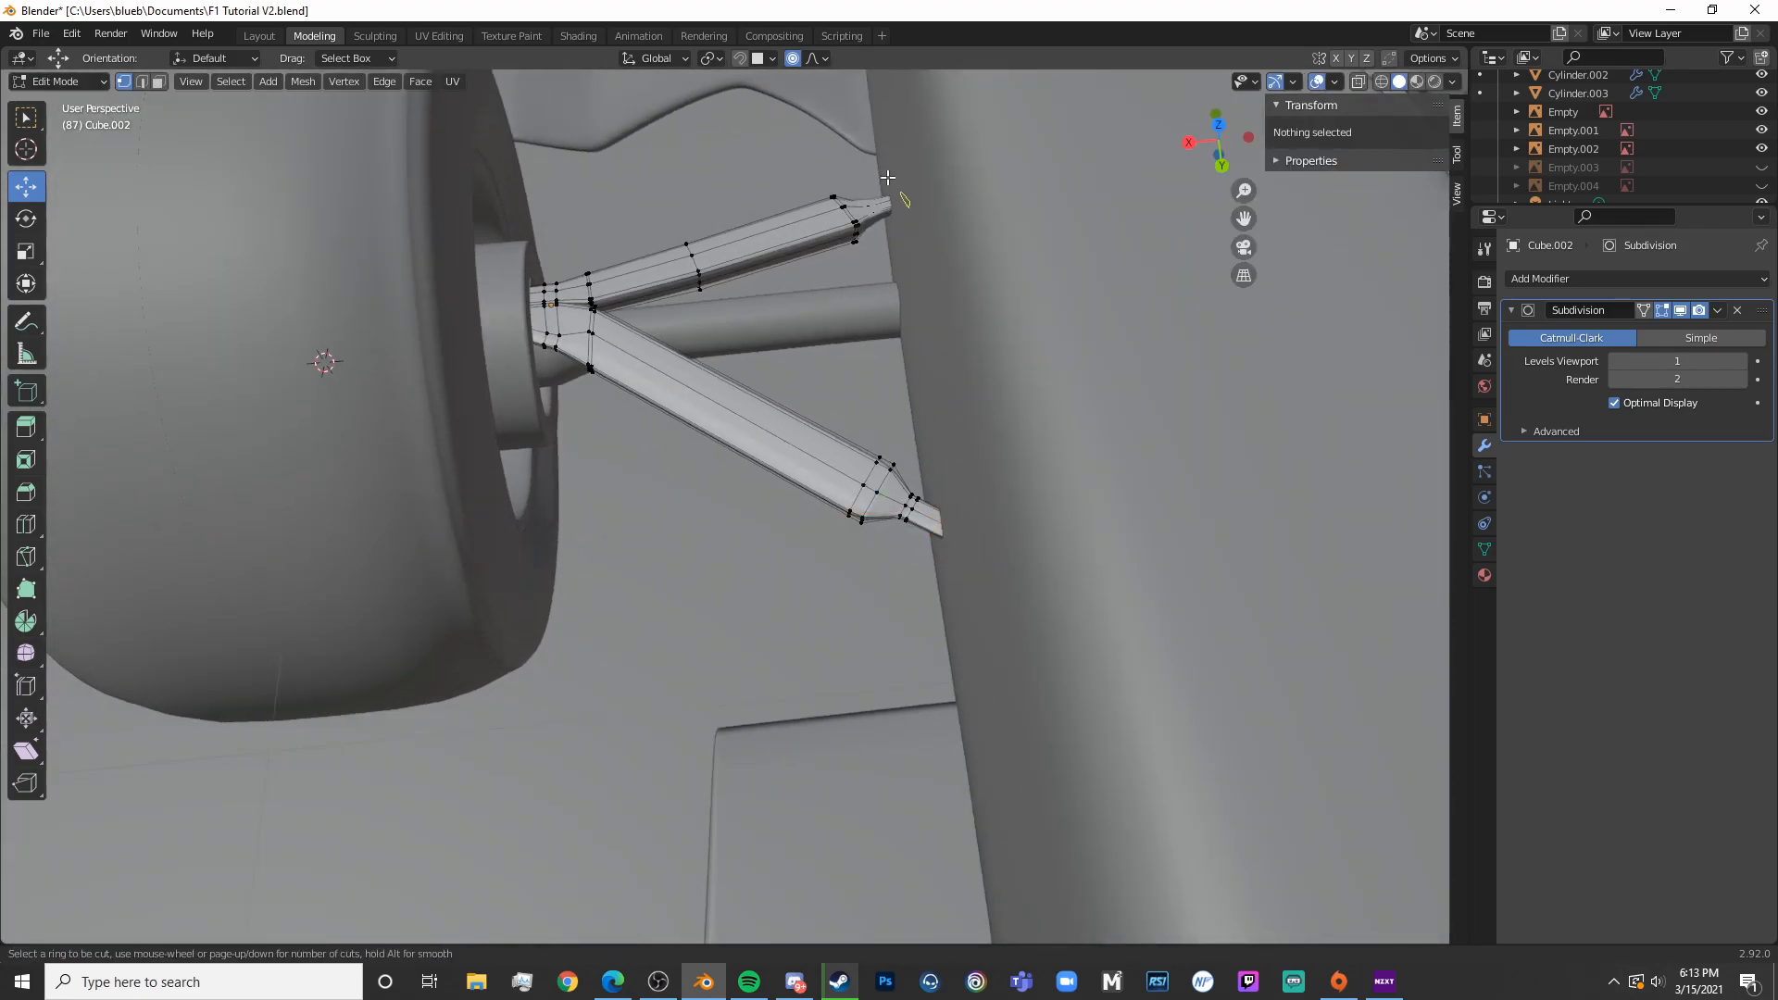
{"action": "key", "text": "ctrl+r"}
{"action": "left_click", "coordinate": [875, 193]}
{"action": "left_click", "coordinate": [850, 192]}
Examine the finished wishbone's tapered ends and hub joint from several angles in Object Mode
{"action": "key", "text": "Tab"}
{"action": "middle_click_drag", "start_coordinate": [715, 408], "coordinate": [882, 539]}
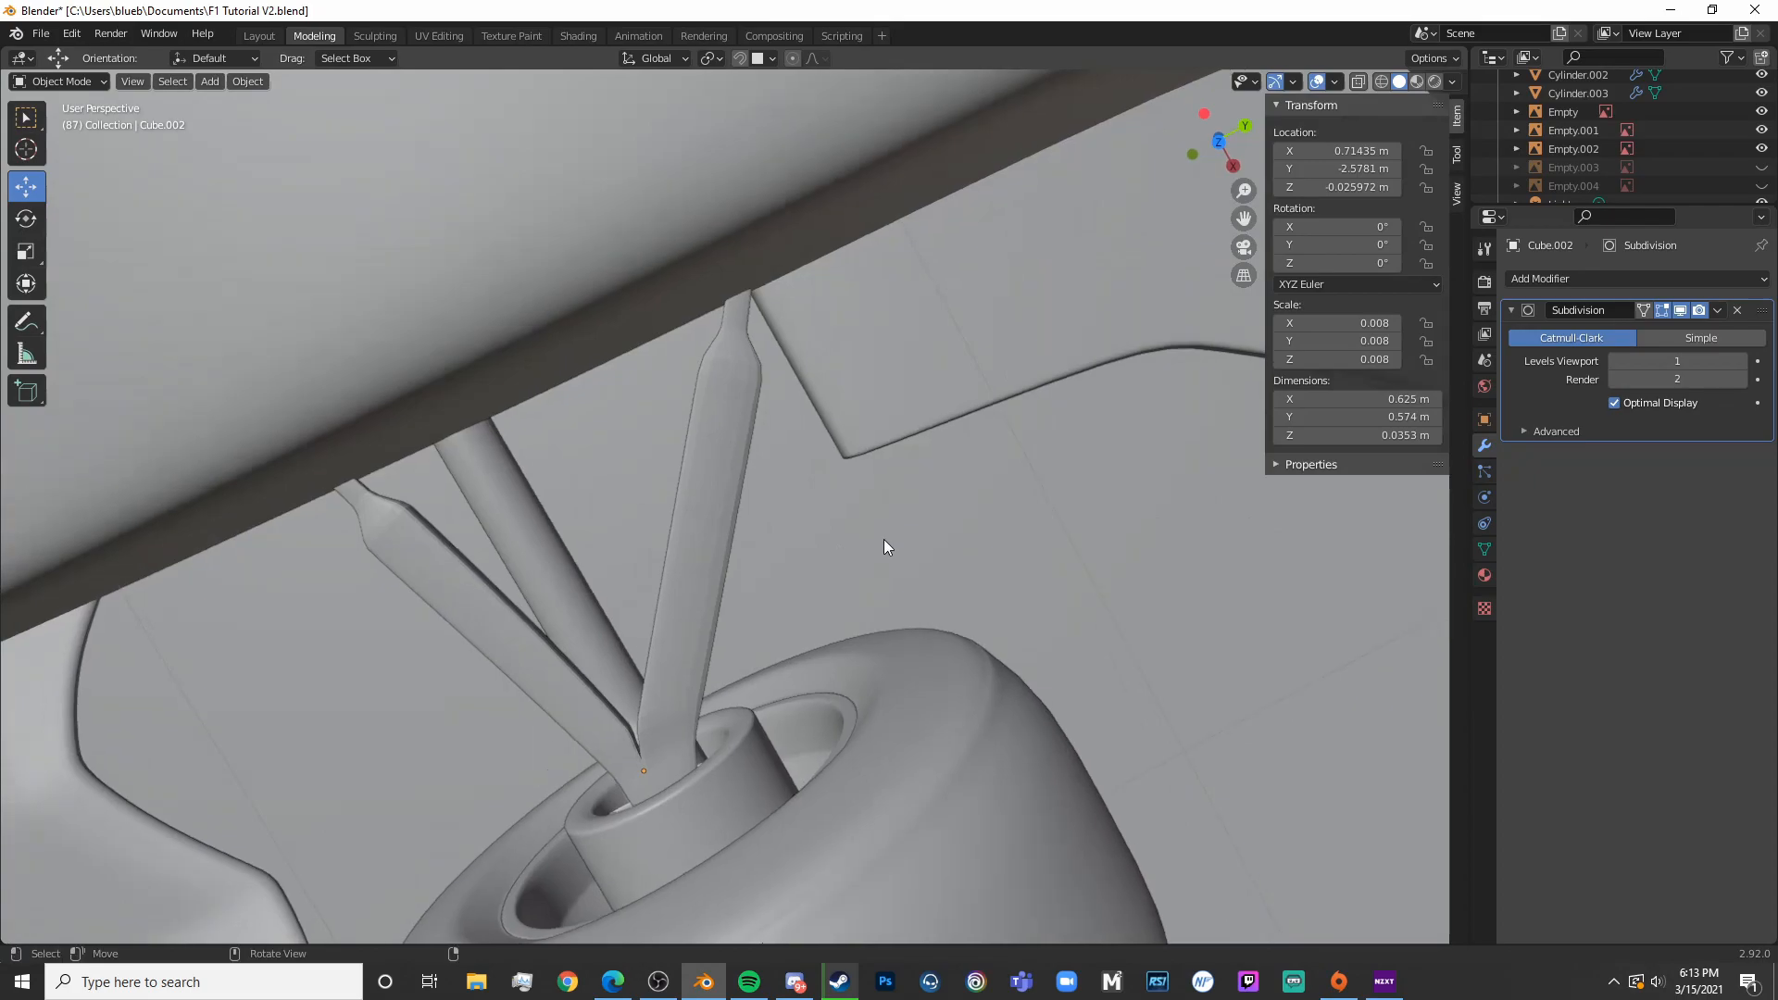
{"action": "scroll", "coordinate": [806, 549], "scroll_direction": "down", "scroll_amount": 5}
{"action": "middle_click_drag", "start_coordinate": [732, 558], "coordinate": [1186, 547]}
{"action": "middle_click_drag", "start_coordinate": [976, 556], "coordinate": [662, 463]}
{"action": "scroll", "coordinate": [680, 568], "scroll_direction": "up", "scroll_amount": 7}
{"action": "scroll", "coordinate": [679, 576], "scroll_direction": "down", "scroll_amount": 4}
{"action": "middle_click_drag", "start_coordinate": [786, 413], "coordinate": [896, 385]}
Apply smooth shading to the wishbone object
{"action": "left_click", "coordinate": [896, 380]}
{"action": "middle_click_drag", "start_coordinate": [957, 314], "coordinate": [908, 262]}
{"action": "left_click", "coordinate": [248, 81]}
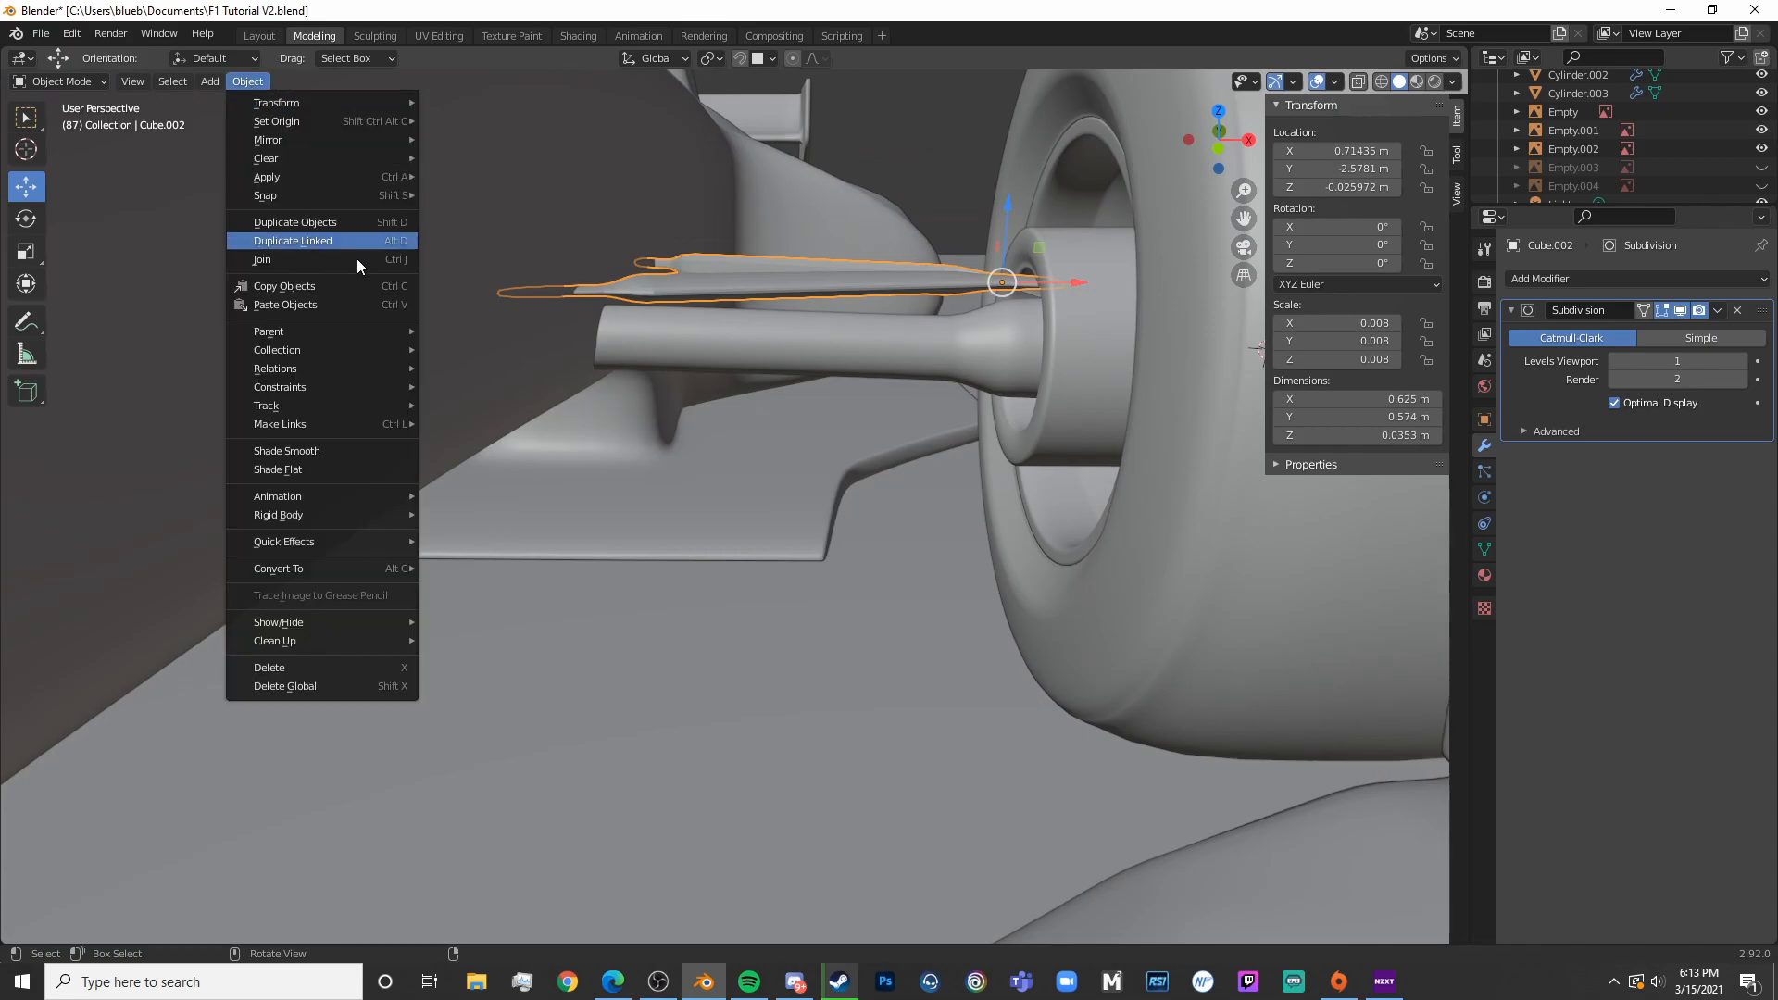
{"action": "left_click", "coordinate": [336, 450]}
{"action": "middle_click_drag", "start_coordinate": [424, 446], "coordinate": [657, 615]}
{"action": "scroll", "coordinate": [848, 563], "scroll_direction": "down", "scroll_amount": 5}
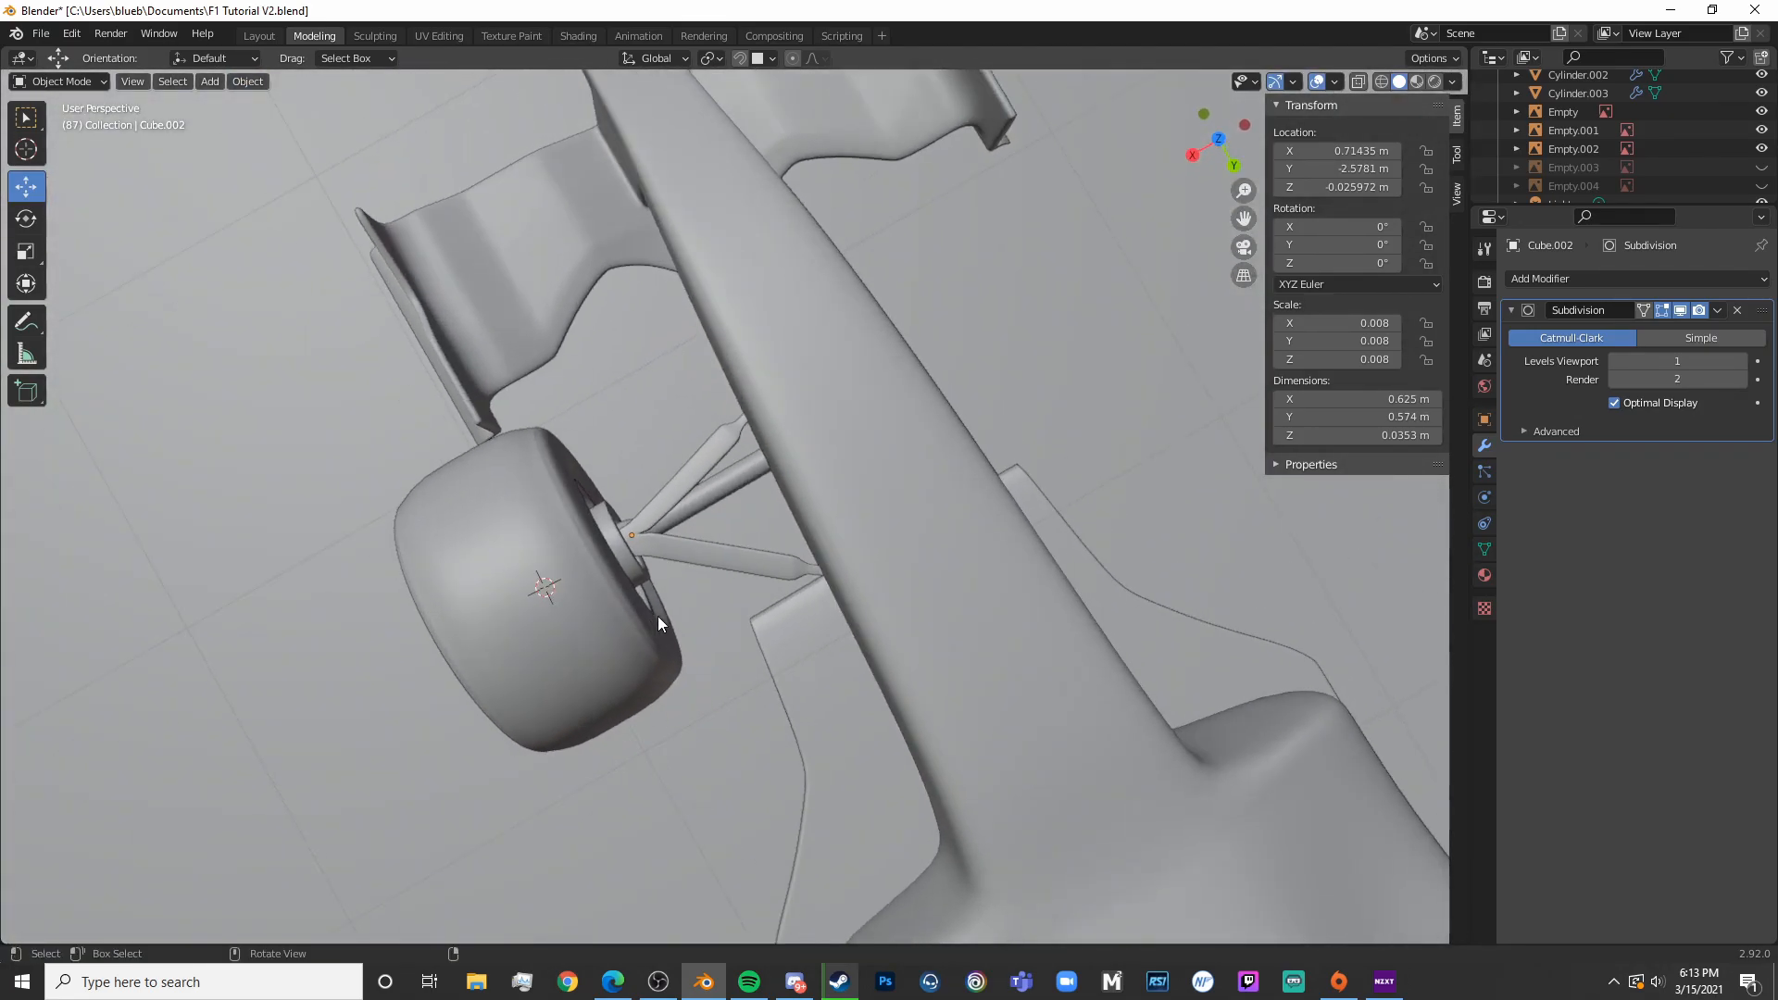
In the top wireframe view, select the wishbone's front arm and move it forward about 0.02 m along Y to match the blueprint
{"action": "key", "text": "KP_7"}
{"action": "key", "text": "shift+z"}
{"action": "key", "text": "Tab"}
{"action": "scroll", "coordinate": [727, 616], "scroll_direction": "up", "scroll_amount": 3}
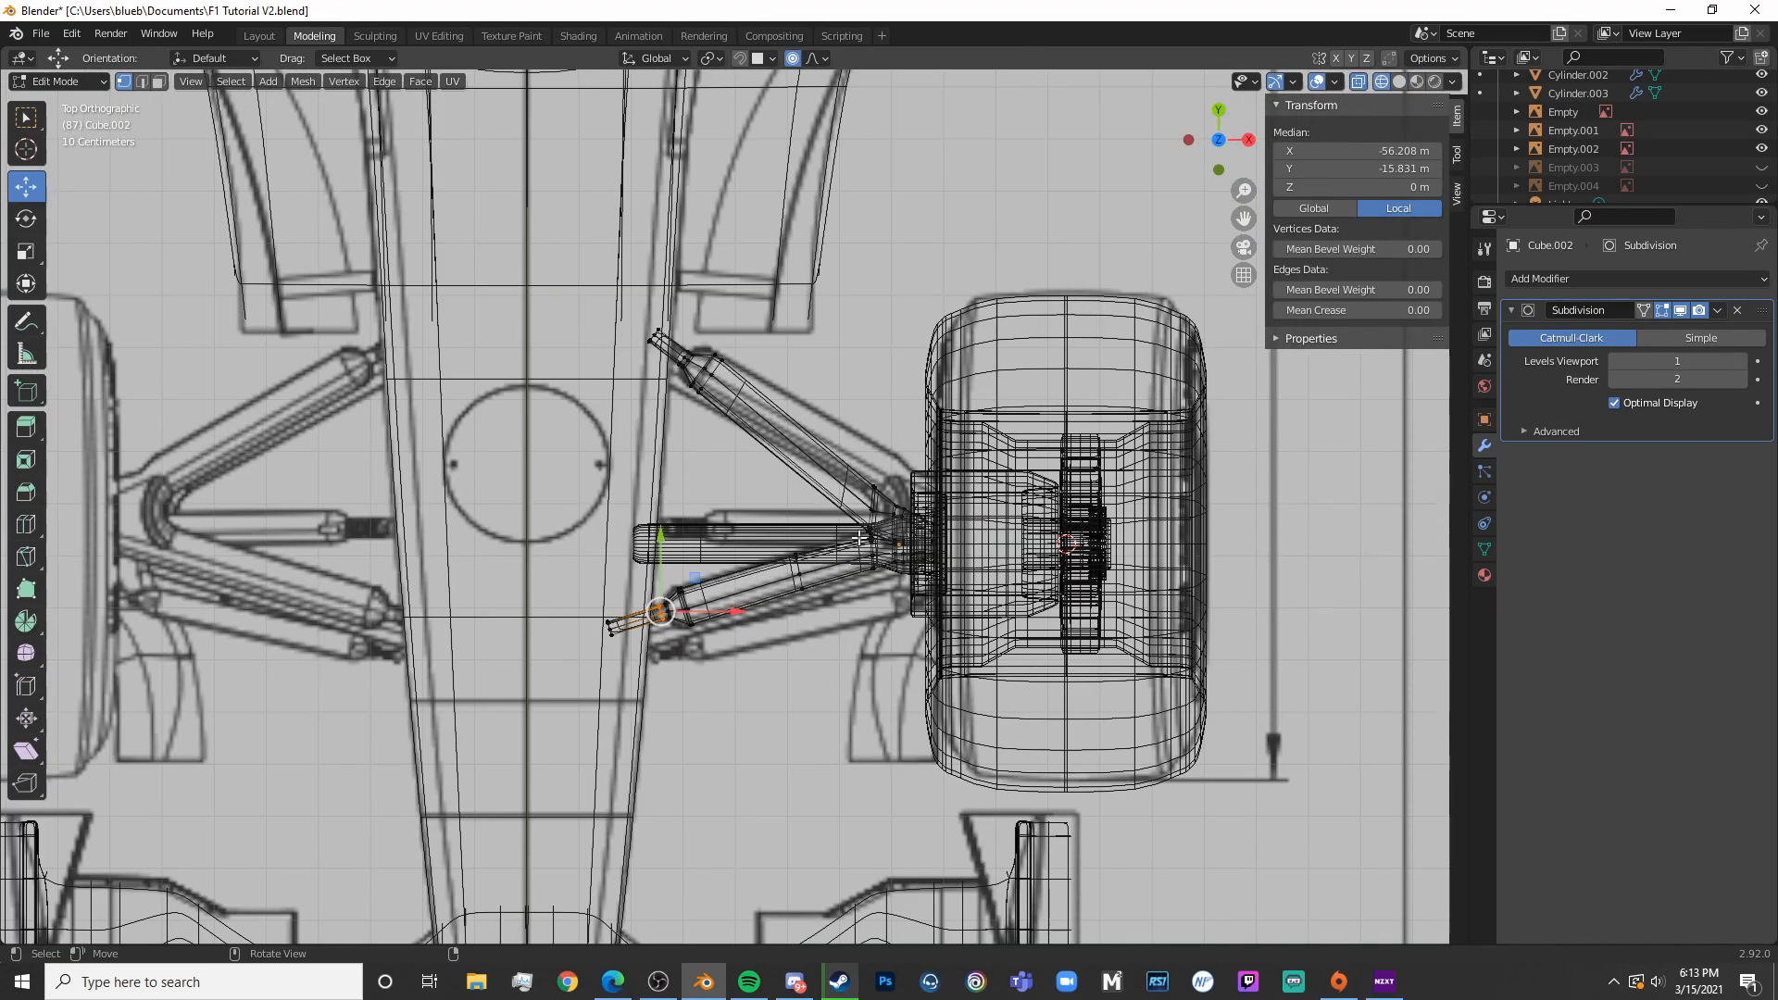
{"action": "key", "text": "shift+z"}
{"action": "scroll", "coordinate": [741, 548], "scroll_direction": "up", "scroll_amount": 3}
{"action": "key", "text": "shift+z"}
{"action": "left_click", "coordinate": [734, 546]}
{"action": "key", "text": "c"}
{"action": "left_click", "coordinate": [544, 710]}
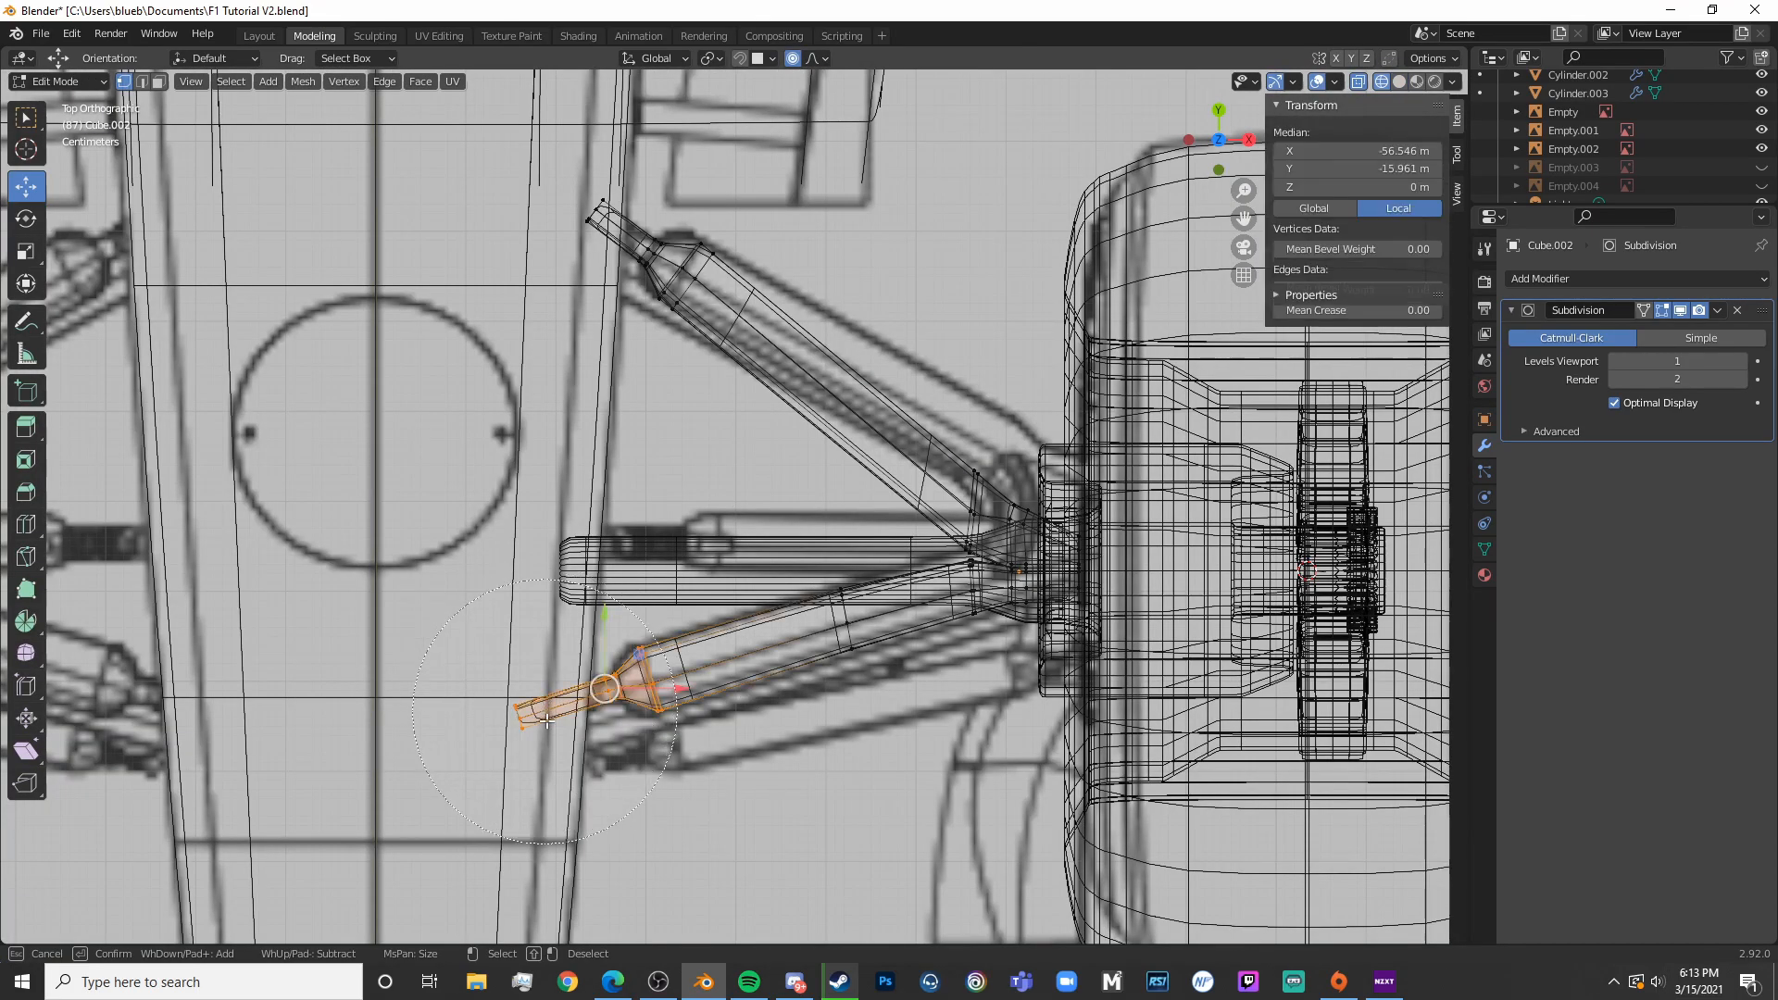
{"action": "middle_click_drag", "start_coordinate": [864, 656], "coordinate": [658, 579], "text": "shift"}
{"action": "scroll", "coordinate": [612, 584], "scroll_direction": "up", "scroll_amount": 4}
{"action": "scroll", "coordinate": [611, 585], "scroll_direction": "down", "scroll_amount": 3}
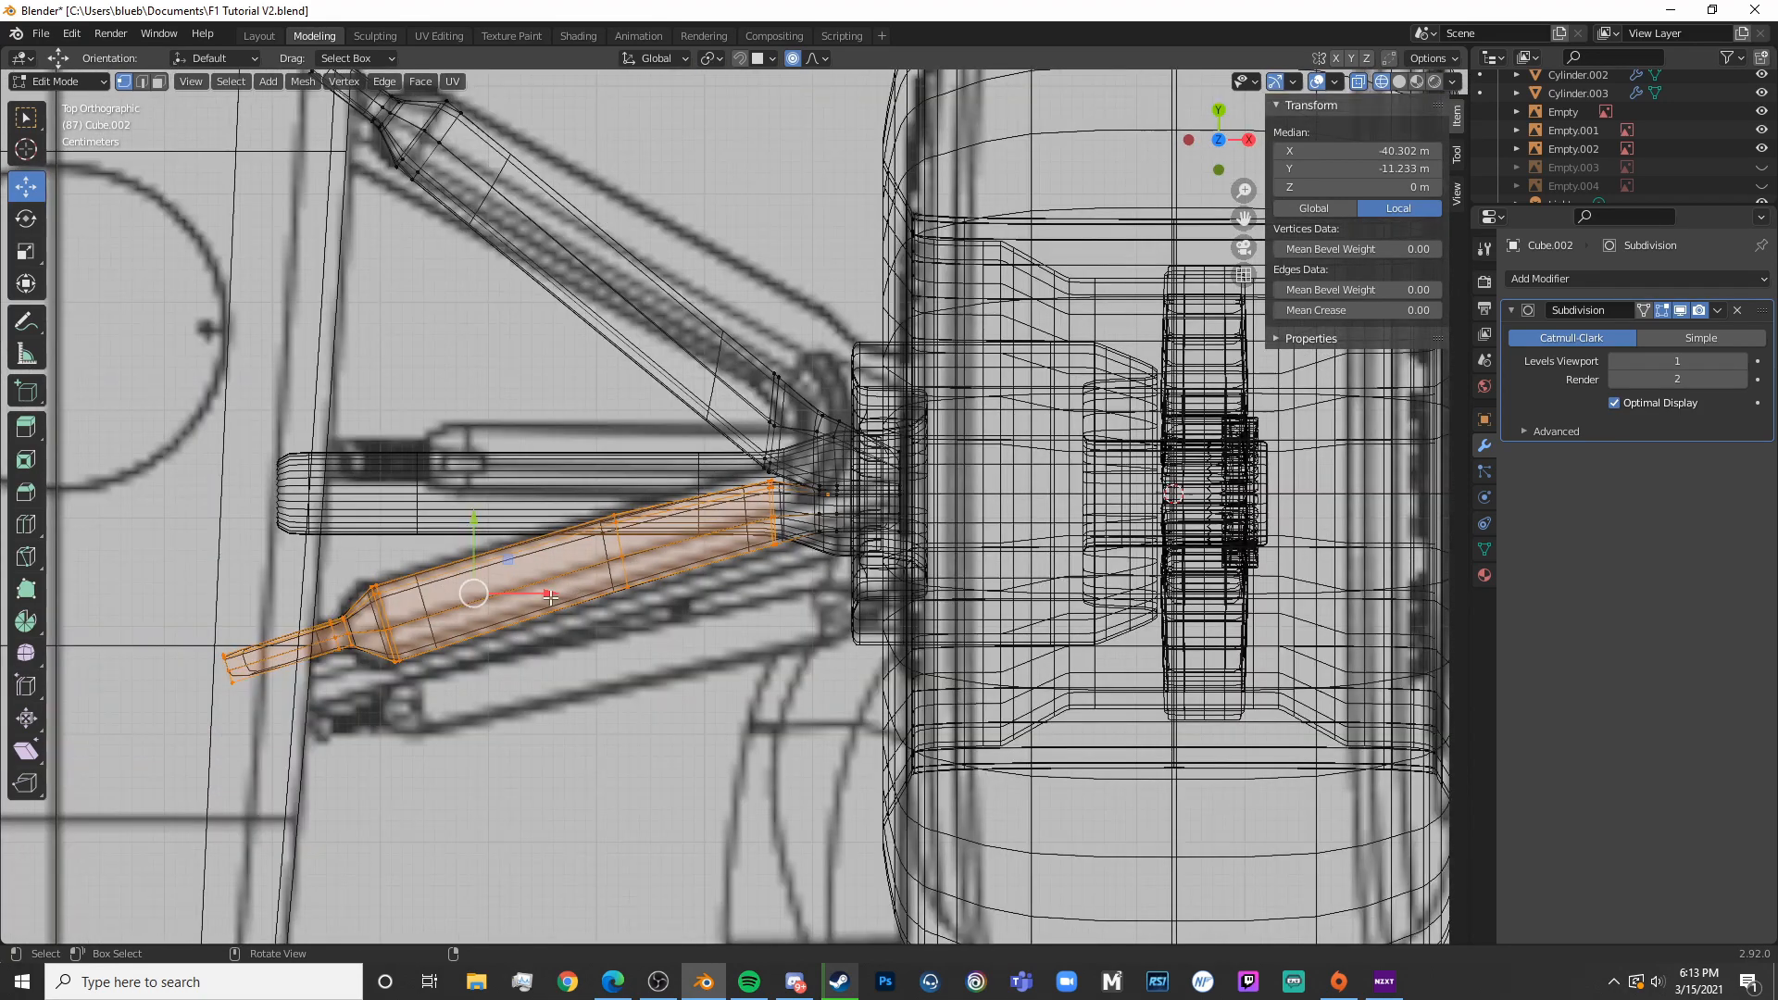
{"action": "middle_click_drag", "start_coordinate": [488, 516], "coordinate": [530, 490], "text": "shift"}
{"action": "left_click_drag", "start_coordinate": [523, 496], "coordinate": [520, 519]}
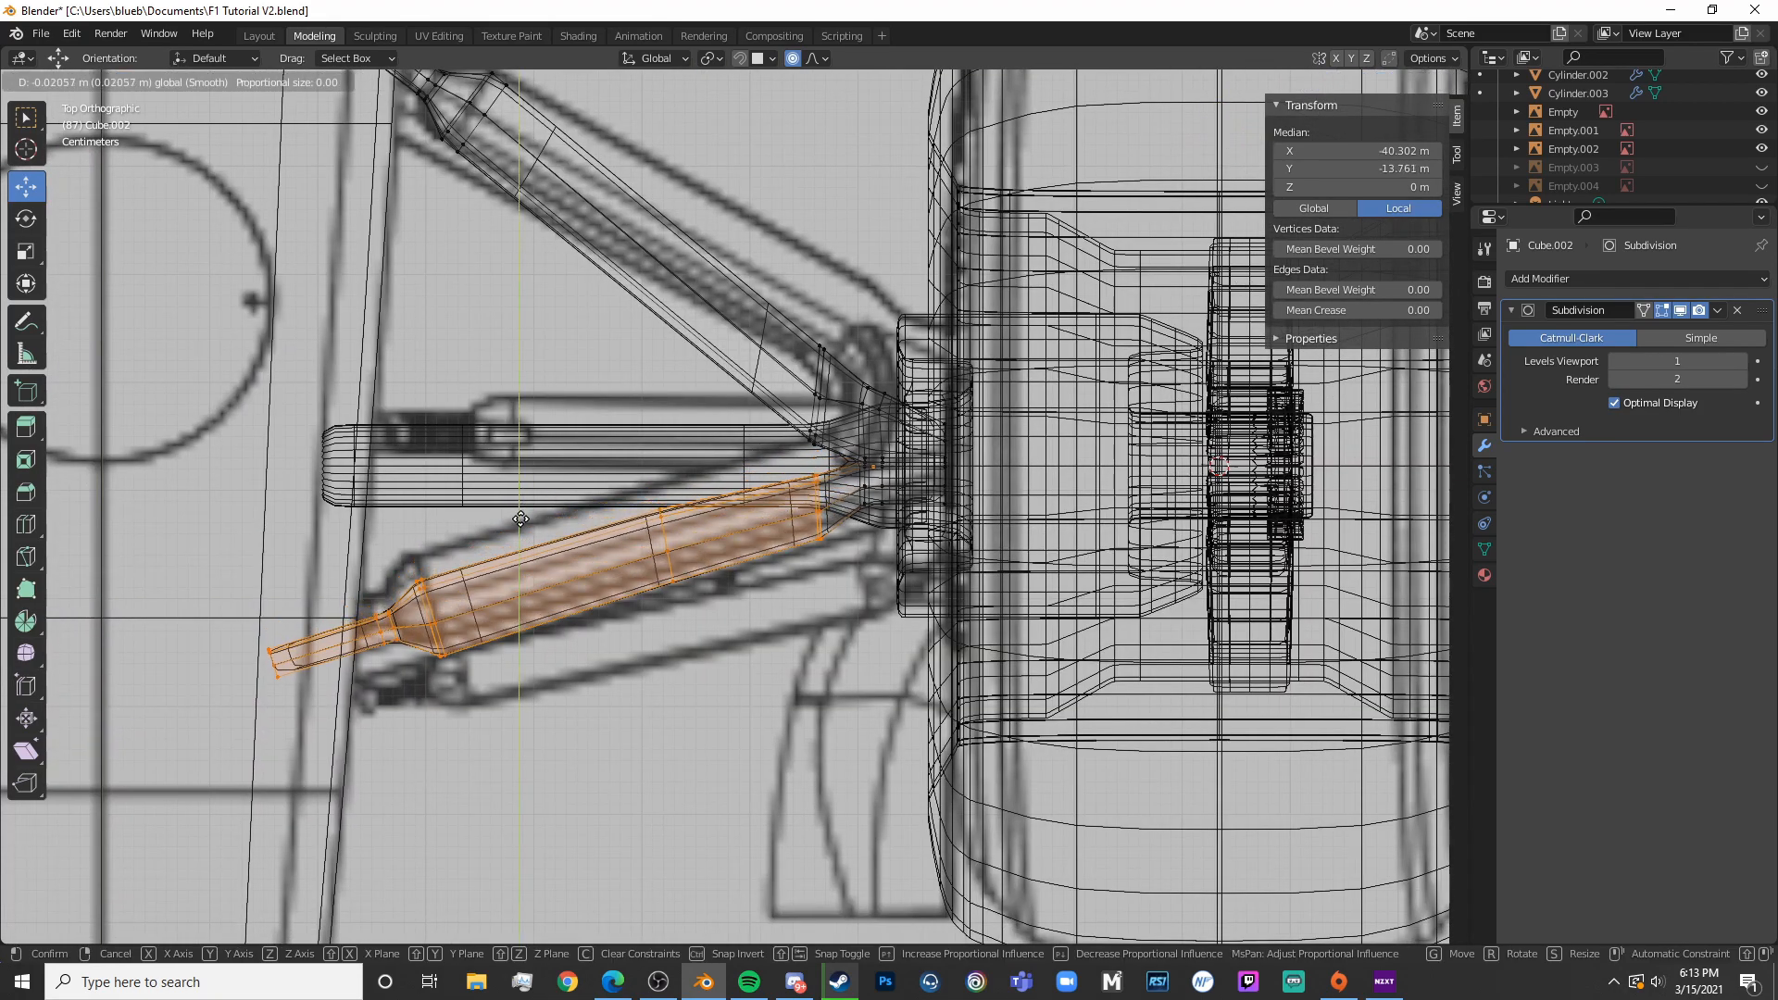
{"action": "key", "text": "shift+z"}
{"action": "key", "text": "shift+z"}
Move the front arm's vertices at the hub joint forward along Y so they line up with the shifted arm
{"action": "scroll", "coordinate": [861, 520], "scroll_direction": "up", "scroll_amount": 7}
{"action": "left_click", "coordinate": [789, 434]}
{"action": "left_click", "coordinate": [778, 412]}
{"action": "key", "text": "c"}
{"action": "mouse_move", "coordinate": [815, 477]}
{"action": "left_mouse_down"}
{"action": "mouse_move", "coordinate": [881, 436]}
{"action": "mouse_move", "coordinate": [867, 463]}
{"action": "left_mouse_up"}
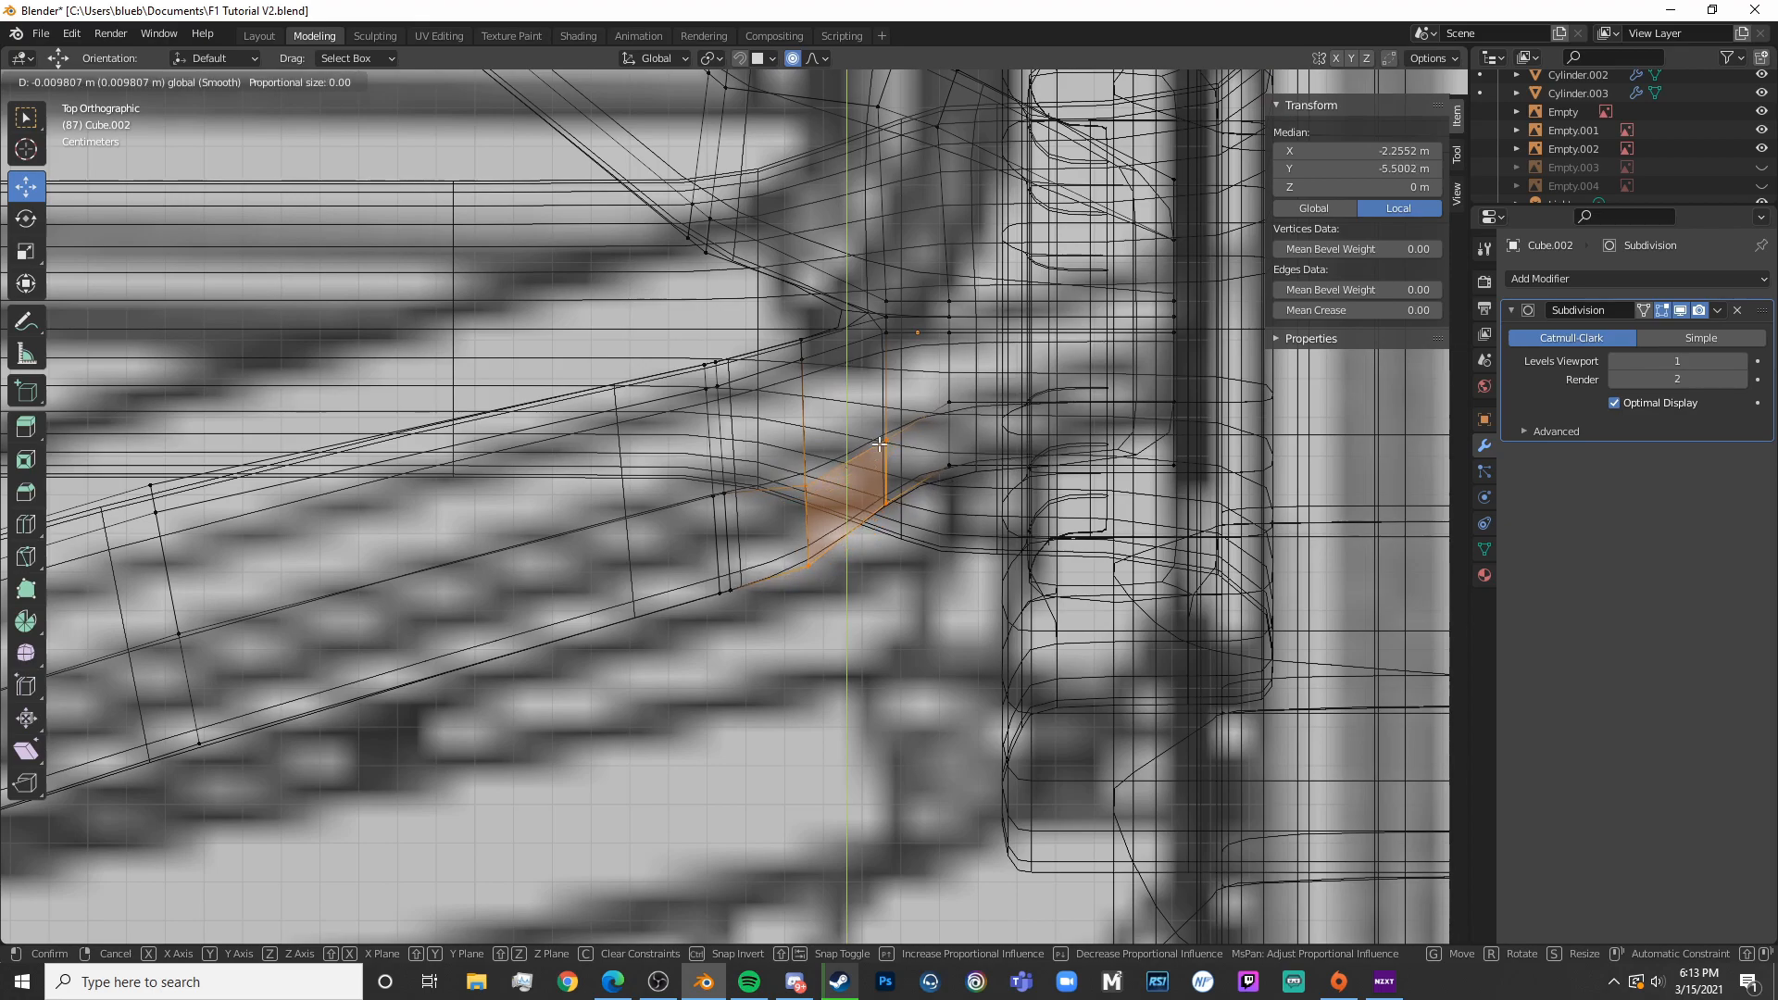
{"action": "key", "text": "c"}
{"action": "left_click", "coordinate": [904, 469]}
{"action": "left_click_drag", "start_coordinate": [926, 398], "coordinate": [927, 438]}
{"action": "left_click_drag", "start_coordinate": [903, 447], "coordinate": [1000, 511]}
{"action": "left_click_drag", "start_coordinate": [950, 407], "coordinate": [957, 433]}
Shift the vertices on the front arm's rear edge near the hub rearward along Y and check the shape in solid view
{"action": "key", "text": "Tab"}
{"action": "scroll", "coordinate": [963, 444], "scroll_direction": "down", "scroll_amount": 6}
{"action": "key", "text": "shift+z"}
{"action": "key", "text": "Tab"}
{"action": "key", "text": "shift+z"}
{"action": "scroll", "coordinate": [845, 515], "scroll_direction": "up", "scroll_amount": 4}
{"action": "key", "text": "alt+a"}
{"action": "key", "text": "c"}
{"action": "left_click_drag", "start_coordinate": [717, 411], "coordinate": [785, 402]}
{"action": "key", "text": "alt+a"}
{"action": "key", "text": "c"}
{"action": "left_click", "coordinate": [690, 421]}
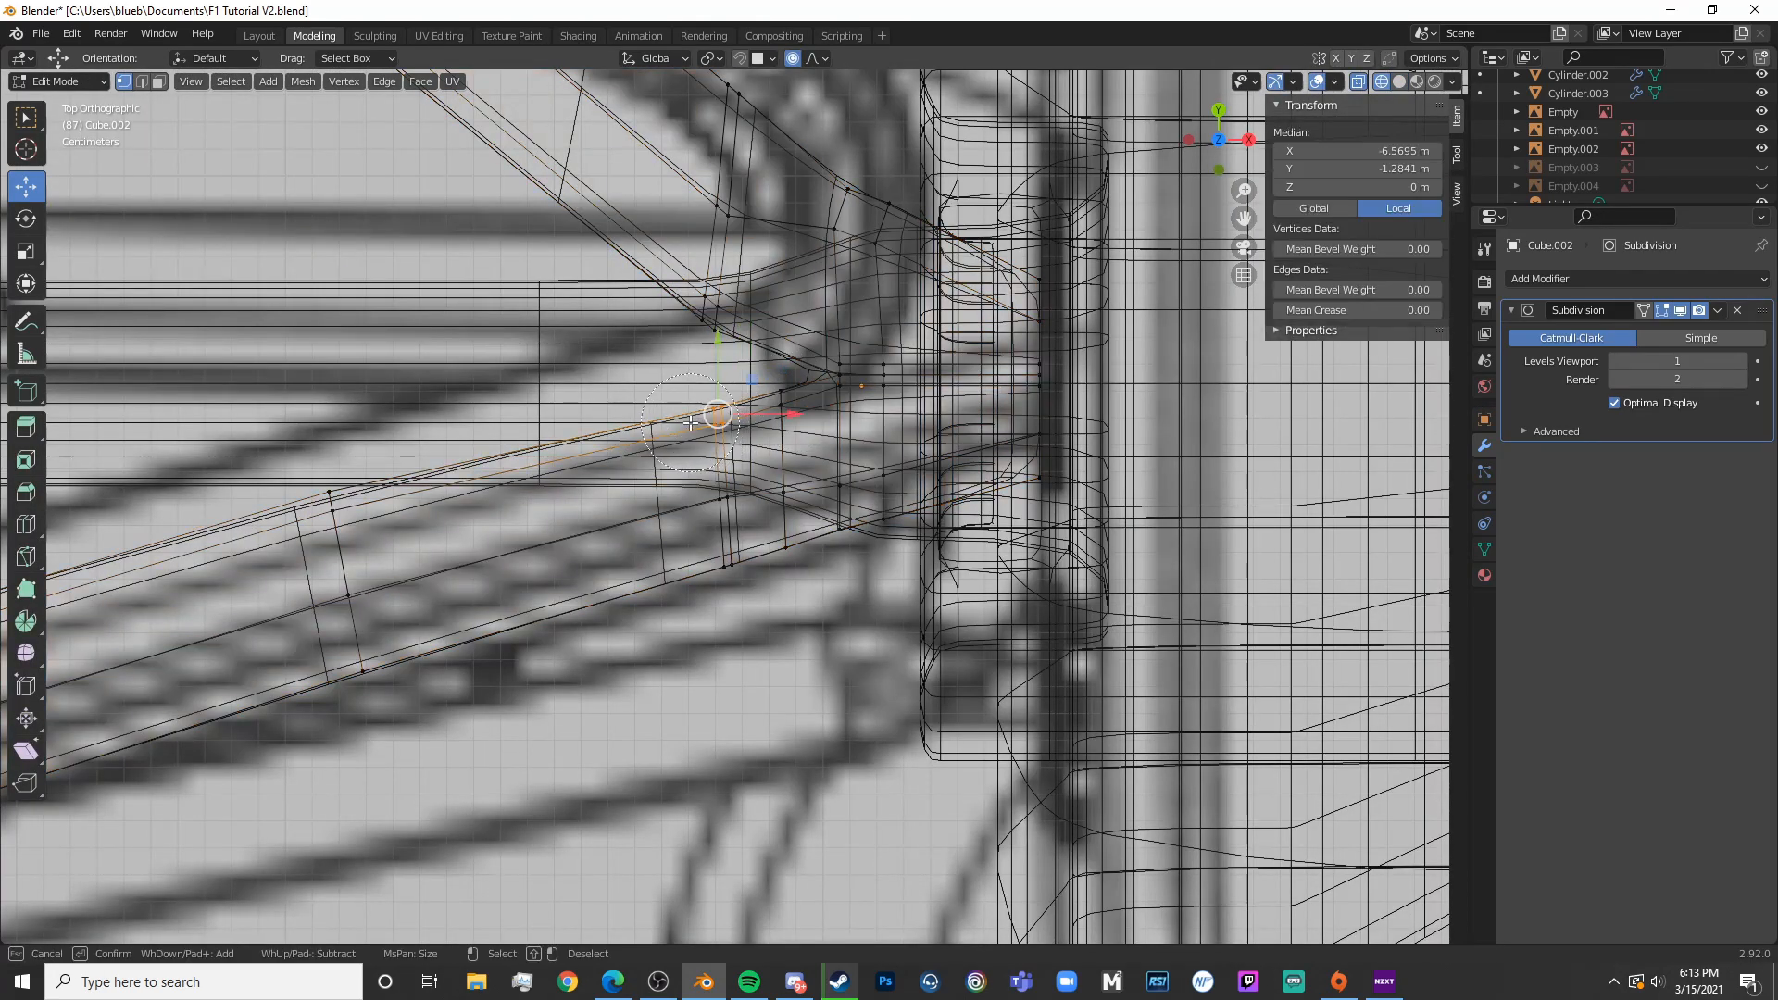
{"action": "left_click_drag", "start_coordinate": [717, 347], "coordinate": [731, 295]}
{"action": "key", "text": "alt+a"}
{"action": "key", "text": "c"}
{"action": "left_click", "coordinate": [782, 400]}
{"action": "right_click", "coordinate": [782, 401]}
{"action": "key", "text": "Tab"}
{"action": "key", "text": "shift+z"}
{"action": "scroll", "coordinate": [842, 473], "scroll_direction": "down", "scroll_amount": 6}
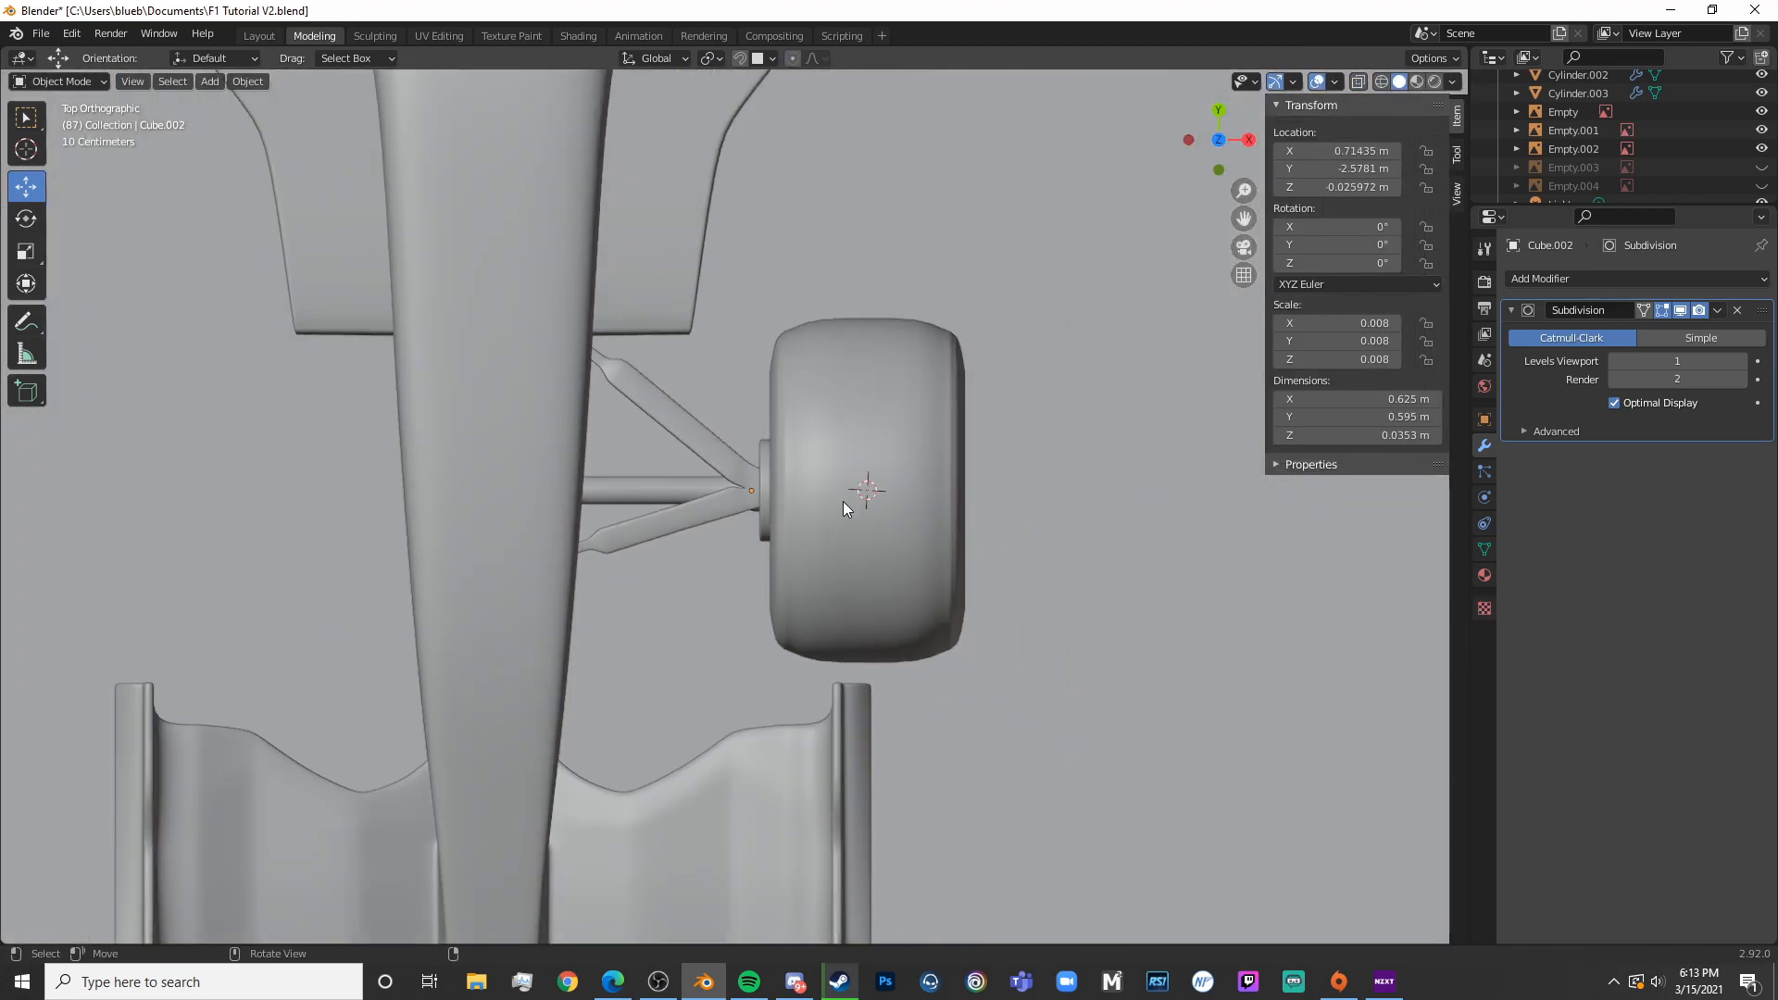
Adjust the vertices at the crotch between the two arms along Y to clean up the wishbone's hub joint
{"action": "key", "text": "Tab"}
{"action": "scroll", "coordinate": [843, 502], "scroll_direction": "up", "scroll_amount": 5}
{"action": "key", "text": "shift+z"}
{"action": "scroll", "coordinate": [843, 502], "scroll_direction": "up", "scroll_amount": 4}
{"action": "left_click", "coordinate": [721, 393]}
{"action": "key", "text": "g"}
{"action": "key", "text": "y"}
{"action": "mouse_move", "coordinate": [752, 372]}
{"action": "left_mouse_down"}
{"action": "mouse_move", "coordinate": [789, 410]}
{"action": "mouse_move", "coordinate": [773, 363]}
{"action": "left_mouse_up"}
{"action": "left_click", "coordinate": [714, 347]}
{"action": "key", "text": "c"}
{"action": "left_click_drag", "start_coordinate": [713, 279], "coordinate": [724, 187]}
{"action": "key", "text": "c"}
{"action": "left_click", "coordinate": [734, 250]}
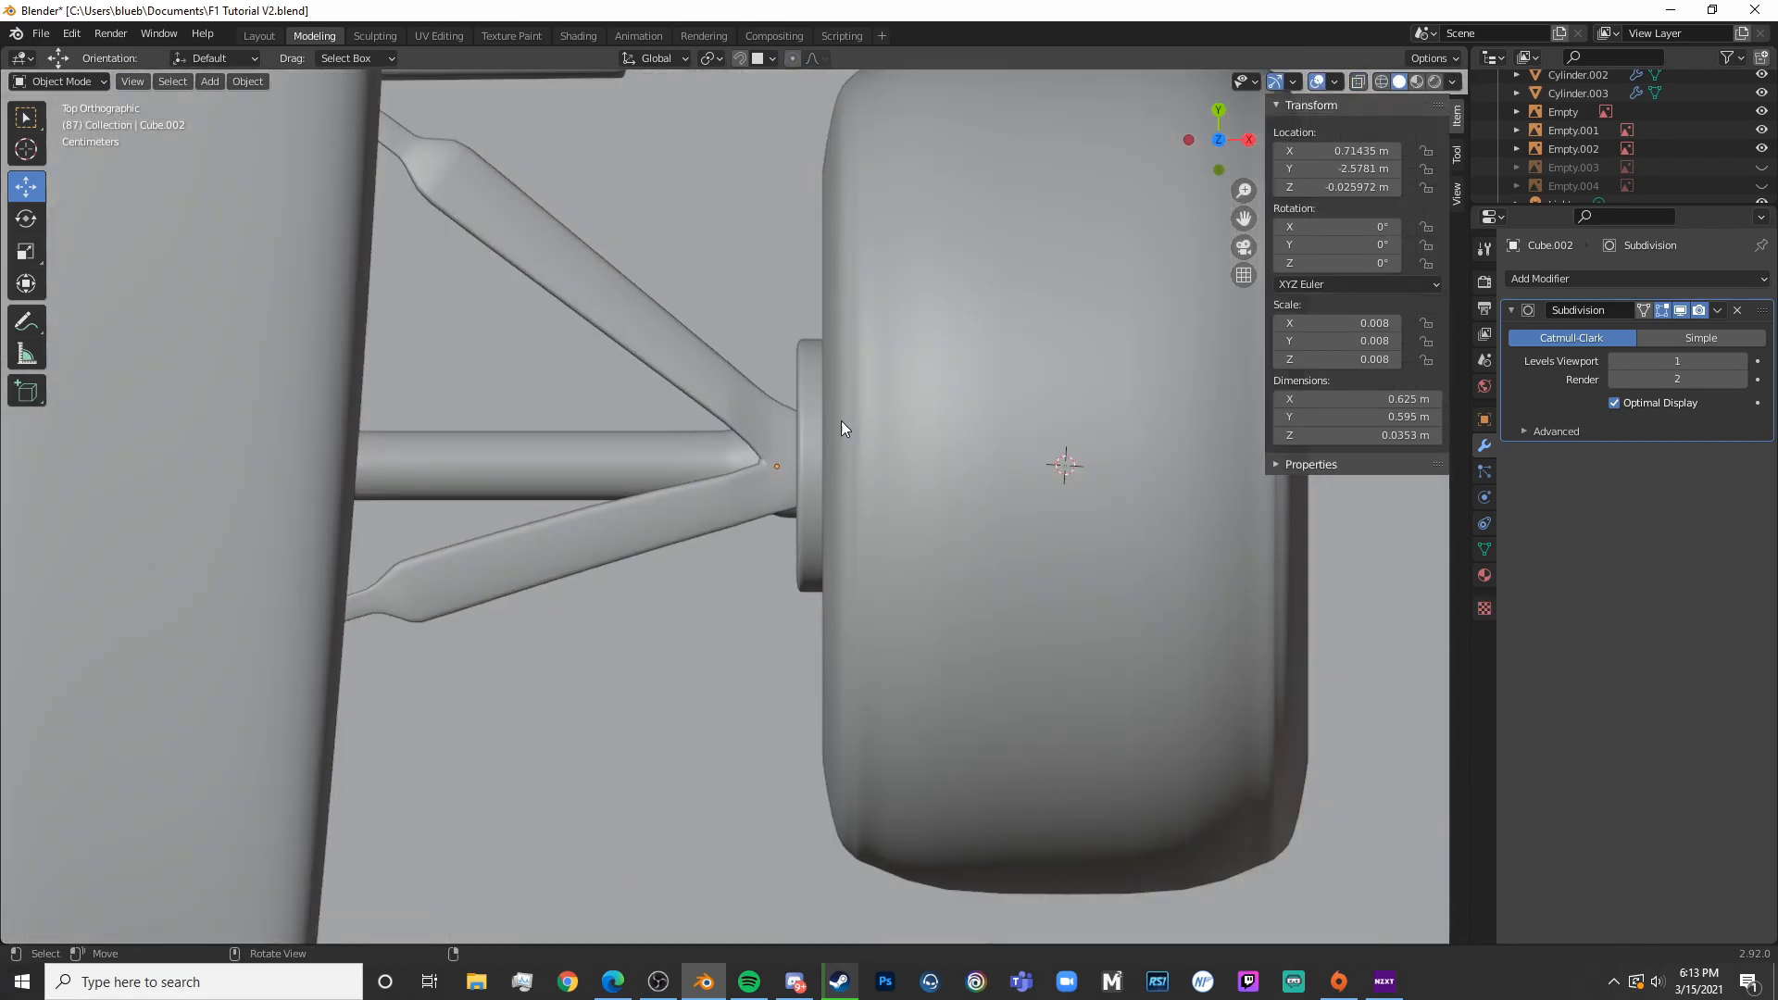
{"action": "scroll", "coordinate": [841, 420], "scroll_direction": "down", "scroll_amount": 6}
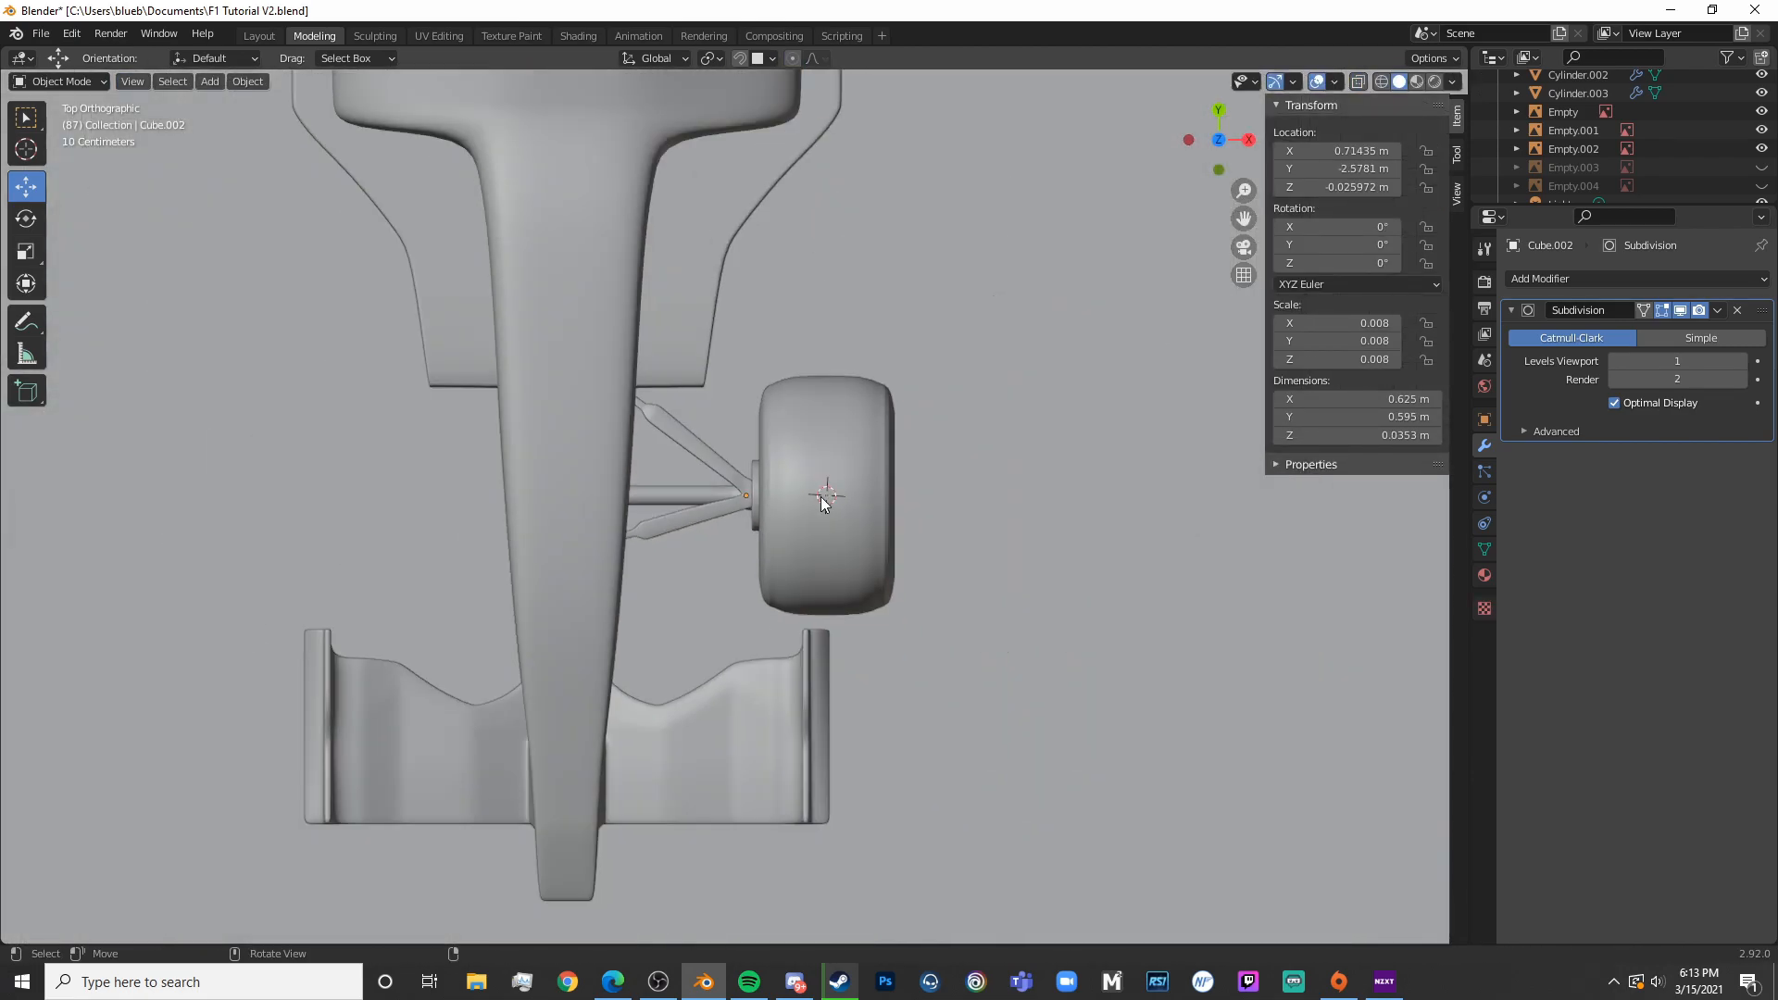
{"action": "scroll", "coordinate": [808, 509], "scroll_direction": "up", "scroll_amount": 3}
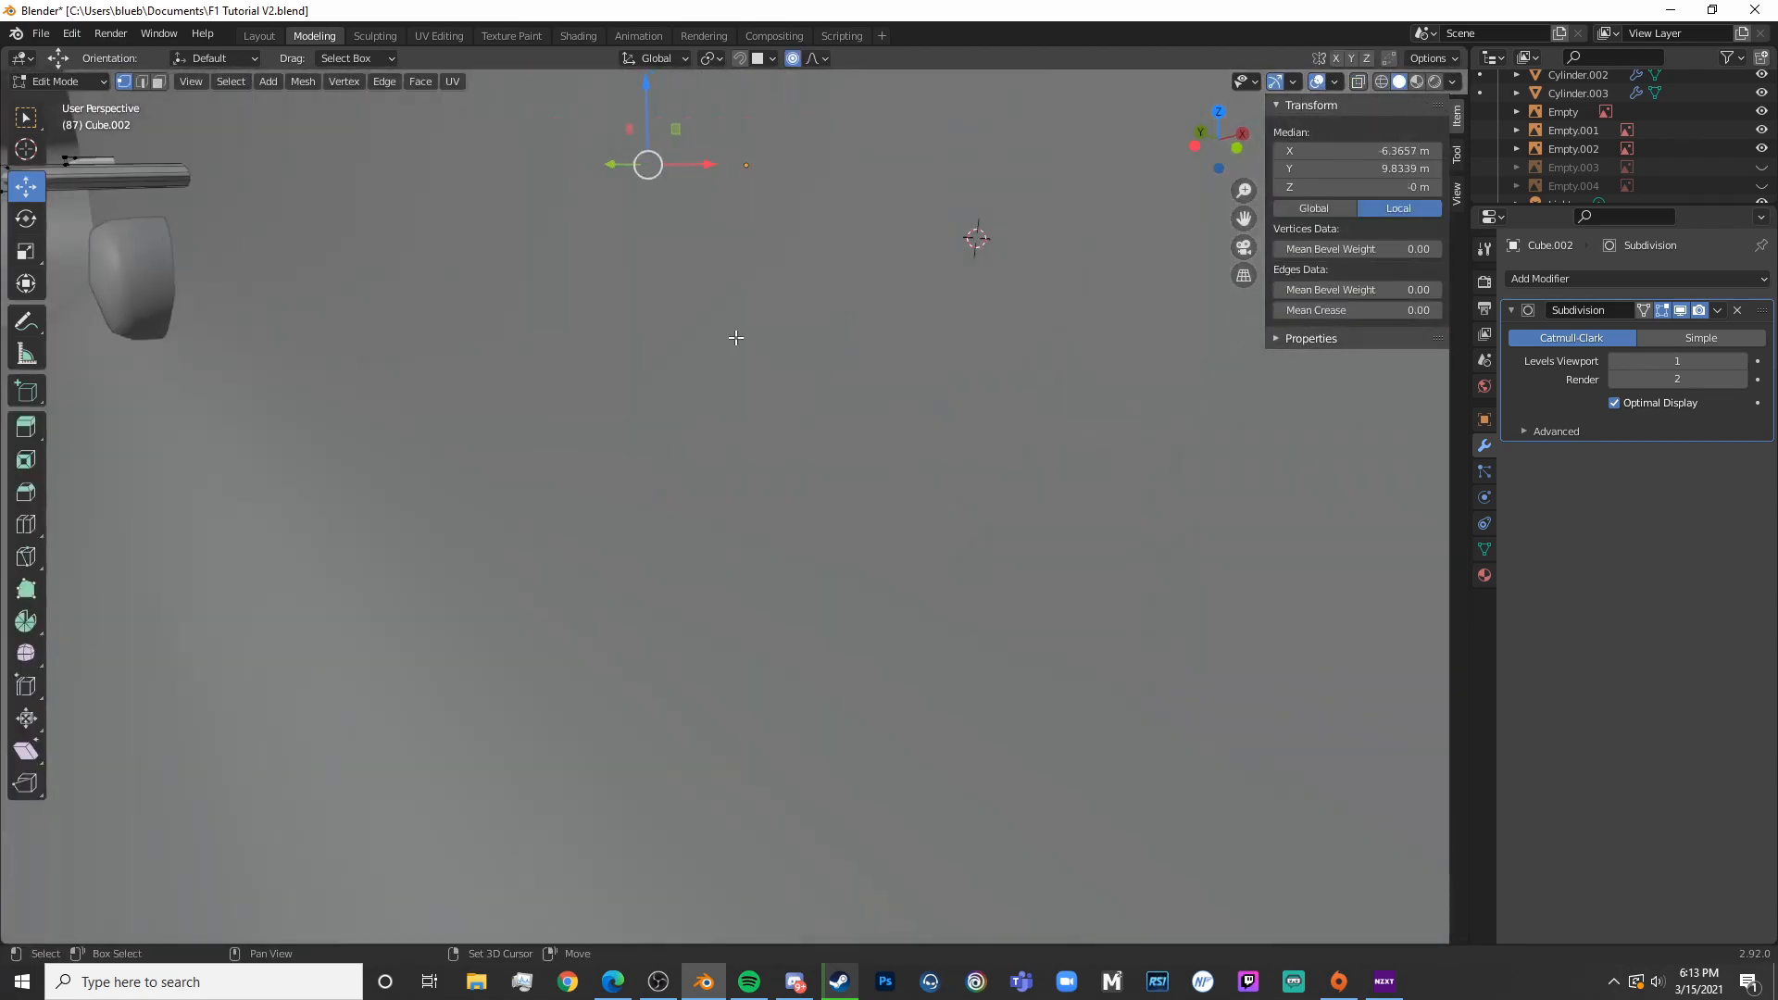
Thicken the wishbone to a Z scale of 0.011 and nudge it along Y to -2.5811 m
{"action": "middle_click_drag", "start_coordinate": [704, 500], "coordinate": [637, 370]}
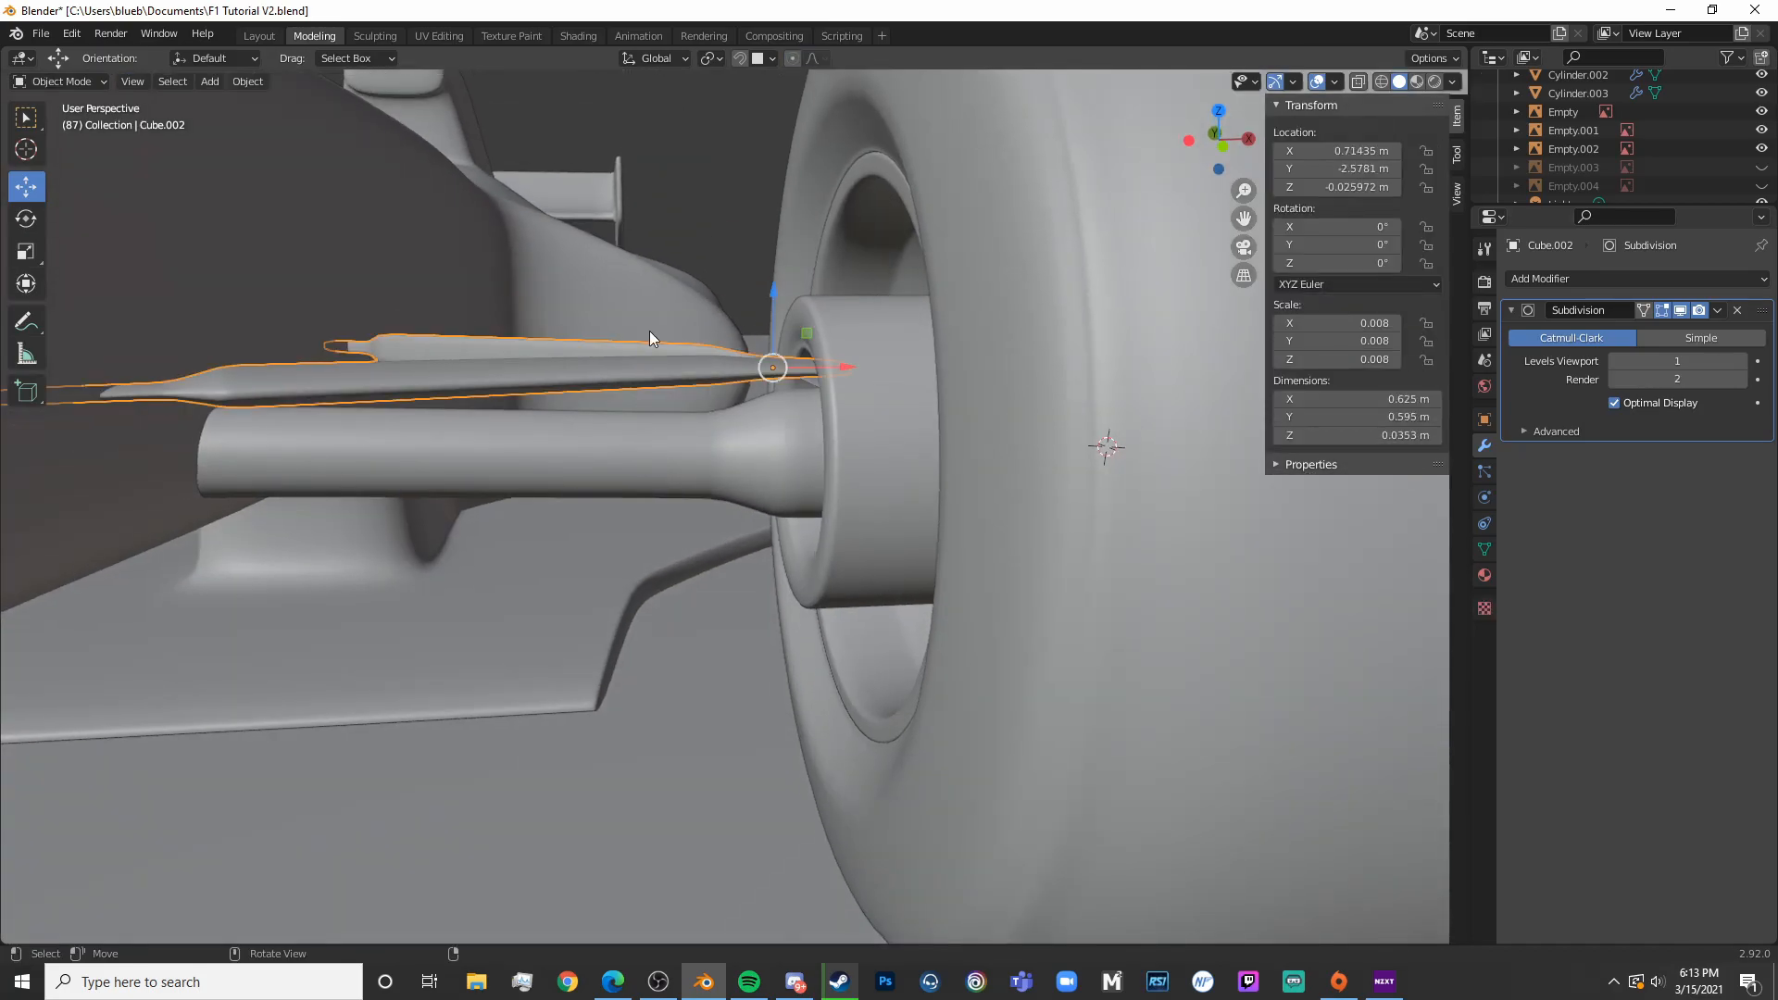
{"action": "left_click", "coordinate": [787, 259]}
{"action": "middle_click_drag", "start_coordinate": [787, 259], "coordinate": [771, 580]}
{"action": "key", "text": "Tab"}
{"action": "key", "text": "Tab"}
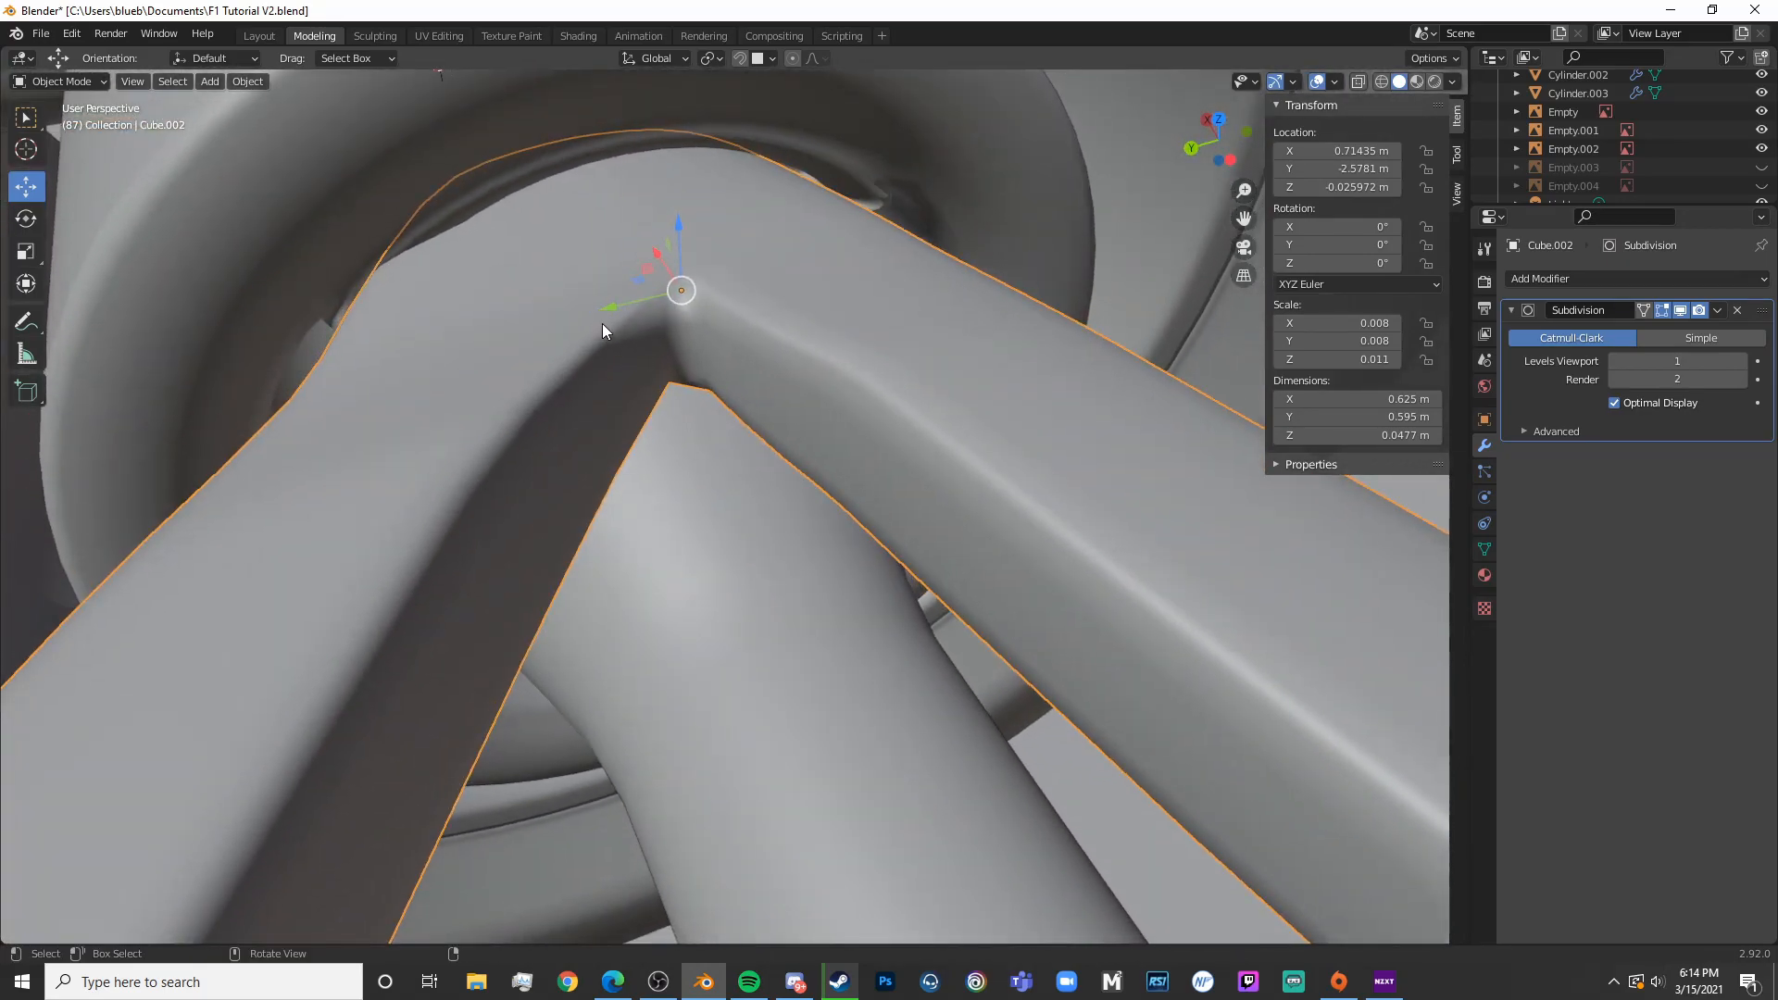
{"action": "left_click_drag", "start_coordinate": [612, 301], "coordinate": [627, 297]}
In front view, rotate the wishbone about Y to 10.6° so its arms rise from the hub toward the body
{"action": "key", "text": "alt+a"}
{"action": "scroll", "coordinate": [858, 559], "scroll_direction": "down", "scroll_amount": 10}
{"action": "mouse_move", "coordinate": [950, 595]}
{"action": "middle_mouse_down"}
{"action": "mouse_move", "coordinate": [827, 727]}
{"action": "mouse_move", "coordinate": [715, 741]}
{"action": "mouse_move", "coordinate": [998, 767]}
{"action": "middle_mouse_up"}
{"action": "key", "text": "KP_1"}
{"action": "key", "text": "shift+z"}
{"action": "scroll", "coordinate": [720, 734], "scroll_direction": "up", "scroll_amount": 9}
{"action": "left_click", "coordinate": [813, 396]}
{"action": "key", "text": "shift+z"}
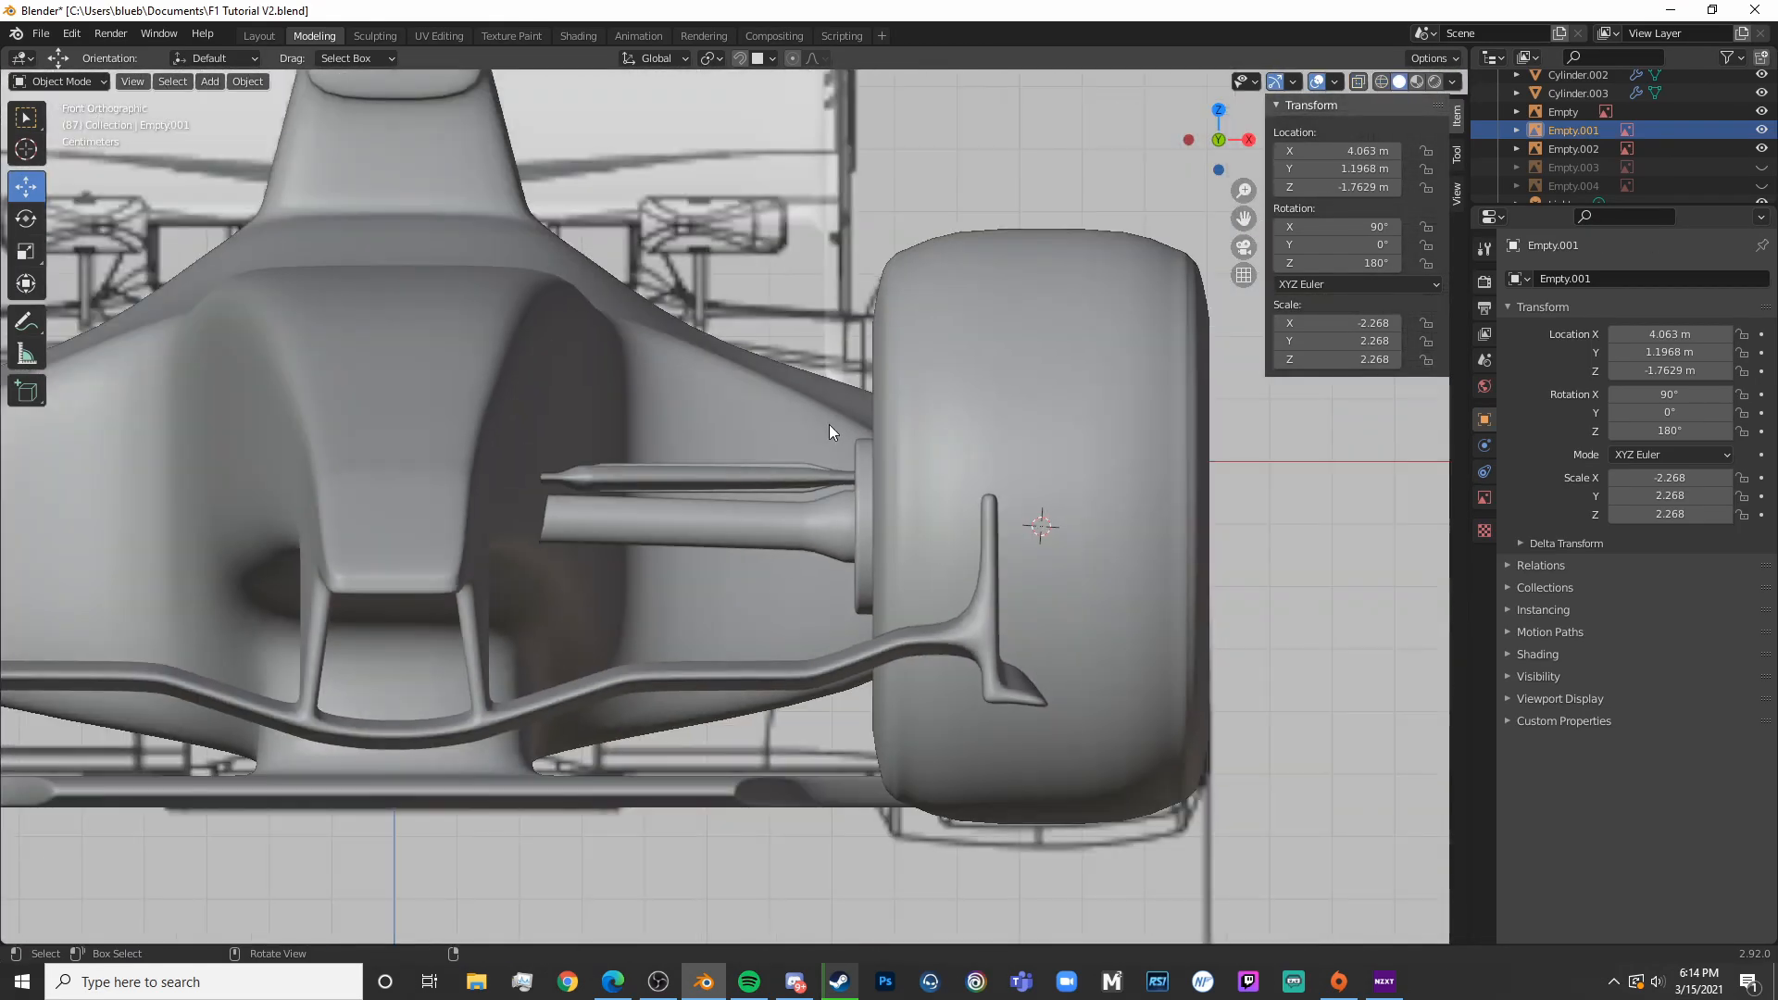
{"action": "left_click", "coordinate": [773, 481]}
{"action": "key", "text": "r"}
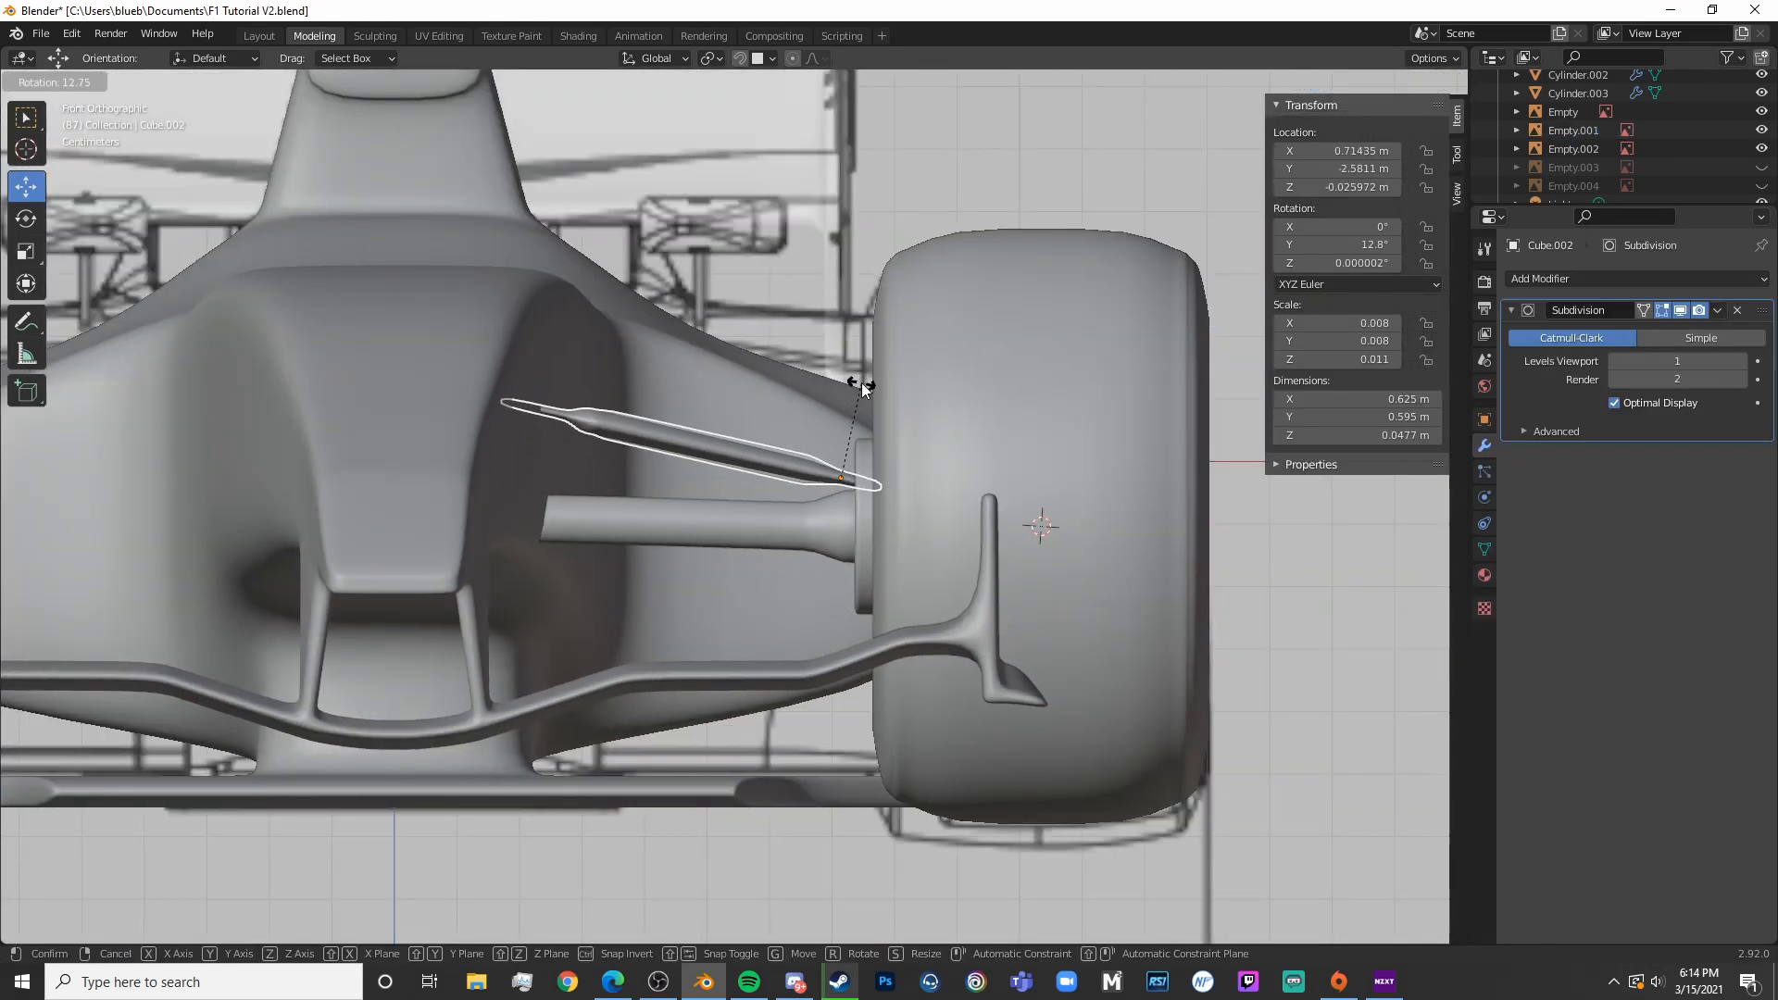
{"action": "left_click", "coordinate": [861, 384]}
{"action": "key", "text": "alt+a"}
{"action": "key", "text": "a"}
{"action": "left_click", "coordinate": [784, 468]}
{"action": "key", "text": "r"}
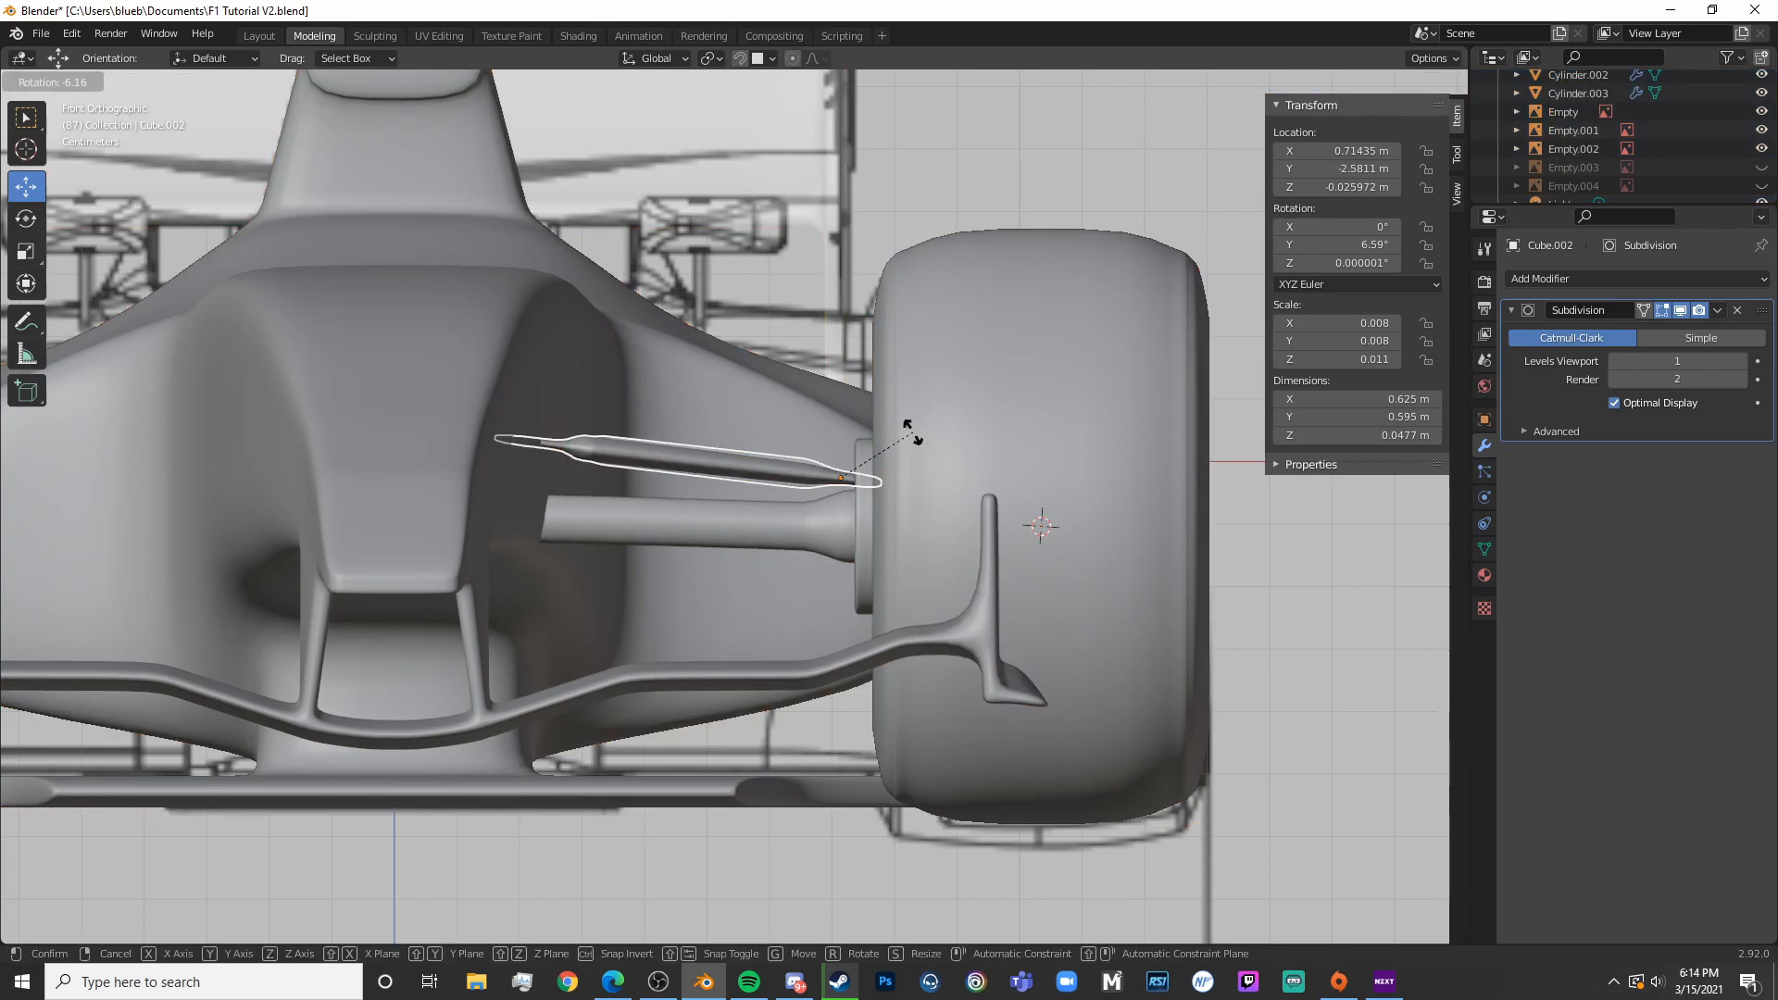
{"action": "left_click", "coordinate": [918, 433]}
{"action": "scroll", "coordinate": [941, 463], "scroll_direction": "up", "scroll_amount": 6}
{"action": "key", "text": "r"}
{"action": "left_click", "coordinate": [993, 398]}
Raise the wishbone along Z to -0.018974 m at the hub and check its fit against the car in front view
{"action": "middle_click_drag", "start_coordinate": [996, 407], "coordinate": [809, 515], "text": "shift"}
{"action": "scroll", "coordinate": [809, 515], "scroll_direction": "up", "scroll_amount": 3}
{"action": "key", "text": "g"}
{"action": "key", "text": "z"}
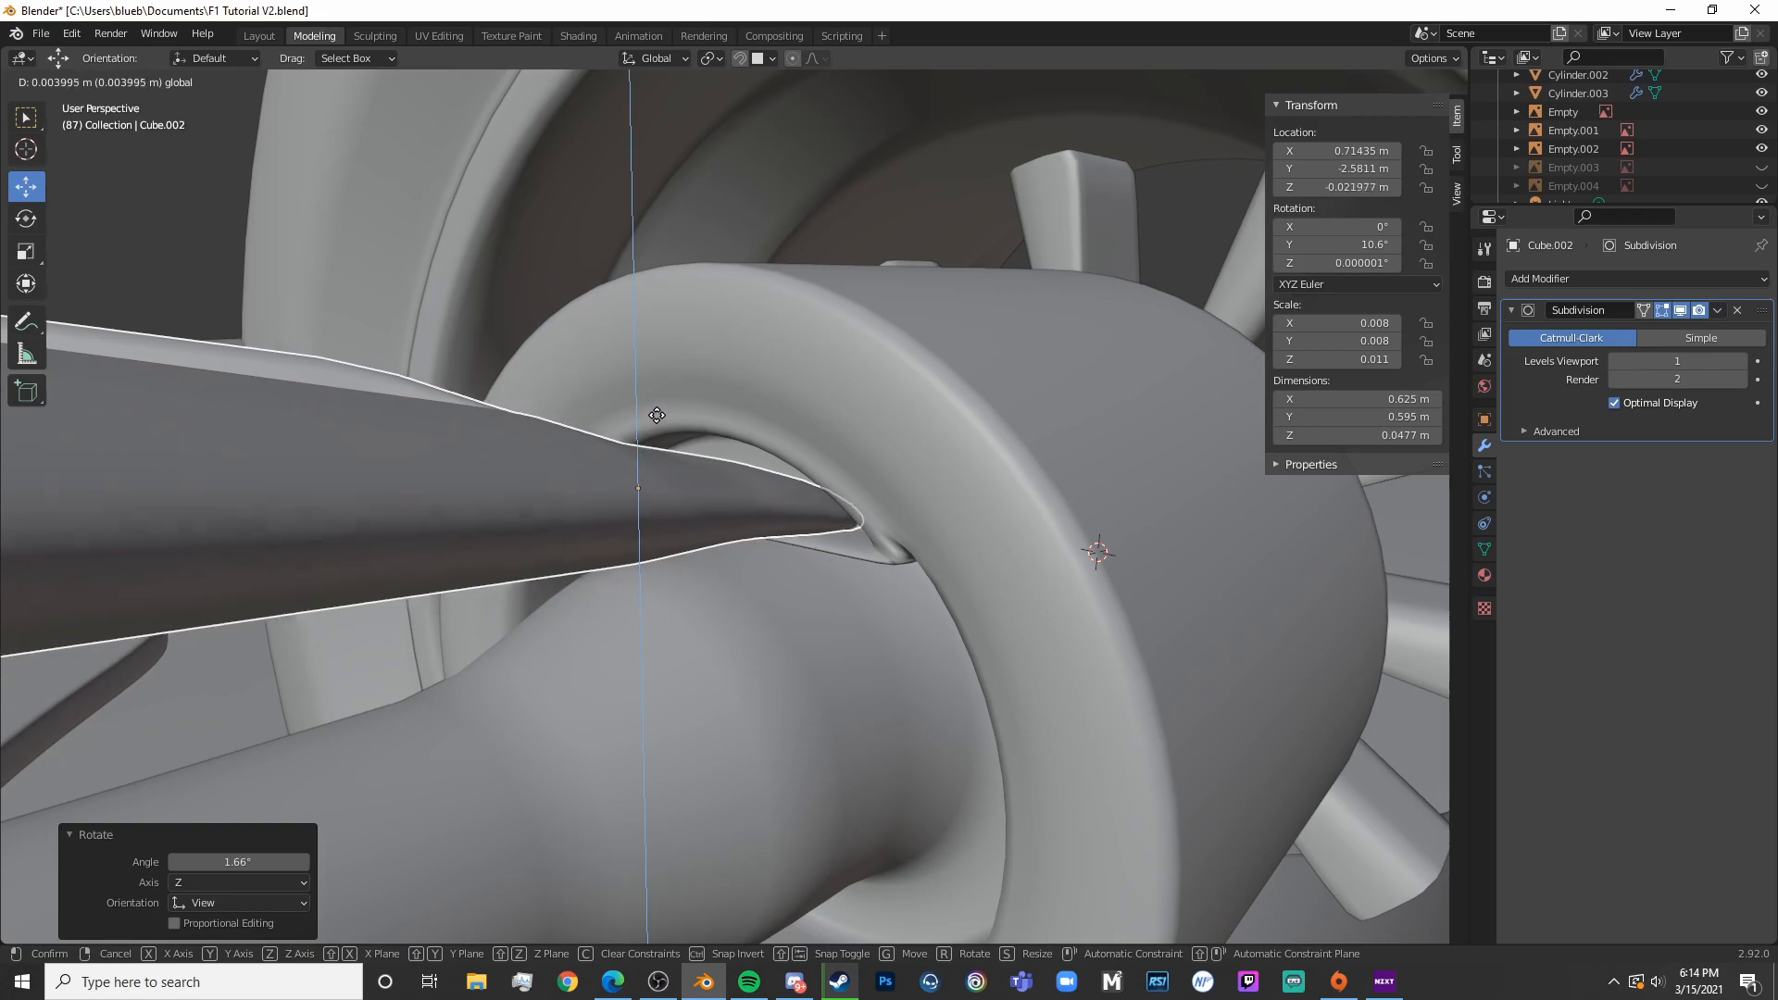
{"action": "left_click", "coordinate": [659, 404]}
{"action": "middle_click_drag", "start_coordinate": [660, 403], "coordinate": [954, 515]}
{"action": "scroll", "coordinate": [806, 572], "scroll_direction": "down", "scroll_amount": 8}
{"action": "middle_click_drag", "start_coordinate": [813, 575], "coordinate": [596, 547]}
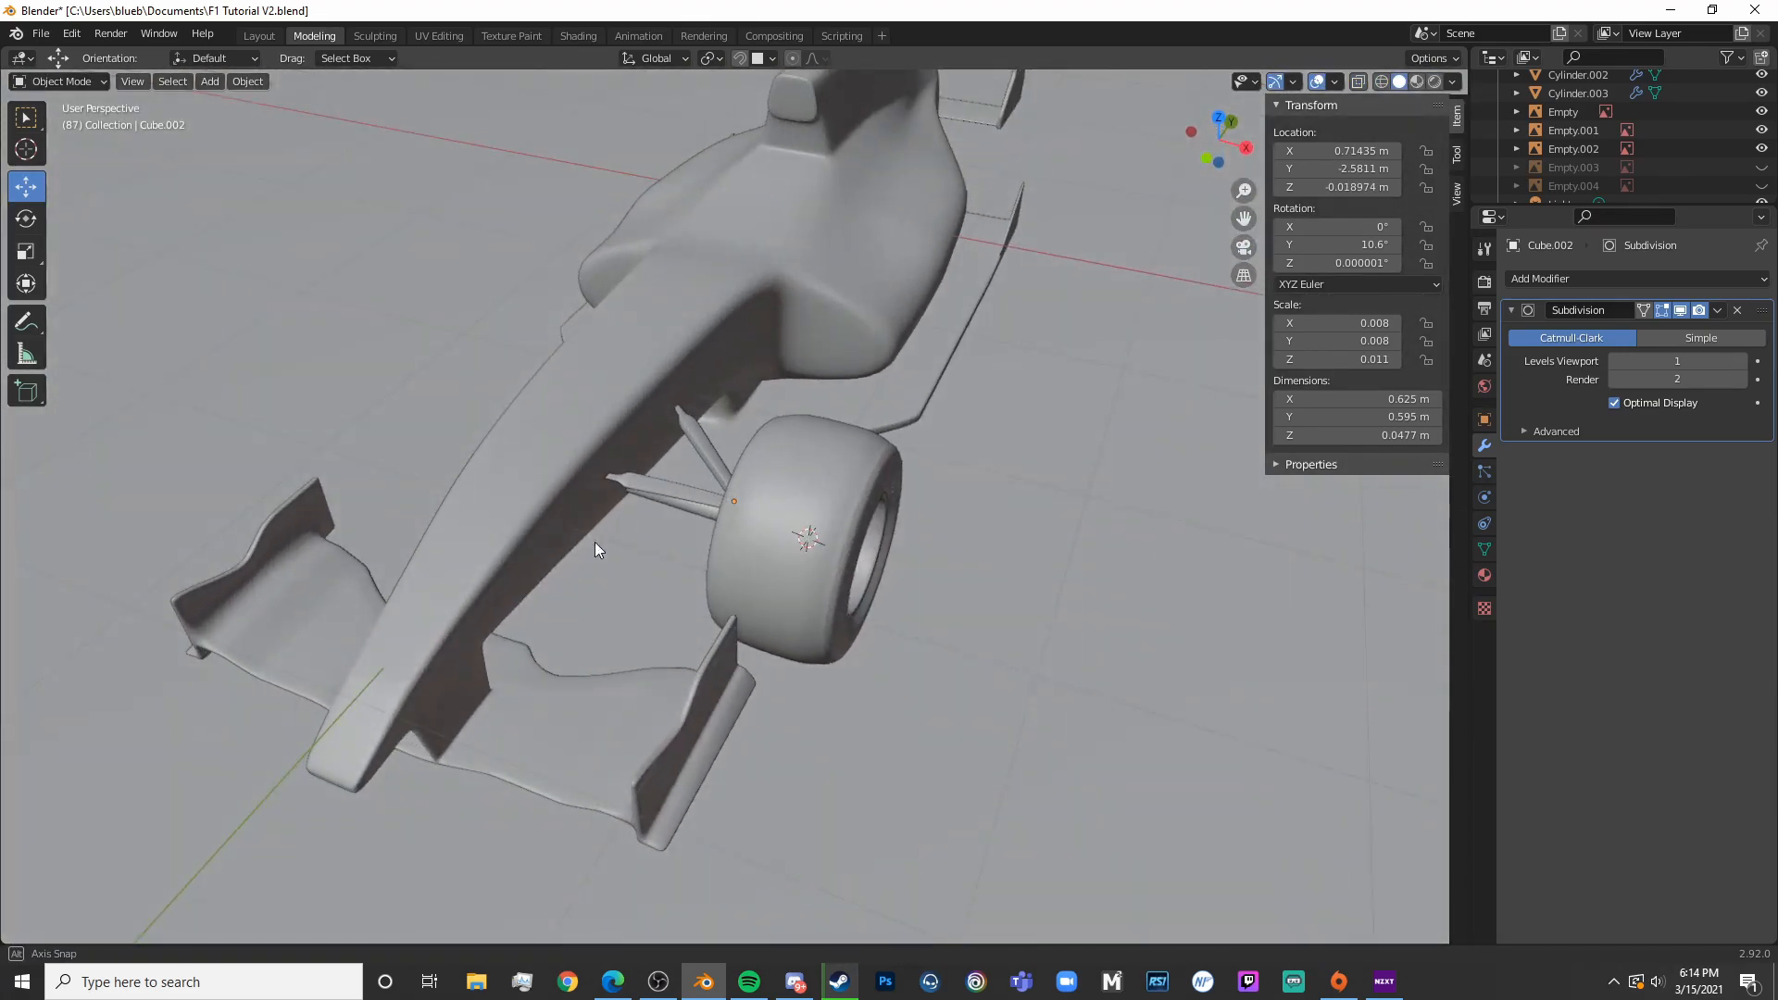
{"action": "key", "text": "KP_5"}
{"action": "key", "text": "KP_1"}
{"action": "scroll", "coordinate": [592, 540], "scroll_direction": "up", "scroll_amount": 5}
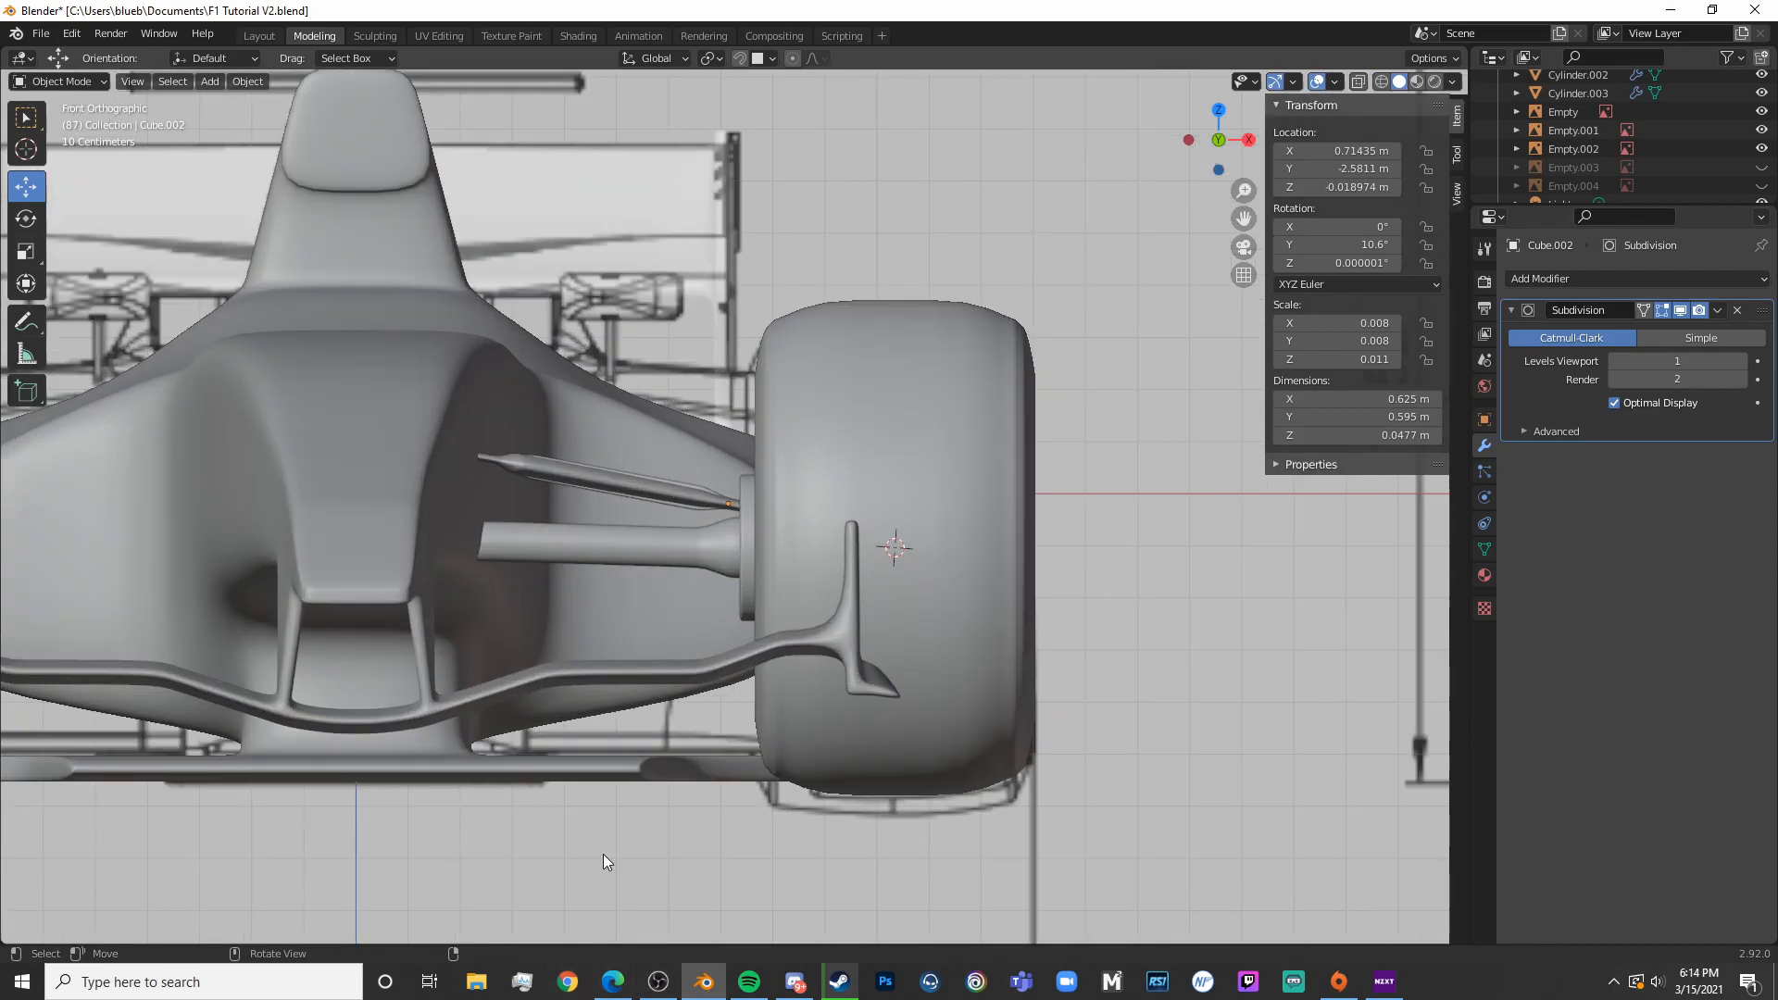
Switch to the browser and look through the 2015 F1 car photos for a view of the front suspension
{"action": "left_click", "coordinate": [602, 982]}
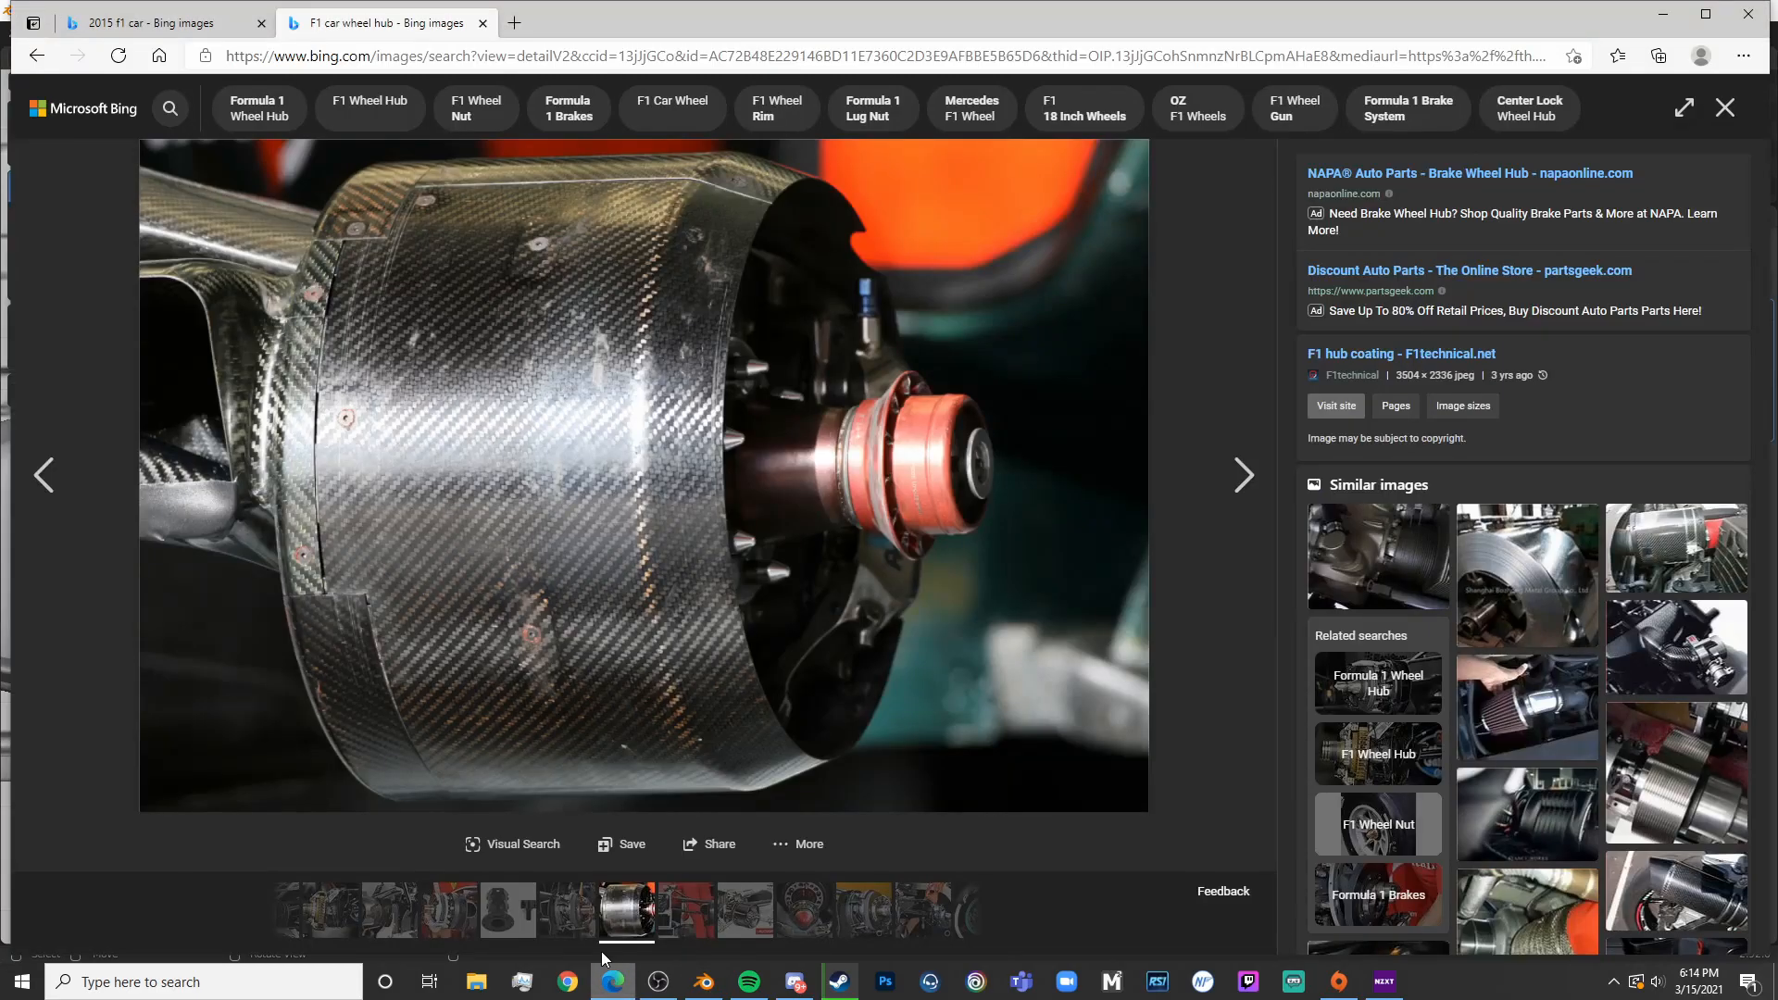
{"action": "left_click", "coordinate": [196, 25]}
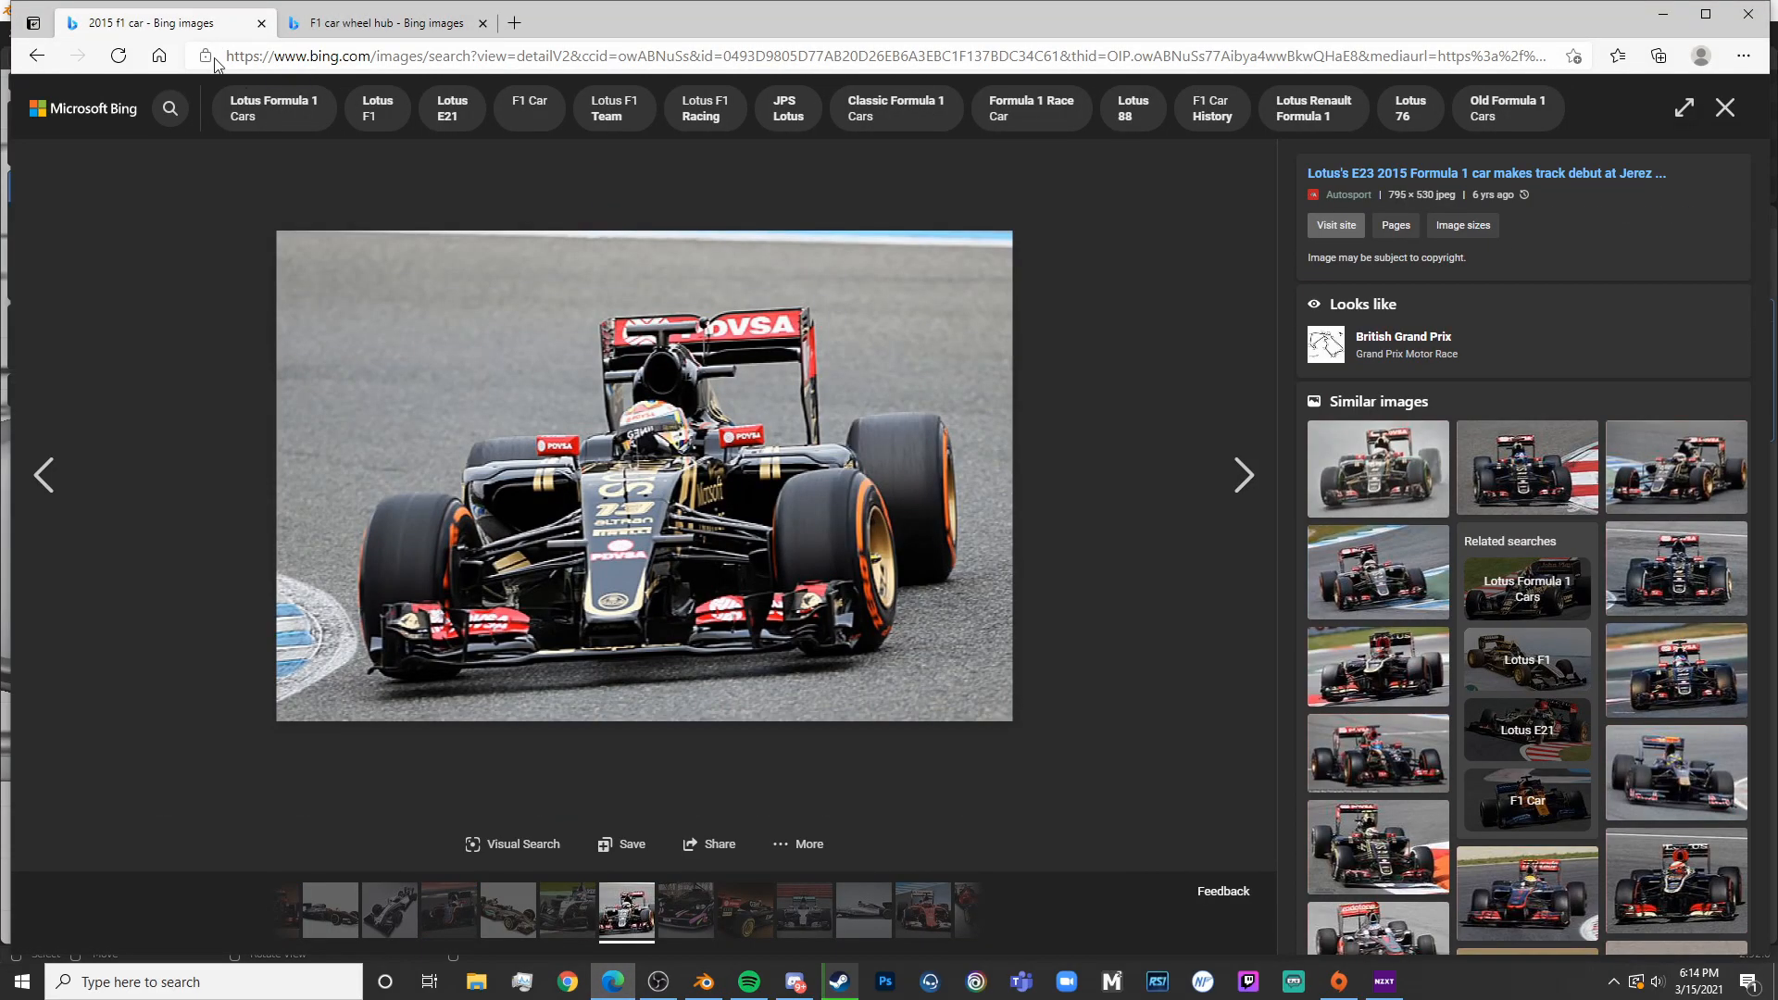
{"action": "left_click", "coordinate": [37, 55]}
{"action": "scroll", "coordinate": [539, 485], "scroll_direction": "down", "scroll_amount": 10}
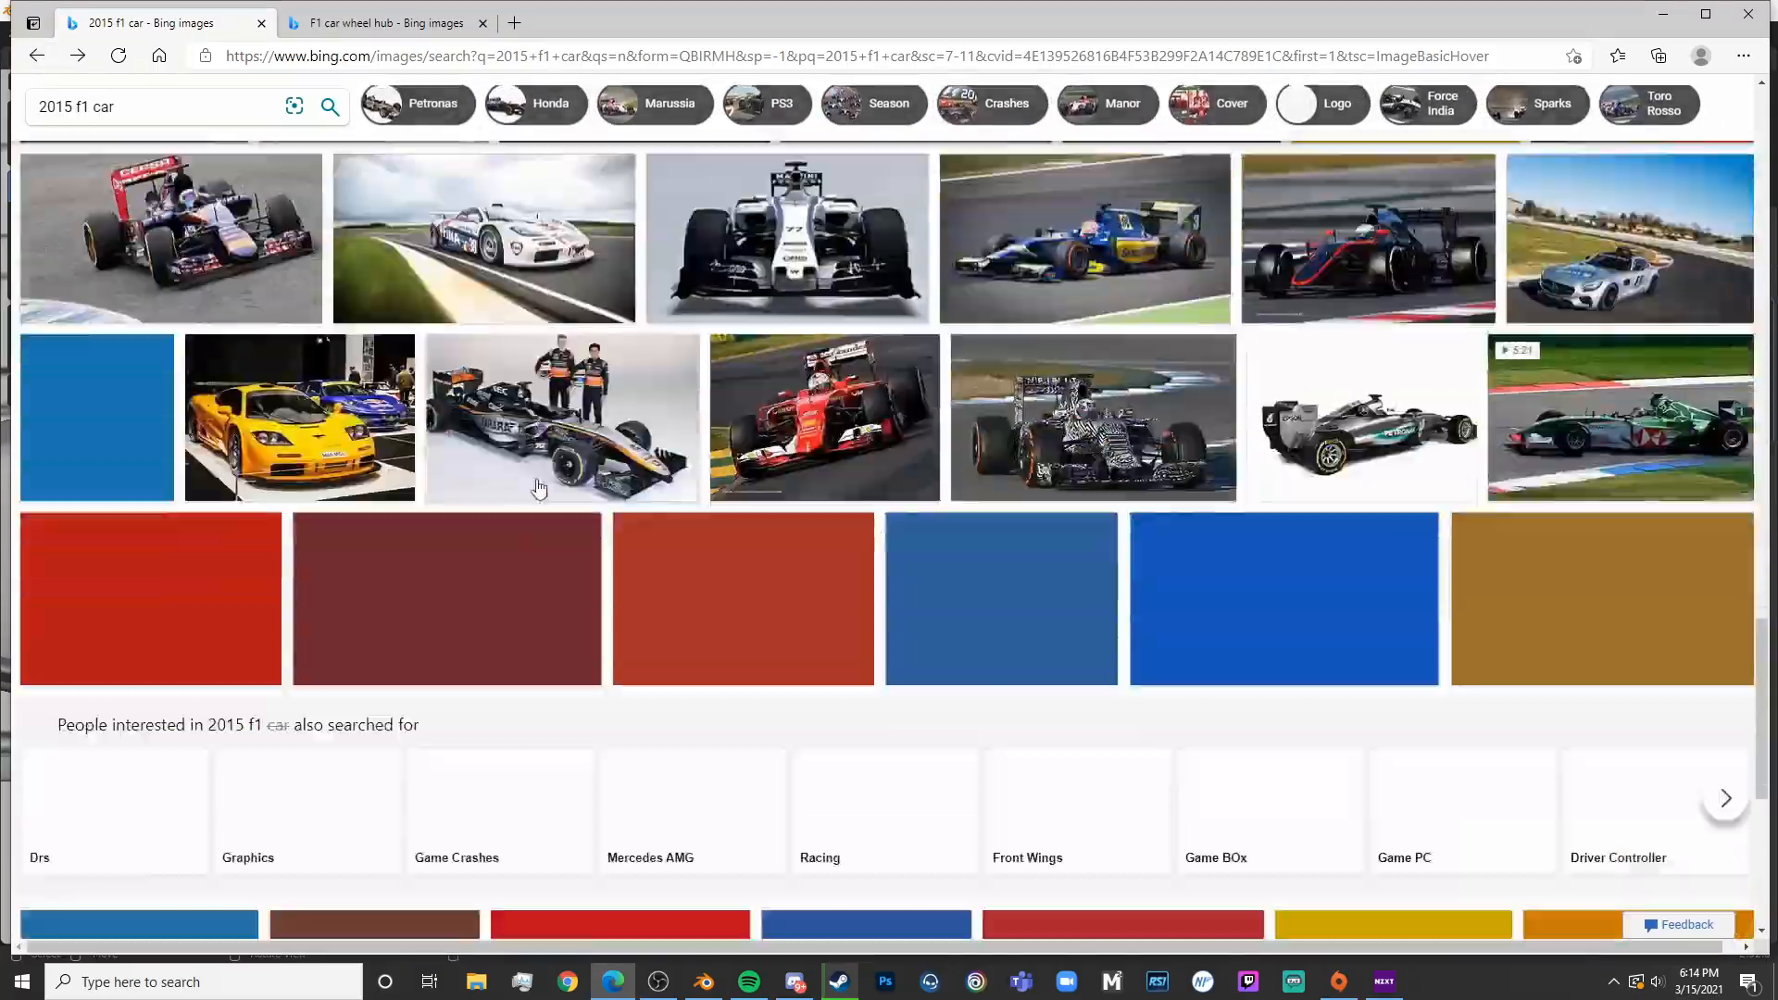
{"action": "scroll", "coordinate": [539, 487], "scroll_direction": "down", "scroll_amount": 5}
{"action": "scroll", "coordinate": [539, 486], "scroll_direction": "up", "scroll_amount": 7}
{"action": "scroll", "coordinate": [538, 484], "scroll_direction": "down", "scroll_amount": 8}
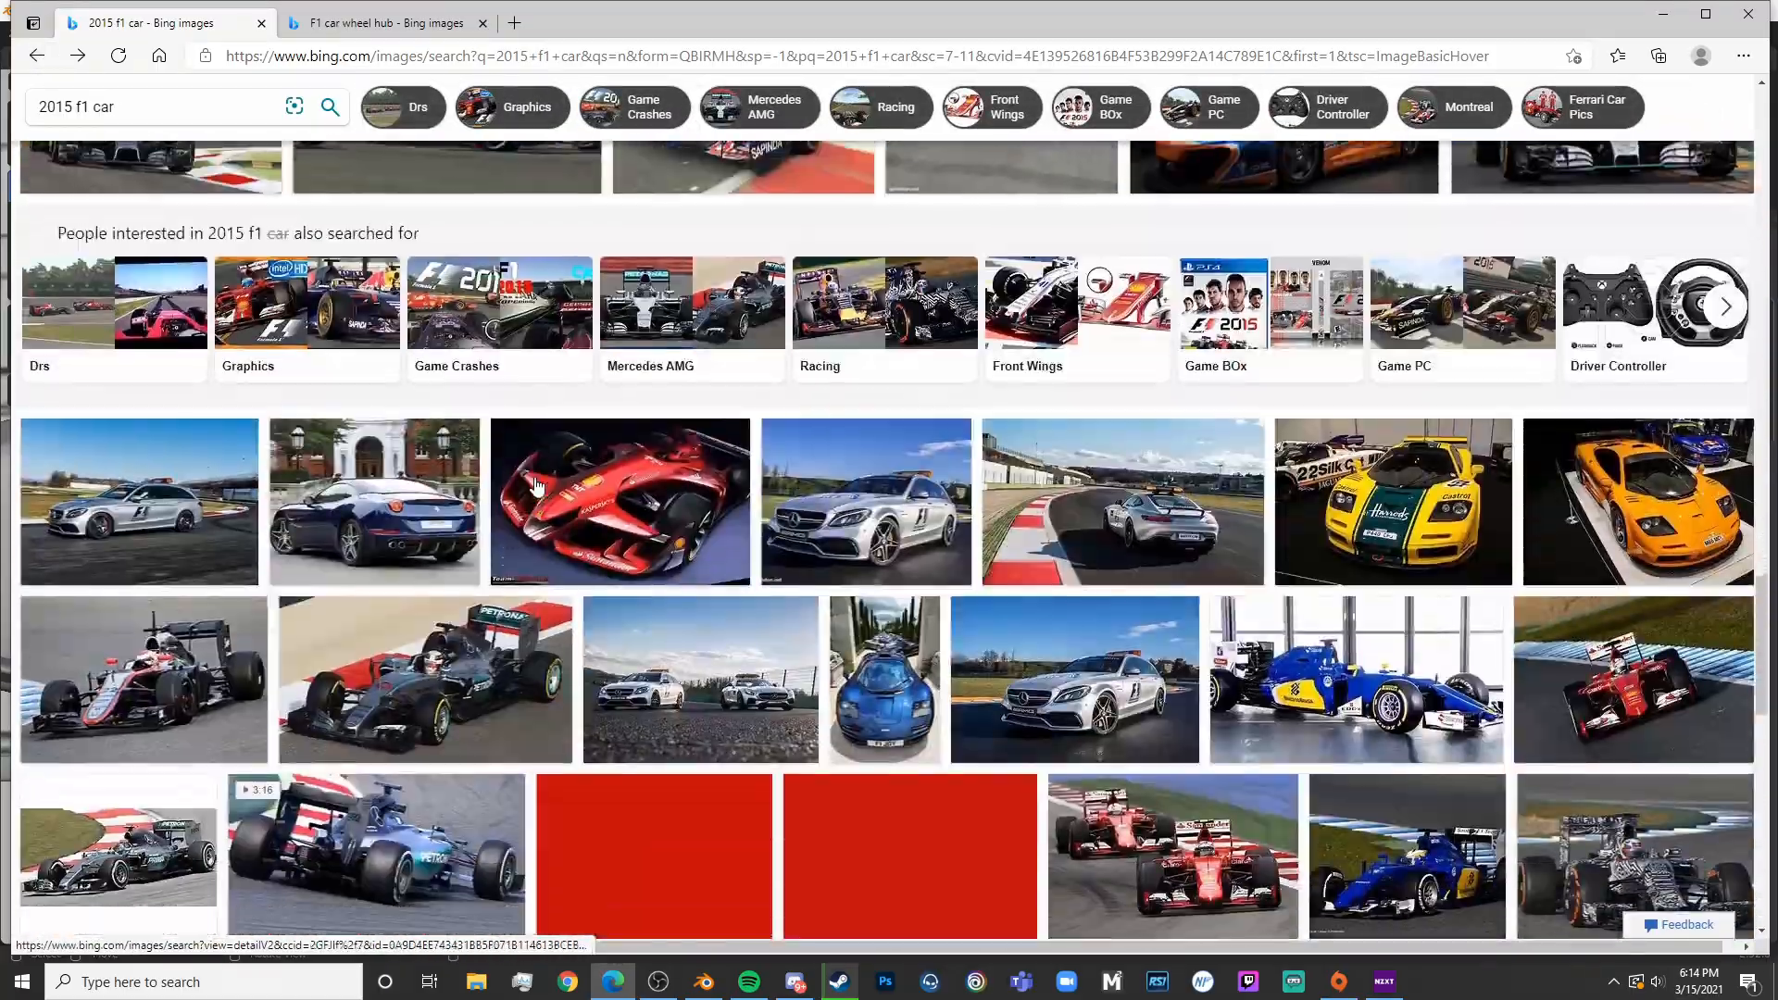
{"action": "scroll", "coordinate": [537, 482], "scroll_direction": "down", "scroll_amount": 10}
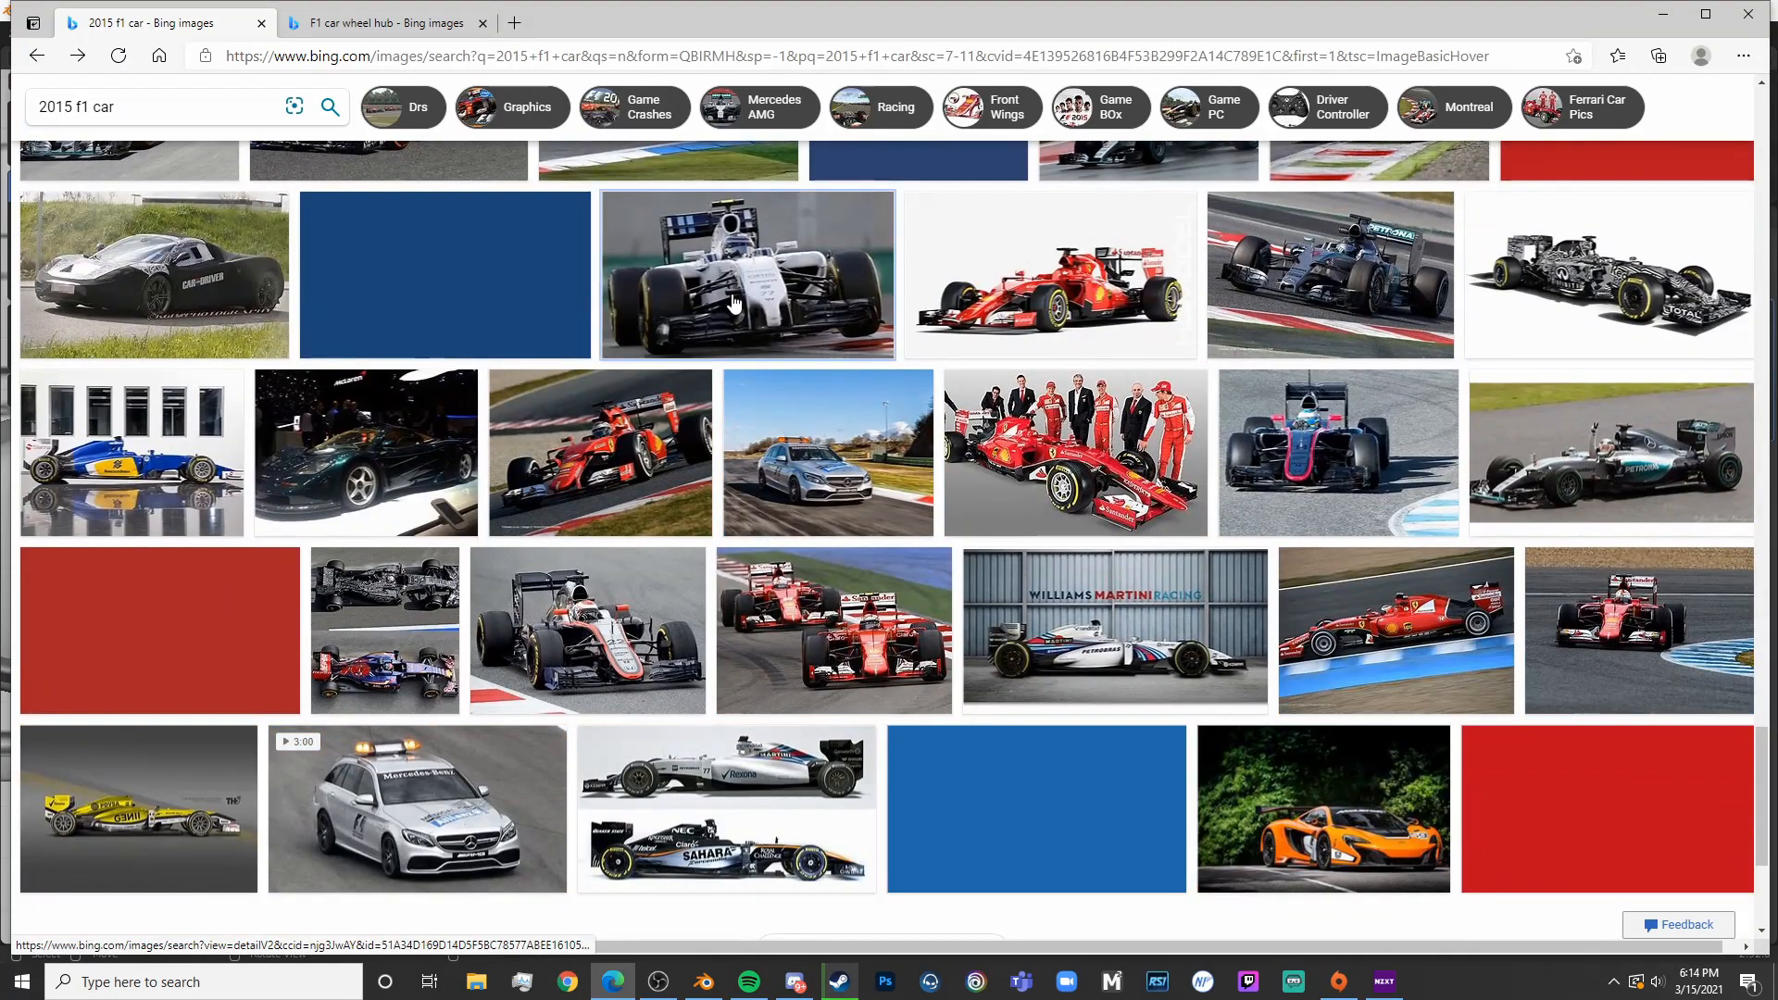
{"action": "left_click", "coordinate": [732, 303]}
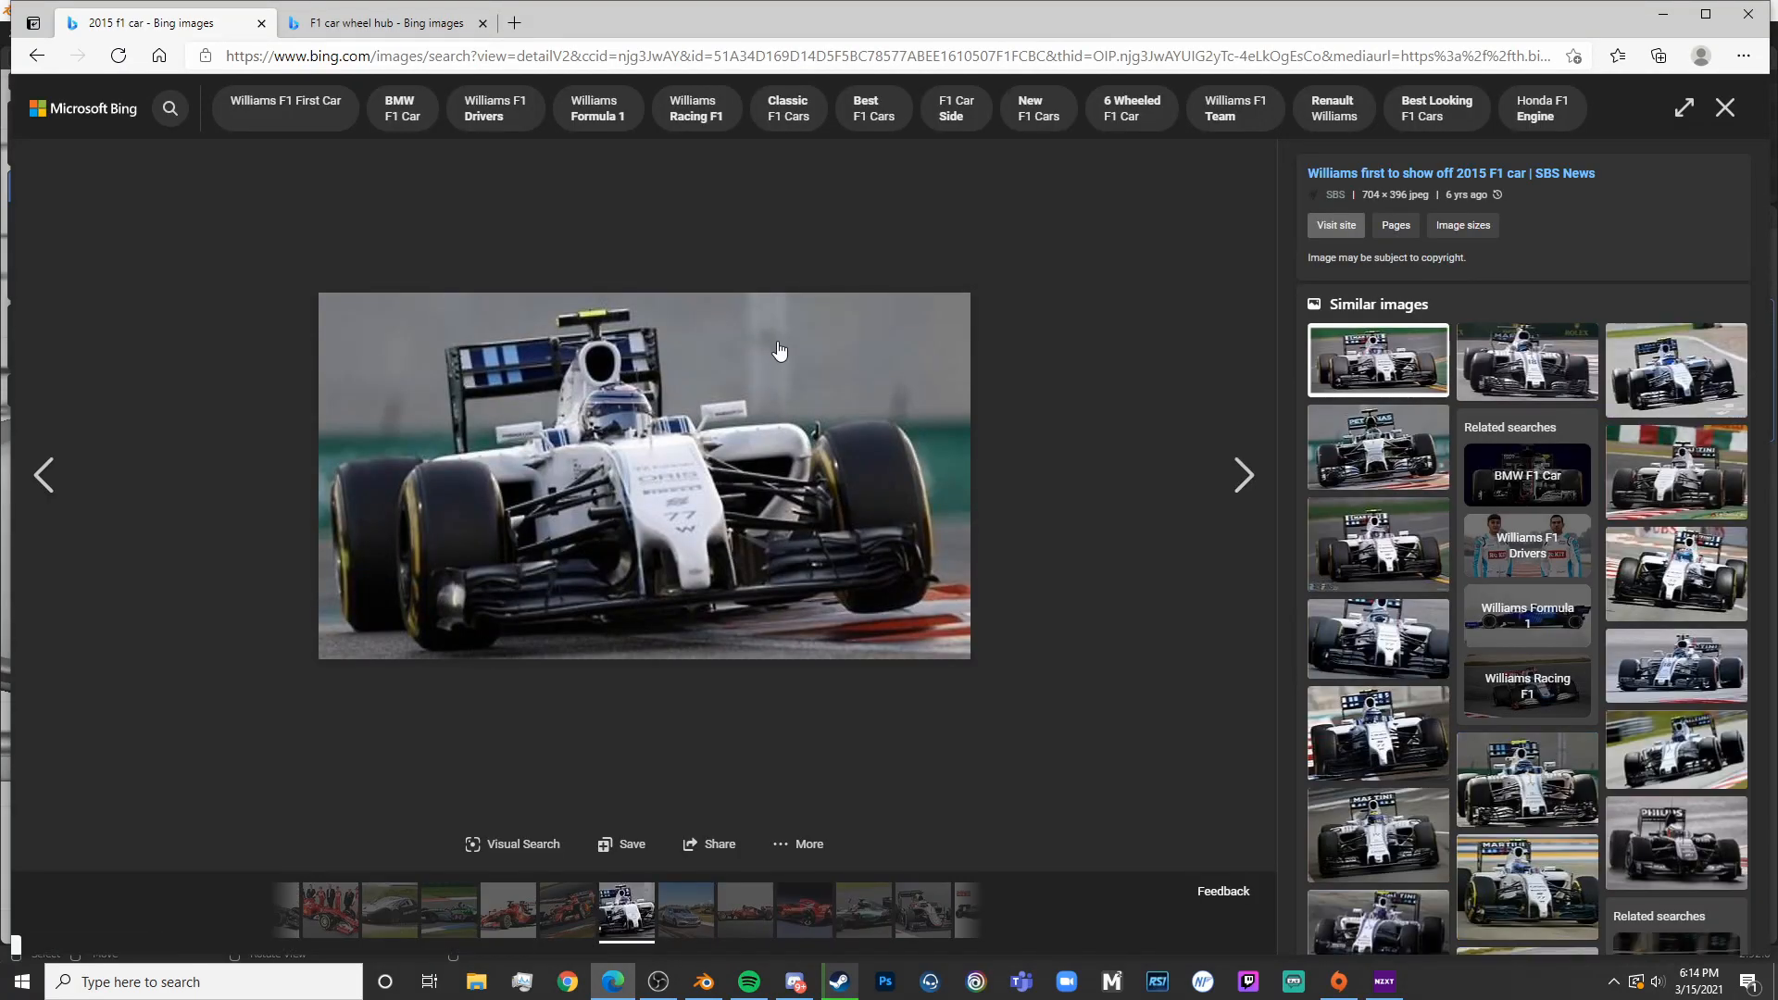
{"action": "left_click", "coordinate": [36, 57]}
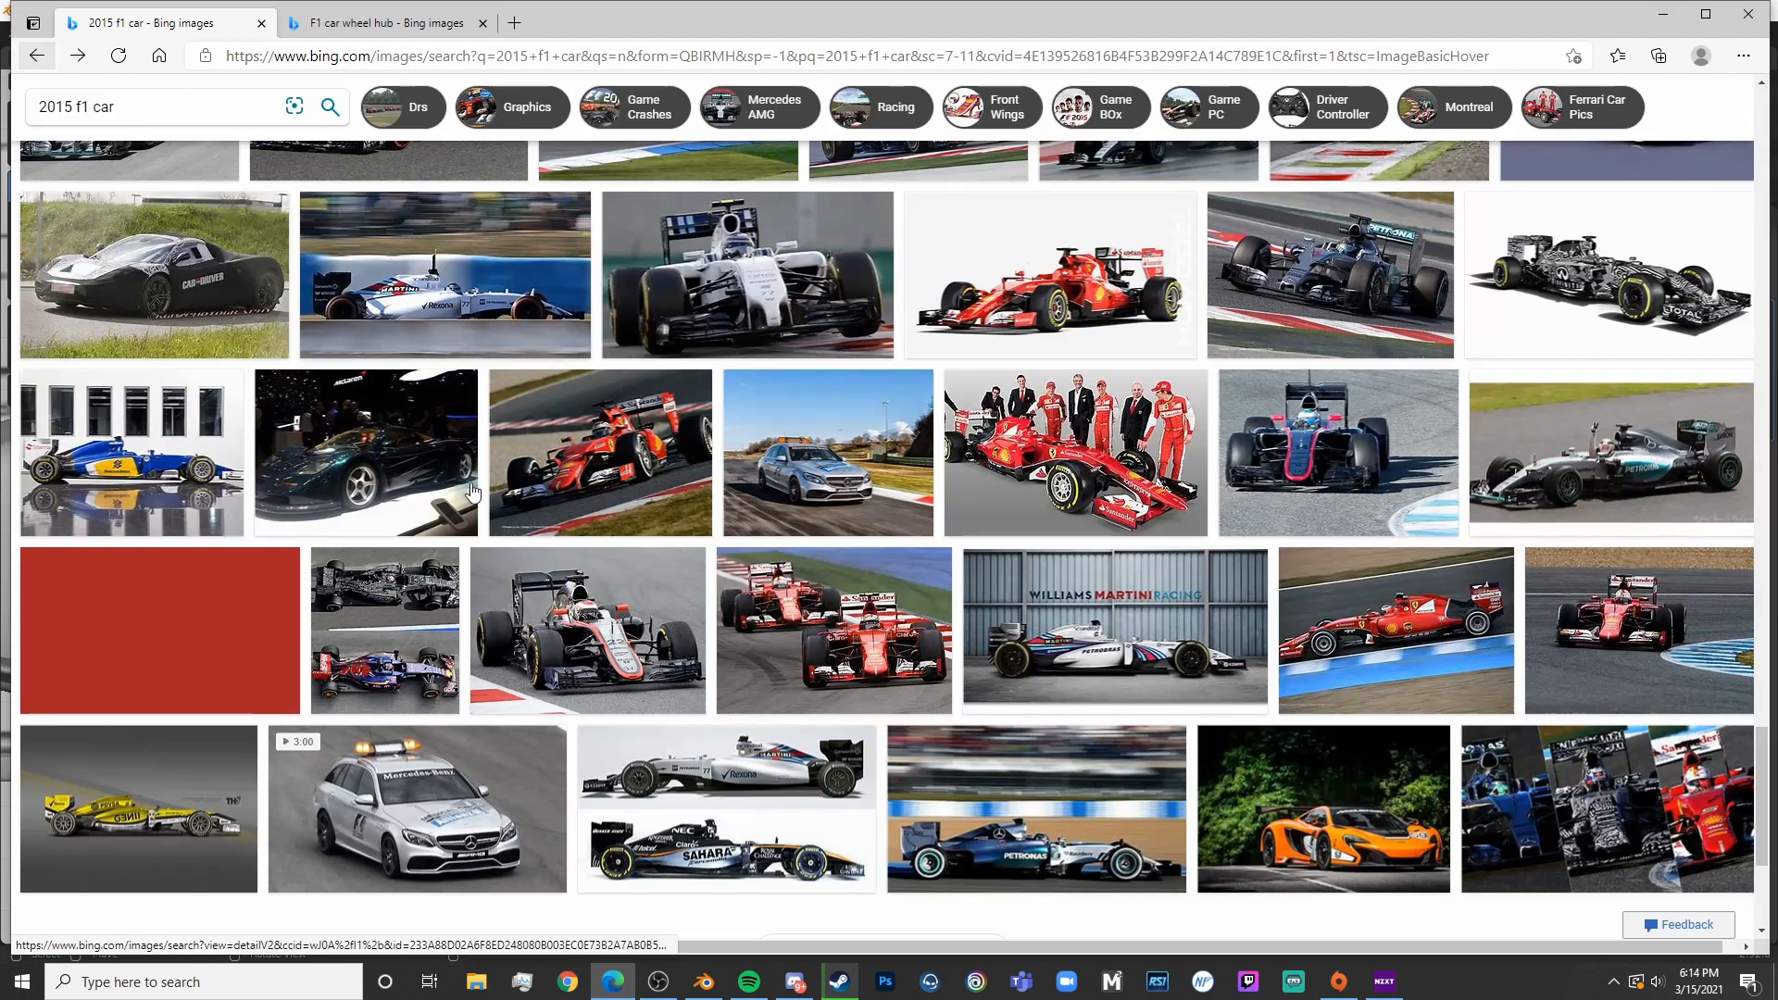
{"action": "scroll", "coordinate": [585, 681], "scroll_direction": "down", "scroll_amount": 20}
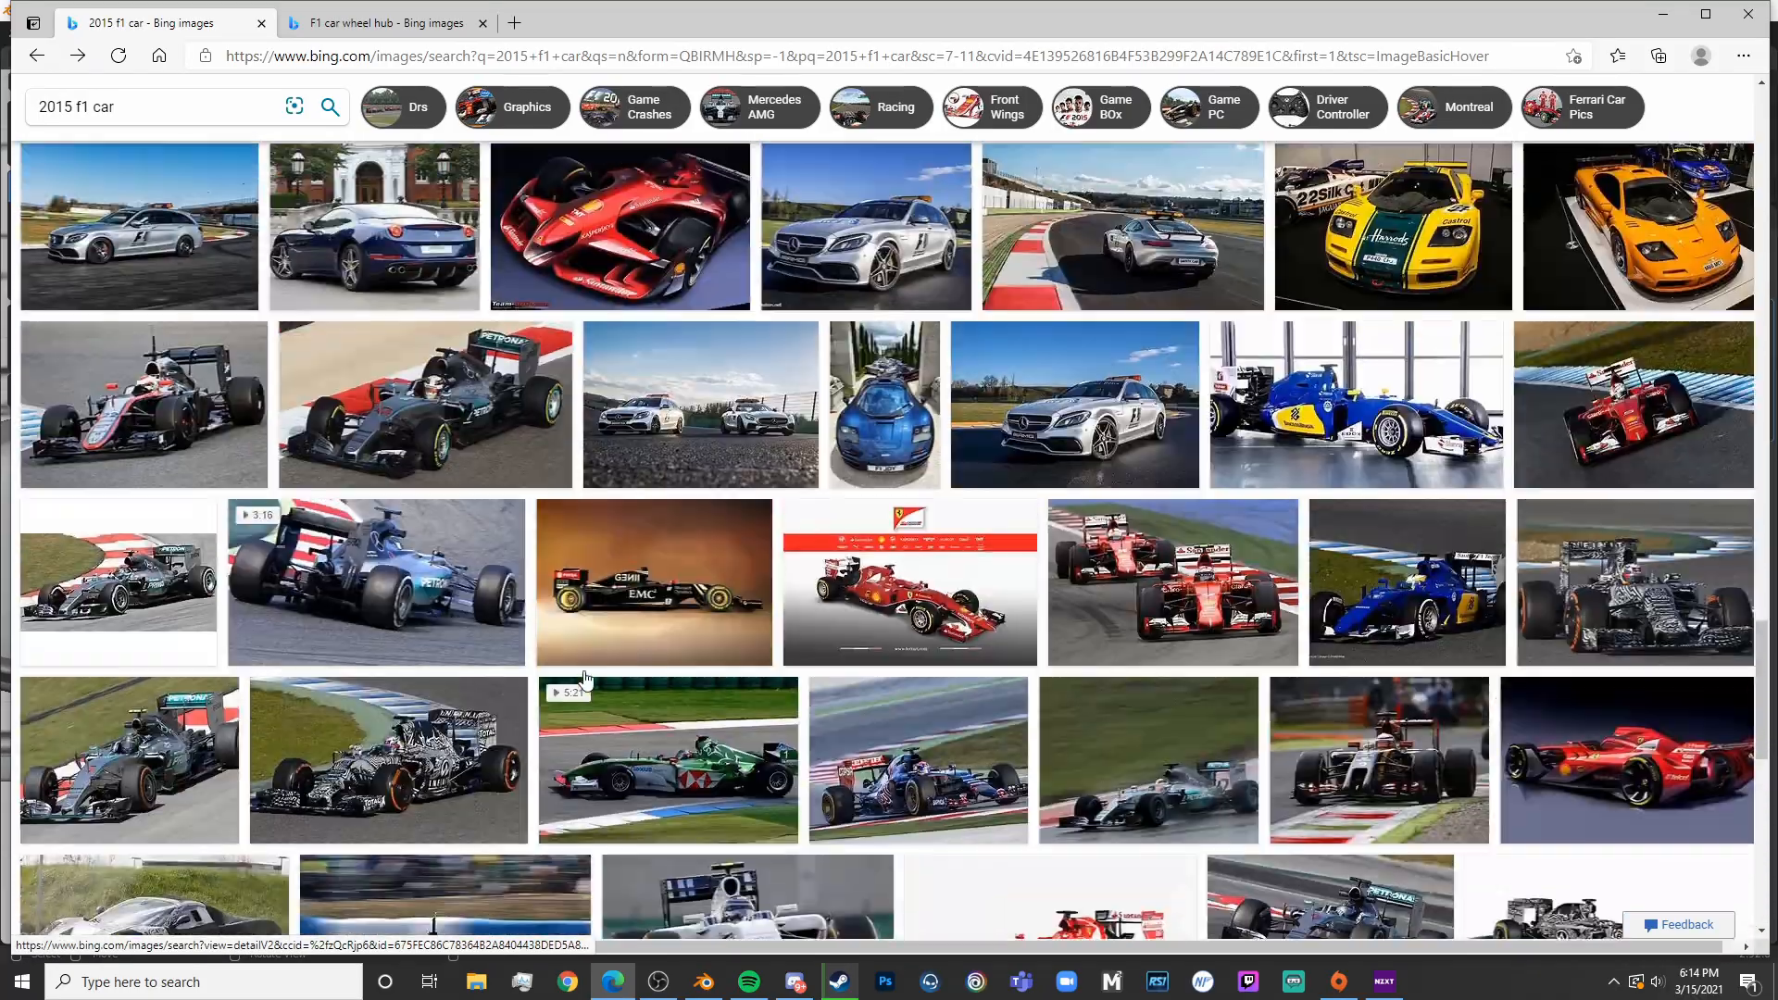
{"action": "scroll", "coordinate": [585, 677], "scroll_direction": "up", "scroll_amount": 20}
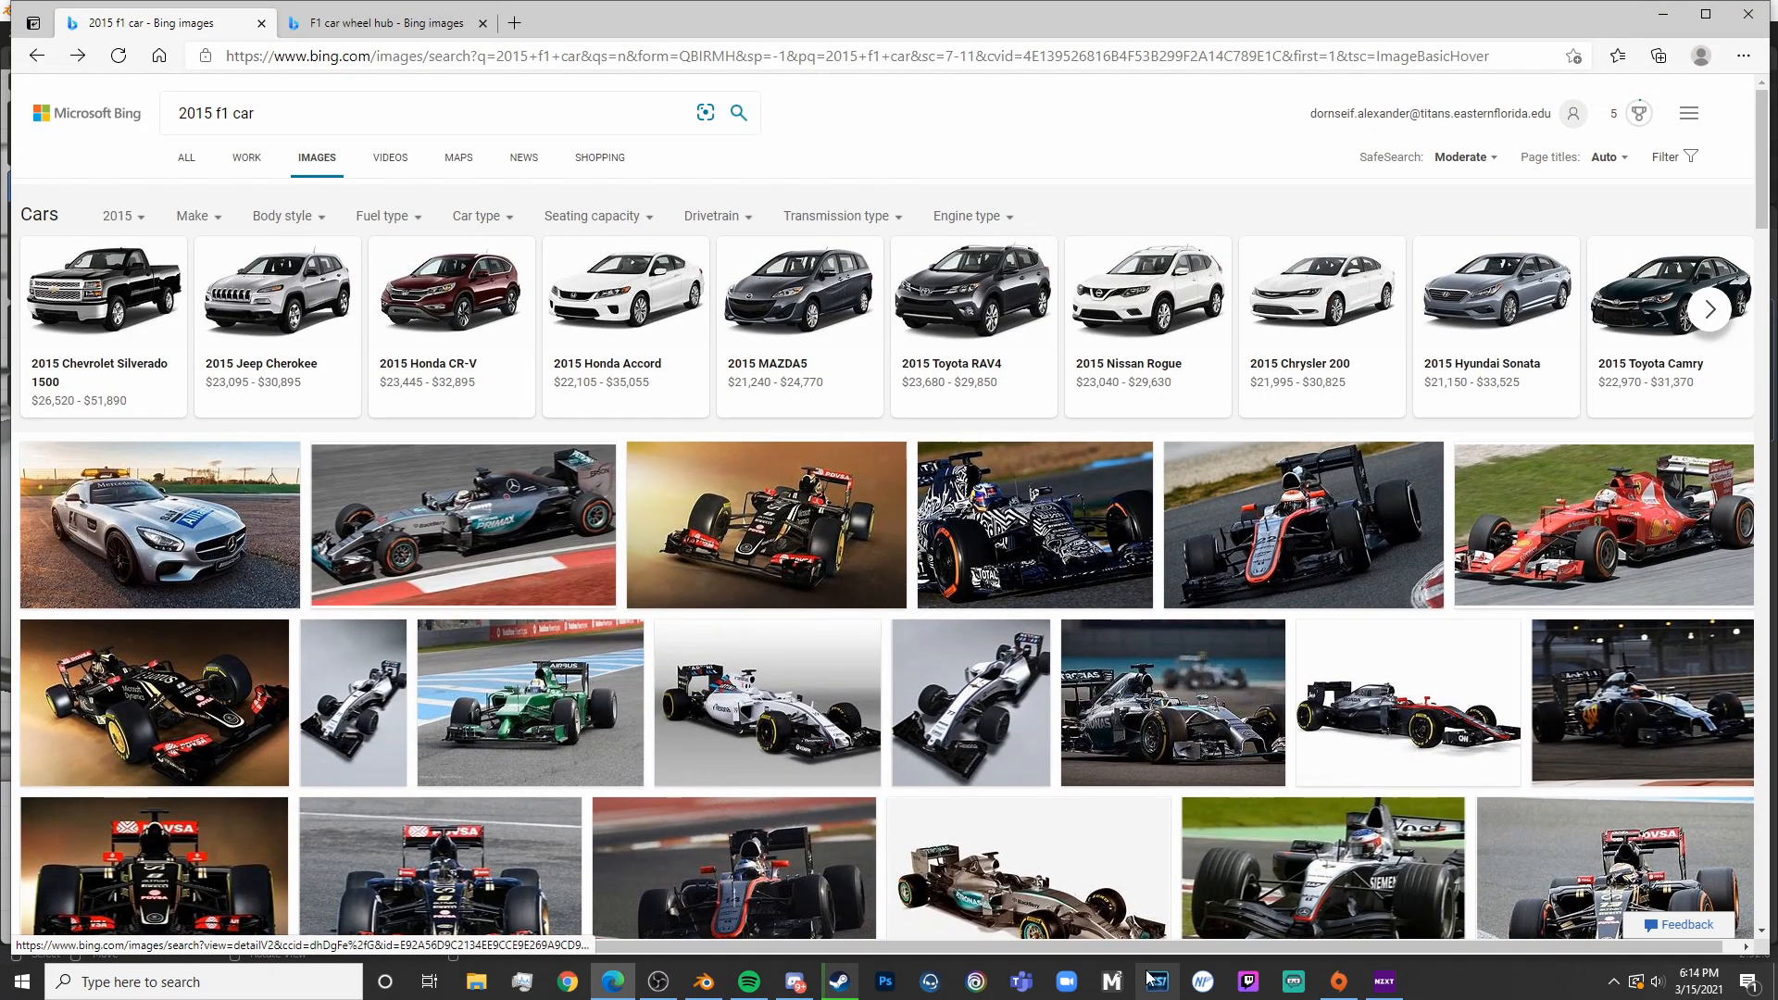
Switch back to Blender and scale down the inner end of the hub's axle shaft in top view to form a taper
{"action": "left_click", "coordinate": [704, 982]}
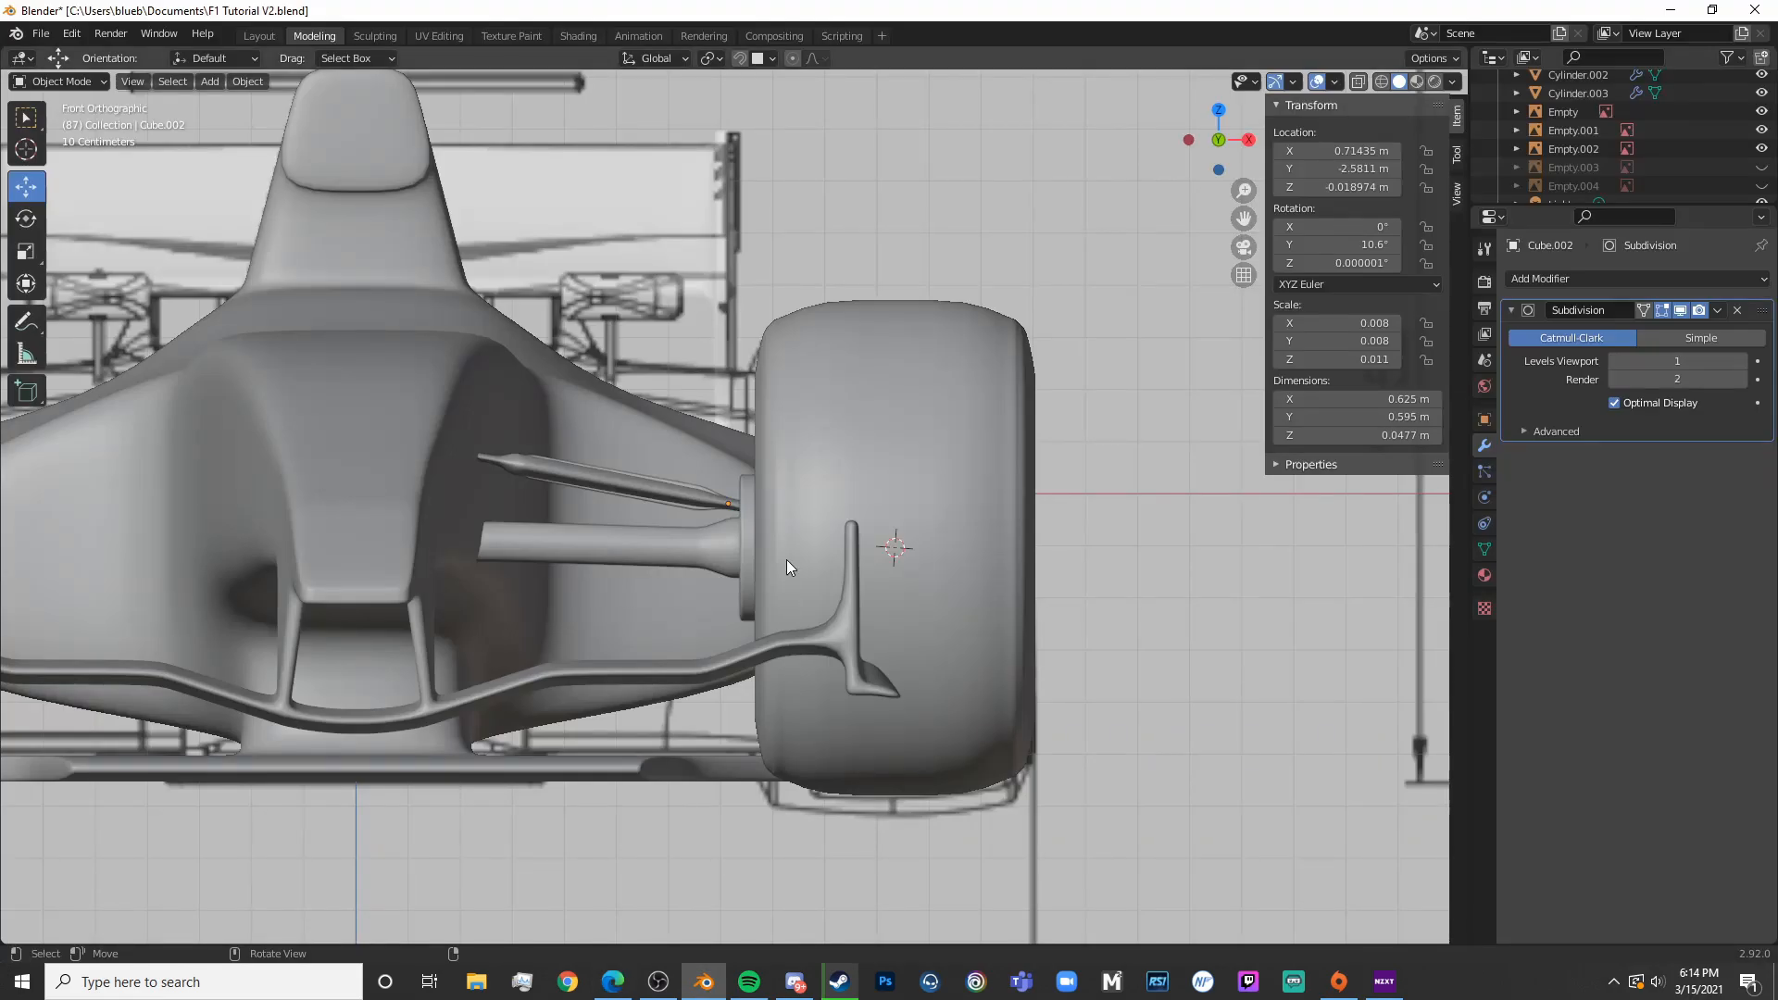
{"action": "key", "text": "shift+z"}
{"action": "scroll", "coordinate": [741, 547], "scroll_direction": "up", "scroll_amount": 5}
{"action": "scroll", "coordinate": [701, 530], "scroll_direction": "down", "scroll_amount": 5}
{"action": "scroll", "coordinate": [812, 491], "scroll_direction": "up", "scroll_amount": 1}
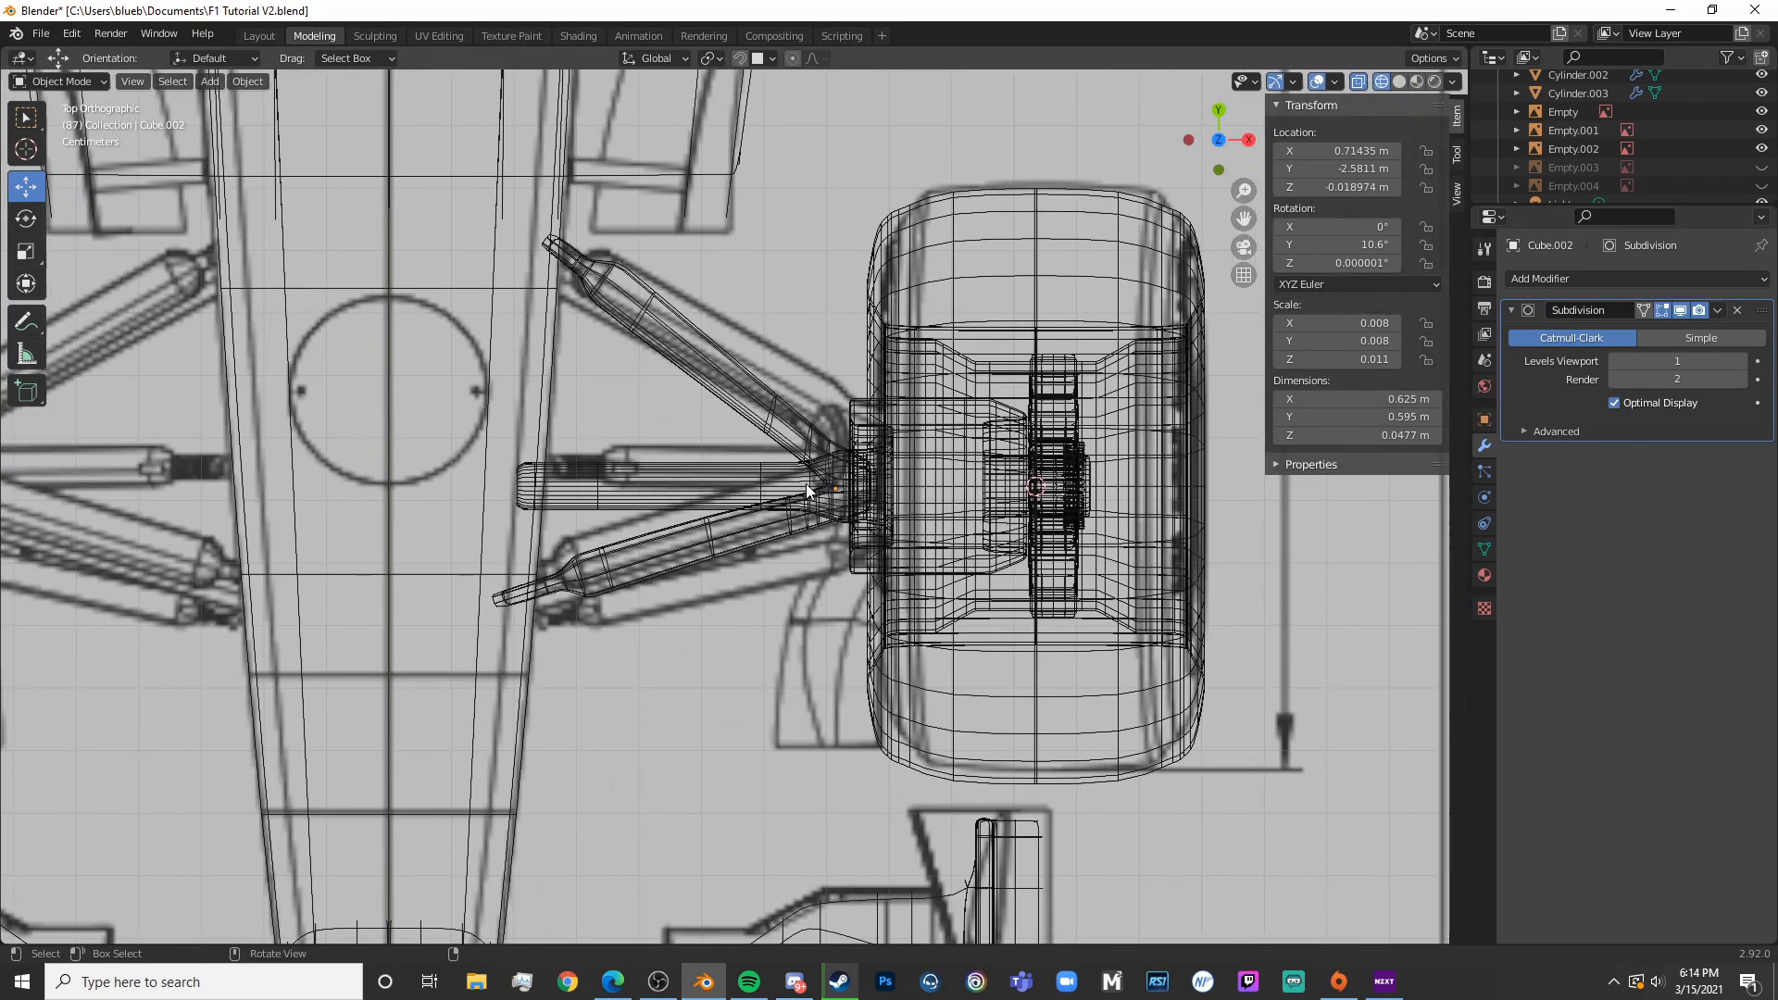
{"action": "left_click", "coordinate": [591, 459]}
{"action": "key", "text": "Tab"}
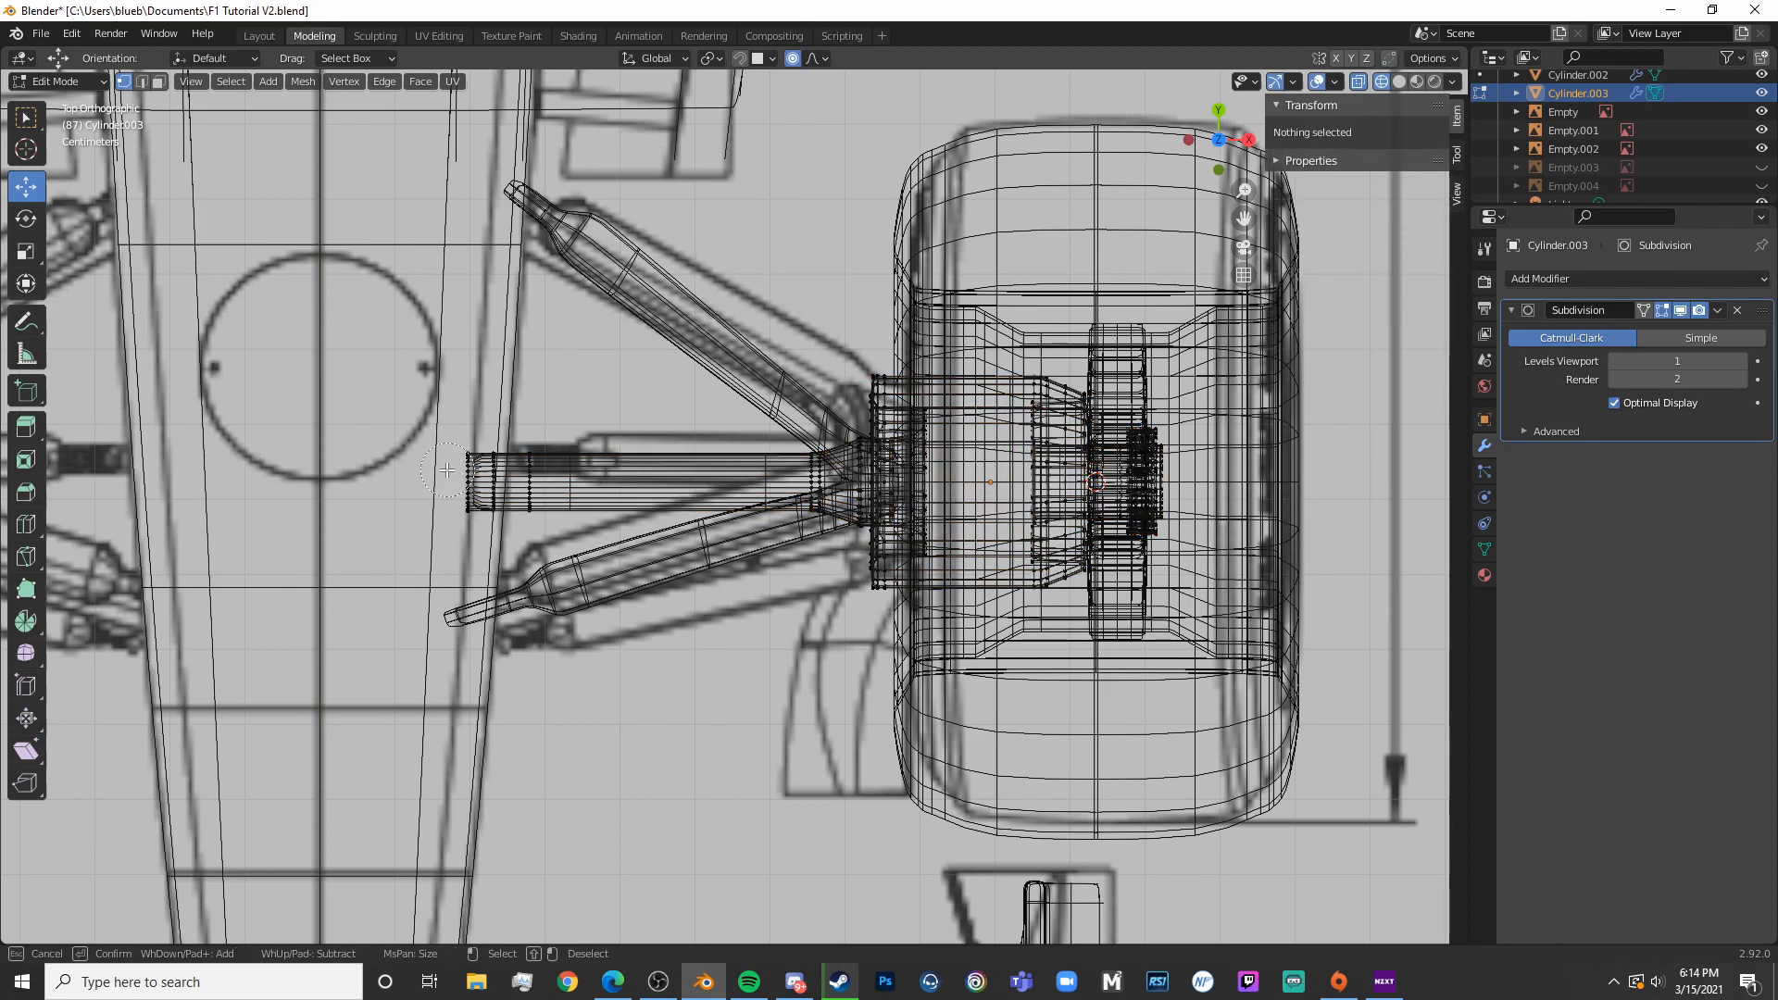
{"action": "left_click_drag", "start_coordinate": [448, 472], "coordinate": [472, 504]}
{"action": "key", "text": "Escape"}
{"action": "middle_click_drag", "start_coordinate": [637, 515], "coordinate": [767, 497], "text": "shift"}
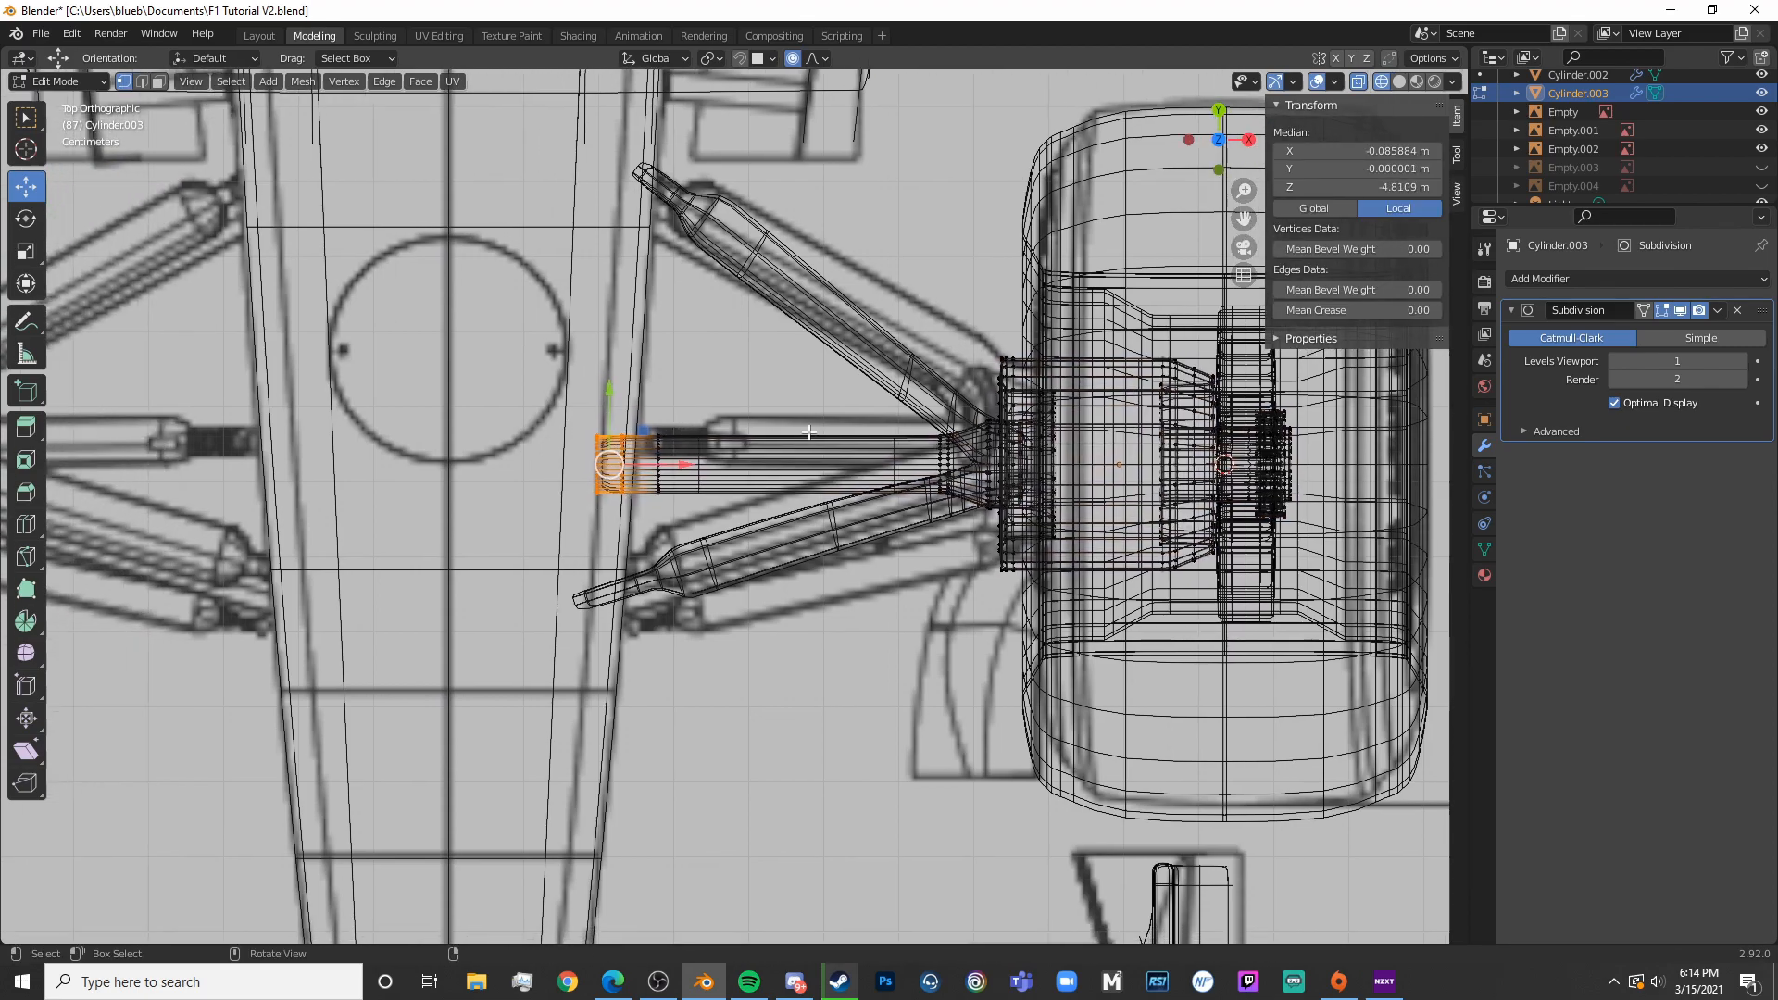
{"action": "scroll", "coordinate": [743, 501], "scroll_direction": "down", "scroll_amount": 2}
{"action": "scroll", "coordinate": [746, 494], "scroll_direction": "up", "scroll_amount": 3}
{"action": "scroll", "coordinate": [747, 494], "scroll_direction": "up", "scroll_amount": 4}
{"action": "key", "text": "s"}
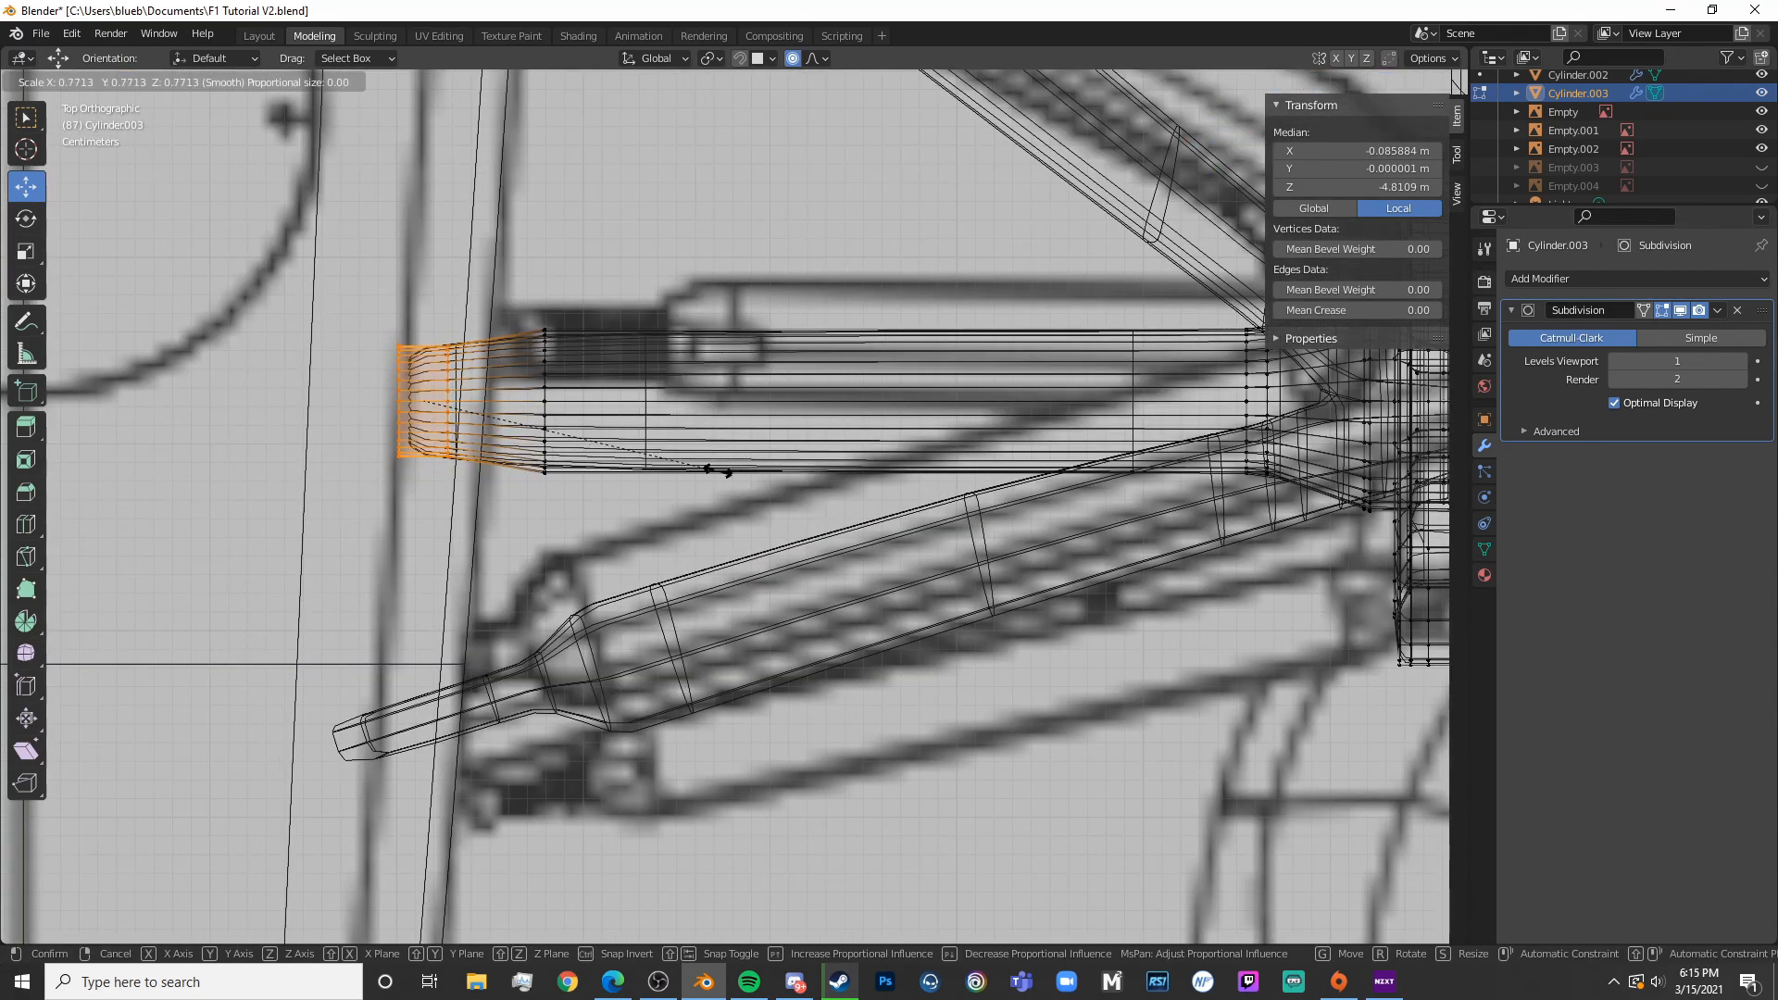
{"action": "left_click", "coordinate": [609, 432]}
{"action": "left_click", "coordinate": [588, 438]}
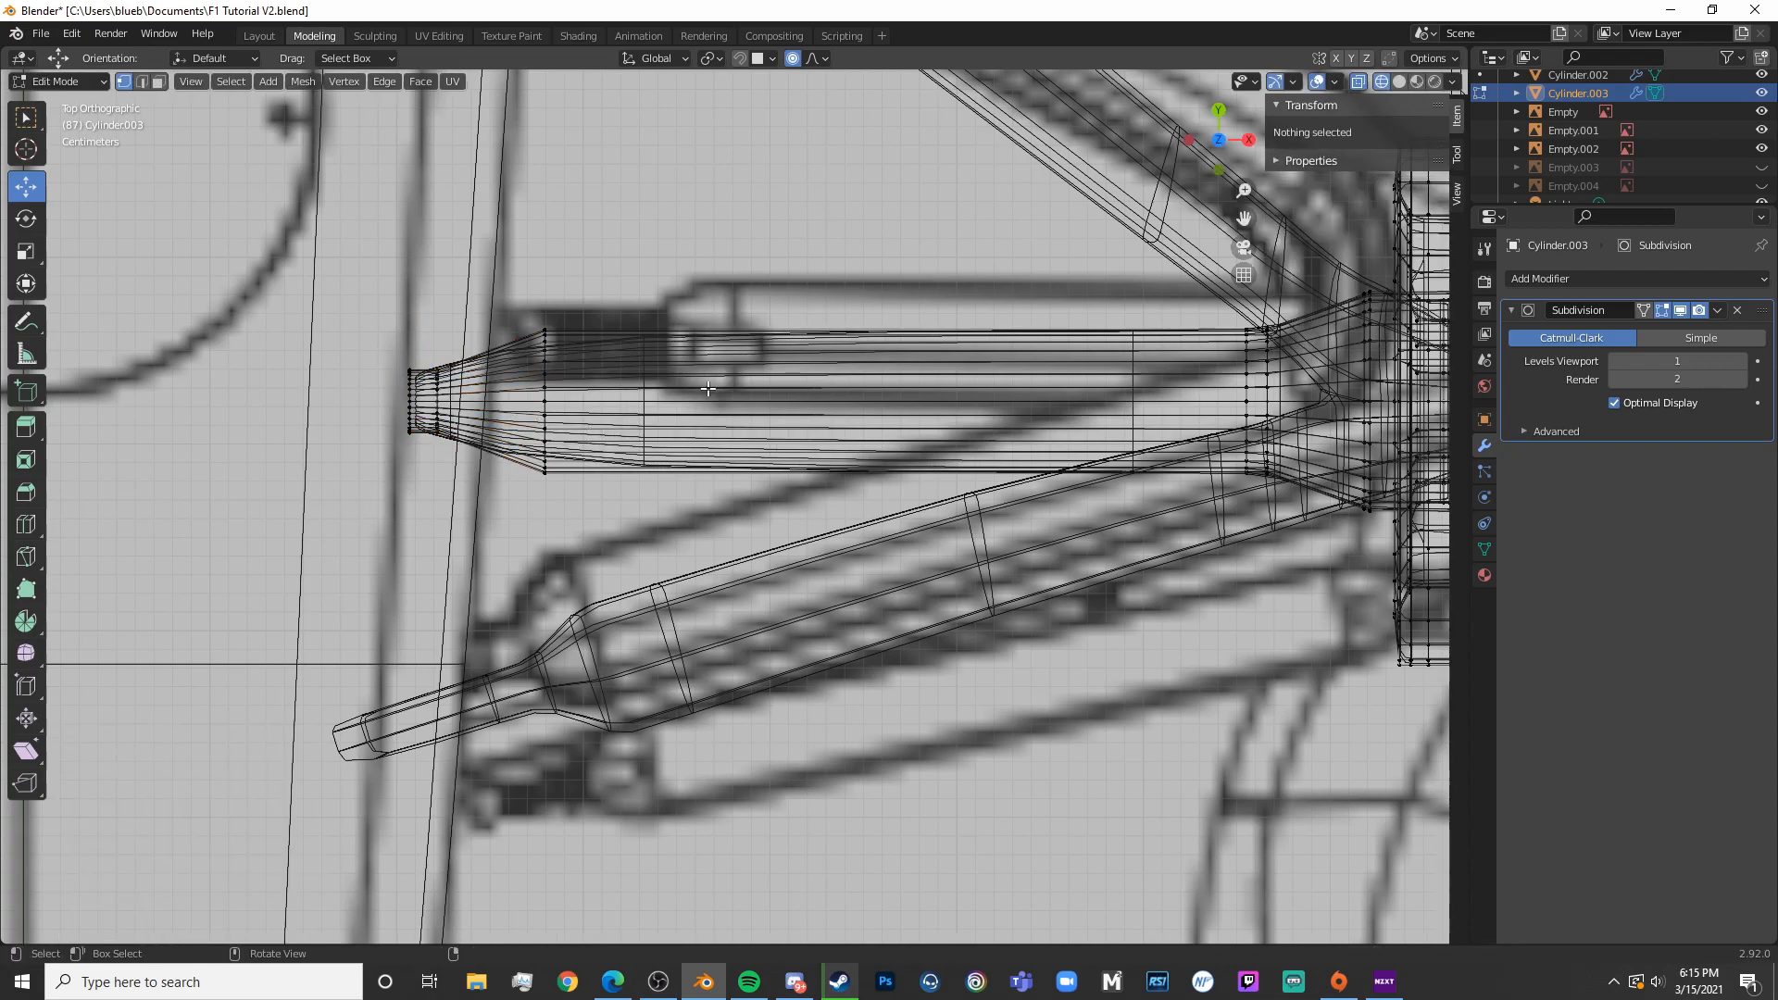
Add an edge loop on the axle shaft and slide it close to the start of the taper
{"action": "left_click", "coordinate": [795, 320]}
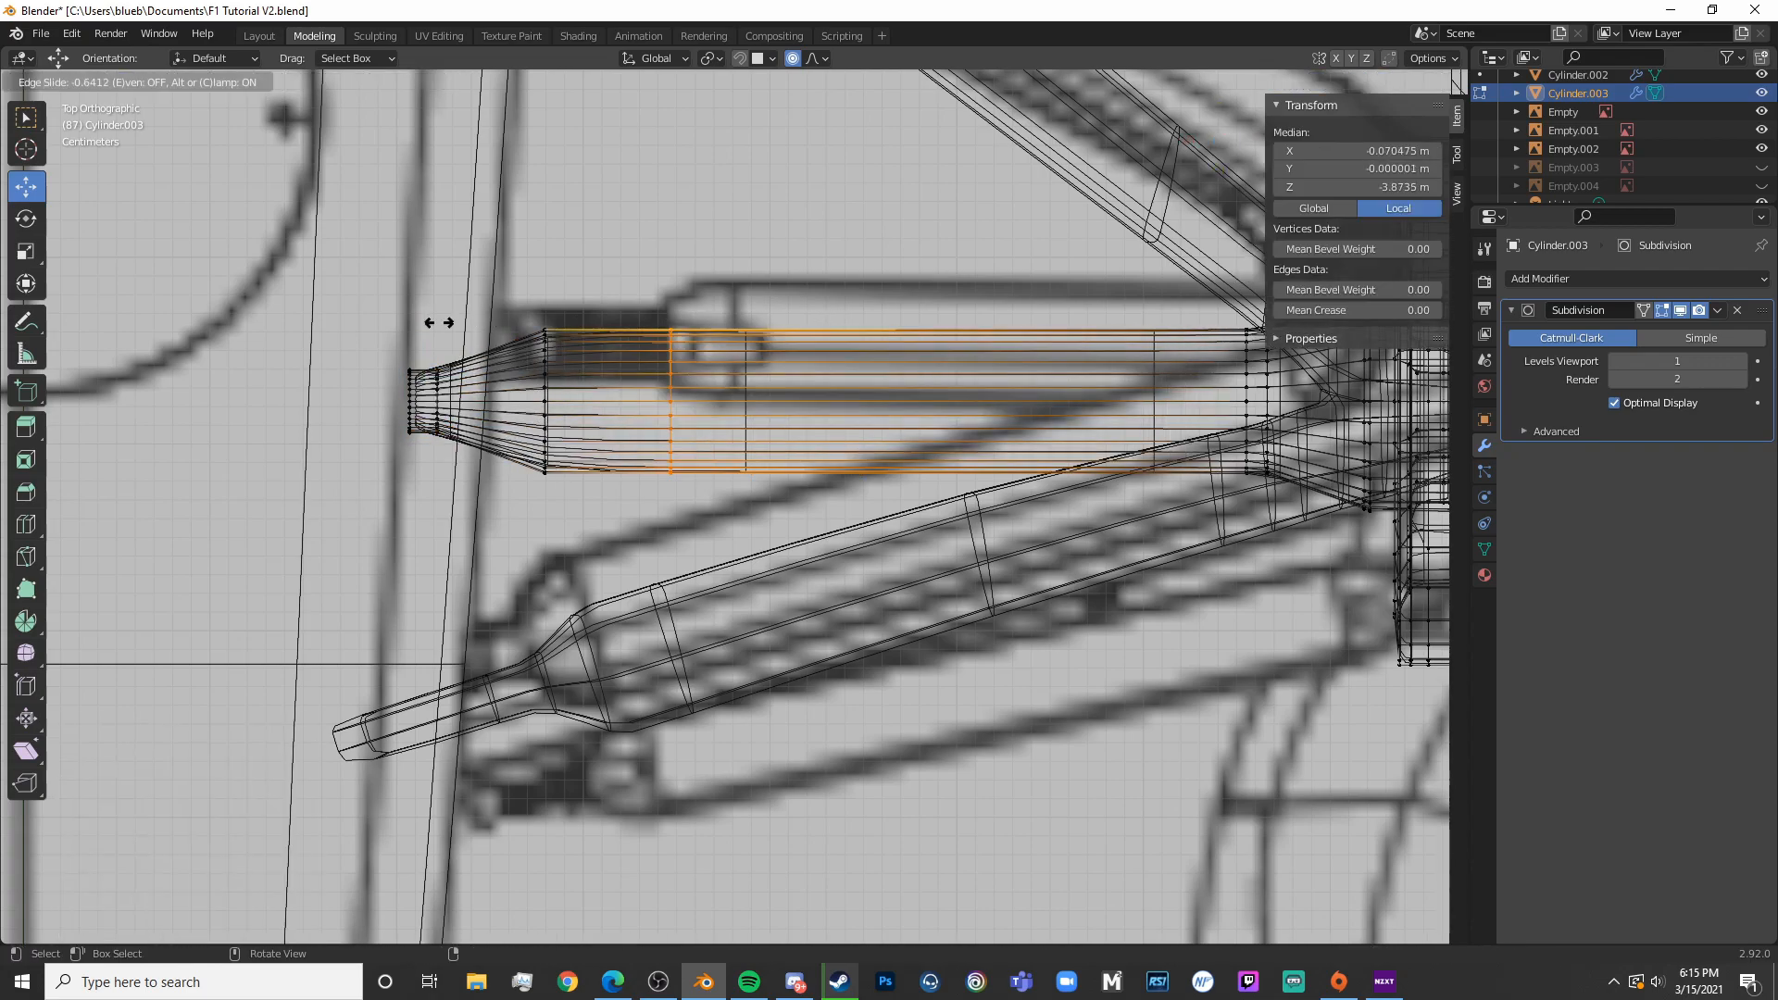
{"action": "left_click", "coordinate": [384, 322]}
{"action": "key", "text": "alt+a"}
{"action": "key", "text": "c"}
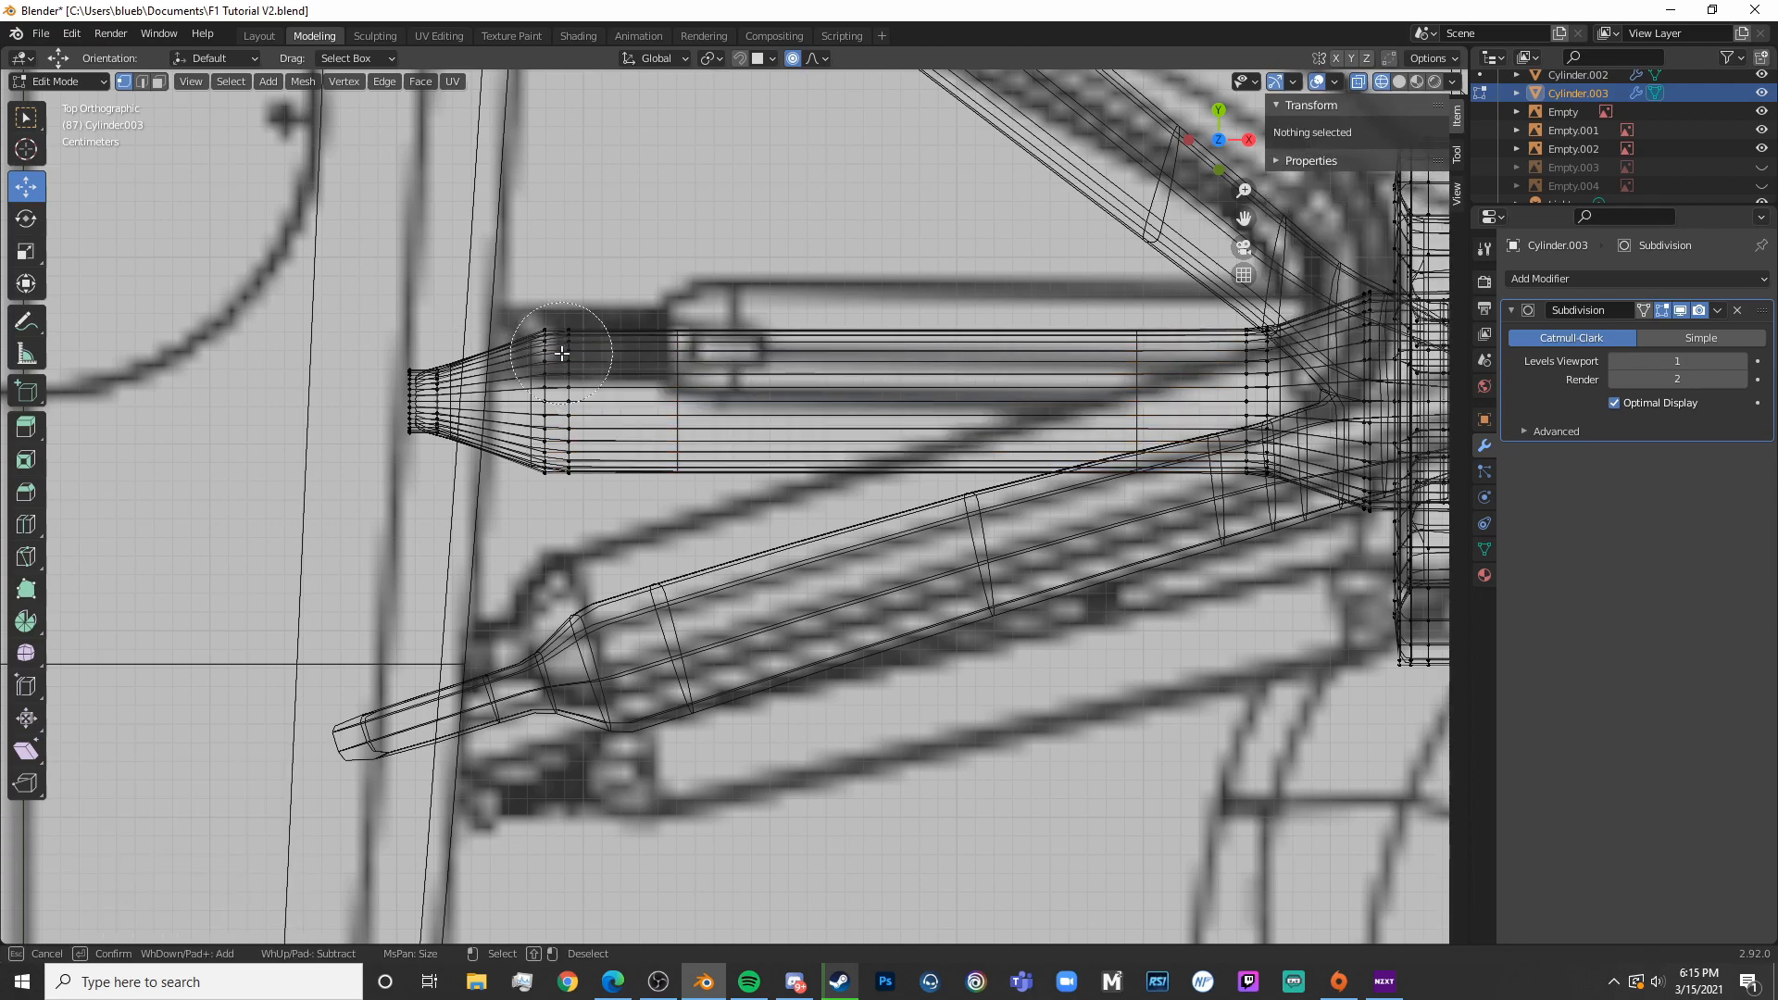
Move the two edge loops at the start of the shaft's taper along X towards the hub in top view
{"action": "left_click_drag", "start_coordinate": [576, 349], "coordinate": [586, 513]}
{"action": "left_click_drag", "start_coordinate": [709, 411], "coordinate": [686, 402]}
{"action": "key", "text": "l"}
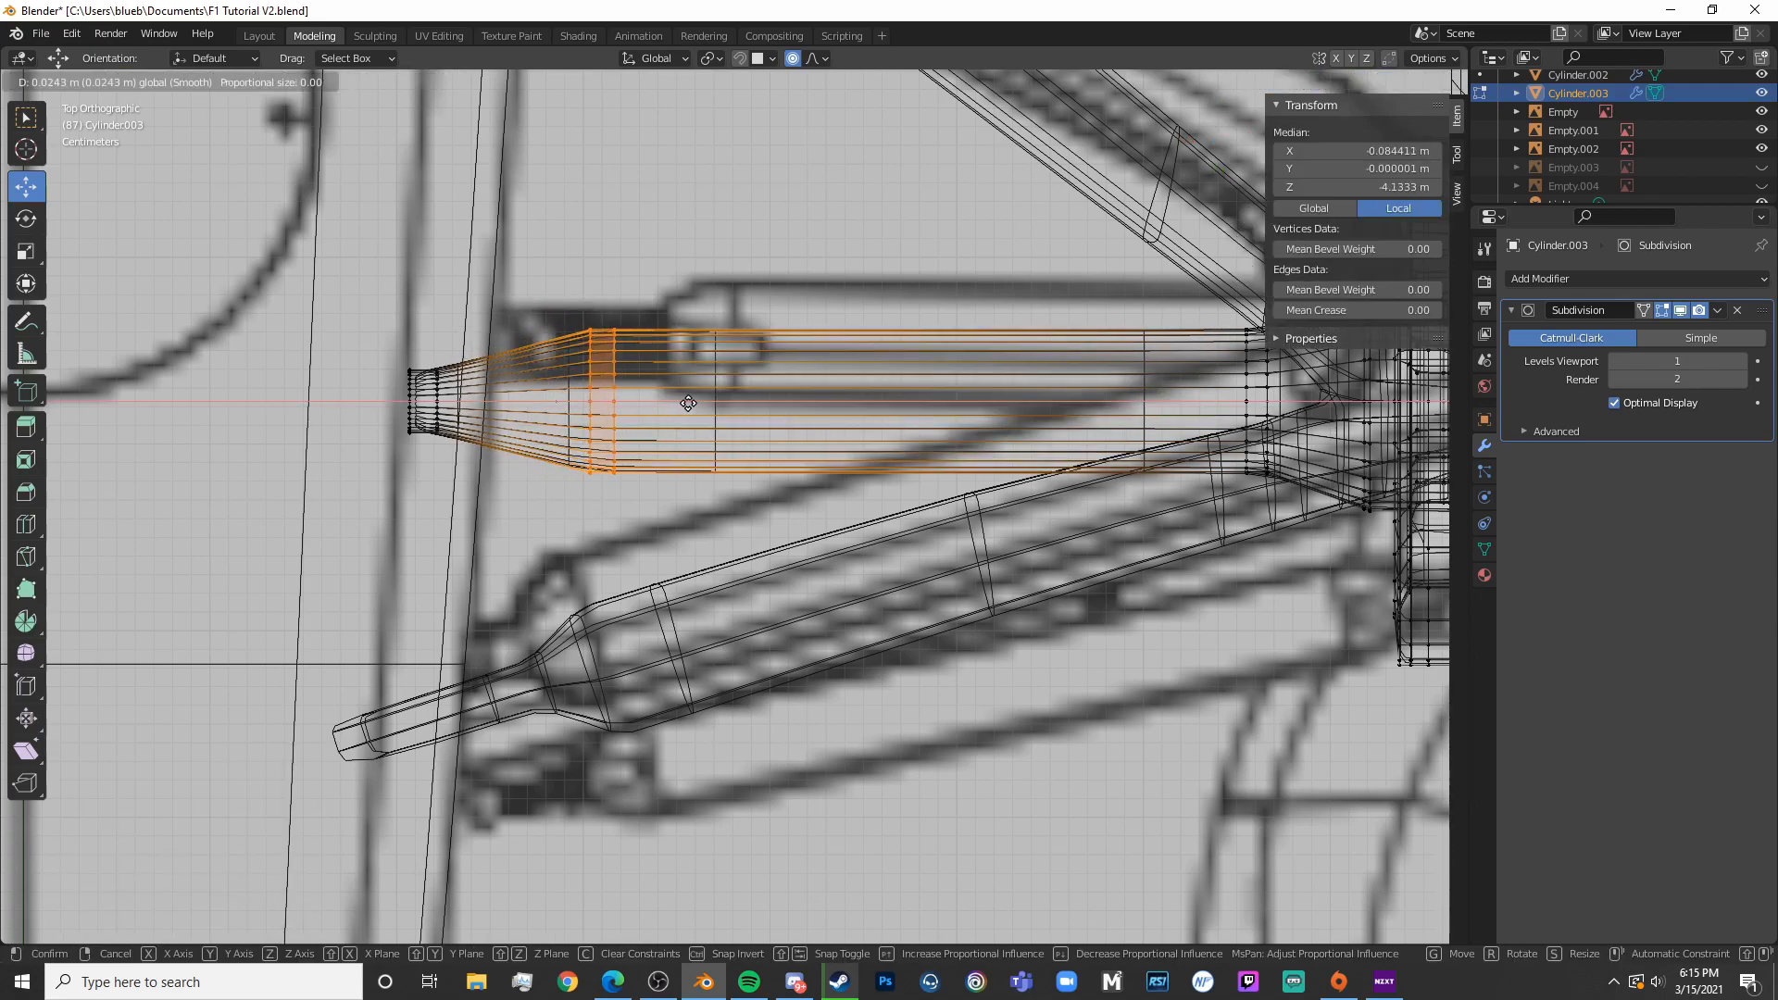
{"action": "left_click", "coordinate": [715, 401]}
Move the narrow ring near the shaft's inner tip along X up to the wide section, forming a short shoulder and straight neck
{"action": "key", "text": "alt+a"}
{"action": "key", "text": "c"}
{"action": "left_click", "coordinate": [473, 405]}
{"action": "key", "text": "Escape"}
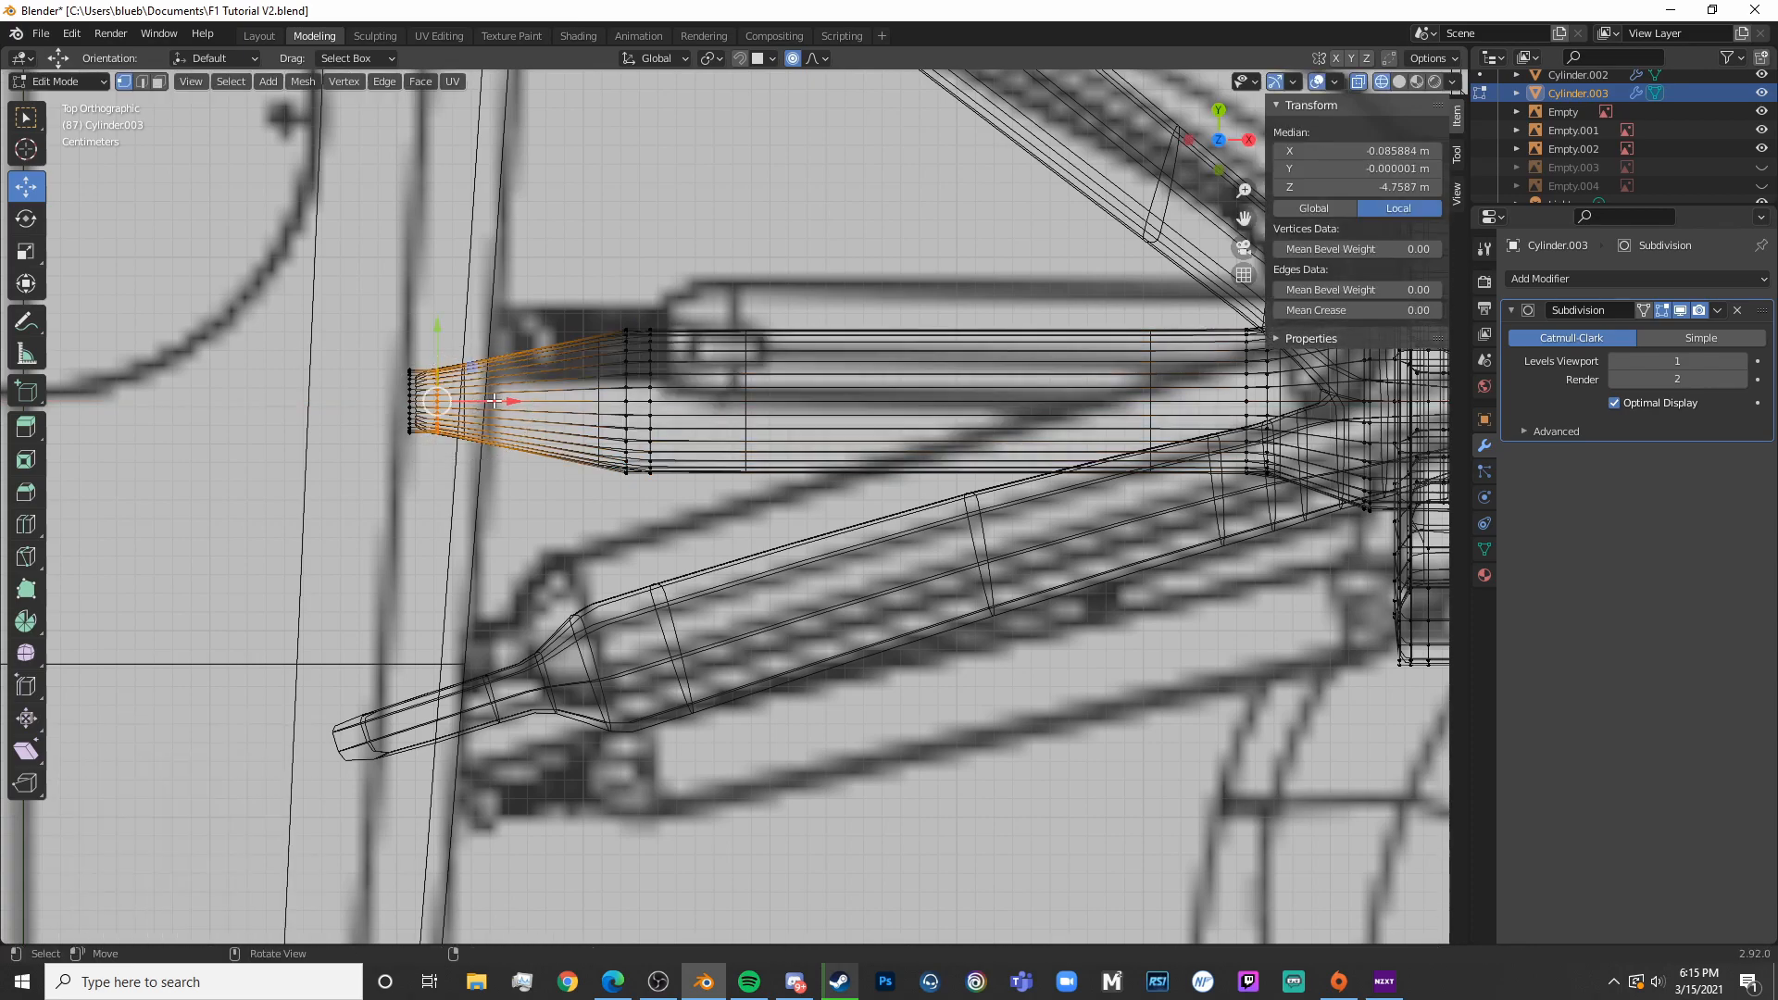
{"action": "key", "text": "g"}
{"action": "left_click", "coordinate": [560, 393]}
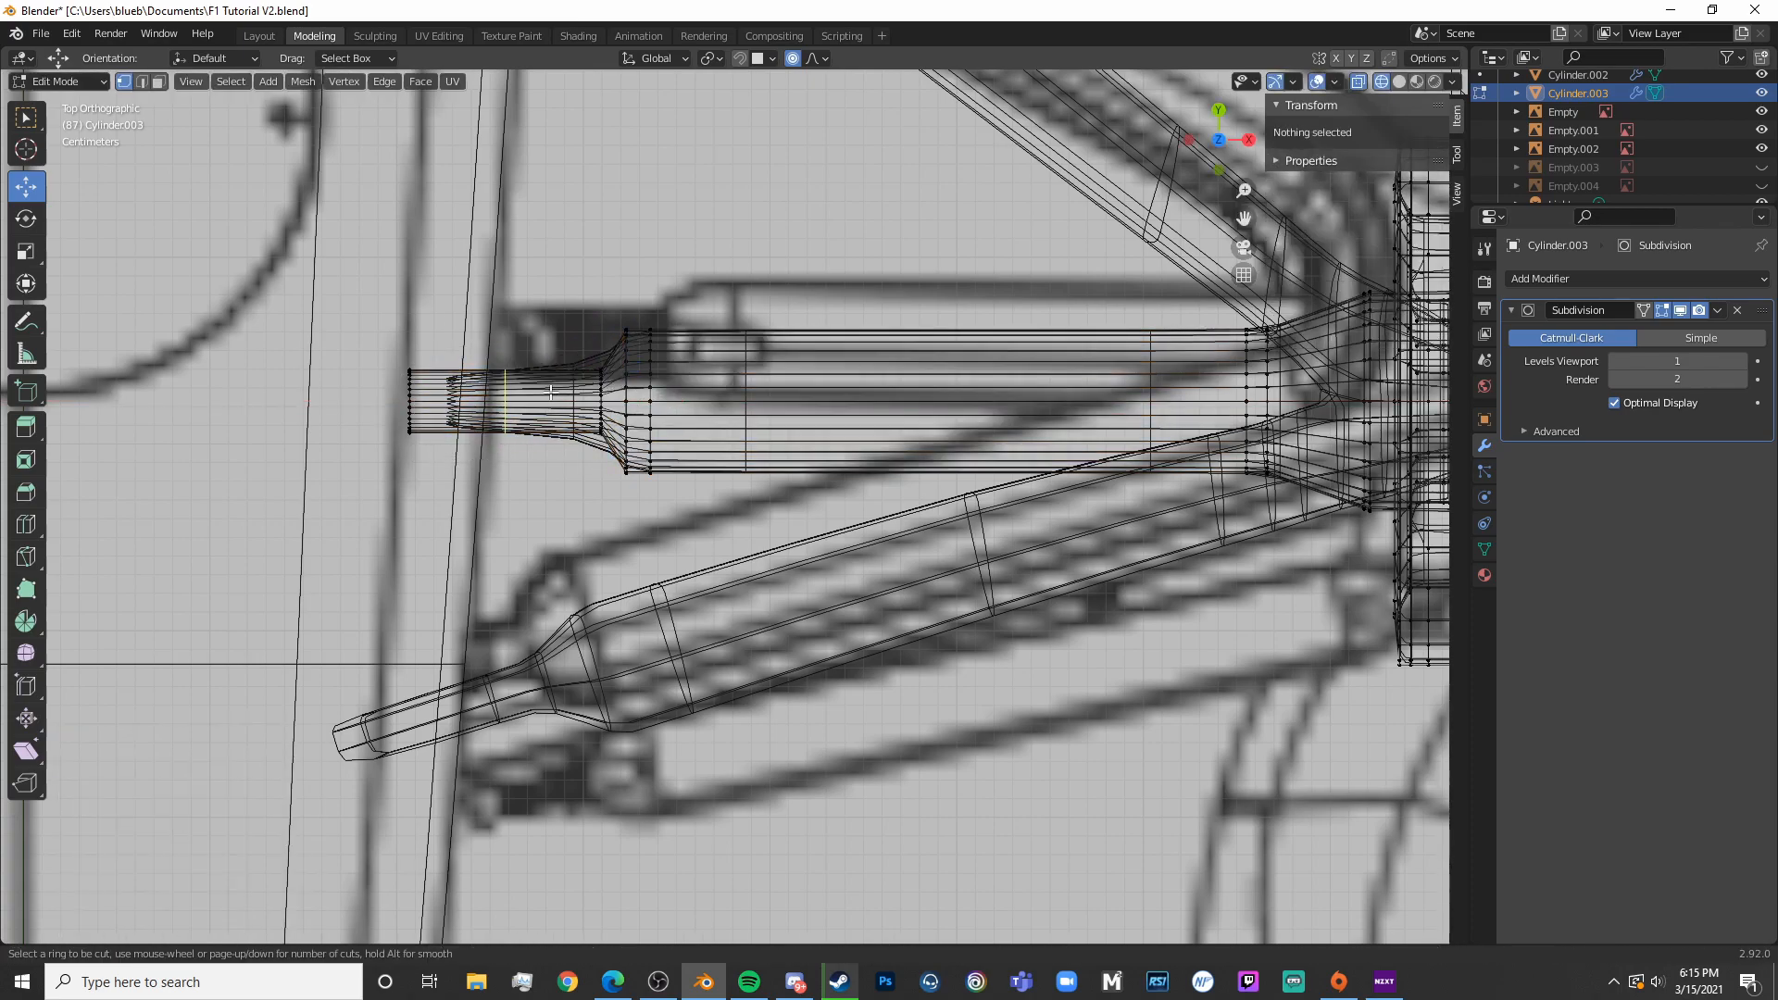
Add edge loops near both ends of the shaft's narrow neck, one beside the shoulder and one close to the tip
{"action": "left_click", "coordinate": [620, 394]}
{"action": "key", "text": "alt+a"}
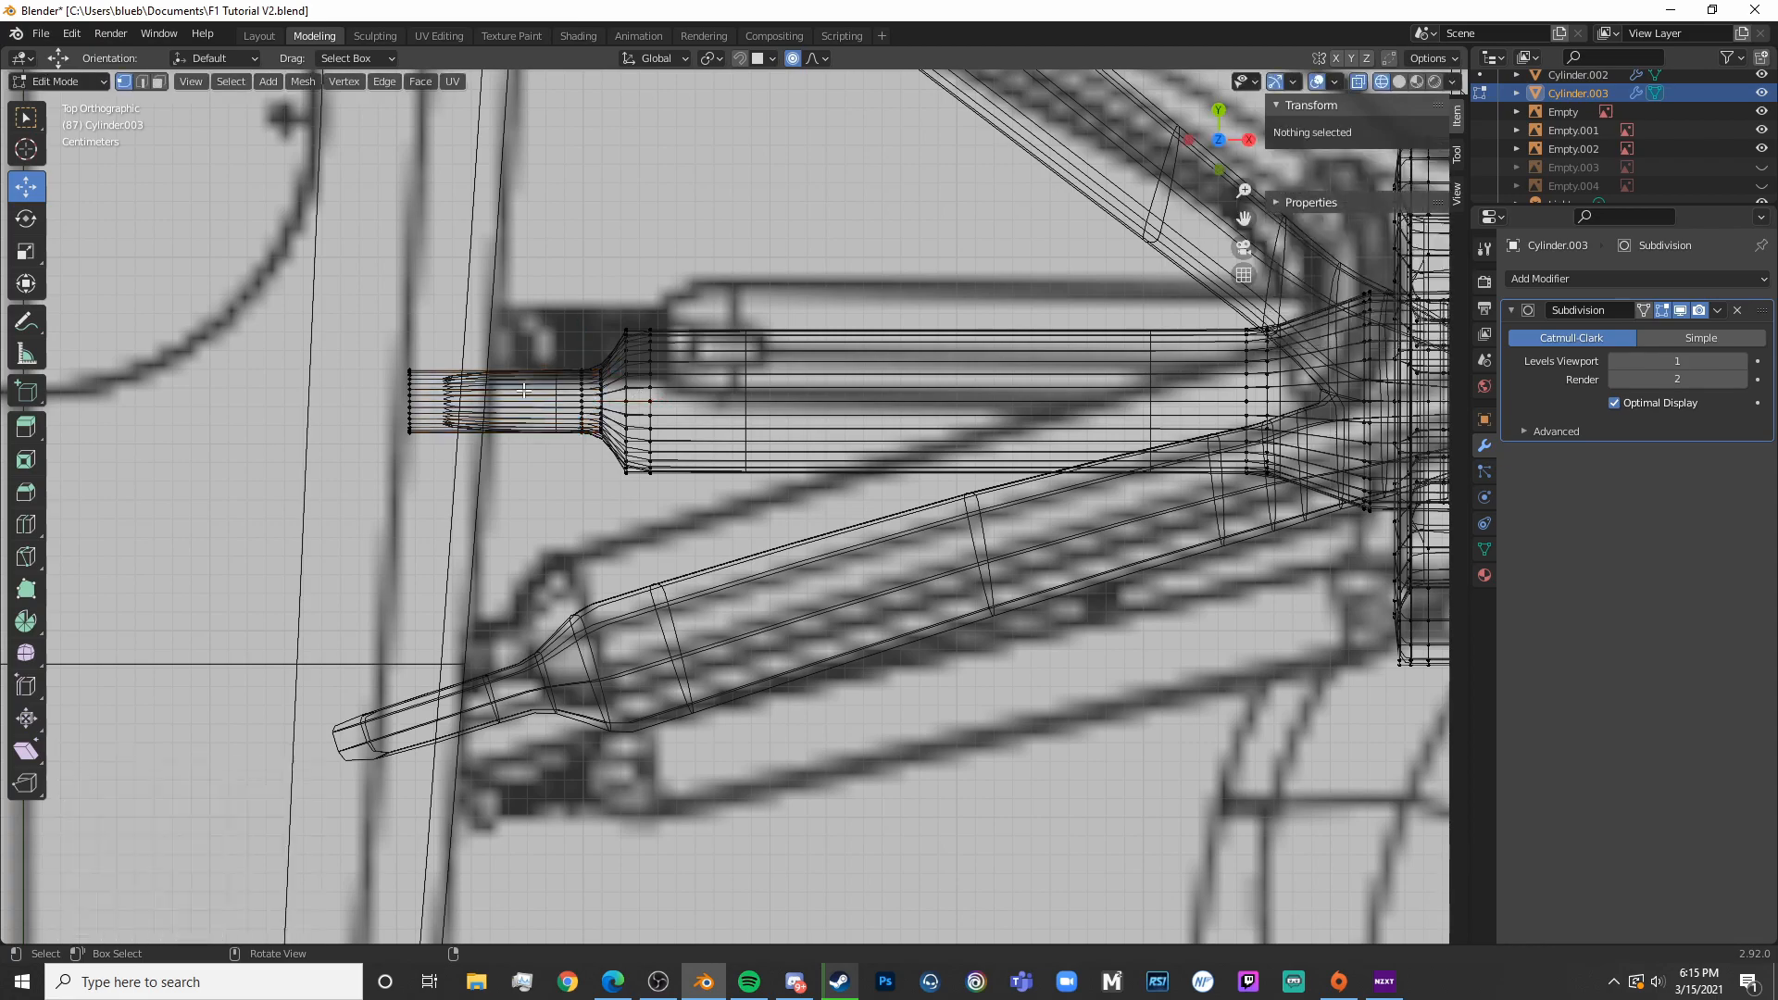
{"action": "left_click", "coordinate": [495, 375]}
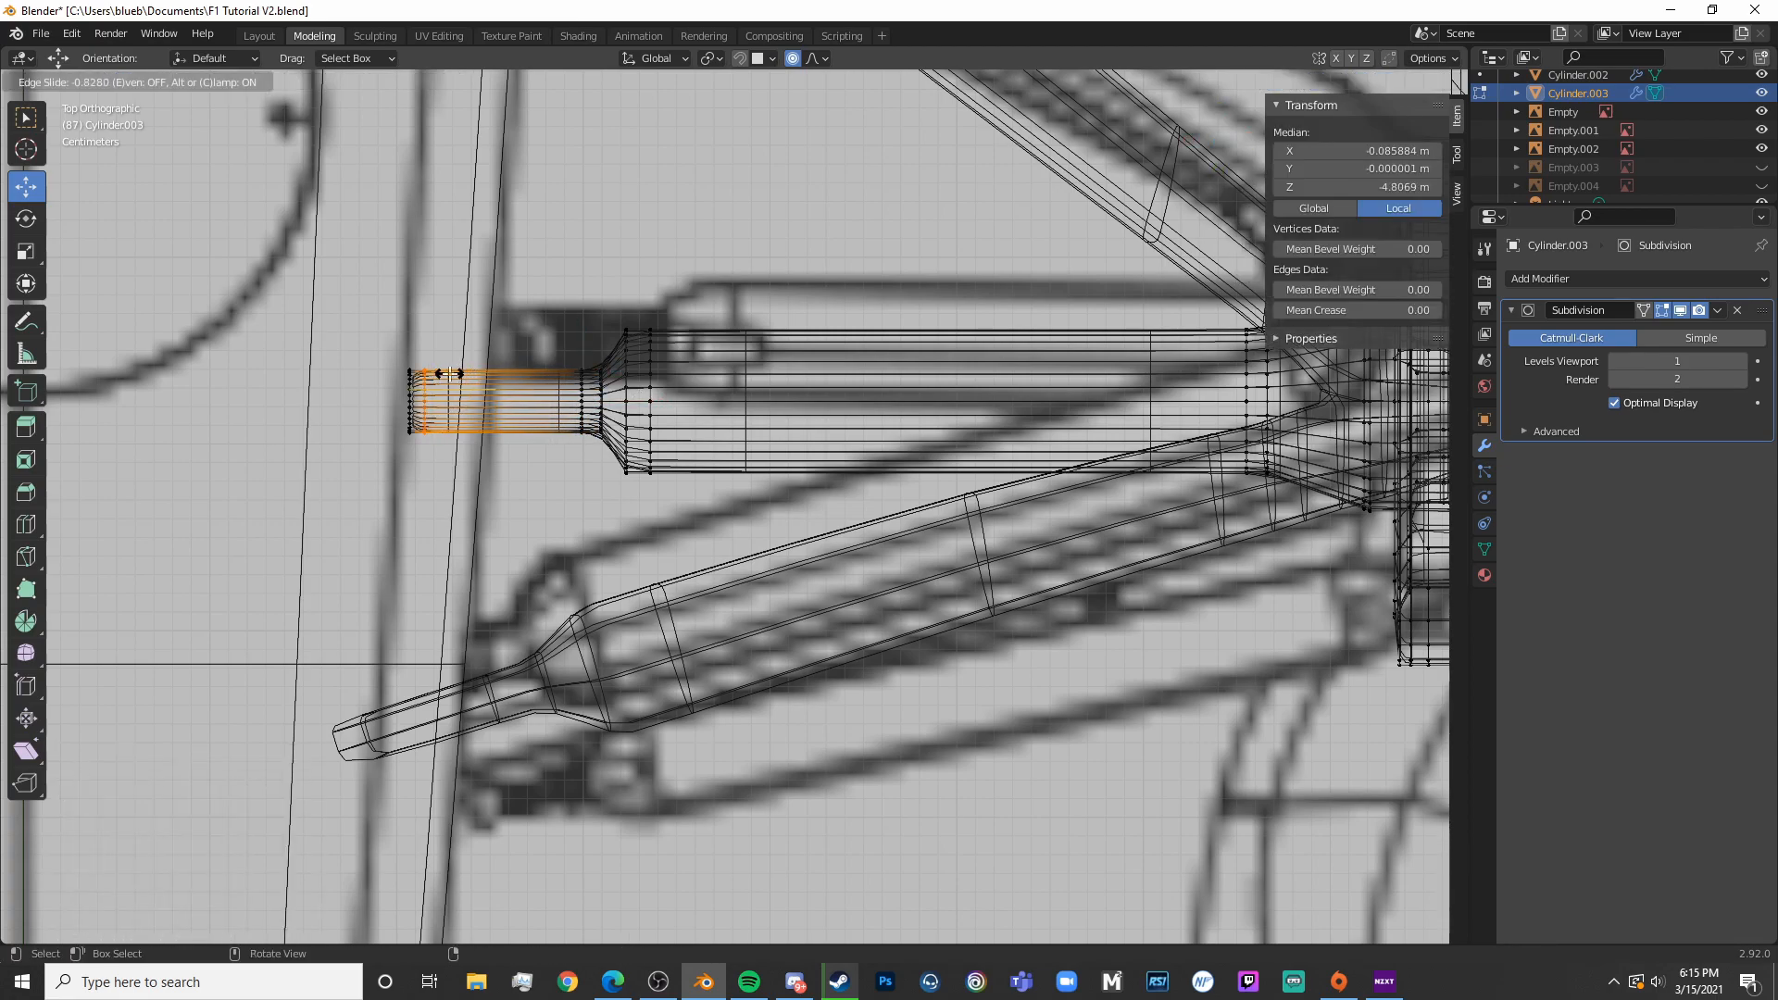
{"action": "left_click", "coordinate": [449, 374]}
Inspect the reshaped axle shaft in solid shading from several angles, in and out of Edit Mode
{"action": "key", "text": "Tab"}
{"action": "key", "text": "shift+z"}
{"action": "key", "text": "Tab"}
{"action": "middle_click_drag", "start_coordinate": [692, 474], "coordinate": [576, 611]}
{"action": "key", "text": "Tab"}
{"action": "key", "text": "Tab"}
{"action": "key", "text": "alt+a"}
{"action": "key", "text": "Tab"}
{"action": "middle_click_drag", "start_coordinate": [741, 606], "coordinate": [542, 702]}
{"action": "middle_click_drag", "start_coordinate": [603, 701], "coordinate": [719, 763]}
Unhide the reference photos Empty.003 and Empty.004 and view them from the right side
{"action": "key", "text": "KP_3"}
{"action": "scroll", "coordinate": [730, 752], "scroll_direction": "down", "scroll_amount": 10}
{"action": "scroll", "coordinate": [976, 569], "scroll_direction": "up", "scroll_amount": 10}
{"action": "left_click", "coordinate": [1762, 168]}
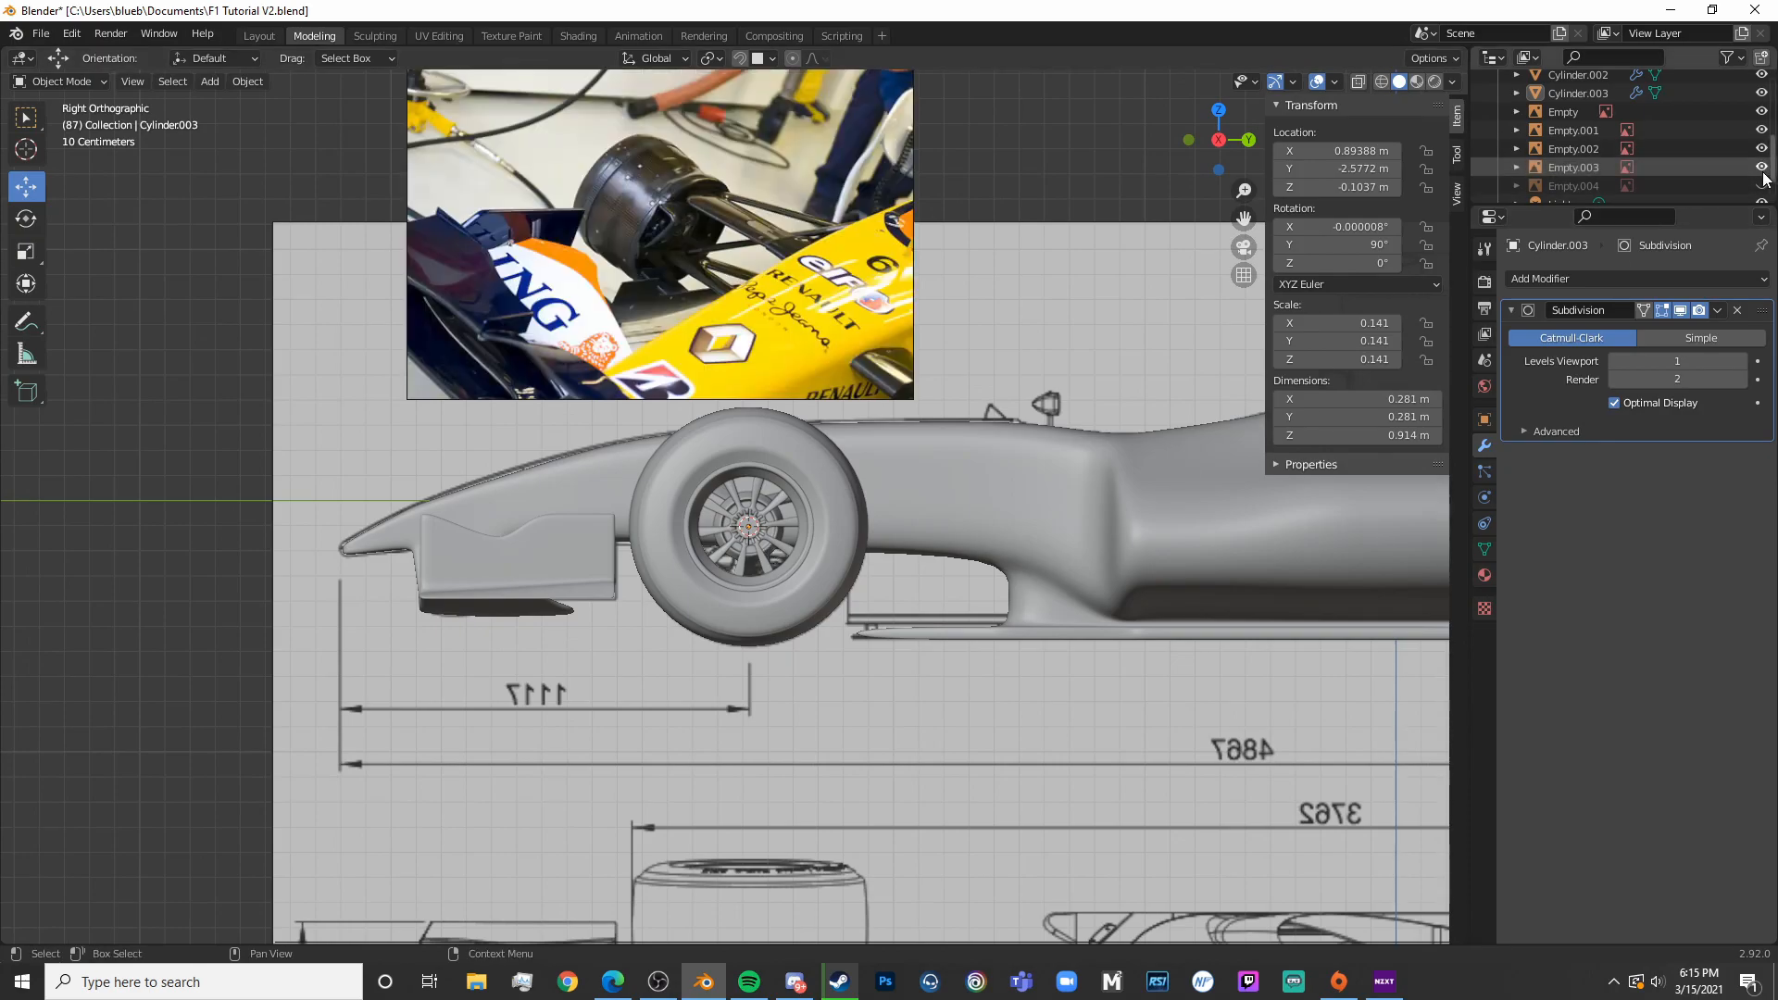
{"action": "left_click", "coordinate": [1761, 187]}
Examine how the suspension arms attach to the front wheel and nose in the yellow Renault photo
{"action": "middle_click_drag", "start_coordinate": [967, 398], "coordinate": [885, 433], "text": "shift"}
{"action": "scroll", "coordinate": [822, 418], "scroll_direction": "up", "scroll_amount": 4}
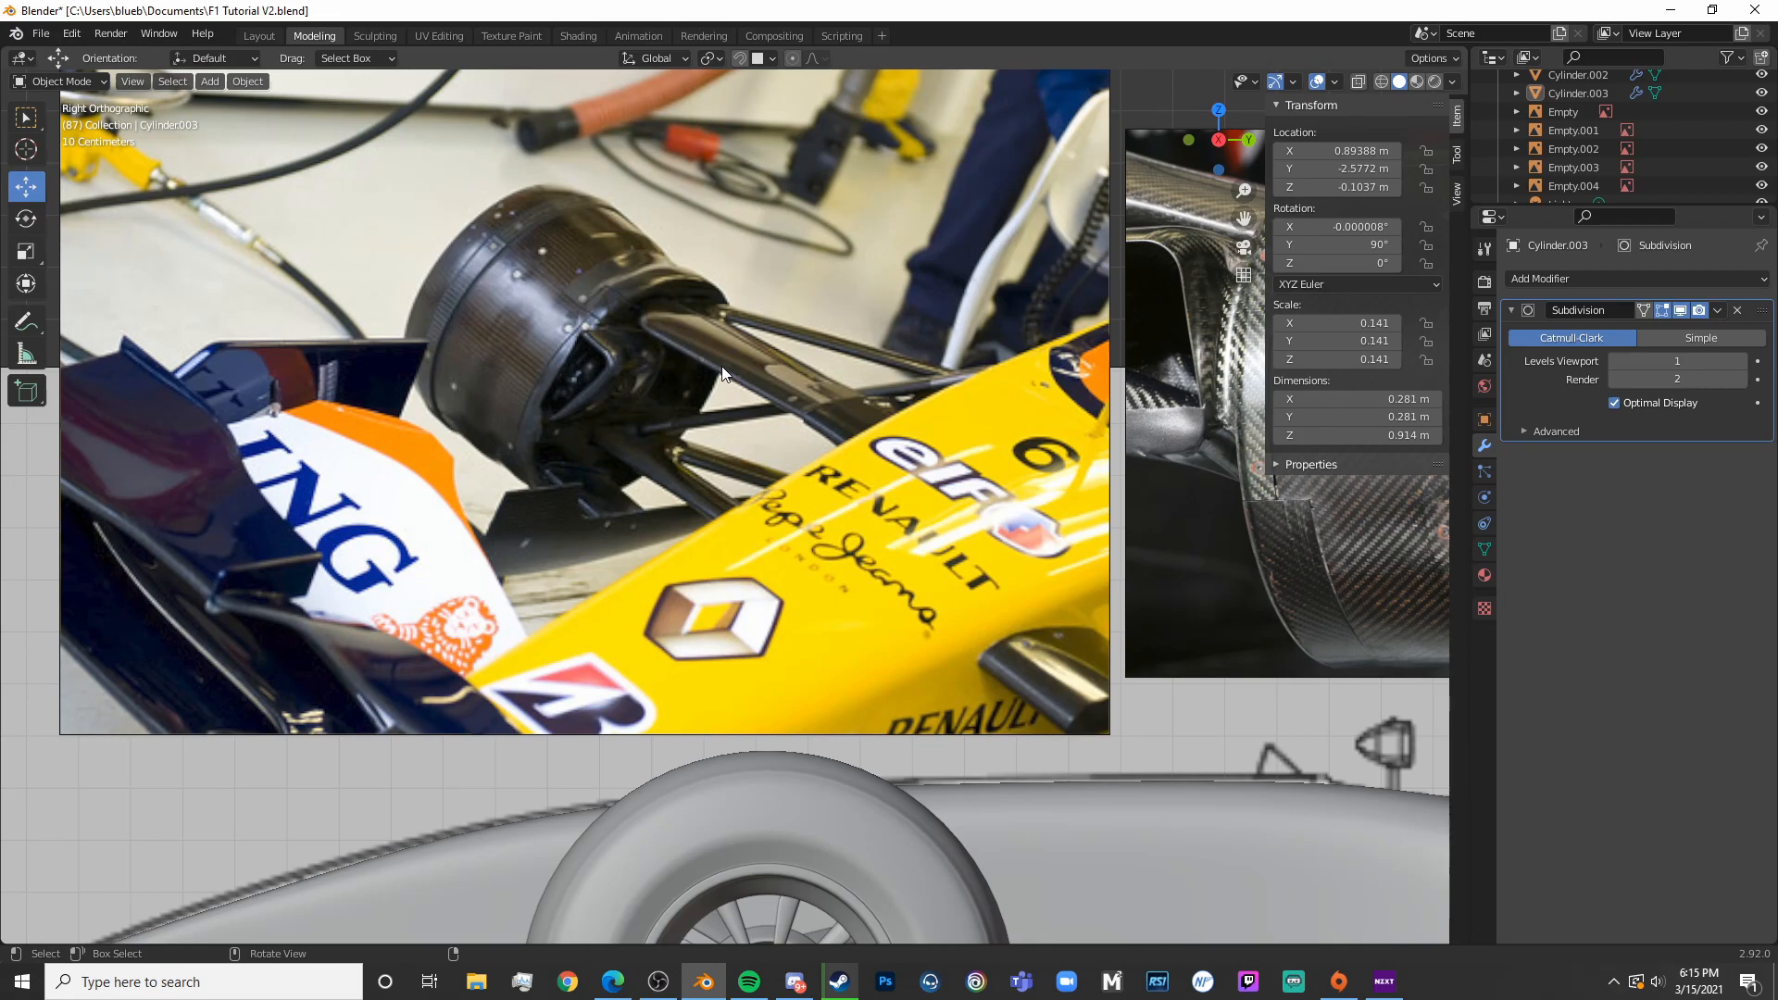
{"action": "scroll", "coordinate": [759, 474], "scroll_direction": "down", "scroll_amount": 5}
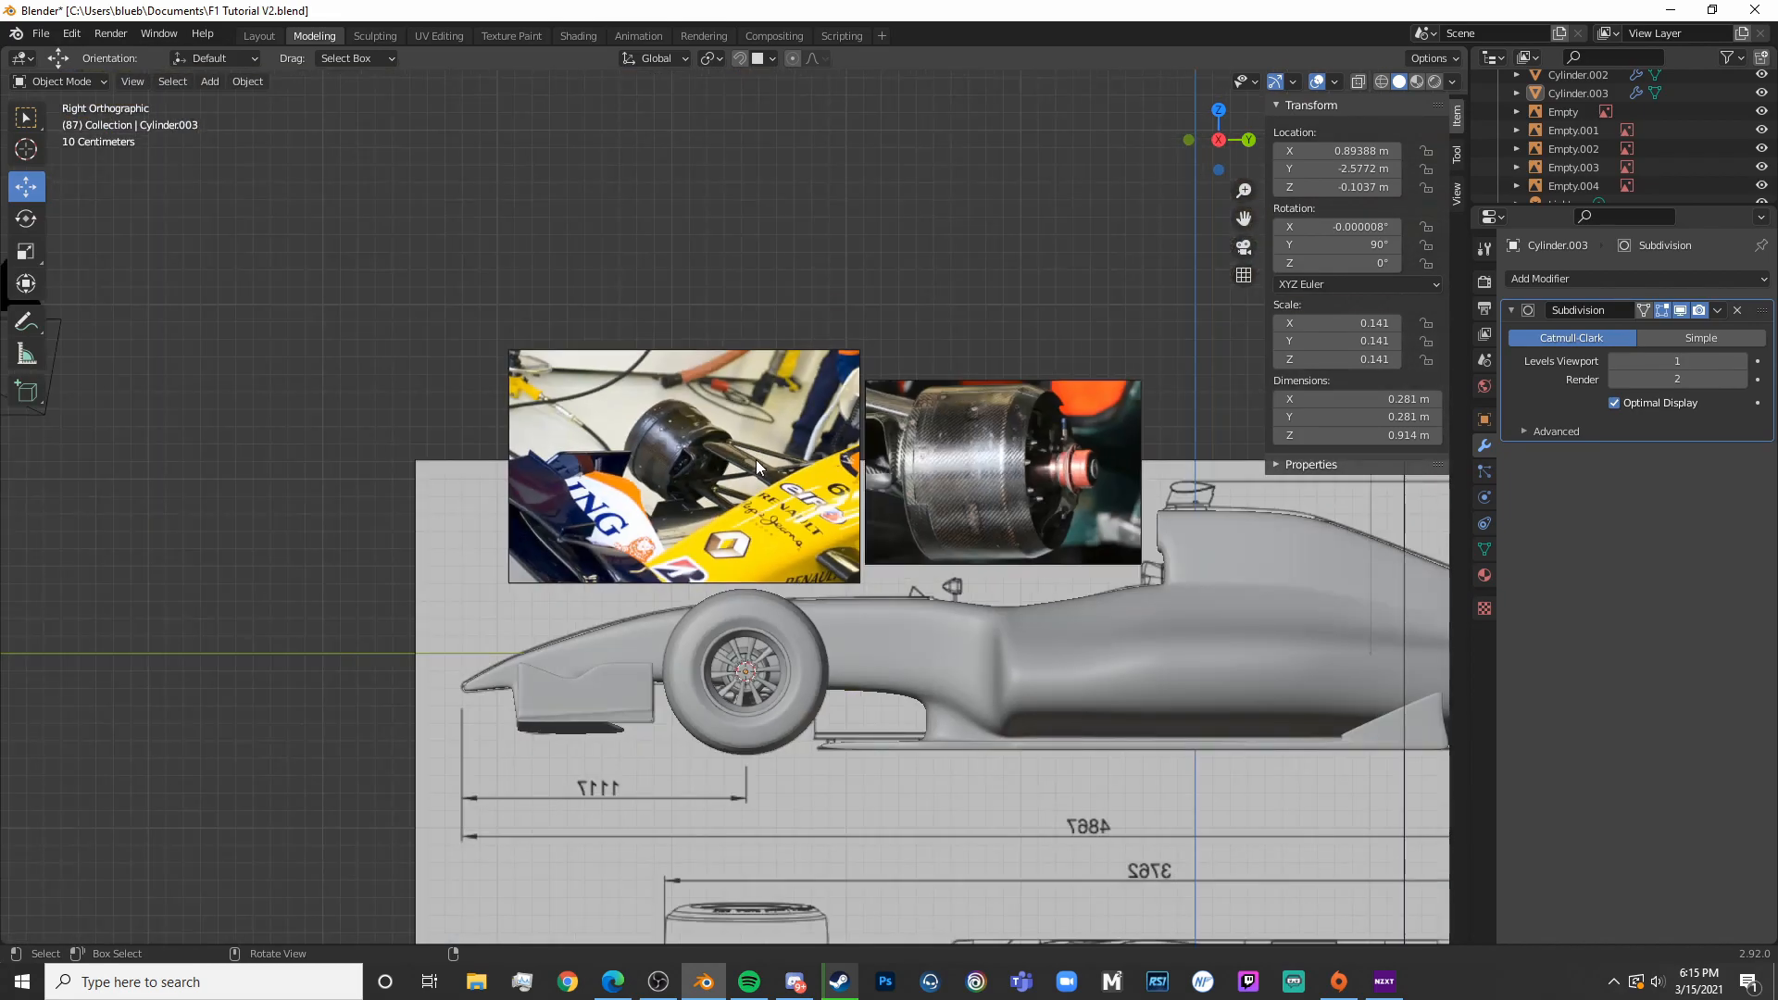
{"action": "scroll", "coordinate": [797, 529], "scroll_direction": "up", "scroll_amount": 6}
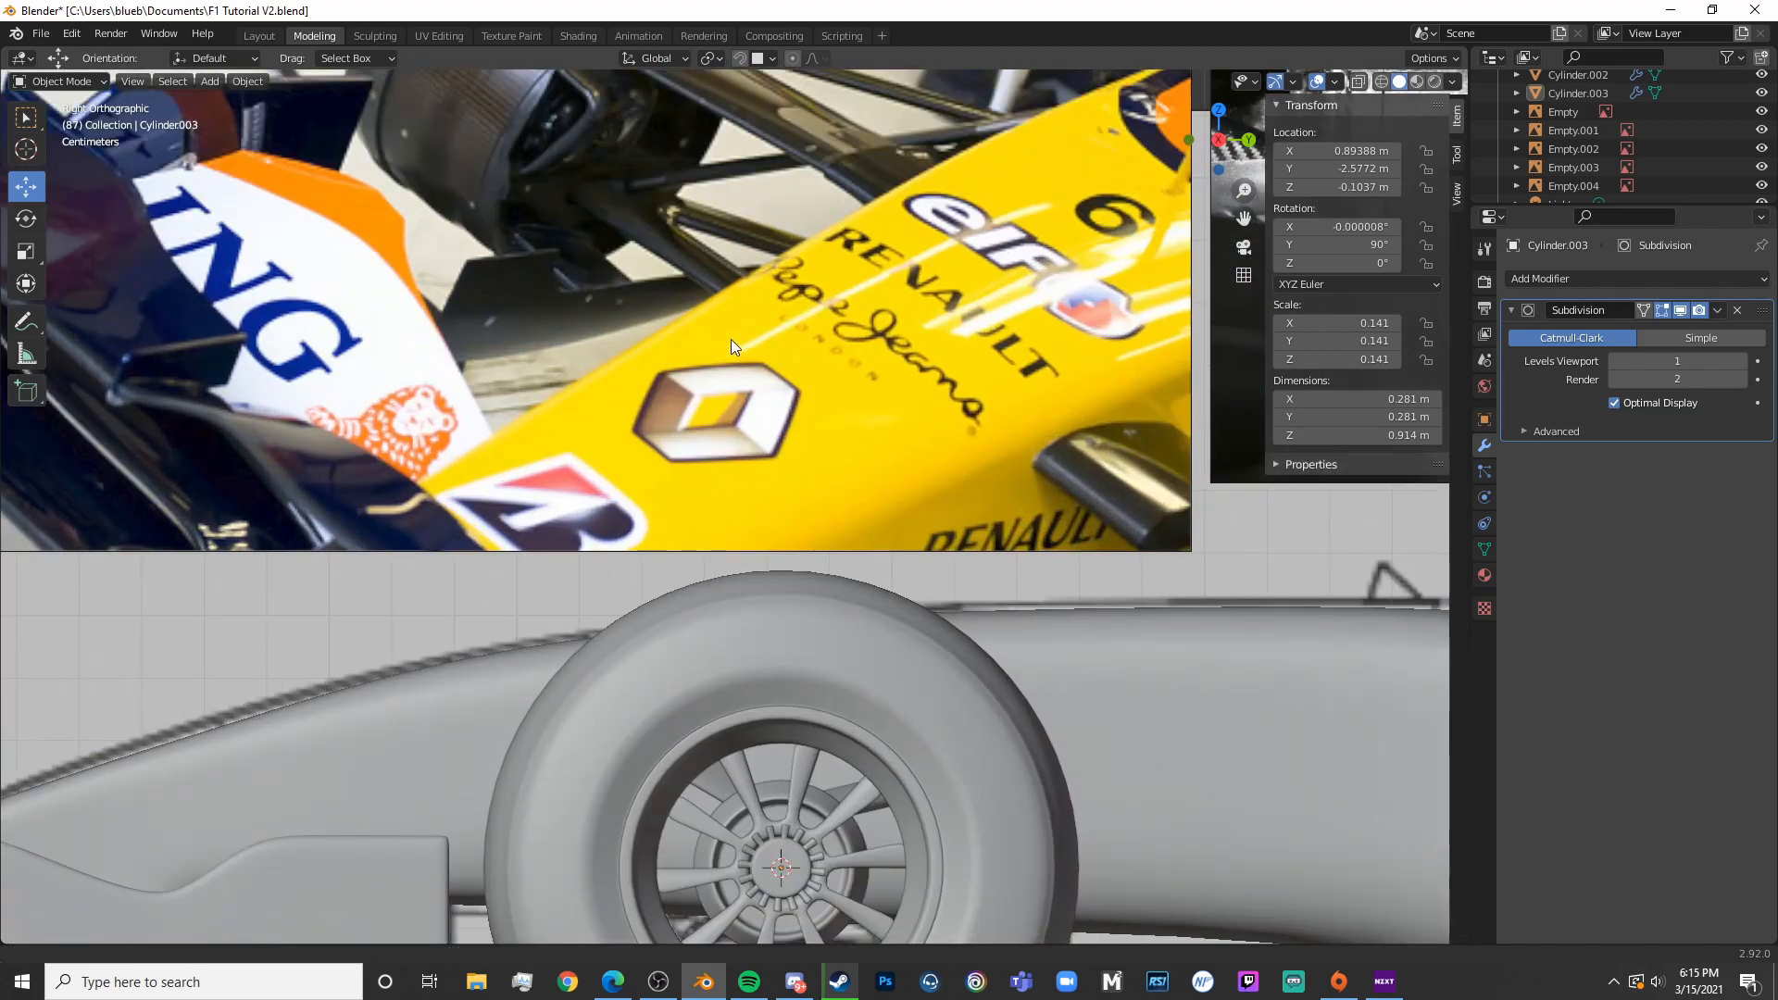
{"action": "scroll", "coordinate": [731, 339], "scroll_direction": "down", "scroll_amount": 5}
{"action": "scroll", "coordinate": [676, 541], "scroll_direction": "up", "scroll_amount": 3}
{"action": "scroll", "coordinate": [680, 424], "scroll_direction": "down", "scroll_amount": 2}
{"action": "scroll", "coordinate": [697, 431], "scroll_direction": "up", "scroll_amount": 5}
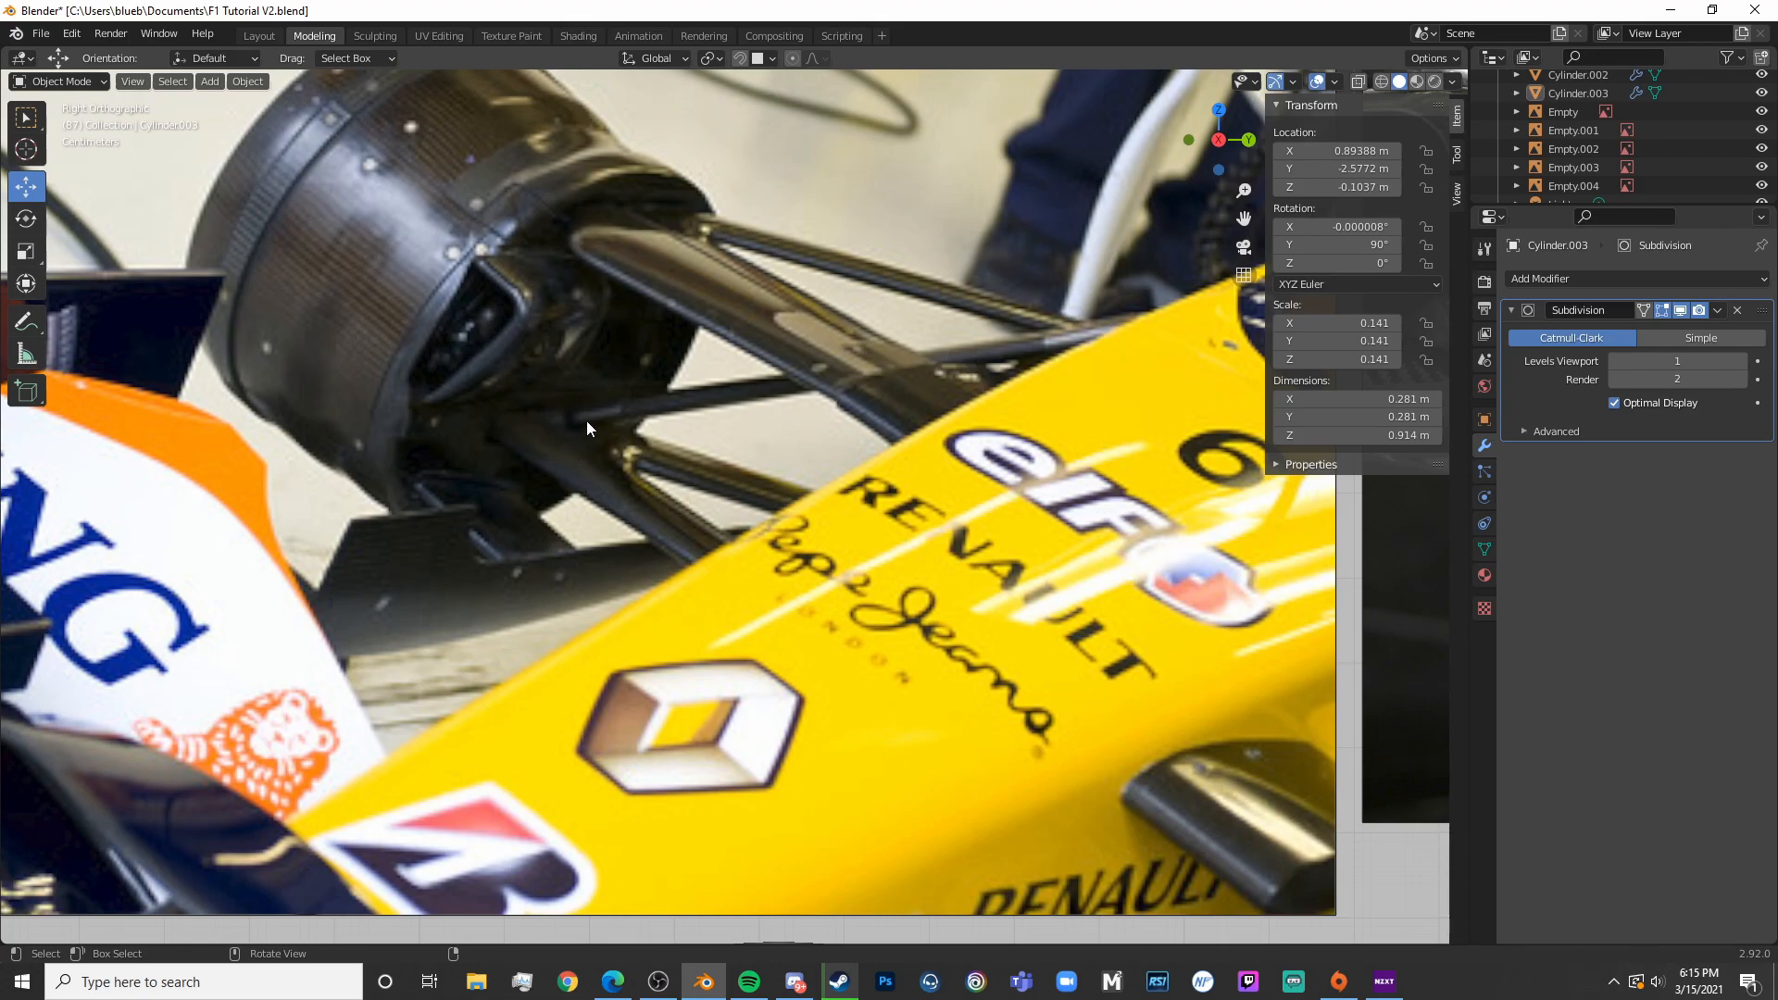
{"action": "scroll", "coordinate": [606, 396], "scroll_direction": "down", "scroll_amount": 8}
Paste a copy of the wishbone in front view, lower it along Z below the shaft, and rotate it 10°
{"action": "key", "text": "KP_1"}
{"action": "scroll", "coordinate": [658, 399], "scroll_direction": "up", "scroll_amount": 3}
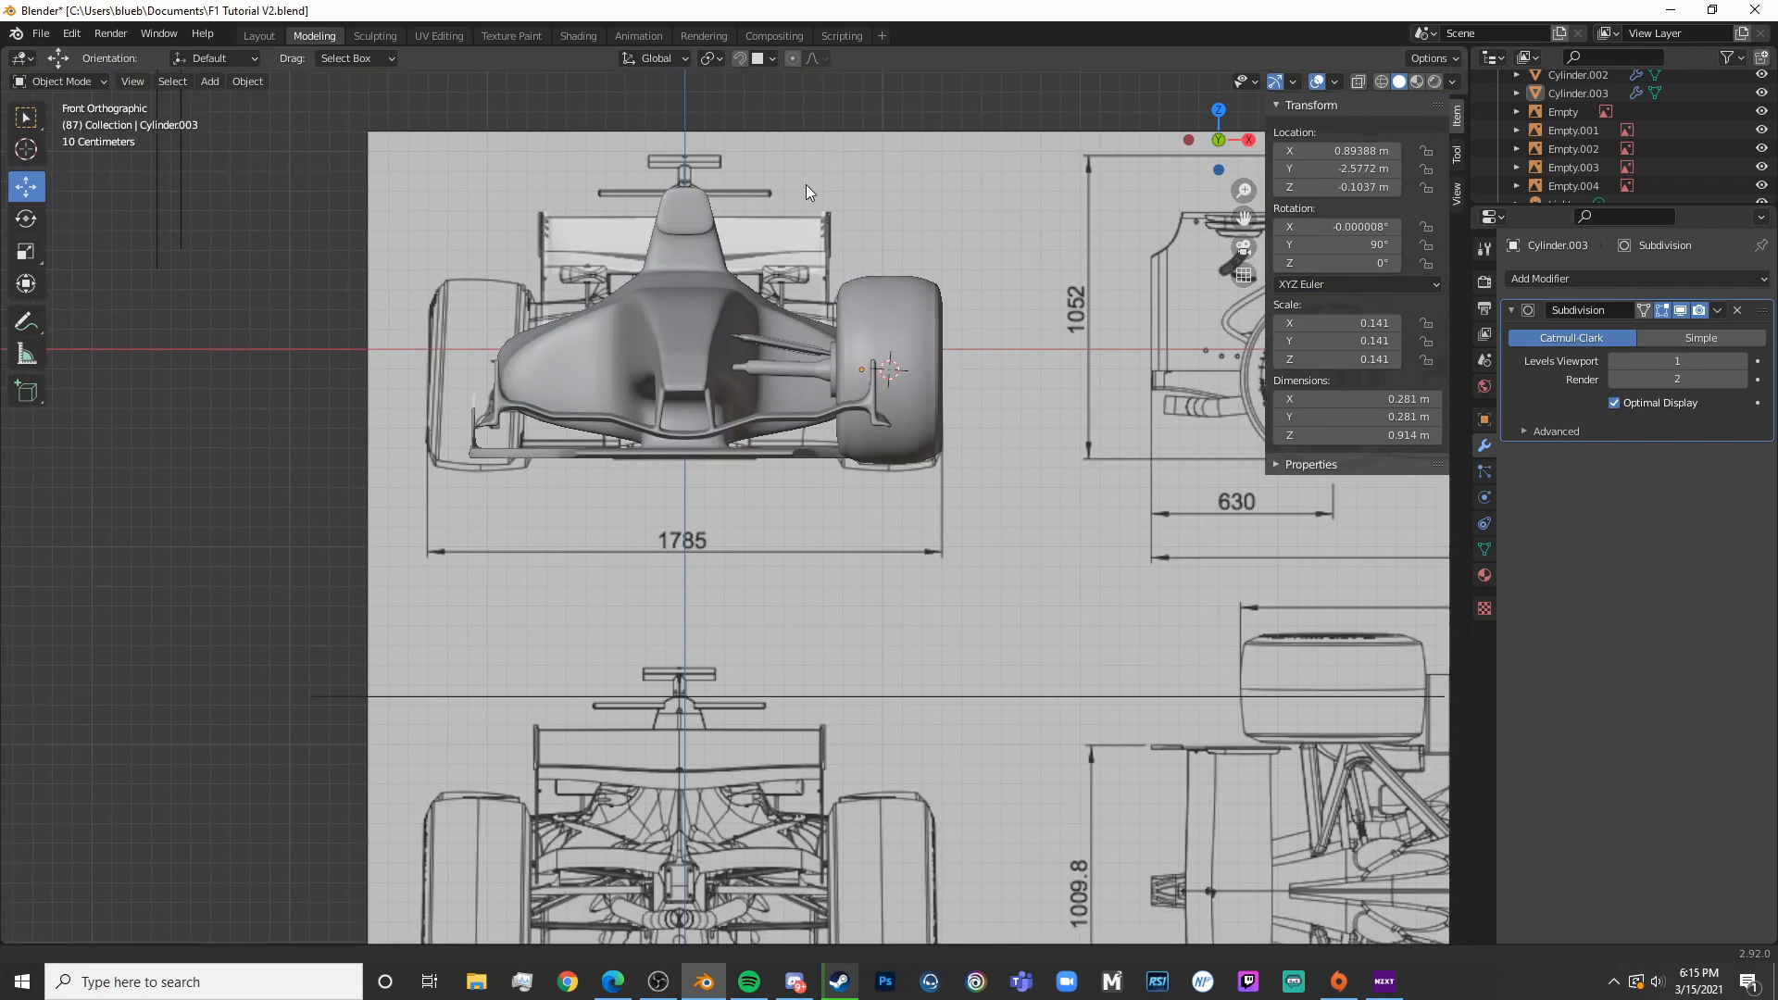
{"action": "scroll", "coordinate": [814, 178], "scroll_direction": "up", "scroll_amount": 6}
{"action": "middle_click_drag", "start_coordinate": [939, 326], "coordinate": [863, 606], "text": "shift"}
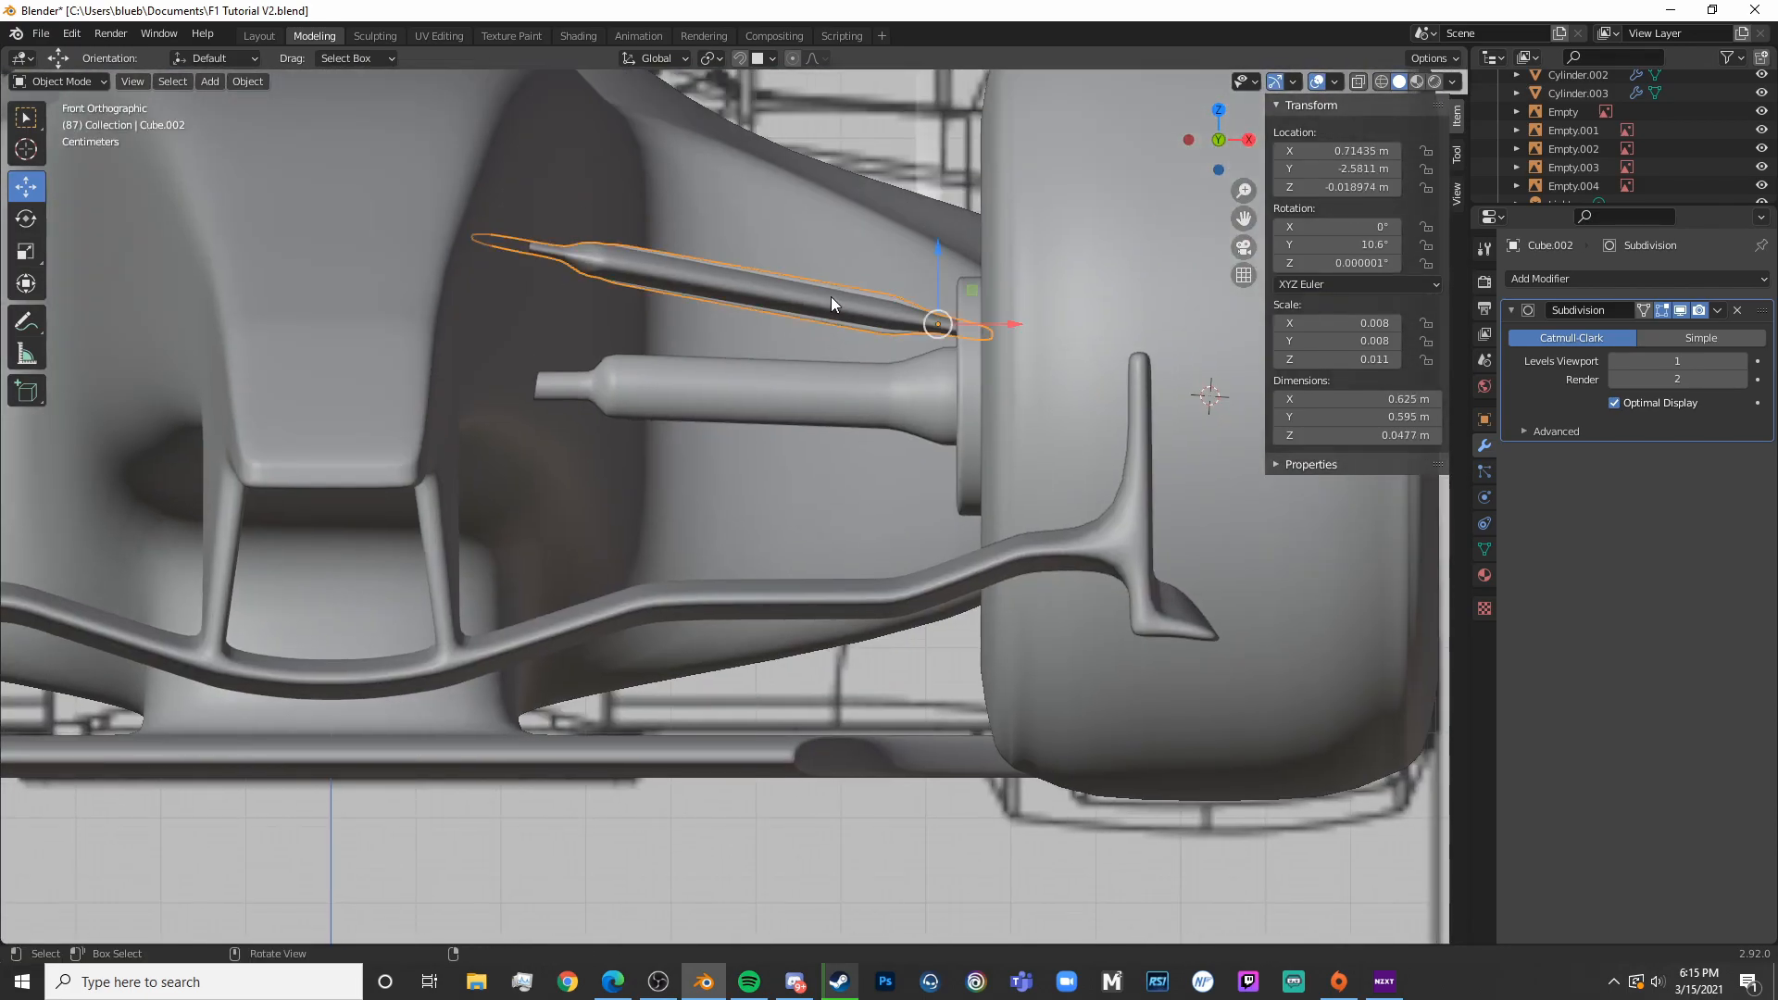
{"action": "key", "text": "ctrl+v"}
{"action": "key", "text": "g"}
{"action": "key", "text": "z"}
{"action": "key", "text": "Return"}
{"action": "type", "text": "r10"}
{"action": "key", "text": "Return"}
Raise the wishbone copy 0.049032 m along Z and rotate it by 7.22° and 3.36° to align it with the hub
{"action": "key", "text": "g"}
{"action": "key", "text": "z"}
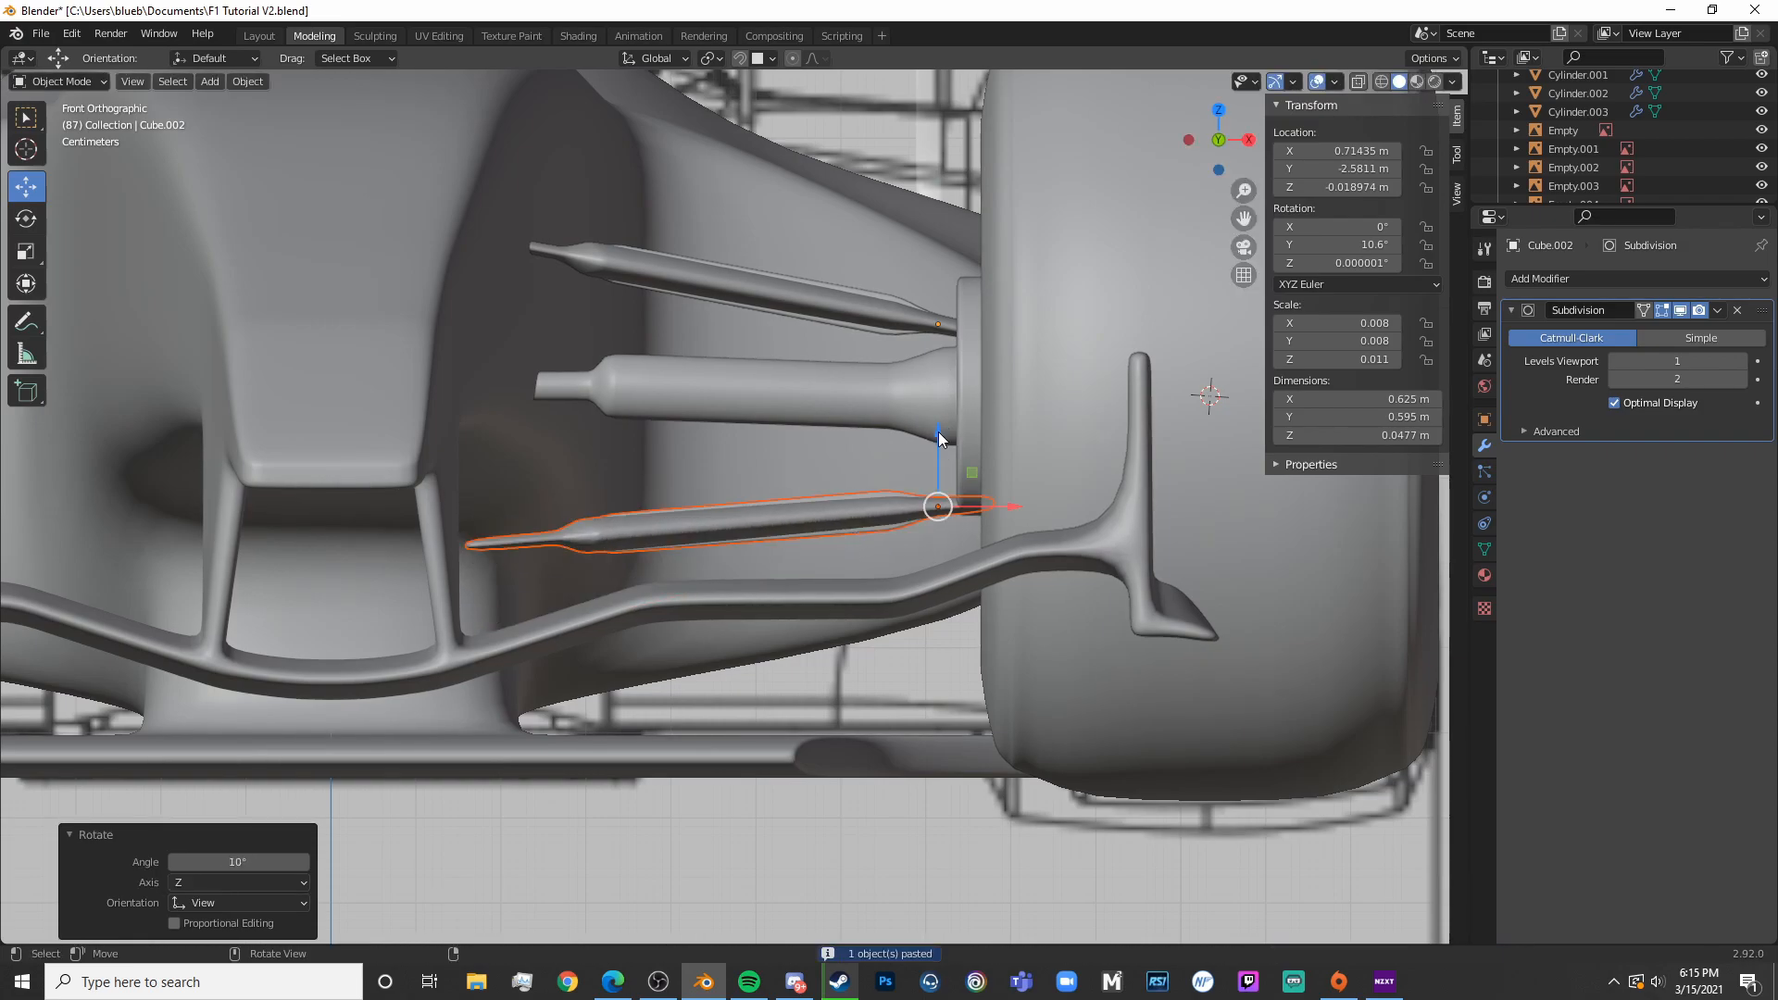
{"action": "left_click", "coordinate": [938, 395]}
{"action": "key", "text": "r"}
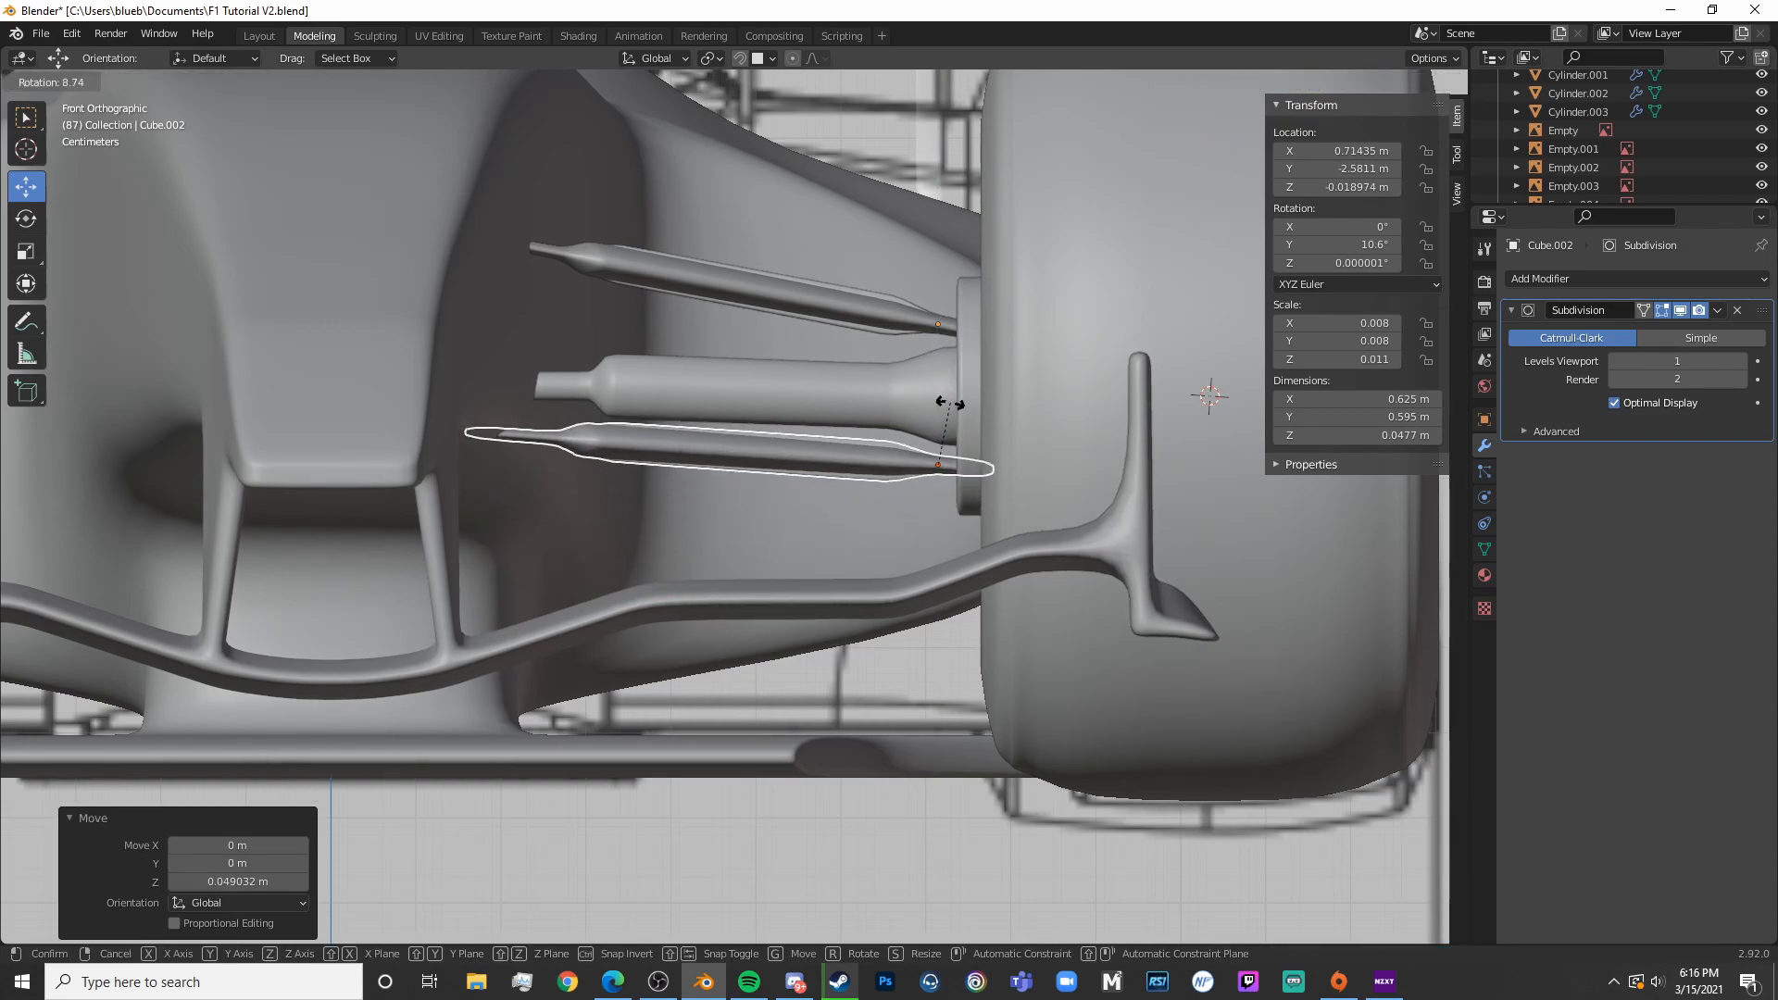
{"action": "left_click", "coordinate": [949, 399]}
{"action": "mouse_move", "coordinate": [949, 398]}
{"action": "middle_mouse_down"}
{"action": "mouse_move", "coordinate": [846, 529]}
{"action": "mouse_move", "coordinate": [959, 402]}
{"action": "middle_mouse_up"}
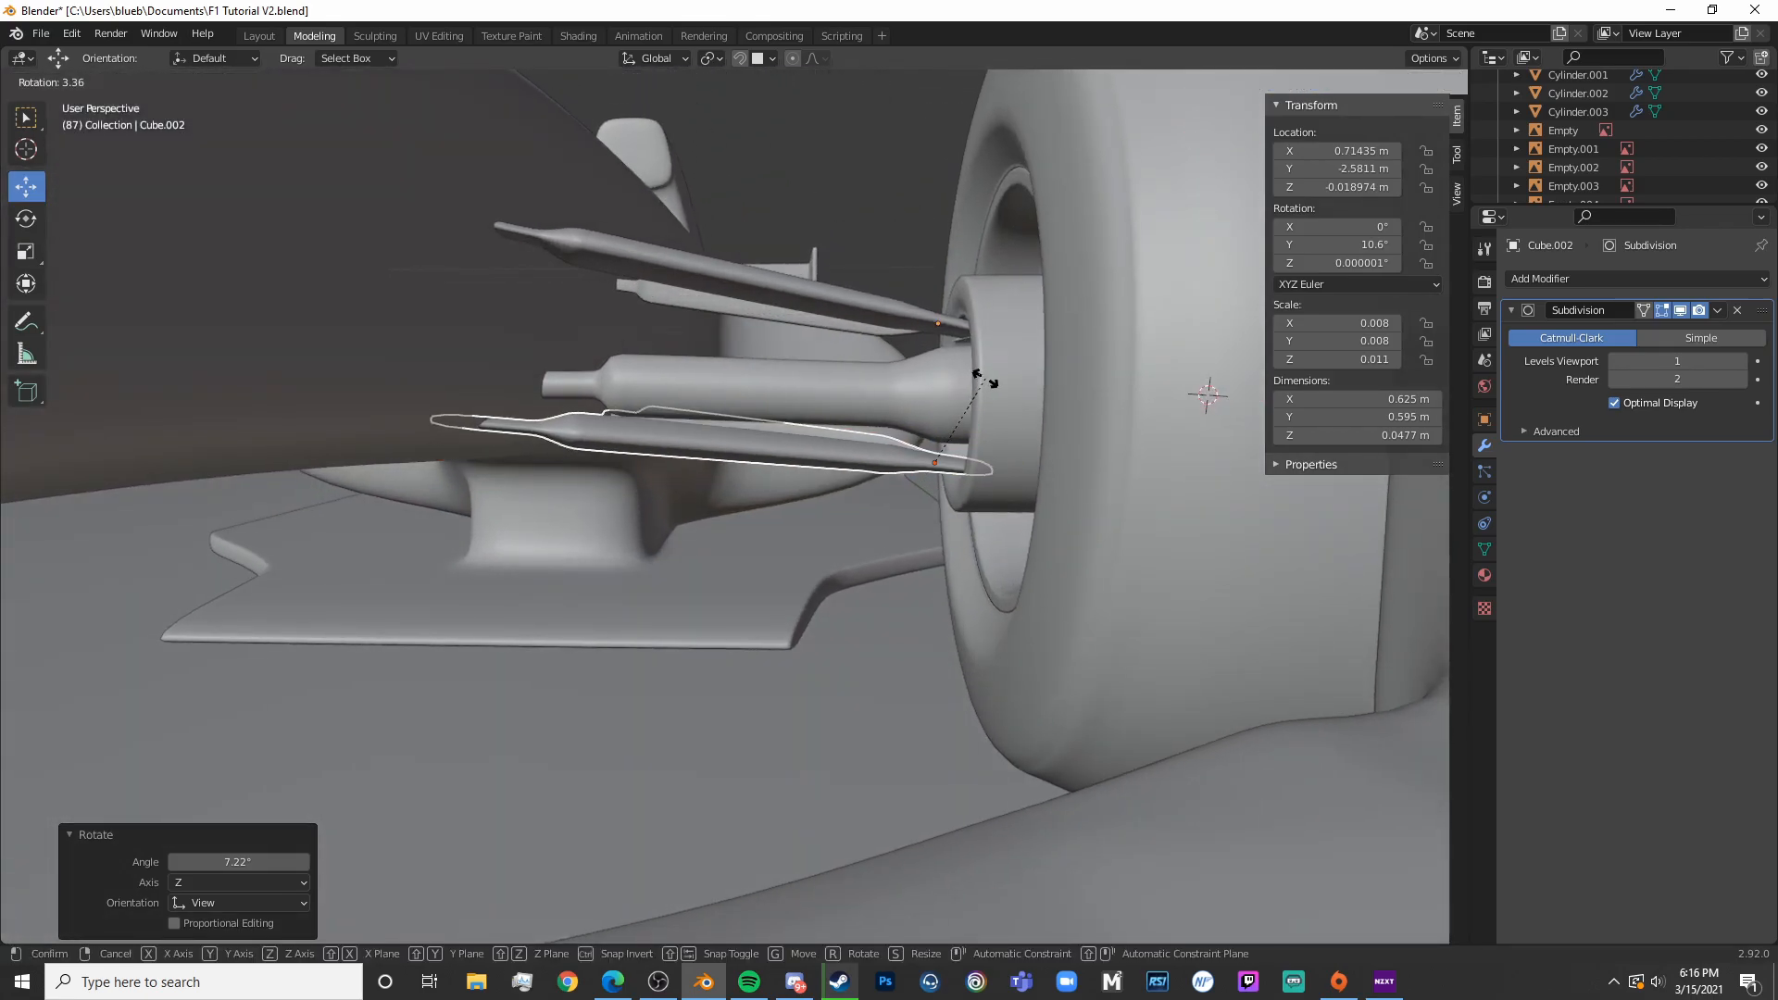
{"action": "left_click", "coordinate": [983, 380]}
Raise the inner end of the hub's axle shaft in front view so the shaft slopes up towards the body
{"action": "key", "text": "KP_1"}
{"action": "key", "text": "shift+z"}
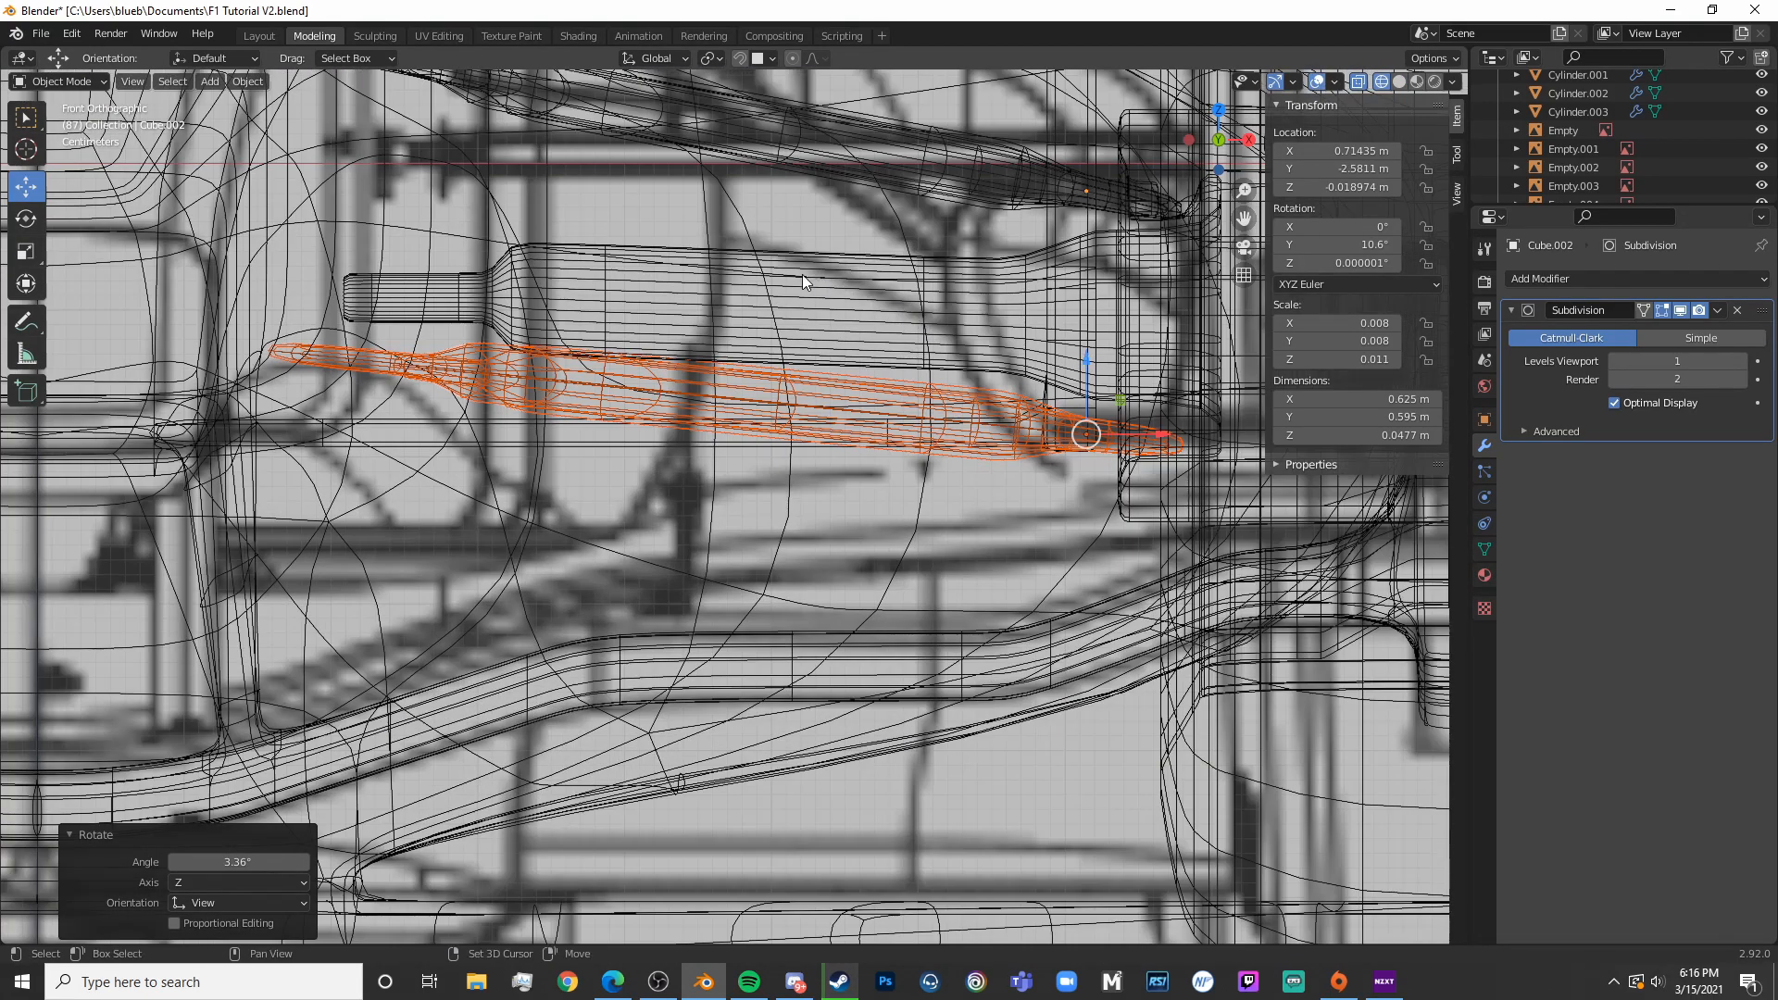
{"action": "middle_click_drag", "start_coordinate": [802, 278], "coordinate": [833, 396], "text": "shift"}
{"action": "left_click", "coordinate": [795, 401]}
{"action": "left_click", "coordinate": [776, 410]}
{"action": "key", "text": "Tab"}
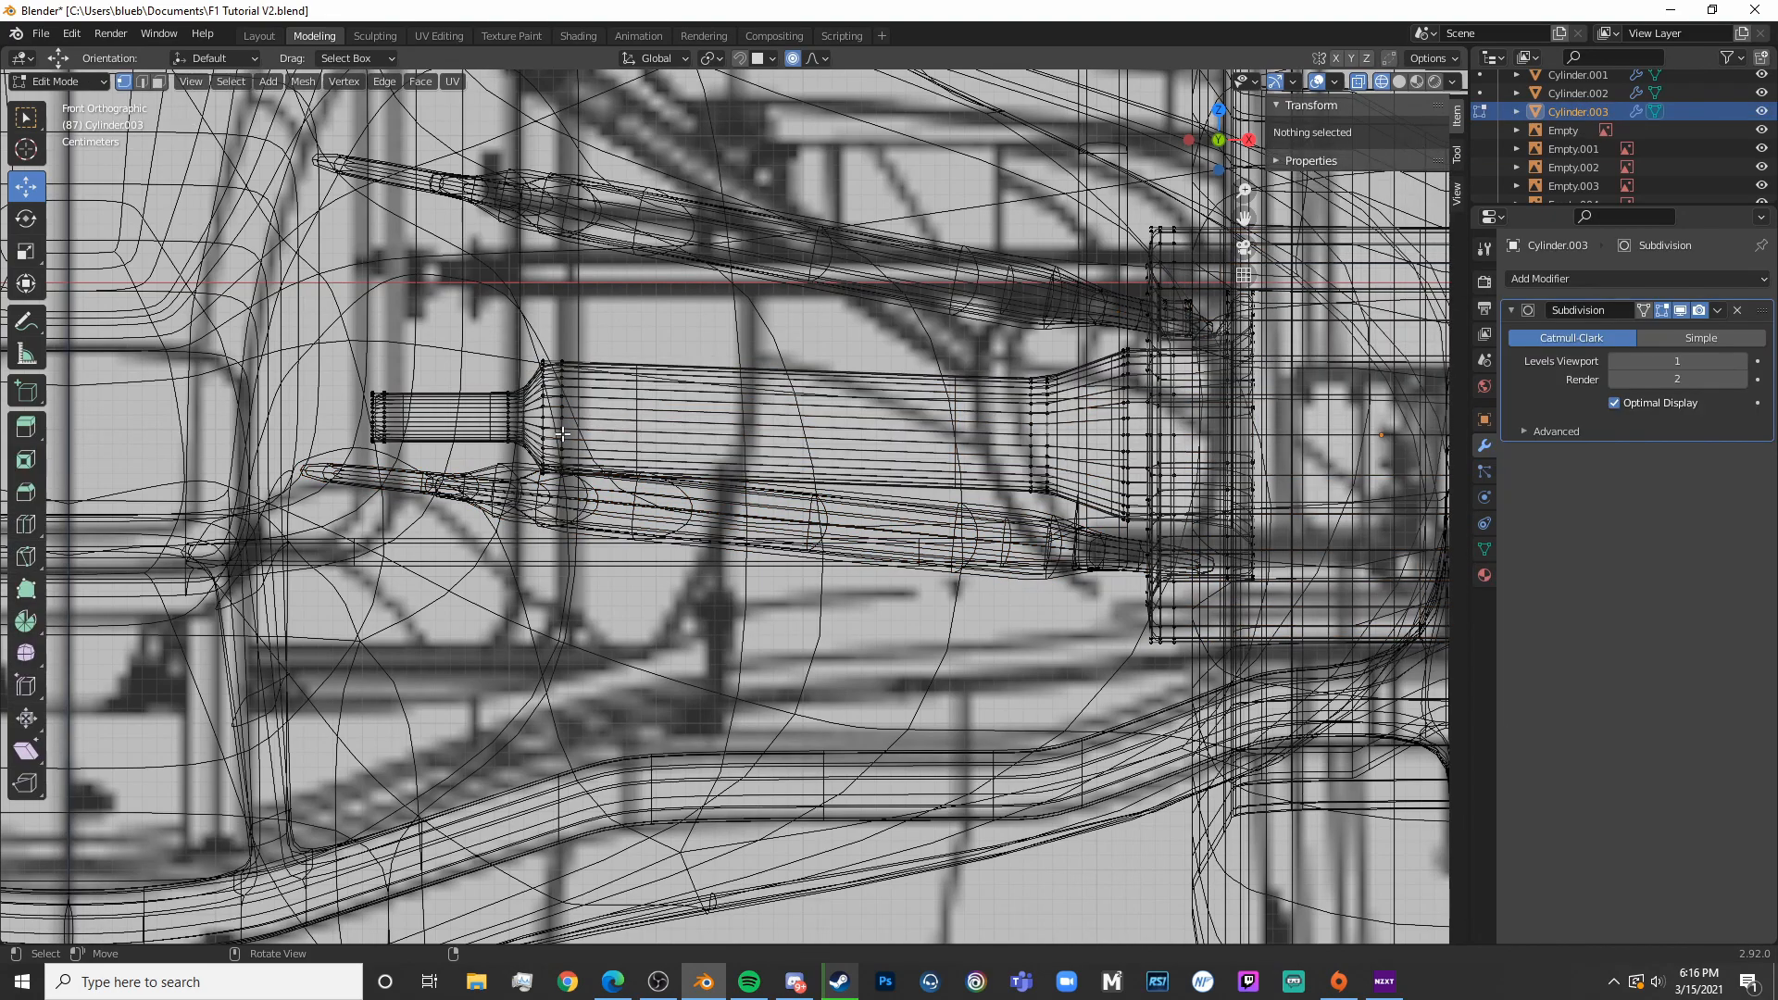
{"action": "key", "text": "a"}
{"action": "key", "text": "alt+a"}
{"action": "key", "text": "l"}
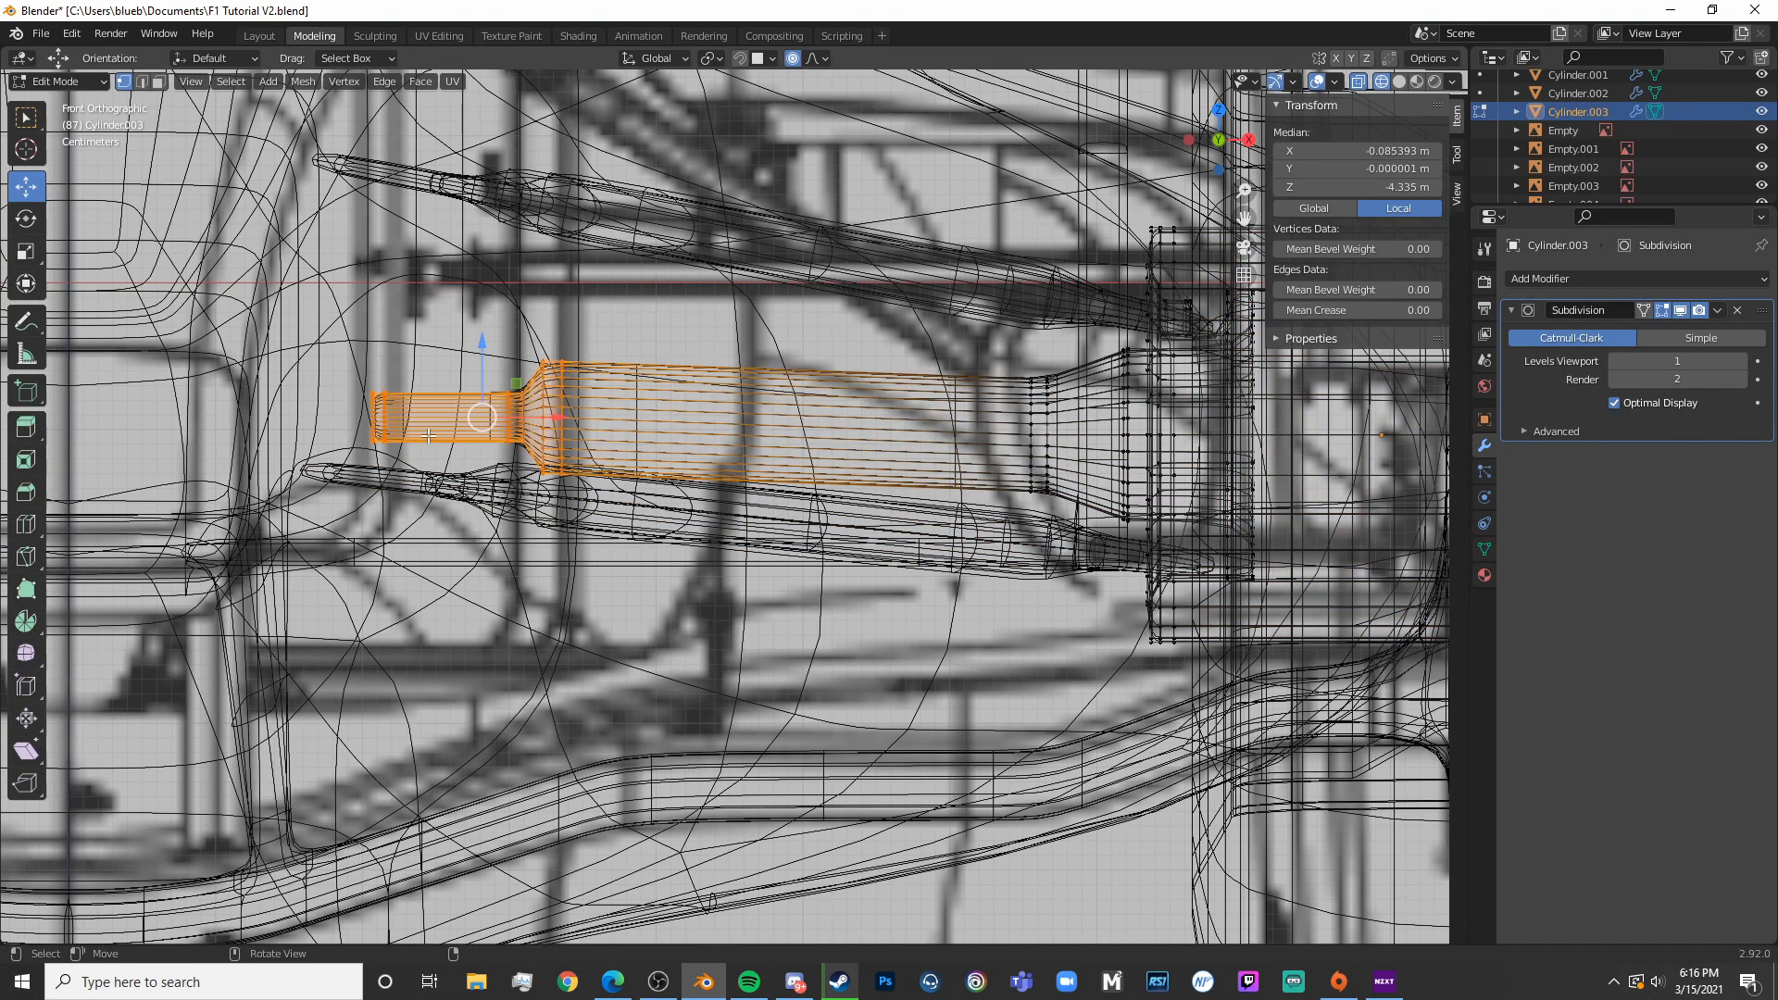
{"action": "key", "text": "shift+z"}
{"action": "key", "text": "Tab"}
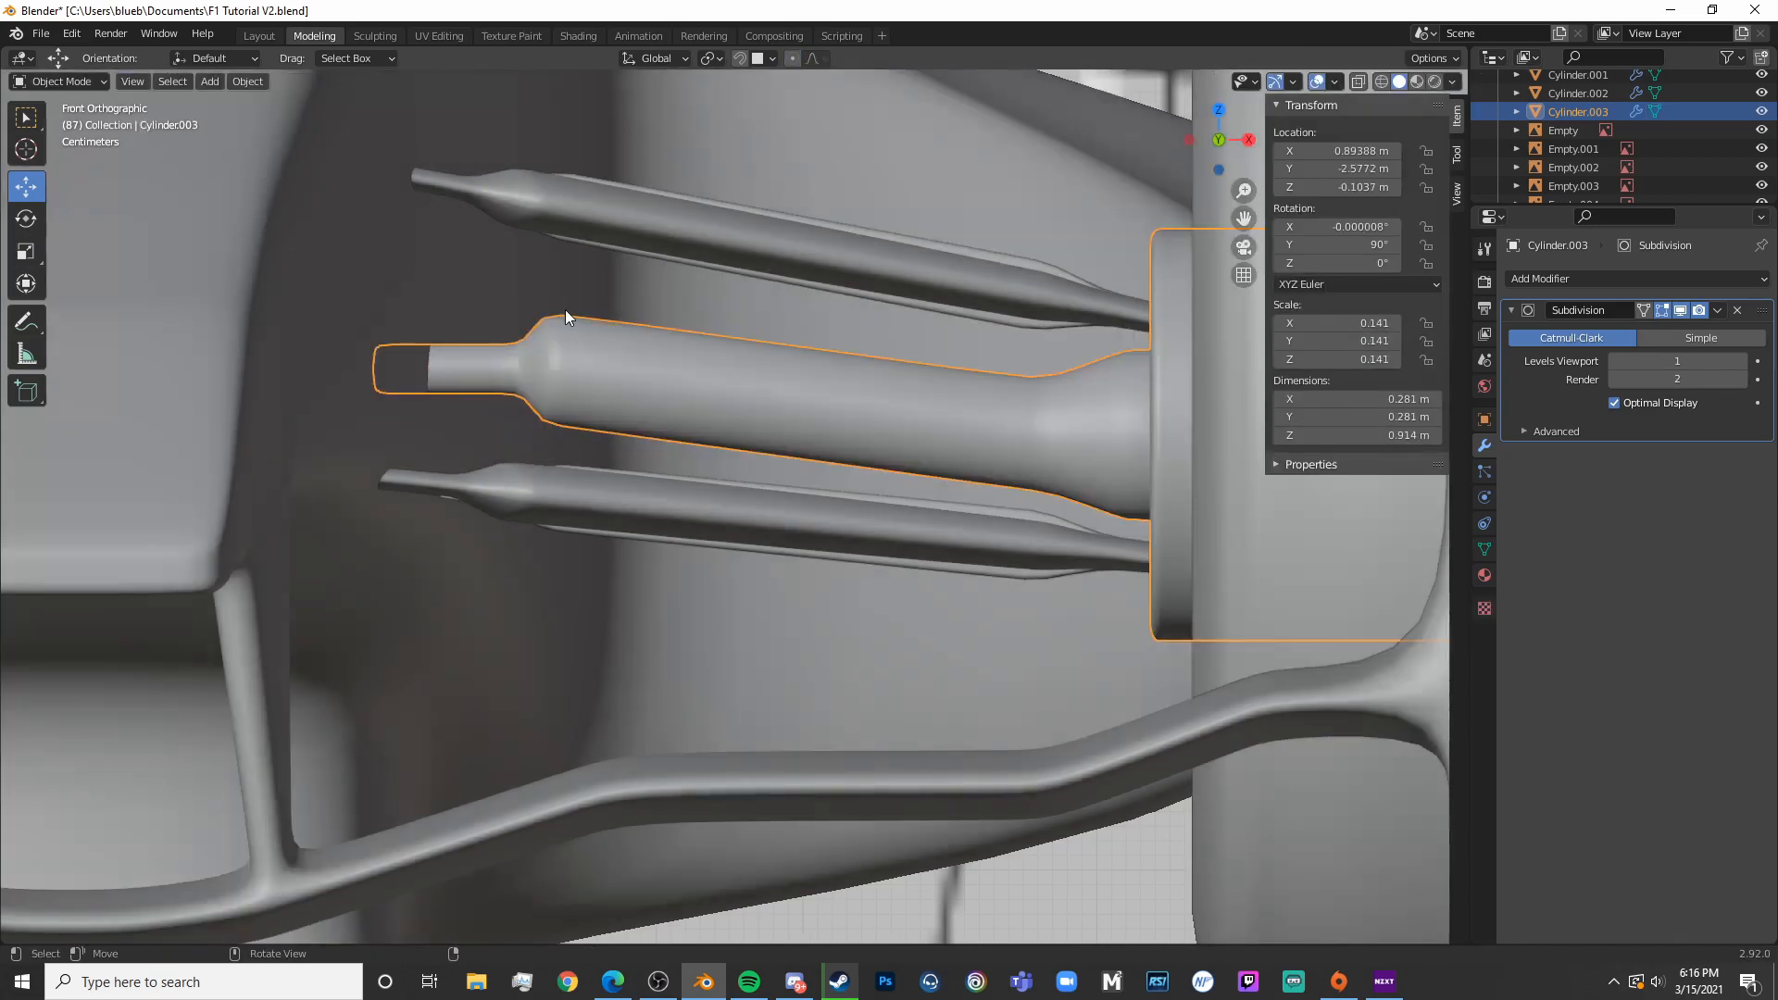
Rotate the shaft's selected inner section about 6° in front view to follow the shaft's slope
{"action": "scroll", "coordinate": [556, 308], "scroll_direction": "down", "scroll_amount": 10}
{"action": "key", "text": "Tab"}
{"action": "scroll", "coordinate": [746, 341], "scroll_direction": "up", "scroll_amount": 7}
{"action": "key", "text": "r"}
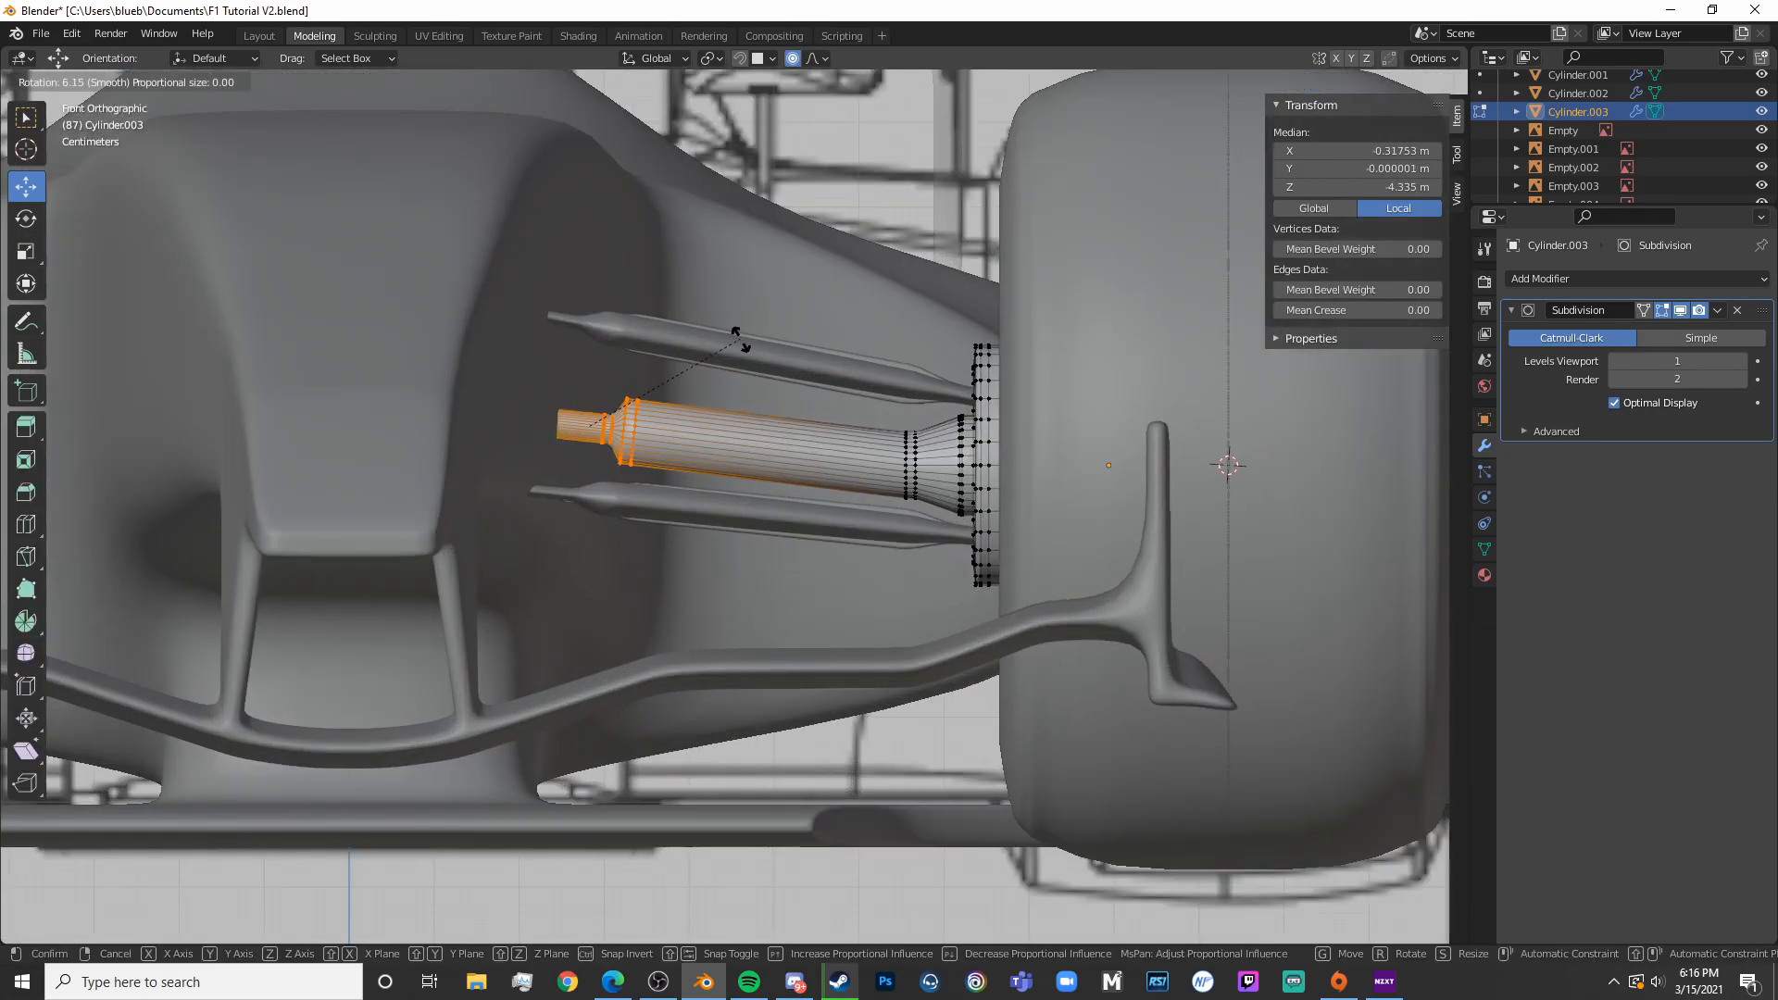
{"action": "left_click", "coordinate": [741, 344]}
{"action": "key", "text": "Tab"}
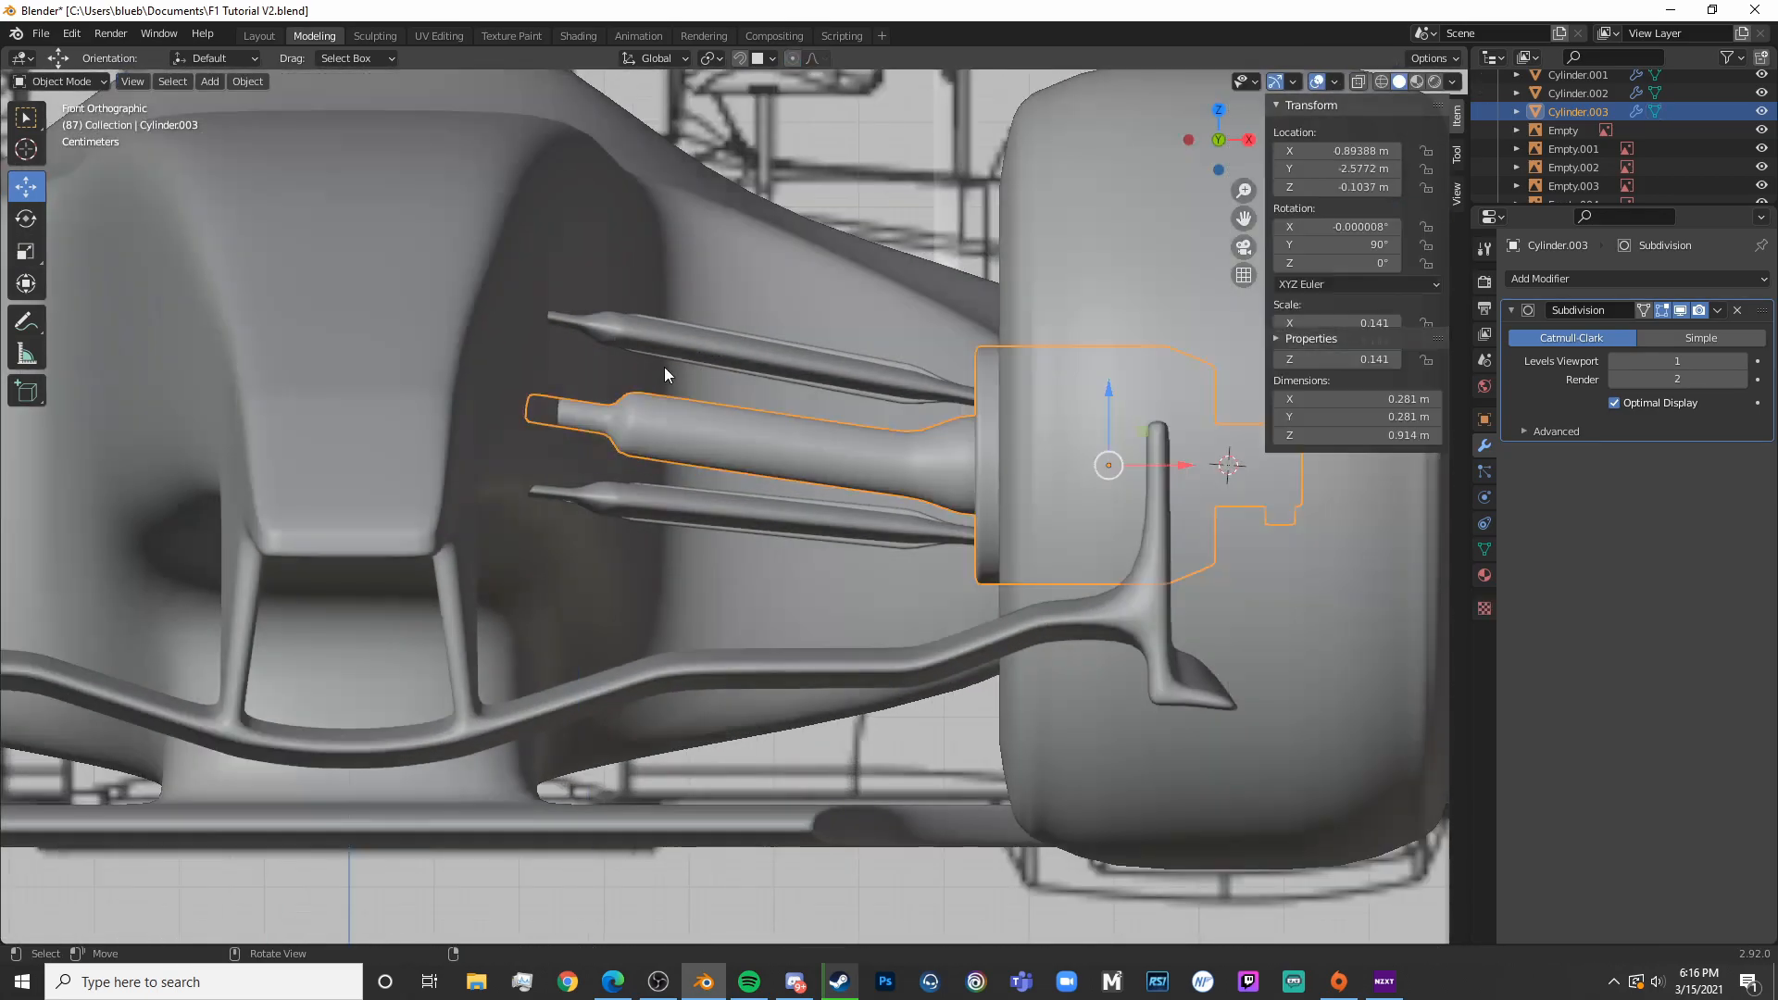
Try shifting the lower wishbone copy up 0.006538 m to refit it, and delete the copy
{"action": "middle_click_drag", "start_coordinate": [1038, 525], "coordinate": [1006, 486]}
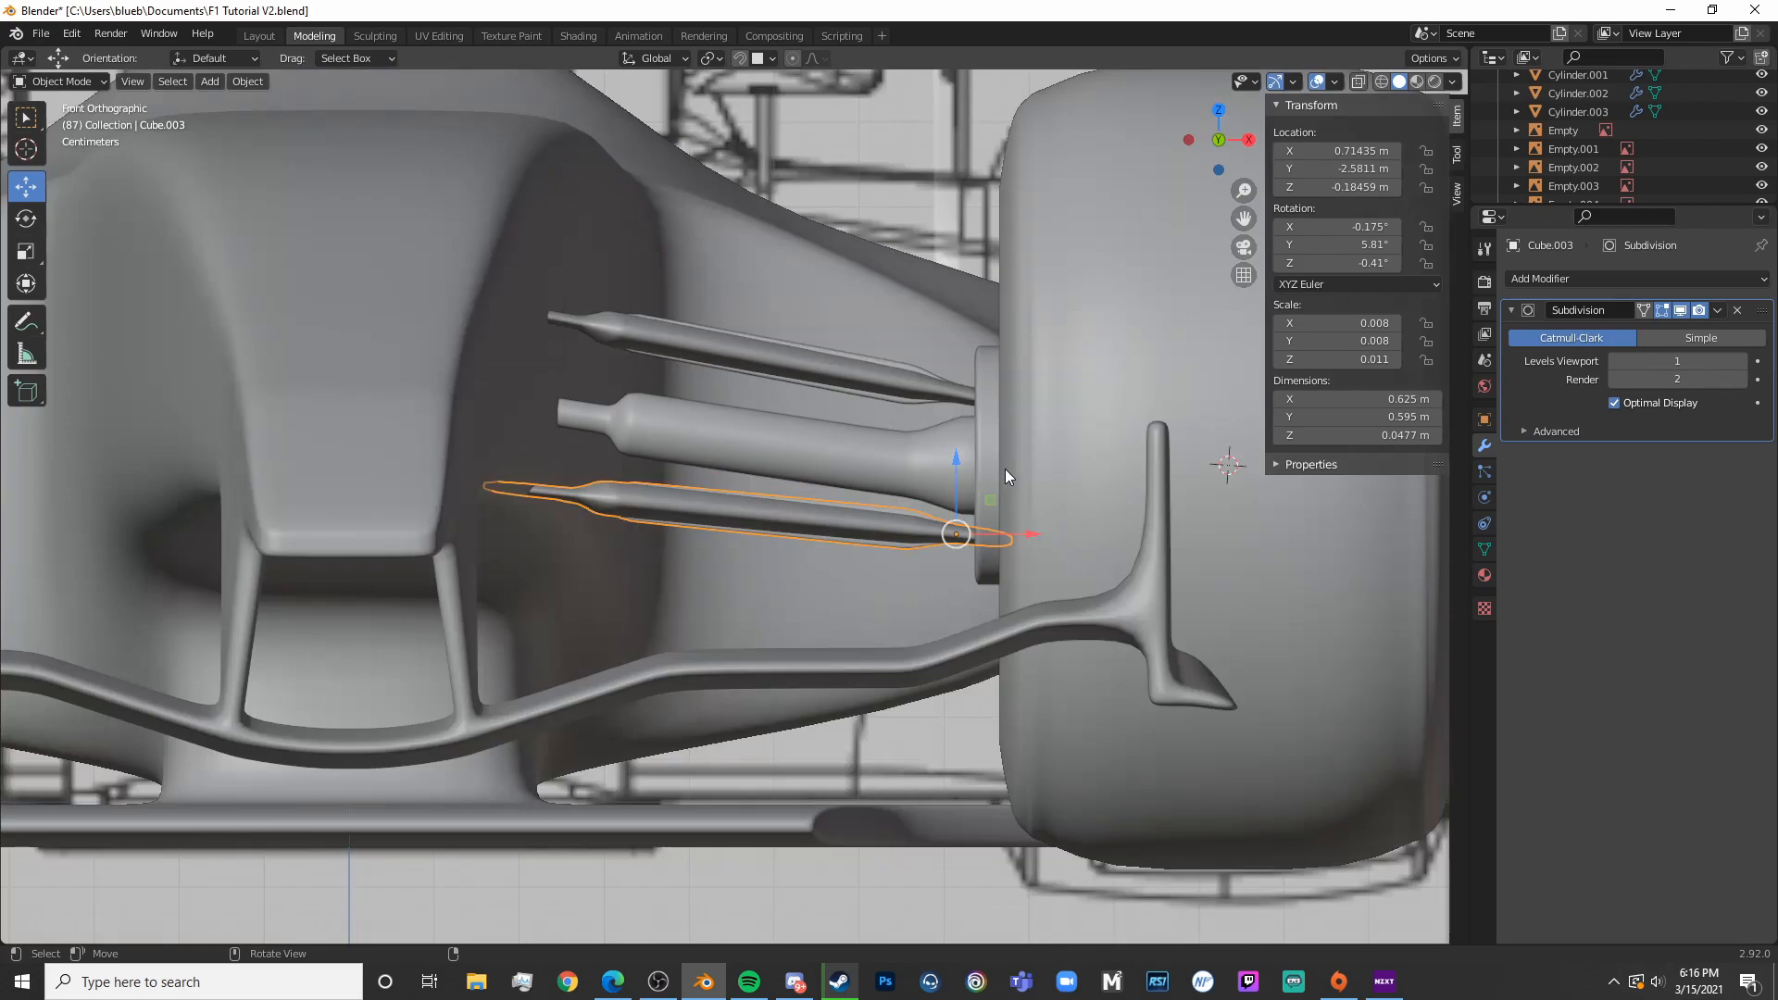
{"action": "left_click_drag", "start_coordinate": [952, 483], "coordinate": [1019, 474]}
{"action": "key", "text": "r"}
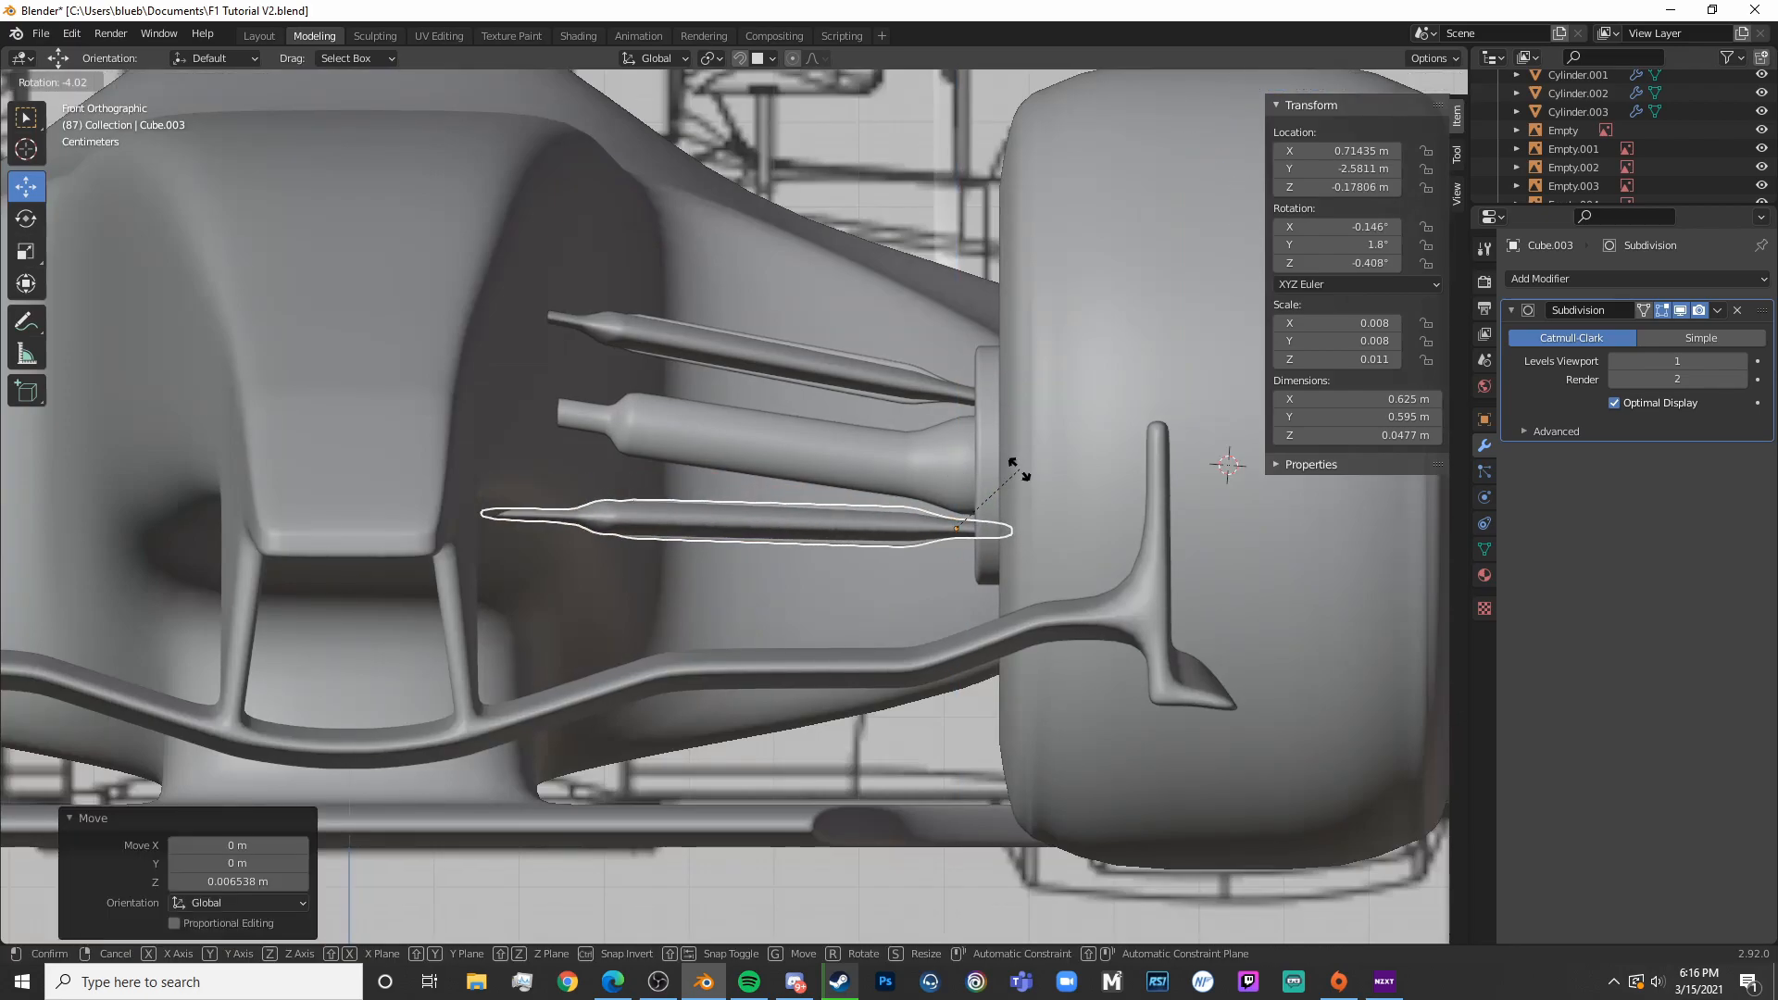
{"action": "right_click", "coordinate": [1019, 474]}
{"action": "middle_click_drag", "start_coordinate": [1019, 474], "coordinate": [707, 532]}
{"action": "scroll", "coordinate": [624, 608], "scroll_direction": "down", "scroll_amount": 6}
{"action": "key", "text": "Delete"}
Examine the Renault photo's suspension arms and compare them with the wishbone and shaft in front view
{"action": "middle_click_drag", "start_coordinate": [879, 531], "coordinate": [853, 721]}
{"action": "key", "text": "KP_3"}
{"action": "key", "text": "KP_1"}
{"action": "key", "text": "KP_3"}
{"action": "scroll", "coordinate": [752, 559], "scroll_direction": "up", "scroll_amount": 8}
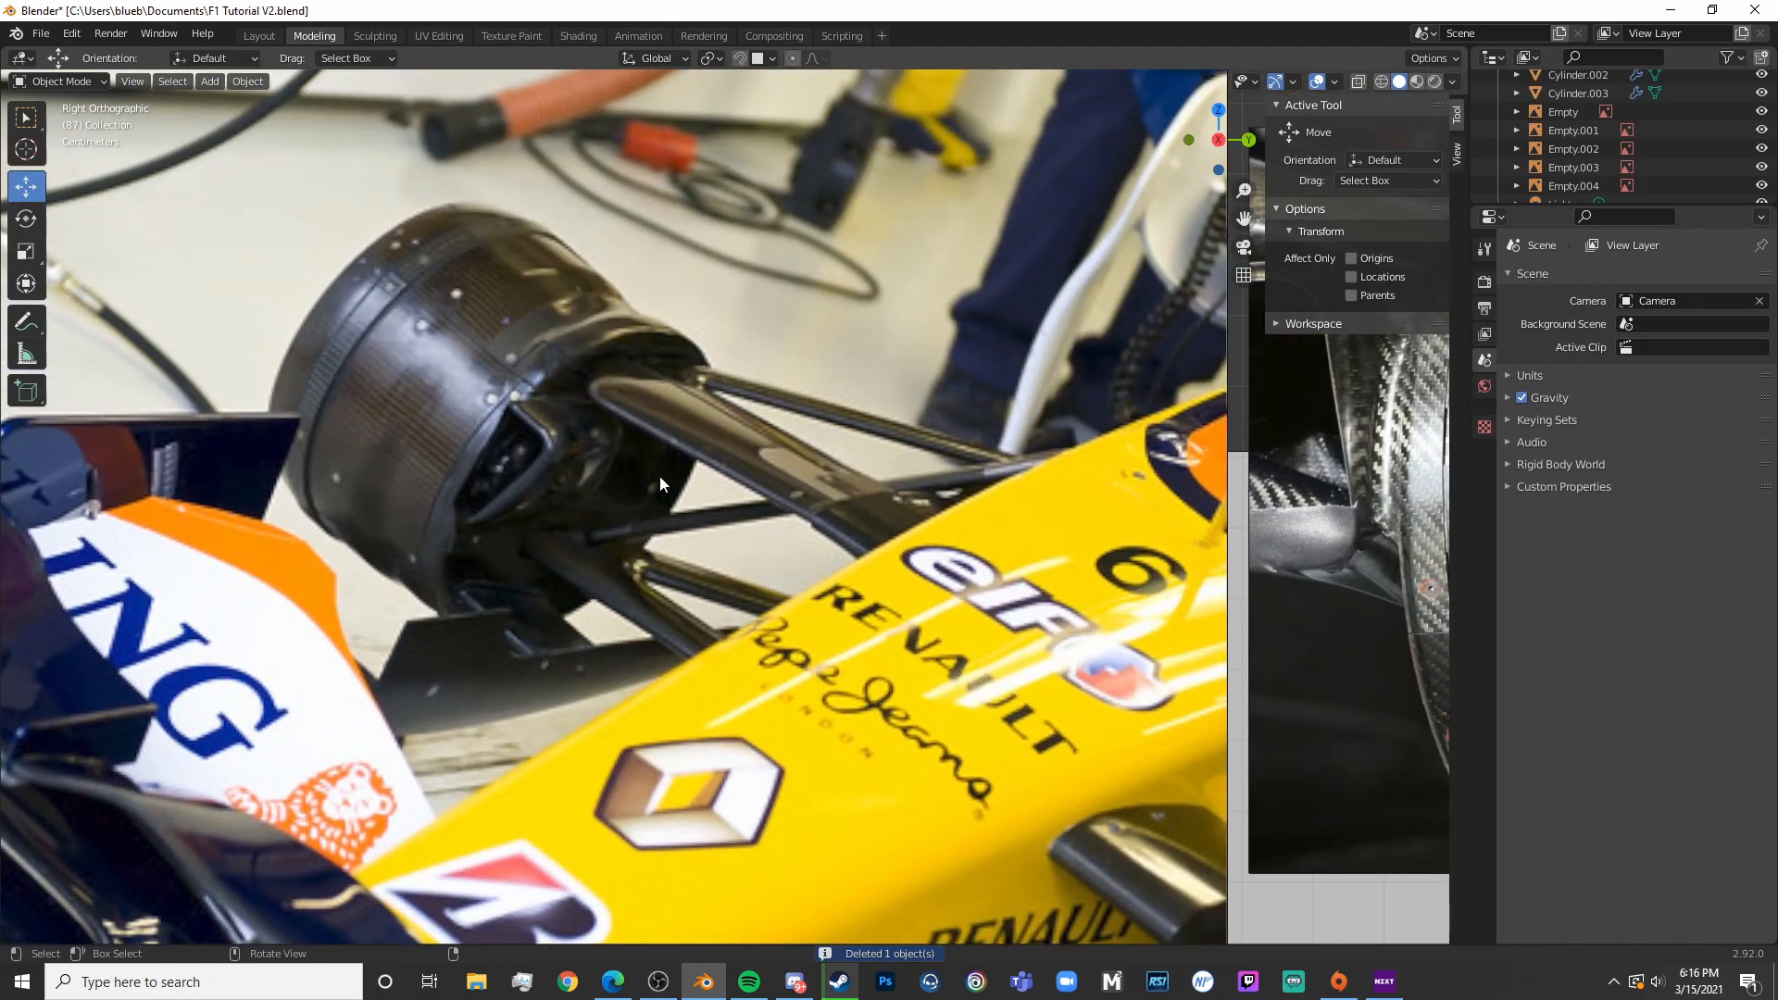
{"action": "scroll", "coordinate": [659, 421], "scroll_direction": "down", "scroll_amount": 10}
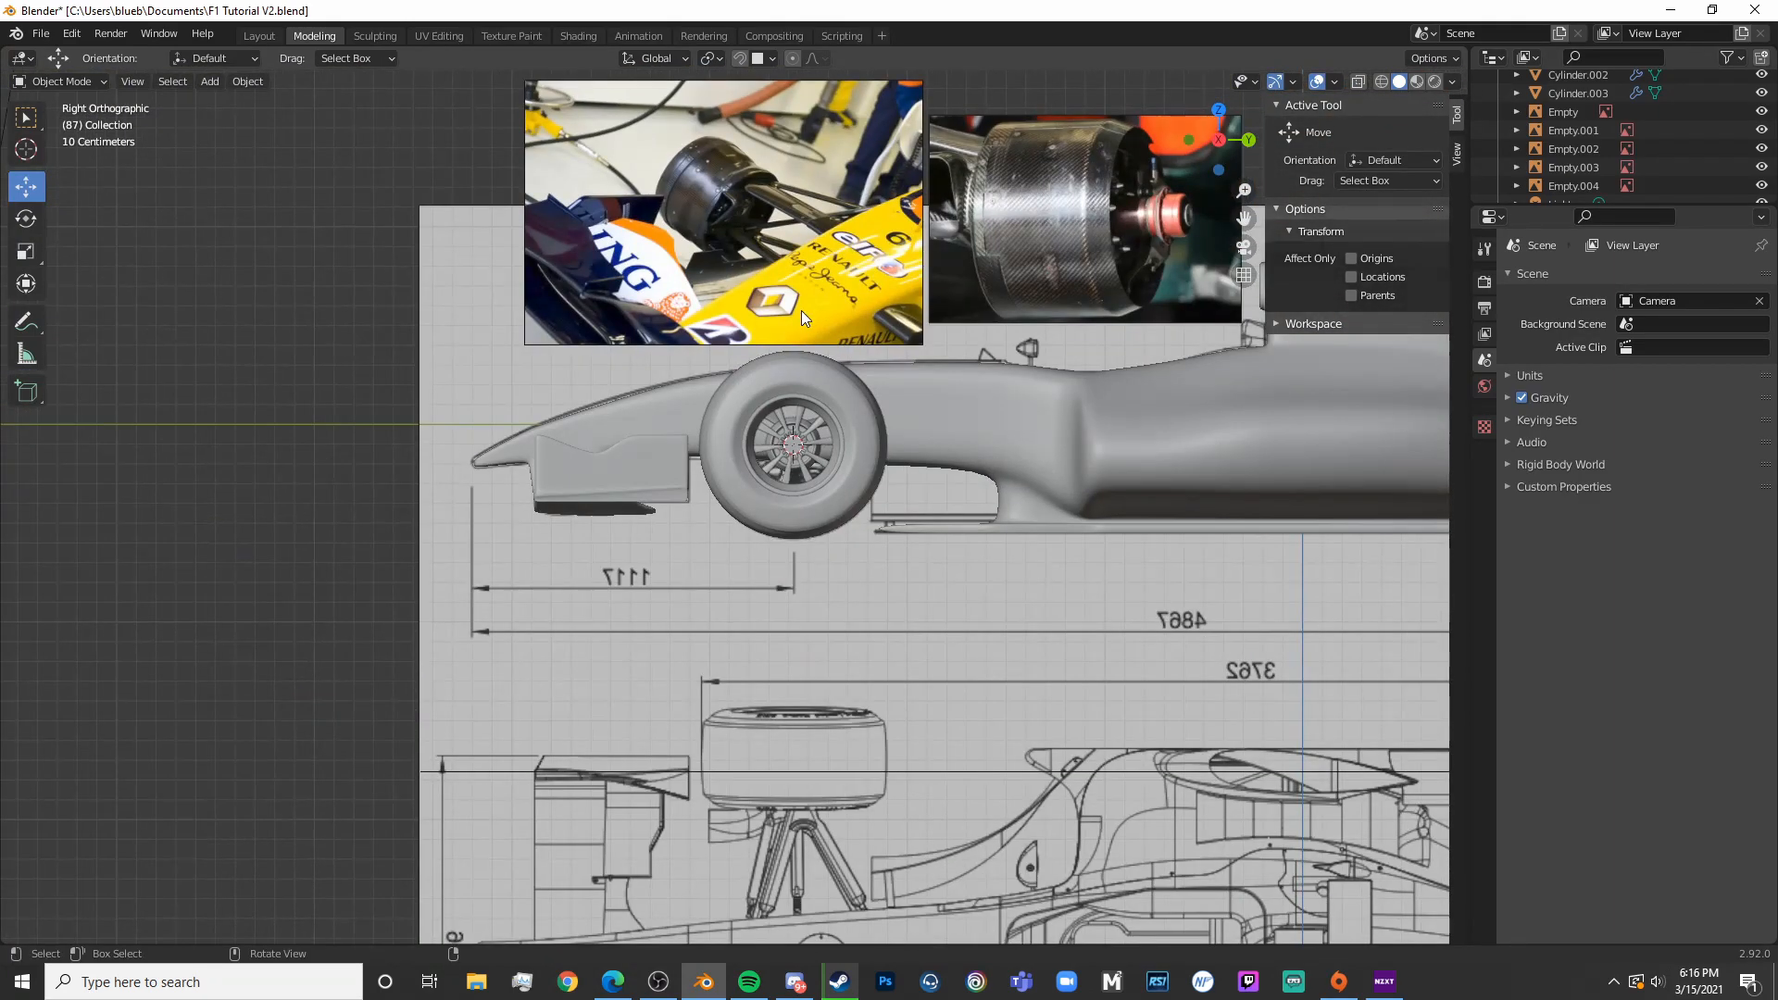
{"action": "key", "text": "KP_1"}
{"action": "scroll", "coordinate": [806, 277], "scroll_direction": "up", "scroll_amount": 7}
{"action": "left_click", "coordinate": [804, 191]}
{"action": "middle_click_drag", "start_coordinate": [804, 191], "coordinate": [802, 425], "text": "shift"}
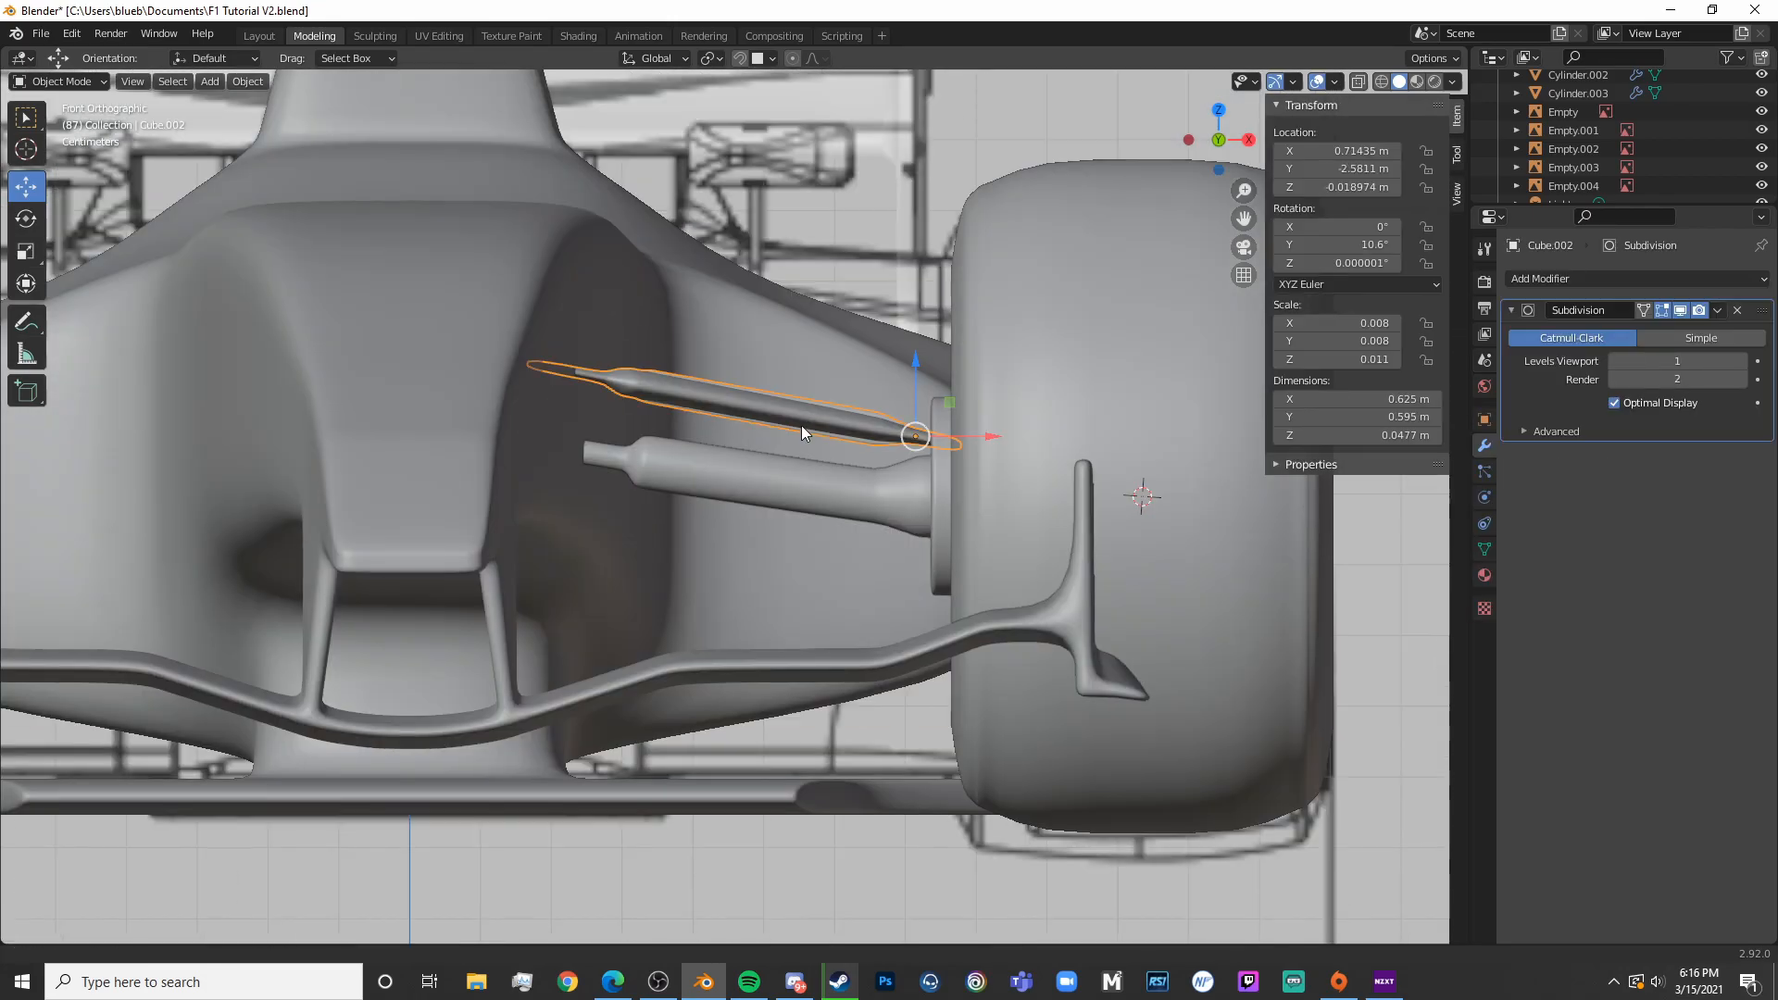
{"action": "scroll", "coordinate": [802, 425], "scroll_direction": "up", "scroll_amount": 4}
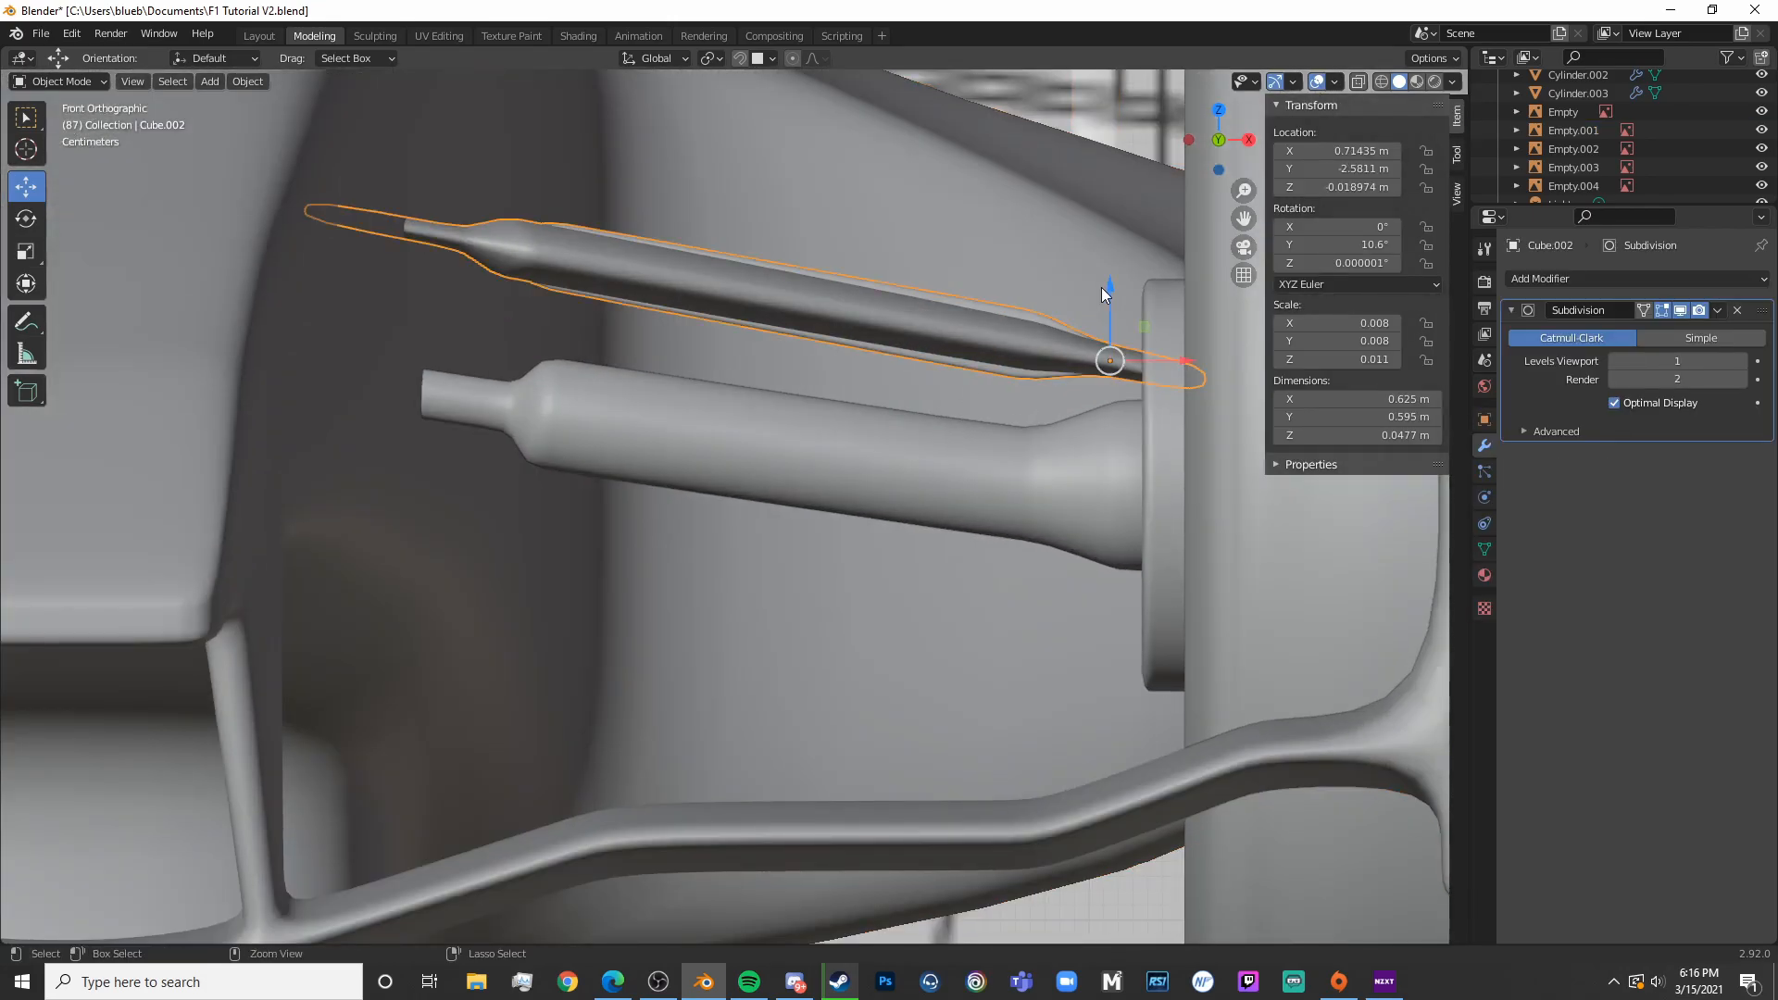
{"action": "middle_click_drag", "start_coordinate": [1102, 295], "coordinate": [1145, 534]}
Rotate the wheel hub with its axle shaft 180° about the global X axis
{"action": "left_click", "coordinate": [994, 304]}
{"action": "middle_click_drag", "start_coordinate": [995, 304], "coordinate": [944, 500]}
{"action": "key", "text": "s"}
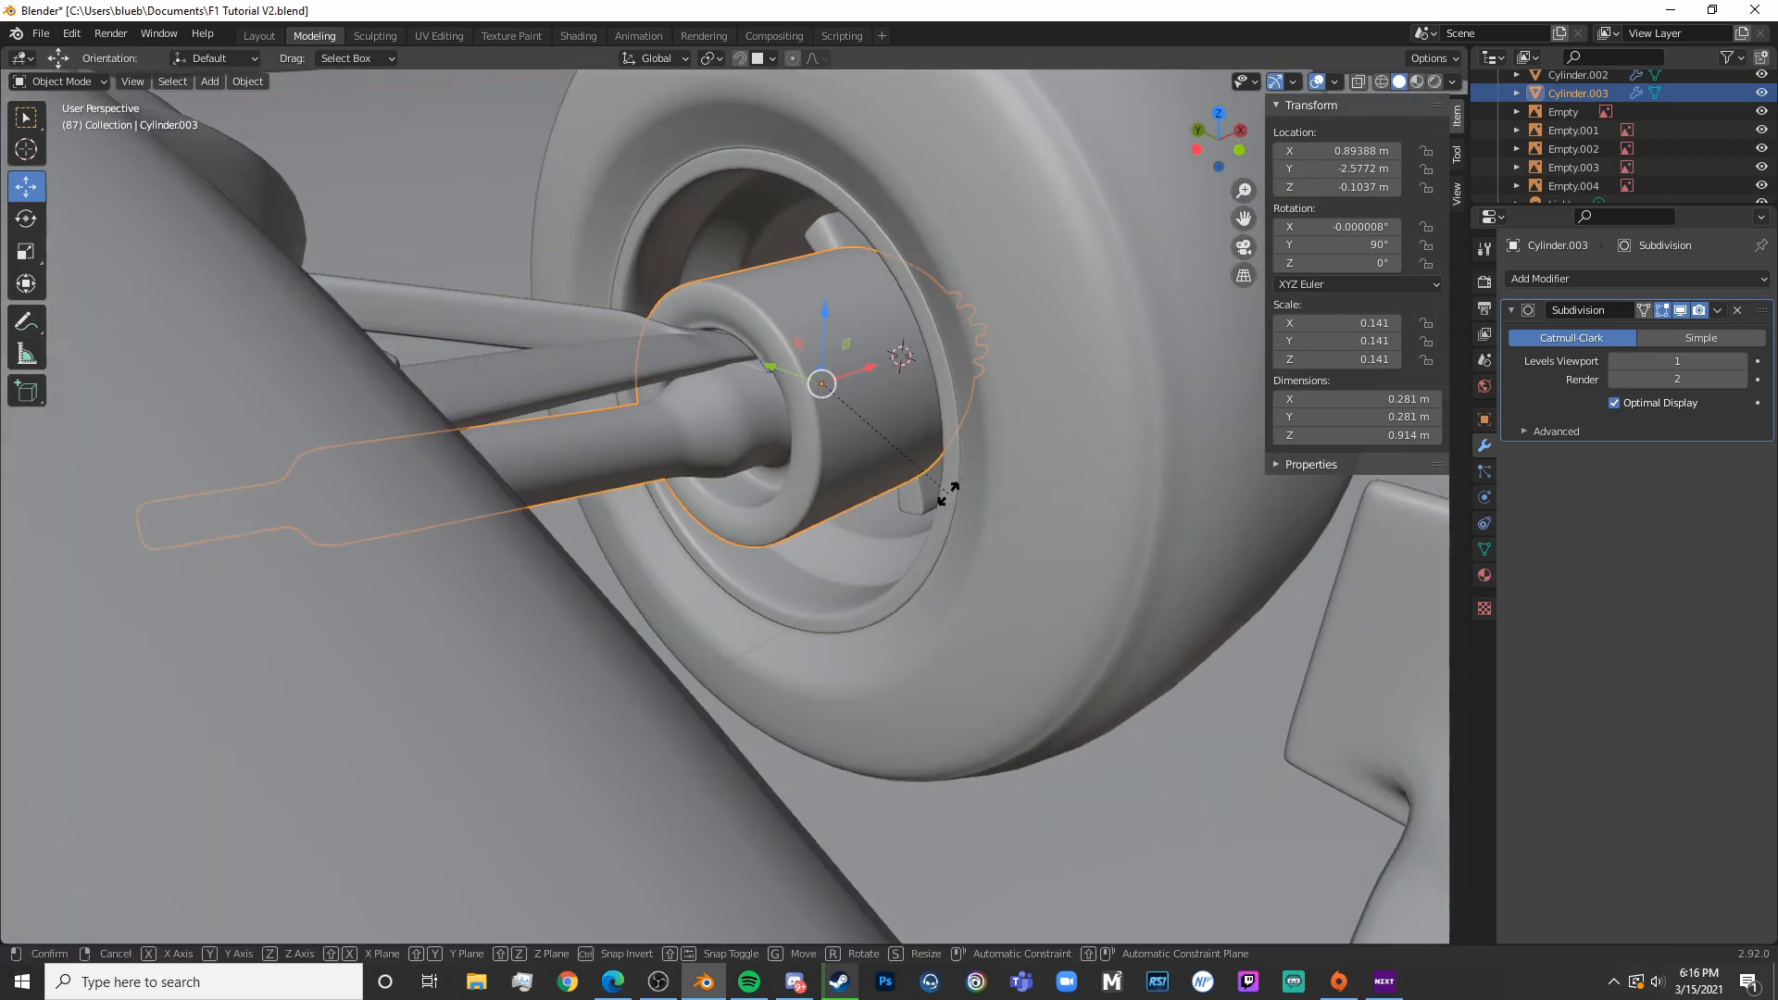
{"action": "key", "text": "r"}
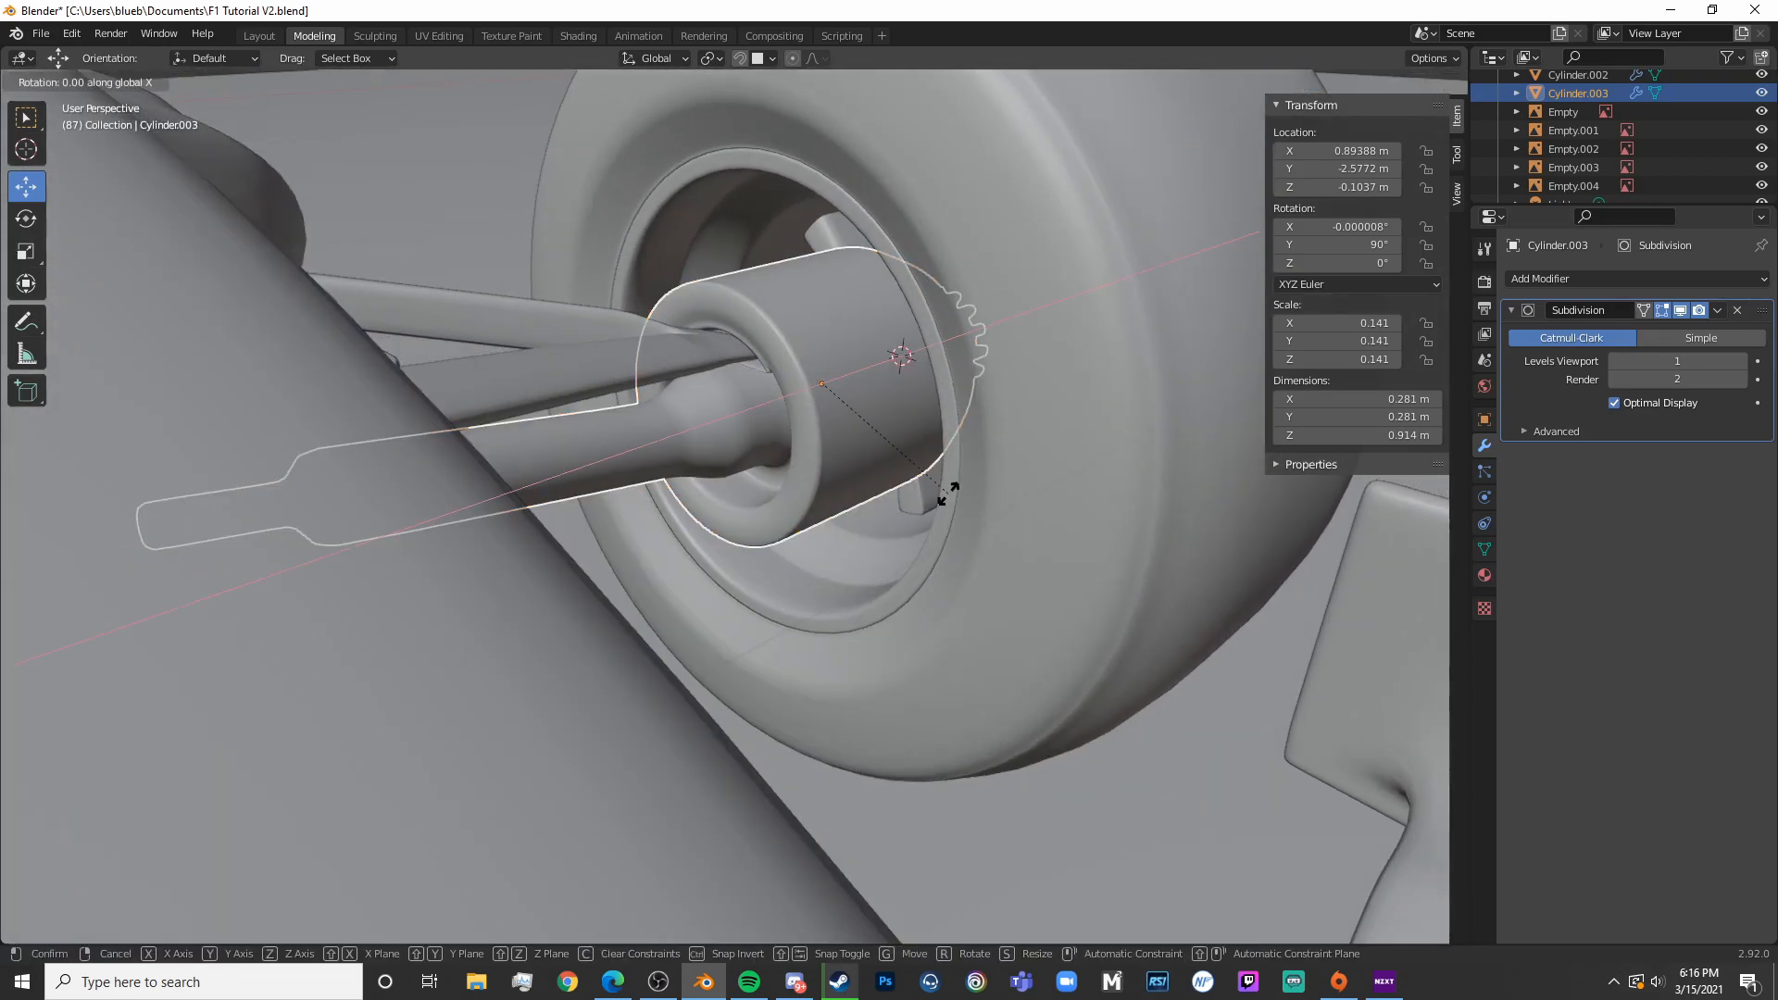
{"action": "type", "text": "180"}
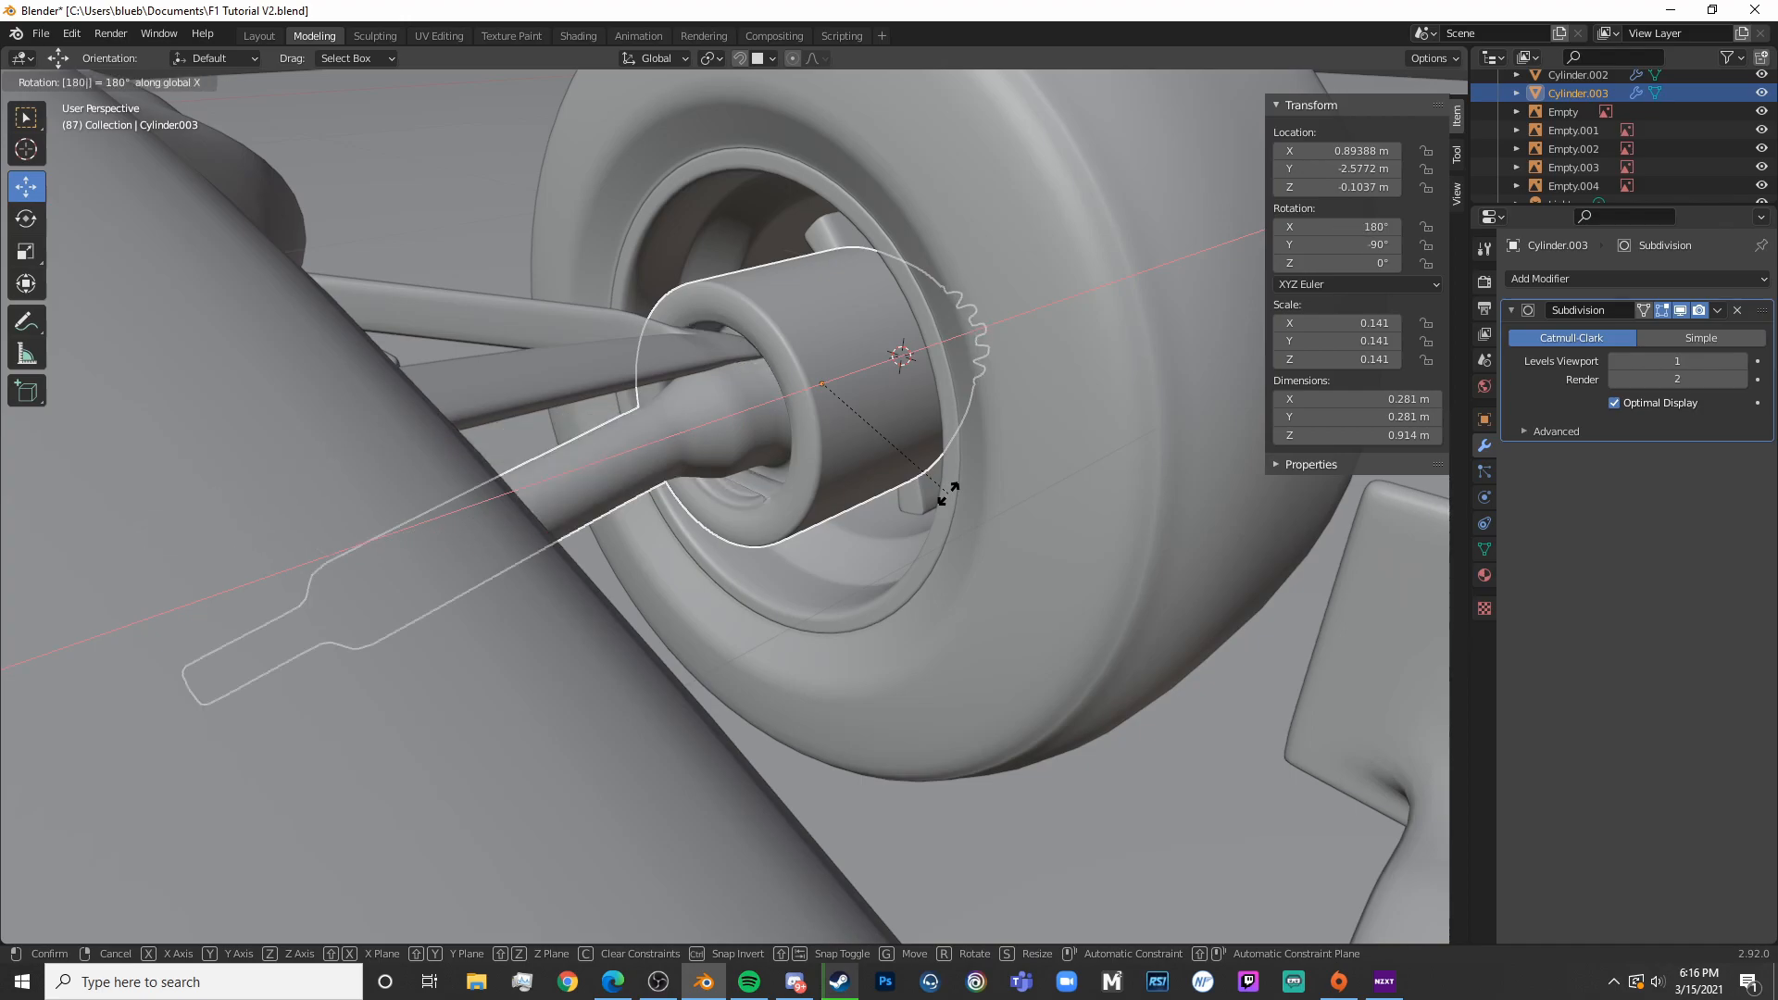
{"action": "key", "text": "Return"}
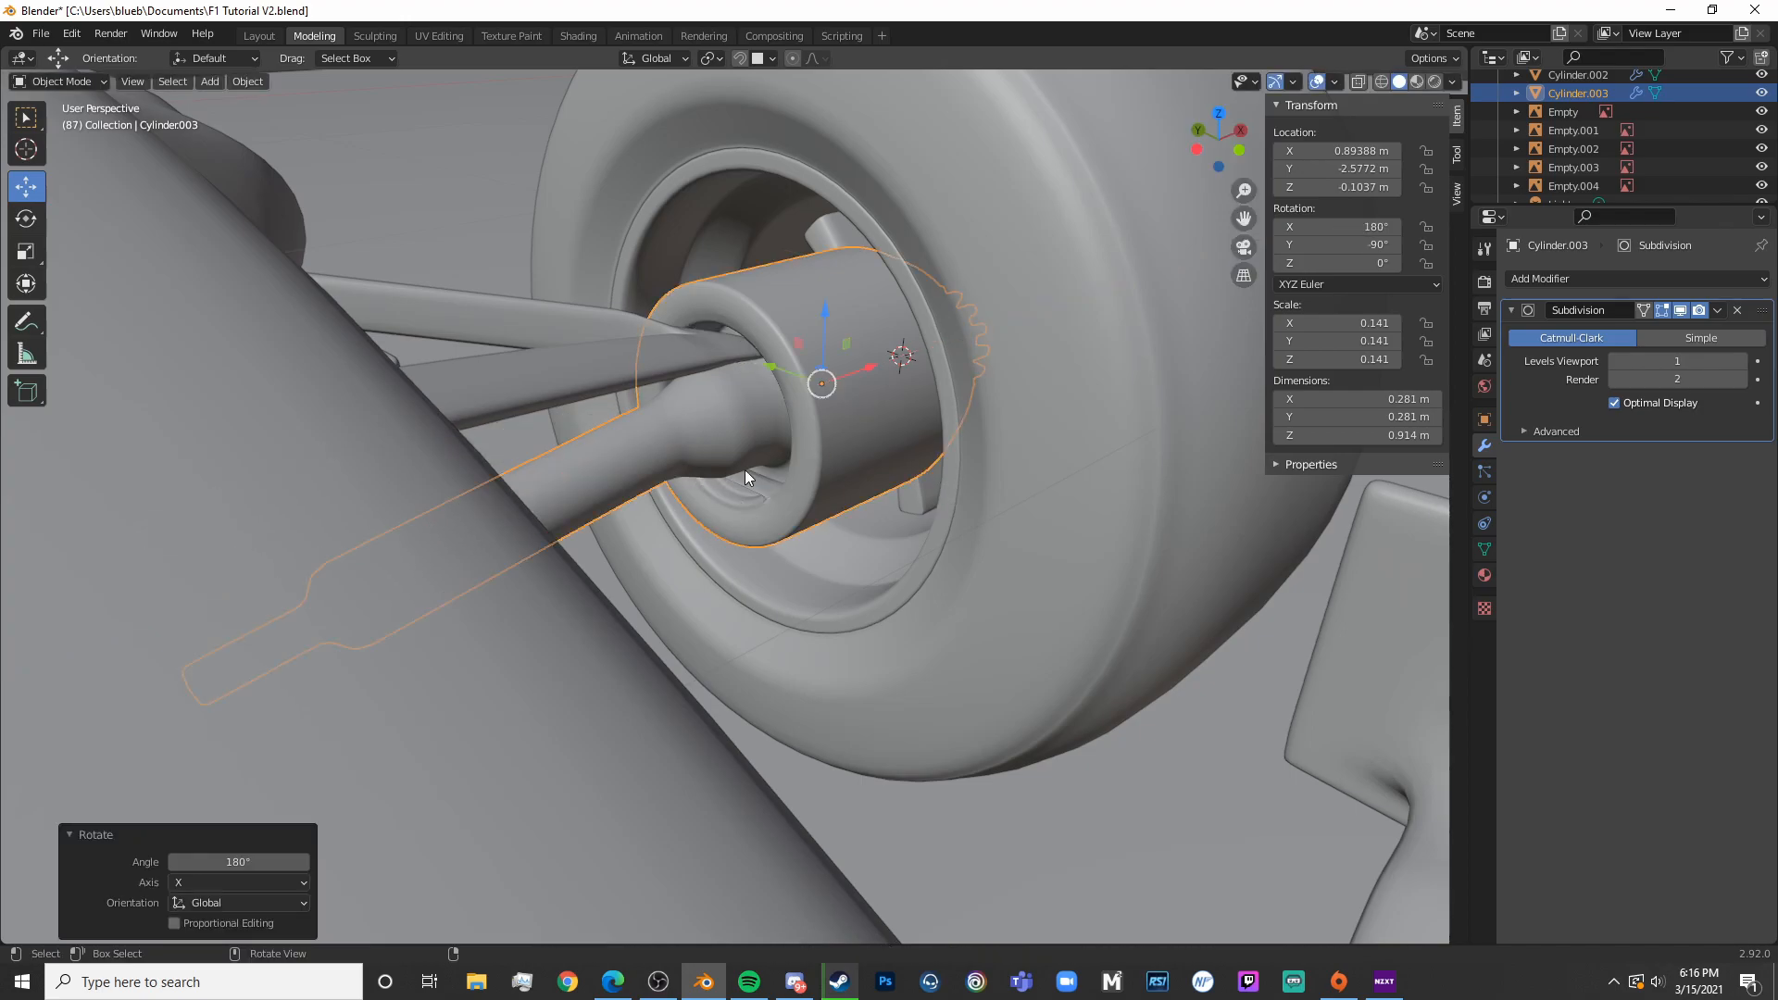
Raise the shaft's inner end in front view and rotate it 21.1° so the shaft slopes parallel to the wishbone
{"action": "key", "text": "KP_3"}
{"action": "key", "text": "KP_1"}
{"action": "key", "text": "Tab"}
{"action": "key", "text": "shift+z"}
{"action": "left_click_drag", "start_coordinate": [410, 636], "coordinate": [412, 555]}
{"action": "key", "text": "r"}
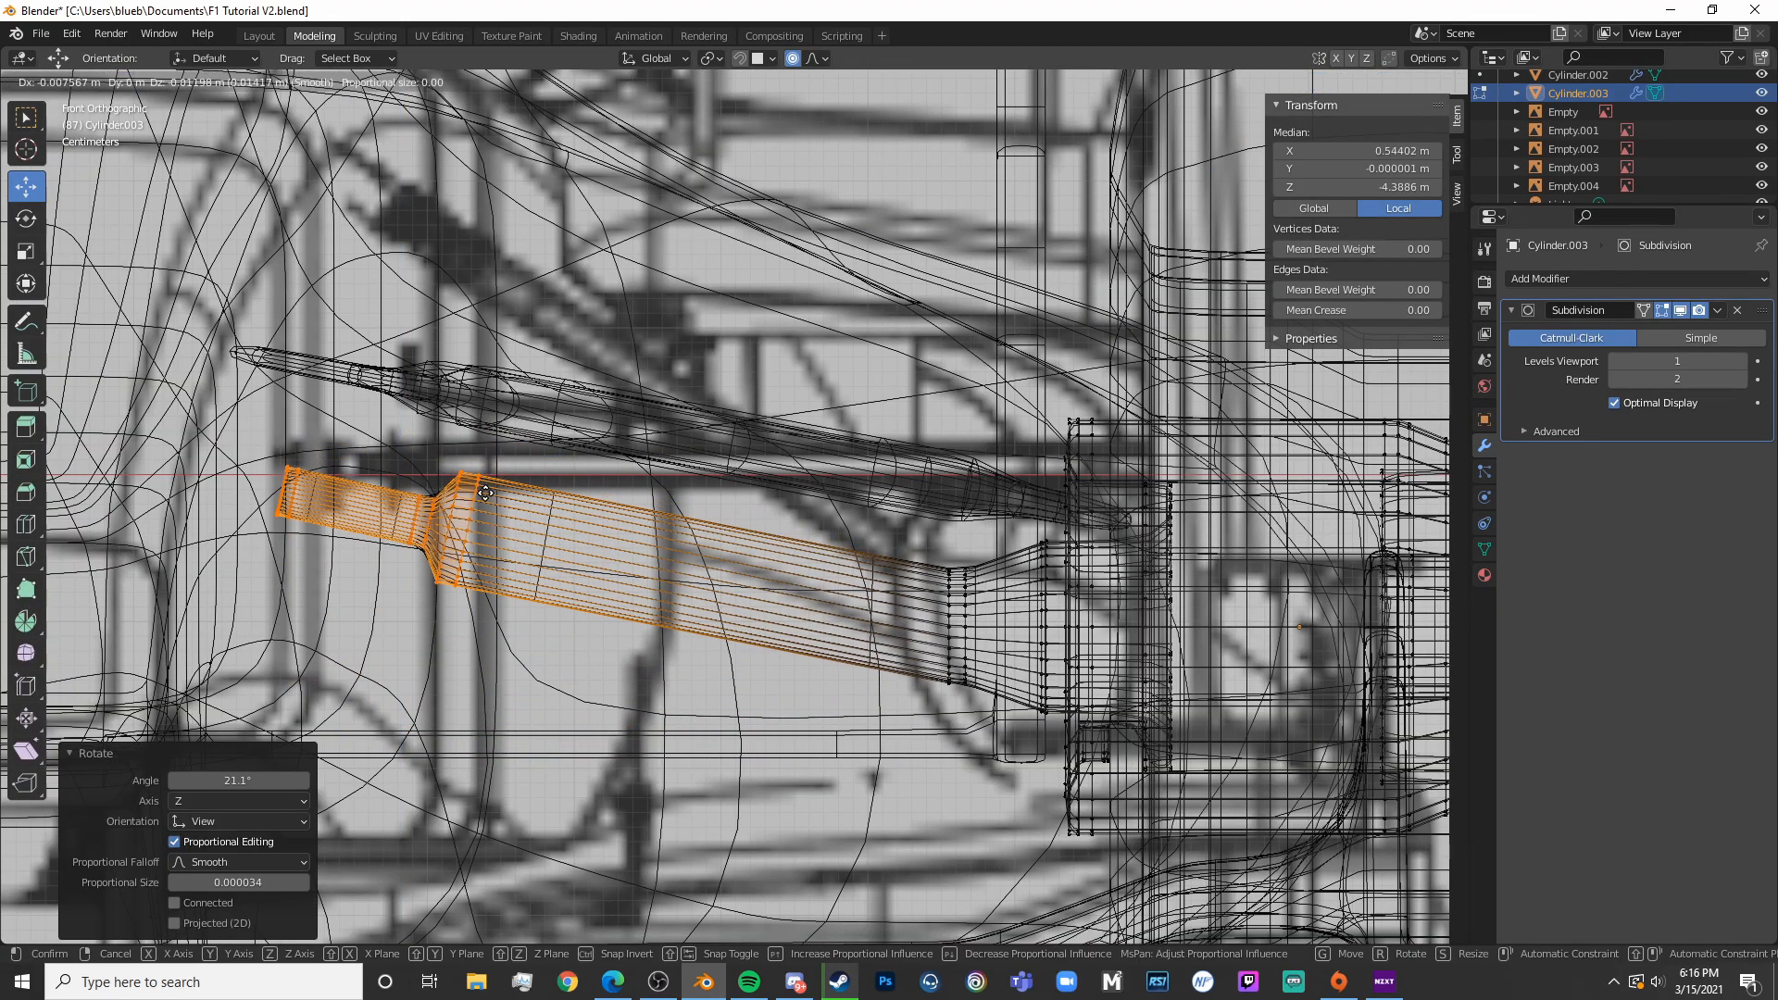
{"action": "left_click", "coordinate": [474, 523]}
{"action": "key", "text": "Tab"}
{"action": "key", "text": "shift+z"}
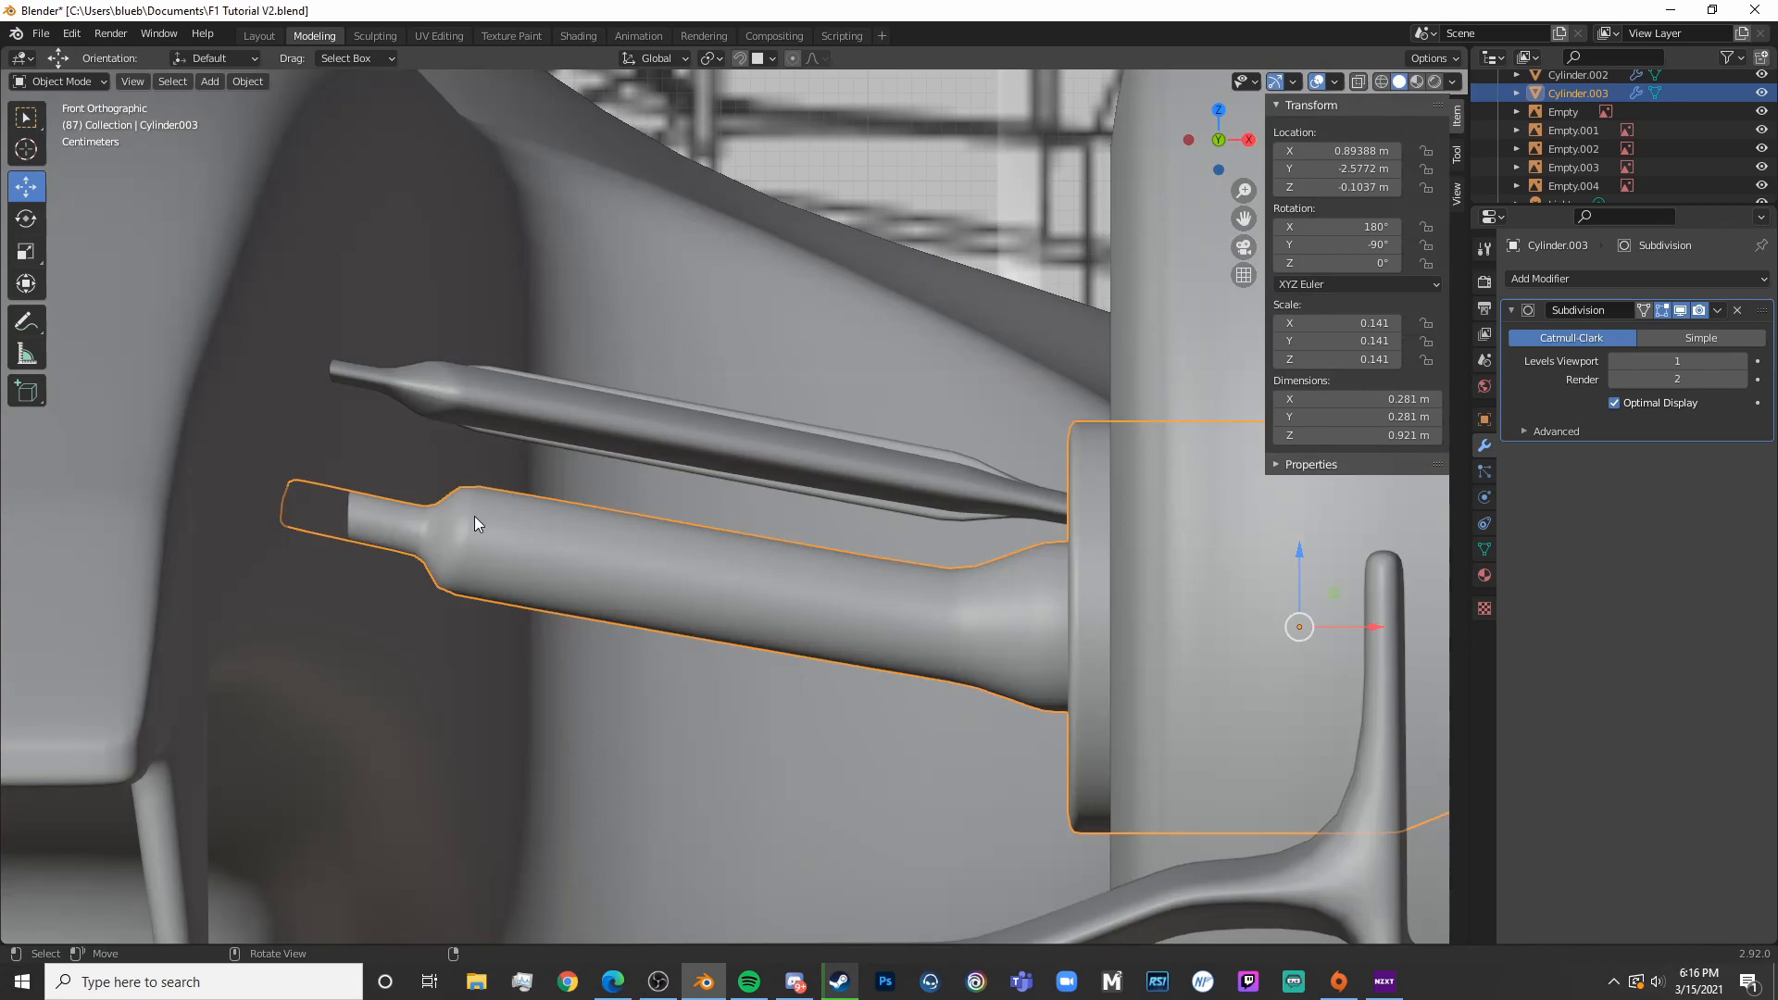
Lower the wishbone 0.18034 m along Z to the underside of the hub and check where it meets the opening
{"action": "left_click", "coordinate": [541, 418]}
{"action": "left_click_drag", "start_coordinate": [1056, 435], "coordinate": [1037, 699]}
{"action": "middle_click_drag", "start_coordinate": [1037, 698], "coordinate": [1117, 496]}
{"action": "middle_click_drag", "start_coordinate": [924, 585], "coordinate": [821, 757], "text": "shift"}
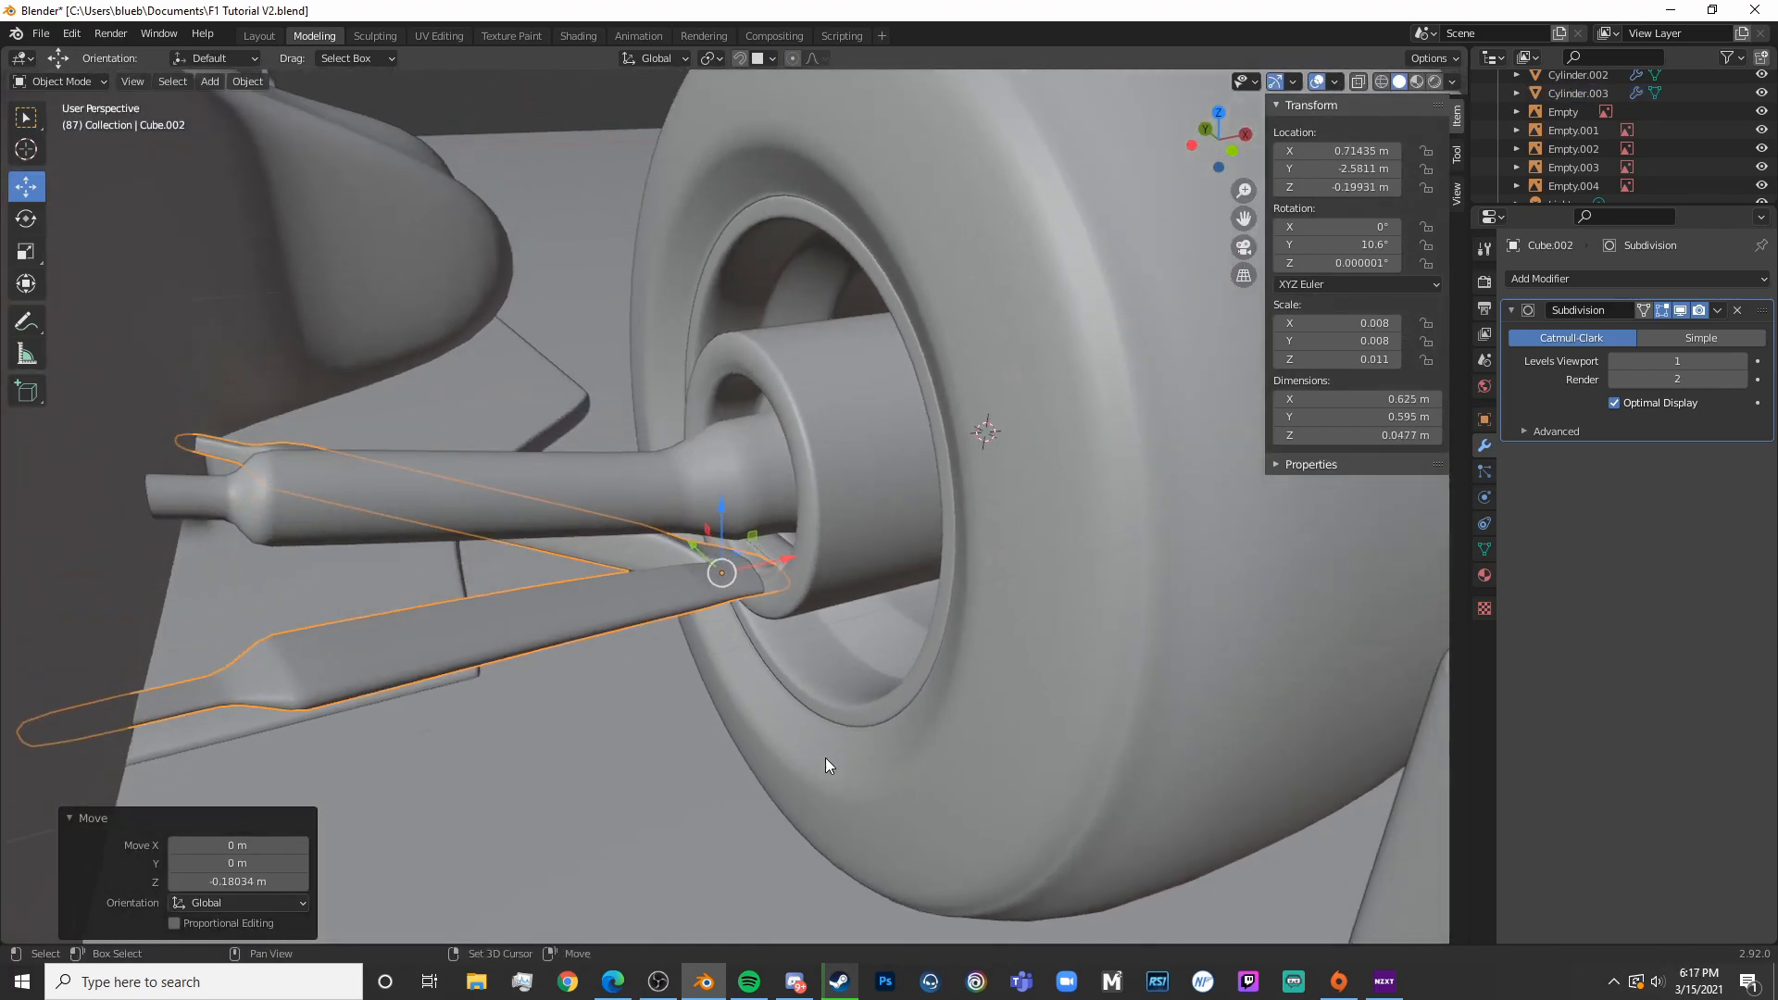
{"action": "scroll", "coordinate": [741, 599], "scroll_direction": "up", "scroll_amount": 4}
{"action": "middle_click_drag", "start_coordinate": [742, 599], "coordinate": [811, 518]}
{"action": "middle_click_drag", "start_coordinate": [810, 519], "coordinate": [947, 926], "text": "shift"}
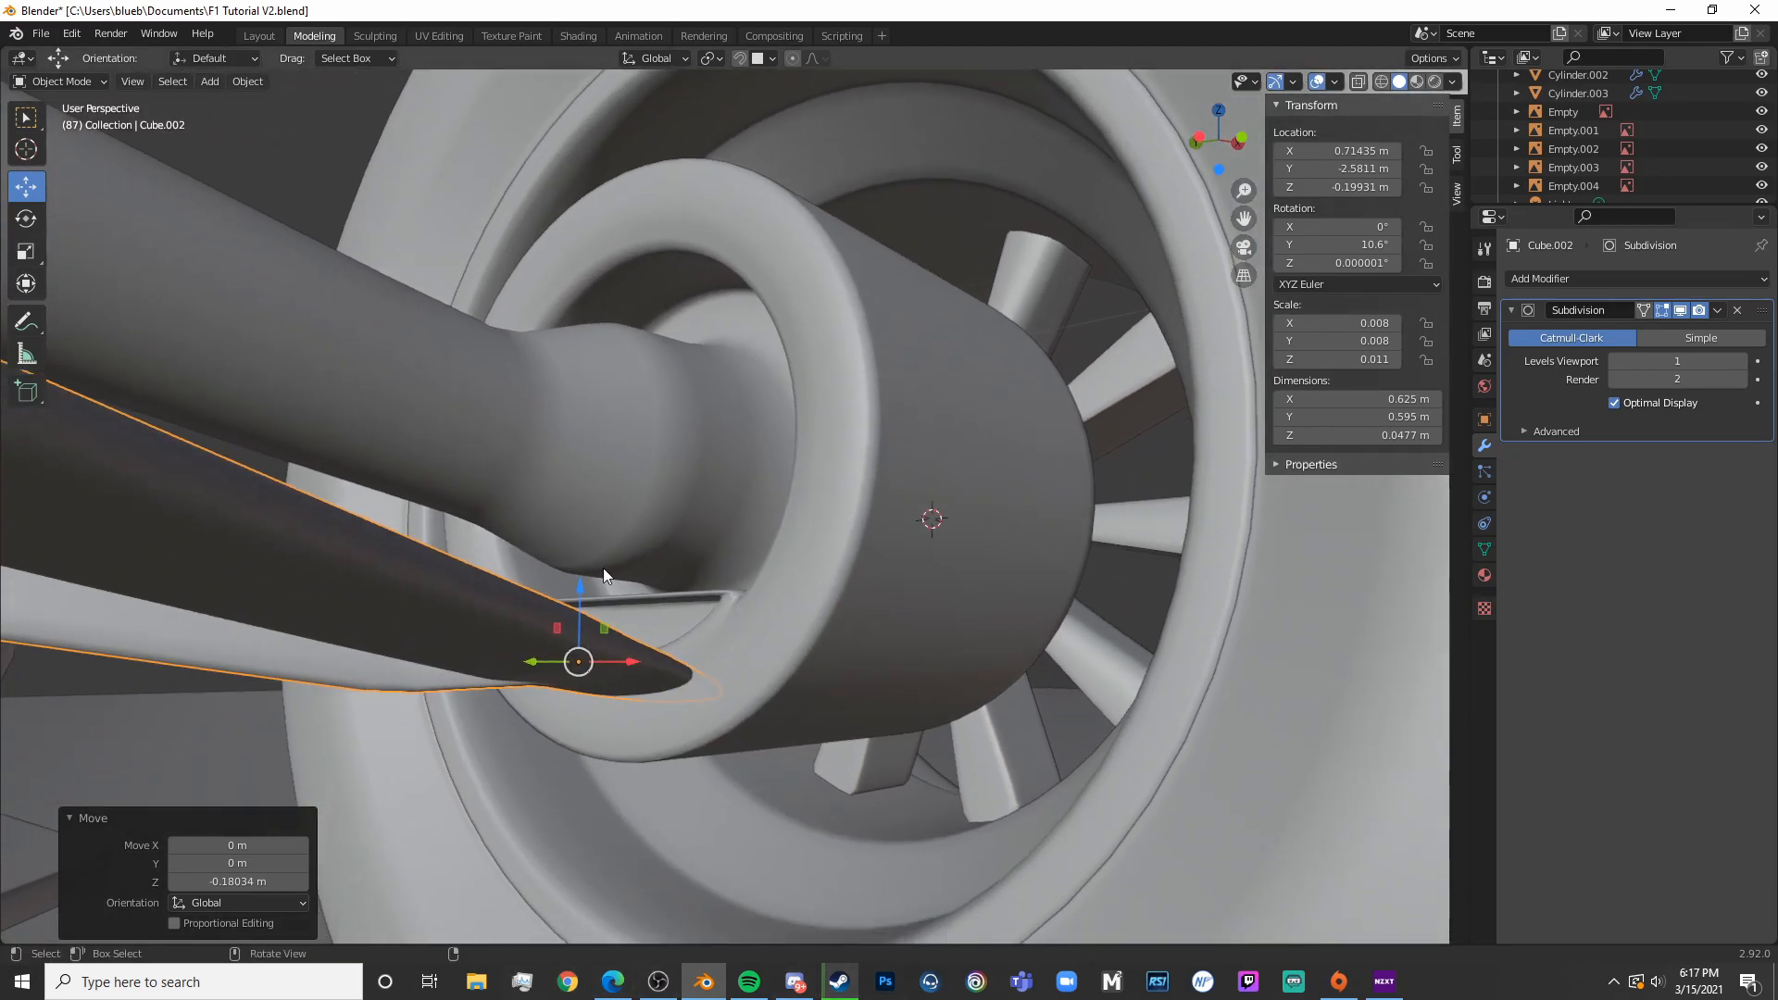
Raise the wishbone slightly along Z, to Z -0.17306 m, at the underside of the hub opening
{"action": "scroll", "coordinate": [603, 569], "scroll_direction": "down", "scroll_amount": 8}
{"action": "middle_click_drag", "start_coordinate": [603, 569], "coordinate": [981, 613], "text": "shift"}
{"action": "scroll", "coordinate": [970, 639], "scroll_direction": "up", "scroll_amount": 3}
{"action": "left_click_drag", "start_coordinate": [970, 522], "coordinate": [991, 483]}
{"action": "middle_click_drag", "start_coordinate": [991, 483], "coordinate": [983, 555]}
{"action": "scroll", "coordinate": [984, 555], "scroll_direction": "down", "scroll_amount": 5}
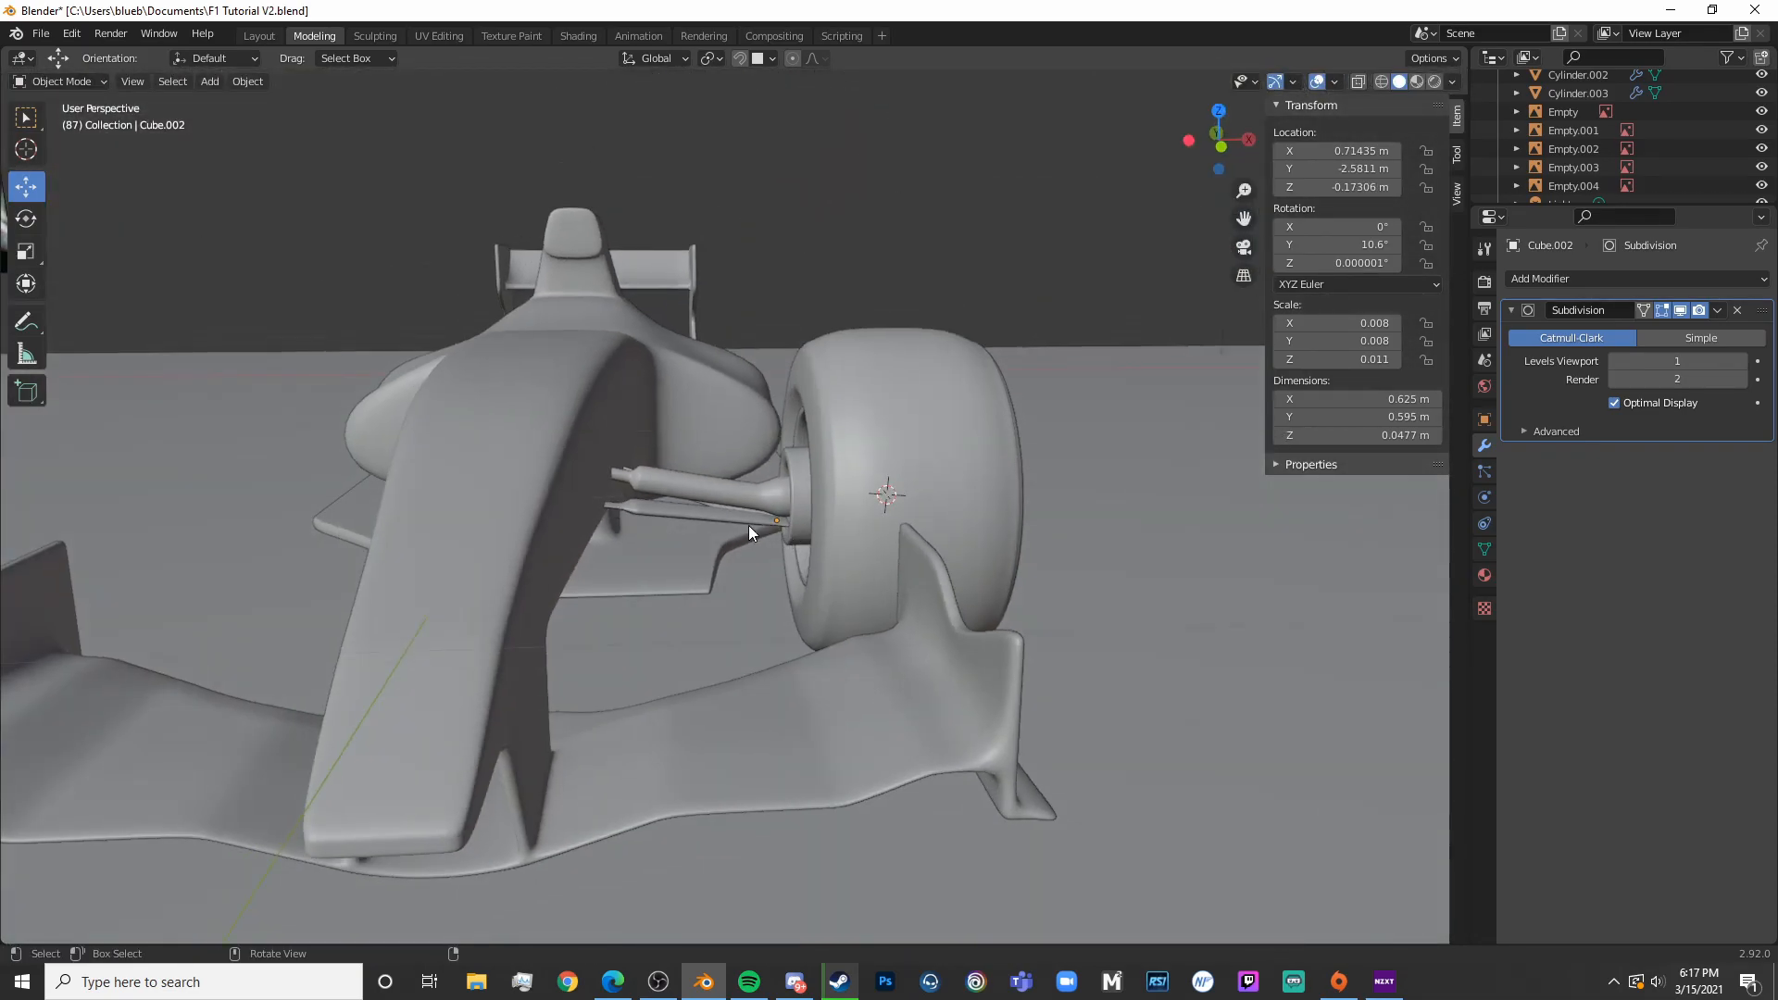
Rotate the wishbone in front view to a Y rotation of 3.64°
{"action": "key", "text": "KP_1"}
{"action": "scroll", "coordinate": [753, 514], "scroll_direction": "up", "scroll_amount": 6}
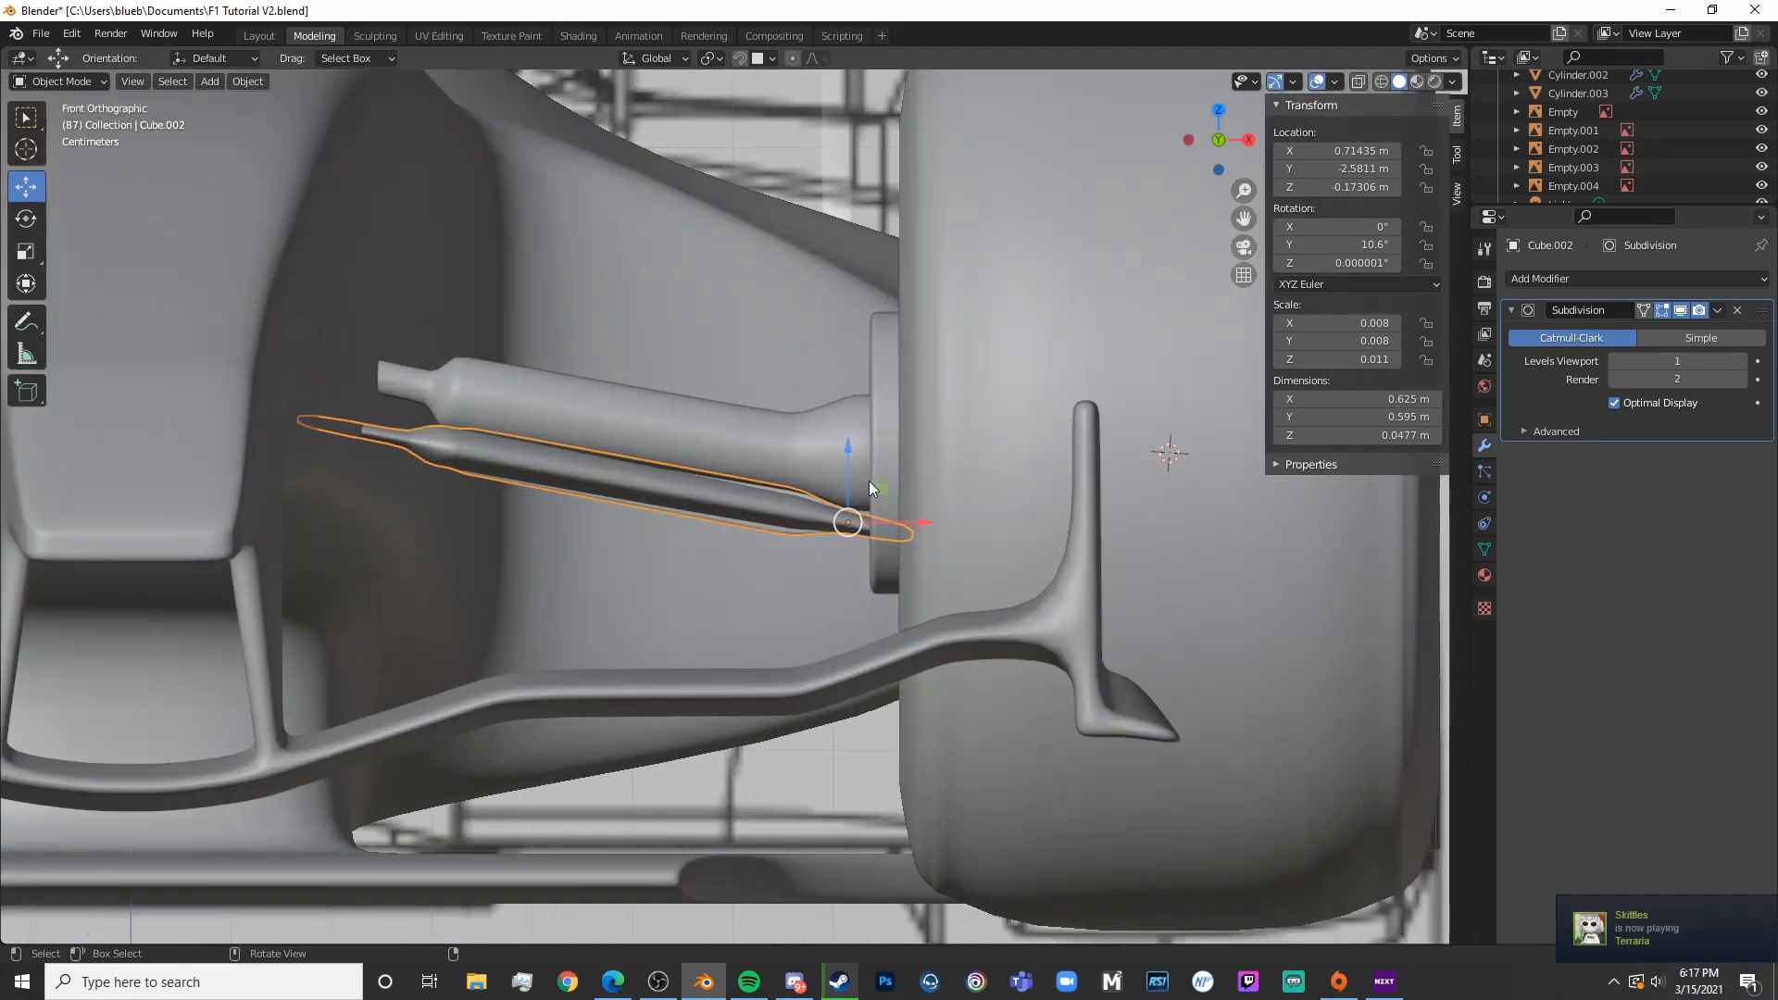
{"action": "key", "text": "r"}
{"action": "left_click", "coordinate": [921, 456]}
{"action": "middle_click_drag", "start_coordinate": [921, 455], "coordinate": [878, 519]}
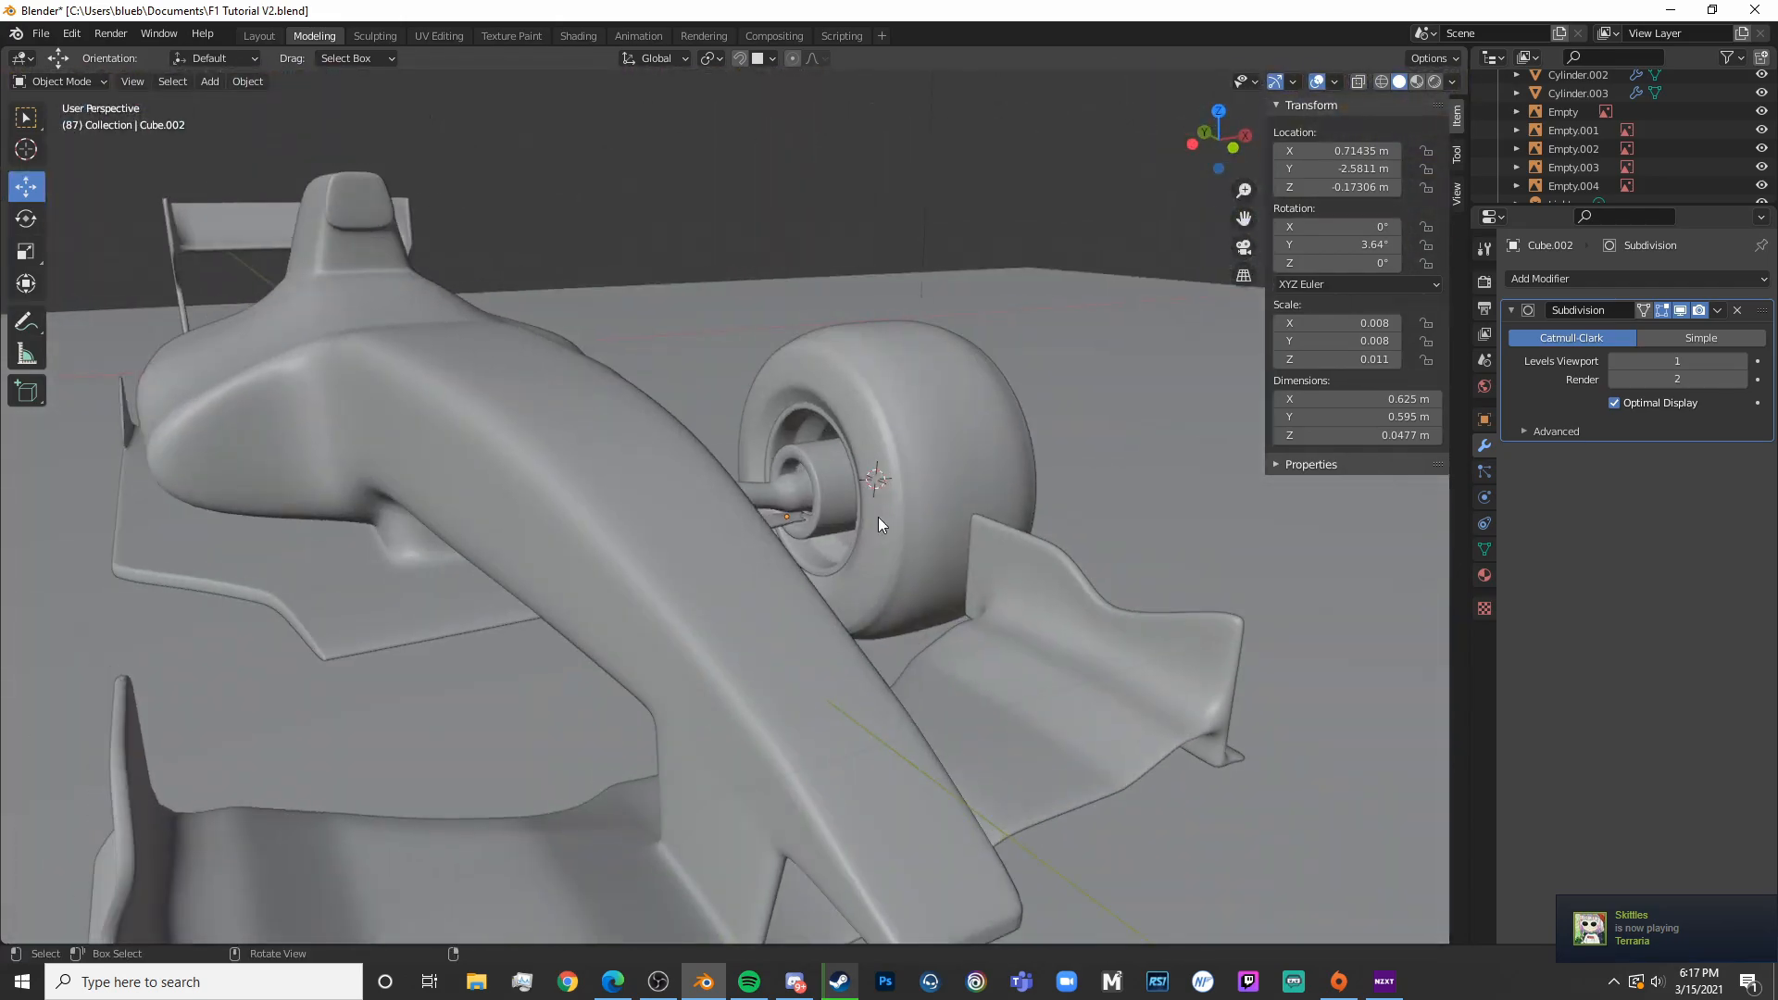
Add a cube in right view, scale it down to about 0.49 m and move it over the Renault photo
{"action": "key", "text": "KP_3"}
{"action": "key", "text": "shift+a"}
{"action": "mouse_move", "coordinate": [878, 518]}
{"action": "left_click", "coordinate": [950, 535]}
{"action": "scroll", "coordinate": [926, 535], "scroll_direction": "down", "scroll_amount": 5}
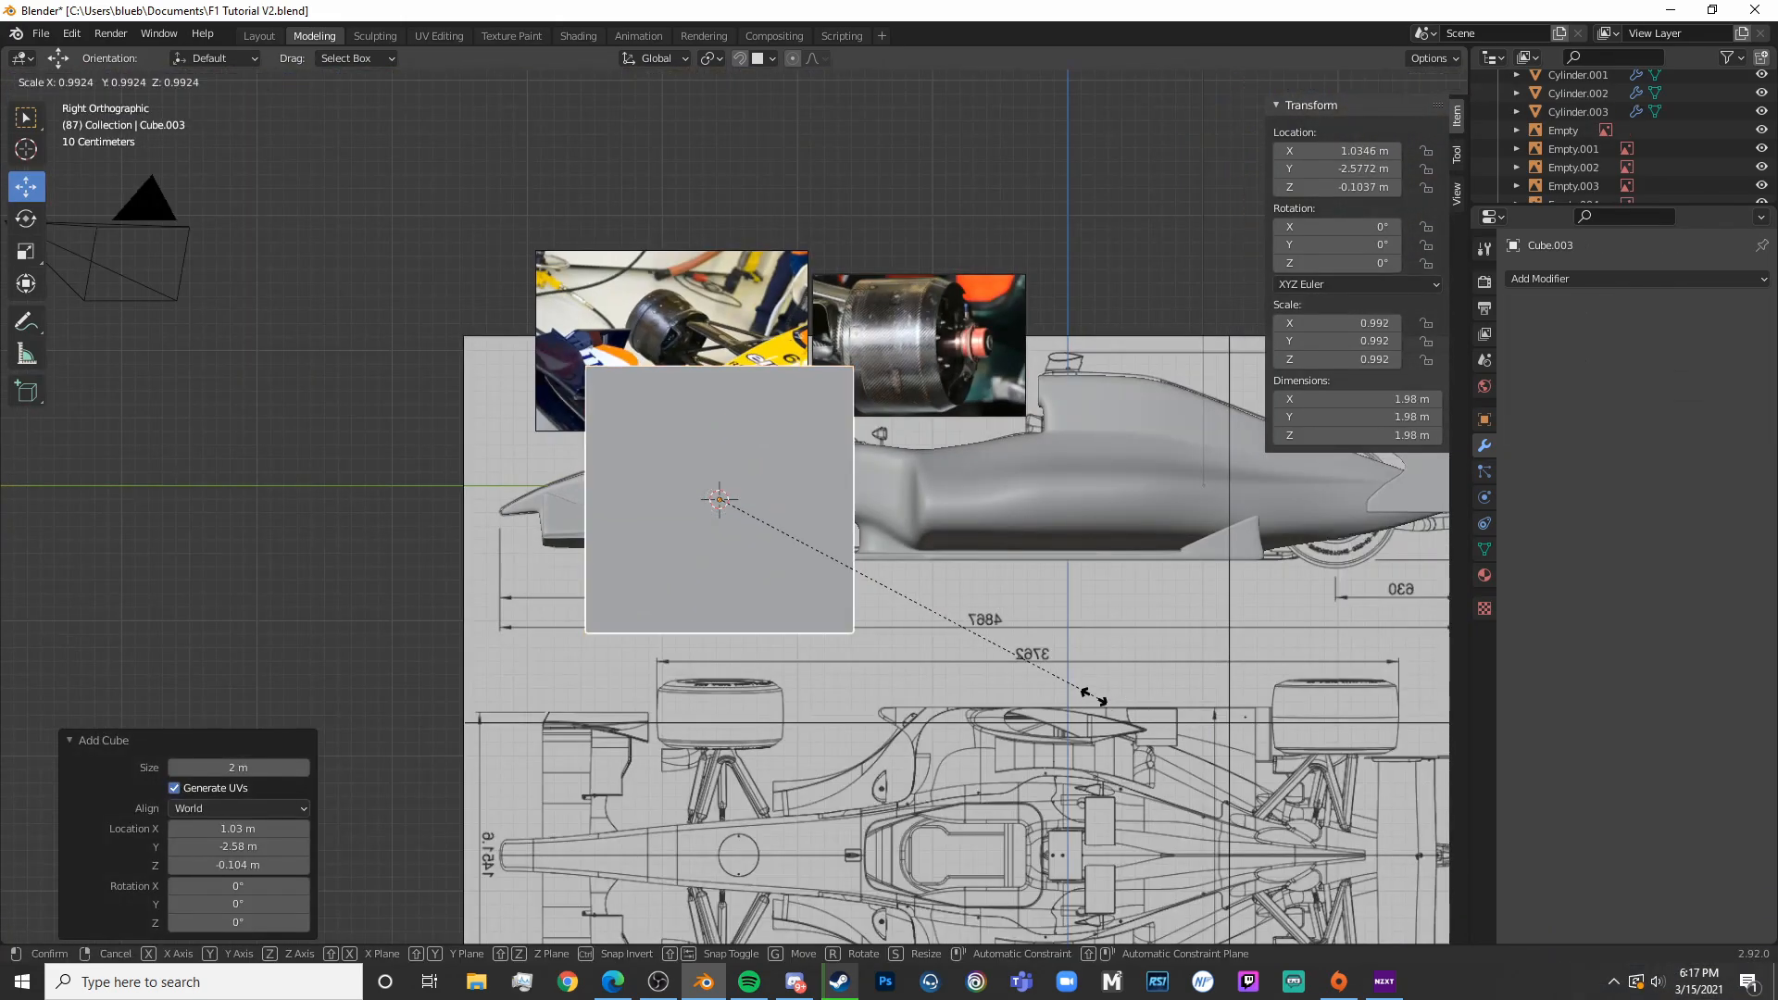
{"action": "key", "text": "s"}
{"action": "left_click", "coordinate": [793, 565]}
{"action": "key", "text": "g"}
{"action": "left_click", "coordinate": [817, 570]}
Scale the cube to 0.48 along Z and give it a Subdivision Surface modifier
{"action": "scroll", "coordinate": [816, 569], "scroll_direction": "up", "scroll_amount": 6}
{"action": "type", "text": "sz.48"}
{"action": "key", "text": "Return"}
{"action": "left_click", "coordinate": [1630, 278]}
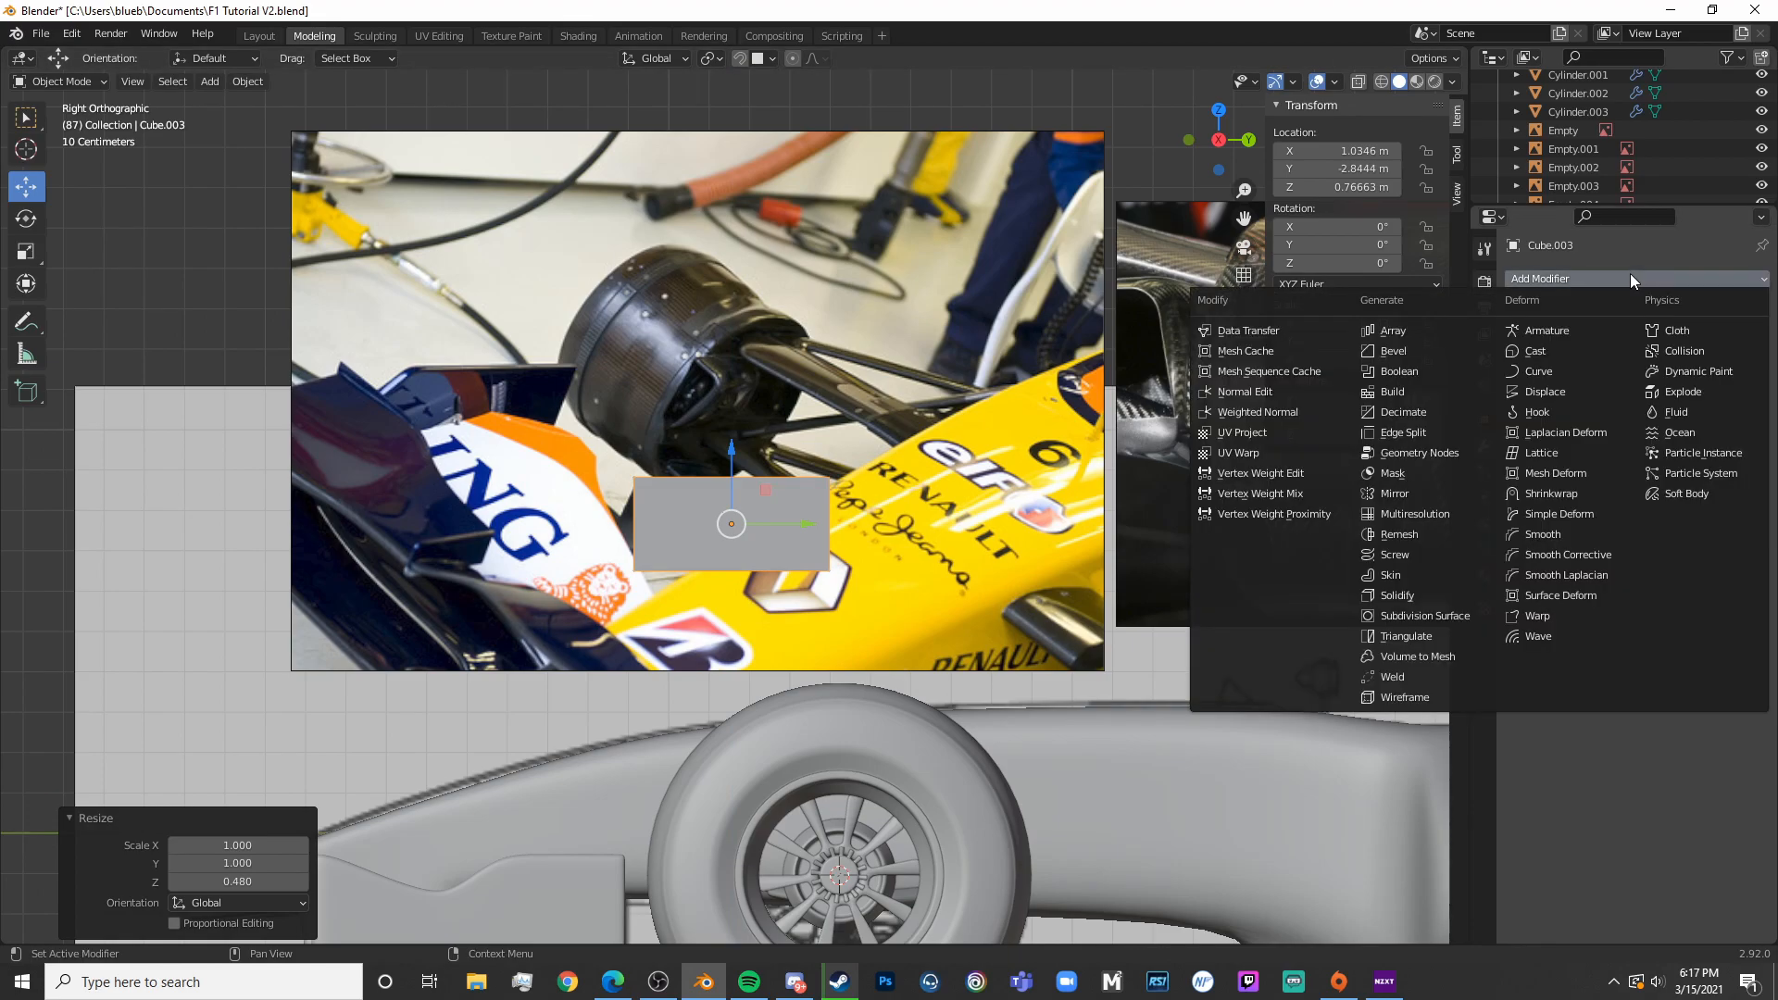
{"action": "left_click", "coordinate": [1404, 616]}
Cut a centred edge loop through the middle of the cube in wireframe display
{"action": "scroll", "coordinate": [846, 670], "scroll_direction": "up", "scroll_amount": 4}
{"action": "key", "text": "Tab"}
{"action": "key", "text": "shift+z"}
{"action": "key", "text": "ctrl+r"}
{"action": "left_click", "coordinate": [744, 439]}
{"action": "left_click", "coordinate": [744, 439]}
Extrude the end of the block facing the car's nose outward and scale it along Z into a taper
{"action": "key", "text": "alt+a"}
{"action": "key", "text": "c"}
{"action": "left_click_drag", "start_coordinate": [433, 436], "coordinate": [444, 548]}
{"action": "right_click", "coordinate": [444, 548]}
{"action": "scroll", "coordinate": [1000, 602], "scroll_direction": "down", "scroll_amount": 5}
{"action": "key", "text": "e"}
{"action": "left_click", "coordinate": [827, 592]}
{"action": "key", "text": "s"}
{"action": "key", "text": "z"}
{"action": "left_click", "coordinate": [593, 555]}
Extrude the block's opposite, rear-facing end and taper it along Z to match
{"action": "left_click_drag", "start_coordinate": [741, 367], "coordinate": [893, 592]}
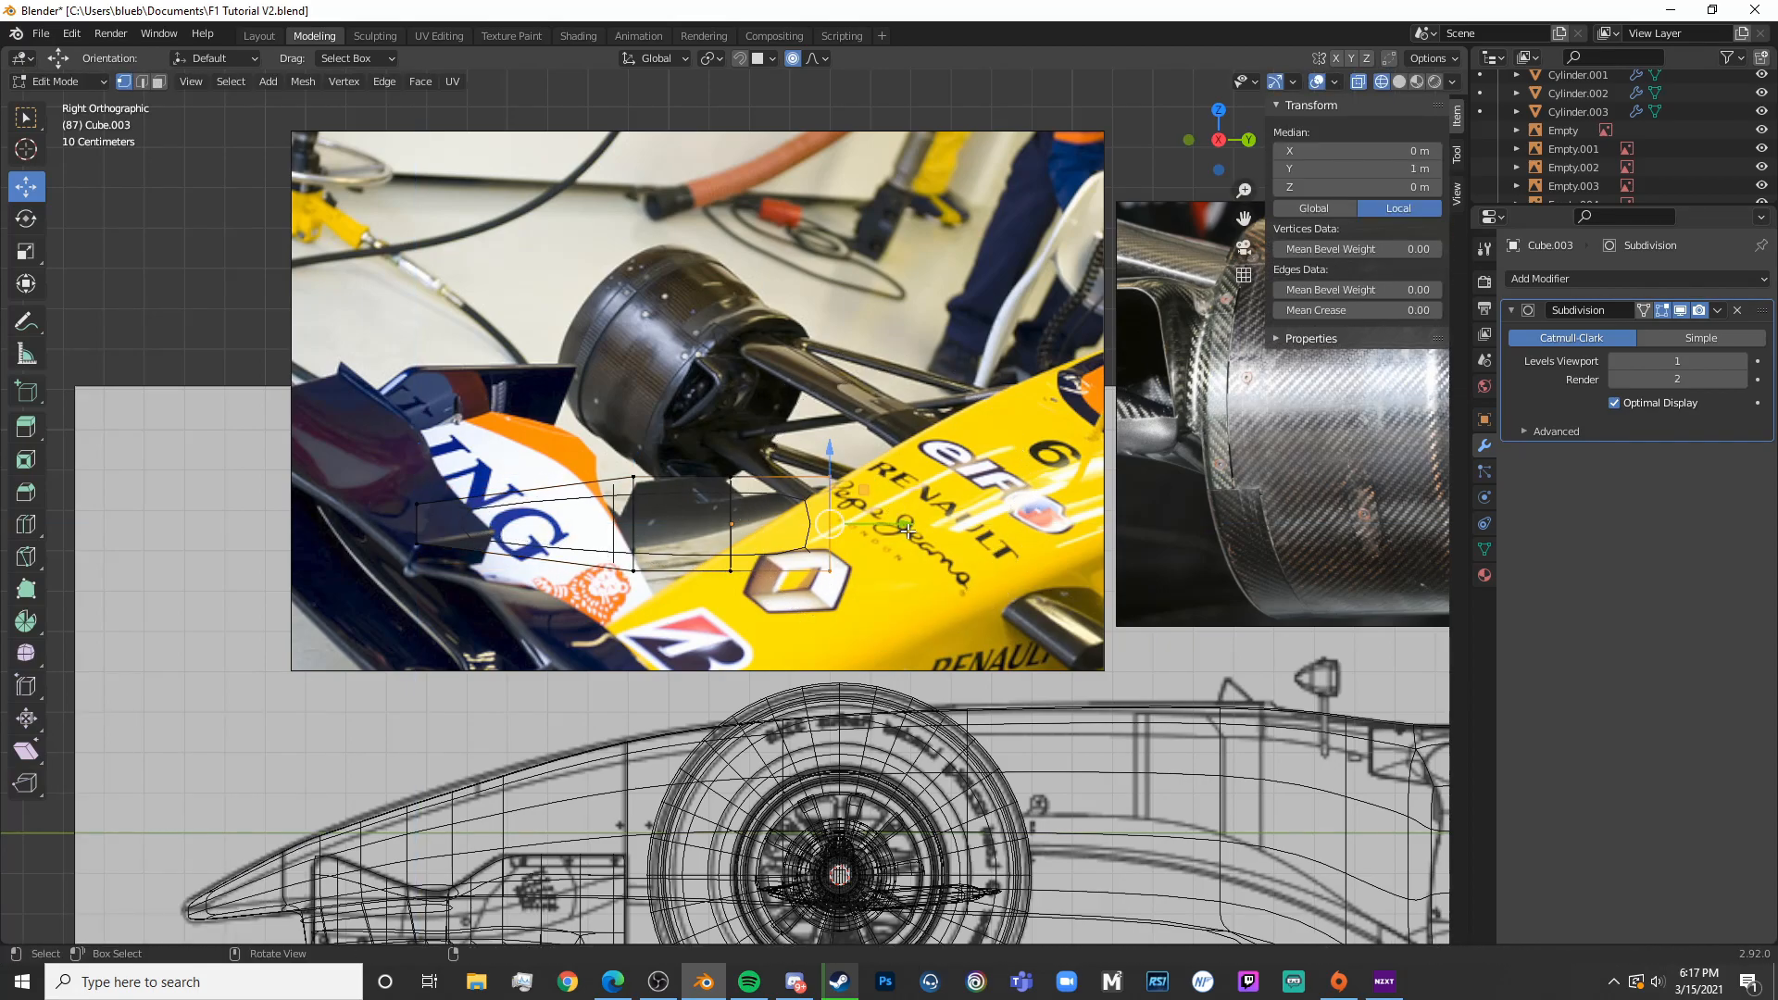
{"action": "left_click", "coordinate": [1148, 523]}
{"action": "key", "text": "s"}
{"action": "key", "text": "z"}
{"action": "left_click", "coordinate": [1102, 521]}
{"action": "key", "text": "Tab"}
{"action": "key", "text": "Tab"}
{"action": "left_click_drag", "start_coordinate": [313, 399], "coordinate": [515, 649]}
{"action": "left_click", "coordinate": [659, 531]}
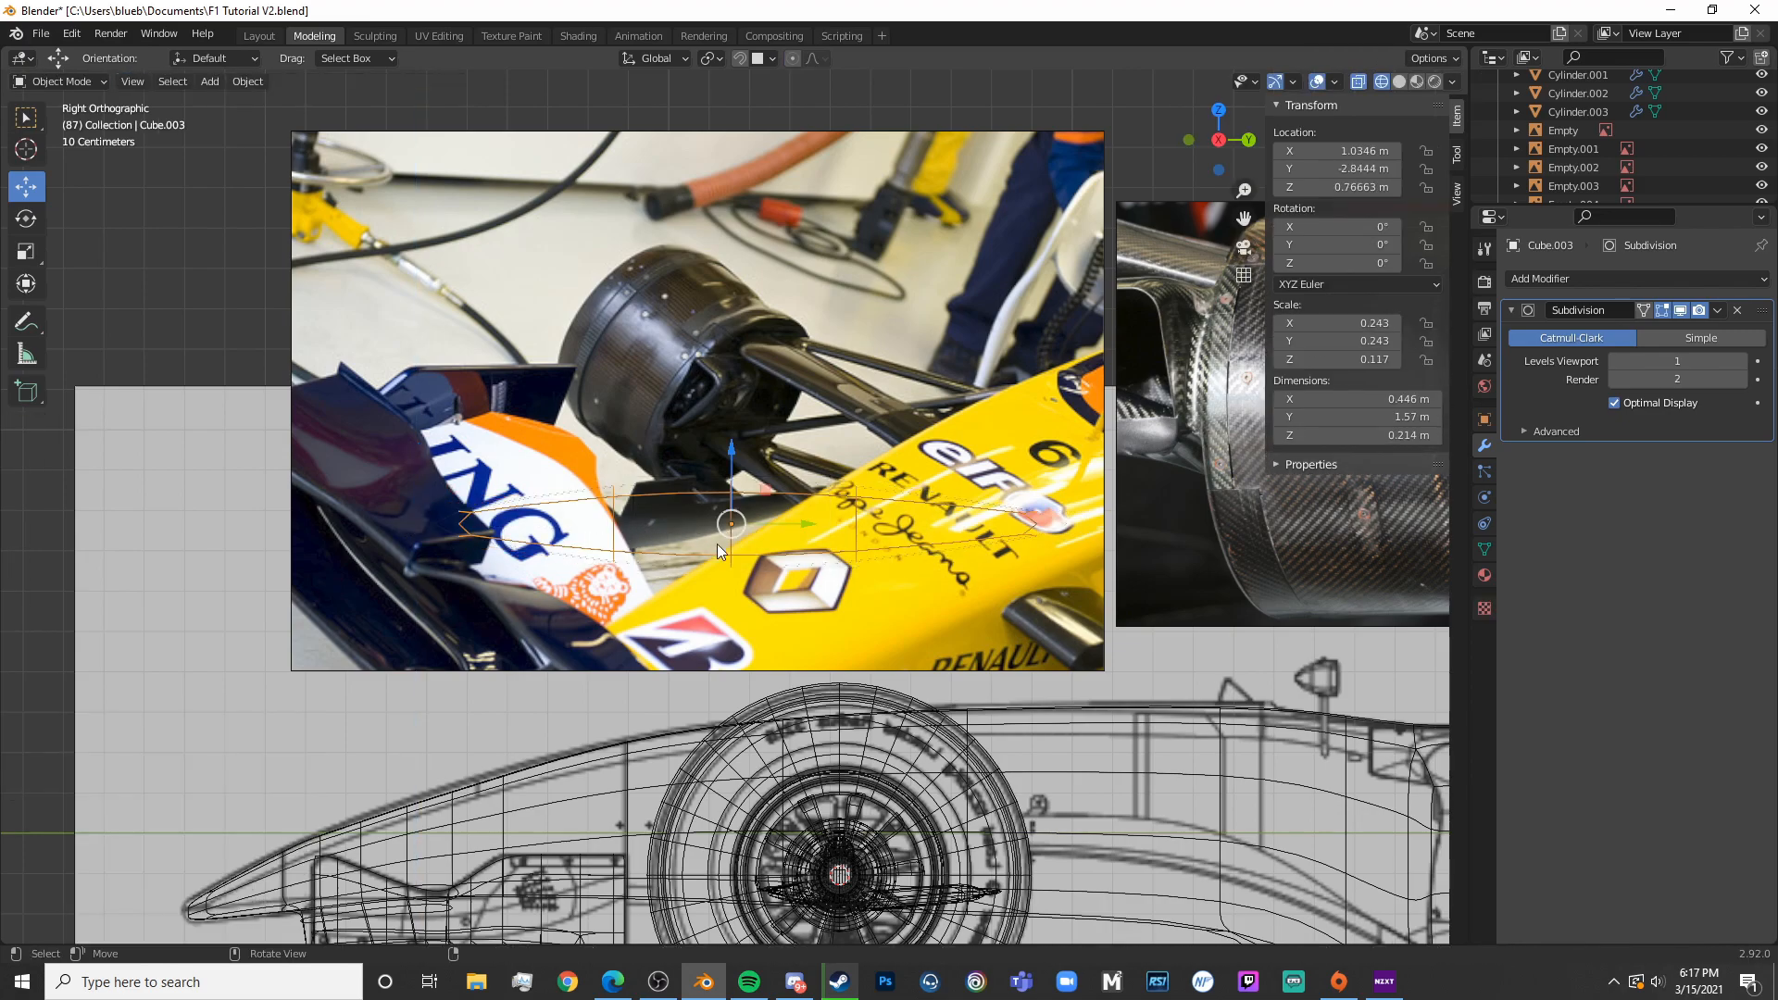
Scale the tapered block to 0.562 along Y as a whole object
{"action": "key", "text": "Tab"}
{"action": "scroll", "coordinate": [749, 558], "scroll_direction": "down", "scroll_amount": 4}
{"action": "middle_click_drag", "start_coordinate": [748, 558], "coordinate": [792, 669]}
{"action": "scroll", "coordinate": [791, 670], "scroll_direction": "up", "scroll_amount": 2}
{"action": "key", "text": "s"}
{"action": "key", "text": "y"}
{"action": "left_click", "coordinate": [945, 611]}
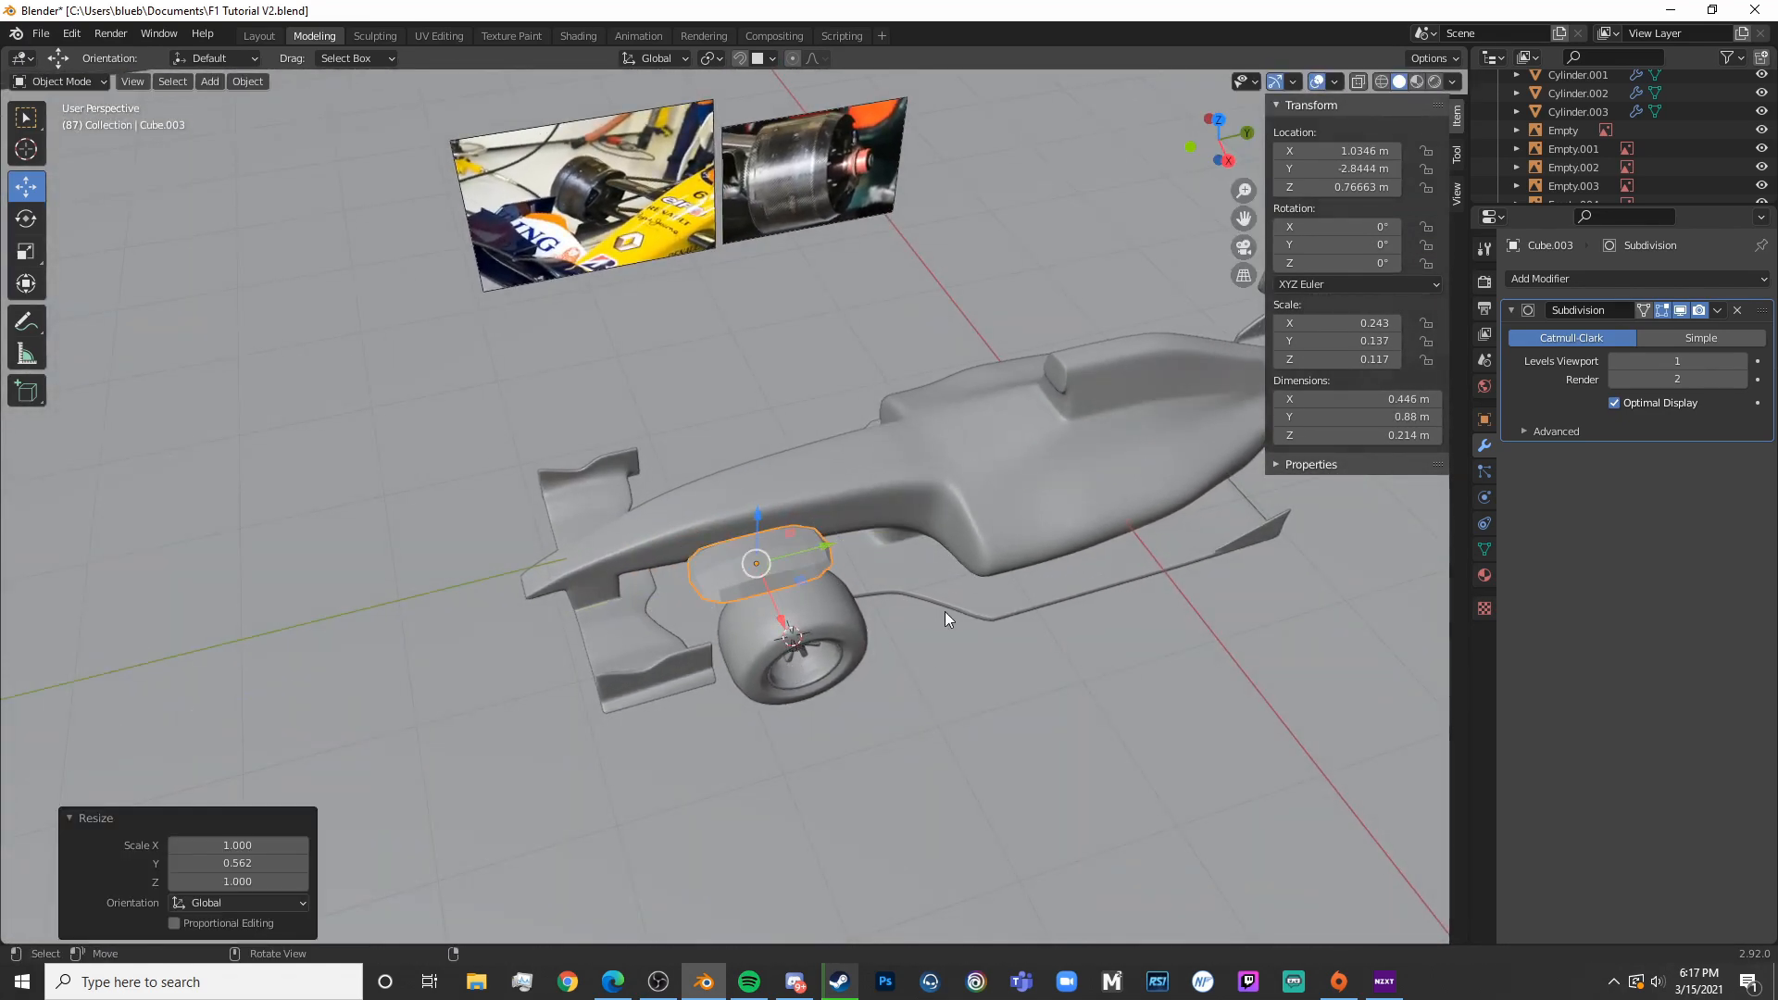
Shrink the block to about 0.153 m along Y and place it by the hub's inner edge in top view
{"action": "key", "text": "KP_7"}
{"action": "key", "text": "s"}
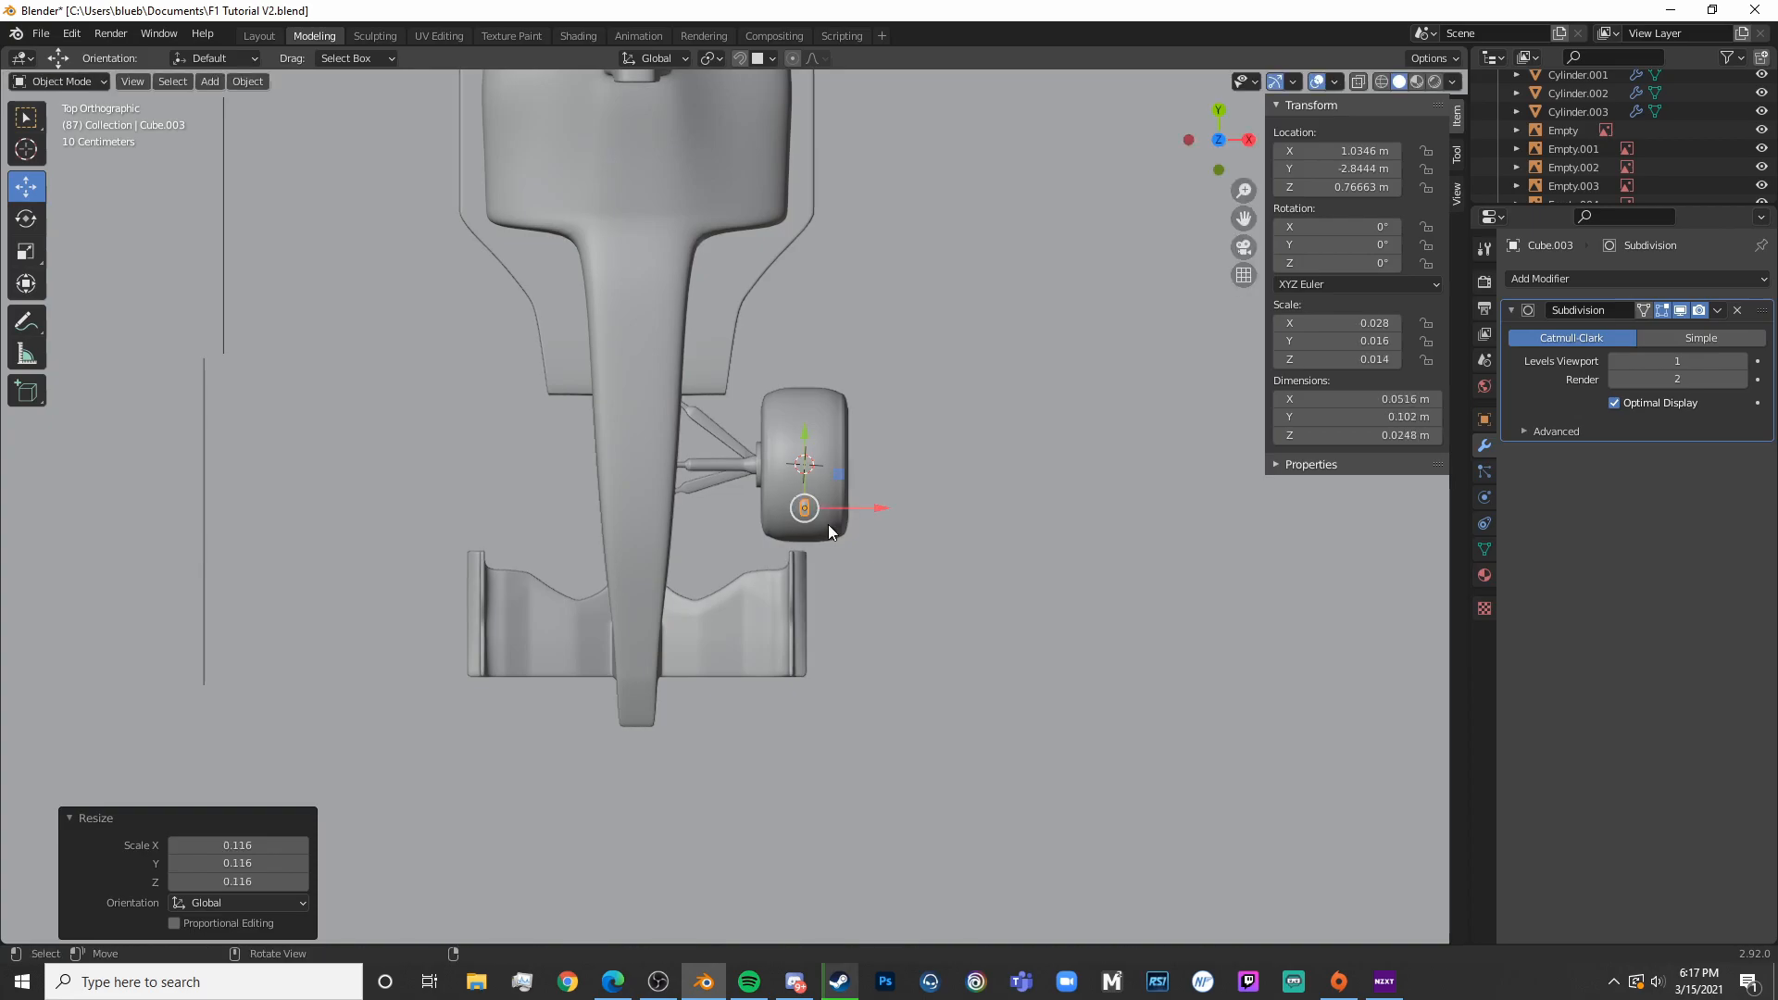
{"action": "scroll", "coordinate": [808, 478], "scroll_direction": "up", "scroll_amount": 7}
{"action": "key", "text": "shift+z"}
{"action": "scroll", "coordinate": [950, 558], "scroll_direction": "up", "scroll_amount": 5}
{"action": "middle_click_drag", "start_coordinate": [950, 504], "coordinate": [917, 660], "text": "shift"}
{"action": "key", "text": "s"}
{"action": "left_click", "coordinate": [878, 558]}
Lower the block beside the hub to Z 0.011722 m in front view and shift it 0.037808 m along X
{"action": "key", "text": "KP_1"}
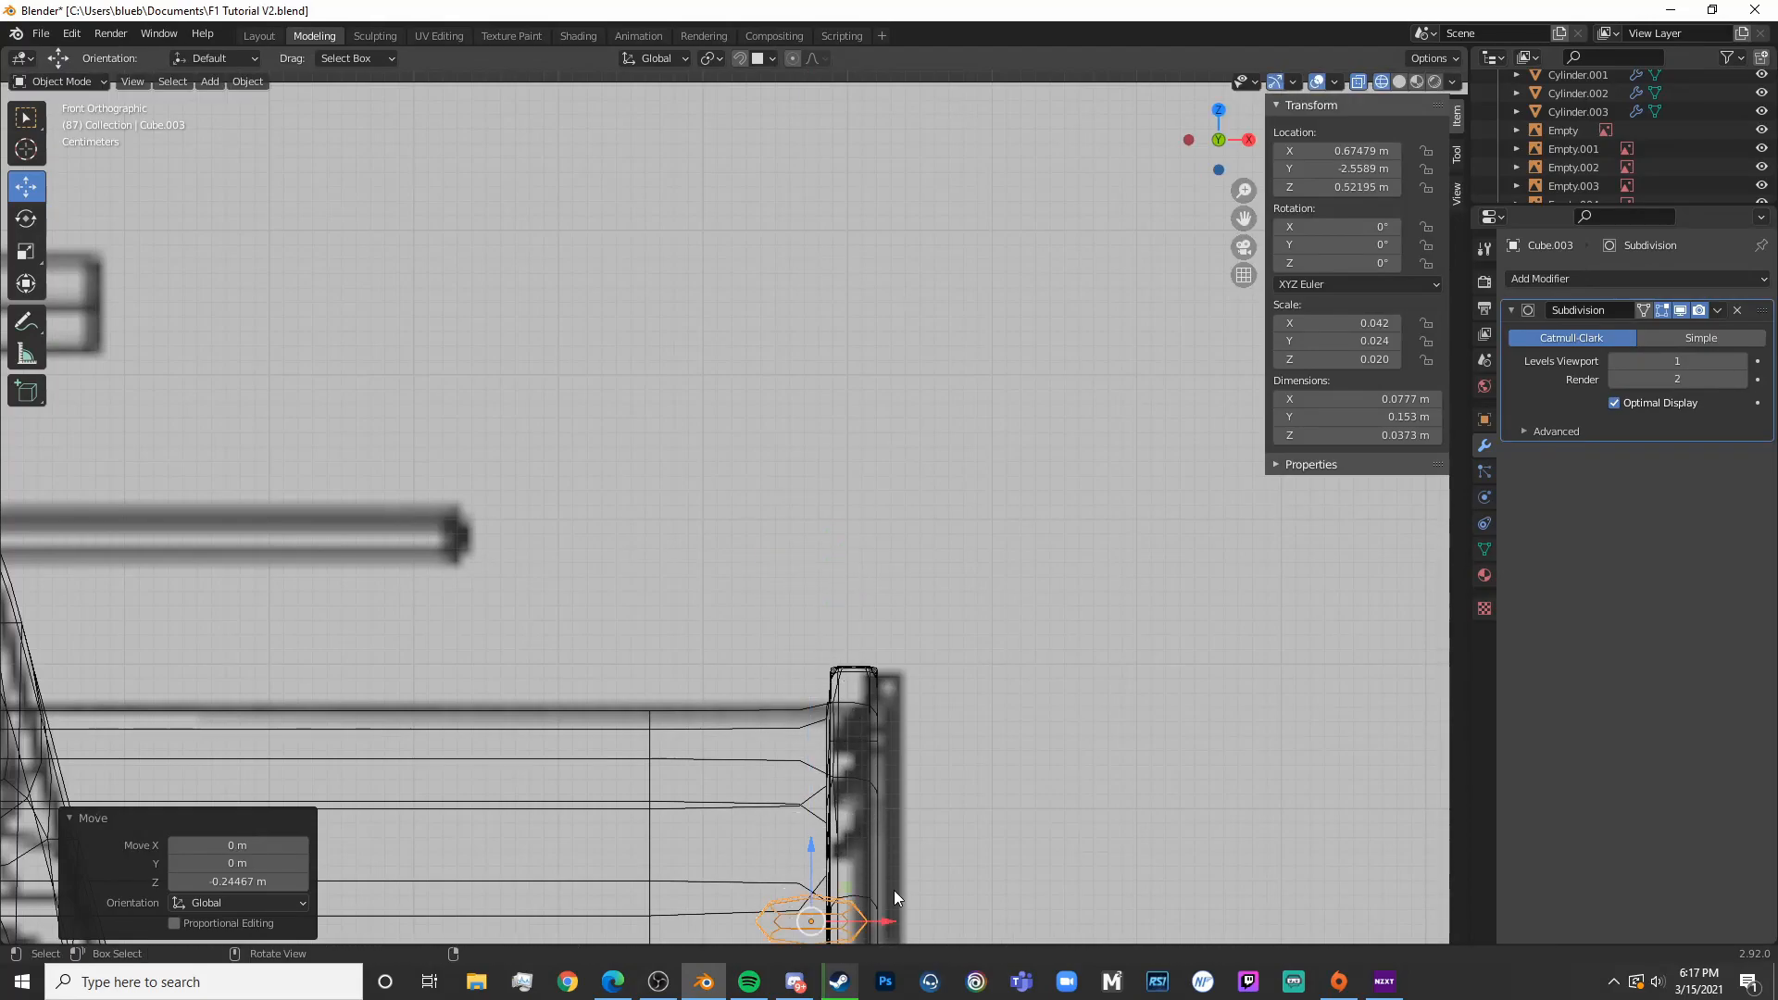
{"action": "scroll", "coordinate": [892, 891], "scroll_direction": "down", "scroll_amount": 5}
{"action": "middle_click_drag", "start_coordinate": [870, 812], "coordinate": [856, 486], "text": "shift"}
{"action": "key", "text": "shift+z"}
{"action": "middle_click_drag", "start_coordinate": [894, 562], "coordinate": [902, 415], "text": "shift"}
{"action": "scroll", "coordinate": [889, 370], "scroll_direction": "up", "scroll_amount": 2}
{"action": "middle_click_drag", "start_coordinate": [797, 107], "coordinate": [798, 229], "text": "shift"}
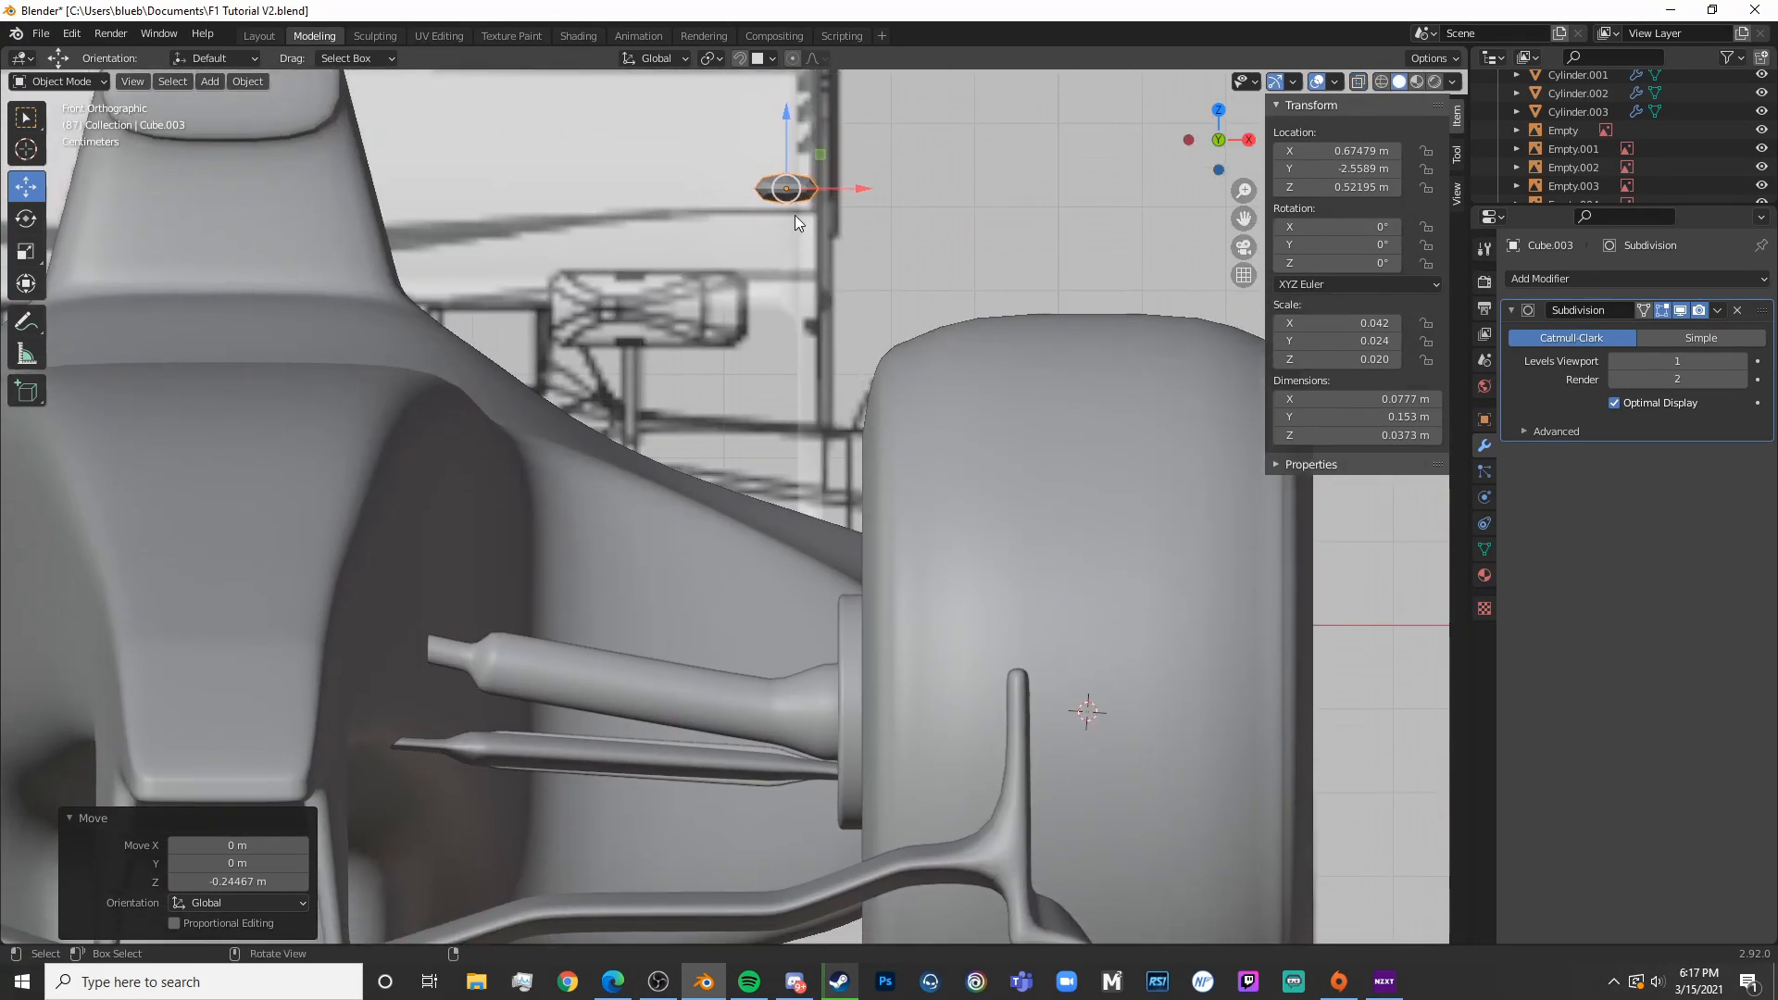
{"action": "middle_click_drag", "start_coordinate": [944, 696], "coordinate": [982, 597], "text": "shift"}
{"action": "scroll", "coordinate": [983, 596], "scroll_direction": "up", "scroll_amount": 5}
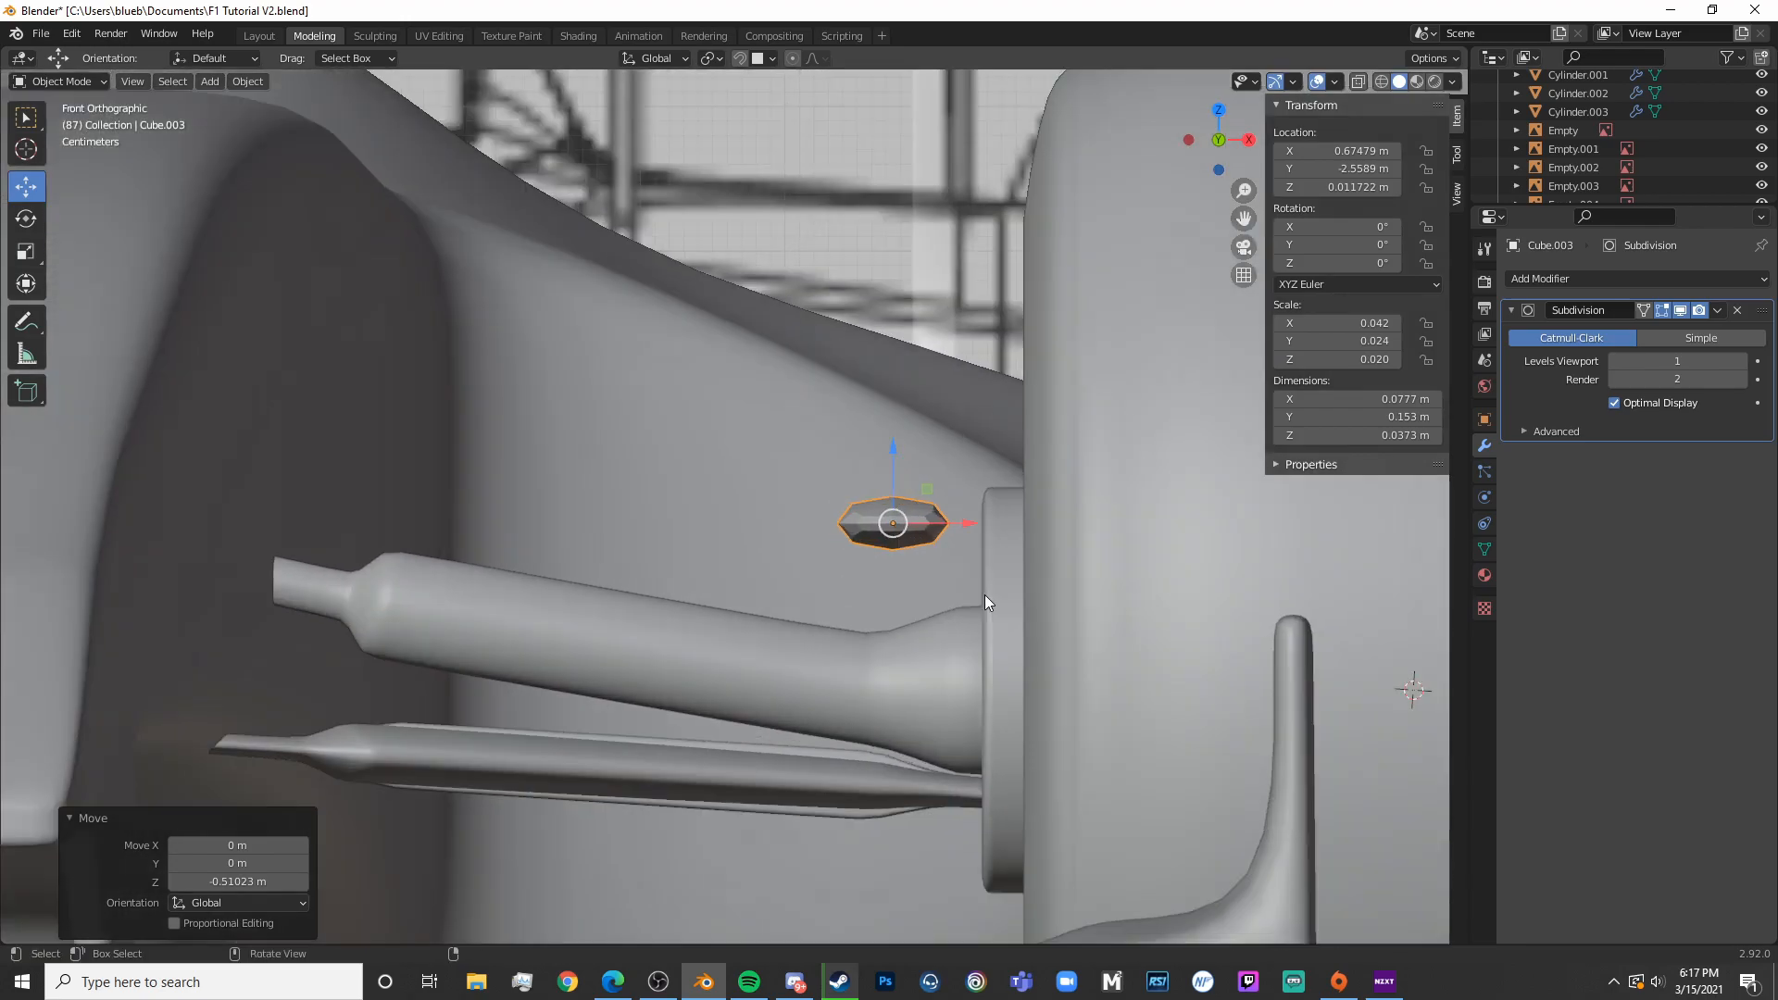
{"action": "left_click", "coordinate": [1102, 540]}
{"action": "middle_click_drag", "start_coordinate": [1102, 540], "coordinate": [1007, 469]}
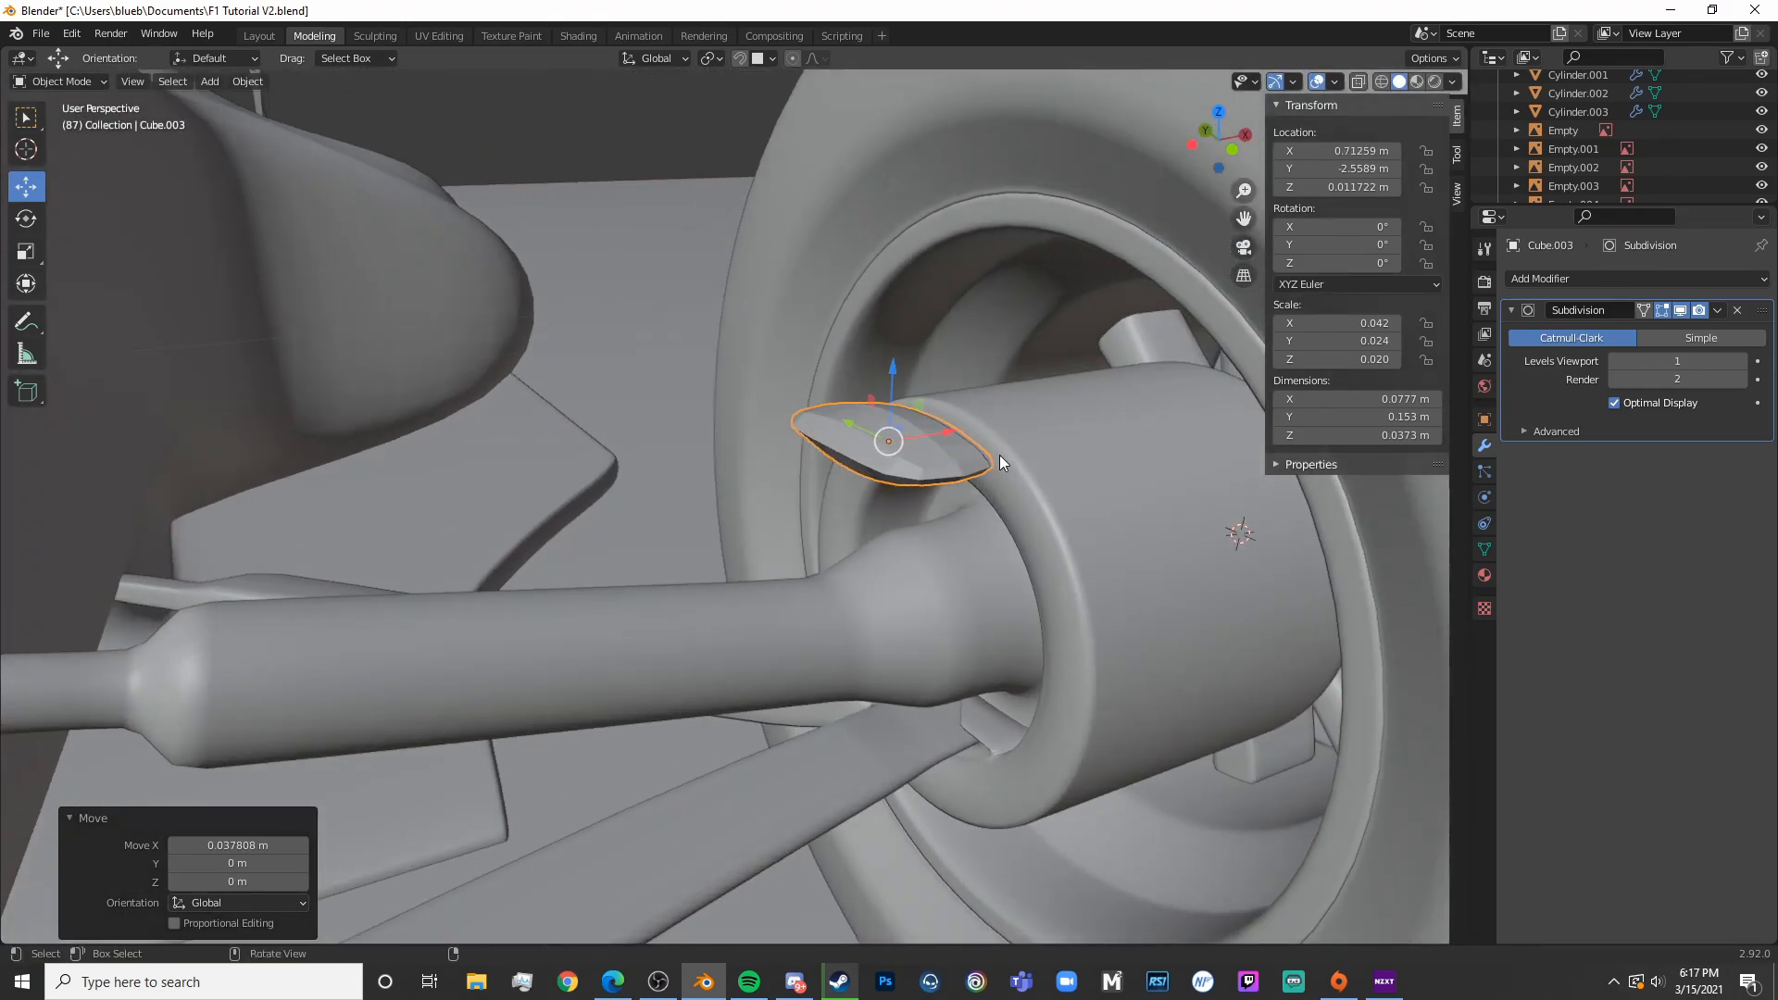
Seat the block in the top of the hub rim at X 0.74959, Y -2.5826, Z 0.004932 m
{"action": "key", "text": "g"}
{"action": "key", "text": "z"}
{"action": "left_click_drag", "start_coordinate": [957, 446], "coordinate": [1068, 481]}
{"action": "middle_click_drag", "start_coordinate": [1069, 481], "coordinate": [616, 432]}
{"action": "left_click_drag", "start_coordinate": [617, 431], "coordinate": [737, 448]}
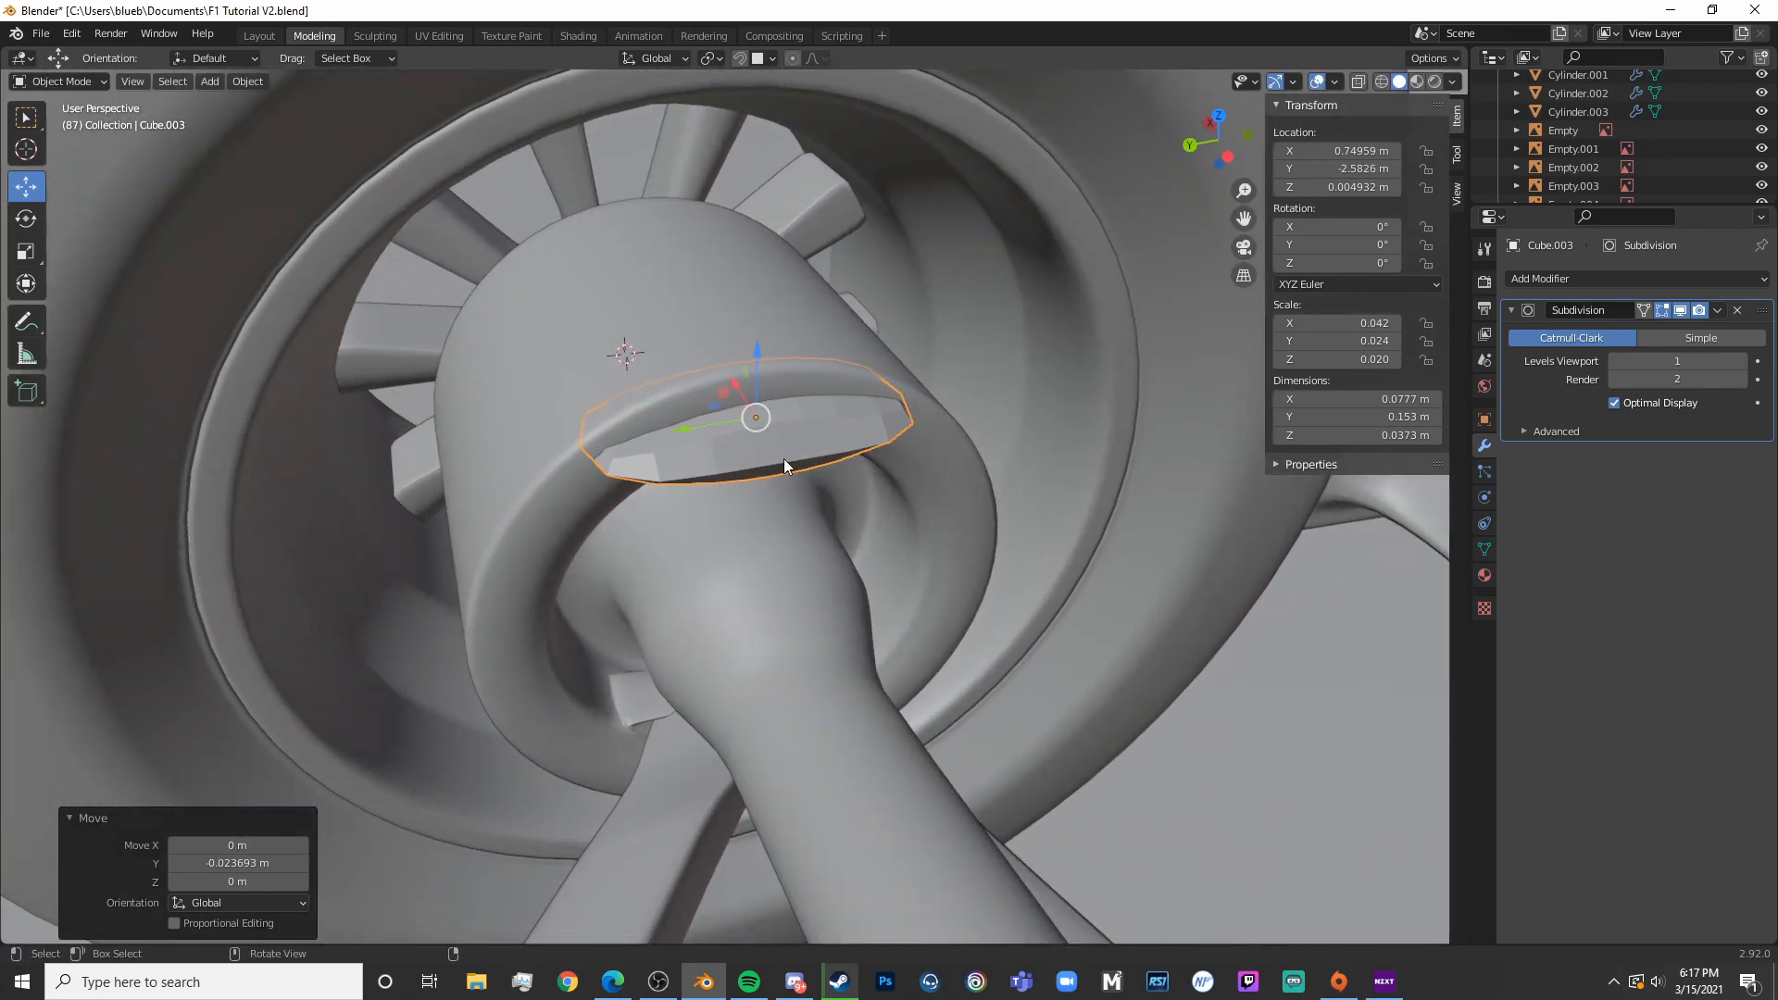
{"action": "middle_click_drag", "start_coordinate": [737, 448], "coordinate": [807, 463]}
Extrude the block's inner end 0.56447 m toward the body in front view to form the upper arm
{"action": "key", "text": "Tab"}
{"action": "key", "text": "KP_3"}
{"action": "key", "text": "shift+z"}
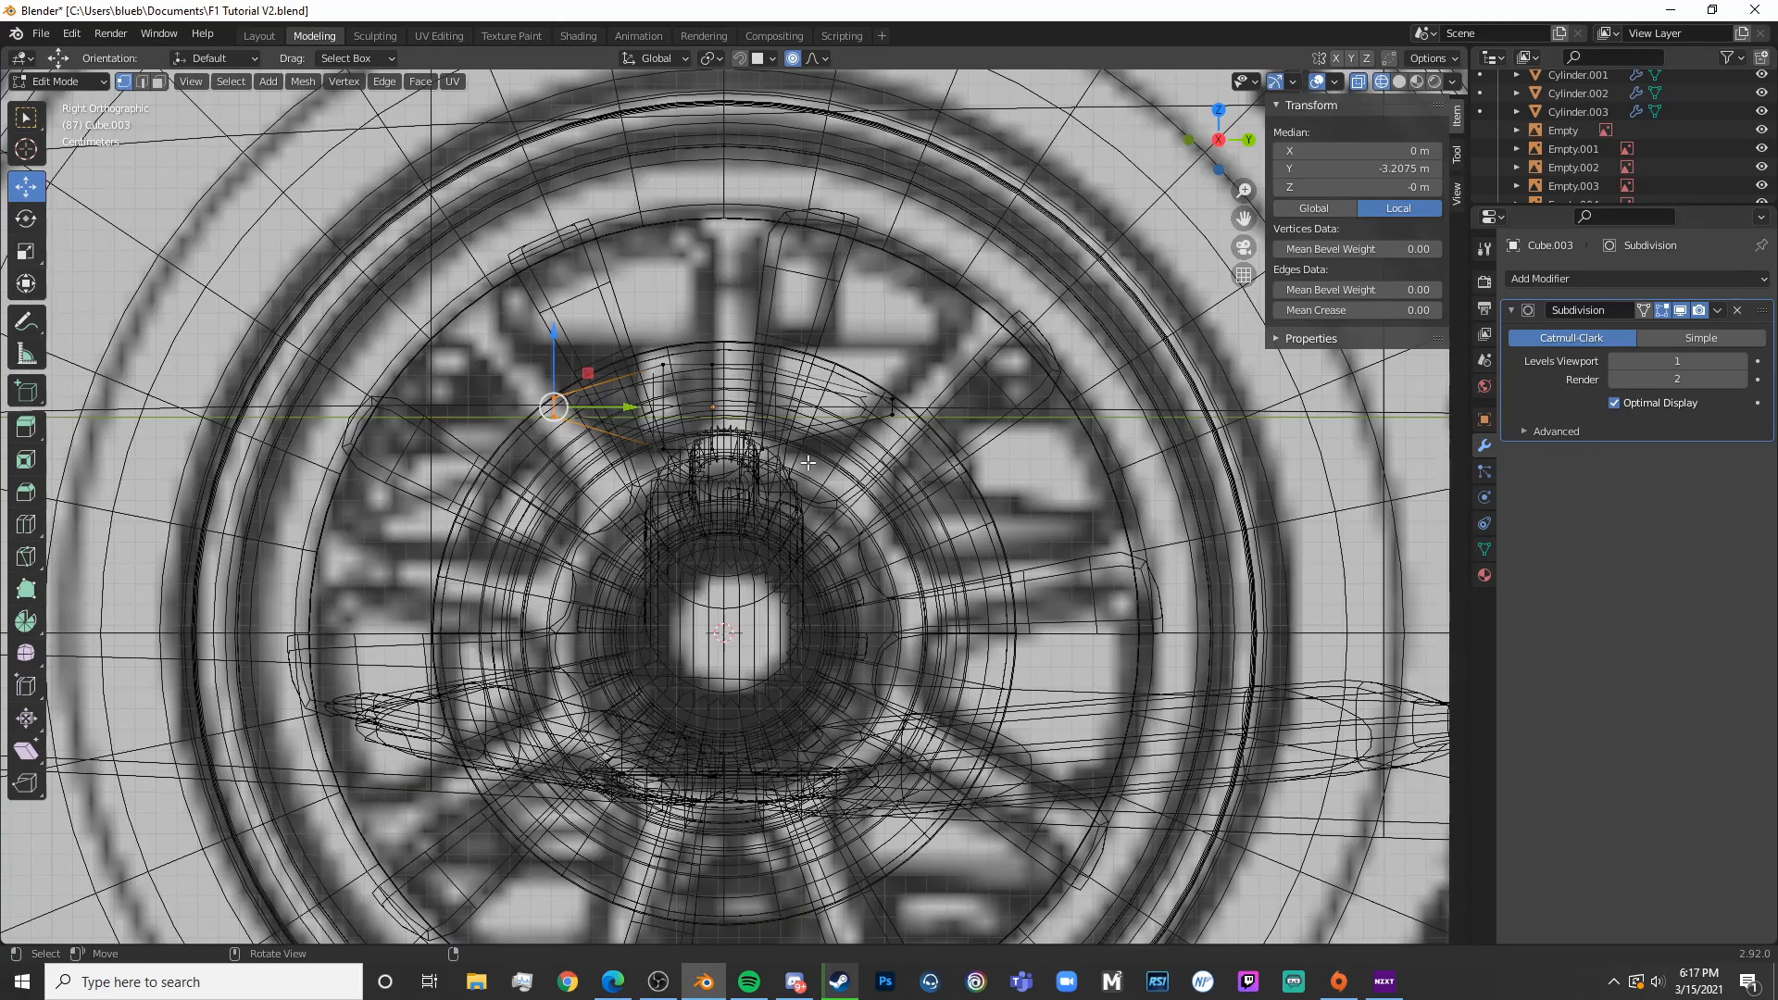
{"action": "key", "text": "KP_1"}
{"action": "left_click_drag", "start_coordinate": [454, 508], "coordinate": [684, 348]}
{"action": "scroll", "coordinate": [550, 377], "scroll_direction": "down", "scroll_amount": 5}
{"action": "key", "text": "g"}
{"action": "left_click", "coordinate": [539, 453]}
{"action": "key", "text": "shift+z"}
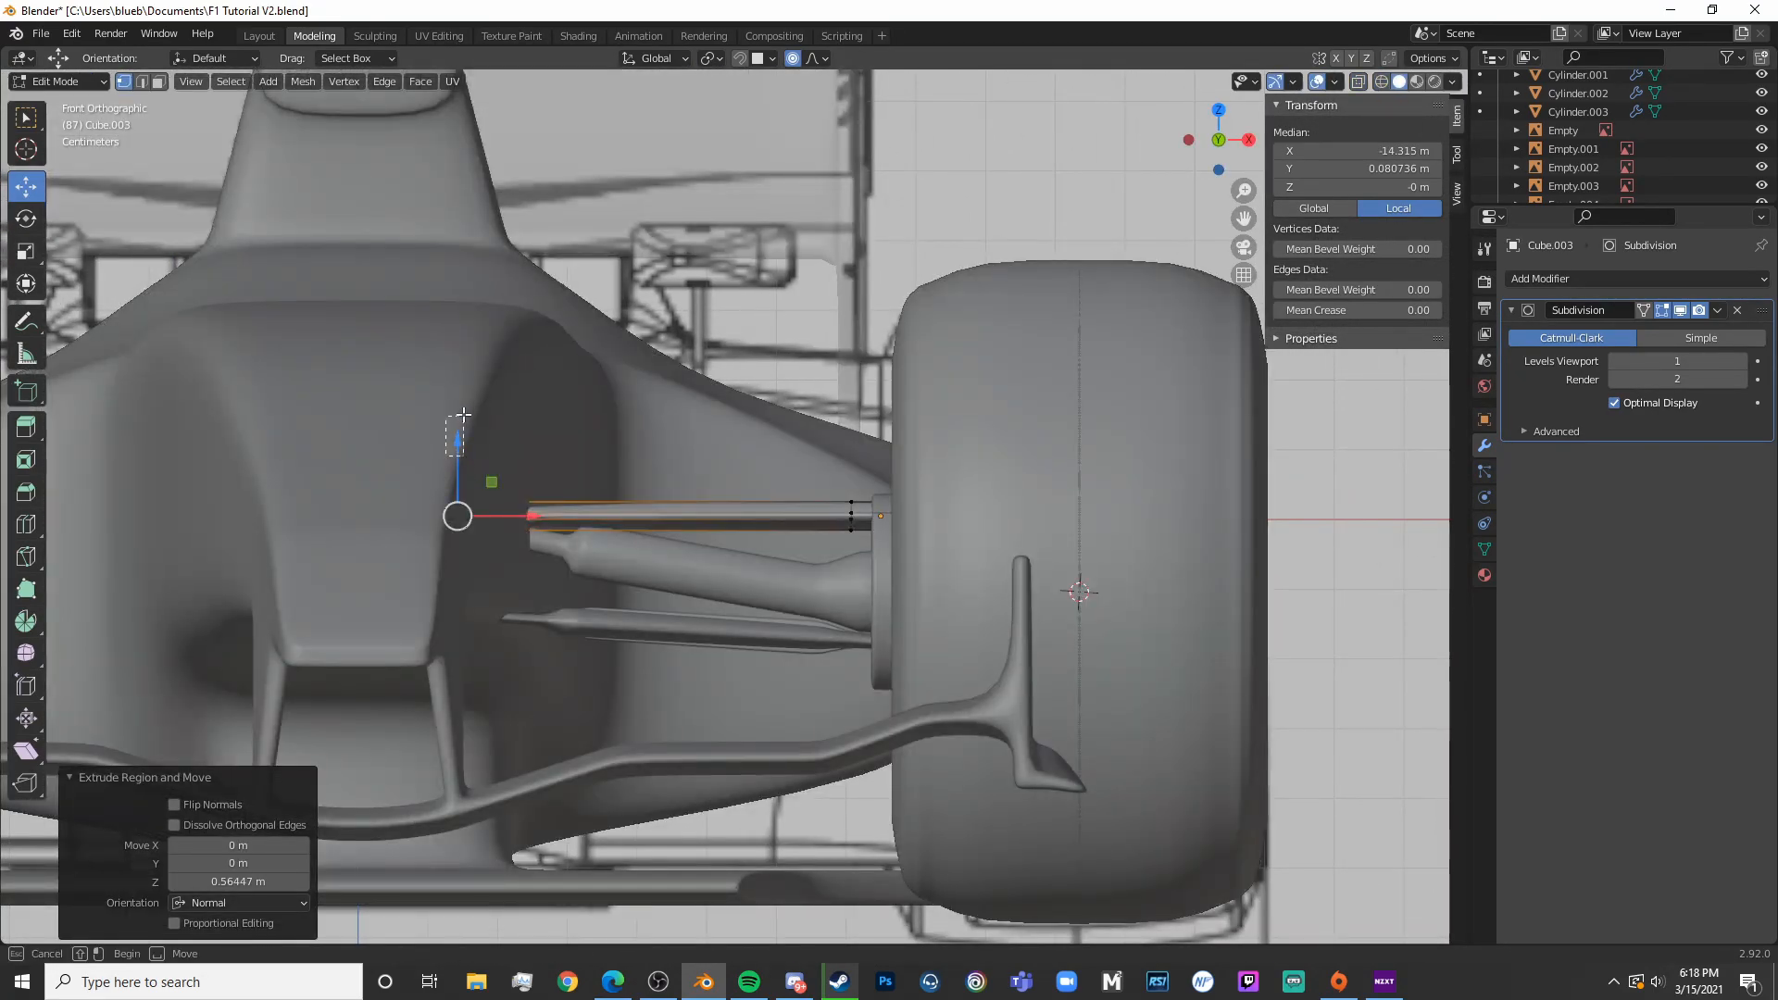
Raise the upper arm's inner end about 0.076 m along Z so it slopes like the arms below
{"action": "key", "text": "ctrl+z"}
{"action": "key", "text": "g"}
{"action": "key", "text": "z"}
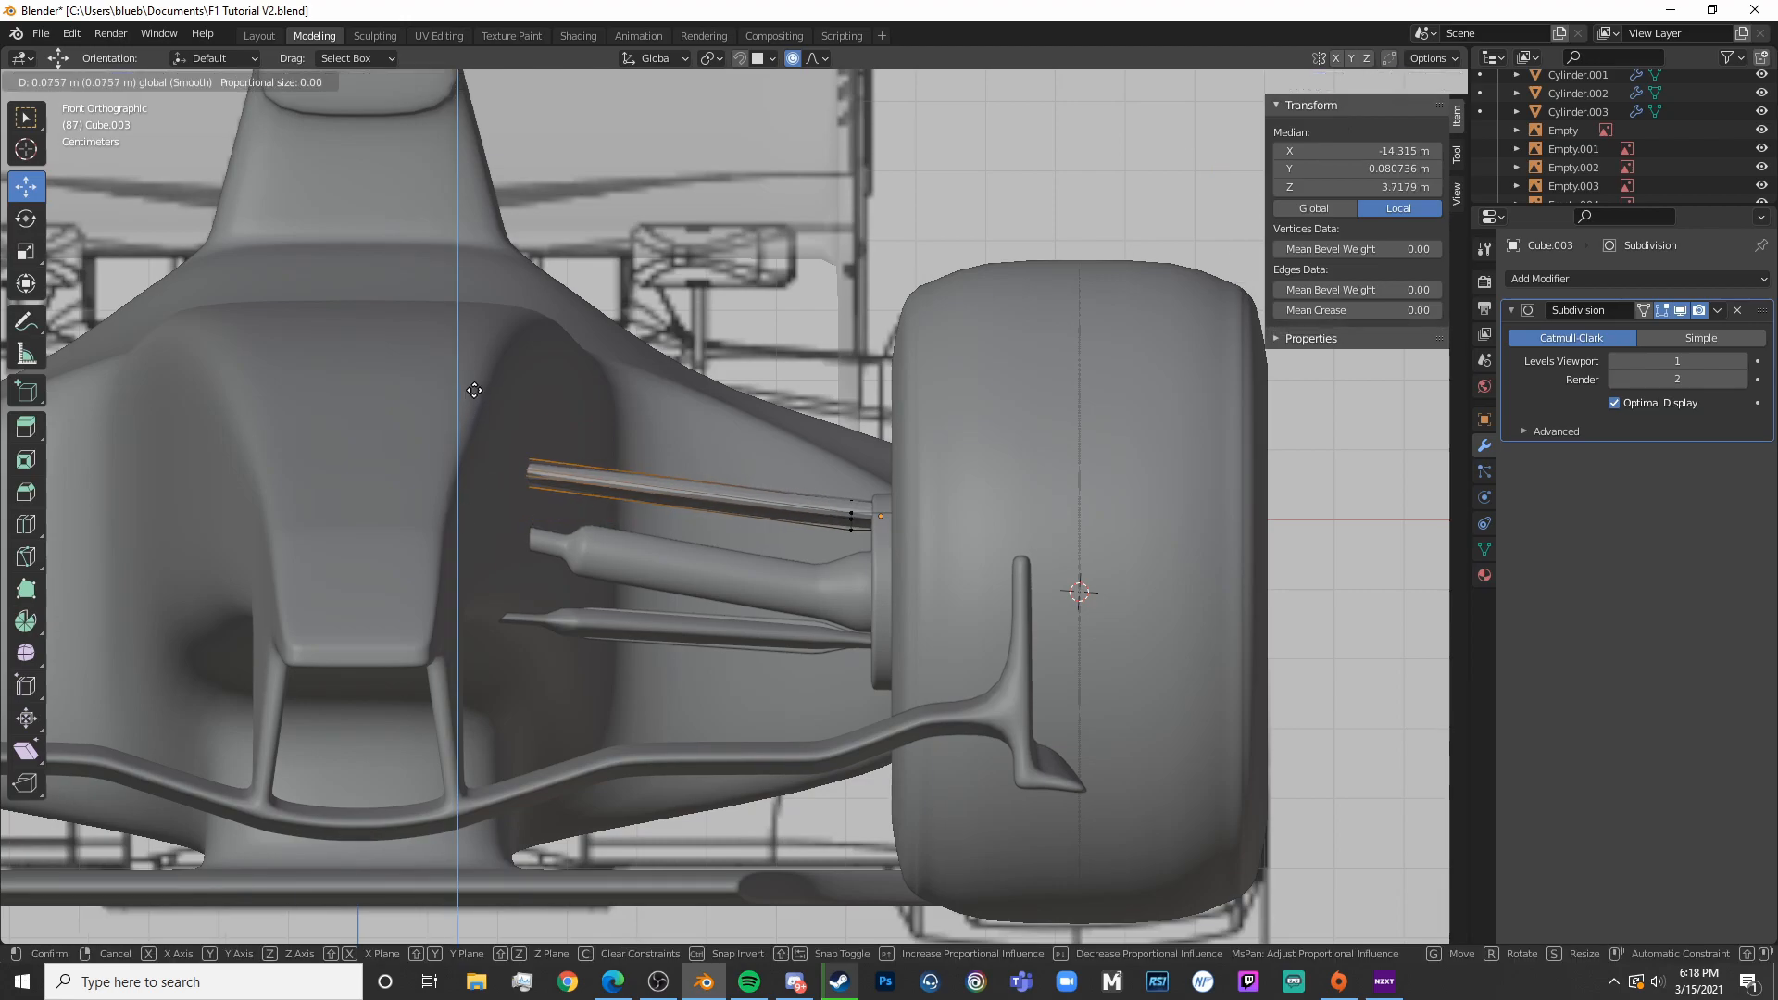
{"action": "left_click", "coordinate": [473, 391]}
Shade the upper suspension arm smooth
{"action": "key", "text": "Tab"}
{"action": "scroll", "coordinate": [624, 478], "scroll_direction": "up", "scroll_amount": 3}
{"action": "middle_click_drag", "start_coordinate": [574, 453], "coordinate": [752, 519]}
{"action": "scroll", "coordinate": [693, 518], "scroll_direction": "up", "scroll_amount": 5}
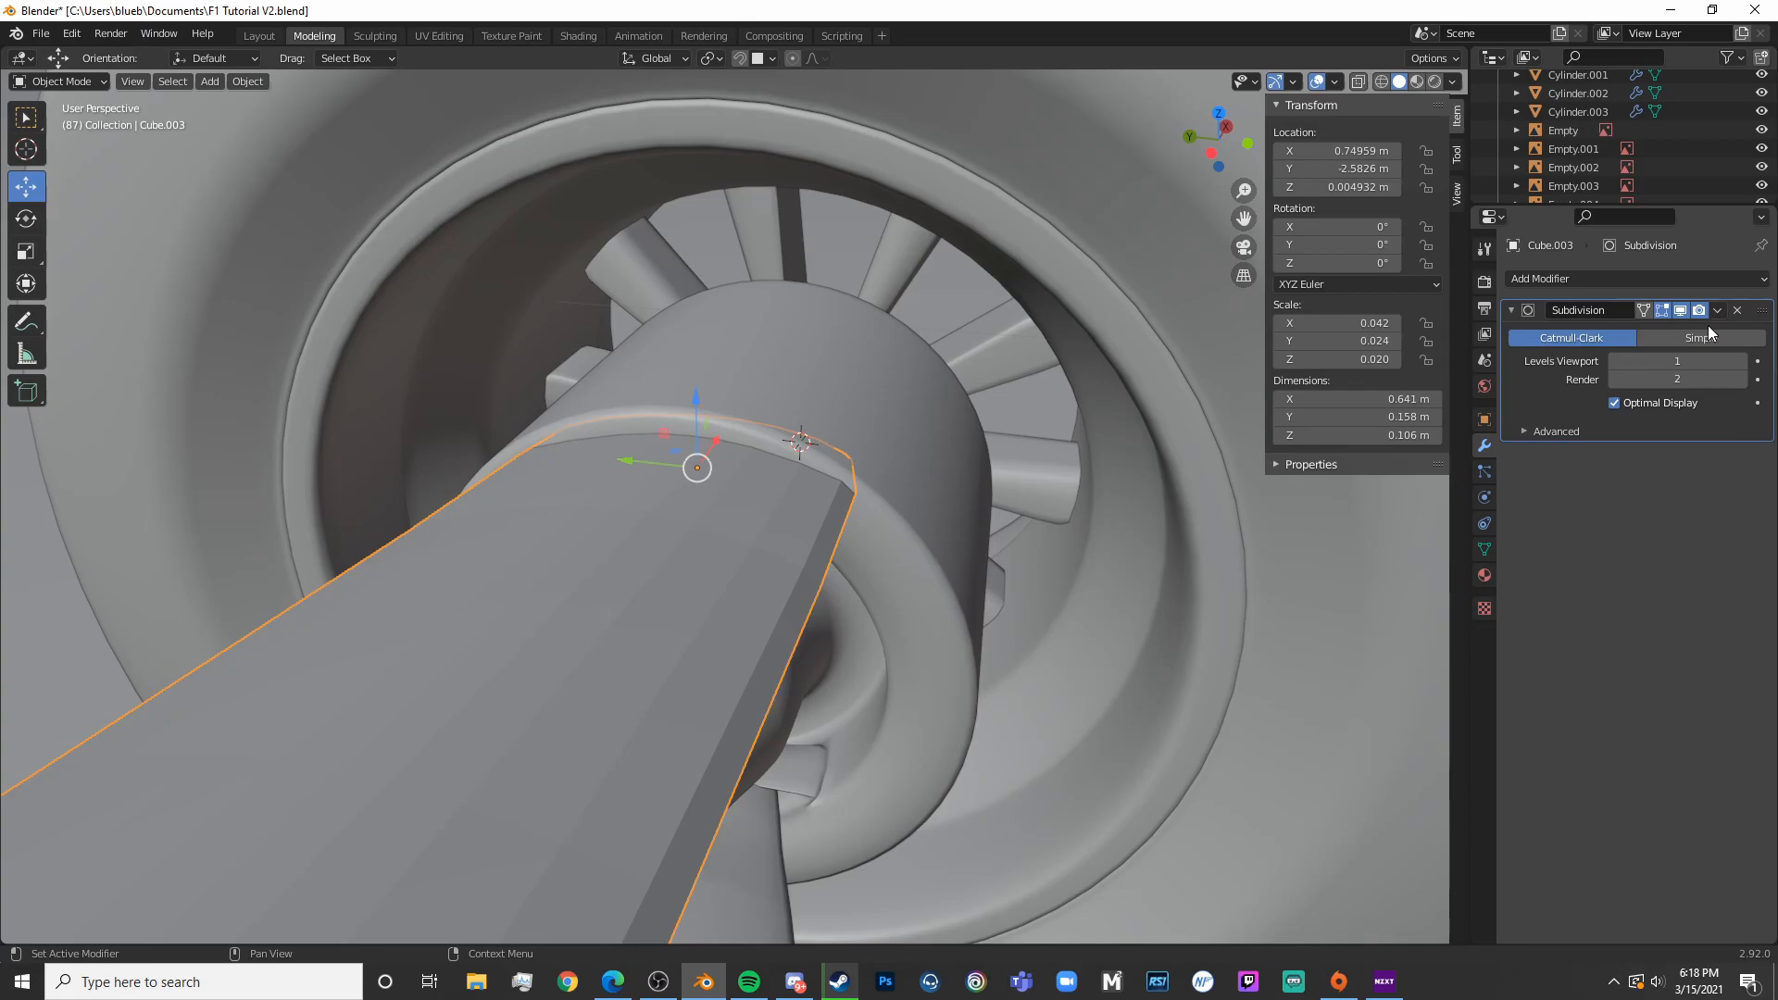
{"action": "left_click", "coordinate": [259, 81]}
{"action": "left_click", "coordinate": [357, 443]}
{"action": "mouse_move", "coordinate": [353, 442]}
{"action": "middle_mouse_down"}
{"action": "mouse_move", "coordinate": [713, 532]}
{"action": "mouse_move", "coordinate": [750, 396]}
{"action": "mouse_move", "coordinate": [872, 452]}
{"action": "mouse_move", "coordinate": [763, 435]}
{"action": "middle_mouse_up"}
Select the upper arm's hub-end vertices, flatten them along Z and nudge them slightly upward
{"action": "key", "text": "Tab"}
{"action": "key", "text": "shift+z"}
{"action": "mouse_move", "coordinate": [812, 342]}
{"action": "middle_mouse_down"}
{"action": "mouse_move", "coordinate": [763, 484]}
{"action": "mouse_move", "coordinate": [917, 528]}
{"action": "middle_mouse_up"}
{"action": "key", "text": "alt+a"}
{"action": "key", "text": "c"}
{"action": "left_click", "coordinate": [901, 484]}
{"action": "right_click", "coordinate": [902, 484]}
{"action": "key", "text": "shift+z"}
{"action": "middle_click_drag", "start_coordinate": [986, 475], "coordinate": [922, 389]}
{"action": "key", "text": "s"}
{"action": "key", "text": "z"}
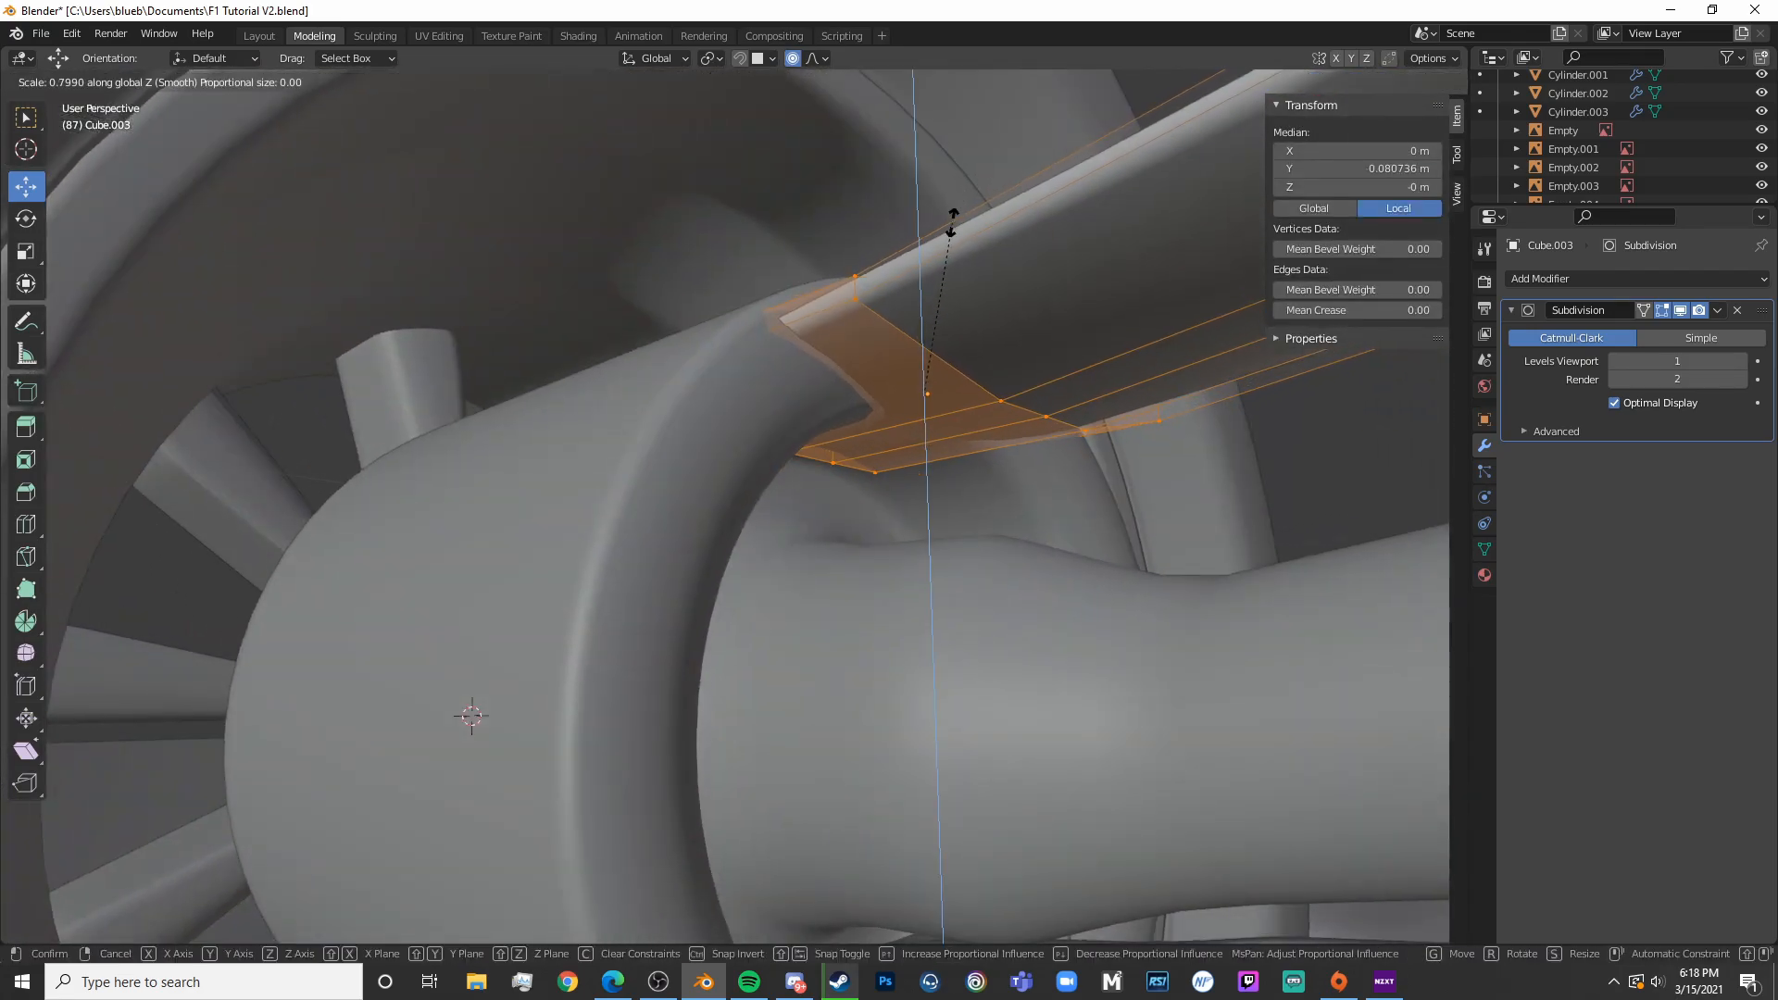
{"action": "left_click", "coordinate": [934, 274]}
{"action": "left_click_drag", "start_coordinate": [920, 324], "coordinate": [923, 317]}
Scale the selected vertices at the arm's hub end to 2.210 along Z and raise them slightly
{"action": "left_click", "coordinate": [987, 252]}
{"action": "middle_click_drag", "start_coordinate": [1046, 273], "coordinate": [898, 389]}
{"action": "key", "text": "s"}
{"action": "key", "text": "z"}
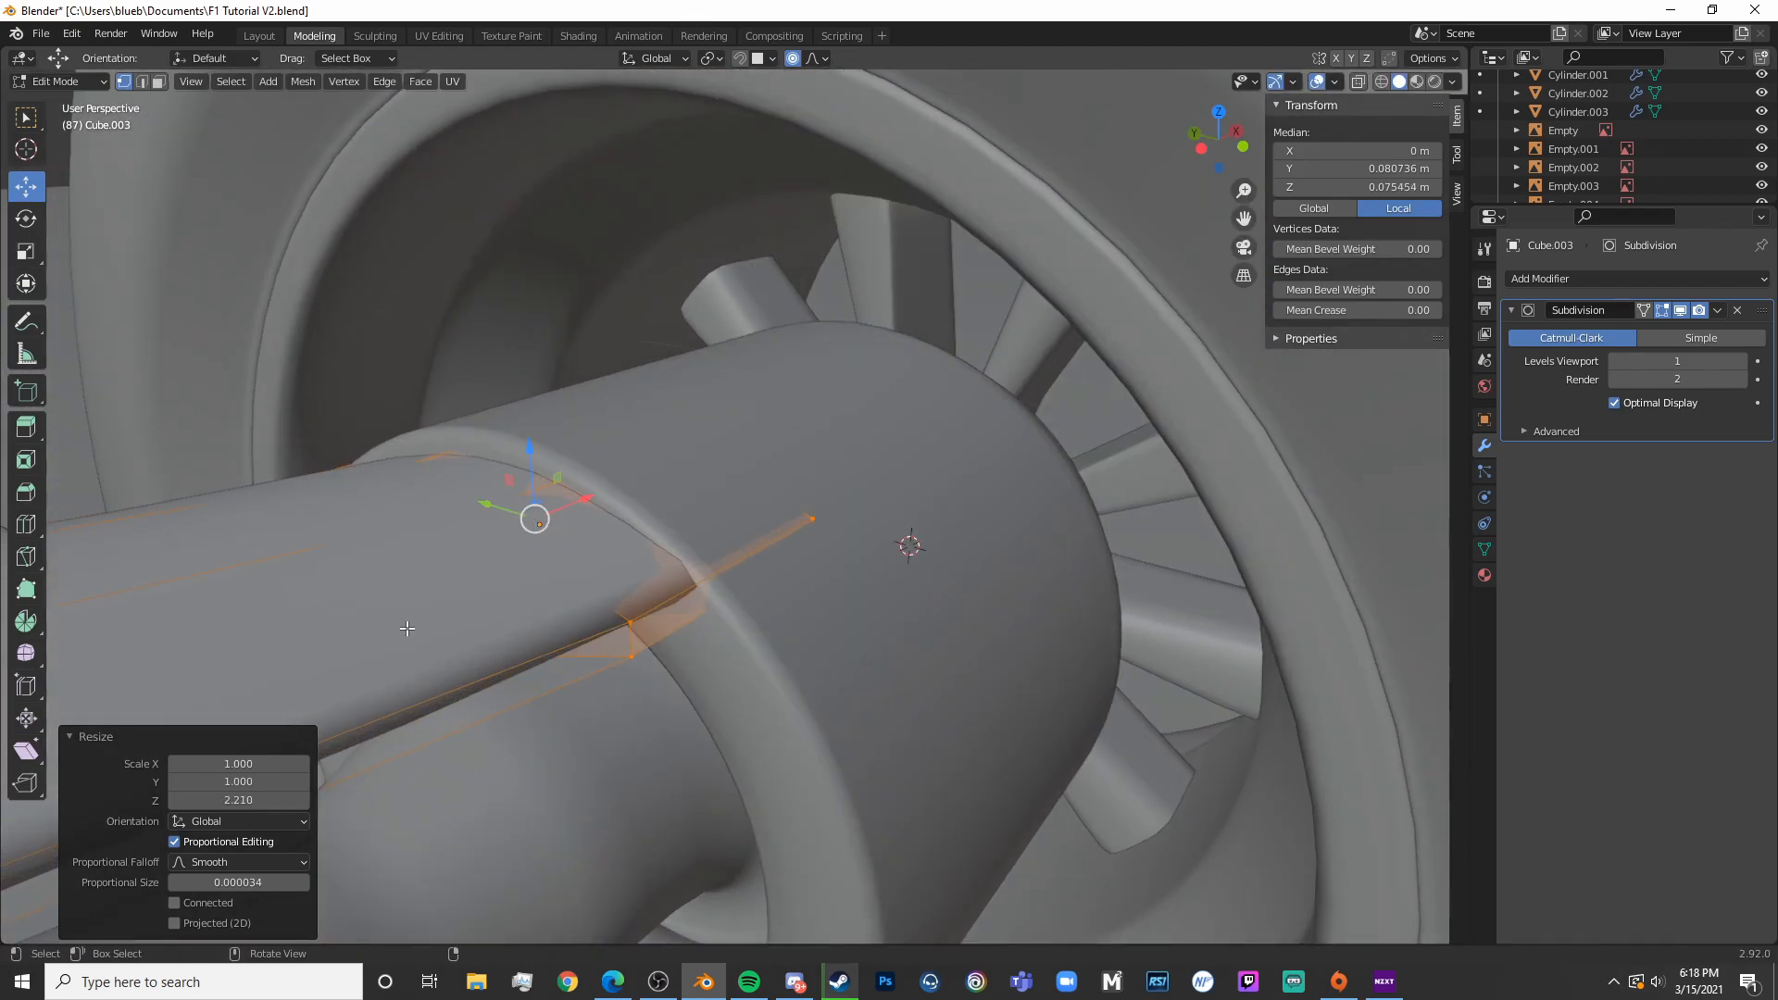
{"action": "left_click_drag", "start_coordinate": [535, 443], "coordinate": [543, 436]}
{"action": "left_click", "coordinate": [612, 656]}
Select further vertices along the arm's hub-end edge and raise them to follow the rim's curve
{"action": "middle_click_drag", "start_coordinate": [611, 657], "coordinate": [751, 583]}
{"action": "key", "text": "c"}
{"action": "mouse_move", "coordinate": [740, 690]}
{"action": "left_mouse_down"}
{"action": "mouse_move", "coordinate": [786, 684]}
{"action": "mouse_move", "coordinate": [804, 617]}
{"action": "left_mouse_up"}
{"action": "key", "text": "Escape"}
{"action": "left_click_drag", "start_coordinate": [861, 364], "coordinate": [874, 344]}
{"action": "key", "text": "Tab"}
{"action": "scroll", "coordinate": [985, 539], "scroll_direction": "down", "scroll_amount": 5}
{"action": "mouse_move", "coordinate": [986, 539]}
{"action": "middle_mouse_down"}
{"action": "mouse_move", "coordinate": [839, 686]}
{"action": "mouse_move", "coordinate": [832, 730]}
{"action": "mouse_move", "coordinate": [908, 738]}
{"action": "mouse_move", "coordinate": [877, 675]}
{"action": "middle_mouse_up"}
{"action": "scroll", "coordinate": [841, 689], "scroll_direction": "down", "scroll_amount": 3}
{"action": "scroll", "coordinate": [909, 738], "scroll_direction": "up", "scroll_amount": 4}
Scale the upper arm's hub-end vertices along Y to fit the hub rim, and deselect the arm
{"action": "key", "text": "Tab"}
{"action": "key", "text": "shift+z"}
{"action": "key", "text": "c"}
{"action": "left_click", "coordinate": [693, 523]}
{"action": "key", "text": "Escape"}
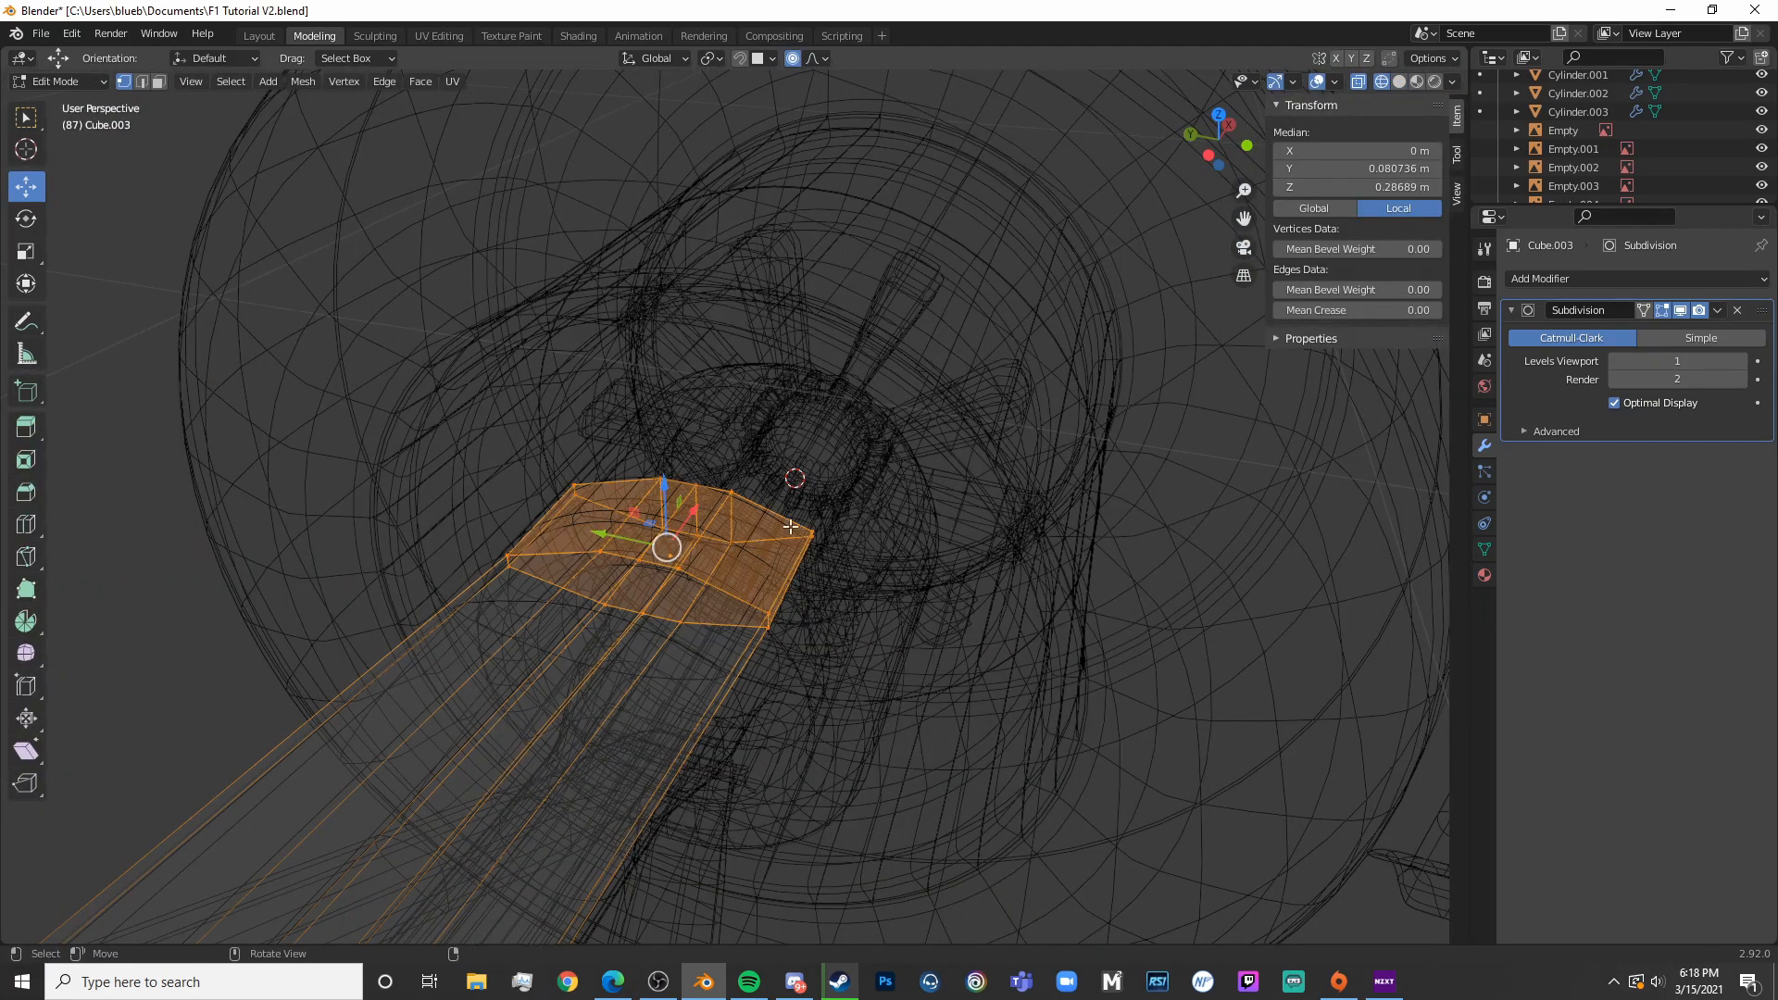
{"action": "key", "text": "y"}
{"action": "left_click", "coordinate": [991, 651]}
{"action": "key", "text": "Tab"}
{"action": "key", "text": "shift+z"}
{"action": "mouse_move", "coordinate": [991, 658]}
{"action": "middle_mouse_down"}
{"action": "mouse_move", "coordinate": [987, 763]}
{"action": "mouse_move", "coordinate": [736, 641]}
{"action": "mouse_move", "coordinate": [793, 639]}
{"action": "middle_mouse_up"}
{"action": "scroll", "coordinate": [985, 767], "scroll_direction": "down", "scroll_amount": 7}
{"action": "key", "text": "a"}
{"action": "key", "text": "a"}
Add a cylinder in front view and rotate it 90° so it lies along the X axis
{"action": "key", "text": "KP_3"}
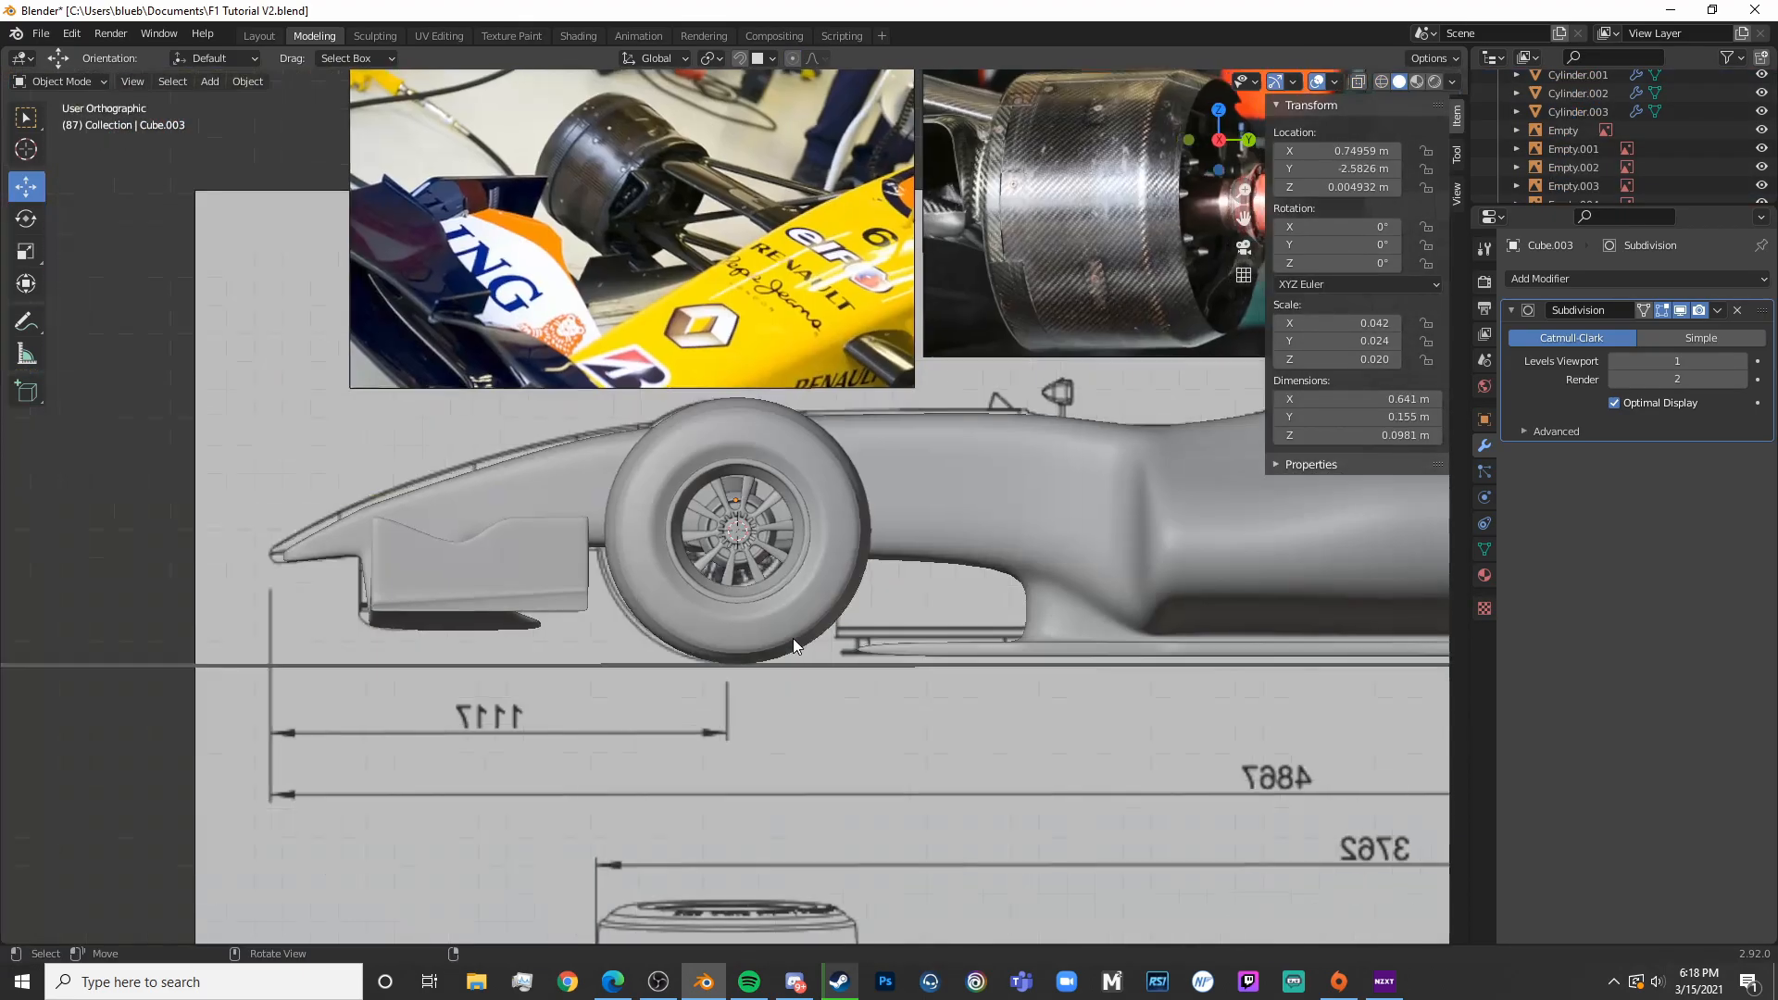
{"action": "key", "text": "KP_1"}
{"action": "scroll", "coordinate": [844, 537], "scroll_direction": "up", "scroll_amount": 4}
{"action": "middle_click_drag", "start_coordinate": [681, 467], "coordinate": [814, 515], "text": "shift"}
{"action": "key", "text": "shift+a"}
{"action": "mouse_move", "coordinate": [815, 519]}
{"action": "left_click", "coordinate": [897, 612]}
{"action": "scroll", "coordinate": [904, 607], "scroll_direction": "down", "scroll_amount": 3}
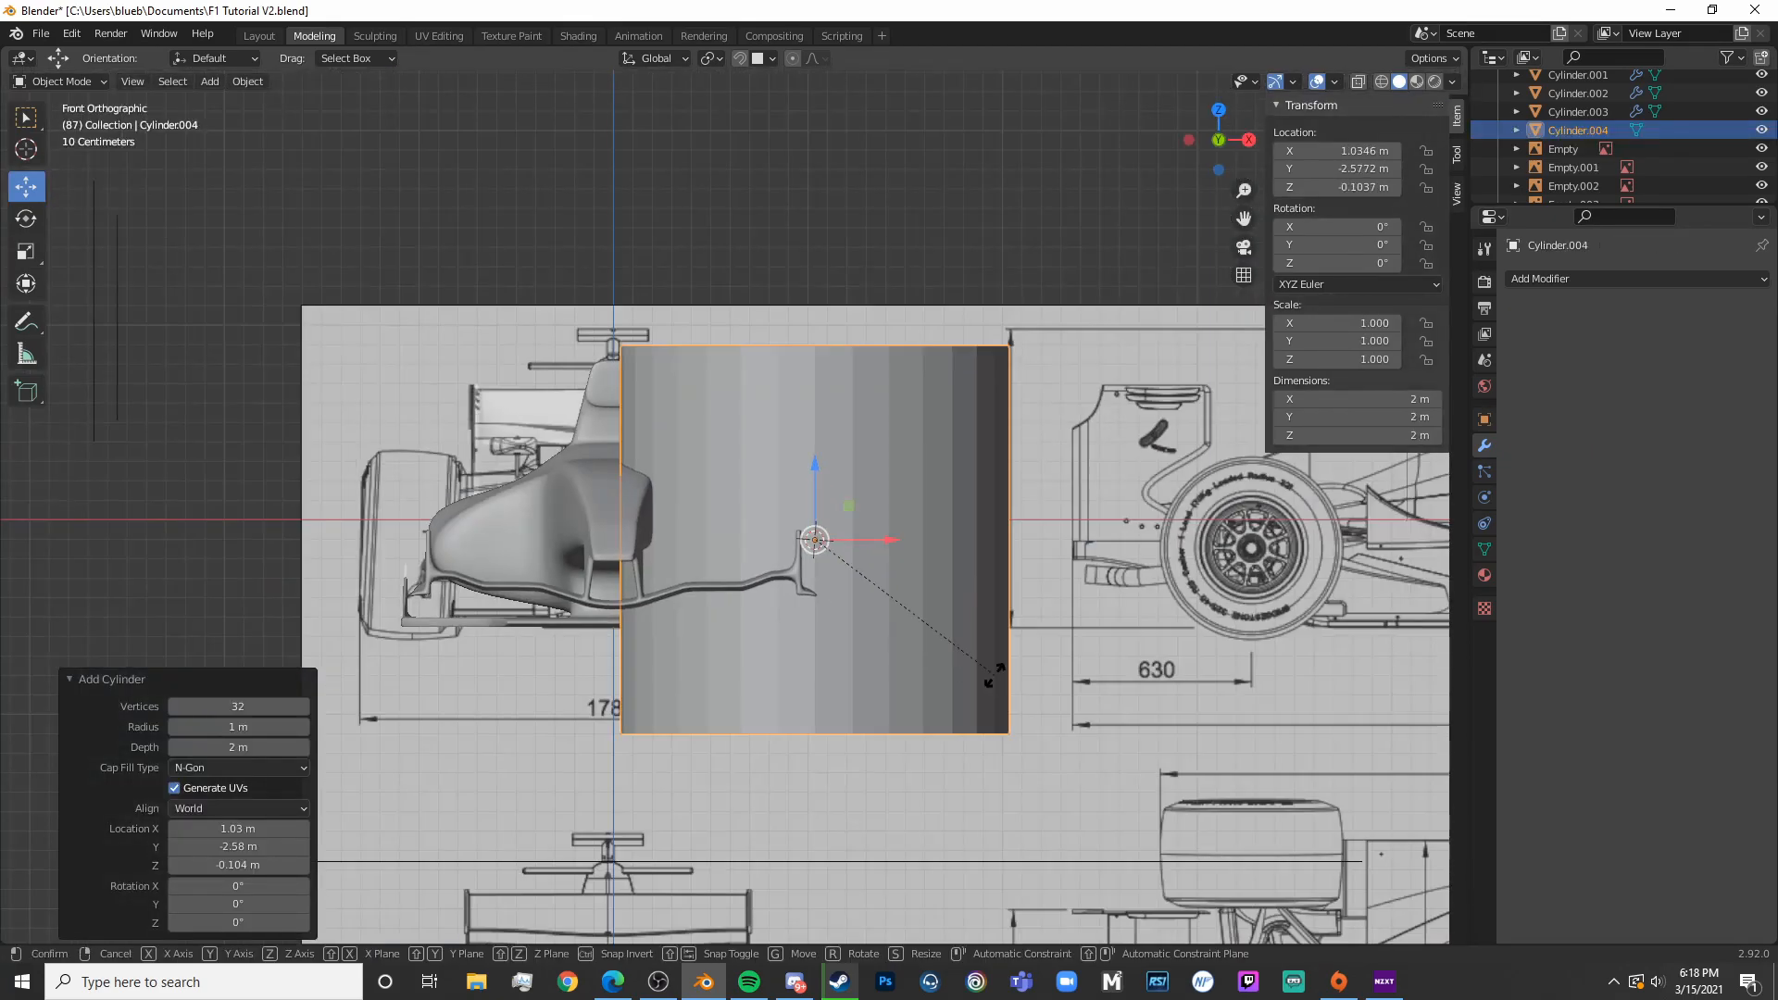
{"action": "key", "text": "9"}
{"action": "key", "text": "0"}
{"action": "key", "text": "Return"}
Scale the cylinder to 0.064 and move it -0.50446 m in X and 0.47114 m in Z above the suspension arms
{"action": "key", "text": "shift+z"}
{"action": "key", "text": "s"}
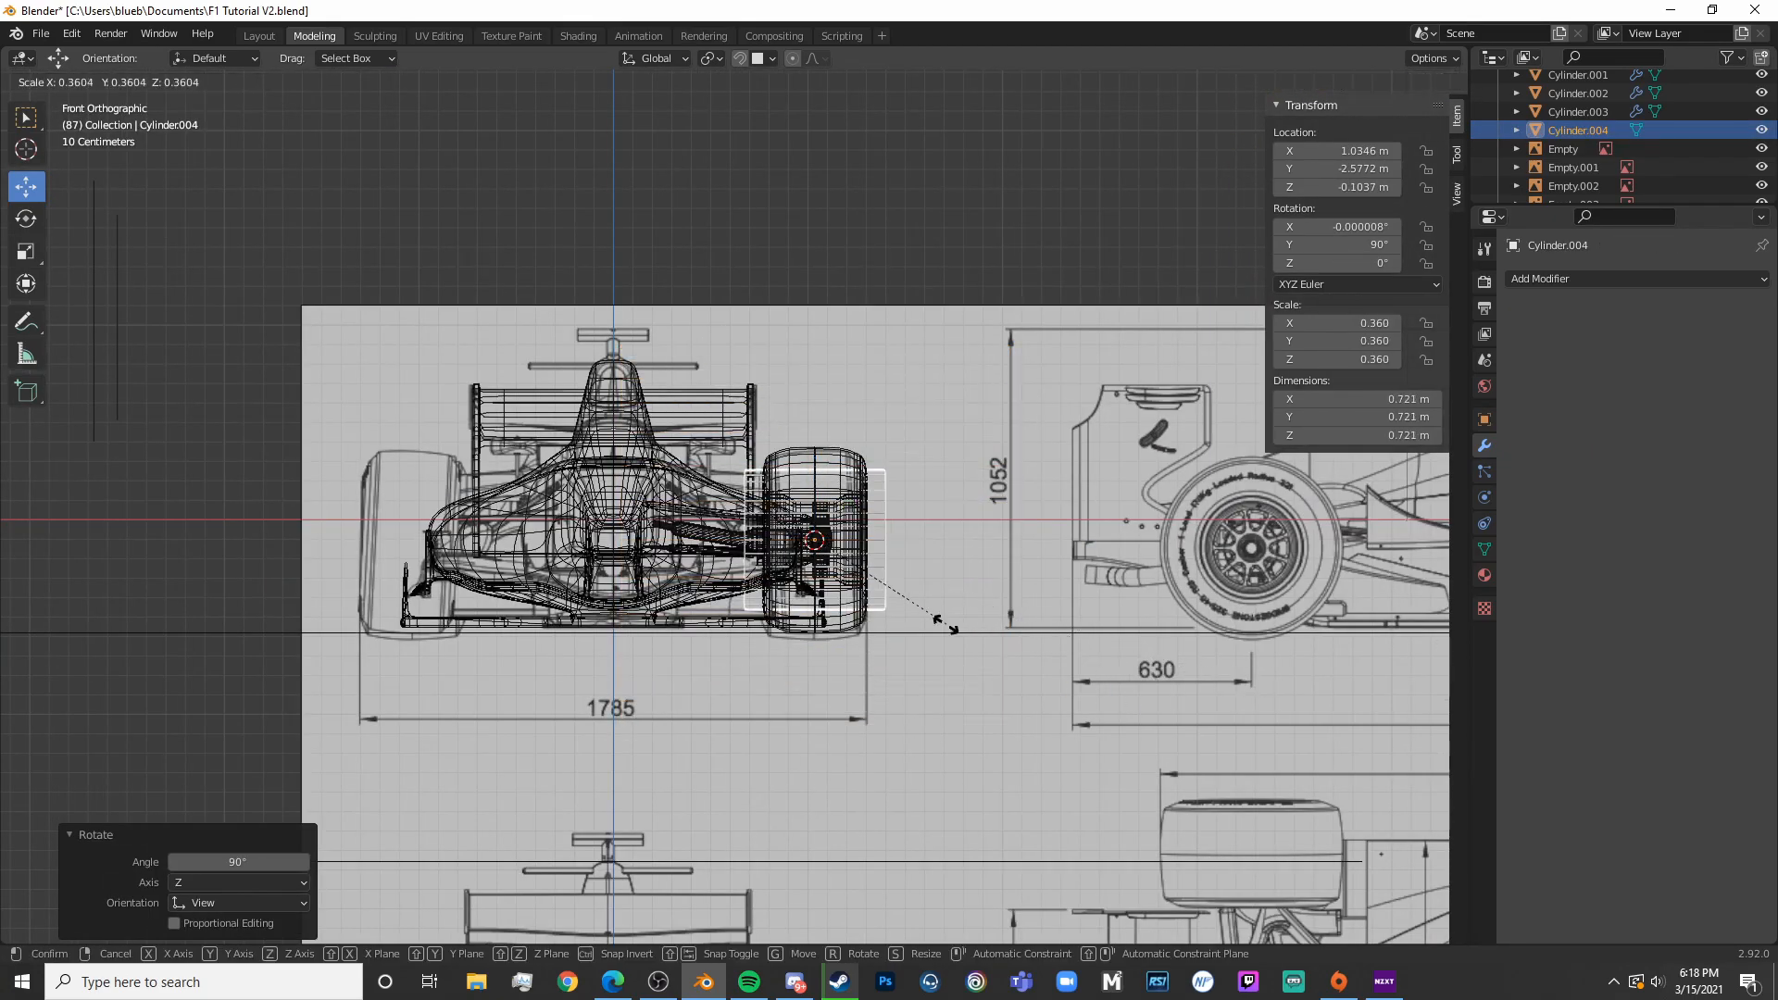
{"action": "left_click", "coordinate": [843, 546]}
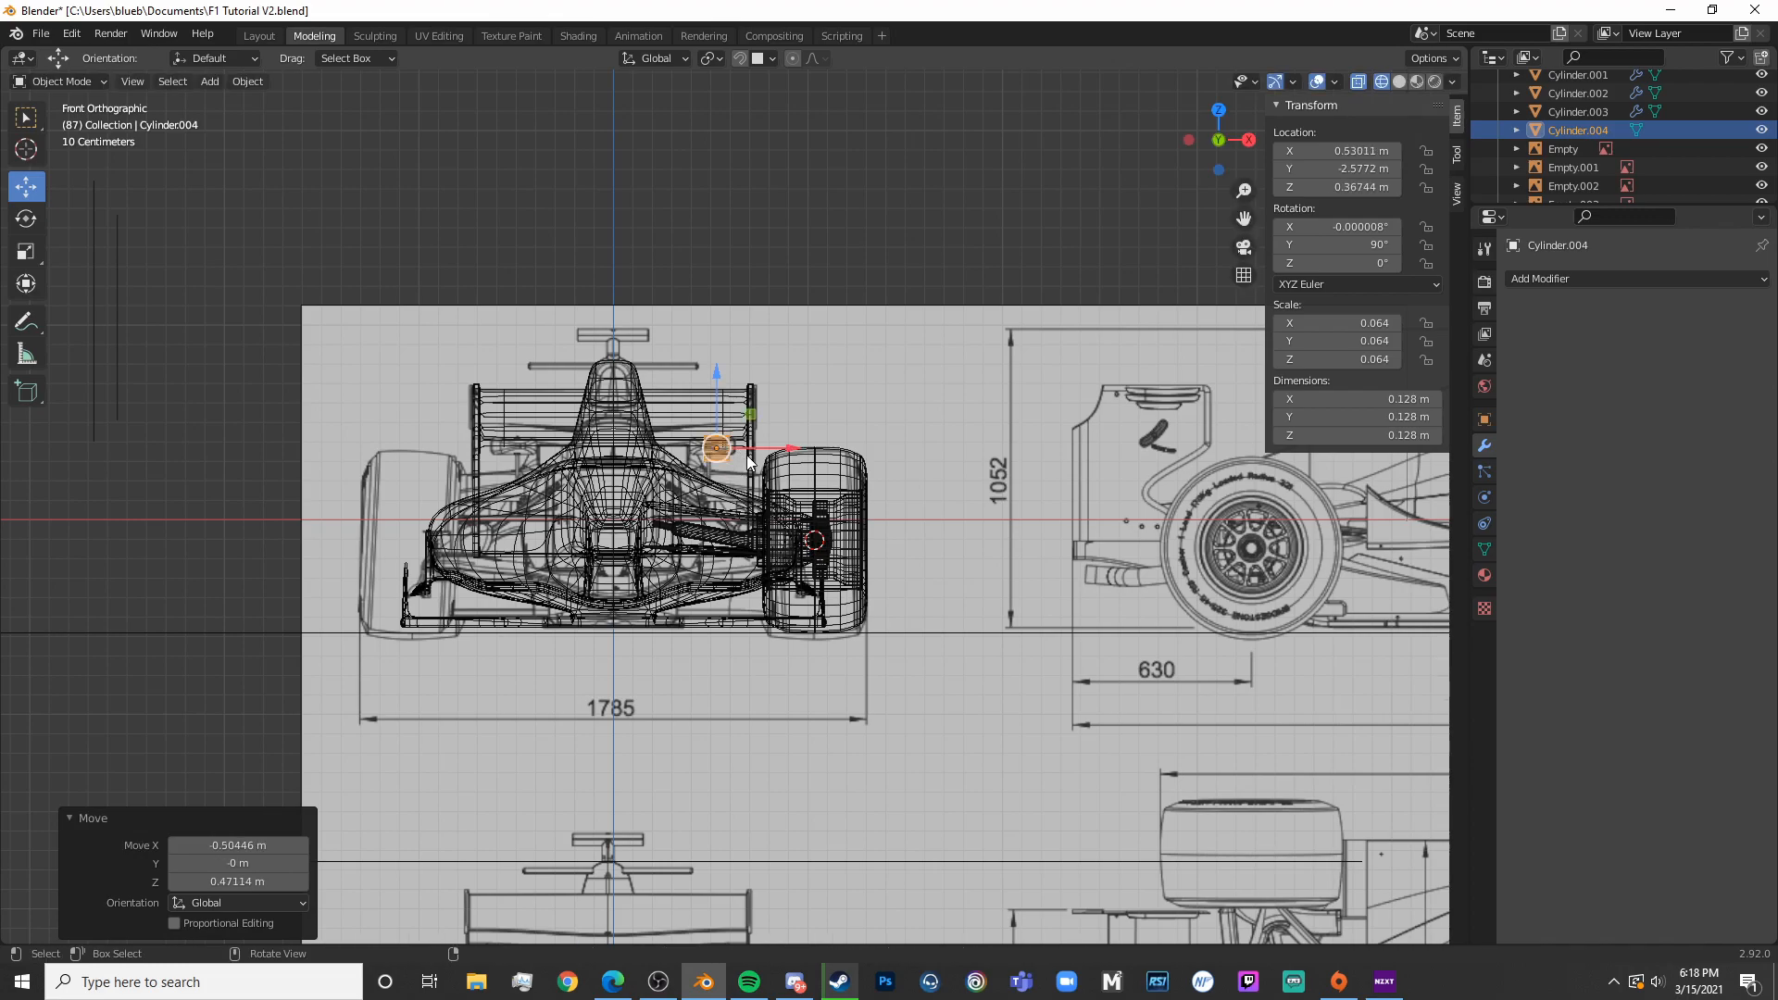
{"action": "key", "text": "shift+z"}
{"action": "key", "text": "KP_Decimal"}
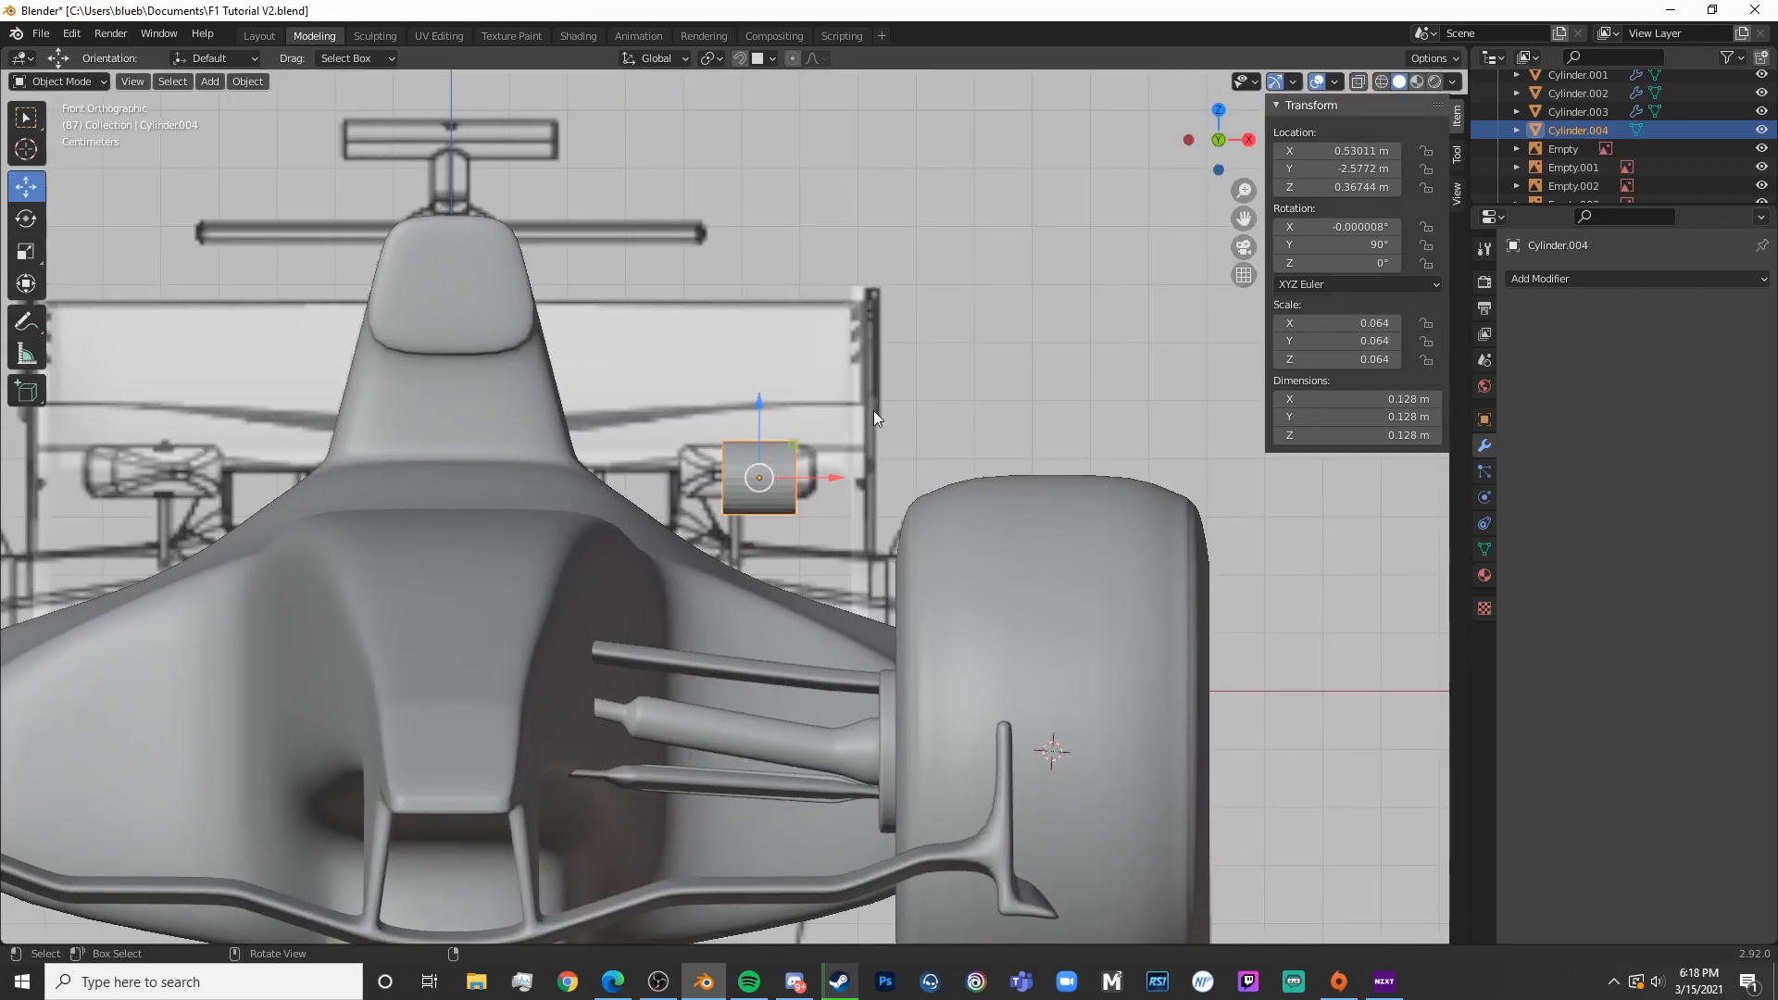
Stretch the cylinder along X by a factor of 5.161
{"action": "key", "text": "s"}
{"action": "key", "text": "x"}
{"action": "left_click", "coordinate": [1437, 421]}
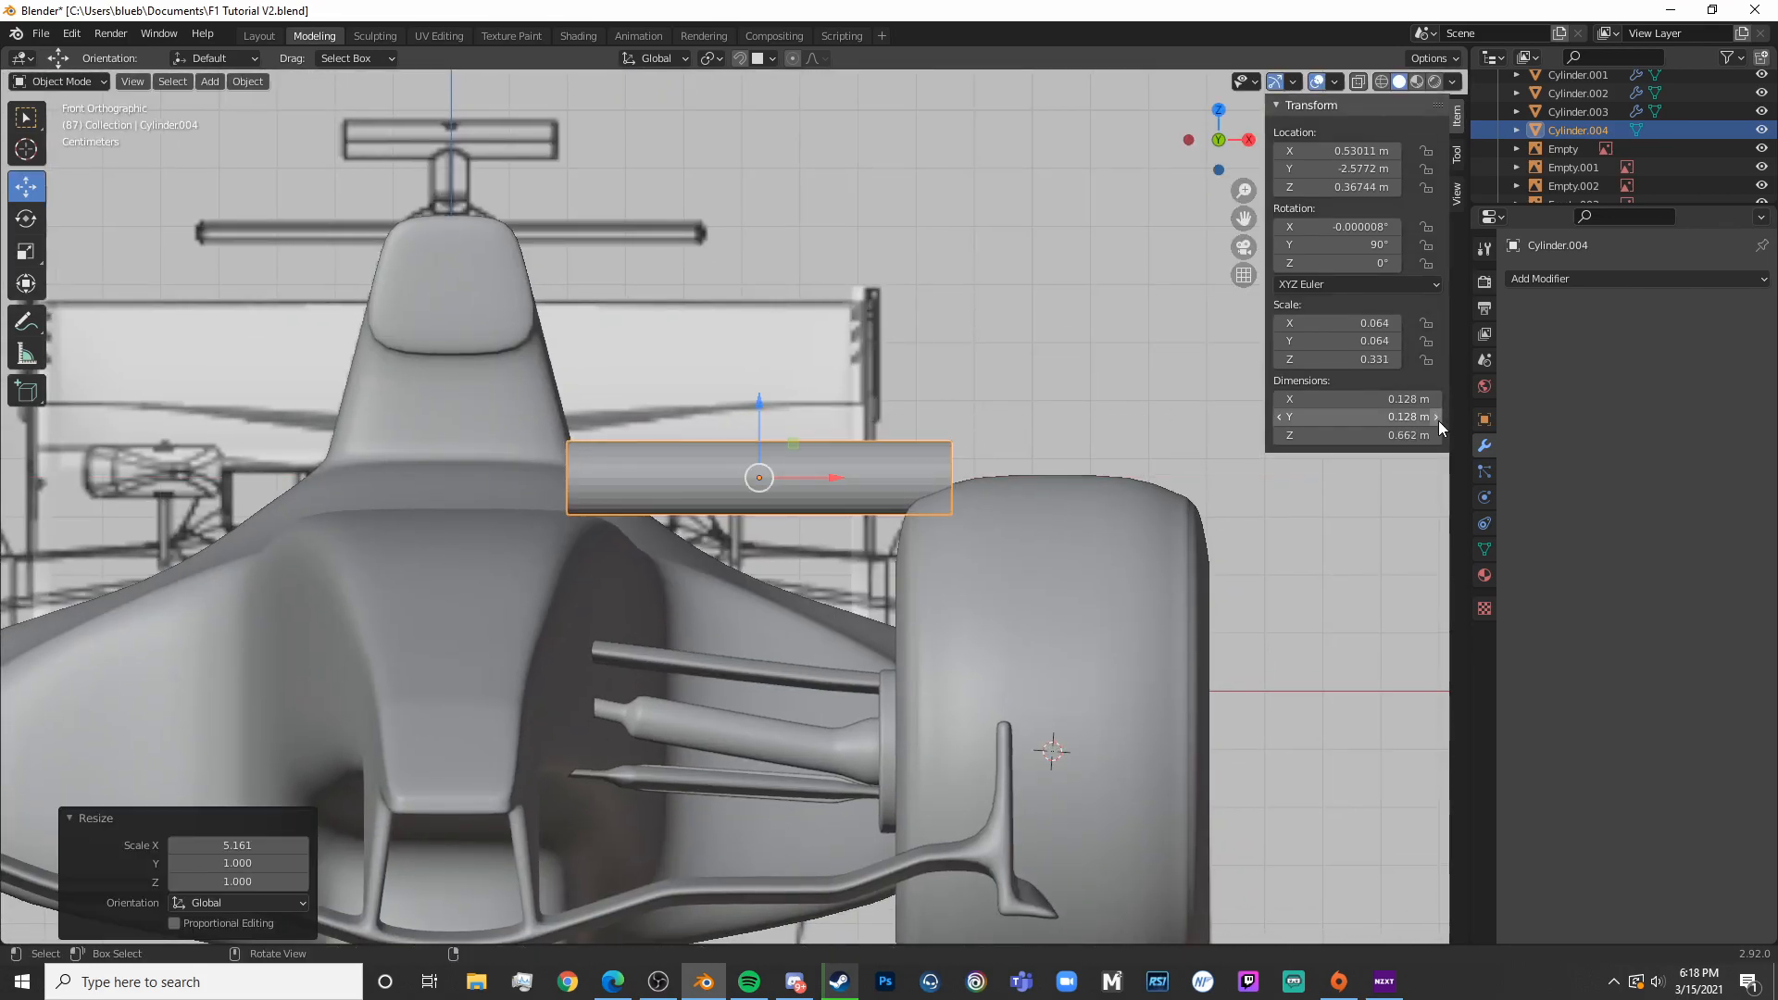
Extrude the cylinder's wheel-side end 0.081283 m, shrink it to about 0.42 to form a taper, and extrude a thin tip
{"action": "key", "text": "Tab"}
{"action": "key", "text": "shift+z"}
{"action": "key", "text": "alt+a"}
{"action": "key", "text": "c"}
{"action": "left_click", "coordinate": [1103, 482]}
{"action": "right_click", "coordinate": [1104, 482]}
{"action": "middle_click_drag", "start_coordinate": [1104, 482], "coordinate": [915, 481], "text": "shift"}
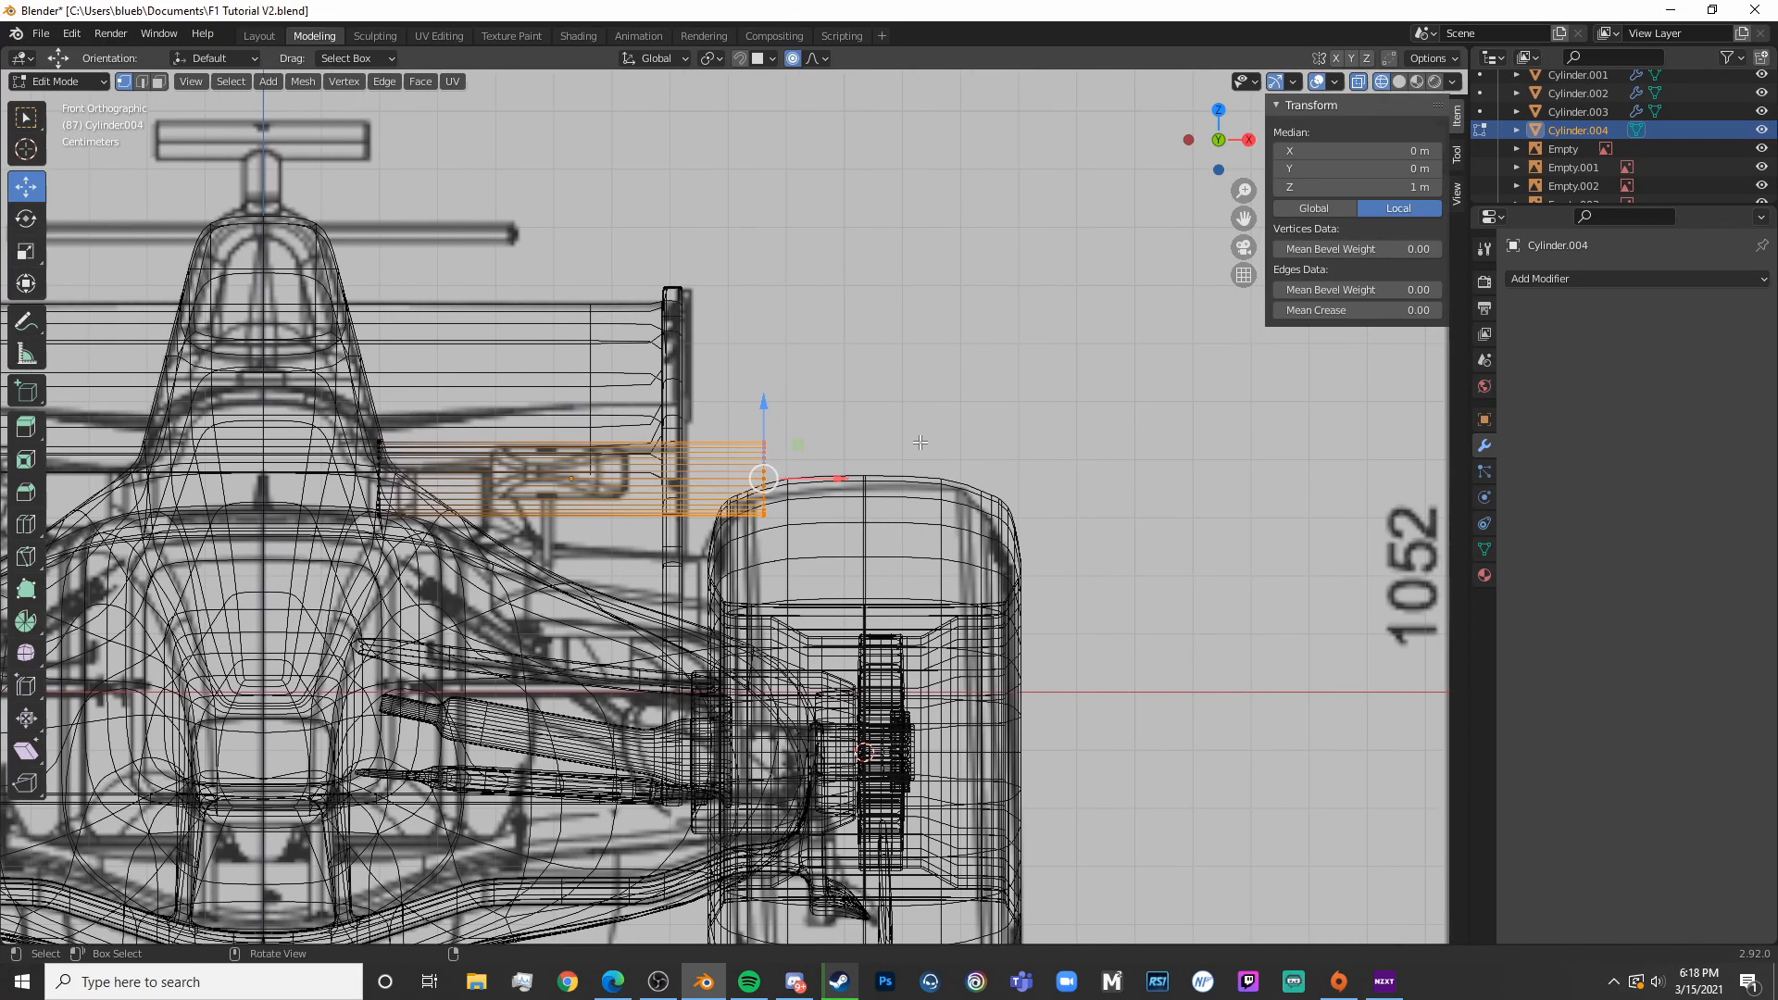
{"action": "key", "text": "e"}
{"action": "left_click", "coordinate": [966, 451]}
{"action": "key", "text": "s"}
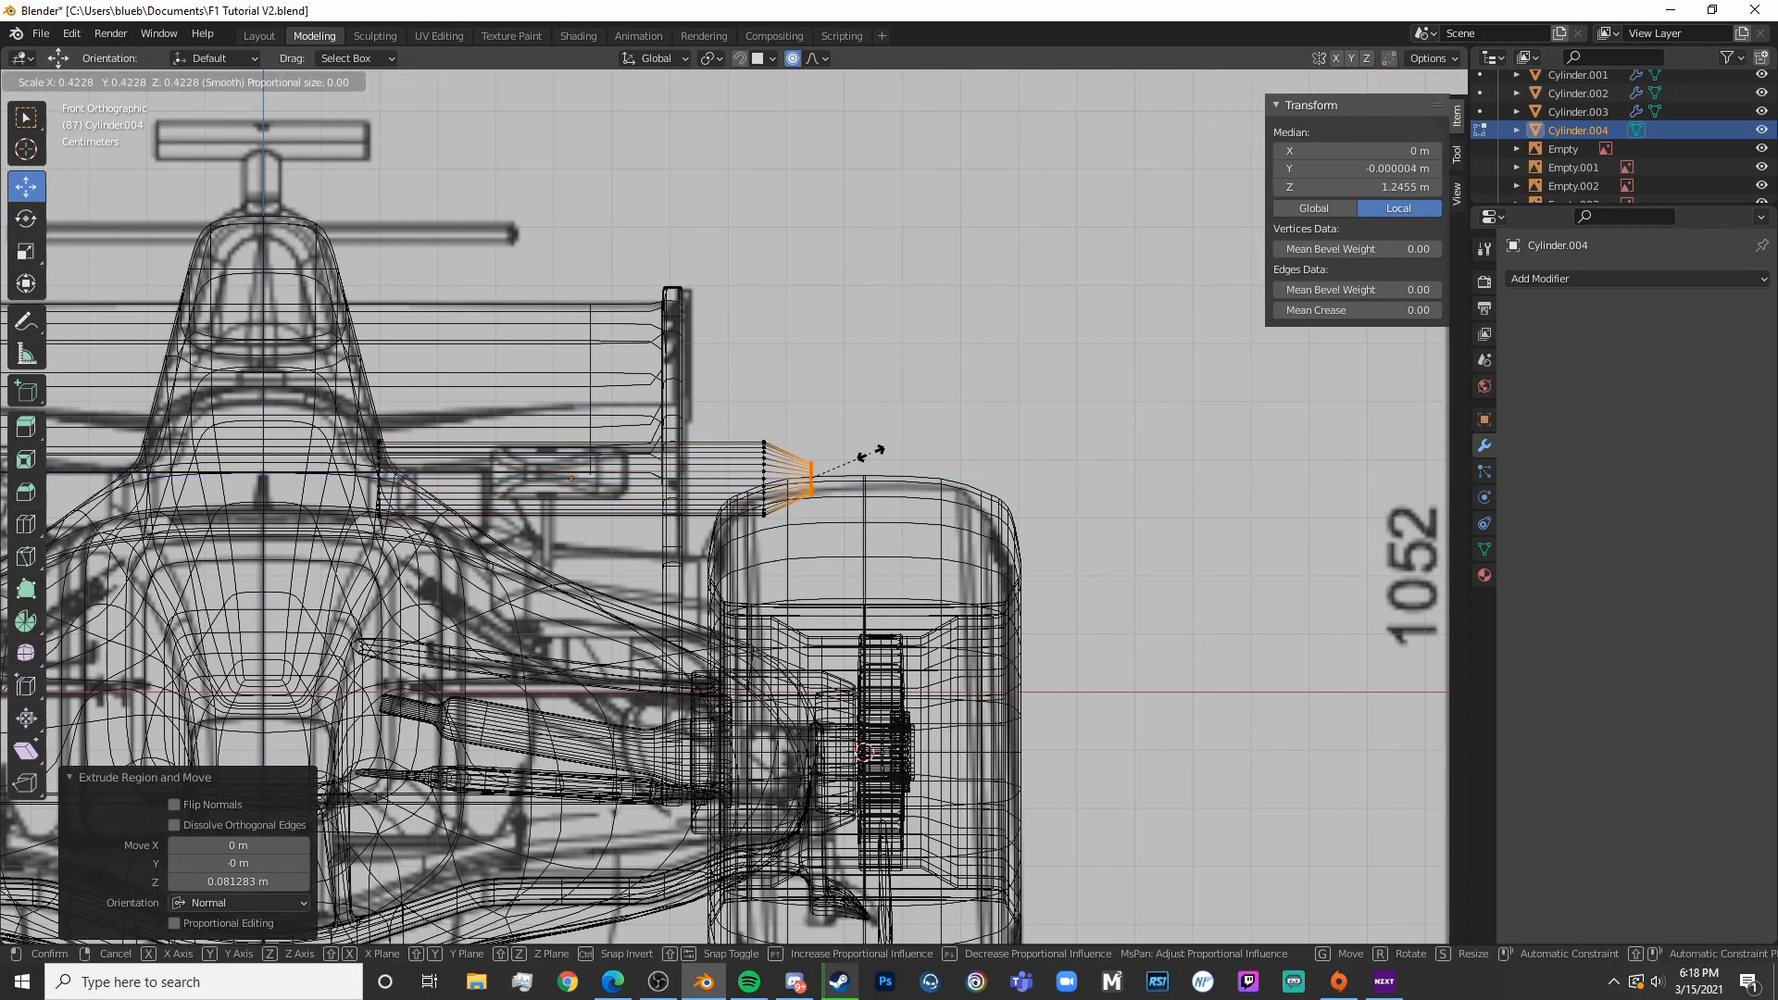
{"action": "left_click", "coordinate": [870, 453]}
{"action": "key", "text": "e"}
{"action": "left_click", "coordinate": [976, 454]}
Form a matching taper scaled to 0.409 and a thin extruded tip on the cylinder's body-side end
{"action": "middle_click_drag", "start_coordinate": [976, 454], "coordinate": [1284, 464], "text": "shift"}
{"action": "key", "text": "alt+a"}
{"action": "key", "text": "c"}
{"action": "left_click", "coordinate": [570, 480]}
{"action": "right_click", "coordinate": [570, 480]}
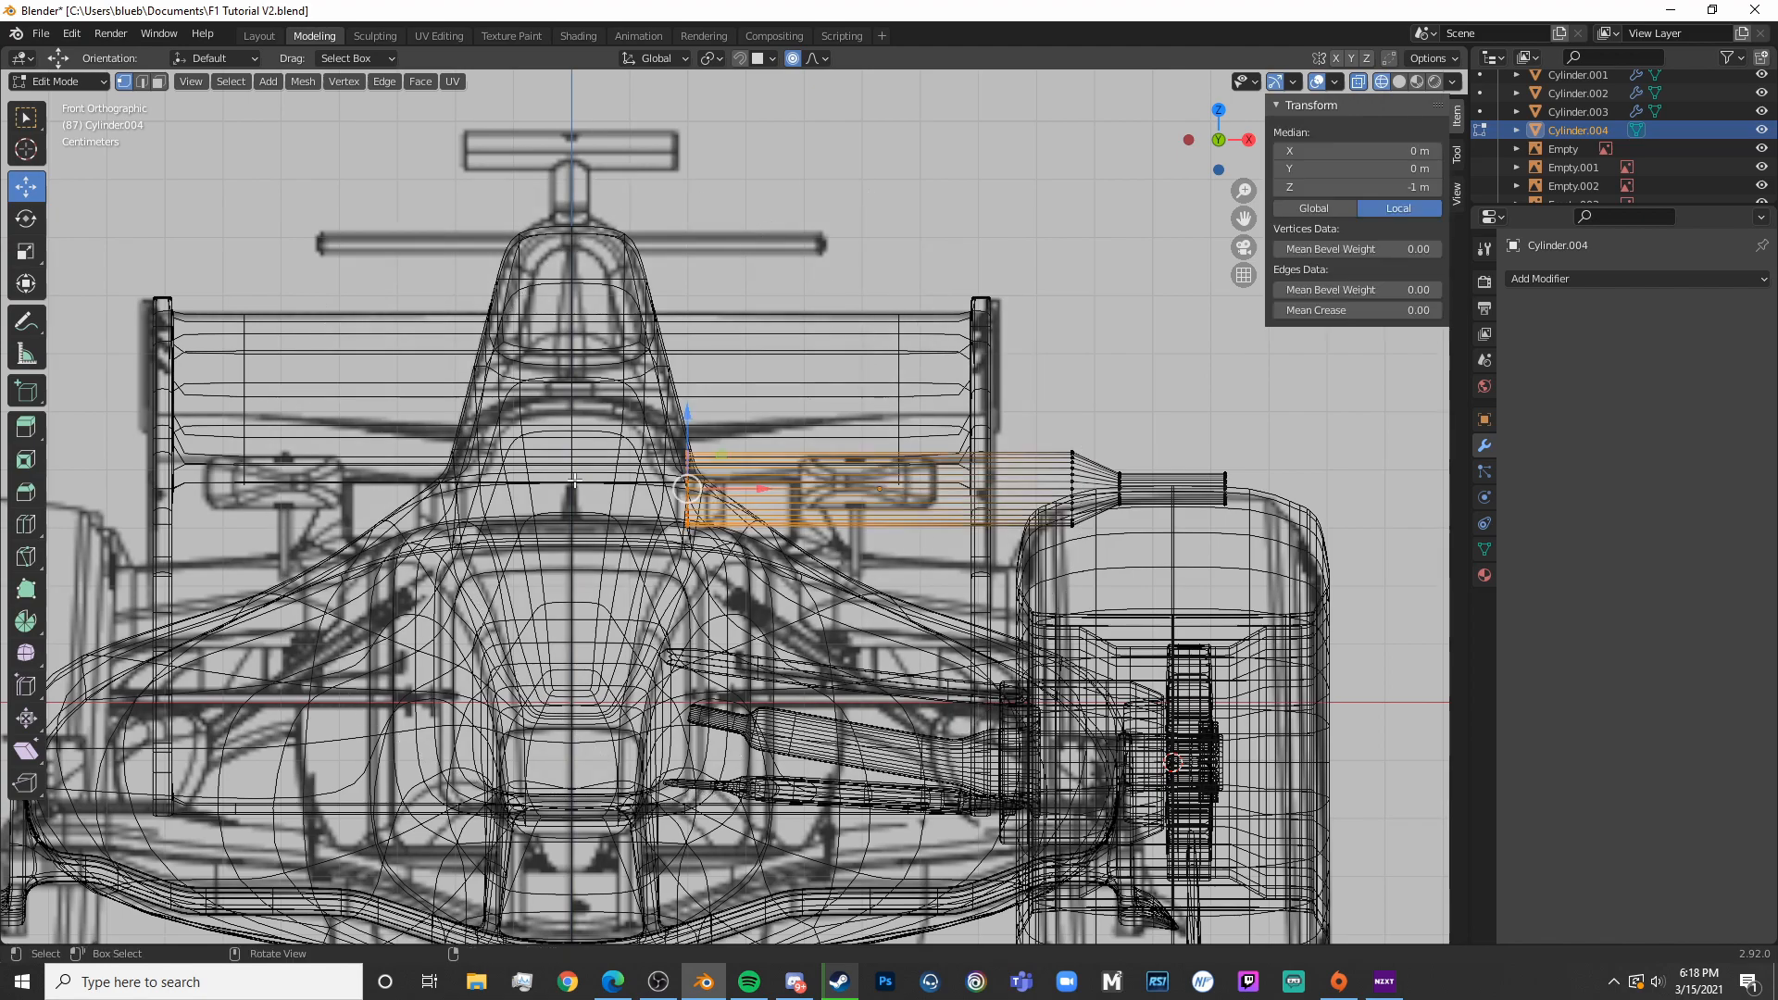
{"action": "key", "text": "s"}
{"action": "left_click", "coordinate": [748, 533]}
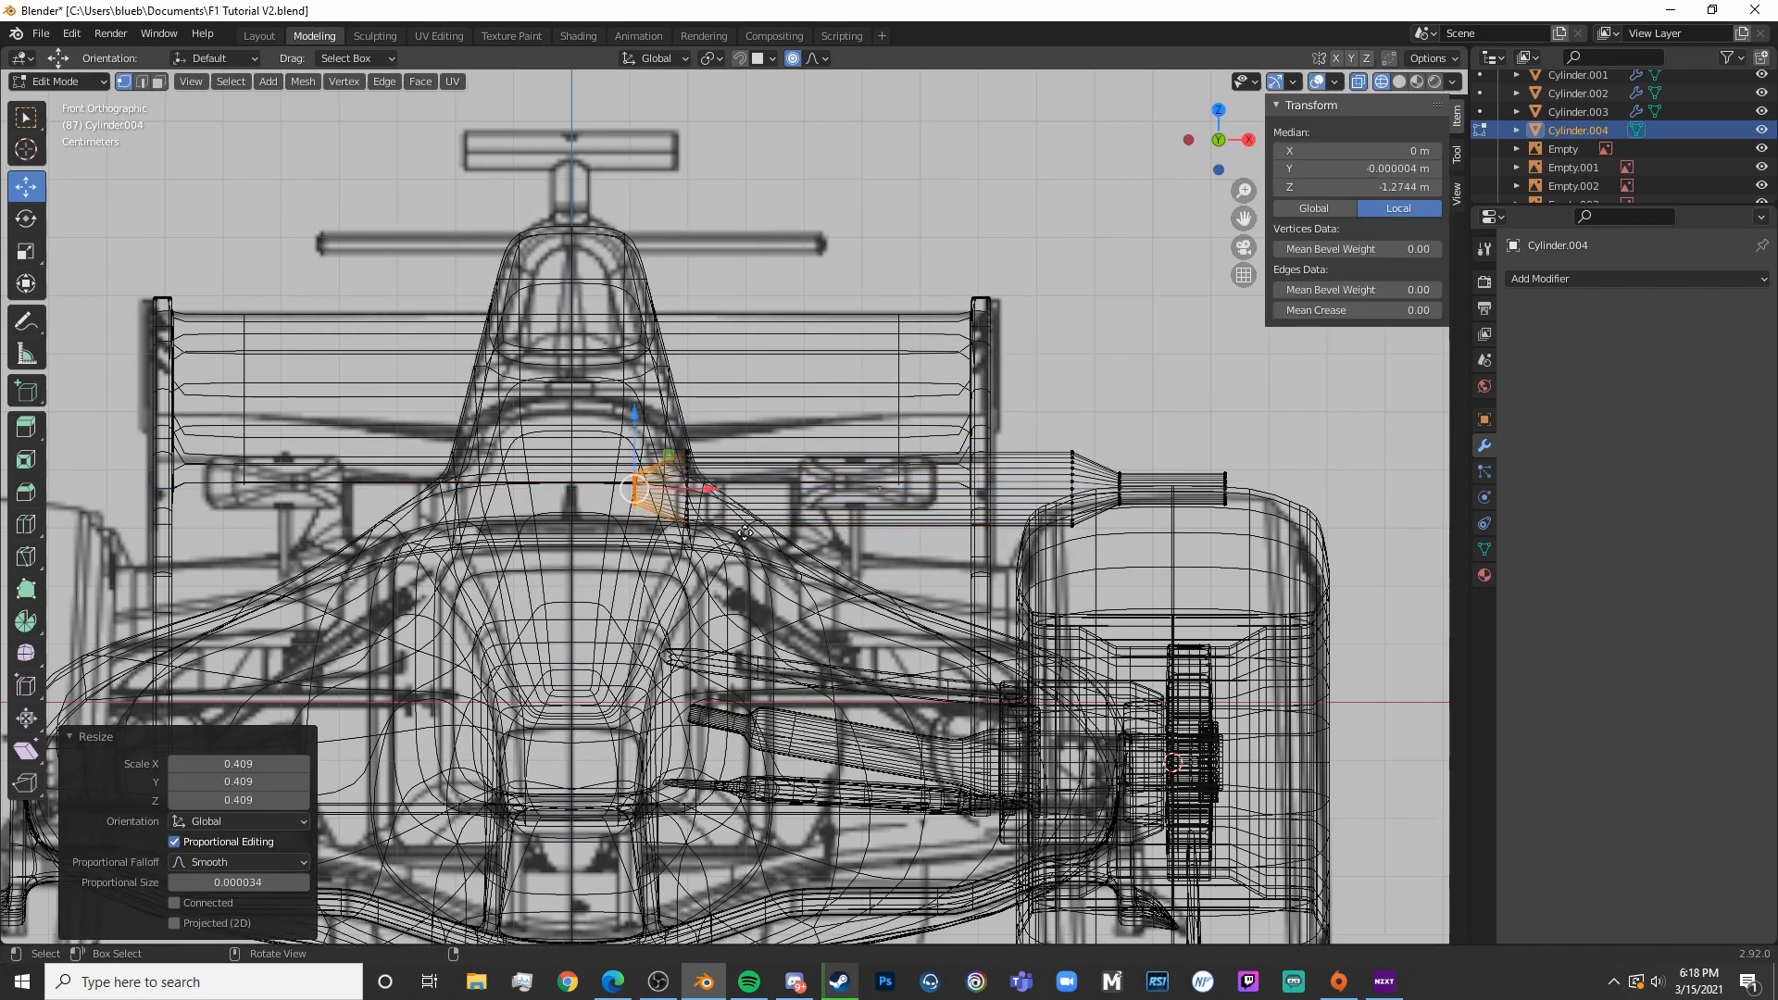
{"action": "key", "text": "Tab"}
{"action": "key", "text": "shift+z"}
{"action": "middle_click_drag", "start_coordinate": [929, 513], "coordinate": [715, 508], "text": "shift"}
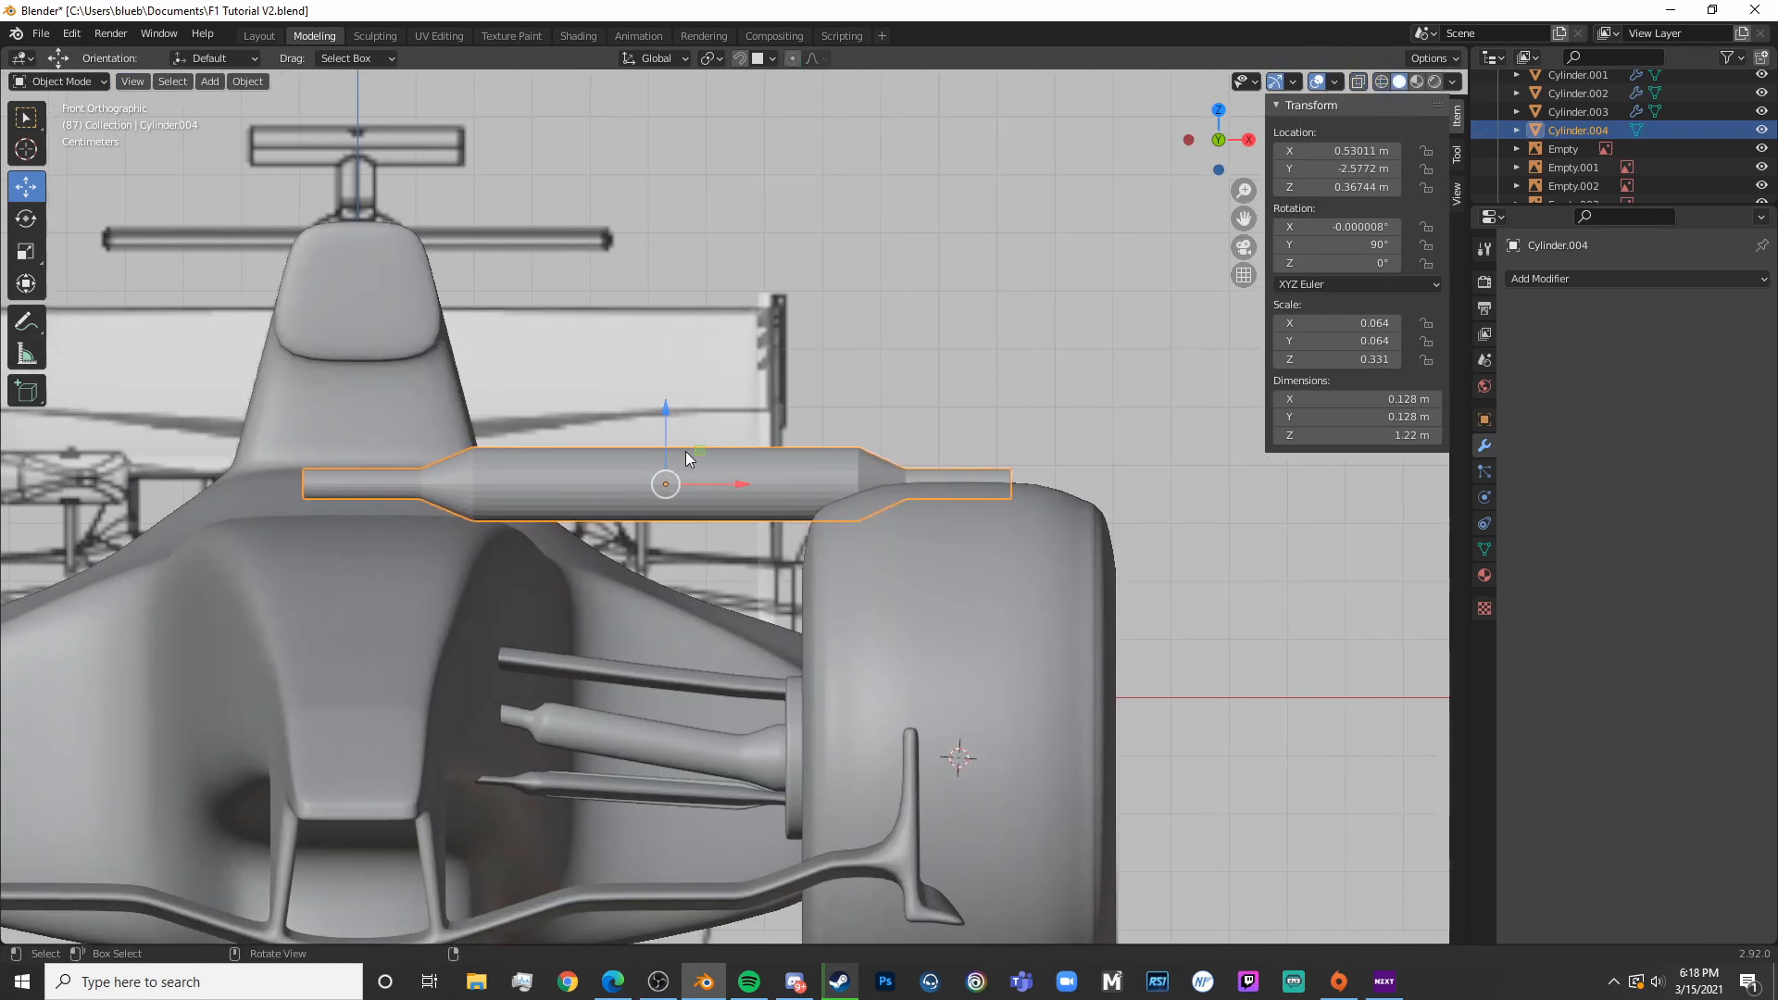
Raise the tapered rod 0.19604 m in Z and shade it smooth
{"action": "key", "text": "g"}
{"action": "key", "text": "z"}
{"action": "left_click", "coordinate": [663, 368]}
{"action": "left_click", "coordinate": [1611, 278]}
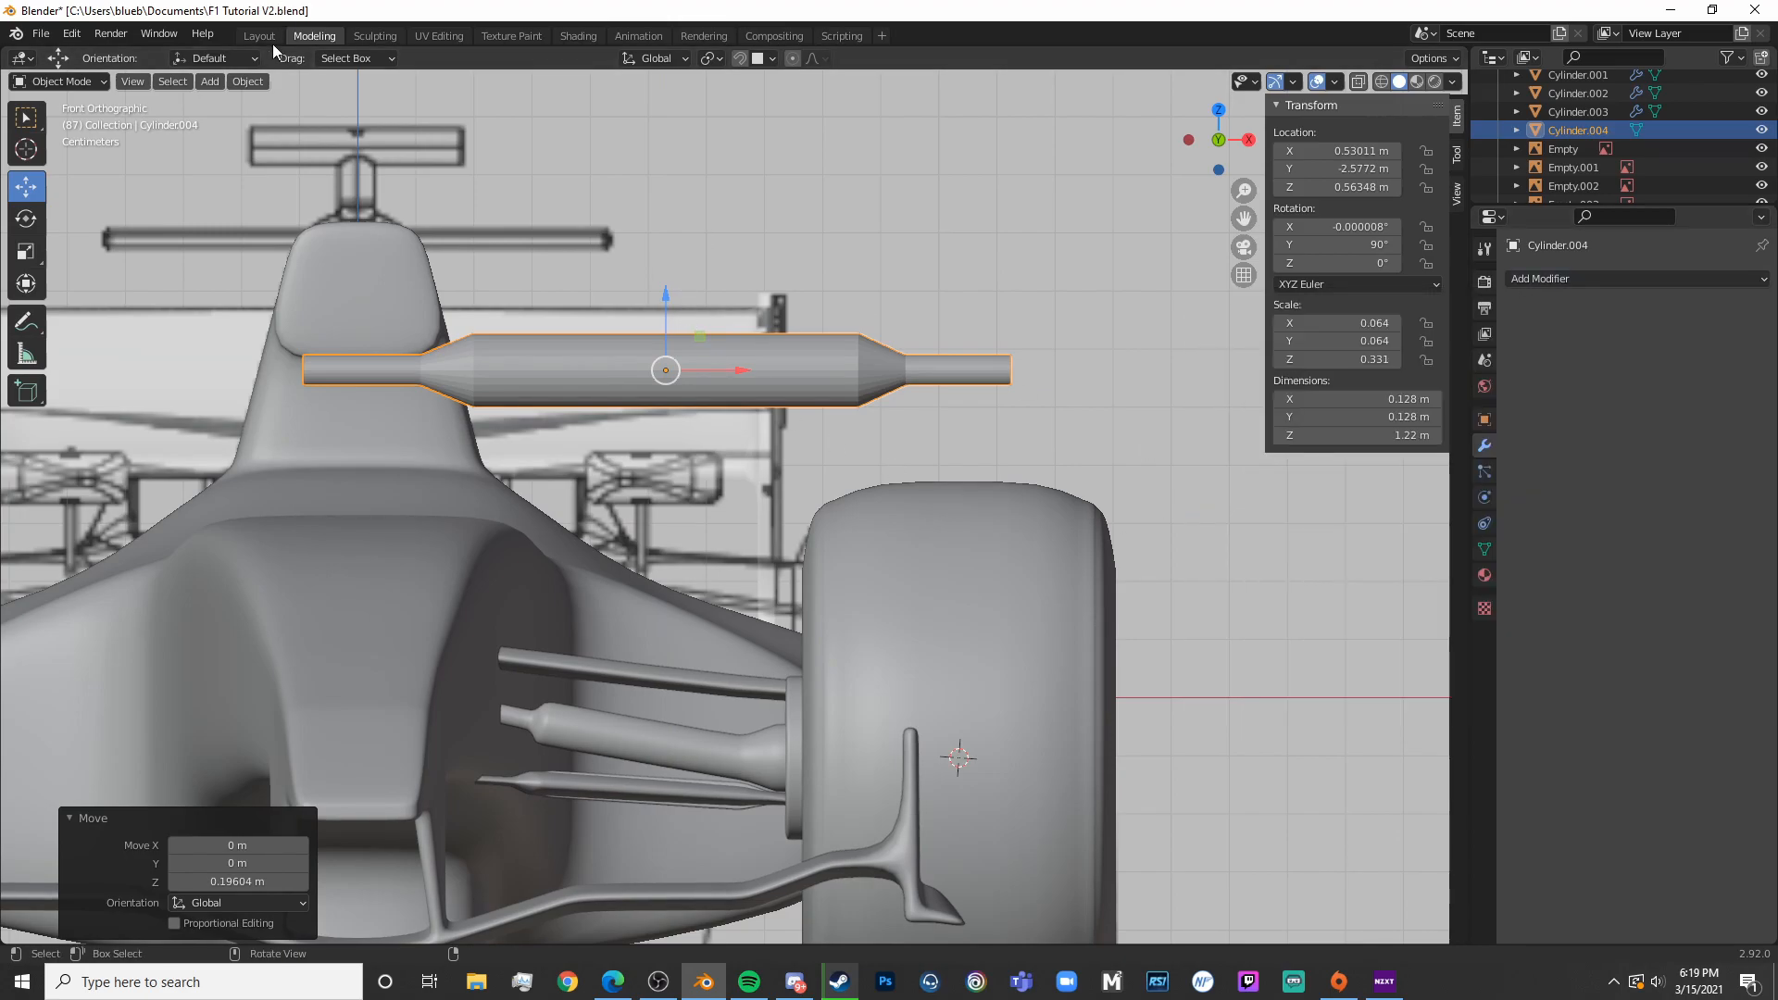
{"action": "left_click", "coordinate": [248, 82]}
{"action": "left_click", "coordinate": [320, 450]}
Scale the rod down in top view to 0.026 in thickness and 0.134 in length
{"action": "key", "text": "Tab"}
{"action": "key", "text": "Tab"}
{"action": "key", "text": "KP_7"}
{"action": "key", "text": "s"}
{"action": "left_click", "coordinate": [763, 470]}
{"action": "left_click", "coordinate": [860, 426]}
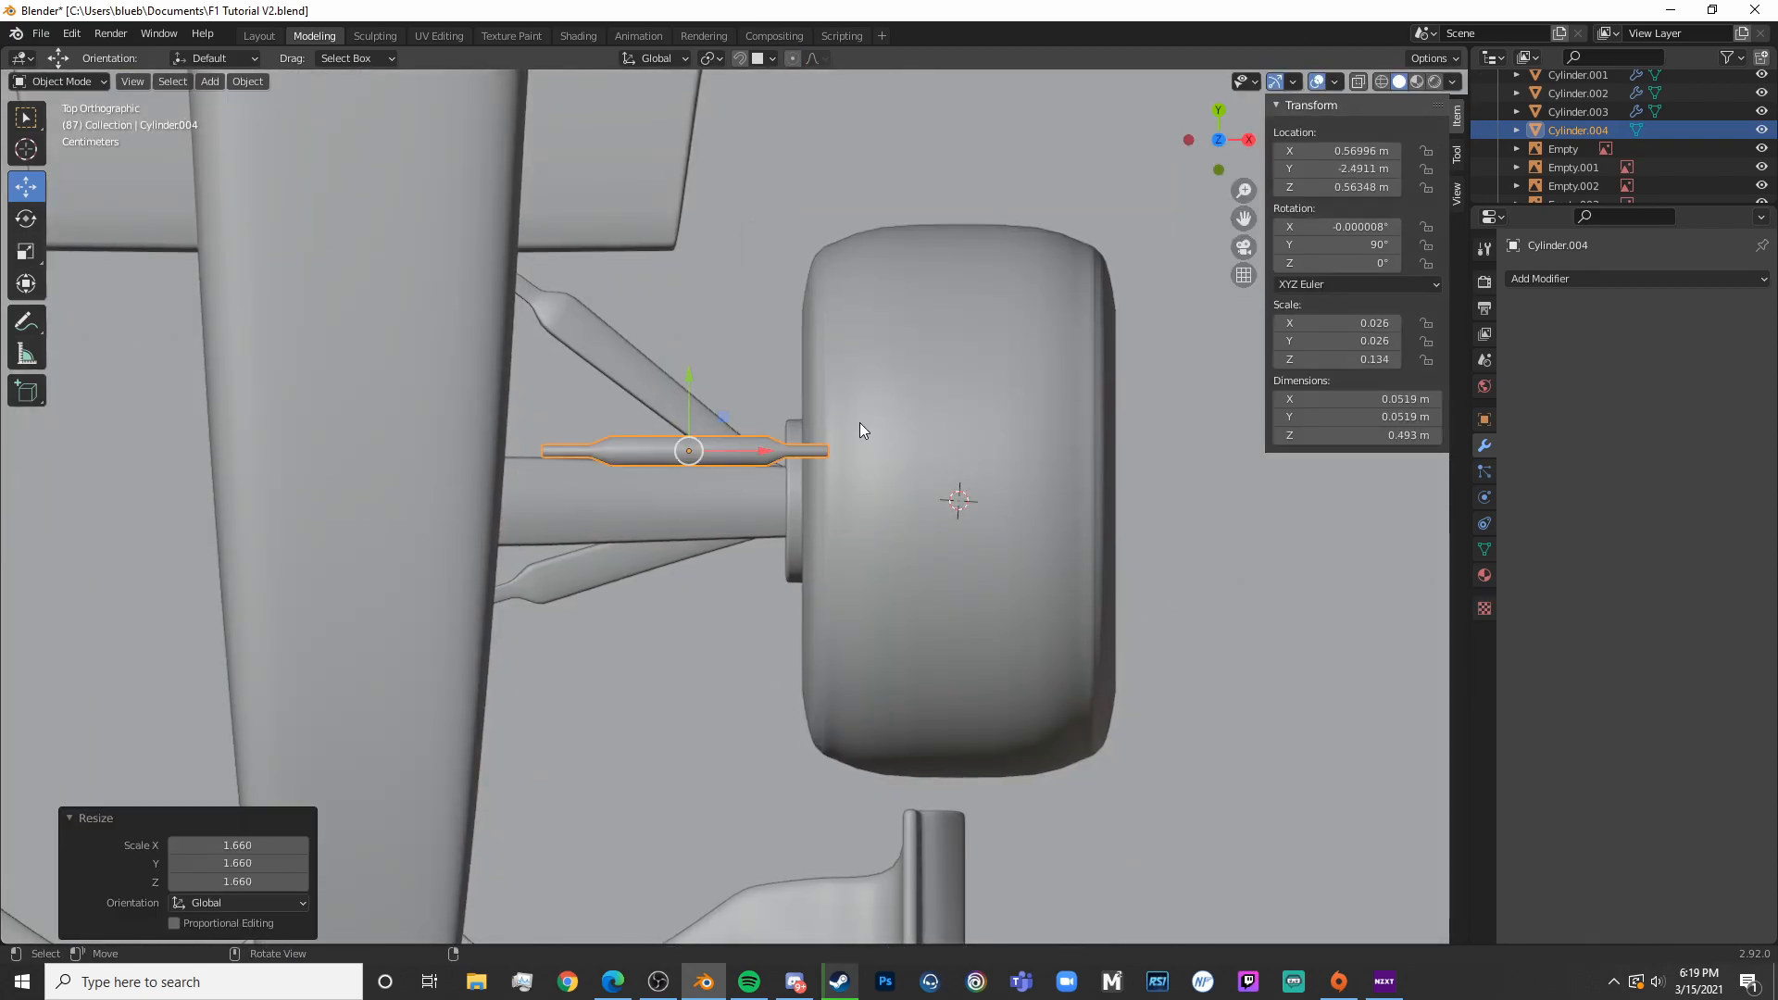
Rotate the rod to -15.4° and place it in front of the forward suspension arm at X 0.51685 m, Y -2.7207 m
{"action": "left_click", "coordinate": [879, 478]}
{"action": "left_click", "coordinate": [842, 440]}
{"action": "key", "text": "shift+z"}
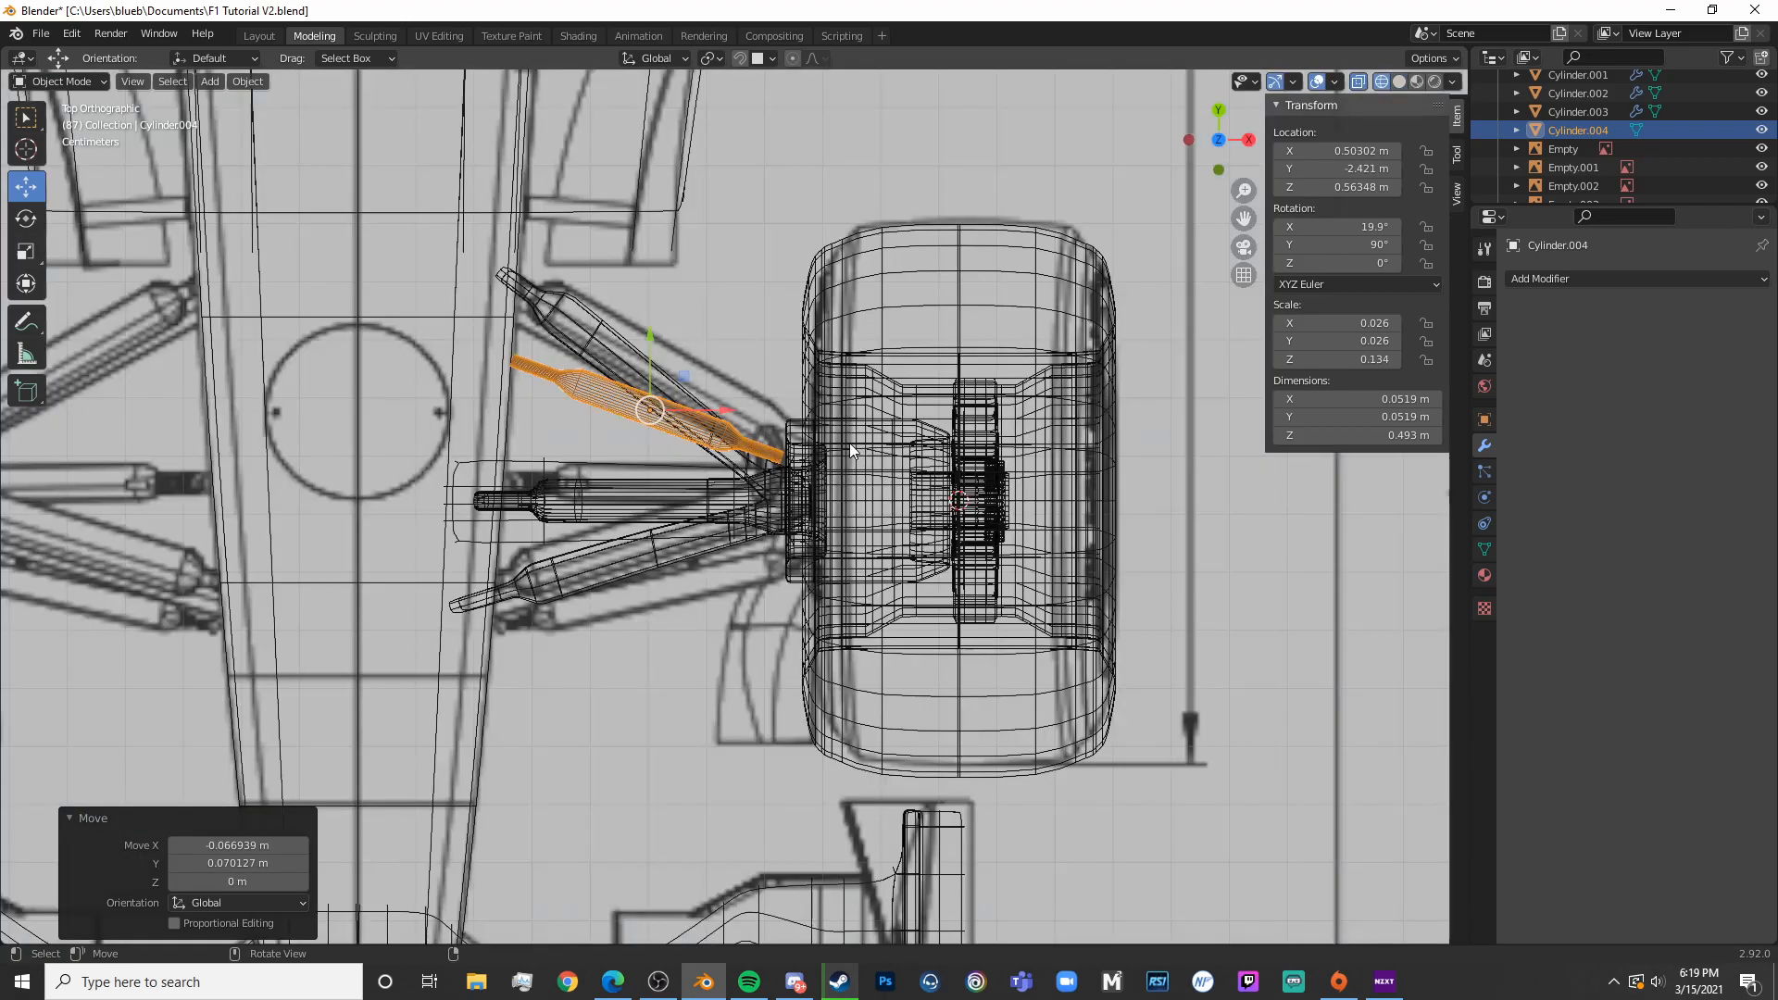
{"action": "scroll", "coordinate": [913, 493], "scroll_direction": "up", "scroll_amount": 3}
{"action": "key", "text": "r"}
{"action": "left_click", "coordinate": [841, 314]}
{"action": "key", "text": "g"}
{"action": "left_click", "coordinate": [847, 586]}
{"action": "key", "text": "r"}
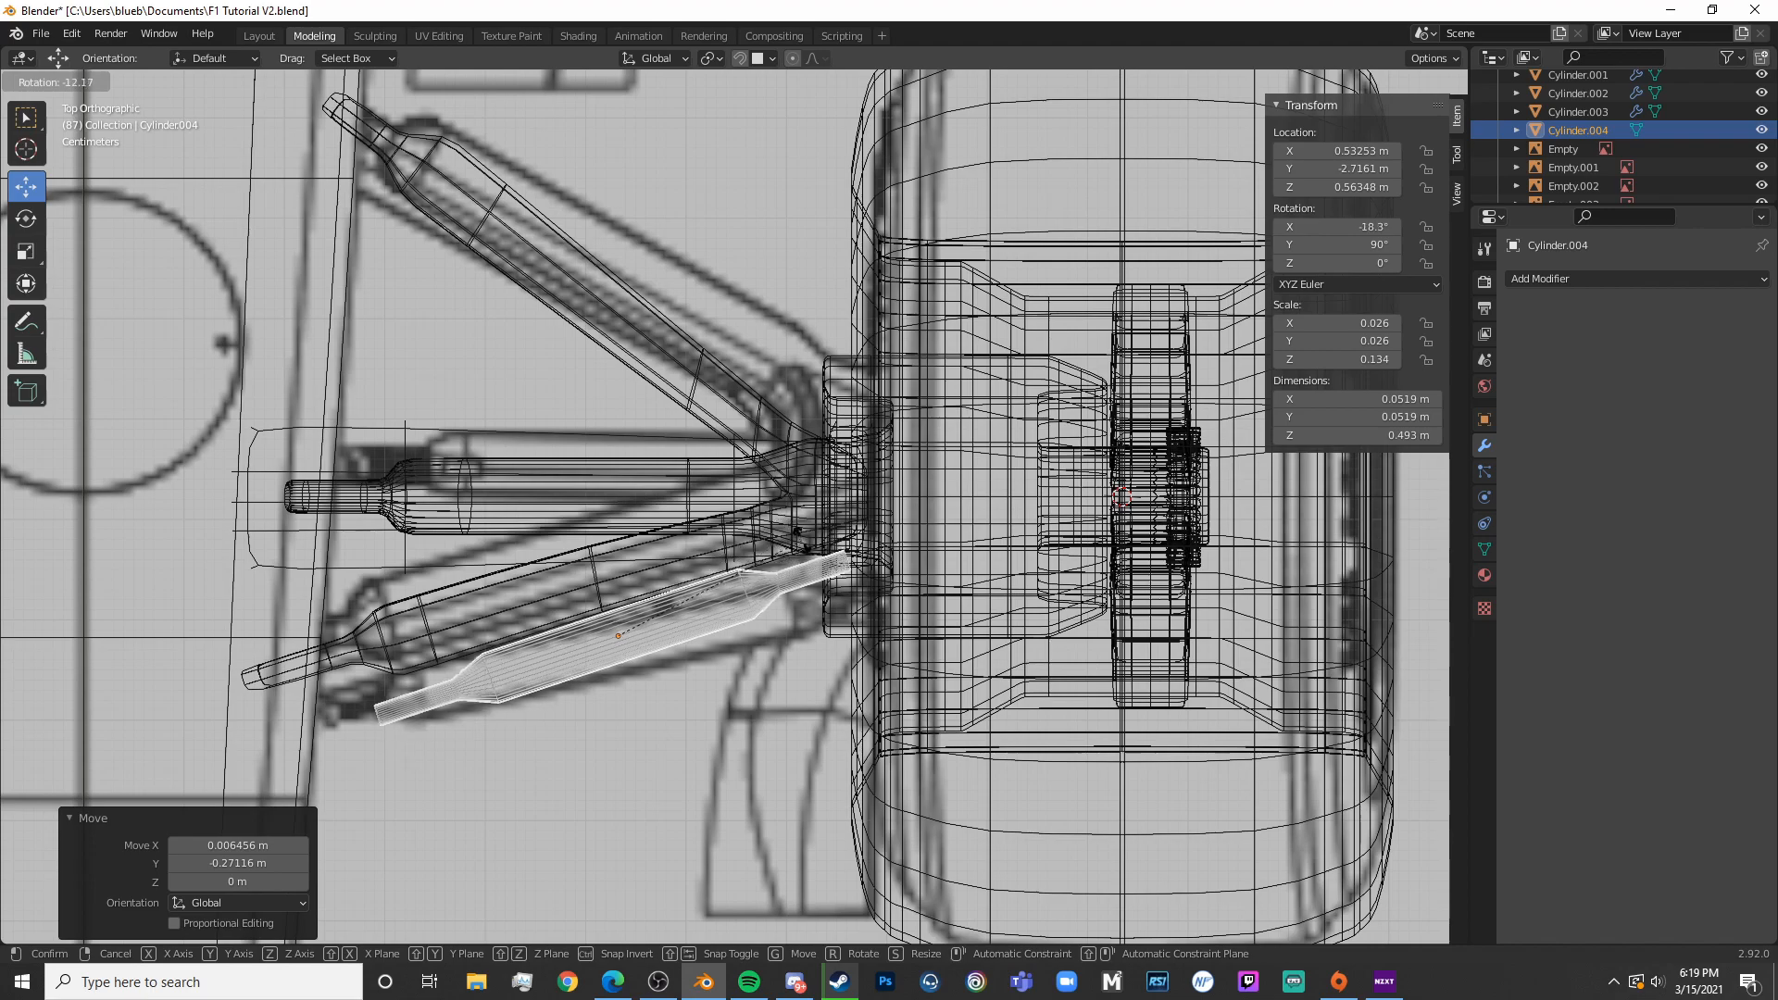
{"action": "left_click", "coordinate": [798, 567]}
{"action": "key", "text": "shift+z"}
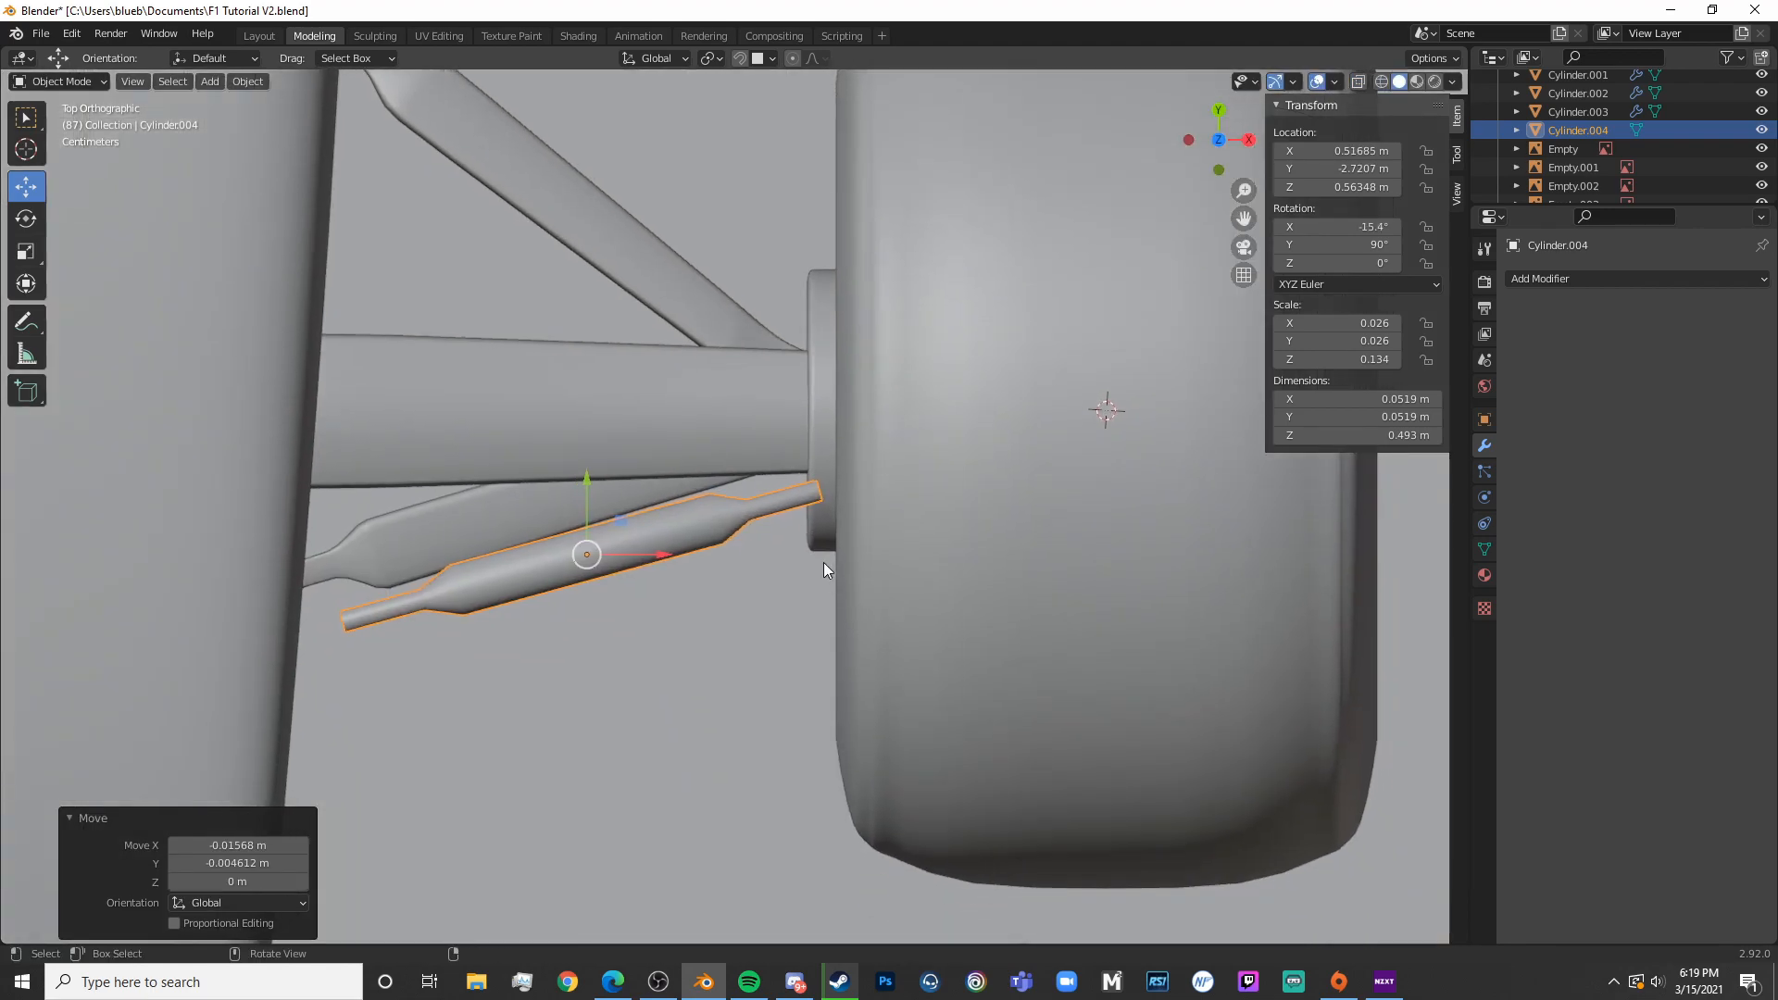
Stretch the rod along its local Z axis by a factor of 1.309
{"action": "key", "text": "s"}
{"action": "key", "text": "x"}
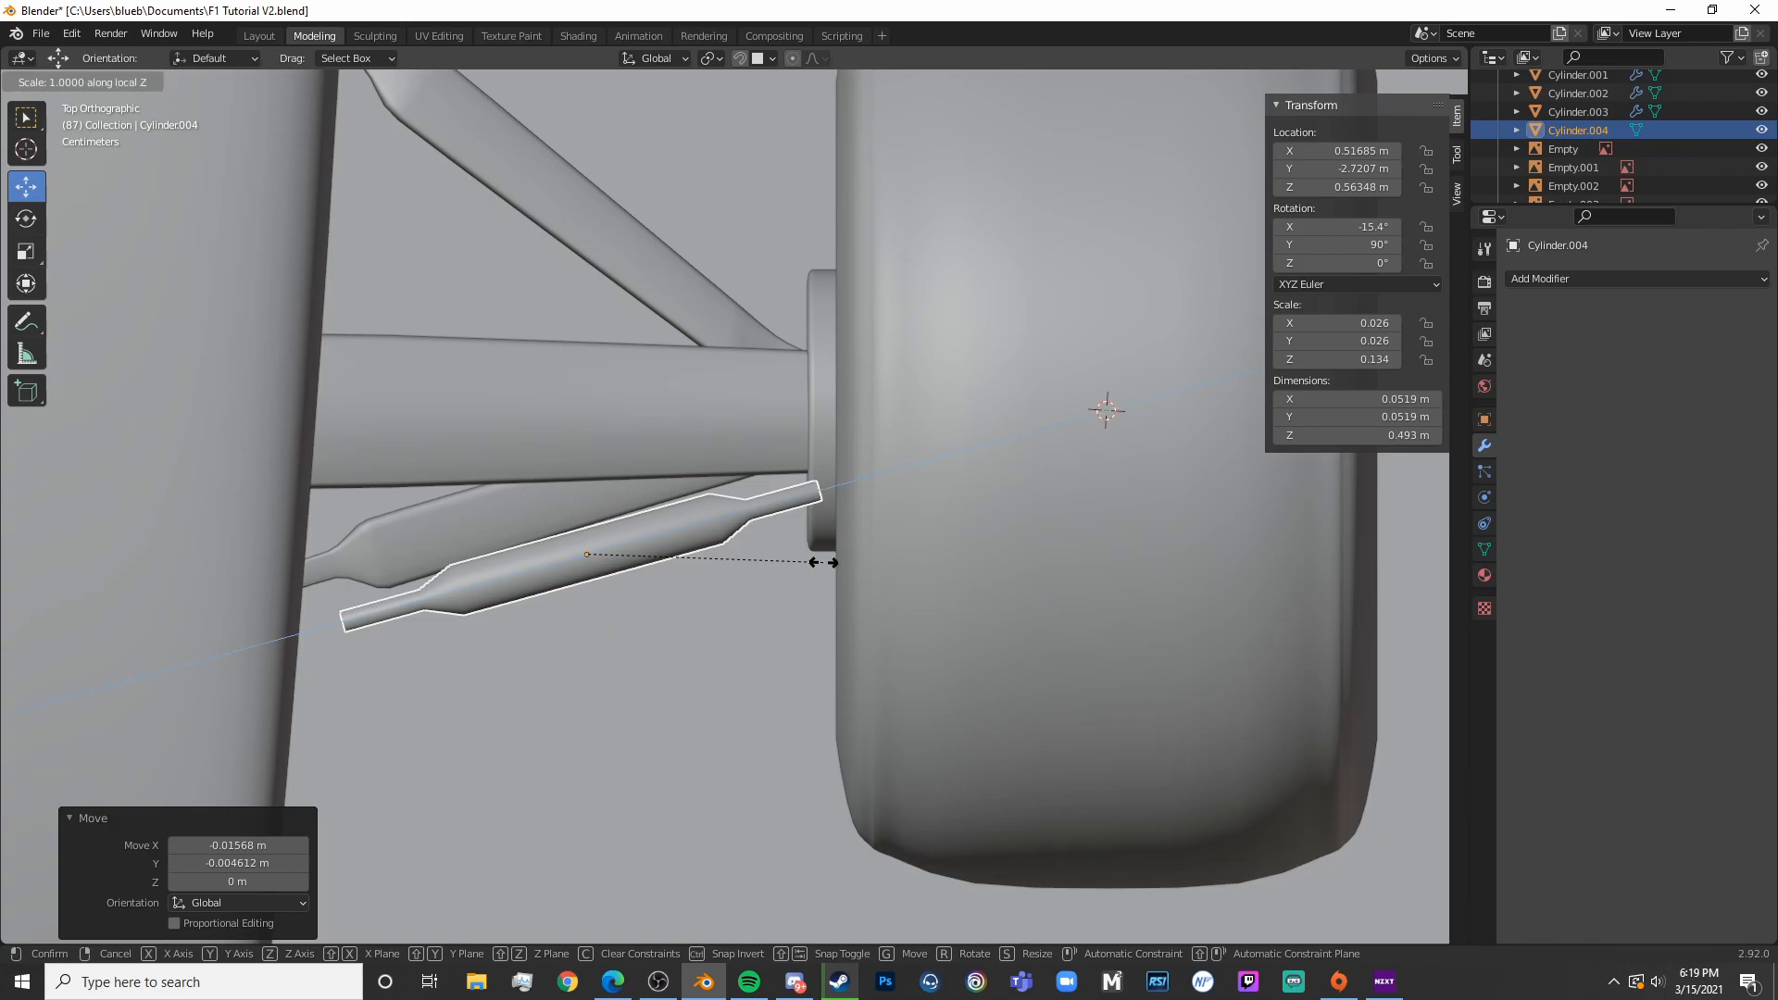
{"action": "left_click", "coordinate": [896, 559]}
Lower the rod to Z -0.02958 m between the suspension arms and shift it to X 0.45598 m
{"action": "key", "text": "KP_1"}
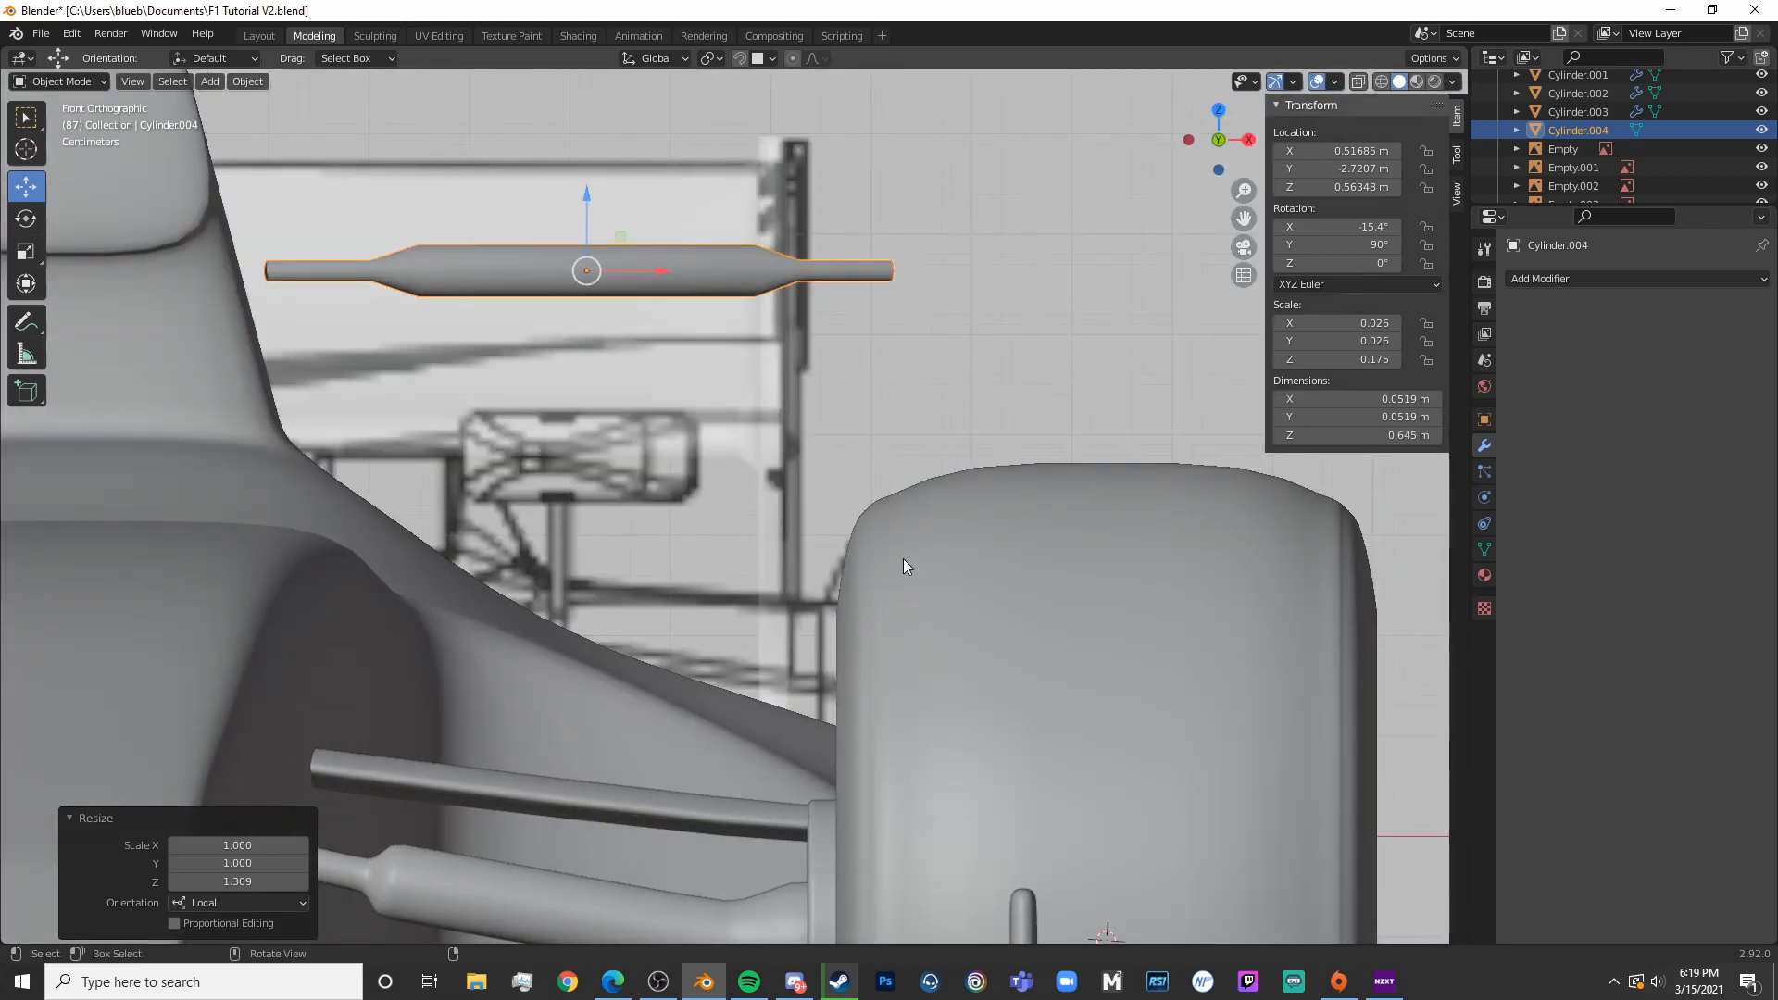
{"action": "left_click_drag", "start_coordinate": [588, 226], "coordinate": [547, 665]}
{"action": "middle_click_drag", "start_coordinate": [546, 664], "coordinate": [632, 426], "text": "shift"}
{"action": "left_click_drag", "start_coordinate": [660, 426], "coordinate": [658, 553]}
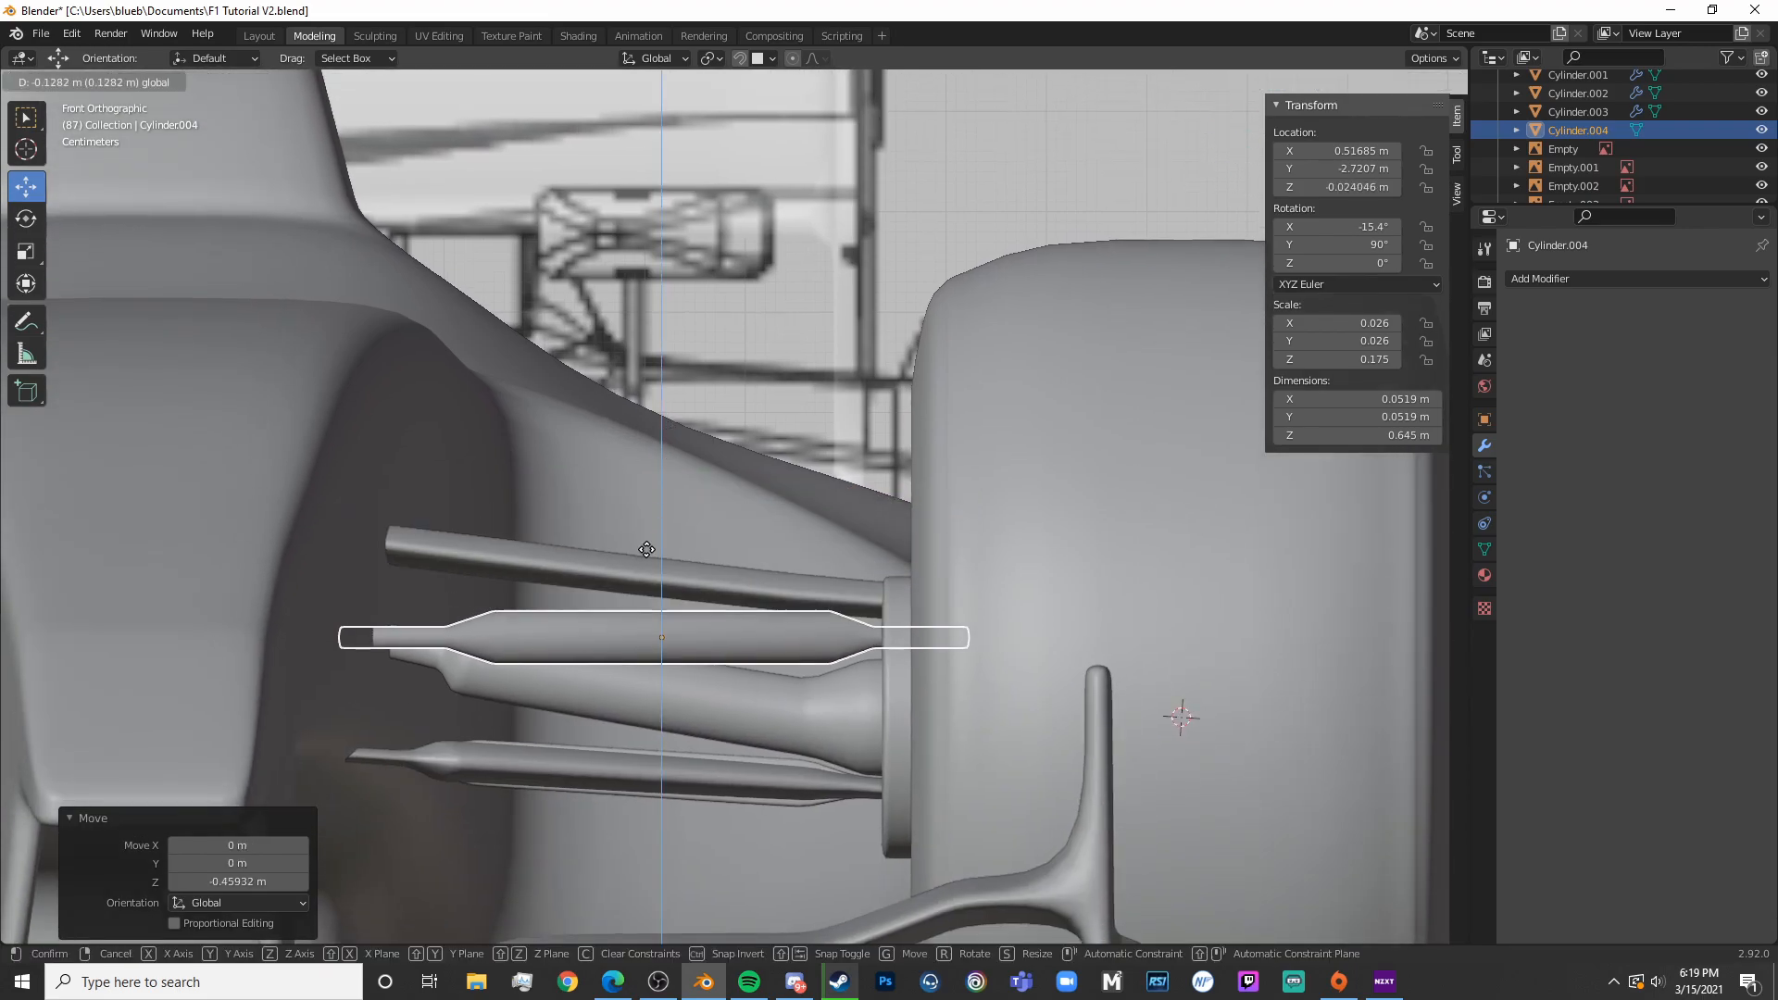
{"action": "middle_click_drag", "start_coordinate": [714, 547], "coordinate": [707, 435], "text": "shift"}
{"action": "left_click_drag", "start_coordinate": [731, 542], "coordinate": [660, 516]}
Move the rod's hub-end vertices -0.031175 m along Y to line the tip up with the hub
{"action": "middle_click_drag", "start_coordinate": [660, 516], "coordinate": [760, 405]}
{"action": "scroll", "coordinate": [815, 512], "scroll_direction": "down", "scroll_amount": 2}
{"action": "key", "text": "Tab"}
{"action": "key", "text": "shift+z"}
{"action": "key", "text": "c"}
{"action": "left_click", "coordinate": [761, 405]}
{"action": "key", "text": "shift+z"}
{"action": "key", "text": "g"}
{"action": "key", "text": "y"}
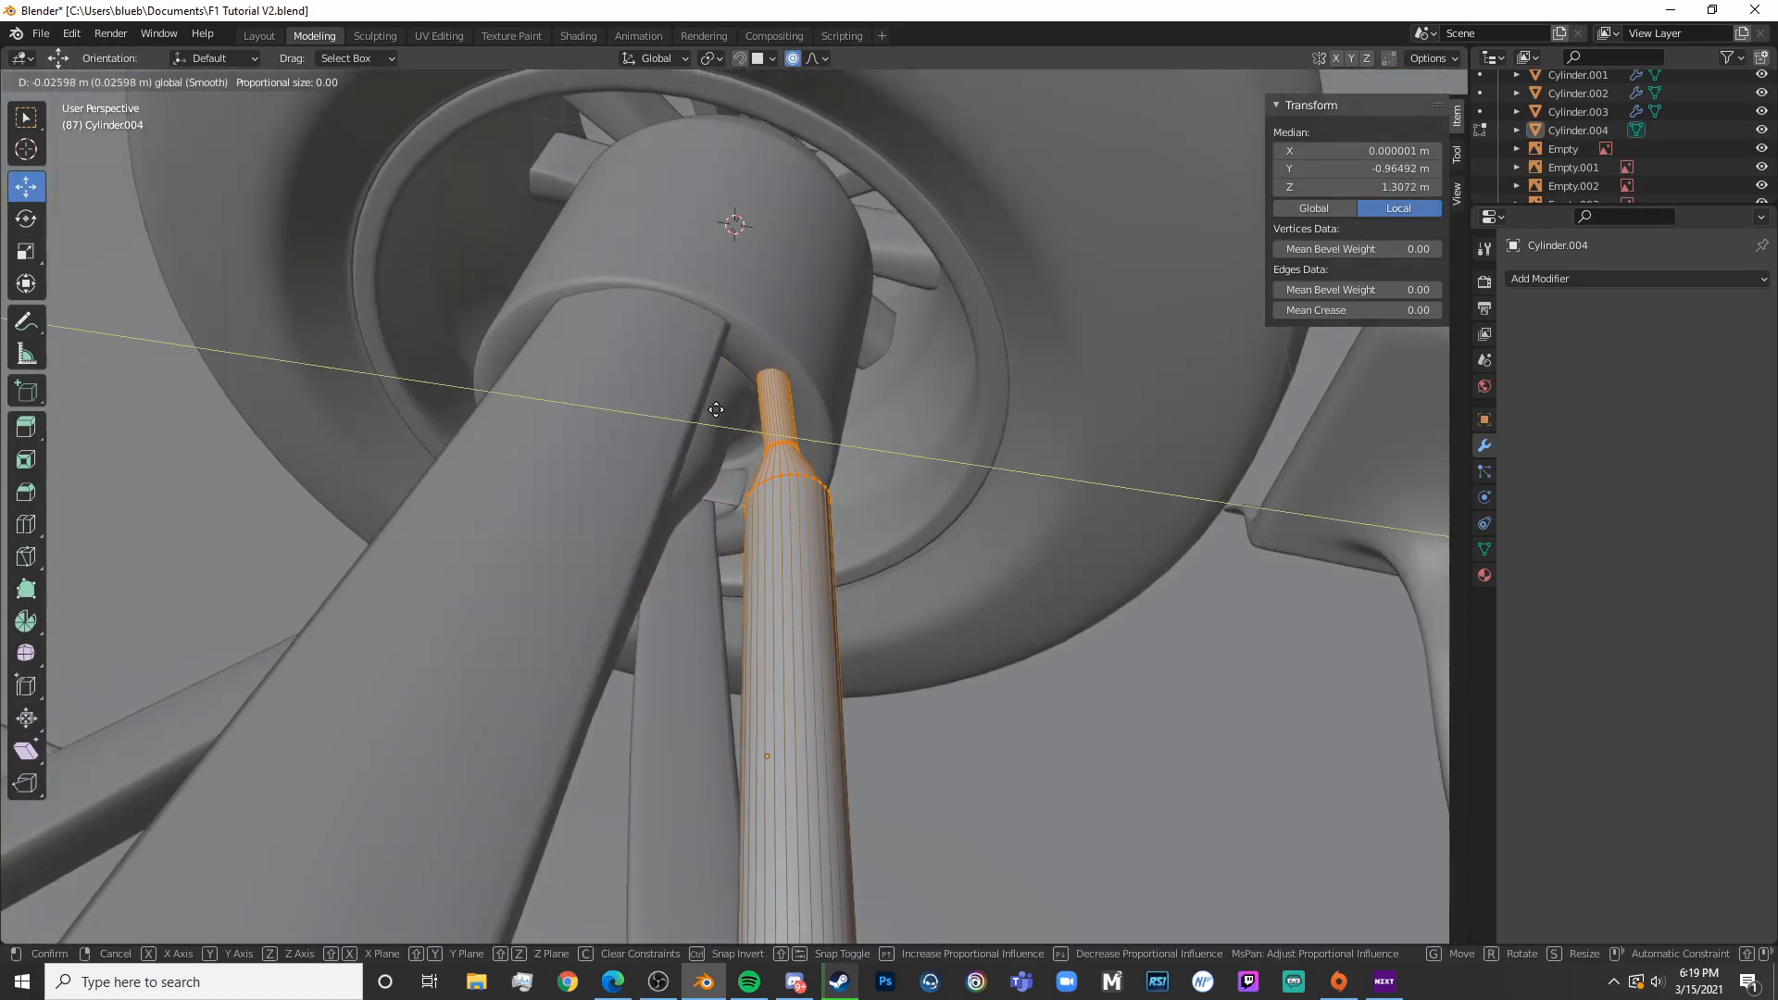
{"action": "left_click", "coordinate": [717, 410]}
Select the rod's body-end vertices and move them along Y in top view
{"action": "middle_click_drag", "start_coordinate": [717, 409], "coordinate": [574, 650]}
{"action": "key", "text": "shift+z"}
{"action": "key", "text": "alt+a"}
{"action": "key", "text": "c"}
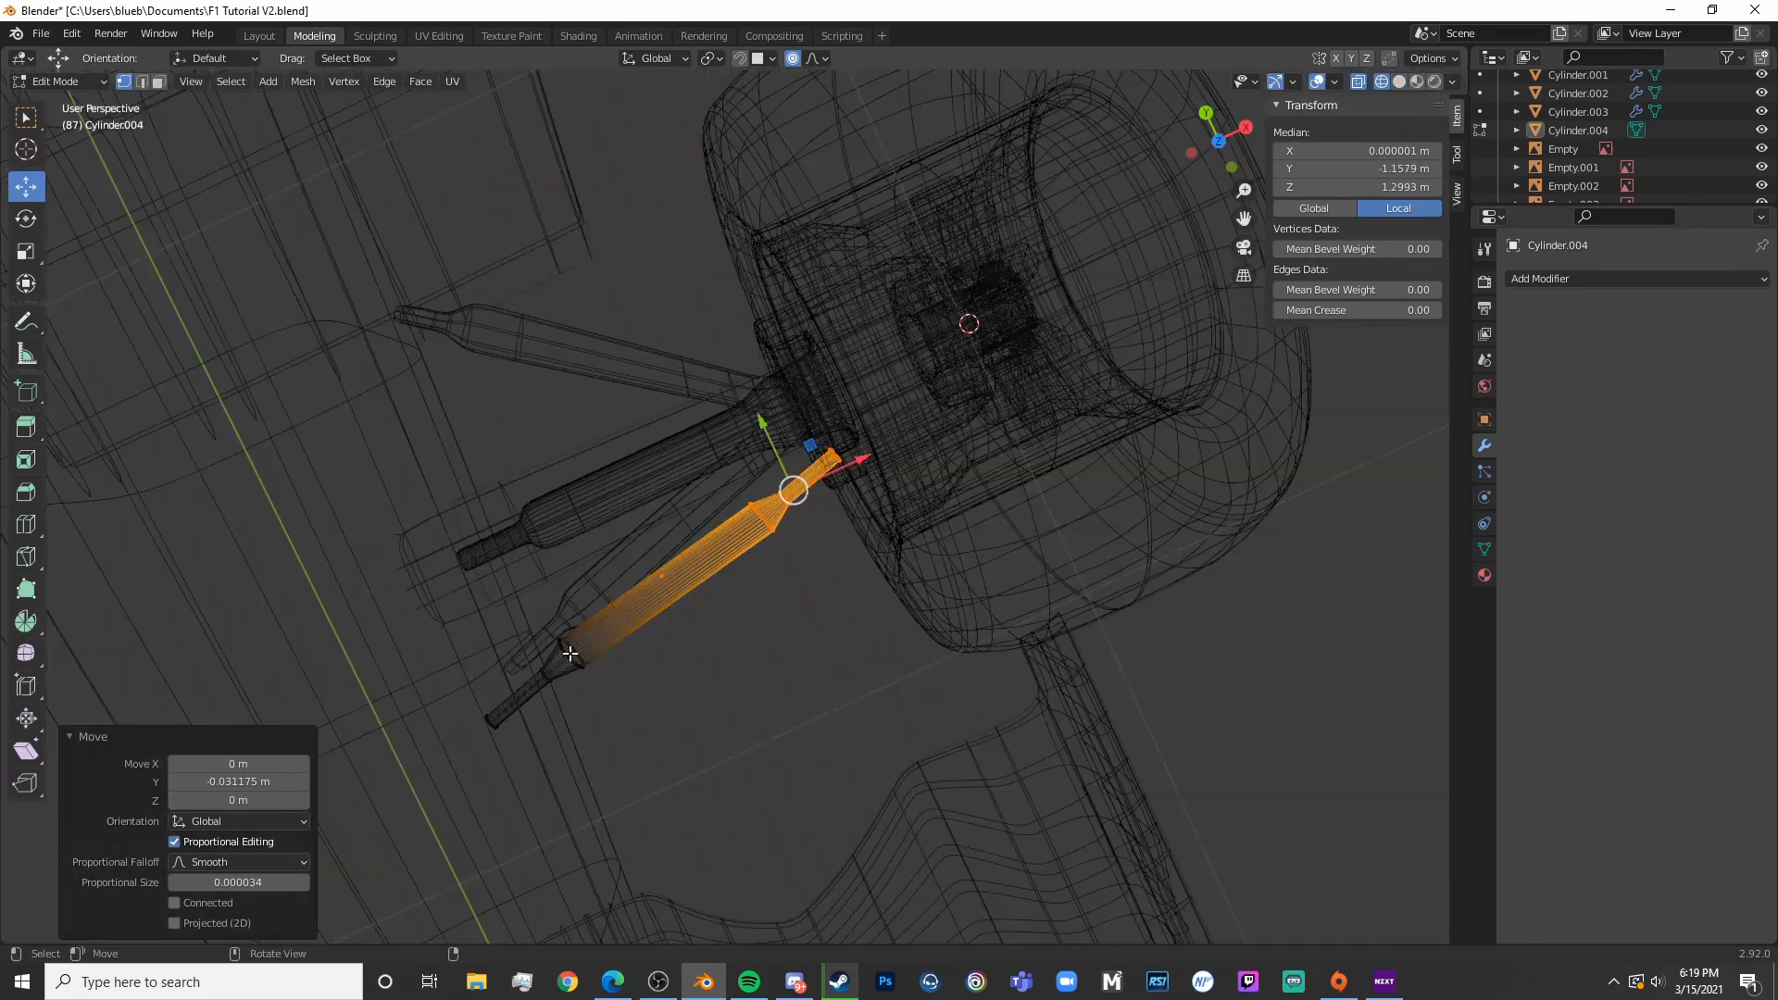
{"action": "left_click", "coordinate": [431, 772]}
{"action": "right_click", "coordinate": [415, 771]}
{"action": "key", "text": "KP_7"}
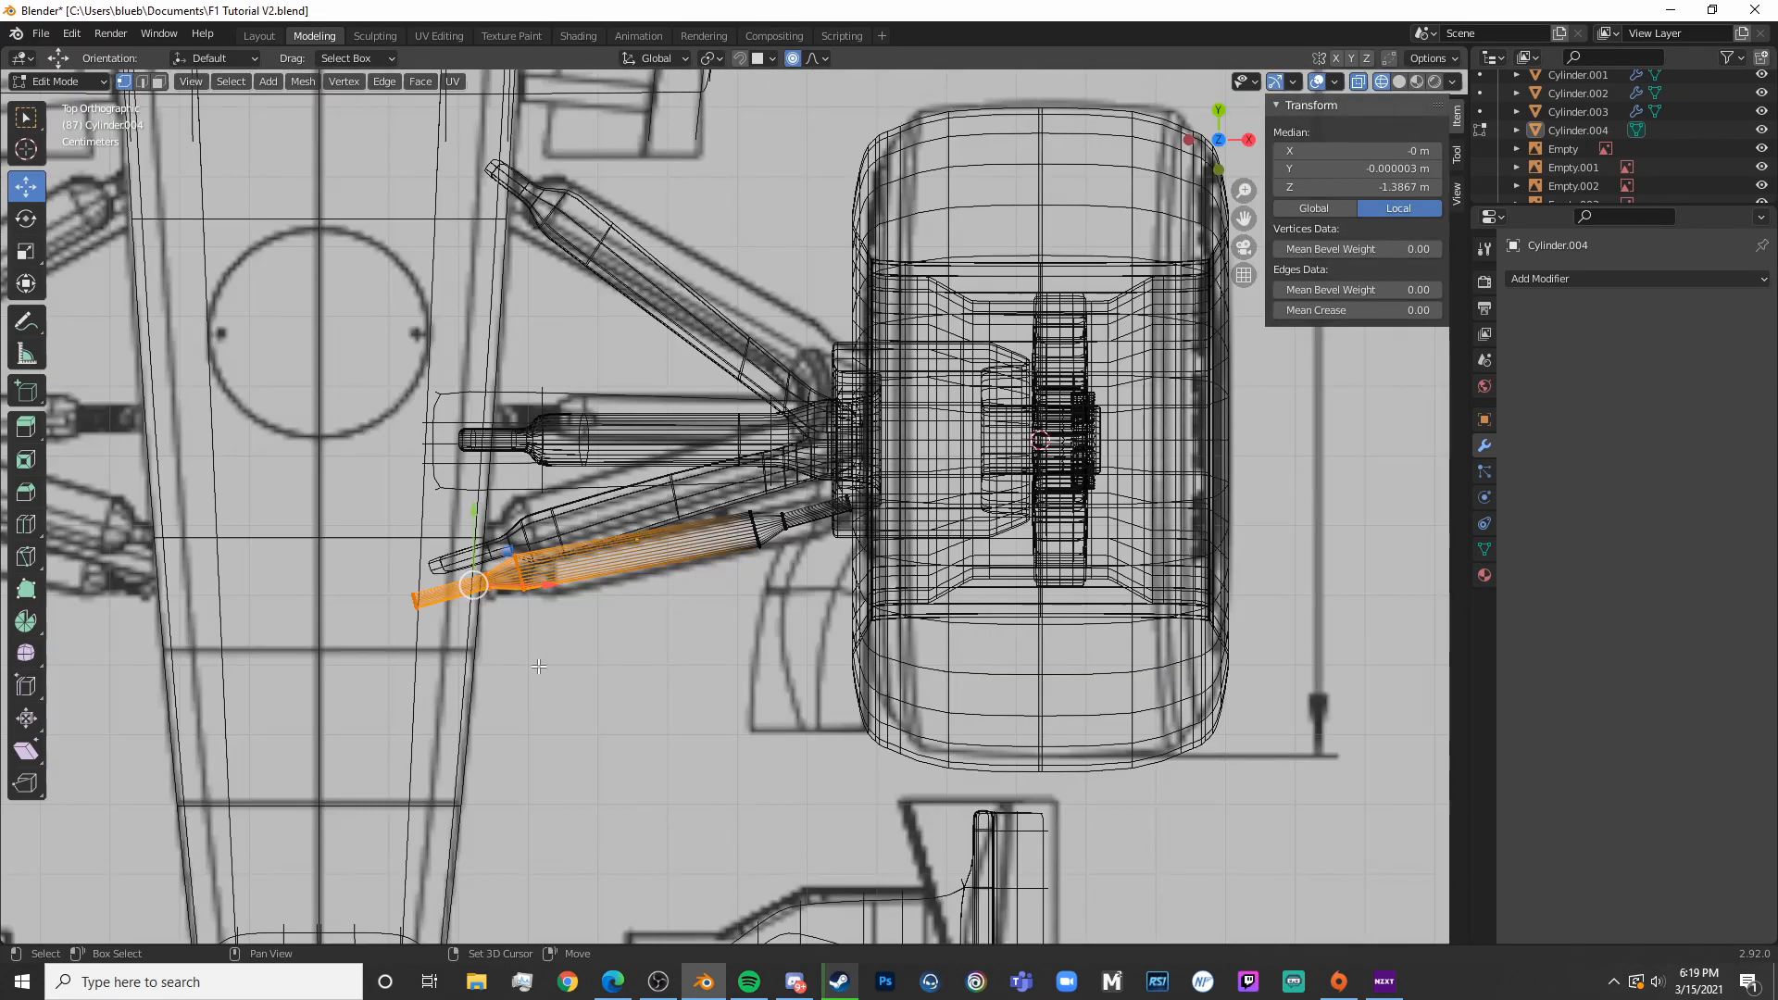
{"action": "key", "text": "g"}
{"action": "key", "text": "y"}
{"action": "left_click", "coordinate": [471, 538]}
{"action": "key", "text": "Tab"}
Pull in the rod's body-end vertices so the rod is 0.617 m long
{"action": "key", "text": "shift+z"}
{"action": "mouse_move", "coordinate": [507, 557]}
{"action": "middle_mouse_down"}
{"action": "mouse_move", "coordinate": [636, 515]}
{"action": "mouse_move", "coordinate": [653, 447]}
{"action": "mouse_move", "coordinate": [725, 423]}
{"action": "mouse_move", "coordinate": [861, 305]}
{"action": "middle_mouse_up"}
{"action": "scroll", "coordinate": [724, 417], "scroll_direction": "up", "scroll_amount": 4}
{"action": "key", "text": "Tab"}
{"action": "key", "text": "shift+z"}
{"action": "left_click_drag", "start_coordinate": [282, 506], "coordinate": [266, 496]}
{"action": "key", "text": "shift+z"}
{"action": "middle_click_drag", "start_coordinate": [266, 497], "coordinate": [654, 609]}
{"action": "key", "text": "Tab"}
{"action": "scroll", "coordinate": [828, 611], "scroll_direction": "down", "scroll_amount": 12}
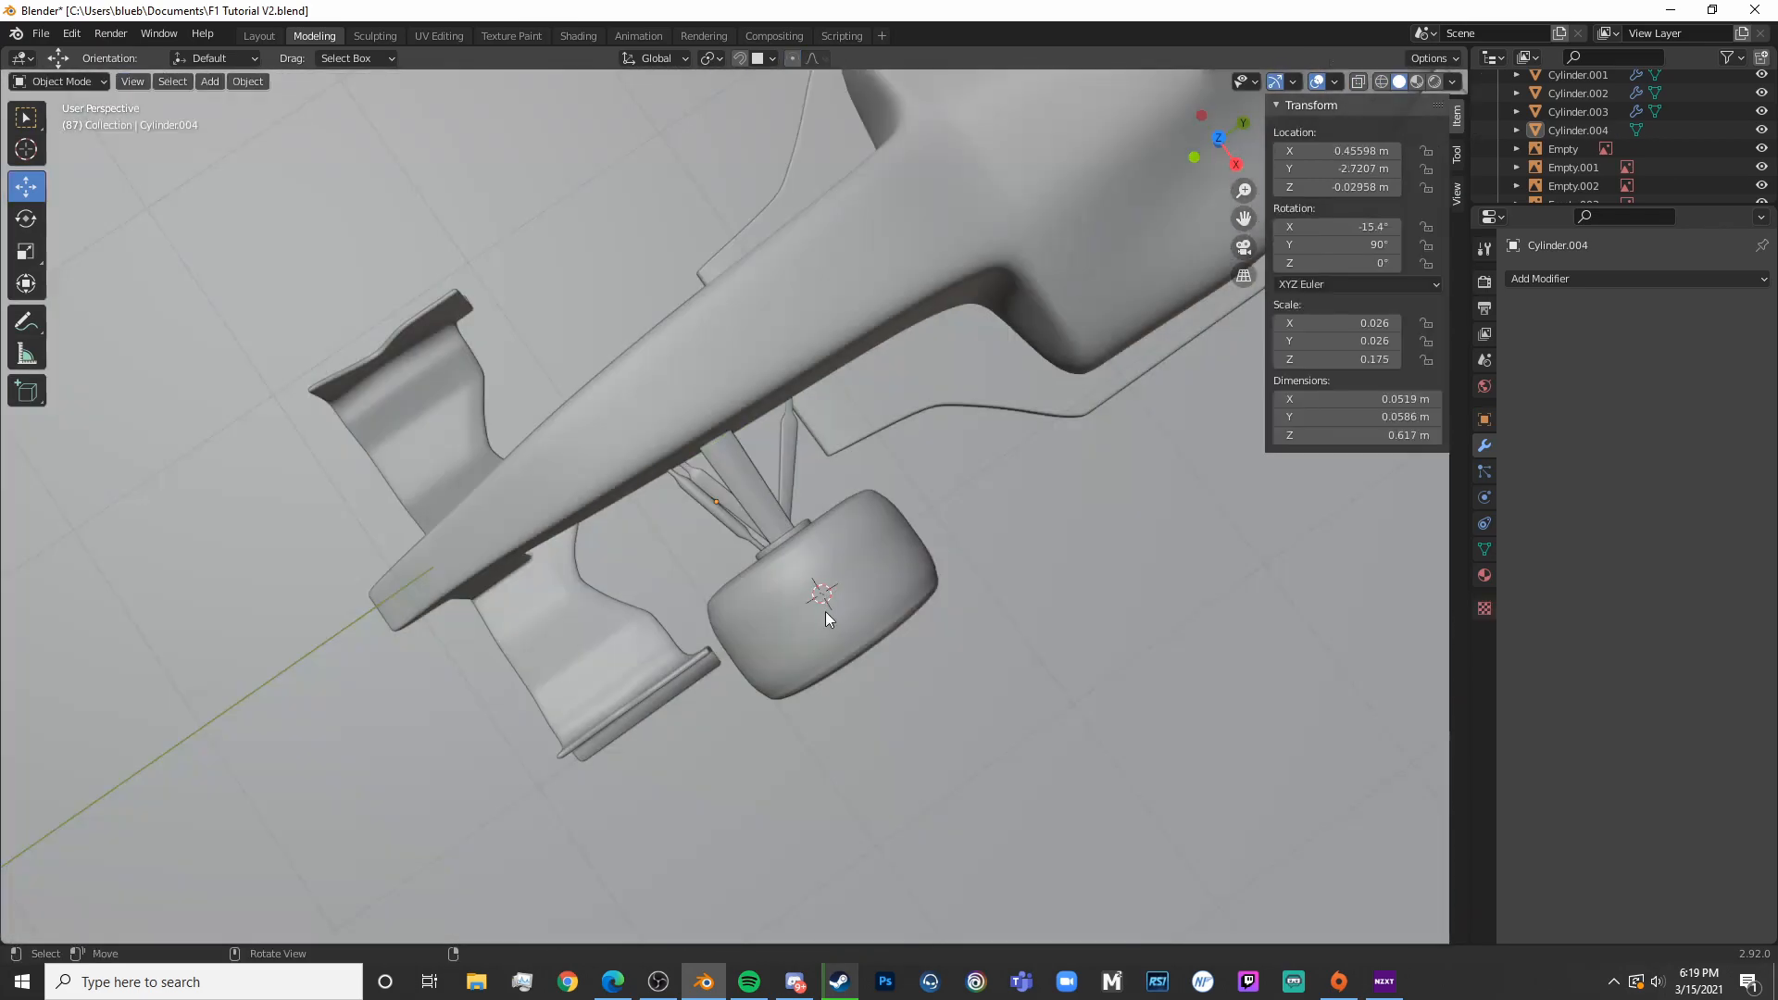
Tilt the rod in front view to a Y rotation of 85.9° and lower it to Z -0.045075 m
{"action": "scroll", "coordinate": [772, 618], "scroll_direction": "up", "scroll_amount": 5}
{"action": "middle_click_drag", "start_coordinate": [775, 597], "coordinate": [709, 497]}
{"action": "scroll", "coordinate": [794, 502], "scroll_direction": "up", "scroll_amount": 3}
{"action": "key", "text": "KP_1"}
{"action": "key", "text": "shift+z"}
{"action": "scroll", "coordinate": [778, 480], "scroll_direction": "up", "scroll_amount": 2}
{"action": "scroll", "coordinate": [778, 479], "scroll_direction": "up", "scroll_amount": 1}
{"action": "left_click", "coordinate": [800, 465]}
{"action": "left_click", "coordinate": [830, 471]}
{"action": "key", "text": "shift+z"}
{"action": "key", "text": "r"}
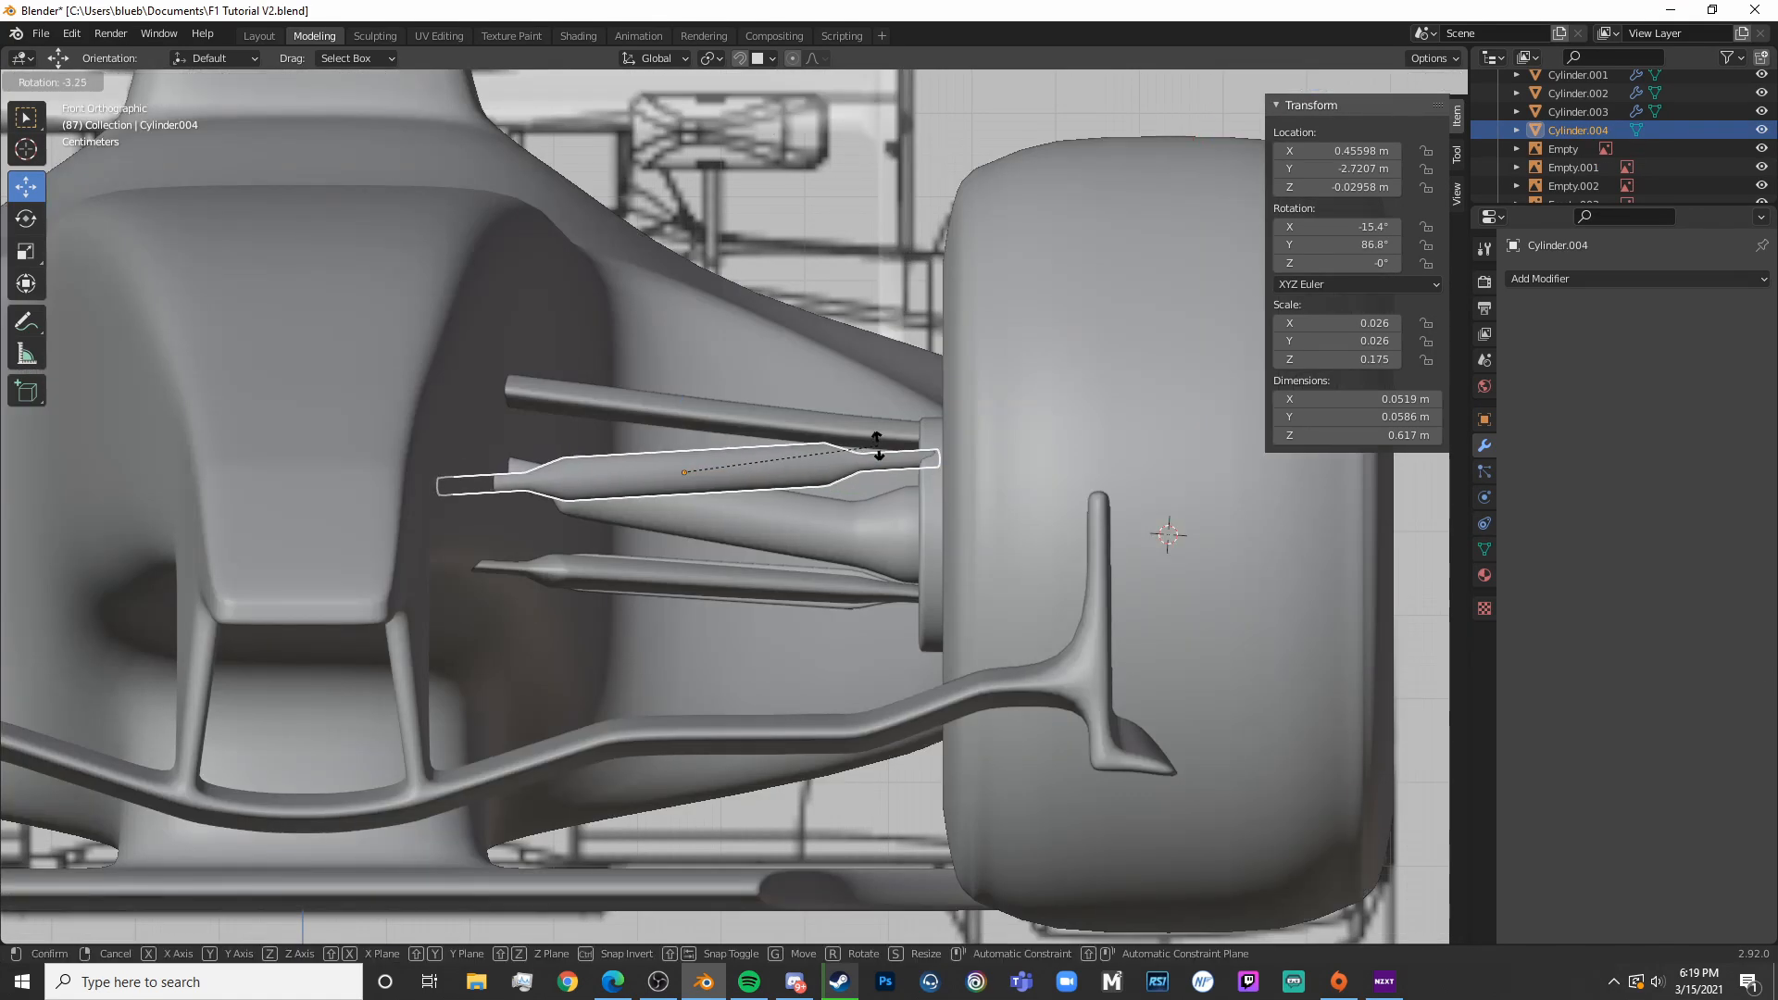
{"action": "left_click", "coordinate": [878, 443]}
{"action": "left_click_drag", "start_coordinate": [683, 402], "coordinate": [682, 413]}
Circle-select the front wheel with all its suspension parts and copy them
{"action": "middle_click_drag", "start_coordinate": [831, 491], "coordinate": [665, 591]}
{"action": "scroll", "coordinate": [665, 591], "scroll_direction": "up", "scroll_amount": 5}
{"action": "key", "text": "shift+z"}
{"action": "middle_click_drag", "start_coordinate": [843, 598], "coordinate": [756, 687]}
{"action": "key", "text": "c"}
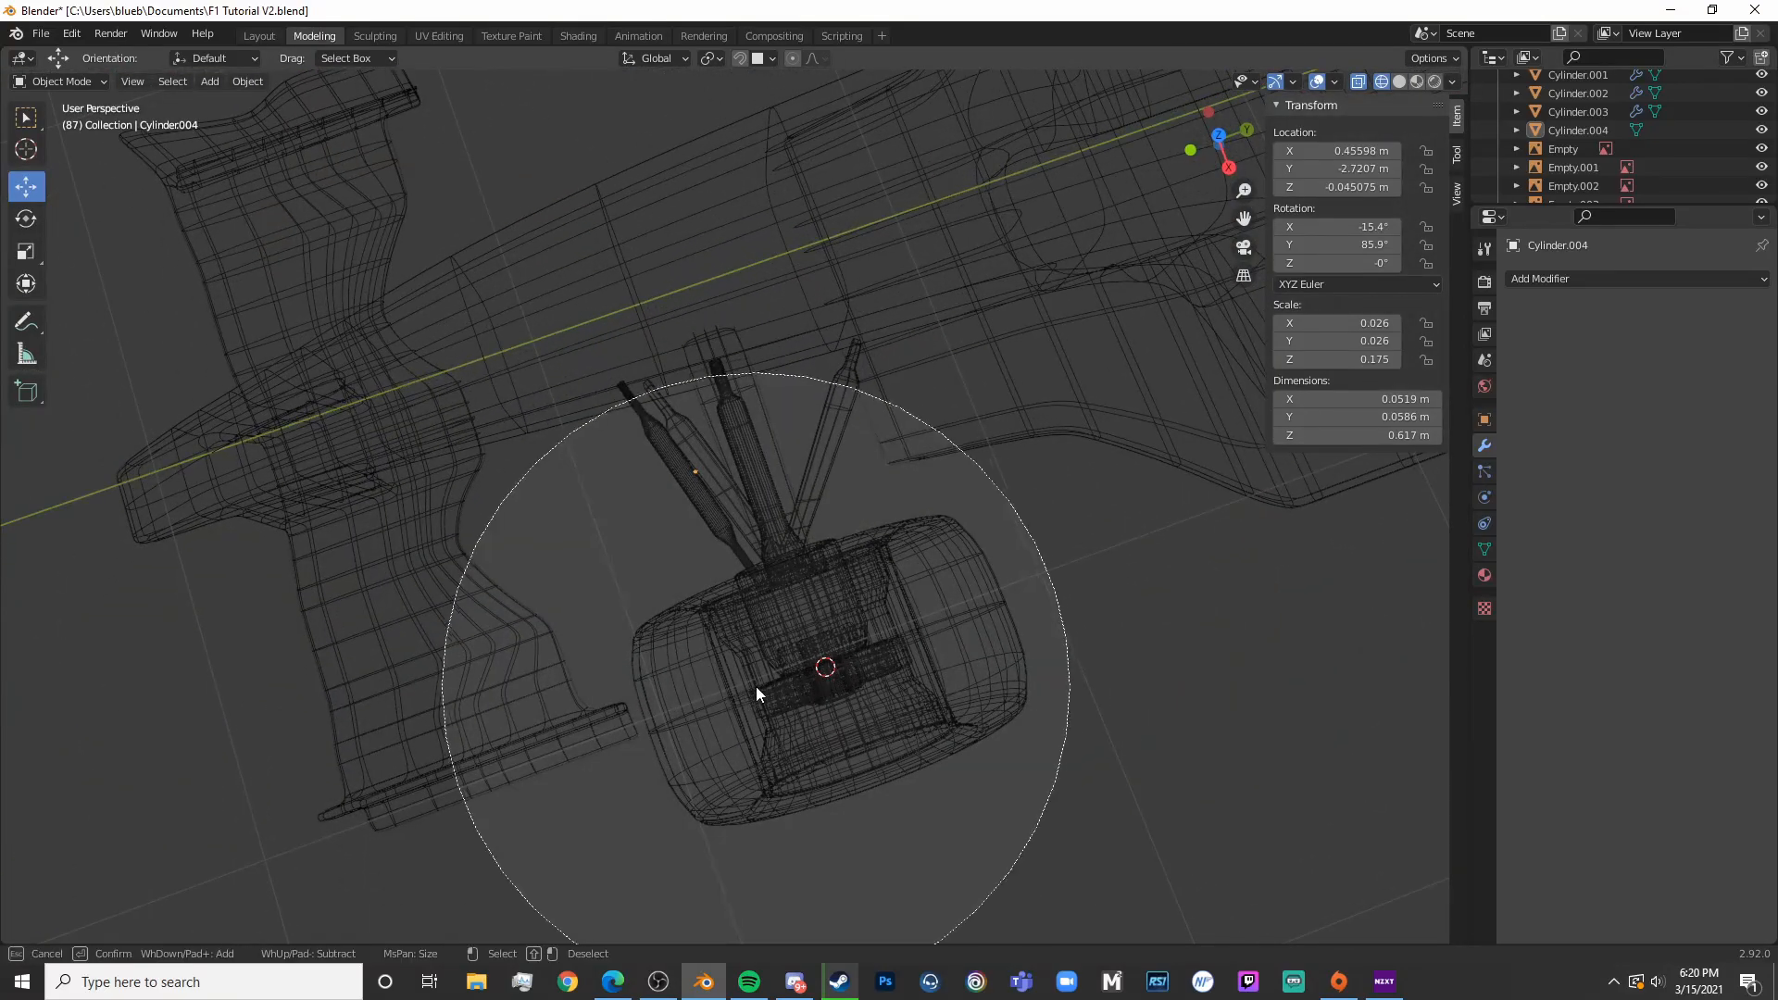
{"action": "left_click", "coordinate": [824, 658]}
{"action": "key", "text": "Escape"}
{"action": "scroll", "coordinate": [882, 659], "scroll_direction": "down", "scroll_amount": 10}
{"action": "key", "text": "KP_7"}
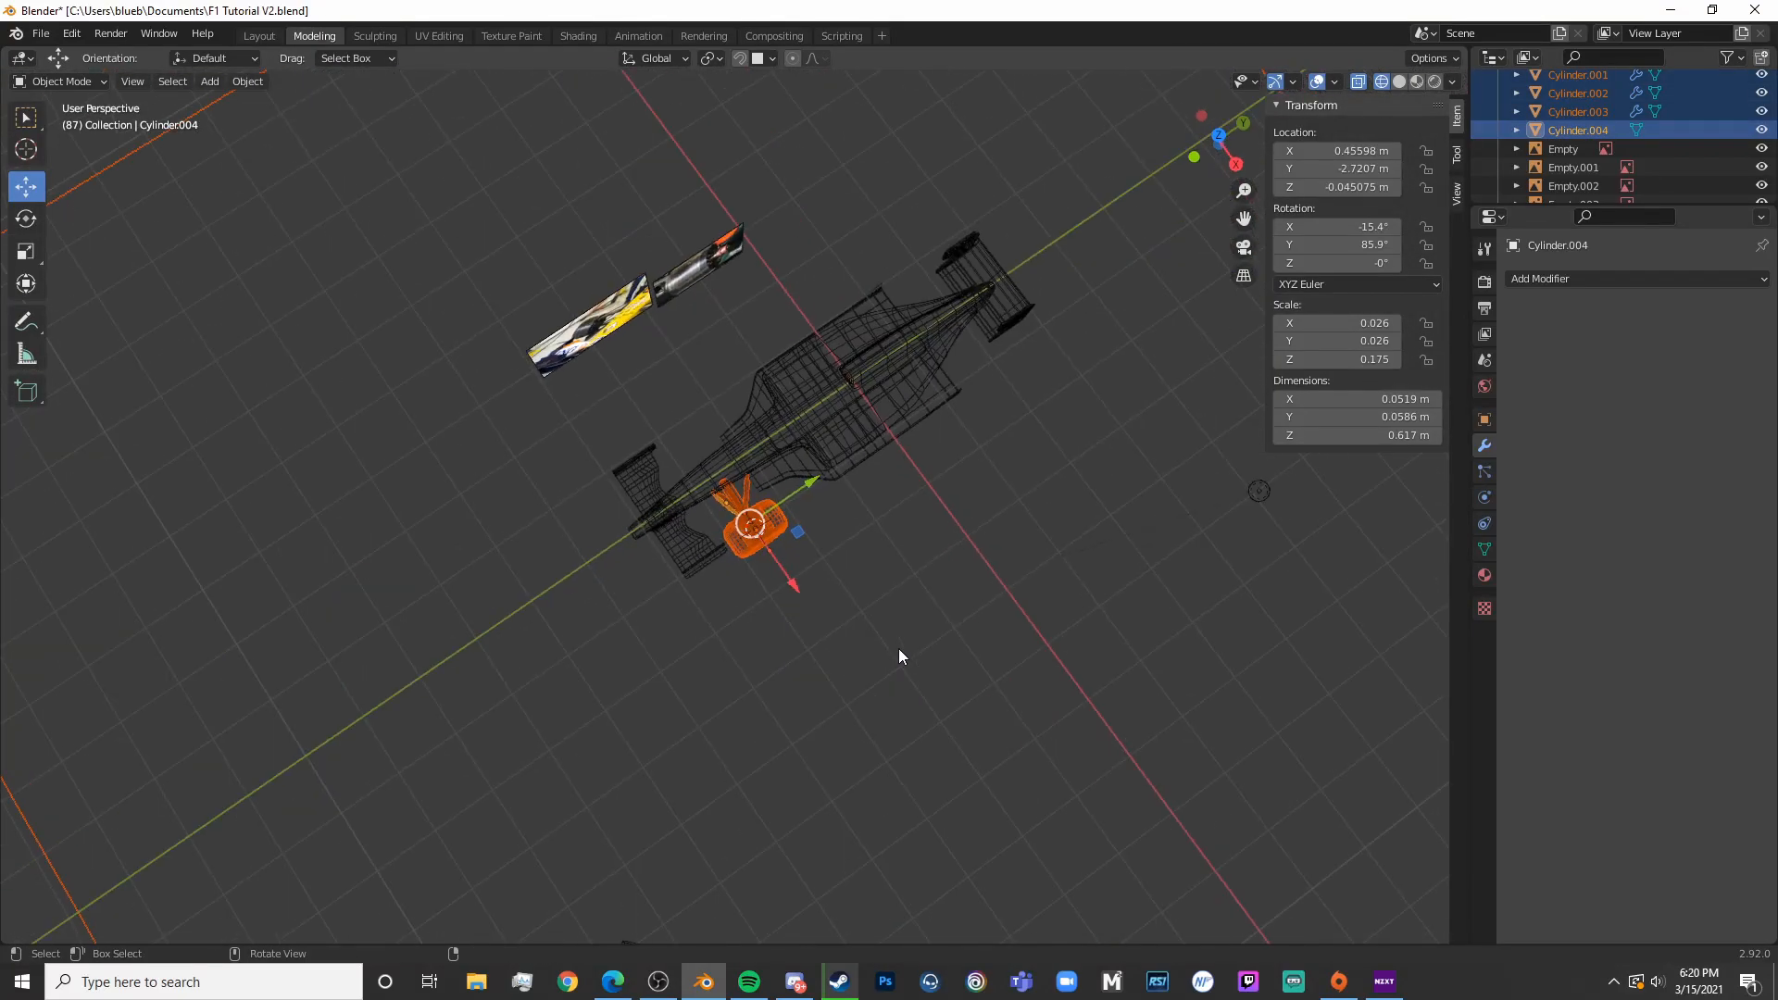
{"action": "scroll", "coordinate": [892, 642], "scroll_direction": "up", "scroll_amount": 8}
{"action": "key", "text": "x"}
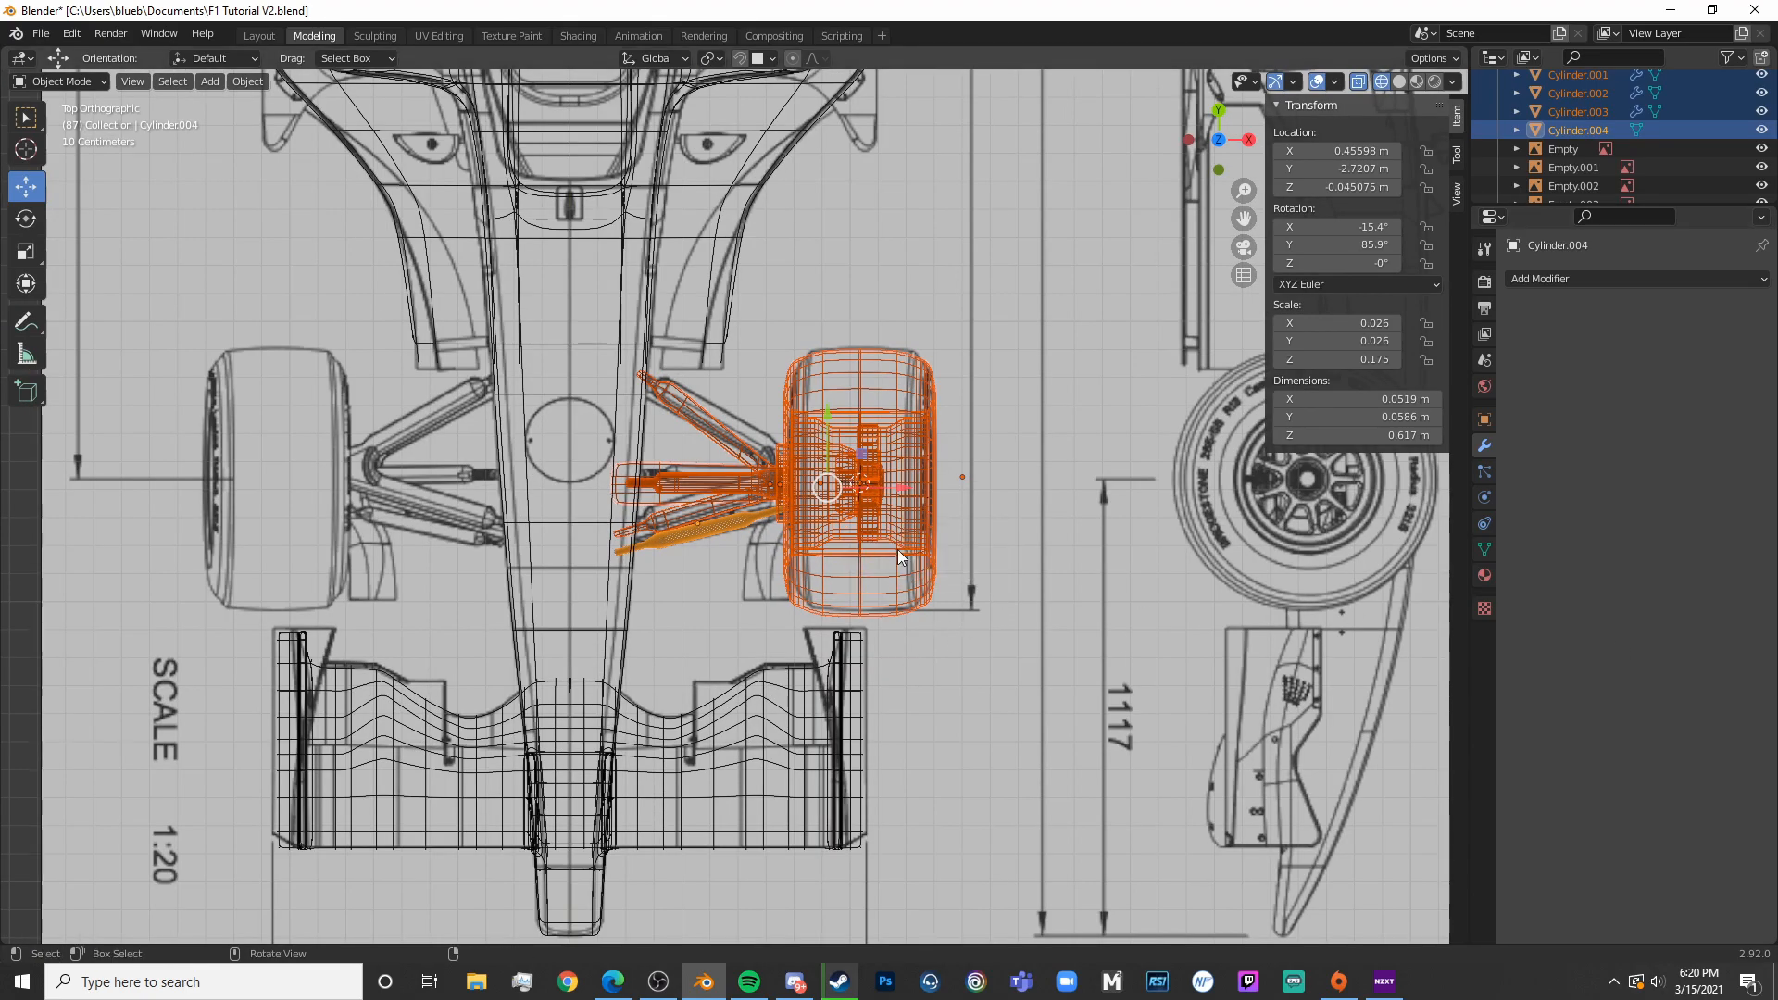
{"action": "scroll", "coordinate": [854, 511], "scroll_direction": "down", "scroll_amount": 3}
{"action": "scroll", "coordinate": [911, 625], "scroll_direction": "down", "scroll_amount": 6}
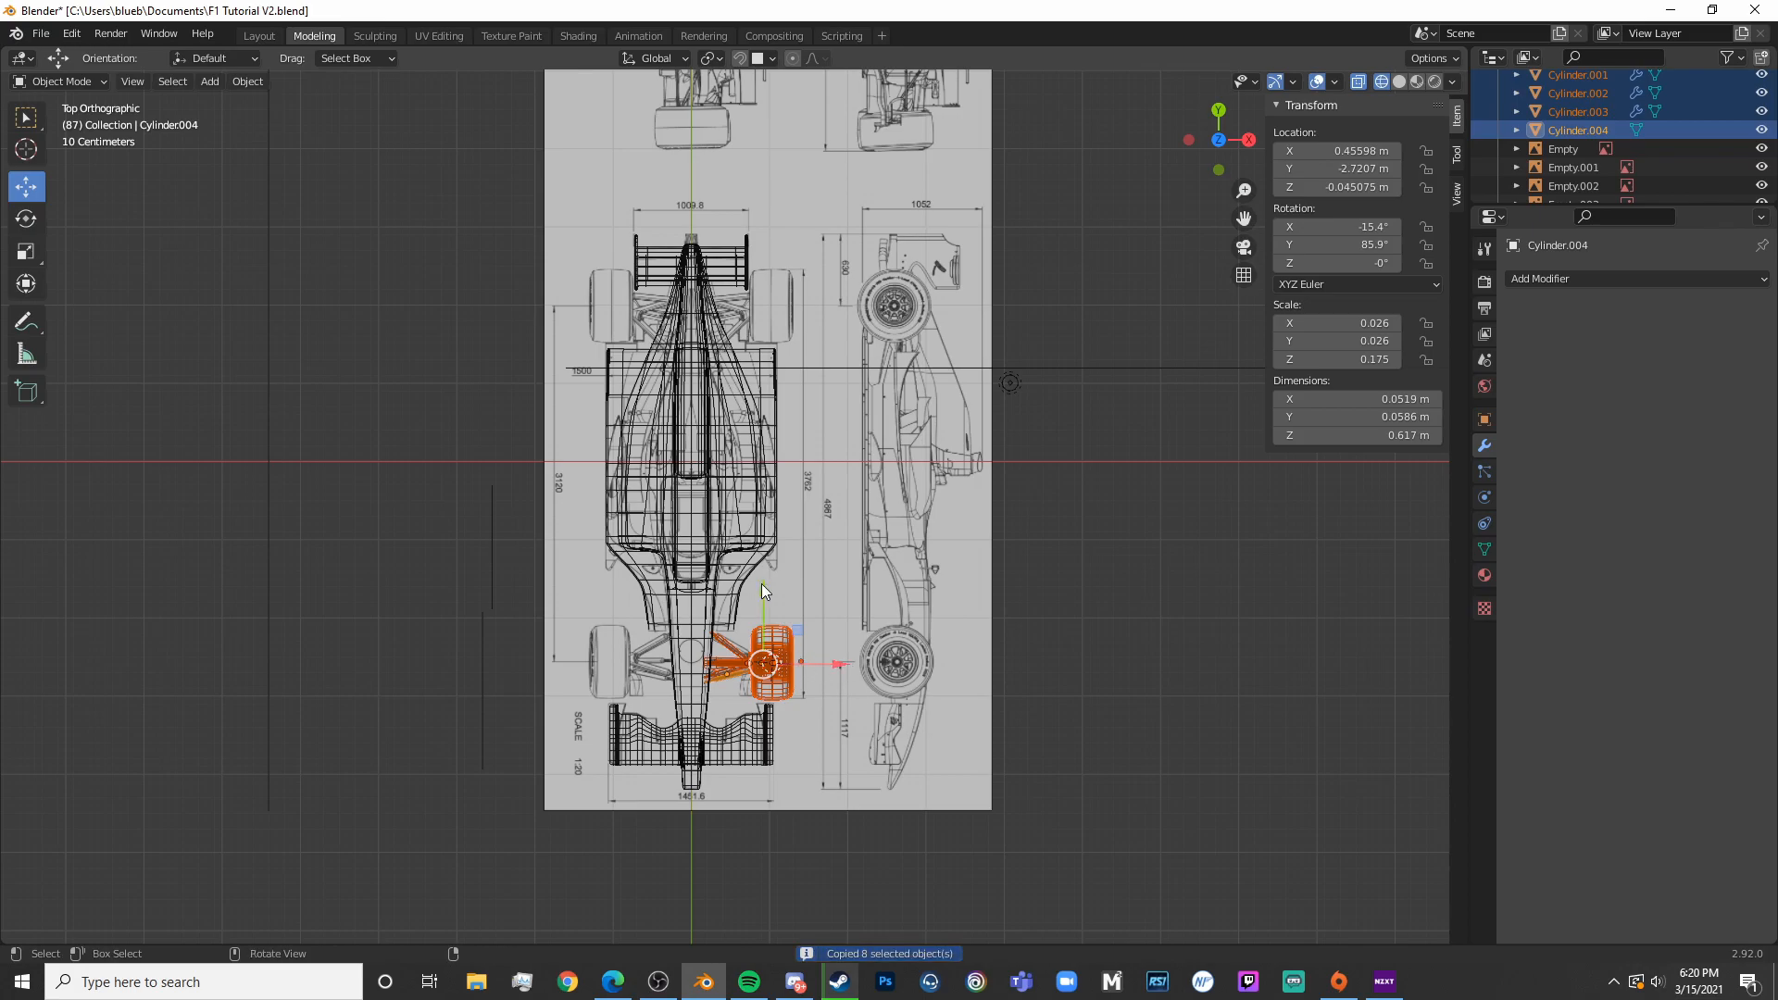
Paste the wheel assembly and move it 4.5947 m, plus a -0.019125 m correction, along Y onto the blueprint's rear wheel
{"action": "key", "text": "ctrl+v"}
{"action": "key", "text": "g"}
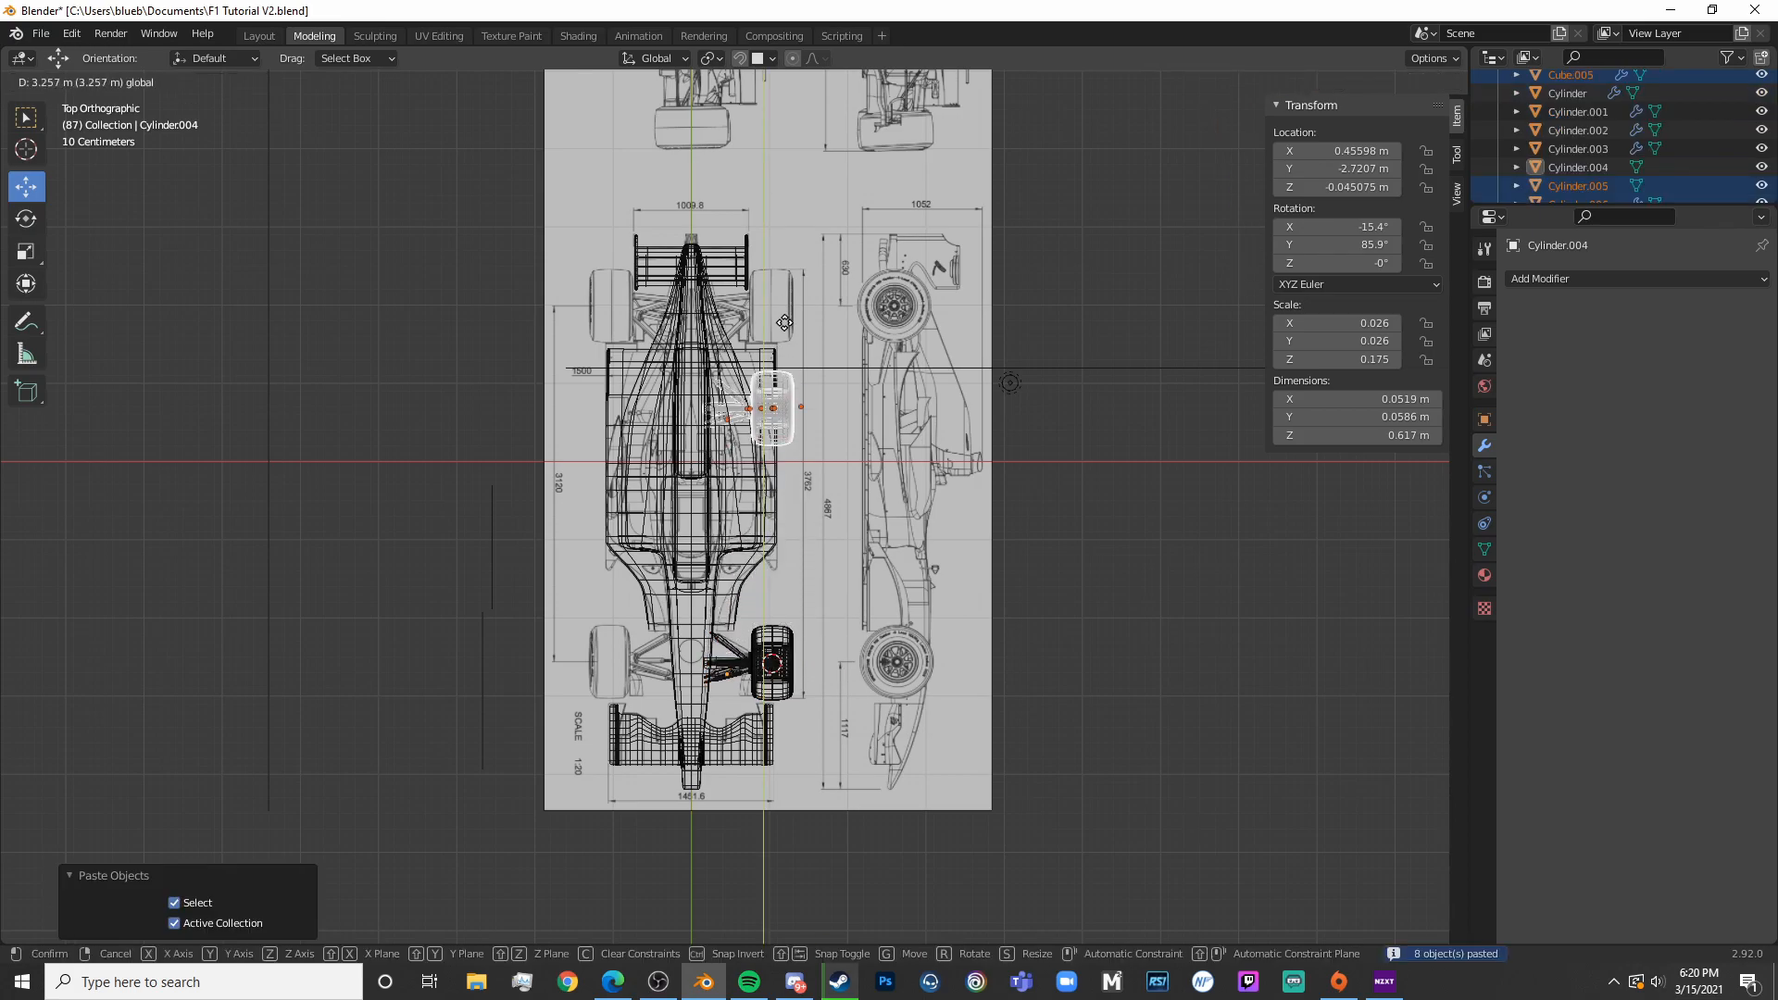
{"action": "left_click", "coordinate": [811, 231]}
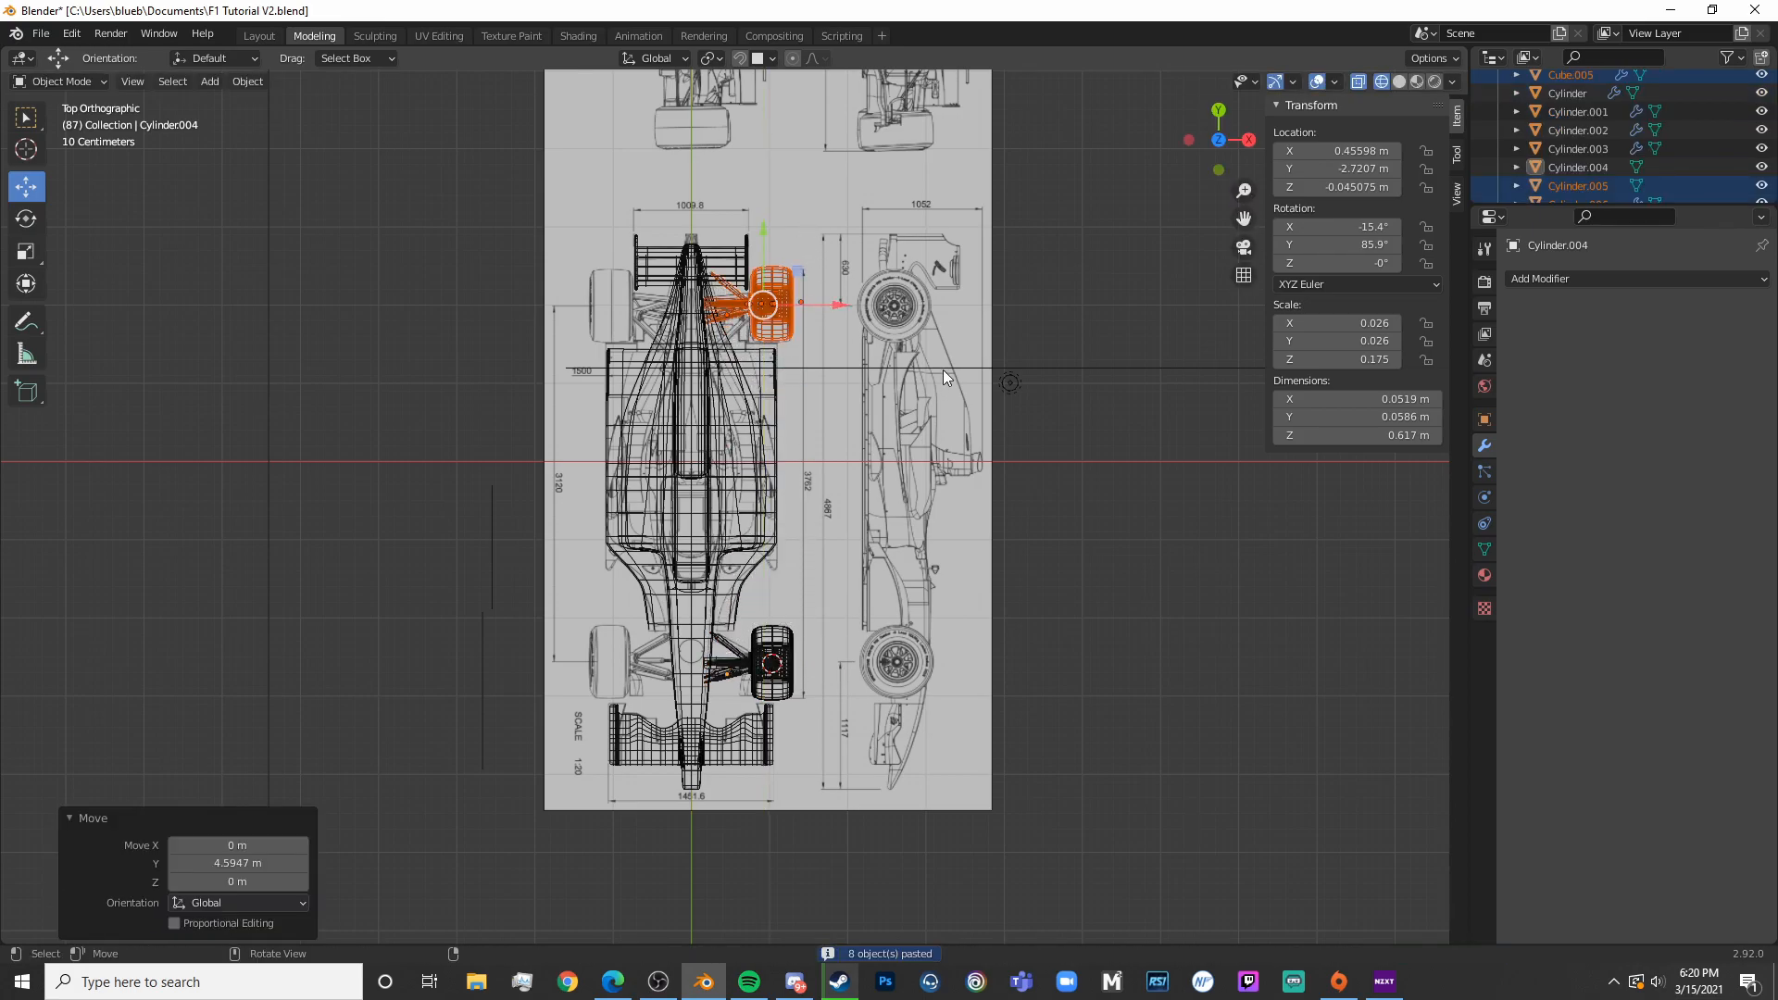
{"action": "scroll", "coordinate": [820, 596], "scroll_direction": "up", "scroll_amount": 10}
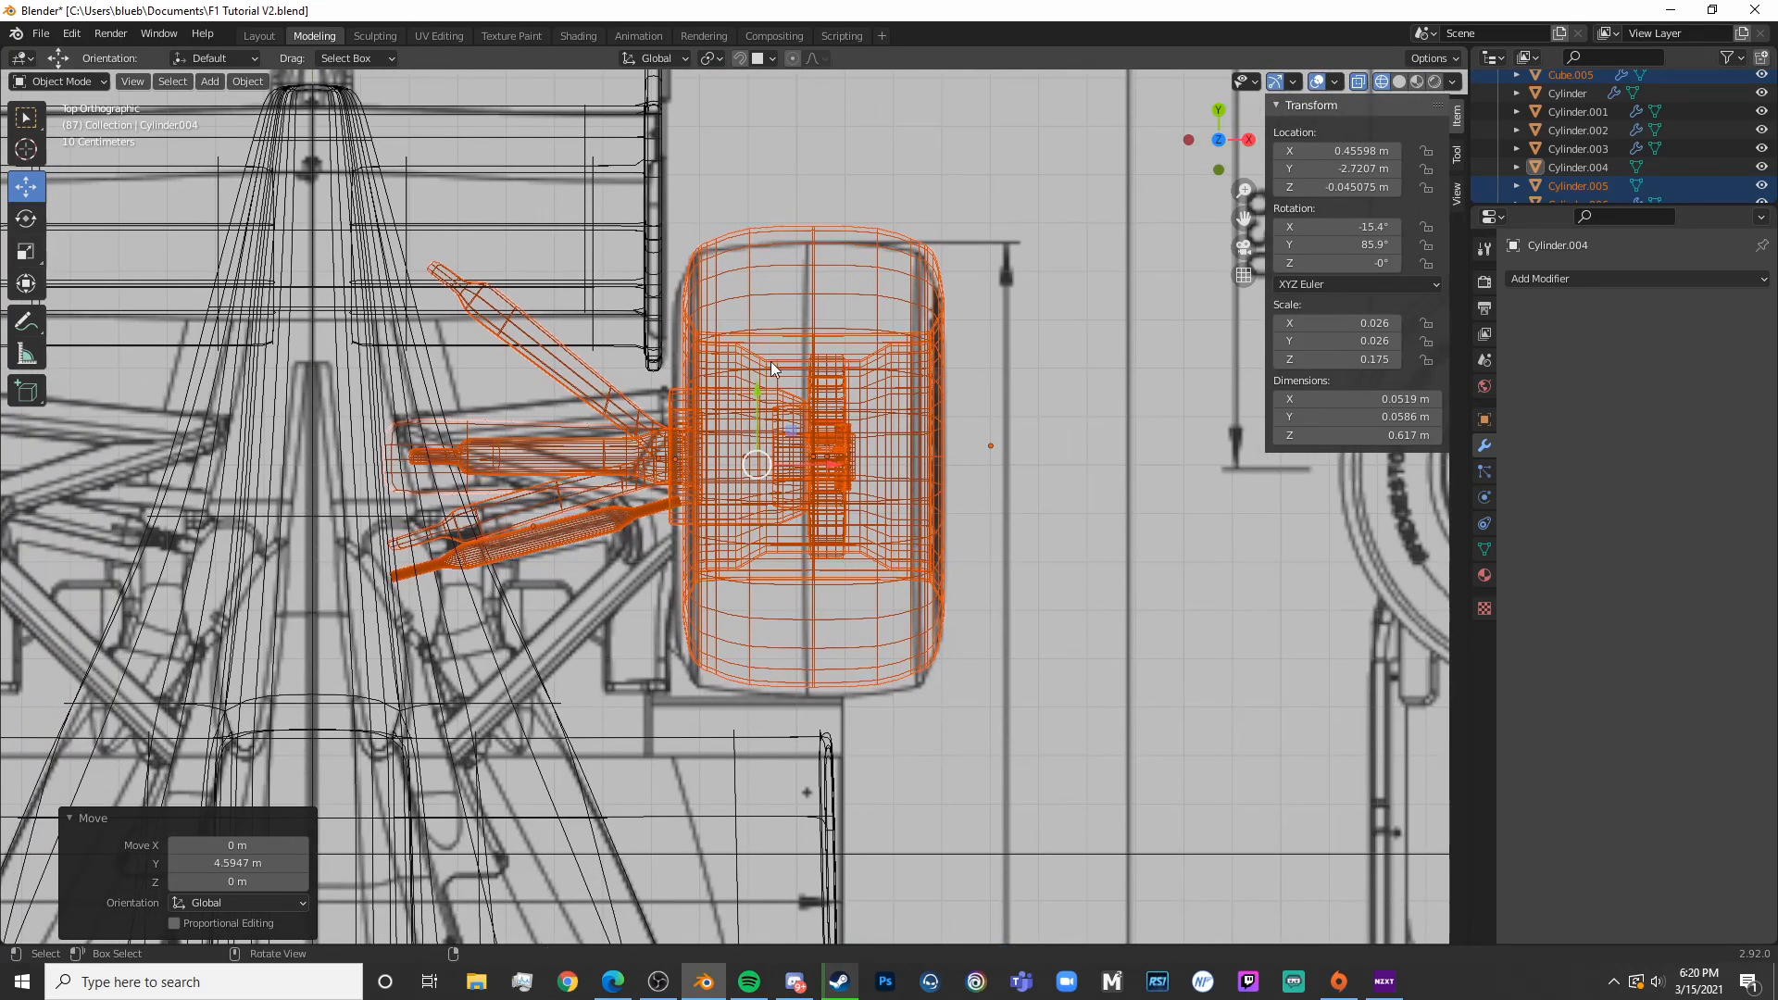
{"action": "key", "text": "g"}
{"action": "key", "text": "y"}
{"action": "left_click", "coordinate": [757, 413]}
Deselect everything and delete the large plane that was duplicated with the wheel assembly
{"action": "key", "text": "shift+z"}
{"action": "mouse_move", "coordinate": [757, 414]}
{"action": "middle_mouse_down"}
{"action": "mouse_move", "coordinate": [847, 526]}
{"action": "mouse_move", "coordinate": [916, 500]}
{"action": "mouse_move", "coordinate": [903, 468]}
{"action": "middle_mouse_up"}
{"action": "key", "text": "shift+z"}
{"action": "key", "text": "shift+z"}
{"action": "scroll", "coordinate": [940, 505], "scroll_direction": "down", "scroll_amount": 8}
{"action": "scroll", "coordinate": [906, 474], "scroll_direction": "down", "scroll_amount": 5}
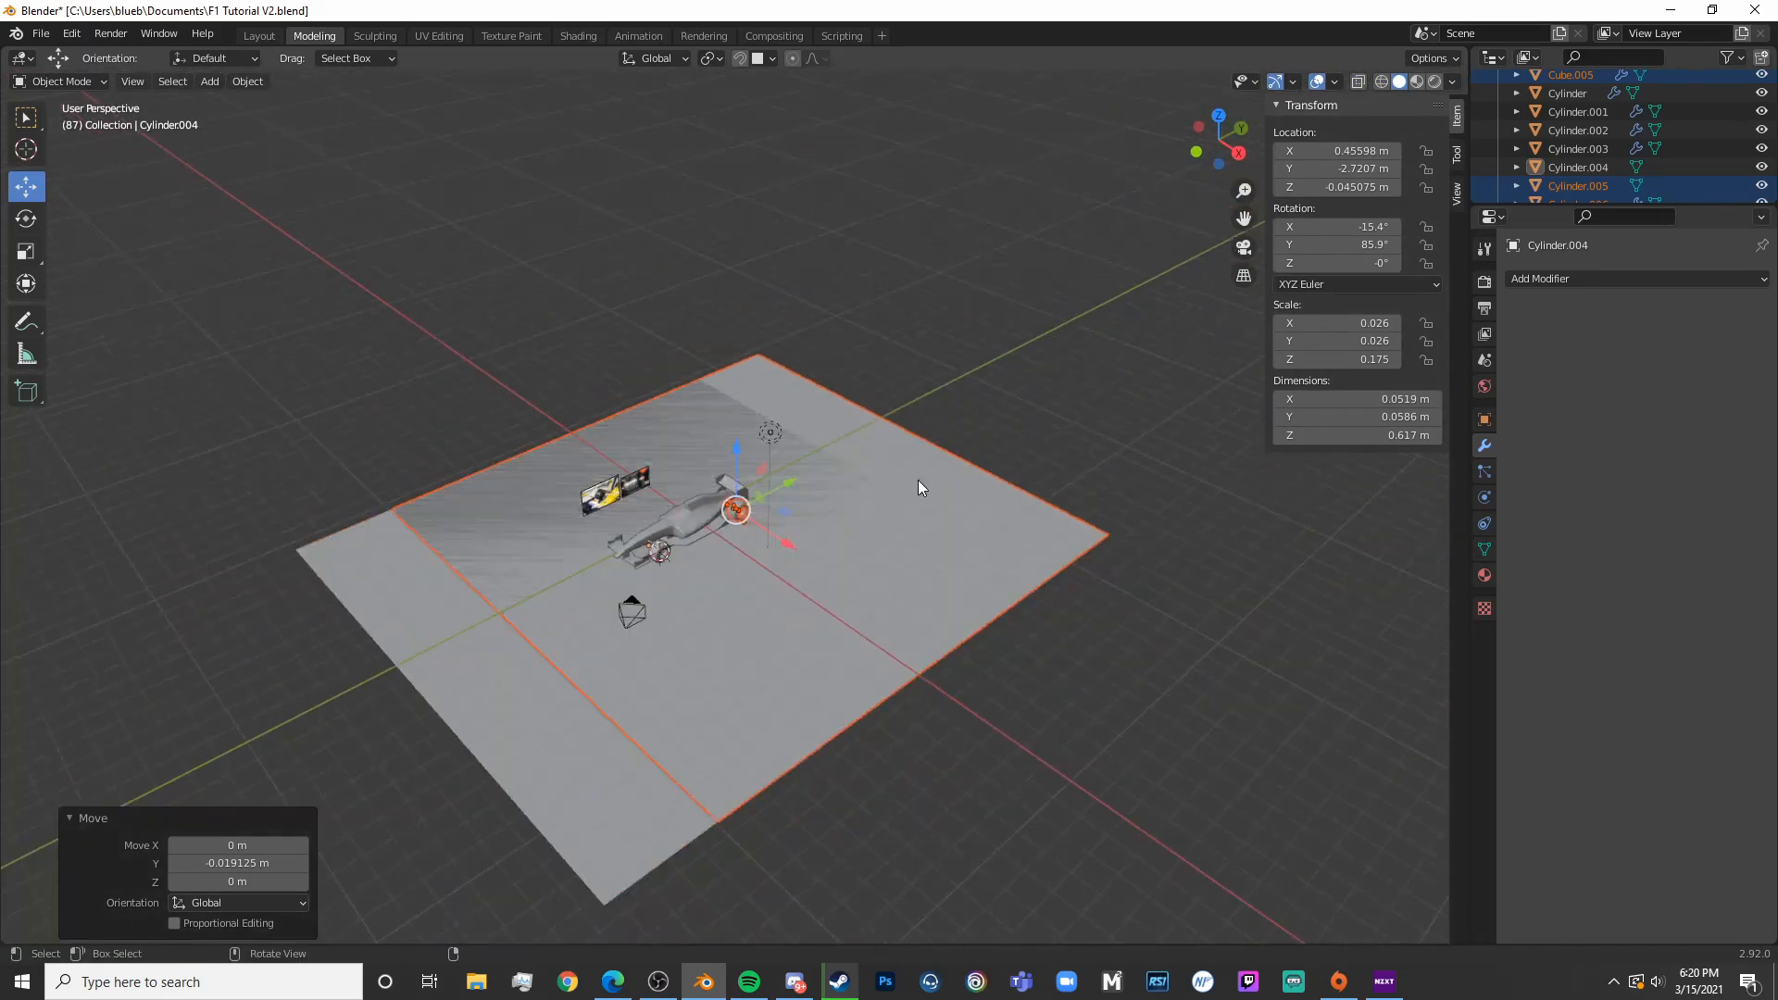
{"action": "key", "text": "Tab"}
{"action": "key", "text": "Tab"}
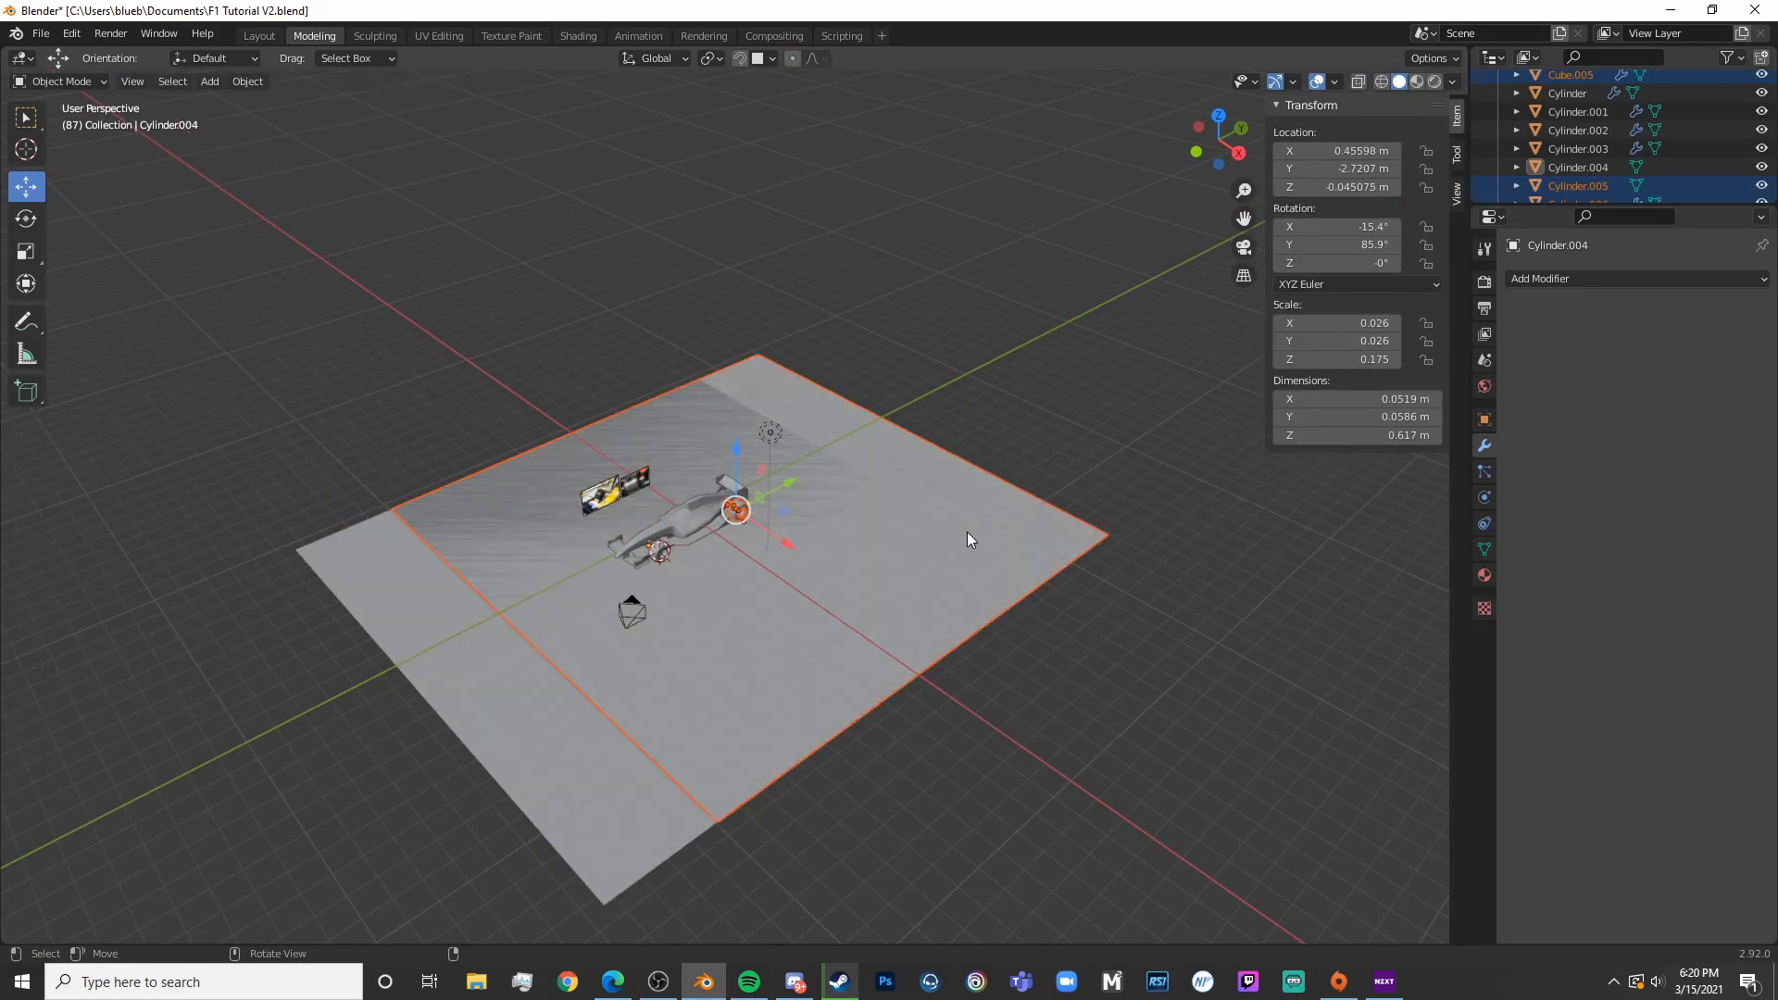
{"action": "key", "text": "alt+a"}
{"action": "left_click", "coordinate": [987, 515]}
{"action": "key", "text": "x"}
{"action": "left_click", "coordinate": [987, 515]}
Move and rotate the rear upper arm's body-end vertices in top view so the arm angles toward the front of the car
{"action": "scroll", "coordinate": [654, 563], "scroll_direction": "up", "scroll_amount": 9}
{"action": "scroll", "coordinate": [722, 554], "scroll_direction": "up", "scroll_amount": 7}
{"action": "middle_click_drag", "start_coordinate": [731, 553], "coordinate": [656, 654]}
{"action": "left_click", "coordinate": [731, 332]}
{"action": "scroll", "coordinate": [727, 333], "scroll_direction": "down", "scroll_amount": 4}
{"action": "key", "text": "KP_7"}
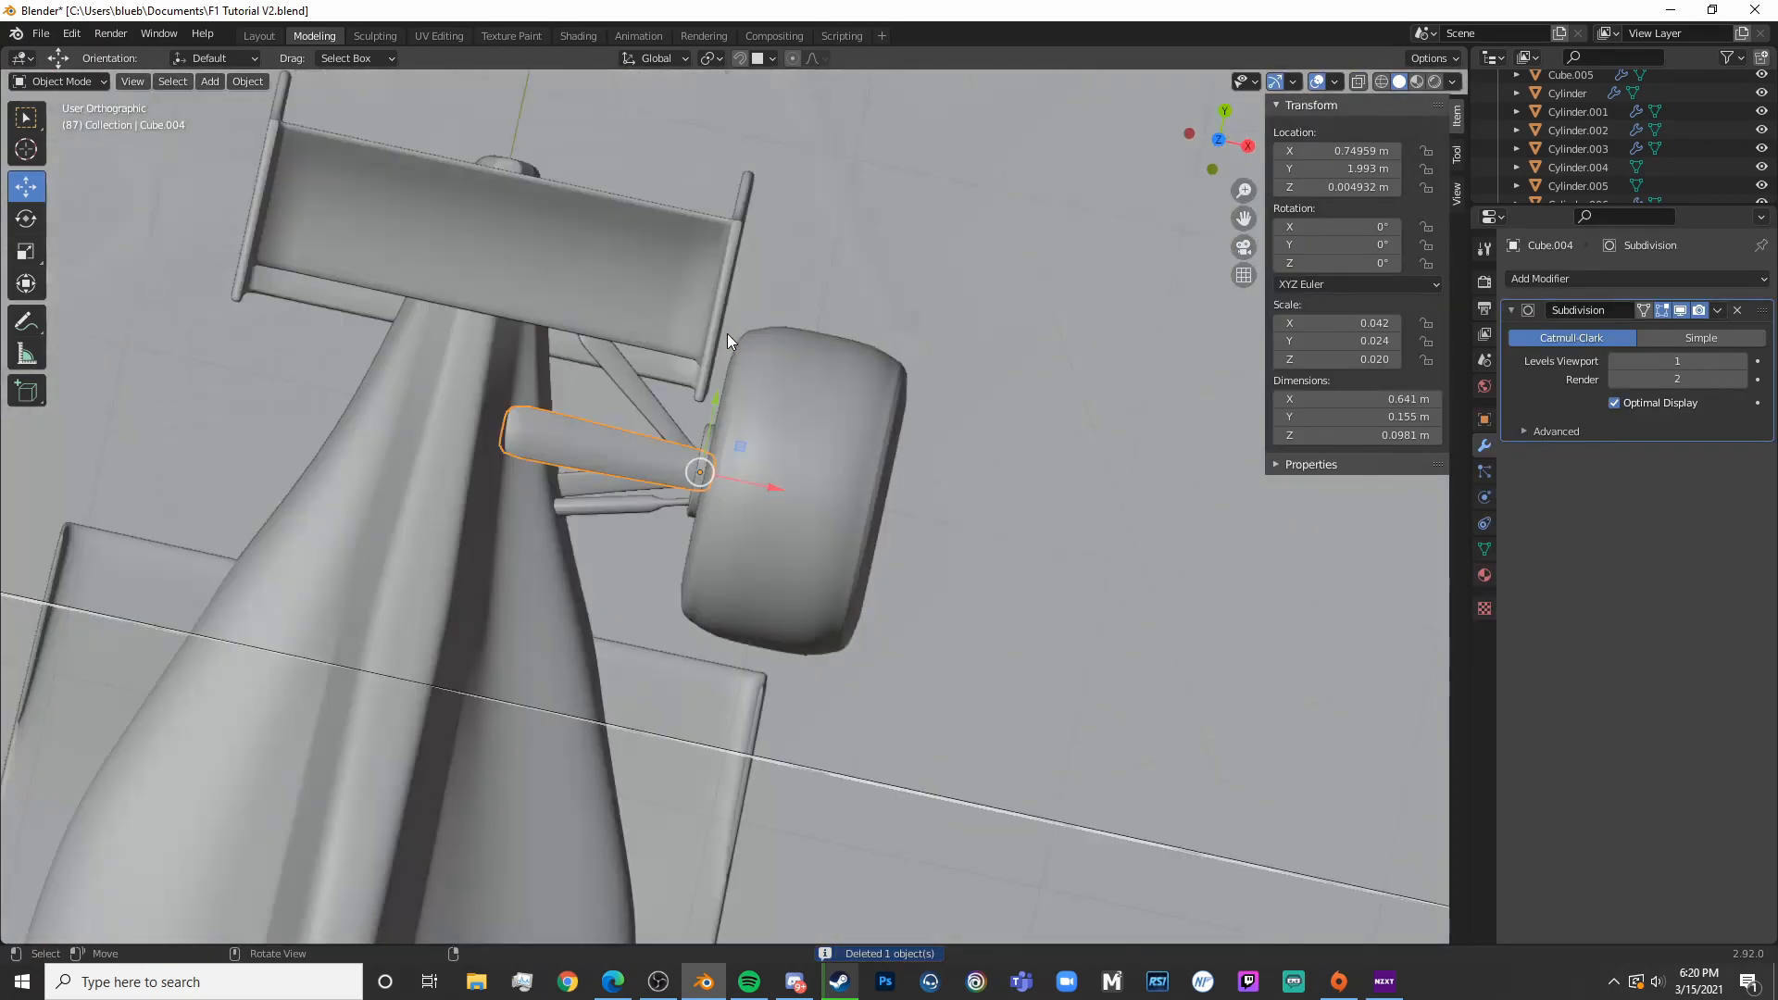
{"action": "key", "text": "shift+z"}
{"action": "key", "text": "Tab"}
{"action": "scroll", "coordinate": [293, 463], "scroll_direction": "up", "scroll_amount": 3}
{"action": "middle_click_drag", "start_coordinate": [293, 463], "coordinate": [587, 405], "text": "shift"}
{"action": "key", "text": "alt+a"}
{"action": "key", "text": "c"}
{"action": "left_click", "coordinate": [587, 405]}
{"action": "key", "text": "Escape"}
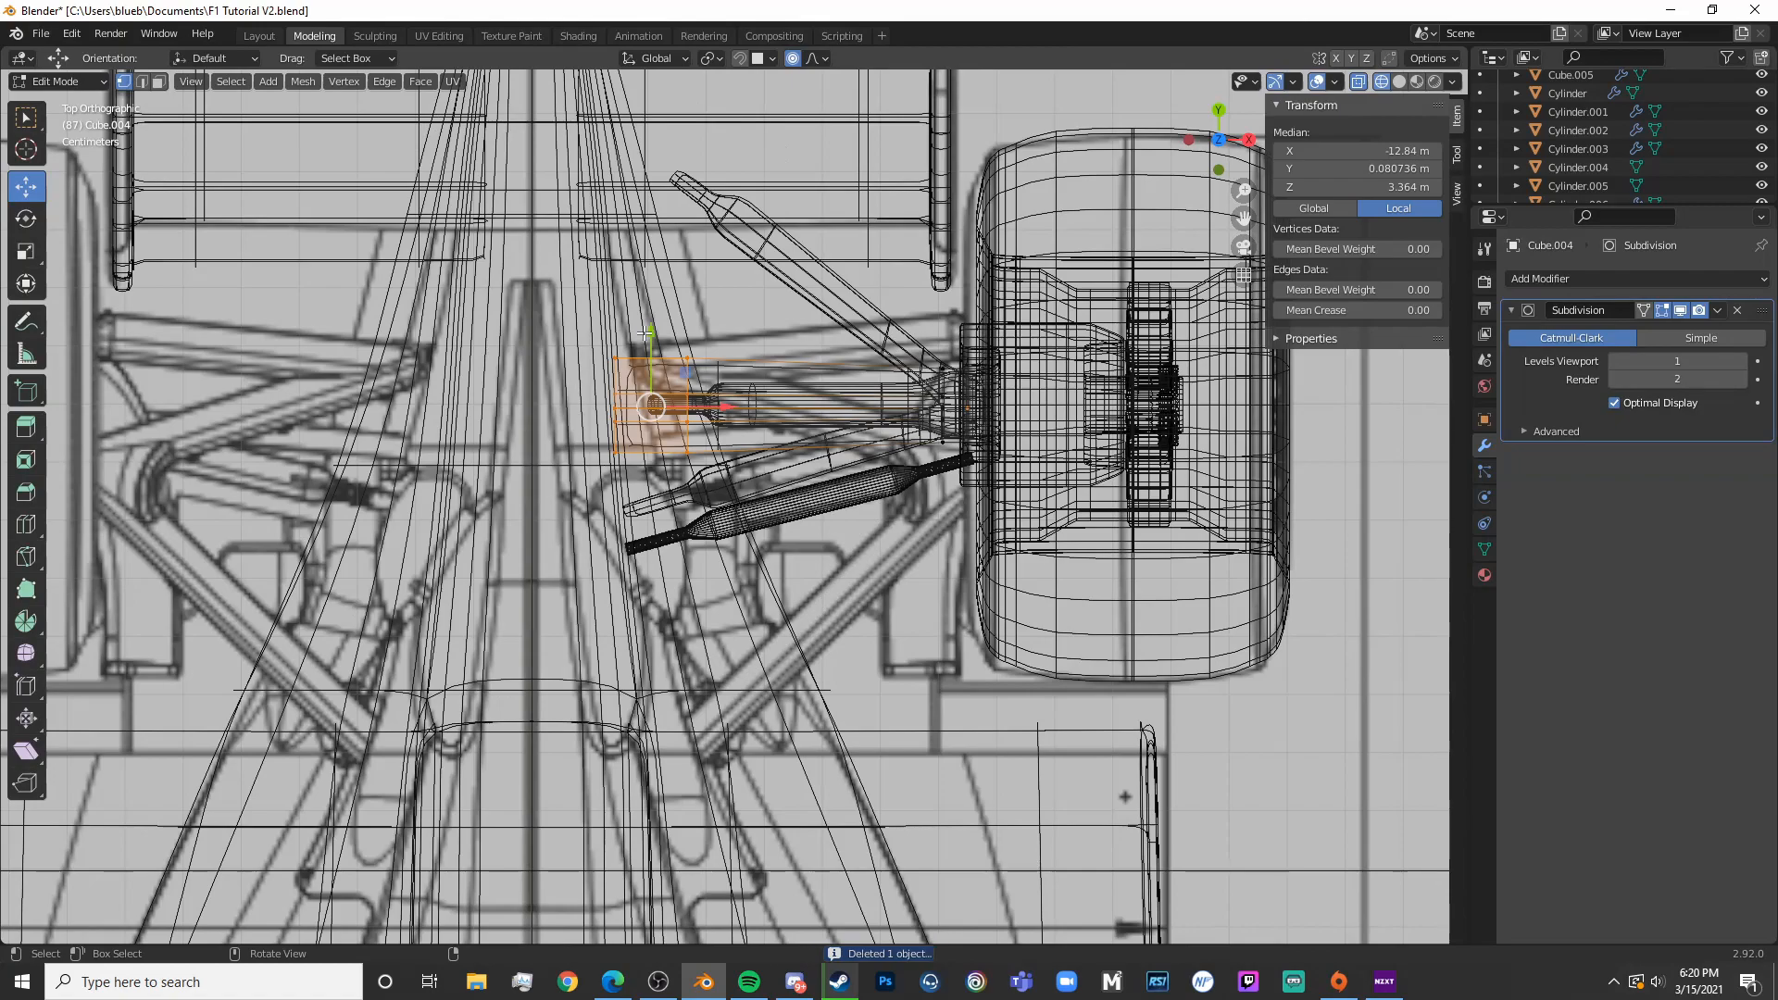
{"action": "left_click_drag", "start_coordinate": [667, 412], "coordinate": [667, 413]}
{"action": "key", "text": "ctrl+z"}
{"action": "left_click_drag", "start_coordinate": [651, 334], "coordinate": [654, 420]}
{"action": "key", "text": "r"}
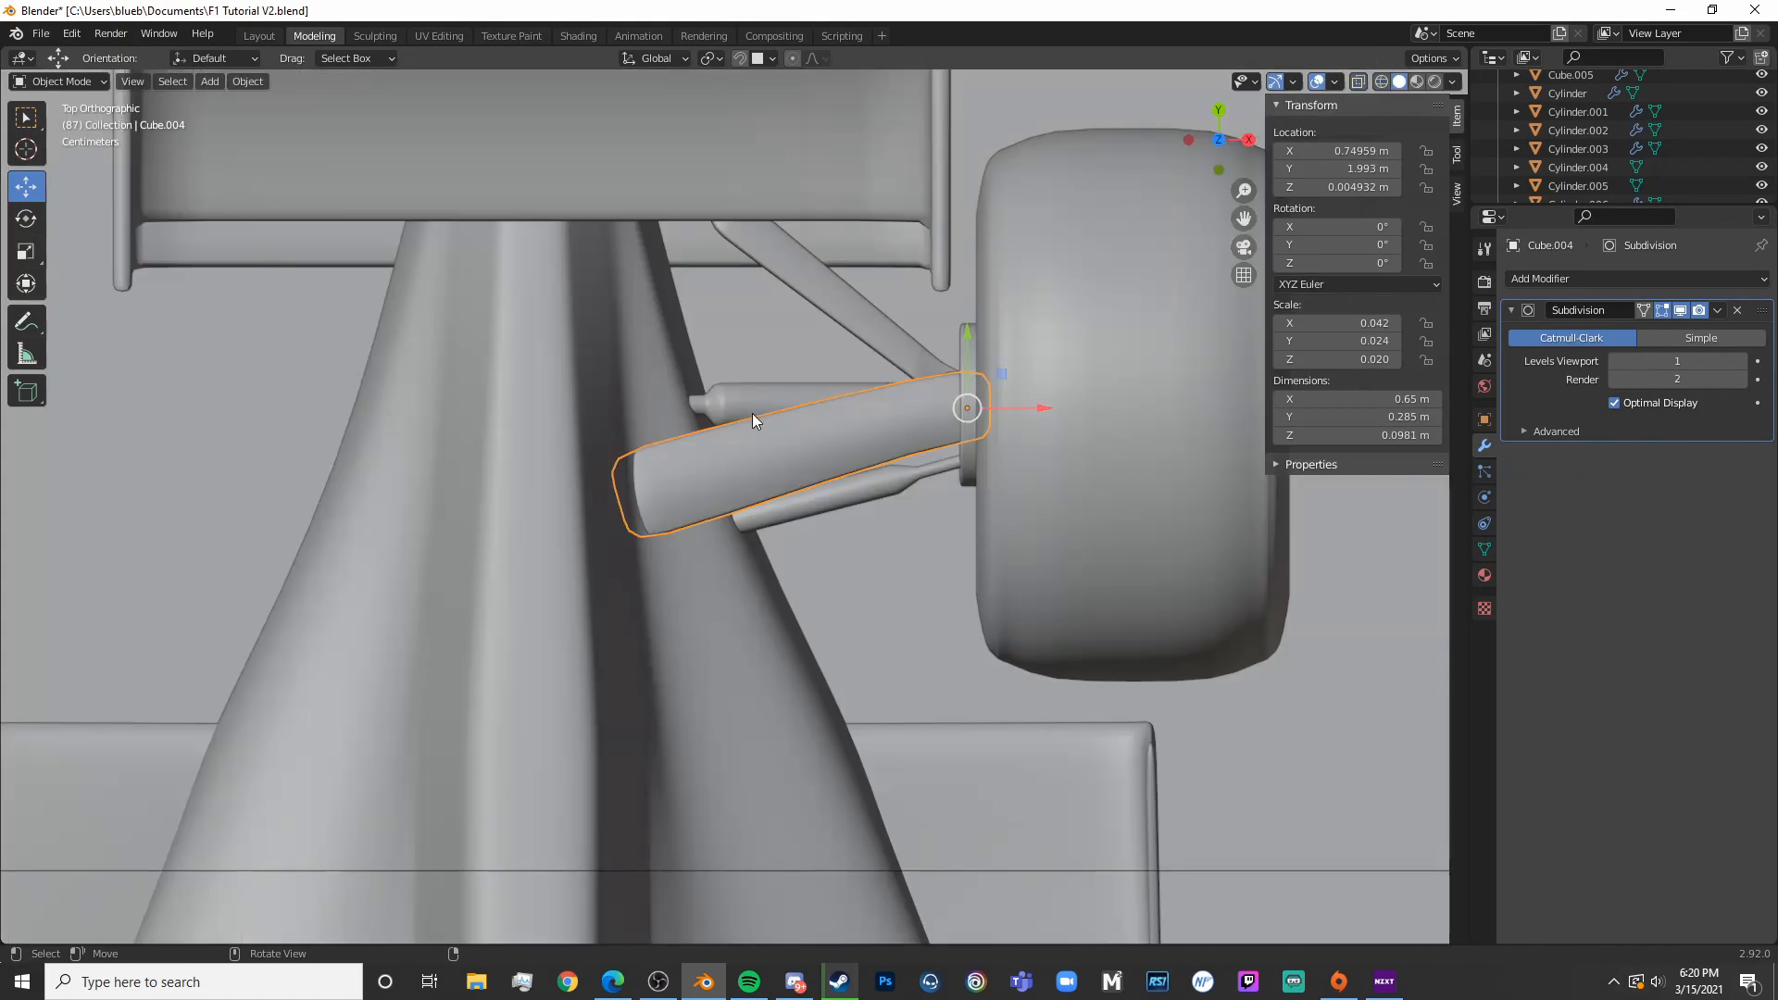
In top view, circle-select the forward leg of the rear lower arm, move it -0.16602 m along Y and rotate it toward the car's front
{"action": "key", "text": "Tab"}
{"action": "key", "text": "shift+z"}
{"action": "key", "text": "Tab"}
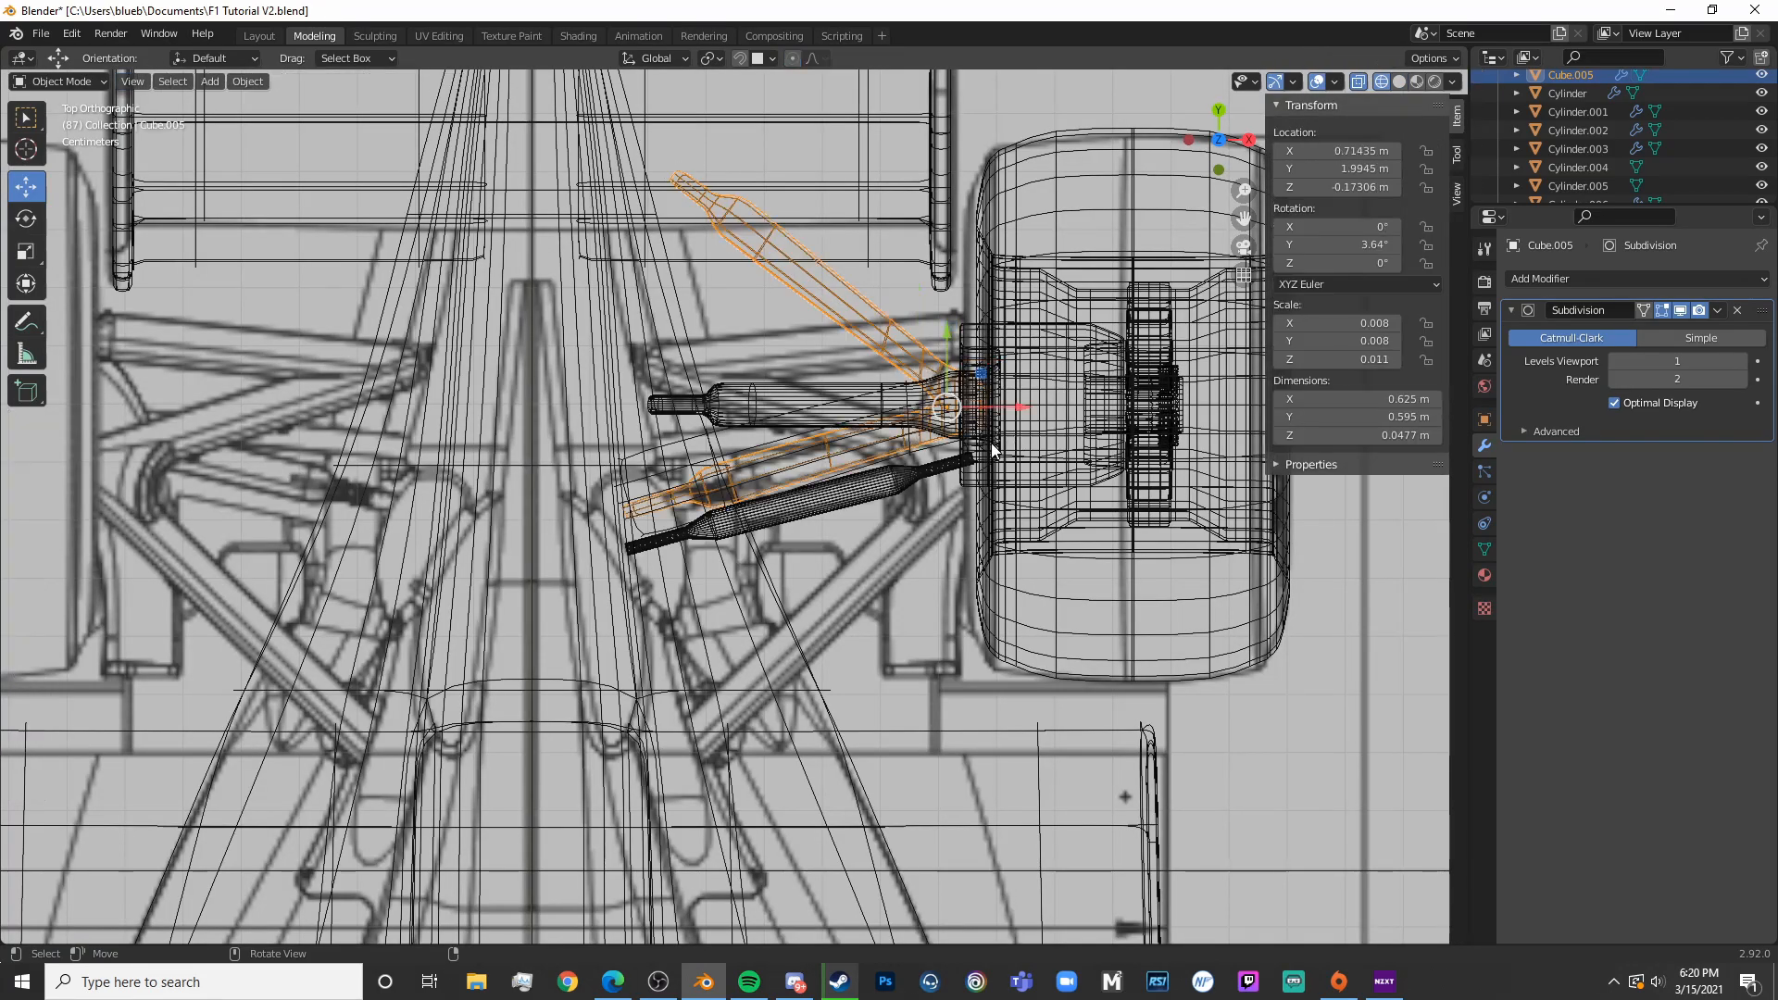
{"action": "key", "text": "Tab"}
{"action": "left_click", "coordinate": [575, 236]}
{"action": "key", "text": "c"}
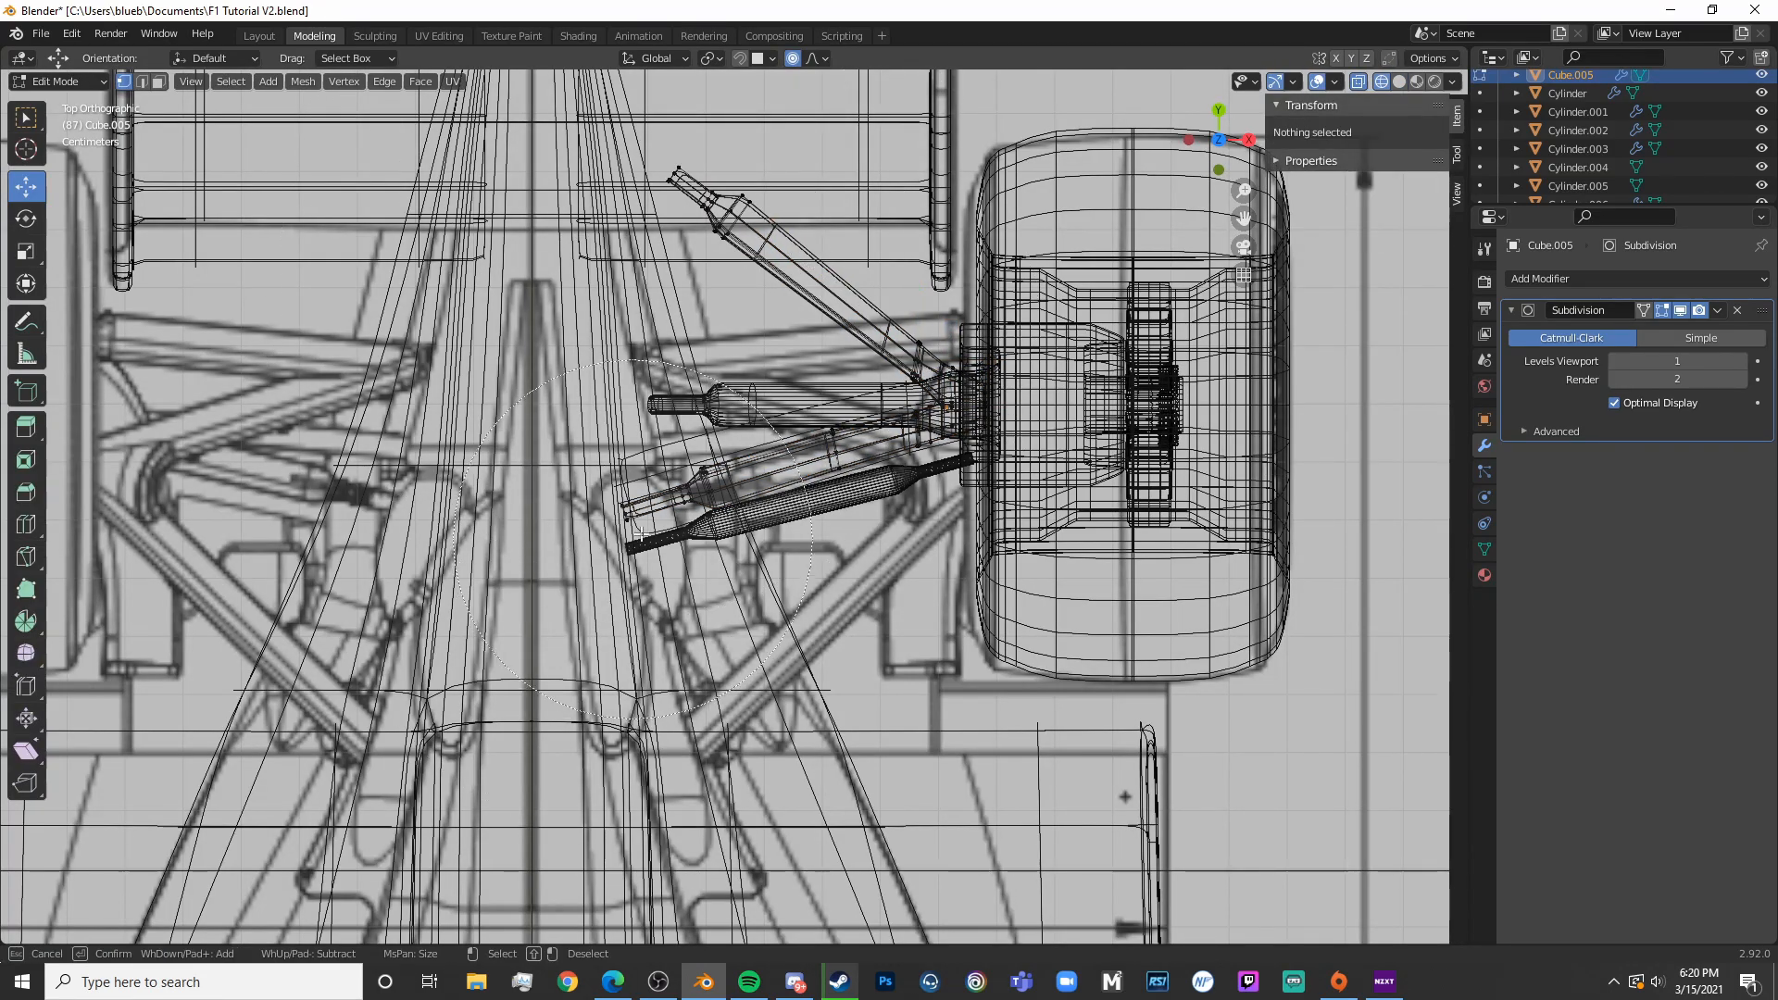
{"action": "left_click_drag", "start_coordinate": [630, 542], "coordinate": [788, 522]}
{"action": "right_click", "coordinate": [792, 517]}
{"action": "scroll", "coordinate": [790, 517], "scroll_direction": "up", "scroll_amount": 6}
{"action": "middle_click_drag", "start_coordinate": [787, 517], "coordinate": [294, 615], "text": "shift"}
{"action": "key", "text": "c"}
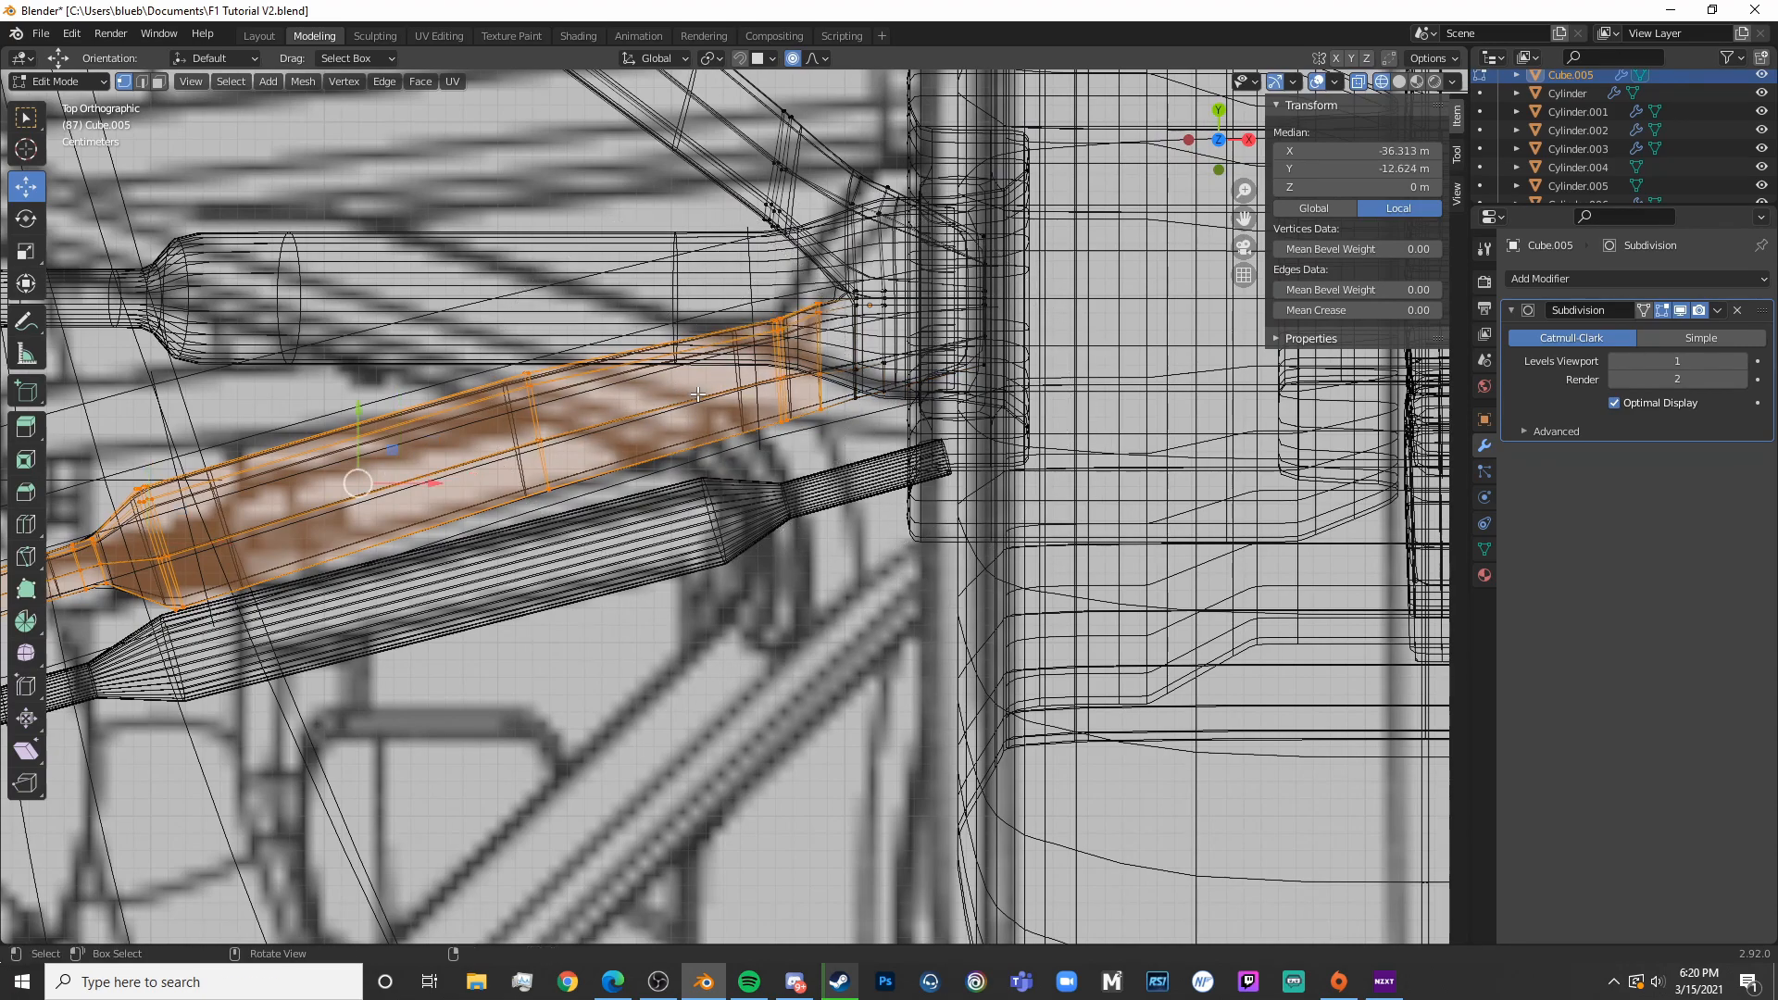
{"action": "scroll", "coordinate": [699, 393], "scroll_direction": "down", "scroll_amount": 5}
{"action": "left_click_drag", "start_coordinate": [576, 471], "coordinate": [578, 470]}
{"action": "key", "text": "ctrl+z"}
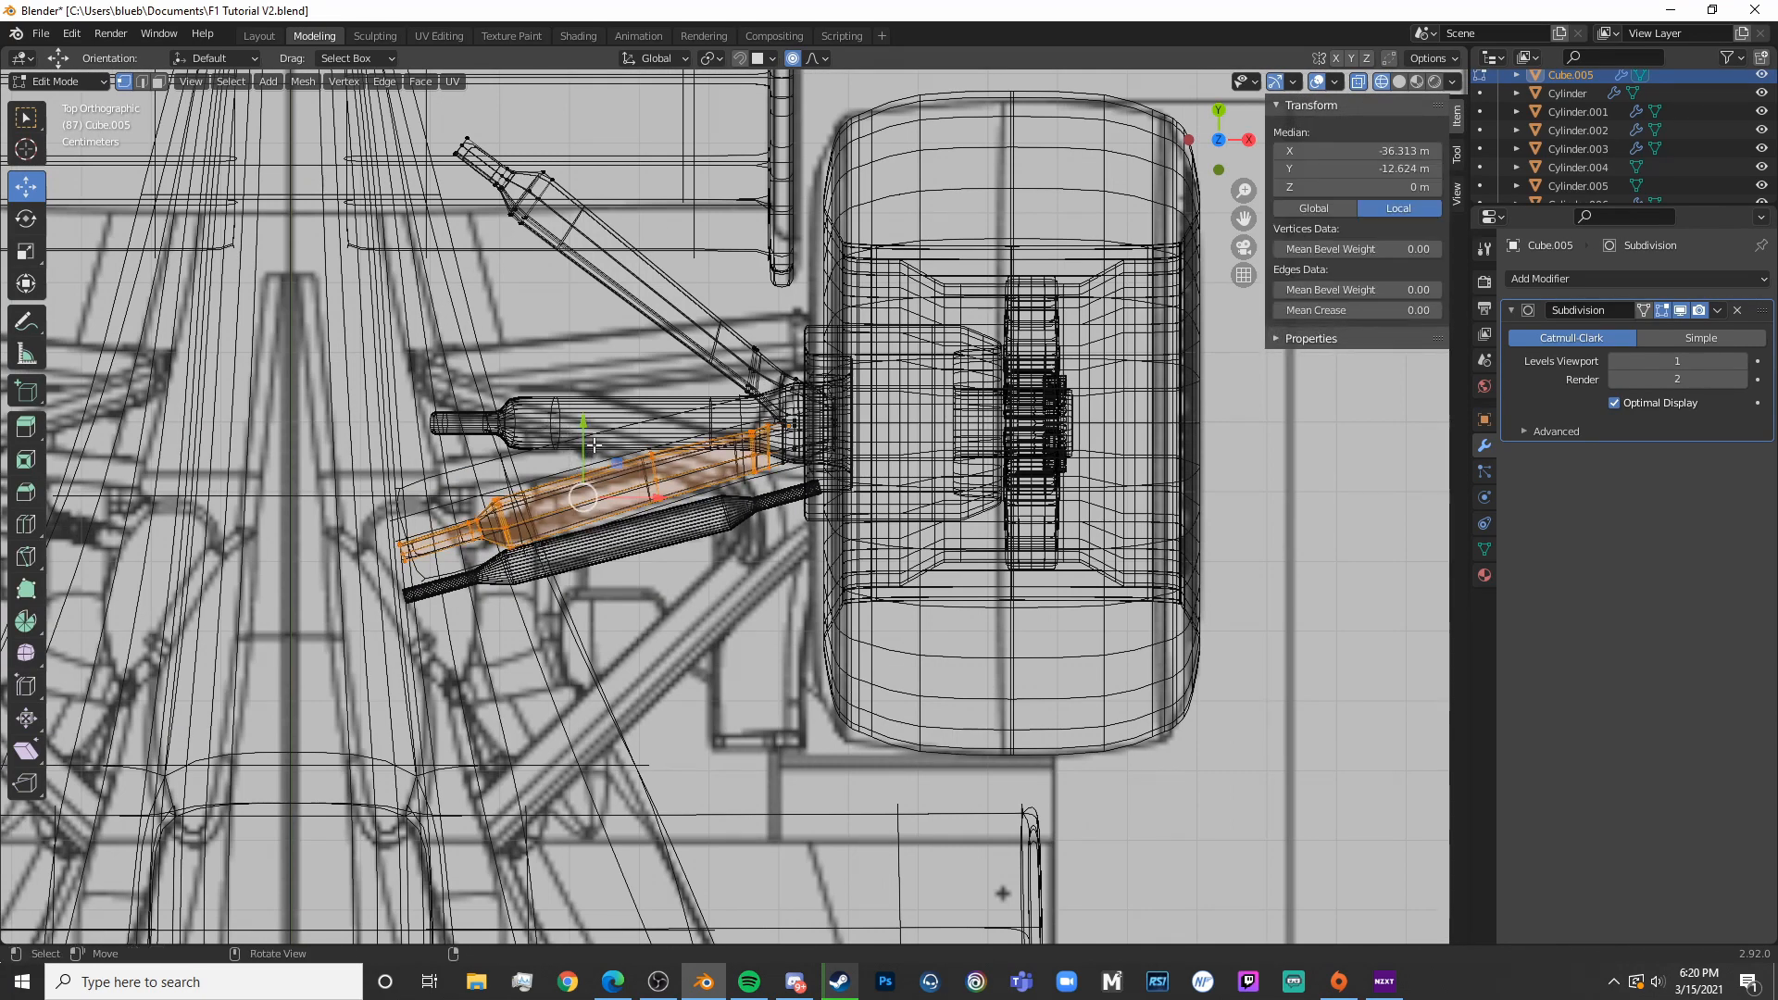
{"action": "key", "text": "g"}
{"action": "key", "text": "y"}
{"action": "key", "text": "r"}
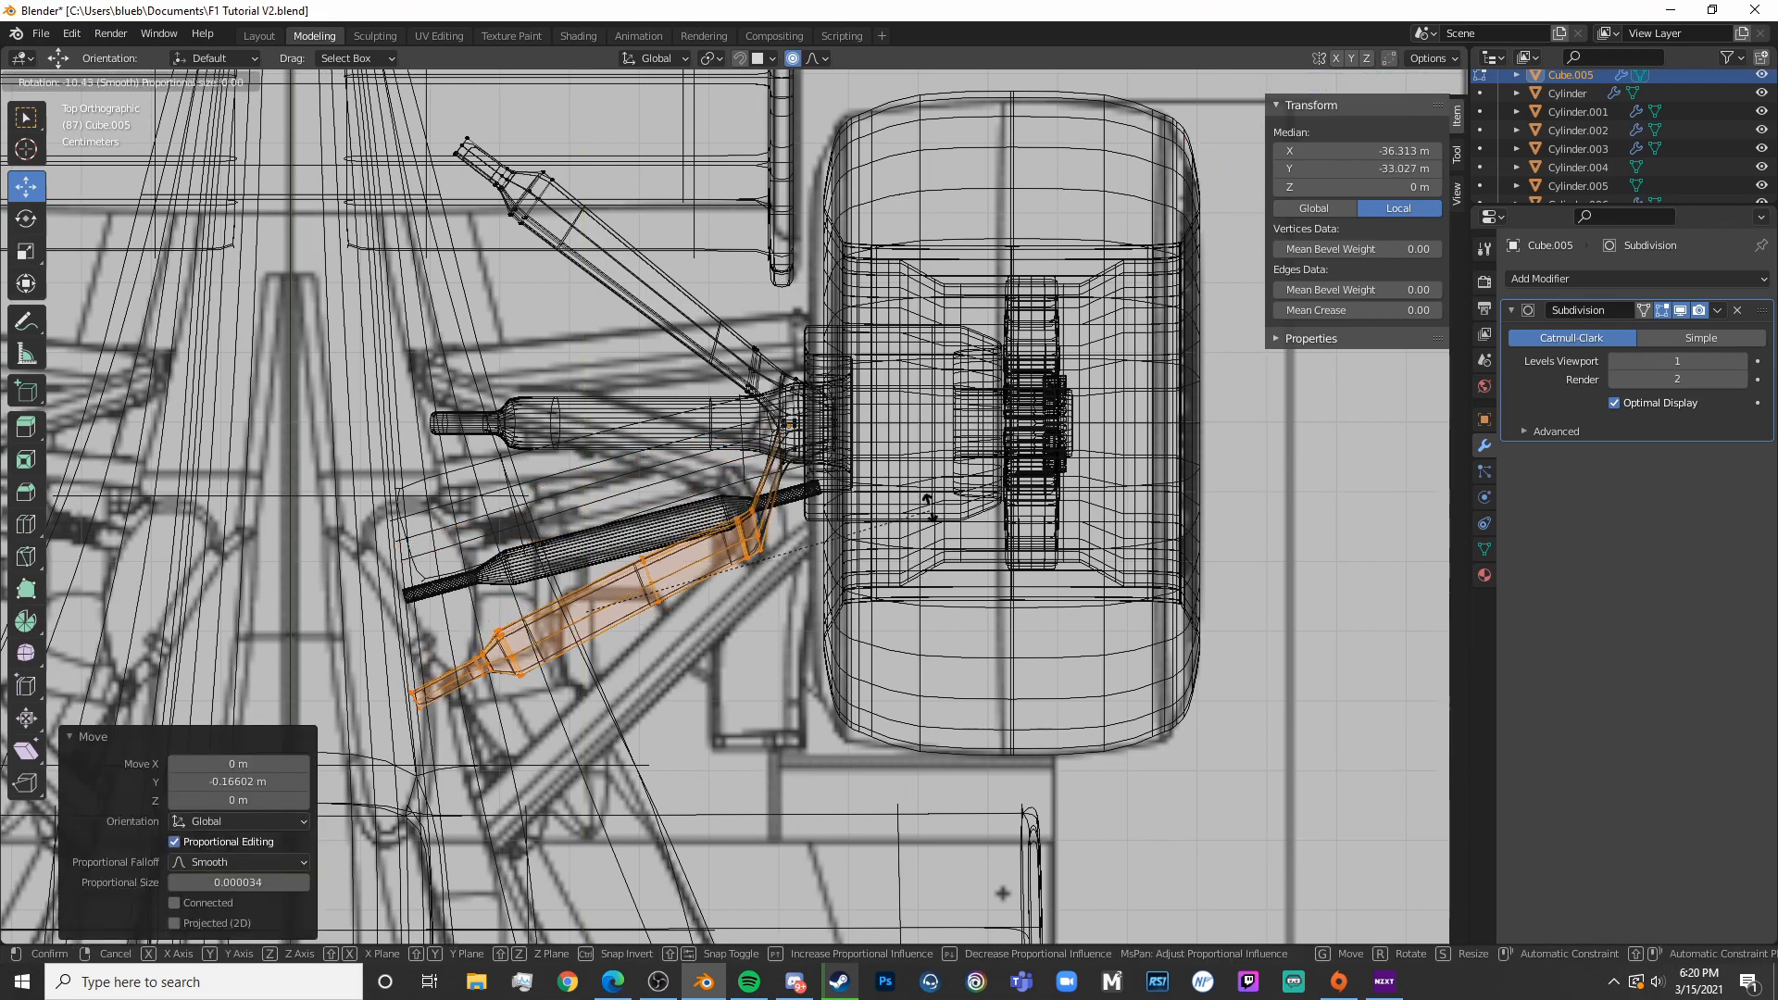
{"action": "left_click", "coordinate": [902, 408]}
Move and rotate the lower arm's forward leg further to give it a steeper angle in top view
{"action": "key", "text": "g"}
{"action": "left_click", "coordinate": [909, 402]}
{"action": "key", "text": "r"}
{"action": "left_click", "coordinate": [900, 389]}
{"action": "key", "text": "Tab"}
{"action": "key", "text": "shift+z"}
{"action": "key", "text": "Tab"}
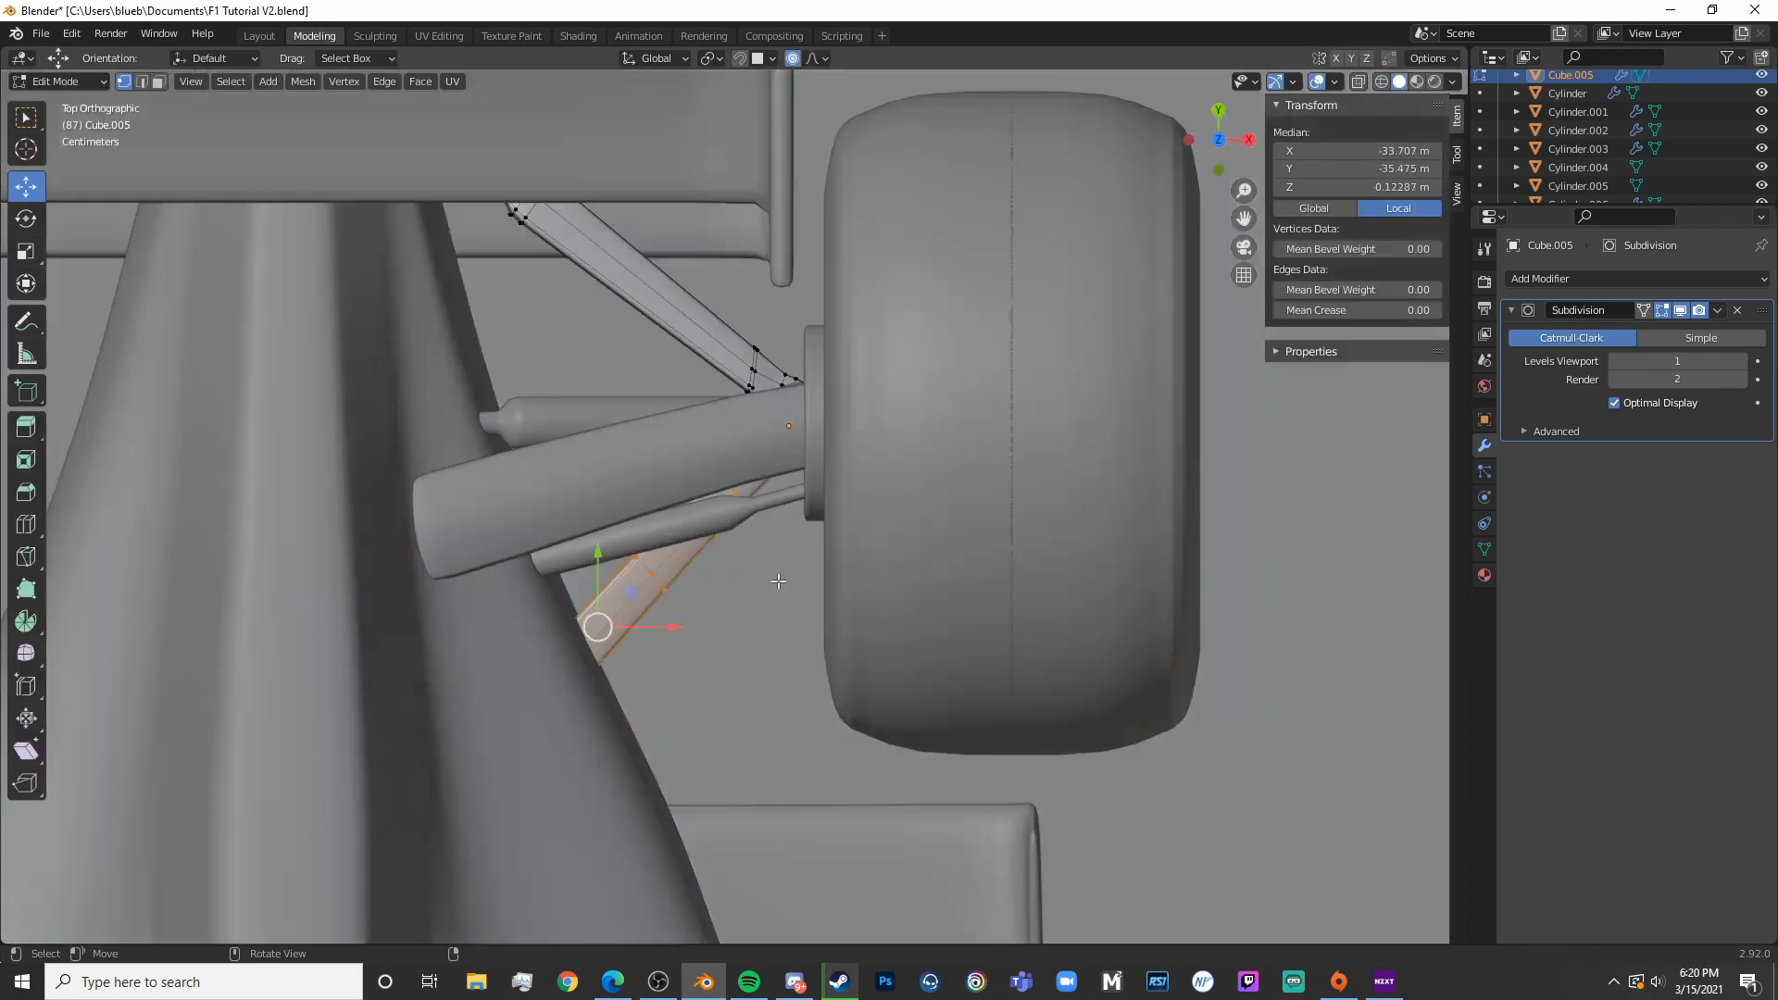
Shift the lower arm's forward leg 0.081018 m along X and 0.10758 m along Y, and fine-tune its position at the hub
{"action": "key", "text": "g"}
{"action": "left_click", "coordinate": [838, 506]}
{"action": "key", "text": "shift+z"}
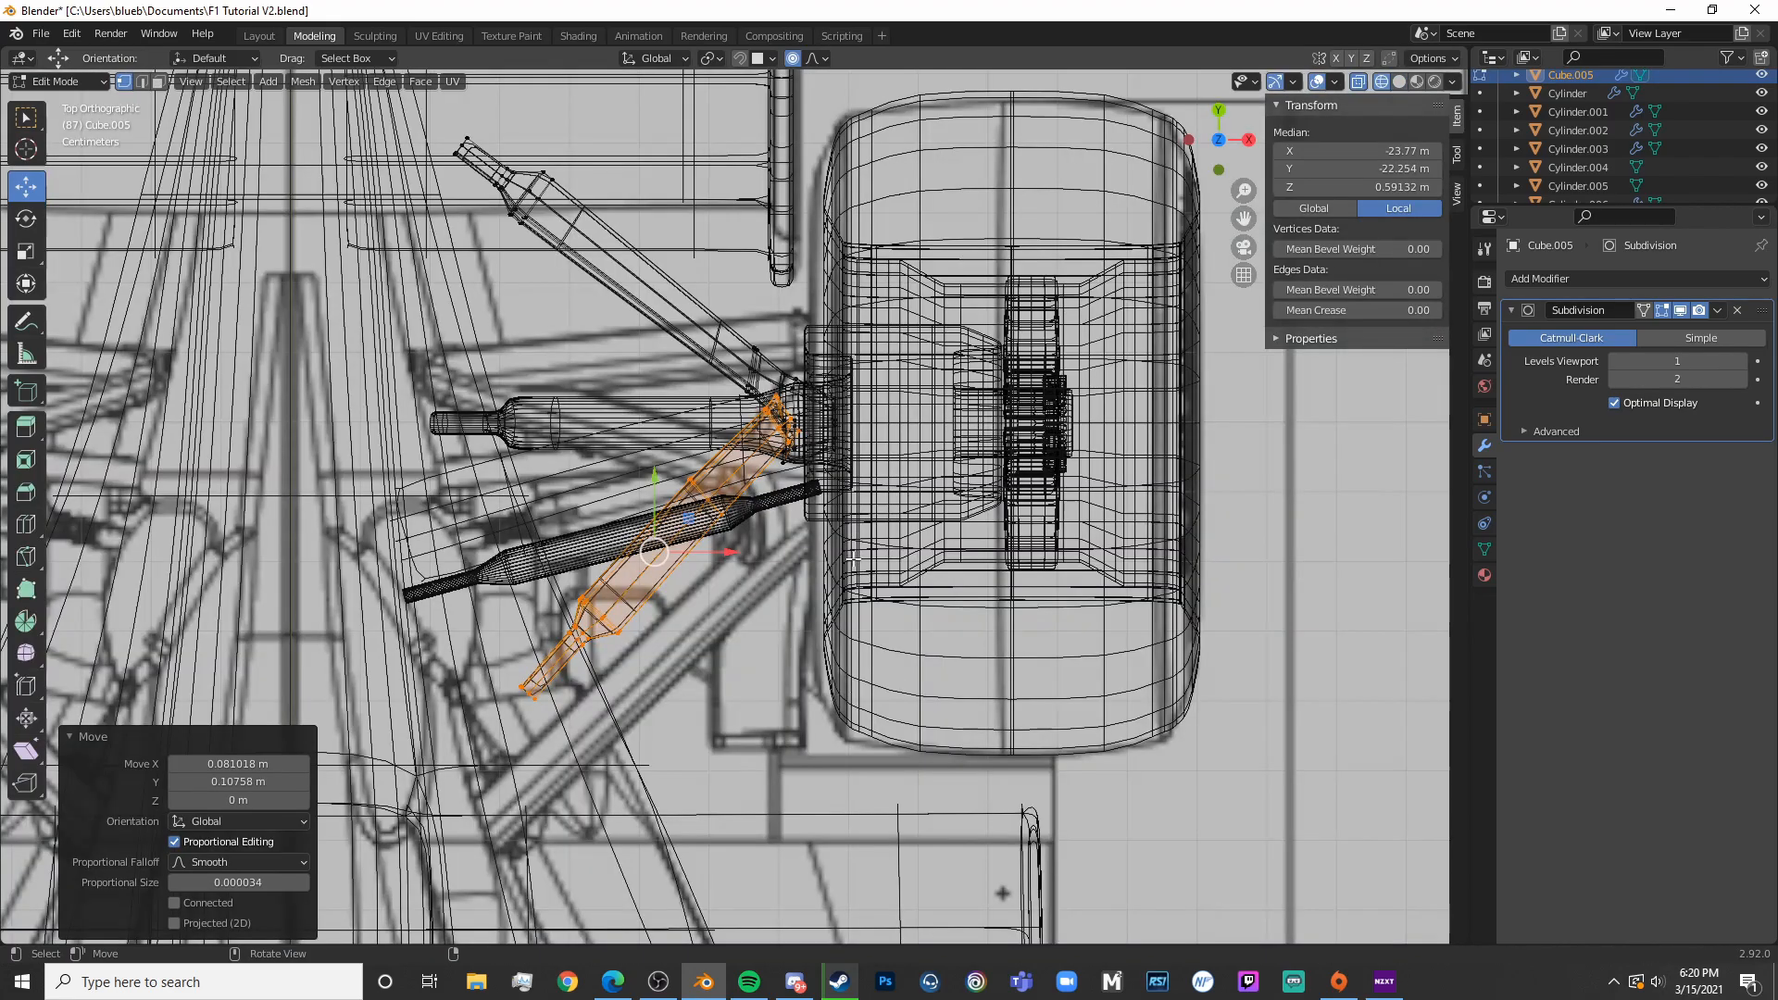
{"action": "scroll", "coordinate": [843, 510], "scroll_direction": "up", "scroll_amount": 3}
{"action": "key", "text": "g"}
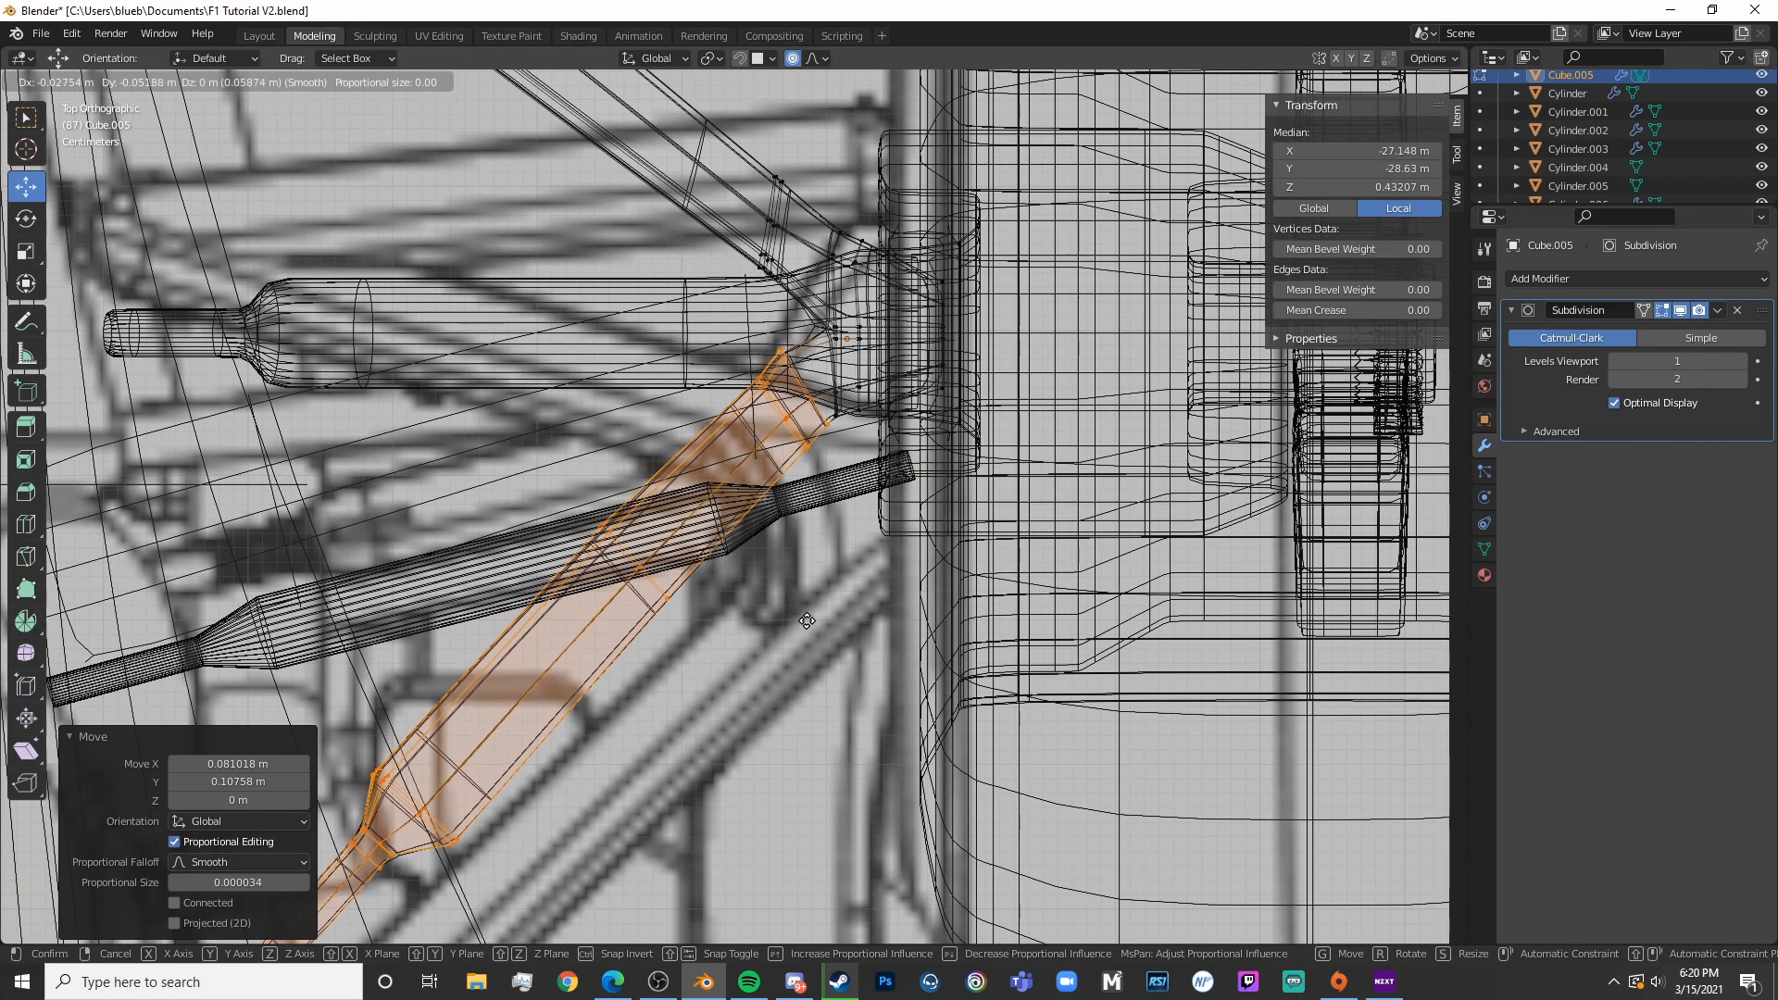
{"action": "key", "text": "Tab"}
{"action": "scroll", "coordinate": [802, 628], "scroll_direction": "down", "scroll_amount": 6}
{"action": "middle_click_drag", "start_coordinate": [789, 641], "coordinate": [875, 609], "text": "shift"}
{"action": "key", "text": "shift+z"}
{"action": "key", "text": "shift+z"}
{"action": "key", "text": "Tab"}
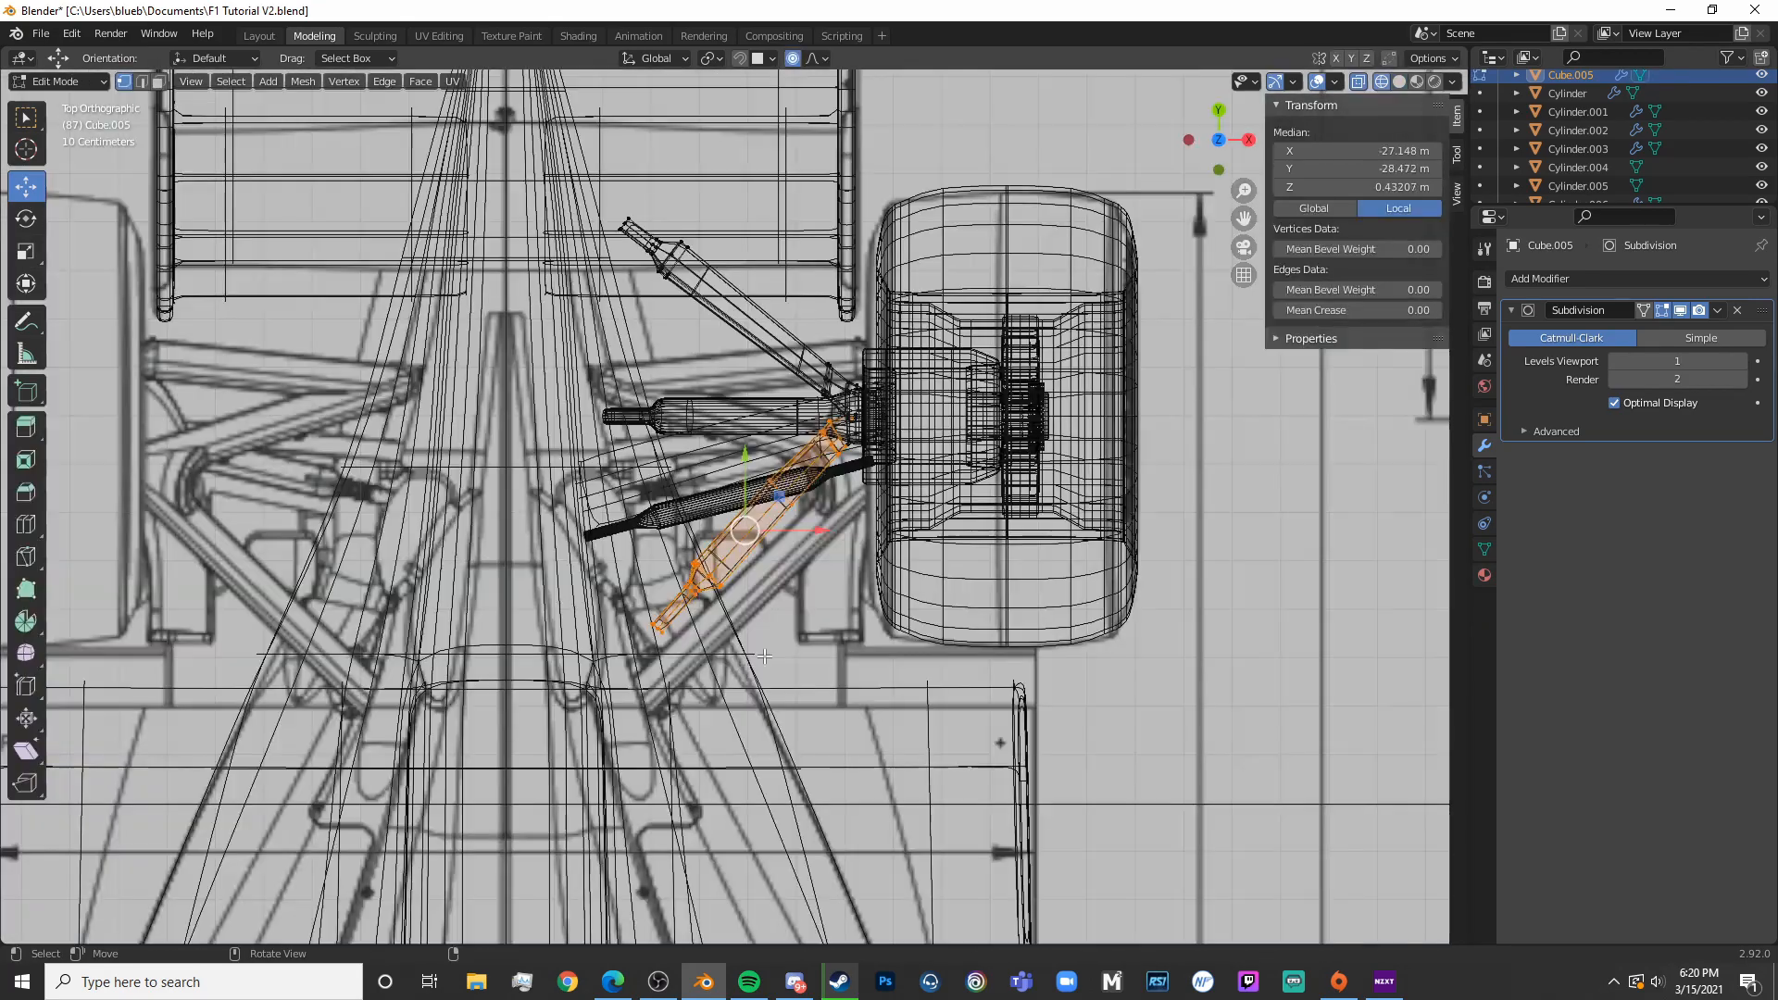
Circle-select the body-end vertices of the lower arm's forward leg and reposition them to adjust its length and angle
{"action": "scroll", "coordinate": [704, 681], "scroll_direction": "up", "scroll_amount": 4}
{"action": "key", "text": "alt+a"}
{"action": "key", "text": "c"}
{"action": "left_click", "coordinate": [609, 721]}
{"action": "key", "text": "Escape"}
{"action": "key", "text": "g"}
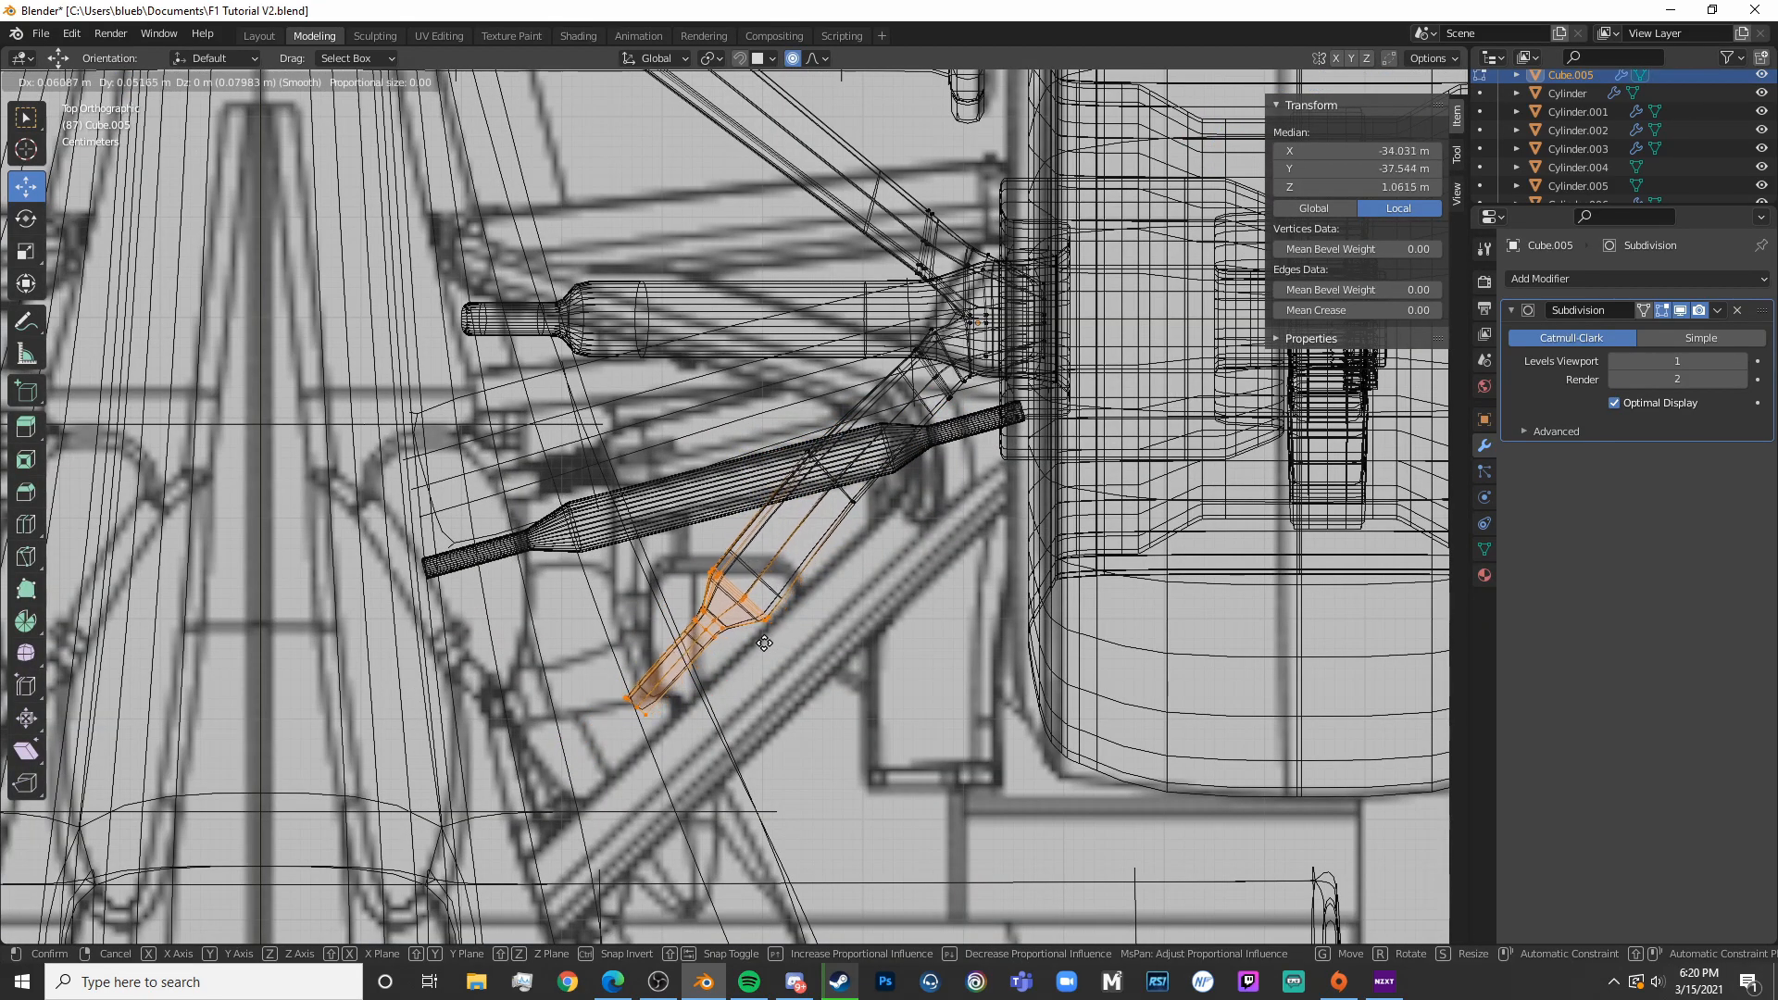
{"action": "left_click", "coordinate": [760, 628]}
{"action": "key", "text": "Tab"}
{"action": "key", "text": "shift+z"}
{"action": "scroll", "coordinate": [767, 633], "scroll_direction": "down", "scroll_amount": 4}
Circle-select the lower arm's rearward leg, move it toward the car's front and rotate it in top view
{"action": "key", "text": "Tab"}
{"action": "key", "text": "shift+z"}
{"action": "scroll", "coordinate": [838, 250], "scroll_direction": "up", "scroll_amount": 4}
{"action": "middle_click_drag", "start_coordinate": [842, 230], "coordinate": [829, 418], "text": "shift"}
{"action": "key", "text": "alt+a"}
{"action": "key", "text": "c"}
{"action": "left_click_drag", "start_coordinate": [828, 418], "coordinate": [778, 363]}
{"action": "key", "text": "Escape"}
{"action": "key", "text": "g"}
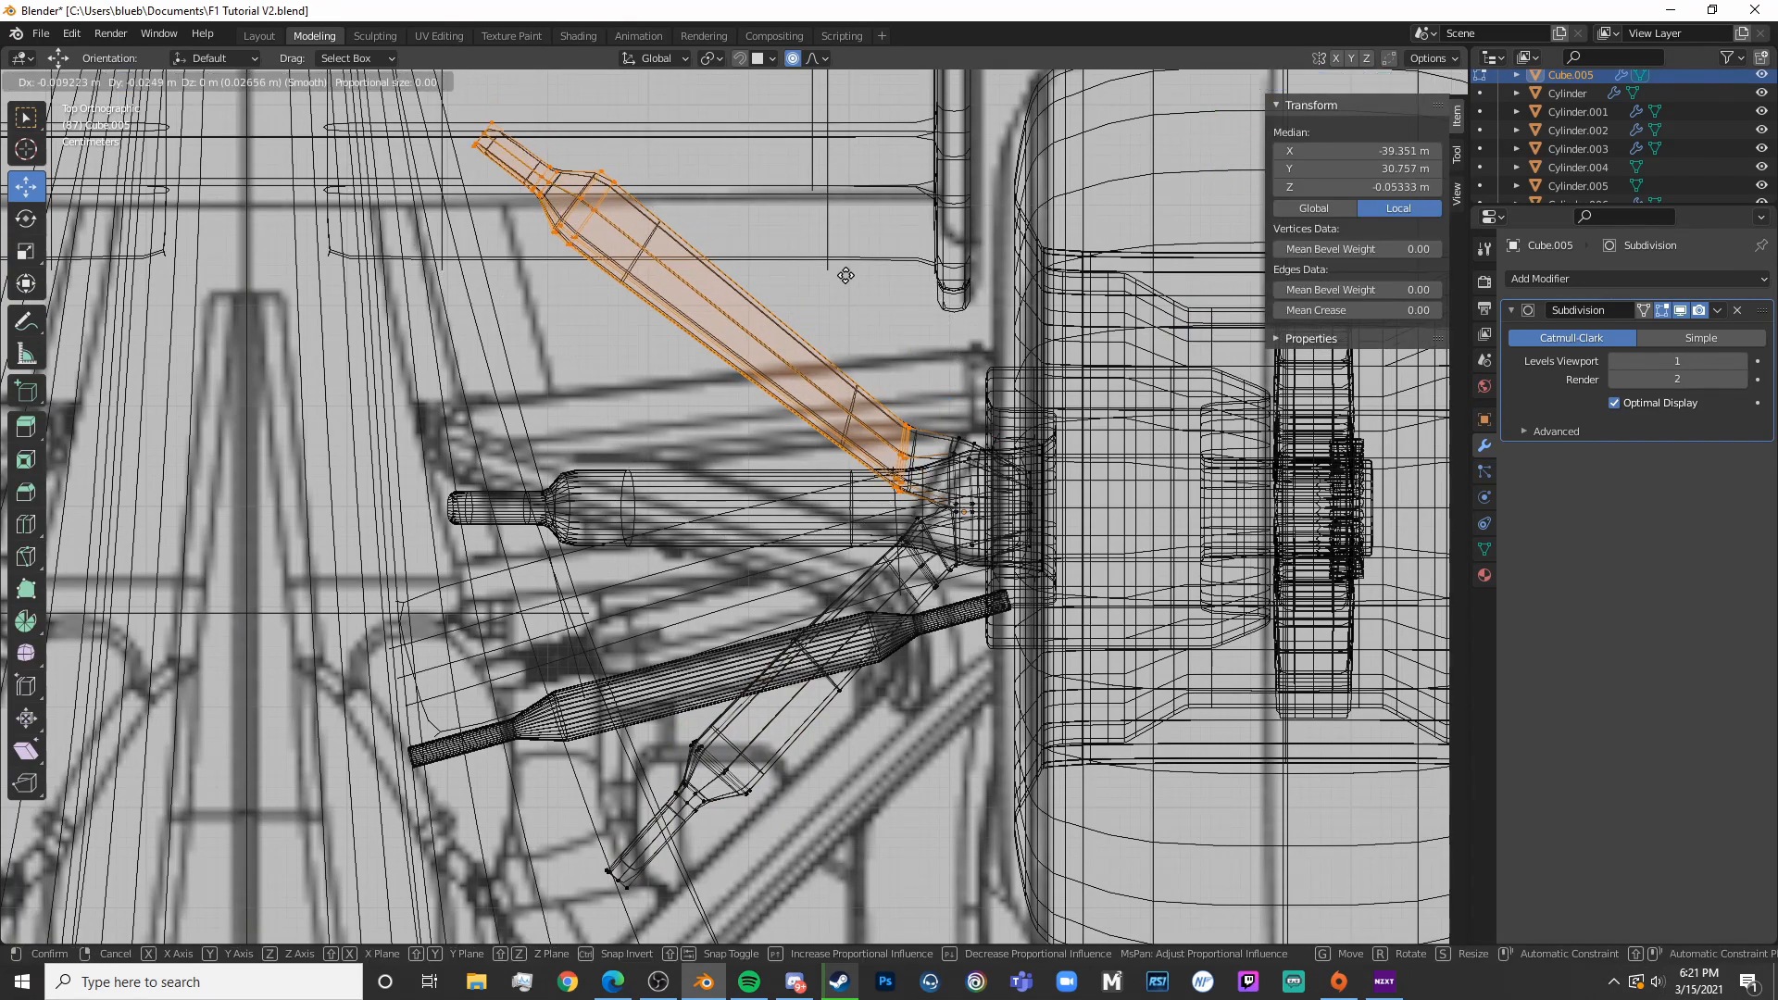
{"action": "left_click", "coordinate": [782, 335]}
{"action": "key", "text": "r"}
{"action": "left_click", "coordinate": [718, 263]}
Move the rearward leg closer to the hub's central rod and rotate it 3.93° so it runs nearly straight across
{"action": "key", "text": "g"}
{"action": "left_click", "coordinate": [731, 404]}
{"action": "key", "text": "r"}
{"action": "left_click", "coordinate": [765, 380]}
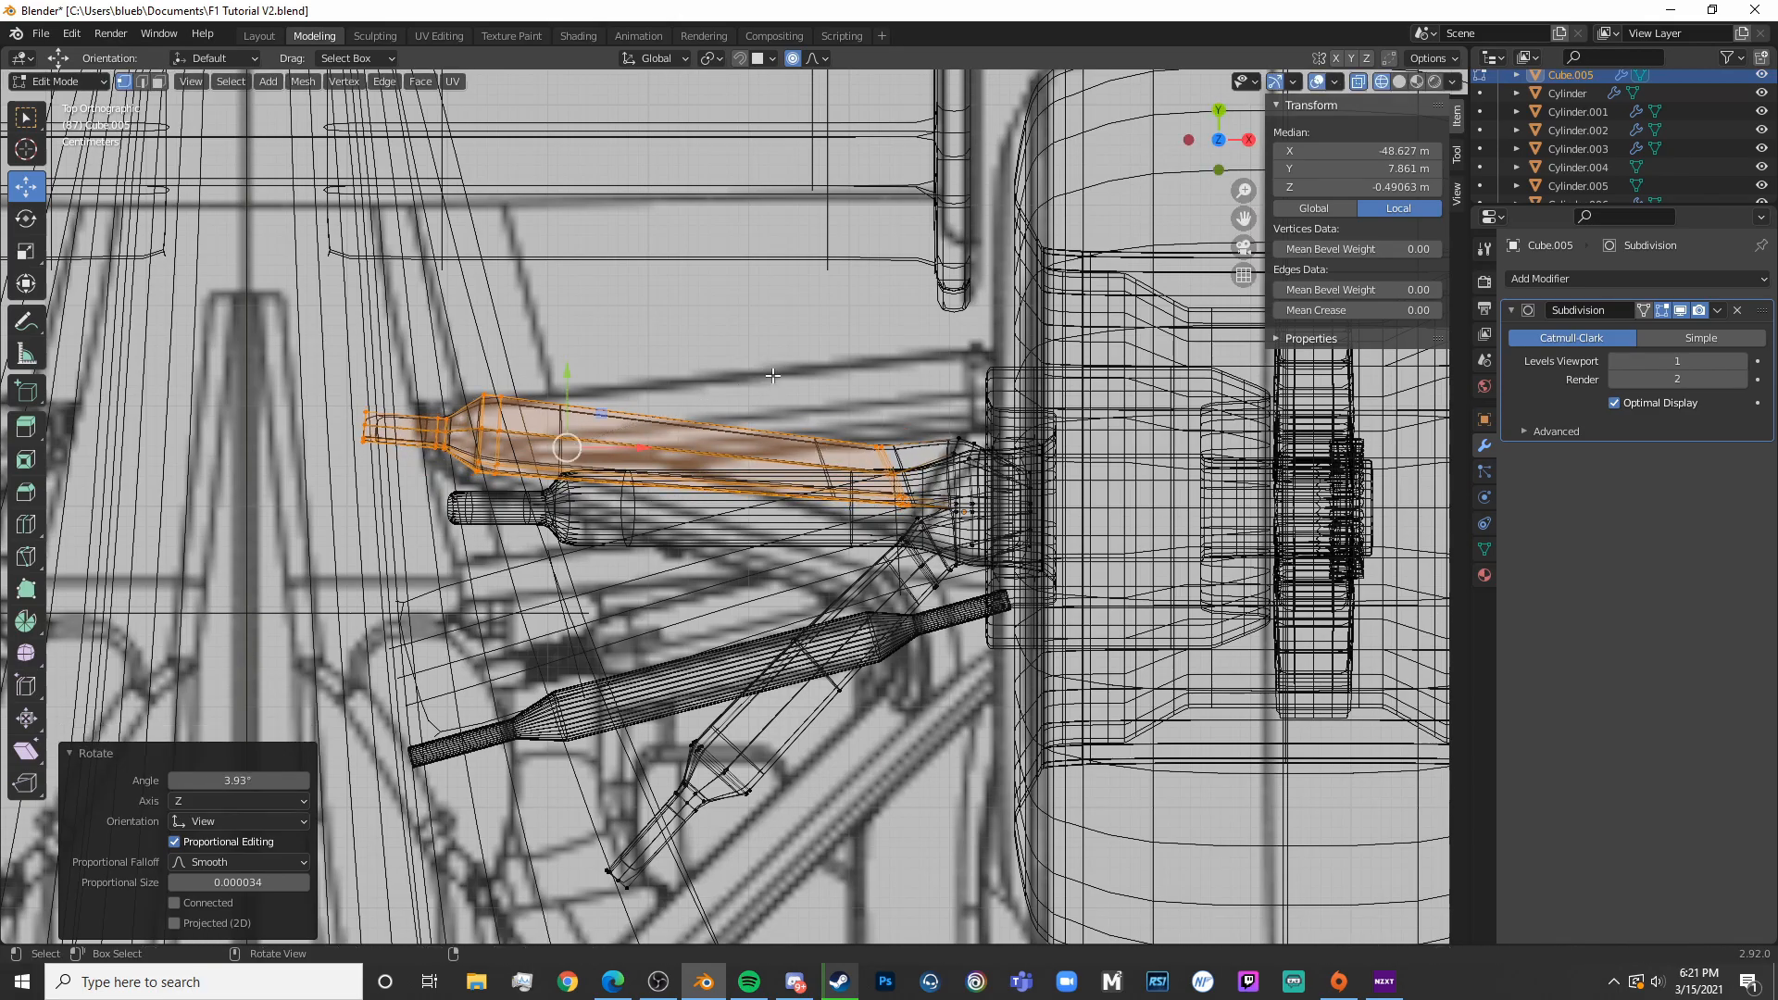
{"action": "key", "text": "g"}
{"action": "left_click", "coordinate": [771, 366]}
Select the rearward leg's wheel-end vertices, adjust them by -0.002965 m along Y and undo the last change
{"action": "scroll", "coordinate": [810, 490], "scroll_direction": "up", "scroll_amount": 5}
{"action": "middle_click_drag", "start_coordinate": [810, 490], "coordinate": [605, 510], "text": "shift"}
{"action": "left_click_drag", "start_coordinate": [727, 533], "coordinate": [971, 311]}
{"action": "key", "text": "r"}
{"action": "left_click", "coordinate": [1021, 357]}
{"action": "key", "text": "g"}
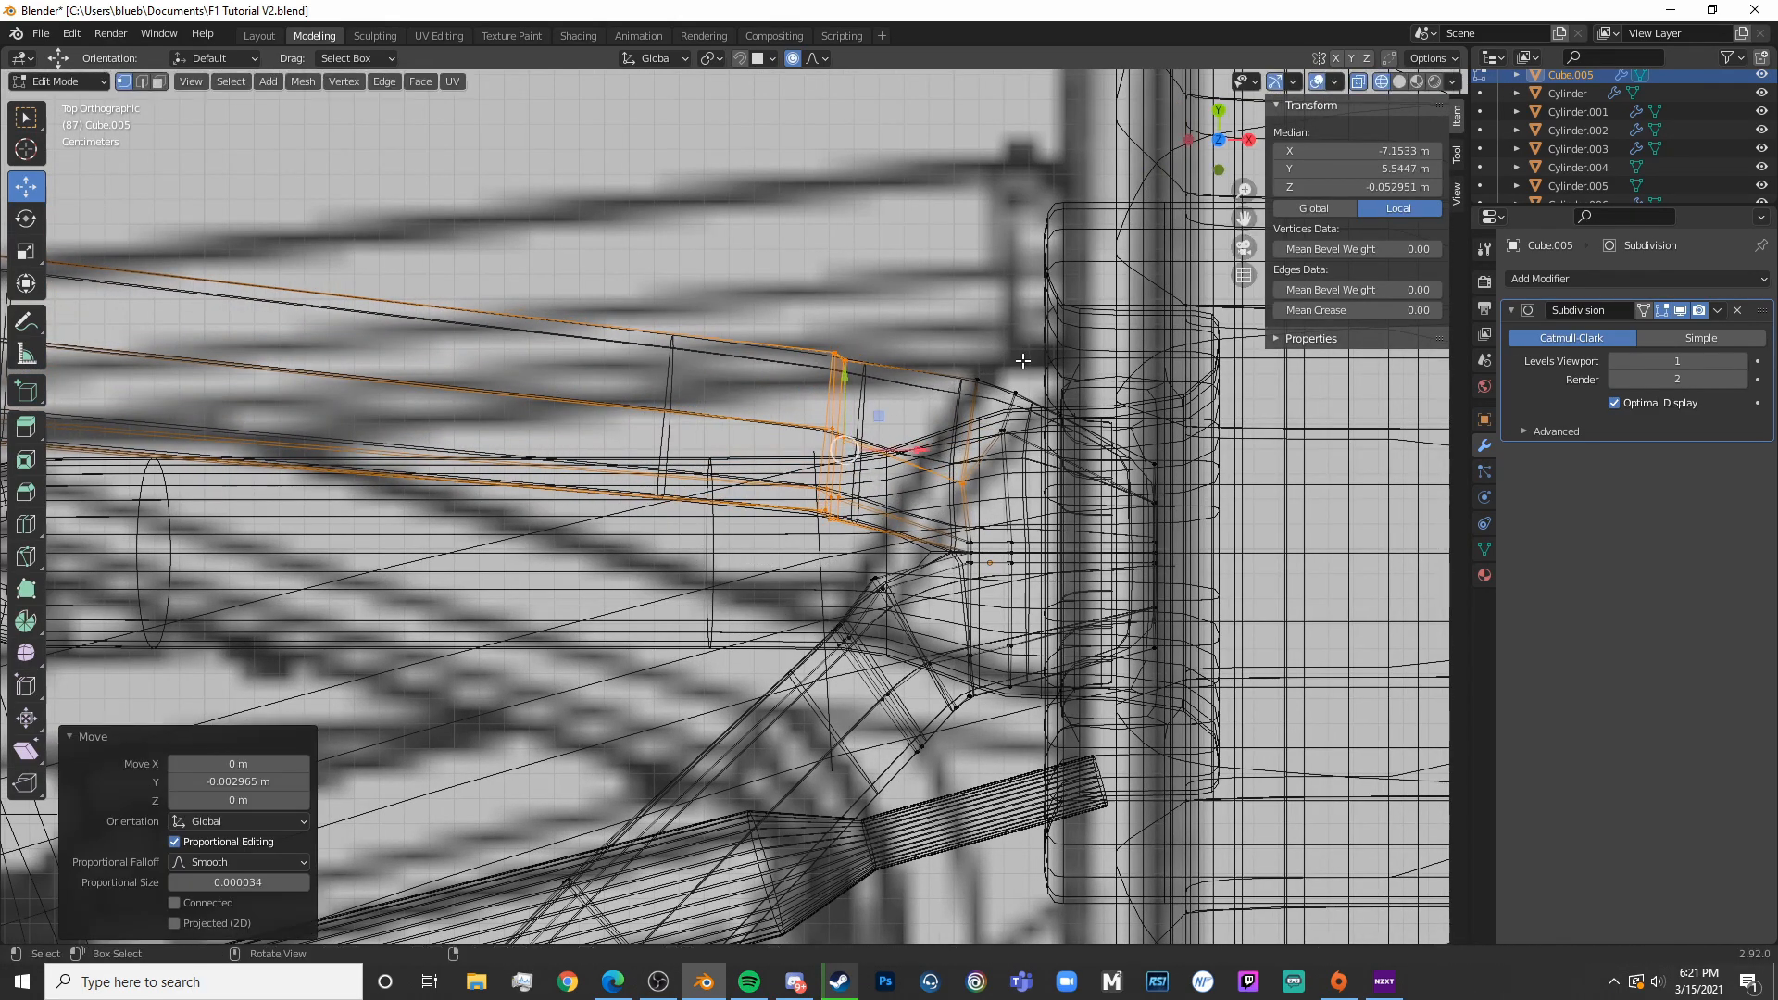
{"action": "key", "text": "ctrl+z"}
Rotate the whole rear lower arm -6.61° in front view so its body end tilts downward
{"action": "key", "text": "Tab"}
{"action": "scroll", "coordinate": [957, 437], "scroll_direction": "down", "scroll_amount": 6}
{"action": "key", "text": "shift+z"}
{"action": "middle_click_drag", "start_coordinate": [898, 521], "coordinate": [510, 325]}
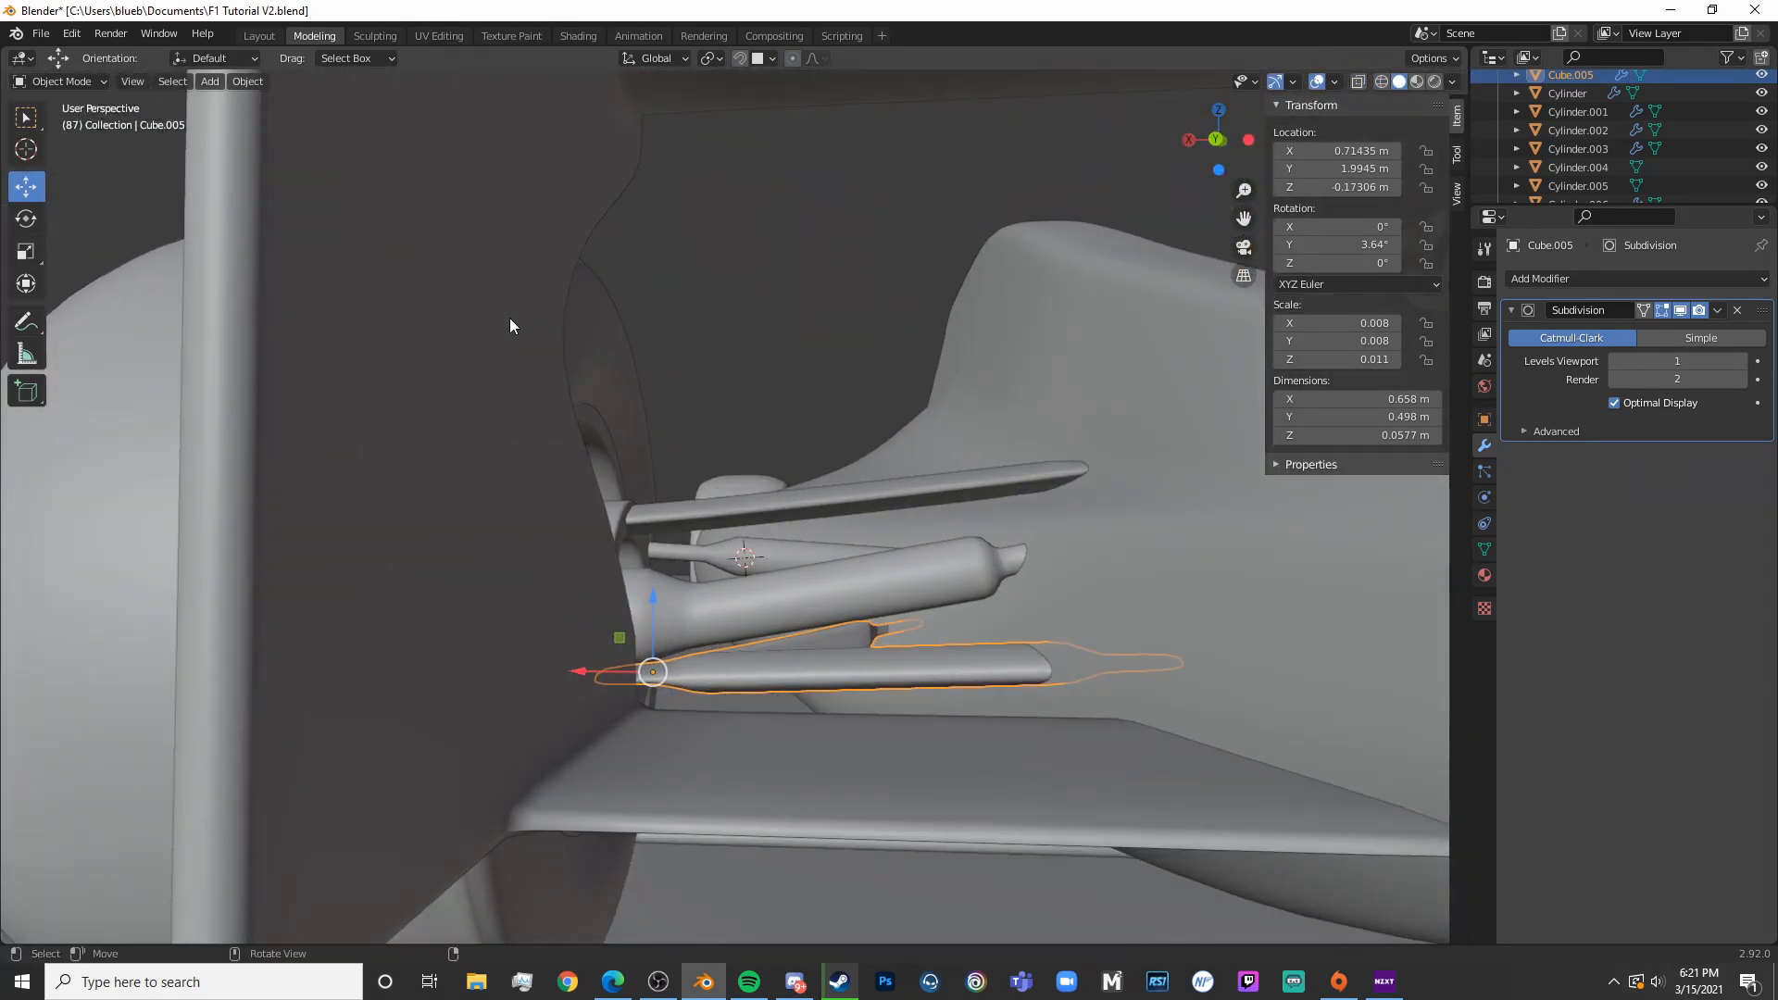
{"action": "key", "text": "KP_1"}
{"action": "key", "text": "shift+z"}
{"action": "key", "text": "r"}
{"action": "left_click", "coordinate": [963, 532]}
{"action": "key", "text": "shift+z"}
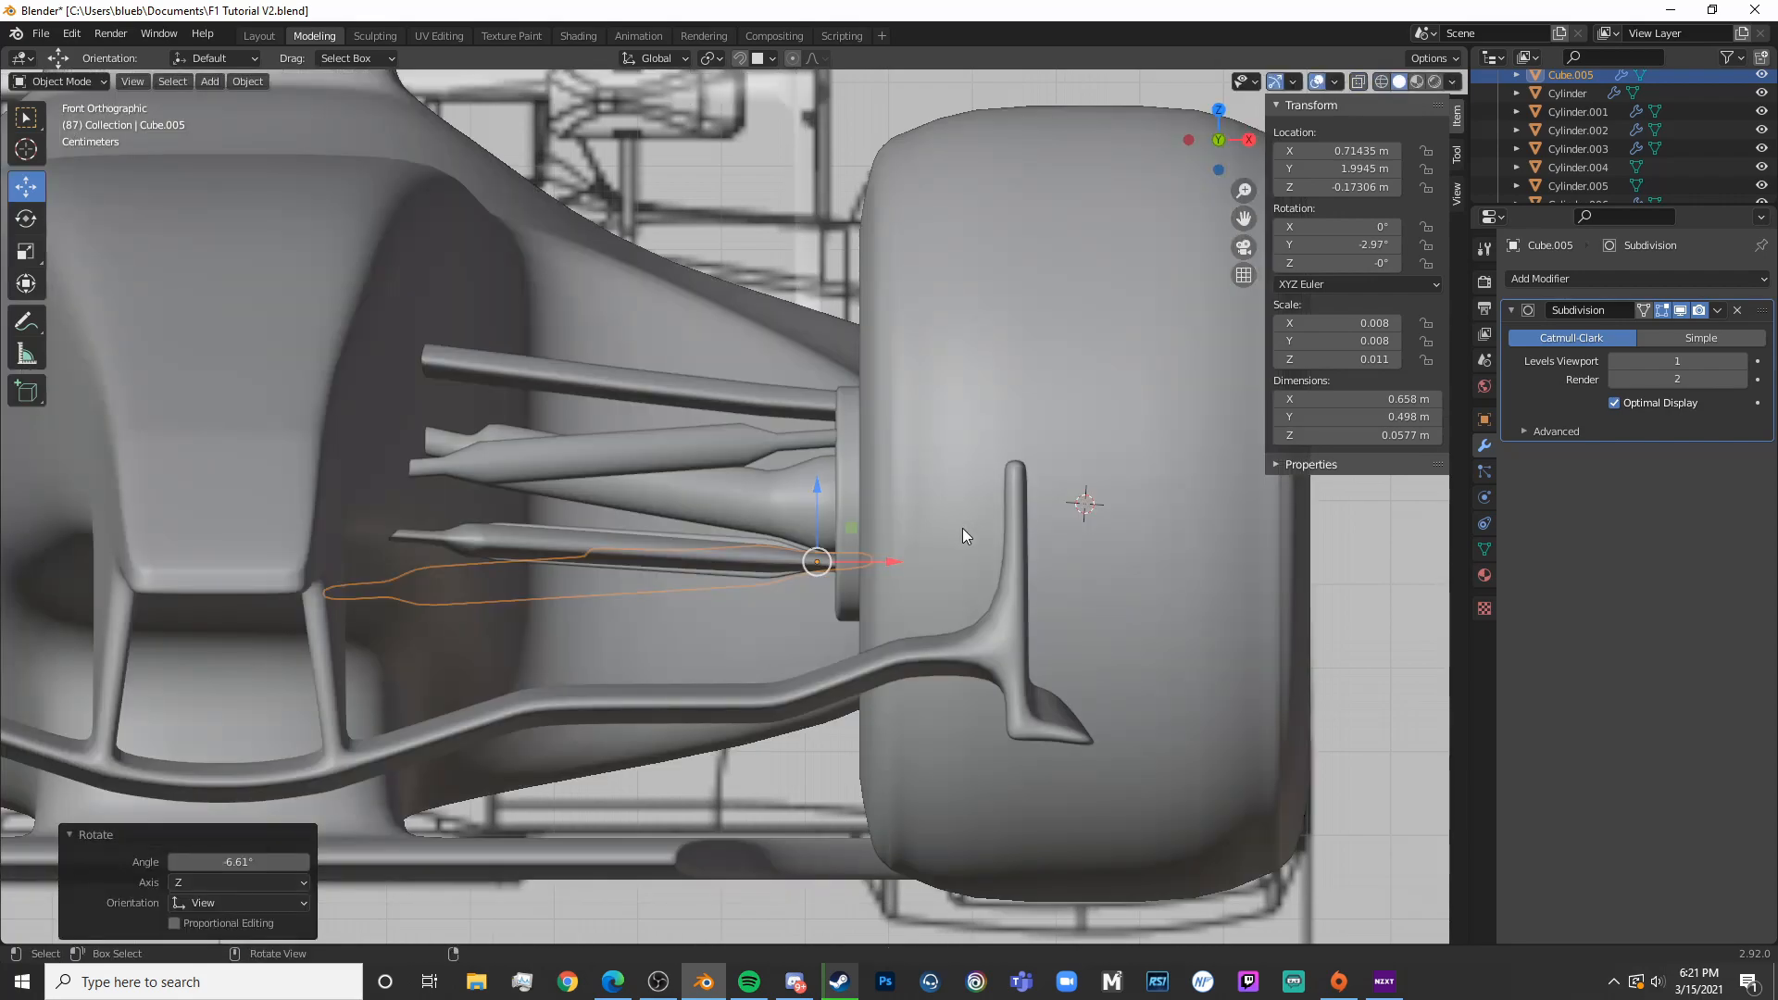
Rotate the lower arm to -9.98° about Y and lower it to Z -0.1855 m at the hub
{"action": "middle_click_drag", "start_coordinate": [959, 505], "coordinate": [757, 412]}
{"action": "middle_click_drag", "start_coordinate": [989, 488], "coordinate": [556, 188]}
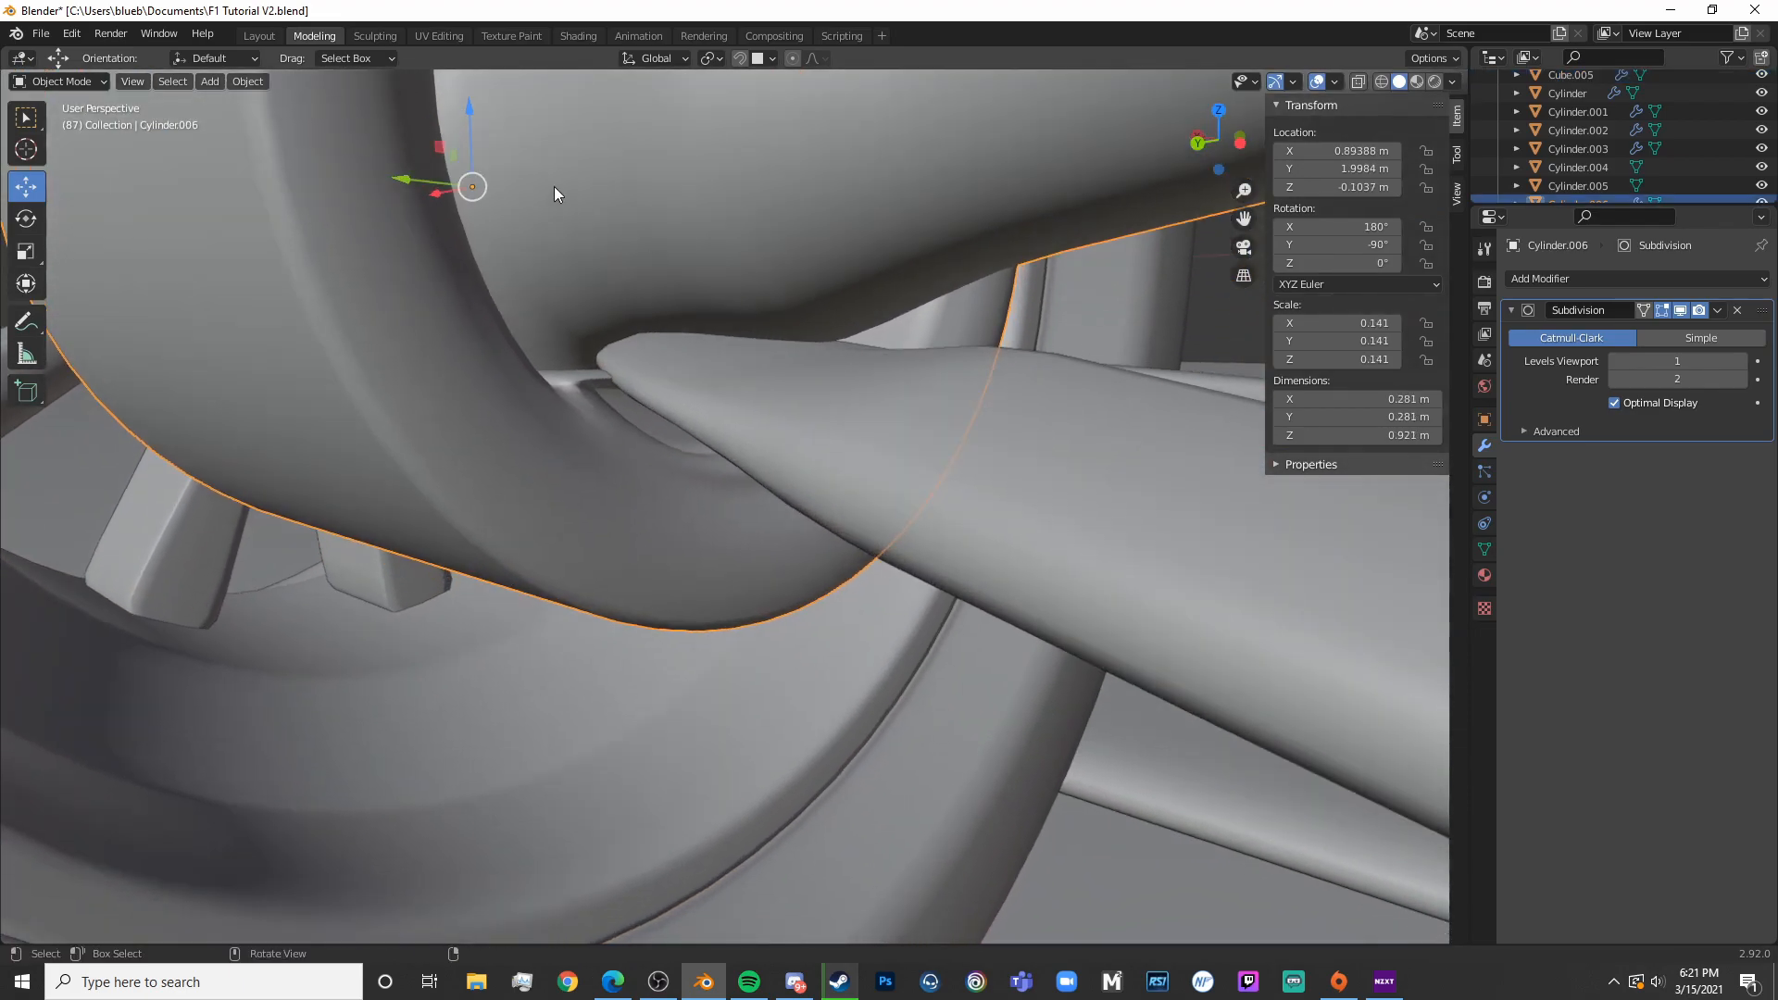
{"action": "left_click_drag", "start_coordinate": [874, 301], "coordinate": [880, 360]}
{"action": "middle_click_drag", "start_coordinate": [856, 395], "coordinate": [852, 442]}
Circle-select vertices at the lower arm's wheel end and nudge them slightly into the hub
{"action": "key", "text": "Tab"}
{"action": "key", "text": "shift+z"}
{"action": "key", "text": "alt+a"}
{"action": "key", "text": "c"}
{"action": "left_click", "coordinate": [231, 298]}
{"action": "key", "text": "Escape"}
{"action": "key", "text": "shift+z"}
{"action": "left_click_drag", "start_coordinate": [264, 219], "coordinate": [264, 222]}
{"action": "key", "text": "Tab"}
{"action": "middle_click_drag", "start_coordinate": [565, 342], "coordinate": [657, 278]}
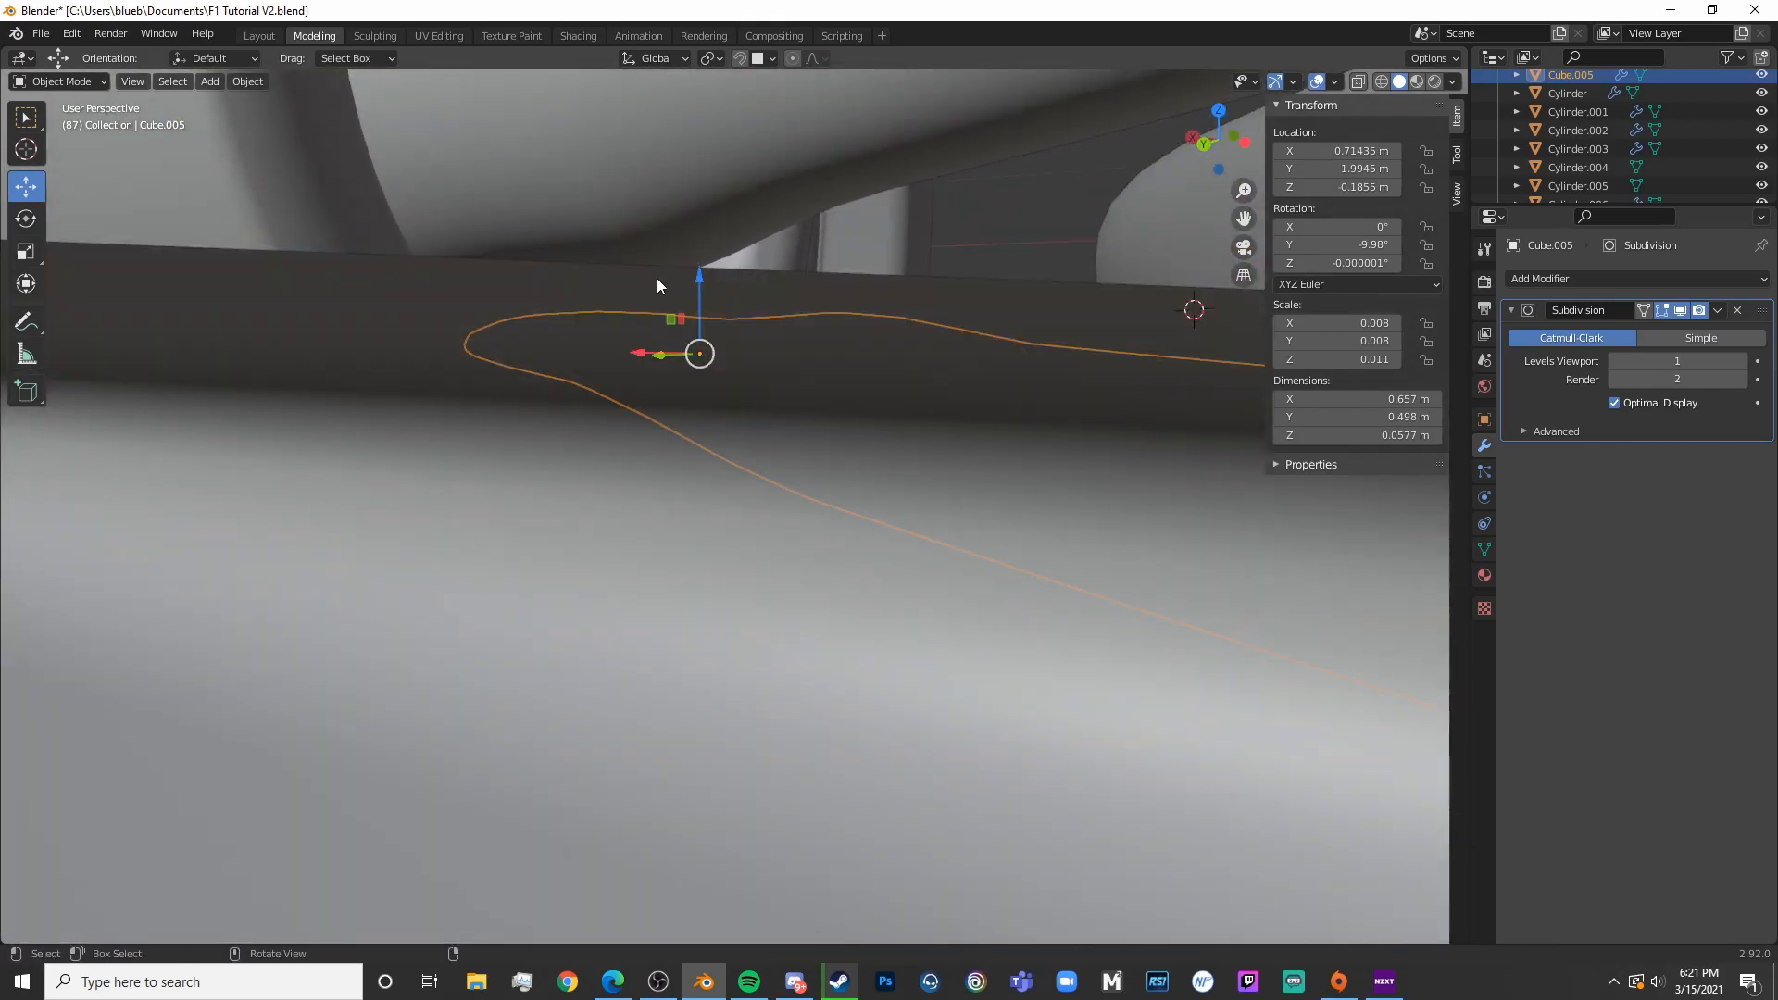
Adjust the lower arm's height at the hub, placing it at about Z -0.183 m
{"action": "left_click", "coordinate": [713, 273]}
{"action": "key", "text": "shift+z"}
{"action": "key", "text": "g"}
{"action": "key", "text": "z"}
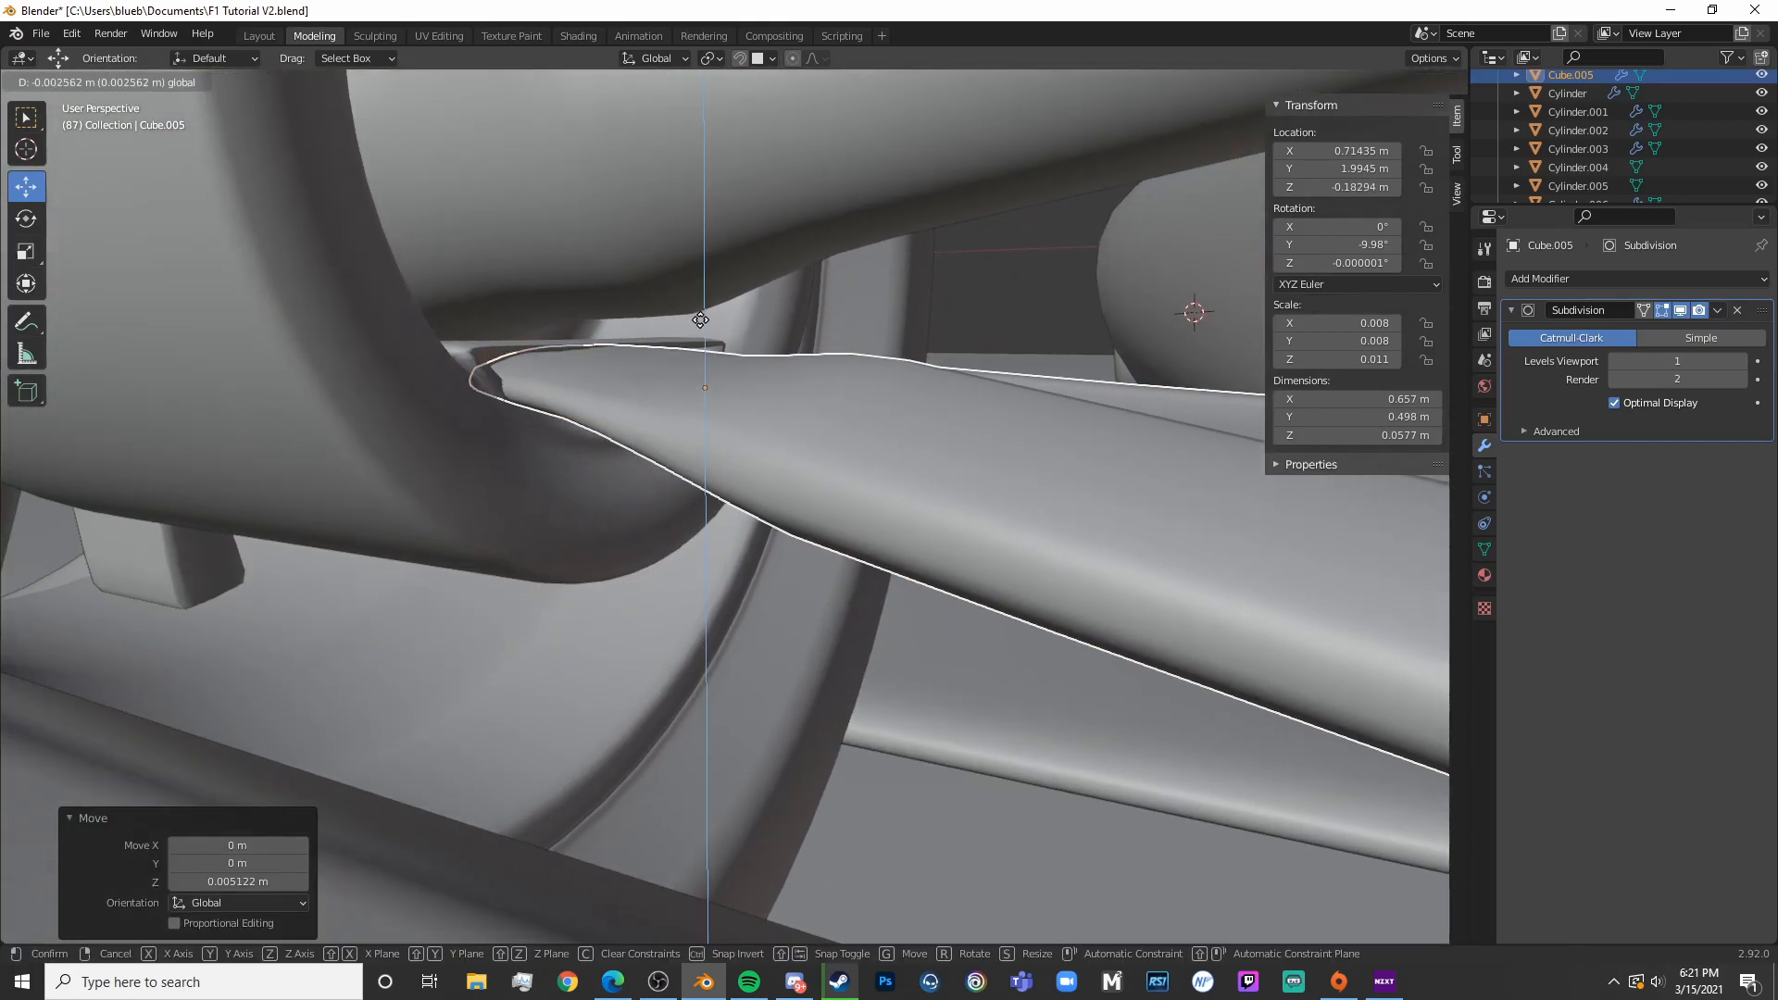
{"action": "left_click", "coordinate": [704, 322]}
Circle-select the body-end vertices of the lower arm's rearward leg and move them 0.033488 m along X, with a small further adjustment
{"action": "mouse_move", "coordinate": [725, 309]}
{"action": "middle_mouse_down"}
{"action": "mouse_move", "coordinate": [1013, 448]}
{"action": "mouse_move", "coordinate": [807, 482]}
{"action": "mouse_move", "coordinate": [844, 459]}
{"action": "mouse_move", "coordinate": [936, 547]}
{"action": "mouse_move", "coordinate": [889, 609]}
{"action": "middle_mouse_up"}
{"action": "scroll", "coordinate": [845, 459], "scroll_direction": "down", "scroll_amount": 3}
{"action": "key", "text": "Tab"}
{"action": "key", "text": "shift+z"}
{"action": "key", "text": "alt+a"}
{"action": "key", "text": "c"}
{"action": "left_click", "coordinate": [924, 619]}
{"action": "right_click", "coordinate": [924, 619]}
{"action": "key", "text": "shift+z"}
{"action": "left_click_drag", "start_coordinate": [816, 575], "coordinate": [799, 577]}
{"action": "mouse_move", "coordinate": [799, 577]}
{"action": "middle_mouse_down"}
{"action": "mouse_move", "coordinate": [820, 550]}
{"action": "mouse_move", "coordinate": [815, 407]}
{"action": "mouse_move", "coordinate": [880, 454]}
{"action": "middle_mouse_up"}
{"action": "scroll", "coordinate": [913, 571], "scroll_direction": "up", "scroll_amount": 5}
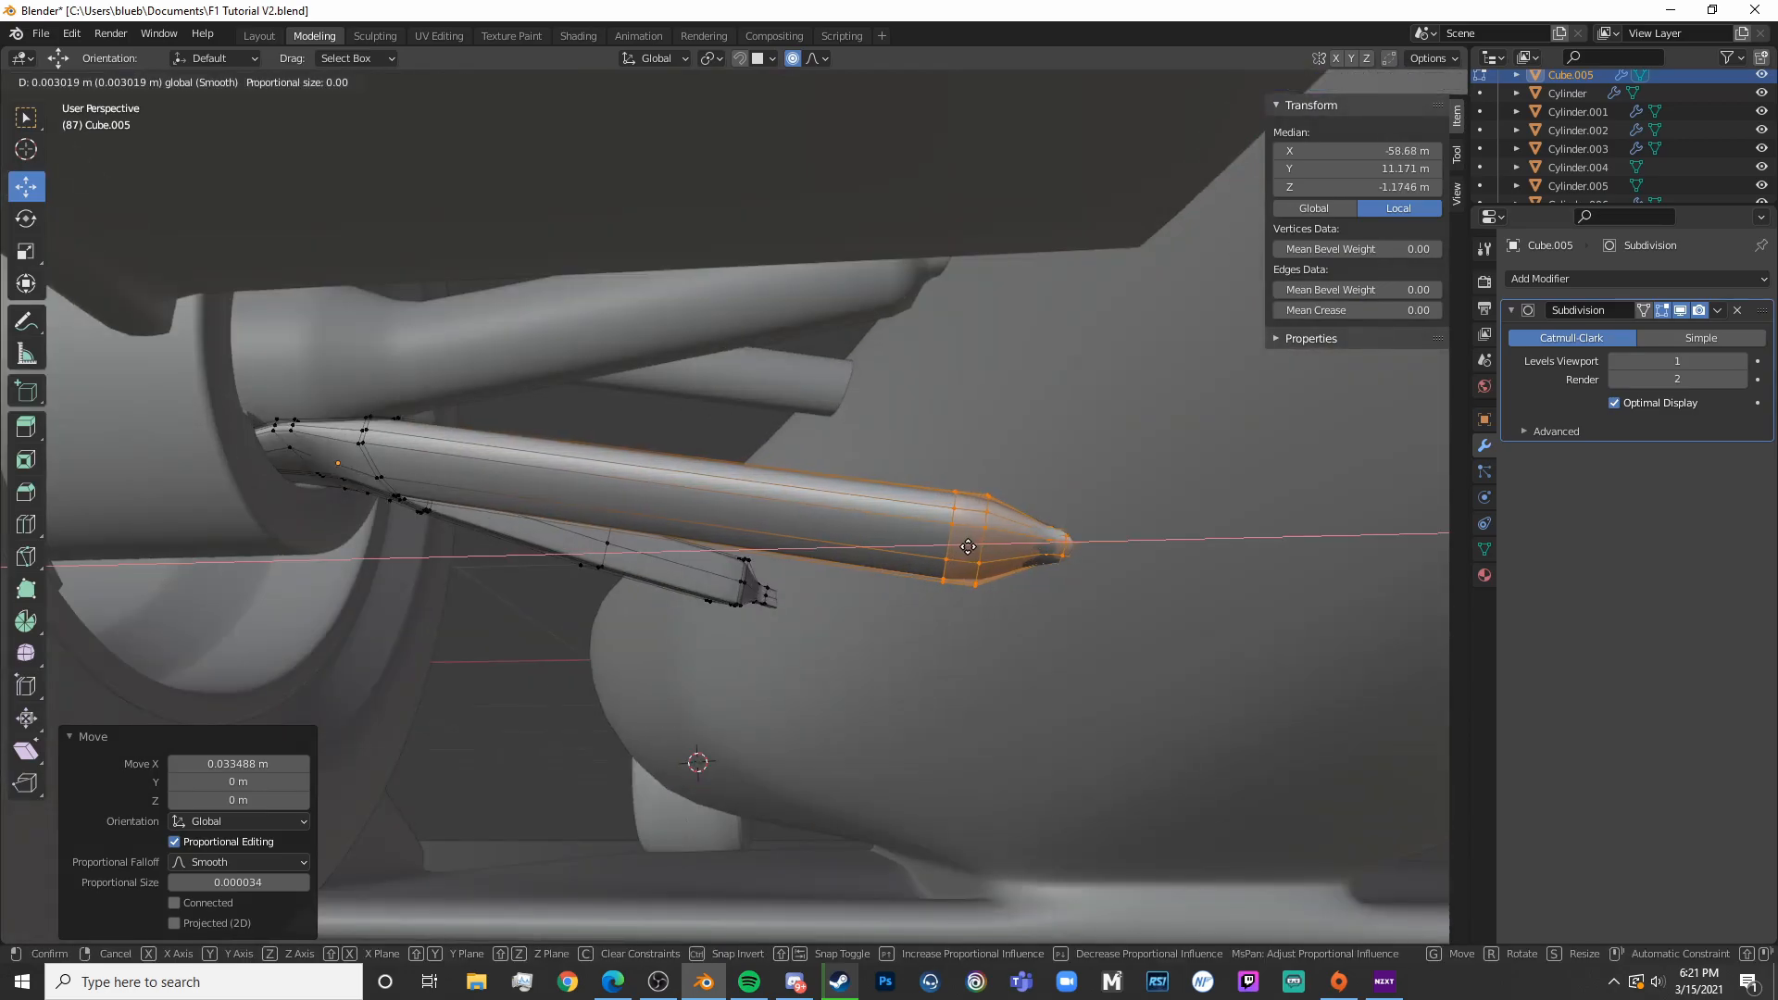
Select the thin rod in front of the upper arm and shorten it to about 0.615 along its local Z in top view
{"action": "key", "text": "Tab"}
{"action": "scroll", "coordinate": [898, 604], "scroll_direction": "down", "scroll_amount": 8}
{"action": "middle_click_drag", "start_coordinate": [846, 611], "coordinate": [720, 526]}
{"action": "key", "text": "alt+a"}
{"action": "left_click", "coordinate": [724, 542]}
{"action": "key", "text": "Tab"}
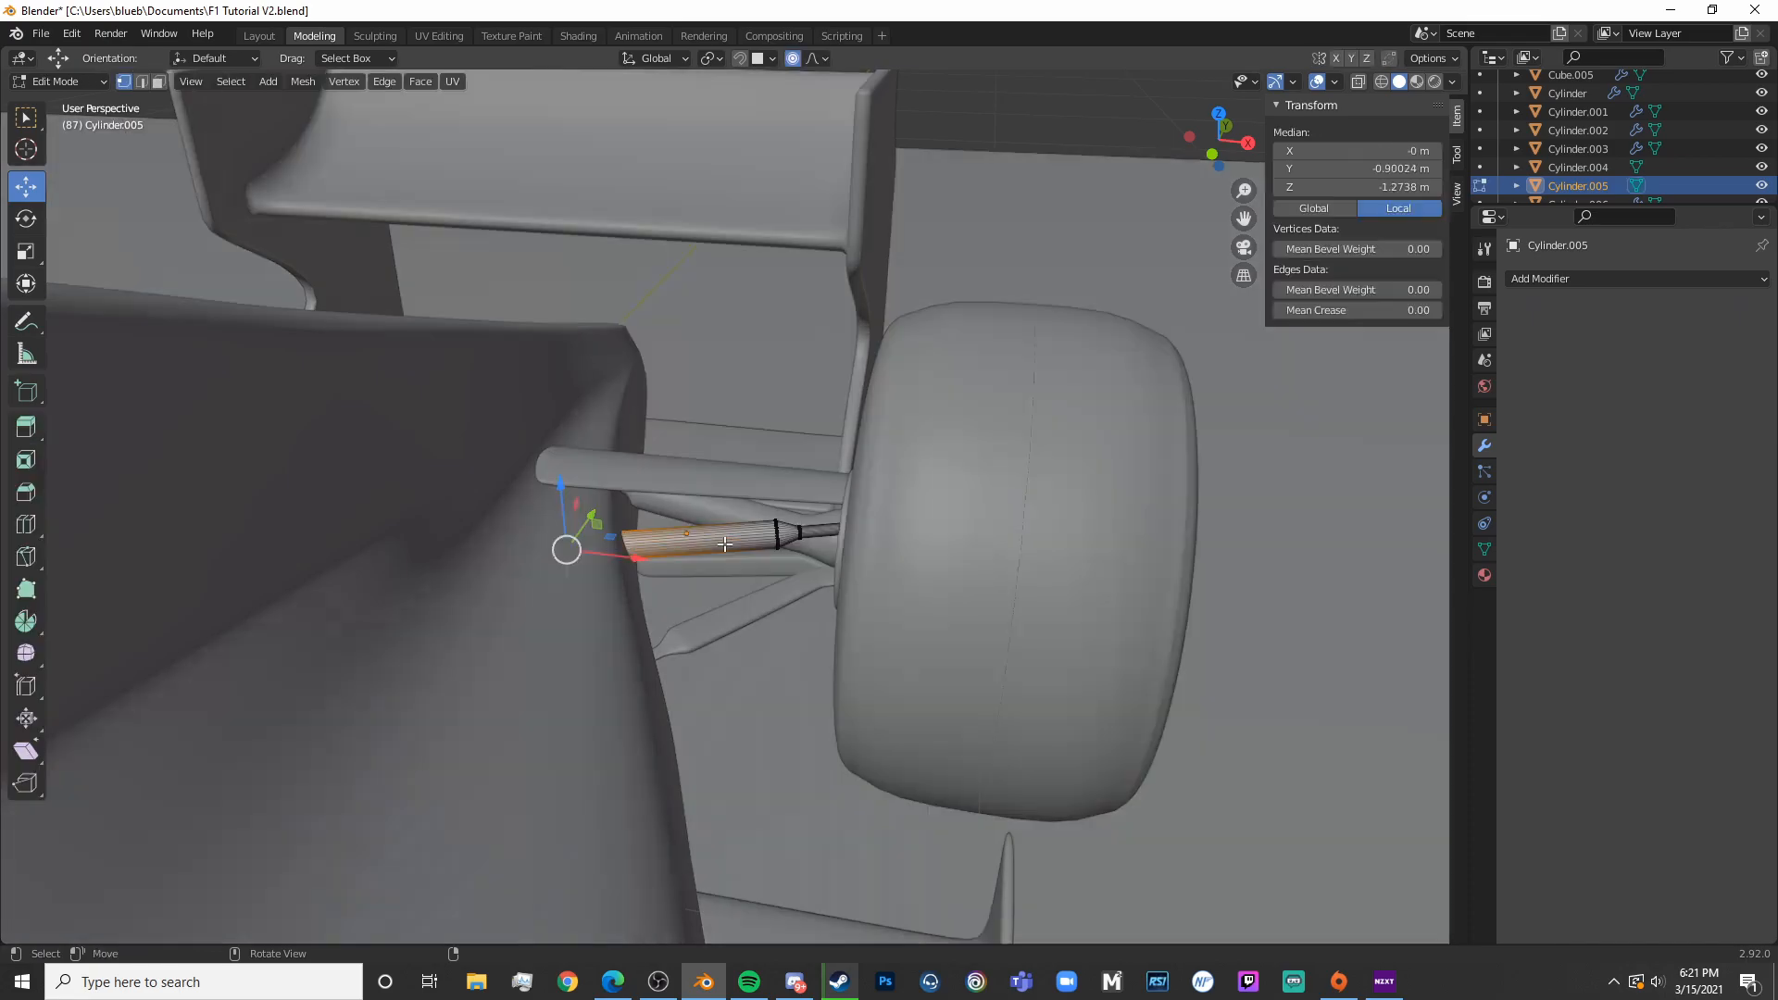
{"action": "key", "text": "Tab"}
{"action": "key", "text": "KP_7"}
{"action": "key", "text": "s"}
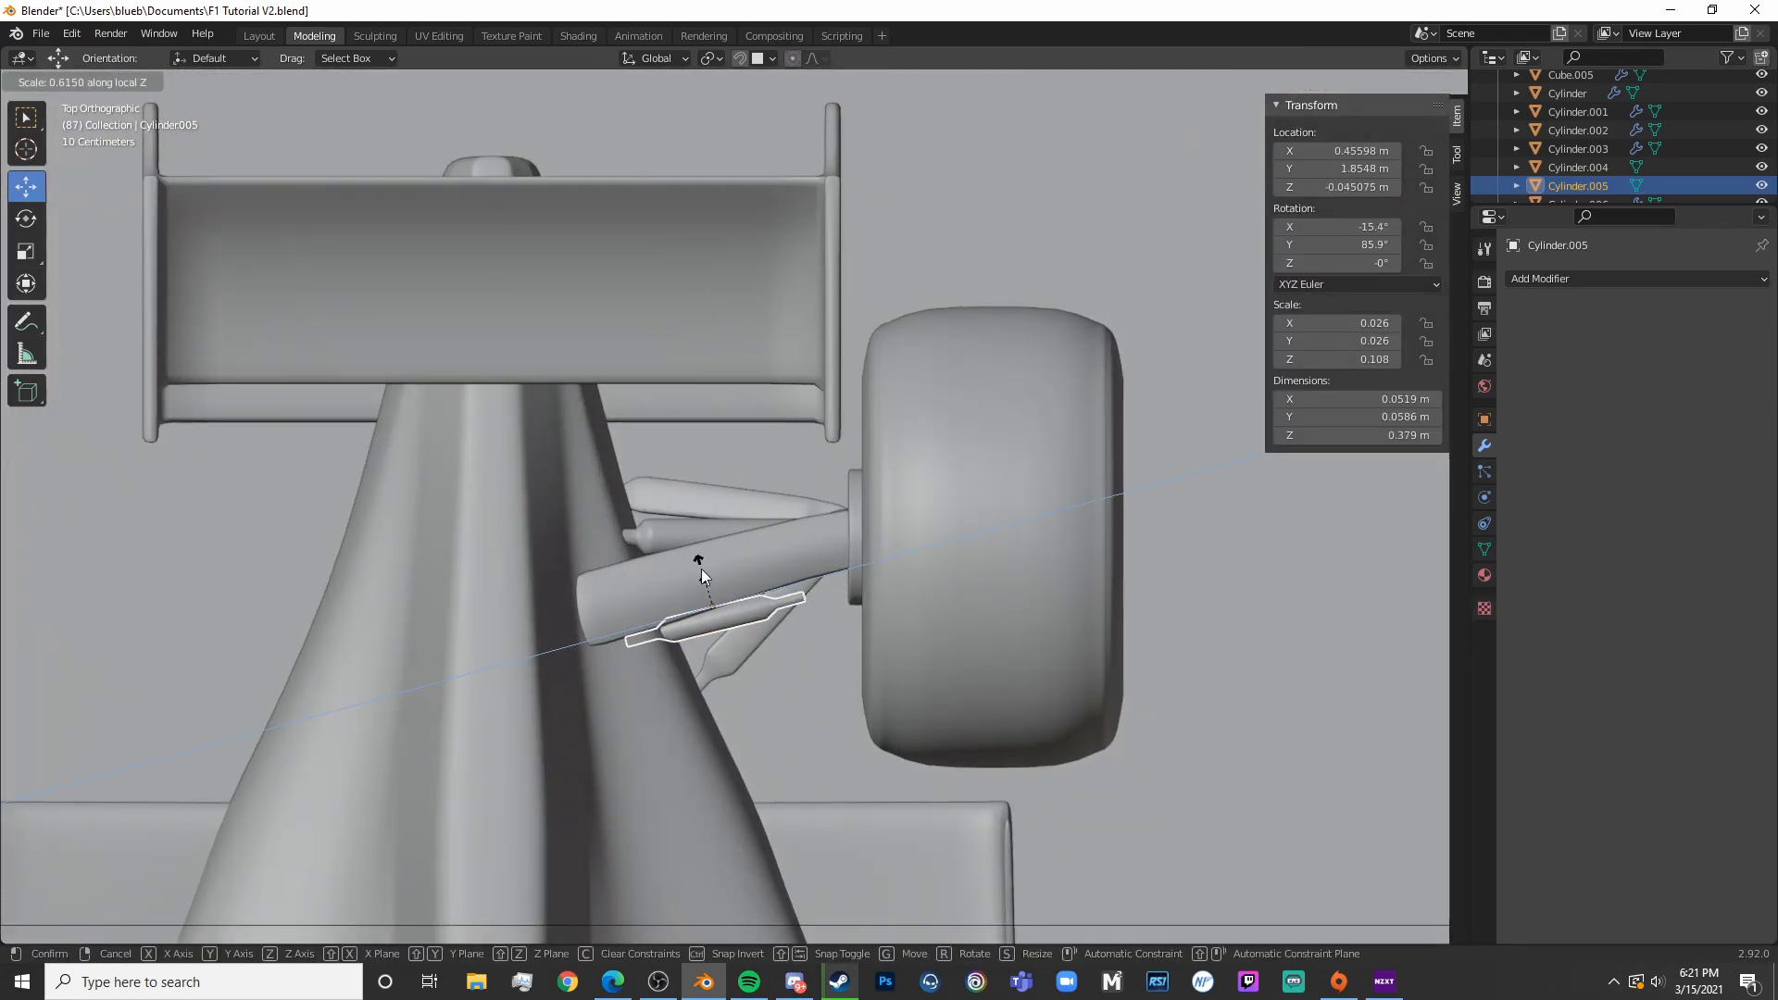
{"action": "left_click", "coordinate": [701, 570]}
Move the thin rod between hub and body, rotate it -3.87° and lengthen it to about 1.07 along its local Z
{"action": "scroll", "coordinate": [841, 513], "scroll_direction": "up", "scroll_amount": 3}
{"action": "key", "text": "g"}
{"action": "left_click", "coordinate": [976, 508]}
{"action": "key", "text": "r"}
{"action": "left_click", "coordinate": [975, 498]}
{"action": "key", "text": "s"}
{"action": "key", "text": "z"}
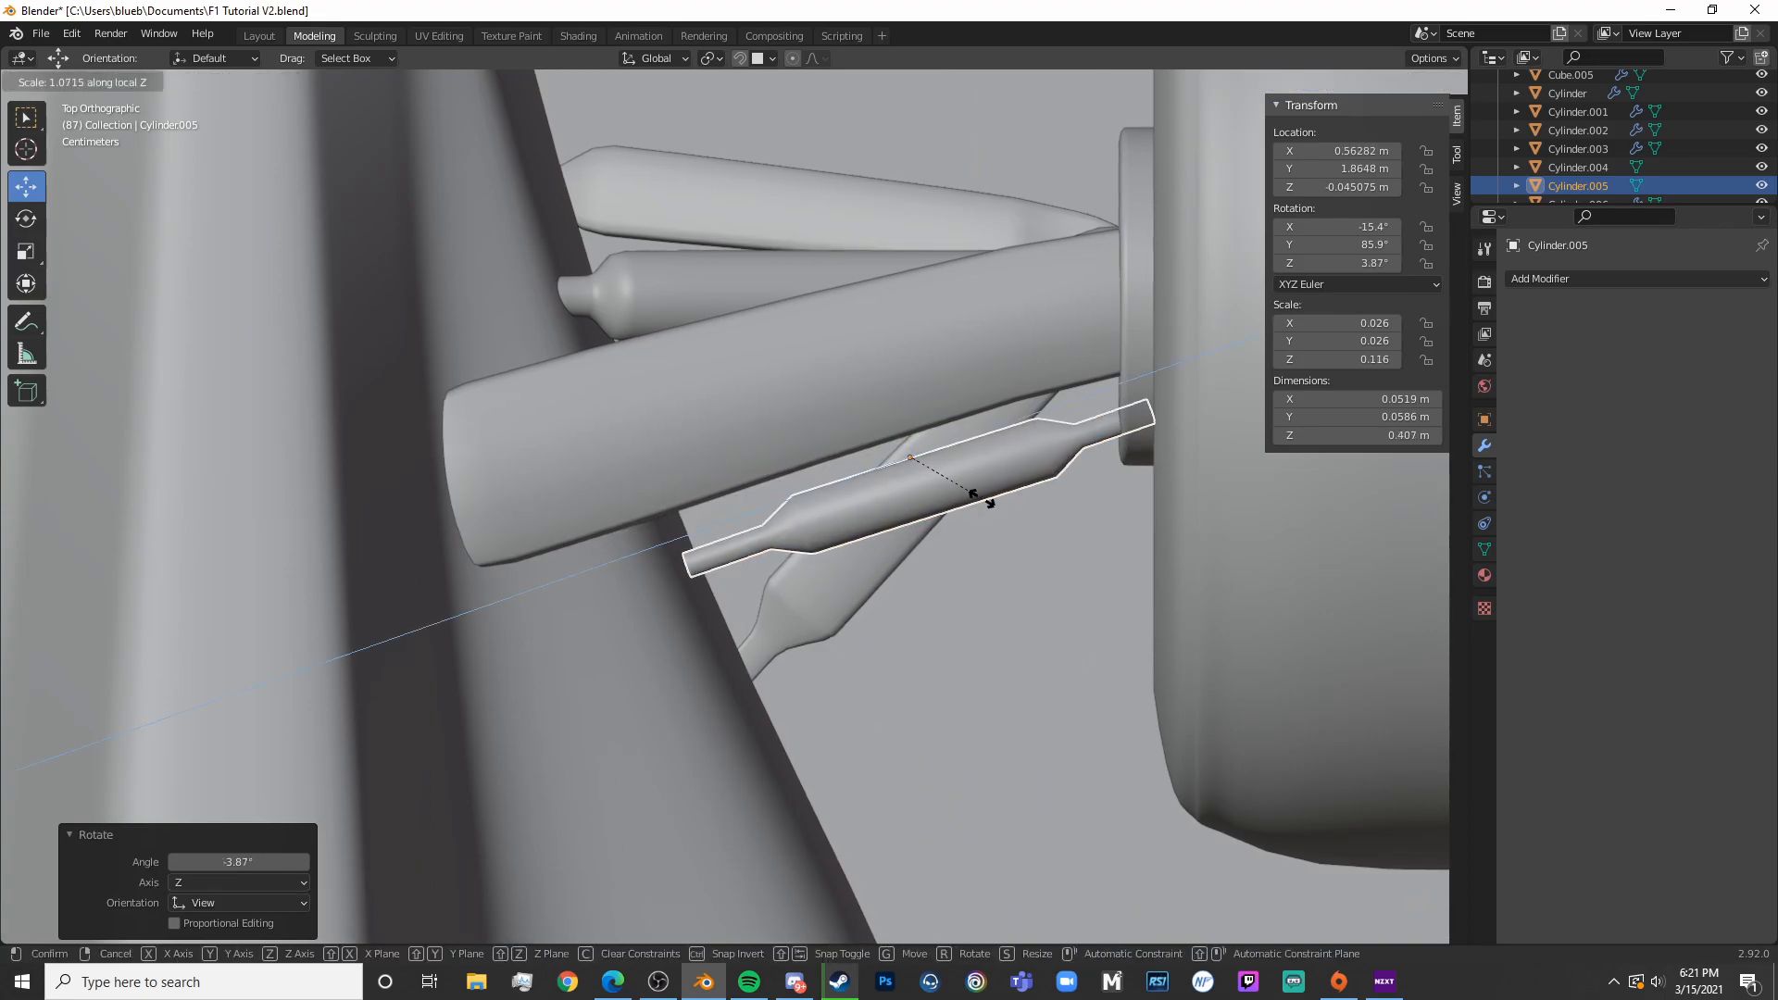
{"action": "left_click", "coordinate": [987, 500]}
{"action": "left_click", "coordinate": [968, 503]}
Edit the hub's mesh in top view and move the central rod's body-end vertices -0.12617 m along Y, with a small further shift
{"action": "middle_click_drag", "start_coordinate": [967, 502], "coordinate": [886, 325]}
{"action": "left_click", "coordinate": [709, 252]}
{"action": "middle_click_drag", "start_coordinate": [709, 252], "coordinate": [1049, 702]}
{"action": "left_click", "coordinate": [815, 615]}
{"action": "key", "text": "Tab"}
{"action": "key", "text": "KP_7"}
{"action": "key", "text": "shift+z"}
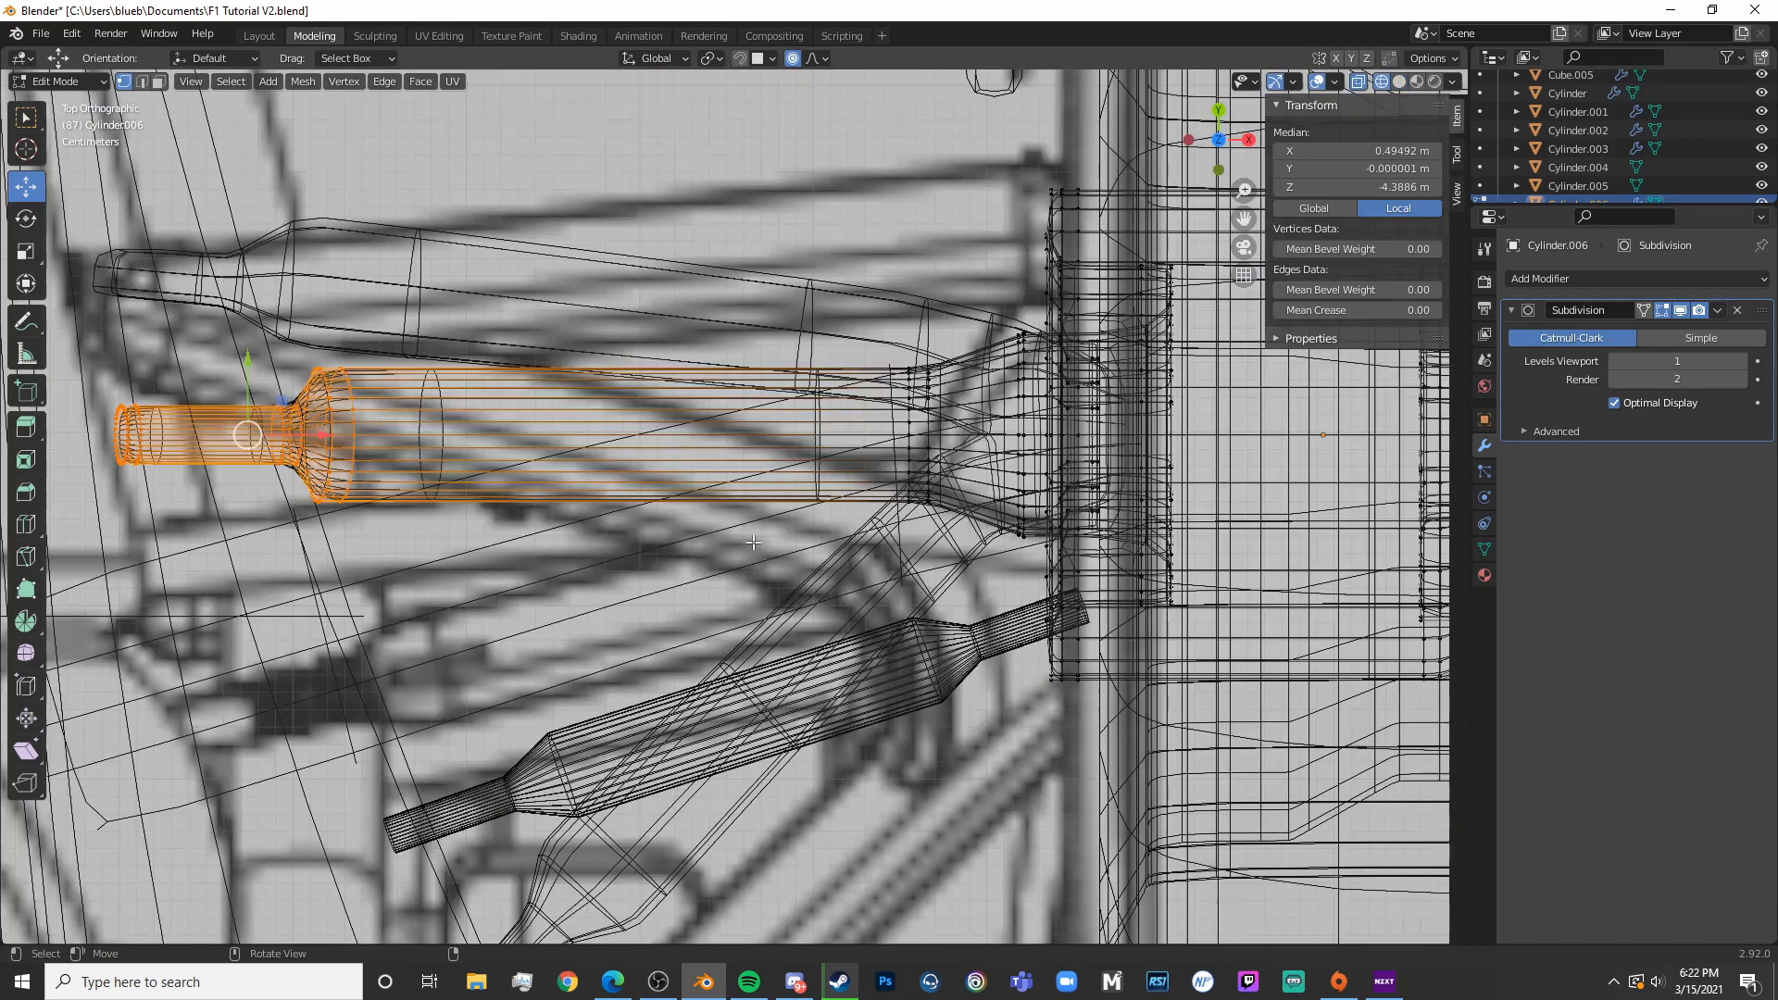
{"action": "scroll", "coordinate": [789, 541], "scroll_direction": "down", "scroll_amount": 5}
{"action": "left_click_drag", "start_coordinate": [543, 422], "coordinate": [557, 505]}
{"action": "key", "text": "g"}
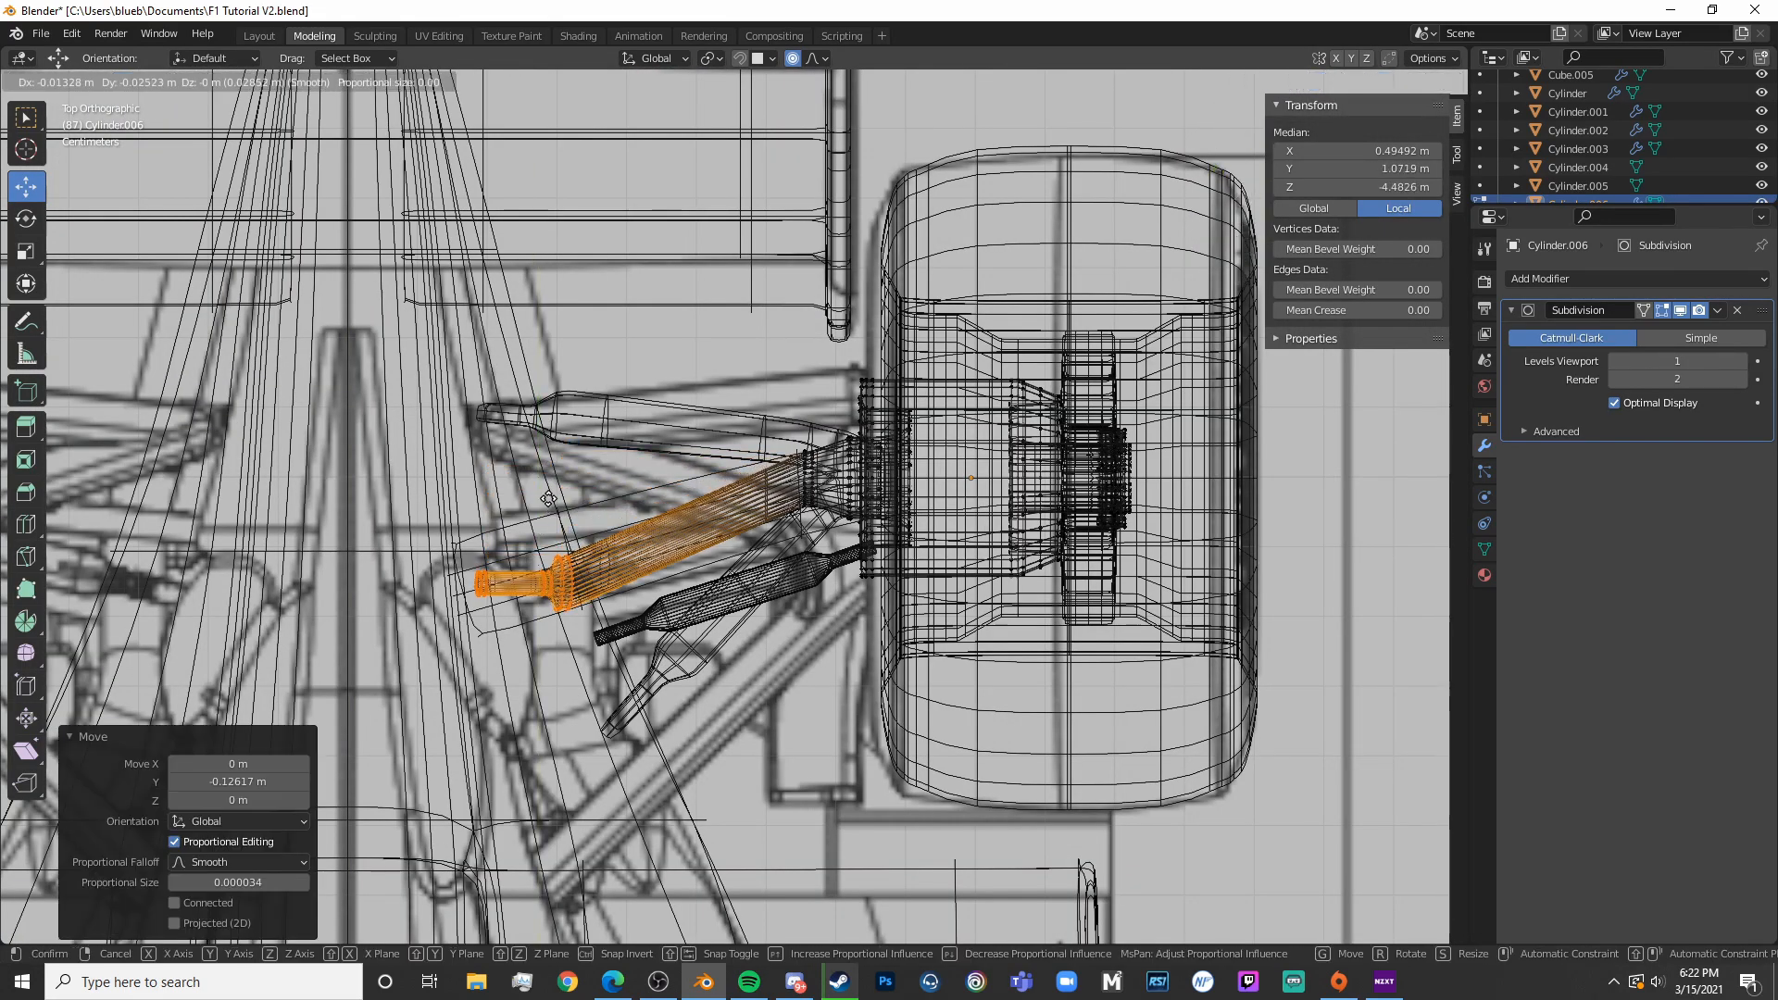
{"action": "left_click", "coordinate": [572, 503]}
Rotate the central rod's body-end vertices -30.7° and move them into line with the slanted rod
{"action": "left_click", "coordinate": [805, 407]}
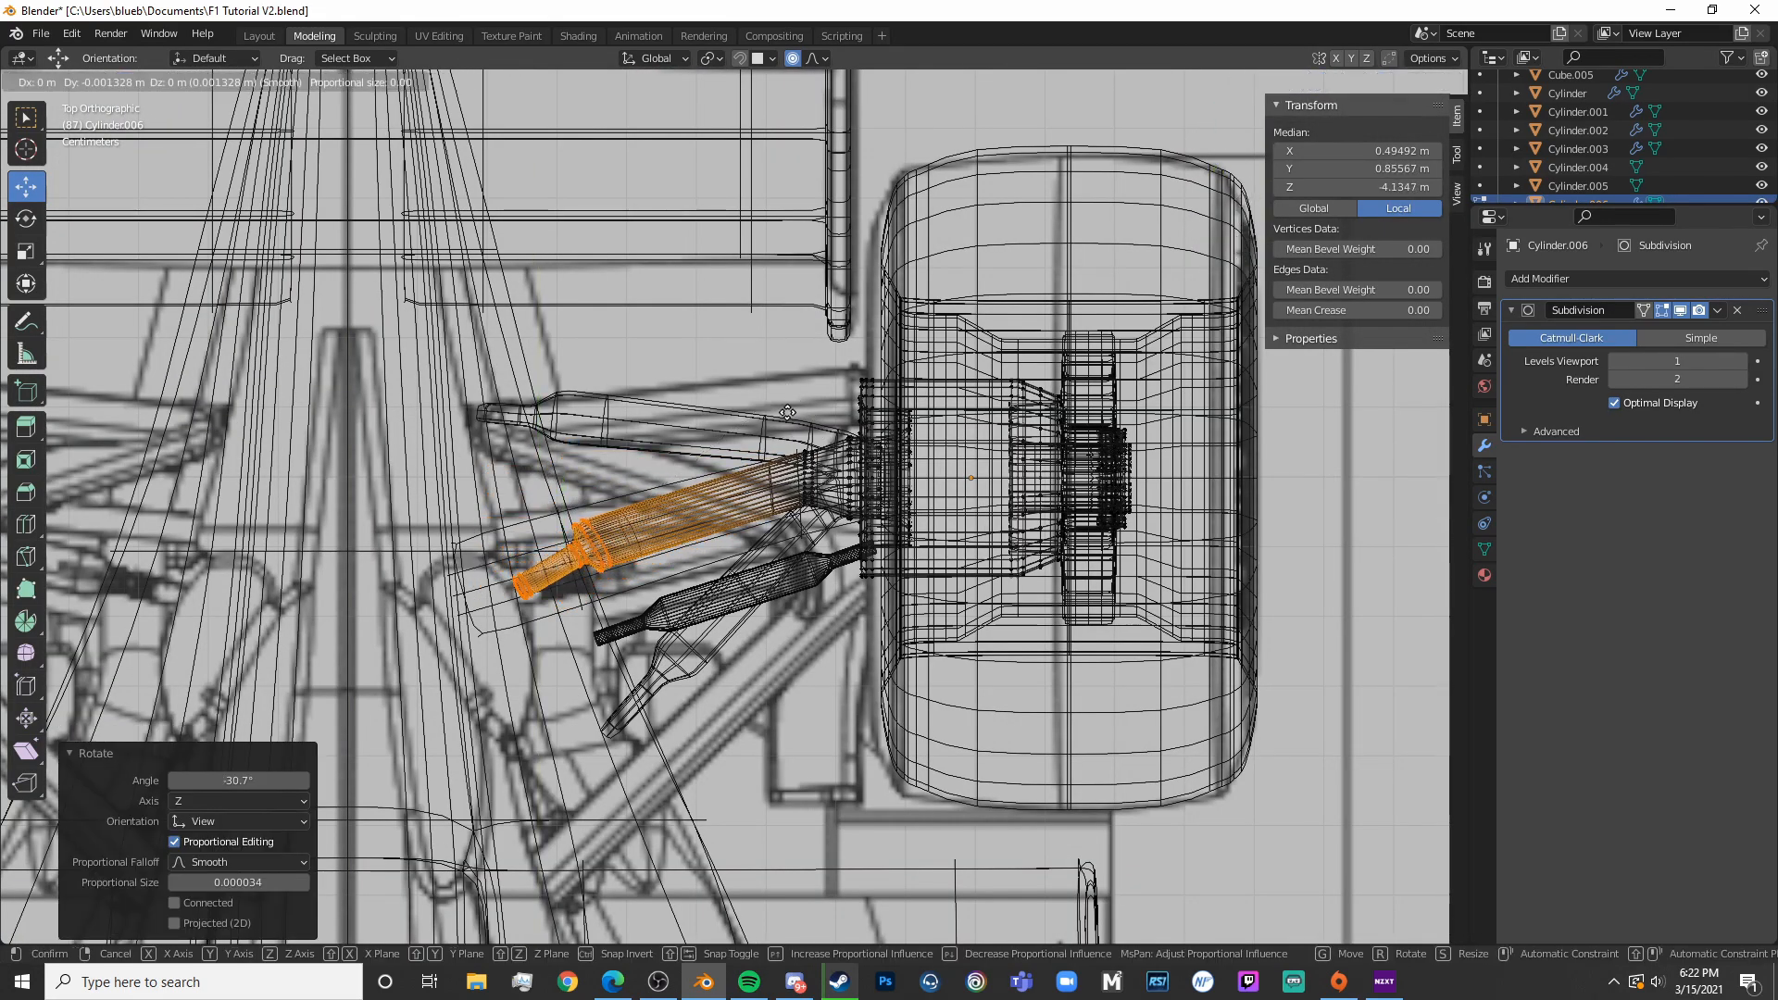
{"action": "key", "text": "g"}
{"action": "left_click", "coordinate": [803, 448]}
{"action": "key", "text": "Tab"}
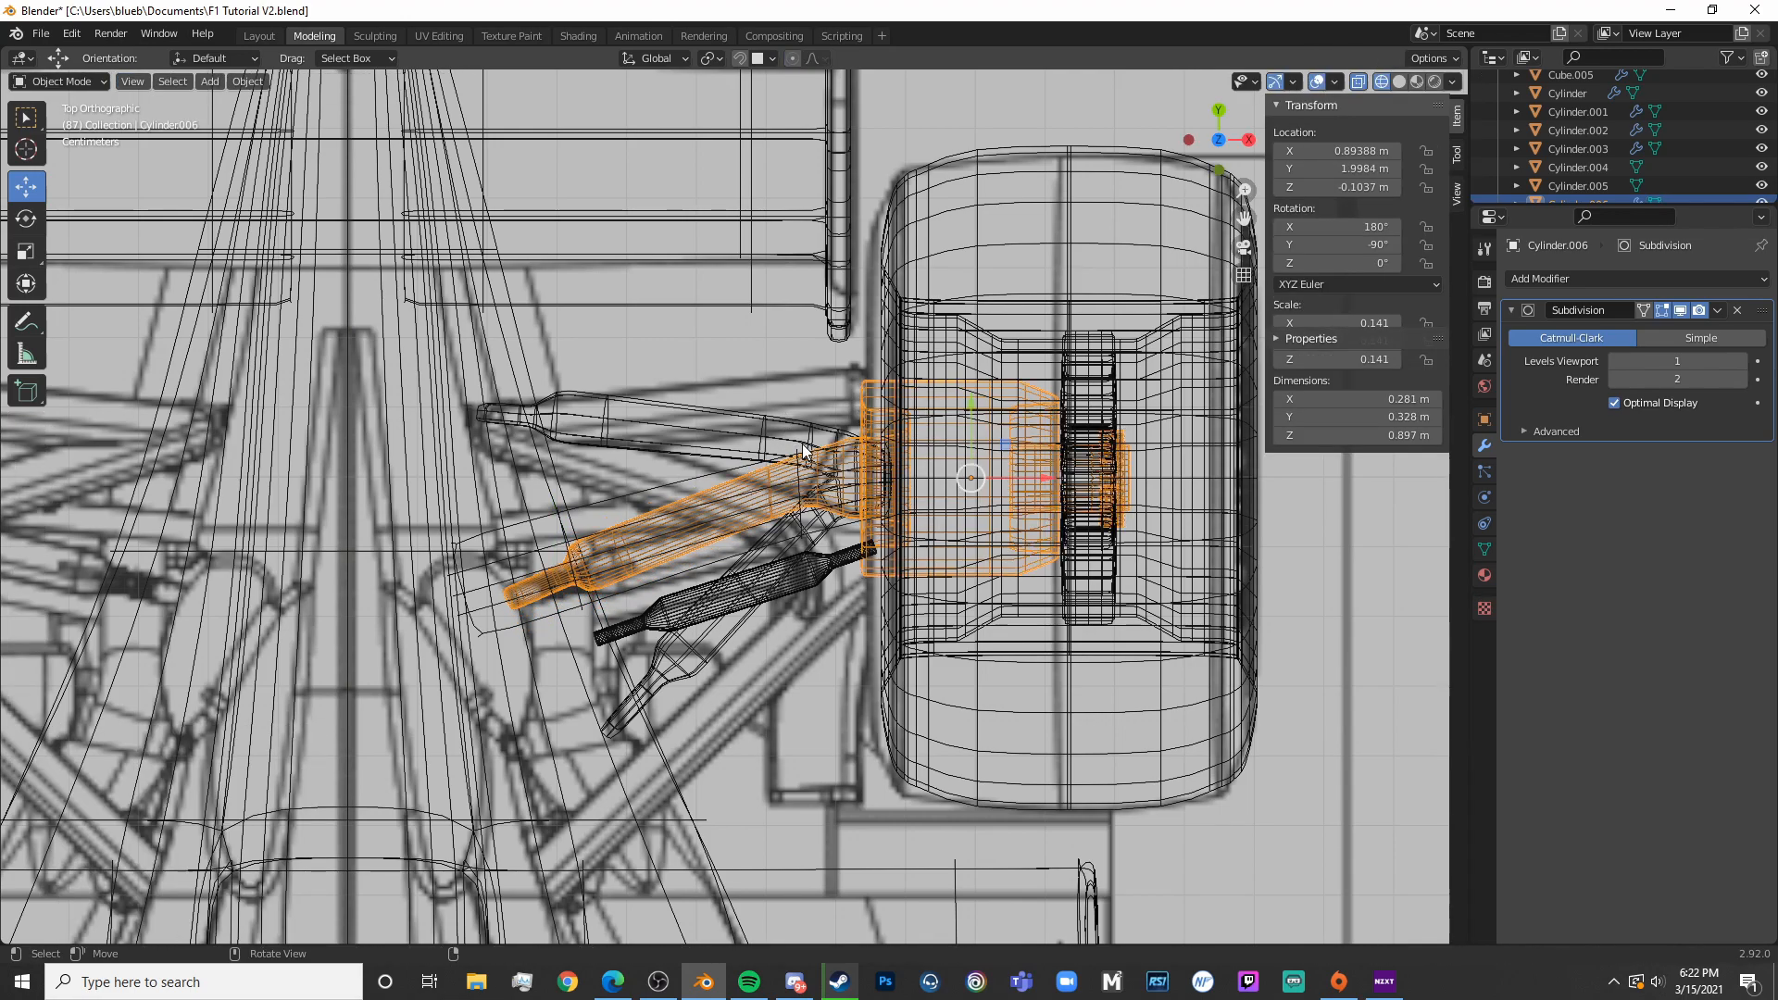
Add an edge loop around the hub's central rod near its tapered hub end
{"action": "key", "text": "shift+z"}
{"action": "scroll", "coordinate": [874, 594], "scroll_direction": "down", "scroll_amount": 4}
{"action": "middle_click_drag", "start_coordinate": [874, 594], "coordinate": [504, 460]}
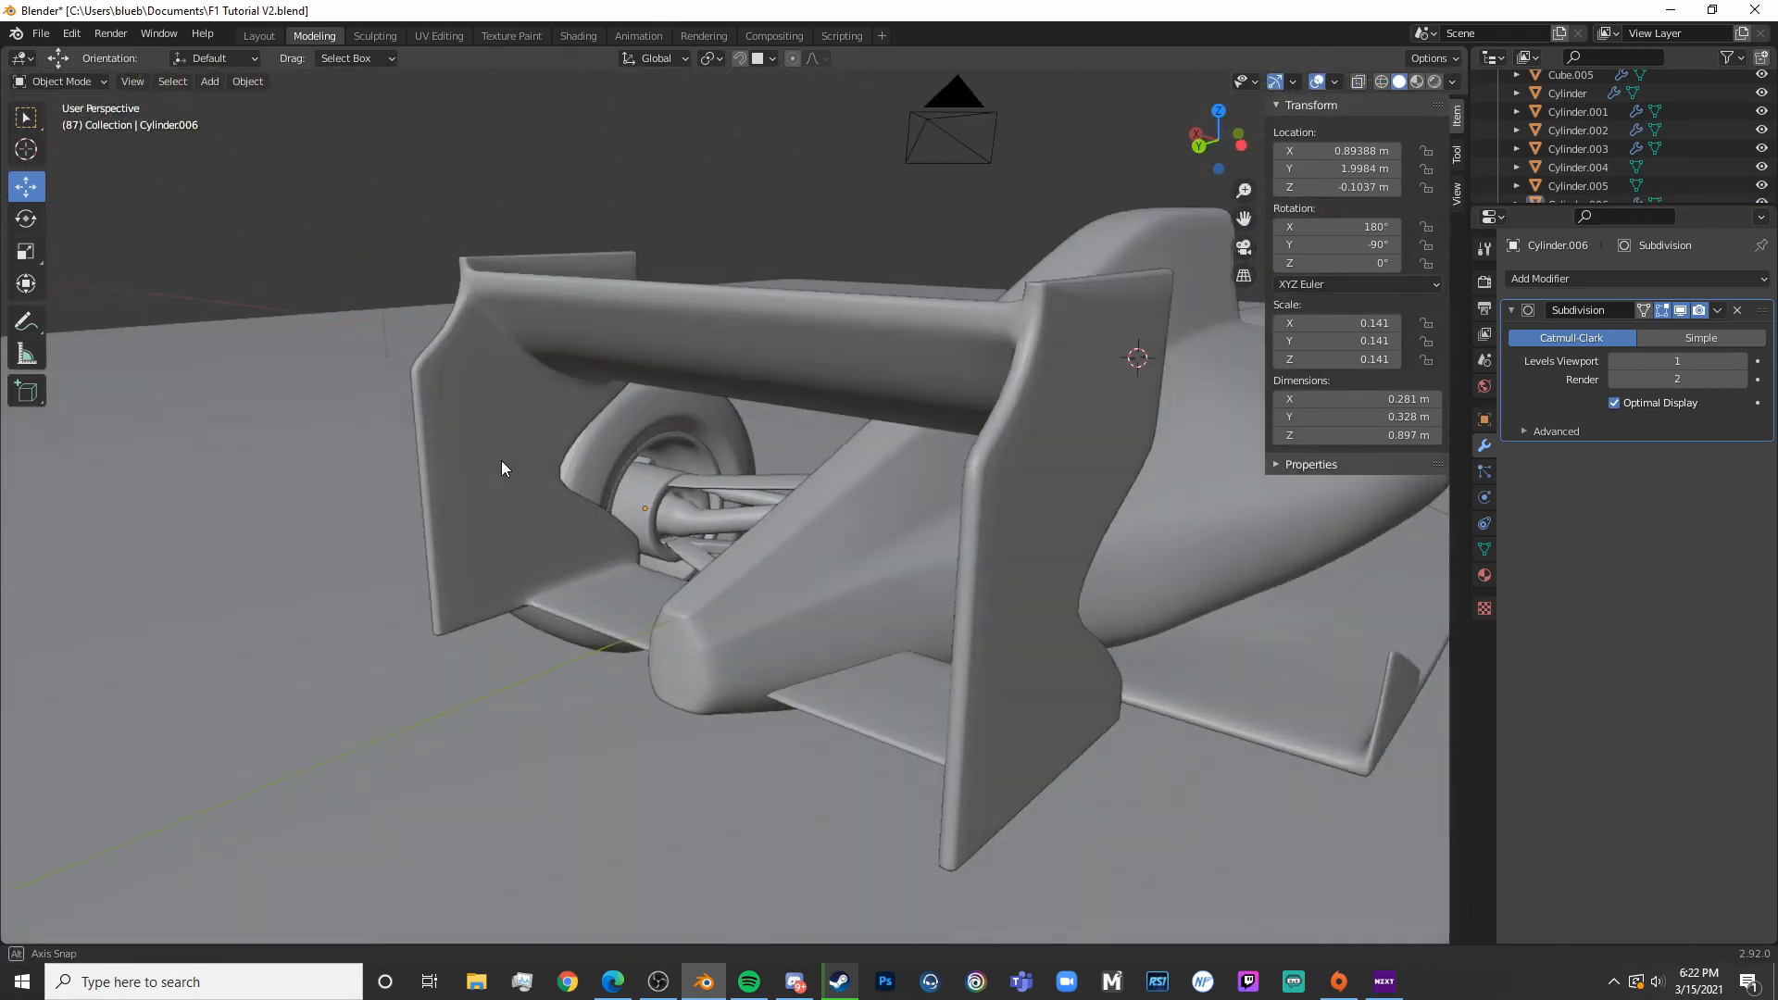
{"action": "key", "text": "Tab"}
{"action": "key", "text": "KP_Decimal"}
{"action": "middle_click_drag", "start_coordinate": [748, 565], "coordinate": [648, 556]}
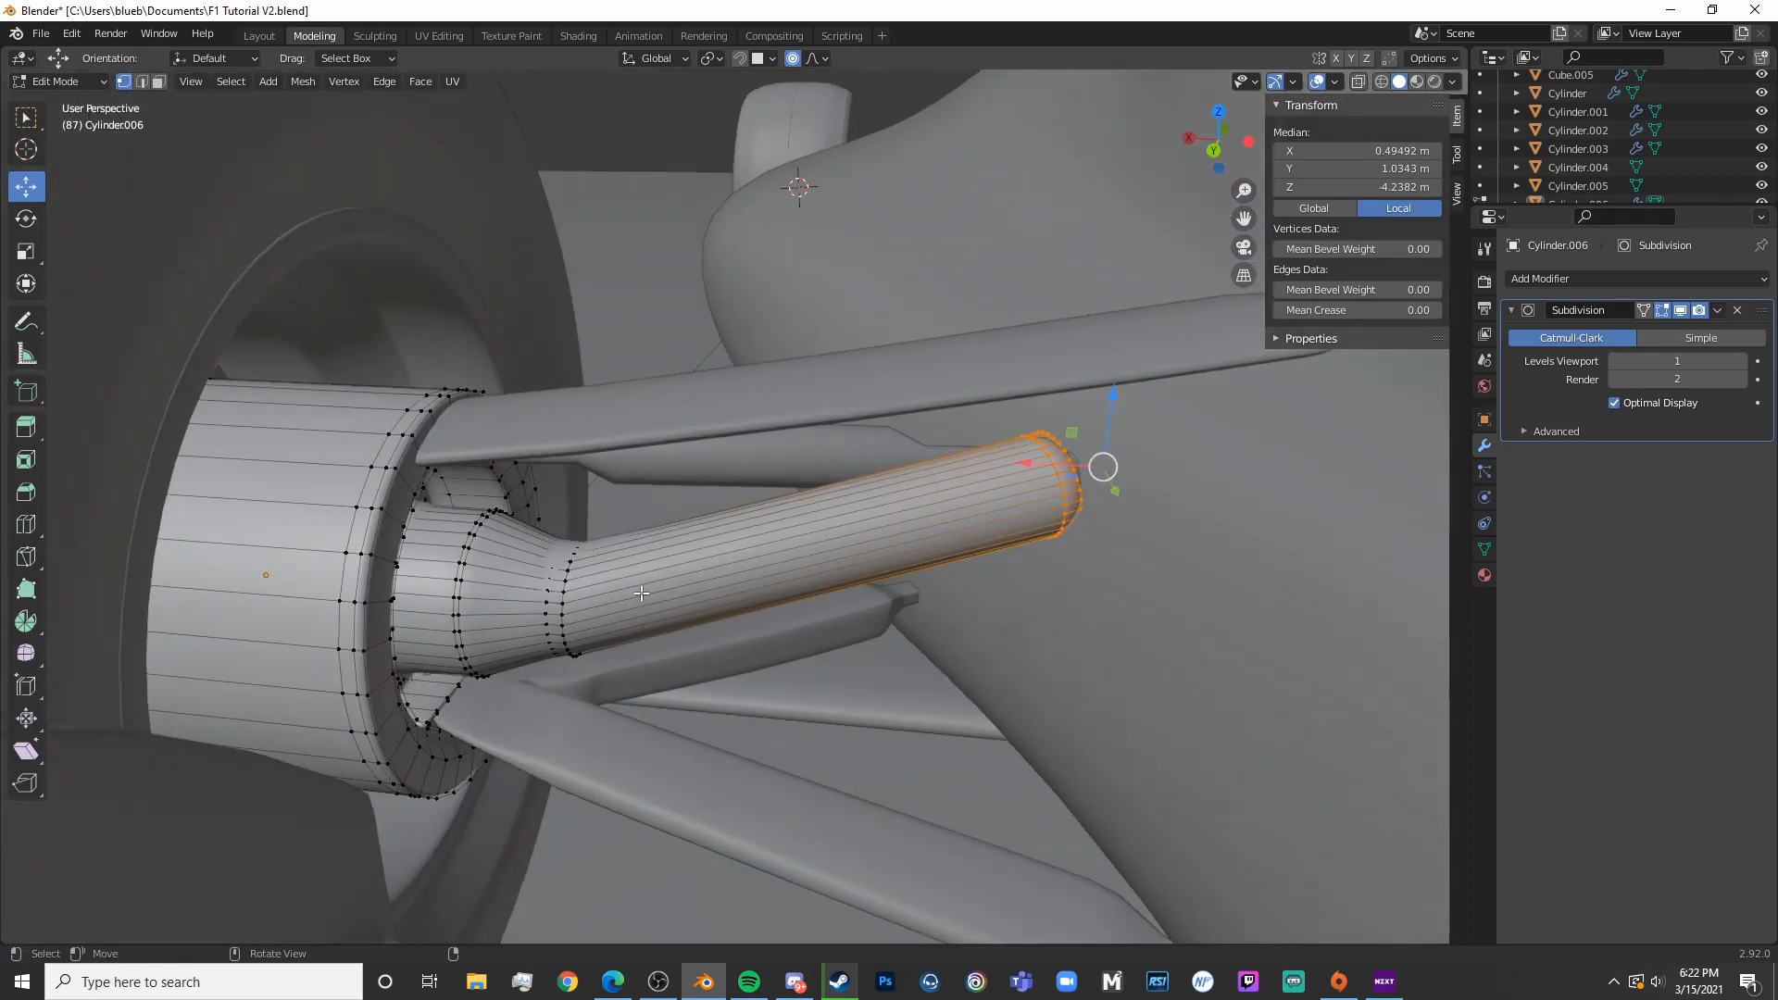
{"action": "key", "text": "alt+a"}
{"action": "key", "text": "ctrl+r"}
{"action": "left_click", "coordinate": [537, 592]}
{"action": "left_click", "coordinate": [556, 584]}
{"action": "key", "text": "Tab"}
Examine the rear suspension and the whole car from above and from the front side
{"action": "scroll", "coordinate": [622, 596], "scroll_direction": "down", "scroll_amount": 6}
{"action": "scroll", "coordinate": [636, 614], "scroll_direction": "up", "scroll_amount": 3}
{"action": "middle_click_drag", "start_coordinate": [636, 614], "coordinate": [813, 581]}
{"action": "scroll", "coordinate": [608, 546], "scroll_direction": "down", "scroll_amount": 5}
{"action": "middle_click_drag", "start_coordinate": [608, 547], "coordinate": [855, 619]}
{"action": "scroll", "coordinate": [859, 586], "scroll_direction": "up", "scroll_amount": 3}
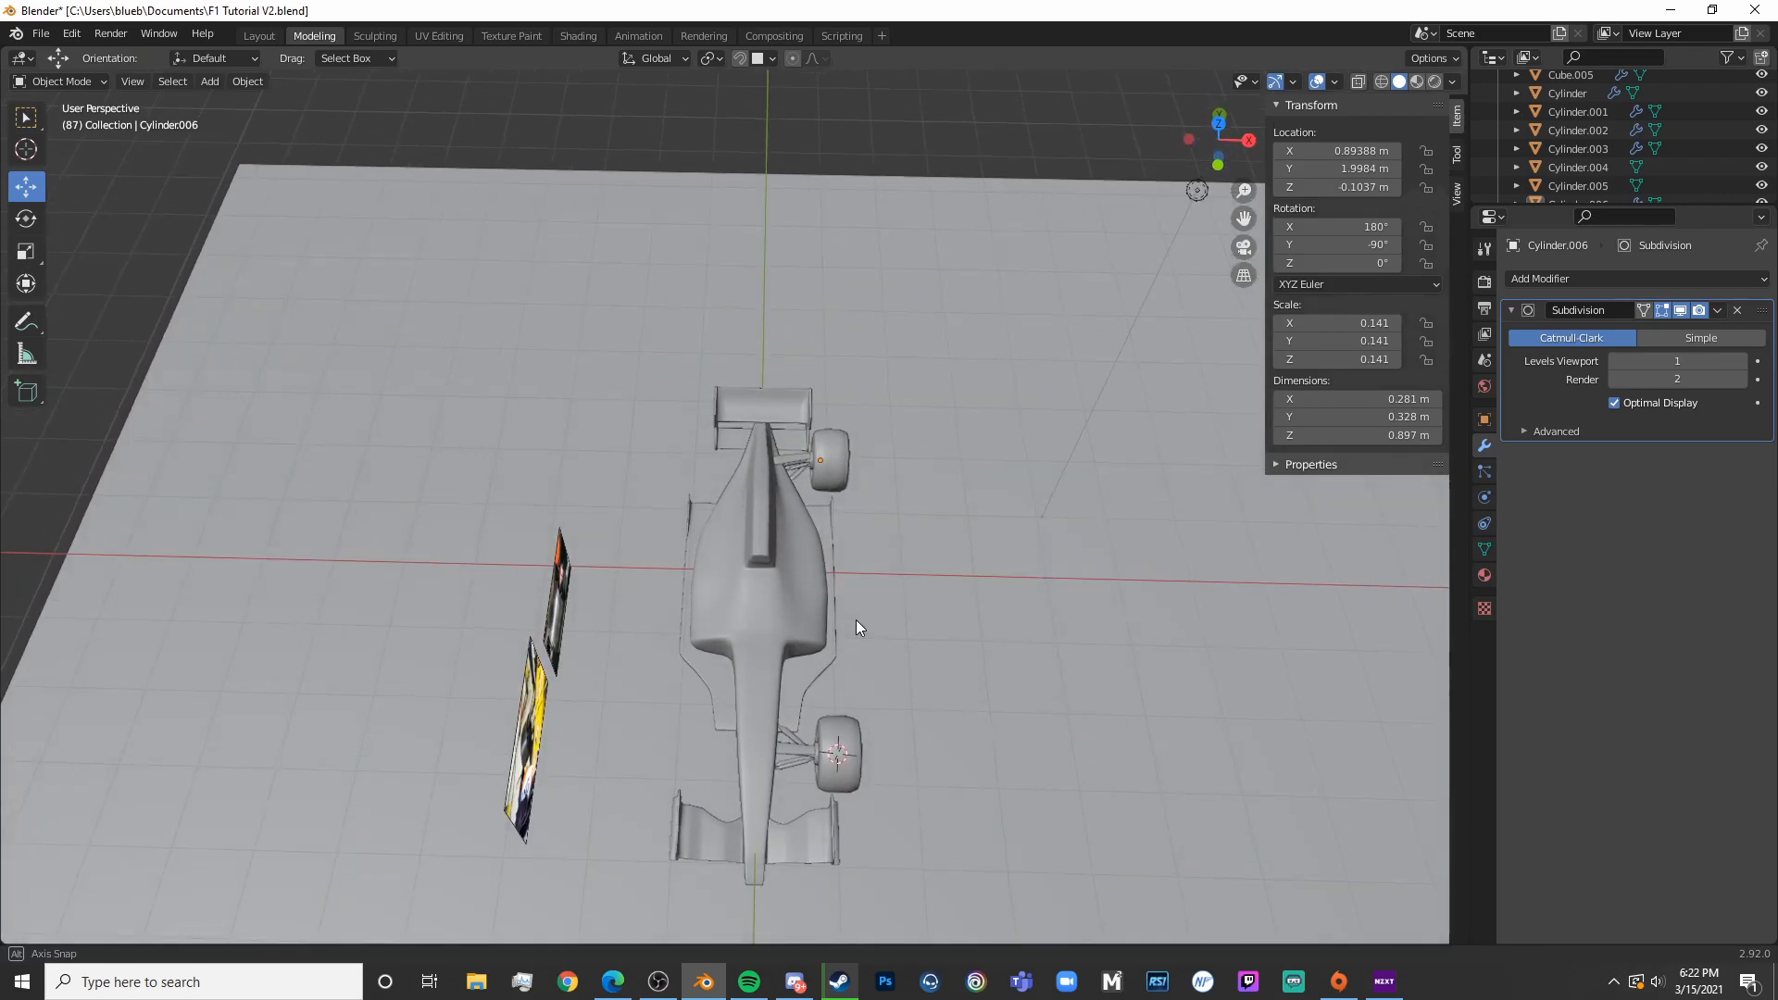
{"action": "scroll", "coordinate": [855, 620], "scroll_direction": "down", "scroll_amount": 2}
{"action": "scroll", "coordinate": [823, 554], "scroll_direction": "up", "scroll_amount": 5}
{"action": "middle_click_drag", "start_coordinate": [822, 554], "coordinate": [646, 475]}
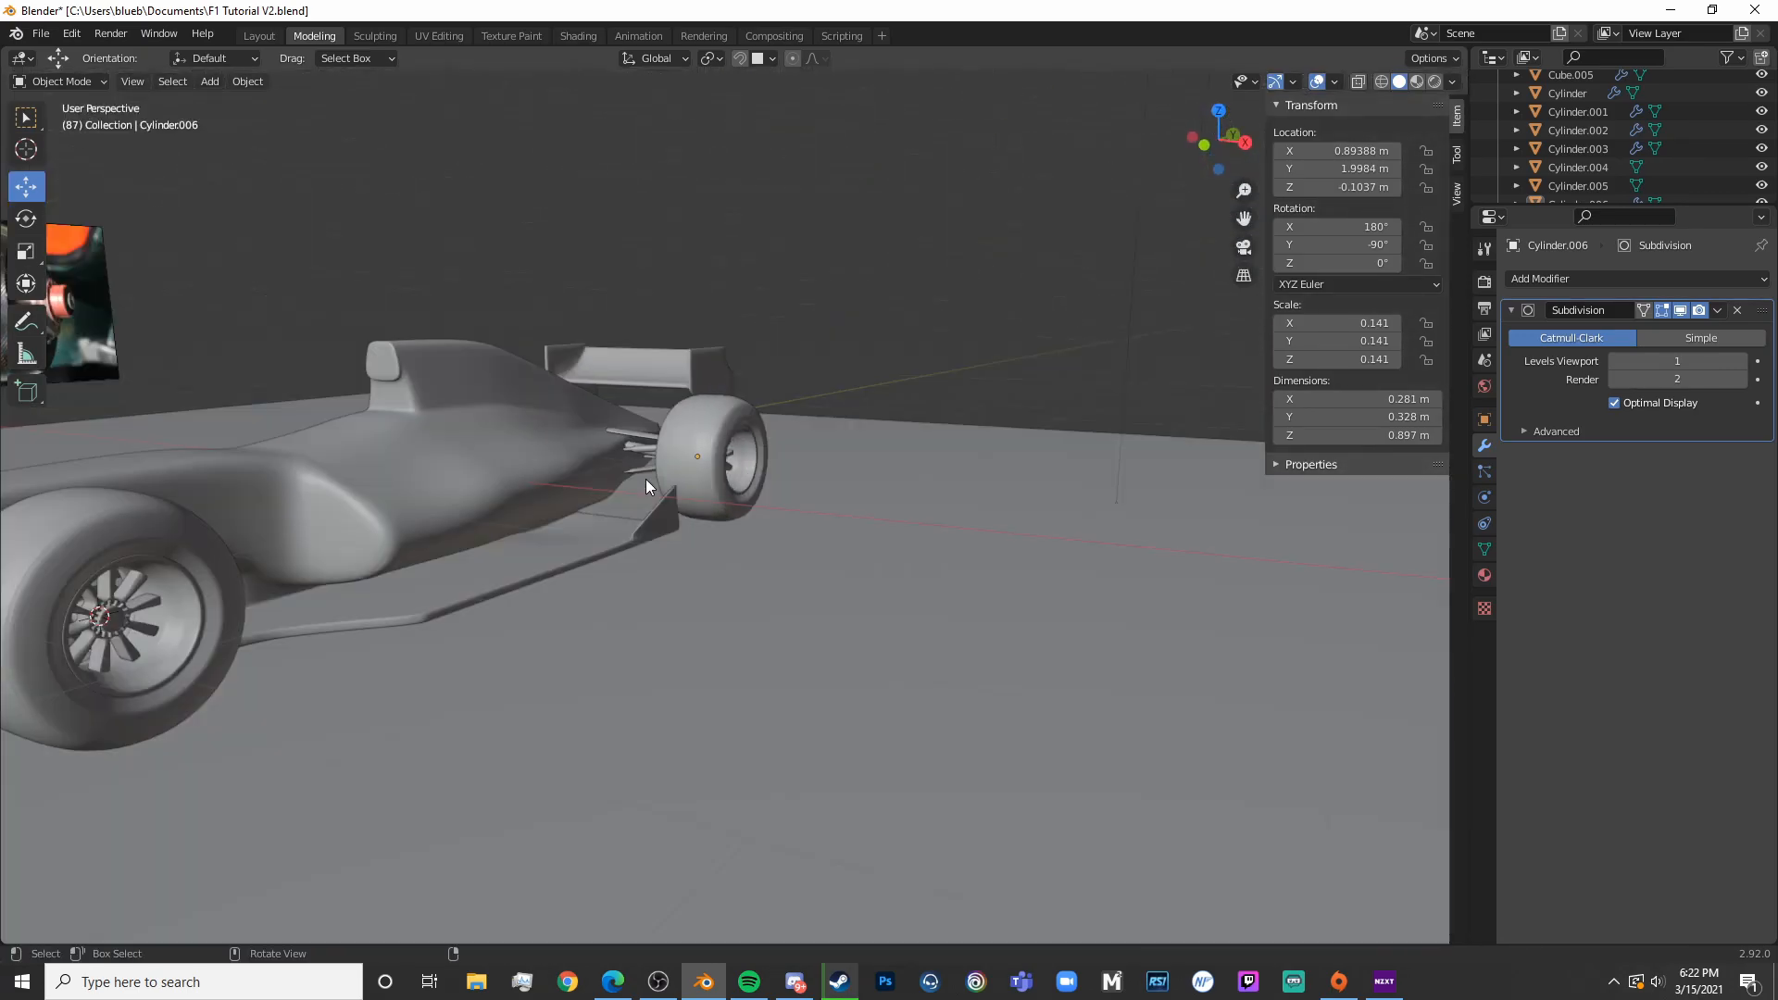
Select the central rod's body-end vertices, lower them, and move them 0.058739 m along X
{"action": "left_click", "coordinate": [639, 434]}
{"action": "scroll", "coordinate": [643, 434], "scroll_direction": "up", "scroll_amount": 10}
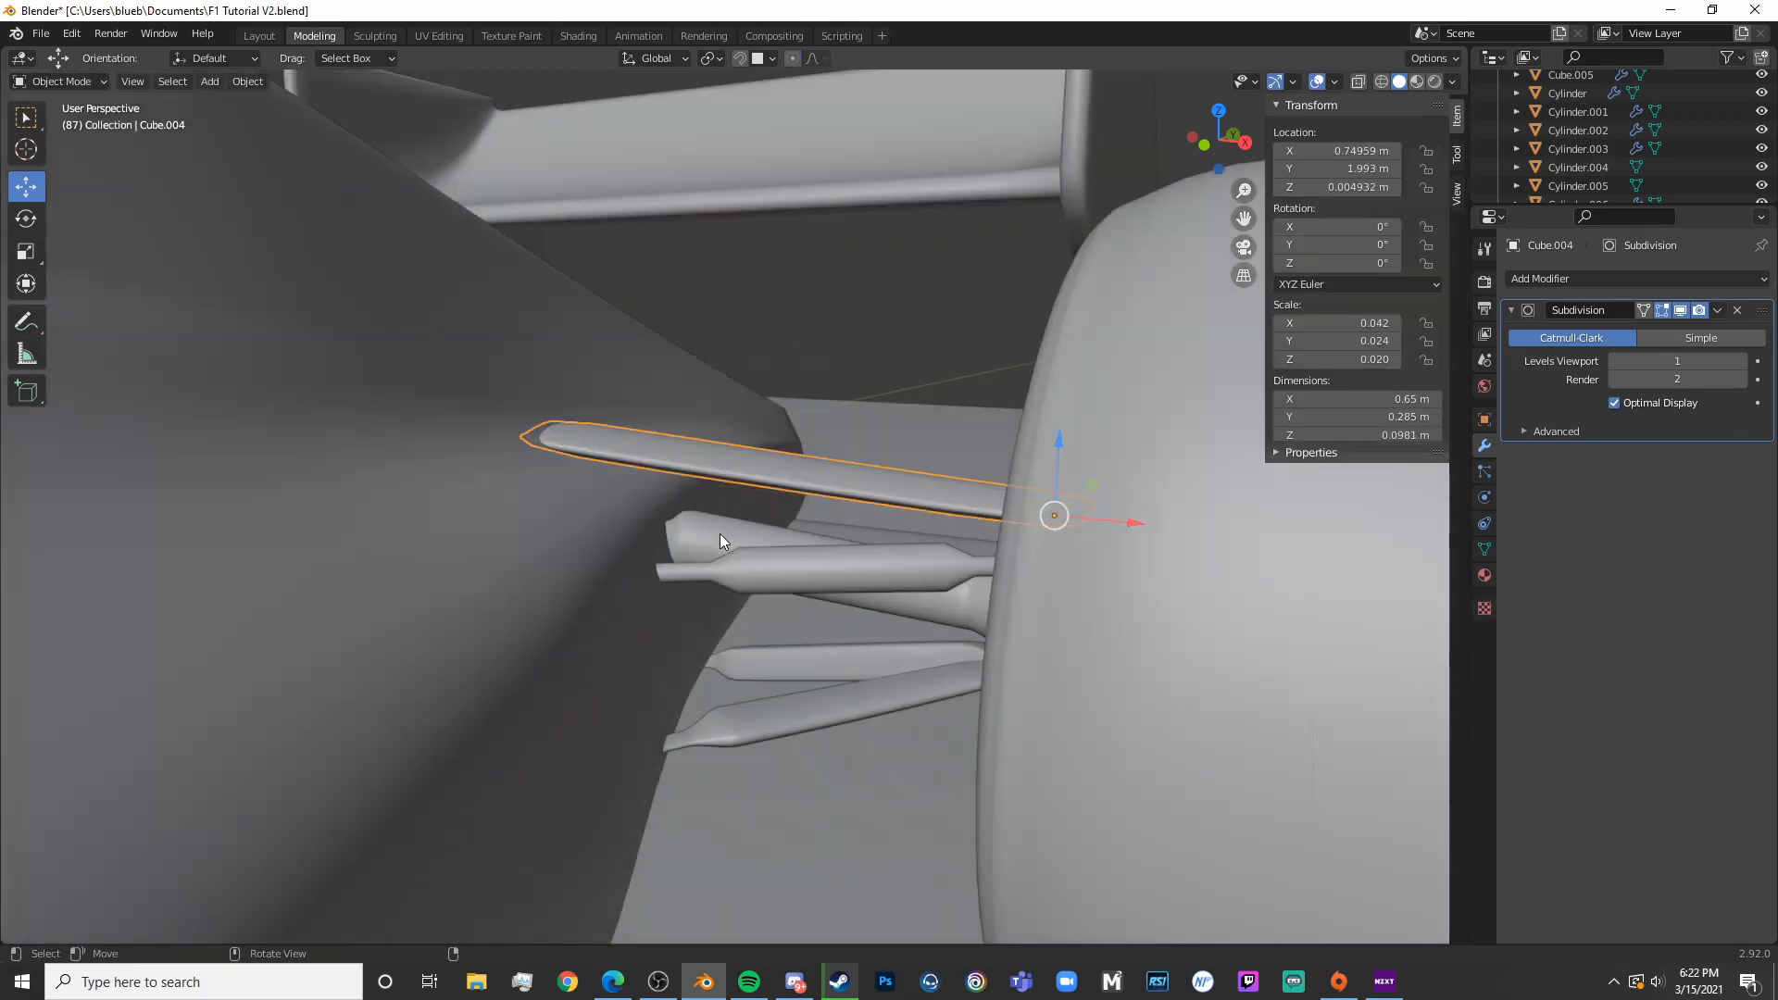
{"action": "left_click", "coordinate": [720, 535]}
{"action": "key", "text": "Tab"}
{"action": "key", "text": "shift+z"}
{"action": "key", "text": "alt+a"}
{"action": "key", "text": "c"}
{"action": "left_click", "coordinate": [650, 526]}
{"action": "key", "text": "Escape"}
{"action": "key", "text": "shift+z"}
{"action": "left_click_drag", "start_coordinate": [637, 466], "coordinate": [649, 514]}
{"action": "left_click_drag", "start_coordinate": [715, 575], "coordinate": [757, 580]}
Rotate the central rod's body-end vertices in front view
{"action": "key", "text": "KP_1"}
{"action": "key", "text": "shift+z"}
{"action": "key", "text": "shift+z"}
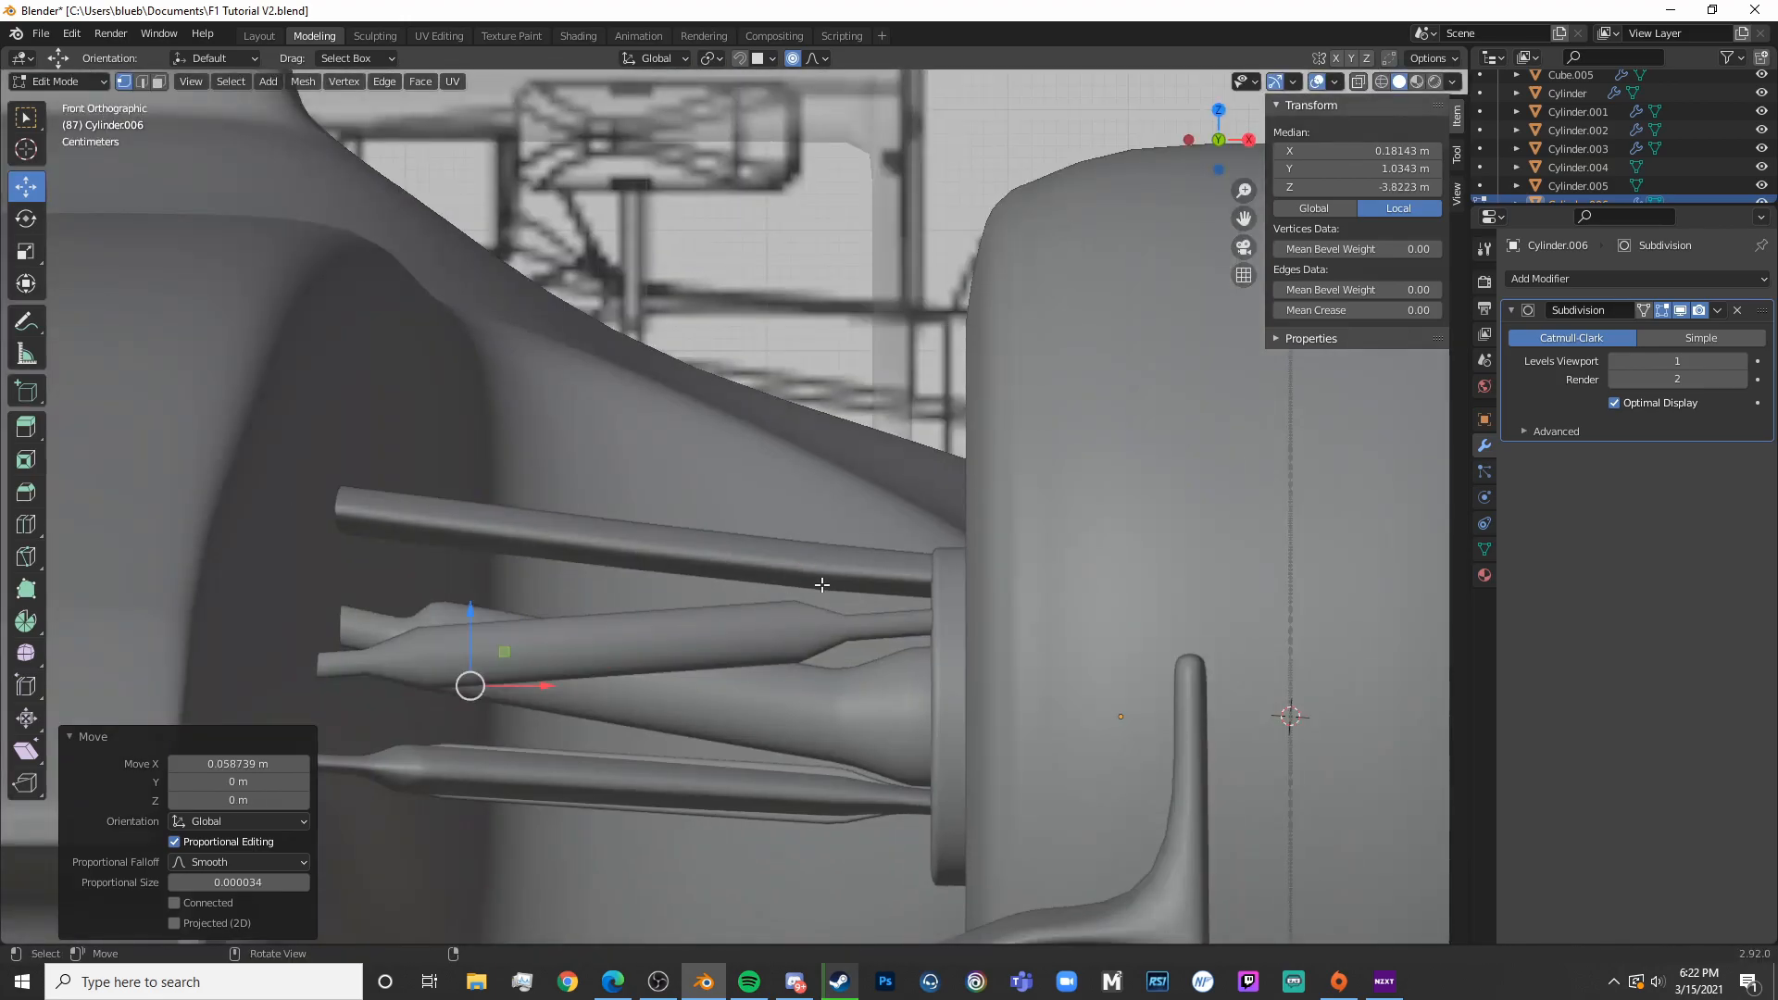
{"action": "key", "text": "shift+z"}
{"action": "key", "text": "r"}
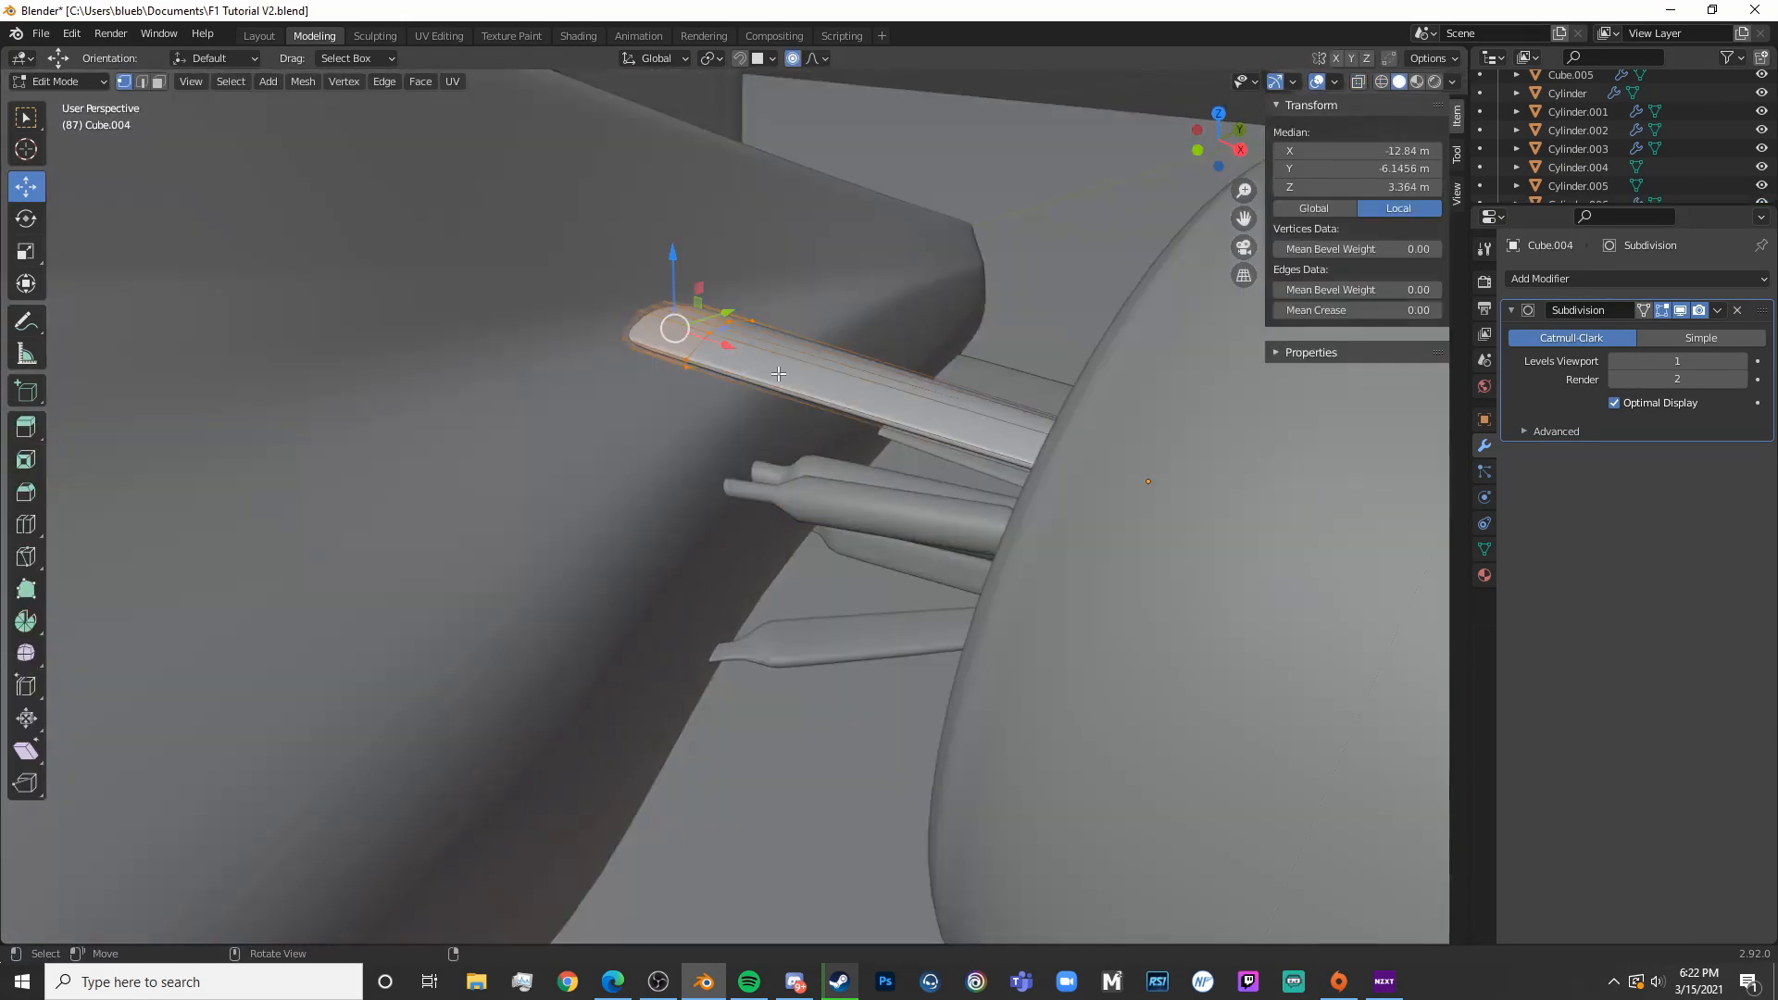
Move the rear upper arm's body-end vertices 0.16459 m along X and -0.074709 m along Z
{"action": "key", "text": "shift+z"}
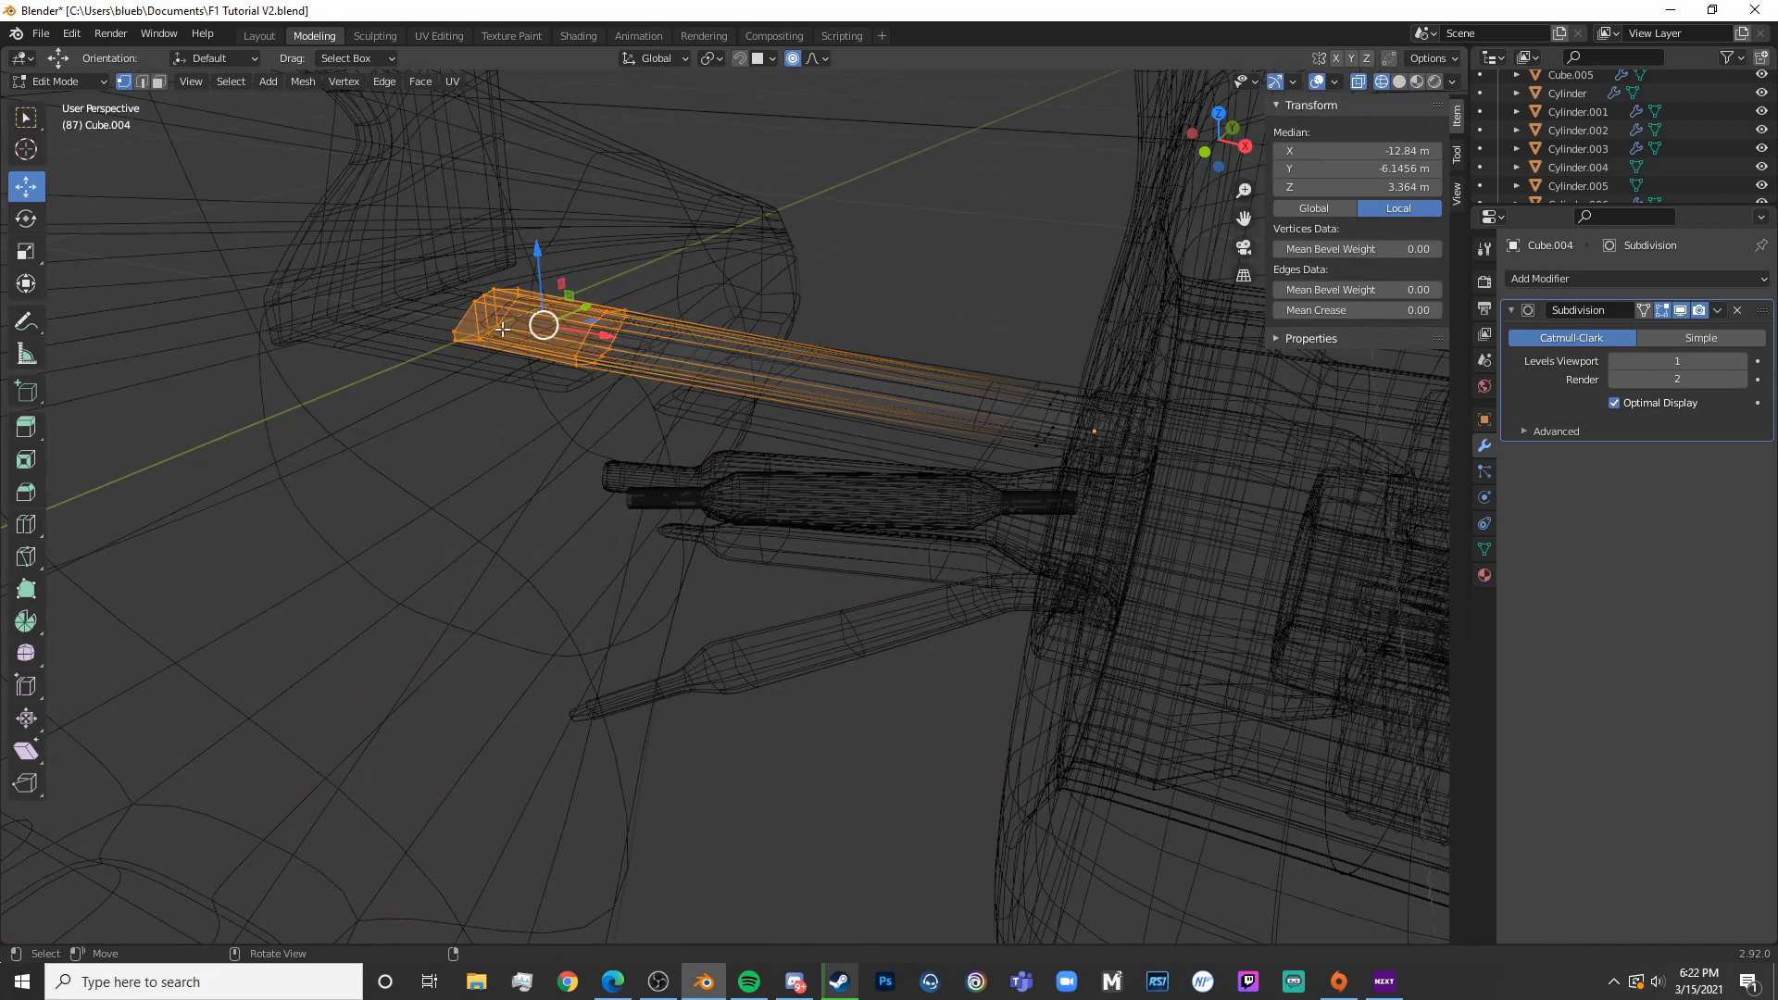
{"action": "key", "text": "shift+z"}
{"action": "key", "text": "g"}
{"action": "key", "text": "x"}
{"action": "left_click", "coordinate": [676, 338]}
{"action": "key", "text": "g"}
{"action": "key", "text": "z"}
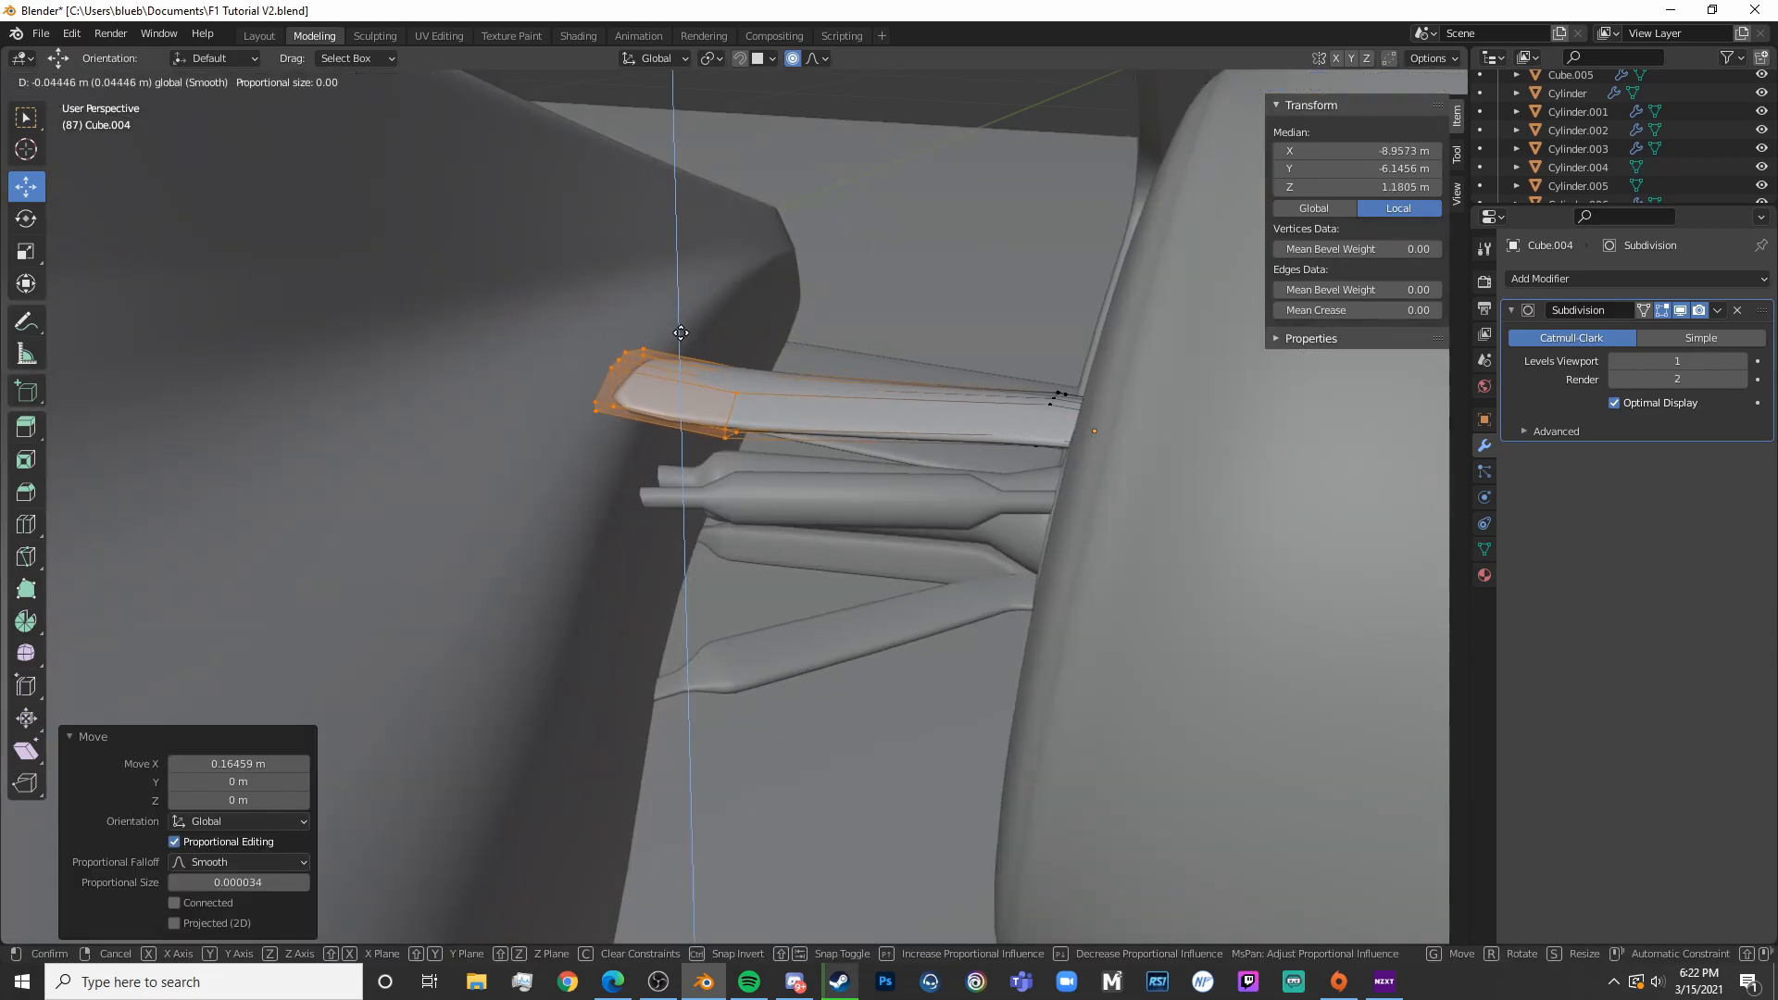
{"action": "left_click", "coordinate": [693, 358]}
Rotate the upper arm's body-end vertices in front view to straighten the arm's end
{"action": "key", "text": "shift+z"}
{"action": "key", "text": "KP_1"}
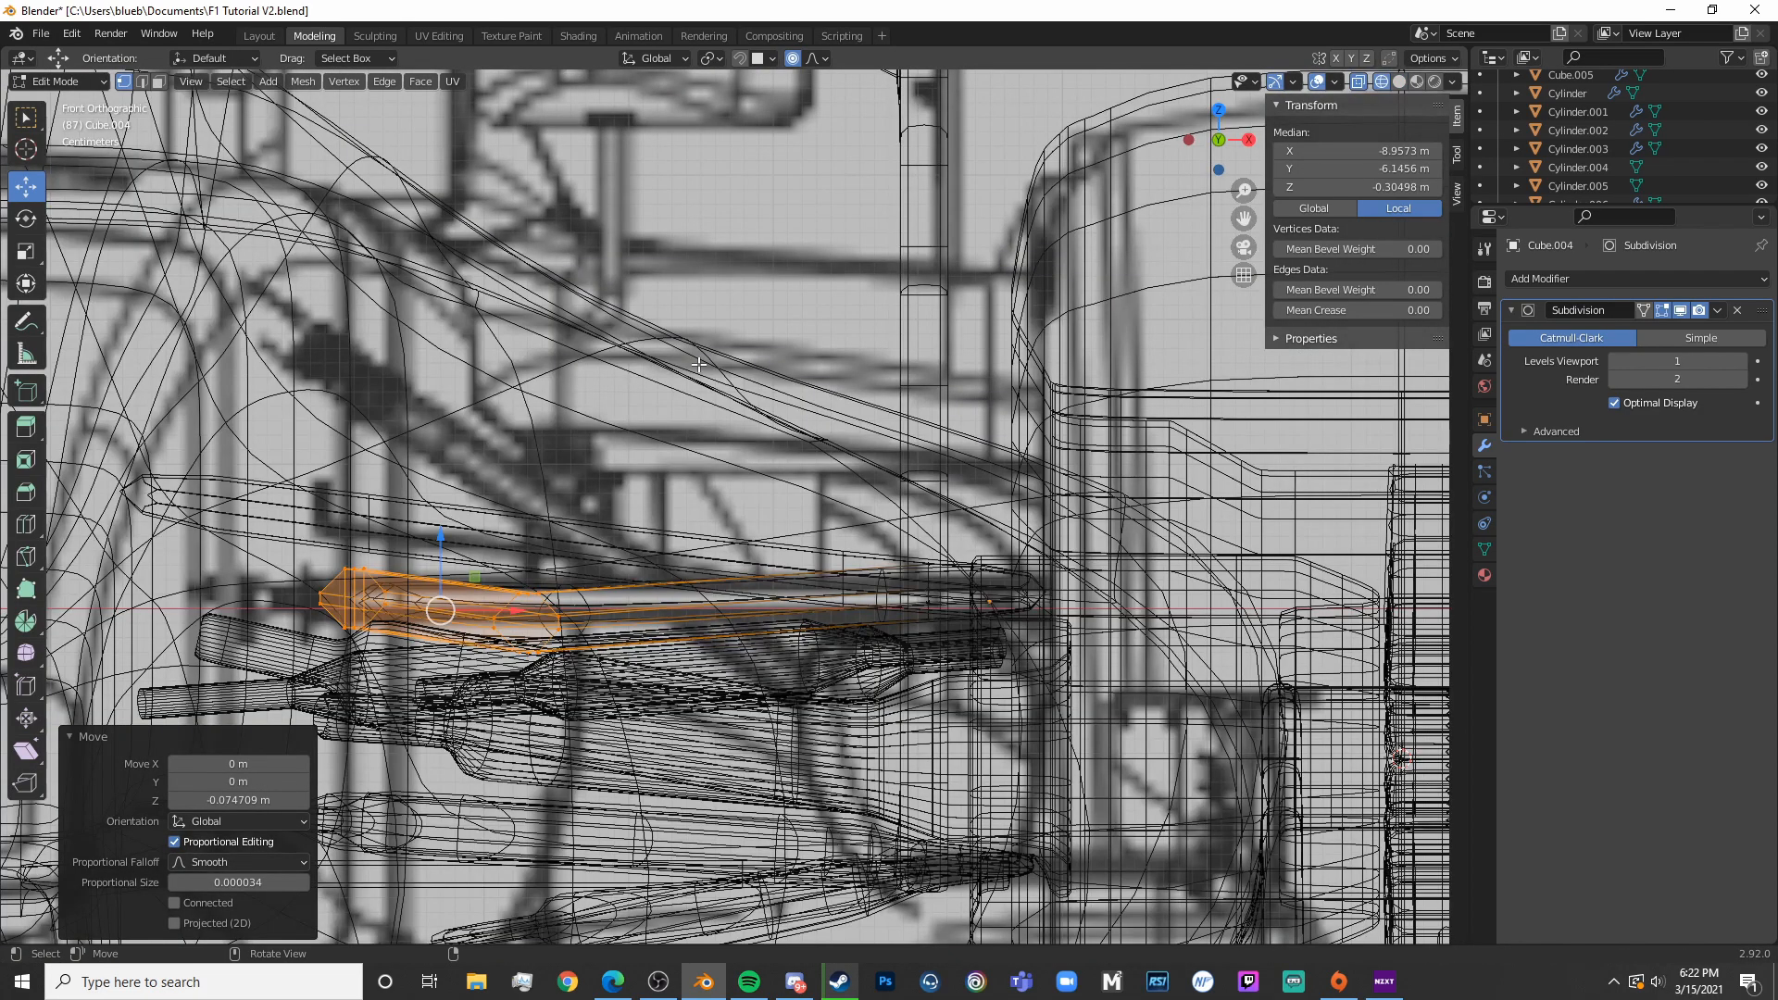
{"action": "key", "text": "r"}
{"action": "left_click", "coordinate": [782, 507]}
Move the upper arm's body-end vertices -0.045404 m along X into the body, and lower them slightly along Z
{"action": "key", "text": "shift+z"}
{"action": "middle_click_drag", "start_coordinate": [783, 506], "coordinate": [683, 481]}
{"action": "key", "text": "g"}
{"action": "key", "text": "x"}
{"action": "left_click", "coordinate": [546, 412]}
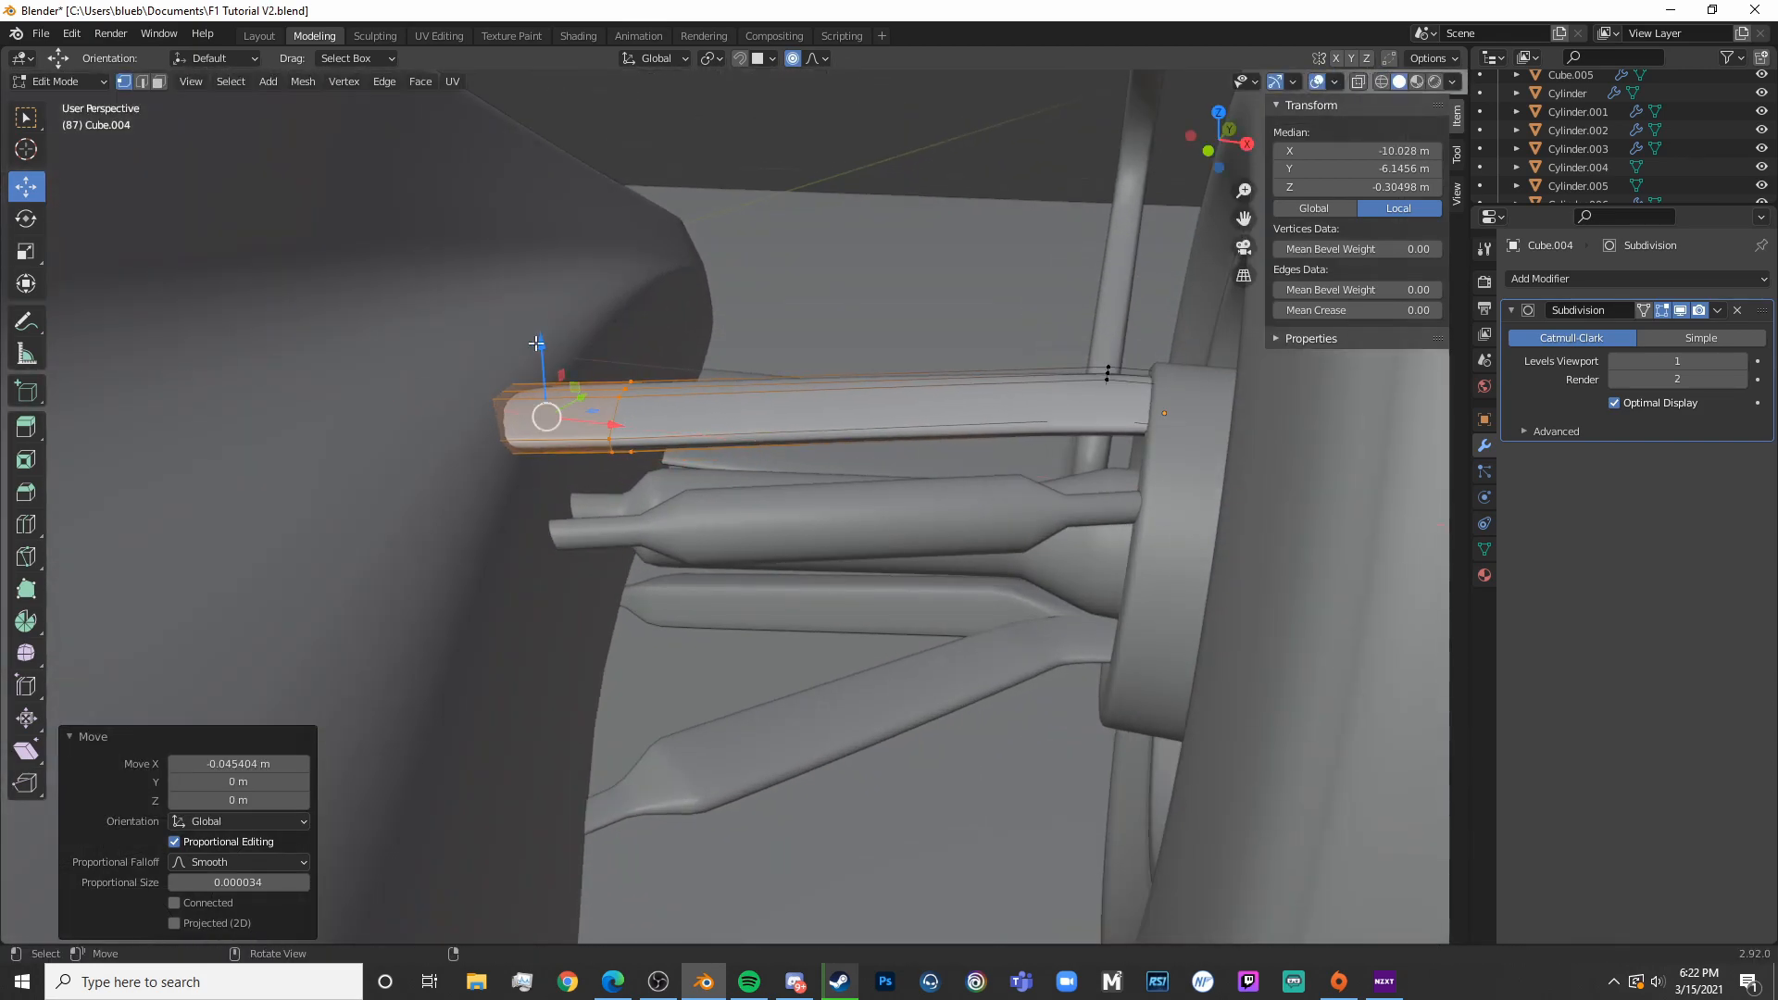
{"action": "key", "text": "g"}
{"action": "key", "text": "z"}
{"action": "left_click", "coordinate": [546, 365]}
{"action": "key", "text": "Tab"}
{"action": "key", "text": "alt+a"}
In top view, move the upper arm's body-end vertices 0.070392 m along Y and rotate them slightly
{"action": "scroll", "coordinate": [752, 496], "scroll_direction": "down", "scroll_amount": 4}
{"action": "middle_click_drag", "start_coordinate": [752, 497], "coordinate": [684, 627]}
{"action": "scroll", "coordinate": [668, 613], "scroll_direction": "down", "scroll_amount": 11}
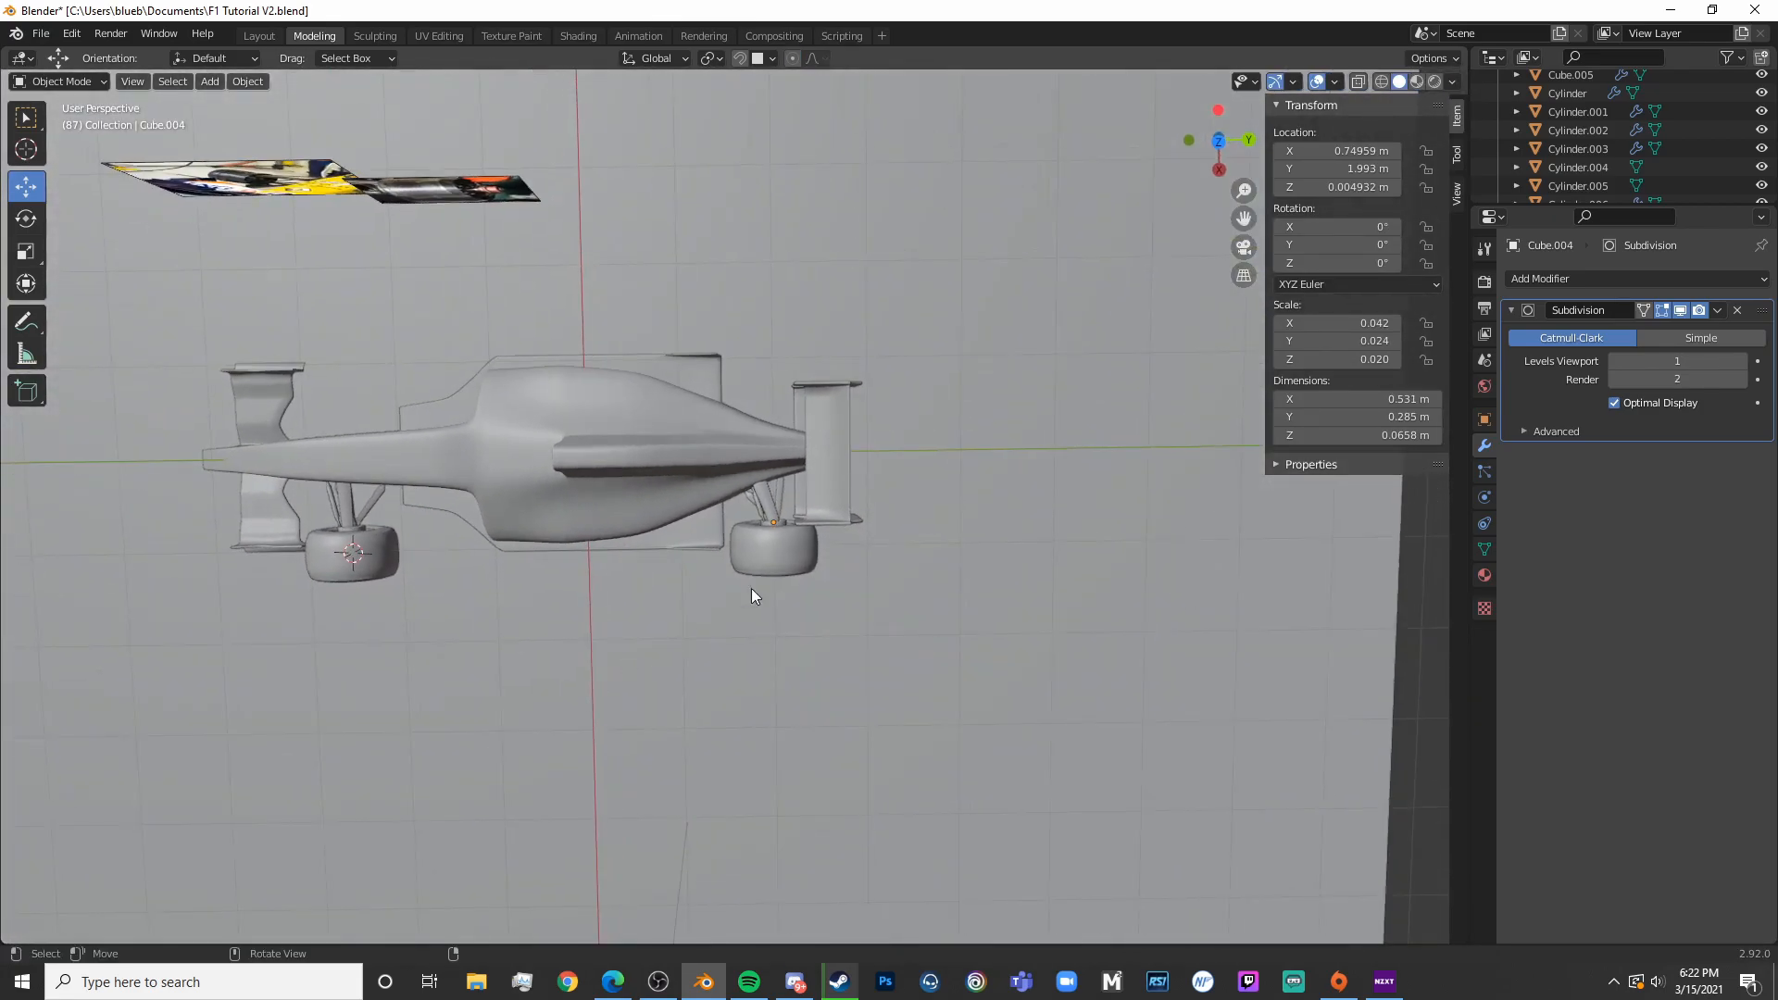
{"action": "left_click", "coordinate": [761, 495]}
{"action": "key", "text": "Tab"}
{"action": "key", "text": "KP_7"}
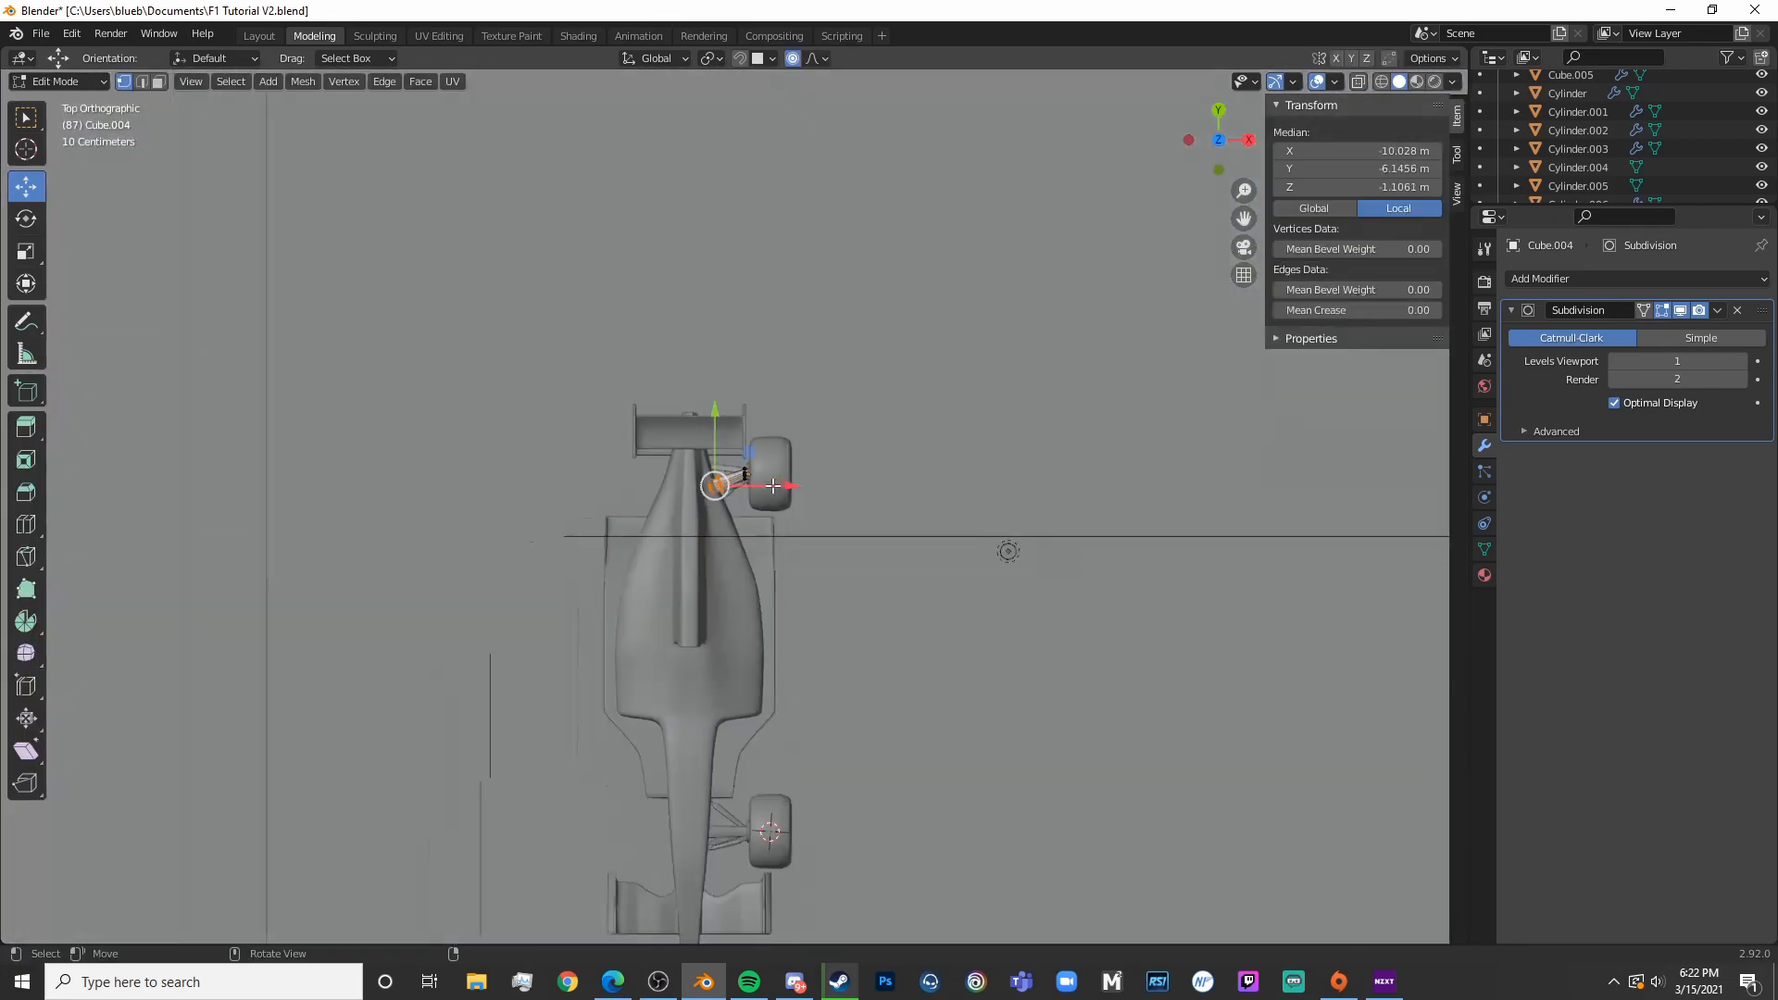
{"action": "scroll", "coordinate": [653, 340], "scroll_direction": "up", "scroll_amount": 8}
{"action": "left_click_drag", "start_coordinate": [552, 248], "coordinate": [560, 199]}
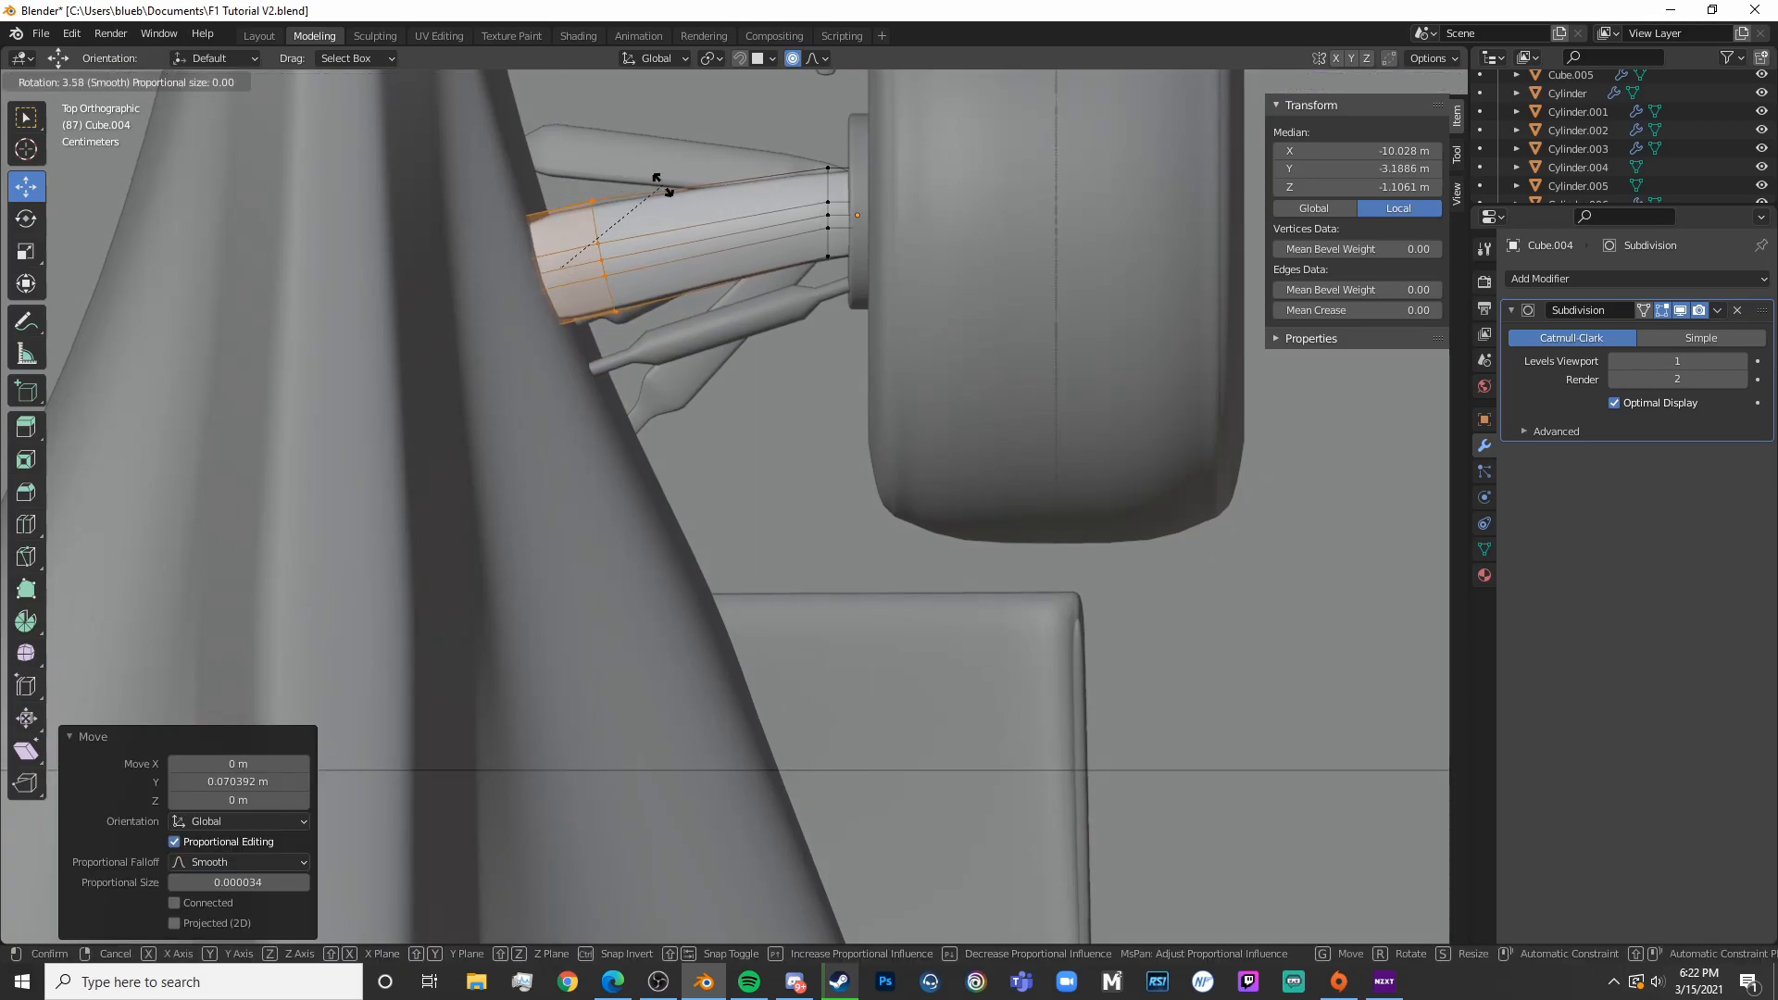
{"action": "key", "text": "Tab"}
{"action": "scroll", "coordinate": [709, 247], "scroll_direction": "down", "scroll_amount": 8}
{"action": "middle_click_drag", "start_coordinate": [826, 383], "coordinate": [769, 530]}
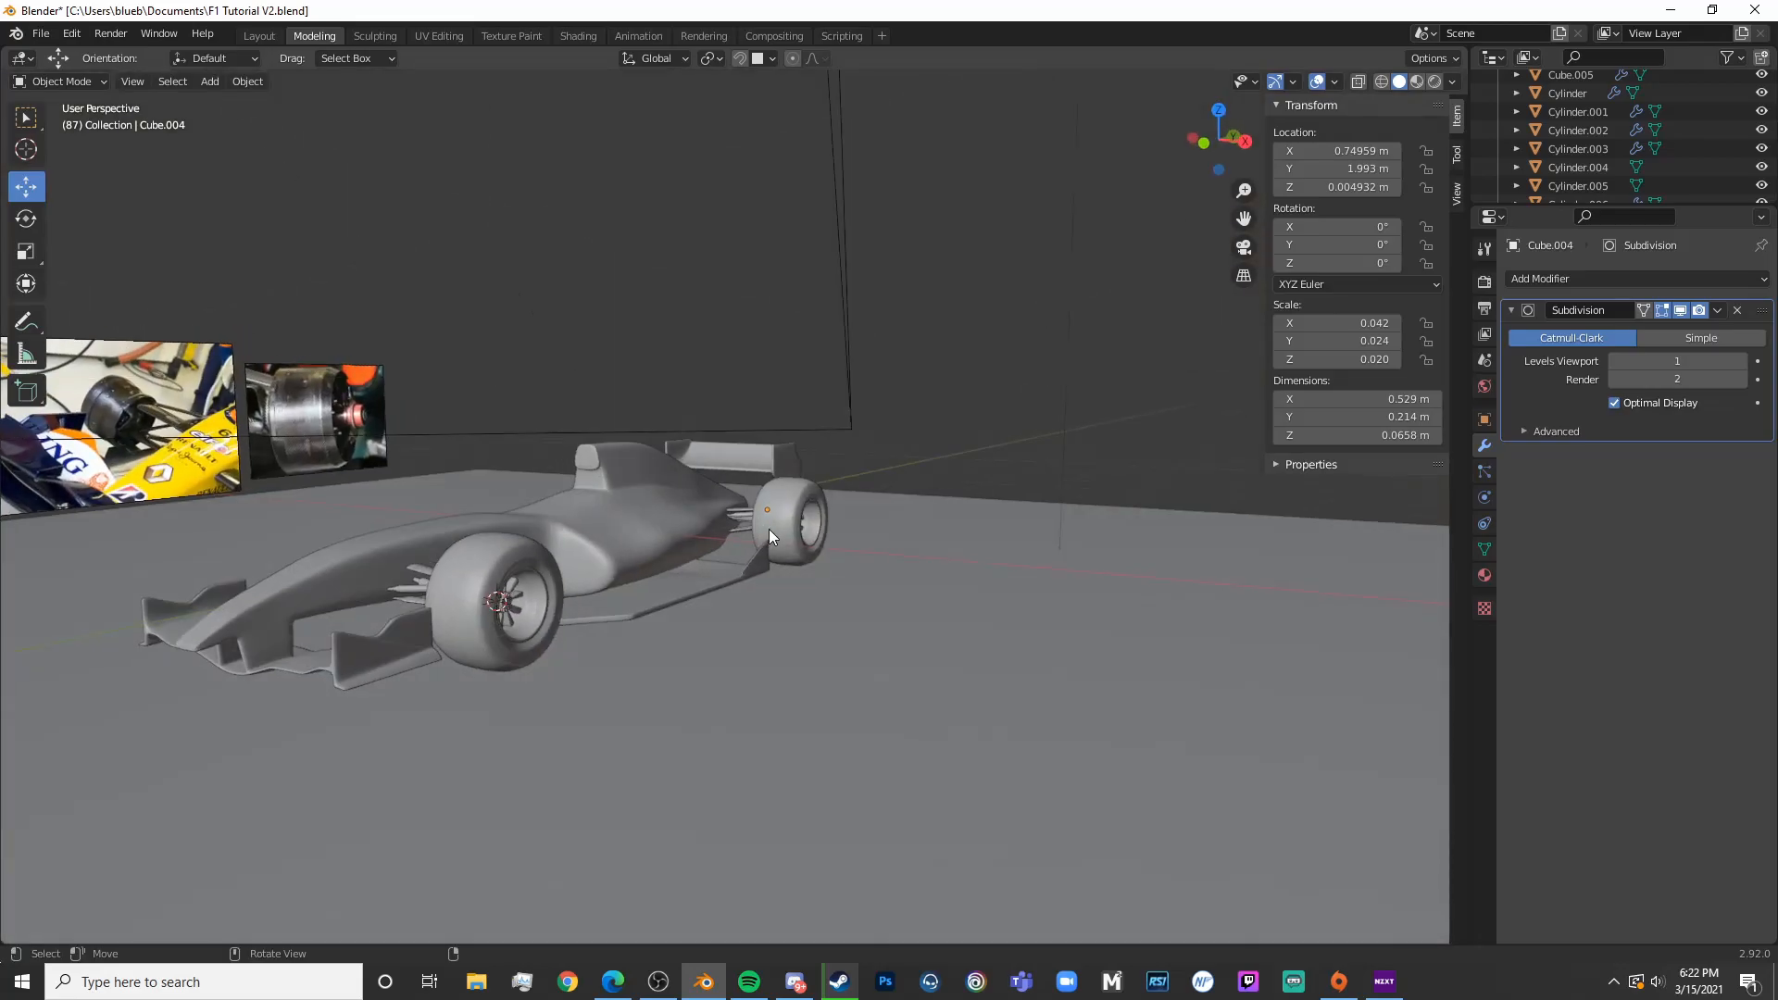
Join the front wheel's suspension rods, hub and upper arm into one object
{"action": "middle_click_drag", "start_coordinate": [626, 600], "coordinate": [674, 774], "text": "shift"}
{"action": "scroll", "coordinate": [865, 570], "scroll_direction": "up", "scroll_amount": 6}
{"action": "left_click", "coordinate": [1014, 724]}
{"action": "middle_click_drag", "start_coordinate": [1014, 724], "coordinate": [737, 631]}
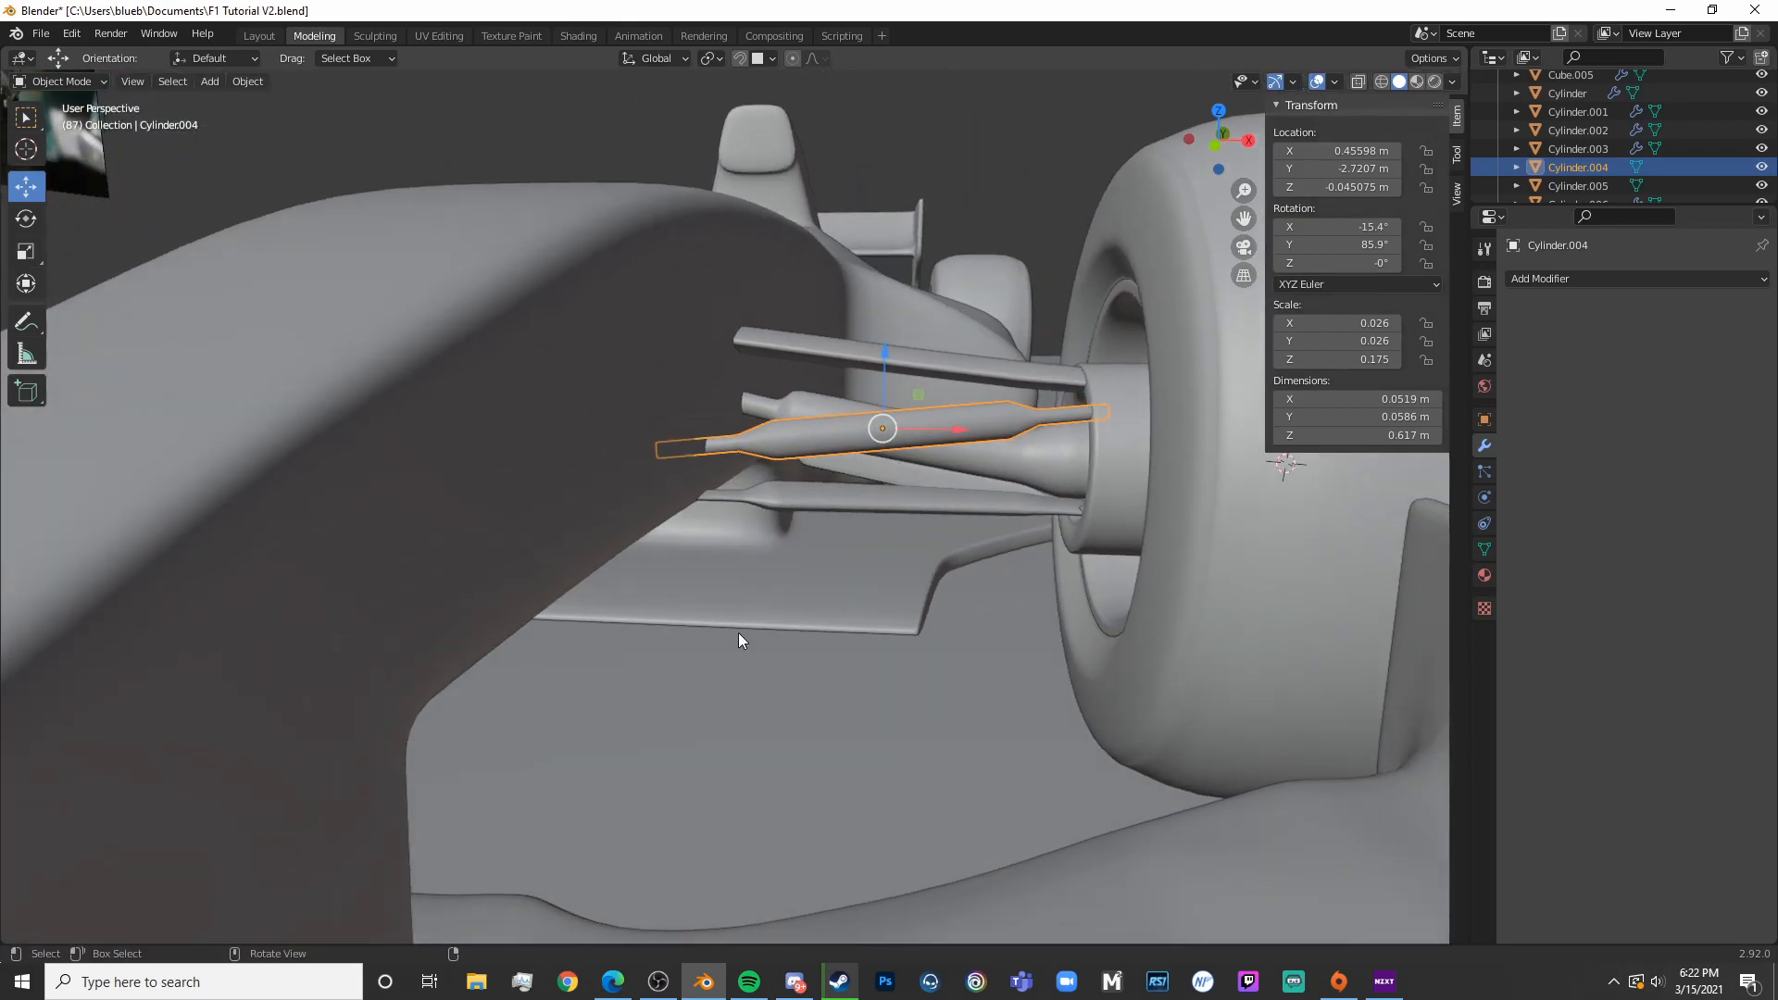
{"action": "left_click", "coordinate": [959, 503], "text": "shift"}
{"action": "left_click", "coordinate": [1091, 448], "text": "shift"}
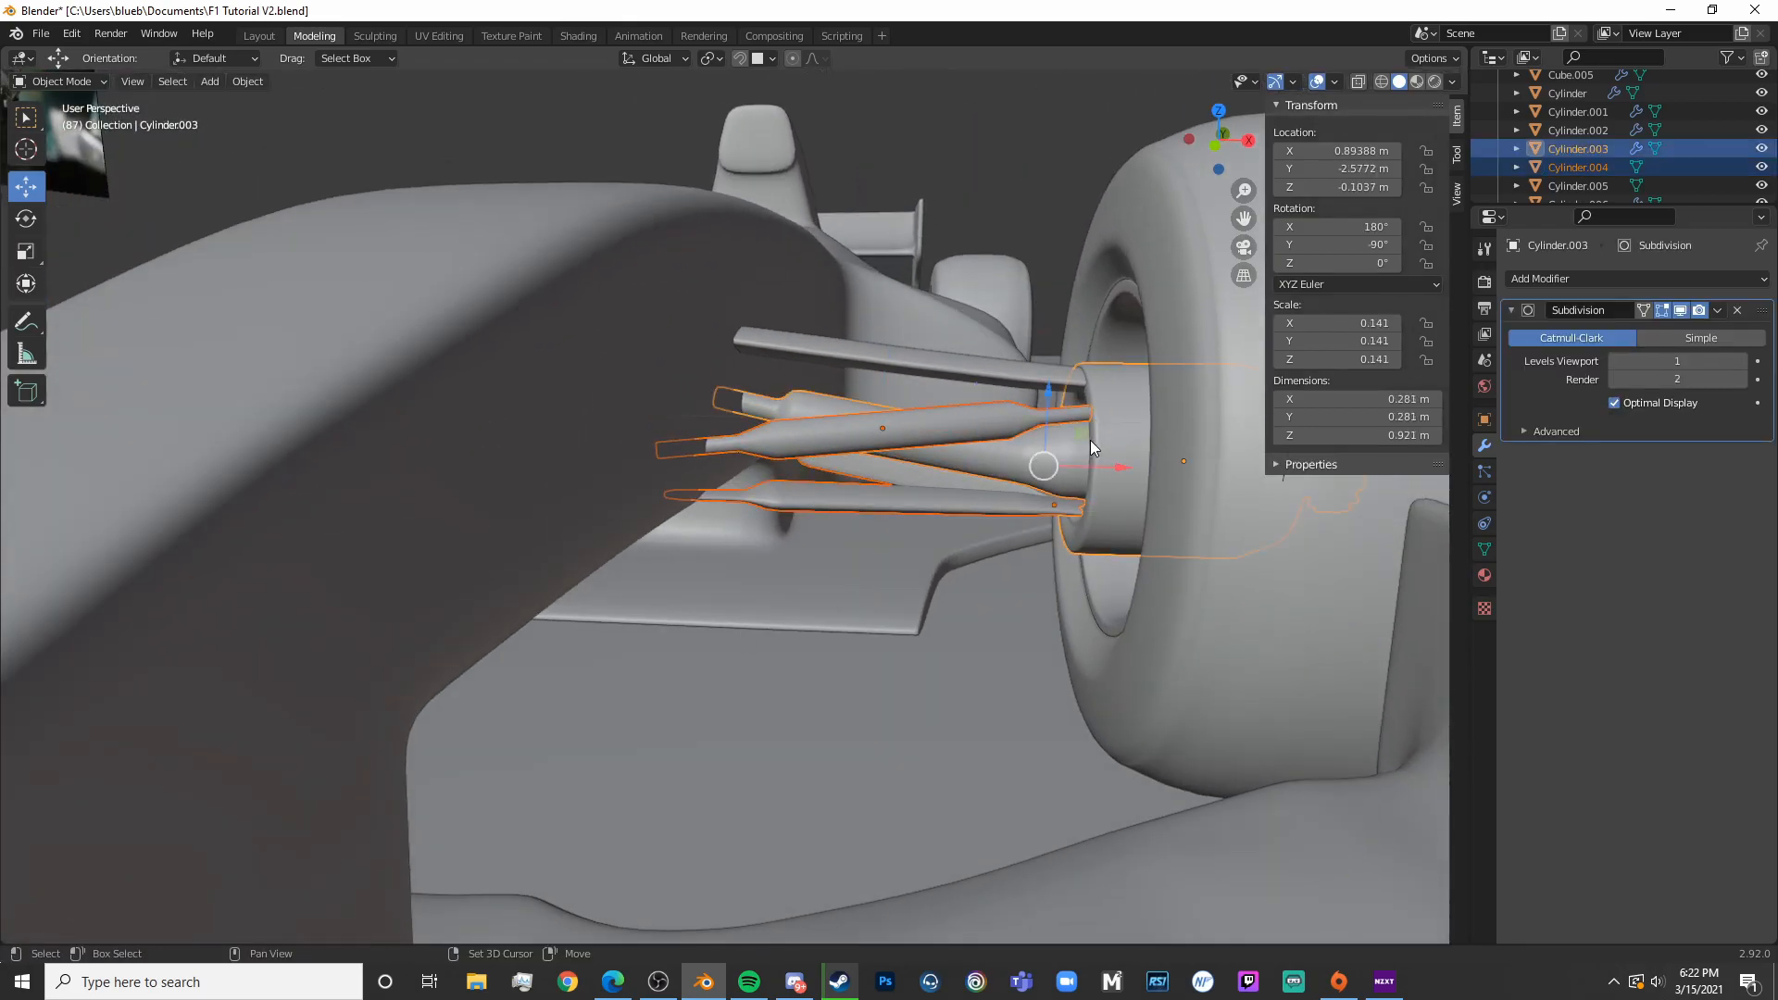
{"action": "left_click", "coordinate": [959, 364], "text": "shift"}
{"action": "middle_click_drag", "start_coordinate": [1031, 514], "coordinate": [848, 620]}
{"action": "scroll", "coordinate": [848, 619], "scroll_direction": "down", "scroll_amount": 5}
{"action": "scroll", "coordinate": [885, 509], "scroll_direction": "up", "scroll_amount": 5}
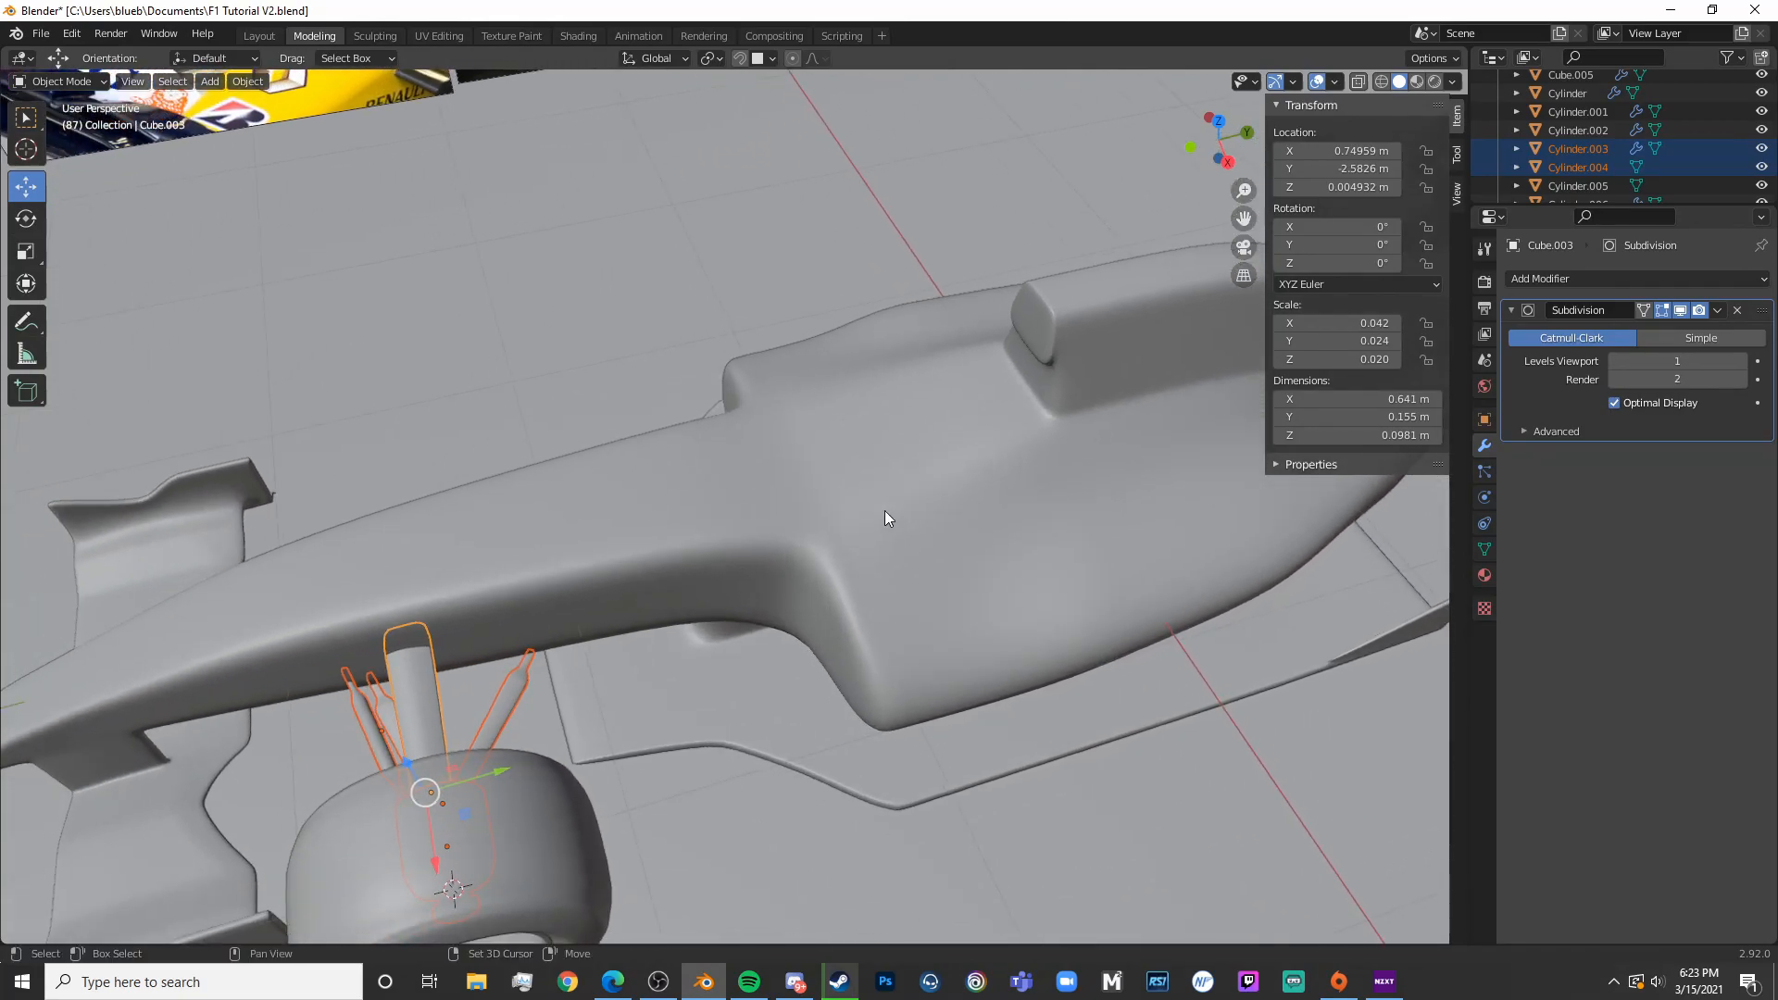
{"action": "key", "text": "ctrl+j"}
Join the rear wheel's suspension rods, hub and upper arm into one object
{"action": "middle_click_drag", "start_coordinate": [933, 696], "coordinate": [883, 571]}
{"action": "left_click", "coordinate": [825, 730]}
{"action": "left_click", "coordinate": [787, 762], "text": "shift"}
{"action": "left_click", "coordinate": [753, 757], "text": "shift"}
{"action": "left_click", "coordinate": [785, 693], "text": "shift"}
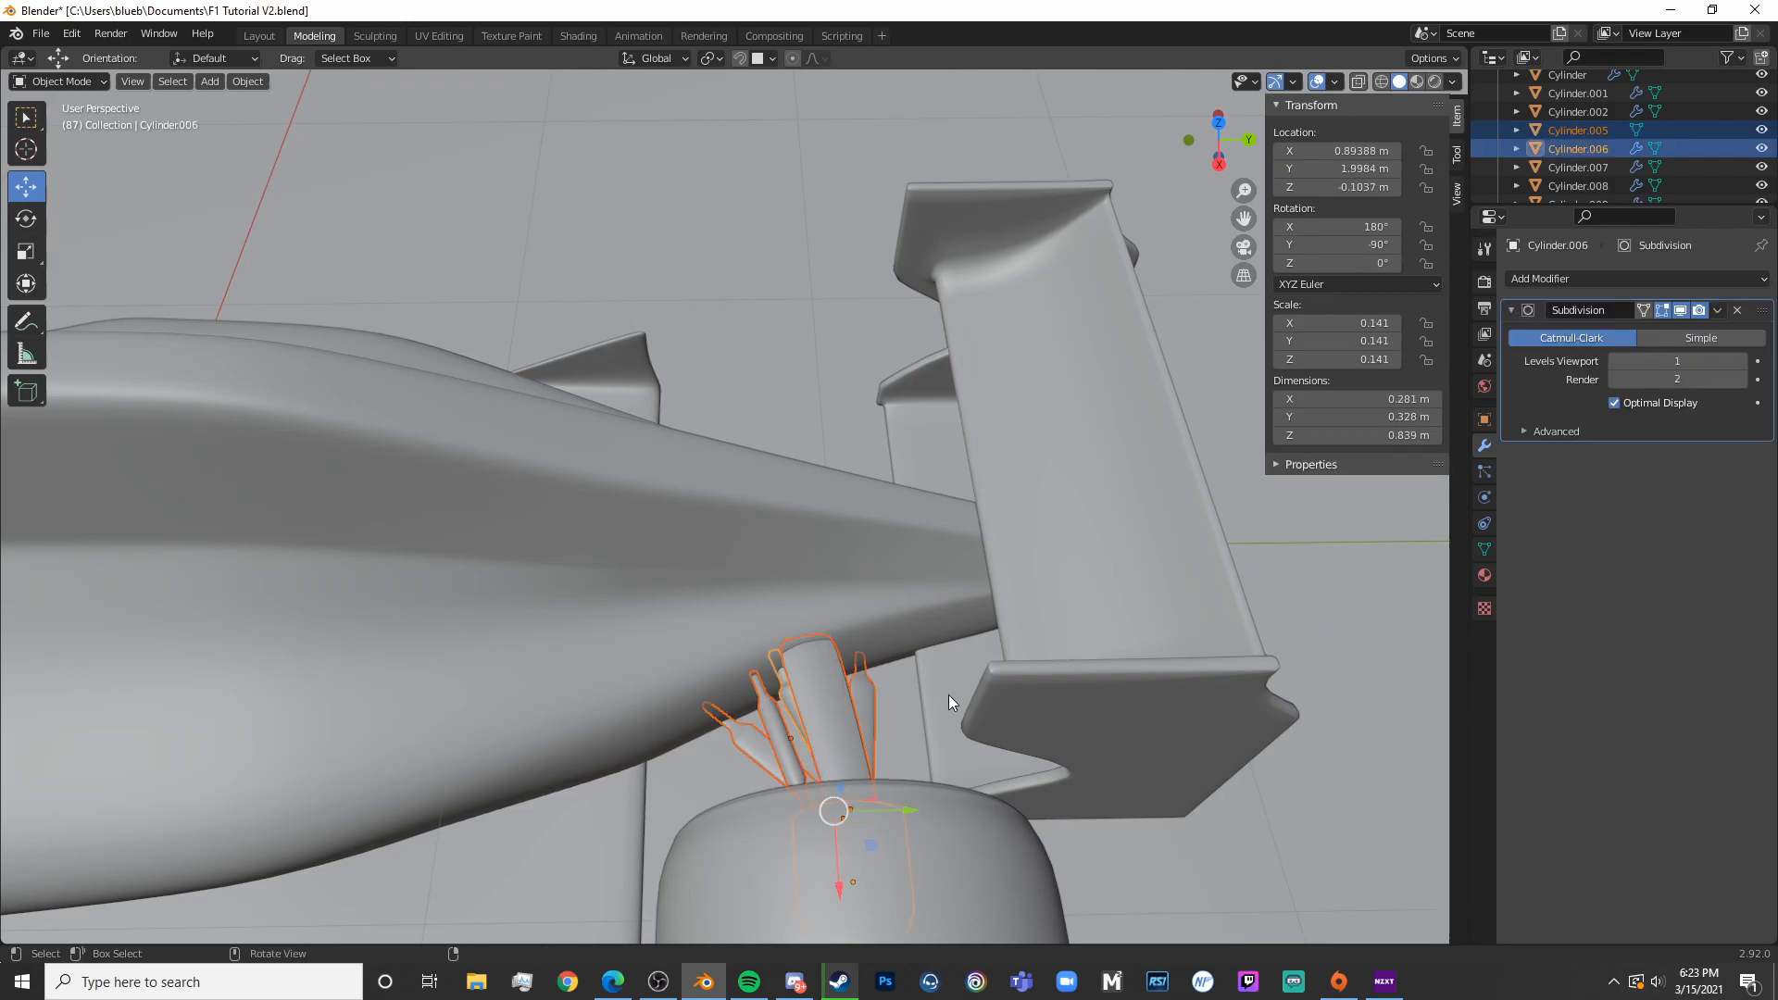
{"action": "key", "text": "ctrl+j"}
Try to join the front wheel's rim and spokes with its tyre
{"action": "scroll", "coordinate": [948, 695], "scroll_direction": "down", "scroll_amount": 8}
{"action": "middle_click_drag", "start_coordinate": [592, 611], "coordinate": [524, 495], "text": "shift"}
{"action": "scroll", "coordinate": [755, 539], "scroll_direction": "up", "scroll_amount": 3}
{"action": "left_click", "coordinate": [752, 537]}
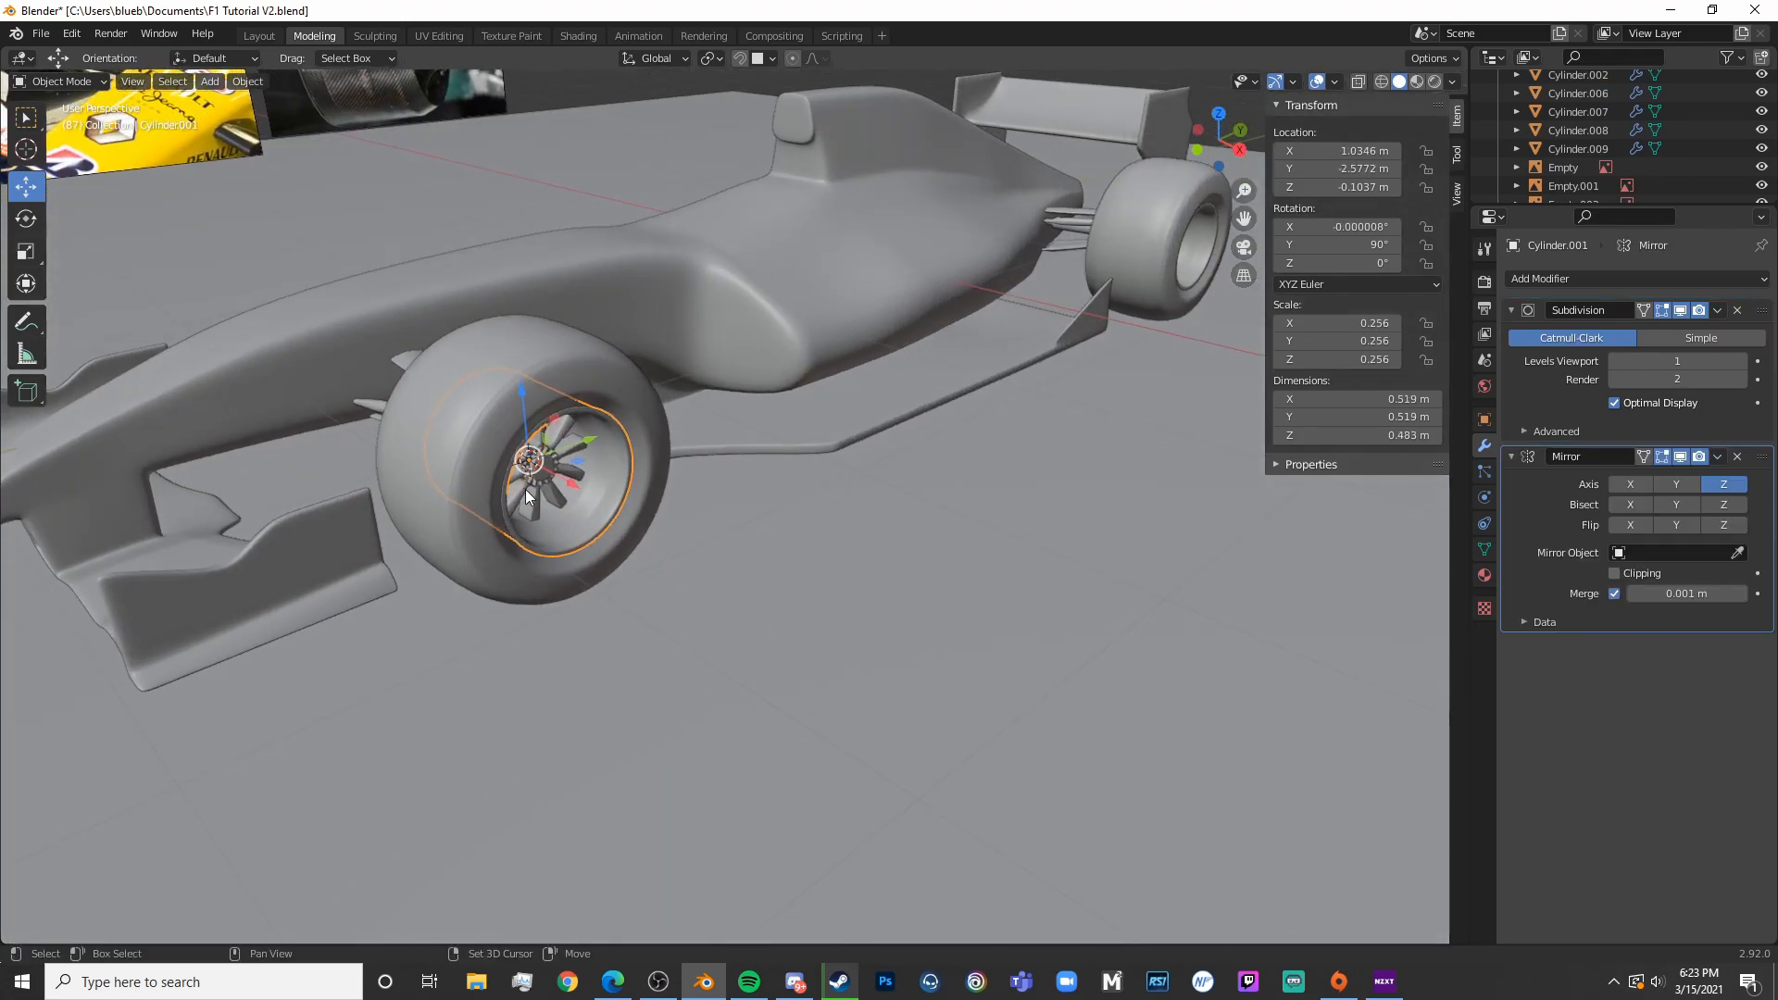
{"action": "left_click", "coordinate": [541, 497], "text": "shift"}
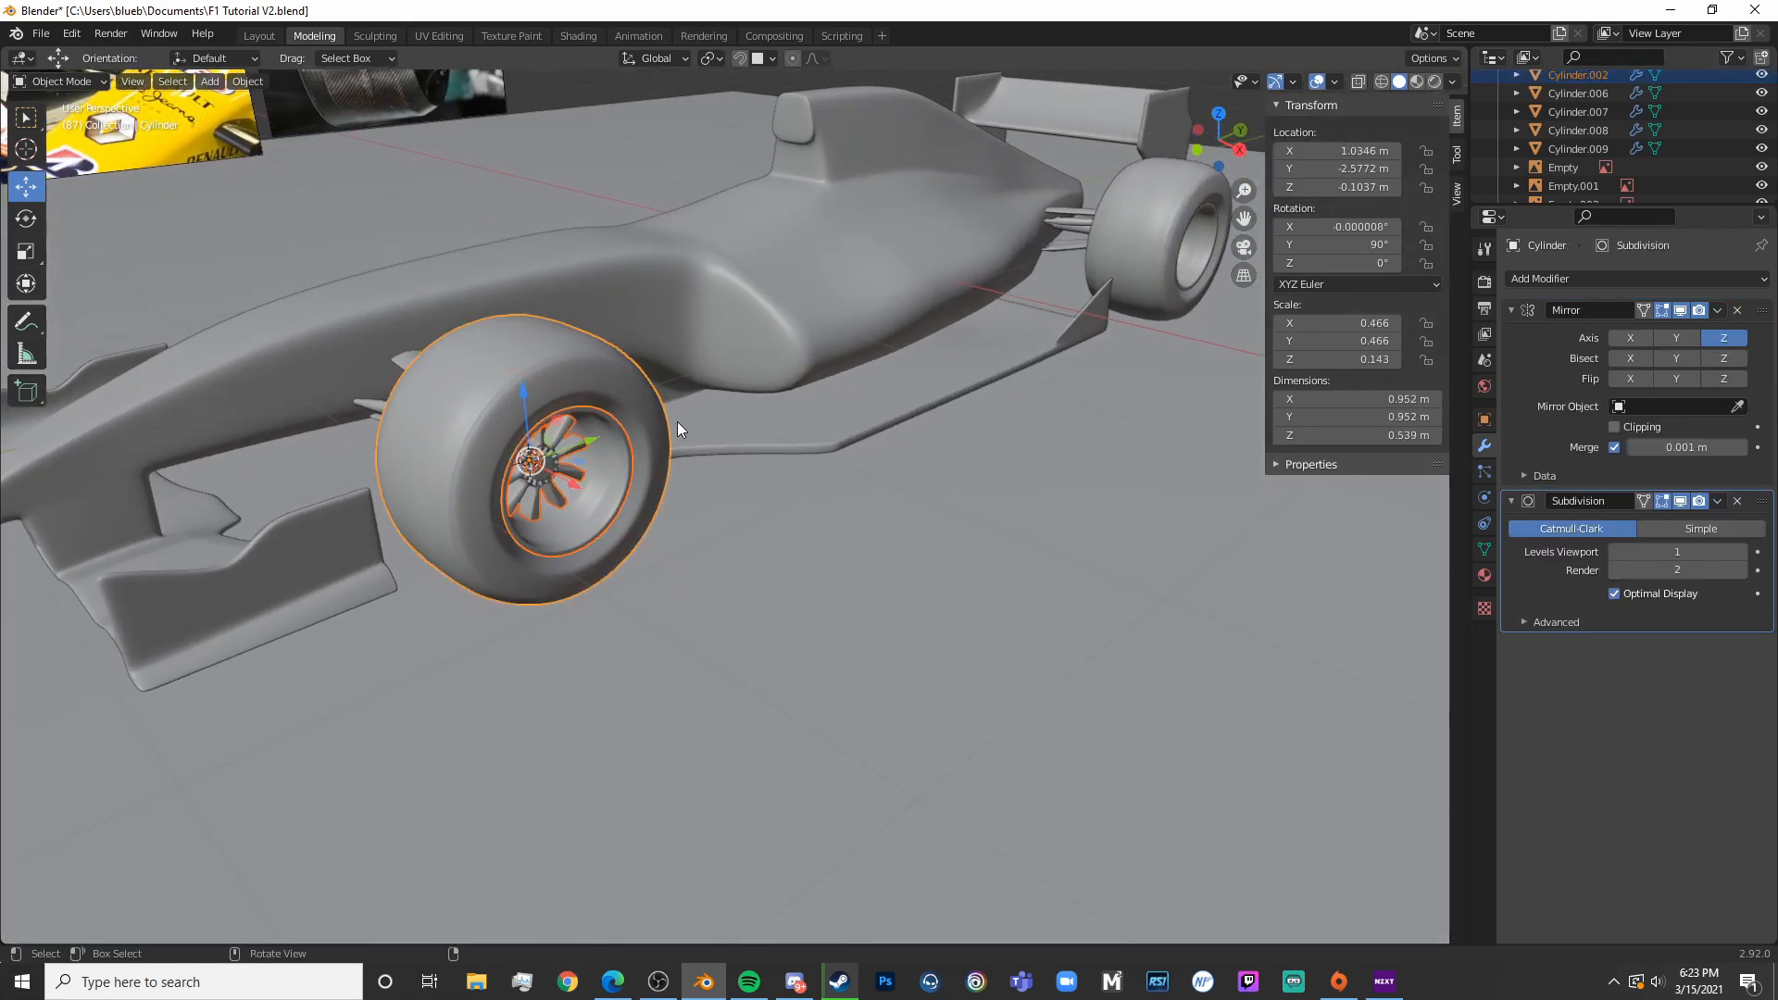
{"action": "key", "text": "ctrl+j"}
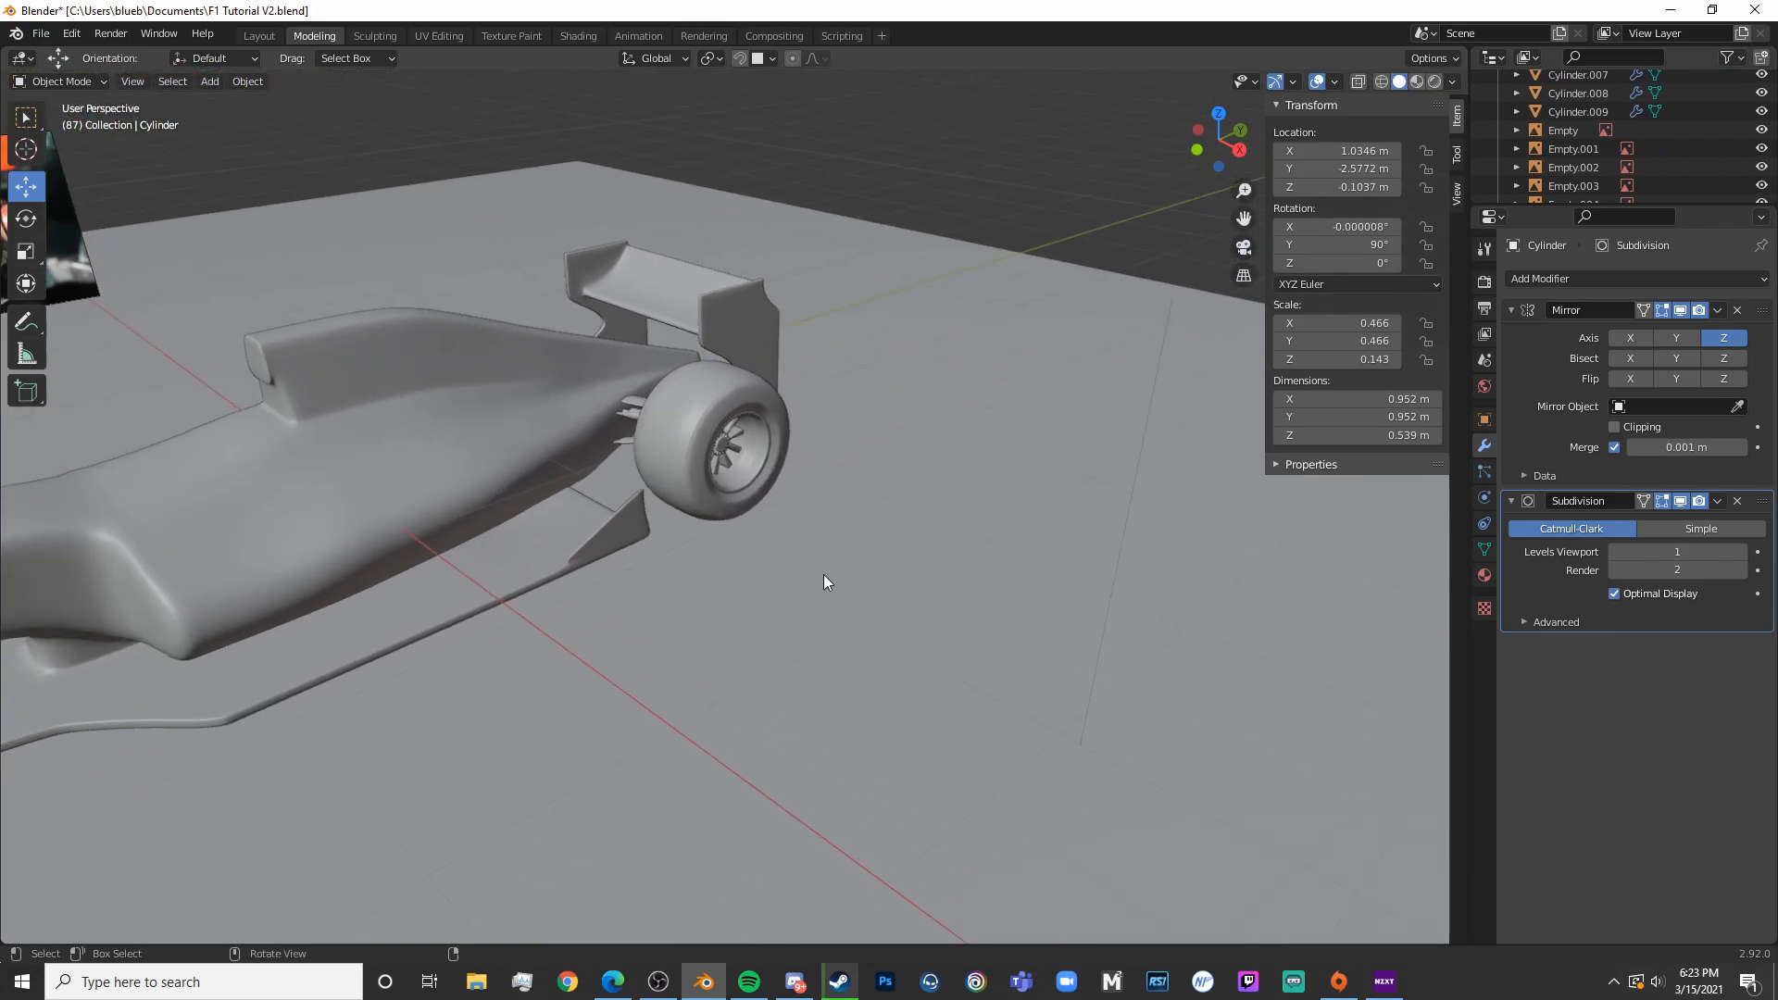
Try to join the rear wheel's spokes and rim with its tyre
{"action": "scroll", "coordinate": [827, 581], "scroll_direction": "up", "scroll_amount": 2}
{"action": "middle_click_drag", "start_coordinate": [827, 582], "coordinate": [681, 509]}
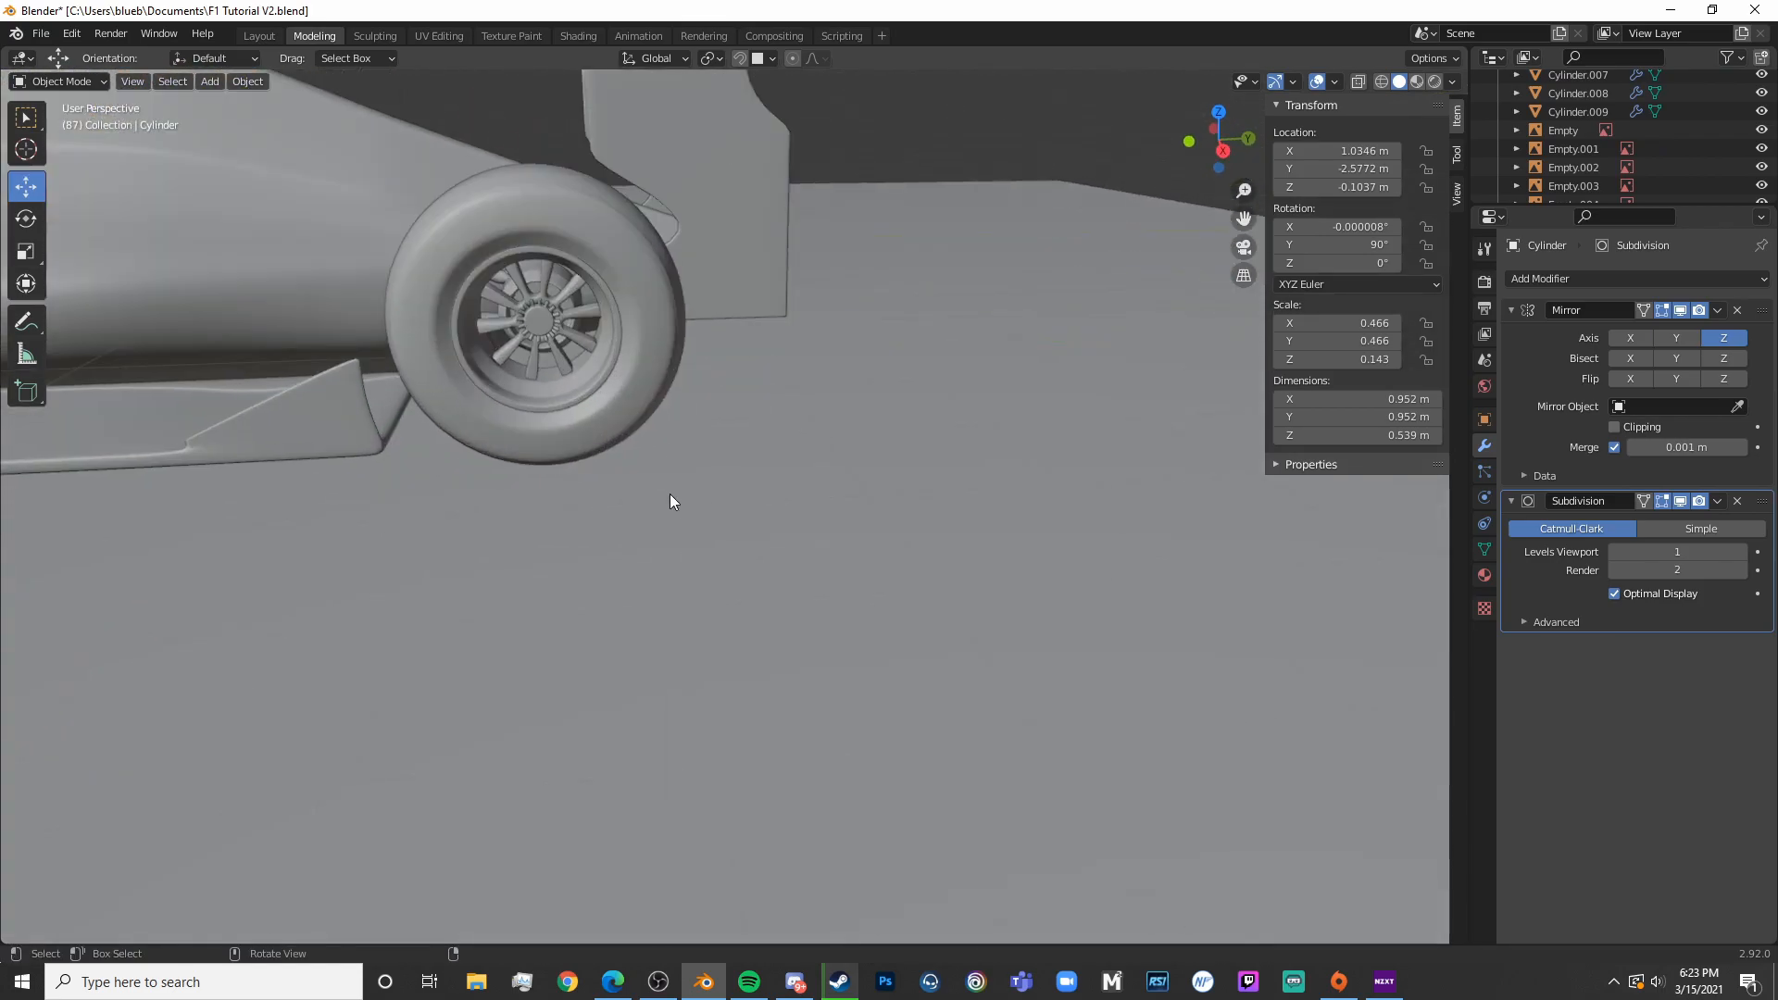
{"action": "left_click", "coordinate": [556, 364]}
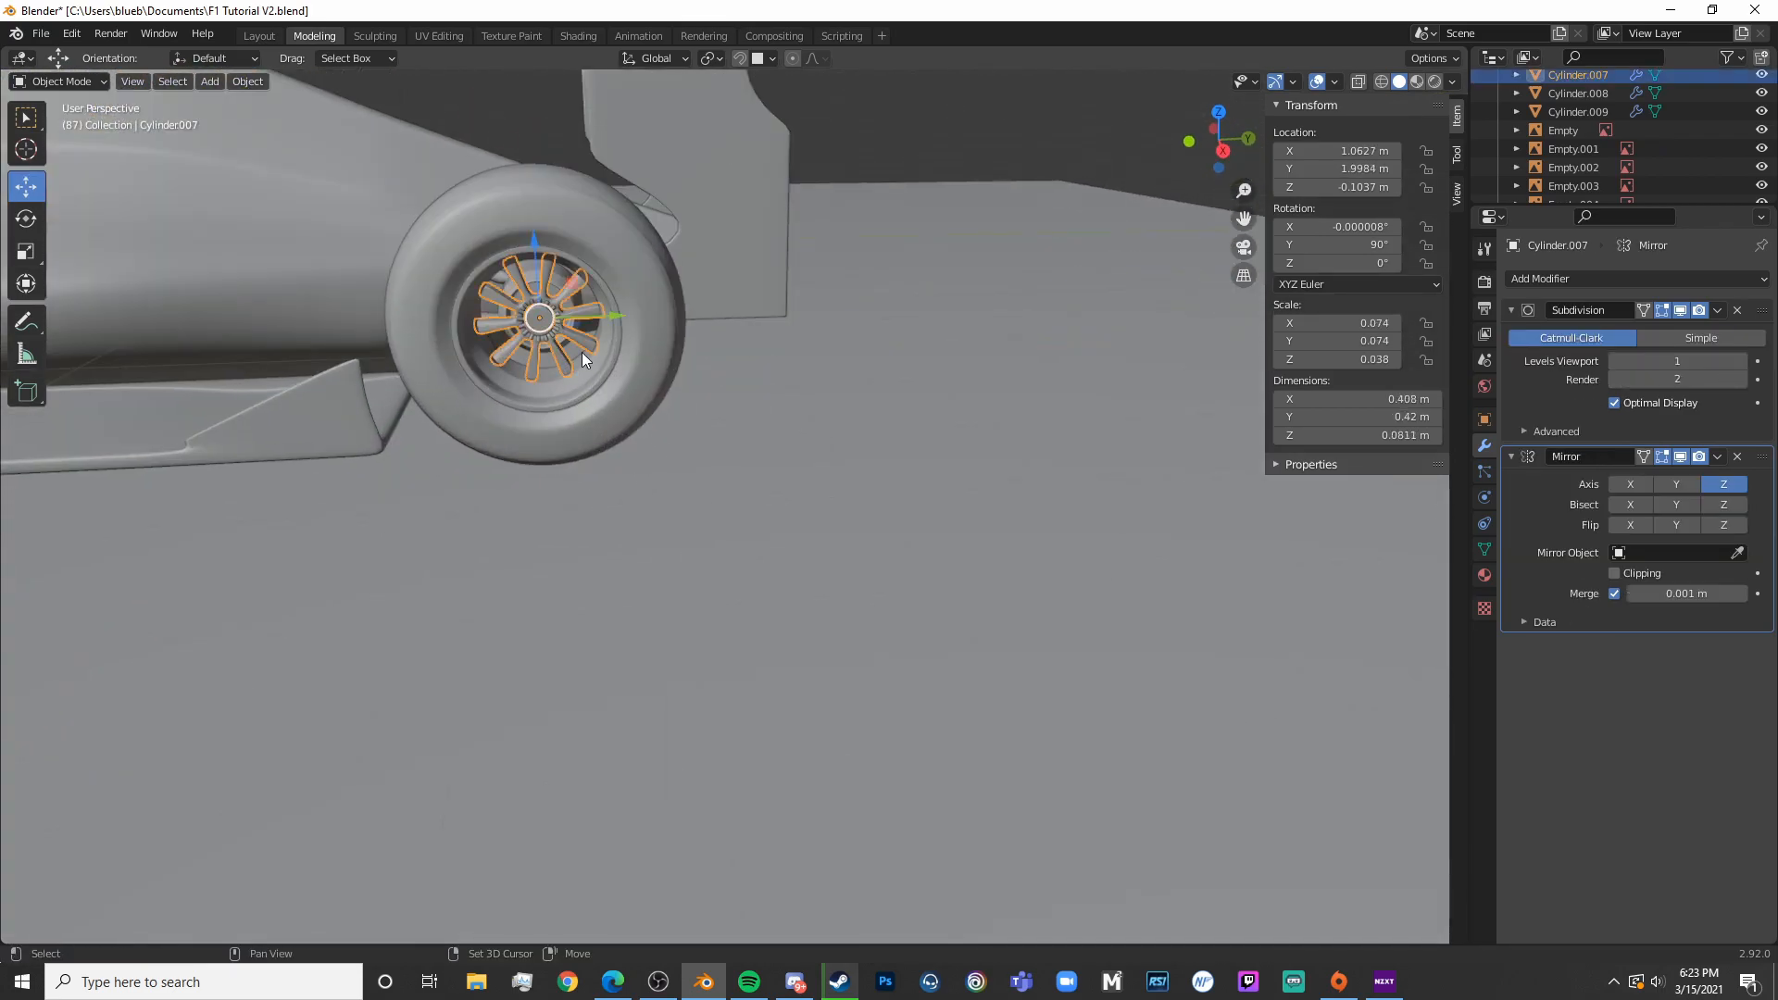
{"action": "left_click", "coordinate": [587, 388], "text": "shift"}
{"action": "left_click", "coordinate": [613, 408], "text": "shift"}
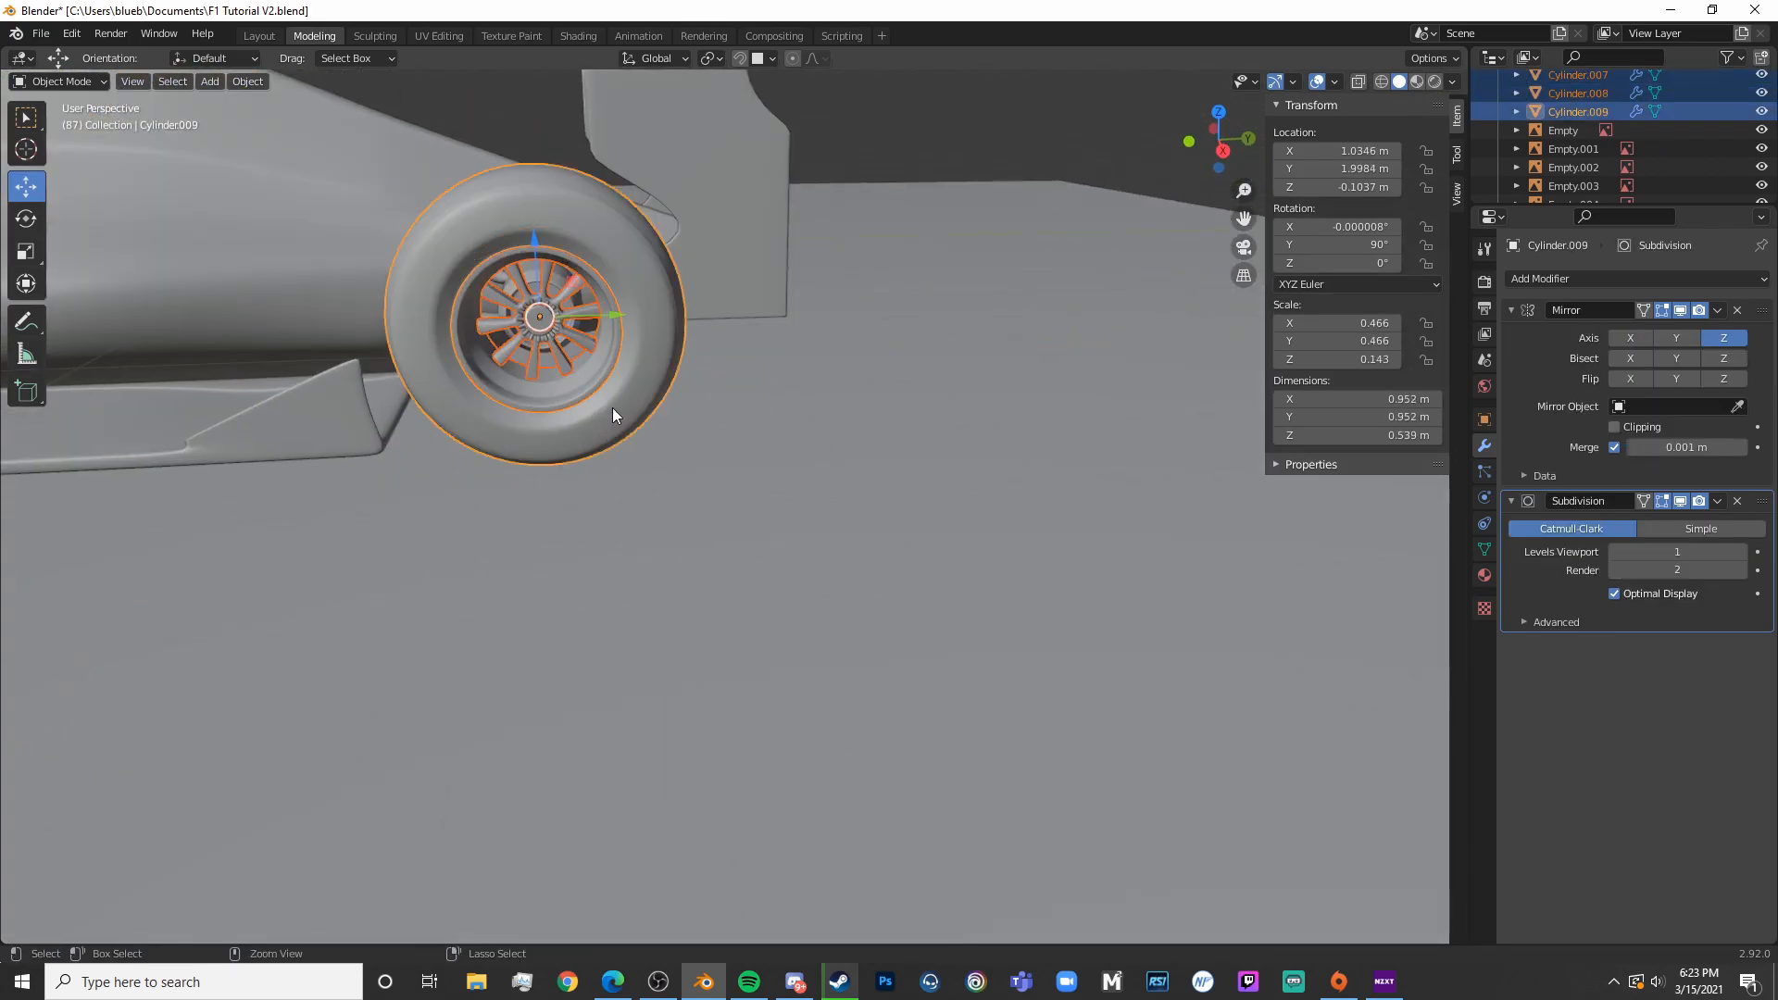
{"action": "key", "text": "ctrl+j"}
{"action": "middle_click_drag", "start_coordinate": [613, 408], "coordinate": [830, 513], "text": "shift"}
{"action": "scroll", "coordinate": [830, 513], "scroll_direction": "down", "scroll_amount": 2}
{"action": "middle_click_drag", "start_coordinate": [550, 534], "coordinate": [770, 543]}
{"action": "left_click", "coordinate": [1614, 280]}
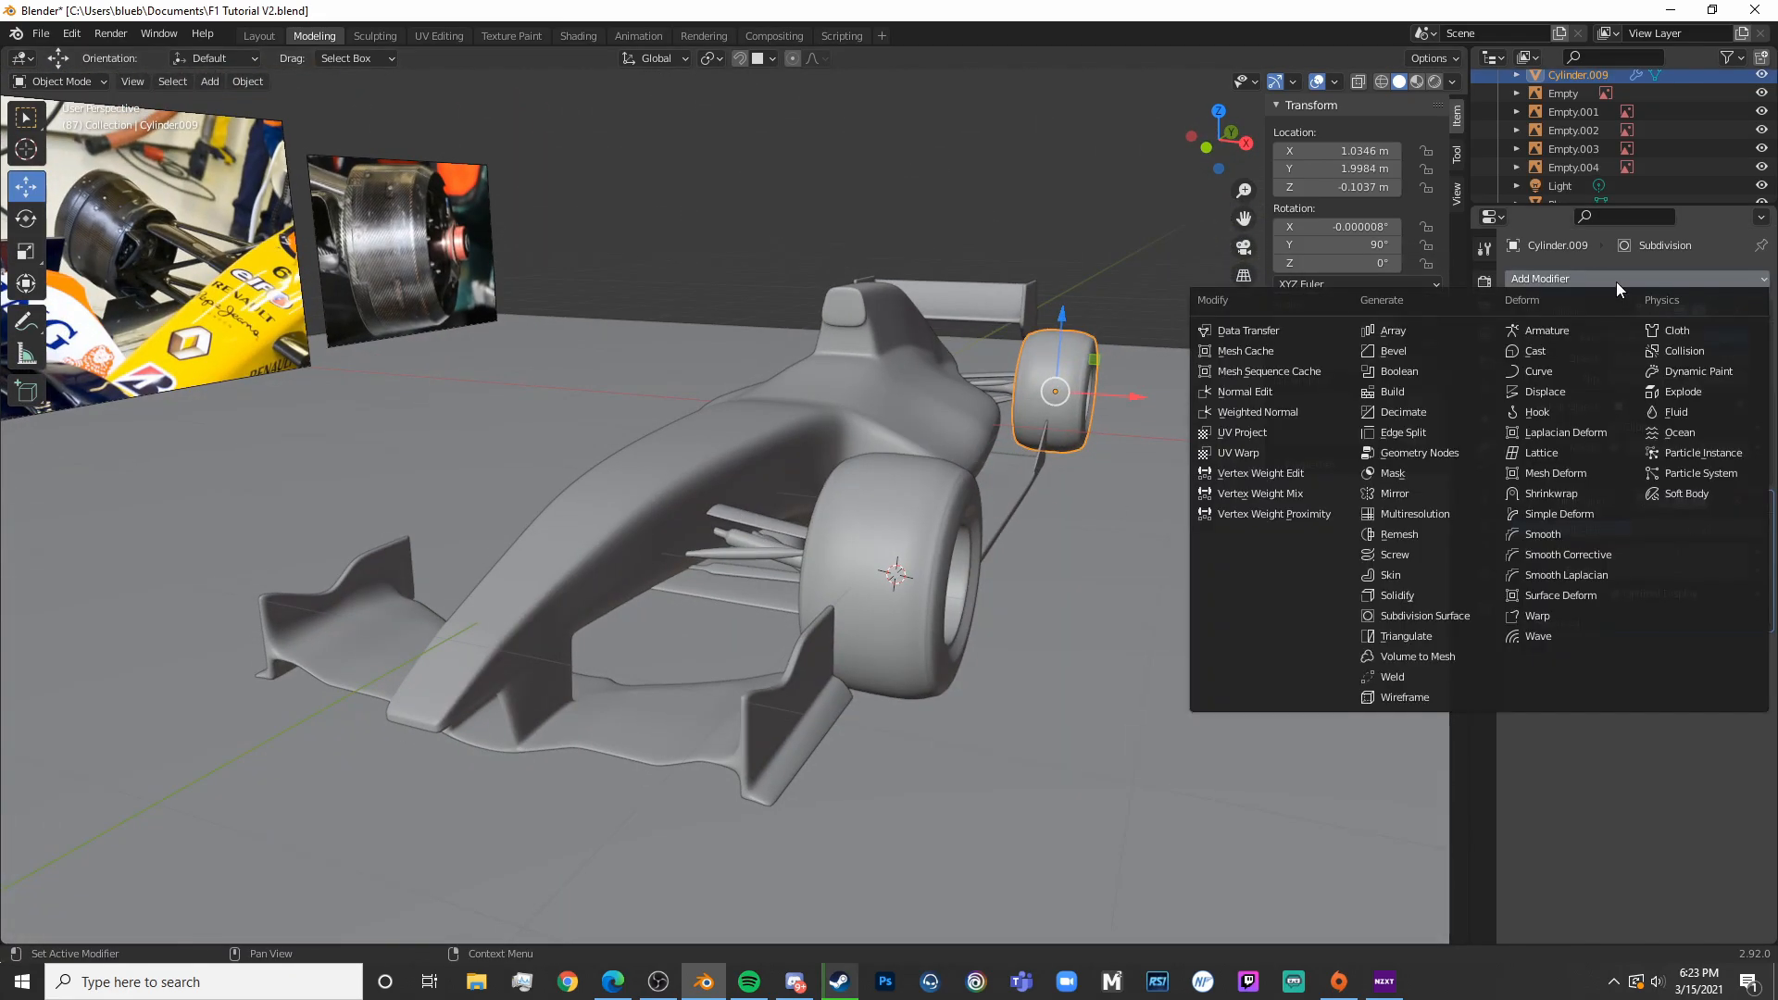
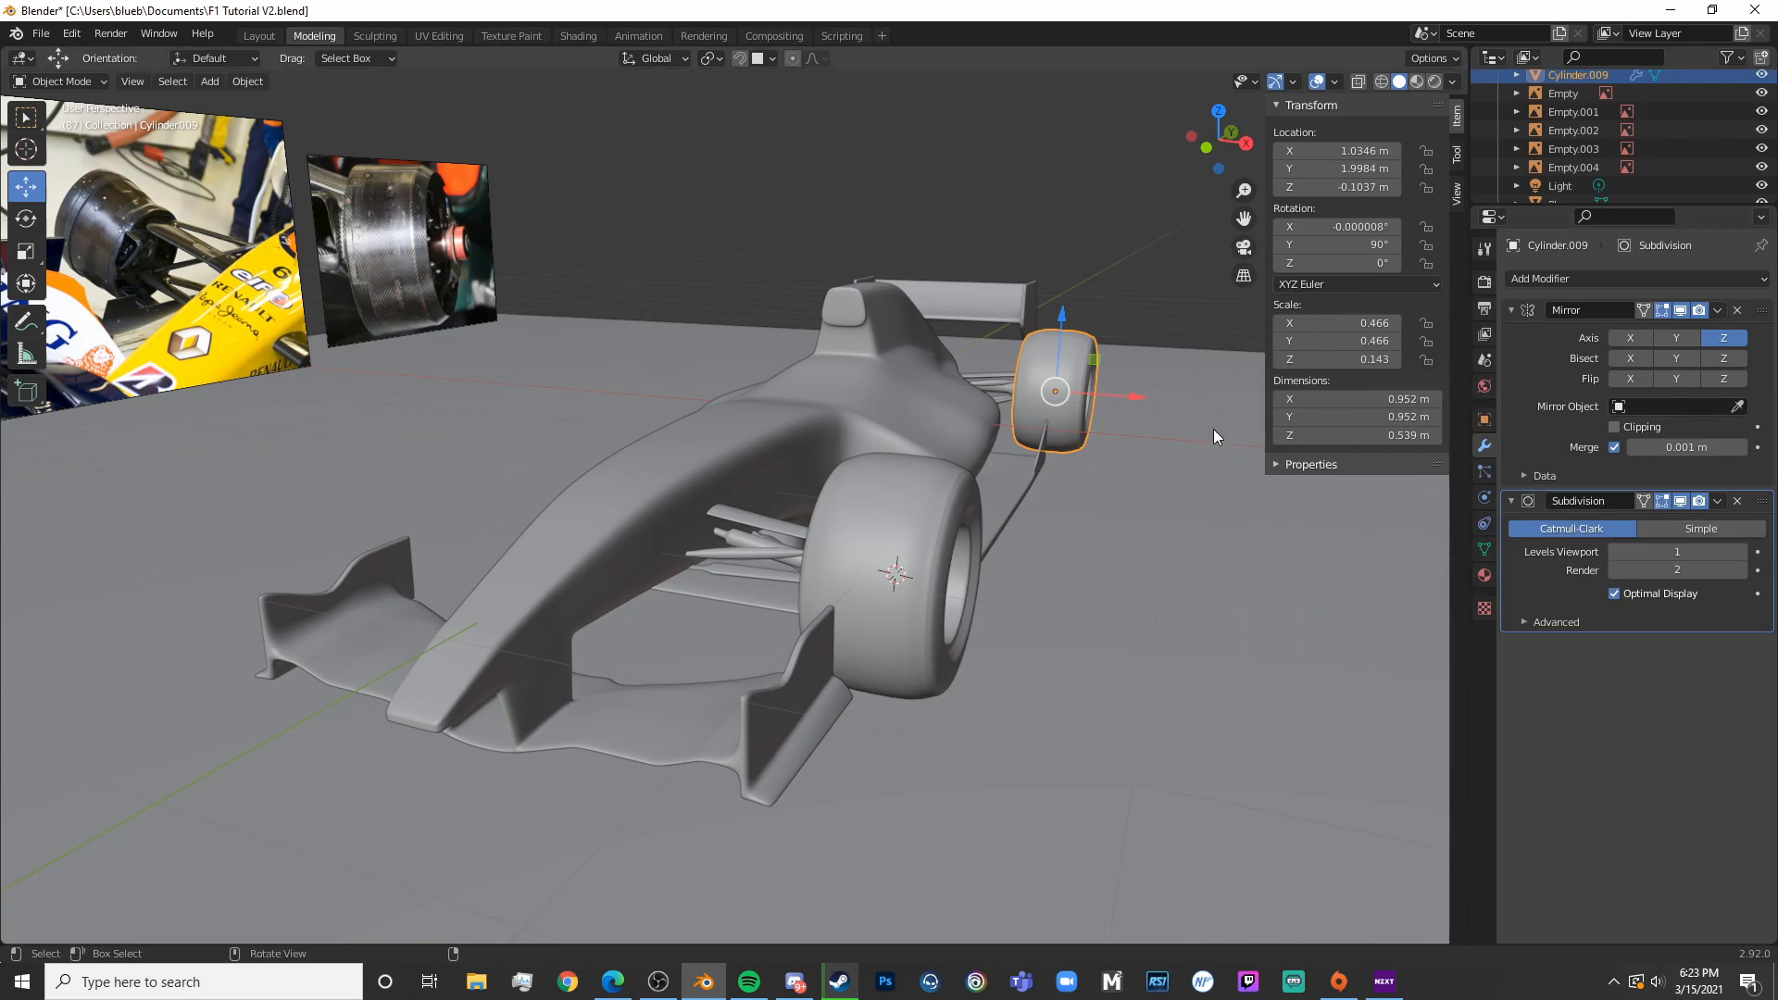
Examine the front wheel's rim, spokes and hub up close, selecting the hub and the joined wheel
{"action": "middle_click_drag", "start_coordinate": [1009, 586], "coordinate": [974, 552]}
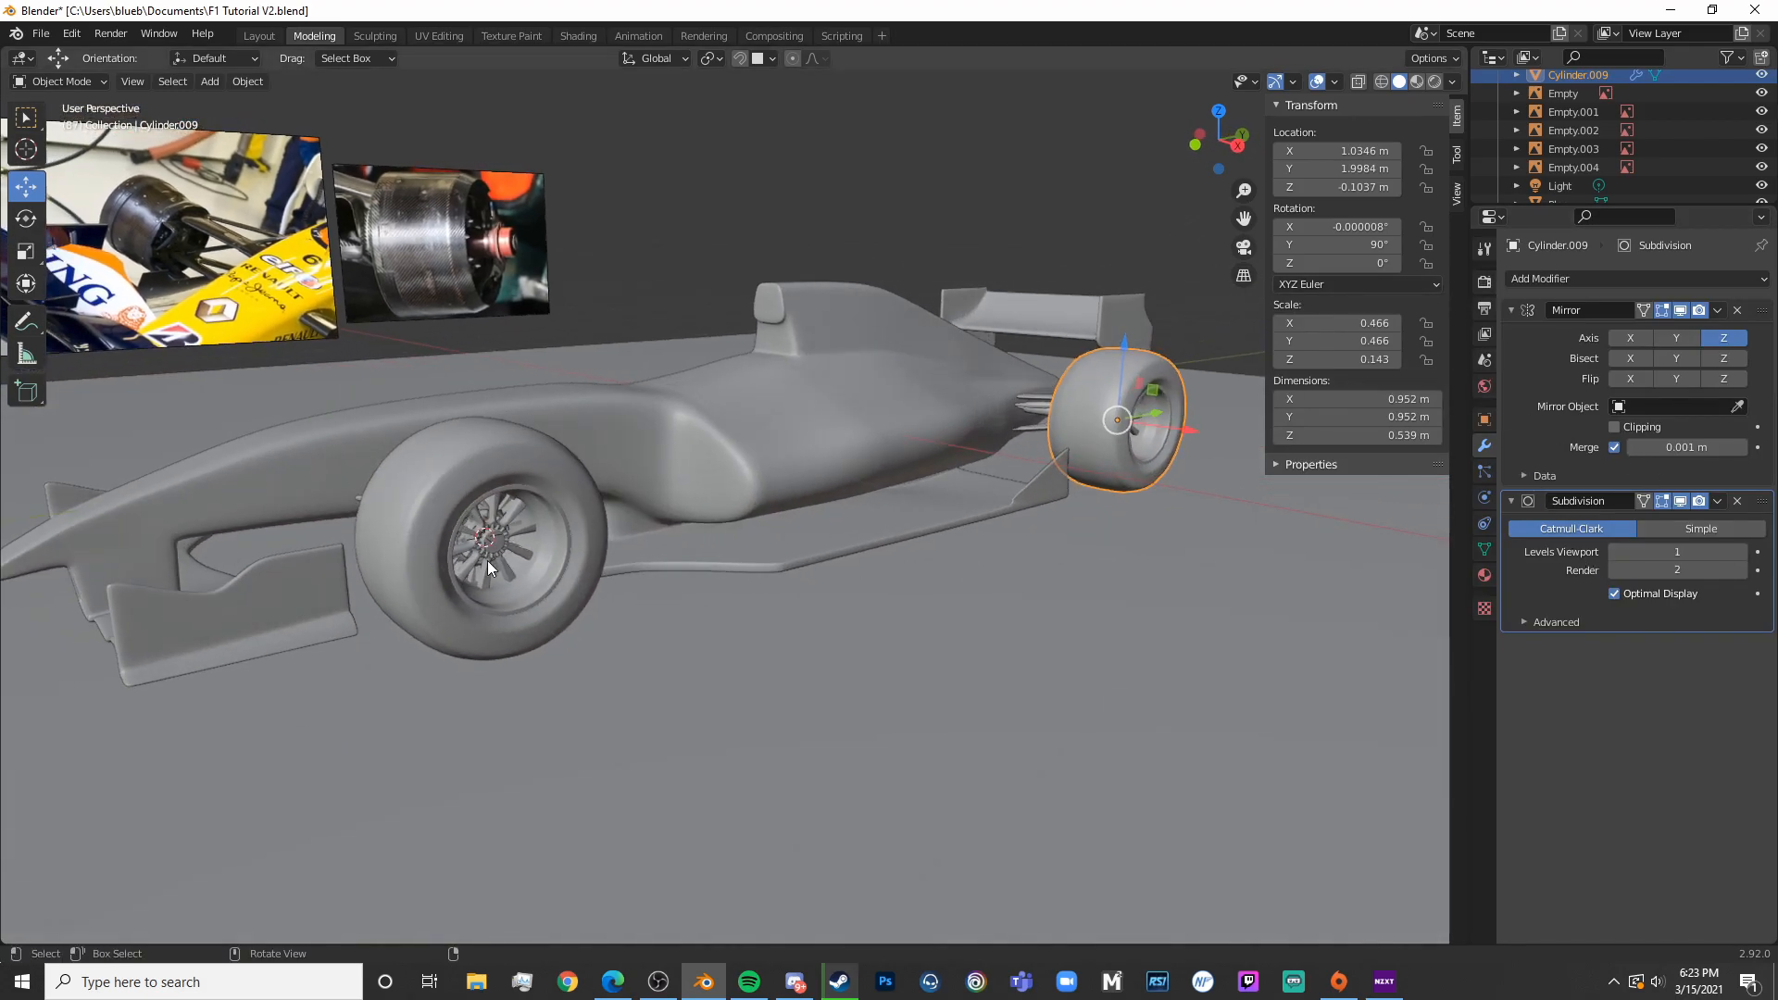
{"action": "middle_click_drag", "start_coordinate": [574, 571], "coordinate": [574, 553]}
{"action": "scroll", "coordinate": [606, 587], "scroll_direction": "up", "scroll_amount": 6}
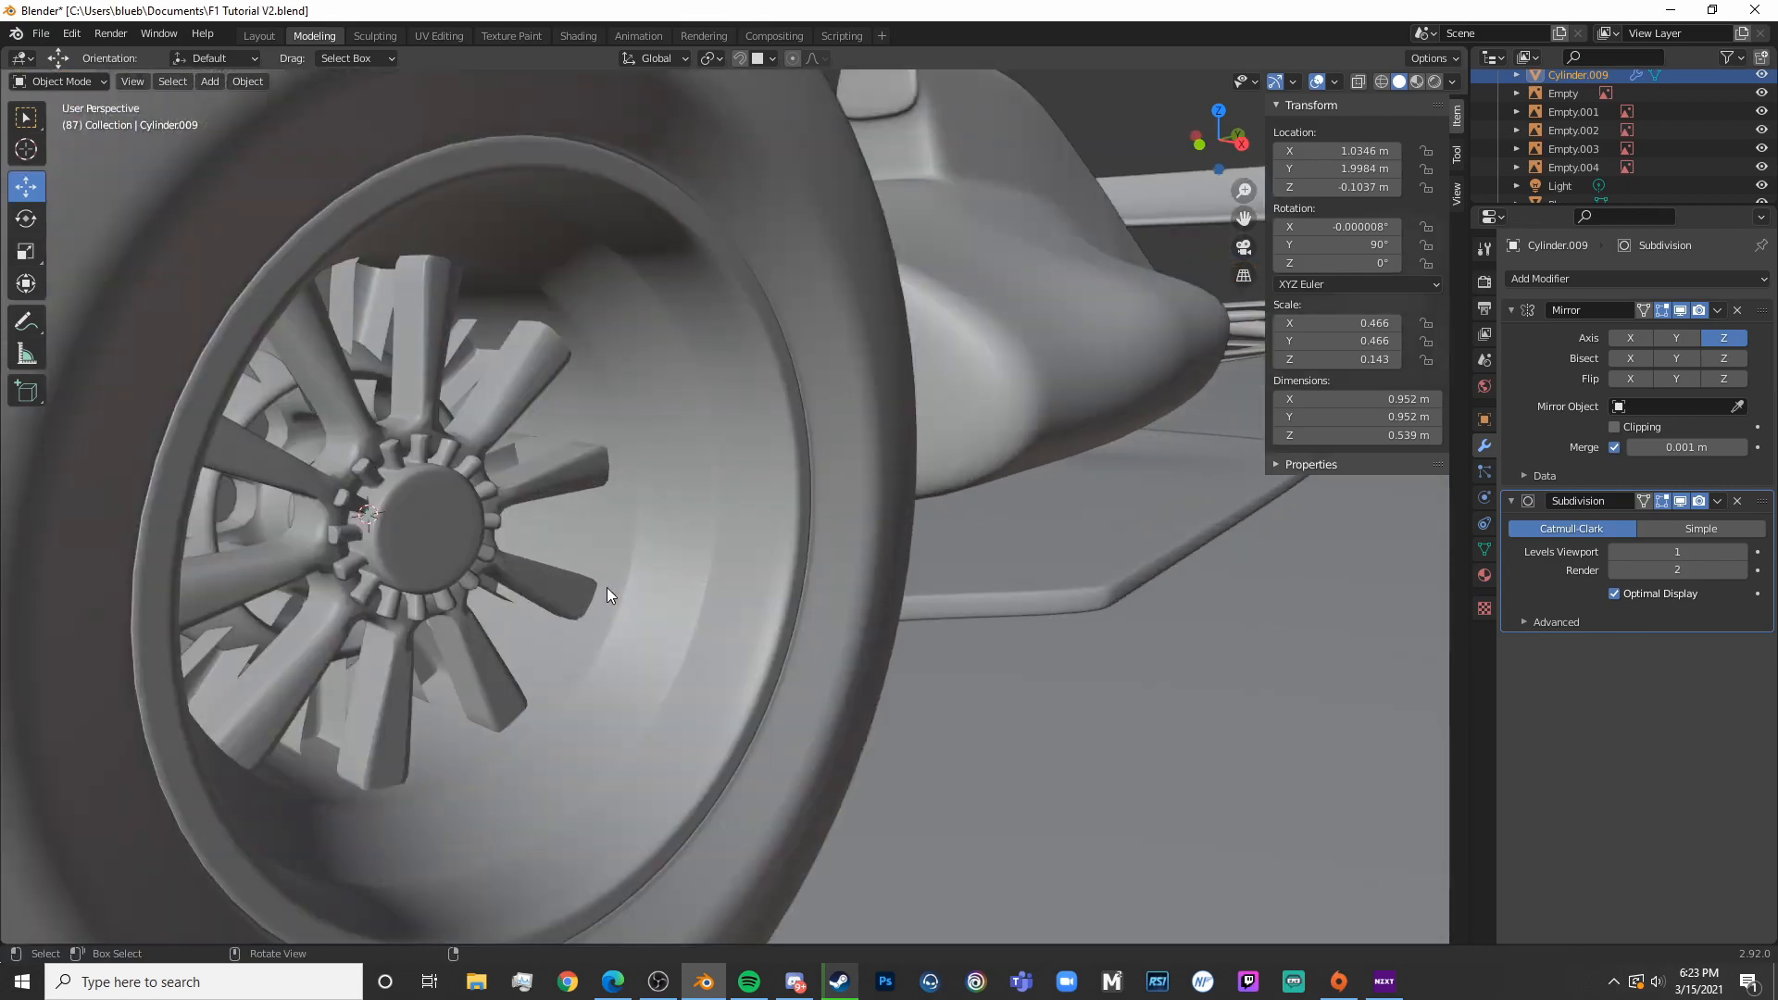
{"action": "left_click", "coordinate": [411, 438]}
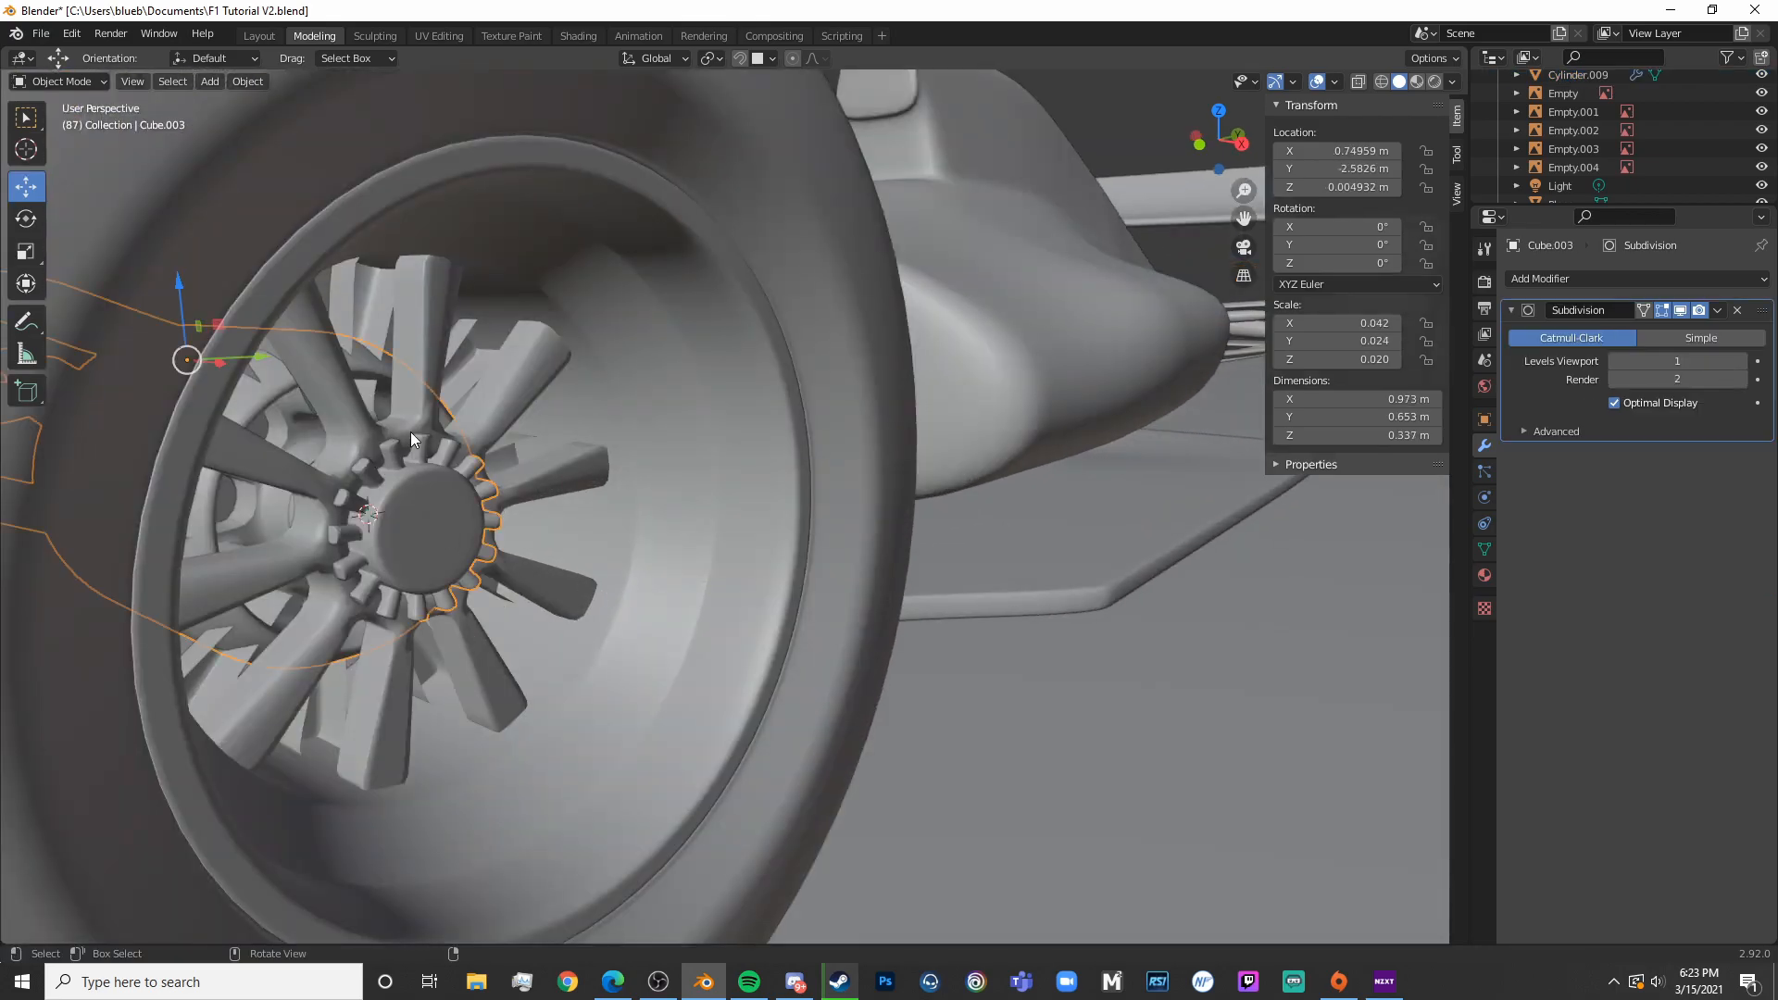
{"action": "left_click", "coordinate": [430, 354]}
{"action": "scroll", "coordinate": [430, 353], "scroll_direction": "down", "scroll_amount": 8}
{"action": "middle_click_drag", "start_coordinate": [476, 364], "coordinate": [763, 381]}
{"action": "scroll", "coordinate": [720, 463], "scroll_direction": "up", "scroll_amount": 8}
{"action": "scroll", "coordinate": [470, 432], "scroll_direction": "up", "scroll_amount": 6}
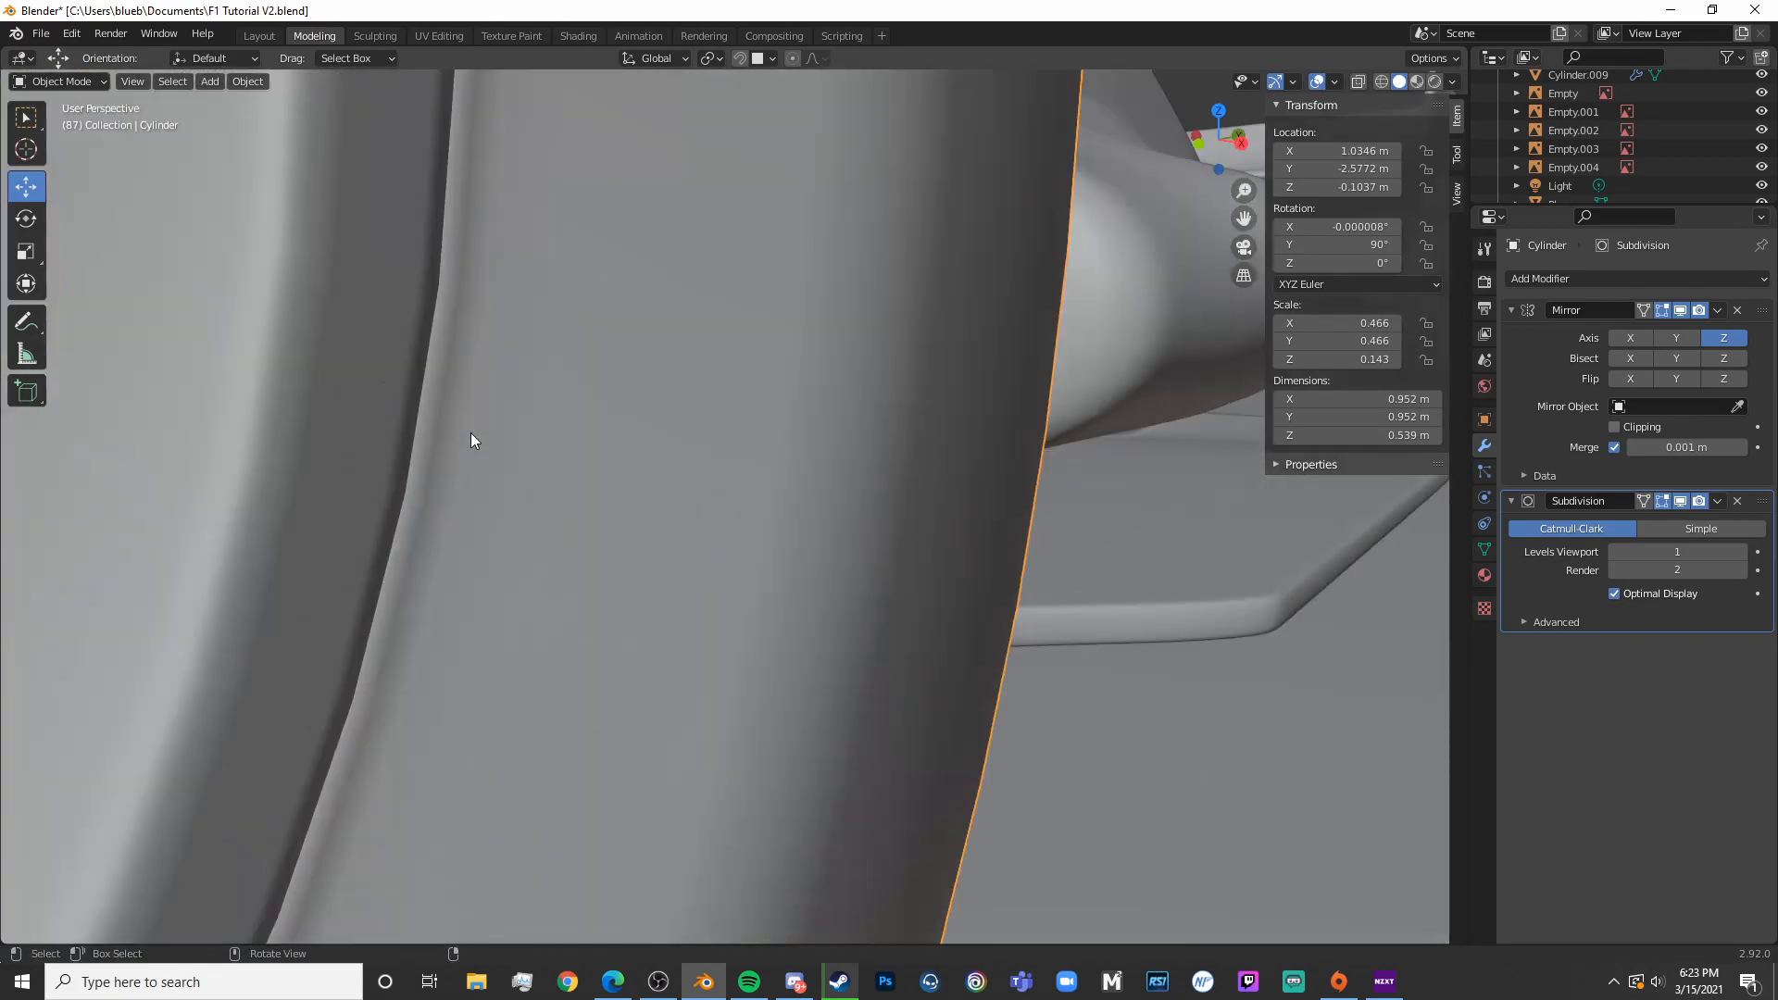
{"action": "scroll", "coordinate": [463, 424], "scroll_direction": "down", "scroll_amount": 6}
{"action": "scroll", "coordinate": [476, 384], "scroll_direction": "up", "scroll_amount": 4}
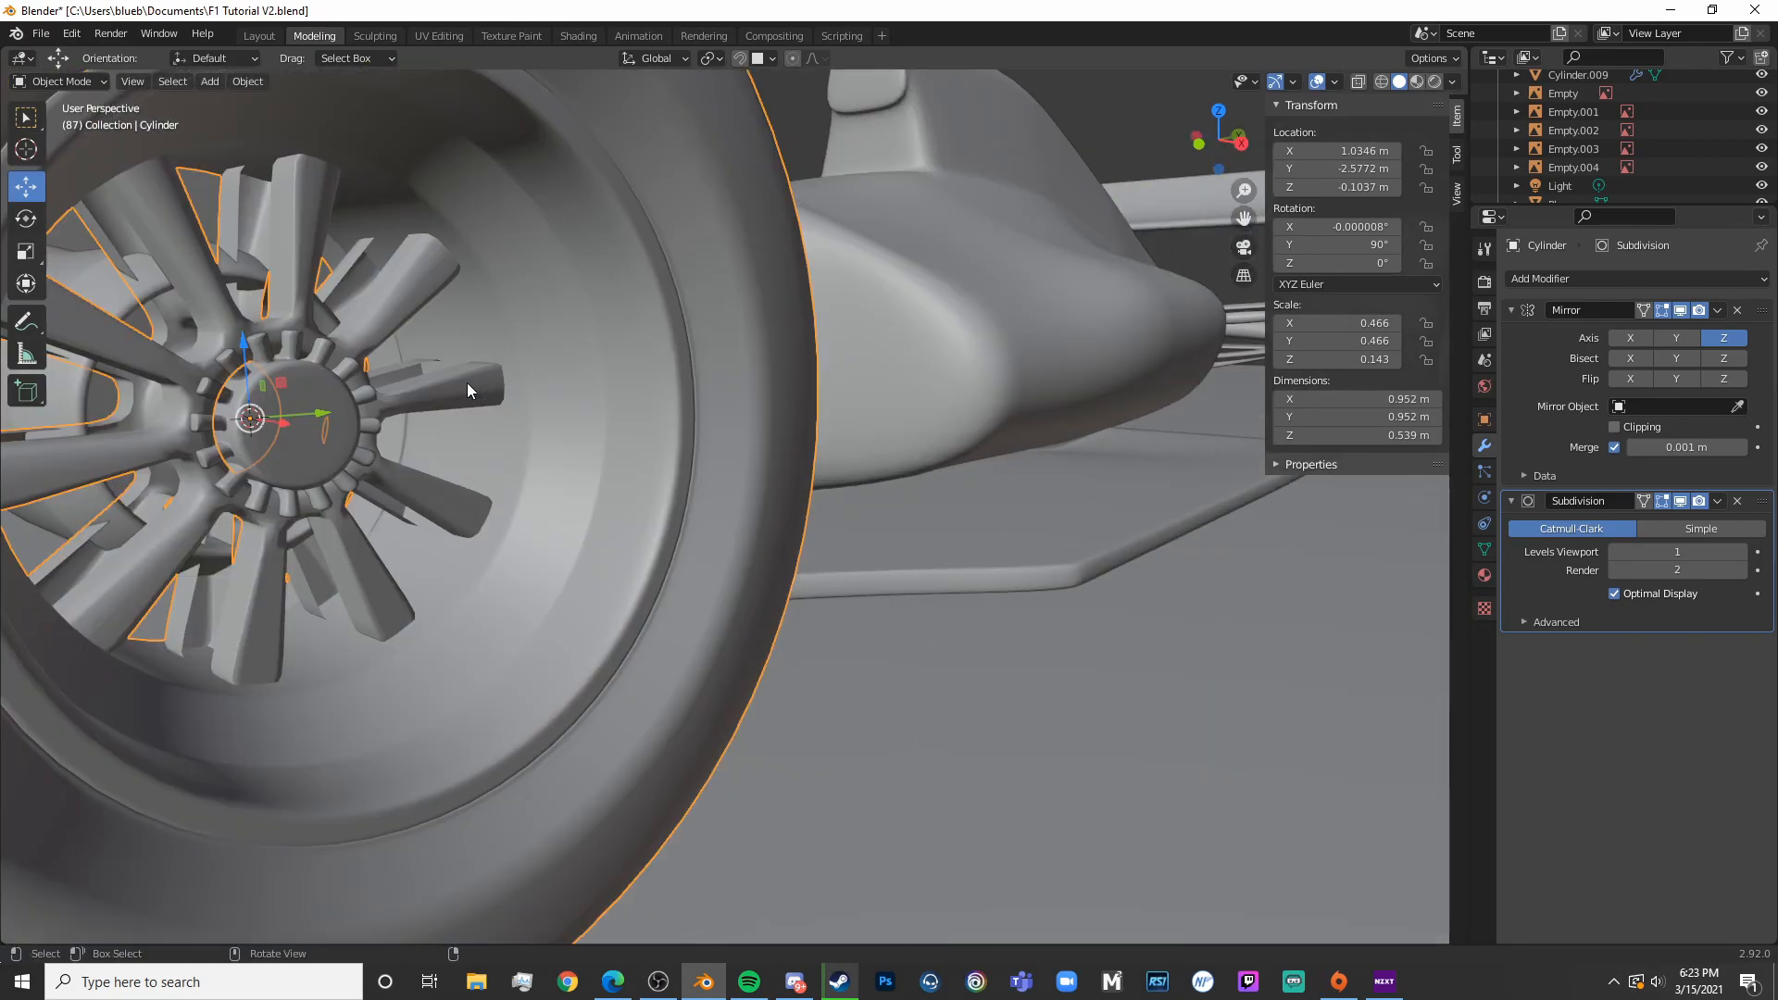
{"action": "scroll", "coordinate": [428, 386], "scroll_direction": "down", "scroll_amount": 9}
Undo the joins of the front and rear wheels' tyres, rims and spokes
{"action": "key", "text": "ctrl+z"}
{"action": "key", "text": "ctrl+z"}
{"action": "key", "text": "ctrl+z"}
{"action": "key", "text": "ctrl+z"}
{"action": "key", "text": "ctrl+z"}
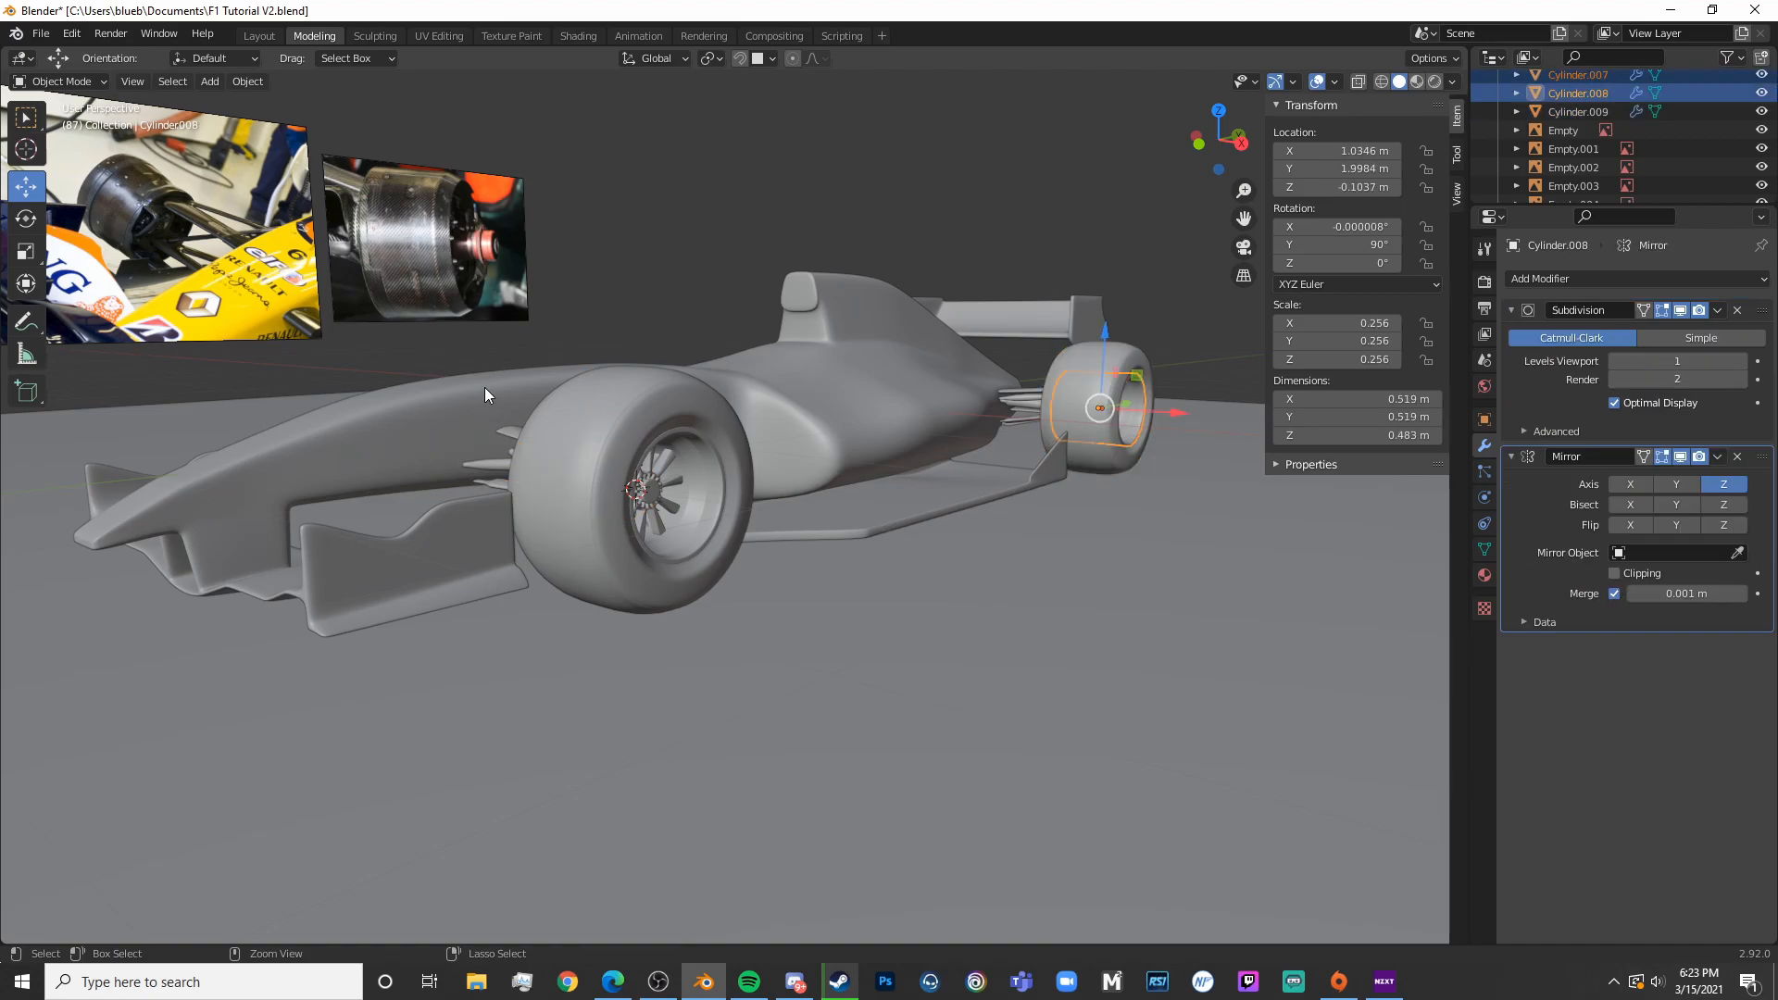
Apply the Mirror modifiers of the front wheel's spokes and rim
{"action": "scroll", "coordinate": [665, 535], "scroll_direction": "up", "scroll_amount": 6}
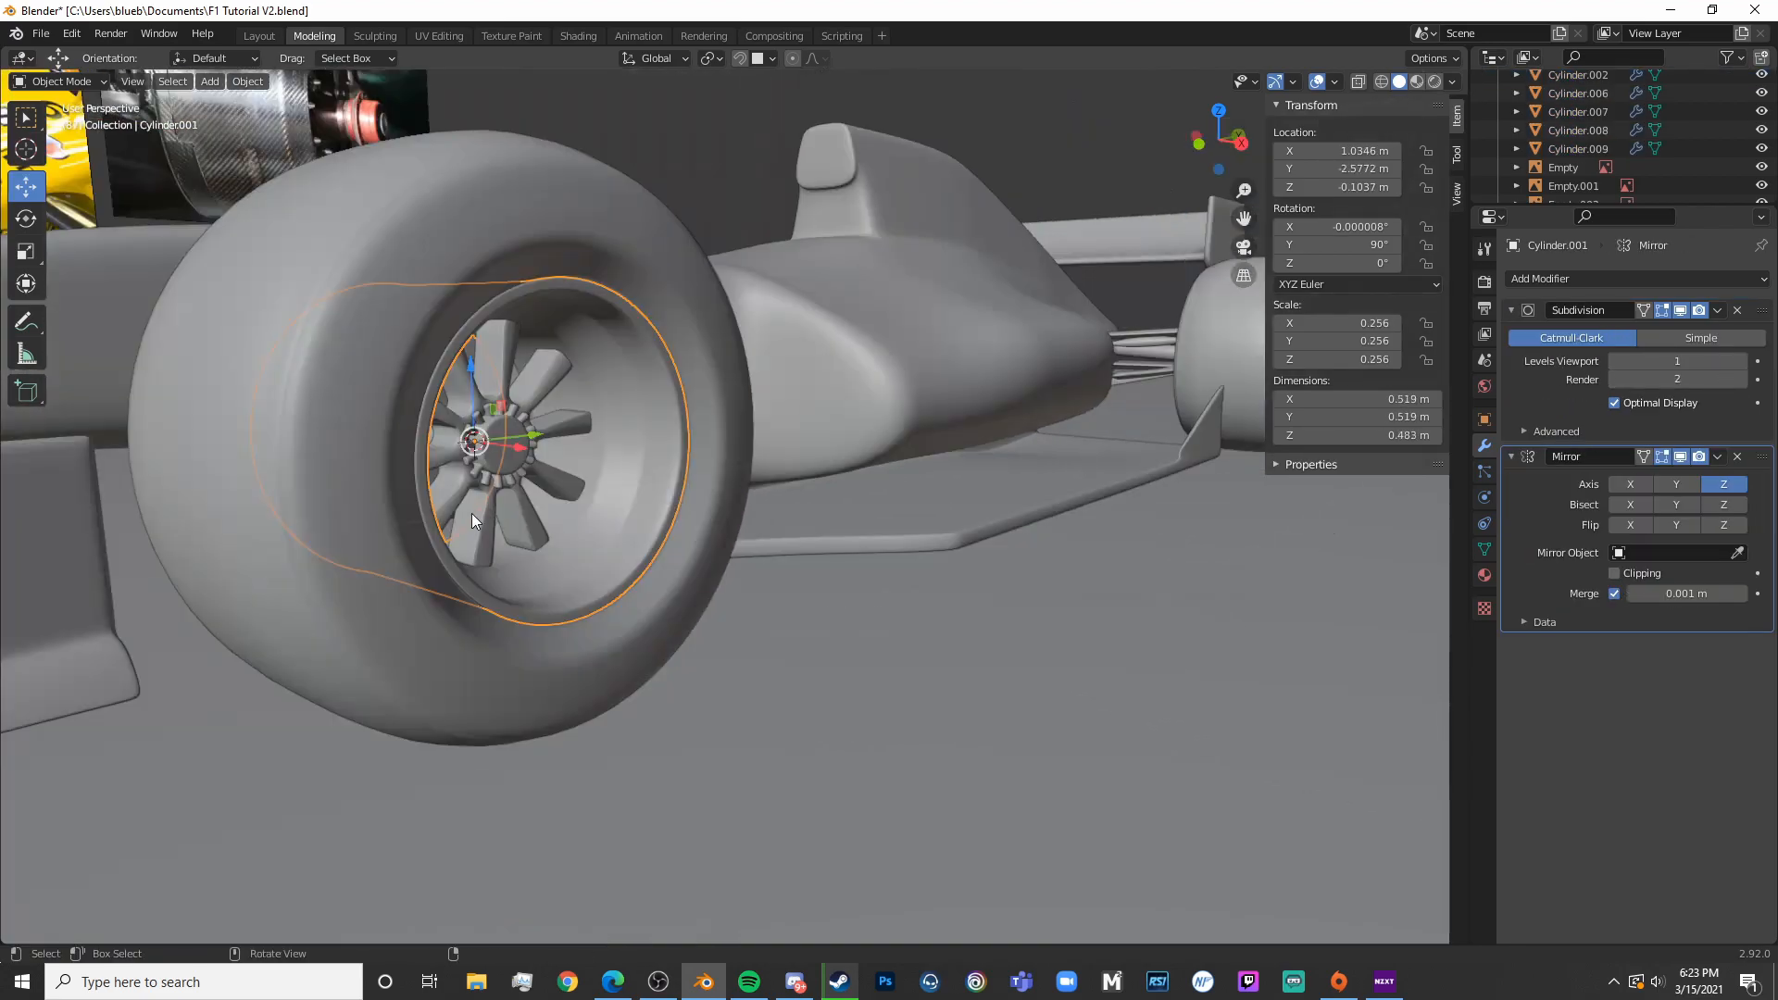
{"action": "left_click", "coordinate": [548, 485]}
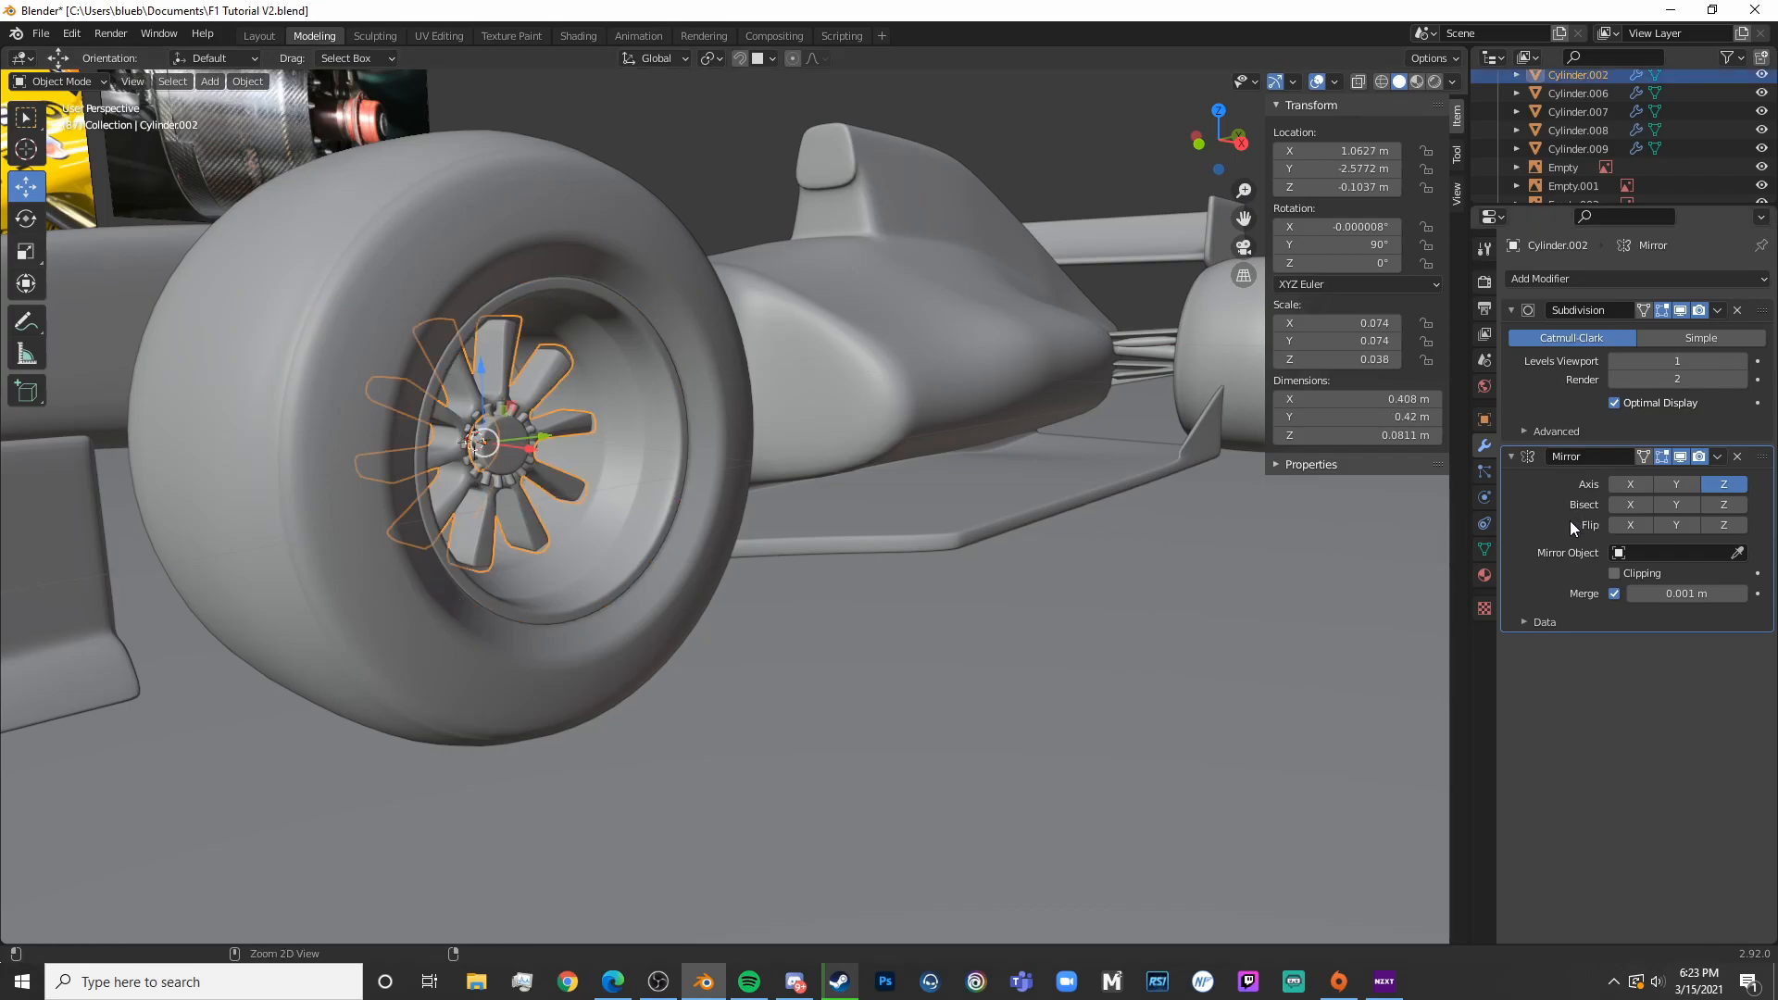
{"action": "key", "text": "ctrl+a"}
{"action": "left_click", "coordinate": [611, 559]}
{"action": "key", "text": "ctrl+a"}
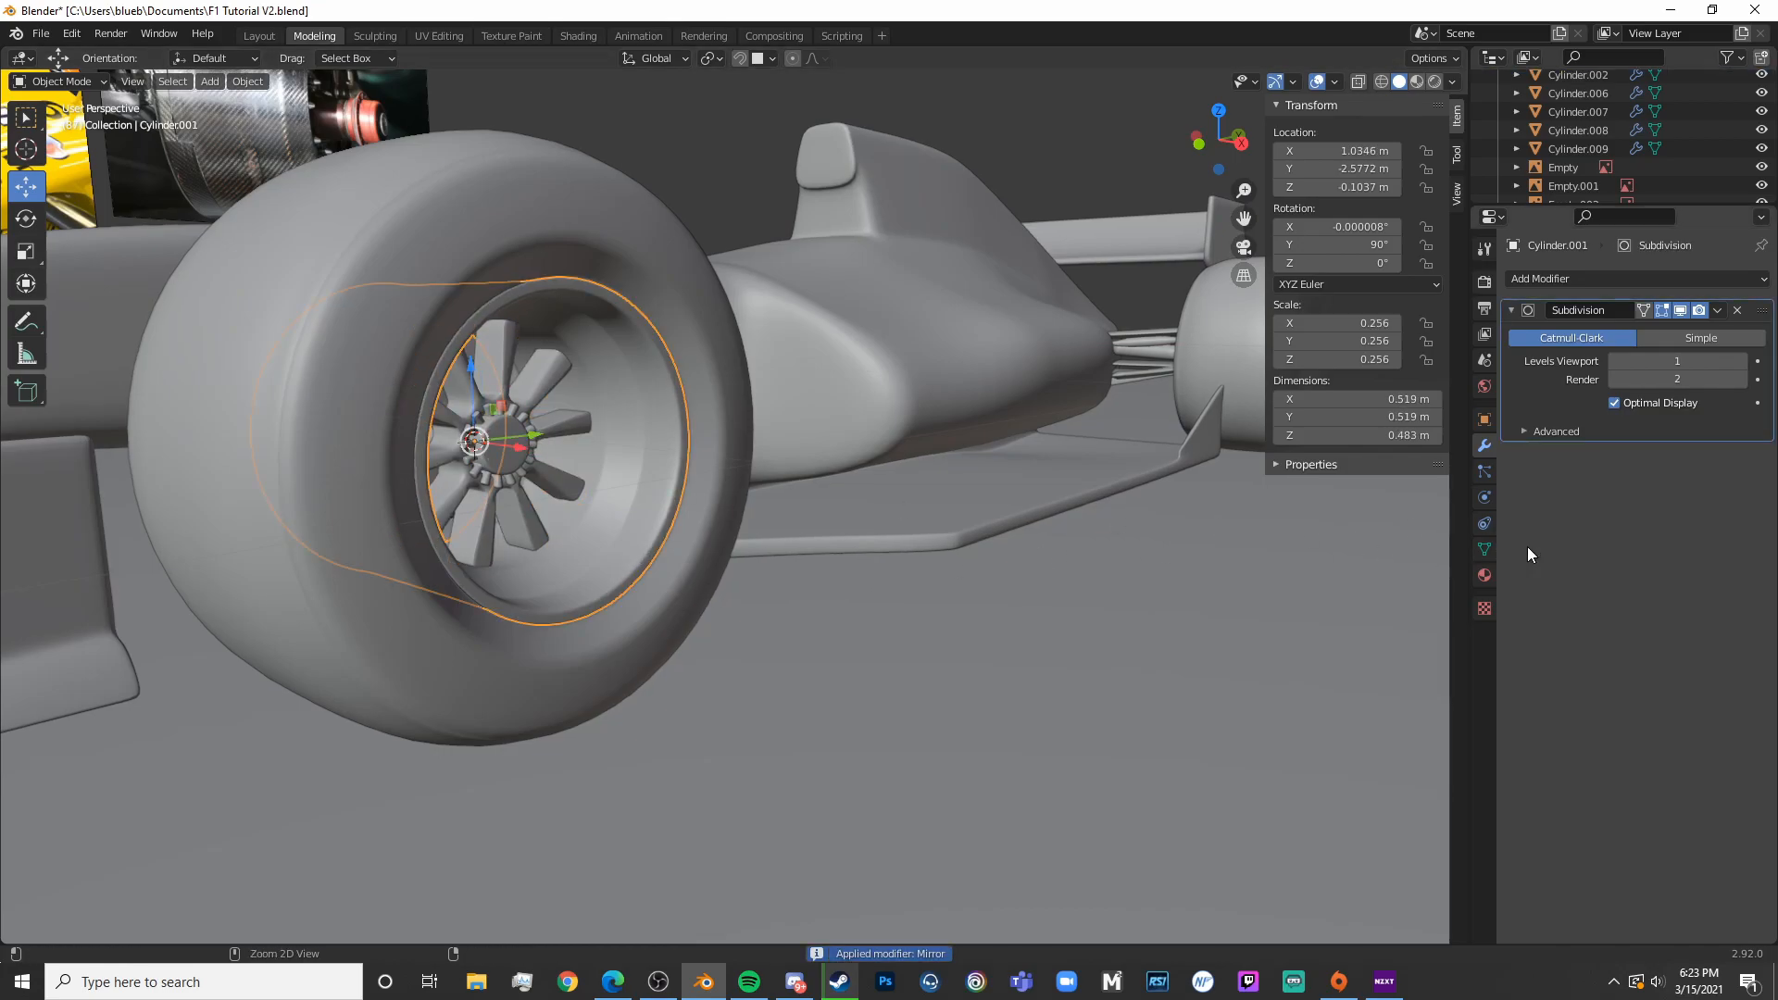
Apply the front tyre's Mirror modifier, keeping its Subdivision modifier
{"action": "left_click", "coordinate": [691, 574]}
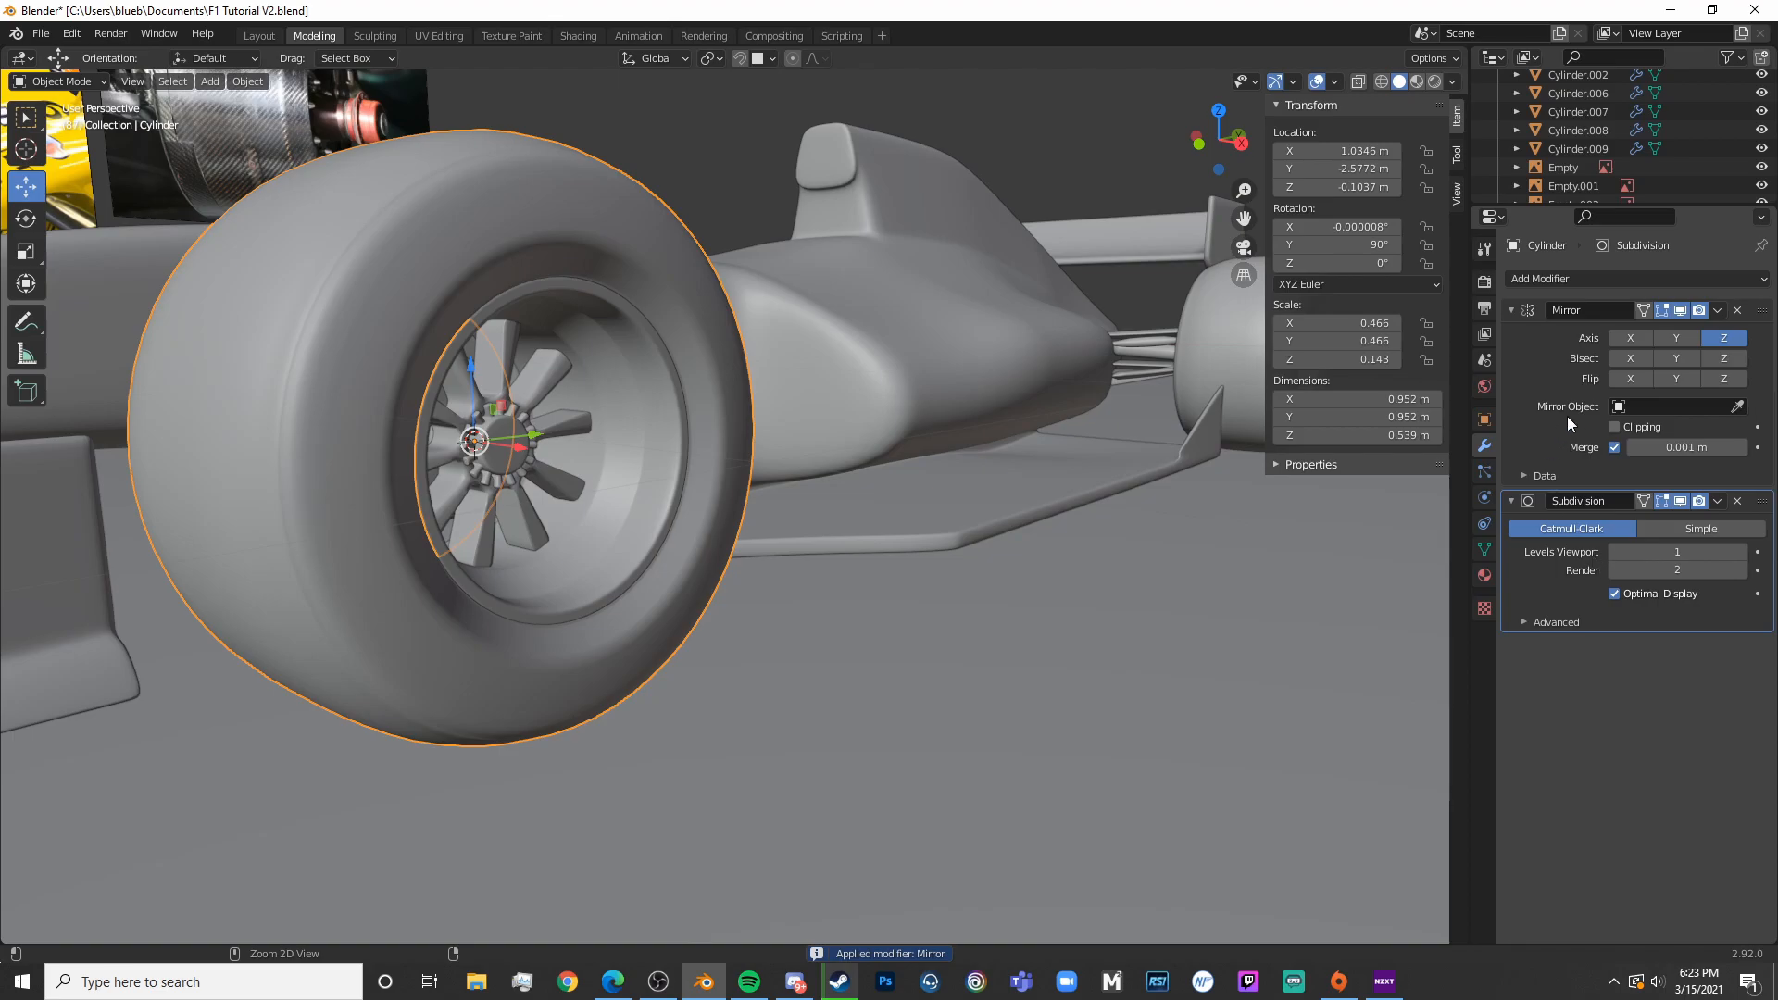
{"action": "key", "text": "ctrl+a"}
{"action": "key", "text": "ctrl+z"}
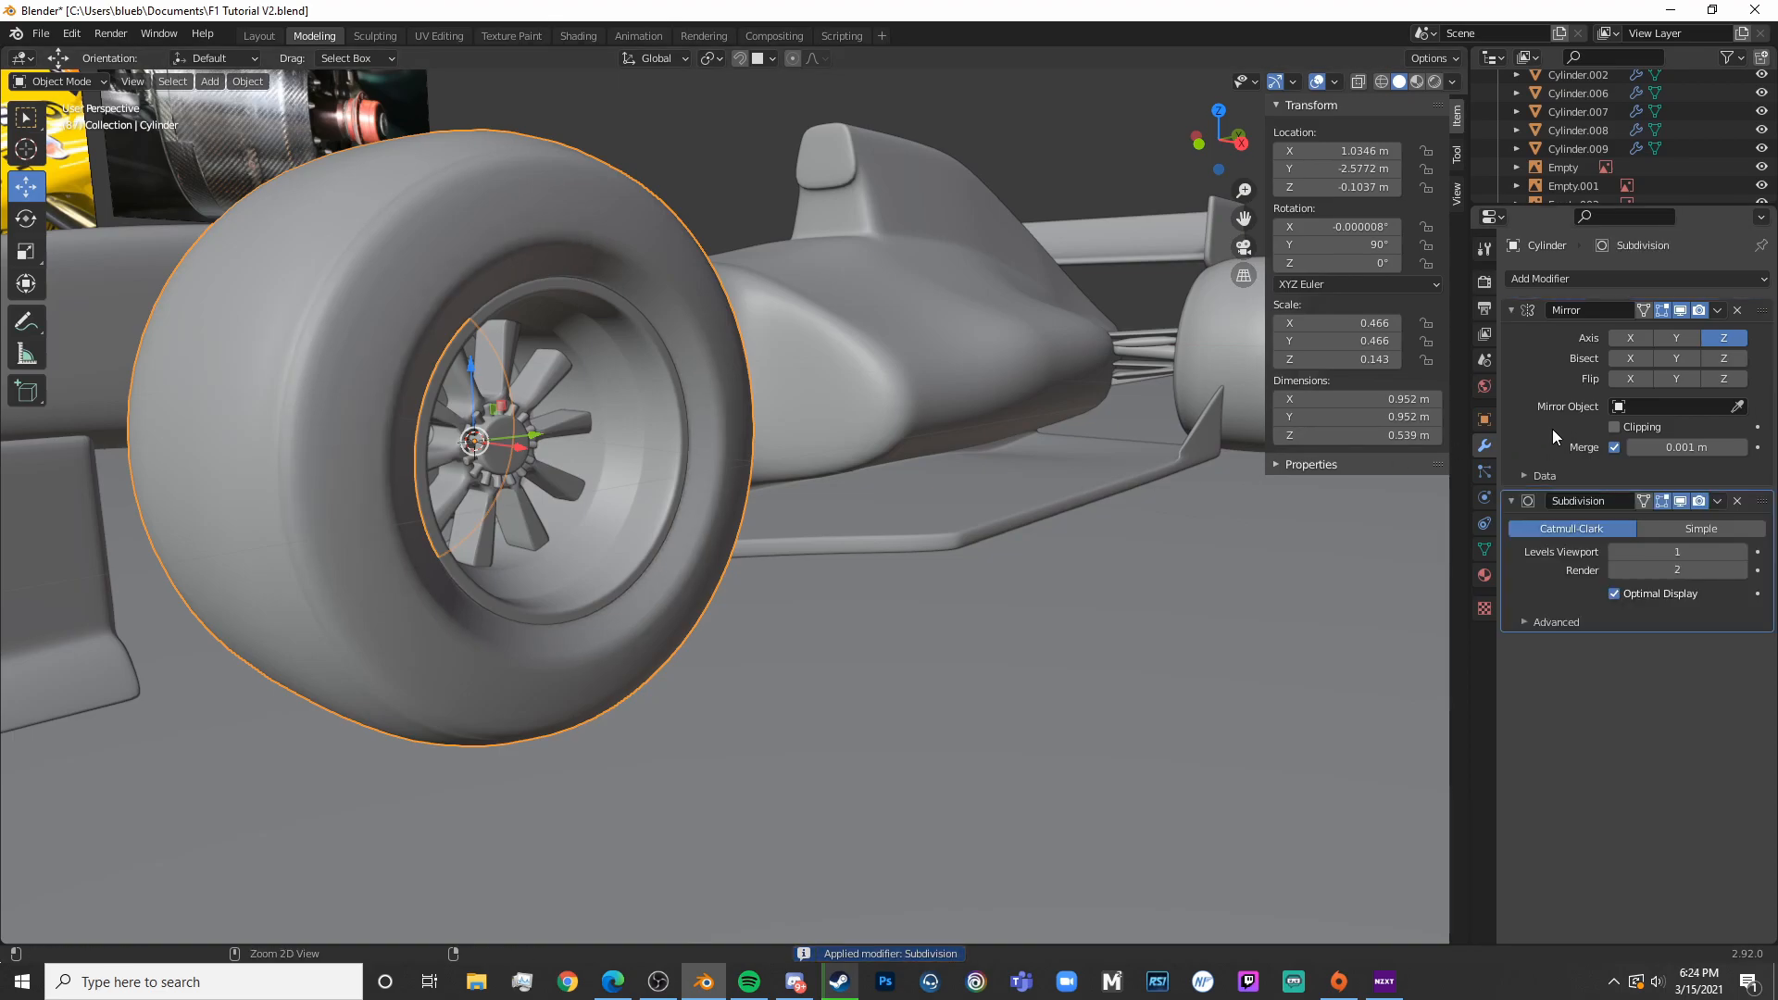
{"action": "left_click", "coordinate": [1528, 366]}
{"action": "key", "text": "ctrl+a"}
{"action": "left_click", "coordinate": [653, 522]}
Apply the Mirror modifiers of the rear wheel's rim and tyre
{"action": "middle_click_drag", "start_coordinate": [654, 522], "coordinate": [959, 474]}
{"action": "left_click", "coordinate": [968, 459]}
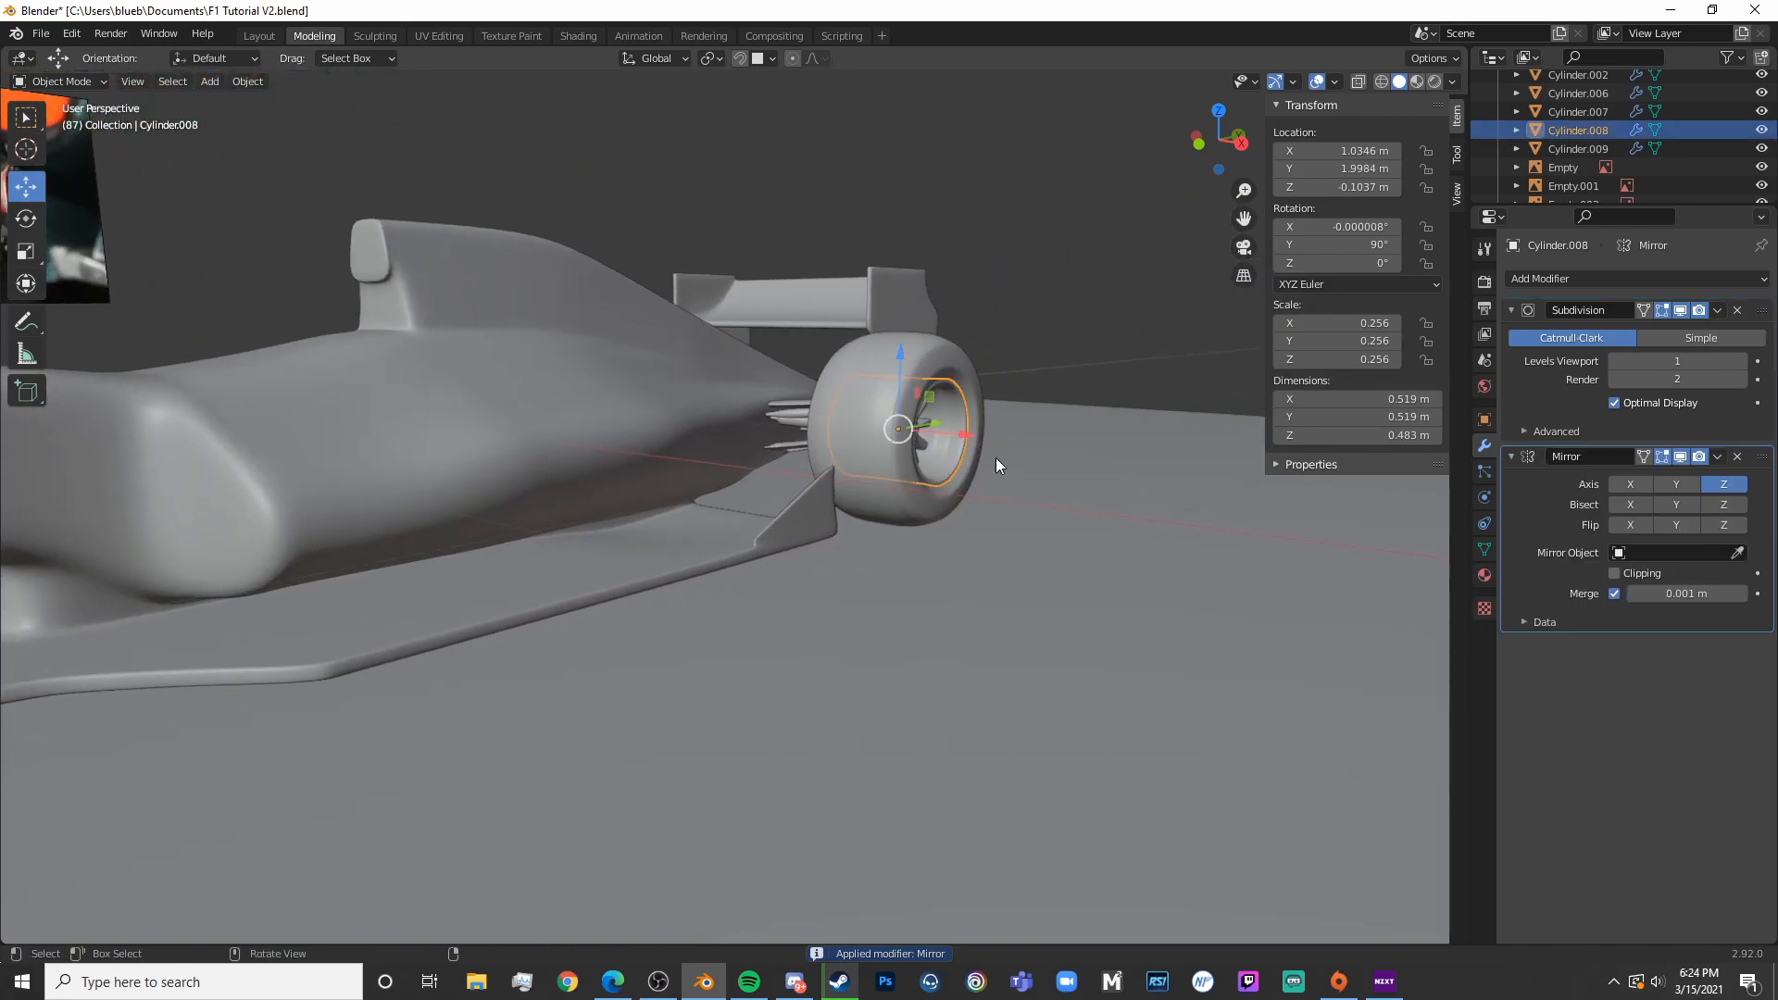
{"action": "key", "text": "ctrl+a"}
{"action": "left_click", "coordinate": [881, 447]}
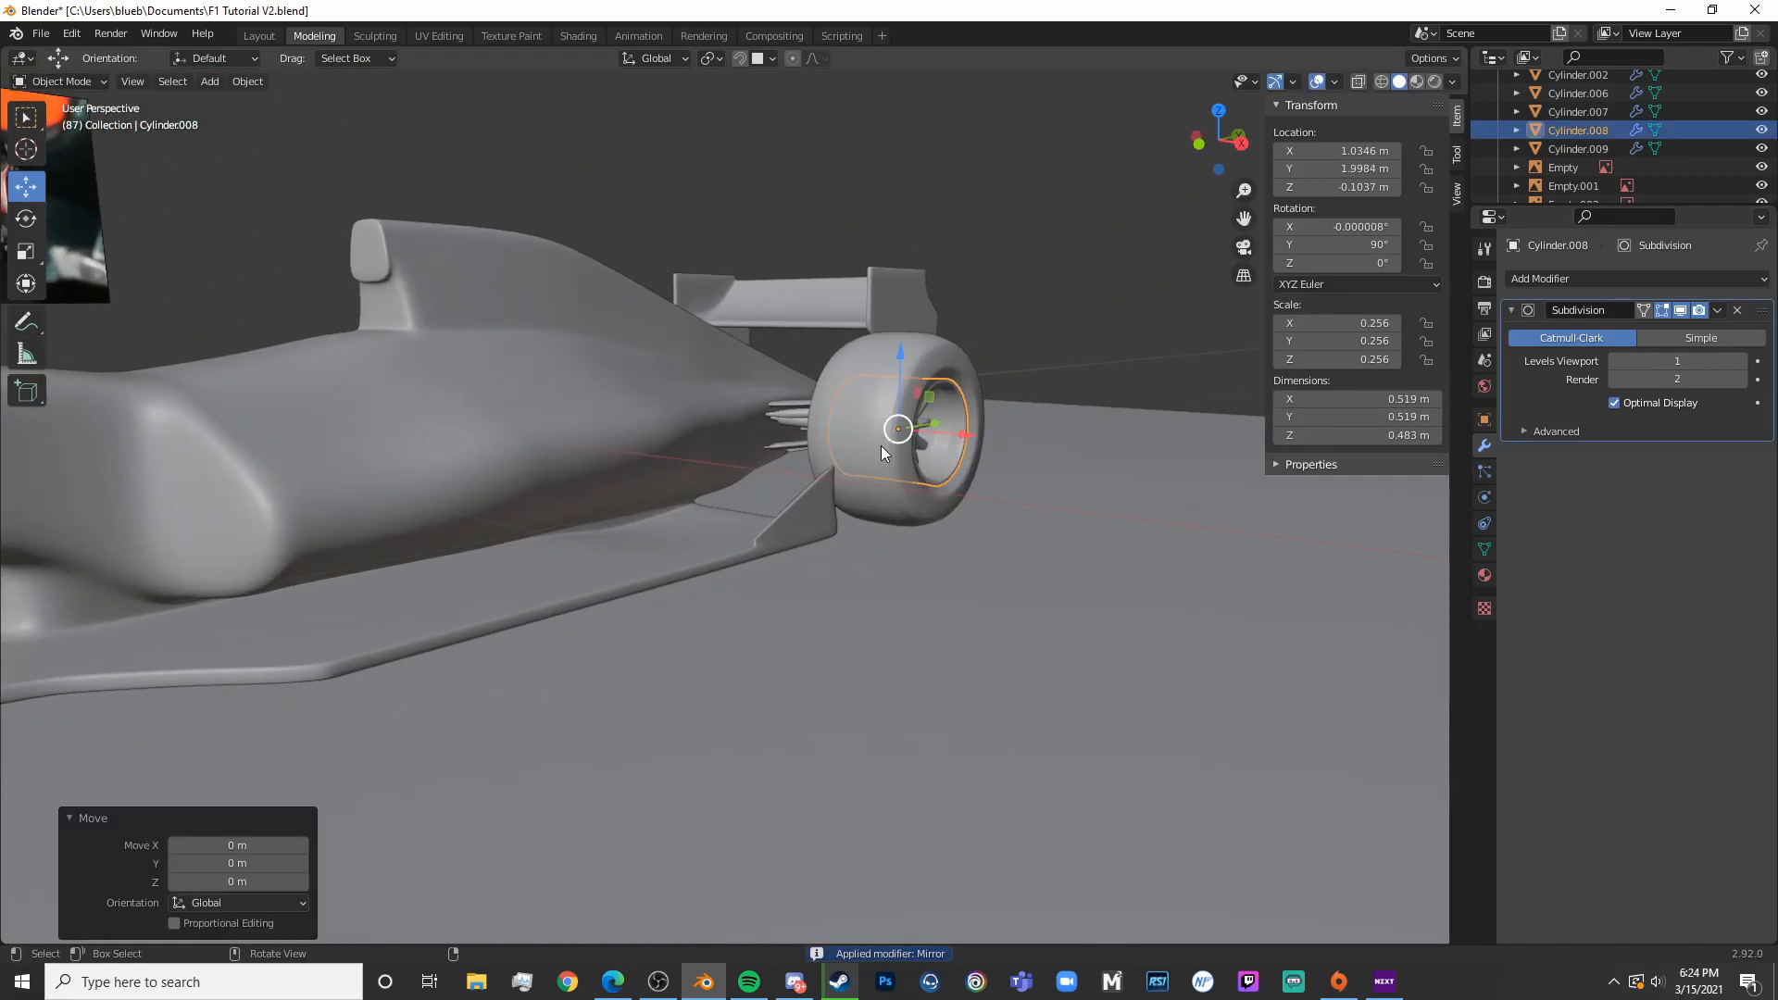
{"action": "left_click", "coordinate": [898, 517]}
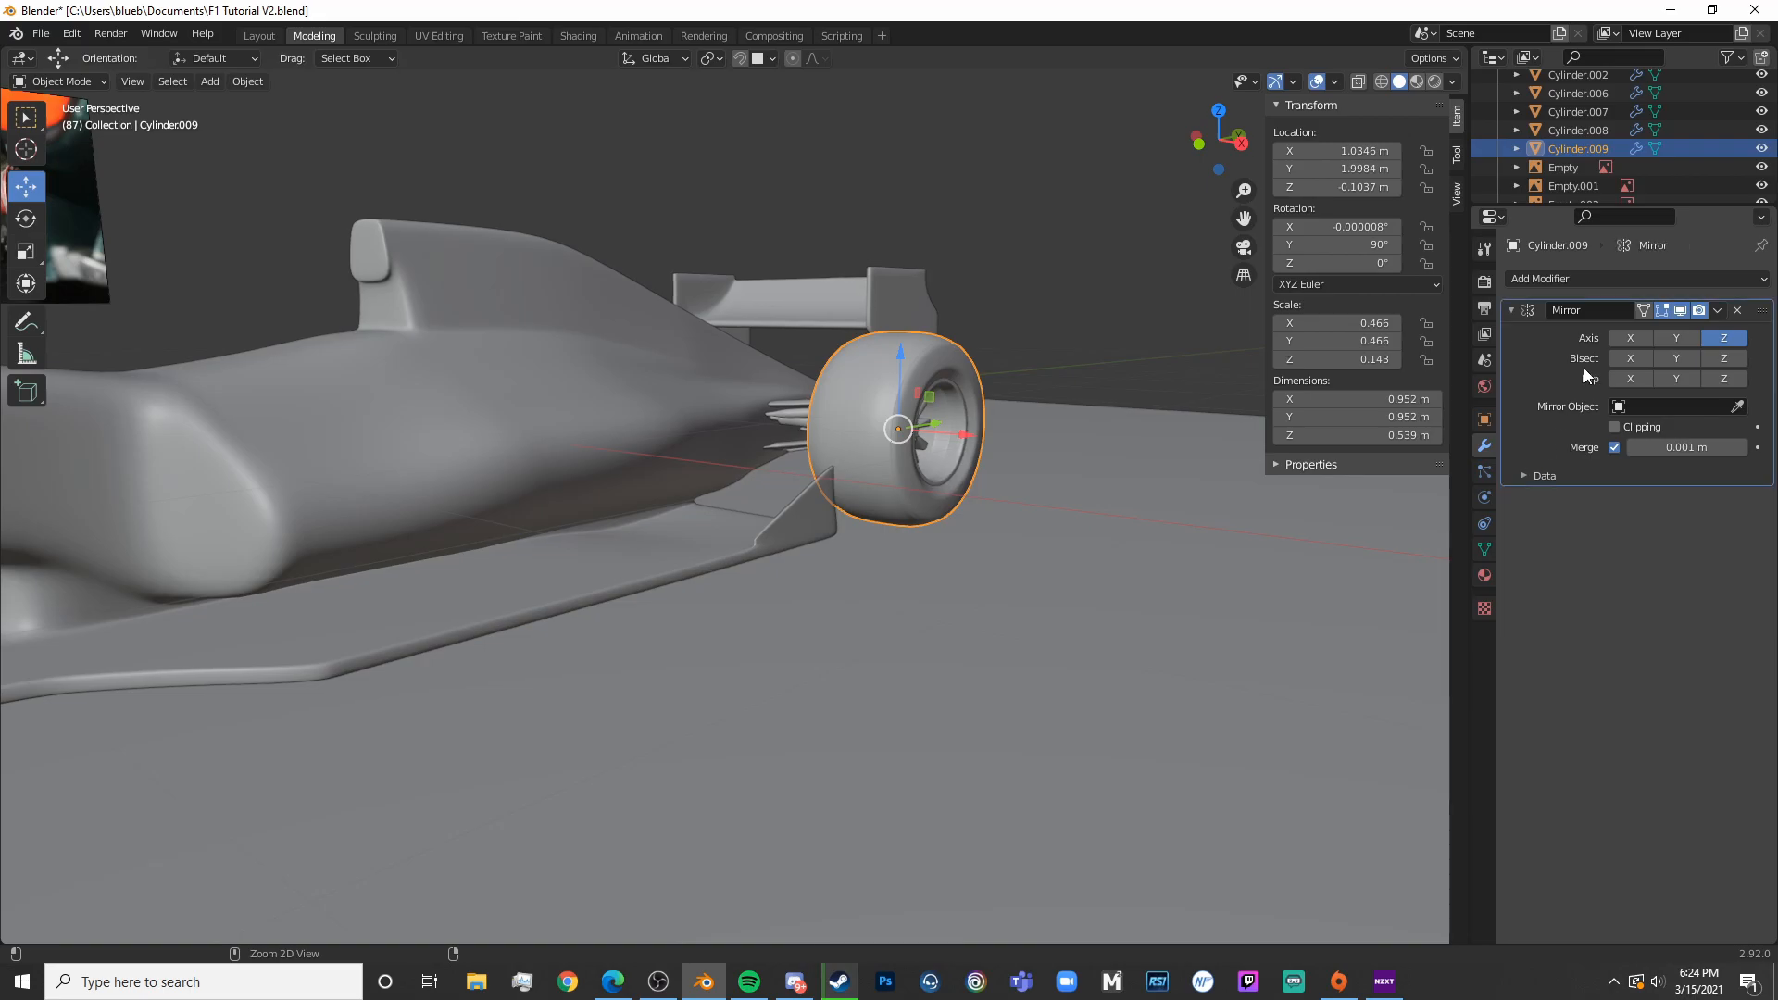
{"action": "key", "text": "ctrl+a"}
{"action": "middle_click_drag", "start_coordinate": [1111, 444], "coordinate": [1004, 452]}
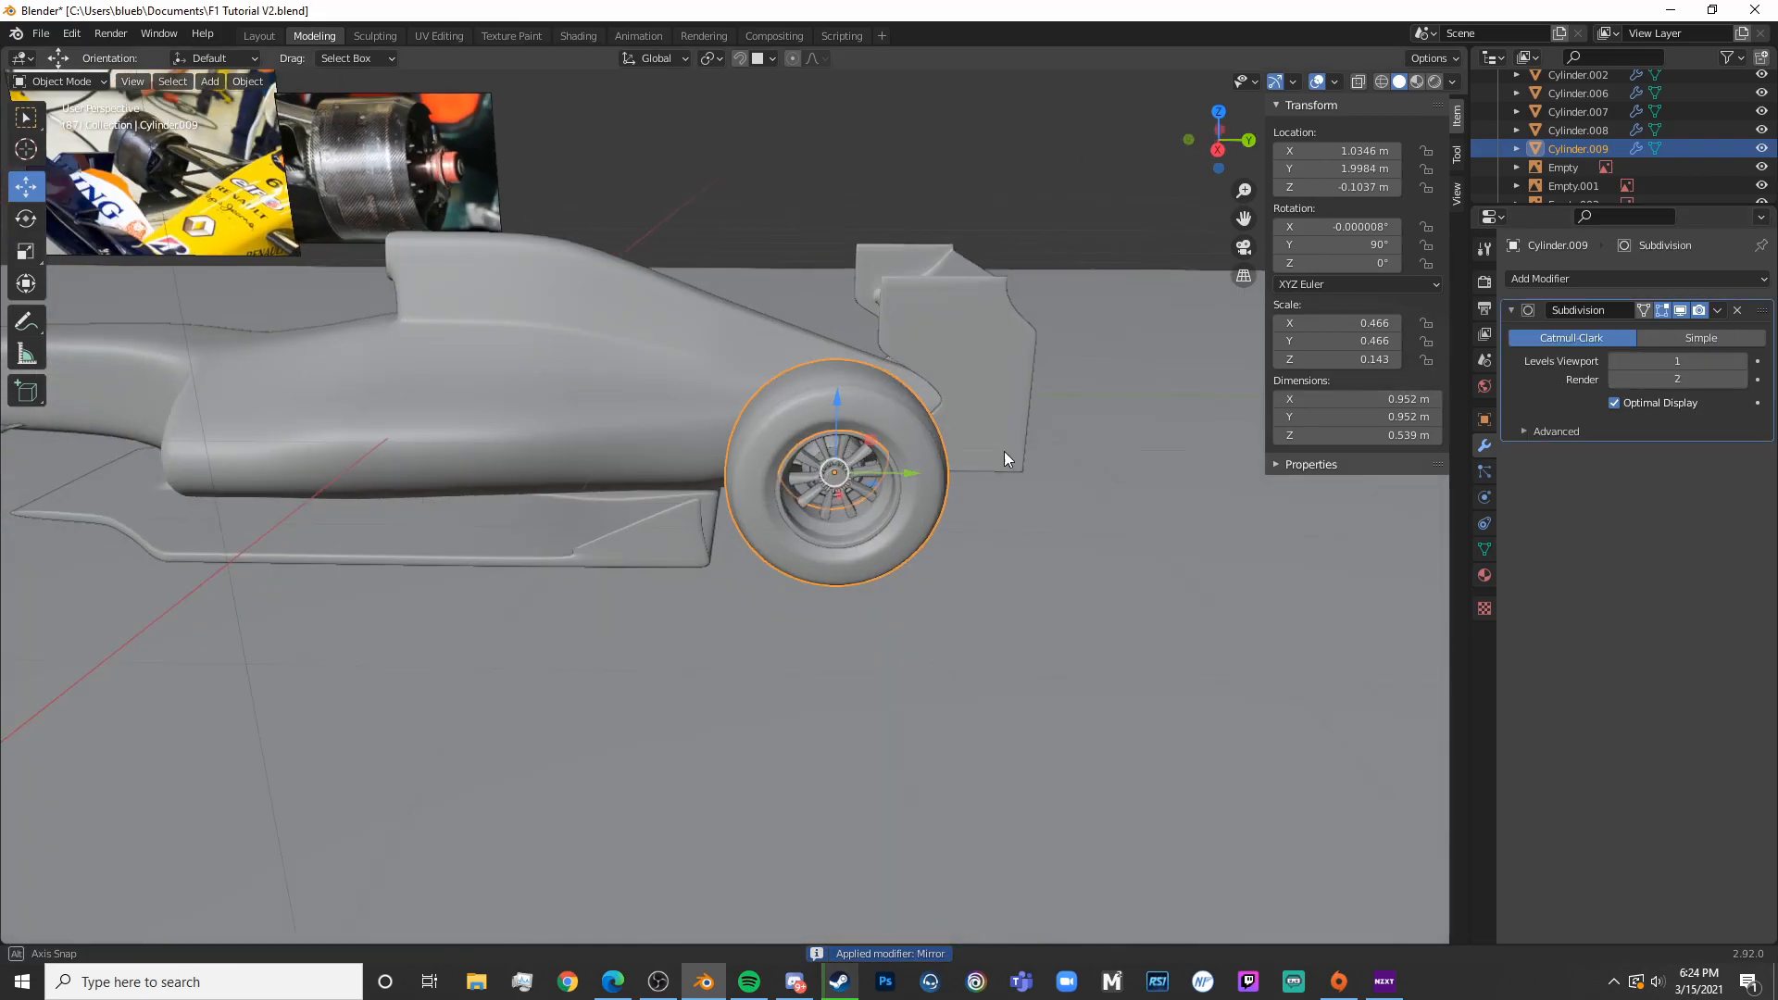
Apply the Mirror modifier of the rear wheel's spokes
{"action": "scroll", "coordinate": [987, 526], "scroll_direction": "up", "scroll_amount": 4}
{"action": "left_click", "coordinate": [954, 494]}
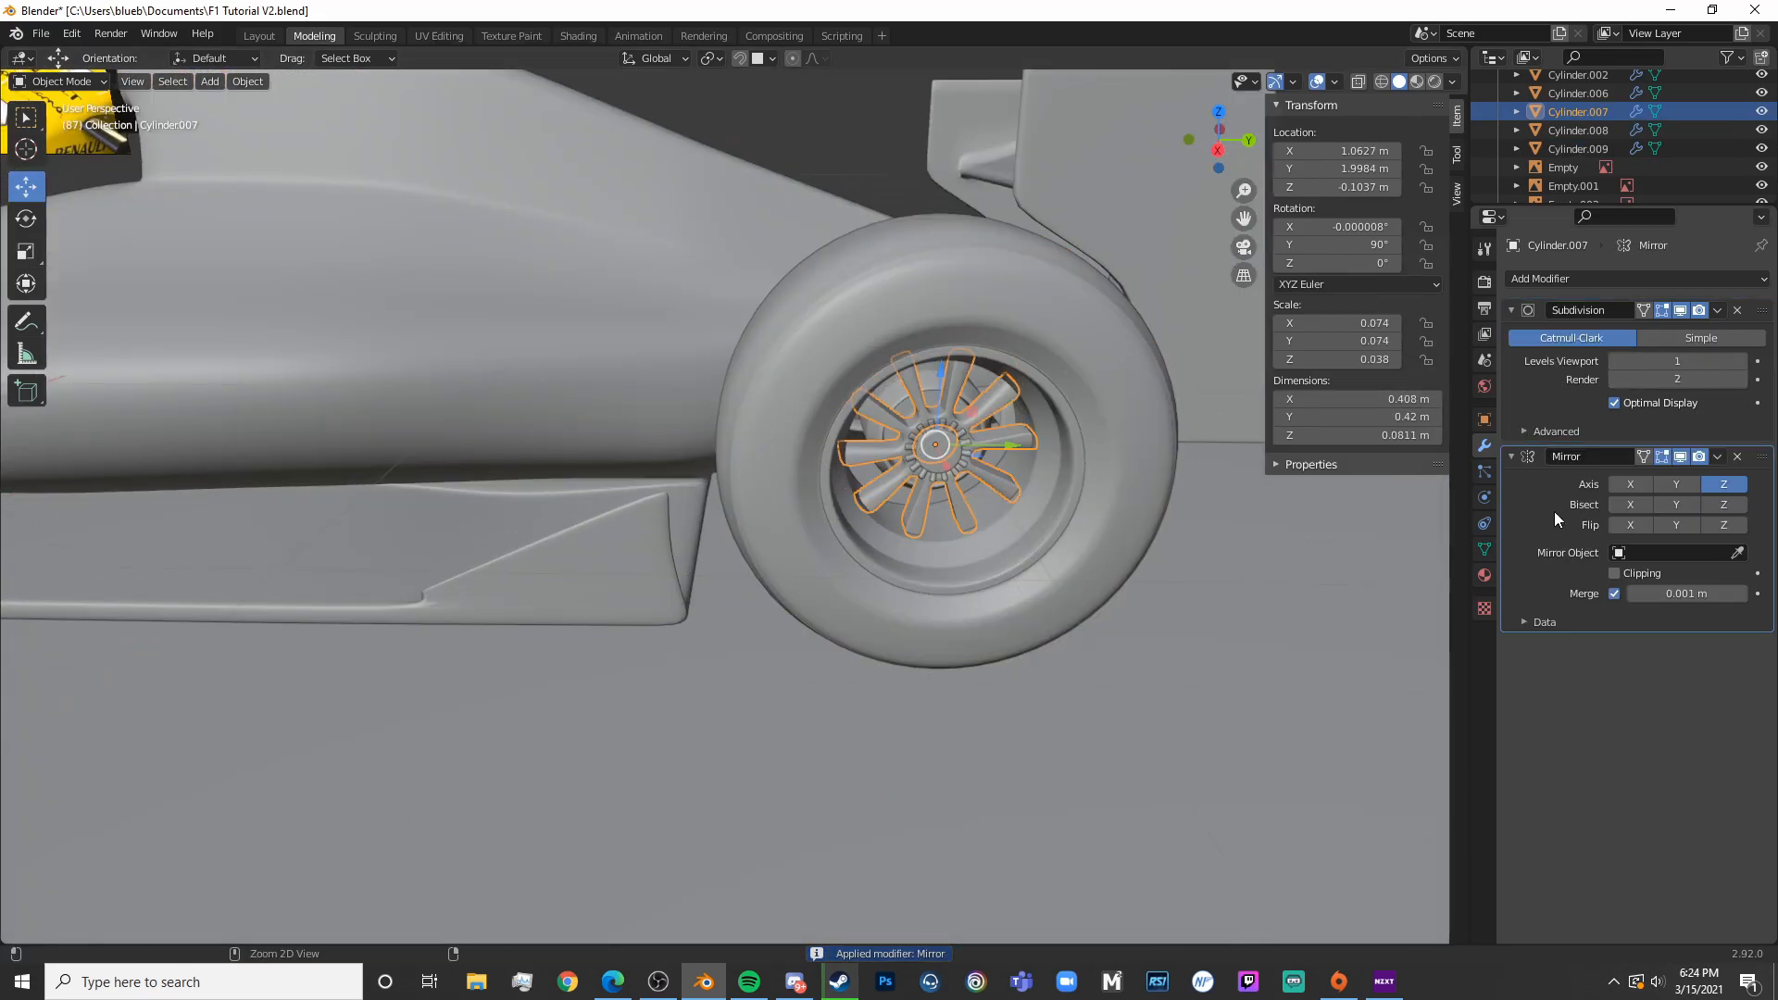
{"action": "key", "text": "ctrl+a"}
Join the front wheel's spokes and rim with its tyre into one object
{"action": "scroll", "coordinate": [815, 506], "scroll_direction": "down", "scroll_amount": 6}
{"action": "middle_click_drag", "start_coordinate": [815, 505], "coordinate": [1194, 591], "text": "shift"}
{"action": "scroll", "coordinate": [459, 547], "scroll_direction": "up", "scroll_amount": 5}
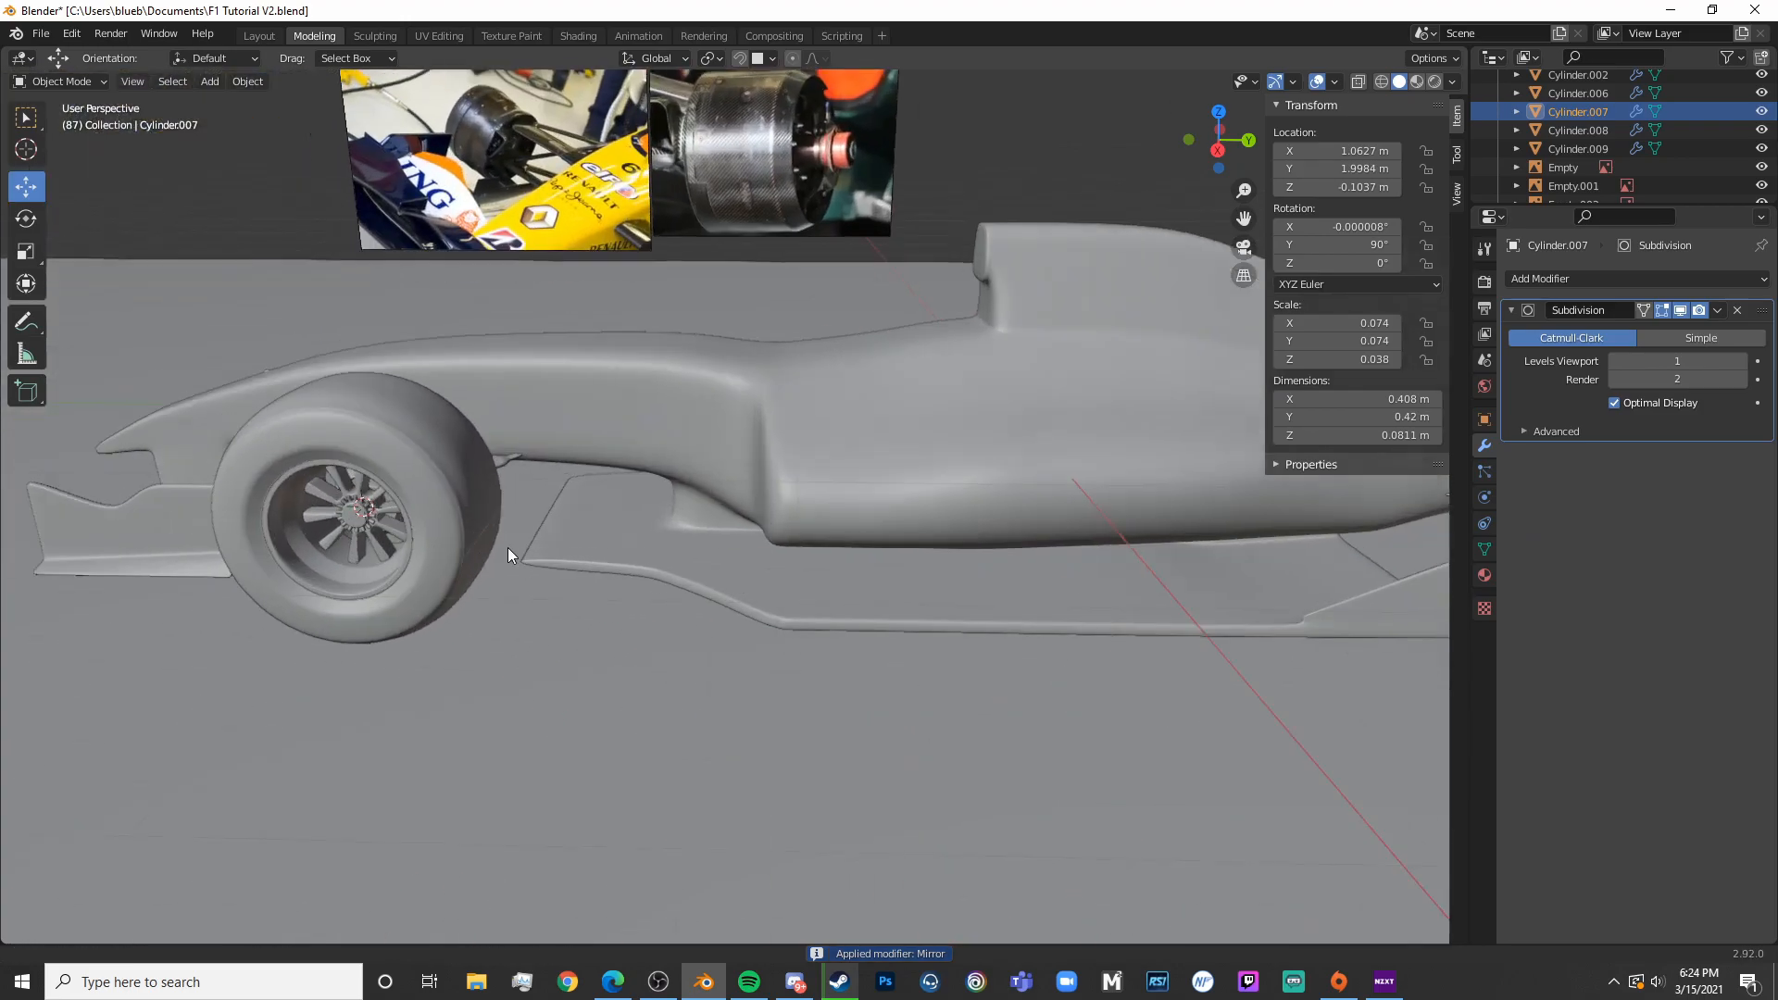
{"action": "middle_click_drag", "start_coordinate": [459, 547], "coordinate": [819, 546]}
{"action": "left_click", "coordinate": [910, 550]}
{"action": "left_click", "coordinate": [1051, 619], "text": "shift"}
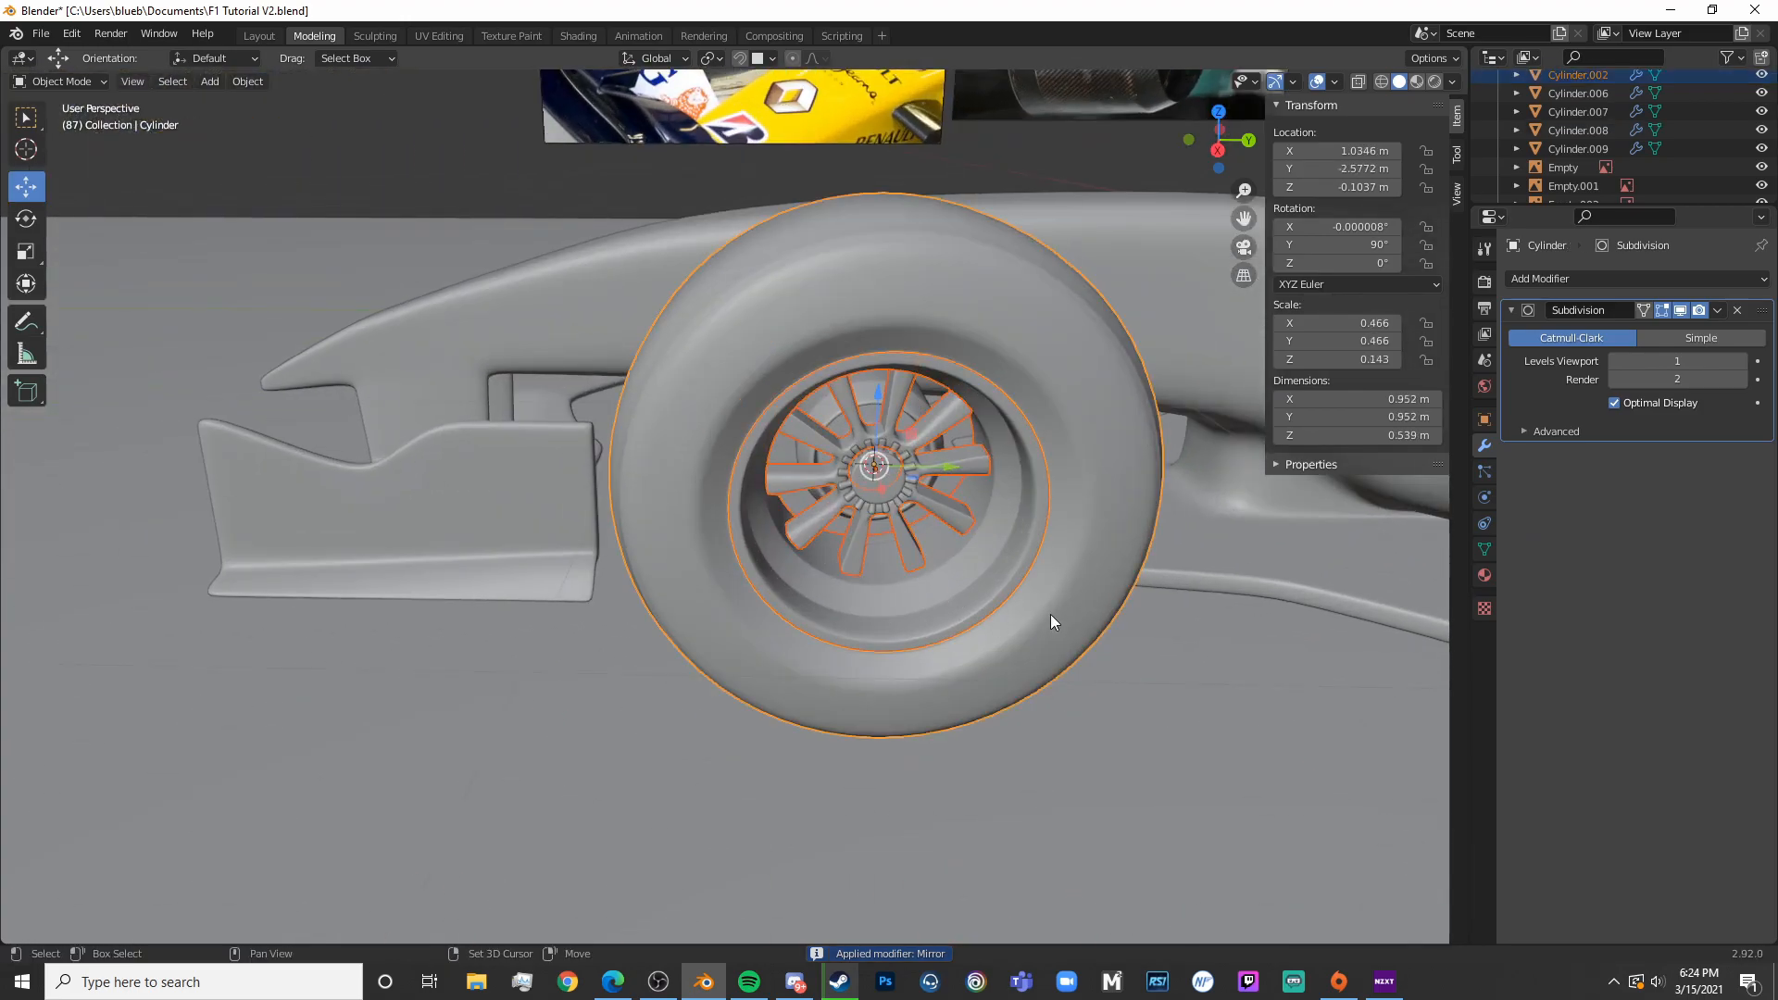
{"action": "key", "text": "ctrl+j"}
Join the rear wheel's spokes and rim with its tyre into one object
{"action": "middle_click_drag", "start_coordinate": [1169, 619], "coordinate": [644, 531], "text": "shift"}
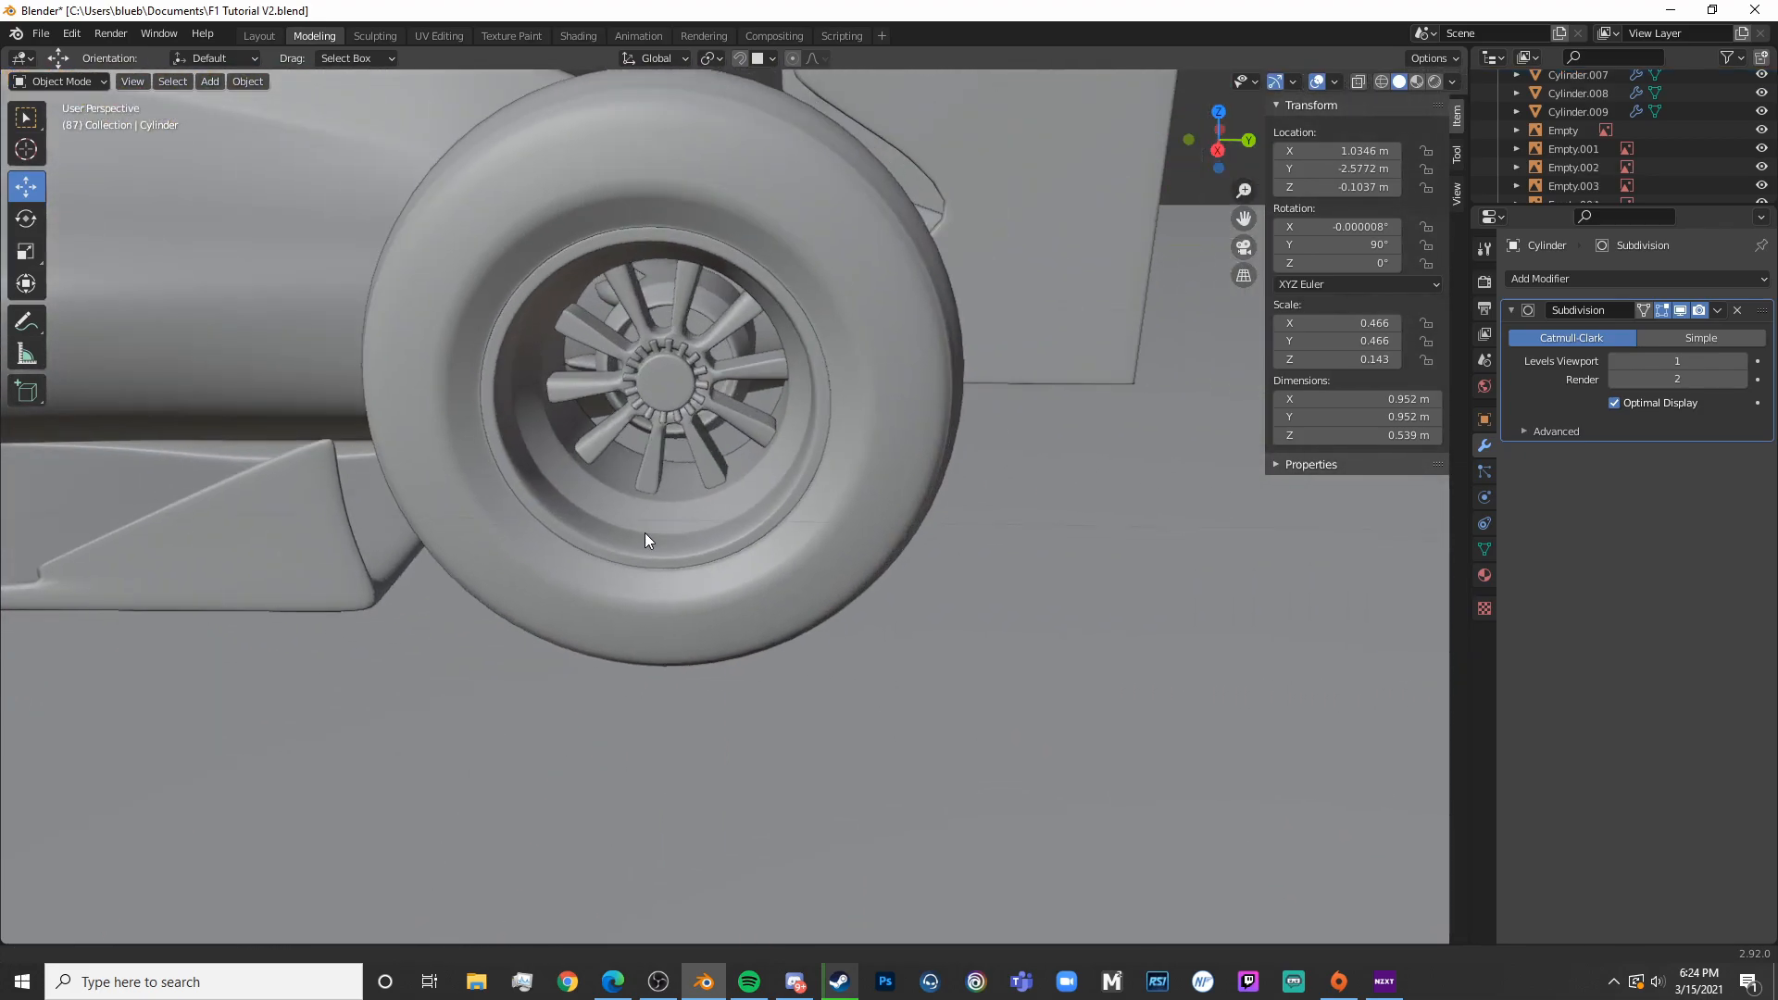
{"action": "left_click", "coordinate": [659, 458]}
{"action": "left_click", "coordinate": [719, 532], "text": "shift"}
{"action": "left_click", "coordinate": [792, 587], "text": "shift"}
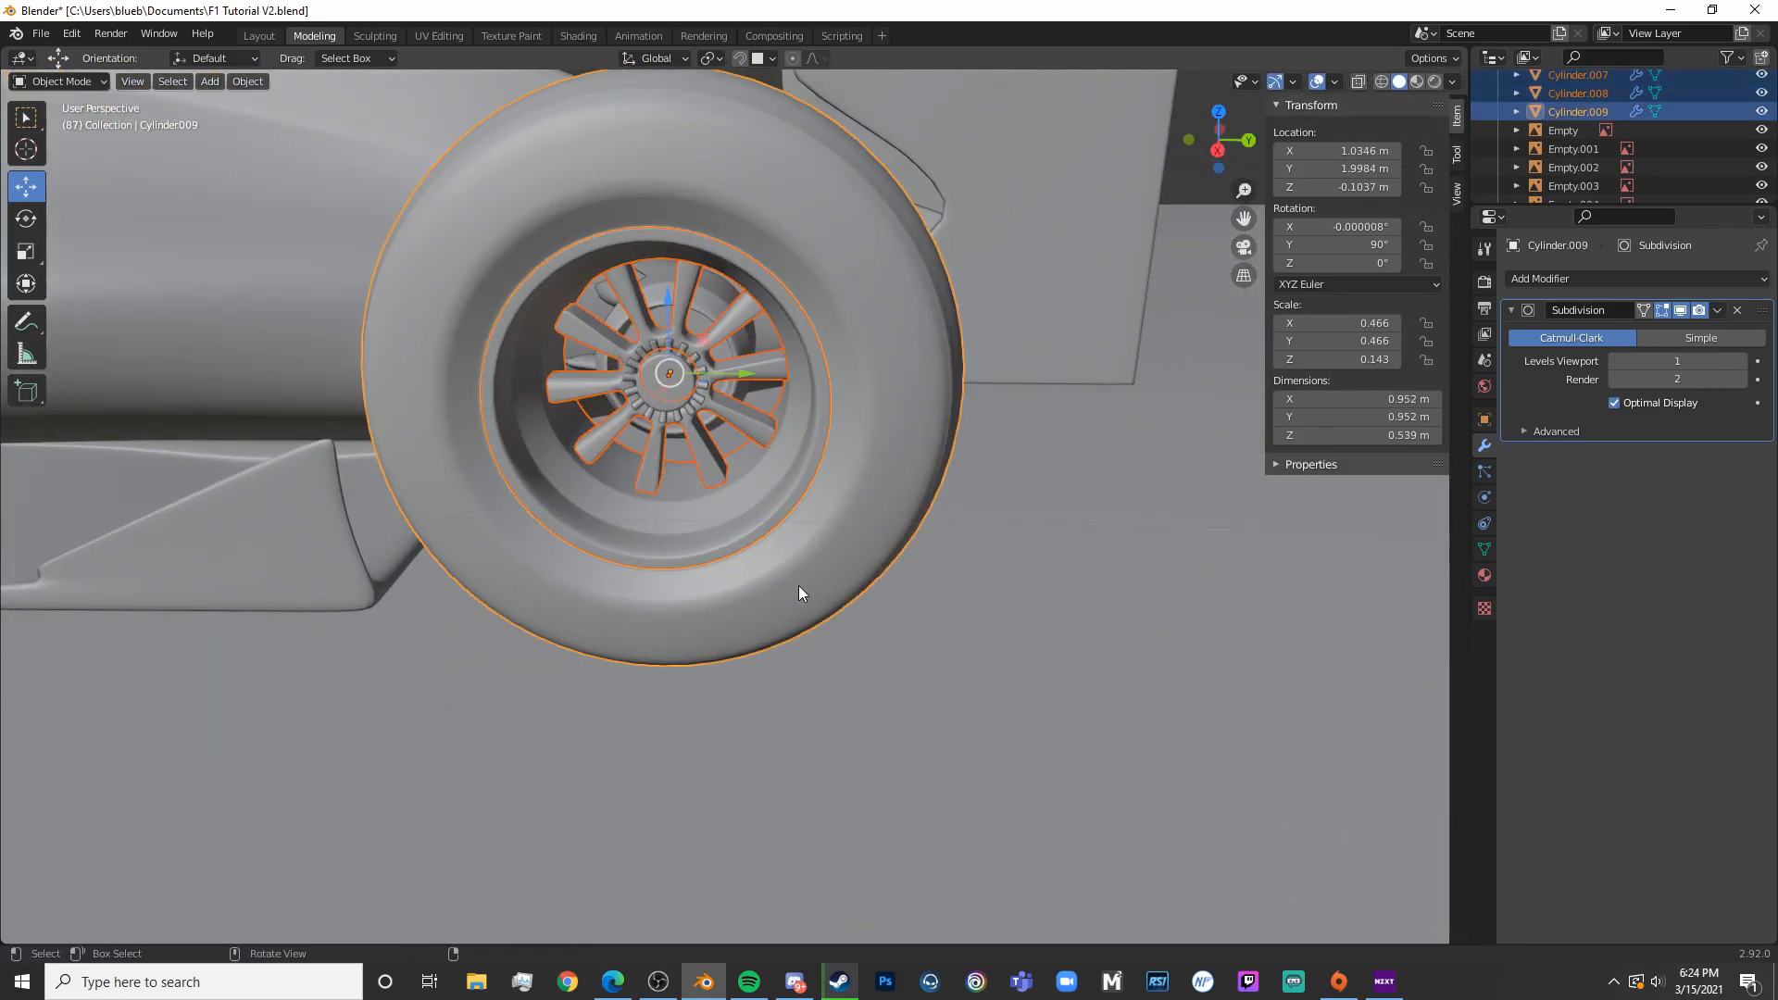
{"action": "key", "text": "ctrl+j"}
Add a Mirror modifier to the joined rear wheel, using the car body as the mirror object
{"action": "scroll", "coordinate": [809, 579], "scroll_direction": "down", "scroll_amount": 10}
{"action": "middle_click_drag", "start_coordinate": [831, 598], "coordinate": [1002, 485]}
{"action": "left_click", "coordinate": [1641, 278]}
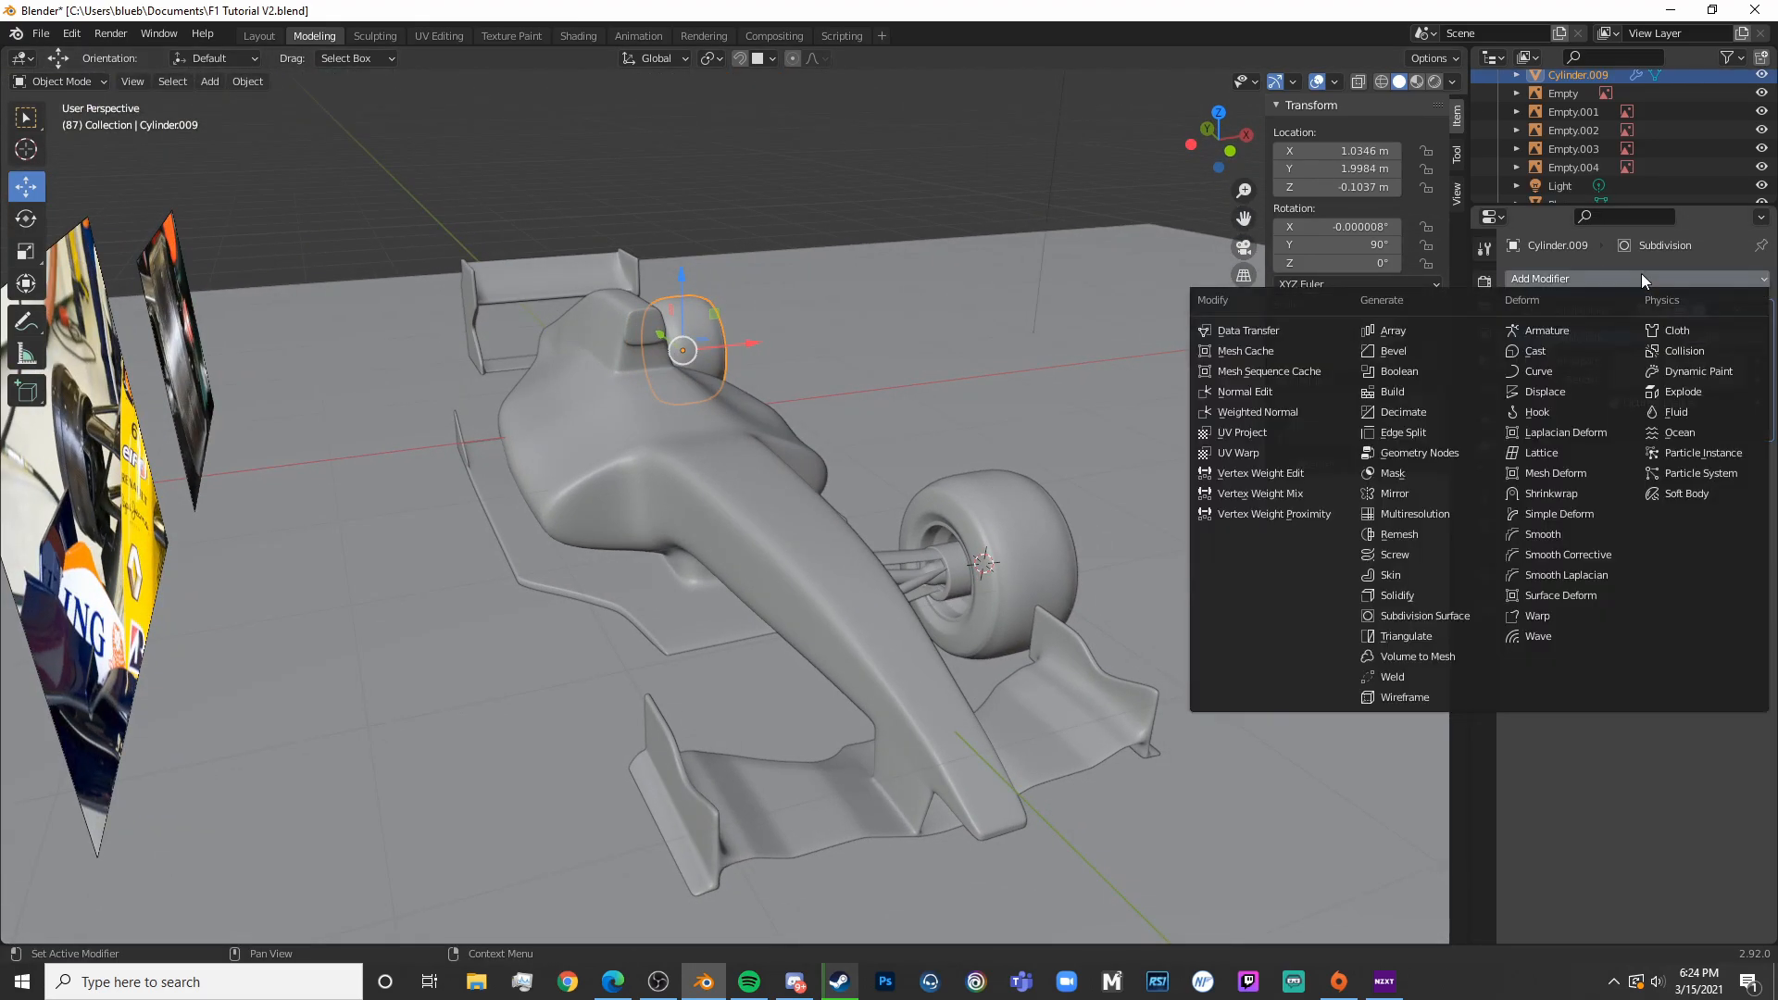
{"action": "left_click", "coordinate": [1395, 494]}
{"action": "left_click", "coordinate": [1739, 553]}
{"action": "left_click", "coordinate": [809, 513]}
Mirror the joined front wheel on the X axis with a Mirror modifier that uses the body, Cube.001, as mirror object
{"action": "left_click", "coordinate": [985, 562]}
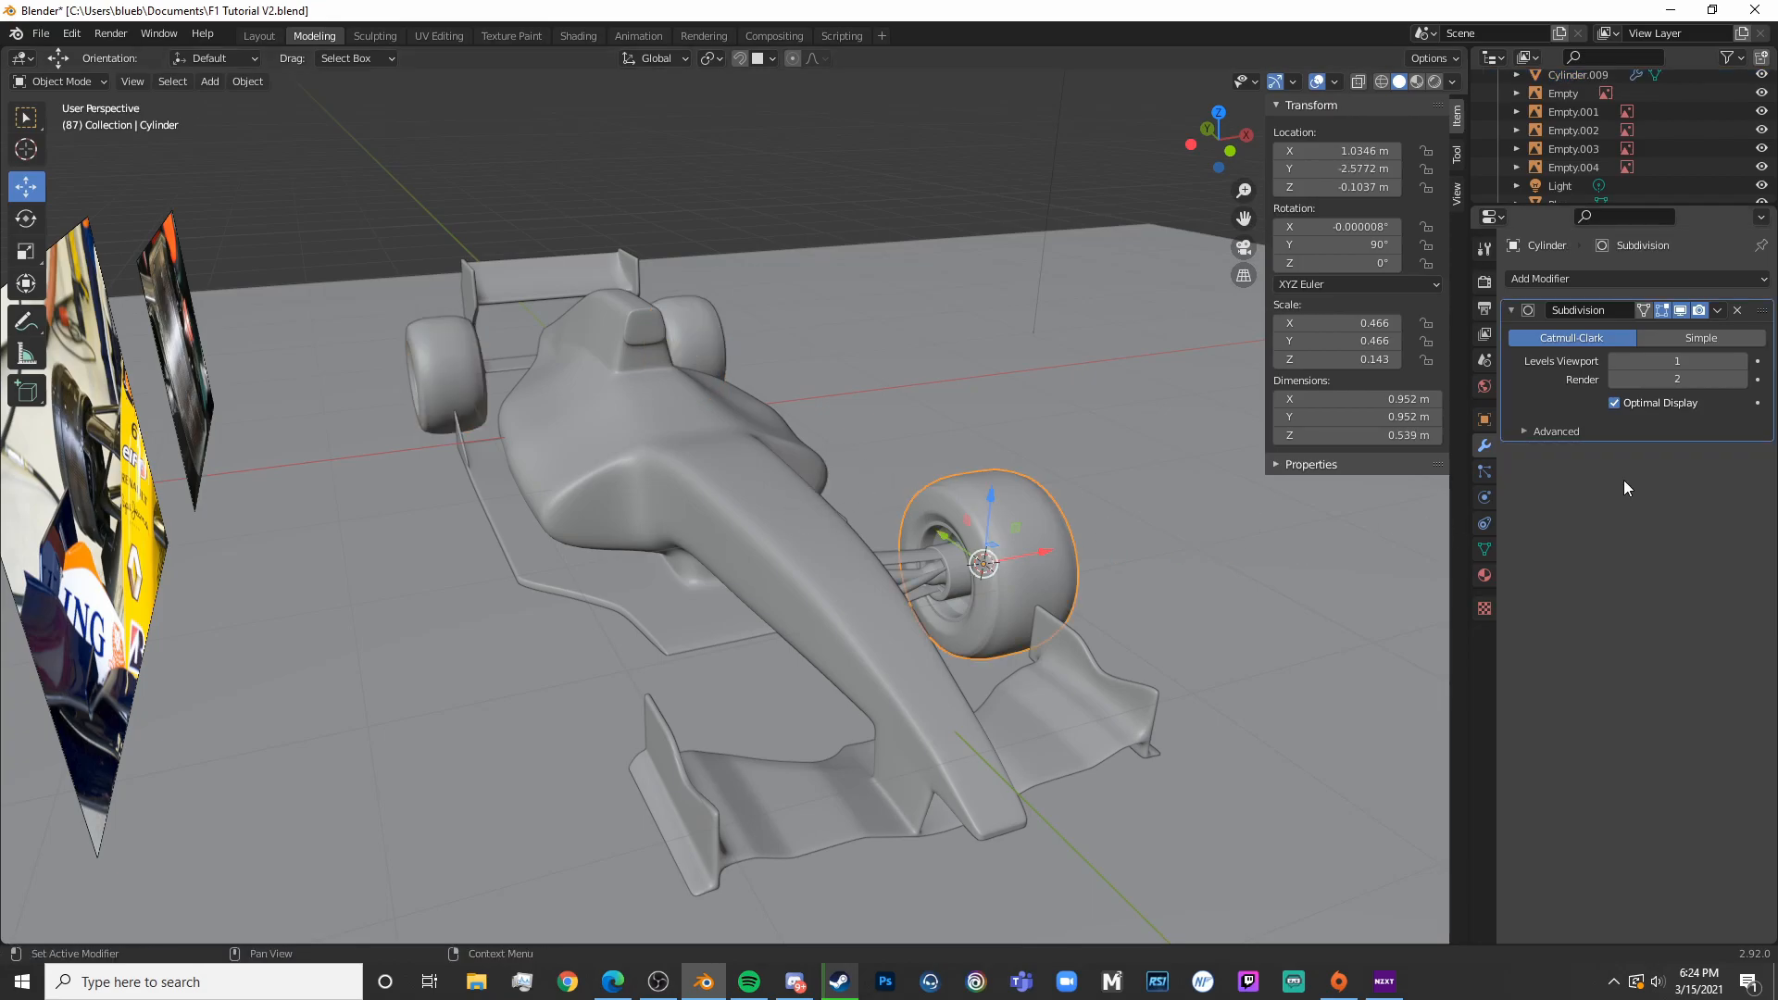
{"action": "left_click", "coordinate": [1644, 277]}
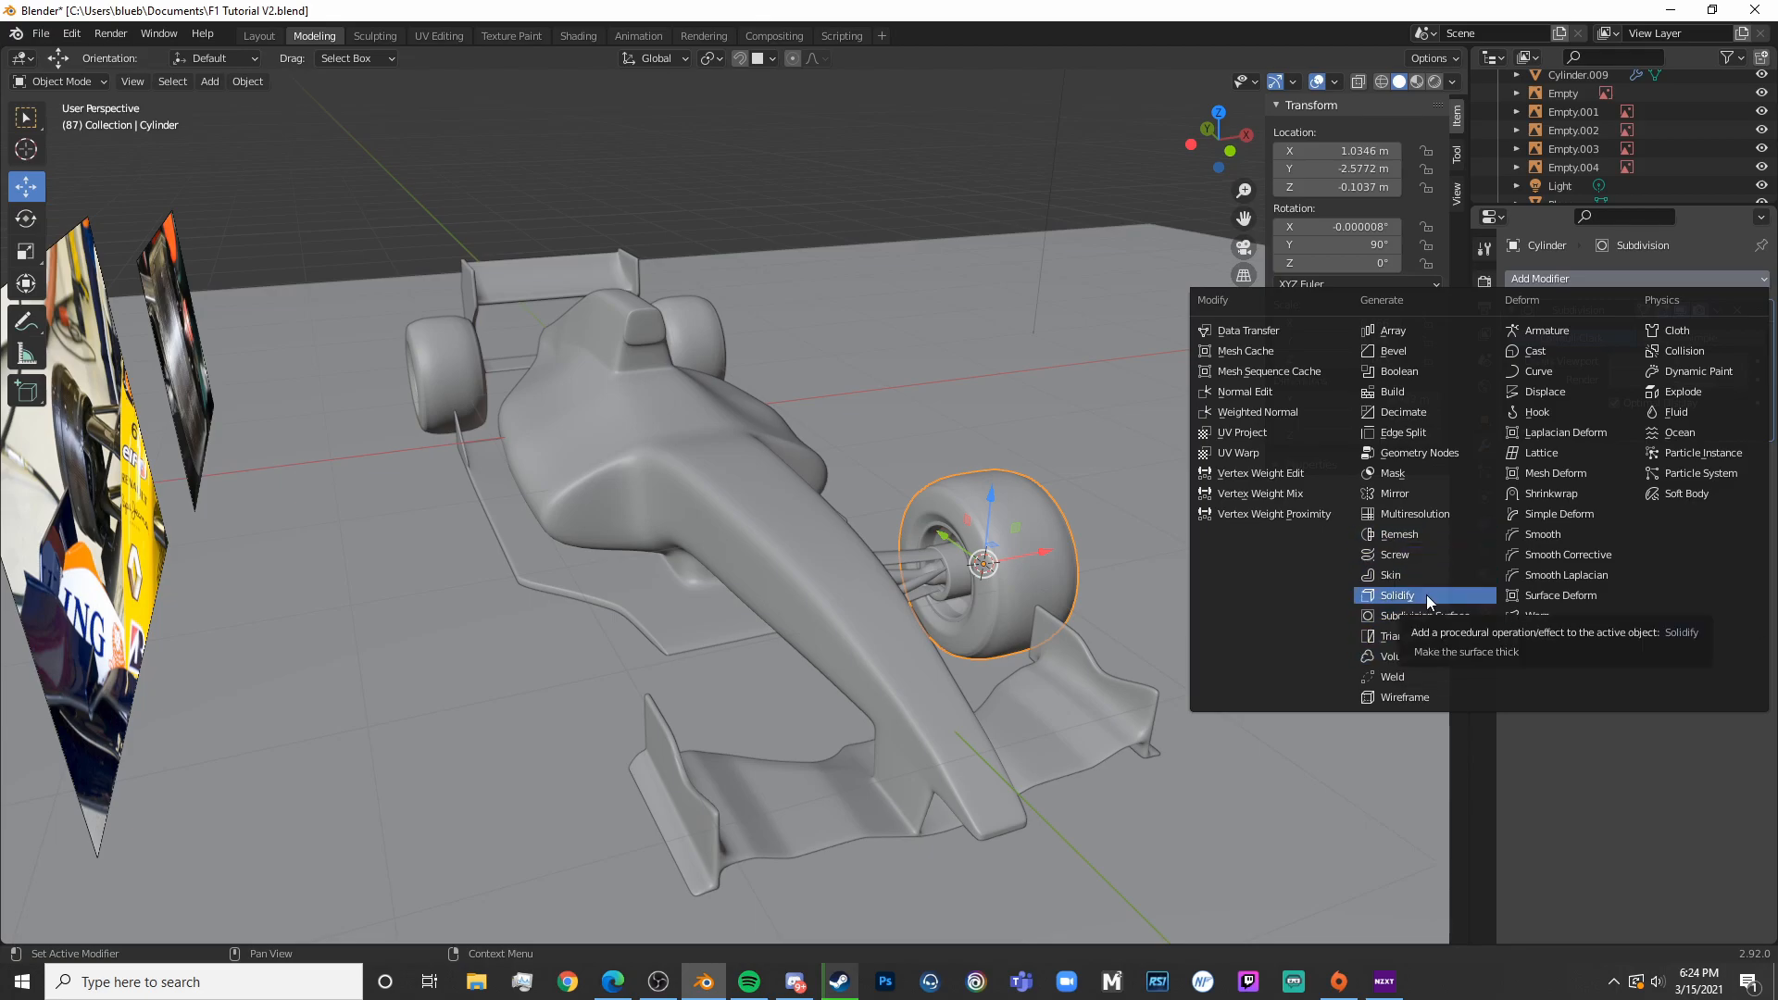
{"action": "left_click", "coordinate": [1452, 485]}
{"action": "left_click", "coordinate": [1737, 553]}
{"action": "left_click", "coordinate": [732, 483]}
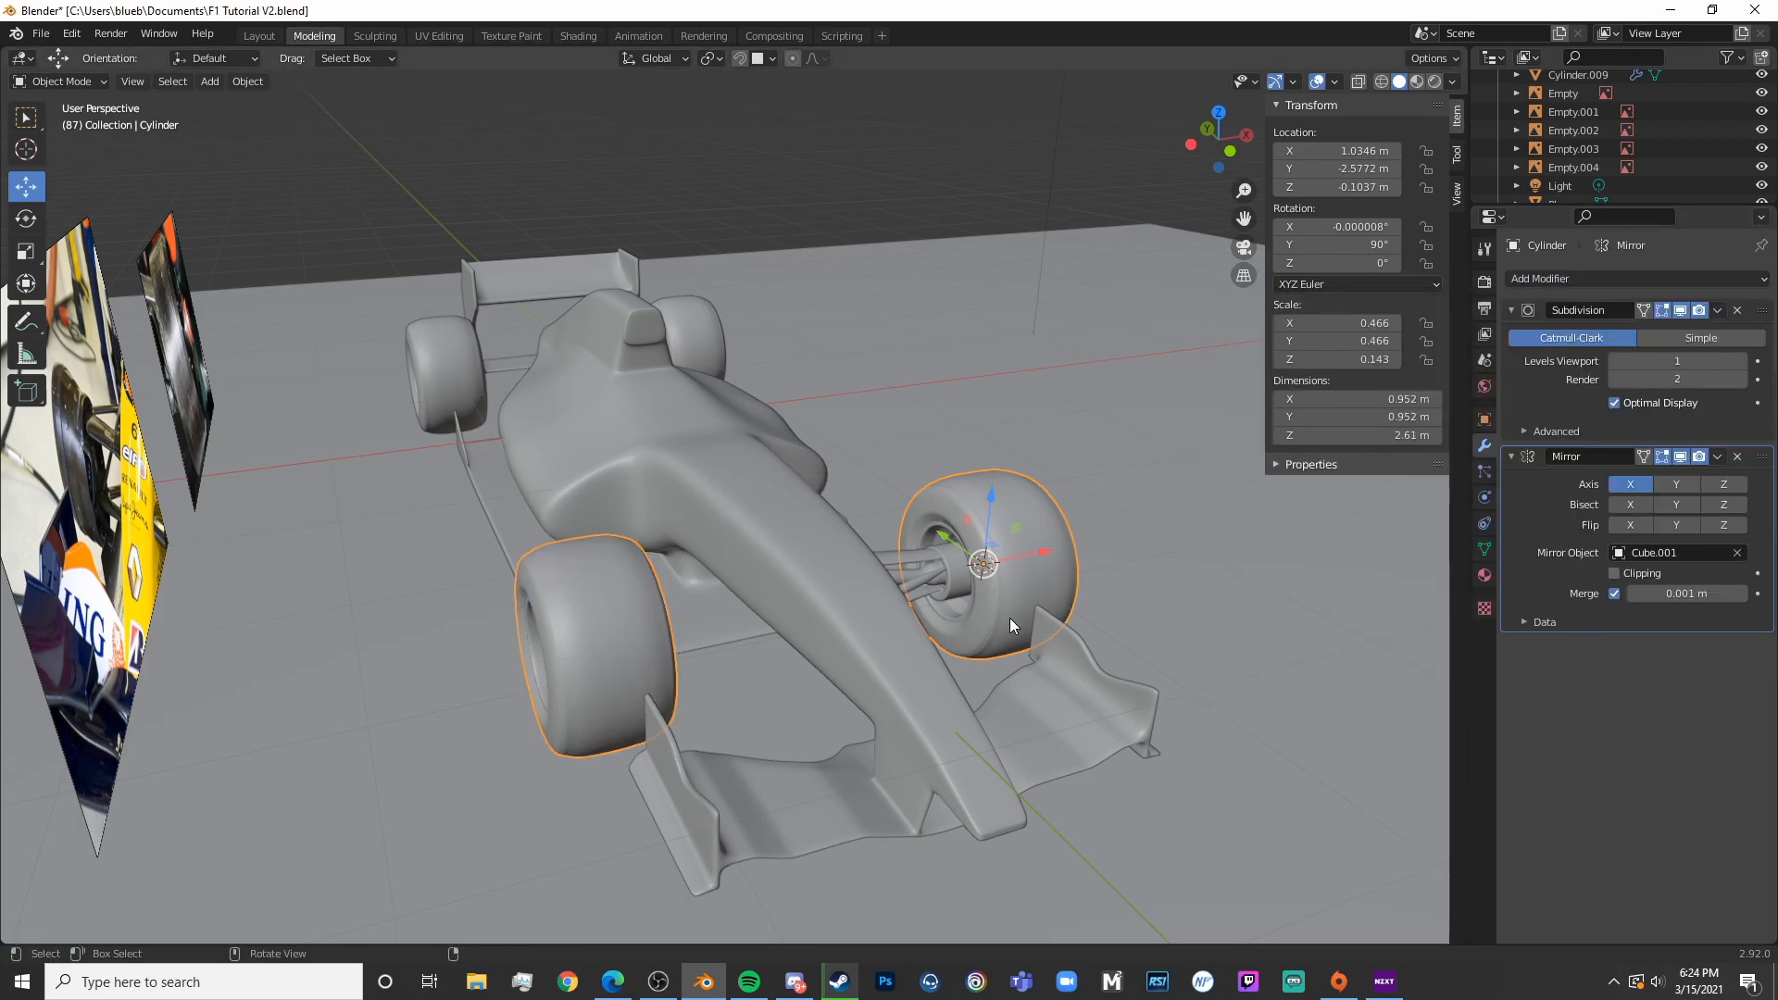
Add an X-axis Mirror modifier to the front suspension arms, with the car body as the mirror object
{"action": "left_click", "coordinate": [943, 575]}
{"action": "left_click", "coordinate": [1568, 279]}
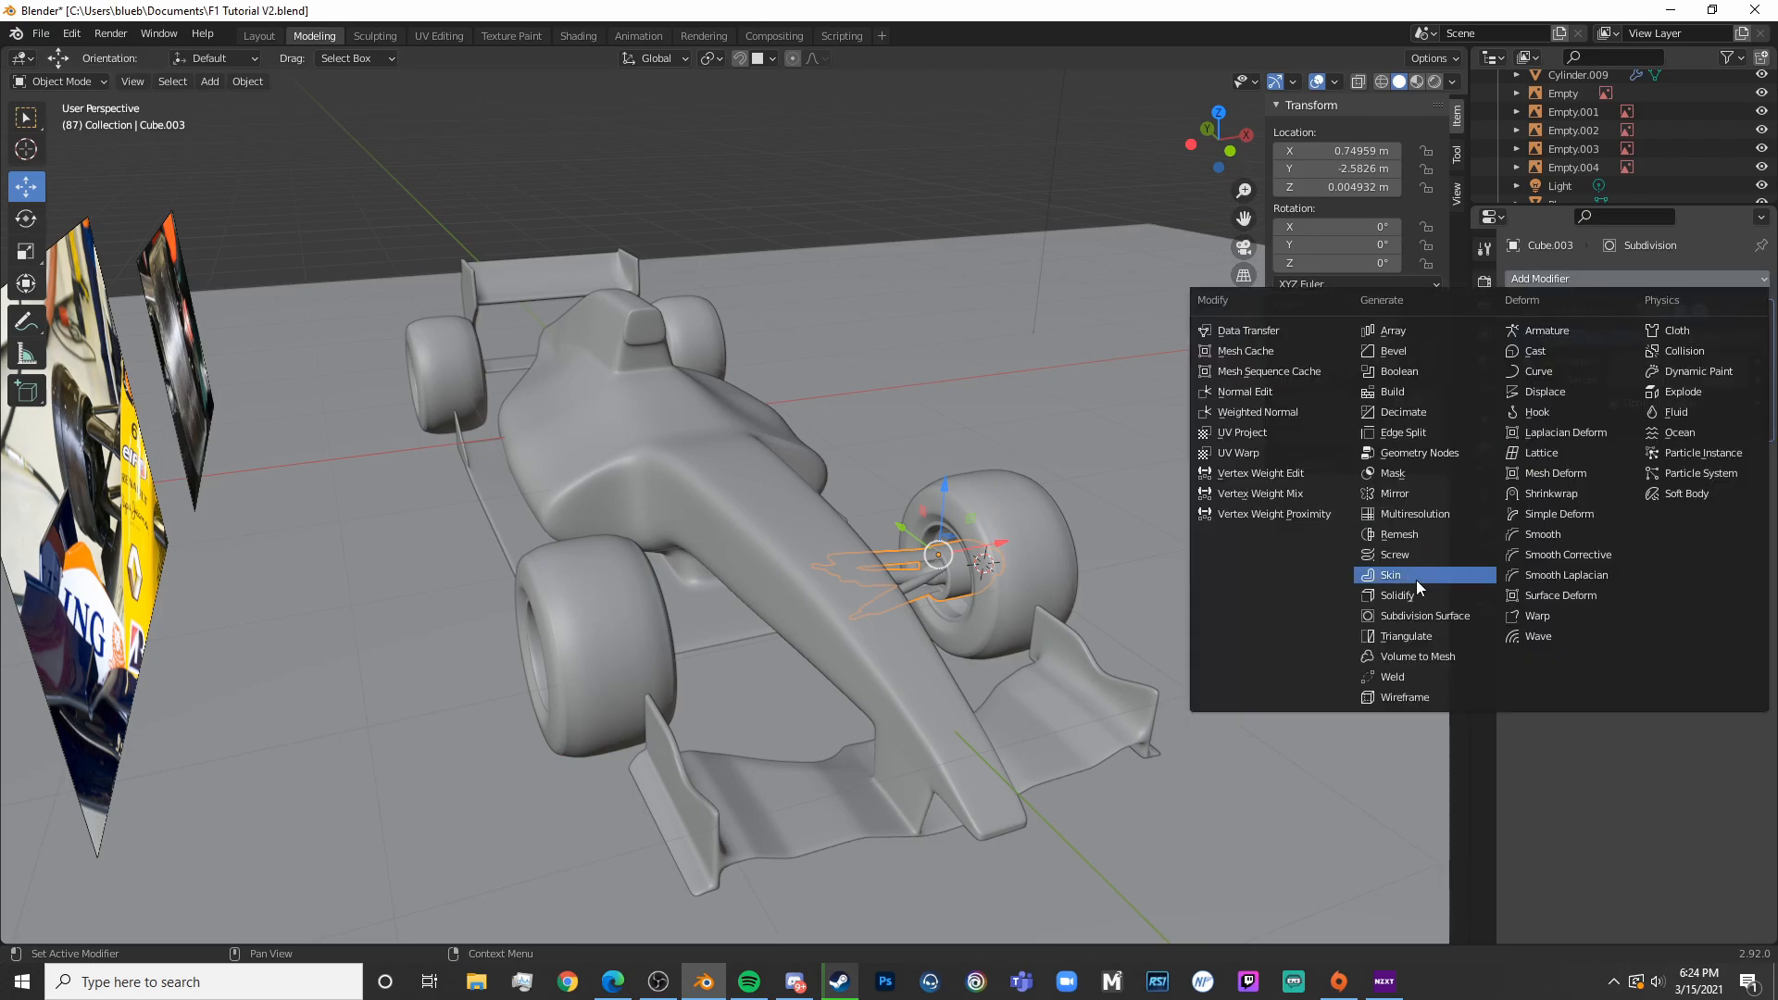
{"action": "left_click", "coordinate": [1445, 495]}
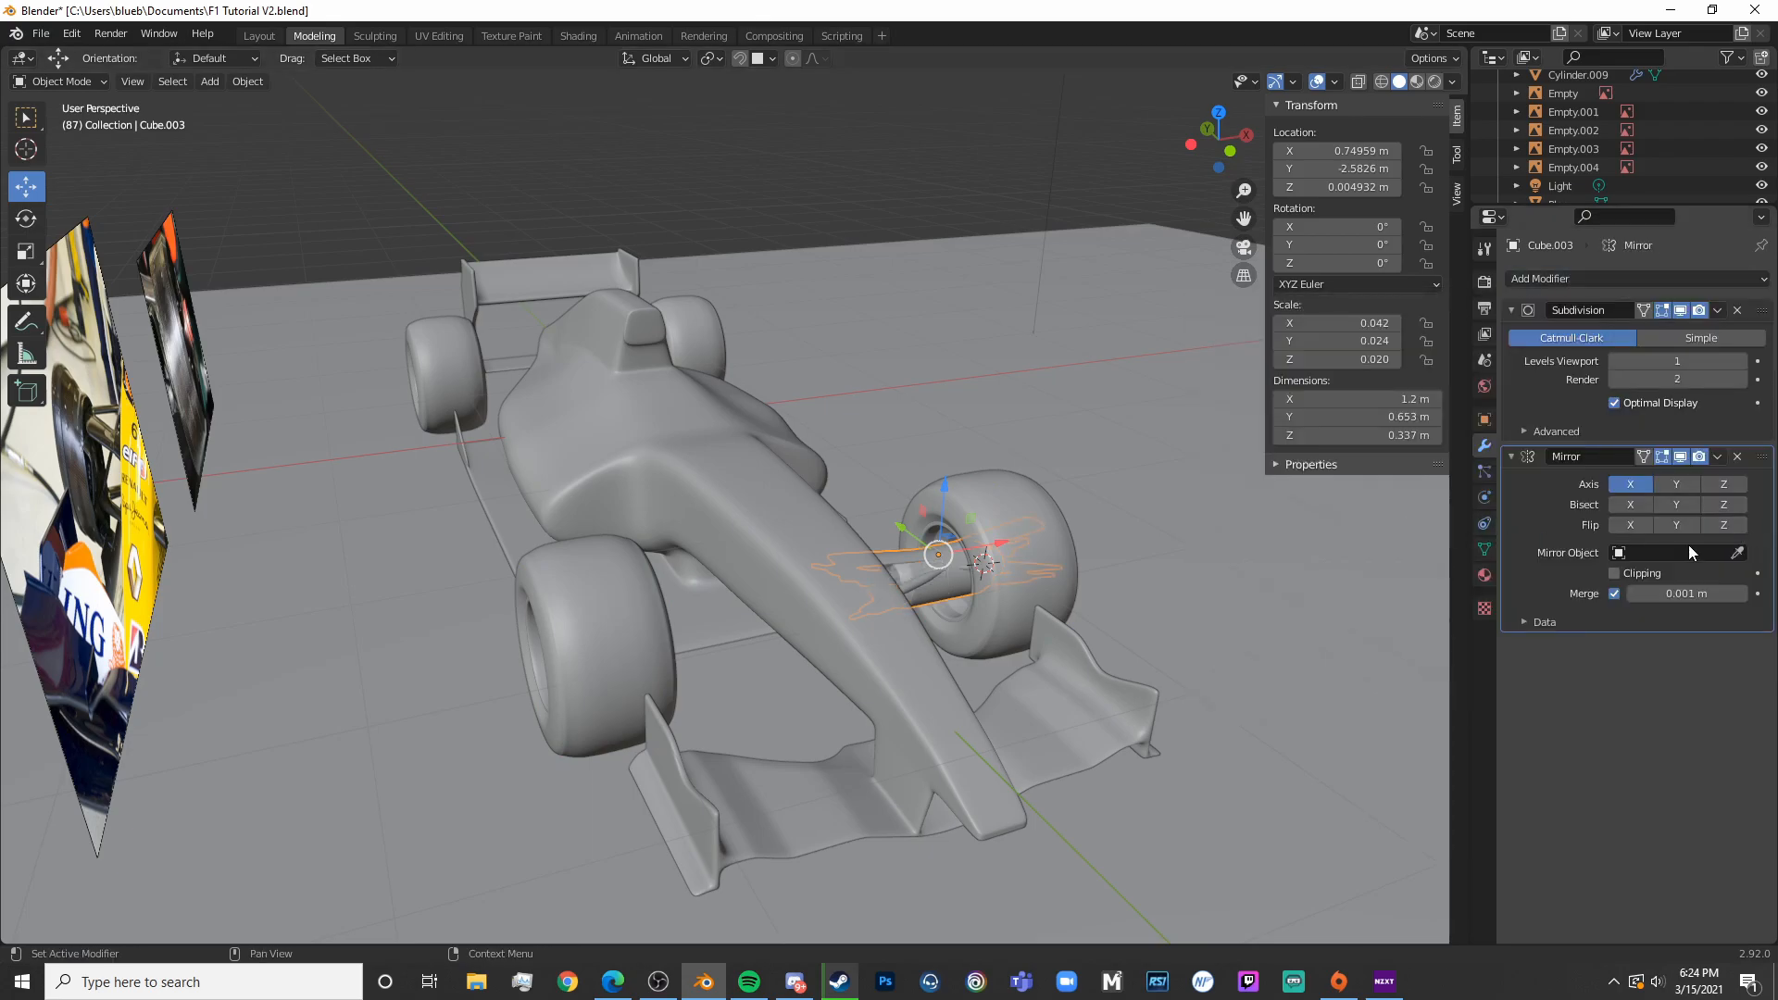
{"action": "left_click", "coordinate": [1738, 554]}
{"action": "left_click", "coordinate": [782, 514]}
Add an X-axis Mirror modifier to the rear suspension arms, with the body, Cube.001, as the mirror object
{"action": "middle_click_drag", "start_coordinate": [782, 514], "coordinate": [875, 522]}
{"action": "left_click", "coordinate": [834, 541]}
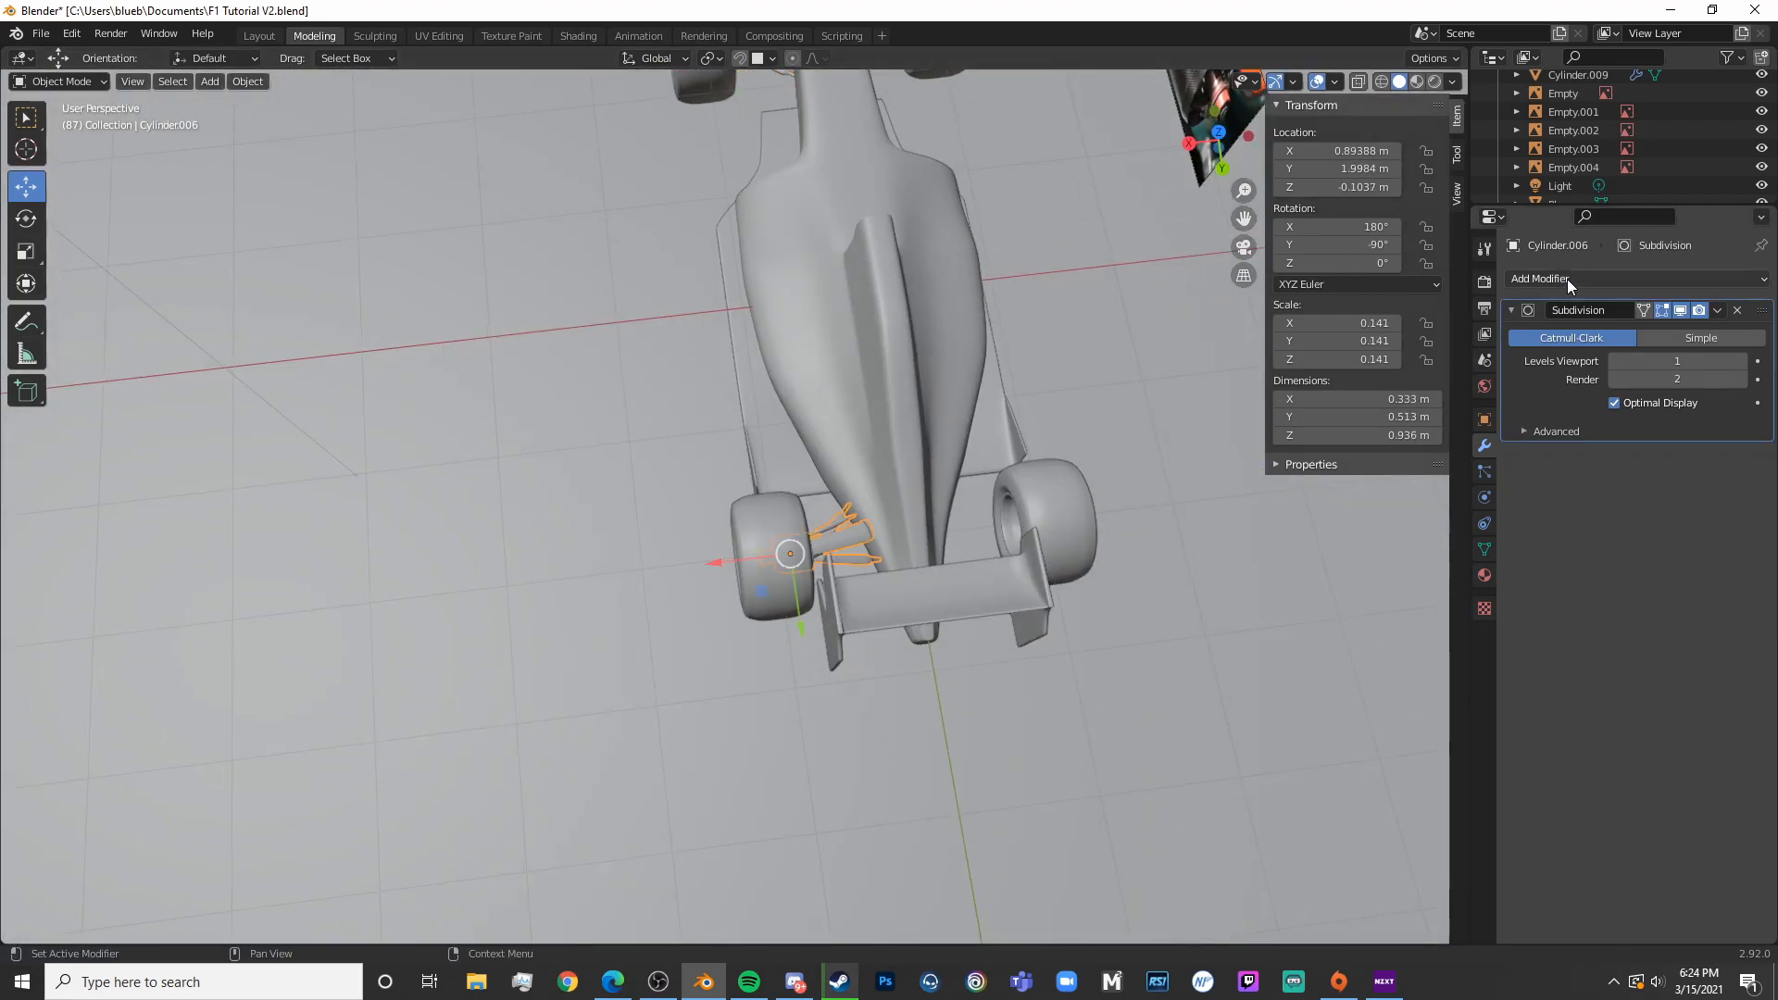
{"action": "left_click", "coordinate": [1586, 283]}
{"action": "left_click", "coordinate": [1414, 495]}
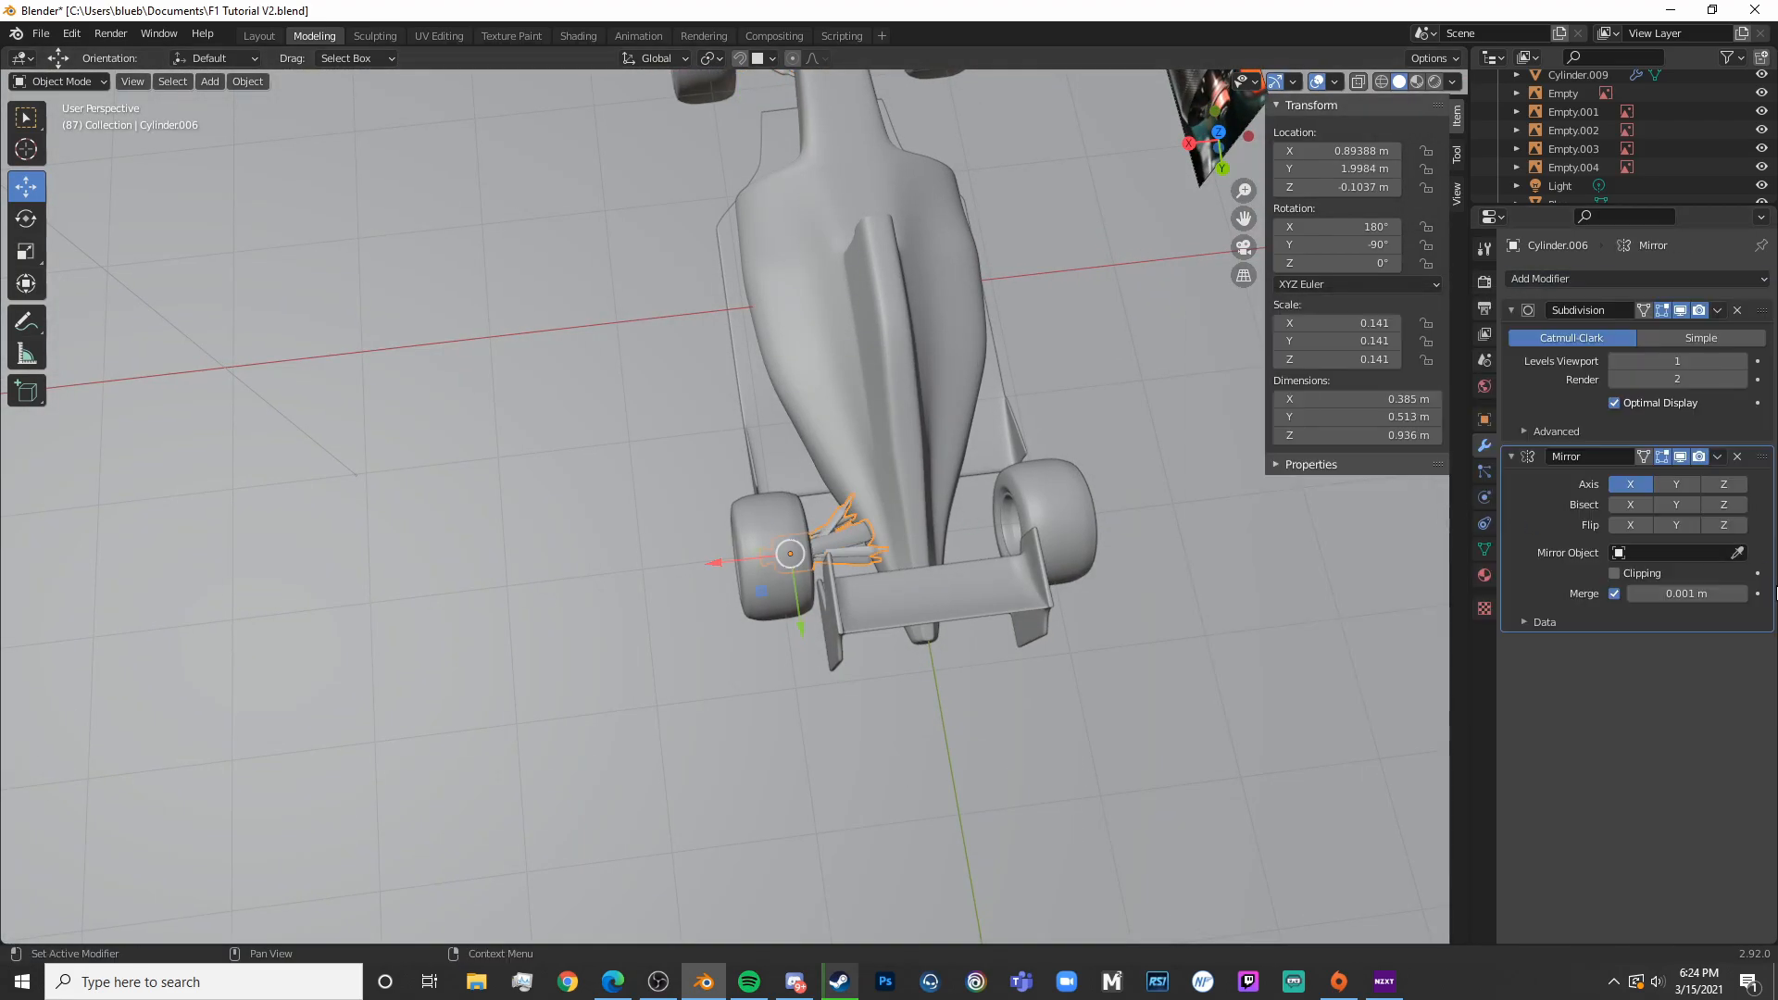
{"action": "left_click", "coordinate": [1738, 552]}
{"action": "left_click", "coordinate": [922, 428]}
Apply the Mirror modifier of the car body
{"action": "scroll", "coordinate": [892, 467], "scroll_direction": "down", "scroll_amount": 5}
{"action": "mouse_move", "coordinate": [892, 467]}
{"action": "middle_mouse_down"}
{"action": "mouse_move", "coordinate": [826, 576]}
{"action": "mouse_move", "coordinate": [621, 504]}
{"action": "mouse_move", "coordinate": [880, 496]}
{"action": "middle_mouse_up"}
{"action": "scroll", "coordinate": [952, 493], "scroll_direction": "up", "scroll_amount": 6}
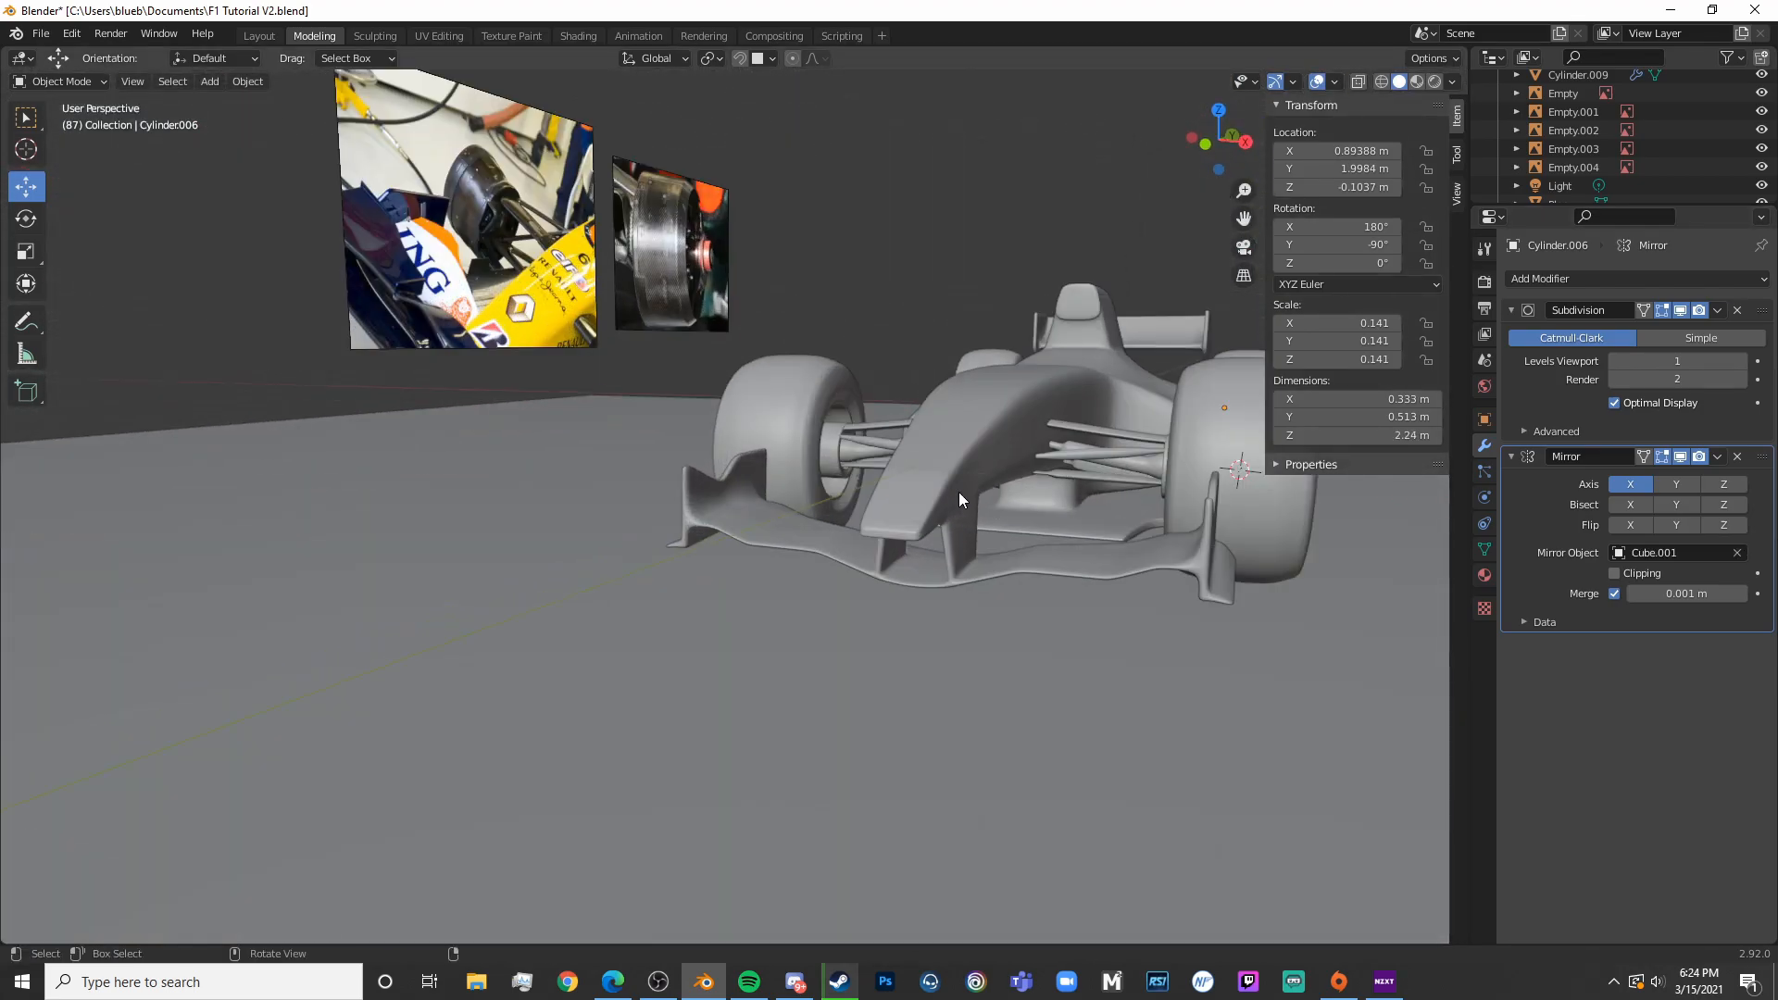
{"action": "middle_click_drag", "start_coordinate": [1042, 471], "coordinate": [971, 581]}
{"action": "left_click", "coordinate": [982, 659]}
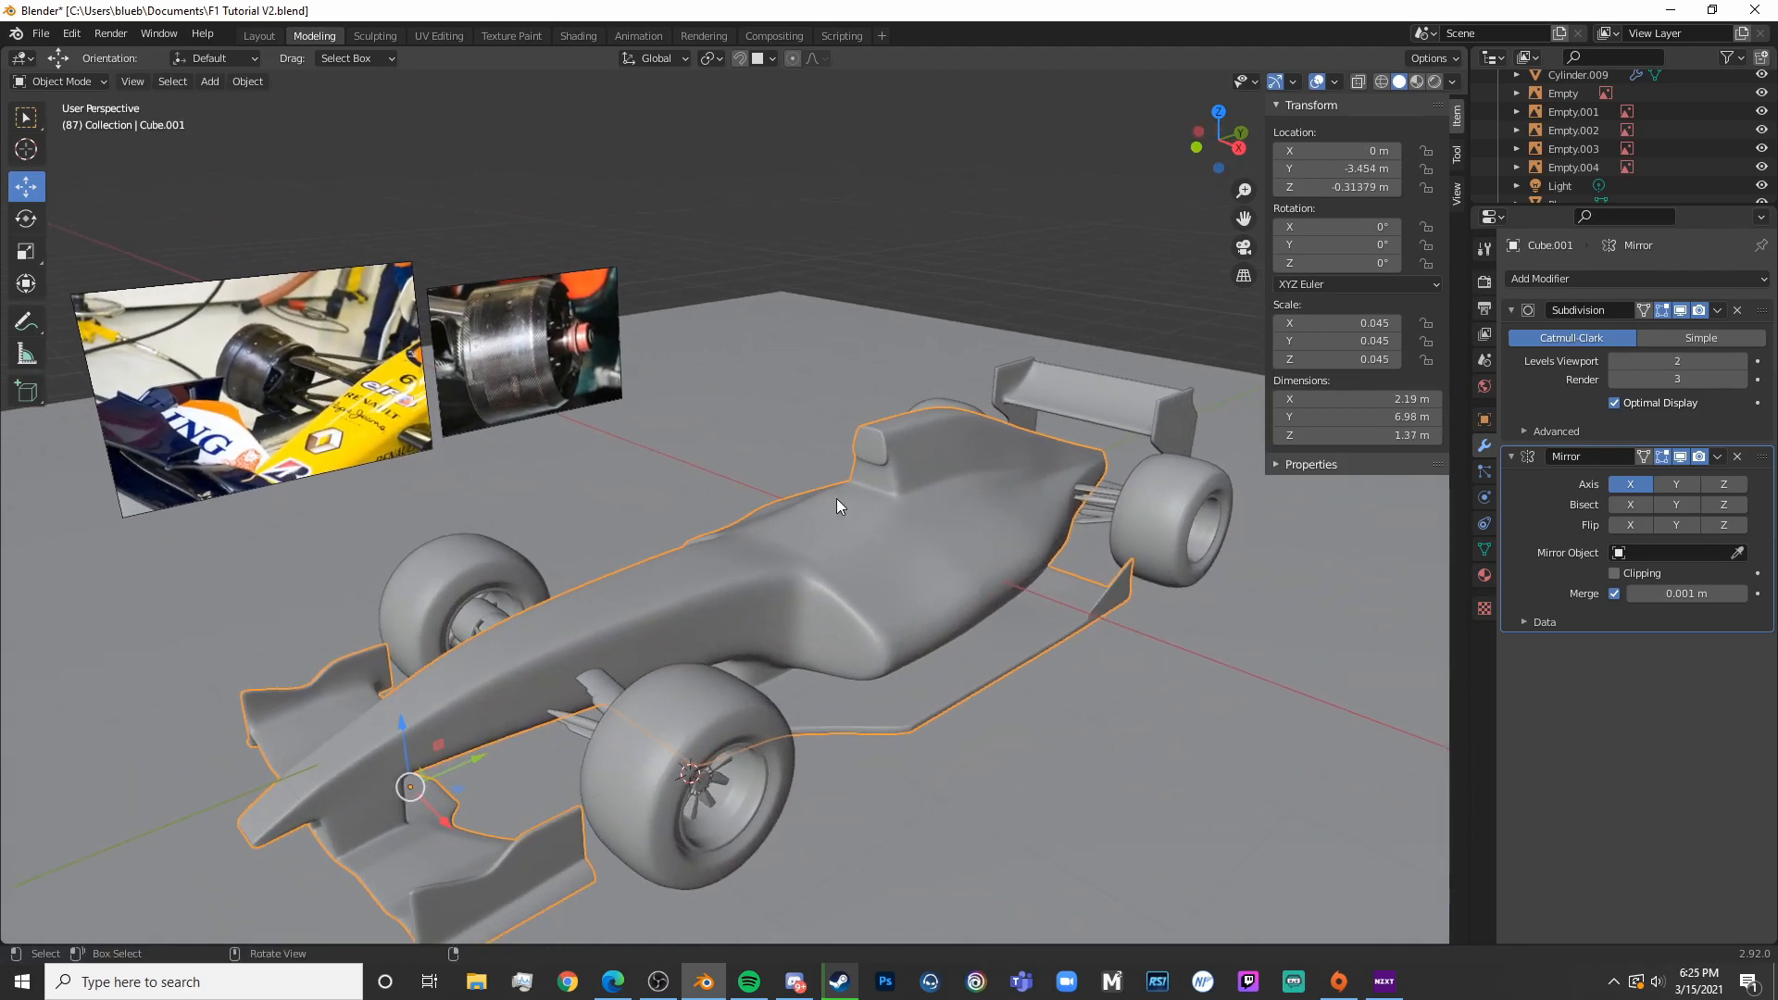
{"action": "scroll", "coordinate": [887, 500], "scroll_direction": "up", "scroll_amount": 5}
{"action": "scroll", "coordinate": [912, 465], "scroll_direction": "down", "scroll_amount": 5}
{"action": "middle_click_drag", "start_coordinate": [905, 505], "coordinate": [957, 464]}
{"action": "scroll", "coordinate": [926, 518], "scroll_direction": "up", "scroll_amount": 6}
{"action": "middle_click_drag", "start_coordinate": [917, 524], "coordinate": [936, 544]}
{"action": "key", "text": "ctrl+a"}
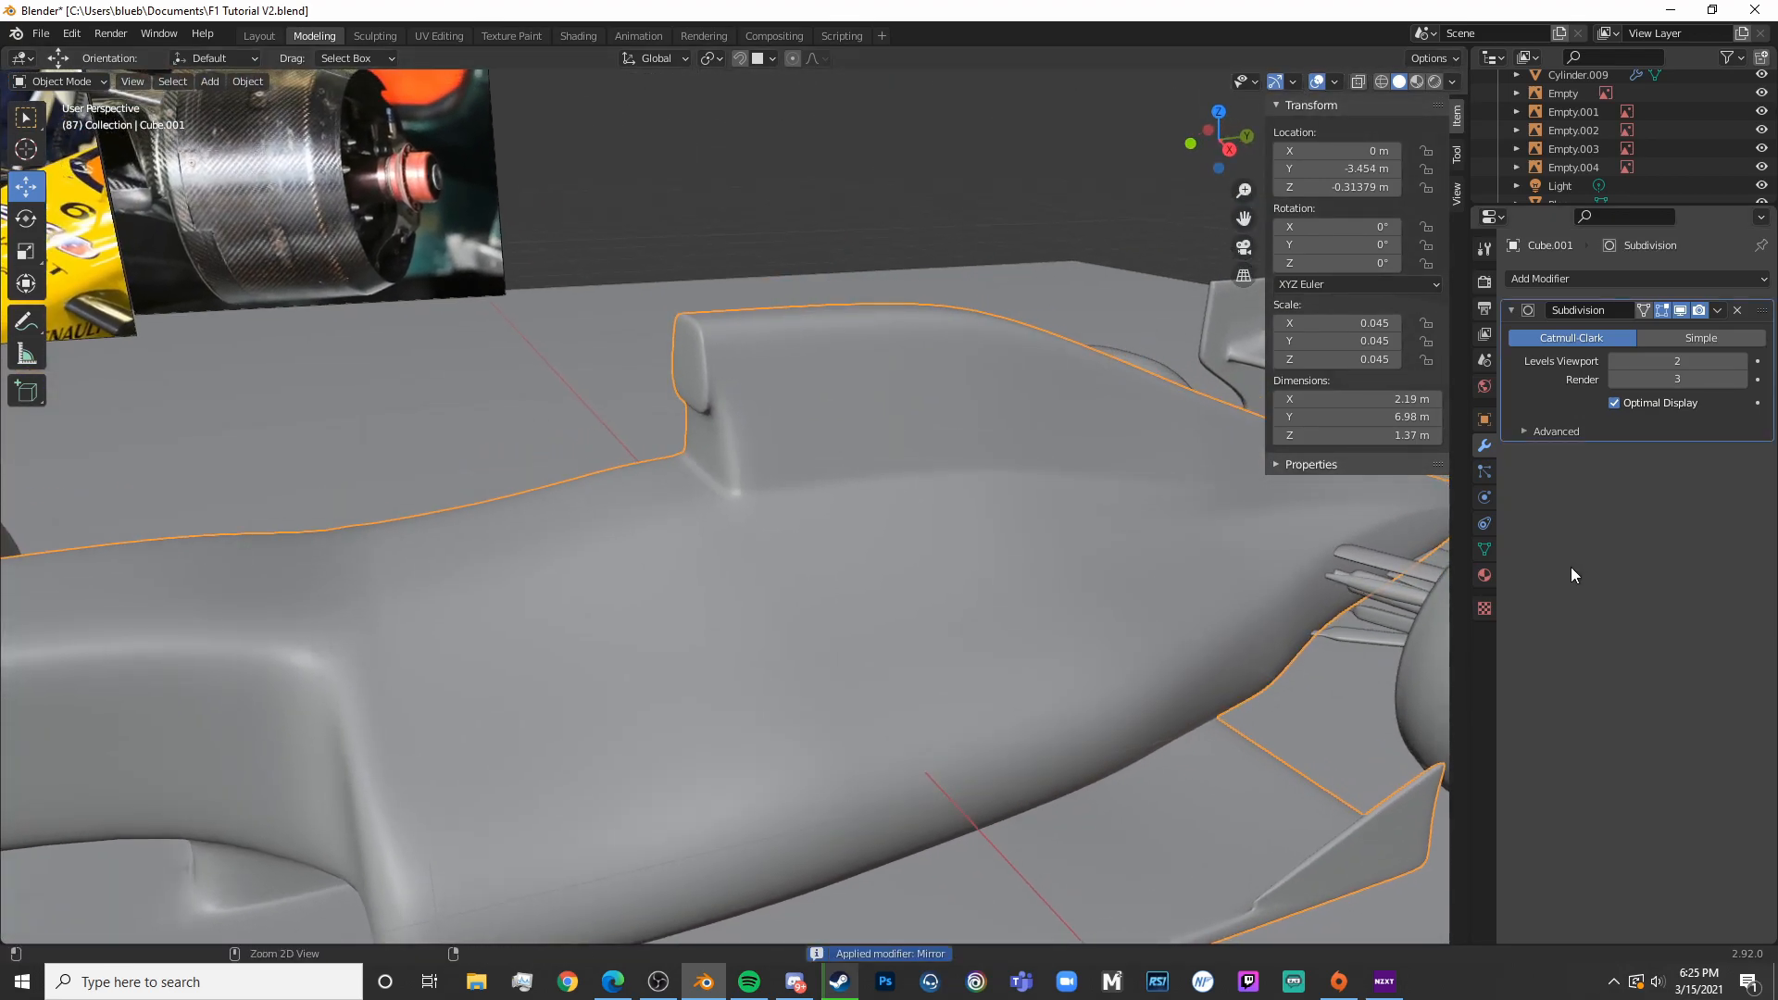
Open the body mesh in Edit Mode with face selection and deselect all faces
{"action": "key", "text": "Tab"}
{"action": "middle_click_drag", "start_coordinate": [669, 492], "coordinate": [736, 504]}
{"action": "scroll", "coordinate": [736, 504], "scroll_direction": "up", "scroll_amount": 4}
{"action": "middle_click_drag", "start_coordinate": [852, 324], "coordinate": [717, 481], "text": "shift"}
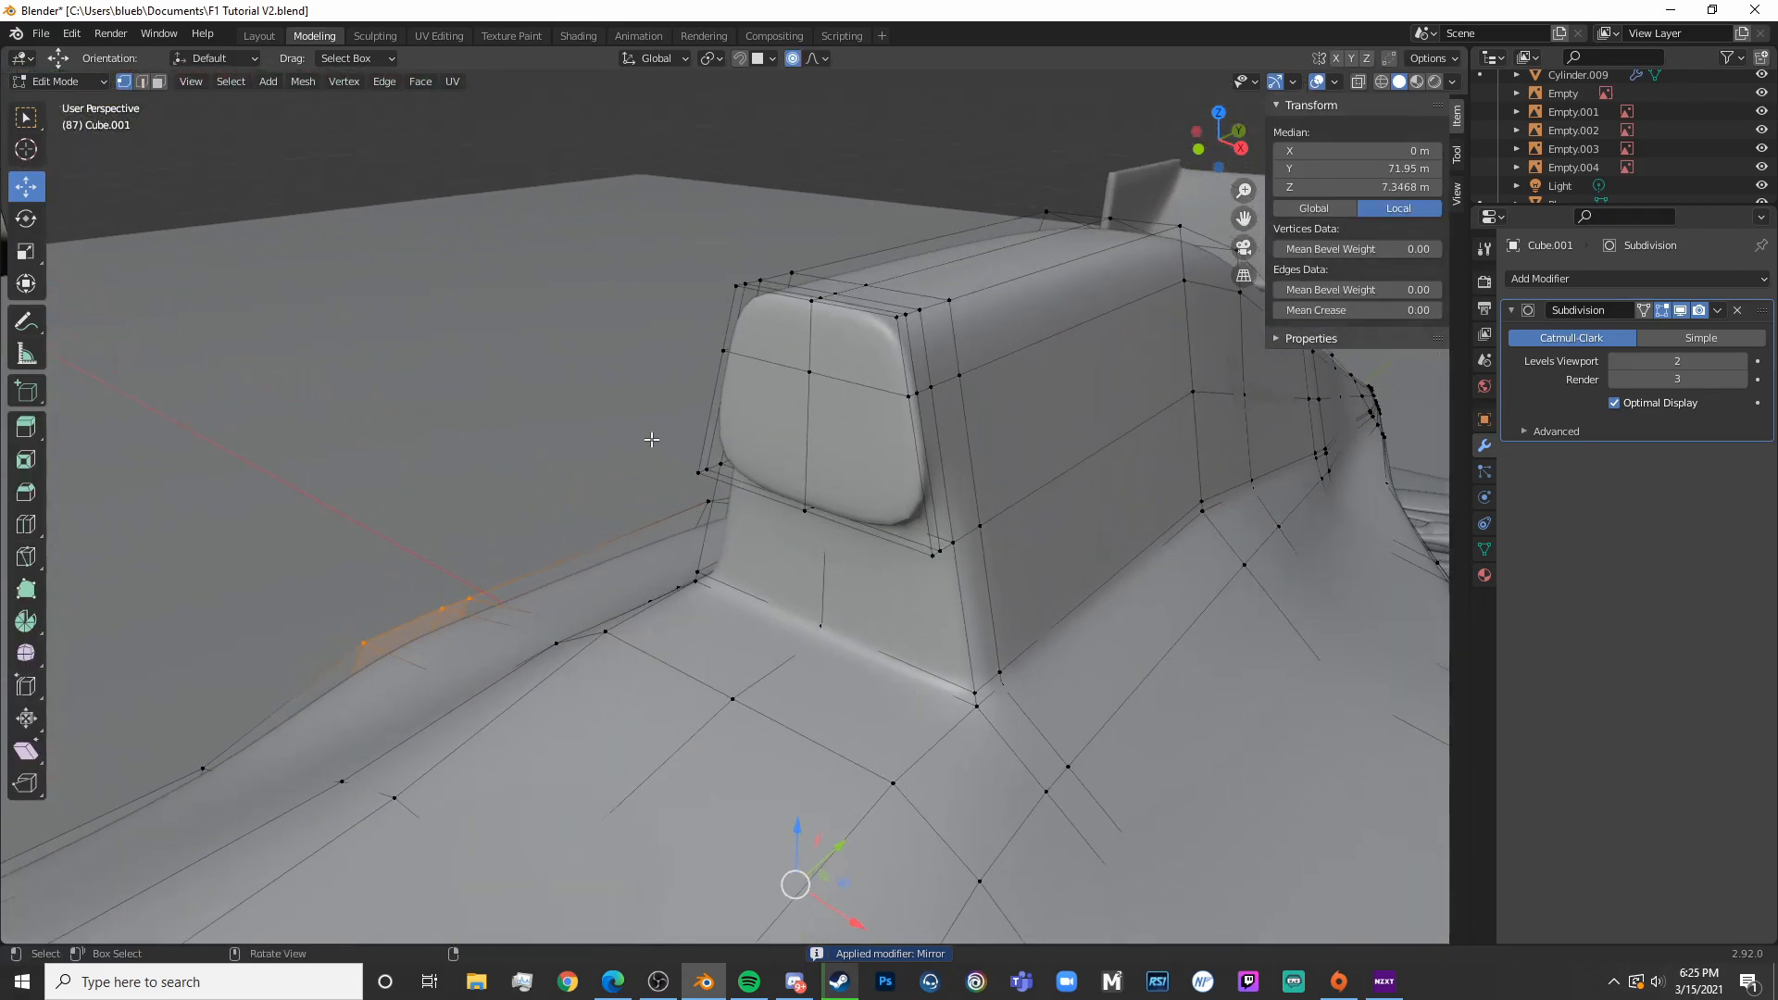
{"action": "scroll", "coordinate": [829, 388], "scroll_direction": "up", "scroll_amount": 3}
{"action": "key", "text": "c"}
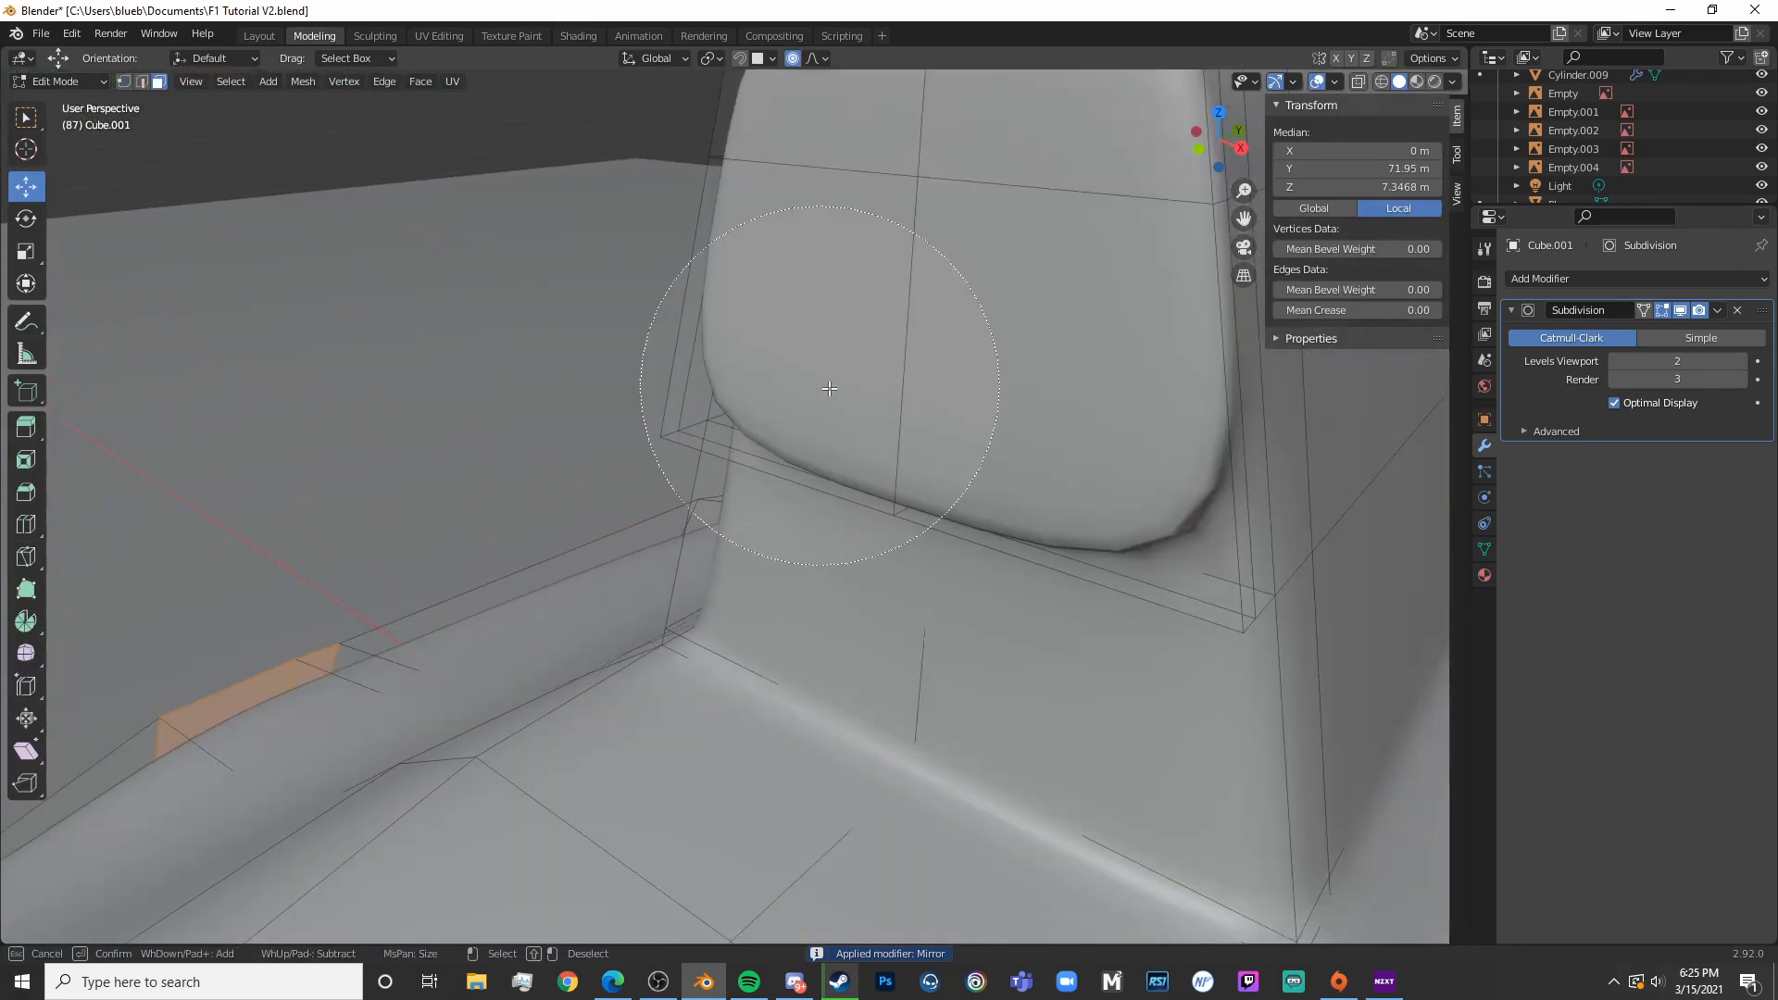
{"action": "left_click", "coordinate": [954, 275]}
{"action": "key", "text": "Escape"}
{"action": "scroll", "coordinate": [955, 275], "scroll_direction": "down", "scroll_amount": 8}
{"action": "middle_click_drag", "start_coordinate": [1075, 349], "coordinate": [1047, 408], "text": "shift"}
{"action": "scroll", "coordinate": [1047, 409], "scroll_direction": "up", "scroll_amount": 2}
{"action": "scroll", "coordinate": [1052, 448], "scroll_direction": "down", "scroll_amount": 5}
{"action": "key", "text": "alt+a"}
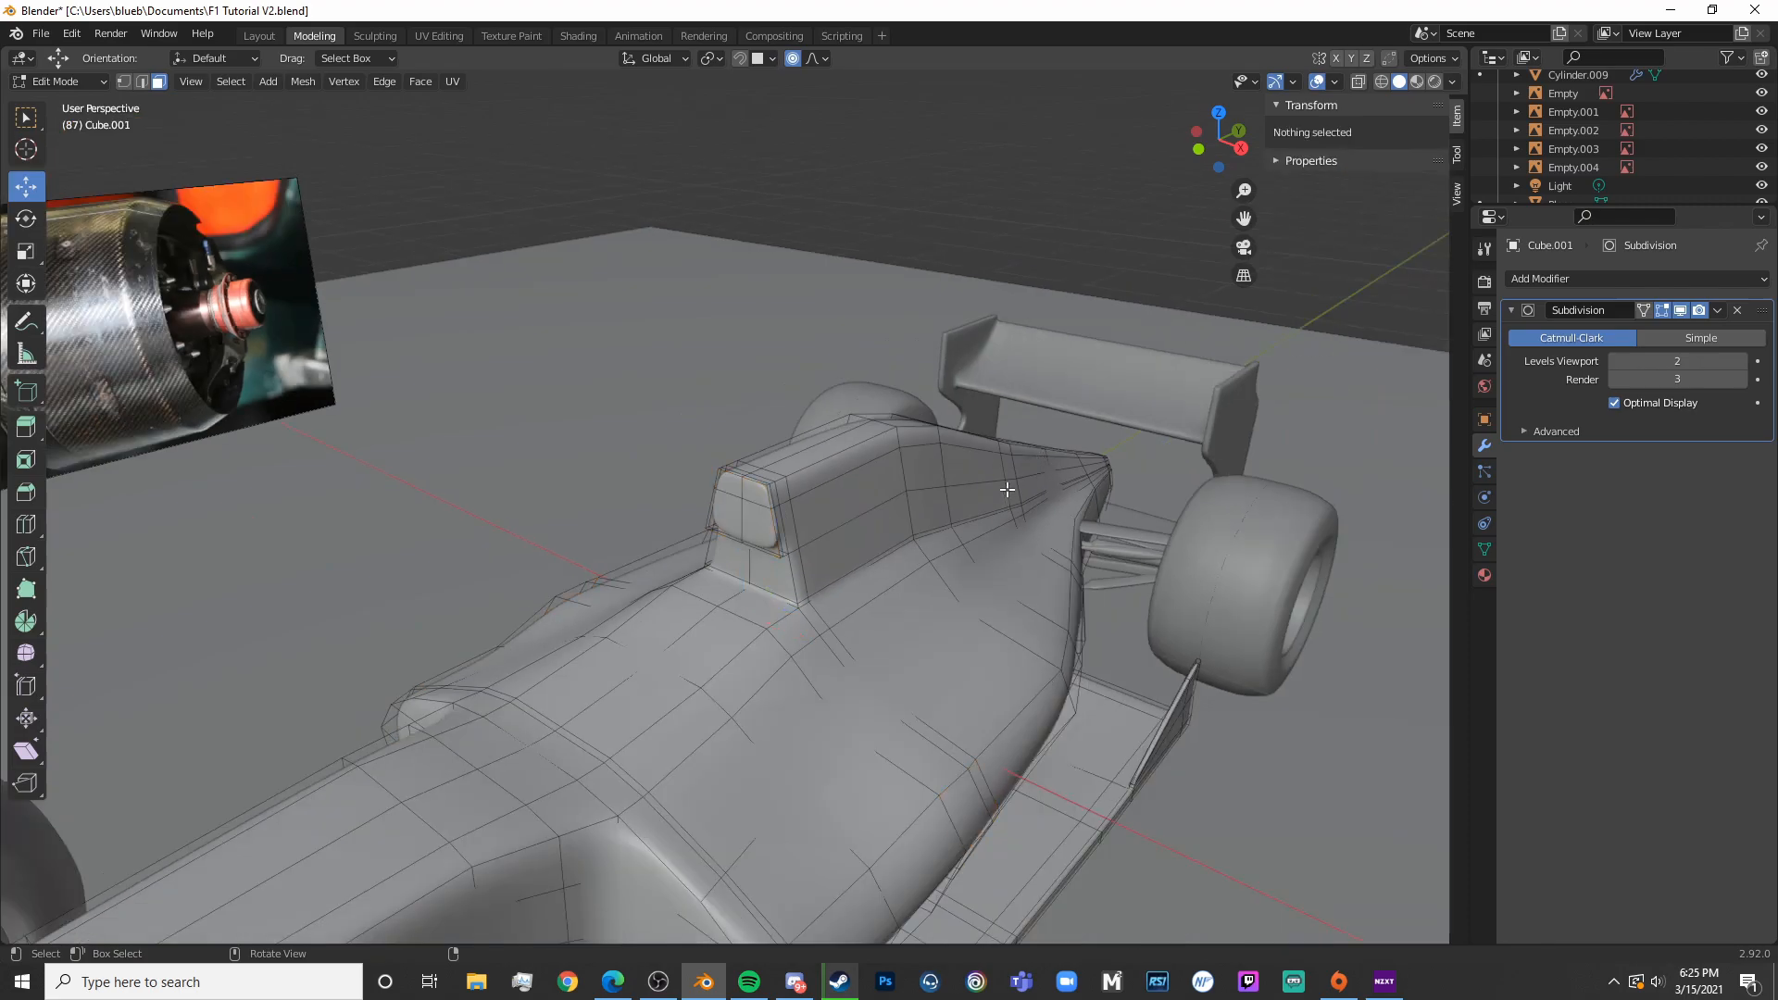
Select the front faces of the air intake above the cockpit and inset them about 0.23 m
{"action": "scroll", "coordinate": [996, 502], "scroll_direction": "up", "scroll_amount": 6}
{"action": "scroll", "coordinate": [877, 516], "scroll_direction": "up", "scroll_amount": 4}
{"action": "key", "text": "c"}
{"action": "left_click", "coordinate": [805, 500]}
{"action": "key", "text": "Escape"}
{"action": "scroll", "coordinate": [870, 502], "scroll_direction": "down", "scroll_amount": 6}
{"action": "scroll", "coordinate": [863, 510], "scroll_direction": "up", "scroll_amount": 2}
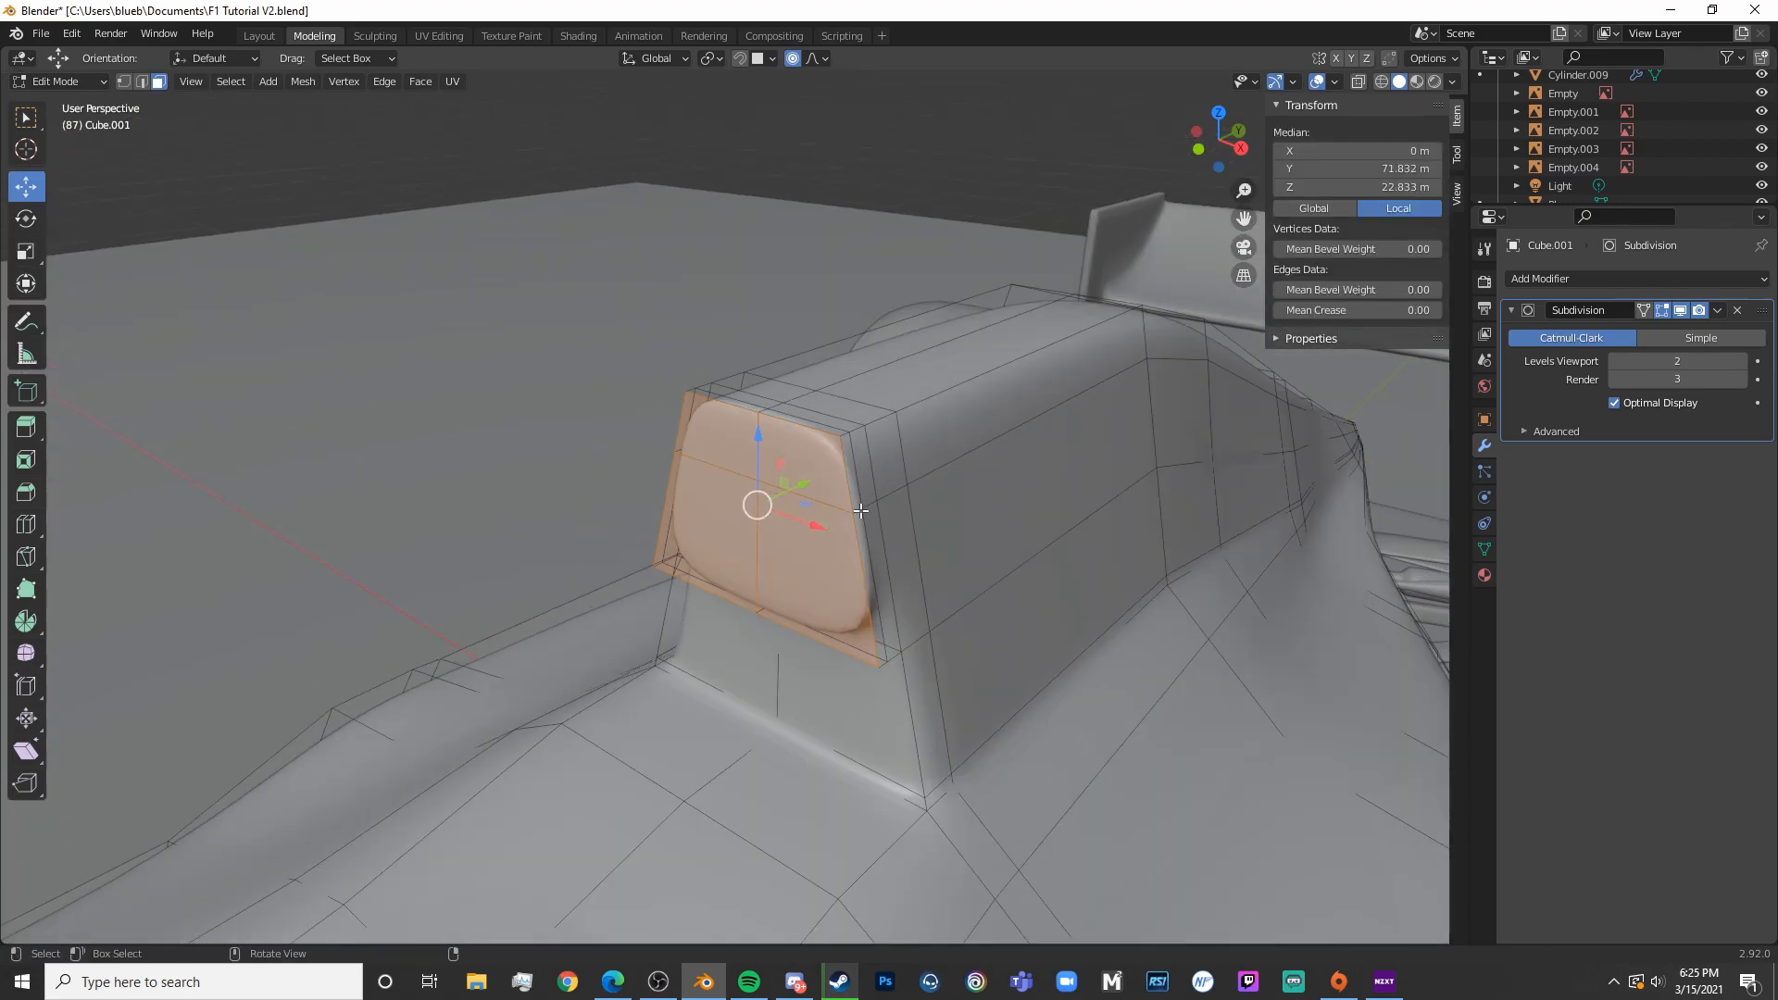
{"action": "key", "text": "i"}
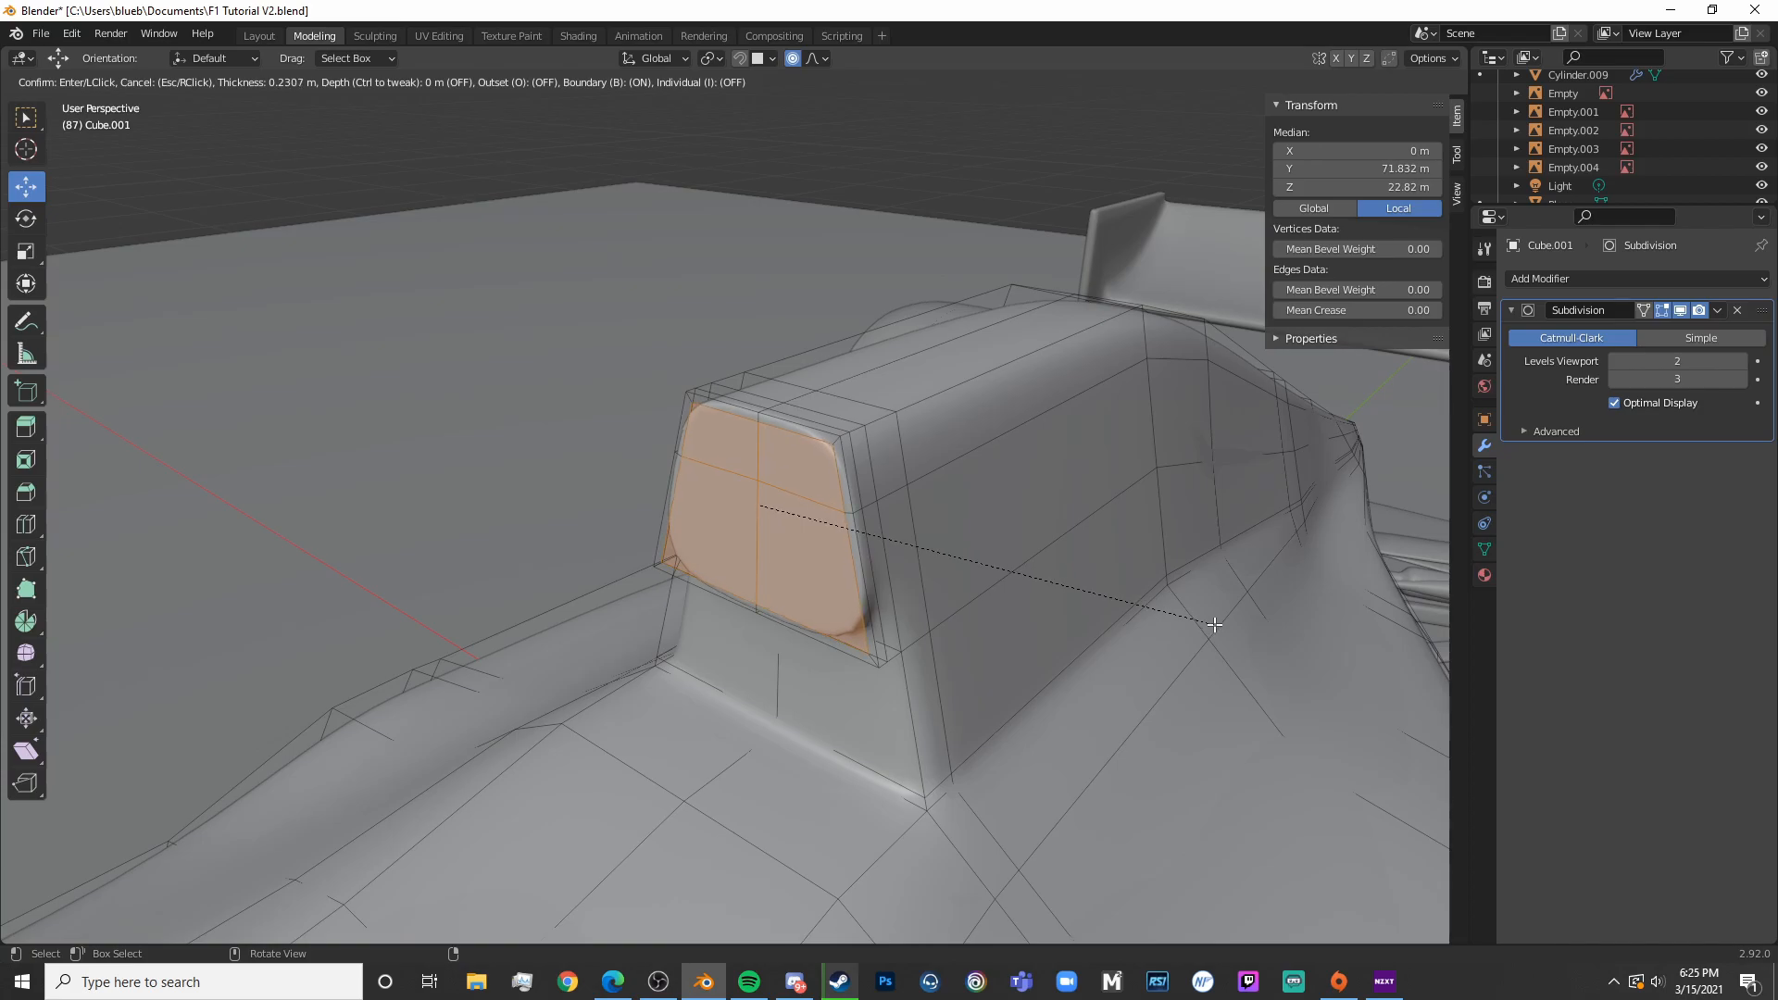
{"action": "left_click", "coordinate": [1211, 624]}
Push the inset intake faces back into the airbox along their normal and scale them down
{"action": "middle_click_drag", "start_coordinate": [1211, 624], "coordinate": [969, 551]}
{"action": "left_click_drag", "start_coordinate": [549, 550], "coordinate": [551, 550]}
{"action": "mouse_move", "coordinate": [948, 699]}
{"action": "middle_mouse_down"}
{"action": "mouse_move", "coordinate": [1037, 693]}
{"action": "mouse_move", "coordinate": [960, 682]}
{"action": "middle_mouse_up"}
{"action": "key", "text": "g"}
{"action": "key", "text": "z"}
{"action": "key", "text": "z"}
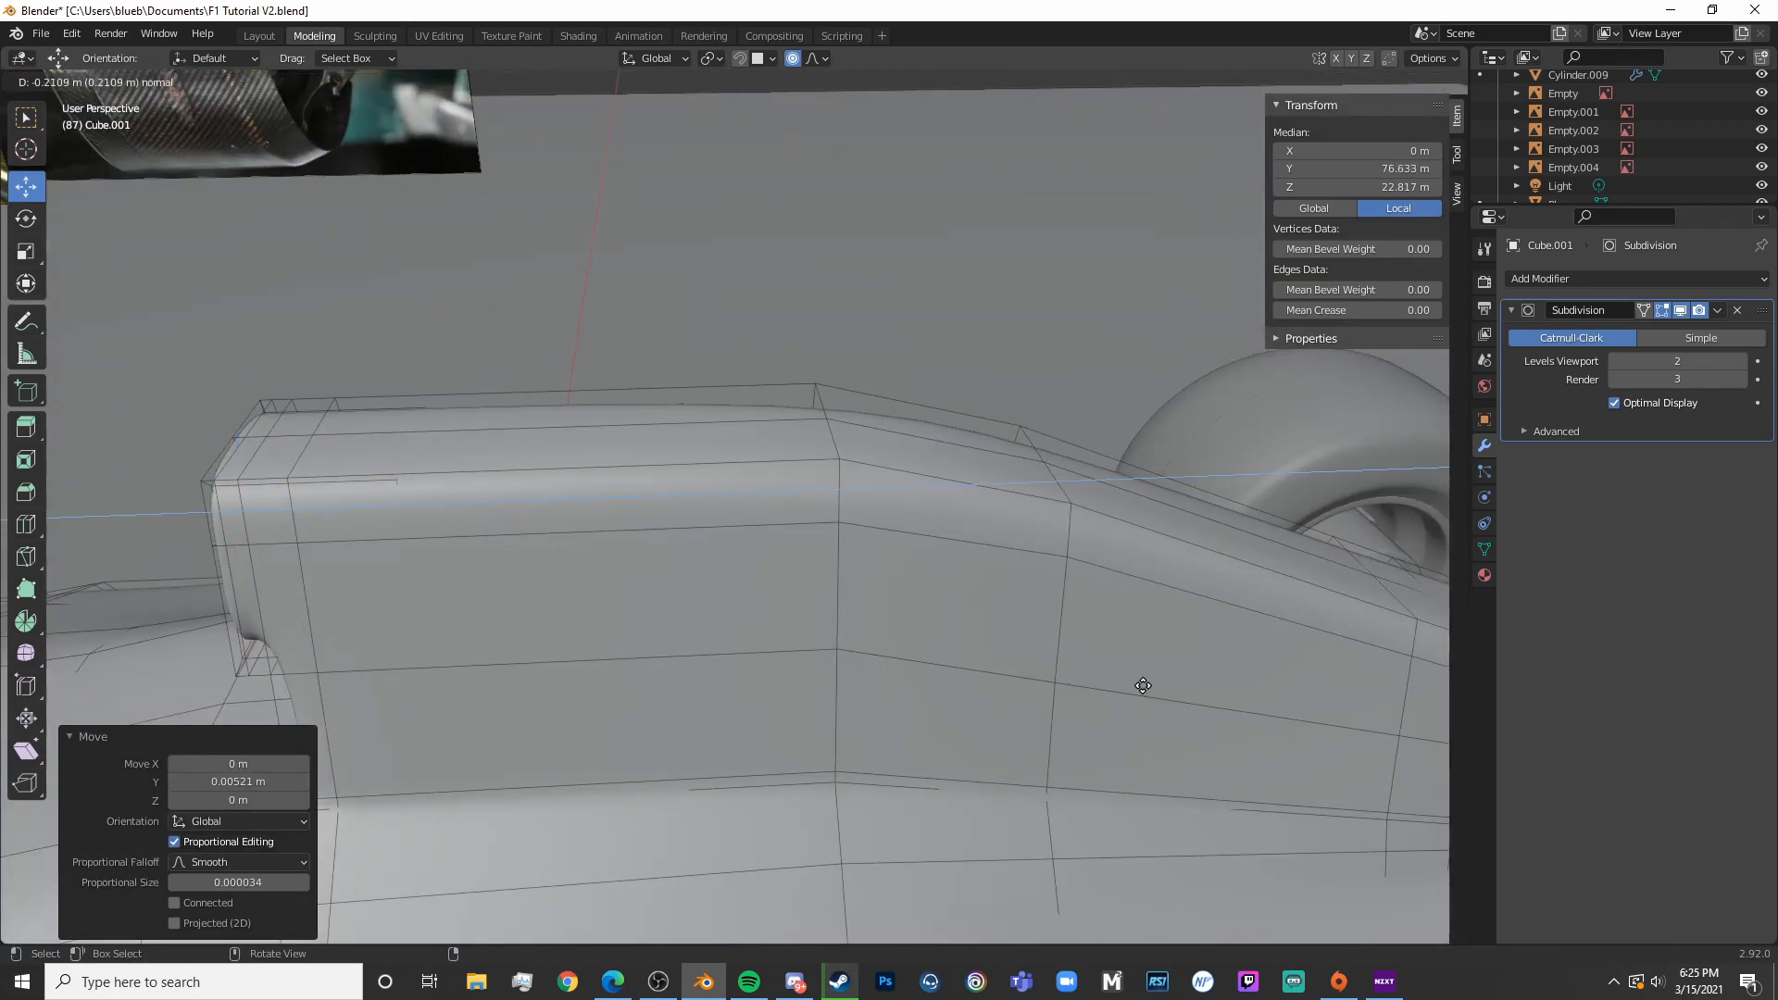
{"action": "left_click", "coordinate": [1140, 685]}
{"action": "middle_click_drag", "start_coordinate": [1103, 682], "coordinate": [1347, 564]}
{"action": "key", "text": "s"}
{"action": "left_click", "coordinate": [1314, 498]}
Extrude the intake faces twice towards the rear inside the airbox, working in the right side wireframe view
{"action": "key", "text": "Tab"}
{"action": "middle_click_drag", "start_coordinate": [1314, 498], "coordinate": [1128, 485]}
{"action": "key", "text": "Tab"}
{"action": "key", "text": "KP_3"}
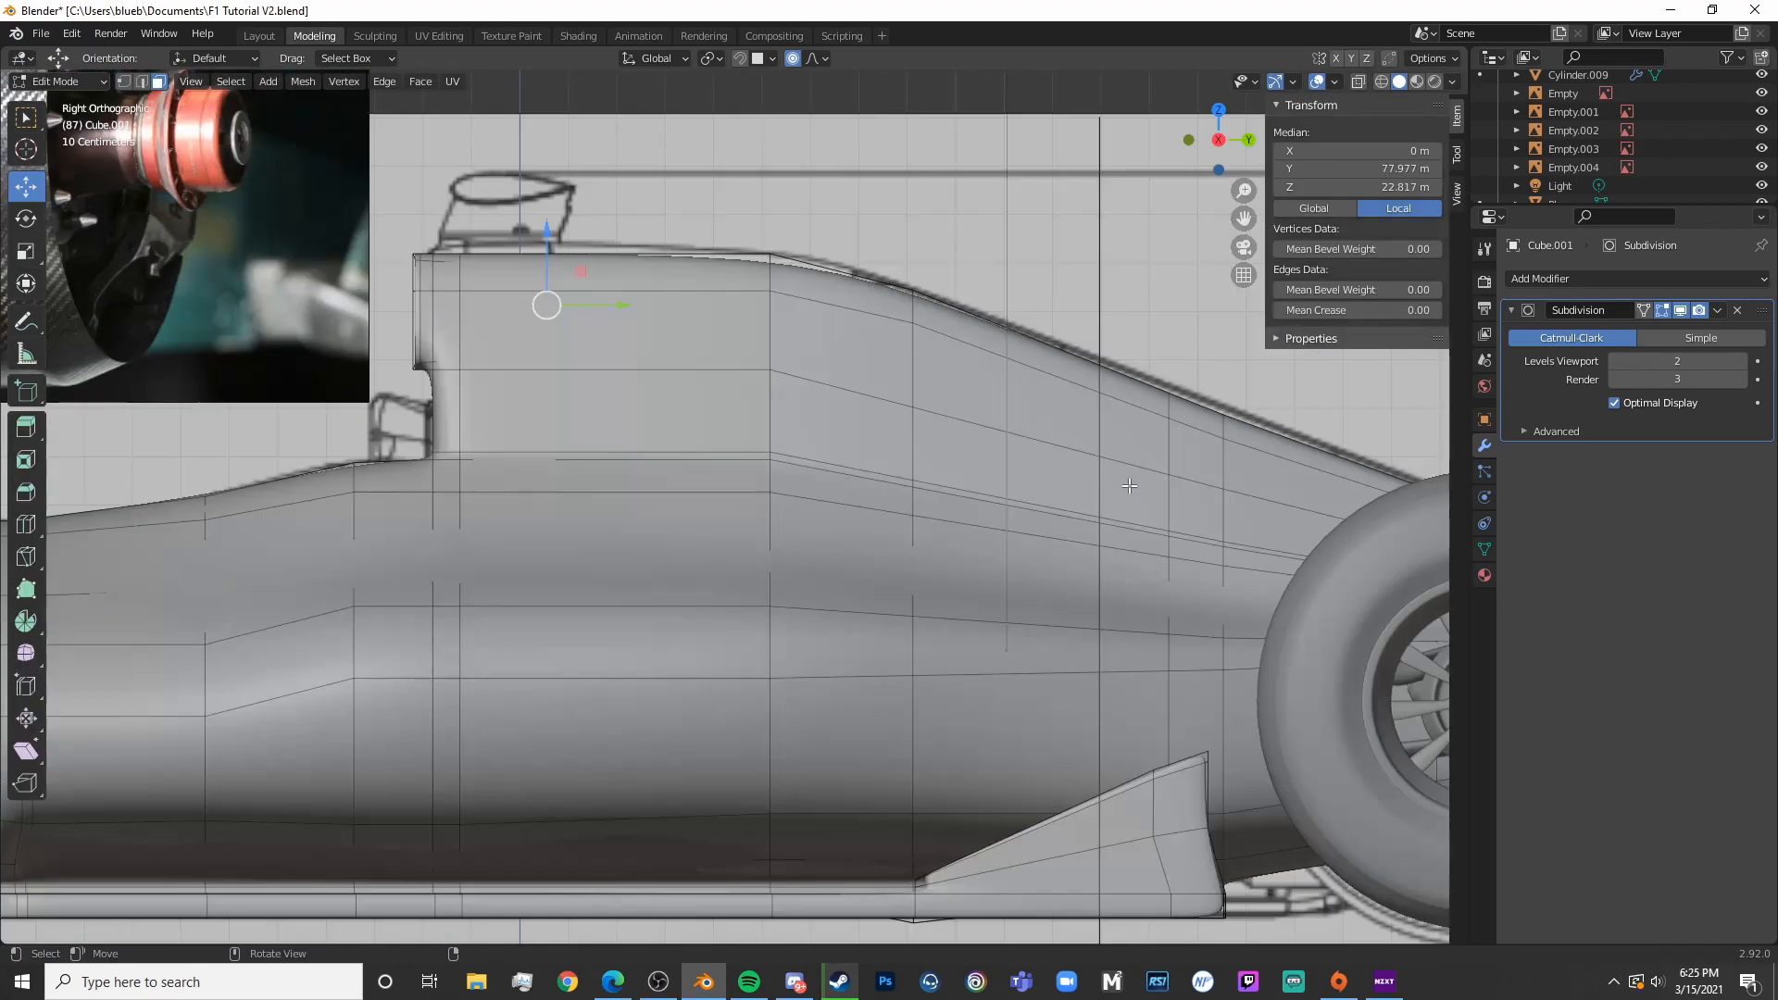
{"action": "key", "text": "shift+z"}
{"action": "key", "text": "e"}
{"action": "left_click", "coordinate": [820, 324]}
{"action": "key", "text": "e"}
{"action": "left_click", "coordinate": [1025, 400]}
Rotate the intake duct's inner end faces to follow the engine cover's slope and move them further back and down
{"action": "key", "text": "r"}
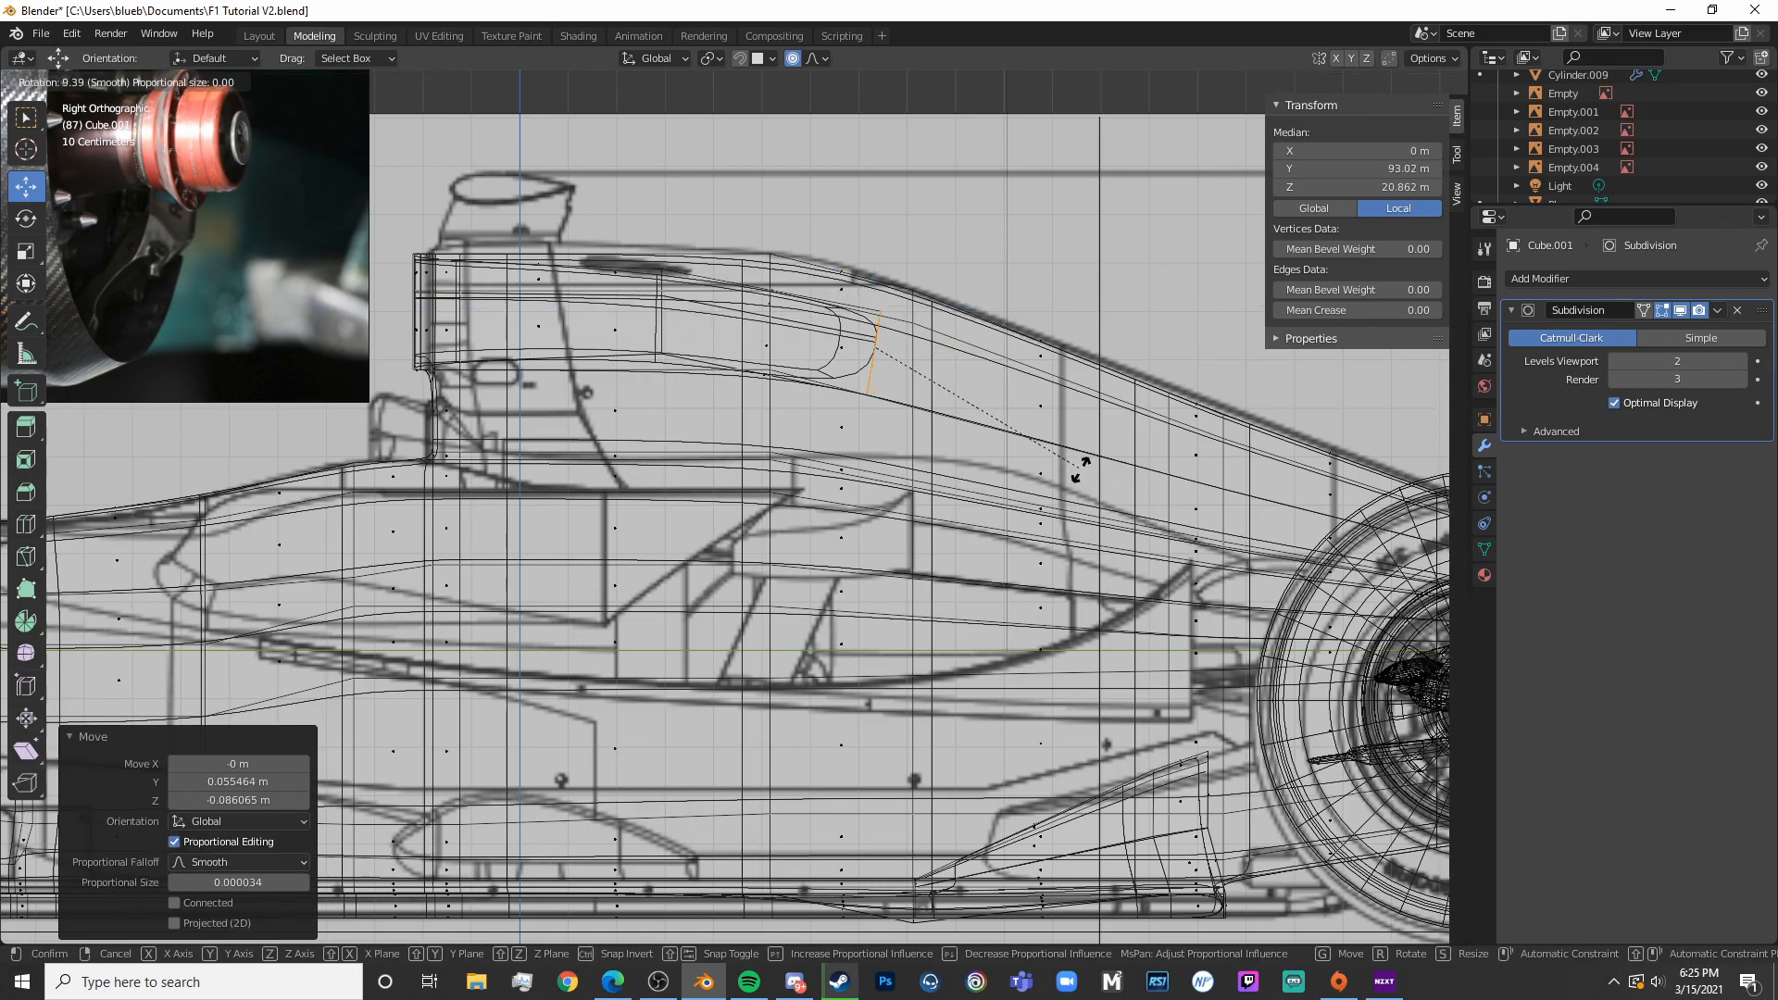
{"action": "left_click", "coordinate": [1074, 465]}
{"action": "key", "text": "g"}
{"action": "left_click", "coordinate": [1111, 515]}
Inset the air intake duct's inner end faces about 0.26 m, inset them once more and check the hollowed intake on the whole car
{"action": "mouse_move", "coordinate": [1112, 515]}
{"action": "middle_mouse_down"}
{"action": "mouse_move", "coordinate": [781, 502]}
{"action": "mouse_move", "coordinate": [897, 526]}
{"action": "mouse_move", "coordinate": [1187, 433]}
{"action": "mouse_move", "coordinate": [944, 527]}
{"action": "mouse_move", "coordinate": [1078, 561]}
{"action": "middle_mouse_up"}
{"action": "key", "text": "shift+z"}
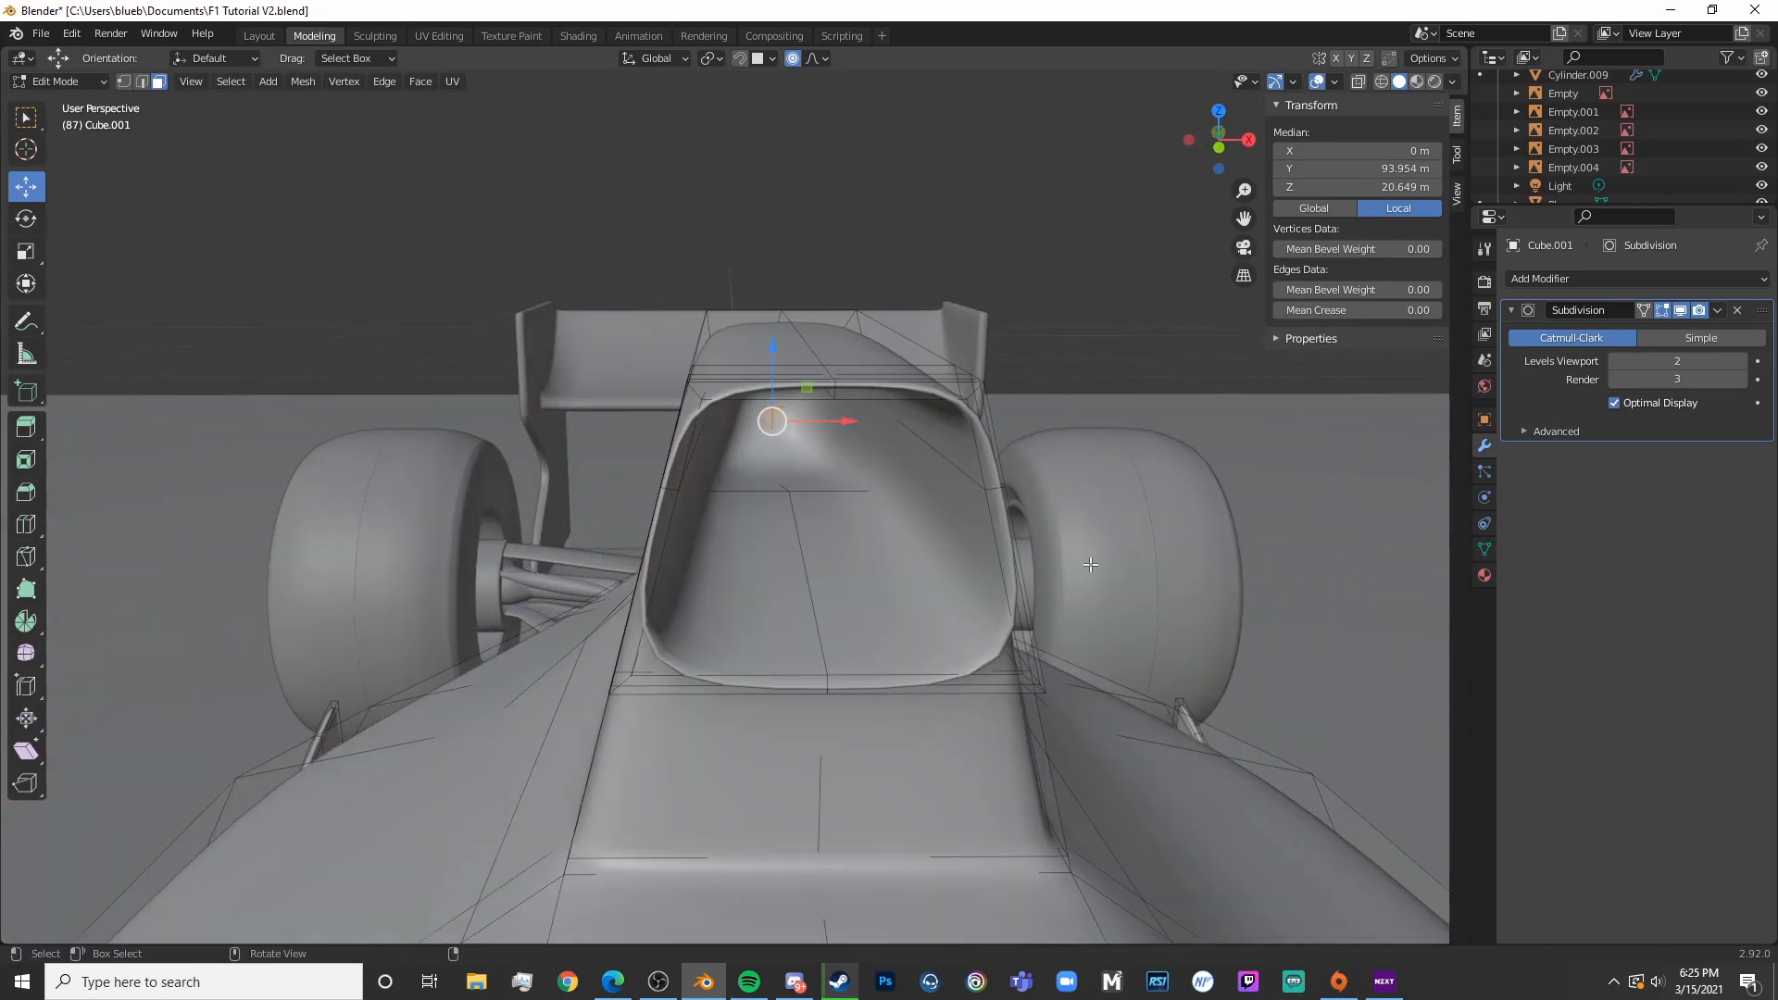
{"action": "key", "text": "3"}
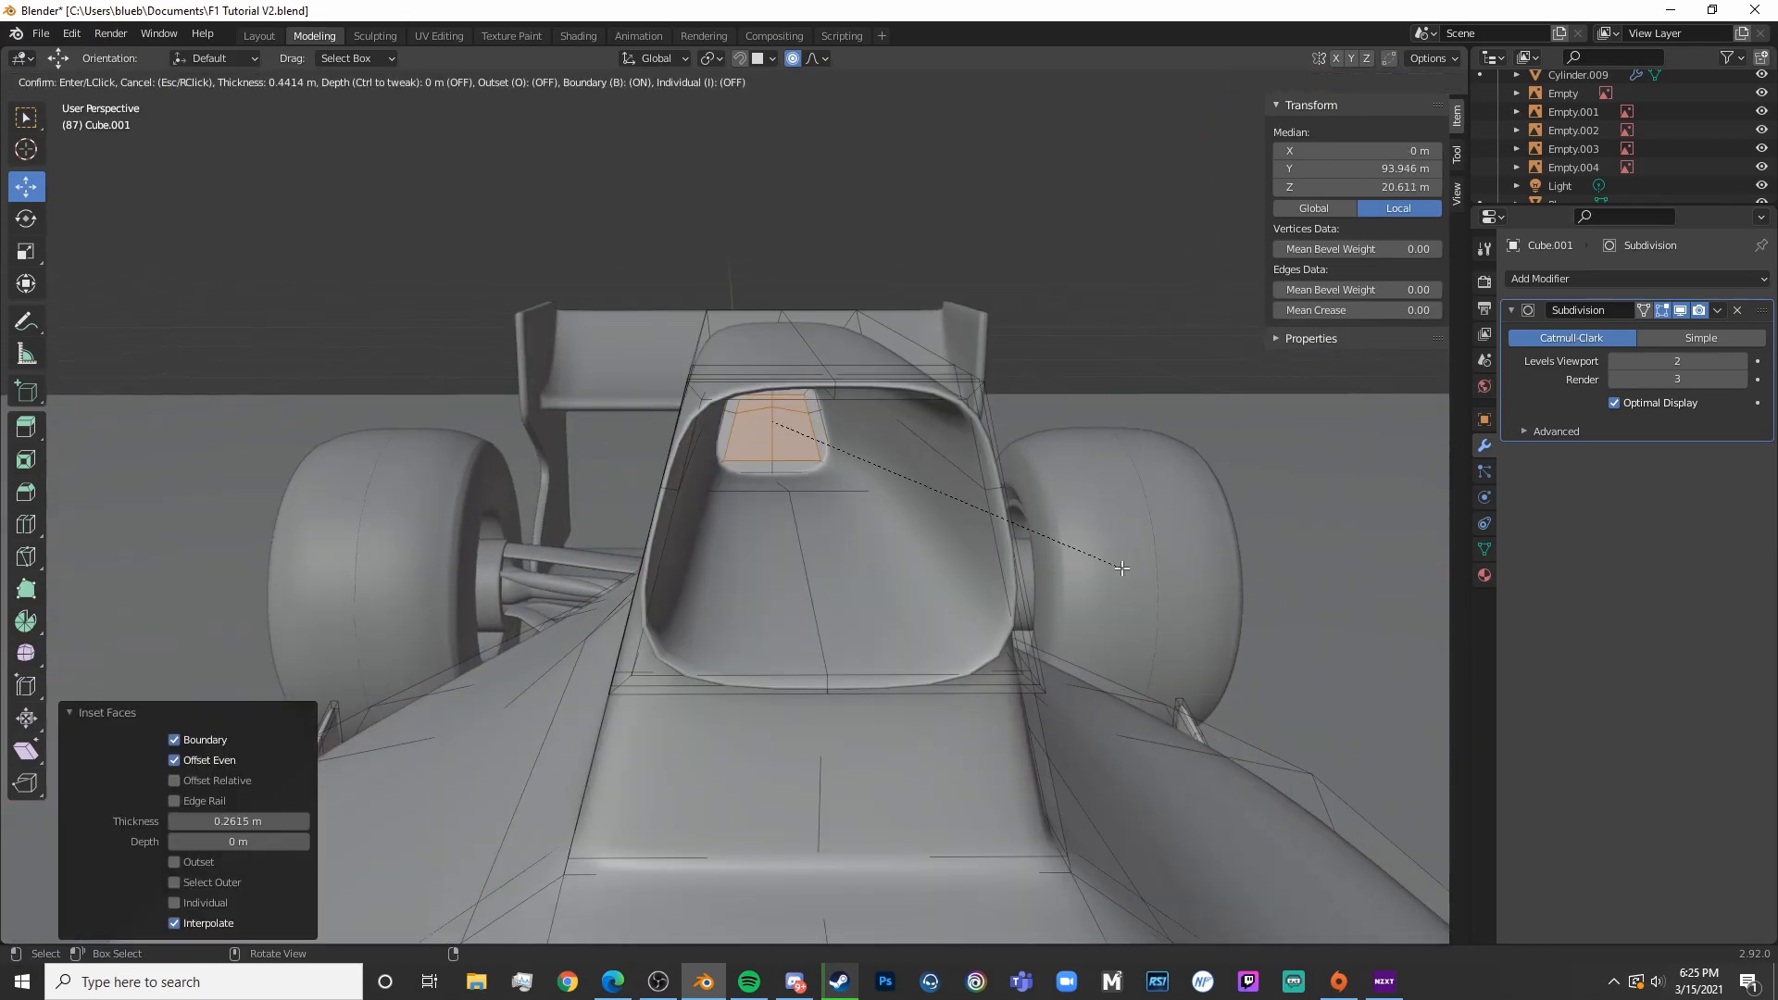
{"action": "key", "text": "Tab"}
{"action": "middle_click_drag", "start_coordinate": [1126, 574], "coordinate": [779, 510]}
{"action": "key", "text": "Tab"}
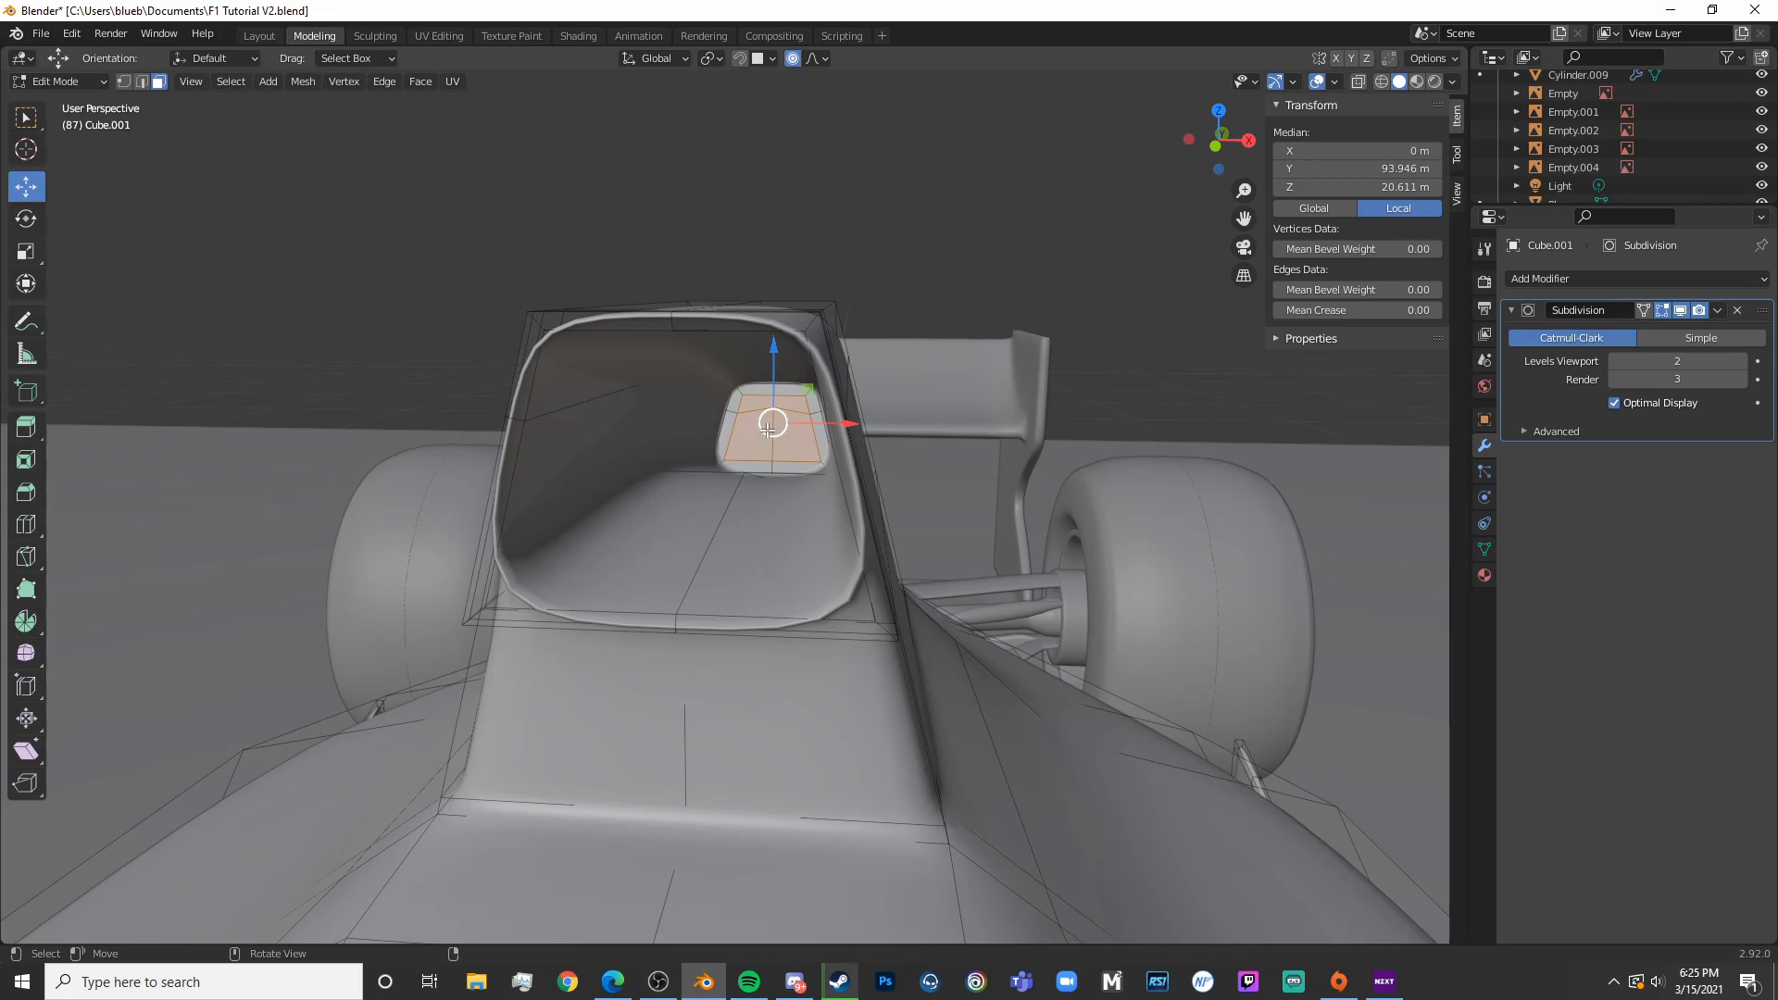
{"action": "key", "text": "Tab"}
{"action": "scroll", "coordinate": [852, 550], "scroll_direction": "down", "scroll_amount": 8}
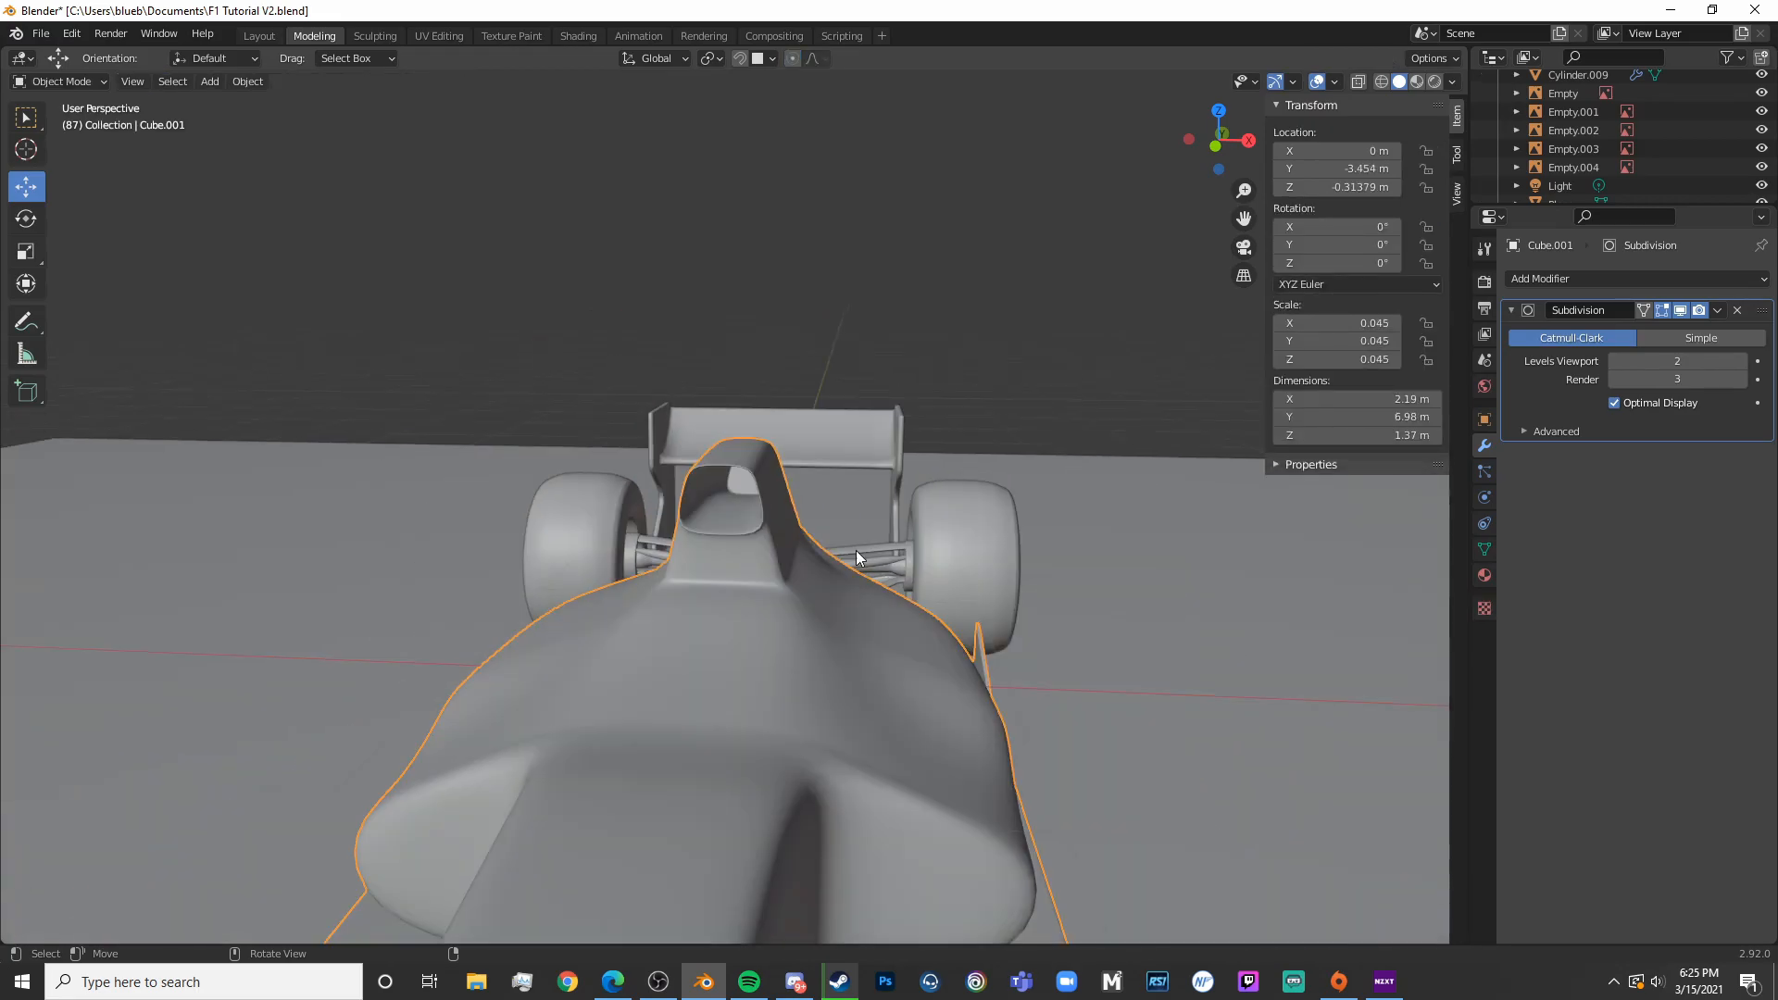
{"action": "middle_click_drag", "start_coordinate": [847, 565], "coordinate": [809, 620]}
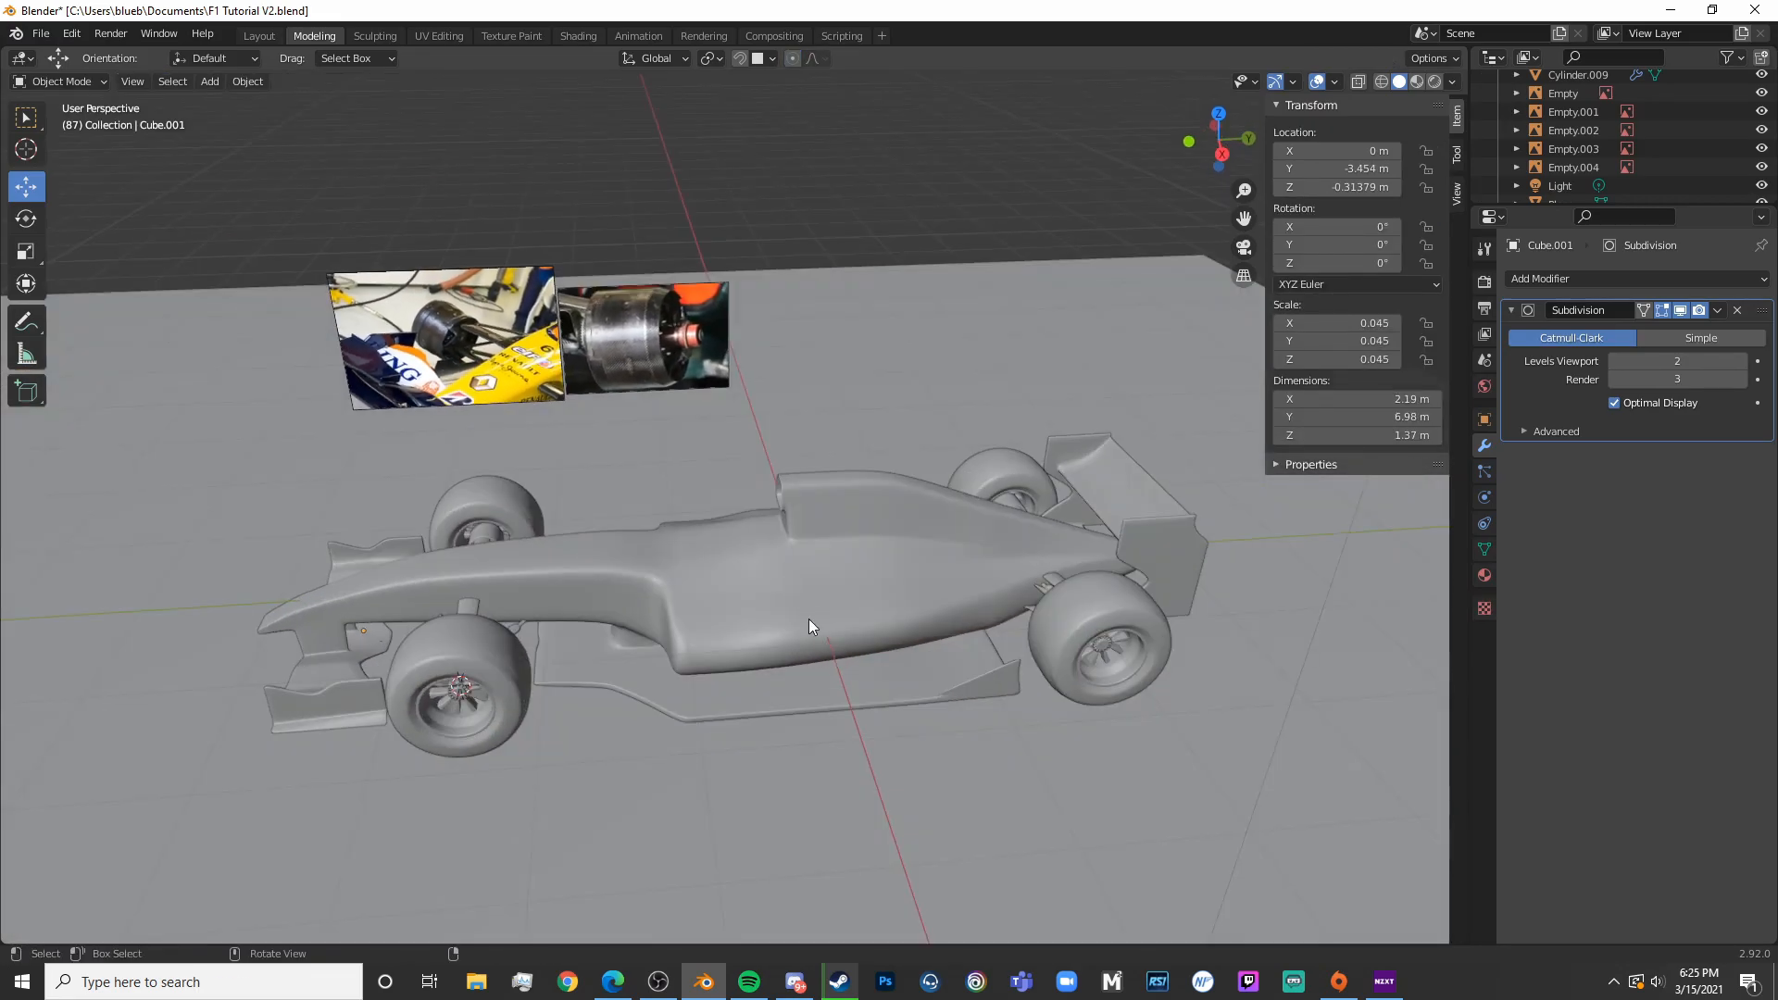
Examine the body's upper surface ahead of the air intake against the top-view blueprint, alternating wireframe and solid shading
{"action": "key", "text": "Tab"}
{"action": "scroll", "coordinate": [810, 620], "scroll_direction": "up", "scroll_amount": 8}
{"action": "middle_click_drag", "start_coordinate": [730, 505], "coordinate": [879, 590]}
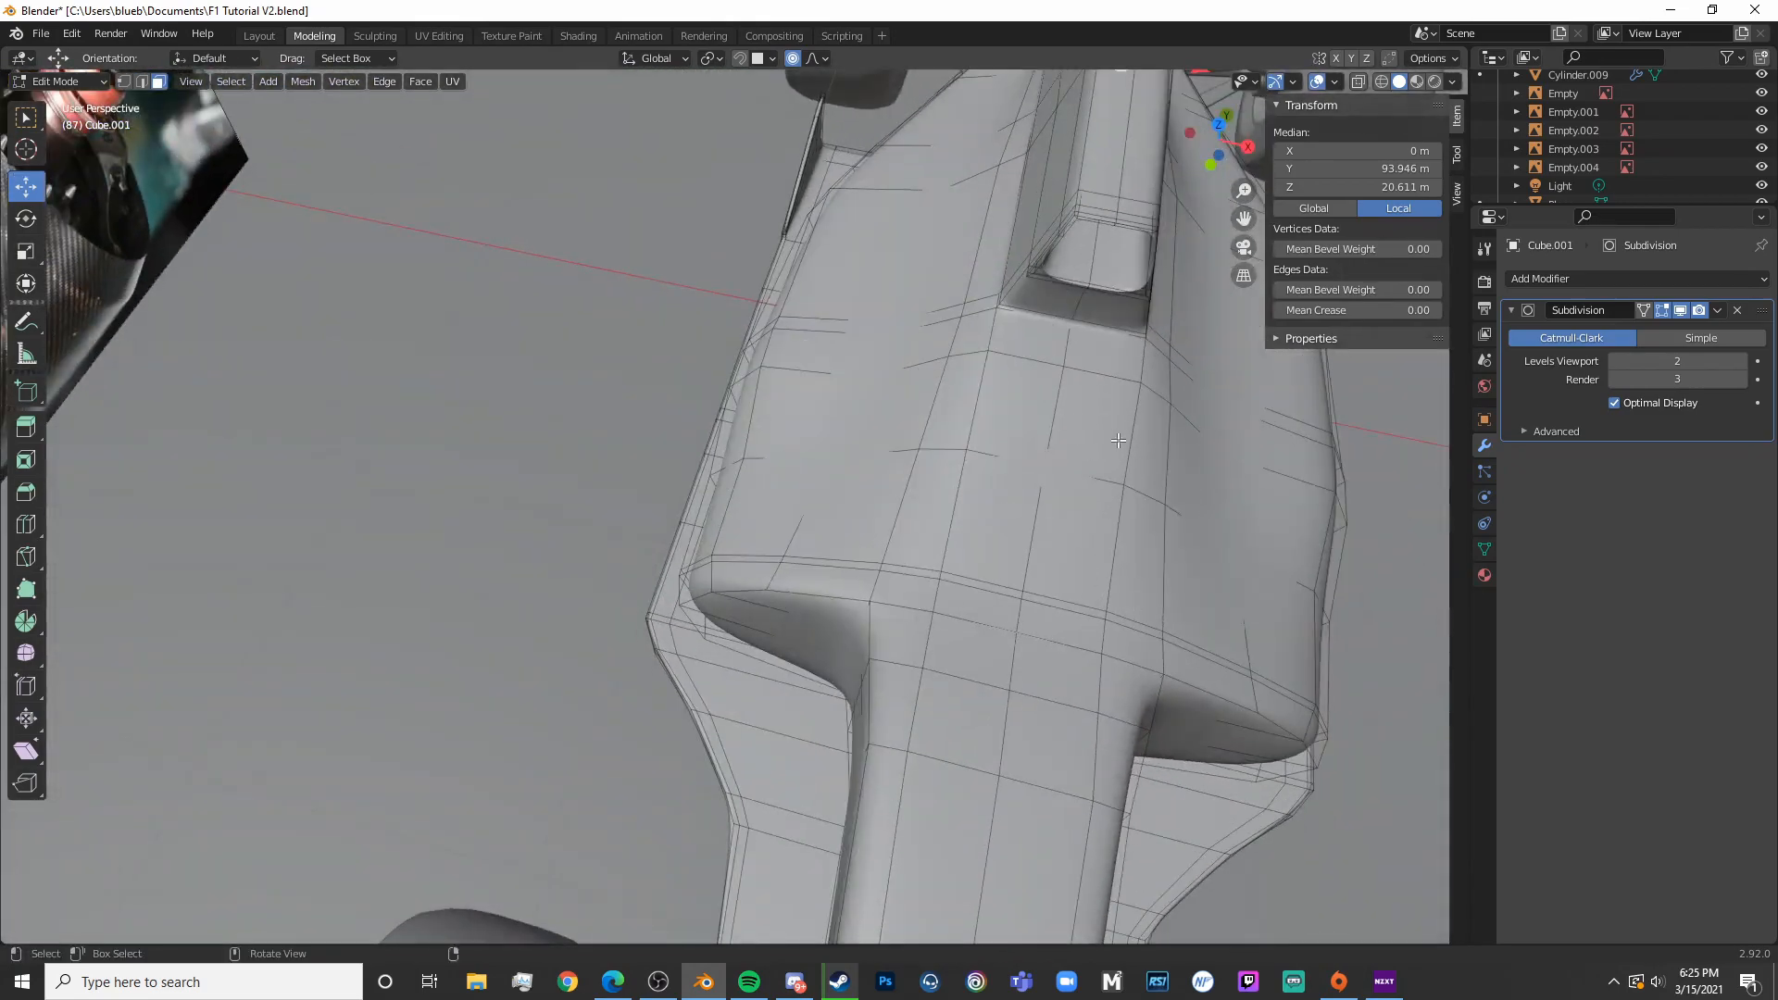
{"action": "key", "text": "KP_7"}
{"action": "key", "text": "shift+z"}
{"action": "key", "text": "shift+z"}
{"action": "mouse_move", "coordinate": [1135, 501]}
{"action": "middle_mouse_down", "text": "shift"}
{"action": "mouse_move", "coordinate": [794, 383]}
{"action": "mouse_move", "coordinate": [933, 507]}
{"action": "middle_mouse_up", "text": "shift"}
{"action": "key", "text": "z"}
{"action": "scroll", "coordinate": [731, 403], "scroll_direction": "up", "scroll_amount": 3}
{"action": "key", "text": "shift+z"}
{"action": "middle_click_drag", "start_coordinate": [682, 230], "coordinate": [691, 451]}
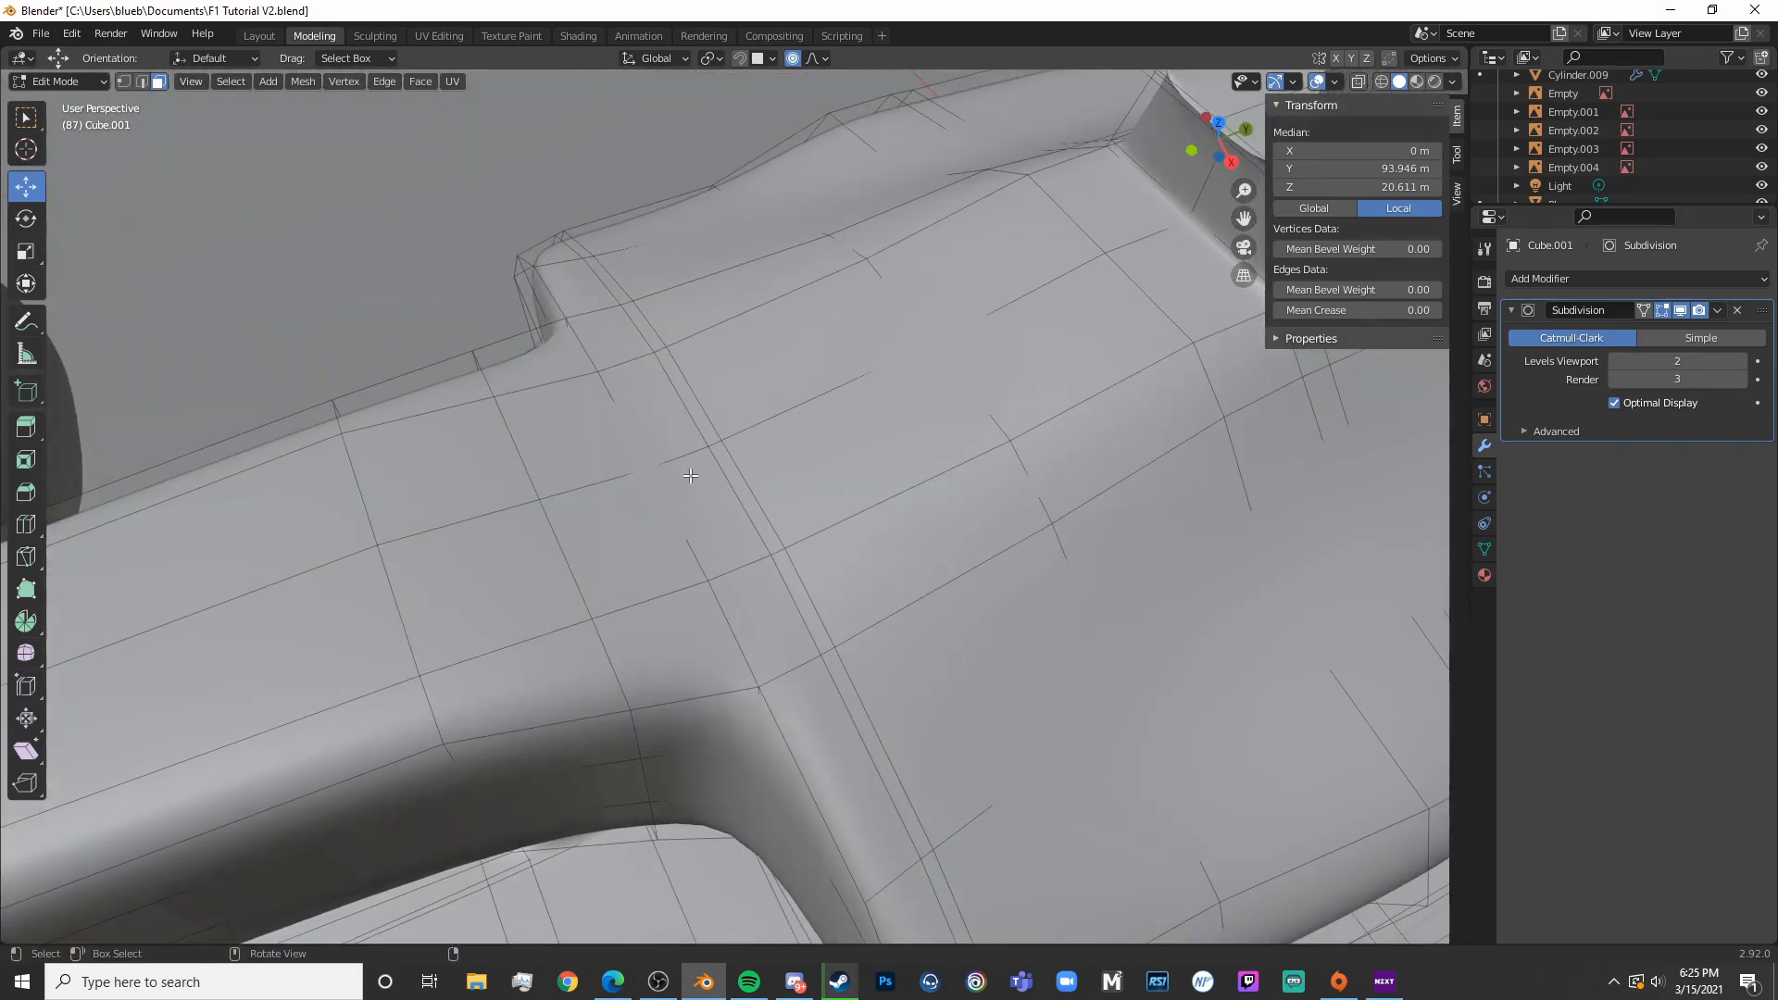
{"action": "key", "text": "KP_7"}
{"action": "key", "text": "shift+z"}
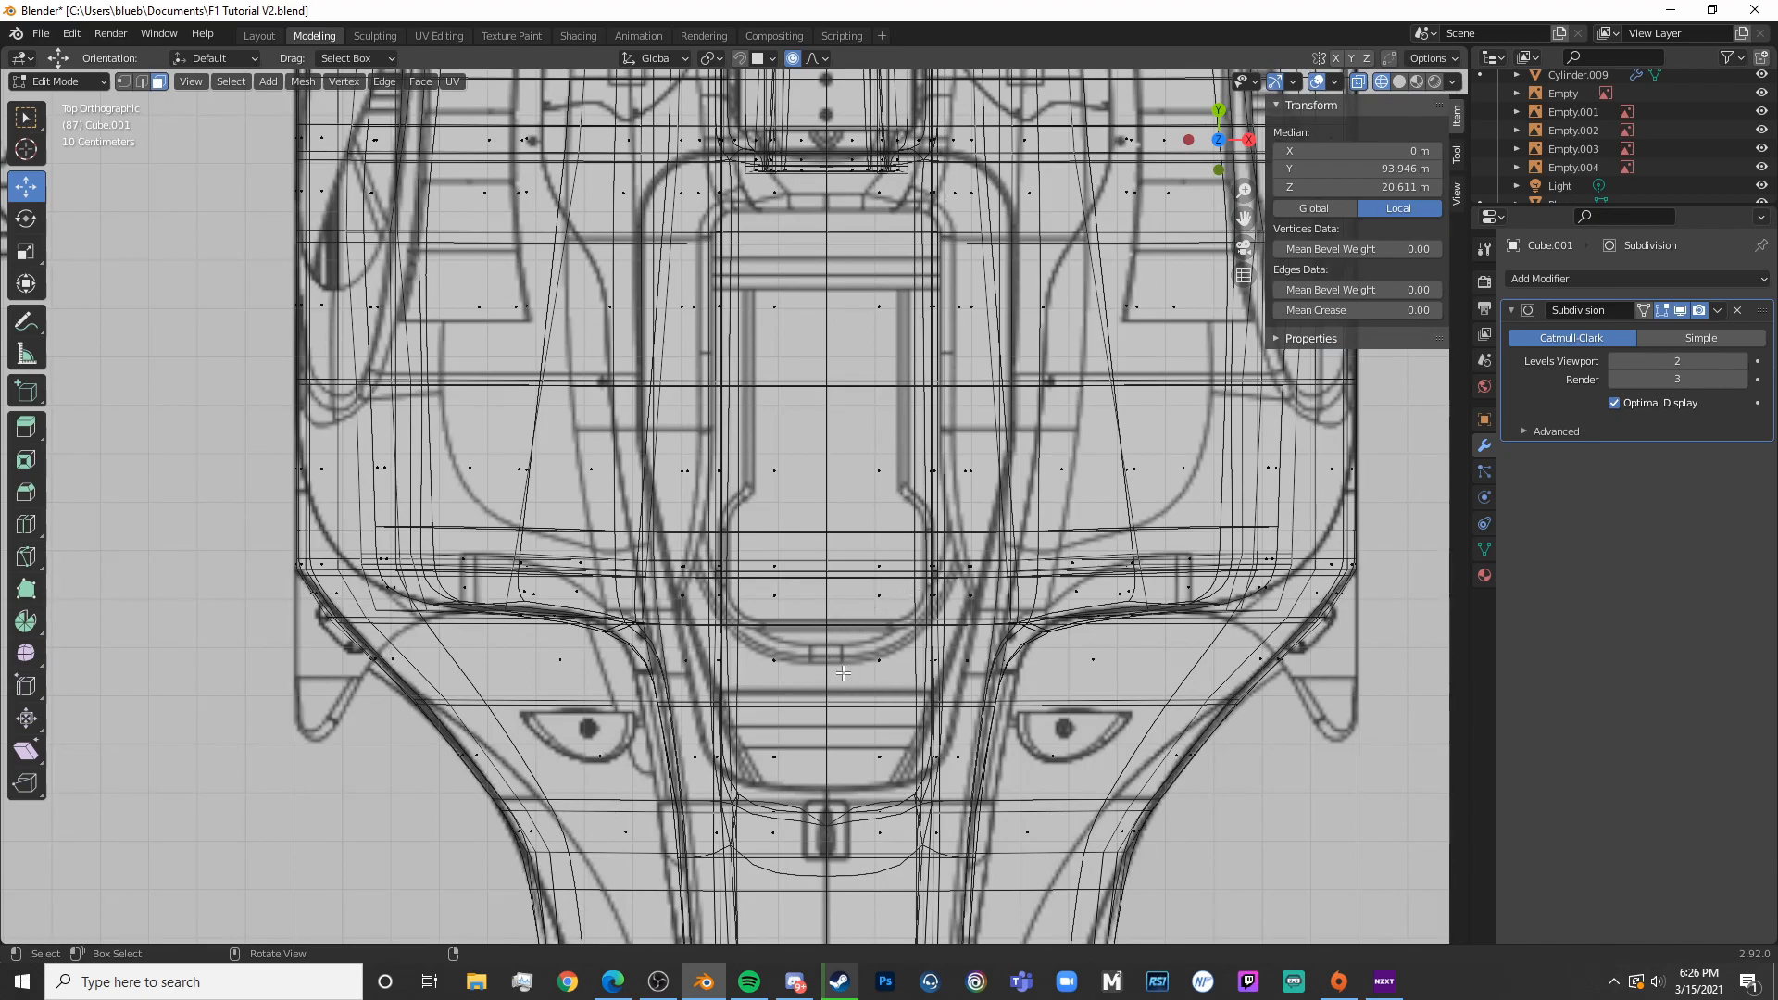
{"action": "key", "text": "shift+z"}
{"action": "key", "text": "shift+z"}
{"action": "key", "text": "shift+z"}
{"action": "scroll", "coordinate": [1000, 510], "scroll_direction": "up", "scroll_amount": 5}
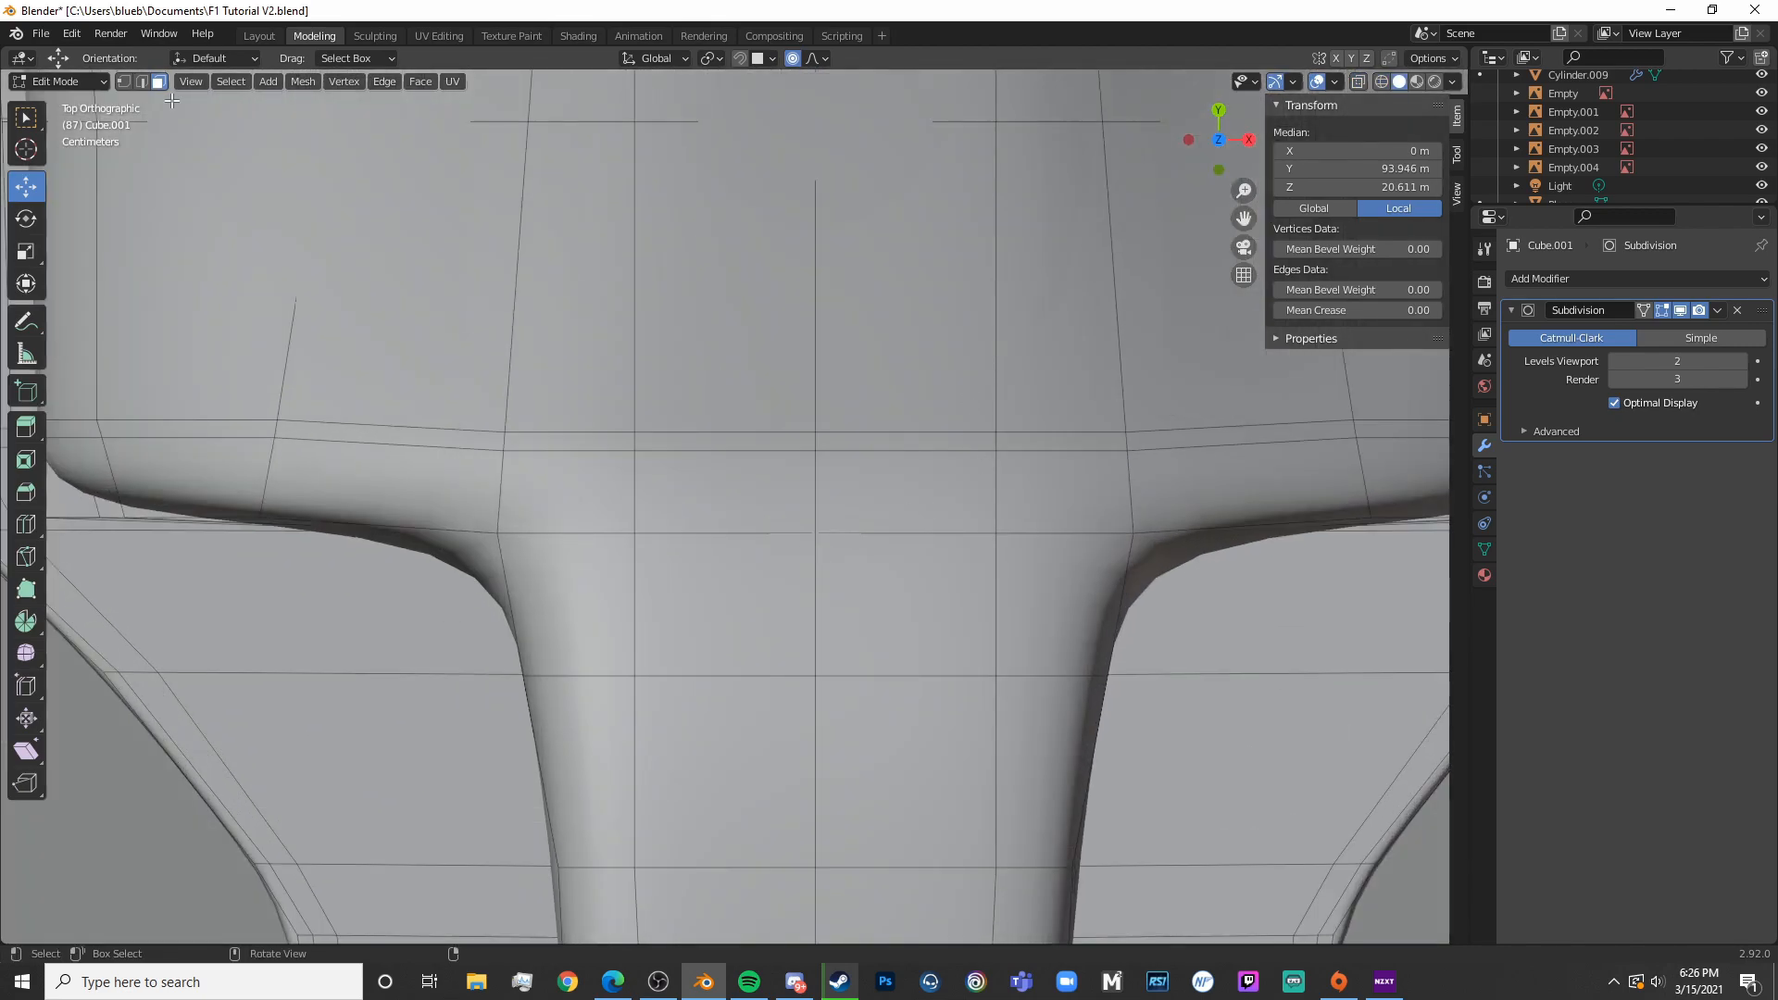
Try to move the three centreline vertices at the front of the cockpit area along Y towards the nose
{"action": "key", "text": "a"}
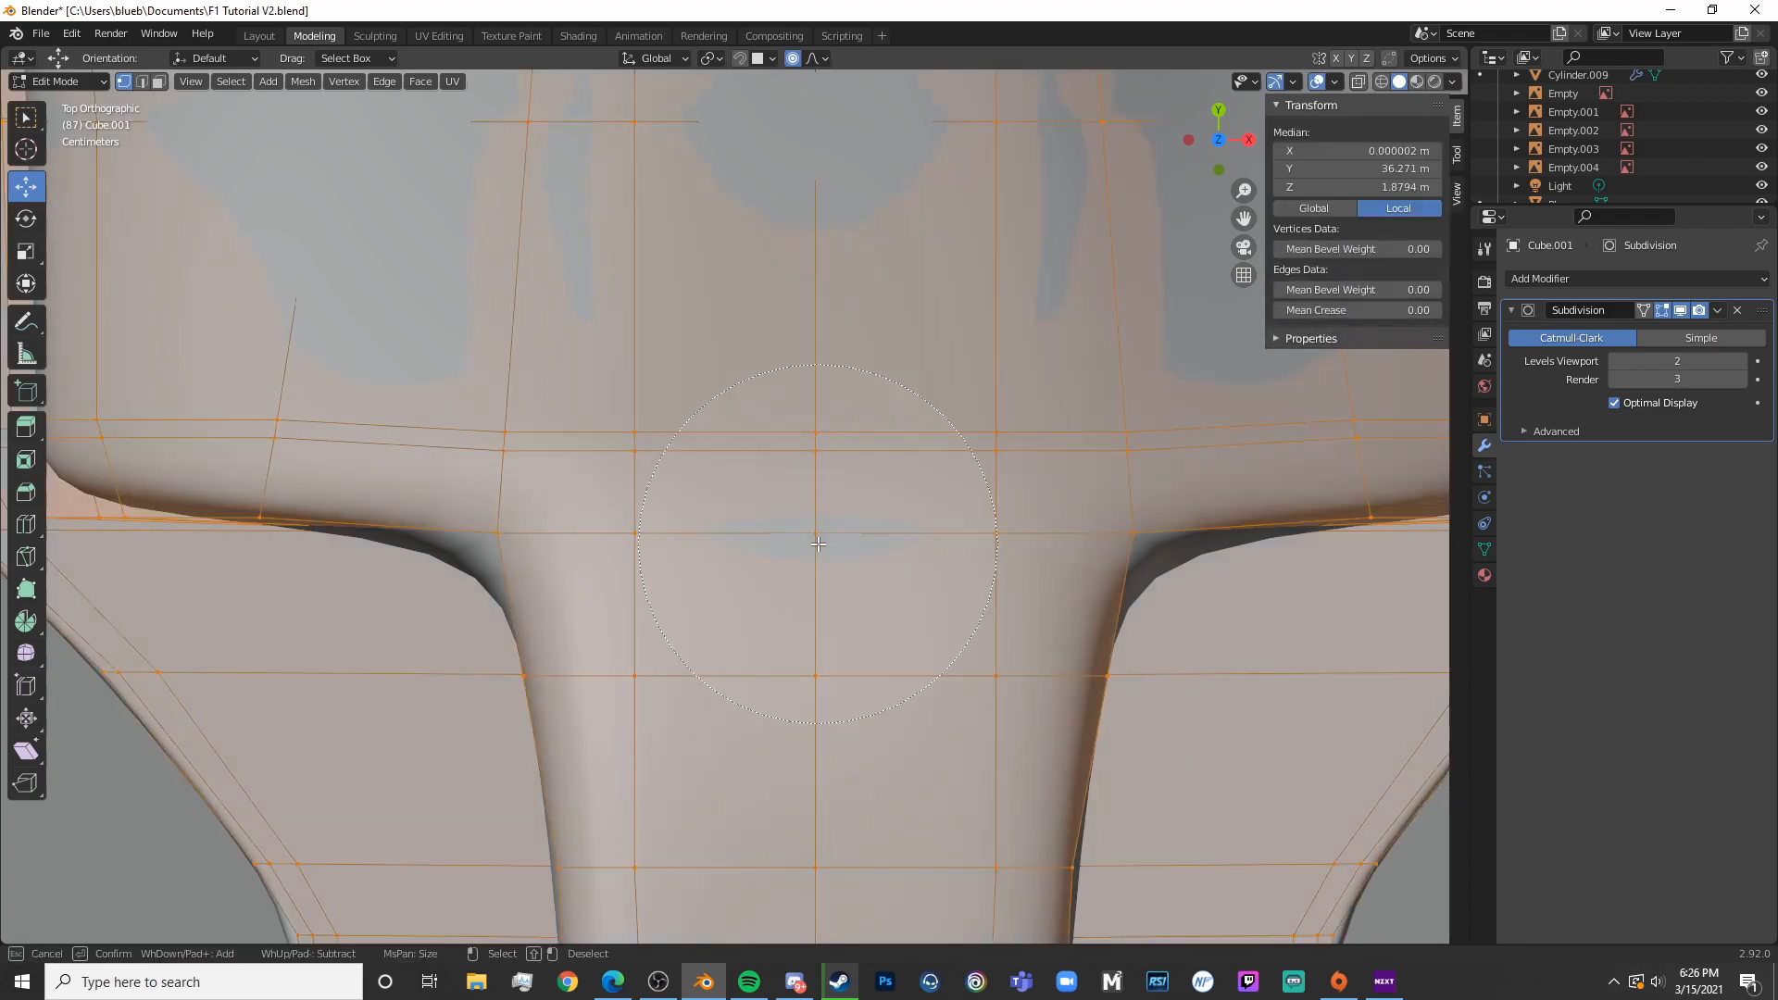
{"action": "key", "text": "alt+a"}
{"action": "key", "text": "c"}
{"action": "left_click", "coordinate": [804, 492]}
{"action": "key", "text": "Escape"}
{"action": "key", "text": "g"}
{"action": "key", "text": "y"}
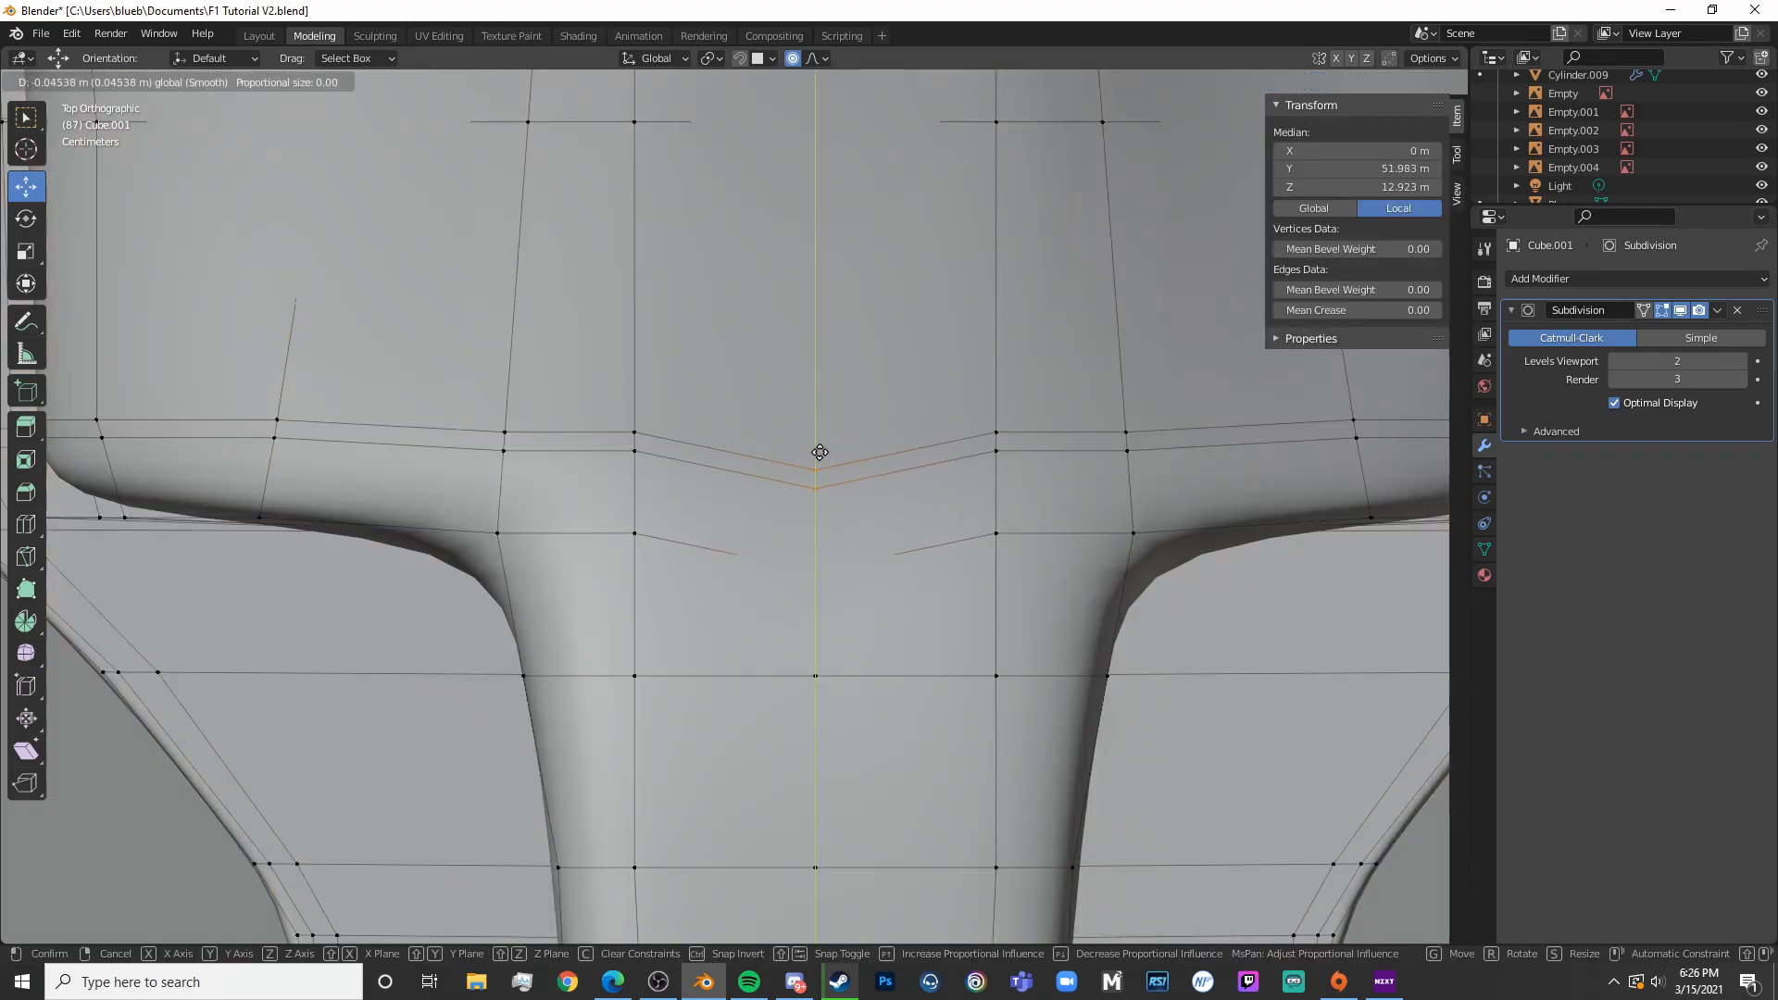
{"action": "left_click", "coordinate": [817, 479]}
{"action": "key", "text": "ctrl+z"}
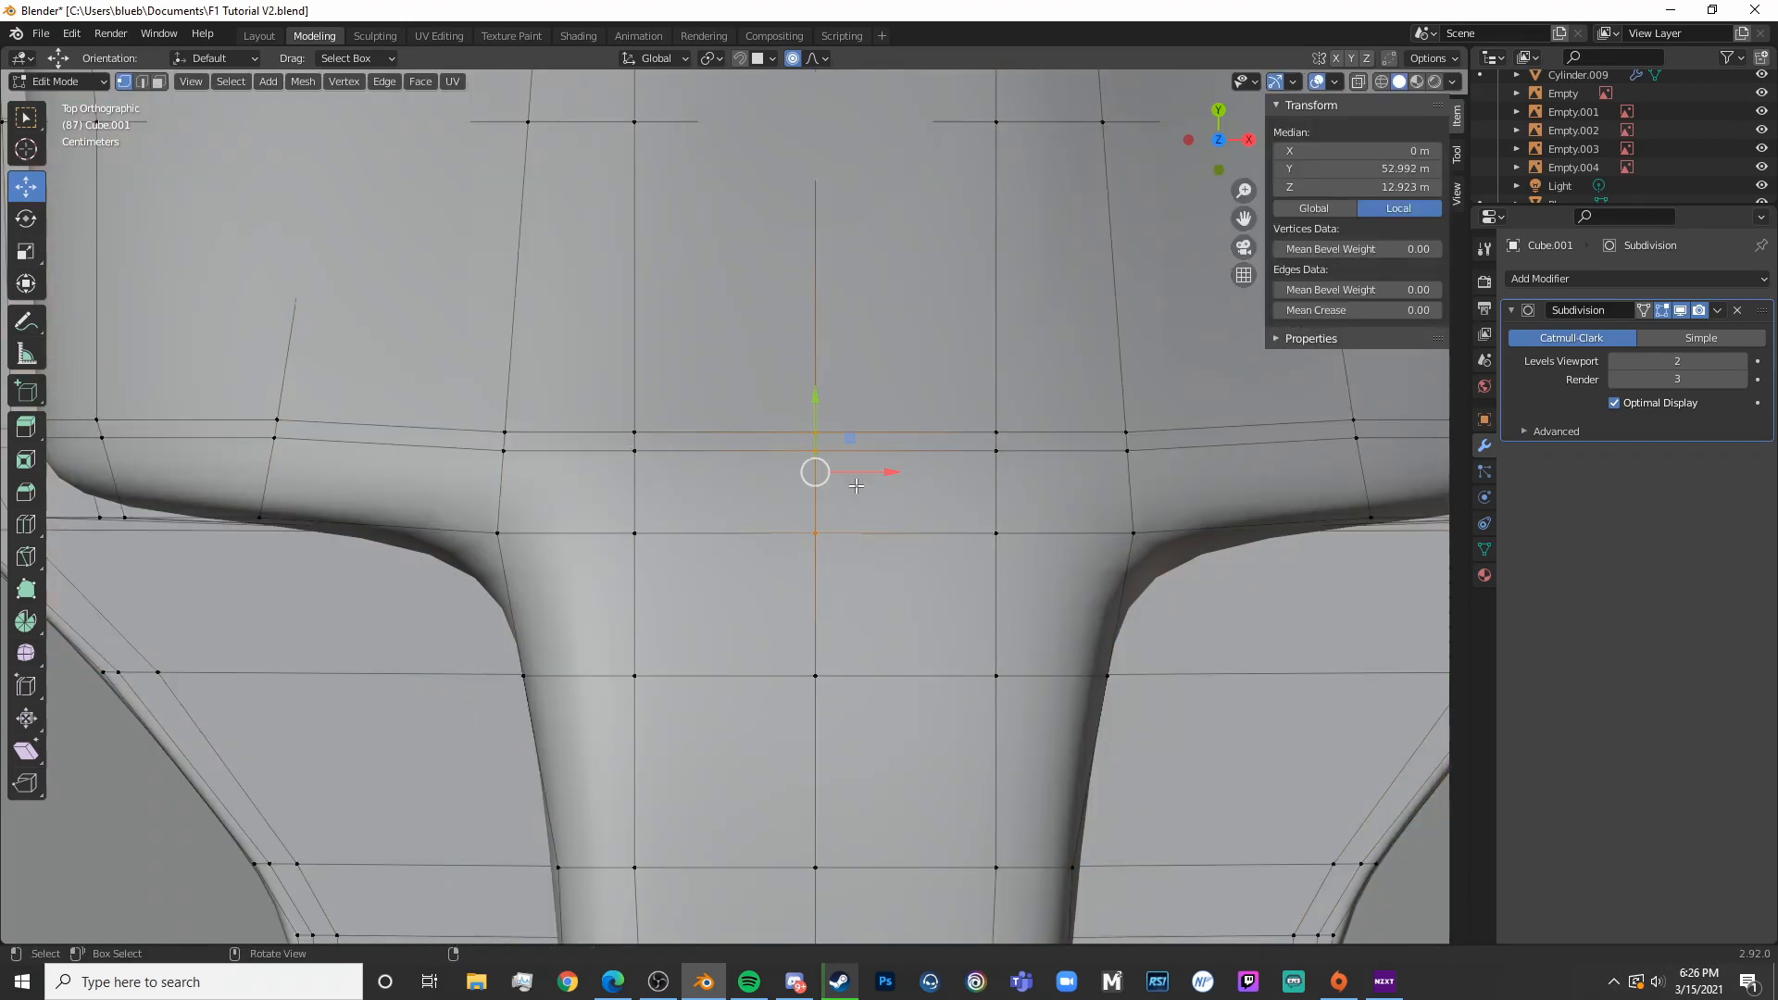
Try to slide the three selected centreline vertices along their edges
{"action": "key", "text": "g"}
{"action": "key", "text": "g"}
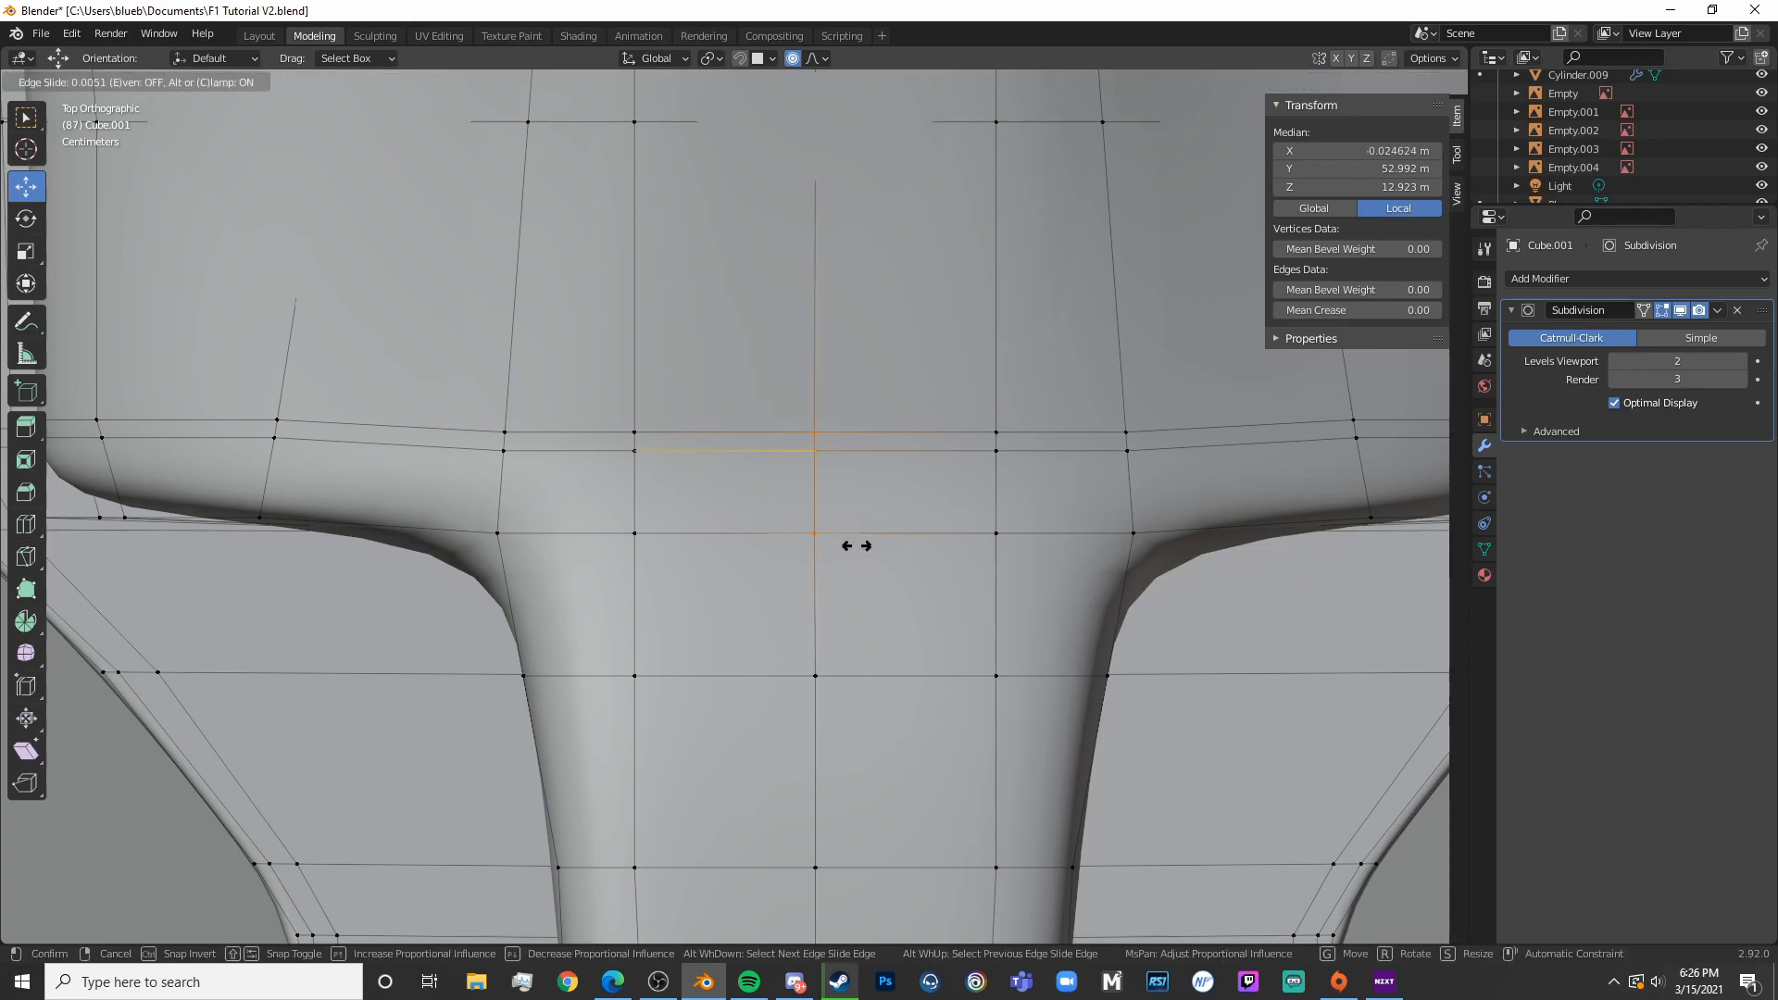
{"action": "left_click", "coordinate": [856, 546]}
{"action": "key", "text": "ctrl+z"}
Slide only the foremost of the three centreline vertices towards the nose along its edge
{"action": "left_click", "coordinate": [814, 534]}
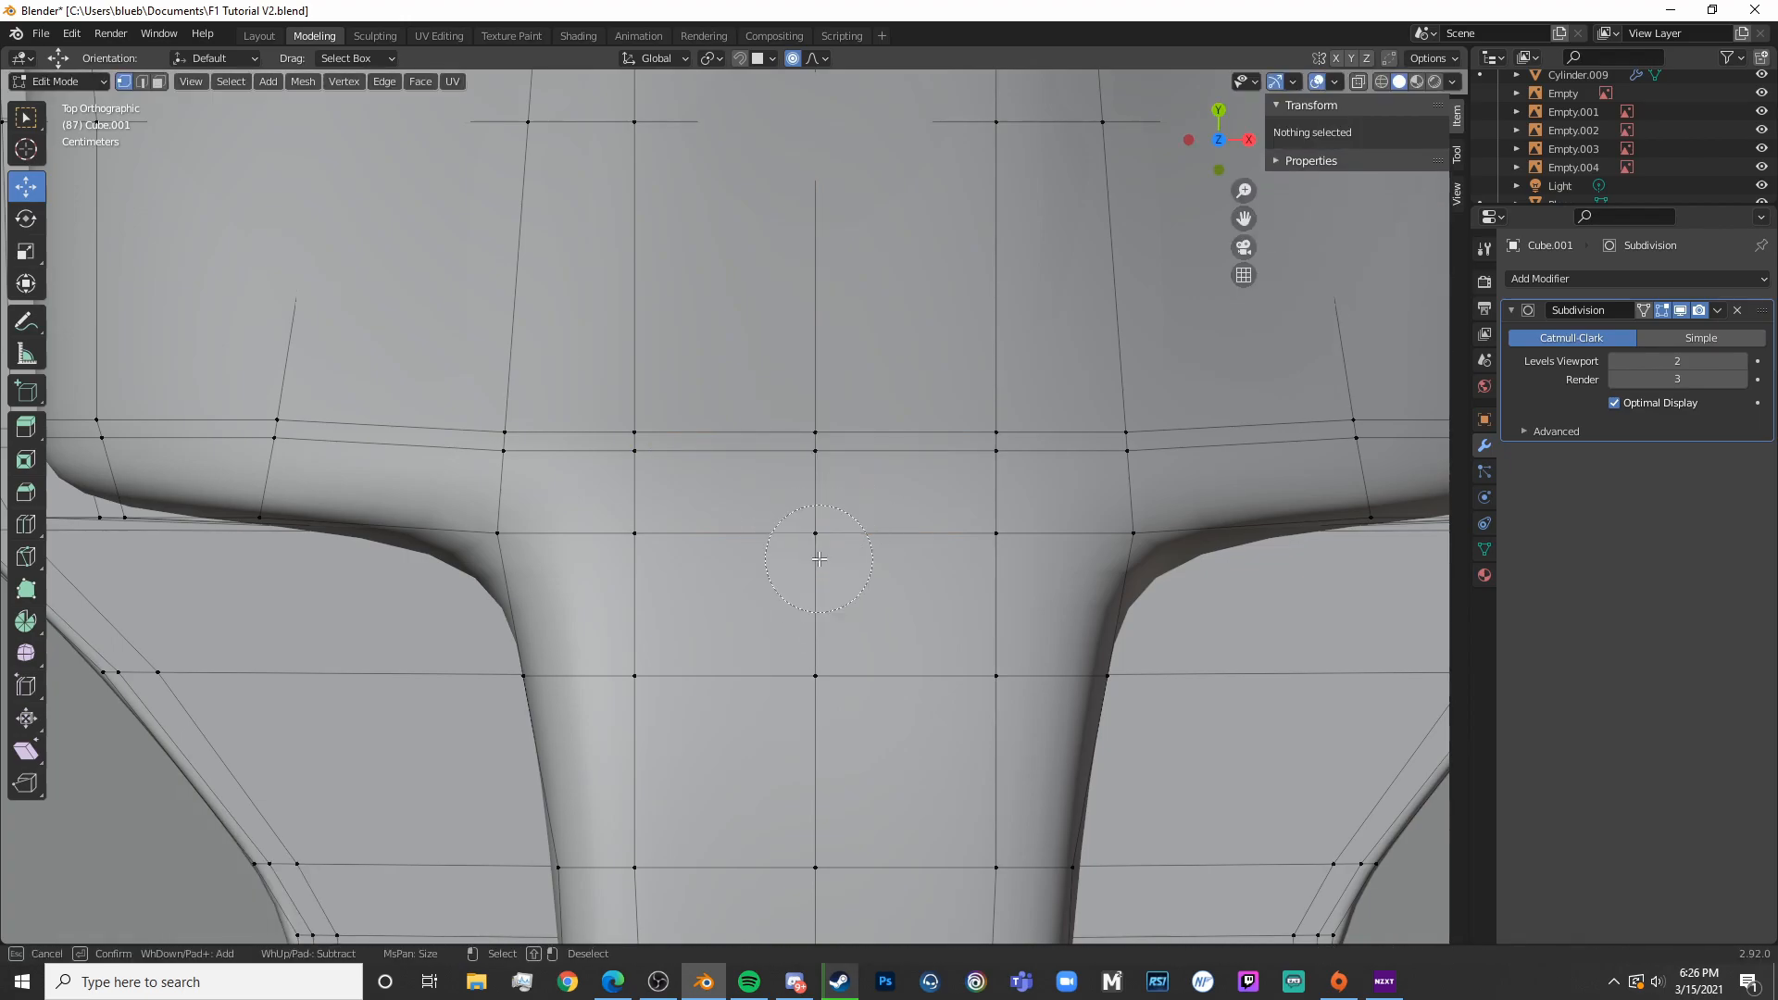
{"action": "key", "text": "g"}
{"action": "key", "text": "g"}
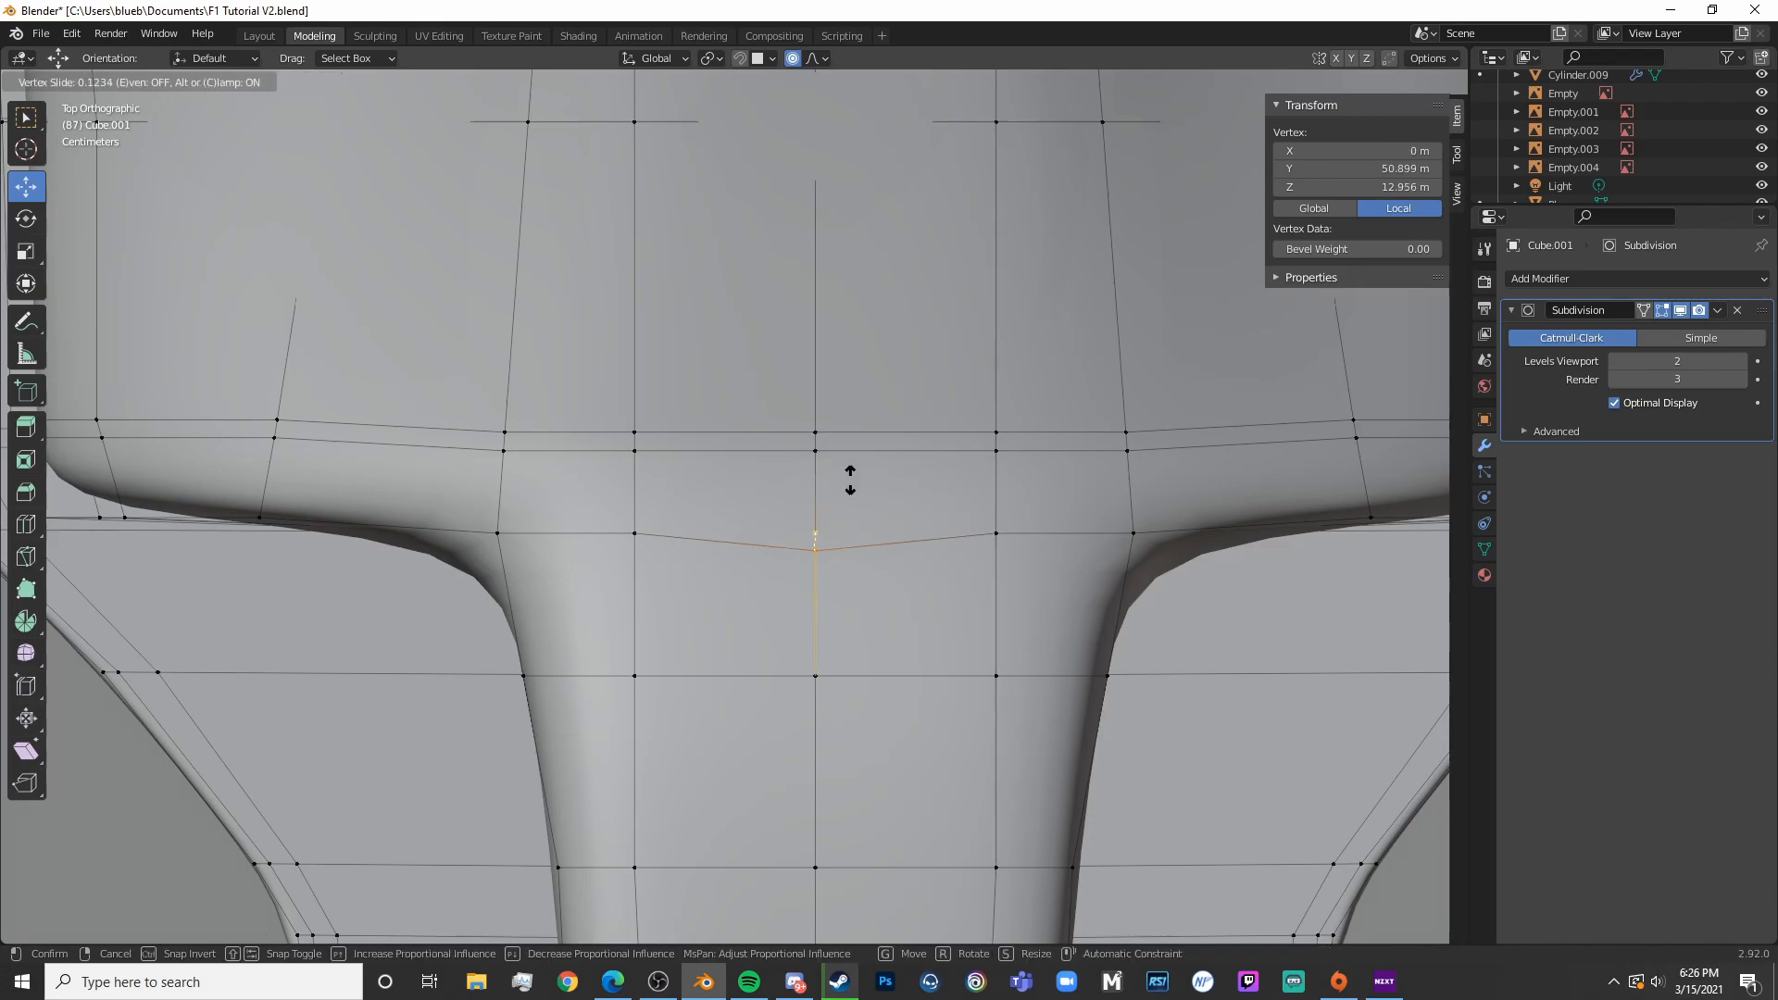
{"action": "left_click", "coordinate": [852, 546]}
Slide the two centreline vertices behind it towards the nose as well, giving the cockpit's front edge rows a pointed V shape
{"action": "middle_click_drag", "start_coordinate": [851, 546], "coordinate": [719, 370]}
{"action": "left_click", "coordinate": [746, 379]}
{"action": "key", "text": "g"}
{"action": "key", "text": "g"}
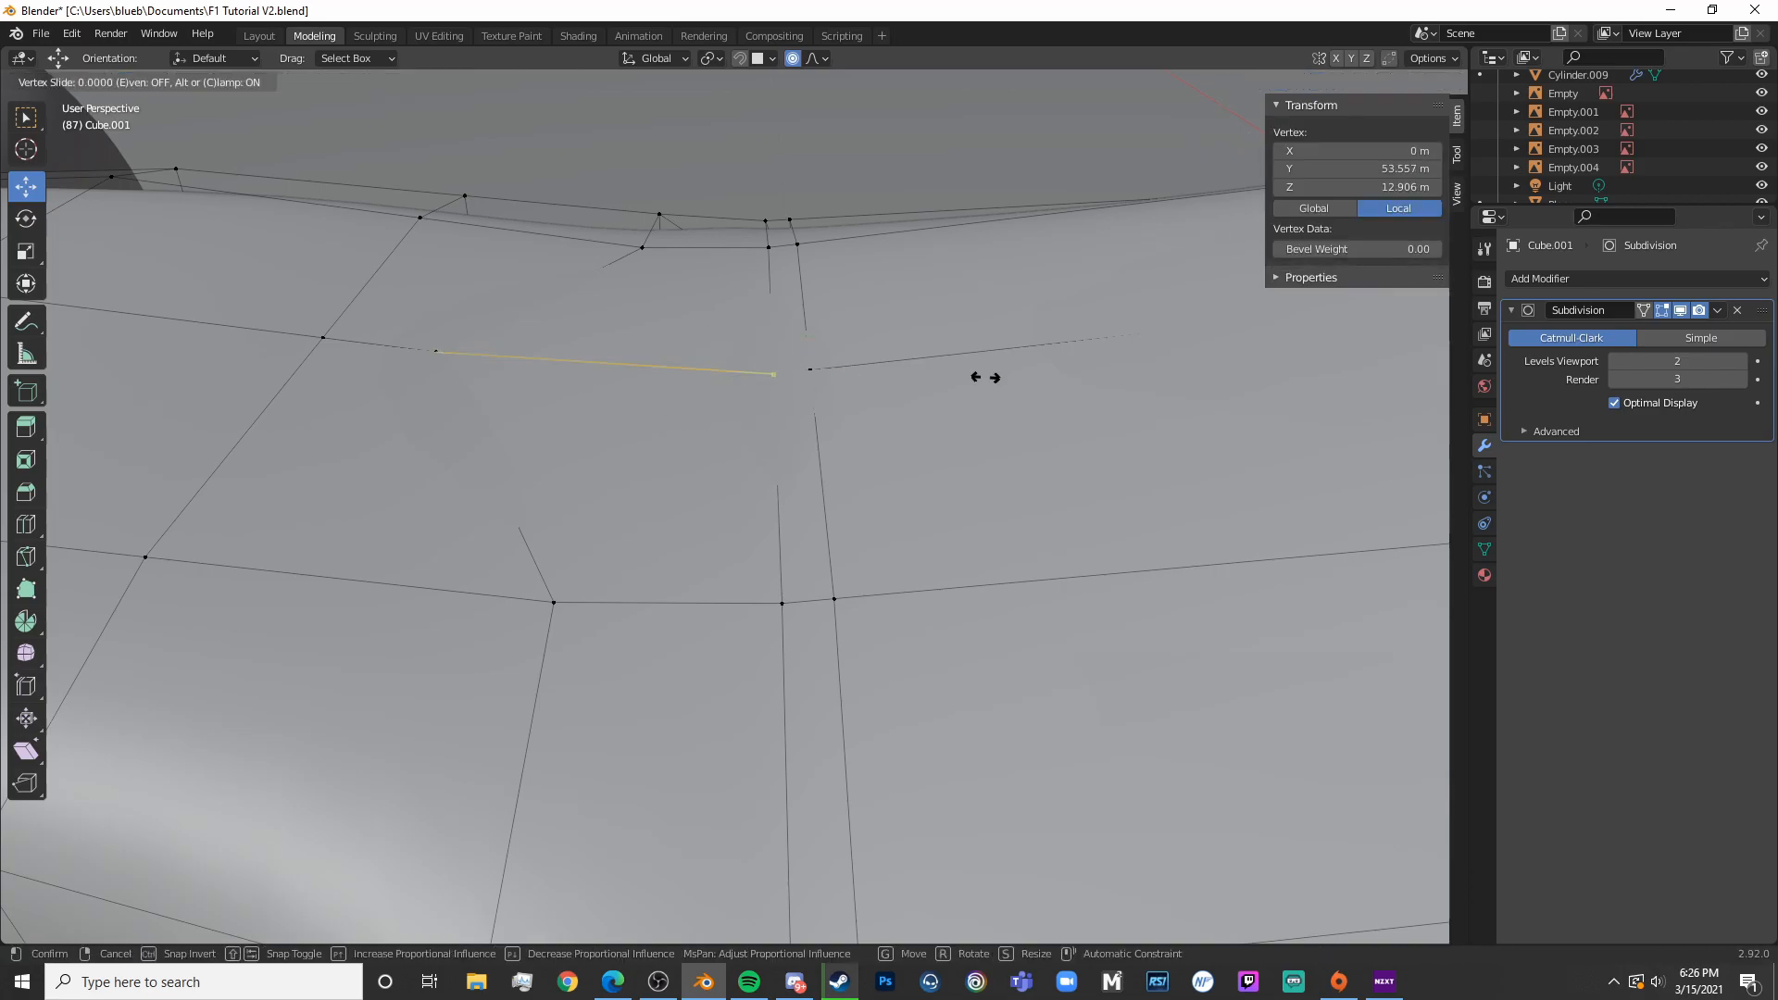
{"action": "left_click", "coordinate": [834, 369]}
{"action": "key", "text": "g"}
{"action": "key", "text": "g"}
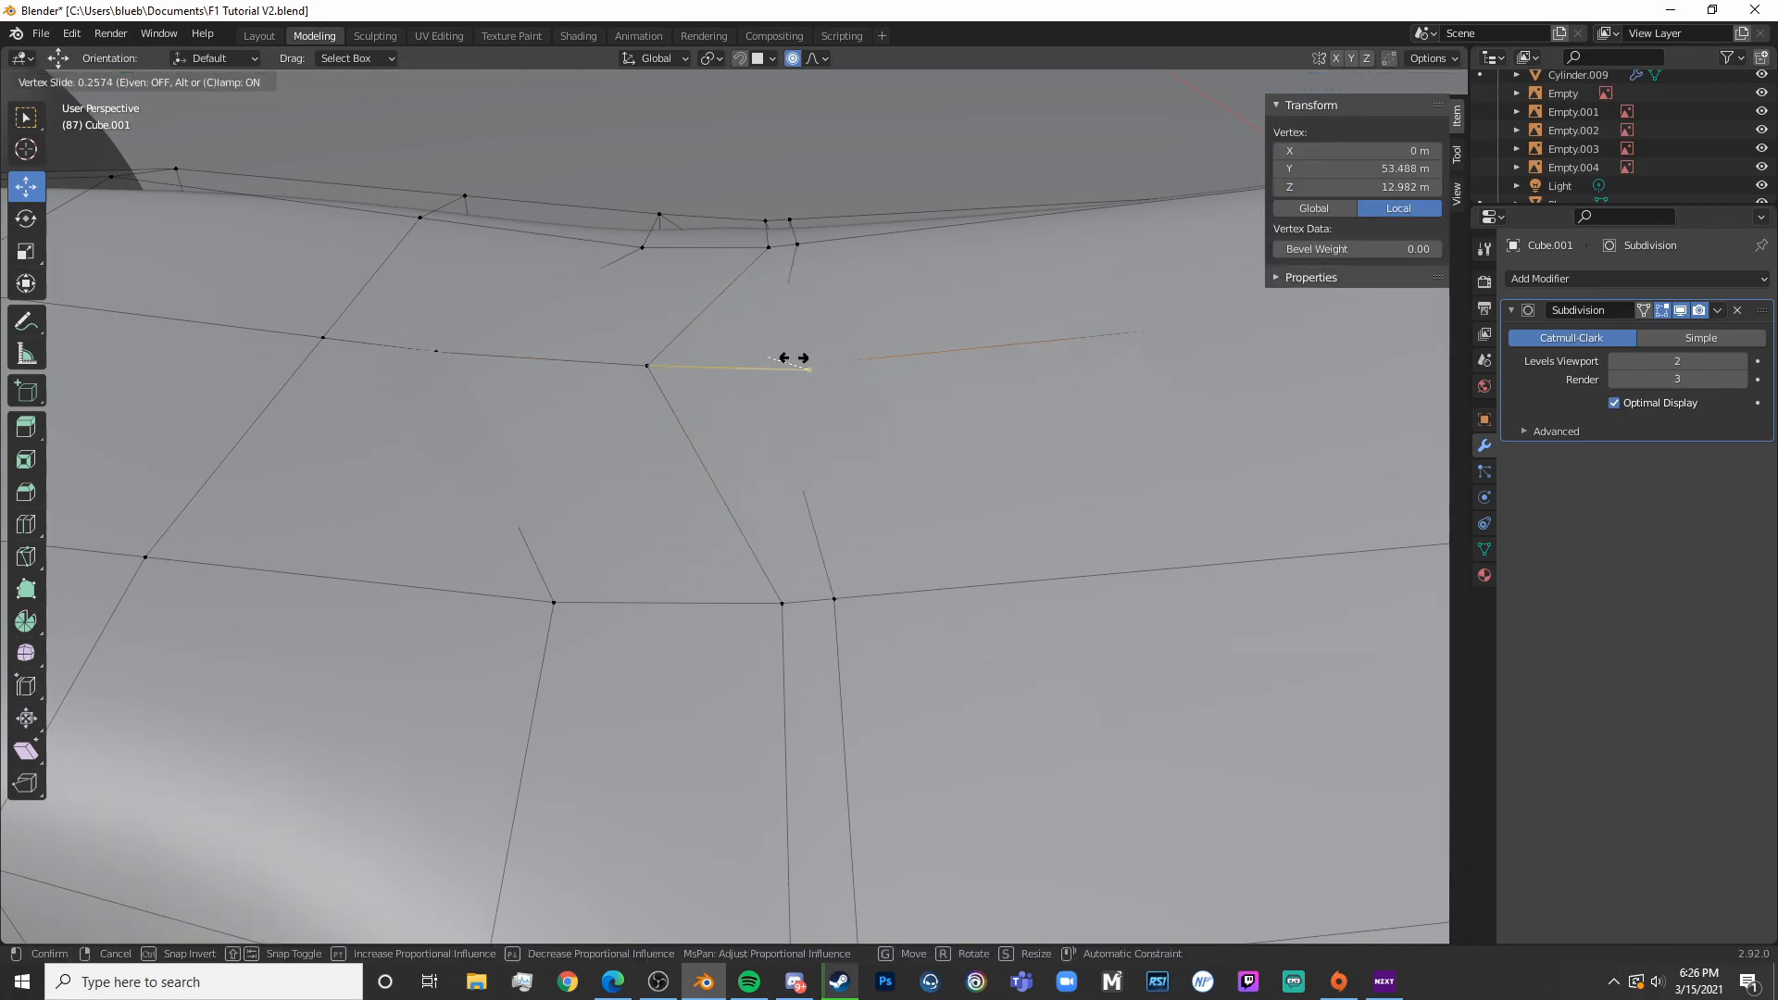
{"action": "left_click", "coordinate": [726, 357]}
{"action": "key", "text": "Tab"}
{"action": "key", "text": "Tab"}
{"action": "scroll", "coordinate": [774, 413], "scroll_direction": "down", "scroll_amount": 8}
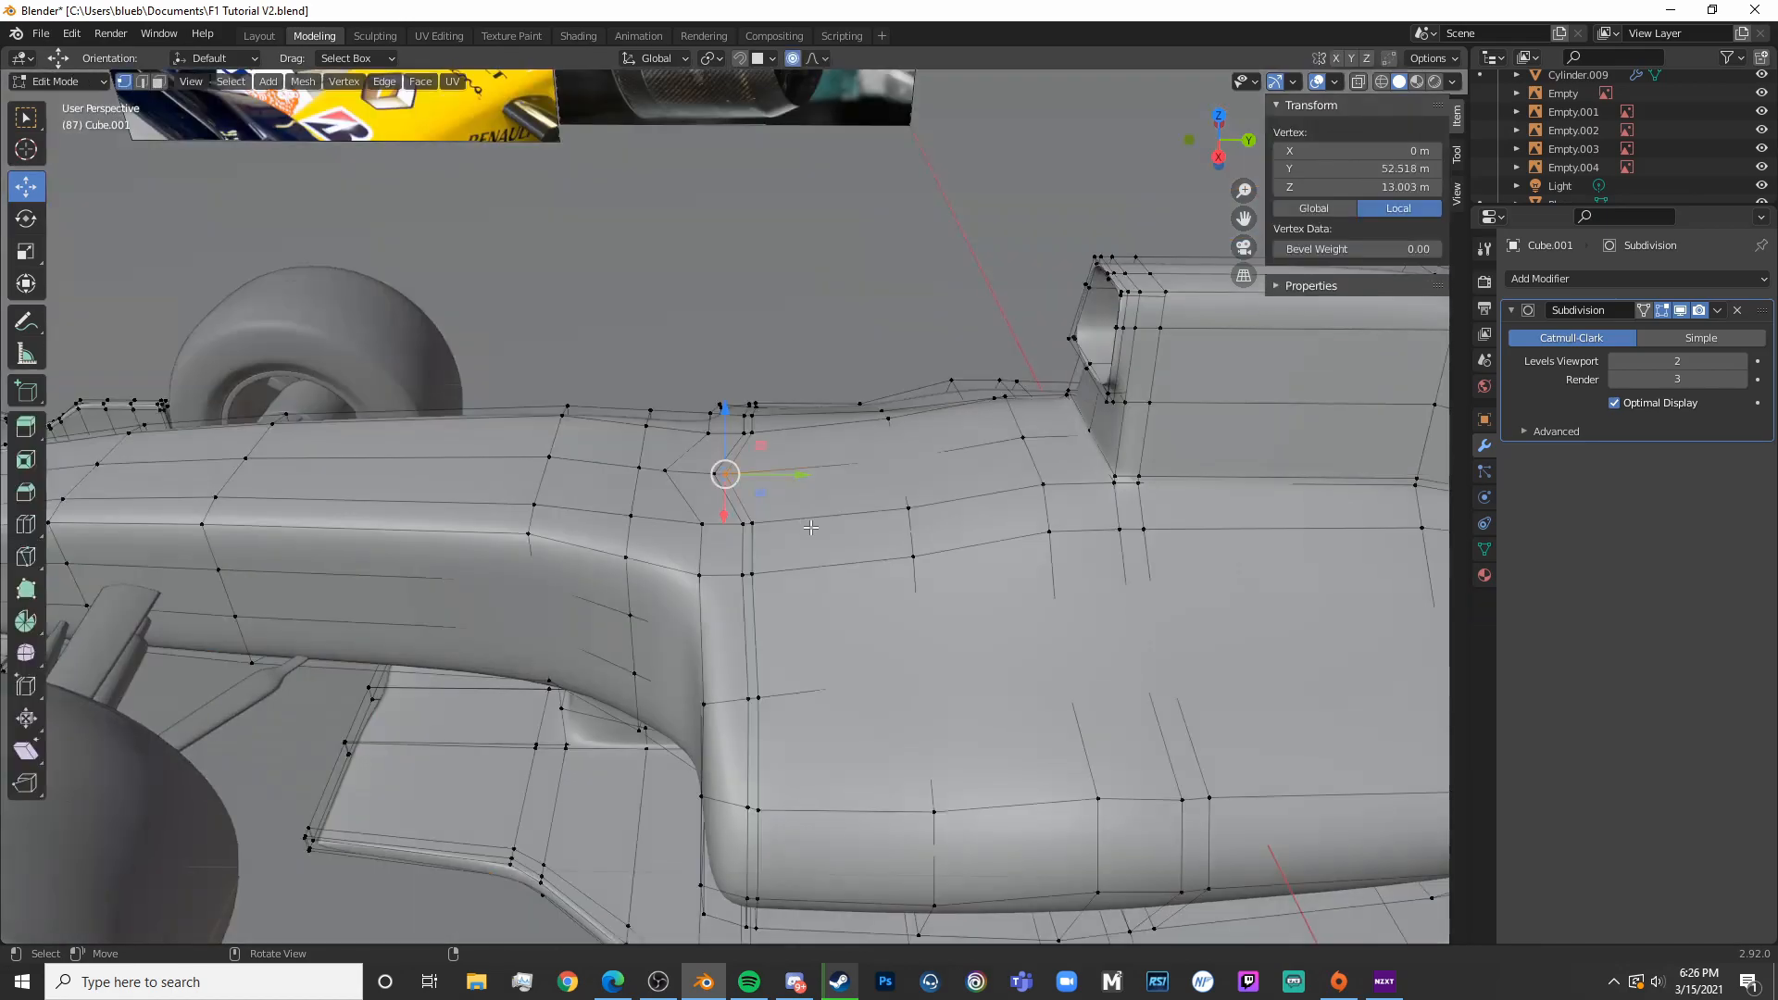
Select the body's top faces between the pointed front edge and the base of the air intake in face select mode
{"action": "middle_click_drag", "start_coordinate": [667, 399], "coordinate": [731, 496]}
{"action": "scroll", "coordinate": [731, 497], "scroll_direction": "up", "scroll_amount": 2}
{"action": "left_click", "coordinate": [159, 82]}
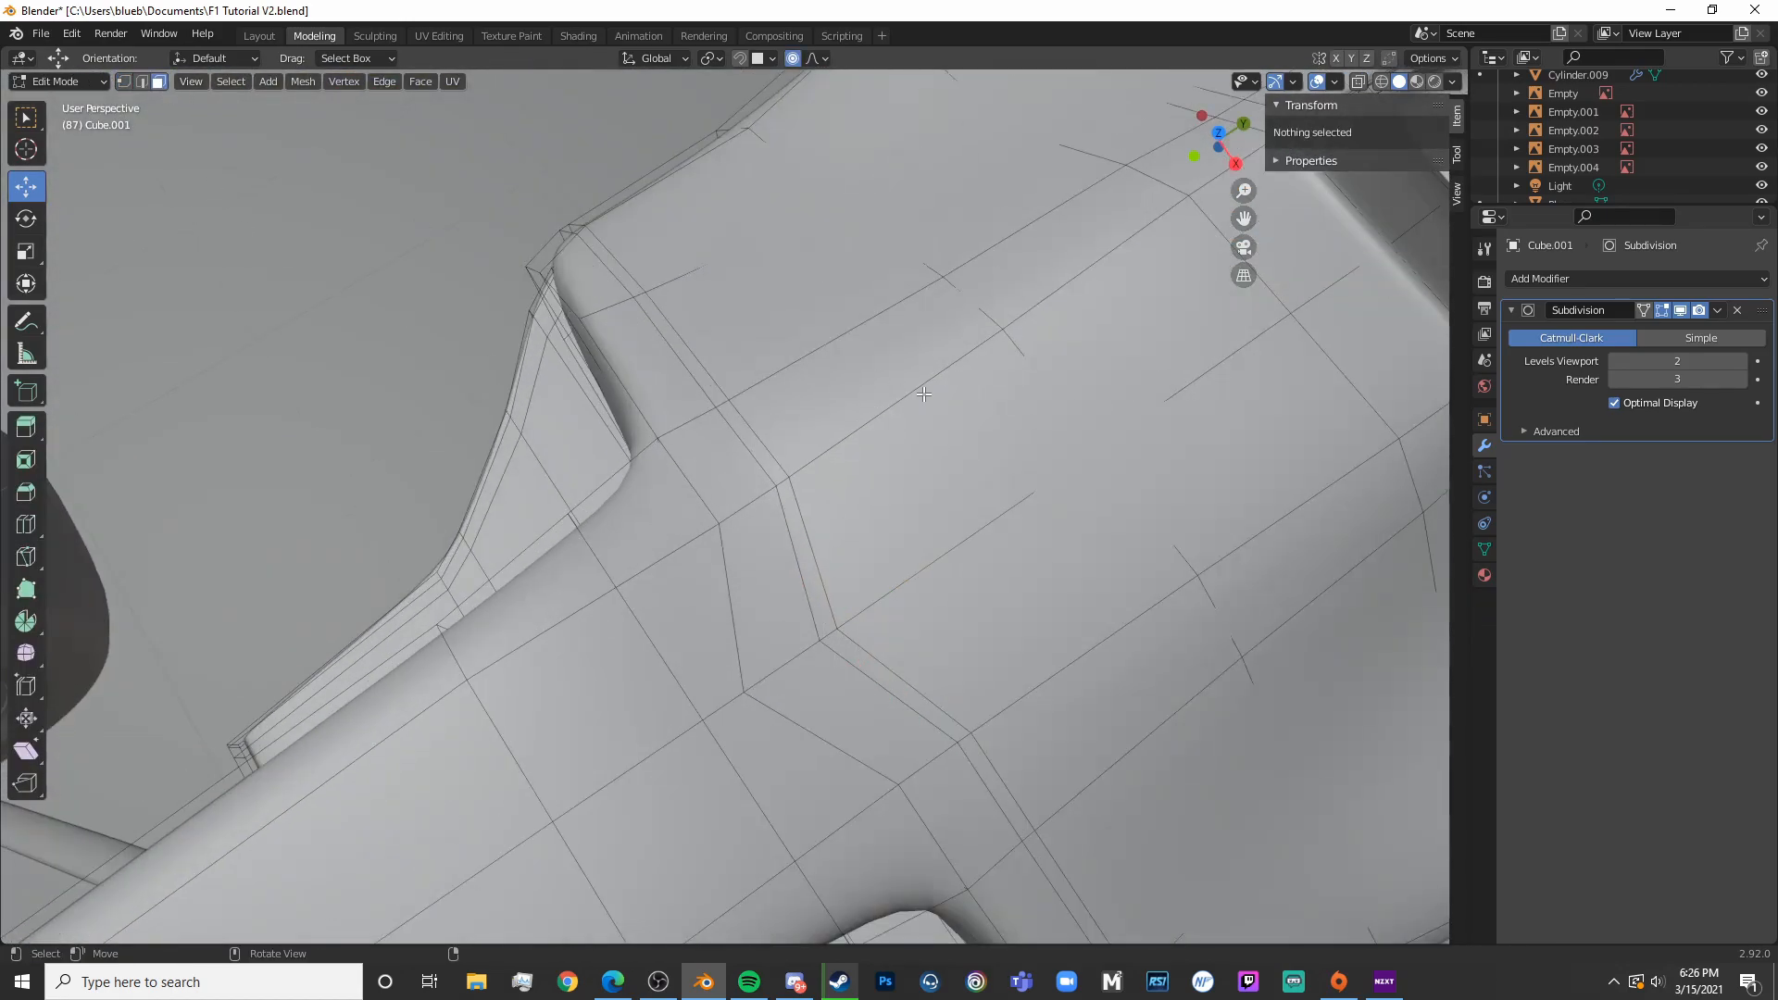
{"action": "scroll", "coordinate": [869, 484], "scroll_direction": "down", "scroll_amount": 3}
{"action": "left_click_drag", "start_coordinate": [829, 576], "coordinate": [1009, 475]}
{"action": "key", "text": "Escape"}
{"action": "middle_click_drag", "start_coordinate": [789, 387], "coordinate": [1016, 325]}
{"action": "middle_click_drag", "start_coordinate": [1020, 403], "coordinate": [822, 379]}
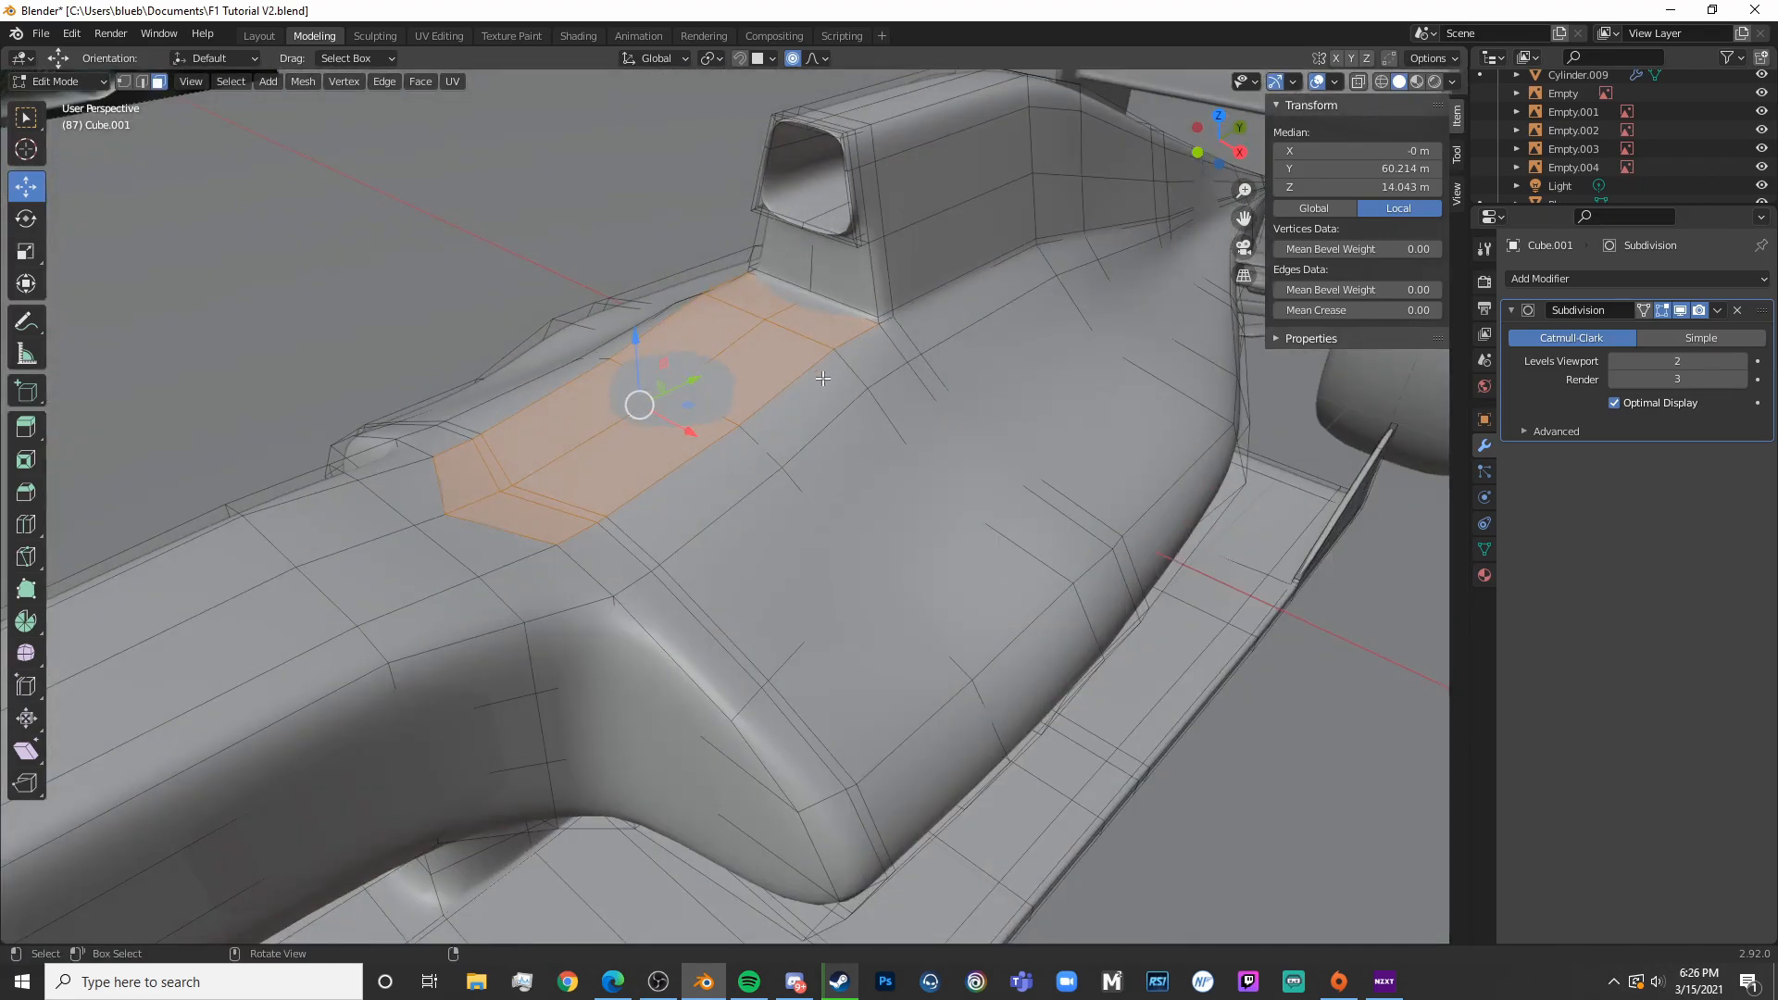
Inset the selected cockpit faces about 0.41 m
{"action": "key", "text": "i"}
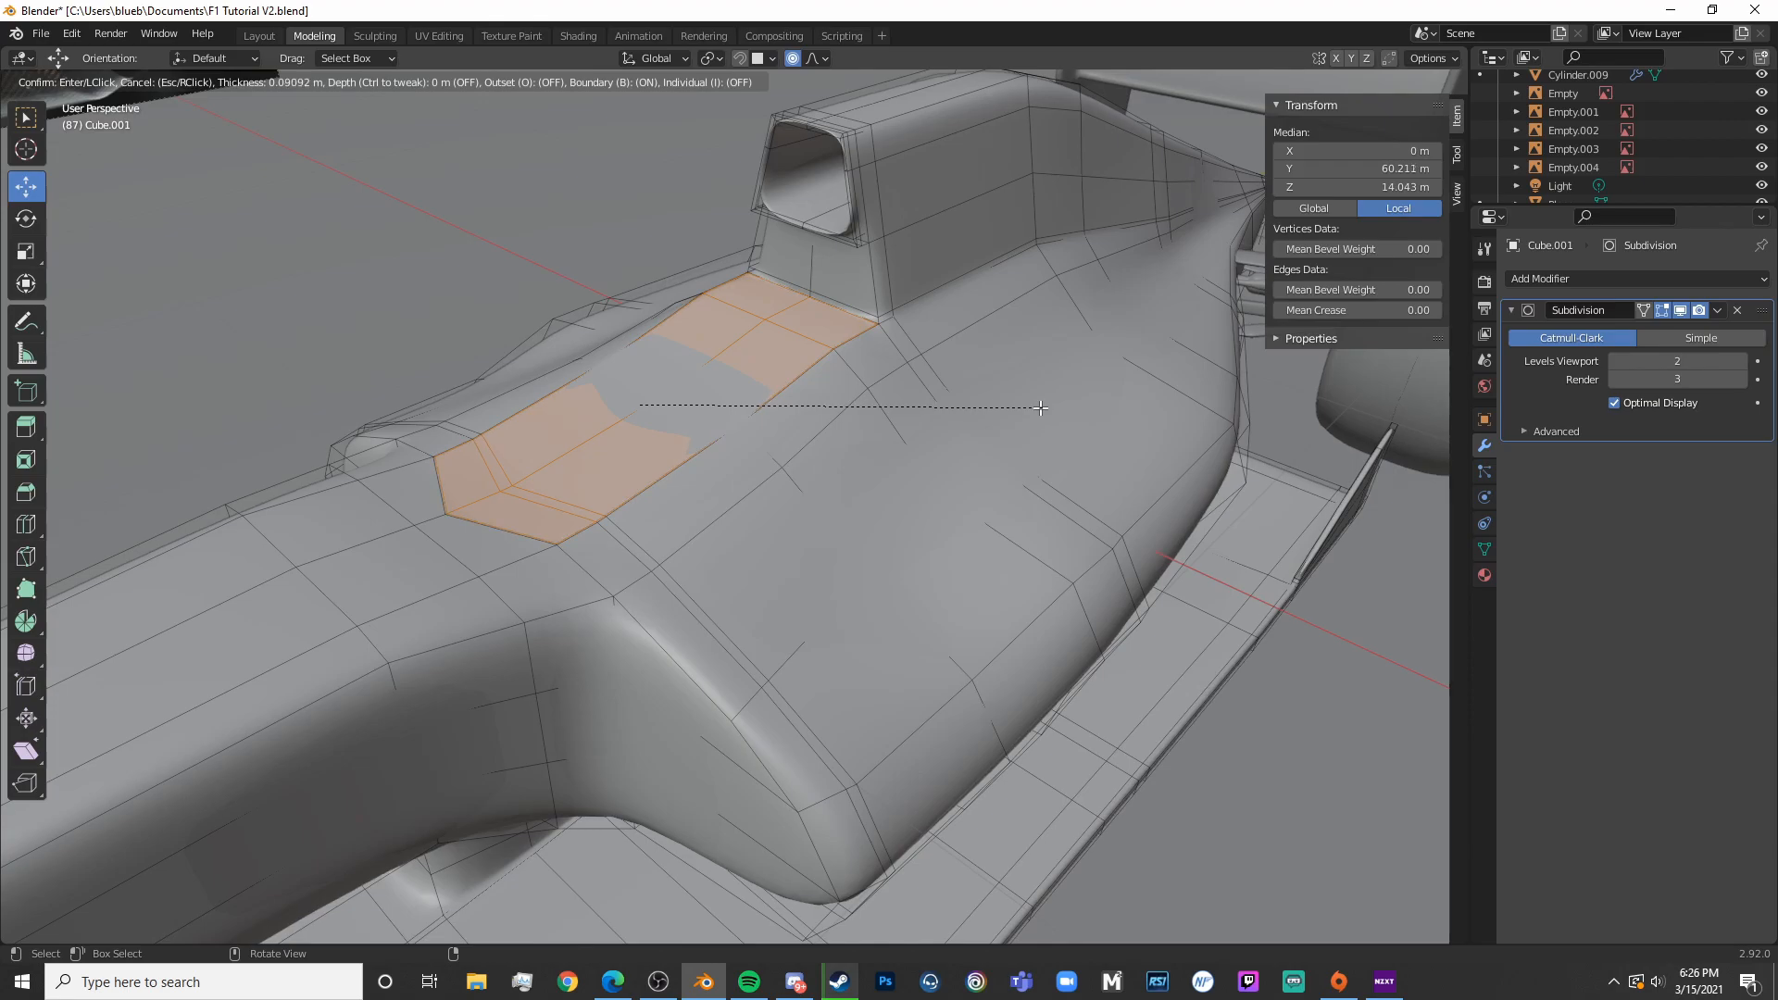
{"action": "left_click", "coordinate": [1036, 408]}
{"action": "scroll", "coordinate": [1019, 416], "scroll_direction": "up", "scroll_amount": 6}
{"action": "middle_click_drag", "start_coordinate": [1000, 408], "coordinate": [987, 470]}
Extrude the cockpit faces about 0.41 m down into the body in the right side view and flatten them with a Z scale of 0
{"action": "key", "text": "KP_3"}
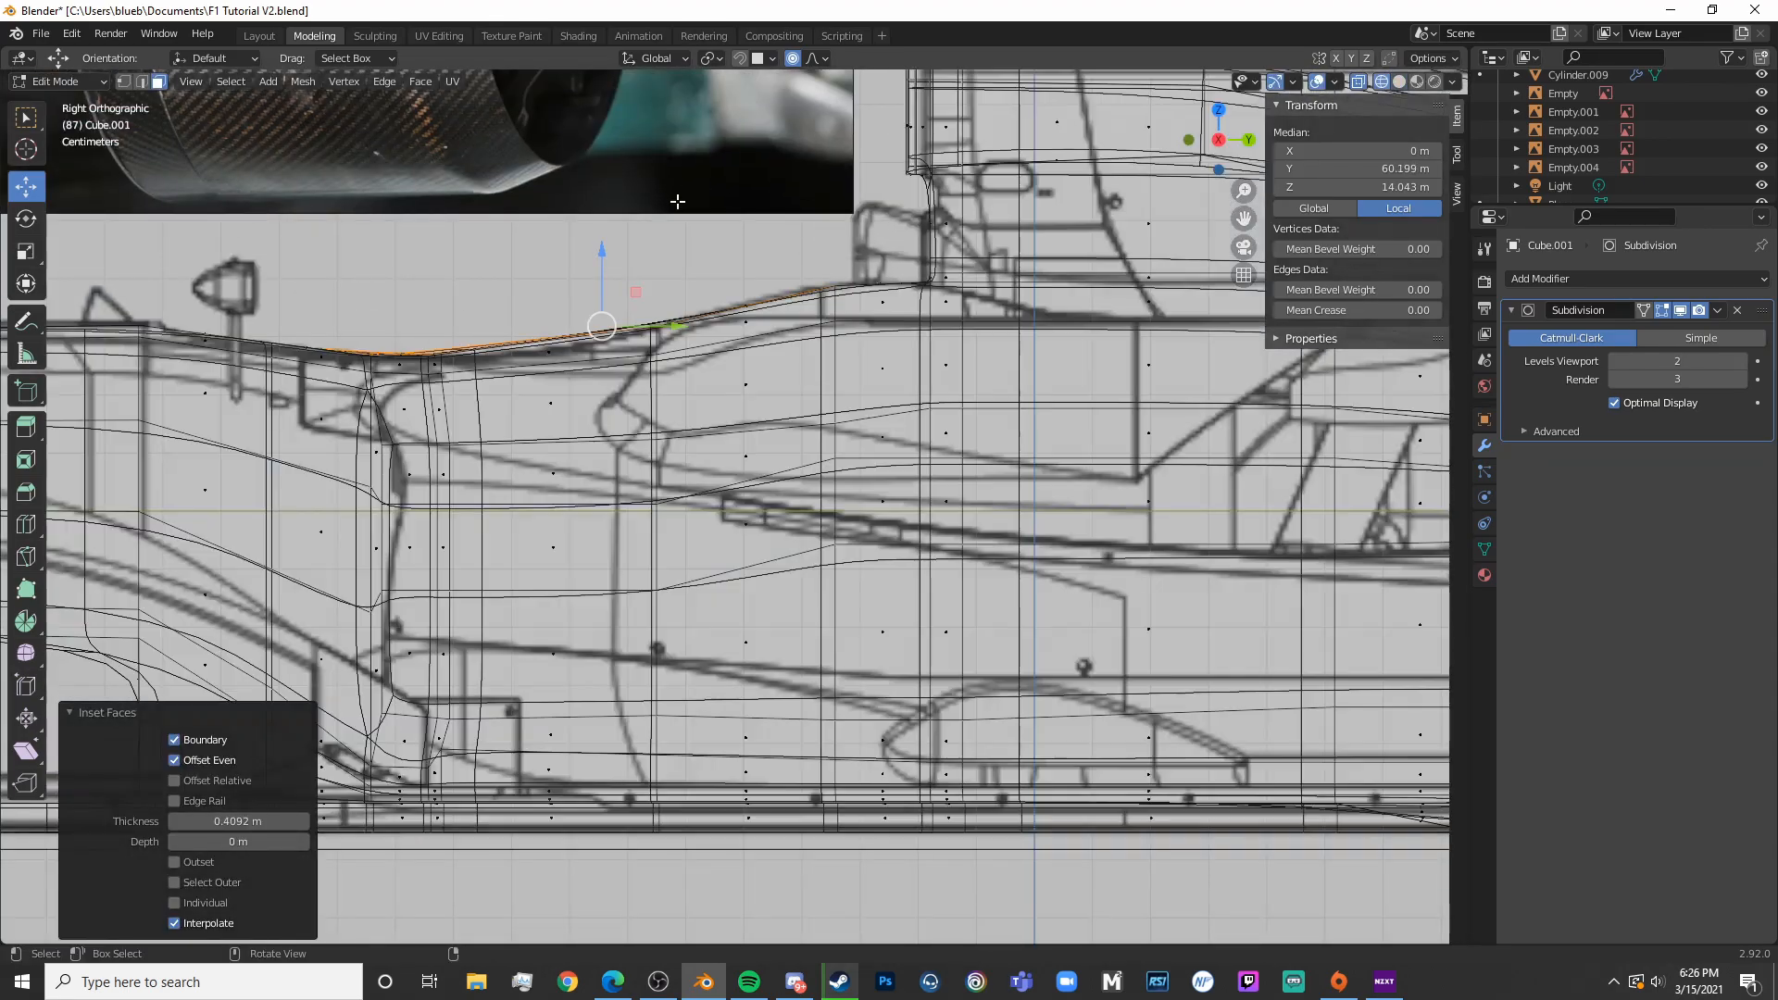
{"action": "key", "text": "e"}
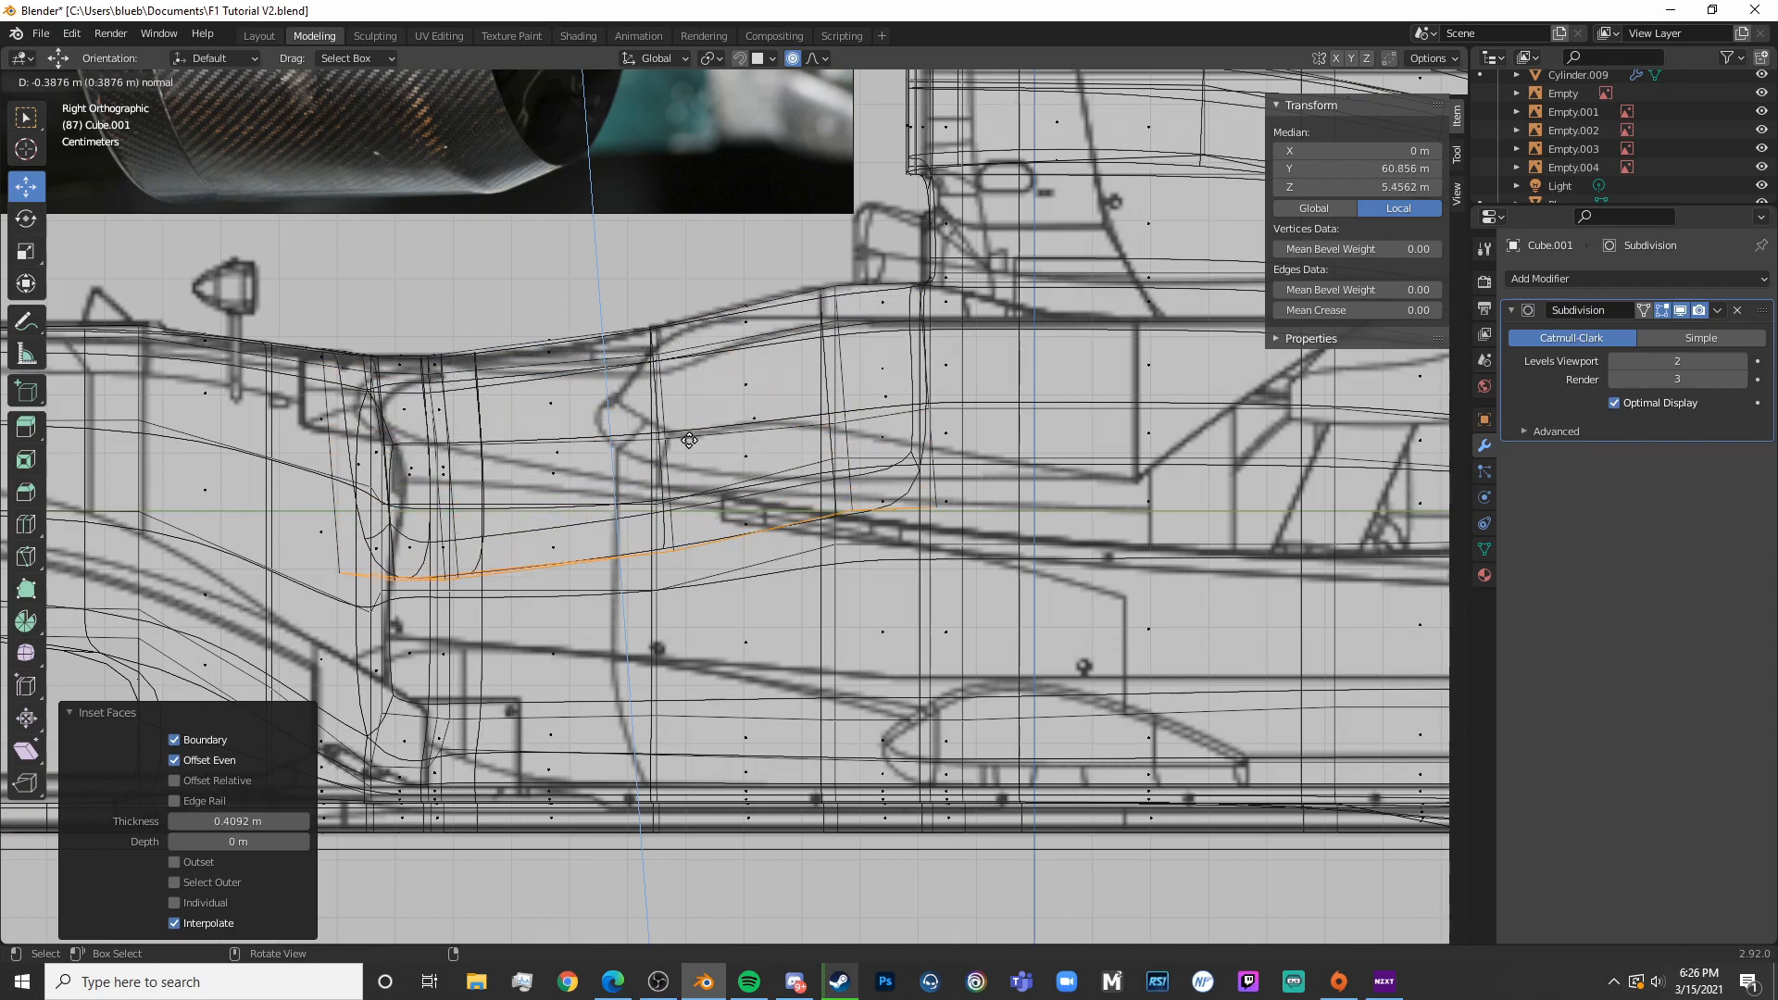
{"action": "left_click", "coordinate": [732, 464]}
{"action": "scroll", "coordinate": [732, 465], "scroll_direction": "down", "scroll_amount": 5}
{"action": "middle_click_drag", "start_coordinate": [732, 465], "coordinate": [788, 470], "text": "shift"}
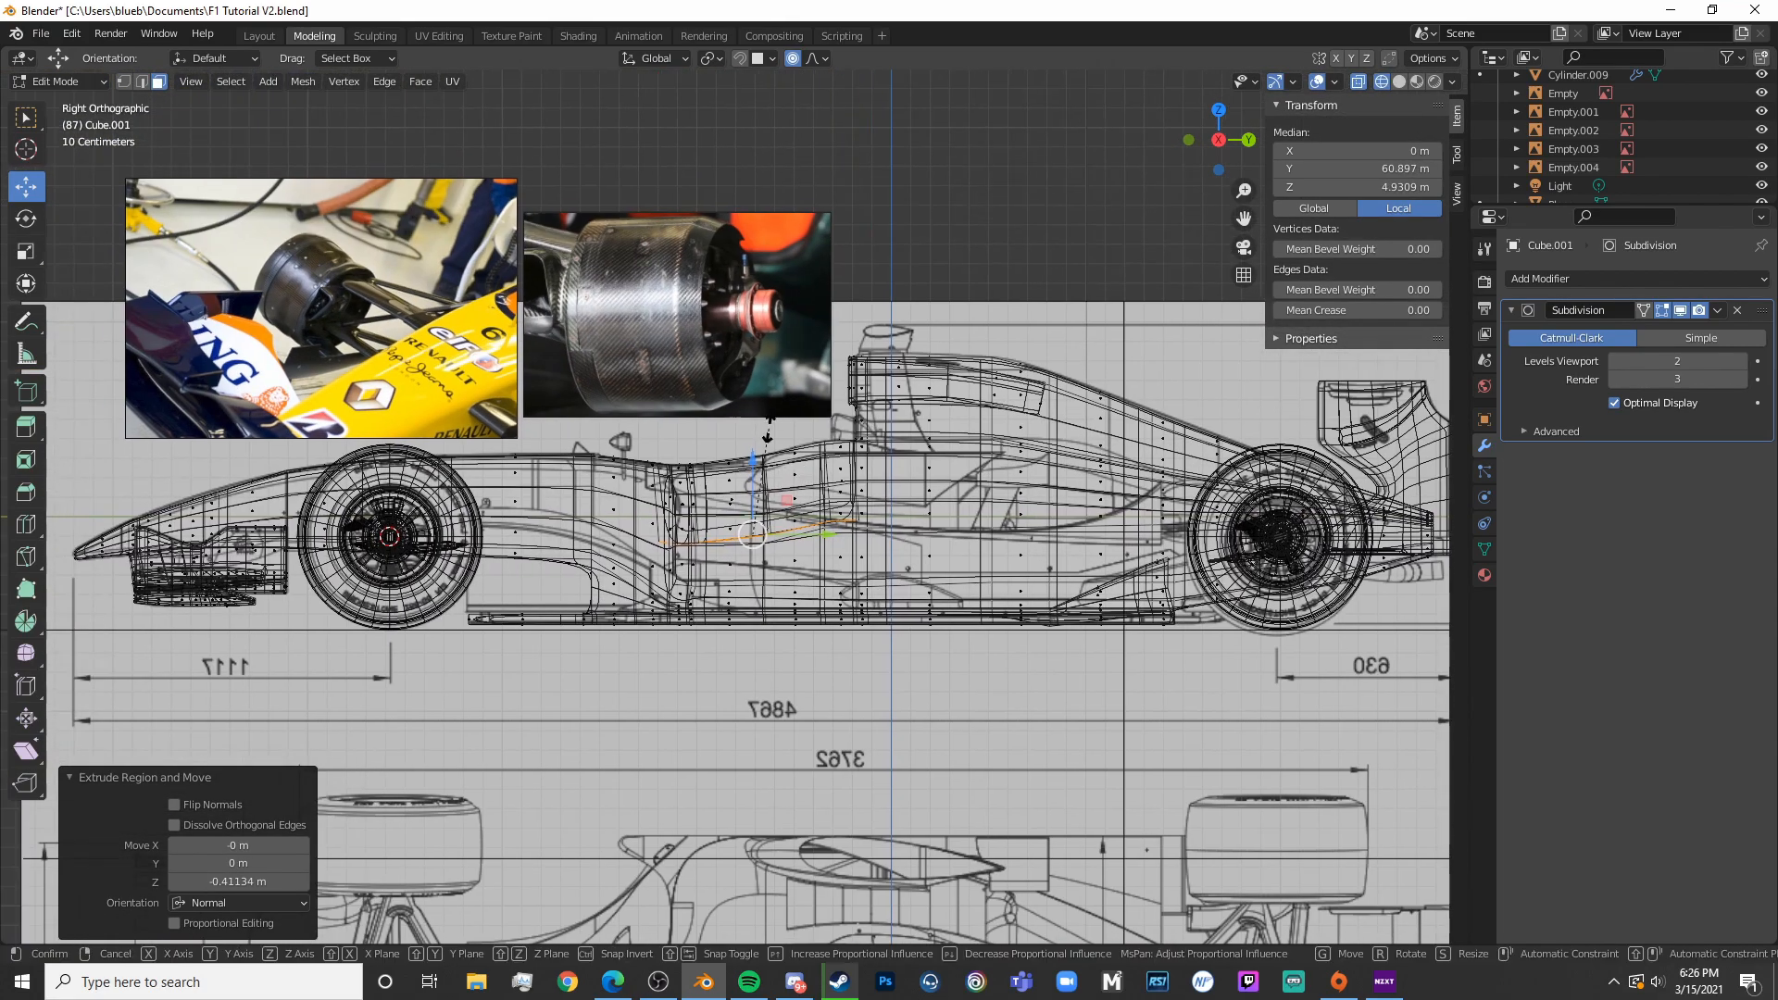
{"action": "key", "text": "s"}
{"action": "key", "text": "z"}
{"action": "key", "text": "0"}
{"action": "key", "text": "Return"}
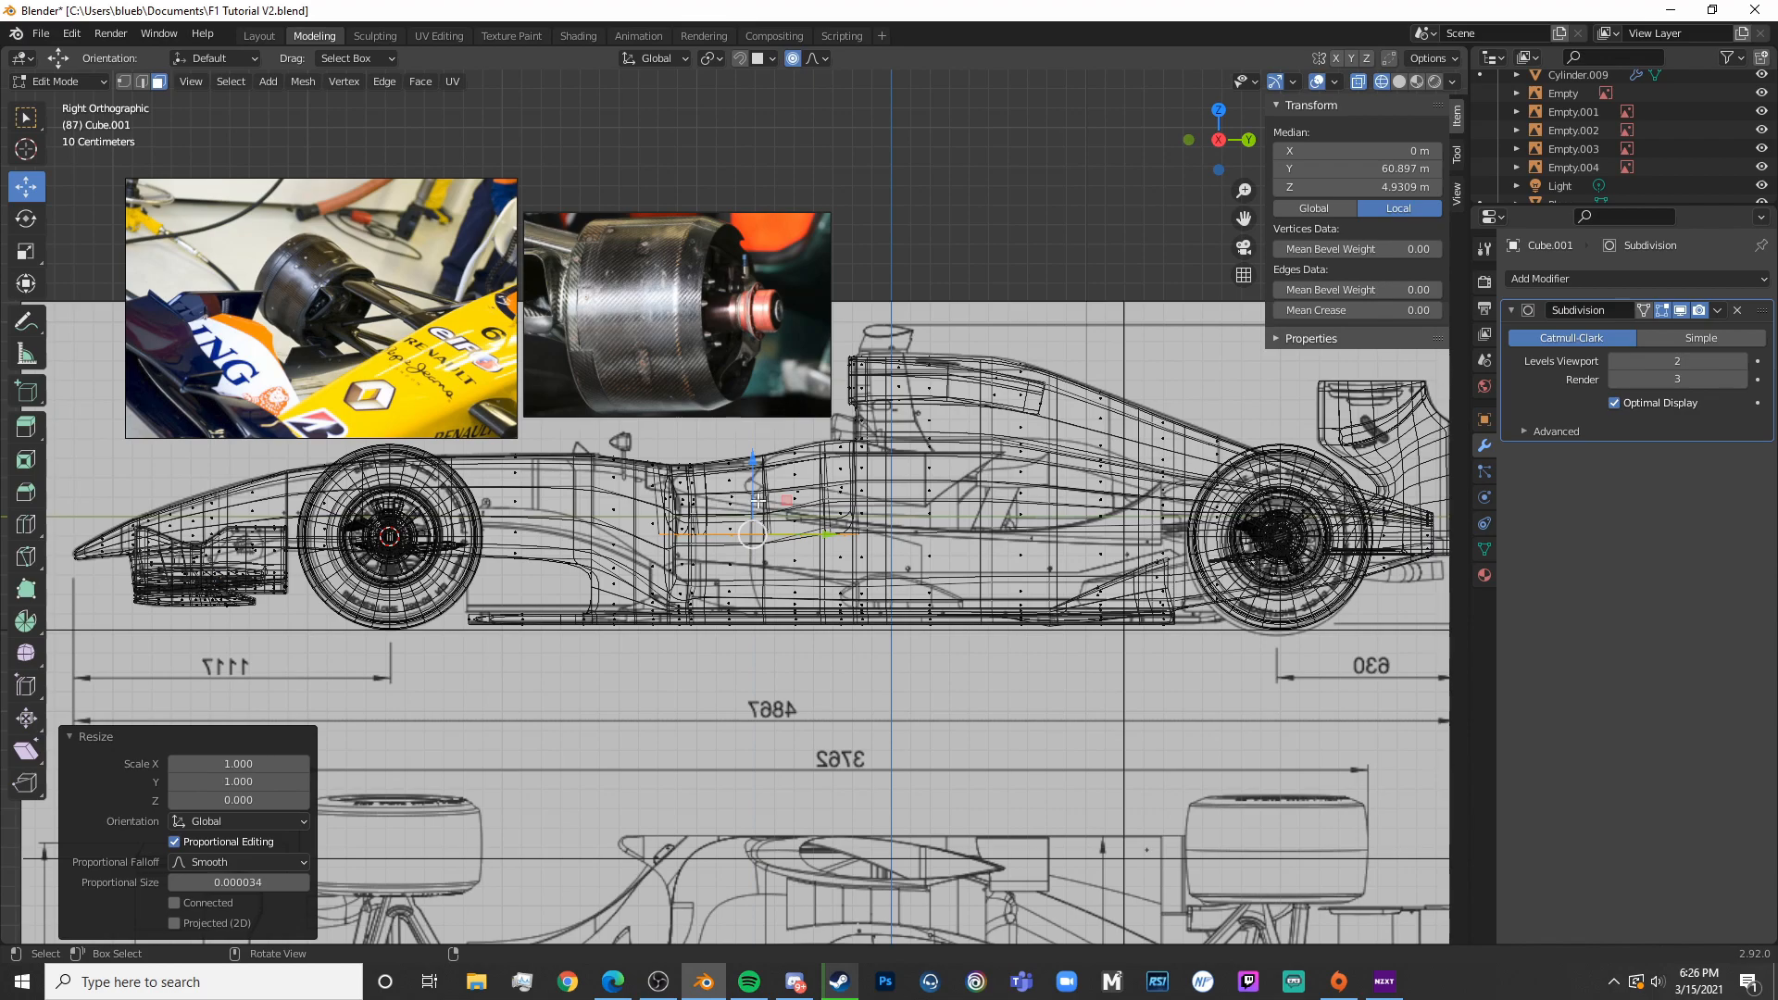
Lower the flattened cockpit floor faces further and inset them to sharpen the floor's edges
{"action": "scroll", "coordinate": [762, 500], "scroll_direction": "up", "scroll_amount": 3}
{"action": "key", "text": "Tab"}
{"action": "key", "text": "alt+z"}
{"action": "mouse_move", "coordinate": [793, 546]}
{"action": "middle_mouse_down"}
{"action": "mouse_move", "coordinate": [687, 448]}
{"action": "mouse_move", "coordinate": [804, 541]}
{"action": "mouse_move", "coordinate": [948, 565]}
{"action": "mouse_move", "coordinate": [815, 550]}
{"action": "middle_mouse_up"}
{"action": "key", "text": "Tab"}
{"action": "scroll", "coordinate": [815, 550], "scroll_direction": "up", "scroll_amount": 2}
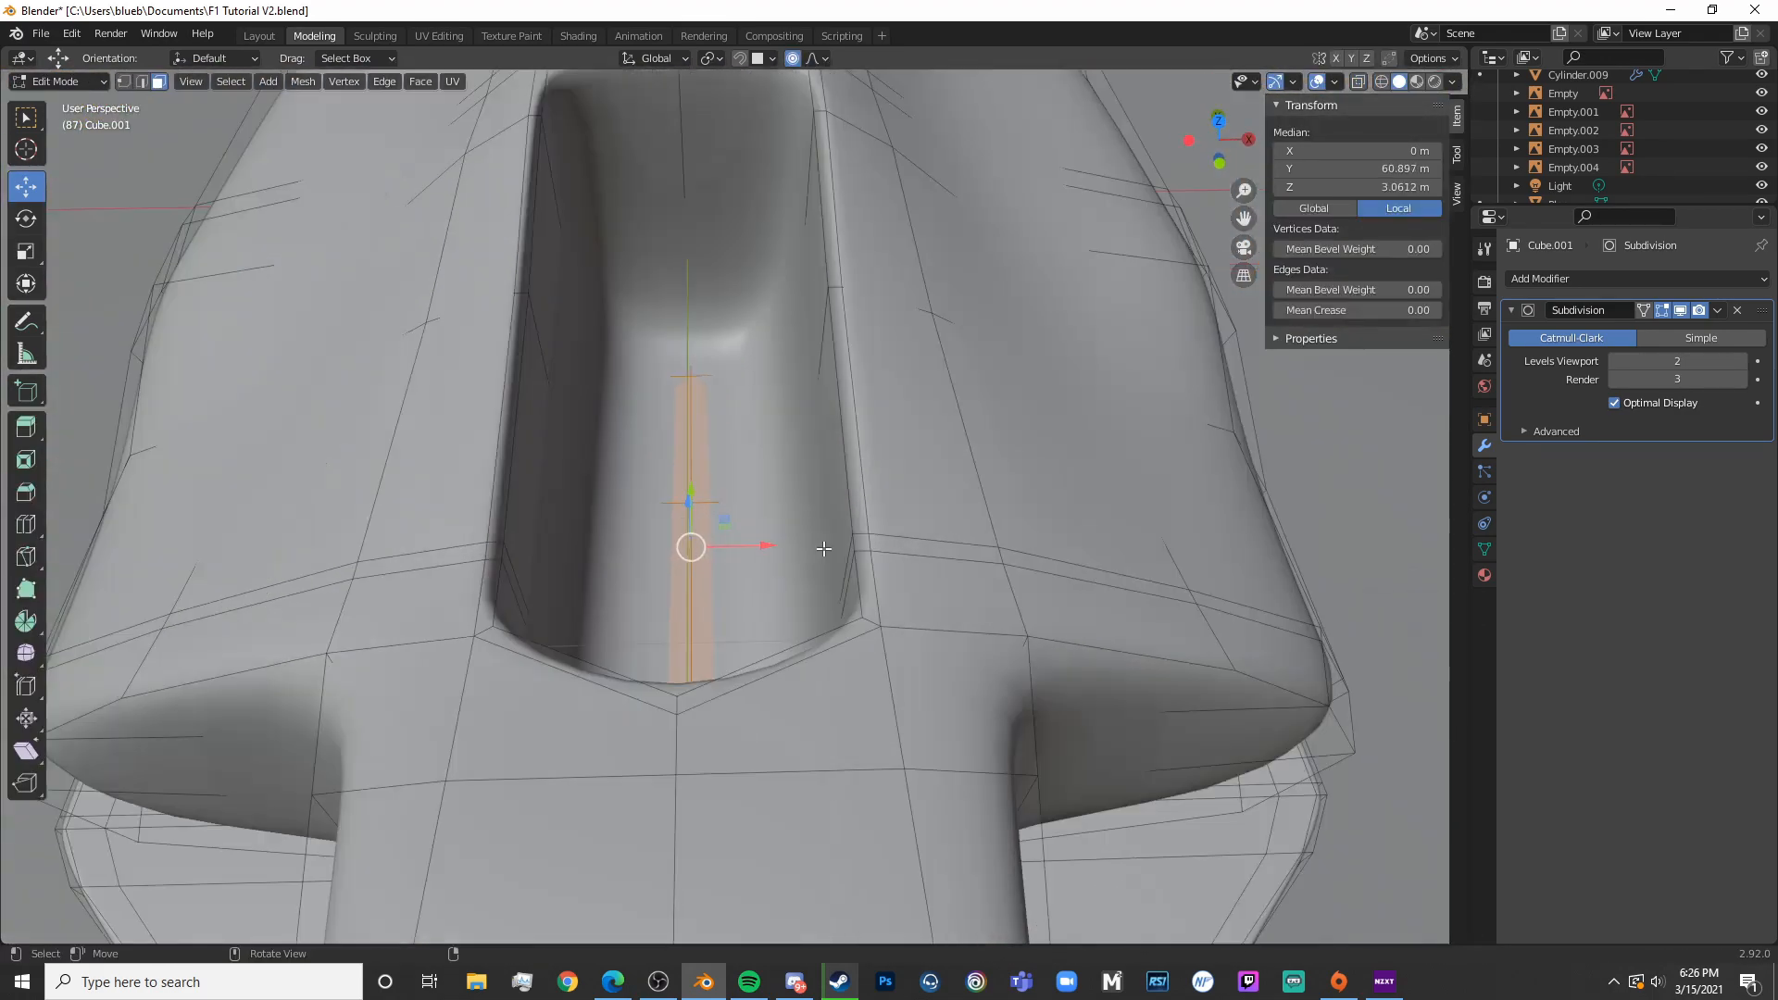
{"action": "middle_click_drag", "start_coordinate": [851, 435], "coordinate": [1034, 556]}
{"action": "key", "text": "i"}
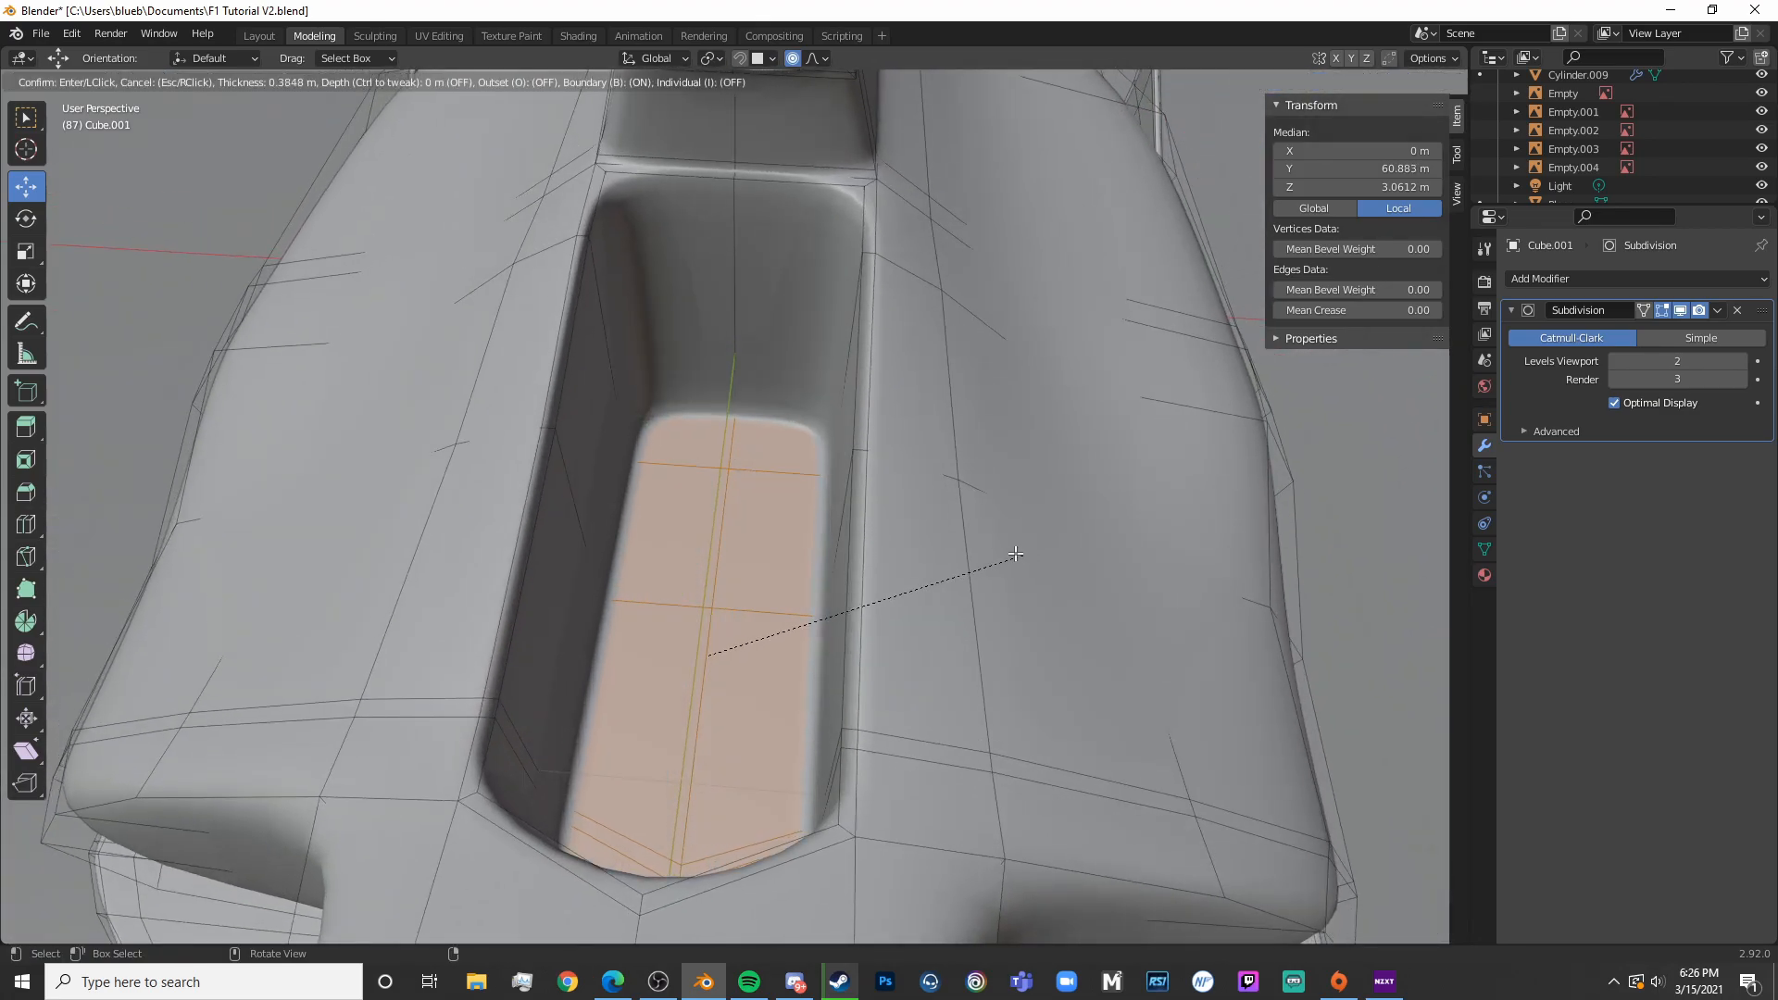
{"action": "left_click", "coordinate": [1008, 550]}
{"action": "key", "text": "Tab"}
{"action": "scroll", "coordinate": [1014, 585], "scroll_direction": "down", "scroll_amount": 6}
{"action": "middle_click_drag", "start_coordinate": [1013, 585], "coordinate": [908, 514]}
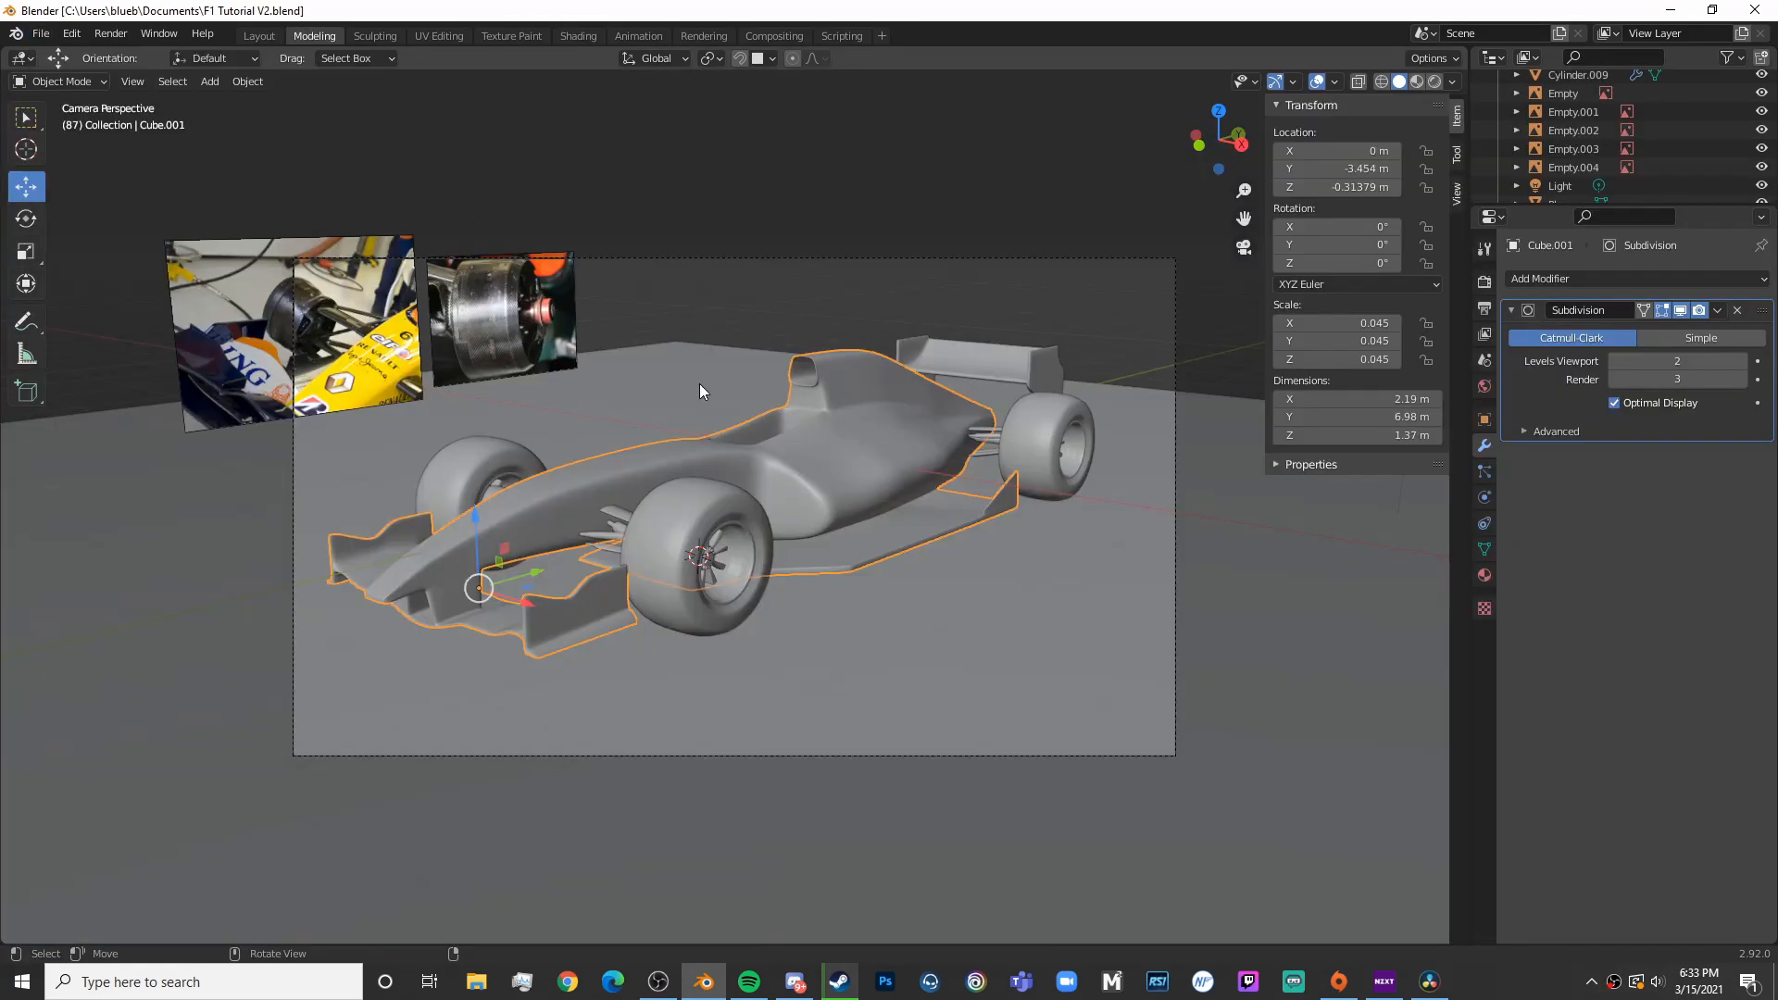
Review the whole car and reopen the body mesh for editing at the front of the sidepod
{"action": "scroll", "coordinate": [816, 350], "scroll_direction": "up", "scroll_amount": 5}
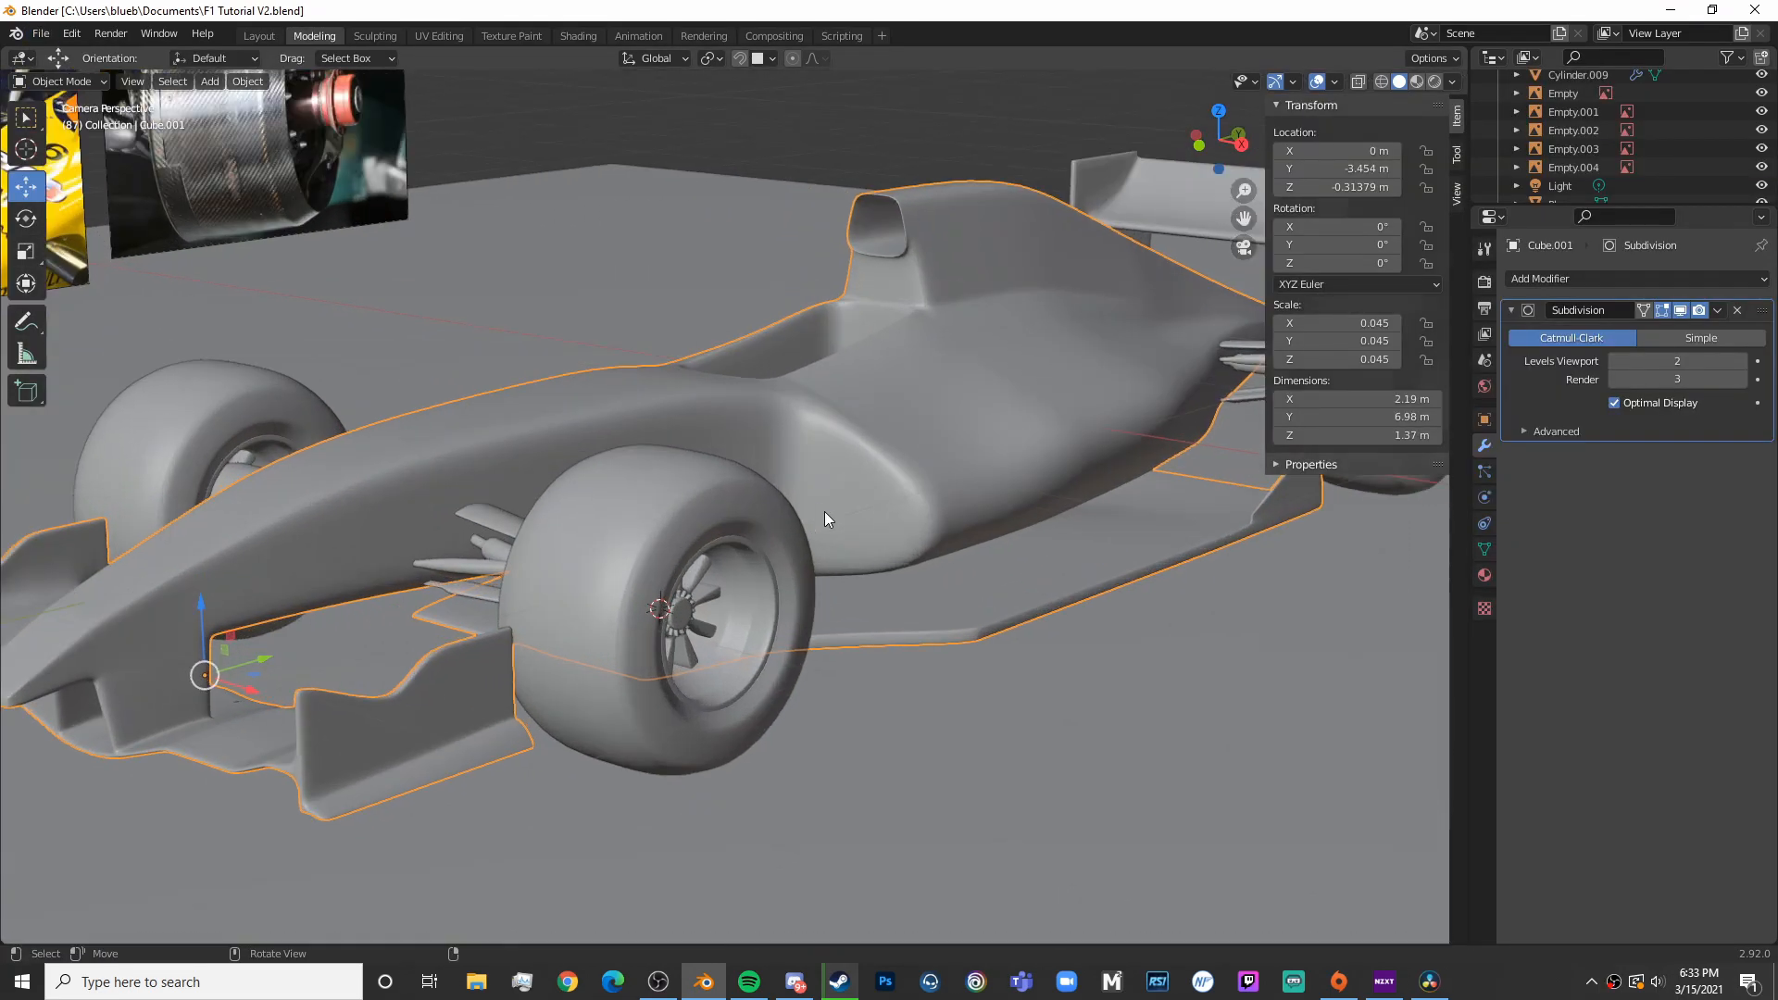
{"action": "left_click", "coordinate": [941, 441]}
{"action": "scroll", "coordinate": [941, 440], "scroll_direction": "down", "scroll_amount": 6}
{"action": "middle_click_drag", "start_coordinate": [948, 440], "coordinate": [906, 472], "text": "shift"}
{"action": "left_click", "coordinate": [806, 507]}
{"action": "middle_click_drag", "start_coordinate": [804, 508], "coordinate": [805, 546]}
{"action": "key", "text": "Tab"}
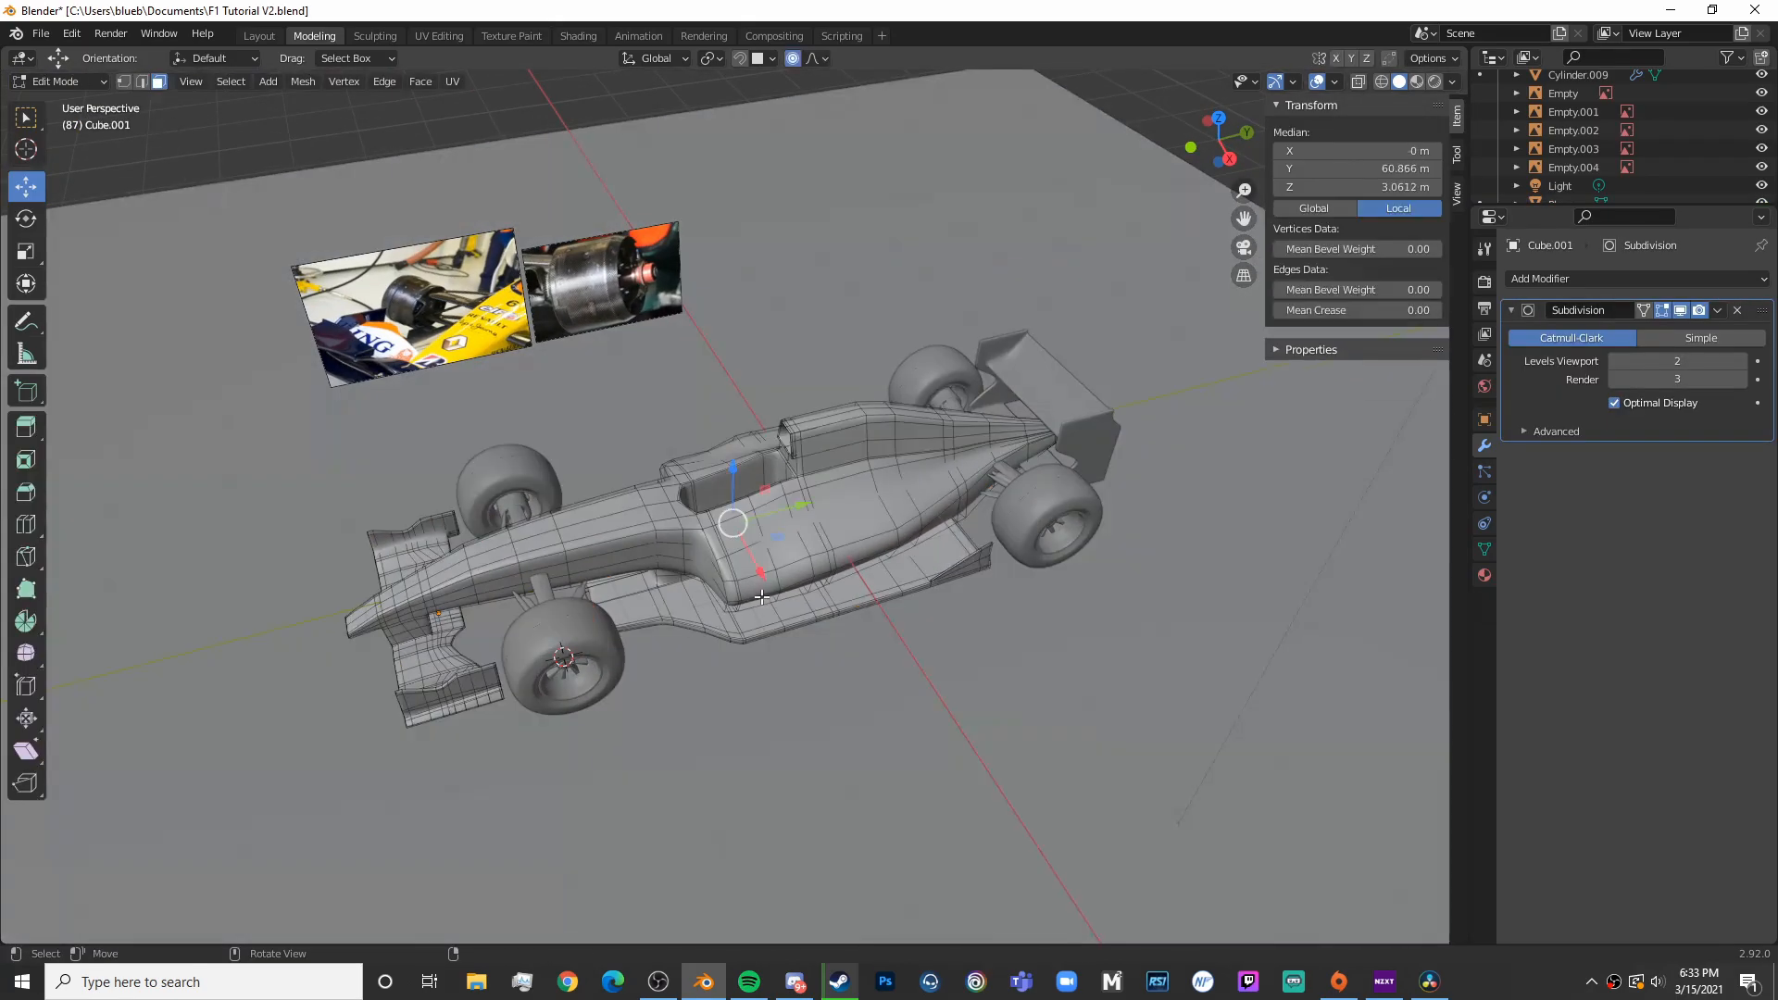
{"action": "scroll", "coordinate": [830, 522], "scroll_direction": "up", "scroll_amount": 6}
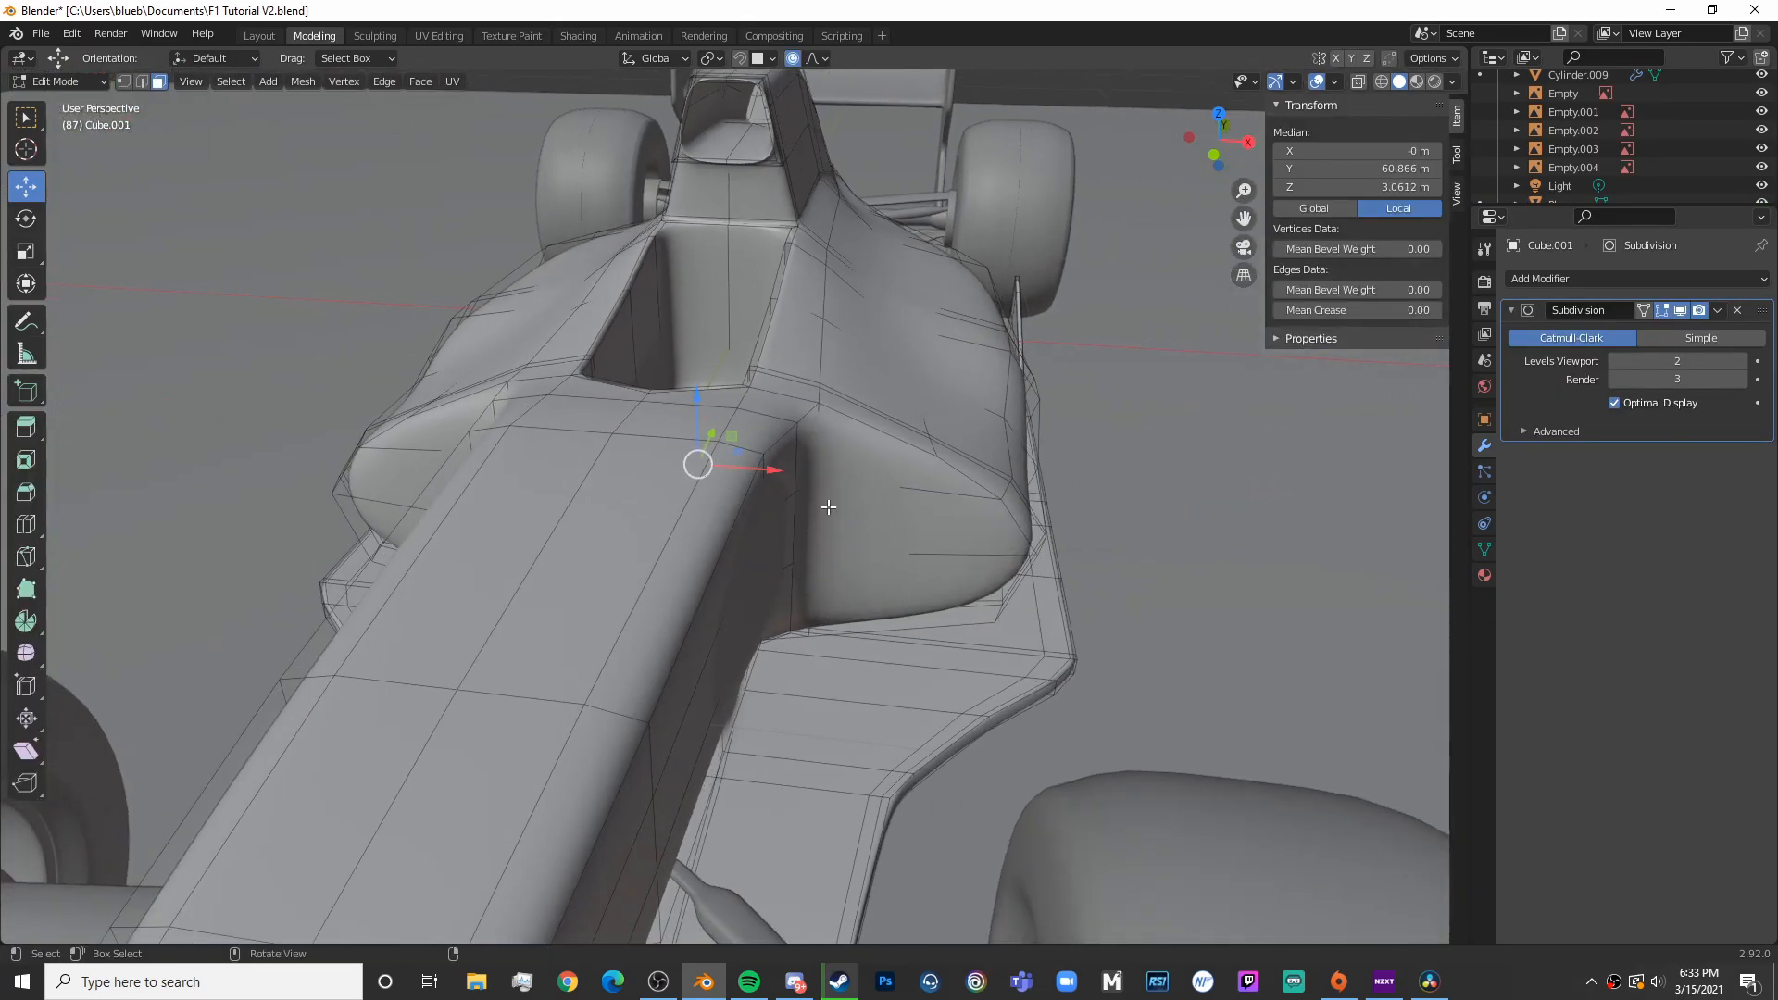
{"action": "middle_click_drag", "start_coordinate": [331, 159], "coordinate": [803, 387]}
{"action": "scroll", "coordinate": [830, 484], "scroll_direction": "up", "scroll_amount": 4}
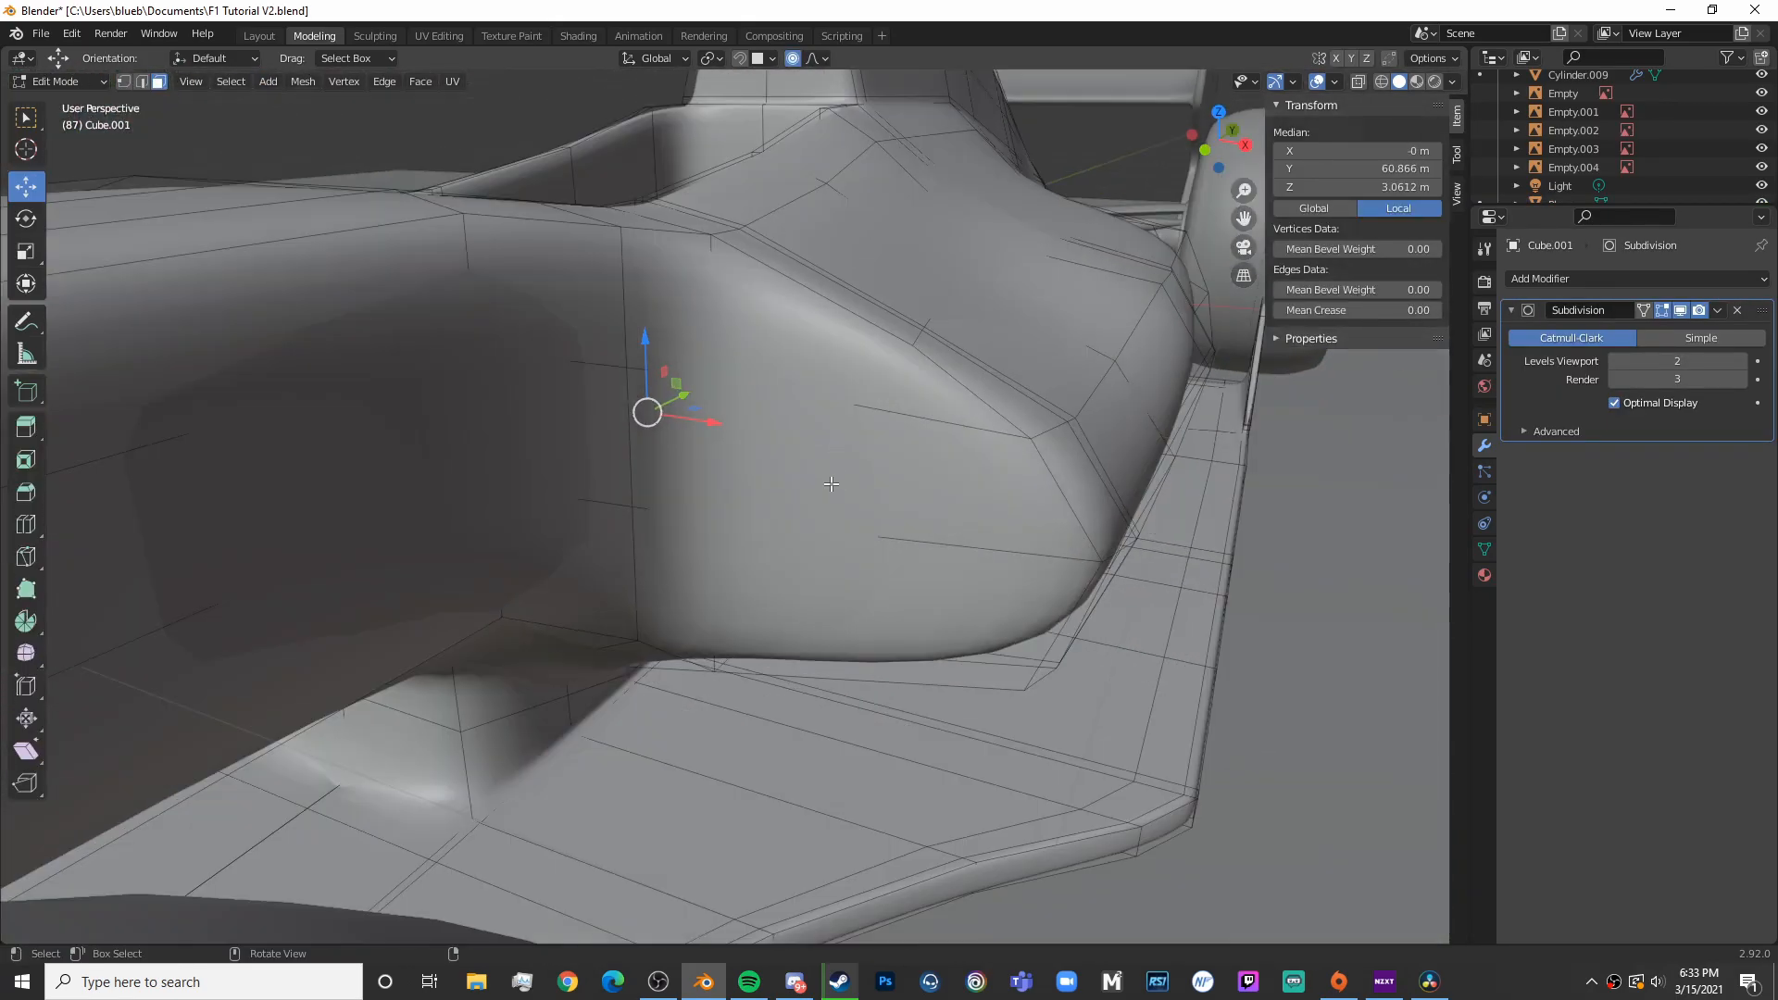
Clear the current selection and circle-select the front faces of the near sidepod
{"action": "key", "text": "a"}
{"action": "key", "text": "a"}
{"action": "key", "text": "a"}
{"action": "key", "text": "shift+z"}
{"action": "key", "text": "shift+z"}
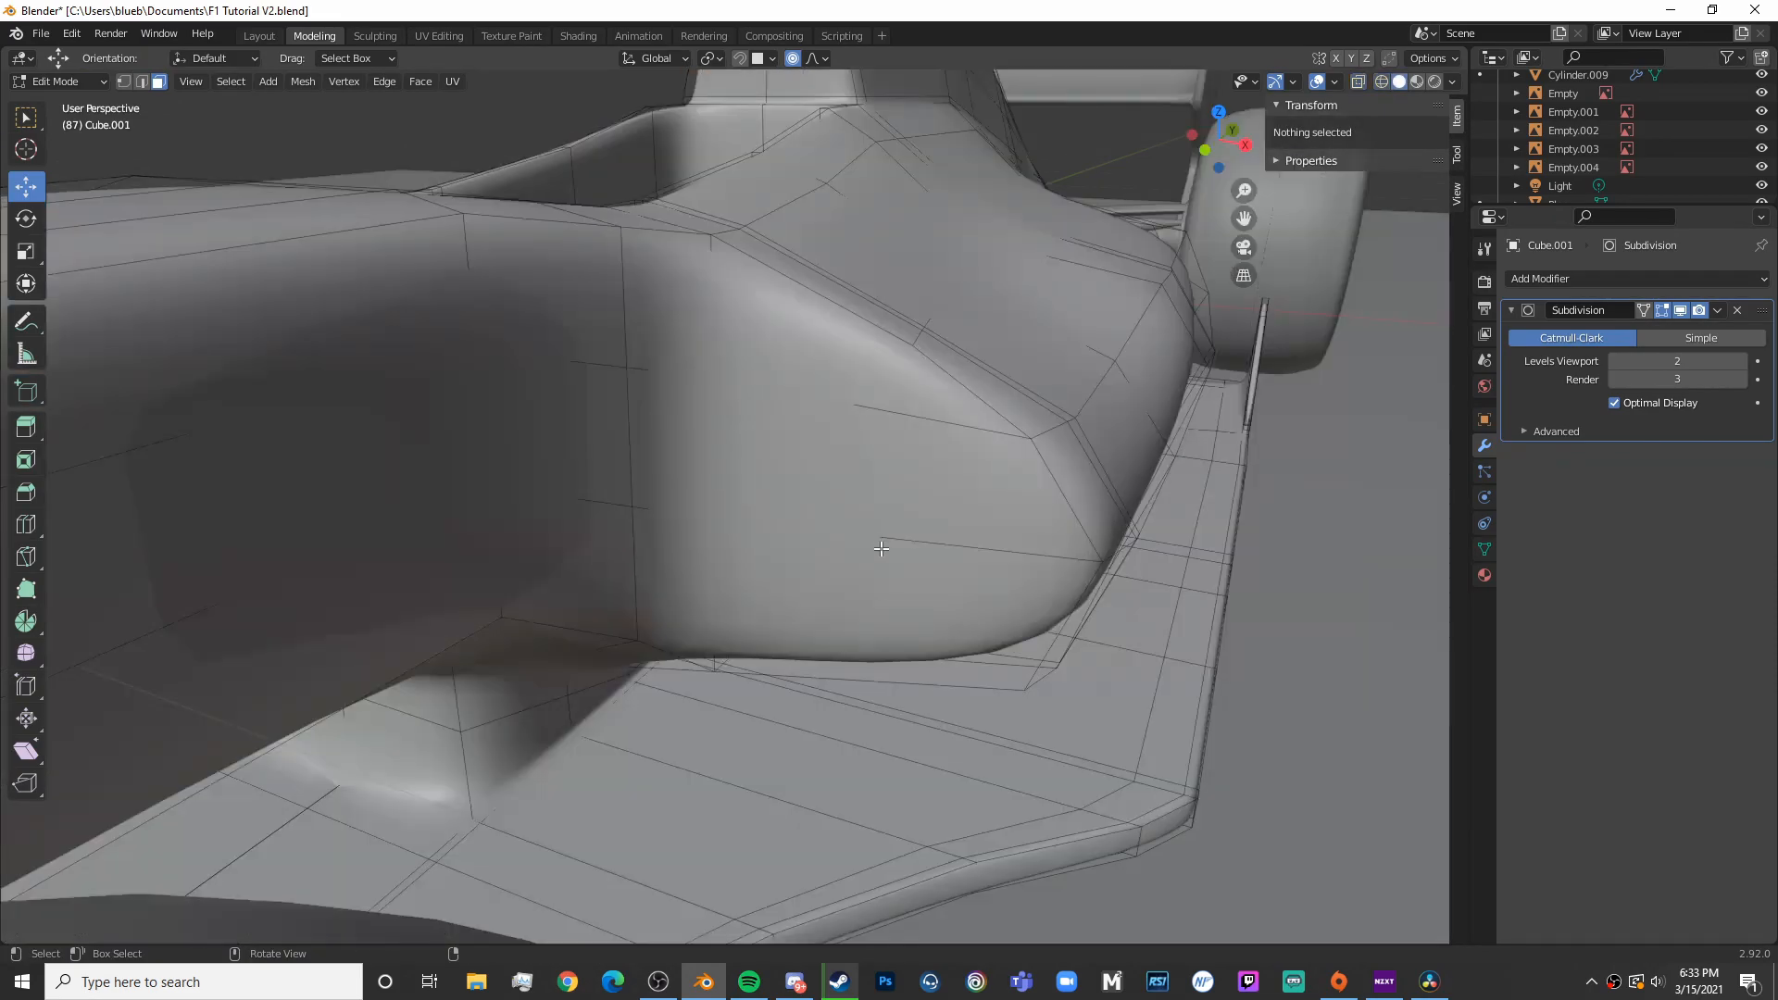
{"action": "key", "text": "c"}
{"action": "left_click", "coordinate": [867, 528]}
{"action": "left_click_drag", "start_coordinate": [868, 519], "coordinate": [856, 417]}
{"action": "key", "text": "Escape"}
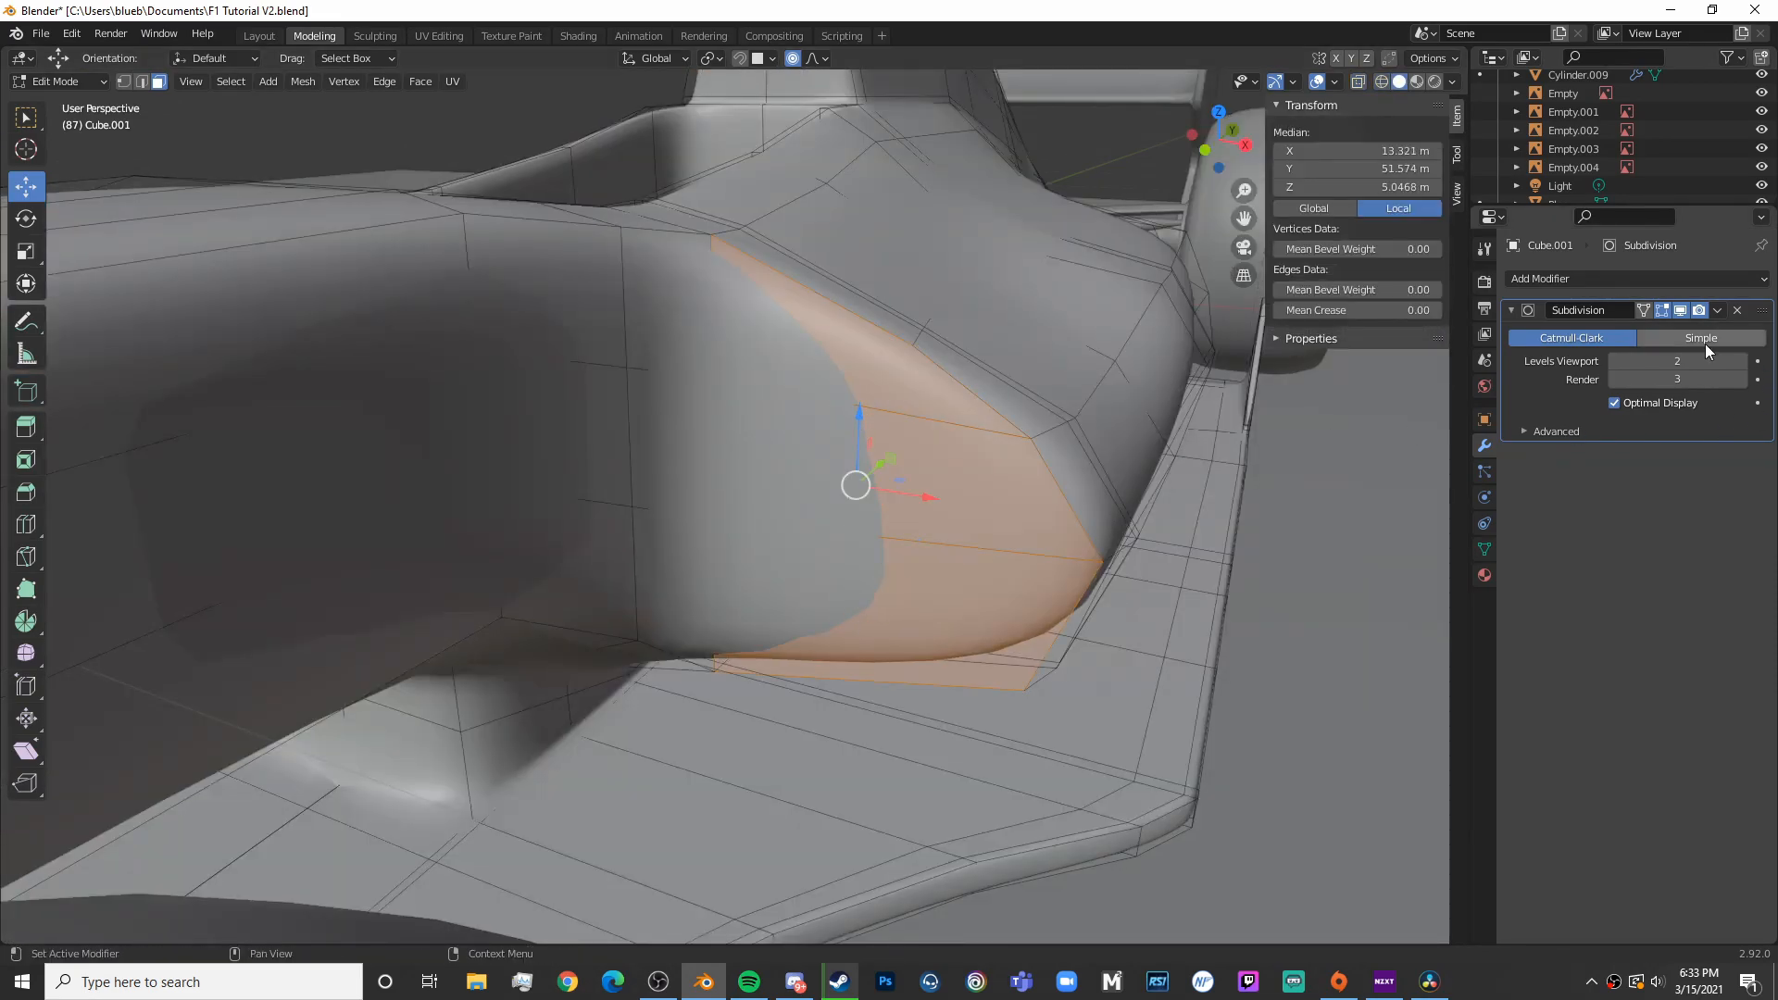
Add the opposite sidepod's front faces to the selection, with the Subdivision modifier's viewport display switched off while selecting
{"action": "left_click", "coordinate": [1680, 311]}
{"action": "mouse_move", "coordinate": [884, 601]}
{"action": "middle_mouse_down"}
{"action": "mouse_move", "coordinate": [648, 639]}
{"action": "mouse_move", "coordinate": [568, 675]}
{"action": "middle_mouse_up"}
{"action": "key", "text": "c"}
{"action": "left_click_drag", "start_coordinate": [568, 675], "coordinate": [549, 454]}
{"action": "key", "text": "Escape"}
{"action": "middle_click_drag", "start_coordinate": [1176, 639], "coordinate": [1066, 646]}
{"action": "middle_click_drag", "start_coordinate": [1127, 516], "coordinate": [922, 407], "text": "shift"}
{"action": "left_click", "coordinate": [1680, 310]}
{"action": "middle_click_drag", "start_coordinate": [1180, 393], "coordinate": [1154, 398]}
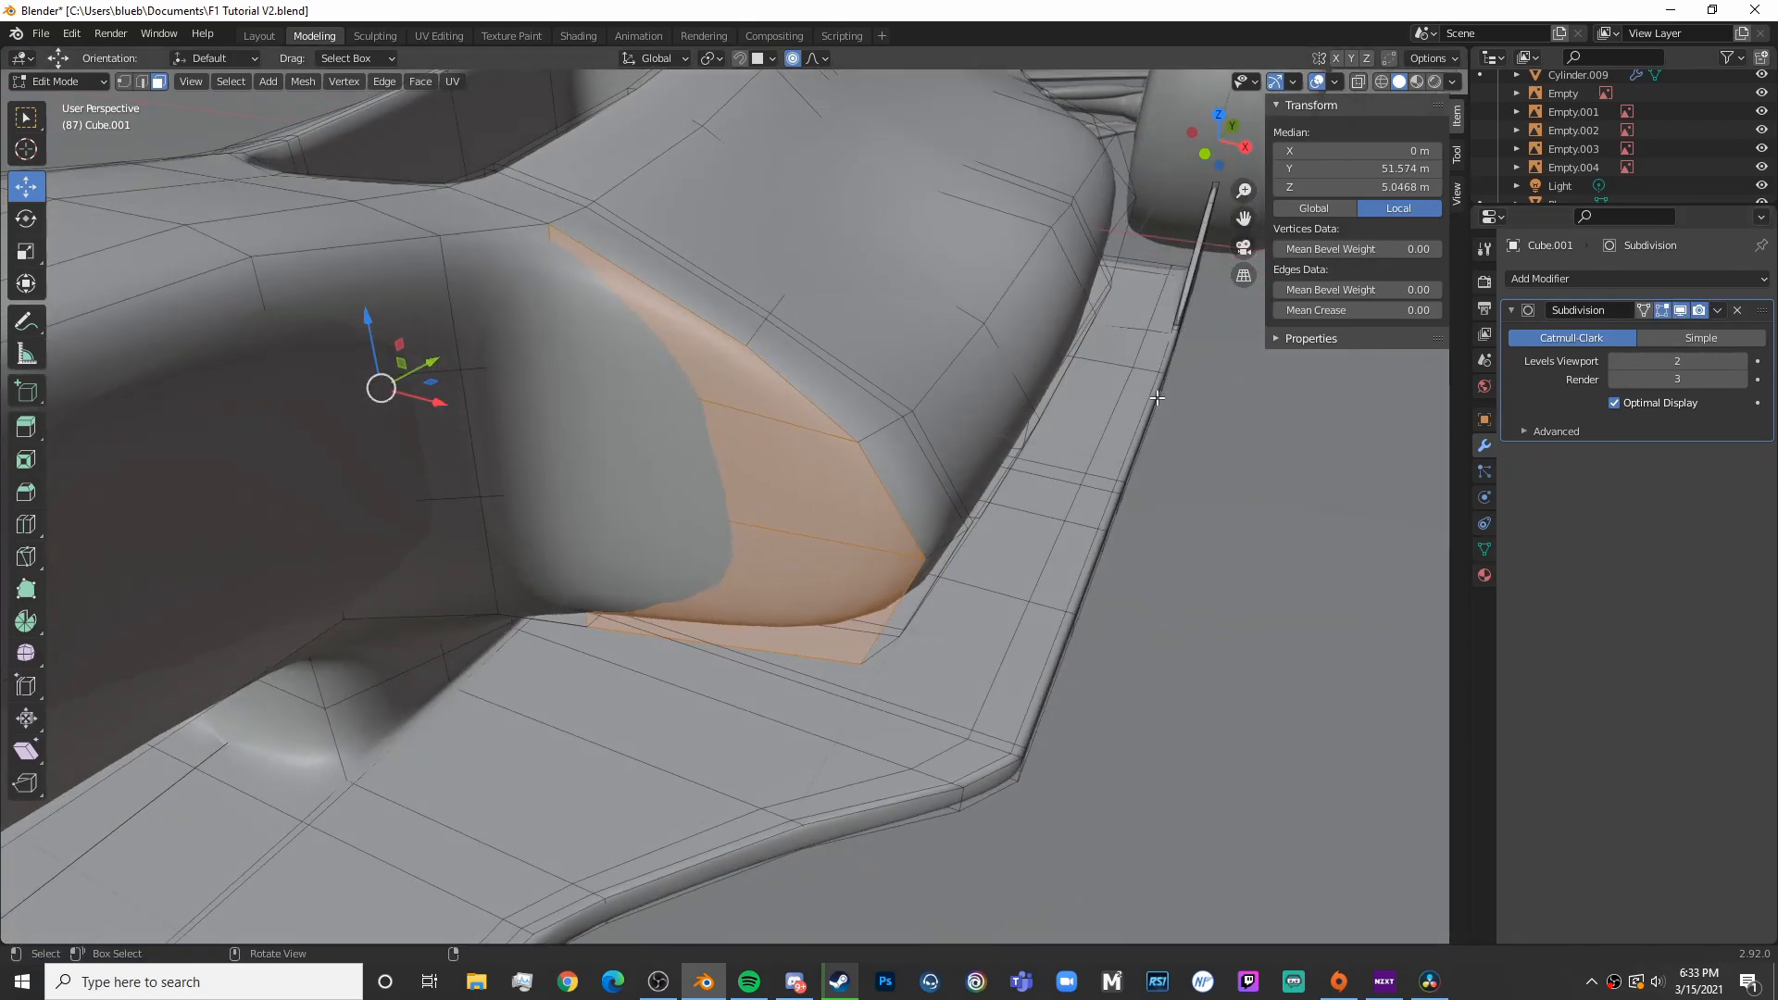
Inset the selected sidepod front faces by about 0.67 m and move them back along Y by about 0.011 m
{"action": "key", "text": "i"}
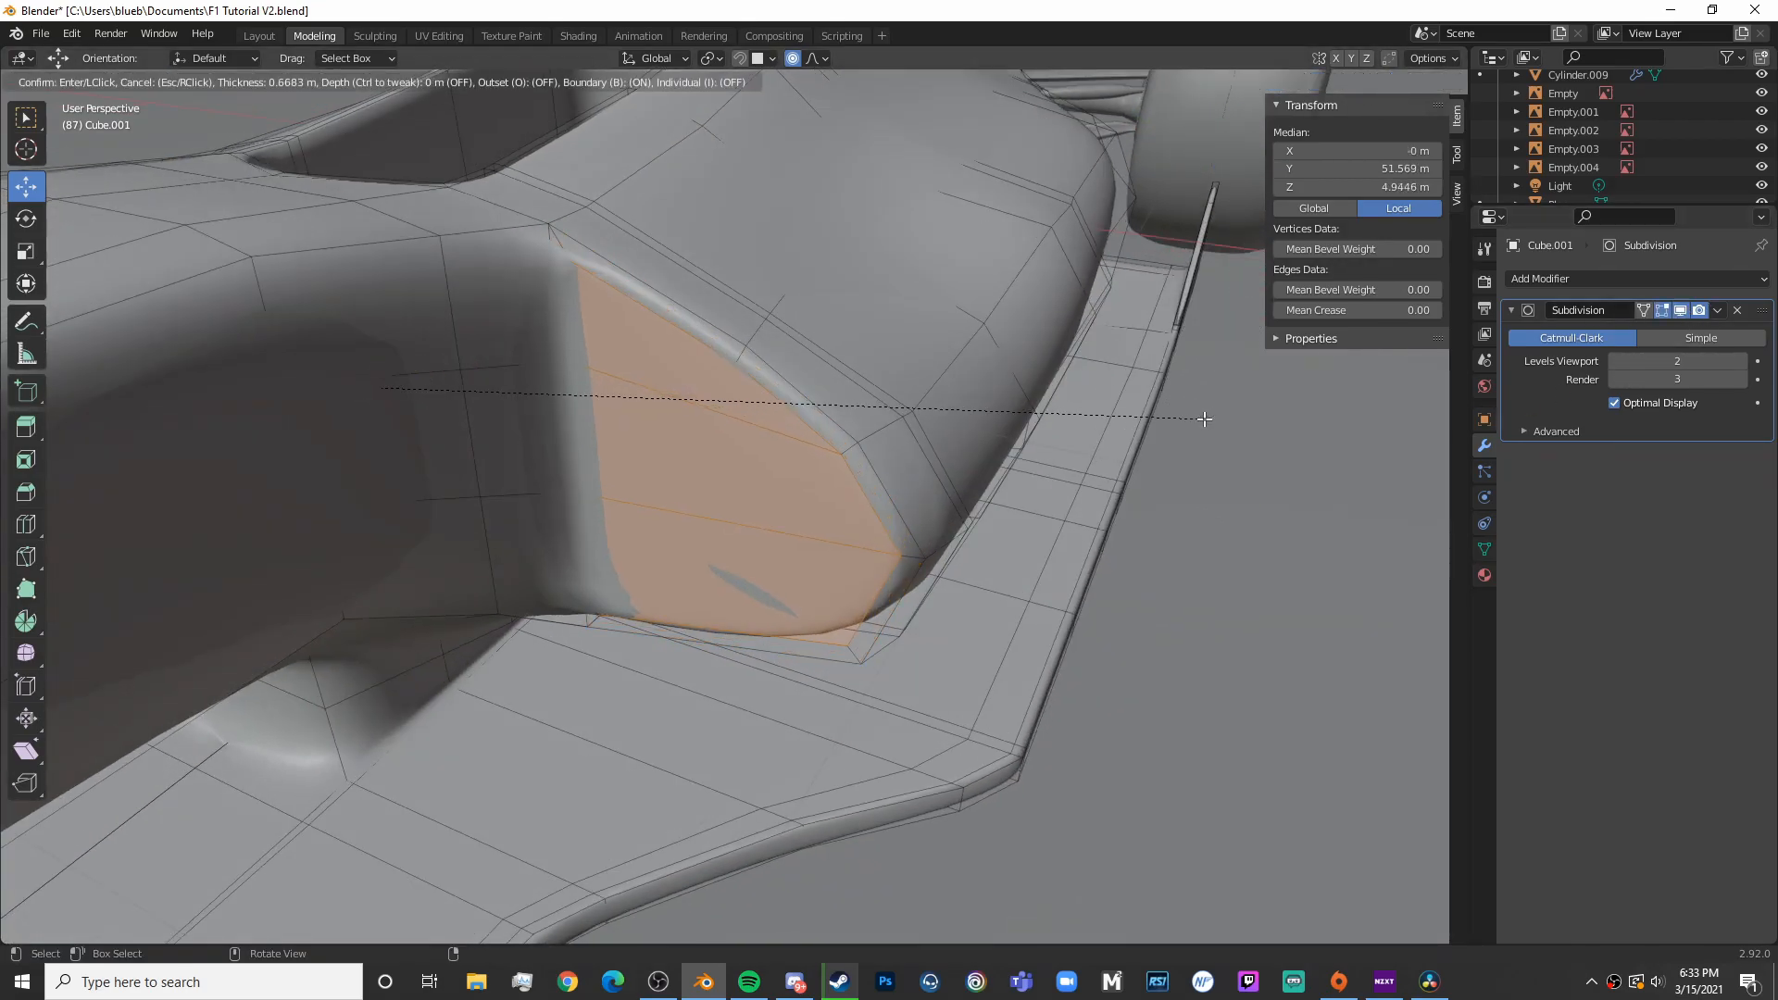
{"action": "left_click", "coordinate": [1204, 419]}
{"action": "middle_click_drag", "start_coordinate": [1204, 418], "coordinate": [958, 433]}
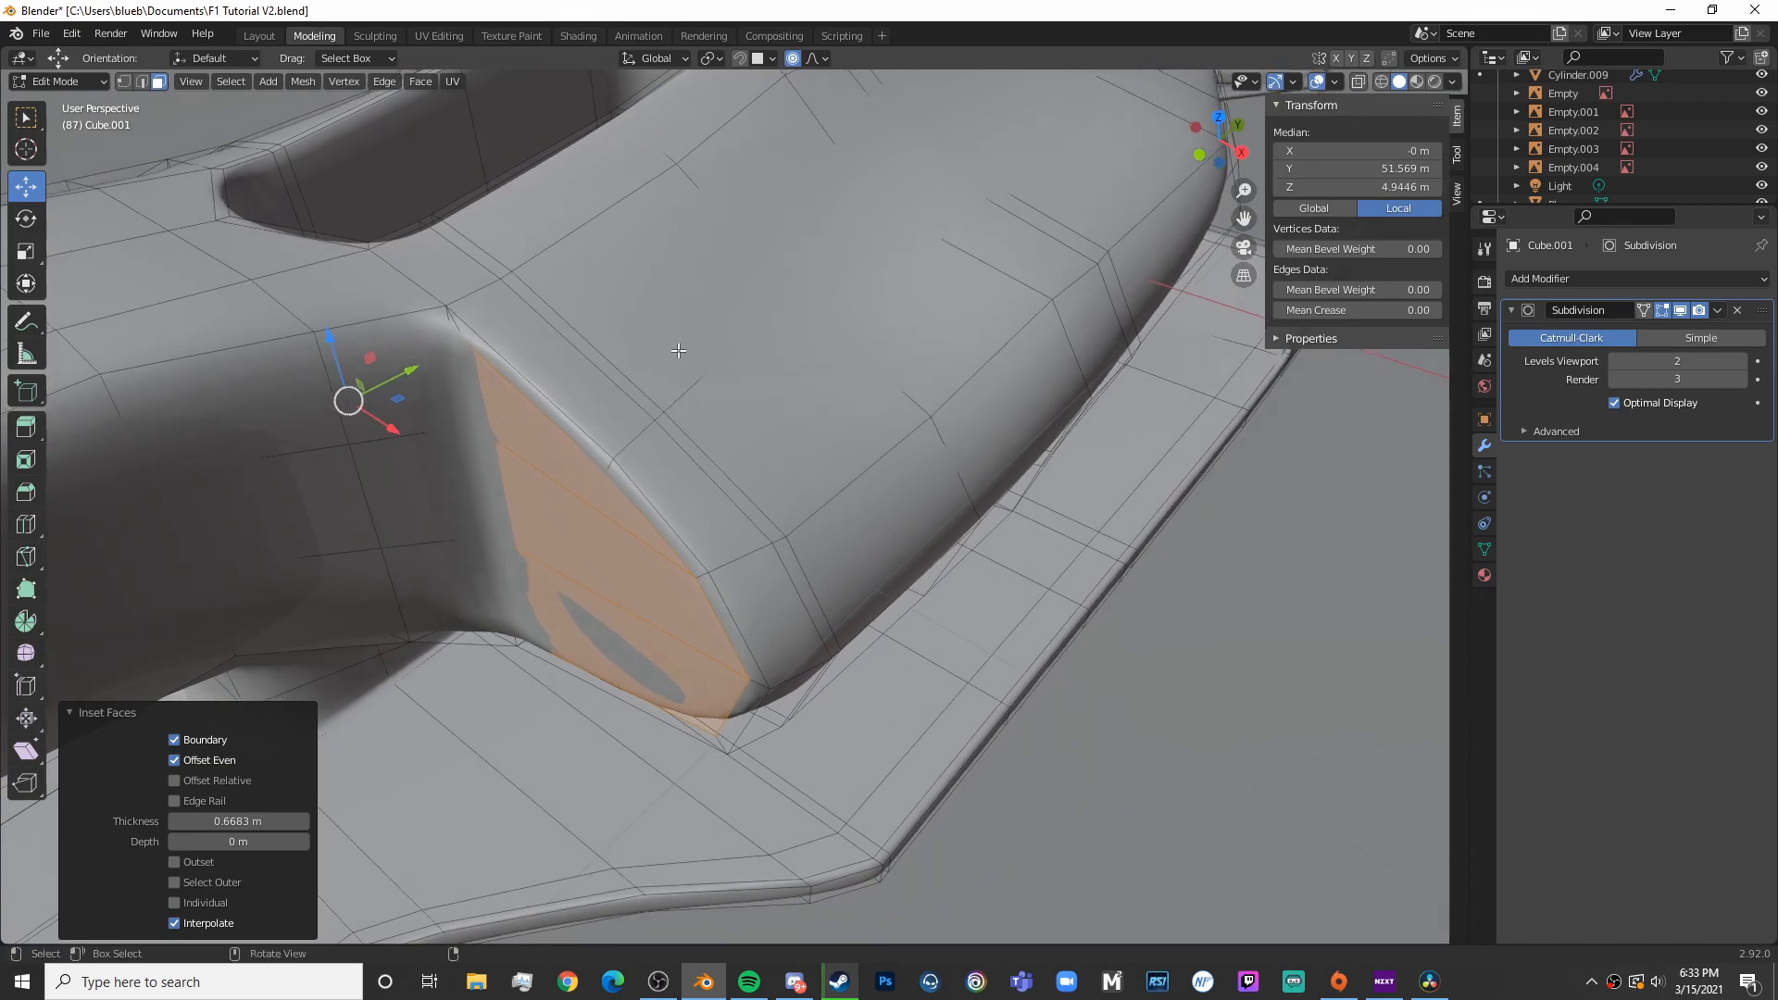
{"action": "left_click_drag", "start_coordinate": [413, 366], "coordinate": [648, 341]}
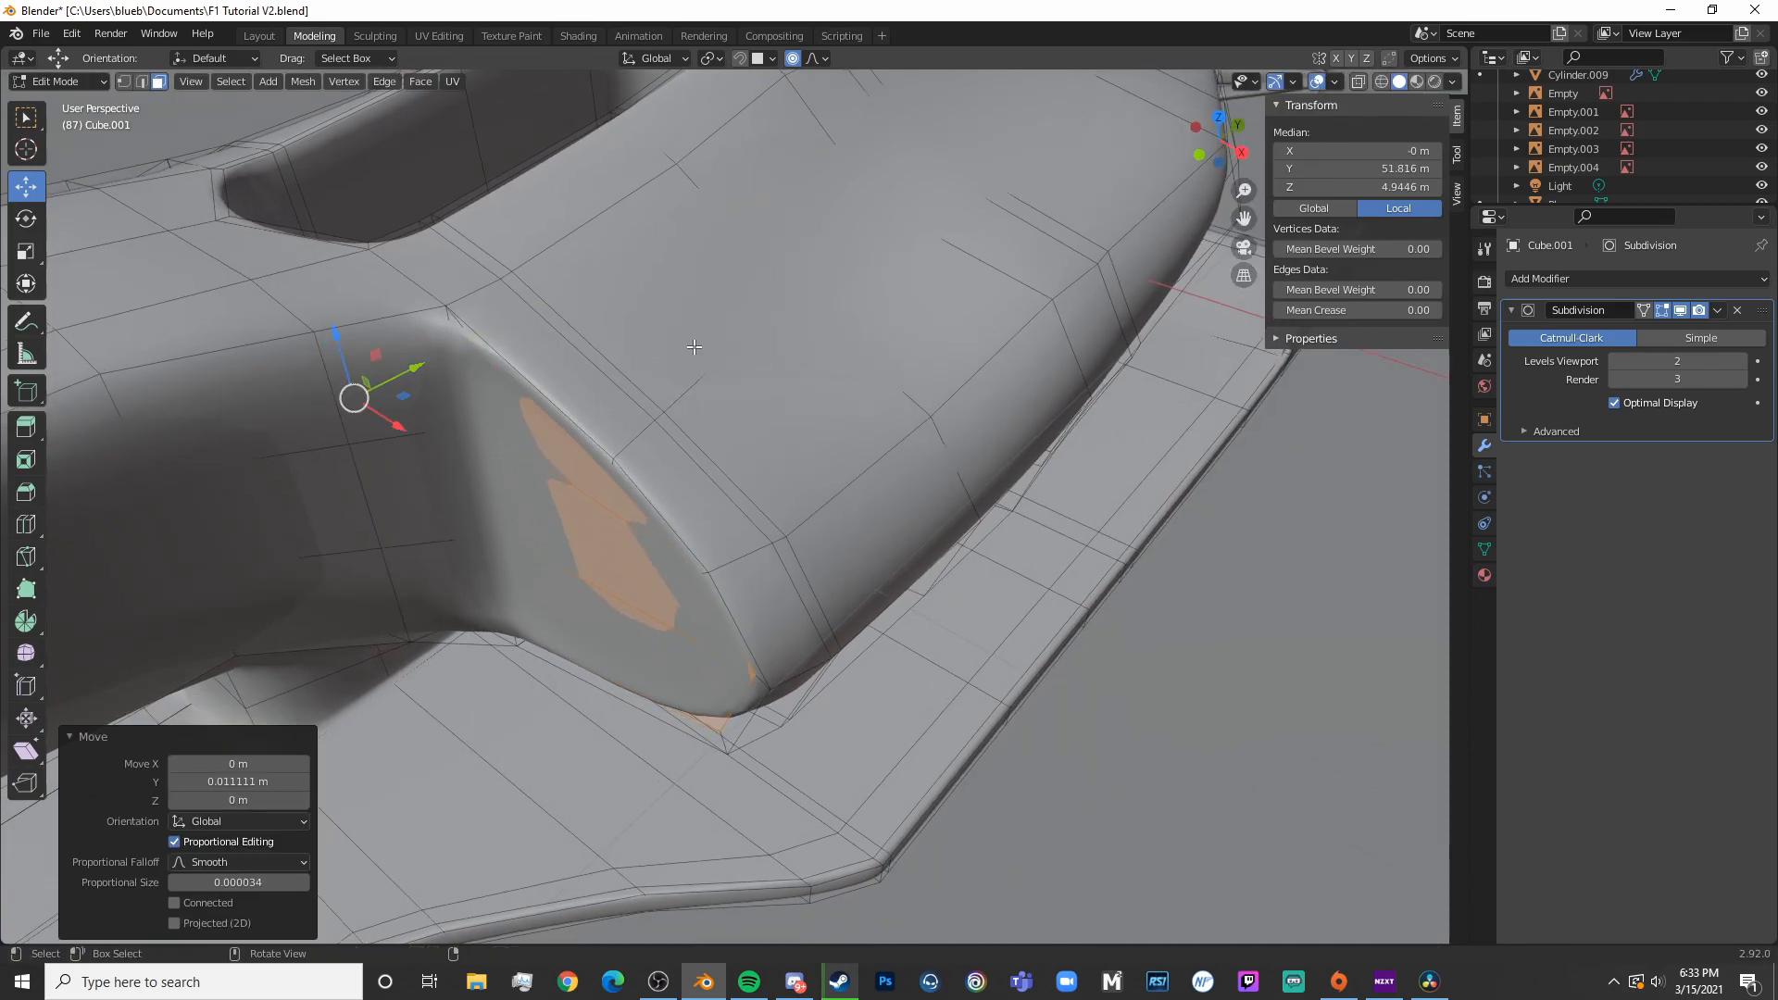
Inset the sidepod front faces again by about 0.11 m and extrude them back into the body to hollow the inlets
{"action": "key", "text": "i"}
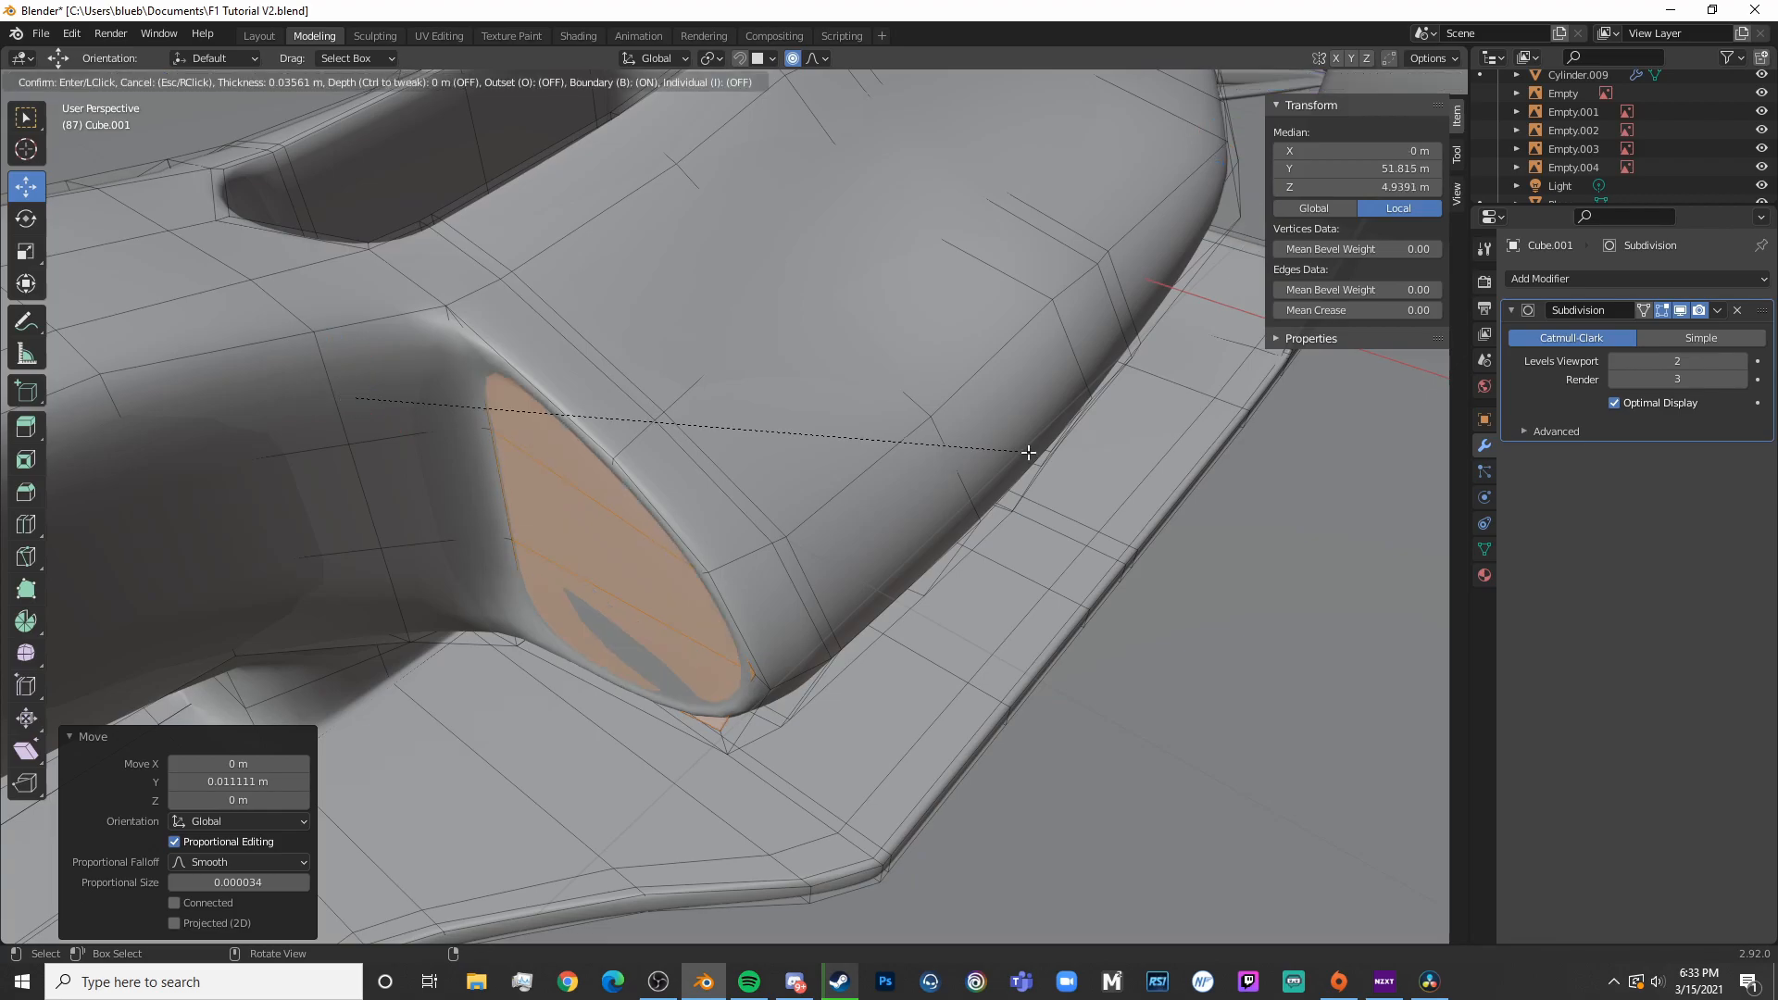
{"action": "left_click", "coordinate": [1028, 453]}
{"action": "middle_click_drag", "start_coordinate": [709, 421], "coordinate": [635, 456]}
{"action": "scroll", "coordinate": [744, 407], "scroll_direction": "up", "scroll_amount": 3}
{"action": "scroll", "coordinate": [741, 408], "scroll_direction": "down", "scroll_amount": 5}
{"action": "key", "text": "e"}
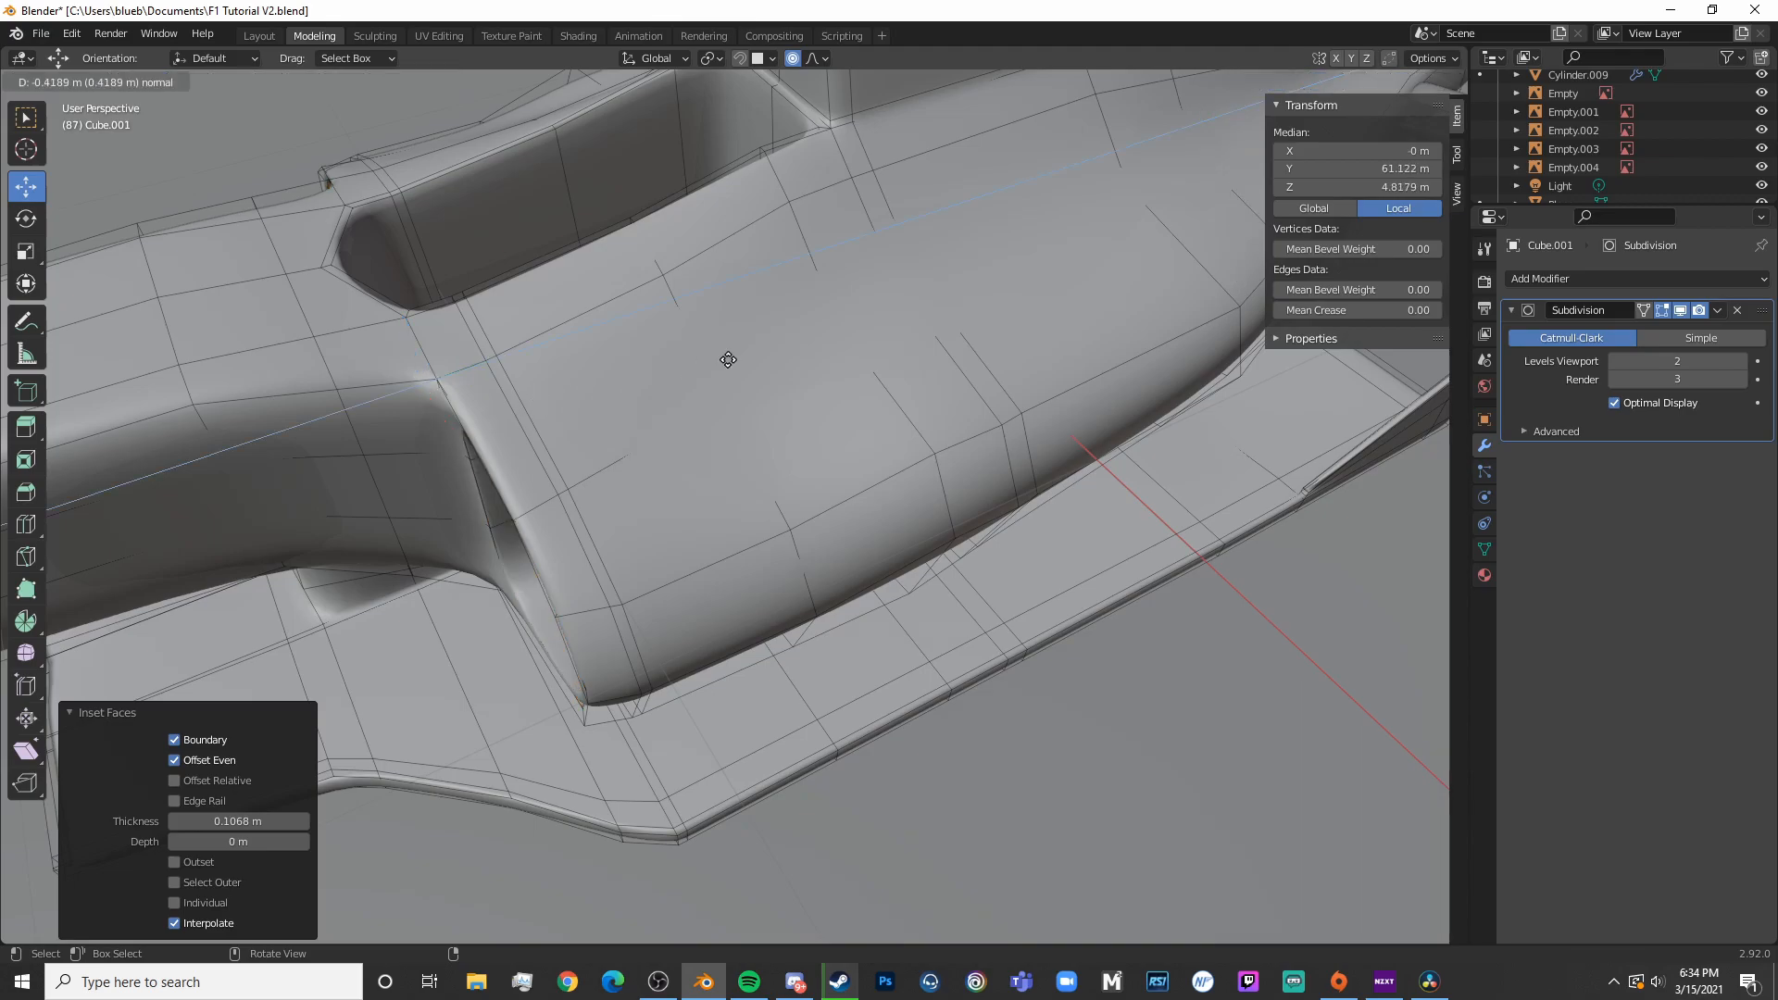
{"action": "left_click", "coordinate": [854, 321]}
Examine the hollowed sidepod inlets in X-ray and solid display, both in and out of mesh editing
{"action": "key", "text": "alt+z"}
{"action": "middle_click_drag", "start_coordinate": [854, 321], "coordinate": [702, 452]}
{"action": "key", "text": "alt+z"}
{"action": "scroll", "coordinate": [907, 273], "scroll_direction": "down", "scroll_amount": 3}
{"action": "scroll", "coordinate": [937, 359], "scroll_direction": "up", "scroll_amount": 2}
{"action": "scroll", "coordinate": [937, 359], "scroll_direction": "up", "scroll_amount": 3}
{"action": "key", "text": "alt+z"}
{"action": "key", "text": "Tab"}
{"action": "key", "text": "alt+z"}
{"action": "middle_click_drag", "start_coordinate": [846, 555], "coordinate": [818, 598]}
{"action": "scroll", "coordinate": [963, 382], "scroll_direction": "up", "scroll_amount": 2}
{"action": "key", "text": "Tab"}
{"action": "scroll", "coordinate": [941, 409], "scroll_direction": "up", "scroll_amount": 2}
{"action": "scroll", "coordinate": [890, 483], "scroll_direction": "up", "scroll_amount": 1}
Clear the selection and add a vertical loop cut through the sidepod inlet, slid close to its inner edge
{"action": "key", "text": "alt+a"}
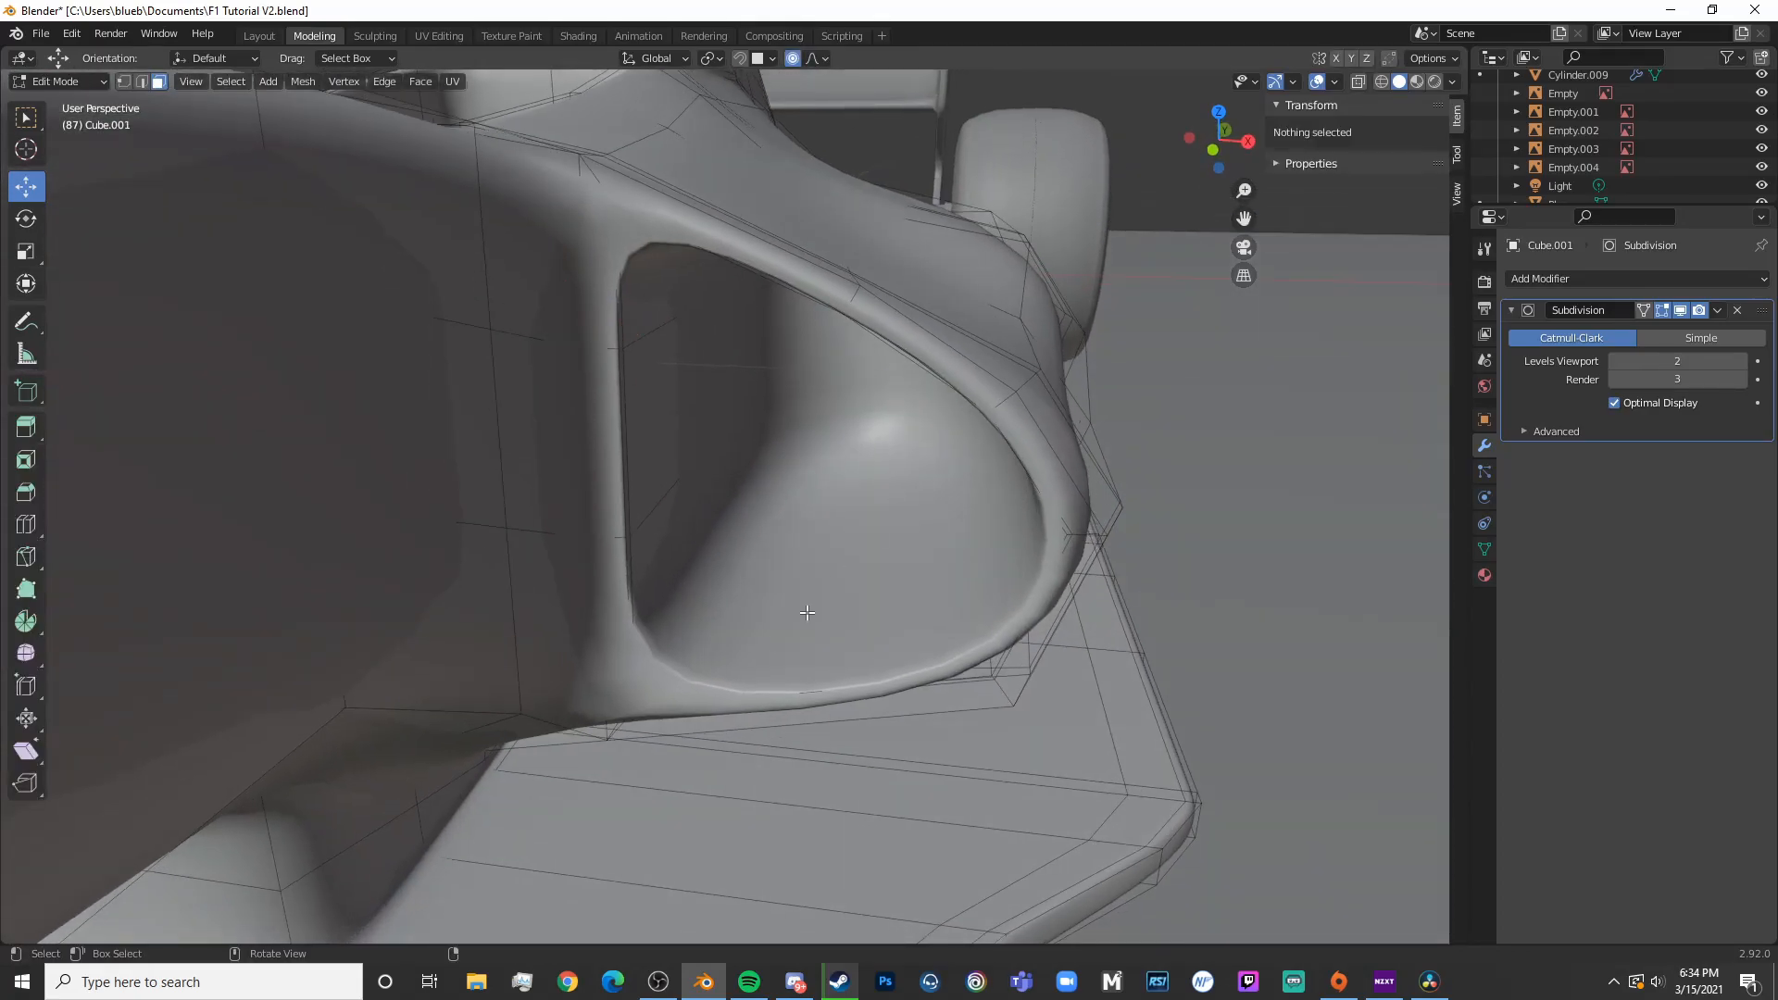
{"action": "key", "text": "a"}
{"action": "key", "text": "alt+a"}
{"action": "key", "text": "ctrl+r"}
{"action": "left_click", "coordinate": [815, 699]}
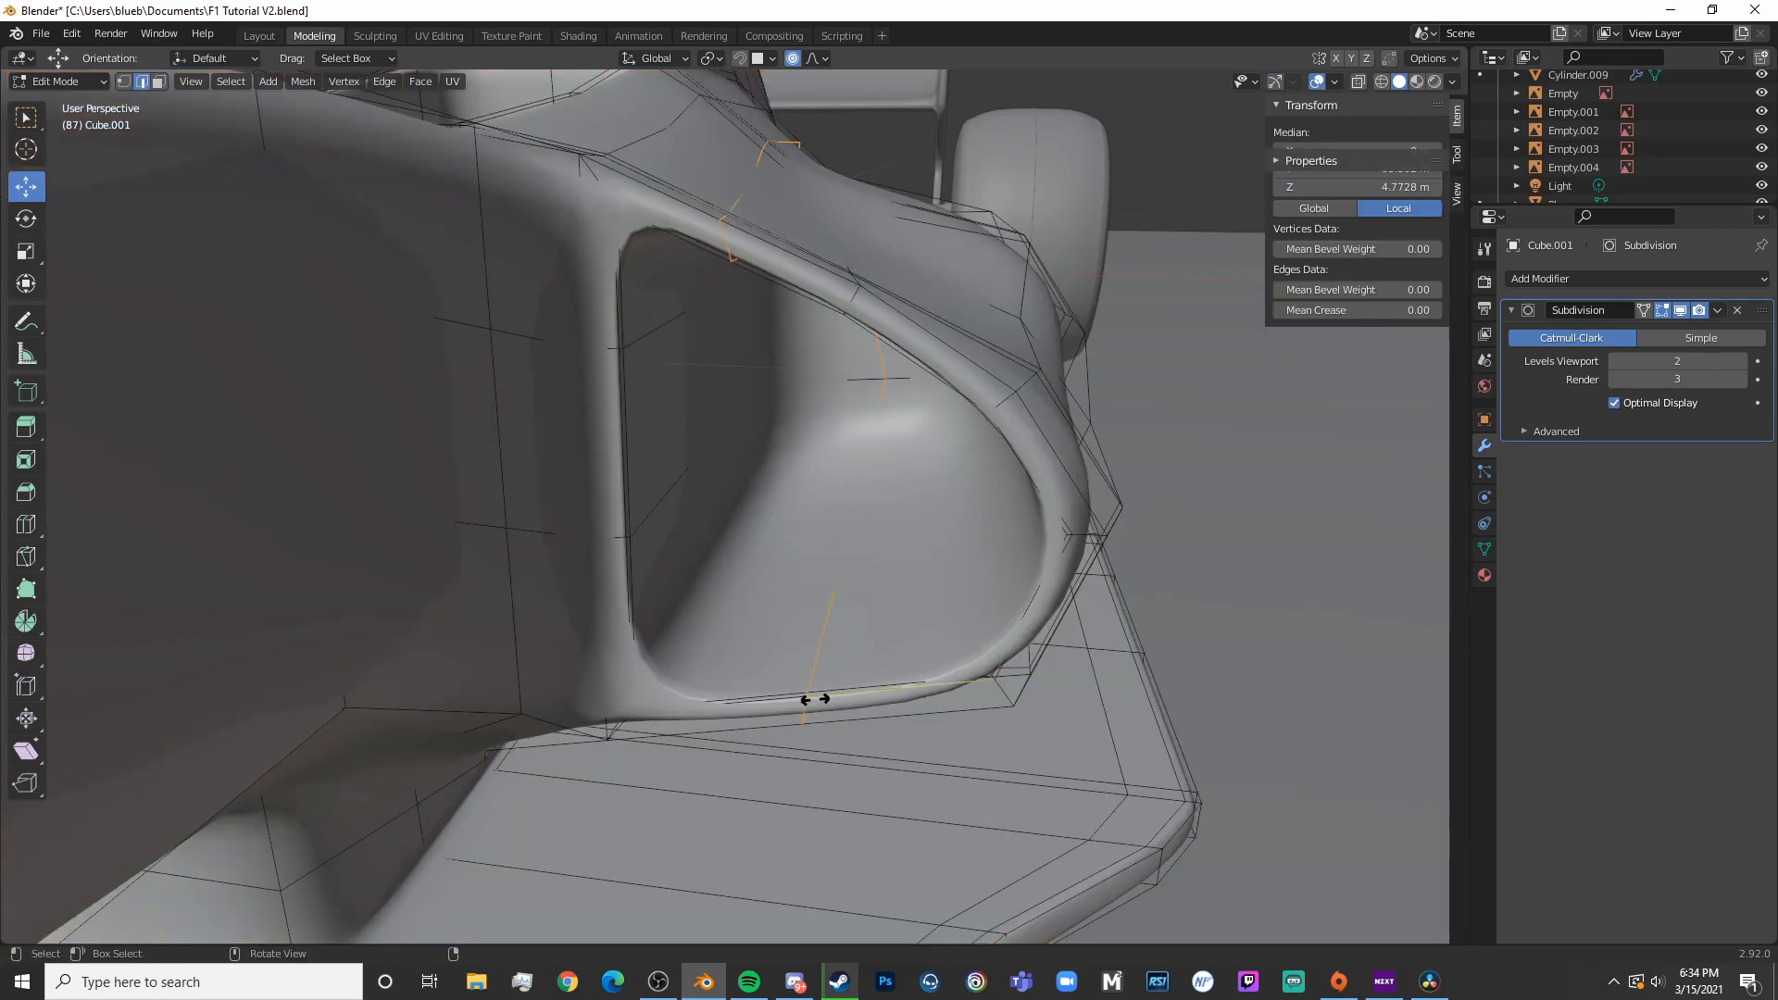
{"action": "left_click", "coordinate": [659, 684]}
Add a second vertical loop cut near the inlet's outer lower corner, slid to a factor of -0.845
{"action": "middle_click_drag", "start_coordinate": [827, 670], "coordinate": [953, 584]}
{"action": "key", "text": "alt+a"}
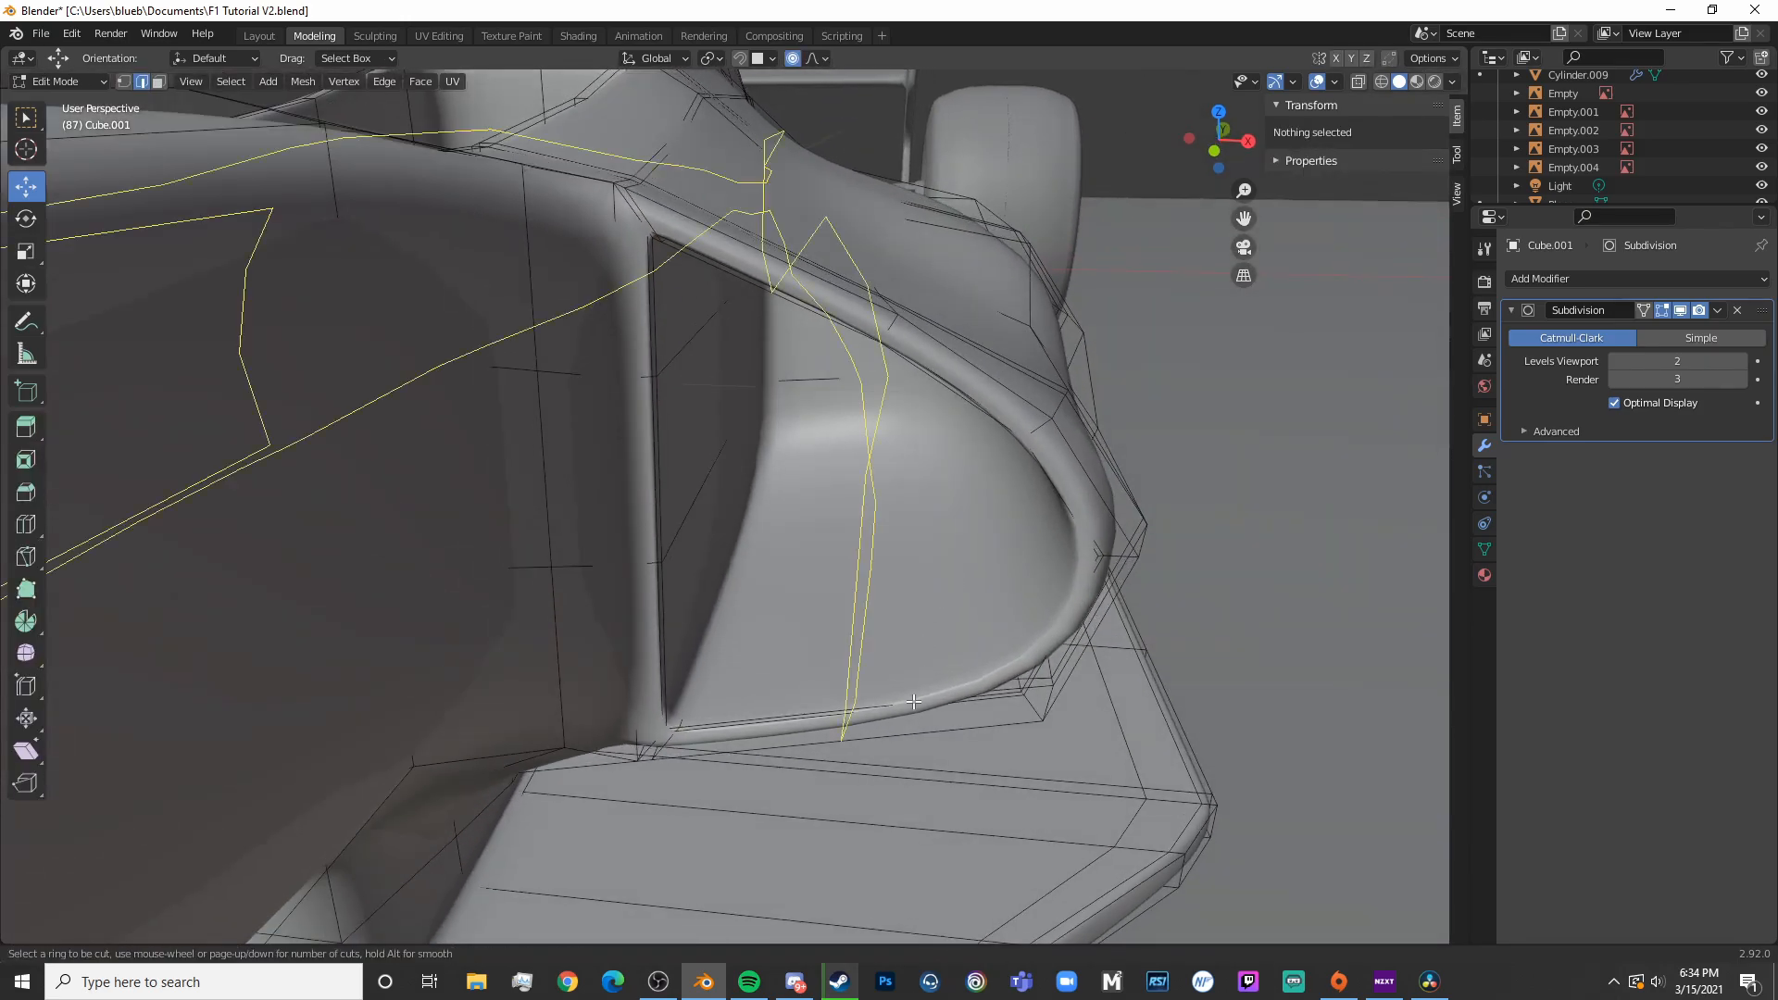
{"action": "left_click", "coordinate": [962, 696]}
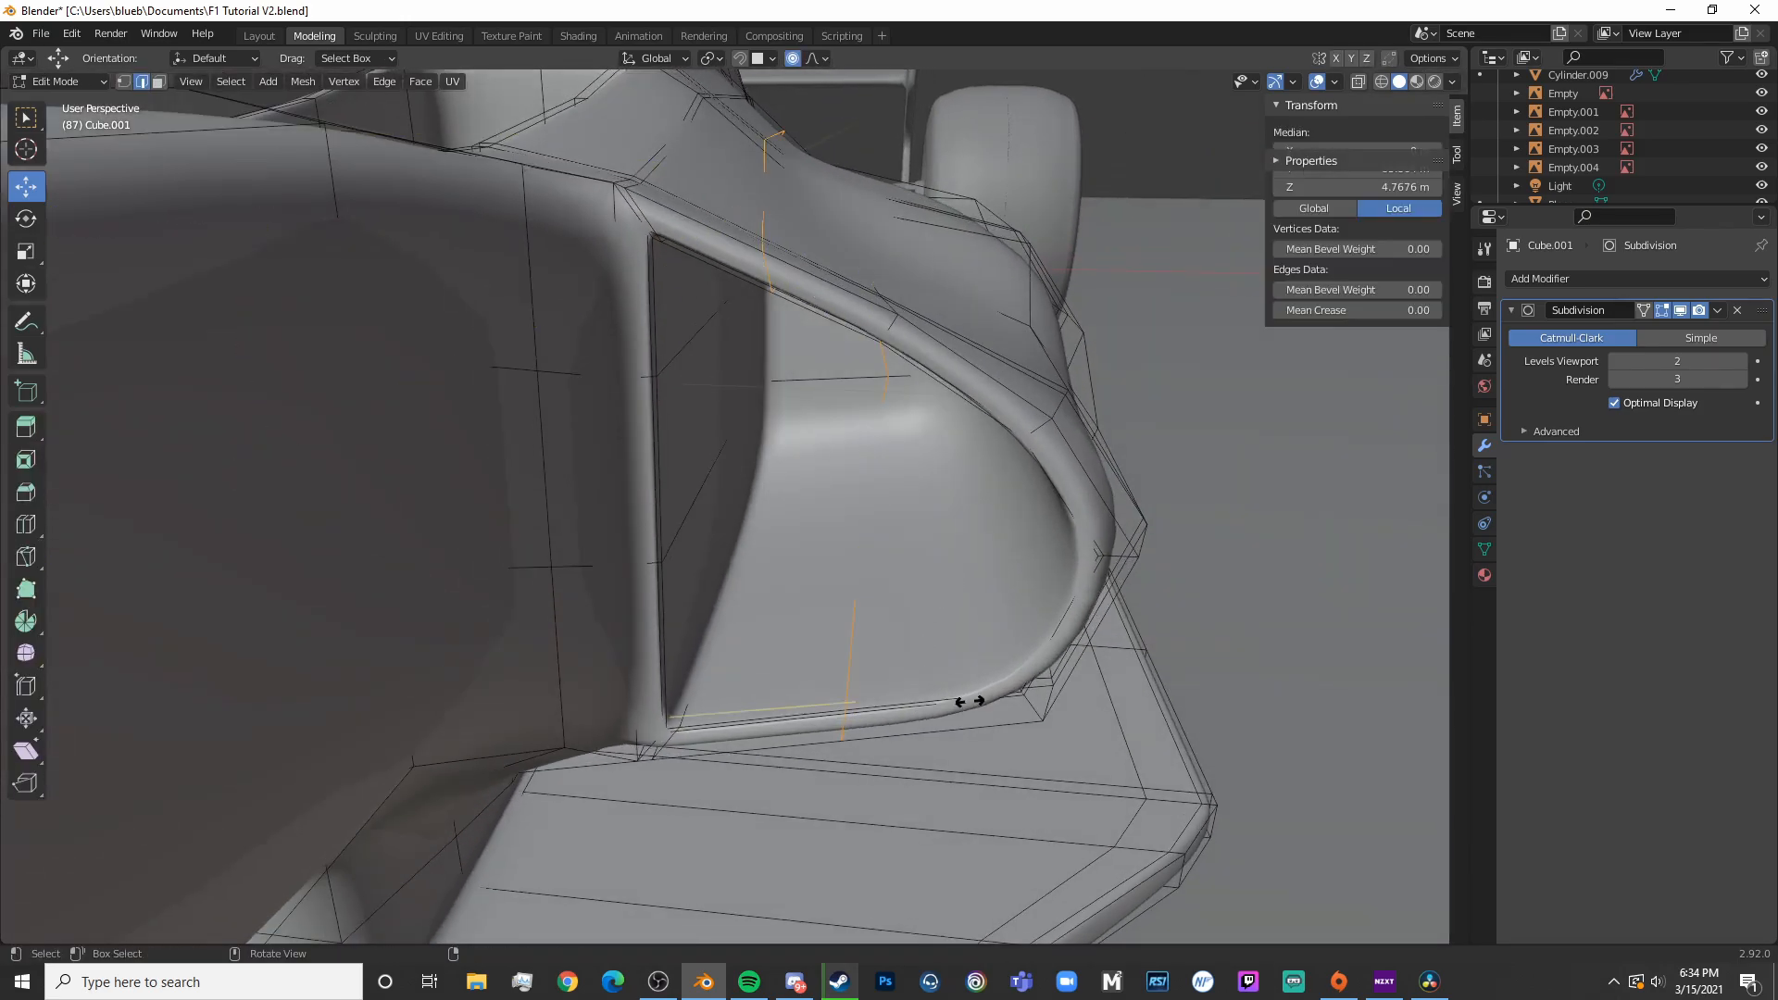
{"action": "left_click", "coordinate": [1054, 682]}
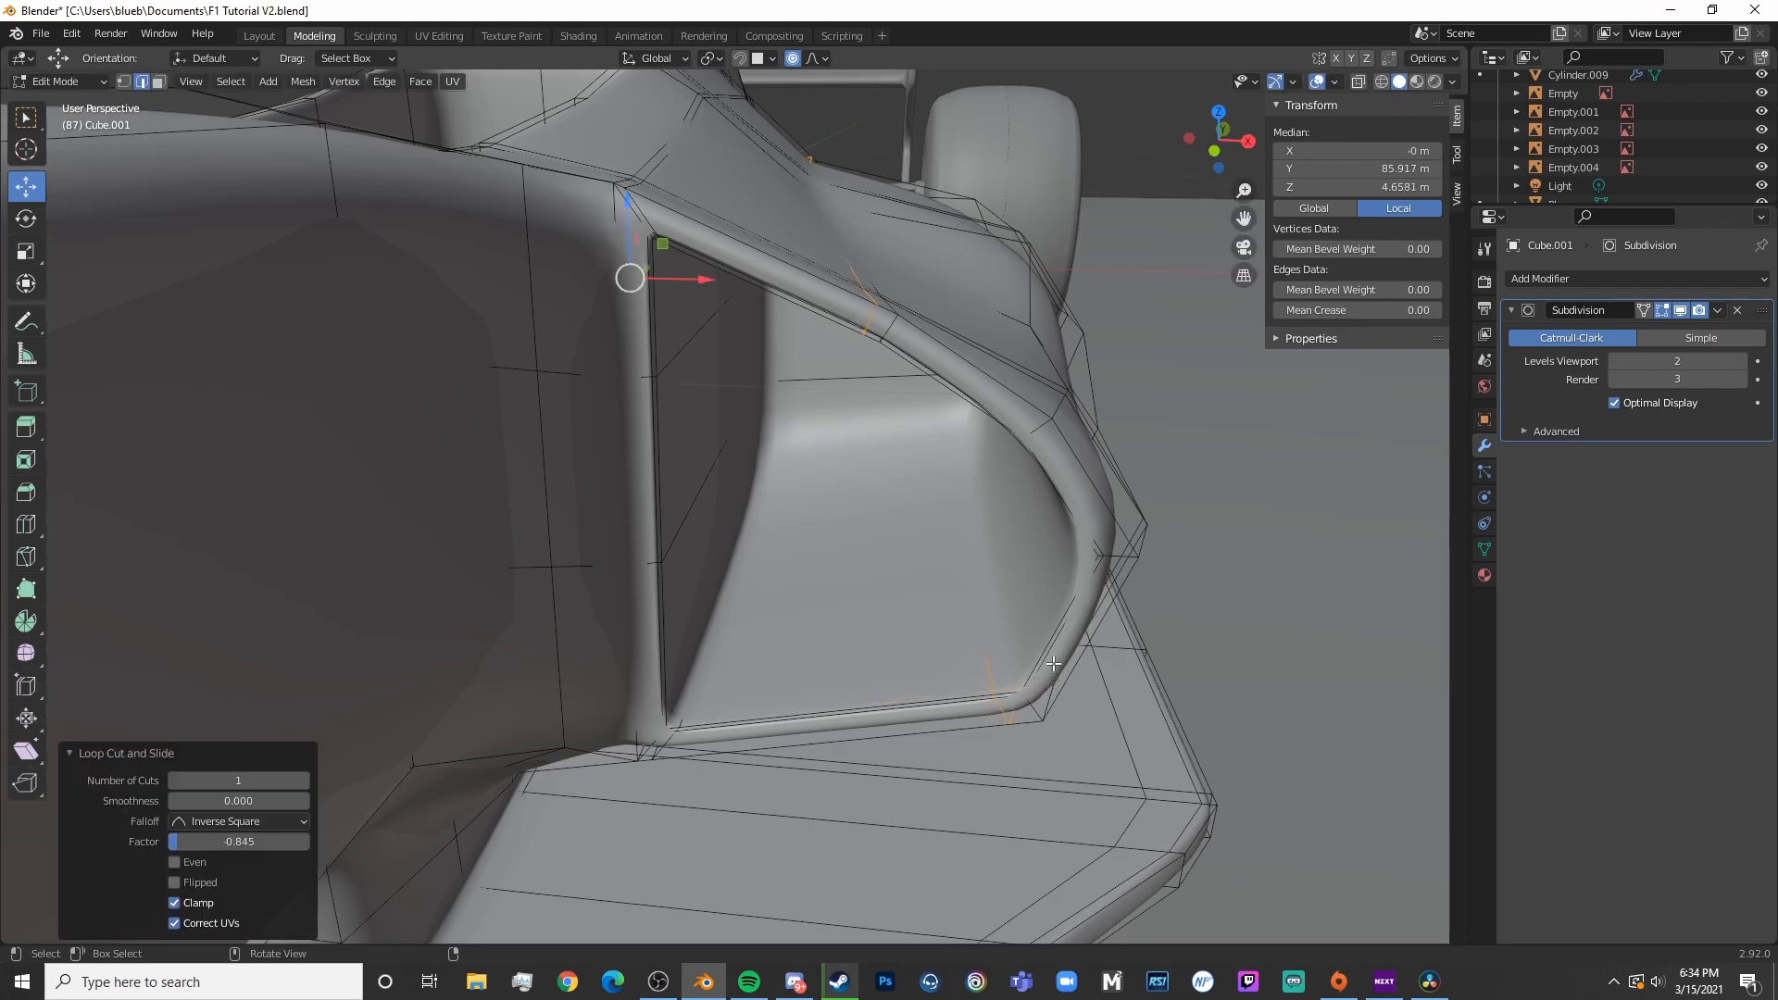
Add a horizontal loop cut around the lower part of the sidepod inlet with a factor of about 0.349
{"action": "key", "text": "ctrl+r"}
{"action": "left_click", "coordinate": [1075, 623]}
{"action": "left_click", "coordinate": [1081, 618]}
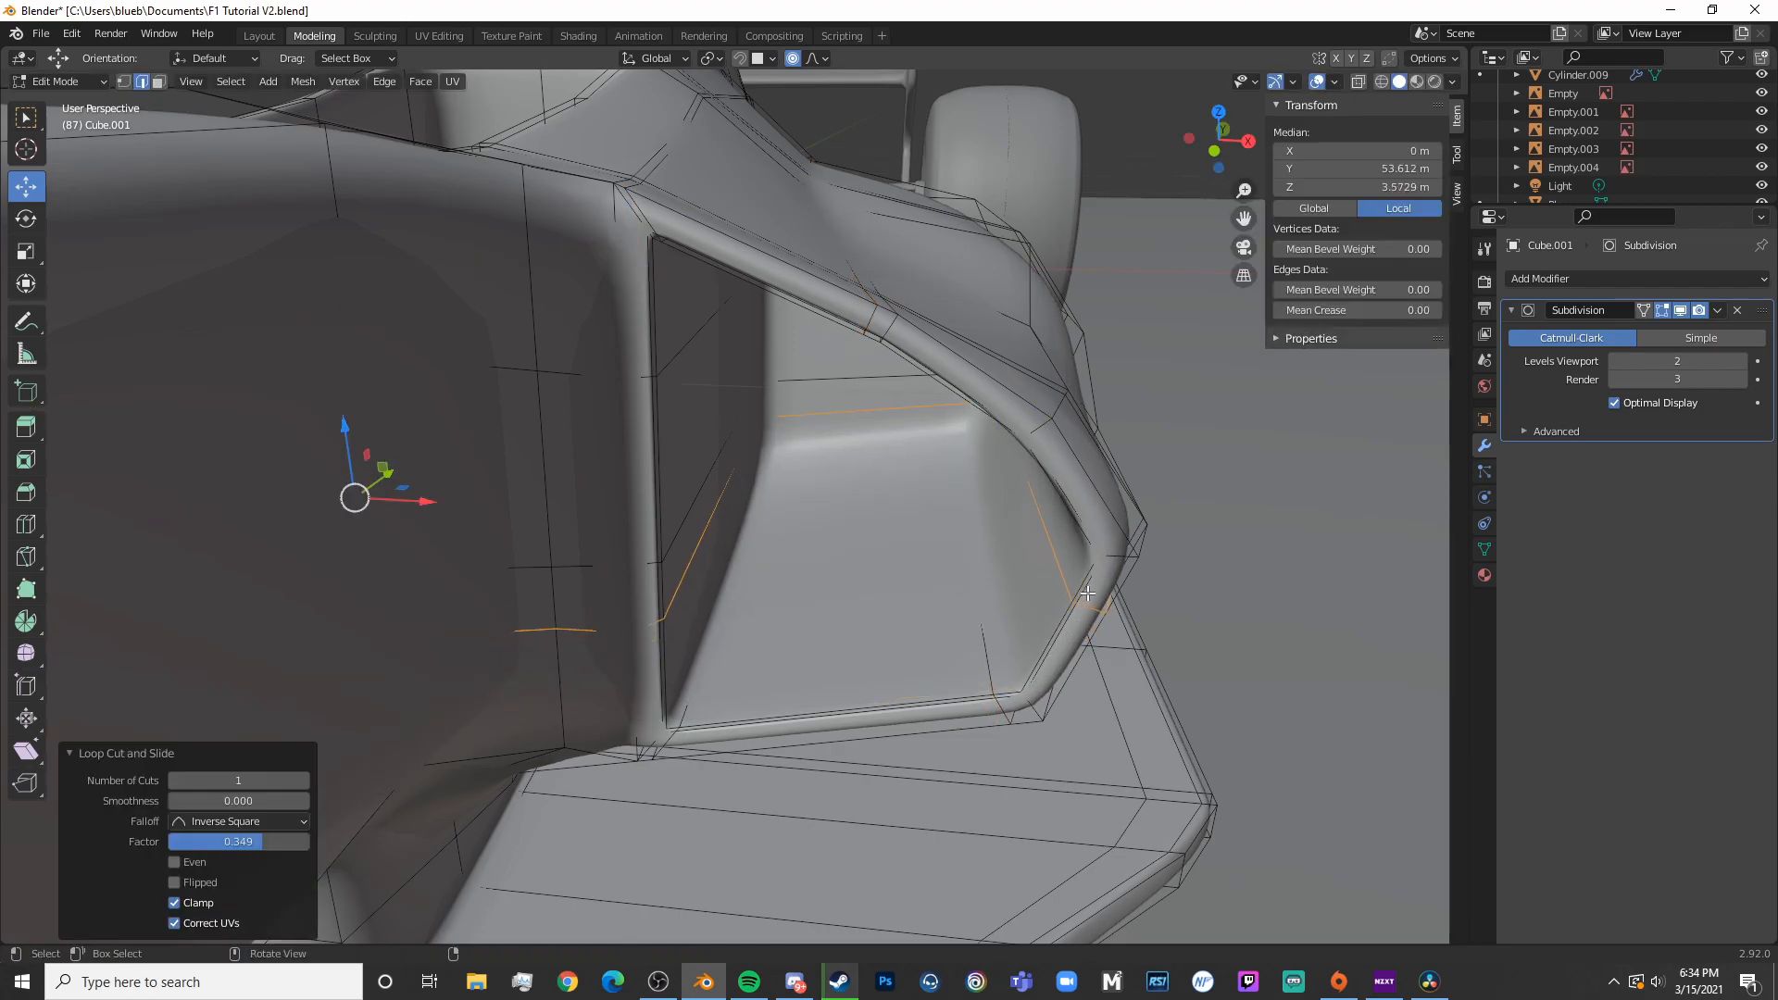
Check the horizontal cut in wireframe from further out and delete that edge loop
{"action": "scroll", "coordinate": [1087, 593], "scroll_direction": "down", "scroll_amount": 10}
{"action": "middle_click_drag", "start_coordinate": [1086, 592], "coordinate": [935, 559]}
{"action": "scroll", "coordinate": [936, 559], "scroll_direction": "up", "scroll_amount": 6}
{"action": "key", "text": "shift+z"}
{"action": "key", "text": "shift+z"}
{"action": "key", "text": "x"}
{"action": "left_click", "coordinate": [964, 809]}
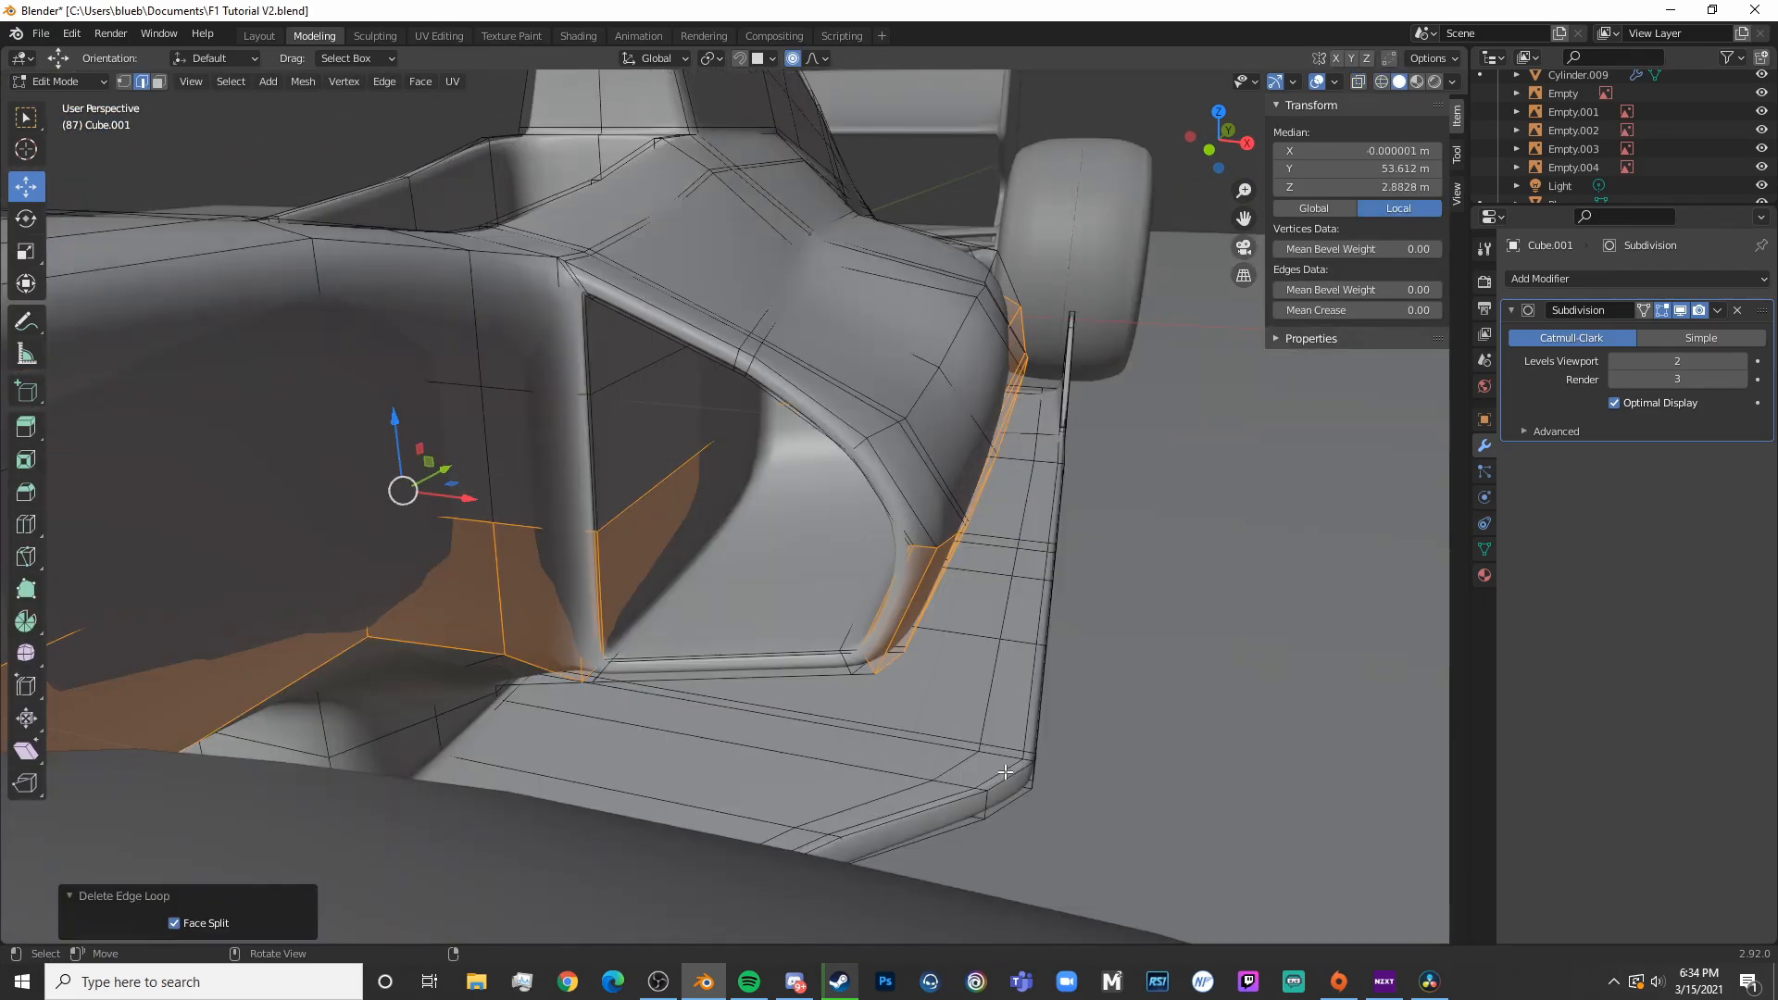
Leave mesh editing and review the sidepod inlets and the rest of the car
{"action": "key", "text": "Tab"}
{"action": "middle_click_drag", "start_coordinate": [1023, 693], "coordinate": [988, 681]}
{"action": "scroll", "coordinate": [950, 656], "scroll_direction": "down", "scroll_amount": 9}
{"action": "mouse_move", "coordinate": [880, 620]}
{"action": "middle_mouse_down"}
{"action": "mouse_move", "coordinate": [841, 608]}
{"action": "mouse_move", "coordinate": [982, 598]}
{"action": "mouse_move", "coordinate": [857, 590]}
{"action": "mouse_move", "coordinate": [765, 615]}
{"action": "mouse_move", "coordinate": [734, 566]}
{"action": "mouse_move", "coordinate": [870, 615]}
{"action": "middle_mouse_up"}
{"action": "key", "text": "Tab"}
{"action": "scroll", "coordinate": [972, 602], "scroll_direction": "up", "scroll_amount": 6}
{"action": "key", "text": "Tab"}
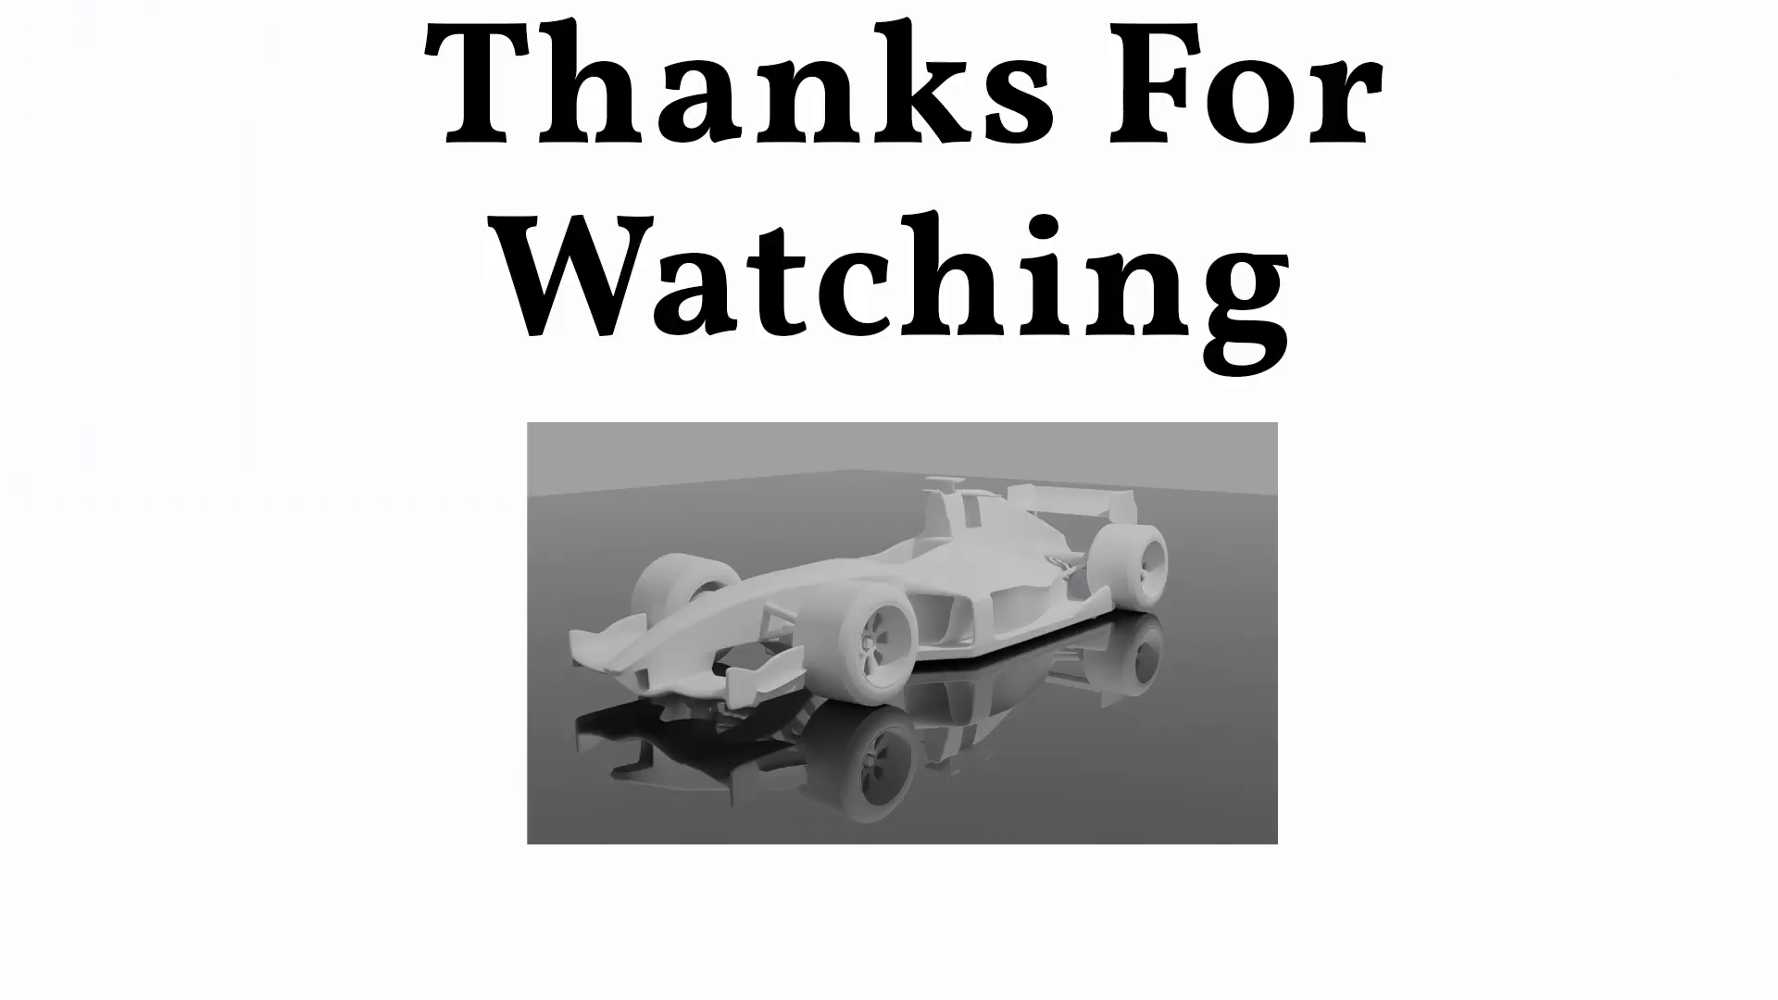